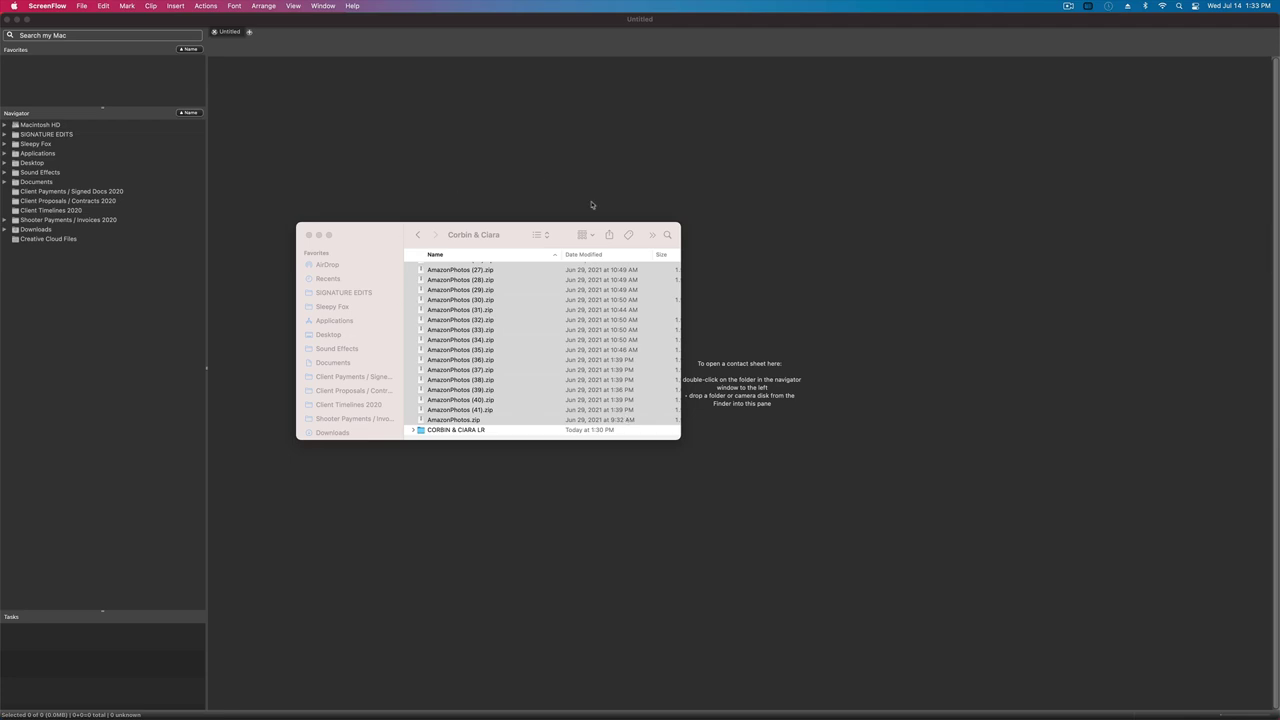
- Bring the Corbin & Ciara Finder window, with its AmazonPhotos zips still selected, to the front
{"action": "left_click", "coordinate": [508, 314]}
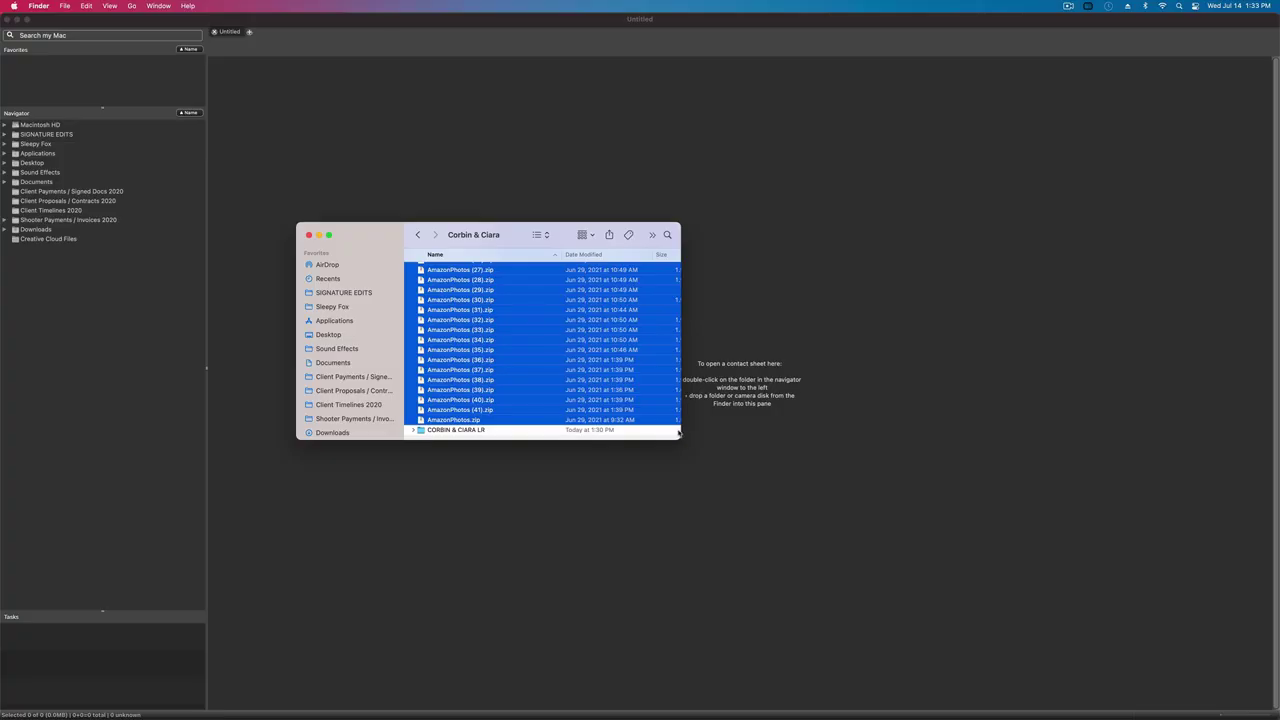
- Enlarge and reposition the Corbin & Ciara window, then unzip all 42 selected AmazonPhotos archives
{"action": "left_click_drag", "start_coordinate": [678, 436], "coordinate": [1138, 652]}
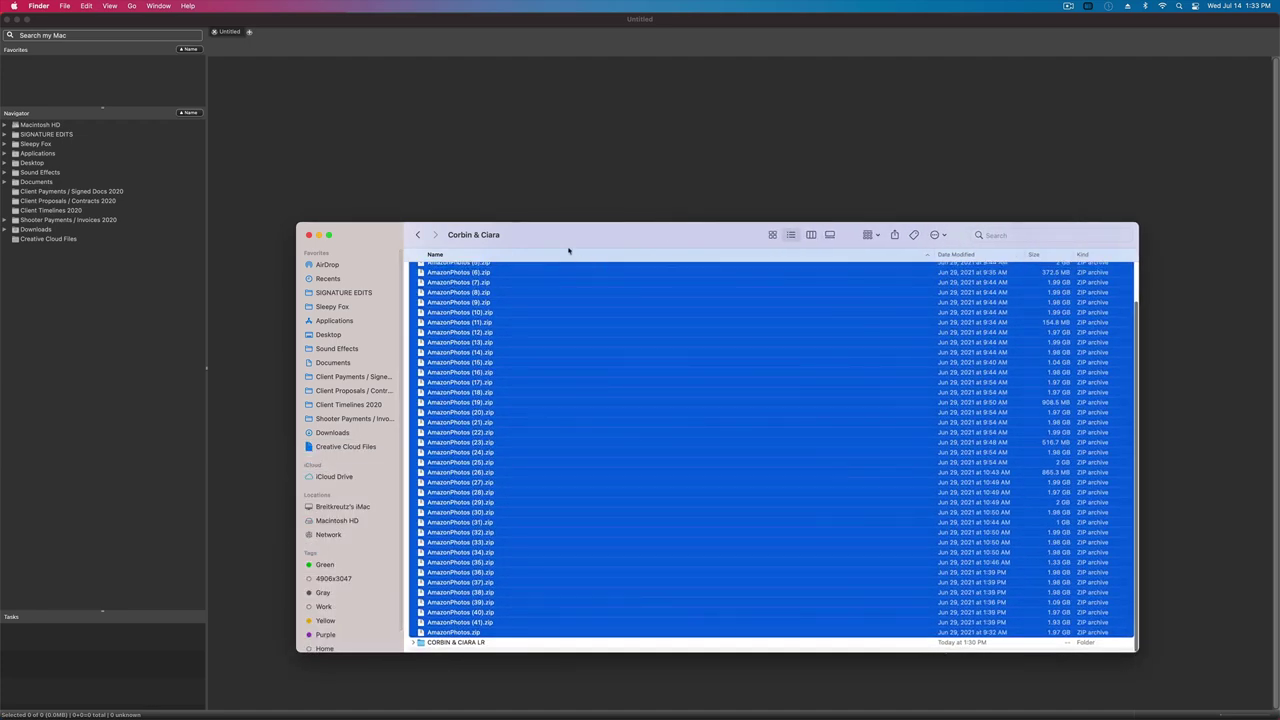
{"action": "left_click_drag", "start_coordinate": [568, 248], "coordinate": [700, 126]}
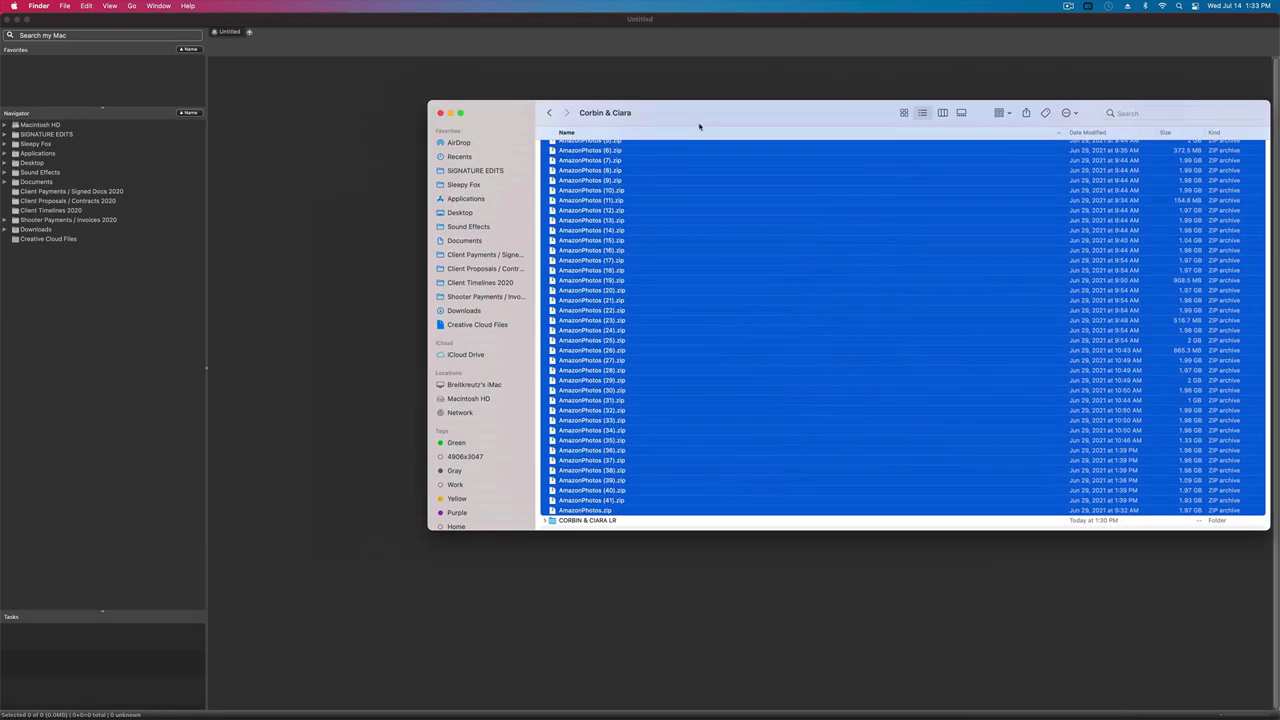
{"action": "double_click", "coordinate": [649, 262]}
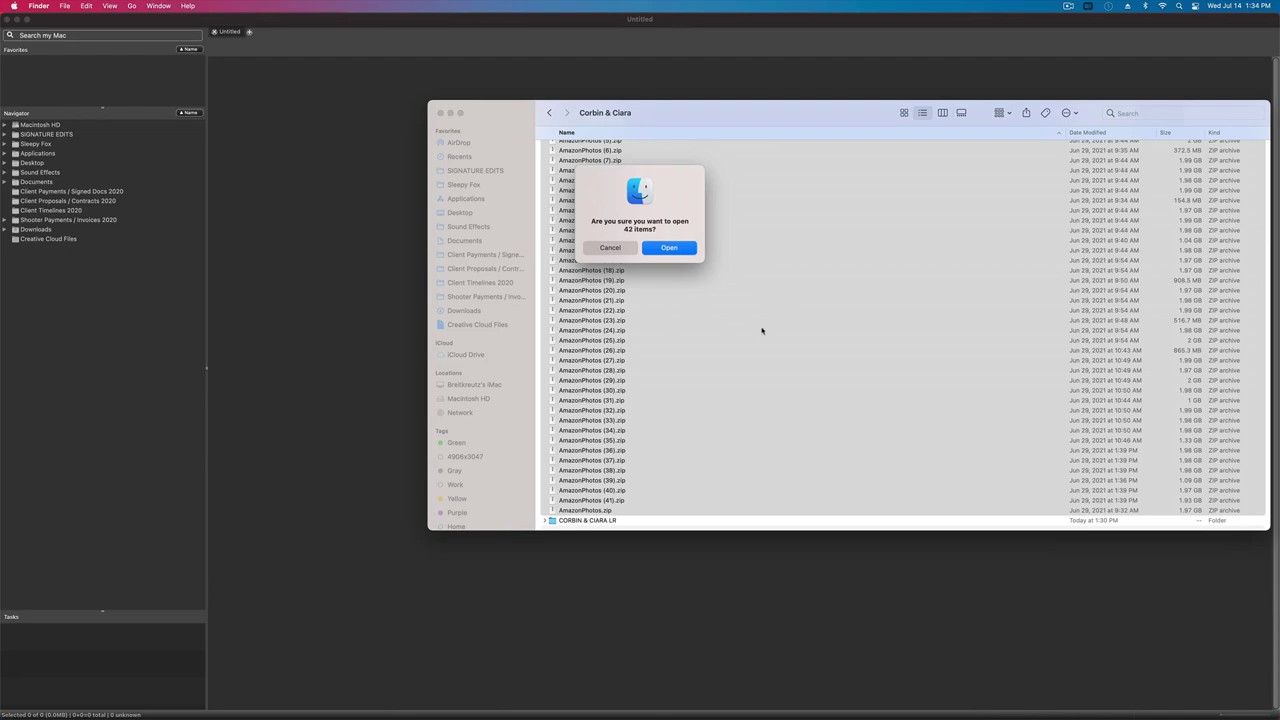
{"action": "left_click", "coordinate": [670, 249]}
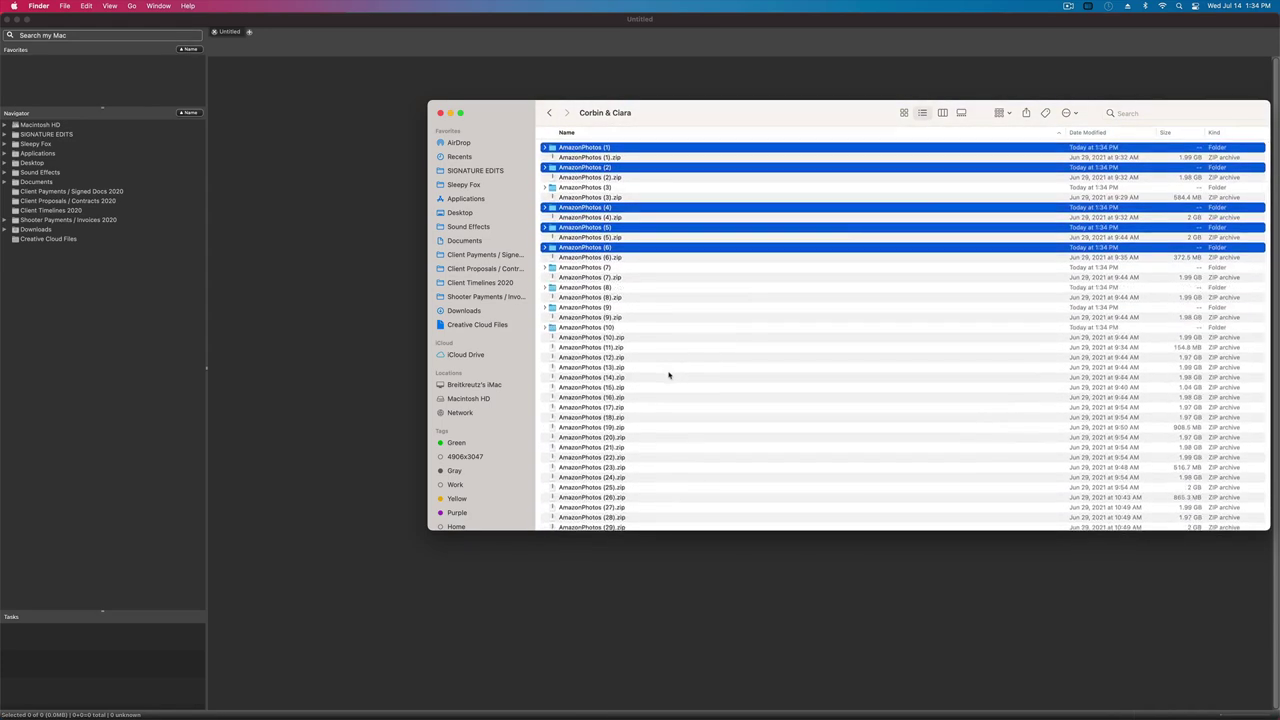
- Scroll the folder list to watch the extracted AmazonPhotos folders appear beside their zips
{"action": "scroll", "coordinate": [651, 420], "scroll_direction": "down", "scroll_amount": 5}
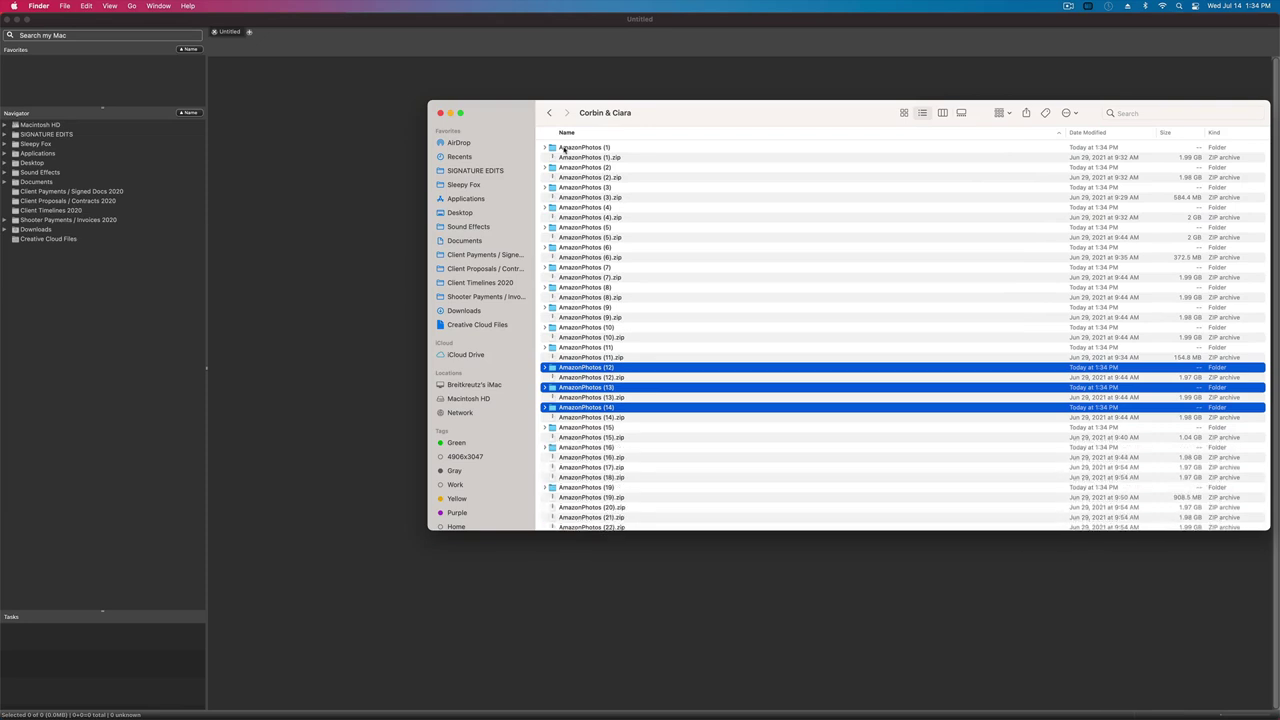
- Rename the AmazonPhotos (1) folder to RAWS and open it to show its CR2 files
{"action": "left_click", "coordinate": [565, 148]}
{"action": "left_click", "coordinate": [580, 148]}
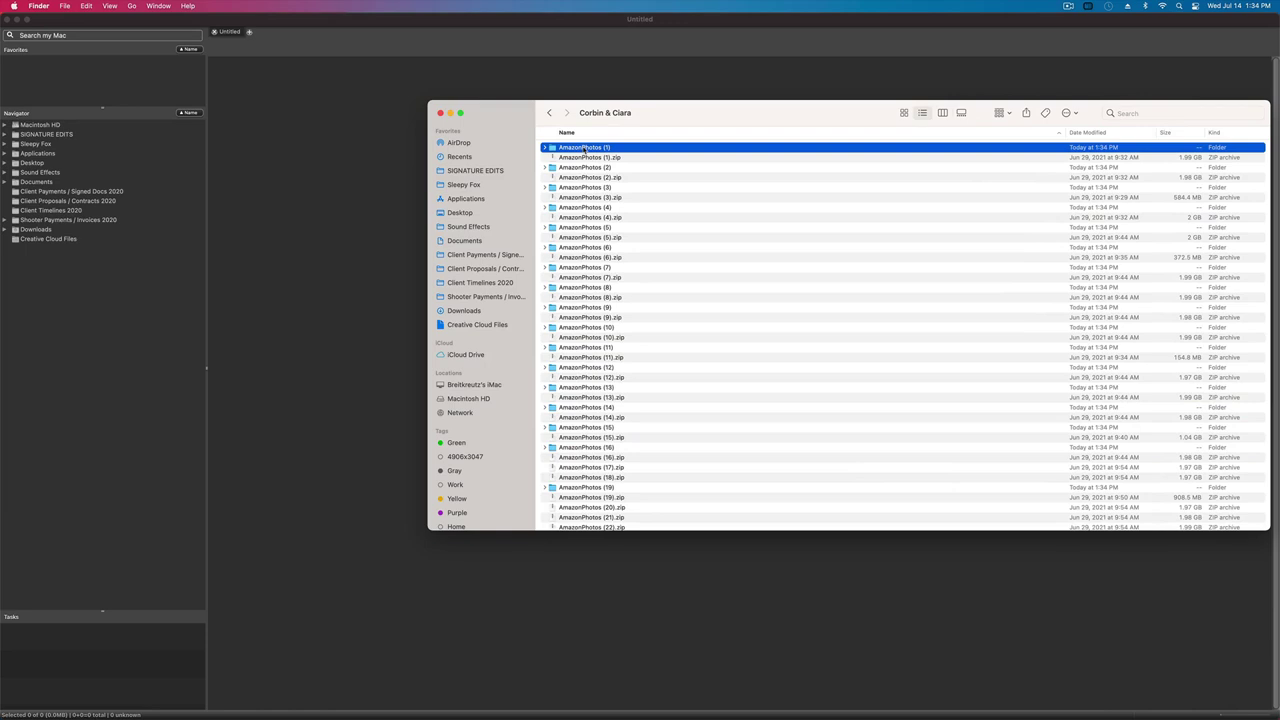
{"action": "type", "text": "RAWS"}
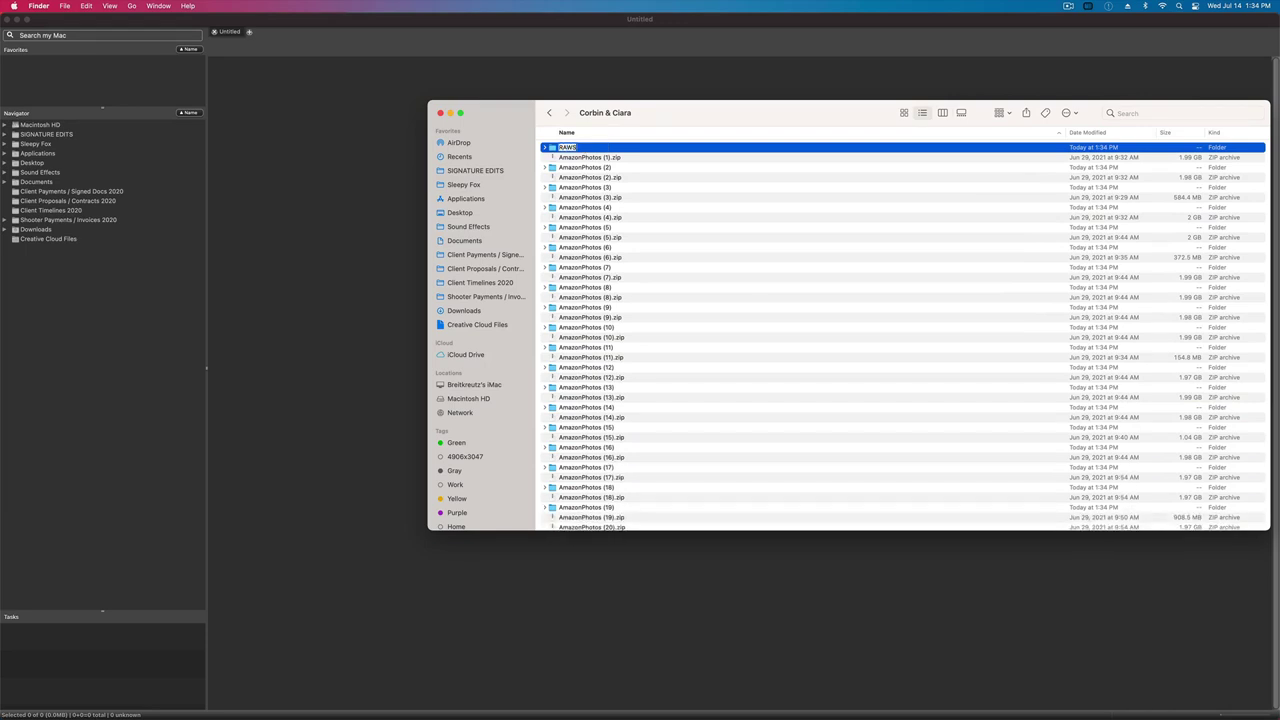
{"action": "key", "text": "Return"}
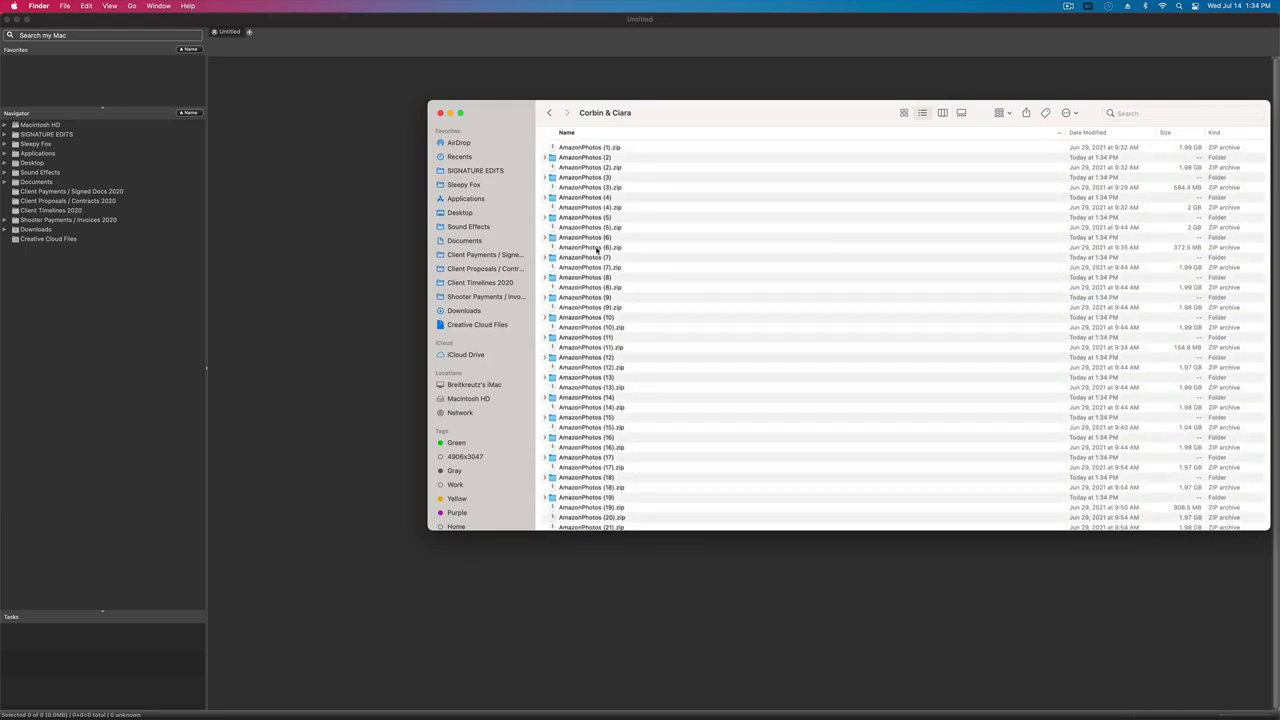
{"action": "double_click", "coordinate": [551, 521]}
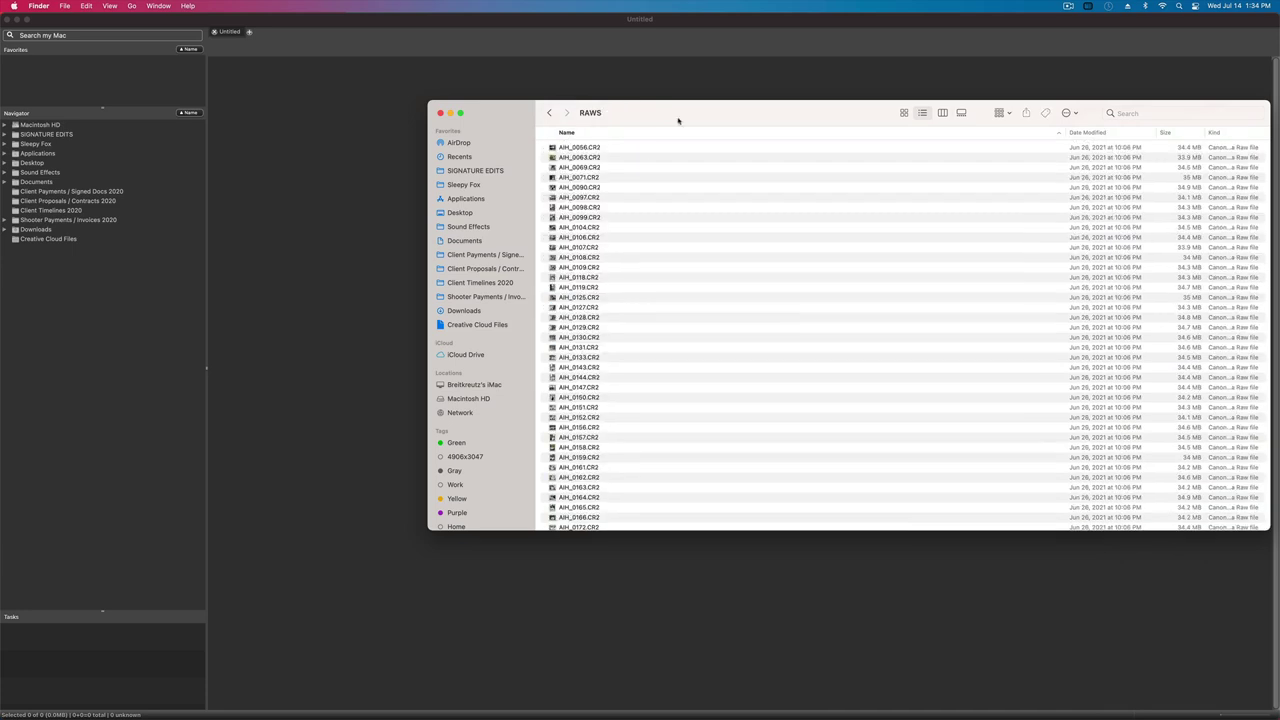
- Move the RAWS window left and set up a second Finder window showing the Corbin & Ciara folder
{"action": "left_click_drag", "start_coordinate": [657, 113], "coordinate": [214, 106]}
{"action": "key", "text": "super+n"}
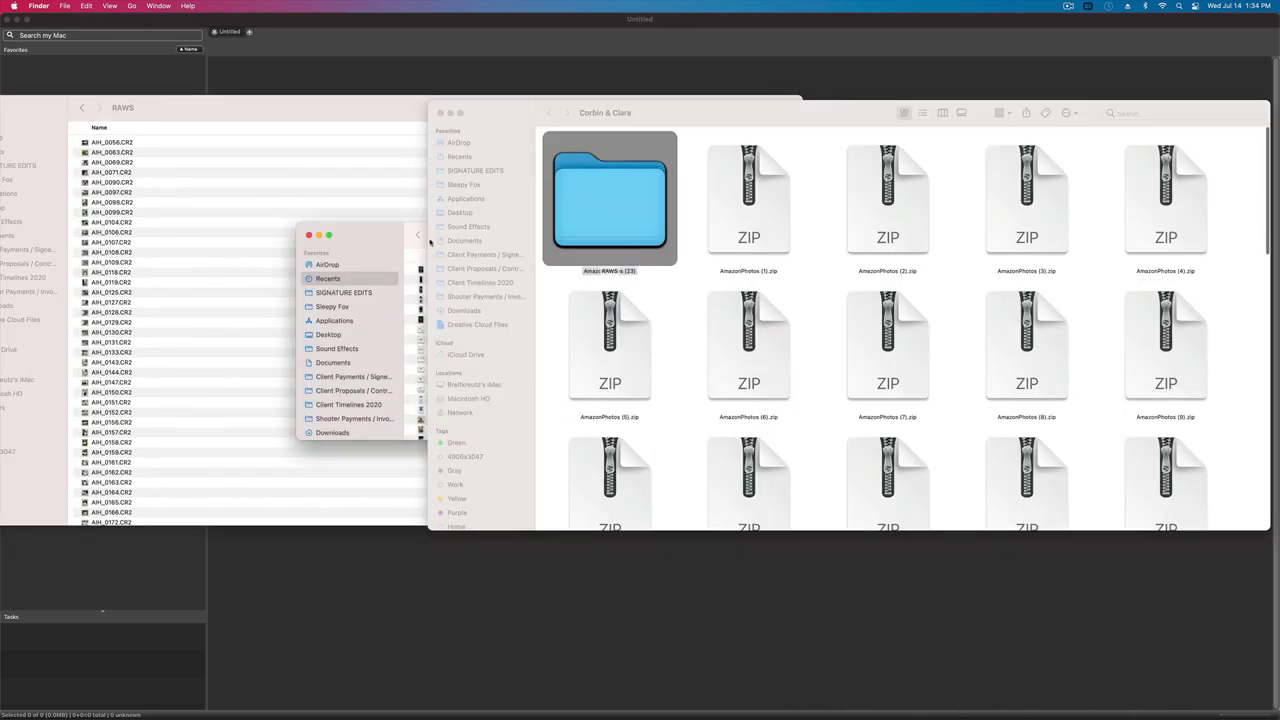
{"action": "left_click", "coordinate": [441, 113]}
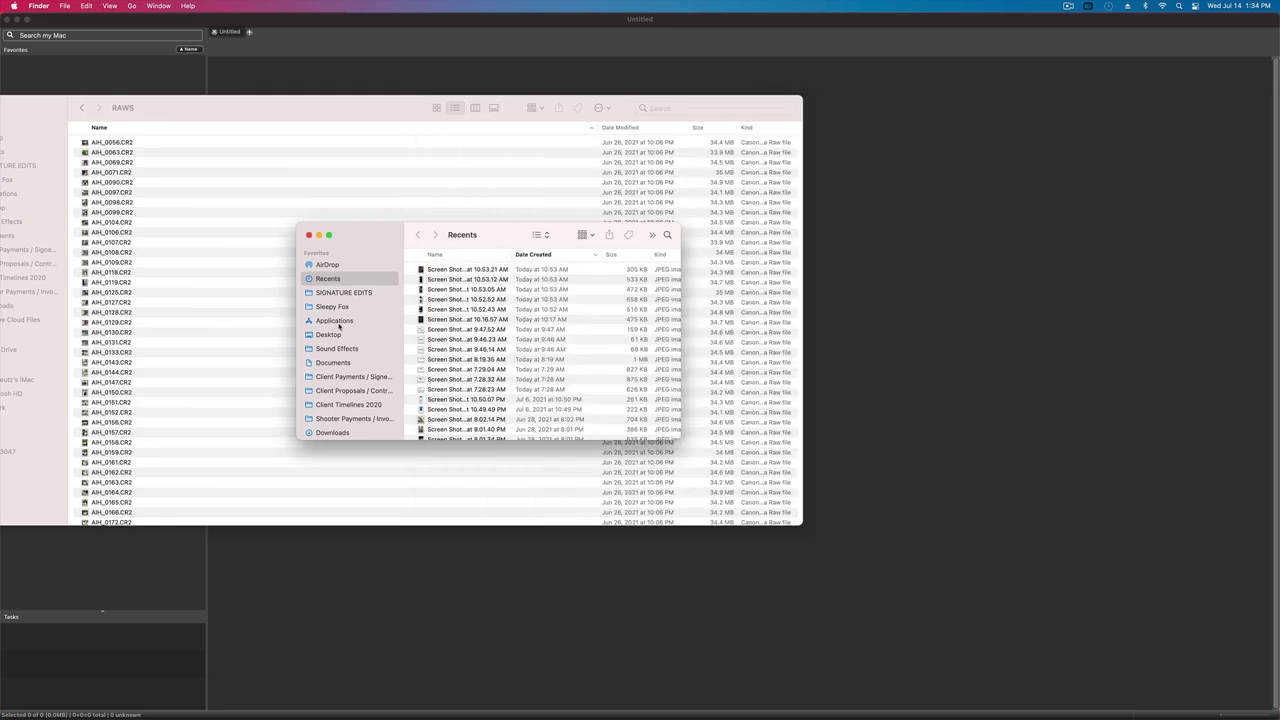
{"action": "left_click", "coordinate": [330, 334]}
{"action": "double_click", "coordinate": [457, 271]}
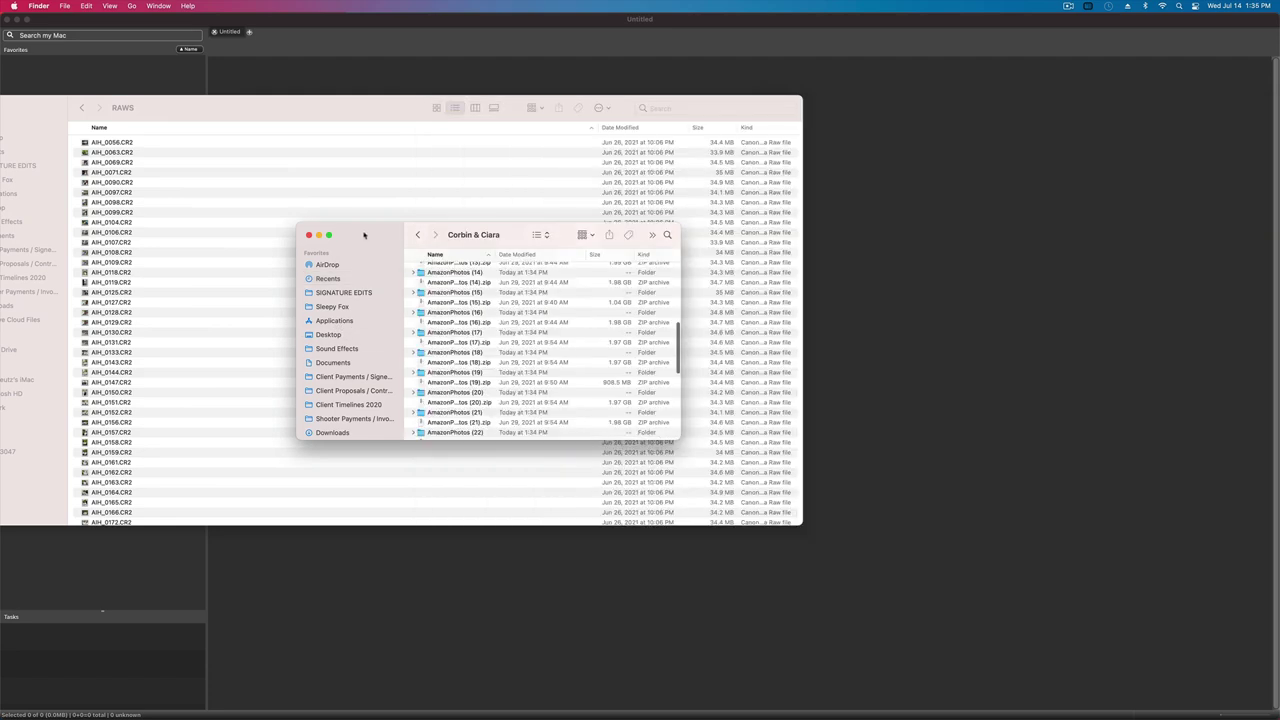
{"action": "left_click_drag", "start_coordinate": [364, 235], "coordinate": [541, 155]}
{"action": "scroll", "coordinate": [615, 250], "scroll_direction": "down", "scroll_amount": 3}
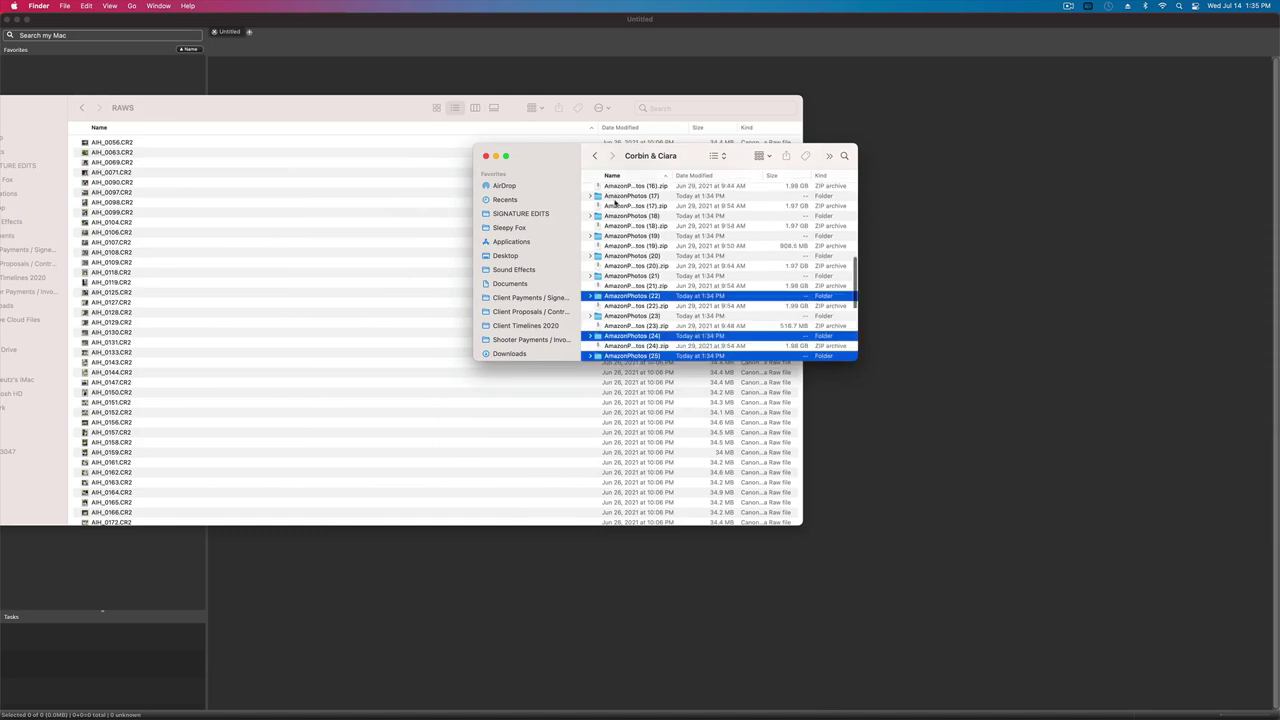
{"action": "scroll", "coordinate": [620, 205], "scroll_direction": "up", "scroll_amount": 10}
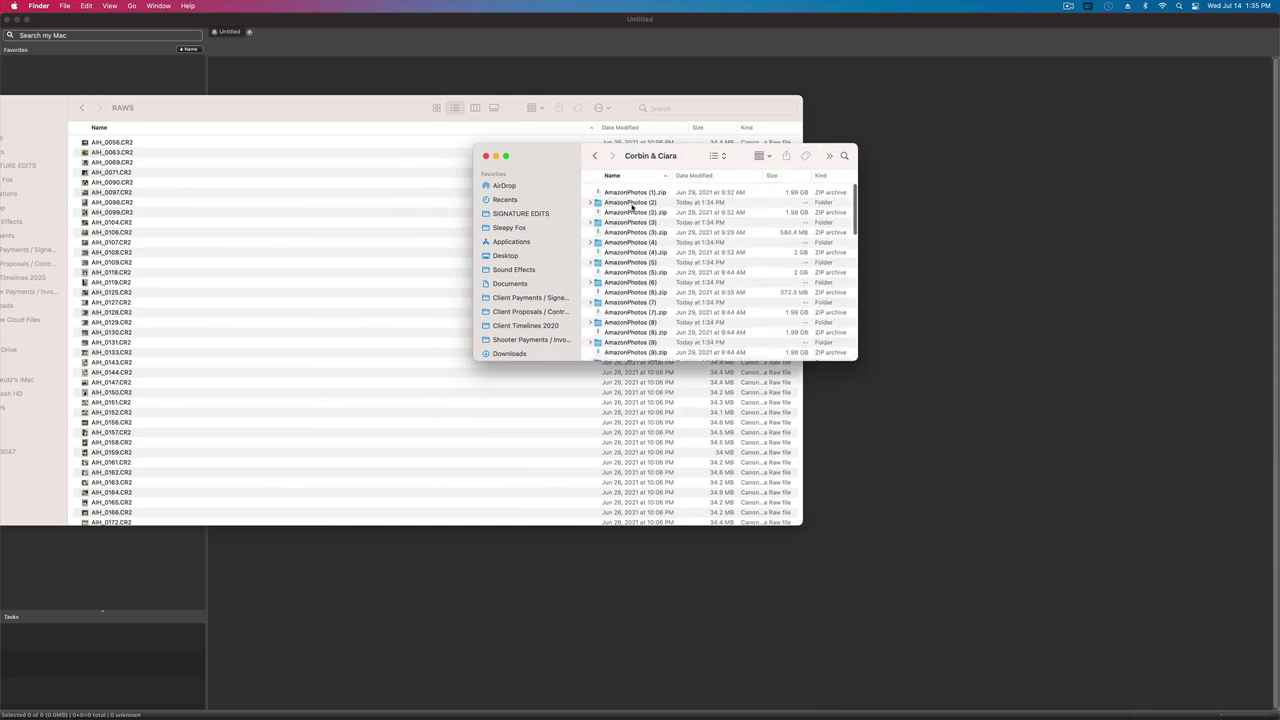
- Move all raws from AmazonPhotos (2) into RAWS
{"action": "double_click", "coordinate": [632, 203]}
{"action": "left_click", "coordinate": [634, 230]}
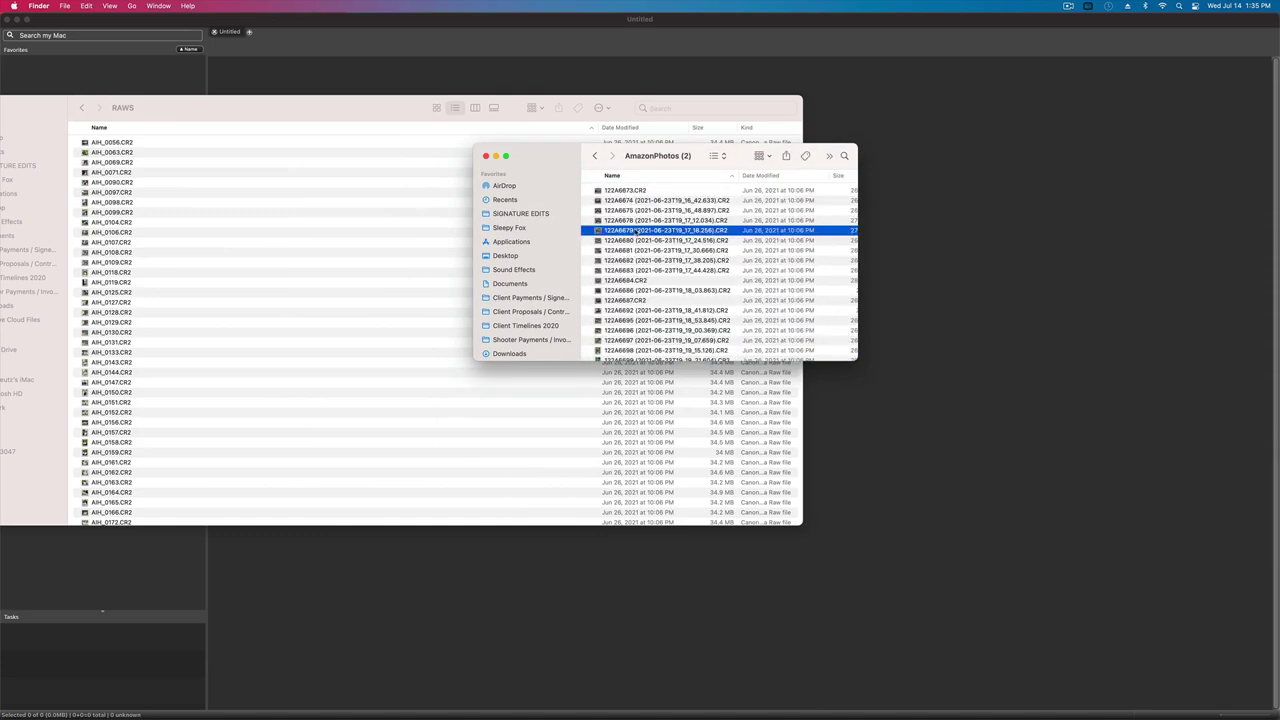
{"action": "key", "text": "super+a"}
{"action": "left_click_drag", "start_coordinate": [635, 232], "coordinate": [236, 272]}
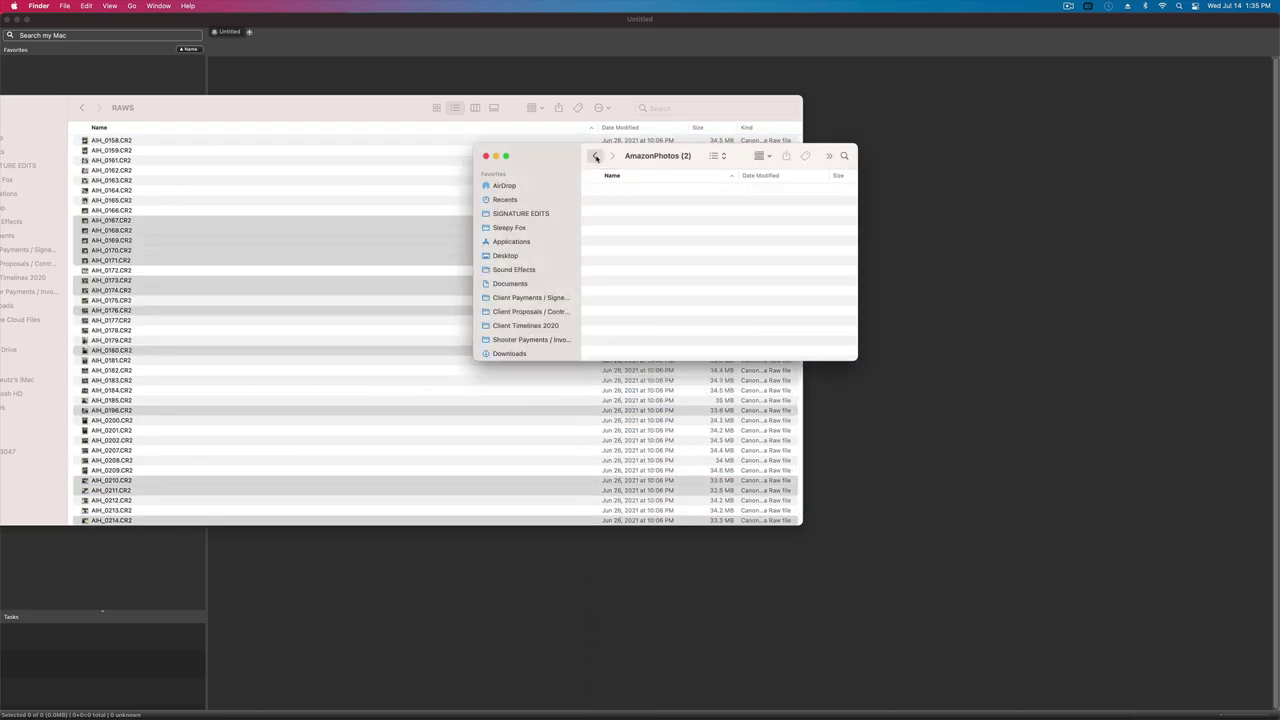
{"action": "left_click", "coordinate": [594, 156]}
- Move all raws from AmazonPhotos (3) into RAWS
{"action": "double_click", "coordinate": [644, 222]}
{"action": "left_click", "coordinate": [640, 210]}
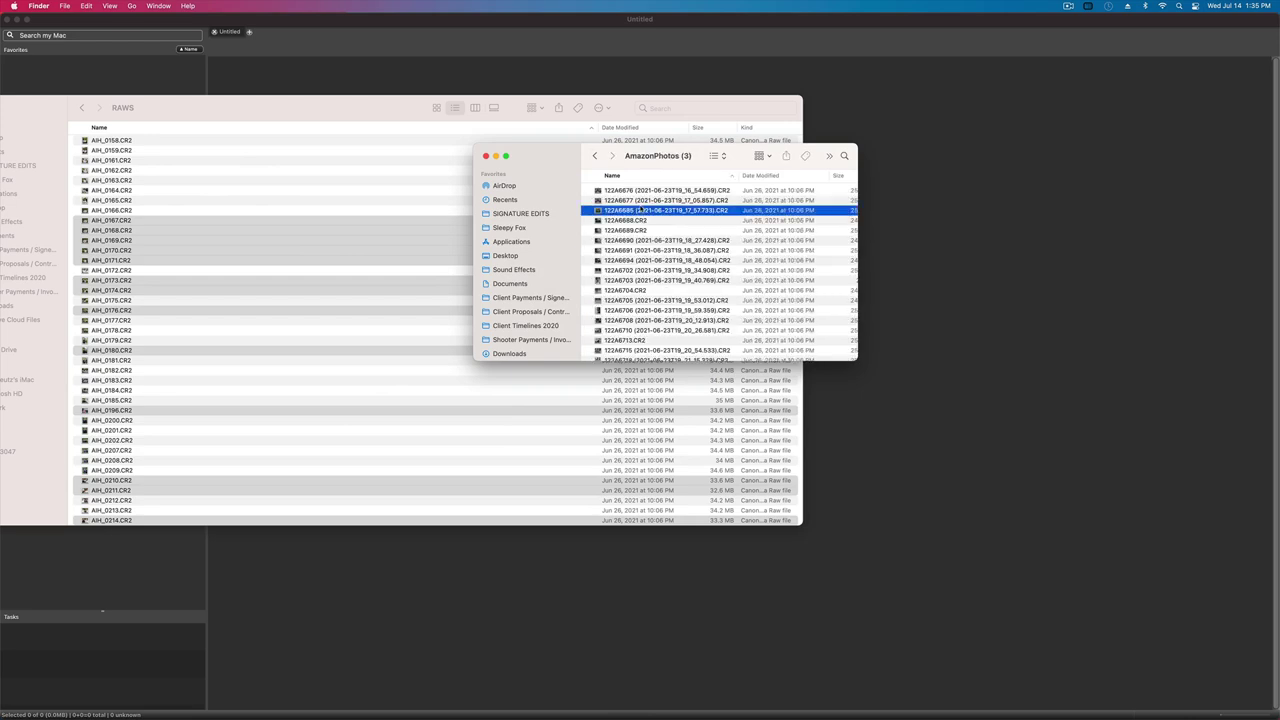
{"action": "key", "text": "super+a"}
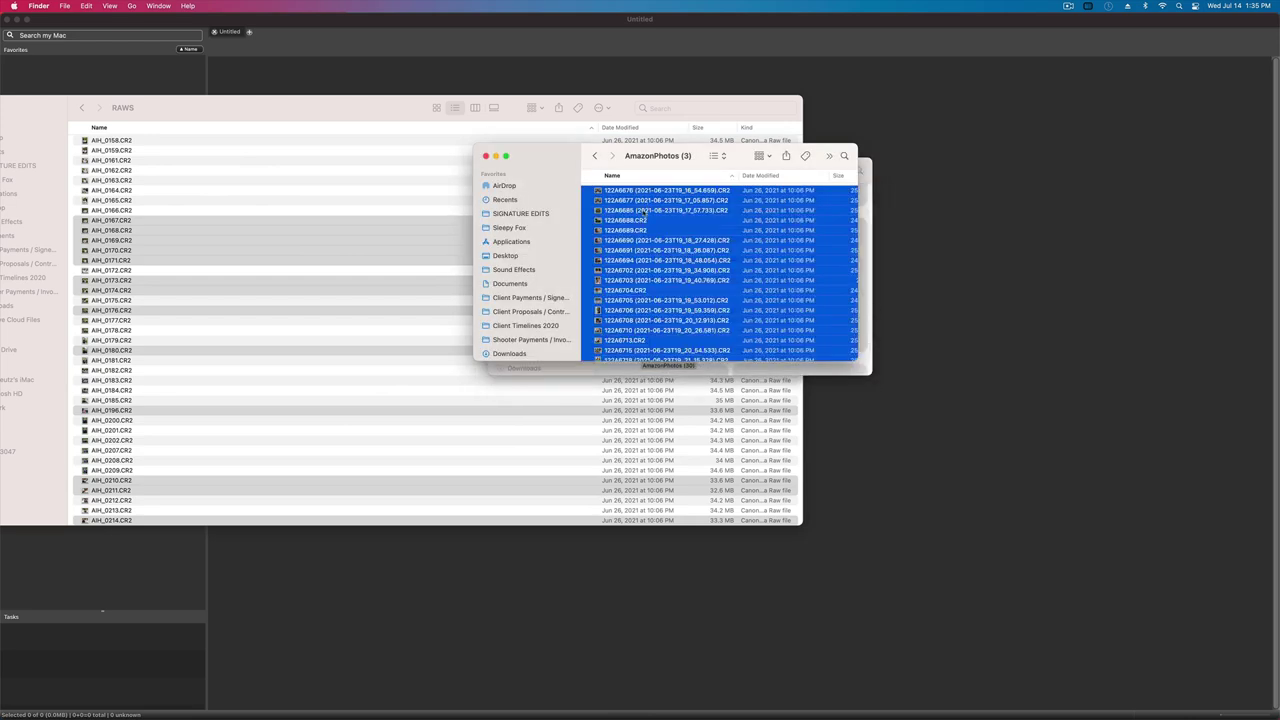
{"action": "left_click_drag", "start_coordinate": [645, 214], "coordinate": [300, 260]}
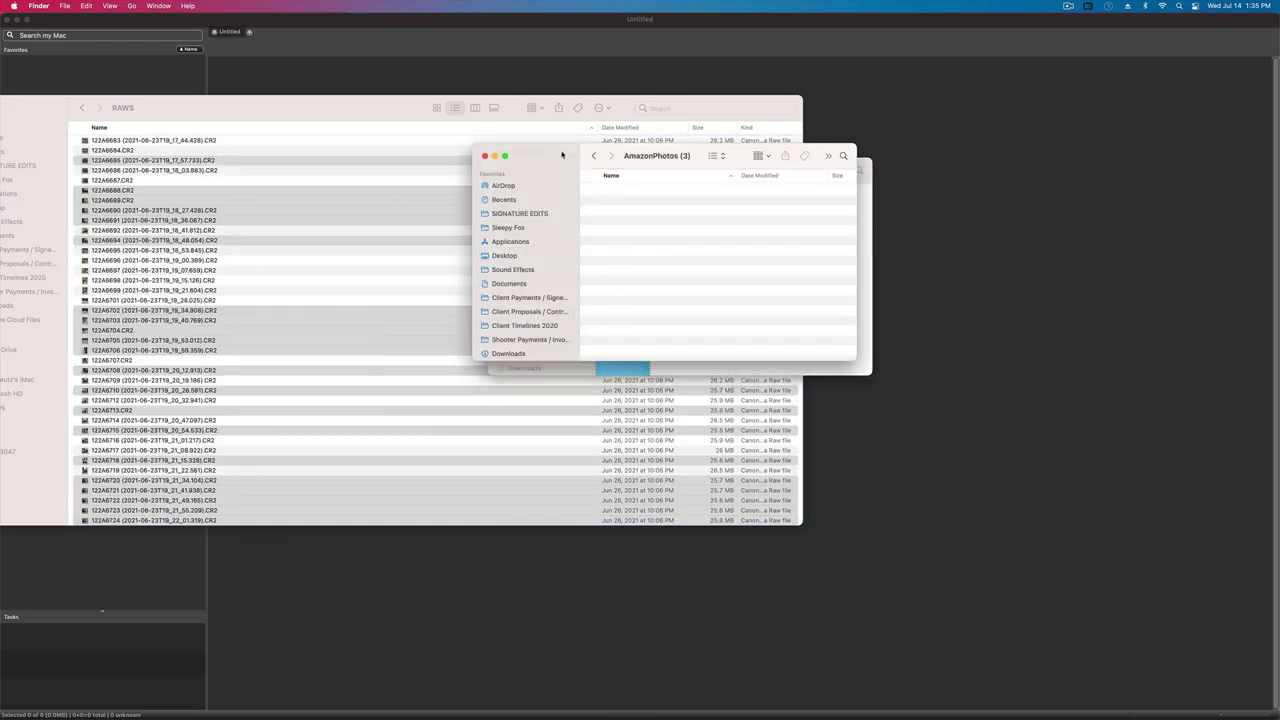
{"action": "left_click", "coordinate": [594, 156]}
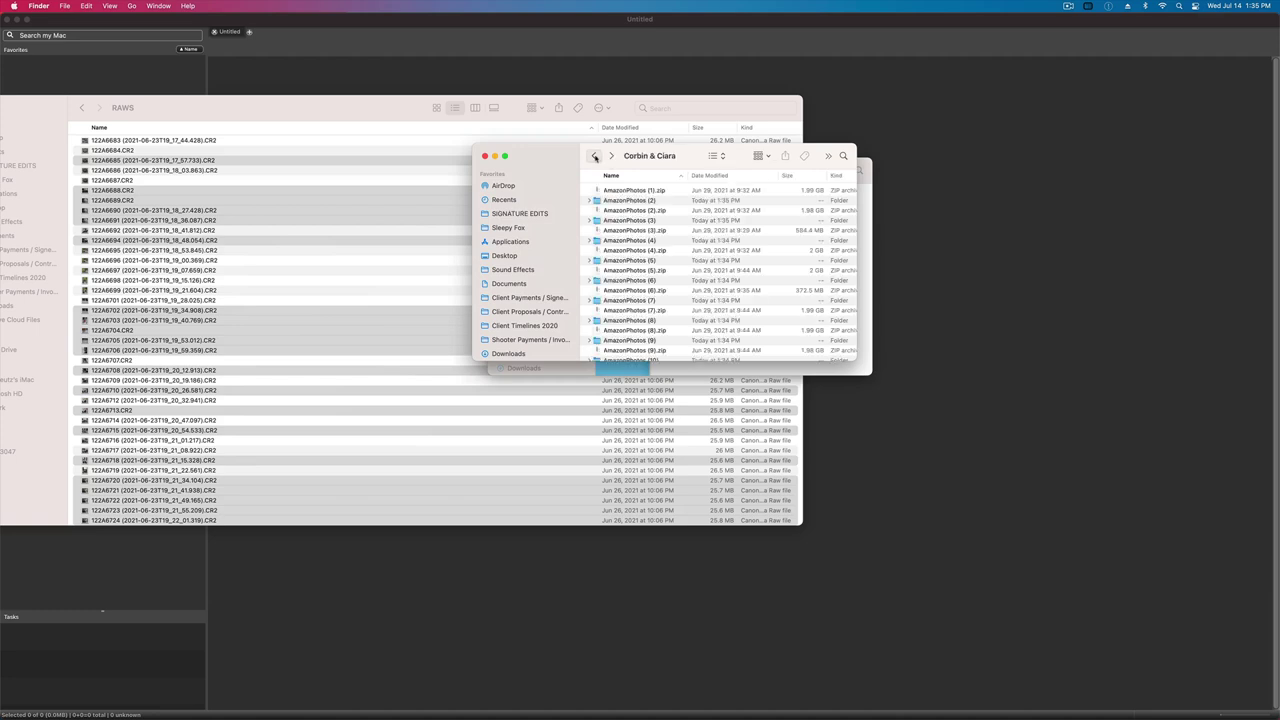
- Move all raws from AmazonPhotos (4) into RAWS
{"action": "double_click", "coordinate": [634, 241]}
{"action": "left_click", "coordinate": [636, 241]}
{"action": "key", "text": "super+a"}
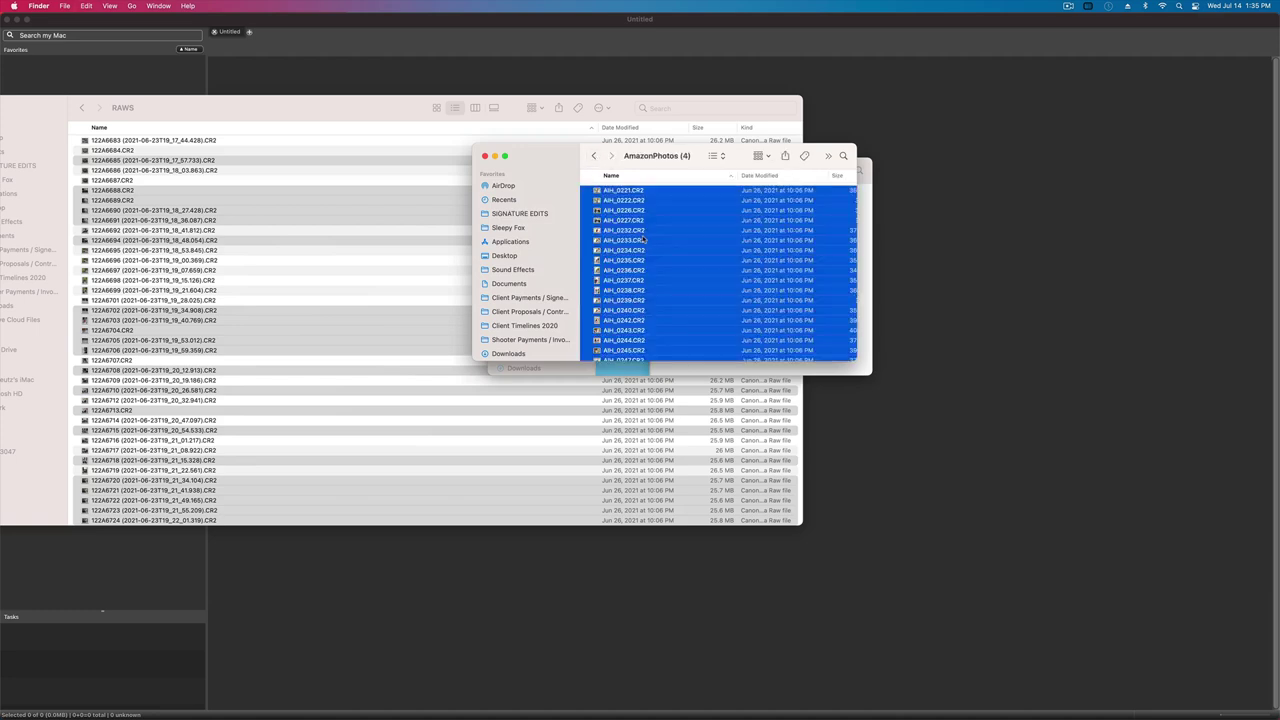
{"action": "left_click_drag", "start_coordinate": [620, 250], "coordinate": [295, 262]}
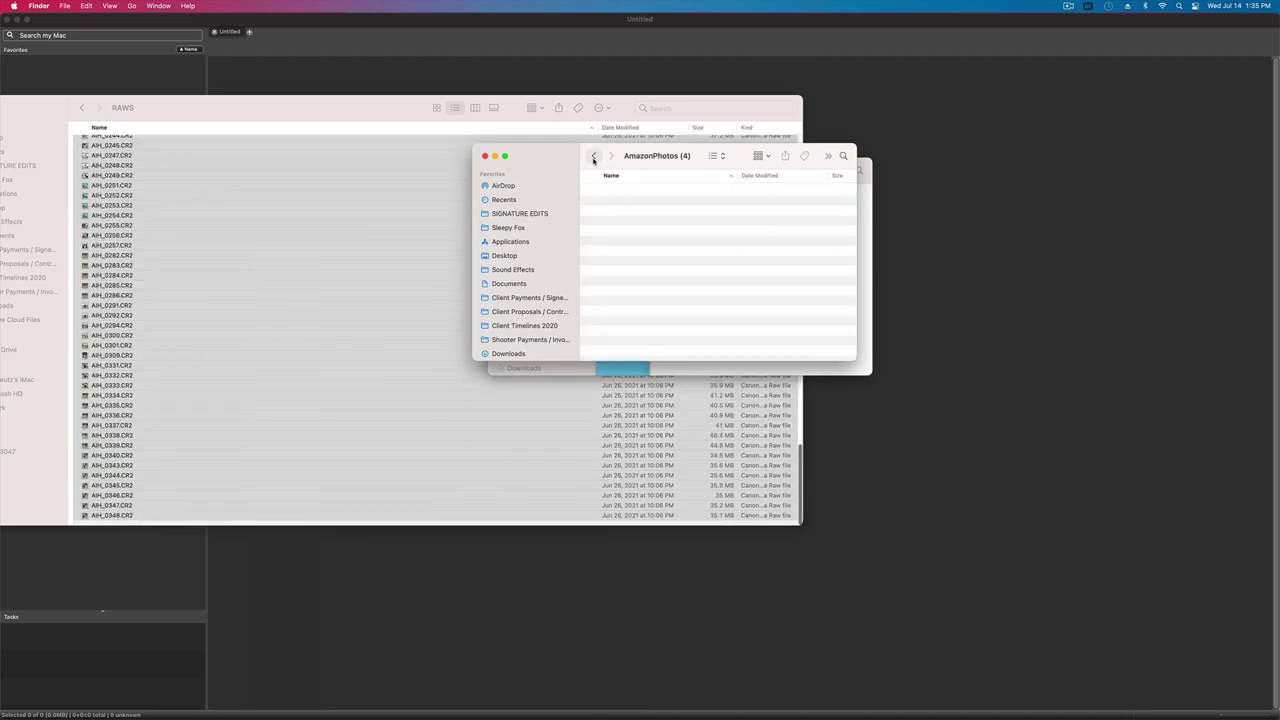
{"action": "left_click", "coordinate": [594, 157]}
- Move all raws from AmazonPhotos (5) into RAWS
{"action": "left_click", "coordinate": [590, 241]}
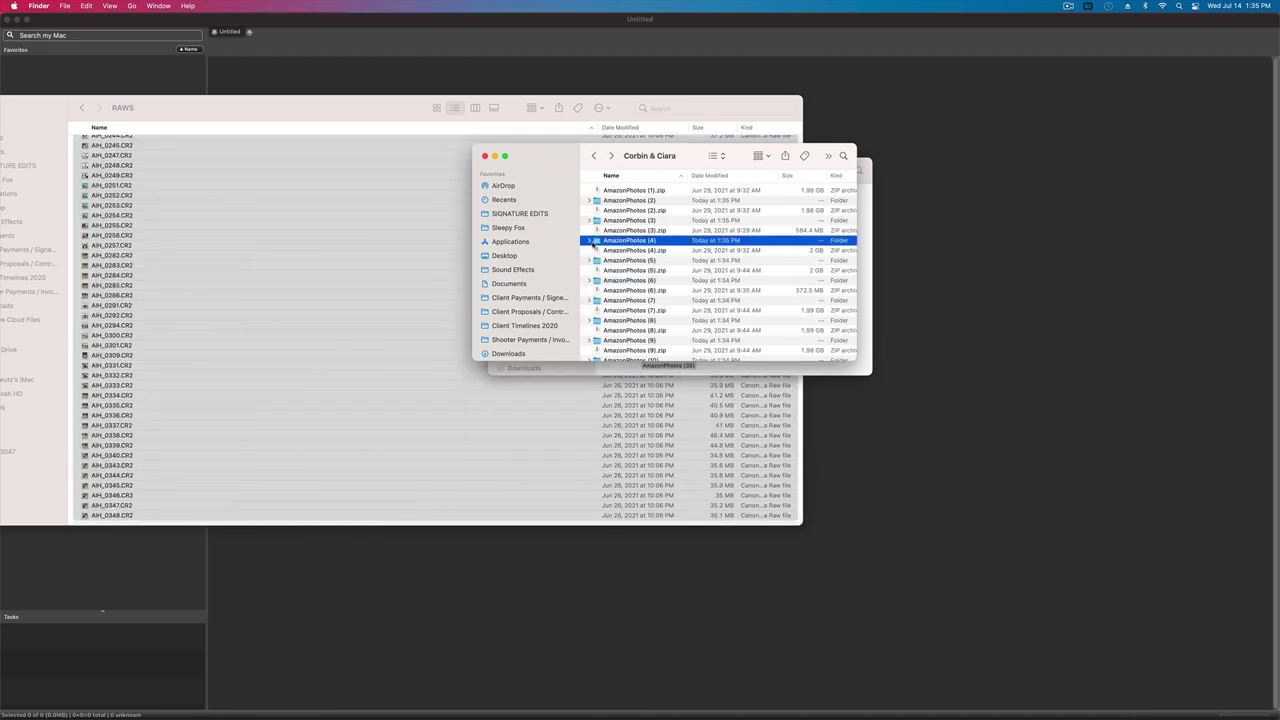
{"action": "left_click", "coordinate": [615, 263]}
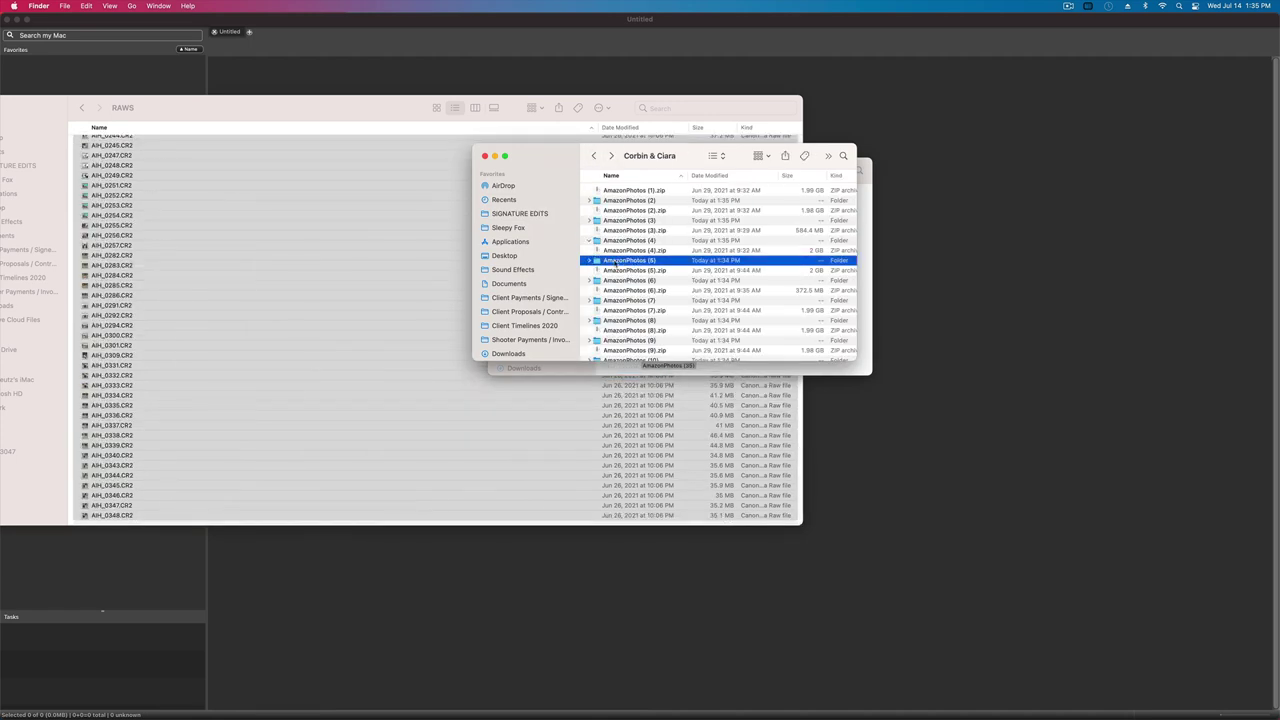
{"action": "double_click", "coordinate": [615, 263]}
{"action": "key", "text": "super+a"}
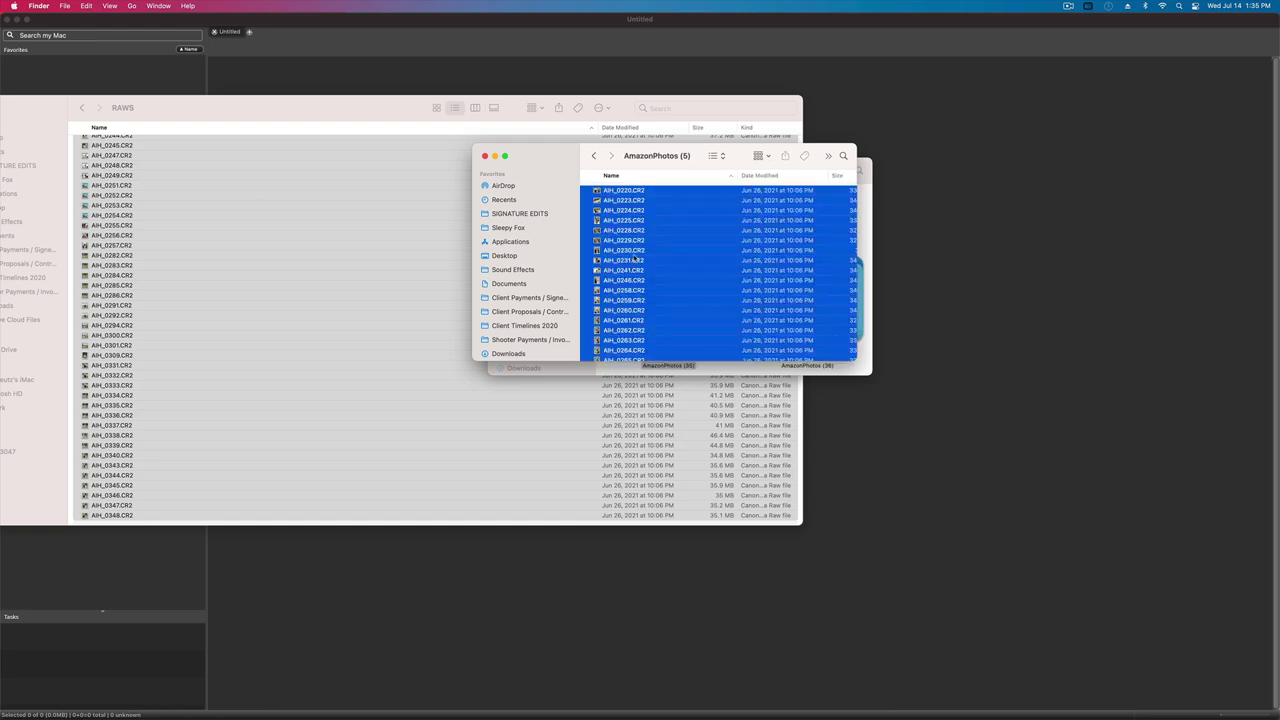
{"action": "left_click_drag", "start_coordinate": [611, 266], "coordinate": [448, 203]}
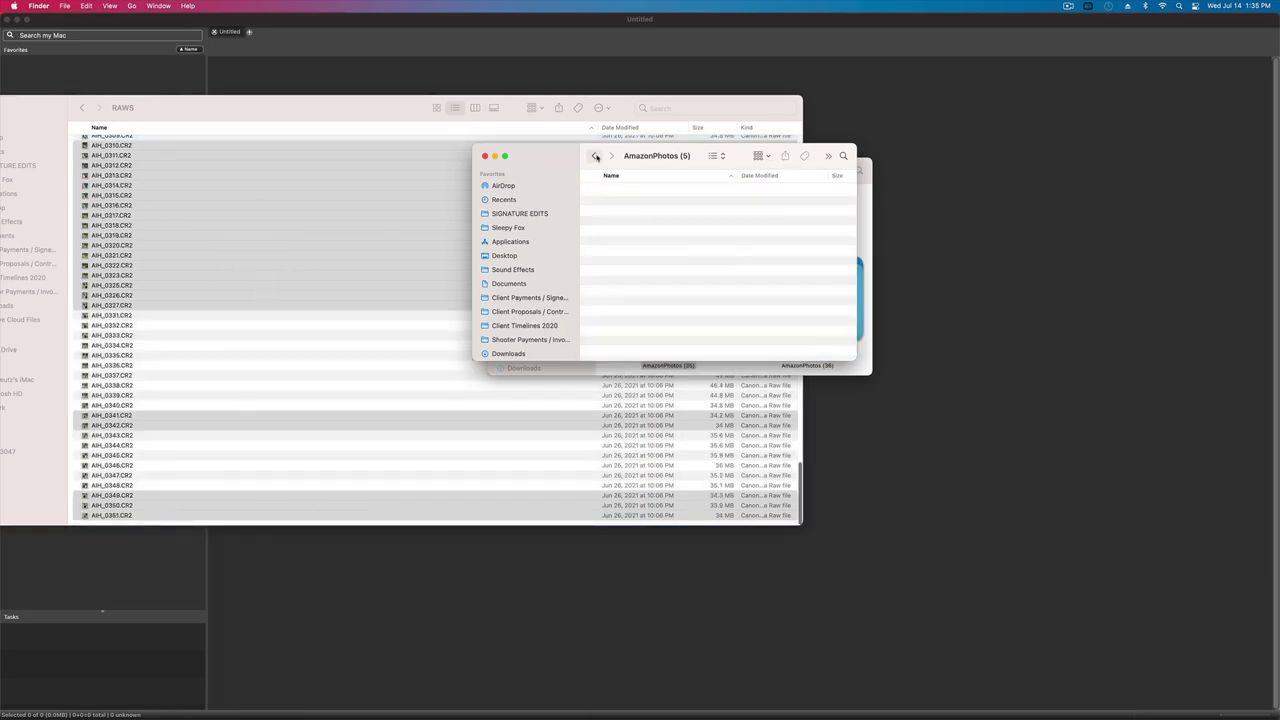
{"action": "left_click", "coordinate": [593, 155]}
- Move the CR2 files from AmazonPhotos (6) into RAWS and close the leftover windows
{"action": "left_click", "coordinate": [648, 282]}
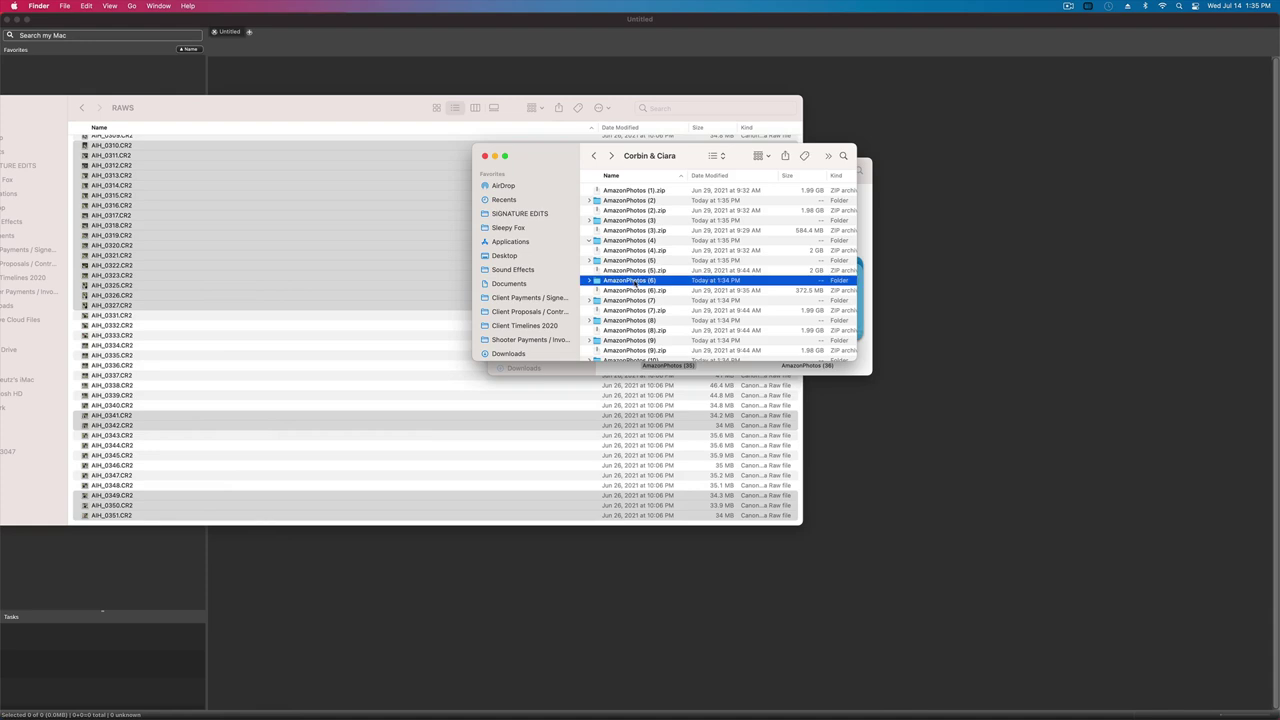
{"action": "double_click", "coordinate": [642, 284]}
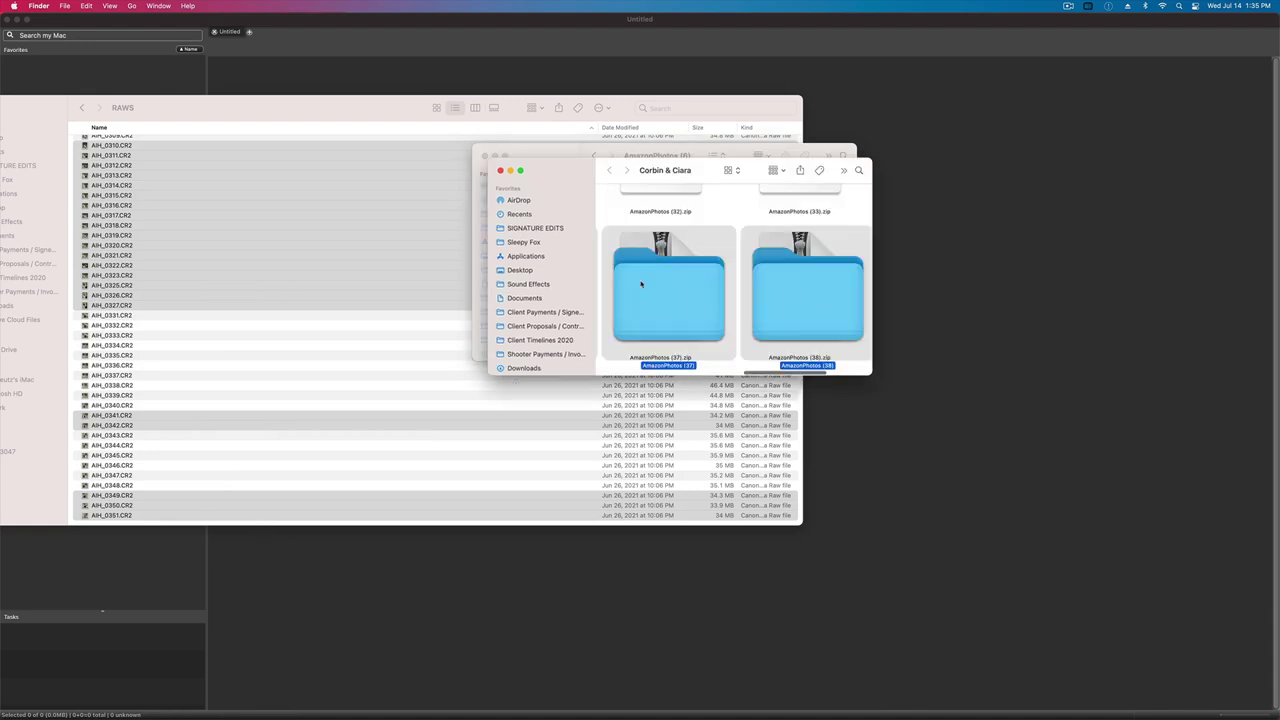
{"action": "left_click", "coordinate": [500, 170]}
{"action": "left_click", "coordinate": [630, 280]}
{"action": "key", "text": "super+a"}
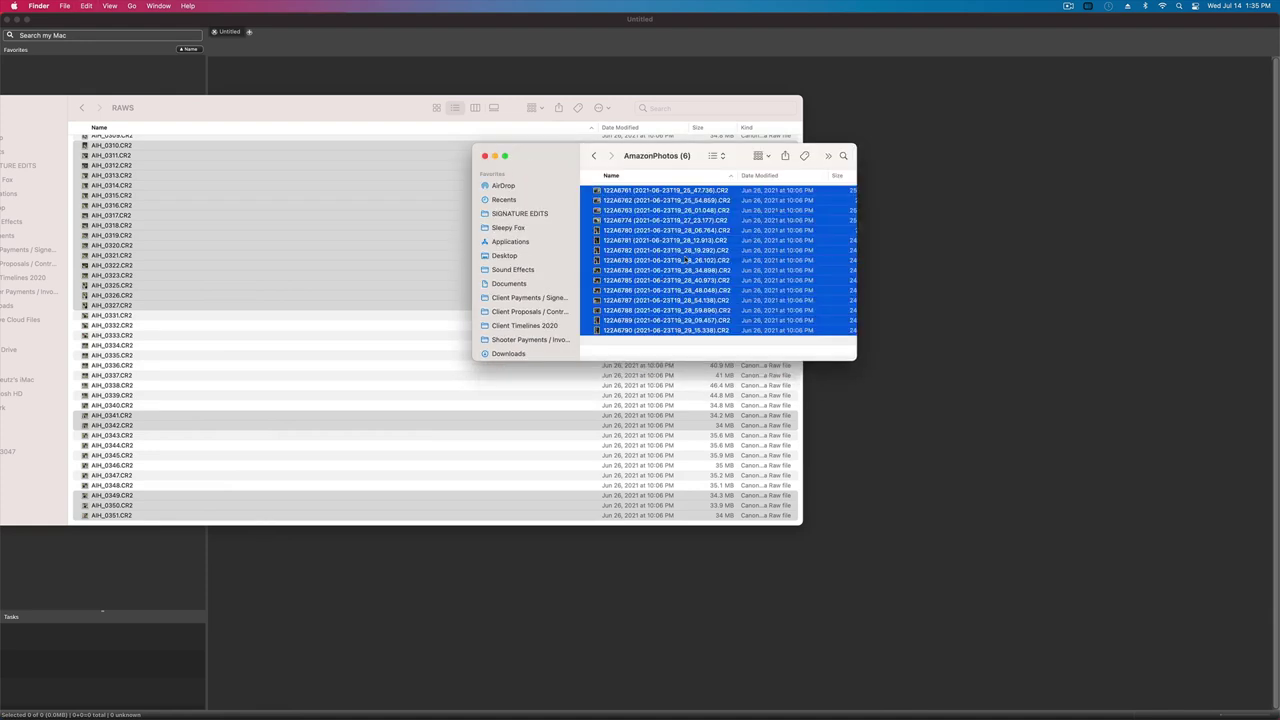
{"action": "left_click_drag", "start_coordinate": [630, 280], "coordinate": [300, 274]}
{"action": "left_click", "coordinate": [500, 171]}
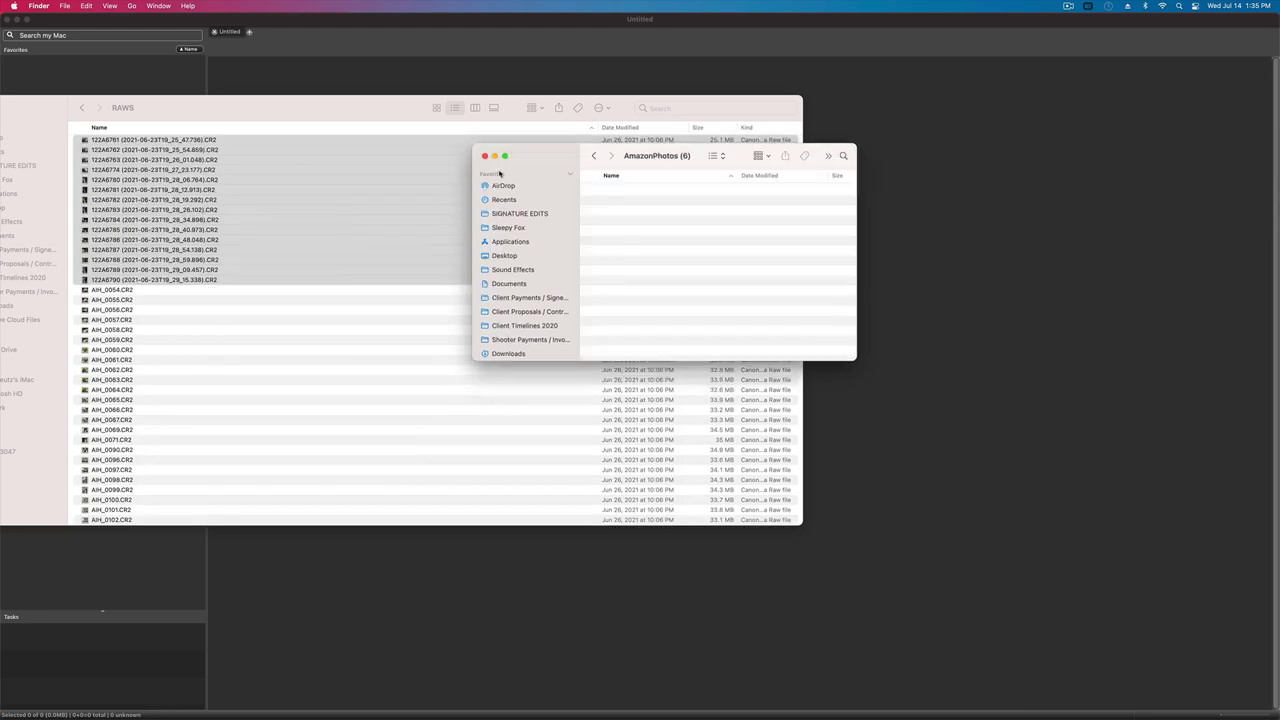
{"action": "left_click", "coordinate": [486, 159]}
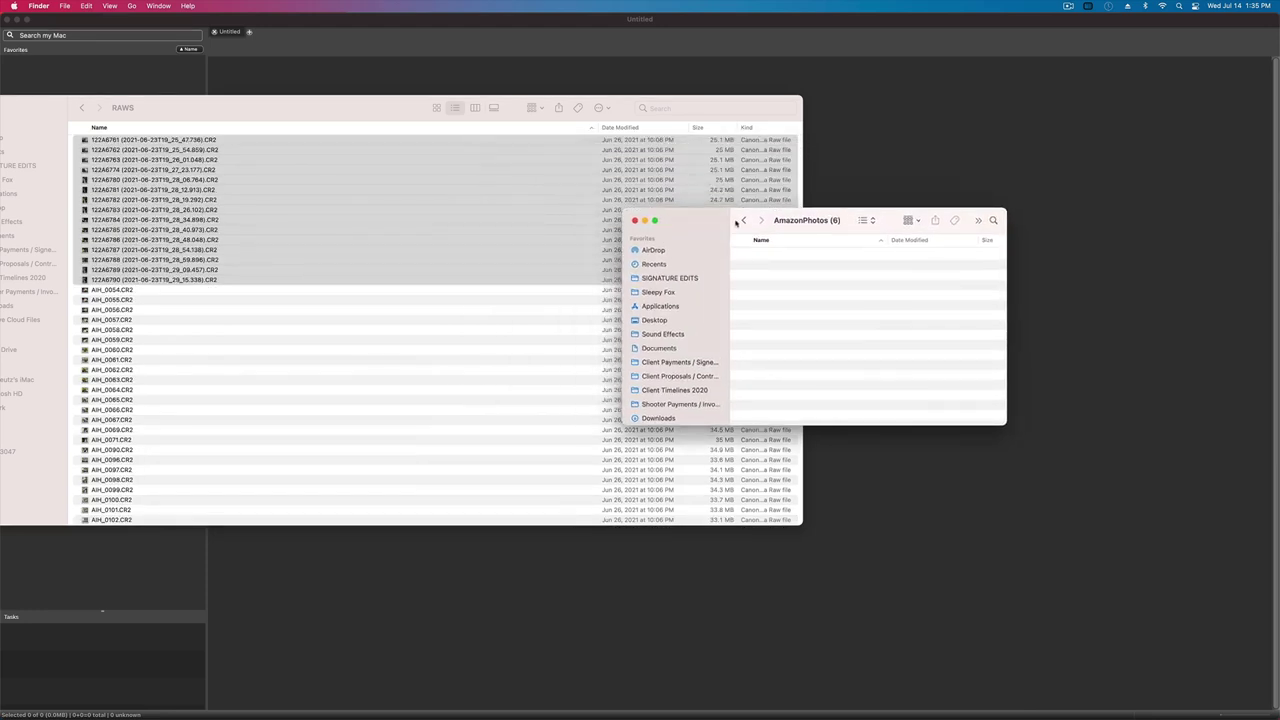
- Select the first AmazonPhotos folder's CR2 files in list view, then cancel the accidental open-all prompt
{"action": "left_click", "coordinate": [745, 257]}
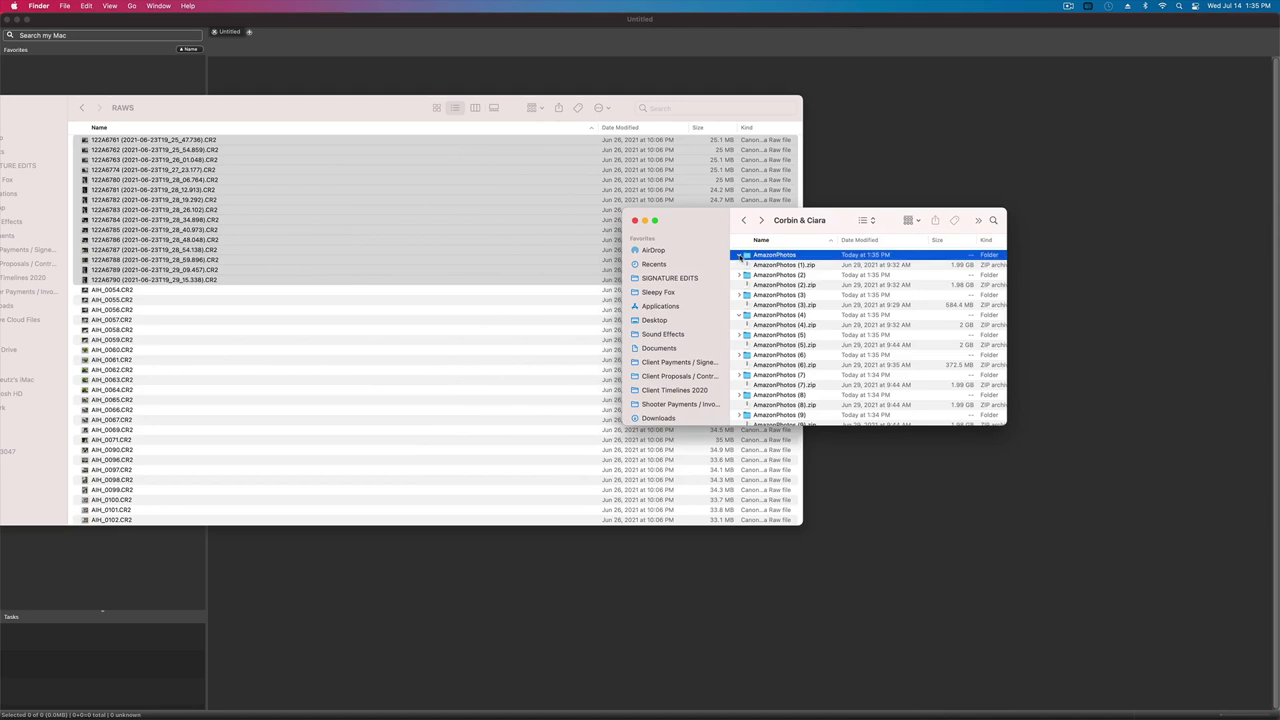
{"action": "left_click", "coordinate": [739, 255]}
{"action": "left_click", "coordinate": [790, 286]}
{"action": "key", "text": "super+a"}
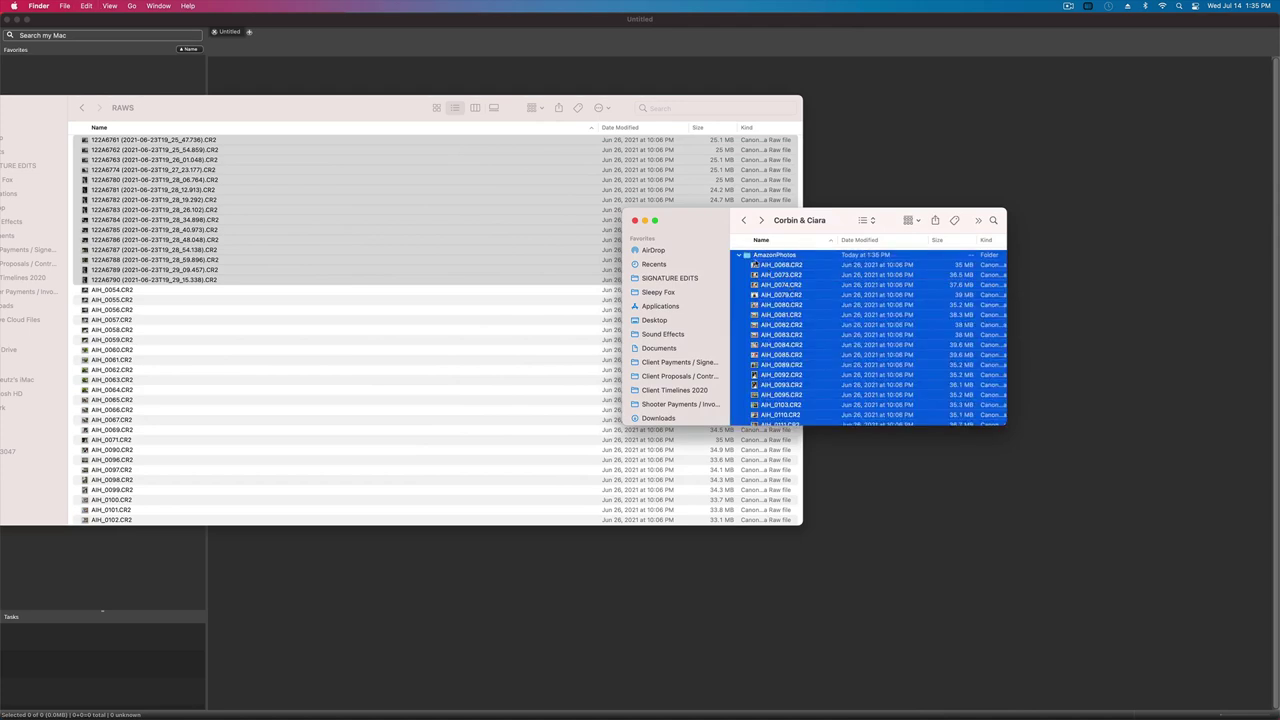
{"action": "double_click", "coordinate": [750, 259]}
{"action": "left_click", "coordinate": [612, 248]}
{"action": "left_click", "coordinate": [738, 256]}
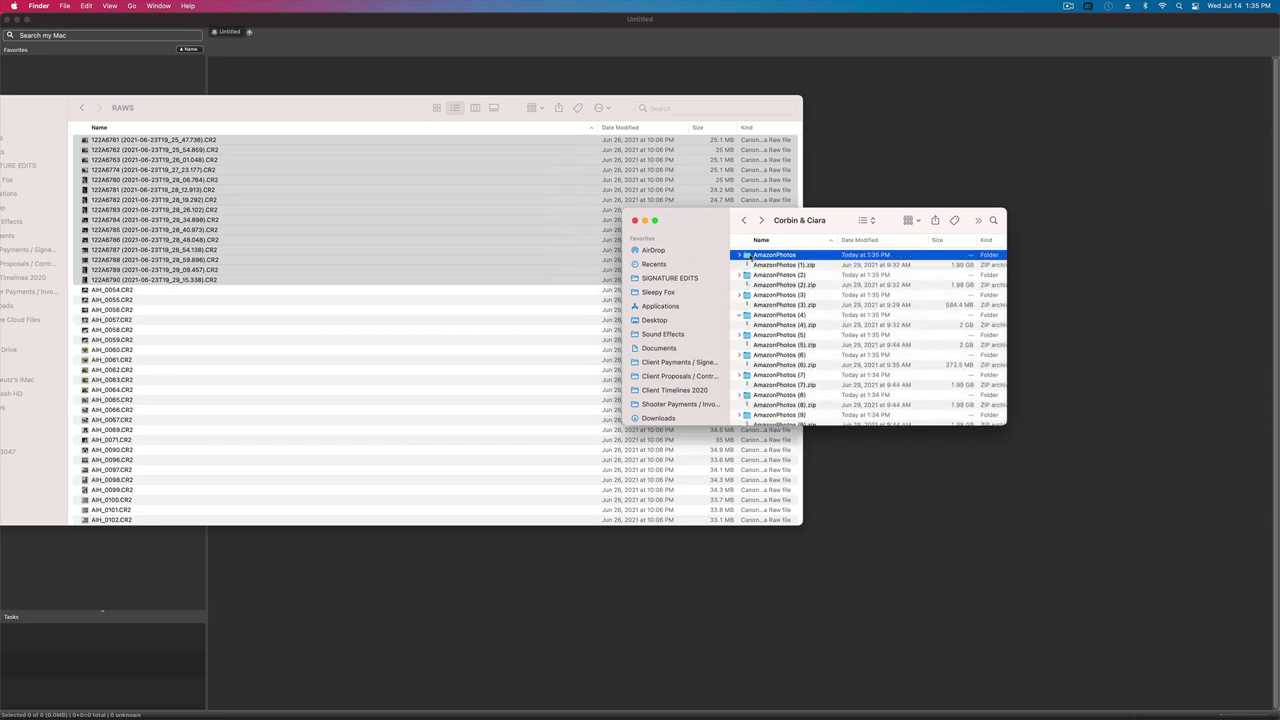
- Move that folder's CR2 files into RAWS, then delete the emptied folder and its zip
{"action": "double_click", "coordinate": [750, 257]}
{"action": "key", "text": "super+a"}
{"action": "left_click_drag", "start_coordinate": [796, 273], "coordinate": [327, 305]}
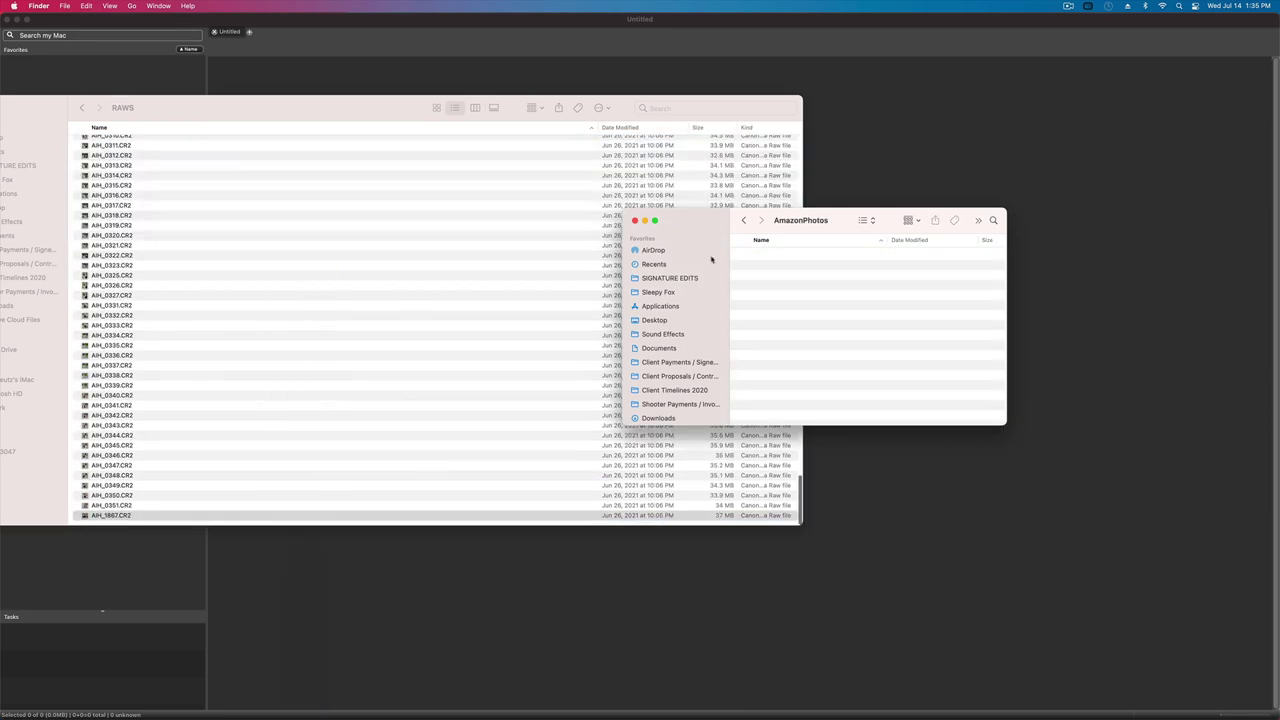
{"action": "left_click", "coordinate": [743, 220]}
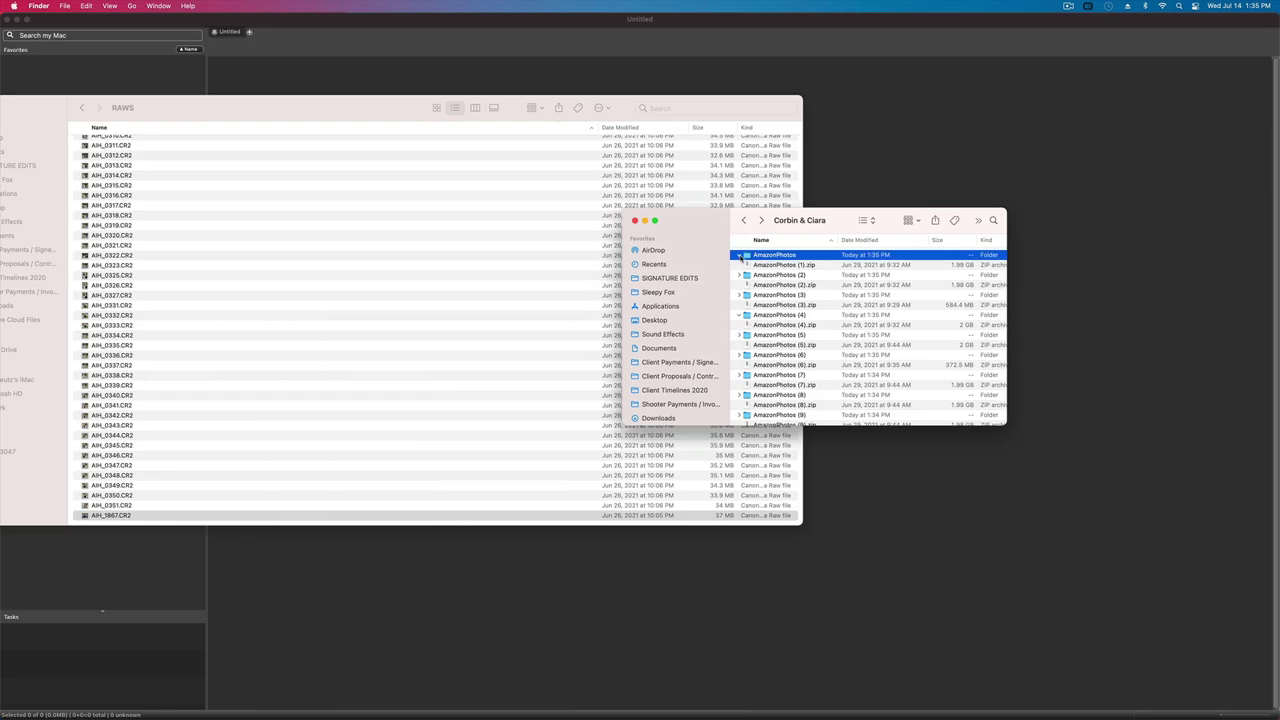
{"action": "key", "text": "super+BackSpace"}
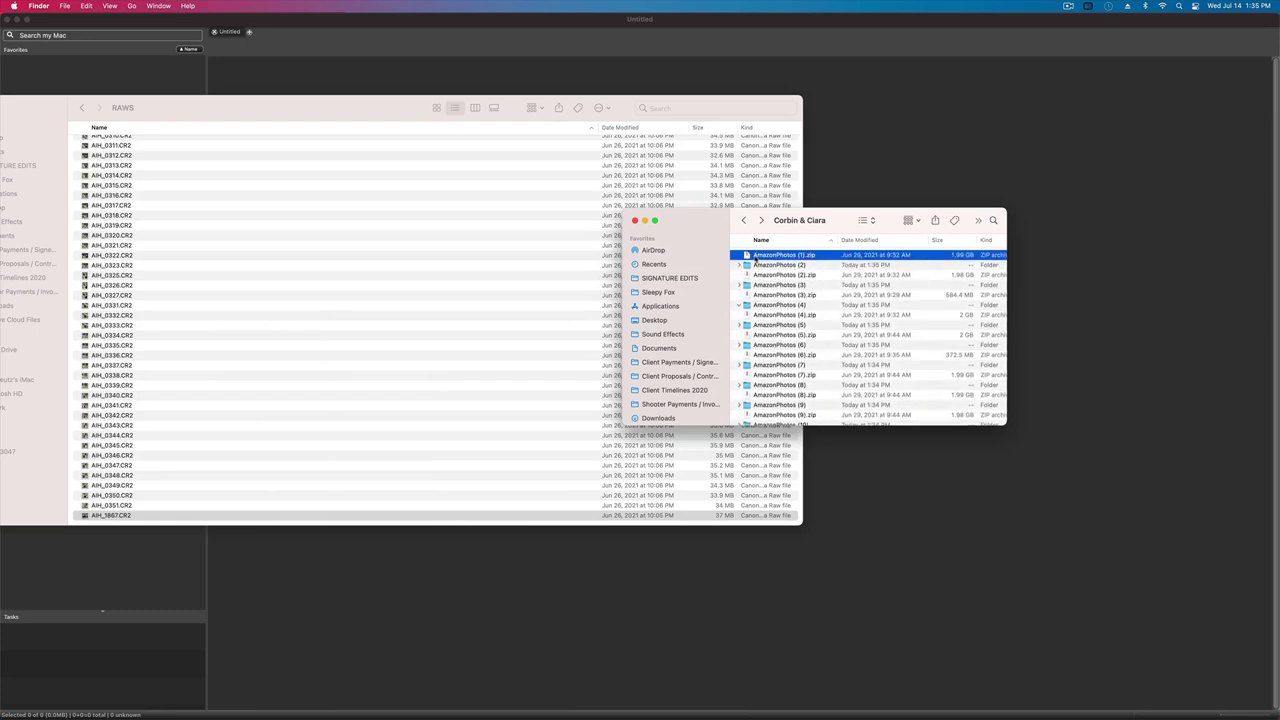
{"action": "key", "text": "super+BackSpace"}
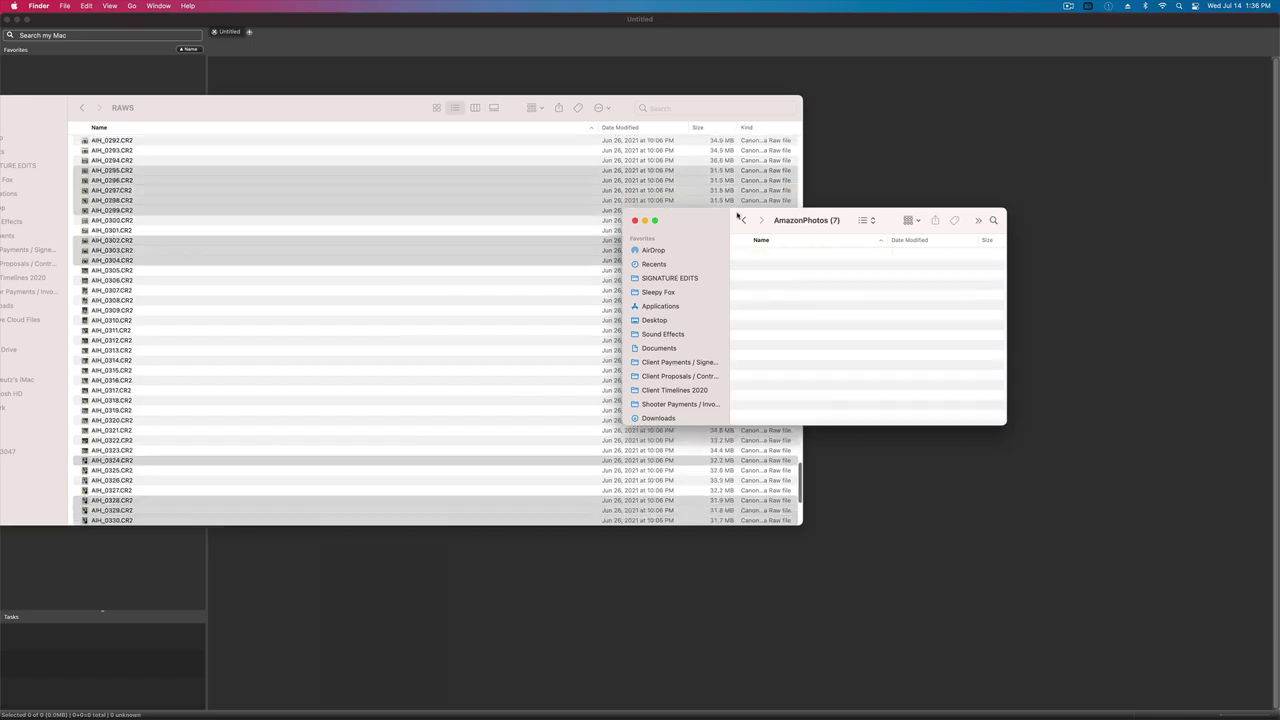
{"action": "left_click", "coordinate": [745, 221]}
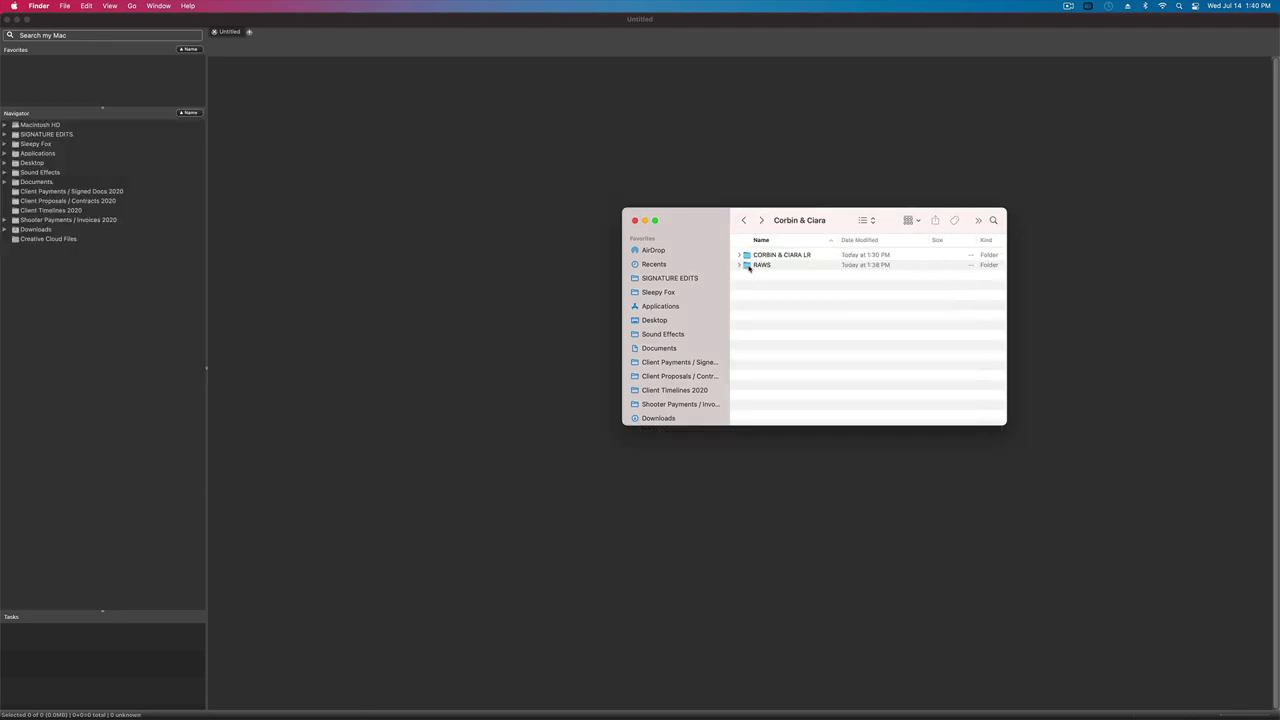
- Select everything in RAWS and confirm it holds 2102 CR2 files
{"action": "double_click", "coordinate": [748, 266]}
{"action": "left_click", "coordinate": [797, 295]}
{"action": "key", "text": "super+a"}
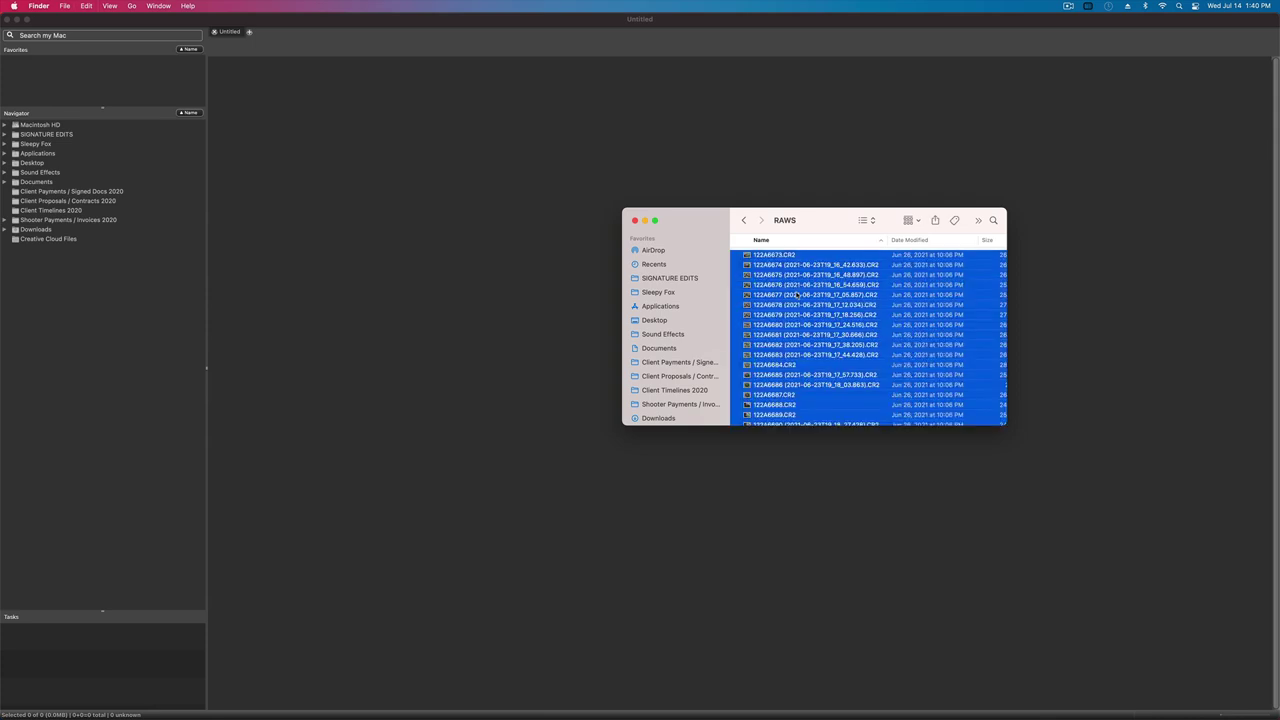
{"action": "right_click", "coordinate": [792, 289]}
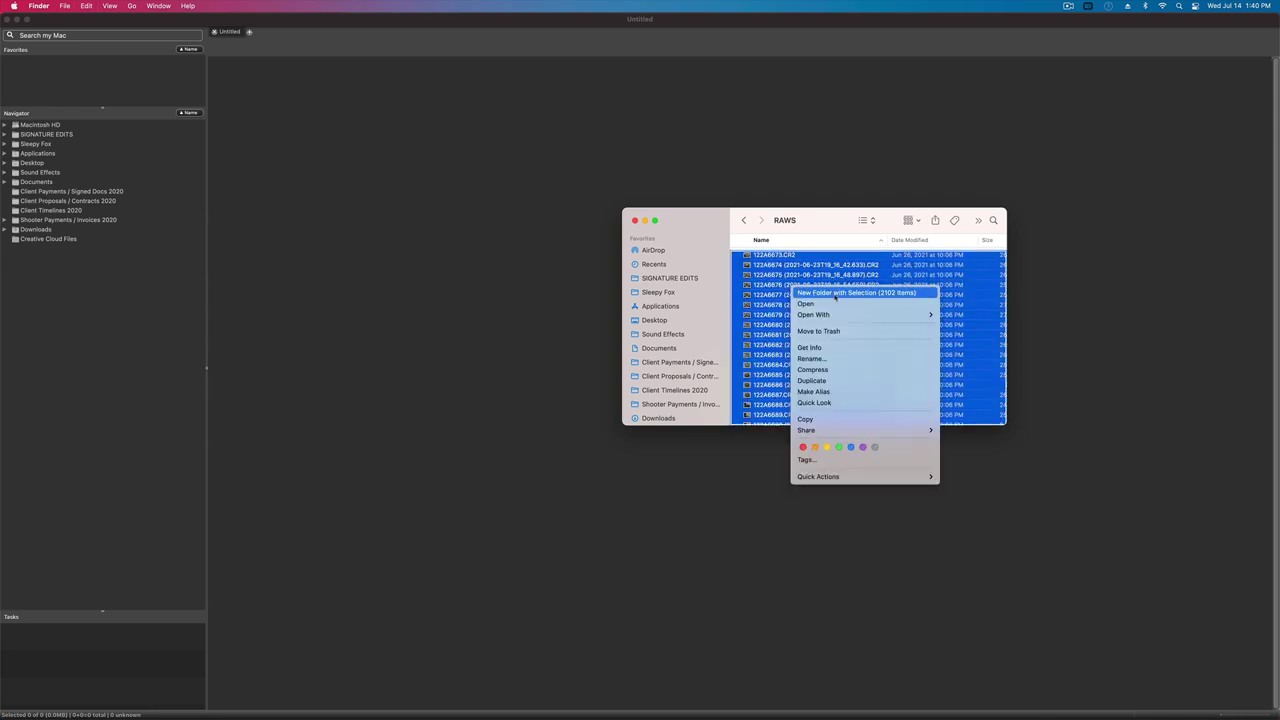
{"action": "left_click", "coordinate": [901, 293]}
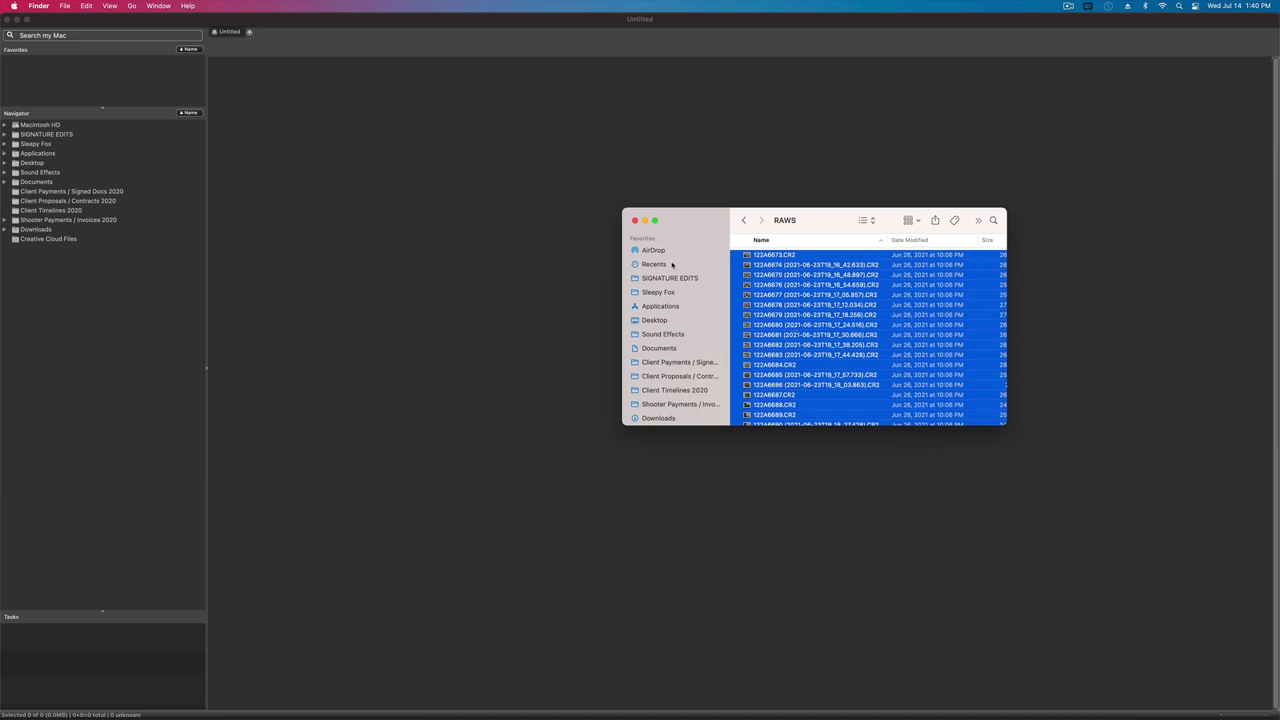
- Return to Corbin & Ciara, select the RAWS folder, and switch to Photo Mechanic
{"action": "left_click", "coordinate": [744, 221]}
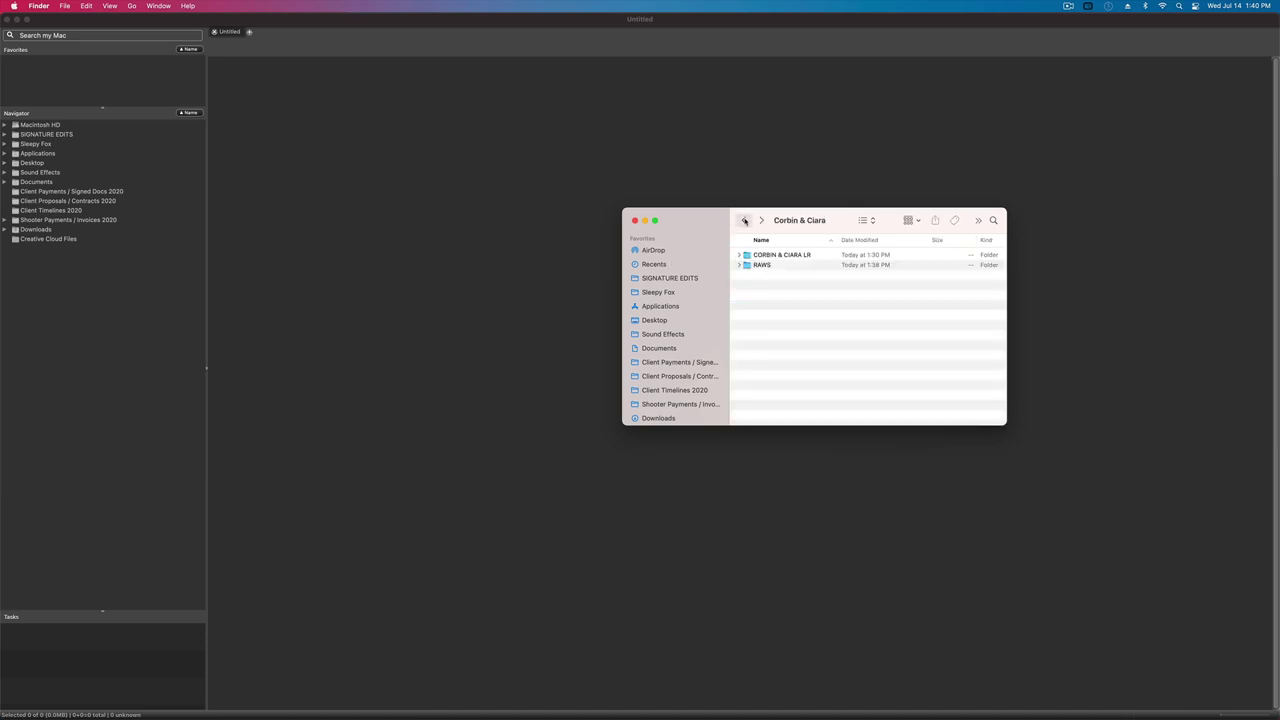
{"action": "left_click", "coordinate": [754, 267]}
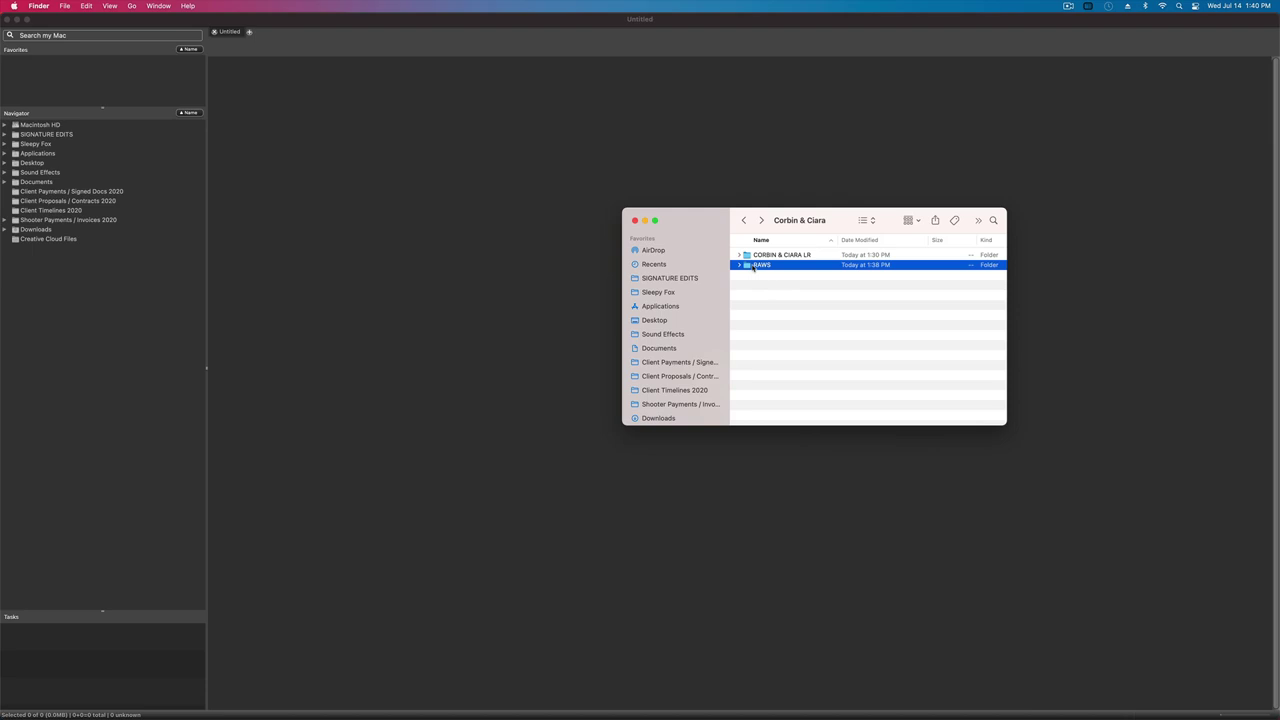
{"action": "left_click", "coordinate": [318, 163]}
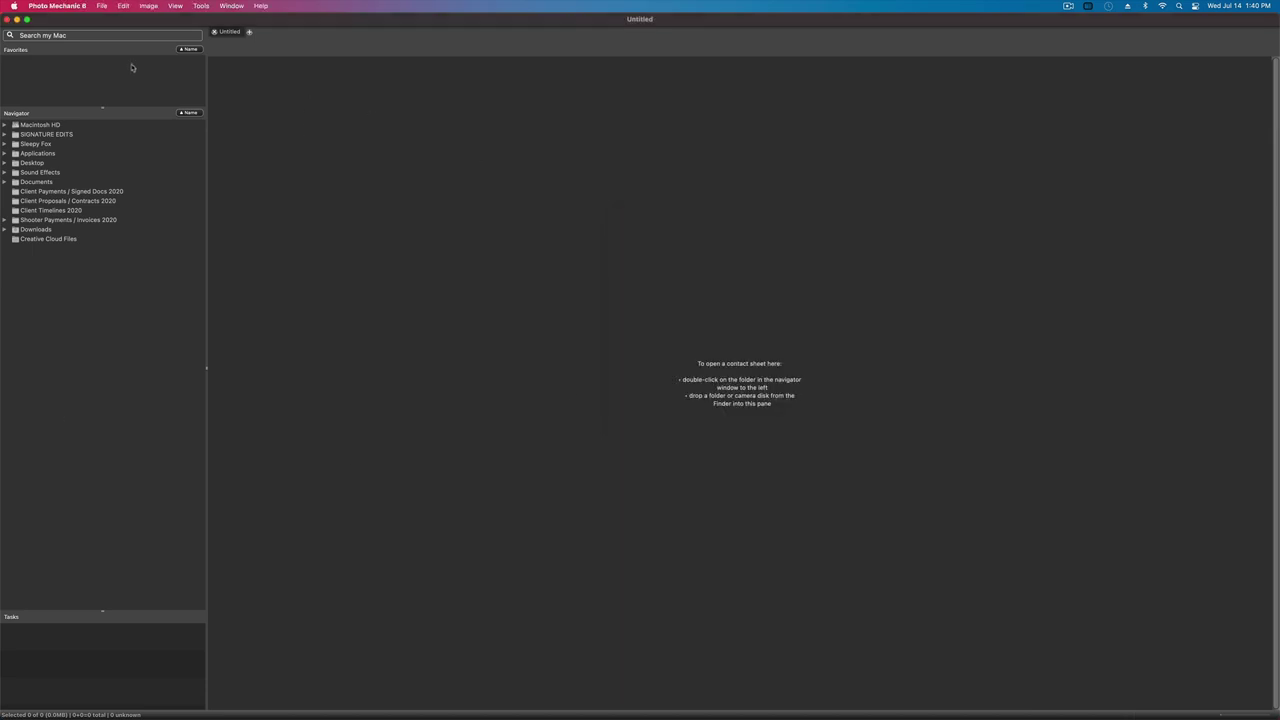
- Drag the RAWS folder from Finder into Photo Mechanic to load its 2102 raws as a contact sheet
{"action": "mouse_move", "coordinate": [4, 420]}
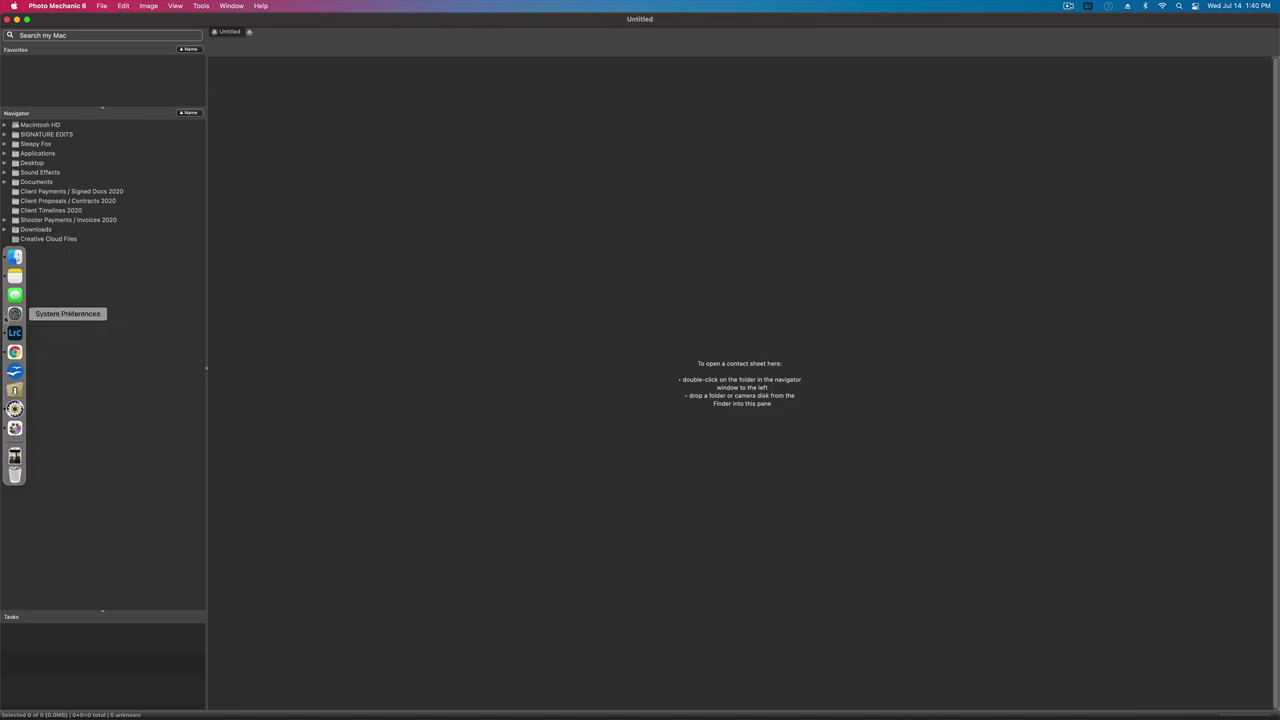
{"action": "left_click", "coordinate": [14, 257]}
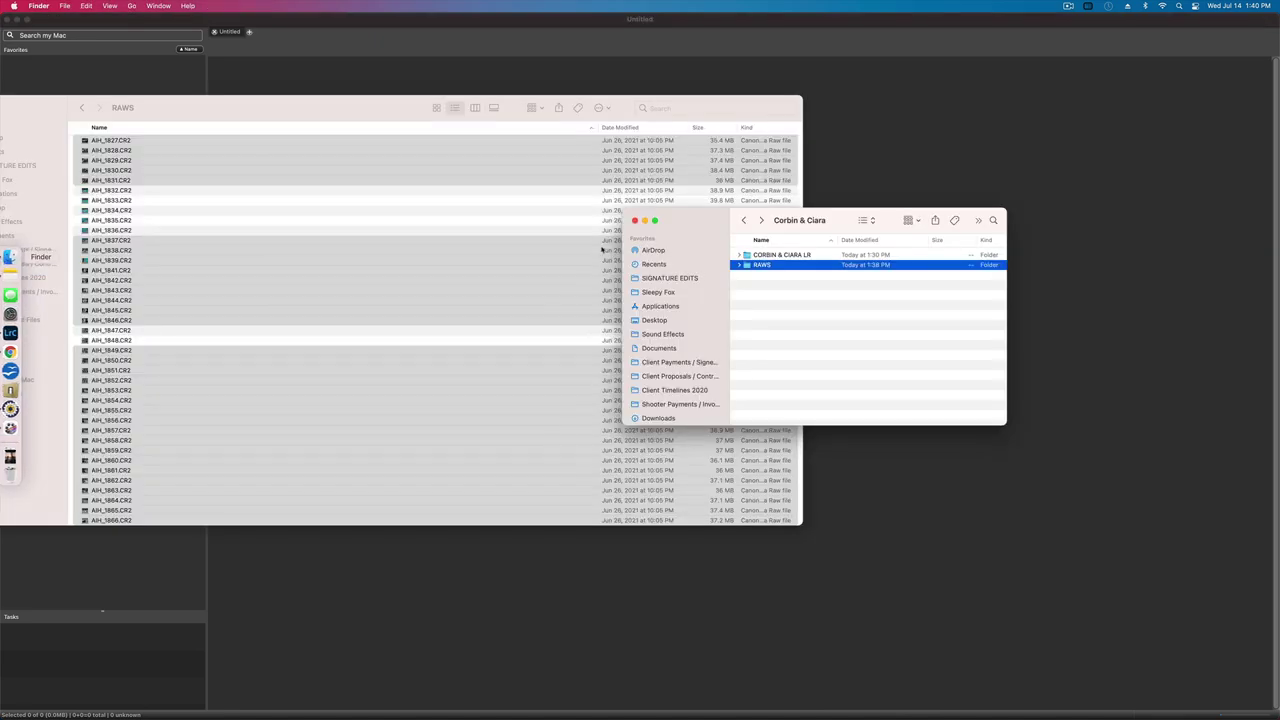
{"action": "left_click_drag", "start_coordinate": [752, 266], "coordinate": [986, 551]}
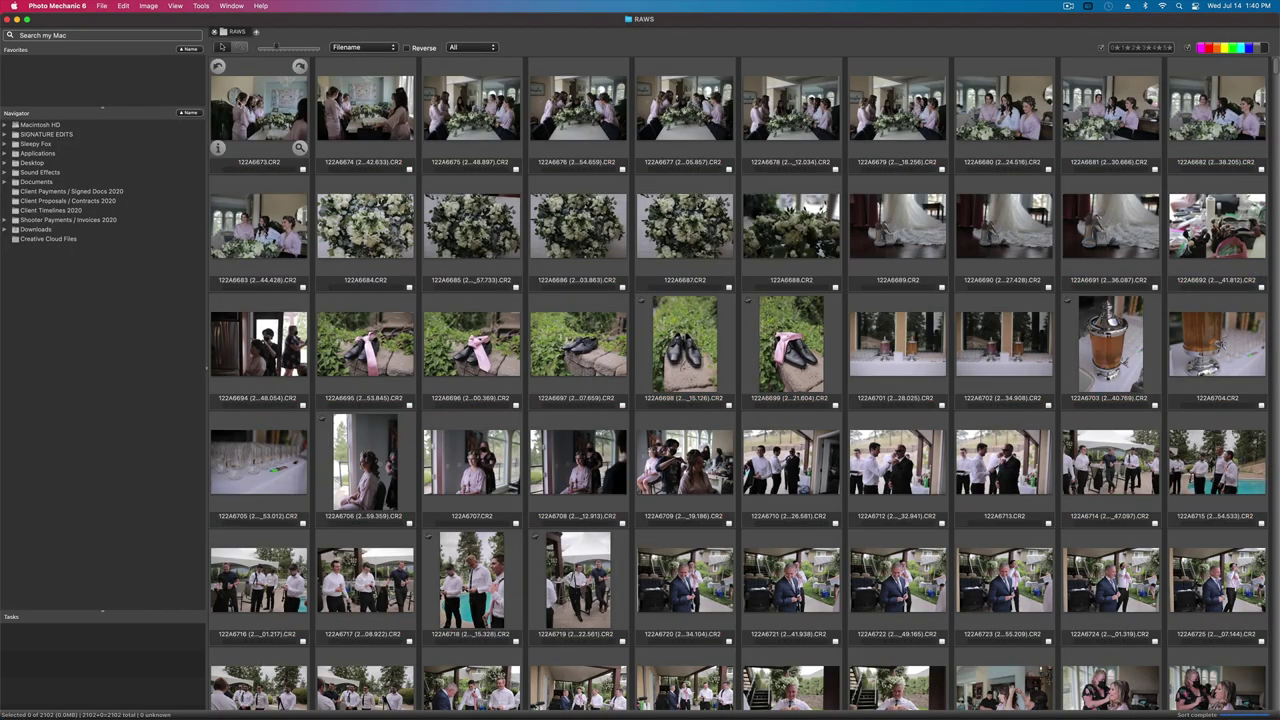
{"action": "left_click", "coordinate": [243, 106]}
{"action": "double_click", "coordinate": [243, 104]}
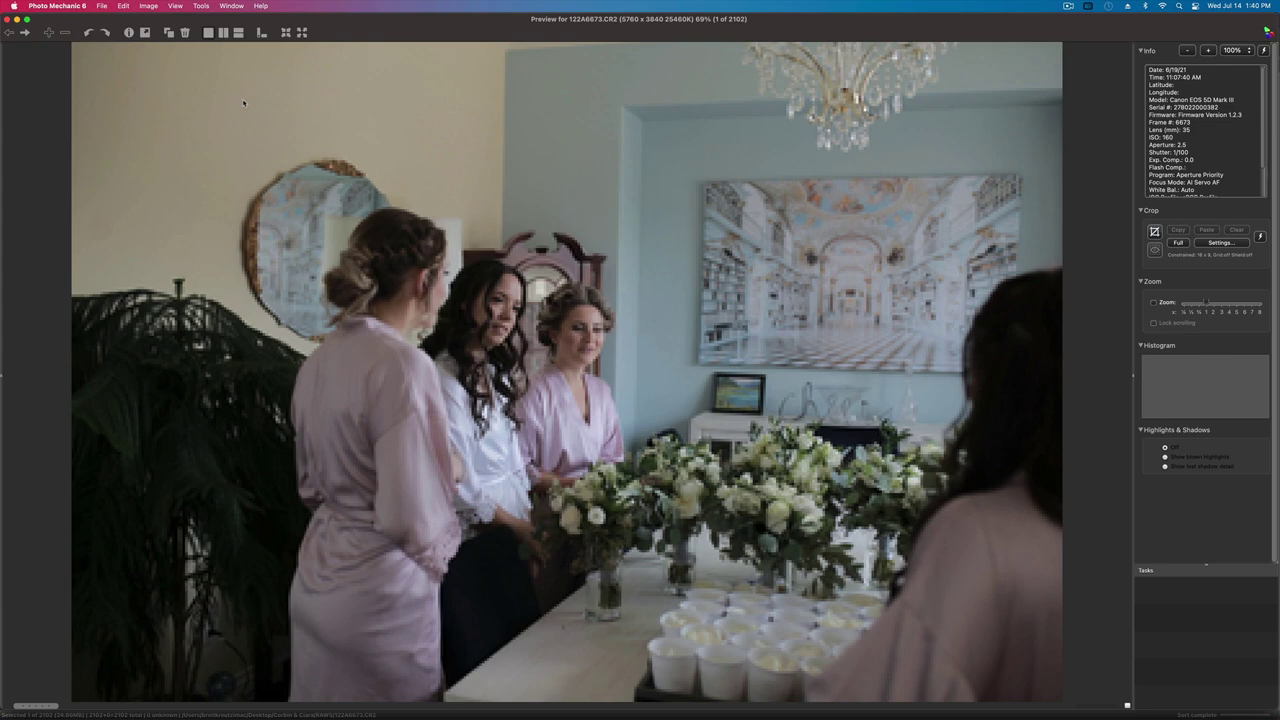
{"action": "key", "text": "Right"}
{"action": "key", "text": "Right"}
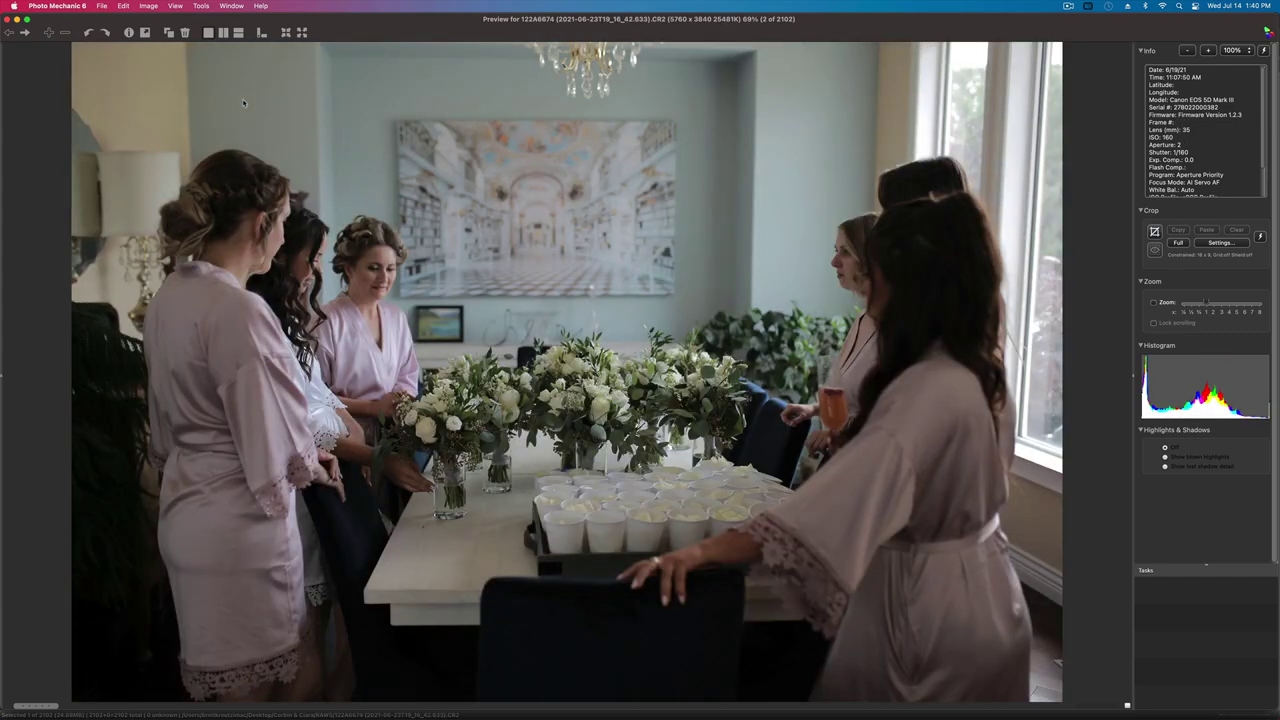
{"action": "key", "text": "Right"}
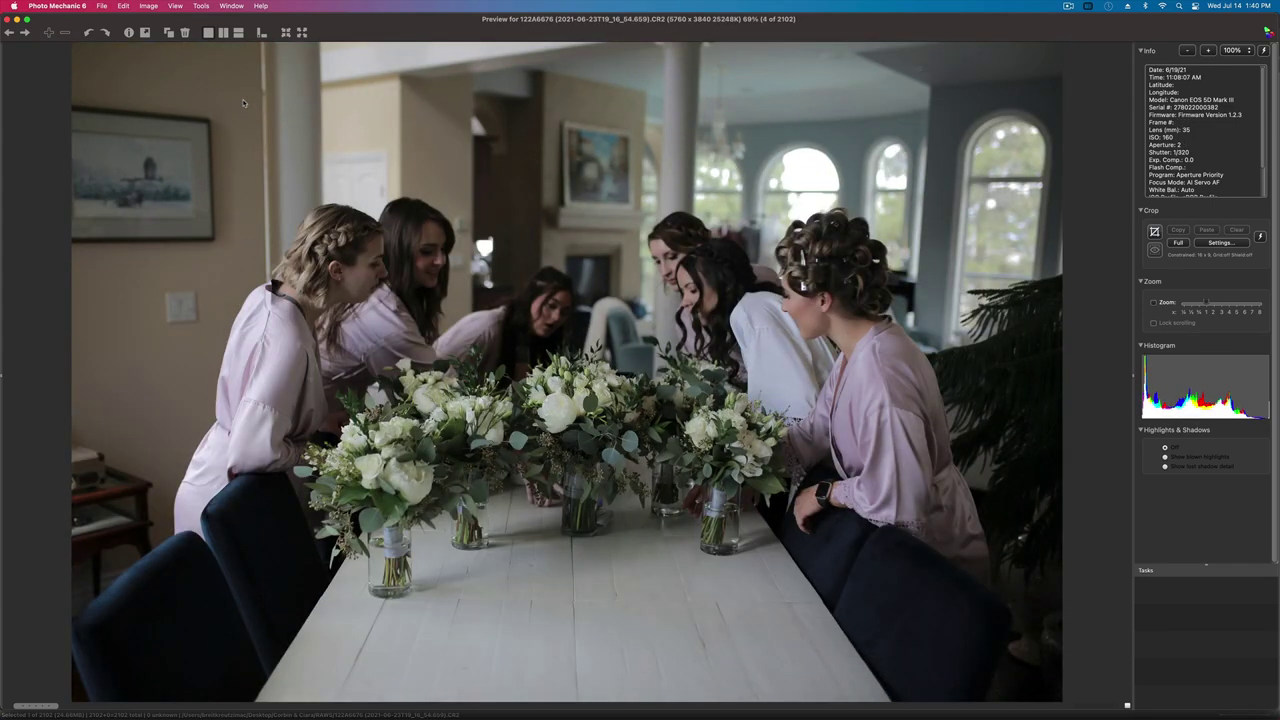
{"action": "key", "text": "Right"}
{"action": "key", "text": "Right"}
{"action": "key", "text": "Right"}
{"action": "key", "text": "Right"}
{"action": "key", "text": "Right"}
{"action": "key", "text": "Right"}
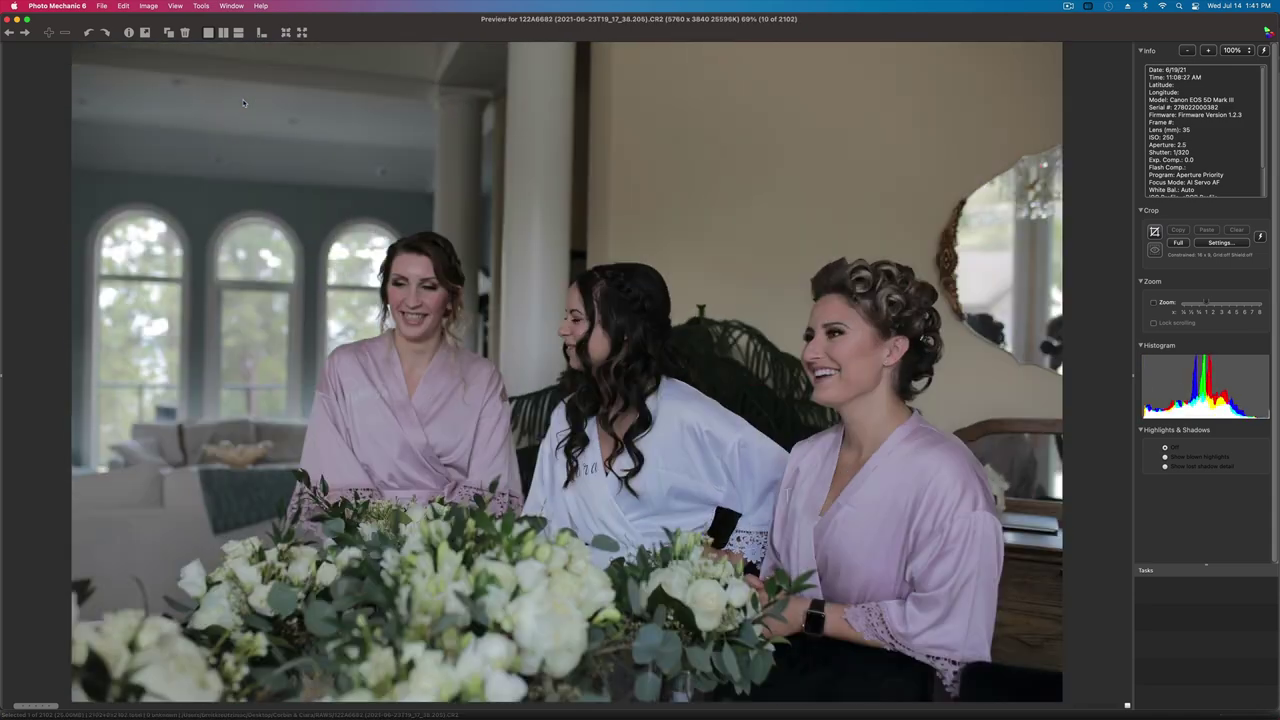
{"action": "key", "text": "Right"}
{"action": "key", "text": "Right"}
{"action": "key", "text": "Right"}
{"action": "key", "text": "Right"}
{"action": "key", "text": "Right"}
{"action": "key", "text": "Right"}
{"action": "key", "text": "Right"}
{"action": "key", "text": "Right"}
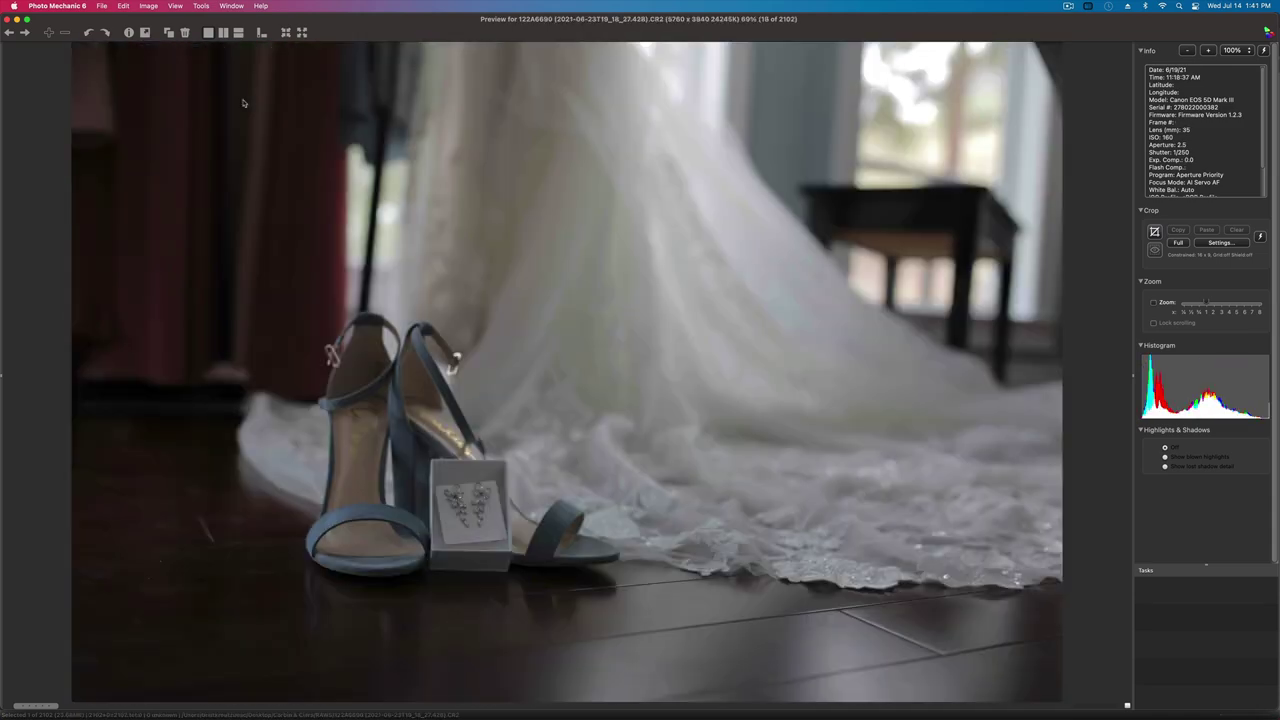
{"action": "key", "text": "Right"}
{"action": "key", "text": "Right"}
{"action": "key", "text": "Right"}
{"action": "key", "text": "Right"}
{"action": "key", "text": "Right"}
{"action": "key", "text": "Right"}
{"action": "key", "text": "Right"}
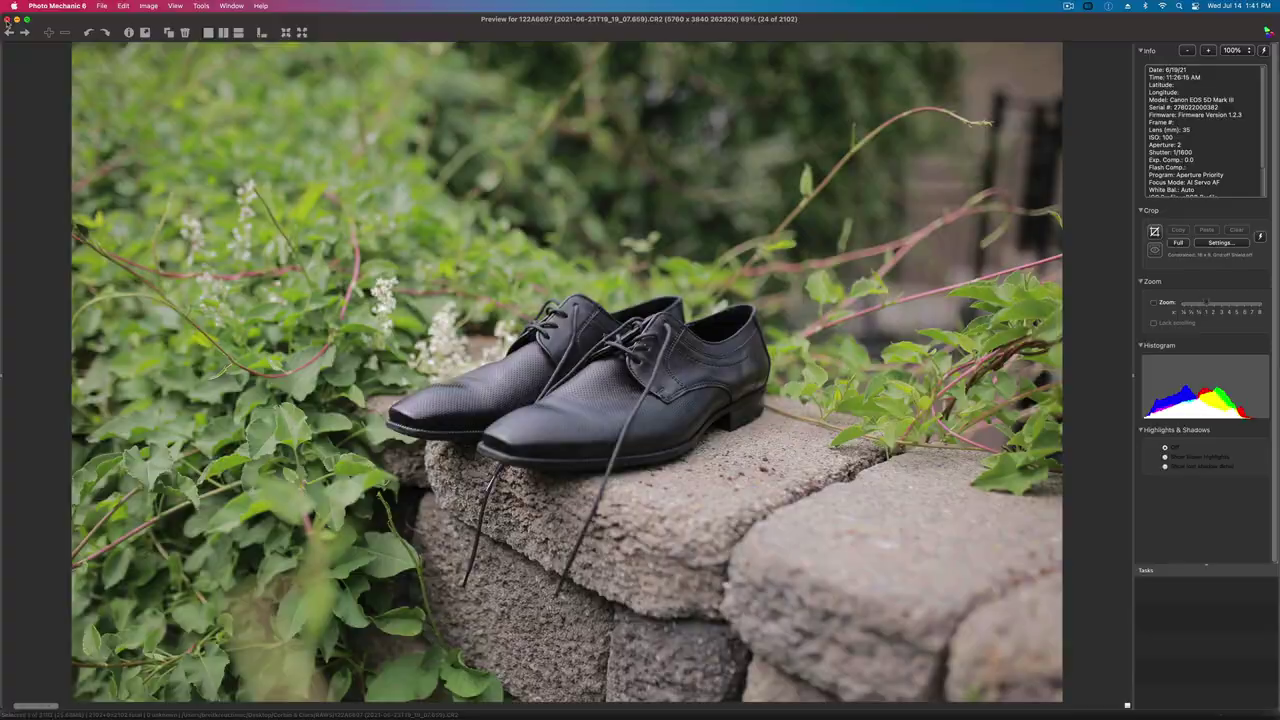
{"action": "left_click", "coordinate": [7, 20]}
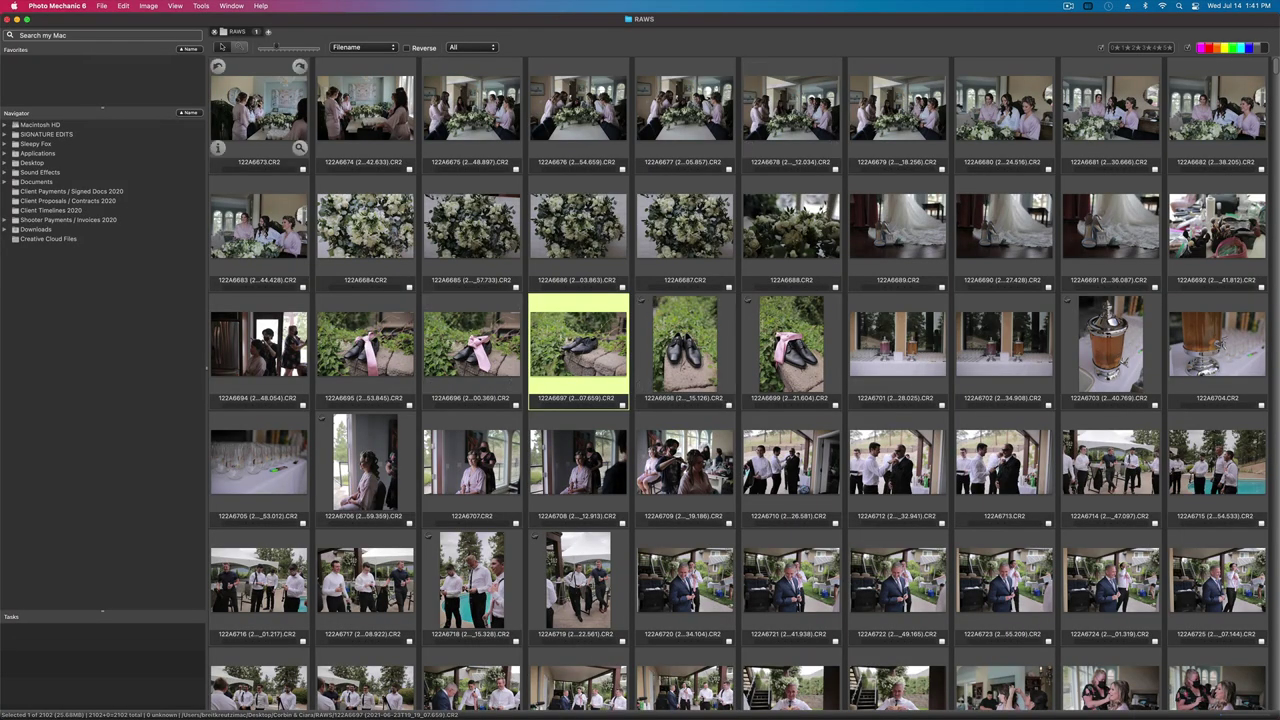
- Open 122A6673.CR2, the first raw, in the full-size preview as 1 of 2102
{"action": "double_click", "coordinate": [280, 107]}
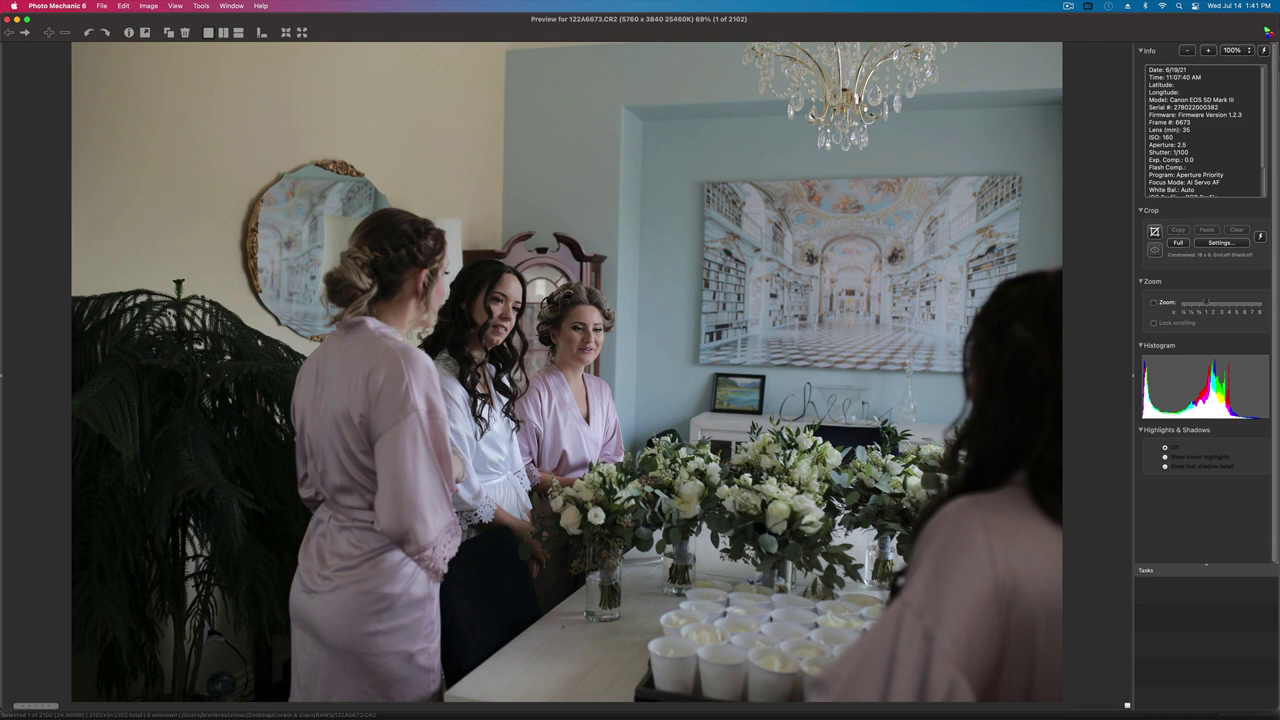
- Close the preview, scroll through the RAWS thumbnails, and return to the top at 122A6673
{"action": "key", "text": "Escape"}
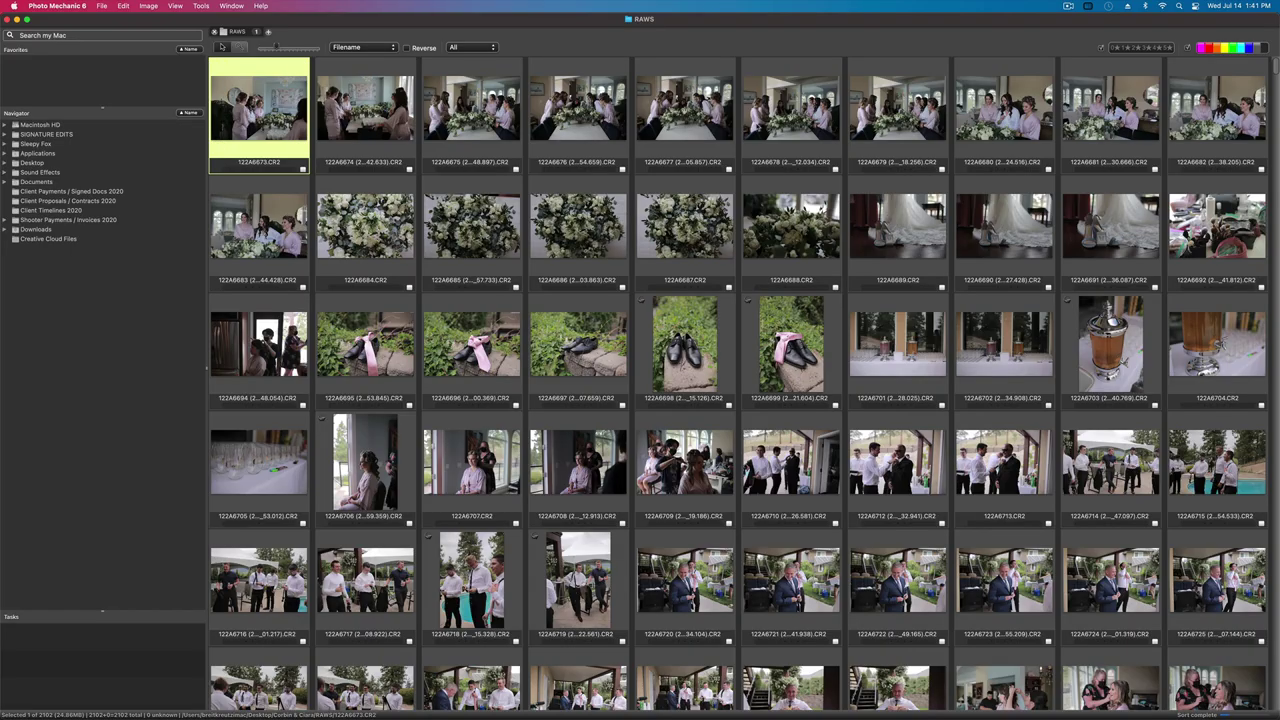
{"action": "scroll", "coordinate": [760, 427], "scroll_direction": "down", "scroll_amount": 10}
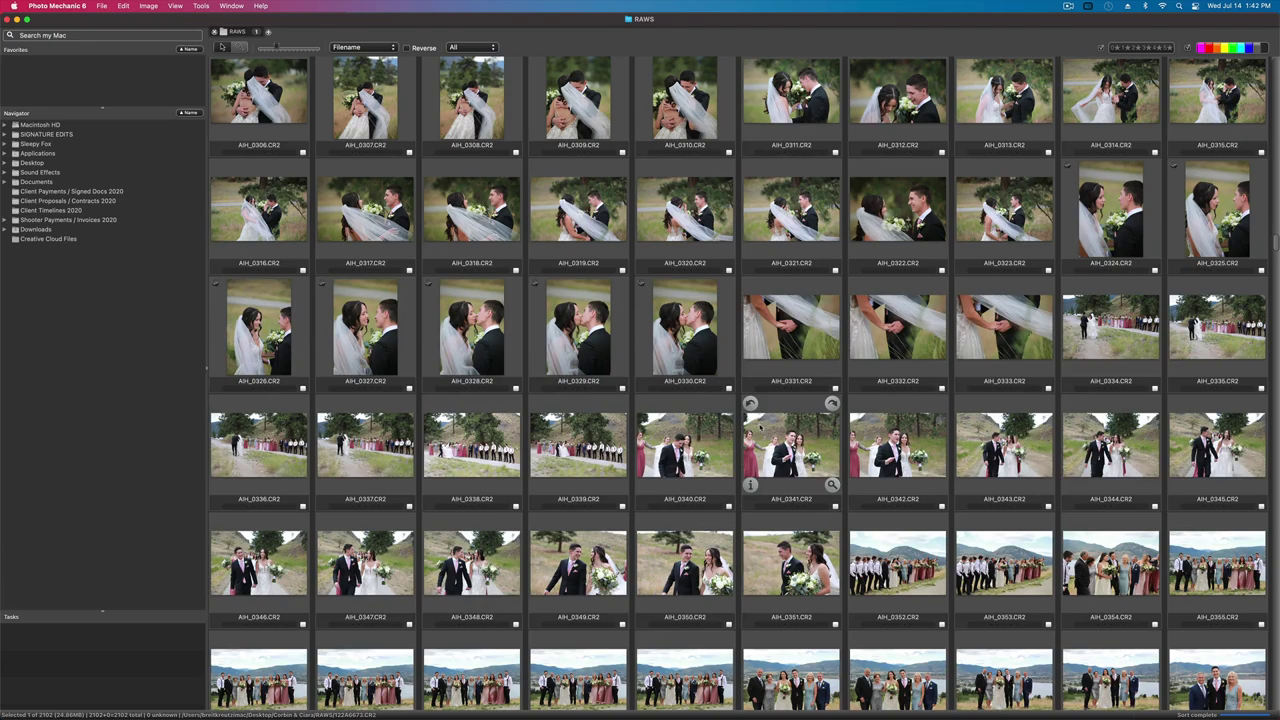
{"action": "scroll", "coordinate": [760, 427], "scroll_direction": "down", "scroll_amount": 20}
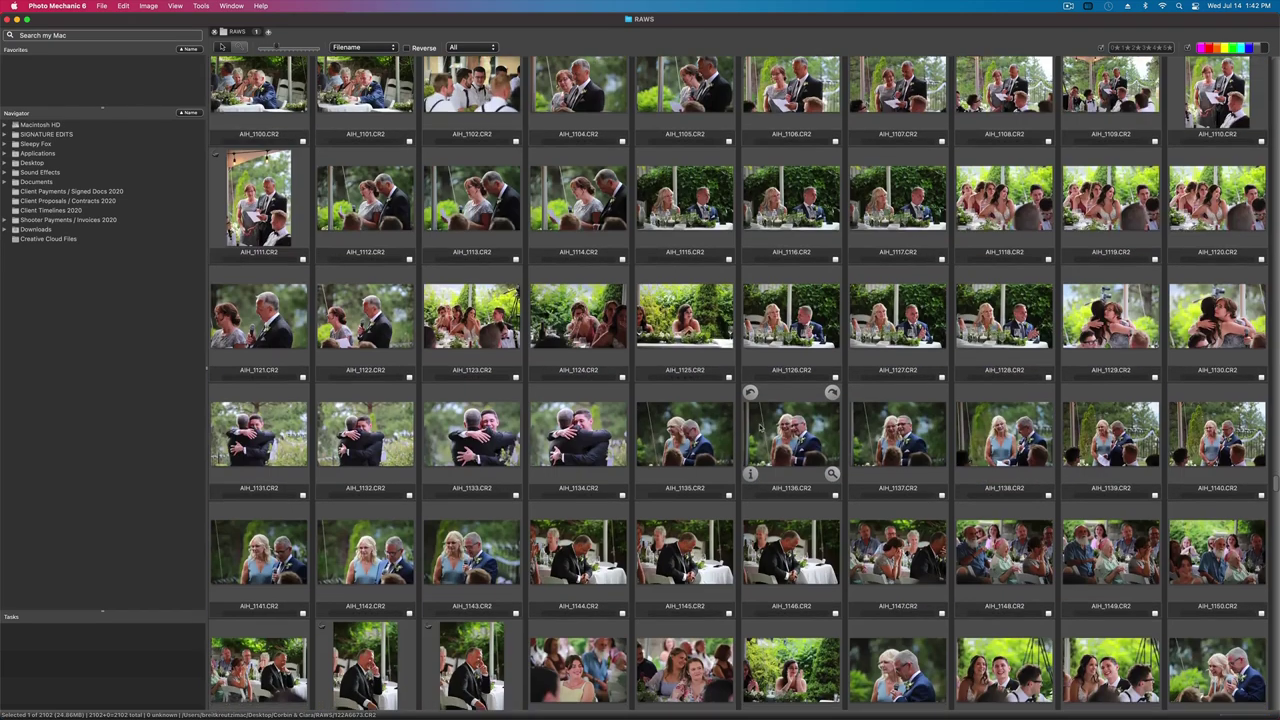
{"action": "scroll", "coordinate": [760, 427], "scroll_direction": "down", "scroll_amount": 15}
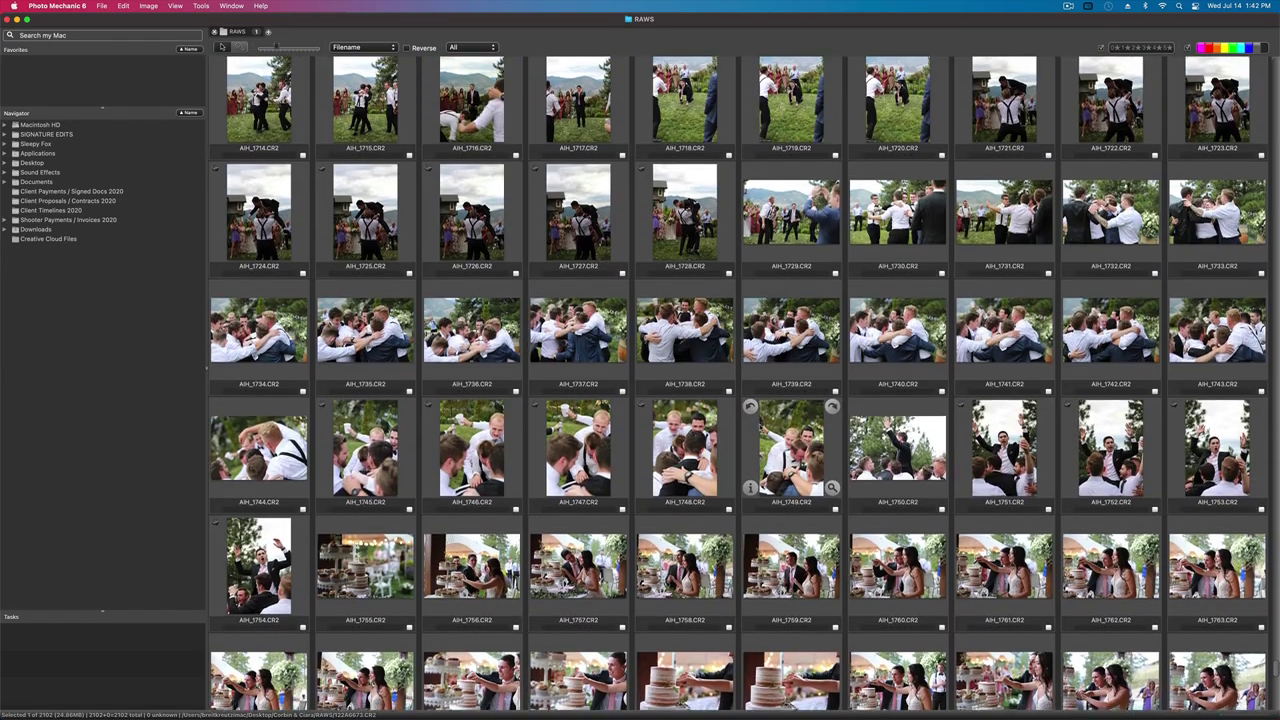
{"action": "scroll", "coordinate": [790, 405], "scroll_direction": "up", "scroll_amount": 10}
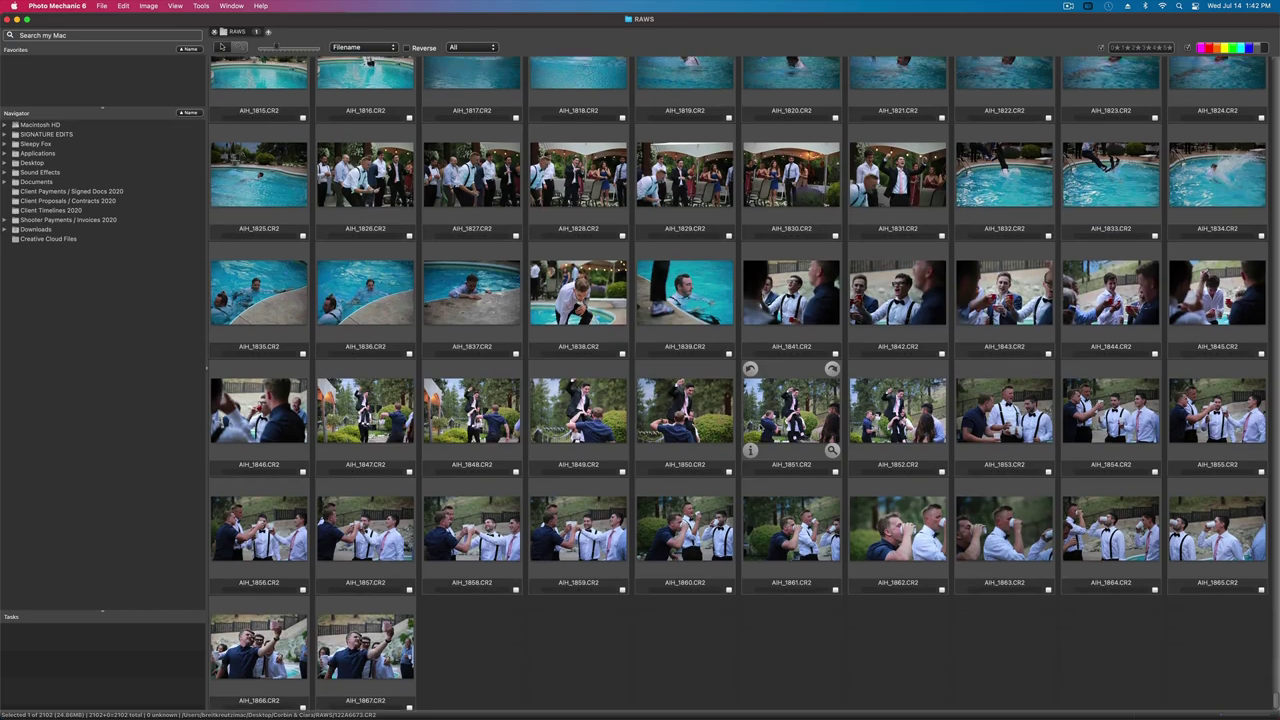
{"action": "scroll", "coordinate": [760, 428], "scroll_direction": "up", "scroll_amount": 13}
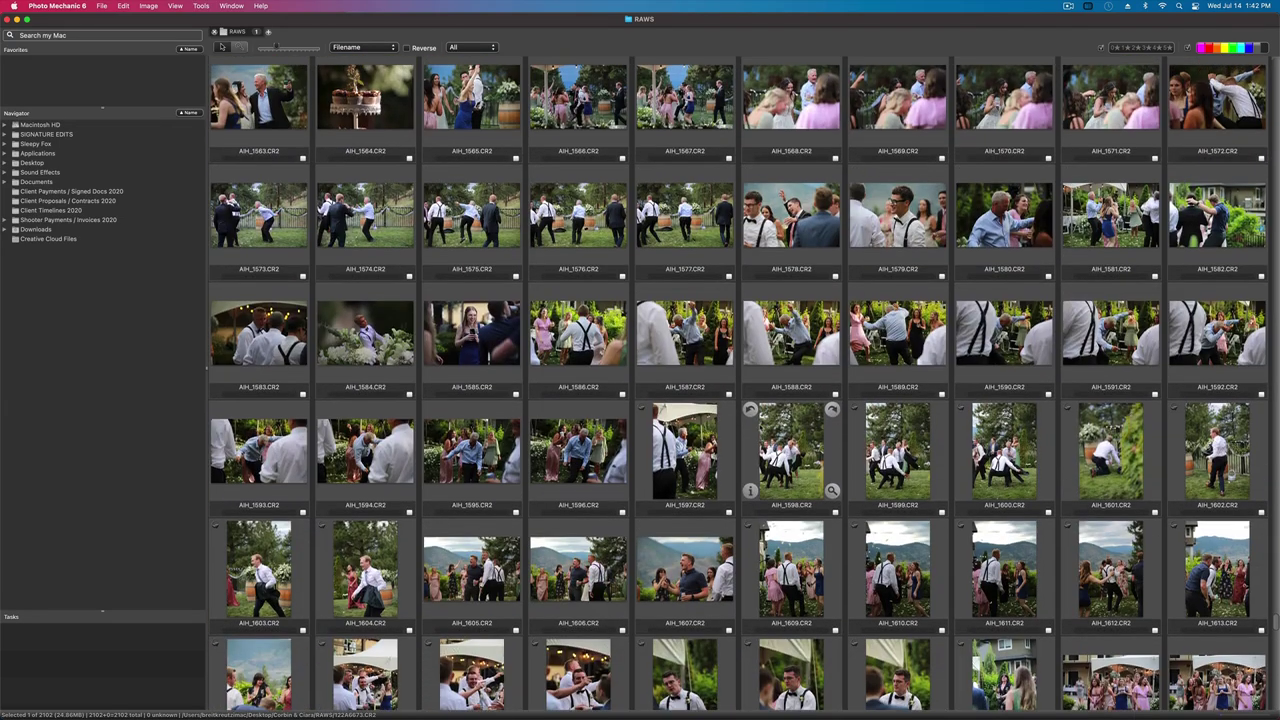
{"action": "scroll", "coordinate": [760, 428], "scroll_direction": "up", "scroll_amount": 1}
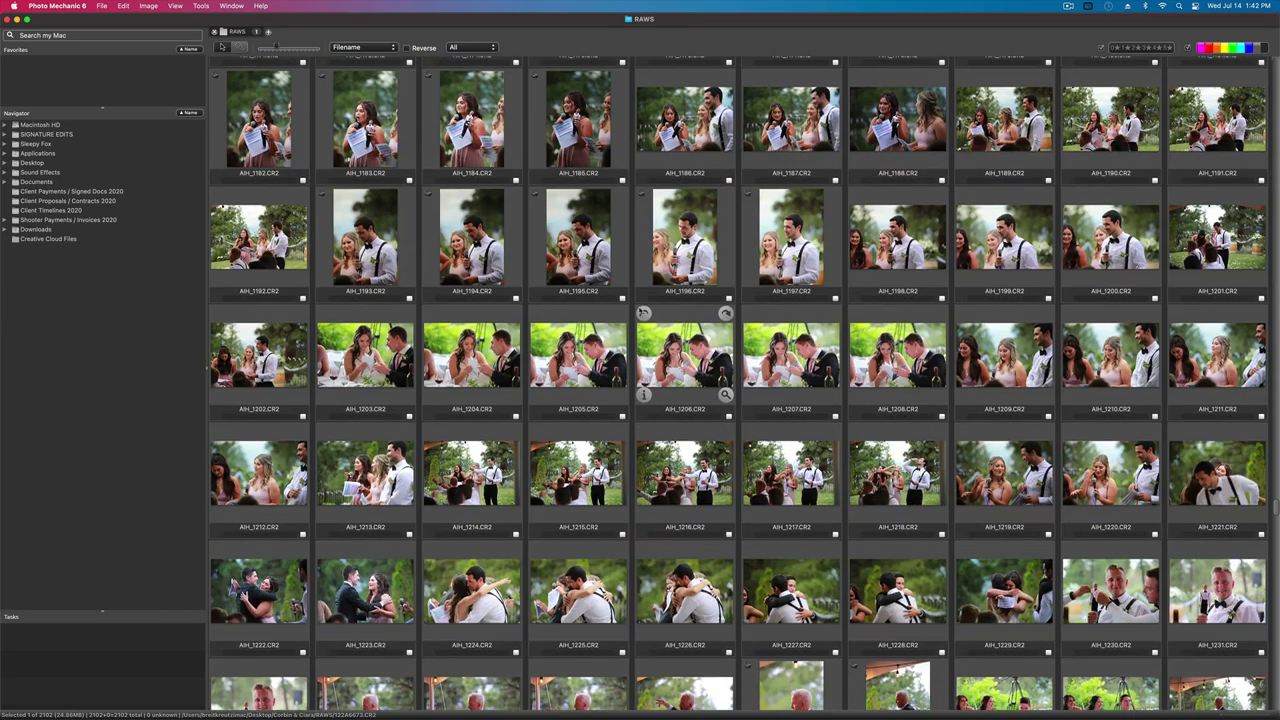
{"action": "scroll", "coordinate": [578, 312], "scroll_direction": "up", "scroll_amount": 20}
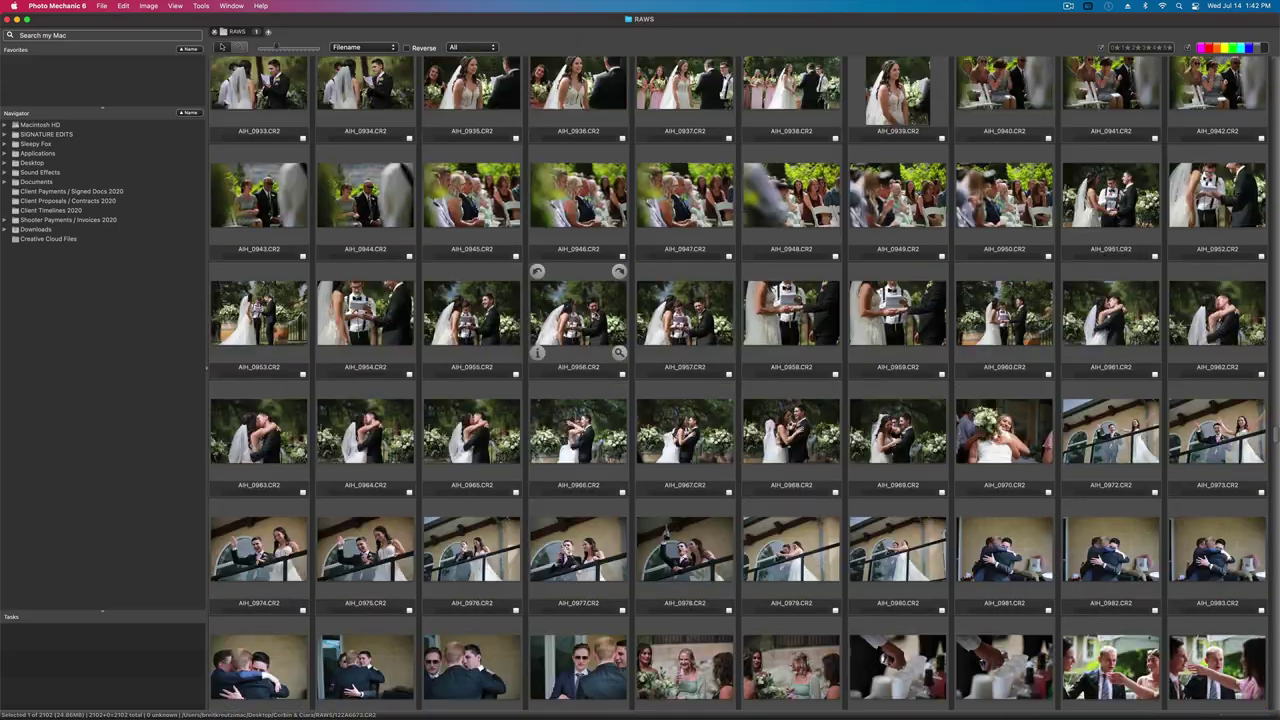
{"action": "scroll", "coordinate": [578, 312], "scroll_direction": "up", "scroll_amount": 20}
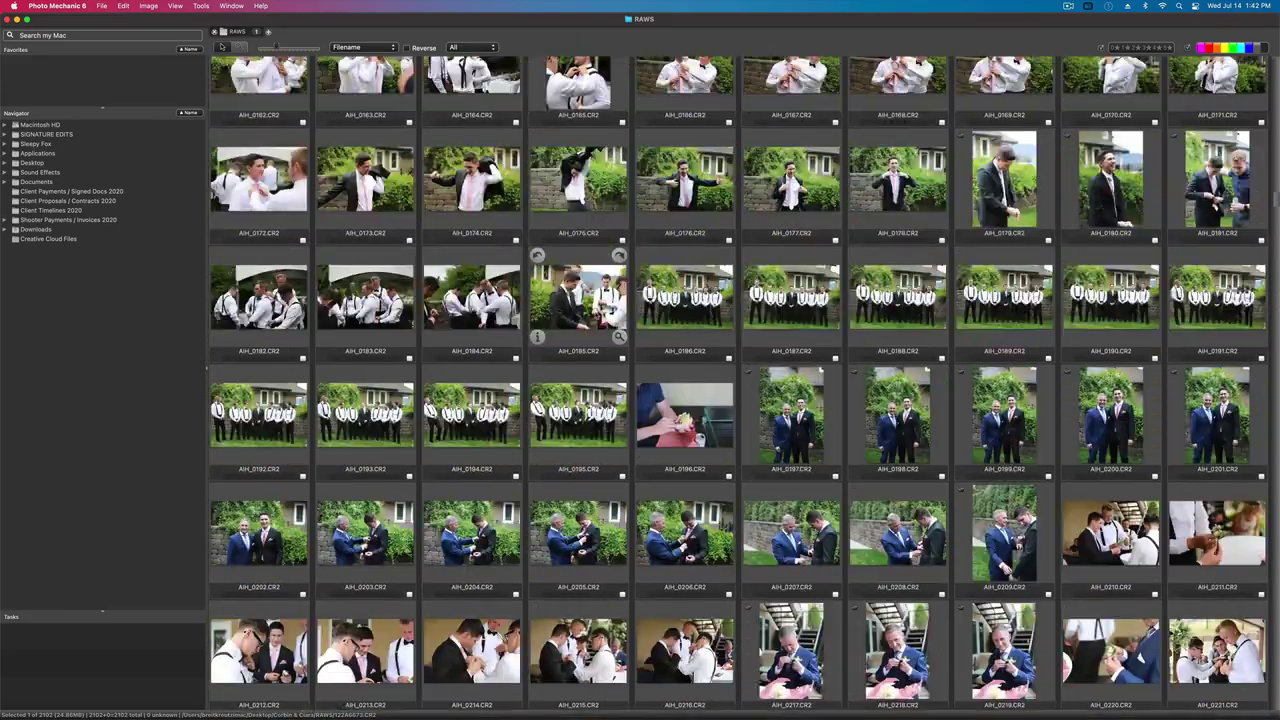
{"action": "scroll", "coordinate": [595, 316], "scroll_direction": "down", "scroll_amount": 15}
{"action": "scroll", "coordinate": [595, 315], "scroll_direction": "down", "scroll_amount": 12}
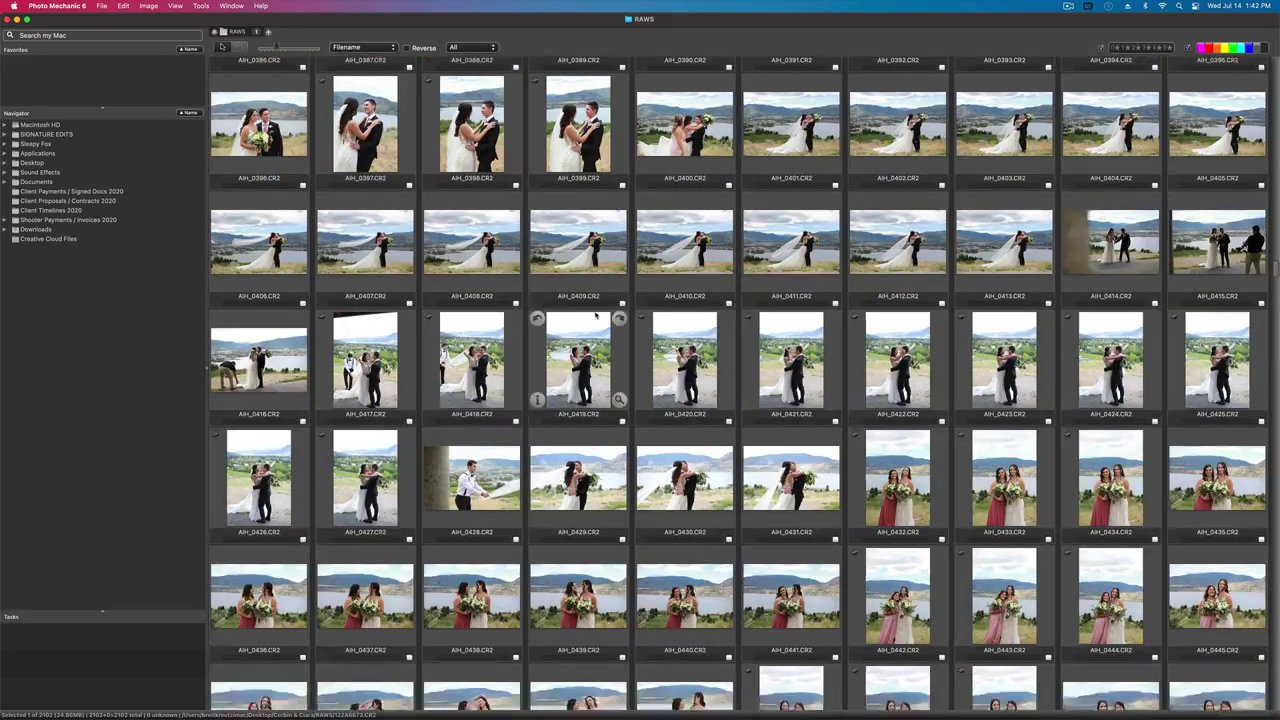
{"action": "scroll", "coordinate": [595, 315], "scroll_direction": "up", "scroll_amount": 12}
{"action": "scroll", "coordinate": [595, 316], "scroll_direction": "up", "scroll_amount": 20}
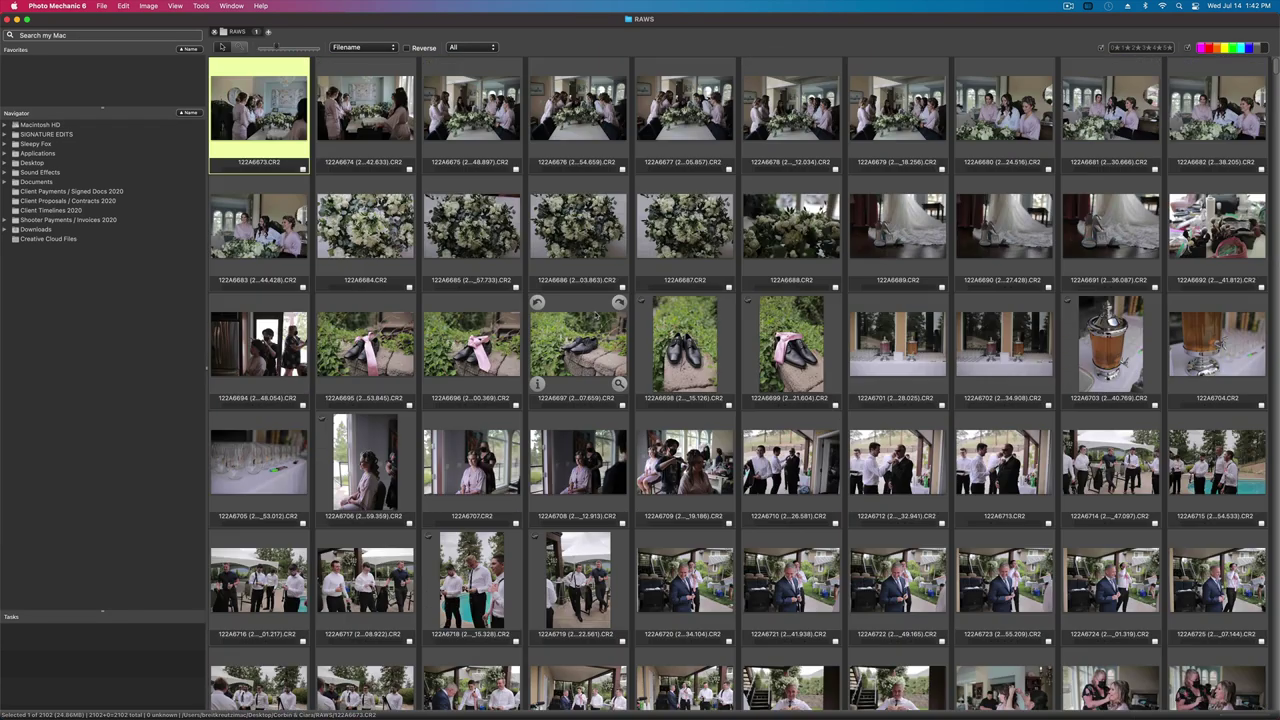
- Open 122A6673 full-size and step through the bouquets and shoes-and-dress shots to 122A6691
{"action": "double_click", "coordinate": [265, 121]}
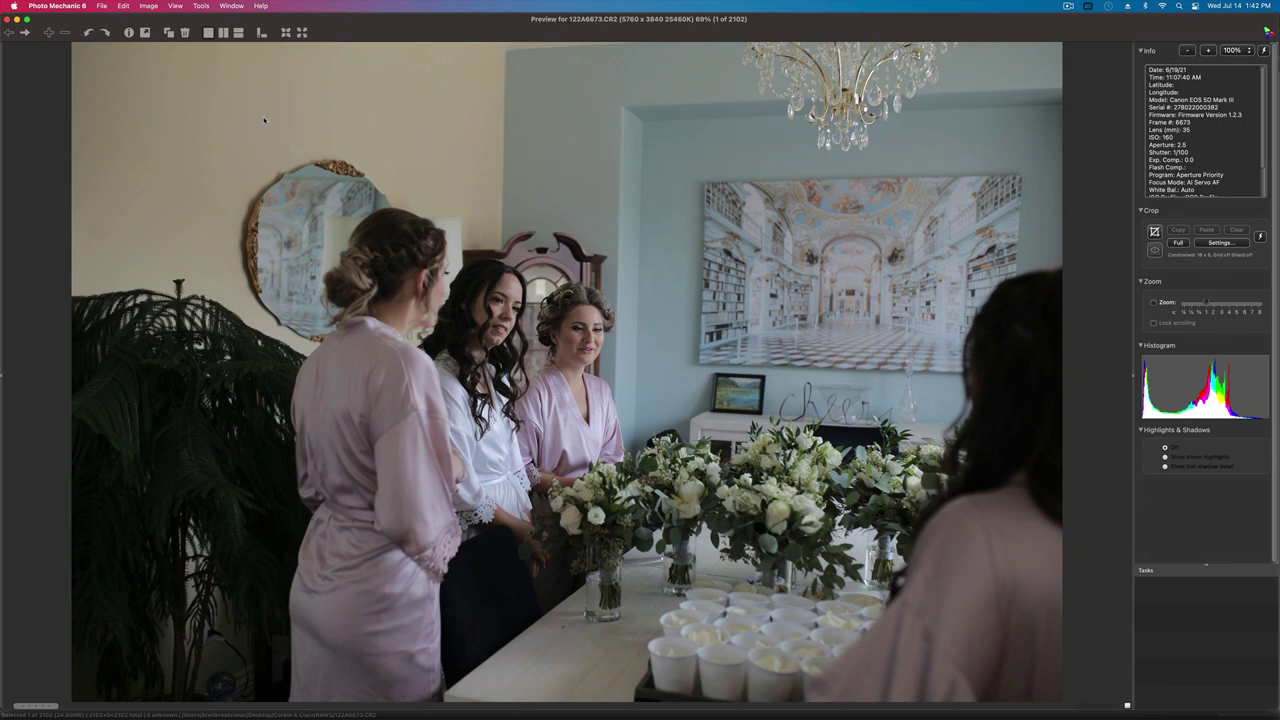
{"action": "key", "text": "Right"}
{"action": "key", "text": "Right"}
{"action": "key", "text": "Right"}
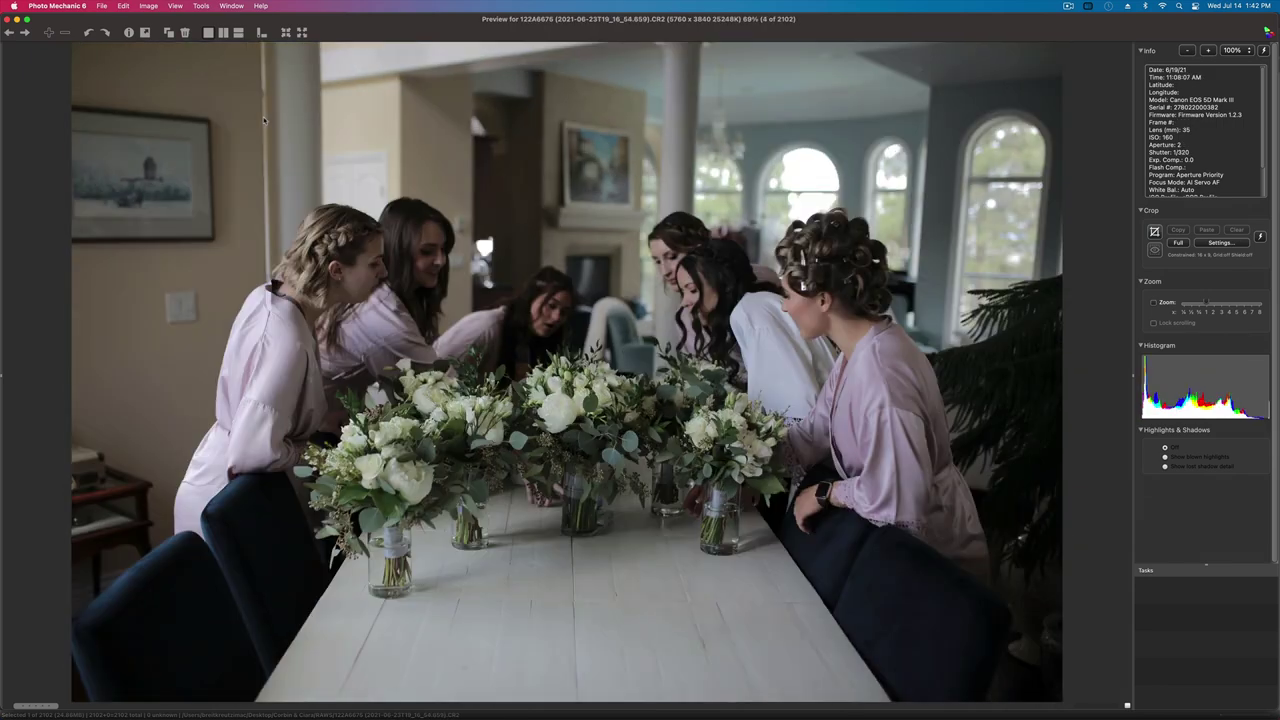
{"action": "key", "text": "Right"}
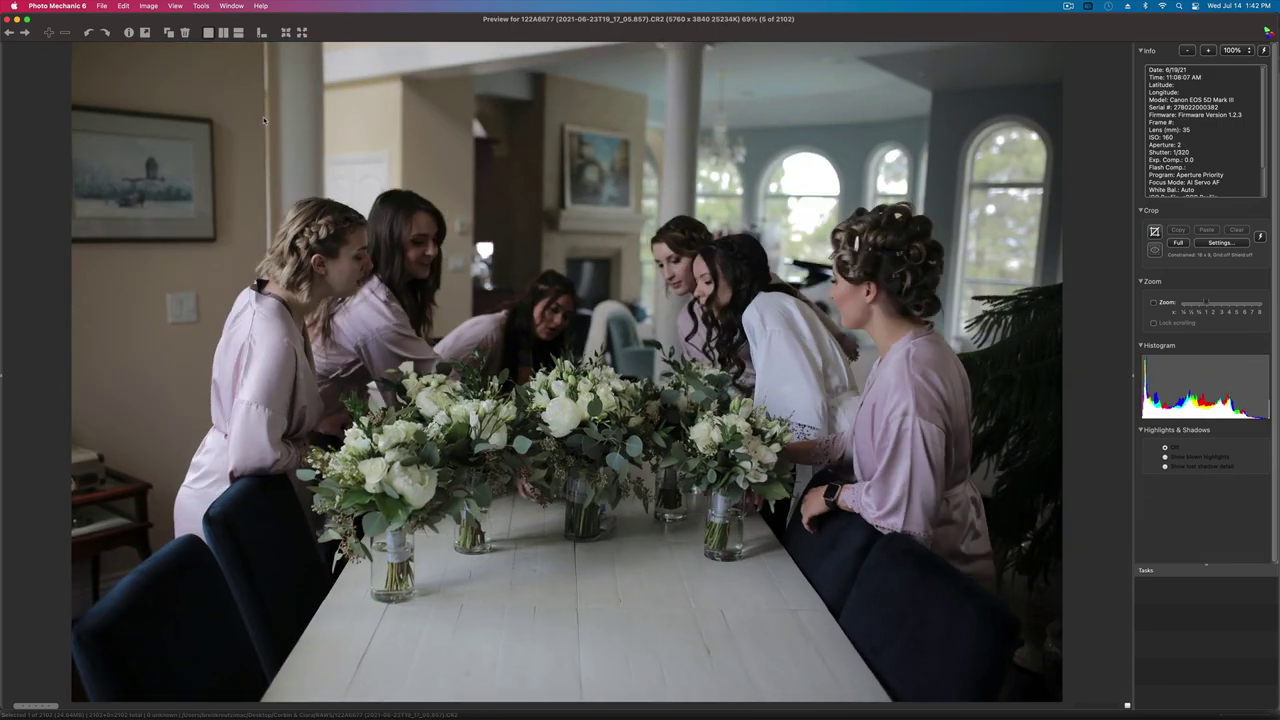
{"action": "key", "text": "Right"}
{"action": "key", "text": "Right"}
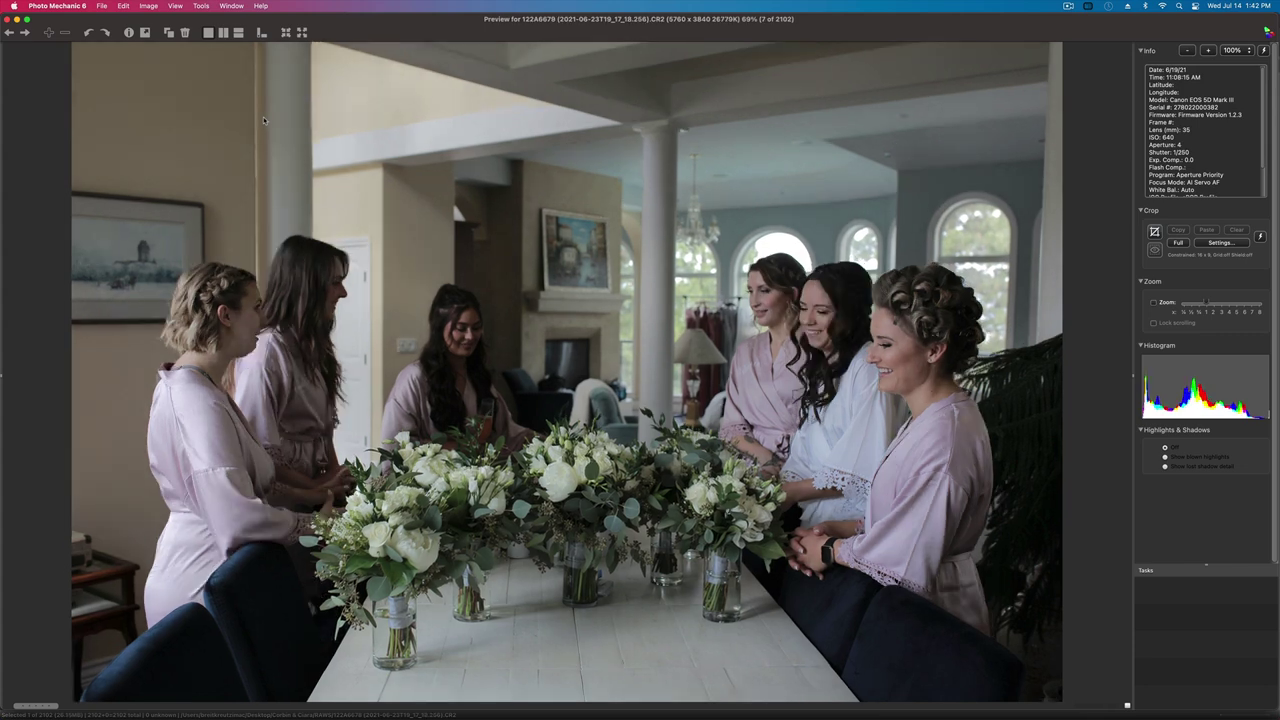
{"action": "key", "text": "Right"}
{"action": "key", "text": "Right"}
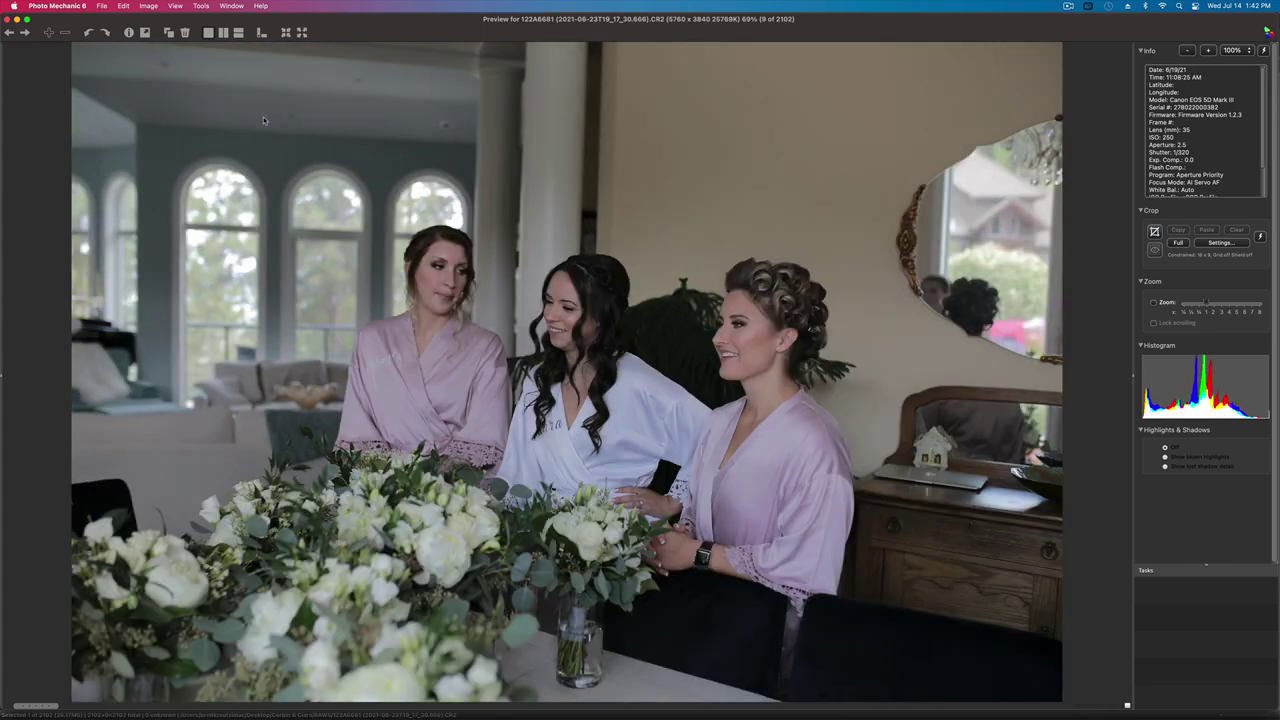
{"action": "key", "text": "Right"}
{"action": "key", "text": "Right"}
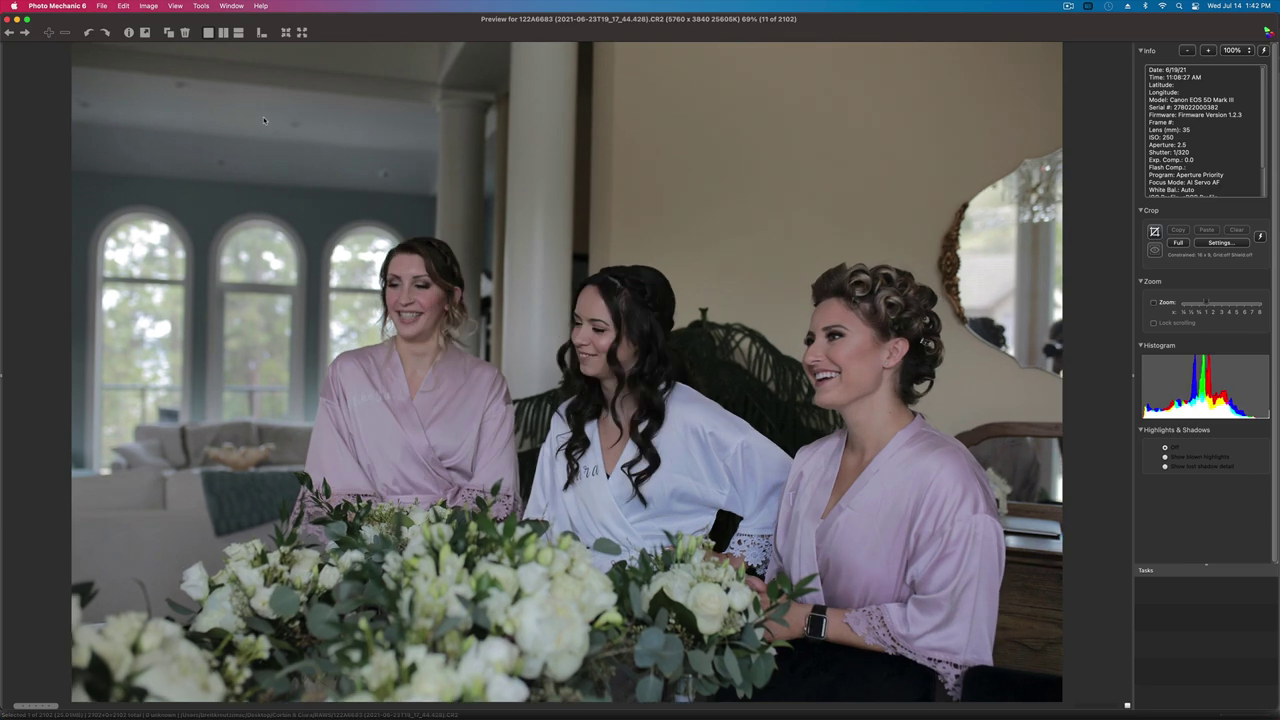
{"action": "key", "text": "Right"}
{"action": "key", "text": "Right"}
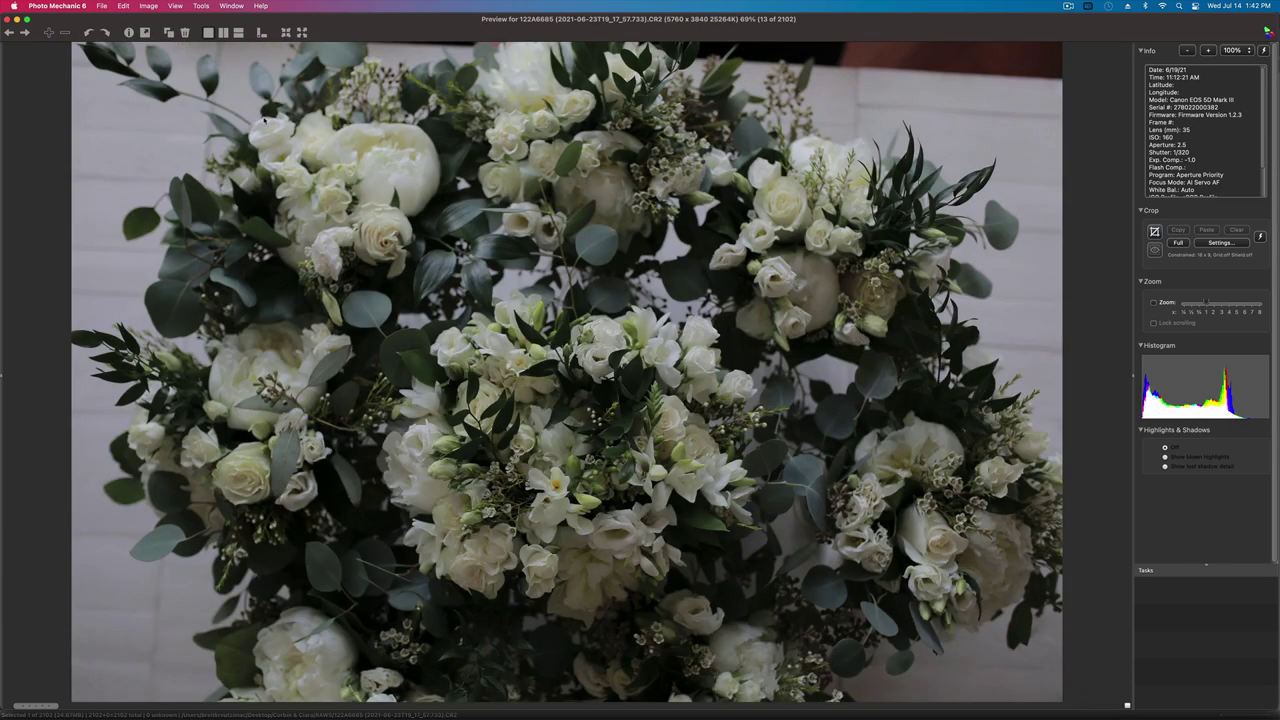
{"action": "key", "text": "Right"}
{"action": "key", "text": "Right"}
{"action": "key", "text": "Right"}
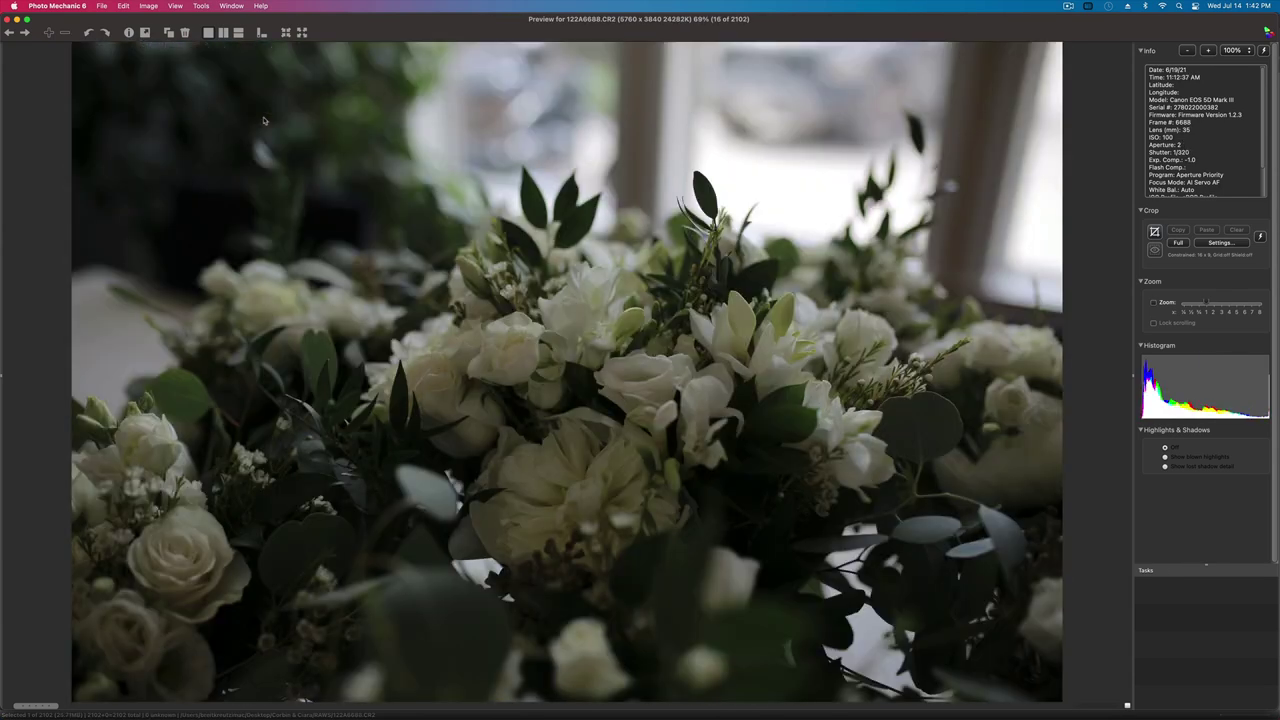
{"action": "key", "text": "Right"}
{"action": "key", "text": "Right"}
{"action": "key", "text": "Right"}
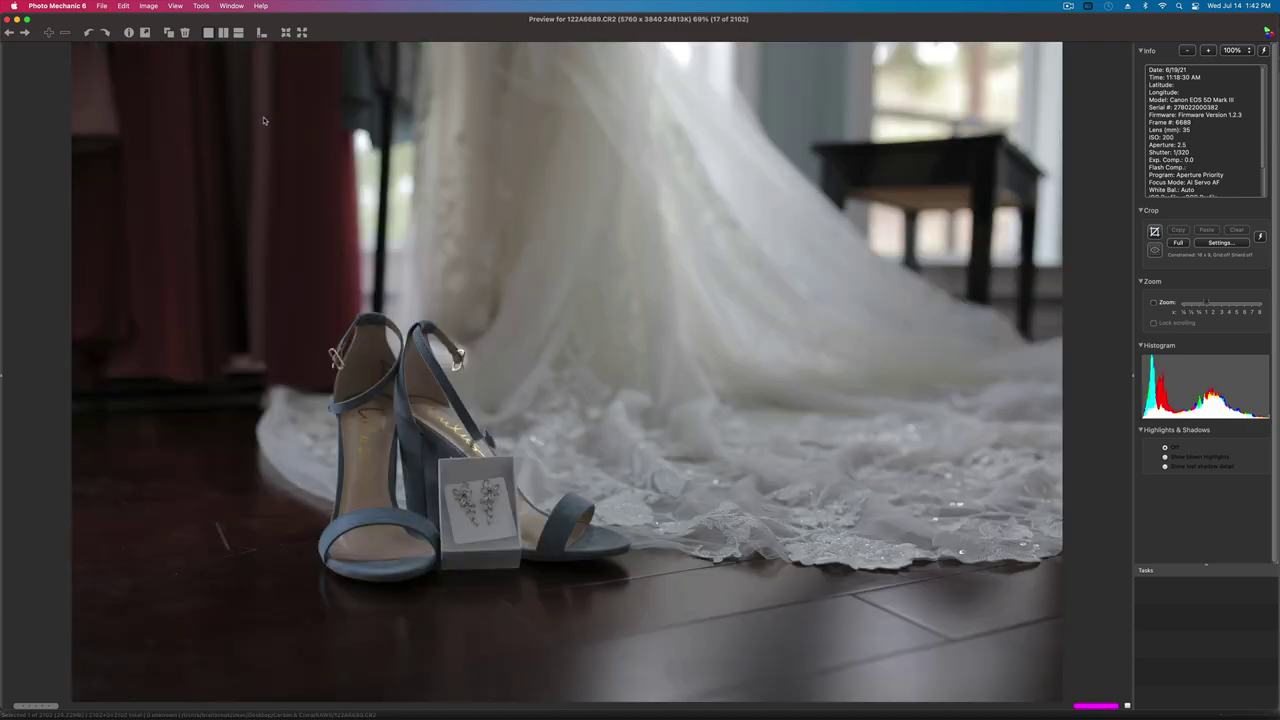
{"action": "key", "text": "Left"}
{"action": "key", "text": "Left"}
{"action": "key", "text": "Right"}
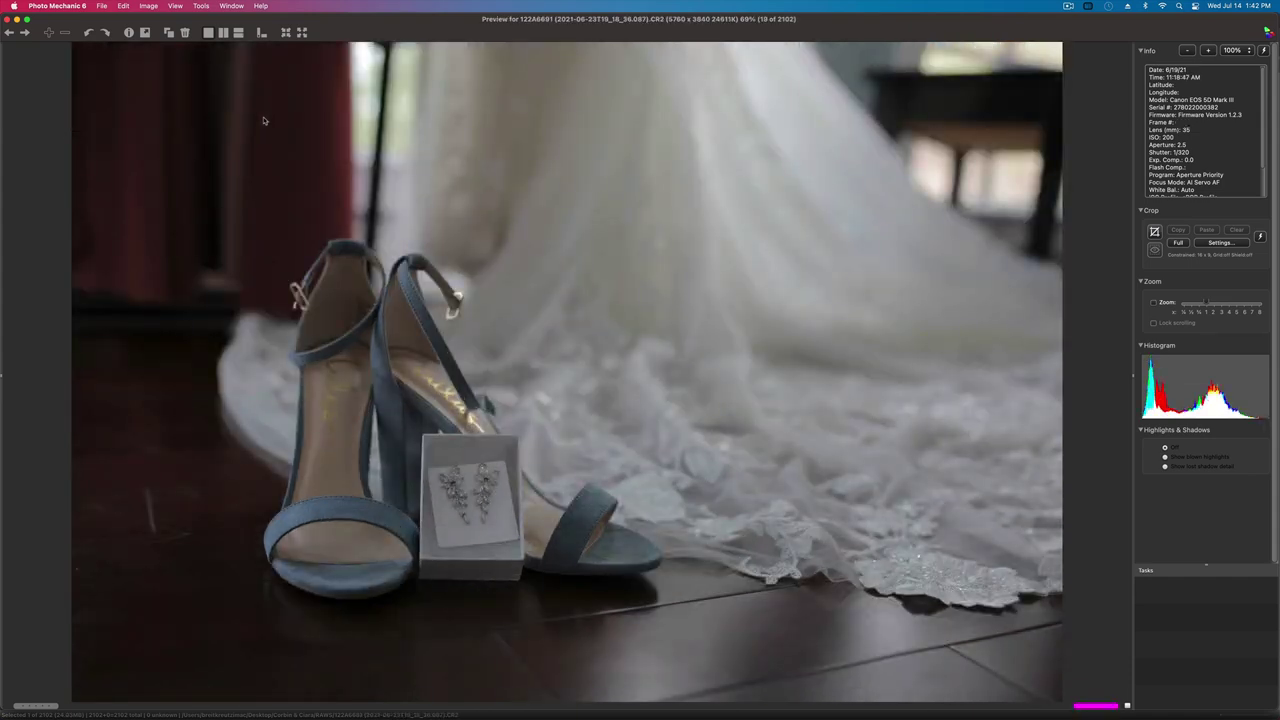
- Review the hair-styling, shoes-and-tie and drink-dispenser shots, settling on glasses photo 122A6705
{"action": "key", "text": "Right"}
{"action": "key", "text": "Right"}
{"action": "key", "text": "Right"}
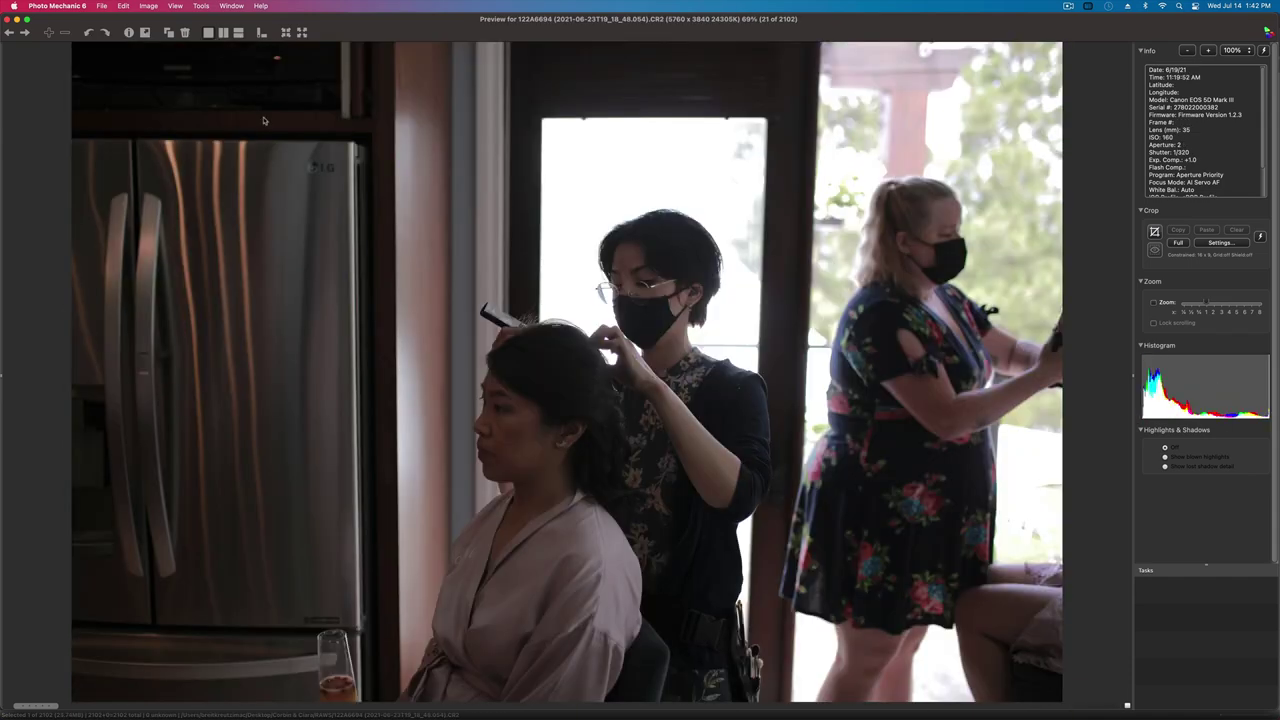
{"action": "key", "text": "Left"}
{"action": "key", "text": "Right"}
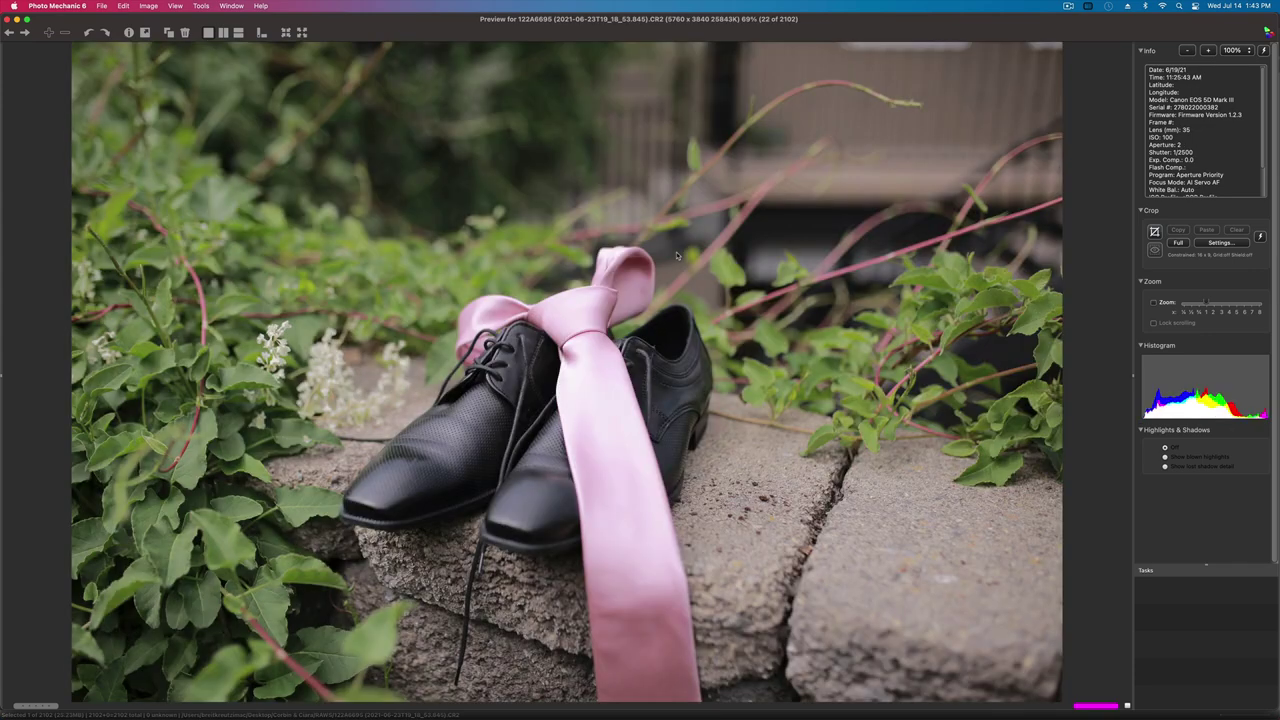
{"action": "key", "text": "Right"}
{"action": "key", "text": "Left"}
{"action": "key", "text": "Right"}
{"action": "key", "text": "Right"}
{"action": "key", "text": "Right"}
{"action": "key", "text": "Right"}
{"action": "key", "text": "Right"}
{"action": "key", "text": "Right"}
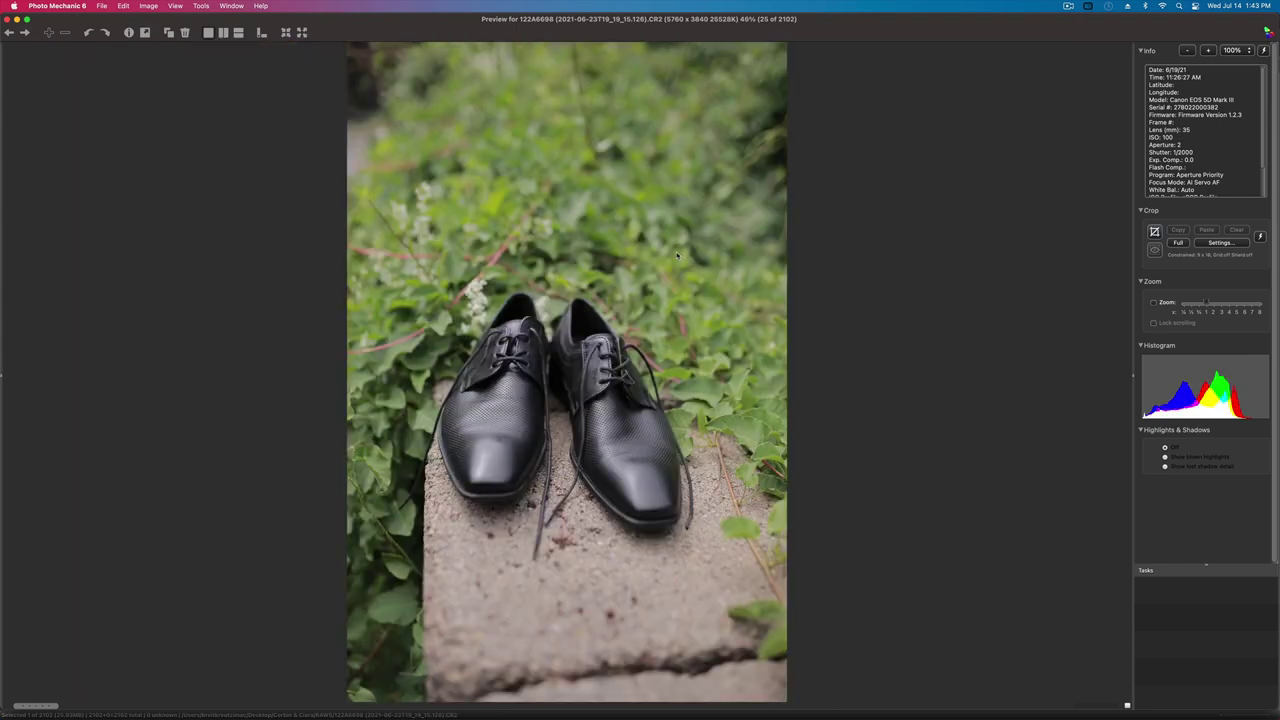
{"action": "key", "text": "Left"}
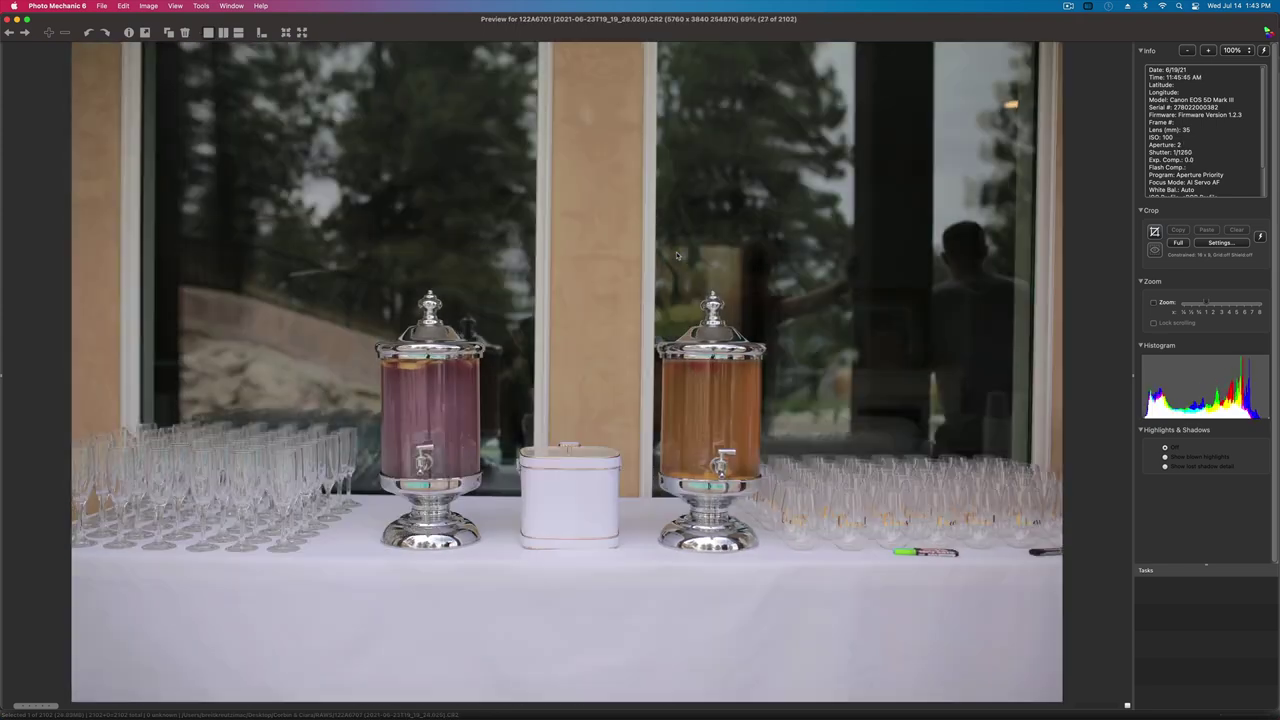
{"action": "key", "text": "Right"}
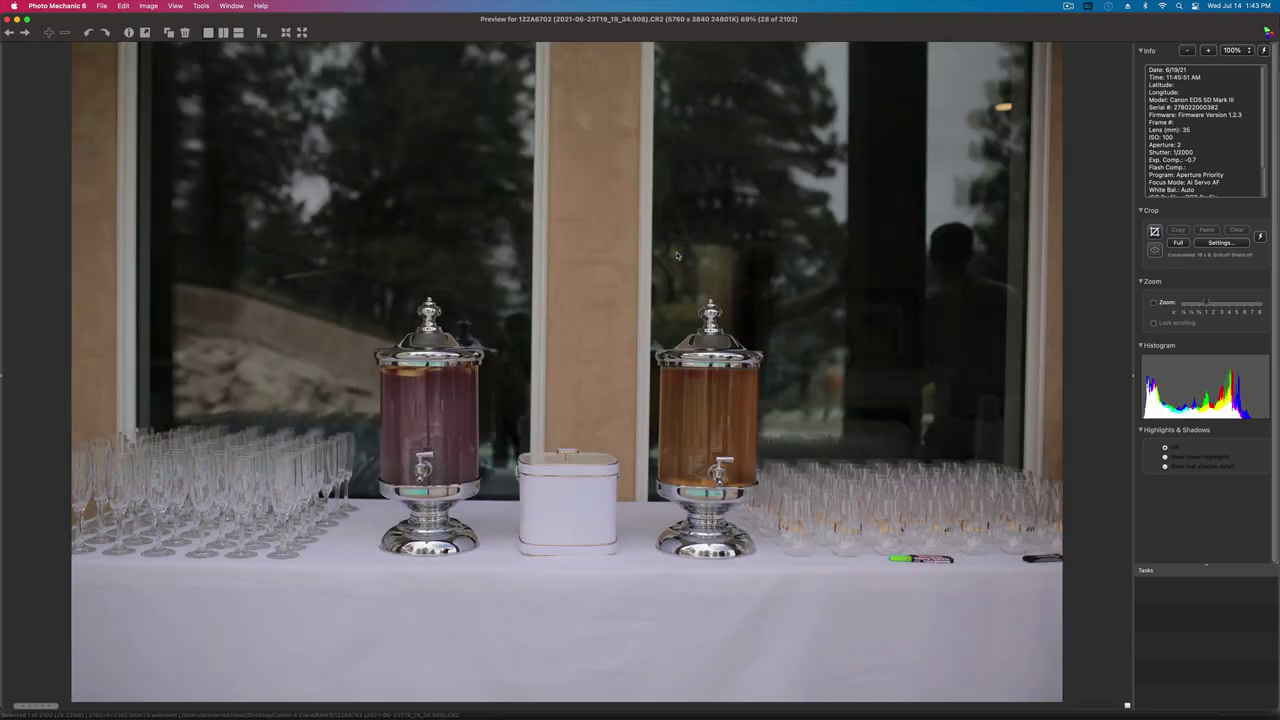
{"action": "key", "text": "Right"}
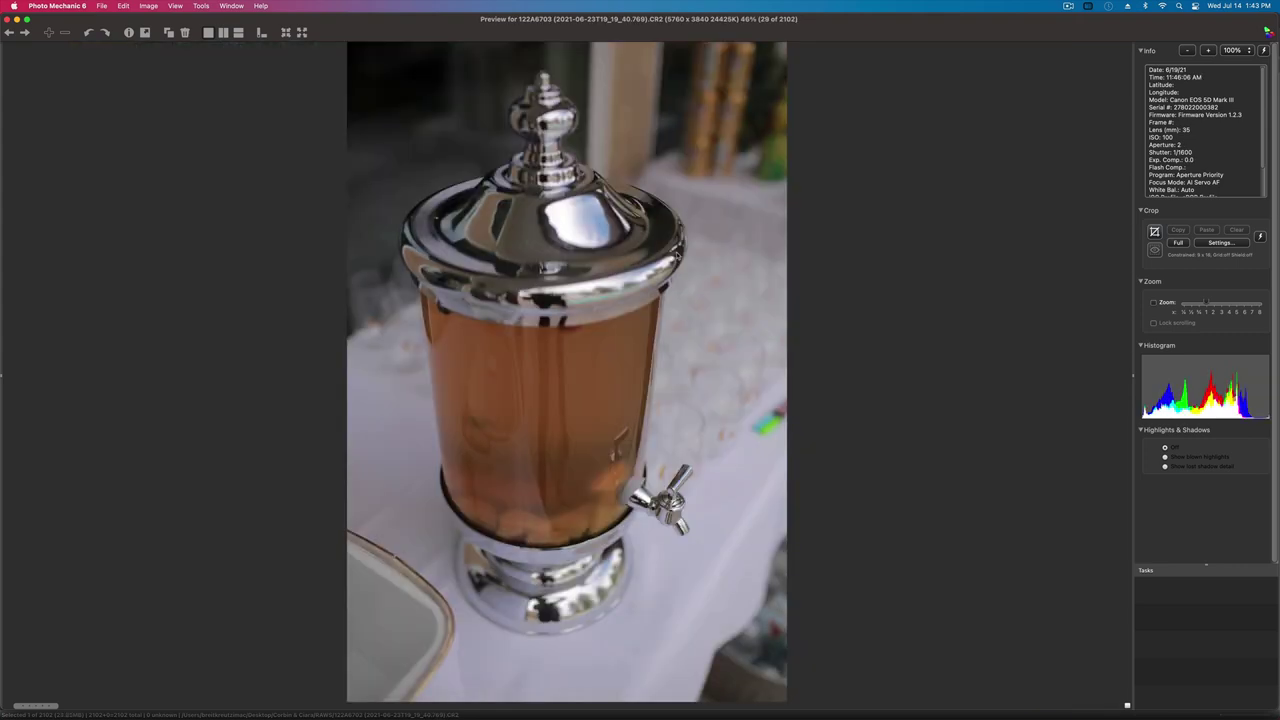
{"action": "key", "text": "Right"}
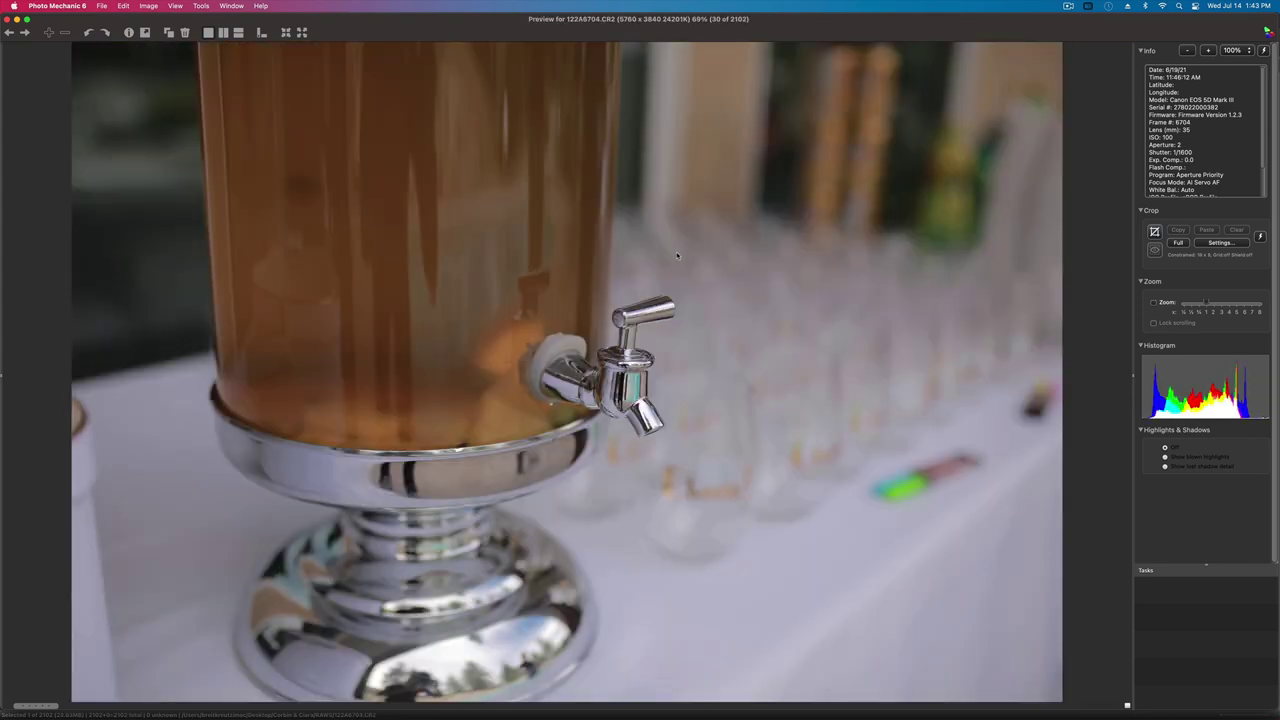
{"action": "key", "text": "Right"}
{"action": "key", "text": "Right"}
{"action": "key", "text": "Left"}
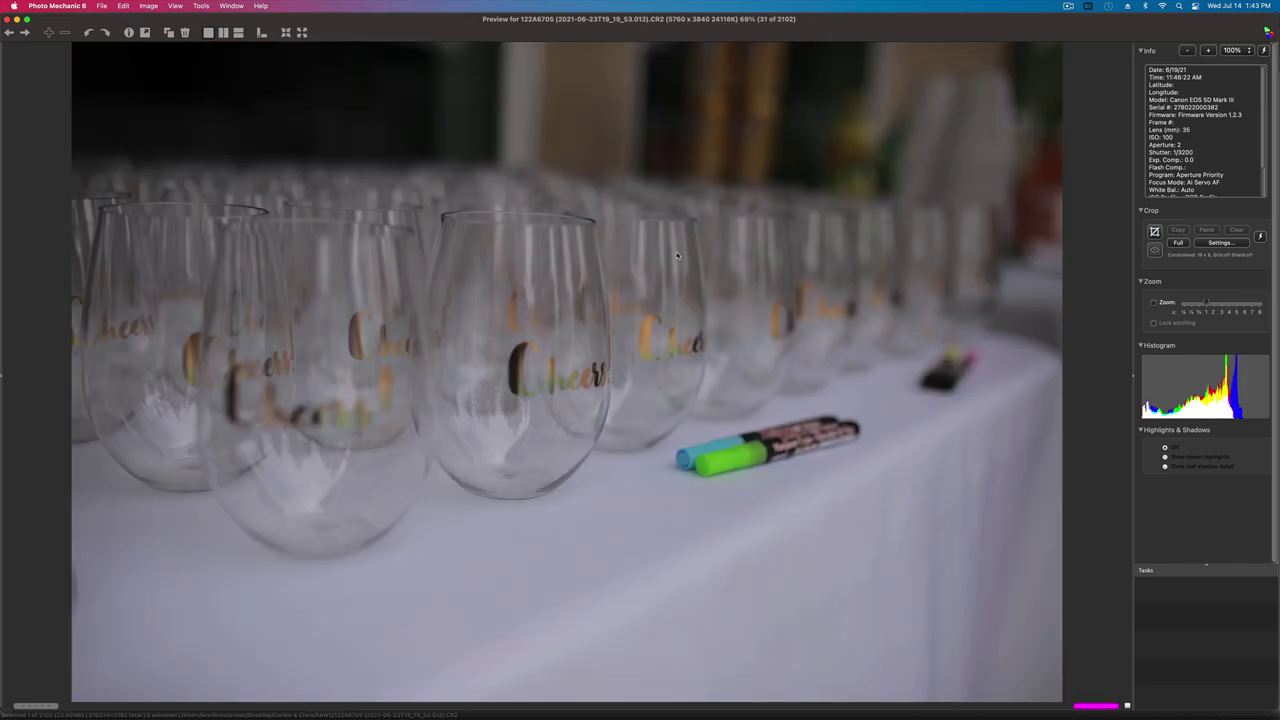
{"action": "key", "text": "Right"}
{"action": "key", "text": "Right"}
{"action": "key", "text": "Right"}
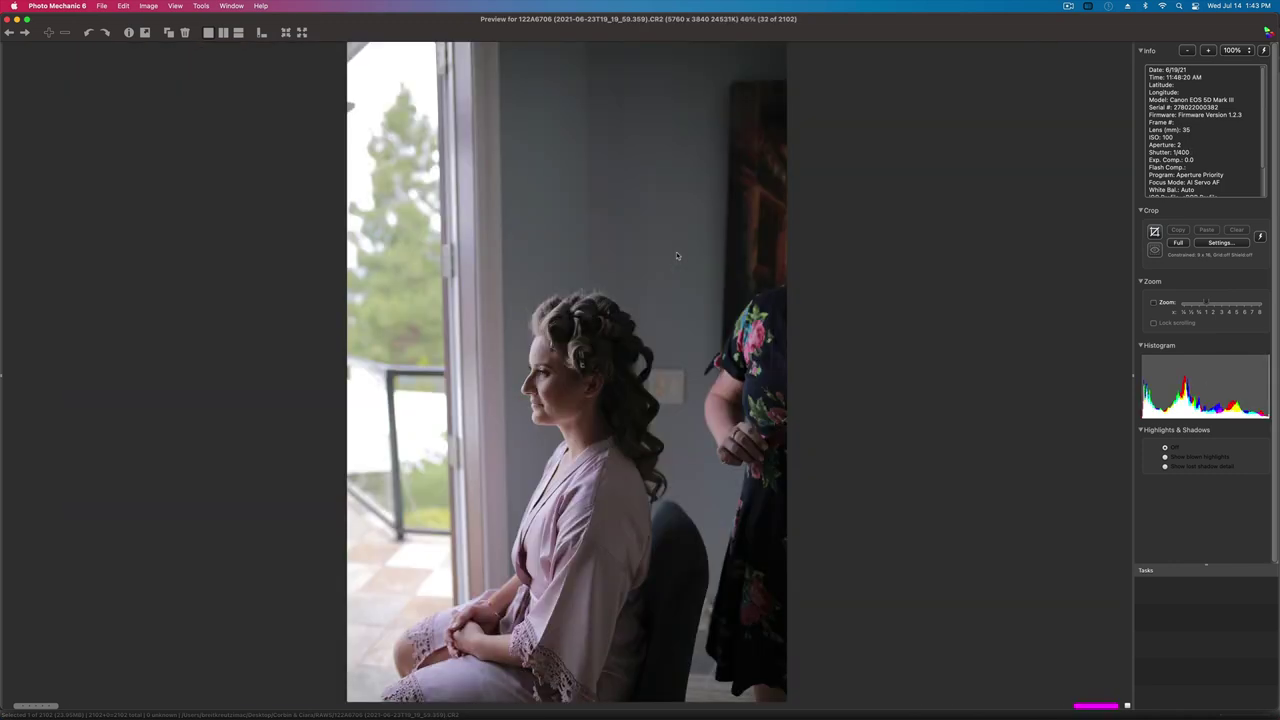
{"action": "key", "text": "Left"}
{"action": "key", "text": "Left"}
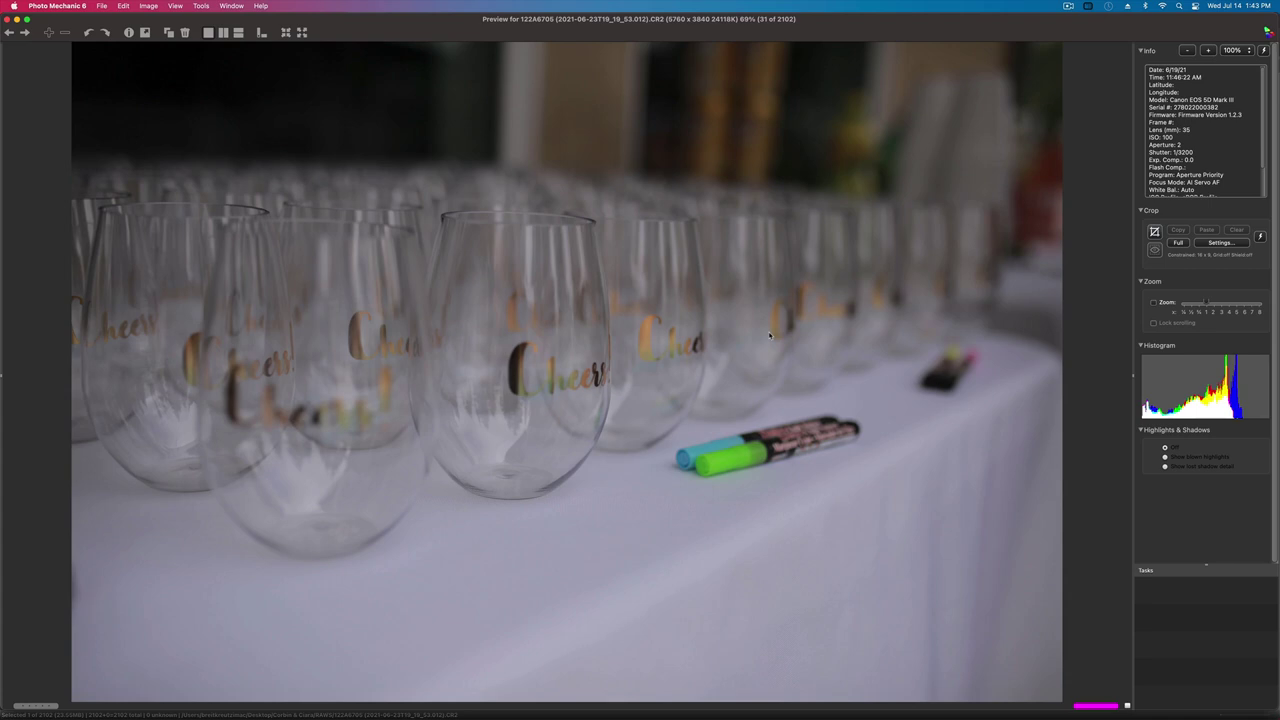
- Step through photos 33 to 45, comparing the pool shots and early groomsmen frames
{"action": "key", "text": "Right"}
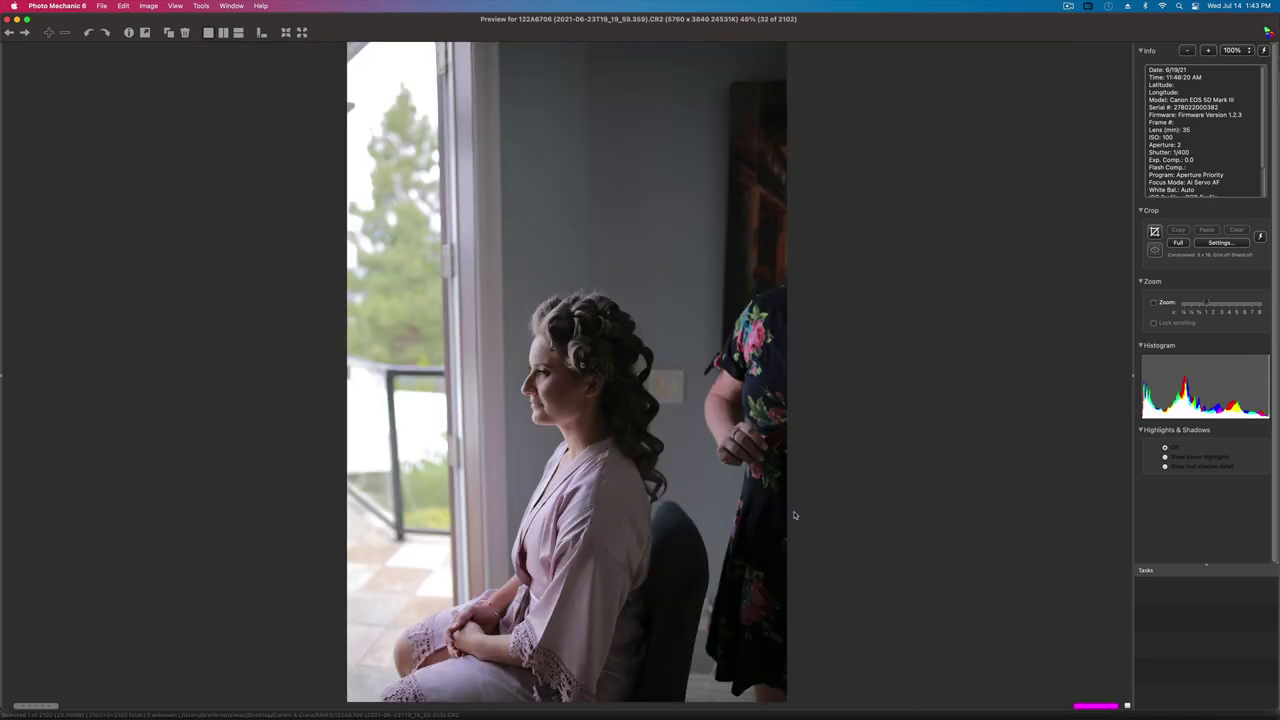
{"action": "key", "text": "Right"}
{"action": "key", "text": "Right"}
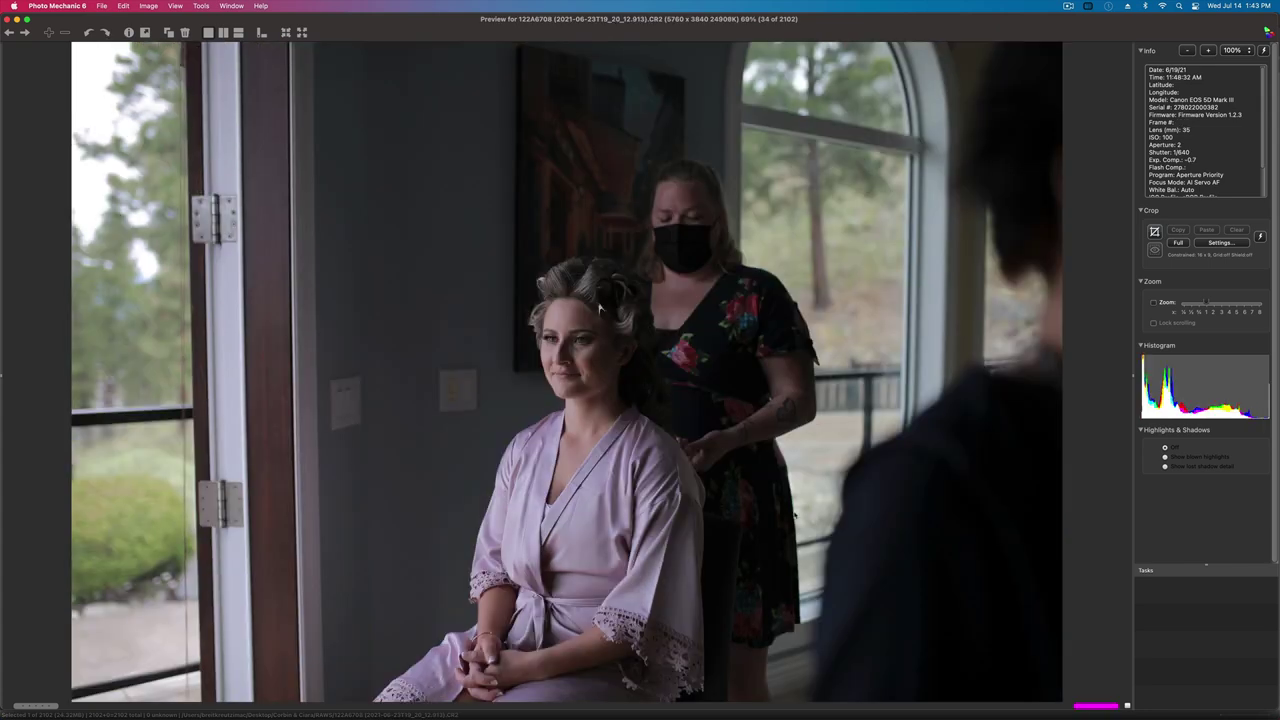
{"action": "key", "text": "Right"}
{"action": "key", "text": "Right"}
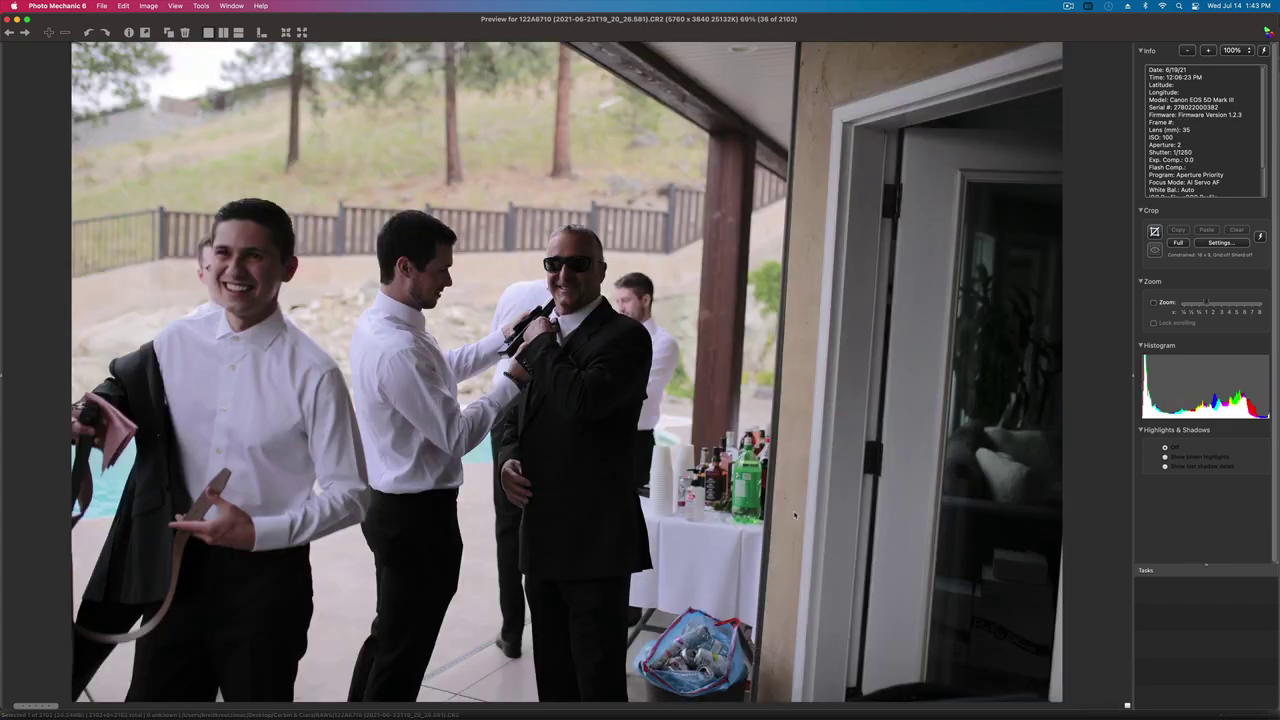
{"action": "key", "text": "Right"}
{"action": "key", "text": "Right"}
{"action": "key", "text": "Right"}
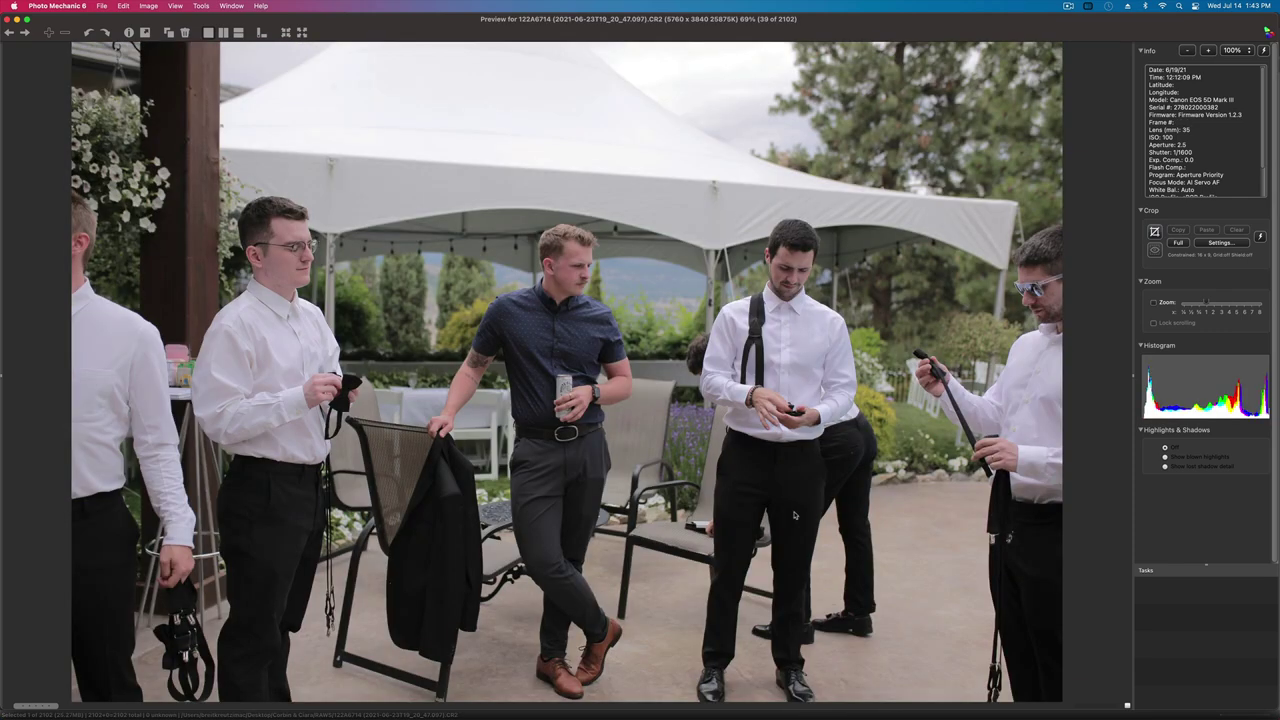
{"action": "key", "text": "Right"}
{"action": "key", "text": "Left"}
{"action": "key", "text": "Right"}
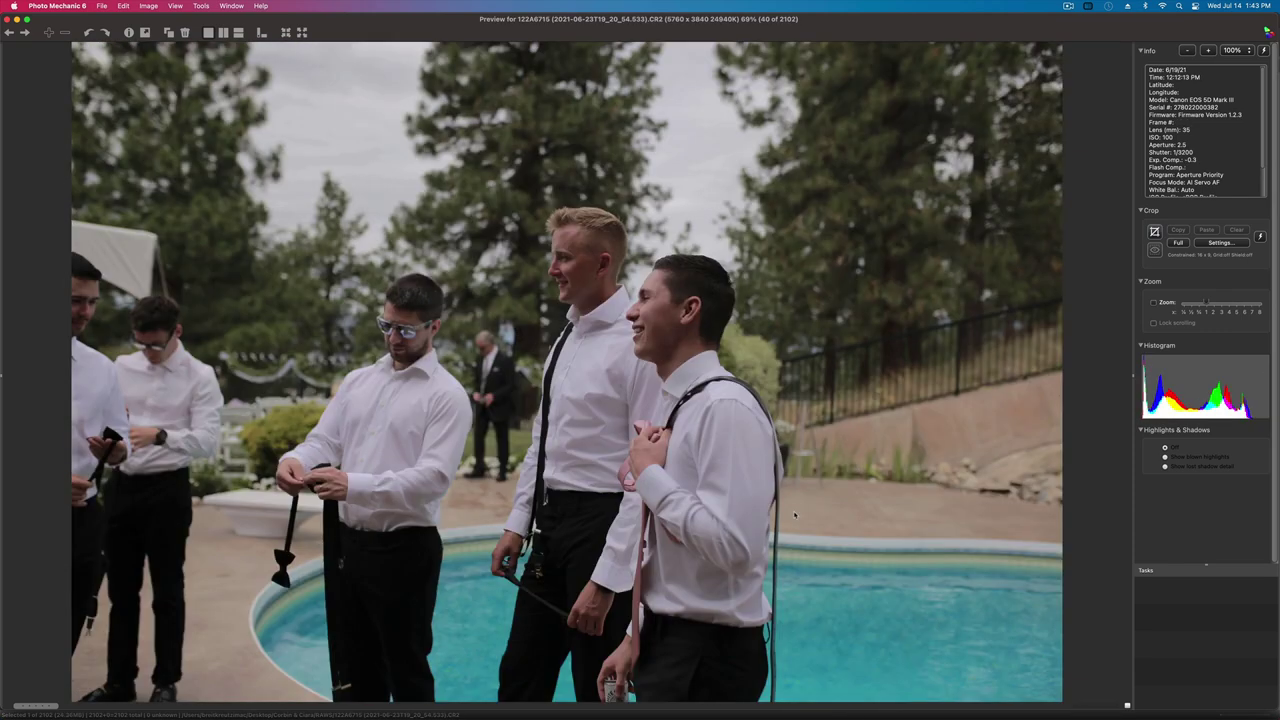
{"action": "key", "text": "Right"}
{"action": "key", "text": "Right"}
{"action": "key", "text": "Right"}
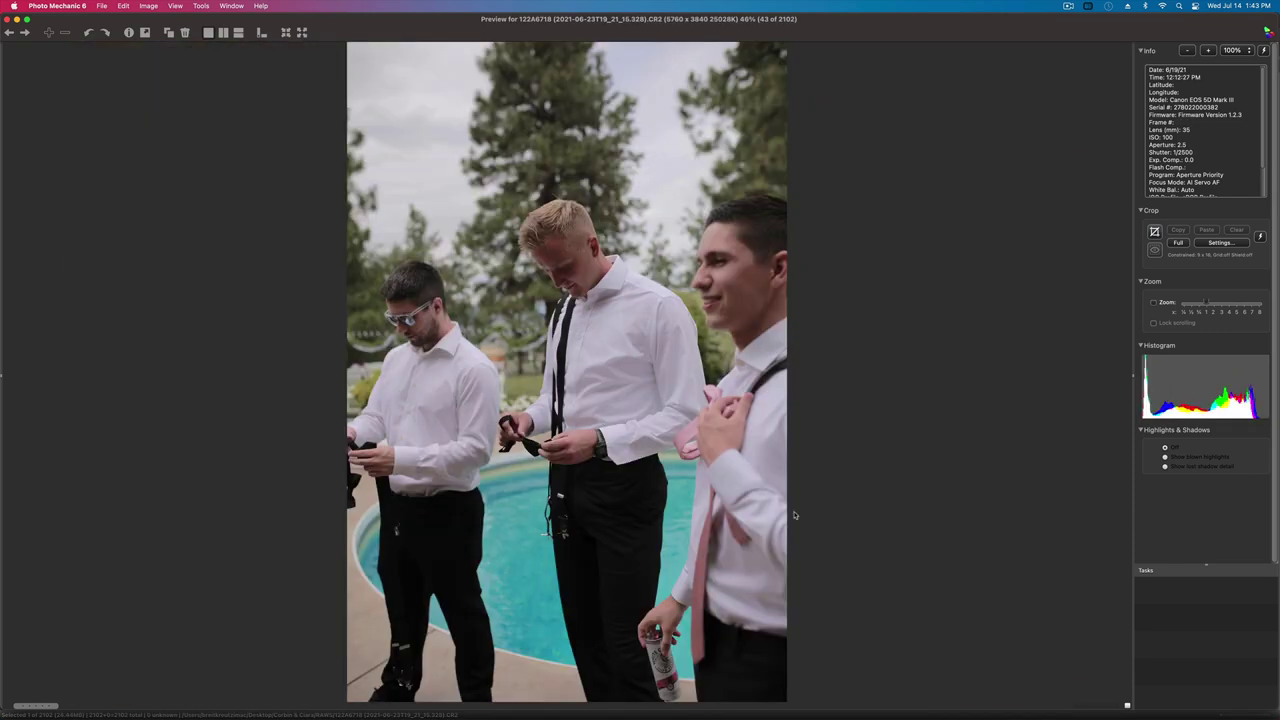
{"action": "key", "text": "Right"}
{"action": "key", "text": "Left"}
{"action": "key", "text": "Left"}
{"action": "key", "text": "Left"}
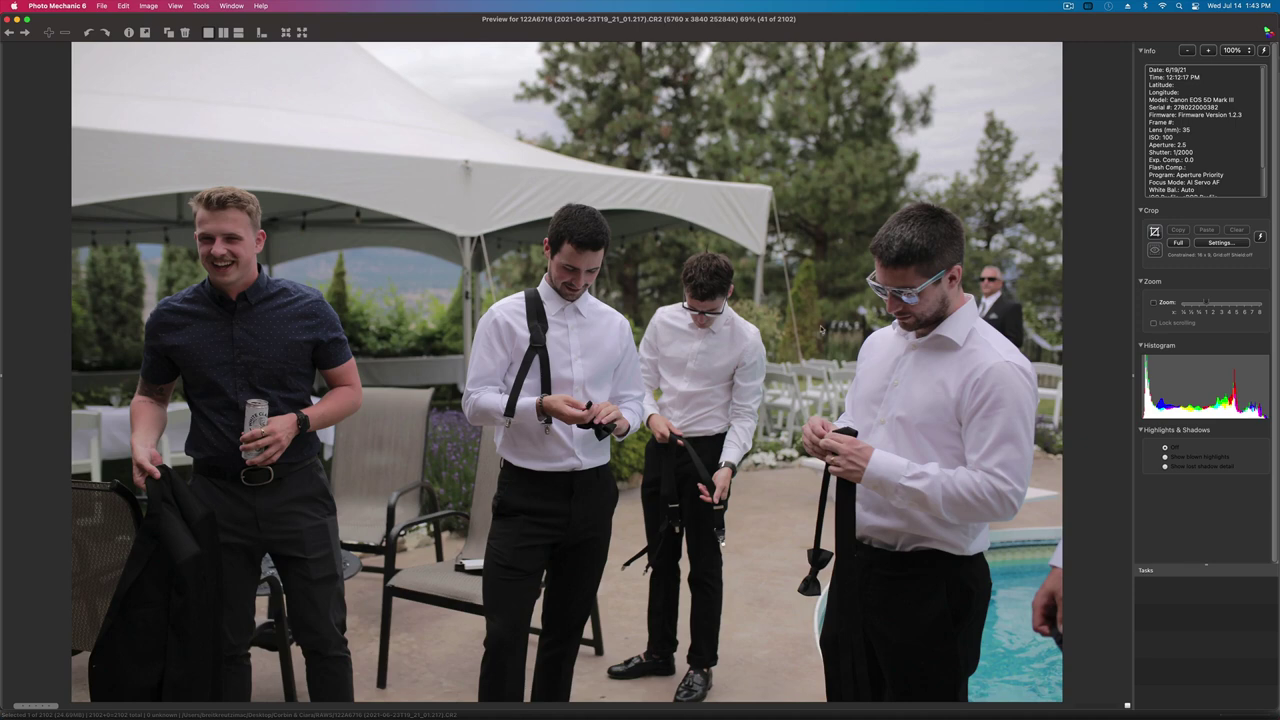
{"action": "key", "text": "Right"}
{"action": "key", "text": "Right"}
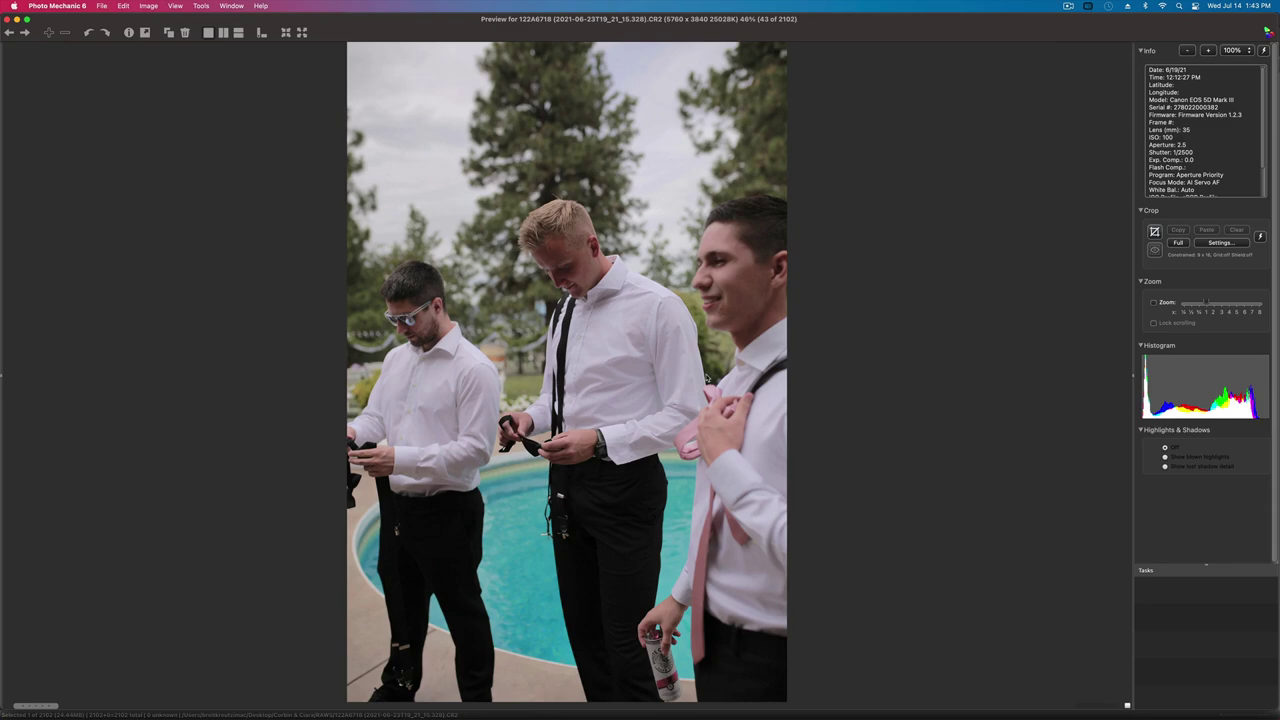
{"action": "key", "text": "Right"}
{"action": "key", "text": "Right"}
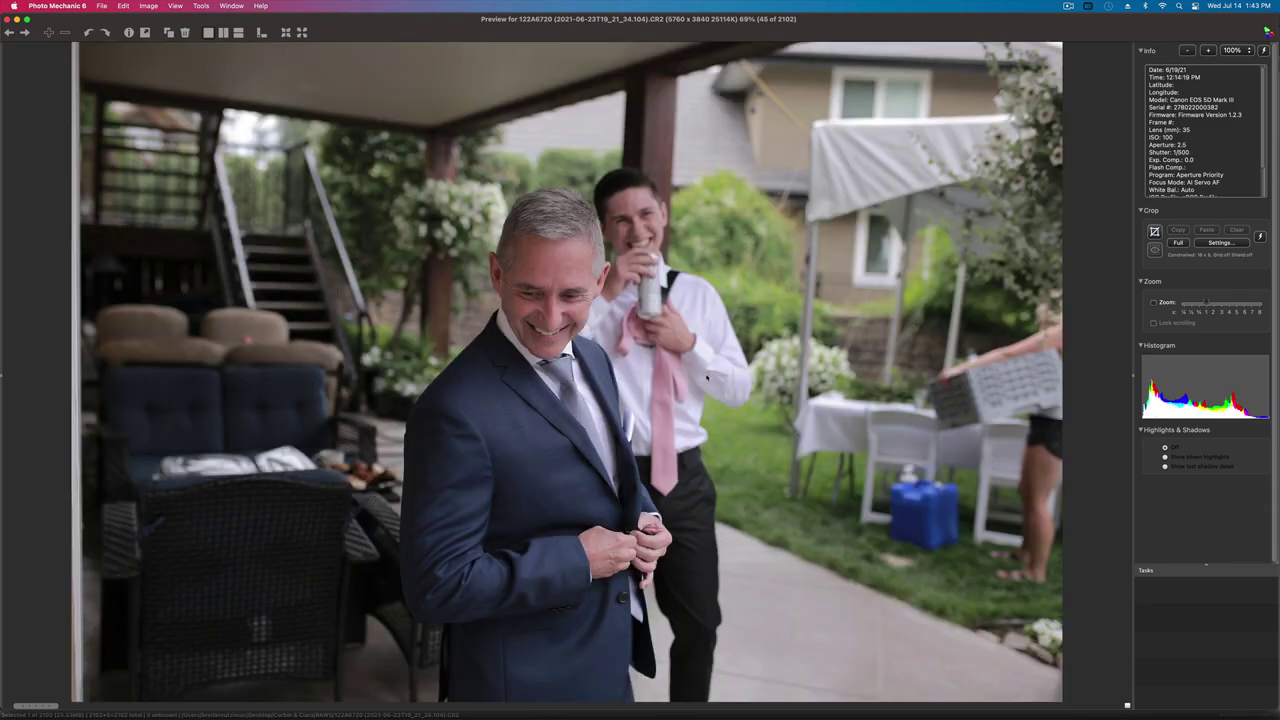
{"action": "key", "text": "Right"}
{"action": "key", "text": "Right"}
- Compare the groomsmen and bride-hair shots from photo 46 through 59, ending on the makeup photo
{"action": "key", "text": "Right"}
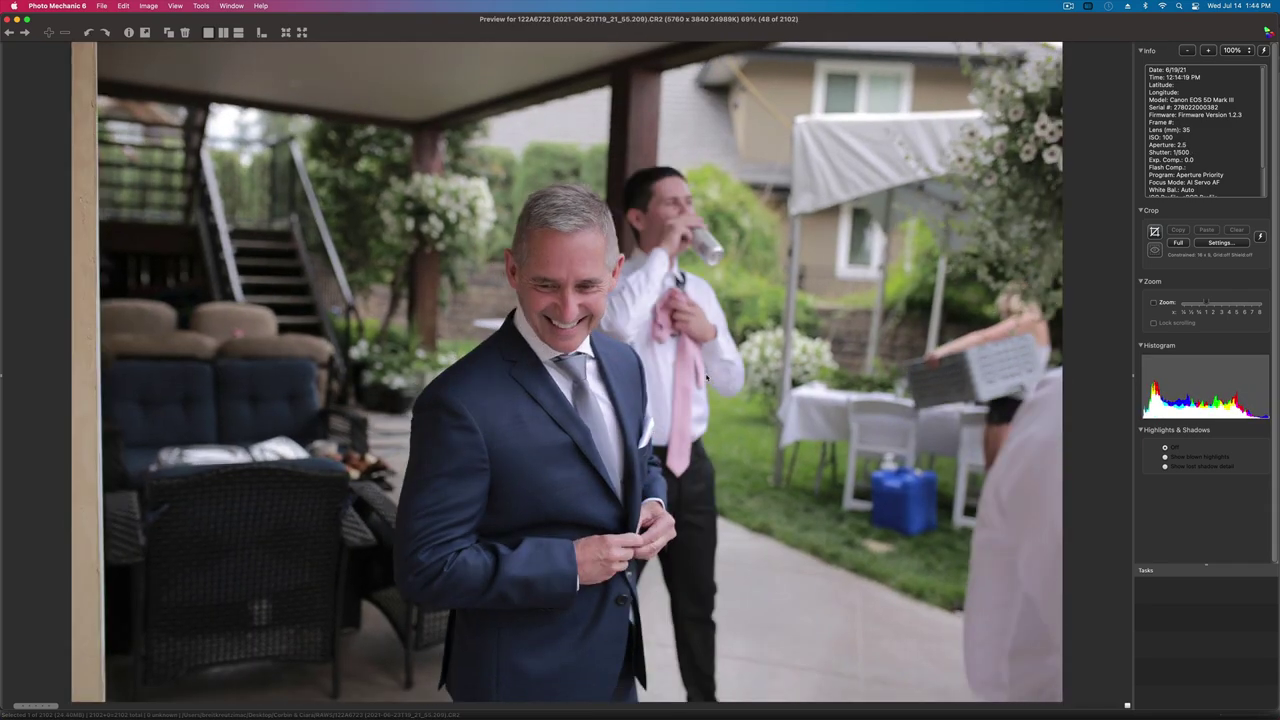
{"action": "key", "text": "Right"}
{"action": "key", "text": "Right"}
{"action": "key", "text": "Right"}
{"action": "key", "text": "Left"}
{"action": "key", "text": "Right"}
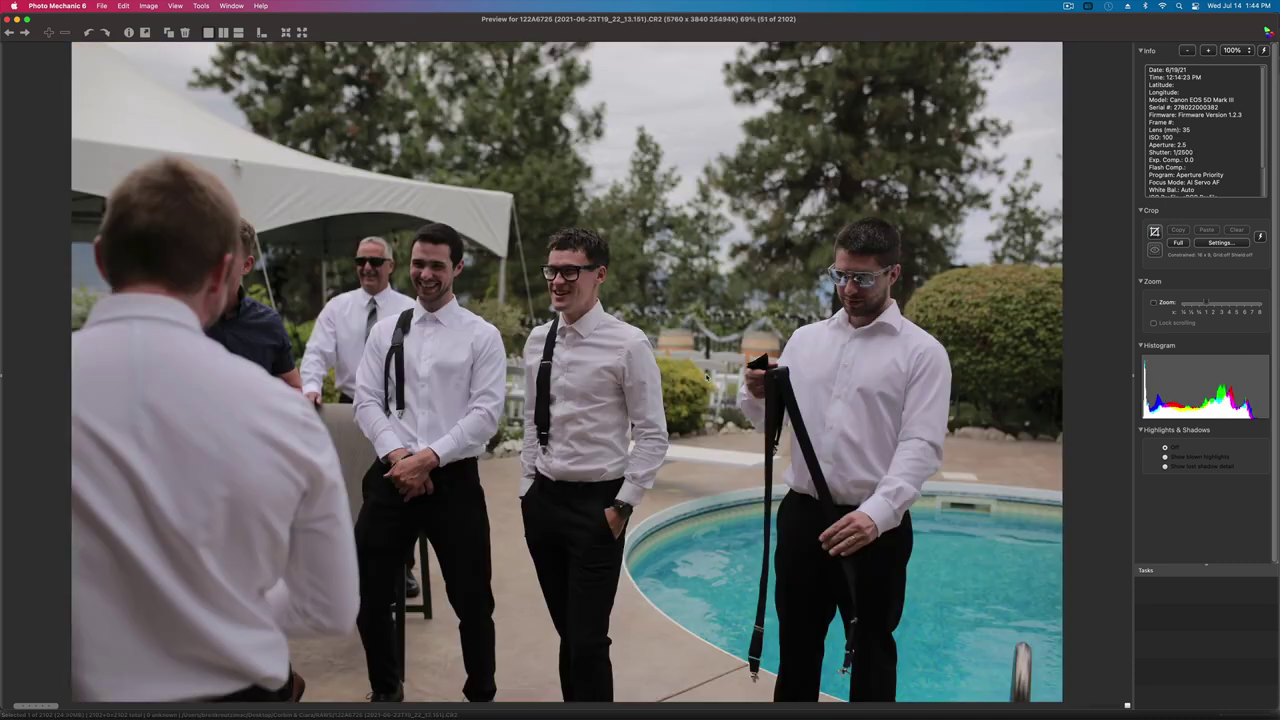
{"action": "key", "text": "Right"}
{"action": "key", "text": "Left"}
{"action": "key", "text": "Right"}
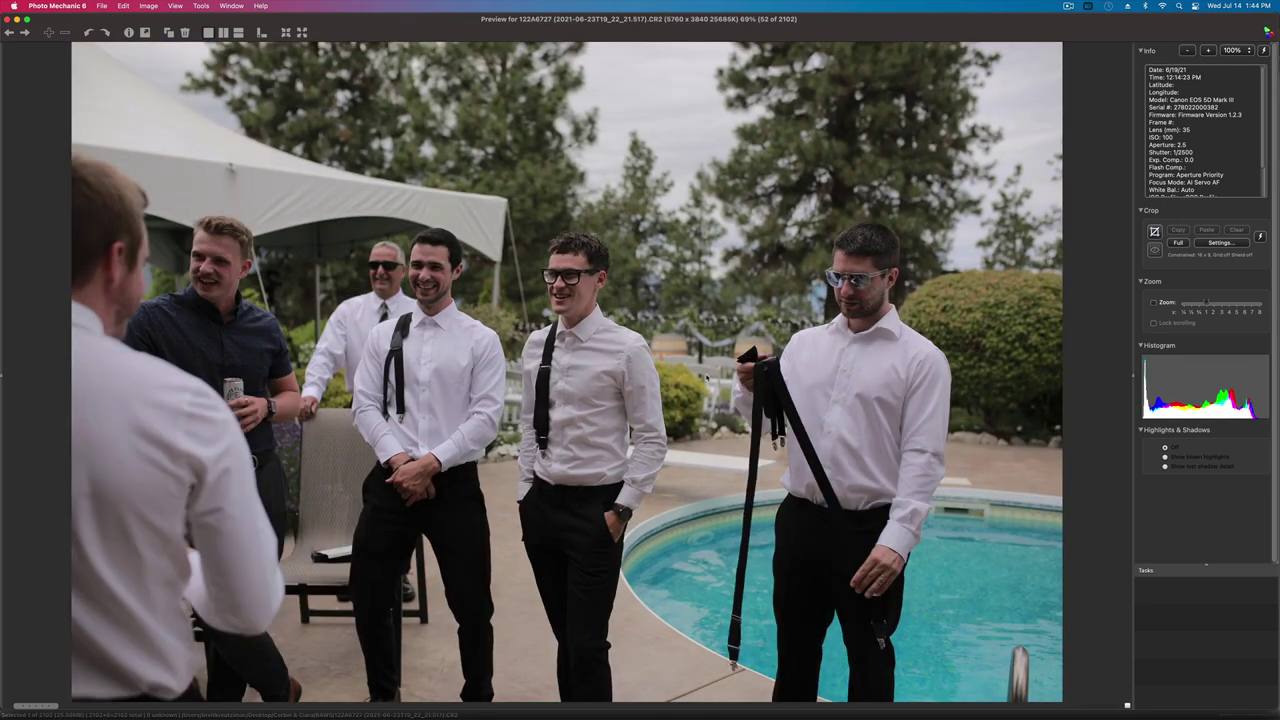
{"action": "key", "text": "Right"}
{"action": "key", "text": "Right"}
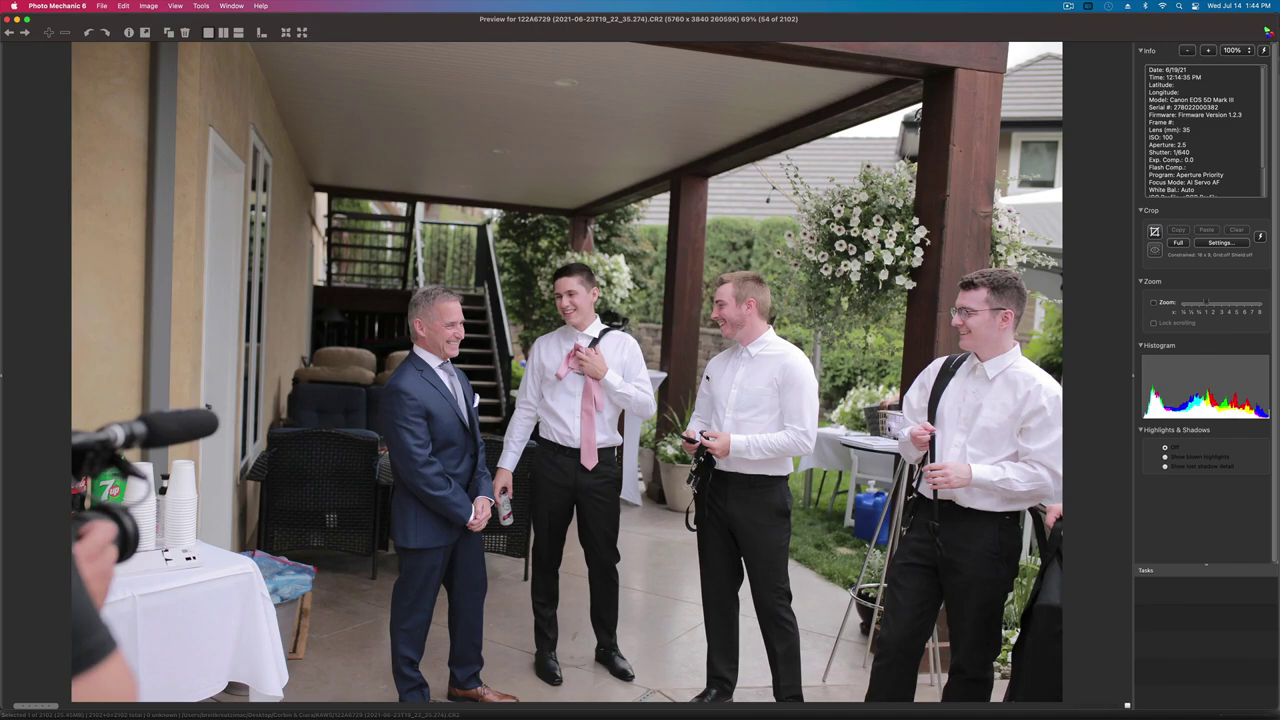
{"action": "key", "text": "Right"}
{"action": "key", "text": "Right"}
{"action": "key", "text": "Right"}
{"action": "key", "text": "Right"}
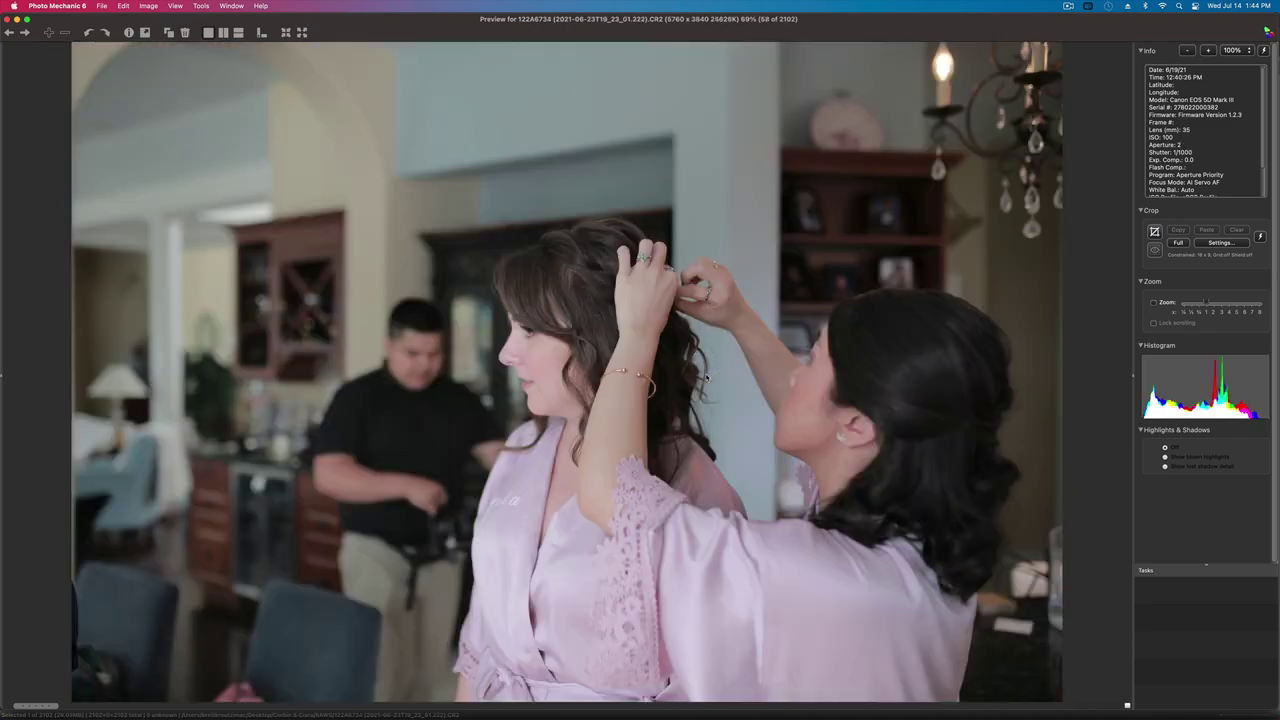
{"action": "key", "text": "Left"}
{"action": "key", "text": "Left"}
{"action": "key", "text": "Right"}
{"action": "key", "text": "Right"}
{"action": "key", "text": "Right"}
{"action": "key", "text": "Left"}
{"action": "key", "text": "Right"}
{"action": "key", "text": "Left"}
{"action": "key", "text": "Right"}
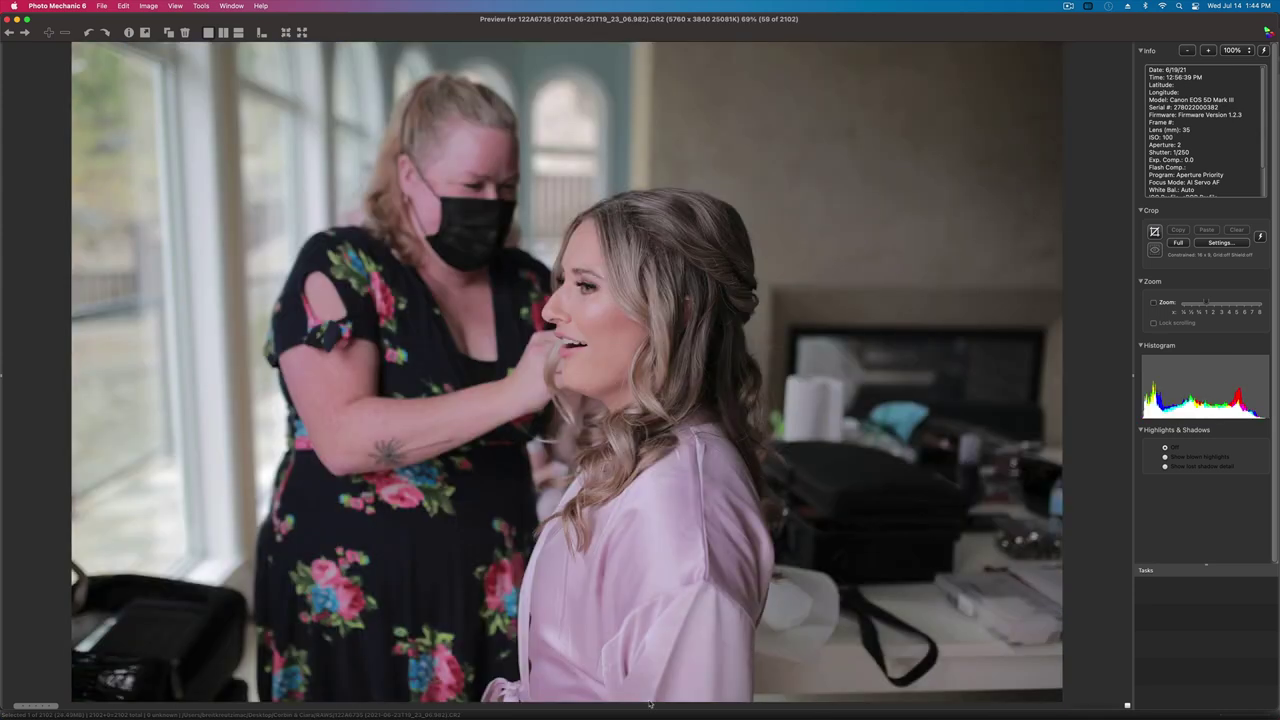
{"action": "key", "text": "Right"}
- Flip back and forth between bridesmaid group shots 61, 62 and 63
{"action": "key", "text": "Right"}
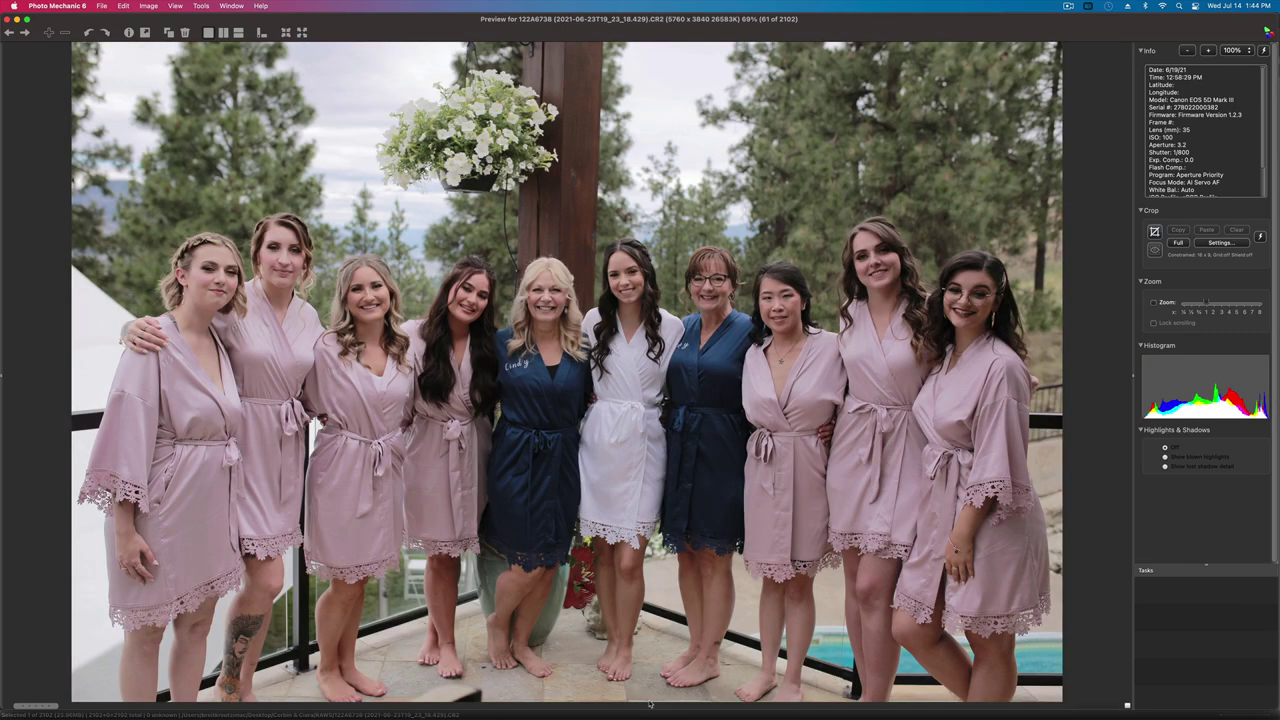
{"action": "key", "text": "Right"}
{"action": "key", "text": "Right"}
{"action": "key", "text": "Right"}
{"action": "key", "text": "Right"}
{"action": "key", "text": "Right"}
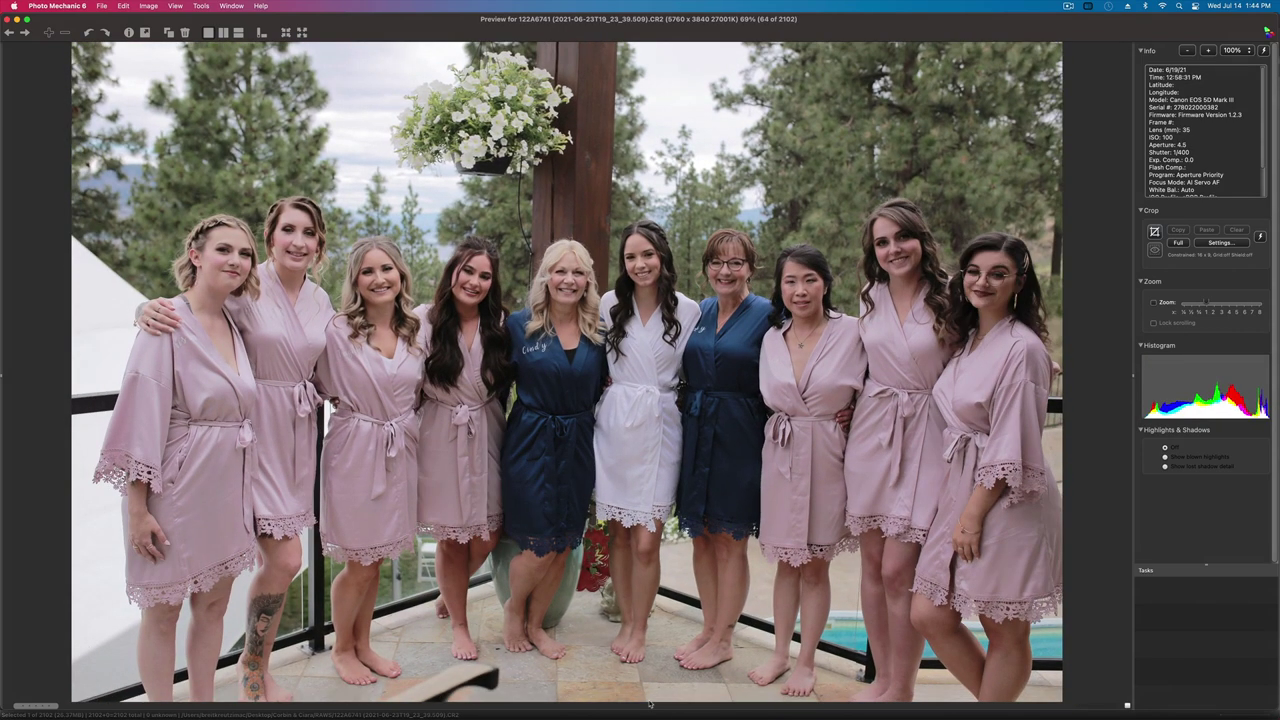
{"action": "key", "text": "Left"}
{"action": "key", "text": "Left"}
{"action": "key", "text": "Left"}
{"action": "key", "text": "Left"}
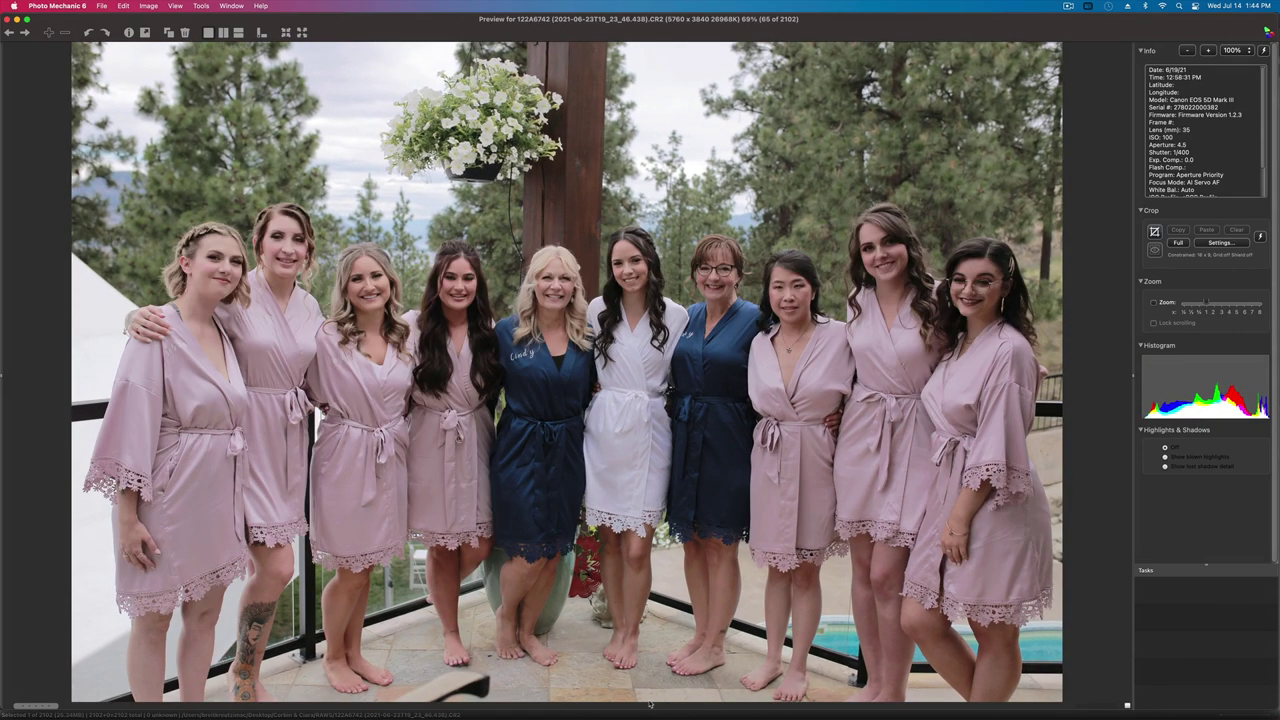
{"action": "key", "text": "Right"}
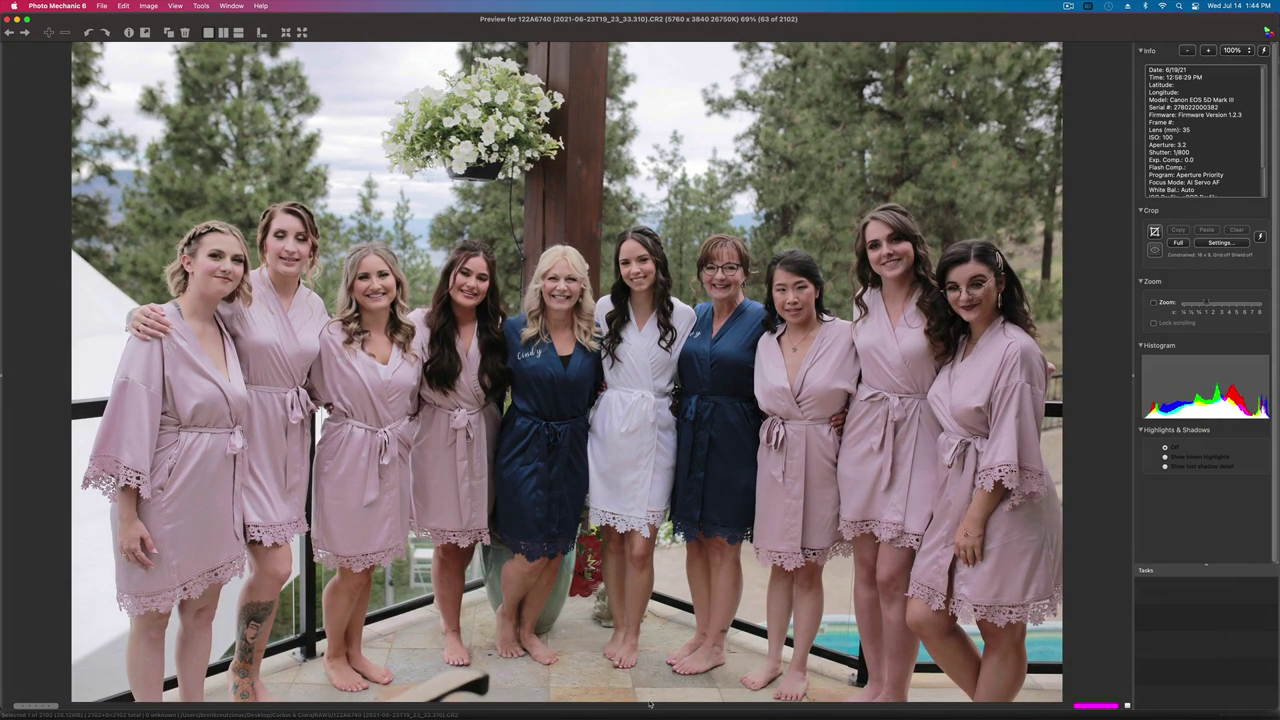
{"action": "key", "text": "Left"}
{"action": "key", "text": "Left"}
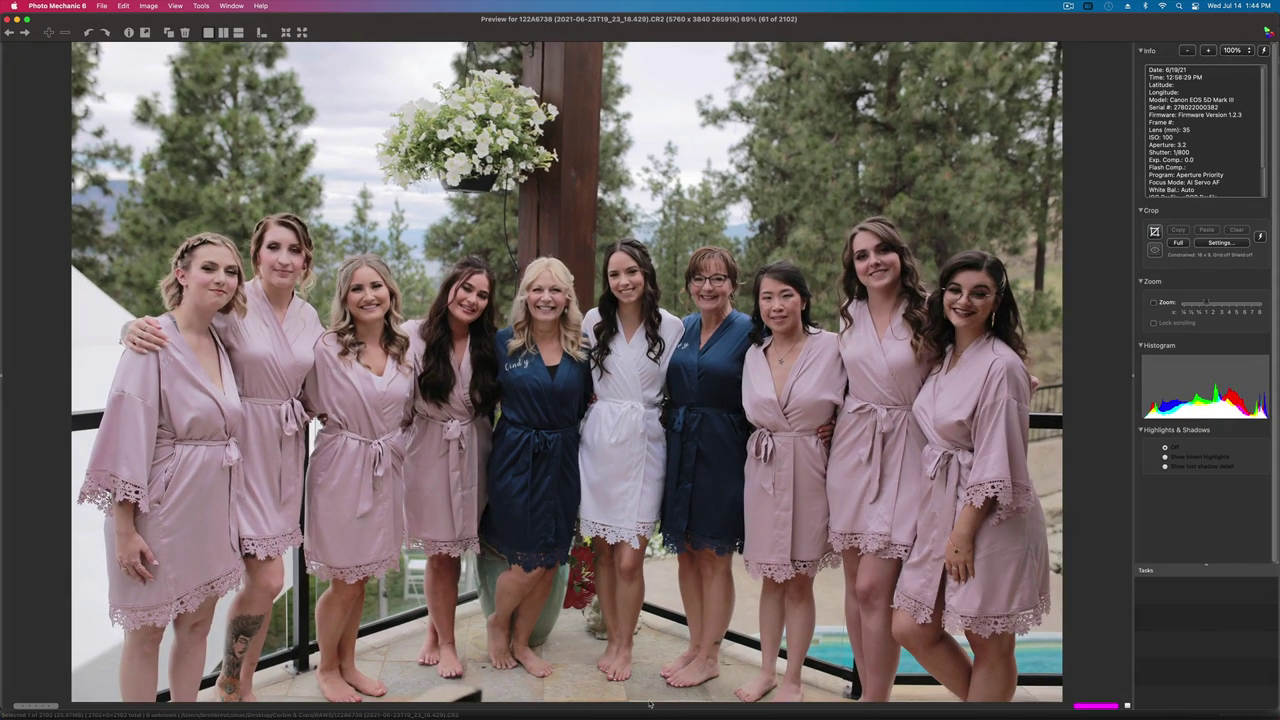
{"action": "key", "text": "Right"}
{"action": "key", "text": "Right"}
{"action": "key", "text": "Left"}
{"action": "key", "text": "Left"}
{"action": "key", "text": "Right"}
{"action": "key", "text": "Right"}
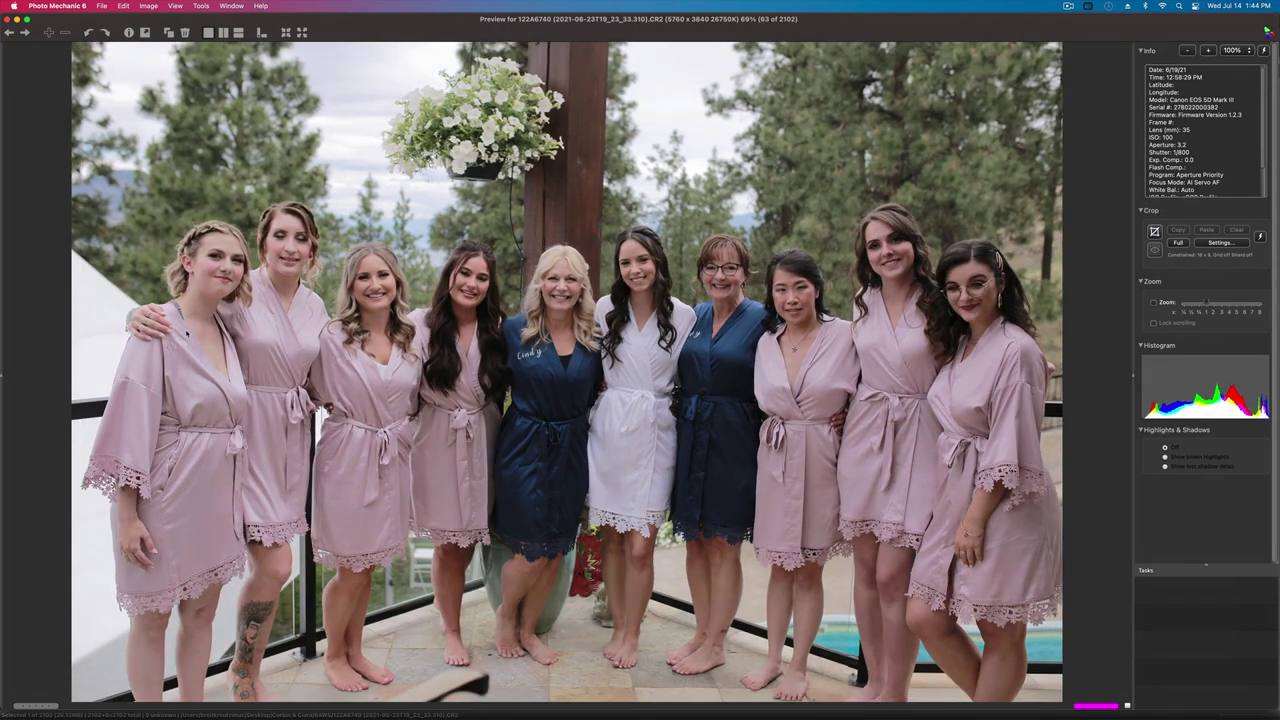
{"action": "key", "text": "Left"}
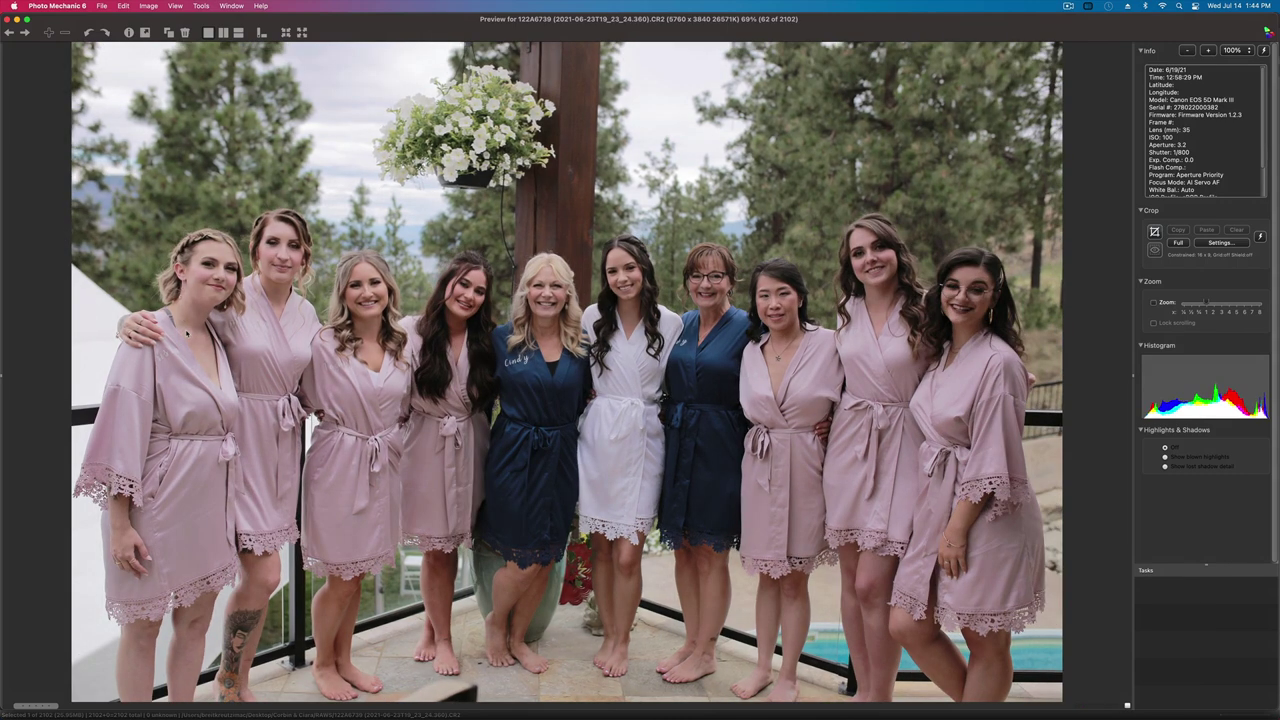
{"action": "key", "text": "Right"}
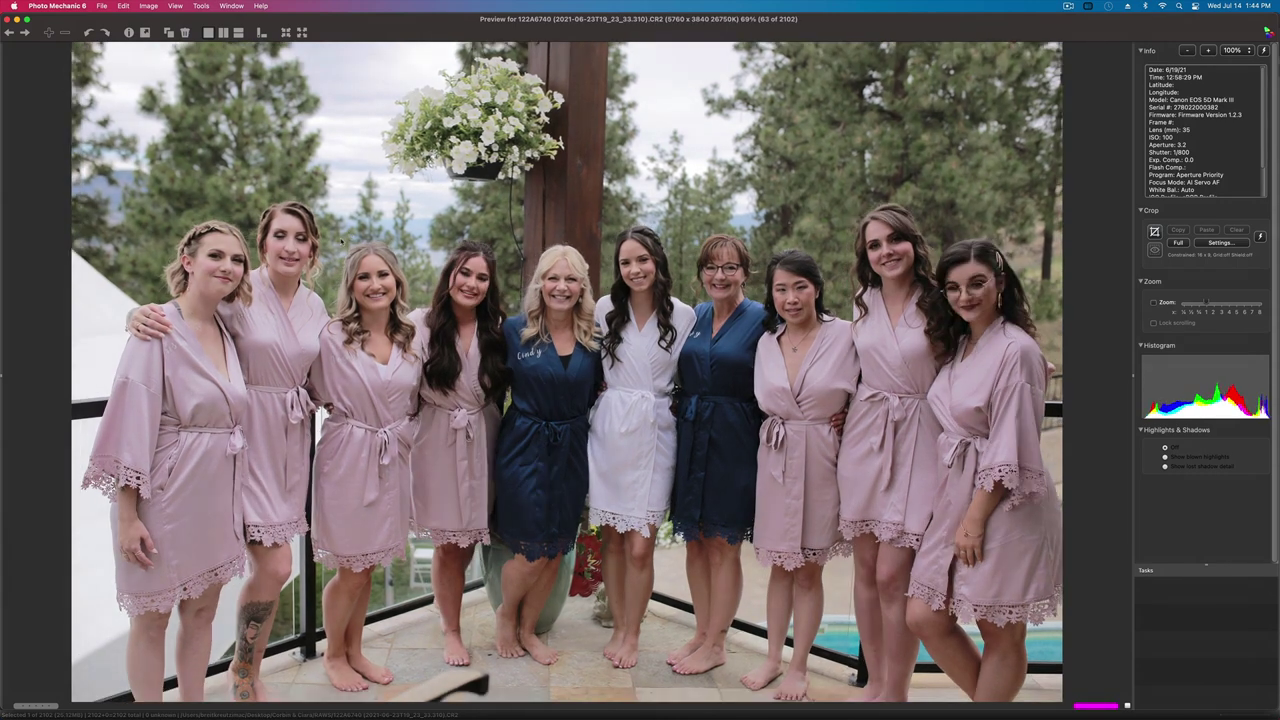
{"action": "key", "text": "Left"}
- Compare group shots 63 and 64, then advance through frames 65 to 68
{"action": "key", "text": "Right"}
{"action": "key", "text": "Right"}
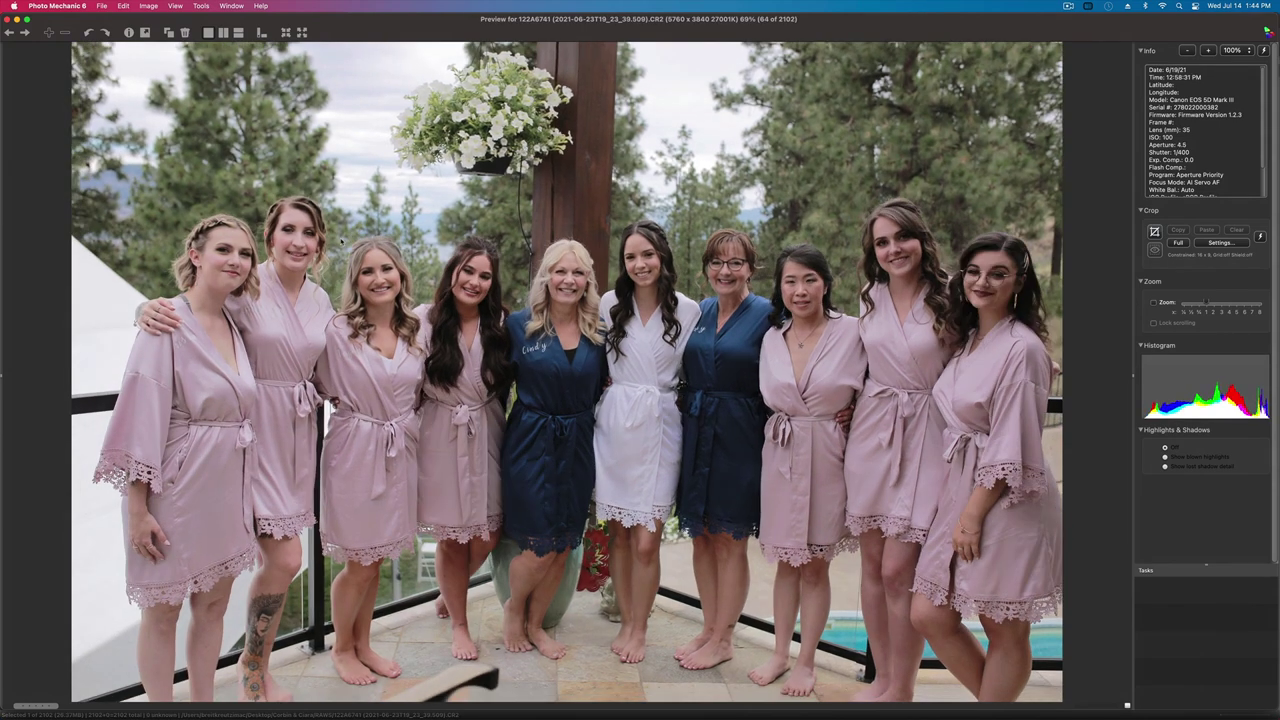
{"action": "key", "text": "Left"}
{"action": "key", "text": "Right"}
{"action": "key", "text": "Left"}
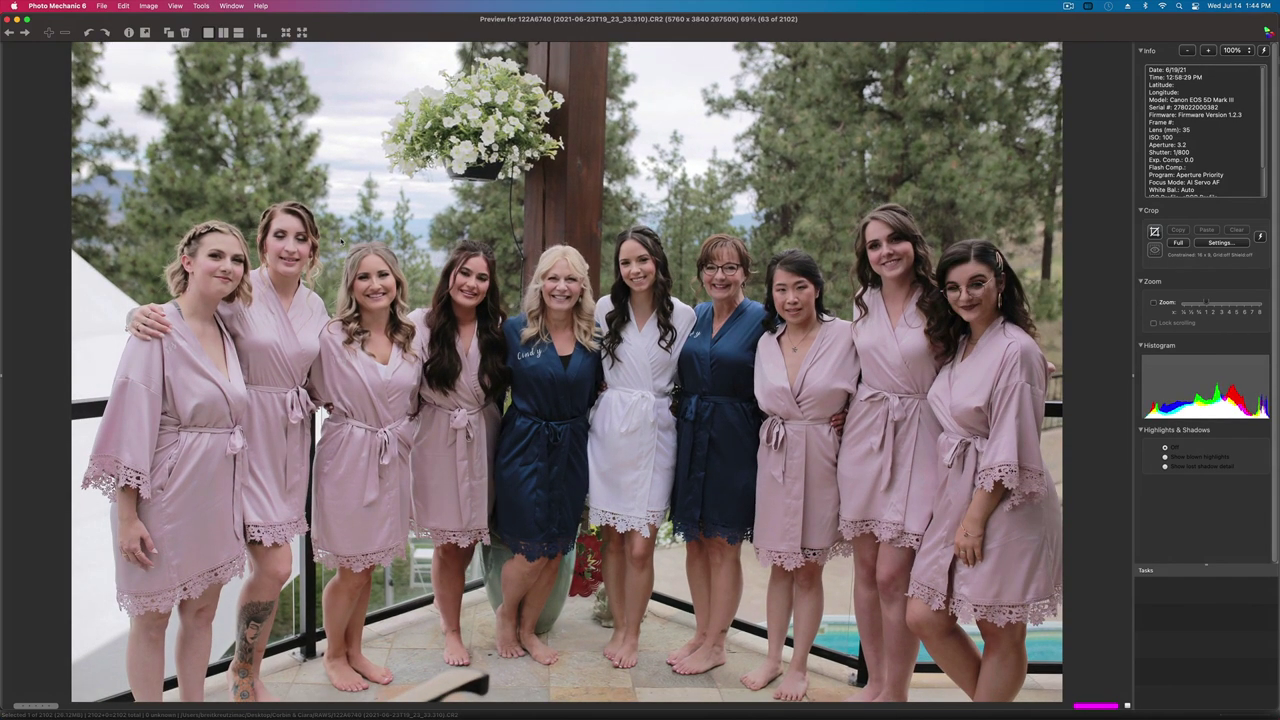
{"action": "key", "text": "Right"}
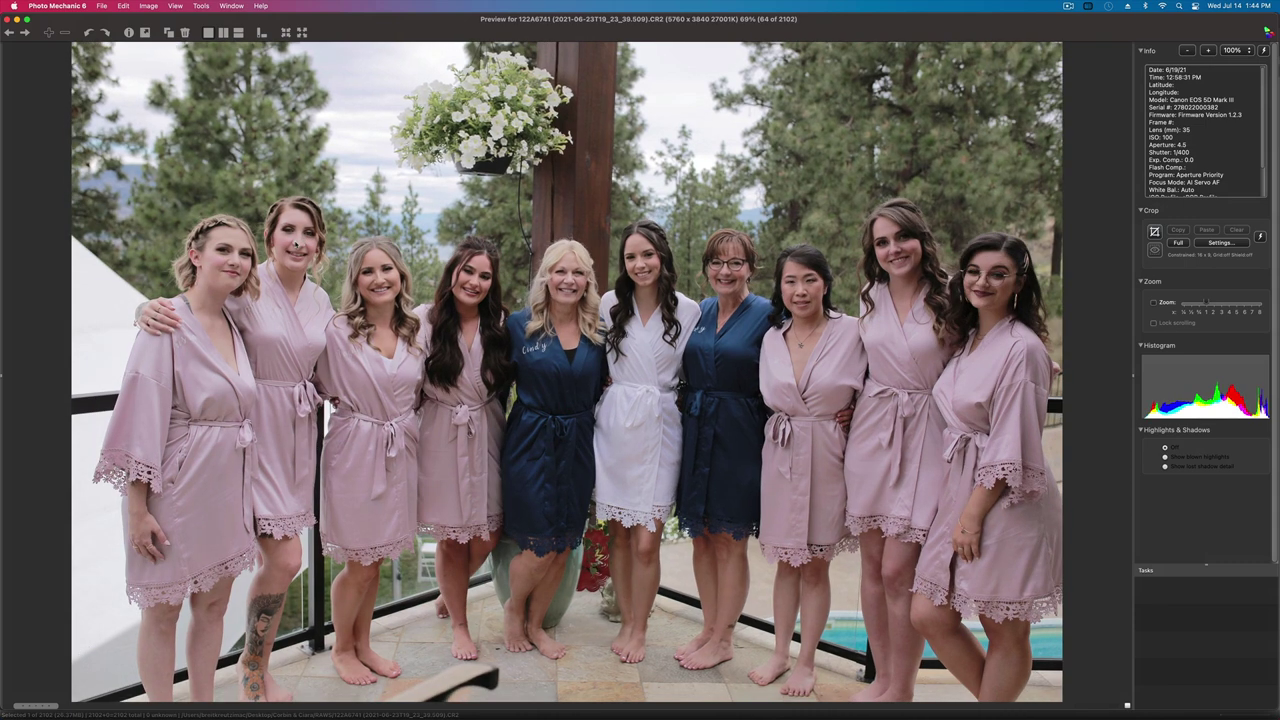
{"action": "key", "text": "Right"}
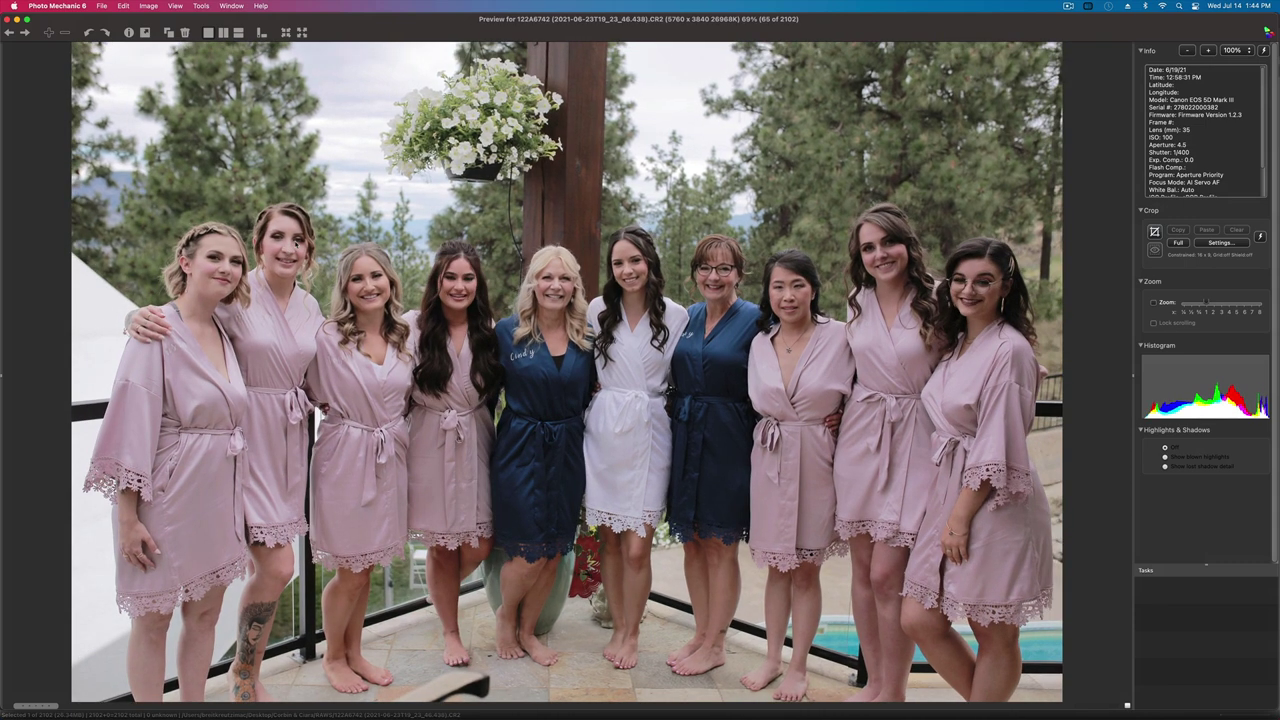
{"action": "key", "text": "Right"}
{"action": "key", "text": "Right"}
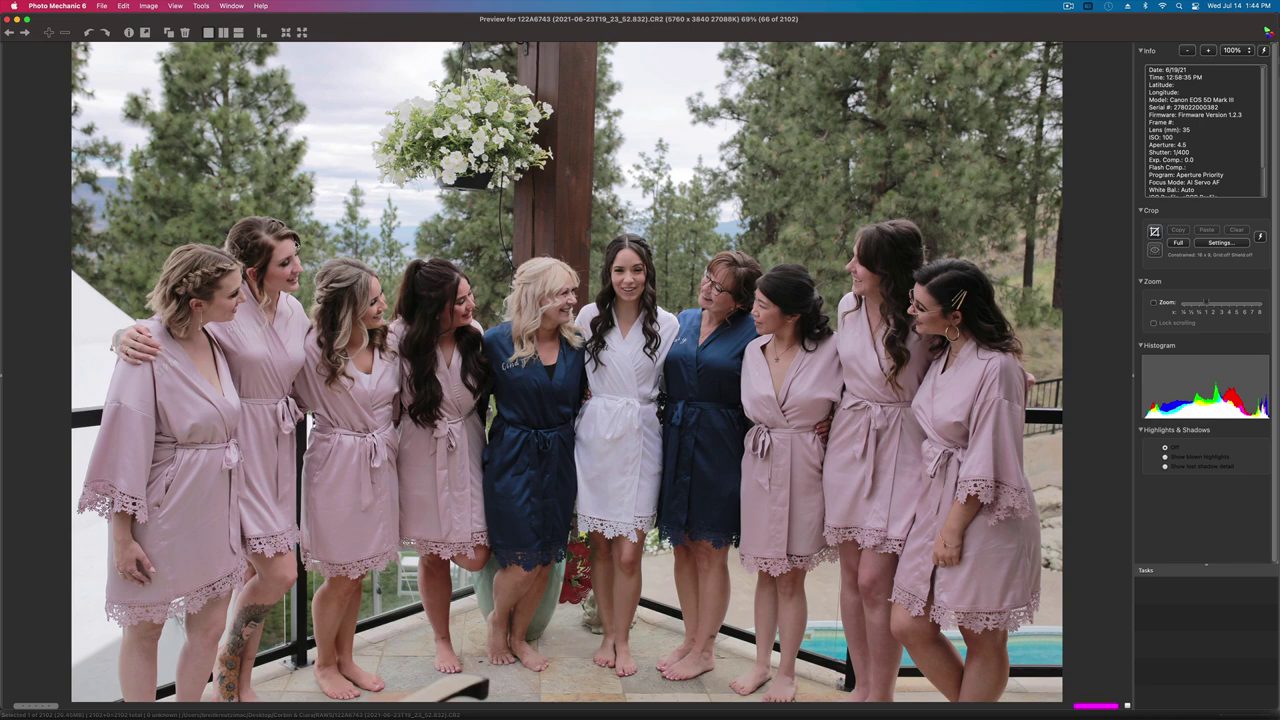
{"action": "key", "text": "Right"}
{"action": "key", "text": "Right"}
{"action": "key", "text": "Right"}
{"action": "key", "text": "Right"}
{"action": "key", "text": "Right"}
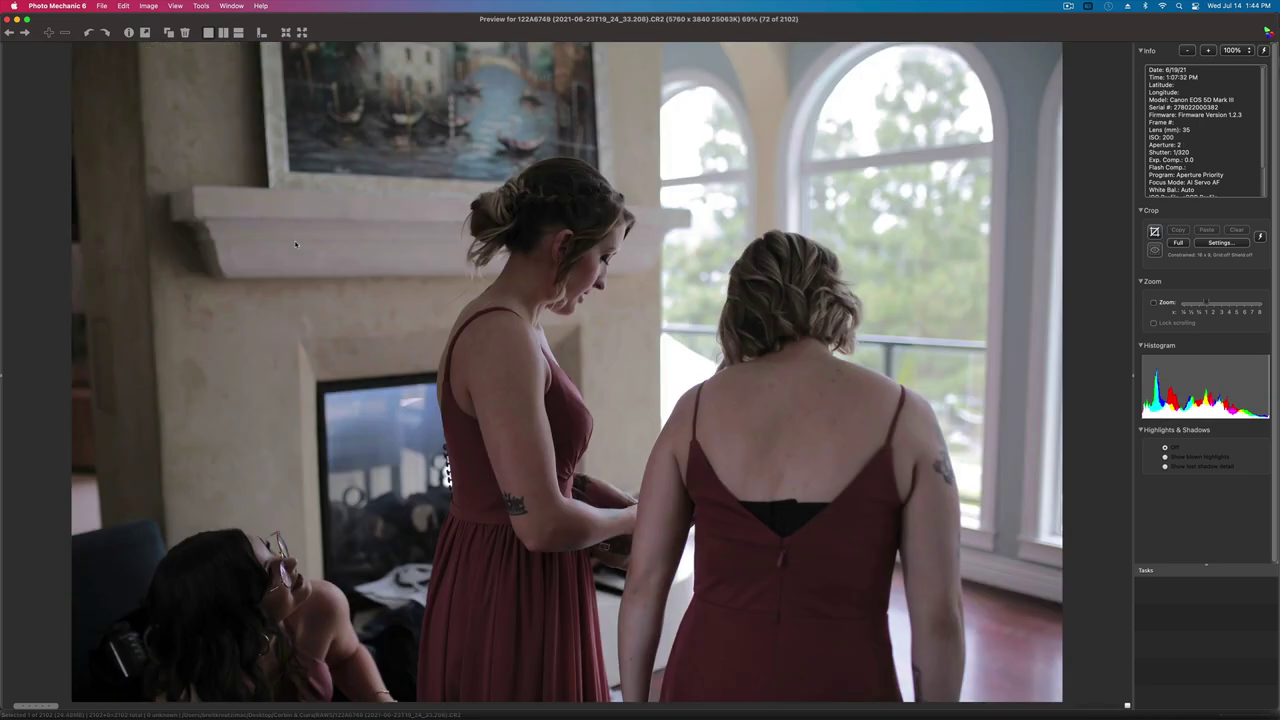
- Step through the first getting-ready shots and tag two consecutive keepers magenta
{"action": "key", "text": "Right"}
{"action": "key", "text": "Right"}
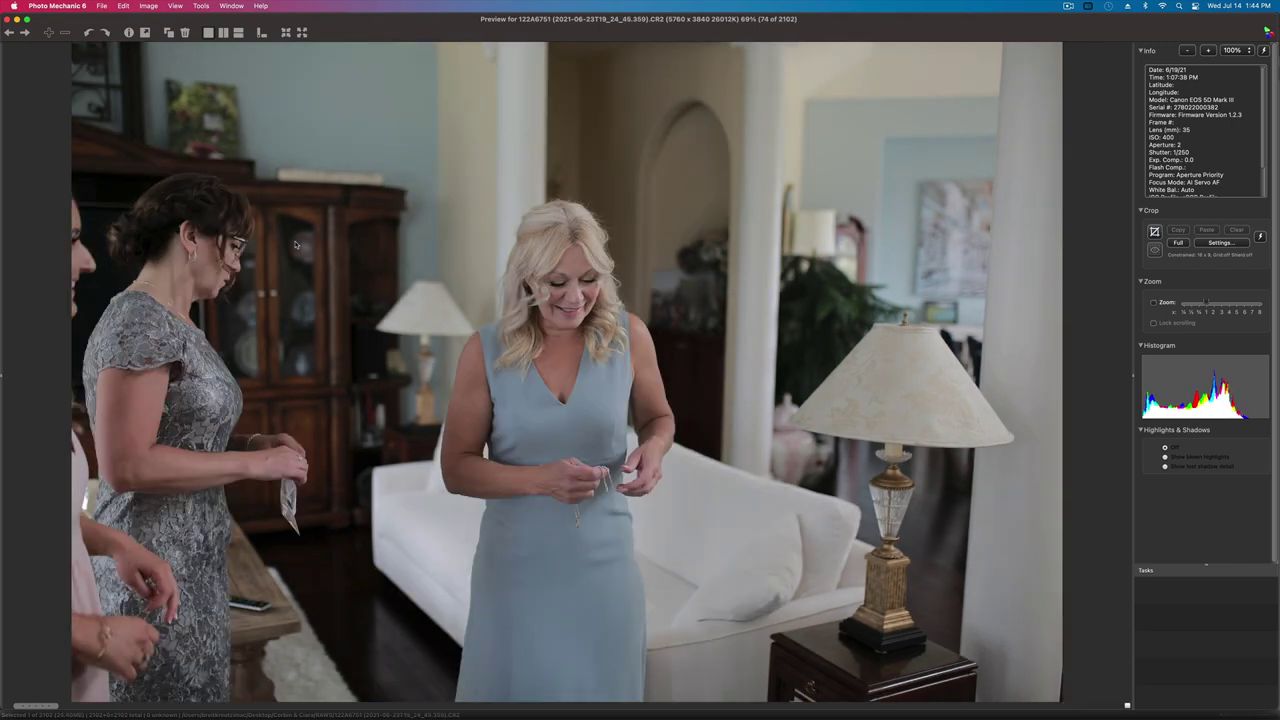
{"action": "key", "text": "Right"}
{"action": "key", "text": "Right"}
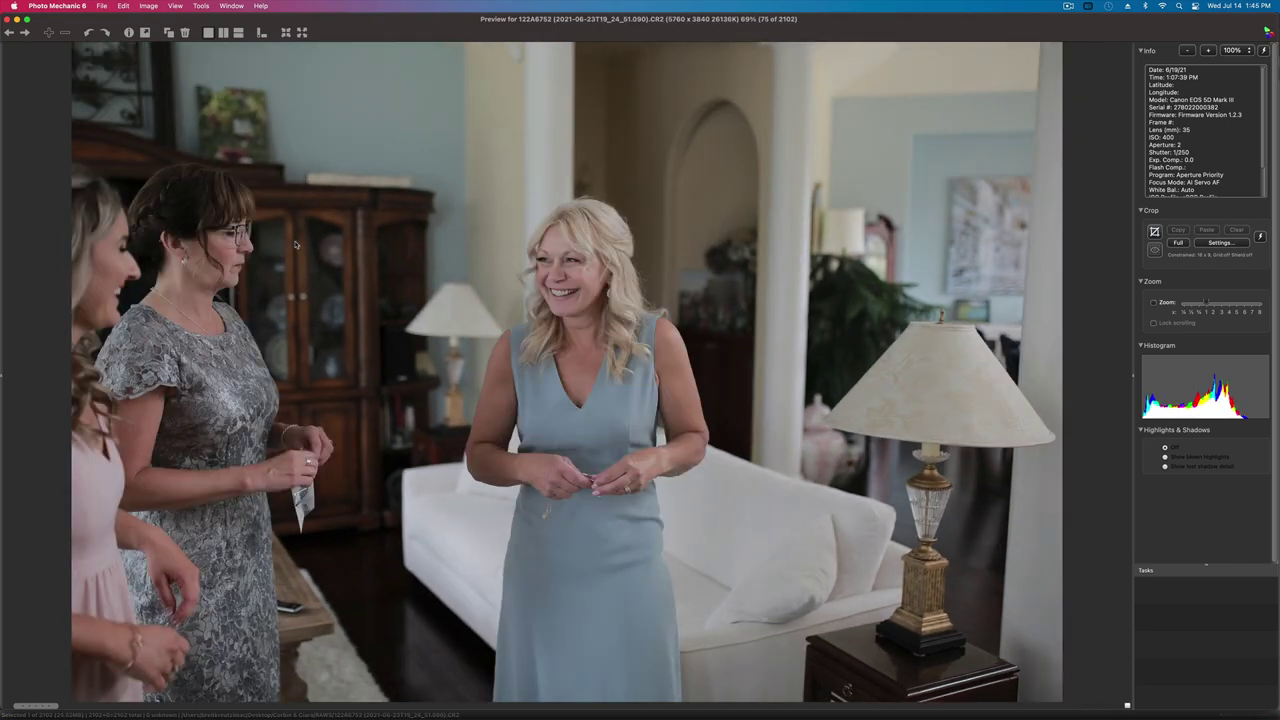
{"action": "key", "text": "Right"}
{"action": "key", "text": "Right"}
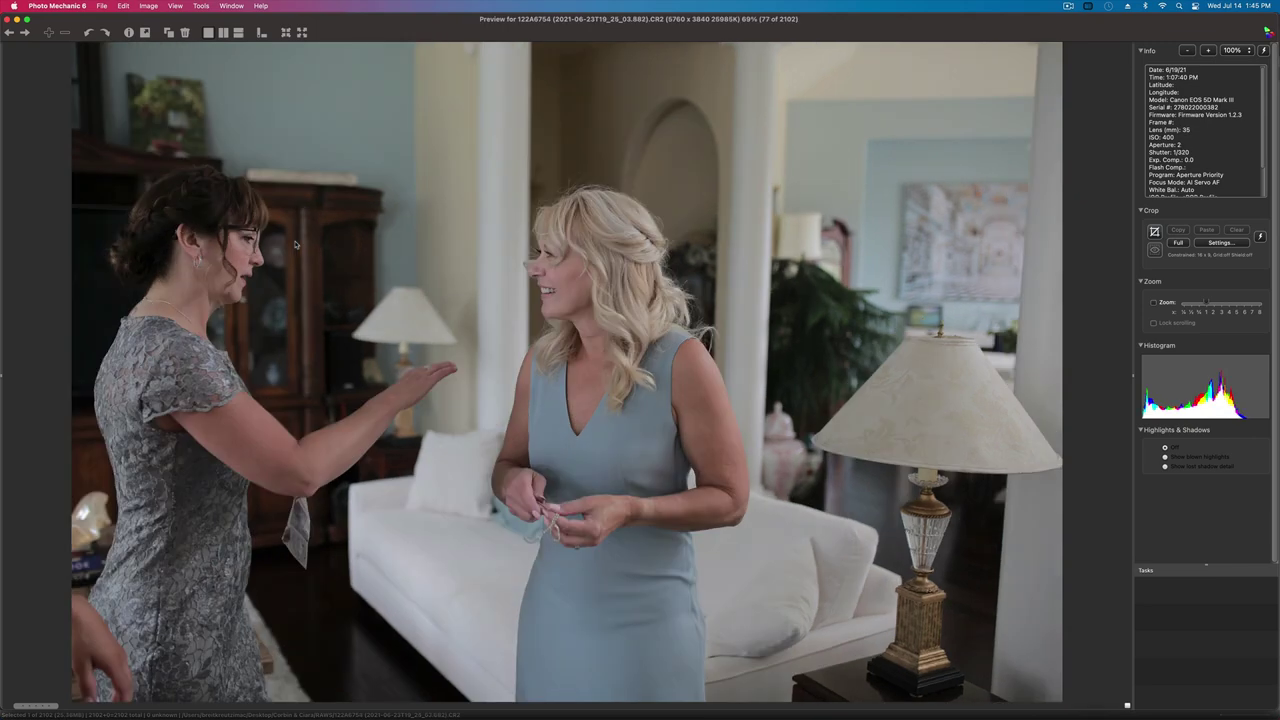
{"action": "key", "text": "Right"}
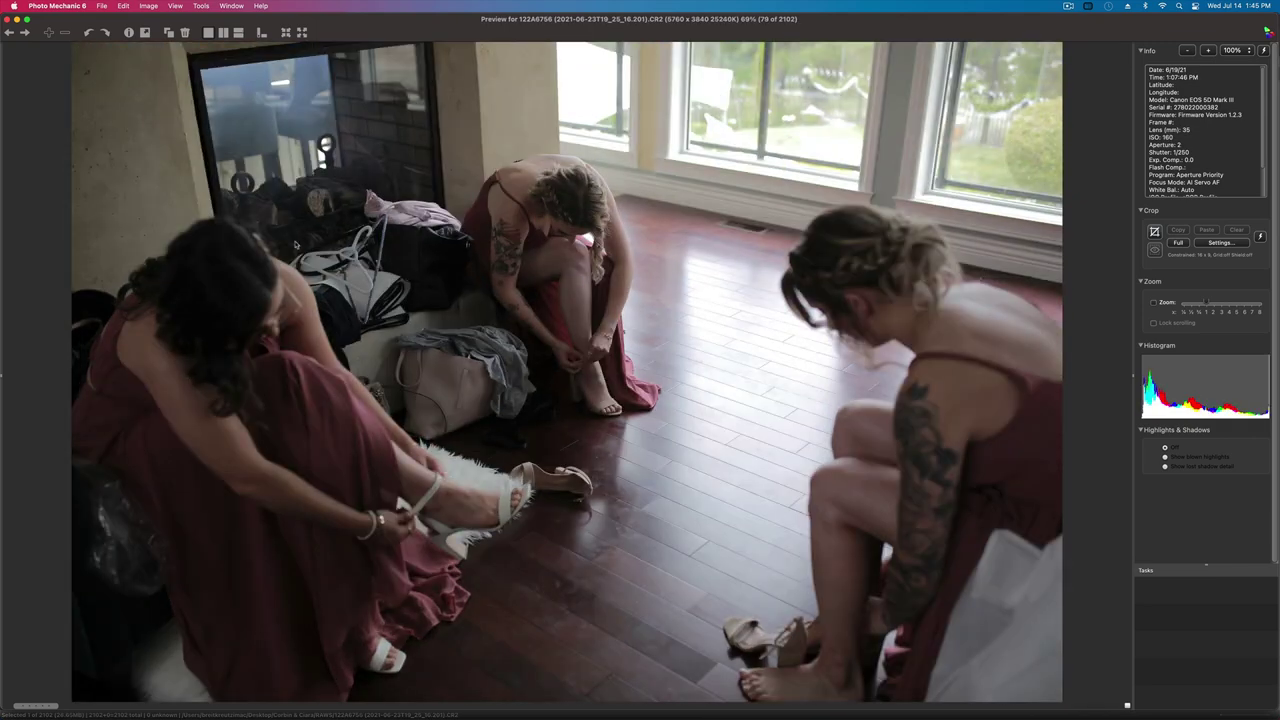
{"action": "key", "text": "Left"}
{"action": "key", "text": "1"}
- Review the shoe close-ups, selfie shots and bride-with-veil frames from photo 80 onward
{"action": "key", "text": "Right"}
{"action": "key", "text": "1"}
{"action": "key", "text": "Right"}
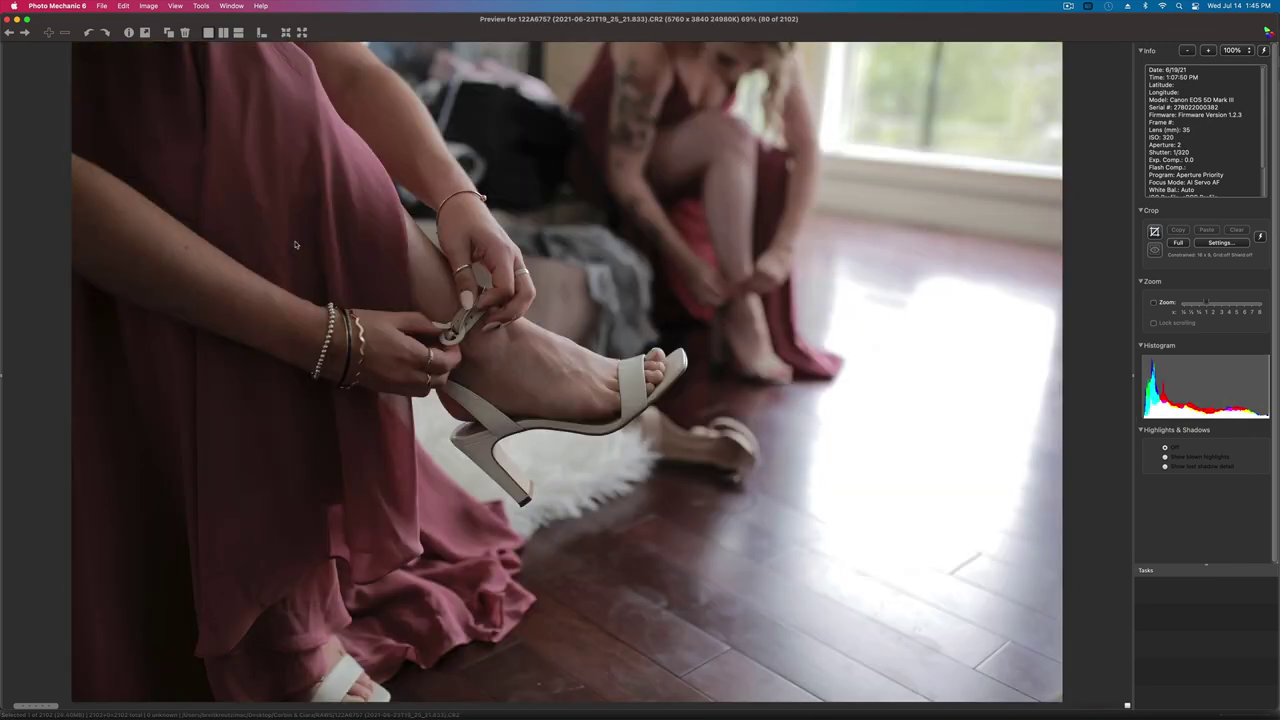
{"action": "key", "text": "Right"}
{"action": "key", "text": "Left"}
{"action": "key", "text": "Right"}
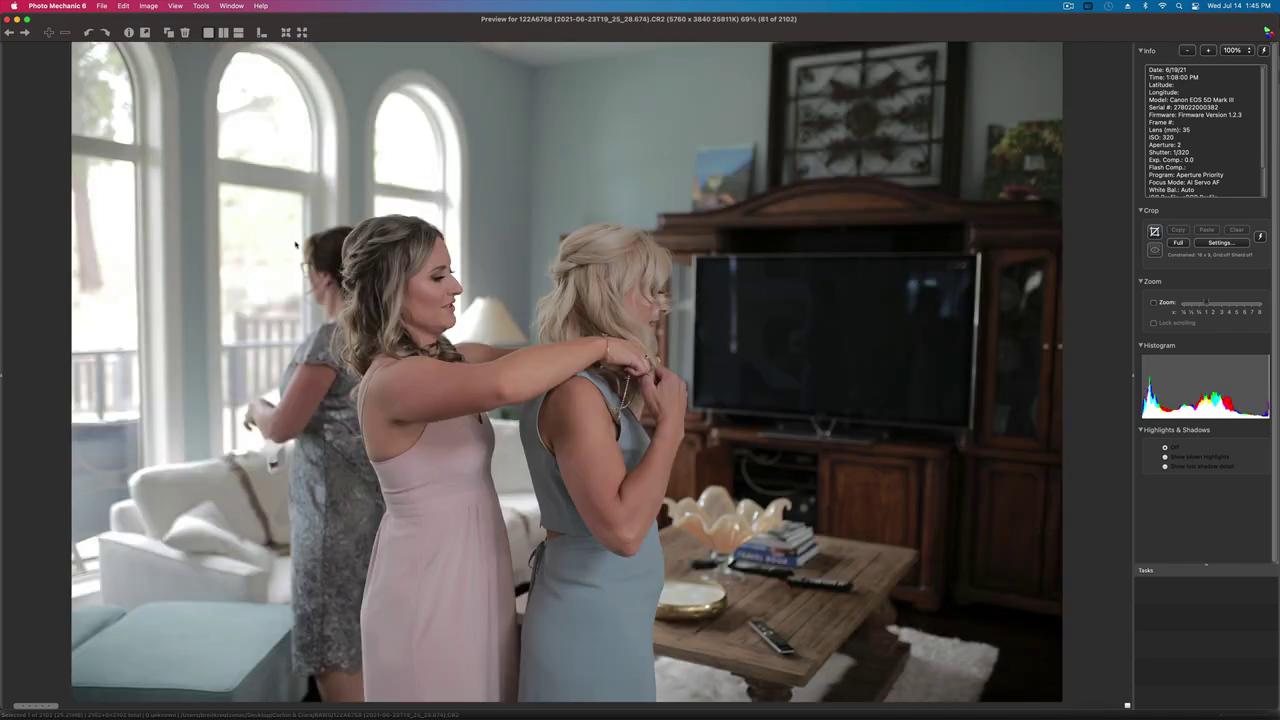
{"action": "key", "text": "Right"}
{"action": "key", "text": "Right"}
{"action": "key", "text": "Right"}
{"action": "key", "text": "Right"}
{"action": "key", "text": "Right"}
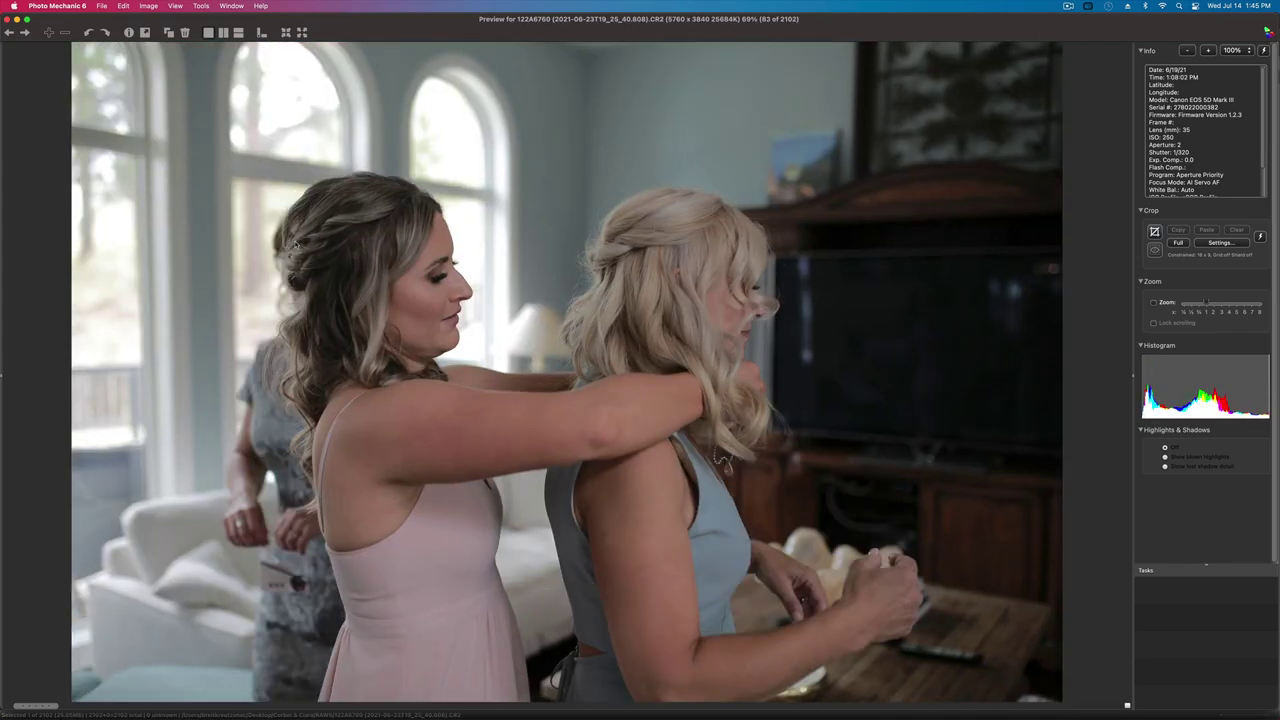
{"action": "key", "text": "Right"}
{"action": "key", "text": "Right"}
{"action": "key", "text": "Right"}
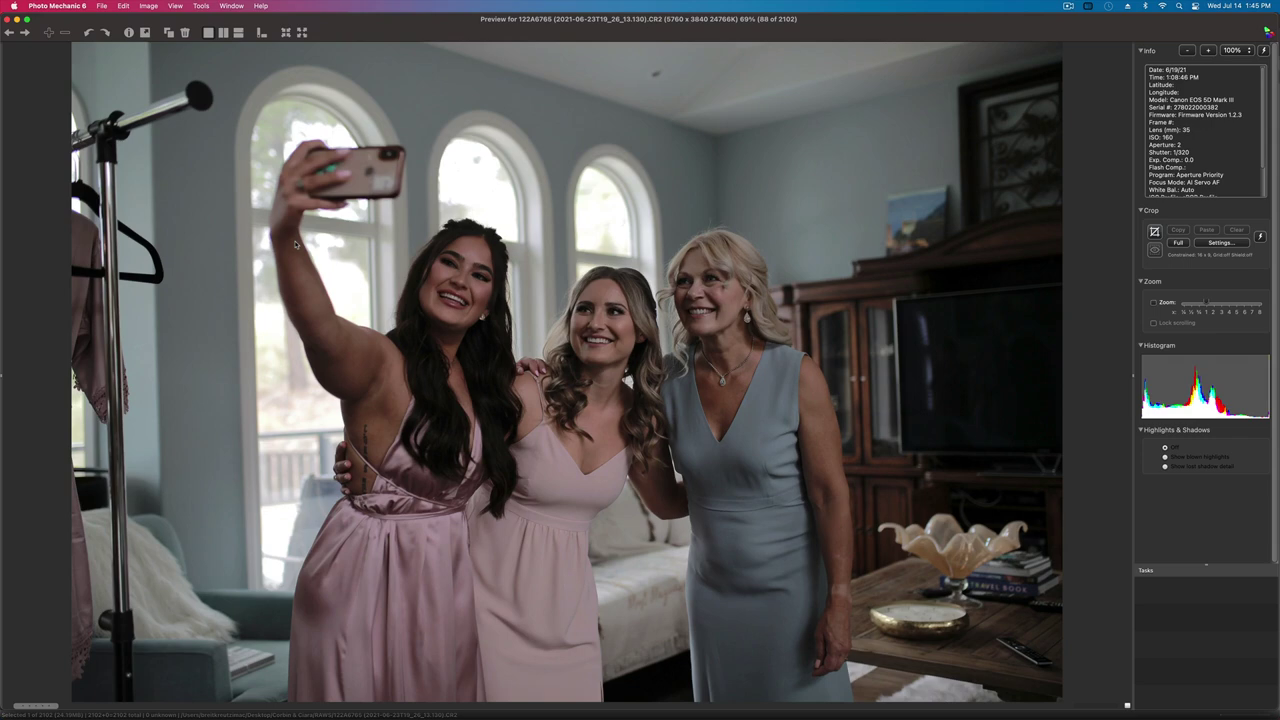
{"action": "key", "text": "Right"}
{"action": "key", "text": "Right"}
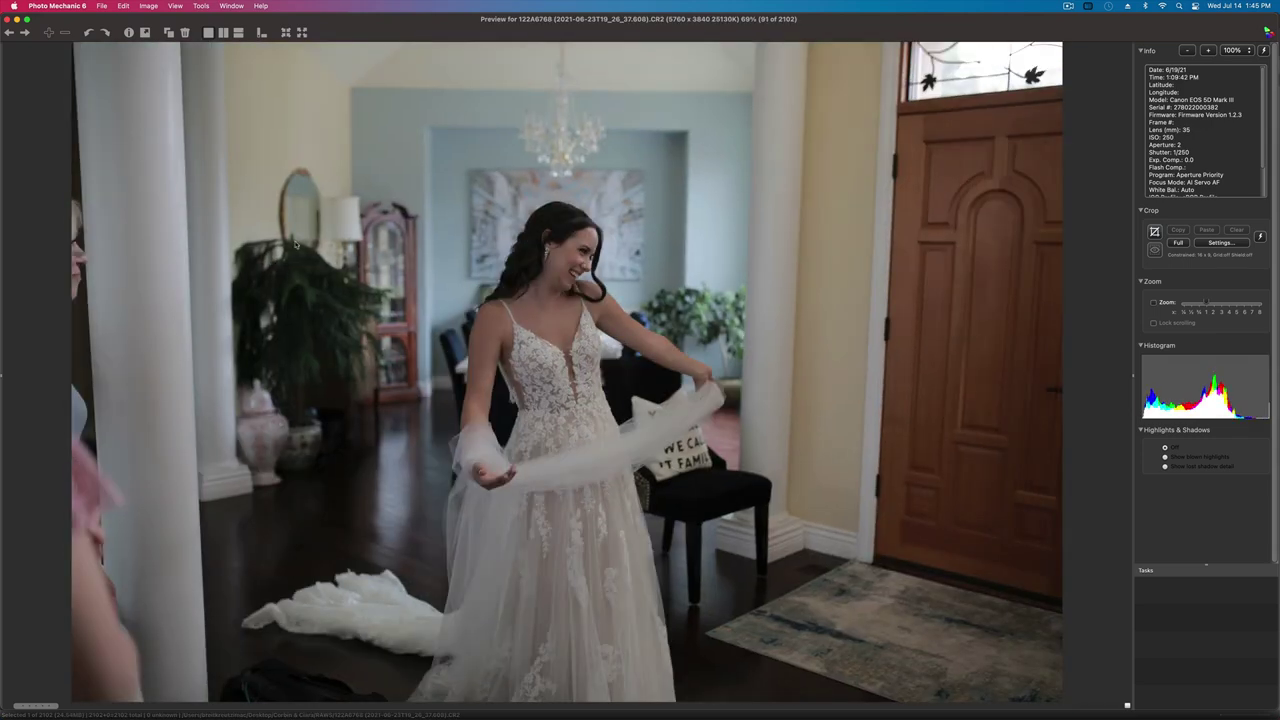
{"action": "key", "text": "Right"}
{"action": "key", "text": "Right"}
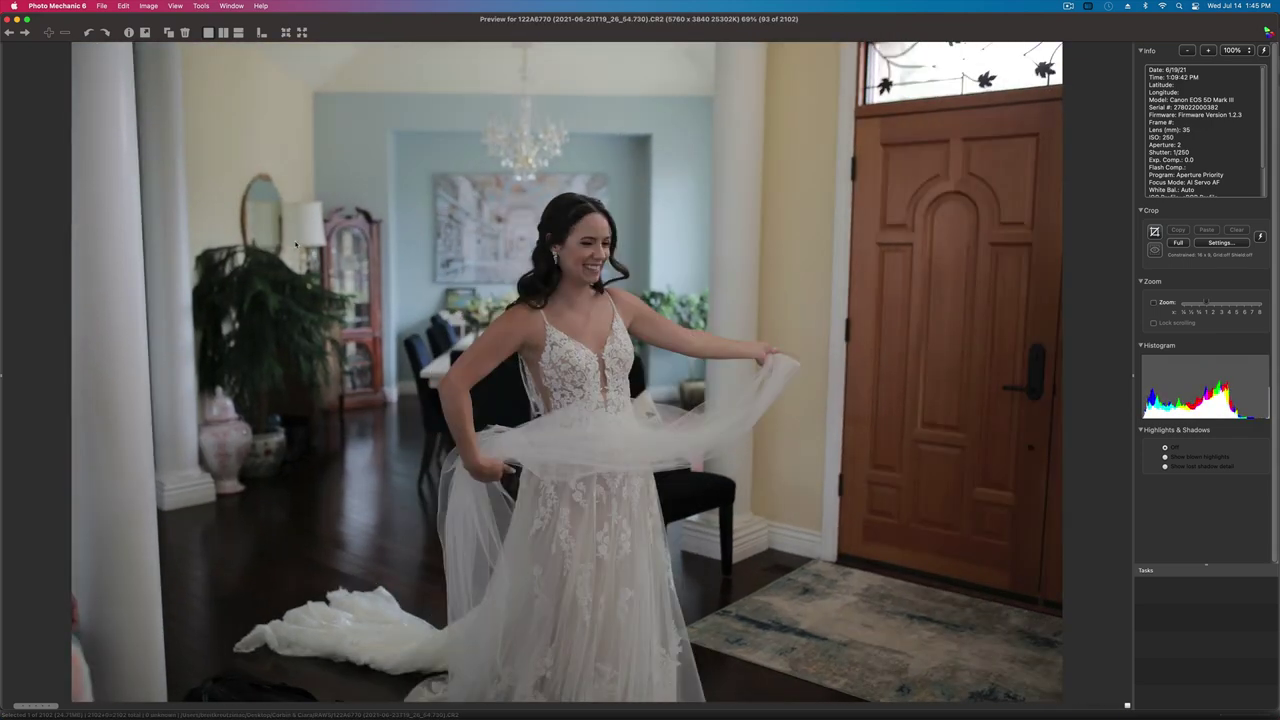
{"action": "key", "text": "Right"}
- Go through the vertical piano shots and tag photo 107 as a magenta pick
{"action": "key", "text": "Right"}
{"action": "key", "text": "Right"}
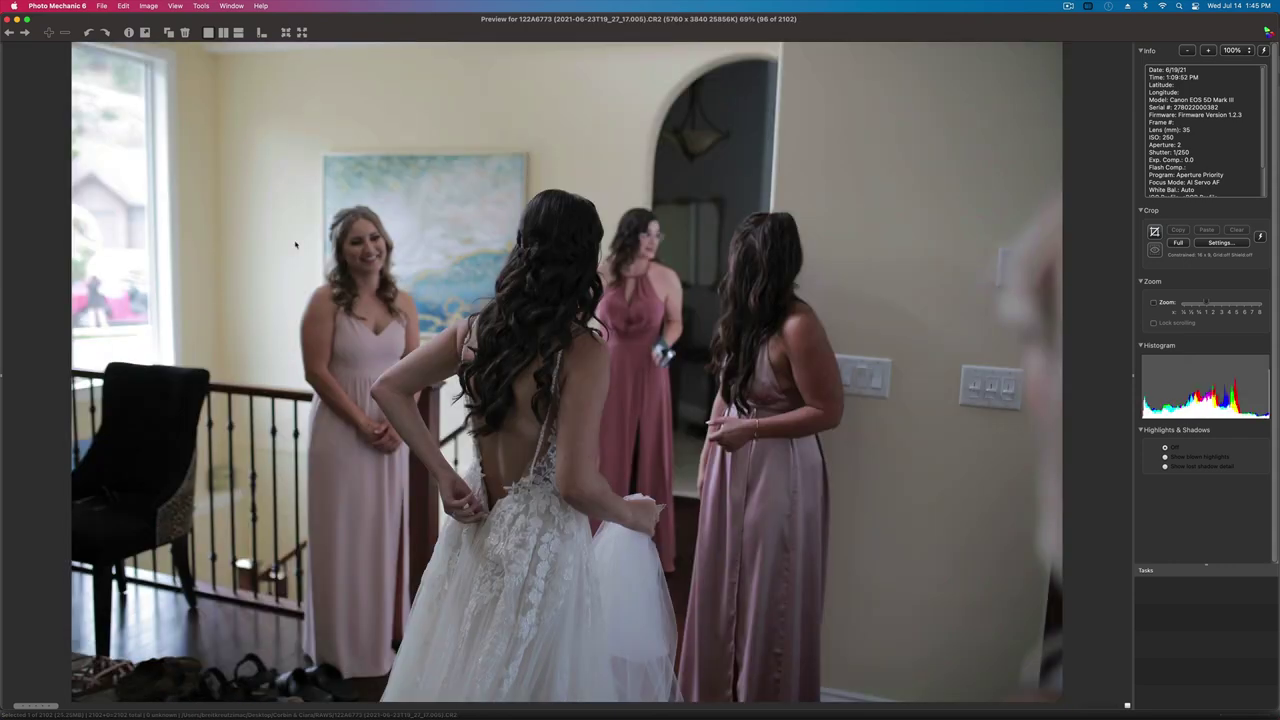
{"action": "key", "text": "Right"}
{"action": "key", "text": "Right"}
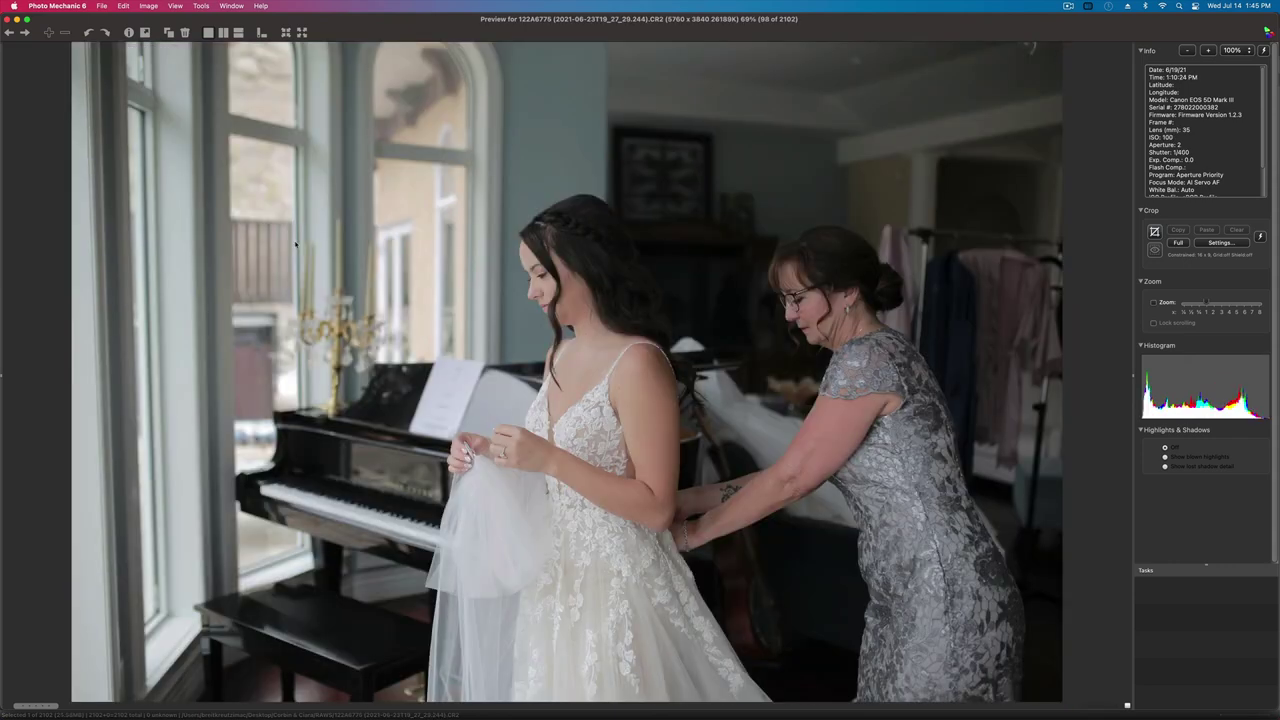
{"action": "key", "text": "Right"}
{"action": "key", "text": "Right"}
{"action": "key", "text": "Right"}
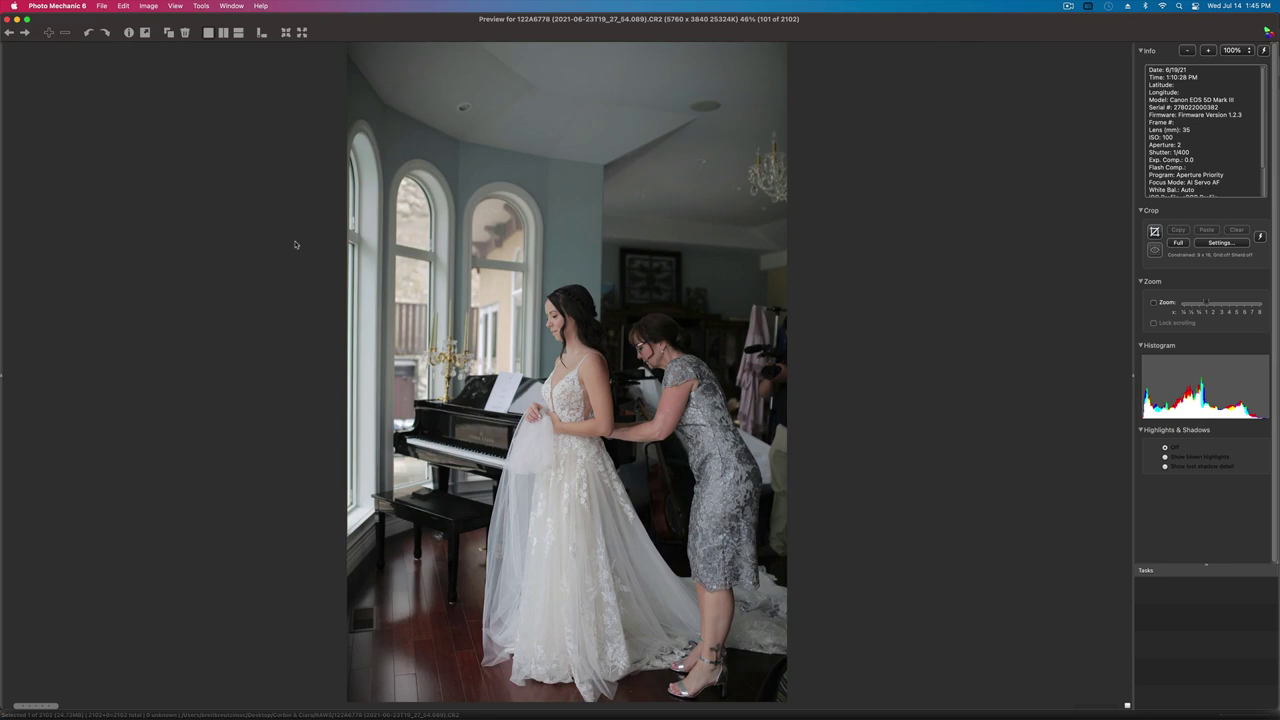
{"action": "key", "text": "Right"}
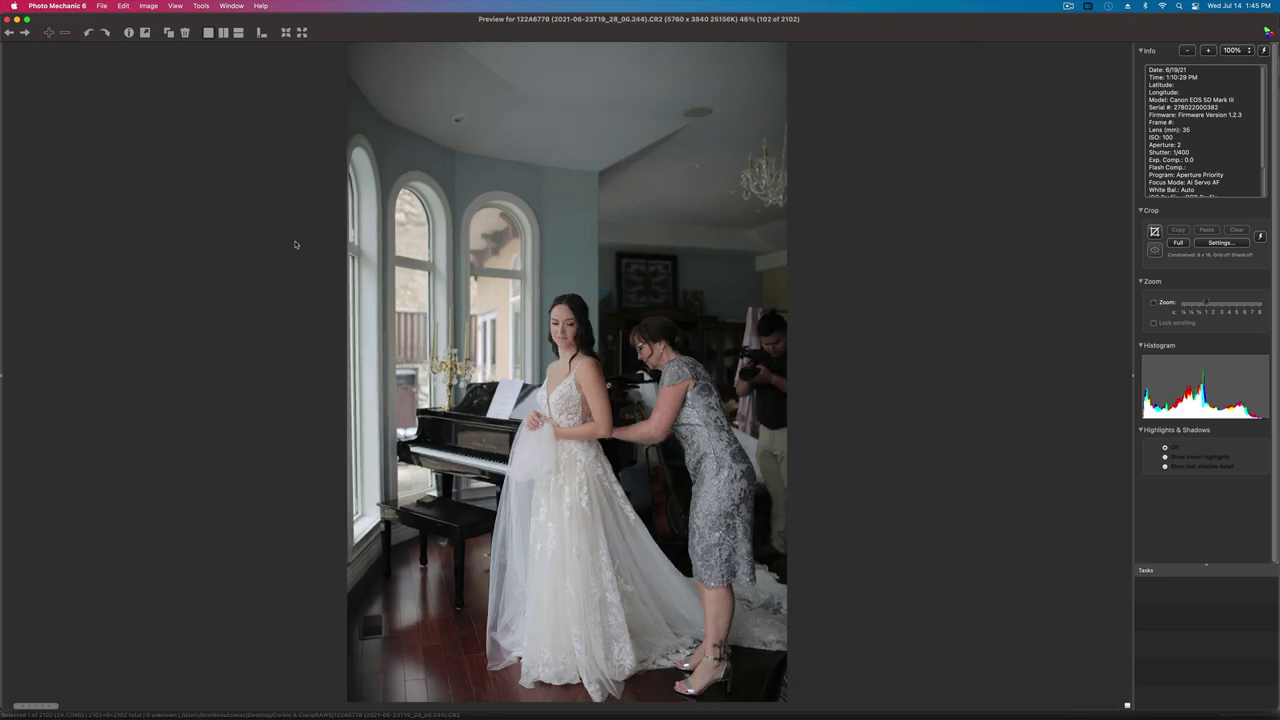
{"action": "key", "text": "Right"}
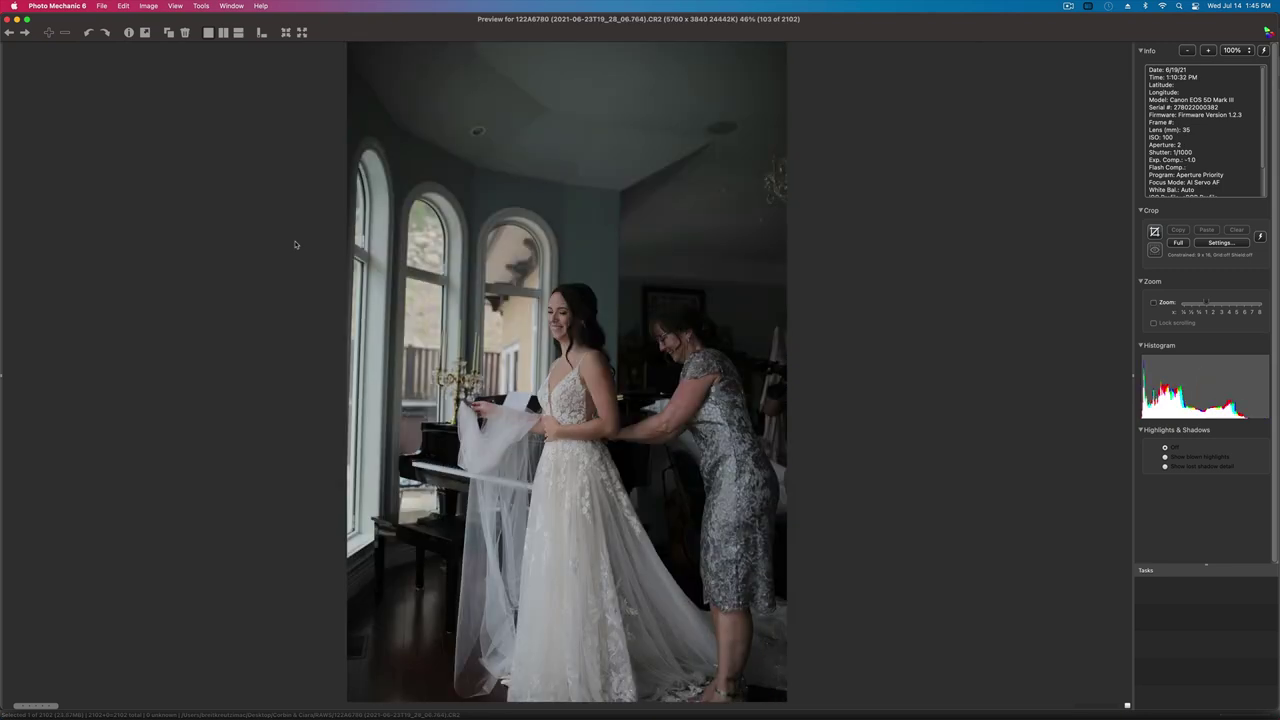
{"action": "key", "text": "Left"}
{"action": "key", "text": "Right"}
{"action": "key", "text": "Right"}
{"action": "key", "text": "Right"}
{"action": "key", "text": "Right"}
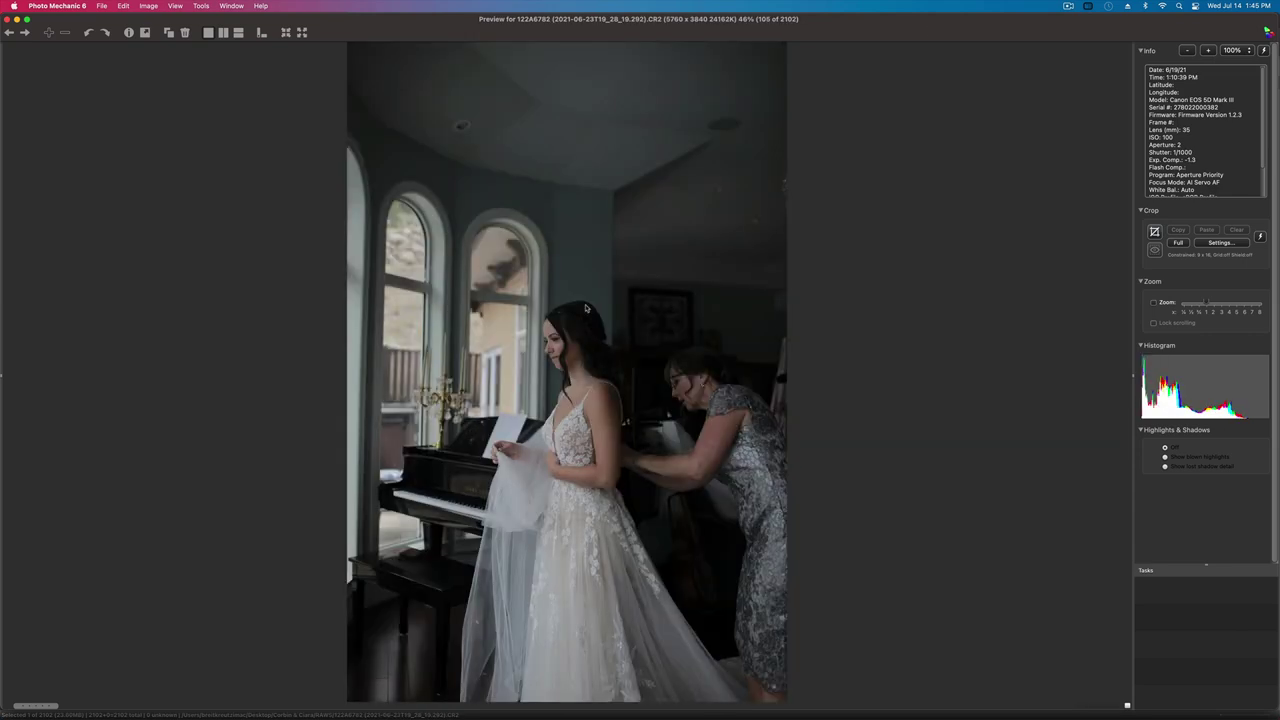
{"action": "key", "text": "Right"}
{"action": "key", "text": "Right"}
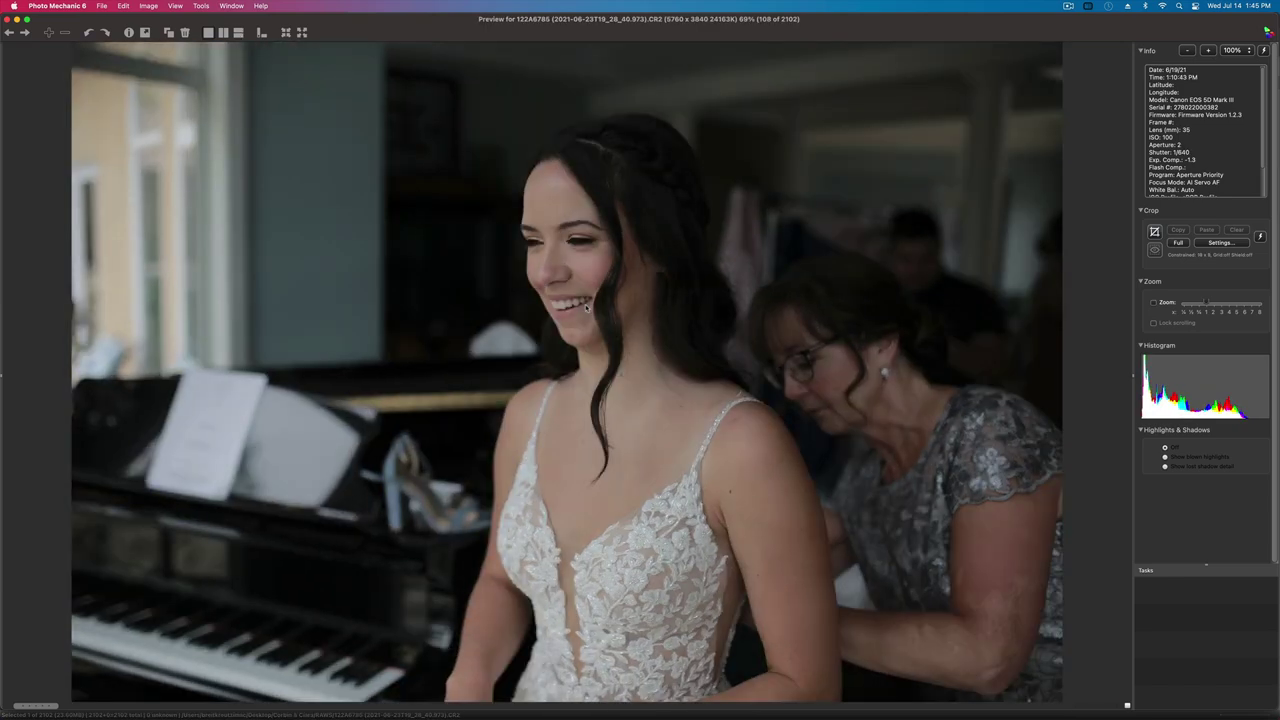
{"action": "key", "text": "Left"}
{"action": "key", "text": "1"}
- Review the smiling close-ups and mother shot, then advance through lineup group photos to 122
{"action": "key", "text": "Right"}
{"action": "key", "text": "Right"}
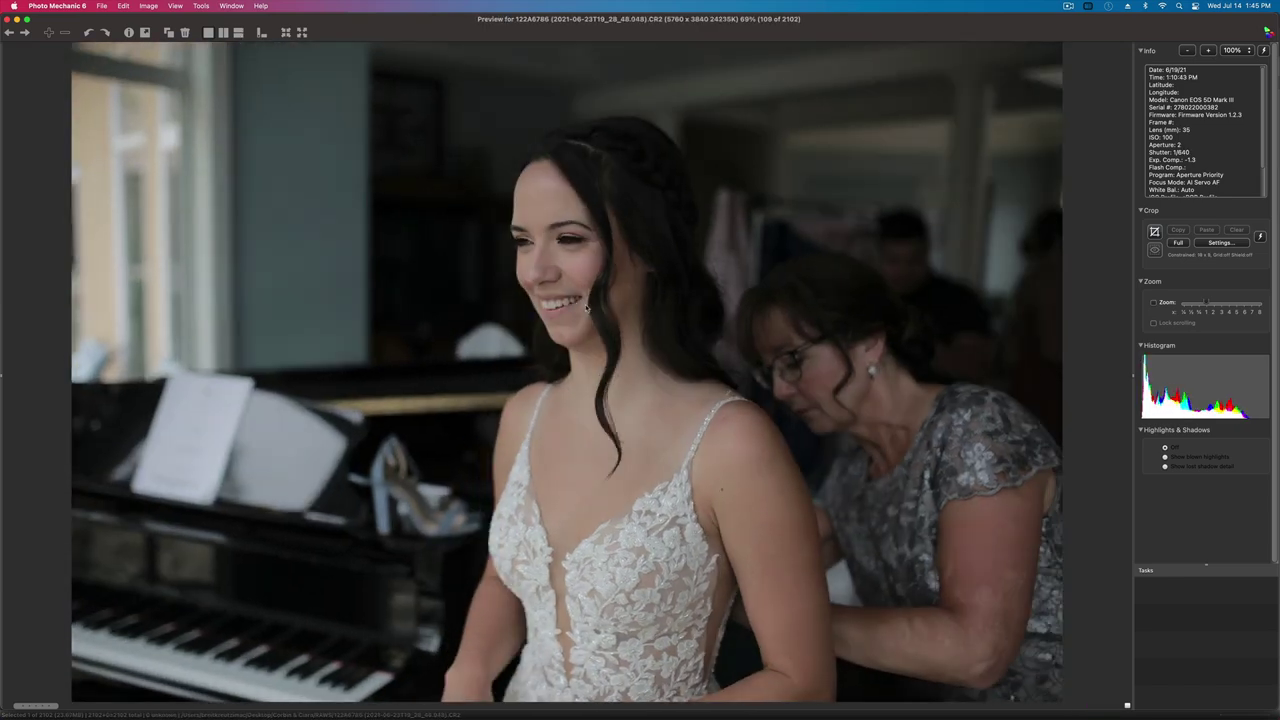
{"action": "key", "text": "Left"}
{"action": "key", "text": "Left"}
{"action": "key", "text": "Right"}
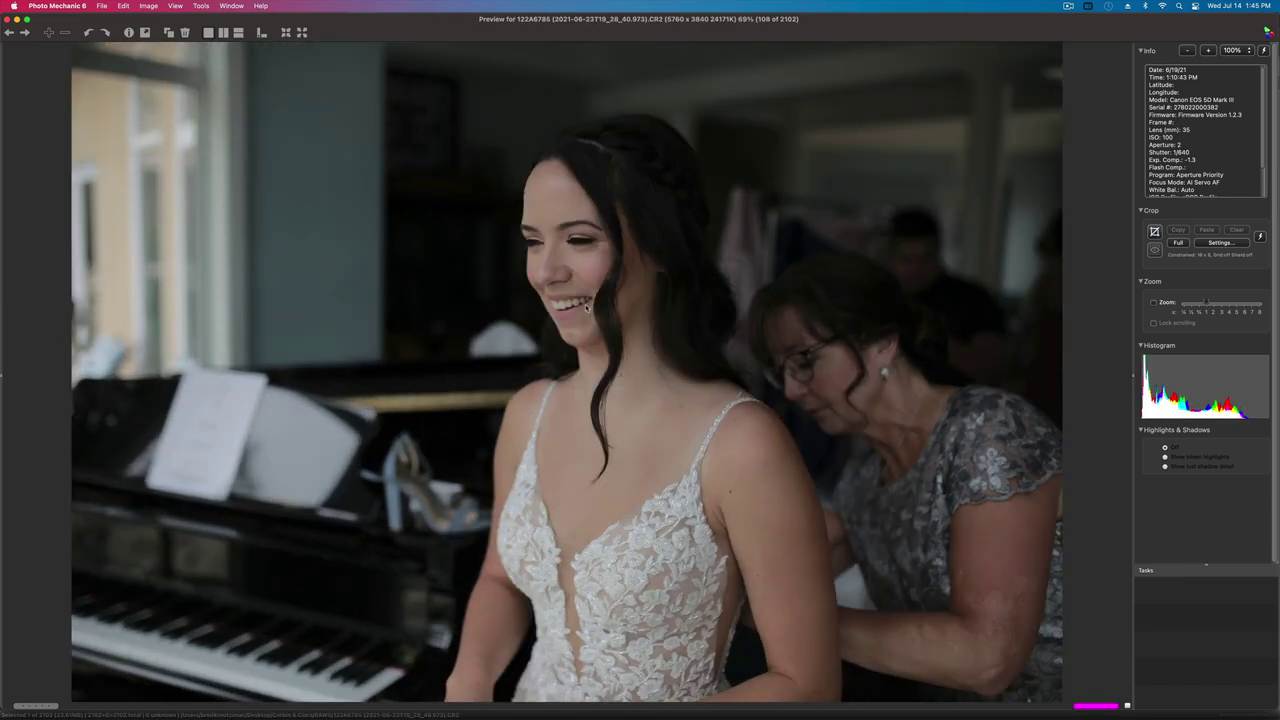
{"action": "key", "text": "Right"}
{"action": "key", "text": "Right"}
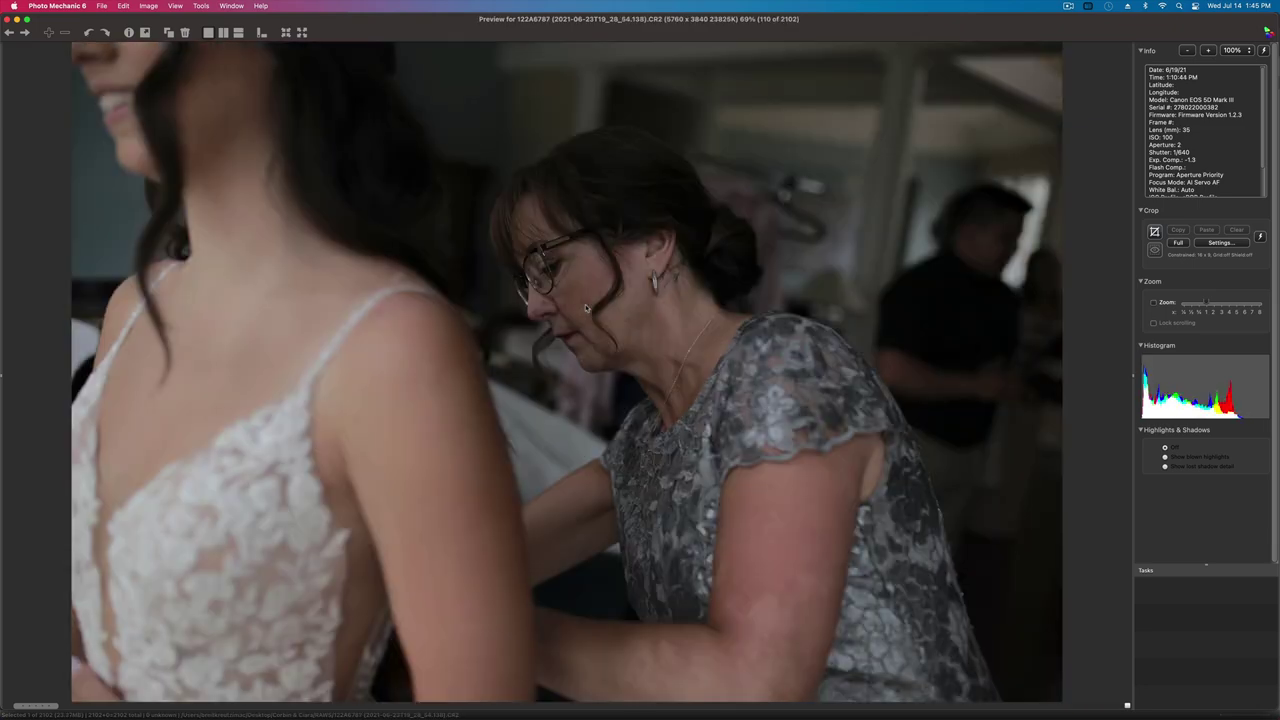
{"action": "key", "text": "Right"}
{"action": "key", "text": "Left"}
{"action": "key", "text": "Right"}
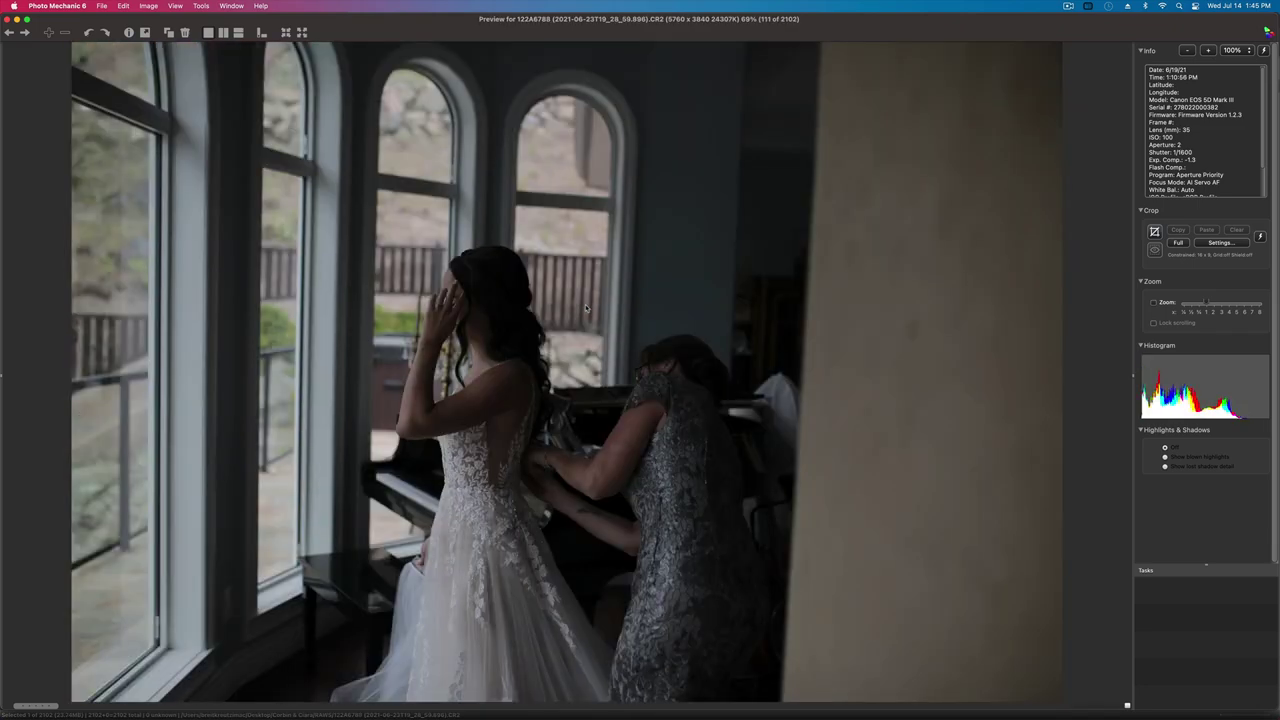
{"action": "key", "text": "Right"}
{"action": "key", "text": "Right"}
{"action": "key", "text": "Right"}
{"action": "key", "text": "Right"}
{"action": "key", "text": "Right"}
{"action": "key", "text": "Right"}
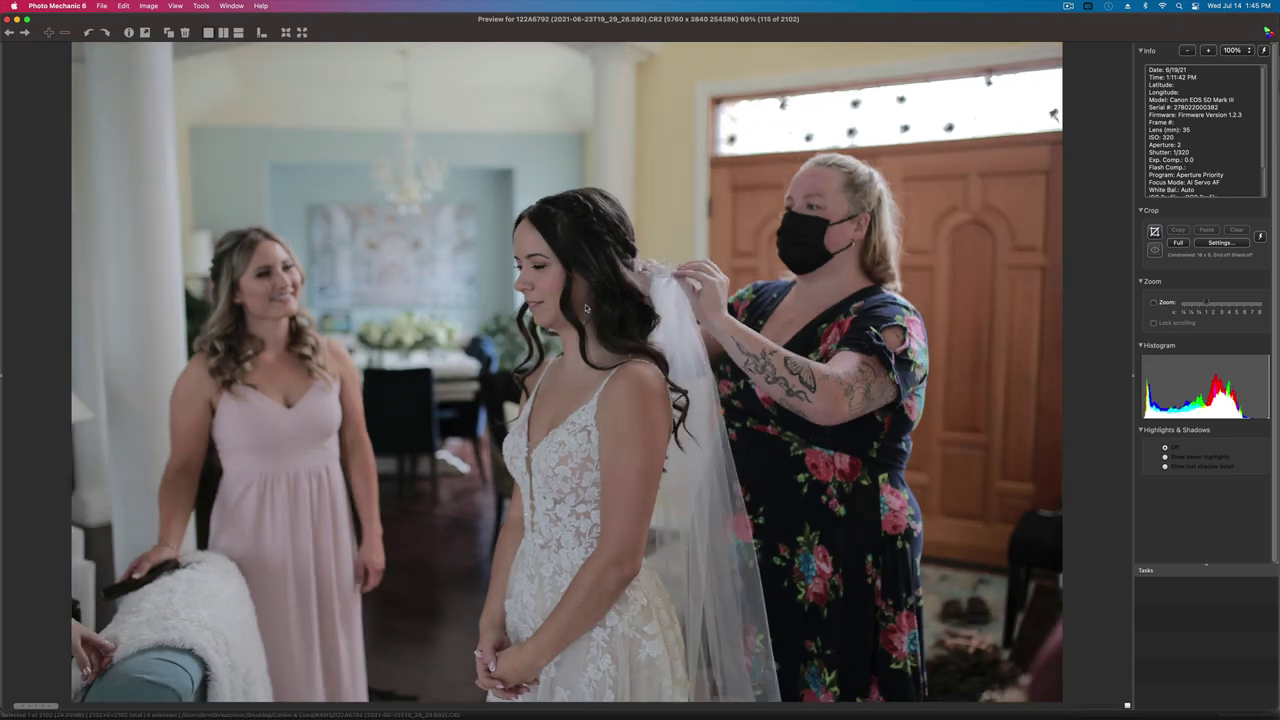
{"action": "key", "text": "Right"}
{"action": "key", "text": "Right"}
{"action": "key", "text": "Right"}
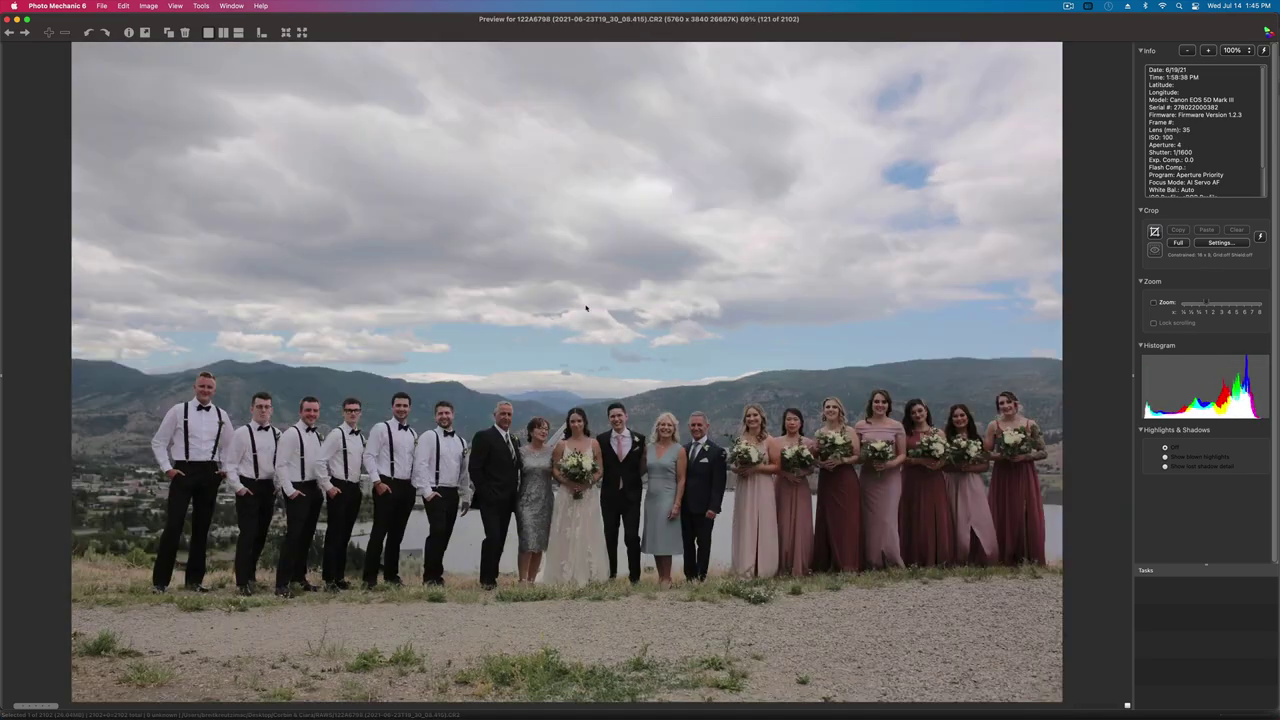
{"action": "key", "text": "Left"}
{"action": "key", "text": "Left"}
{"action": "key", "text": "Right"}
{"action": "key", "text": "Right"}
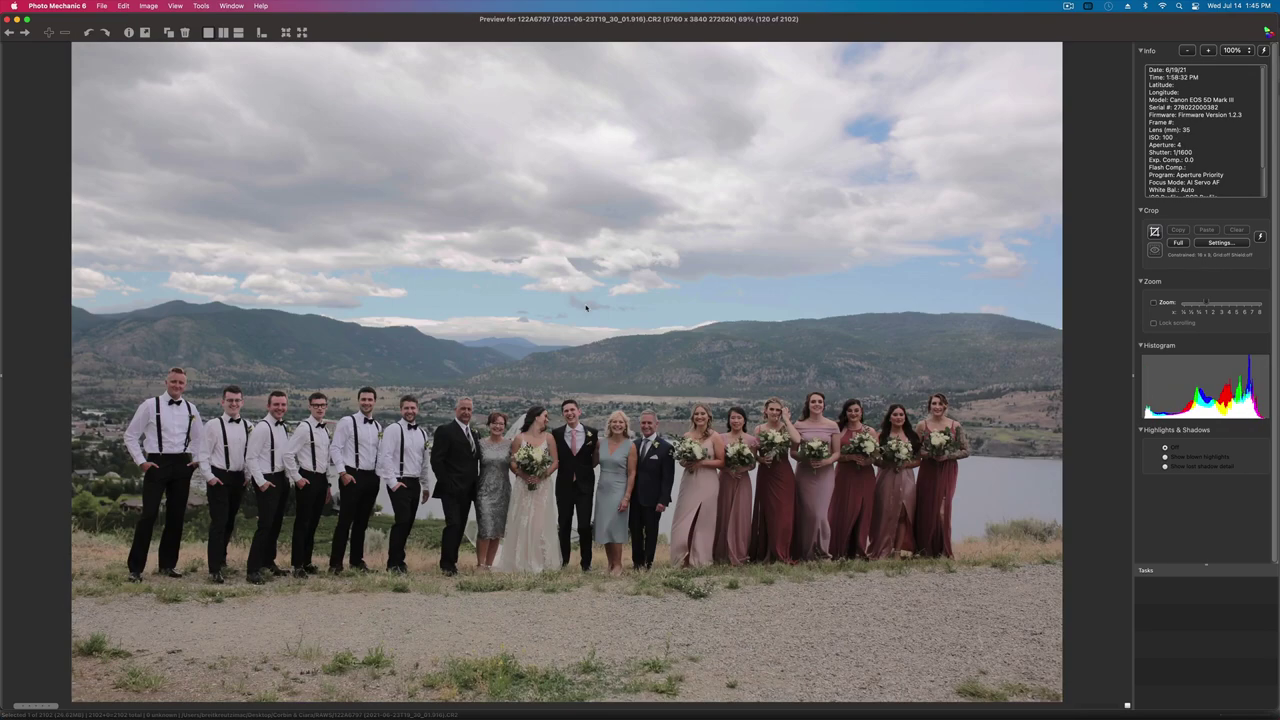
{"action": "key", "text": "Right"}
{"action": "key", "text": "Right"}
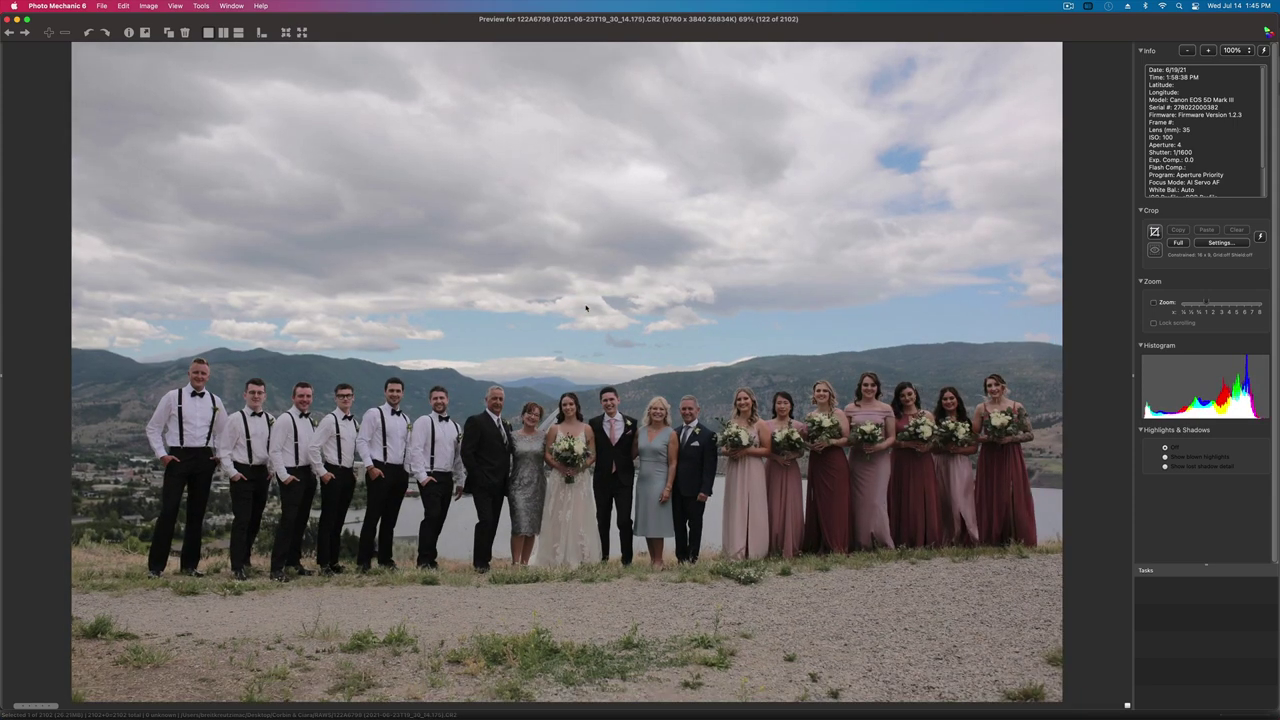
{"action": "key", "text": "Right"}
{"action": "key", "text": "Right"}
{"action": "key", "text": "Right"}
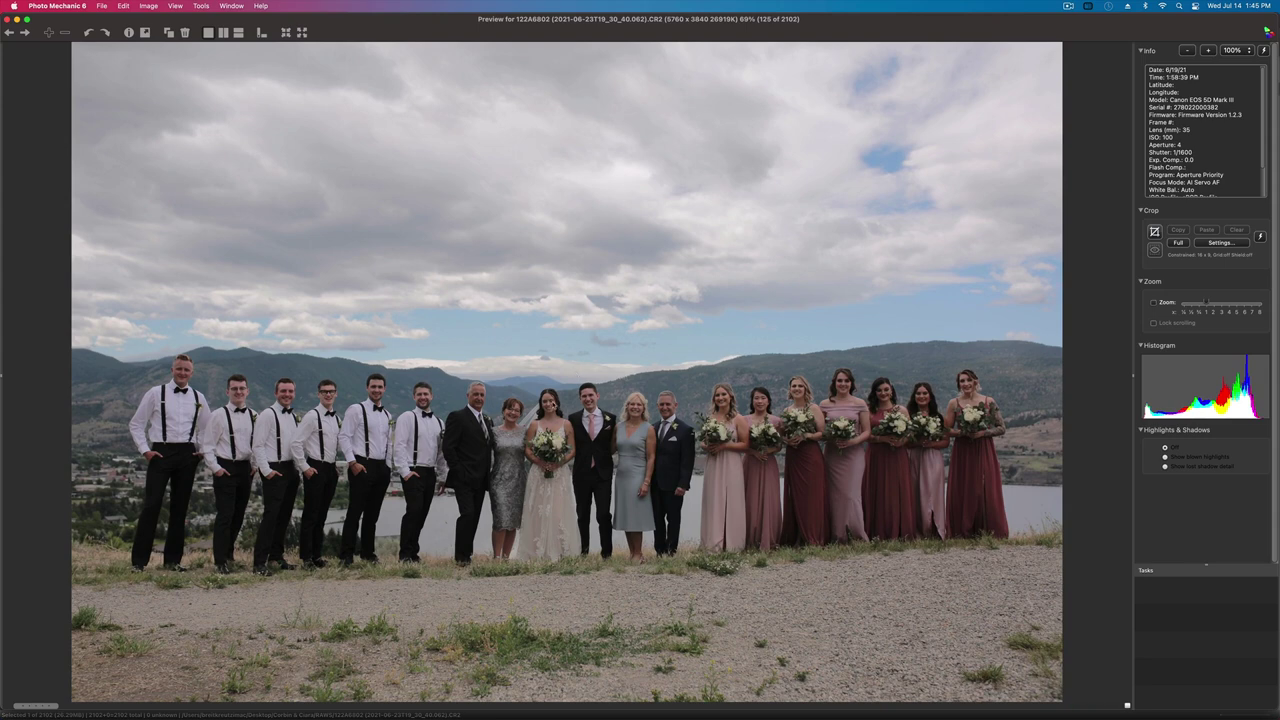
- Zoom the lineup group portraits to 100% to check focus, then return to fit view
{"action": "left_click", "coordinate": [546, 412]}
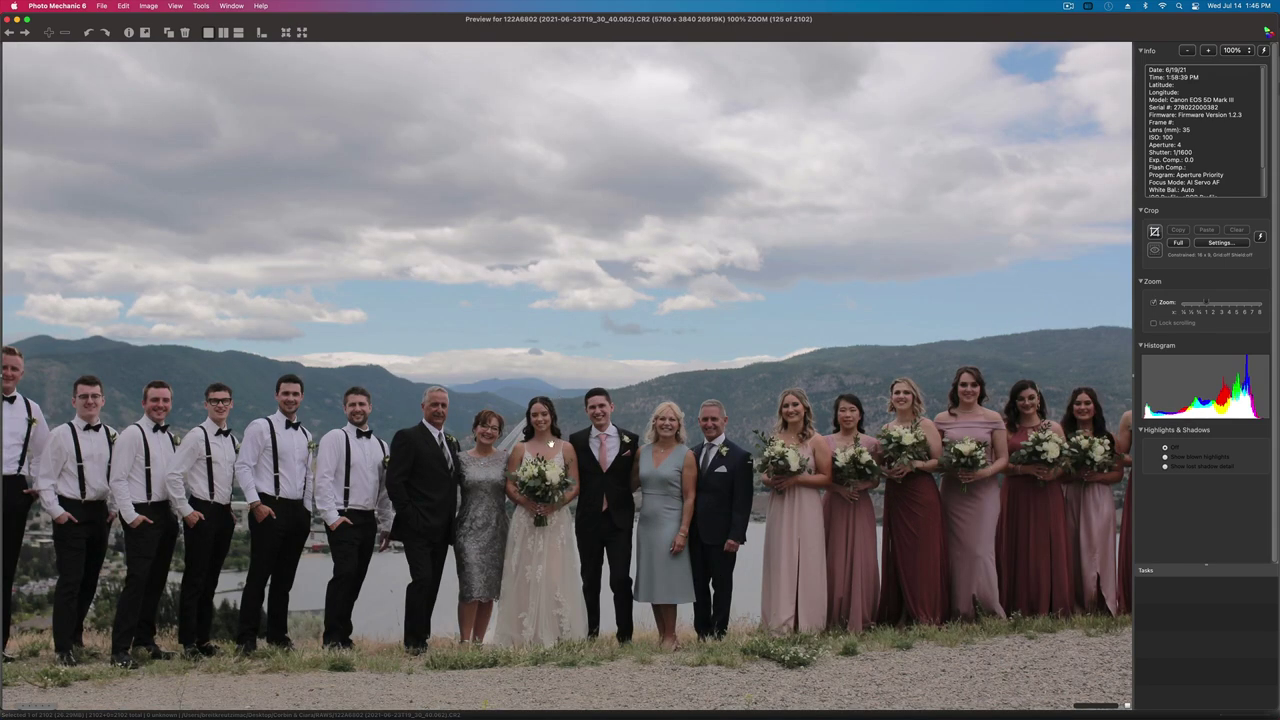
{"action": "key", "text": "Right"}
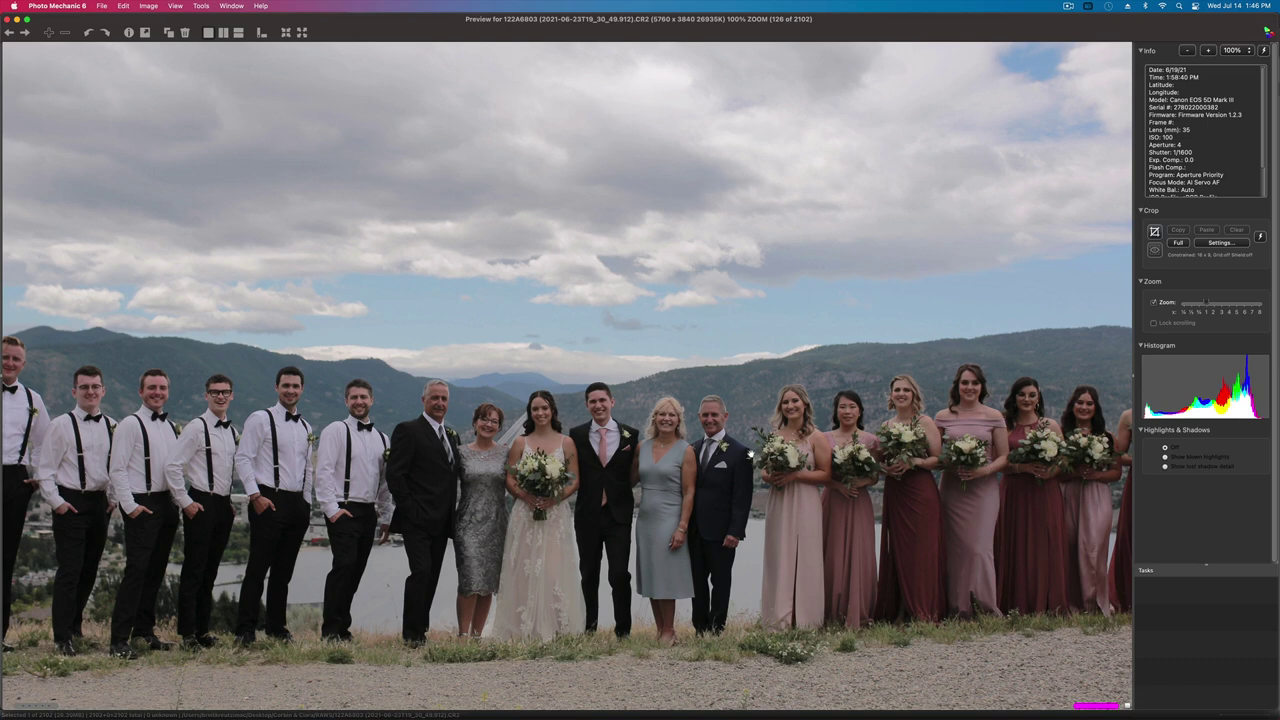
{"action": "left_click", "coordinate": [715, 480]}
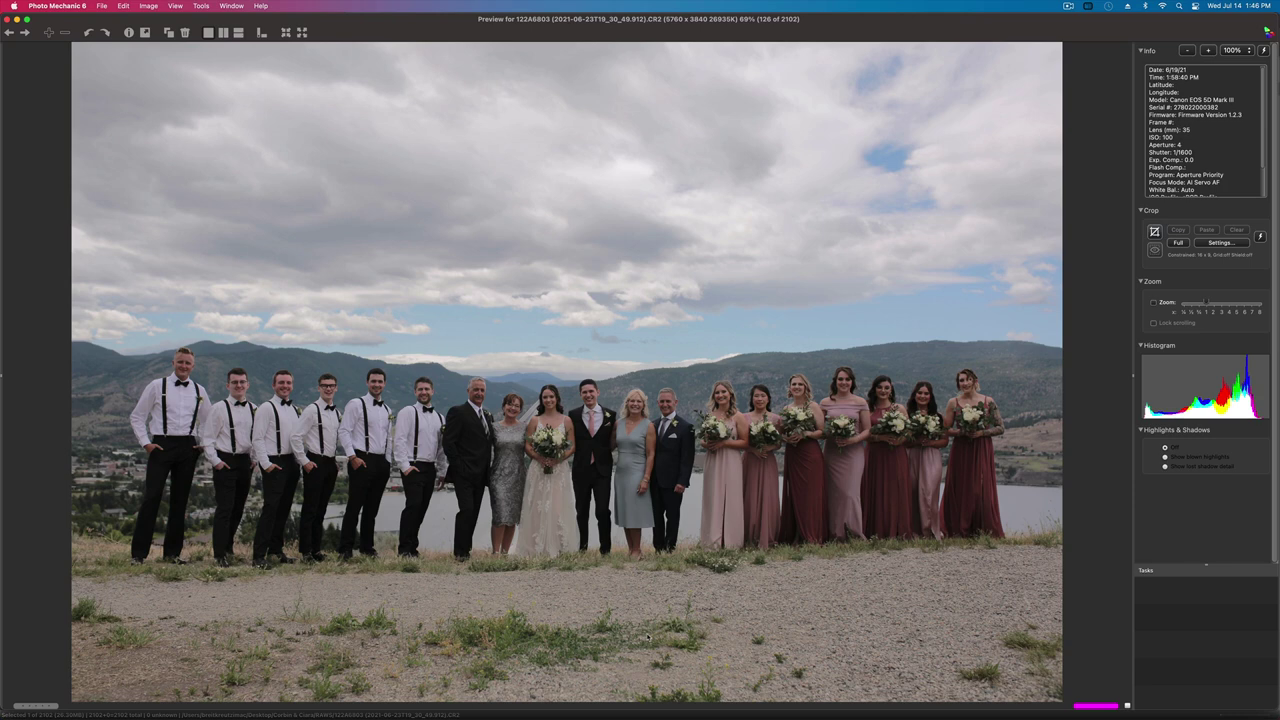
- Step forward through the lakeside wedding-party group frames from photo 126
{"action": "key", "text": "Right"}
{"action": "key", "text": "Right"}
{"action": "key", "text": "Right"}
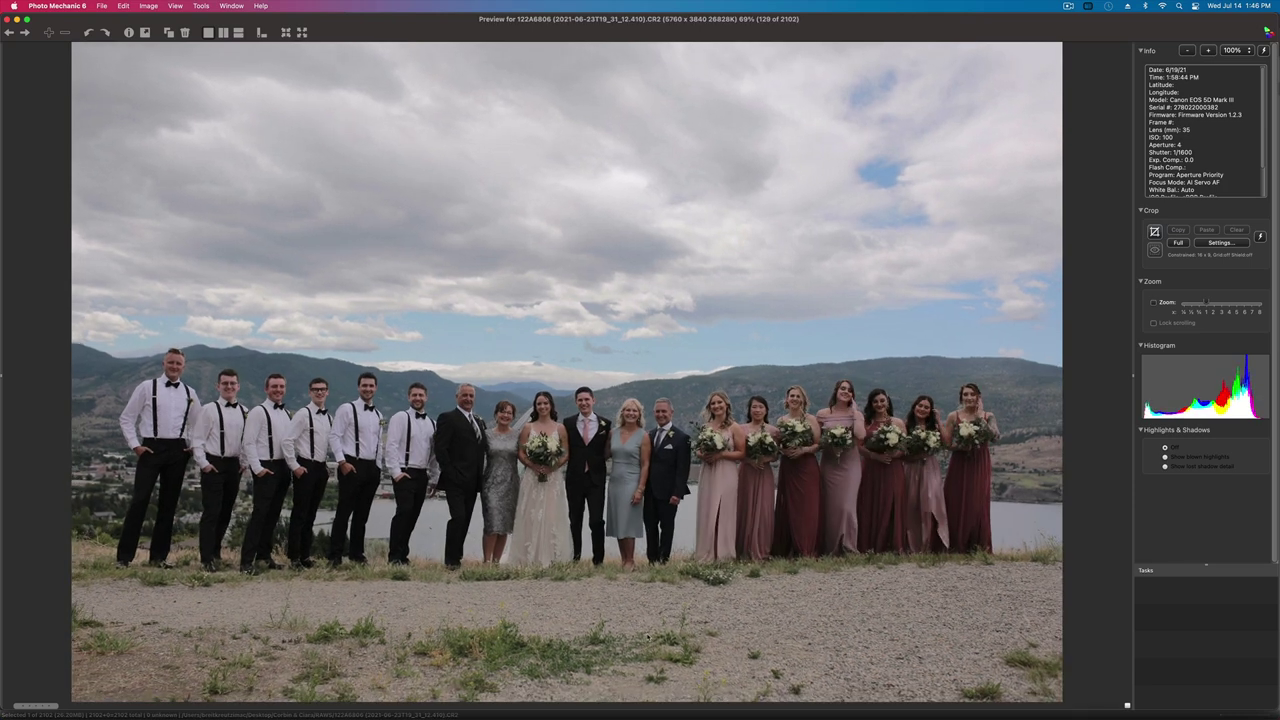
{"action": "key", "text": "Right"}
{"action": "key", "text": "Right"}
{"action": "key", "text": "Right"}
{"action": "key", "text": "Right"}
{"action": "key", "text": "Right"}
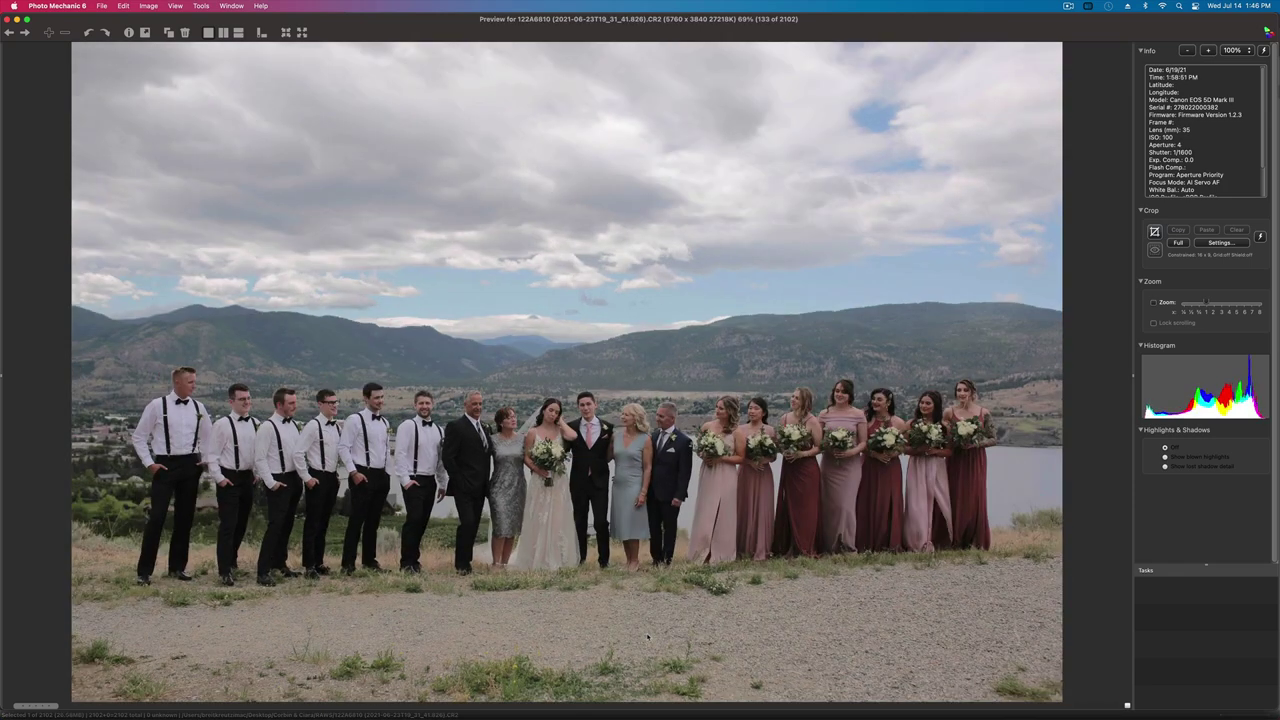
{"action": "key", "text": "Right"}
{"action": "key", "text": "Right"}
{"action": "key", "text": "Right"}
{"action": "key", "text": "Right"}
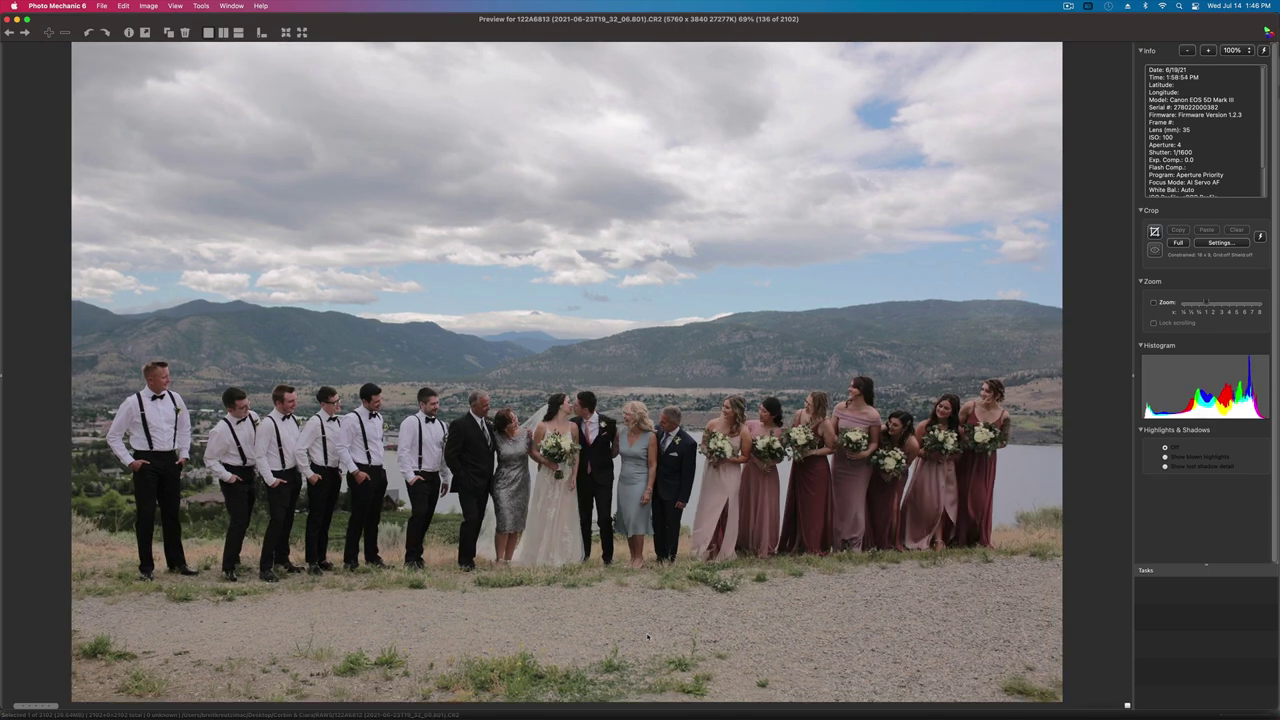
{"action": "key", "text": "Right"}
{"action": "key", "text": "Right"}
{"action": "key", "text": "Right"}
{"action": "key", "text": "Right"}
{"action": "key", "text": "Right"}
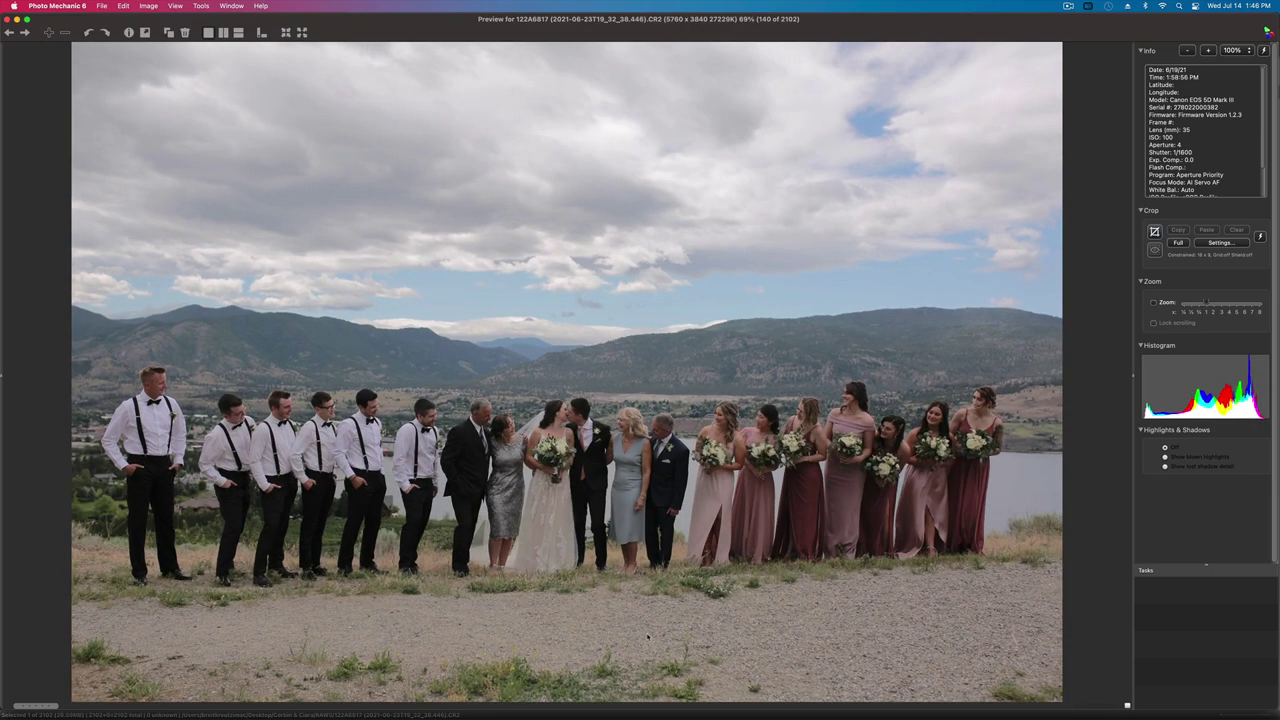
{"action": "key", "text": "Right"}
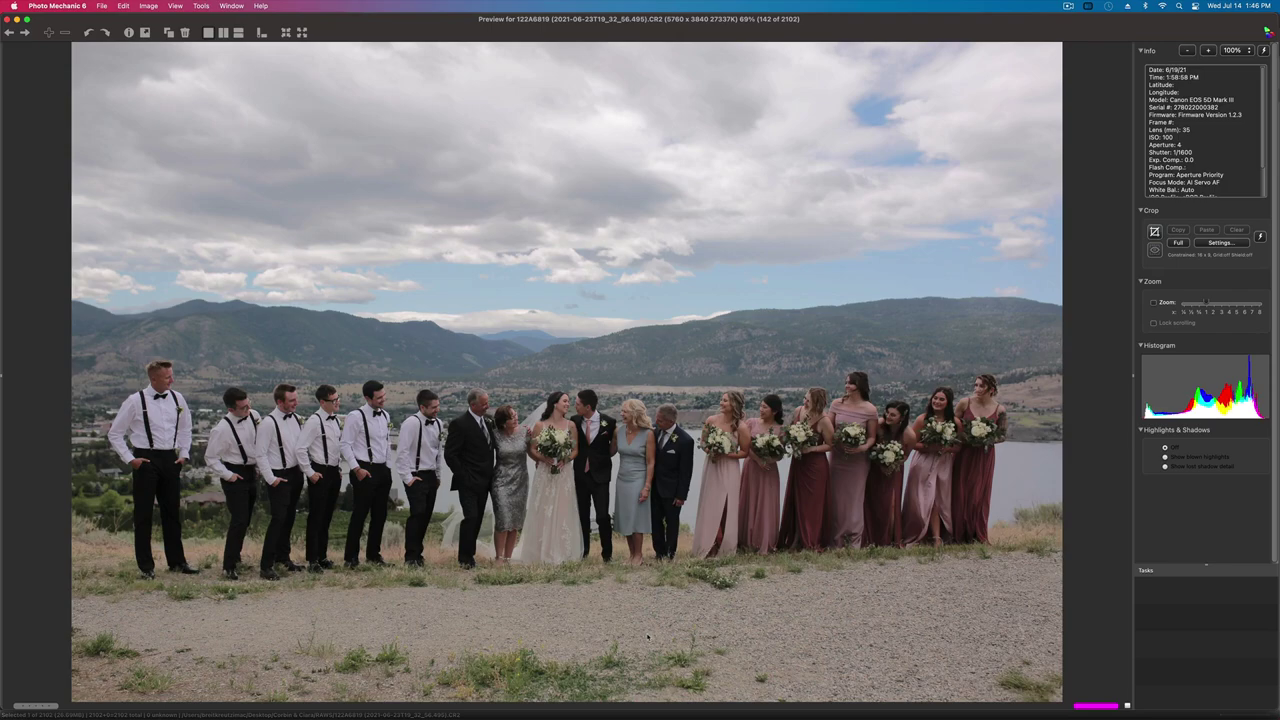
- Compare neighbouring bridesmaids frames back and forth to judge the best ones
{"action": "key", "text": "Right"}
{"action": "key", "text": "Left"}
{"action": "key", "text": "Right"}
{"action": "key", "text": "Right"}
{"action": "key", "text": "Right"}
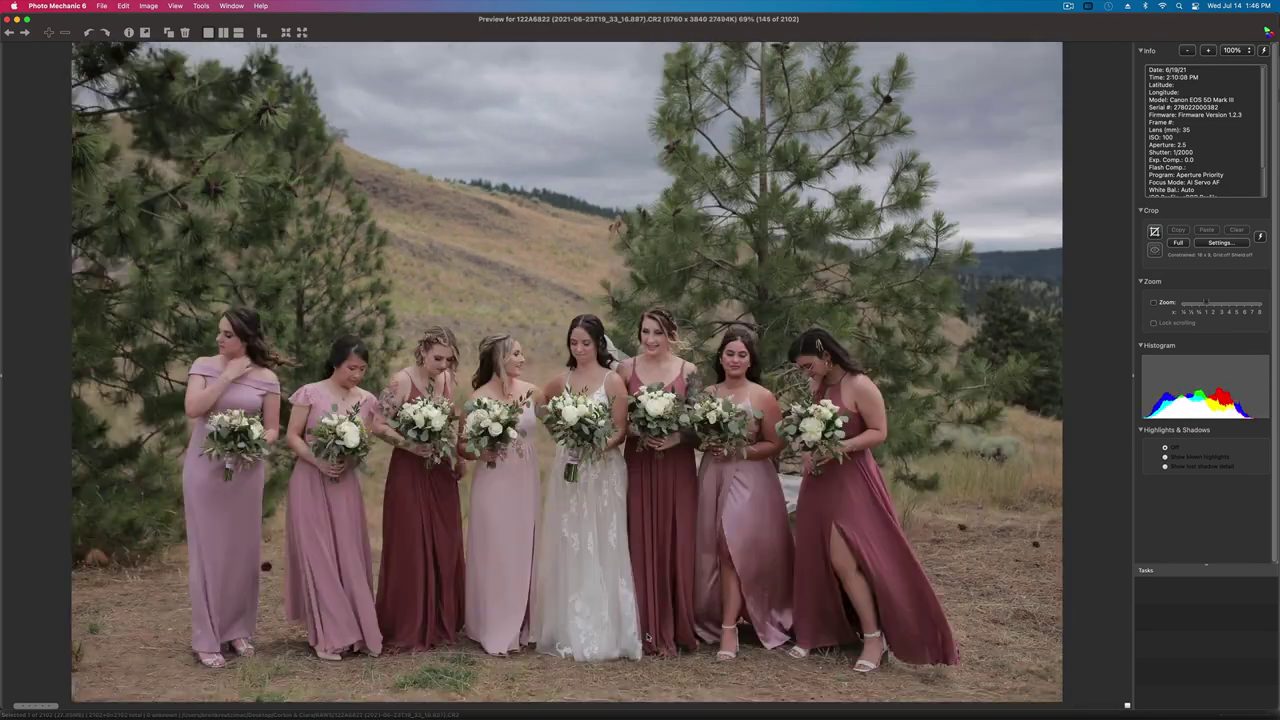
{"action": "key", "text": "Right"}
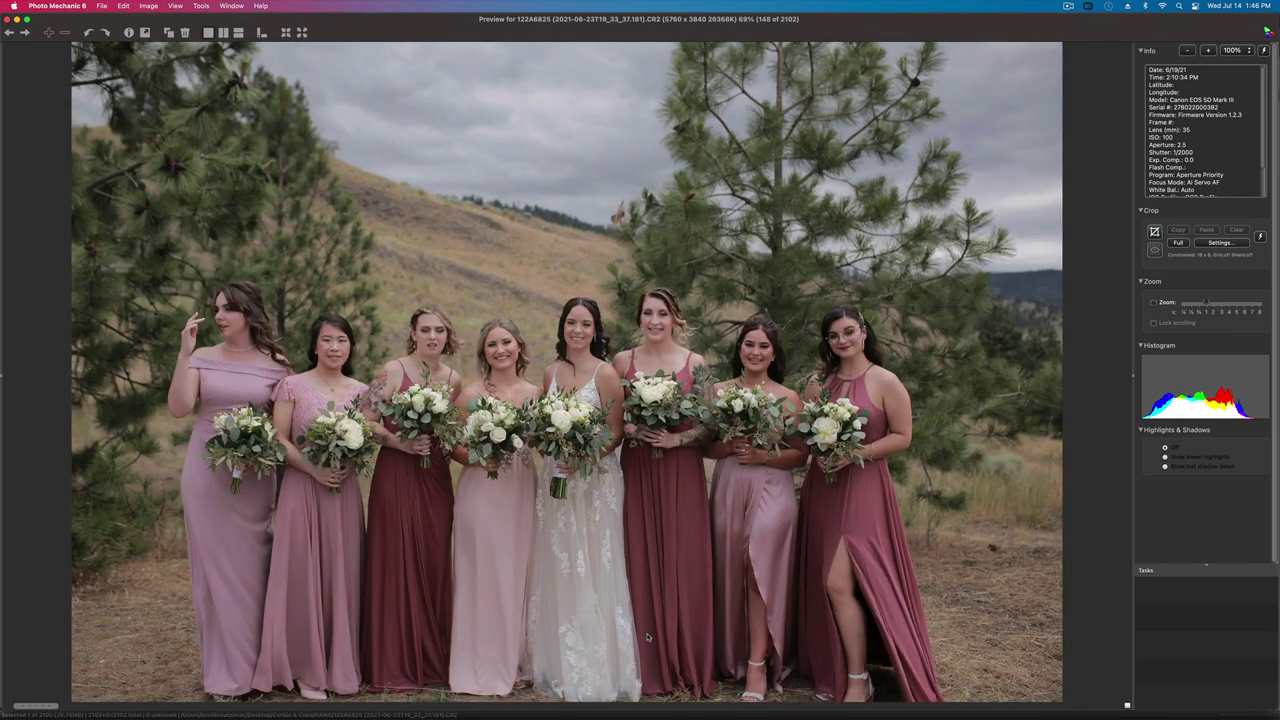
{"action": "key", "text": "Left"}
{"action": "key", "text": "Right"}
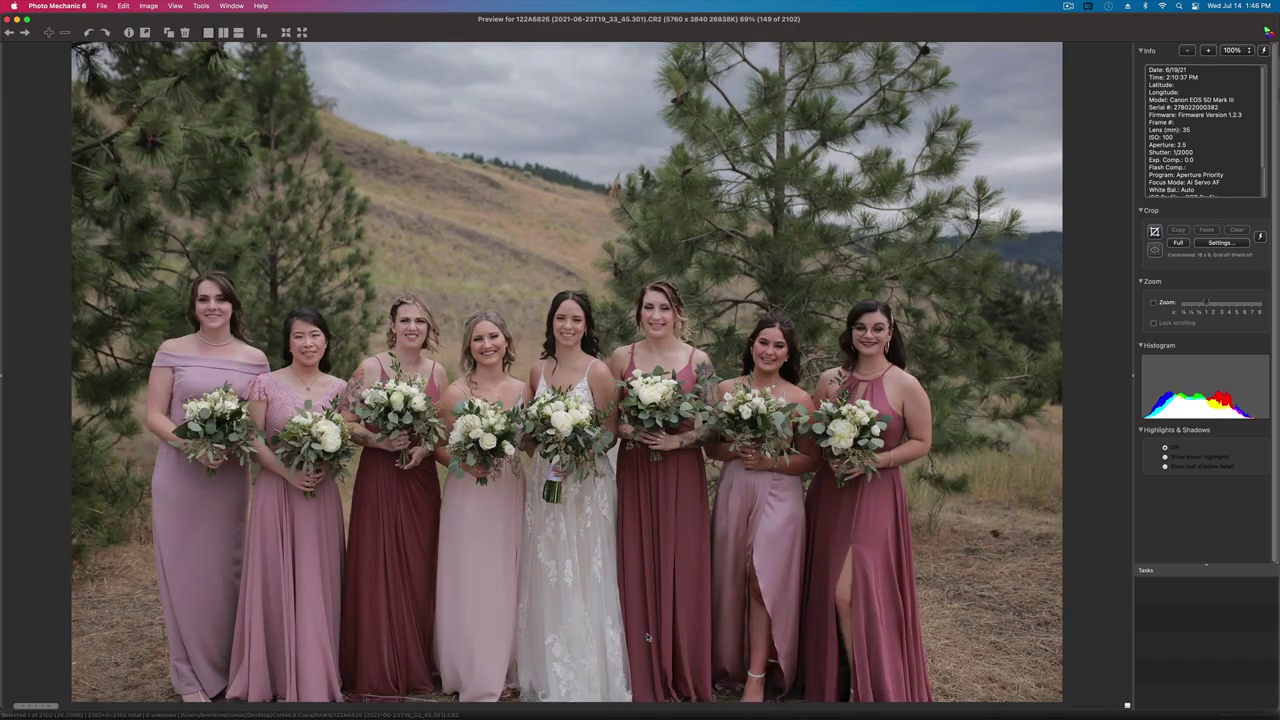
{"action": "key", "text": "Left"}
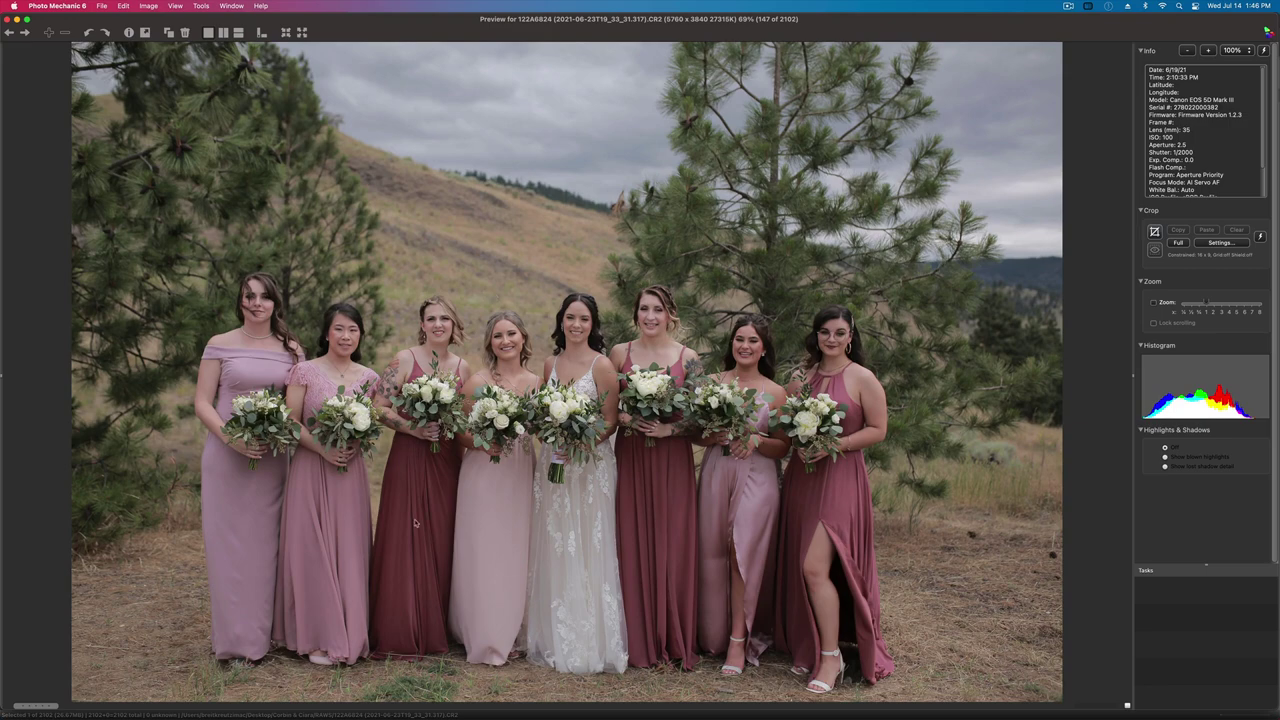
{"action": "key", "text": "Right"}
{"action": "key", "text": "Right"}
{"action": "key", "text": "Right"}
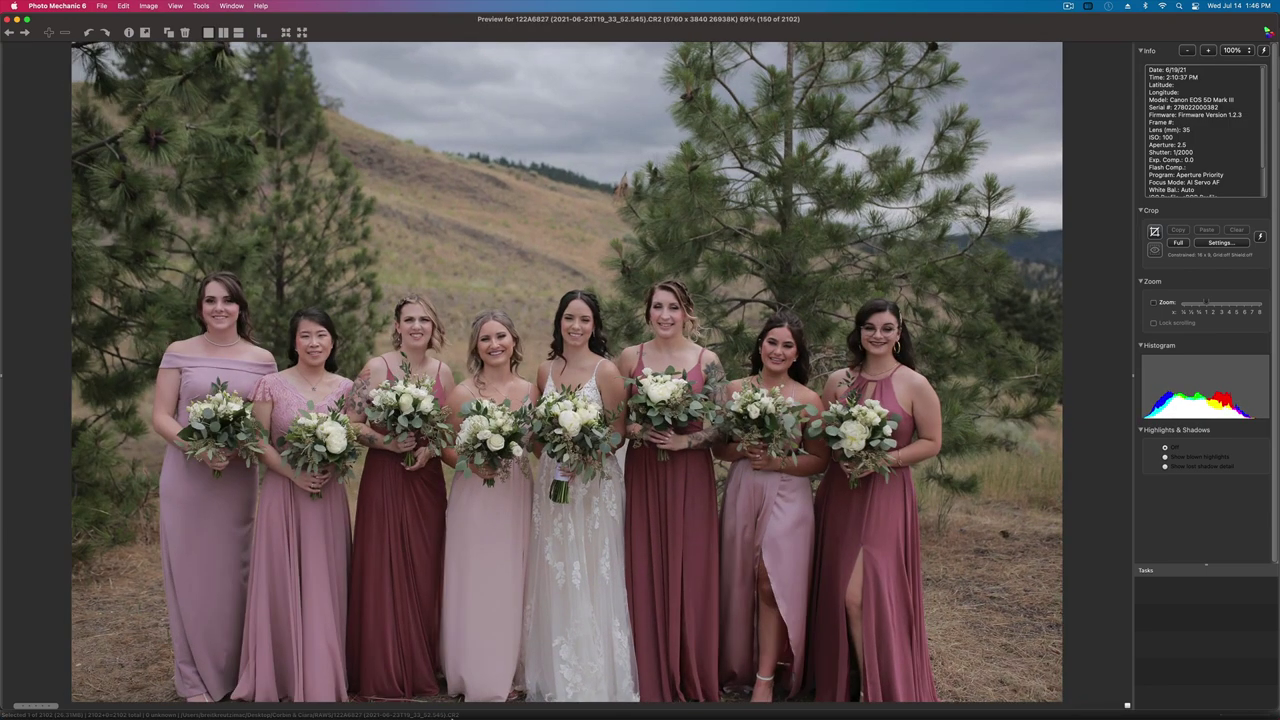
{"action": "key", "text": "Right"}
{"action": "key", "text": "Left"}
{"action": "key", "text": "Right"}
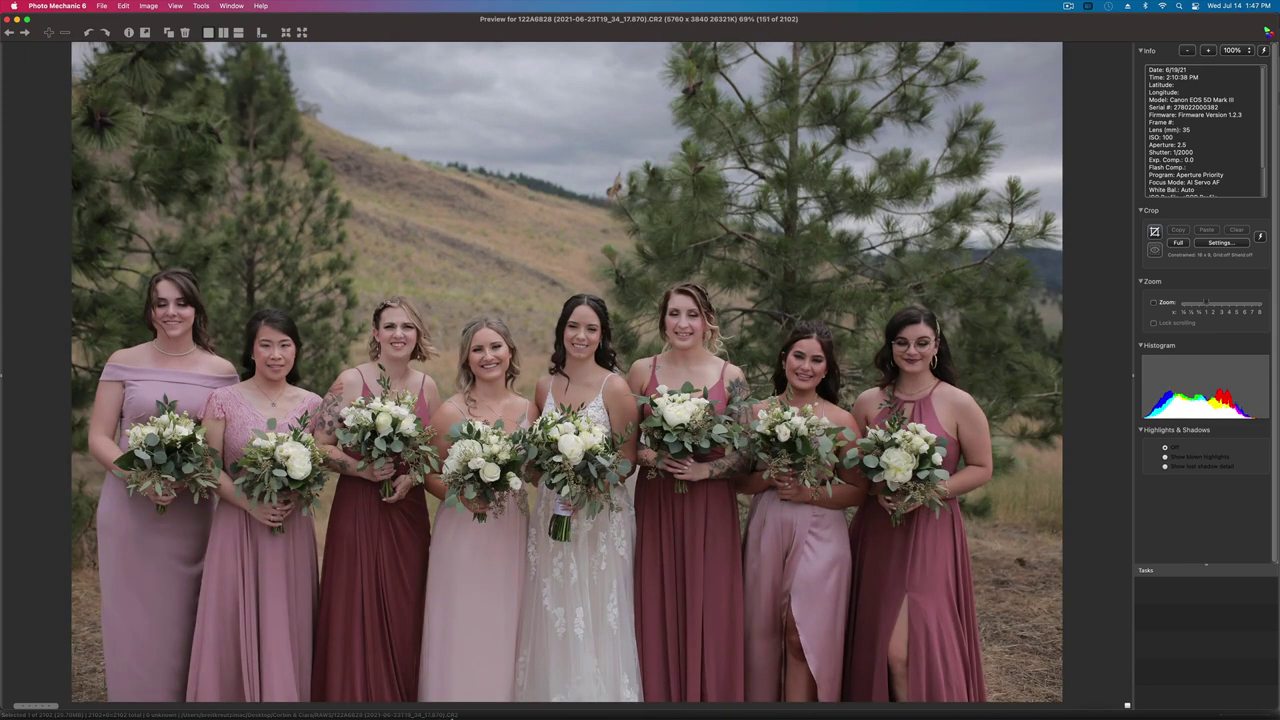
{"action": "key", "text": "Right"}
{"action": "key", "text": "Right"}
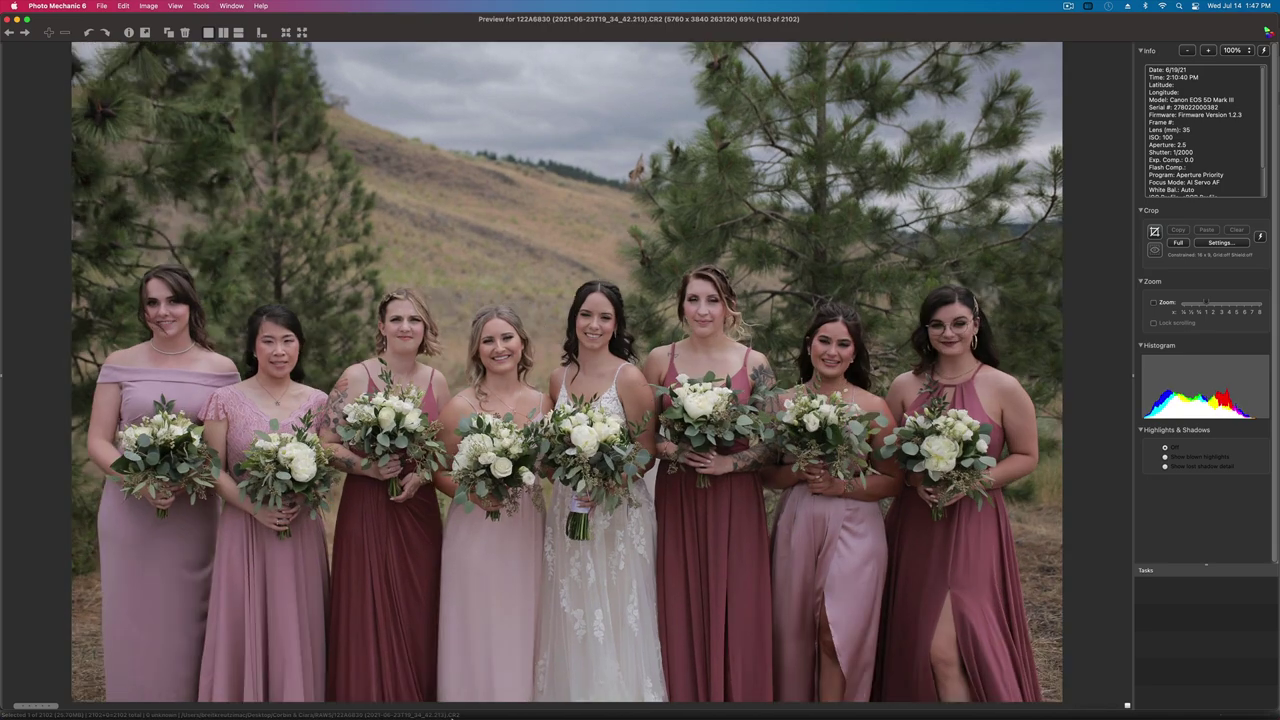
- Advance past the laughing and bouquets-forward bridesmaids shots and the groom-and-bridesmaids frames
{"action": "key", "text": "Right"}
{"action": "key", "text": "Right"}
{"action": "key", "text": "Right"}
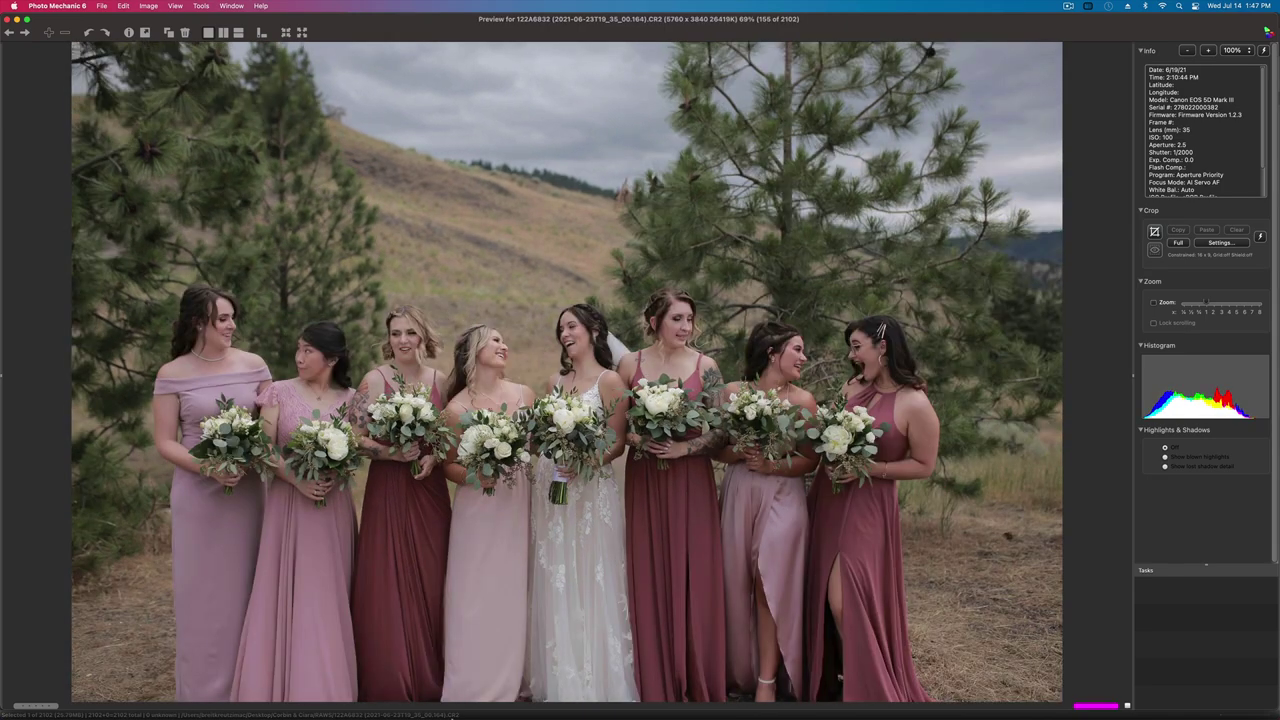
{"action": "key", "text": "Right"}
{"action": "key", "text": "Right"}
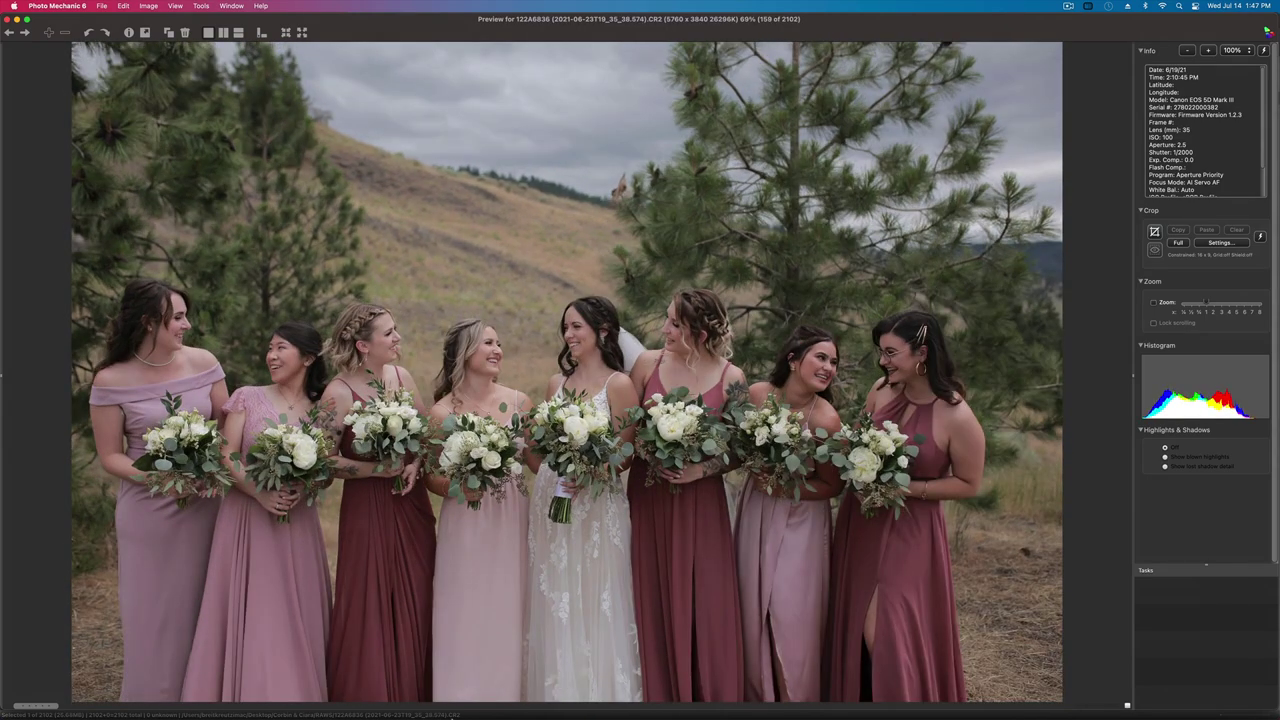
{"action": "key", "text": "Right"}
{"action": "key", "text": "Right"}
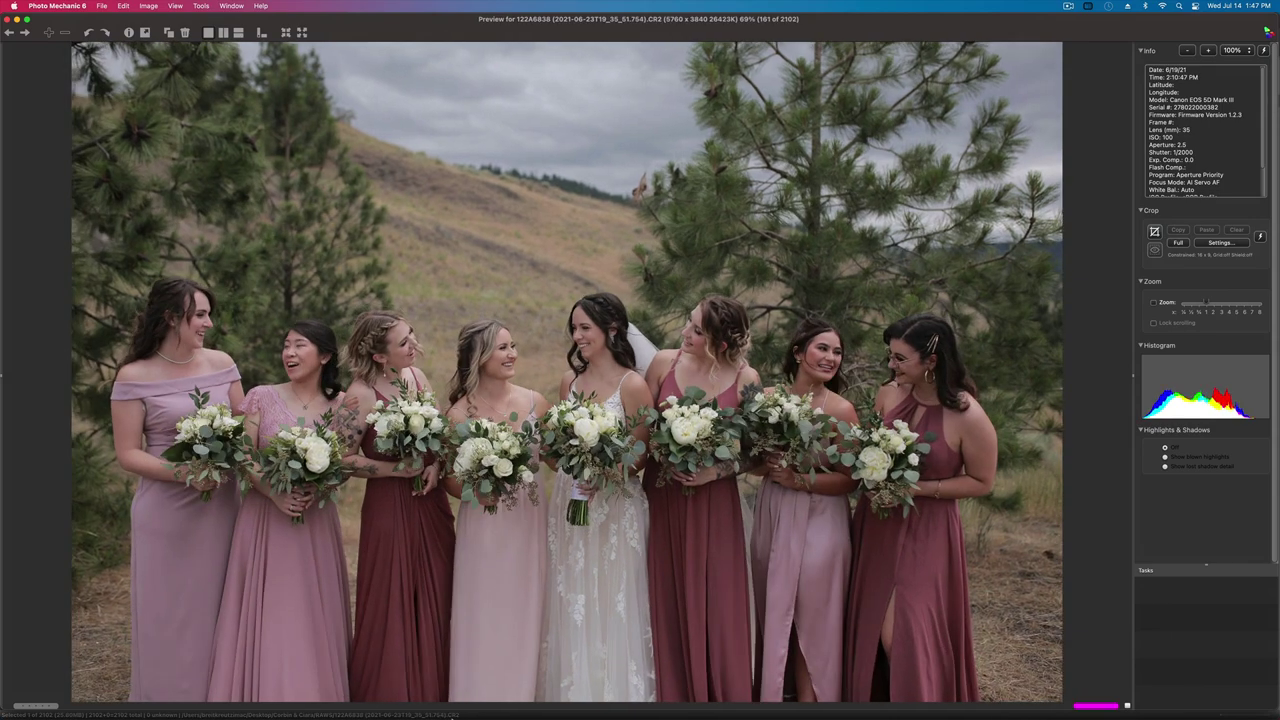
{"action": "key", "text": "Right"}
{"action": "key", "text": "Right"}
{"action": "key", "text": "Right"}
{"action": "key", "text": "Right"}
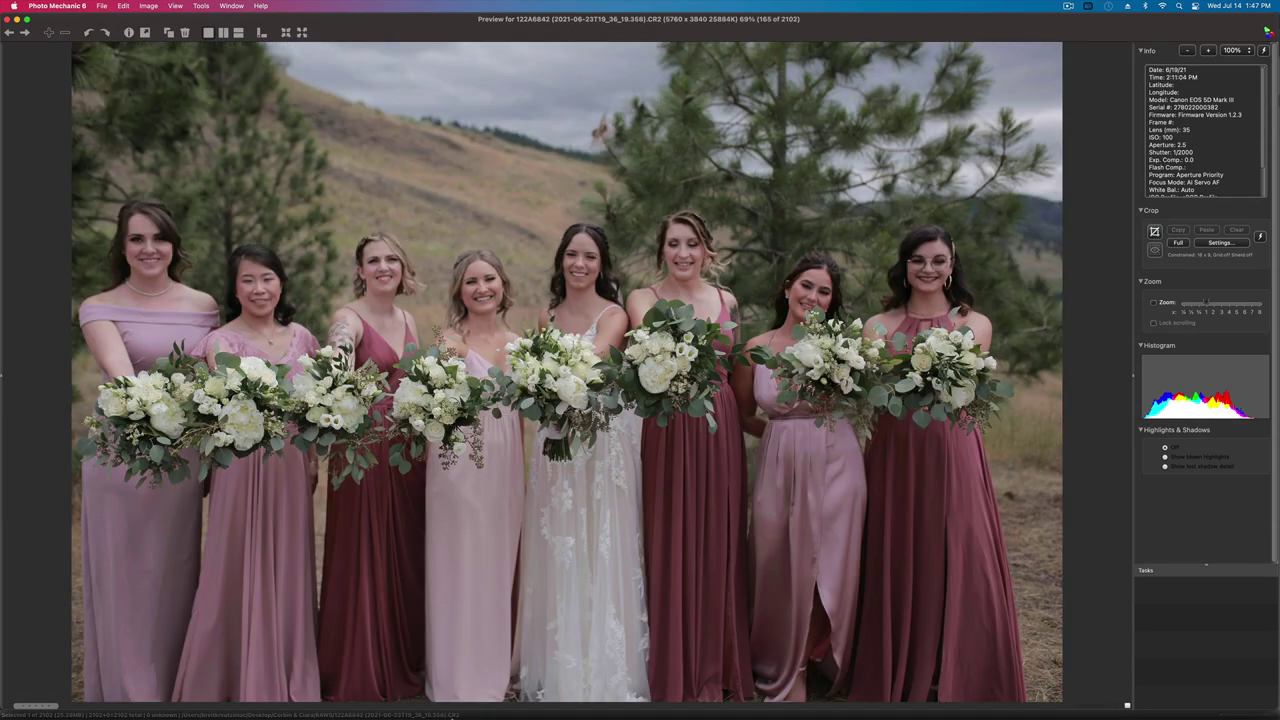
{"action": "key", "text": "Right"}
{"action": "key", "text": "Right"}
{"action": "key", "text": "Right"}
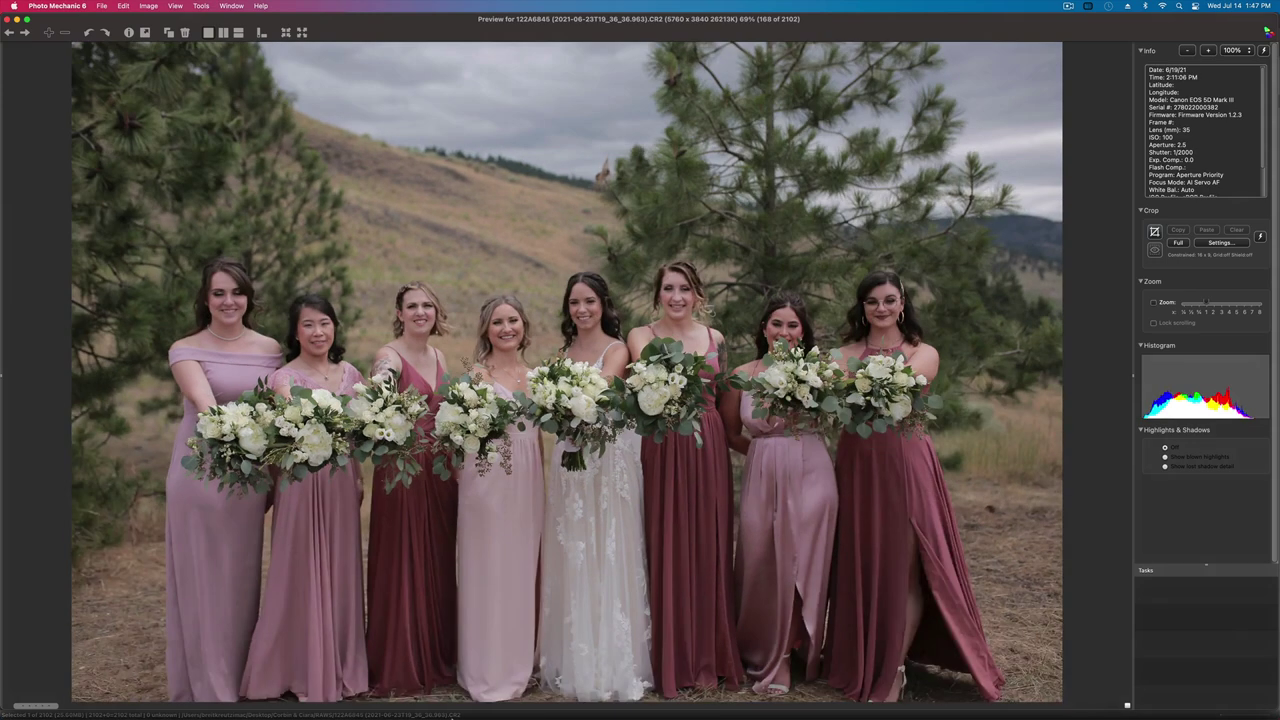
{"action": "key", "text": "Right"}
{"action": "key", "text": "Right"}
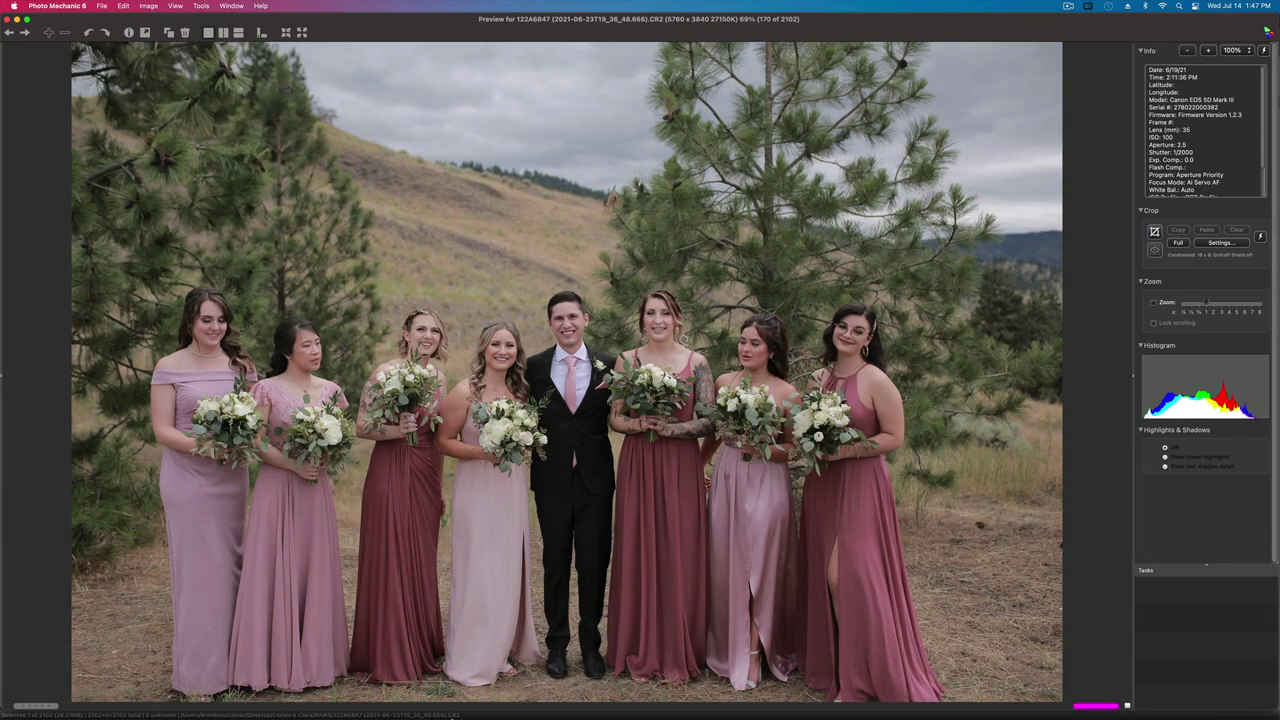
{"action": "key", "text": "Right"}
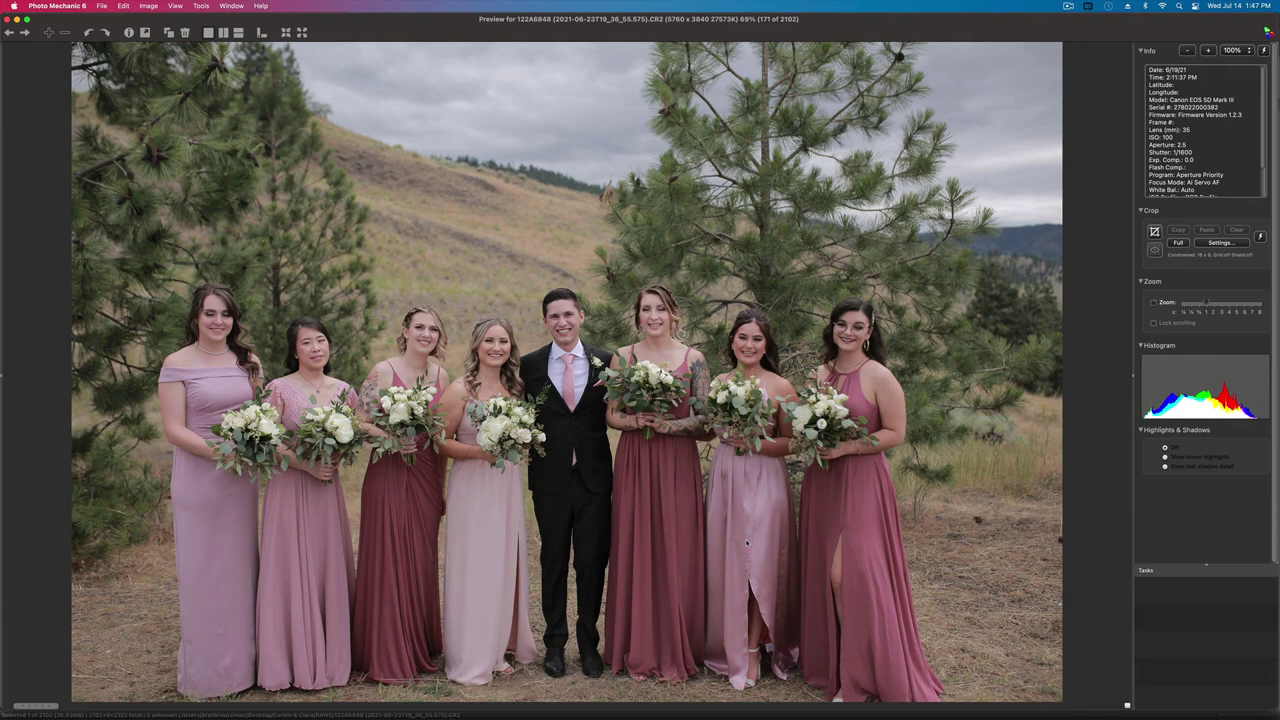
{"action": "key", "text": "Right"}
{"action": "key", "text": "Right"}
{"action": "key", "text": "Right"}
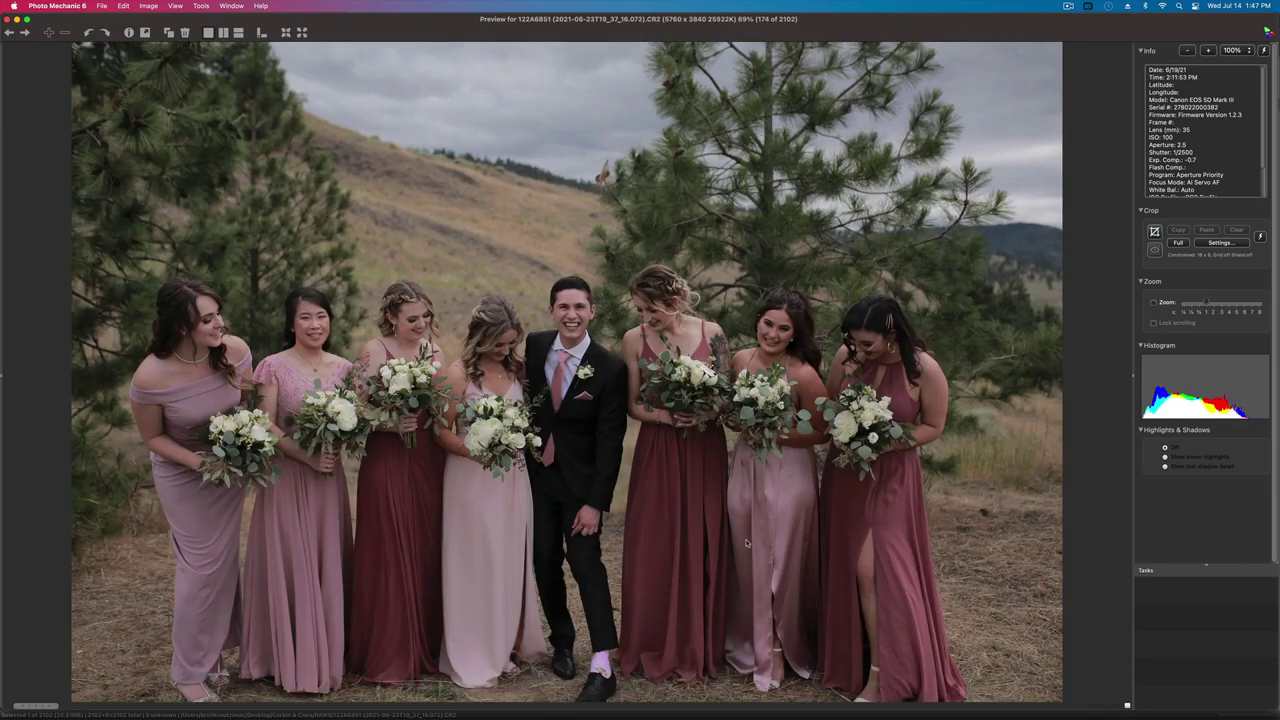
{"action": "key", "text": "Right"}
{"action": "key", "text": "Right"}
{"action": "key", "text": "Right"}
{"action": "key", "text": "Right"}
{"action": "key", "text": "Right"}
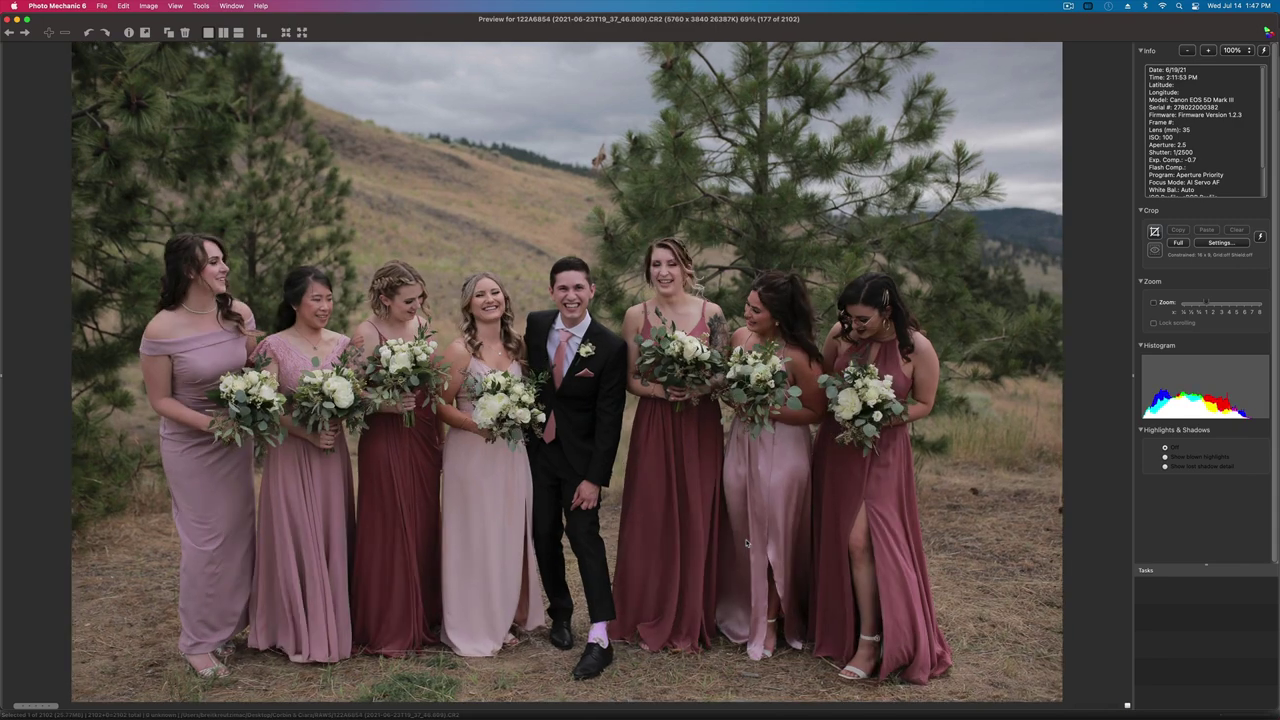
{"action": "key", "text": "Right"}
{"action": "key", "text": "Right"}
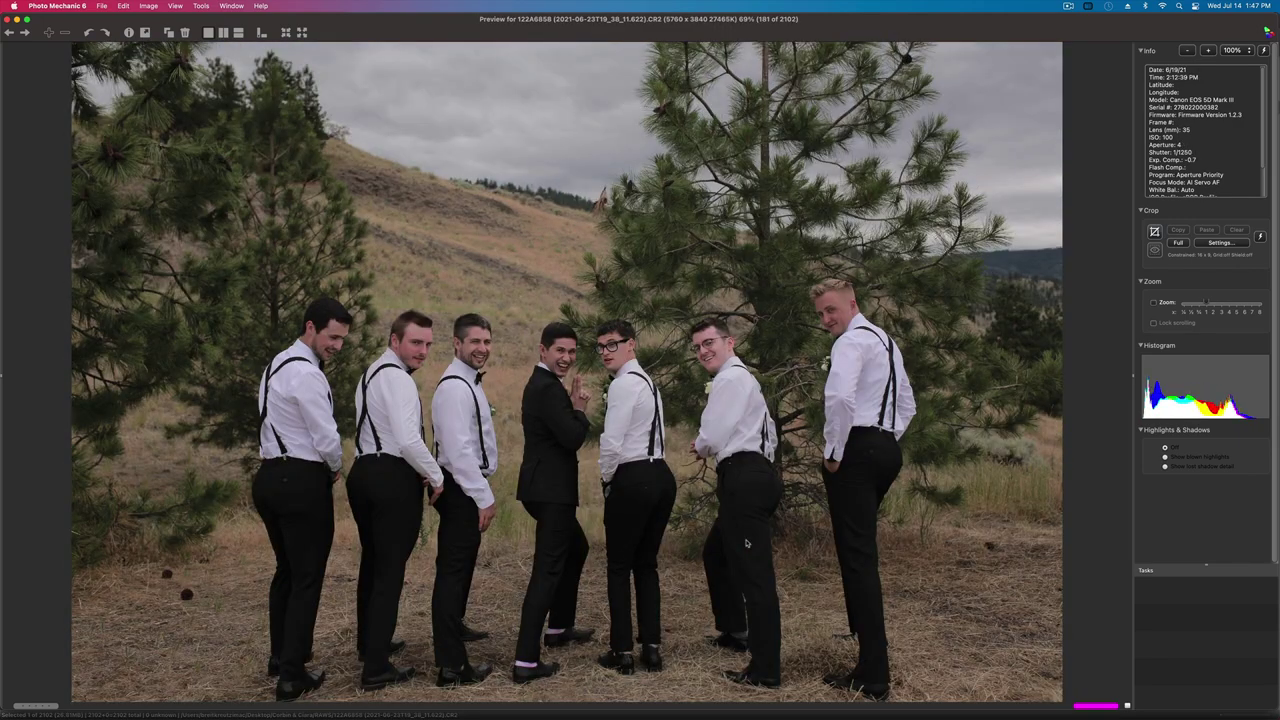
- Step through the groomsmen frames, comparing the facing-away, front-facing and arm-in-arm shots
{"action": "key", "text": "Right"}
{"action": "key", "text": "Right"}
{"action": "key", "text": "Right"}
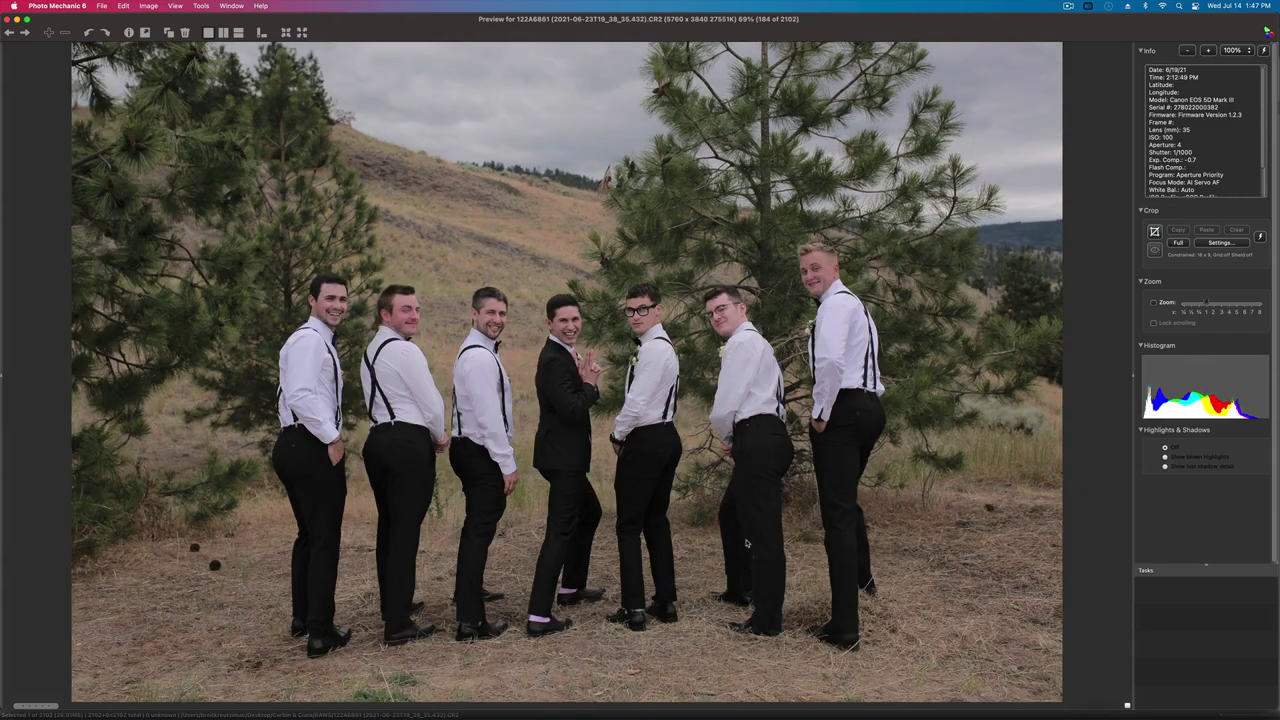
{"action": "key", "text": "Right"}
{"action": "key", "text": "Right"}
{"action": "key", "text": "Right"}
{"action": "key", "text": "Right"}
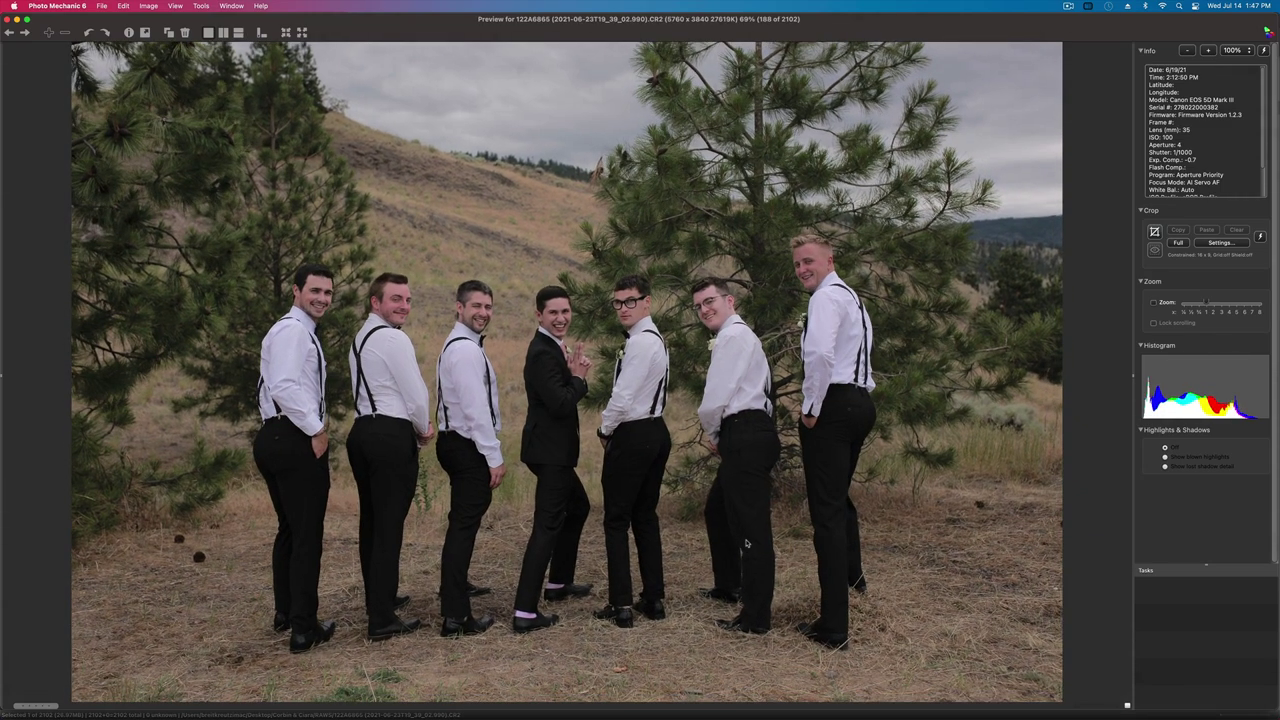
{"action": "key", "text": "Right"}
{"action": "key", "text": "Right"}
{"action": "key", "text": "Right"}
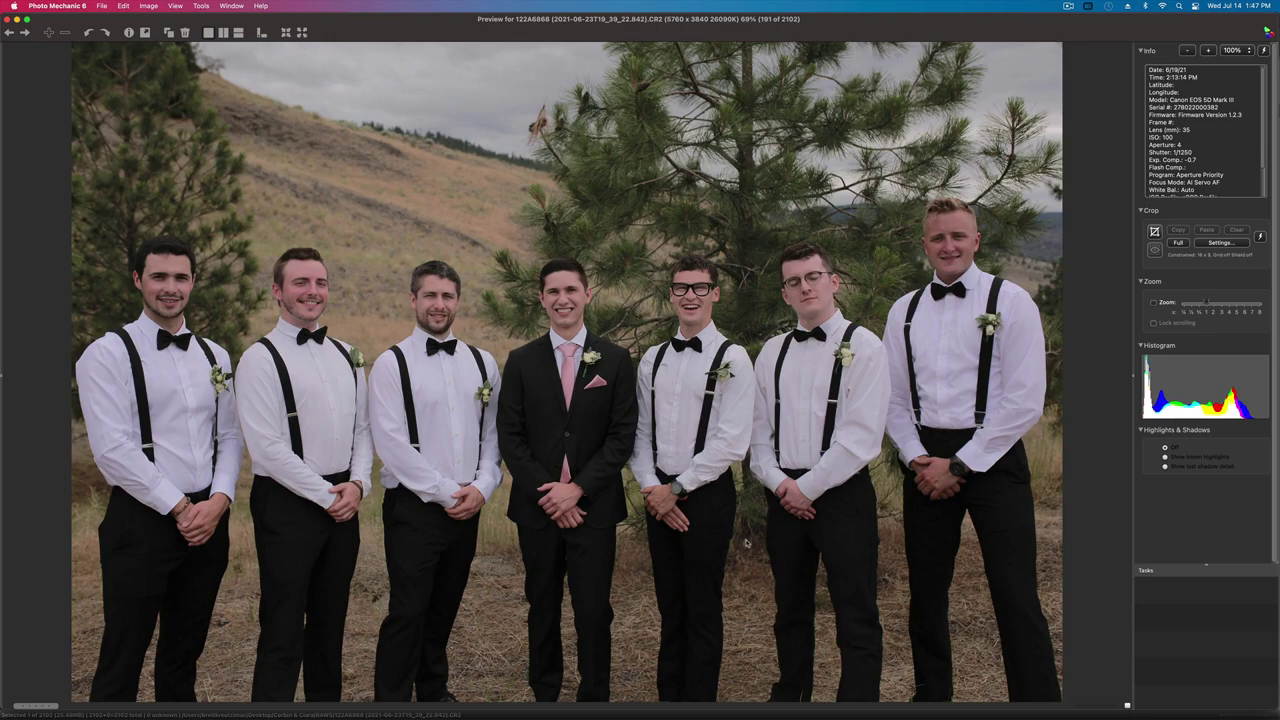
{"action": "key", "text": "Left"}
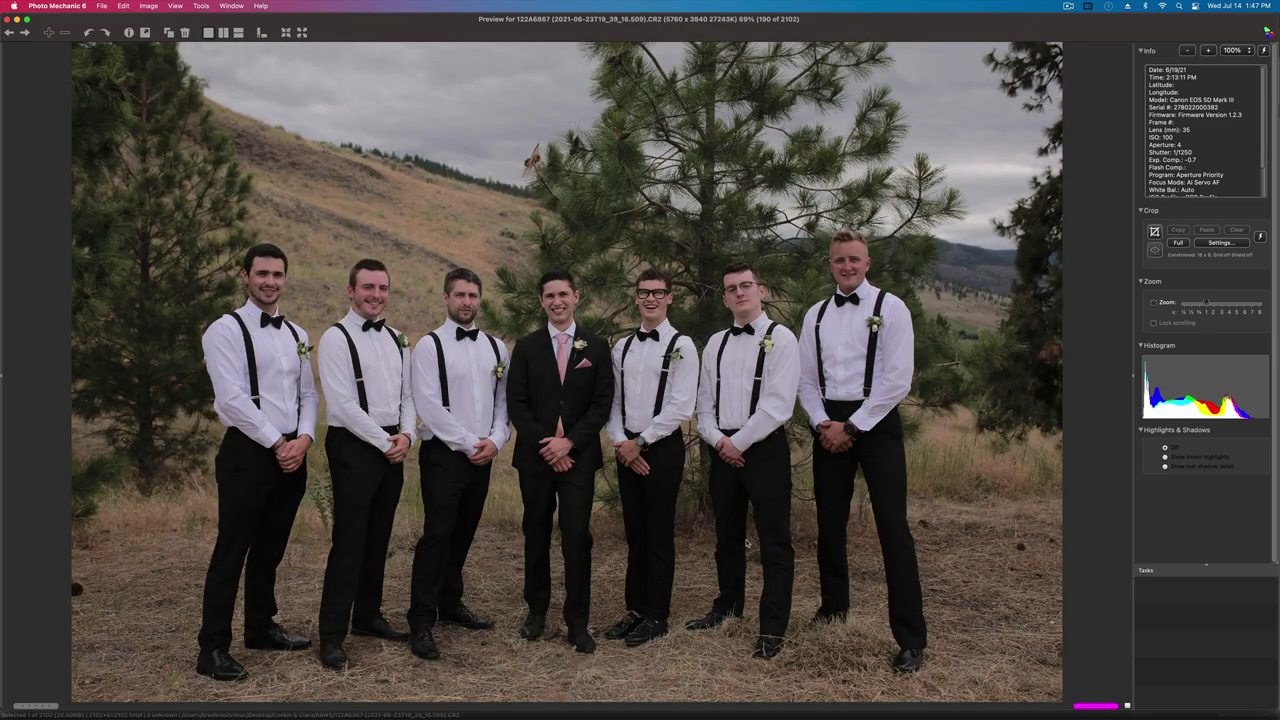
{"action": "key", "text": "Right"}
{"action": "key", "text": "Right"}
{"action": "key", "text": "Right"}
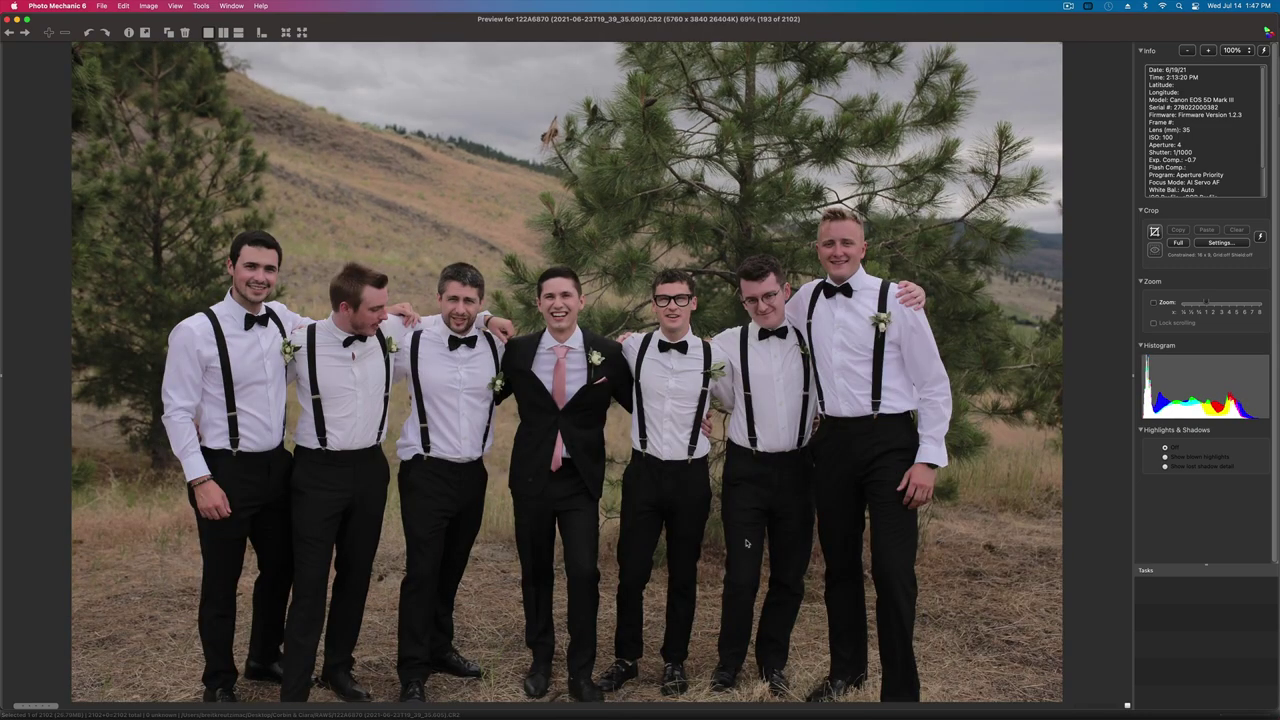
{"action": "key", "text": "Right"}
{"action": "key", "text": "Left"}
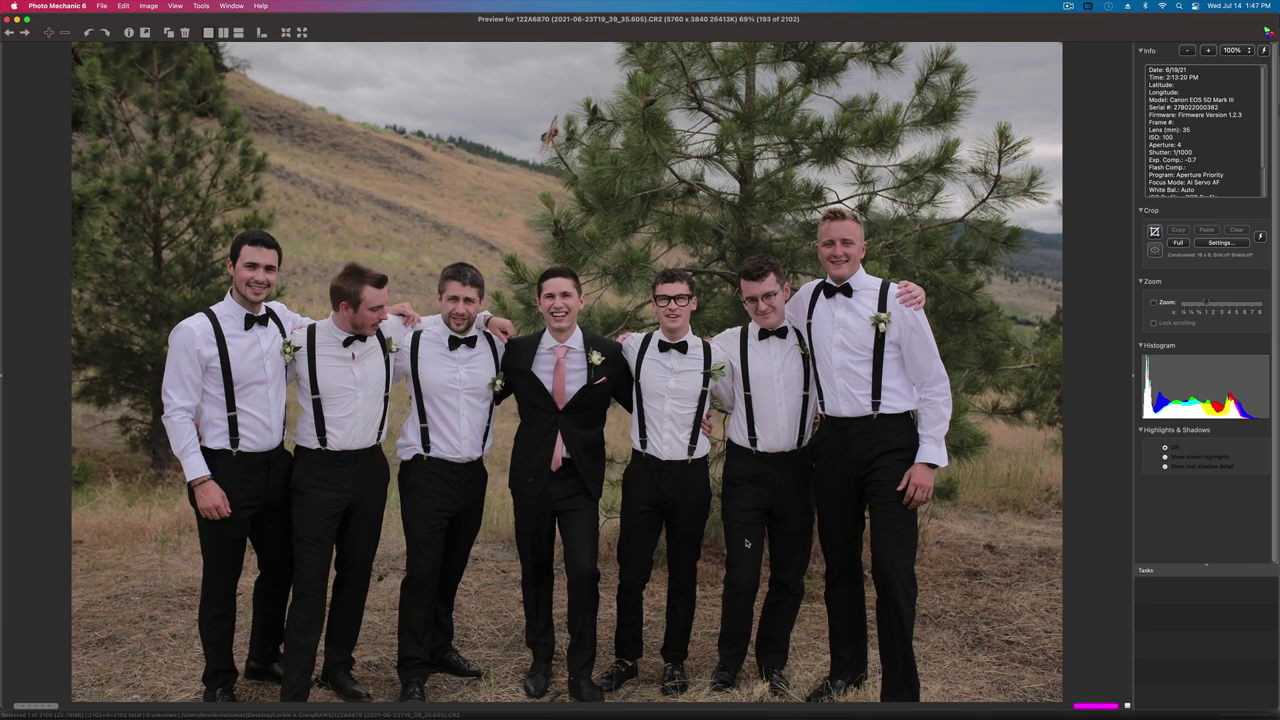
{"action": "key", "text": "Right"}
{"action": "key", "text": "Right"}
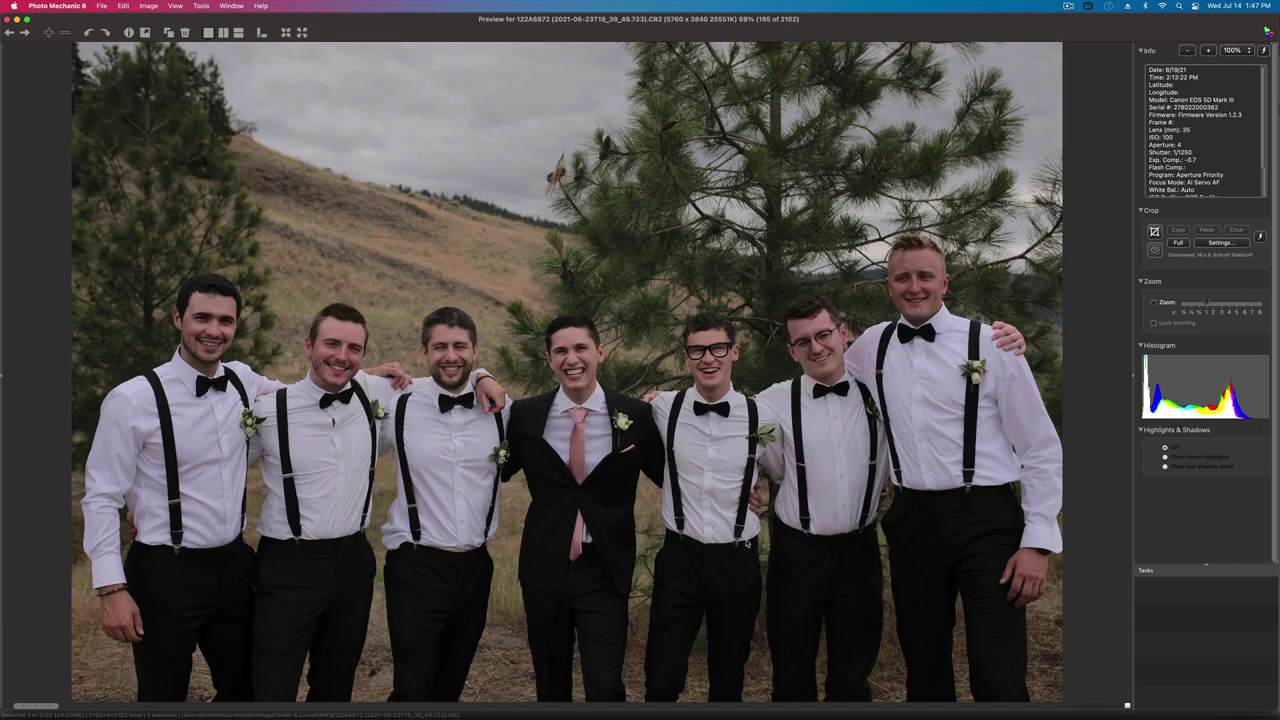
{"action": "key", "text": "Right"}
{"action": "key", "text": "Right"}
{"action": "key", "text": "Right"}
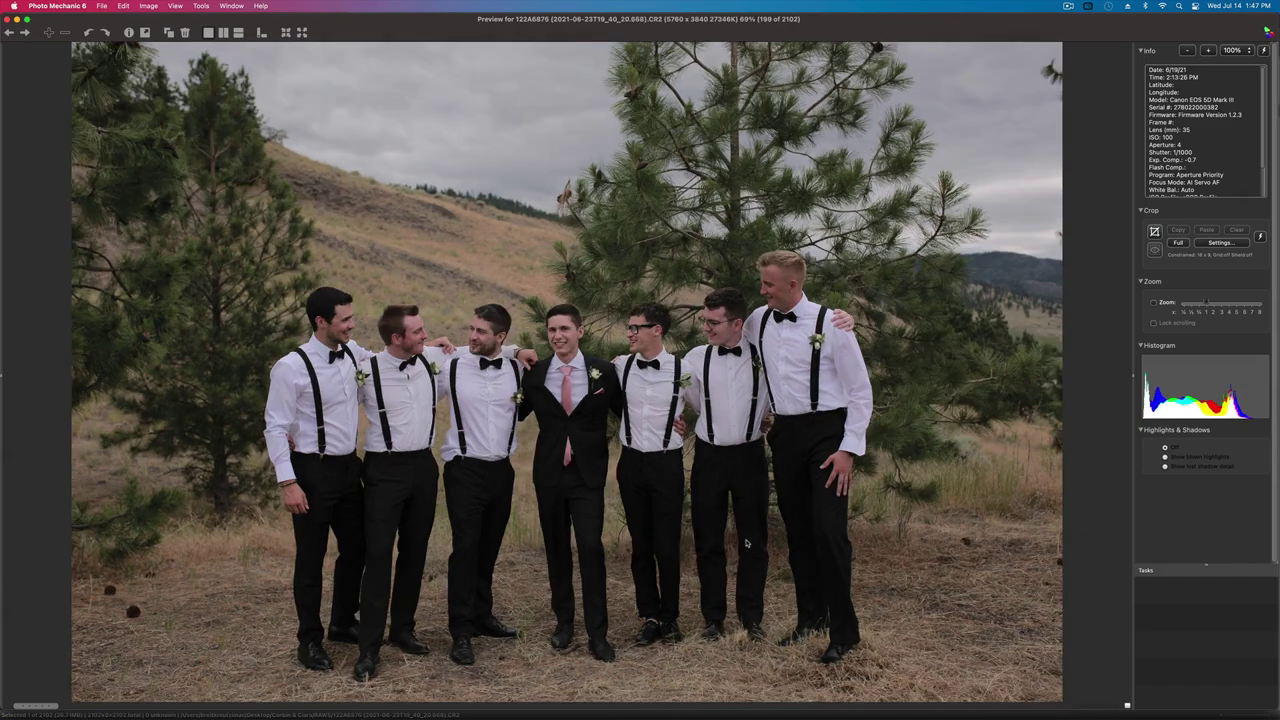
{"action": "key", "text": "Right"}
{"action": "key", "text": "Right"}
{"action": "key", "text": "Right"}
{"action": "key", "text": "Right"}
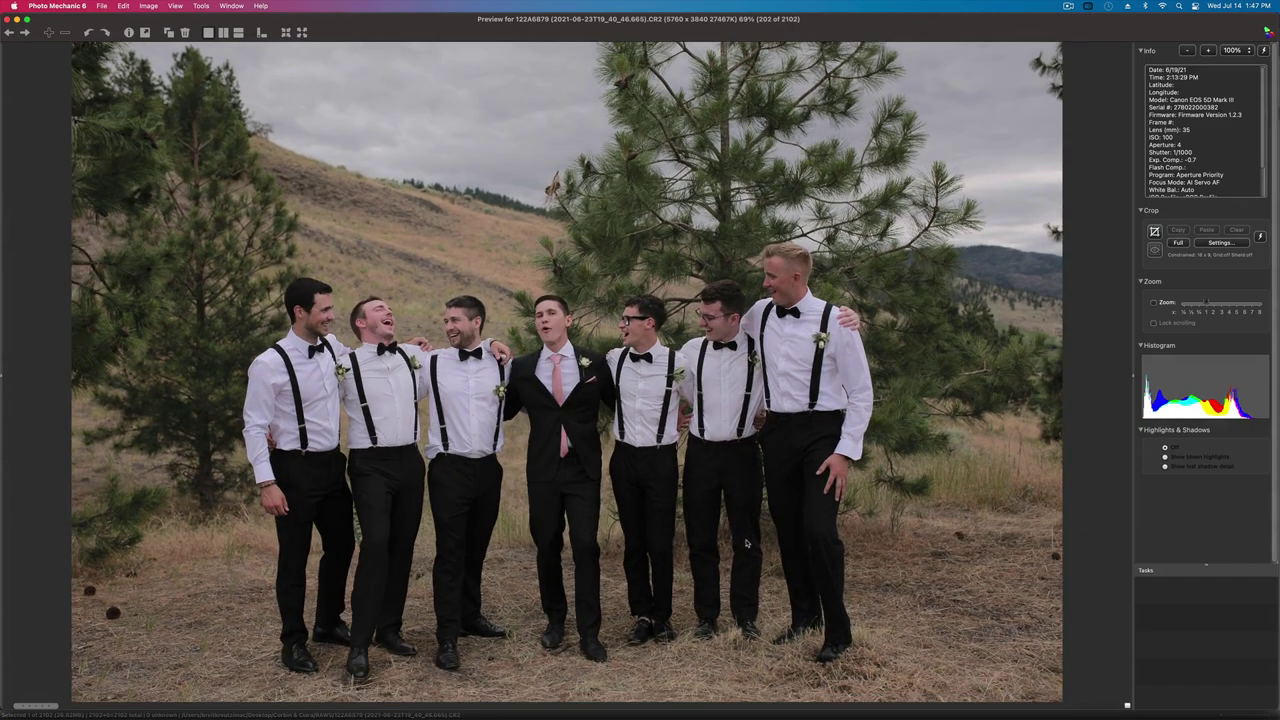
{"action": "key", "text": "Right"}
{"action": "key", "text": "Right"}
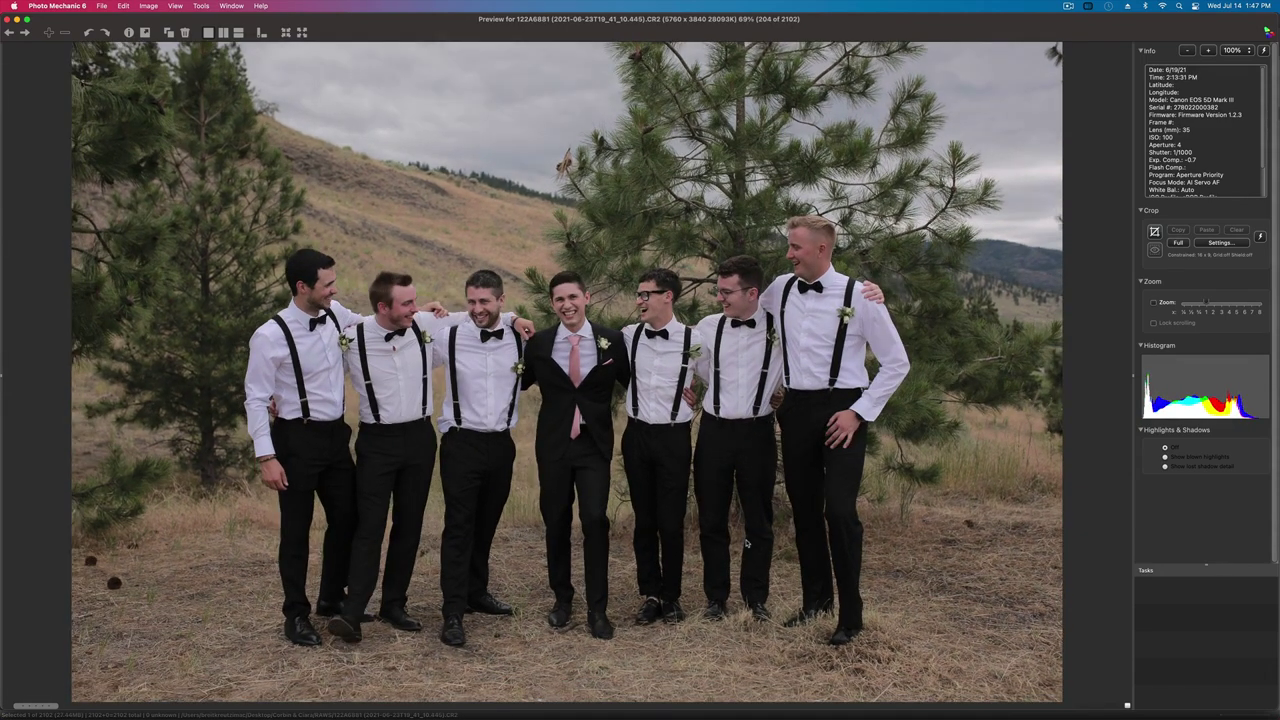
{"action": "key", "text": "Right"}
{"action": "key", "text": "Right"}
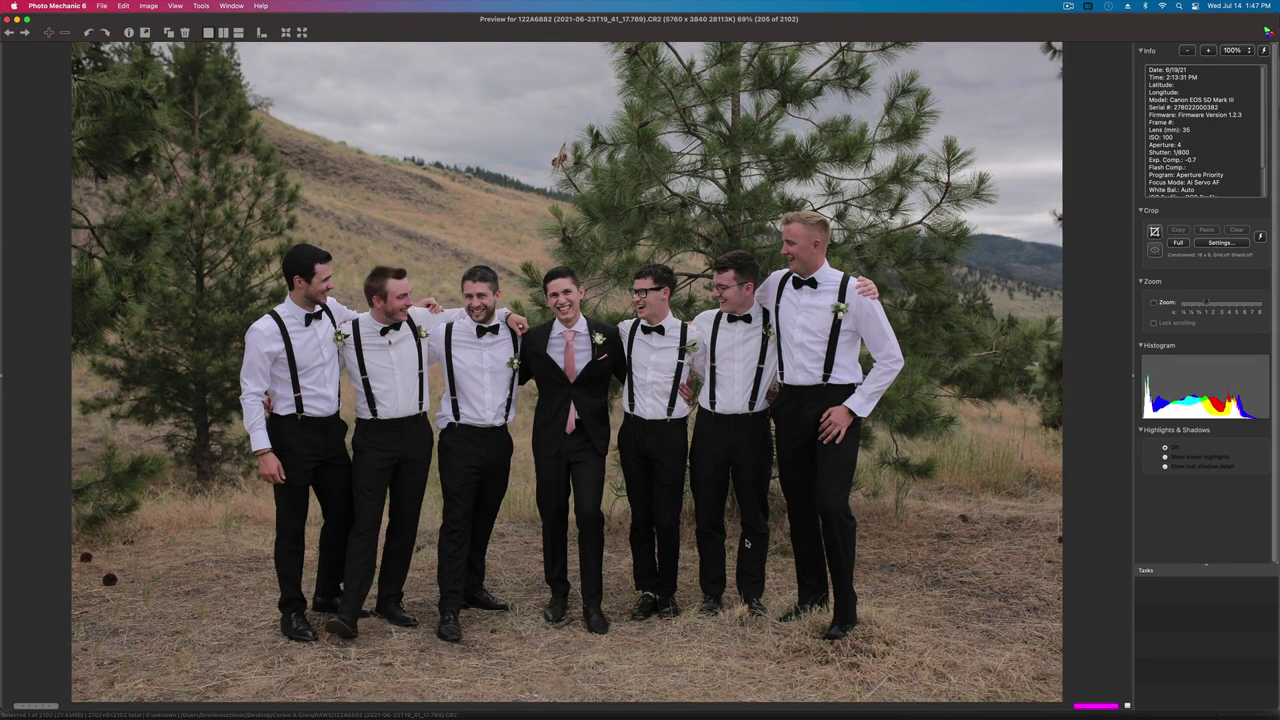
{"action": "key", "text": "Right"}
{"action": "key", "text": "Right"}
{"action": "key", "text": "Right"}
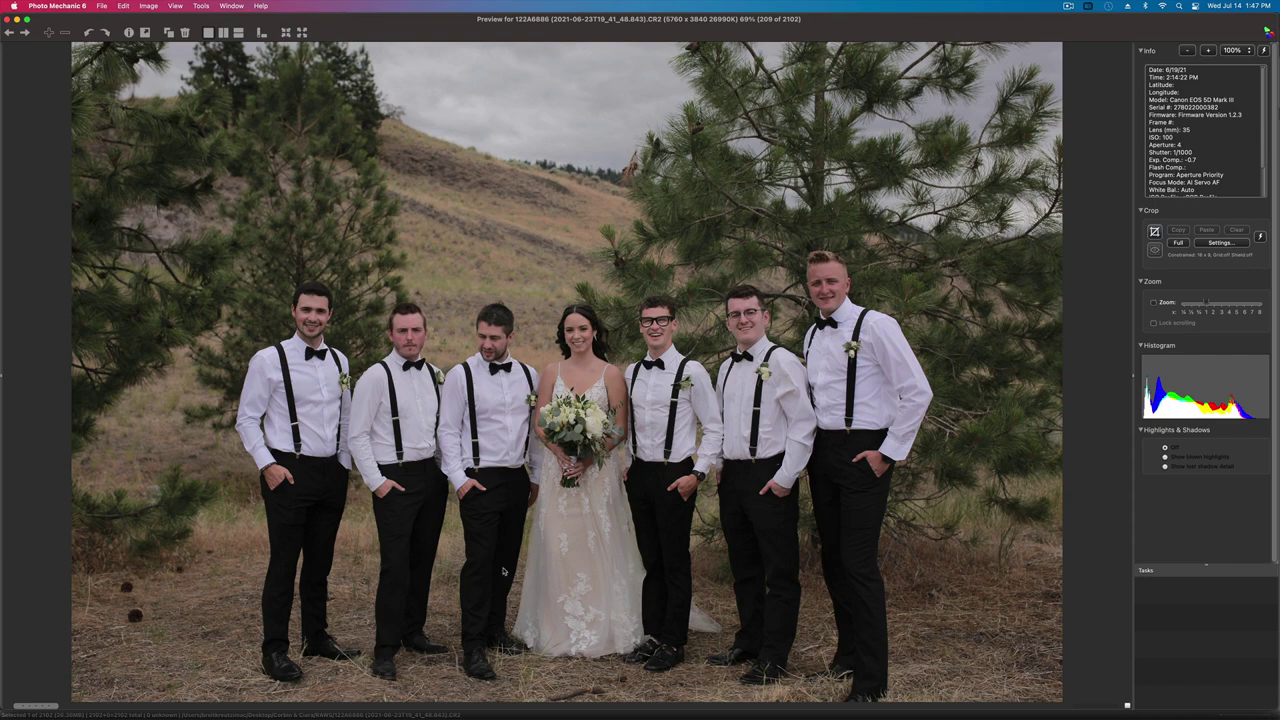
- Advance through the bride, dress-carrying and bride-lifting photos to frame 238, the gazebo group
{"action": "key", "text": "Right"}
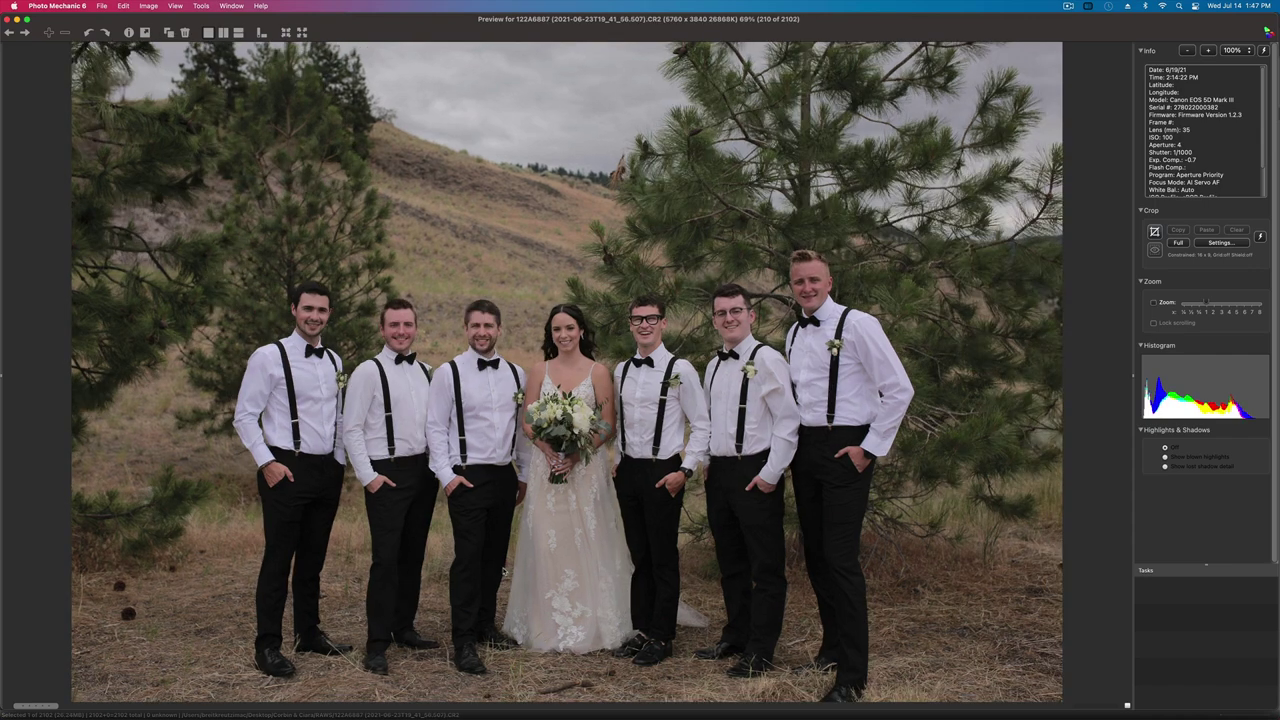
{"action": "key", "text": "Right"}
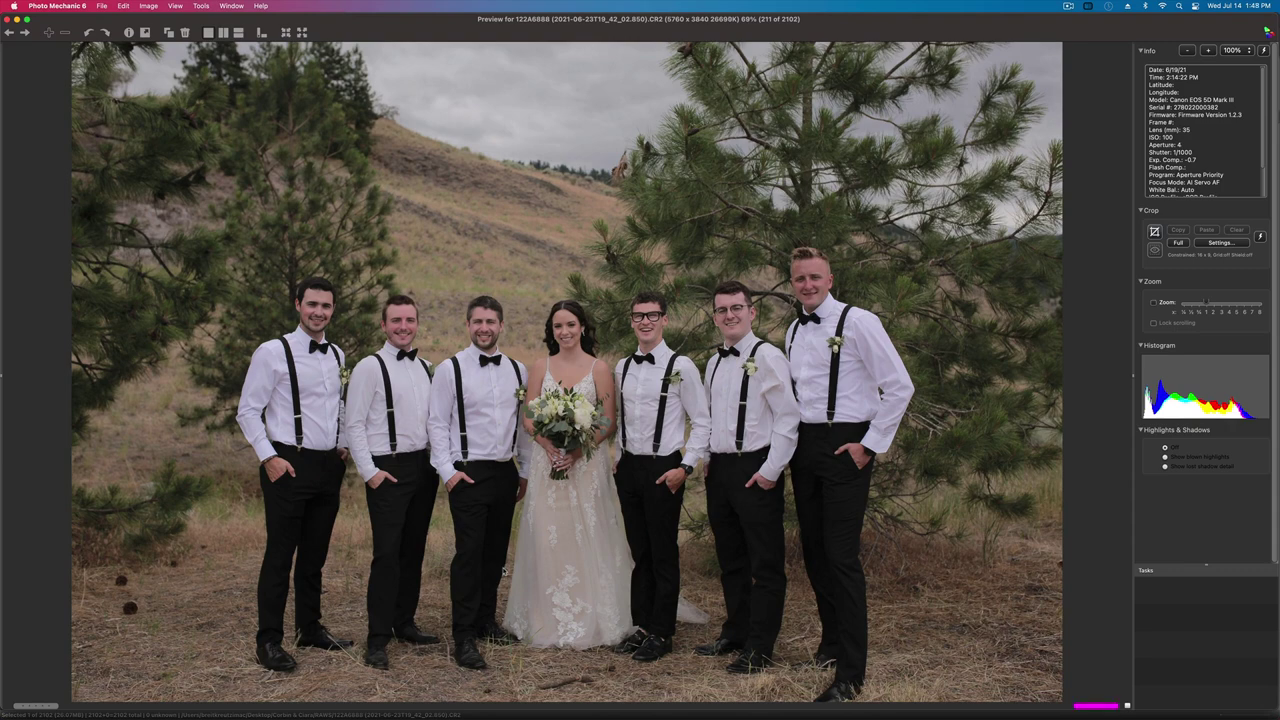
{"action": "key", "text": "Right"}
{"action": "key", "text": "Right"}
{"action": "key", "text": "Right"}
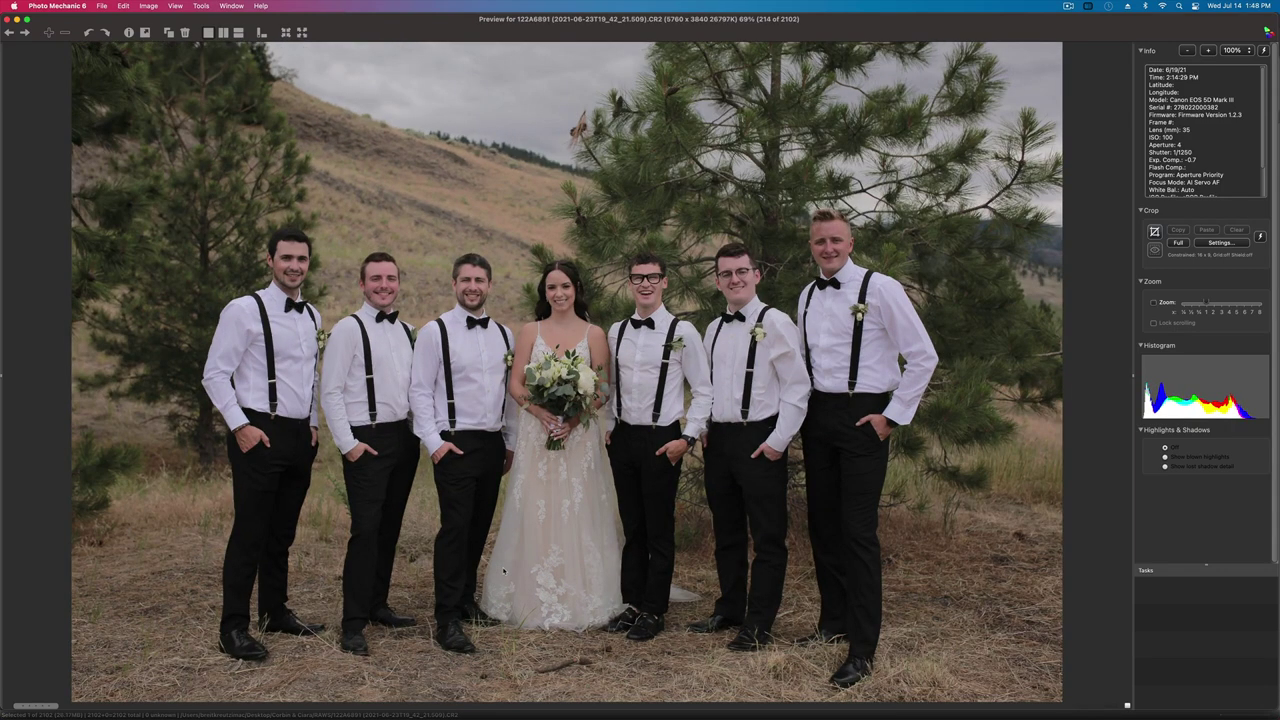
{"action": "key", "text": "Right"}
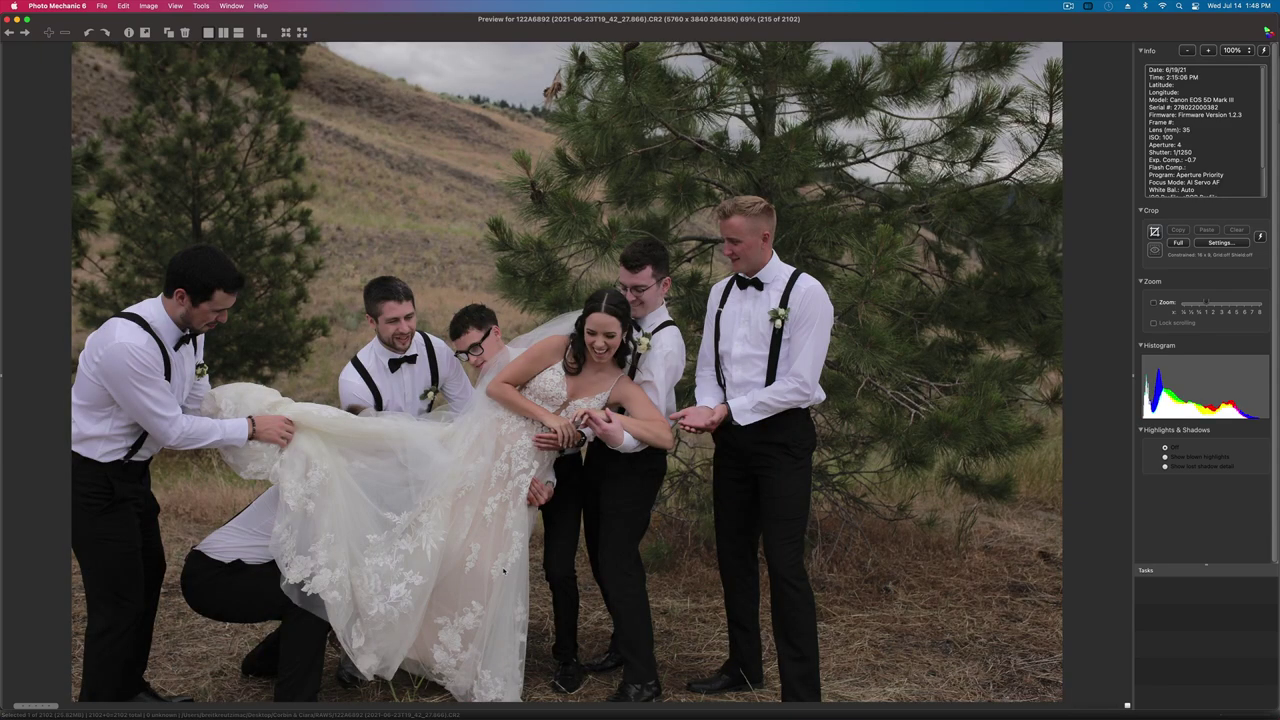
{"action": "key", "text": "Right"}
{"action": "key", "text": "Right"}
{"action": "key", "text": "Right"}
{"action": "key", "text": "Right"}
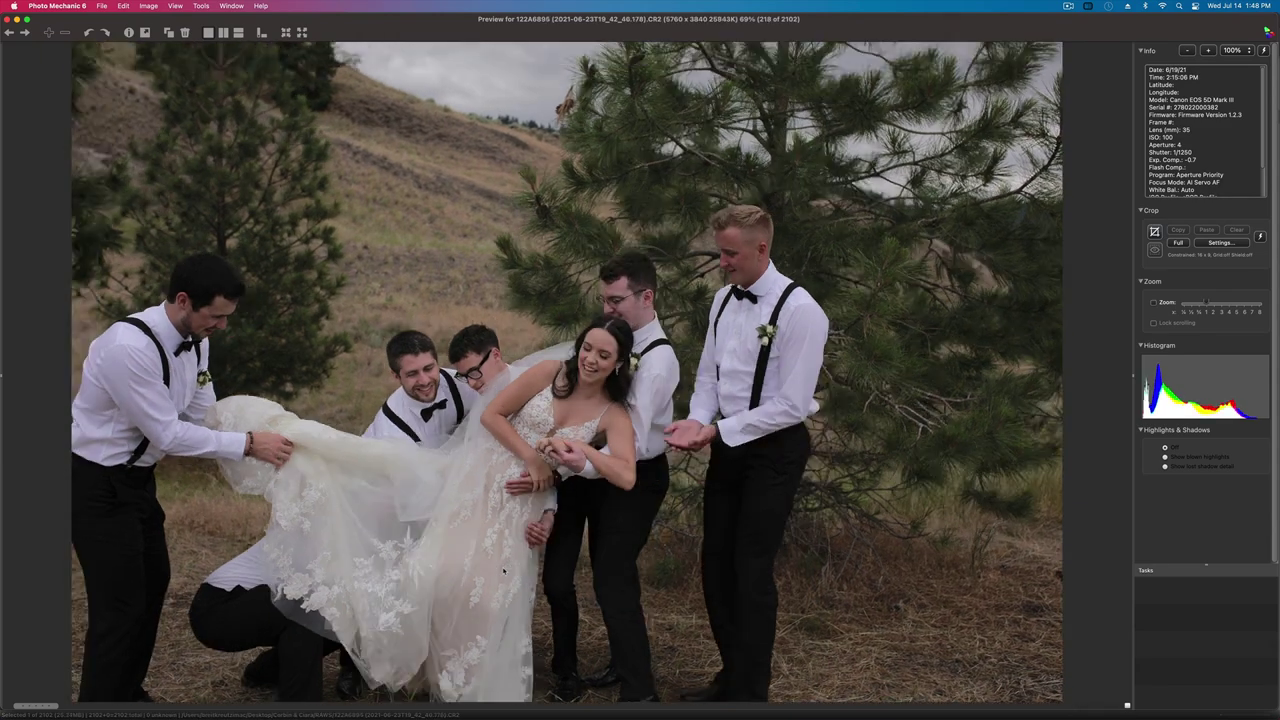
{"action": "key", "text": "Right"}
{"action": "key", "text": "Left"}
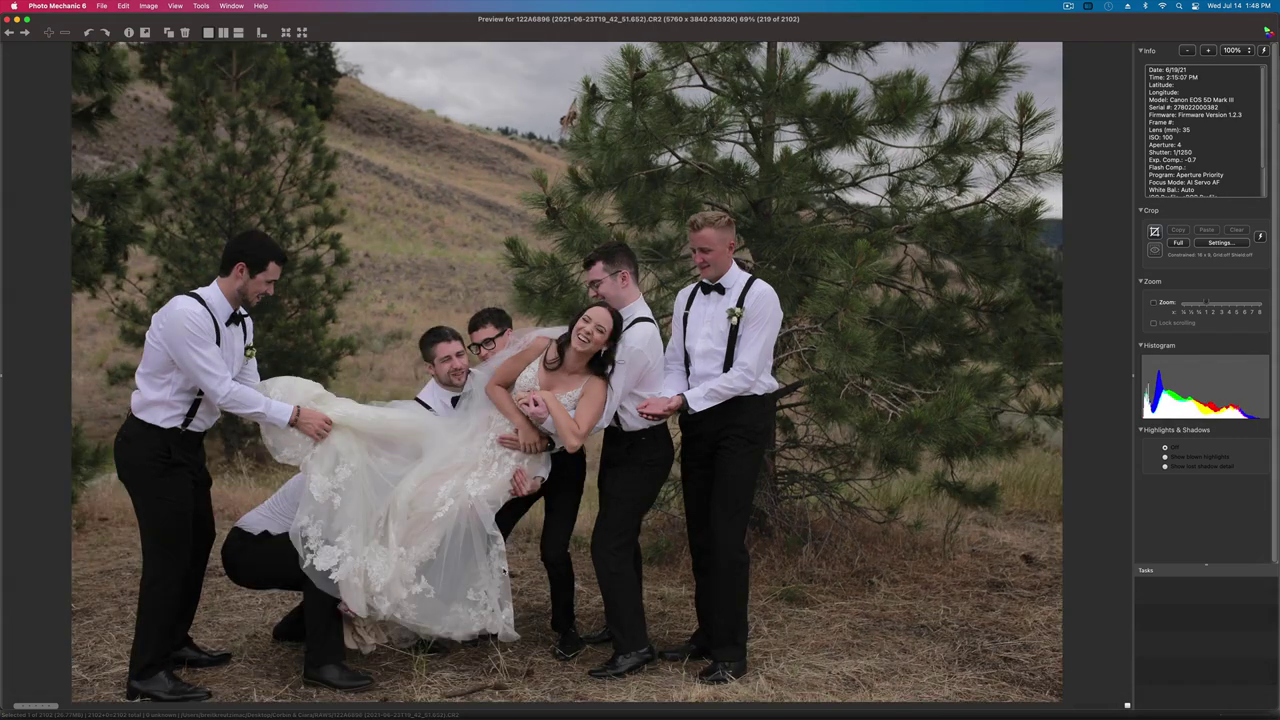
{"action": "key", "text": "Right"}
{"action": "key", "text": "Right"}
{"action": "key", "text": "Right"}
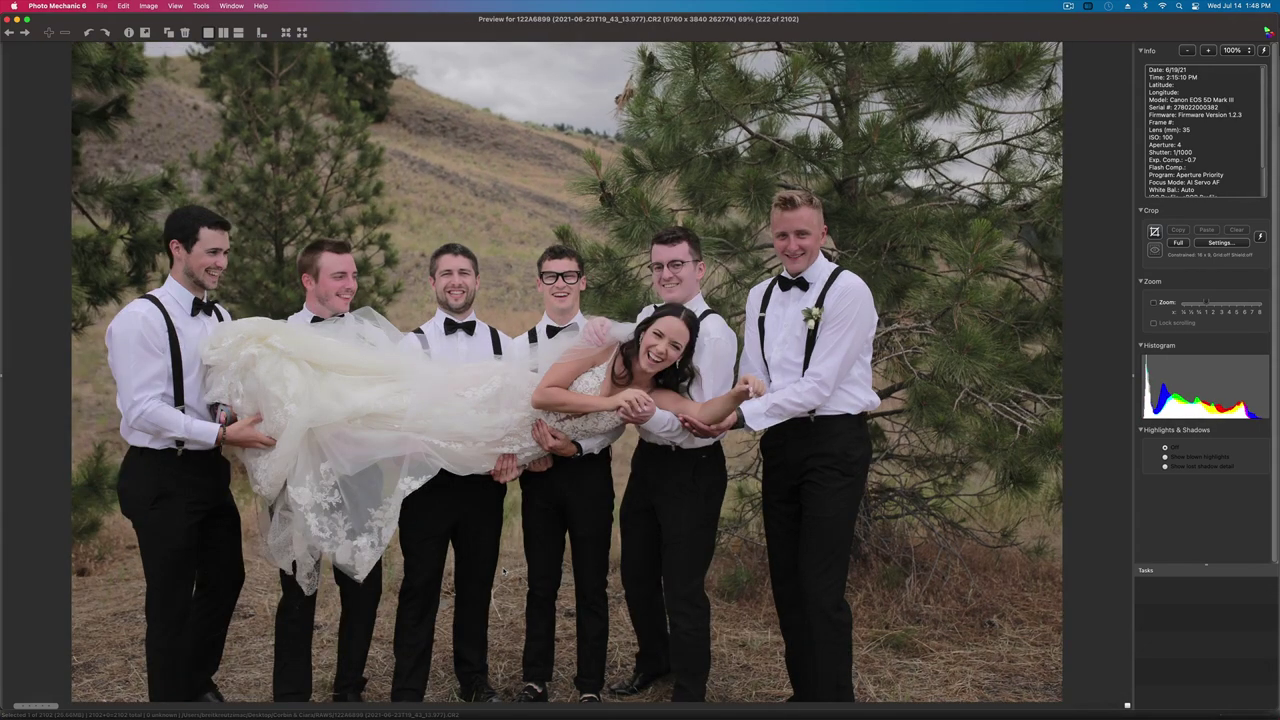
{"action": "key", "text": "Right"}
{"action": "key", "text": "Right"}
{"action": "key", "text": "Right"}
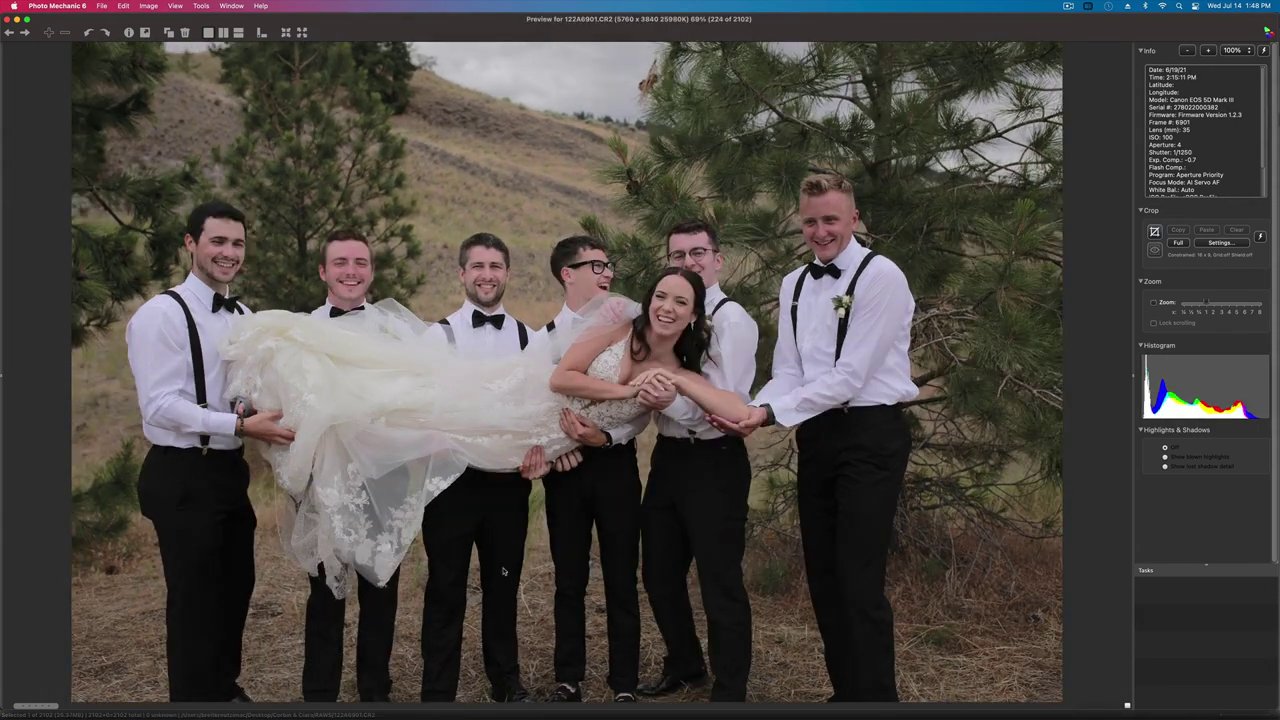
{"action": "key", "text": "Right"}
{"action": "key", "text": "Right"}
{"action": "key", "text": "Right"}
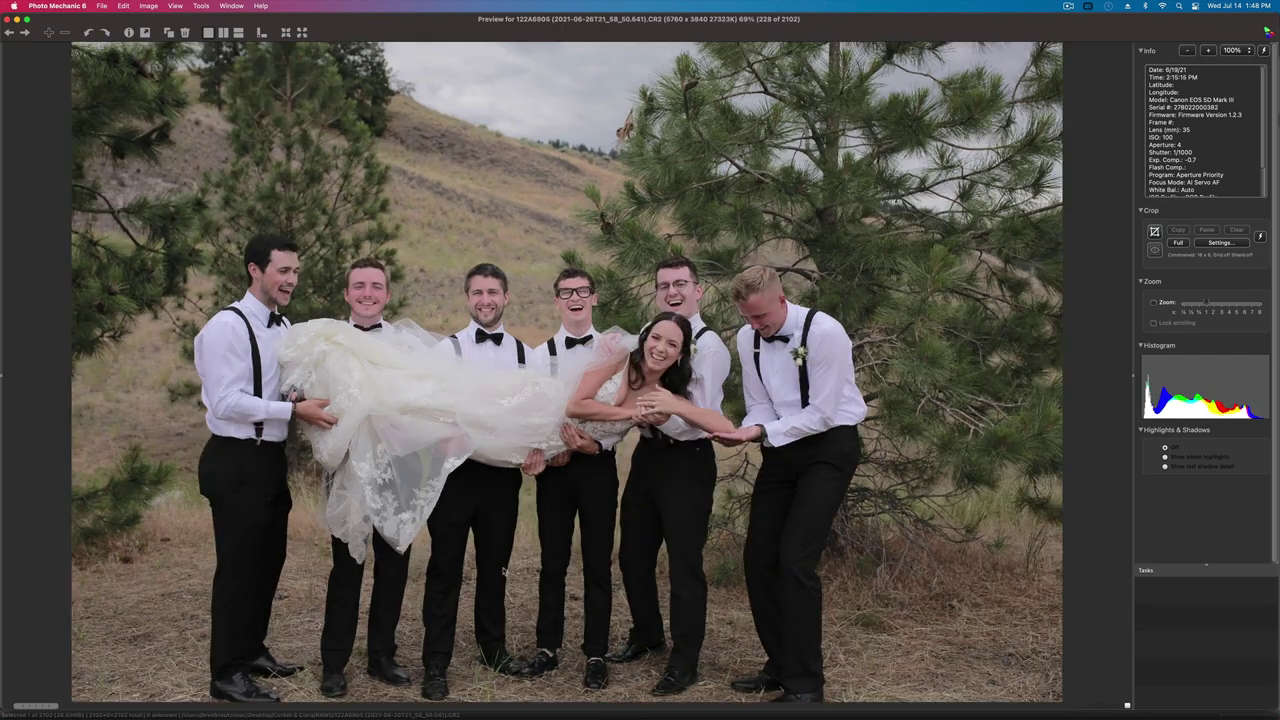
{"action": "key", "text": "Right"}
{"action": "key", "text": "Right"}
{"action": "key", "text": "Right"}
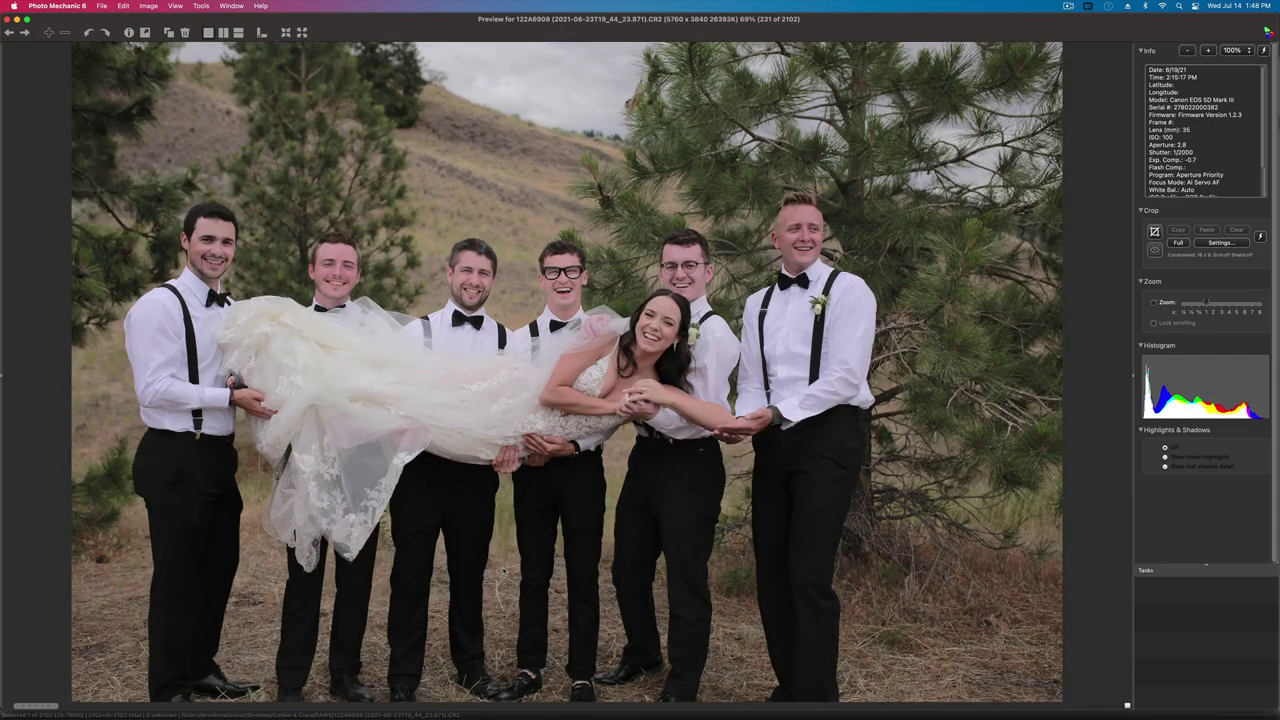
{"action": "key", "text": "Right"}
{"action": "key", "text": "Right"}
{"action": "key", "text": "Right"}
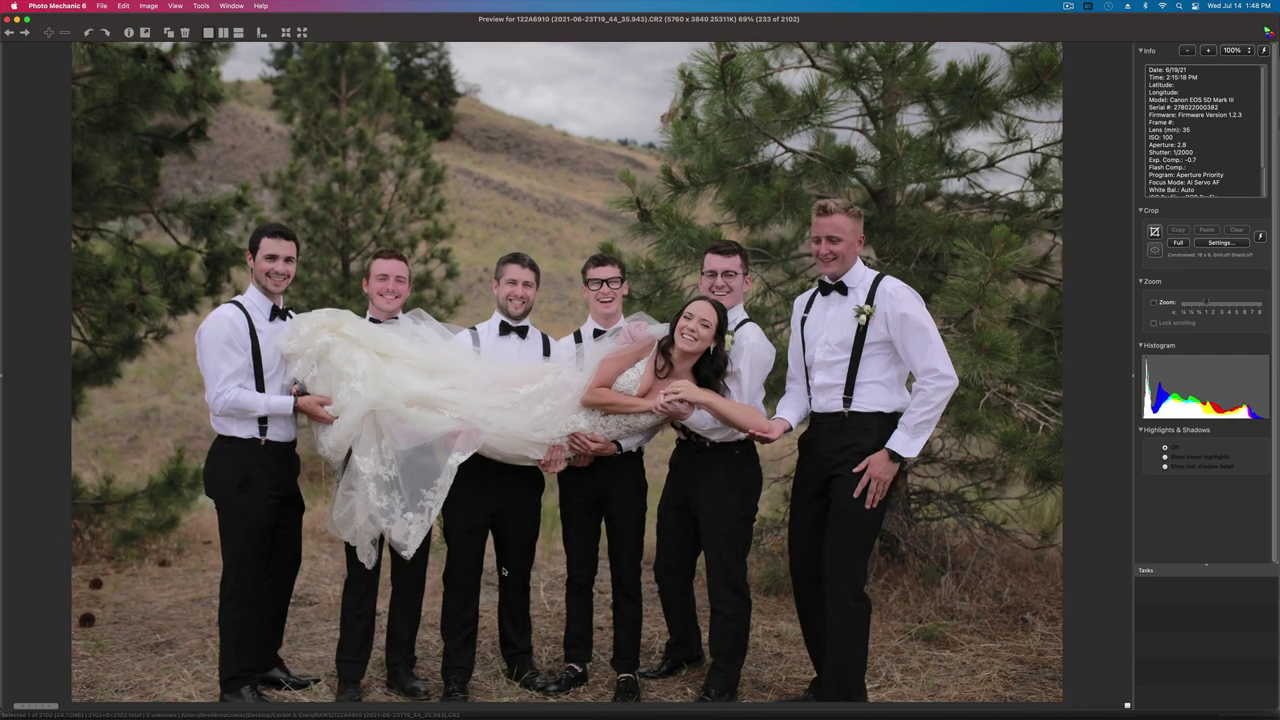
{"action": "key", "text": "Right"}
{"action": "key", "text": "Right"}
{"action": "key", "text": "Right"}
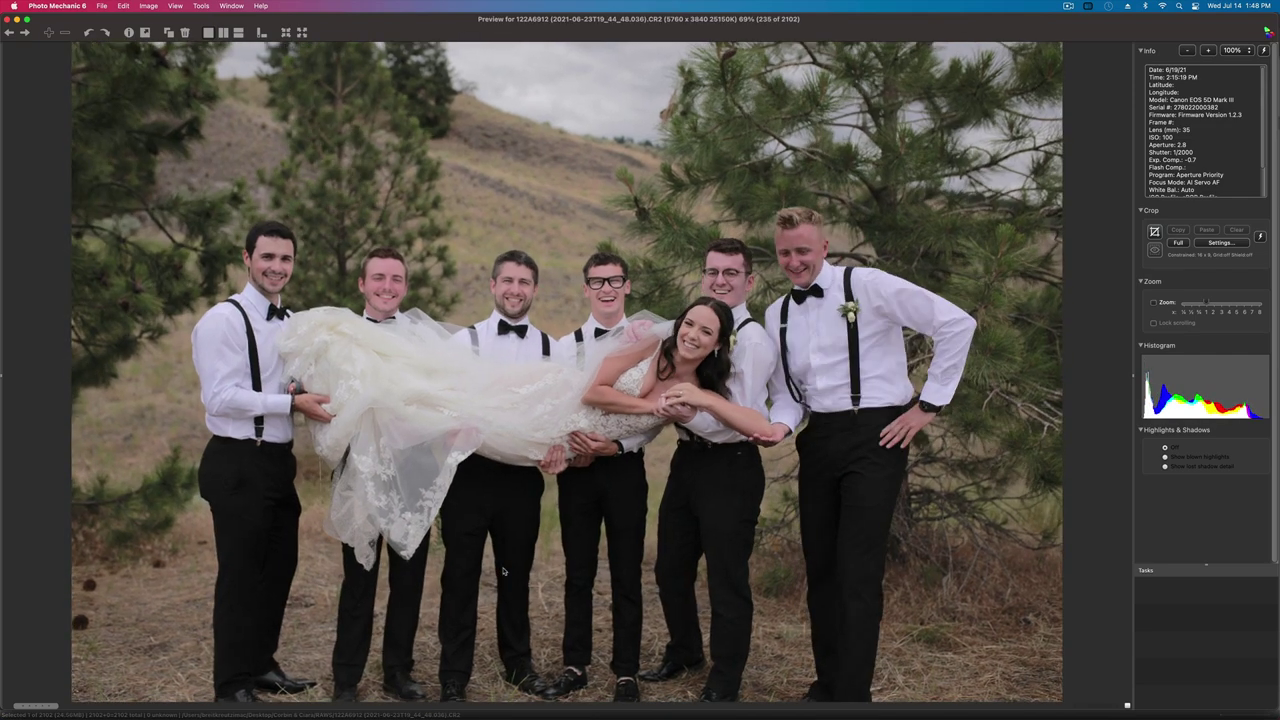
{"action": "key", "text": "Right"}
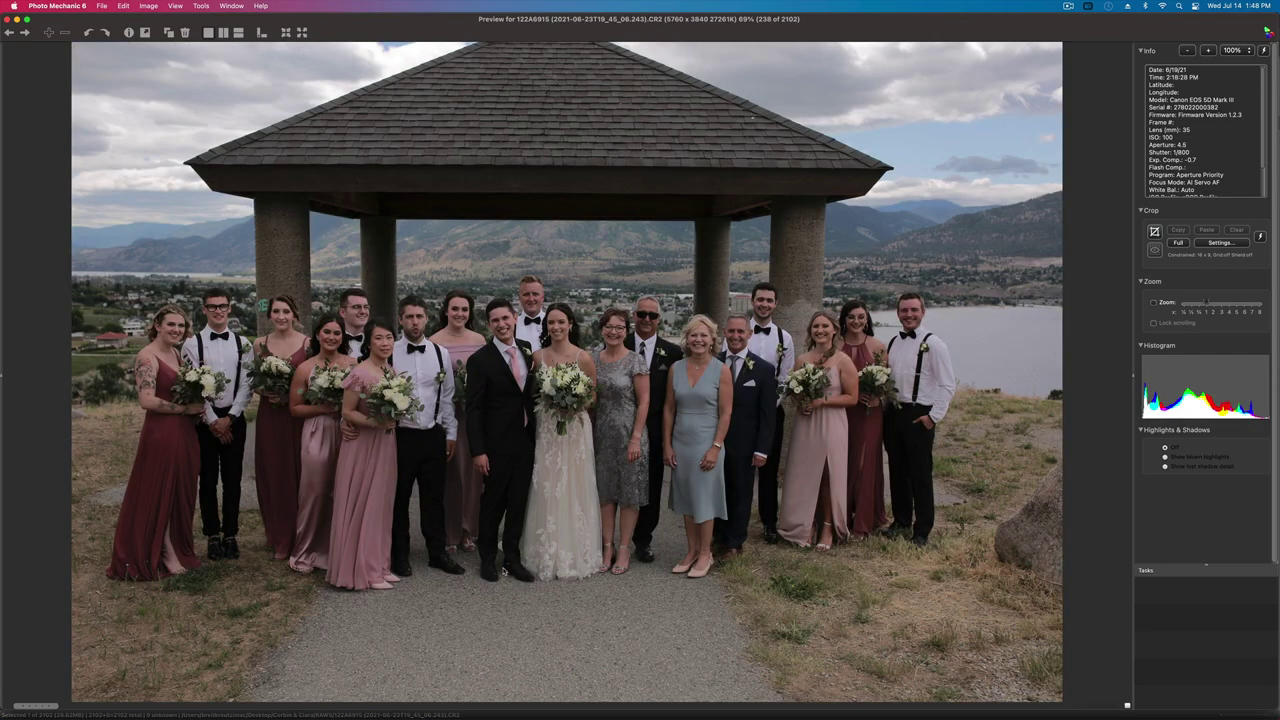
- Advance through the gazebo wedding-party shots to frame 260, the group cheering with bouquets raised
{"action": "key", "text": "Right"}
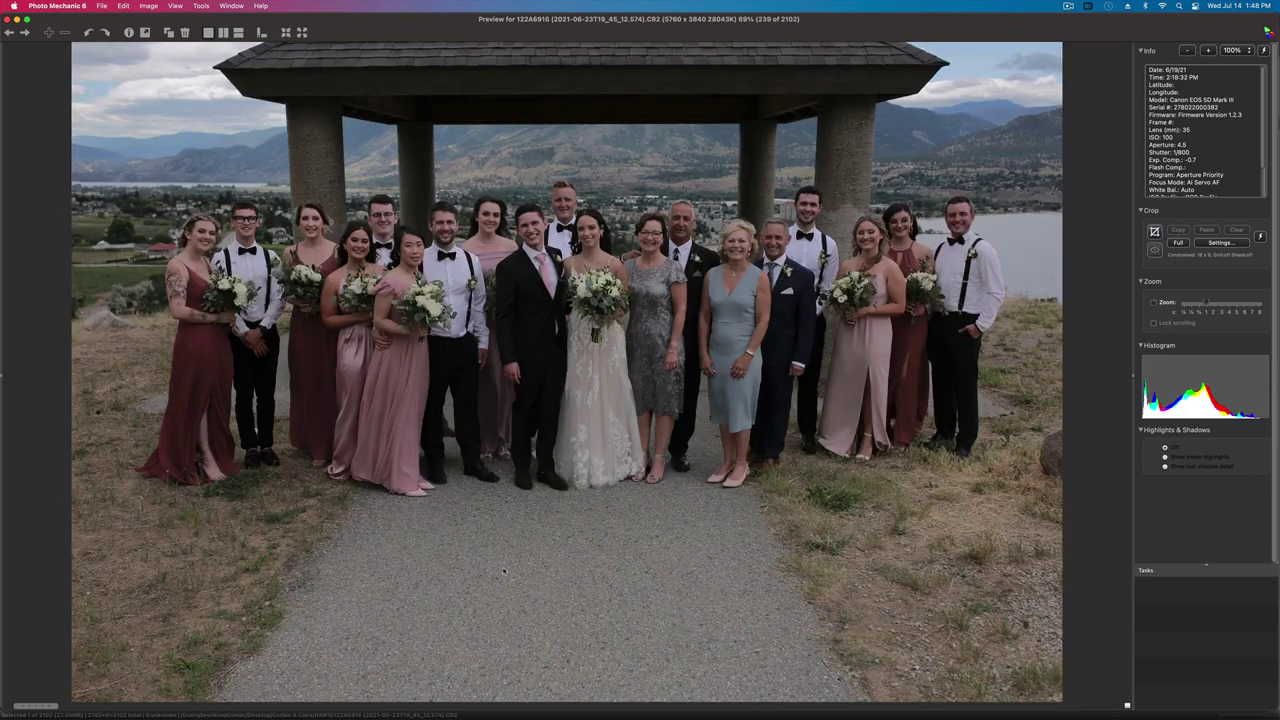
{"action": "key", "text": "Right"}
{"action": "key", "text": "Right"}
{"action": "key", "text": "Right"}
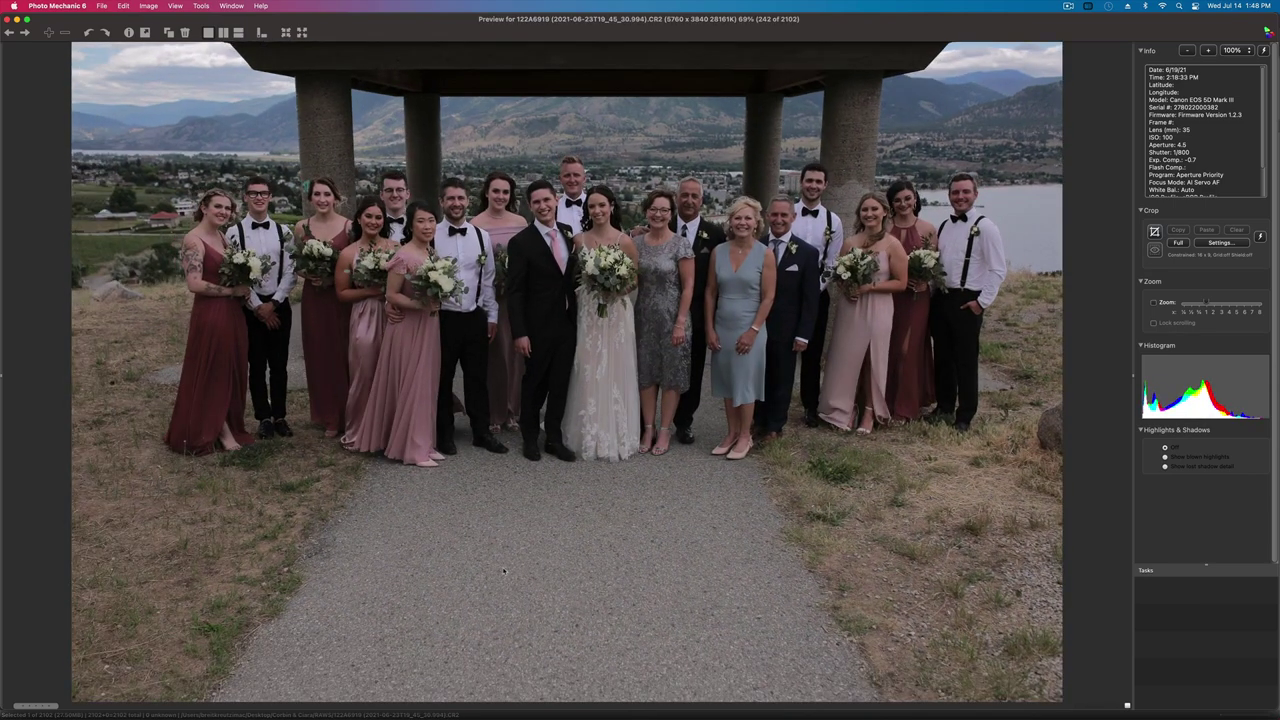
{"action": "key", "text": "Right"}
{"action": "key", "text": "Right"}
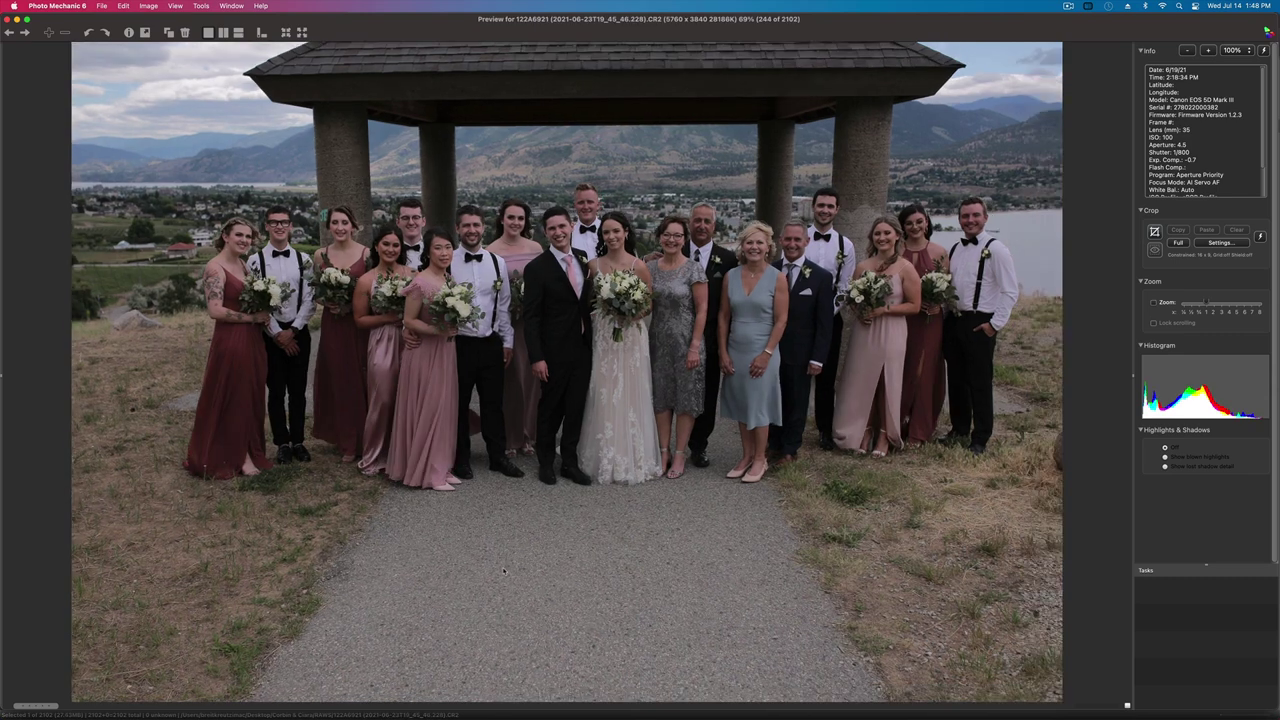
{"action": "key", "text": "Right"}
{"action": "key", "text": "Right"}
{"action": "key", "text": "Right"}
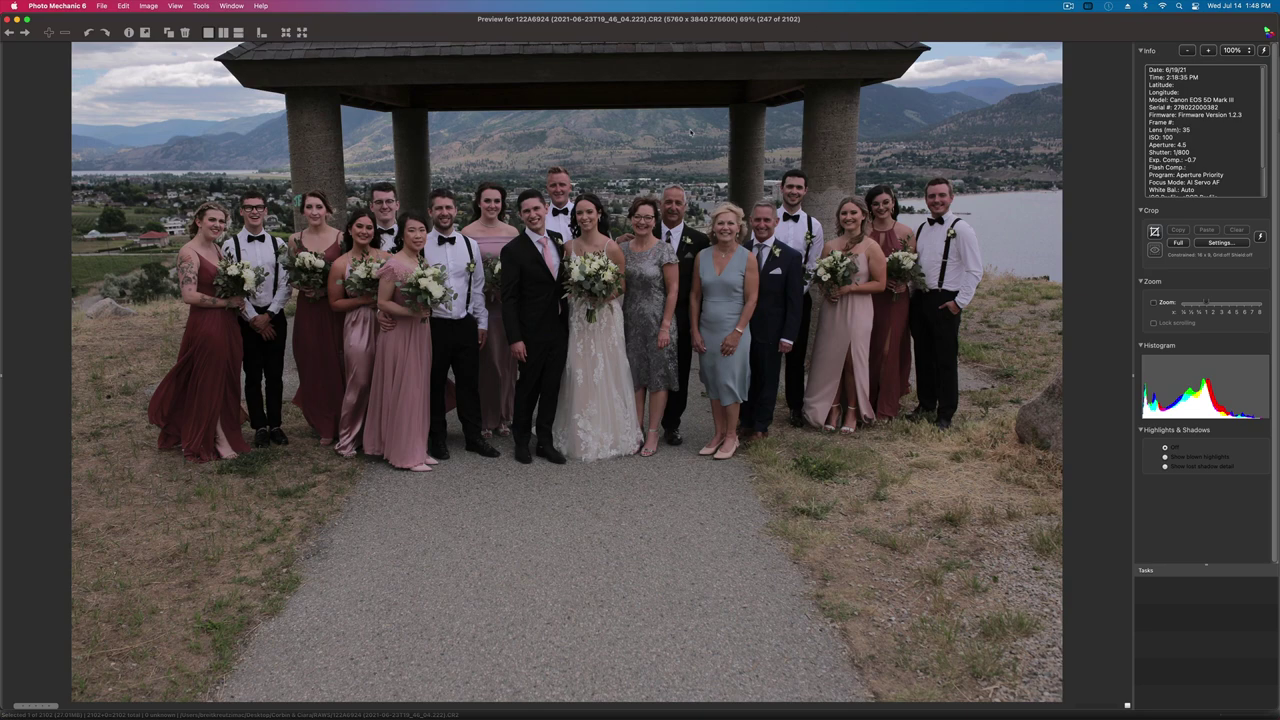
{"action": "key", "text": "Right"}
{"action": "key", "text": "Right"}
{"action": "key", "text": "Right"}
{"action": "key", "text": "Right"}
{"action": "key", "text": "Right"}
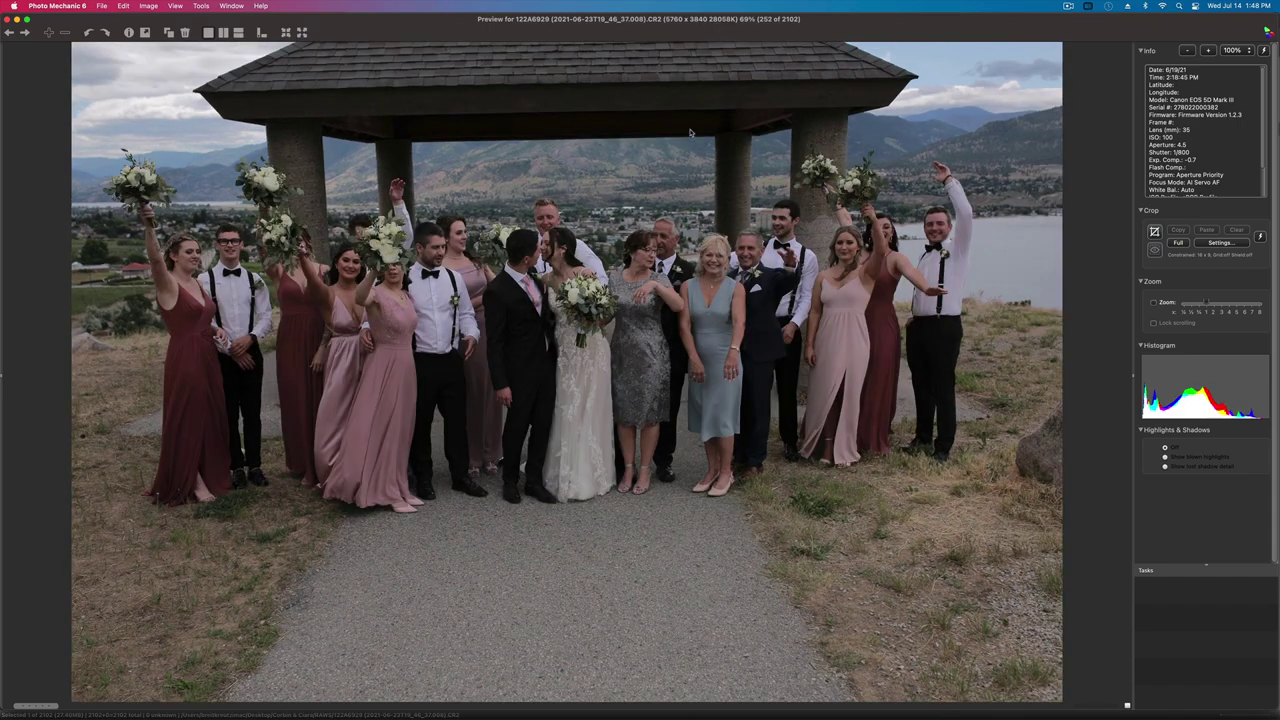
{"action": "key", "text": "Right"}
{"action": "key", "text": "Right"}
{"action": "key", "text": "Right"}
{"action": "key", "text": "Right"}
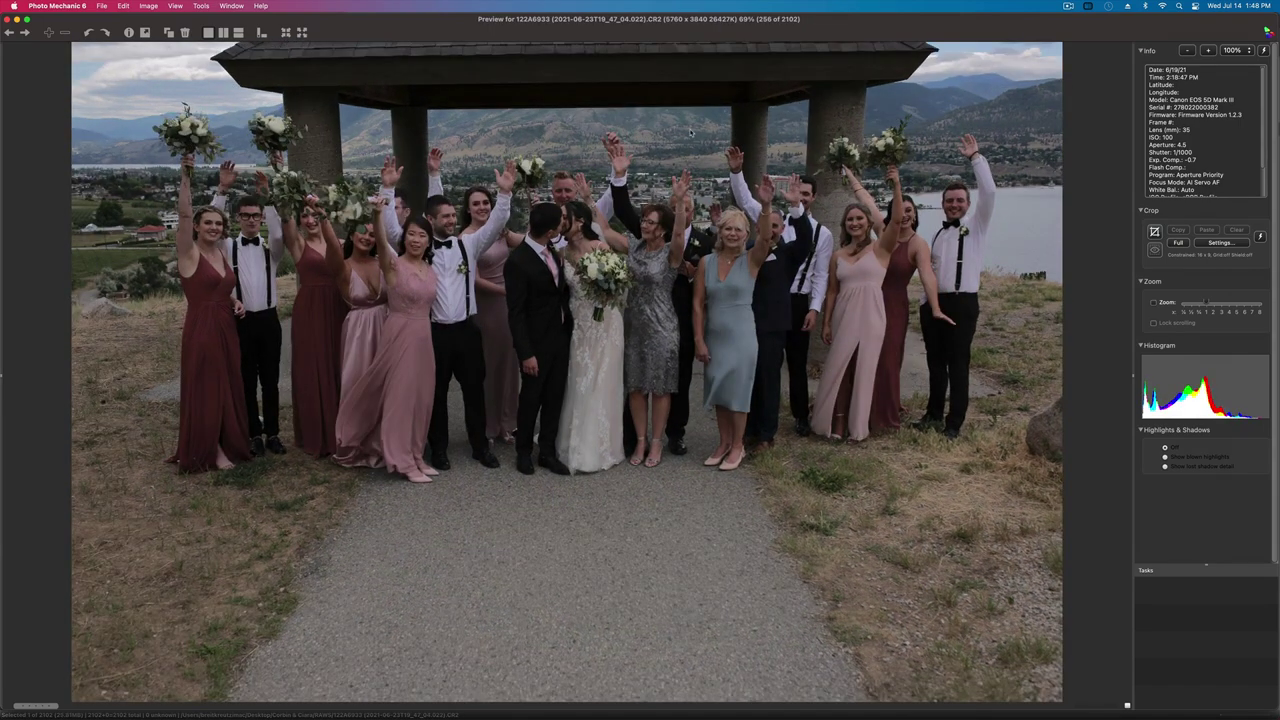
{"action": "key", "text": "Right"}
{"action": "key", "text": "Right"}
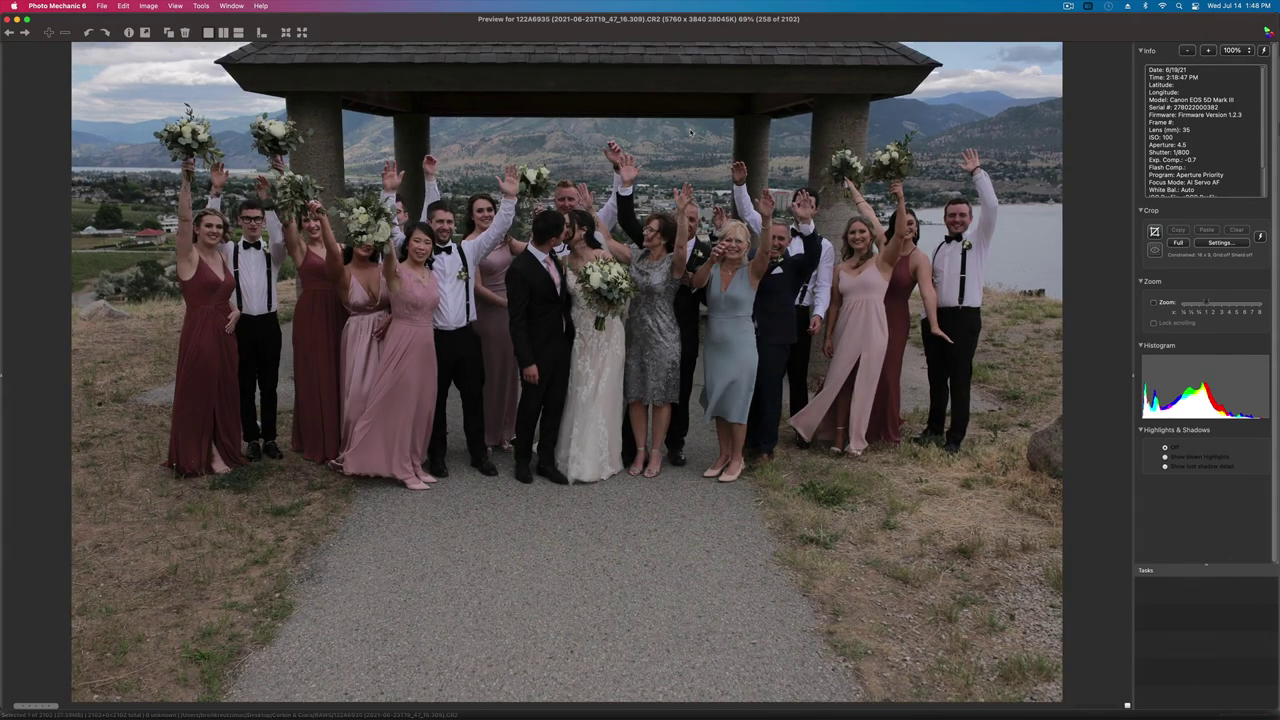
{"action": "key", "text": "Right"}
{"action": "key", "text": "Right"}
{"action": "key", "text": "Right"}
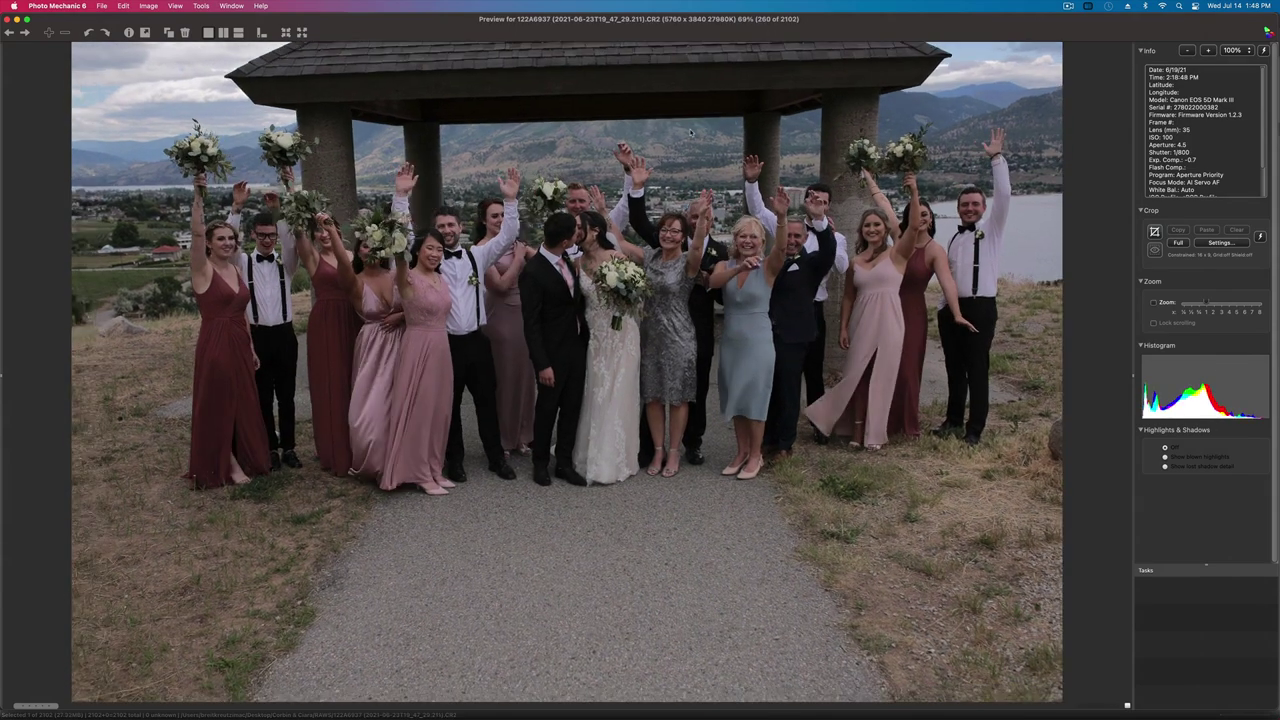
- Compare the pine-tree couple portraits back and forth between 122A6940 and 122A6944
{"action": "key", "text": "Right"}
{"action": "key", "text": "Right"}
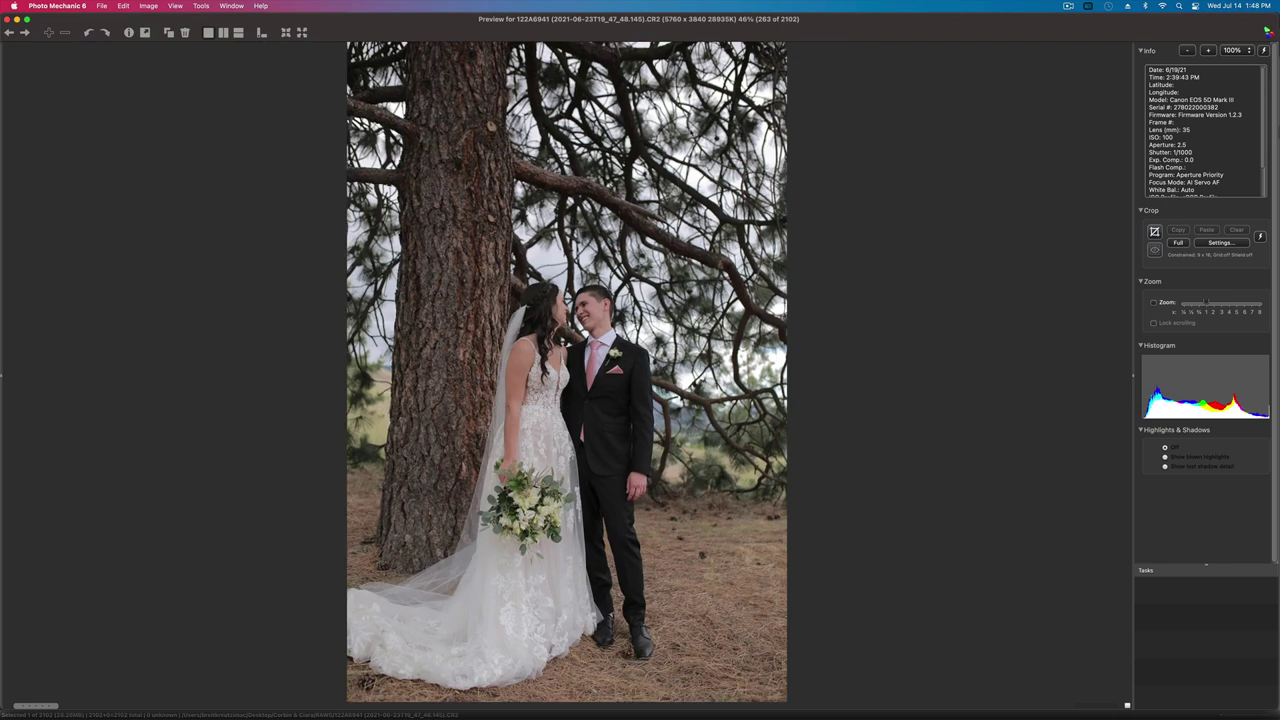
{"action": "key", "text": "Left"}
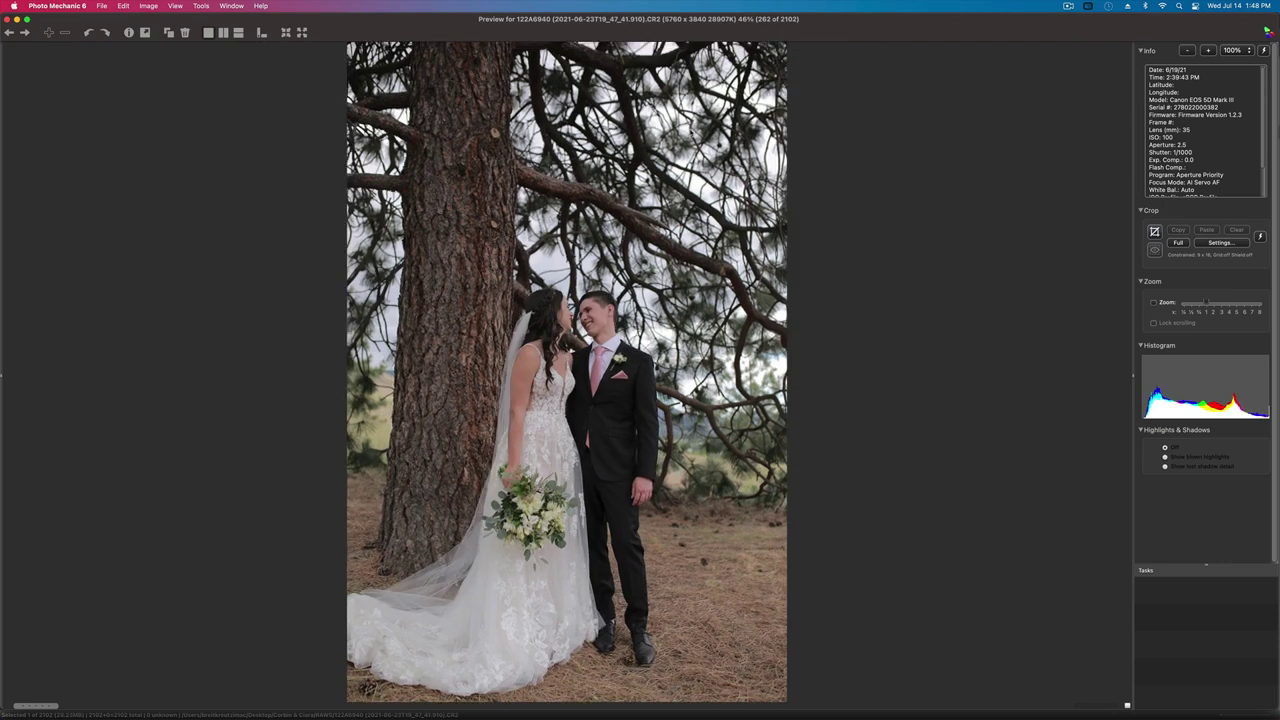
{"action": "key", "text": "Right"}
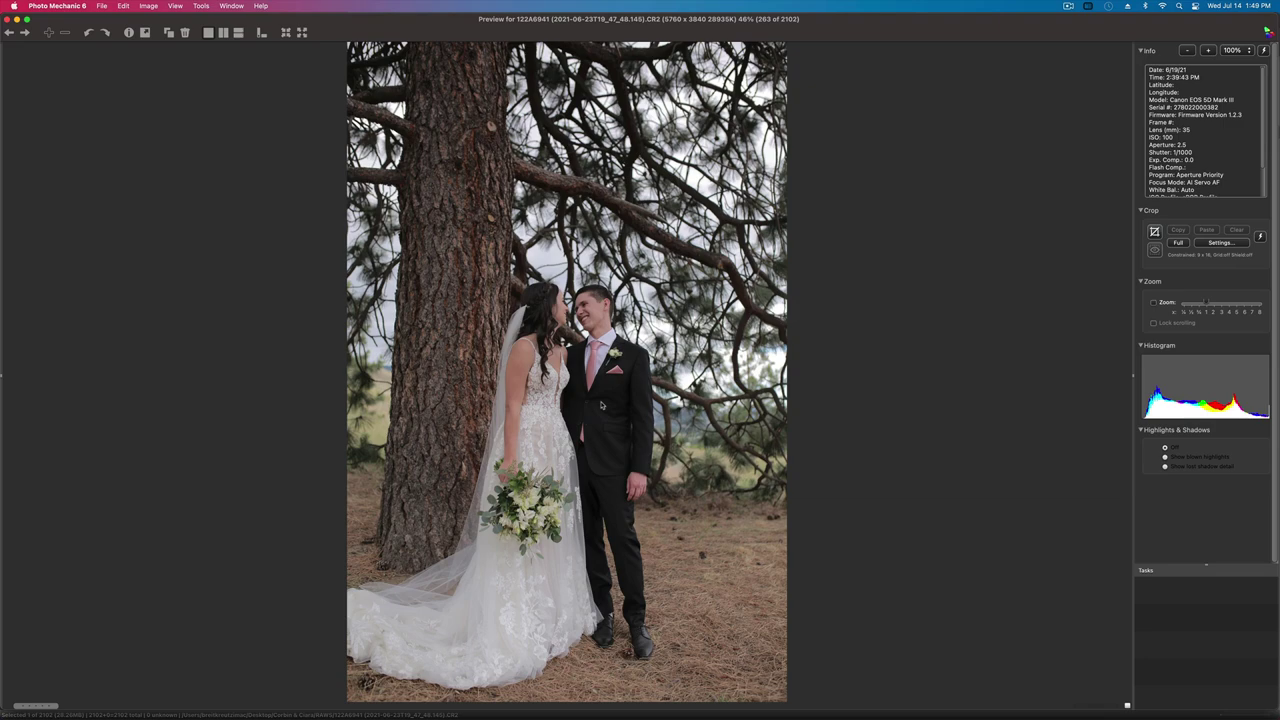
{"action": "key", "text": "Right"}
{"action": "key", "text": "Left"}
{"action": "key", "text": "Right"}
{"action": "key", "text": "Right"}
{"action": "key", "text": "Right"}
{"action": "key", "text": "Left"}
{"action": "key", "text": "Left"}
{"action": "key", "text": "Left"}
{"action": "key", "text": "Left"}
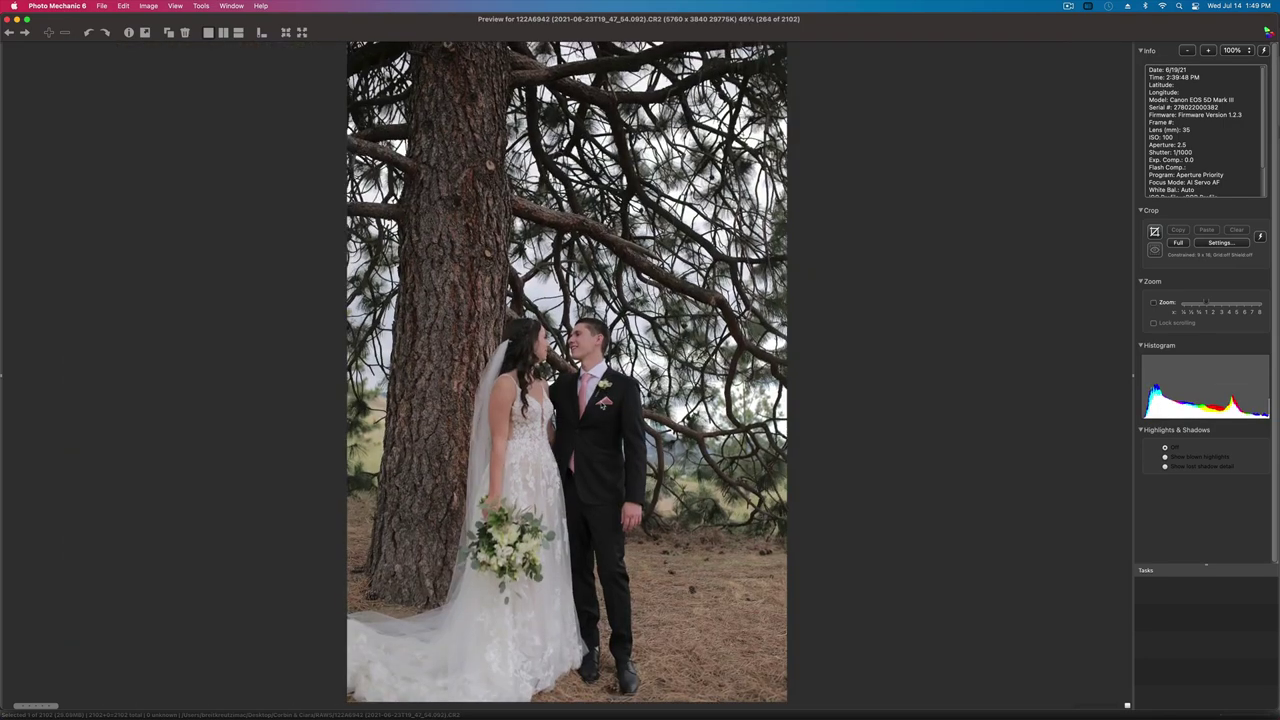
{"action": "key", "text": "Right"}
{"action": "key", "text": "Right"}
{"action": "key", "text": "Right"}
{"action": "key", "text": "Right"}
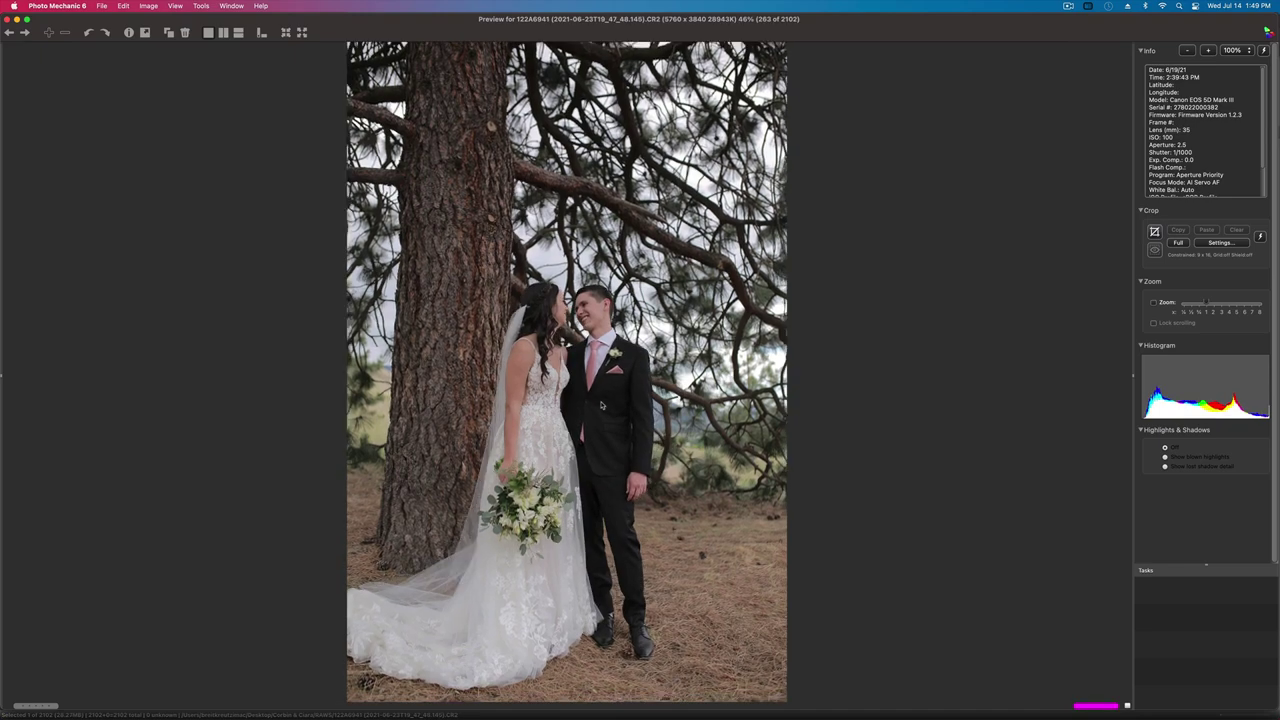
- Review portraits 122A6945–122A6951 and ceremony shot 122A6952, then return to the RAWS contact sheet
{"action": "key", "text": "Right"}
{"action": "key", "text": "Right"}
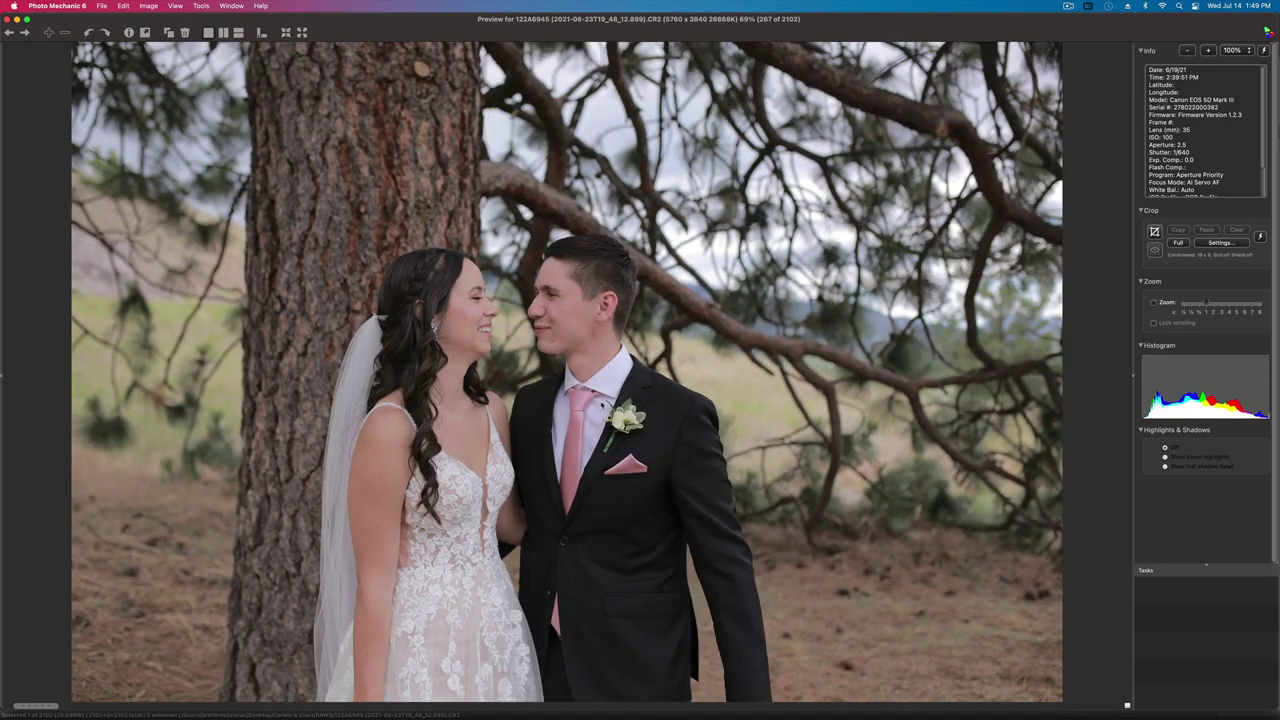
{"action": "key", "text": "Left"}
{"action": "key", "text": "Right"}
{"action": "key", "text": "Right"}
{"action": "key", "text": "Right"}
{"action": "key", "text": "Right"}
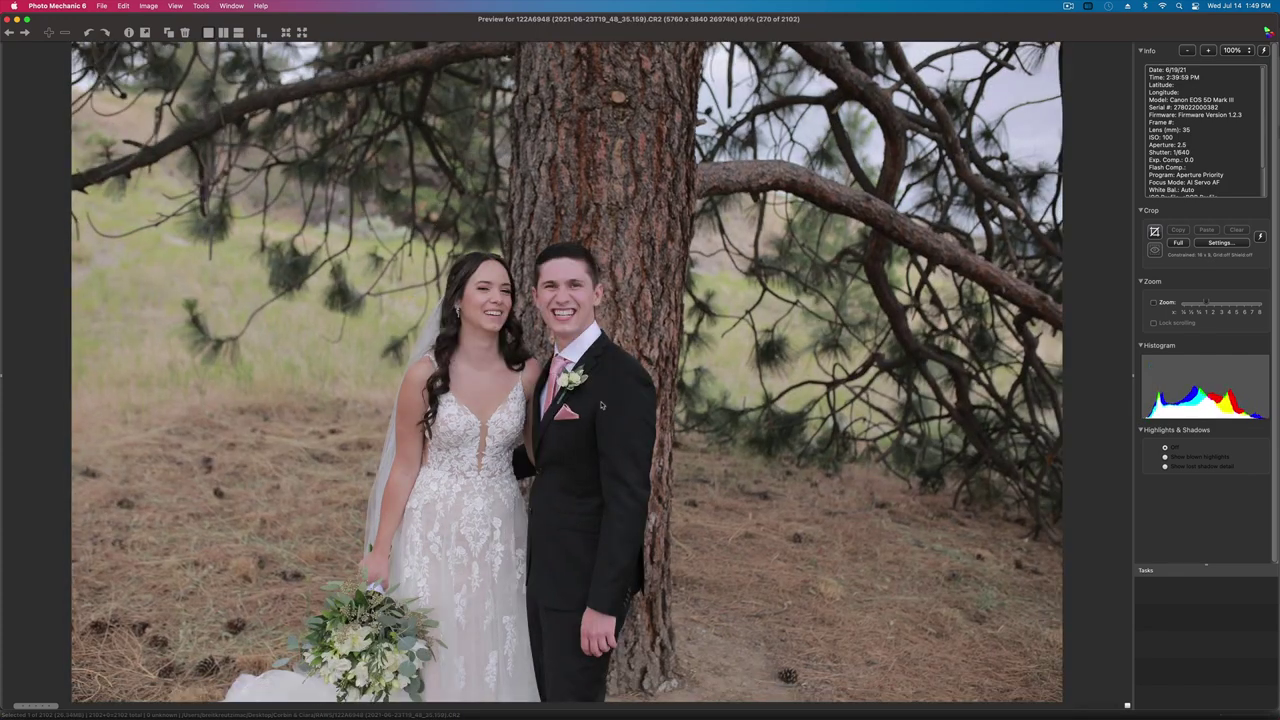
{"action": "key", "text": "Right"}
{"action": "key", "text": "Right"}
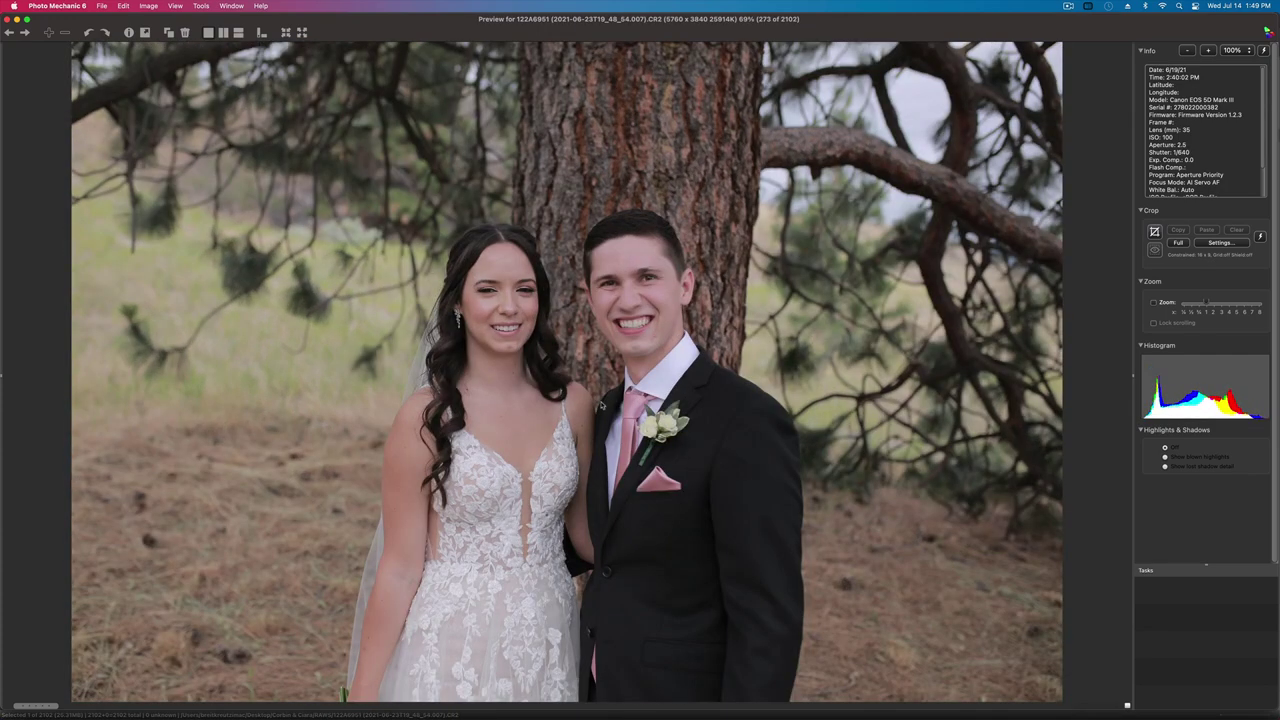
{"action": "key", "text": "Right"}
{"action": "key", "text": "Right"}
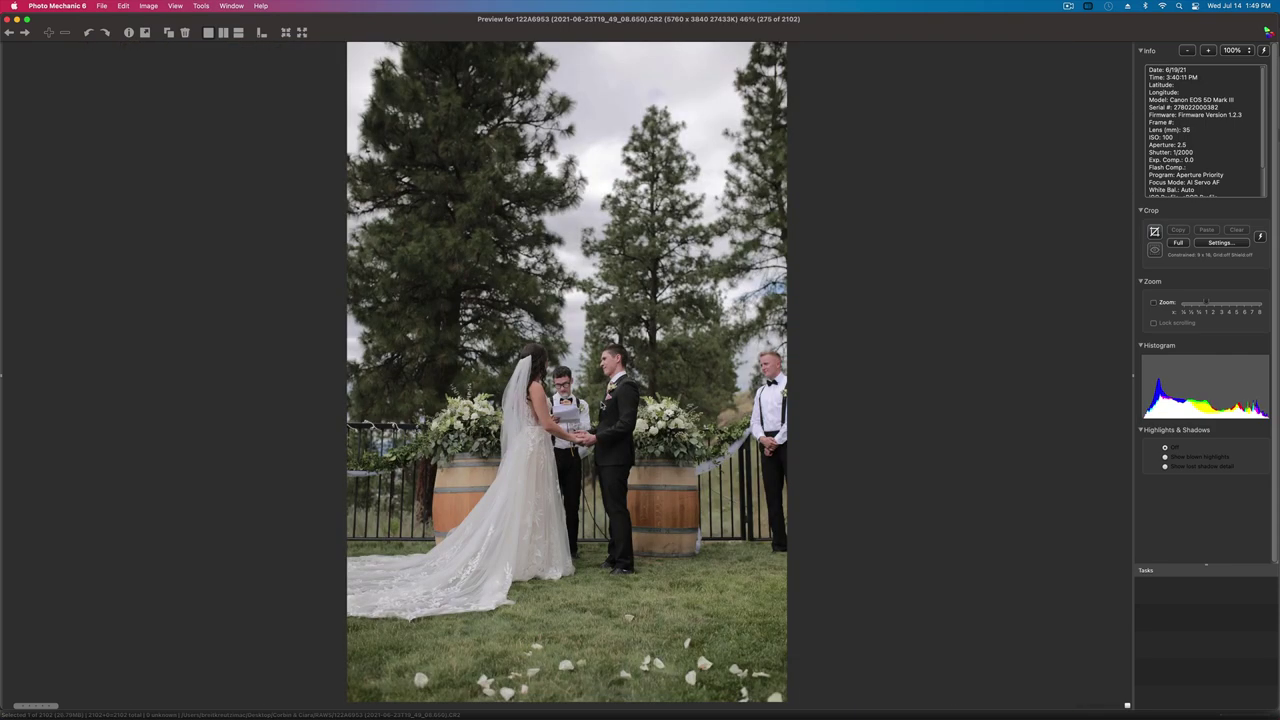
{"action": "key", "text": "Left"}
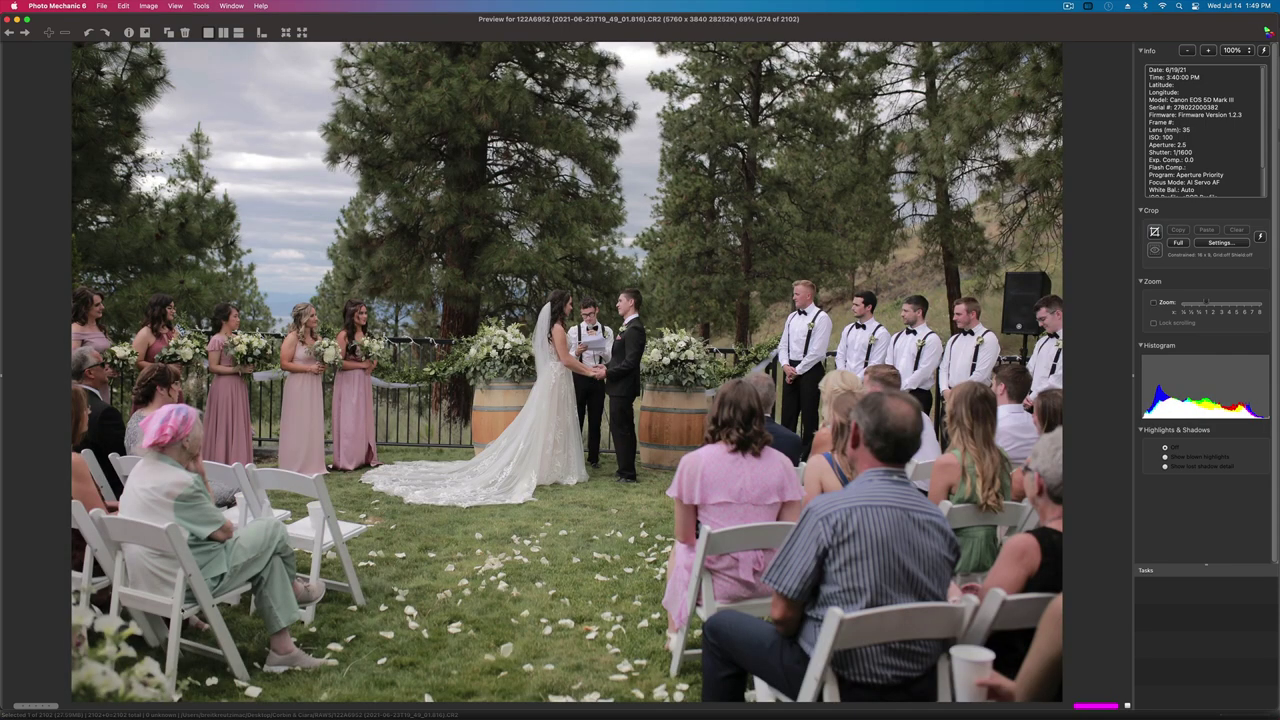
{"action": "key", "text": "Escape"}
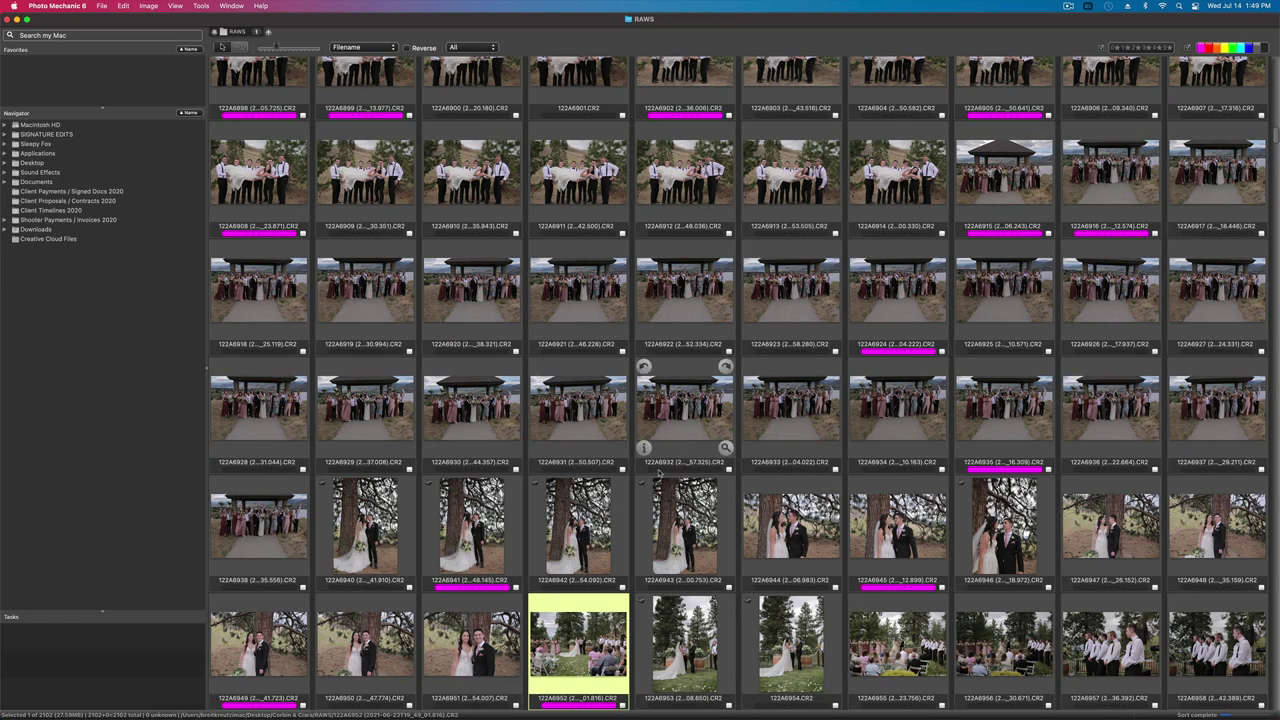
- Scroll to the end of the filename-sorted contact sheet, past the second series of AIH_ raws
{"action": "scroll", "coordinate": [645, 470], "scroll_direction": "down", "scroll_amount": 5}
{"action": "scroll", "coordinate": [655, 470], "scroll_direction": "down", "scroll_amount": 3}
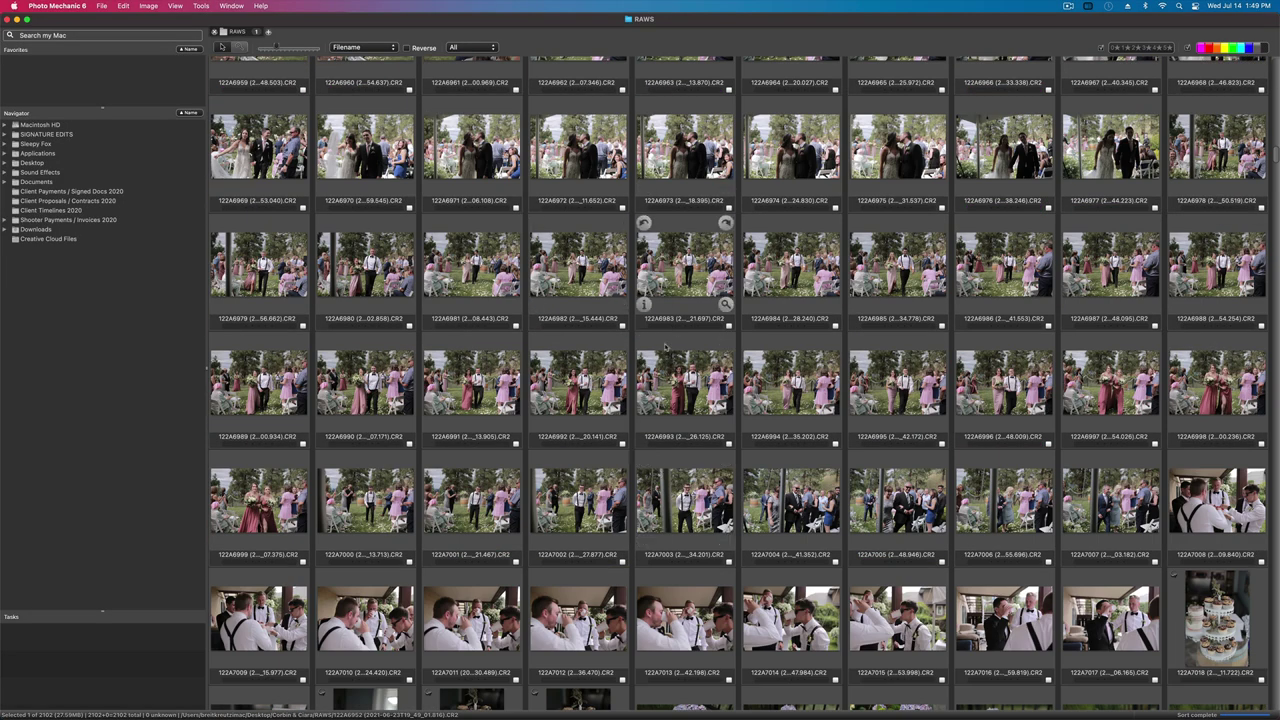
{"action": "scroll", "coordinate": [790, 380], "scroll_direction": "down", "scroll_amount": 3}
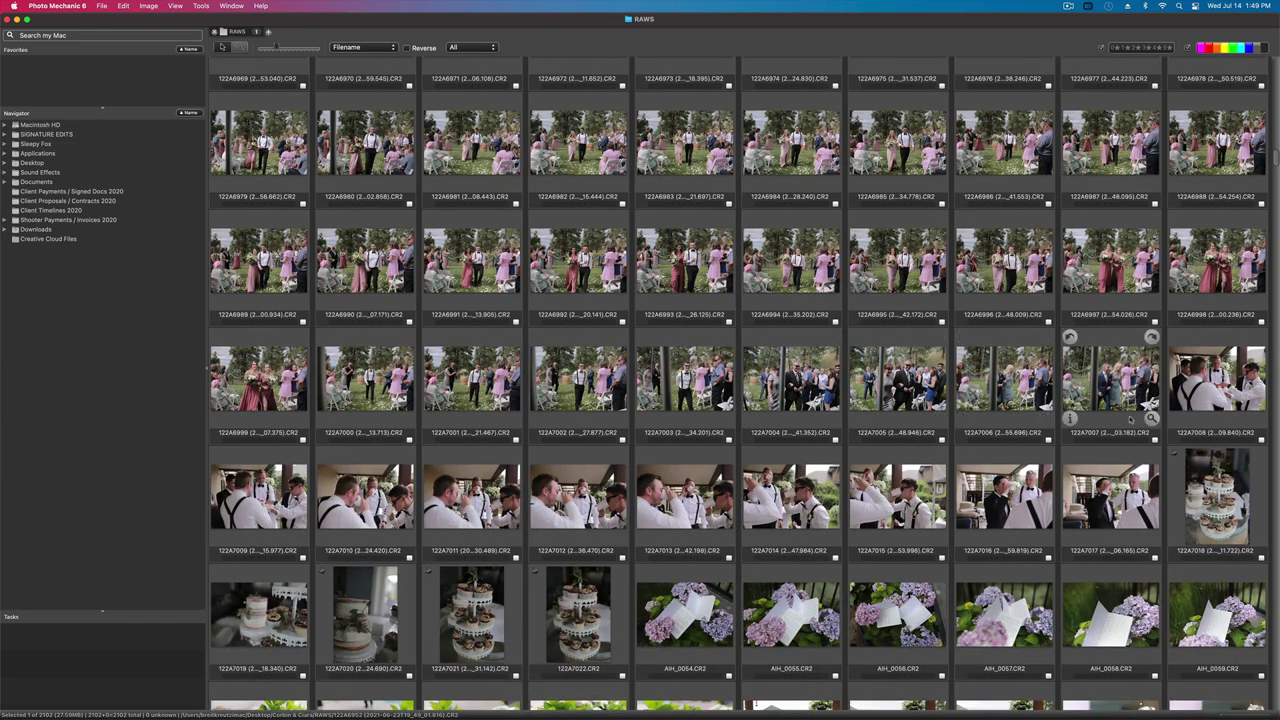
{"action": "scroll", "coordinate": [1133, 421], "scroll_direction": "down", "scroll_amount": 20}
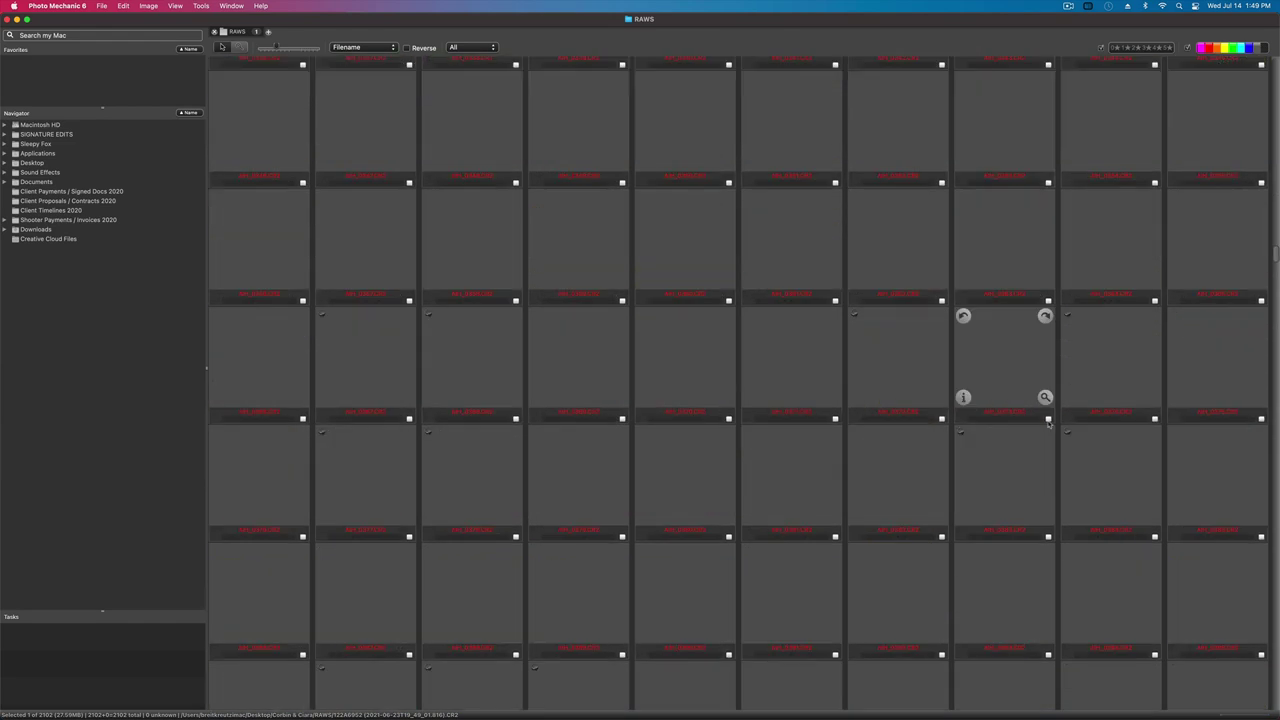
{"action": "scroll", "coordinate": [1048, 424], "scroll_direction": "down", "scroll_amount": 10}
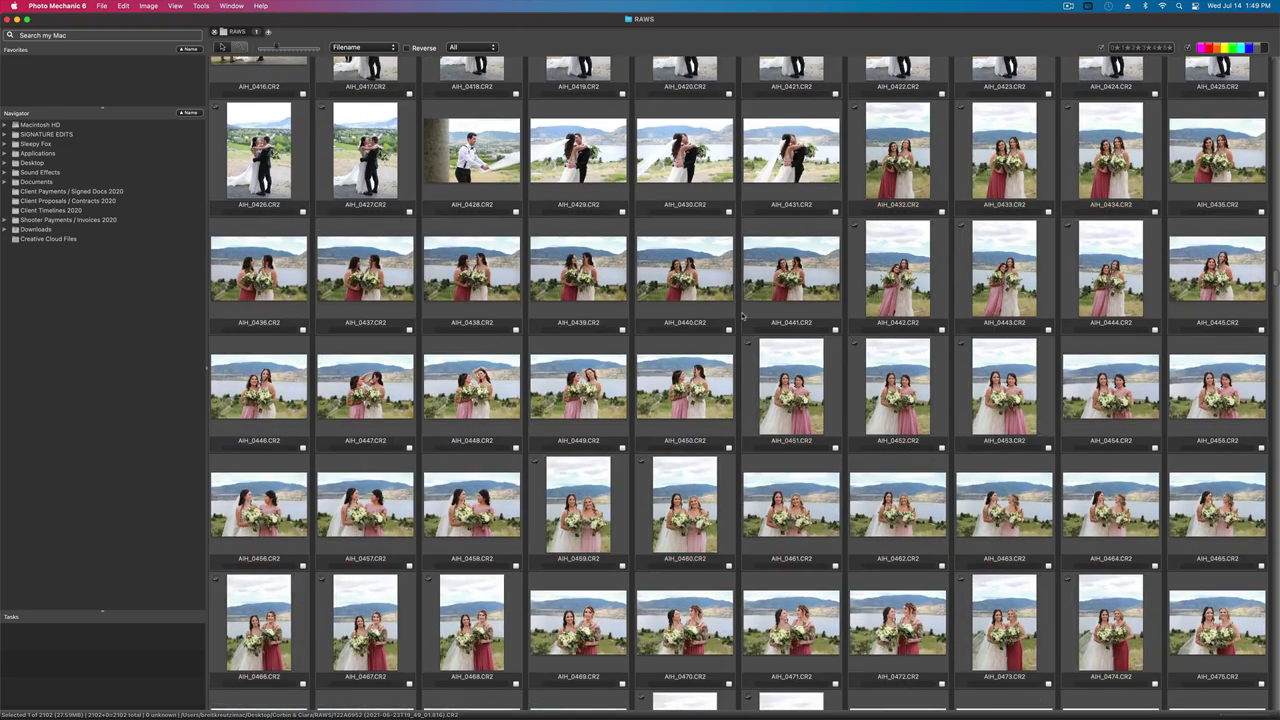
{"action": "scroll", "coordinate": [882, 477], "scroll_direction": "down", "scroll_amount": 20}
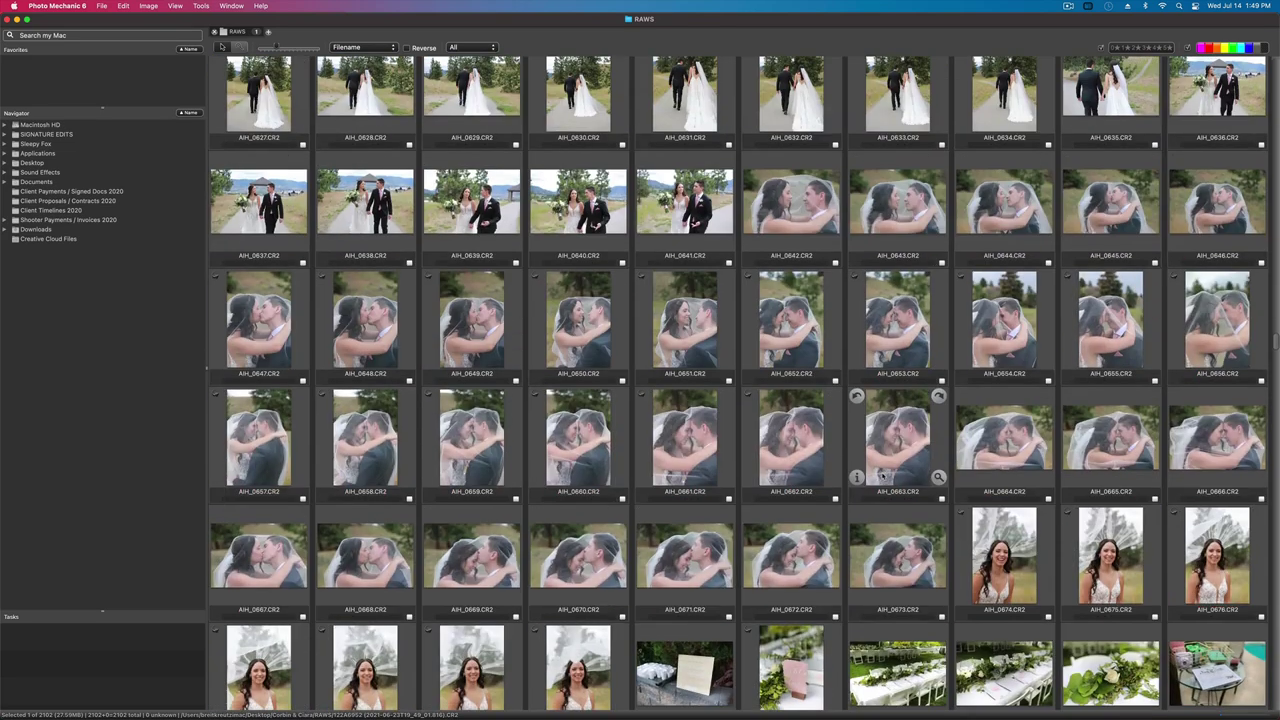
{"action": "scroll", "coordinate": [882, 477], "scroll_direction": "down", "scroll_amount": 2}
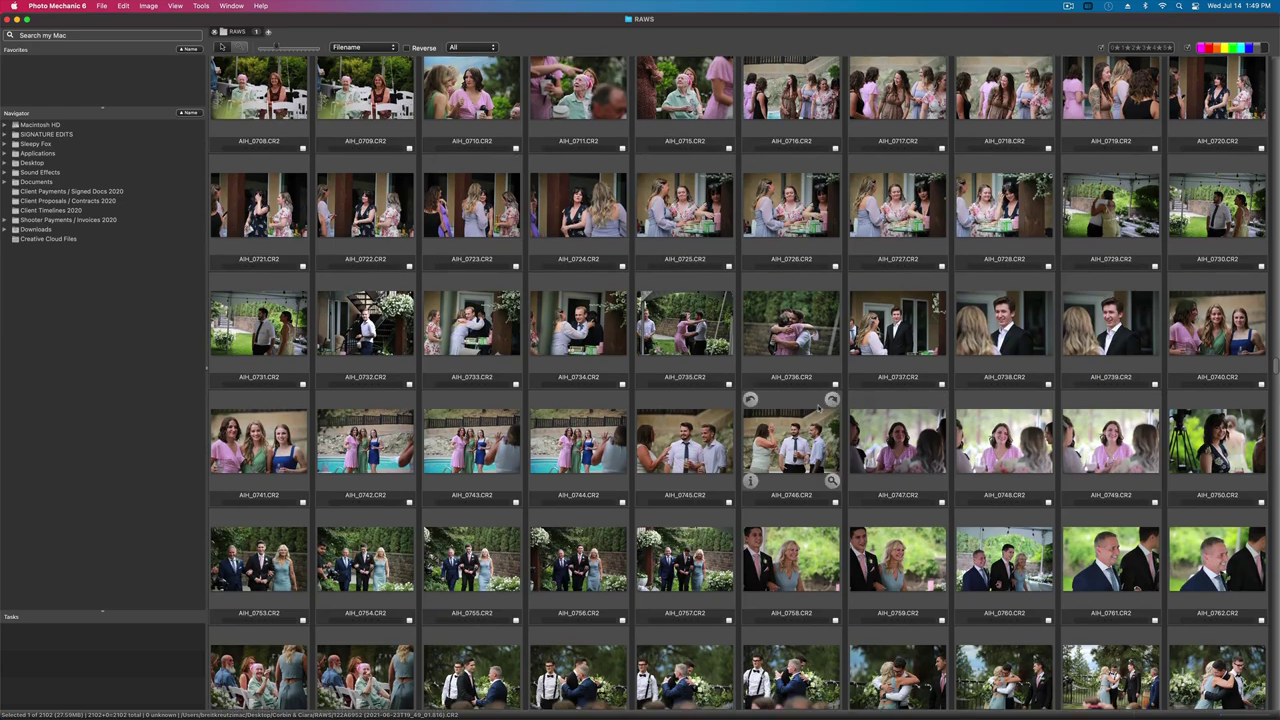
{"action": "scroll", "coordinate": [840, 420], "scroll_direction": "down", "scroll_amount": 20}
{"action": "scroll", "coordinate": [800, 370], "scroll_direction": "down", "scroll_amount": 5}
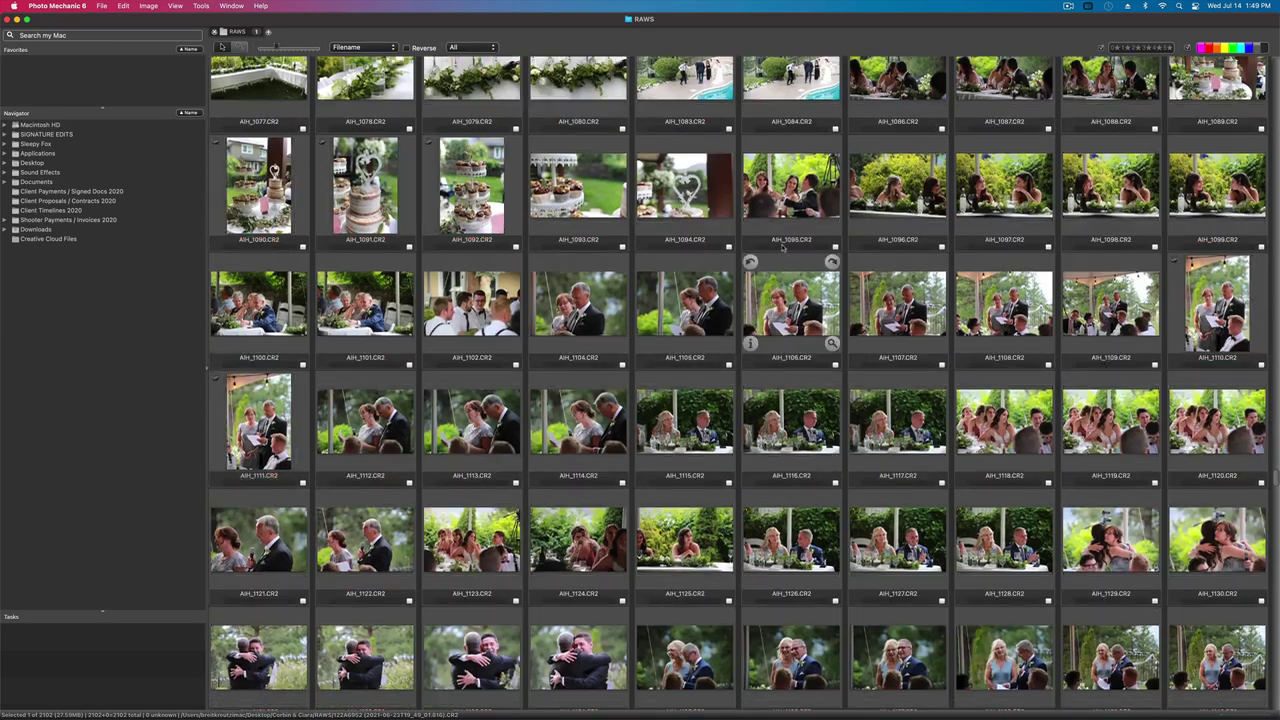
{"action": "scroll", "coordinate": [720, 252], "scroll_direction": "up", "scroll_amount": 4}
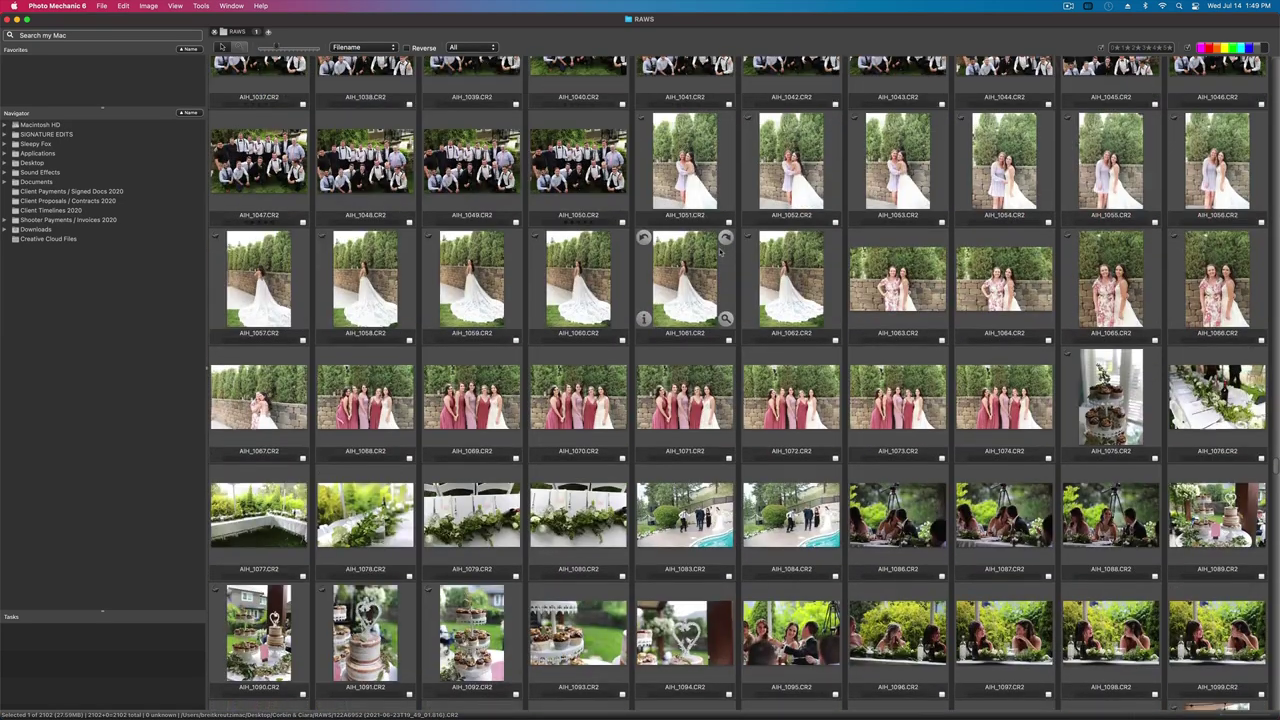
{"action": "scroll", "coordinate": [716, 250], "scroll_direction": "down", "scroll_amount": 9}
{"action": "scroll", "coordinate": [716, 250], "scroll_direction": "down", "scroll_amount": 20}
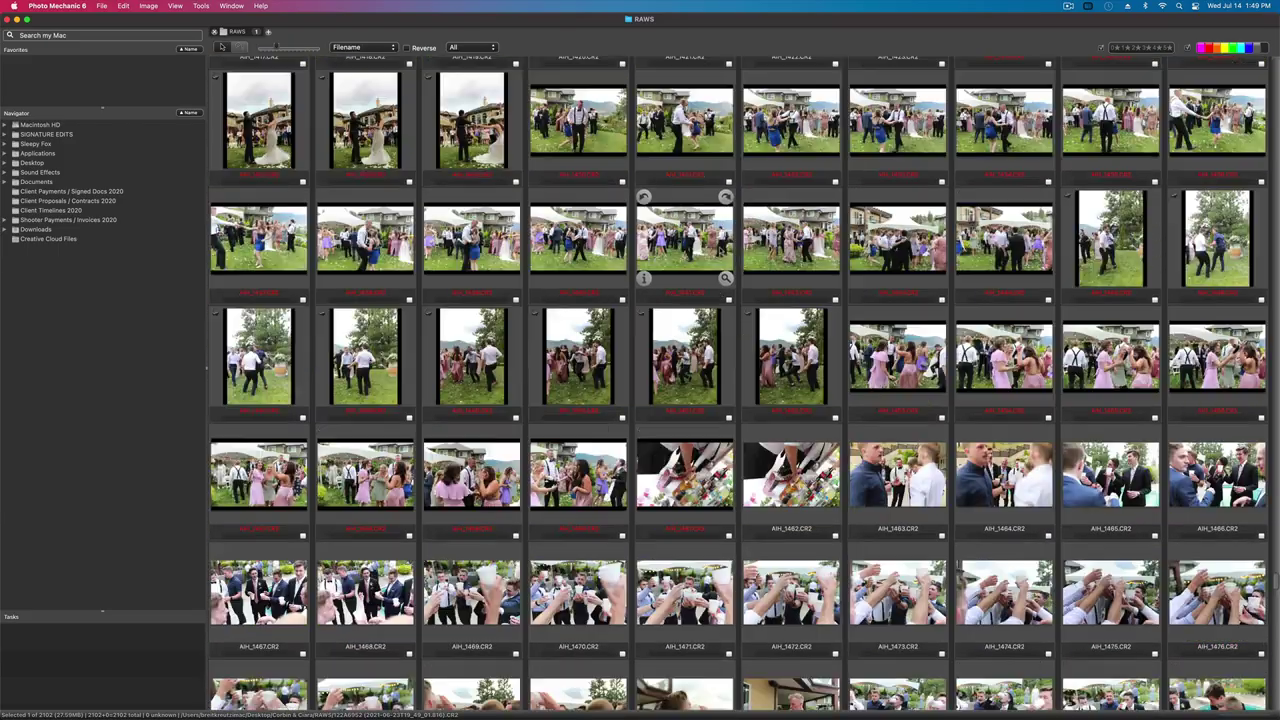
{"action": "scroll", "coordinate": [716, 250], "scroll_direction": "down", "scroll_amount": 6}
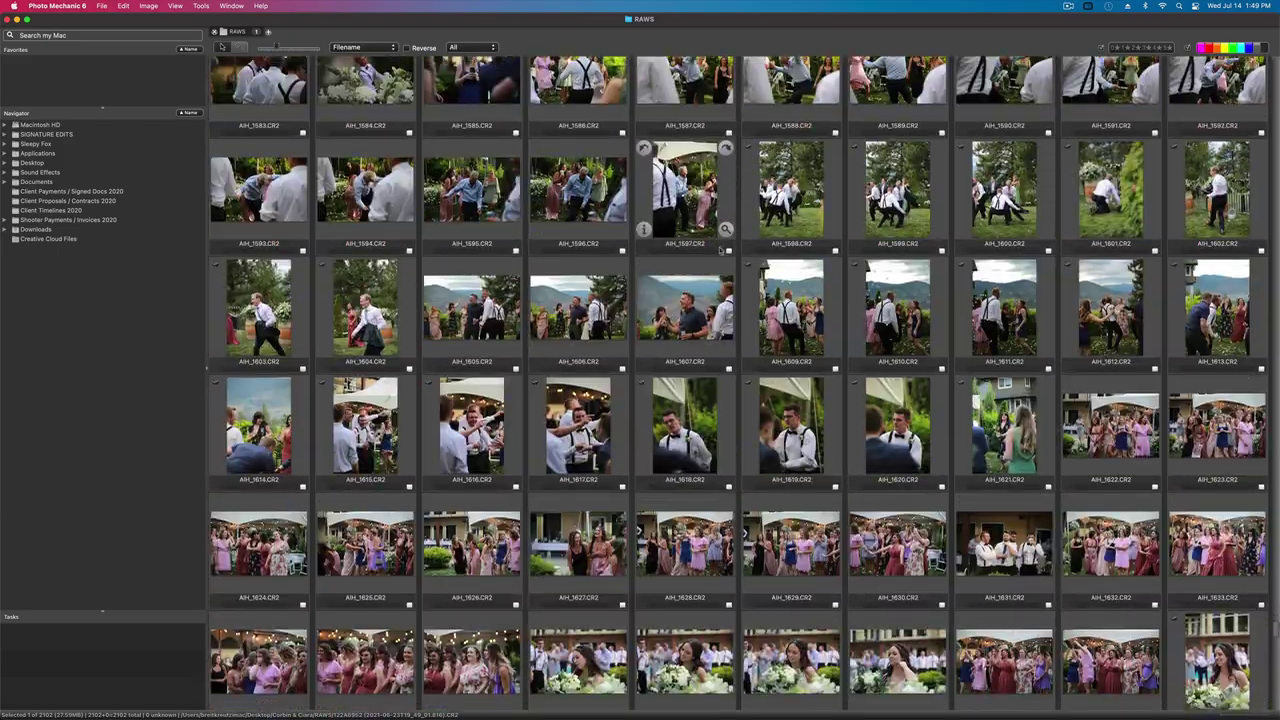
{"action": "scroll", "coordinate": [720, 252], "scroll_direction": "down", "scroll_amount": 8}
{"action": "scroll", "coordinate": [685, 265], "scroll_direction": "down", "scroll_amount": 2}
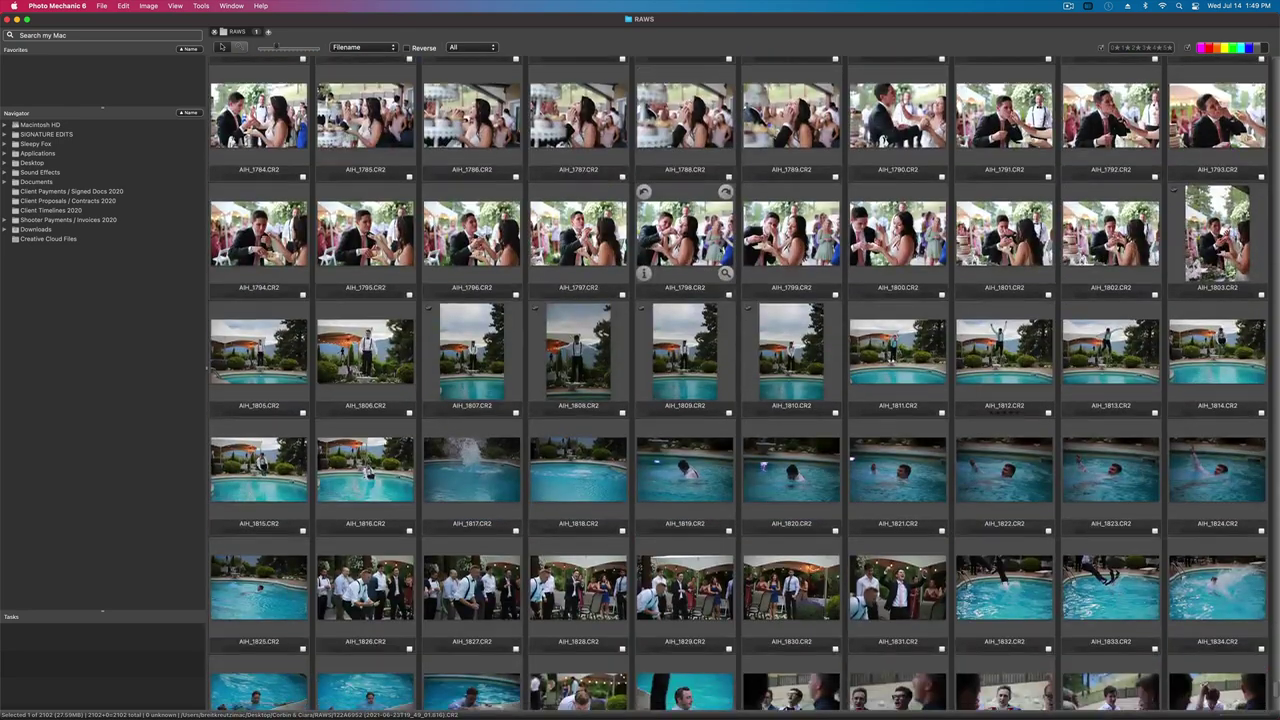
{"action": "scroll", "coordinate": [685, 265], "scroll_direction": "down", "scroll_amount": 4}
{"action": "scroll", "coordinate": [685, 290], "scroll_direction": "up", "scroll_amount": 20}
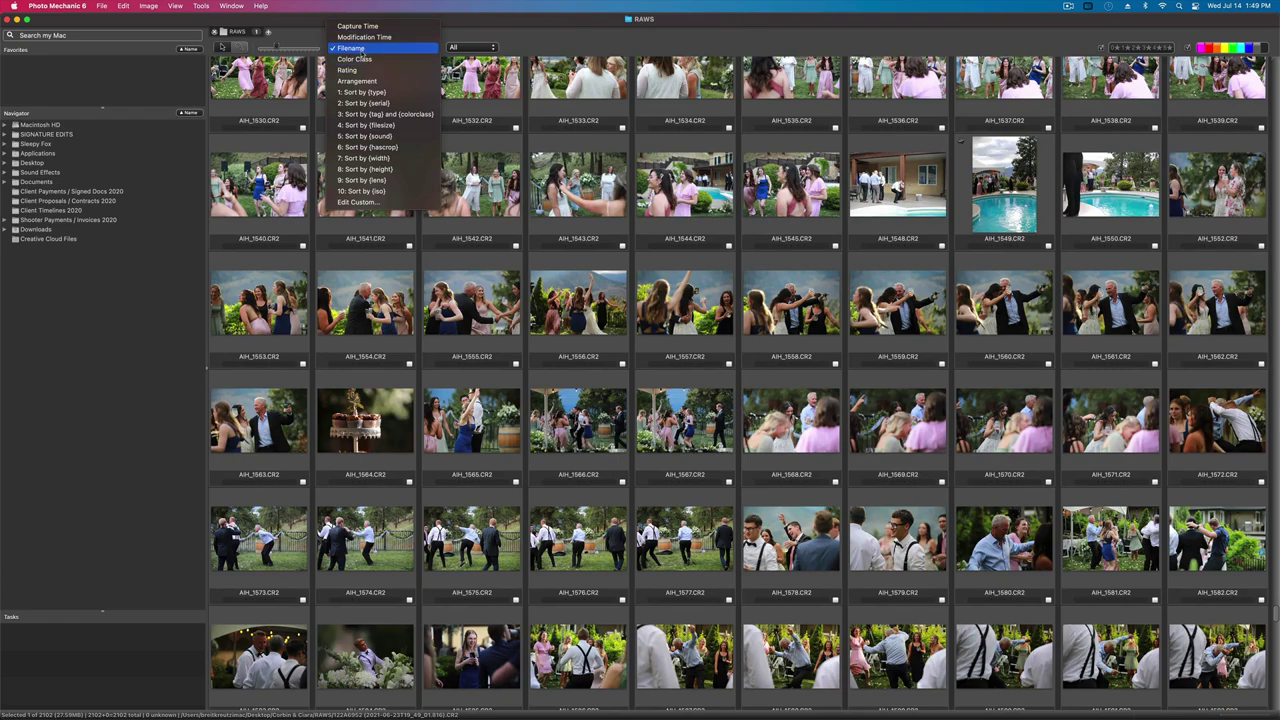
- Sort the contact sheet by Capture Time and scroll to the start to check the AIH_ and 122A raws interleave
{"action": "left_click", "coordinate": [362, 26]}
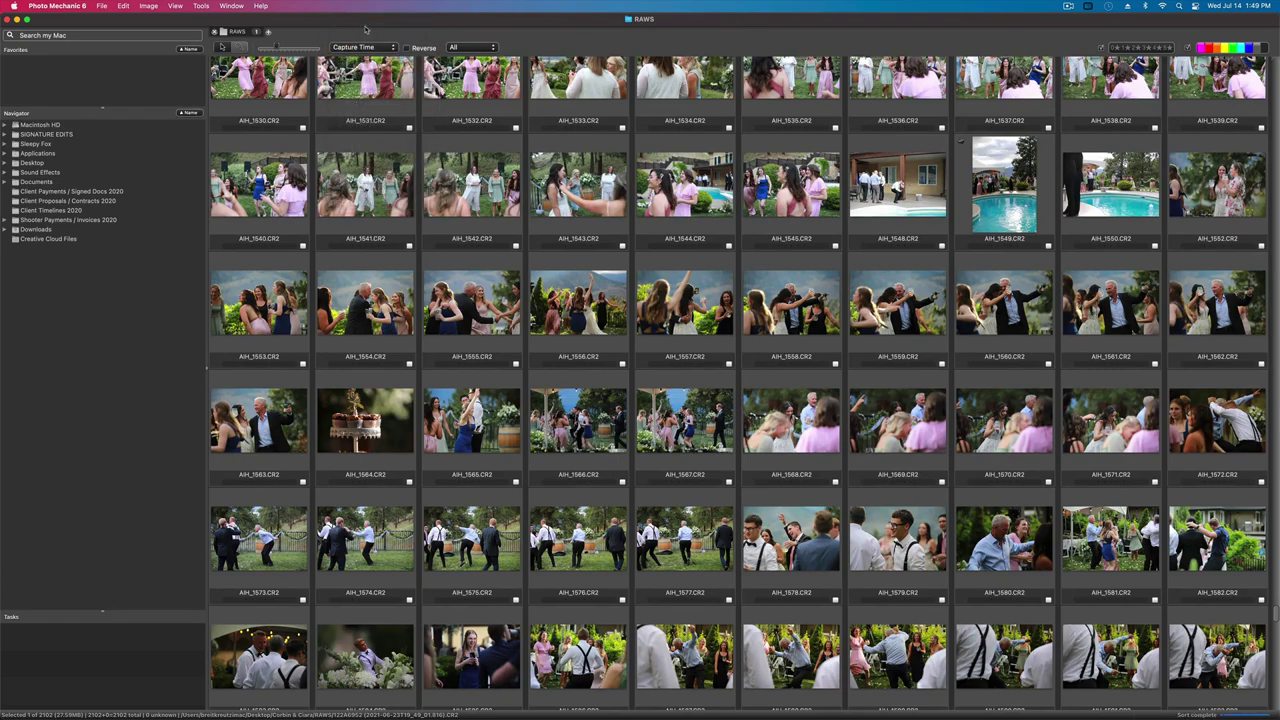
{"action": "scroll", "coordinate": [584, 203], "scroll_direction": "up", "scroll_amount": 20}
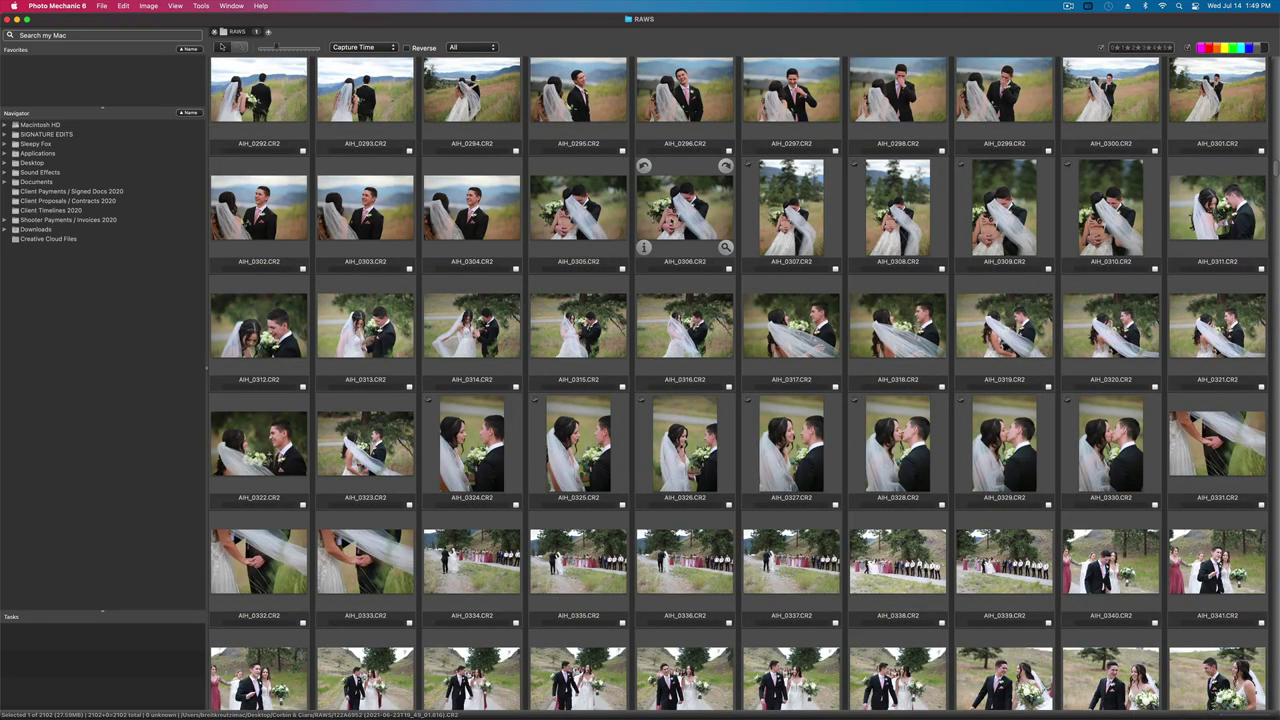
{"action": "scroll", "coordinate": [662, 212], "scroll_direction": "up", "scroll_amount": 10}
{"action": "scroll", "coordinate": [671, 222], "scroll_direction": "up", "scroll_amount": 3}
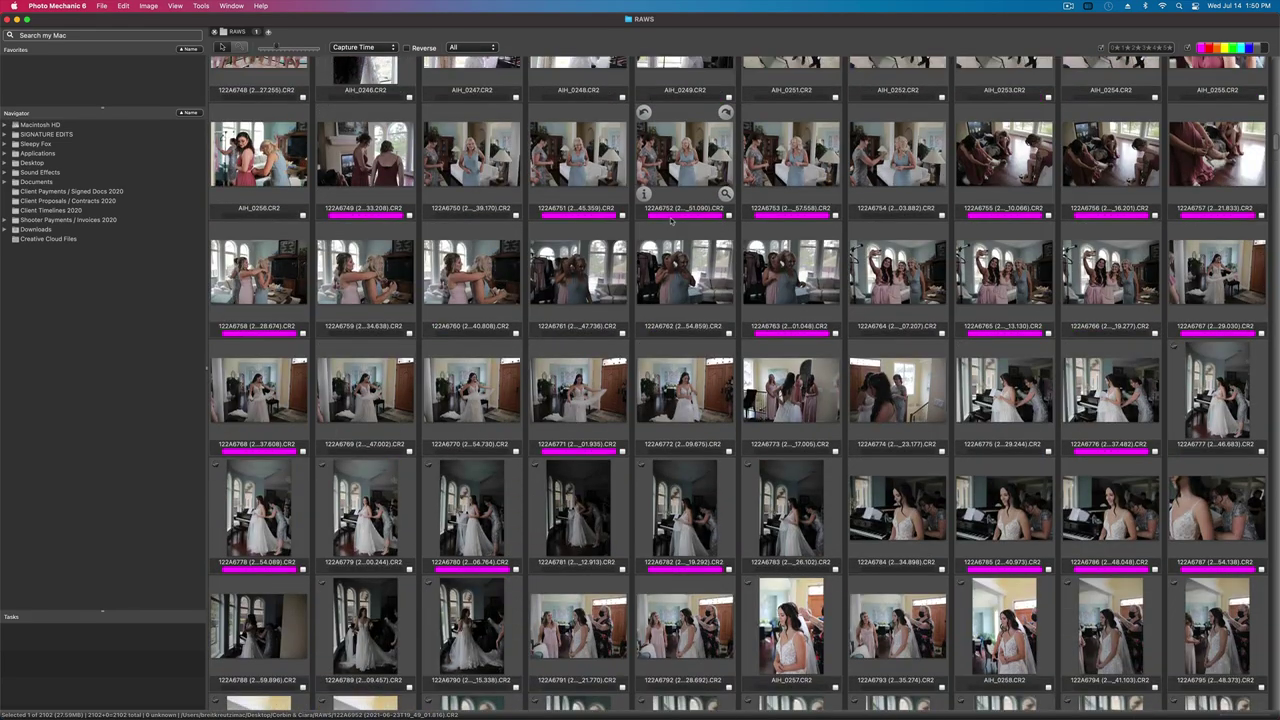
{"action": "scroll", "coordinate": [671, 222], "scroll_direction": "up", "scroll_amount": 1}
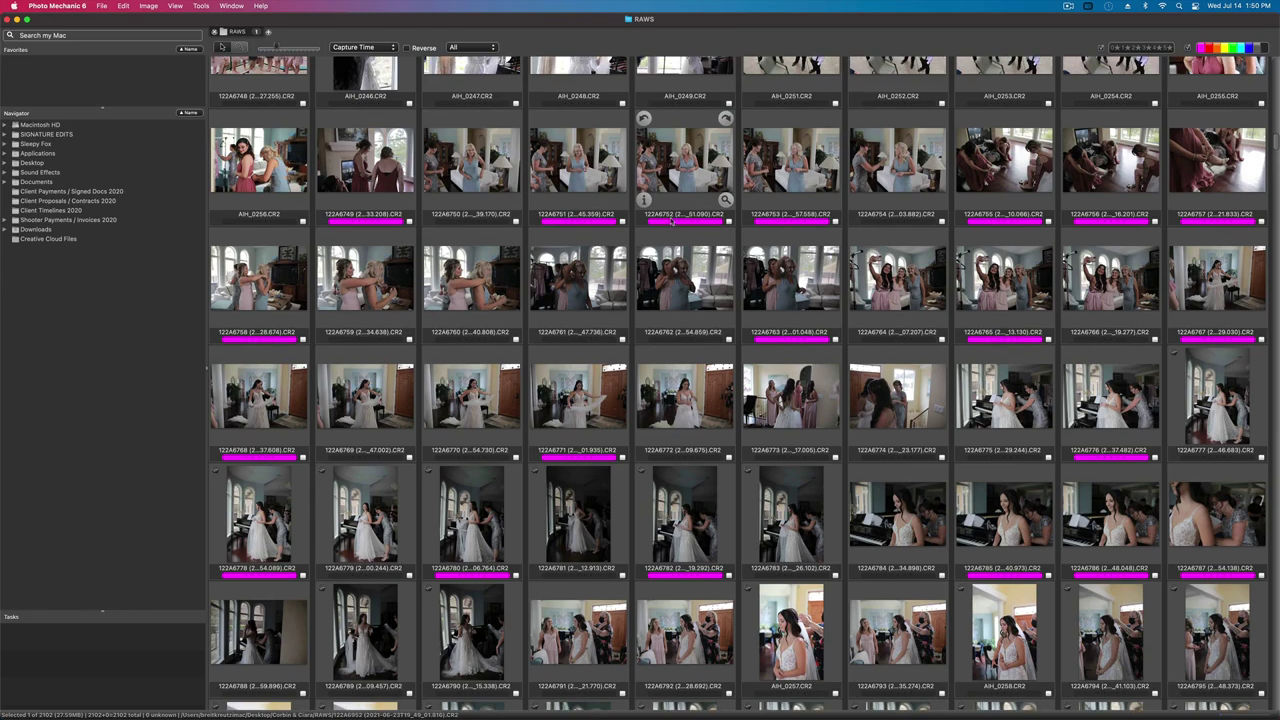
{"action": "scroll", "coordinate": [671, 222], "scroll_direction": "down", "scroll_amount": 8}
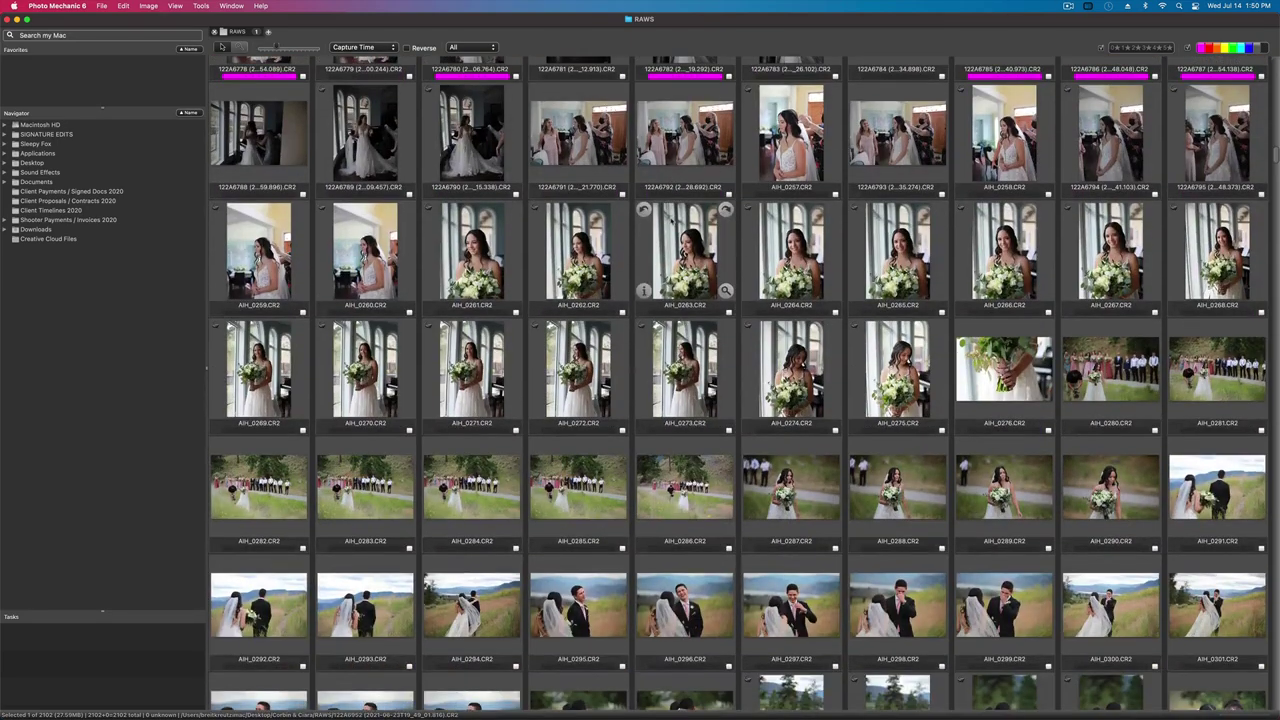
{"action": "scroll", "coordinate": [671, 131], "scroll_direction": "up", "scroll_amount": 20}
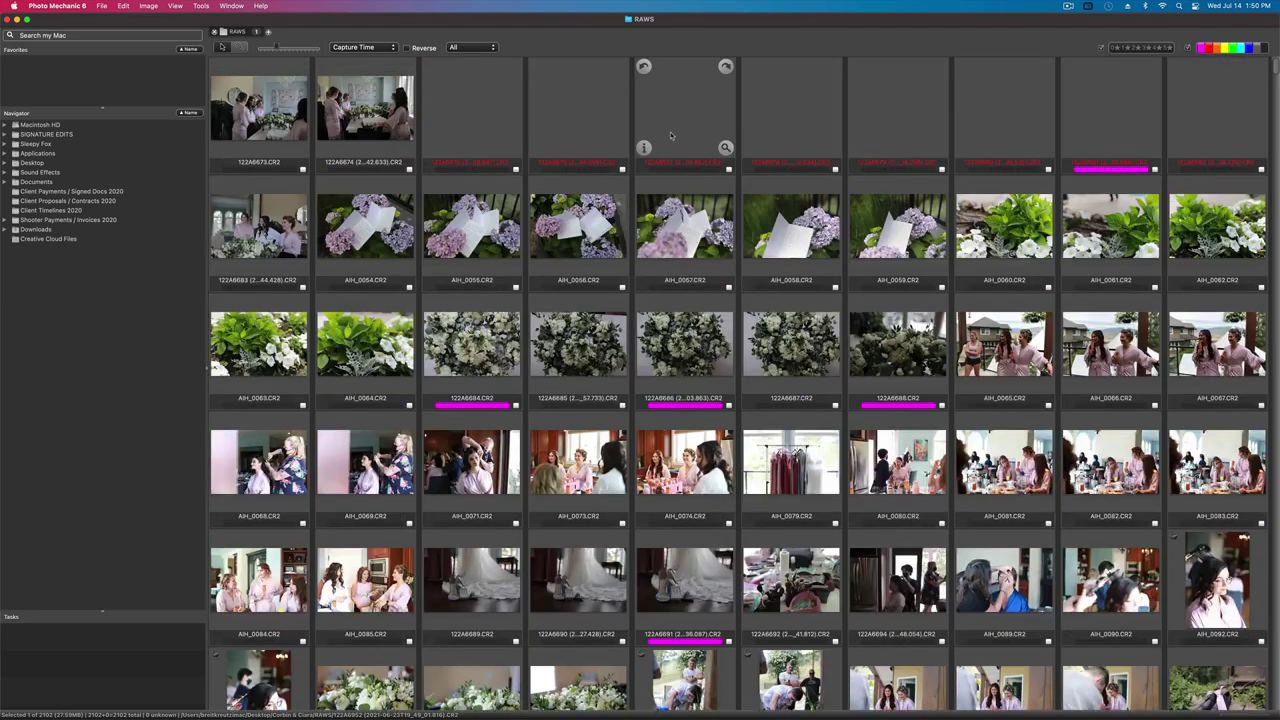
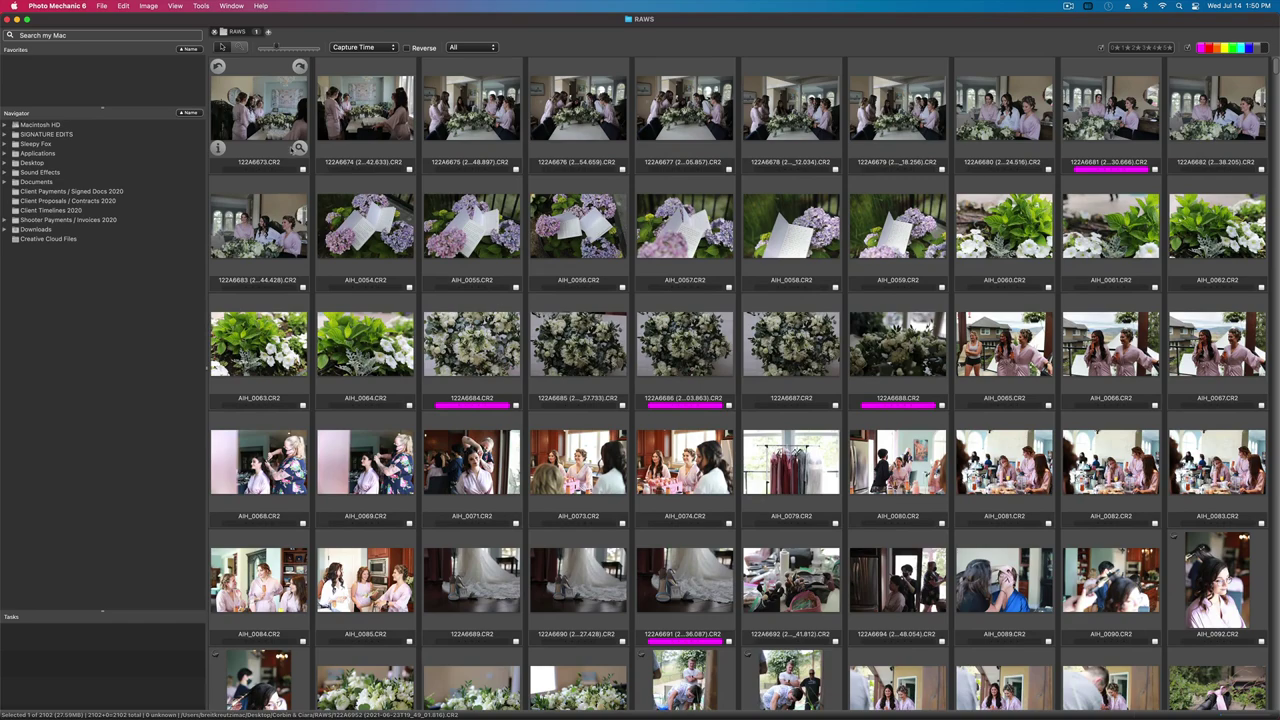
- Open 122A6683 (photo 11) in full preview and tag it and AIH_0055 magenta
{"action": "double_click", "coordinate": [261, 203]}
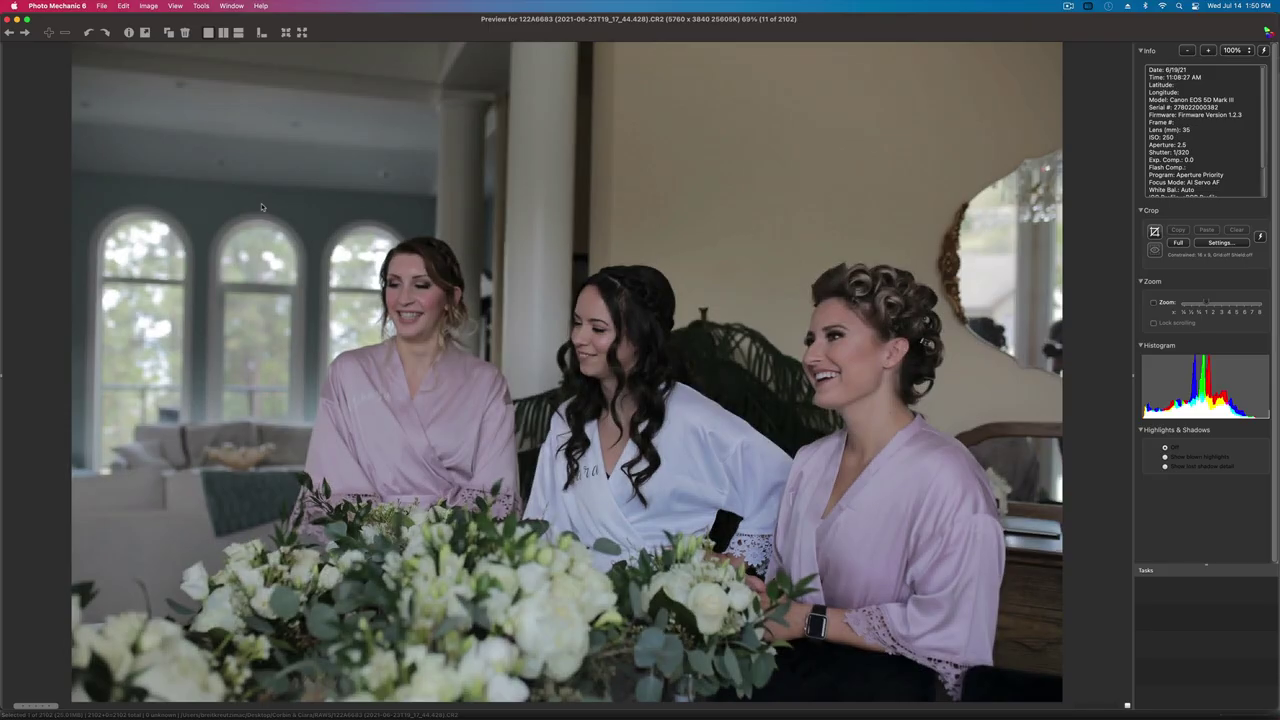
{"action": "key", "text": "Right"}
{"action": "key", "text": "Left"}
{"action": "key", "text": "1"}
{"action": "key", "text": "Right"}
{"action": "key", "text": "Right"}
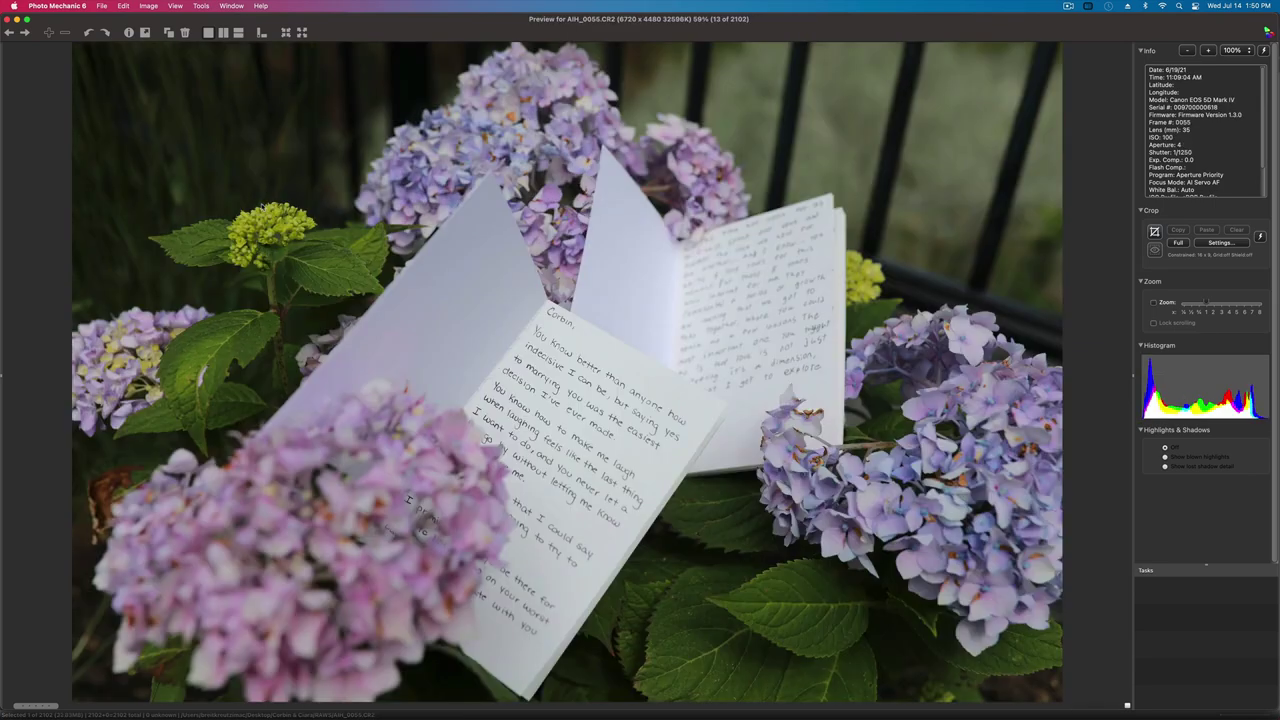
{"action": "key", "text": "Left"}
- Review the vow shots AIH_0055–AIH_0066, including the bouquet photo 122A6684
{"action": "key", "text": "Right"}
{"action": "key", "text": "1"}
{"action": "key", "text": "Right"}
{"action": "key", "text": "Right"}
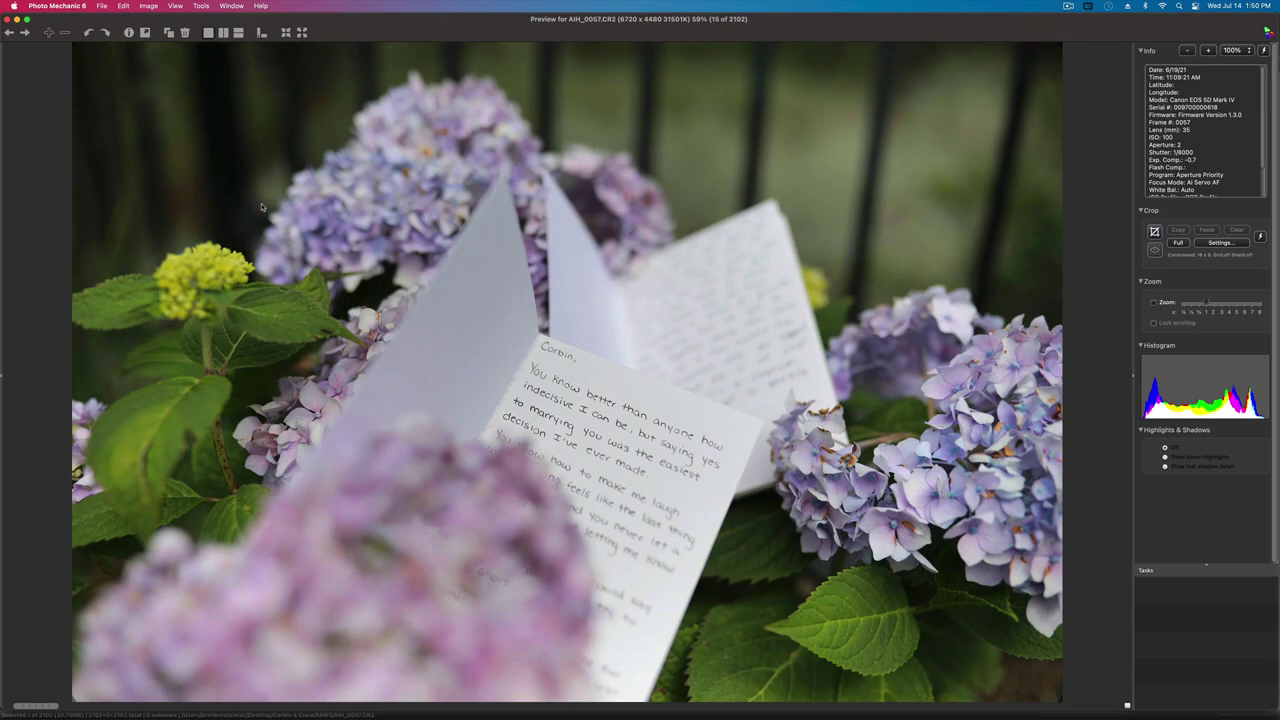
{"action": "key", "text": "Right"}
{"action": "key", "text": "Right"}
{"action": "key", "text": "Right"}
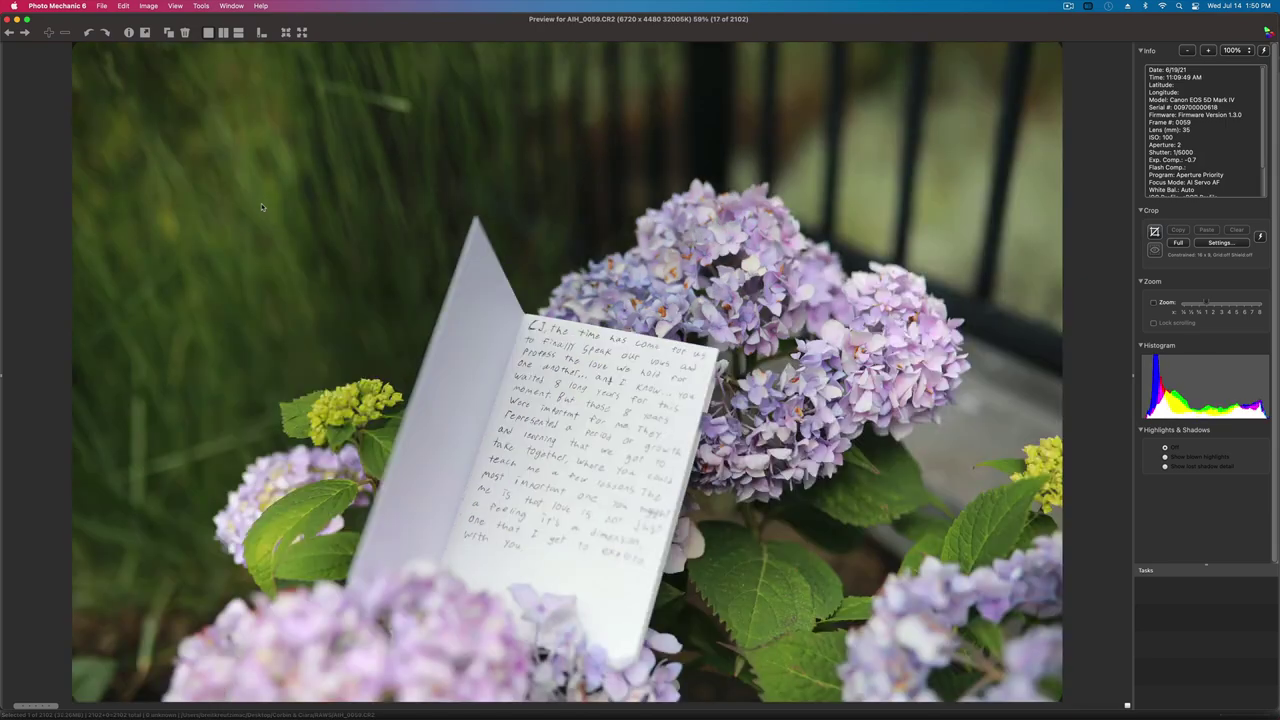
{"action": "key", "text": "Right"}
{"action": "key", "text": "Right"}
{"action": "key", "text": "Right"}
{"action": "key", "text": "Right"}
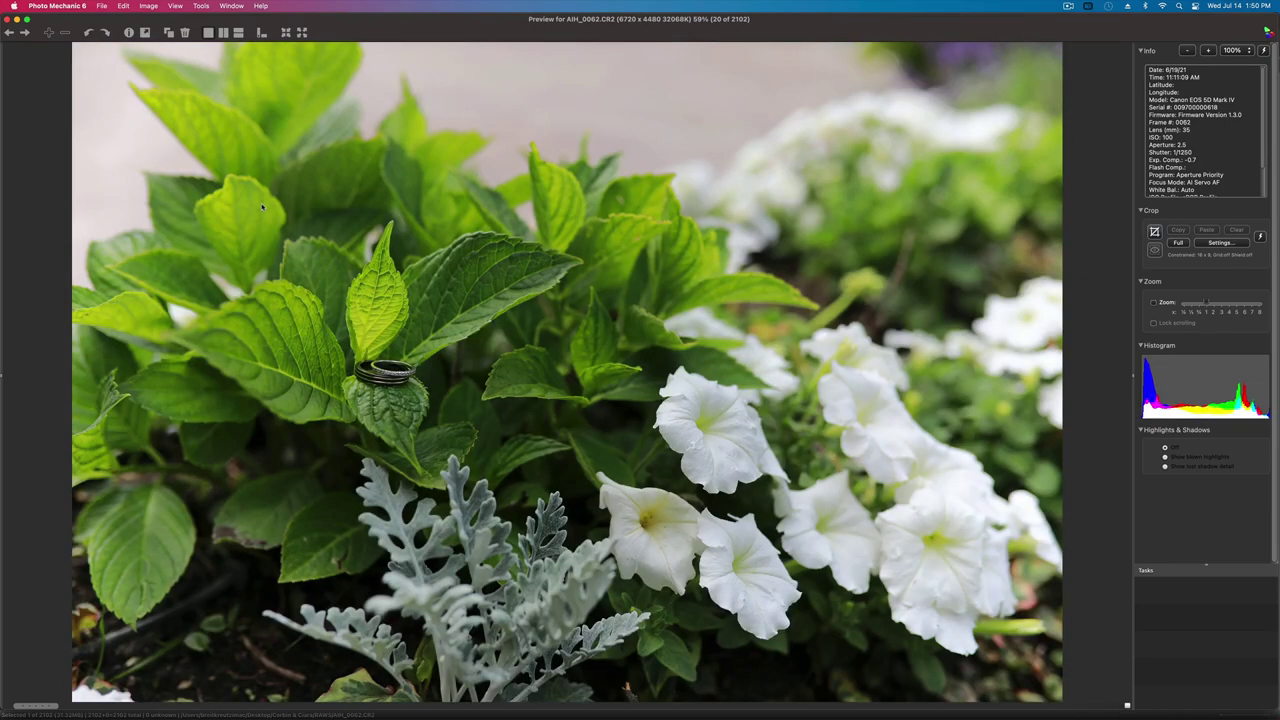
{"action": "key", "text": "Right"}
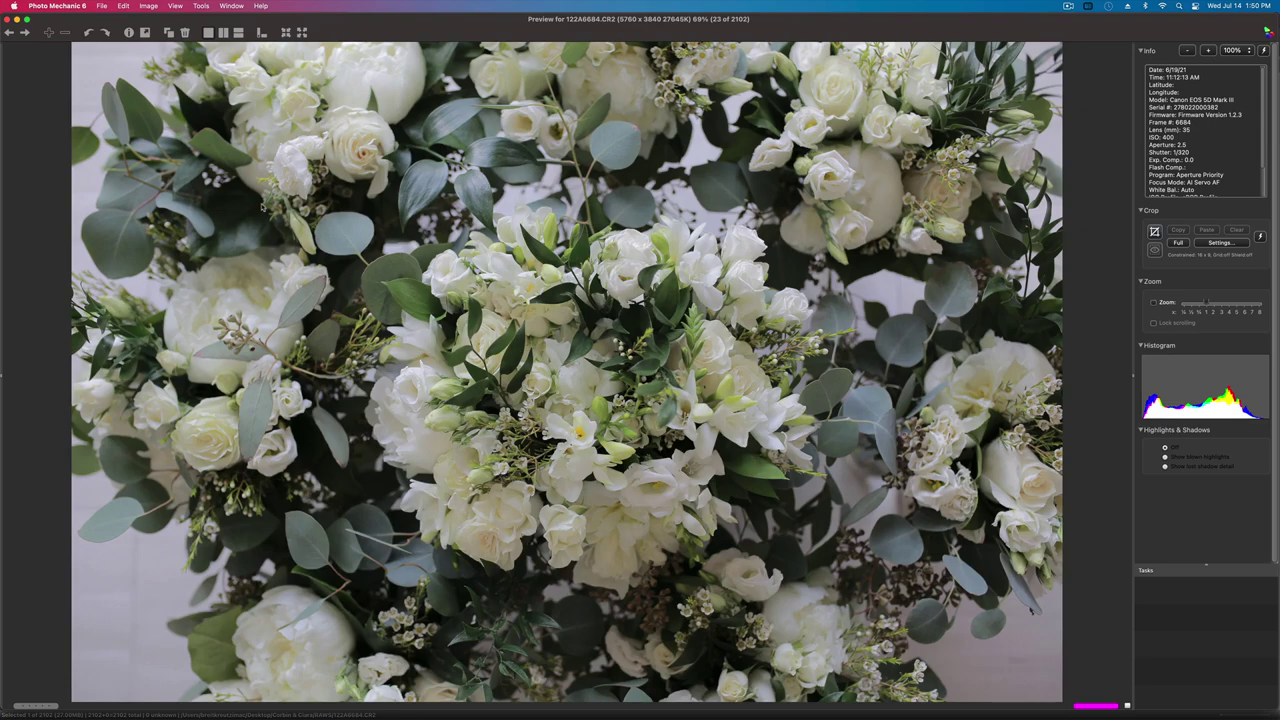
{"action": "key", "text": "Right"}
{"action": "key", "text": "Right"}
{"action": "key", "text": "Right"}
{"action": "key", "text": "Right"}
{"action": "key", "text": "Right"}
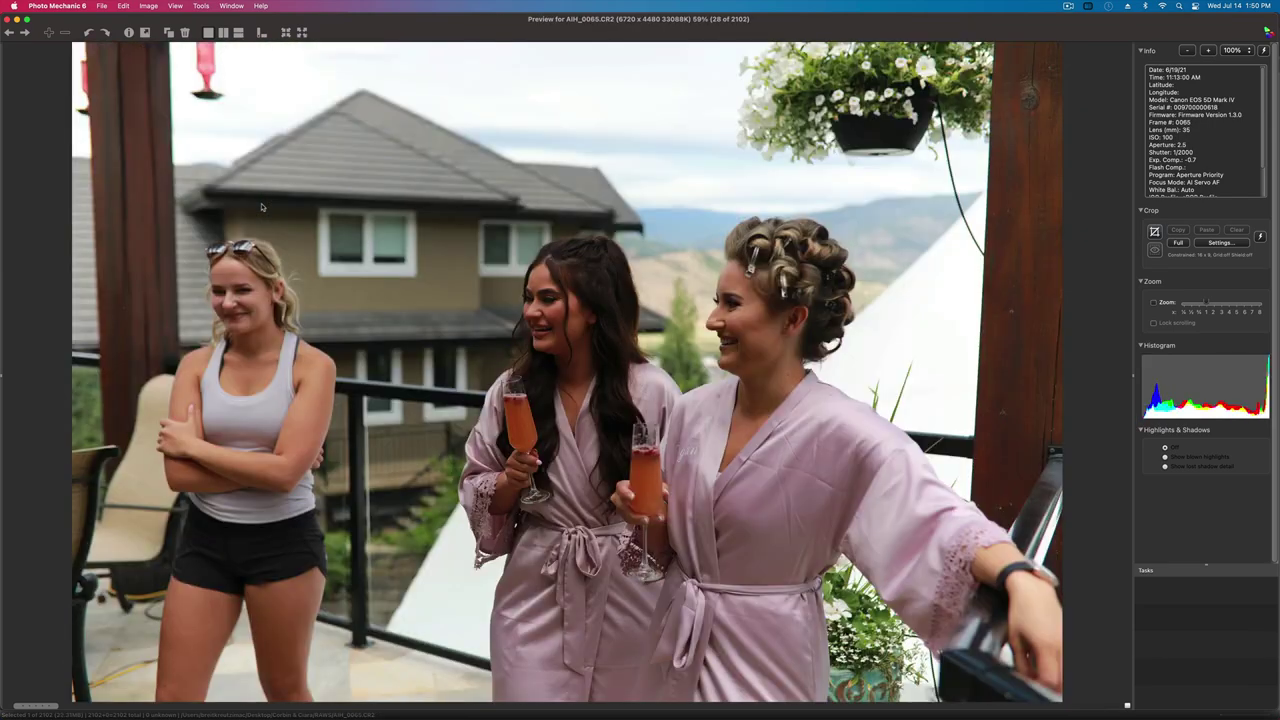
{"action": "key", "text": "Right"}
{"action": "key", "text": "Left"}
{"action": "key", "text": "Right"}
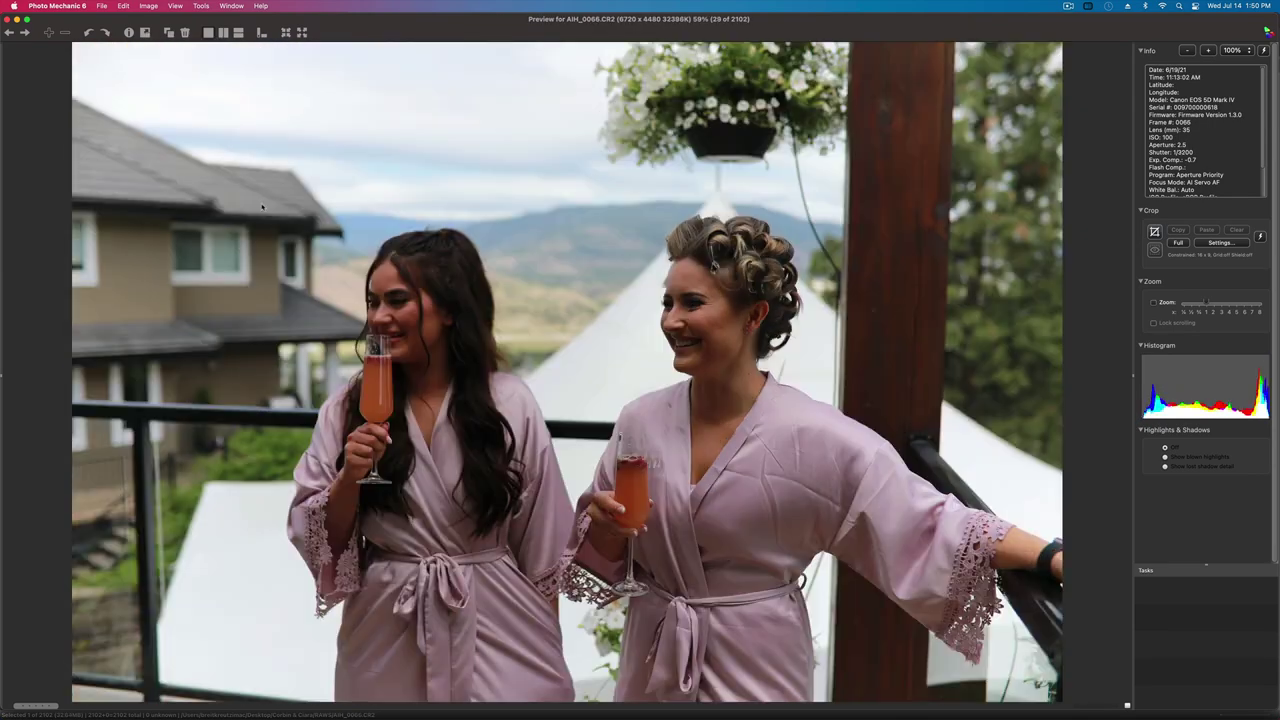
{"action": "key", "text": "Left"}
- Review AIH_0071 through AIH_0104: shoes, makeup brushes, flower and fruit-platter shots
{"action": "key", "text": "Right"}
{"action": "key", "text": "Right"}
{"action": "key", "text": "Right"}
{"action": "key", "text": "Right"}
{"action": "key", "text": "Right"}
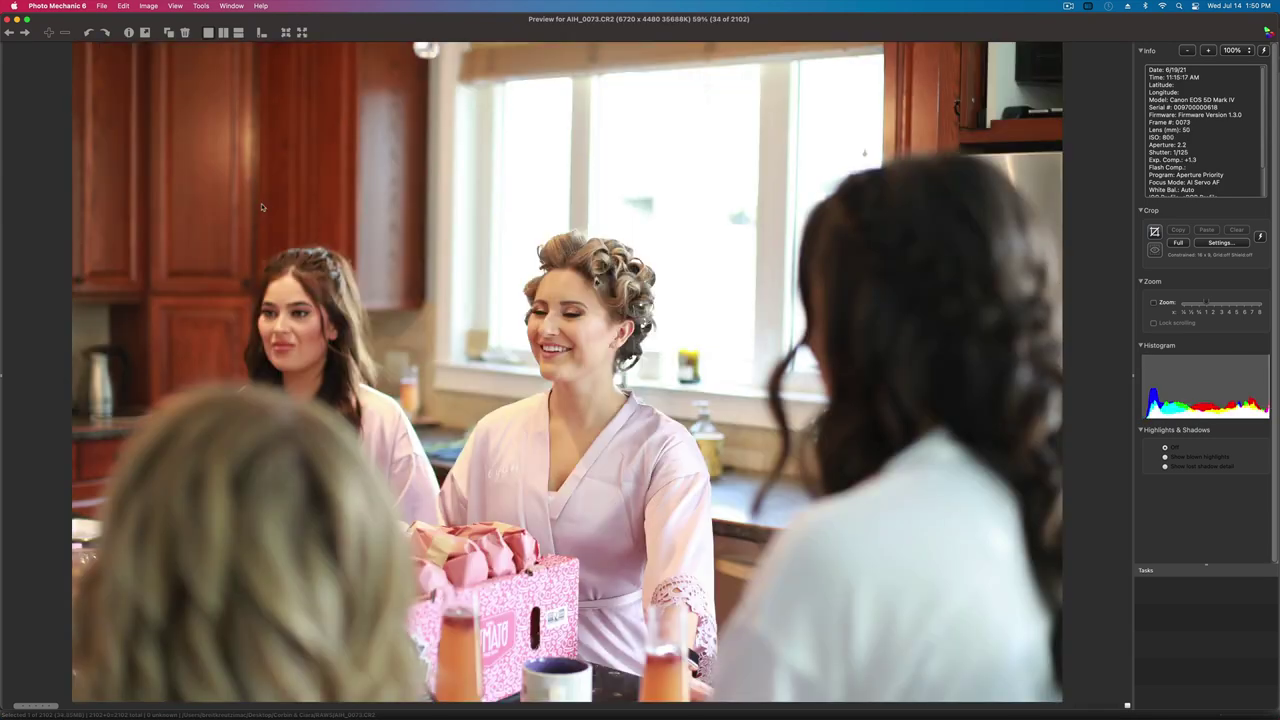
{"action": "key", "text": "Right"}
{"action": "key", "text": "Right"}
{"action": "key", "text": "Right"}
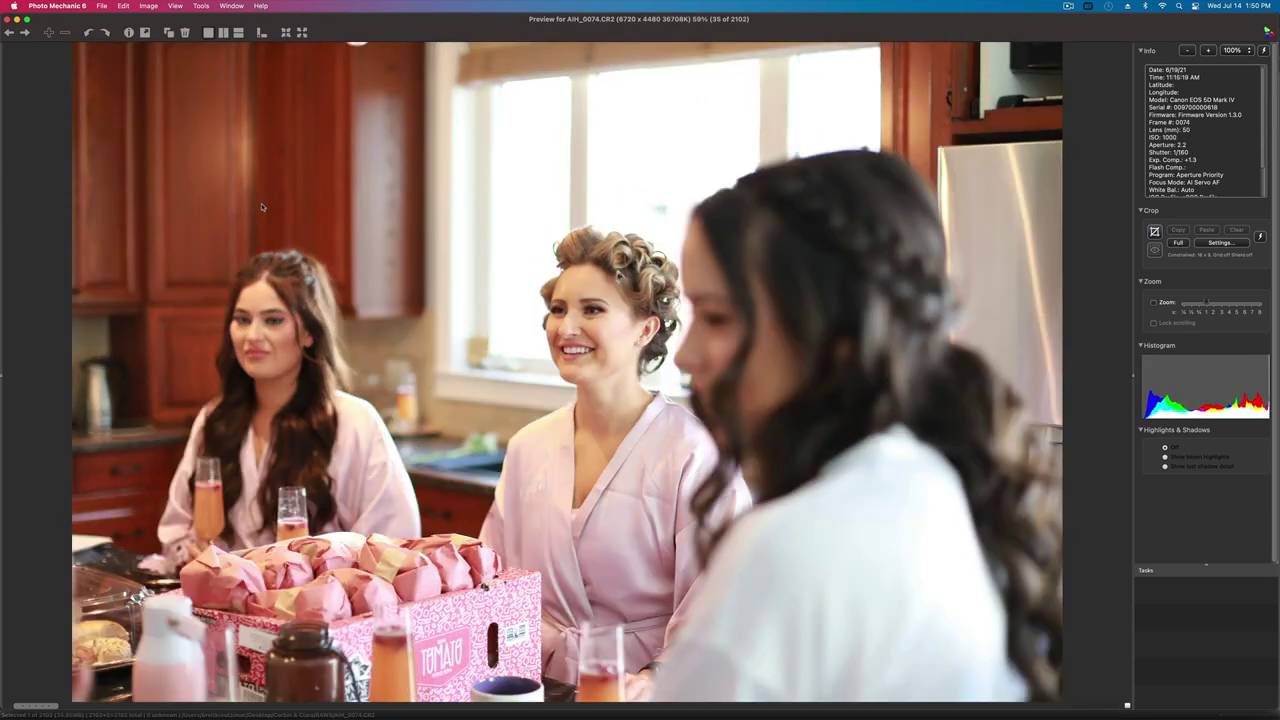
{"action": "key", "text": "Right"}
{"action": "key", "text": "Right"}
{"action": "key", "text": "Right"}
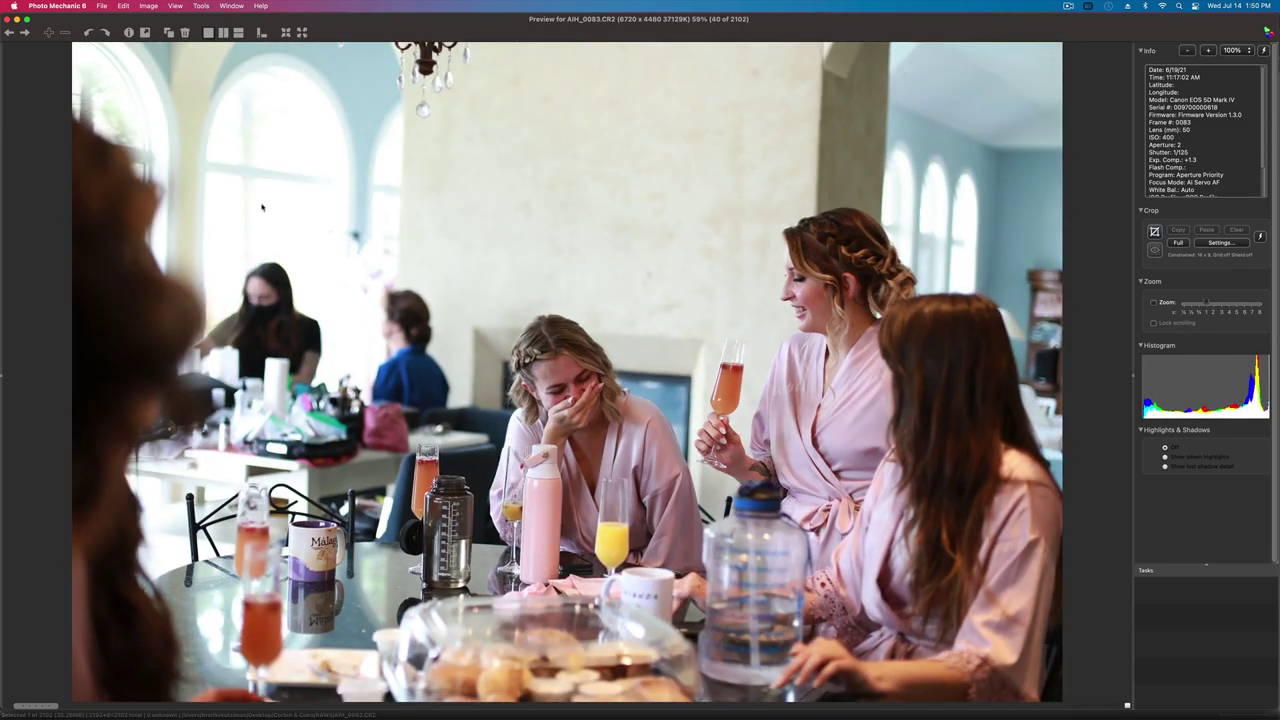
{"action": "key", "text": "Right"}
{"action": "key", "text": "Right"}
{"action": "key", "text": "Right"}
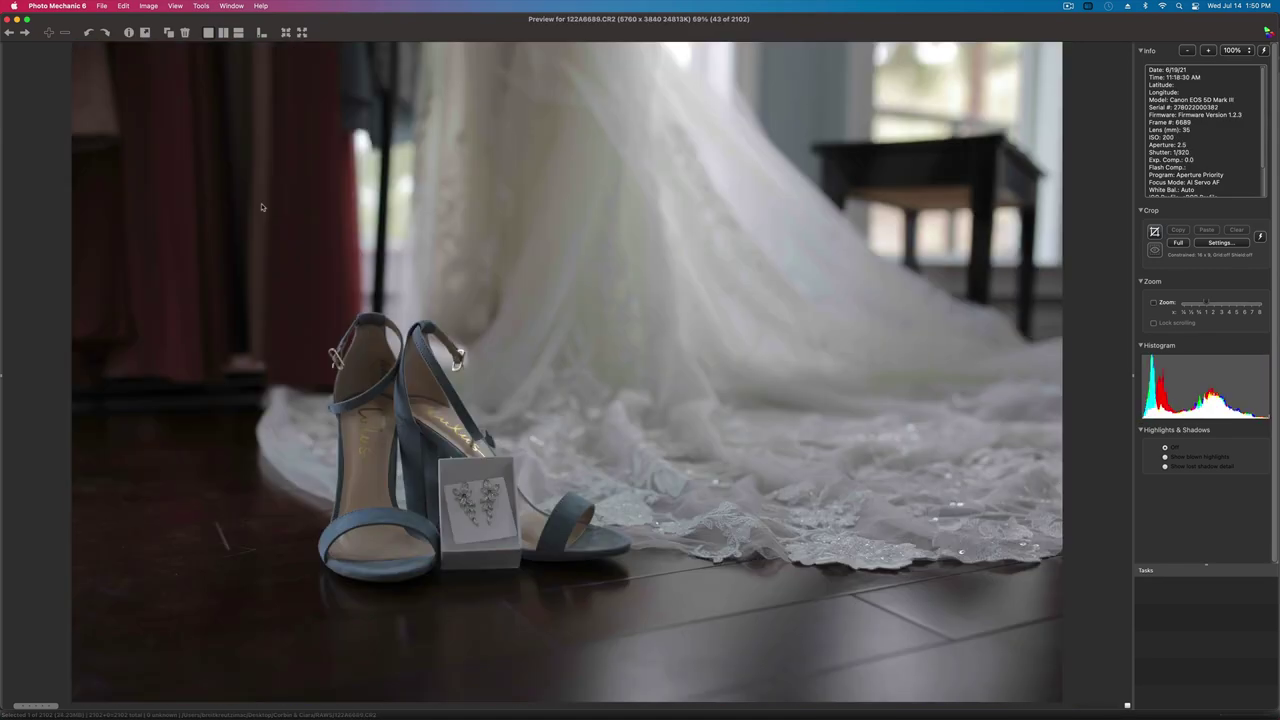
{"action": "key", "text": "Left"}
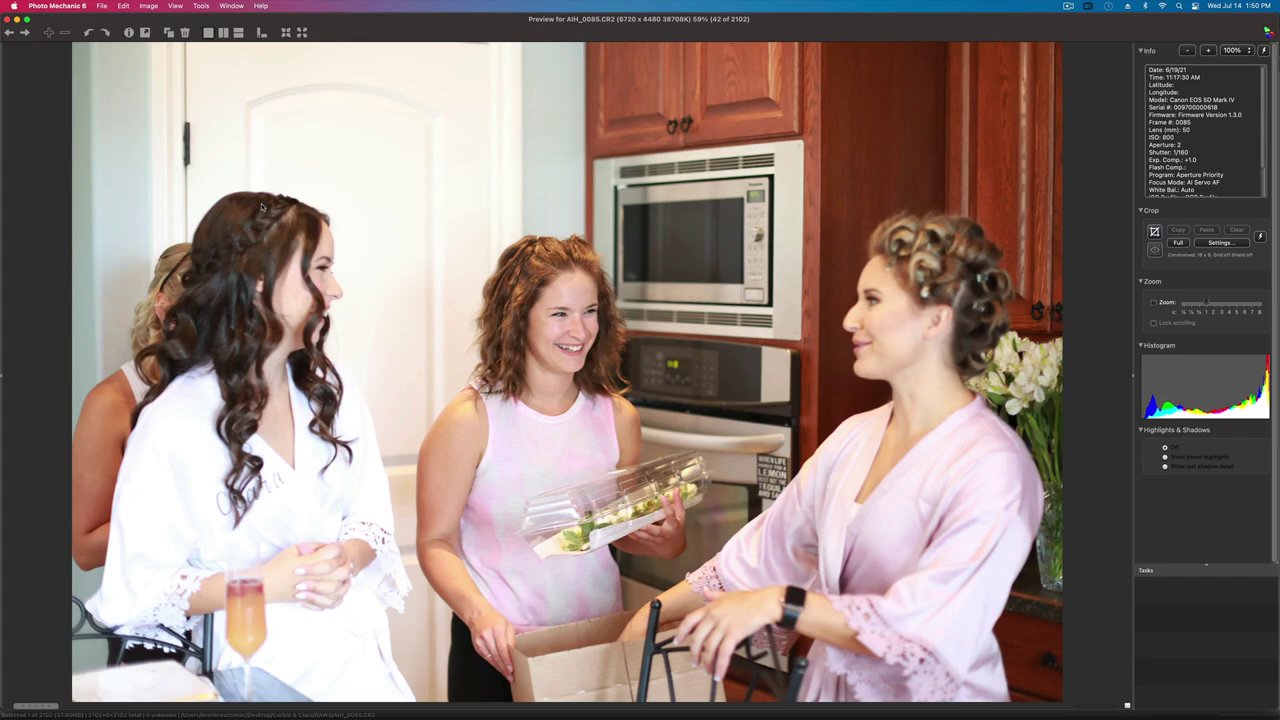
{"action": "key", "text": "Right"}
{"action": "key", "text": "Right"}
{"action": "key", "text": "Right"}
{"action": "key", "text": "Right"}
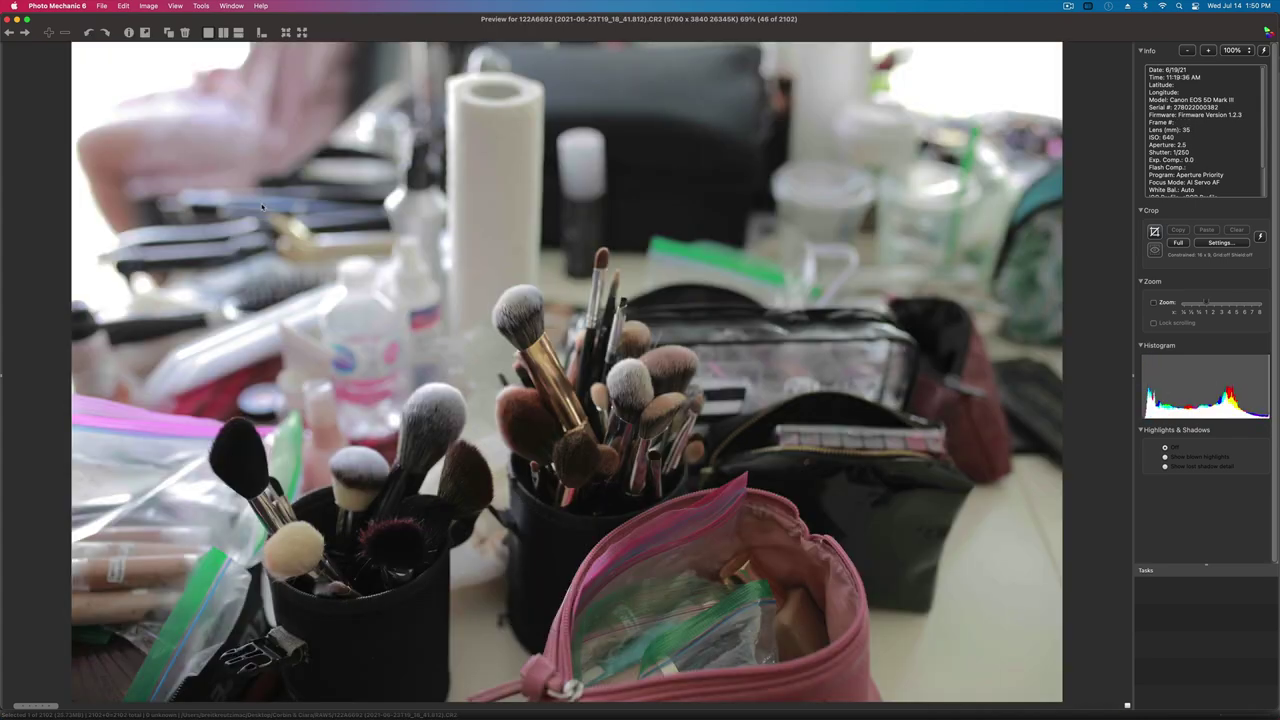
{"action": "key", "text": "Right"}
{"action": "key", "text": "Right"}
{"action": "key", "text": "Right"}
{"action": "key", "text": "Right"}
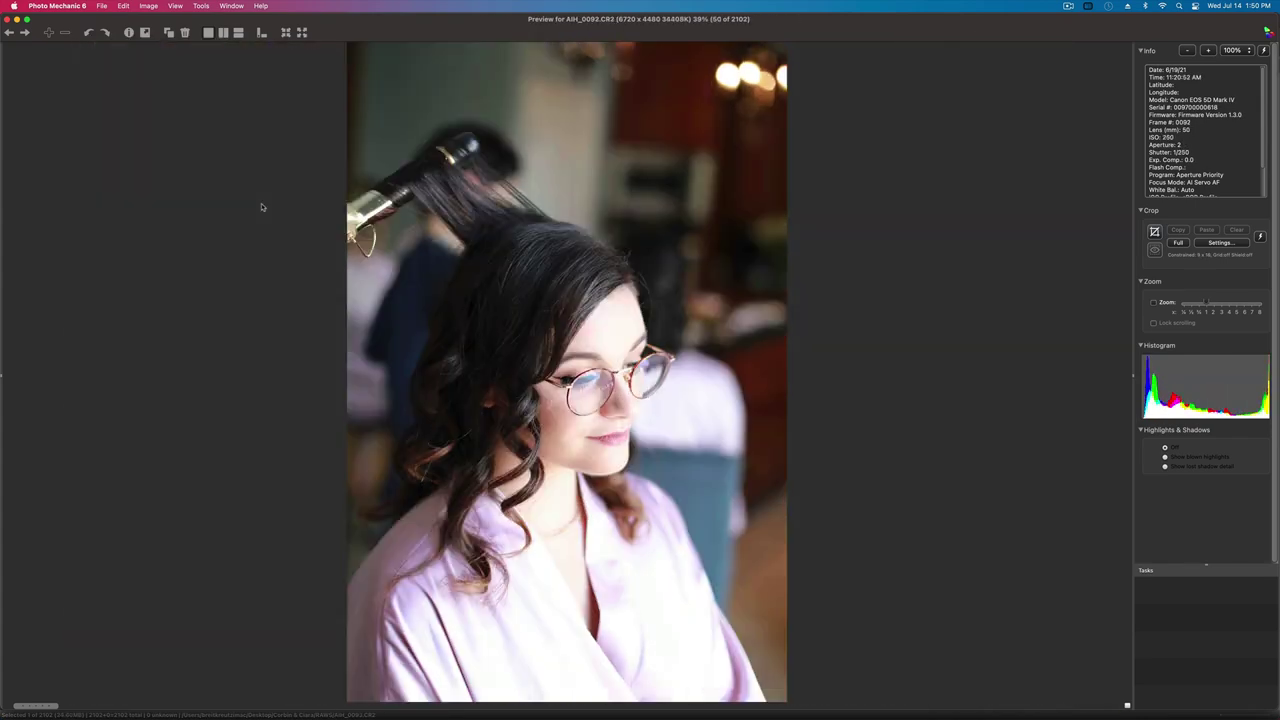
{"action": "key", "text": "Right"}
{"action": "key", "text": "Right"}
{"action": "key", "text": "Right"}
{"action": "key", "text": "Right"}
{"action": "key", "text": "Right"}
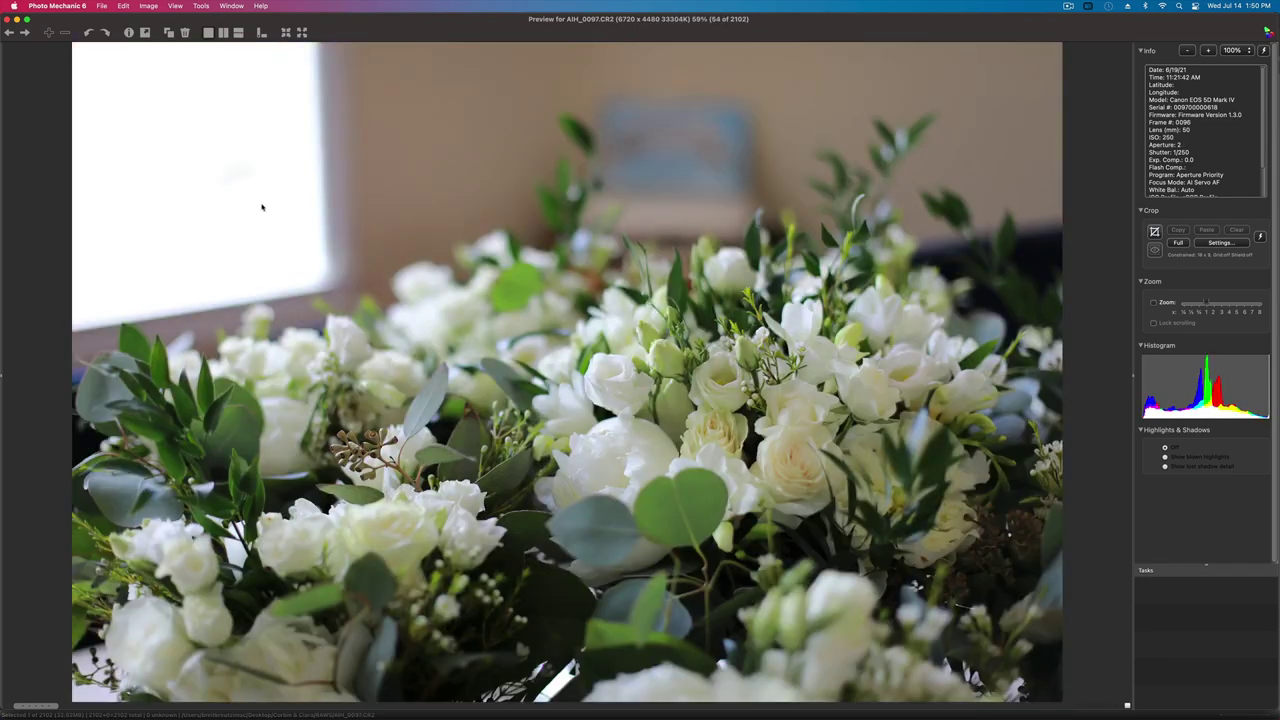
{"action": "key", "text": "Right"}
{"action": "key", "text": "Right"}
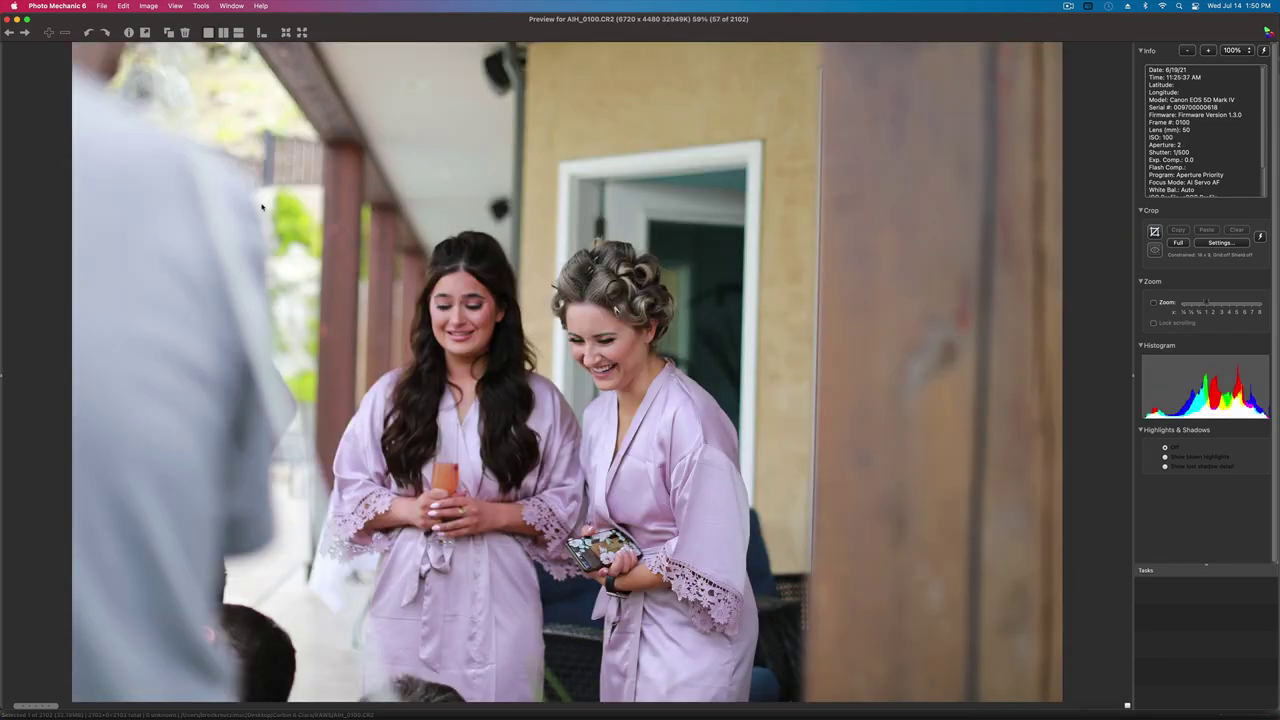
{"action": "key", "text": "Right"}
{"action": "key", "text": "Right"}
{"action": "key", "text": "Right"}
{"action": "key", "text": "Right"}
{"action": "key", "text": "Right"}
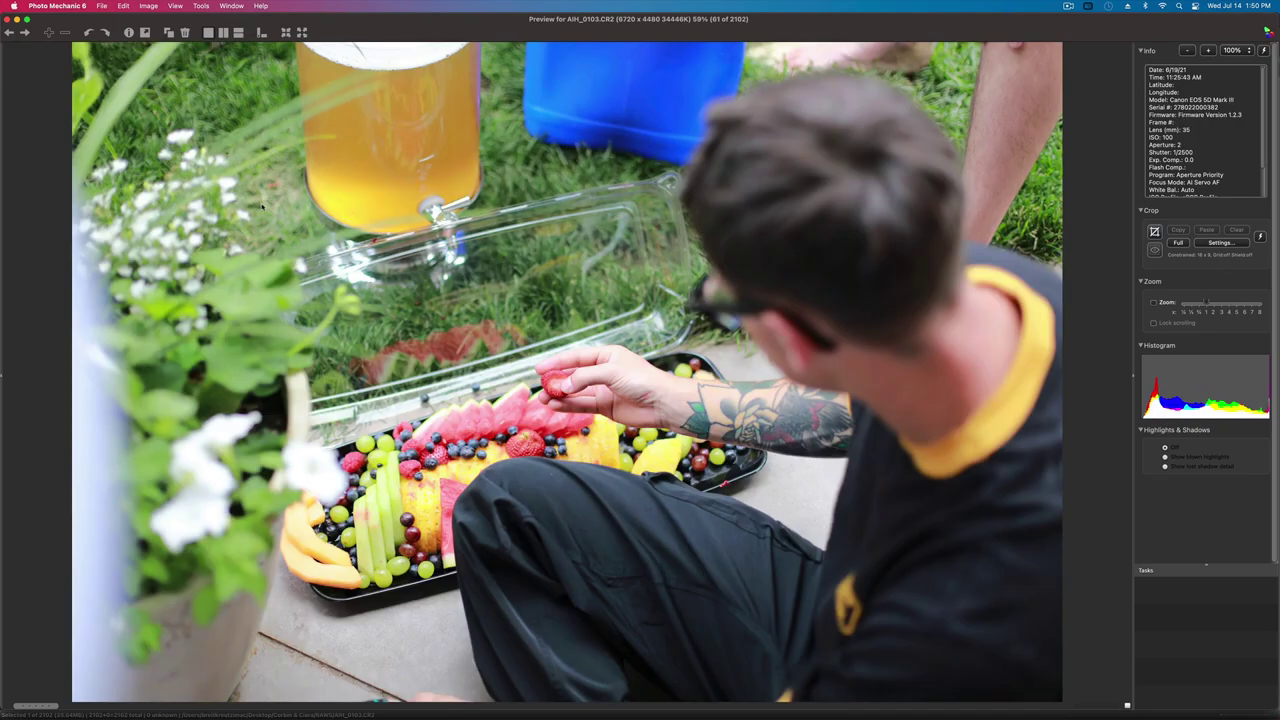
{"action": "key", "text": "Left"}
{"action": "key", "text": "Right"}
{"action": "key", "text": "Right"}
{"action": "key", "text": "Right"}
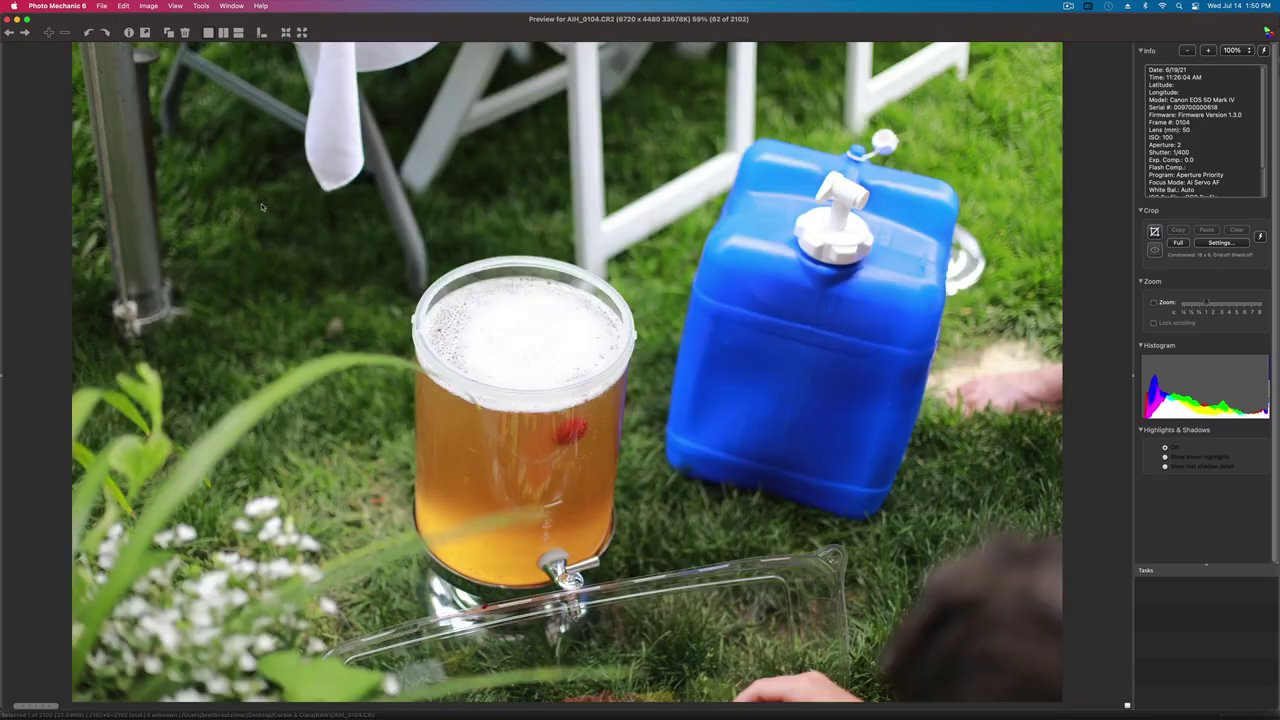
- Review the group of men AIH_0106, shoe shot AIH_0110 and dress shots to AIH_0116
{"action": "key", "text": "Right"}
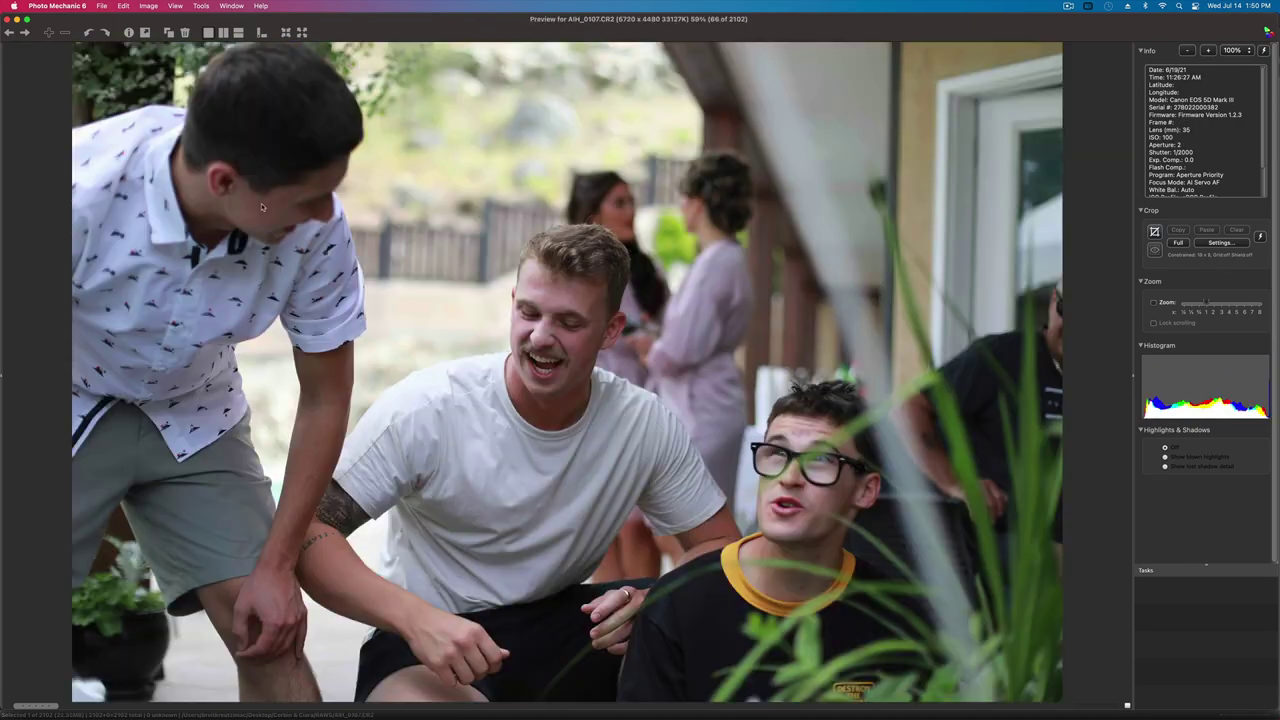
{"action": "key", "text": "Right"}
{"action": "key", "text": "Right"}
{"action": "key", "text": "Right"}
{"action": "key", "text": "Right"}
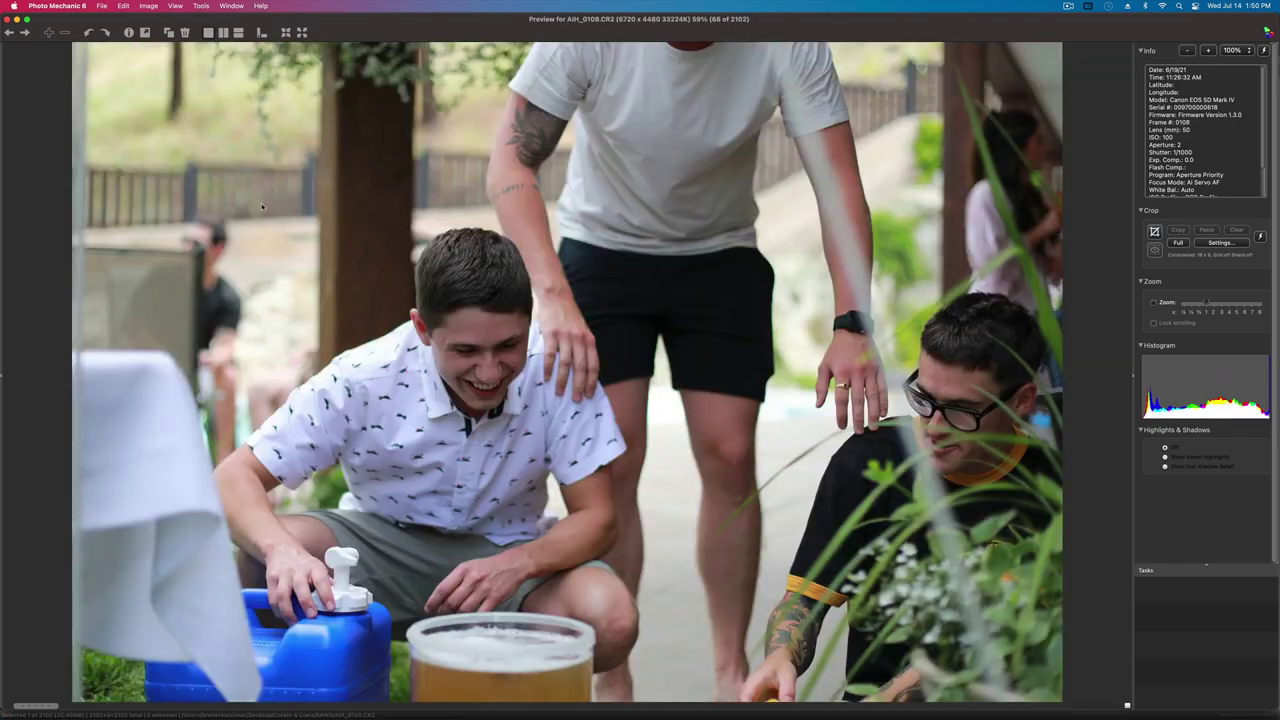
{"action": "key", "text": "Left"}
{"action": "key", "text": "Right"}
{"action": "key", "text": "Right"}
{"action": "key", "text": "Right"}
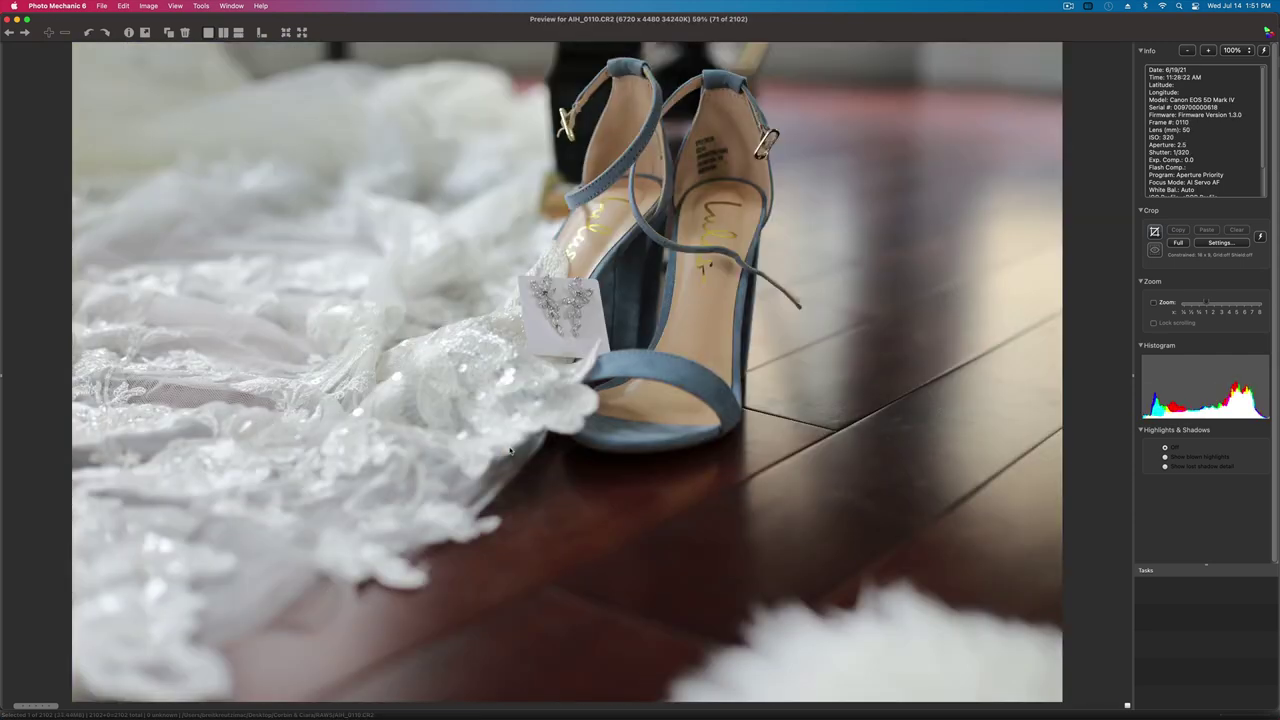
{"action": "key", "text": "Right"}
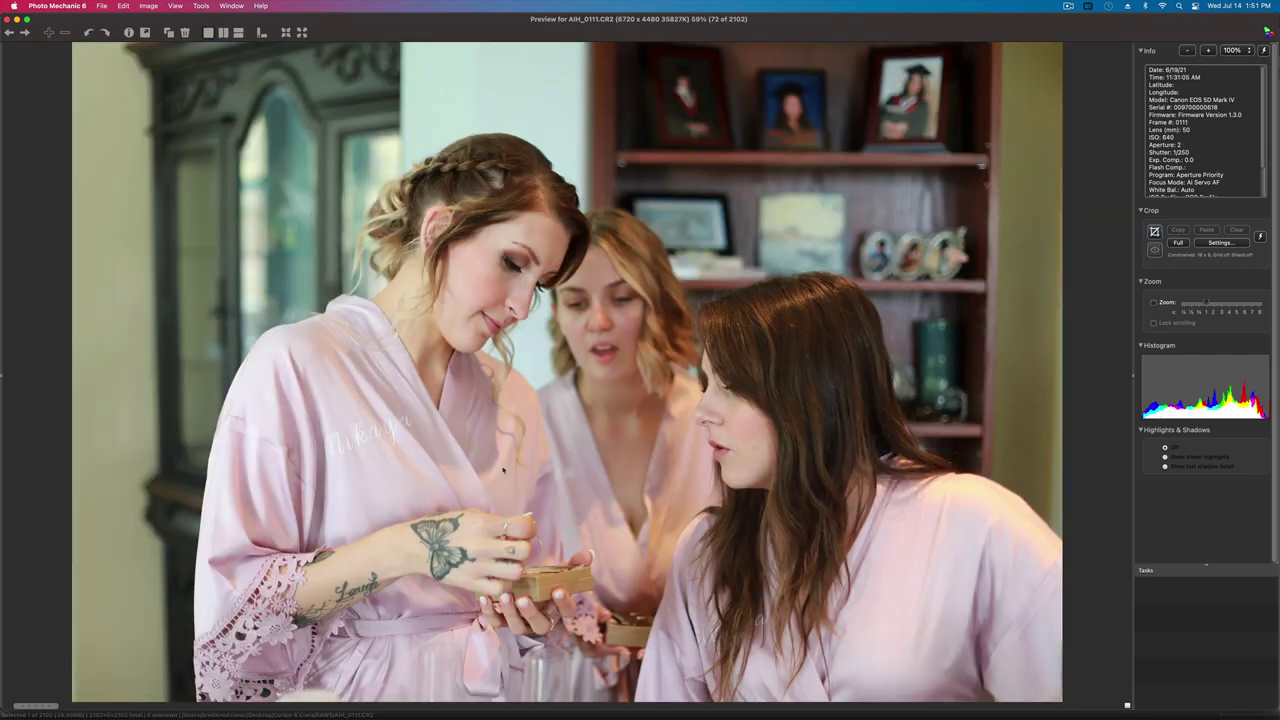
{"action": "key", "text": "Right"}
{"action": "key", "text": "Right"}
{"action": "key", "text": "Right"}
{"action": "key", "text": "Right"}
{"action": "key", "text": "Right"}
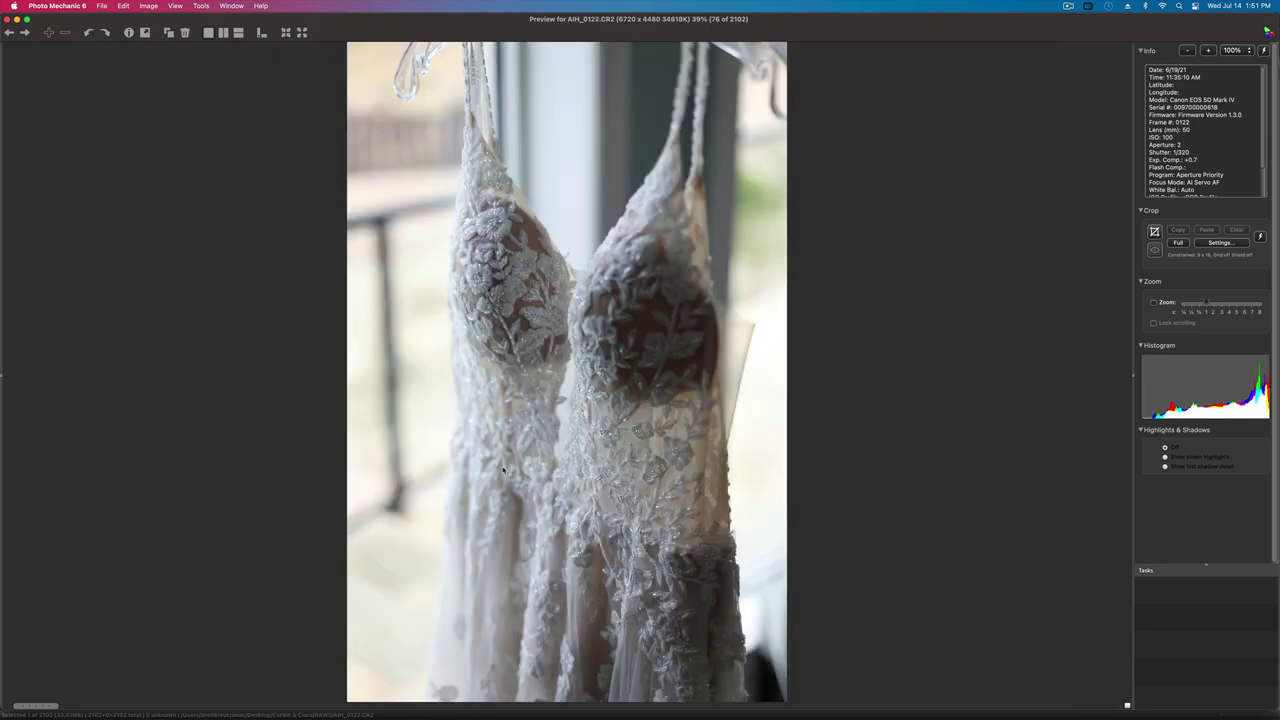
{"action": "key", "text": "Right"}
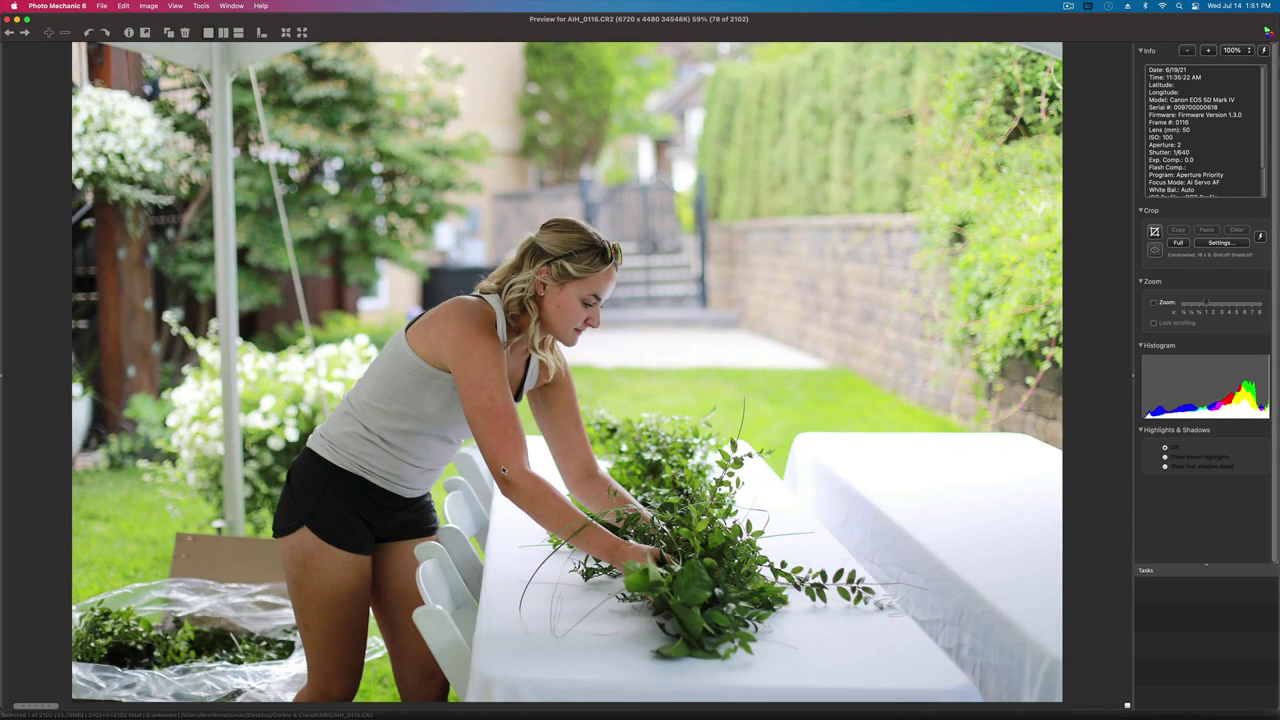
- Continue past the tall tent shot through AIH_0125 and AIH_0127 toward AIH_0132
{"action": "key", "text": "Right"}
{"action": "key", "text": "Right"}
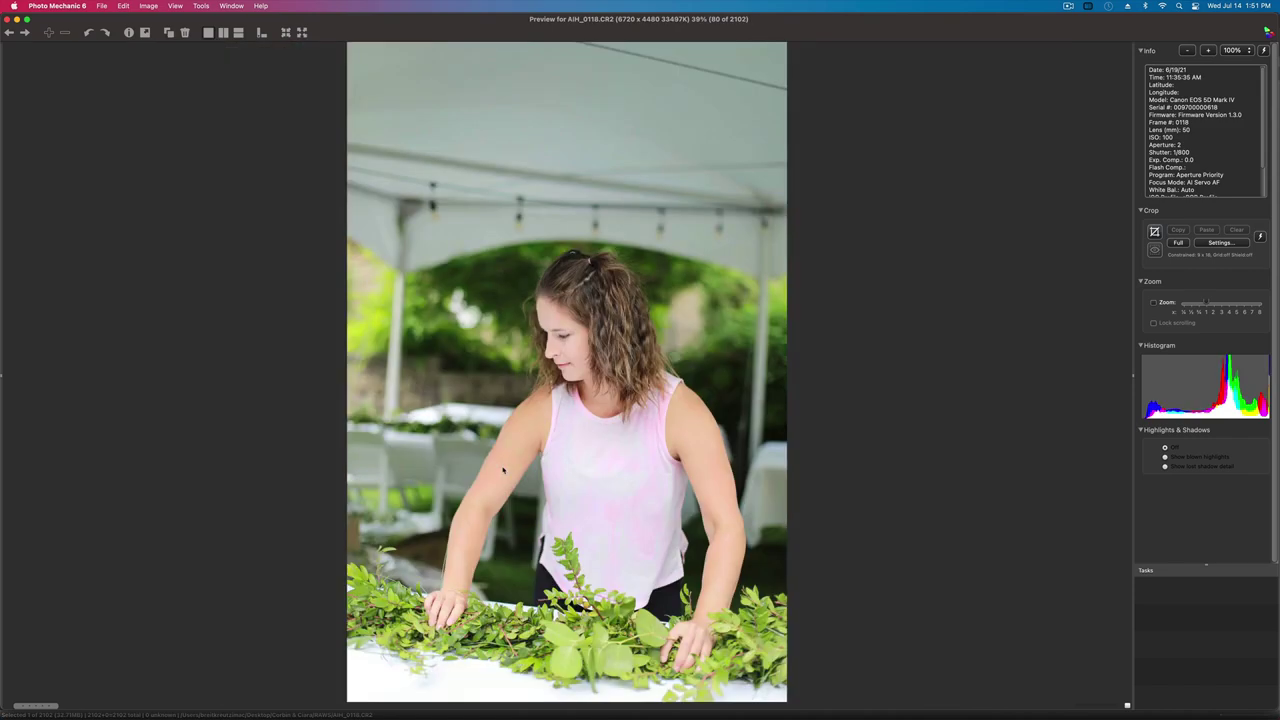
{"action": "key", "text": "Left"}
{"action": "key", "text": "Right"}
{"action": "key", "text": "Right"}
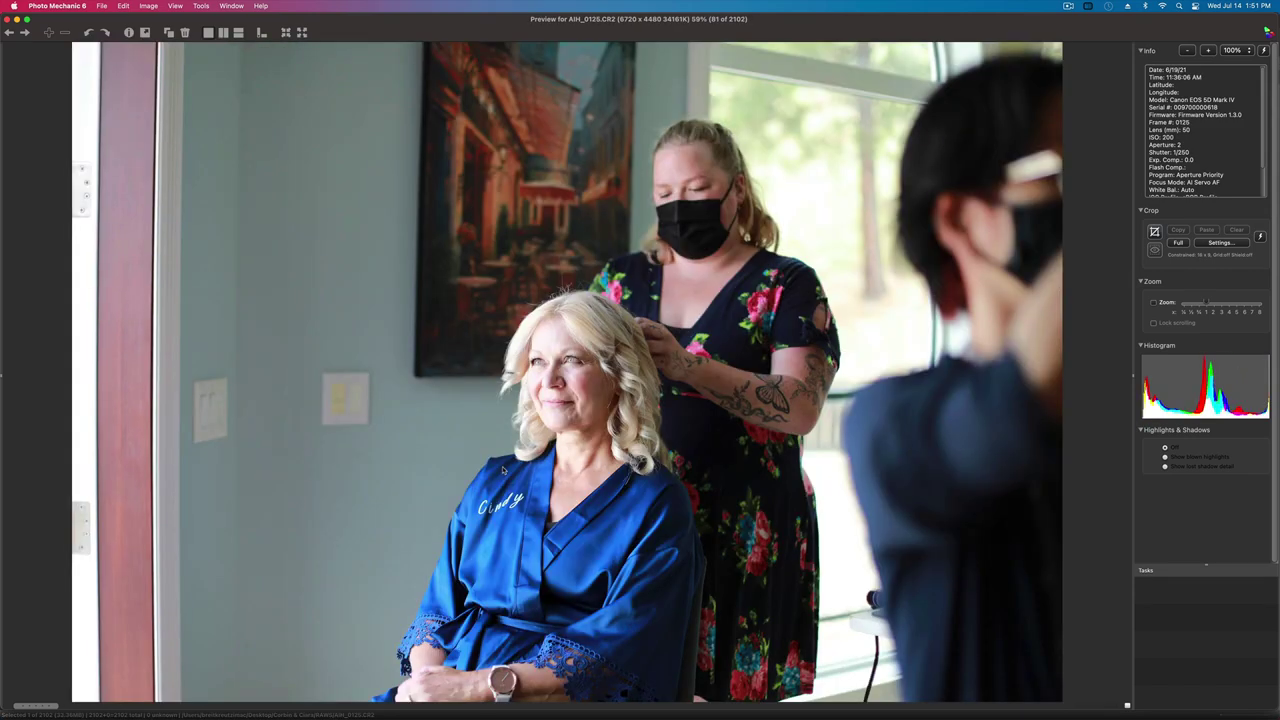
{"action": "key", "text": "Right"}
{"action": "key", "text": "Right"}
{"action": "key", "text": "Left"}
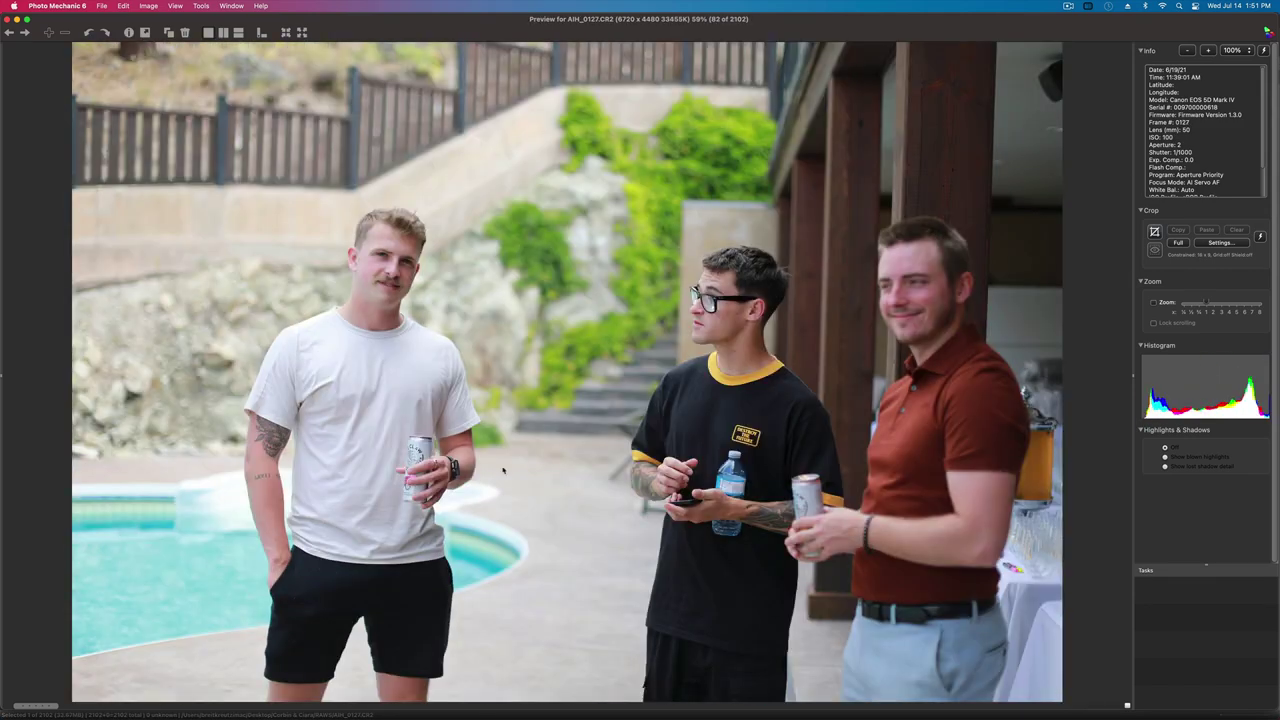
{"action": "key", "text": "Right"}
{"action": "key", "text": "Right"}
{"action": "key", "text": "Right"}
{"action": "key", "text": "Right"}
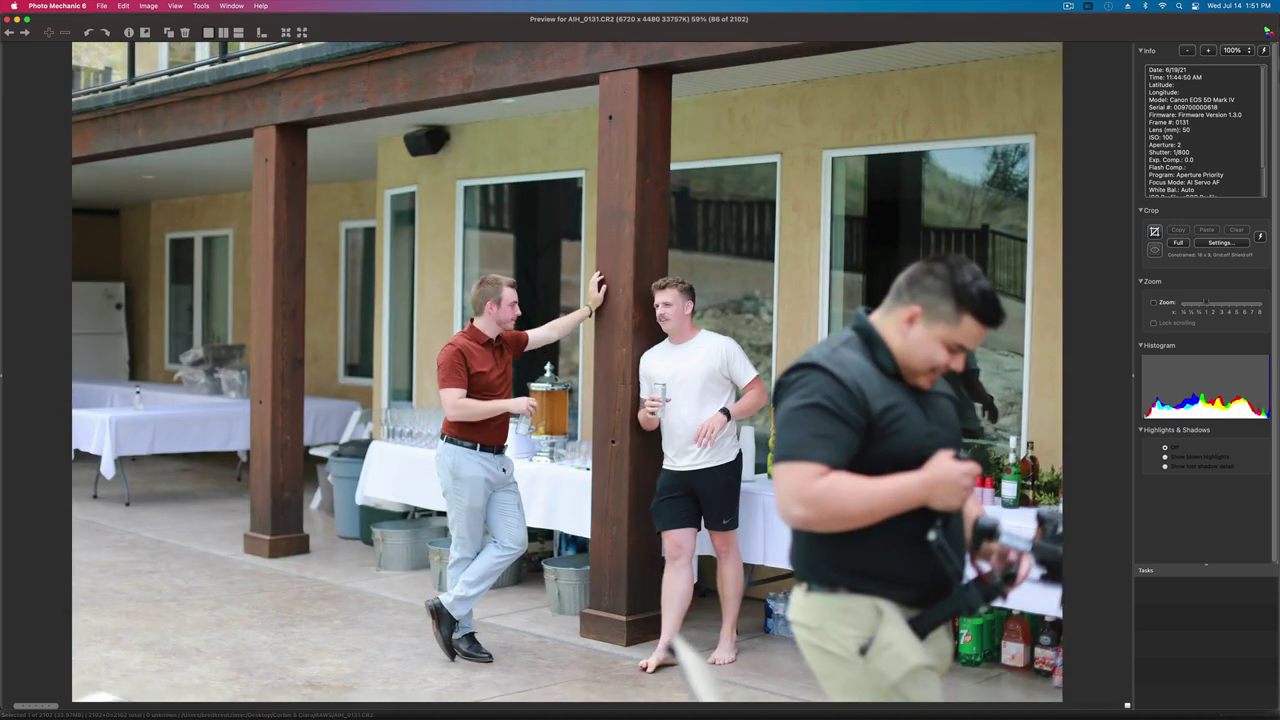
{"action": "key", "text": "Left"}
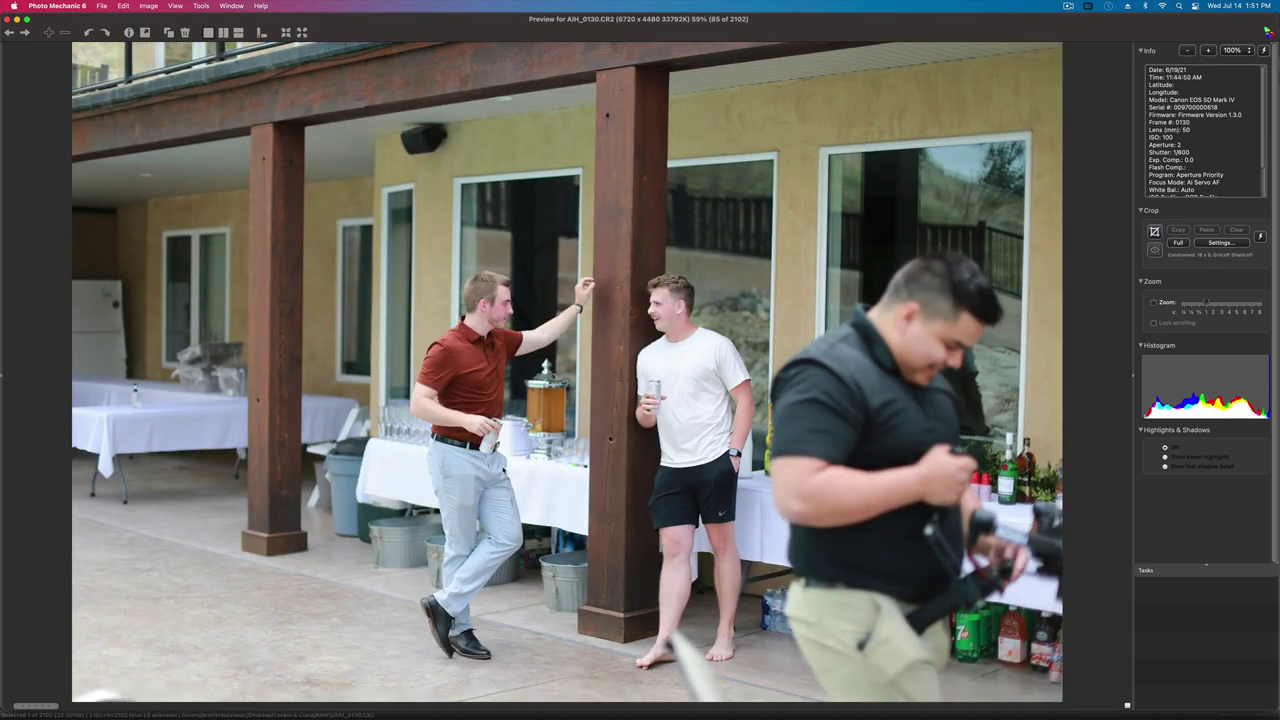
{"action": "key", "text": "Right"}
{"action": "key", "text": "Right"}
{"action": "key", "text": "Right"}
{"action": "key", "text": "Right"}
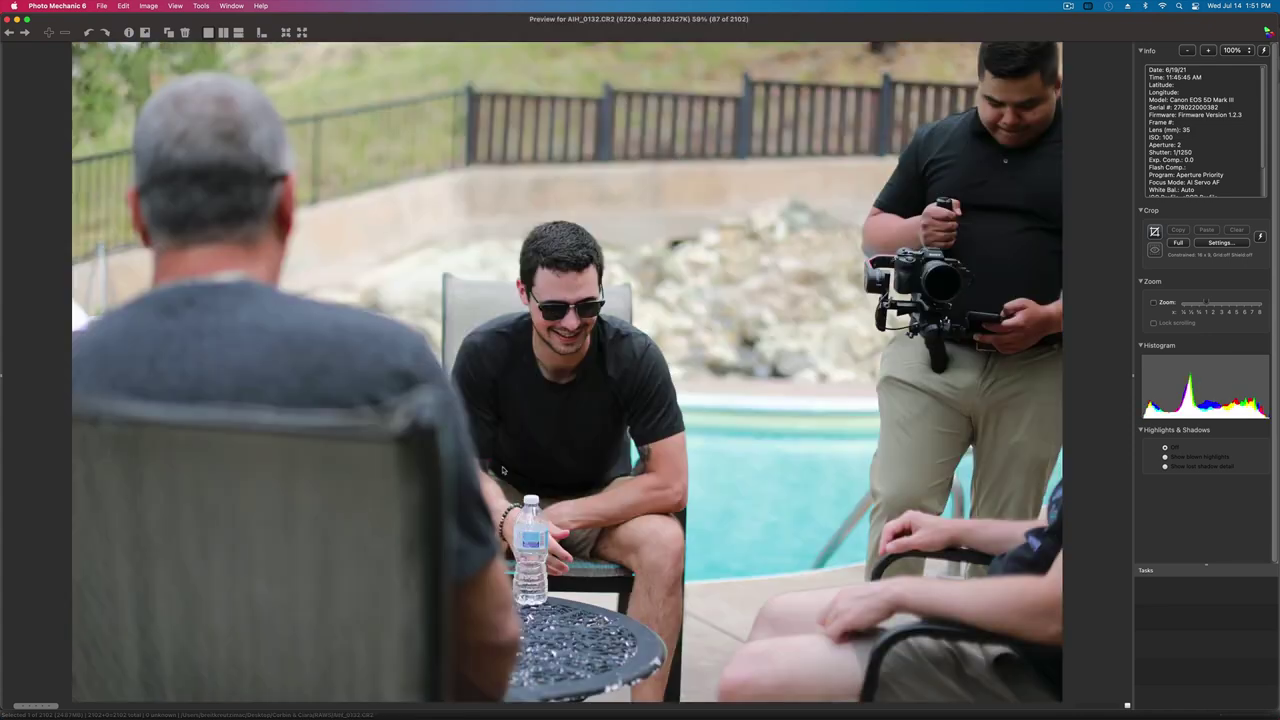
- Compare neighbouring shots and tag photo 98 as a magenta pick
{"action": "key", "text": "Left"}
{"action": "key", "text": "Left"}
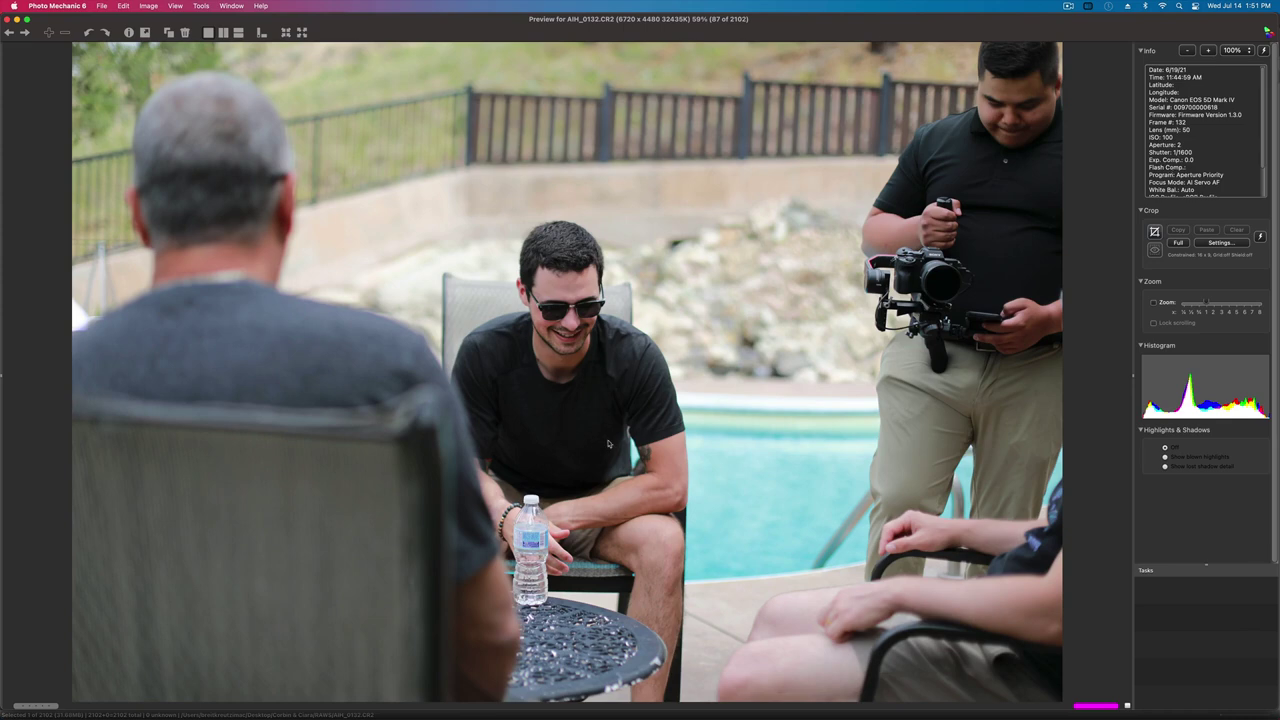
{"action": "key", "text": "Right"}
{"action": "key", "text": "Right"}
{"action": "key", "text": "Right"}
{"action": "key", "text": "Right"}
{"action": "key", "text": "Right"}
{"action": "key", "text": "Right"}
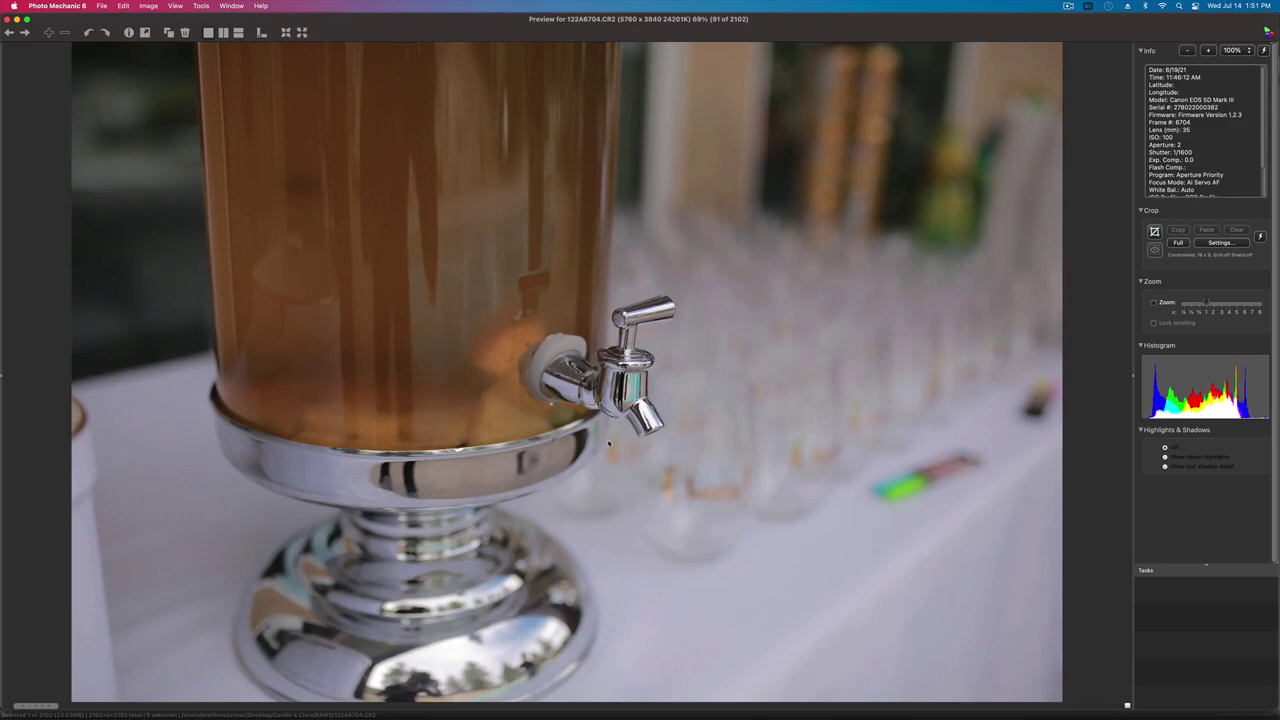
{"action": "key", "text": "Right"}
{"action": "key", "text": "Right"}
{"action": "key", "text": "Right"}
{"action": "key", "text": "Right"}
{"action": "key", "text": "Right"}
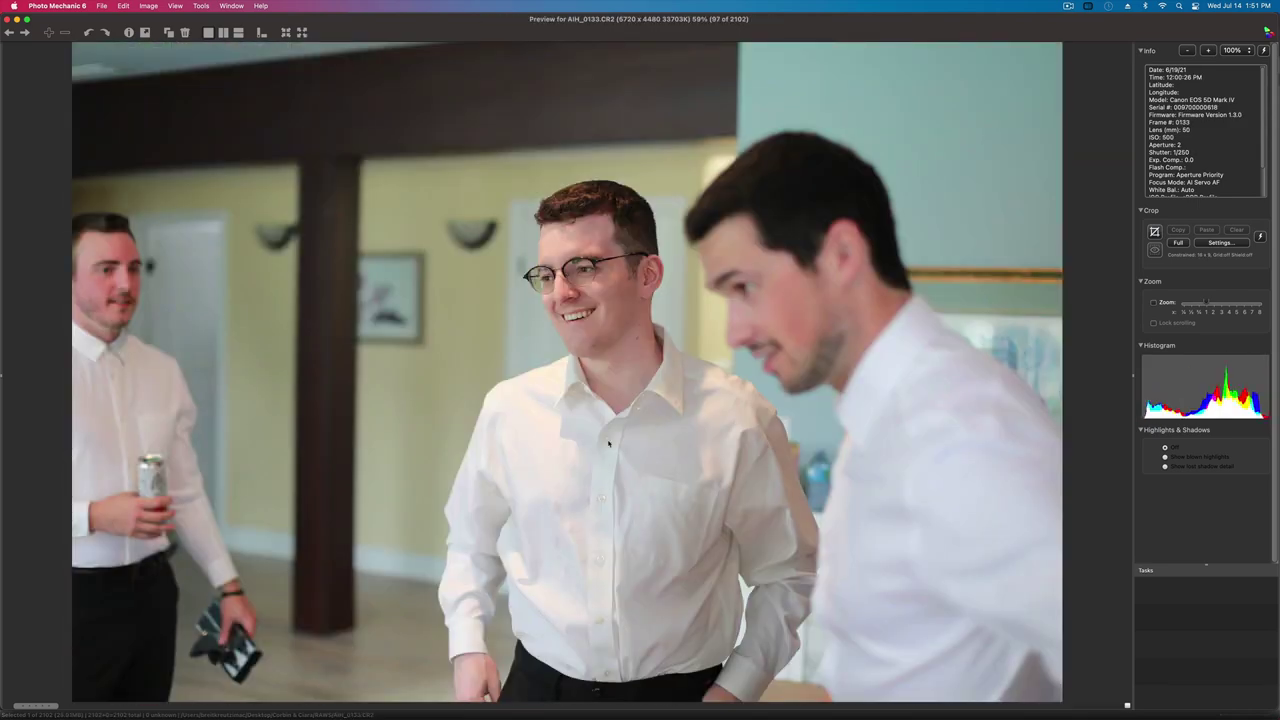
{"action": "key", "text": "Left"}
{"action": "key", "text": "1"}
{"action": "key", "text": "Right"}
{"action": "key", "text": "Right"}
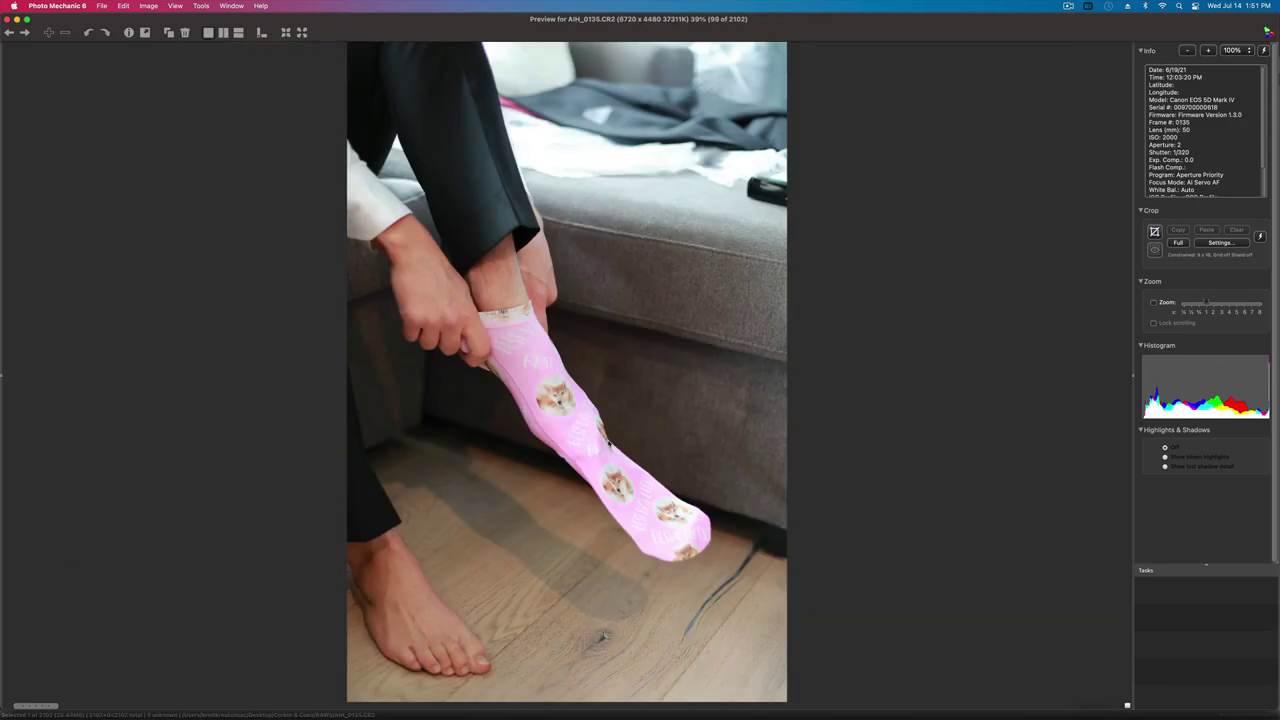
{"action": "key", "text": "Left"}
{"action": "key", "text": "1"}
- Review the sock photos and the groomsmen photos
{"action": "key", "text": "Right"}
{"action": "key", "text": "Right"}
{"action": "key", "text": "Left"}
{"action": "key", "text": "Right"}
{"action": "key", "text": "Right"}
{"action": "key", "text": "Right"}
{"action": "key", "text": "Right"}
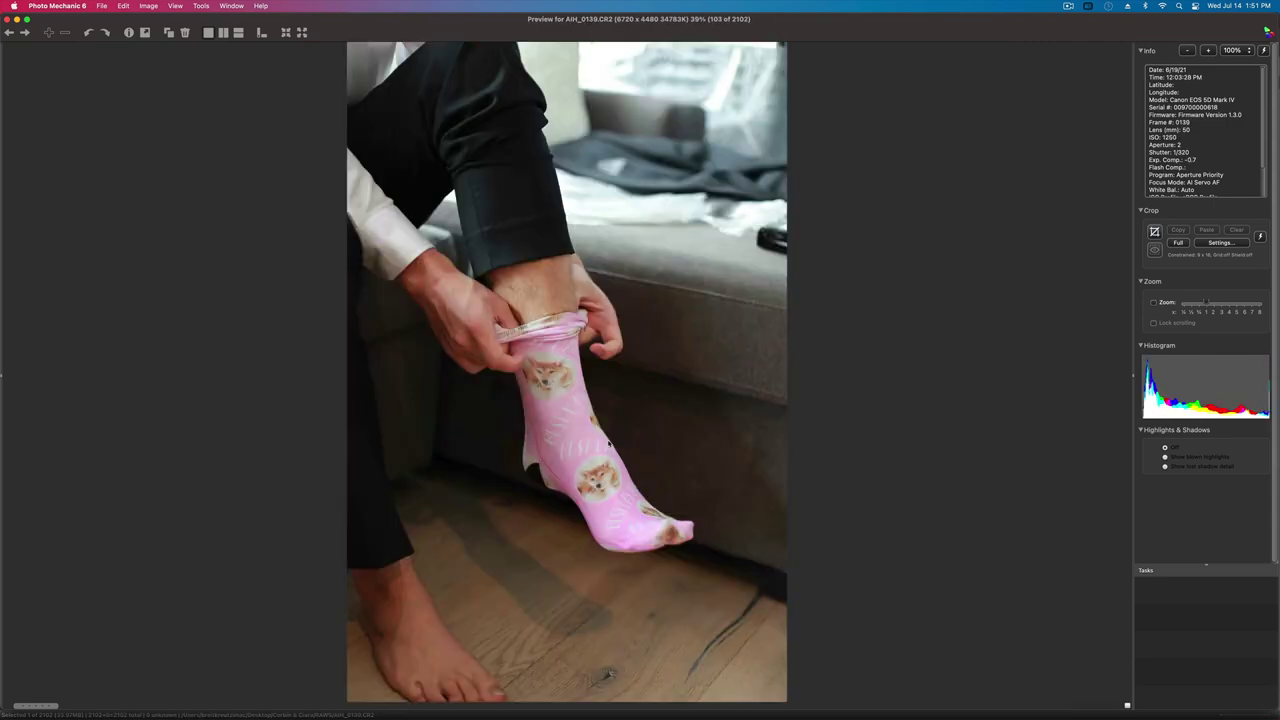
{"action": "key", "text": "Right"}
{"action": "key", "text": "Right"}
{"action": "key", "text": "Right"}
{"action": "key", "text": "Right"}
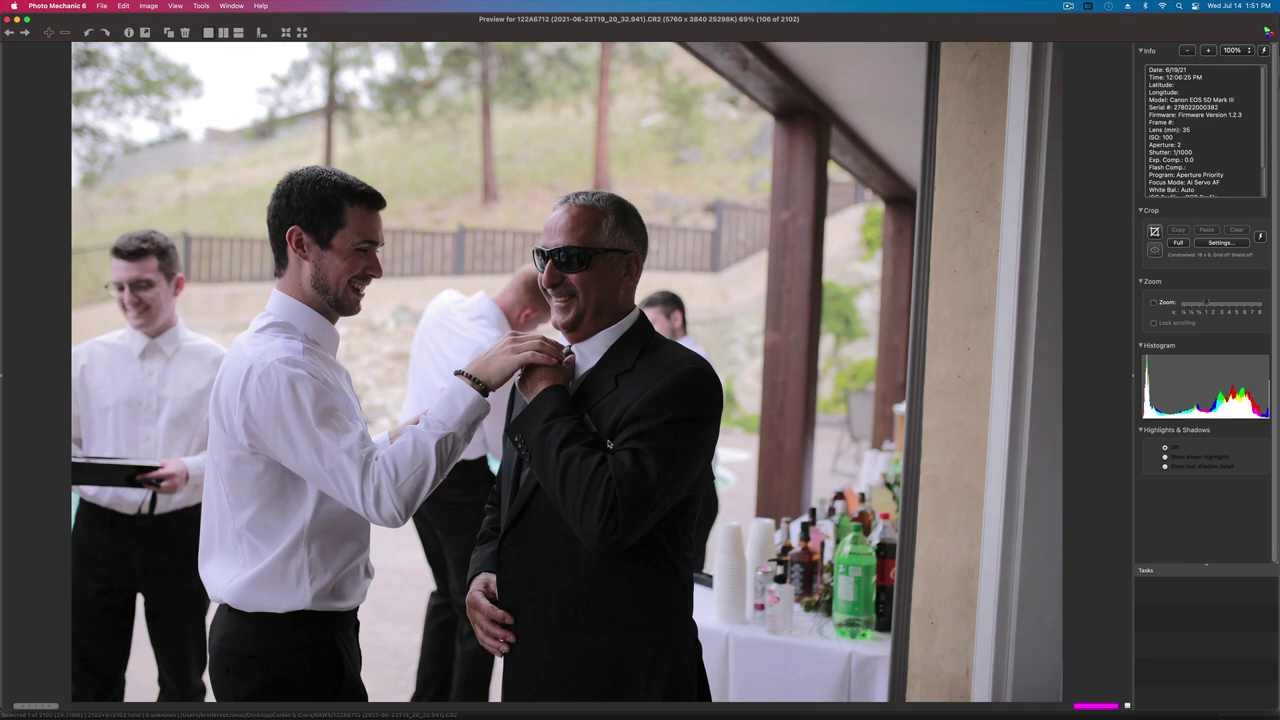
{"action": "key", "text": "Right"}
{"action": "key", "text": "Right"}
{"action": "key", "text": "Right"}
{"action": "key", "text": "Right"}
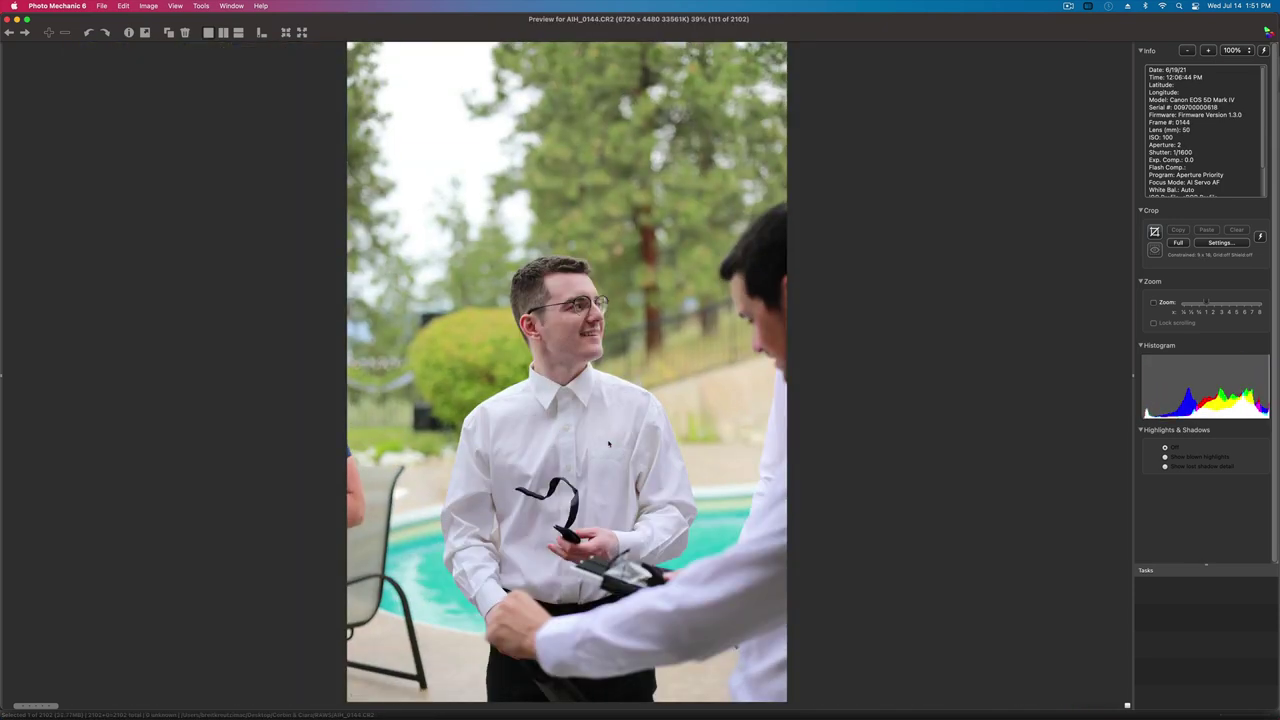
{"action": "key", "text": "Left"}
{"action": "key", "text": "Right"}
{"action": "key", "text": "Right"}
{"action": "key", "text": "Right"}
{"action": "key", "text": "Right"}
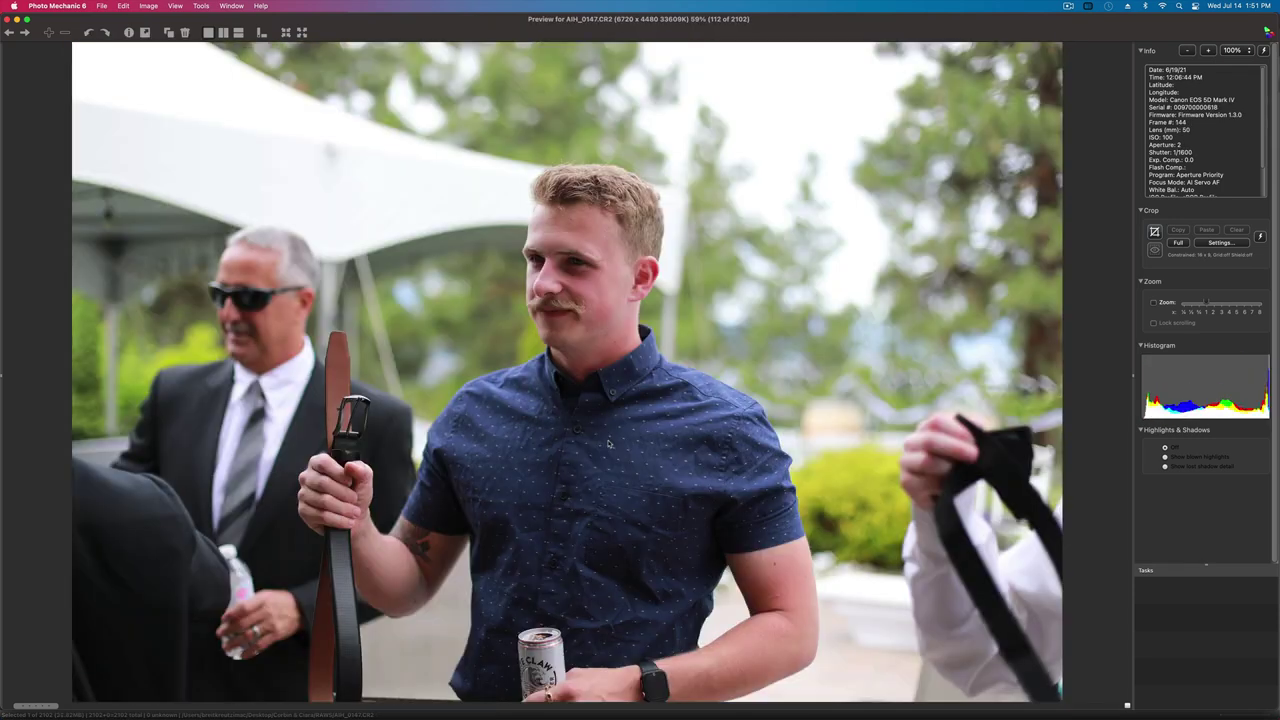
{"action": "key", "text": "Left"}
{"action": "key", "text": "Left"}
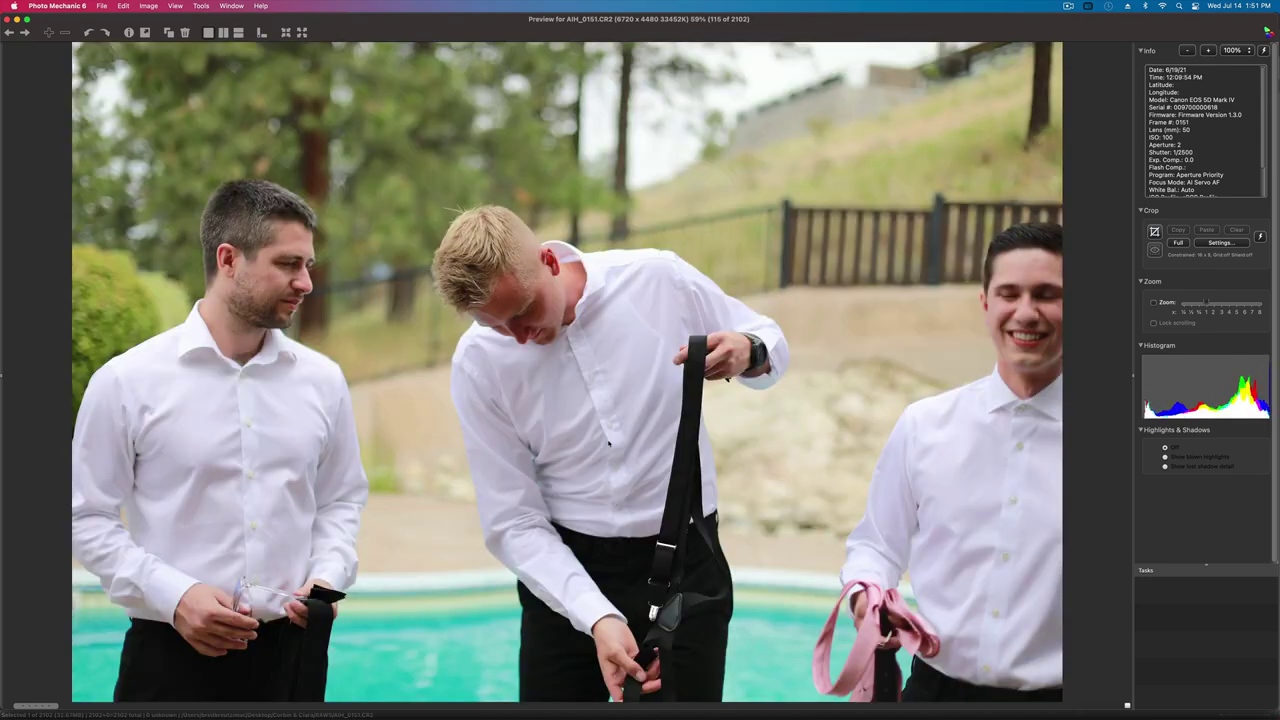
{"action": "key", "text": "Right"}
{"action": "key", "text": "Right"}
{"action": "key", "text": "Right"}
{"action": "key", "text": "Right"}
{"action": "key", "text": "Right"}
{"action": "key", "text": "Right"}
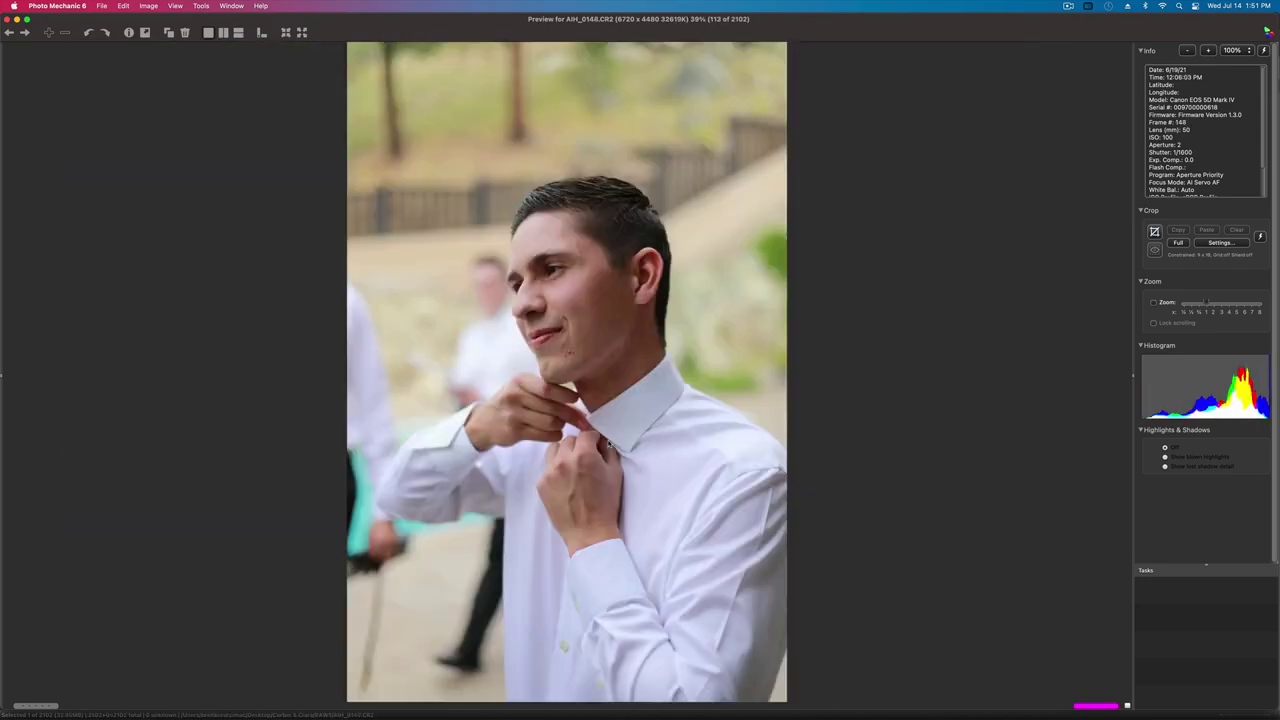
{"action": "key", "text": "Right"}
{"action": "key", "text": "Right"}
{"action": "key", "text": "Right"}
{"action": "key", "text": "Right"}
{"action": "key", "text": "Right"}
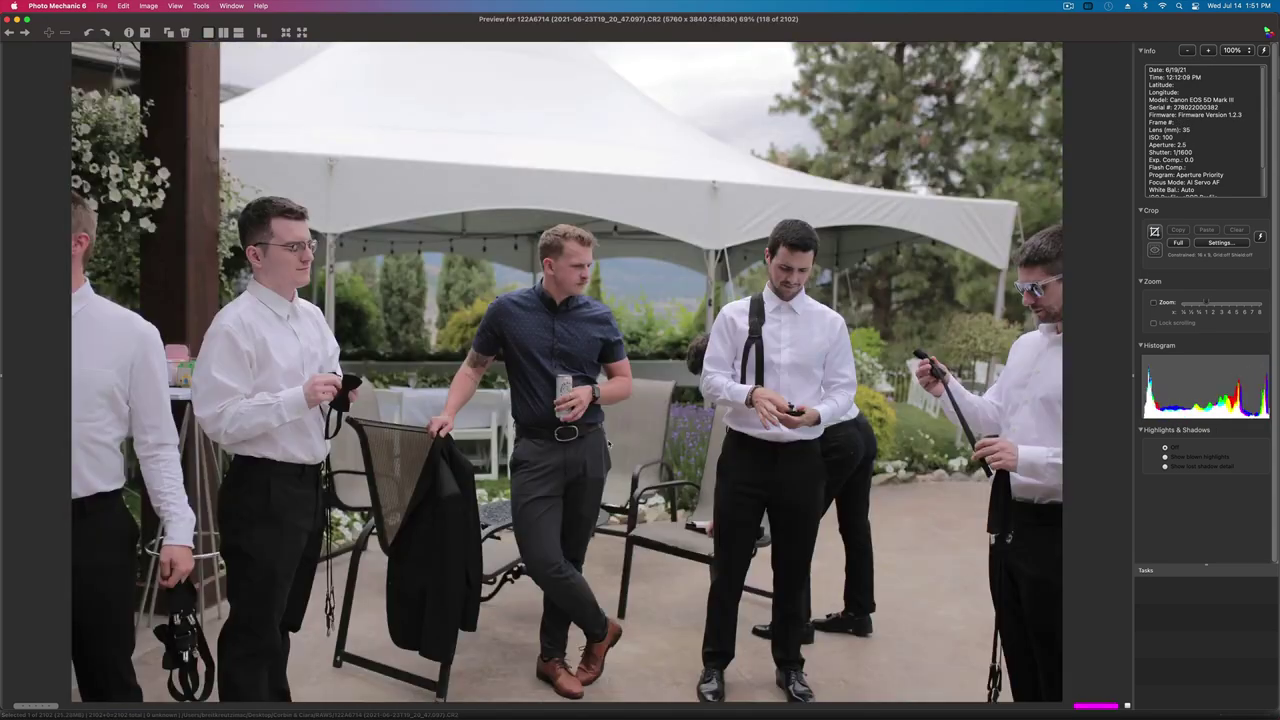
{"action": "key", "text": "Right"}
{"action": "key", "text": "Right"}
{"action": "key", "text": "Right"}
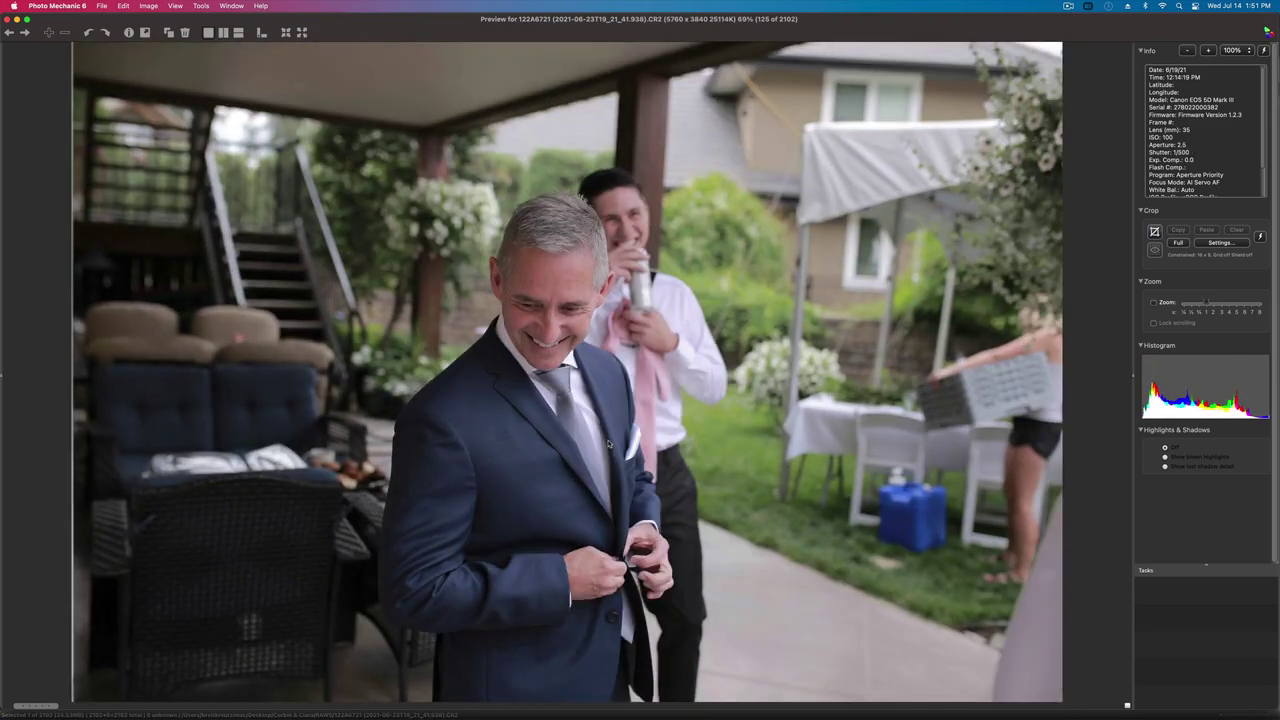
{"action": "key", "text": "Right"}
{"action": "key", "text": "Right"}
{"action": "key", "text": "Right"}
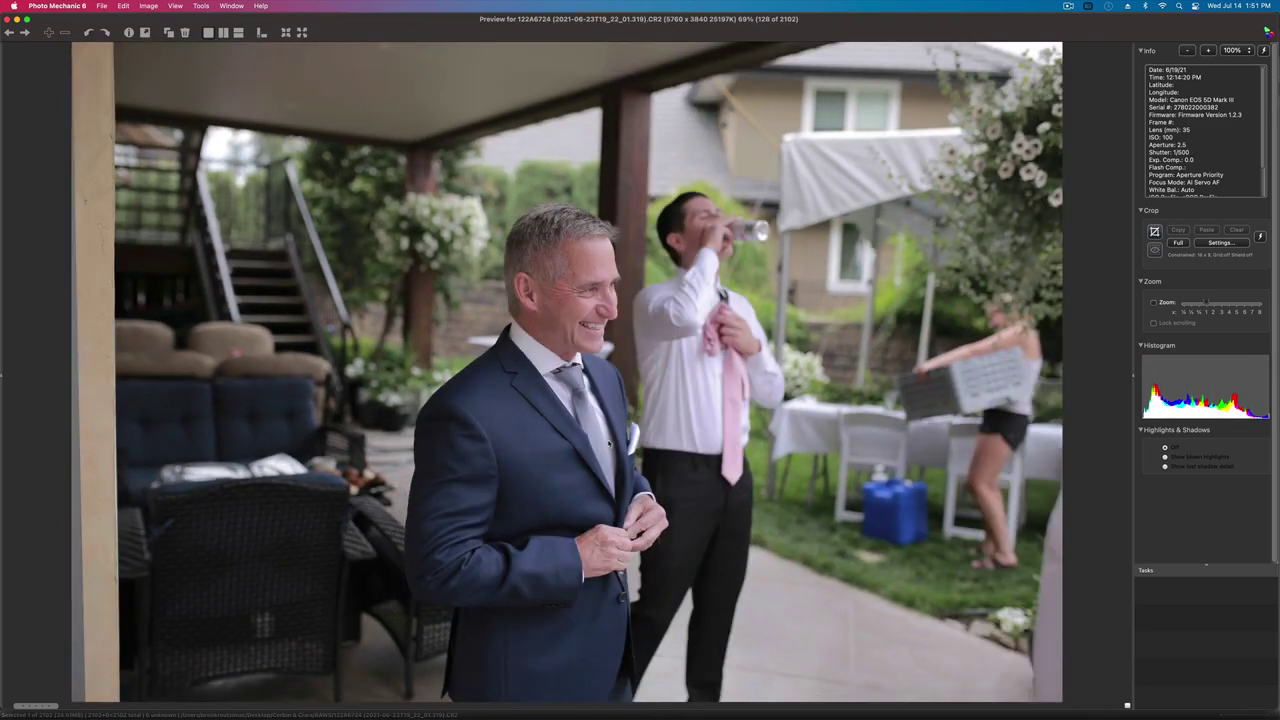
- Review the patio and bow-tie photos, tagging photo 139 magenta
{"action": "key", "text": "Right"}
{"action": "key", "text": "Right"}
{"action": "key", "text": "Right"}
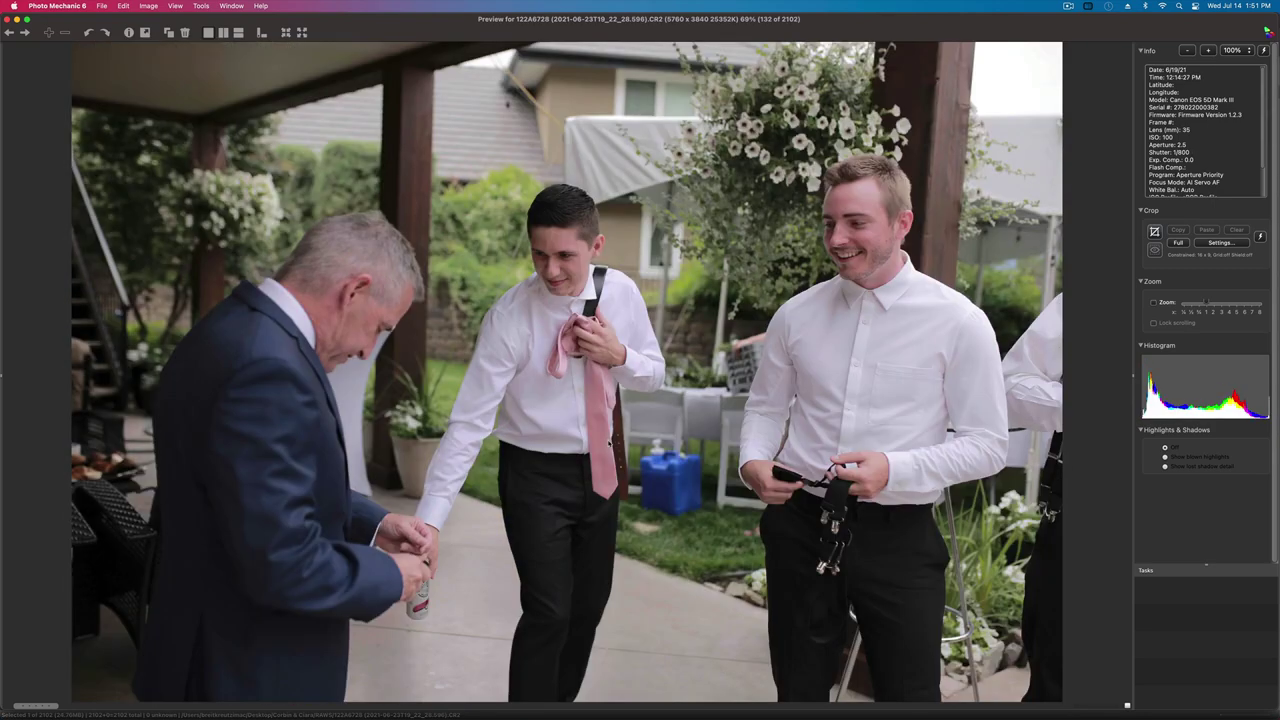
{"action": "key", "text": "Left"}
{"action": "key", "text": "Right"}
{"action": "key", "text": "Right"}
{"action": "key", "text": "Right"}
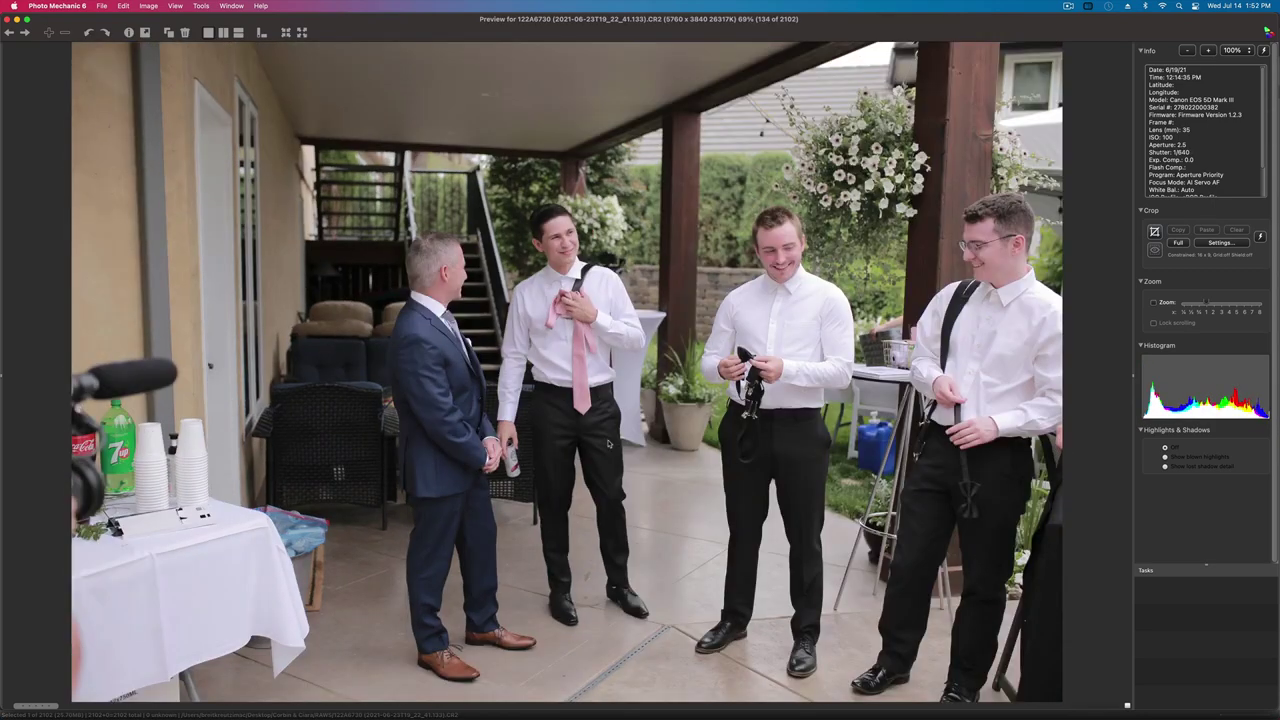
{"action": "key", "text": "Right"}
{"action": "key", "text": "Right"}
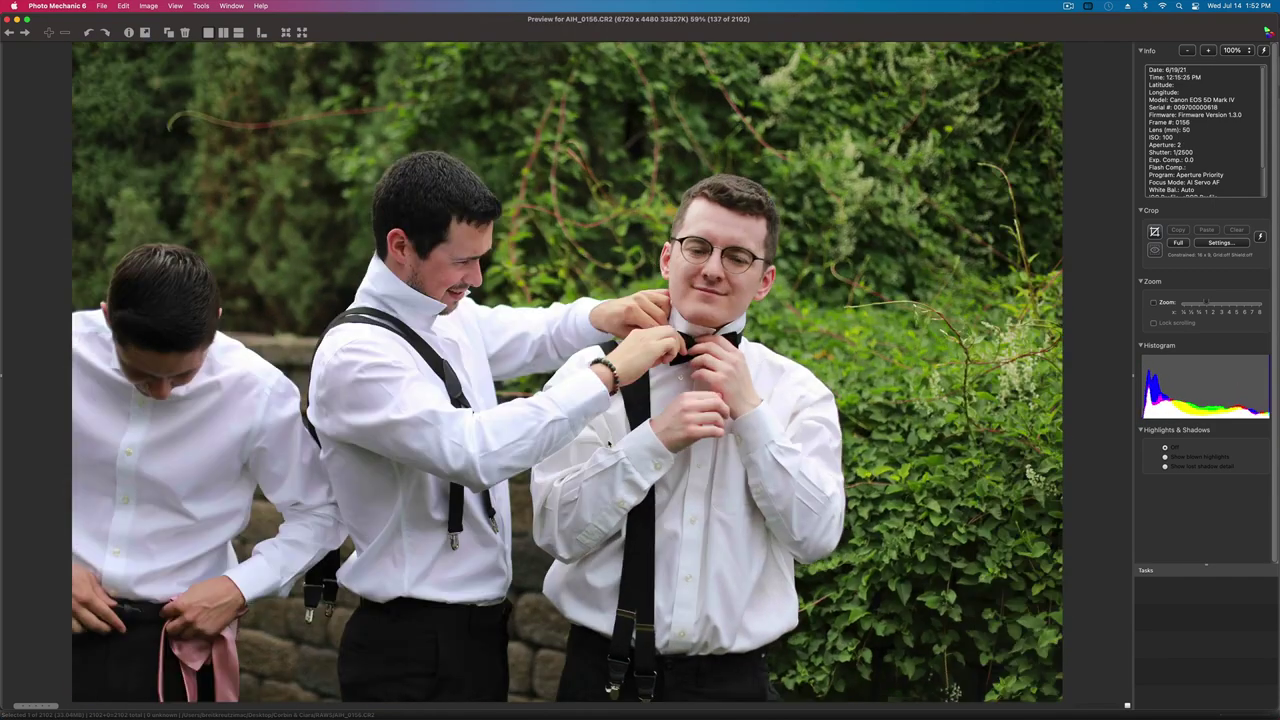
{"action": "key", "text": "Left"}
{"action": "key", "text": "1"}
{"action": "key", "text": "Right"}
{"action": "key", "text": "Right"}
{"action": "key", "text": "Right"}
{"action": "key", "text": "Right"}
{"action": "key", "text": "Right"}
{"action": "key", "text": "Left"}
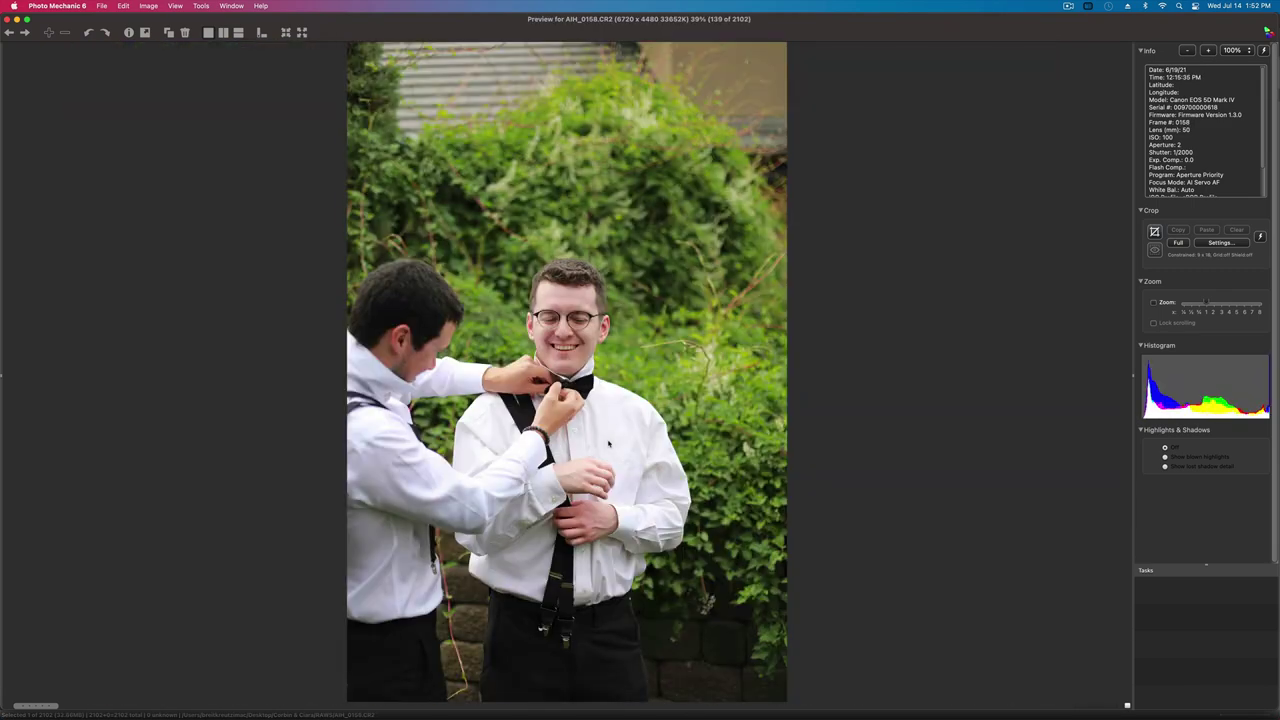
{"action": "key", "text": "Right"}
{"action": "key", "text": "Right"}
{"action": "key", "text": "Right"}
{"action": "key", "text": "Right"}
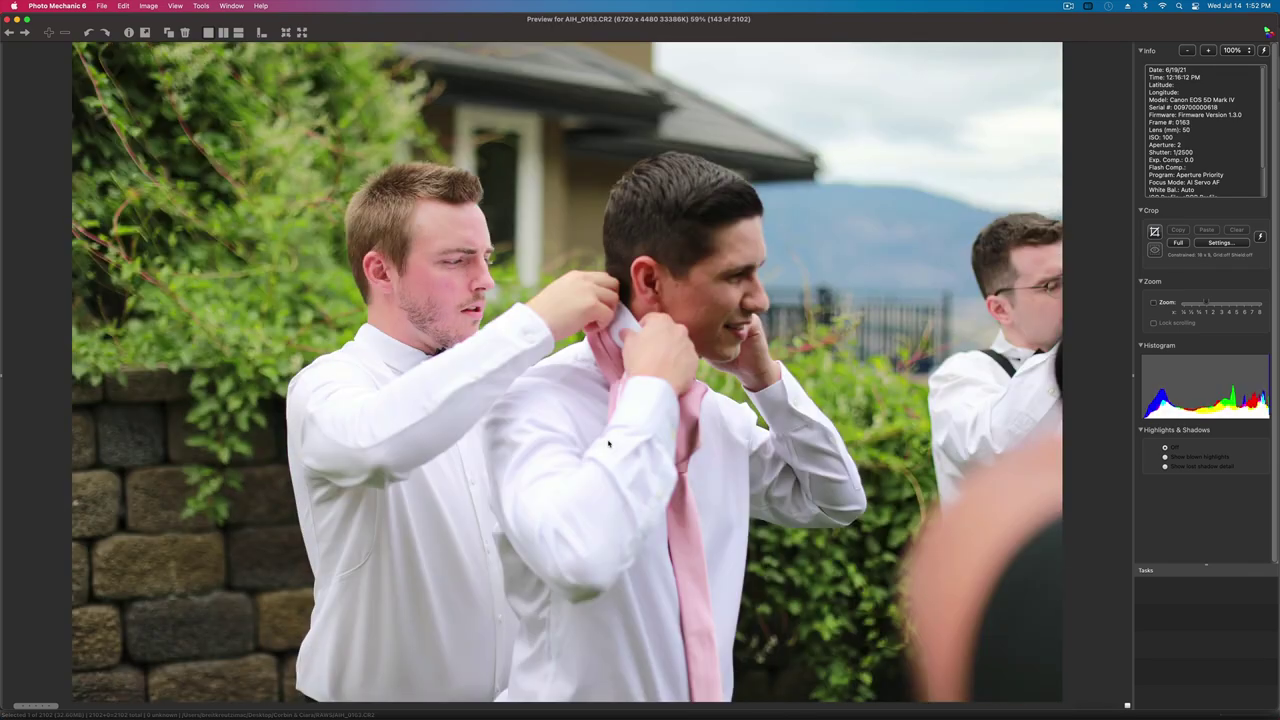
- Compare photos 144–155 and tag photo 155 magenta as a pick
{"action": "key", "text": "Right"}
{"action": "key", "text": "Right"}
{"action": "key", "text": "Left"}
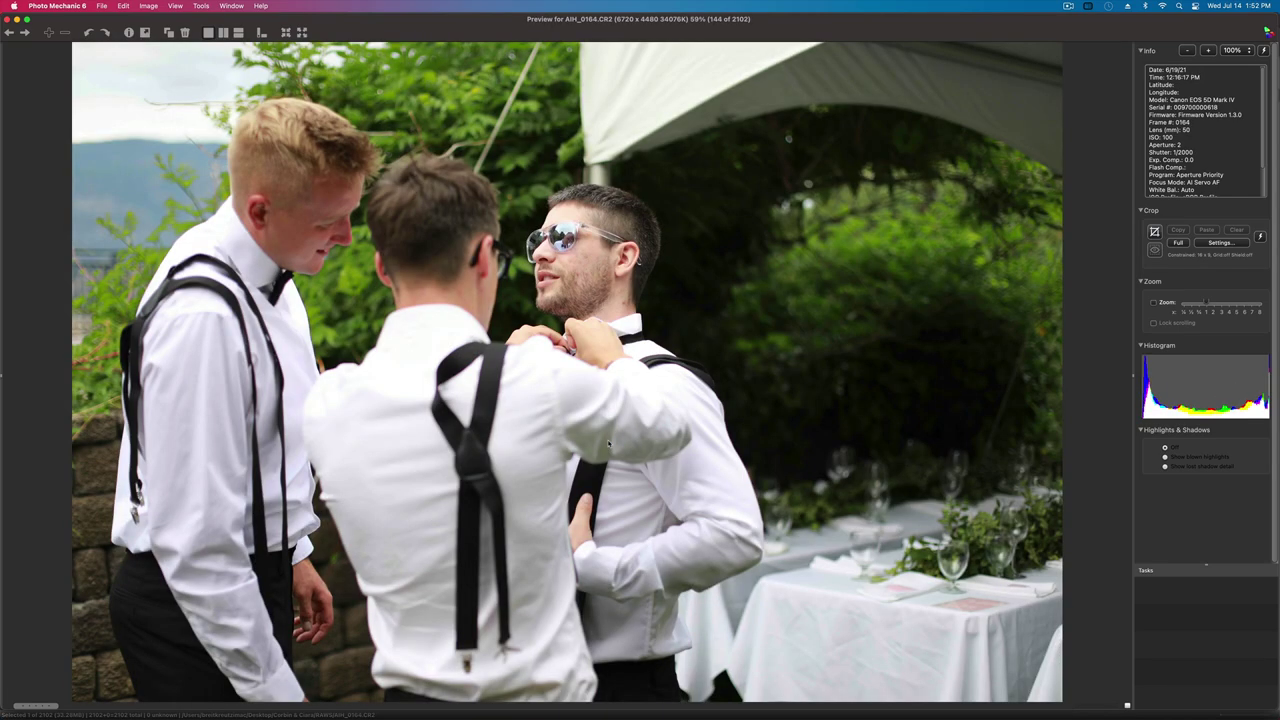
{"action": "key", "text": "Right"}
{"action": "key", "text": "Right"}
{"action": "key", "text": "Right"}
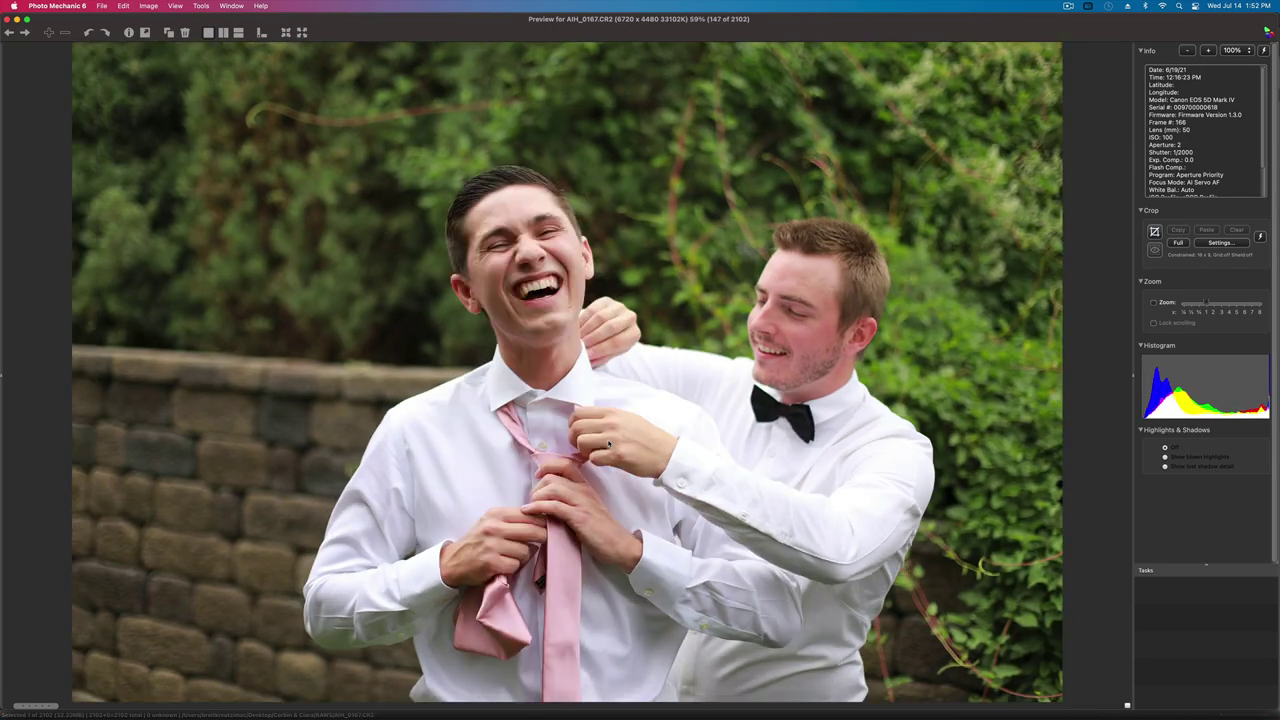
{"action": "key", "text": "Right"}
{"action": "key", "text": "Left"}
{"action": "key", "text": "Right"}
{"action": "key", "text": "Right"}
{"action": "key", "text": "Right"}
{"action": "key", "text": "Right"}
{"action": "key", "text": "Right"}
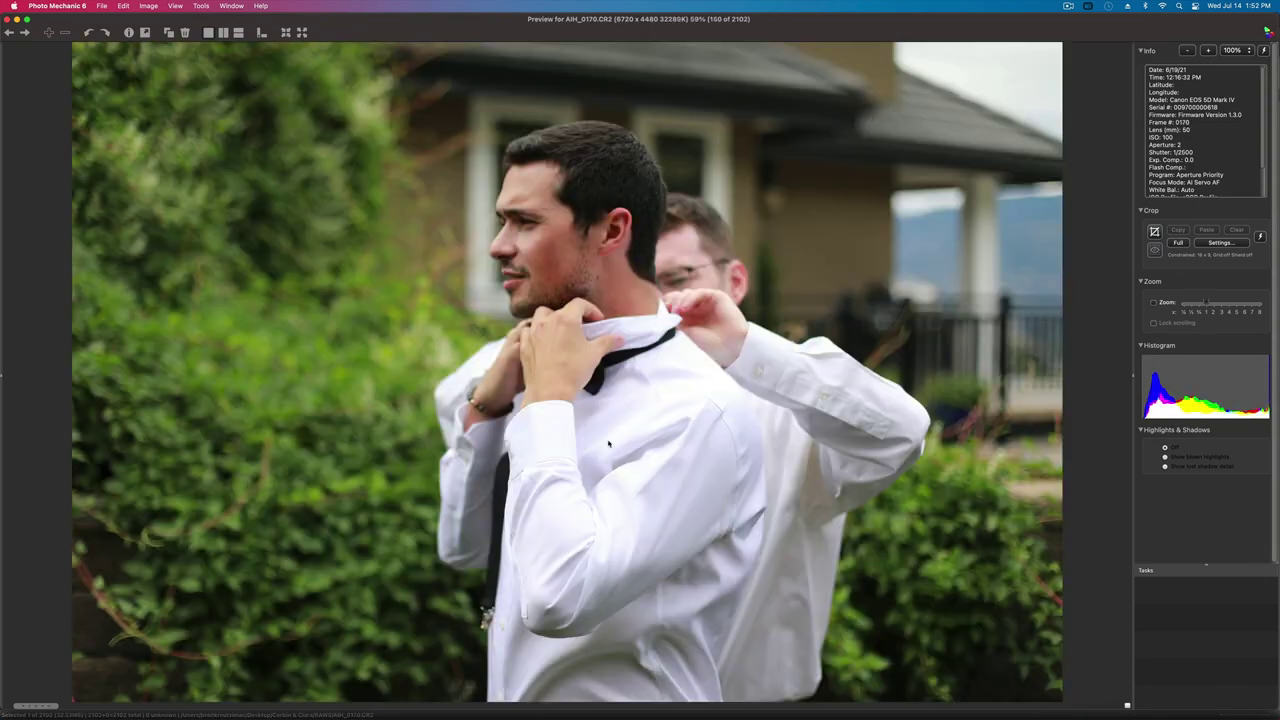
{"action": "key", "text": "Left"}
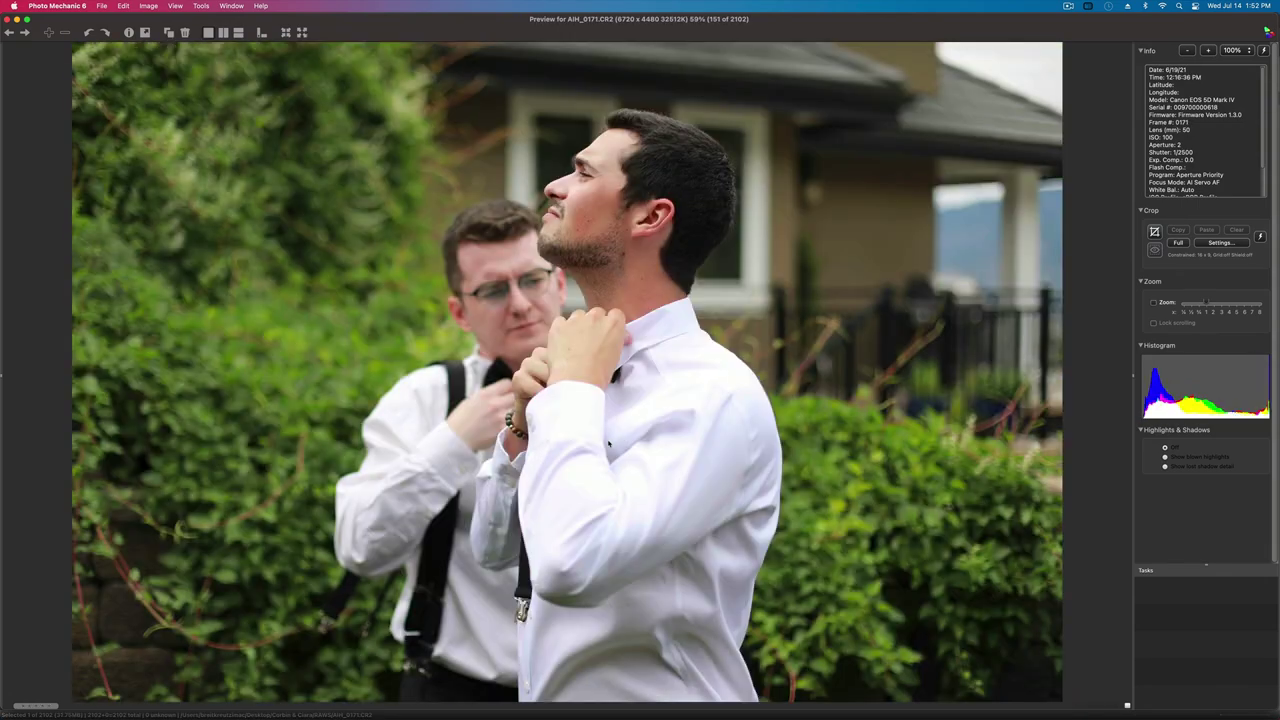
{"action": "key", "text": "1"}
{"action": "key", "text": "Right"}
{"action": "key", "text": "Right"}
- Review the jacket, group-under-tent, groomsmen line-up and father-and-groom photos
{"action": "key", "text": "Right"}
{"action": "key", "text": "Right"}
{"action": "key", "text": "Right"}
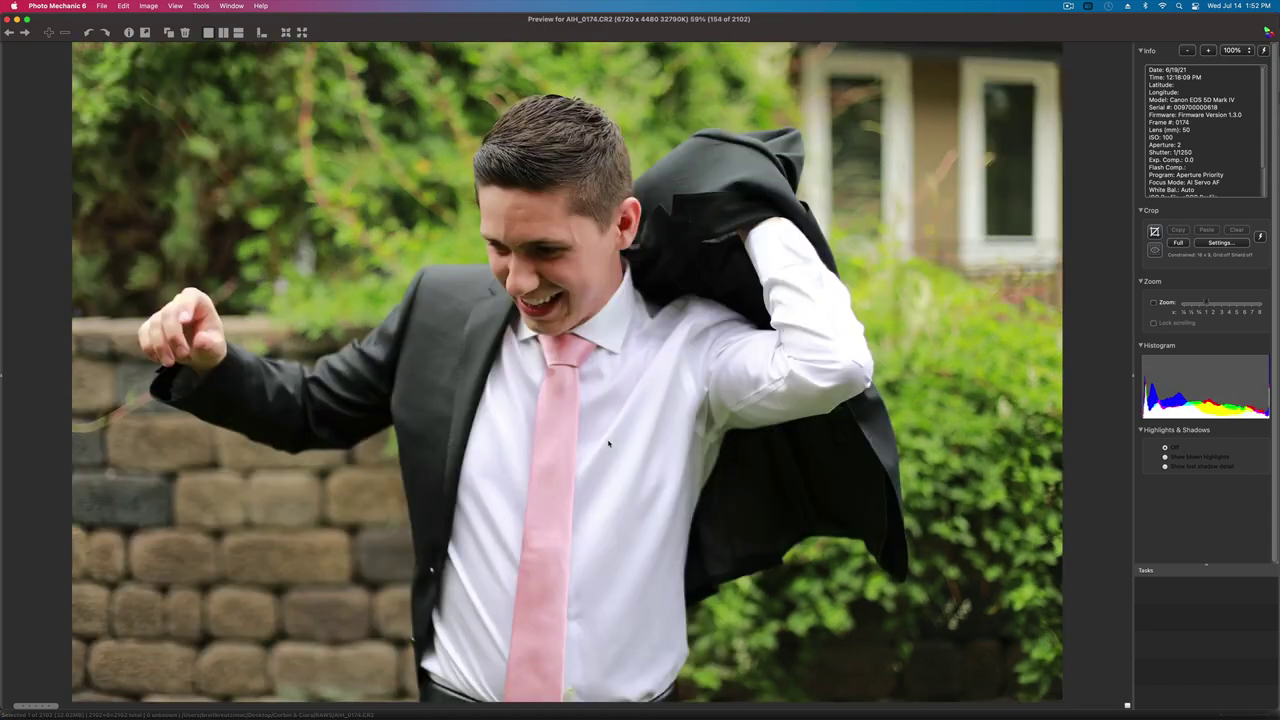
{"action": "key", "text": "Left"}
{"action": "key", "text": "Right"}
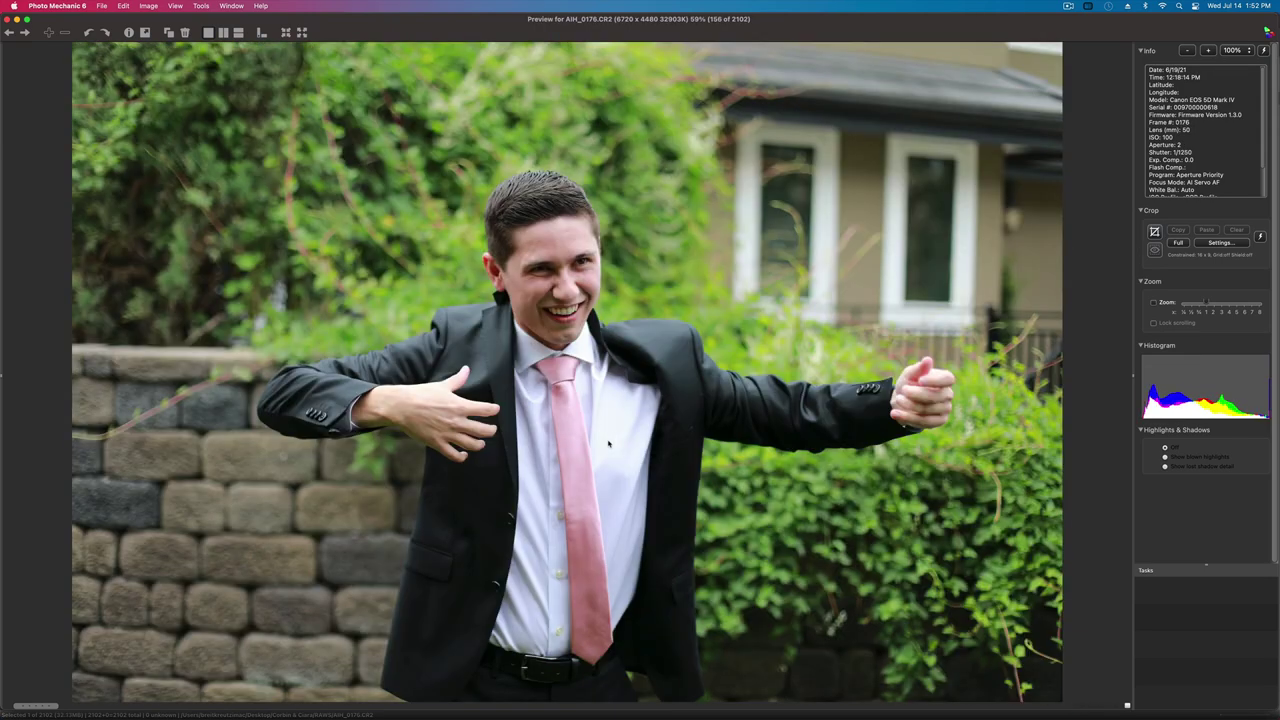
{"action": "key", "text": "Right"}
{"action": "key", "text": "Right"}
{"action": "key", "text": "Right"}
{"action": "key", "text": "Right"}
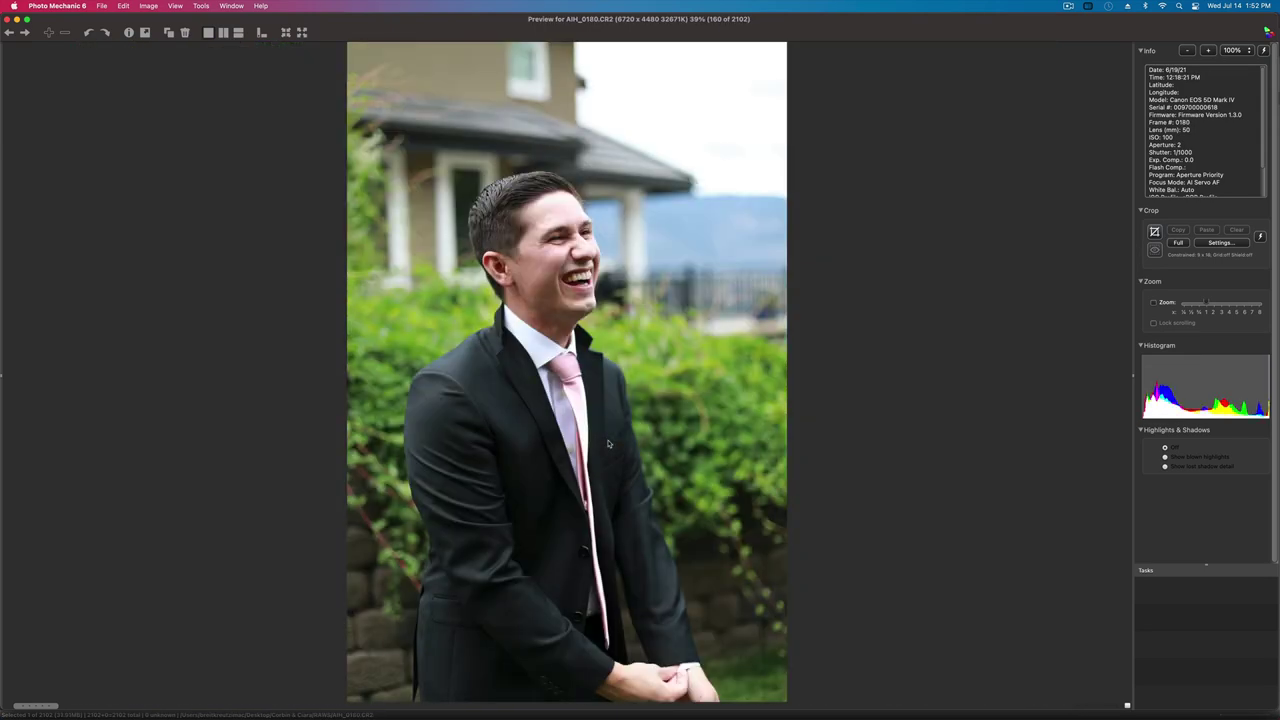
{"action": "key", "text": "Right"}
{"action": "key", "text": "Right"}
{"action": "key", "text": "Right"}
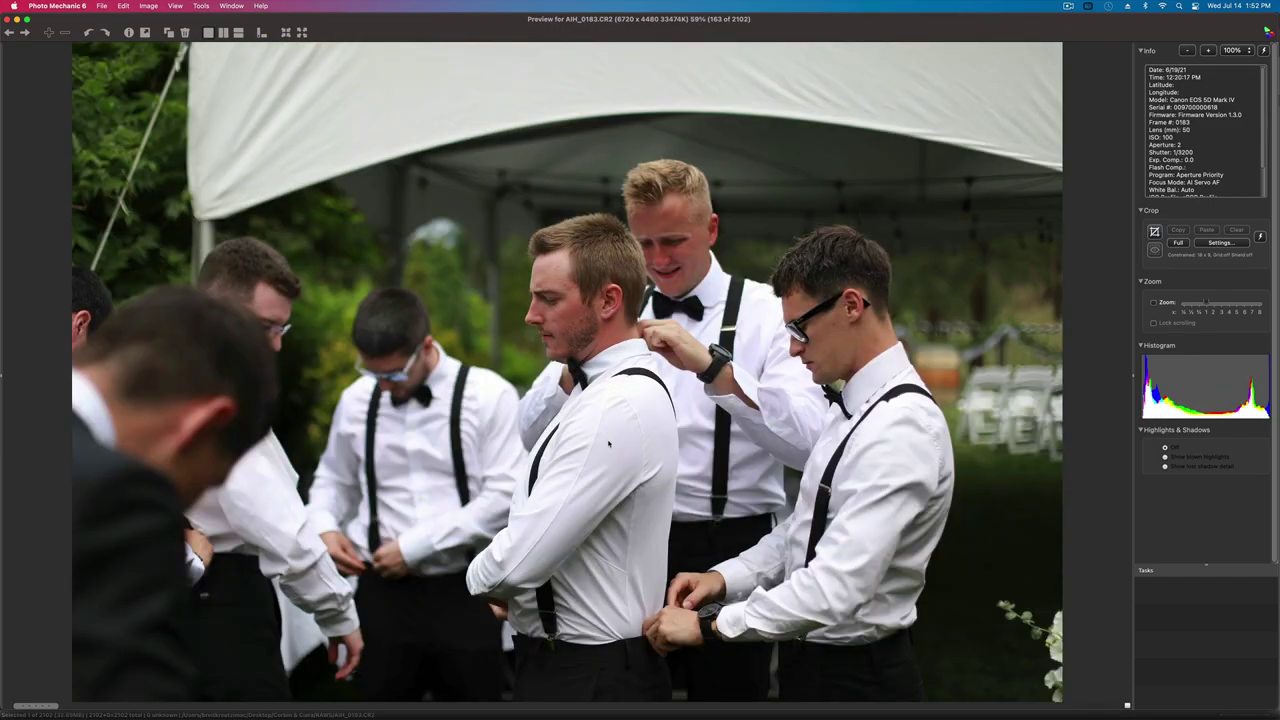
{"action": "key", "text": "Right"}
{"action": "key", "text": "Right"}
{"action": "key", "text": "Right"}
{"action": "key", "text": "Right"}
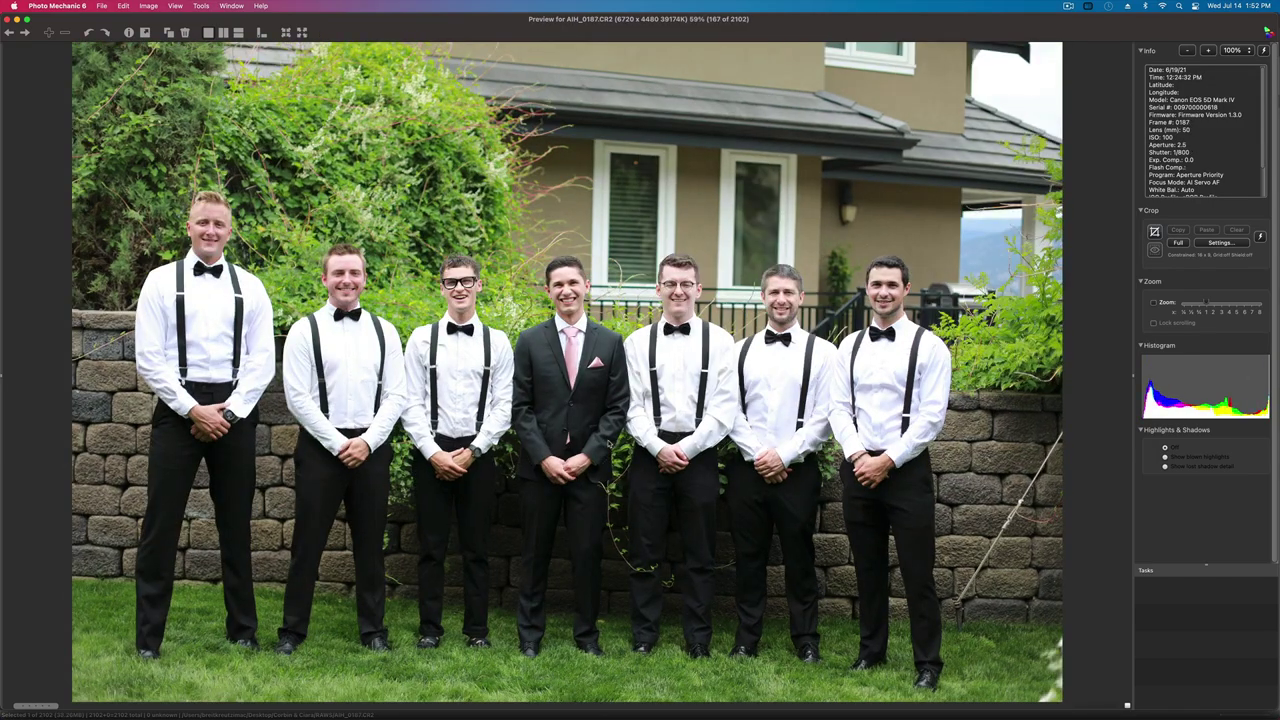
{"action": "key", "text": "Right"}
{"action": "key", "text": "Right"}
{"action": "key", "text": "Right"}
{"action": "key", "text": "Right"}
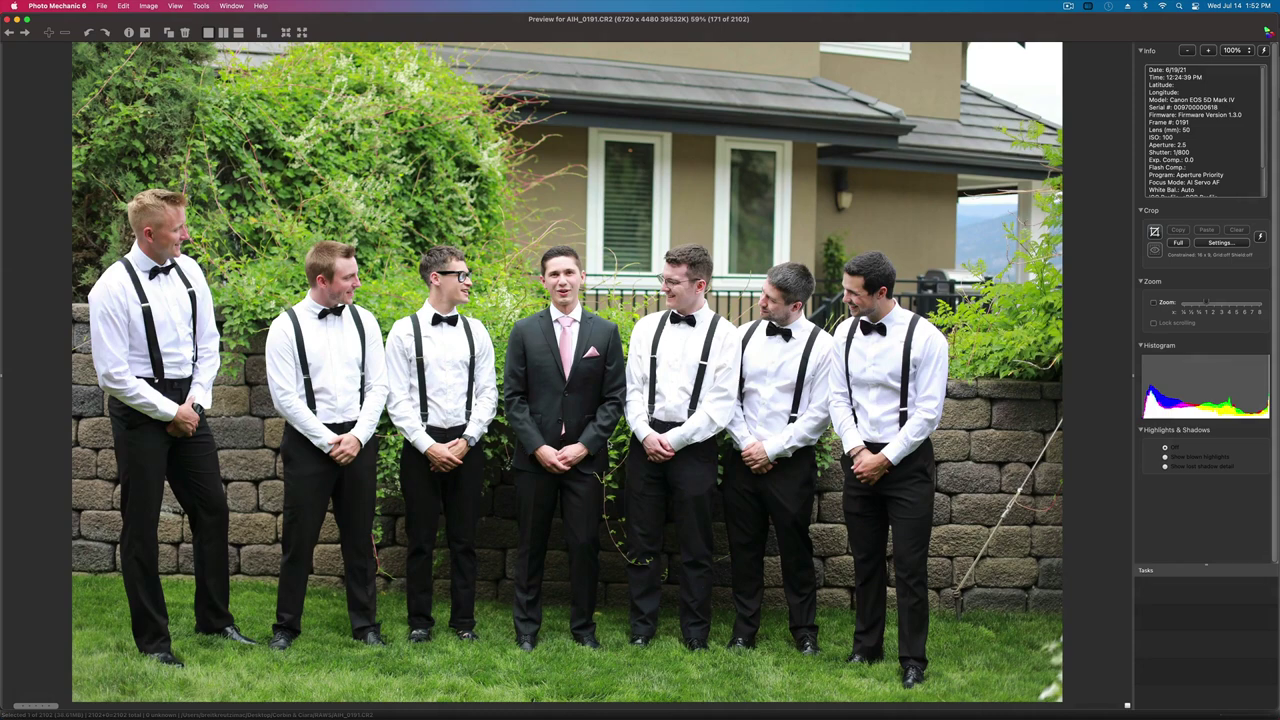
{"action": "key", "text": "Right"}
{"action": "key", "text": "Right"}
{"action": "key", "text": "Right"}
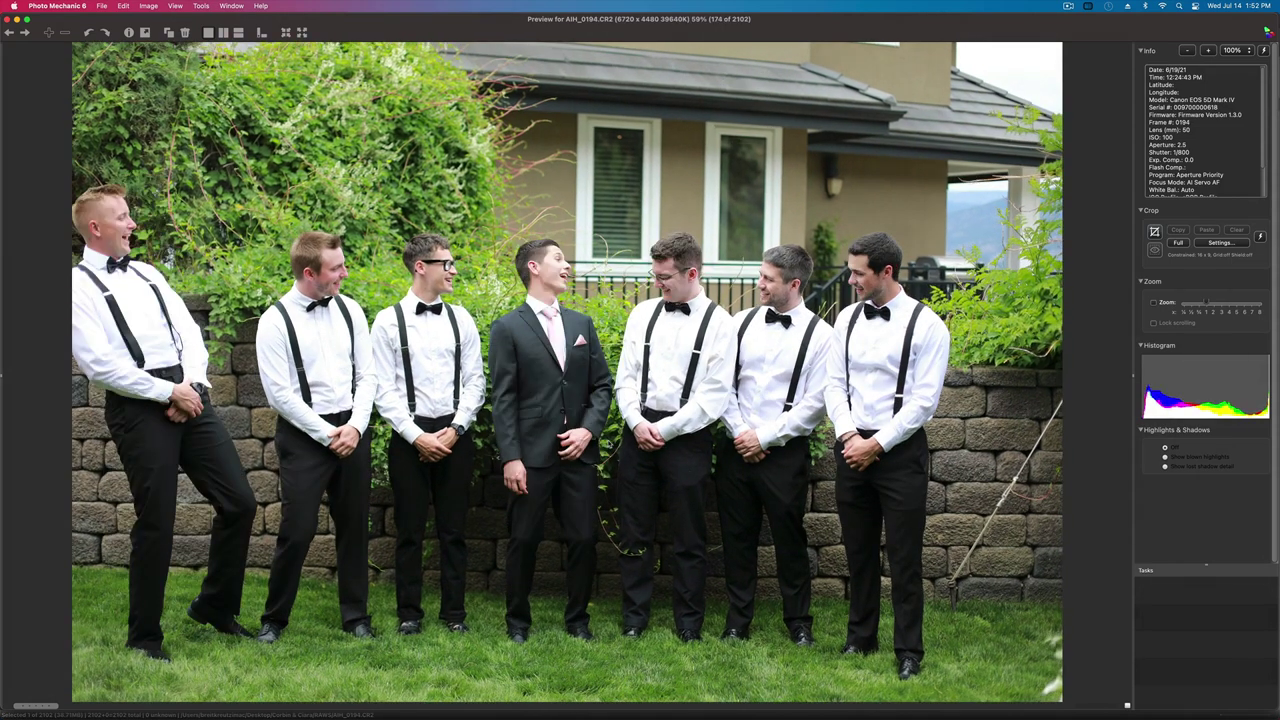
{"action": "key", "text": "Right"}
{"action": "key", "text": "Right"}
{"action": "key", "text": "Right"}
{"action": "key", "text": "Right"}
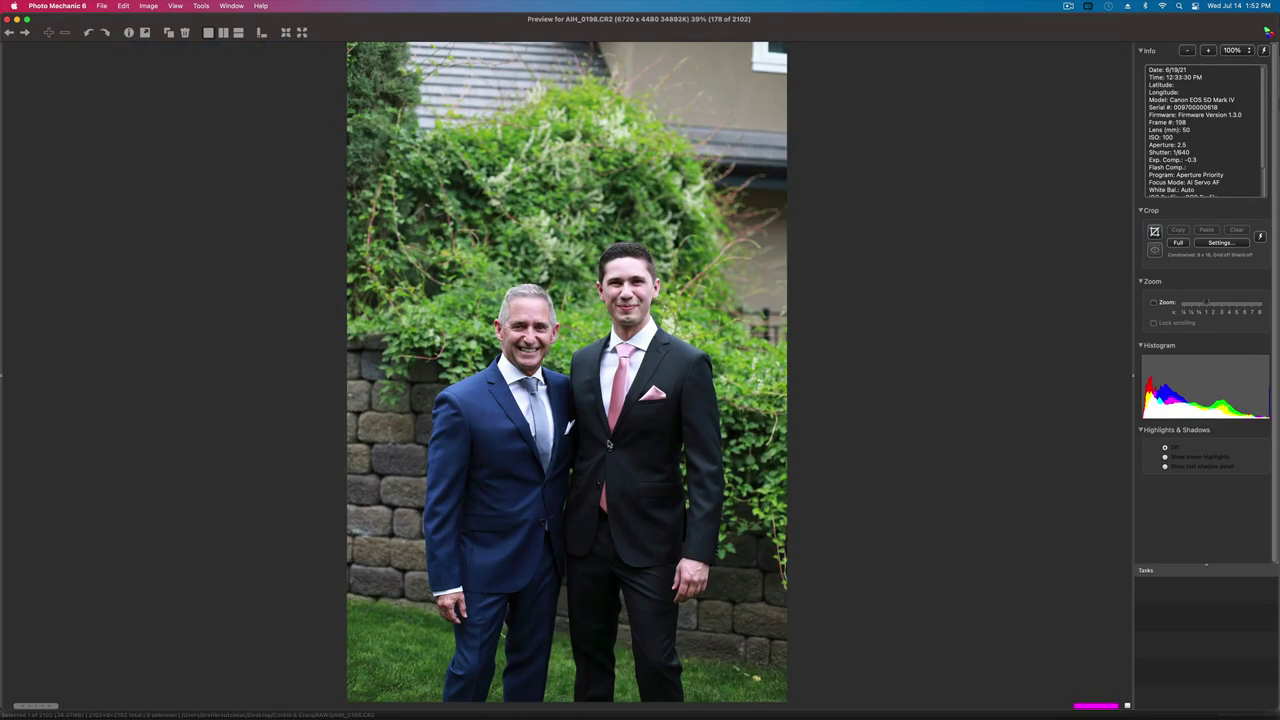
{"action": "key", "text": "Right"}
{"action": "key", "text": "Right"}
{"action": "key", "text": "Right"}
{"action": "key", "text": "Right"}
{"action": "key", "text": "Right"}
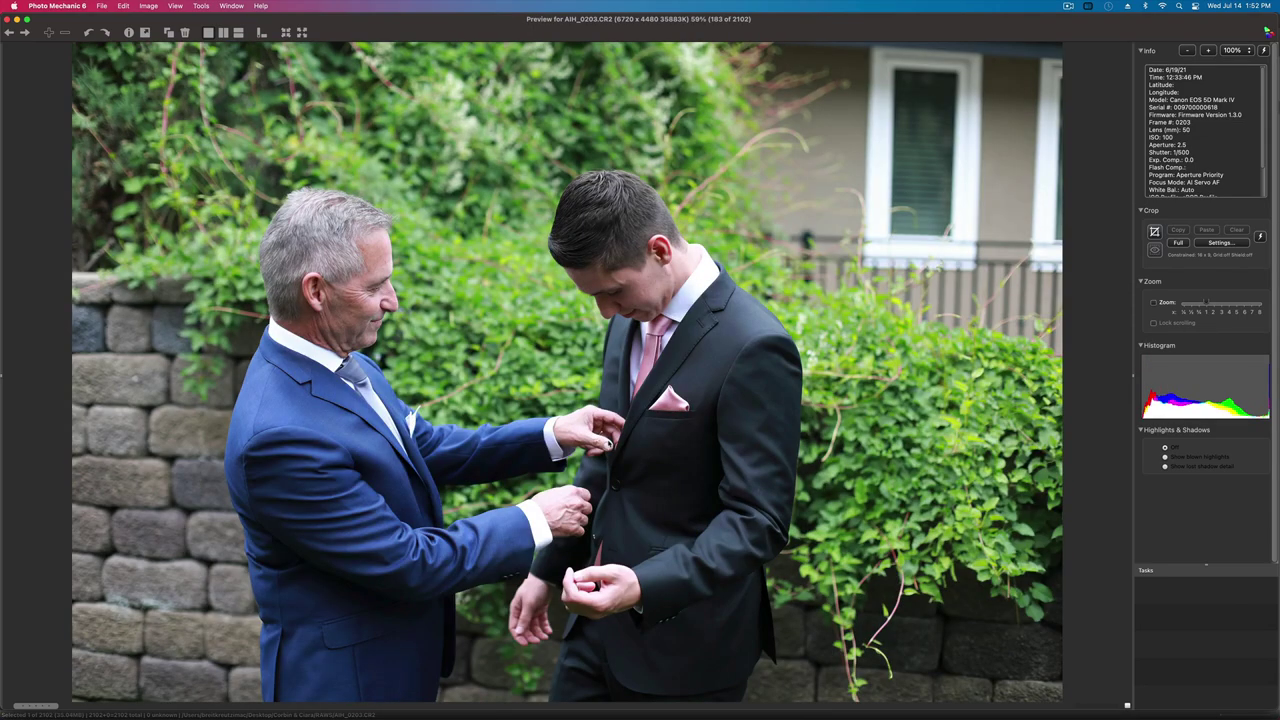
{"action": "key", "text": "Right"}
{"action": "key", "text": "Right"}
{"action": "key", "text": "Right"}
{"action": "key", "text": "Right"}
{"action": "key", "text": "Right"}
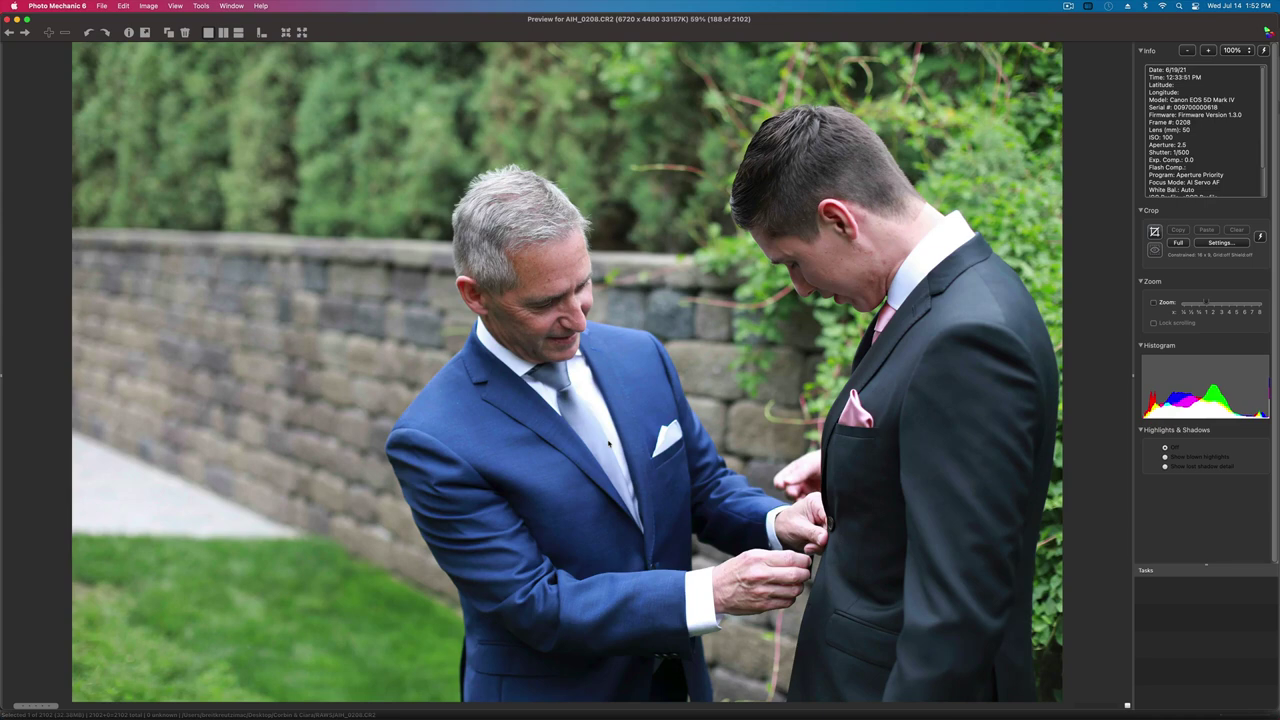
{"action": "key", "text": "Right"}
{"action": "key", "text": "Right"}
- Tag photo 190 (AIH_0219) magenta, then review the boutonniere shots to AIH_0222
{"action": "key", "text": "1"}
{"action": "key", "text": "Right"}
{"action": "key", "text": "Right"}
{"action": "key", "text": "Right"}
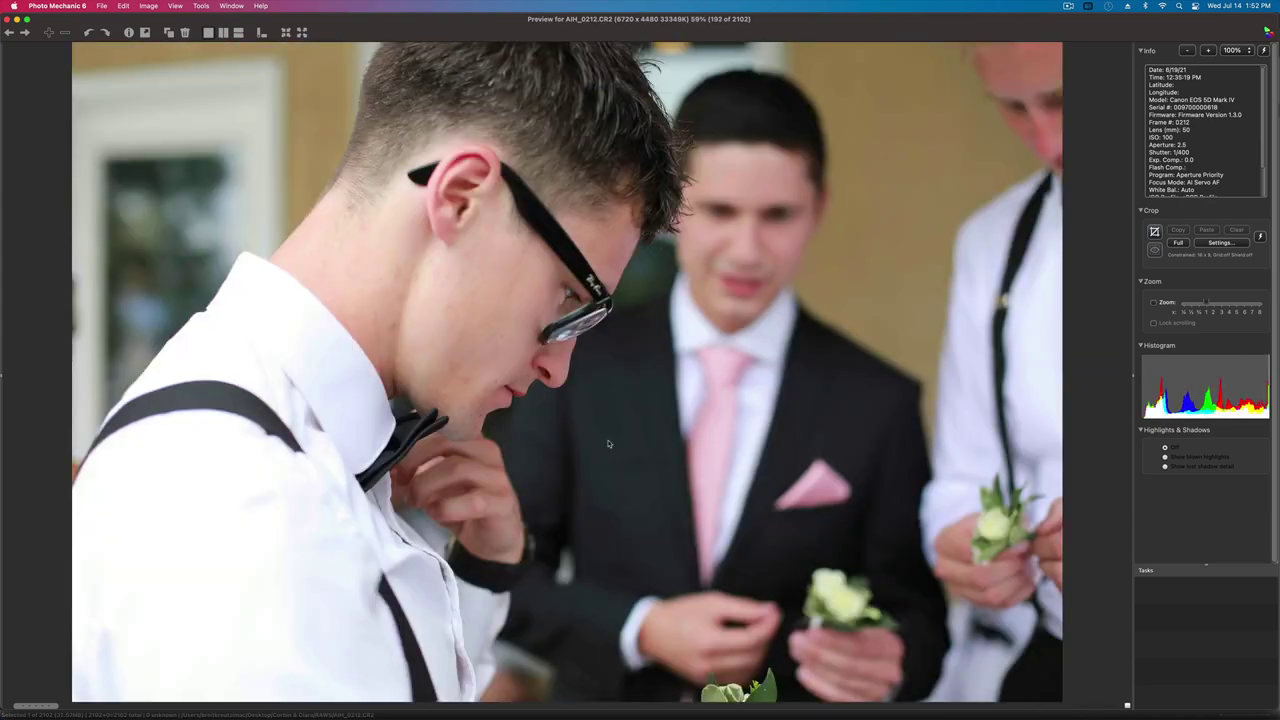
{"action": "key", "text": "Left"}
{"action": "key", "text": "Left"}
{"action": "key", "text": "Right"}
{"action": "key", "text": "Right"}
{"action": "key", "text": "Right"}
{"action": "key", "text": "Right"}
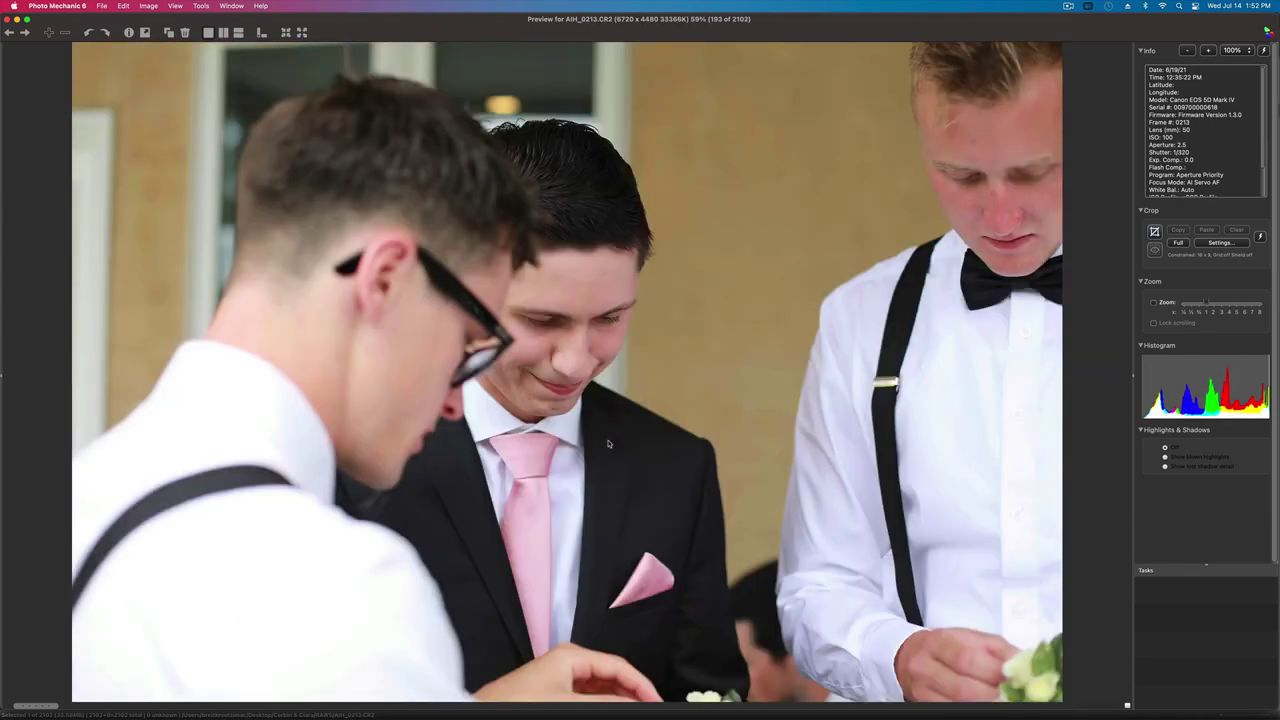
{"action": "key", "text": "Right"}
{"action": "key", "text": "Right"}
{"action": "key", "text": "Right"}
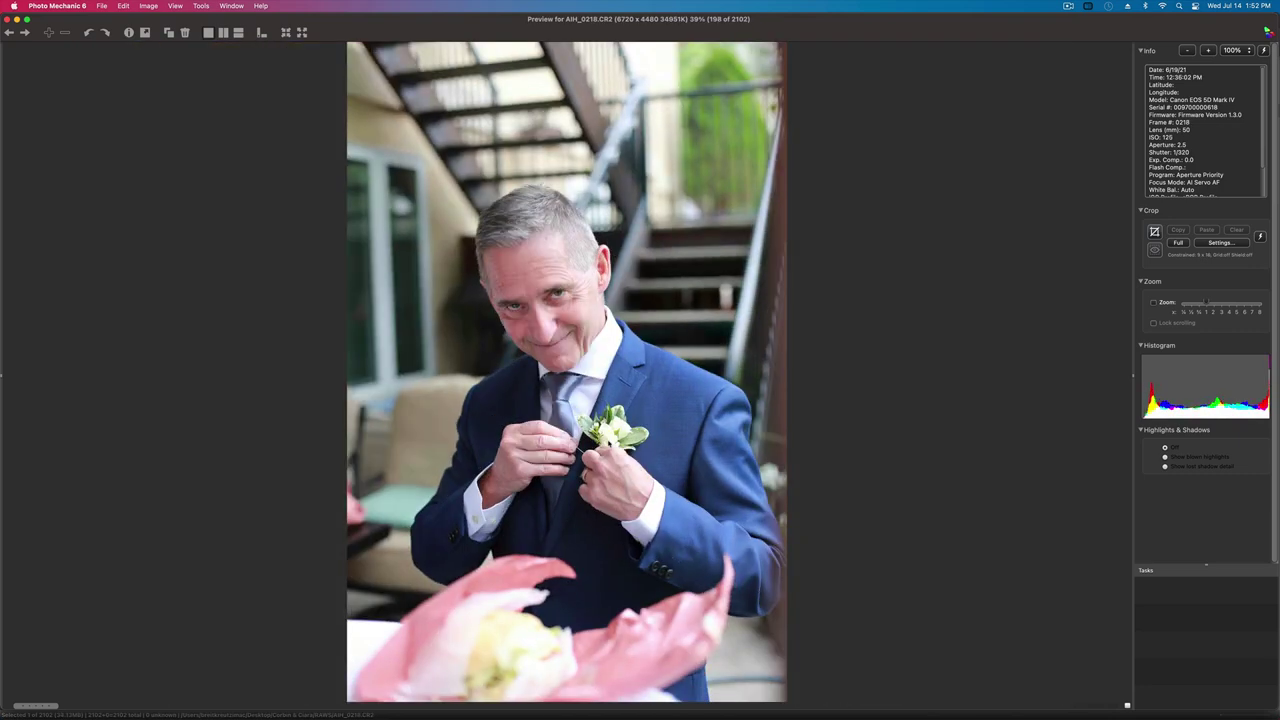
{"action": "key", "text": "Right"}
{"action": "key", "text": "Right"}
{"action": "key", "text": "Left"}
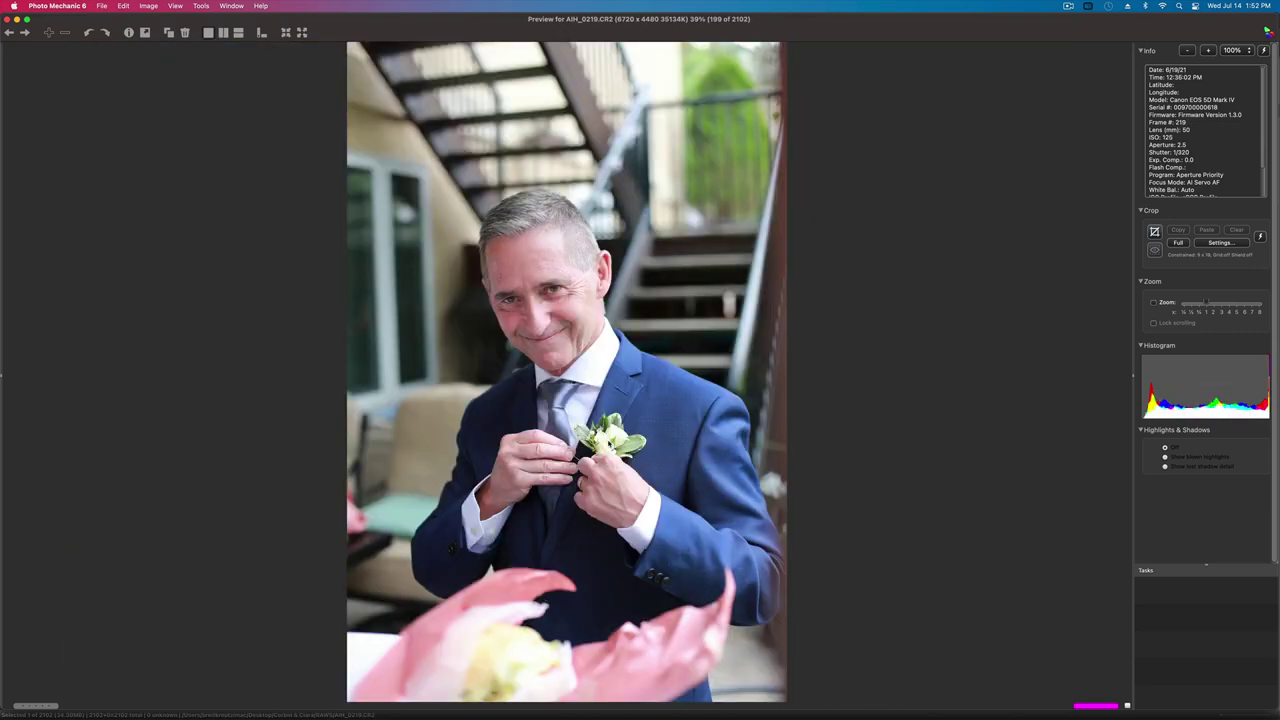
{"action": "key", "text": "Right"}
{"action": "key", "text": "Right"}
{"action": "key", "text": "Right"}
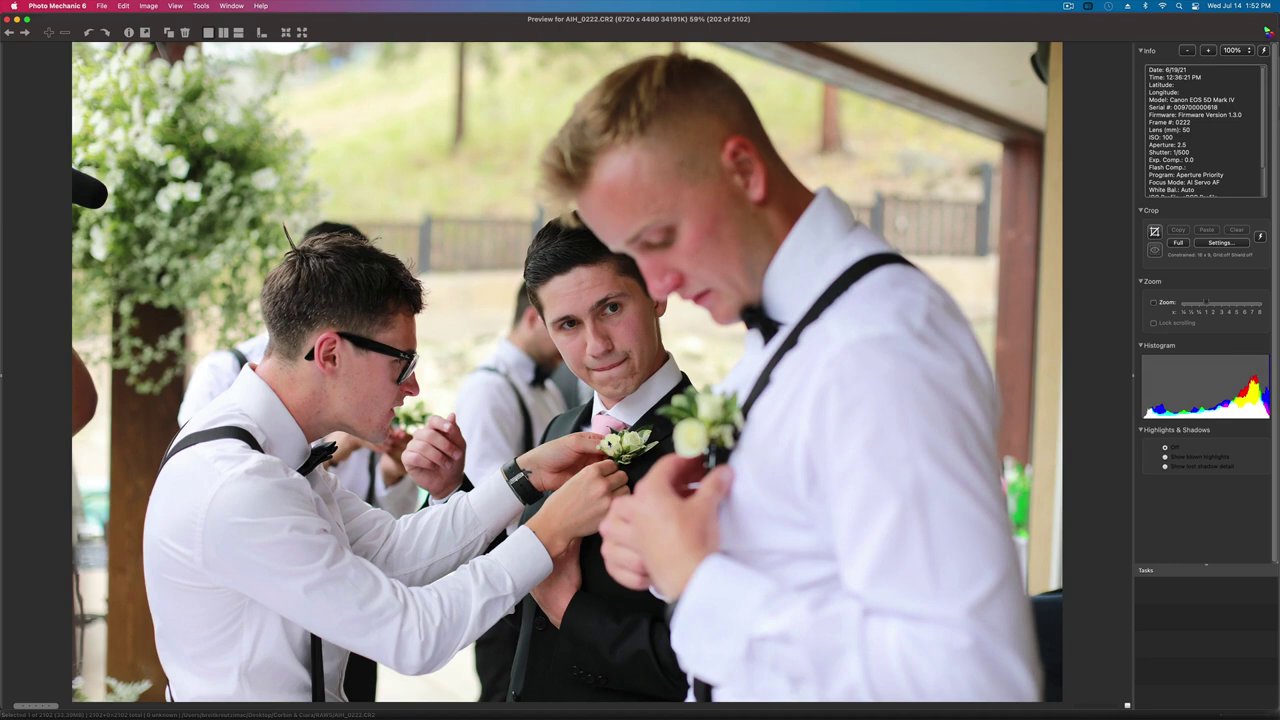
{"action": "key", "text": "Right"}
{"action": "key", "text": "Right"}
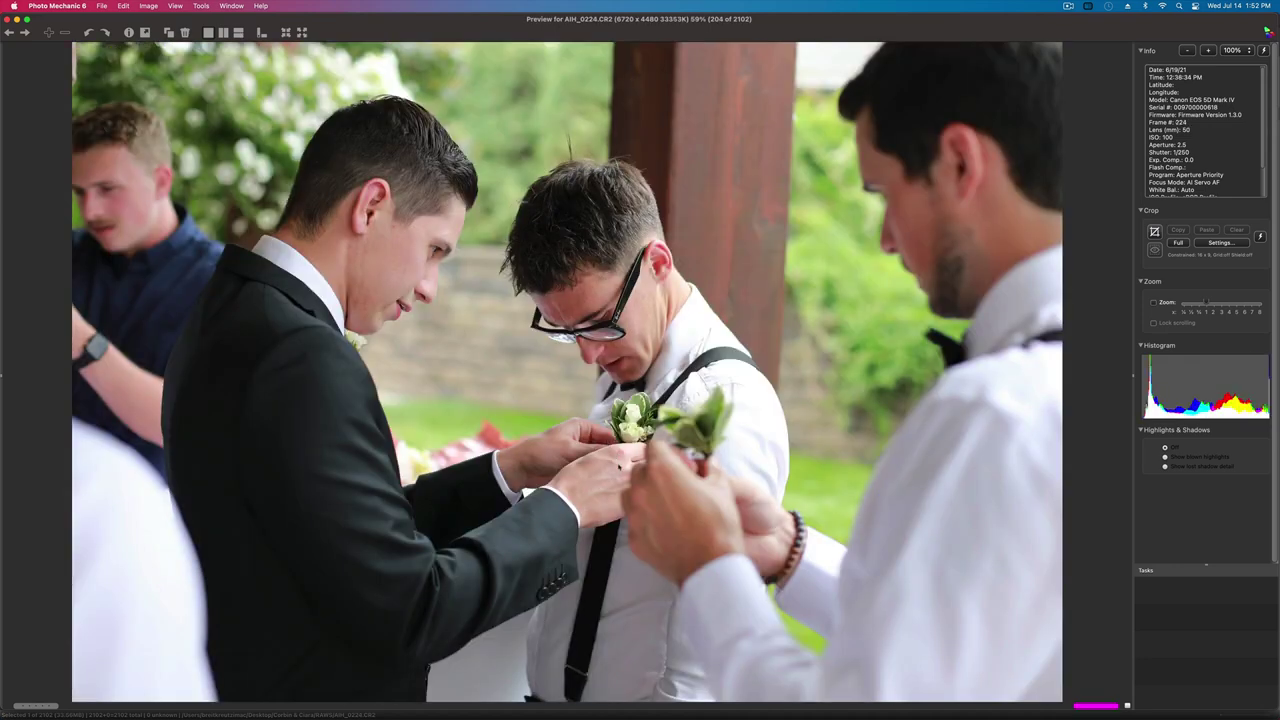
{"action": "left_click", "coordinate": [640, 386]}
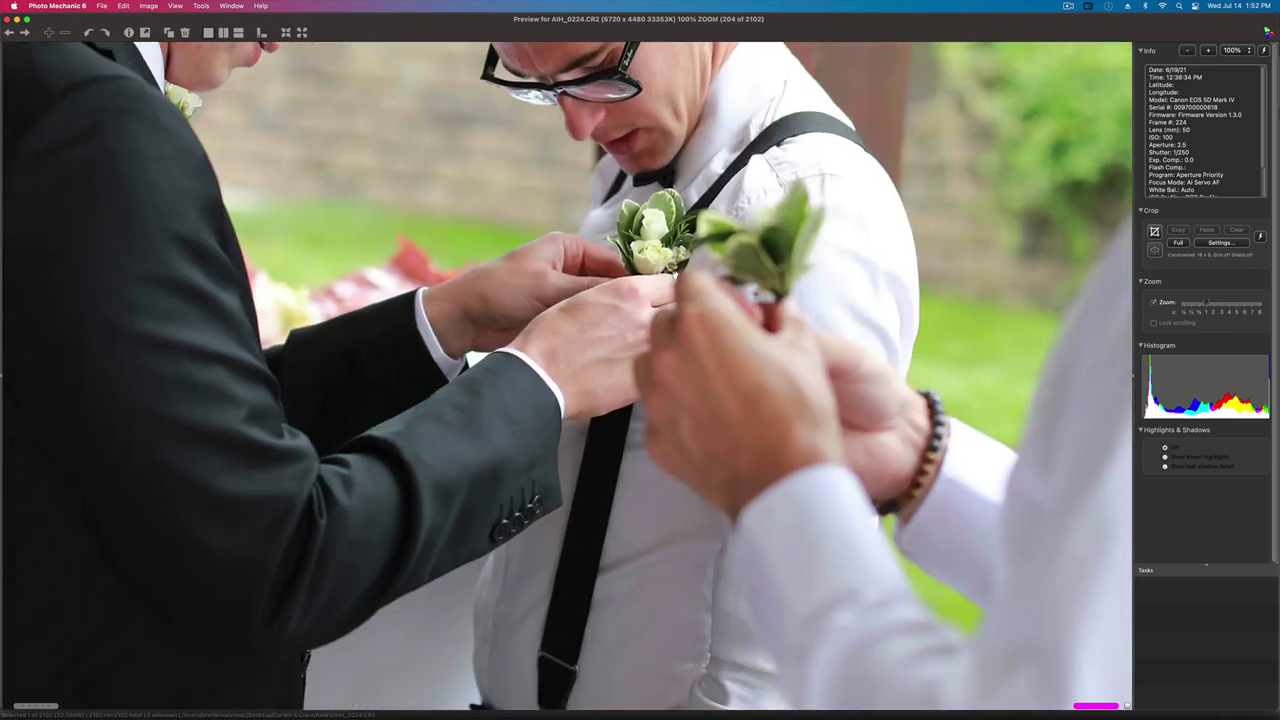
{"action": "left_click_drag", "start_coordinate": [674, 275], "coordinate": [652, 440]}
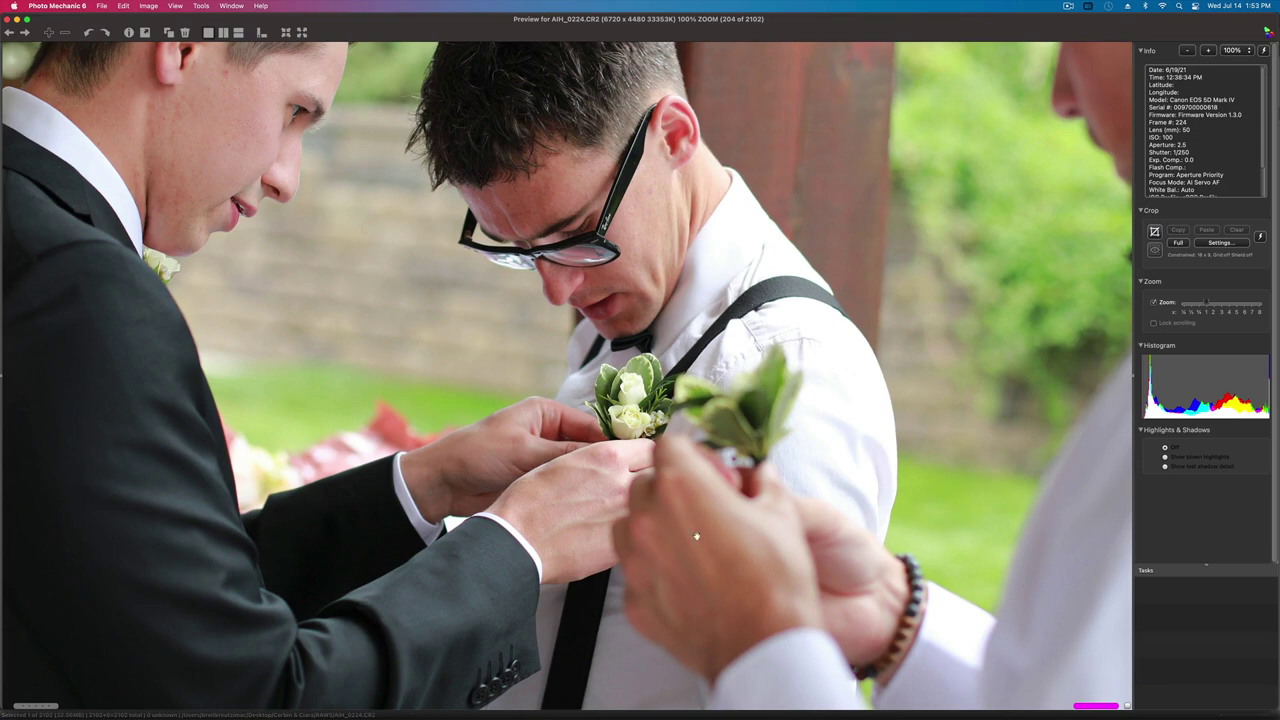
{"action": "left_click", "coordinate": [583, 502]}
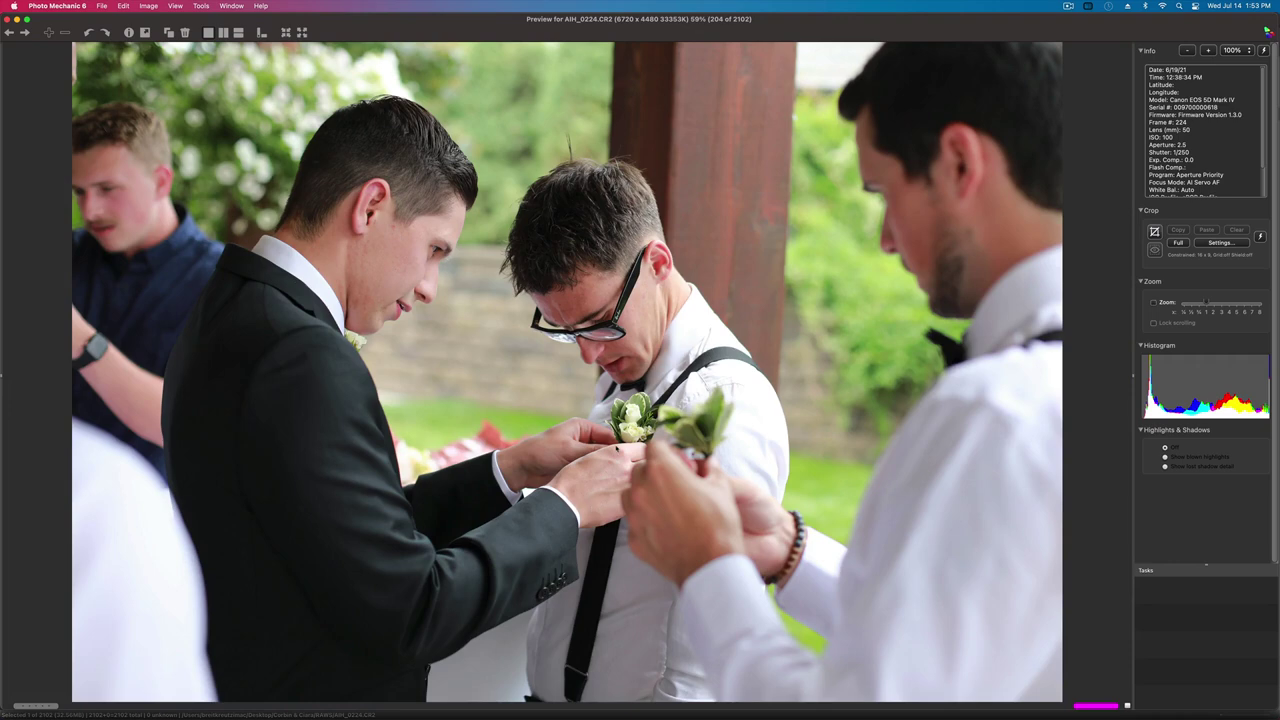
- Review the bride's makeup and bridal-party robe shots, reaching the poolside groomsmen photo AIH_0251 (246 of 2102)
{"action": "key", "text": "Right"}
{"action": "key", "text": "Right"}
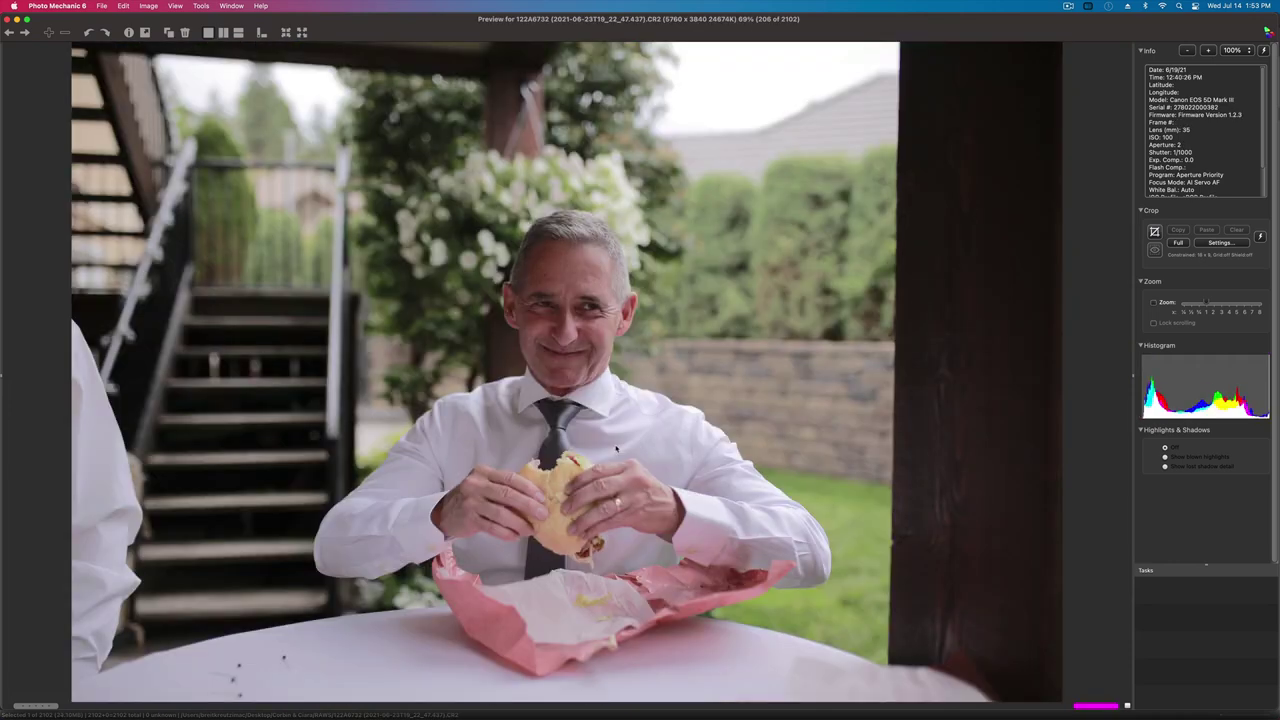
{"action": "key", "text": "Right"}
{"action": "key", "text": "Right"}
{"action": "key", "text": "Right"}
{"action": "key", "text": "Right"}
{"action": "key", "text": "Right"}
{"action": "key", "text": "Right"}
{"action": "key", "text": "Right"}
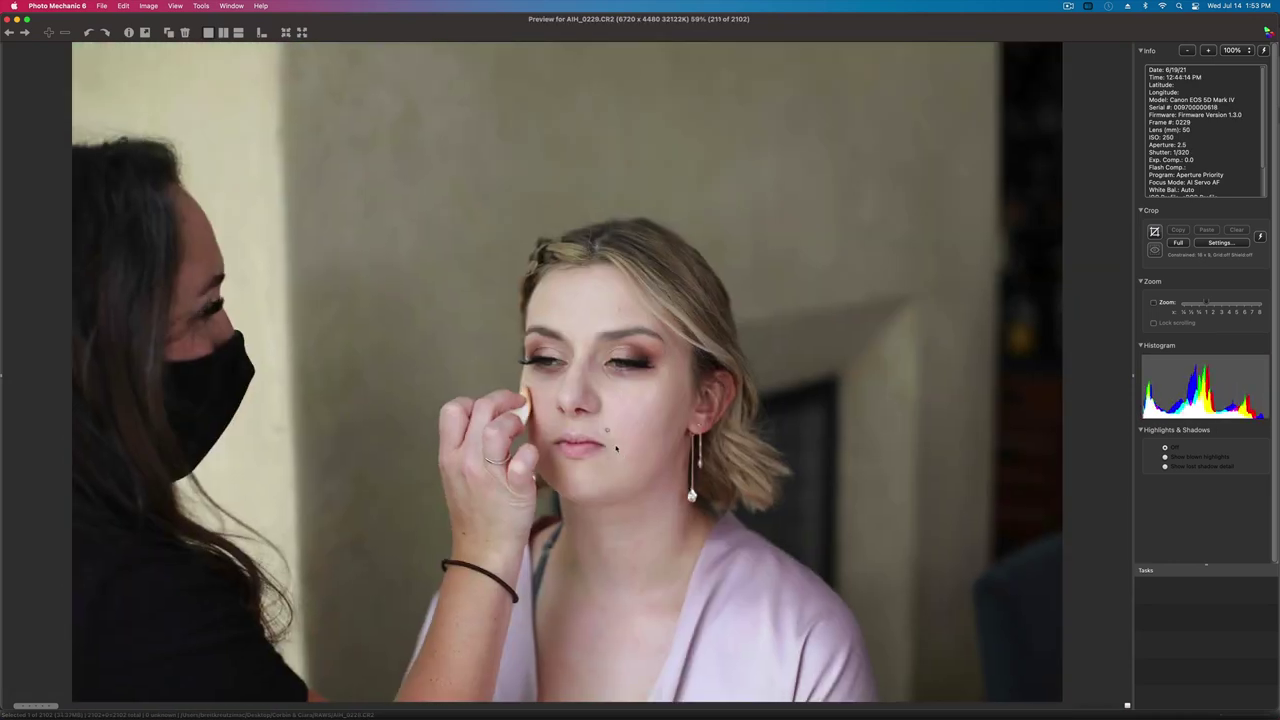
{"action": "key", "text": "Right"}
{"action": "key", "text": "Right"}
{"action": "key", "text": "Right"}
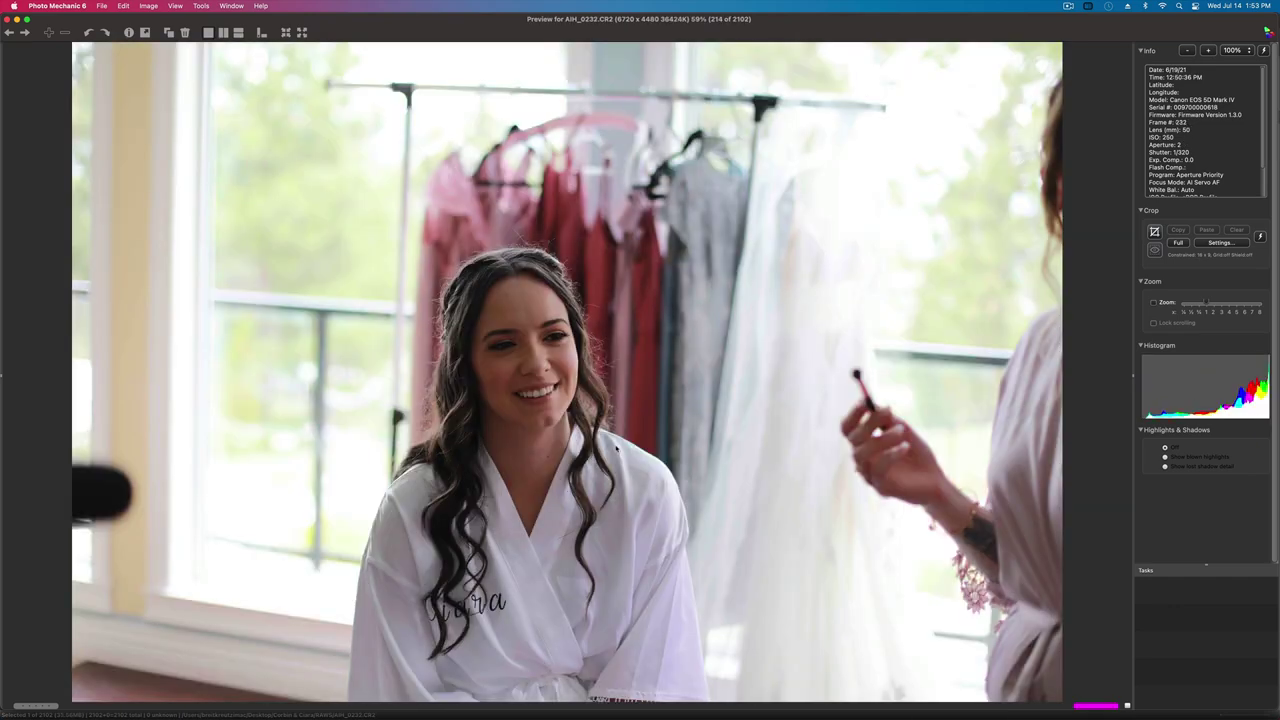
{"action": "key", "text": "Right"}
{"action": "key", "text": "Right"}
{"action": "key", "text": "Right"}
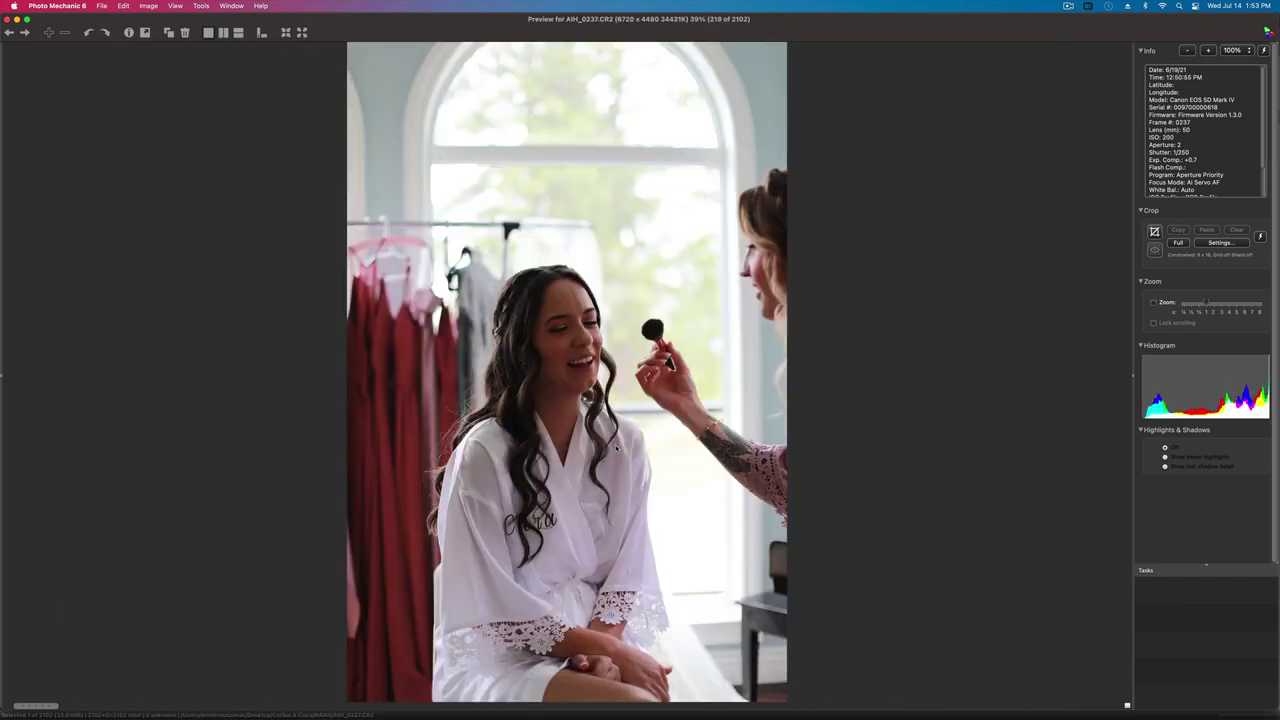
{"action": "key", "text": "Right"}
{"action": "key", "text": "Right"}
{"action": "key", "text": "Right"}
{"action": "key", "text": "Right"}
{"action": "key", "text": "Right"}
{"action": "key", "text": "Right"}
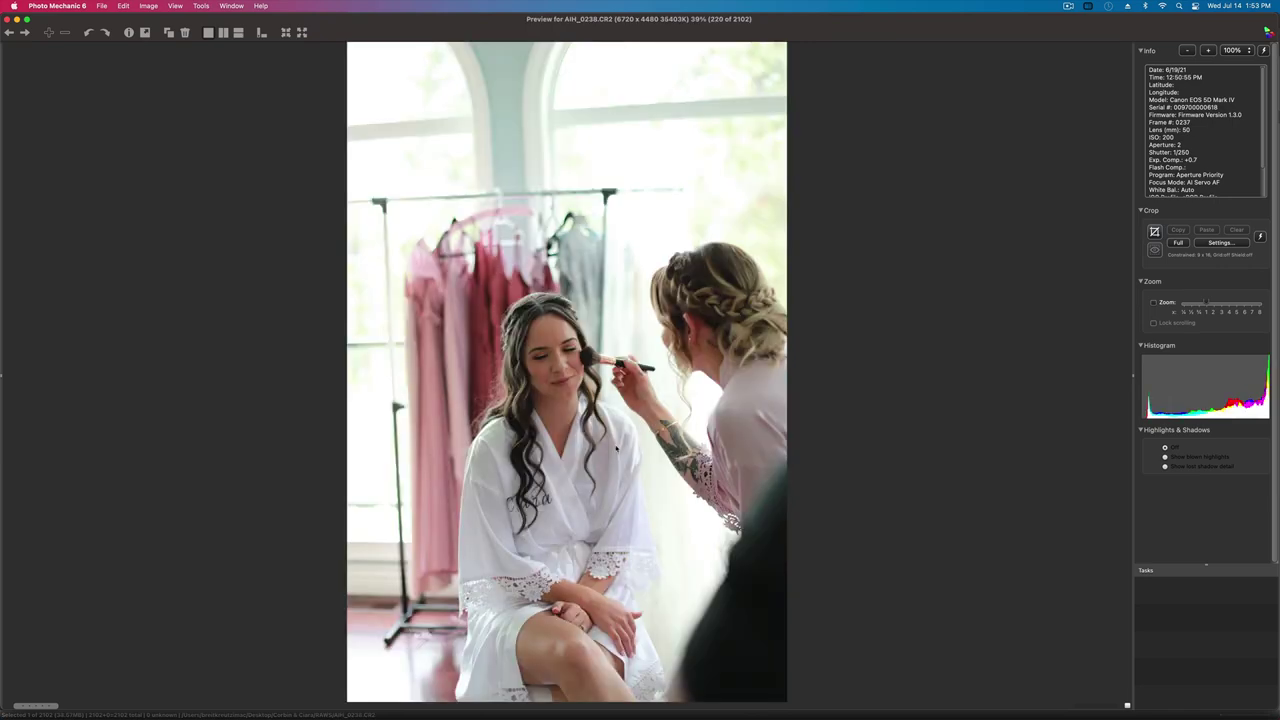
{"action": "key", "text": "Left"}
{"action": "key", "text": "Left"}
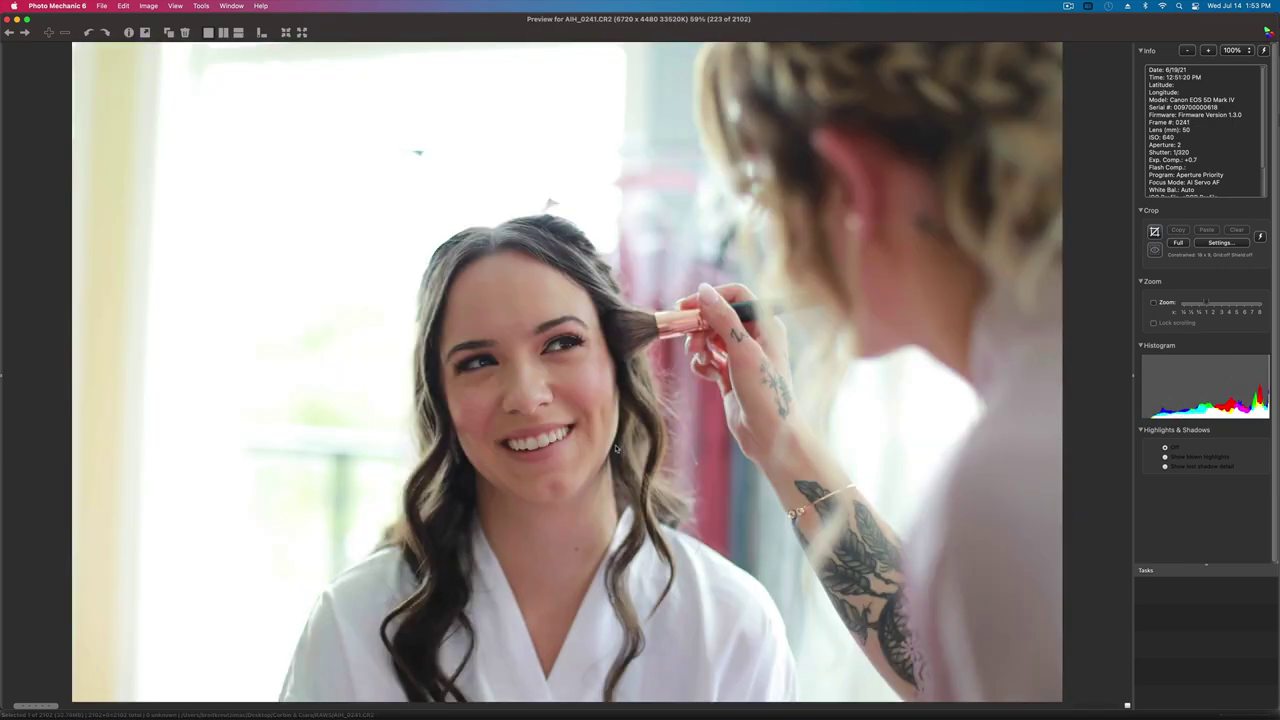
{"action": "key", "text": "Right"}
{"action": "key", "text": "Right"}
{"action": "key", "text": "Right"}
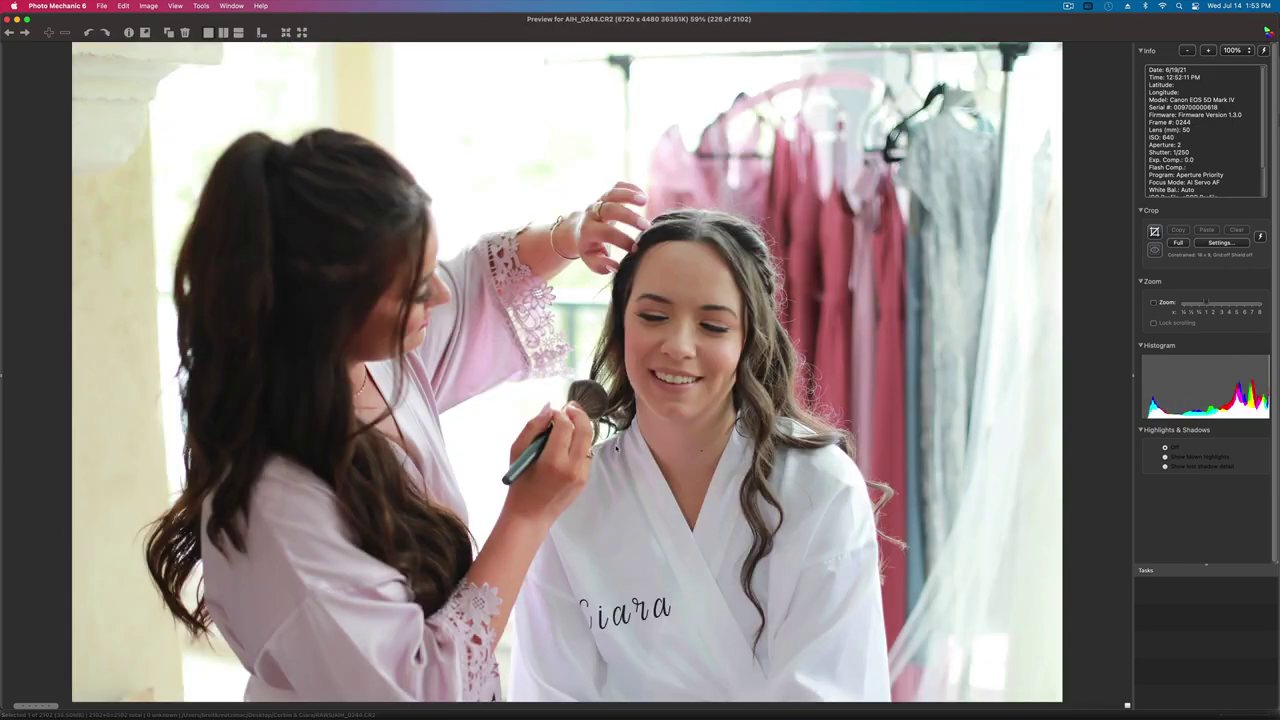
{"action": "key", "text": "Right"}
{"action": "key", "text": "Right"}
{"action": "key", "text": "Right"}
{"action": "key", "text": "Right"}
{"action": "key", "text": "Right"}
{"action": "key", "text": "Right"}
{"action": "key", "text": "Right"}
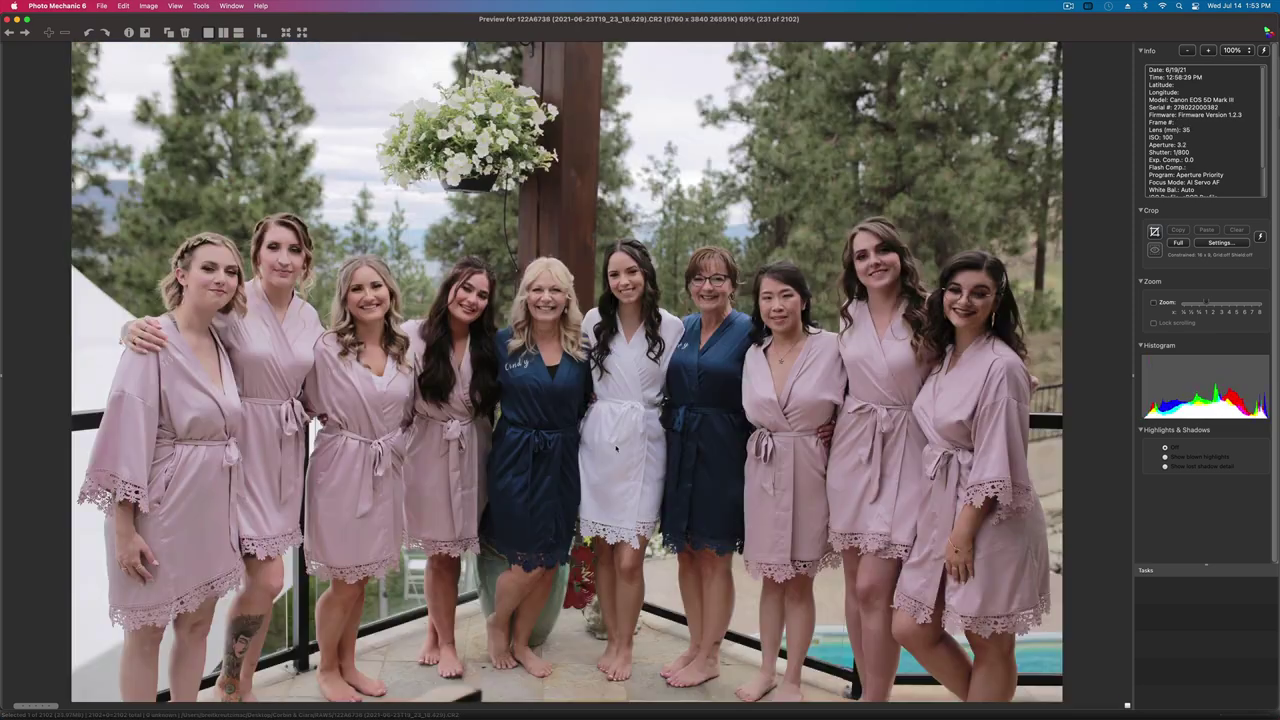
{"action": "key", "text": "Right"}
{"action": "key", "text": "Right"}
{"action": "key", "text": "Right"}
{"action": "key", "text": "Right"}
{"action": "key", "text": "Right"}
{"action": "key", "text": "Right"}
{"action": "key", "text": "Right"}
{"action": "key", "text": "Right"}
{"action": "key", "text": "Right"}
{"action": "key", "text": "Right"}
{"action": "key", "text": "Right"}
{"action": "key", "text": "Right"}
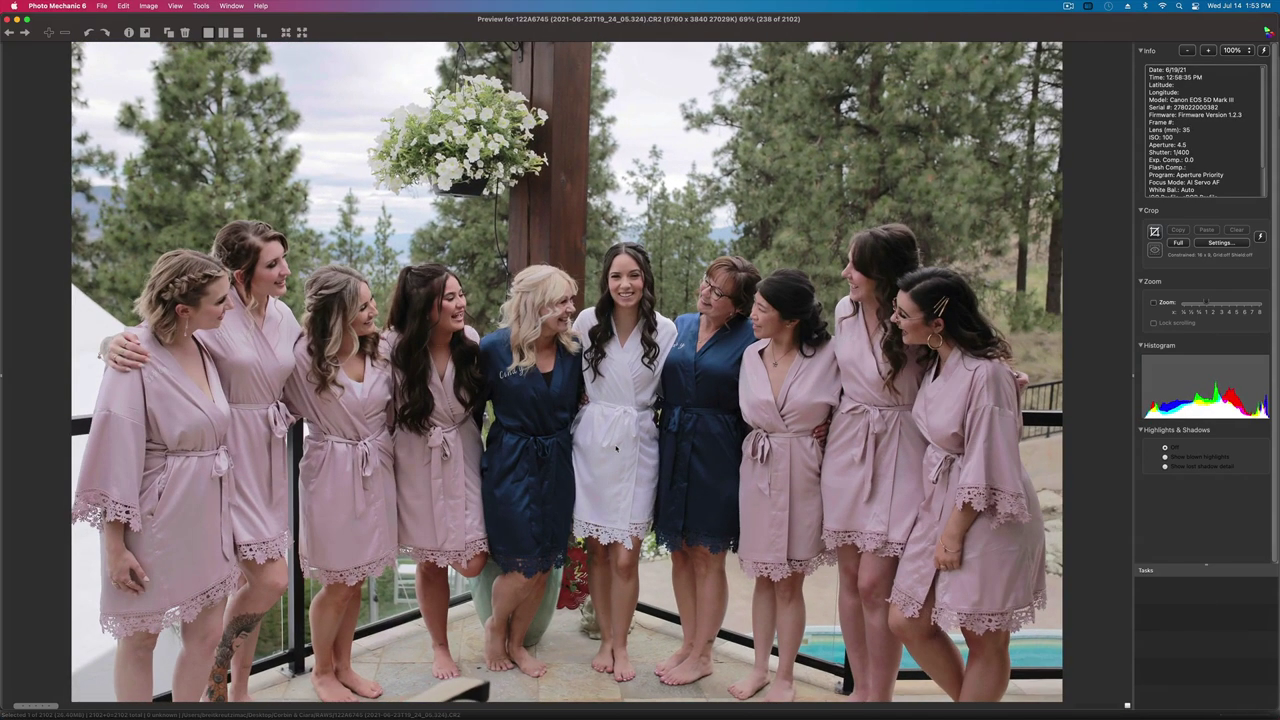
{"action": "key", "text": "Right"}
{"action": "key", "text": "Left"}
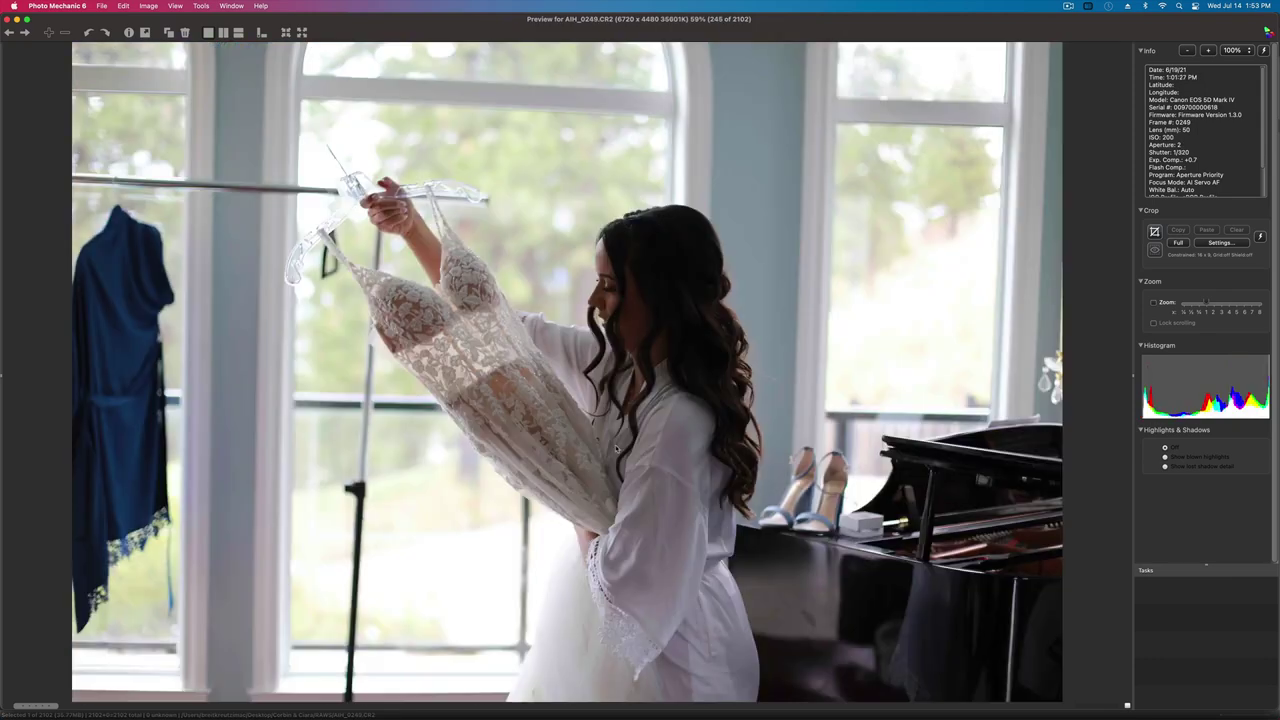
{"action": "key", "text": "Left"}
{"action": "key", "text": "Right"}
{"action": "key", "text": "Right"}
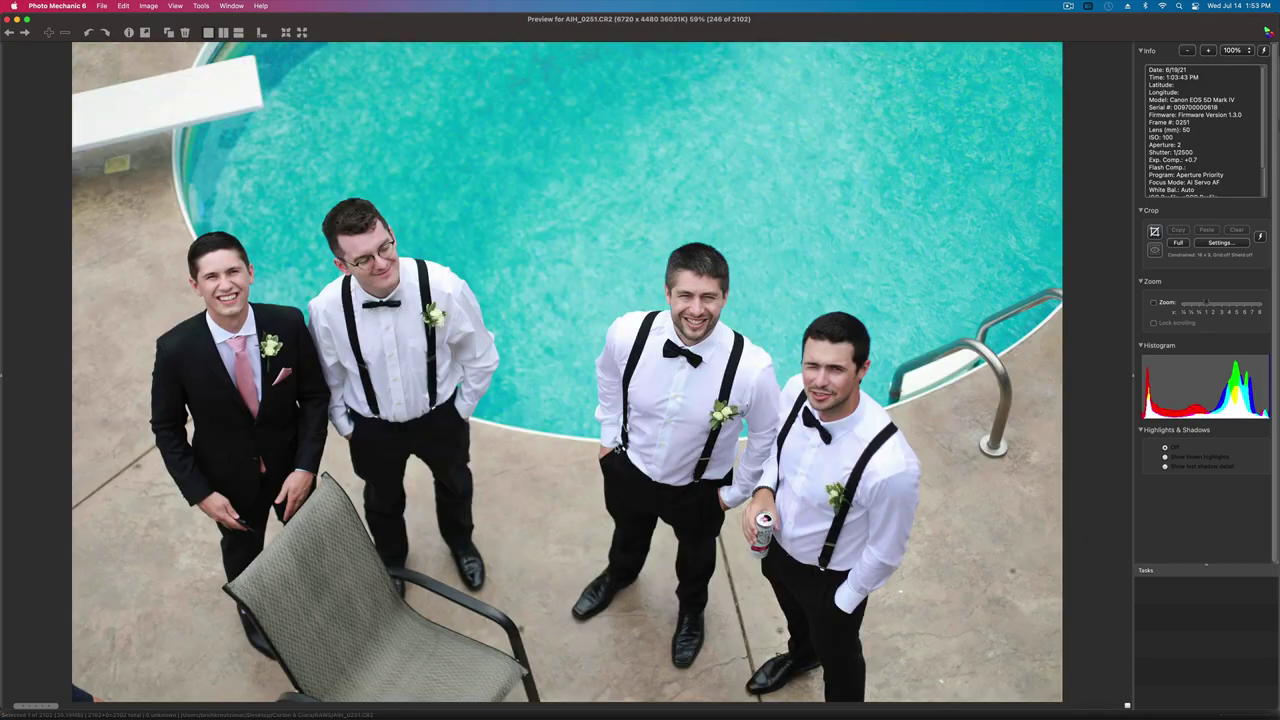
- Go back one photo to AIH_0249.CR2, image 245 of 2102
{"action": "key", "text": "Left"}
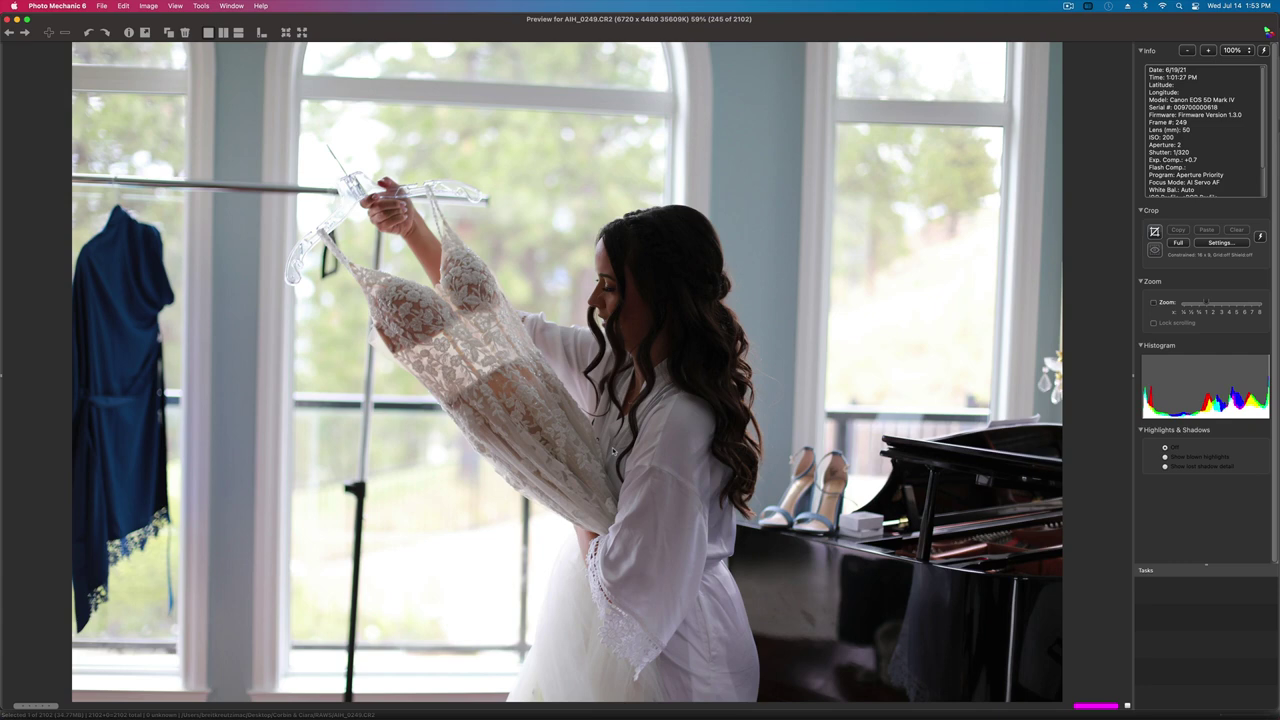
- Tag the groomsmen pool photo AIH_0251 with the magenta colour class, comparing similar shots
{"action": "key", "text": "Right"}
{"action": "key", "text": "1"}
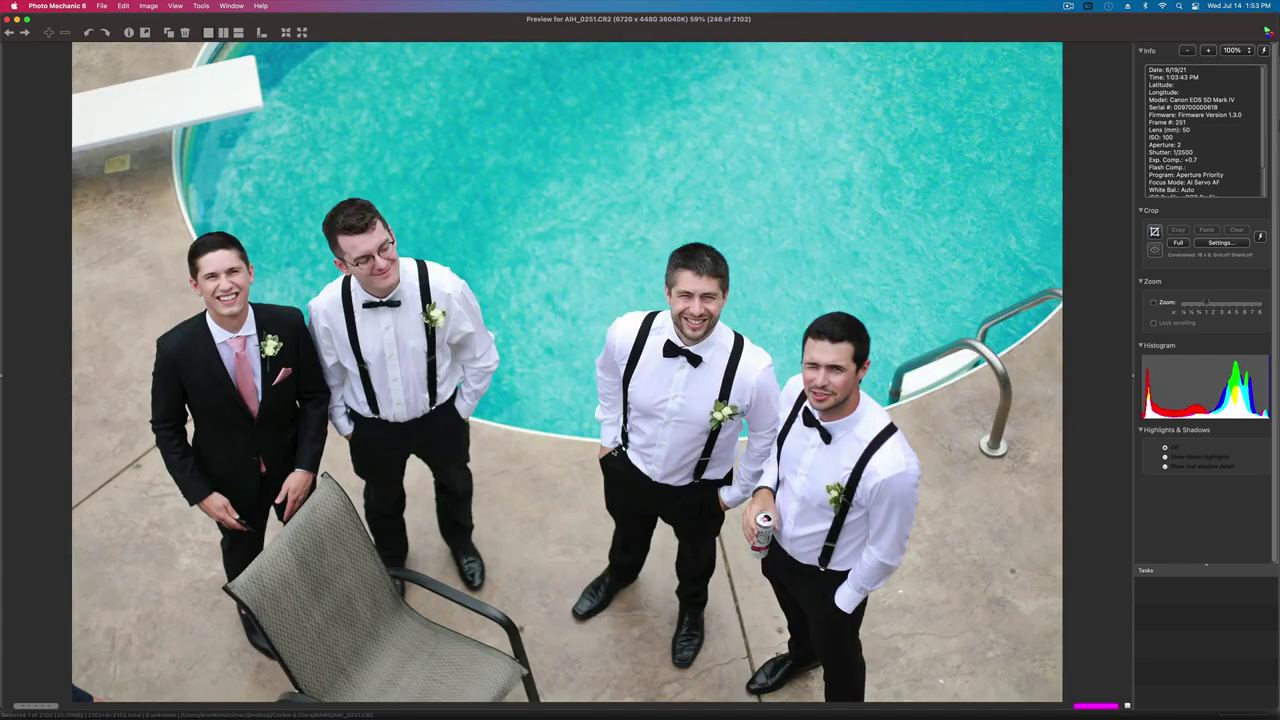
{"action": "key", "text": "Right"}
{"action": "key", "text": "Right"}
{"action": "key", "text": "Left"}
{"action": "key", "text": "Left"}
{"action": "key", "text": "Right"}
{"action": "key", "text": "Right"}
{"action": "key", "text": "Right"}
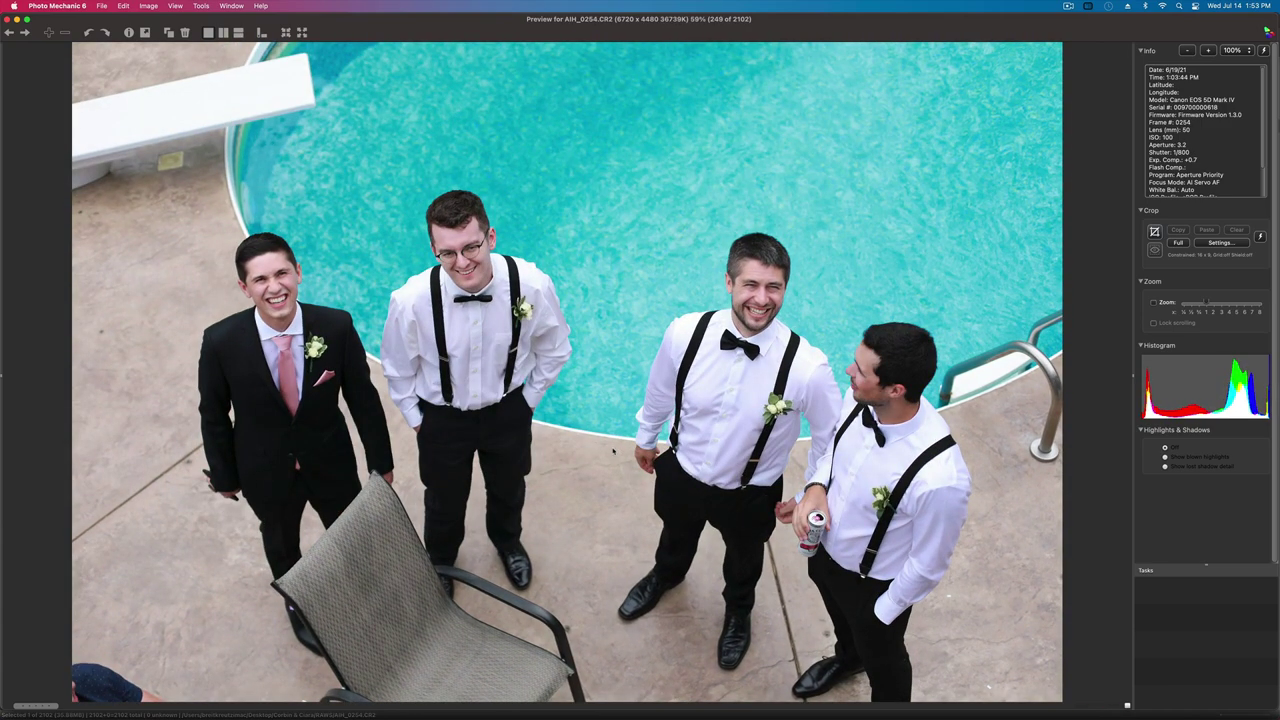
- Compare the burst shots around AIH_0254, then move through the following photos
{"action": "key", "text": "Right"}
{"action": "key", "text": "Right"}
{"action": "key", "text": "Left"}
{"action": "key", "text": "Left"}
{"action": "key", "text": "Right"}
{"action": "key", "text": "Right"}
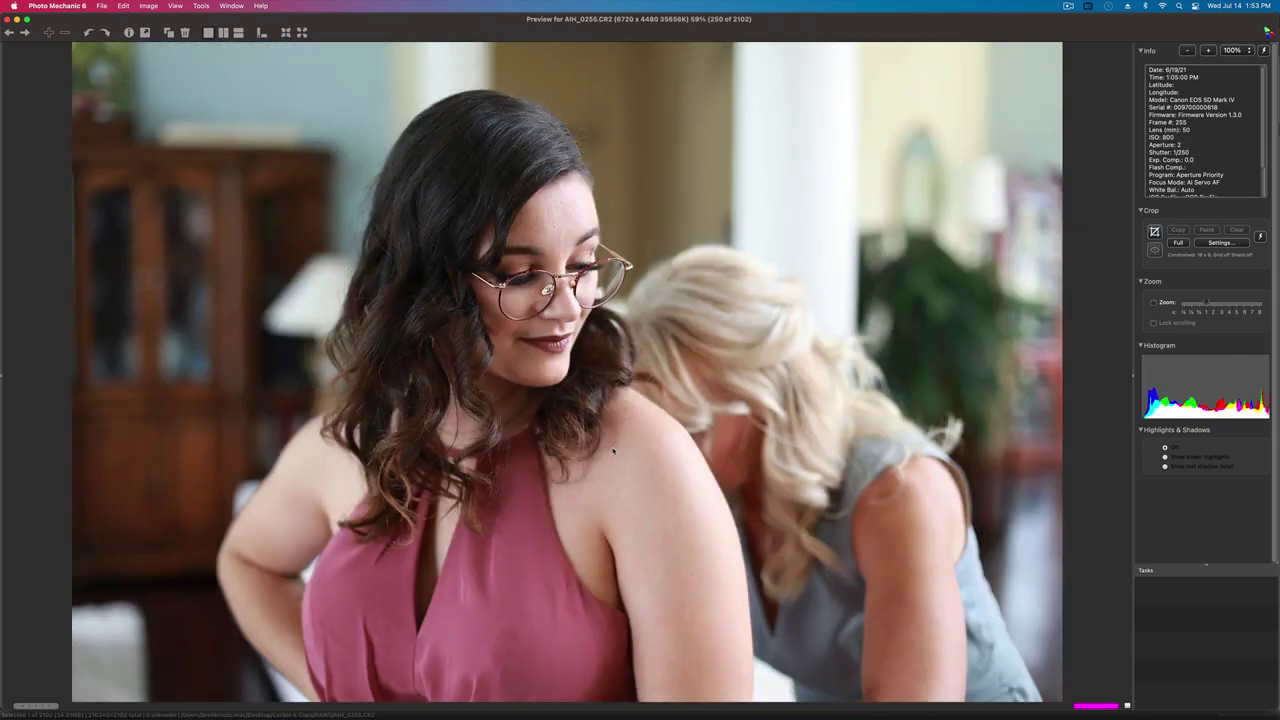
{"action": "key", "text": "Right"}
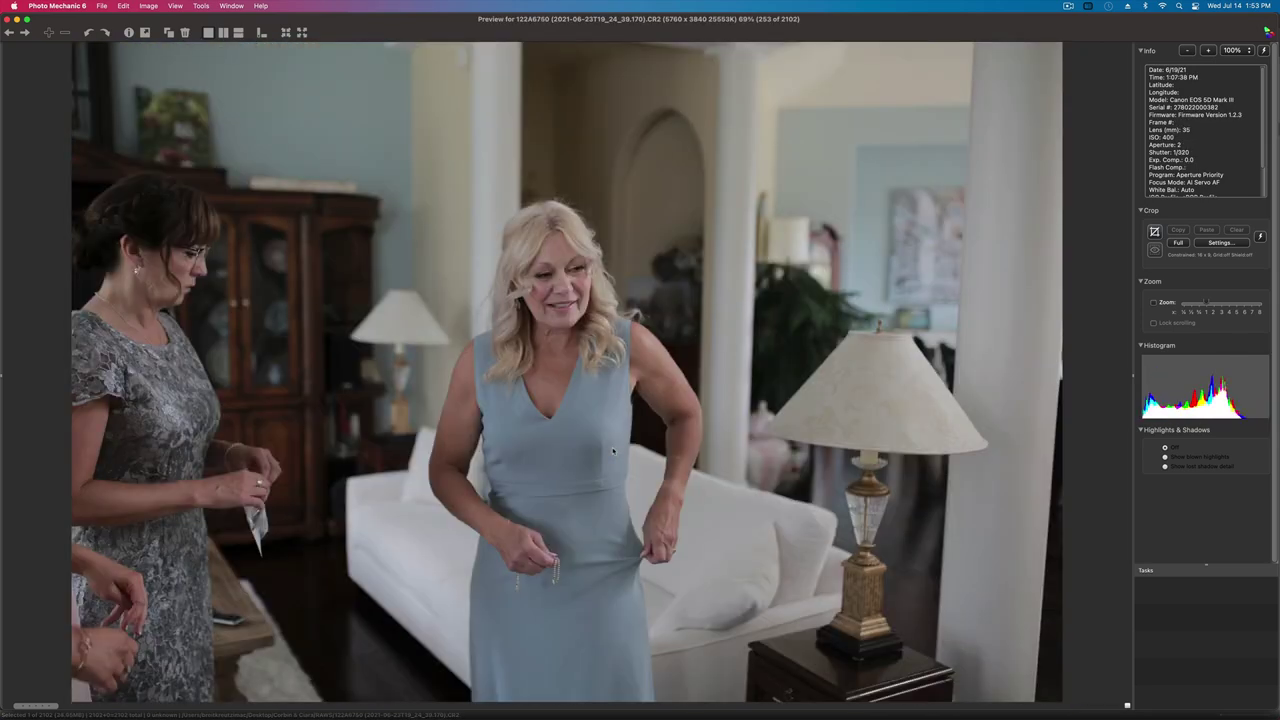
{"action": "key", "text": "Right"}
{"action": "key", "text": "Right"}
{"action": "key", "text": "Right"}
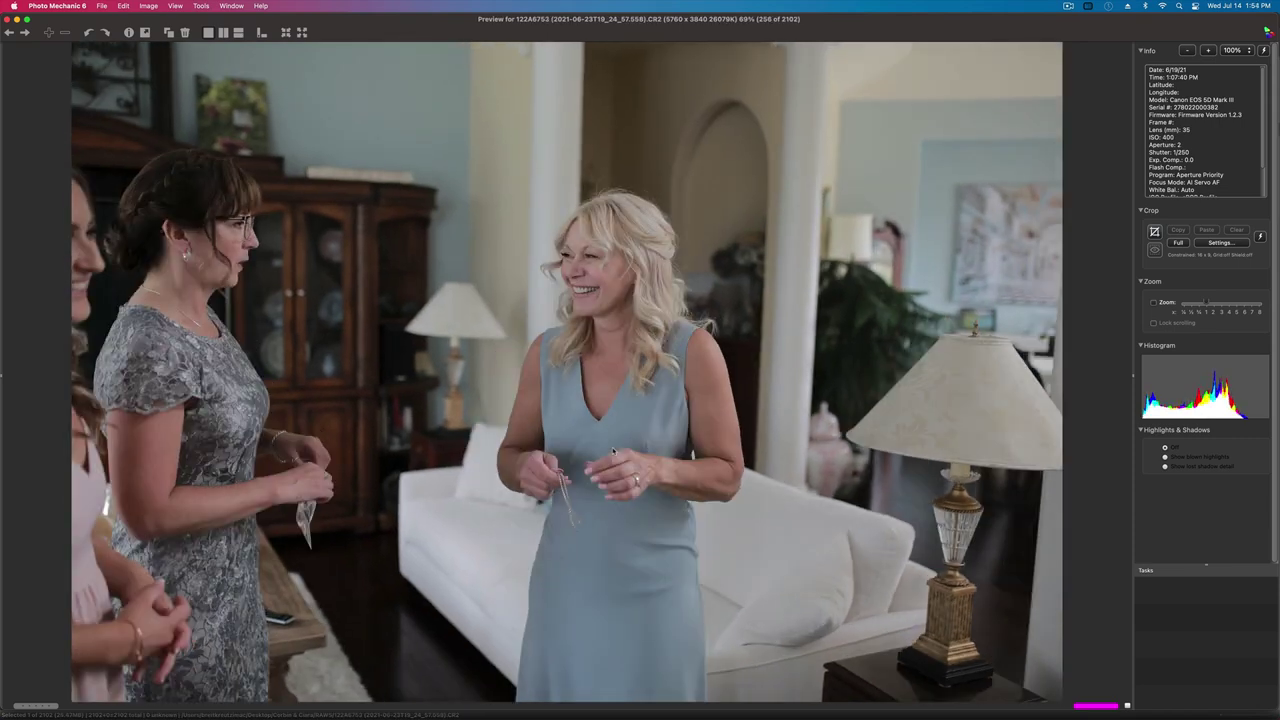
{"action": "key", "text": "Right"}
{"action": "key", "text": "Right"}
{"action": "key", "text": "Right"}
{"action": "key", "text": "Right"}
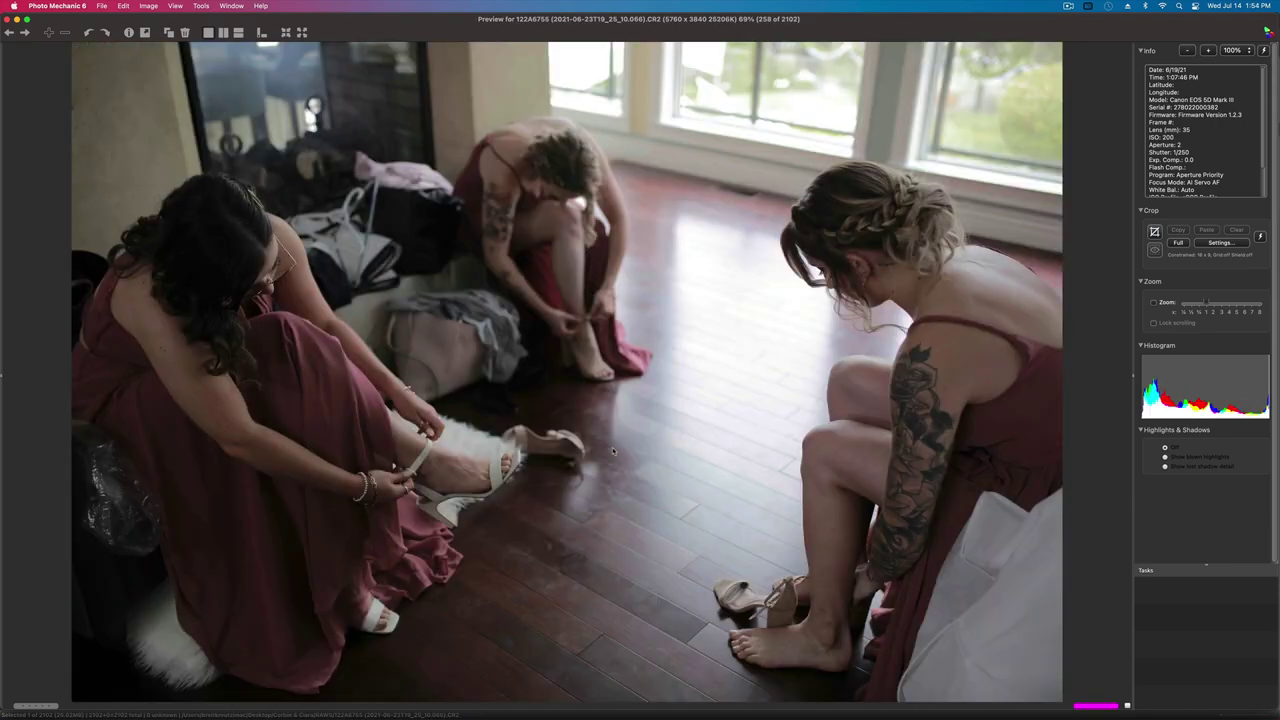
{"action": "key", "text": "Left"}
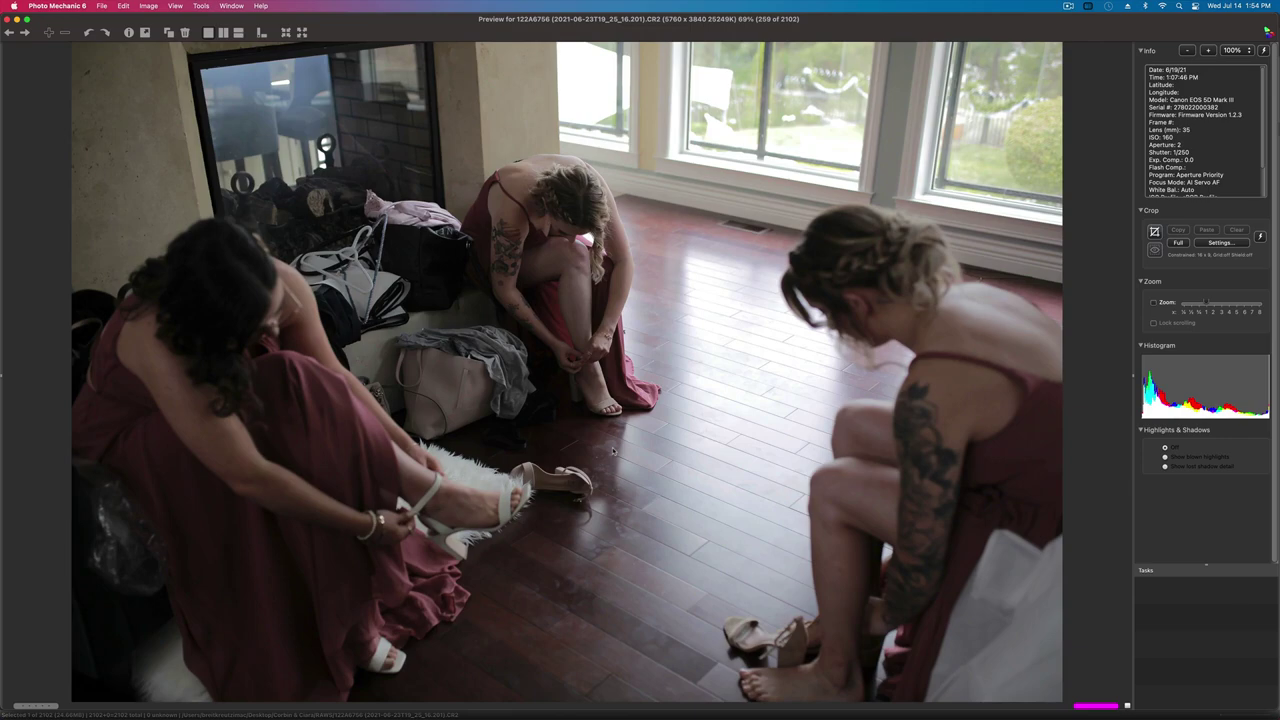
- Review the bridesmaid shoe photos and the bride's dress and portrait shots
{"action": "key", "text": "Right"}
{"action": "key", "text": "Right"}
{"action": "key", "text": "Right"}
{"action": "key", "text": "Right"}
{"action": "key", "text": "Right"}
{"action": "key", "text": "Right"}
{"action": "key", "text": "Right"}
{"action": "key", "text": "Right"}
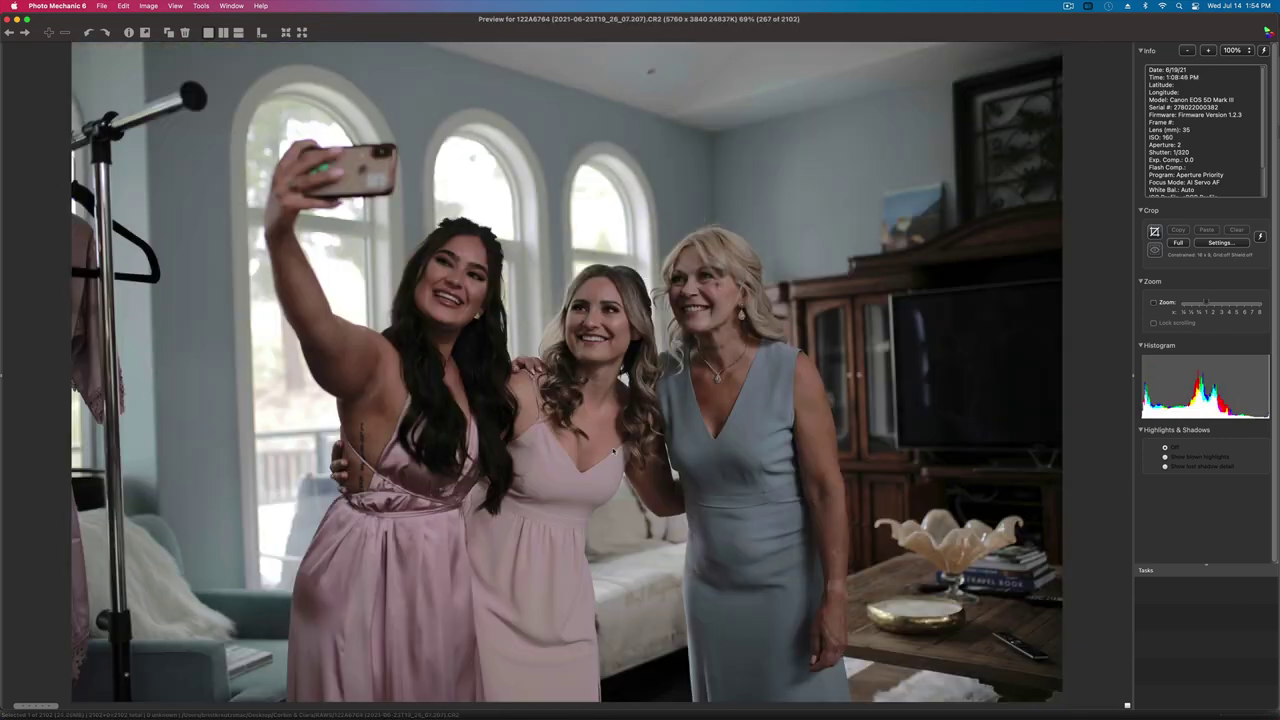
{"action": "key", "text": "Right"}
{"action": "key", "text": "Right"}
{"action": "key", "text": "Right"}
{"action": "key", "text": "Right"}
{"action": "key", "text": "Right"}
{"action": "key", "text": "Right"}
{"action": "key", "text": "Right"}
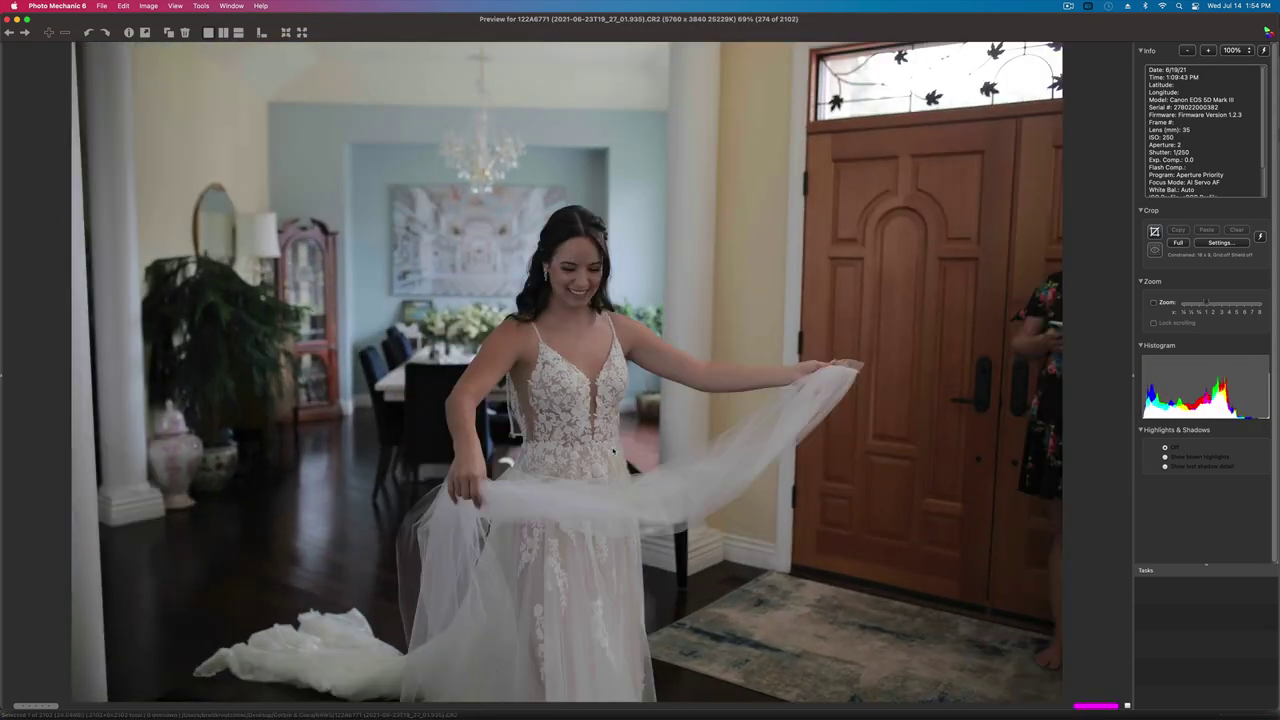
{"action": "key", "text": "Right"}
{"action": "key", "text": "Right"}
{"action": "key", "text": "Right"}
{"action": "key", "text": "Right"}
{"action": "key", "text": "Right"}
{"action": "key", "text": "Right"}
{"action": "key", "text": "Right"}
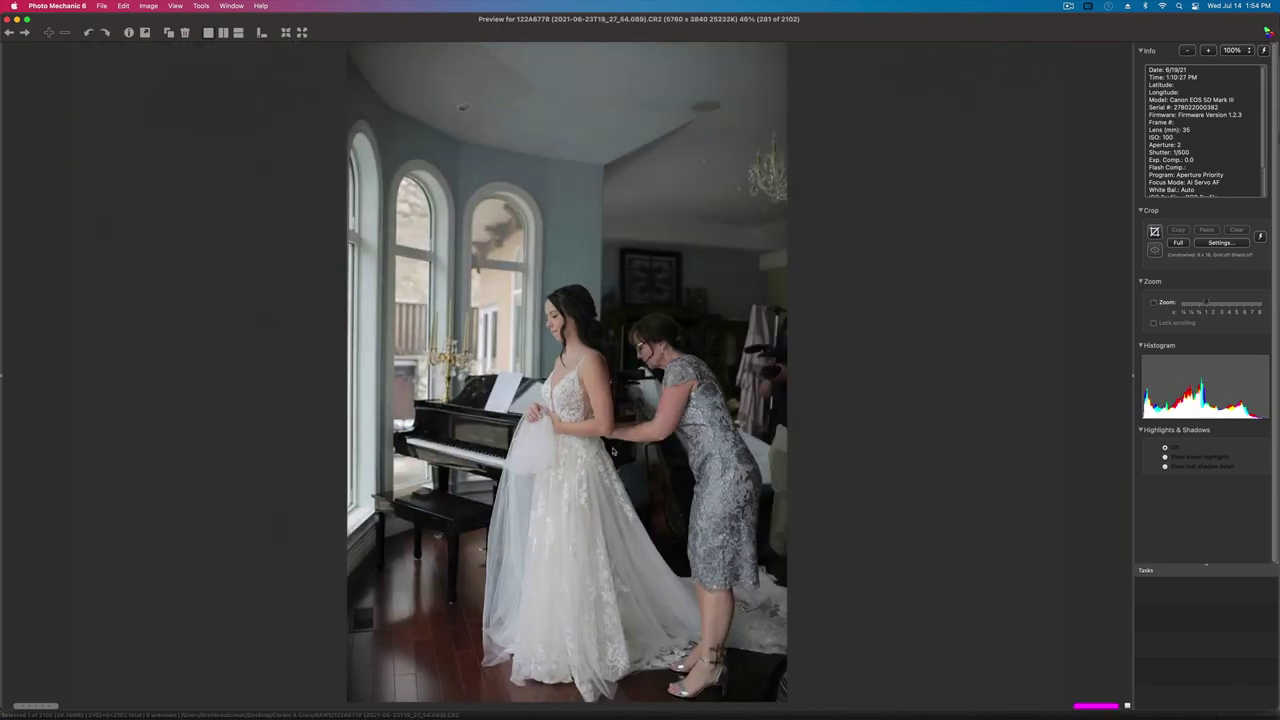
{"action": "key", "text": "Right"}
{"action": "key", "text": "Right"}
{"action": "key", "text": "Right"}
{"action": "key", "text": "Right"}
{"action": "key", "text": "Right"}
{"action": "key", "text": "Right"}
{"action": "key", "text": "Right"}
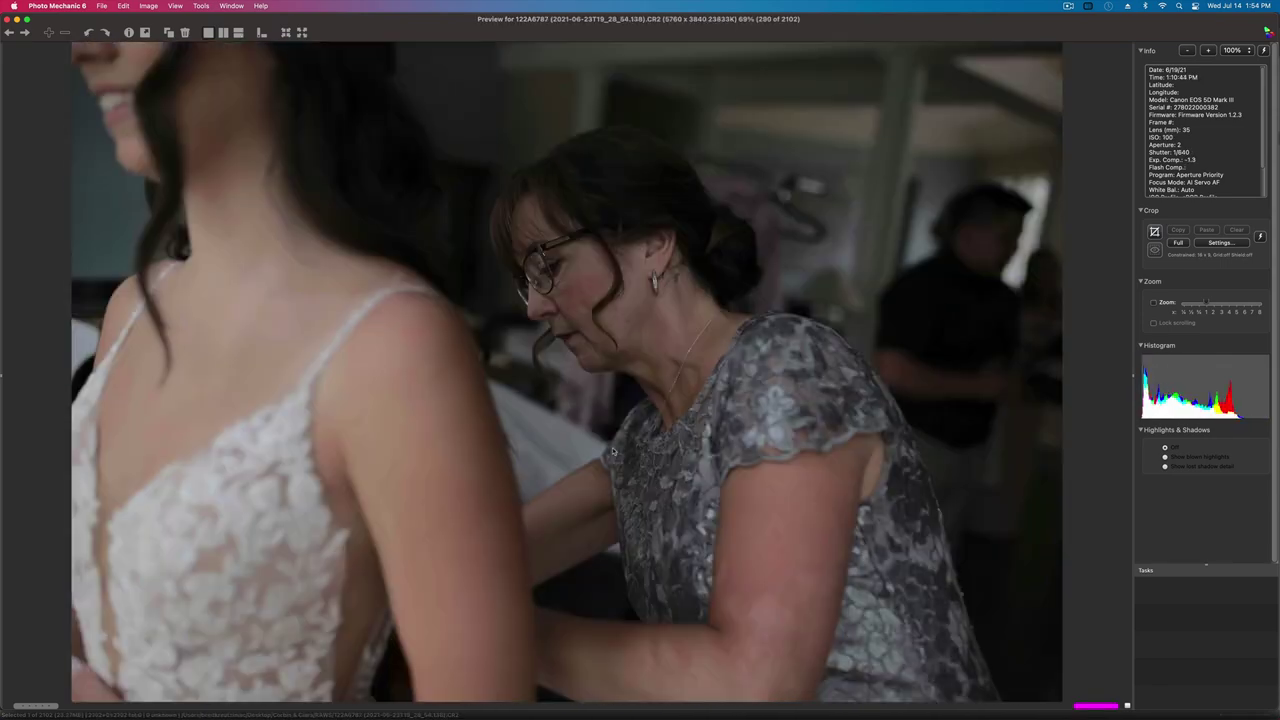
{"action": "key", "text": "Right"}
{"action": "key", "text": "Right"}
{"action": "key", "text": "Right"}
{"action": "key", "text": "Right"}
{"action": "key", "text": "Right"}
{"action": "key", "text": "Right"}
{"action": "key", "text": "Right"}
{"action": "key", "text": "Right"}
{"action": "key", "text": "Right"}
{"action": "key", "text": "Right"}
{"action": "key", "text": "Right"}
{"action": "key", "text": "Right"}
{"action": "key", "text": "Right"}
{"action": "key", "text": "Right"}
{"action": "key", "text": "Right"}
{"action": "key", "text": "Right"}
{"action": "key", "text": "Right"}
{"action": "key", "text": "Right"}
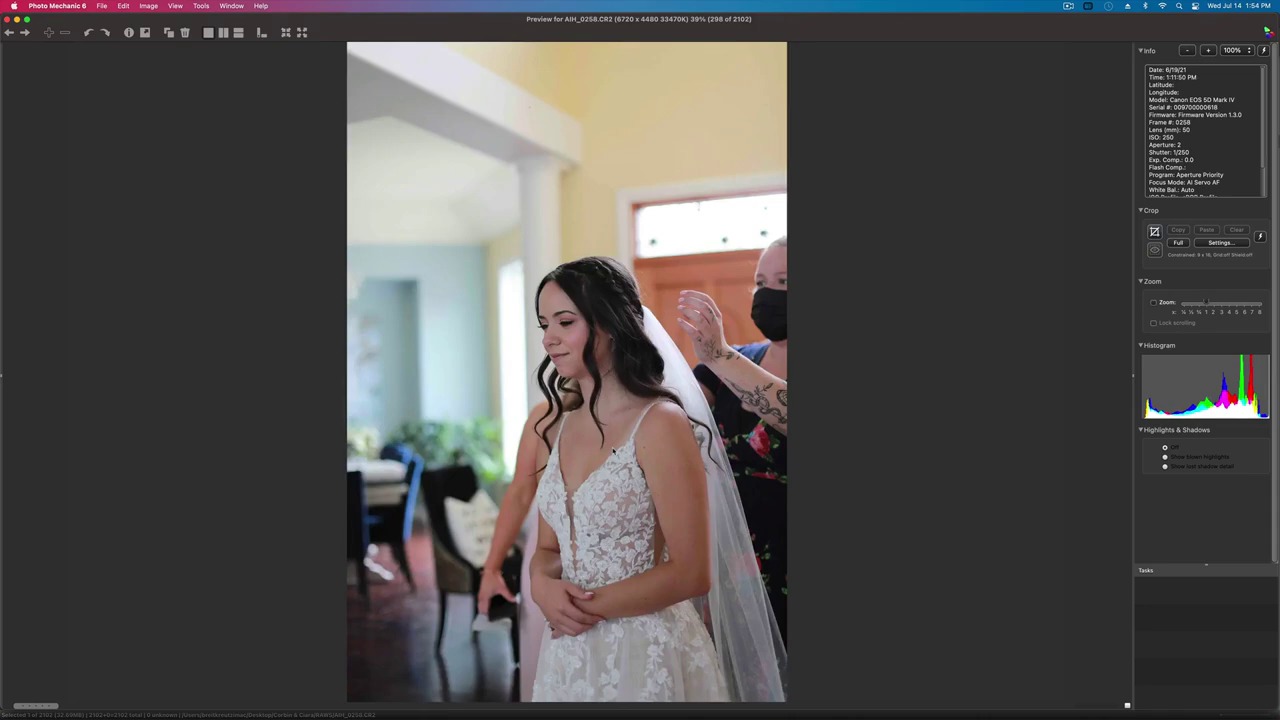
{"action": "key", "text": "Right"}
{"action": "key", "text": "Right"}
{"action": "key", "text": "Right"}
{"action": "key", "text": "Right"}
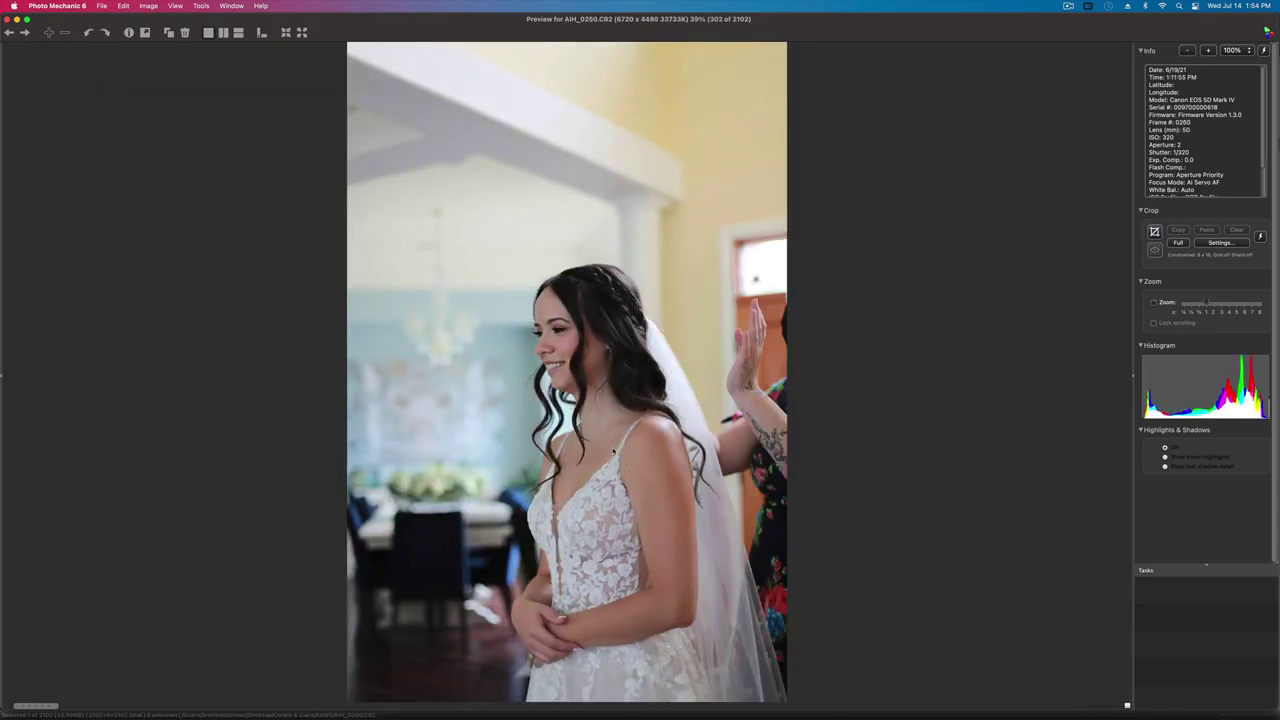
{"action": "key", "text": "Left"}
- Compare the neighbouring bouquet portraits around image 303, settling on image 305
{"action": "key", "text": "Right"}
{"action": "key", "text": "Right"}
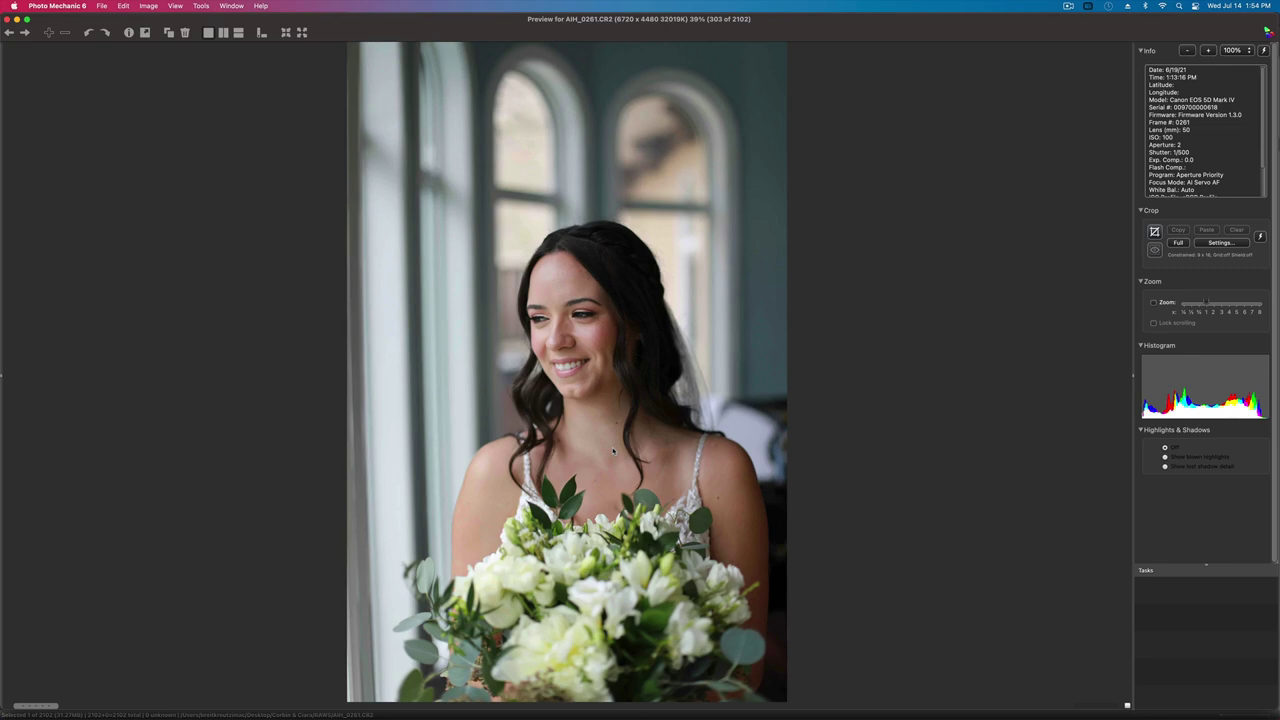
{"action": "key", "text": "Right"}
{"action": "key", "text": "Left"}
{"action": "key", "text": "Right"}
{"action": "key", "text": "Left"}
{"action": "key", "text": "Right"}
{"action": "key", "text": "Right"}
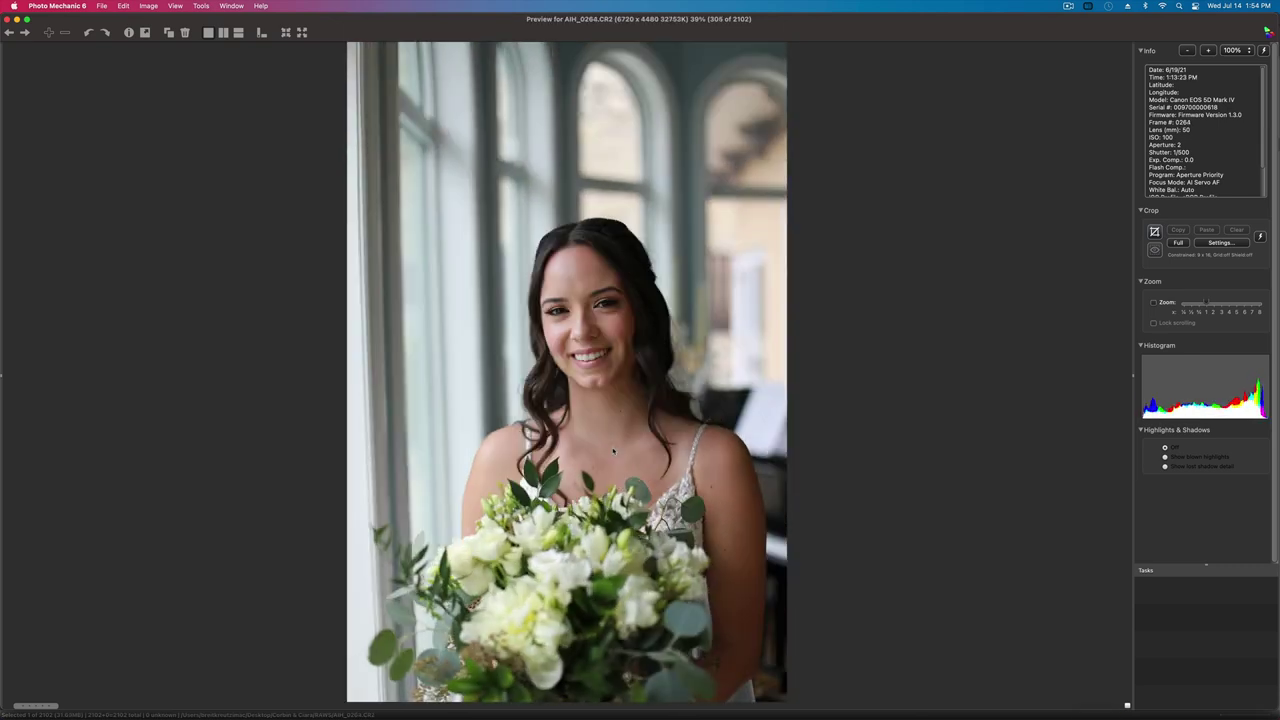
- Advance through portraits AIH_0265, AIH_0271 and AIH_0275 to the outdoor photo AIH_0281
{"action": "key", "text": "Right"}
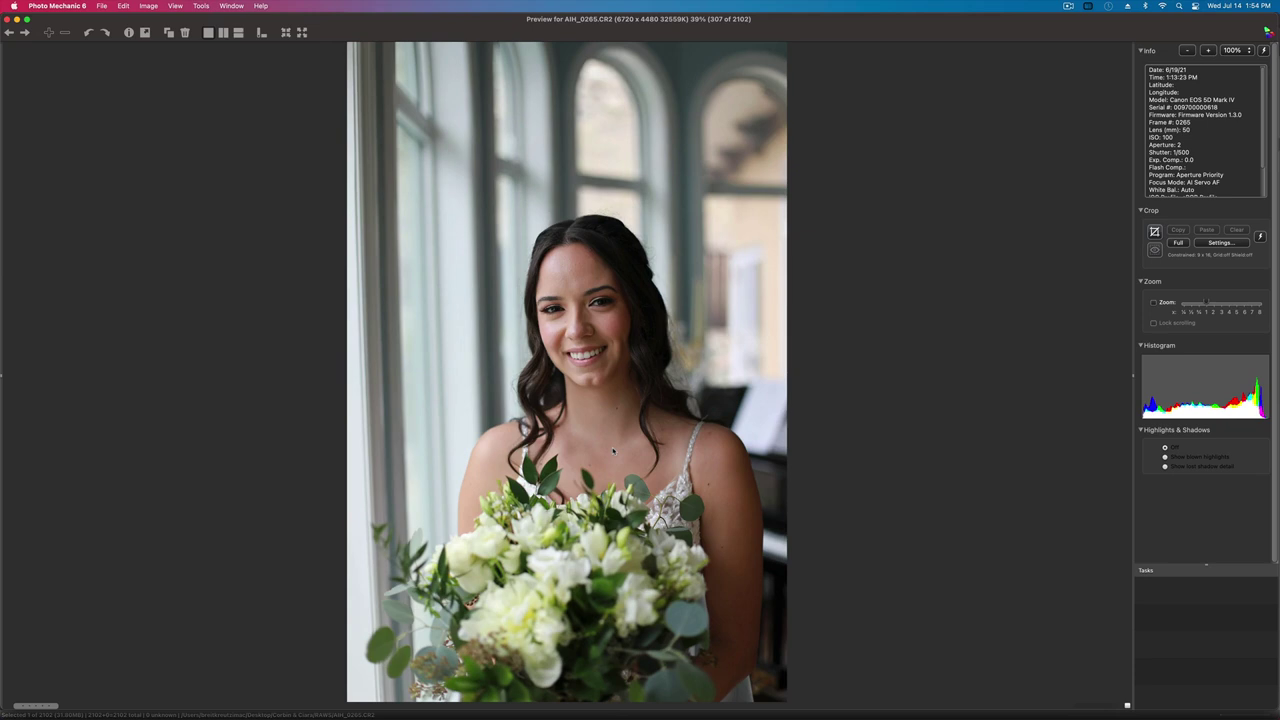
{"action": "key", "text": "Right"}
{"action": "key", "text": "Right"}
{"action": "key", "text": "Right"}
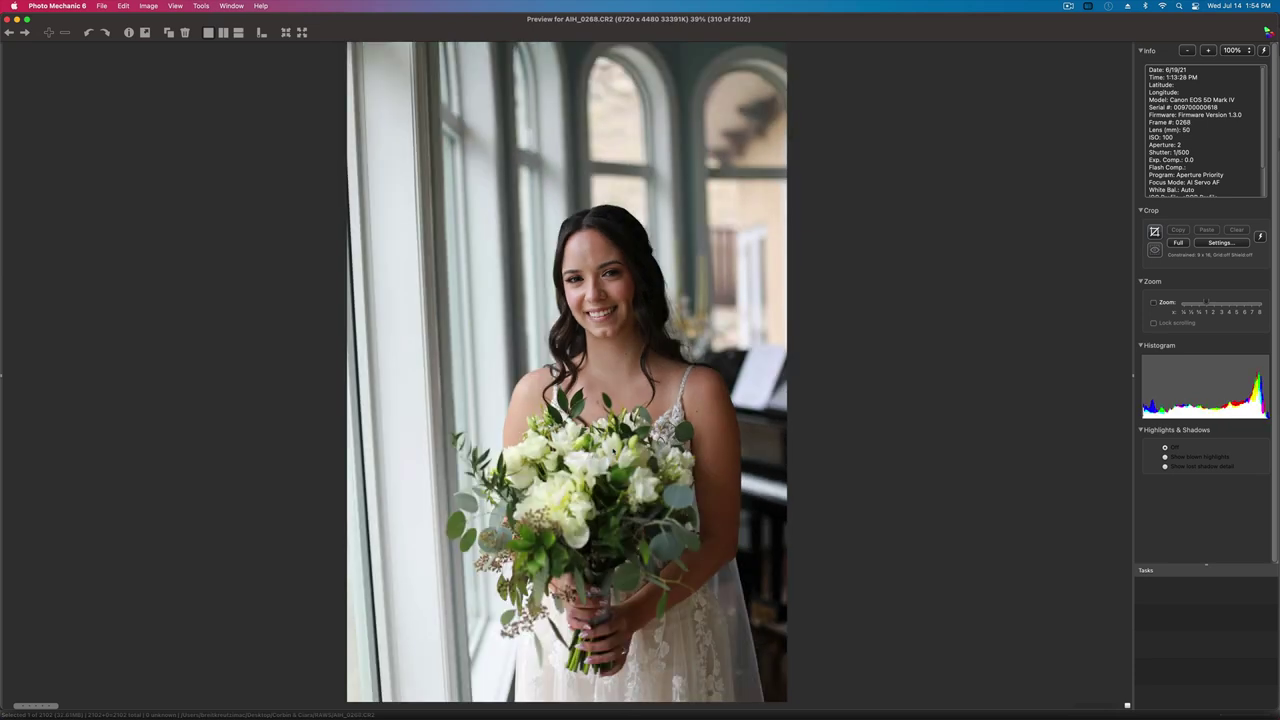
{"action": "key", "text": "Right"}
{"action": "key", "text": "Right"}
{"action": "key", "text": "Right"}
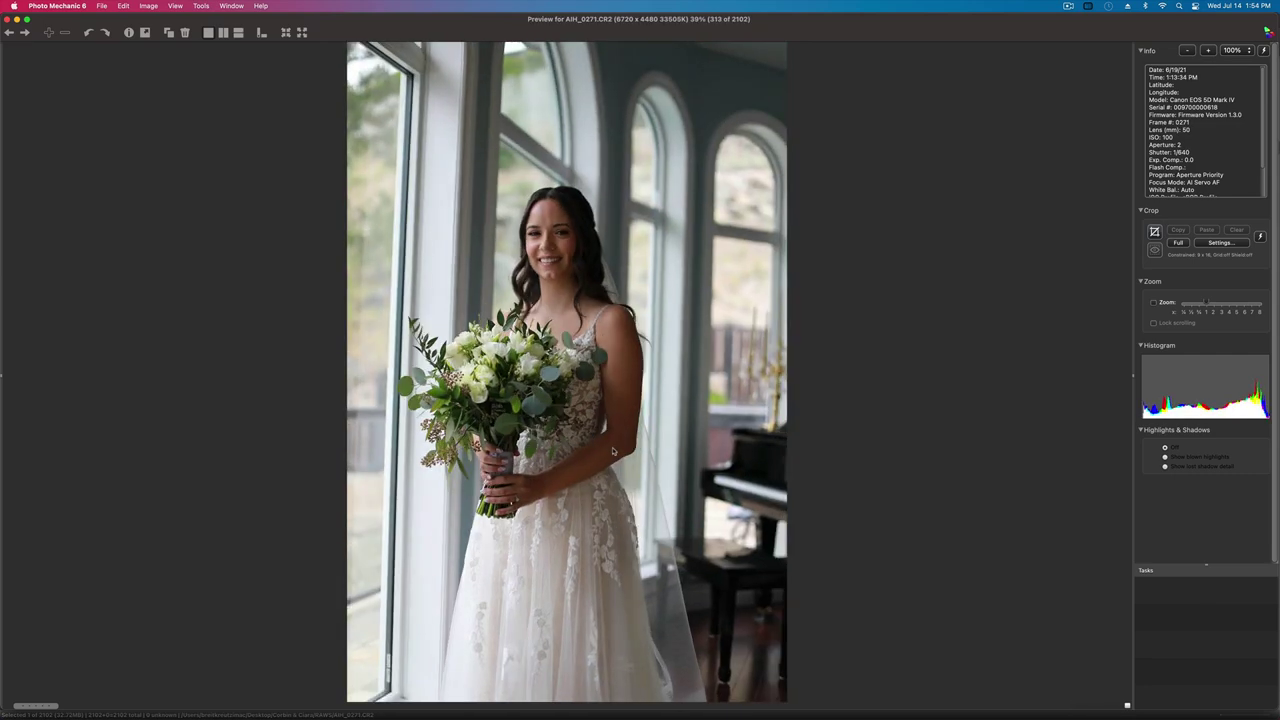
{"action": "key", "text": "Right"}
{"action": "key", "text": "Right"}
{"action": "key", "text": "Right"}
{"action": "key", "text": "Right"}
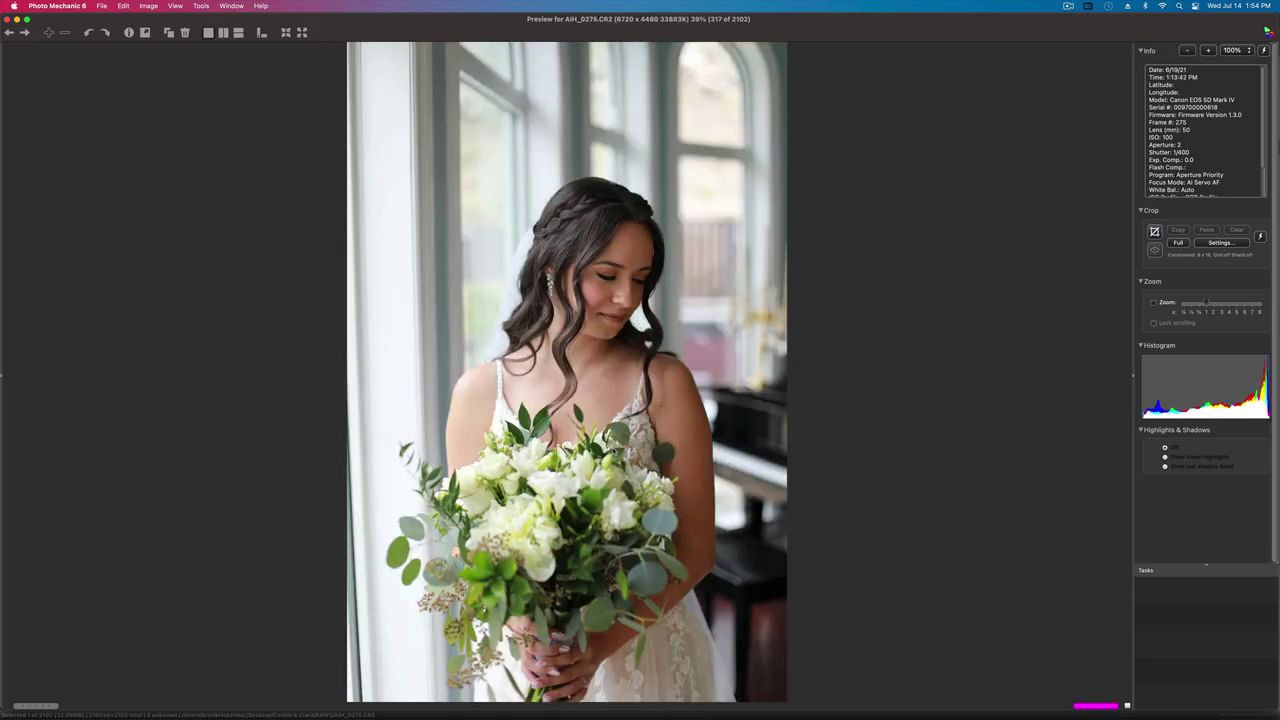
{"action": "key", "text": "Right"}
{"action": "key", "text": "Right"}
{"action": "key", "text": "Right"}
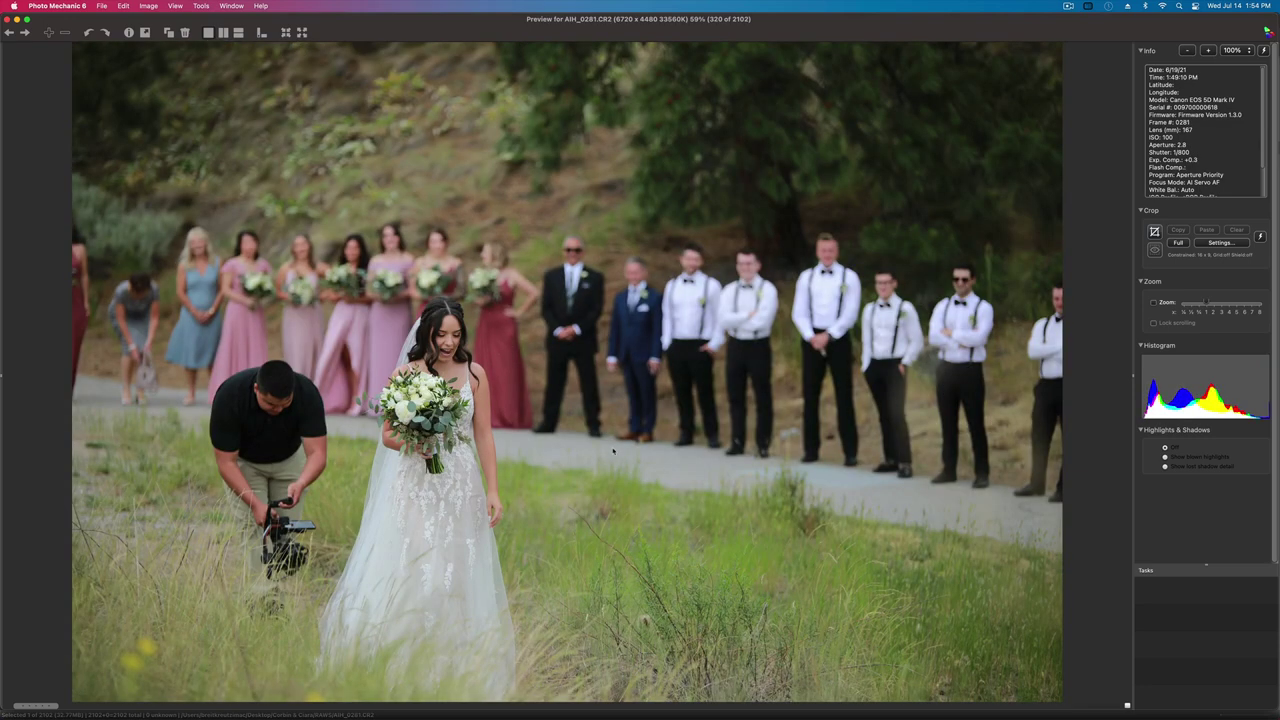
- Review outdoor photos AIH_0282, AIH_0286, AIH_0287 and the bride close-up AIH_0289, reaching first look AIH_0291
{"action": "key", "text": "Right"}
{"action": "key", "text": "Right"}
{"action": "key", "text": "Right"}
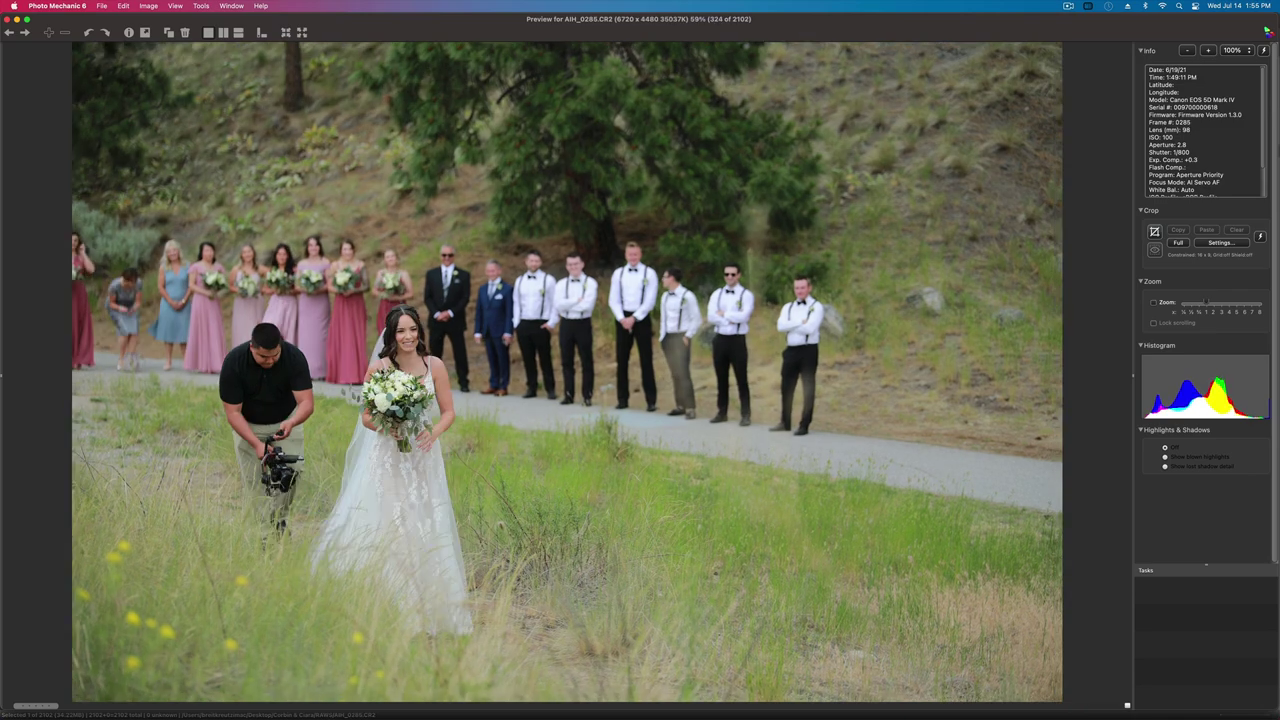
{"action": "key", "text": "Right"}
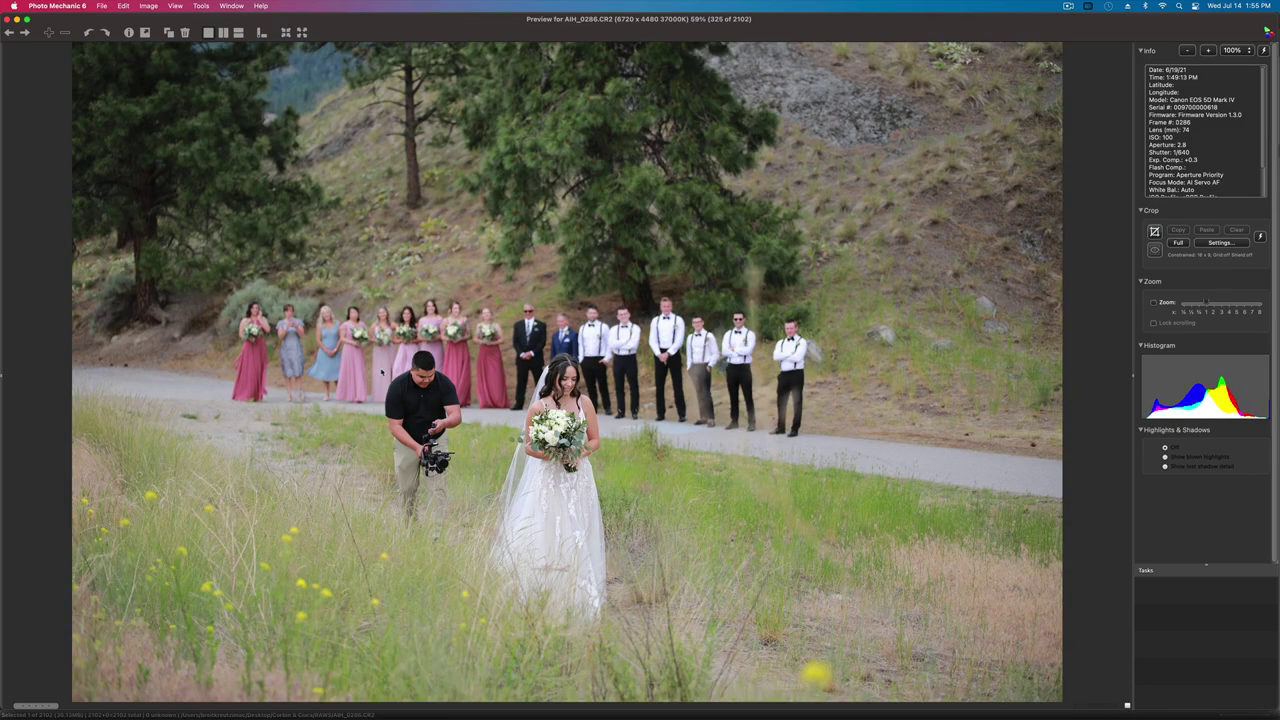
{"action": "key", "text": "Right"}
{"action": "key", "text": "Right"}
{"action": "key", "text": "Right"}
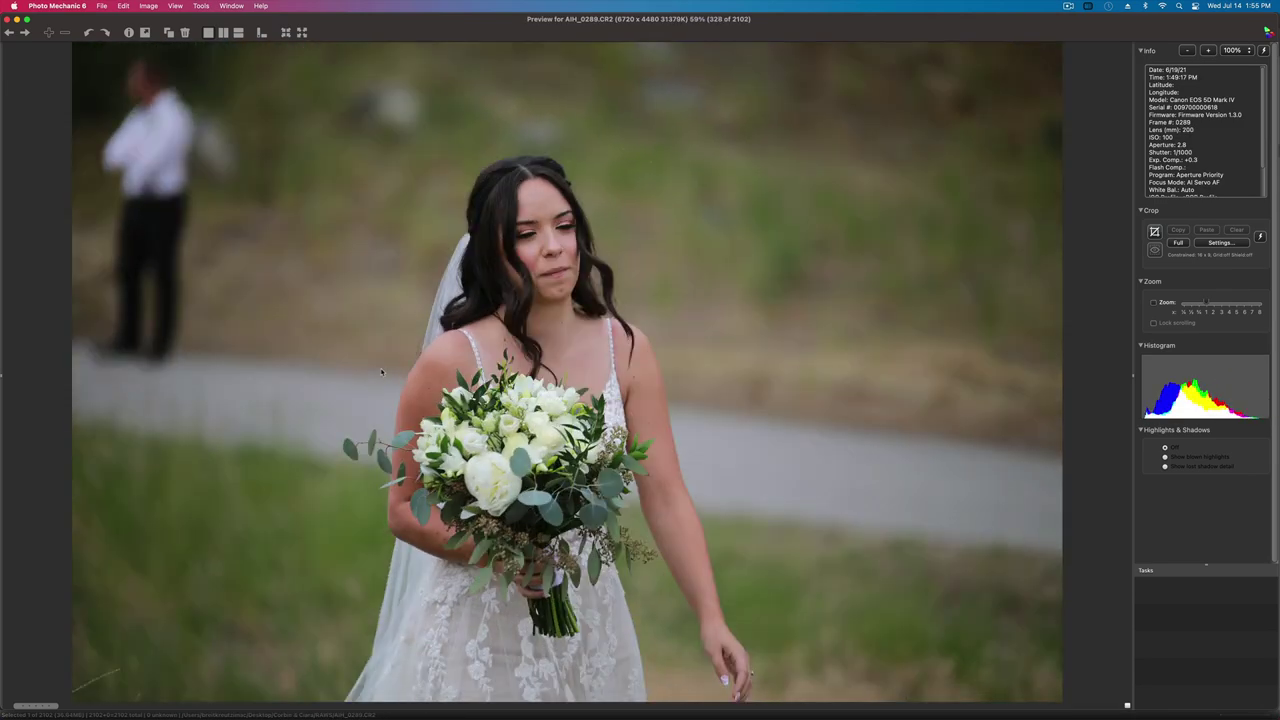
{"action": "key", "text": "Right"}
{"action": "key", "text": "Right"}
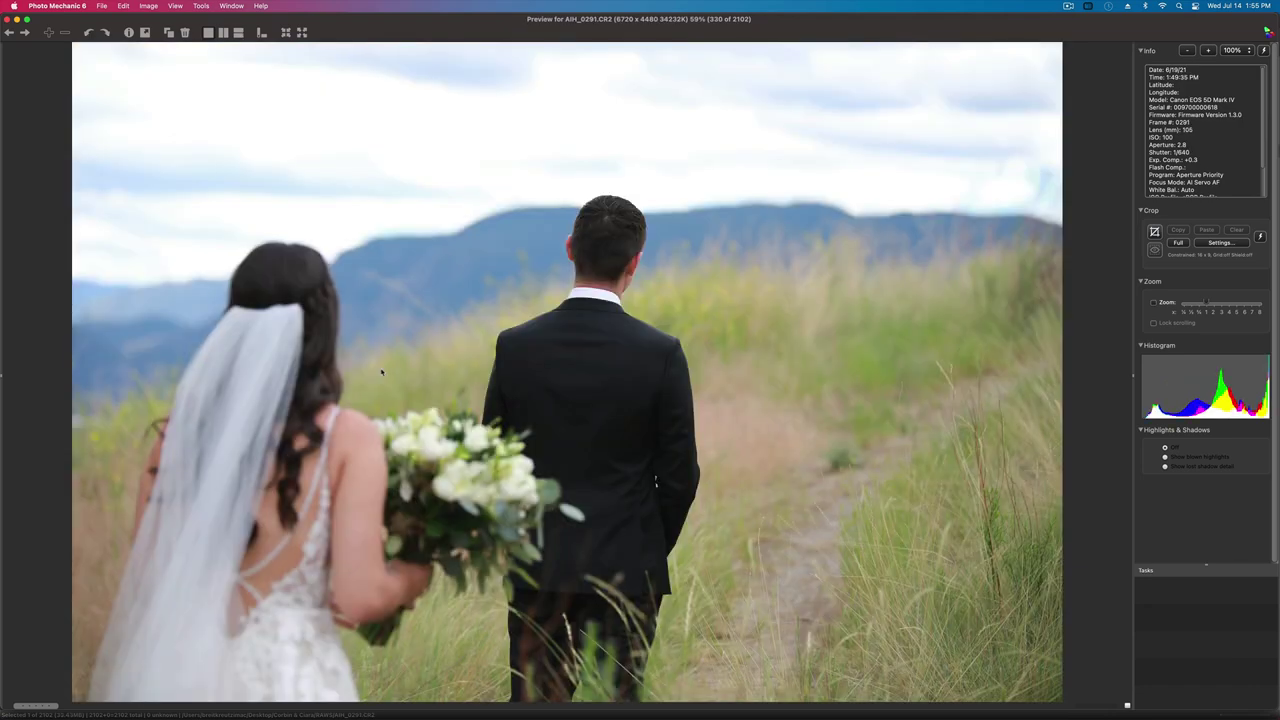
{"action": "key", "text": "Right"}
{"action": "key", "text": "Right"}
{"action": "key", "text": "Right"}
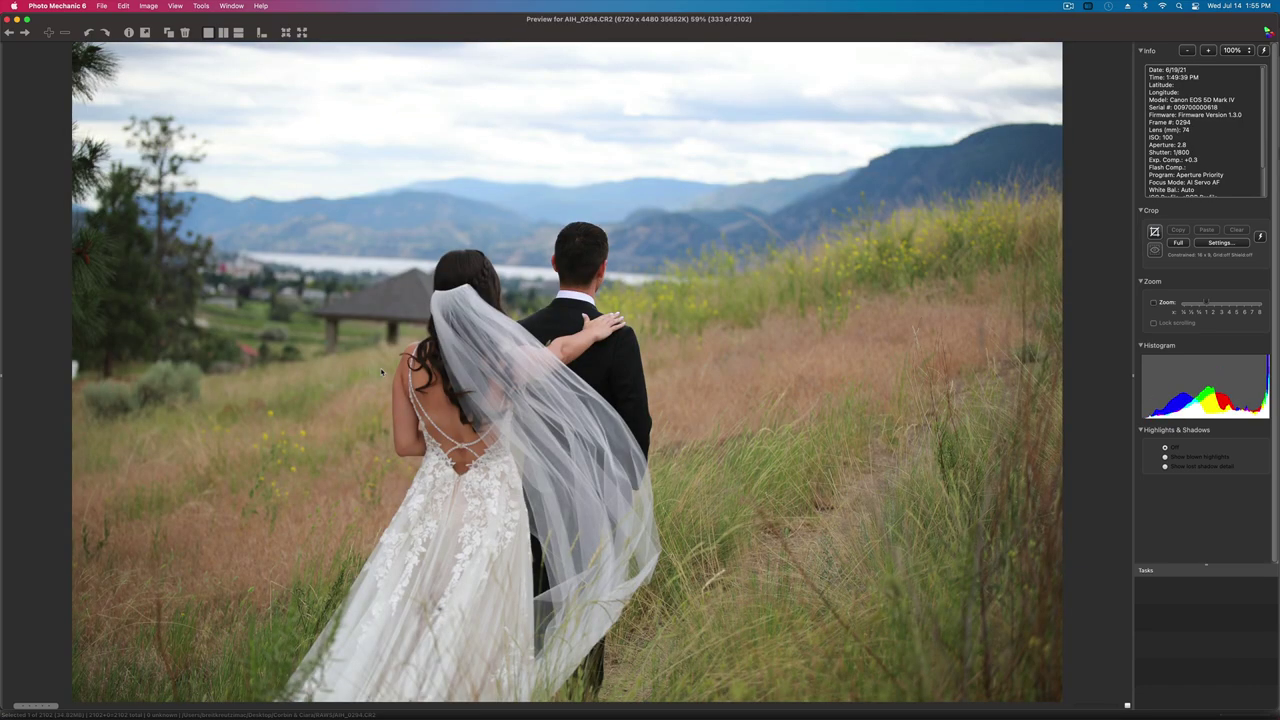
- Compare the first look photos, including the groom shots AIH_0295, AIH_0296 and AIH_0299
{"action": "key", "text": "Right"}
{"action": "key", "text": "Left"}
{"action": "key", "text": "Right"}
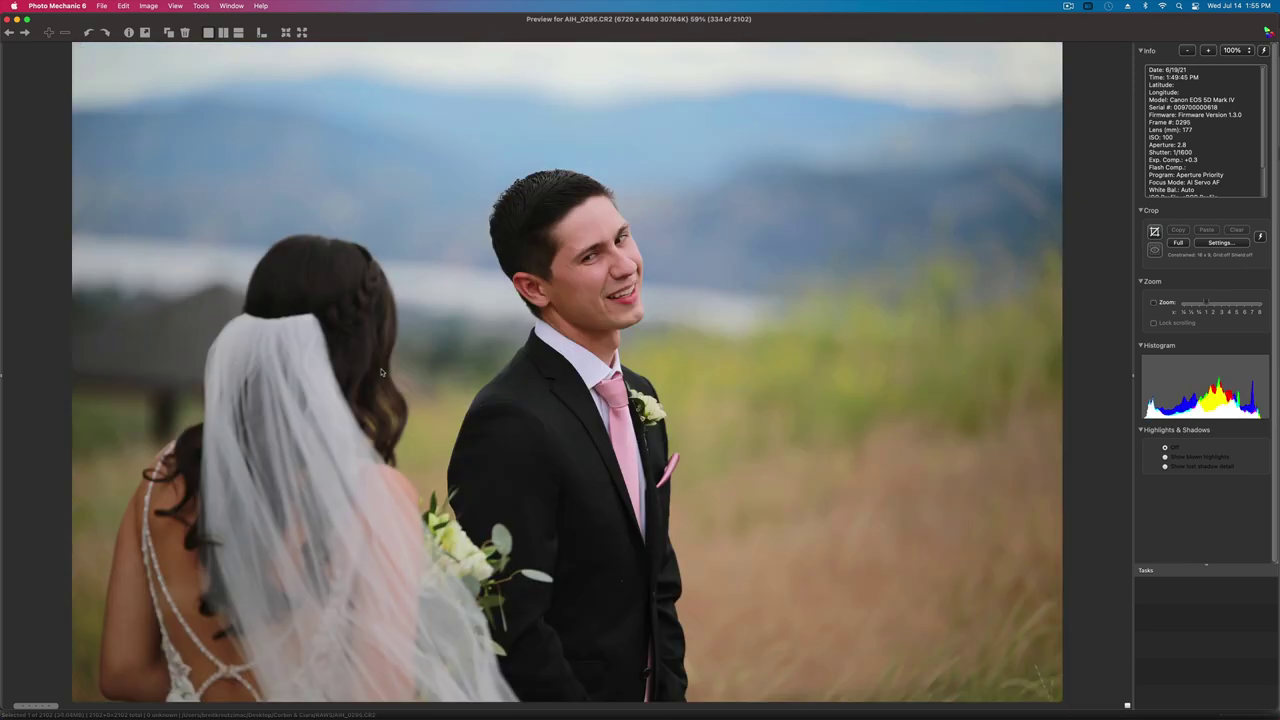
{"action": "key", "text": "Right"}
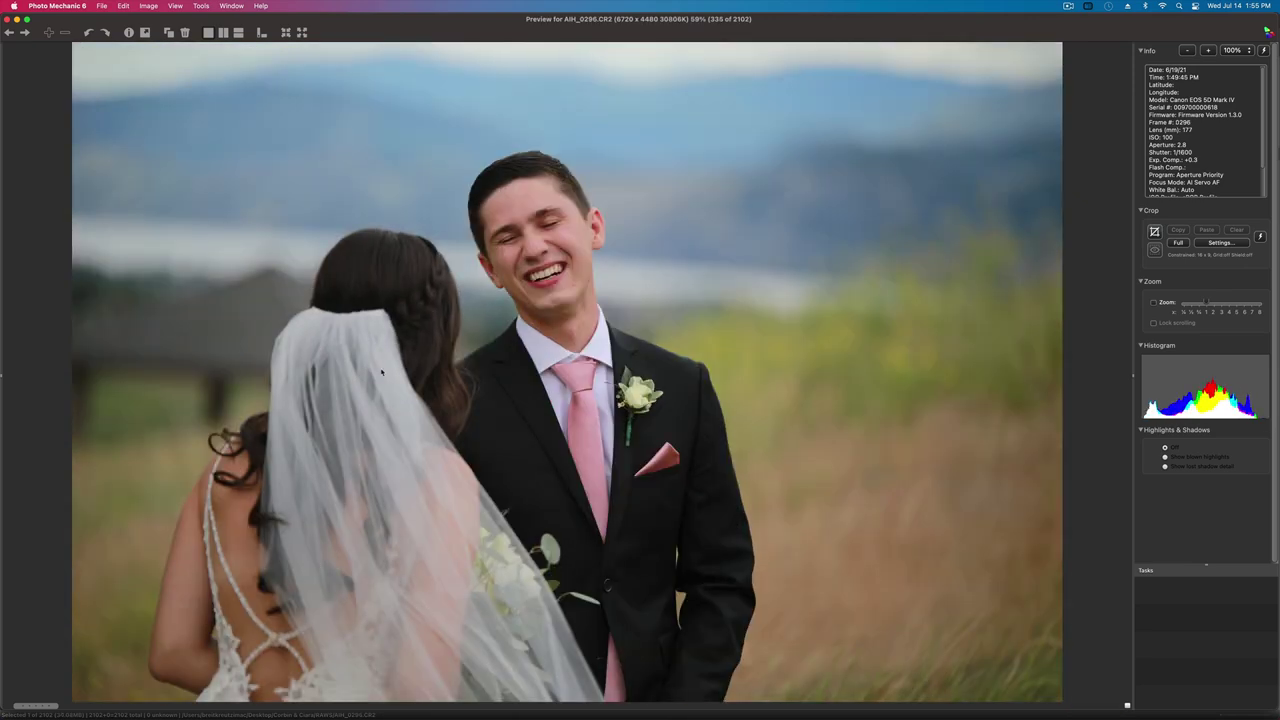
{"action": "key", "text": "Right"}
{"action": "key", "text": "Right"}
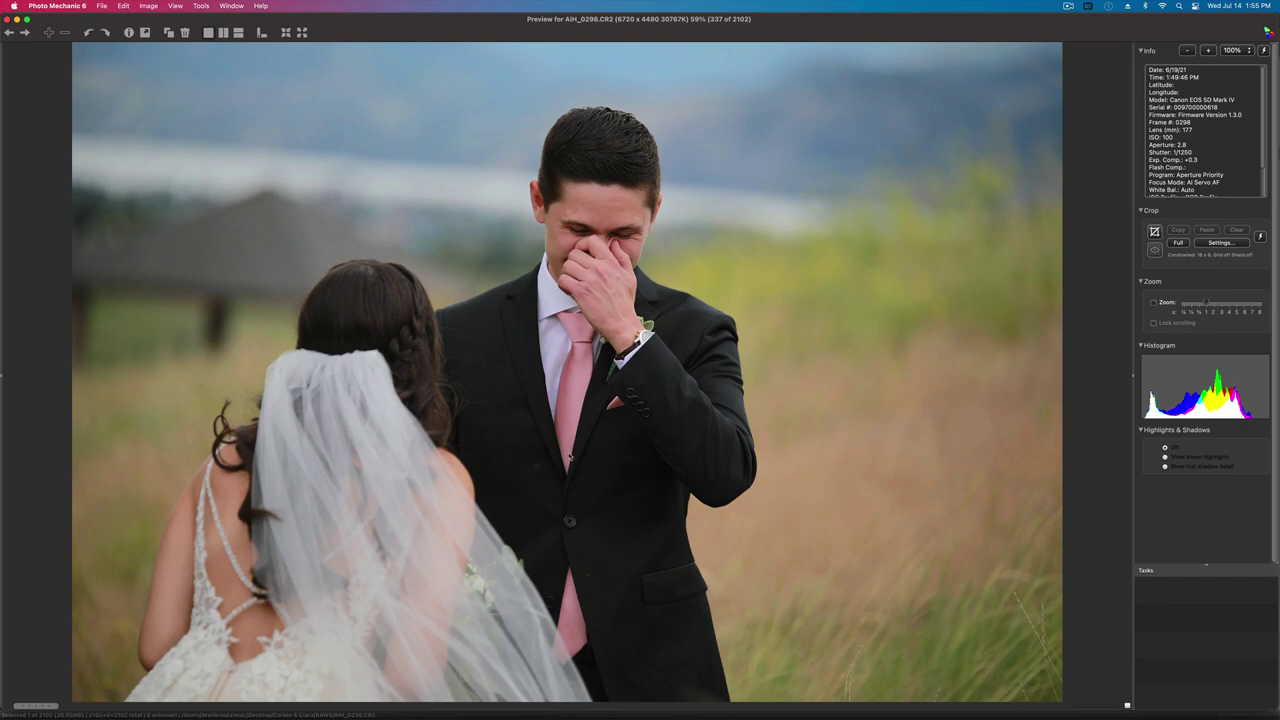
{"action": "key", "text": "Right"}
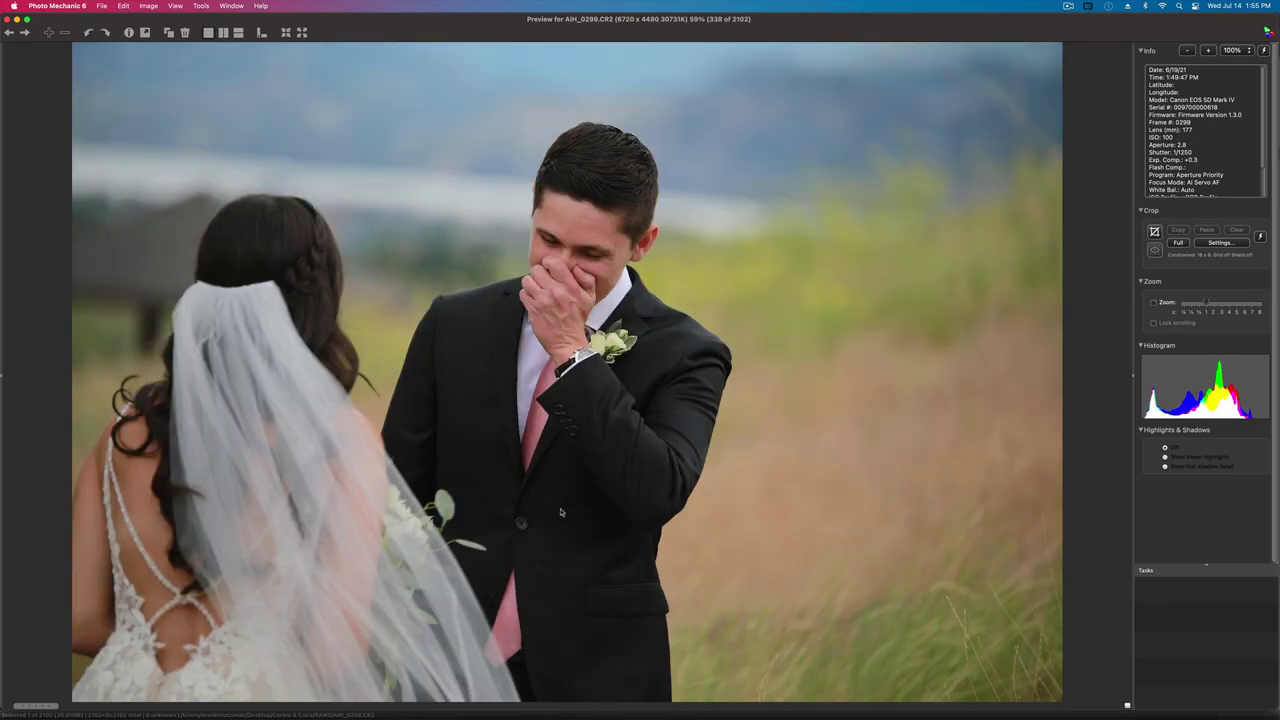
- Review the wide shot AIH_0300 and frames through AIH_0305 to the embrace photo, frame 306
{"action": "key", "text": "Right"}
{"action": "key", "text": "Right"}
{"action": "key", "text": "Left"}
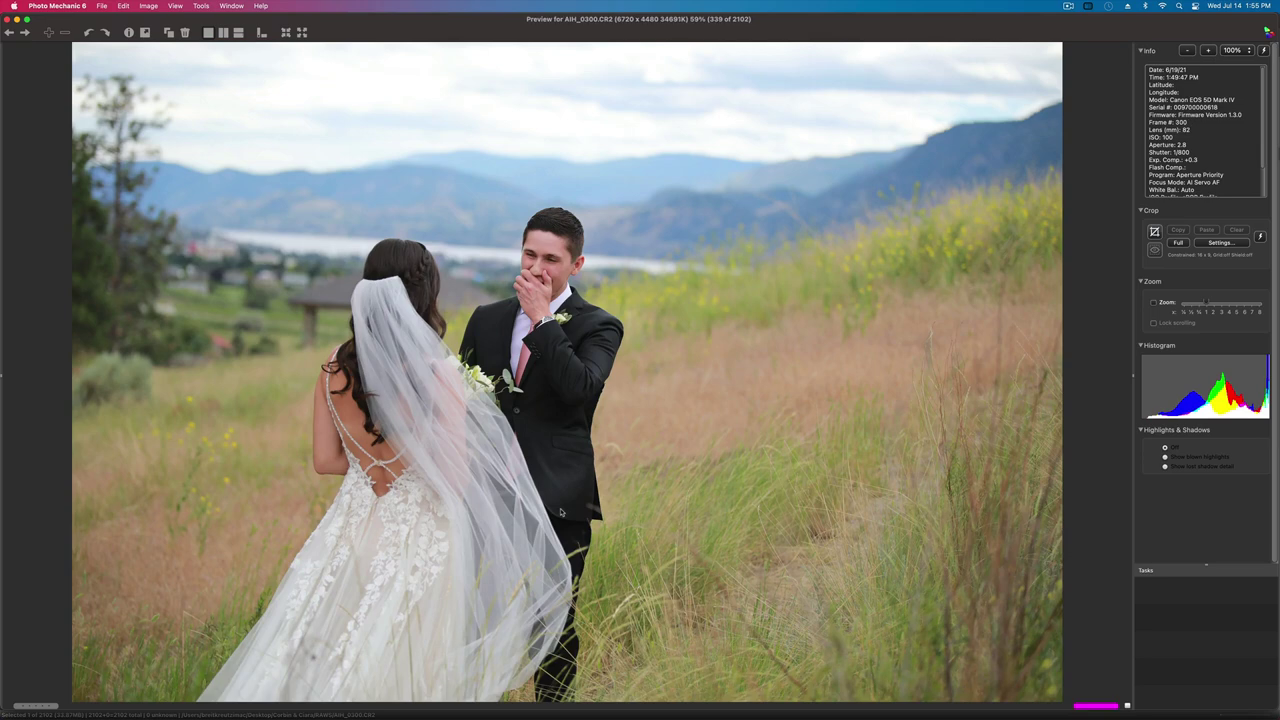
{"action": "key", "text": "Right"}
{"action": "key", "text": "Right"}
{"action": "key", "text": "Right"}
{"action": "key", "text": "Right"}
{"action": "key", "text": "Right"}
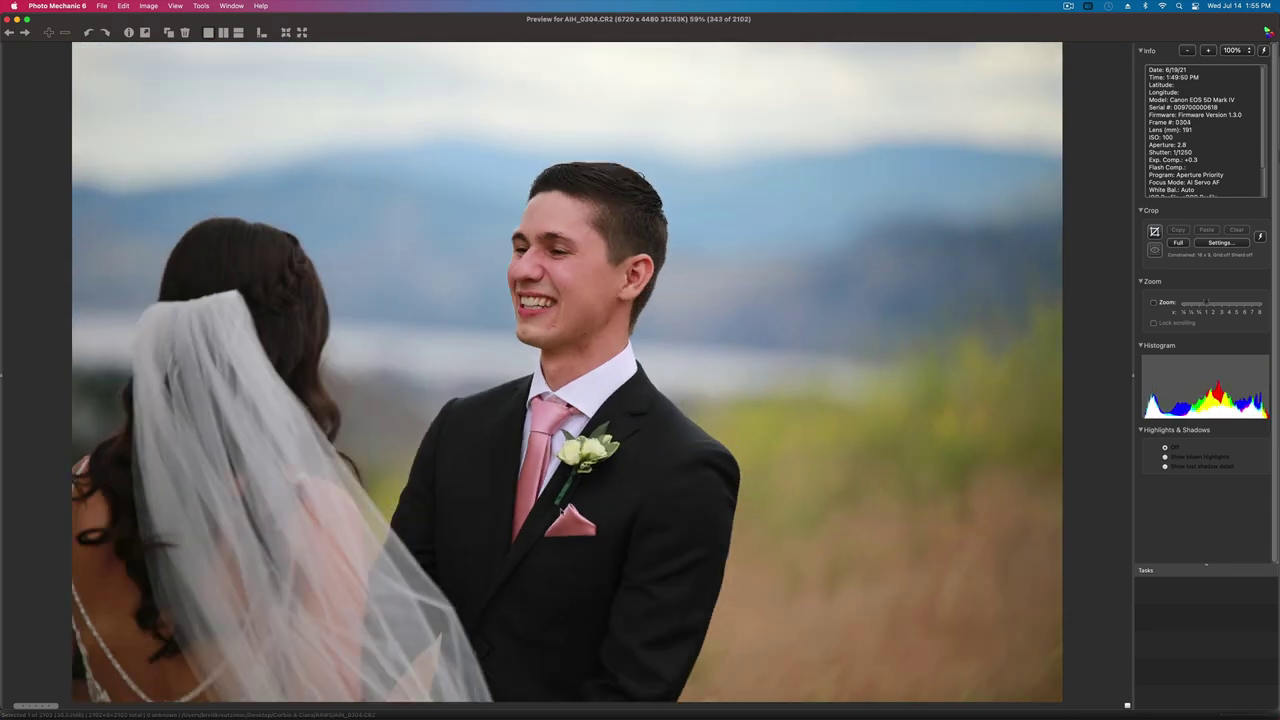
{"action": "key", "text": "Right"}
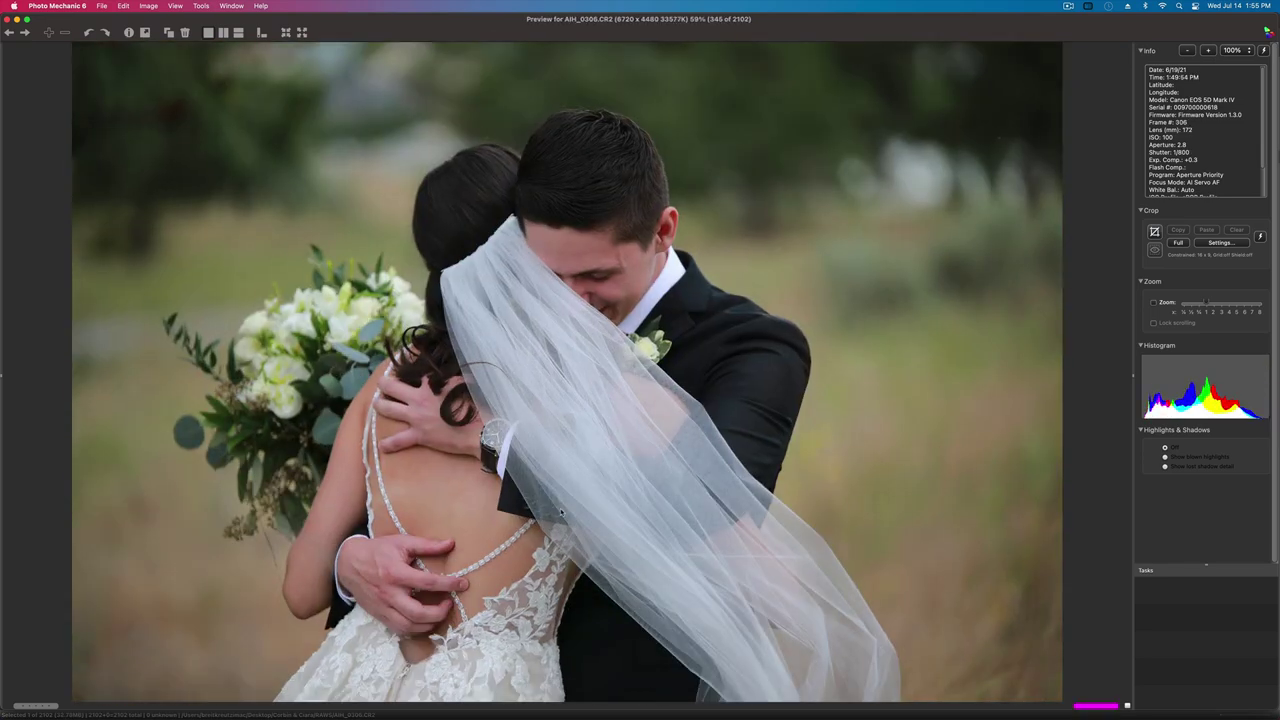
- Check the vertical frames to AIH_0312 and AIH_0313, comparing the near-identical couple photos
{"action": "key", "text": "Right"}
{"action": "key", "text": "Left"}
{"action": "key", "text": "Right"}
{"action": "key", "text": "Right"}
{"action": "key", "text": "Right"}
{"action": "key", "text": "Right"}
{"action": "key", "text": "Right"}
{"action": "key", "text": "Right"}
{"action": "key", "text": "Right"}
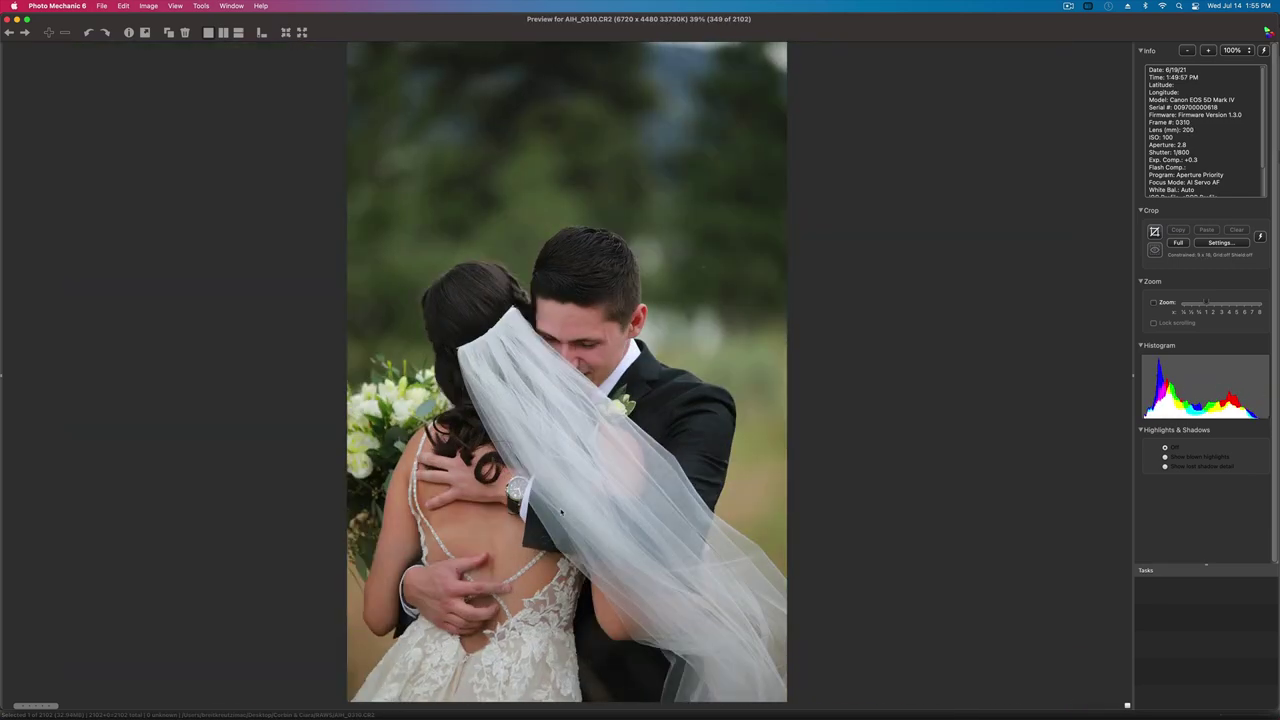
{"action": "key", "text": "Right"}
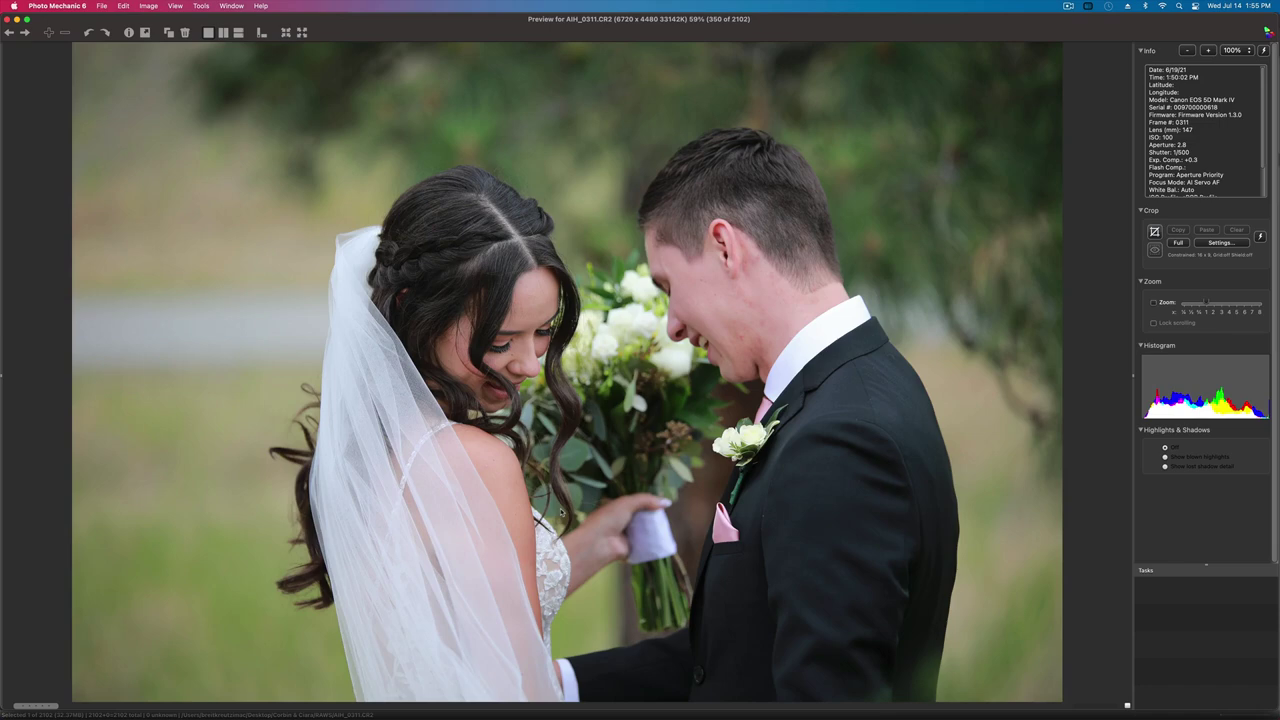
{"action": "key", "text": "Left"}
{"action": "key", "text": "Right"}
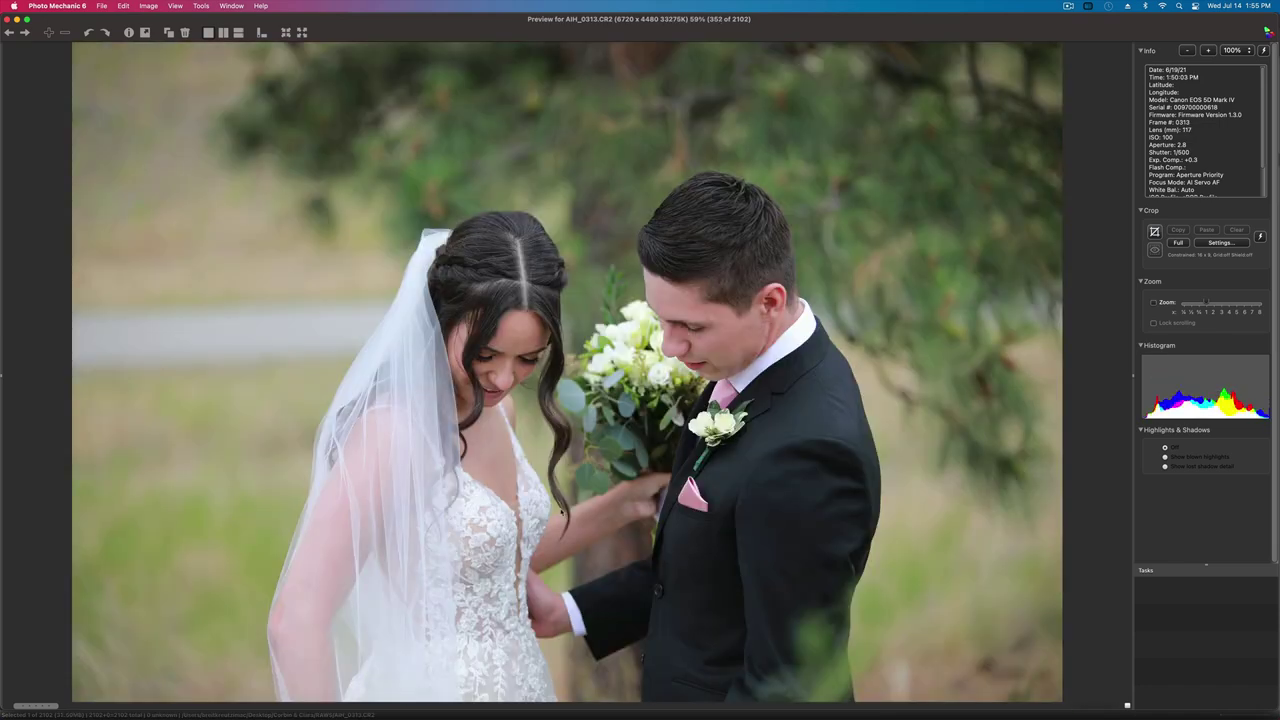
{"action": "key", "text": "Right"}
- Move through the following photos past the portrait-orientation shot
{"action": "key", "text": "Right"}
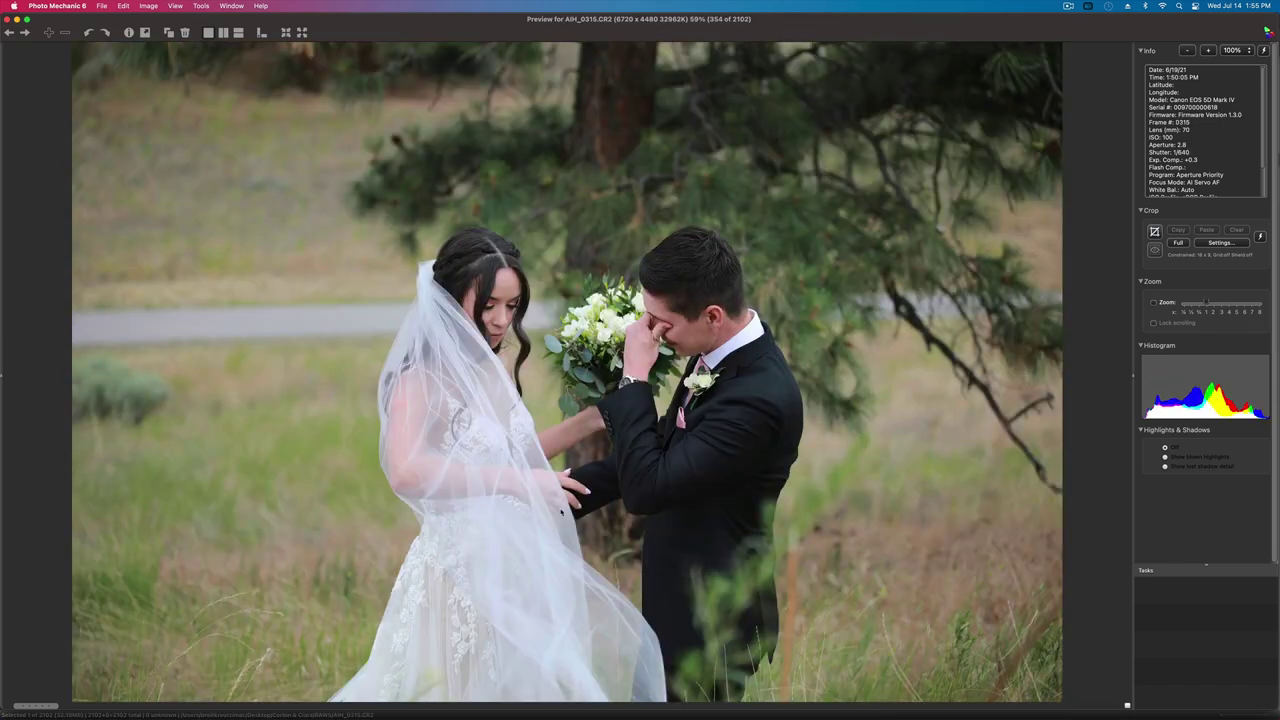
{"action": "key", "text": "Right"}
{"action": "key", "text": "Left"}
{"action": "key", "text": "Right"}
{"action": "key", "text": "Right"}
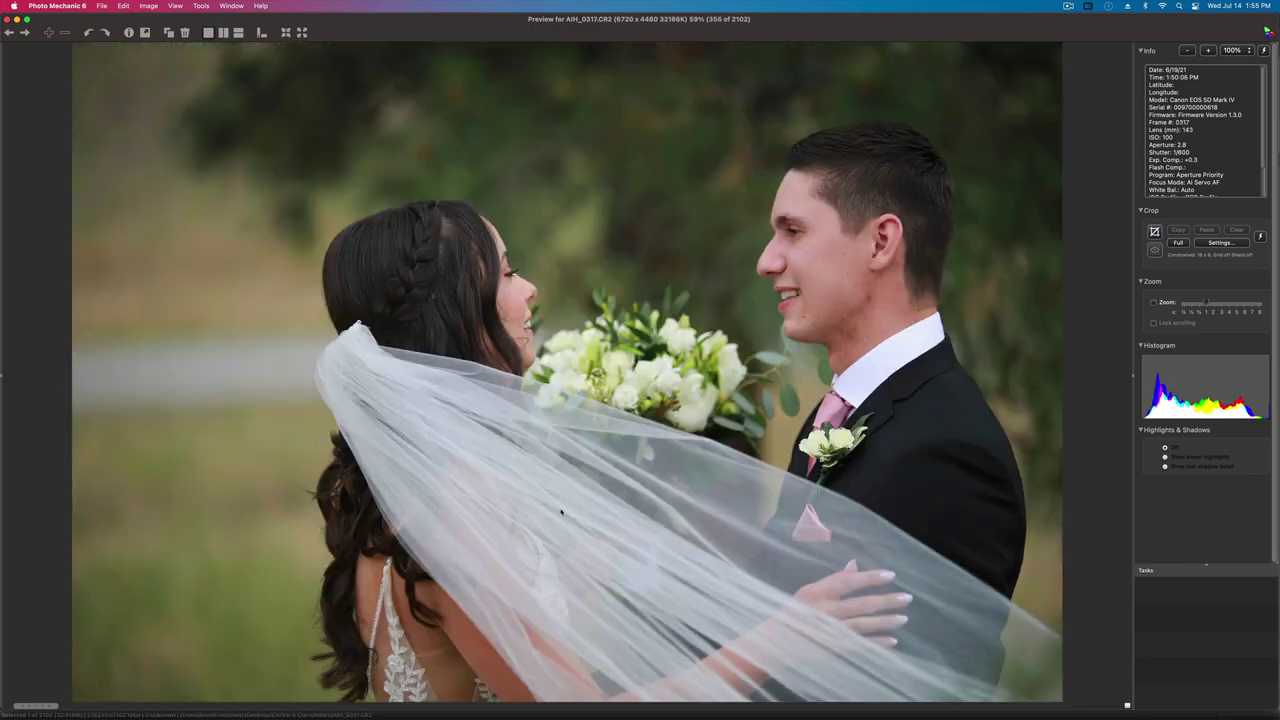
{"action": "key", "text": "Right"}
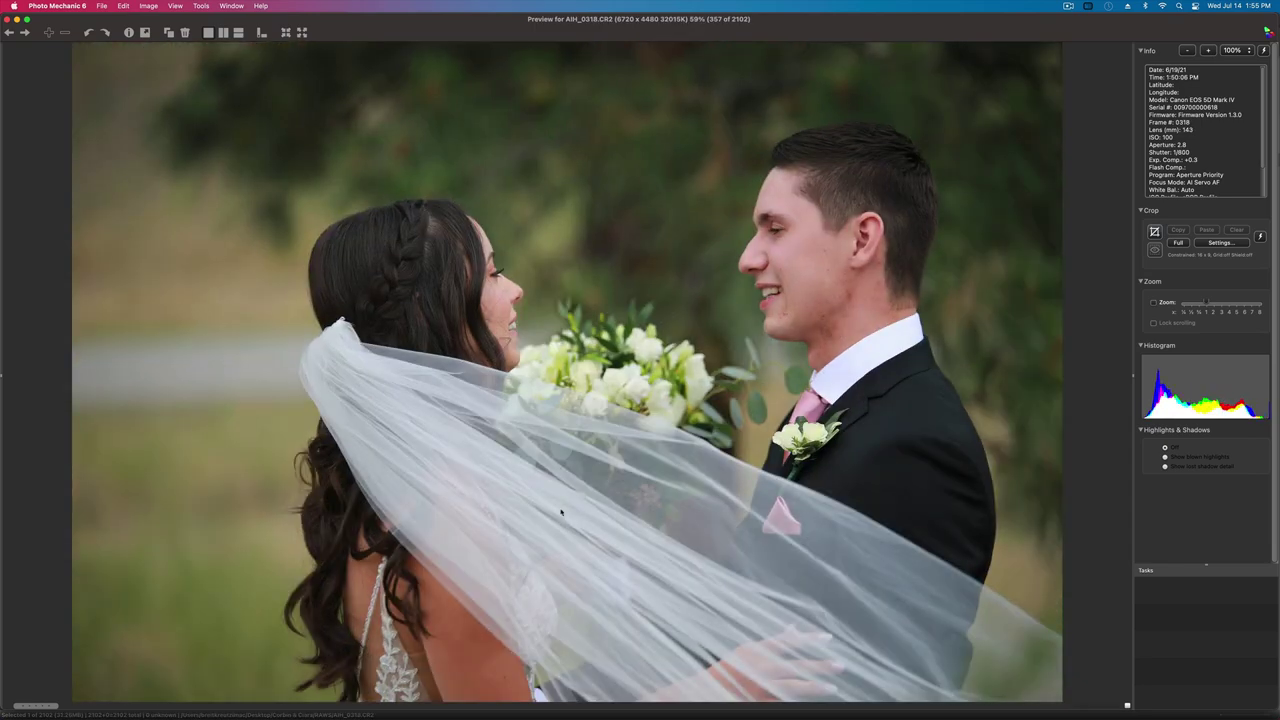
{"action": "key", "text": "Right"}
{"action": "key", "text": "Right"}
{"action": "key", "text": "Right"}
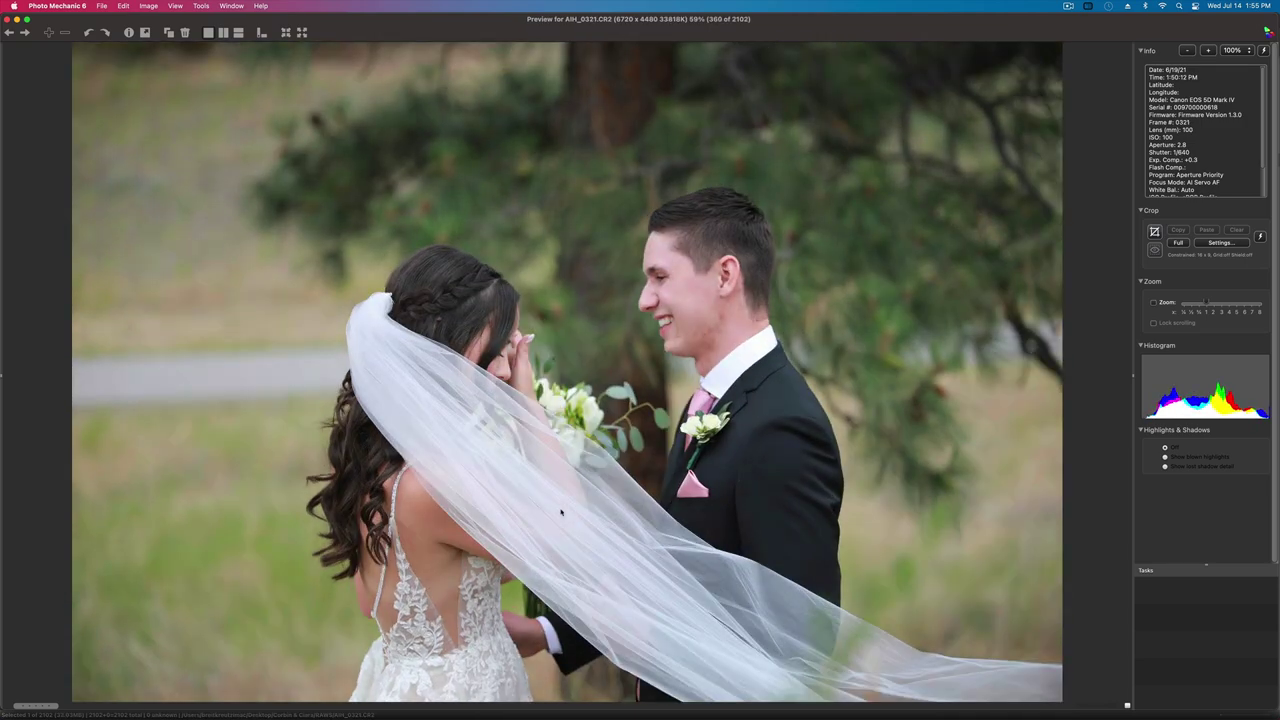
{"action": "key", "text": "Right"}
{"action": "key", "text": "Right"}
{"action": "key", "text": "Right"}
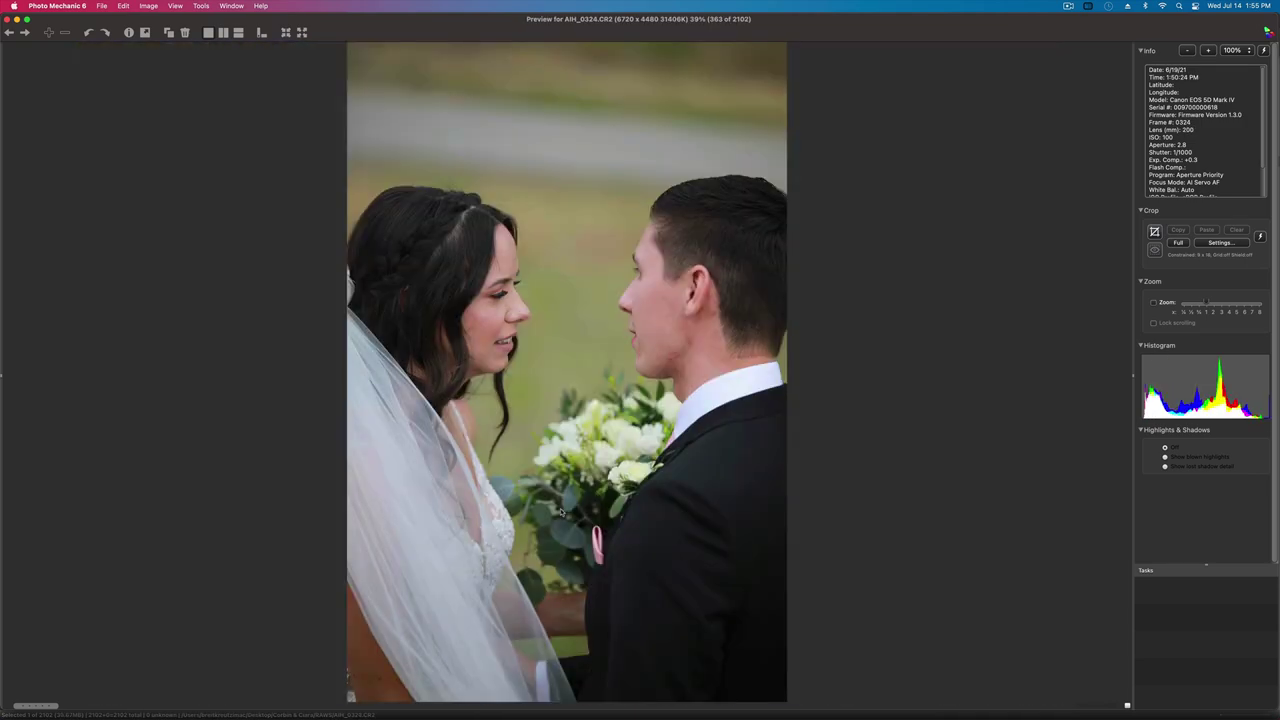
{"action": "key", "text": "Right"}
{"action": "key", "text": "Right"}
{"action": "key", "text": "Right"}
{"action": "key", "text": "Right"}
{"action": "key", "text": "Right"}
{"action": "key", "text": "Right"}
{"action": "key", "text": "Right"}
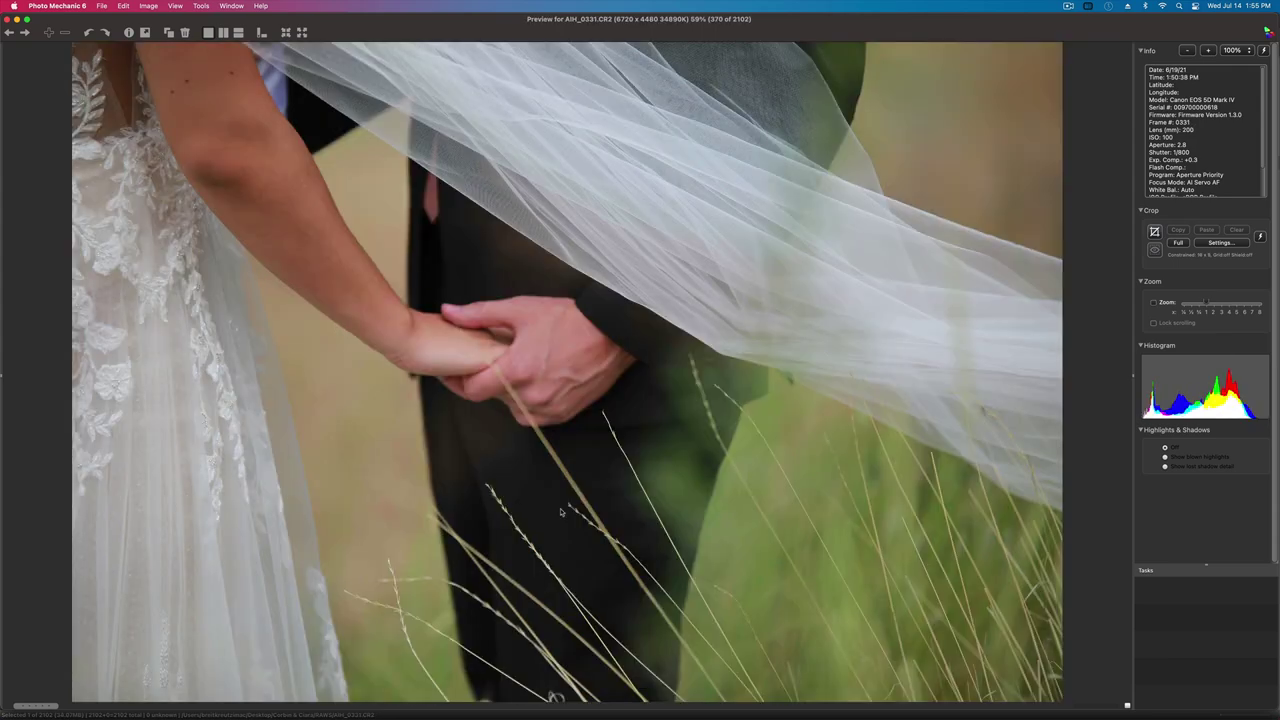
- Step through the hand-holding burst, reaching the wedding party lineup shots
{"action": "key", "text": "Right"}
{"action": "key", "text": "Right"}
{"action": "key", "text": "Left"}
{"action": "key", "text": "Right"}
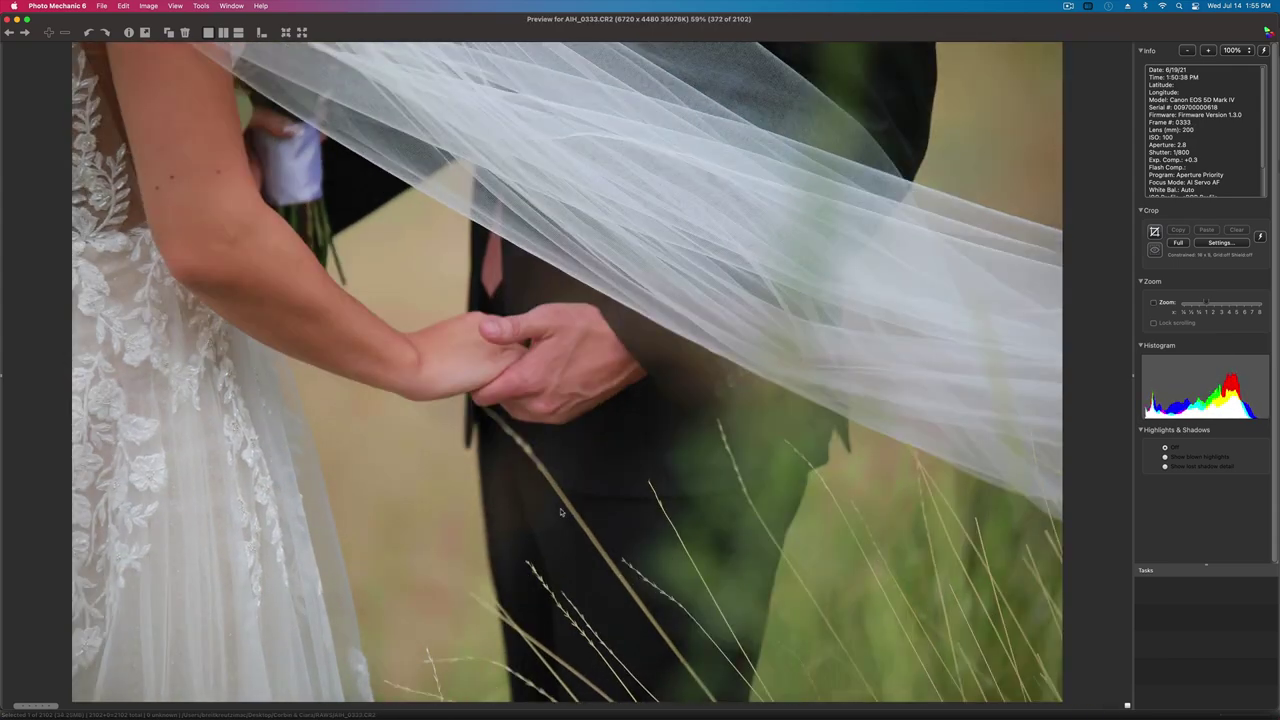
{"action": "key", "text": "Right"}
{"action": "key", "text": "Right"}
{"action": "key", "text": "Left"}
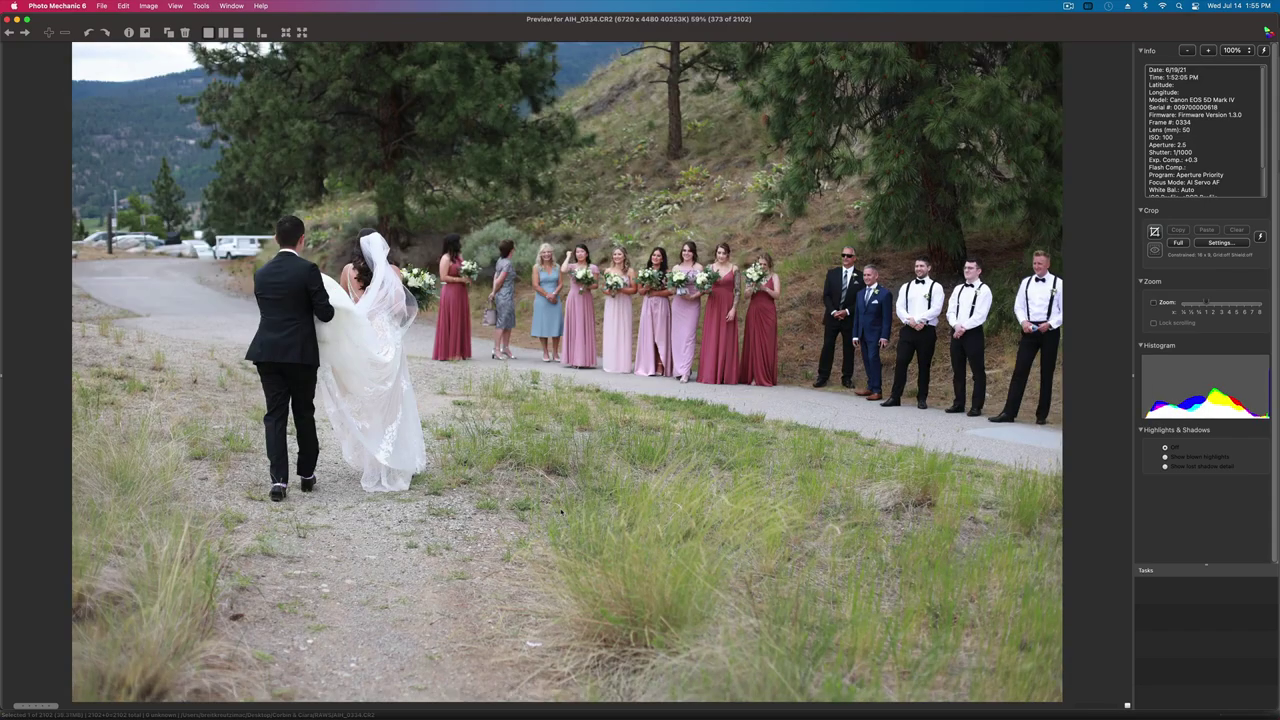
{"action": "key", "text": "Right"}
{"action": "key", "text": "Right"}
{"action": "key", "text": "Right"}
{"action": "key", "text": "Right"}
{"action": "key", "text": "Right"}
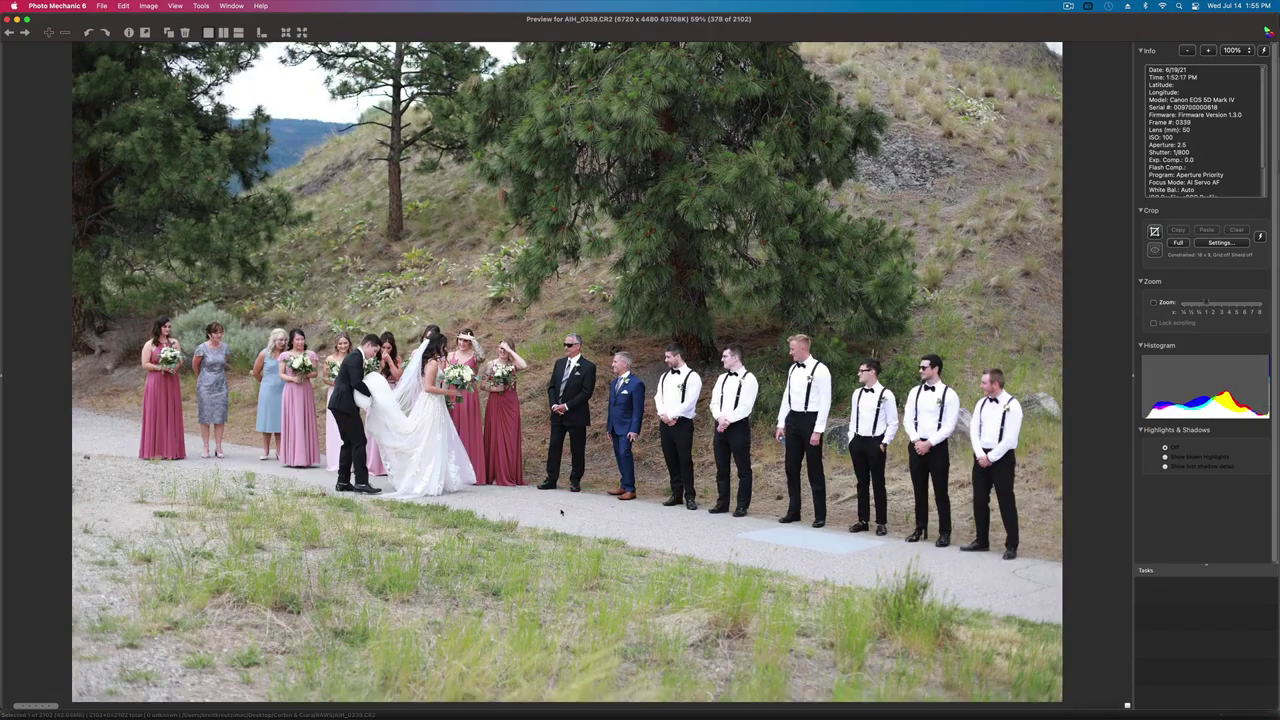
- Compare the near-identical walking-together burst frames, settling on the later one
{"action": "key", "text": "Right"}
{"action": "key", "text": "Right"}
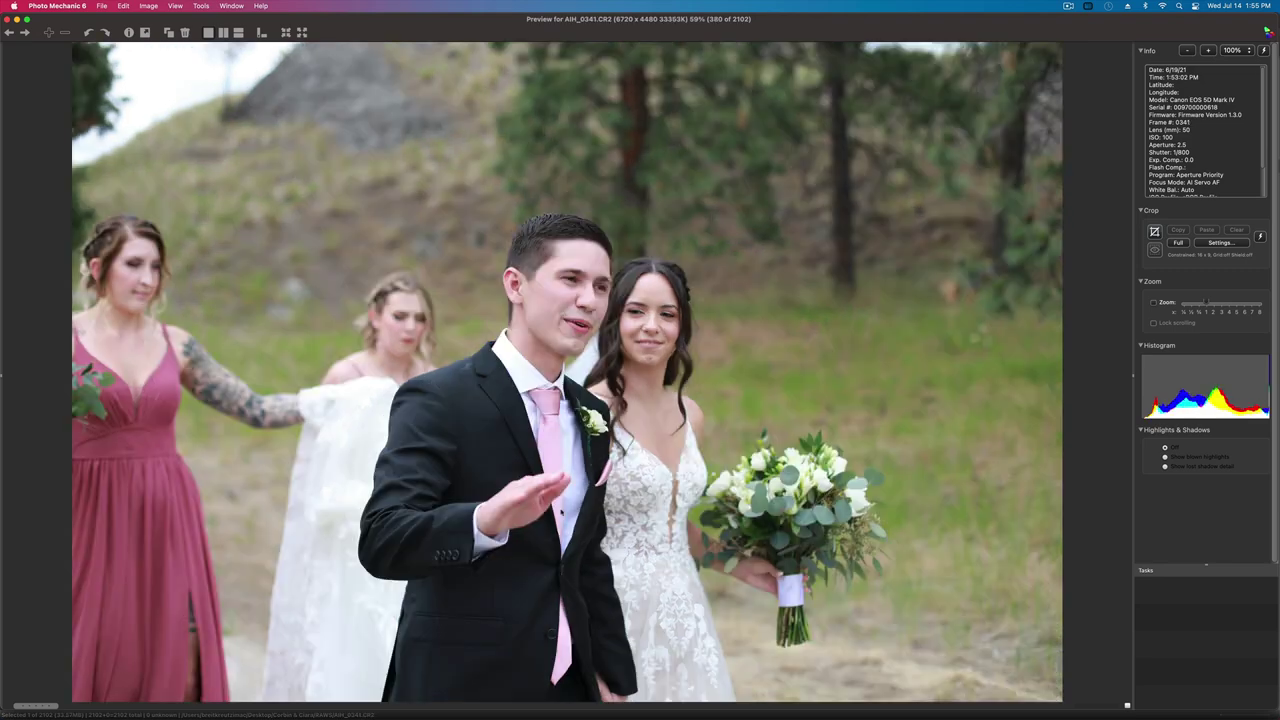
{"action": "key", "text": "Right"}
{"action": "key", "text": "Right"}
{"action": "key", "text": "Right"}
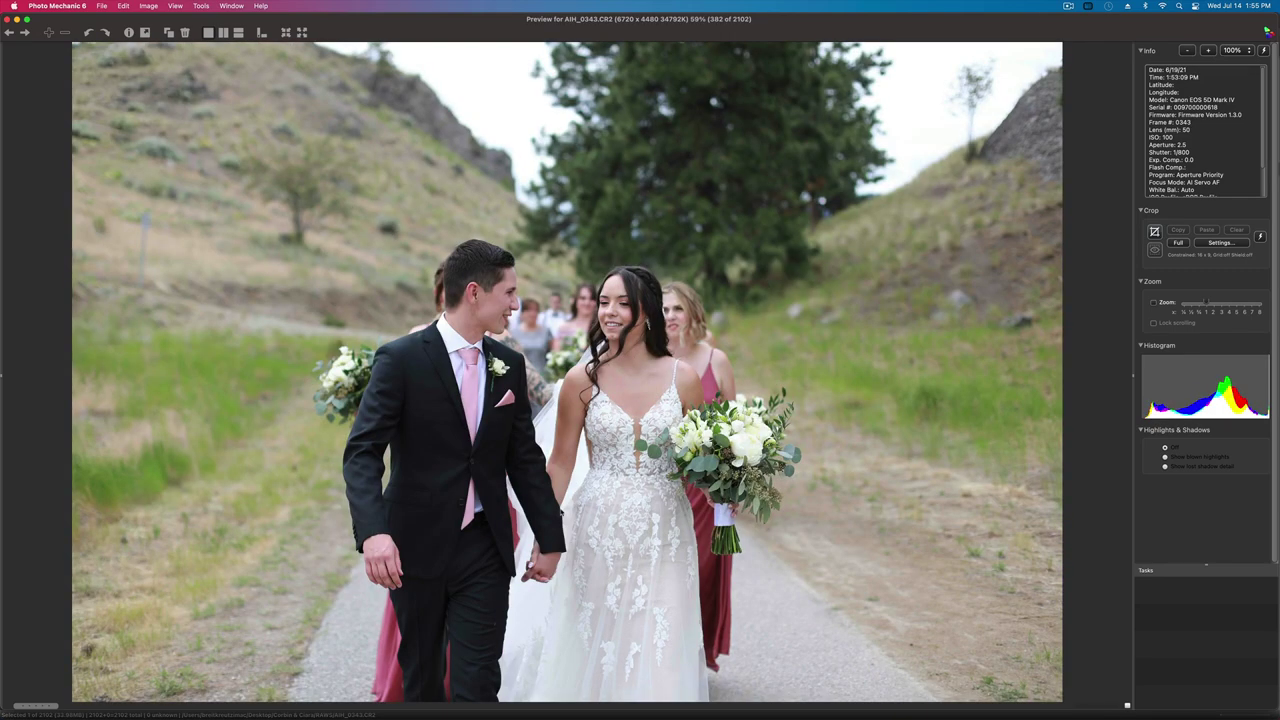
{"action": "key", "text": "Left"}
{"action": "key", "text": "Right"}
{"action": "key", "text": "Left"}
{"action": "key", "text": "Right"}
{"action": "key", "text": "Left"}
{"action": "key", "text": "Right"}
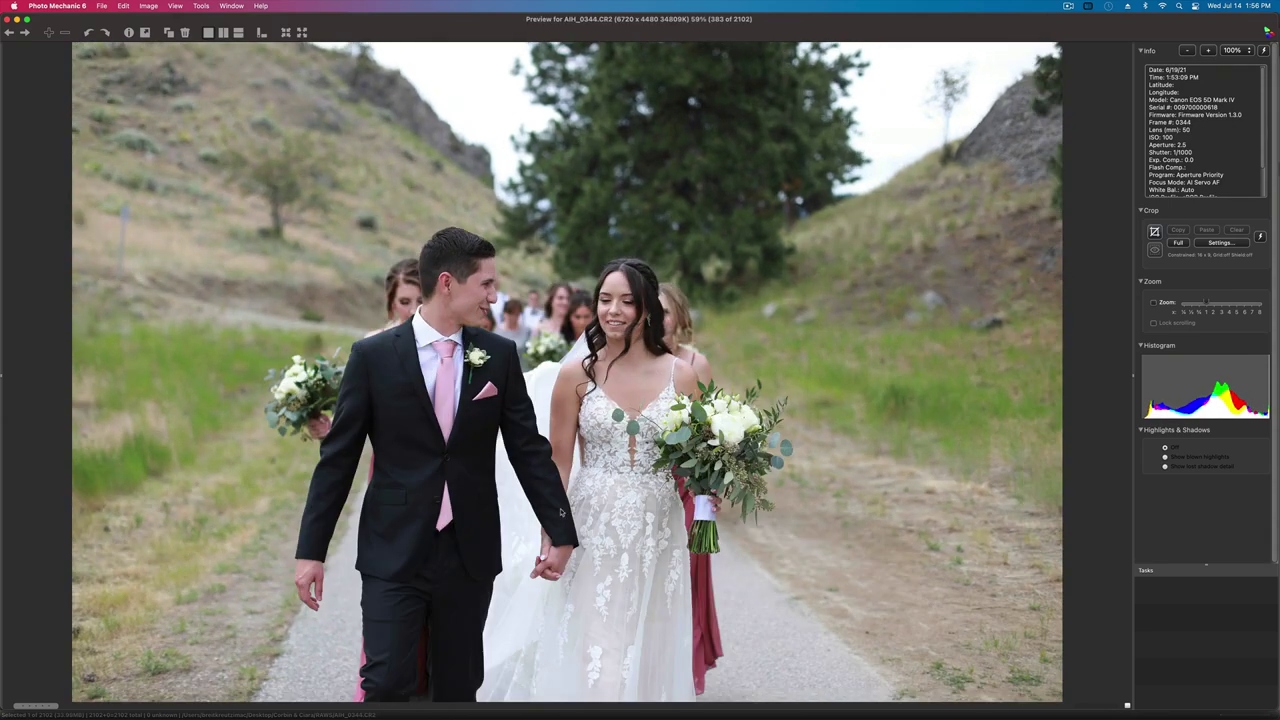
{"action": "key", "text": "Right"}
{"action": "key", "text": "Right"}
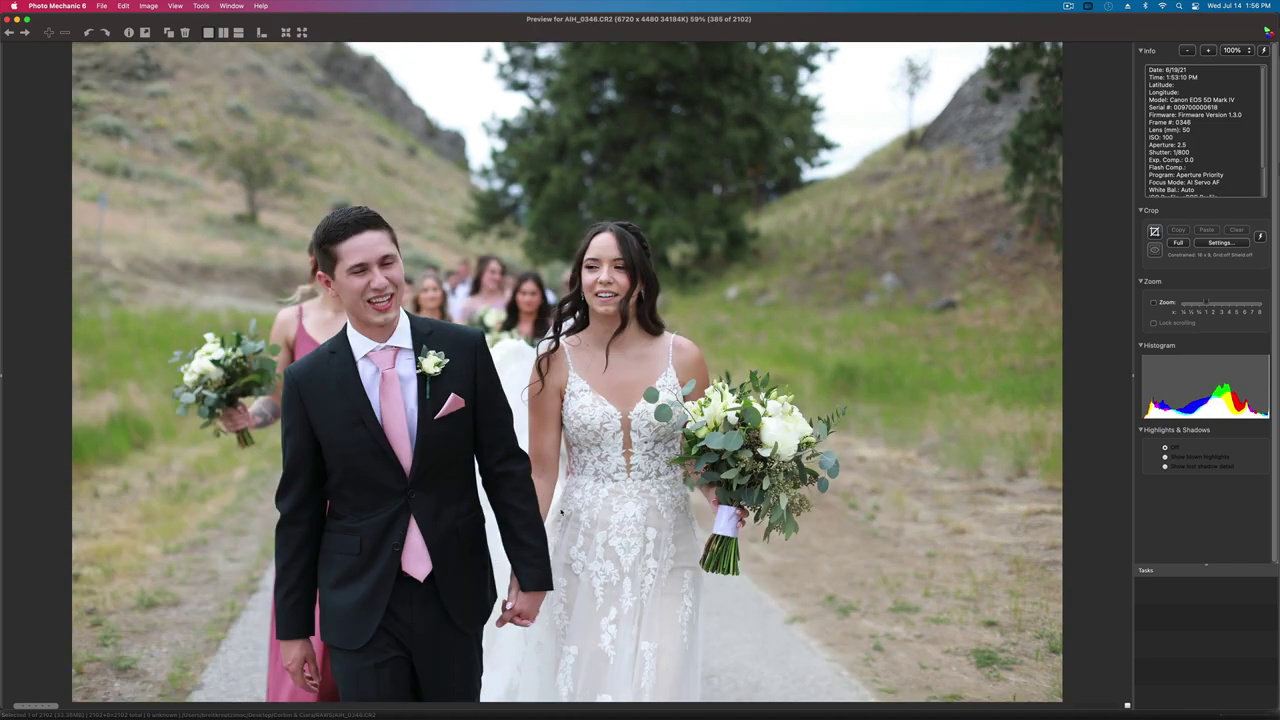
- Finish the walking-together series and skip ahead through the lakeside group portraits
{"action": "key", "text": "Right"}
{"action": "key", "text": "Right"}
{"action": "key", "text": "Right"}
{"action": "key", "text": "Left"}
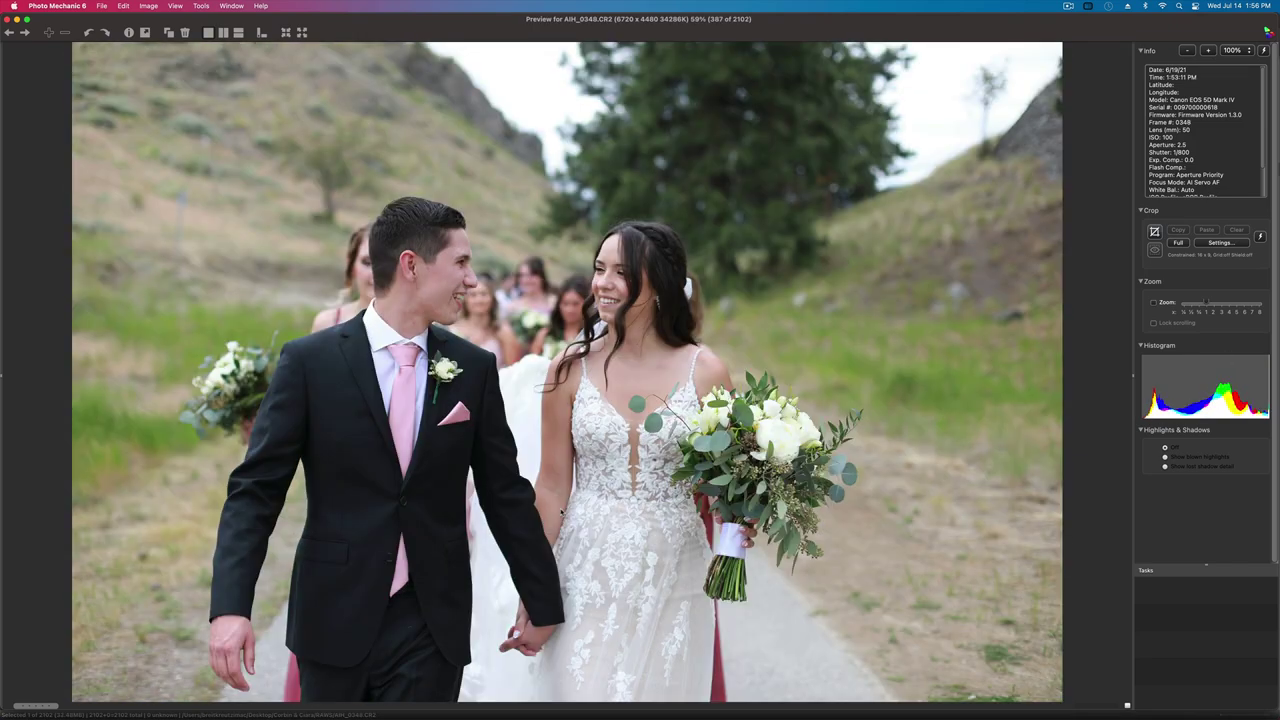
{"action": "key", "text": "Right"}
{"action": "key", "text": "Right"}
{"action": "key", "text": "Right"}
{"action": "key", "text": "Right"}
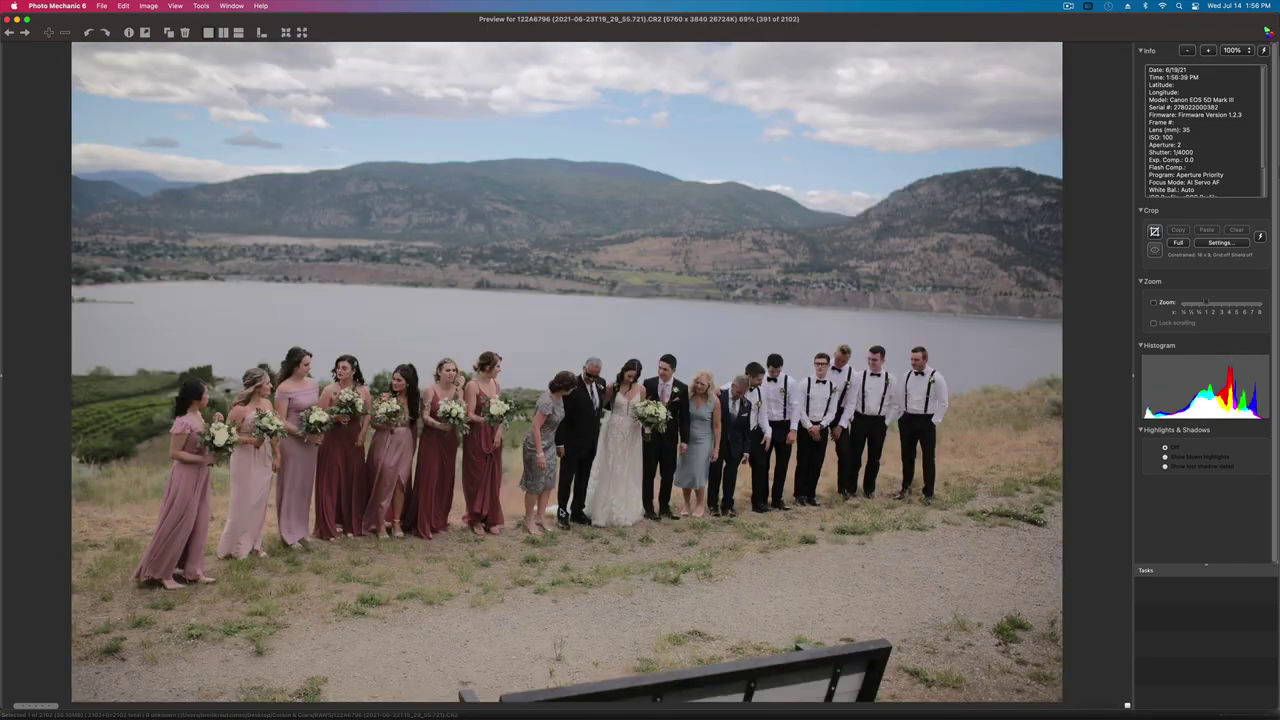
{"action": "key", "text": "Right"}
{"action": "key", "text": "Right"}
{"action": "key", "text": "Right"}
{"action": "key", "text": "Right"}
{"action": "key", "text": "Right"}
{"action": "key", "text": "Right"}
{"action": "key", "text": "Right"}
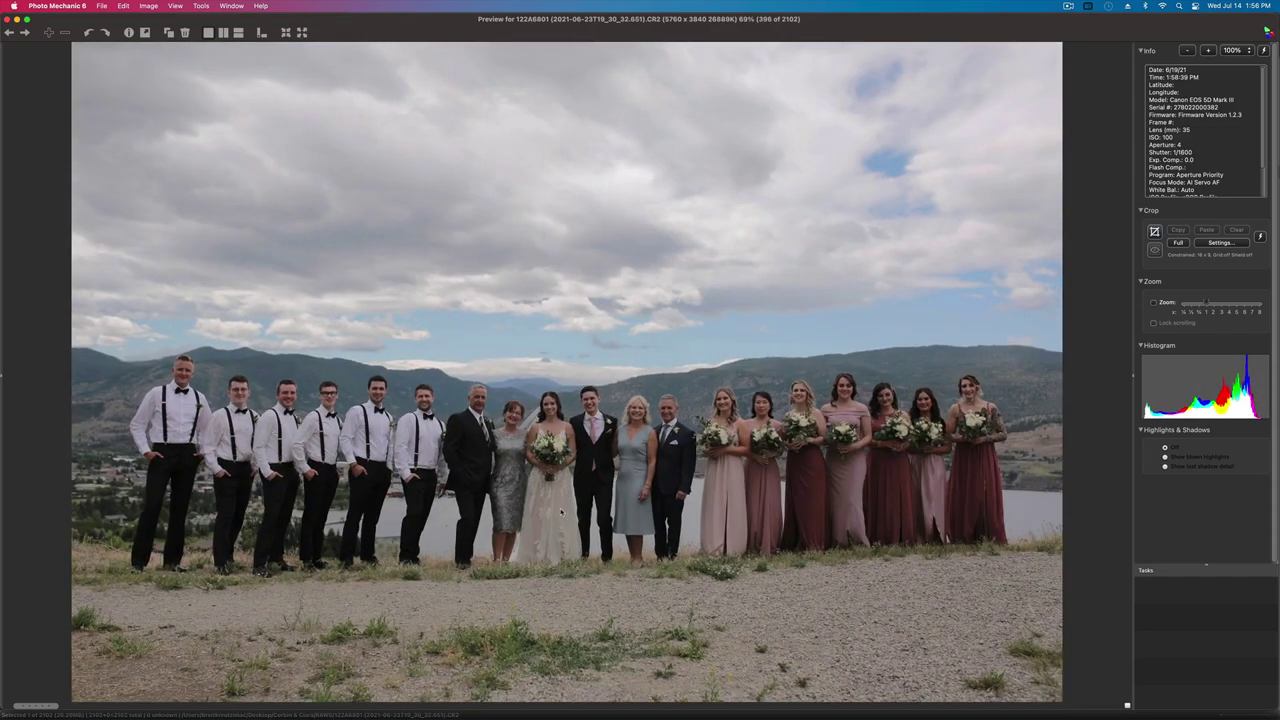
{"action": "key", "text": "Right"}
{"action": "key", "text": "Right"}
{"action": "key", "text": "Right"}
{"action": "key", "text": "Right"}
{"action": "key", "text": "Right"}
{"action": "key", "text": "Right"}
{"action": "key", "text": "Right"}
{"action": "key", "text": "Right"}
{"action": "key", "text": "Right"}
{"action": "key", "text": "Right"}
{"action": "key", "text": "Right"}
{"action": "key", "text": "Right"}
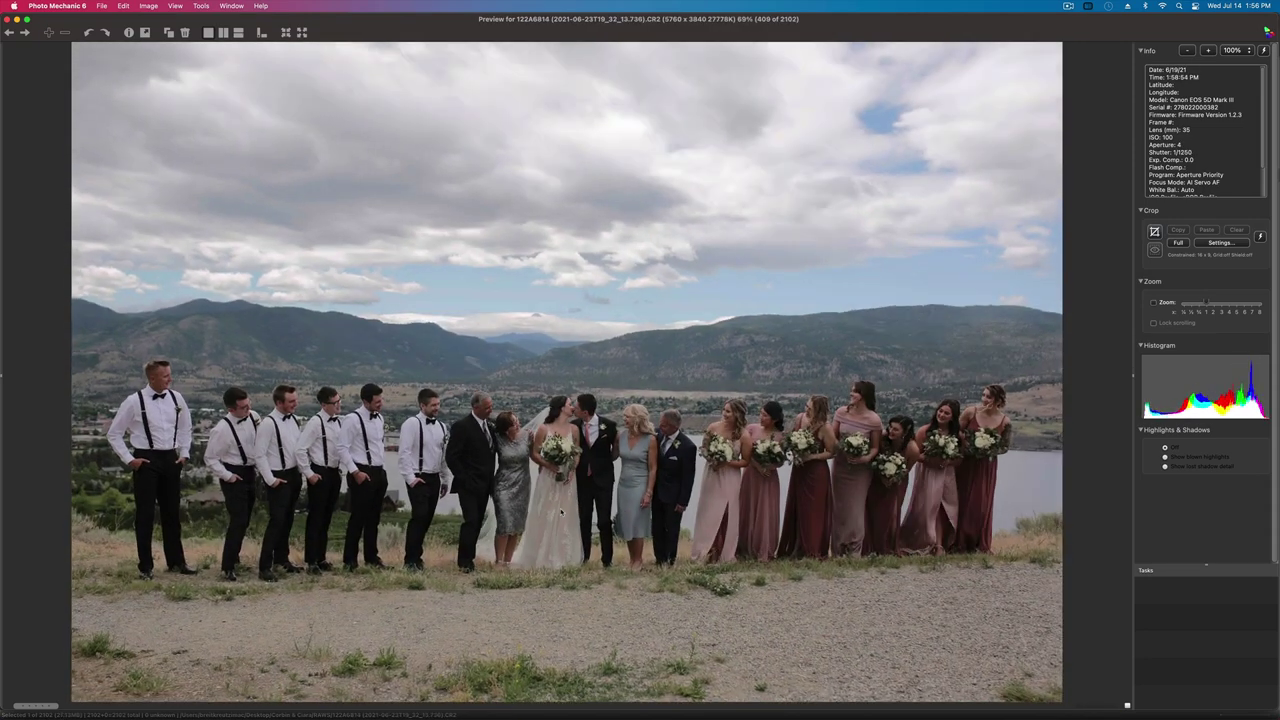
- Compare the closer group shots against earlier ones, reaching AIH_0355 (419 of 2102)
{"action": "key", "text": "Right"}
{"action": "key", "text": "Right"}
{"action": "key", "text": "Right"}
{"action": "key", "text": "Right"}
{"action": "key", "text": "Right"}
{"action": "key", "text": "Right"}
{"action": "key", "text": "Right"}
{"action": "key", "text": "Right"}
{"action": "key", "text": "Right"}
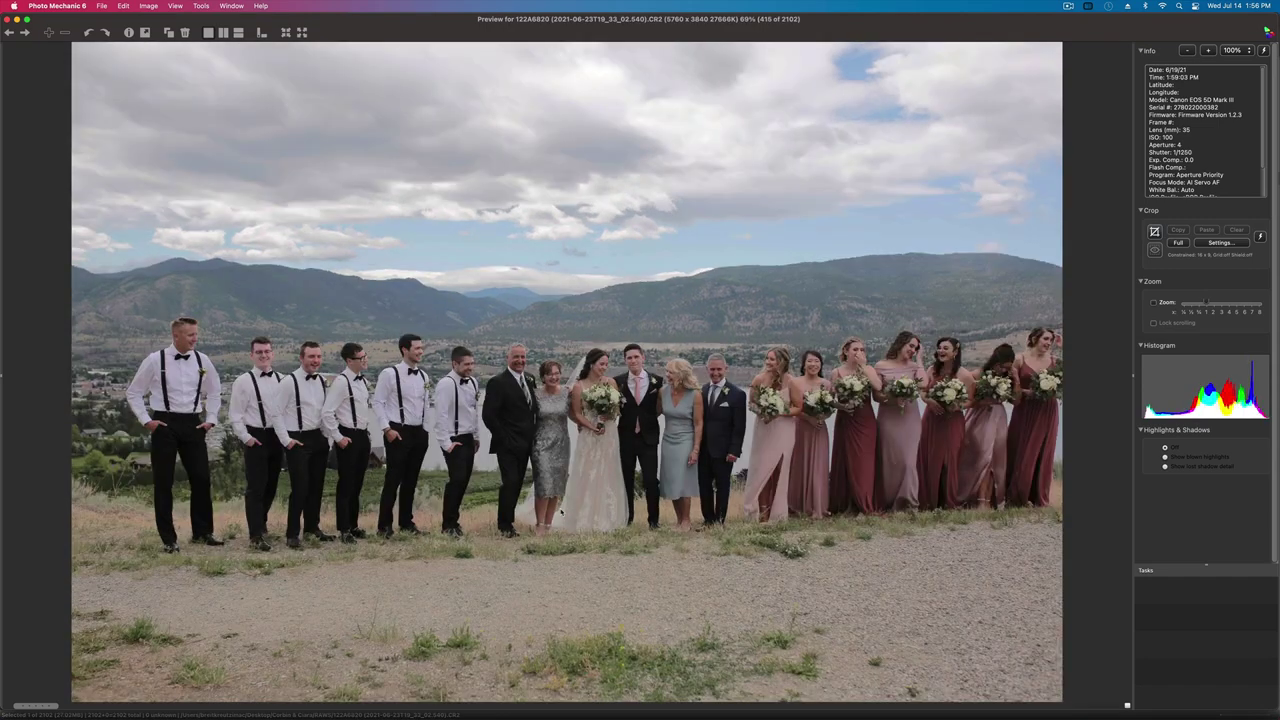
{"action": "key", "text": "Left"}
{"action": "key", "text": "Left"}
{"action": "key", "text": "Left"}
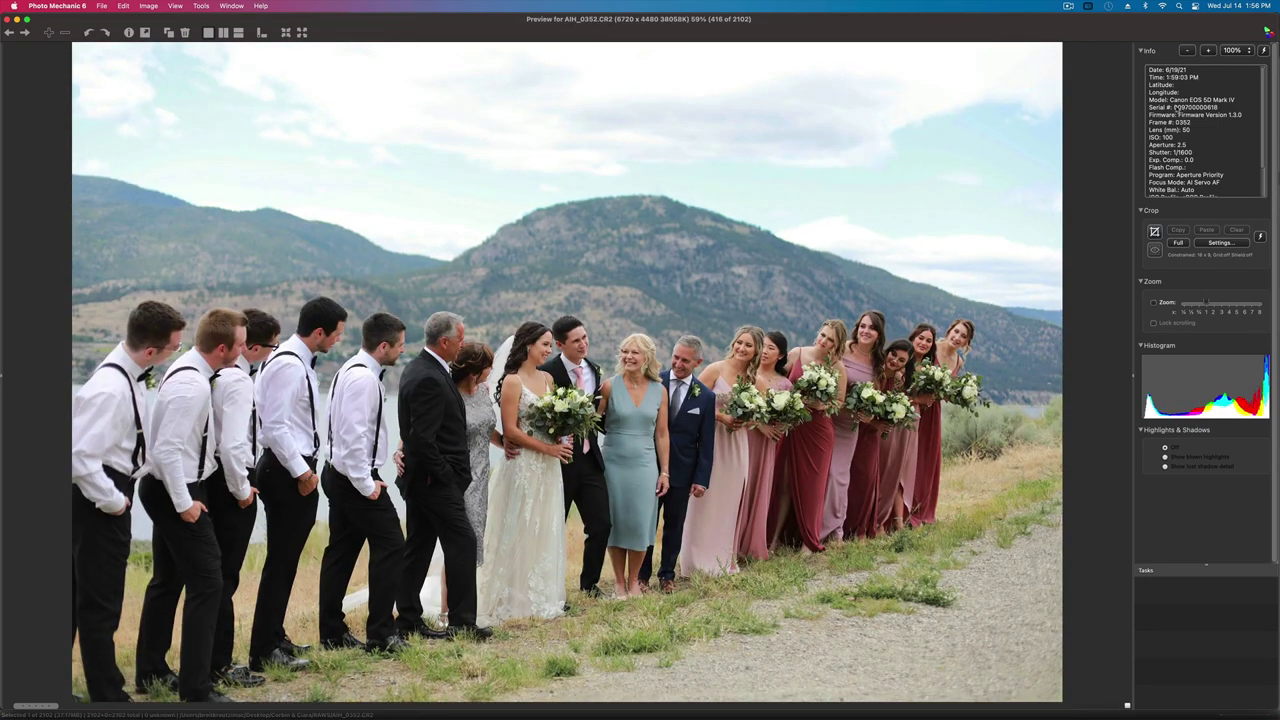
{"action": "key", "text": "Left"}
{"action": "key", "text": "Left"}
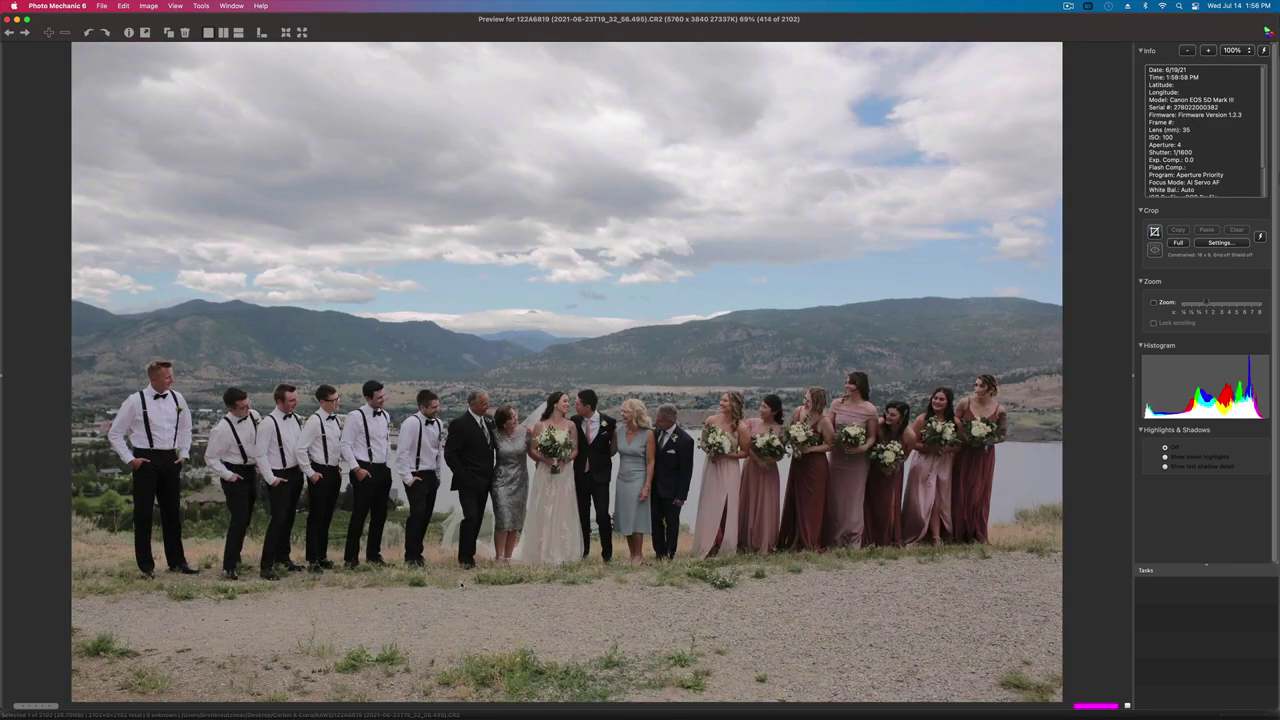
{"action": "key", "text": "Right"}
{"action": "key", "text": "Right"}
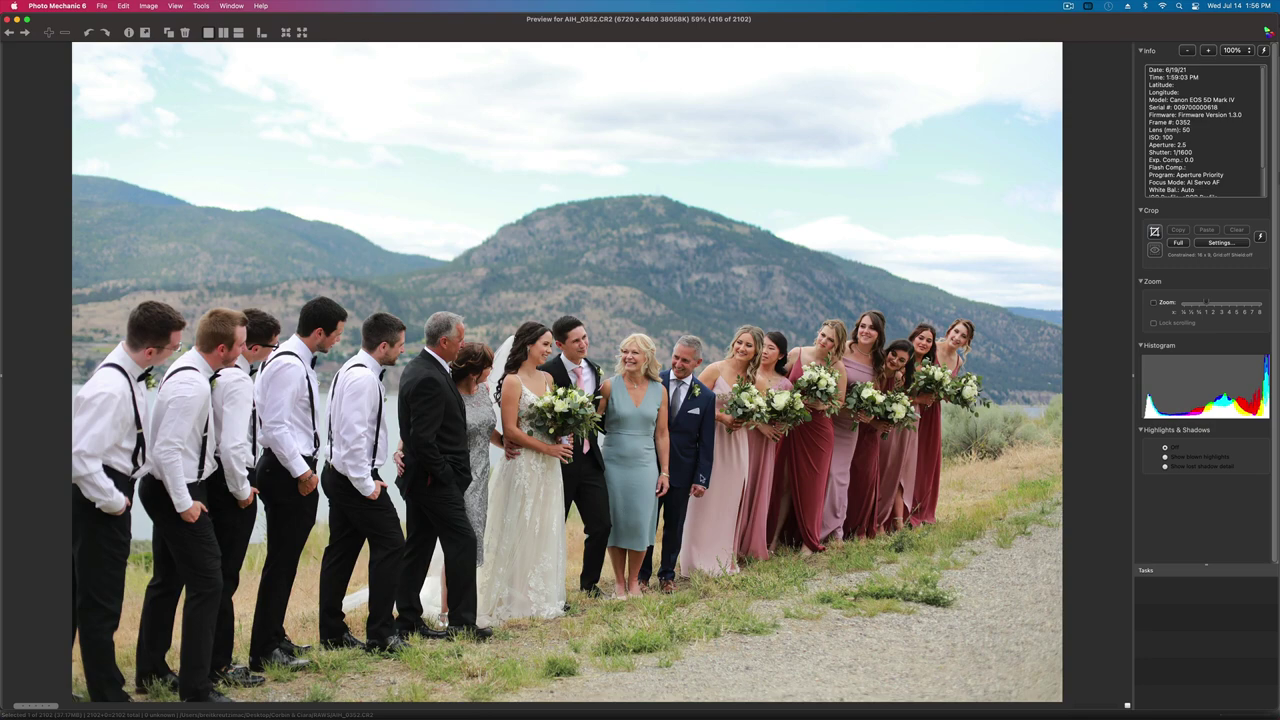
{"action": "key", "text": "Right"}
{"action": "key", "text": "Right"}
{"action": "key", "text": "Right"}
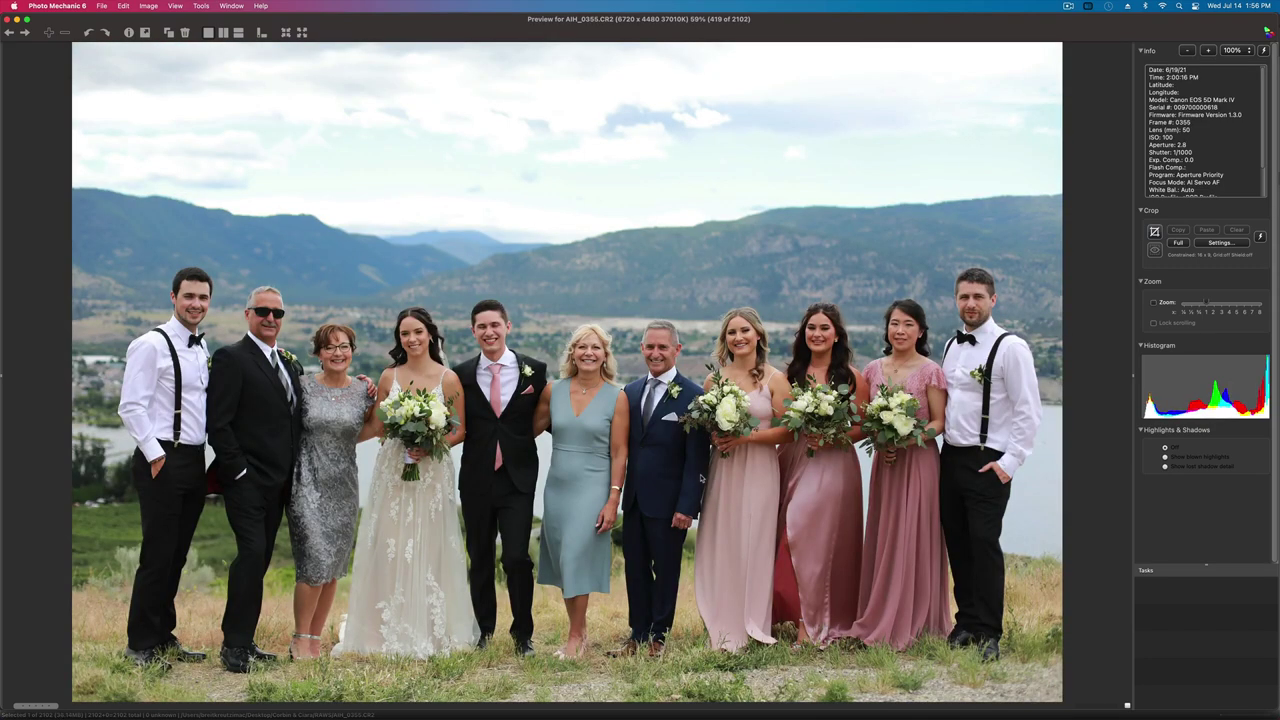
- Compare the tighter and wider lakeside group photos
{"action": "key", "text": "Left"}
{"action": "key", "text": "Right"}
{"action": "key", "text": "Right"}
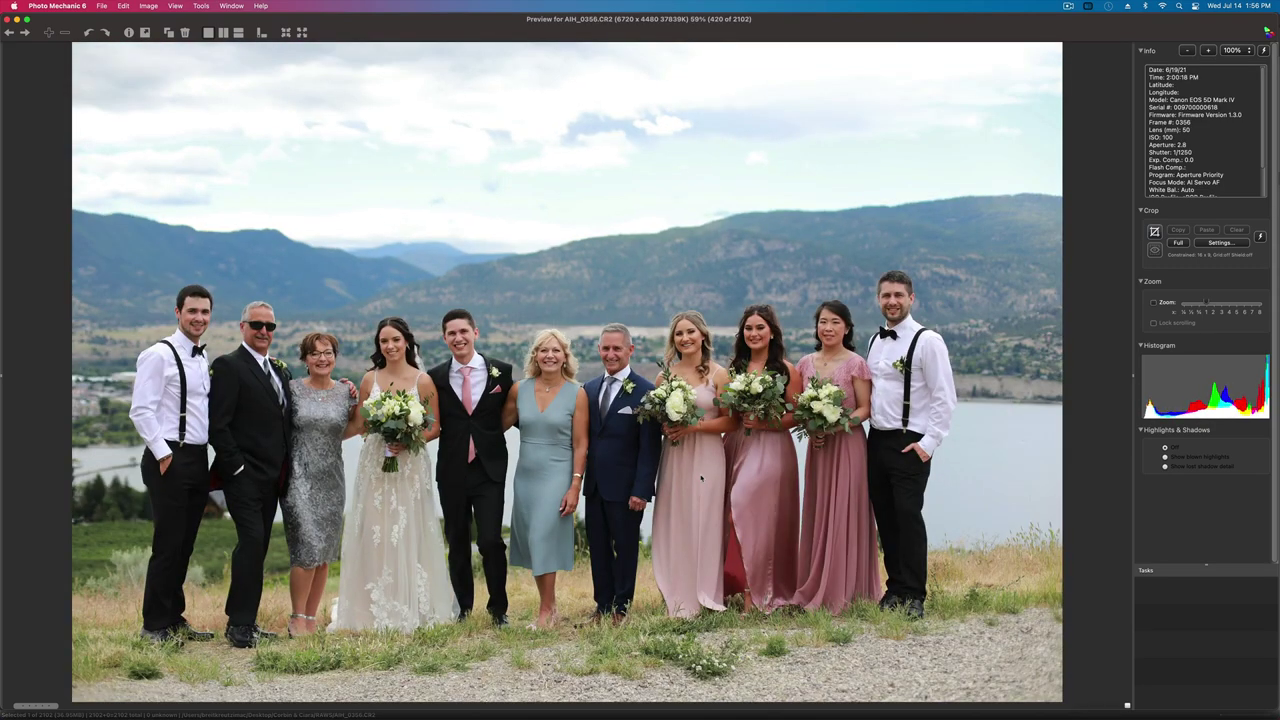
{"action": "key", "text": "Right"}
{"action": "key", "text": "Left"}
{"action": "key", "text": "Right"}
{"action": "key", "text": "Right"}
{"action": "key", "text": "Right"}
{"action": "key", "text": "Right"}
{"action": "key", "text": "Right"}
{"action": "key", "text": "Right"}
{"action": "key", "text": "Right"}
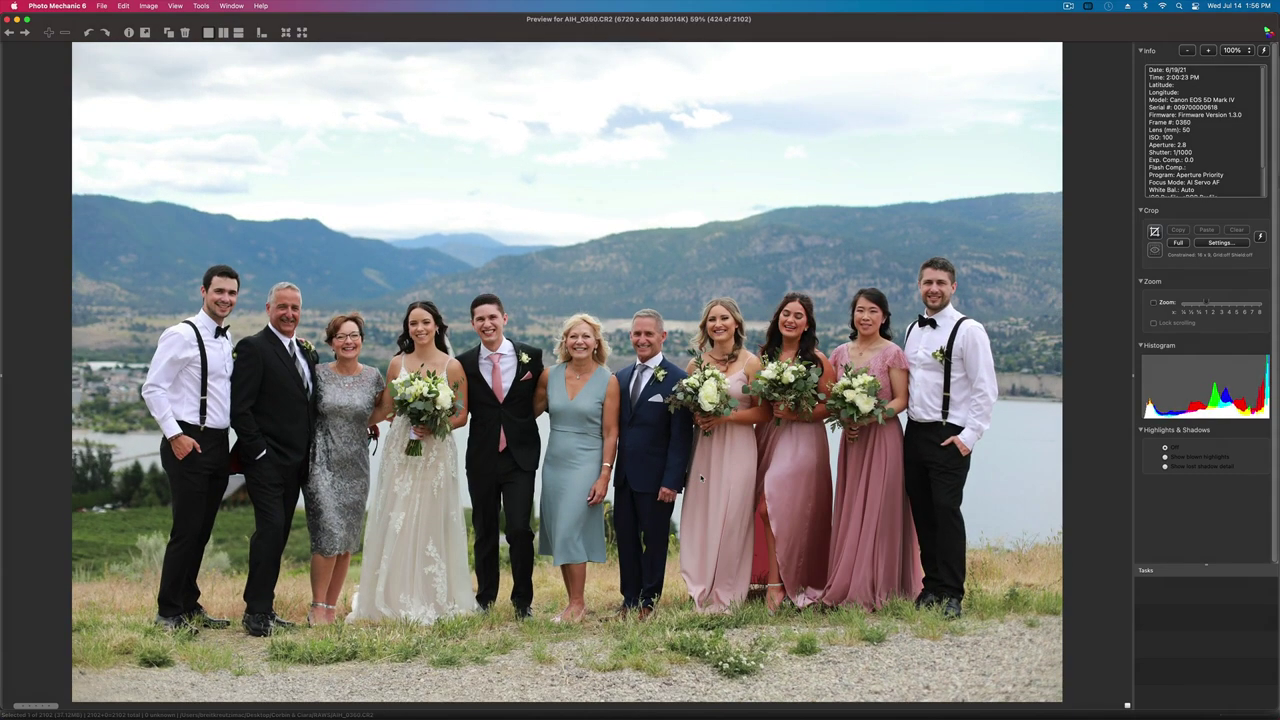
{"action": "key", "text": "Left"}
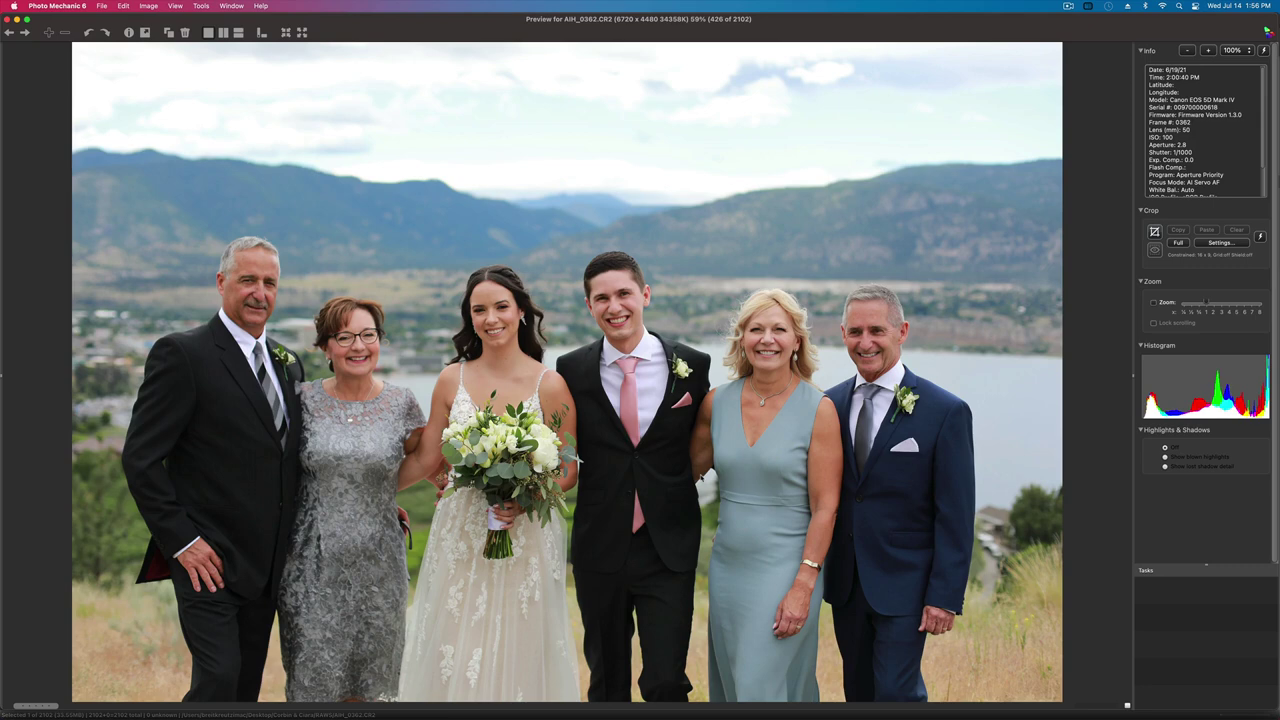
- Advance through the family portraits to the bride with her bridesmaids, image 450
{"action": "key", "text": "Right"}
{"action": "key", "text": "Right"}
{"action": "key", "text": "Right"}
{"action": "key", "text": "Right"}
{"action": "key", "text": "Right"}
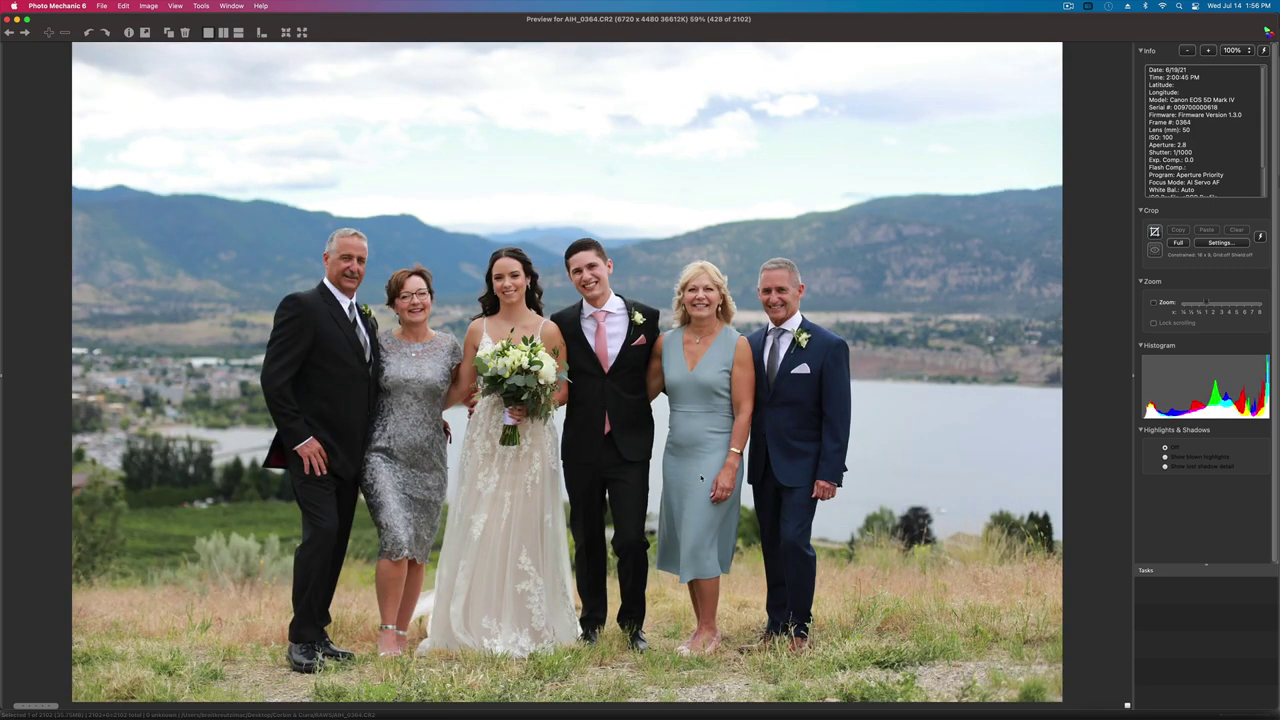
{"action": "key", "text": "Right"}
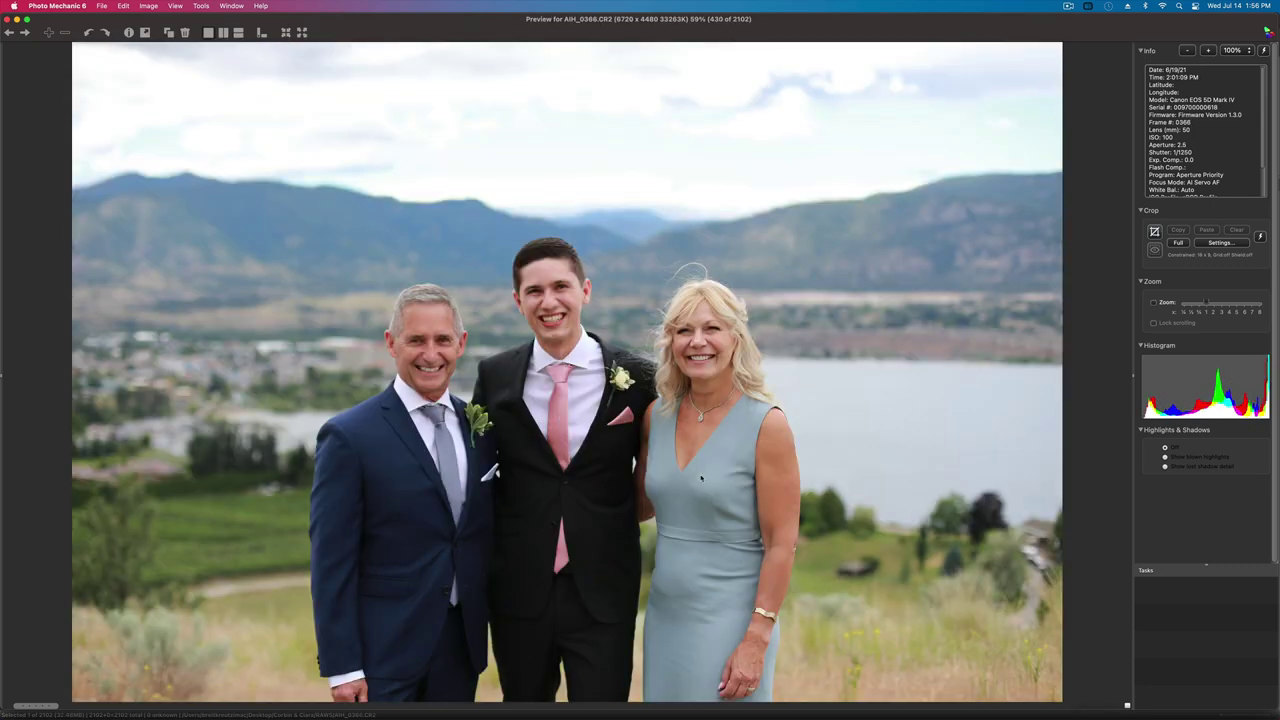
{"action": "key", "text": "Right"}
{"action": "key", "text": "Right"}
{"action": "key", "text": "Right"}
{"action": "key", "text": "Right"}
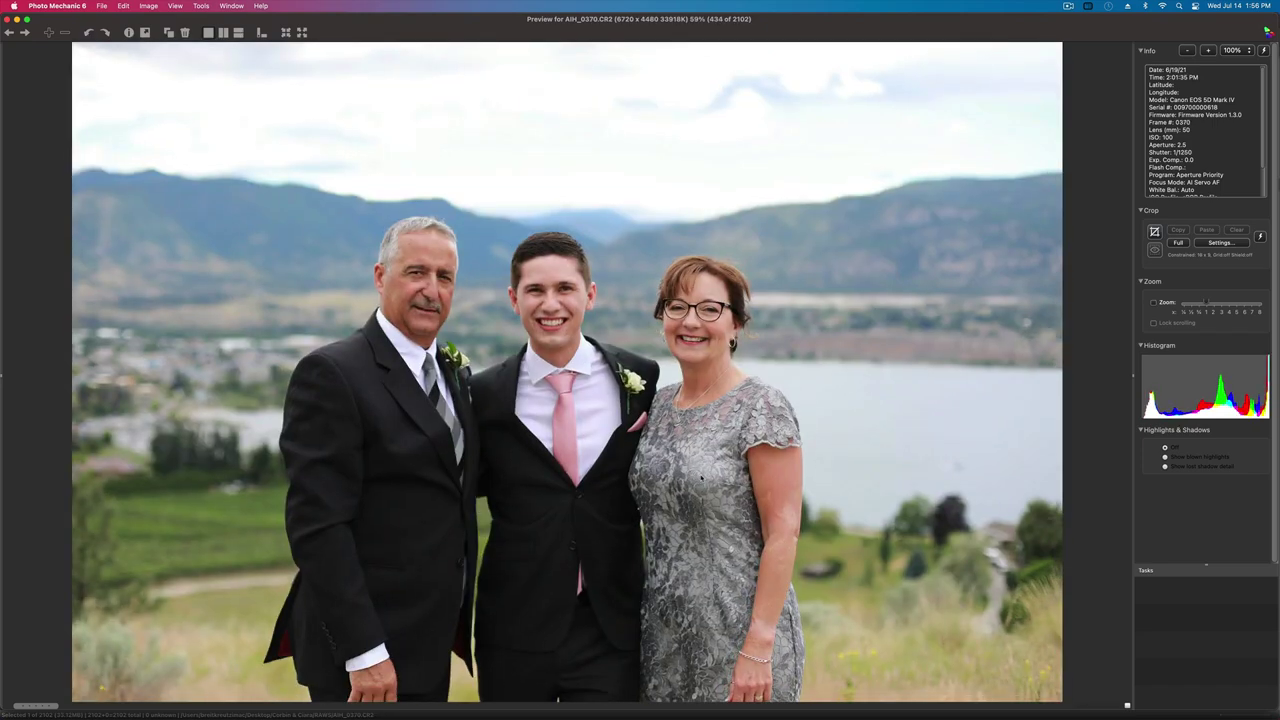
{"action": "key", "text": "Right"}
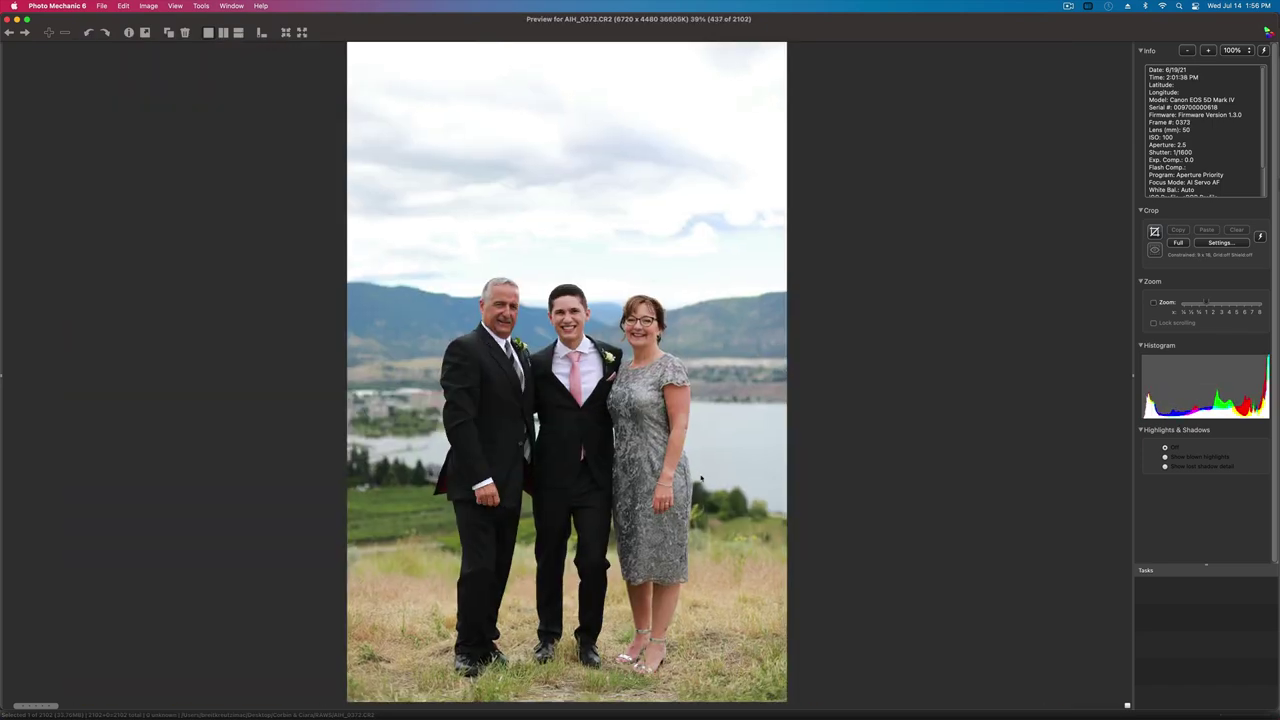
{"action": "key", "text": "Right"}
{"action": "key", "text": "Right"}
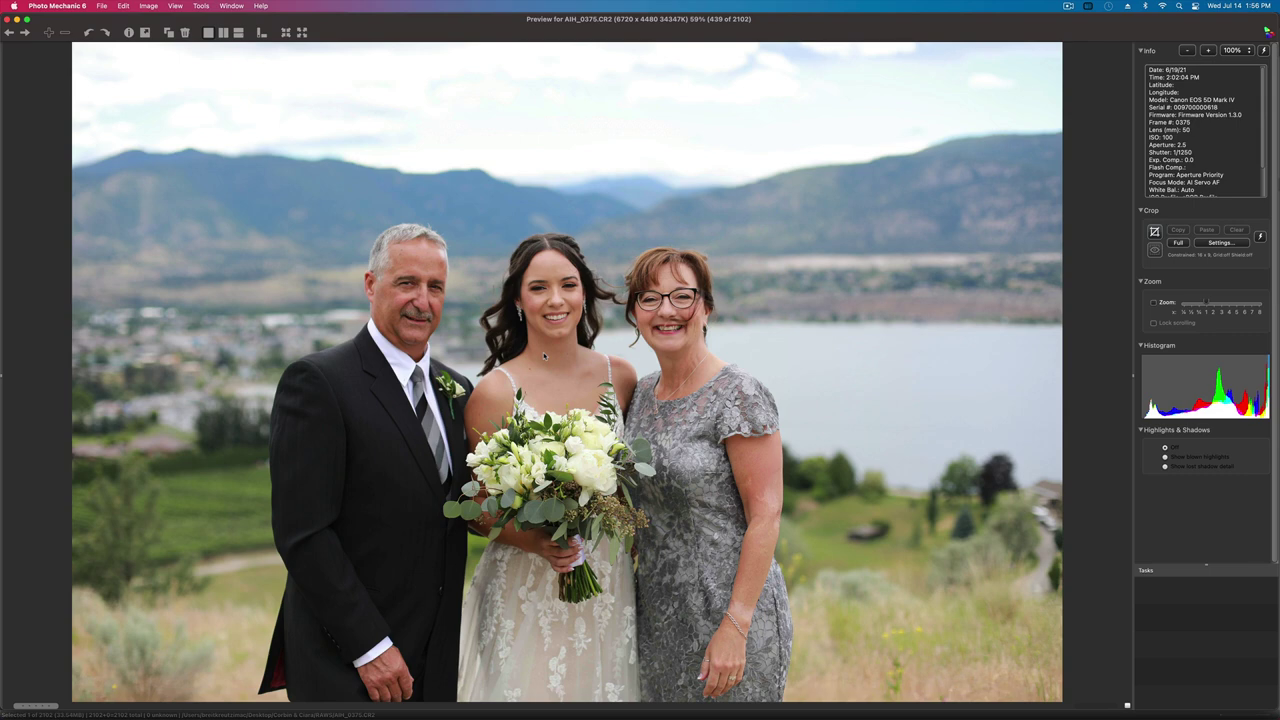
{"action": "key", "text": "Right"}
{"action": "key", "text": "Right"}
{"action": "key", "text": "Right"}
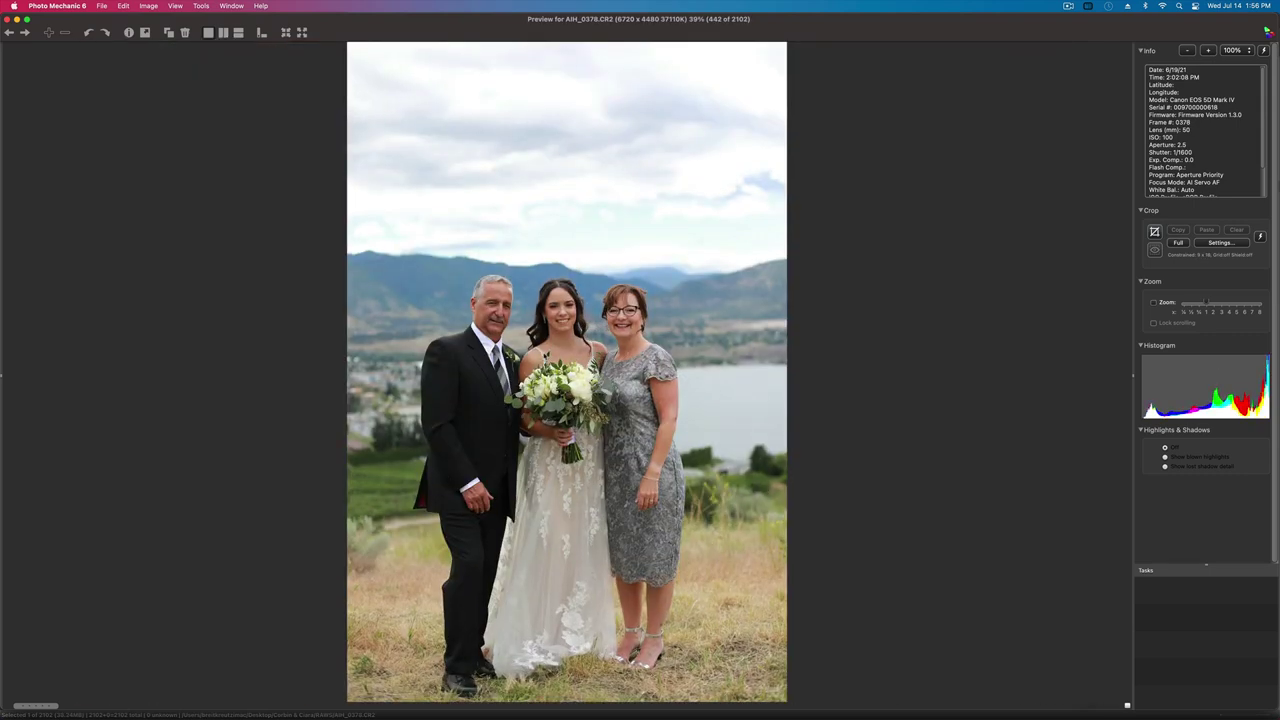
{"action": "key", "text": "Right"}
{"action": "key", "text": "Right"}
{"action": "key", "text": "Right"}
{"action": "key", "text": "Right"}
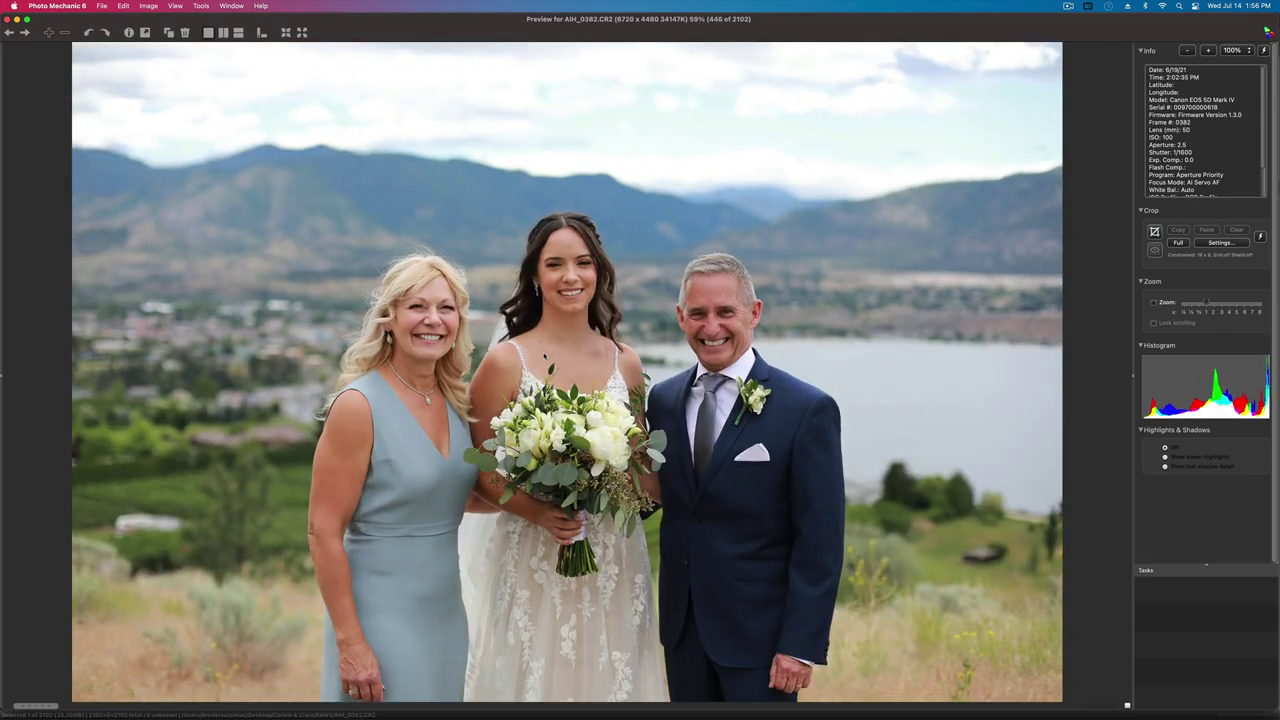
{"action": "key", "text": "Right"}
{"action": "key", "text": "Right"}
{"action": "key", "text": "Right"}
{"action": "key", "text": "Right"}
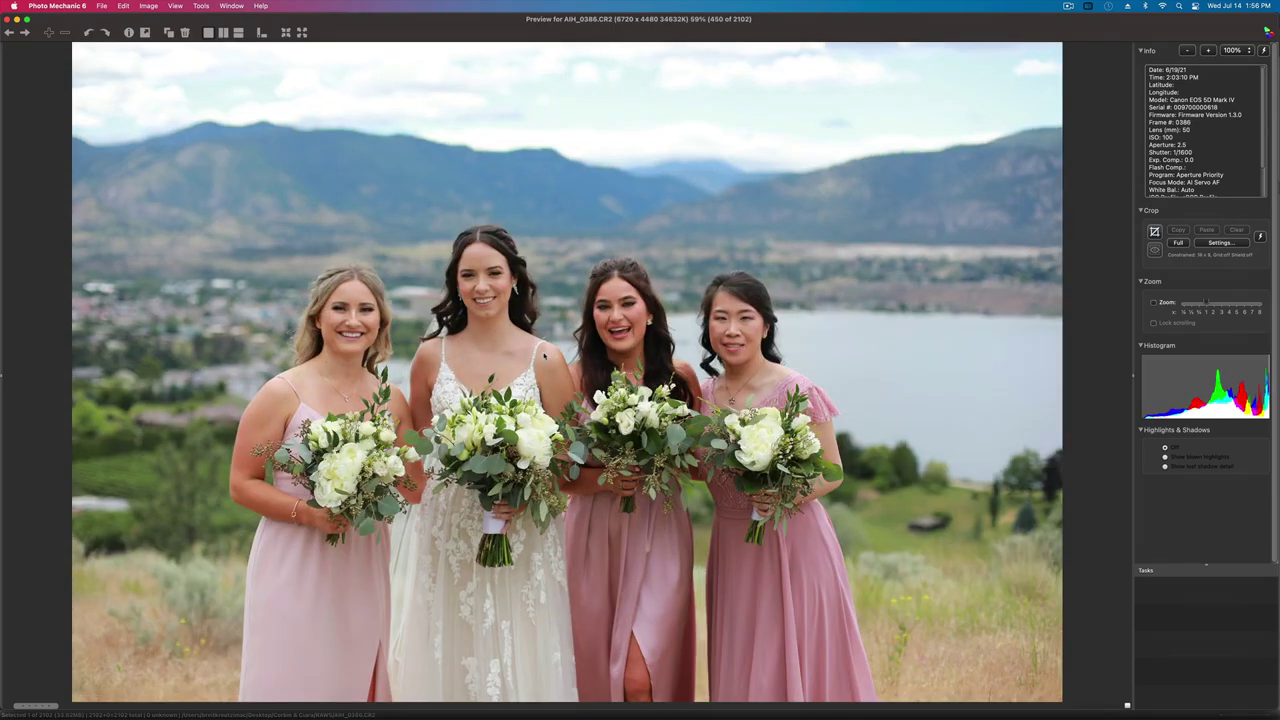
- Step back to AIH_0384, the bride flanked by an older couple (448 of 2102)
{"action": "key", "text": "Left"}
{"action": "key", "text": "Left"}
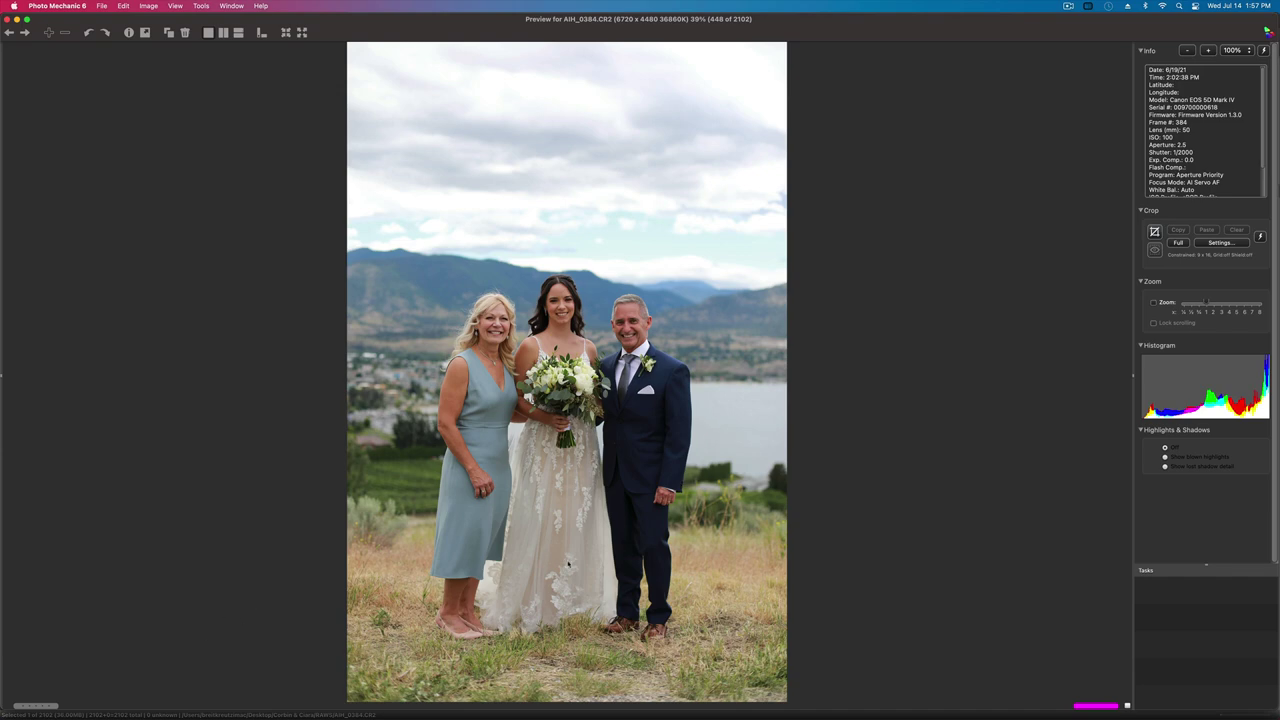
- Review the full bridal party shot and the first couple portraits
{"action": "key", "text": "Right"}
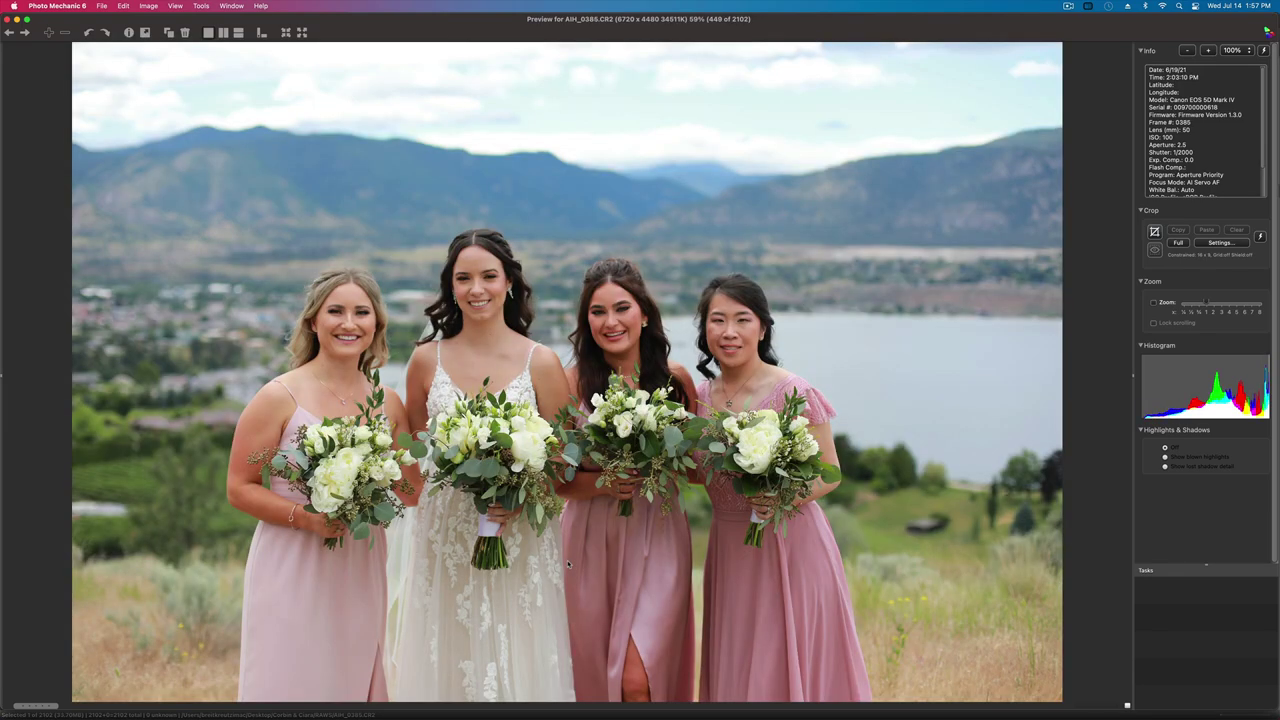
{"action": "key", "text": "Right"}
{"action": "key", "text": "Right"}
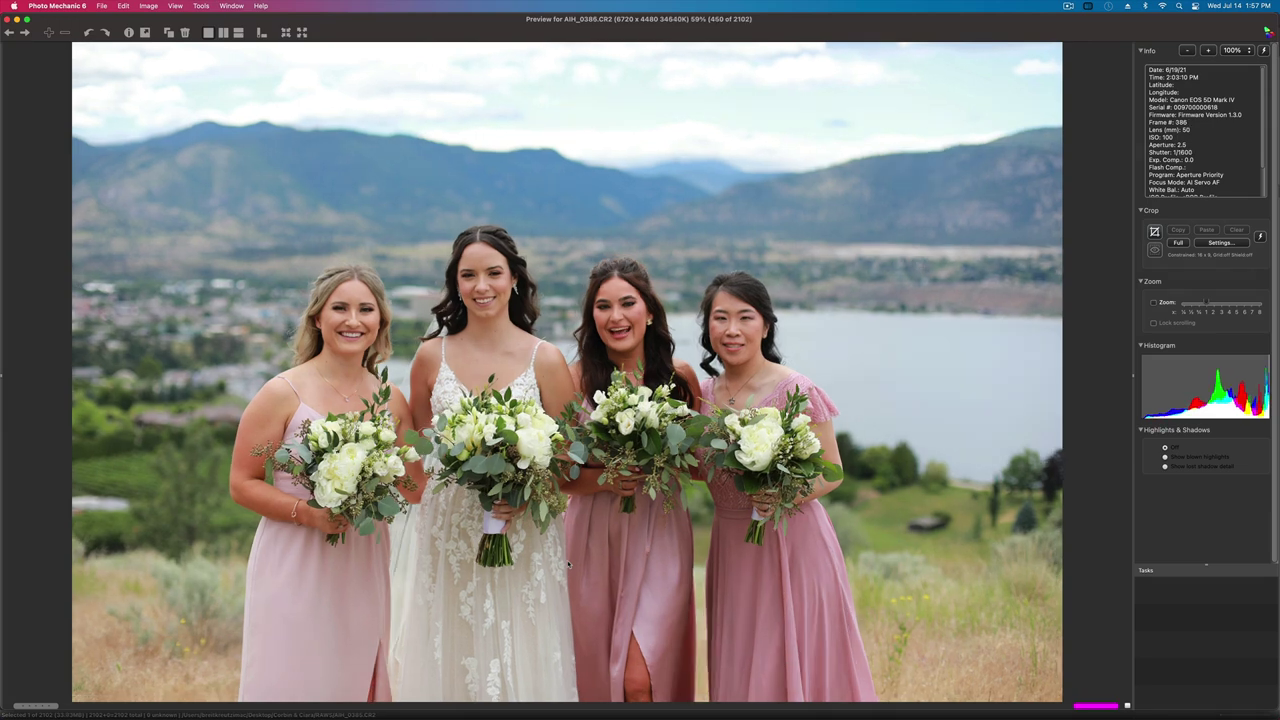
{"action": "key", "text": "Right"}
{"action": "key", "text": "Right"}
{"action": "key", "text": "Right"}
{"action": "key", "text": "Right"}
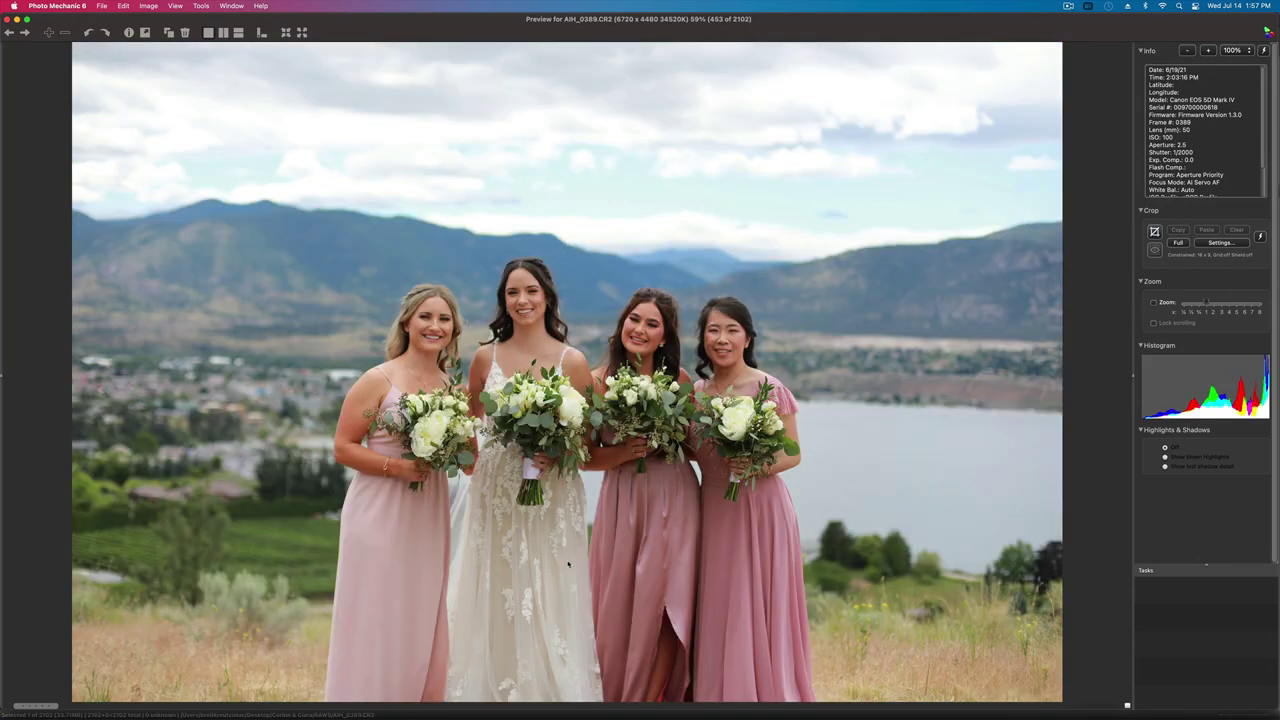
{"action": "key", "text": "Right"}
{"action": "key", "text": "Right"}
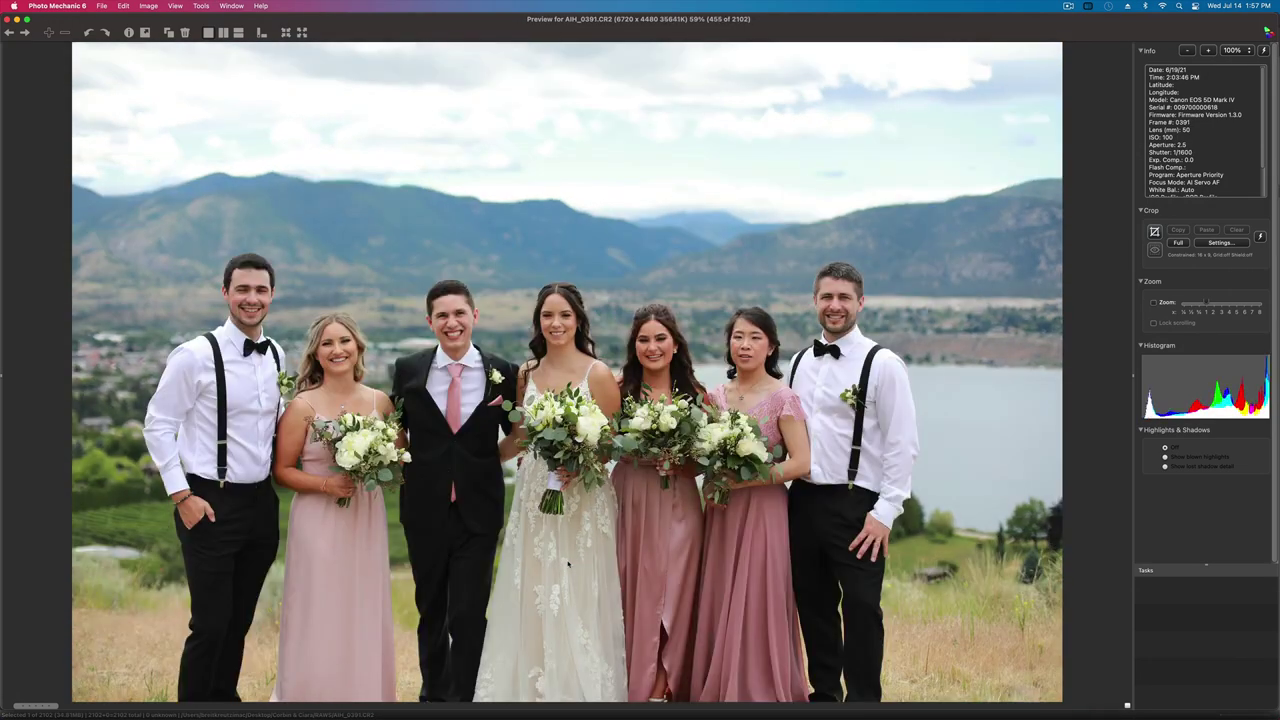
{"action": "key", "text": "Right"}
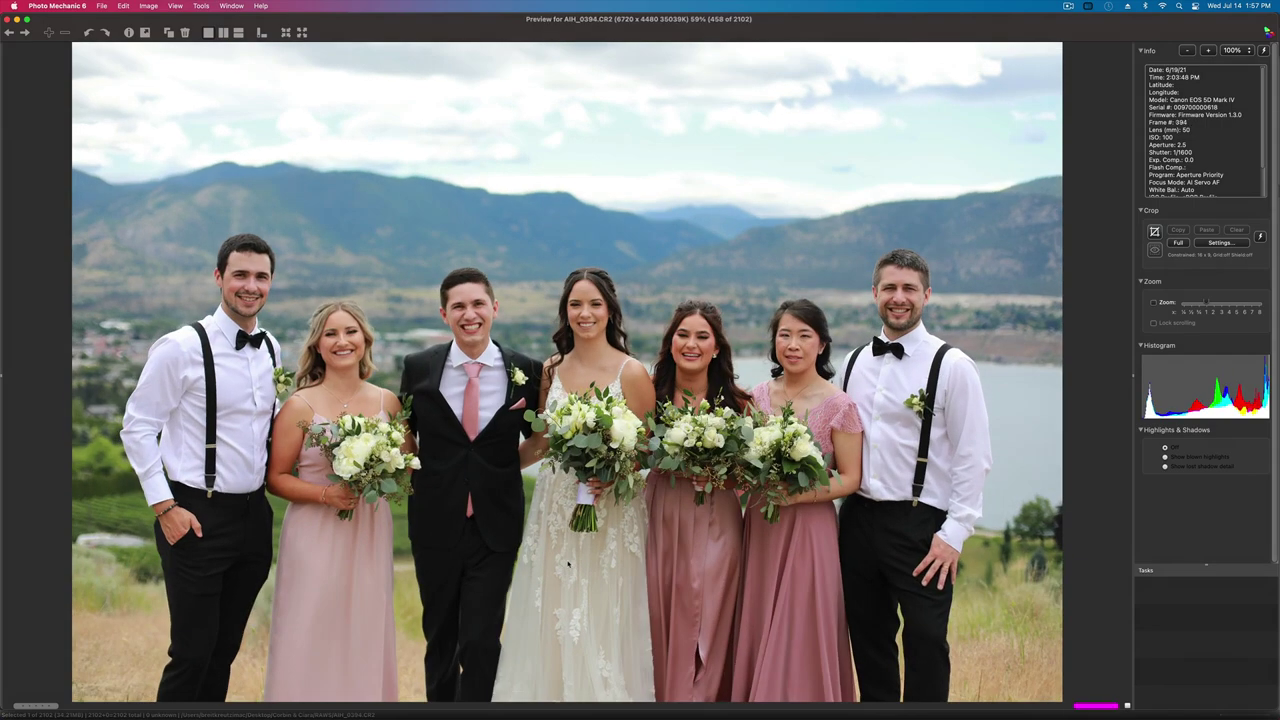
{"action": "key", "text": "Right"}
{"action": "key", "text": "Right"}
{"action": "key", "text": "Right"}
{"action": "key", "text": "Right"}
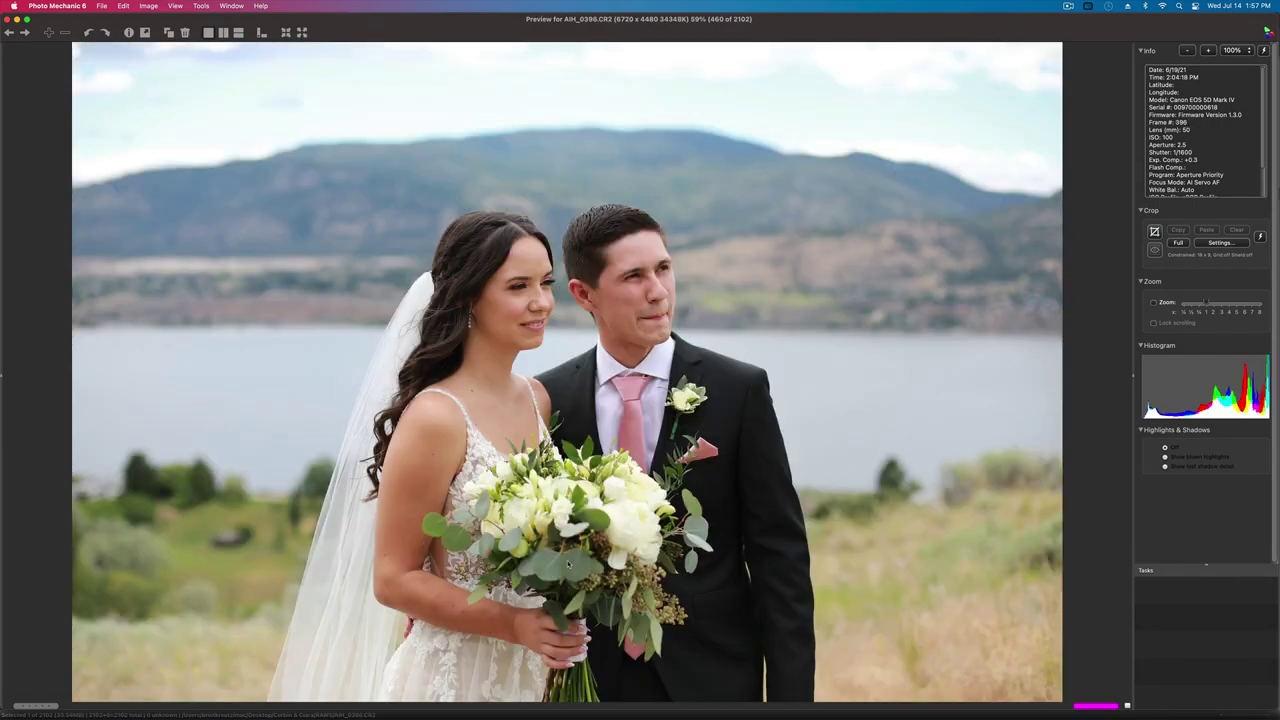
{"action": "key", "text": "Left"}
{"action": "key", "text": "Right"}
{"action": "key", "text": "Right"}
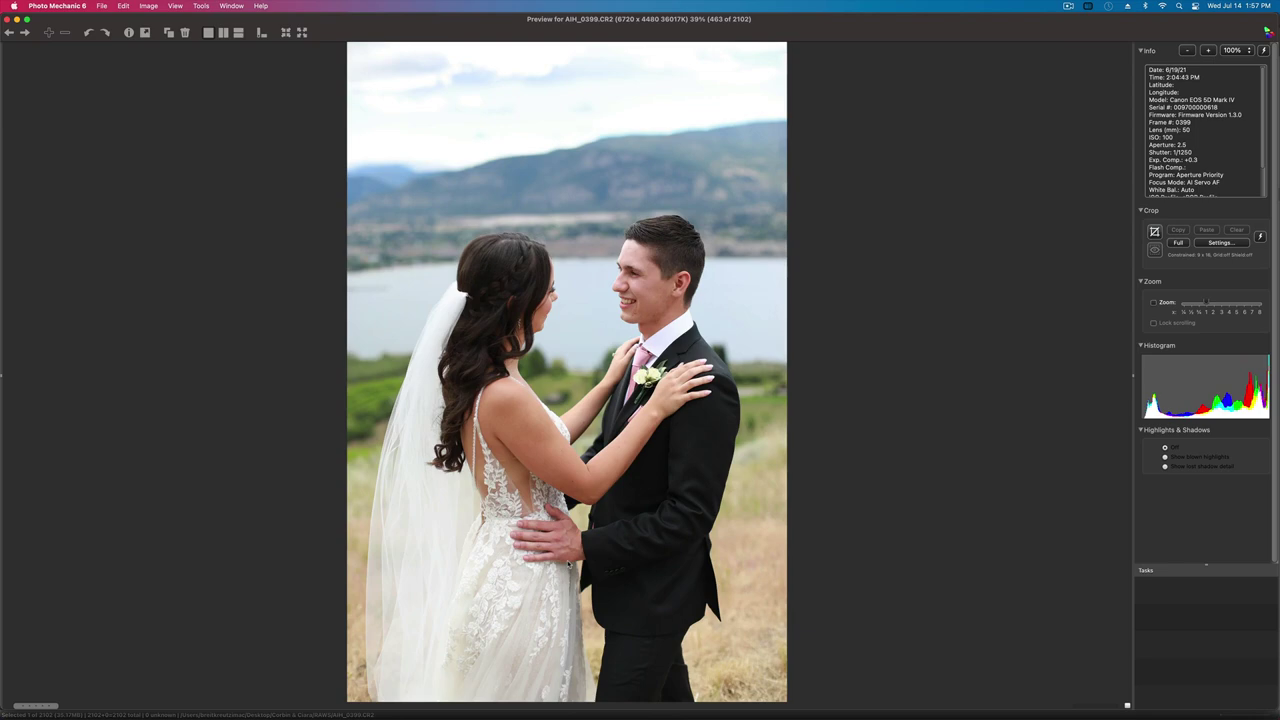
{"action": "key", "text": "Right"}
{"action": "key", "text": "Right"}
- Compare the couple's veil and kissing shots, then reach 122A6824 among the pines (481 of 2102)
{"action": "key", "text": "Right"}
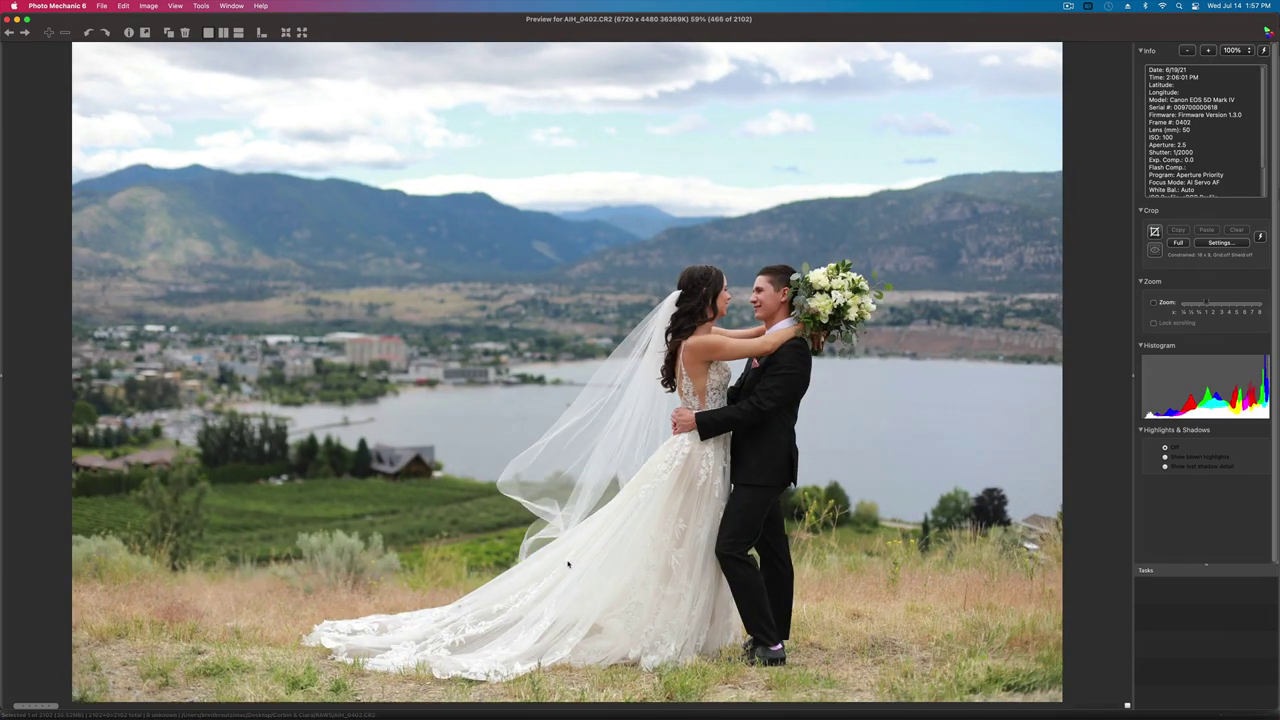
{"action": "key", "text": "Right"}
{"action": "key", "text": "Right"}
{"action": "key", "text": "Right"}
{"action": "key", "text": "Right"}
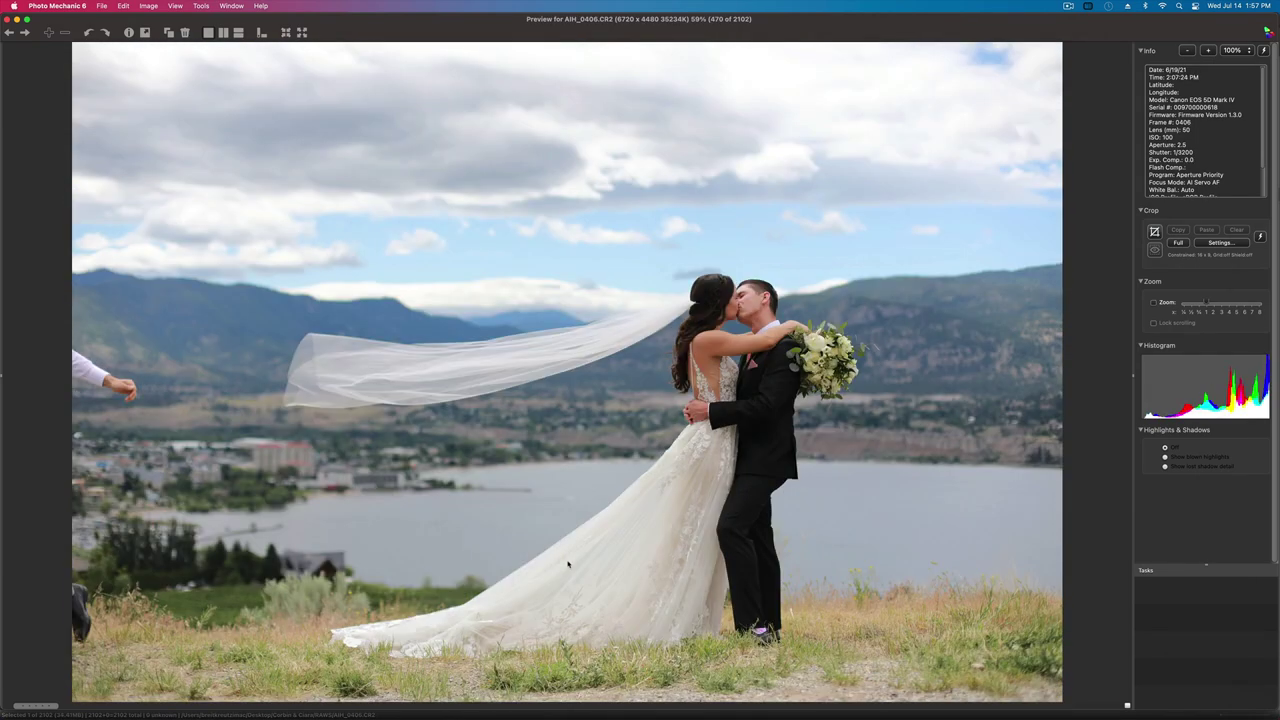
{"action": "key", "text": "Right"}
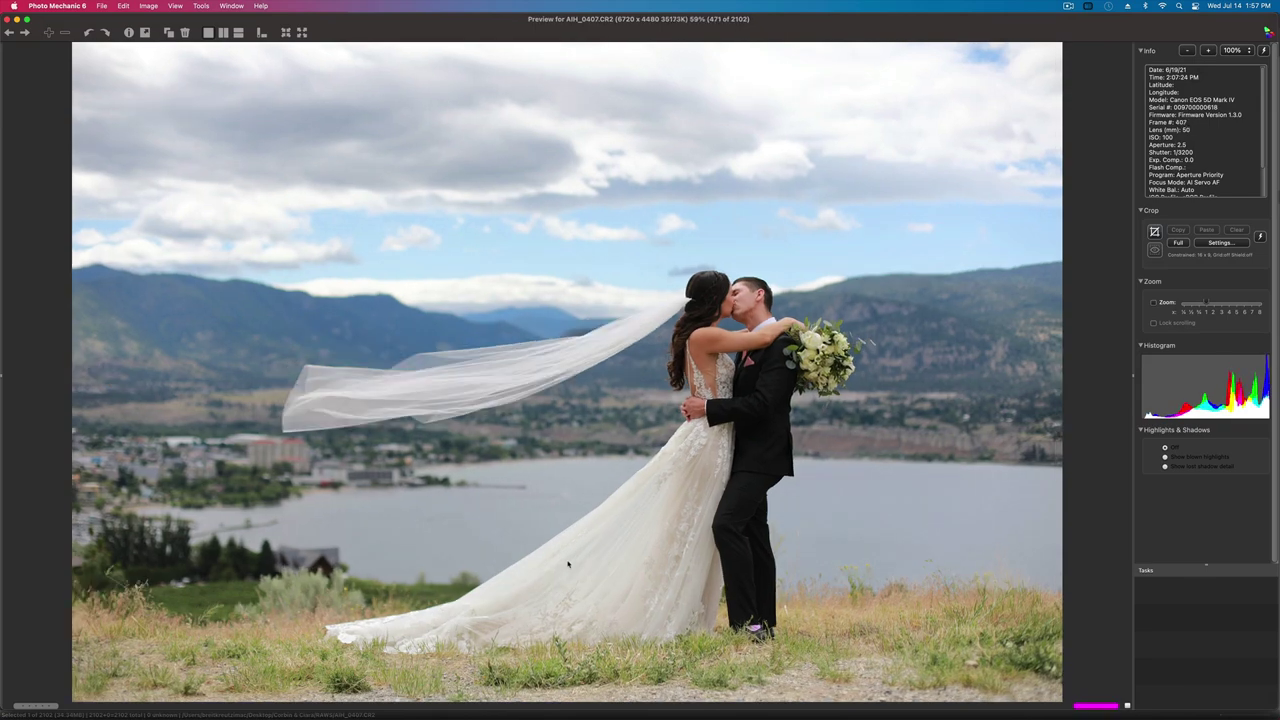
{"action": "key", "text": "Right"}
{"action": "key", "text": "Right"}
{"action": "key", "text": "Right"}
{"action": "key", "text": "Right"}
{"action": "key", "text": "Right"}
{"action": "key", "text": "Right"}
{"action": "key", "text": "Right"}
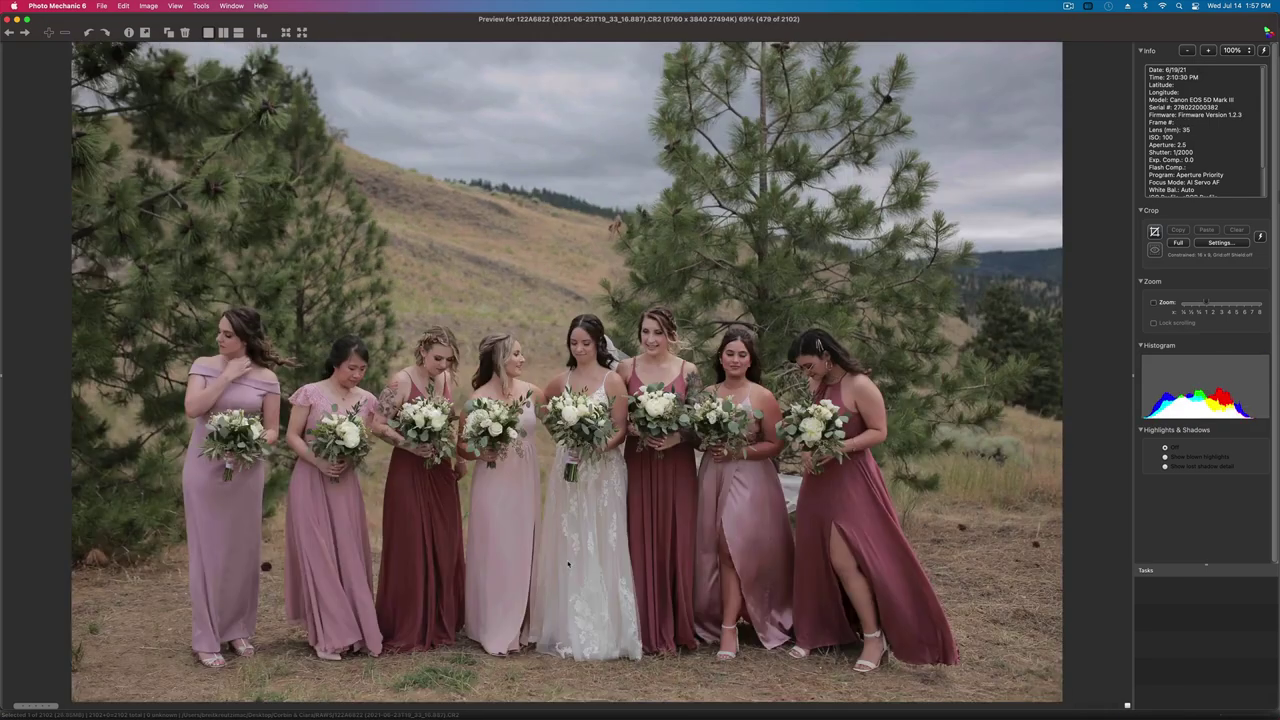
{"action": "key", "text": "Left"}
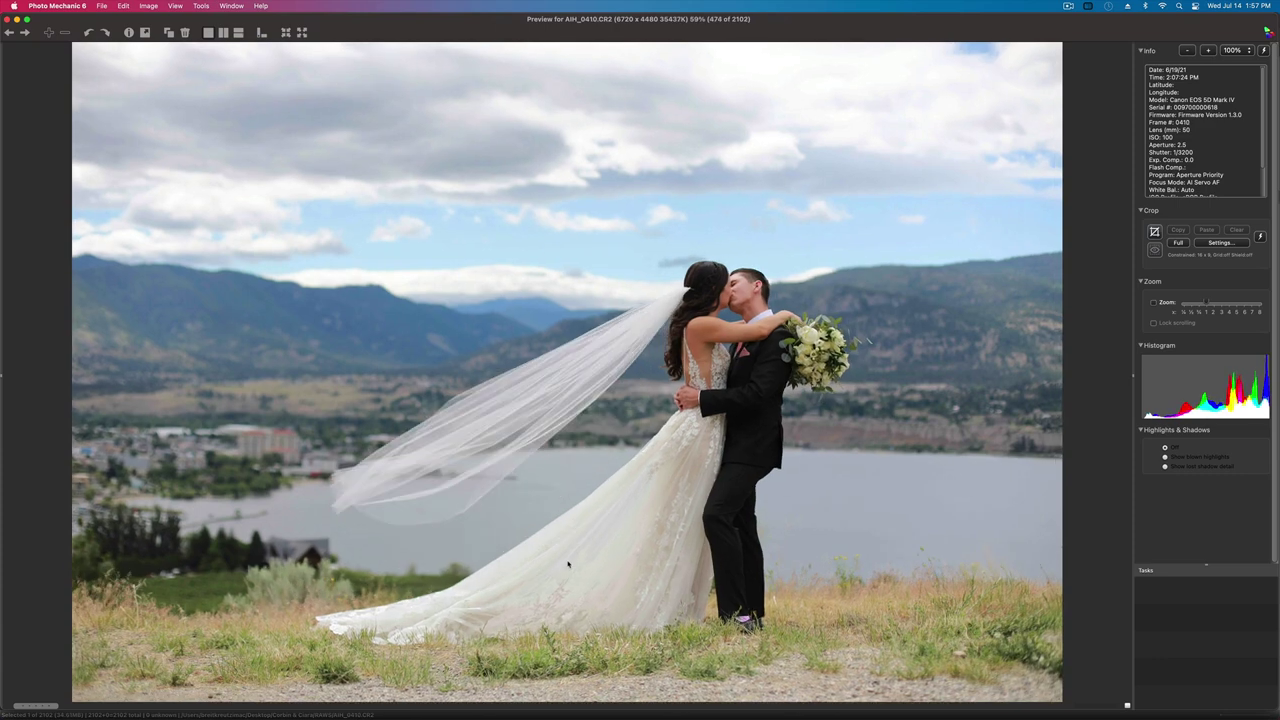
{"action": "key", "text": "Left"}
{"action": "key", "text": "Left"}
{"action": "key", "text": "Left"}
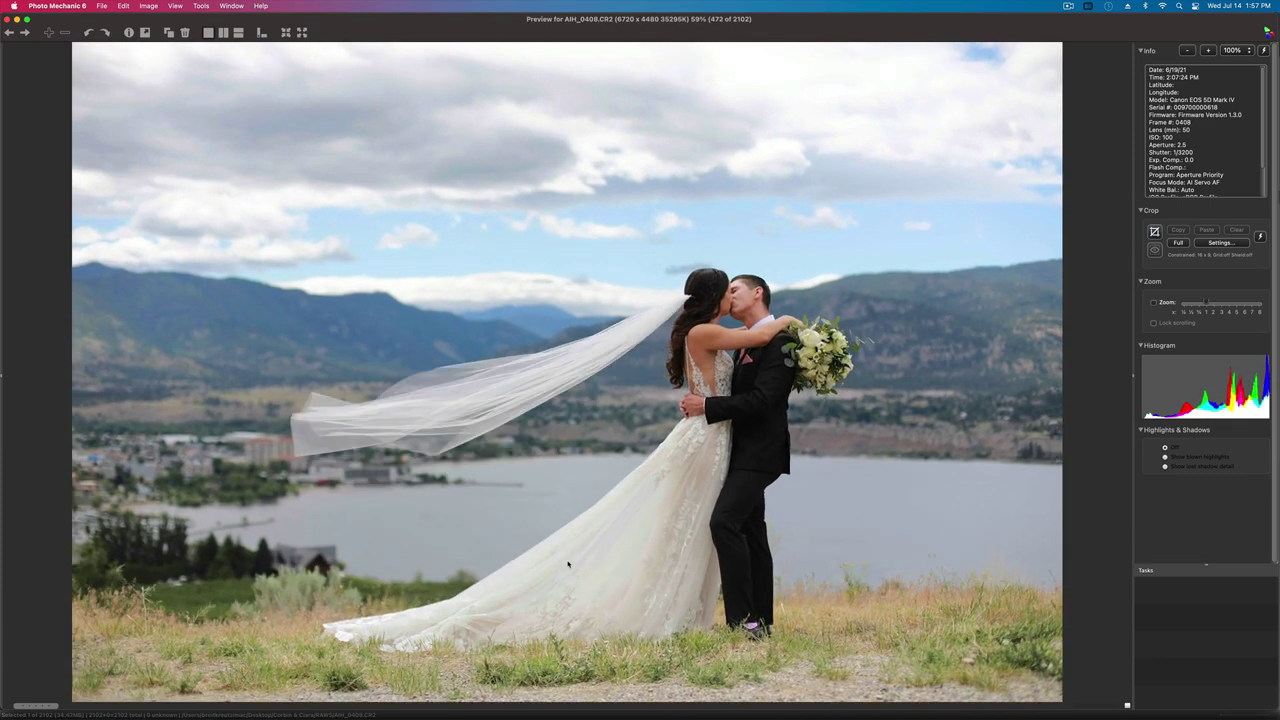
{"action": "key", "text": "Right"}
{"action": "key", "text": "Right"}
{"action": "key", "text": "Right"}
{"action": "key", "text": "Right"}
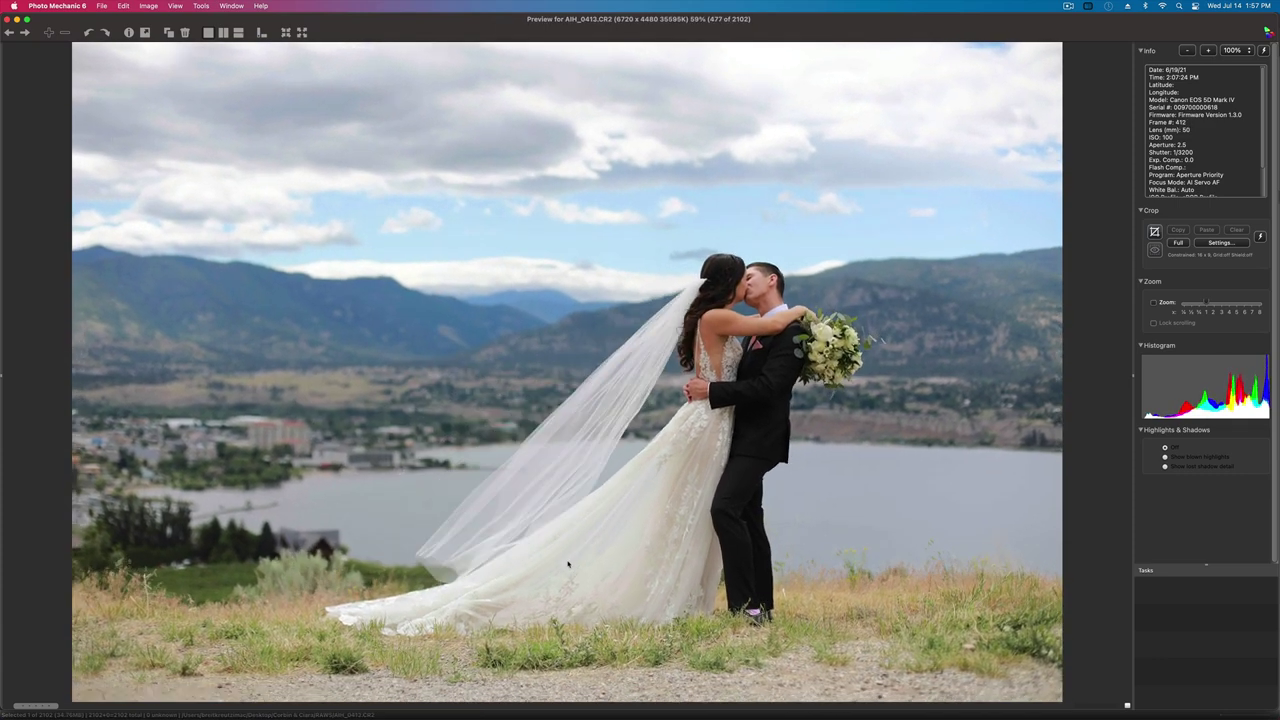
{"action": "key", "text": "Right"}
{"action": "key", "text": "Right"}
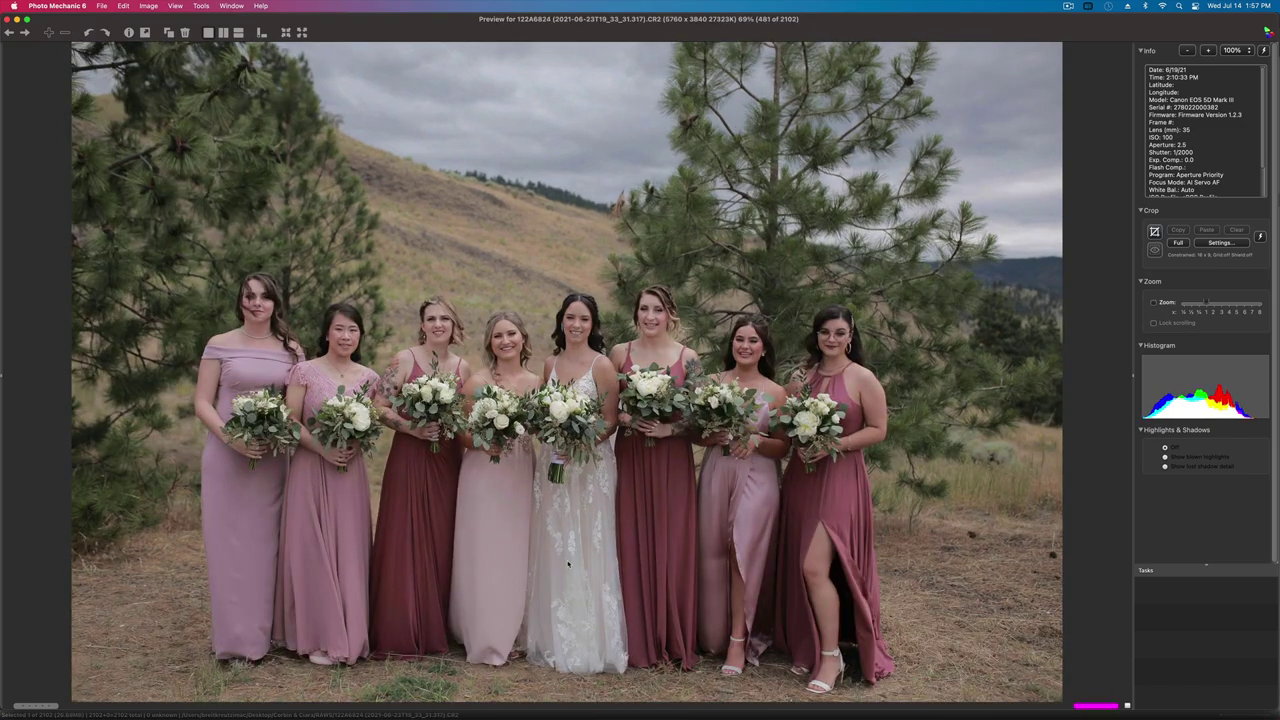
- Browse the pine-tree bridesmaid group shots to 122A6852, the groom laughing among them
{"action": "key", "text": "Right"}
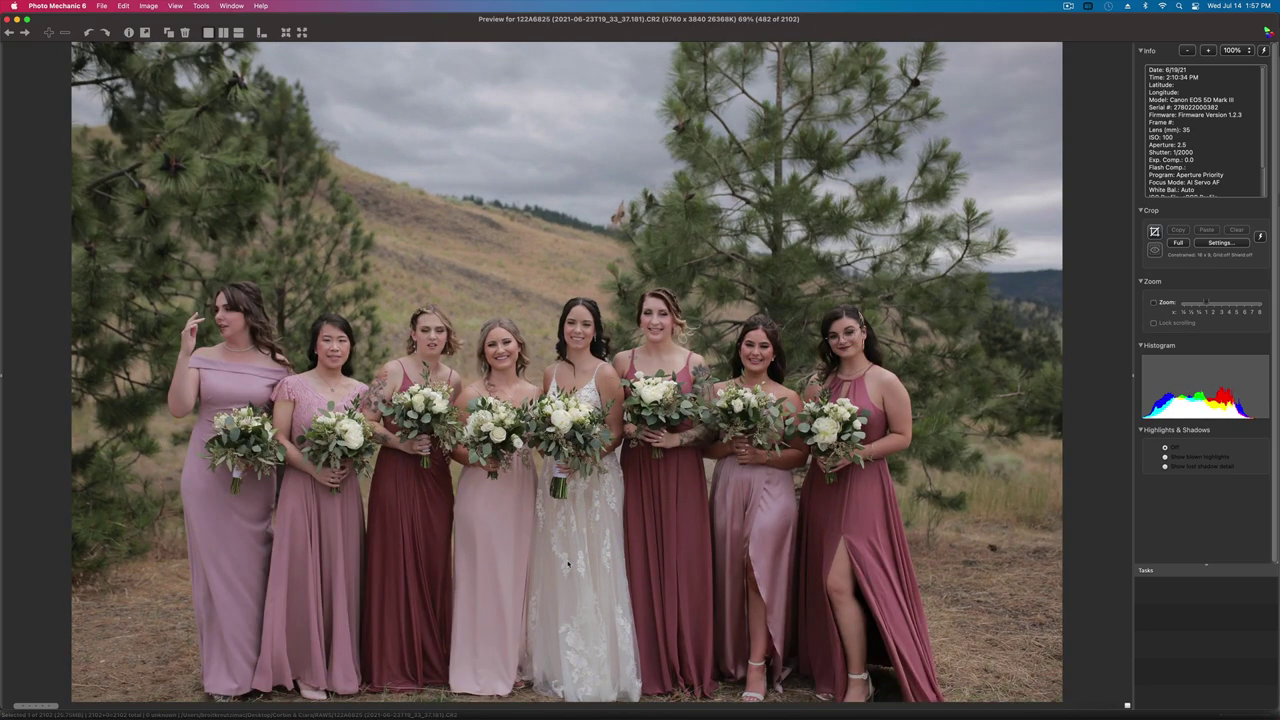
{"action": "key", "text": "Right"}
{"action": "key", "text": "Right"}
{"action": "key", "text": "Right"}
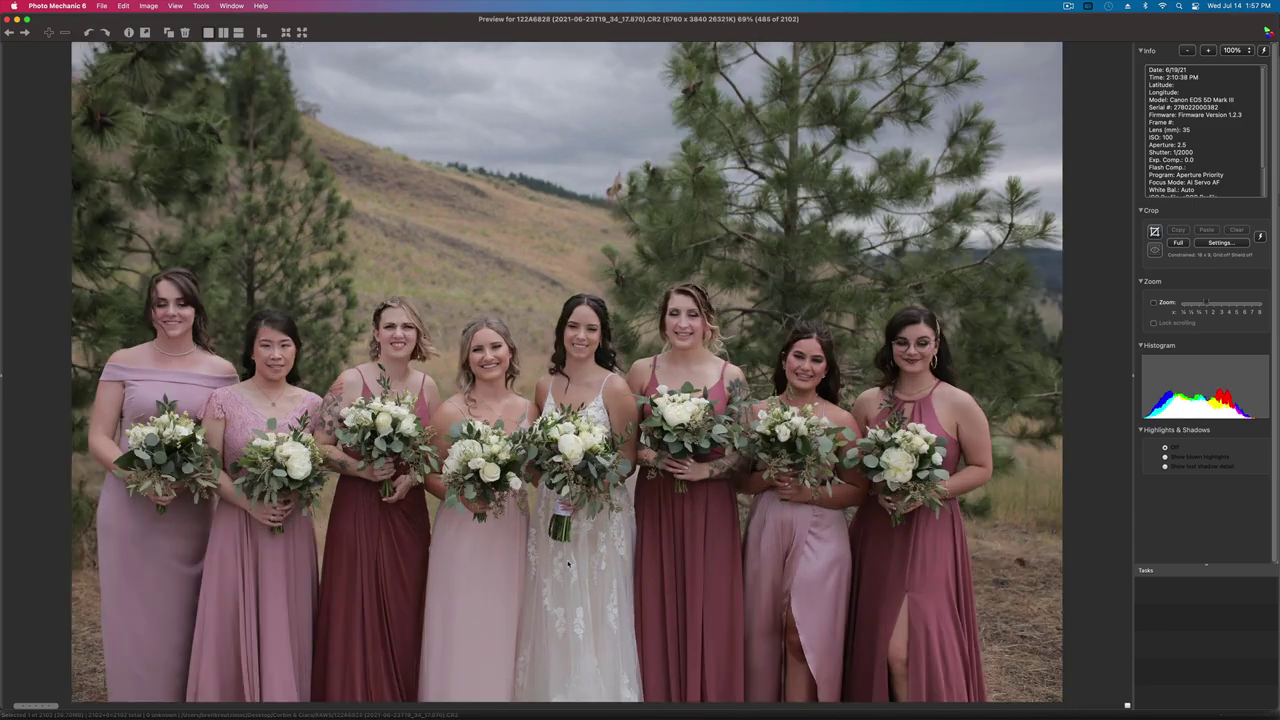
{"action": "key", "text": "Right"}
{"action": "key", "text": "Right"}
{"action": "key", "text": "Right"}
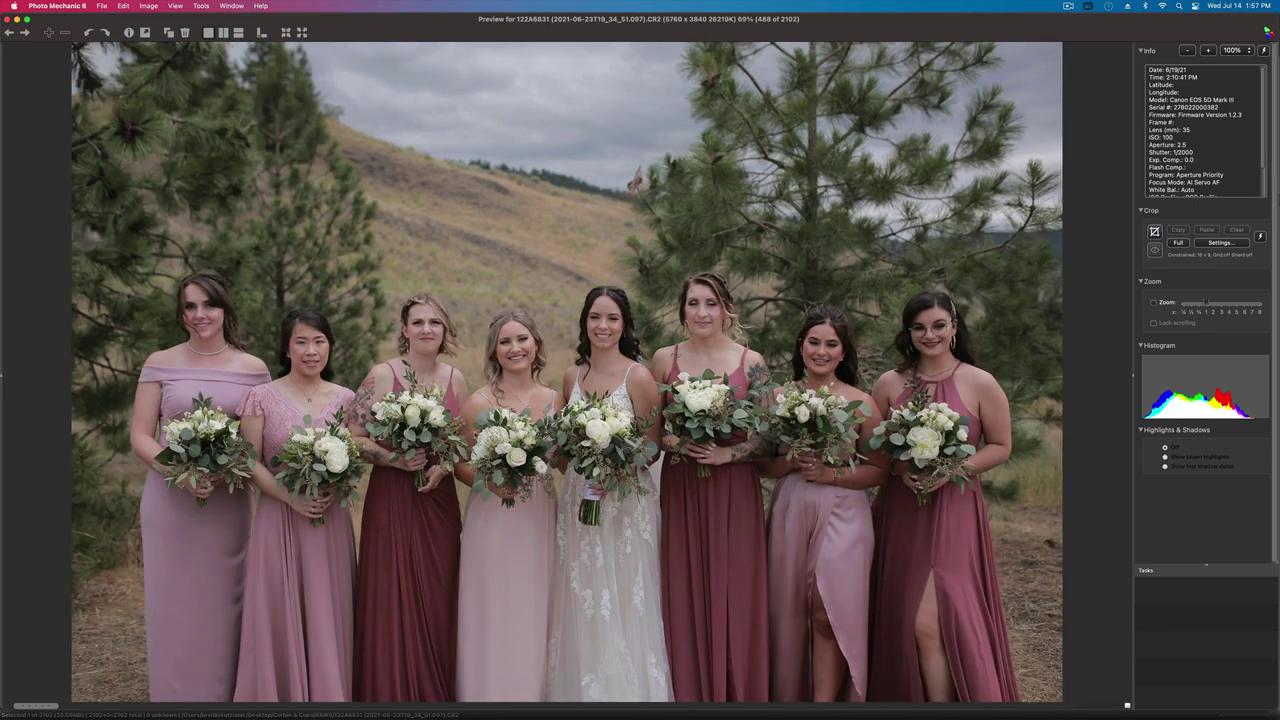
{"action": "key", "text": "Left"}
{"action": "key", "text": "Left"}
{"action": "key", "text": "Left"}
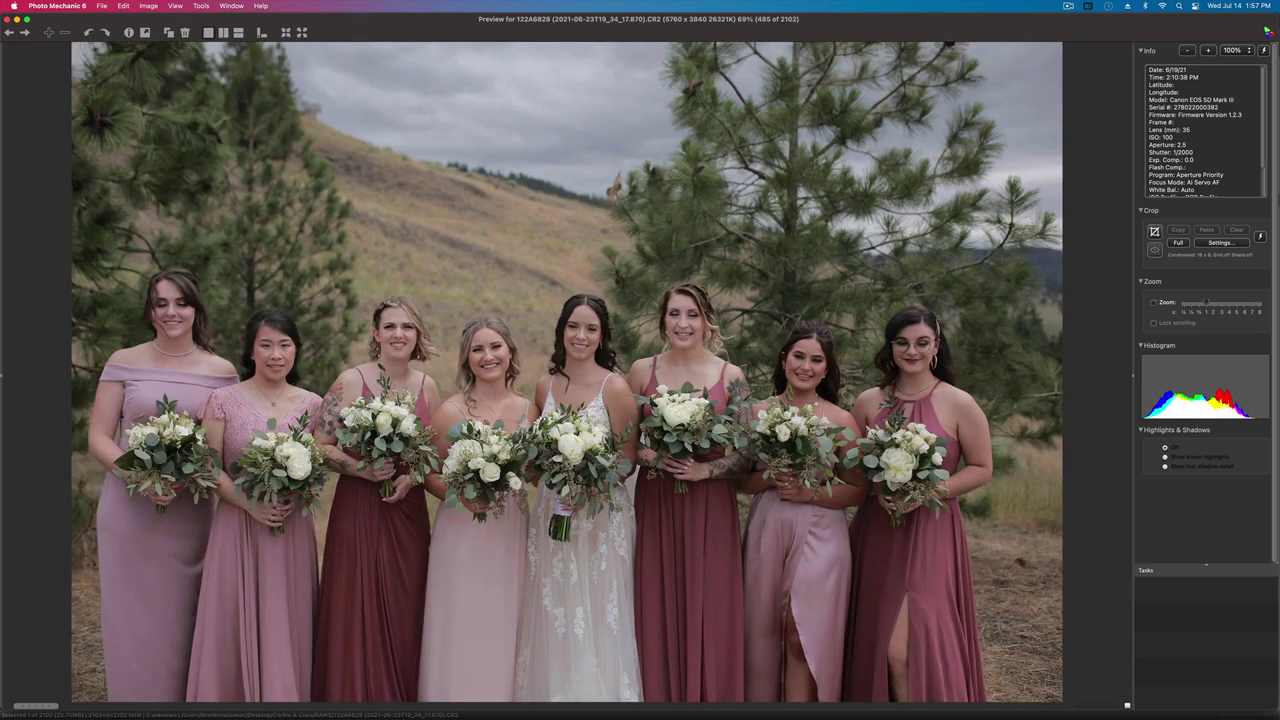
{"action": "key", "text": "Left"}
{"action": "key", "text": "Left"}
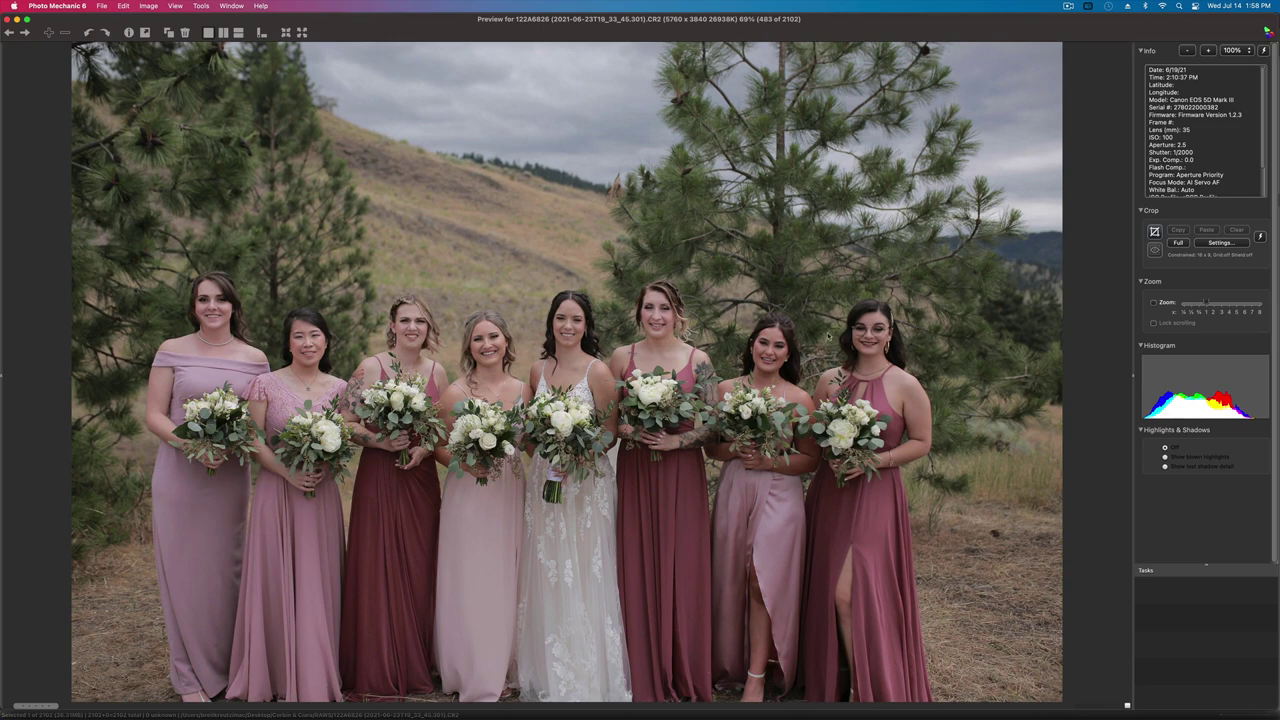
{"action": "key", "text": "Right"}
{"action": "key", "text": "Right"}
{"action": "key", "text": "Right"}
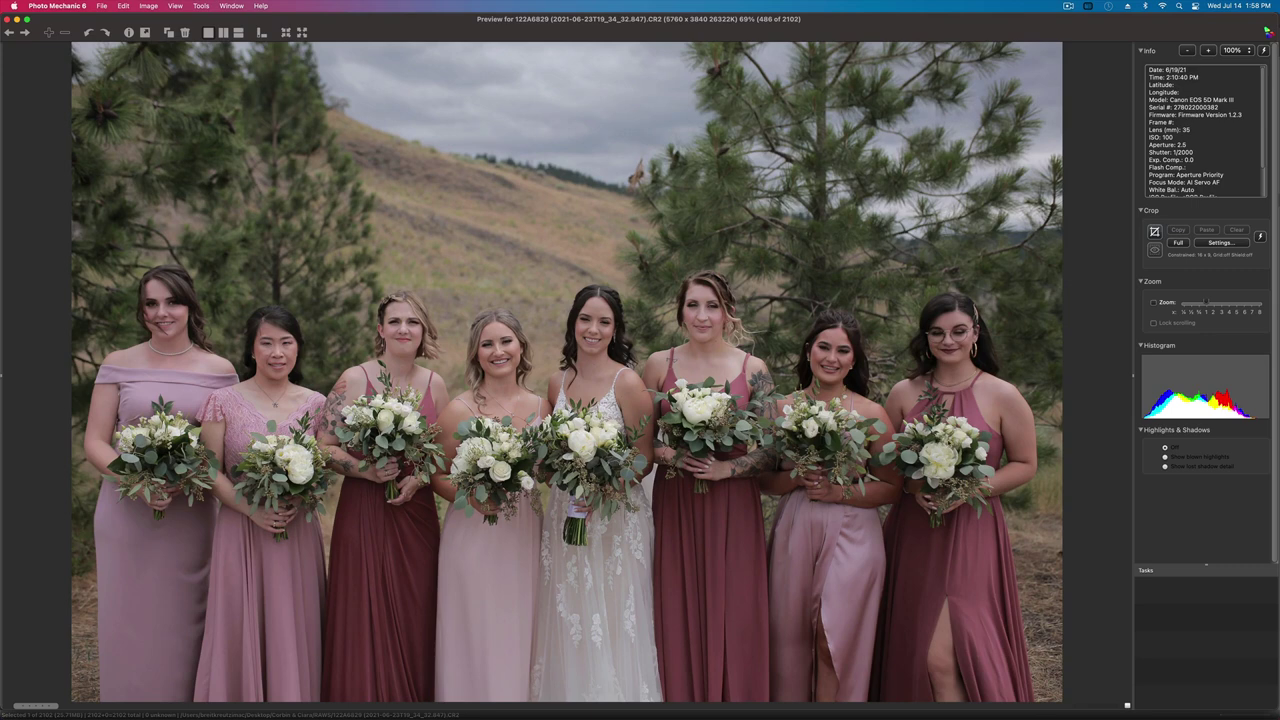
{"action": "key", "text": "Right"}
{"action": "key", "text": "Right"}
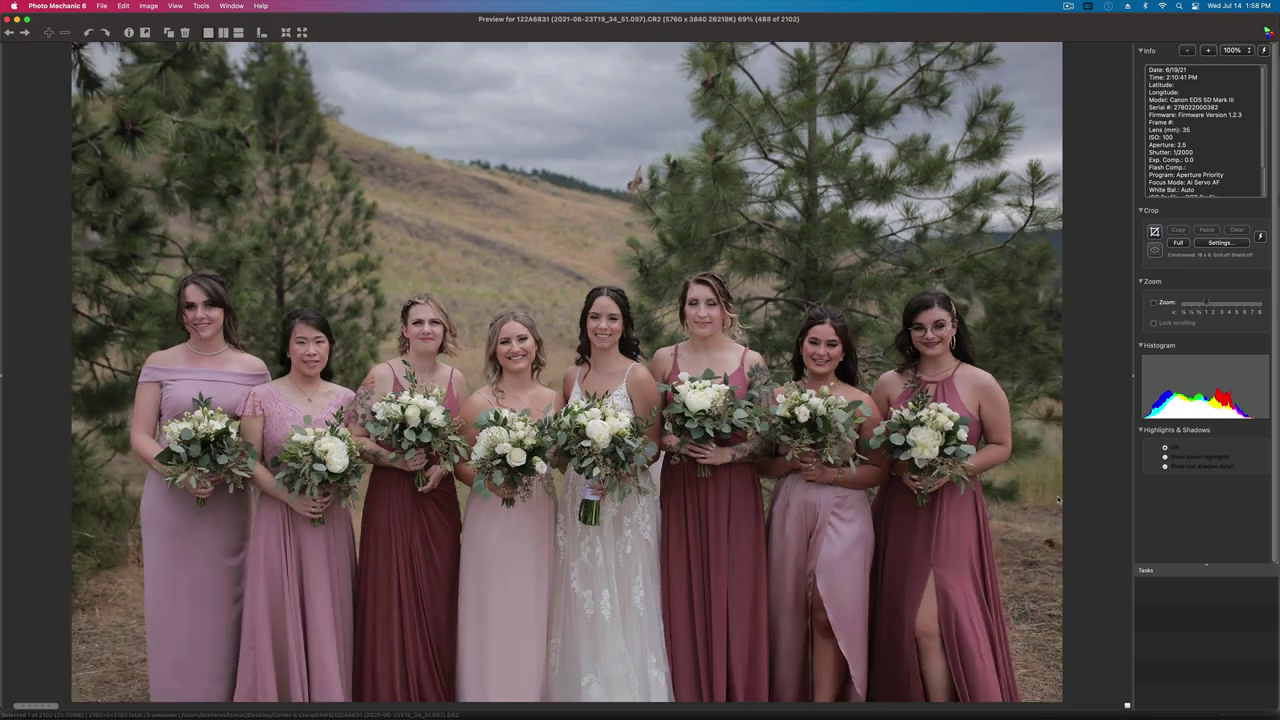
{"action": "key", "text": "Right"}
{"action": "key", "text": "Right"}
{"action": "key", "text": "Right"}
{"action": "key", "text": "Right"}
{"action": "key", "text": "Right"}
{"action": "key", "text": "Right"}
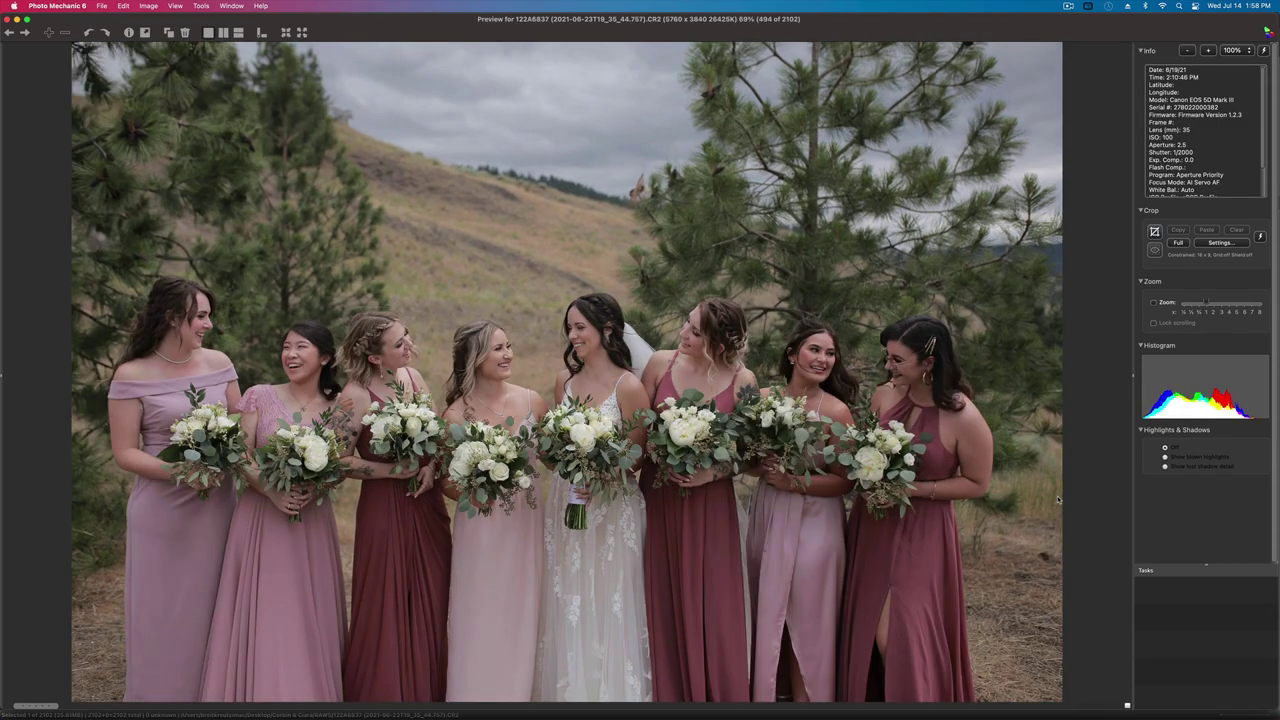
{"action": "key", "text": "Right"}
{"action": "key", "text": "Right"}
{"action": "key", "text": "Right"}
{"action": "key", "text": "Right"}
{"action": "key", "text": "Right"}
{"action": "key", "text": "Right"}
{"action": "key", "text": "Right"}
{"action": "key", "text": "Right"}
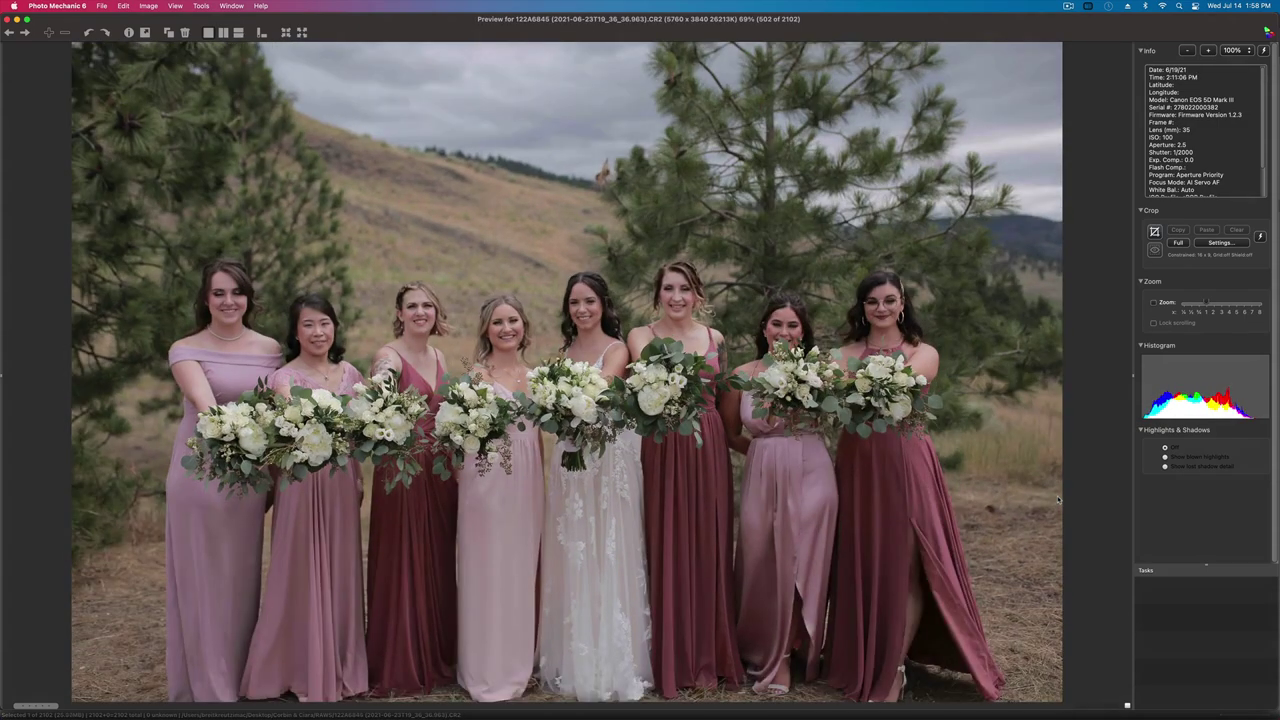
{"action": "key", "text": "Right"}
{"action": "key", "text": "Right"}
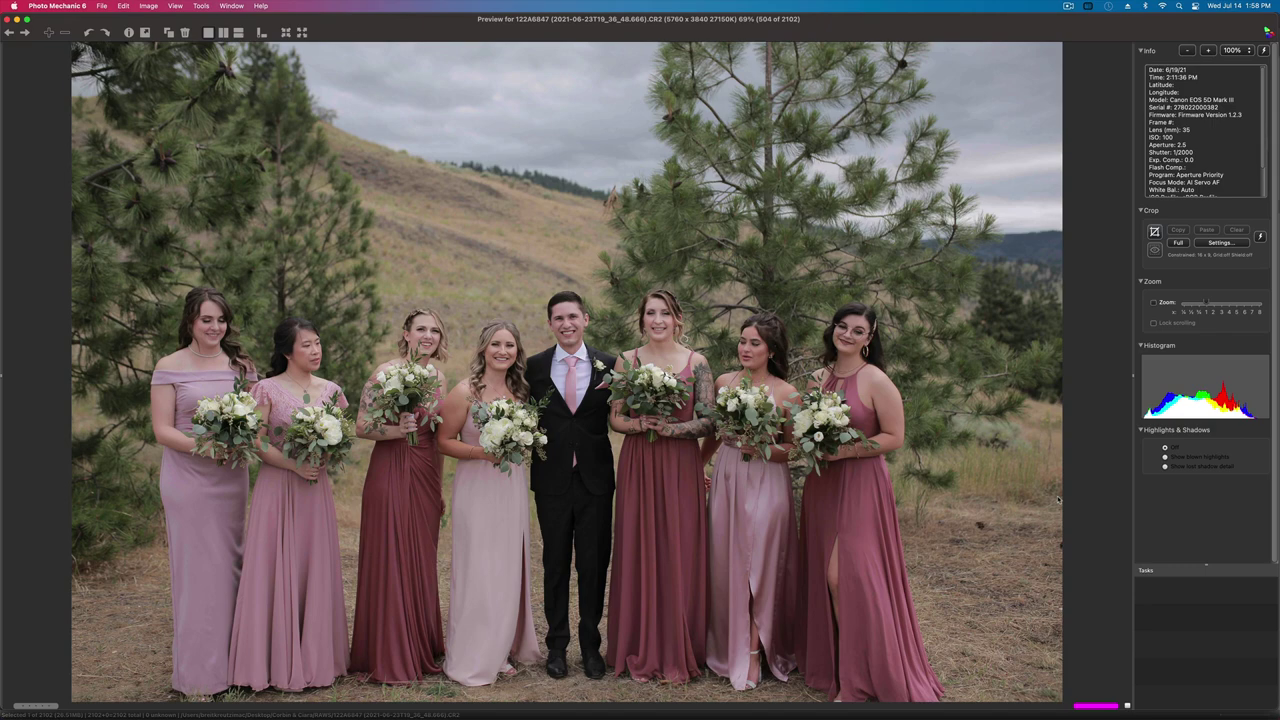
{"action": "key", "text": "Right"}
{"action": "key", "text": "Right"}
{"action": "key", "text": "Right"}
{"action": "key", "text": "Right"}
{"action": "key", "text": "Right"}
{"action": "key", "text": "Right"}
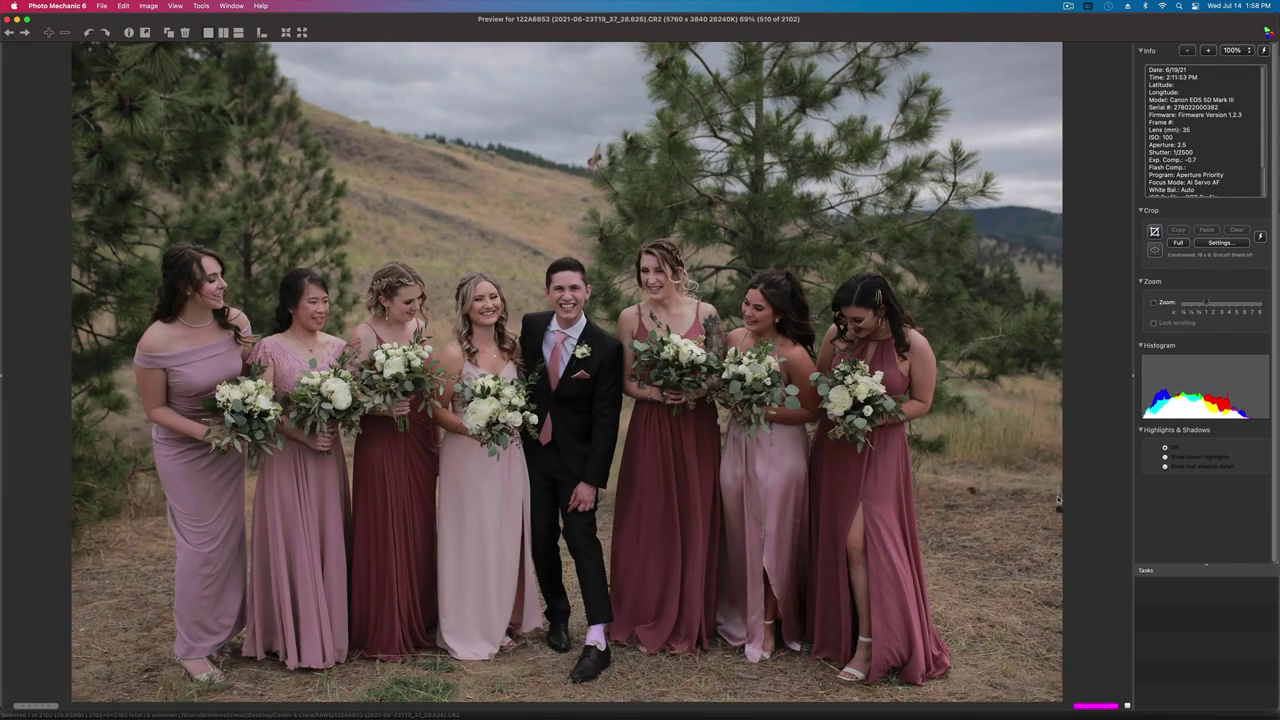
{"action": "key", "text": "Left"}
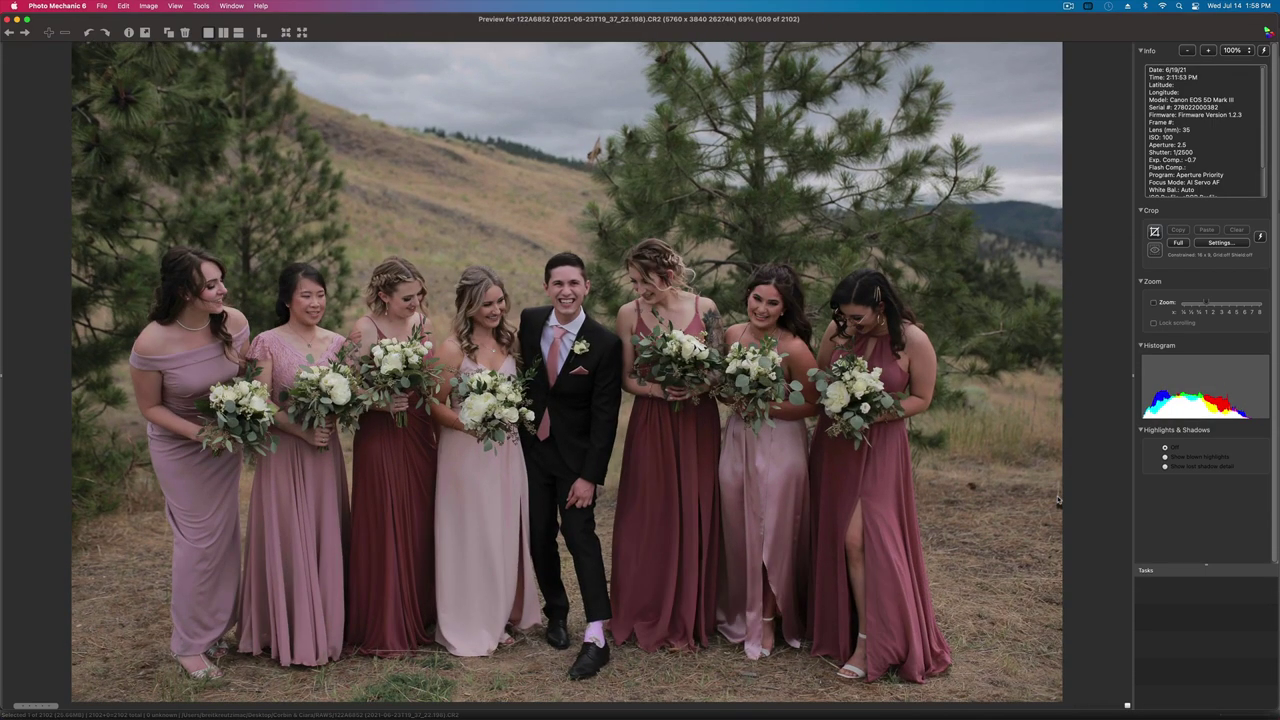
- Step through the groomsmen pine-tree photos from image 509 in full preview
{"action": "key", "text": "Right"}
{"action": "key", "text": "Right"}
{"action": "key", "text": "Right"}
{"action": "key", "text": "Right"}
{"action": "key", "text": "Right"}
{"action": "key", "text": "Right"}
{"action": "key", "text": "Right"}
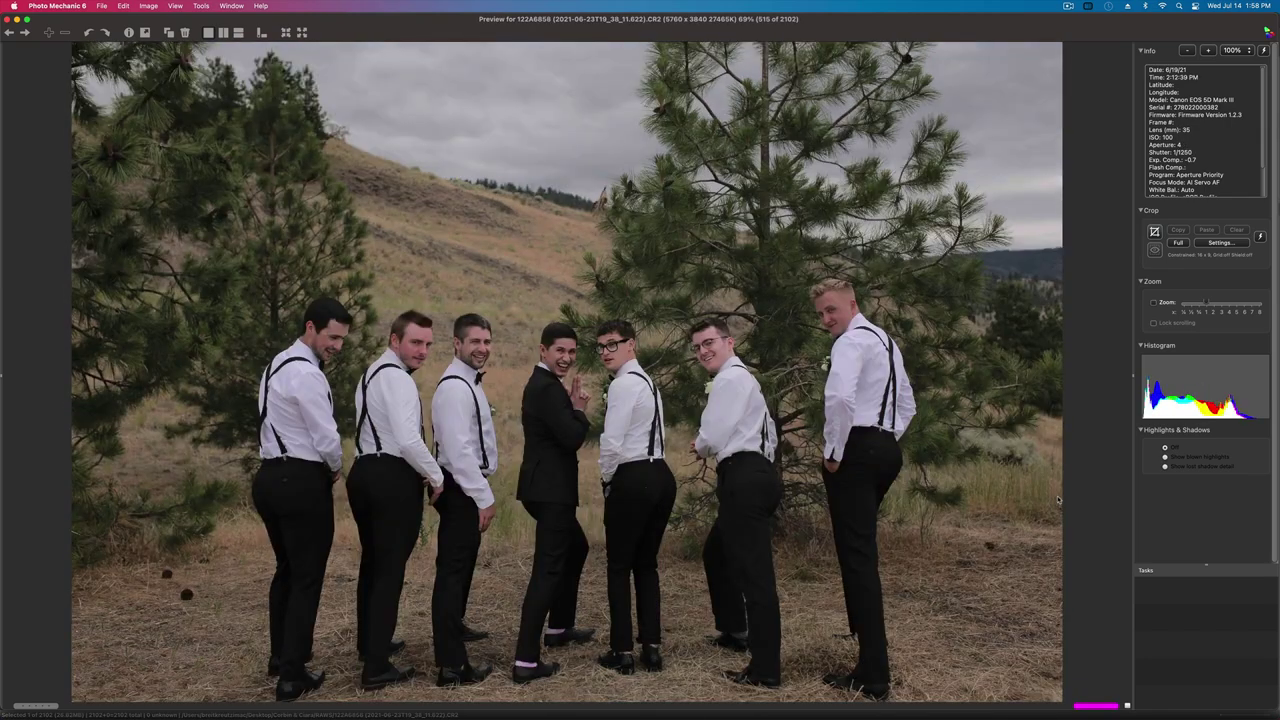
{"action": "key", "text": "Right"}
{"action": "key", "text": "Right"}
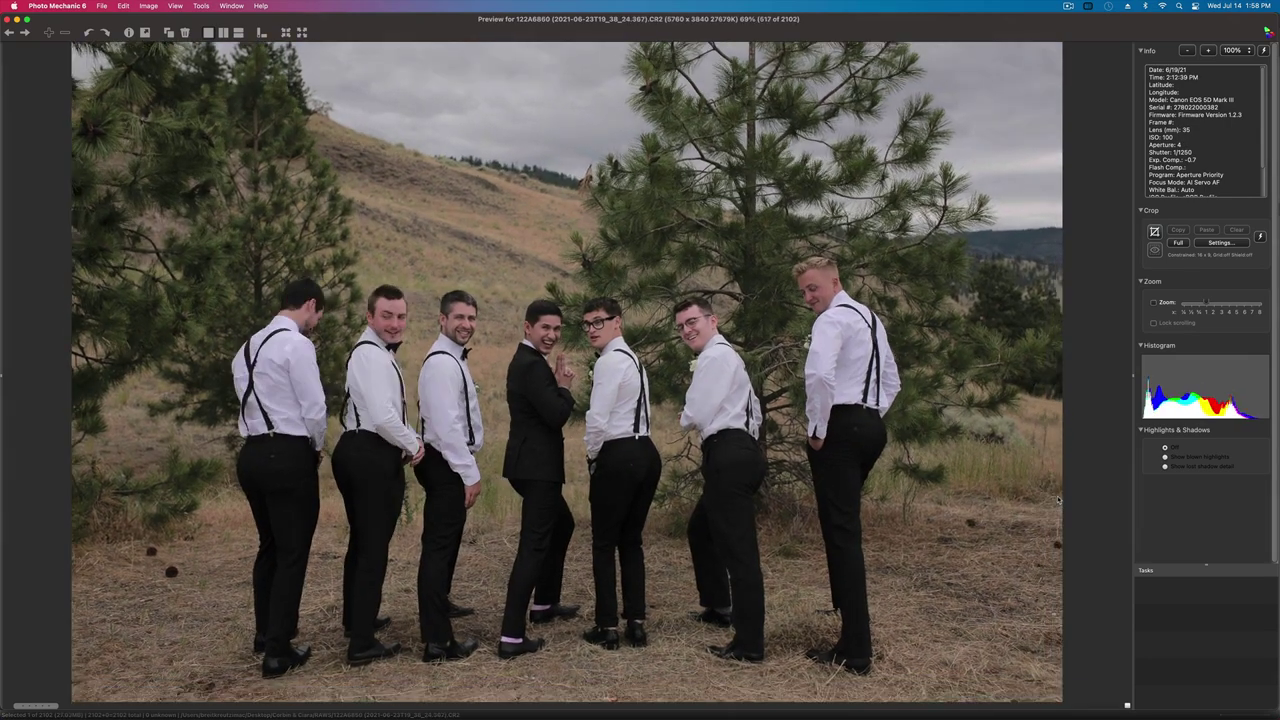
{"action": "key", "text": "Right"}
{"action": "key", "text": "Right"}
{"action": "key", "text": "Right"}
{"action": "key", "text": "Right"}
{"action": "key", "text": "Right"}
{"action": "key", "text": "Right"}
{"action": "key", "text": "Right"}
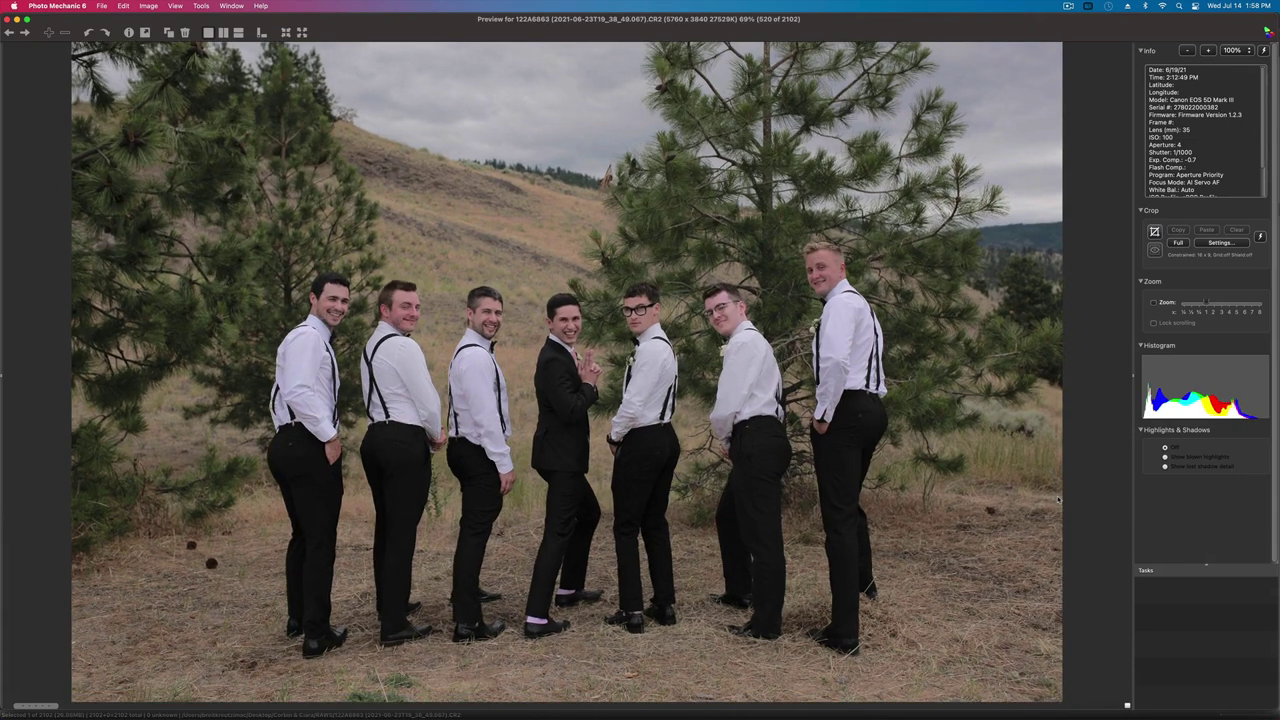
{"action": "key", "text": "Right"}
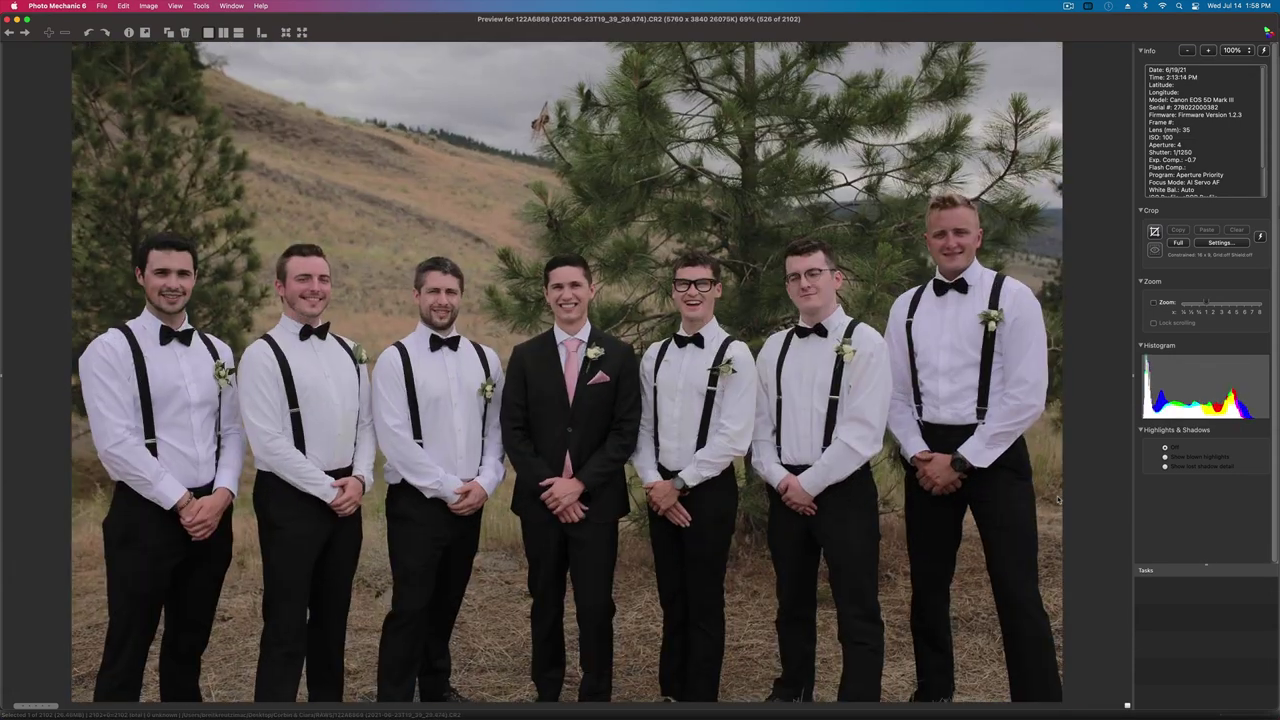
{"action": "key", "text": "Right"}
{"action": "key", "text": "Right"}
{"action": "key", "text": "Right"}
{"action": "key", "text": "Right"}
{"action": "key", "text": "Right"}
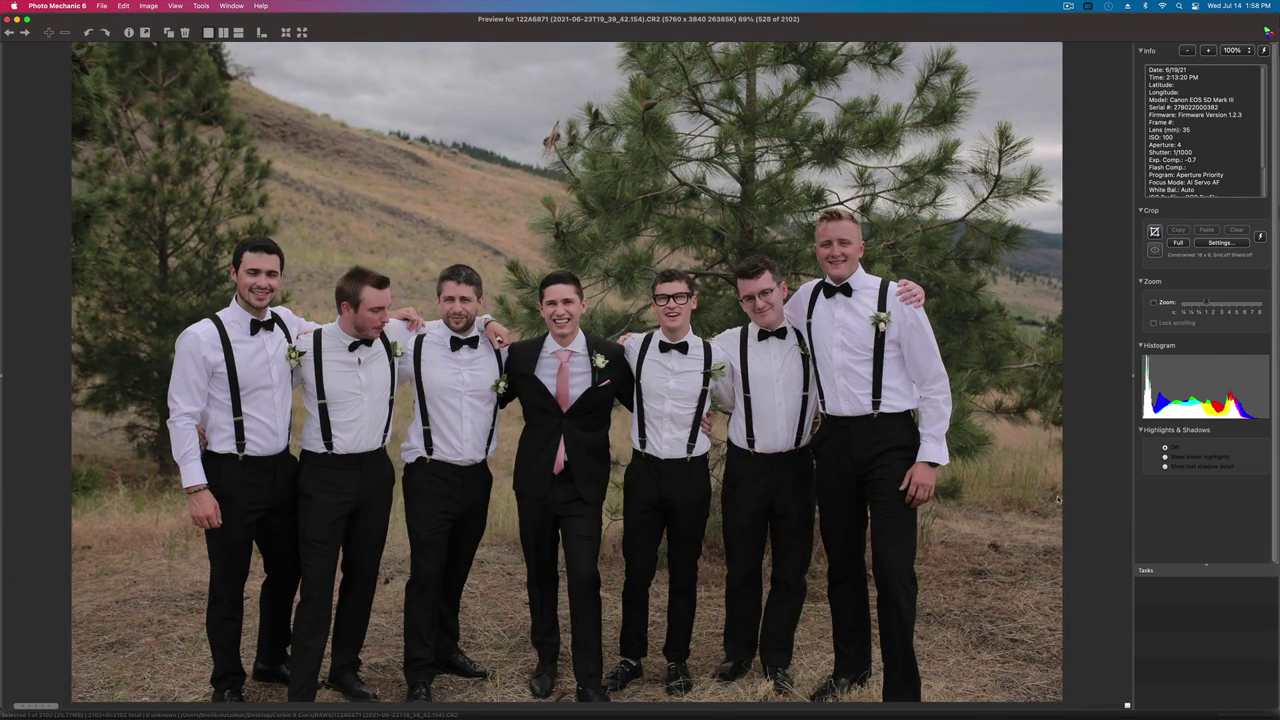
{"action": "key", "text": "Right"}
{"action": "key", "text": "Right"}
{"action": "key", "text": "Right"}
{"action": "key", "text": "Right"}
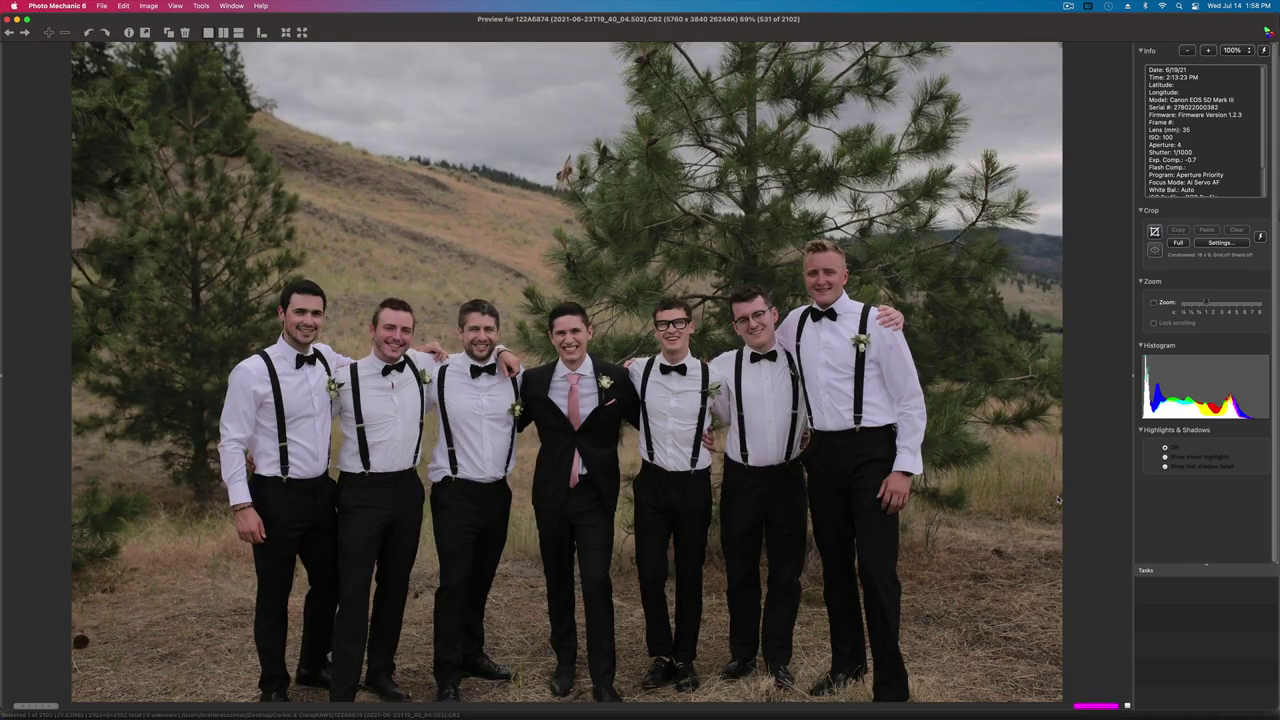
{"action": "key", "text": "Right"}
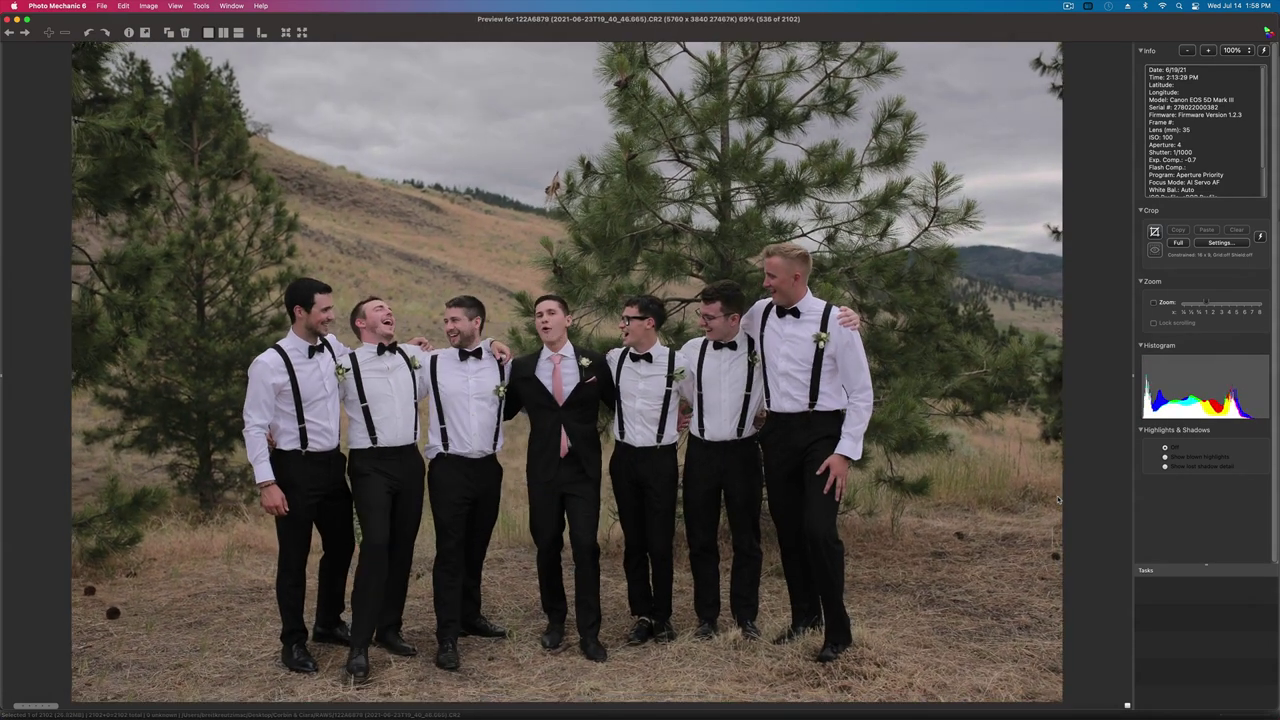
{"action": "key", "text": "Right"}
{"action": "key", "text": "Right"}
{"action": "key", "text": "Right"}
{"action": "key", "text": "Right"}
{"action": "key", "text": "Right"}
{"action": "key", "text": "Right"}
{"action": "key", "text": "Right"}
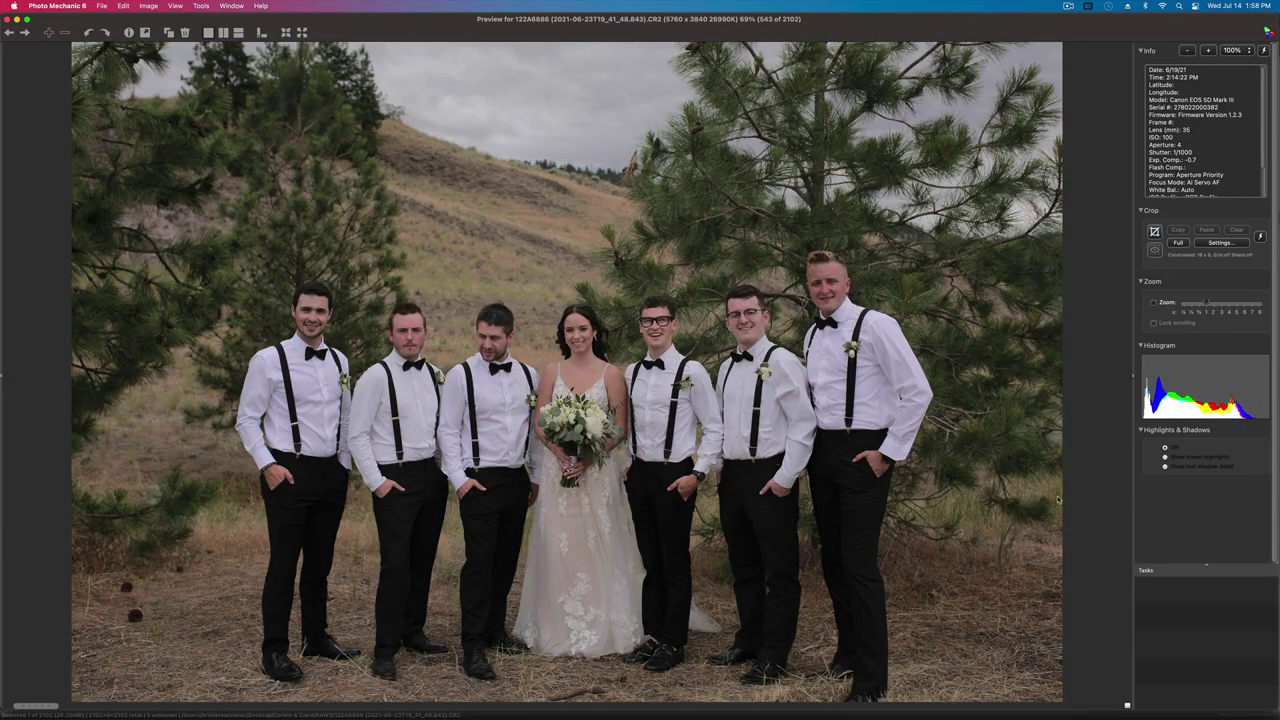
- Continue through the bride-with-groomsmen and bride-lifting shots to the gazebo group photo 122A6916.CR2
{"action": "key", "text": "Right"}
{"action": "key", "text": "Right"}
{"action": "key", "text": "Right"}
{"action": "key", "text": "Right"}
{"action": "key", "text": "Right"}
{"action": "key", "text": "Right"}
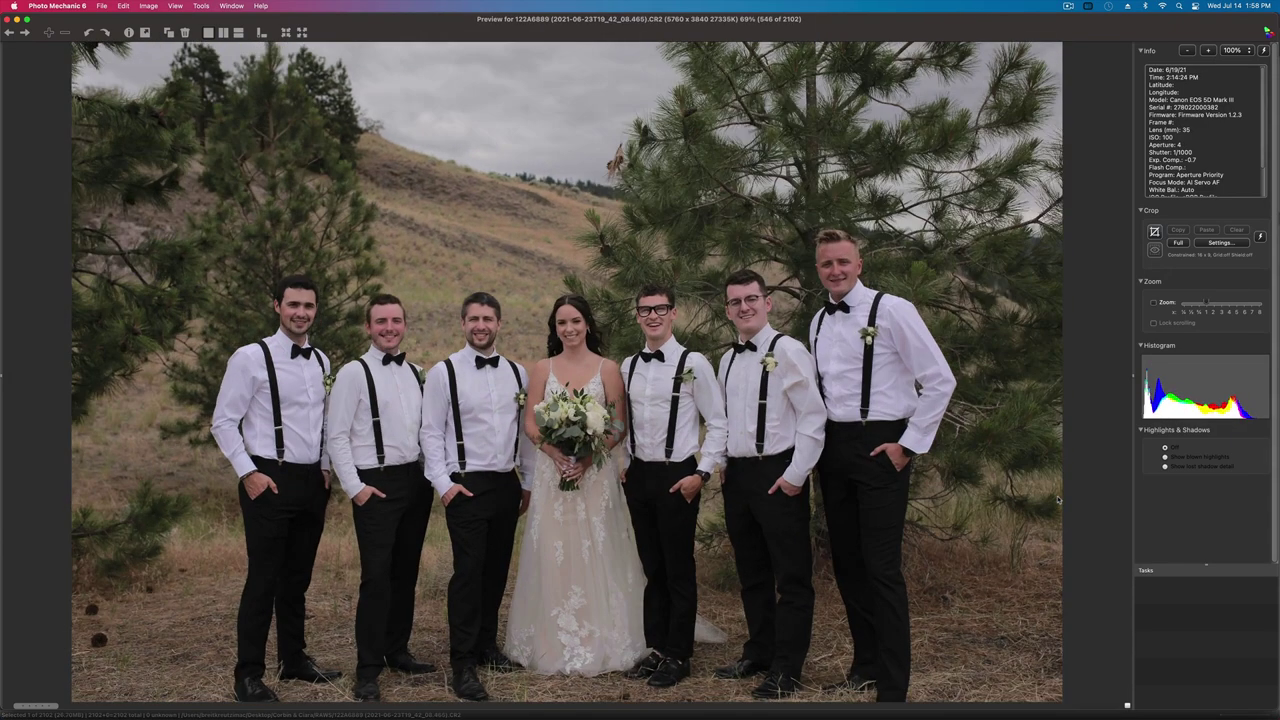
{"action": "key", "text": "Right"}
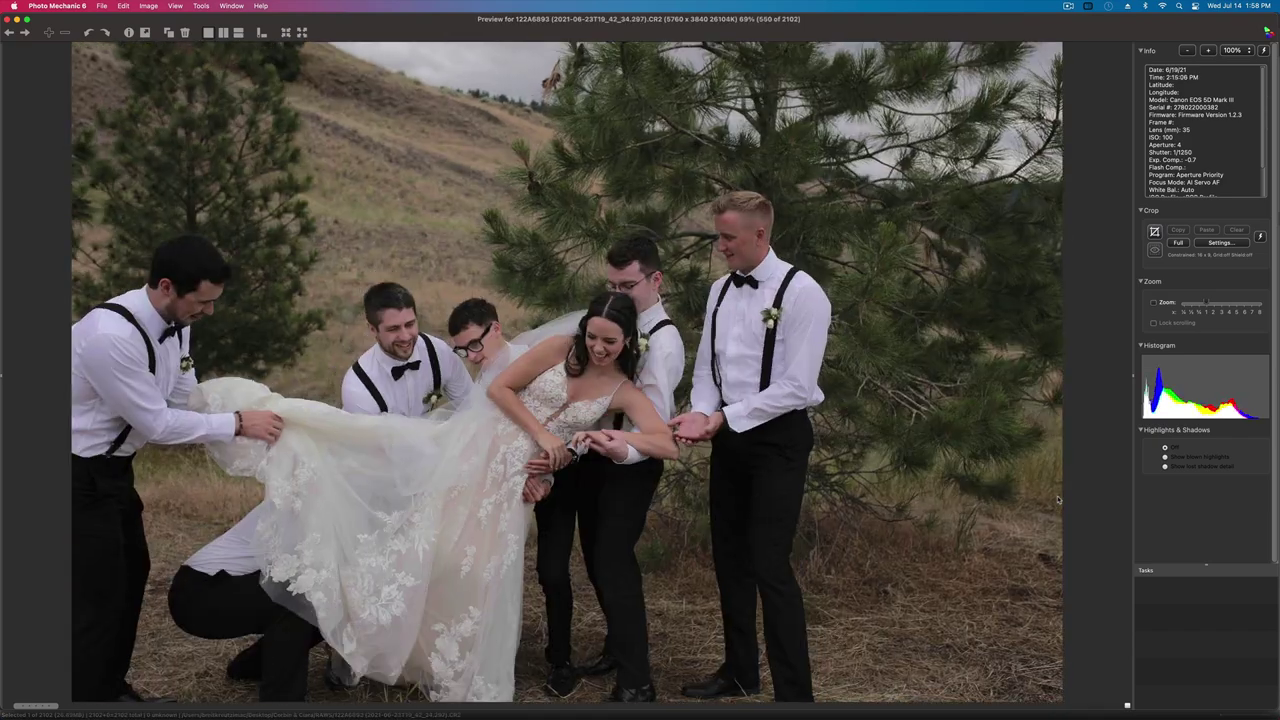
{"action": "key", "text": "Right"}
{"action": "key", "text": "Right"}
{"action": "key", "text": "Right"}
{"action": "key", "text": "Right"}
{"action": "key", "text": "Right"}
{"action": "key", "text": "Right"}
{"action": "key", "text": "Right"}
{"action": "key", "text": "Right"}
{"action": "key", "text": "Right"}
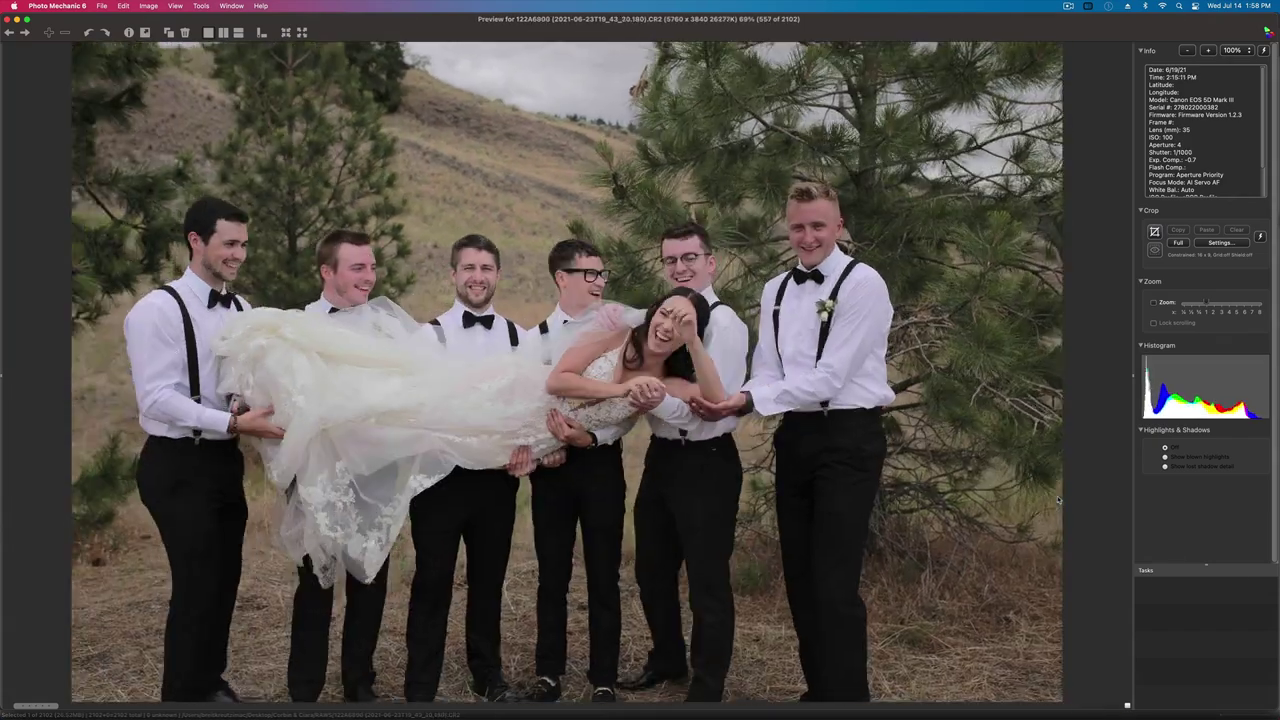
{"action": "key", "text": "Right"}
{"action": "key", "text": "Right"}
{"action": "key", "text": "Right"}
{"action": "key", "text": "Right"}
{"action": "key", "text": "Right"}
{"action": "key", "text": "Right"}
{"action": "key", "text": "Right"}
{"action": "key", "text": "Right"}
{"action": "key", "text": "Right"}
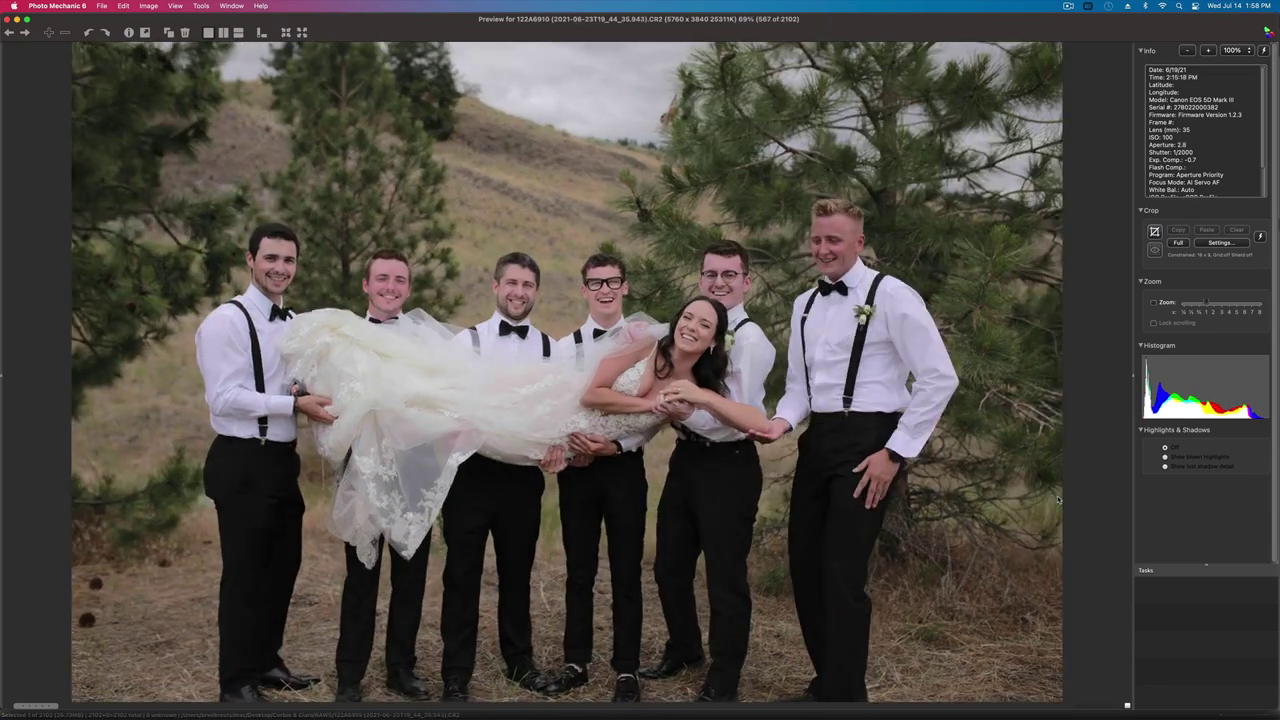
{"action": "key", "text": "Right"}
{"action": "key", "text": "Right"}
{"action": "key", "text": "Right"}
{"action": "key", "text": "Right"}
{"action": "key", "text": "Right"}
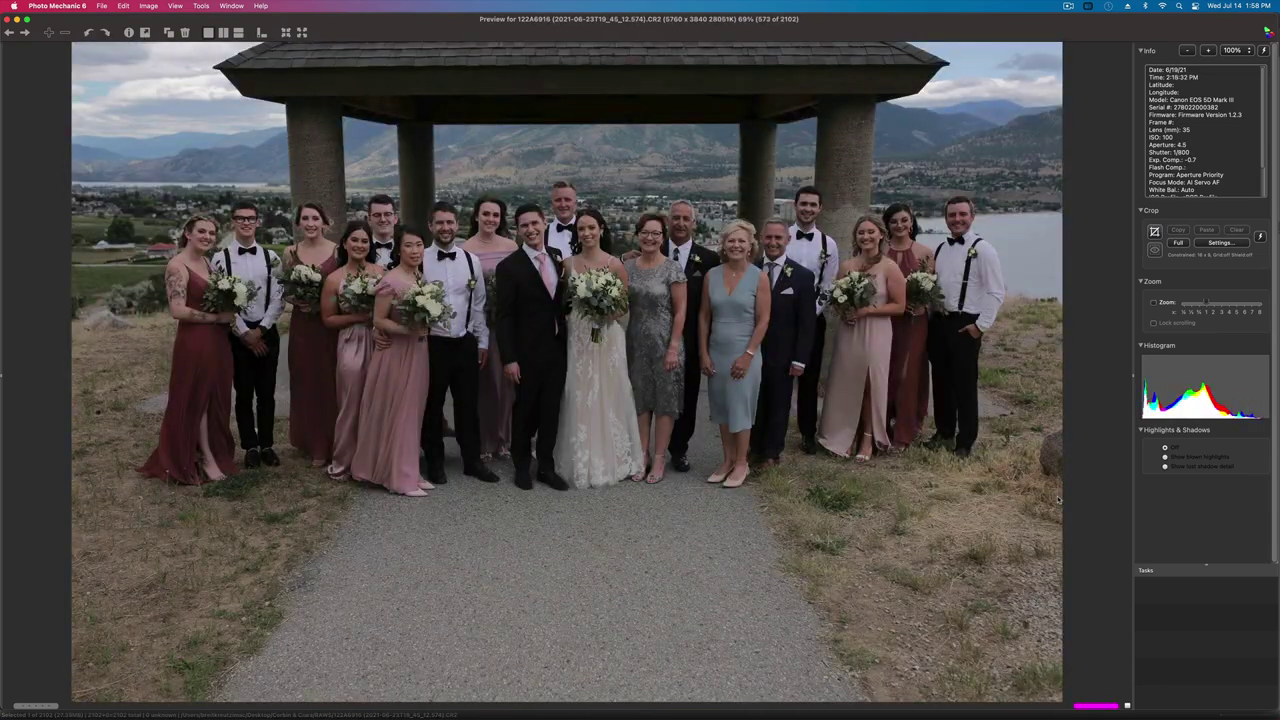
- Step back one frame, then advance through the pavilion group and cheering shots to AIH_0414
{"action": "key", "text": "Left"}
{"action": "key", "text": "Right"}
{"action": "key", "text": "Right"}
{"action": "key", "text": "Right"}
{"action": "key", "text": "Right"}
{"action": "key", "text": "Right"}
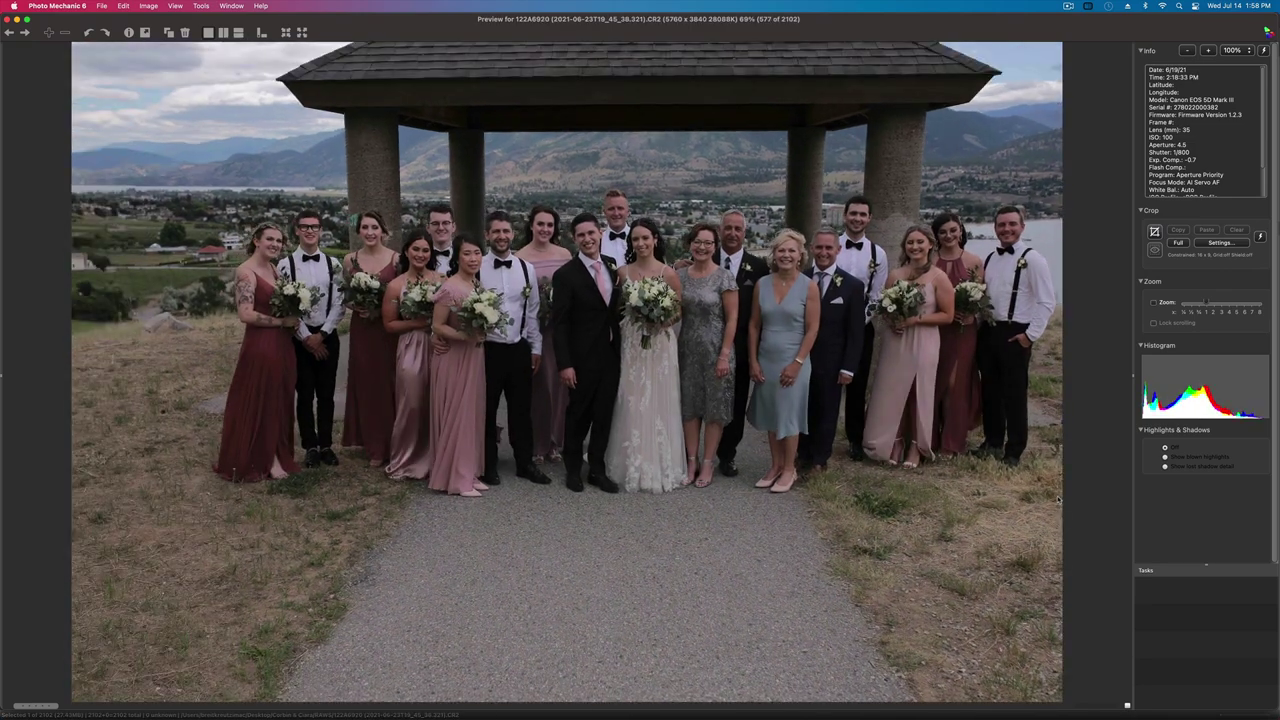
{"action": "key", "text": "Right"}
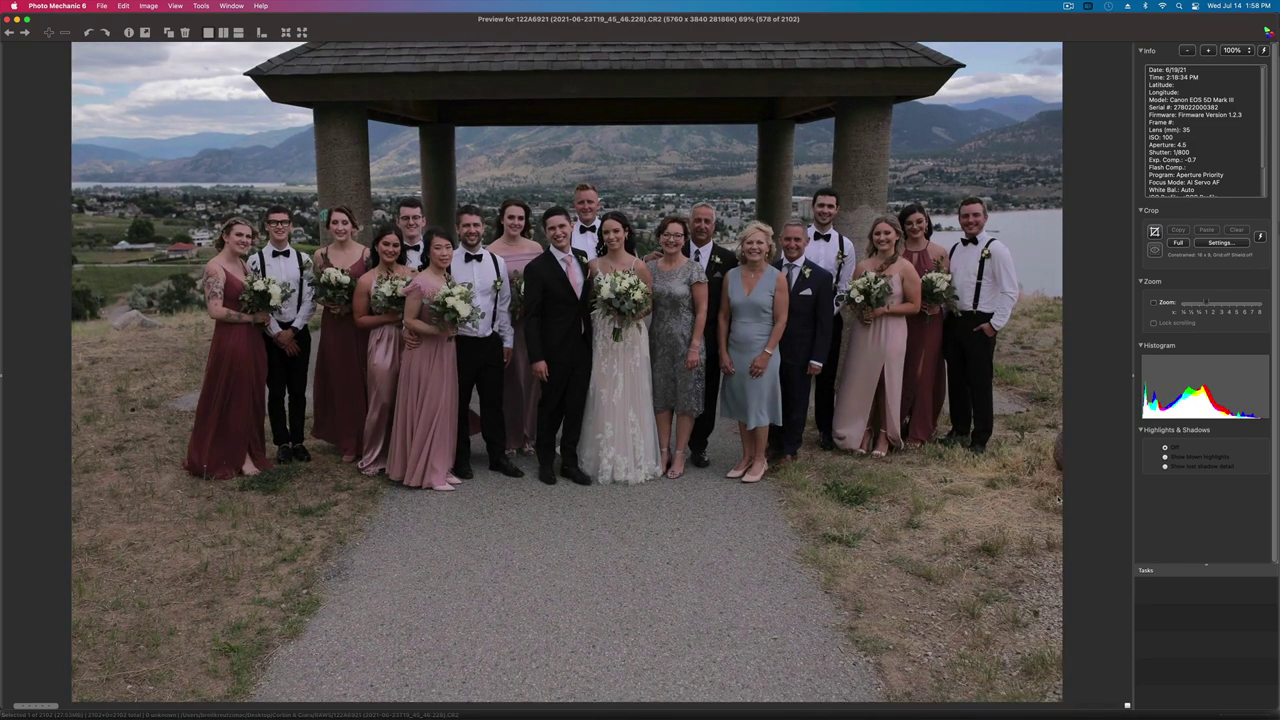
{"action": "key", "text": "Right"}
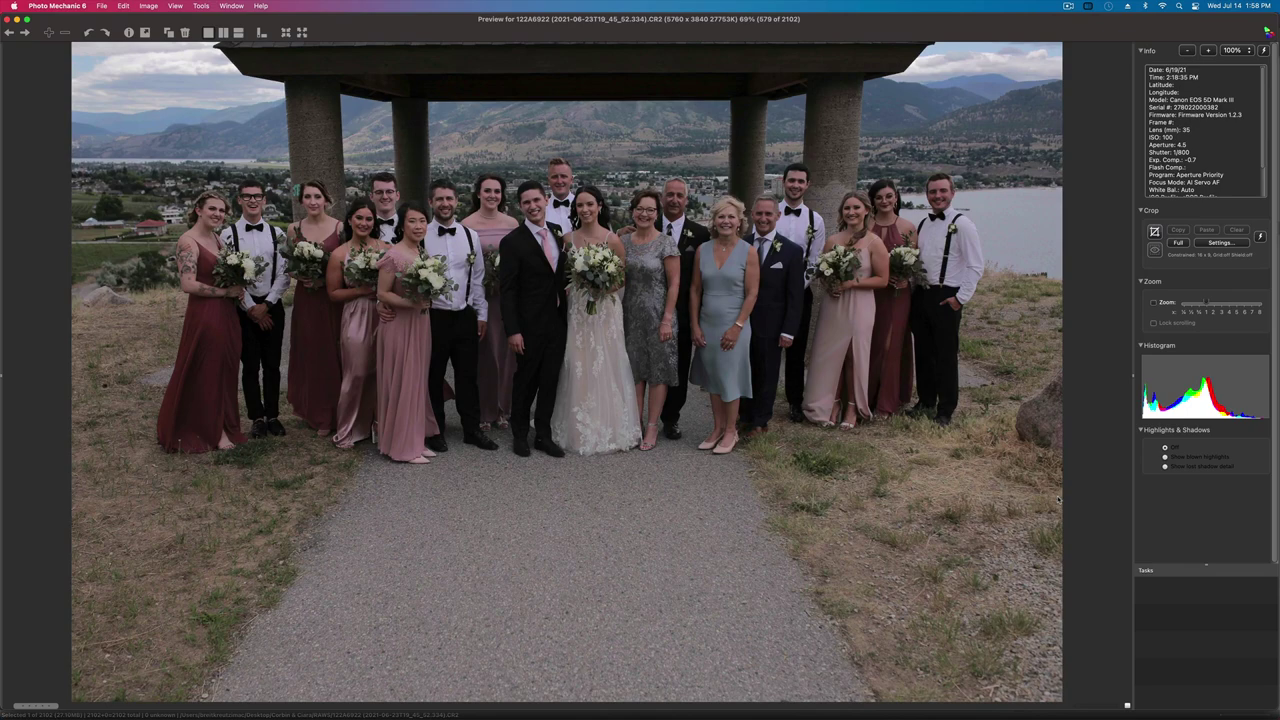
{"action": "key", "text": "Right"}
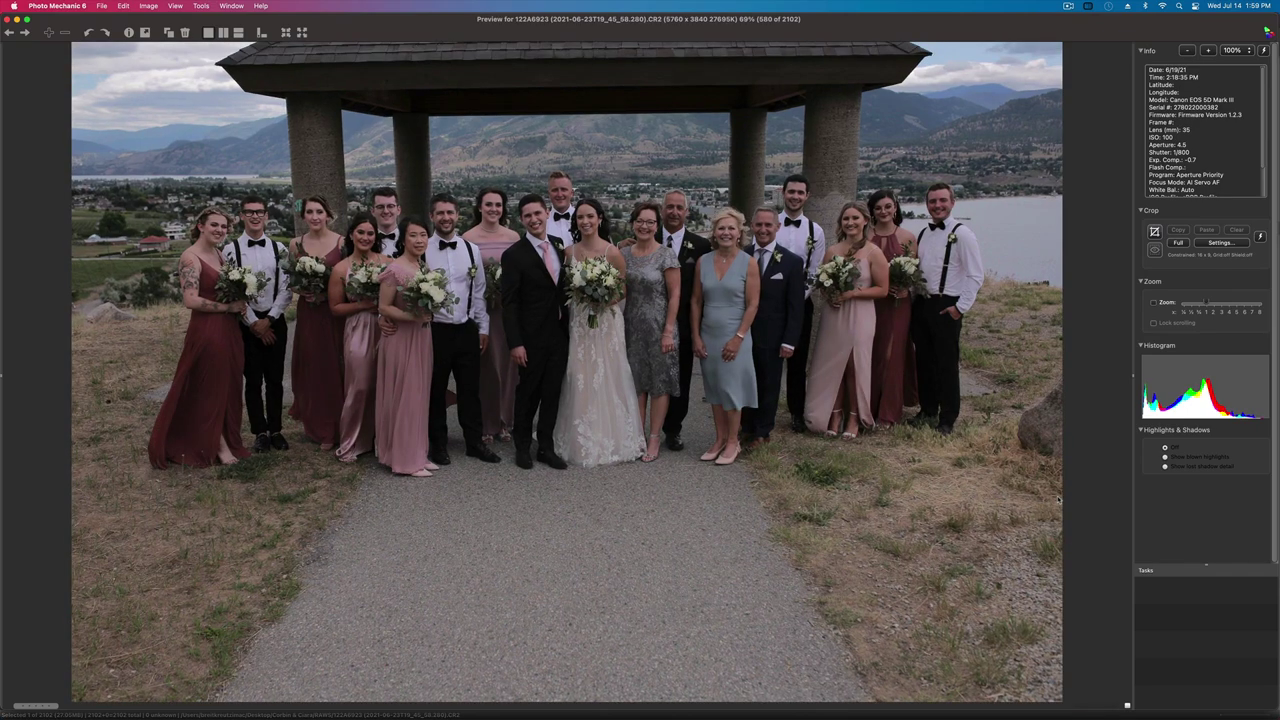
{"action": "key", "text": "Right"}
{"action": "key", "text": "Right"}
{"action": "key", "text": "Right"}
{"action": "key", "text": "Right"}
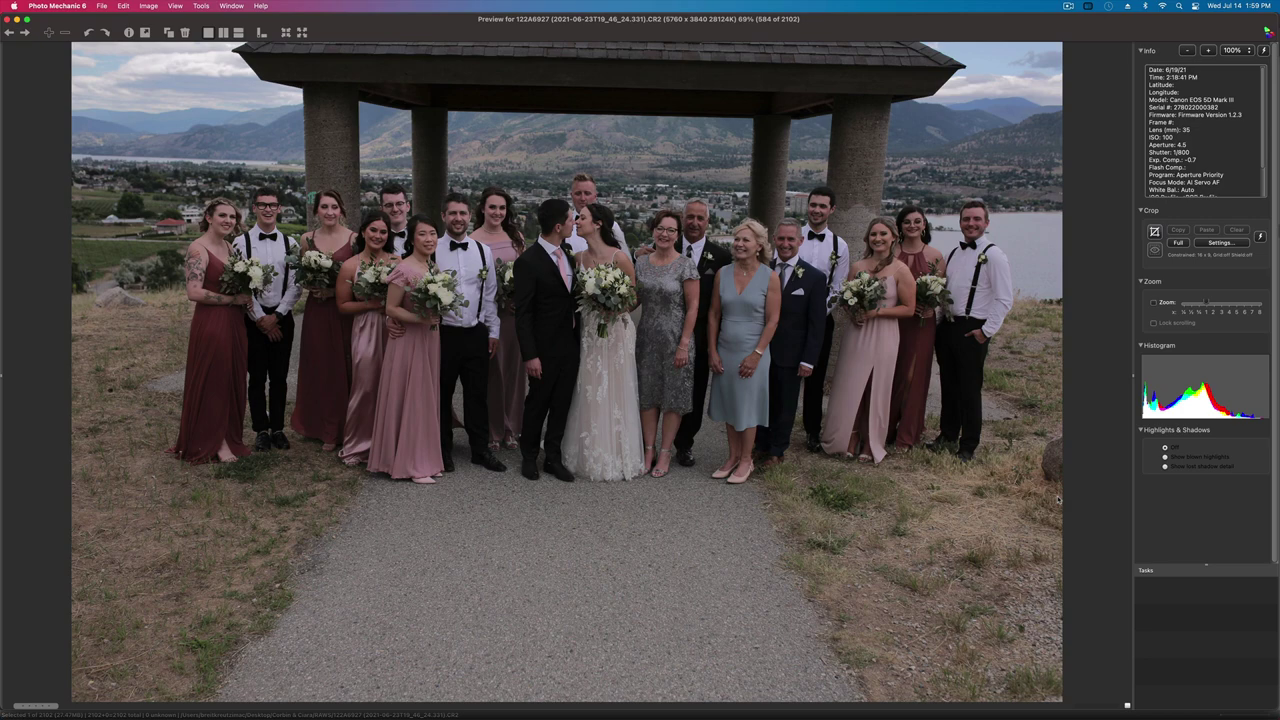
{"action": "key", "text": "Right"}
{"action": "key", "text": "Right"}
{"action": "key", "text": "Right"}
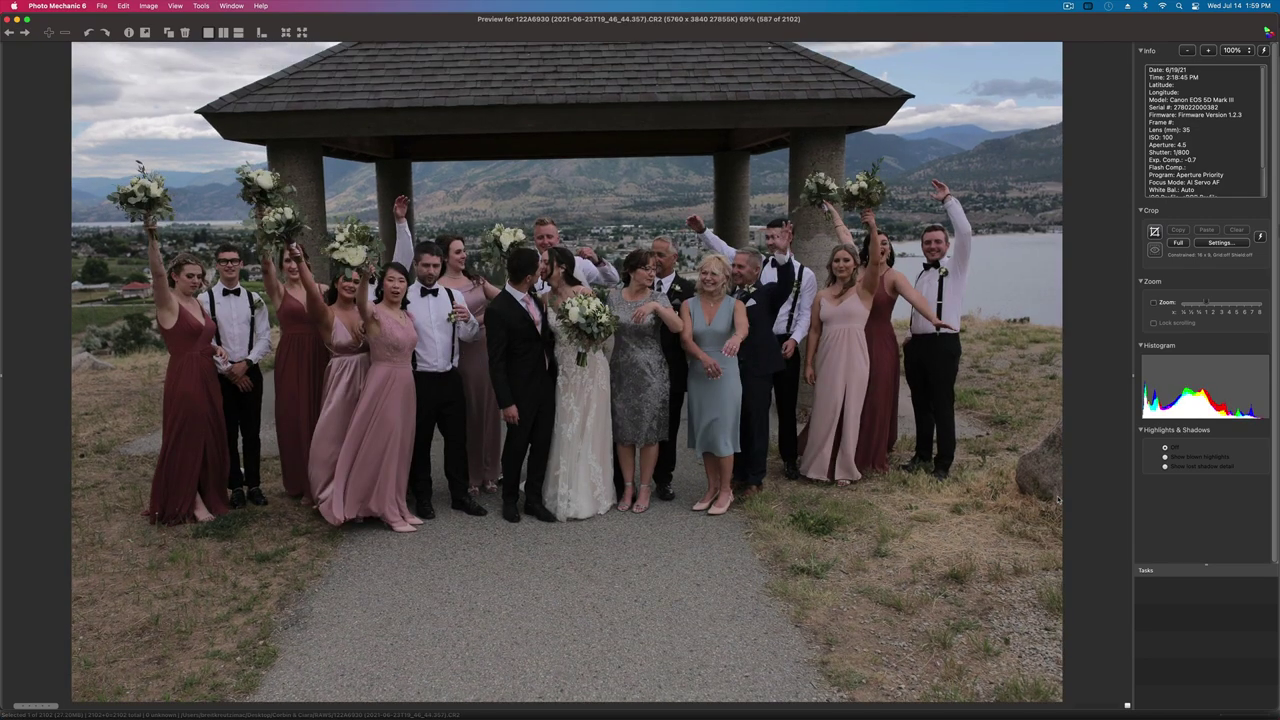
{"action": "key", "text": "Right"}
{"action": "key", "text": "Right"}
{"action": "key", "text": "Right"}
{"action": "key", "text": "Right"}
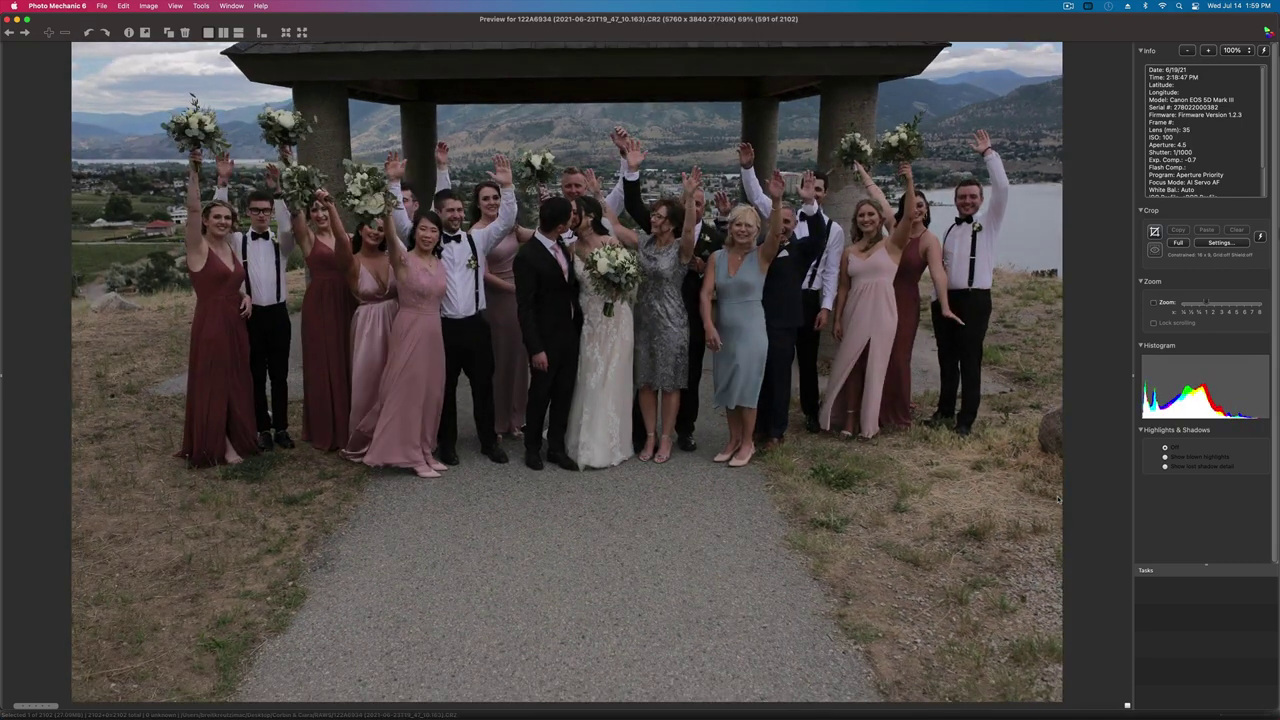
{"action": "key", "text": "Right"}
{"action": "key", "text": "Right"}
{"action": "key", "text": "Right"}
{"action": "key", "text": "Right"}
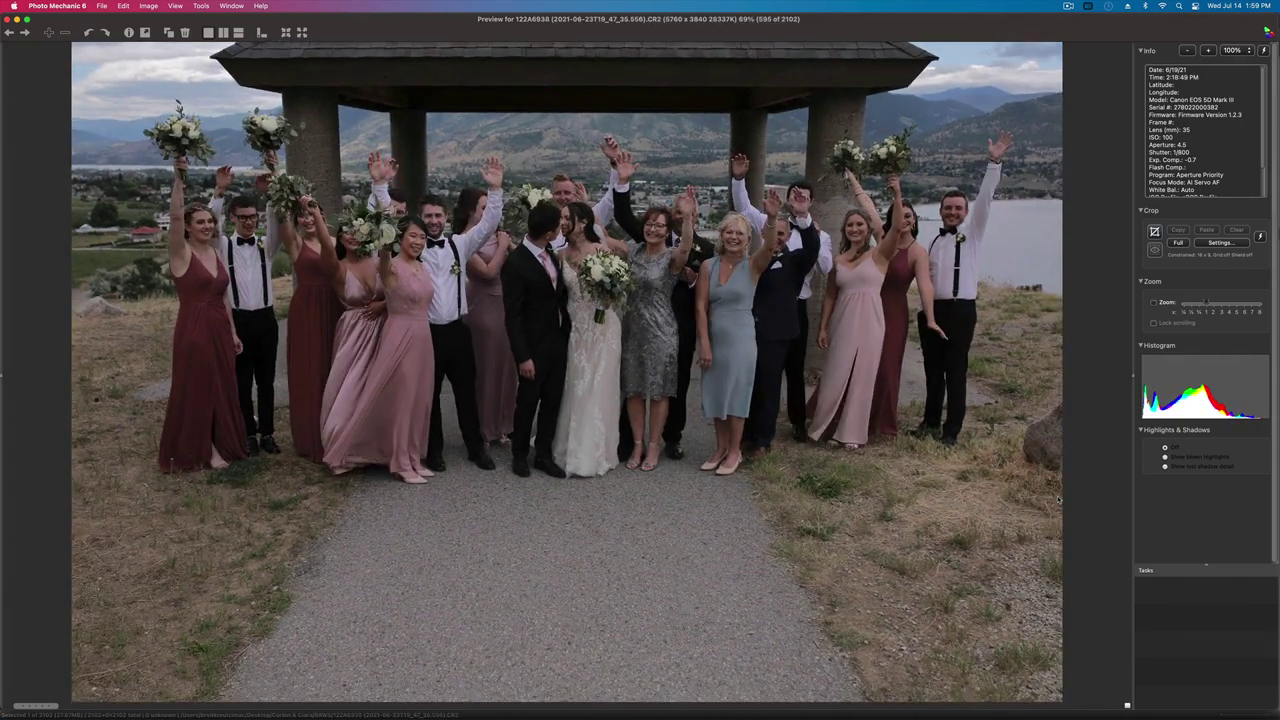
{"action": "key", "text": "Right"}
{"action": "key", "text": "Right"}
- Compare the lakeside frames around AIH_0416, then move ahead to AIH_0431
{"action": "key", "text": "Left"}
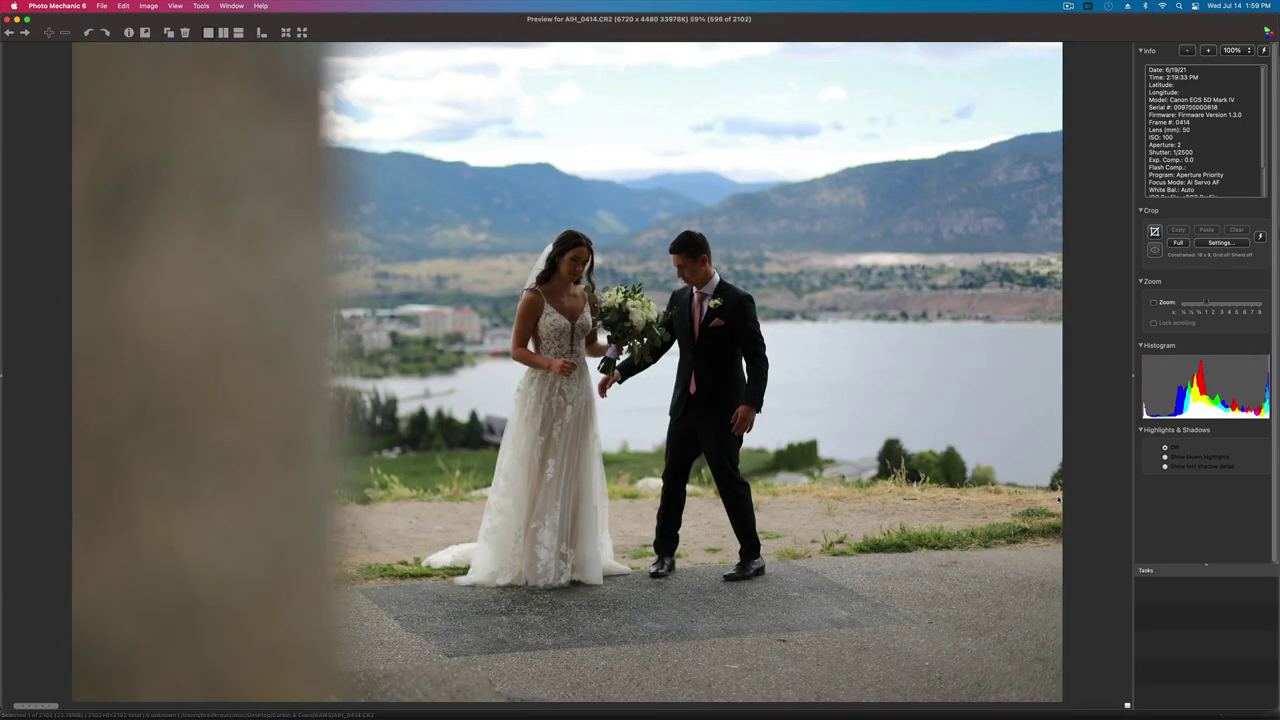
{"action": "key", "text": "Right"}
{"action": "key", "text": "Right"}
{"action": "key", "text": "Right"}
{"action": "key", "text": "Left"}
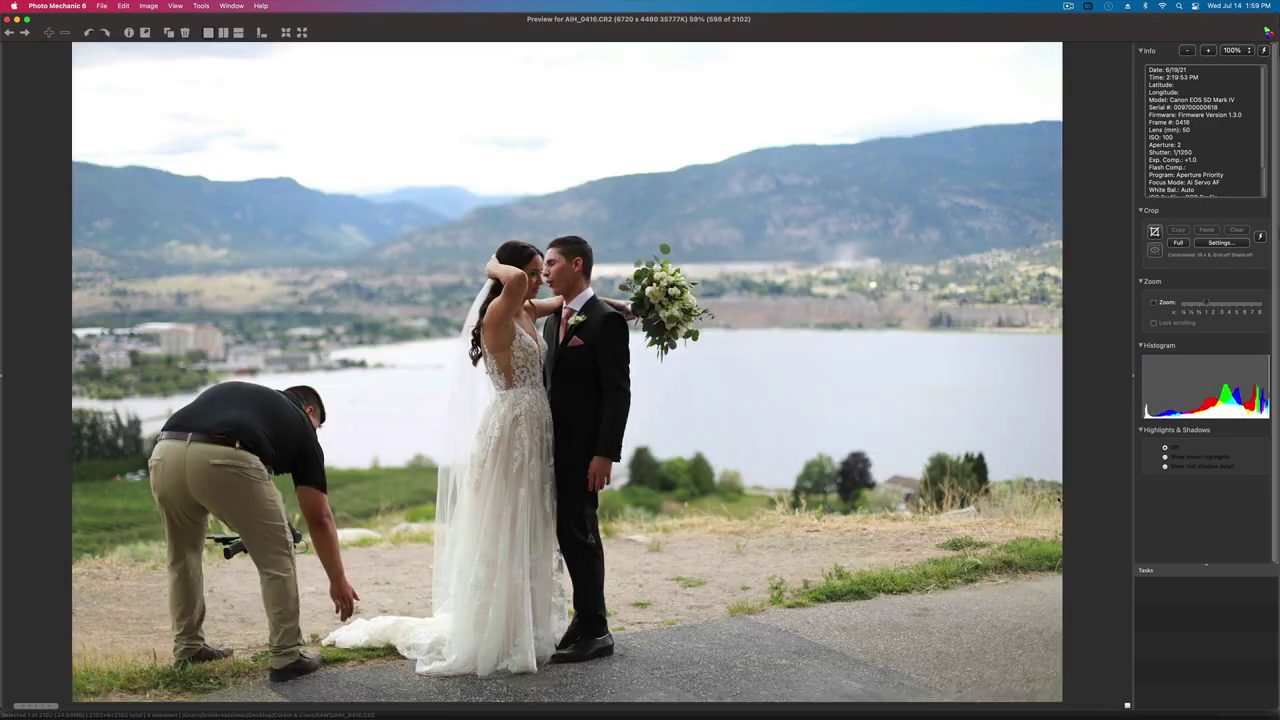
{"action": "key", "text": "Left"}
{"action": "key", "text": "Right"}
{"action": "key", "text": "Right"}
{"action": "key", "text": "Right"}
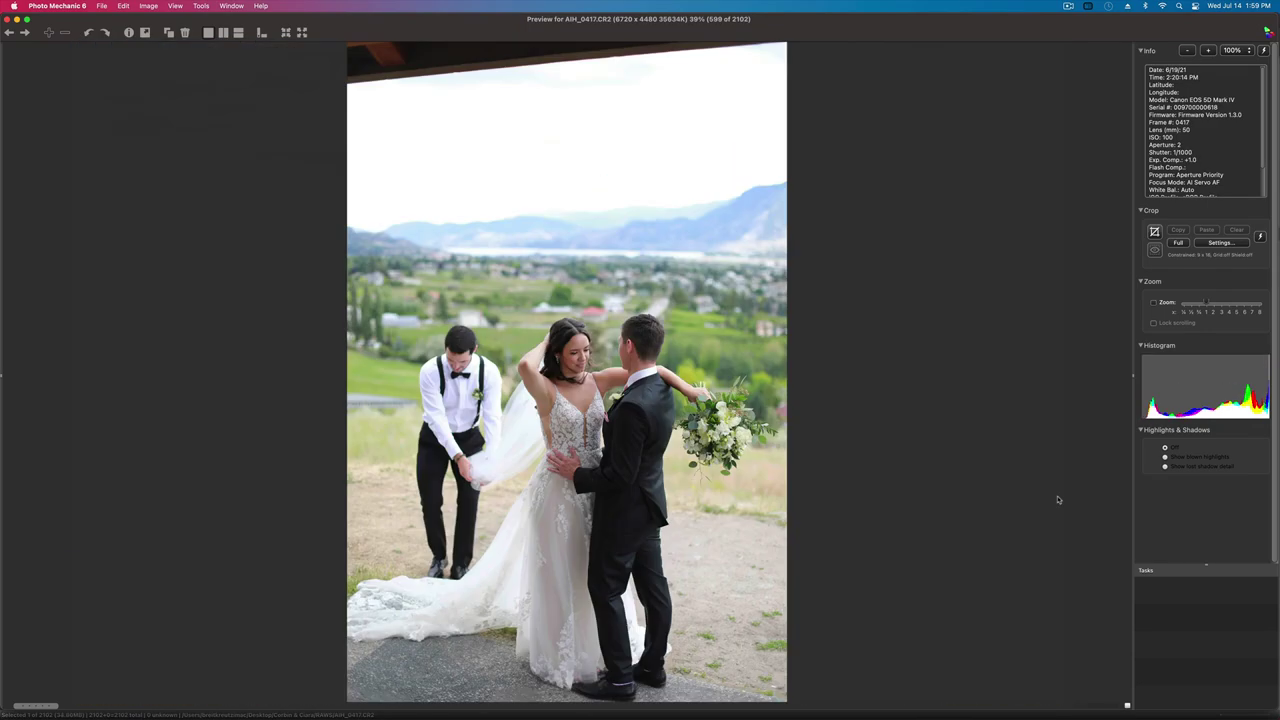
{"action": "key", "text": "Right"}
{"action": "key", "text": "Right"}
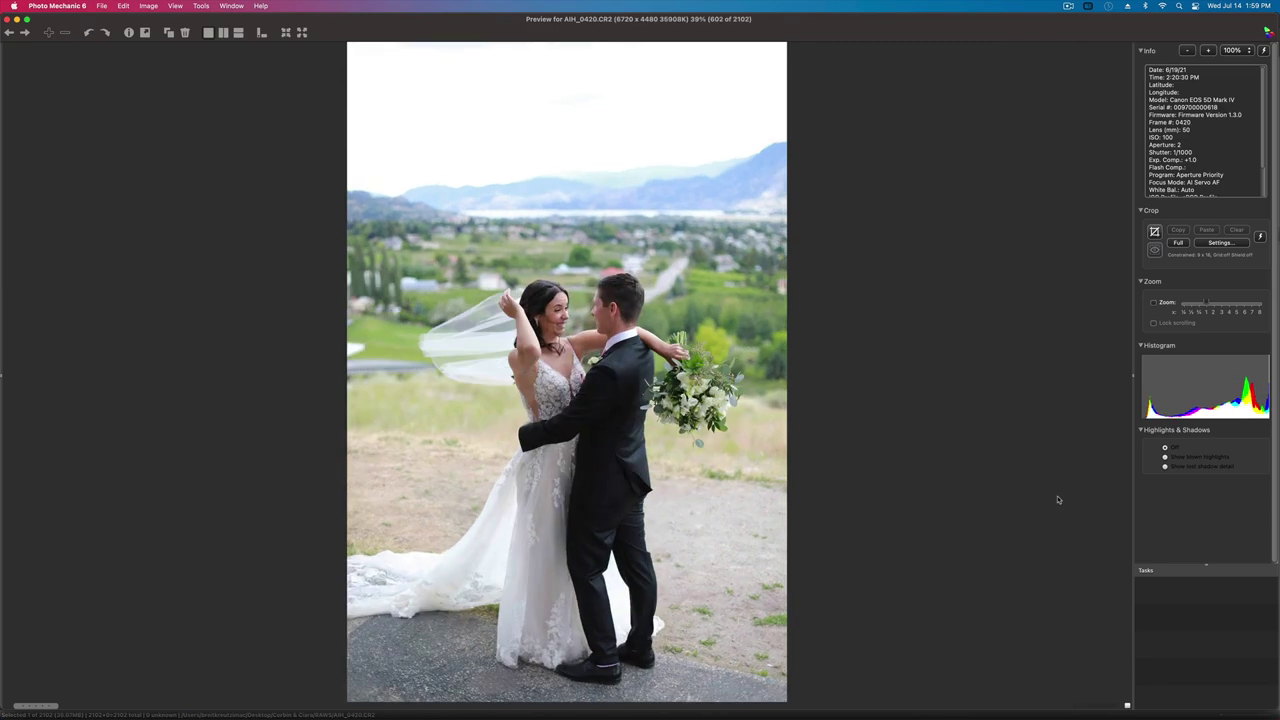
{"action": "key", "text": "Right"}
{"action": "key", "text": "Right"}
{"action": "key", "text": "Right"}
{"action": "key", "text": "Right"}
{"action": "key", "text": "Right"}
{"action": "key", "text": "Right"}
{"action": "key", "text": "Right"}
{"action": "key", "text": "Right"}
{"action": "key", "text": "Right"}
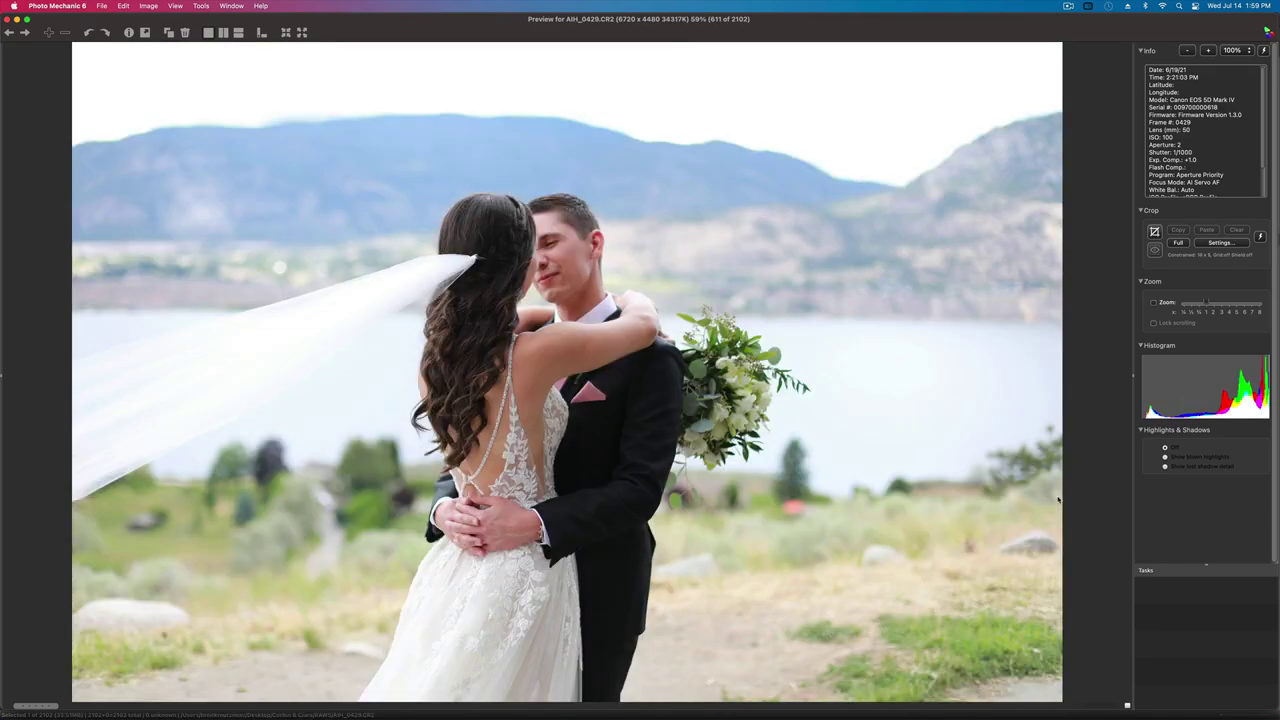
{"action": "key", "text": "Right"}
{"action": "key", "text": "Right"}
{"action": "key", "text": "Right"}
{"action": "key", "text": "Right"}
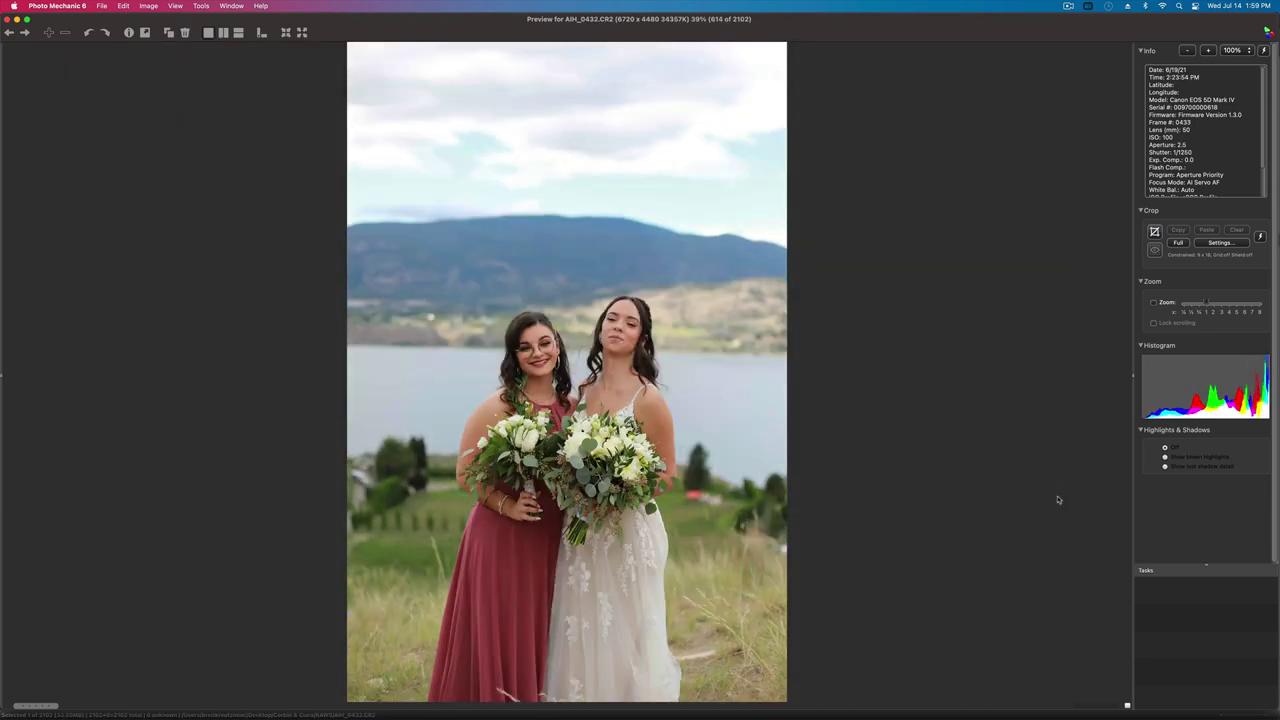
{"action": "key", "text": "Left"}
{"action": "key", "text": "Left"}
- Advance through the bridesmaid portraits and settle back on AIH_0448
{"action": "key", "text": "Right"}
{"action": "key", "text": "Right"}
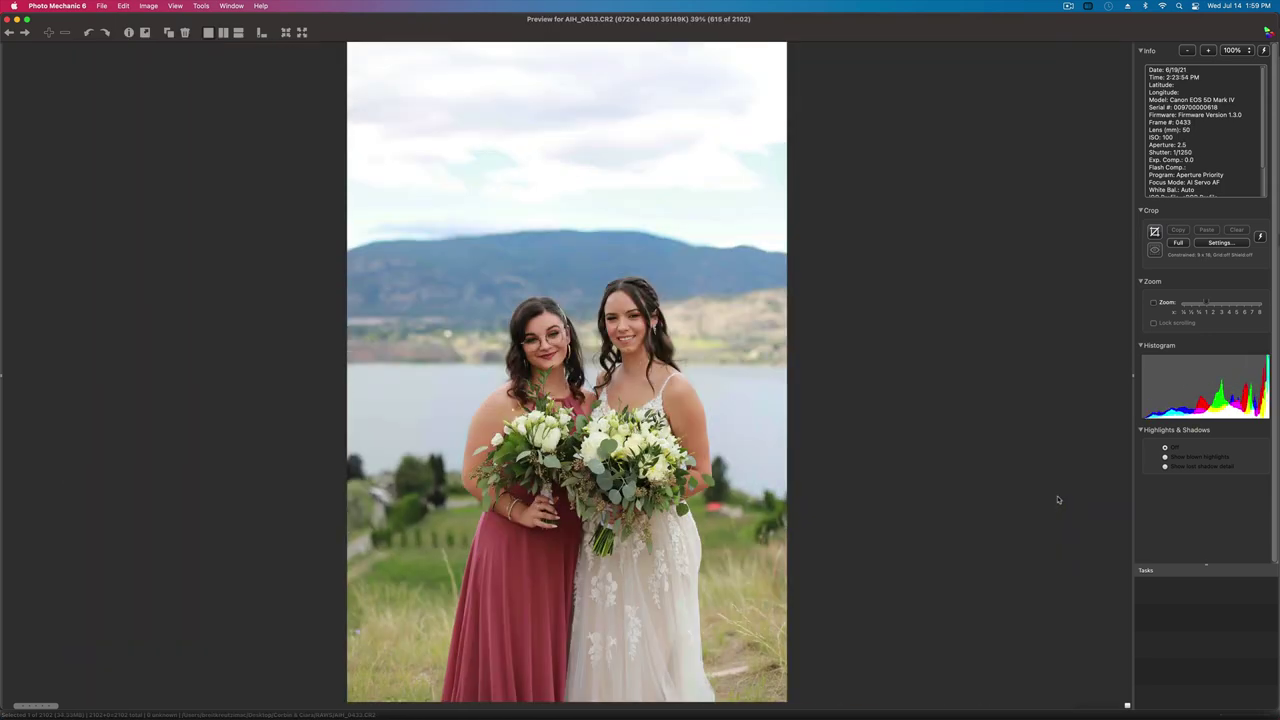
{"action": "key", "text": "Right"}
{"action": "key", "text": "Right"}
{"action": "key", "text": "Right"}
{"action": "key", "text": "Right"}
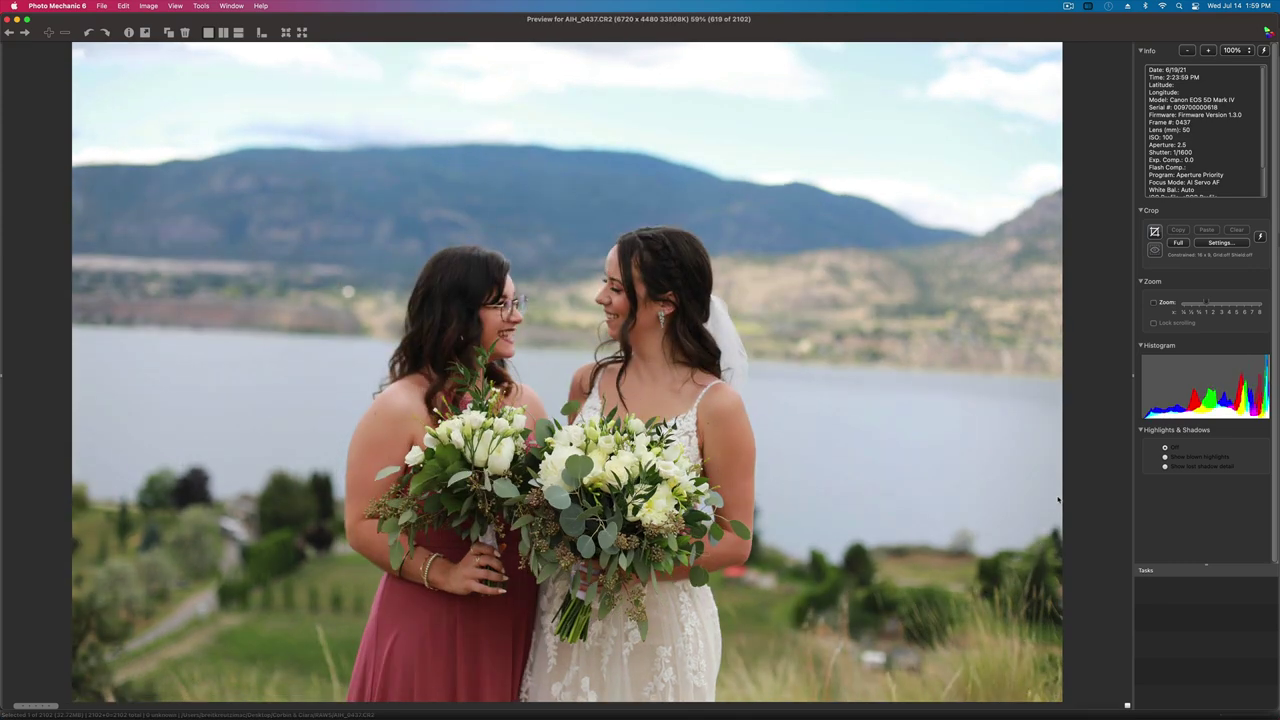
{"action": "key", "text": "Right"}
{"action": "key", "text": "Right"}
{"action": "key", "text": "Right"}
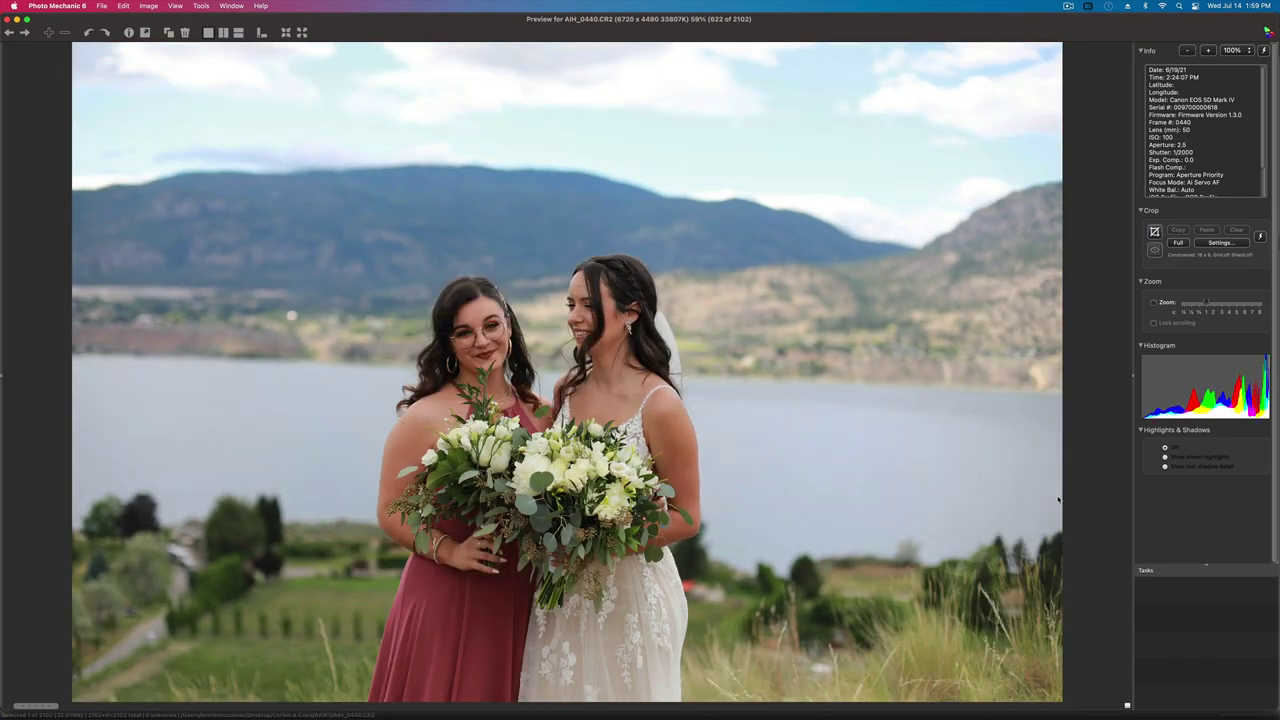
{"action": "key", "text": "Right"}
{"action": "key", "text": "Right"}
{"action": "key", "text": "Right"}
{"action": "key", "text": "Right"}
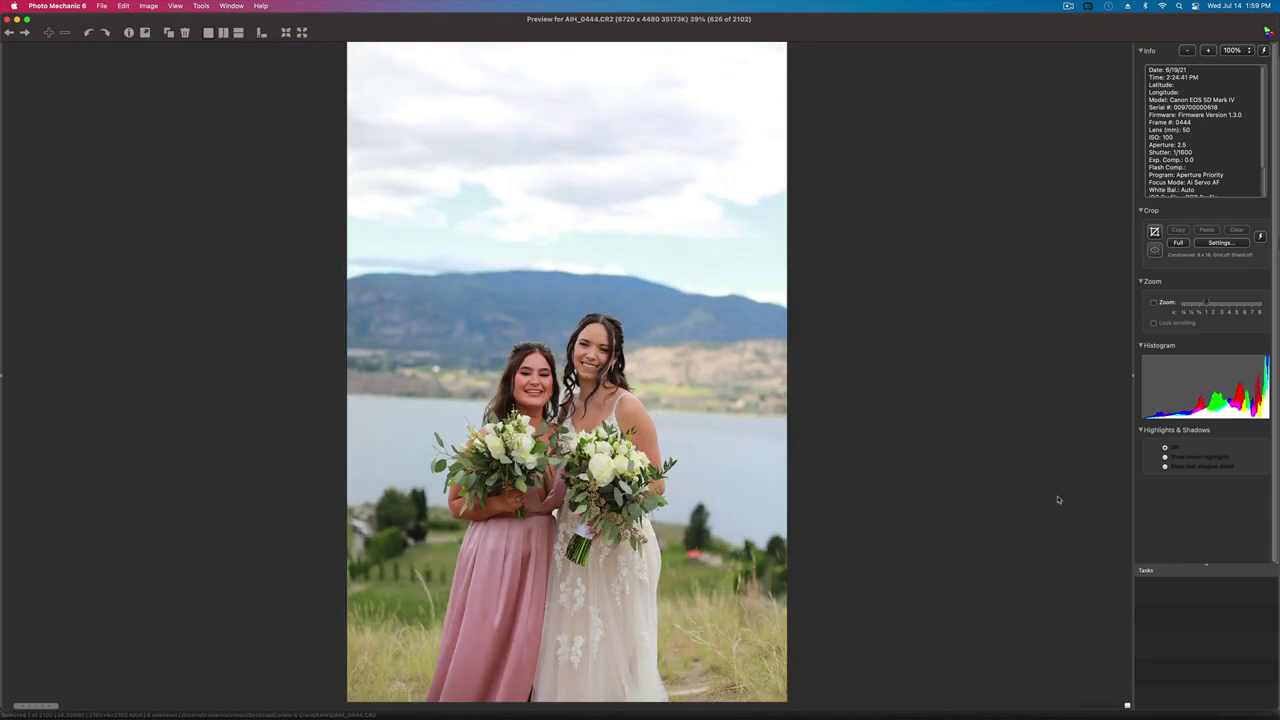
{"action": "key", "text": "Right"}
{"action": "key", "text": "Right"}
{"action": "key", "text": "Right"}
{"action": "key", "text": "Right"}
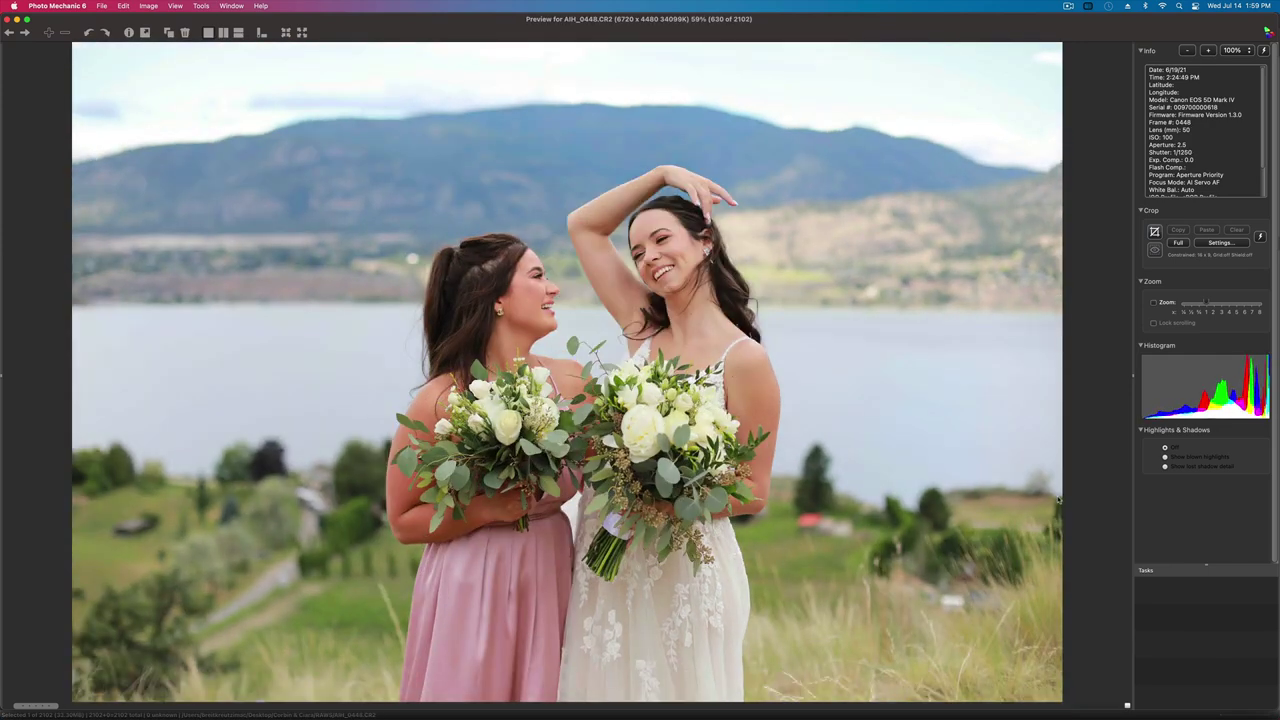
{"action": "key", "text": "Right"}
{"action": "key", "text": "Right"}
{"action": "key", "text": "Left"}
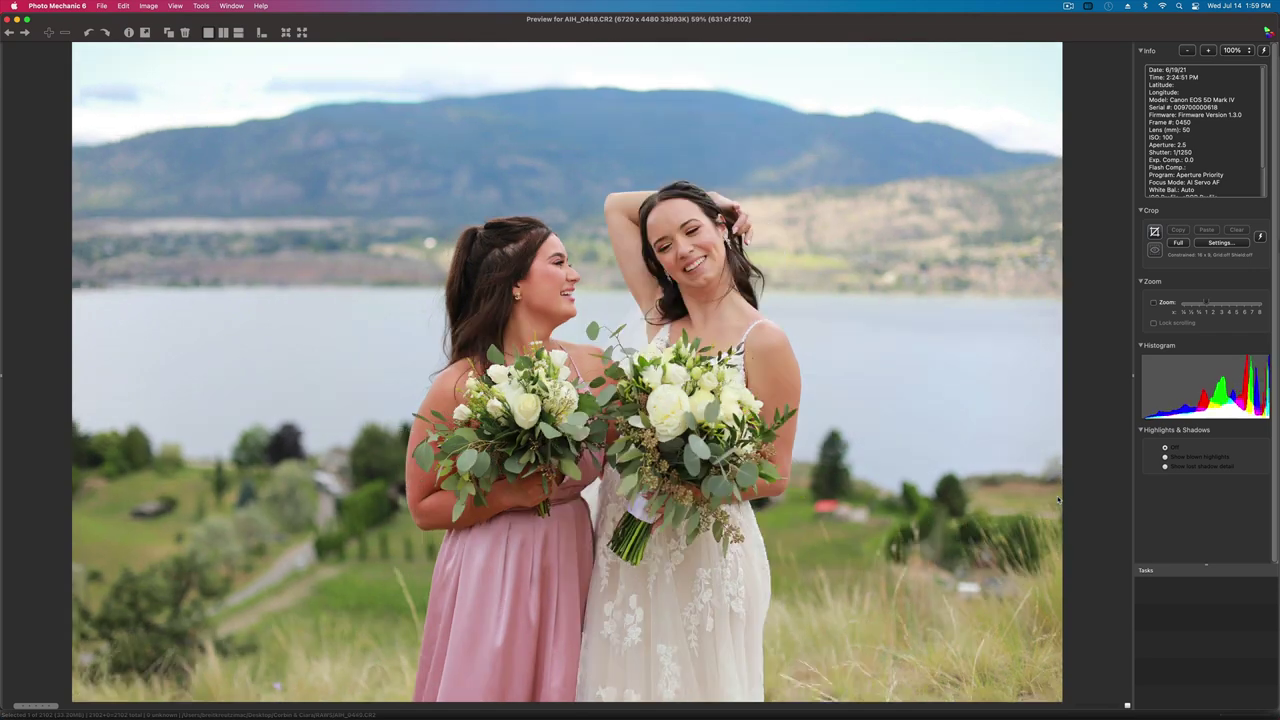
{"action": "key", "text": "Left"}
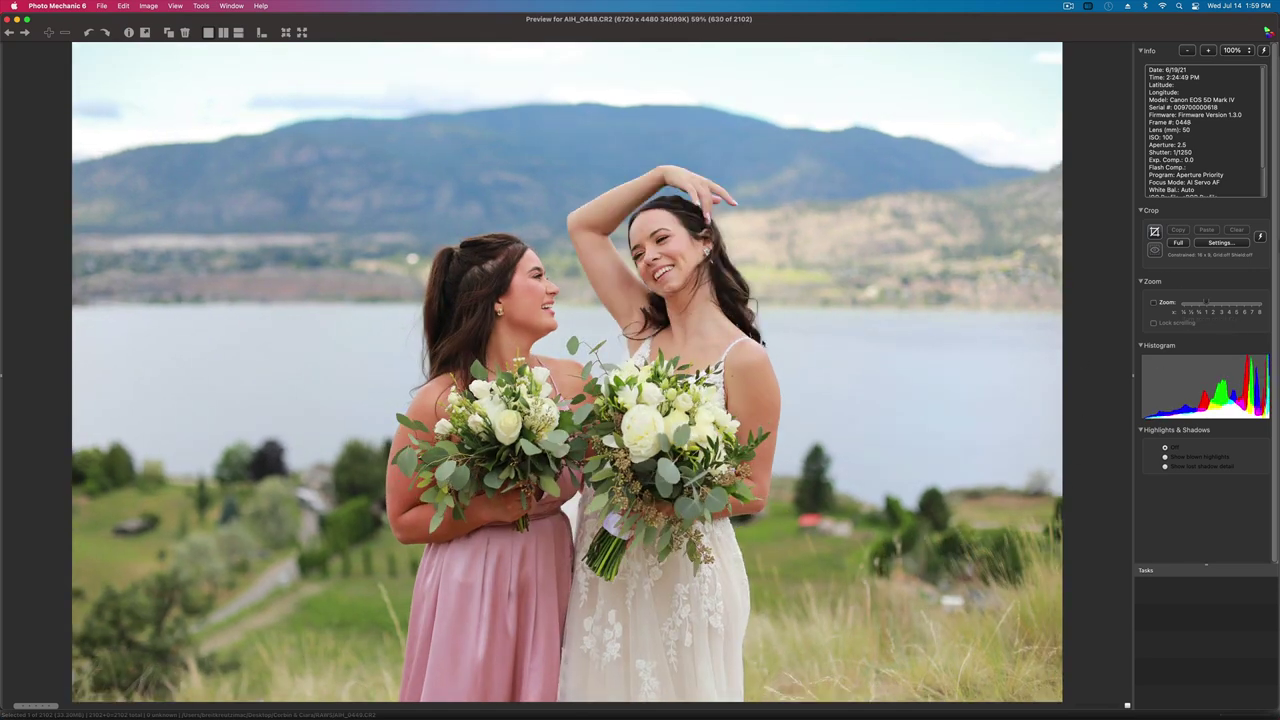
- Step forward through the next bride-and-bridesmaid lakeside pairs
{"action": "key", "text": "Right"}
{"action": "key", "text": "Right"}
{"action": "key", "text": "Right"}
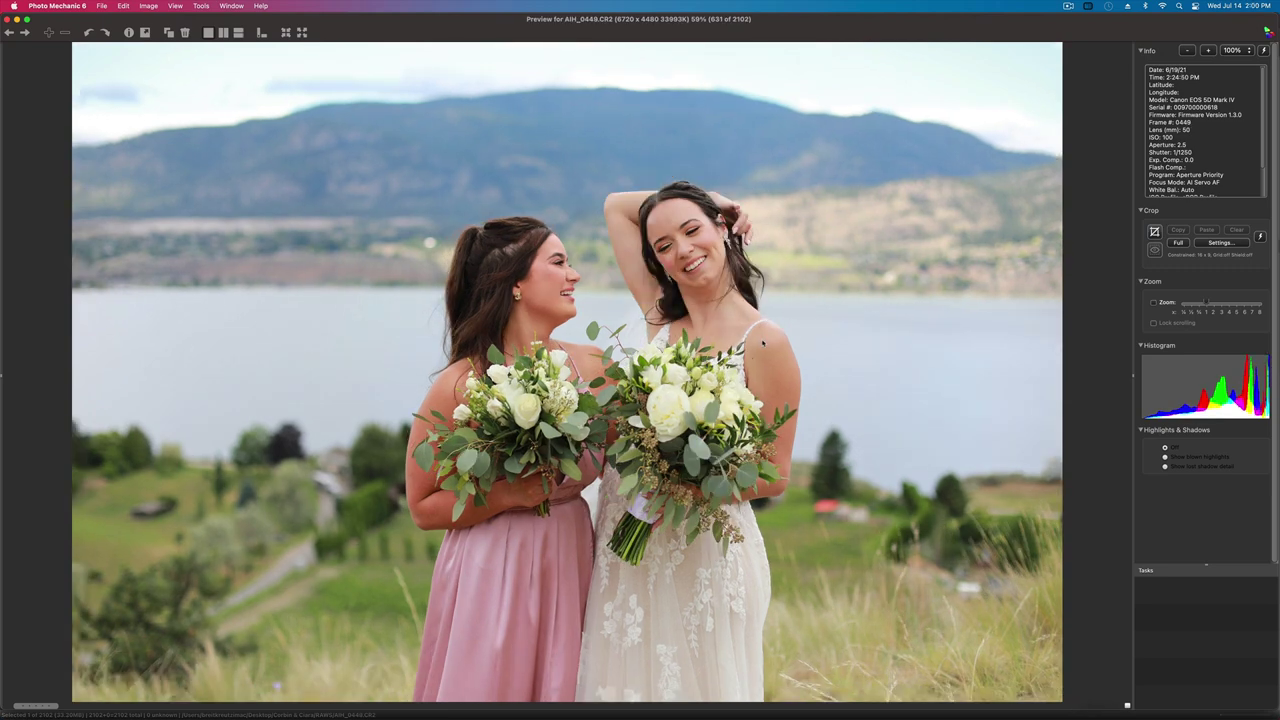
{"action": "key", "text": "Right"}
{"action": "key", "text": "Right"}
{"action": "key", "text": "Right"}
{"action": "key", "text": "Right"}
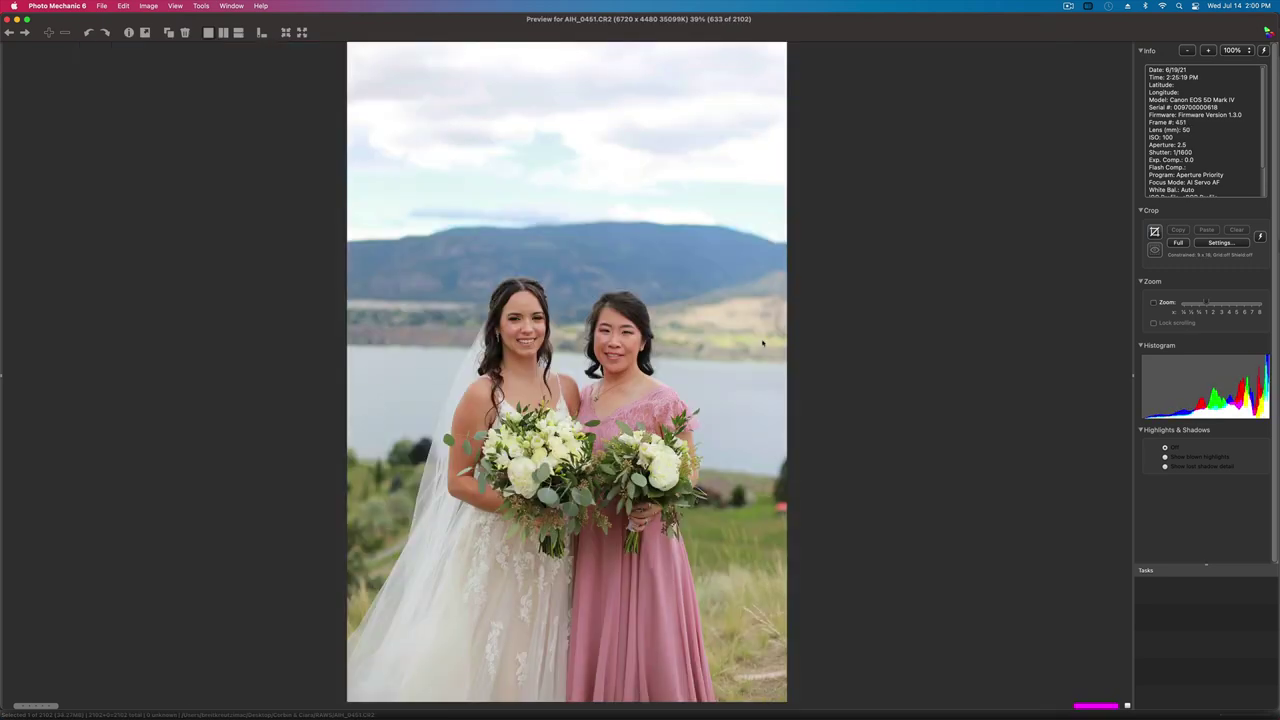
{"action": "key", "text": "Right"}
{"action": "key", "text": "Right"}
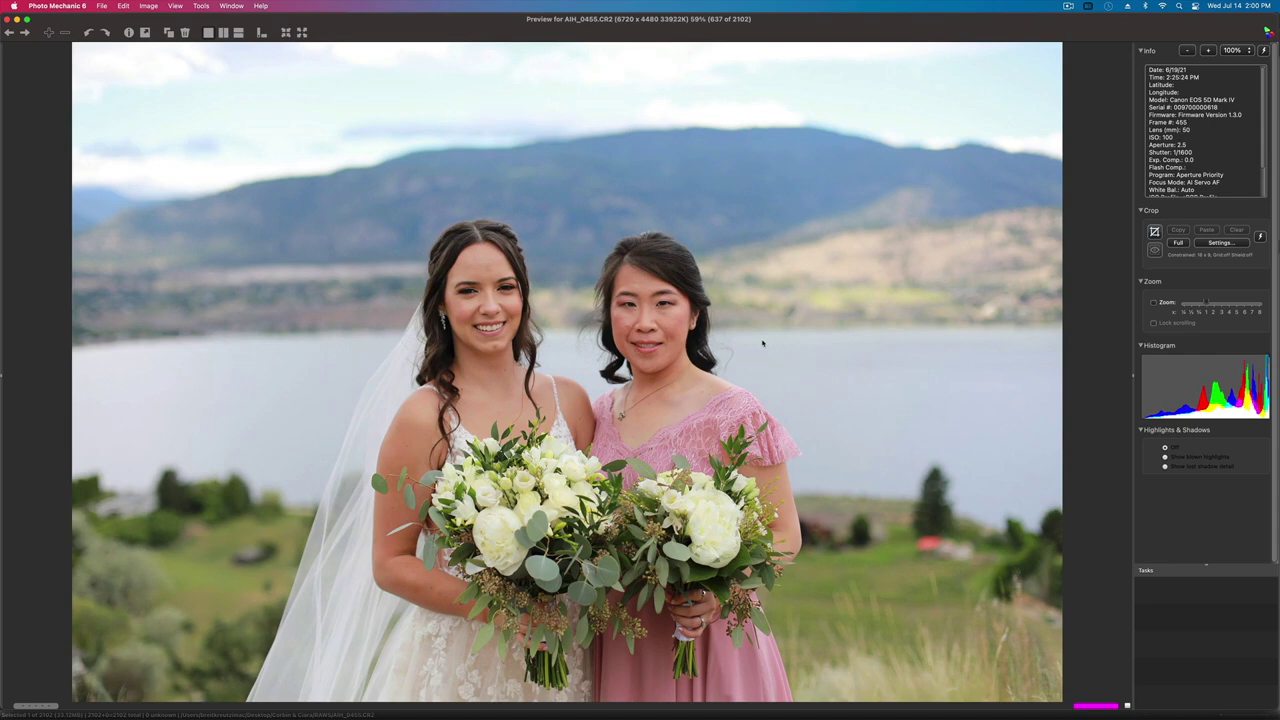
{"action": "key", "text": "Right"}
{"action": "key", "text": "Right"}
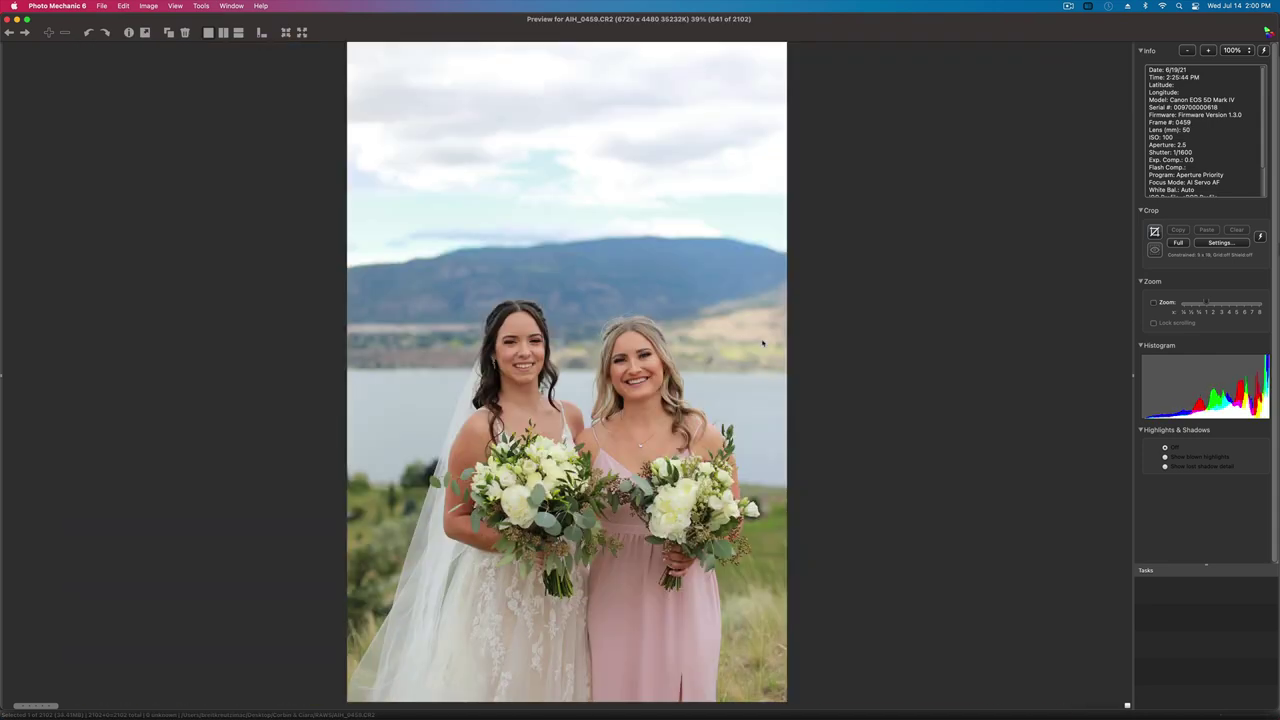
{"action": "key", "text": "Right"}
{"action": "key", "text": "Right"}
{"action": "key", "text": "Right"}
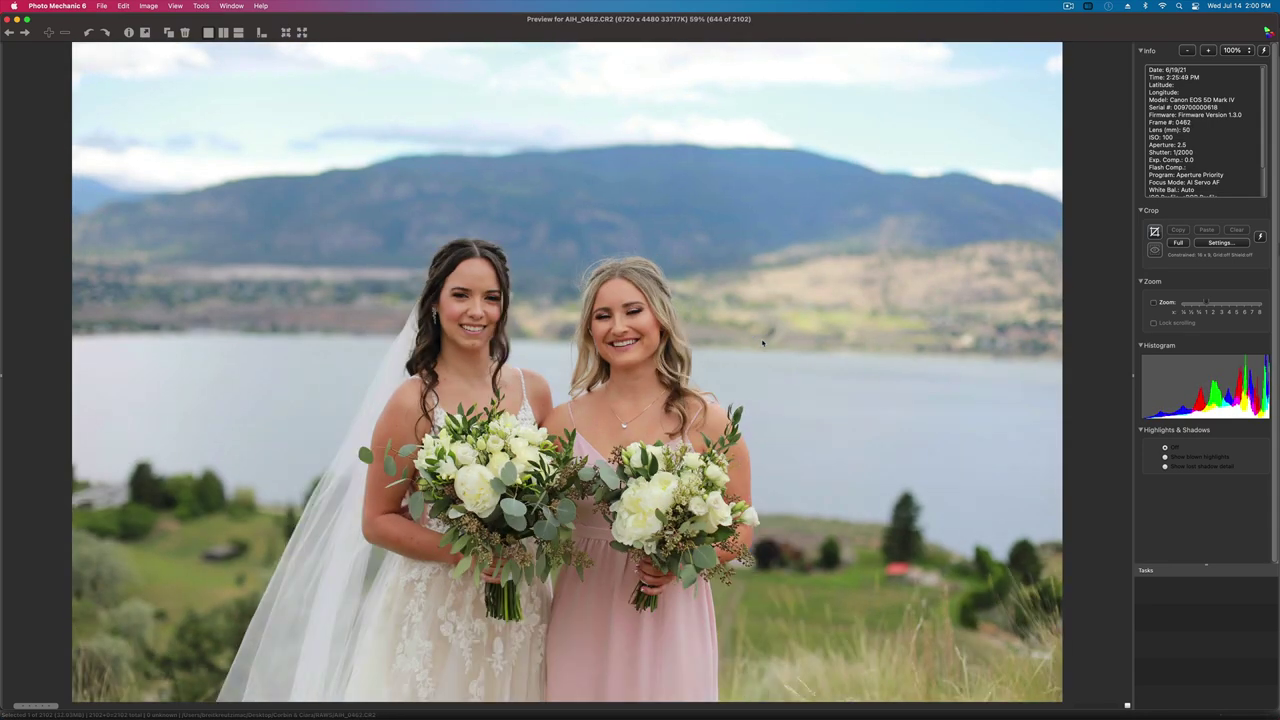
{"action": "key", "text": "Right"}
{"action": "key", "text": "Right"}
{"action": "key", "text": "Right"}
{"action": "key", "text": "Right"}
{"action": "key", "text": "Right"}
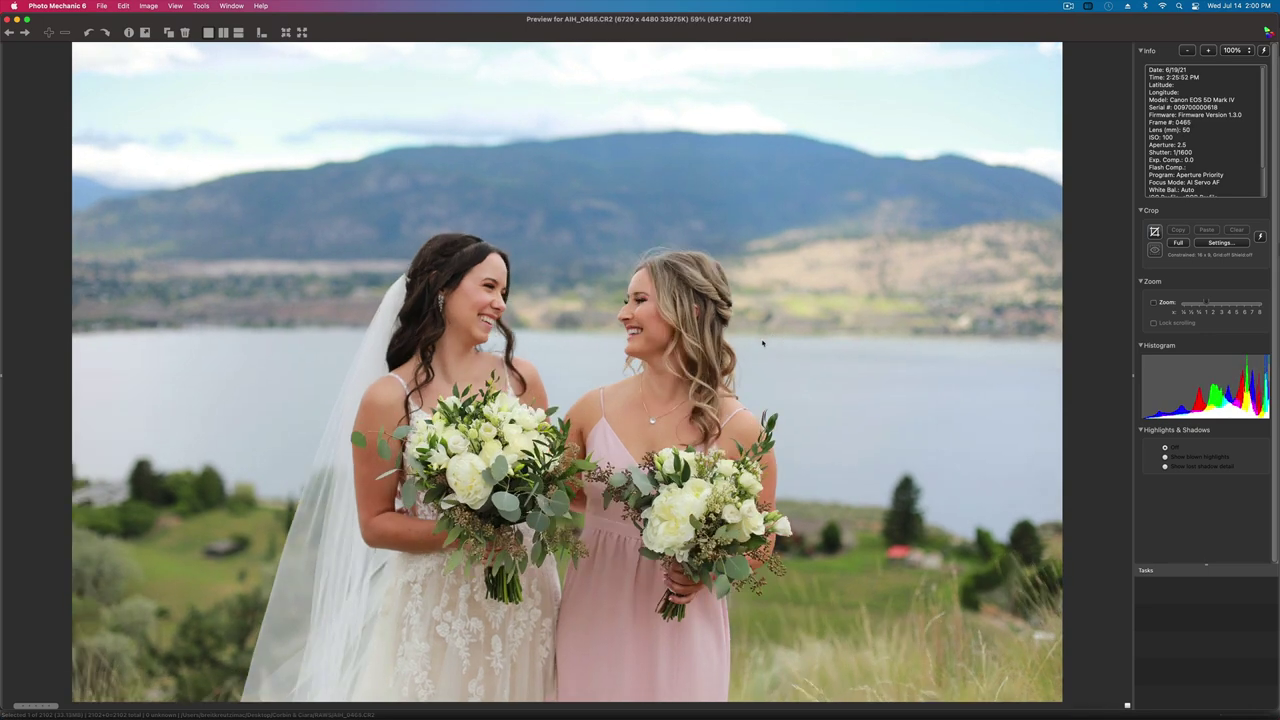
- Keep advancing through the pairs past AIH_0483
{"action": "key", "text": "Right"}
{"action": "key", "text": "Right"}
{"action": "key", "text": "Right"}
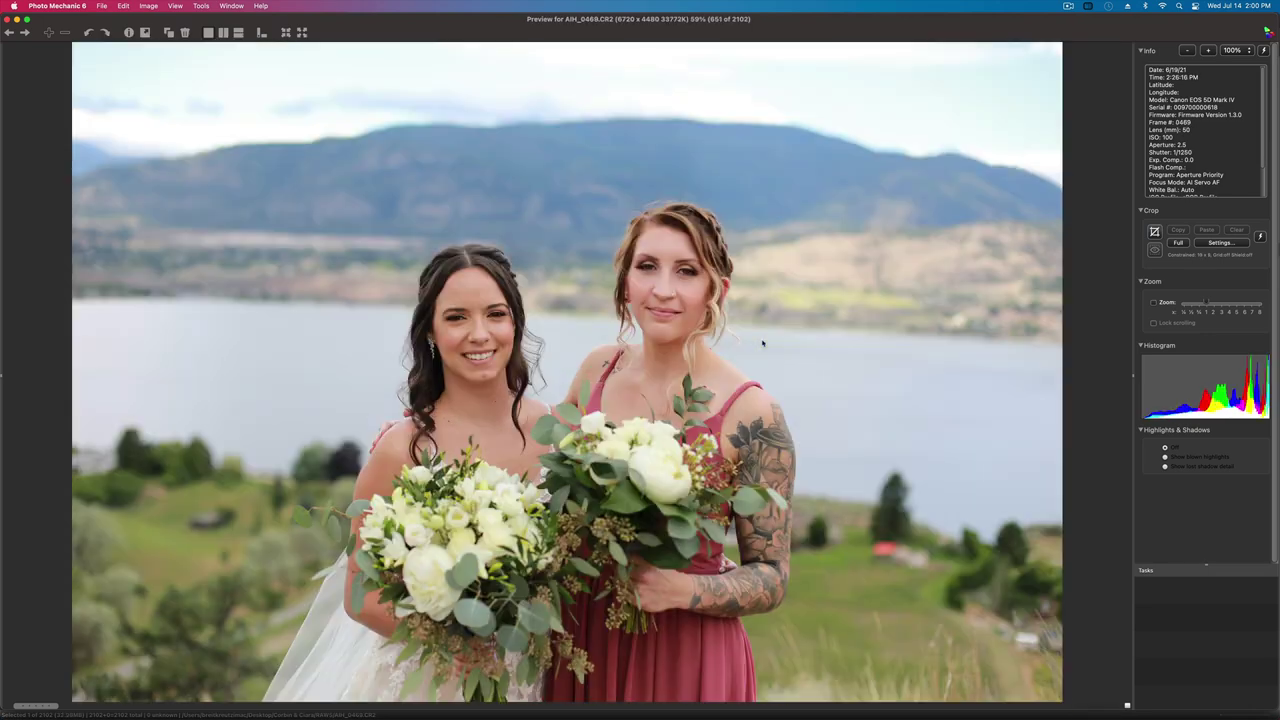
{"action": "key", "text": "Right"}
{"action": "key", "text": "Right"}
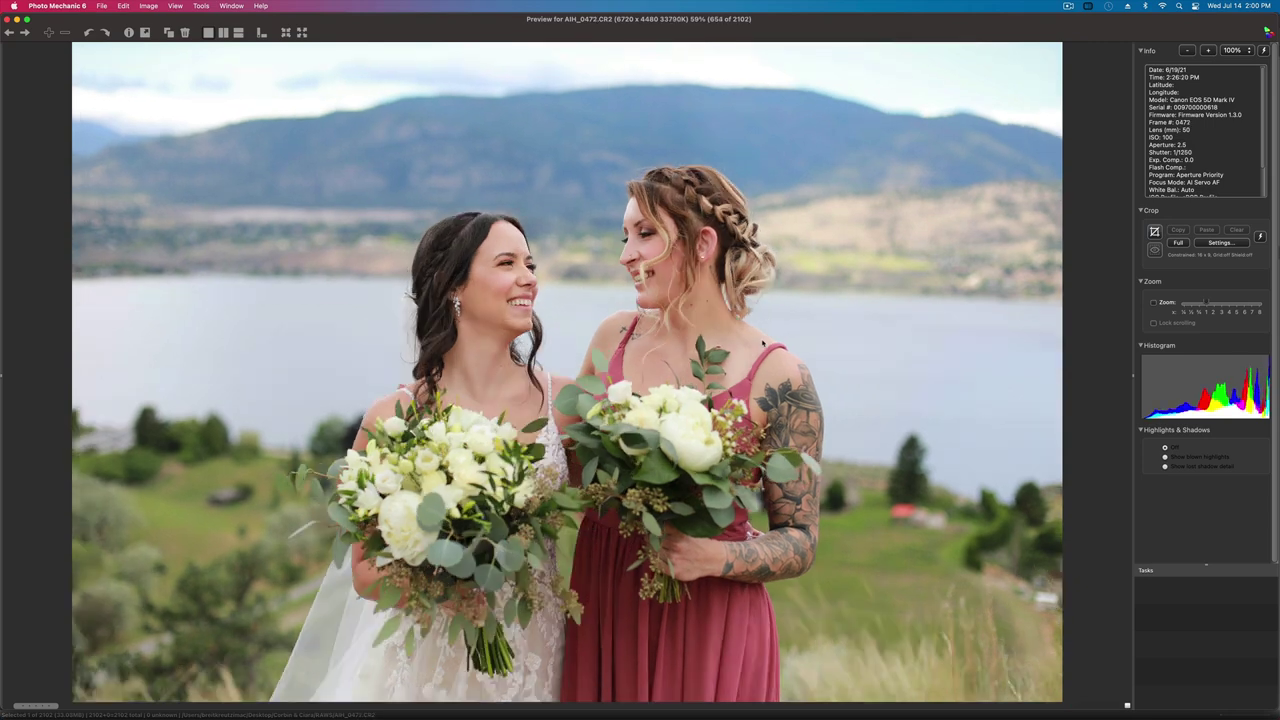
{"action": "key", "text": "Right"}
{"action": "key", "text": "Right"}
{"action": "key", "text": "Right"}
{"action": "key", "text": "Right"}
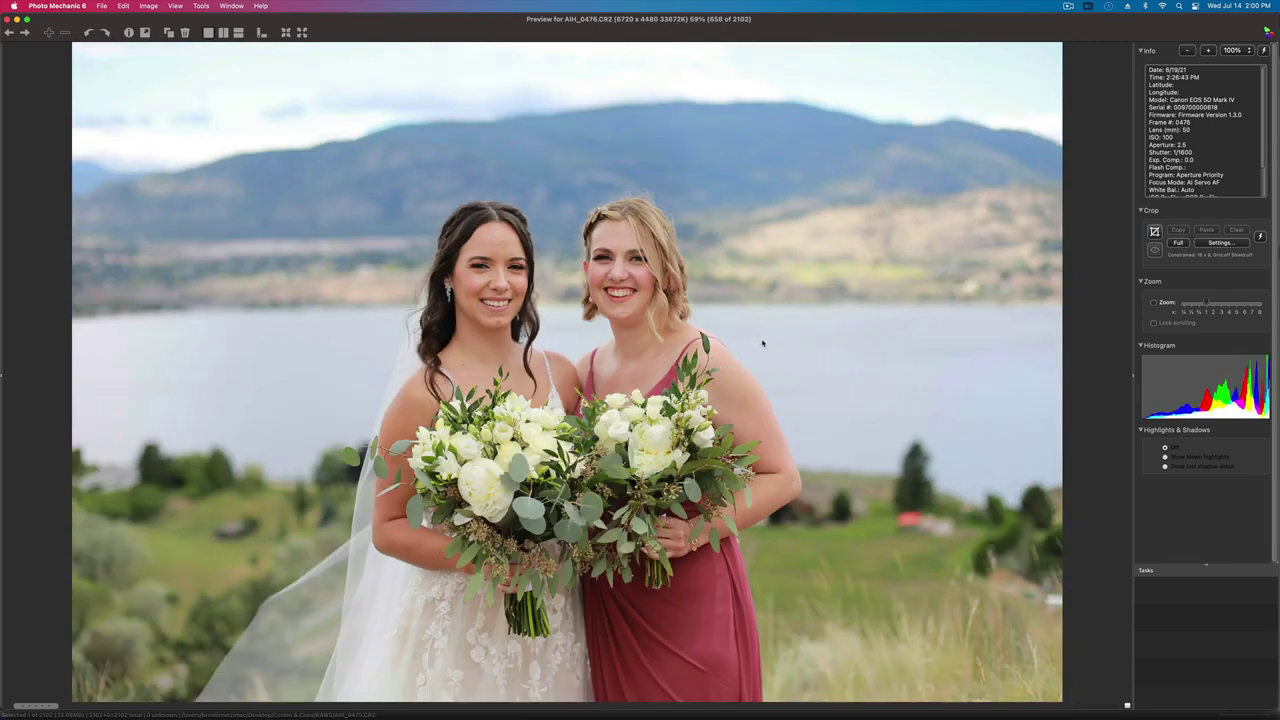
{"action": "key", "text": "Right"}
{"action": "key", "text": "Right"}
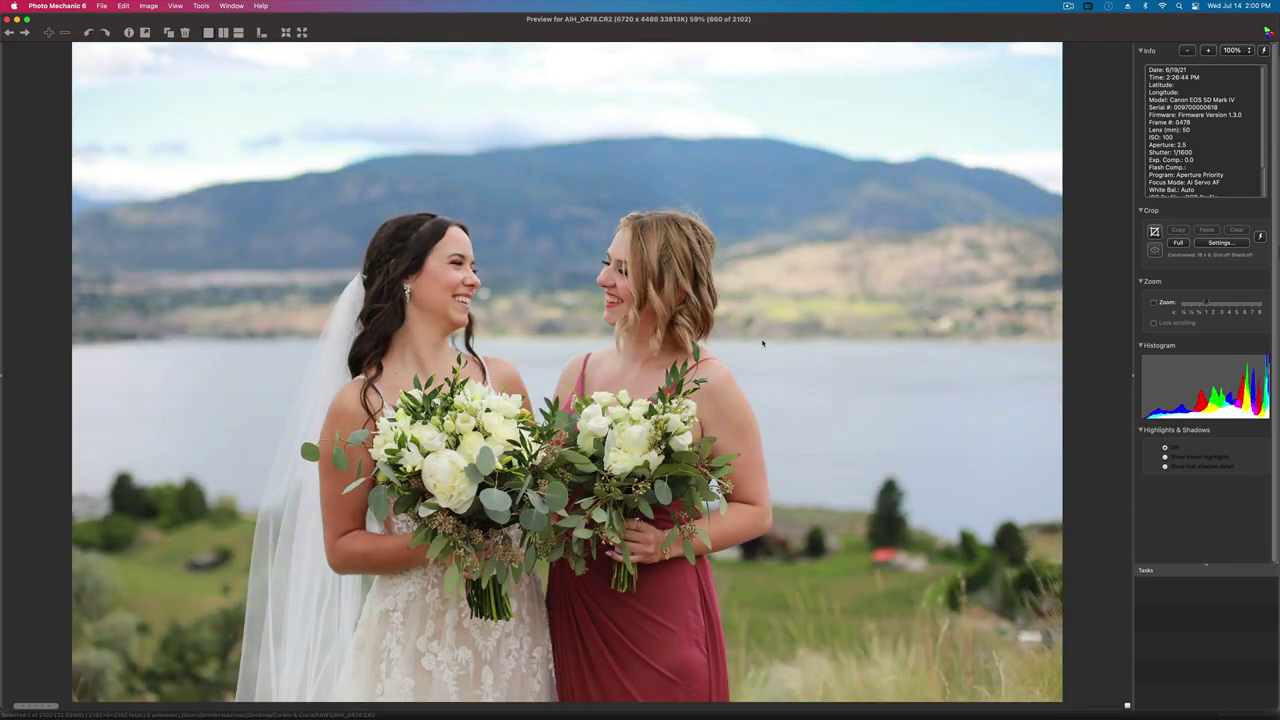
{"action": "key", "text": "Right"}
{"action": "key", "text": "Right"}
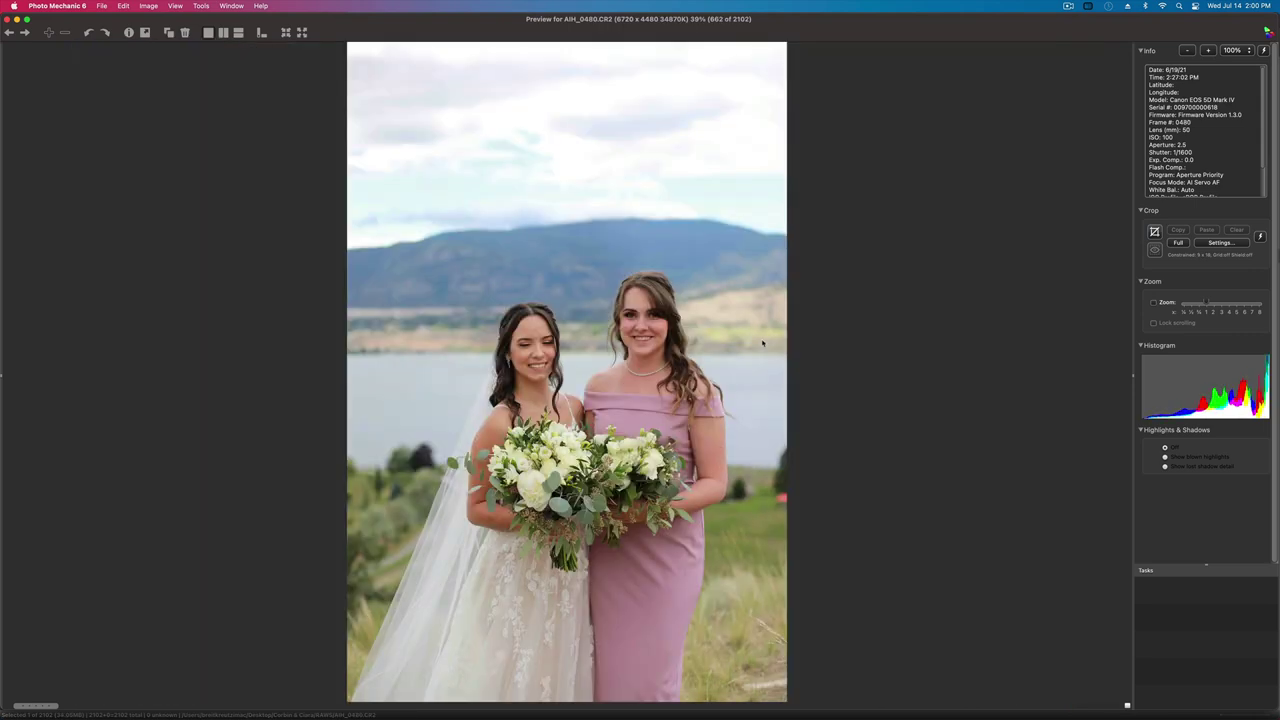
{"action": "key", "text": "Right"}
{"action": "key", "text": "Right"}
{"action": "key", "text": "Right"}
{"action": "key", "text": "Right"}
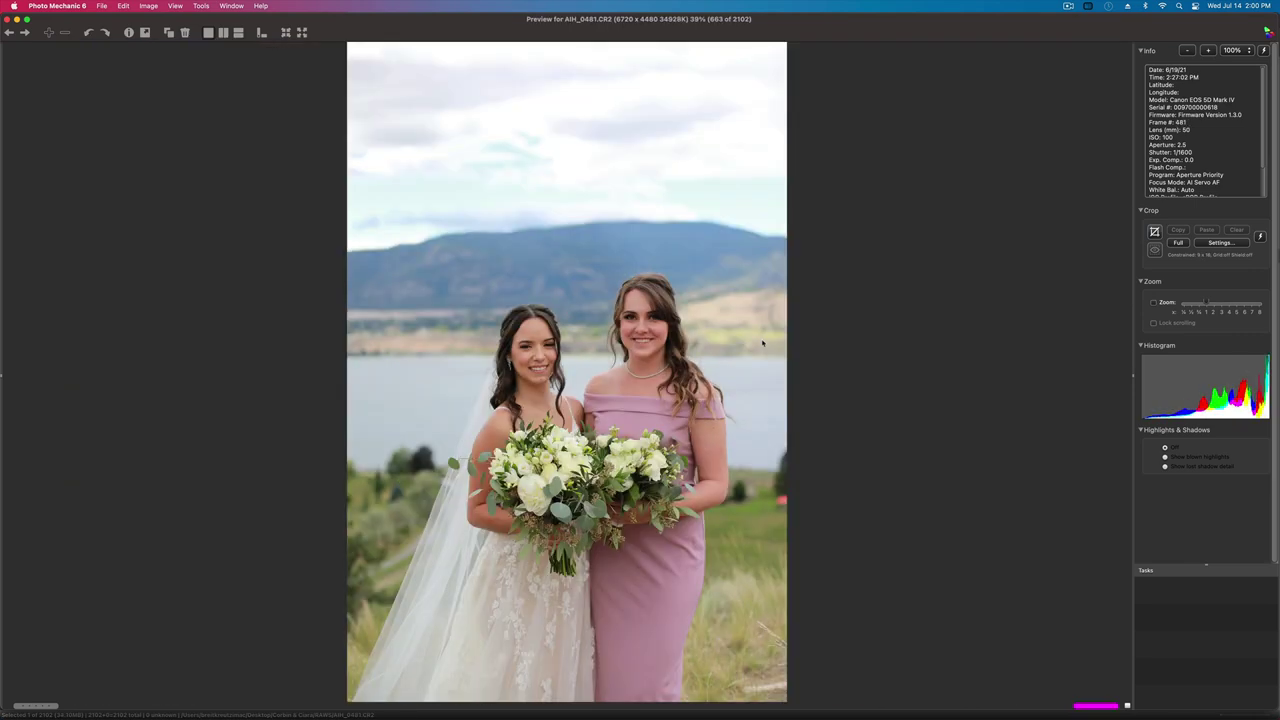
{"action": "key", "text": "Right"}
{"action": "key", "text": "Right"}
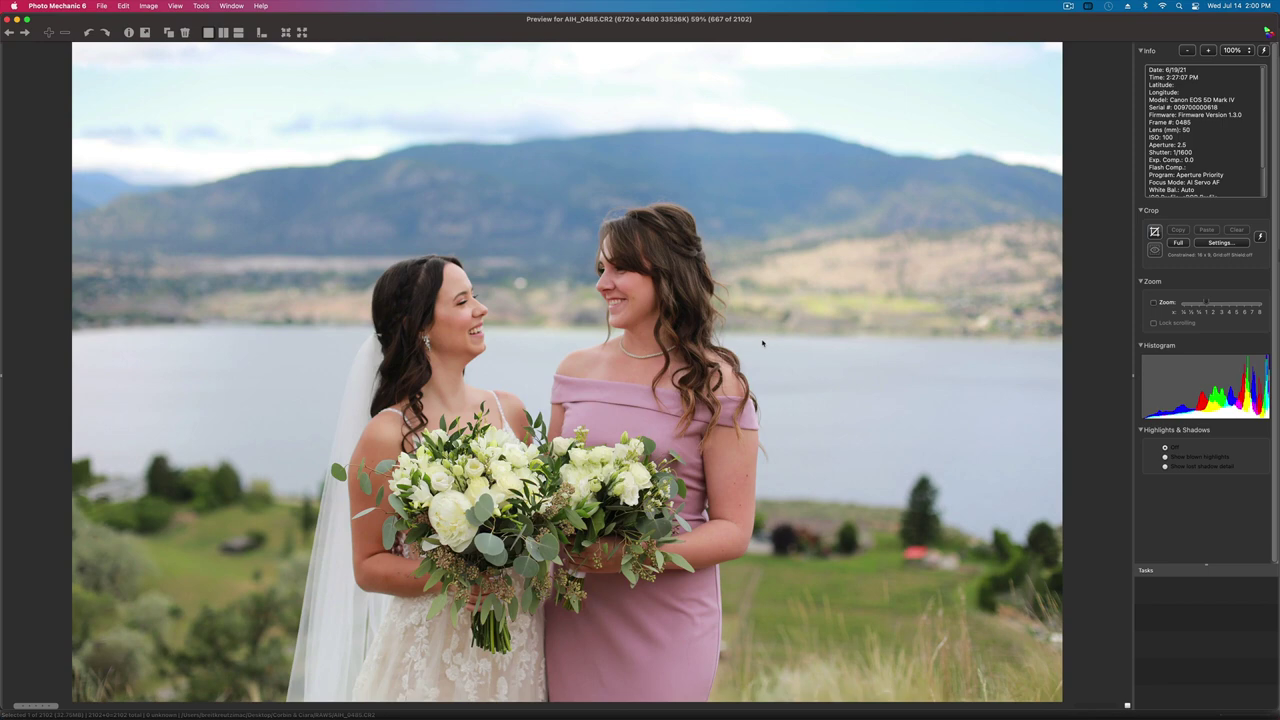
- Compare frames around AIH_0486, tagging the keepers with colour class 1, up to AIH_0490
{"action": "key", "text": "Right"}
{"action": "key", "text": "1"}
{"action": "key", "text": "Right"}
{"action": "key", "text": "Right"}
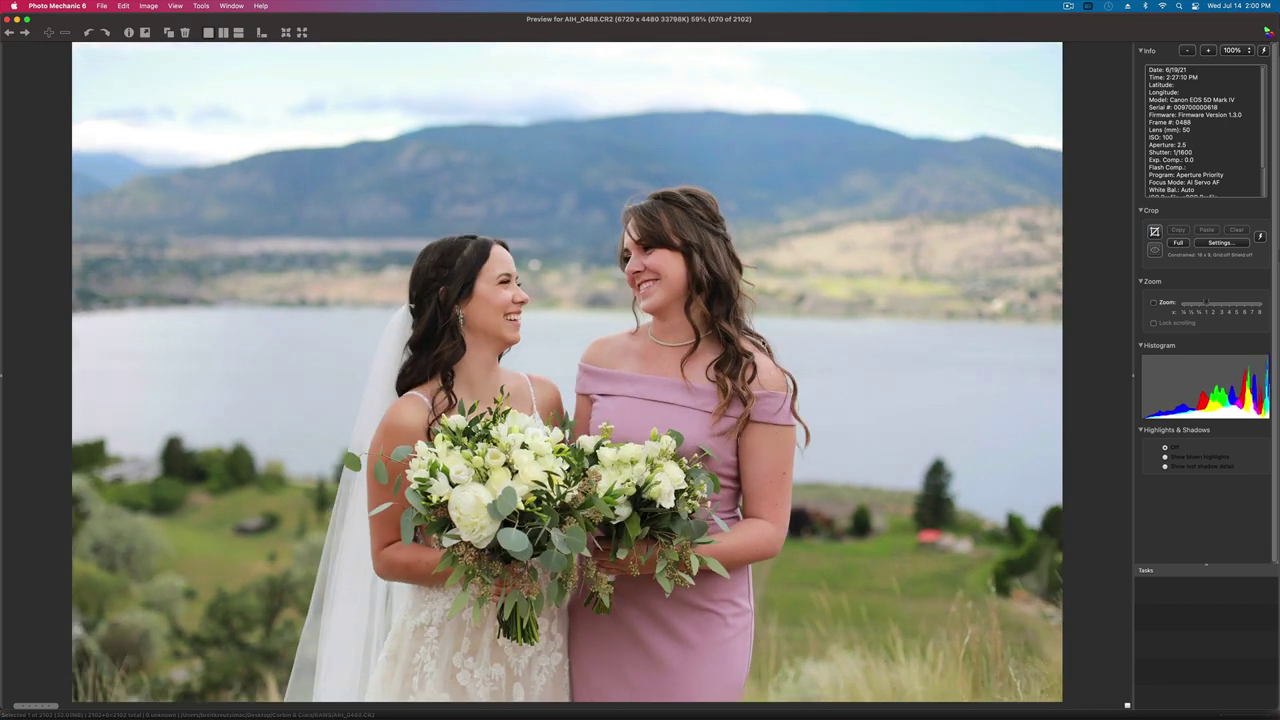
{"action": "key", "text": "Right"}
{"action": "key", "text": "Left"}
{"action": "key", "text": "1"}
{"action": "key", "text": "Right"}
{"action": "key", "text": "1"}
- Step through the lakeside groom-and-groomsman pairs from image 699
{"action": "key", "text": "Right"}
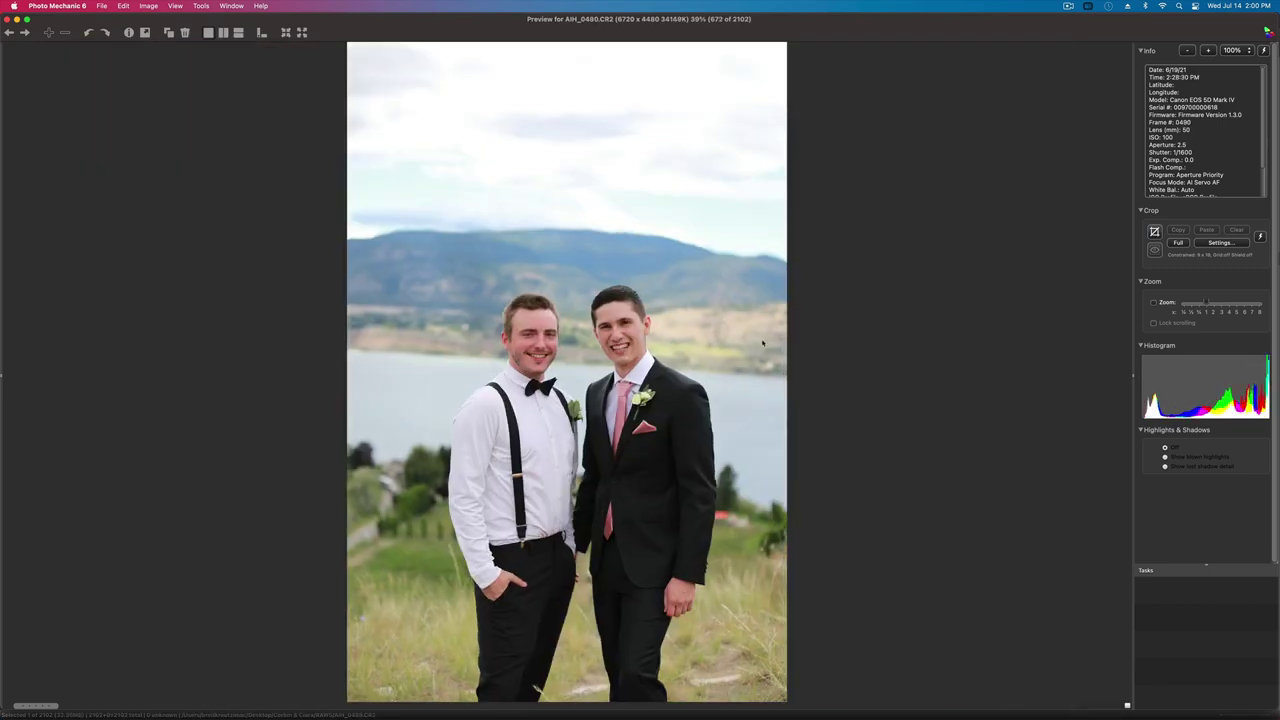
{"action": "key", "text": "Left"}
{"action": "key", "text": "Right"}
{"action": "key", "text": "Right"}
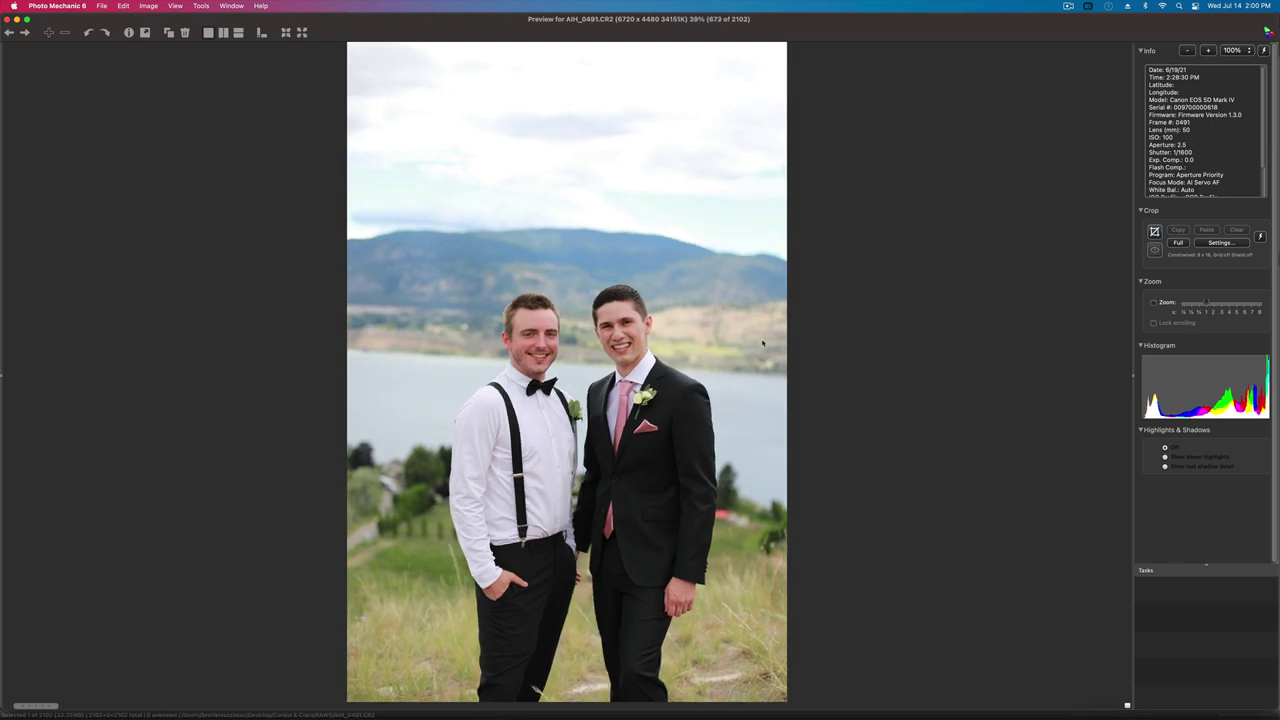
{"action": "key", "text": "Right"}
{"action": "key", "text": "Right"}
{"action": "key", "text": "Right"}
{"action": "key", "text": "Right"}
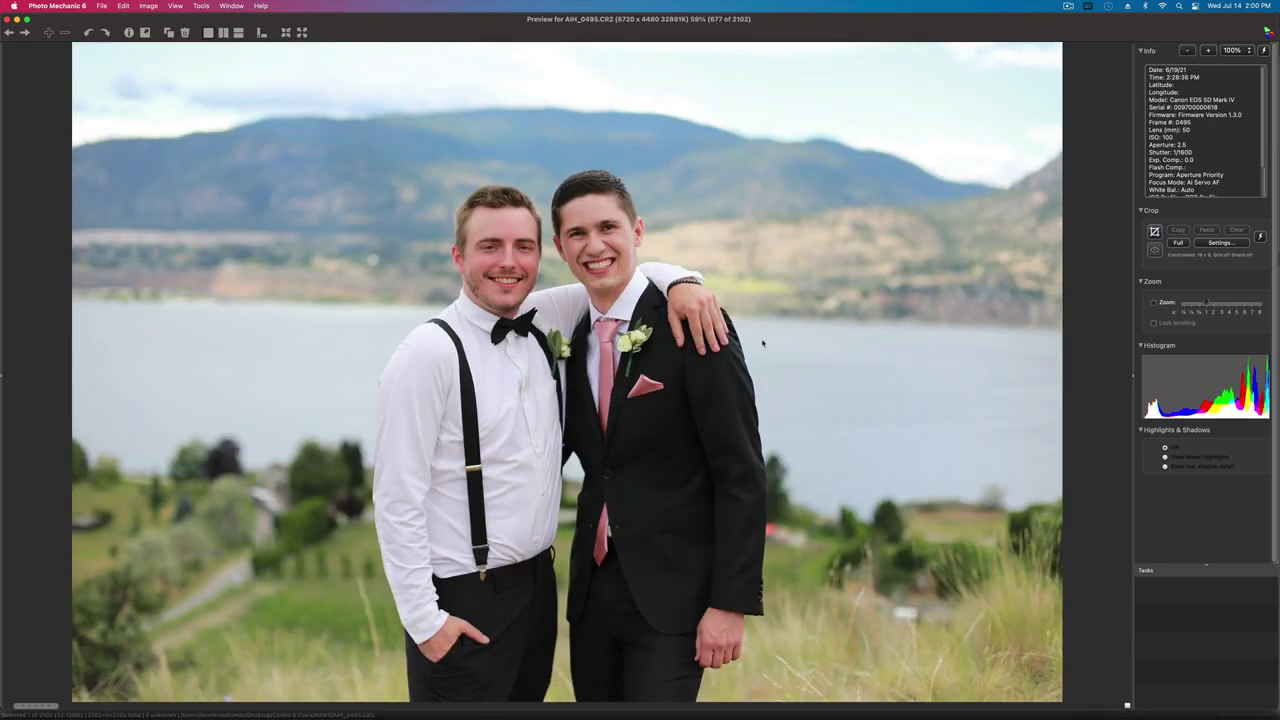
{"action": "key", "text": "Right"}
{"action": "key", "text": "Right"}
{"action": "key", "text": "Right"}
{"action": "key", "text": "Right"}
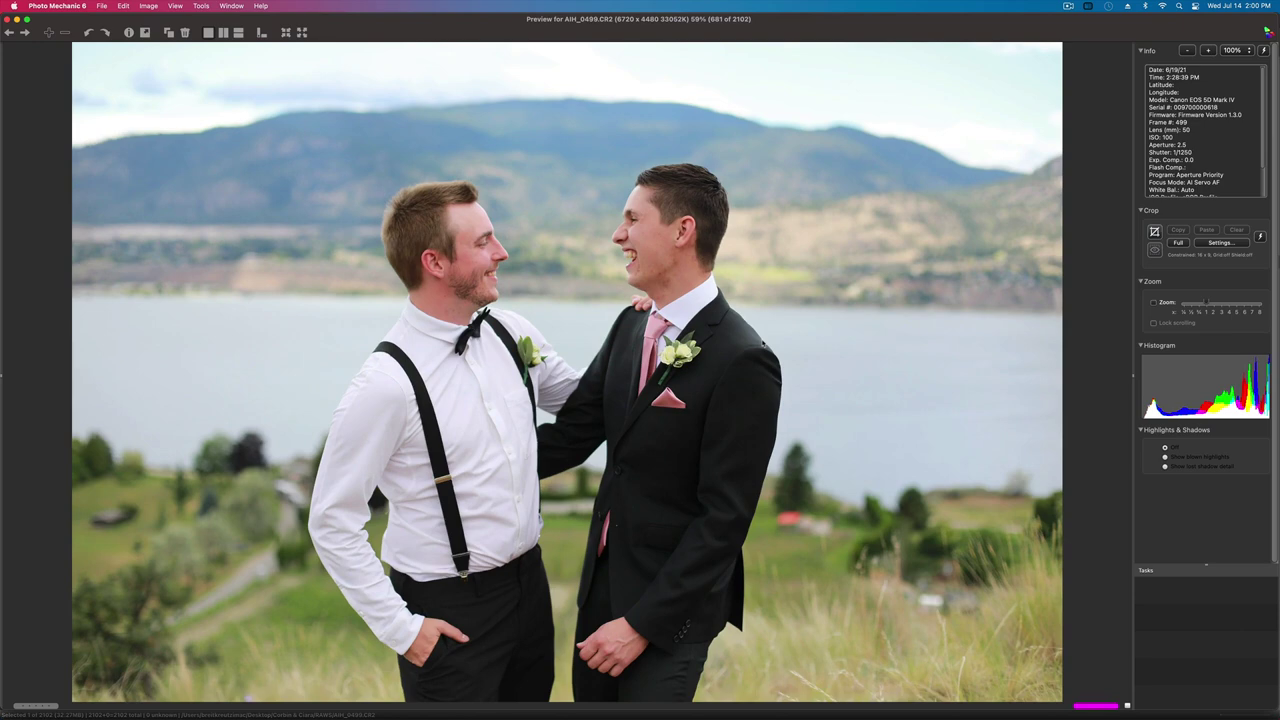
{"action": "key", "text": "Right"}
{"action": "key", "text": "Right"}
{"action": "key", "text": "Right"}
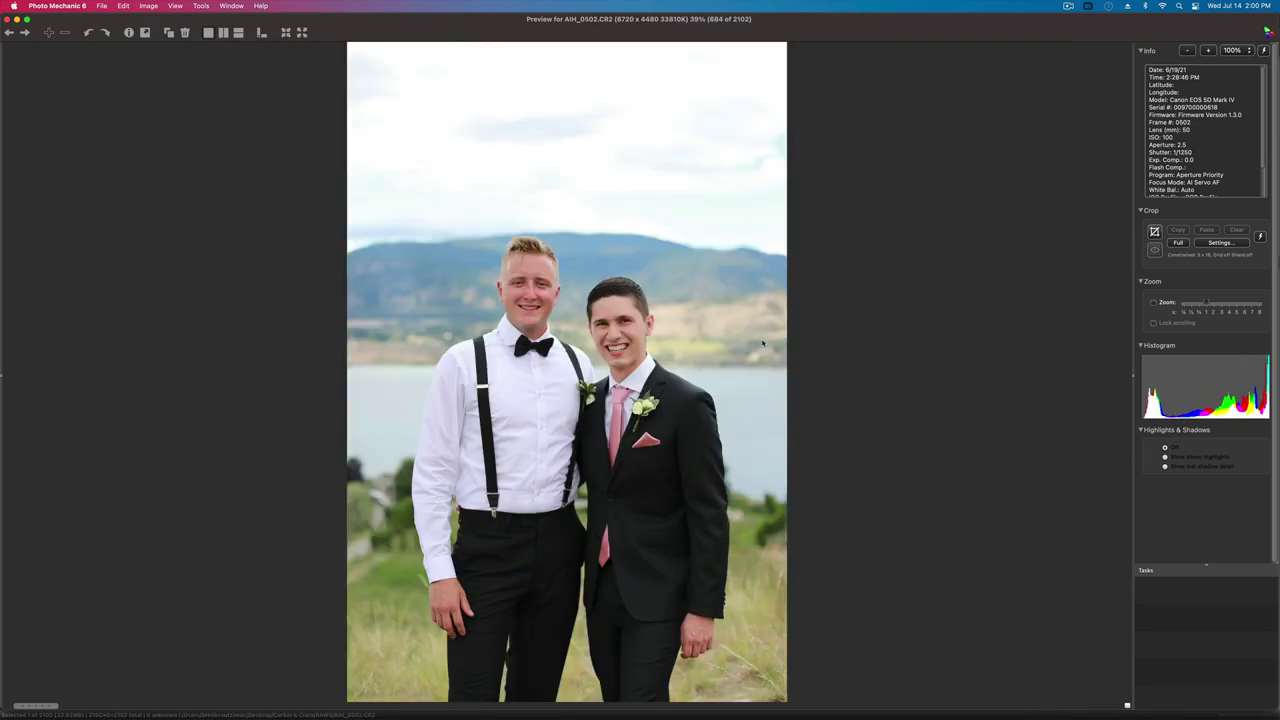
{"action": "key", "text": "Right"}
{"action": "key", "text": "Right"}
{"action": "key", "text": "Right"}
{"action": "key", "text": "Right"}
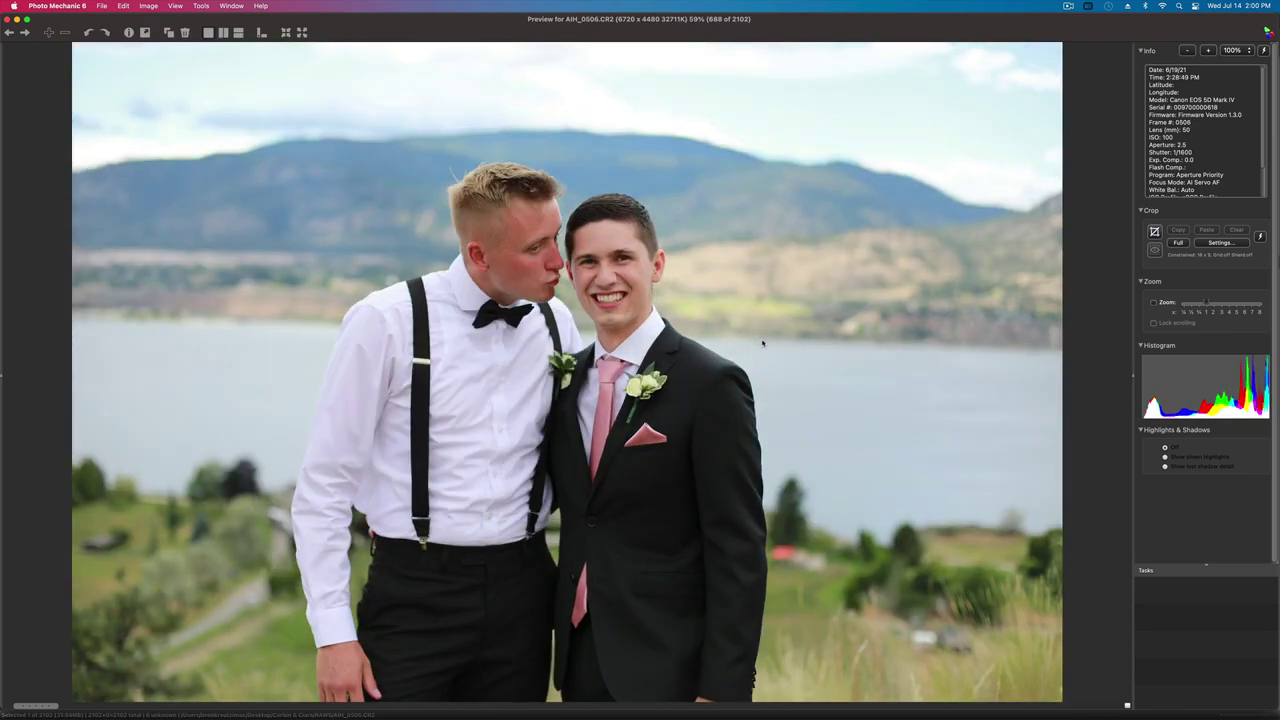
{"action": "key", "text": "Right"}
{"action": "key", "text": "Right"}
{"action": "key", "text": "Right"}
{"action": "key", "text": "Right"}
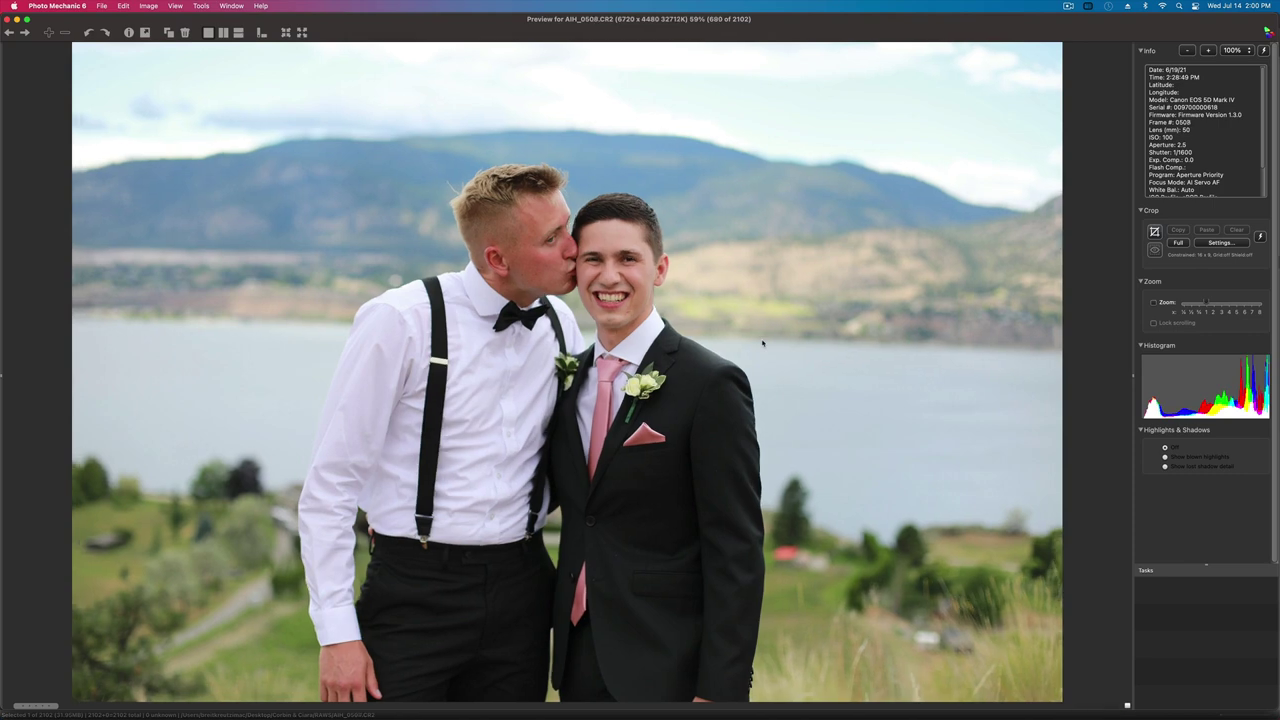
{"action": "key", "text": "Right"}
{"action": "key", "text": "Right"}
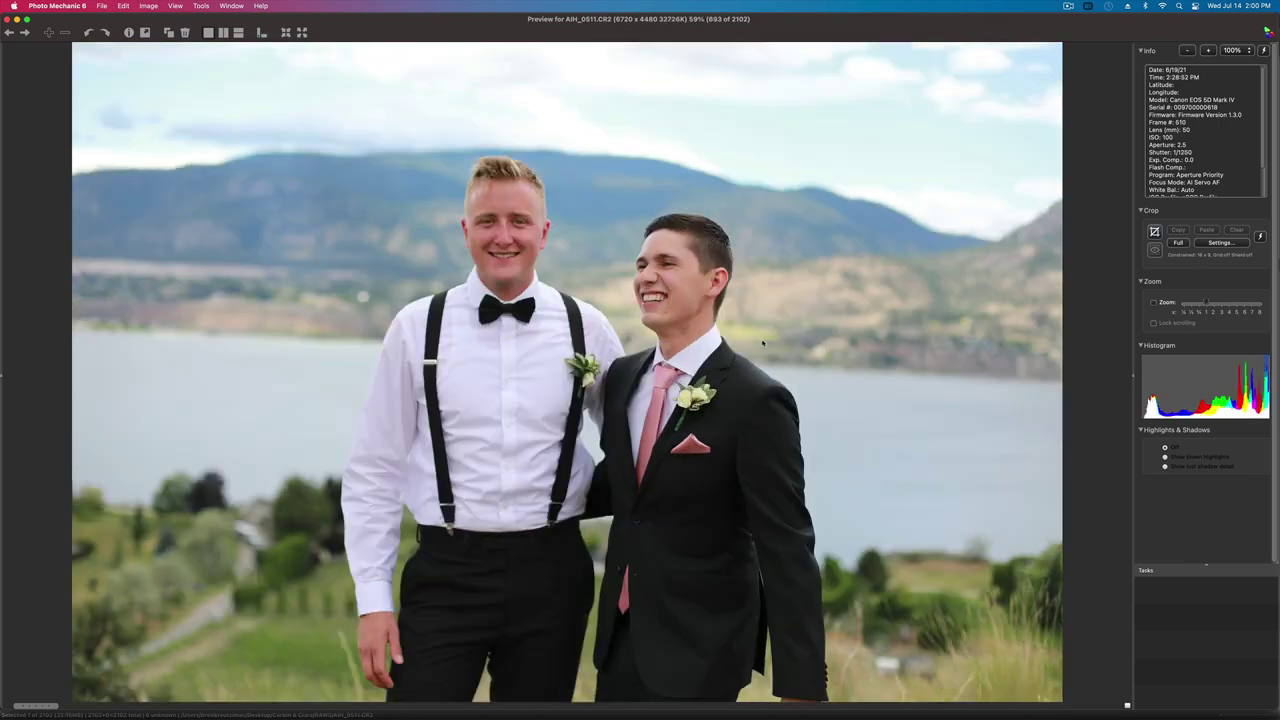
{"action": "key", "text": "Right"}
{"action": "key", "text": "Right"}
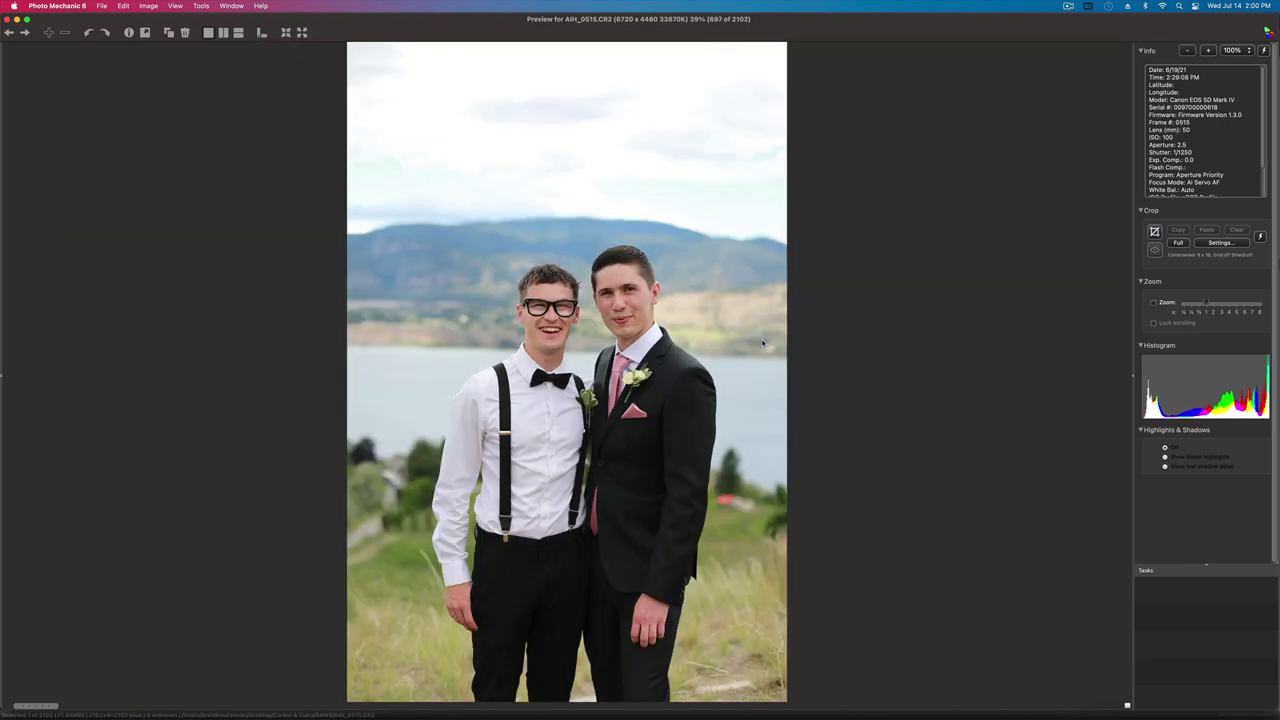
{"action": "key", "text": "Right"}
{"action": "key", "text": "Right"}
{"action": "key", "text": "Right"}
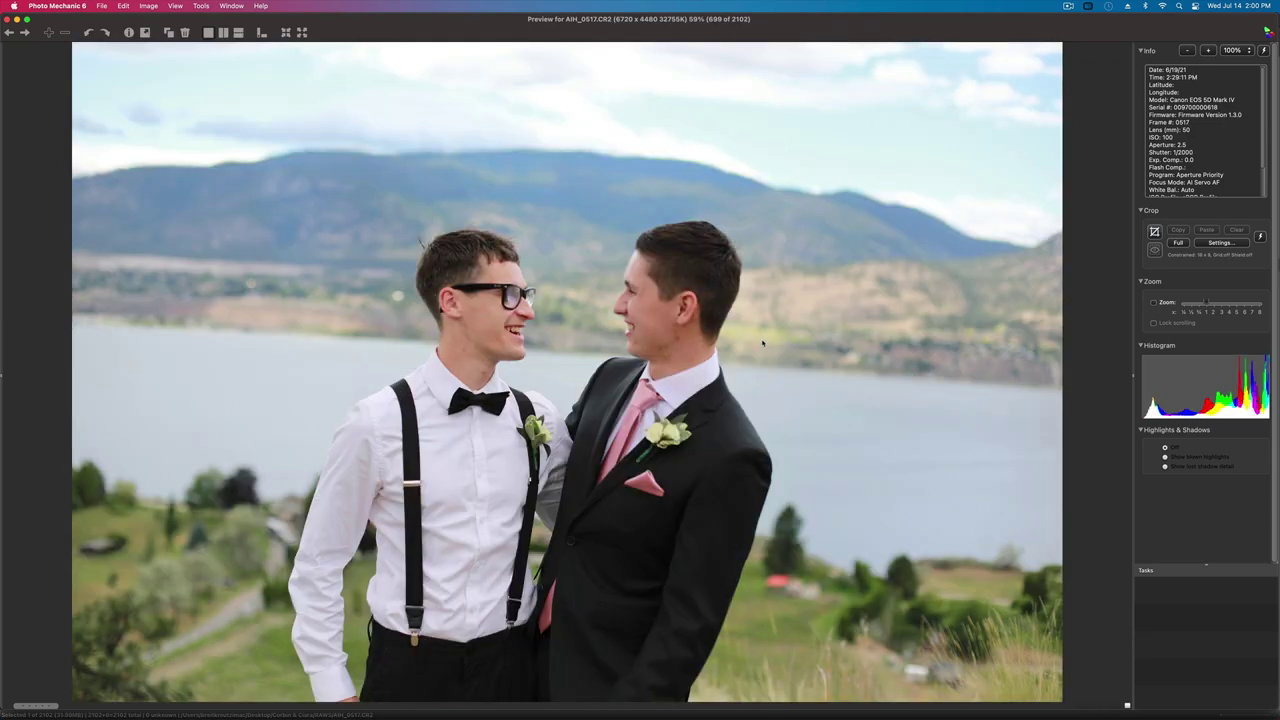
{"action": "key", "text": "Right"}
{"action": "key", "text": "Right"}
{"action": "key", "text": "Right"}
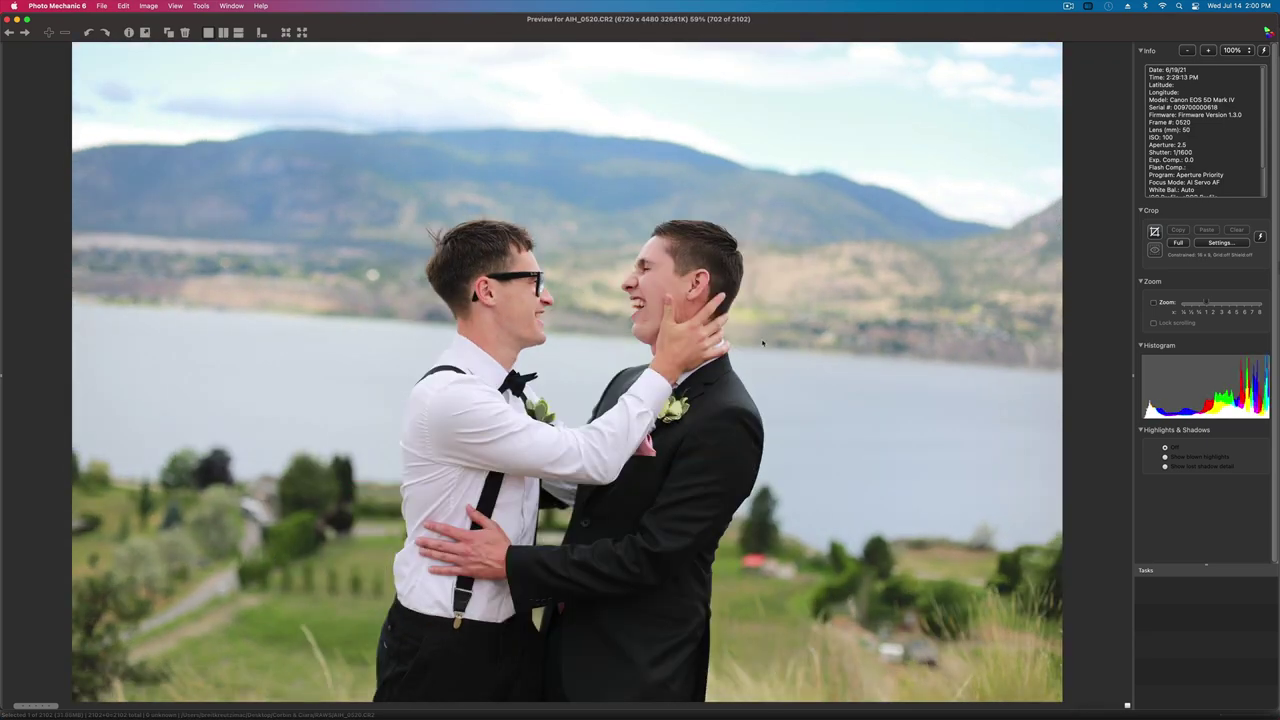
- Review frames from AIH_0517 onward, revisiting AIH_0527 before moving ahead
{"action": "key", "text": "Left"}
{"action": "key", "text": "Left"}
{"action": "key", "text": "Left"}
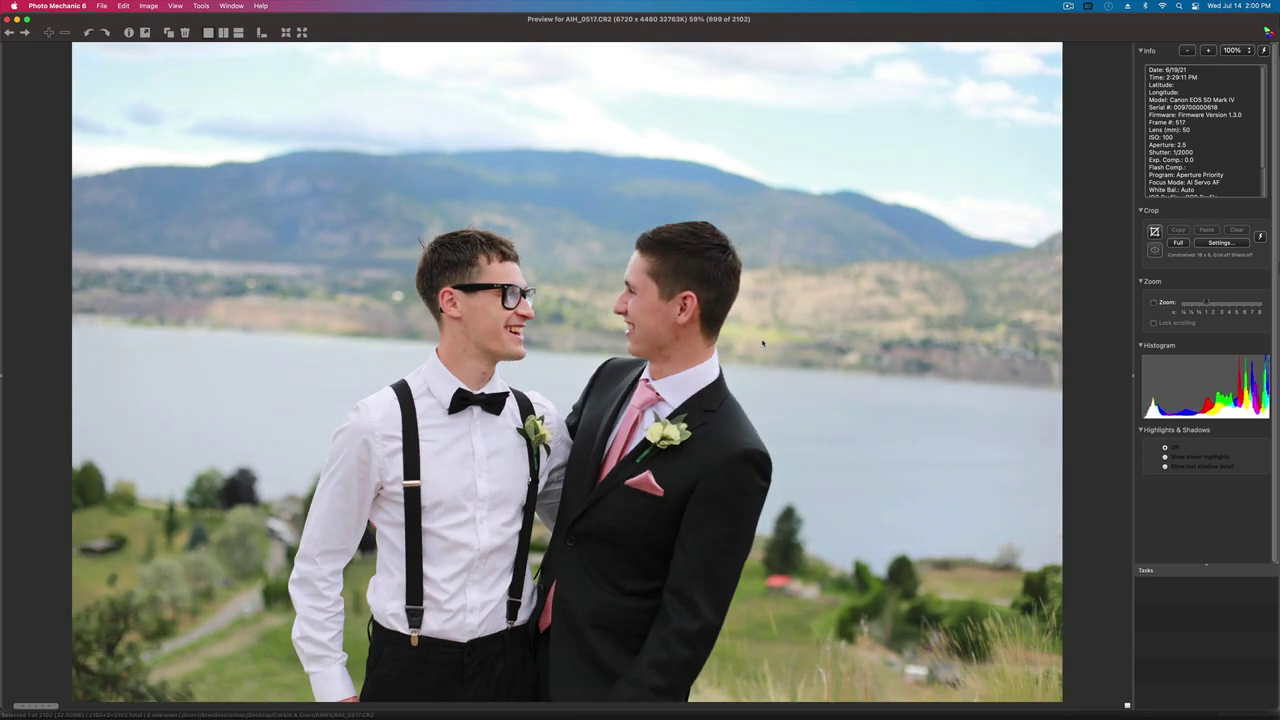
{"action": "key", "text": "Right"}
{"action": "key", "text": "Right"}
{"action": "key", "text": "Right"}
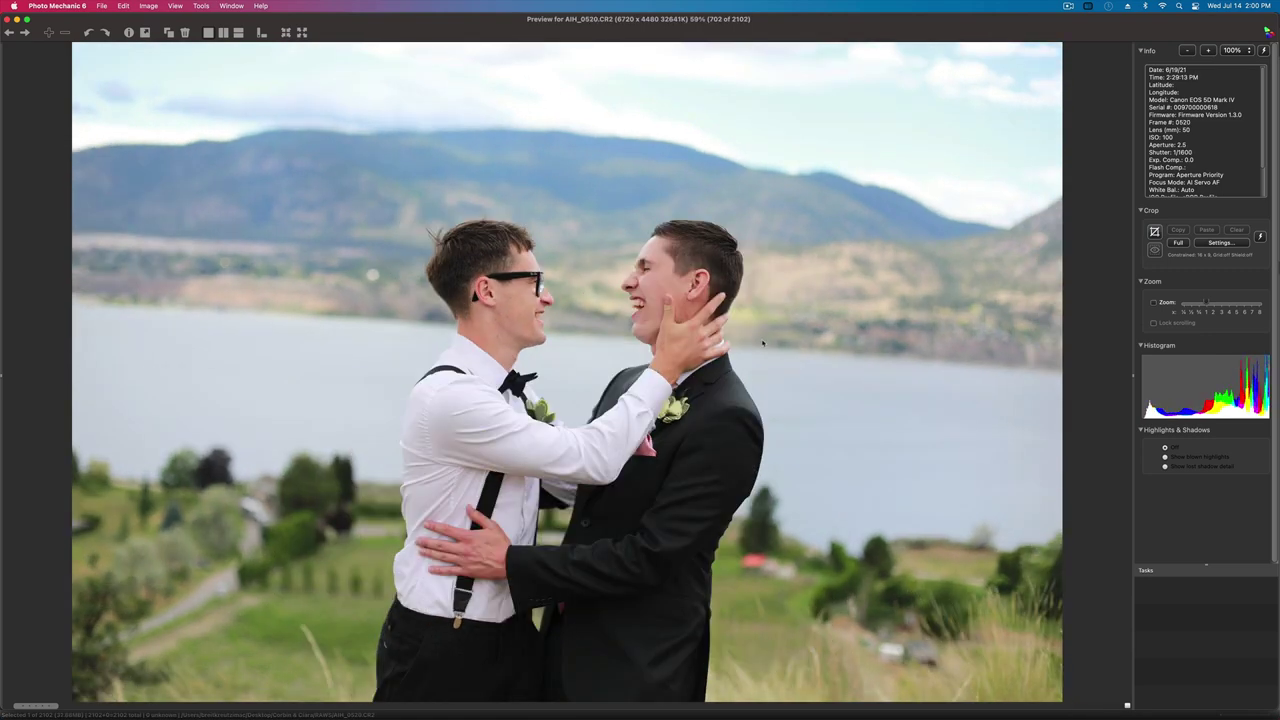
{"action": "key", "text": "Right"}
{"action": "key", "text": "Right"}
{"action": "key", "text": "Right"}
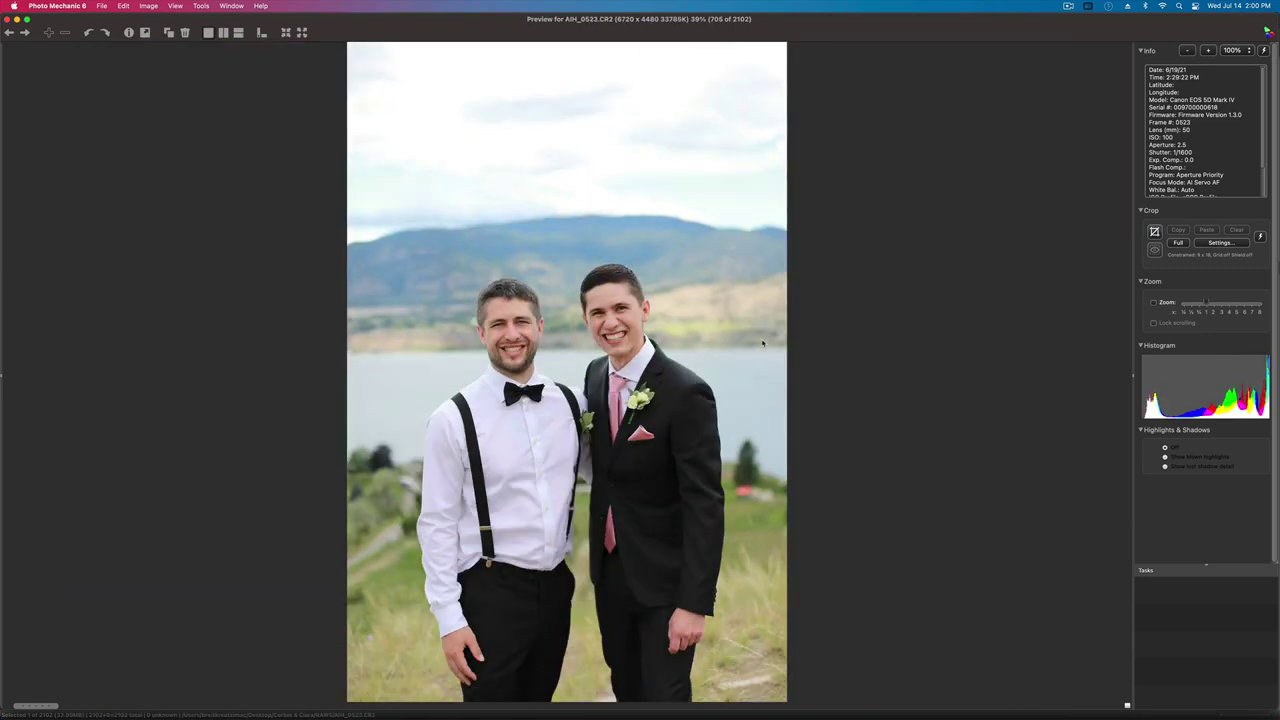
{"action": "key", "text": "Right"}
{"action": "key", "text": "Right"}
{"action": "key", "text": "Right"}
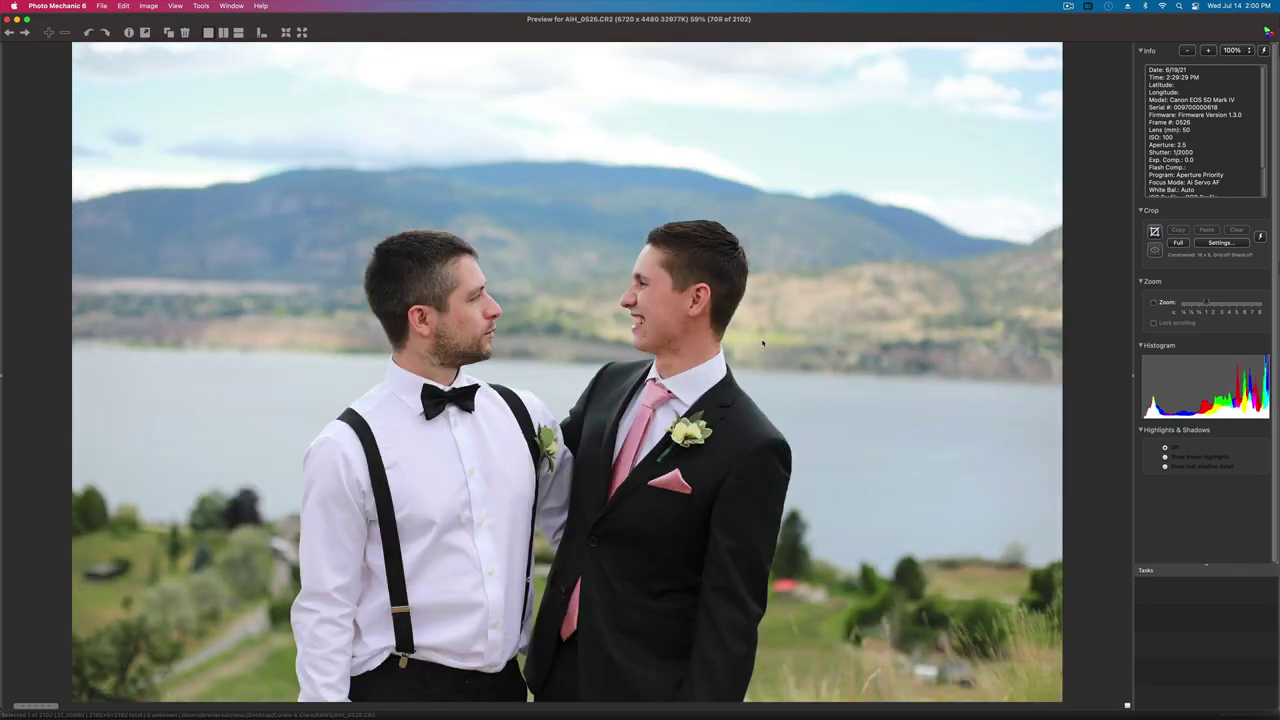
{"action": "key", "text": "Right"}
{"action": "key", "text": "Right"}
{"action": "key", "text": "Right"}
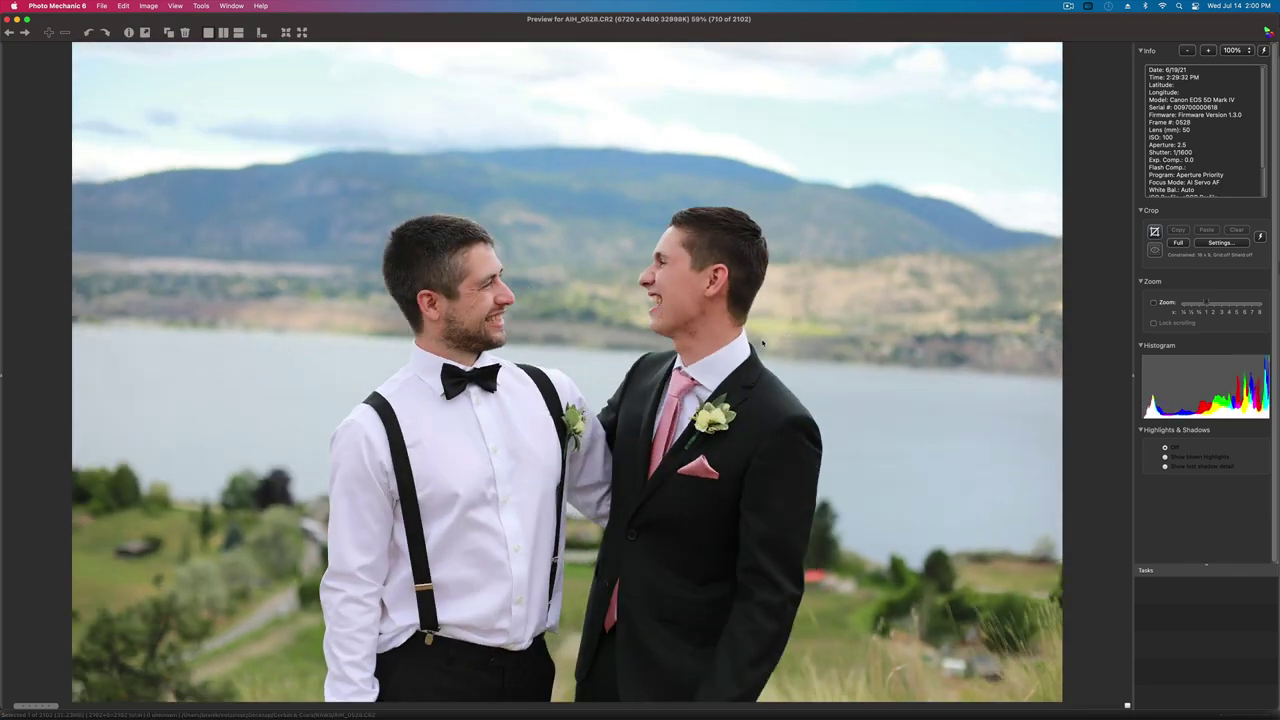
{"action": "key", "text": "Left"}
{"action": "key", "text": "Left"}
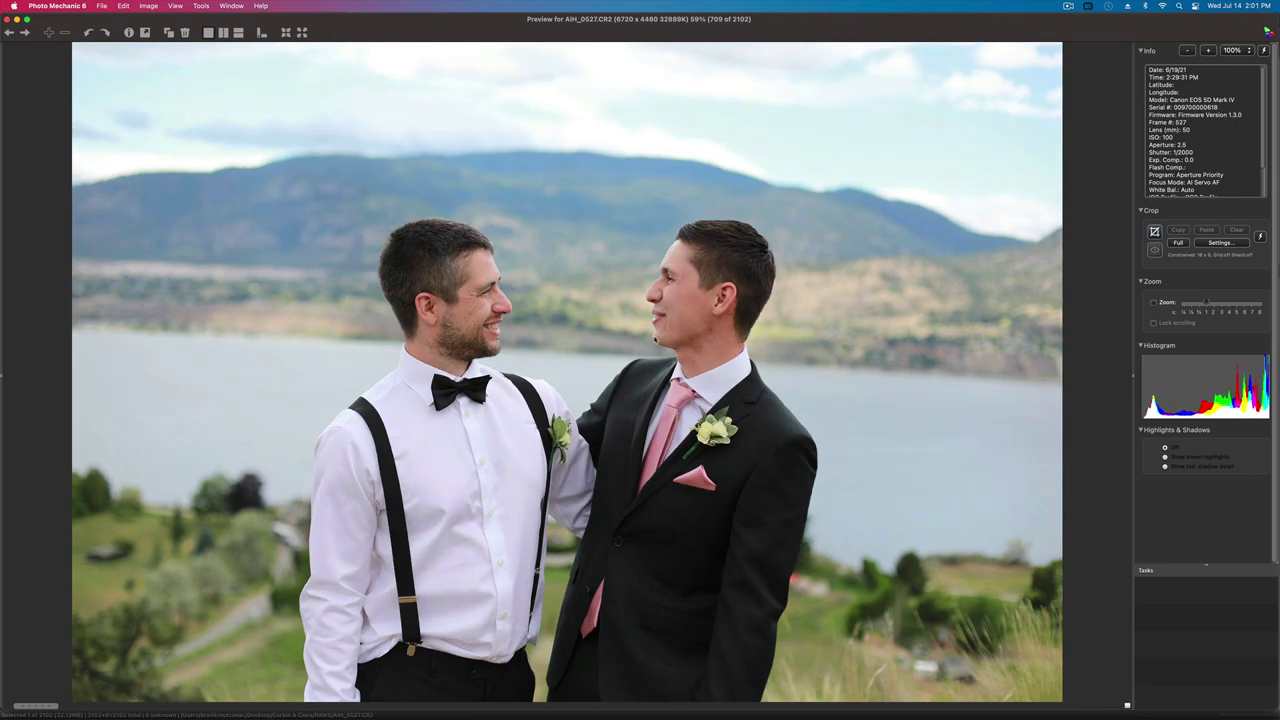
{"action": "key", "text": "Right"}
{"action": "key", "text": "Right"}
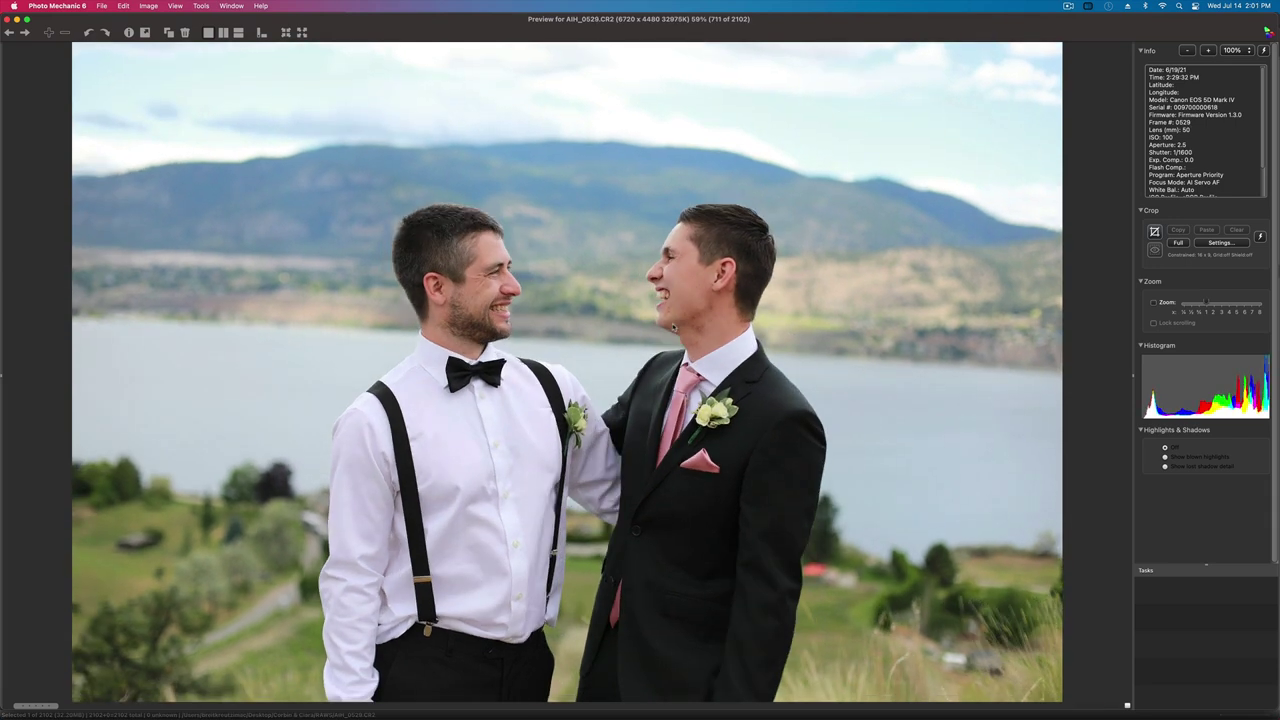
{"action": "key", "text": "Right"}
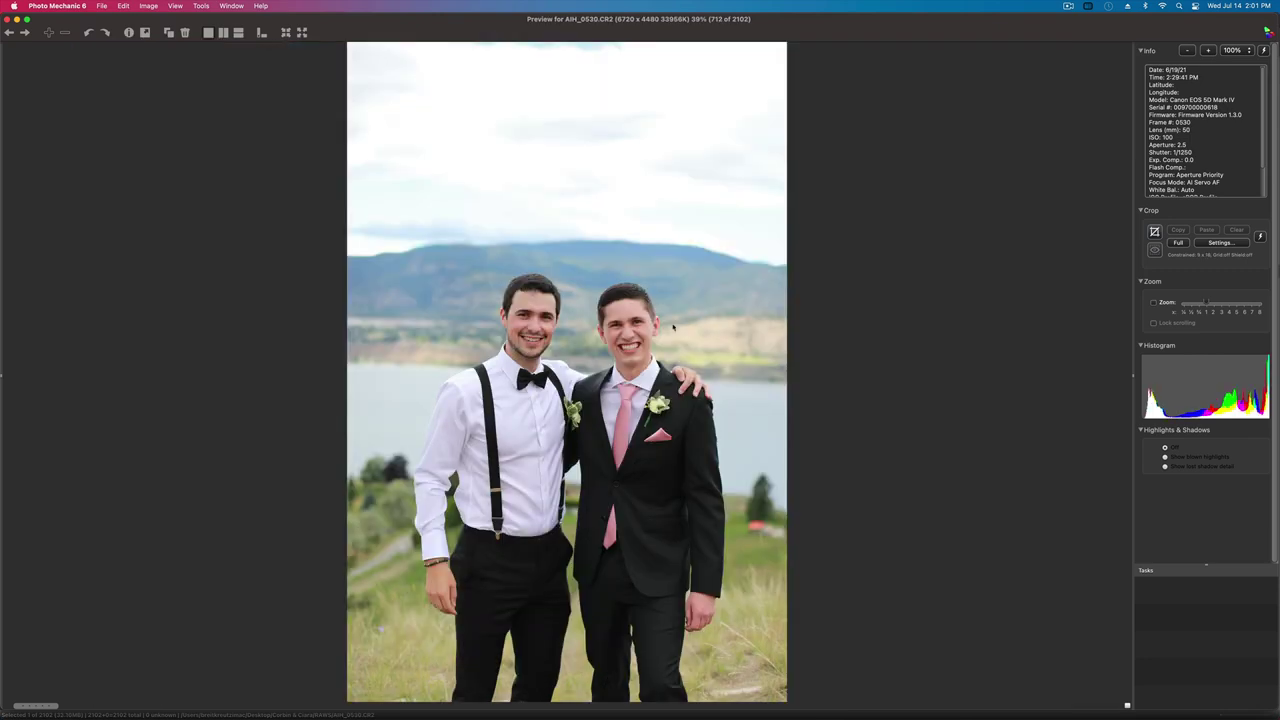
{"action": "key", "text": "Right"}
{"action": "key", "text": "Right"}
{"action": "key", "text": "Right"}
{"action": "key", "text": "Right"}
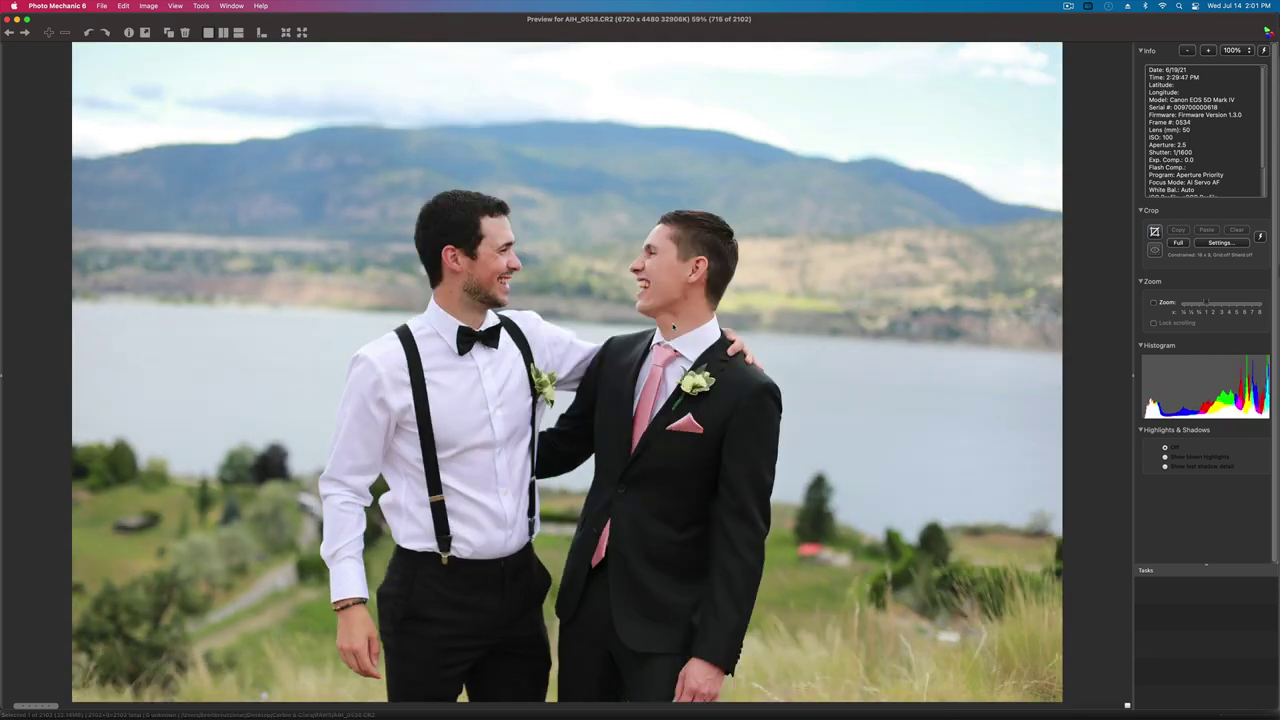
- Compare the portraits between AIH_0532 and AIH_0540, going back to AIH_0538
{"action": "key", "text": "Left"}
{"action": "key", "text": "Left"}
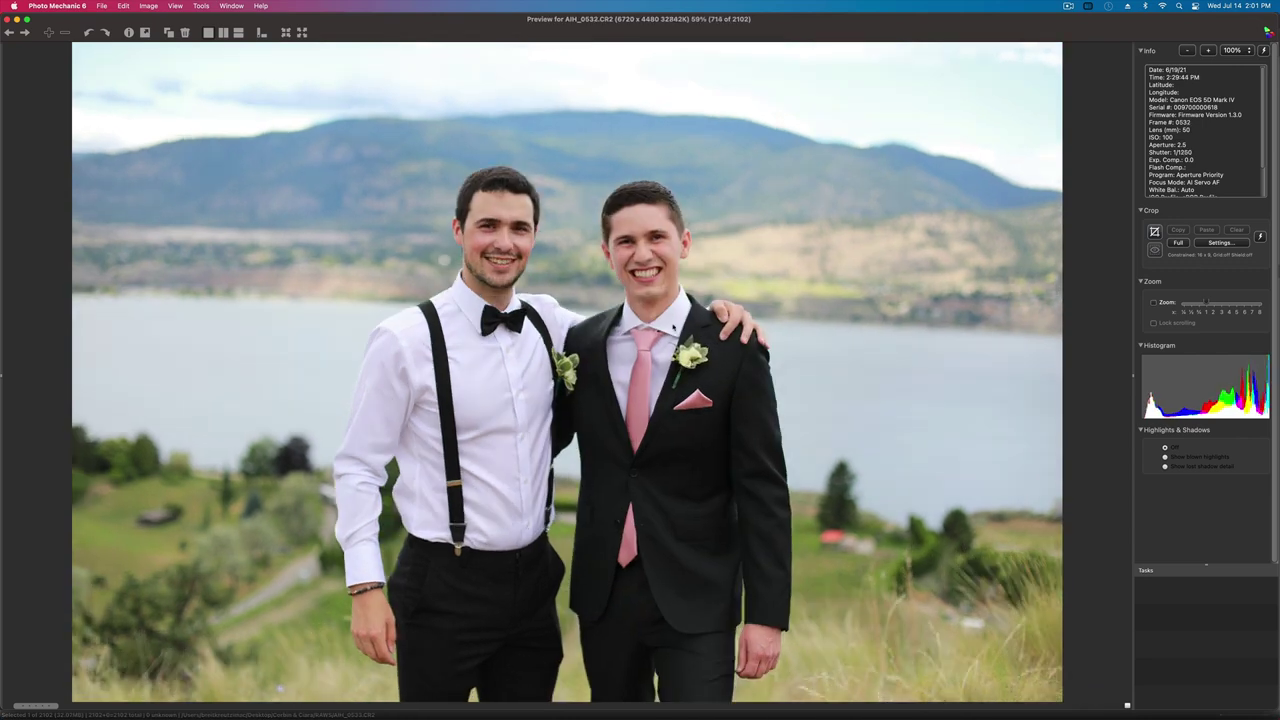
{"action": "key", "text": "Right"}
{"action": "key", "text": "Right"}
{"action": "key", "text": "Right"}
{"action": "key", "text": "Right"}
{"action": "key", "text": "Right"}
{"action": "key", "text": "Right"}
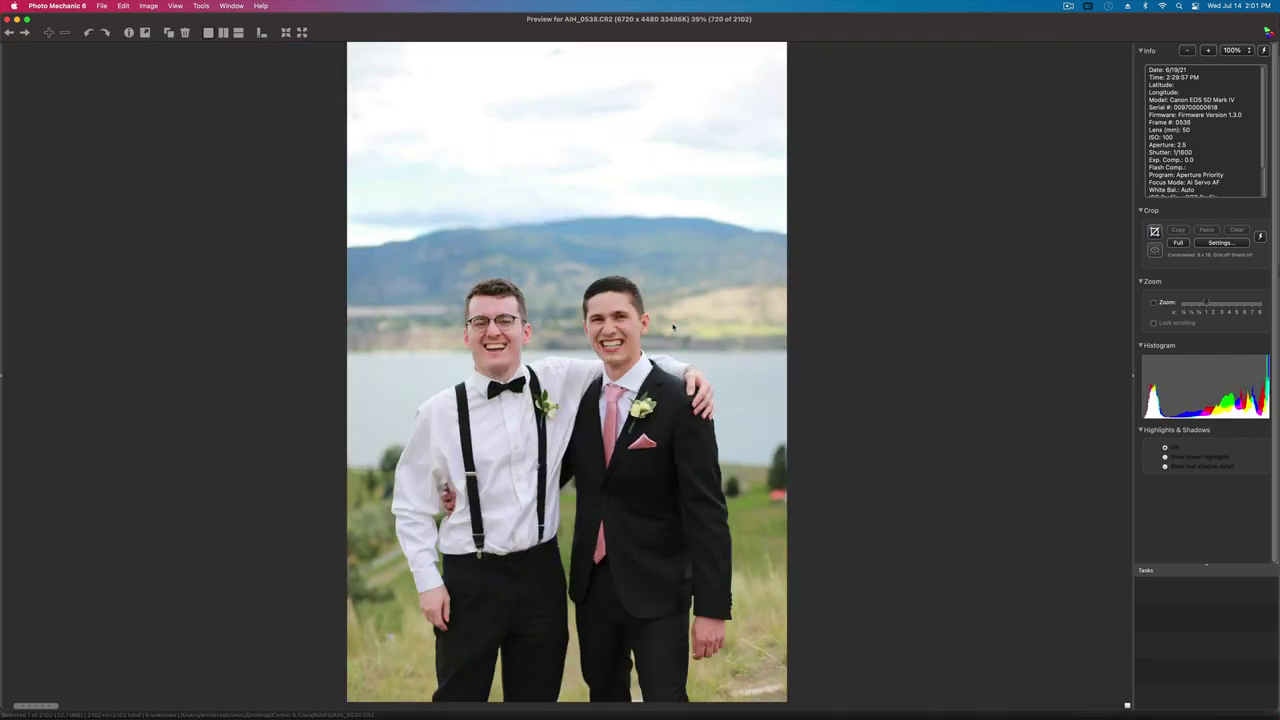
{"action": "key", "text": "Right"}
{"action": "key", "text": "Right"}
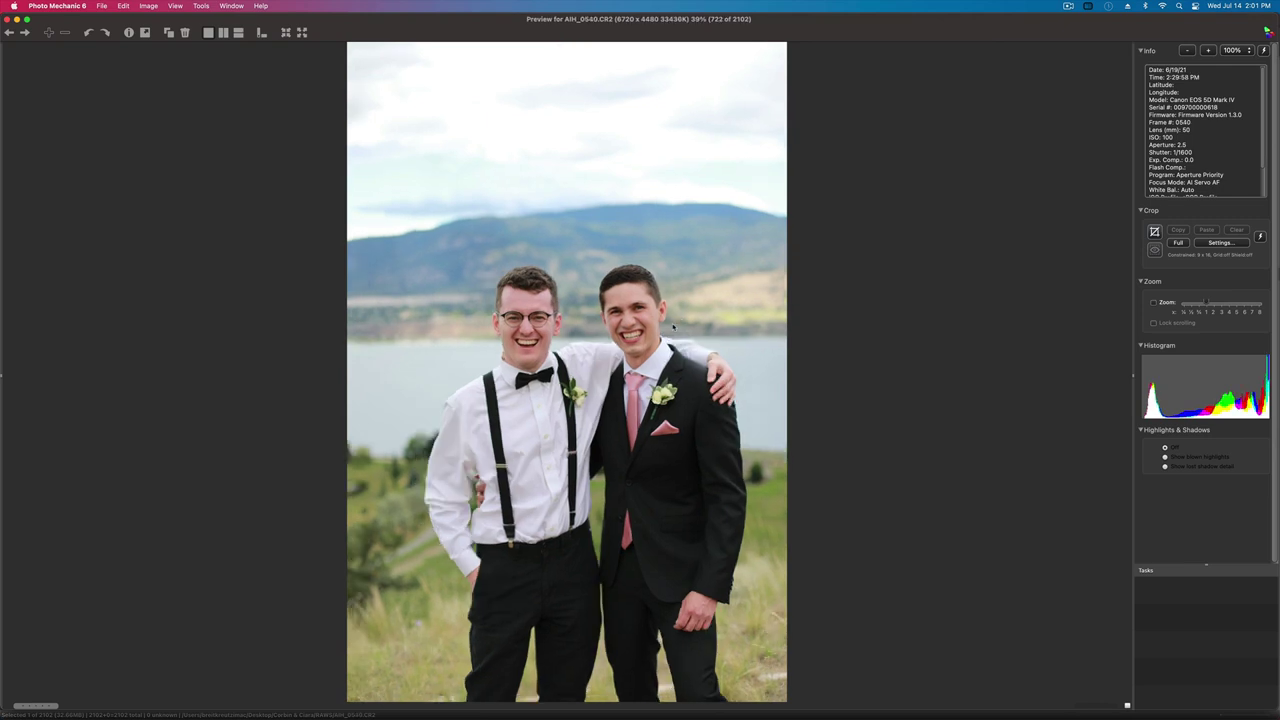
{"action": "key", "text": "Right"}
{"action": "key", "text": "Left"}
{"action": "key", "text": "Right"}
{"action": "key", "text": "Left"}
{"action": "key", "text": "Left"}
{"action": "key", "text": "Left"}
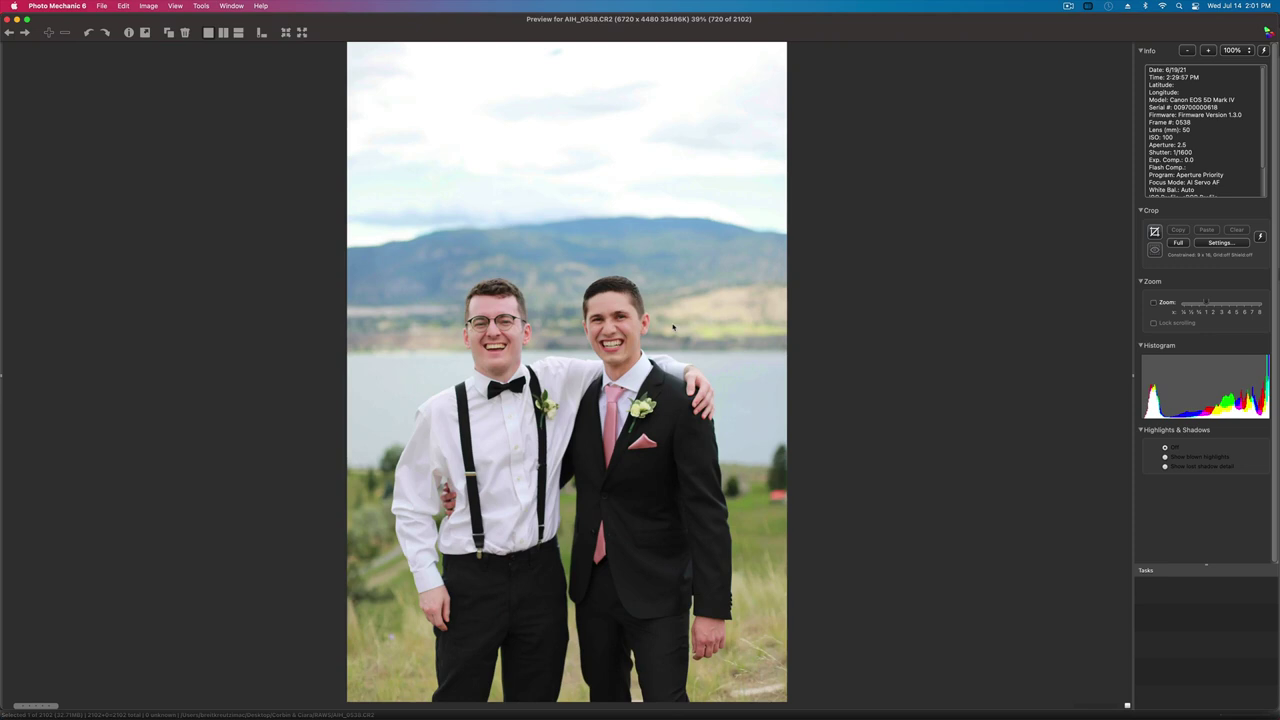
{"action": "key", "text": "Right"}
{"action": "key", "text": "Right"}
{"action": "key", "text": "Right"}
{"action": "key", "text": "Right"}
{"action": "key", "text": "Right"}
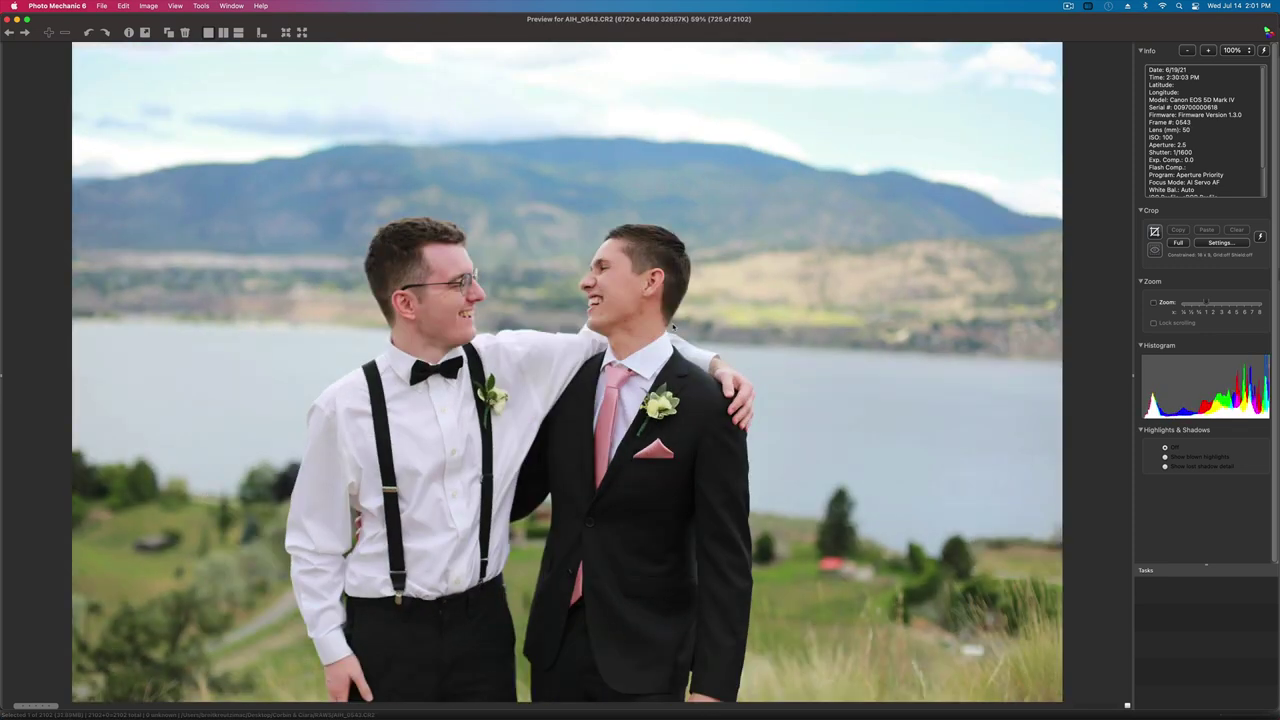
- Tag AIH_0543 with the magenta colour class 1 and move on
{"action": "key", "text": "Left"}
{"action": "key", "text": "1"}
{"action": "key", "text": "Right"}
{"action": "key", "text": "Right"}
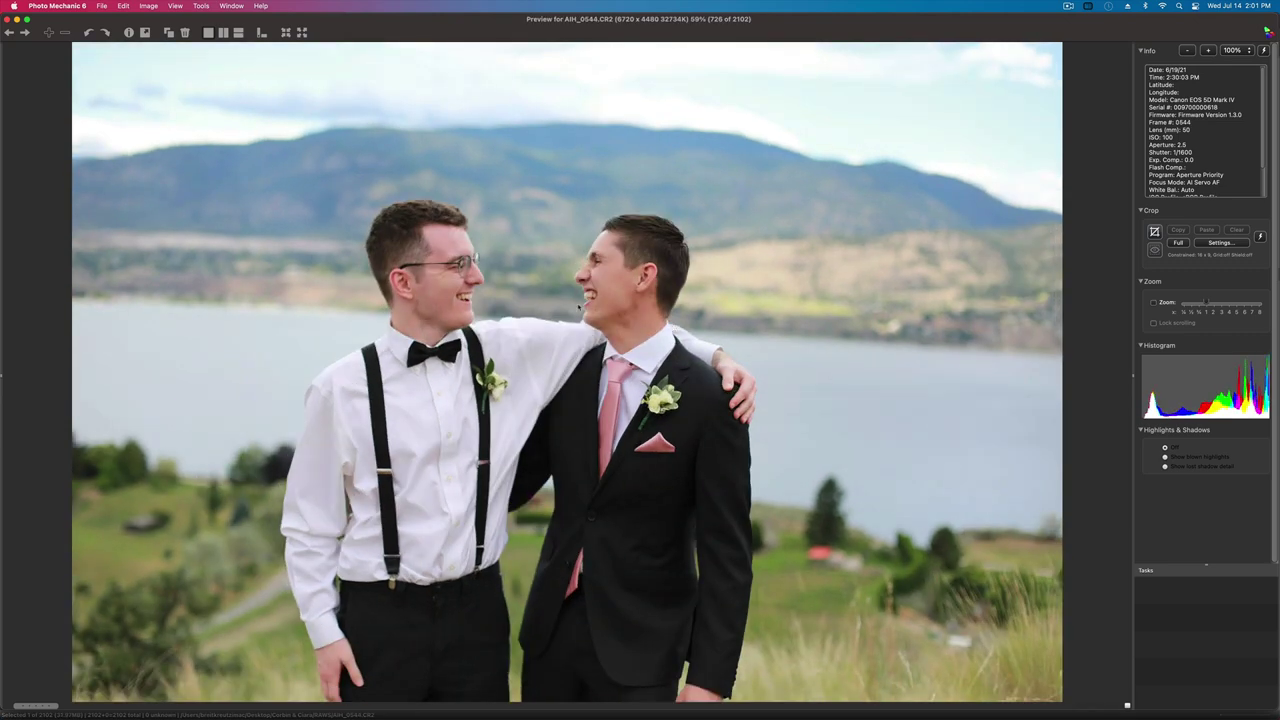
{"action": "key", "text": "Right"}
{"action": "key", "text": "Right"}
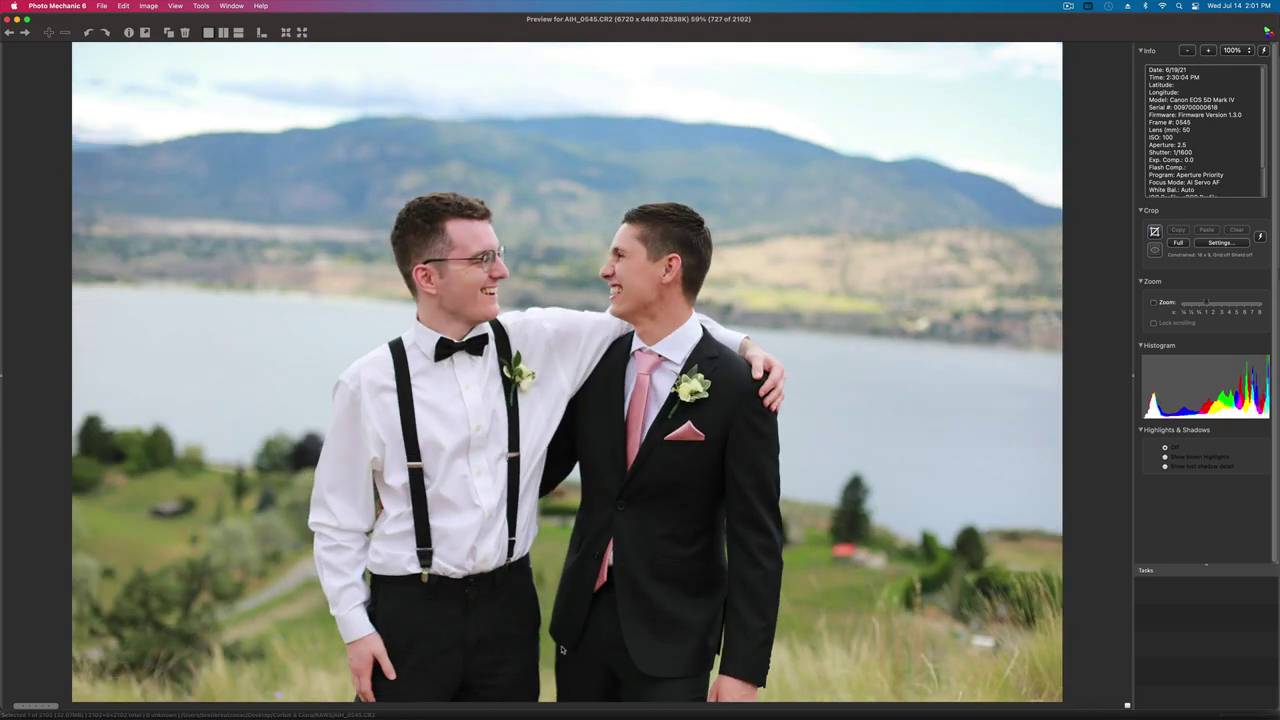
{"action": "key", "text": "Right"}
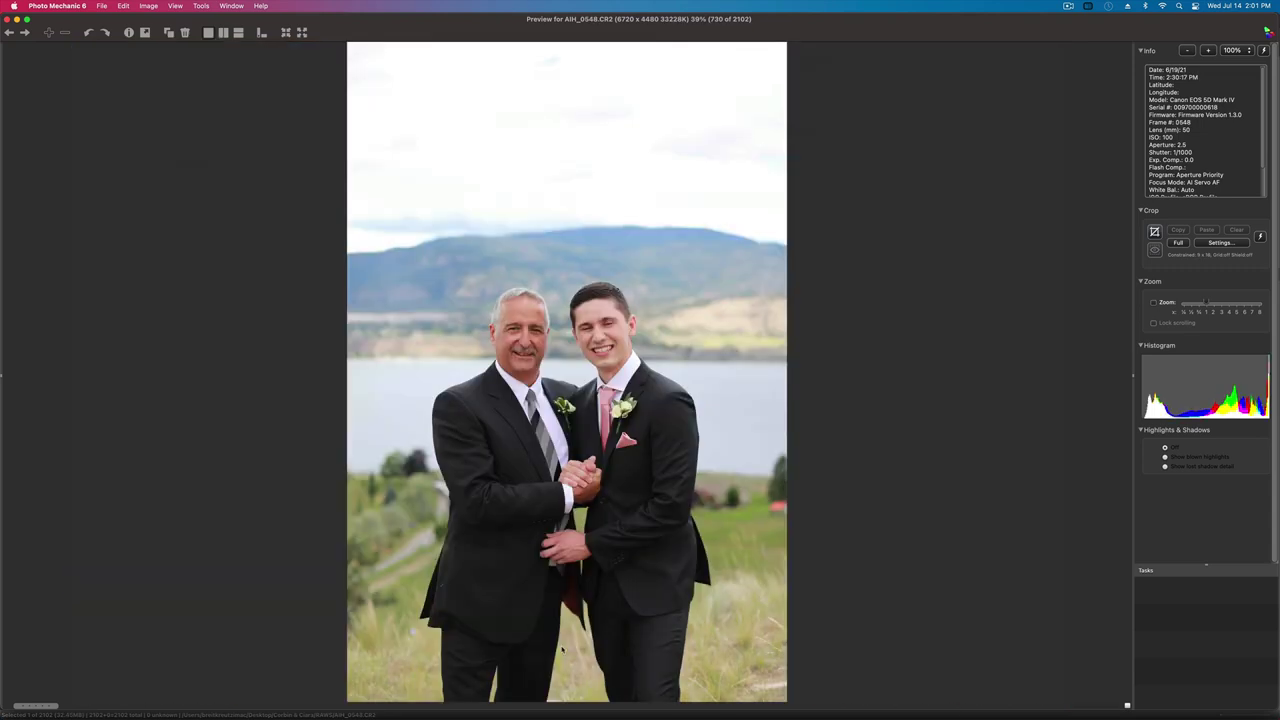
- Continue through the father photos to AIH_0561, the groom with an older man
{"action": "key", "text": "Right"}
{"action": "key", "text": "Right"}
{"action": "key", "text": "Right"}
{"action": "key", "text": "Right"}
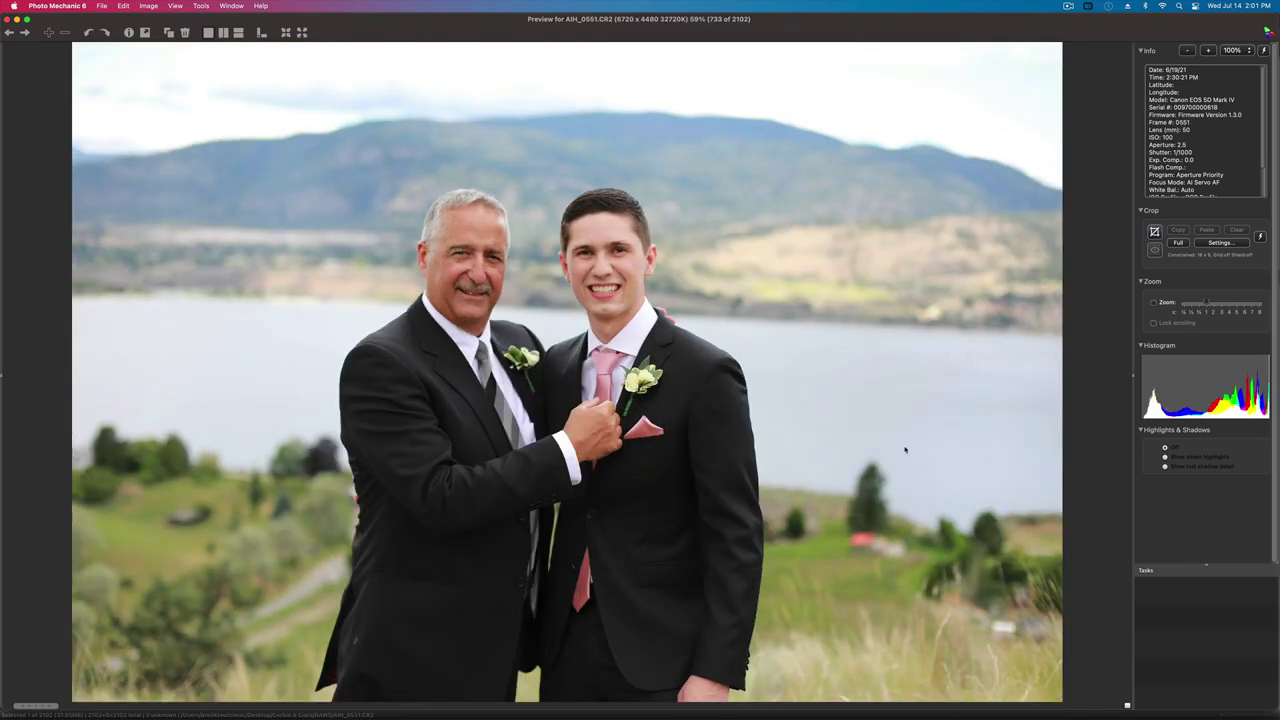
{"action": "key", "text": "Right"}
{"action": "key", "text": "Right"}
{"action": "key", "text": "Right"}
{"action": "key", "text": "Right"}
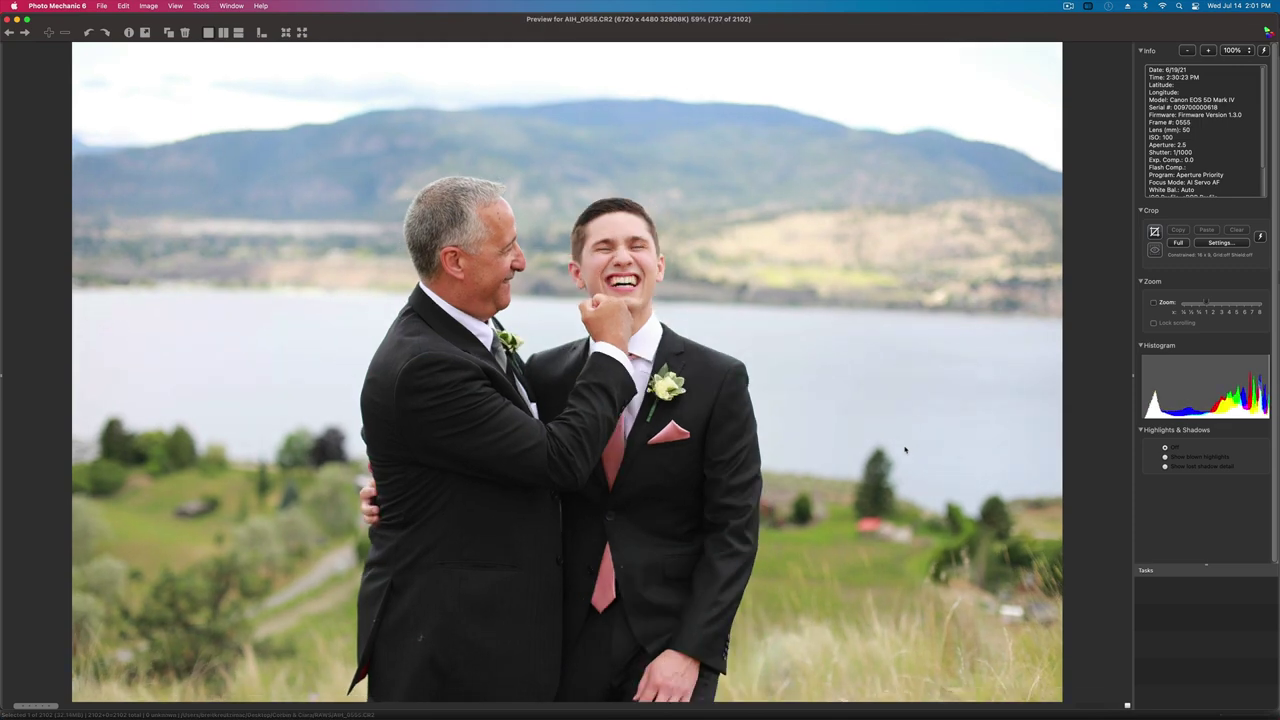
{"action": "key", "text": "Right"}
{"action": "key", "text": "Right"}
{"action": "key", "text": "Right"}
{"action": "key", "text": "Right"}
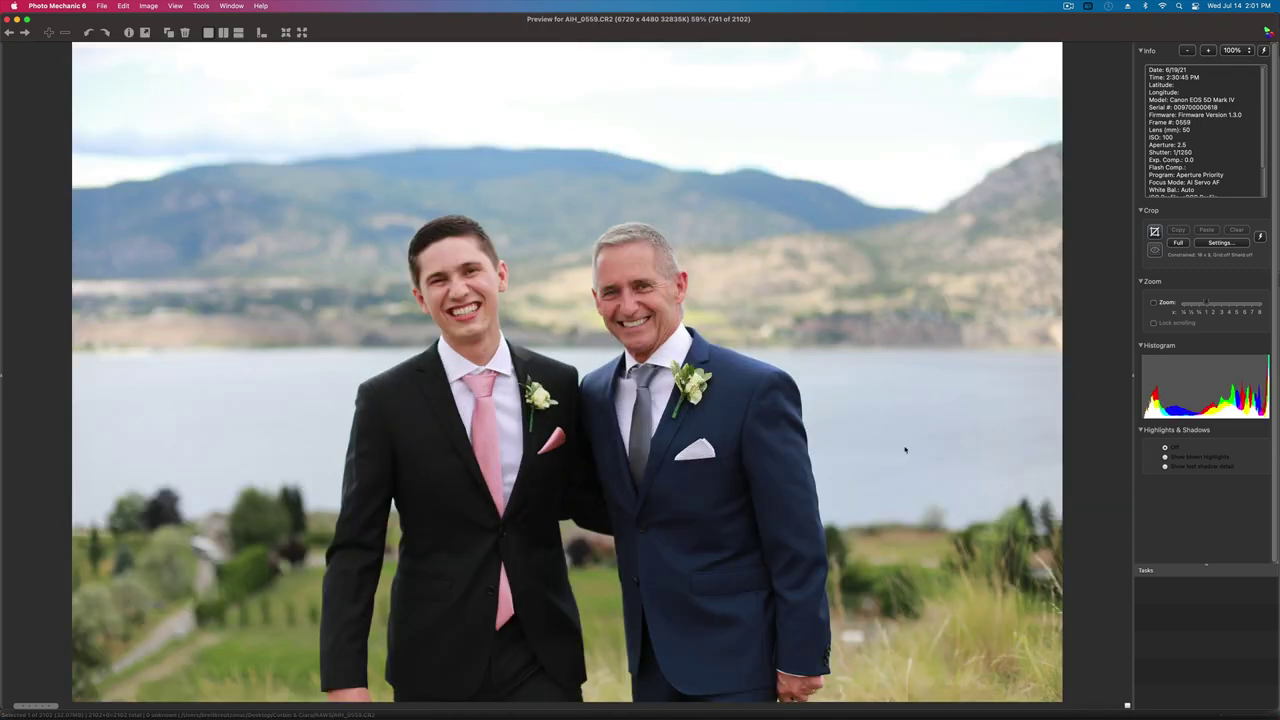
{"action": "key", "text": "Right"}
{"action": "key", "text": "Right"}
{"action": "key", "text": "Left"}
{"action": "key", "text": "Right"}
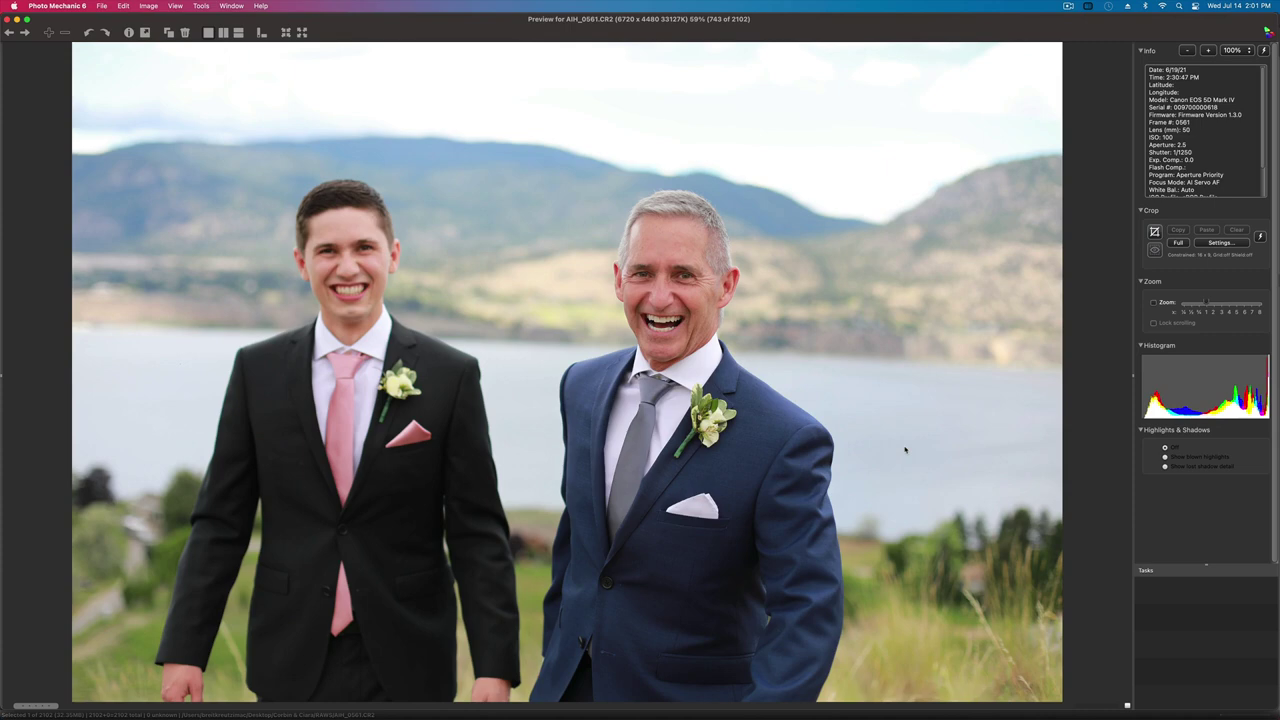
{"action": "key", "text": "Right"}
{"action": "key", "text": "Right"}
- Step through bench portraits AIH_0564–AIH_0575, then return to the kiss shot AIH_0573
{"action": "key", "text": "Left"}
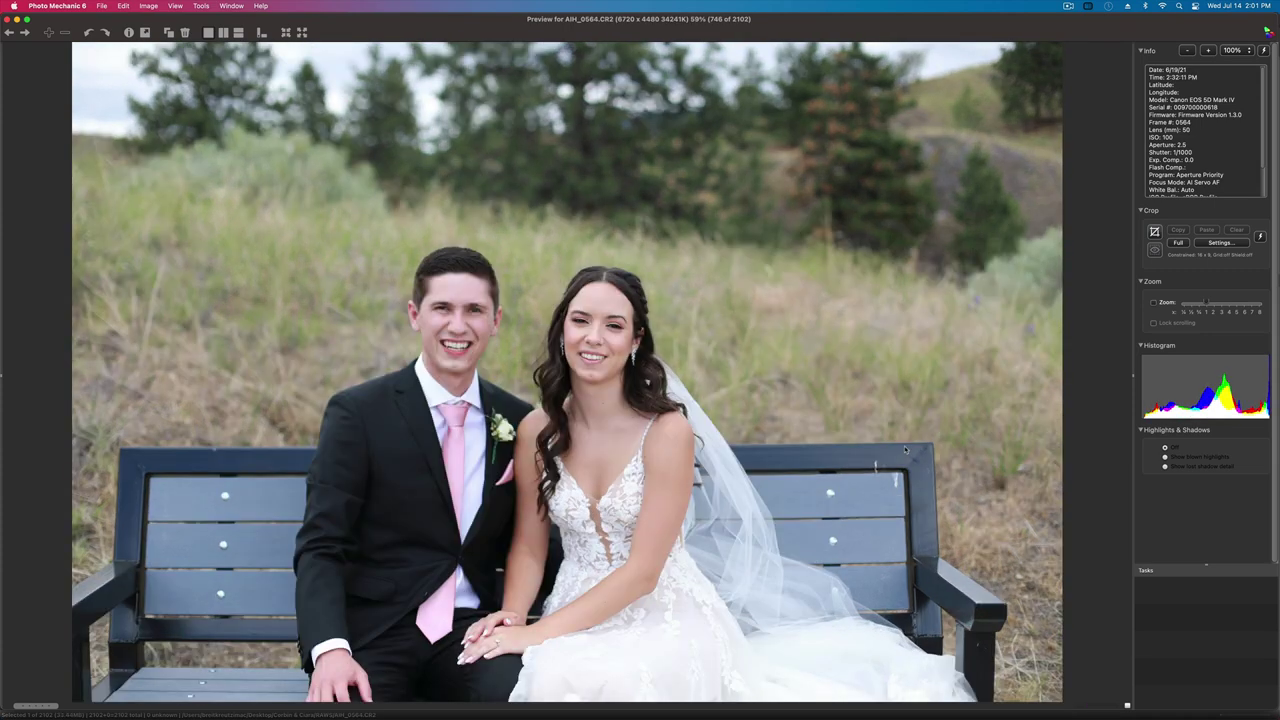
{"action": "key", "text": "Right"}
{"action": "key", "text": "Right"}
{"action": "key", "text": "Left"}
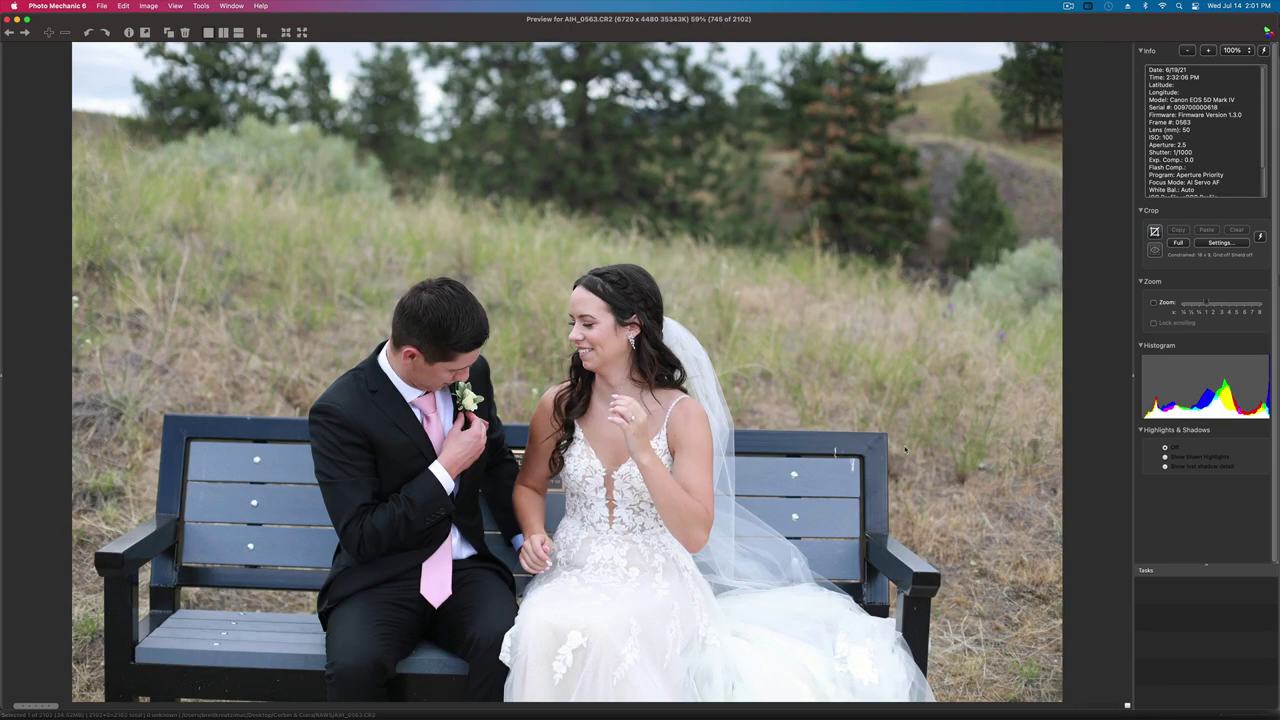
{"action": "key", "text": "Right"}
{"action": "key", "text": "Right"}
{"action": "key", "text": "Right"}
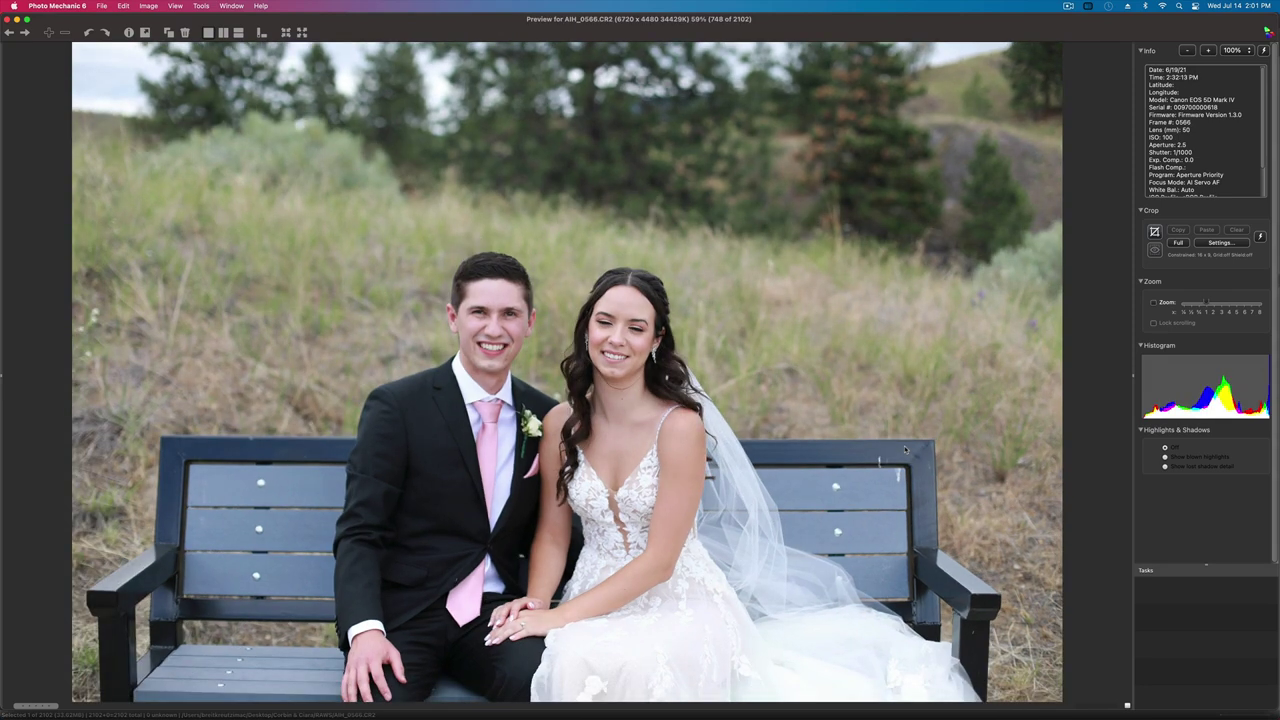
{"action": "key", "text": "Right"}
{"action": "key", "text": "Right"}
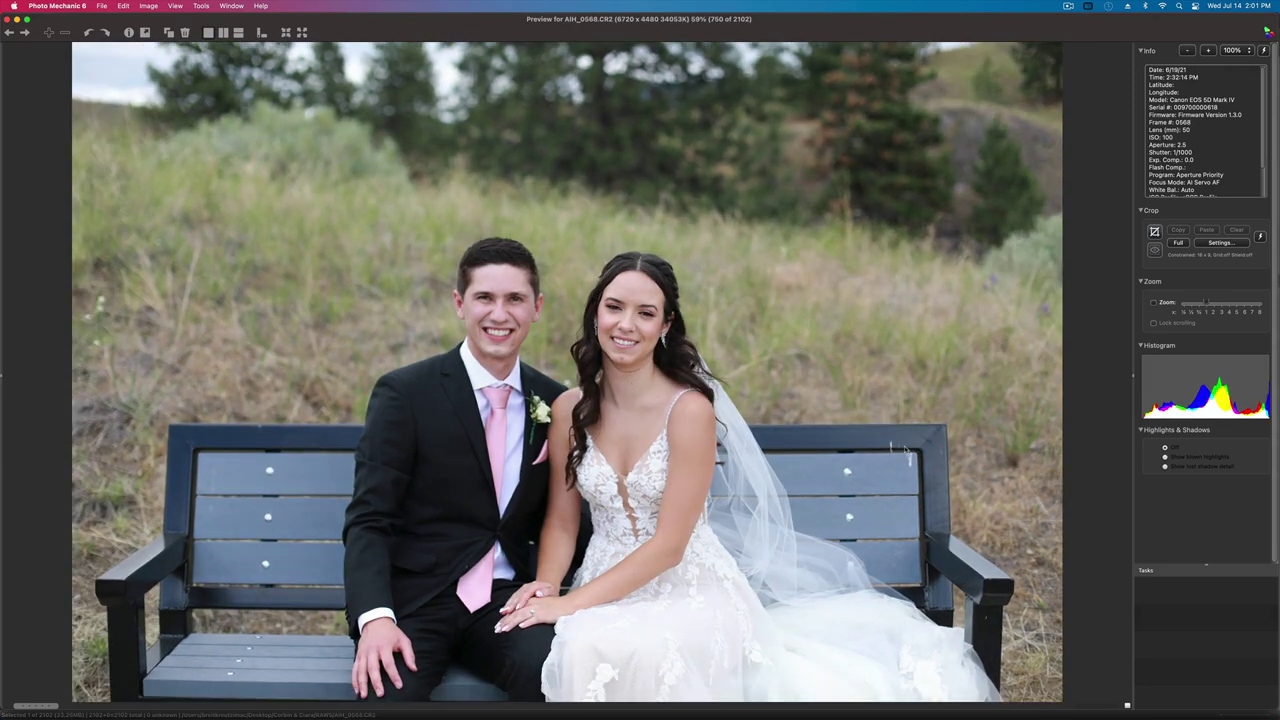
{"action": "key", "text": "Right"}
{"action": "key", "text": "Right"}
{"action": "key", "text": "Right"}
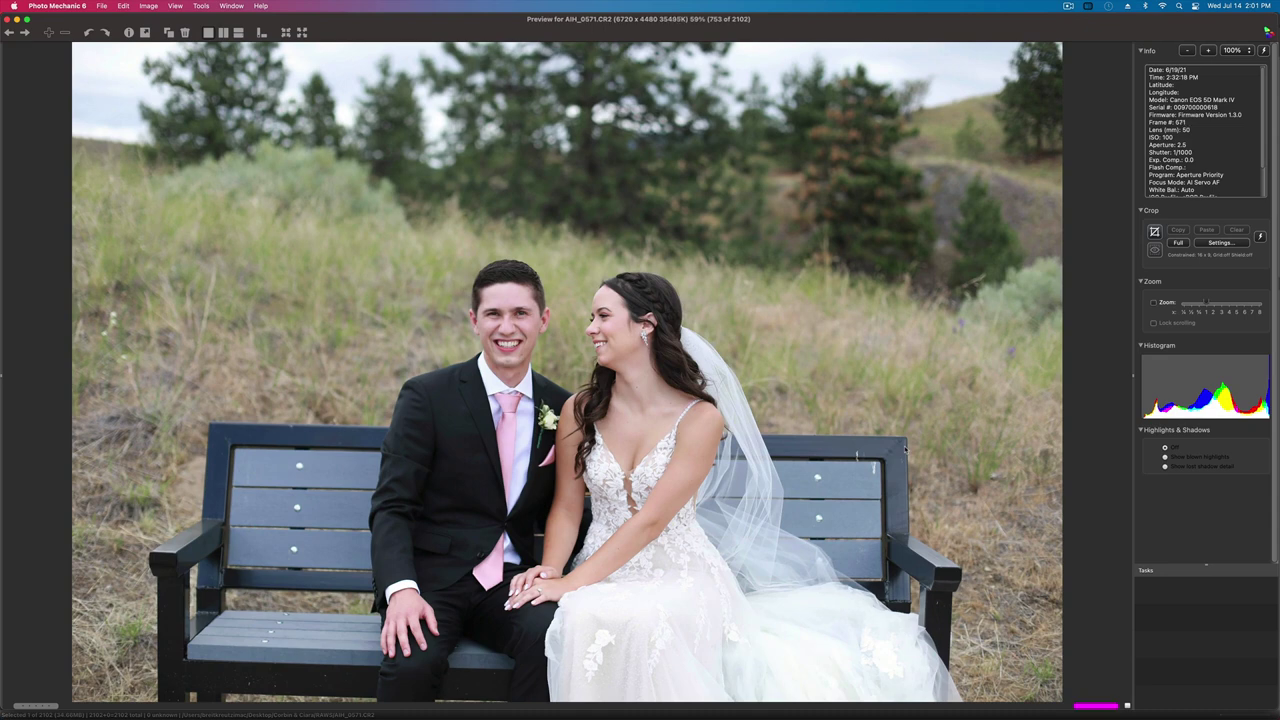
{"action": "key", "text": "Right"}
{"action": "key", "text": "Right"}
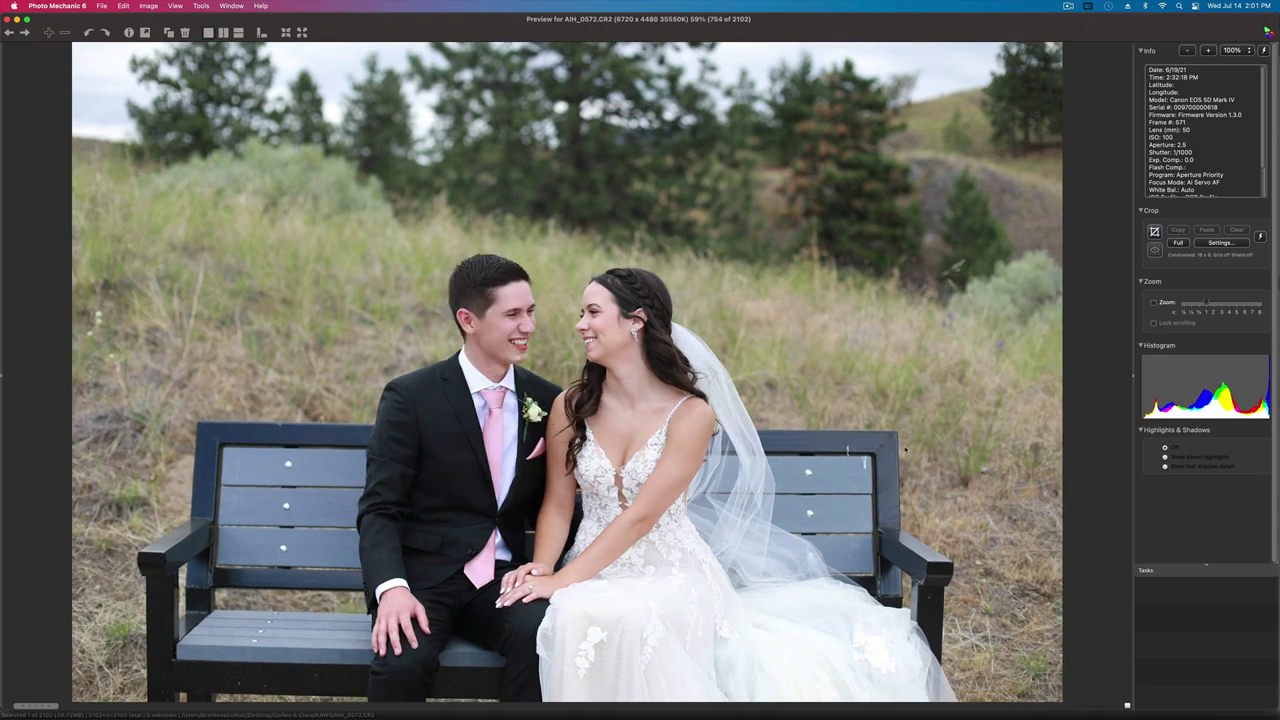
{"action": "key", "text": "Right"}
{"action": "key", "text": "Right"}
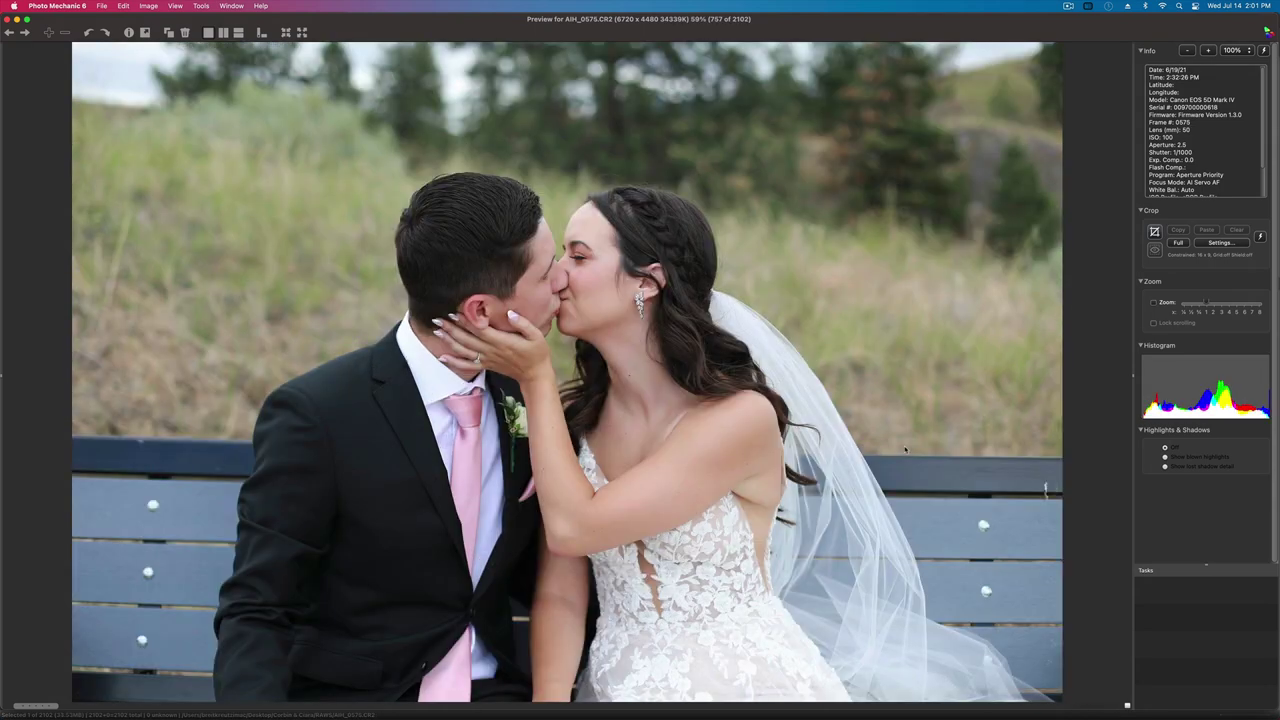
{"action": "key", "text": "Left"}
{"action": "key", "text": "Left"}
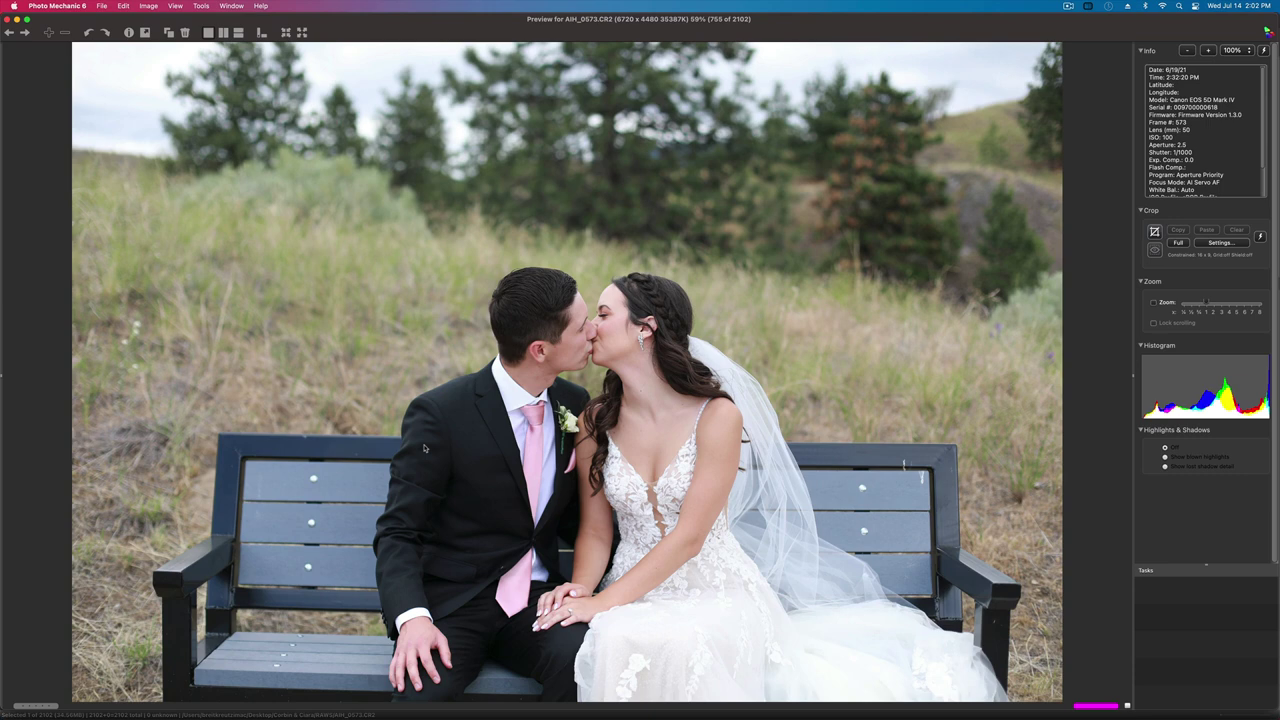
- Step through the bench kisses and lakeside shots from AIH_0574 to AIH_0600
{"action": "key", "text": "Right"}
{"action": "key", "text": "Right"}
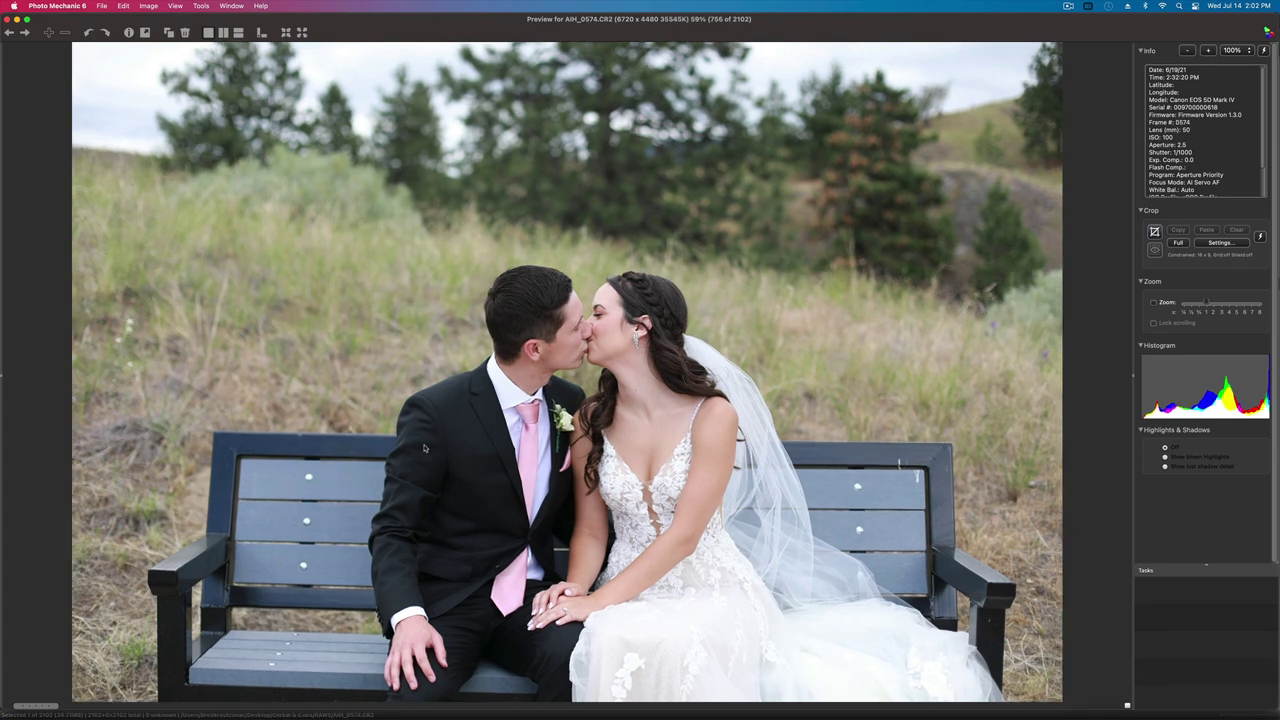
{"action": "key", "text": "Left"}
{"action": "key", "text": "Right"}
{"action": "key", "text": "Right"}
{"action": "key", "text": "Right"}
{"action": "key", "text": "Right"}
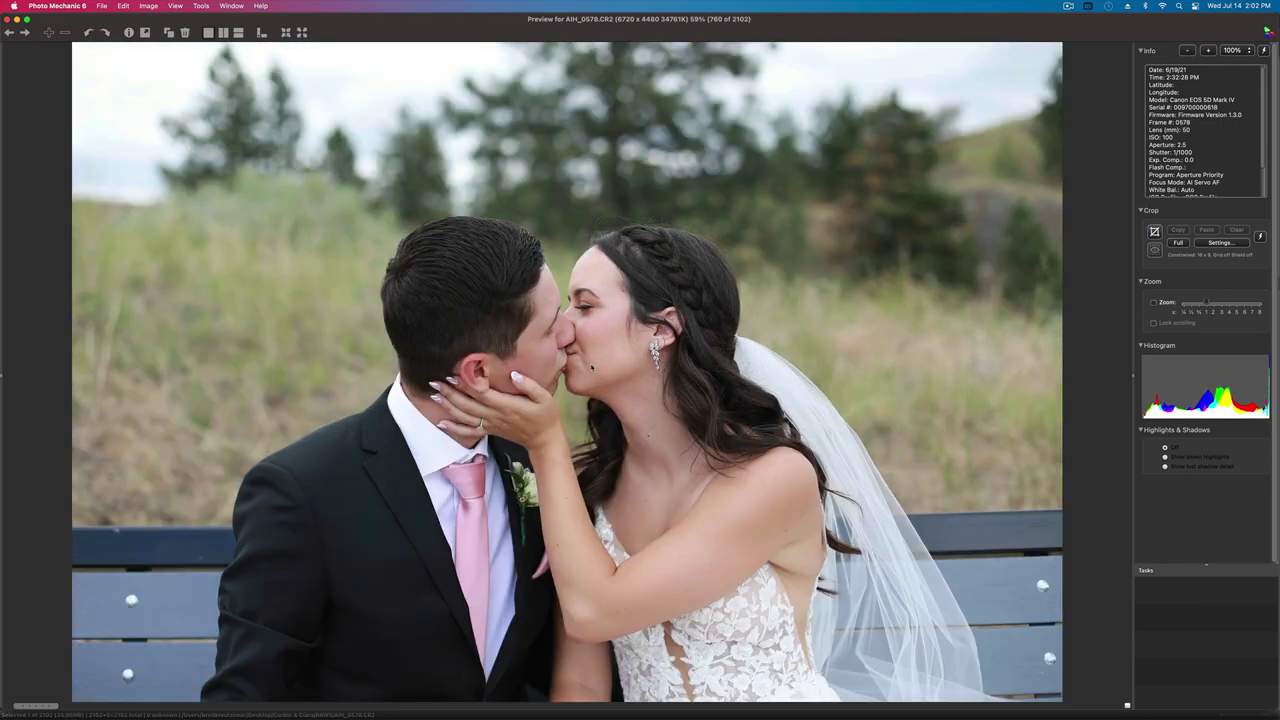
{"action": "key", "text": "Right"}
{"action": "key", "text": "Right"}
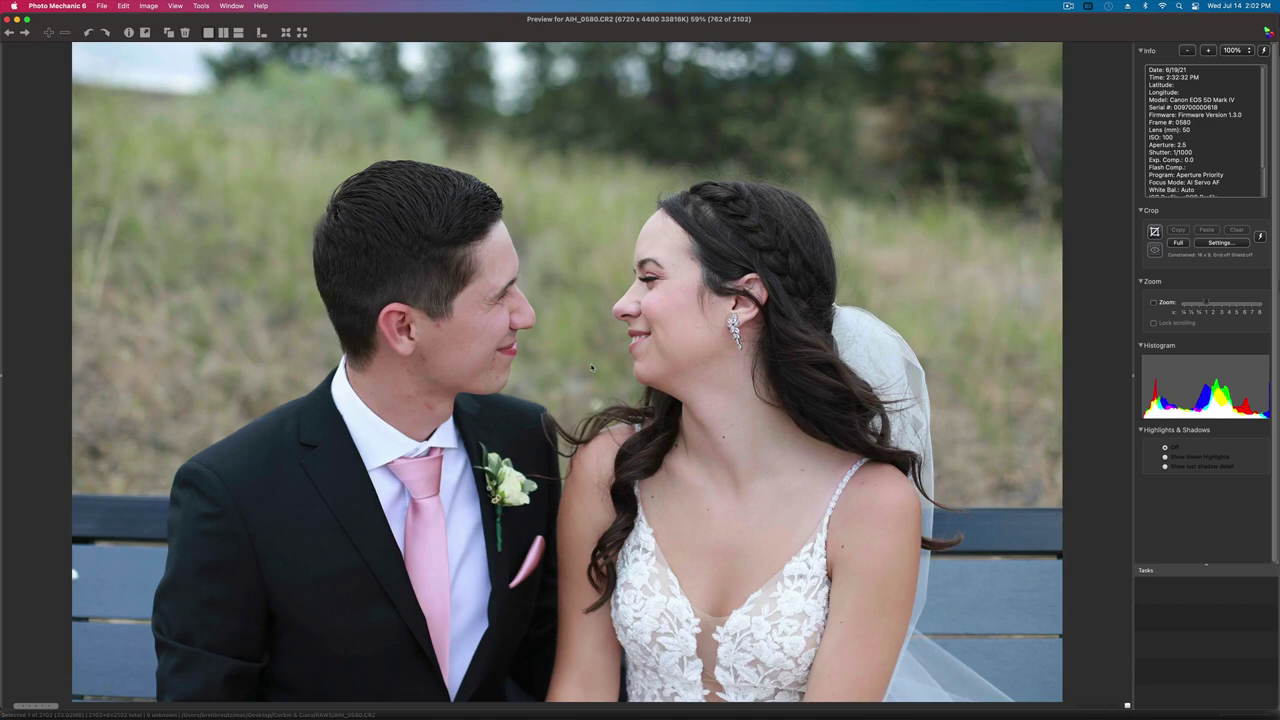
{"action": "key", "text": "Right"}
{"action": "key", "text": "Right"}
{"action": "key", "text": "Right"}
{"action": "key", "text": "Right"}
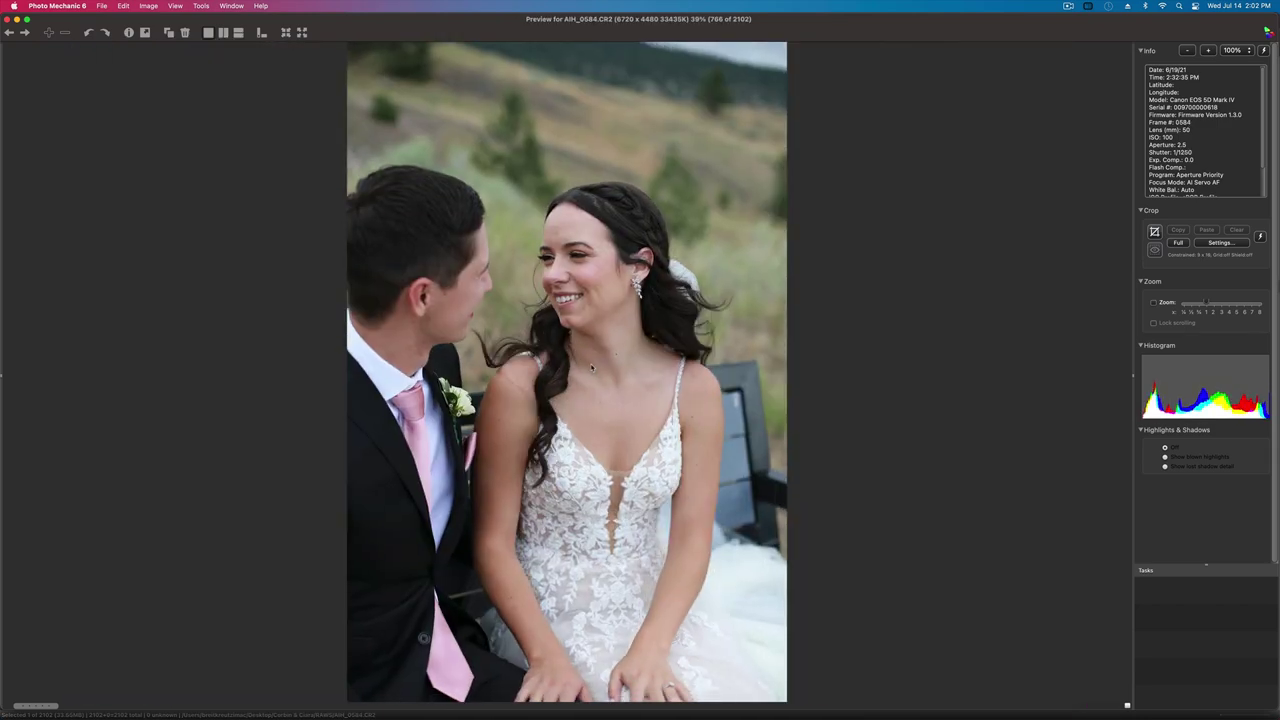
{"action": "key", "text": "Right"}
{"action": "key", "text": "Right"}
{"action": "key", "text": "Right"}
{"action": "key", "text": "Right"}
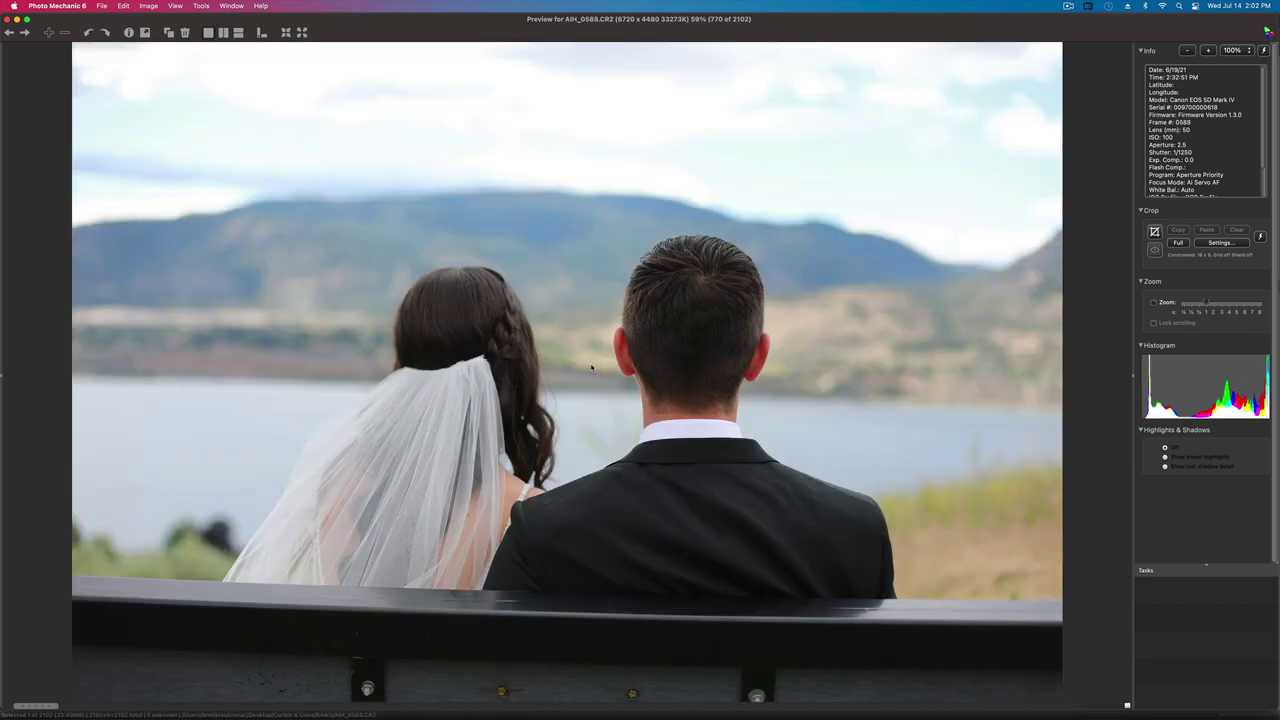
{"action": "key", "text": "Right"}
{"action": "key", "text": "Right"}
{"action": "key", "text": "Right"}
{"action": "key", "text": "Right"}
{"action": "key", "text": "Right"}
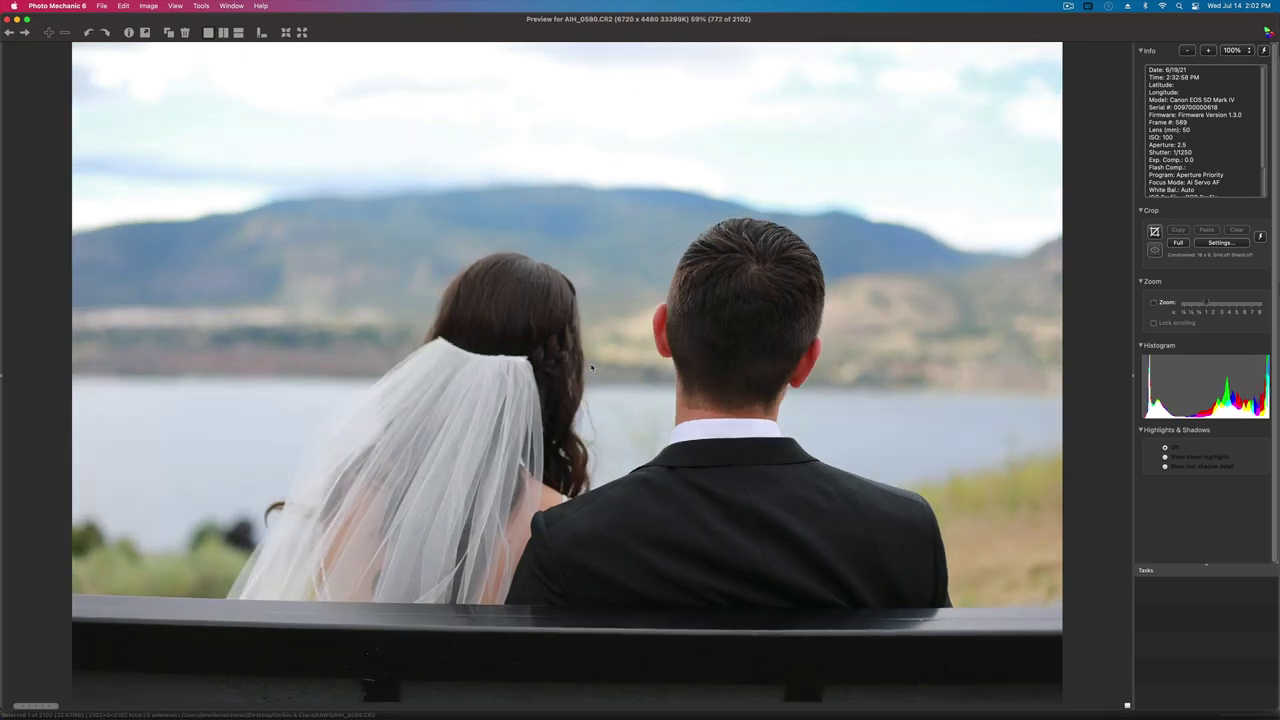
{"action": "key", "text": "Right"}
{"action": "key", "text": "Right"}
{"action": "key", "text": "Right"}
{"action": "key", "text": "Right"}
{"action": "key", "text": "Right"}
{"action": "key", "text": "Right"}
{"action": "key", "text": "Right"}
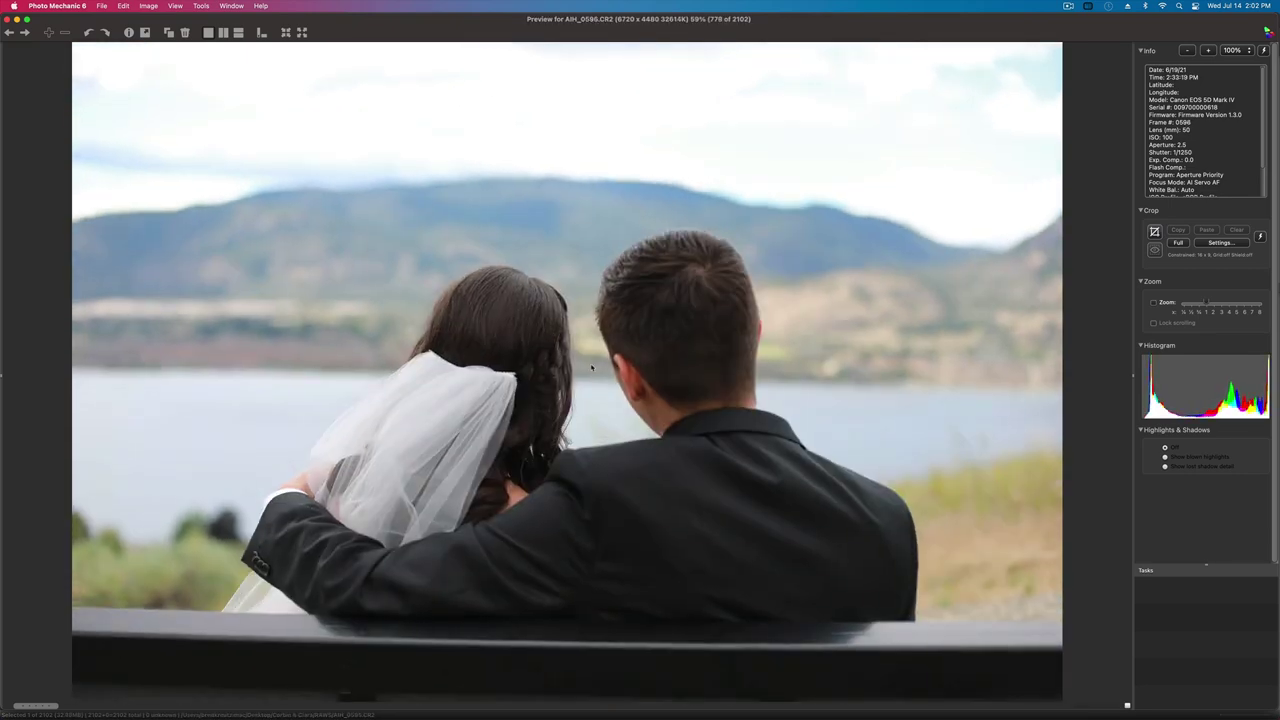
- Review the rock portraits AIH_0606–AIH_0609, recheck AIH_0607, and reach AIH_0615
{"action": "key", "text": "Right"}
{"action": "key", "text": "Right"}
{"action": "key", "text": "Right"}
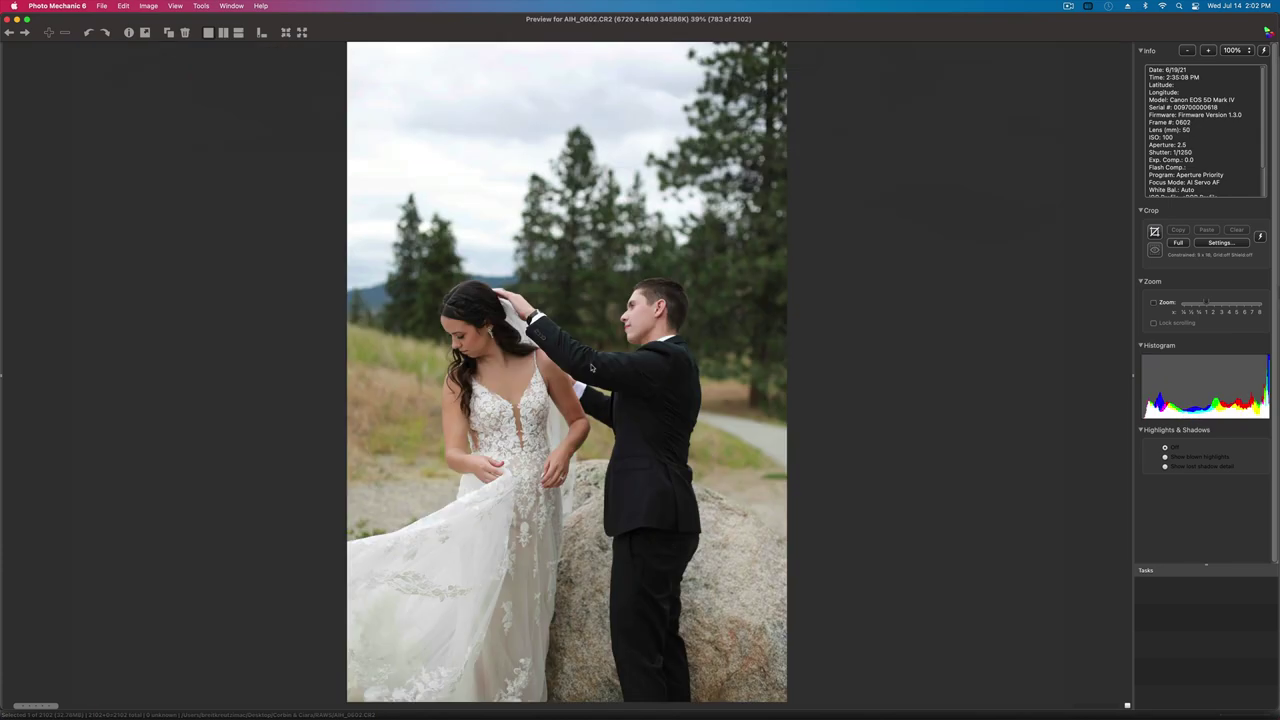
{"action": "key", "text": "Right"}
{"action": "key", "text": "Right"}
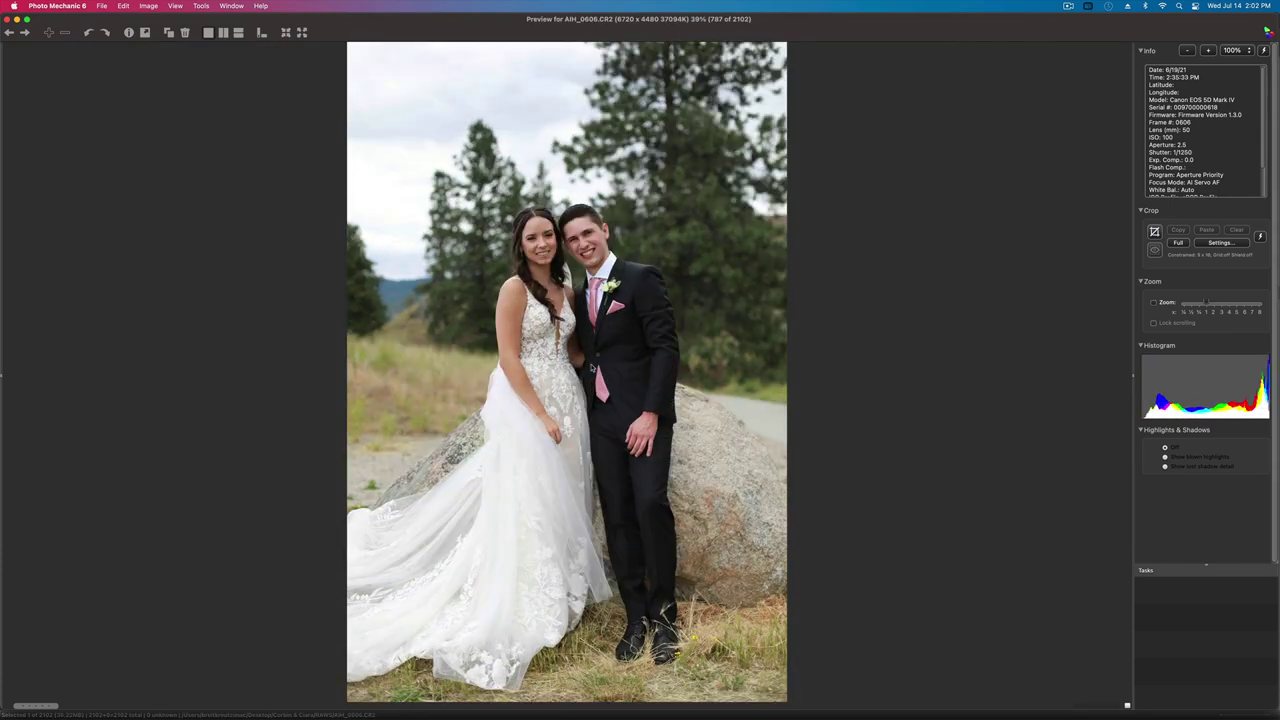
{"action": "key", "text": "Right"}
{"action": "key", "text": "Right"}
{"action": "key", "text": "Right"}
{"action": "key", "text": "Right"}
{"action": "key", "text": "Right"}
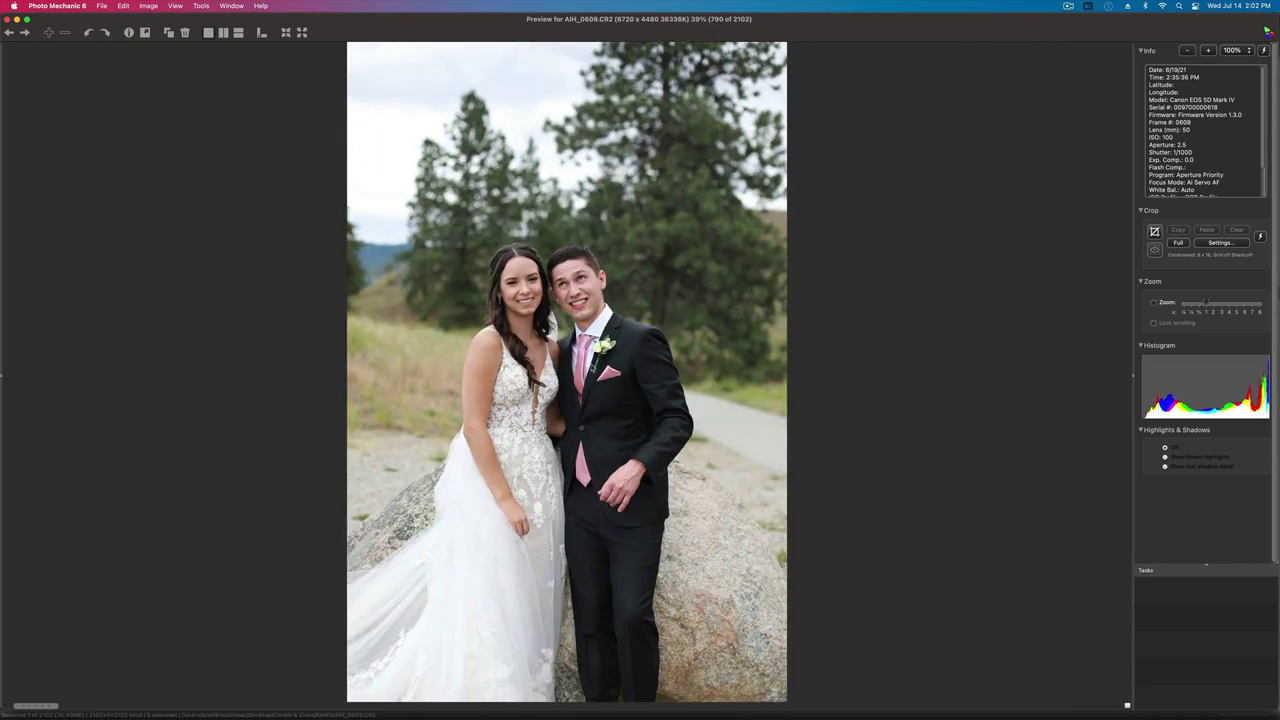
{"action": "key", "text": "Right"}
{"action": "key", "text": "Right"}
{"action": "key", "text": "Right"}
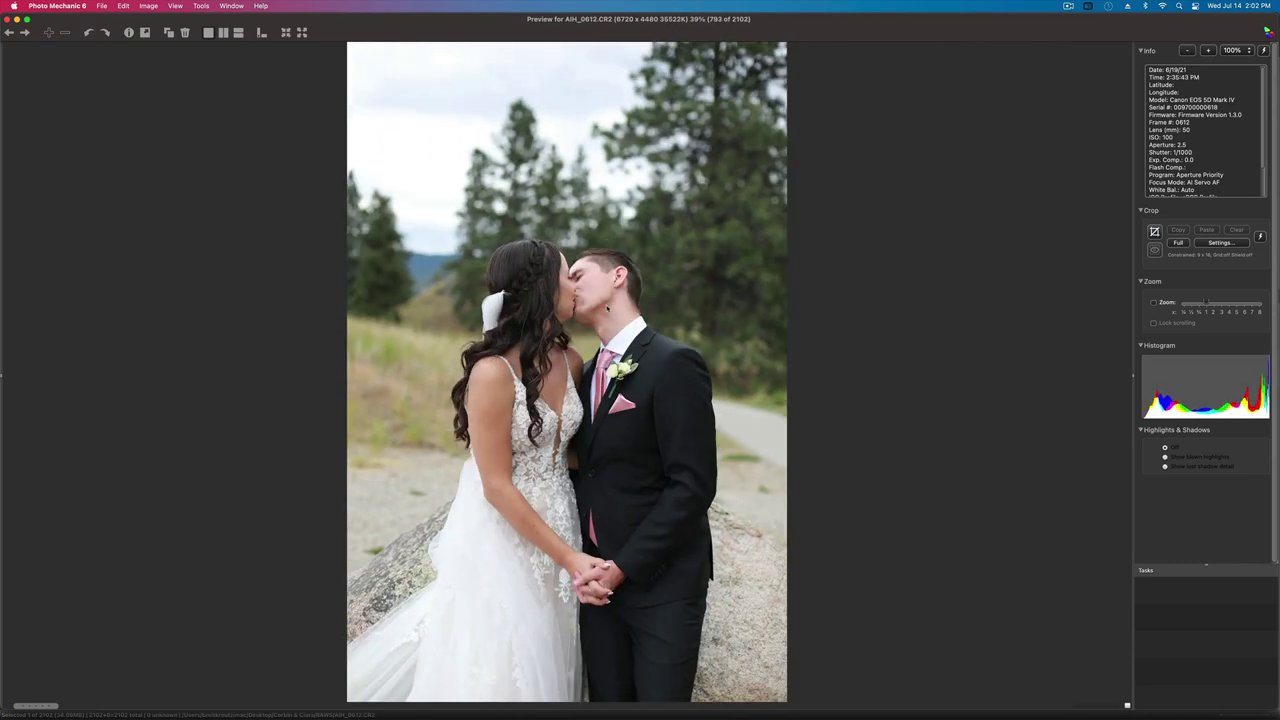
{"action": "key", "text": "Right"}
{"action": "key", "text": "Right"}
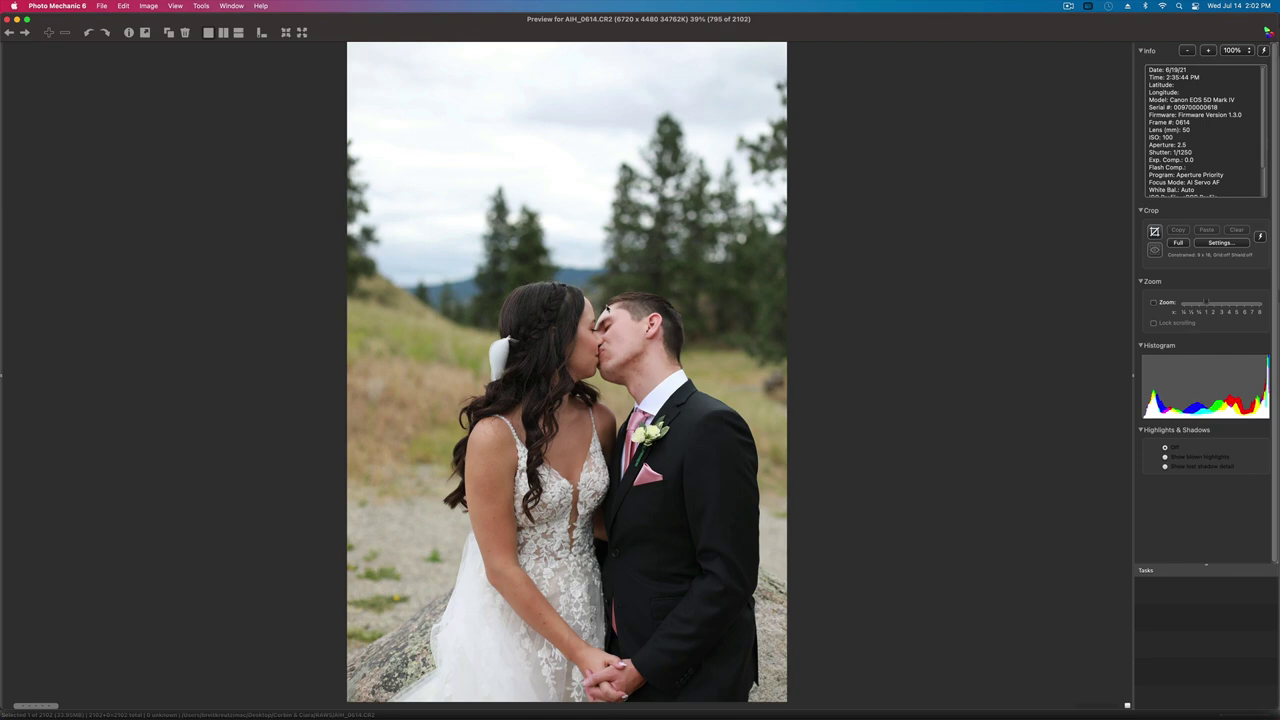
{"action": "key", "text": "Left"}
{"action": "key", "text": "Left"}
{"action": "key", "text": "Left"}
{"action": "key", "text": "Left"}
{"action": "key", "text": "Left"}
{"action": "key", "text": "Left"}
{"action": "key", "text": "Left"}
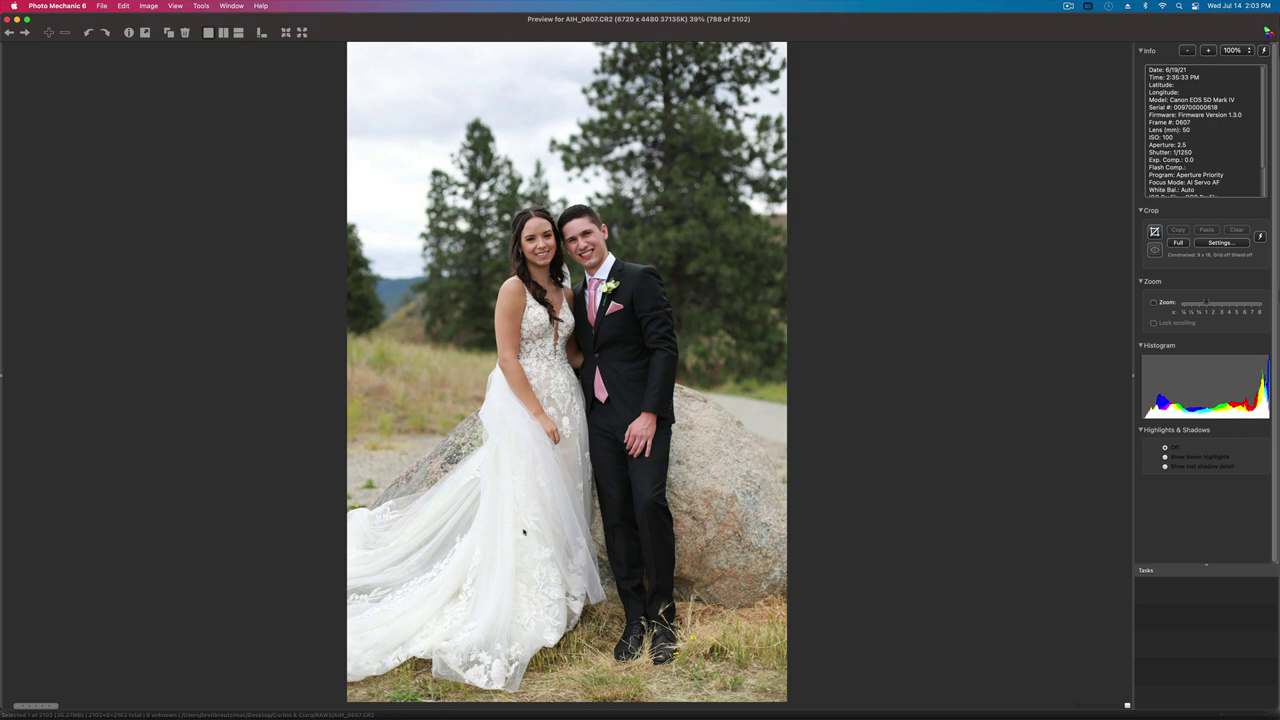
{"action": "key", "text": "Right"}
{"action": "key", "text": "Right"}
{"action": "key", "text": "Right"}
{"action": "key", "text": "Right"}
{"action": "key", "text": "Right"}
{"action": "key", "text": "Right"}
{"action": "key", "text": "Right"}
{"action": "key", "text": "Right"}
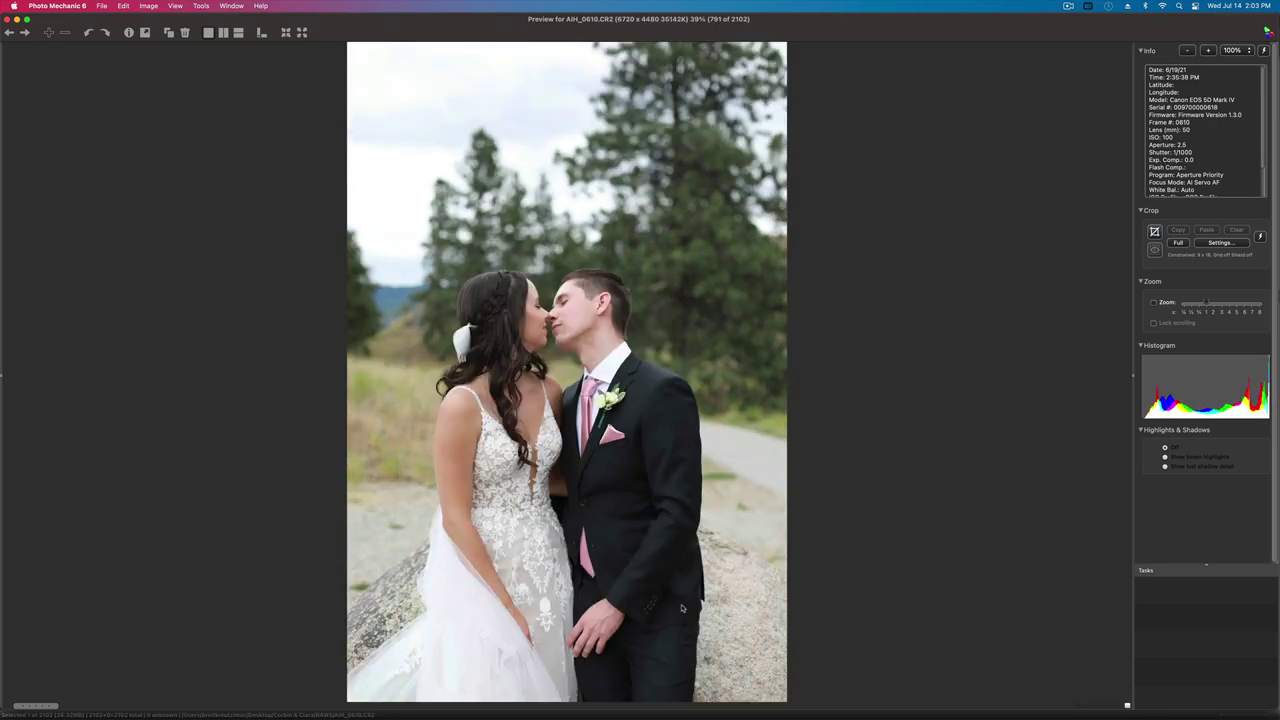
- Cull the bridal party group shots AIH_0617–AIH_0620, ending on AIH_0622
{"action": "key", "text": "Right"}
{"action": "key", "text": "Right"}
{"action": "key", "text": "Right"}
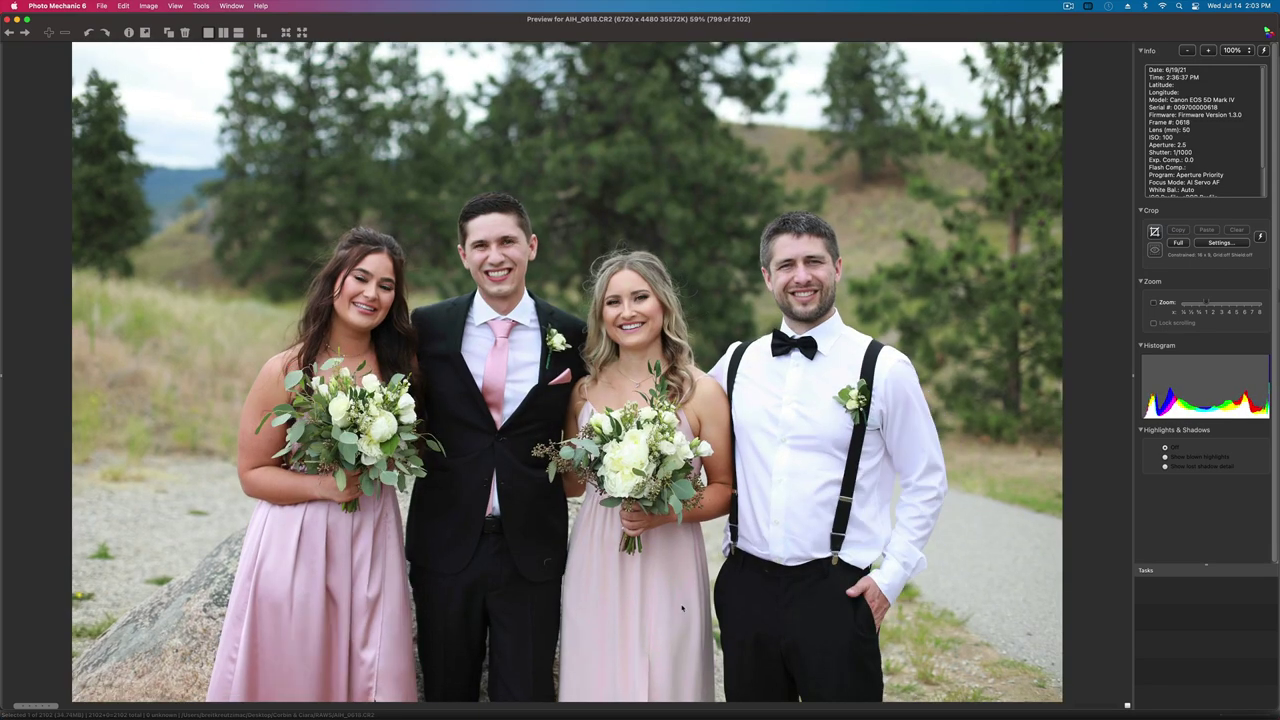
{"action": "key", "text": "Left"}
{"action": "key", "text": "Right"}
{"action": "key", "text": "Right"}
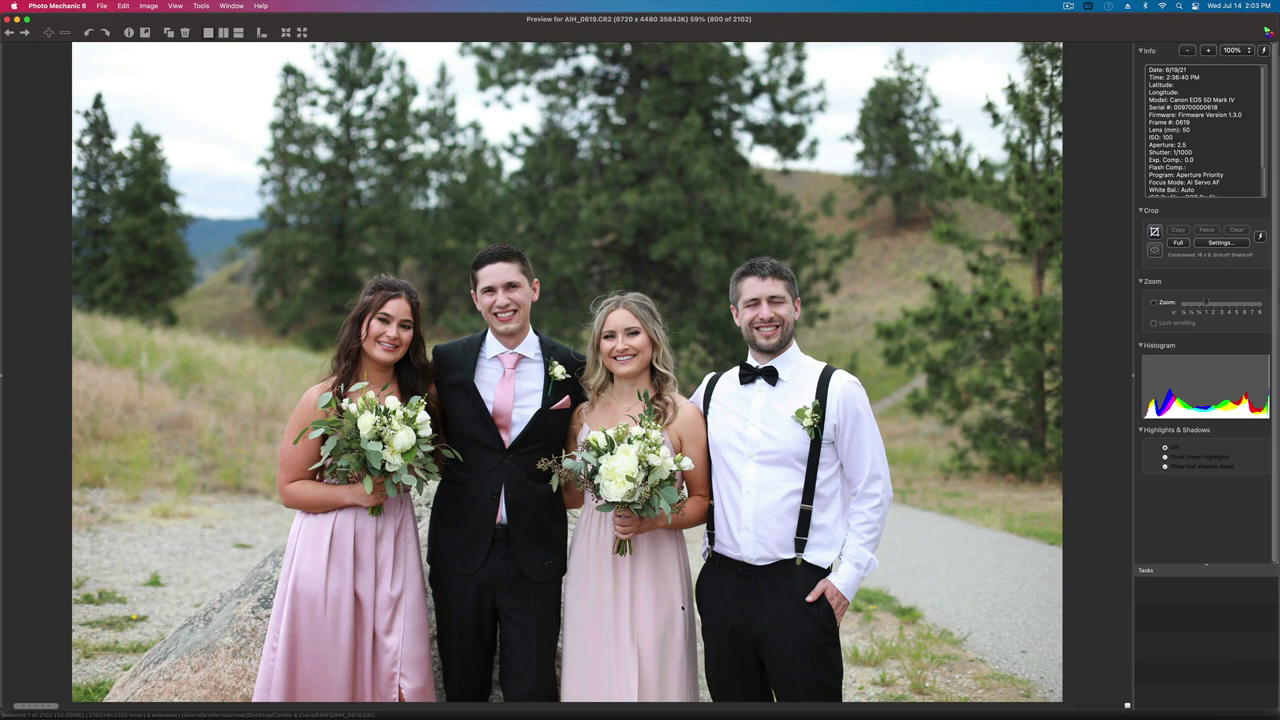
{"action": "key", "text": "Right"}
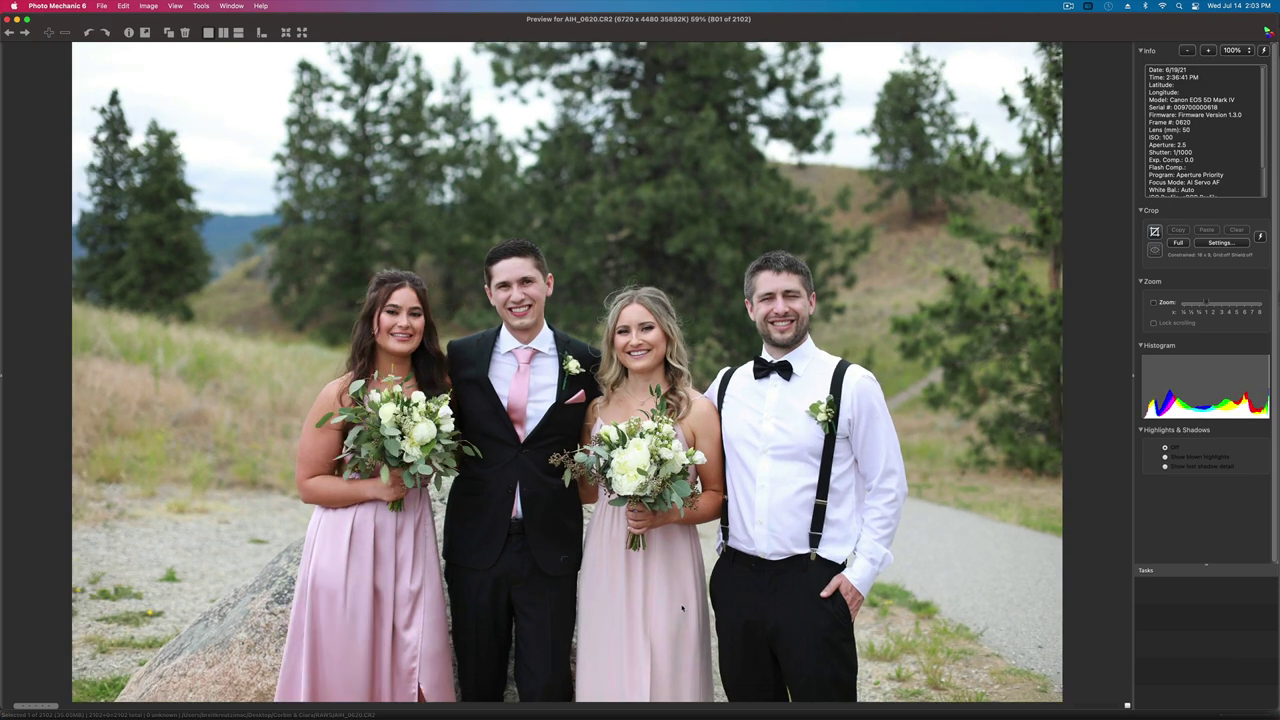
{"action": "key", "text": "Right"}
{"action": "key", "text": "Right"}
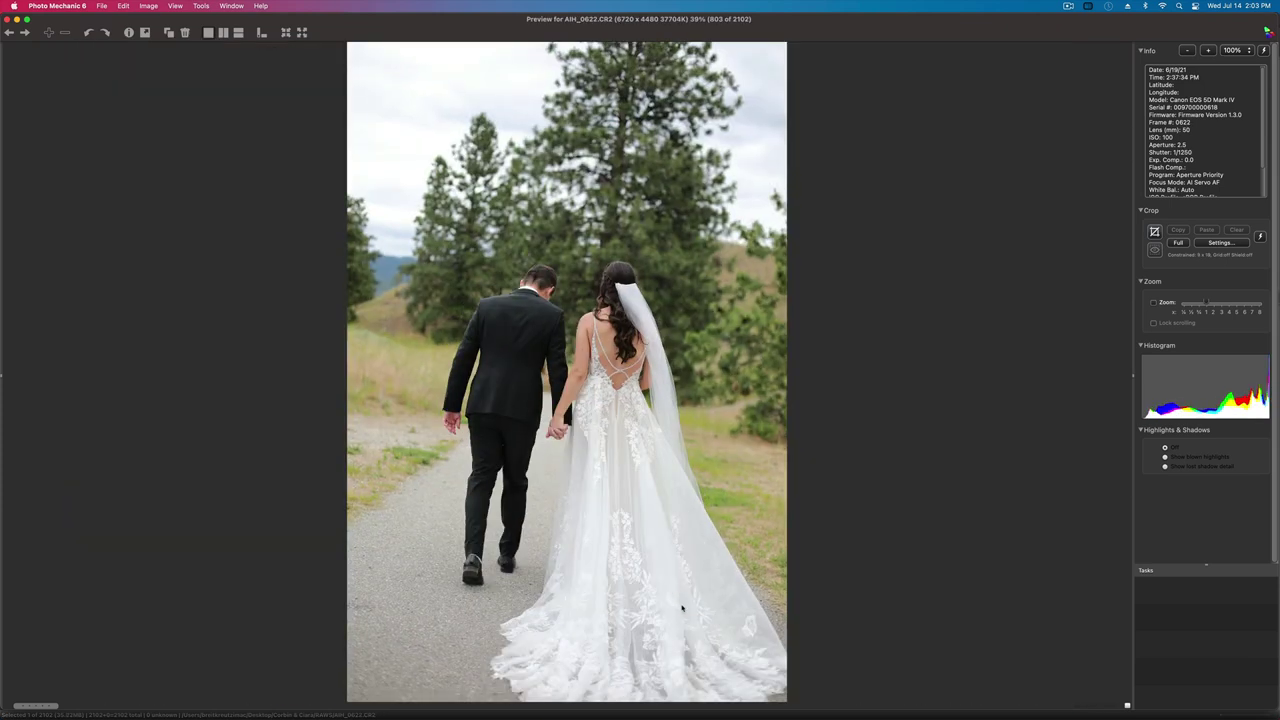
- Review the walking-away and walking-toward-camera shots, AIH_0633 through AIH_0640
{"action": "key", "text": "Right"}
{"action": "key", "text": "Right"}
{"action": "key", "text": "Right"}
{"action": "key", "text": "Right"}
{"action": "key", "text": "Right"}
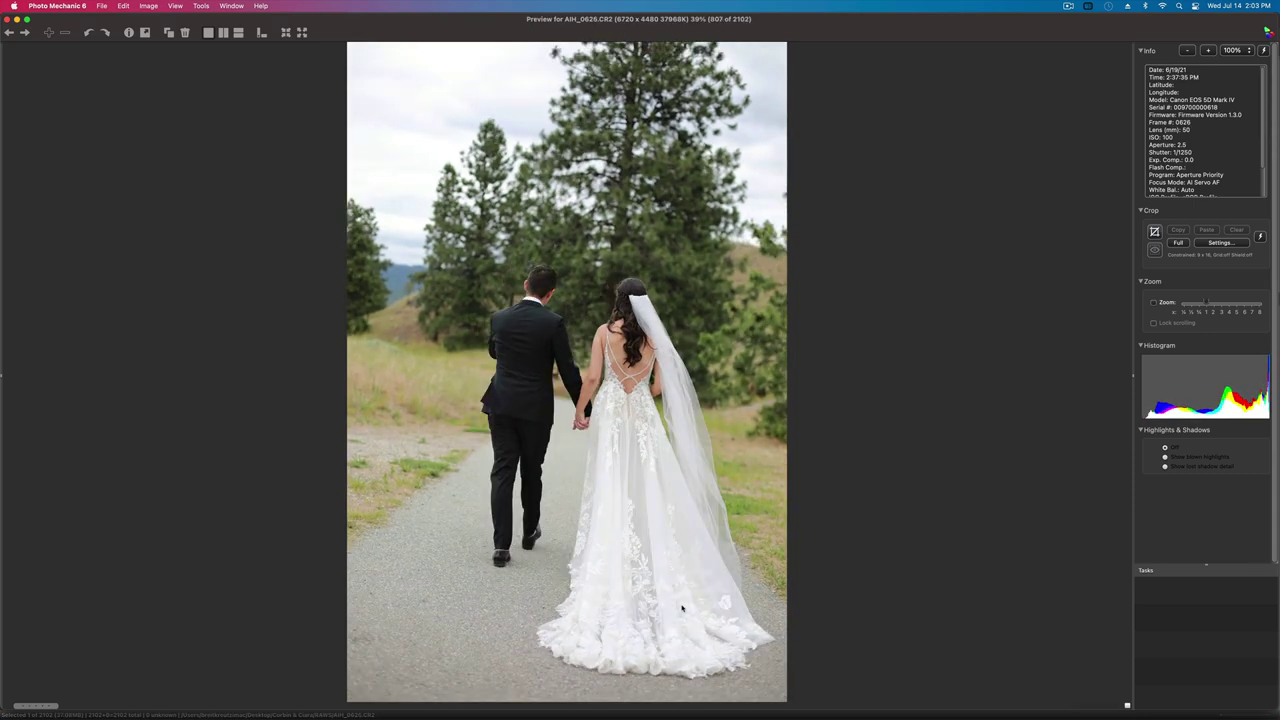
{"action": "key", "text": "Right"}
{"action": "key", "text": "Right"}
{"action": "key", "text": "Right"}
{"action": "key", "text": "Right"}
{"action": "key", "text": "Right"}
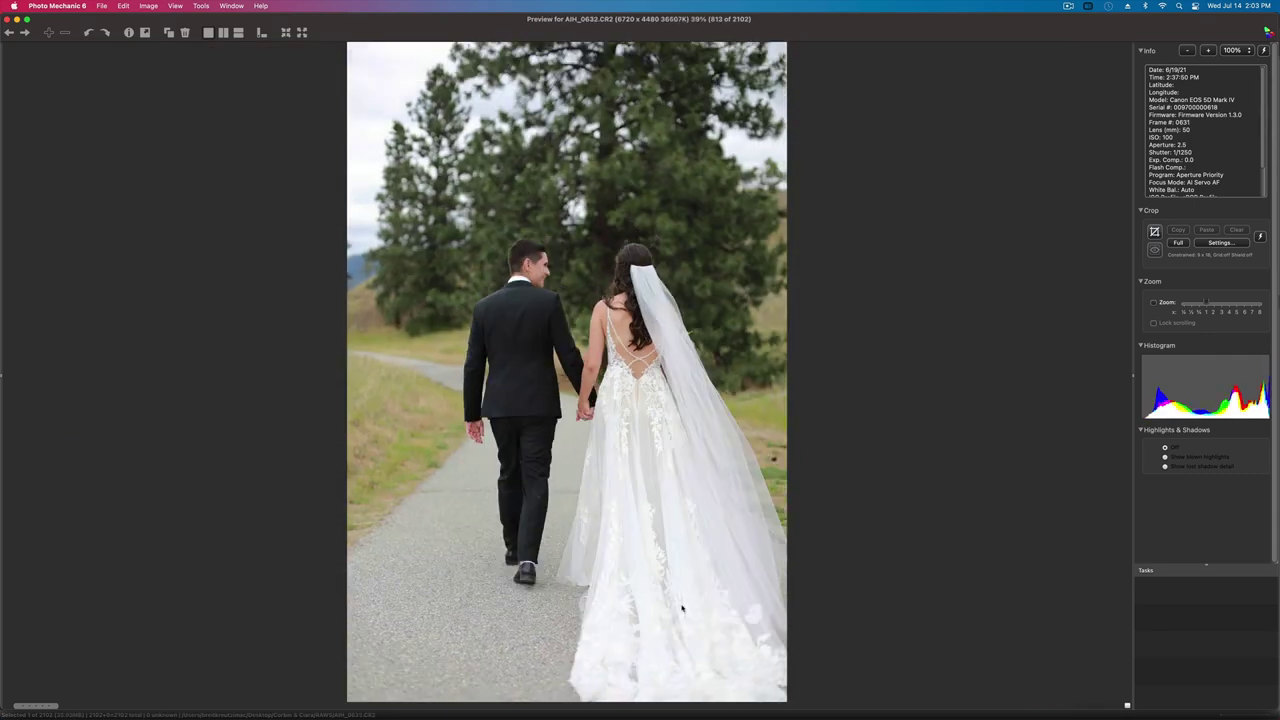
{"action": "key", "text": "Right"}
{"action": "key", "text": "Right"}
{"action": "key", "text": "Right"}
{"action": "key", "text": "Right"}
{"action": "key", "text": "Right"}
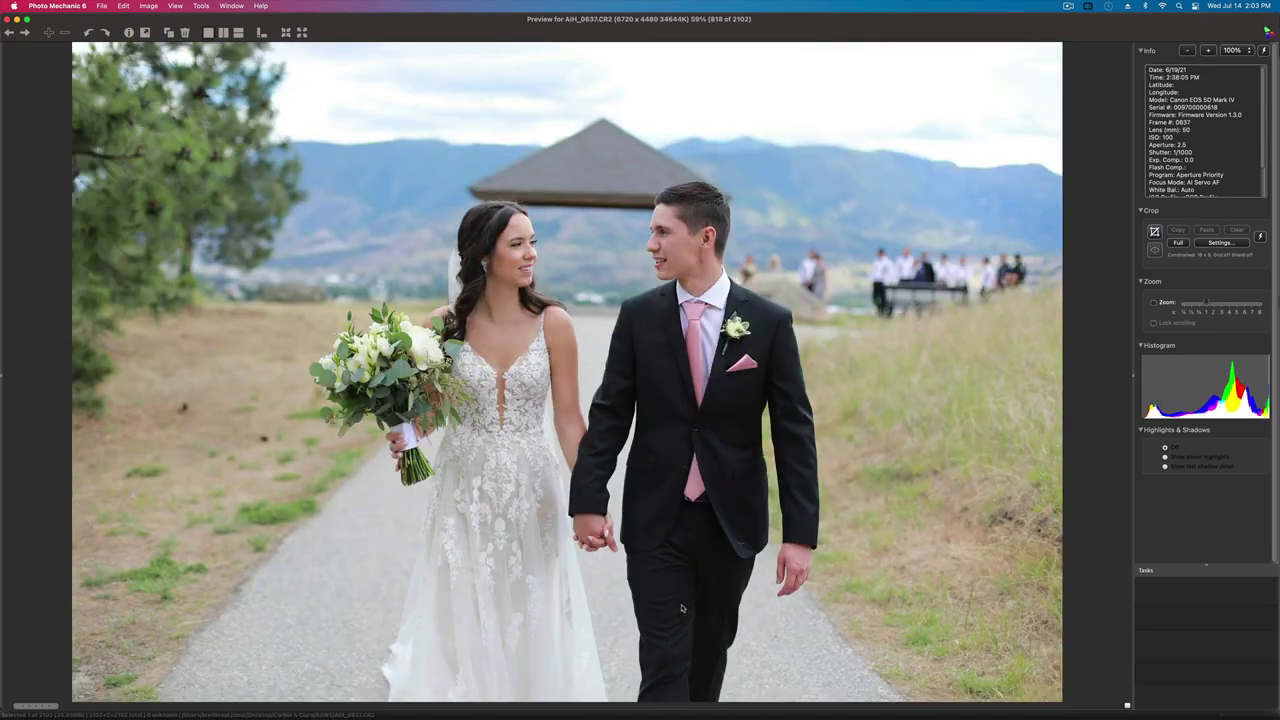
{"action": "key", "text": "Left"}
{"action": "key", "text": "Right"}
{"action": "key", "text": "Right"}
{"action": "key", "text": "Right"}
{"action": "key", "text": "Right"}
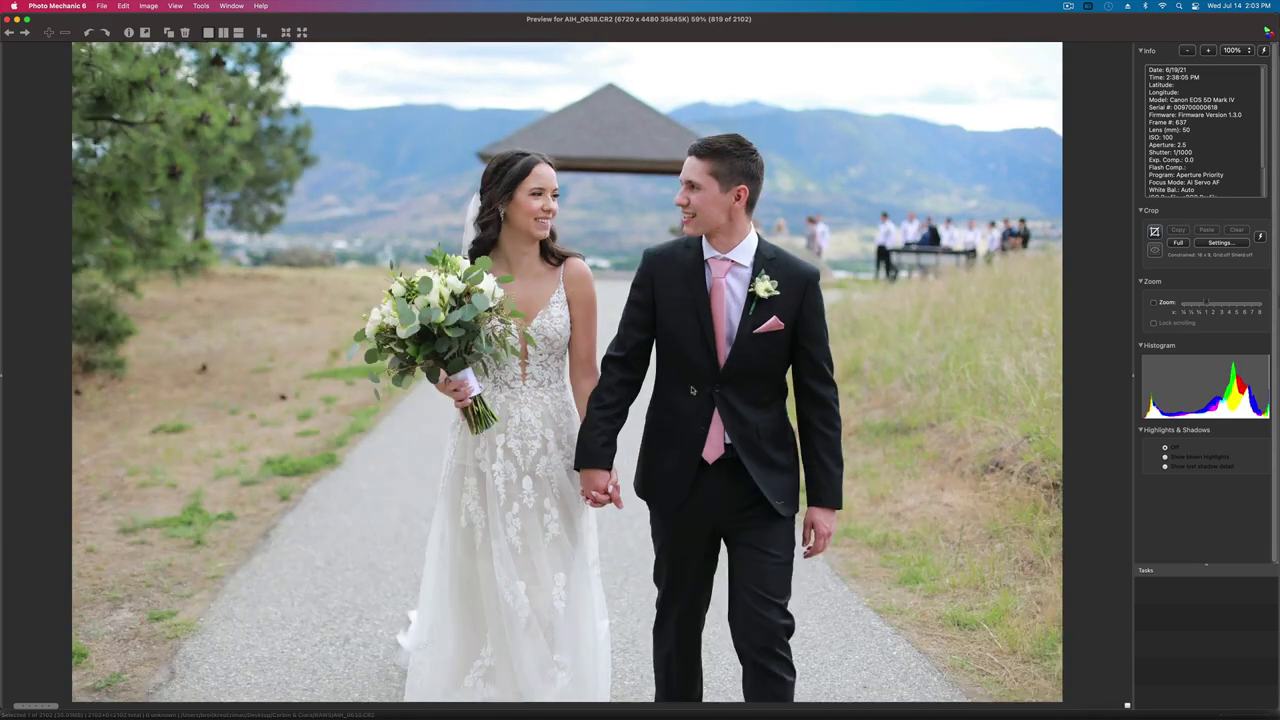
{"action": "key", "text": "Right"}
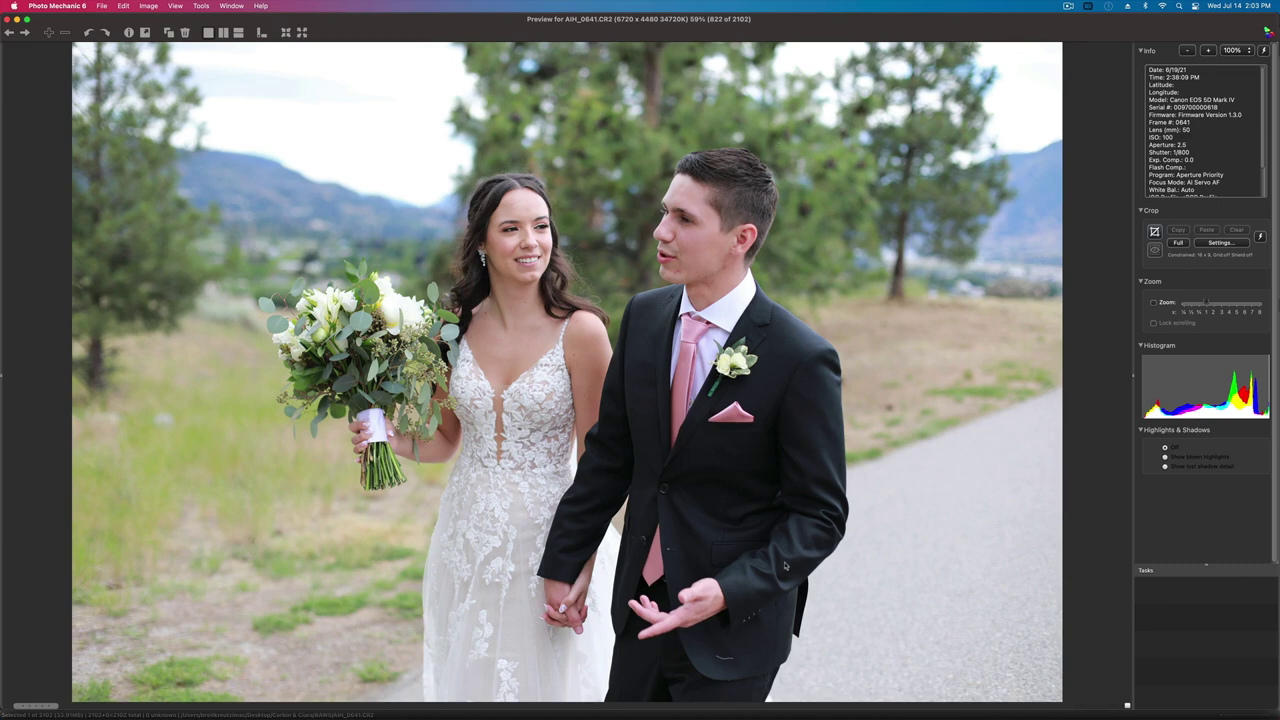
- Compare the near-identical pine tree portraits 829–832, finishing on the closer couple shot 834
{"action": "key", "text": "Right"}
{"action": "key", "text": "Right"}
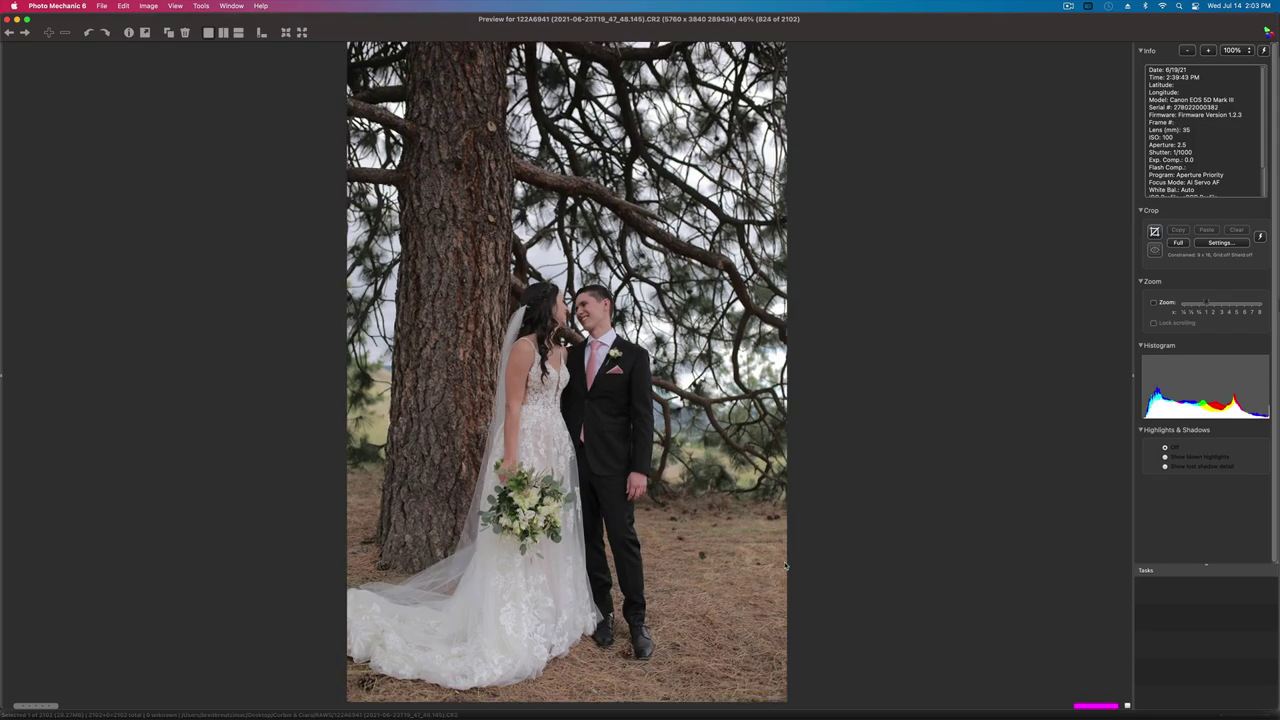
{"action": "key", "text": "Right"}
{"action": "key", "text": "Right"}
{"action": "key", "text": "Right"}
{"action": "key", "text": "Right"}
{"action": "key", "text": "Right"}
{"action": "key", "text": "Right"}
{"action": "key", "text": "Right"}
{"action": "key", "text": "Right"}
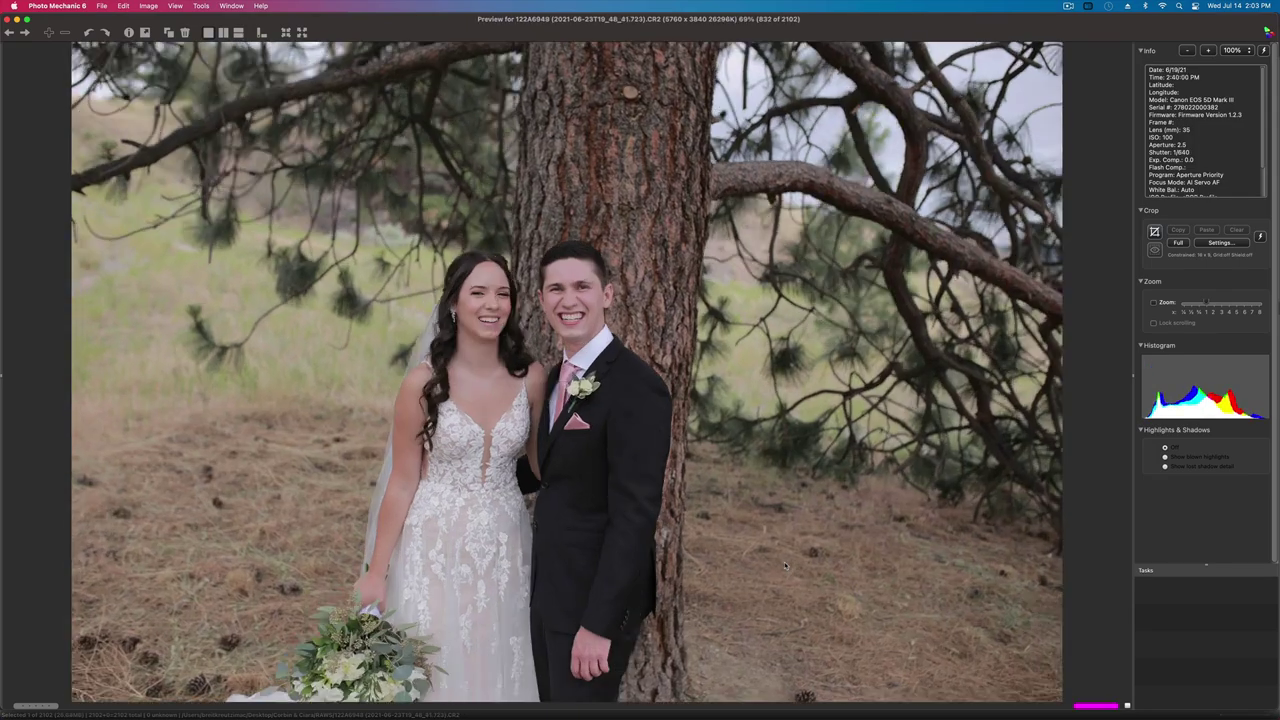
{"action": "key", "text": "Right"}
{"action": "key", "text": "Right"}
{"action": "key", "text": "Right"}
{"action": "key", "text": "Left"}
{"action": "key", "text": "Left"}
{"action": "key", "text": "Left"}
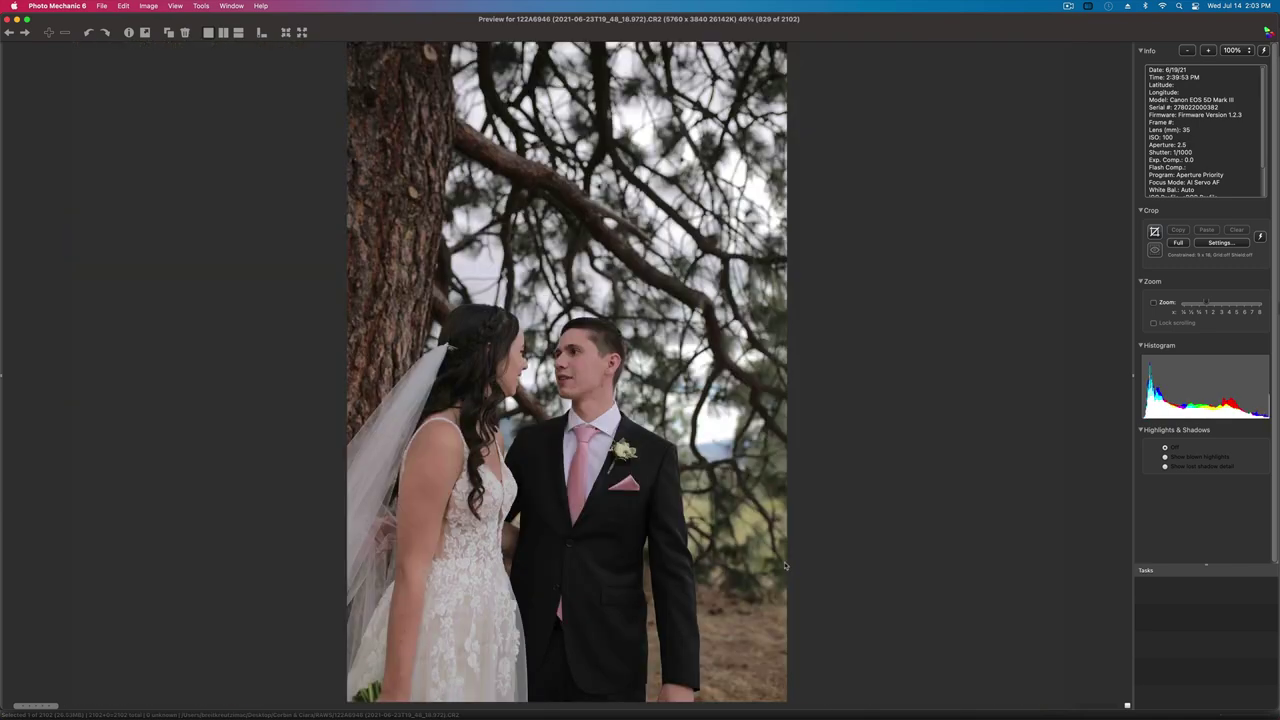
{"action": "key", "text": "Right"}
{"action": "key", "text": "Left"}
{"action": "key", "text": "Right"}
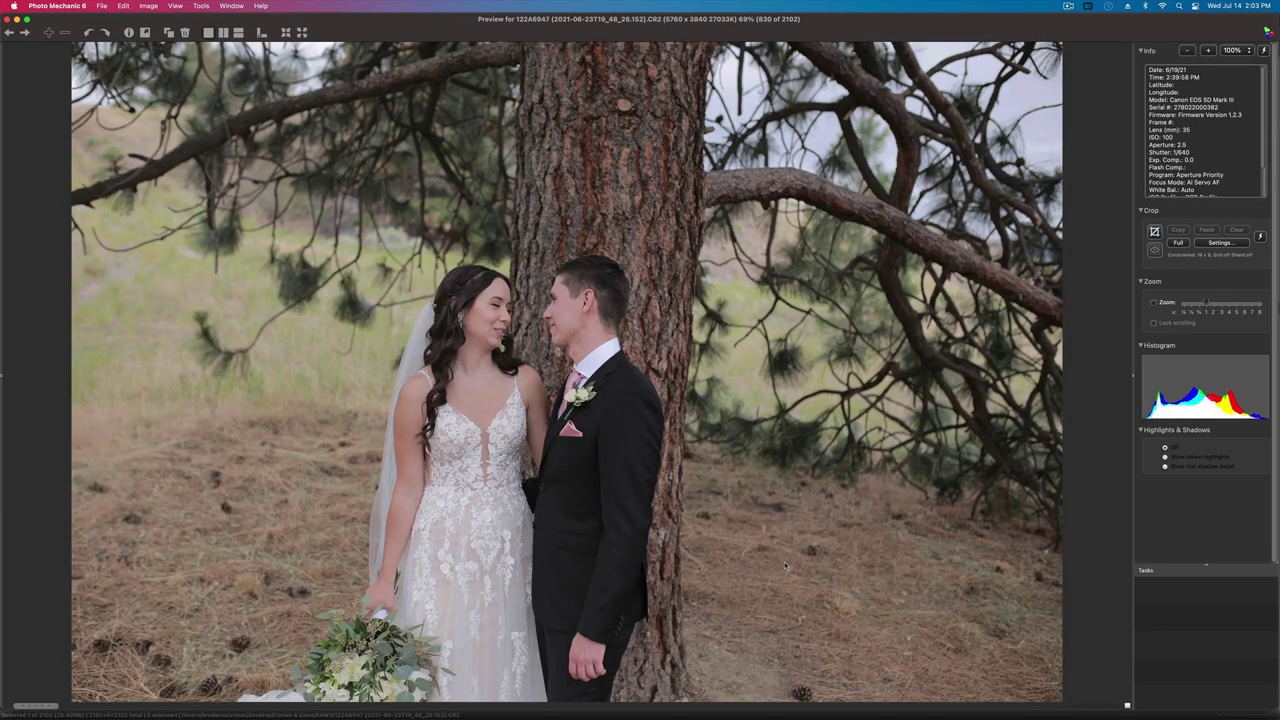
{"action": "key", "text": "Left"}
{"action": "key", "text": "Right"}
{"action": "key", "text": "Right"}
{"action": "key", "text": "Right"}
{"action": "key", "text": "Right"}
{"action": "key", "text": "Right"}
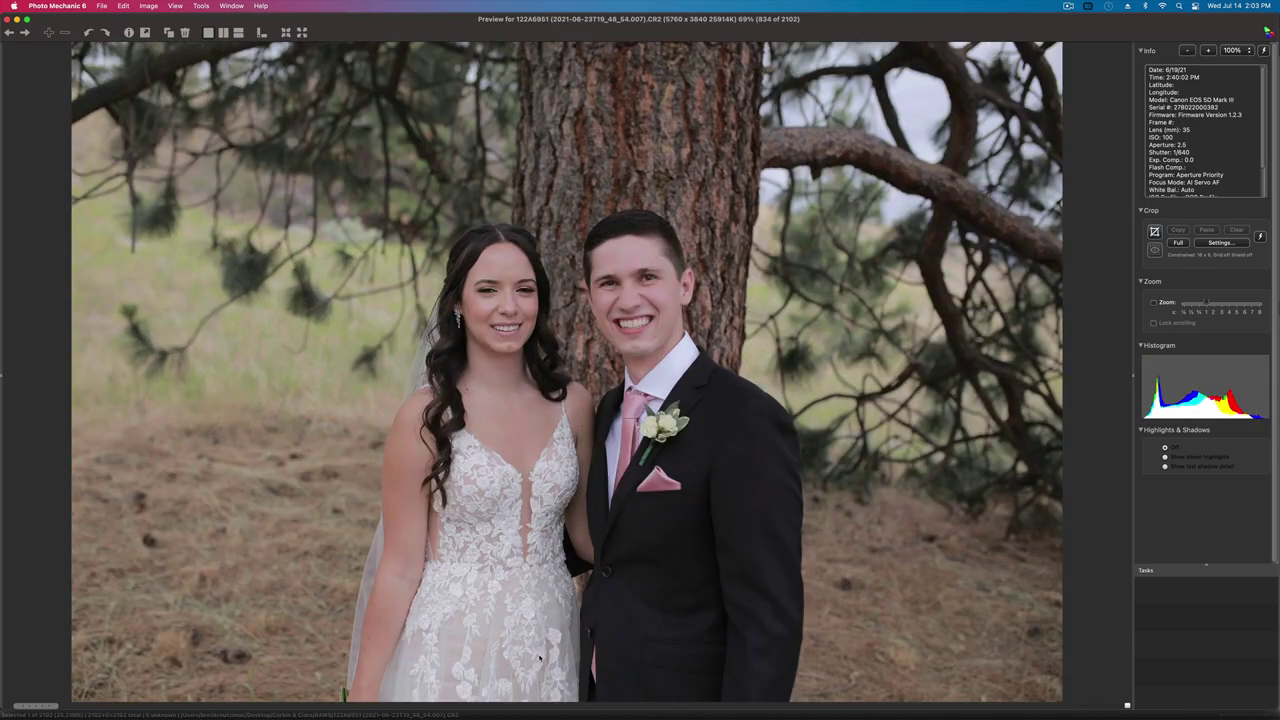
{"action": "key", "text": "Right"}
{"action": "key", "text": "Right"}
{"action": "key", "text": "Right"}
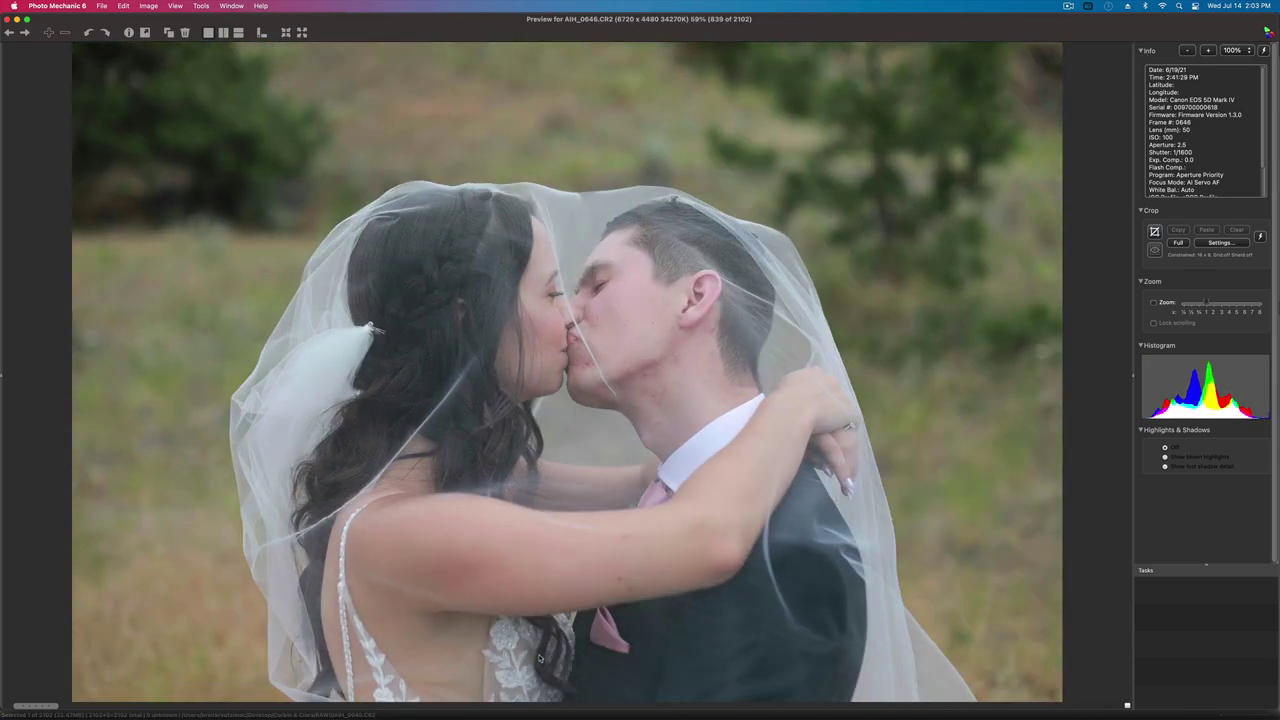
- Cull the veil and couple portraits from AIH_0645 onward, rechecking a few frames
{"action": "key", "text": "Left"}
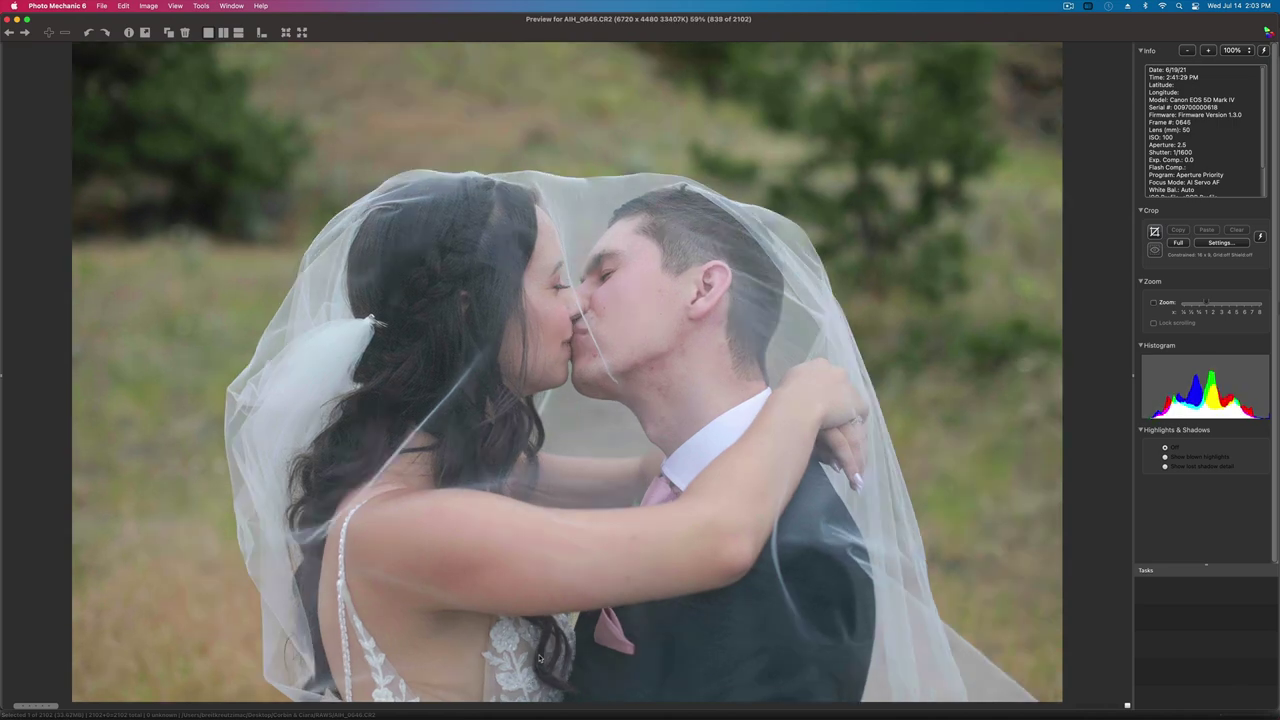
{"action": "key", "text": "Right"}
{"action": "key", "text": "Right"}
{"action": "key", "text": "Right"}
{"action": "key", "text": "Right"}
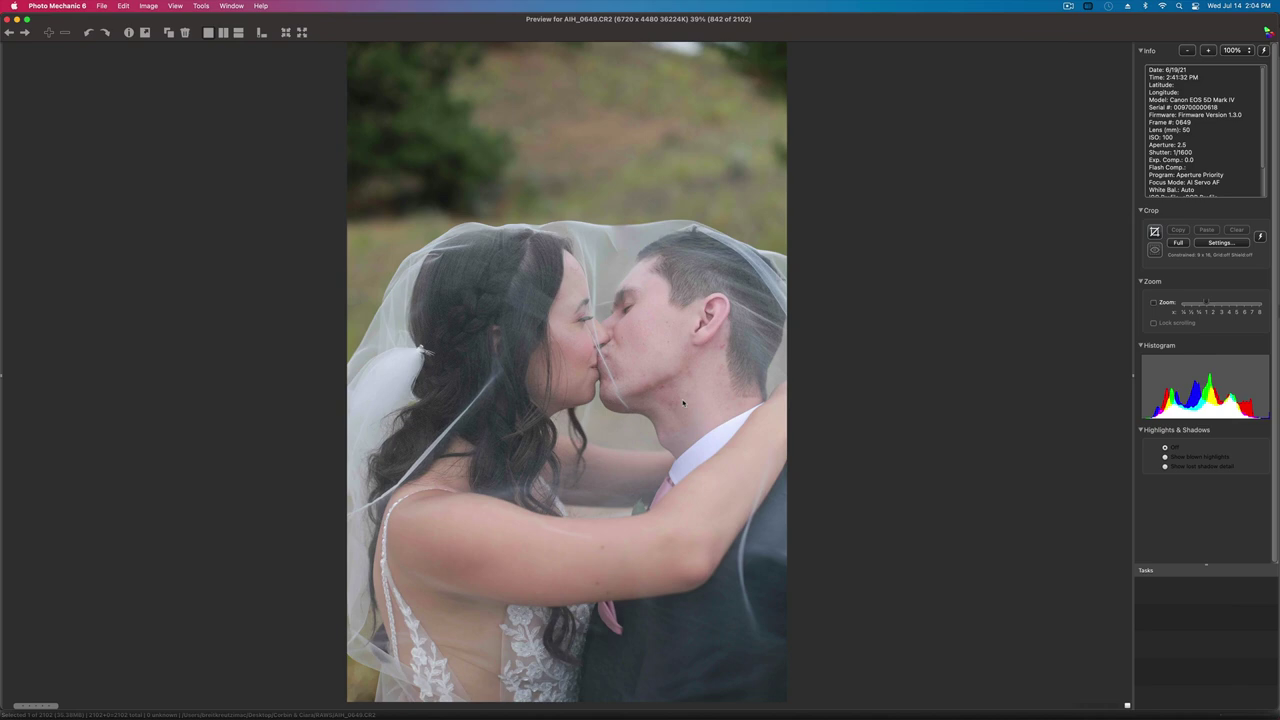
{"action": "key", "text": "Right"}
{"action": "key", "text": "Right"}
{"action": "key", "text": "Right"}
{"action": "key", "text": "Right"}
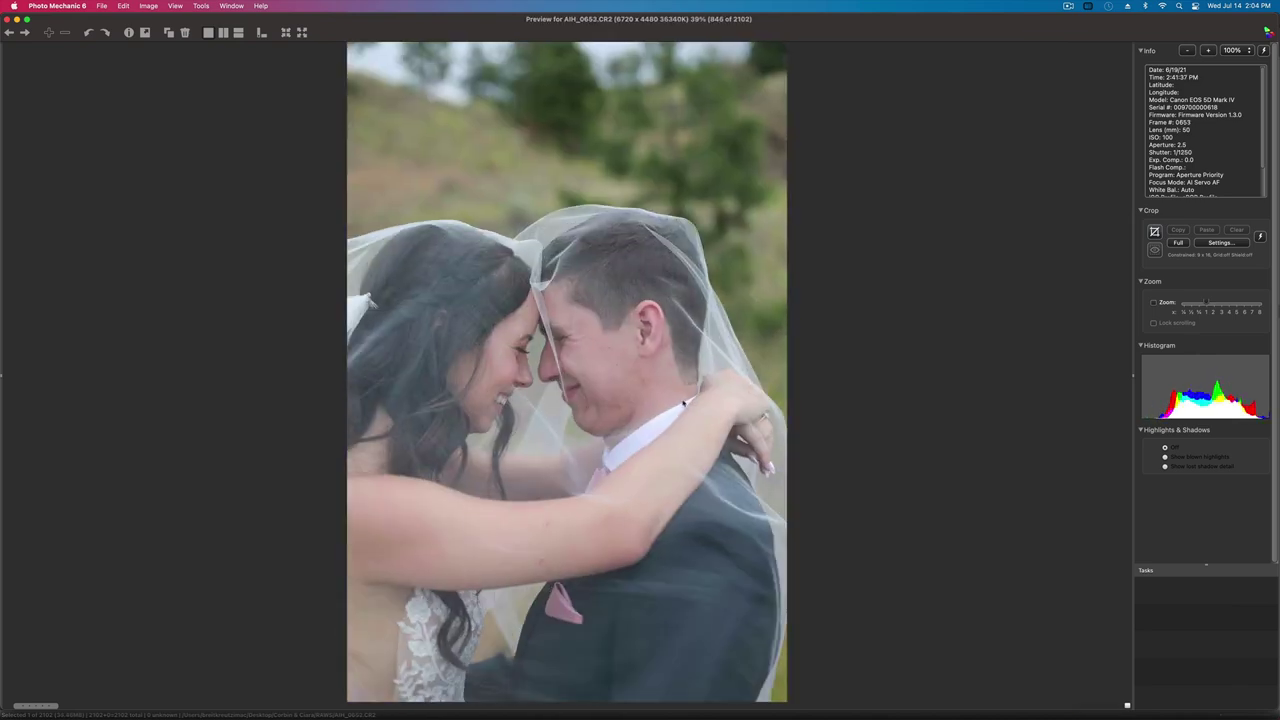
{"action": "key", "text": "Right"}
{"action": "key", "text": "Right"}
{"action": "key", "text": "Right"}
{"action": "key", "text": "Right"}
{"action": "key", "text": "Right"}
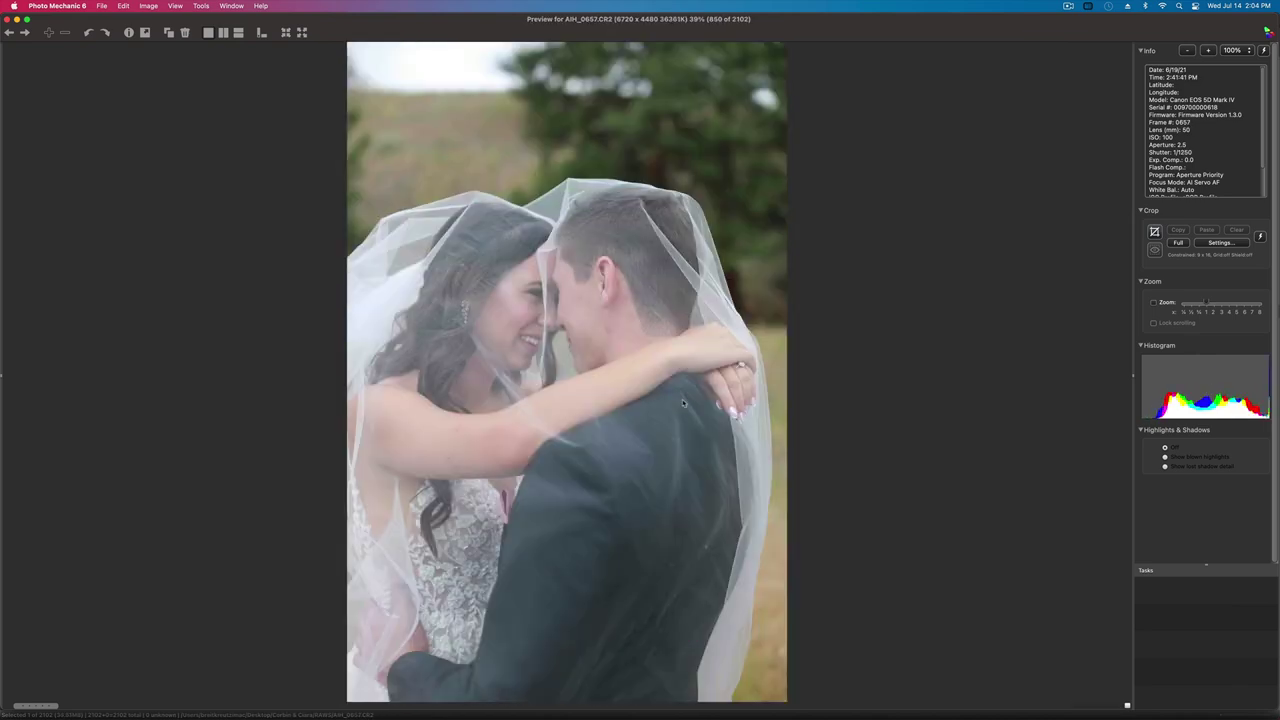
{"action": "key", "text": "Left"}
{"action": "key", "text": "Left"}
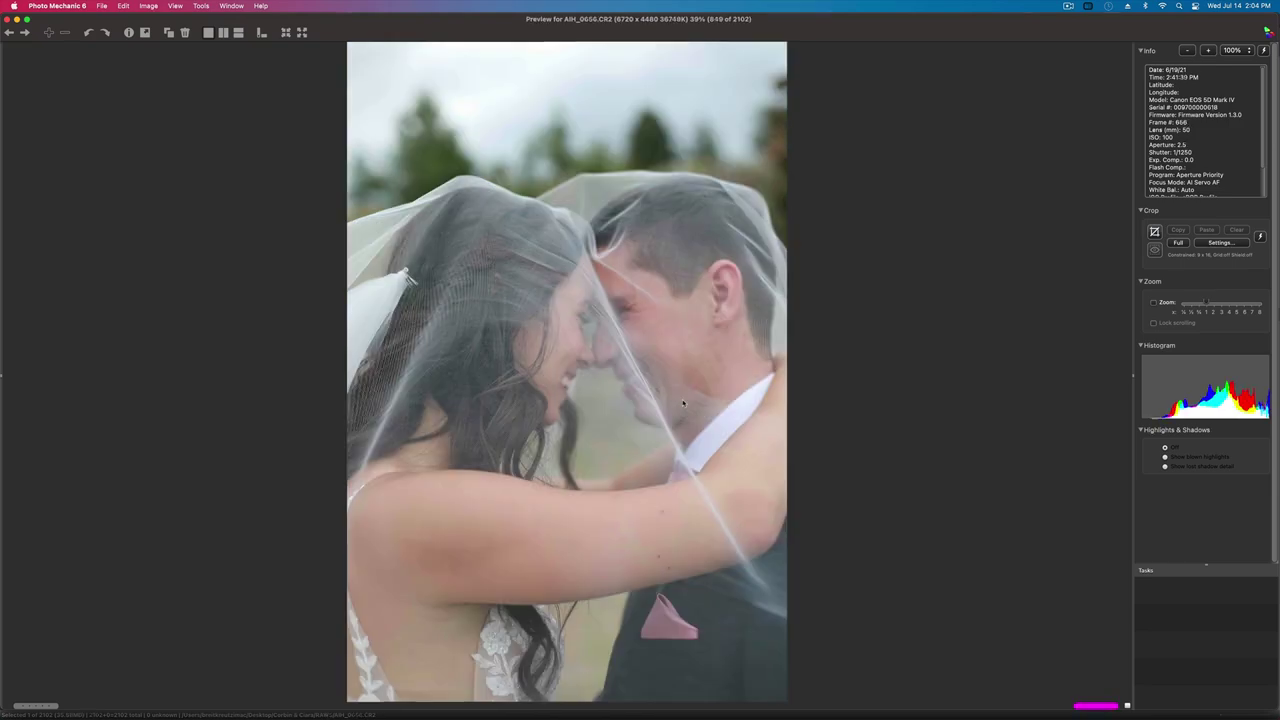
{"action": "key", "text": "Right"}
{"action": "key", "text": "Right"}
{"action": "key", "text": "Right"}
{"action": "key", "text": "Right"}
{"action": "key", "text": "Right"}
{"action": "key", "text": "Right"}
{"action": "key", "text": "Right"}
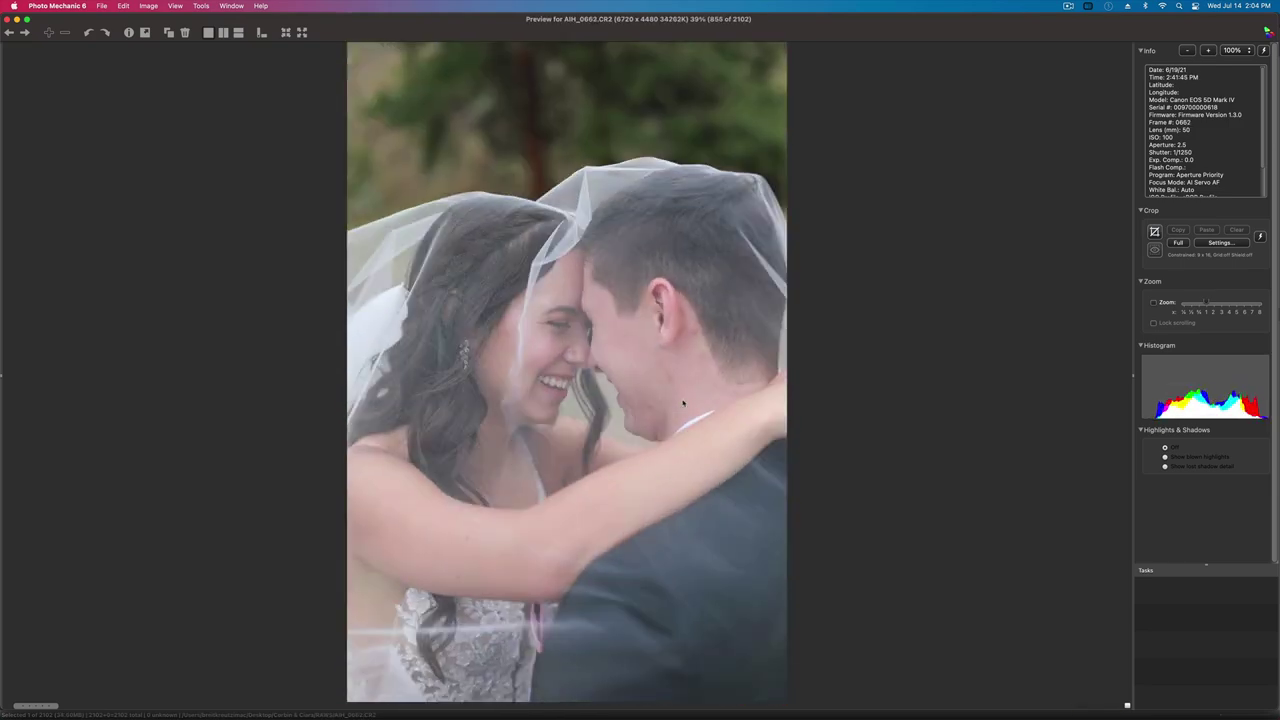
{"action": "key", "text": "Left"}
{"action": "key", "text": "Right"}
{"action": "key", "text": "Right"}
{"action": "key", "text": "Right"}
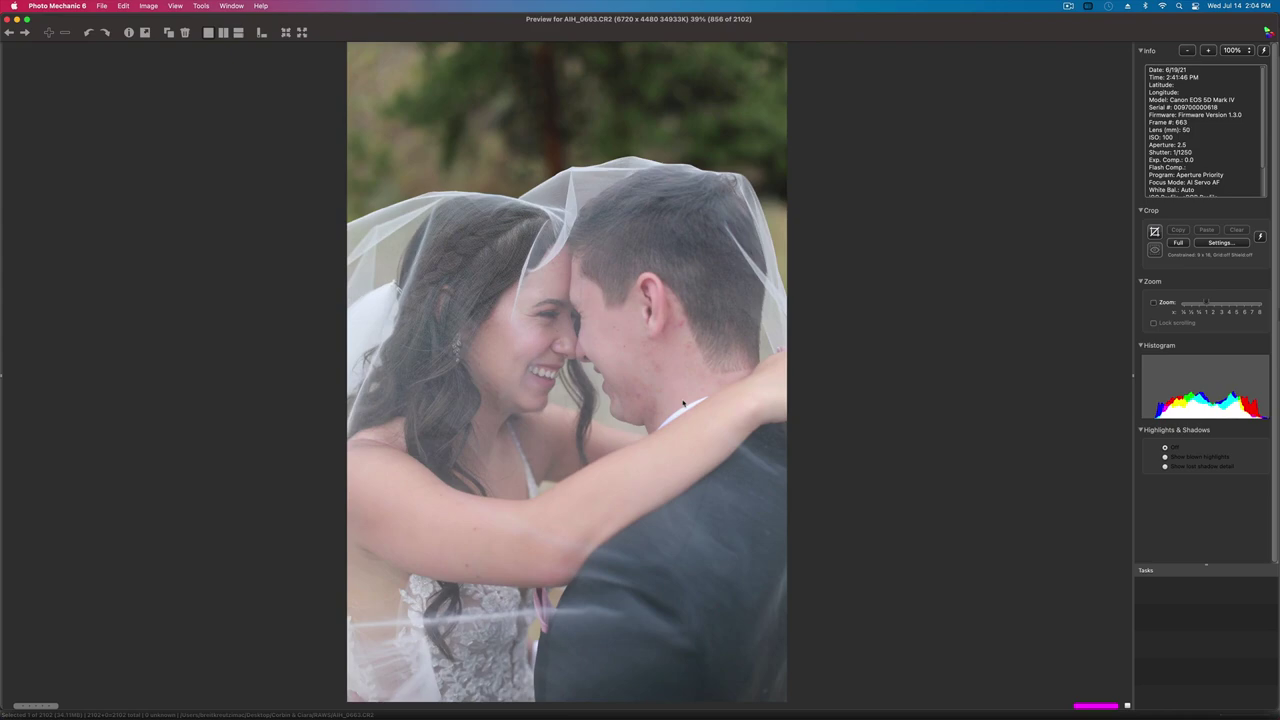
{"action": "key", "text": "Right"}
{"action": "key", "text": "Right"}
{"action": "key", "text": "Right"}
{"action": "key", "text": "Right"}
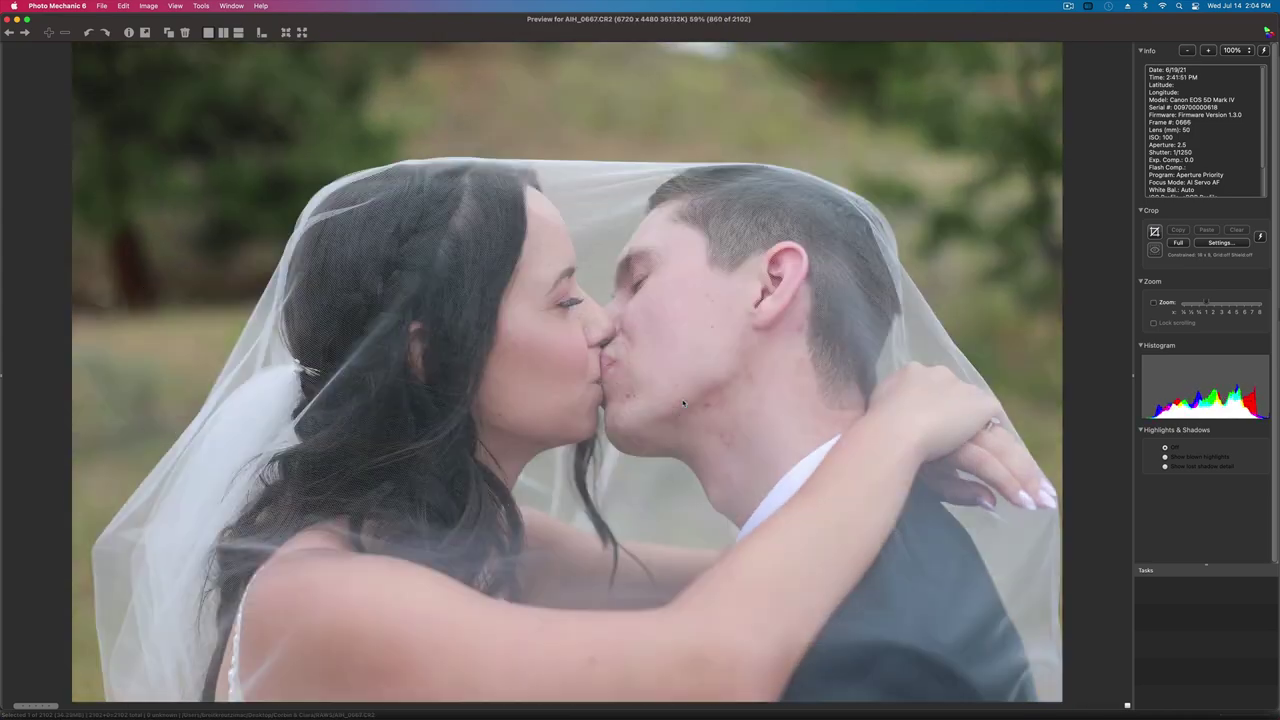
{"action": "key", "text": "Right"}
{"action": "key", "text": "Right"}
{"action": "key", "text": "Right"}
{"action": "key", "text": "Right"}
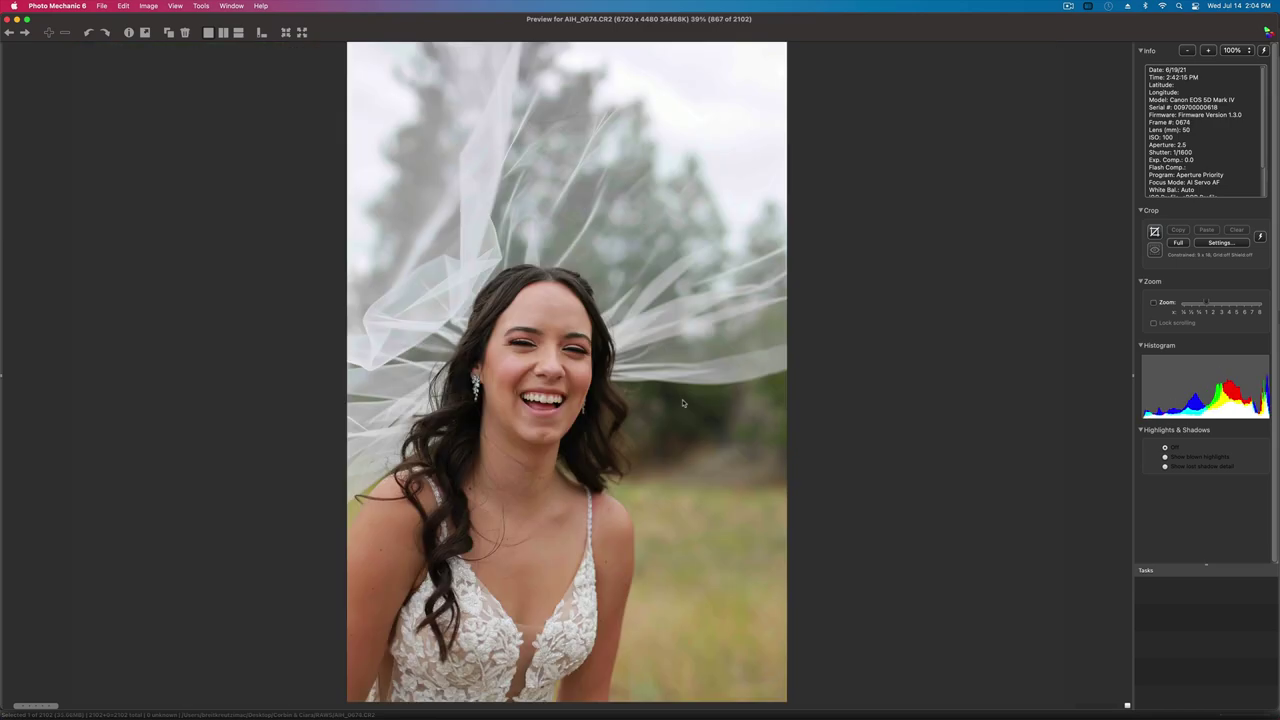
- Pass the bride's solo portraits, welcome sign and table number sign to the greenery close-ups
{"action": "key", "text": "Right"}
{"action": "key", "text": "Right"}
{"action": "key", "text": "Right"}
{"action": "key", "text": "Right"}
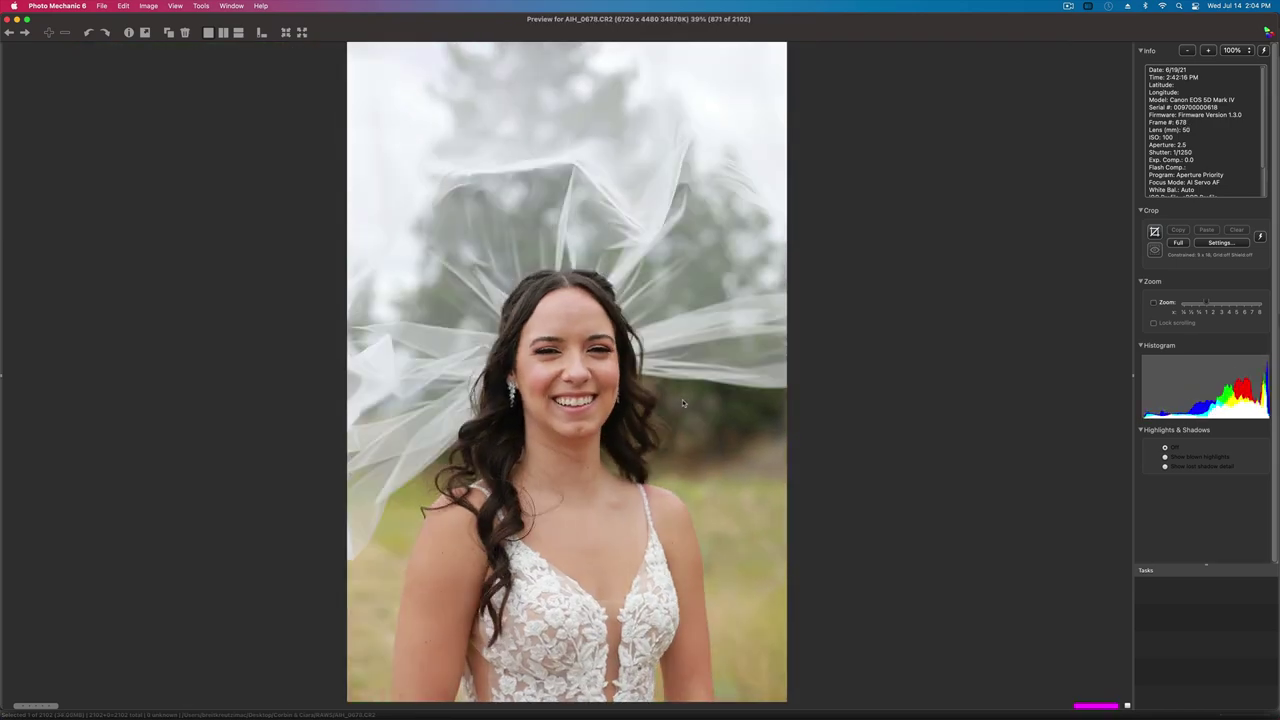
{"action": "key", "text": "Right"}
{"action": "key", "text": "Right"}
{"action": "key", "text": "Right"}
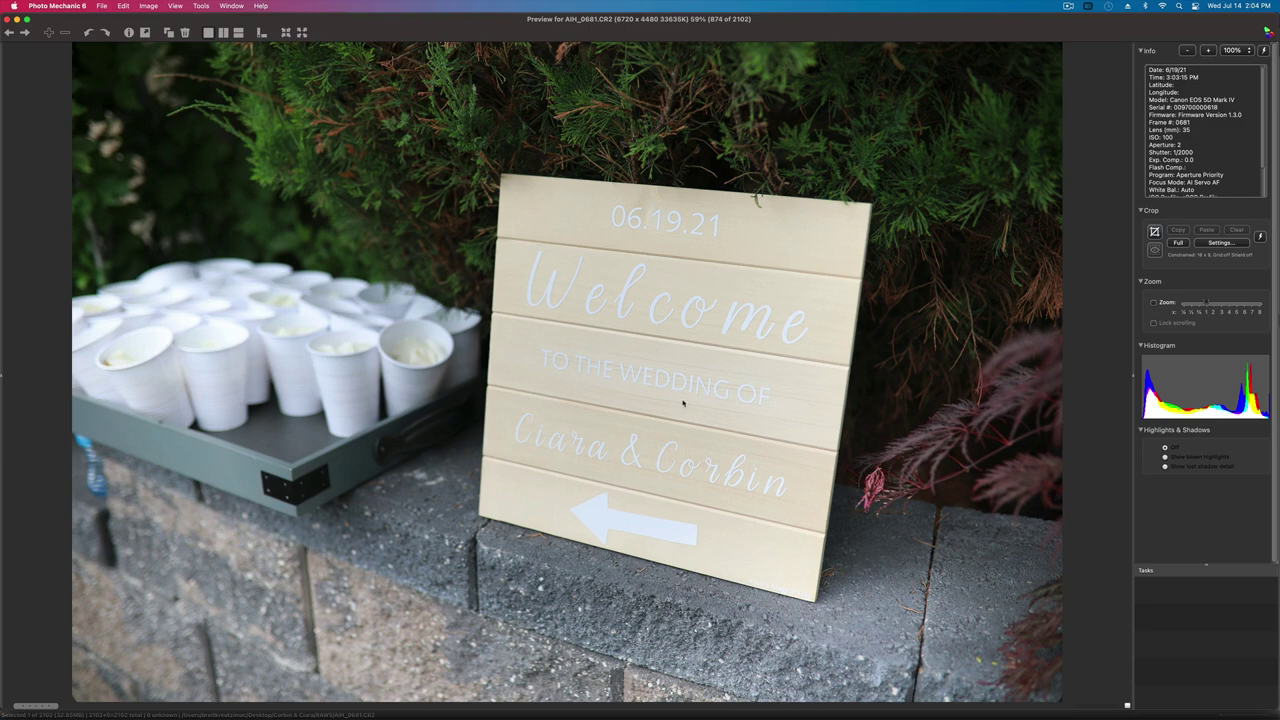
{"action": "key", "text": "Right"}
{"action": "key", "text": "Right"}
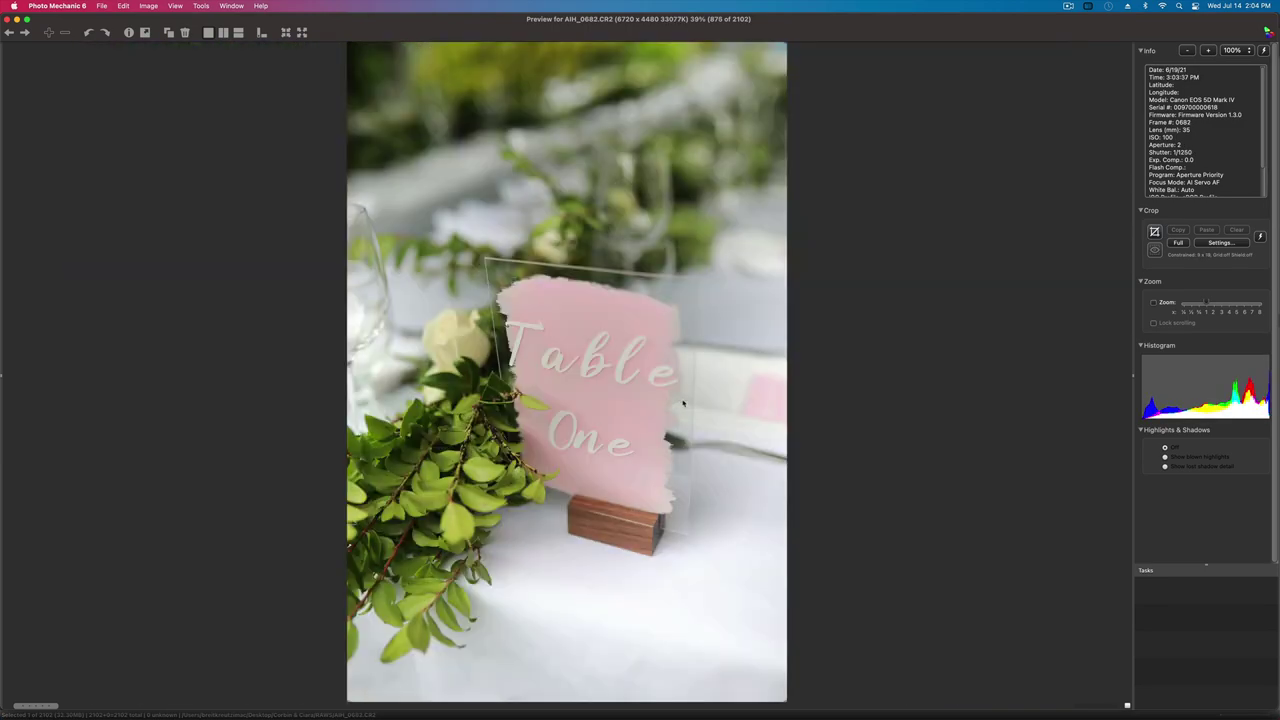
{"action": "key", "text": "Right"}
{"action": "key", "text": "Right"}
{"action": "key", "text": "Right"}
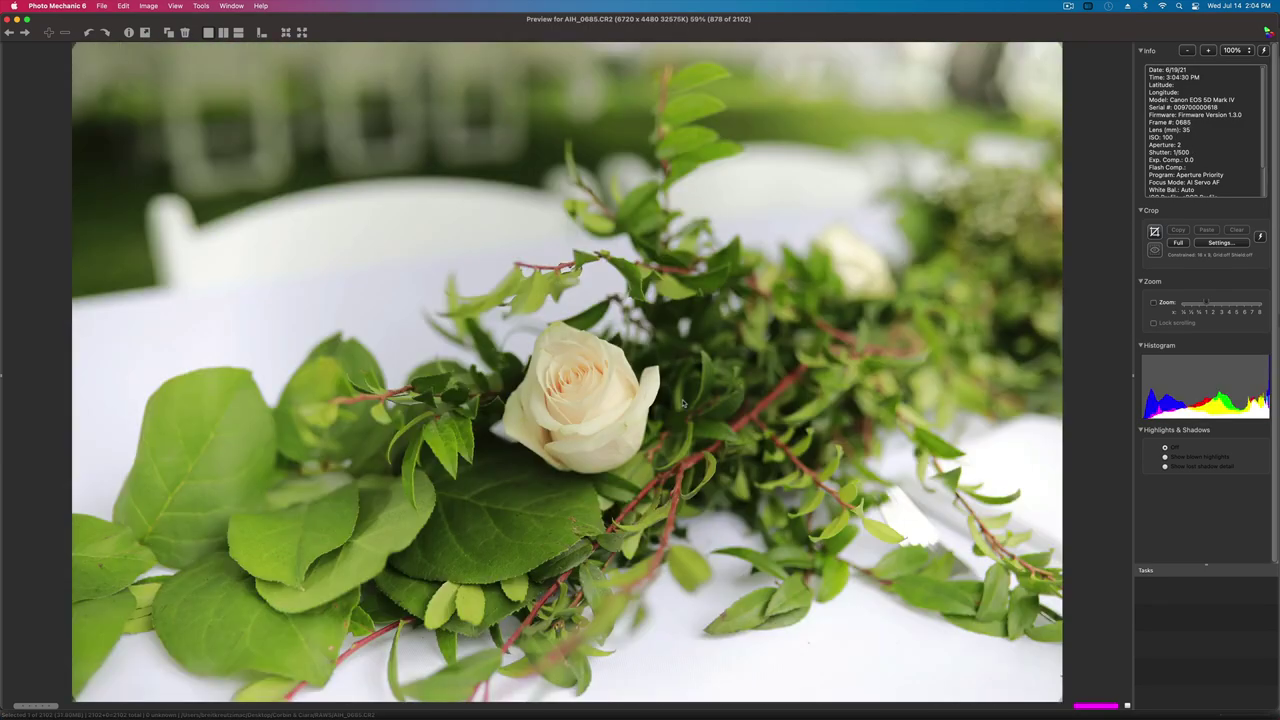
- Review the ceremony barrels, flower close-up and railing string-light shots
{"action": "key", "text": "Right"}
{"action": "key", "text": "Right"}
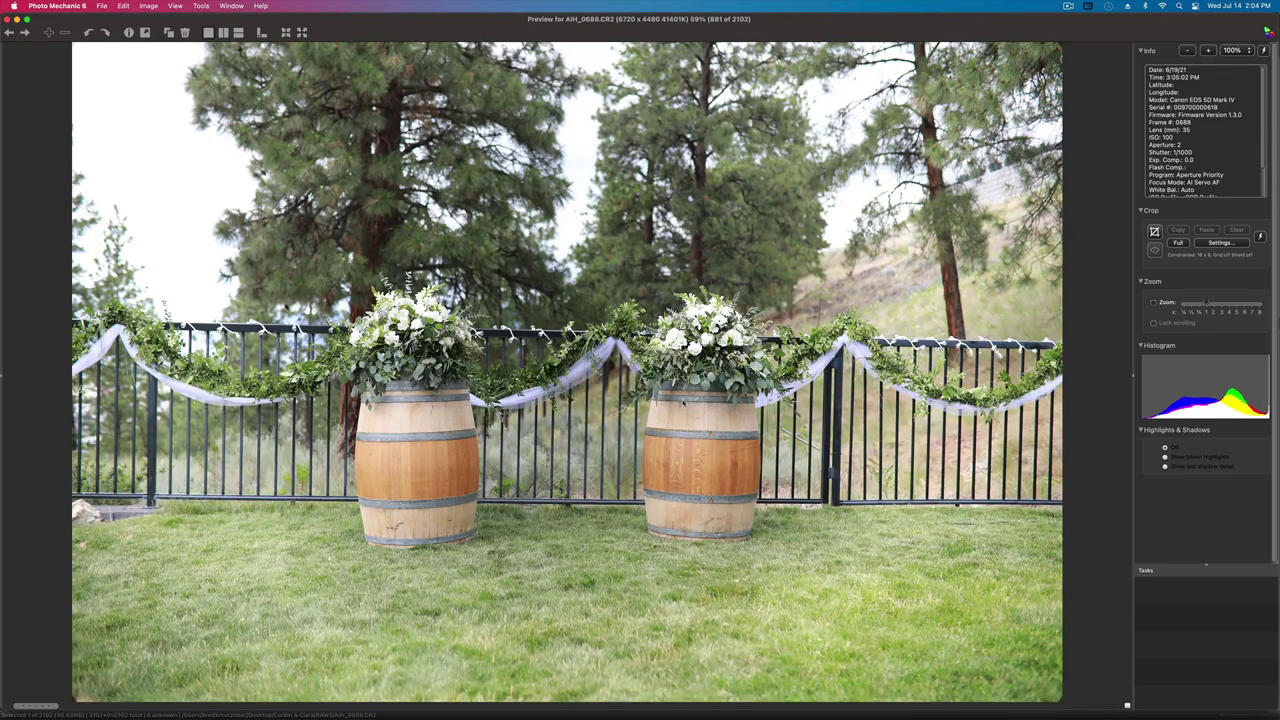
{"action": "key", "text": "Right"}
{"action": "key", "text": "Right"}
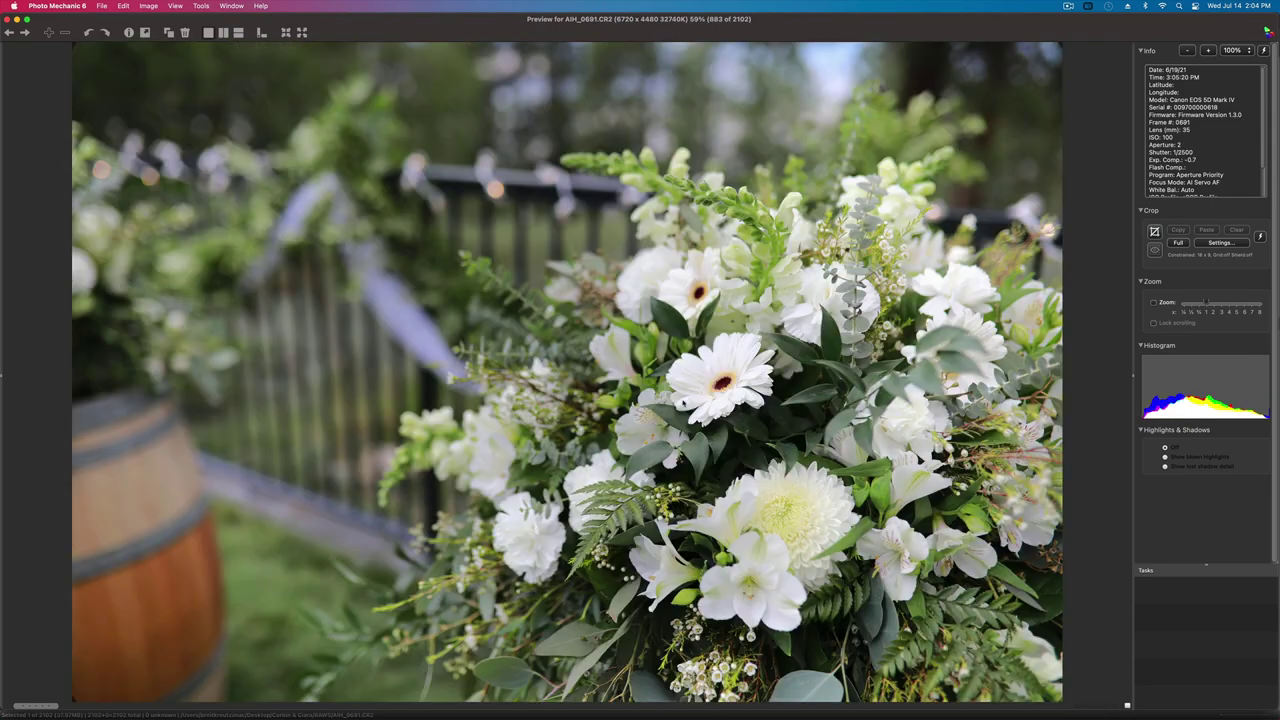
{"action": "key", "text": "Right"}
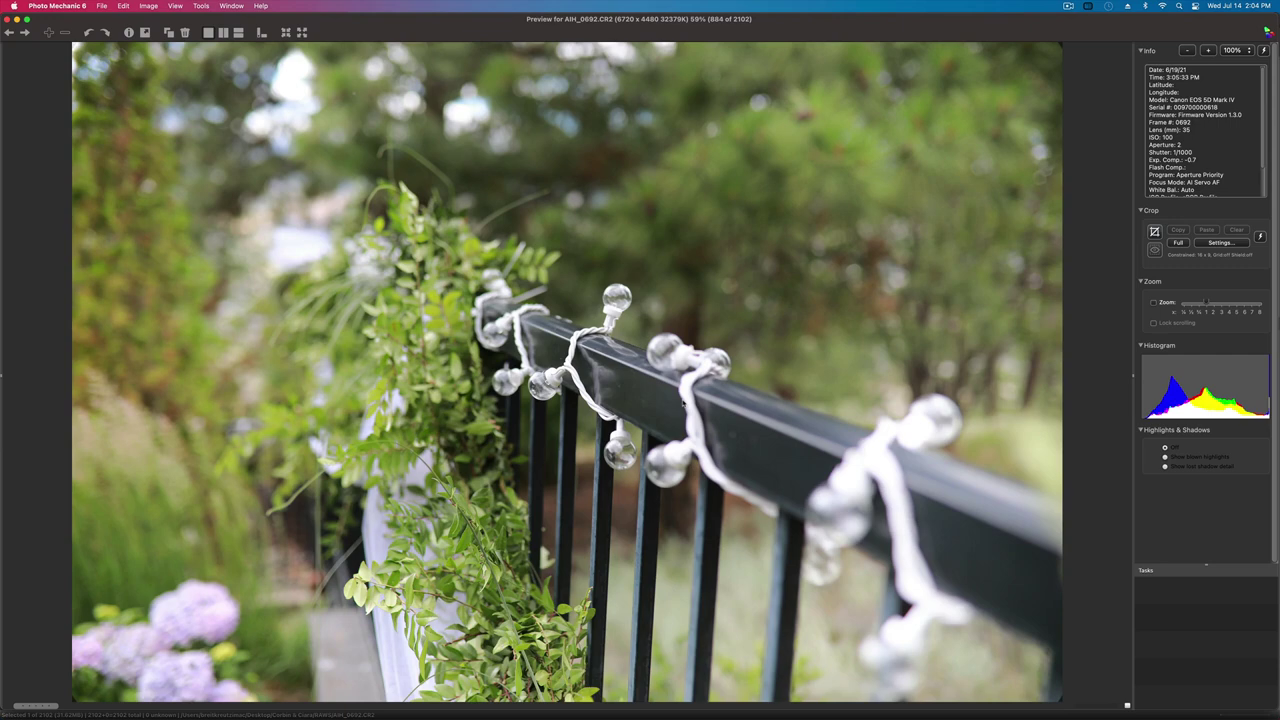
{"action": "key", "text": "Right"}
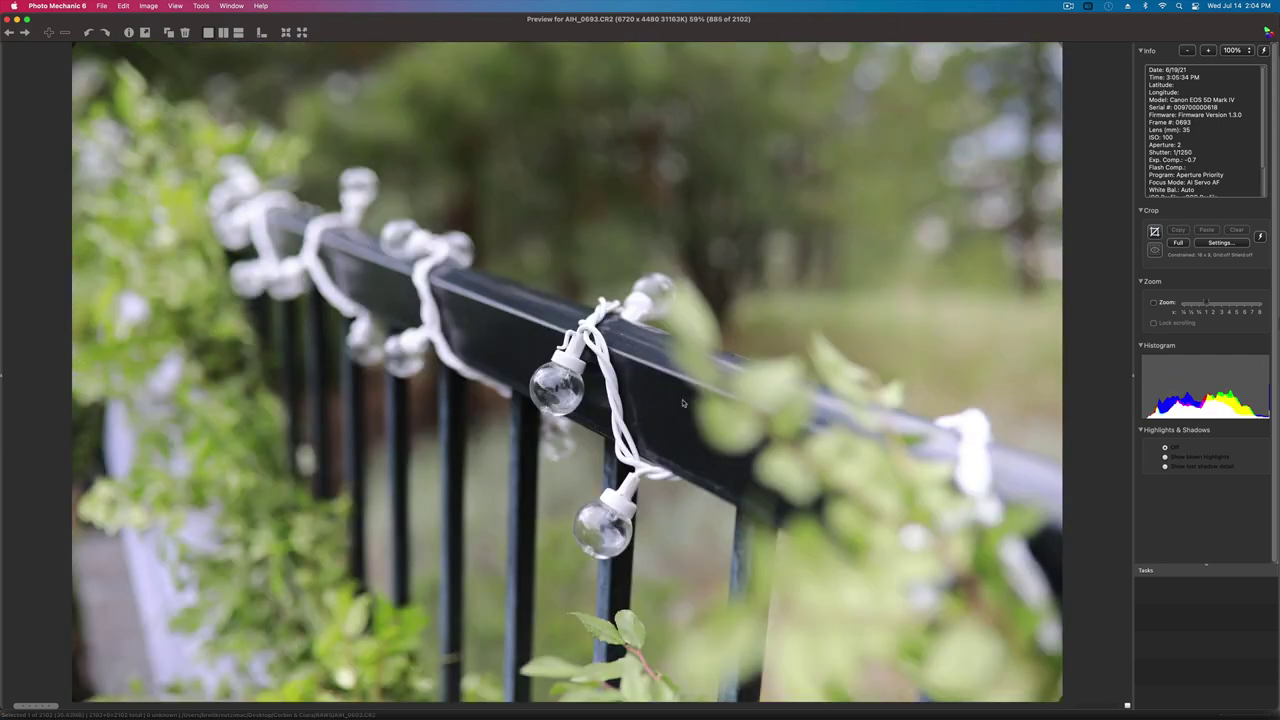
- Move past the drinks table sign and wider bar shot into the guest portraits
{"action": "key", "text": "Right"}
{"action": "key", "text": "Right"}
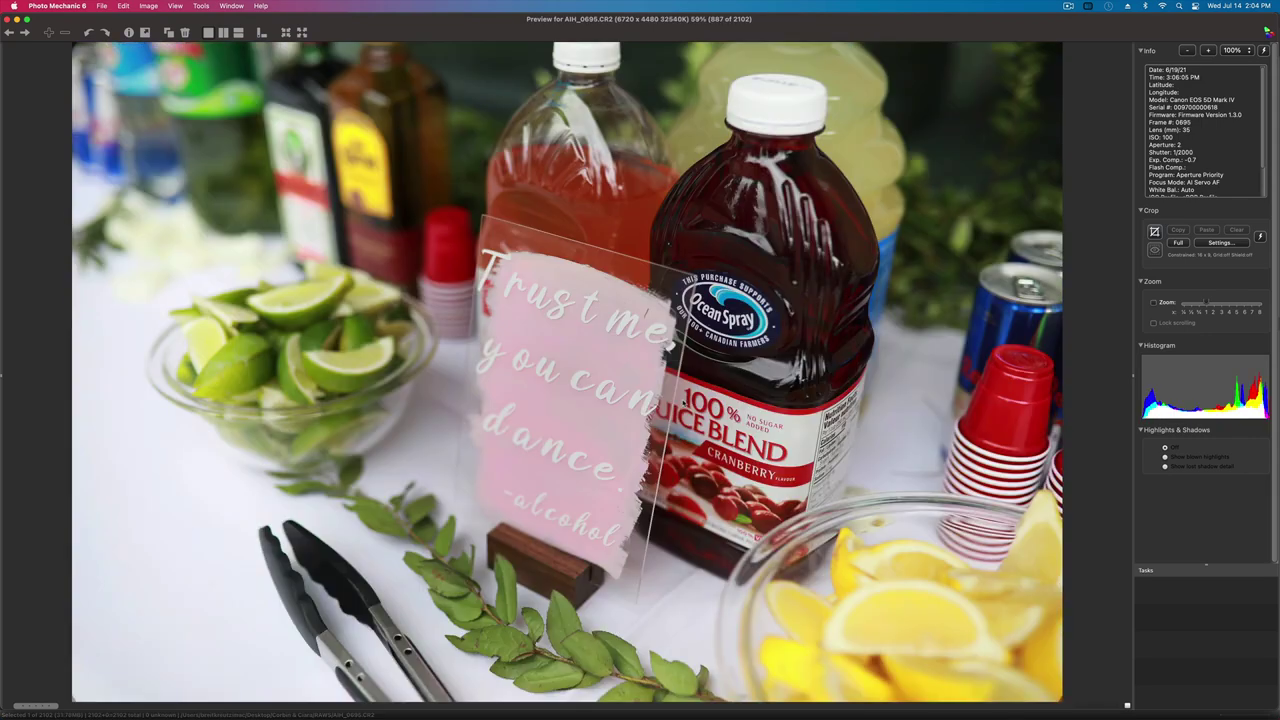
{"action": "key", "text": "Left"}
{"action": "key", "text": "Right"}
{"action": "key", "text": "Right"}
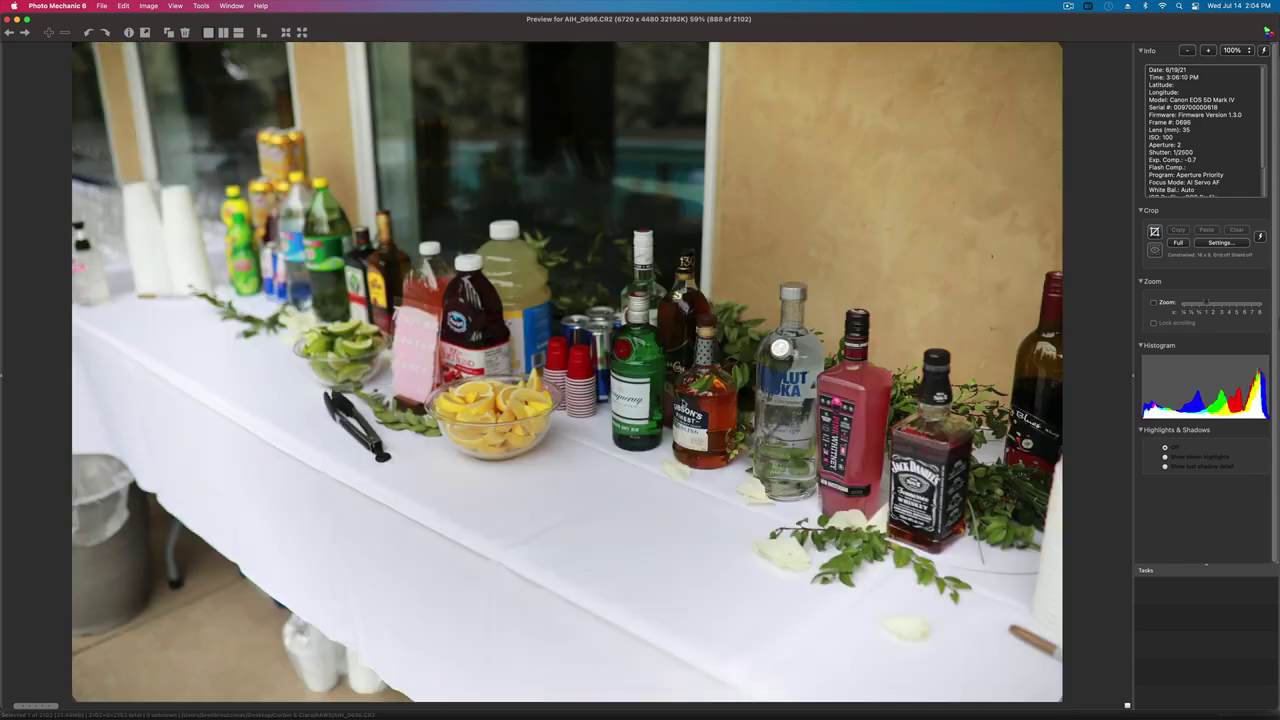
{"action": "key", "text": "Right"}
{"action": "key", "text": "Right"}
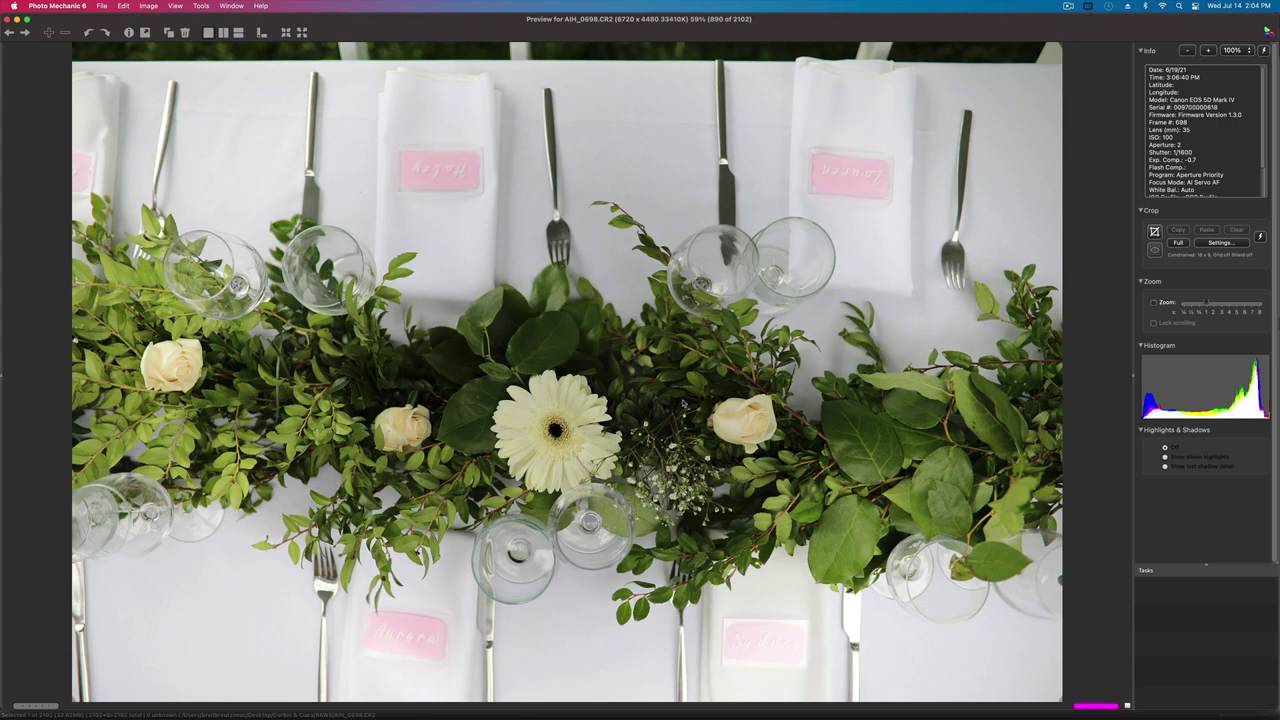
{"action": "key", "text": "Right"}
{"action": "key", "text": "Right"}
{"action": "key", "text": "Right"}
- Step back several guest photos to recheck, then move forward to the next guest portrait
{"action": "key", "text": "Left"}
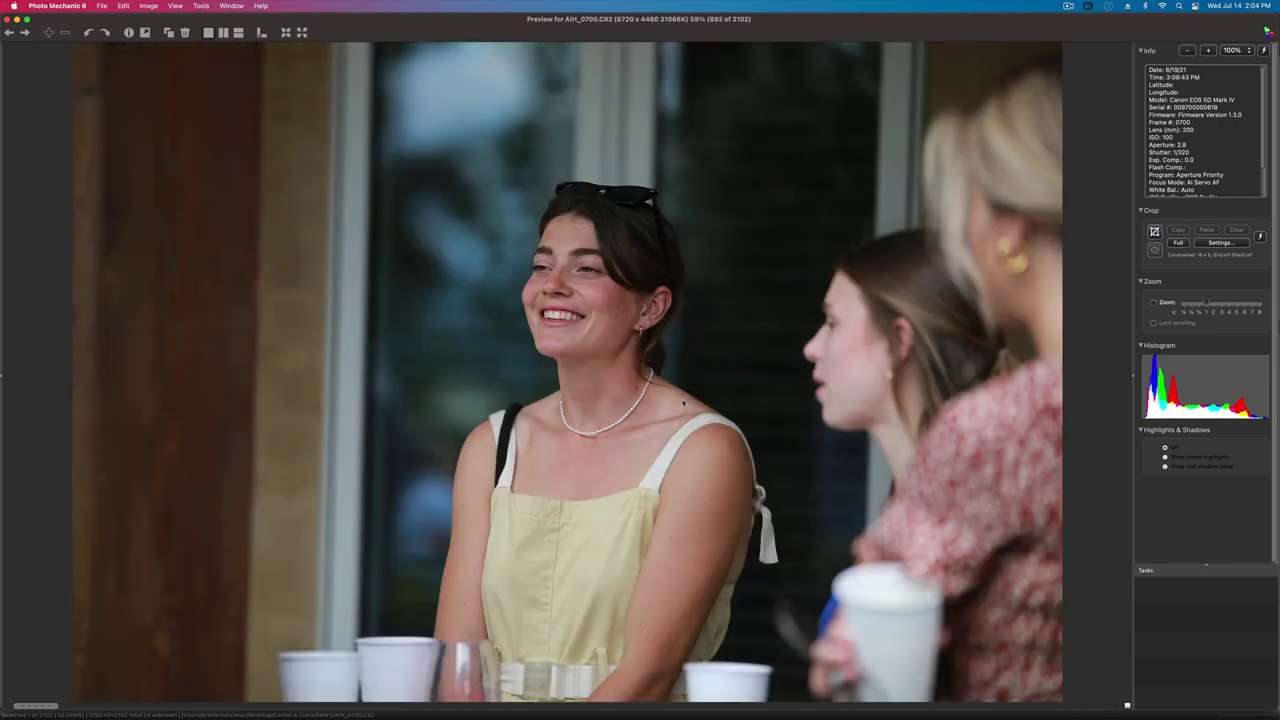
{"action": "key", "text": "Right"}
{"action": "key", "text": "Right"}
{"action": "key", "text": "Right"}
{"action": "key", "text": "Right"}
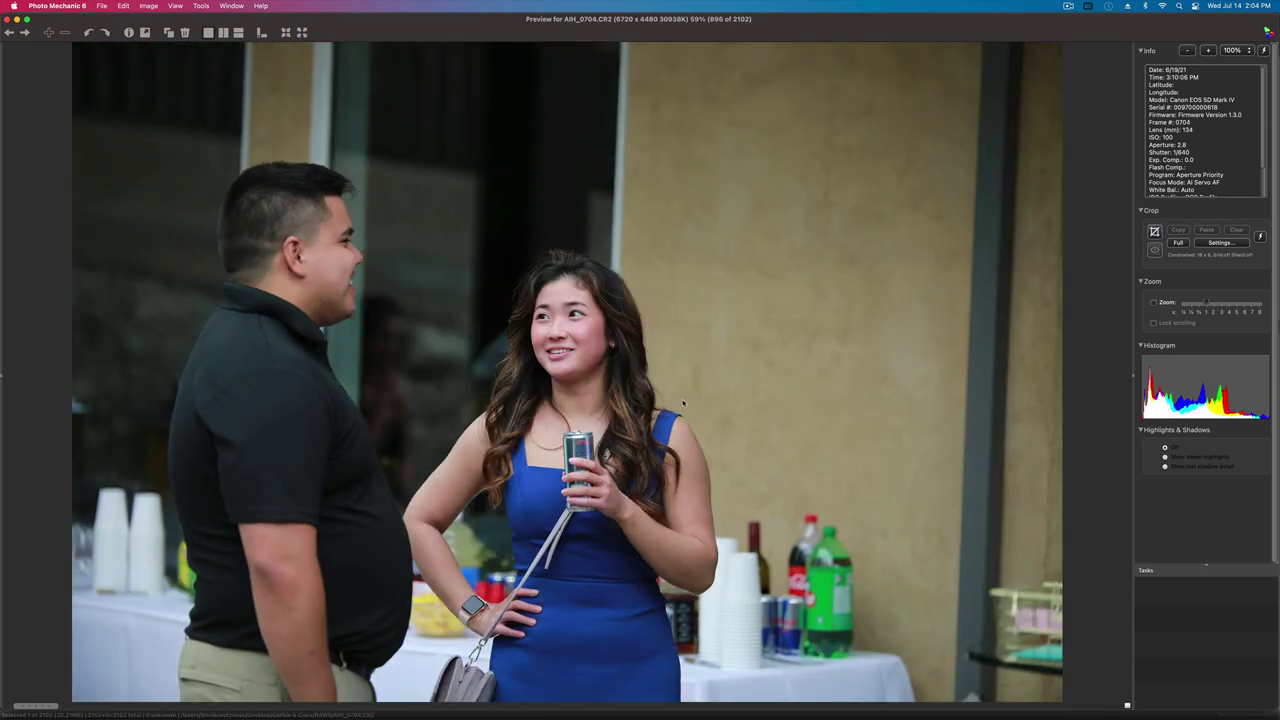
{"action": "key", "text": "Left"}
{"action": "key", "text": "Left"}
{"action": "key", "text": "Left"}
{"action": "key", "text": "Left"}
{"action": "key", "text": "Left"}
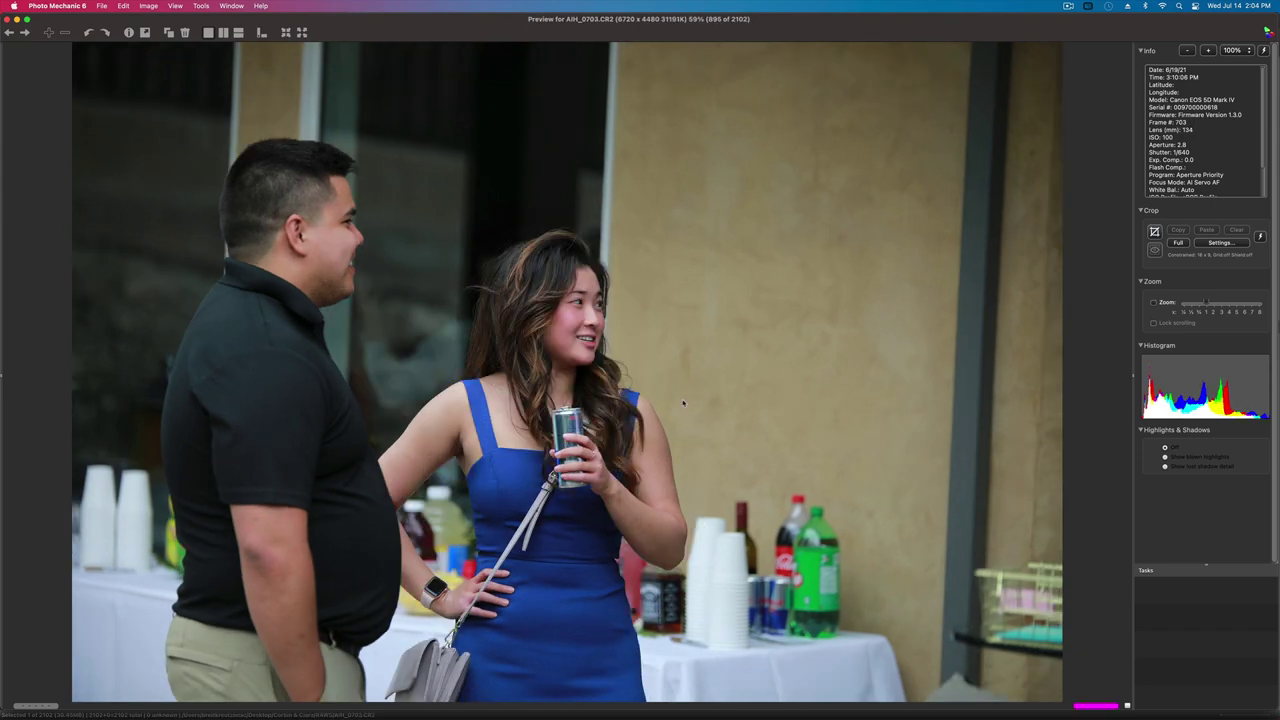
{"action": "key", "text": "Left"}
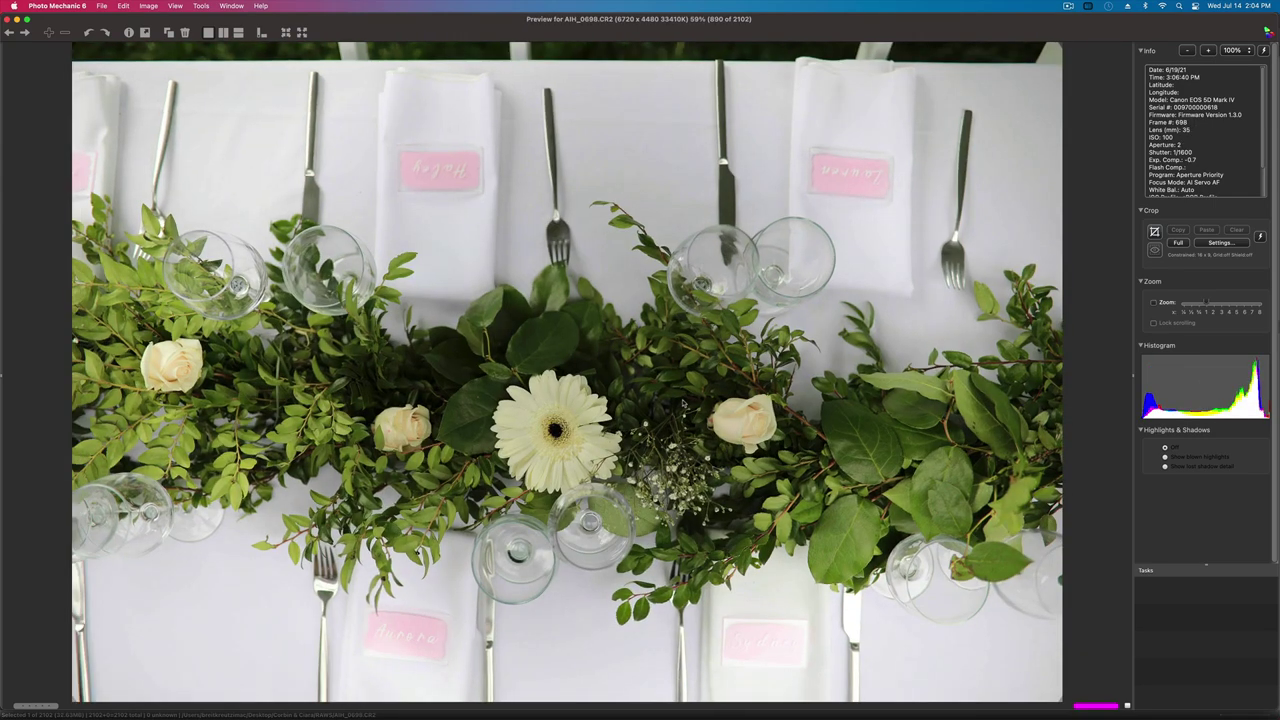
{"action": "key", "text": "Right"}
{"action": "key", "text": "Right"}
{"action": "key", "text": "Right"}
{"action": "key", "text": "Right"}
{"action": "key", "text": "Right"}
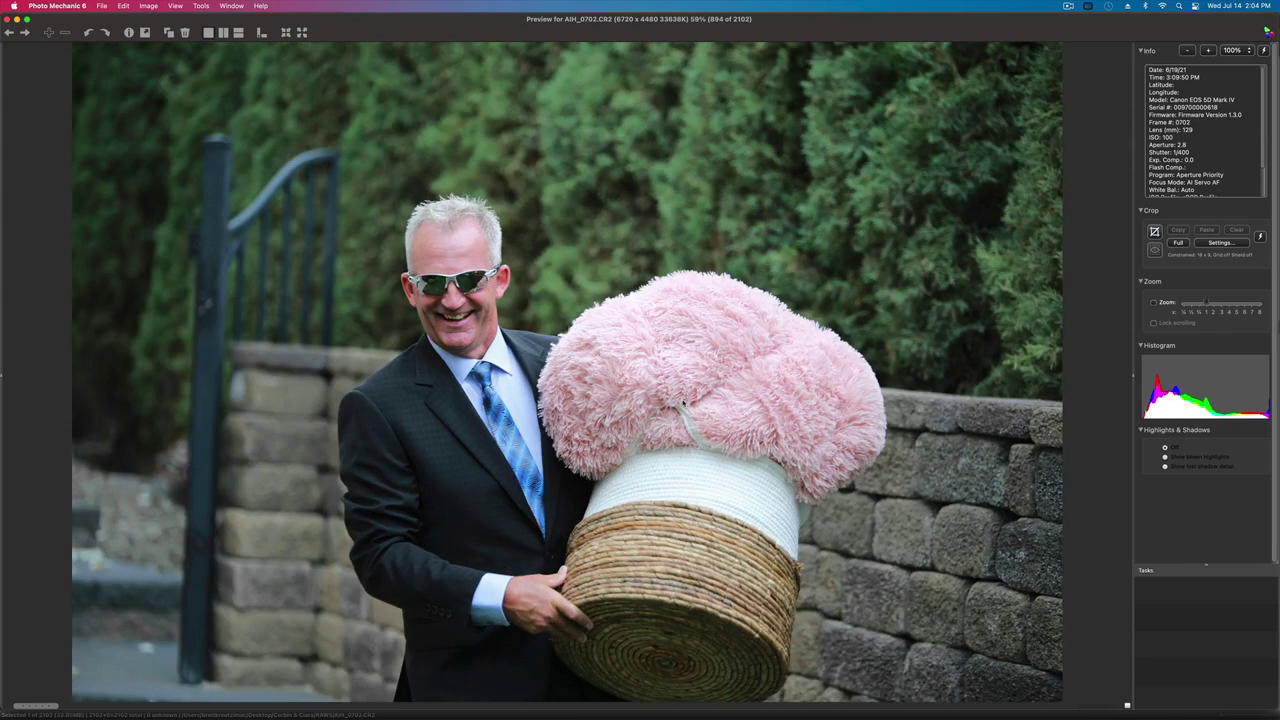
{"action": "key", "text": "Right"}
{"action": "key", "text": "Right"}
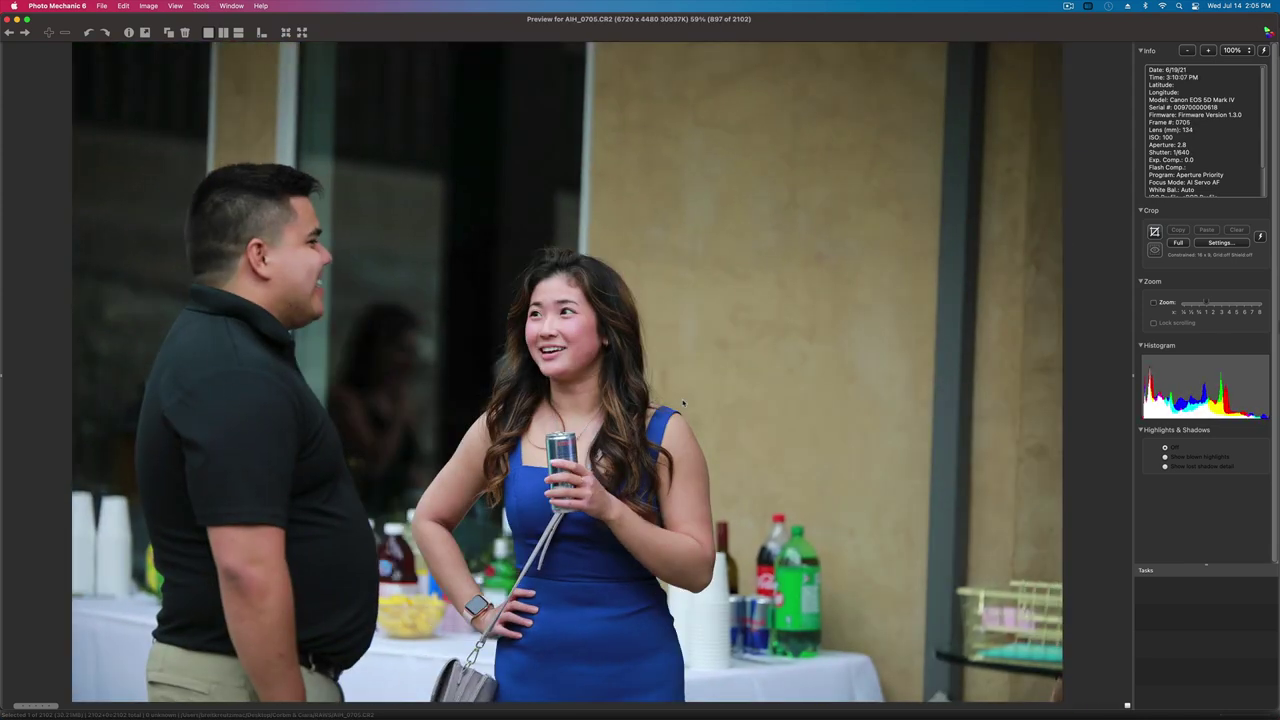
- Review the seated and smiling seated guests shots, comparing neighbouring frames
{"action": "key", "text": "Right"}
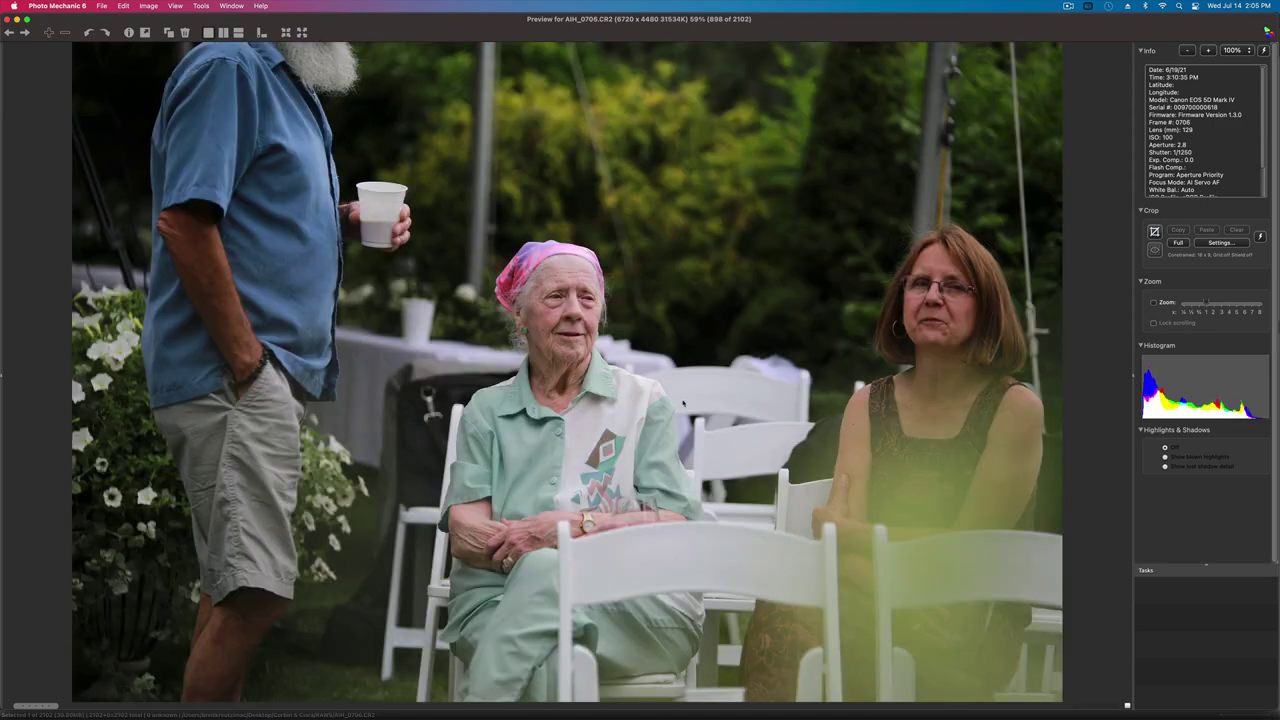
{"action": "key", "text": "Right"}
{"action": "key", "text": "Right"}
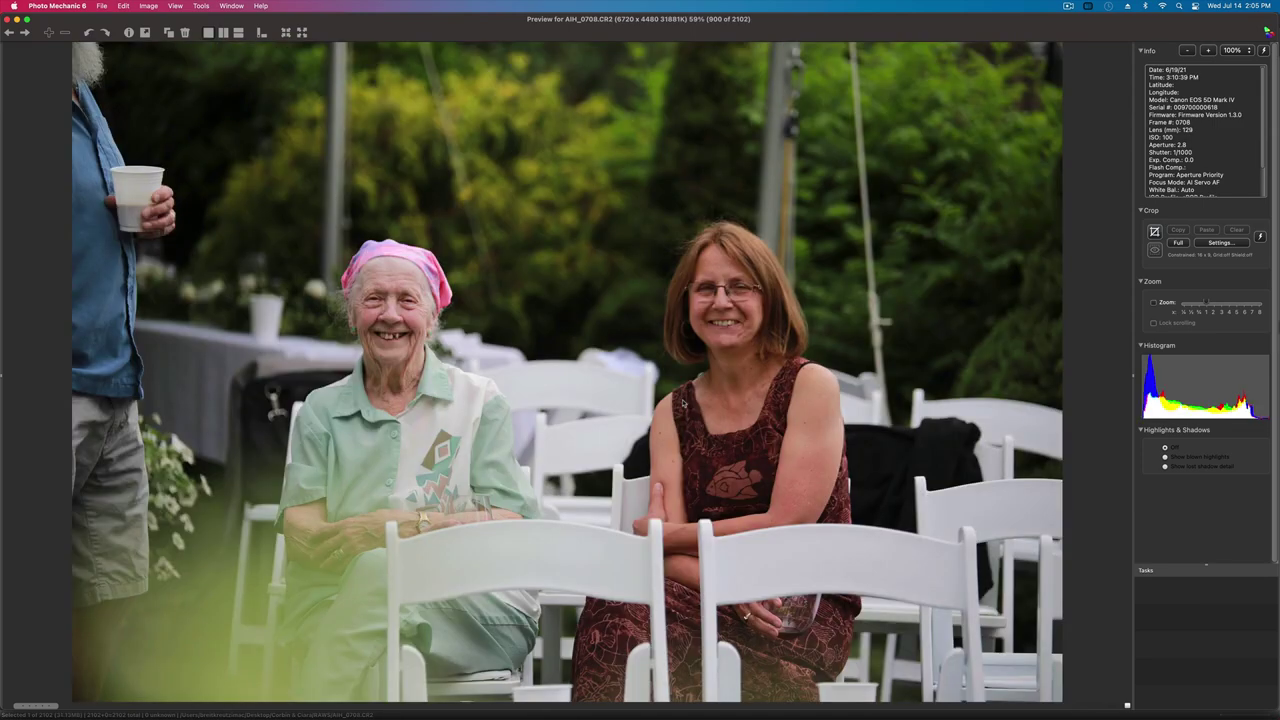
{"action": "key", "text": "Right"}
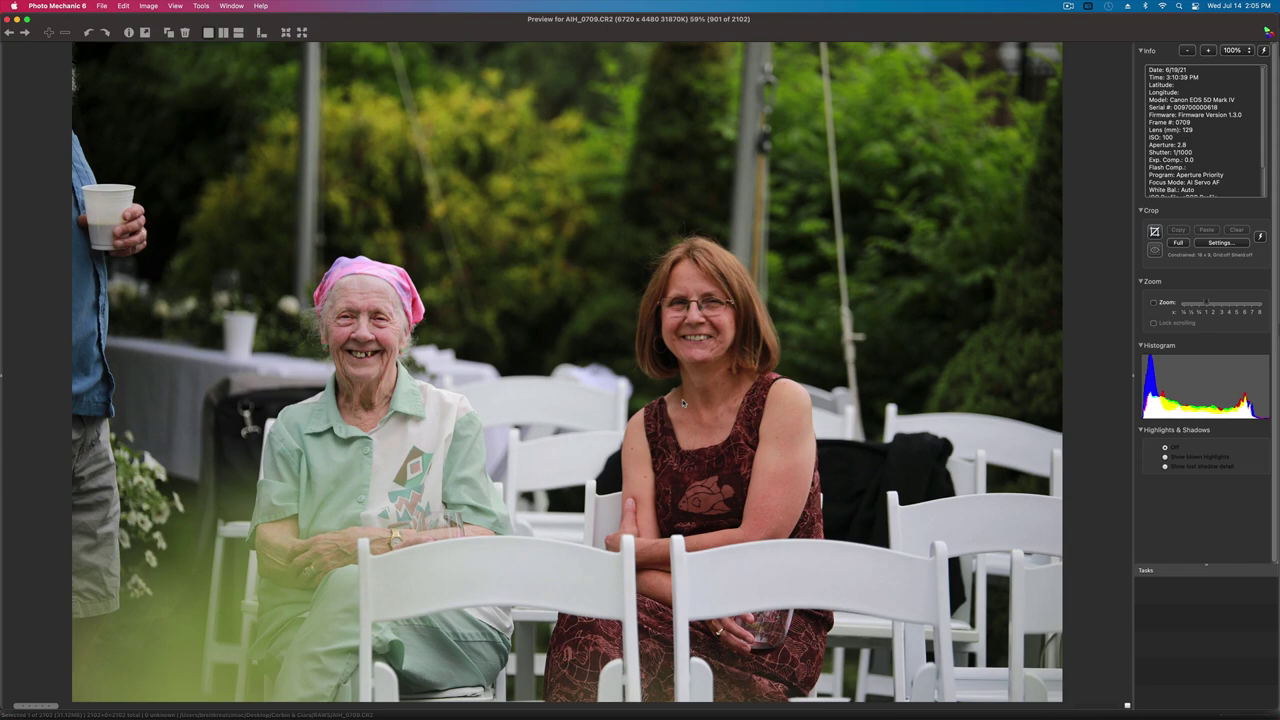
{"action": "key", "text": "Right"}
{"action": "key", "text": "Right"}
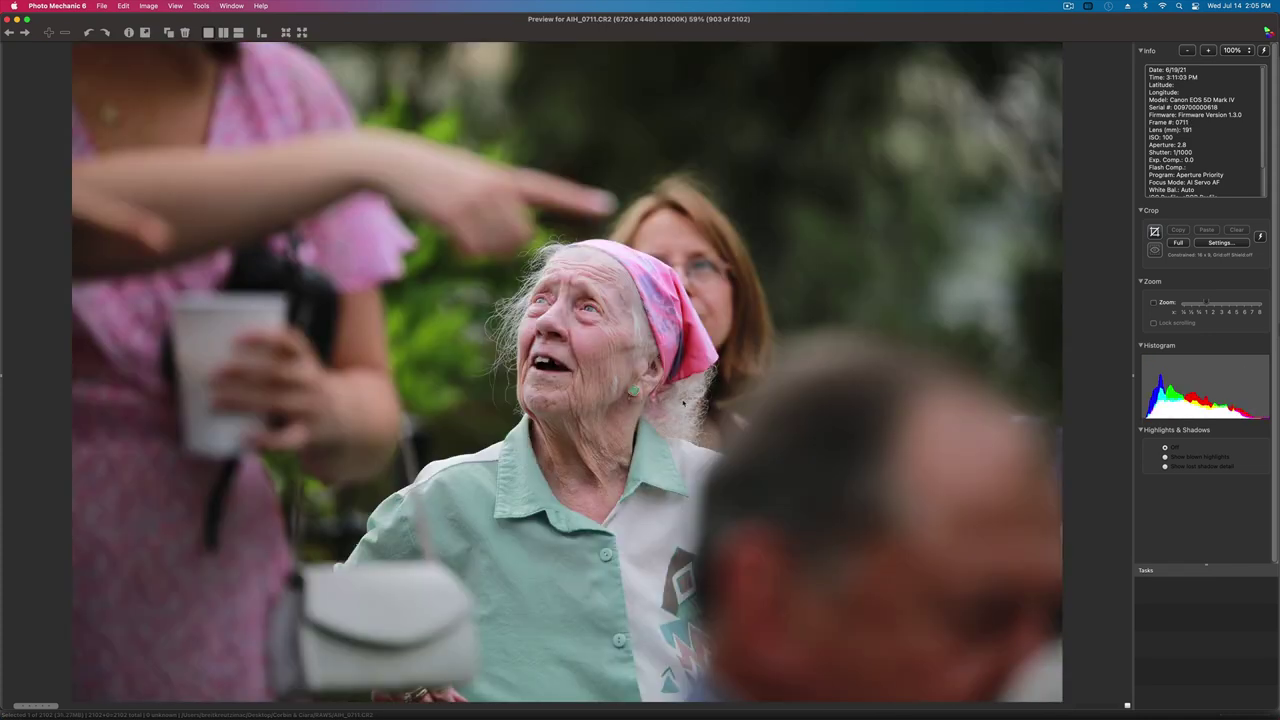
{"action": "key", "text": "Left"}
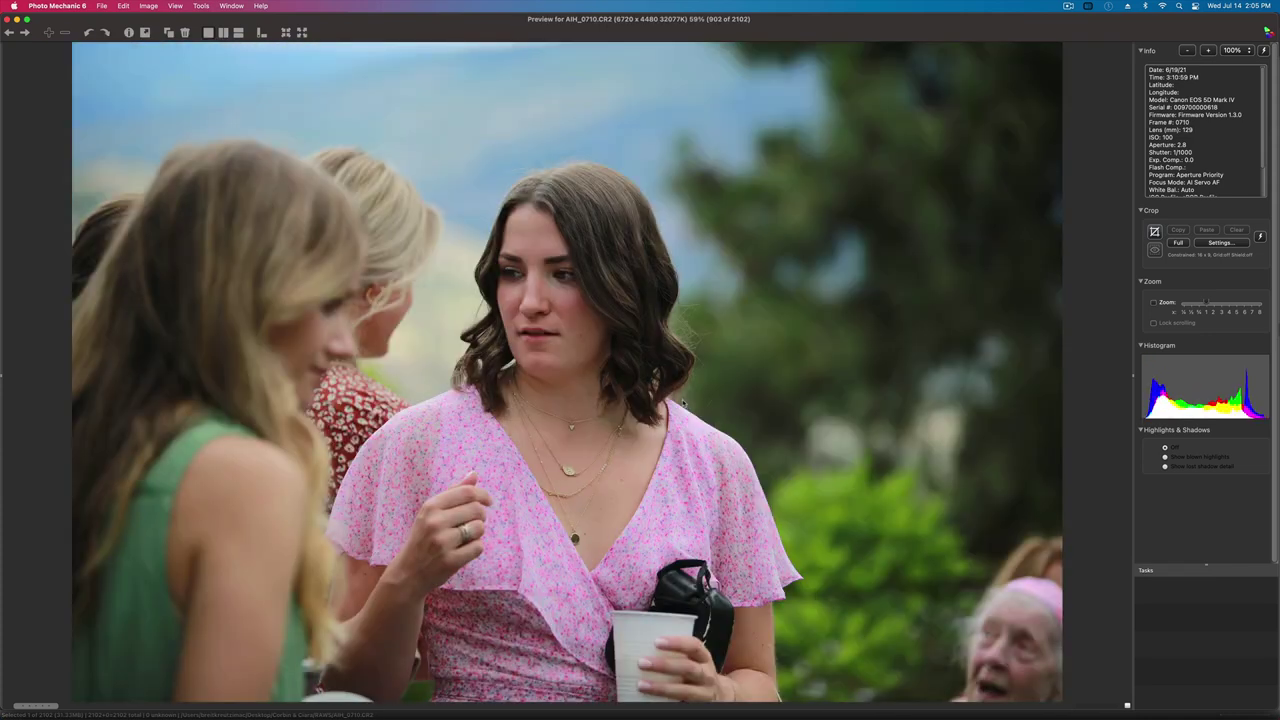
{"action": "key", "text": "Right"}
- Continue through the next run of guest candids by the pool
{"action": "key", "text": "Right"}
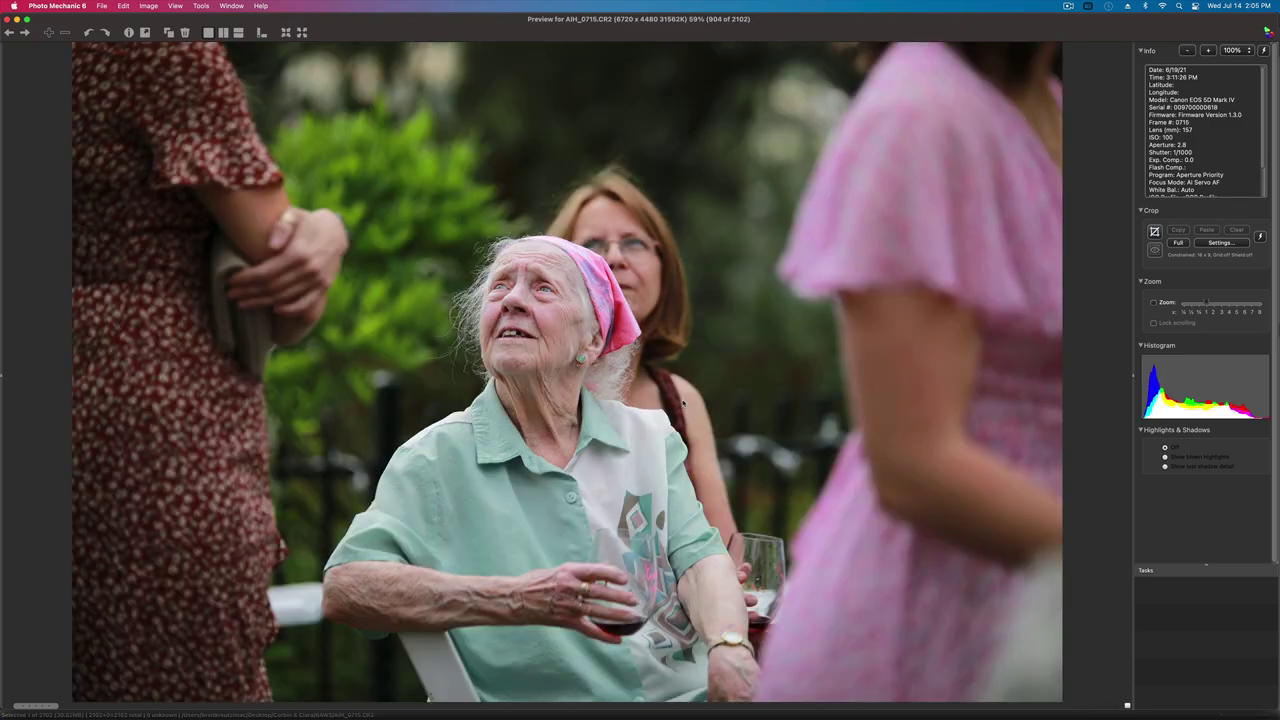
{"action": "key", "text": "Right"}
{"action": "key", "text": "Right"}
{"action": "key", "text": "Left"}
{"action": "key", "text": "Right"}
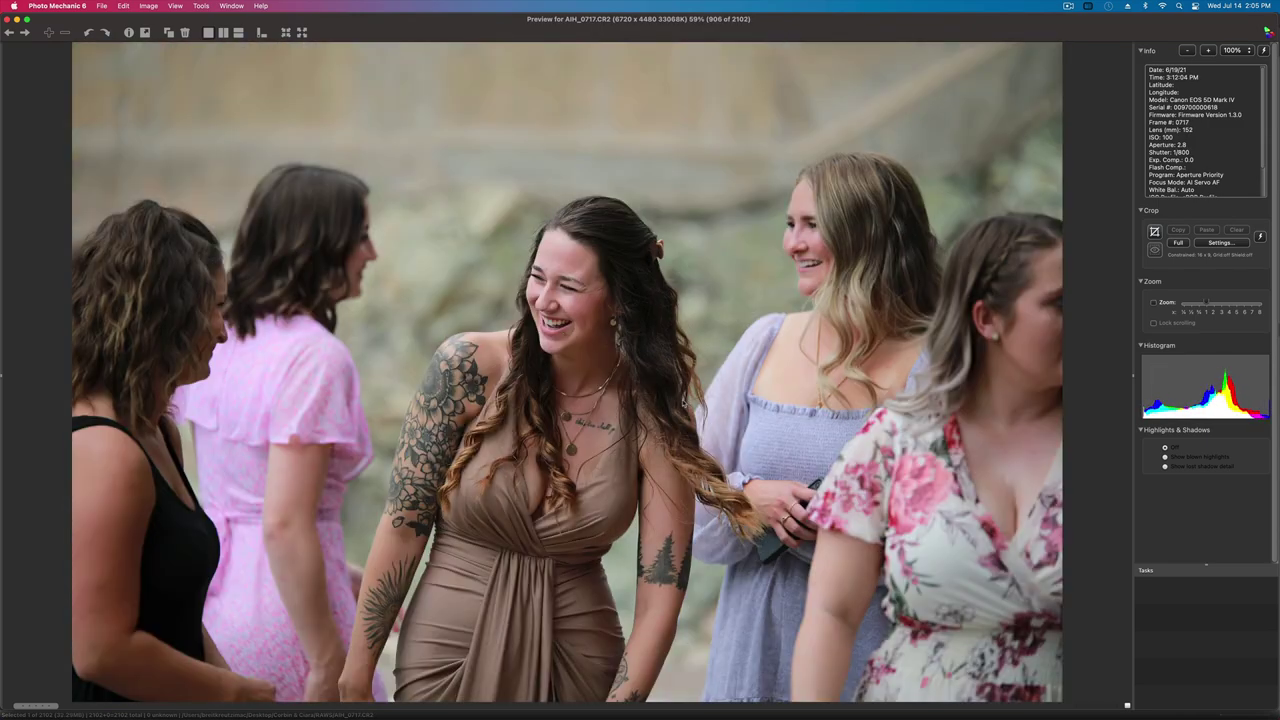
{"action": "key", "text": "Right"}
{"action": "key", "text": "Right"}
{"action": "key", "text": "Right"}
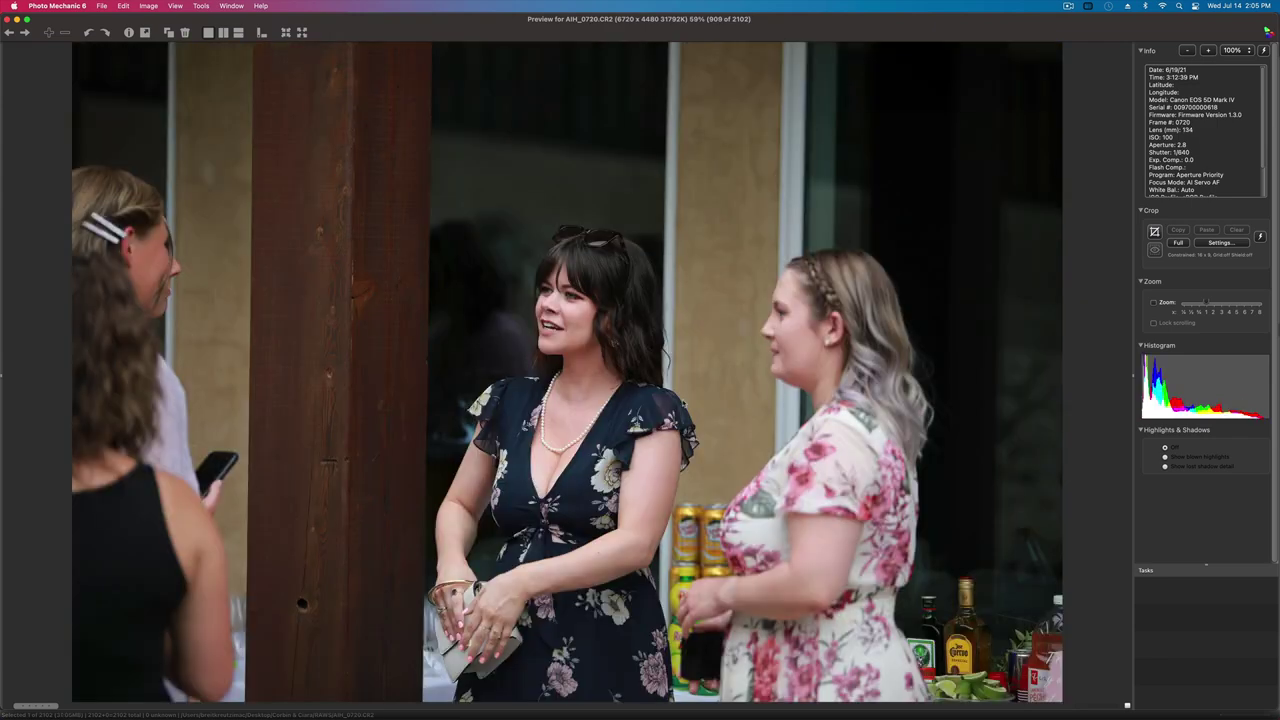
{"action": "key", "text": "Right"}
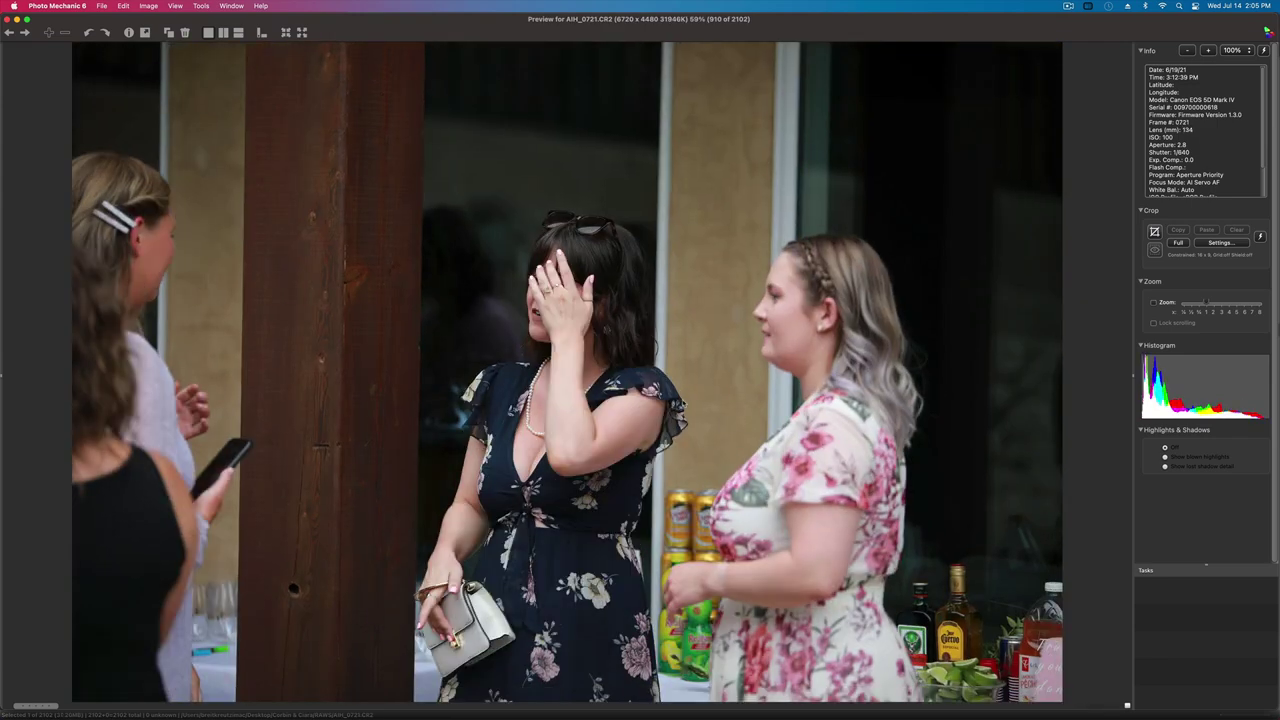
{"action": "key", "text": "Right"}
{"action": "key", "text": "Right"}
{"action": "key", "text": "Right"}
{"action": "key", "text": "Right"}
{"action": "key", "text": "Right"}
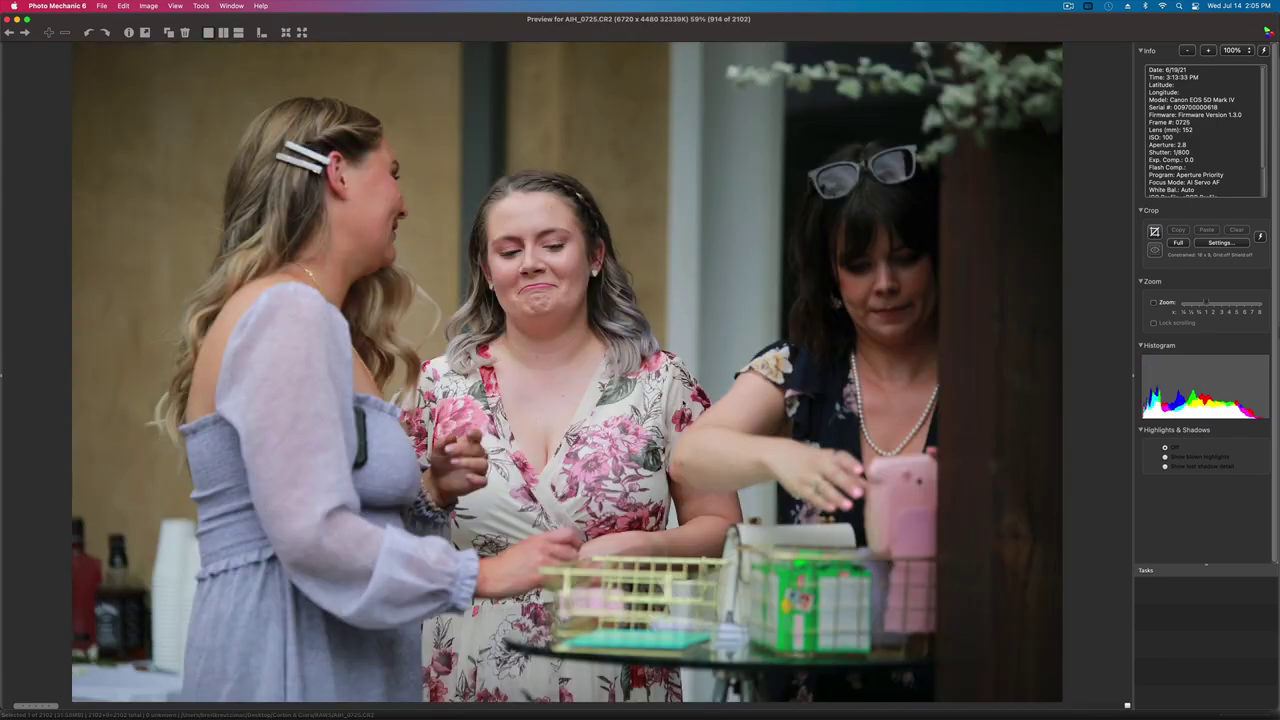
{"action": "key", "text": "Right"}
{"action": "key", "text": "Right"}
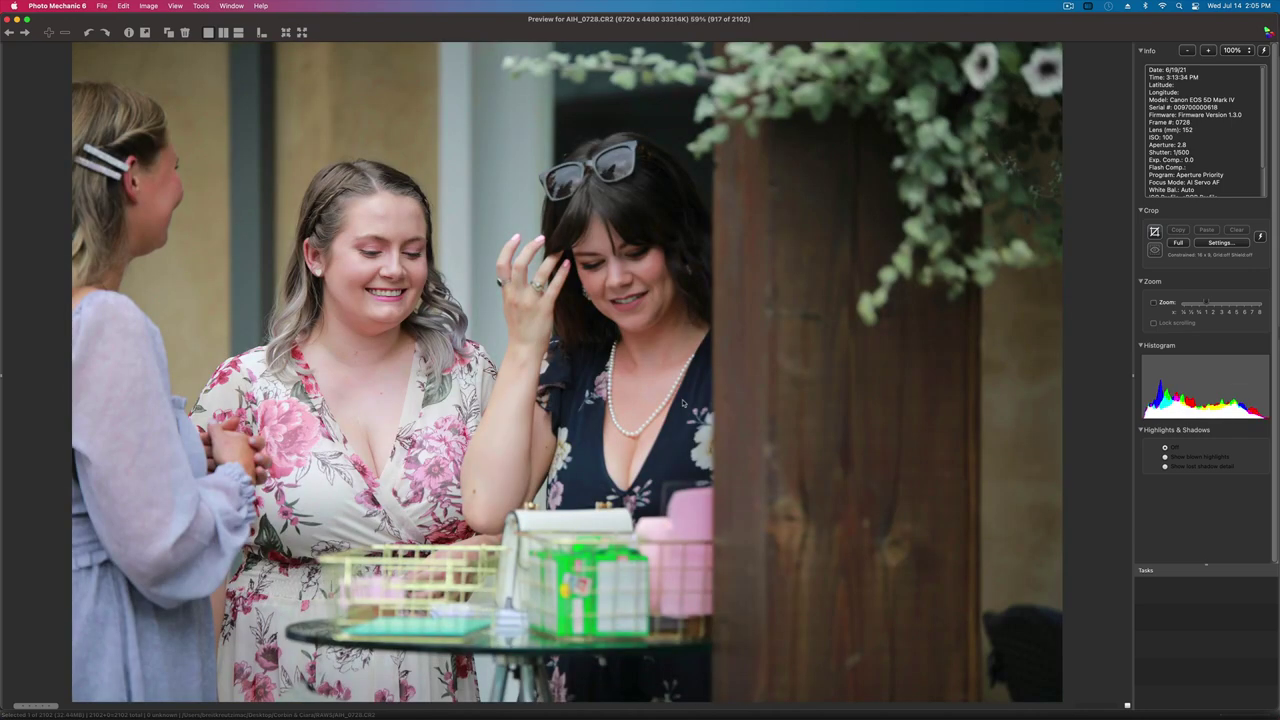
{"action": "key", "text": "Right"}
{"action": "key", "text": "Right"}
{"action": "key", "text": "Right"}
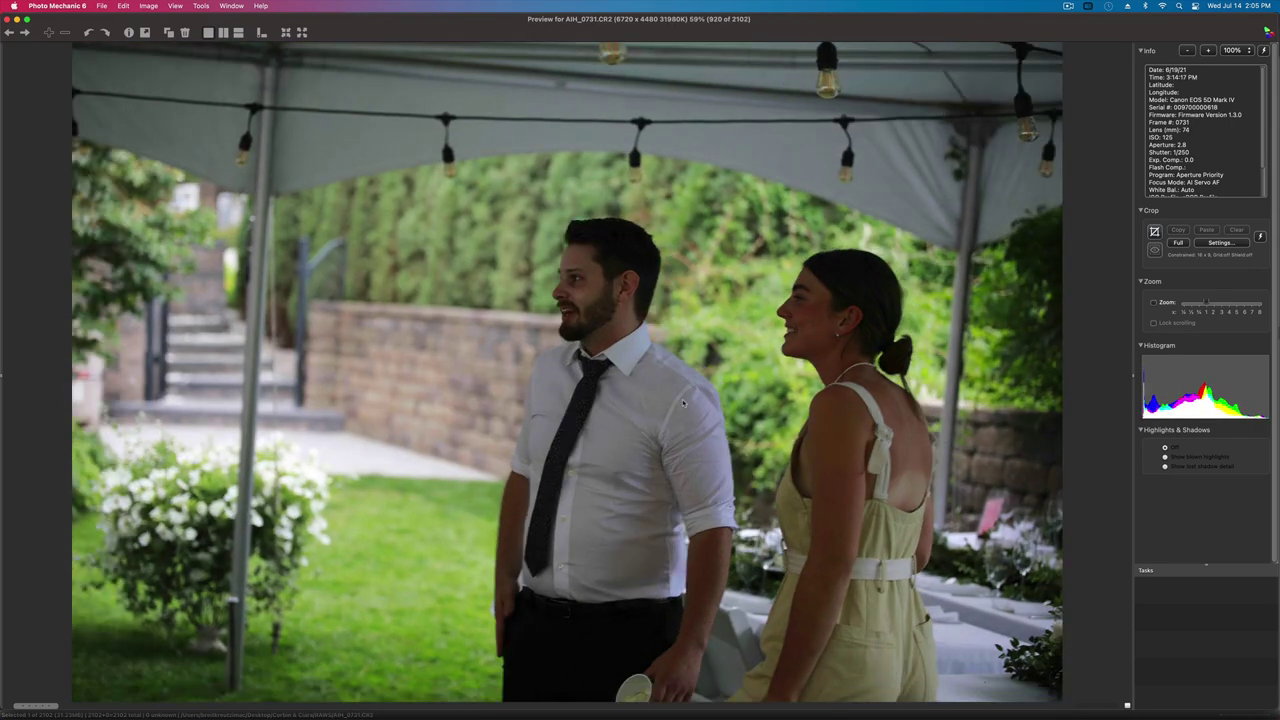
{"action": "key", "text": "Right"}
{"action": "key", "text": "Right"}
{"action": "key", "text": "Right"}
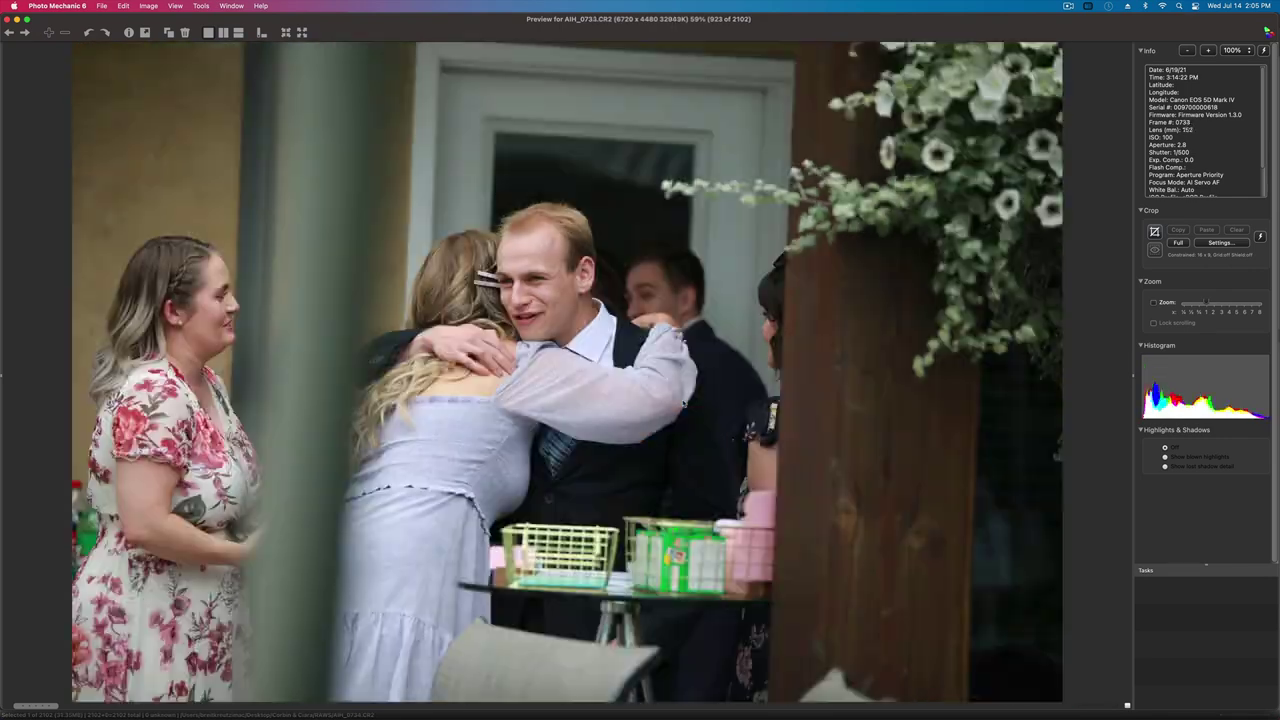
- Advance to AIH_0753, the groom with his parents, rechecking AIH_0745 and AIH_0746
{"action": "key", "text": "Right"}
{"action": "key", "text": "Right"}
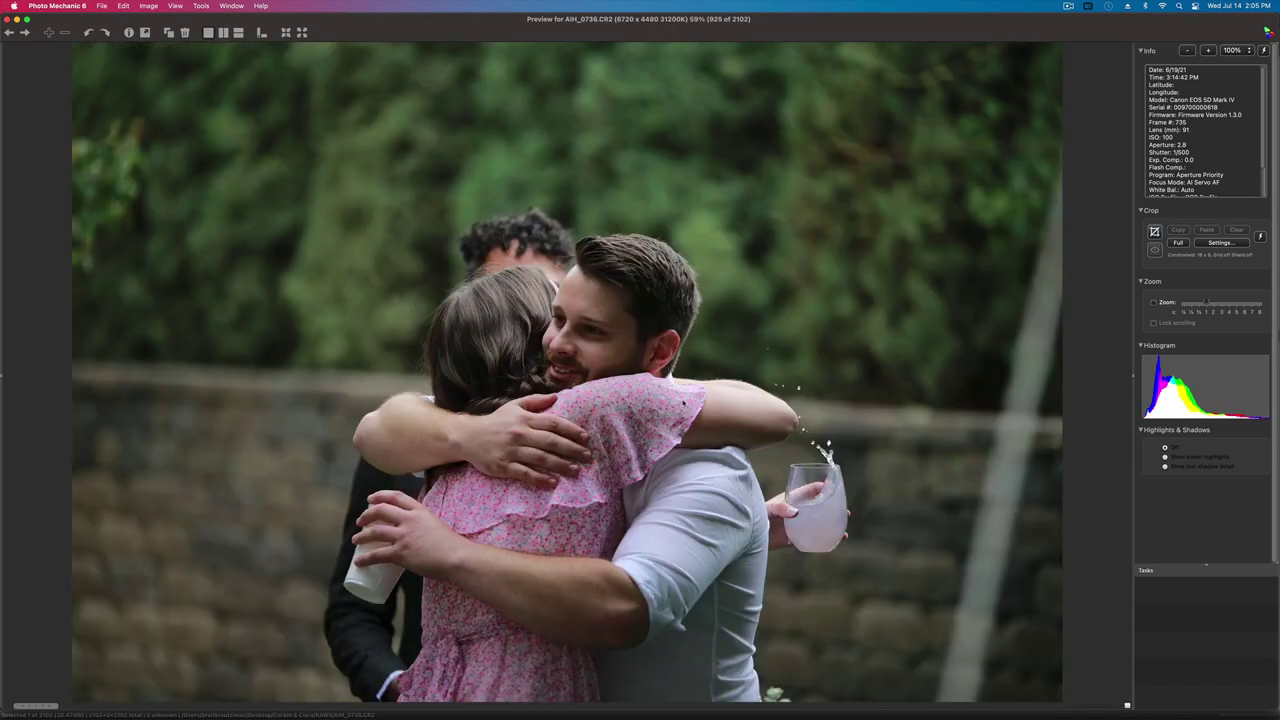
{"action": "key", "text": "Right"}
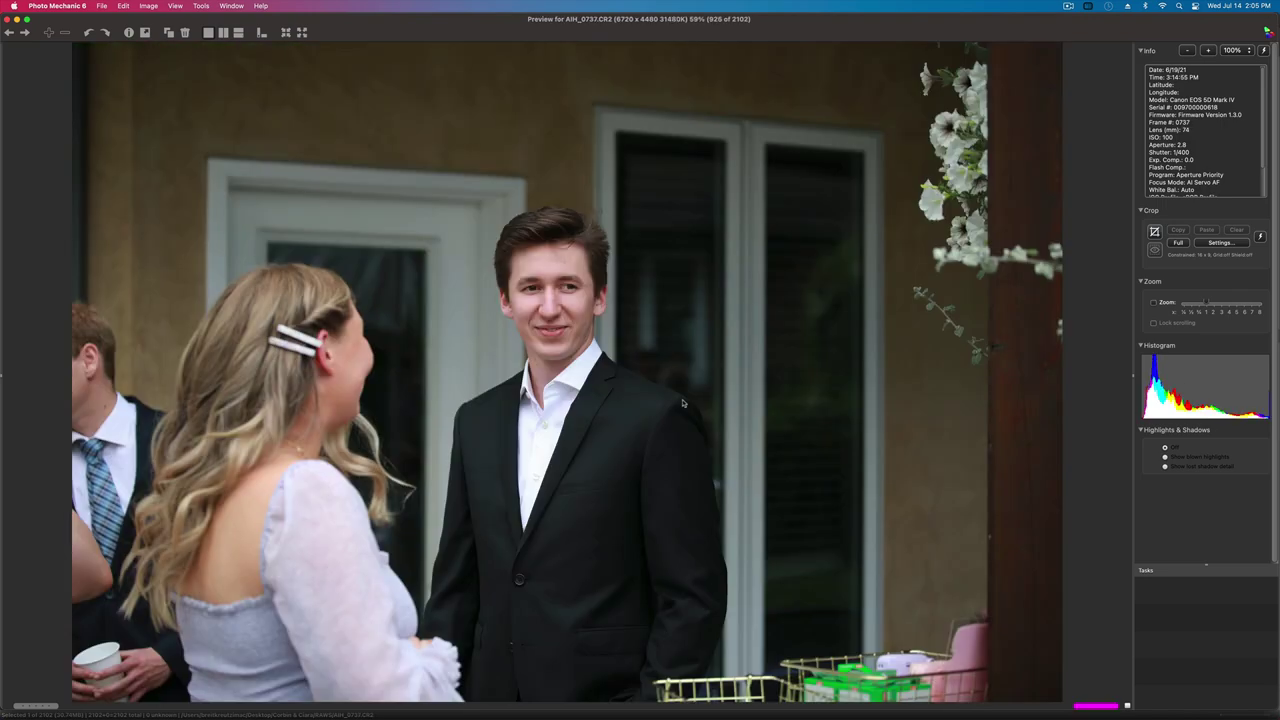
{"action": "key", "text": "Right"}
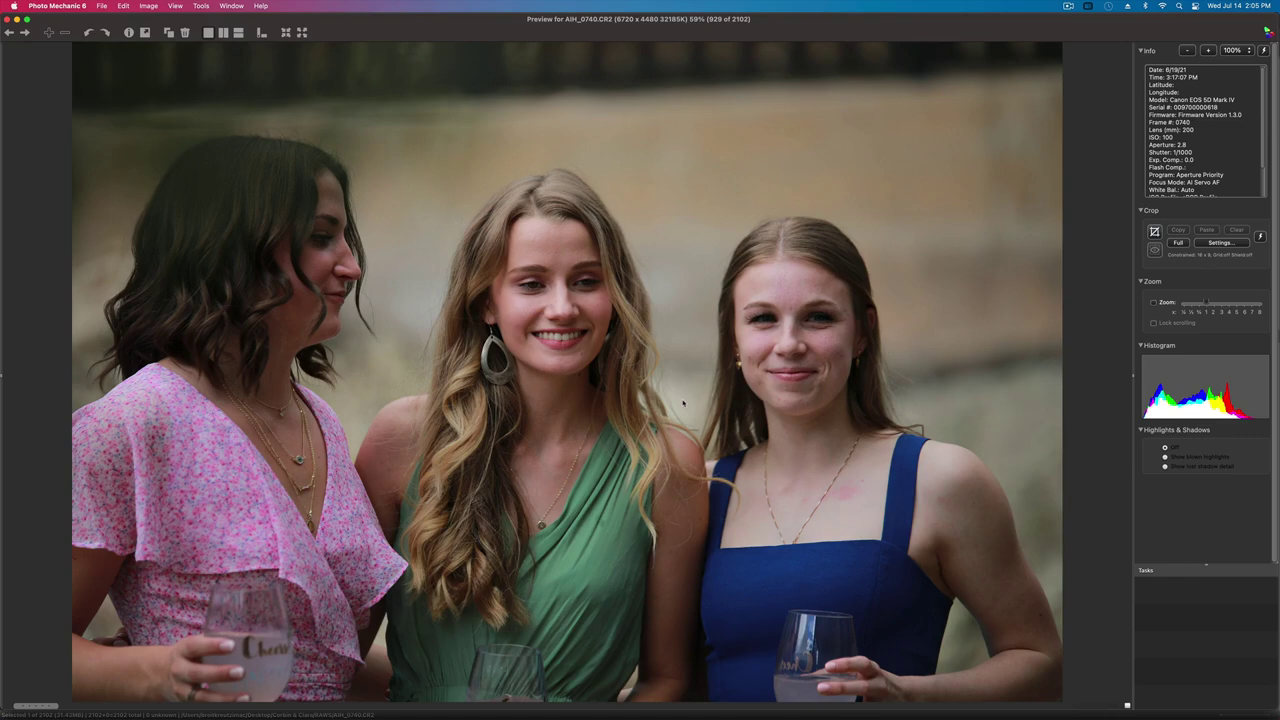
{"action": "key", "text": "Right"}
{"action": "key", "text": "Right"}
{"action": "key", "text": "Right"}
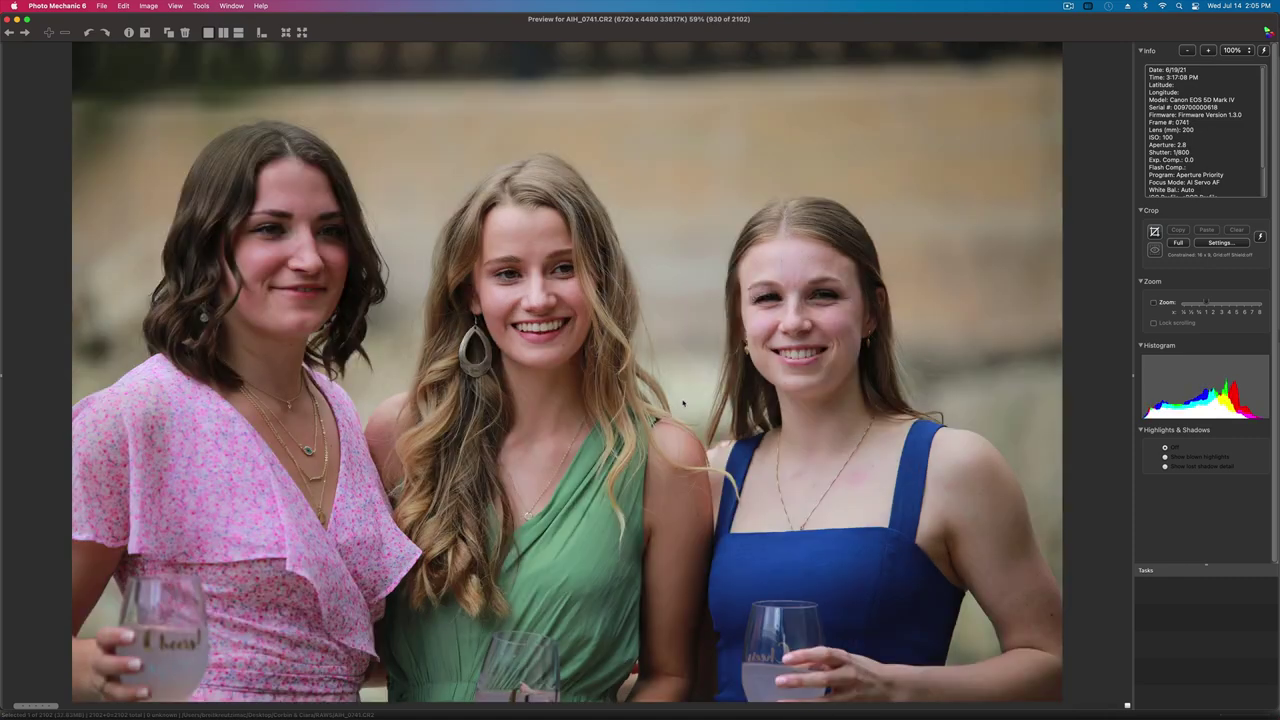
{"action": "key", "text": "Right"}
{"action": "key", "text": "Right"}
{"action": "key", "text": "Right"}
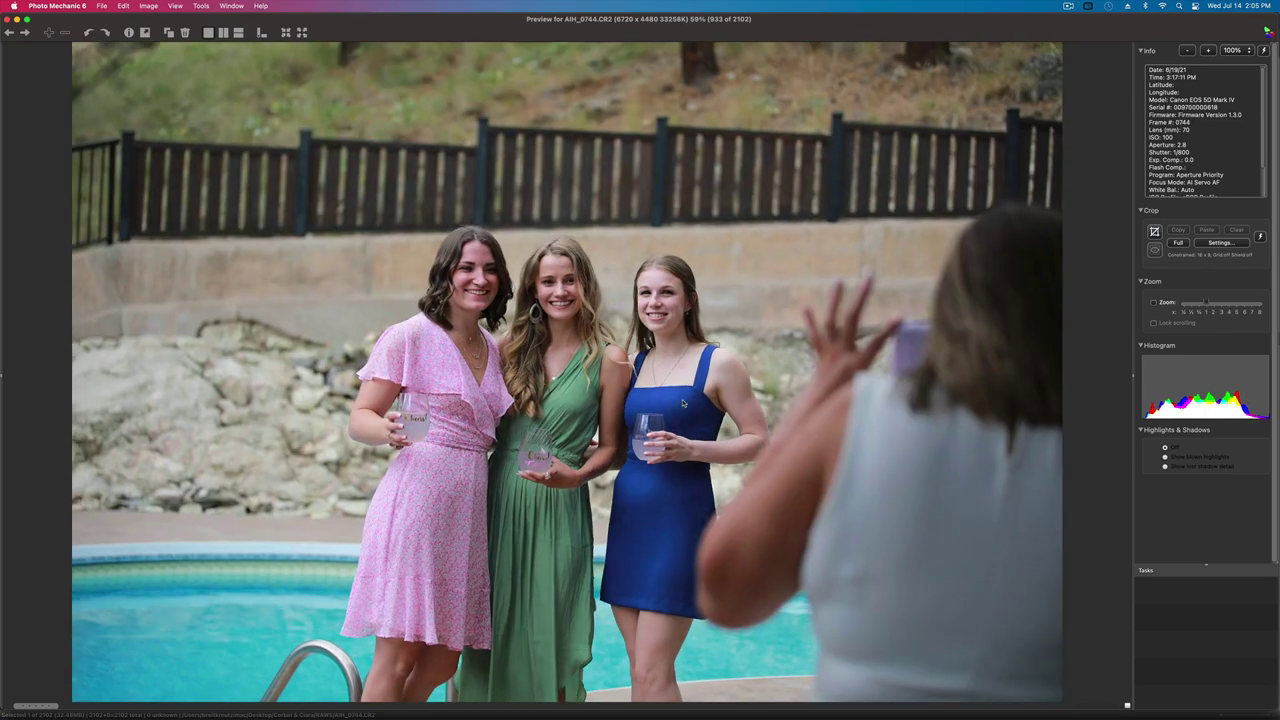
{"action": "key", "text": "Left"}
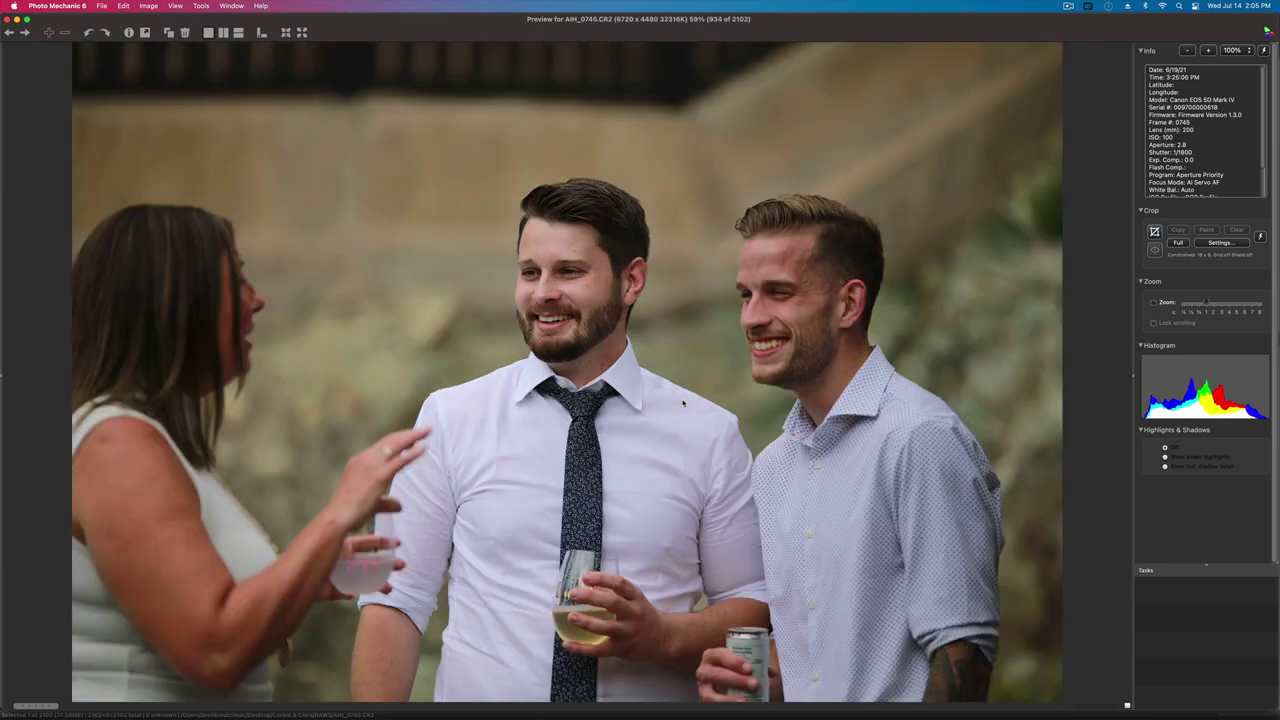
{"action": "key", "text": "Right"}
{"action": "key", "text": "Right"}
{"action": "key", "text": "Left"}
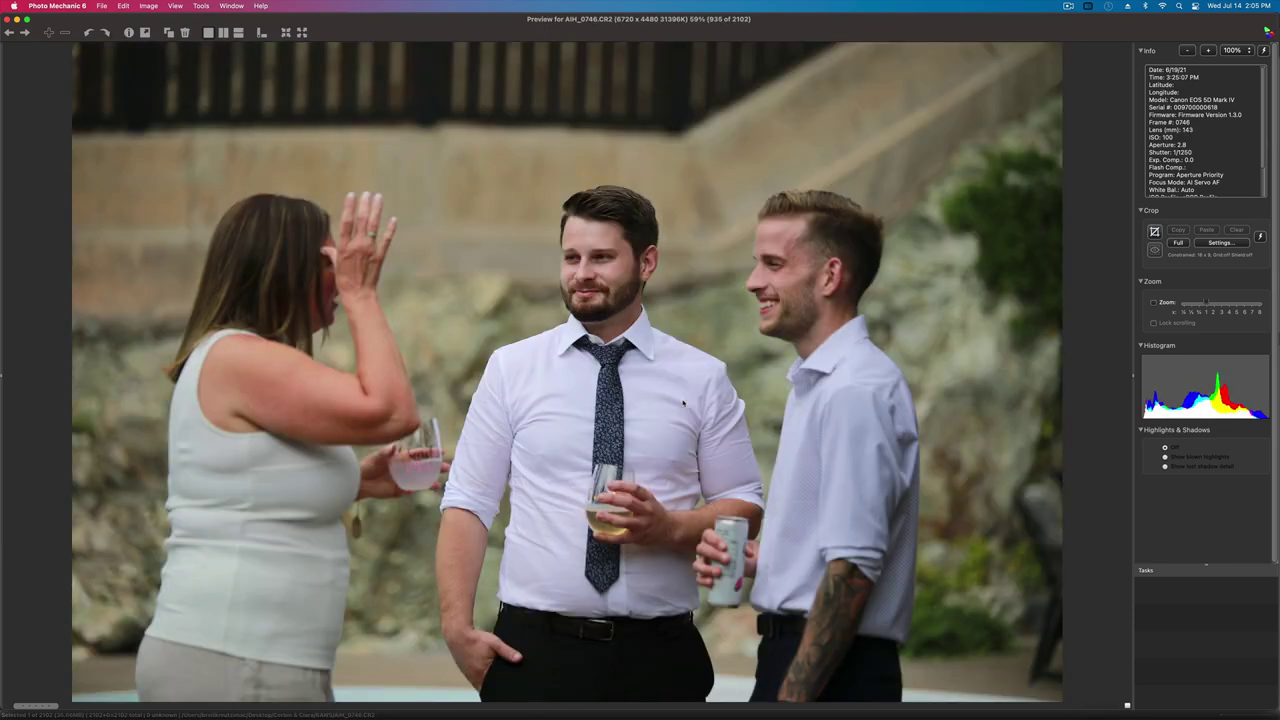
{"action": "key", "text": "Right"}
{"action": "key", "text": "Right"}
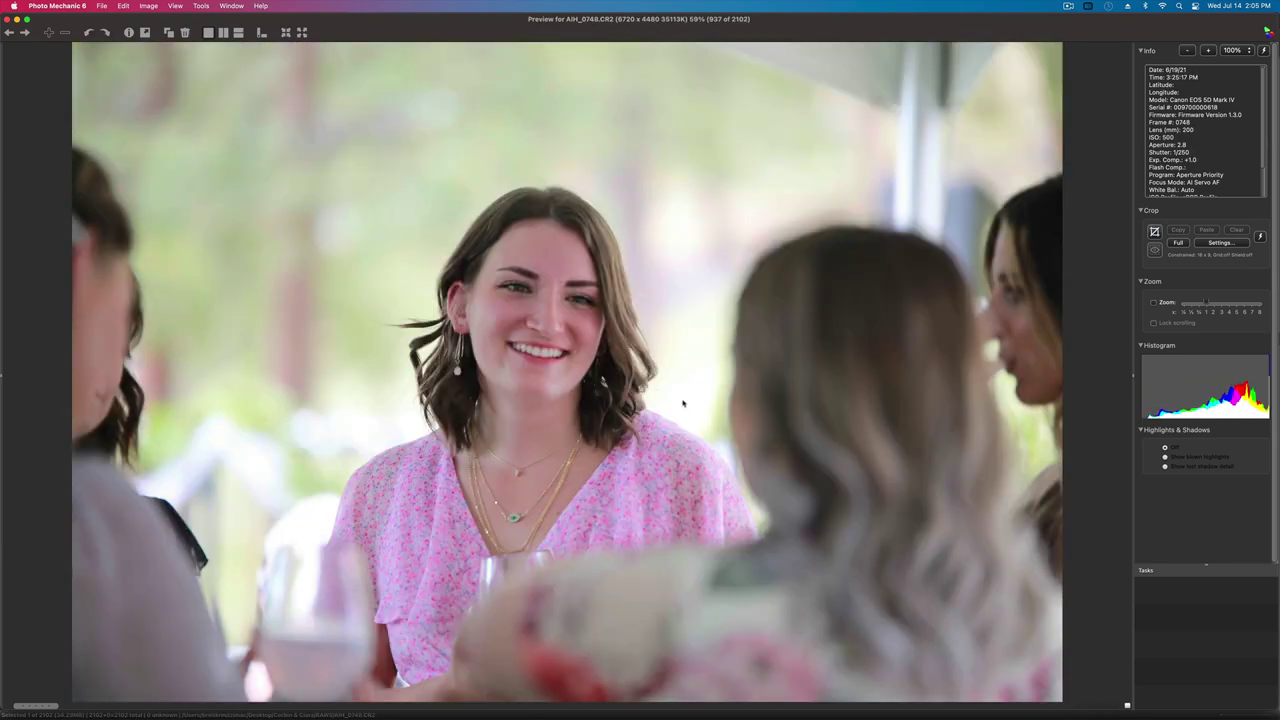
{"action": "key", "text": "Right"}
{"action": "key", "text": "Right"}
{"action": "key", "text": "Right"}
{"action": "key", "text": "Left"}
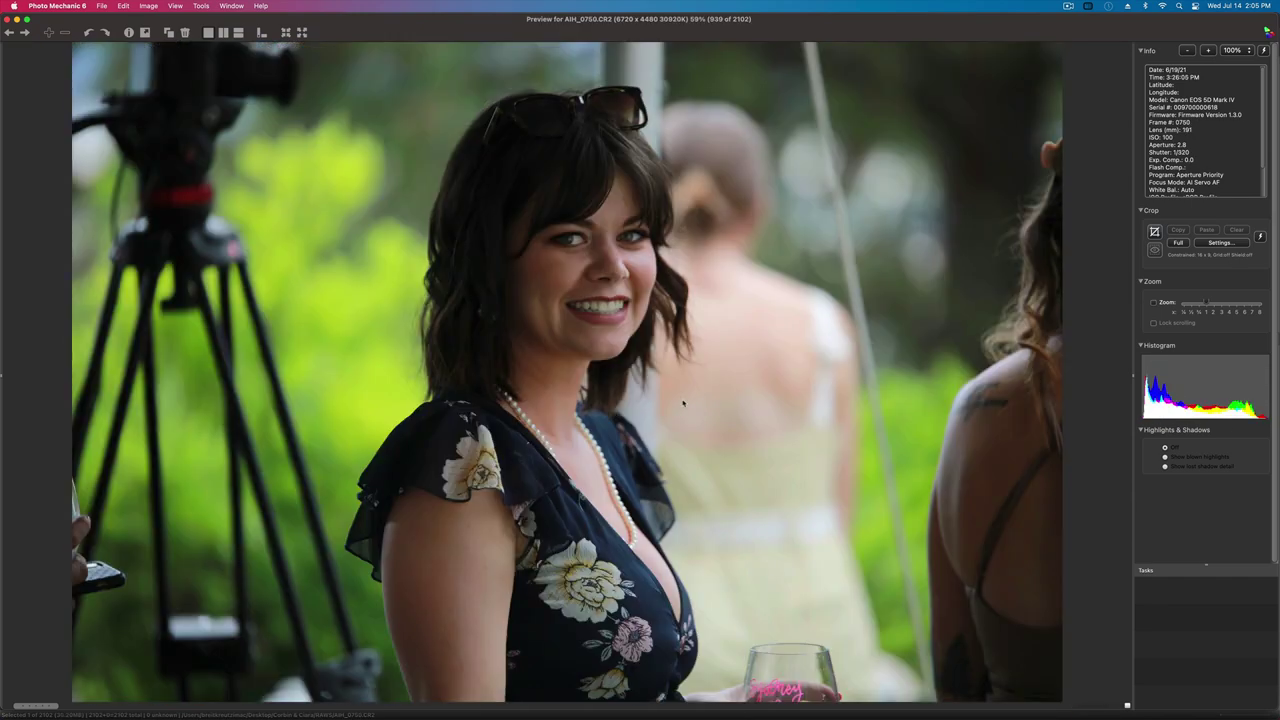
{"action": "key", "text": "Right"}
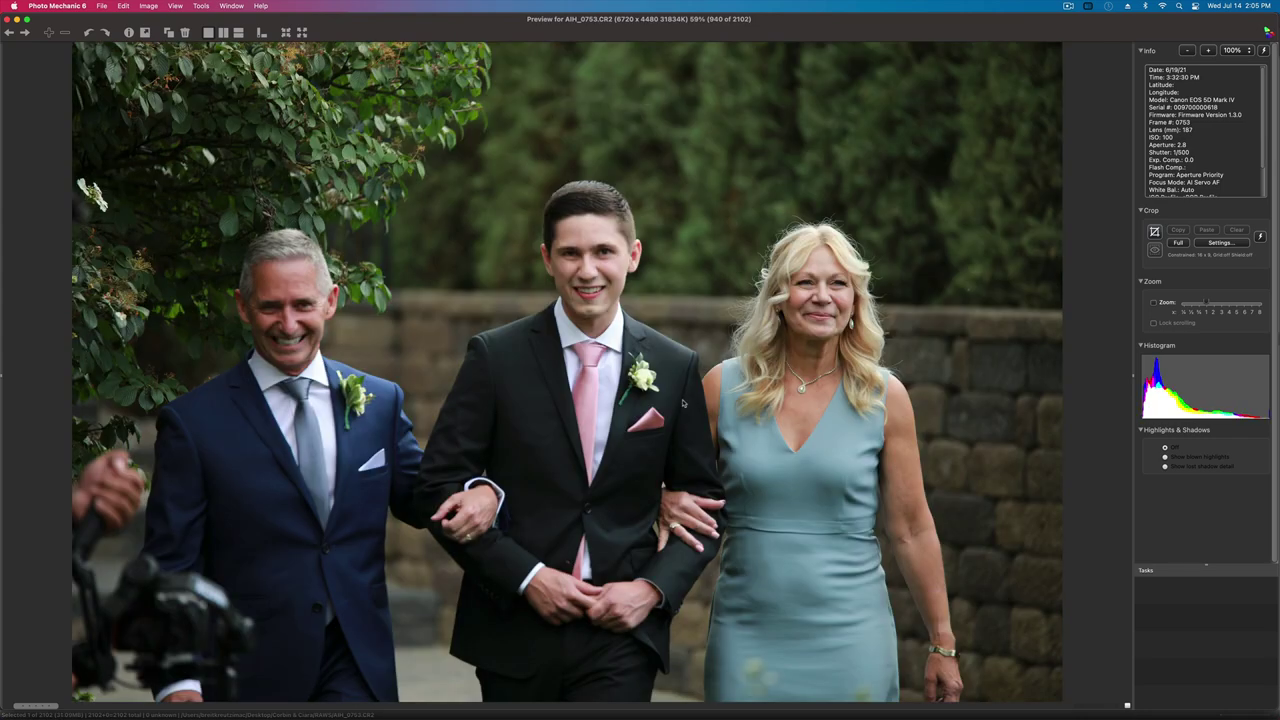
- Recheck AIH_0750 and step through the processional shots, revisiting AIH_0760
{"action": "key", "text": "Left"}
{"action": "key", "text": "Right"}
{"action": "key", "text": "Right"}
{"action": "key", "text": "Right"}
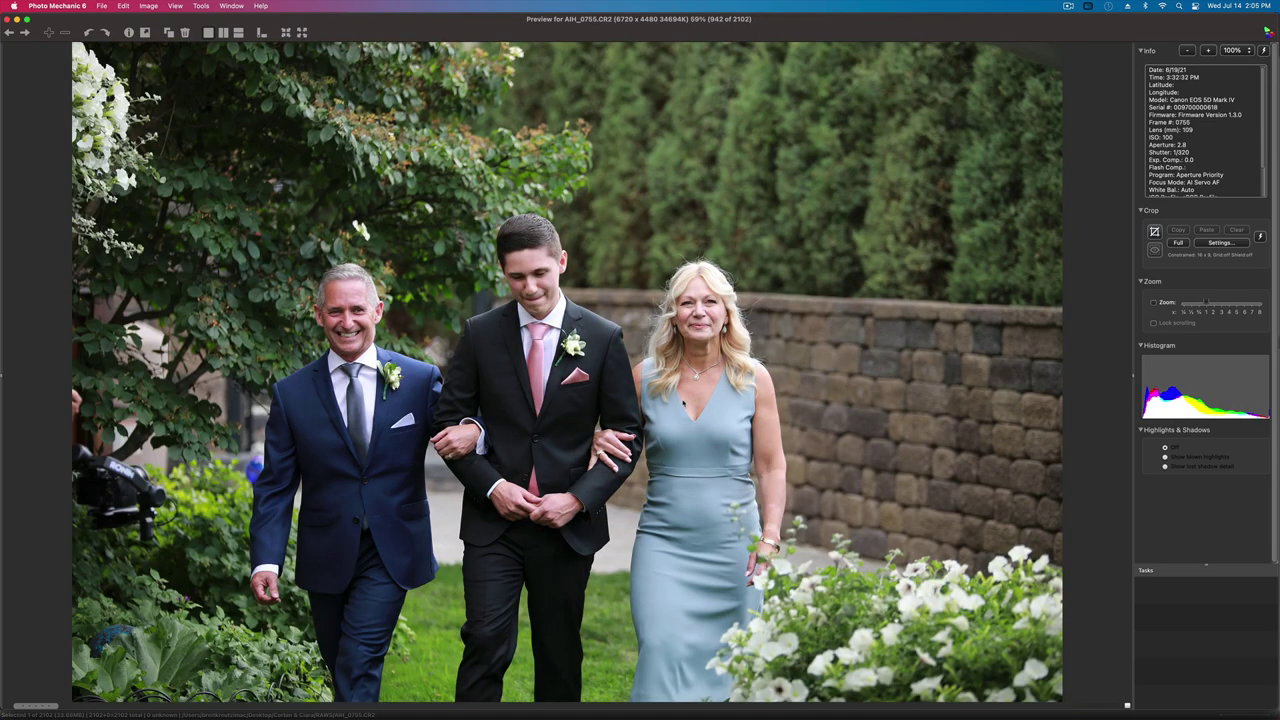
{"action": "key", "text": "Right"}
{"action": "key", "text": "Right"}
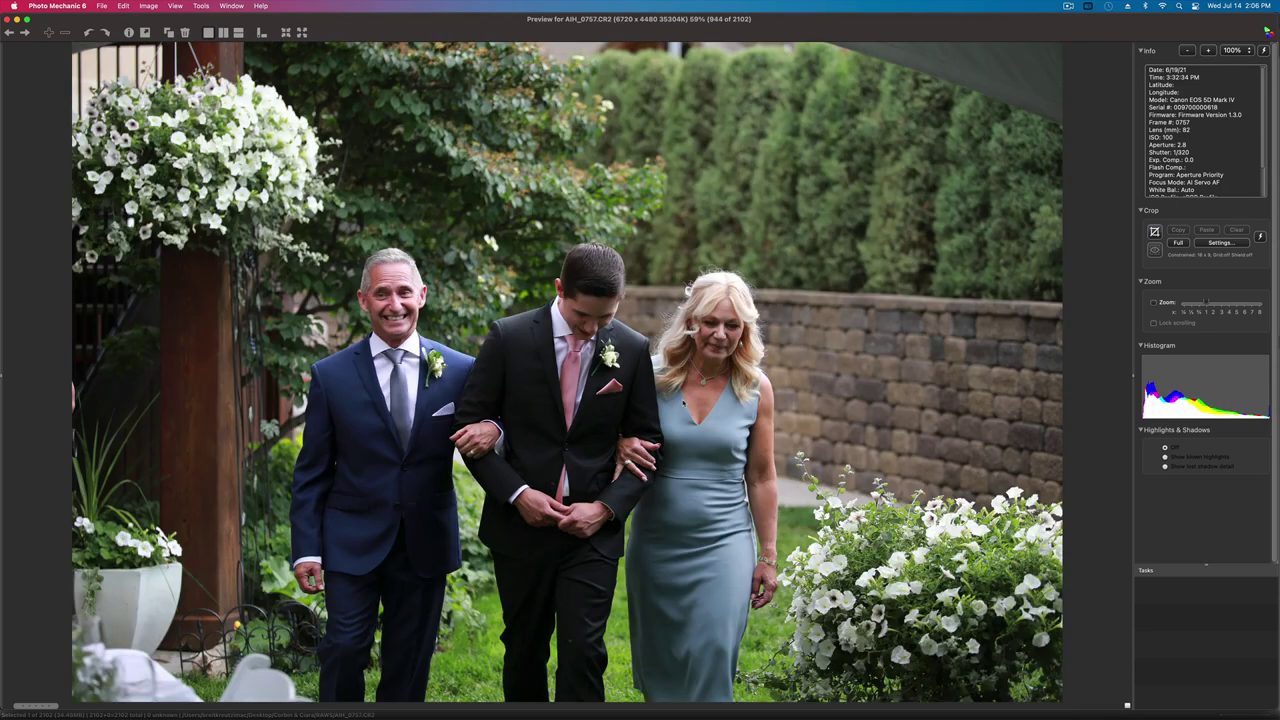
{"action": "key", "text": "Right"}
{"action": "key", "text": "Right"}
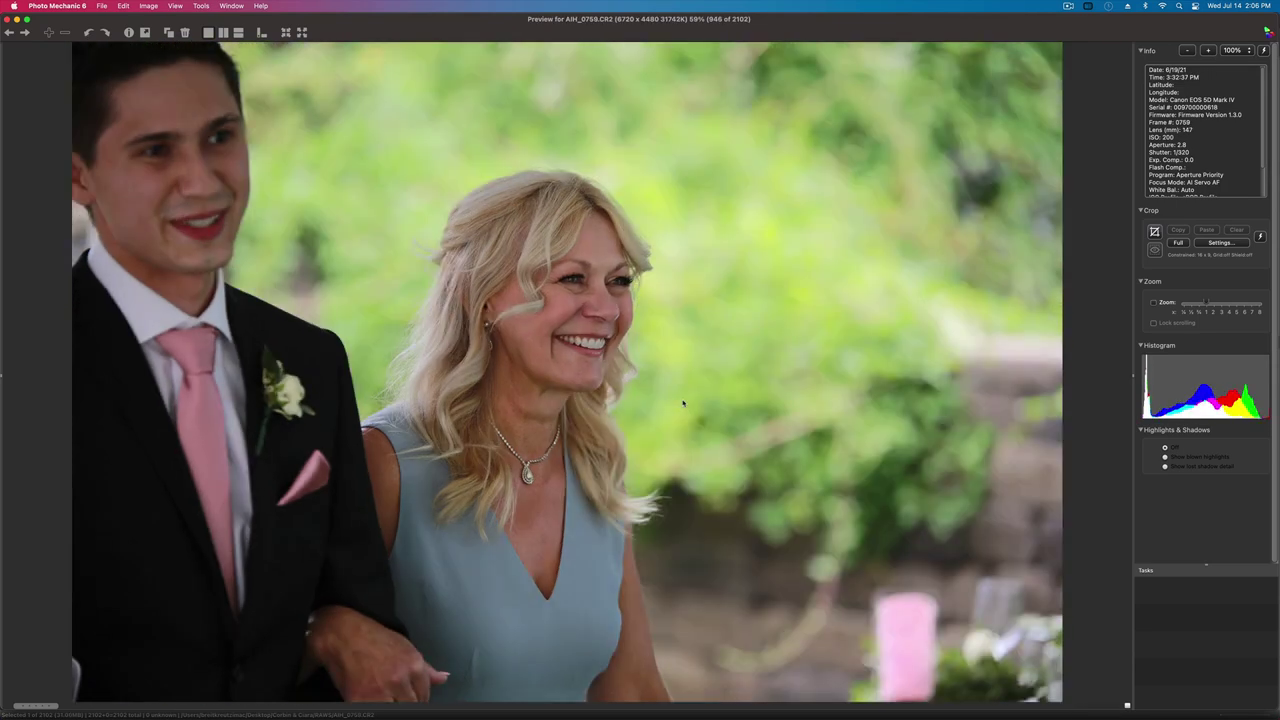
{"action": "key", "text": "Right"}
{"action": "key", "text": "Right"}
{"action": "key", "text": "Left"}
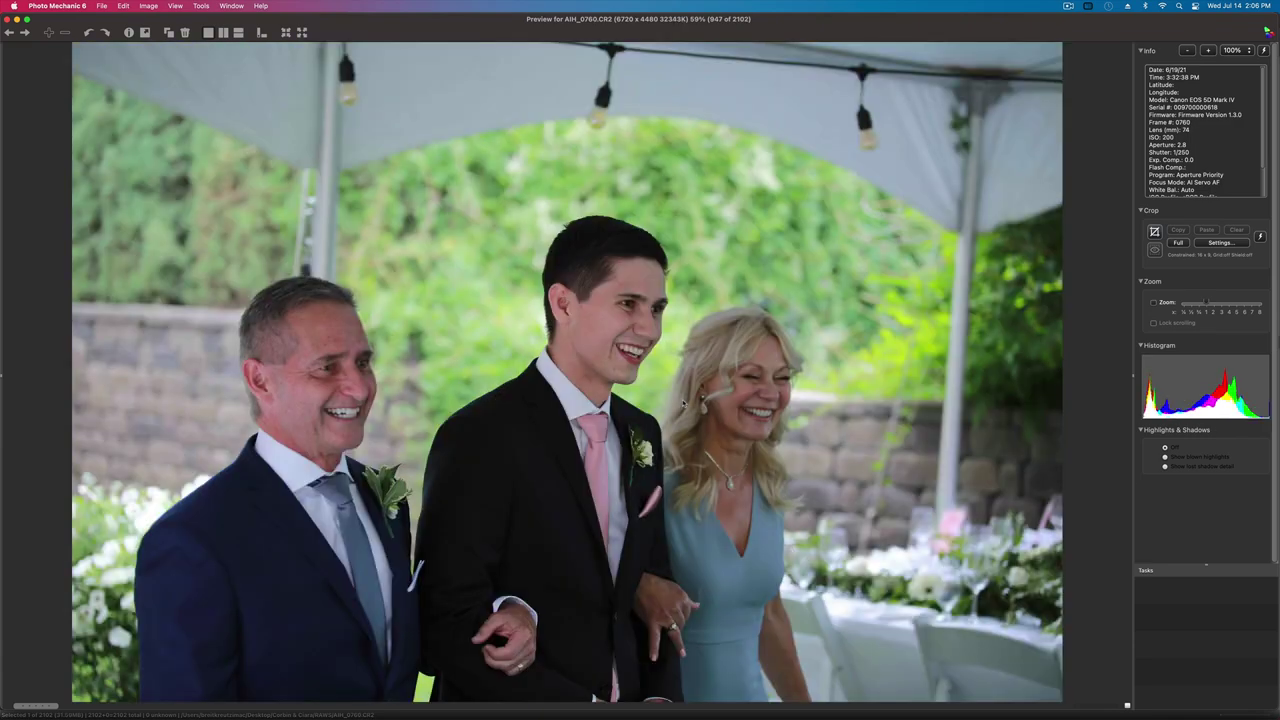
{"action": "key", "text": "Right"}
{"action": "key", "text": "Right"}
{"action": "key", "text": "Right"}
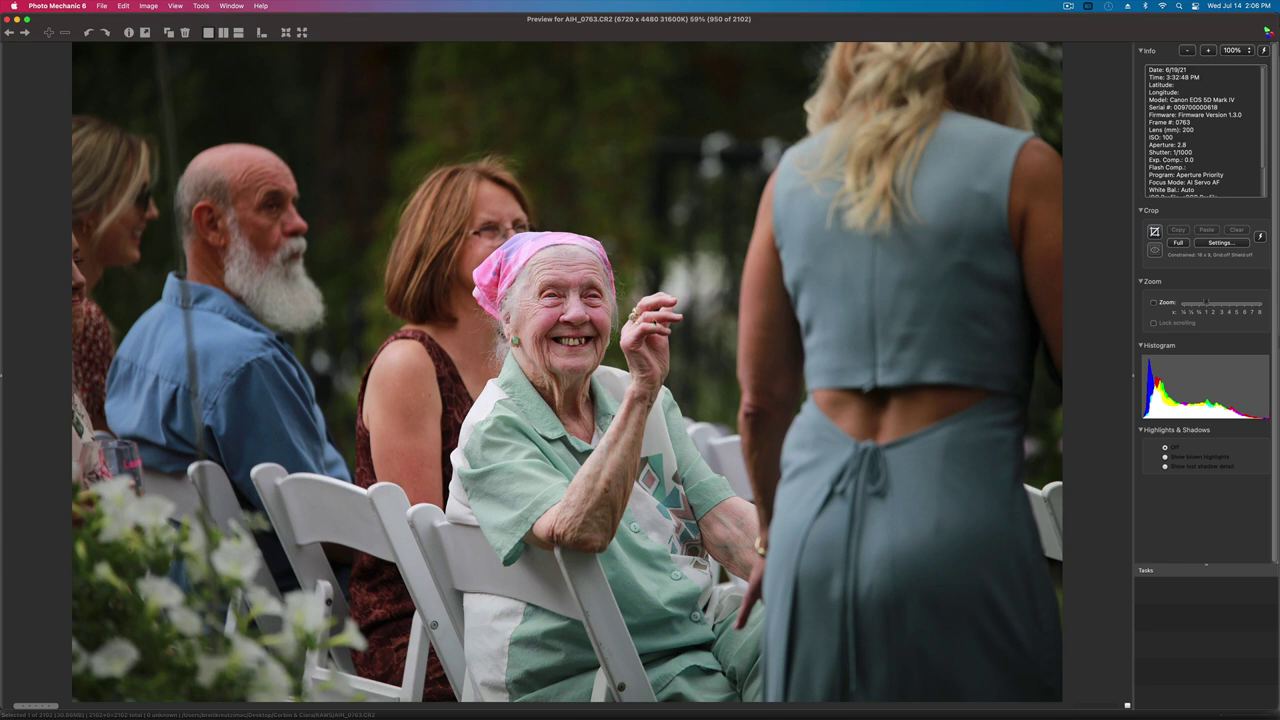
- Pass the groom's hugs at the altar to the two bridesmaids, AIH_0776
{"action": "key", "text": "Right"}
{"action": "key", "text": "Right"}
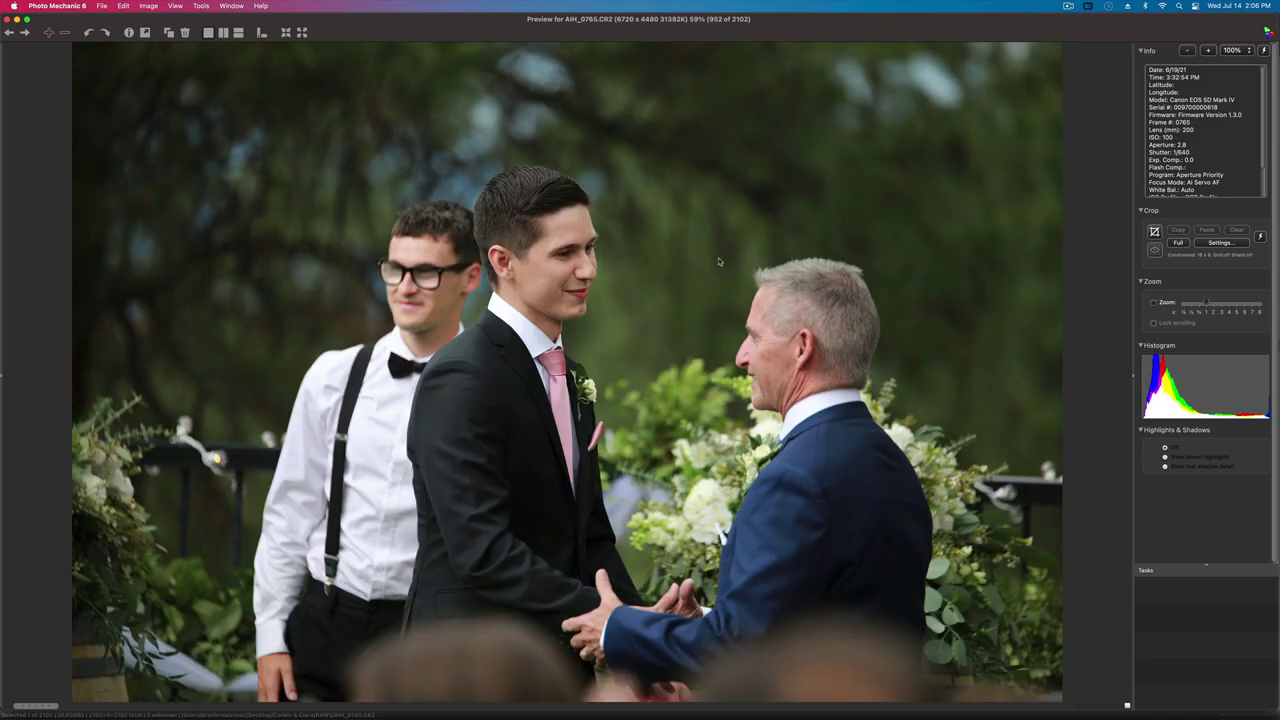
{"action": "key", "text": "Right"}
{"action": "key", "text": "Right"}
{"action": "key", "text": "Right"}
{"action": "key", "text": "Right"}
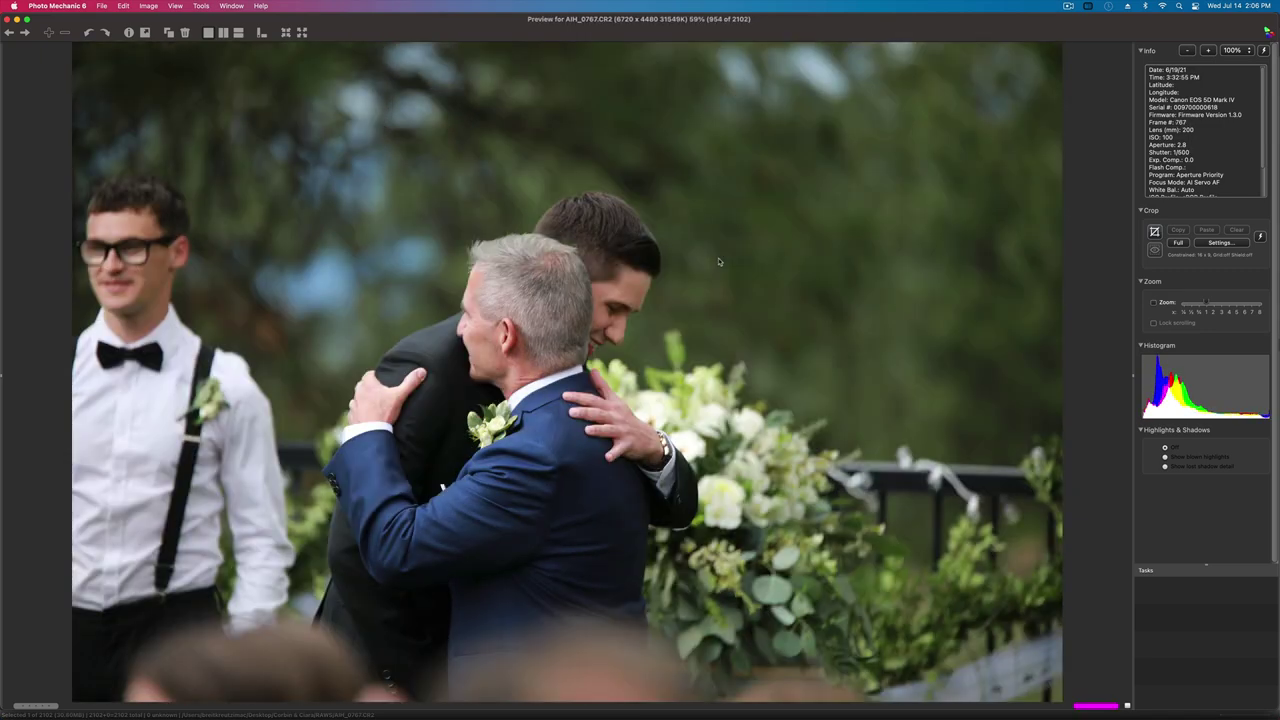
{"action": "key", "text": "Right"}
{"action": "key", "text": "Right"}
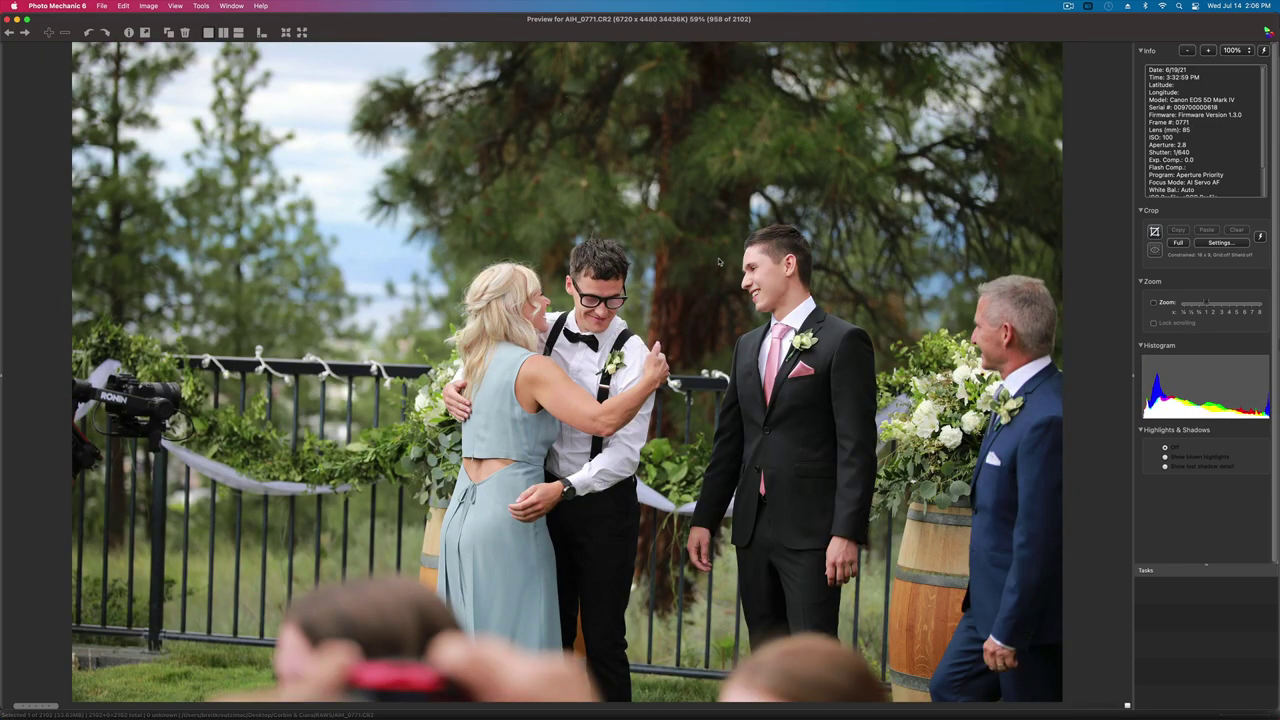
{"action": "key", "text": "Right"}
{"action": "key", "text": "Right"}
{"action": "key", "text": "Right"}
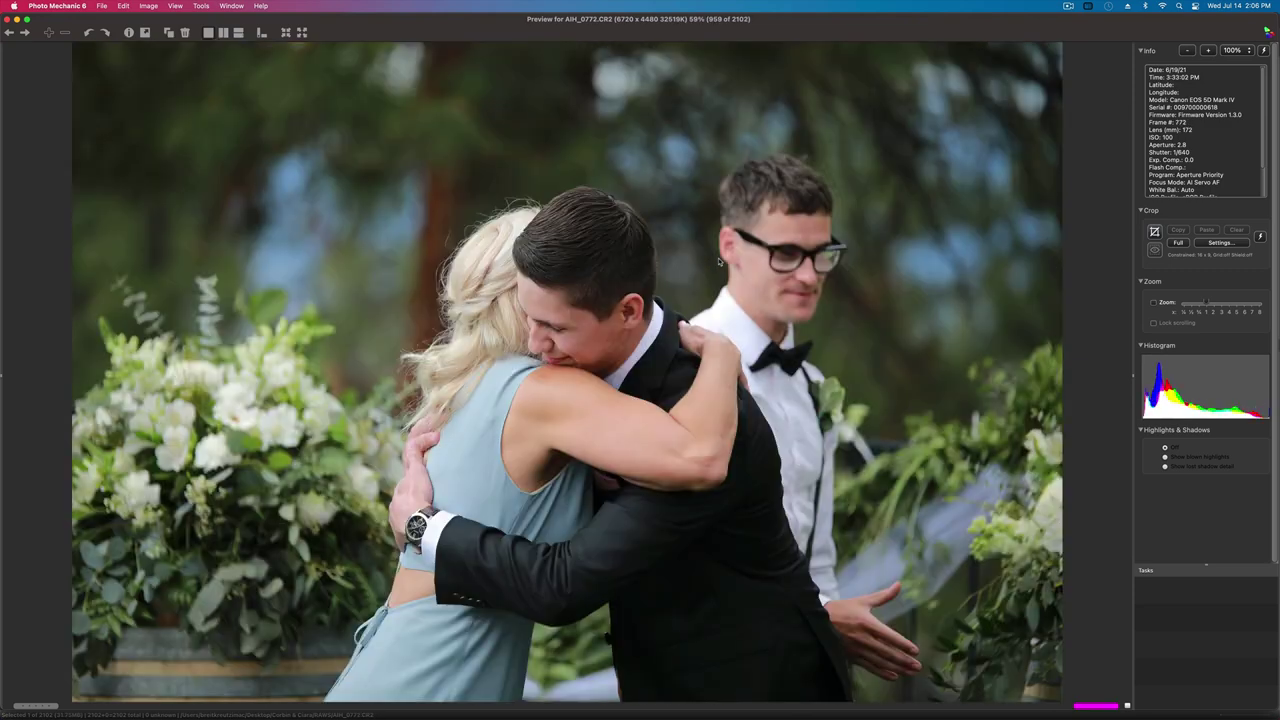
{"action": "key", "text": "Right"}
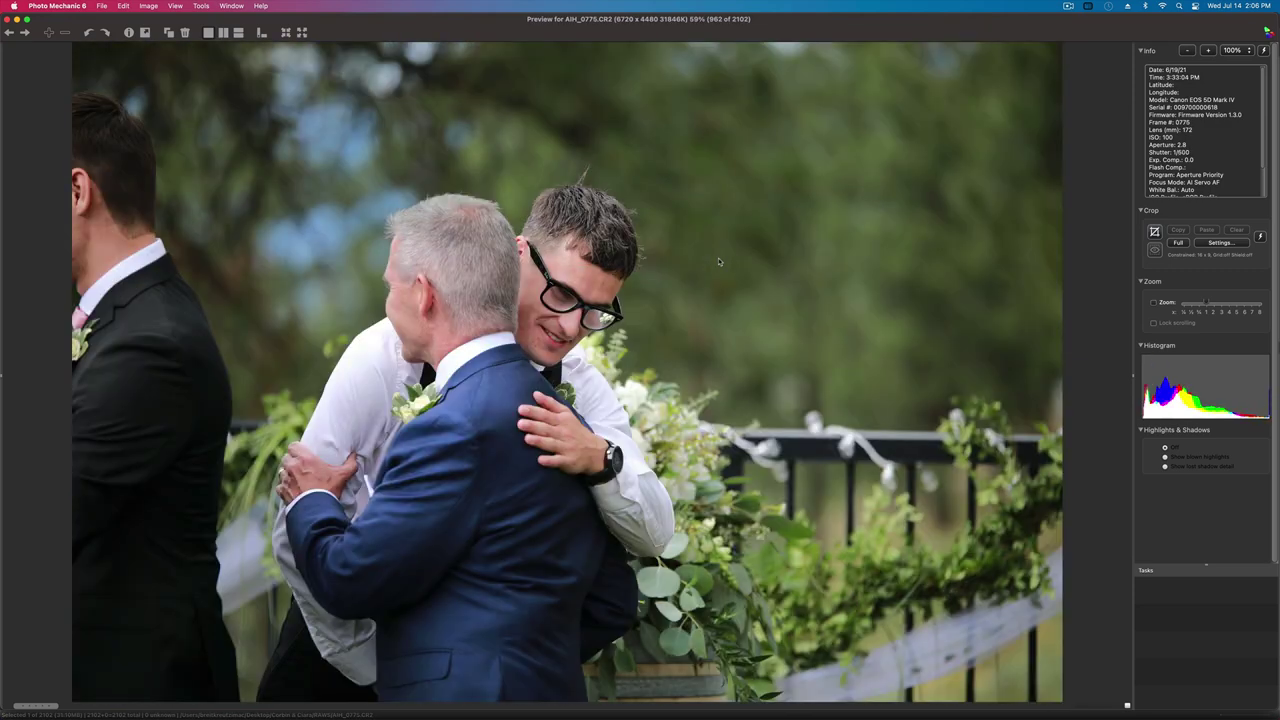
{"action": "key", "text": "Right"}
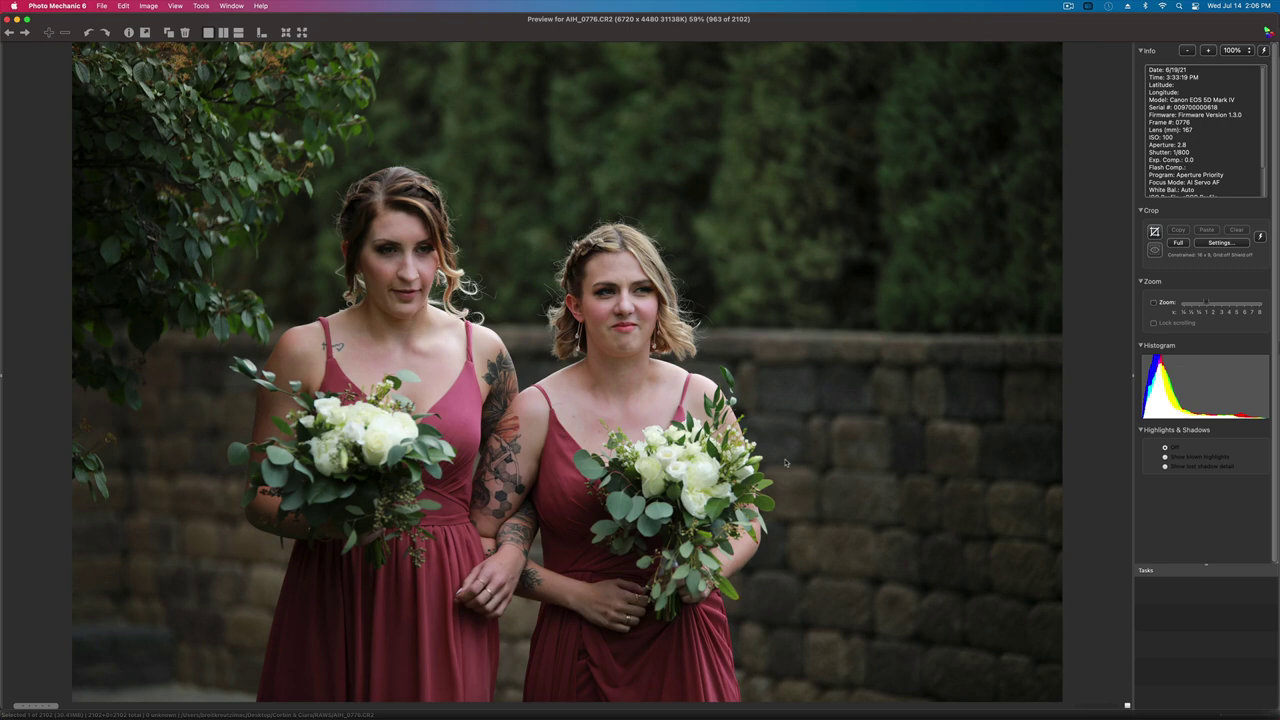
- Step through the bridesmaid and groomsman pairs, rechecking AIH_0780, up to AIH_0795
{"action": "key", "text": "Right"}
{"action": "key", "text": "Right"}
{"action": "key", "text": "Right"}
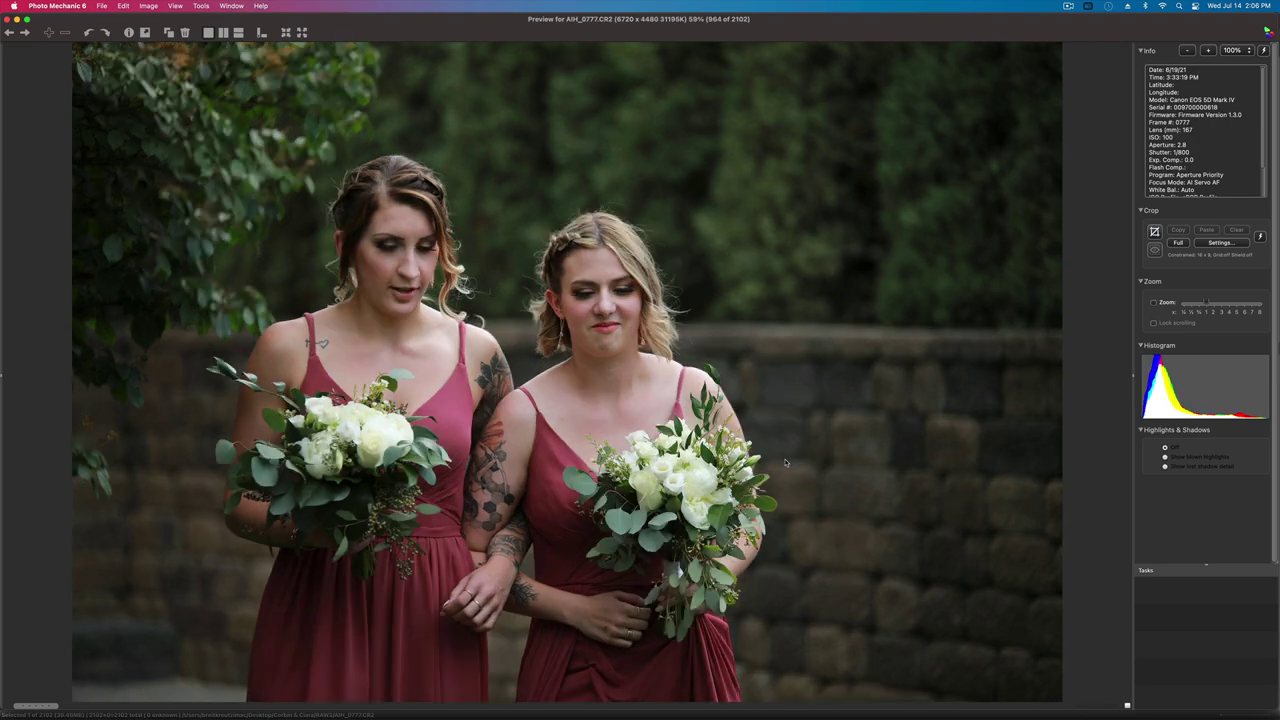
{"action": "key", "text": "Right"}
{"action": "key", "text": "Right"}
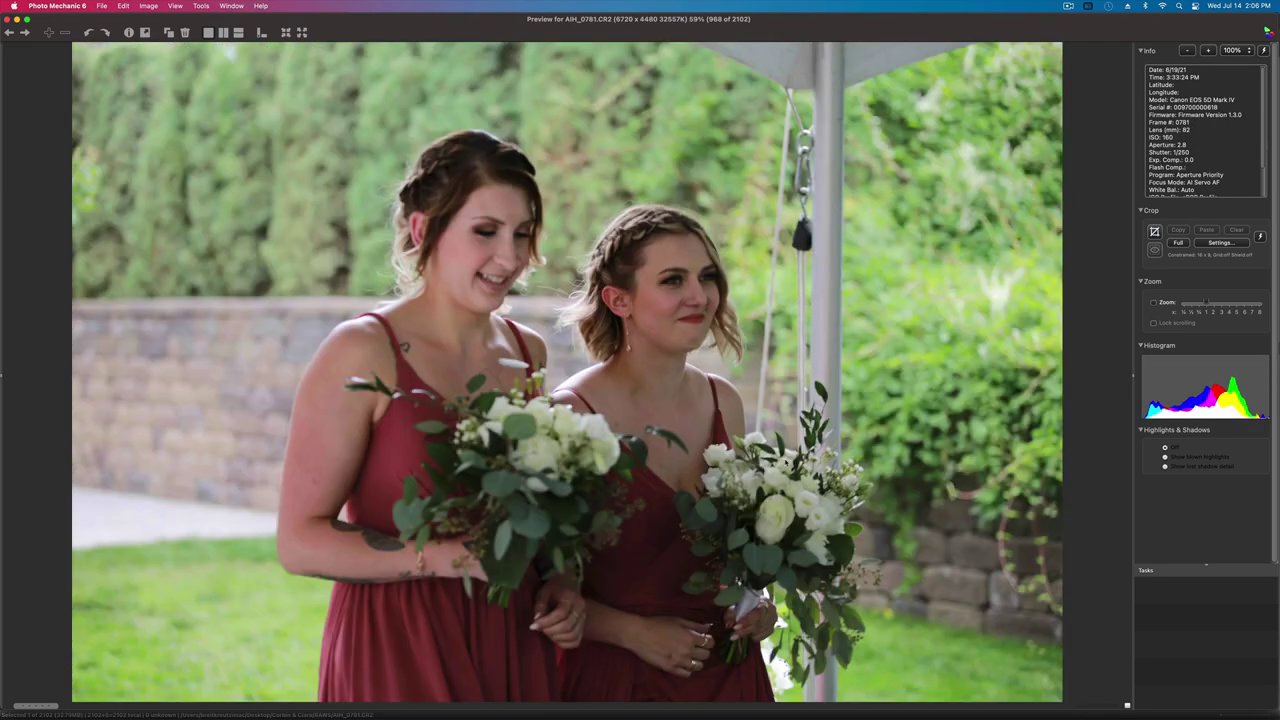
{"action": "key", "text": "Left"}
{"action": "key", "text": "Right"}
{"action": "key", "text": "Right"}
{"action": "key", "text": "Right"}
{"action": "key", "text": "Right"}
{"action": "key", "text": "Right"}
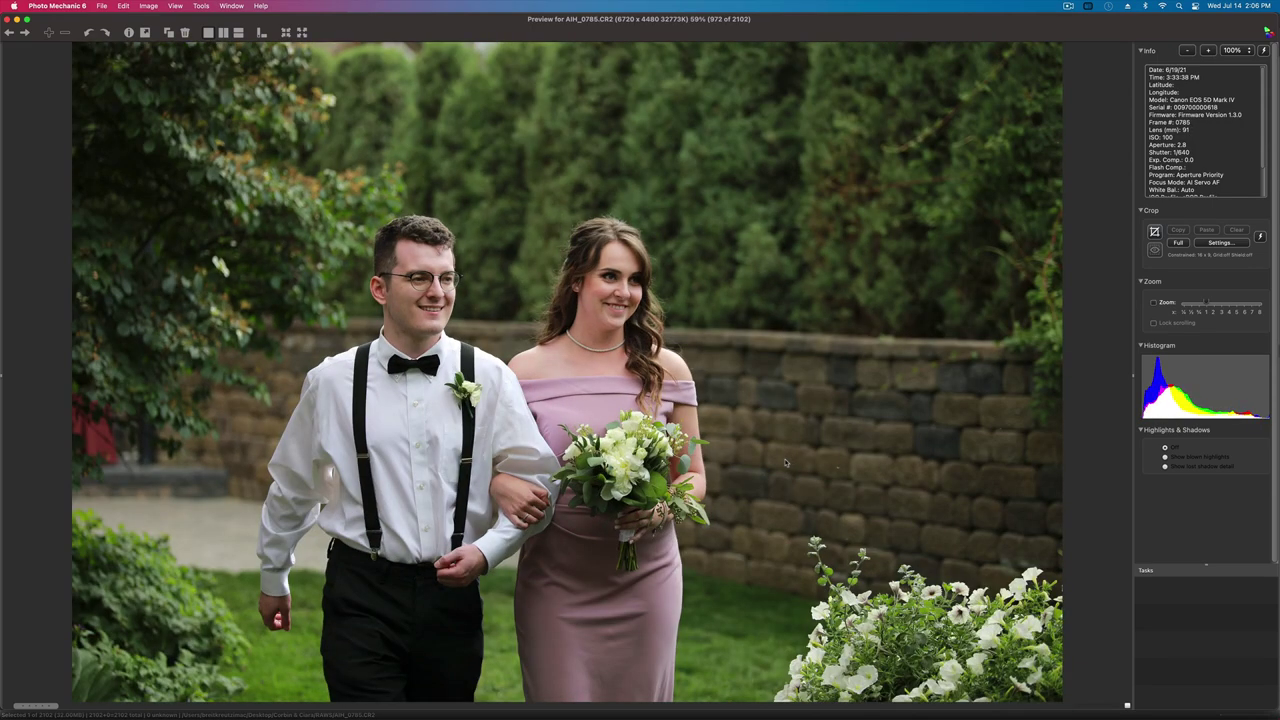
{"action": "key", "text": "Right"}
{"action": "key", "text": "Right"}
{"action": "key", "text": "Right"}
{"action": "key", "text": "Right"}
{"action": "key", "text": "Right"}
{"action": "key", "text": "Right"}
{"action": "key", "text": "Right"}
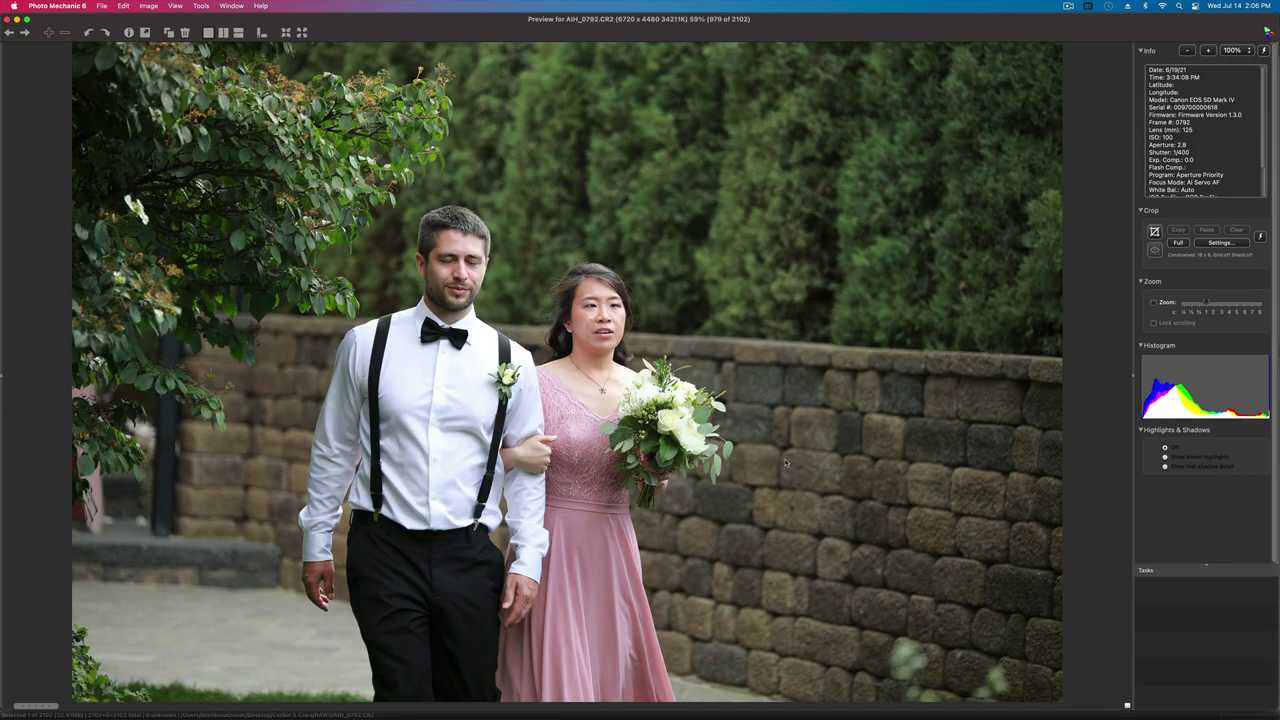
{"action": "key", "text": "Right"}
{"action": "key", "text": "Right"}
{"action": "key", "text": "Right"}
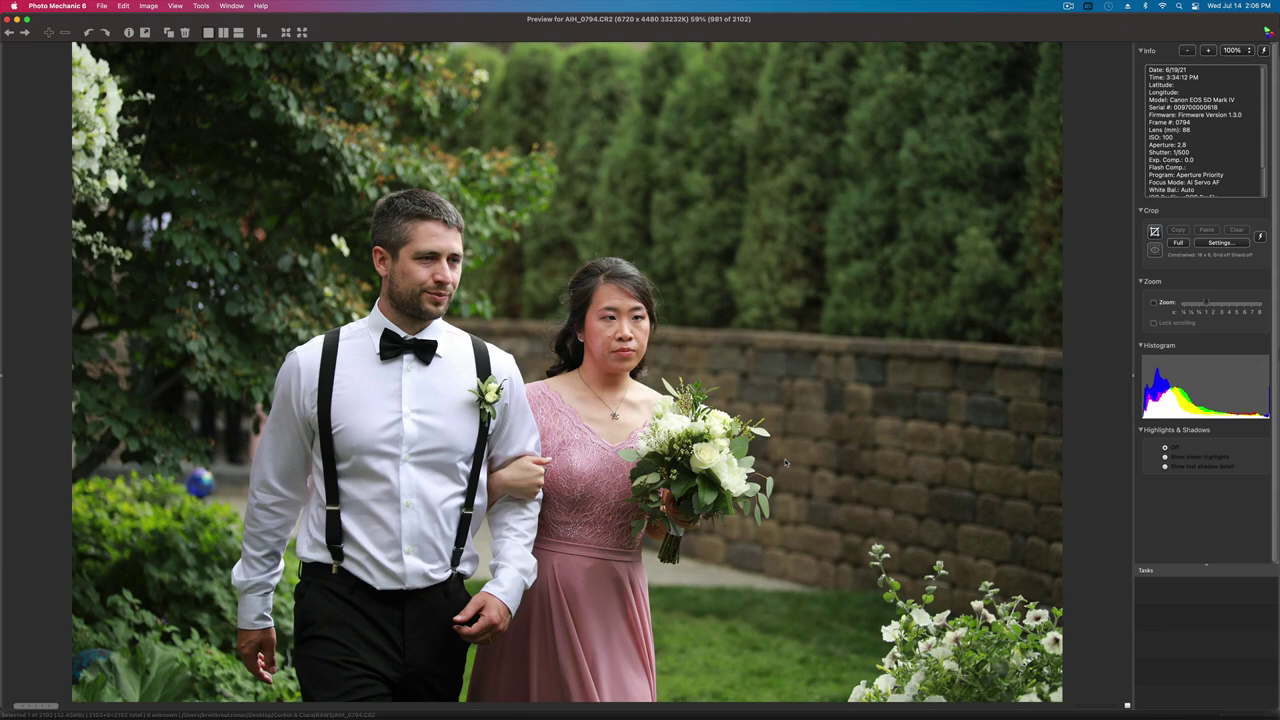
- Compare the processional frames AIH_0794 through AIH_0799
{"action": "key", "text": "Left"}
{"action": "key", "text": "Right"}
{"action": "key", "text": "Right"}
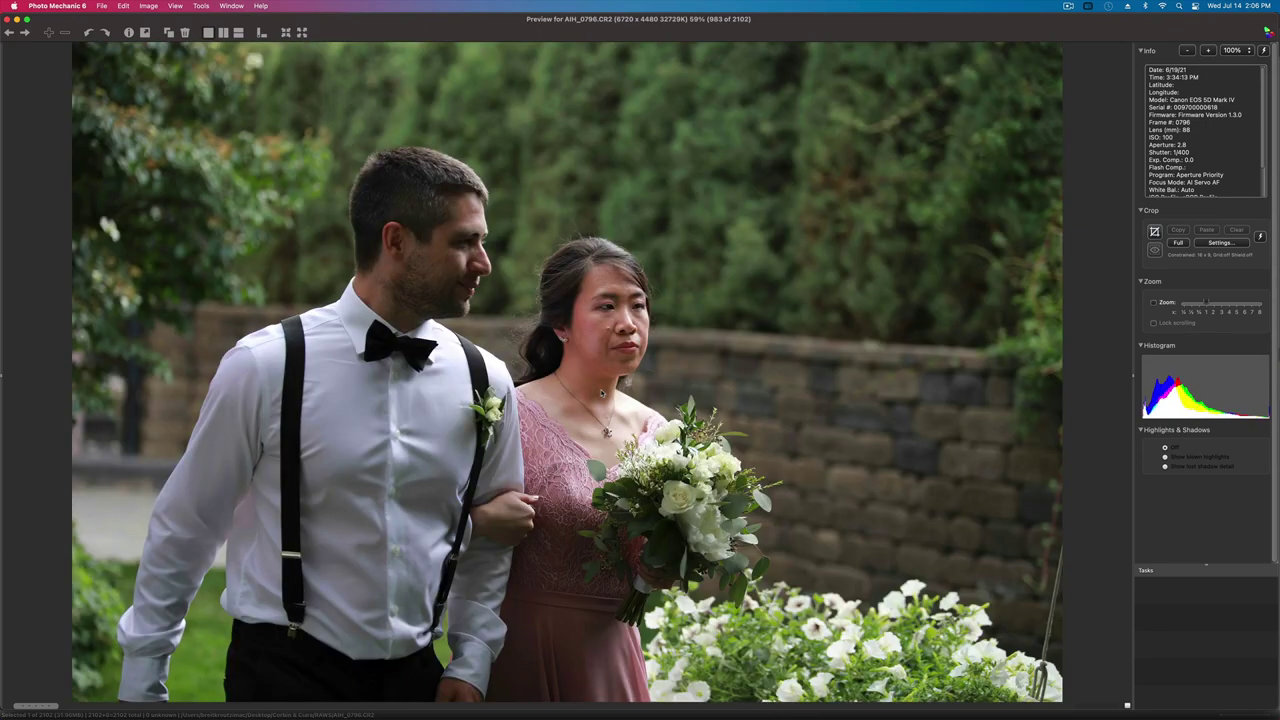
{"action": "key", "text": "Right"}
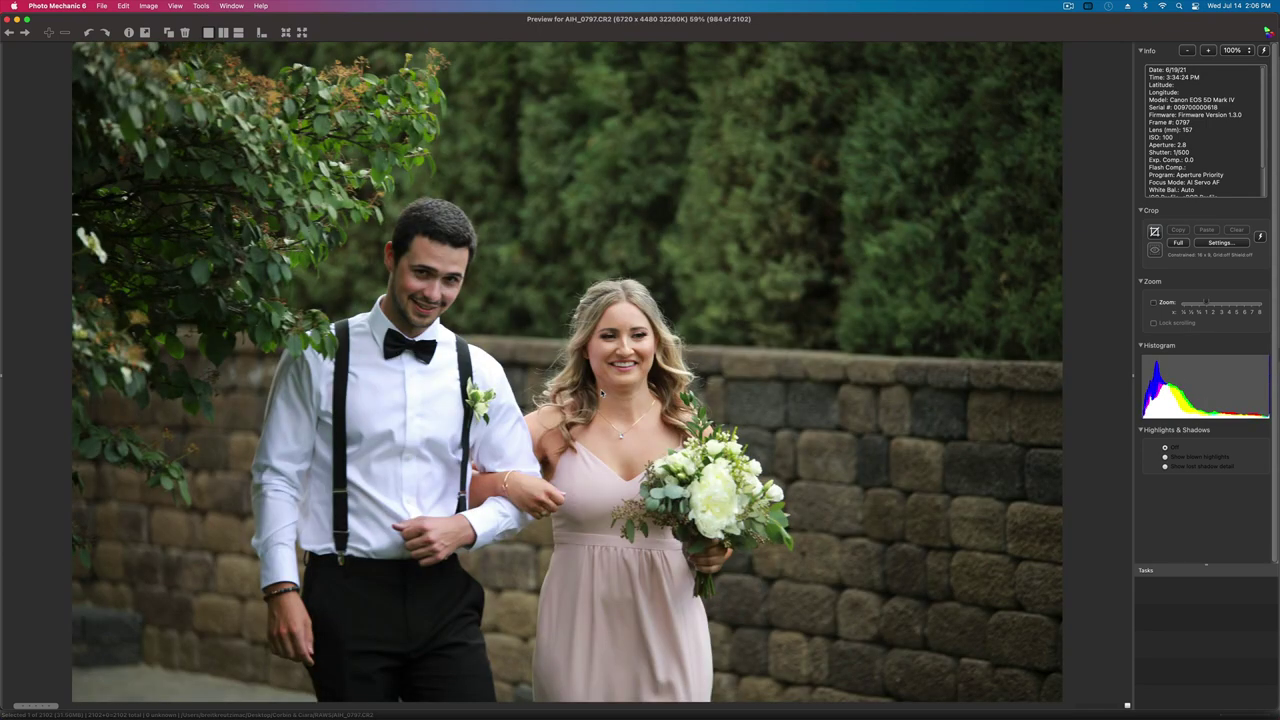
{"action": "key", "text": "Right"}
{"action": "key", "text": "Left"}
{"action": "key", "text": "Right"}
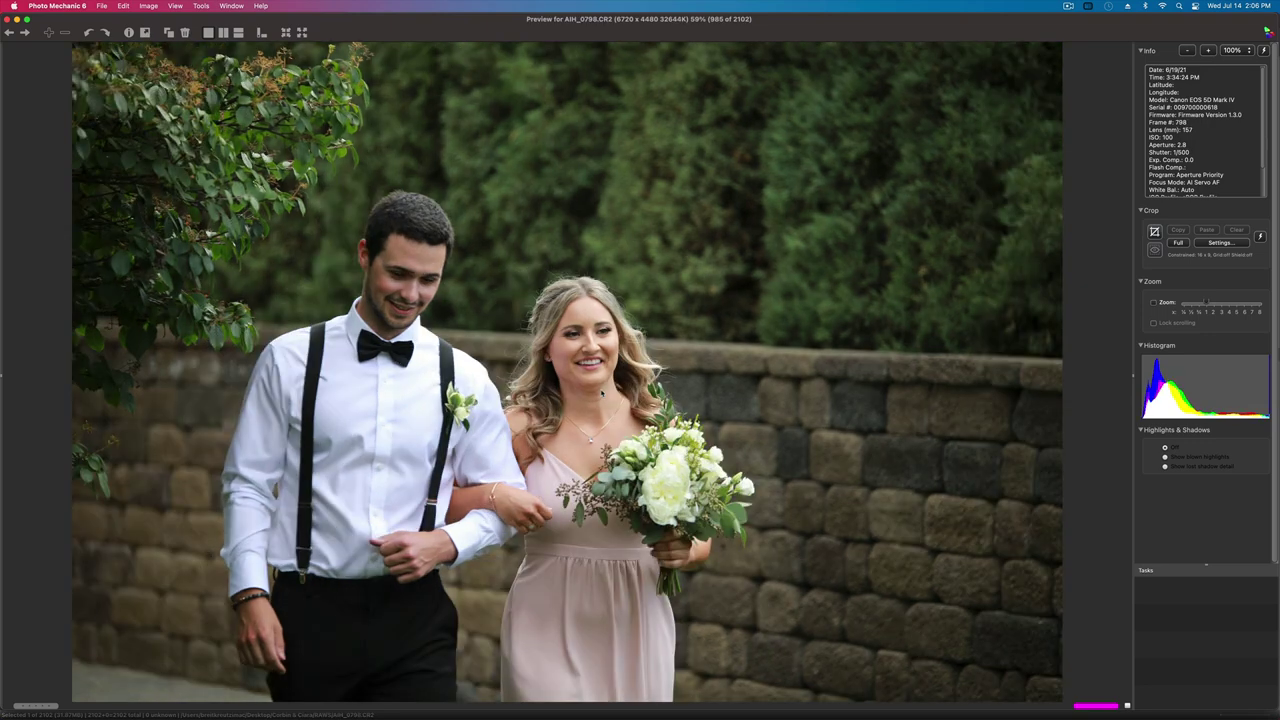
{"action": "key", "text": "Right"}
- Recheck AIH_0797 and AIH_0798, then move on to AIH_0802
{"action": "key", "text": "Left"}
{"action": "key", "text": "Left"}
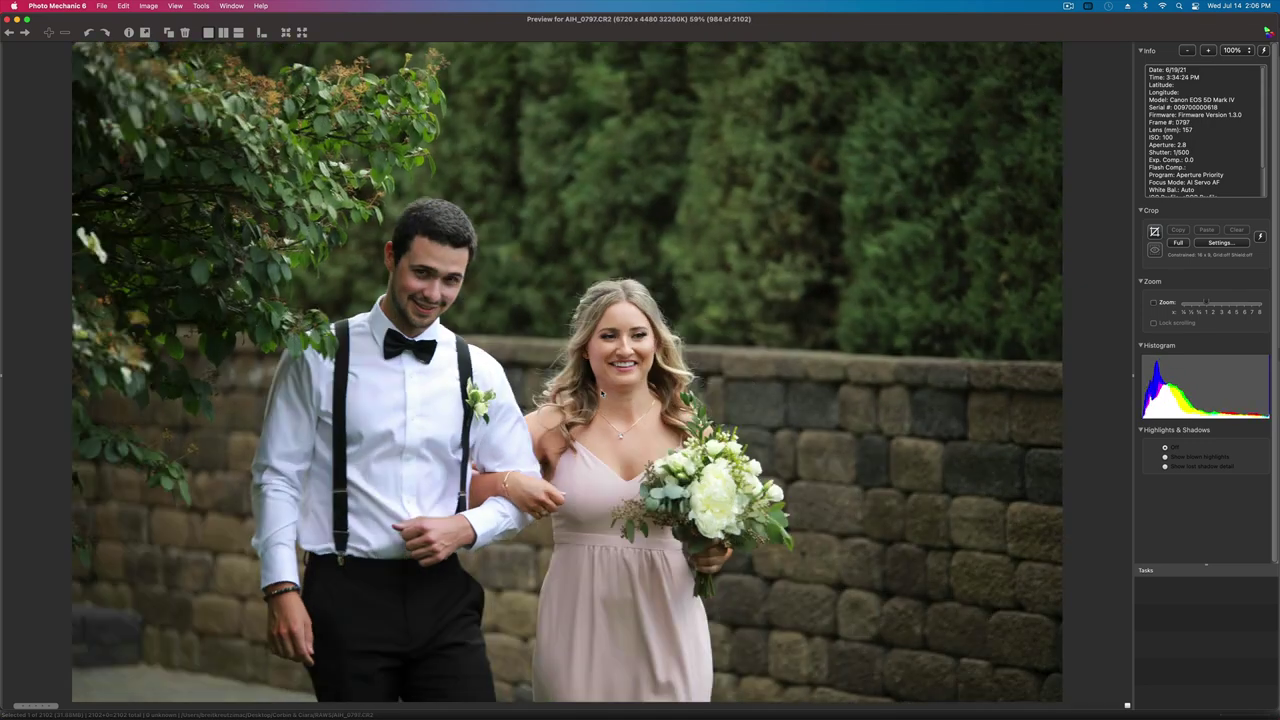
{"action": "key", "text": "Right"}
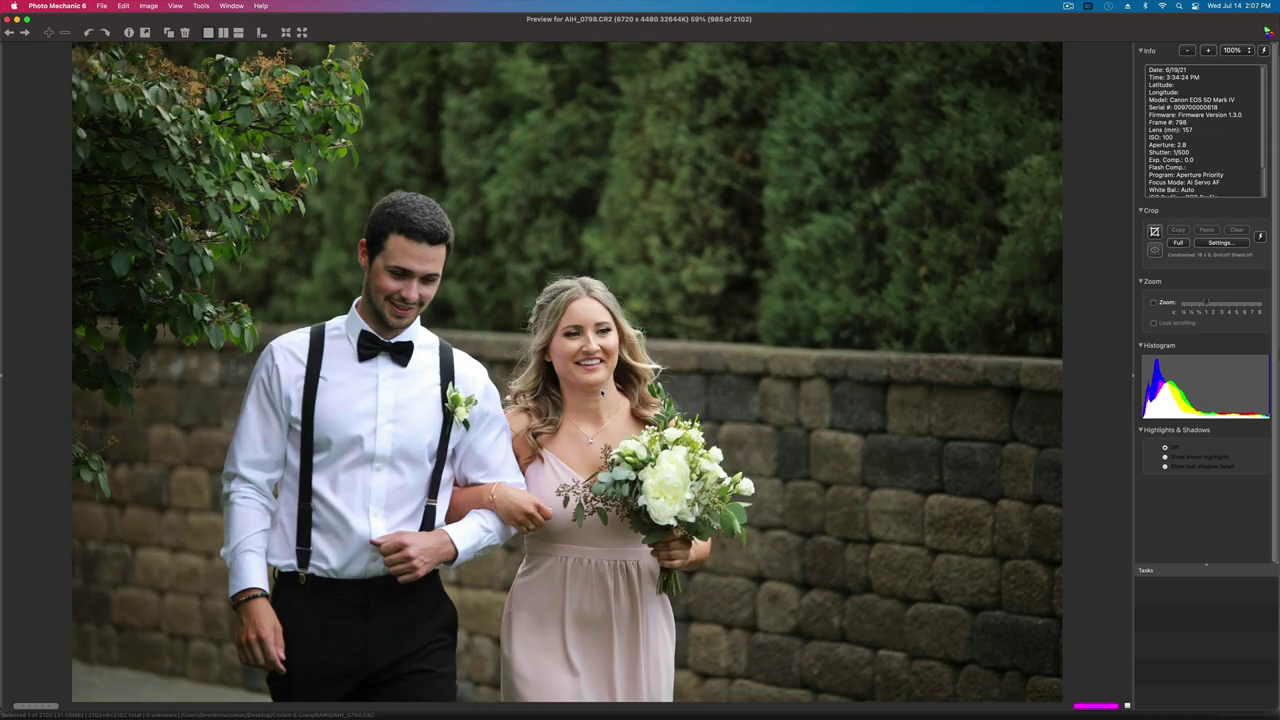
{"action": "key", "text": "Right"}
{"action": "key", "text": "Right"}
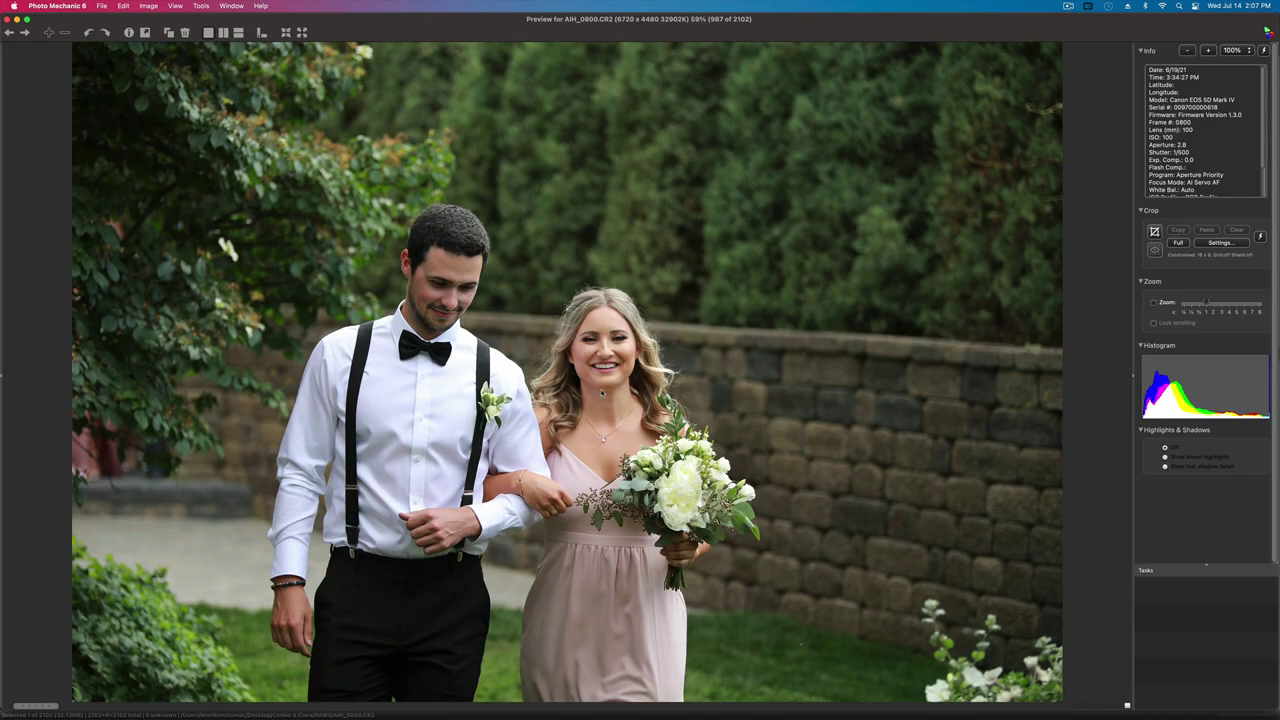
{"action": "key", "text": "Left"}
{"action": "key", "text": "Left"}
{"action": "key", "text": "Right"}
{"action": "key", "text": "Right"}
{"action": "key", "text": "Right"}
{"action": "key", "text": "Right"}
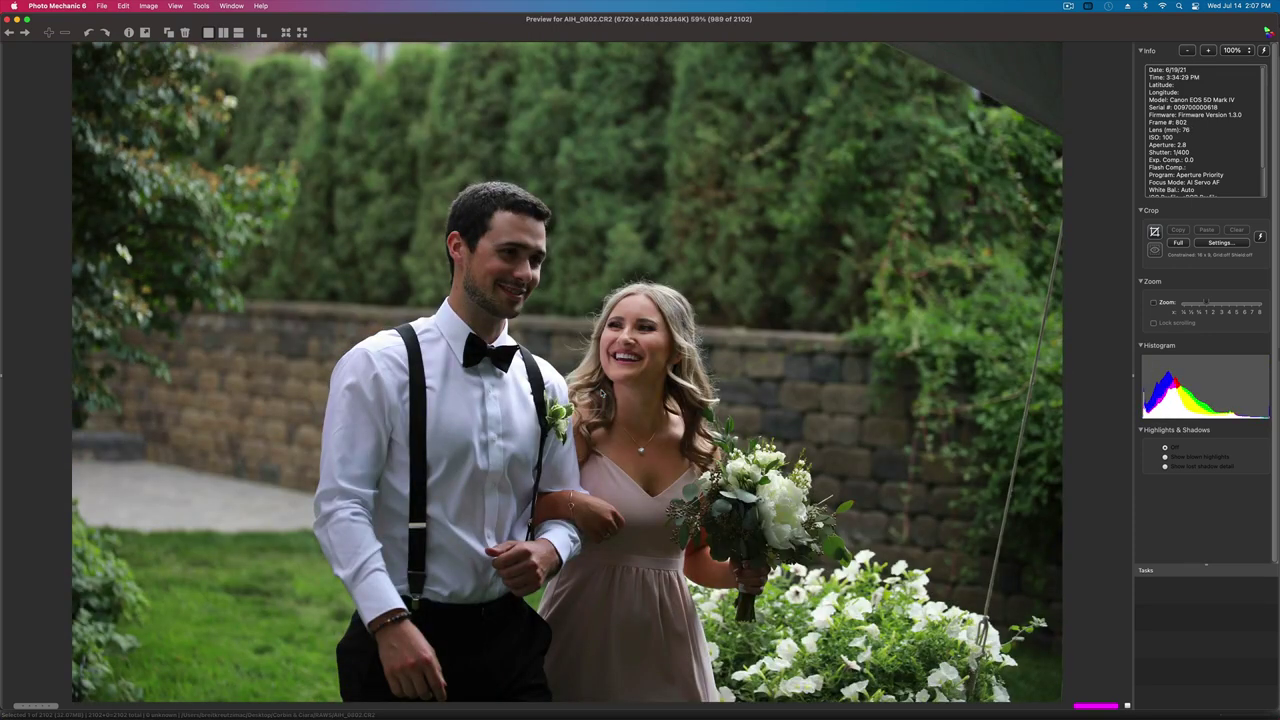
- Cull the flower-basket walk from AIH_0803 to AIH_0811
{"action": "key", "text": "Right"}
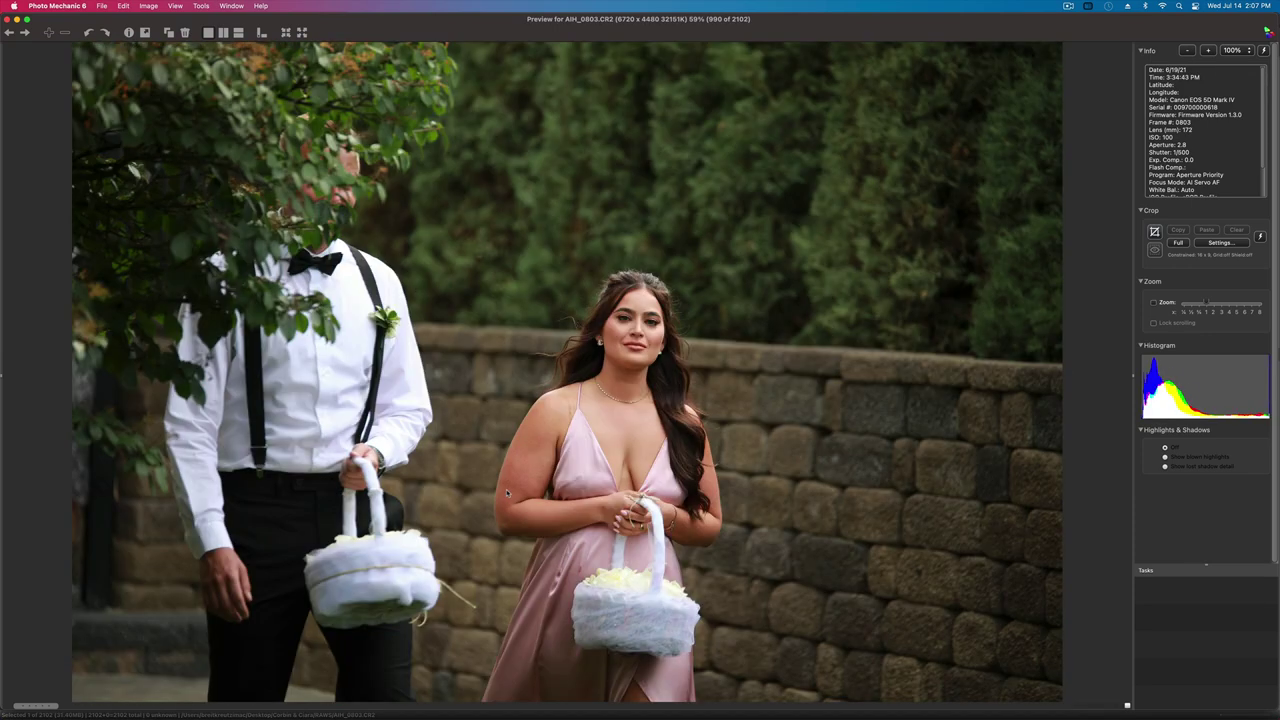
{"action": "key", "text": "Right"}
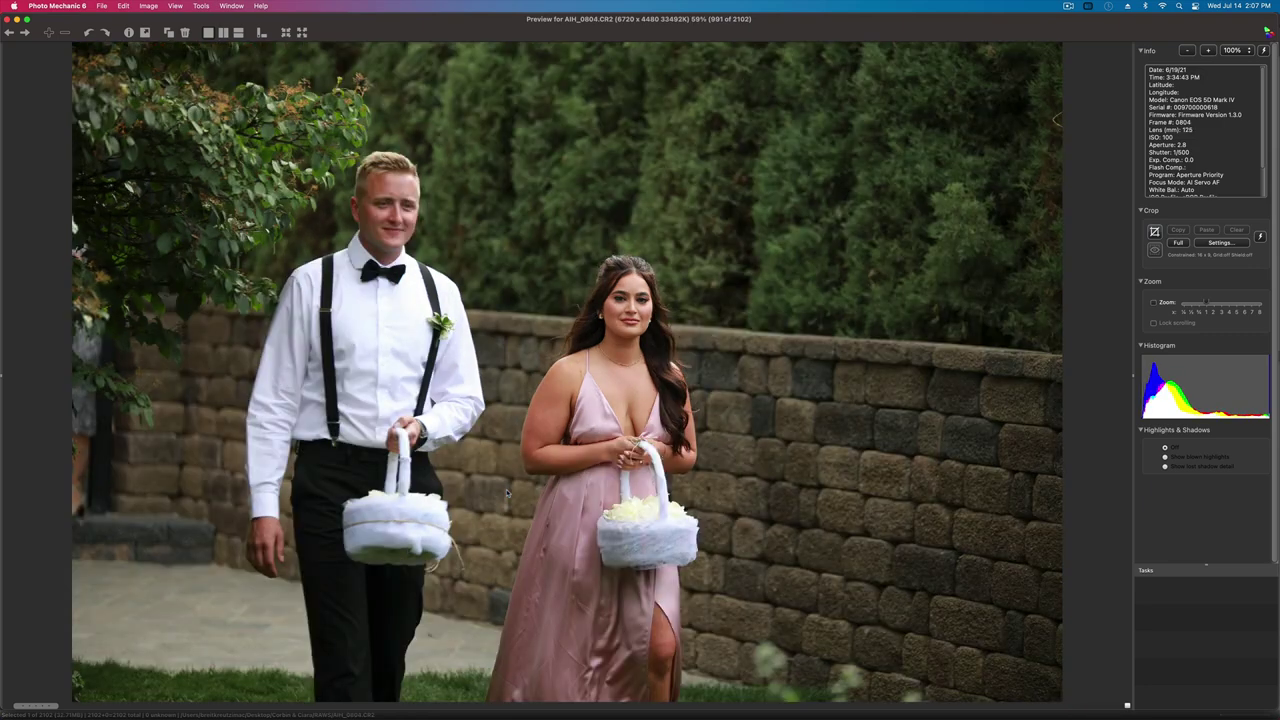
{"action": "key", "text": "Right"}
{"action": "key", "text": "Right"}
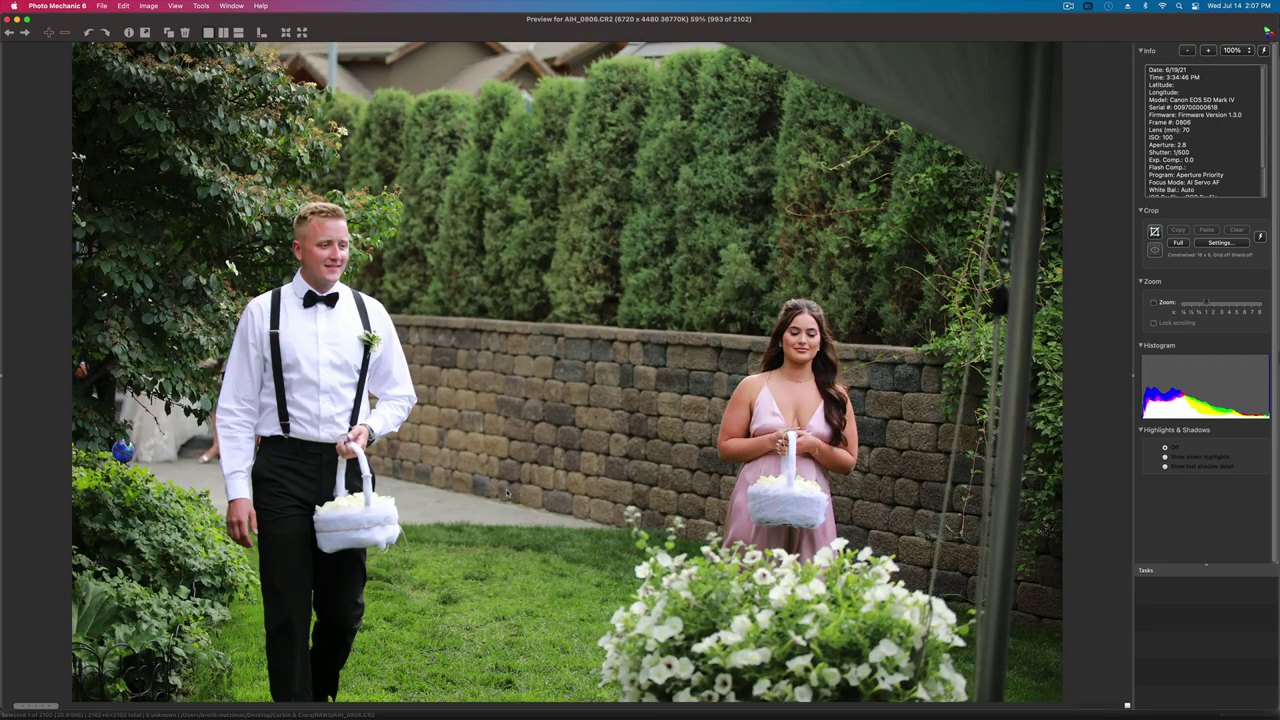
{"action": "key", "text": "Right"}
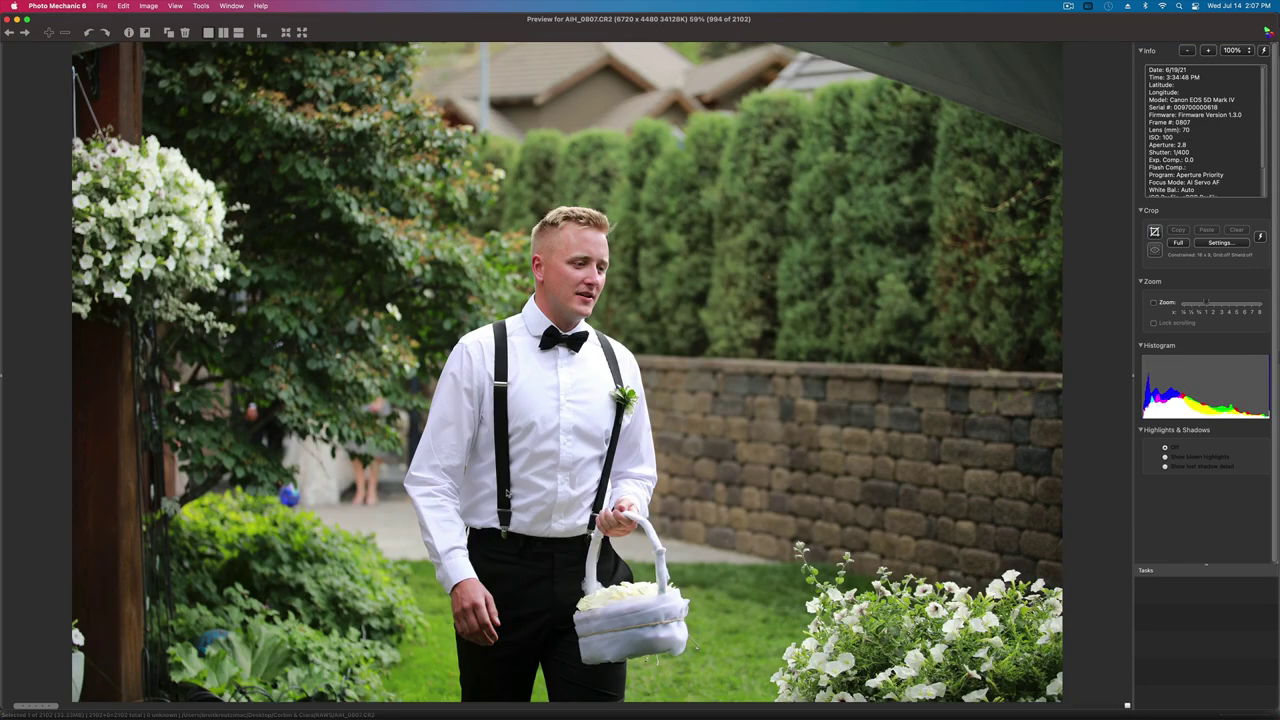
{"action": "key", "text": "Right"}
{"action": "key", "text": "Right"}
{"action": "key", "text": "Right"}
- Step through the tent and petal-toss shots from AIH_0811 to AIH_0831
{"action": "key", "text": "Right"}
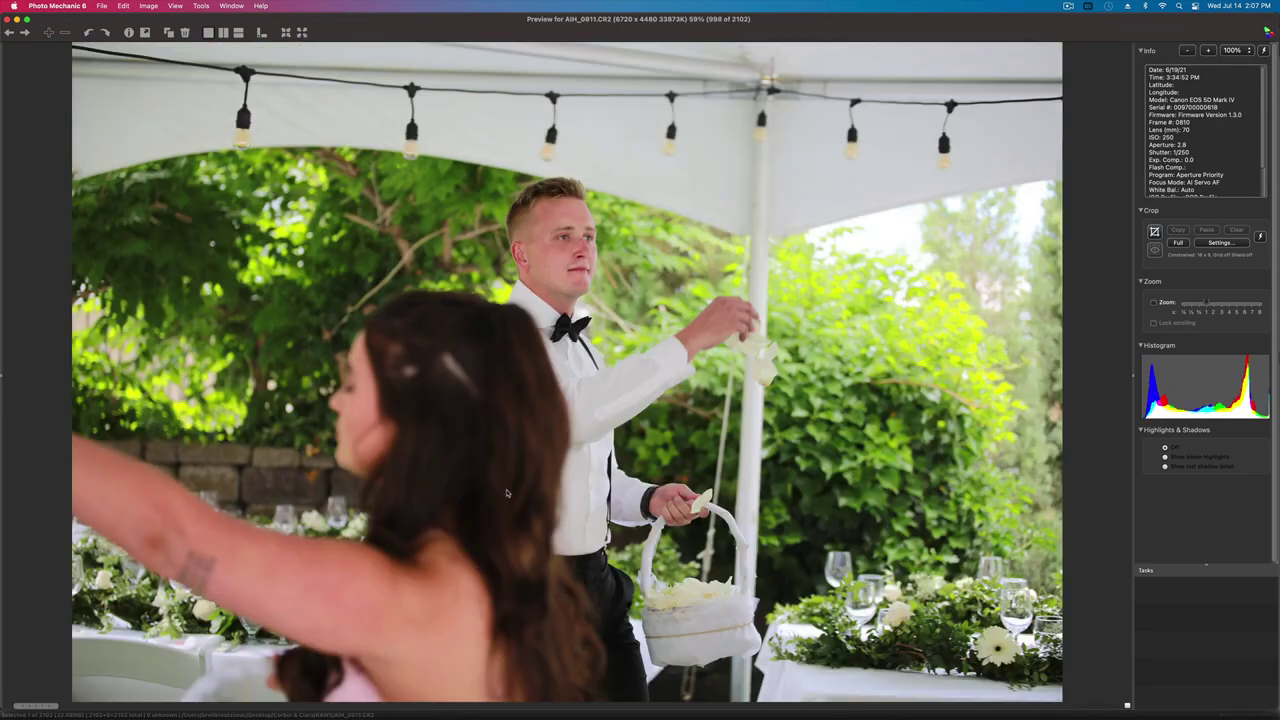
{"action": "key", "text": "Right"}
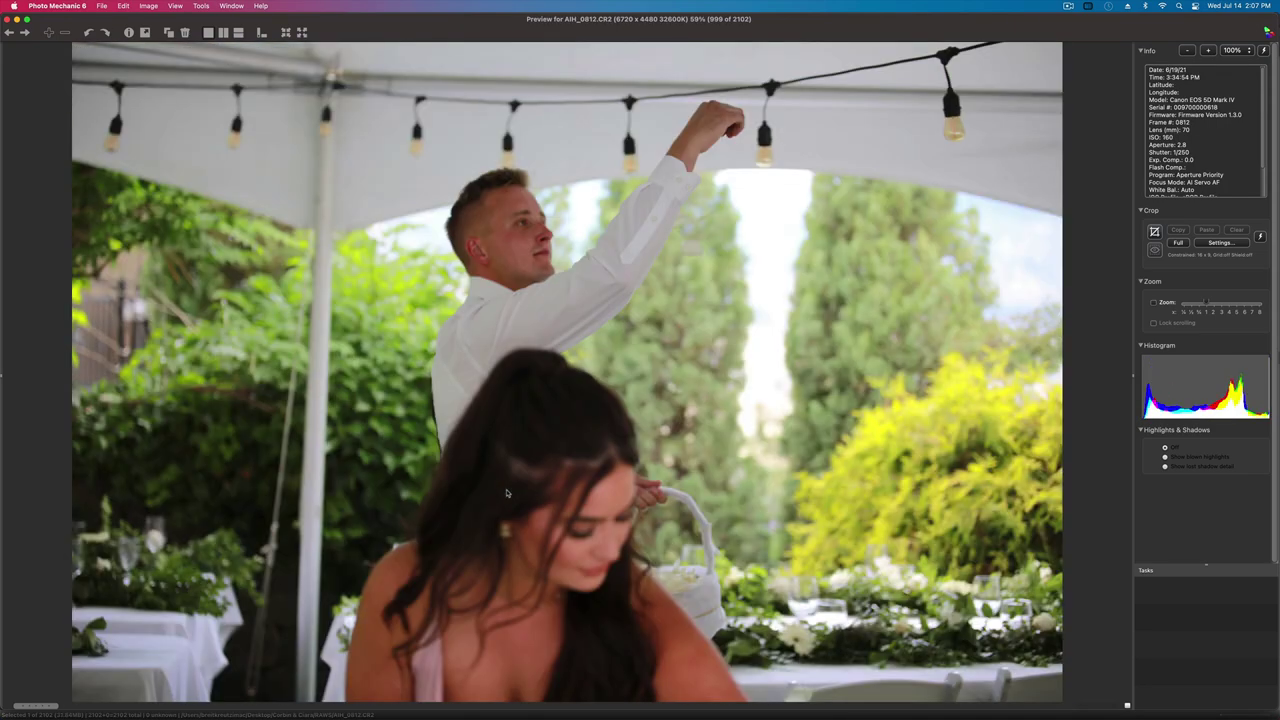
{"action": "key", "text": "Right"}
{"action": "key", "text": "Right"}
{"action": "key", "text": "Right"}
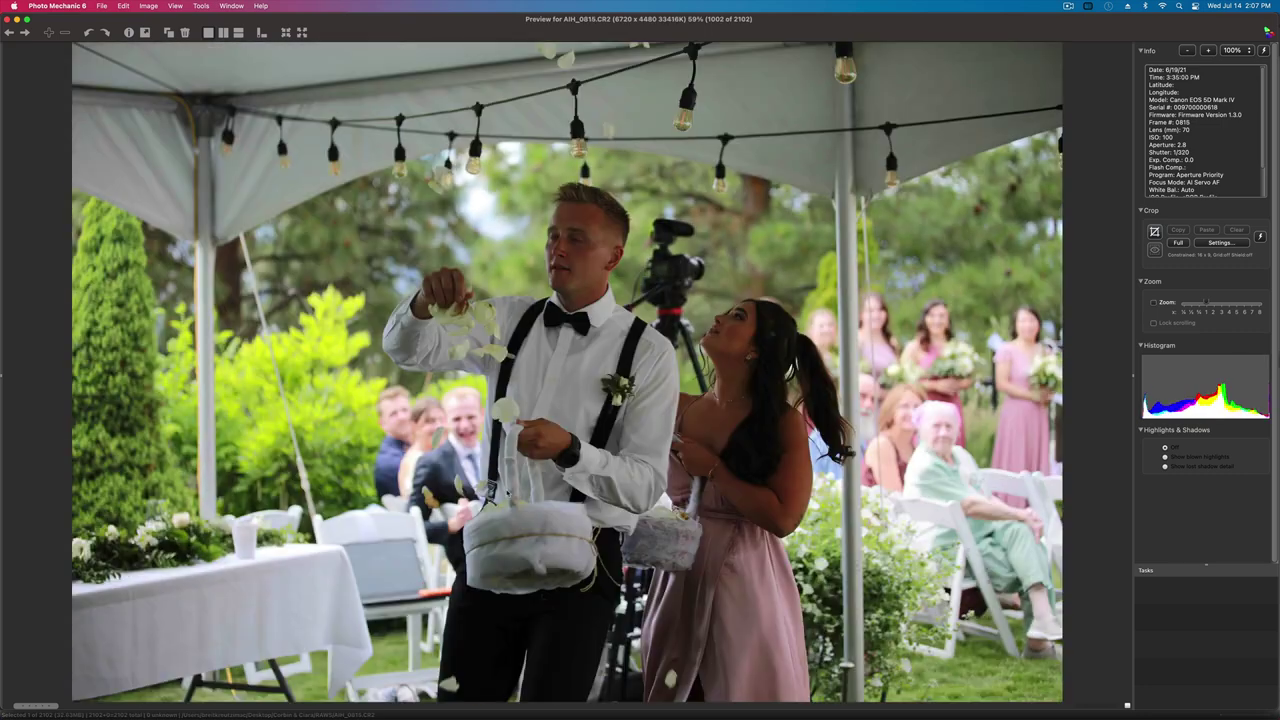
{"action": "key", "text": "Right"}
{"action": "key", "text": "Right"}
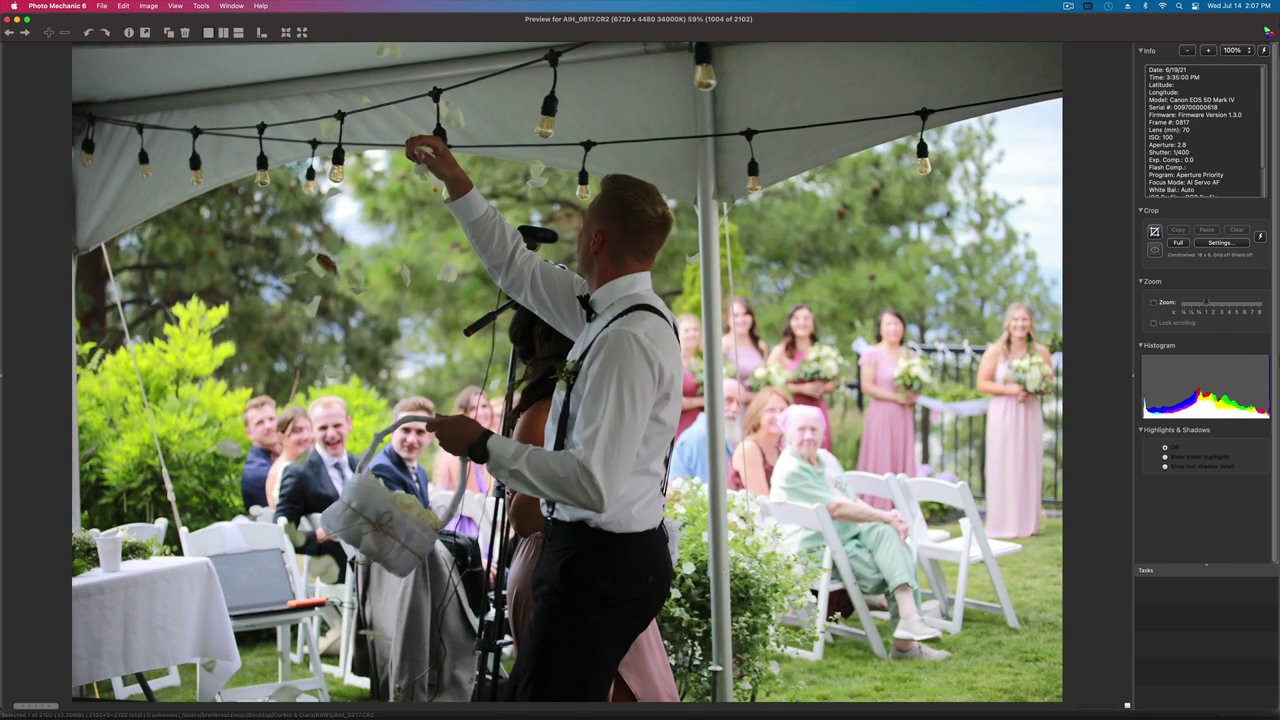
{"action": "key", "text": "Right"}
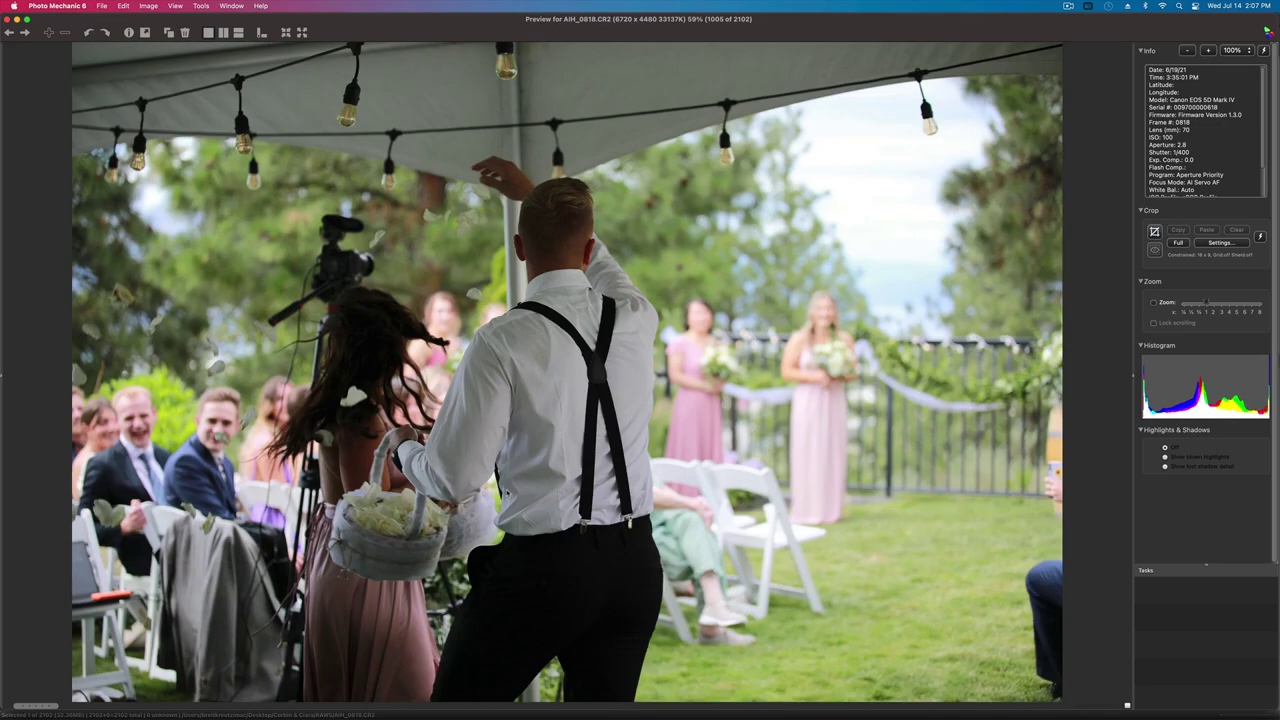
{"action": "key", "text": "Right"}
{"action": "key", "text": "Right"}
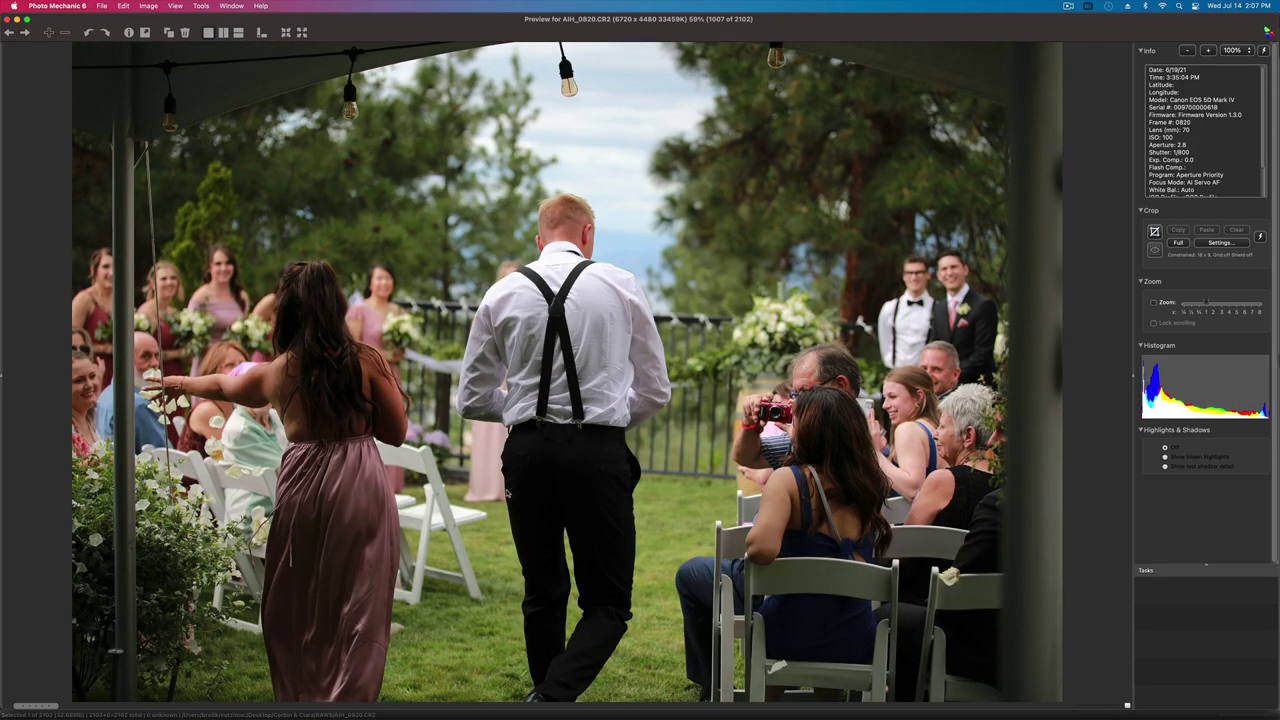
{"action": "key", "text": "Right"}
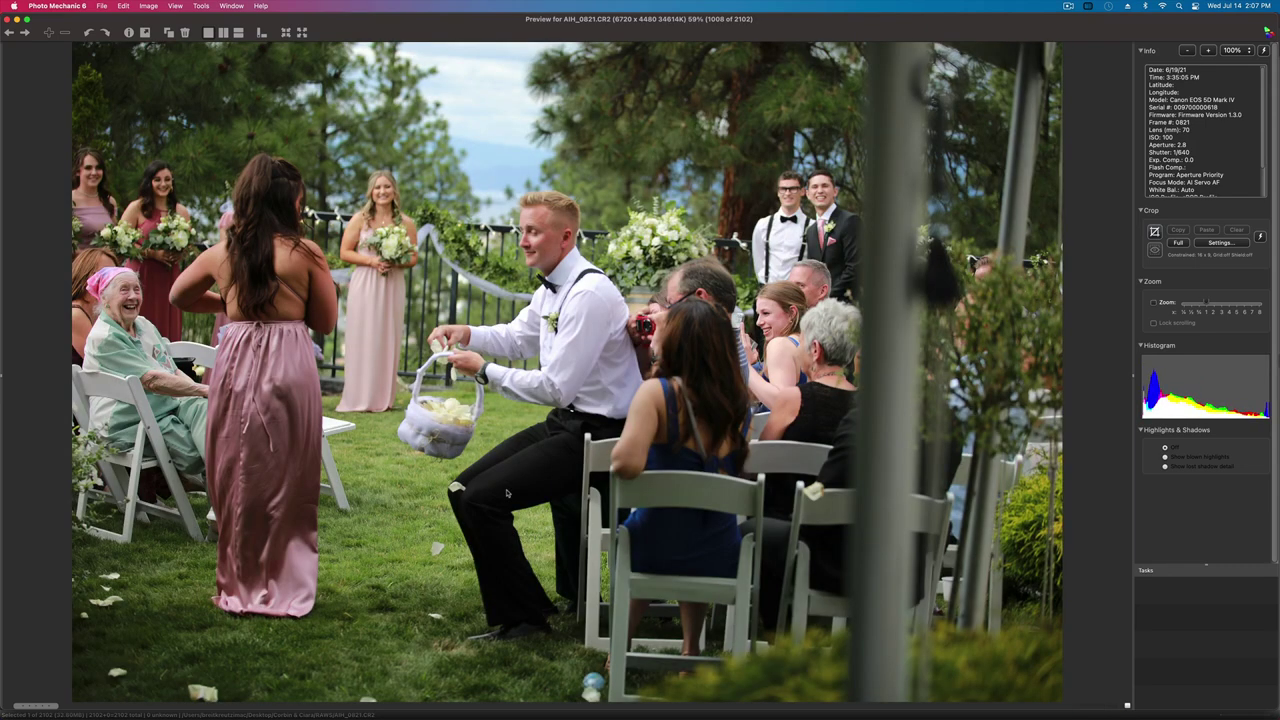
{"action": "key", "text": "Right"}
{"action": "key", "text": "Left"}
{"action": "key", "text": "Right"}
{"action": "key", "text": "Right"}
{"action": "key", "text": "Right"}
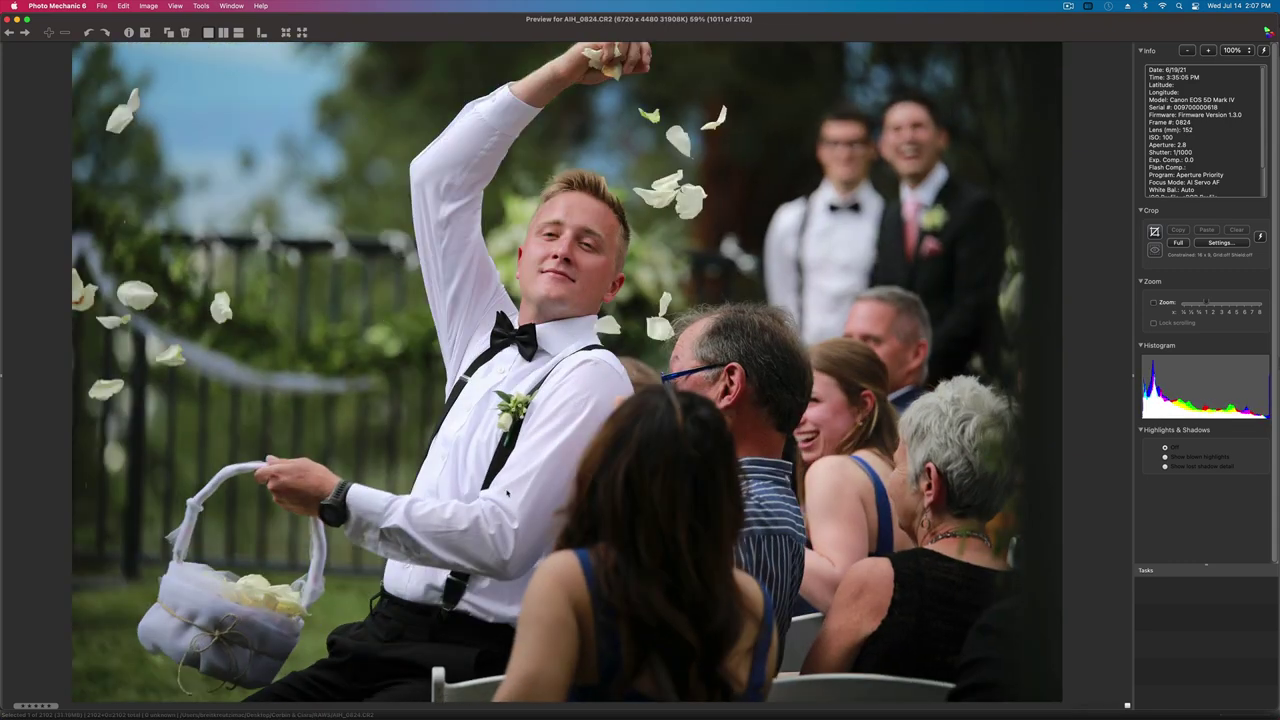
{"action": "key", "text": "Right"}
{"action": "key", "text": "Right"}
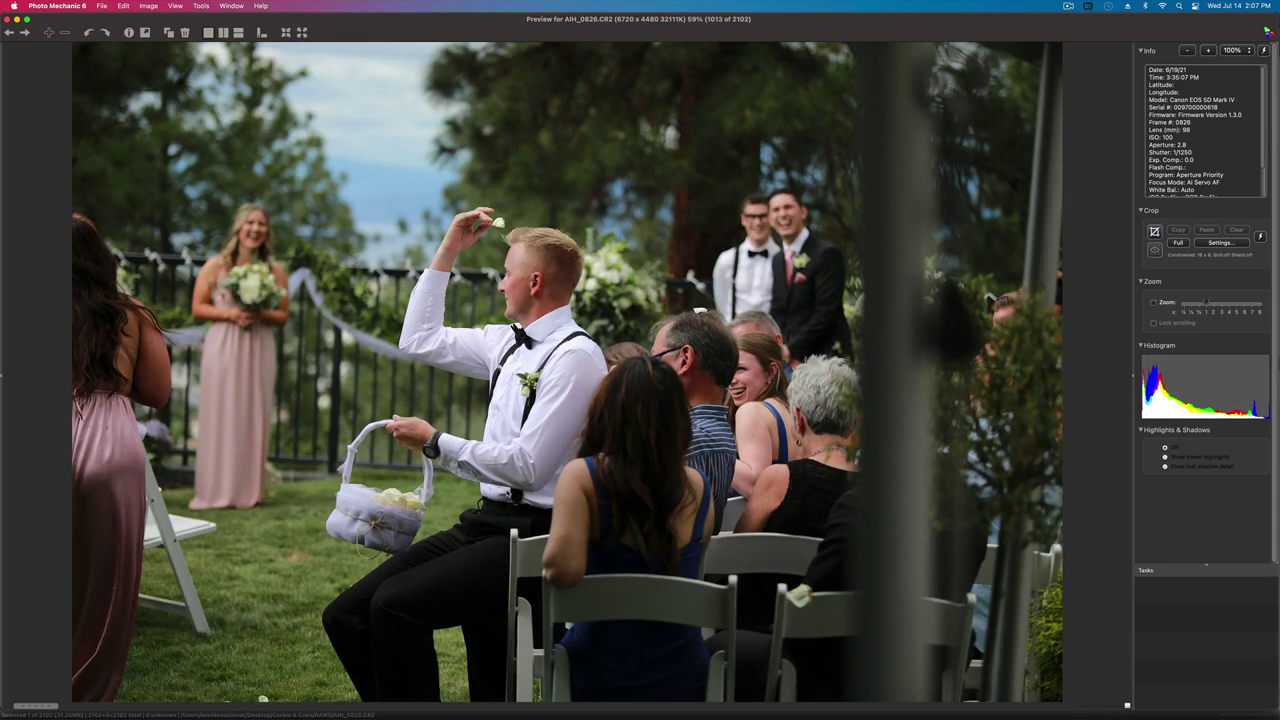
{"action": "key", "text": "Right"}
{"action": "key", "text": "Right"}
{"action": "key", "text": "Right"}
{"action": "key", "text": "Right"}
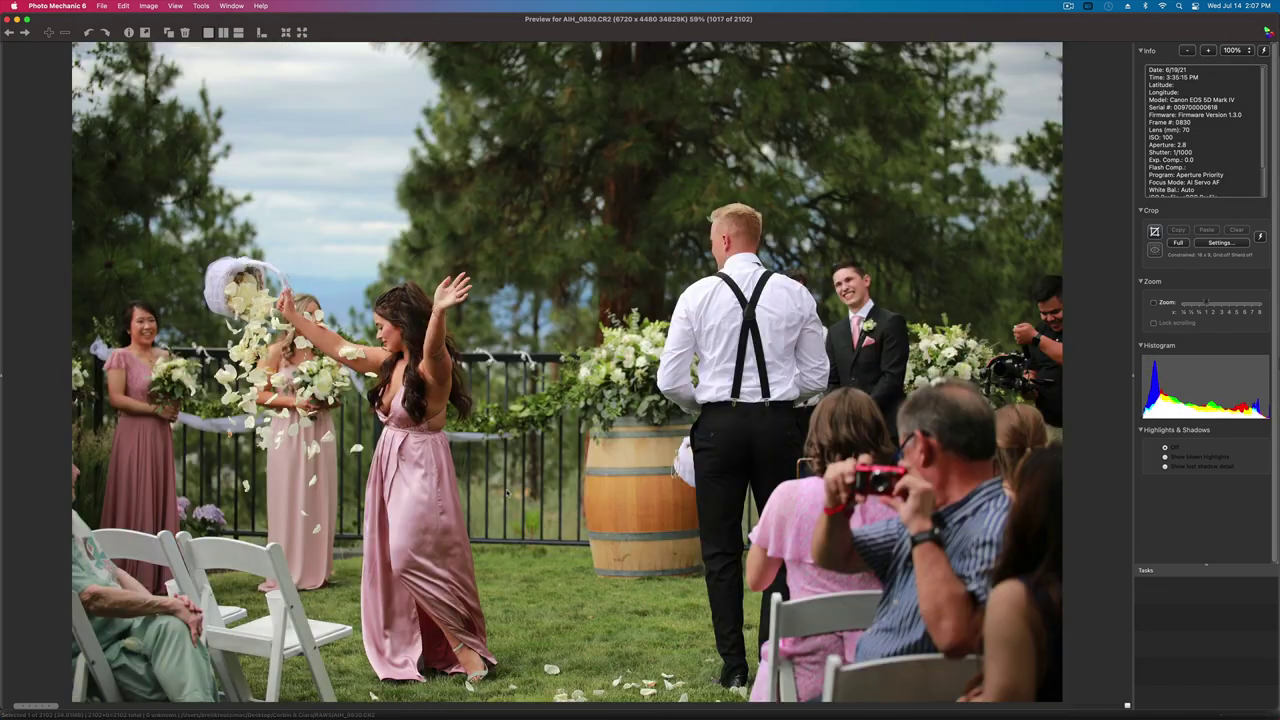
{"action": "key", "text": "Right"}
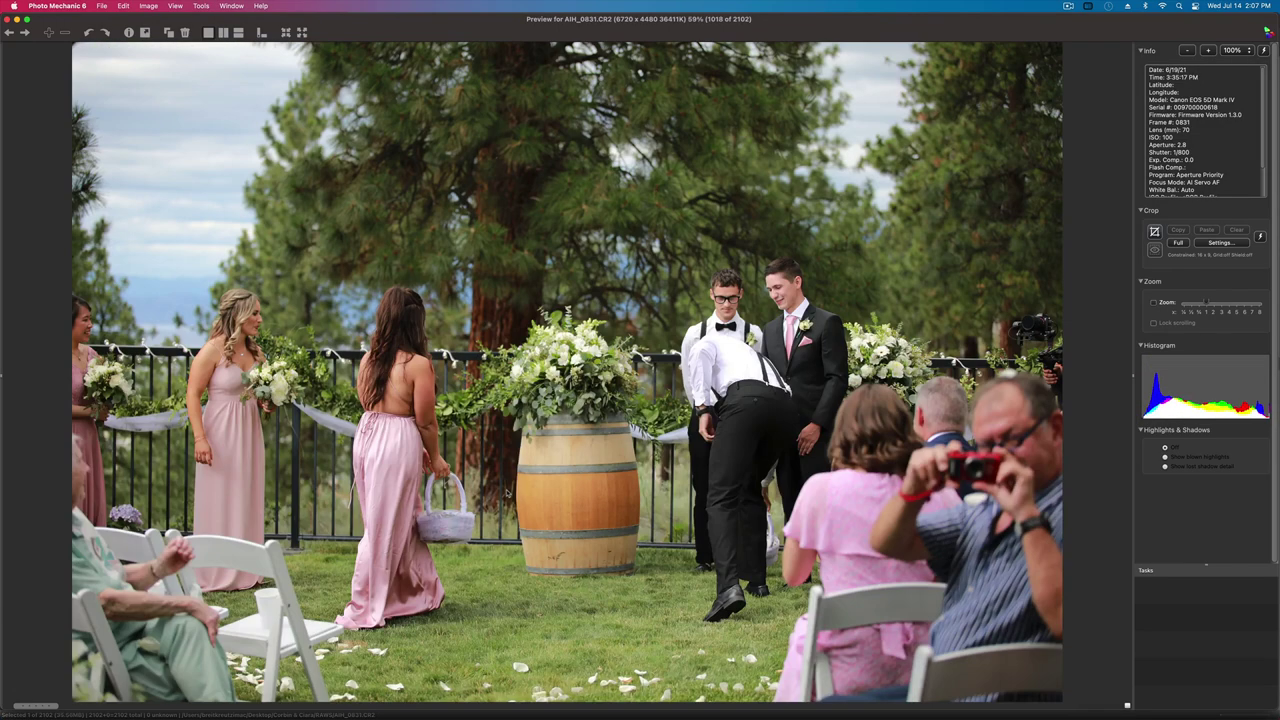
{"action": "key", "text": "Left"}
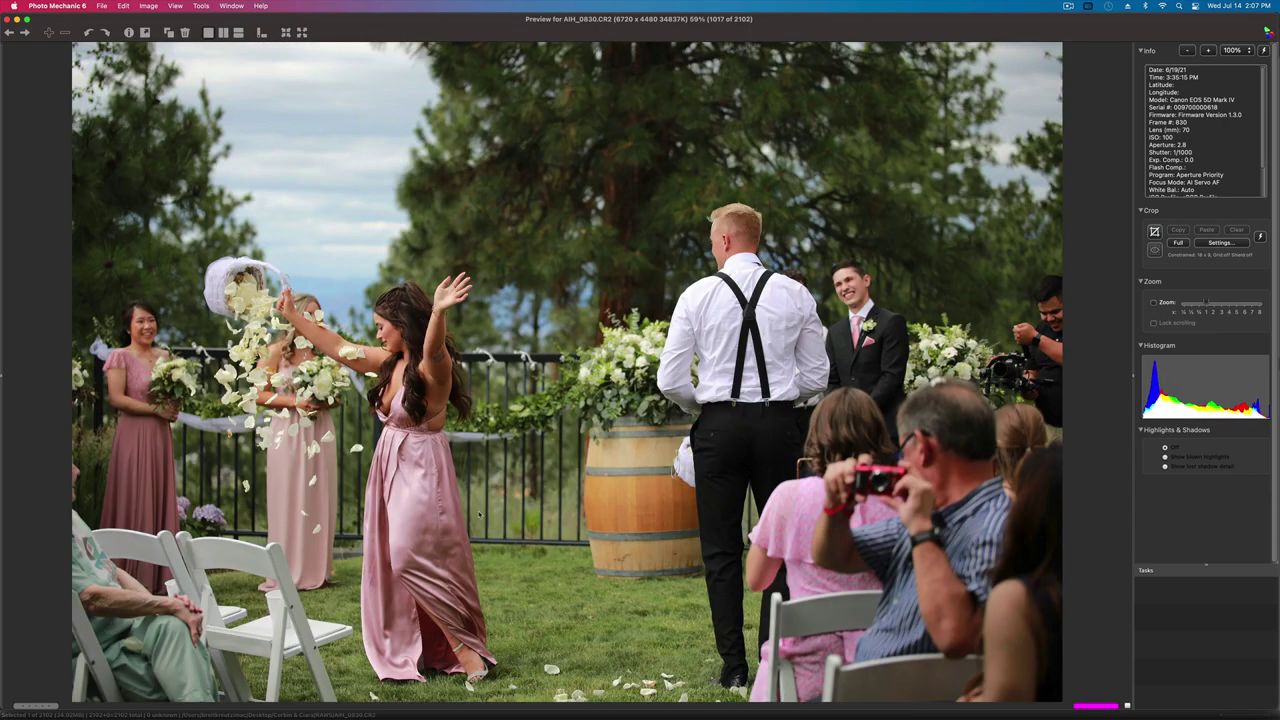
- Review groomsmen shot AIH_0833 and the bride's entrance shots AIH_0838 to AIH_0843
{"action": "key", "text": "Right"}
{"action": "key", "text": "Right"}
{"action": "key", "text": "Right"}
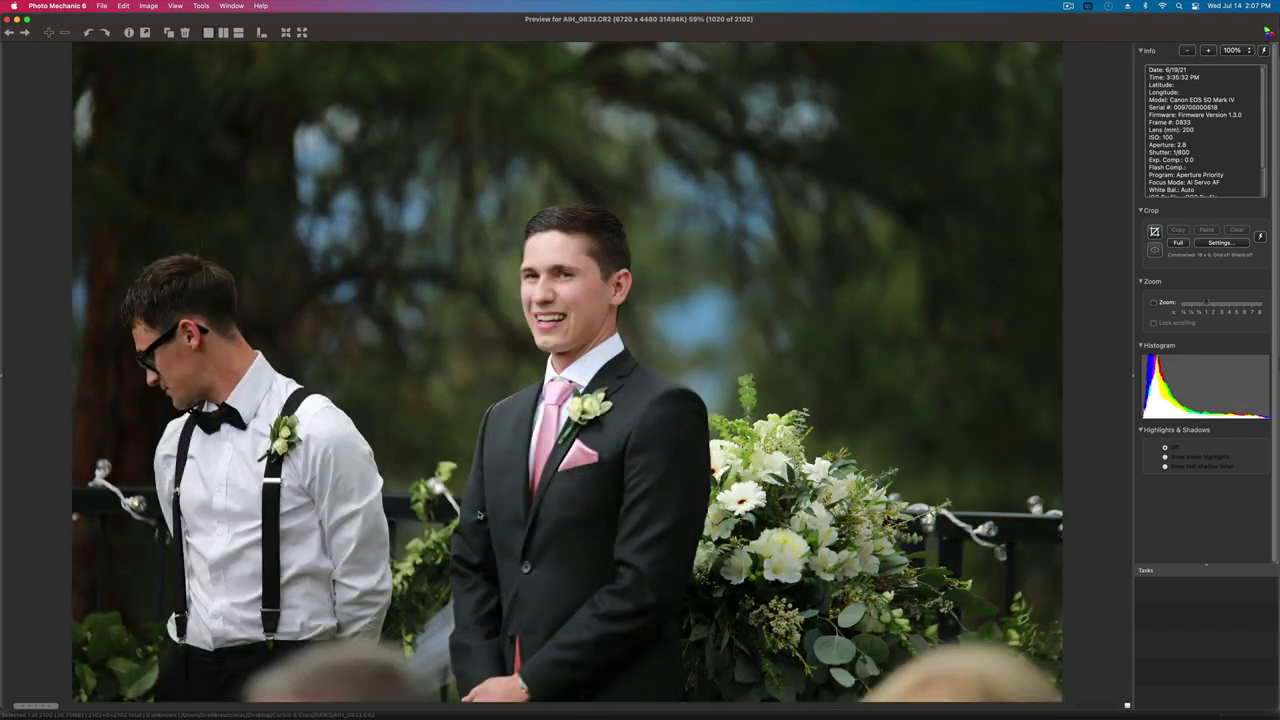
{"action": "key", "text": "Right"}
{"action": "key", "text": "Right"}
{"action": "key", "text": "Right"}
{"action": "key", "text": "Right"}
{"action": "key", "text": "Right"}
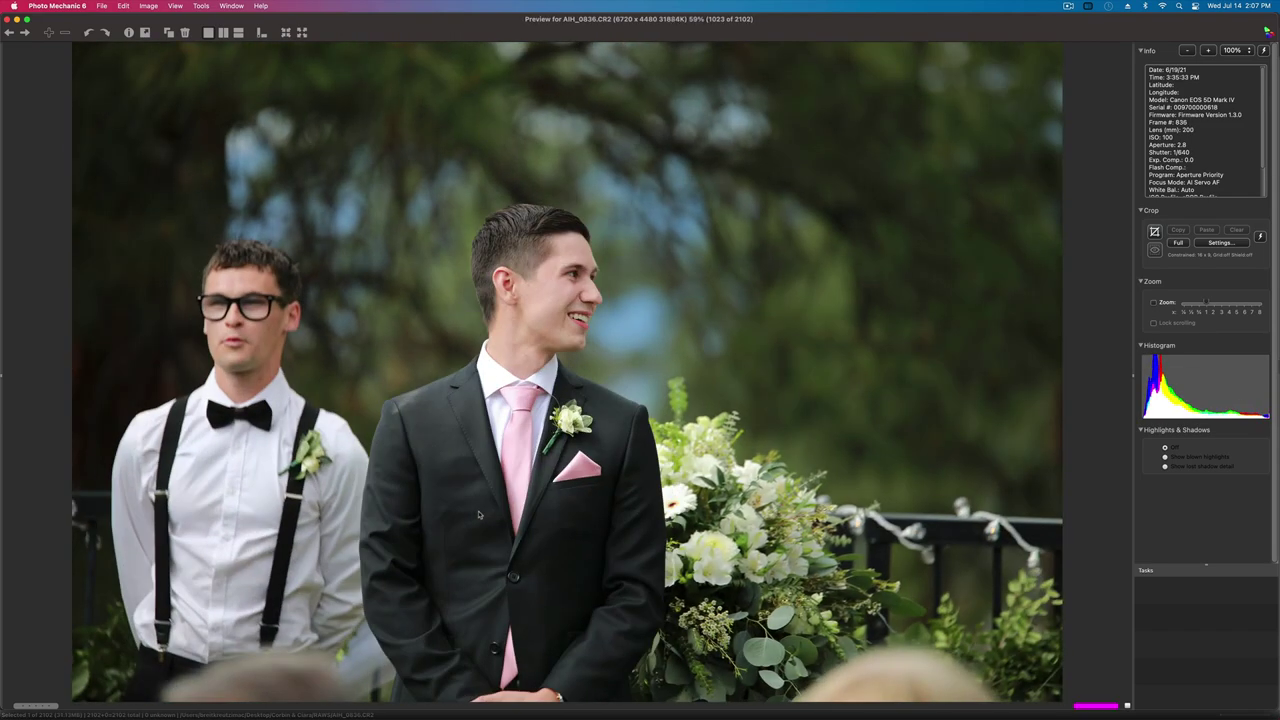
{"action": "key", "text": "Left"}
{"action": "key", "text": "Right"}
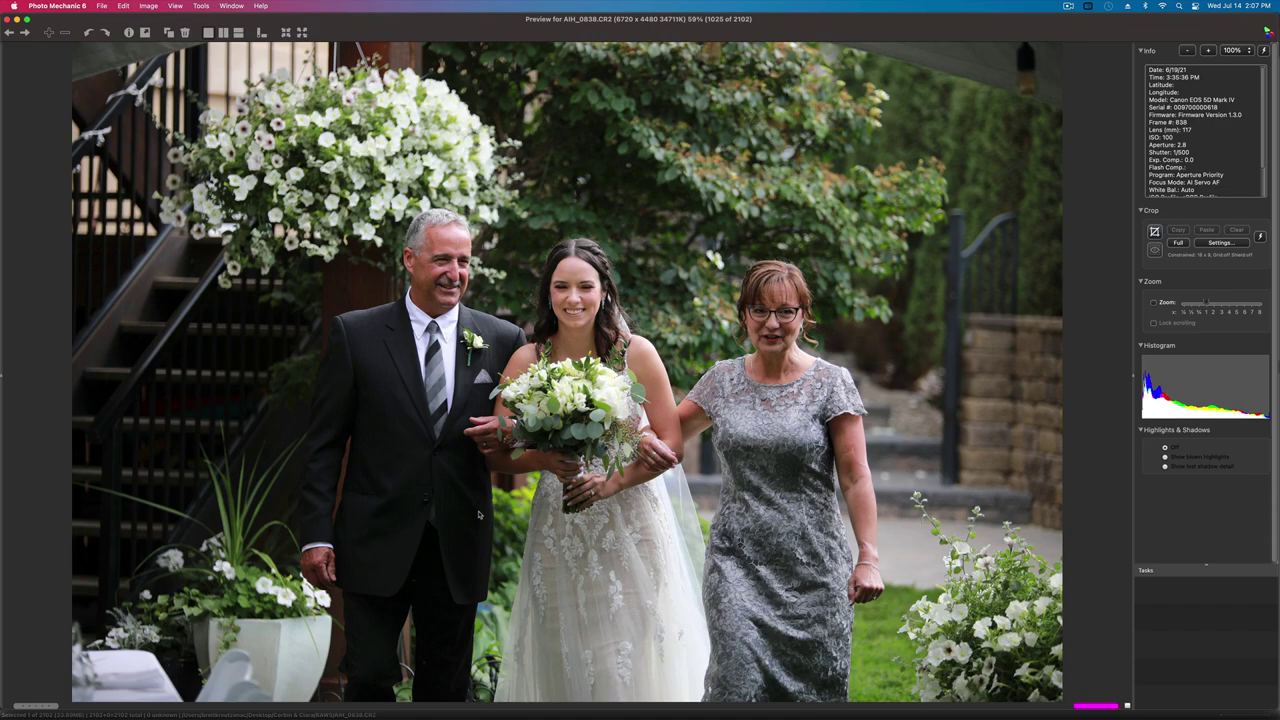
{"action": "key", "text": "Right"}
{"action": "key", "text": "Right"}
{"action": "key", "text": "Right"}
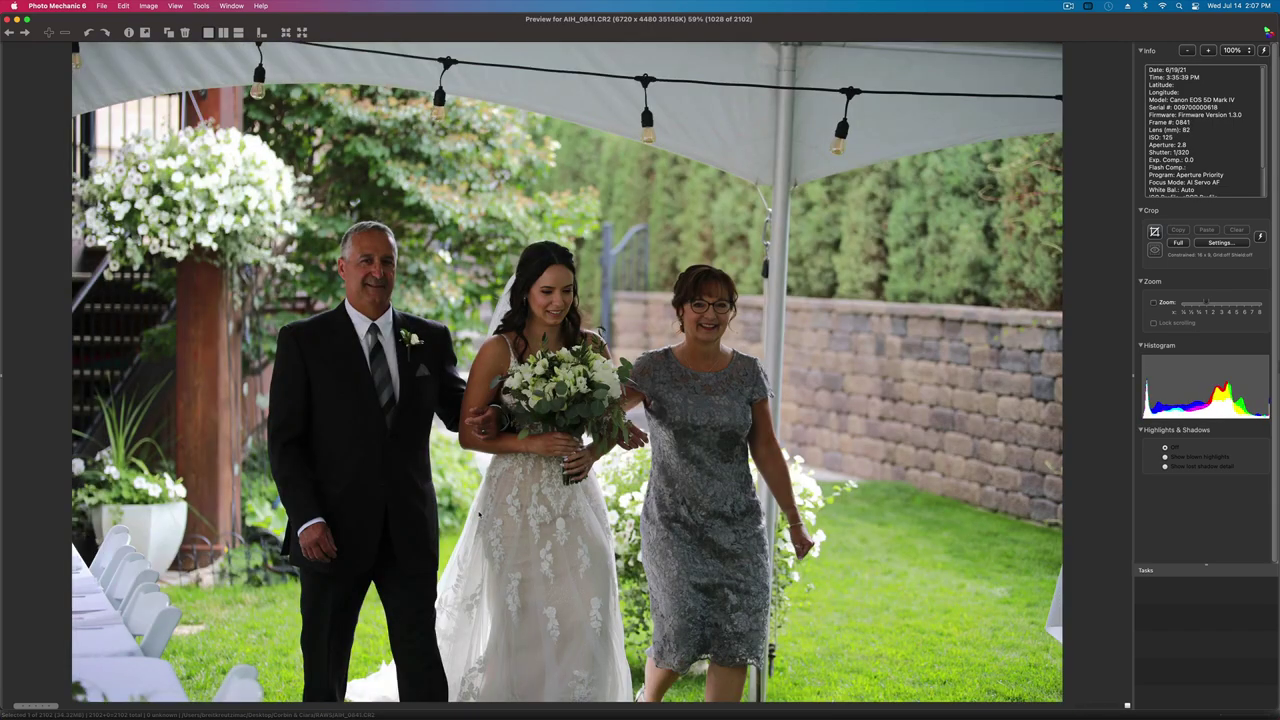
{"action": "key", "text": "Left"}
{"action": "key", "text": "Right"}
{"action": "key", "text": "Right"}
{"action": "key", "text": "Right"}
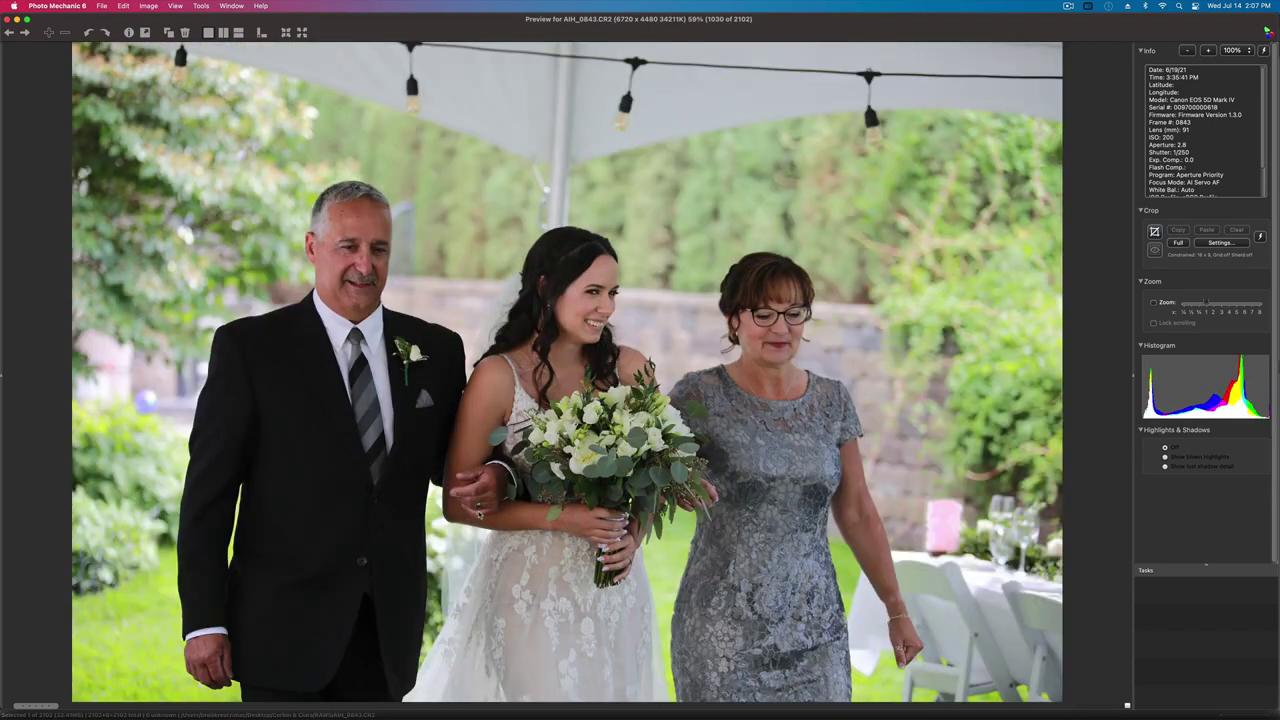
{"action": "key", "text": "Right"}
{"action": "key", "text": "Left"}
{"action": "key", "text": "Left"}
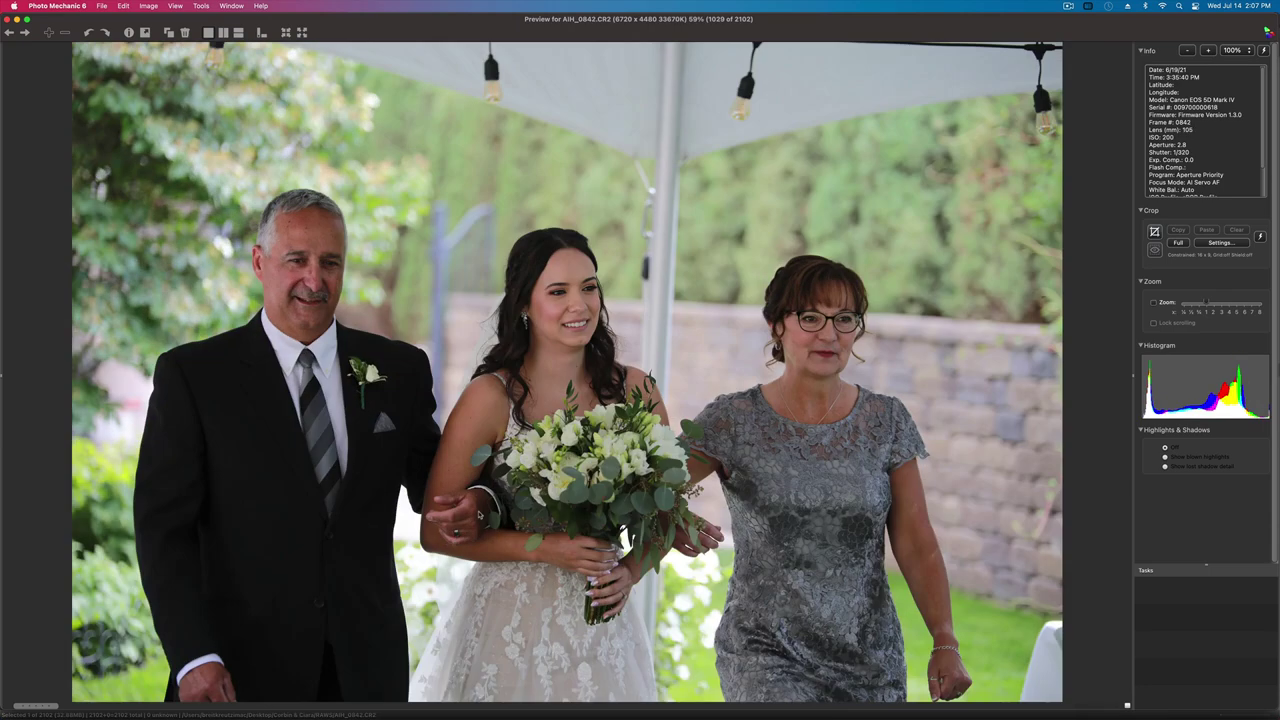
- Advance through the next ceremony shots, tagging AIH_0853 as a magenta keeper
{"action": "key", "text": "Right"}
{"action": "key", "text": "Right"}
{"action": "key", "text": "Right"}
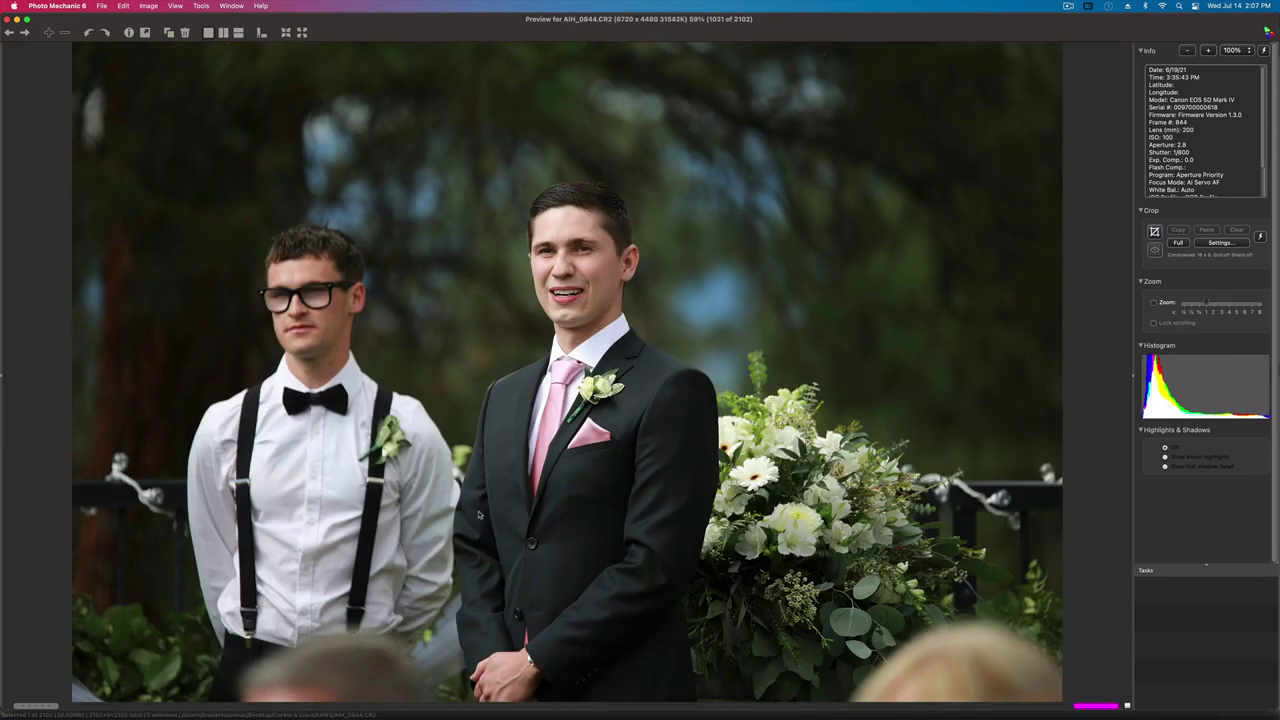
{"action": "key", "text": "Right"}
{"action": "key", "text": "Right"}
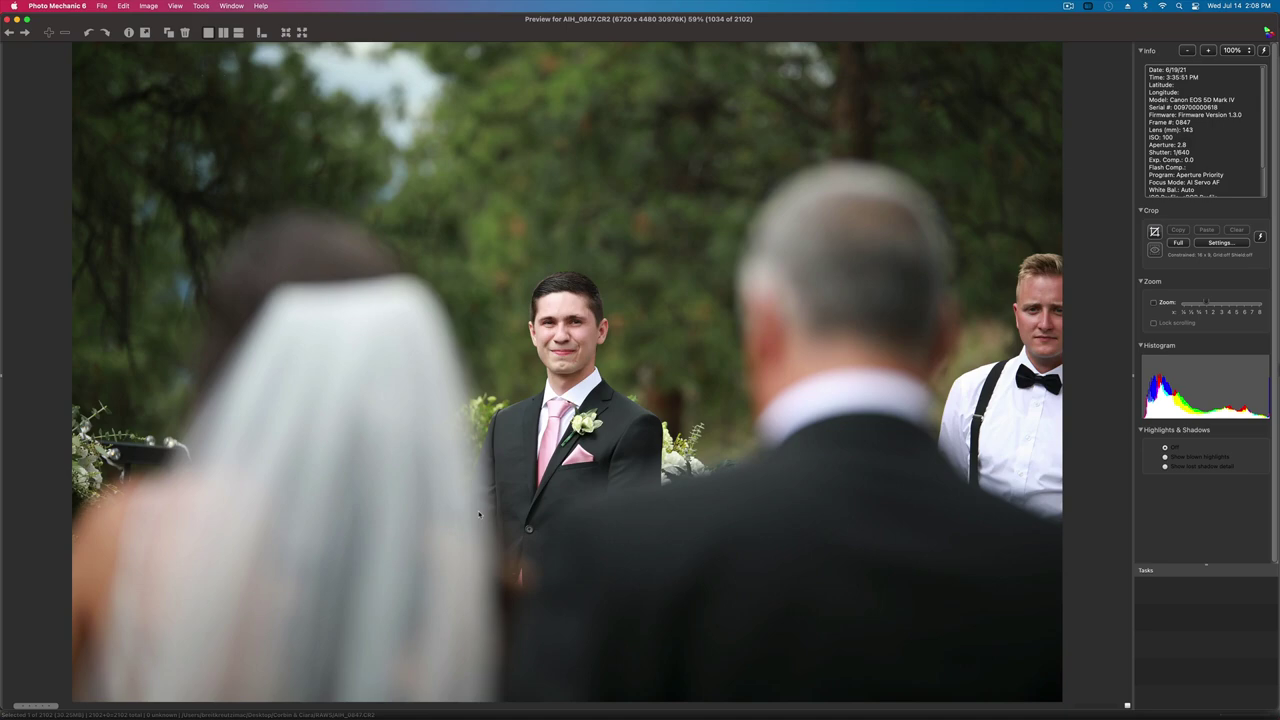
{"action": "key", "text": "Right"}
{"action": "key", "text": "Right"}
{"action": "key", "text": "Right"}
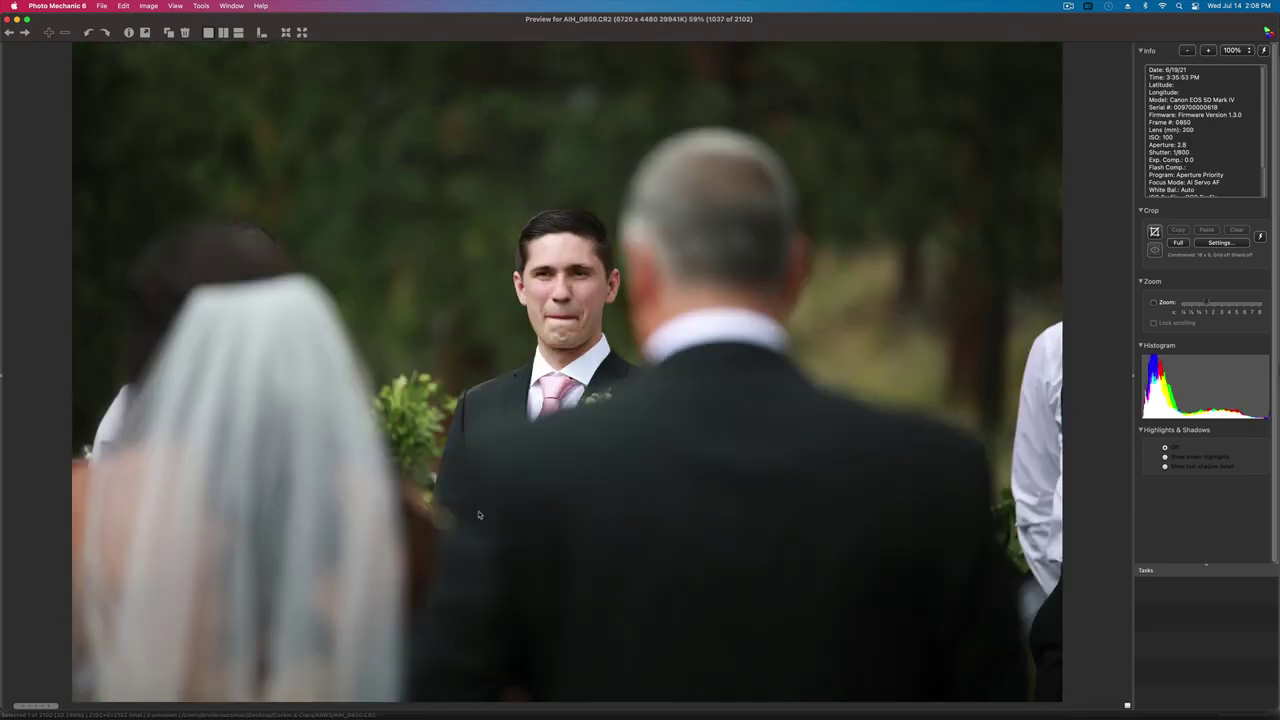
{"action": "key", "text": "Right"}
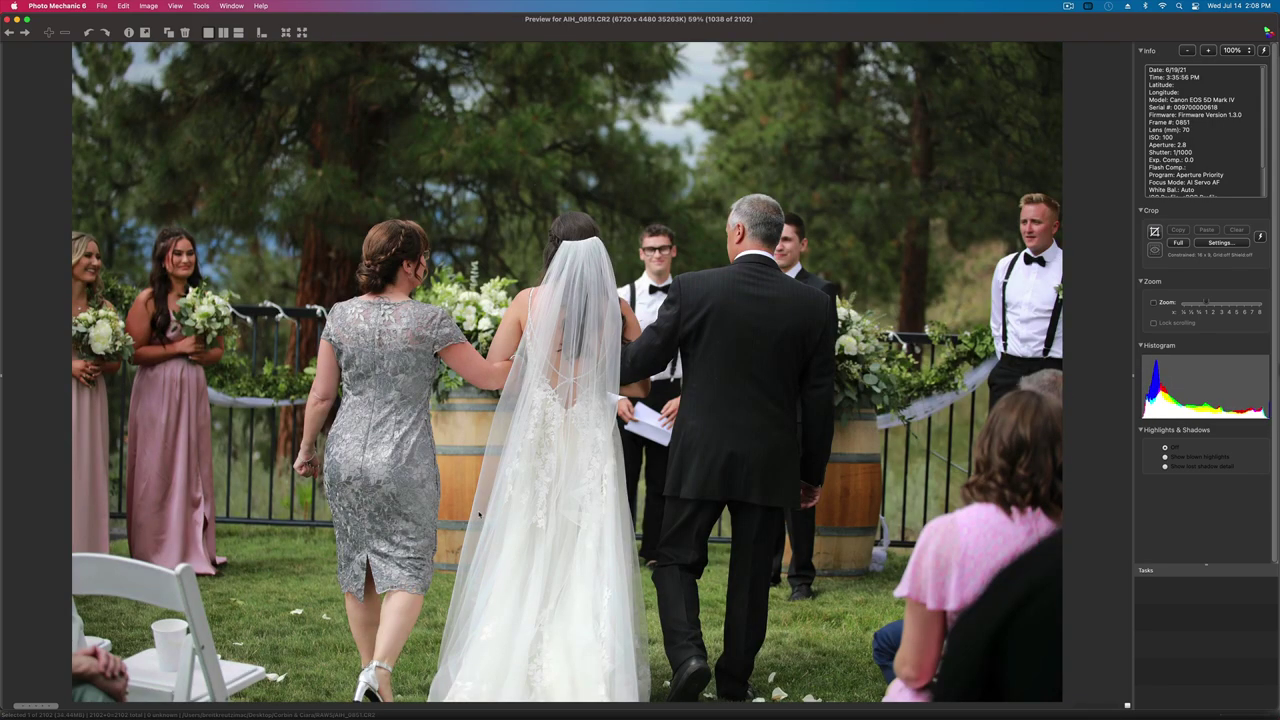
{"action": "key", "text": "Right"}
{"action": "key", "text": "Right"}
{"action": "key", "text": "Left"}
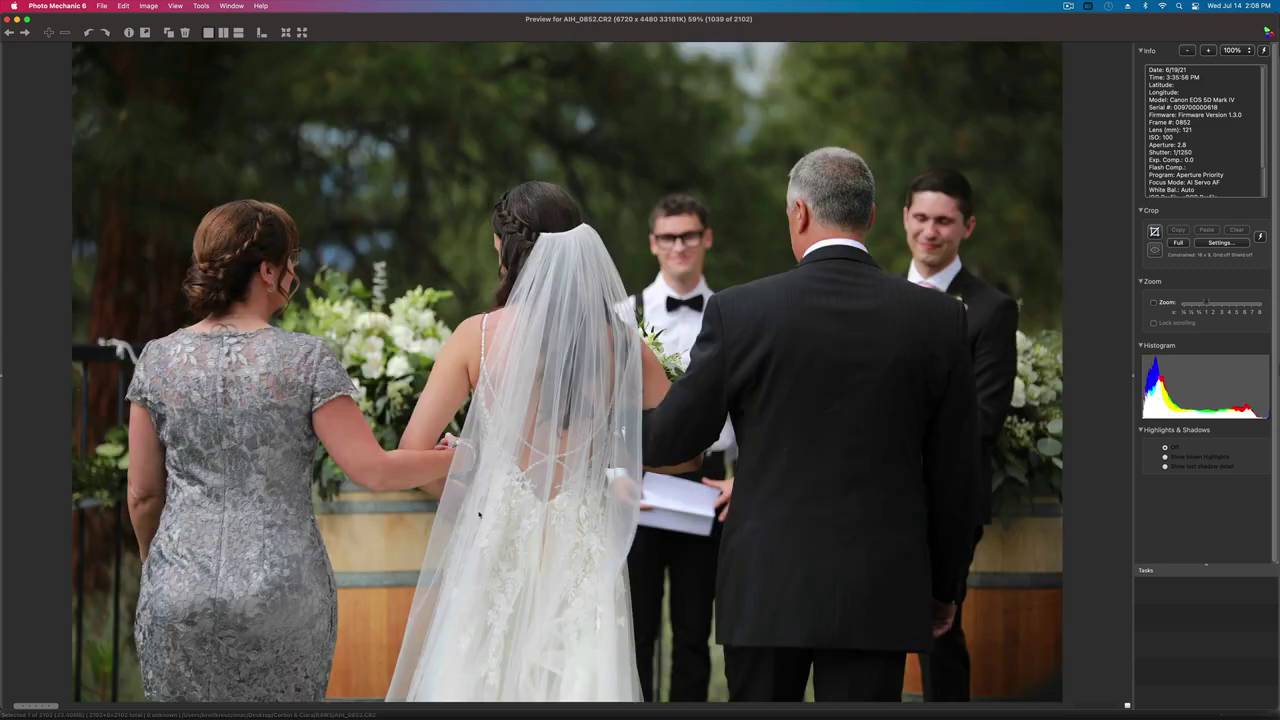
{"action": "key", "text": "Right"}
{"action": "key", "text": "1"}
{"action": "key", "text": "Right"}
{"action": "key", "text": "Right"}
{"action": "key", "text": "Right"}
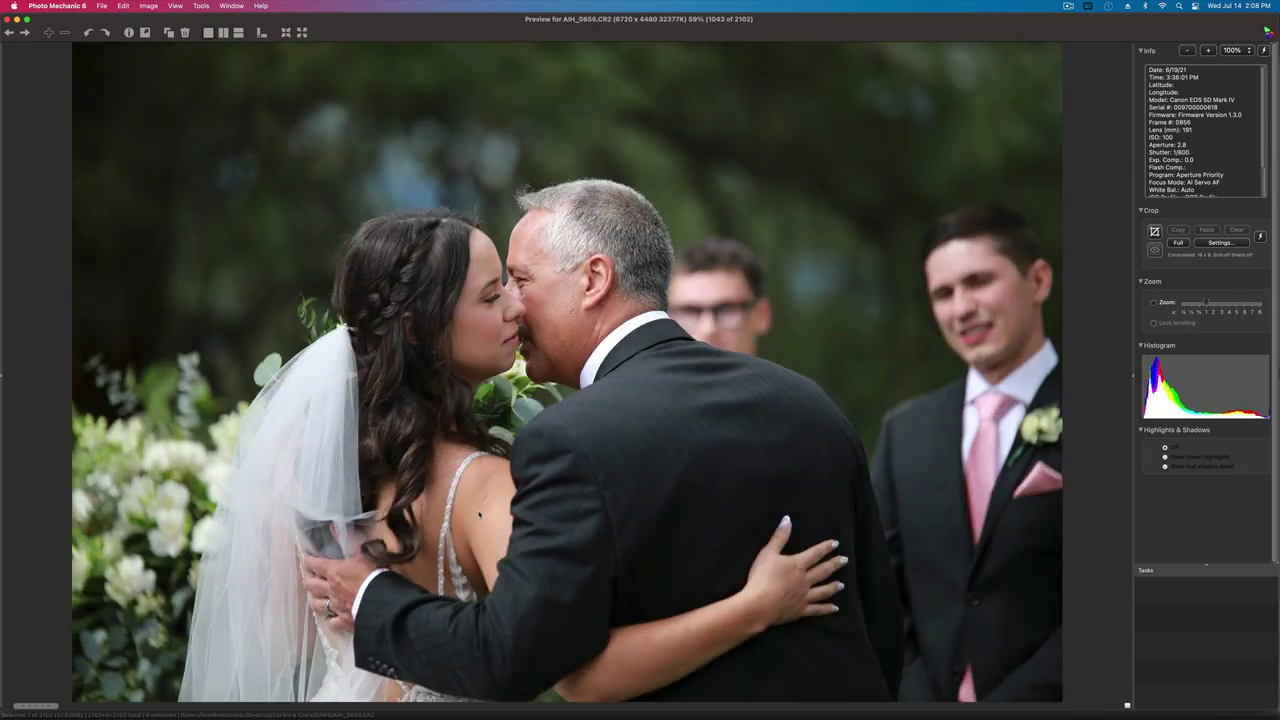
{"action": "key", "text": "Left"}
{"action": "key", "text": "Right"}
{"action": "key", "text": "Right"}
{"action": "key", "text": "Right"}
- Recheck AIH_0857 and AIH_0859, then tag AIH_0873 magenta as a keeper
{"action": "key", "text": "Left"}
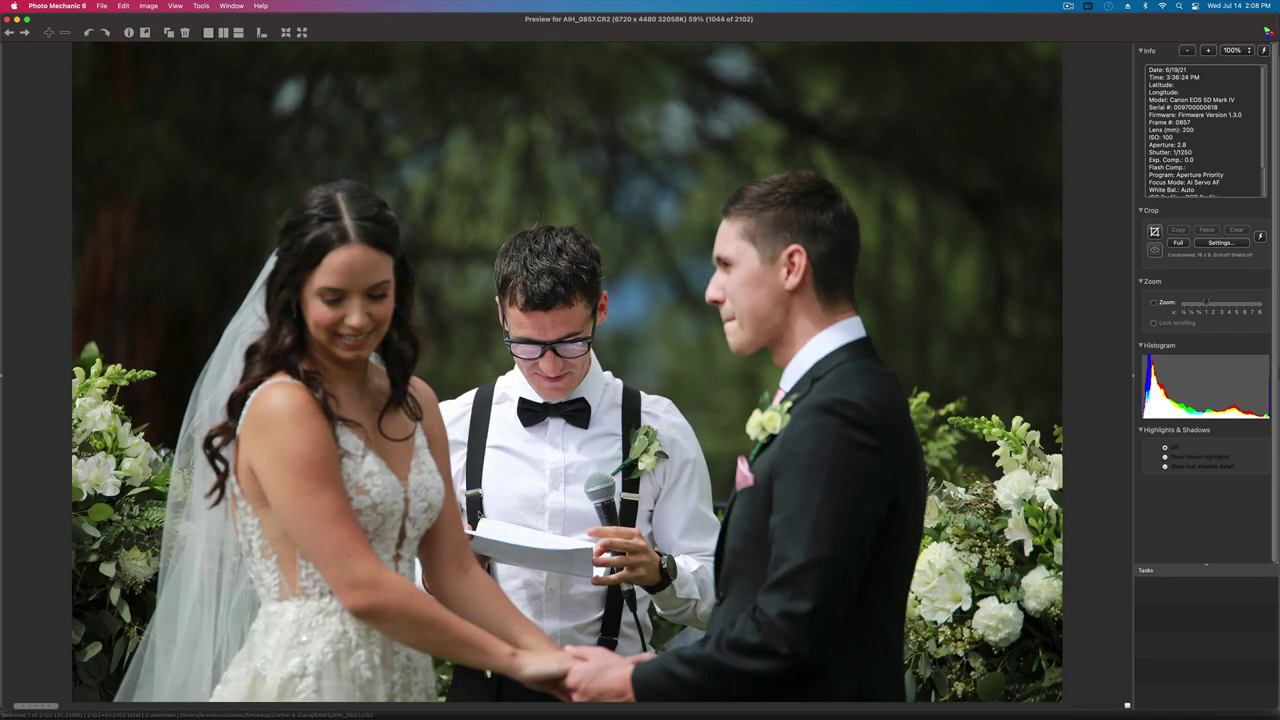
{"action": "key", "text": "Right"}
{"action": "key", "text": "Right"}
{"action": "key", "text": "Right"}
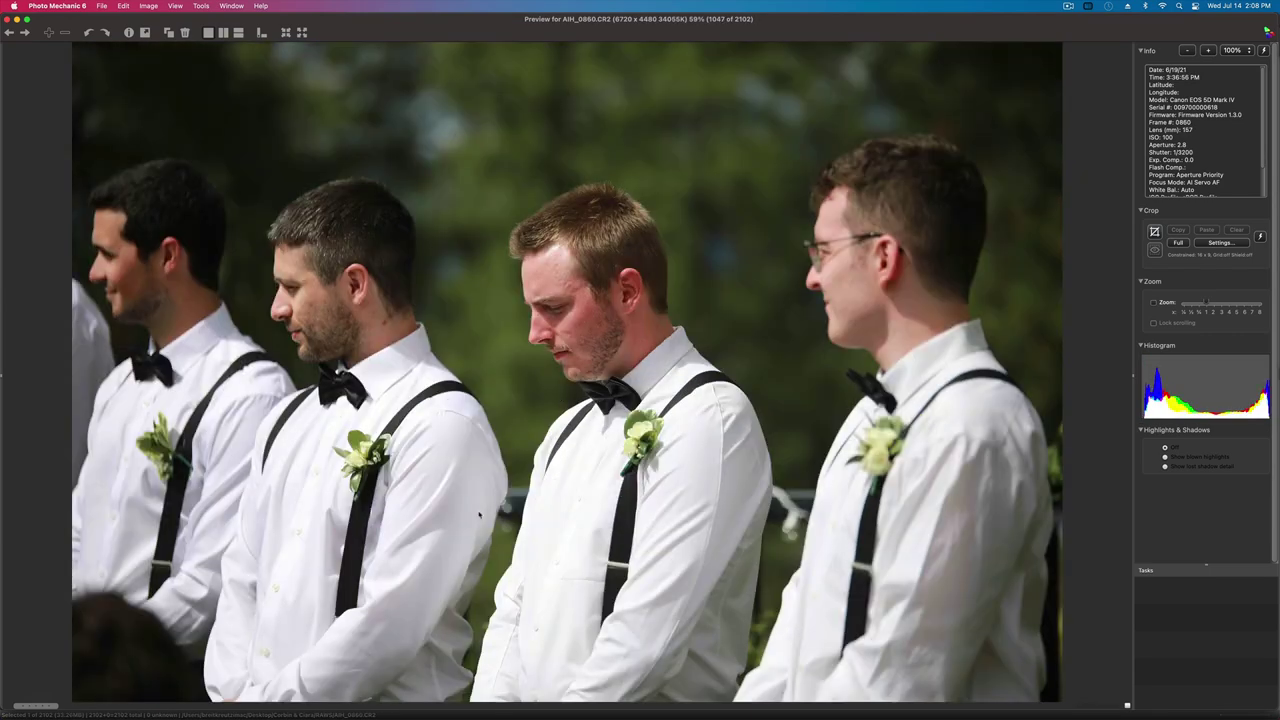
{"action": "key", "text": "Left"}
{"action": "key", "text": "Right"}
{"action": "key", "text": "Right"}
{"action": "key", "text": "Right"}
{"action": "key", "text": "Right"}
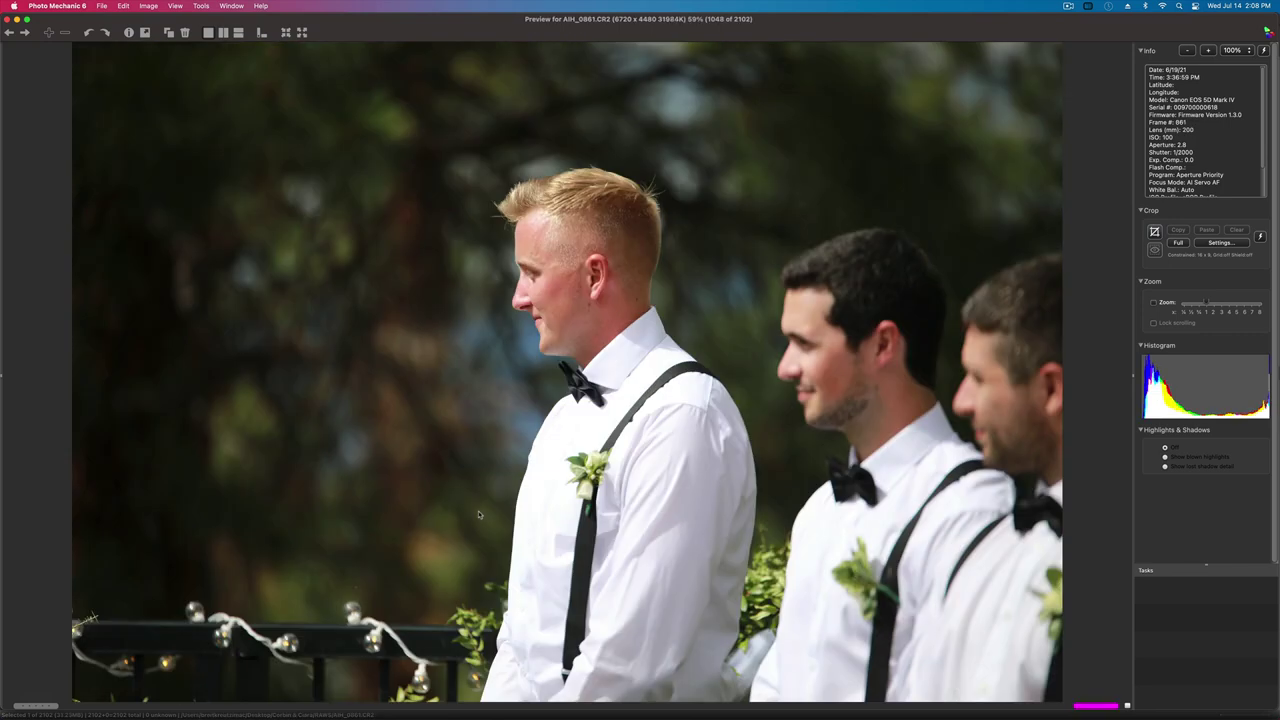
{"action": "key", "text": "Right"}
{"action": "key", "text": "Right"}
{"action": "key", "text": "Right"}
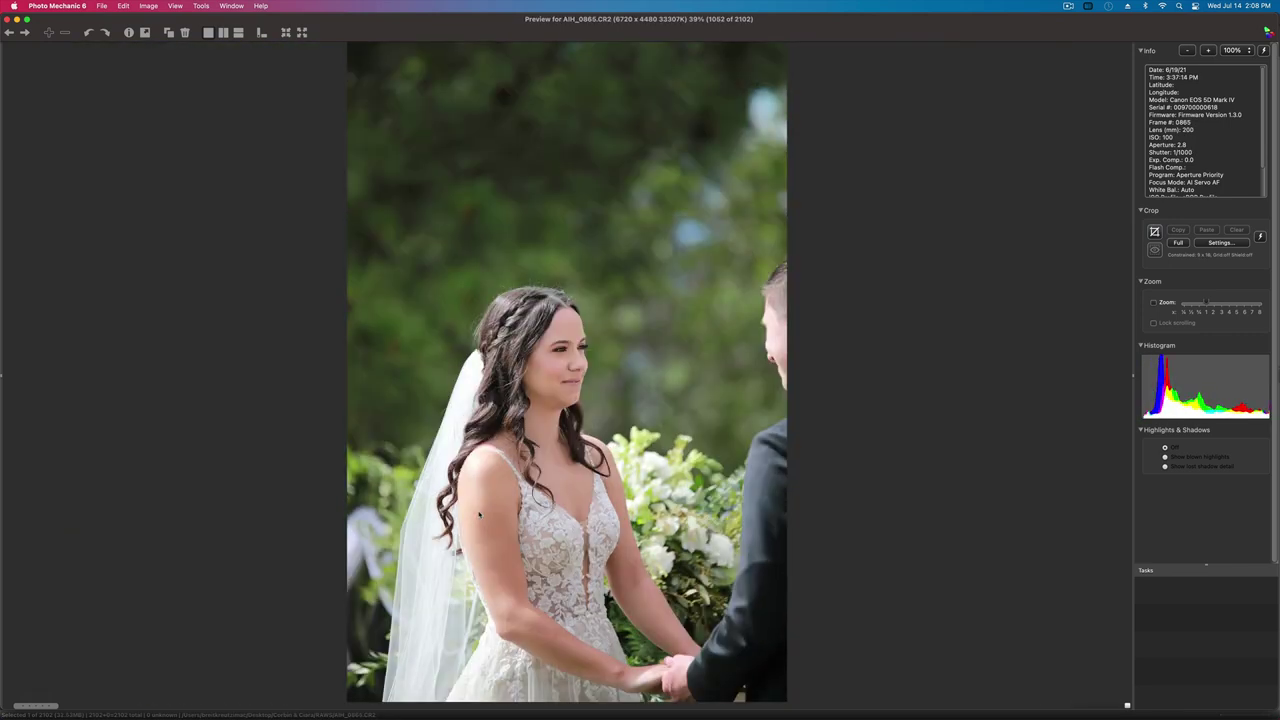
{"action": "key", "text": "Right"}
{"action": "key", "text": "Right"}
{"action": "key", "text": "Right"}
{"action": "key", "text": "Right"}
{"action": "key", "text": "Right"}
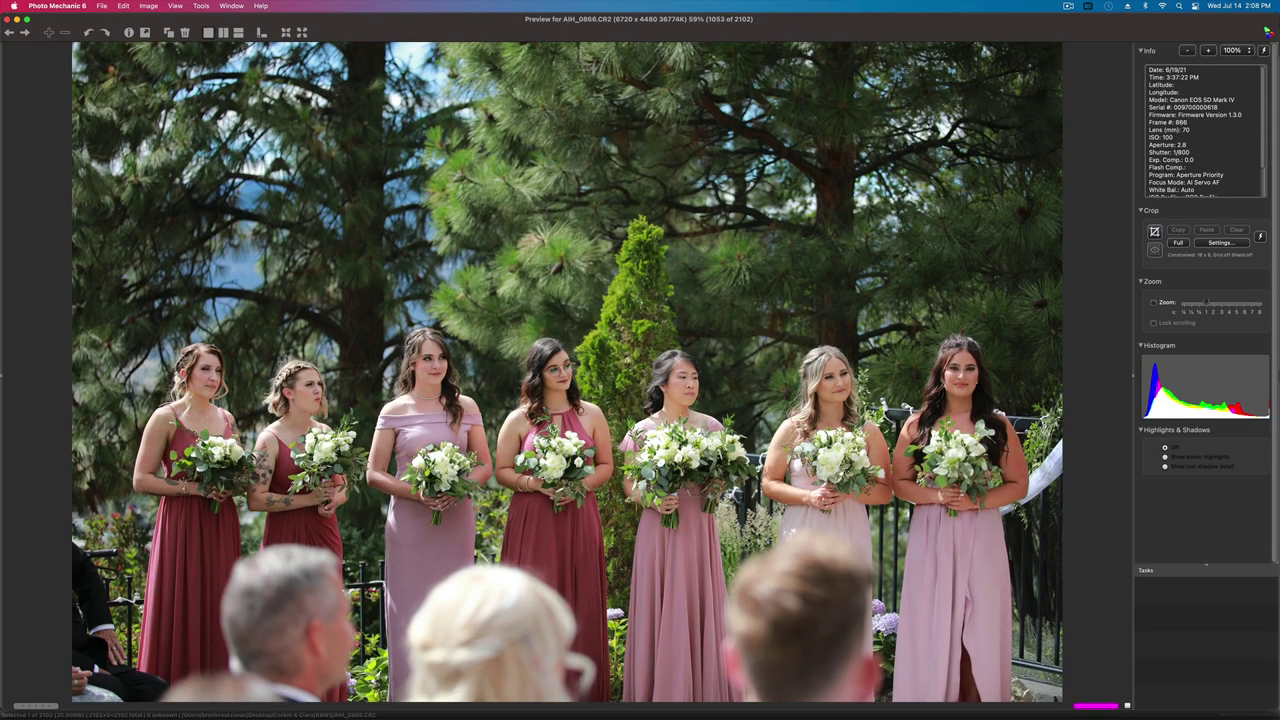
{"action": "key", "text": "Right"}
{"action": "key", "text": "Right"}
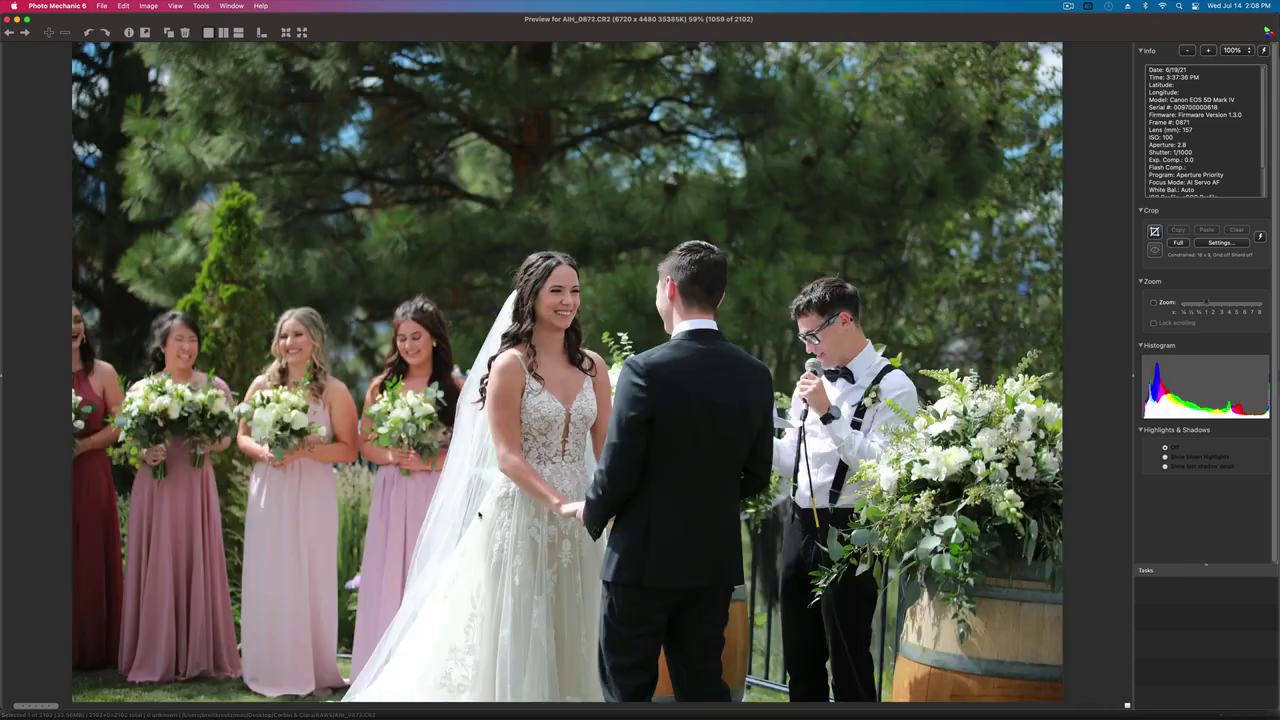
{"action": "key", "text": "Left"}
{"action": "key", "text": "Right"}
{"action": "key", "text": "1"}
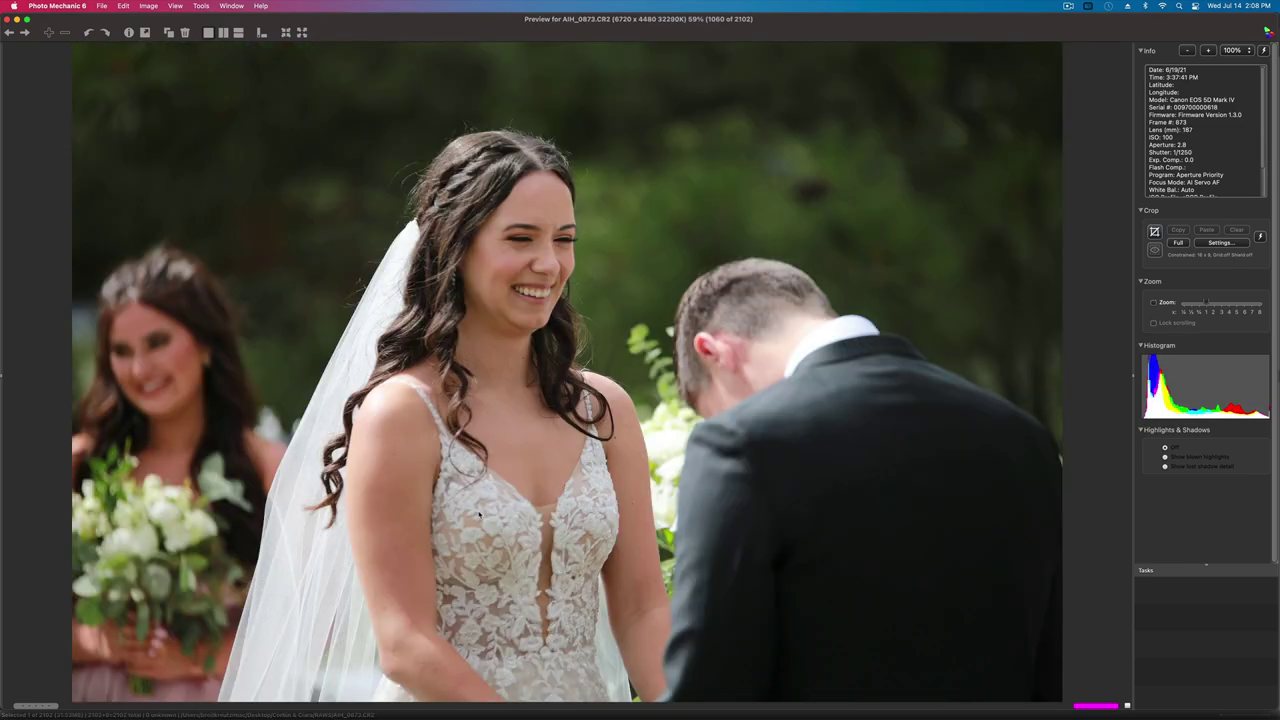
- Cull the shots from AIH_0874 to AIH_0884, tagging AIH_0884 magenta
{"action": "key", "text": "Right"}
{"action": "key", "text": "Right"}
{"action": "key", "text": "Left"}
{"action": "key", "text": "6"}
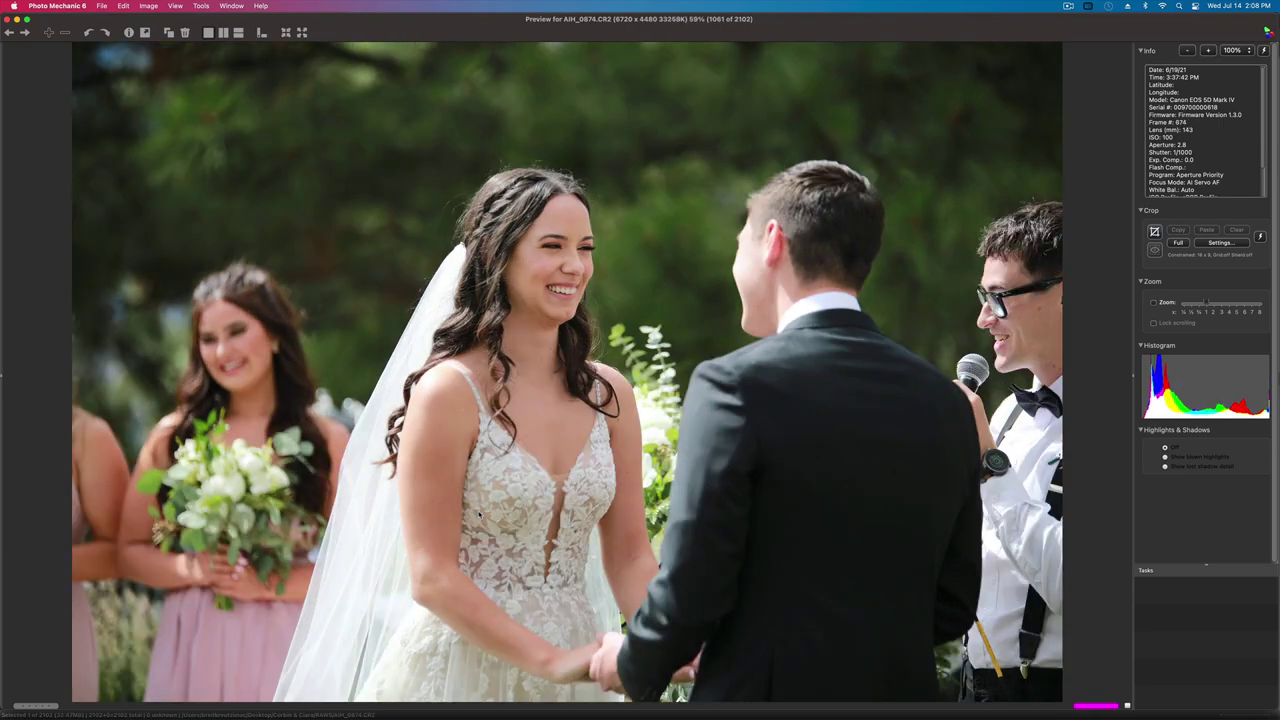
{"action": "key", "text": "Right"}
{"action": "key", "text": "Right"}
{"action": "key", "text": "Right"}
{"action": "key", "text": "Right"}
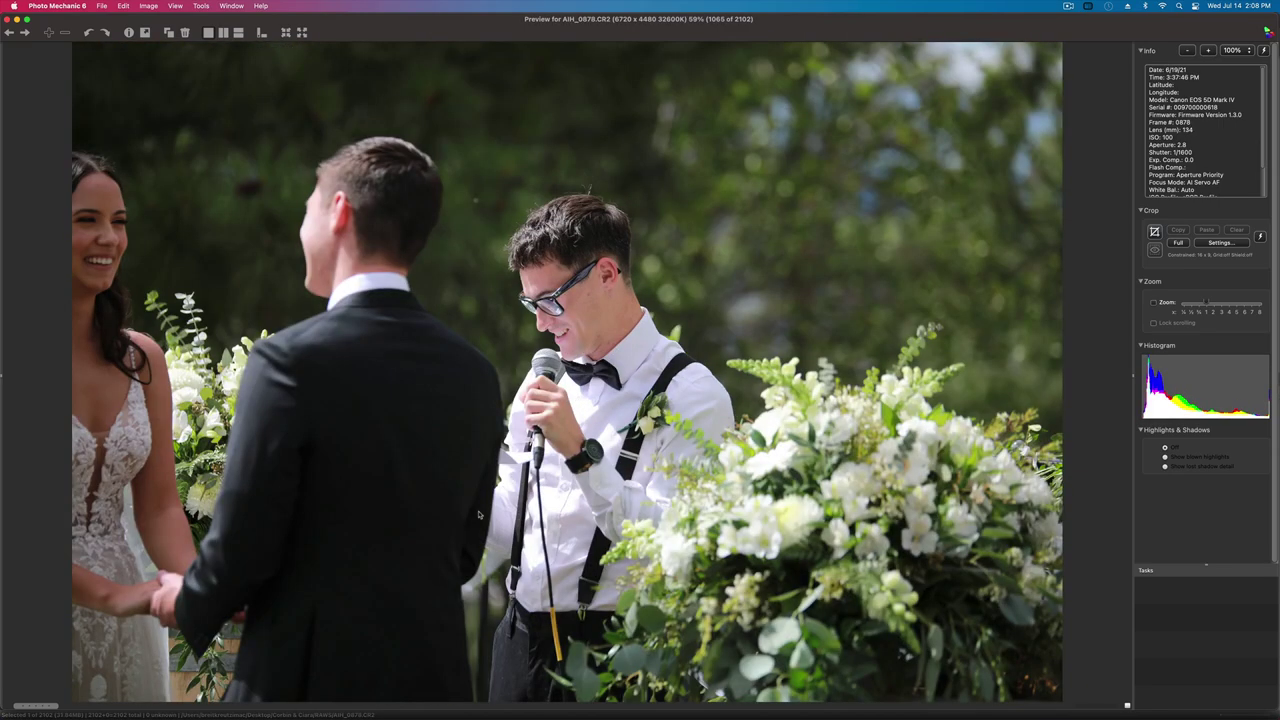
{"action": "key", "text": "Right"}
{"action": "key", "text": "Left"}
{"action": "key", "text": "Right"}
{"action": "key", "text": "Right"}
{"action": "key", "text": "Right"}
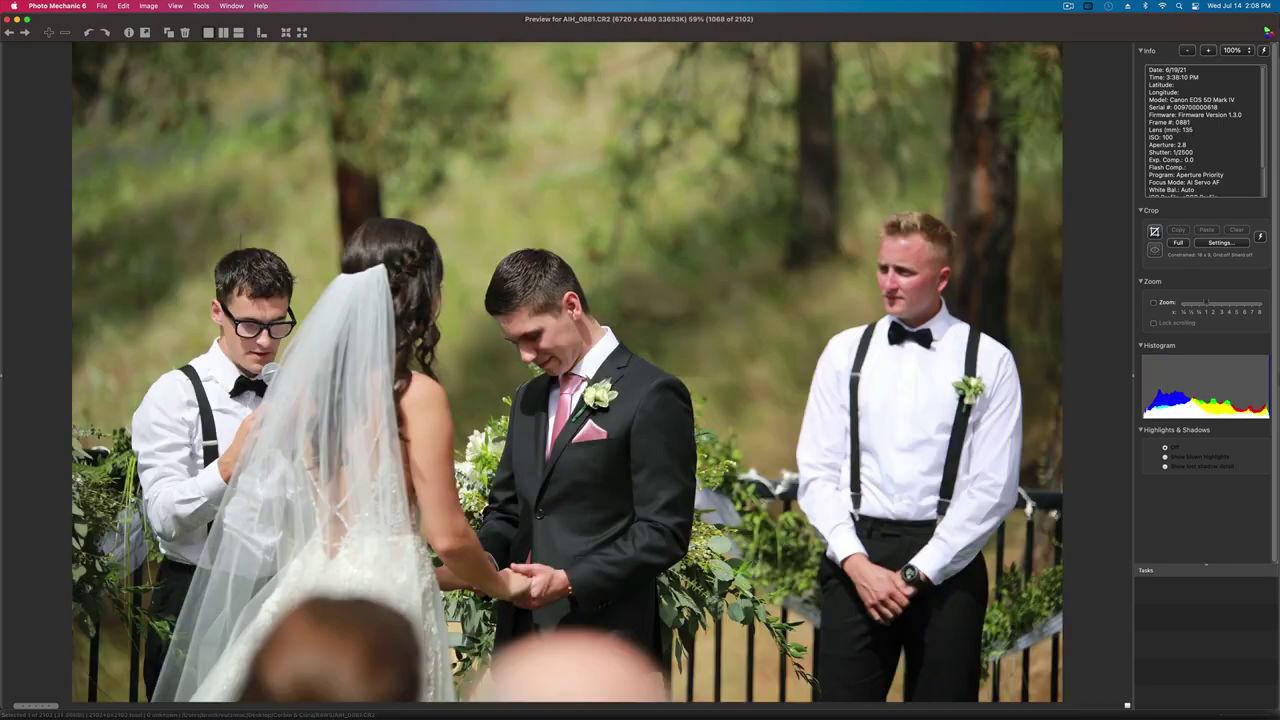
{"action": "key", "text": "Right"}
{"action": "key", "text": "Left"}
{"action": "key", "text": "Right"}
{"action": "key", "text": "Right"}
{"action": "key", "text": "Right"}
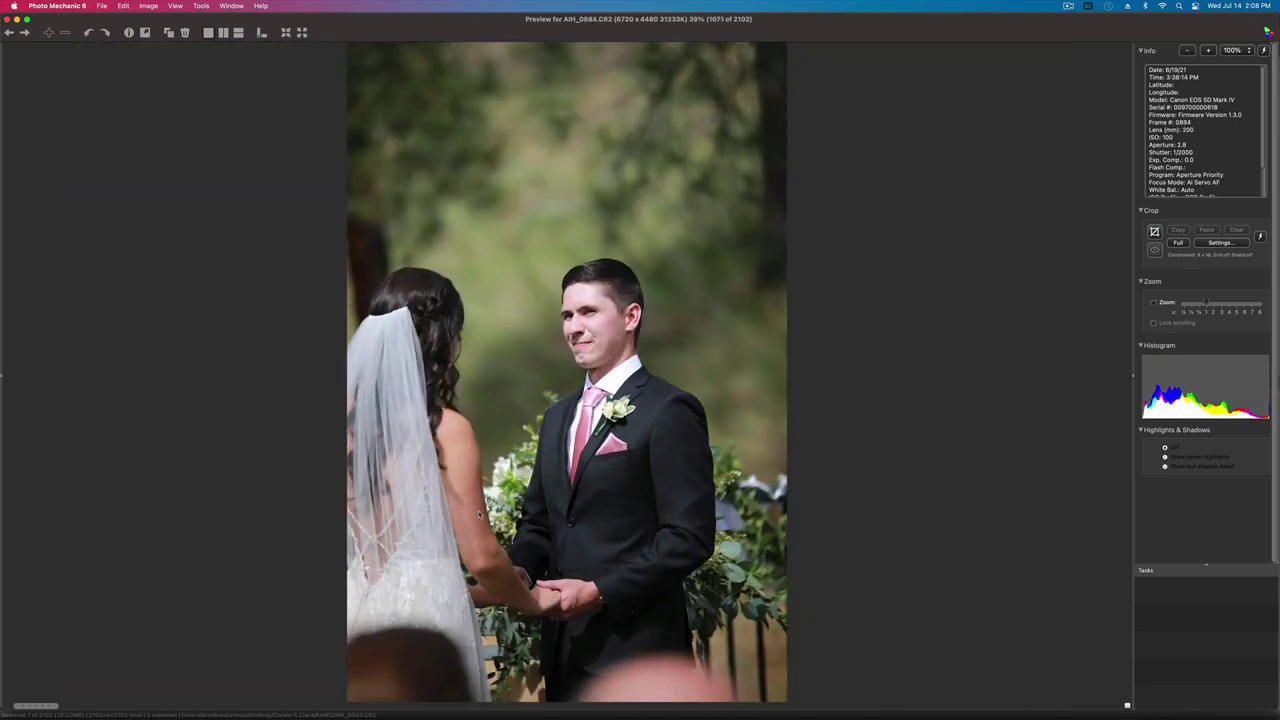
- Compare the groomsmen, couple and bridesmaids shots from AIH_0889 through AIH_0898
{"action": "key", "text": "Right"}
{"action": "key", "text": "Right"}
{"action": "key", "text": "Left"}
{"action": "key", "text": "Left"}
{"action": "key", "text": "1"}
{"action": "key", "text": "Right"}
{"action": "key", "text": "Right"}
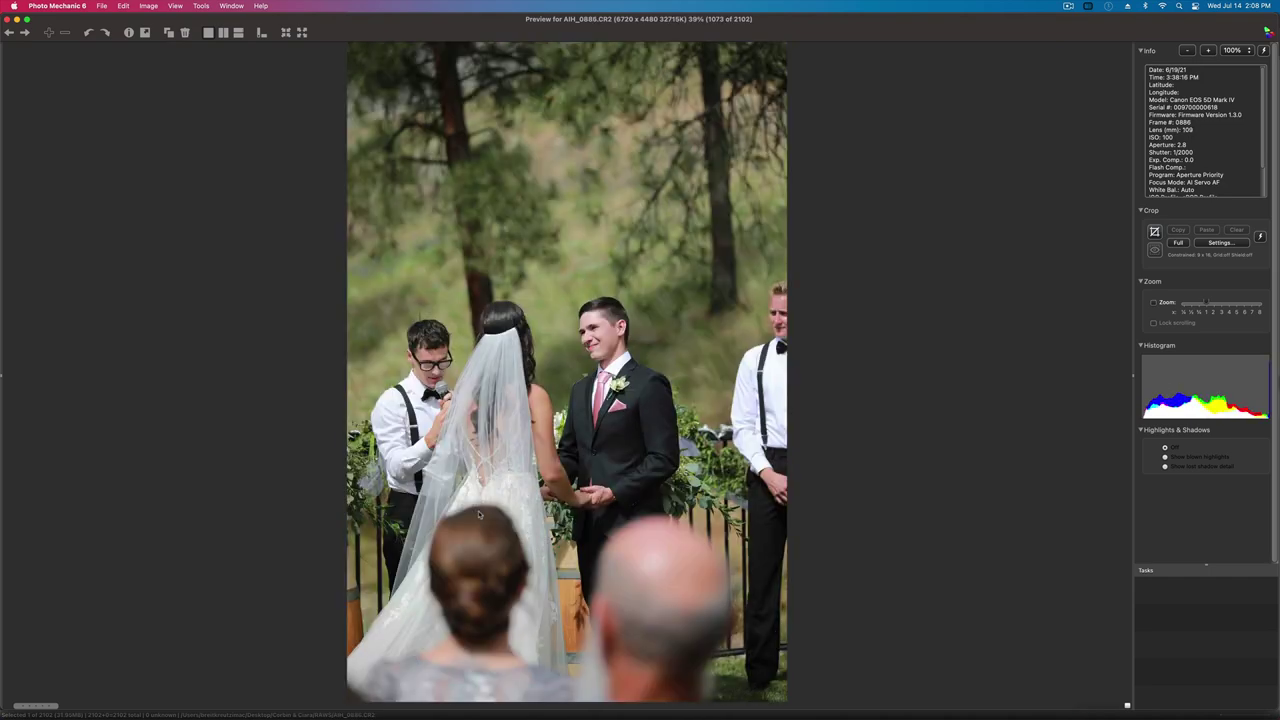
{"action": "key", "text": "Right"}
{"action": "key", "text": "Right"}
{"action": "key", "text": "Right"}
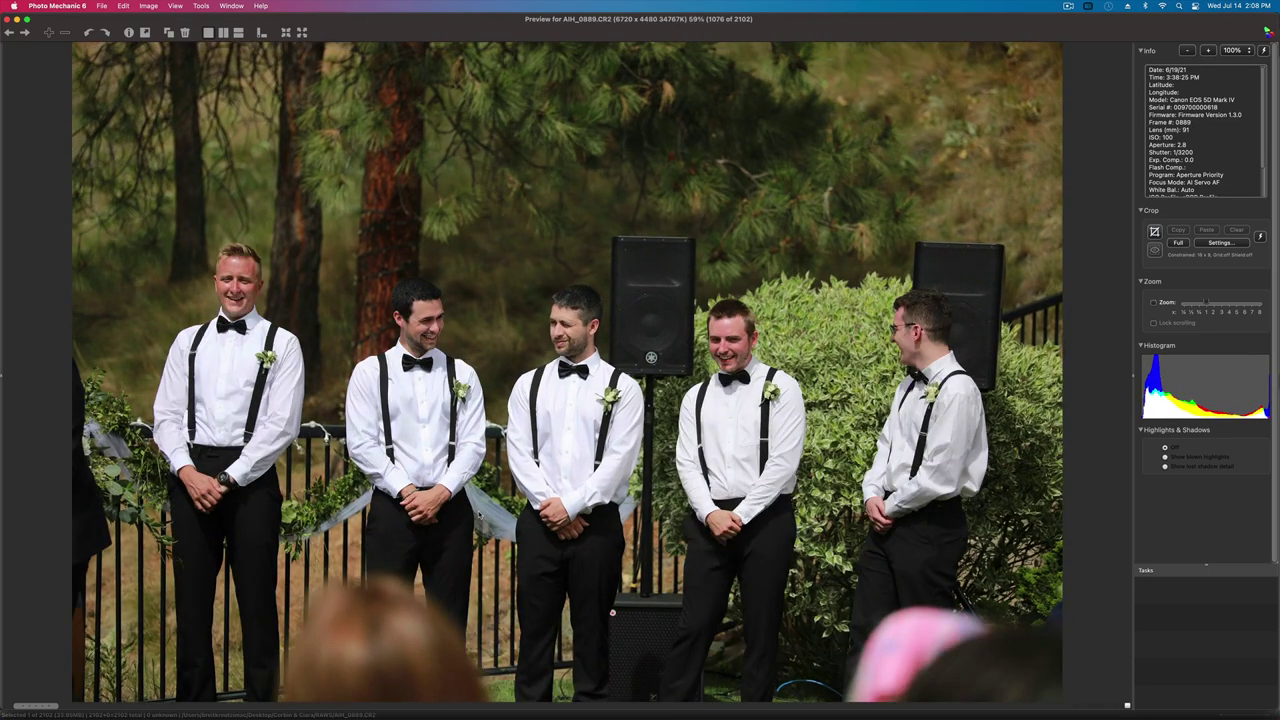
{"action": "key", "text": "Right"}
{"action": "key", "text": "Right"}
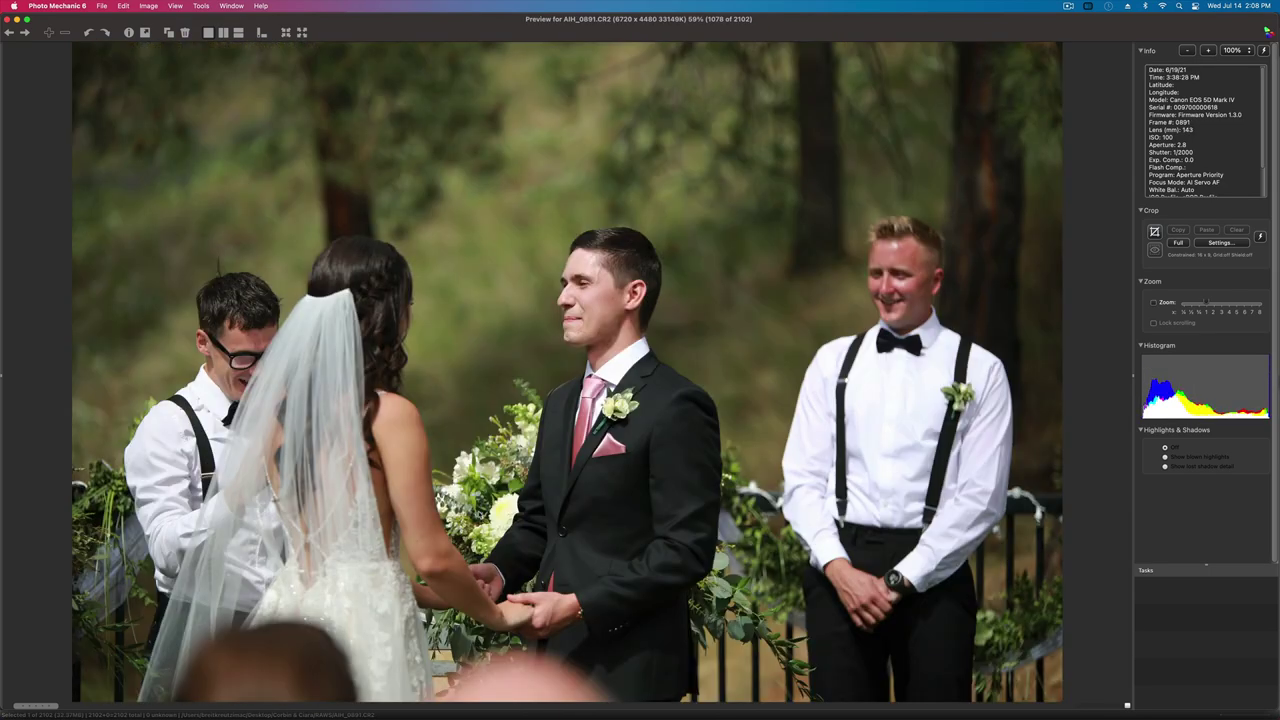
{"action": "key", "text": "Right"}
{"action": "key", "text": "Right"}
{"action": "key", "text": "Right"}
{"action": "key", "text": "Right"}
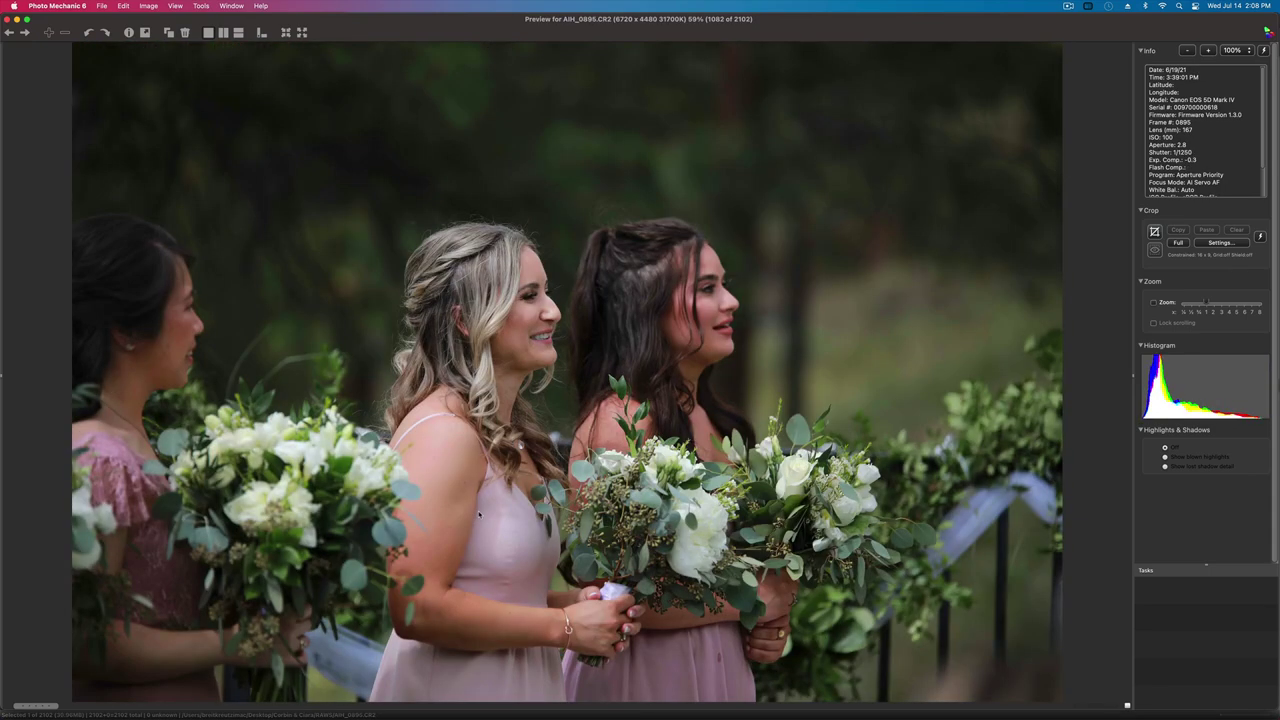
{"action": "key", "text": "Left"}
{"action": "key", "text": "Right"}
{"action": "key", "text": "Right"}
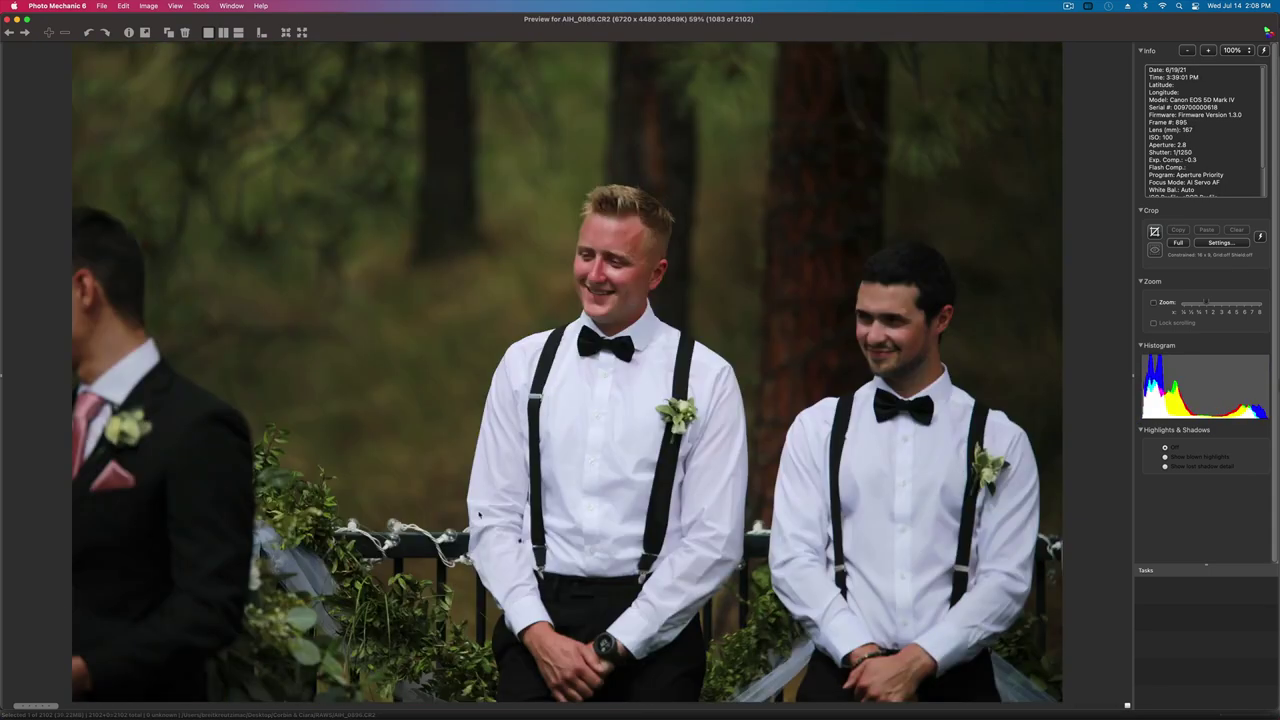
{"action": "key", "text": "Right"}
{"action": "key", "text": "Left"}
{"action": "key", "text": "Right"}
{"action": "key", "text": "Right"}
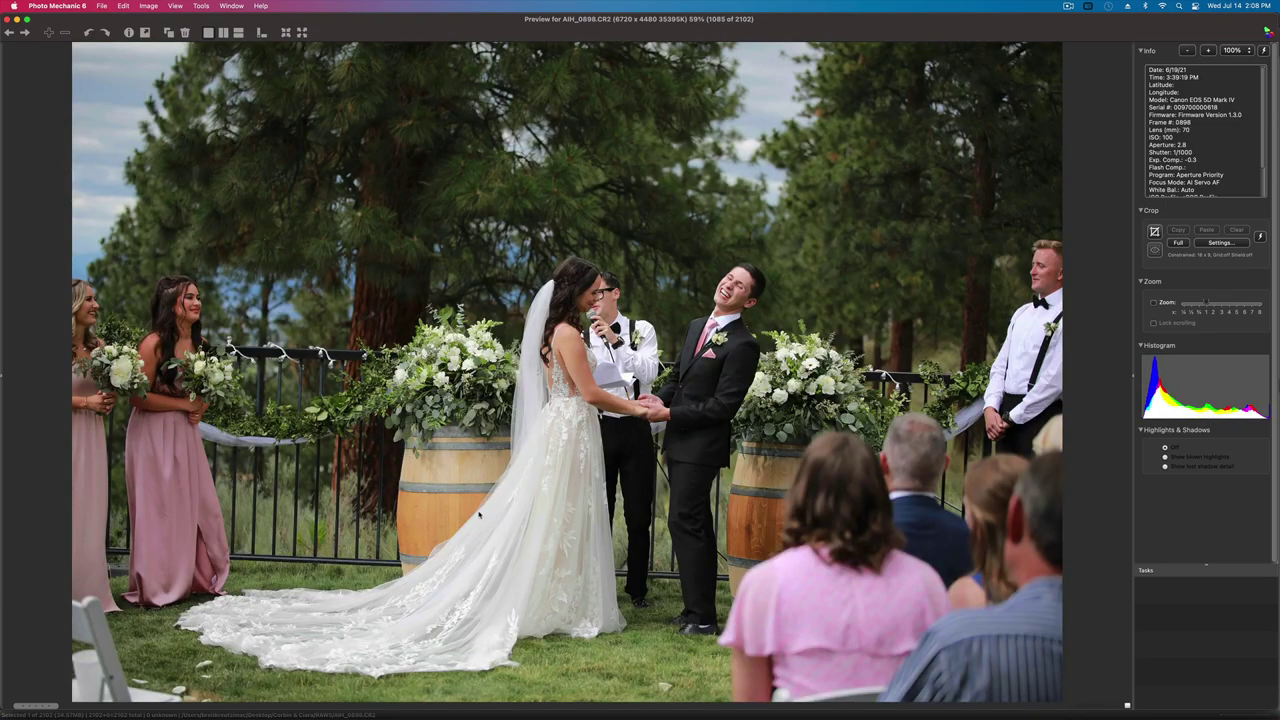
{"action": "key", "text": "Right"}
{"action": "key", "text": "Right"}
{"action": "key", "text": "Left"}
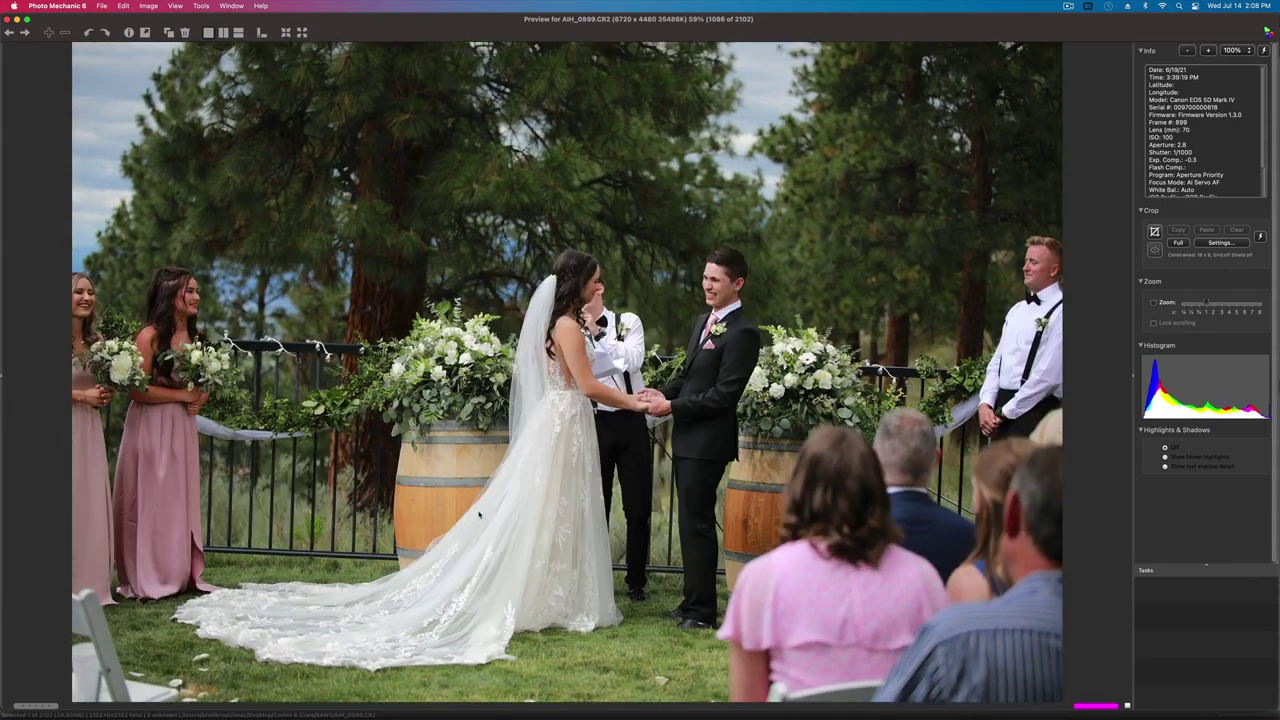
{"action": "key", "text": "Right"}
{"action": "key", "text": "Right"}
- Compare the 12ZA wide ceremony, groomsmen and bridesmaids line-ups, reaching AIH_0901
{"action": "key", "text": "Right"}
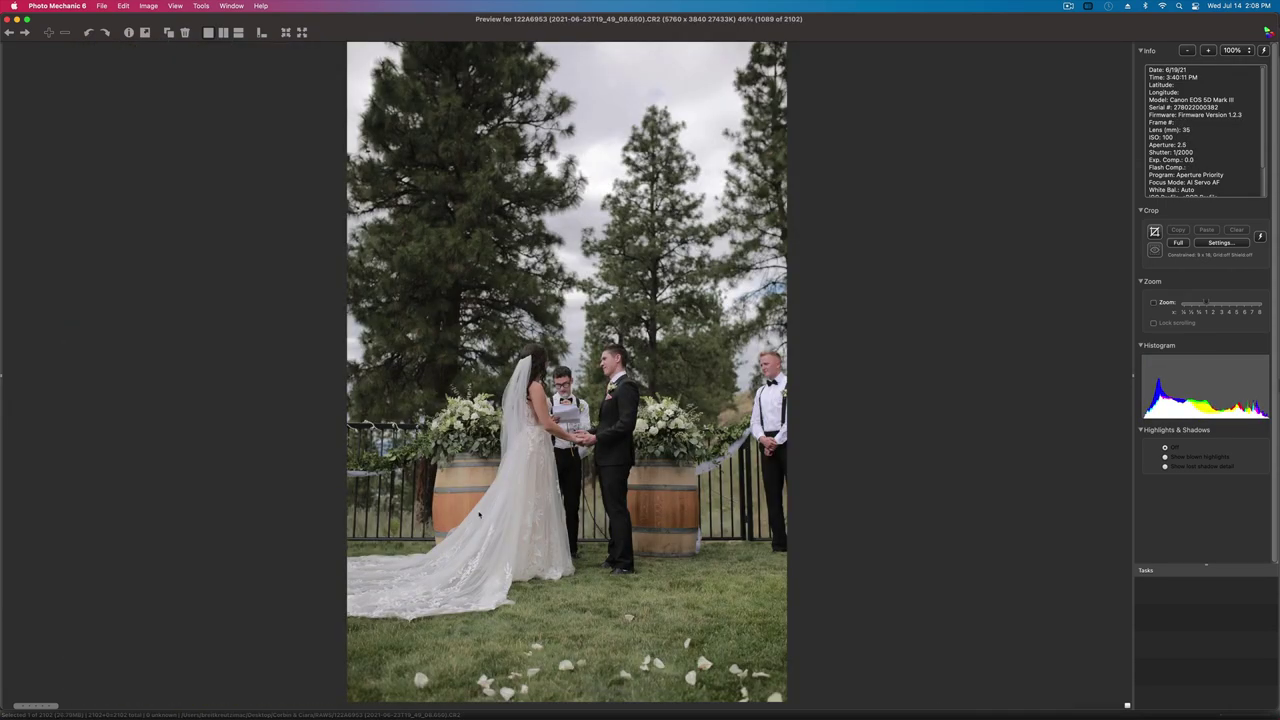
{"action": "key", "text": "Right"}
{"action": "key", "text": "Right"}
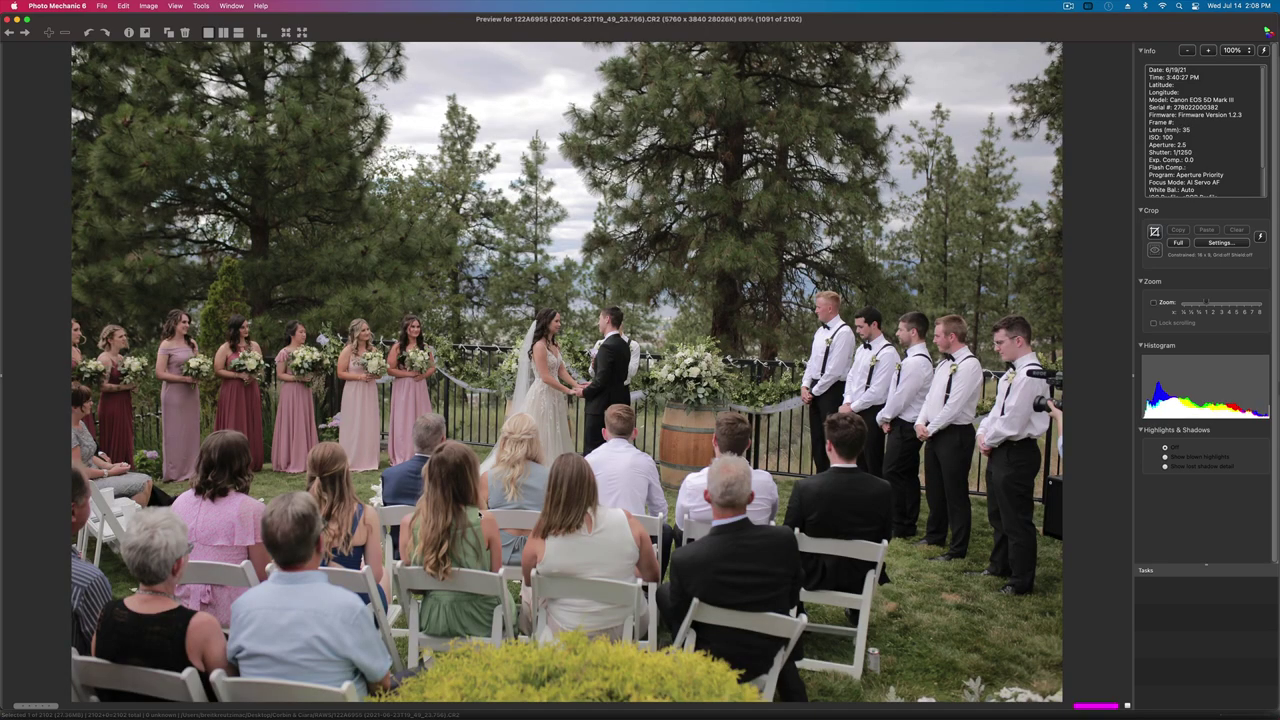
{"action": "key", "text": "Right"}
{"action": "key", "text": "Right"}
{"action": "key", "text": "Right"}
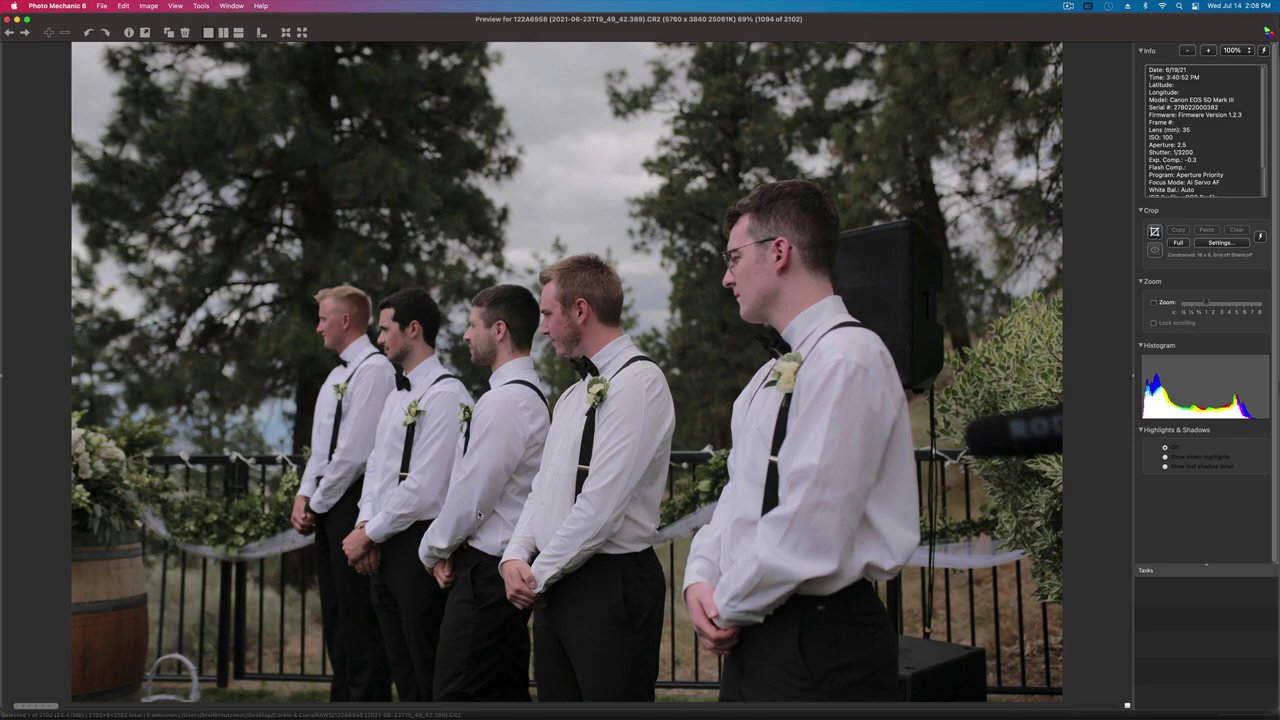
{"action": "key", "text": "Left"}
{"action": "key", "text": "Left"}
{"action": "key", "text": "Left"}
{"action": "key", "text": "Right"}
{"action": "key", "text": "Right"}
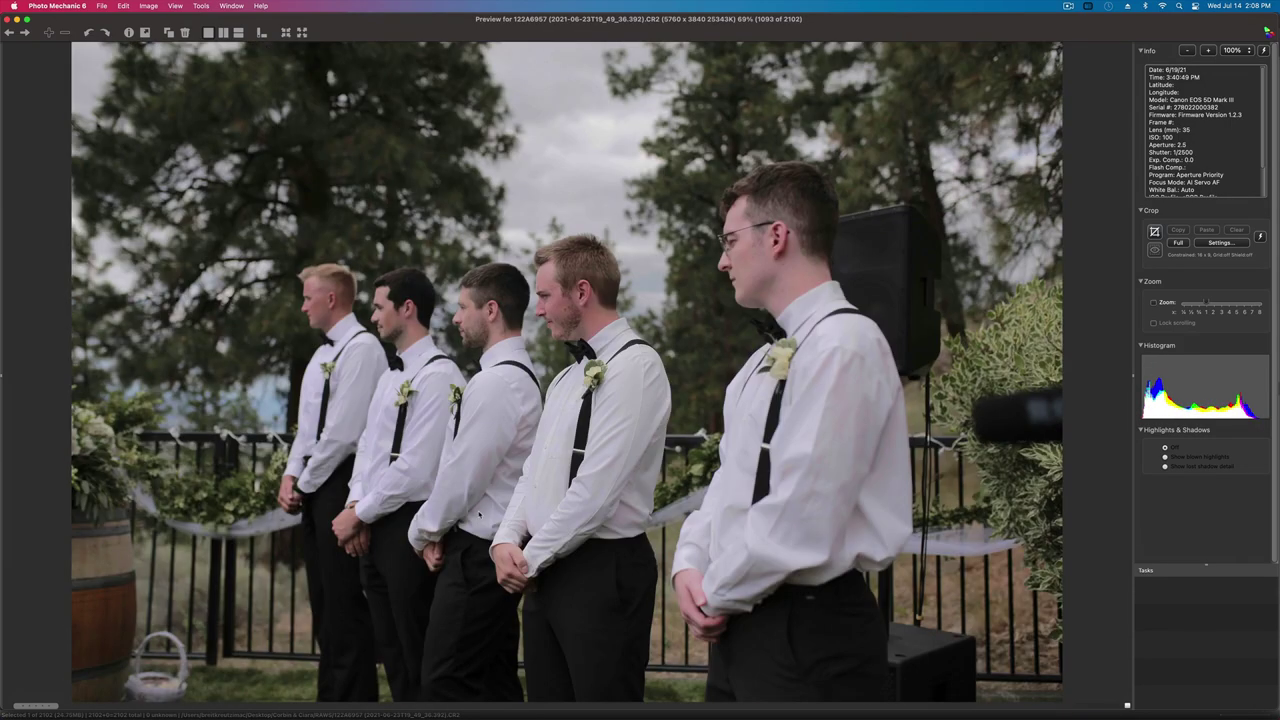
{"action": "key", "text": "Right"}
{"action": "key", "text": "Right"}
{"action": "key", "text": "Right"}
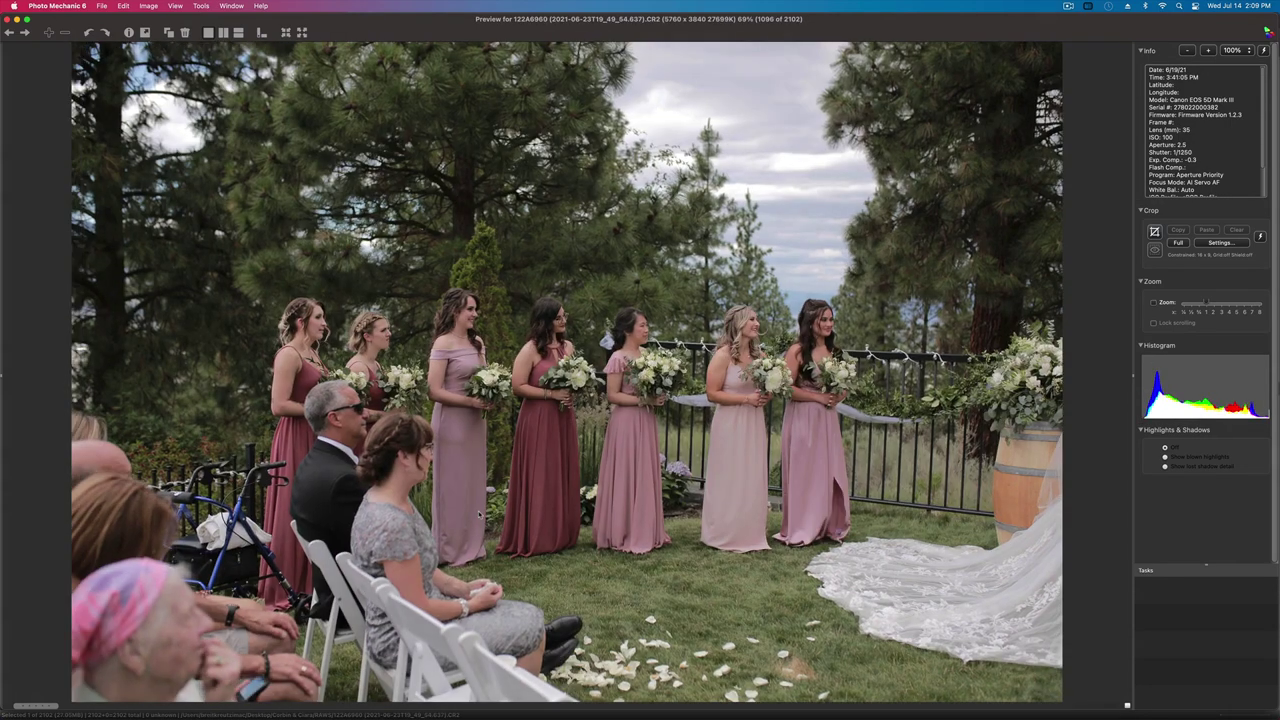
{"action": "key", "text": "Left"}
- Compare neighbouring shots of the bride's vows, settling on AIH_0907
{"action": "key", "text": "Right"}
{"action": "key", "text": "Right"}
{"action": "key", "text": "Right"}
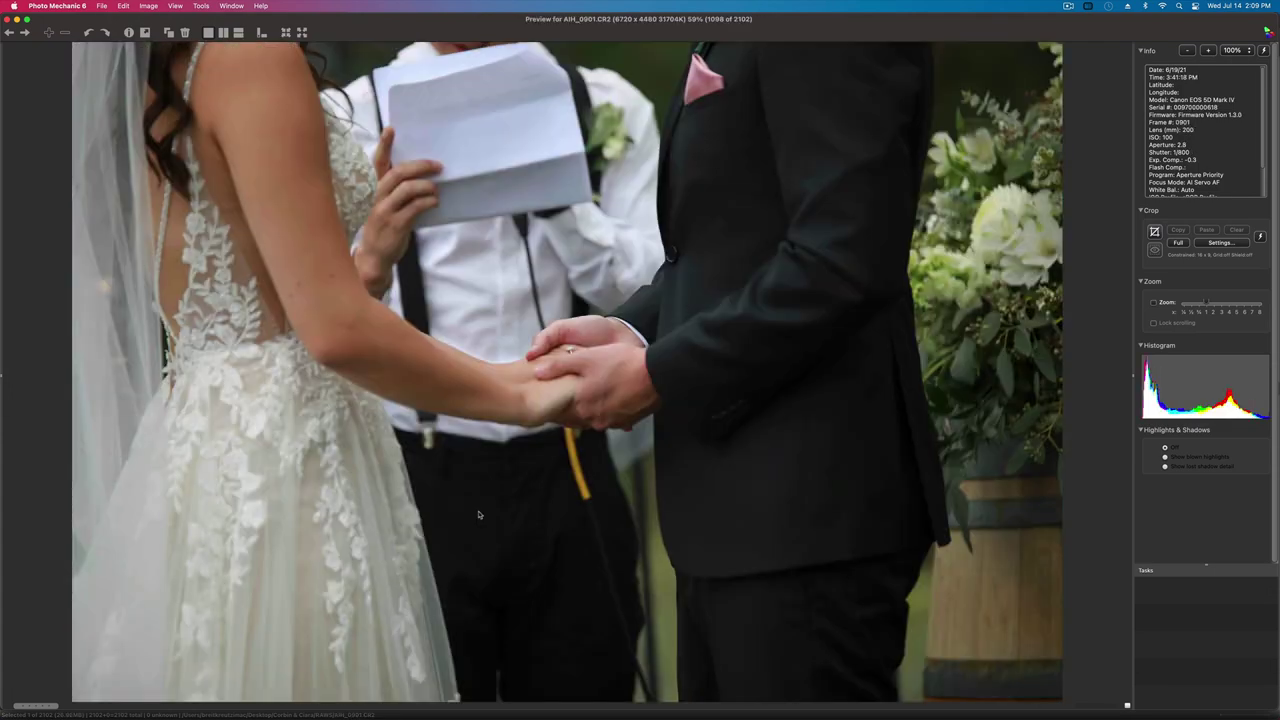
{"action": "key", "text": "Left"}
{"action": "key", "text": "Left"}
{"action": "key", "text": "Right"}
{"action": "key", "text": "Right"}
{"action": "key", "text": "Right"}
{"action": "key", "text": "Right"}
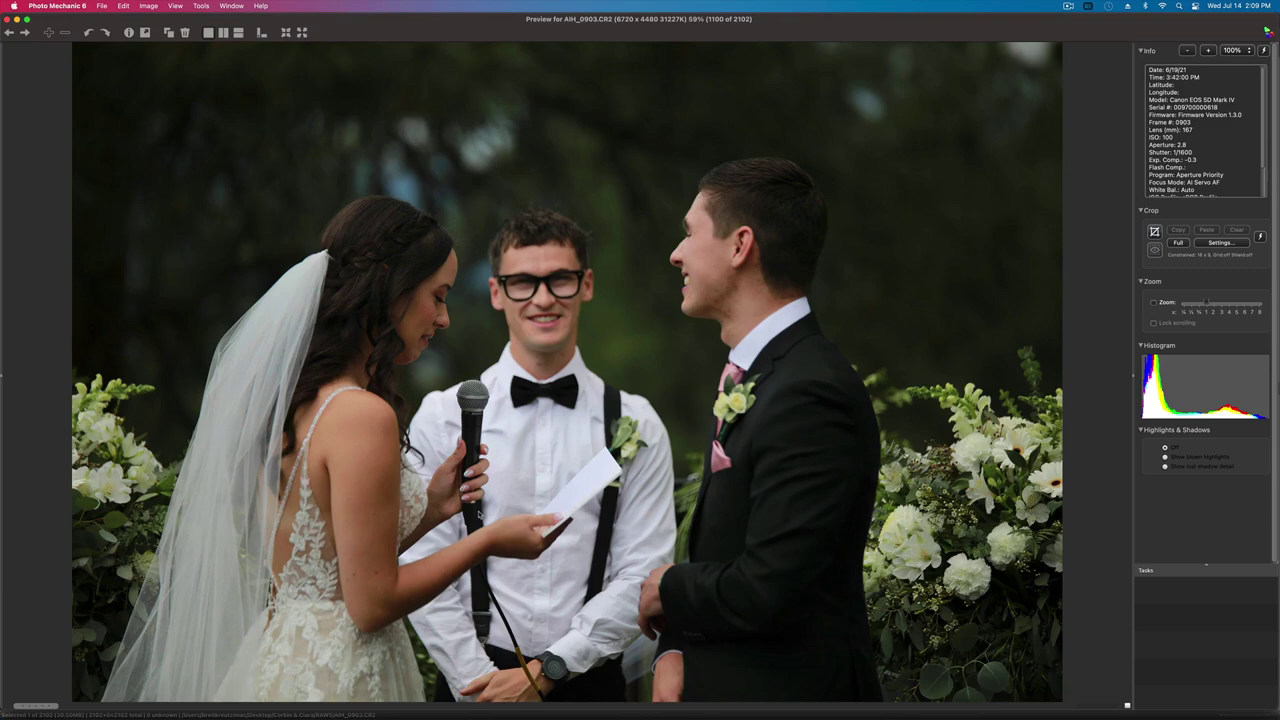
{"action": "key", "text": "Right"}
{"action": "key", "text": "Right"}
{"action": "key", "text": "Right"}
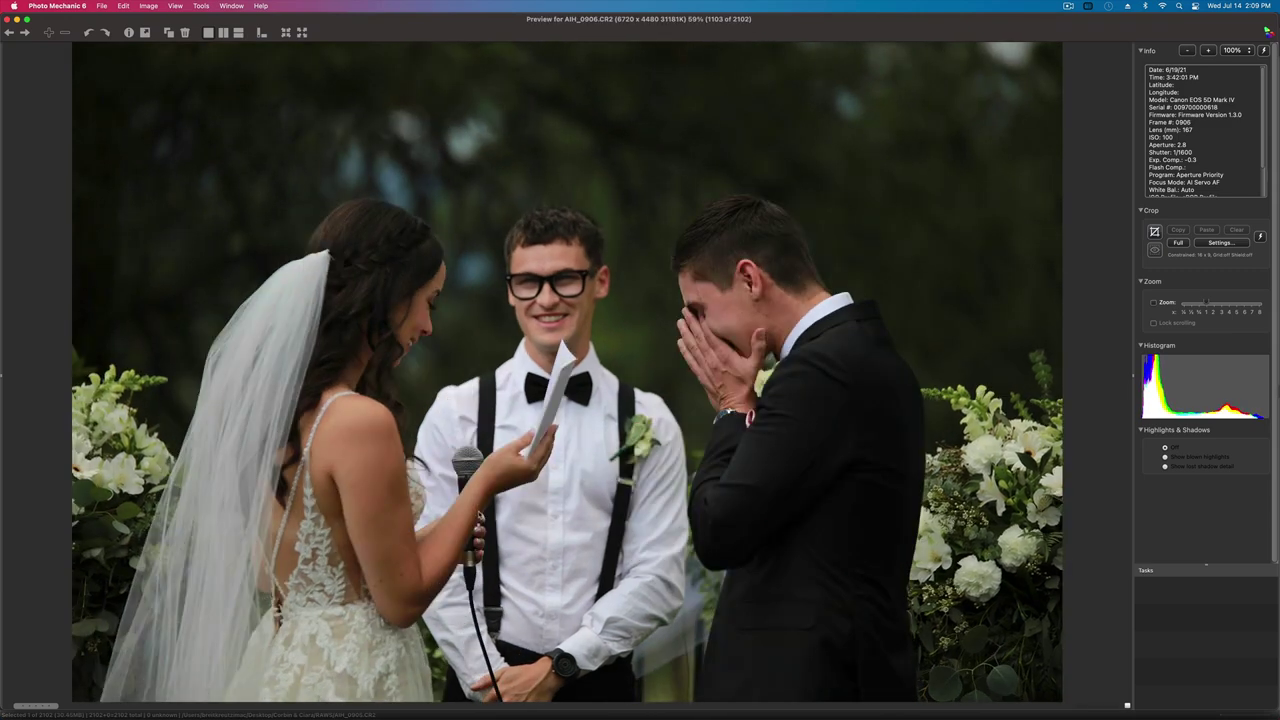
{"action": "key", "text": "Right"}
{"action": "key", "text": "Left"}
{"action": "key", "text": "Right"}
{"action": "key", "text": "Right"}
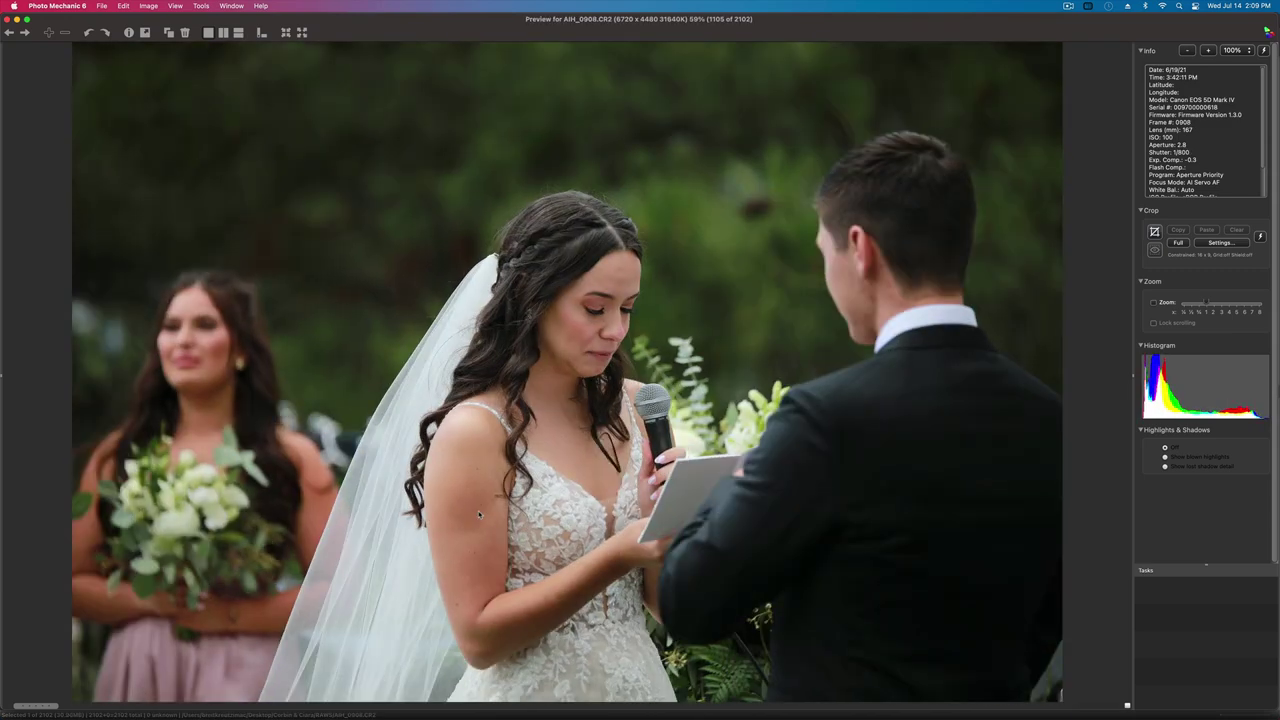
{"action": "key", "text": "Left"}
- Move past the bridesmaids to the groom's vow shots, tagging keepers magenta around AIH_0917
{"action": "key", "text": "Right"}
{"action": "key", "text": "Right"}
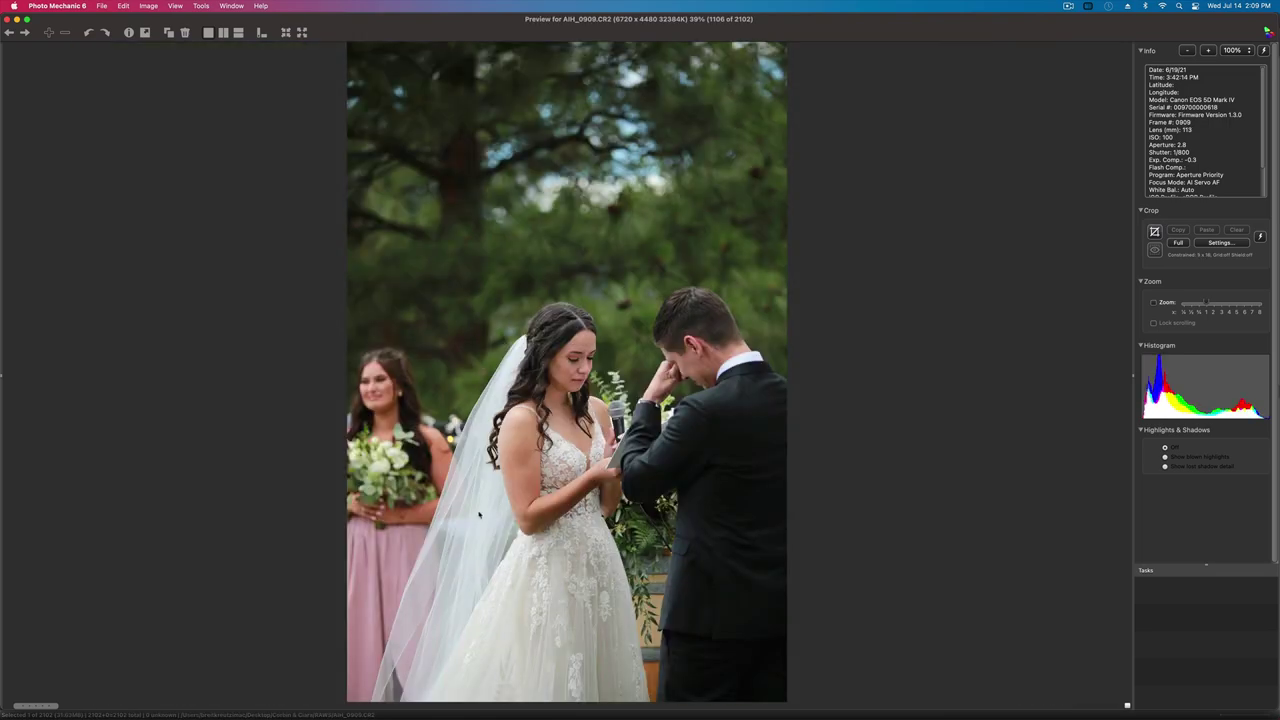
{"action": "key", "text": "Right"}
{"action": "key", "text": "Right"}
{"action": "key", "text": "Right"}
{"action": "key", "text": "Right"}
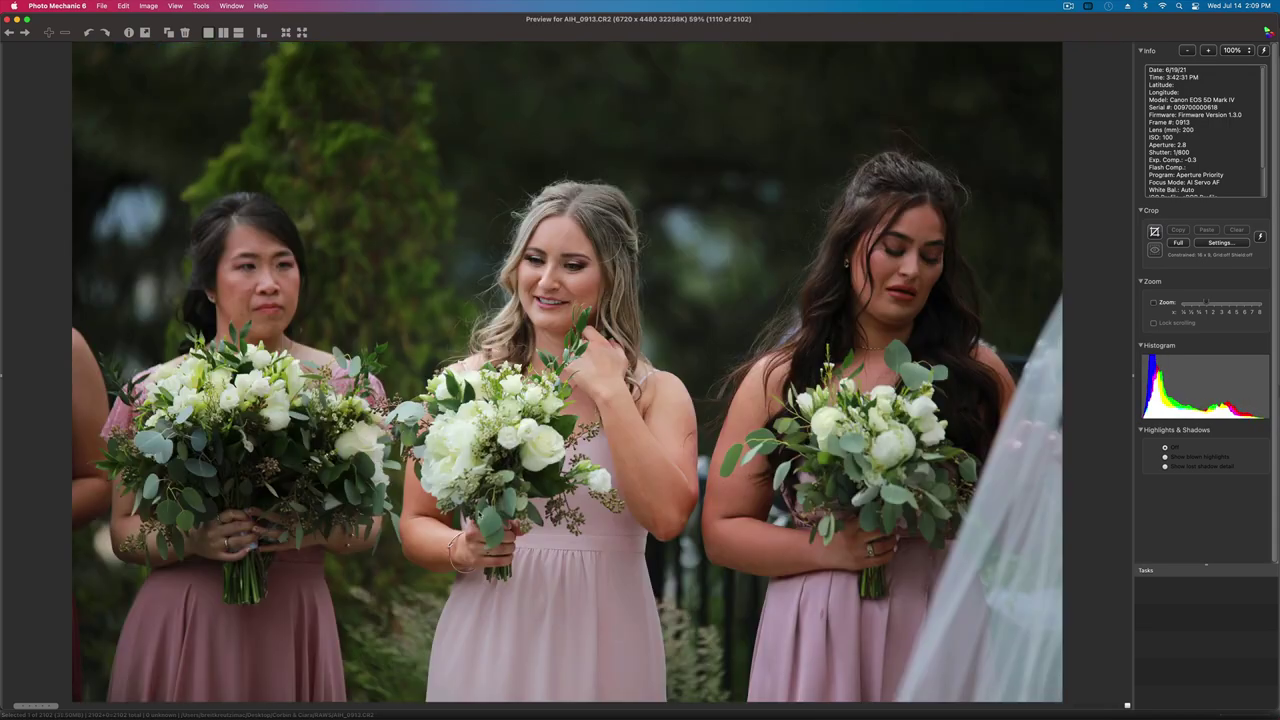
{"action": "key", "text": "Right"}
{"action": "key", "text": "Right"}
{"action": "key", "text": "Right"}
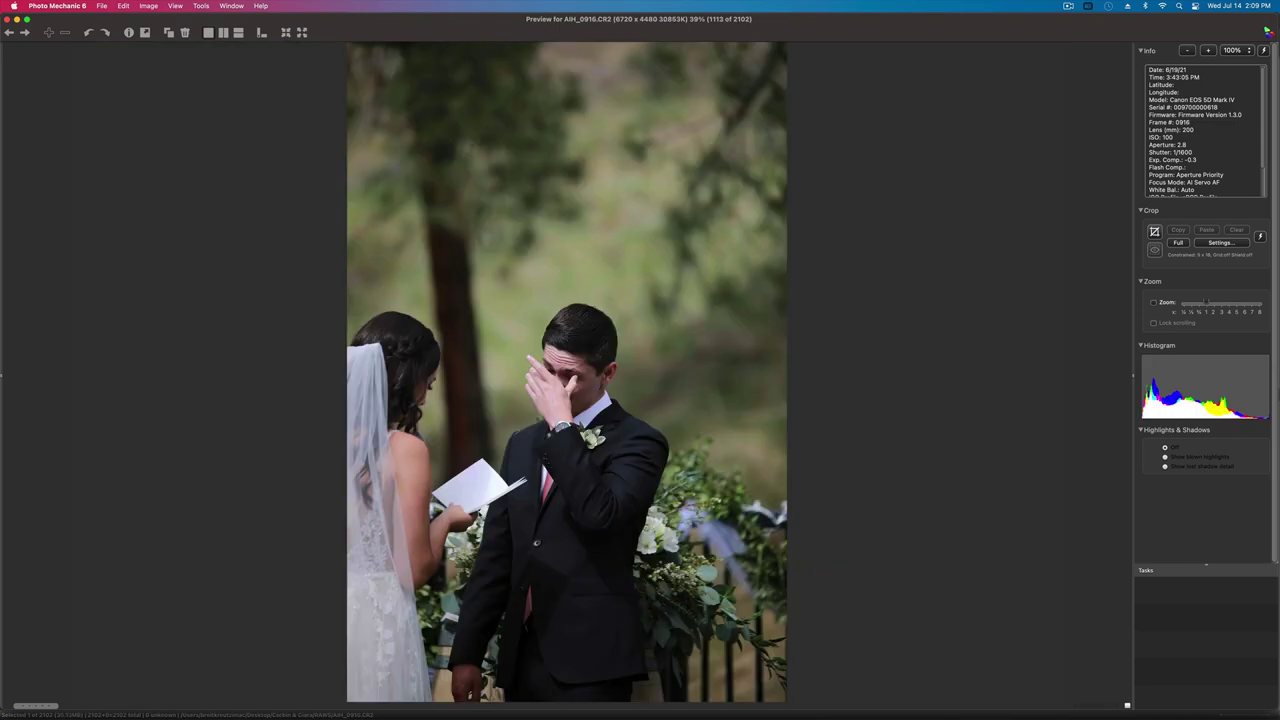
{"action": "key", "text": "Left"}
{"action": "key", "text": "1"}
{"action": "key", "text": "Right"}
{"action": "key", "text": "Right"}
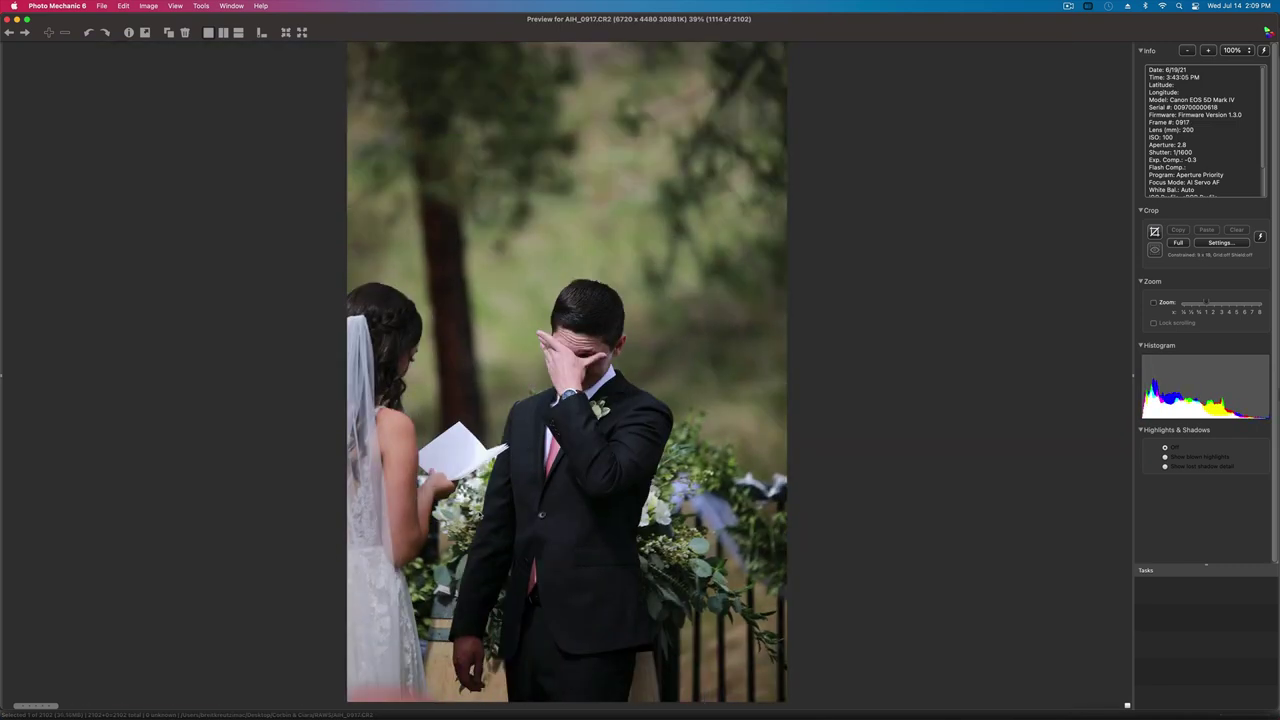
{"action": "key", "text": "1"}
{"action": "key", "text": "Right"}
{"action": "key", "text": "Right"}
{"action": "key", "text": "Right"}
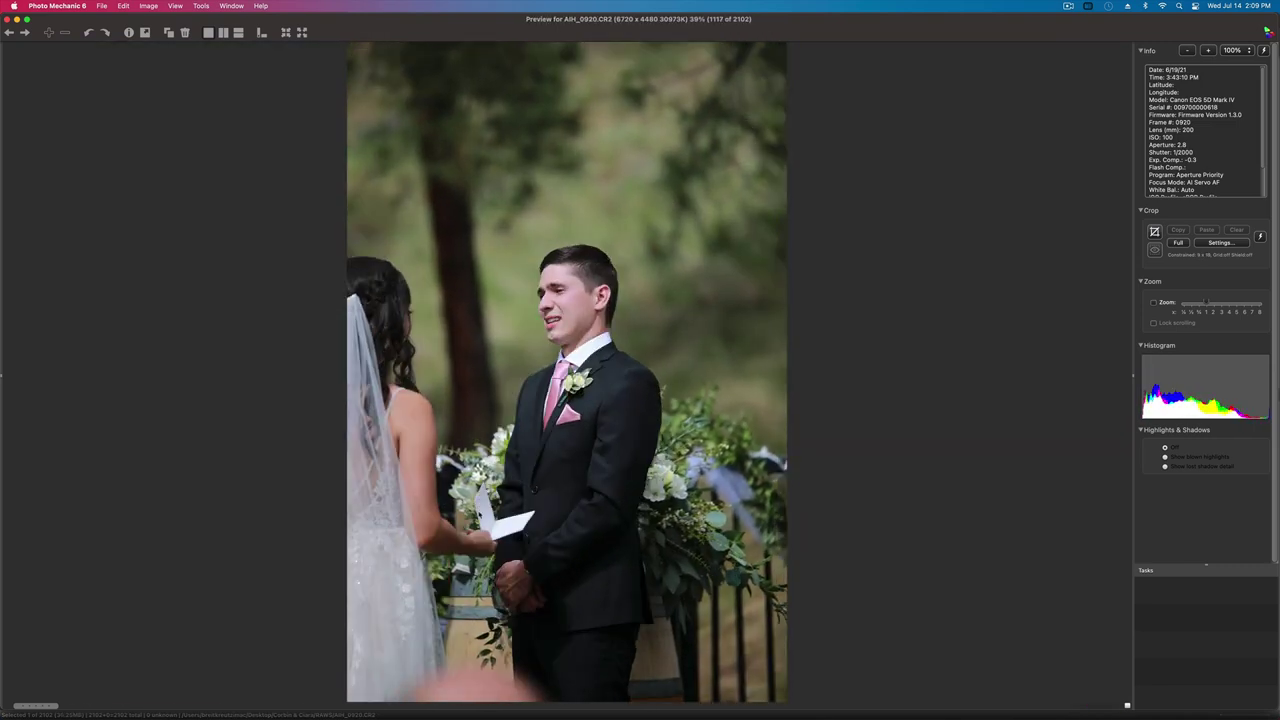
{"action": "key", "text": "Right"}
{"action": "key", "text": "Right"}
{"action": "key", "text": "Right"}
{"action": "key", "text": "Right"}
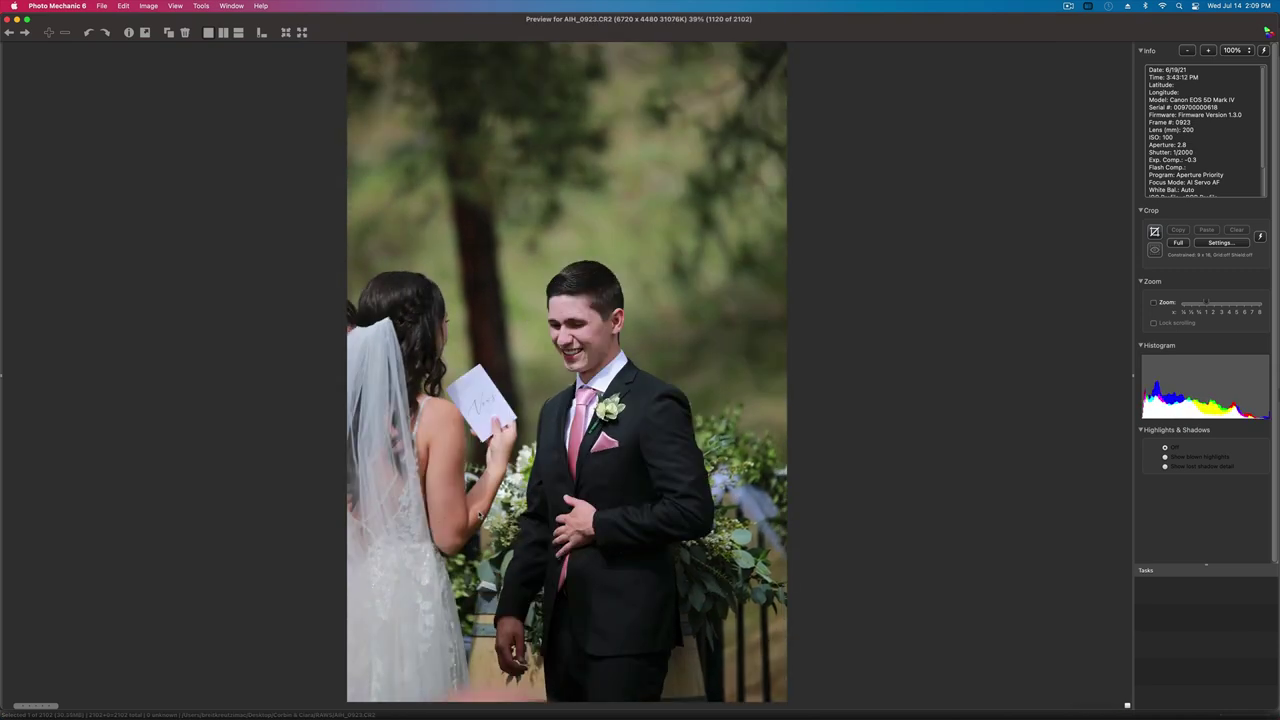
- Compare the groom-reading shots around AIH_0926 and continue through them
{"action": "key", "text": "Right"}
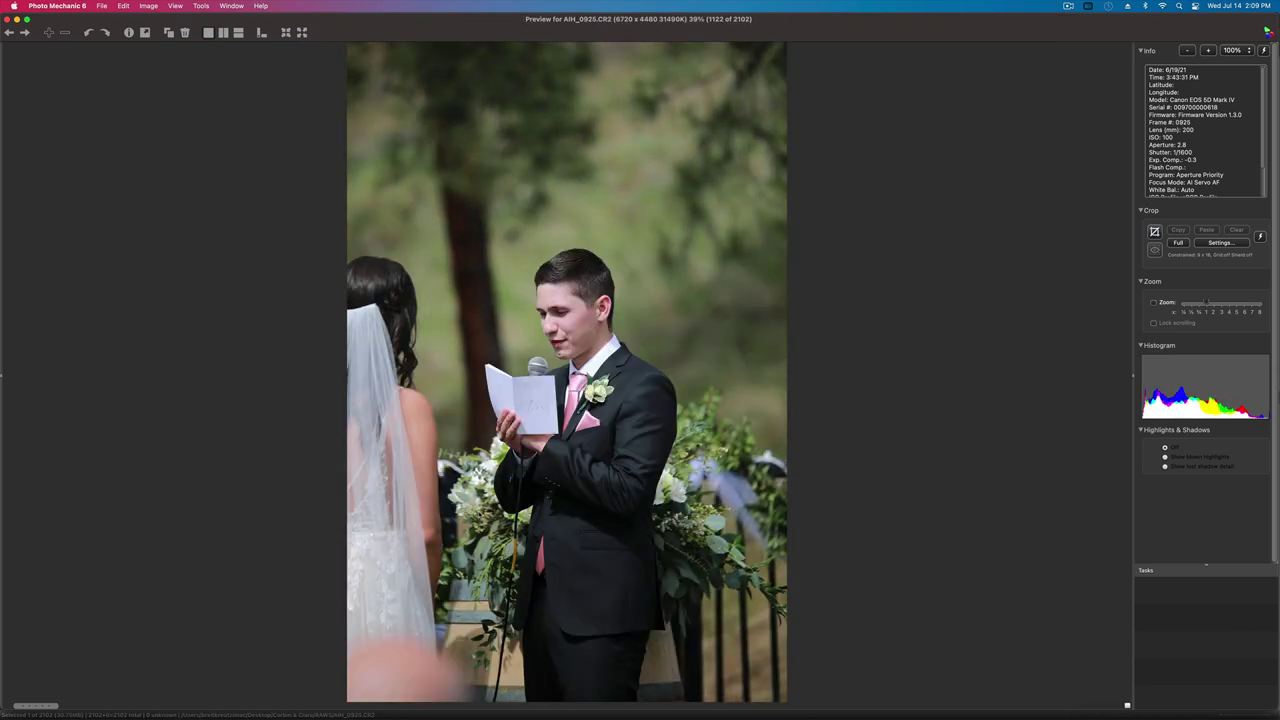
{"action": "key", "text": "Right"}
{"action": "key", "text": "Left"}
{"action": "key", "text": "Right"}
{"action": "key", "text": "Right"}
{"action": "key", "text": "Left"}
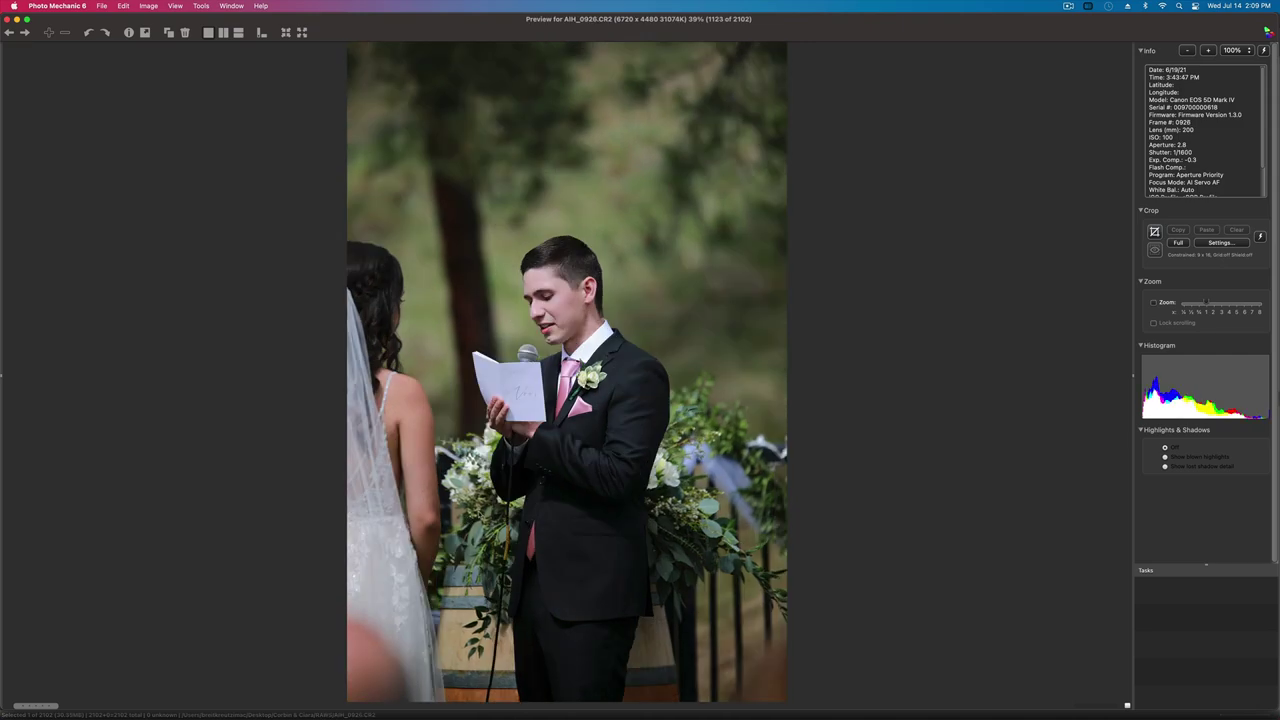
{"action": "key", "text": "Right"}
{"action": "key", "text": "Right"}
{"action": "key", "text": "Right"}
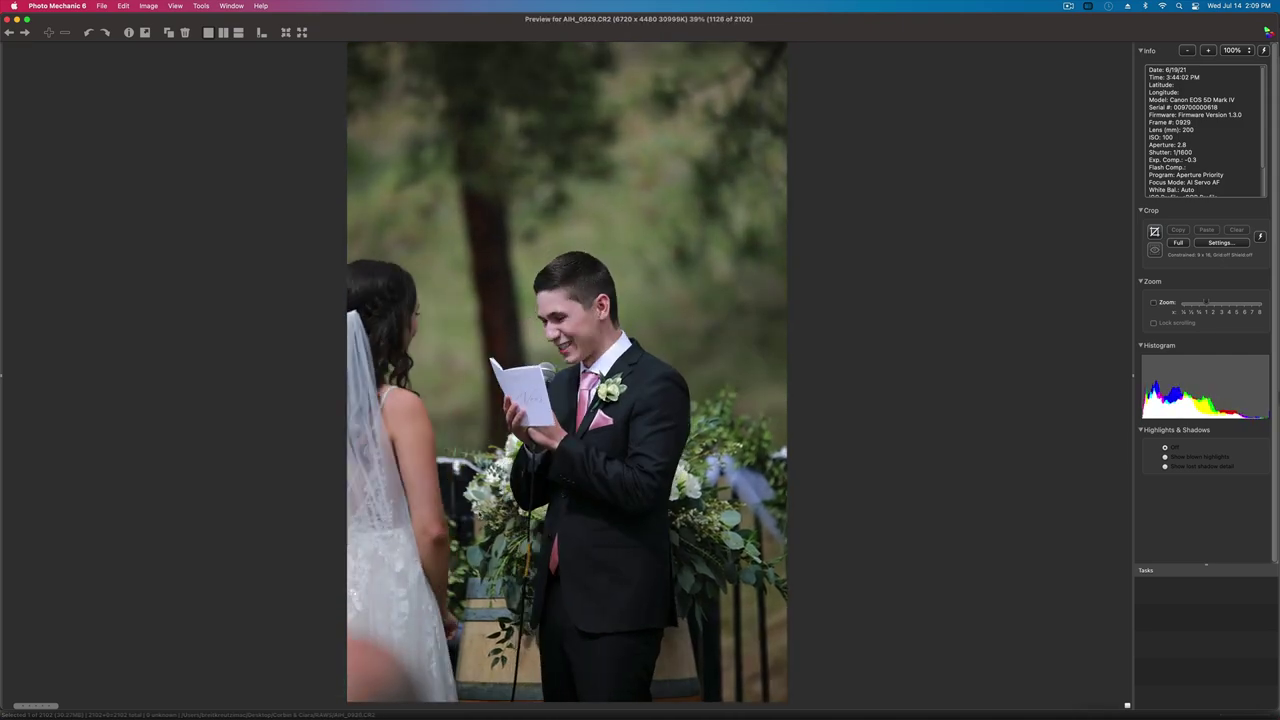
{"action": "key", "text": "Right"}
{"action": "key", "text": "Right"}
{"action": "key", "text": "Right"}
{"action": "key", "text": "Right"}
{"action": "key", "text": "Right"}
{"action": "key", "text": "Right"}
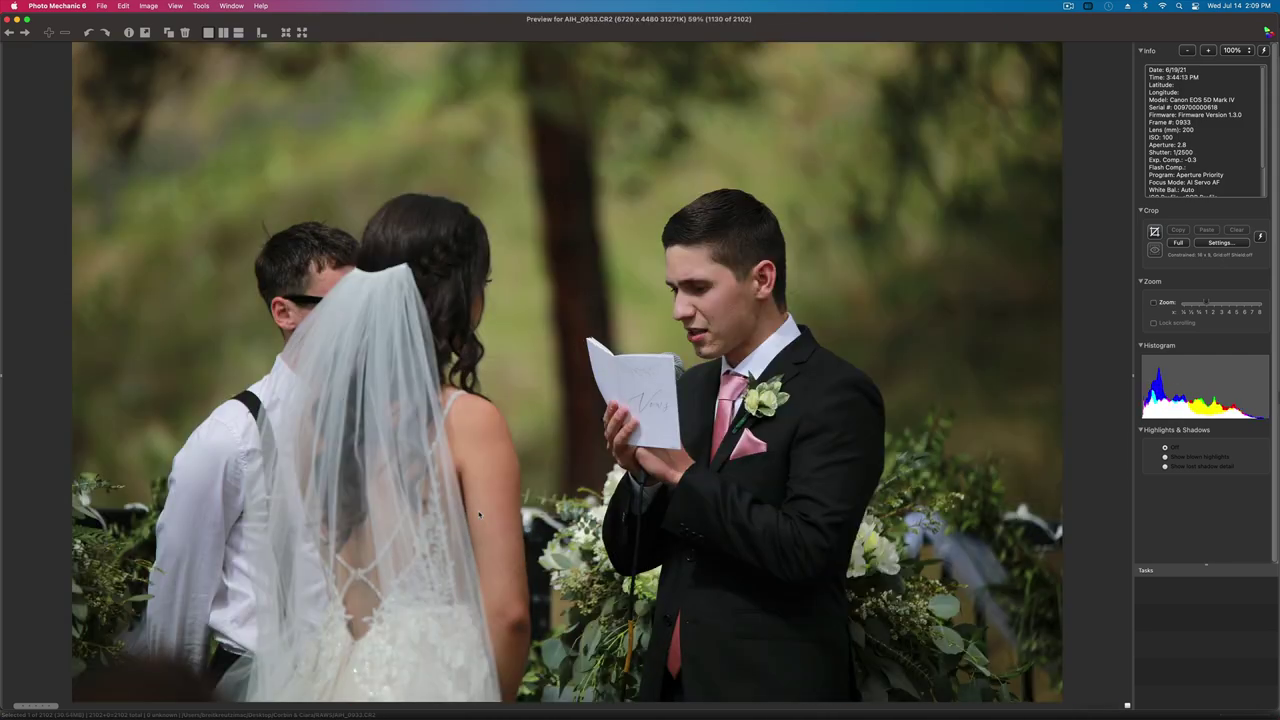
{"action": "key", "text": "Right"}
{"action": "key", "text": "Right"}
{"action": "key", "text": "Right"}
{"action": "key", "text": "Right"}
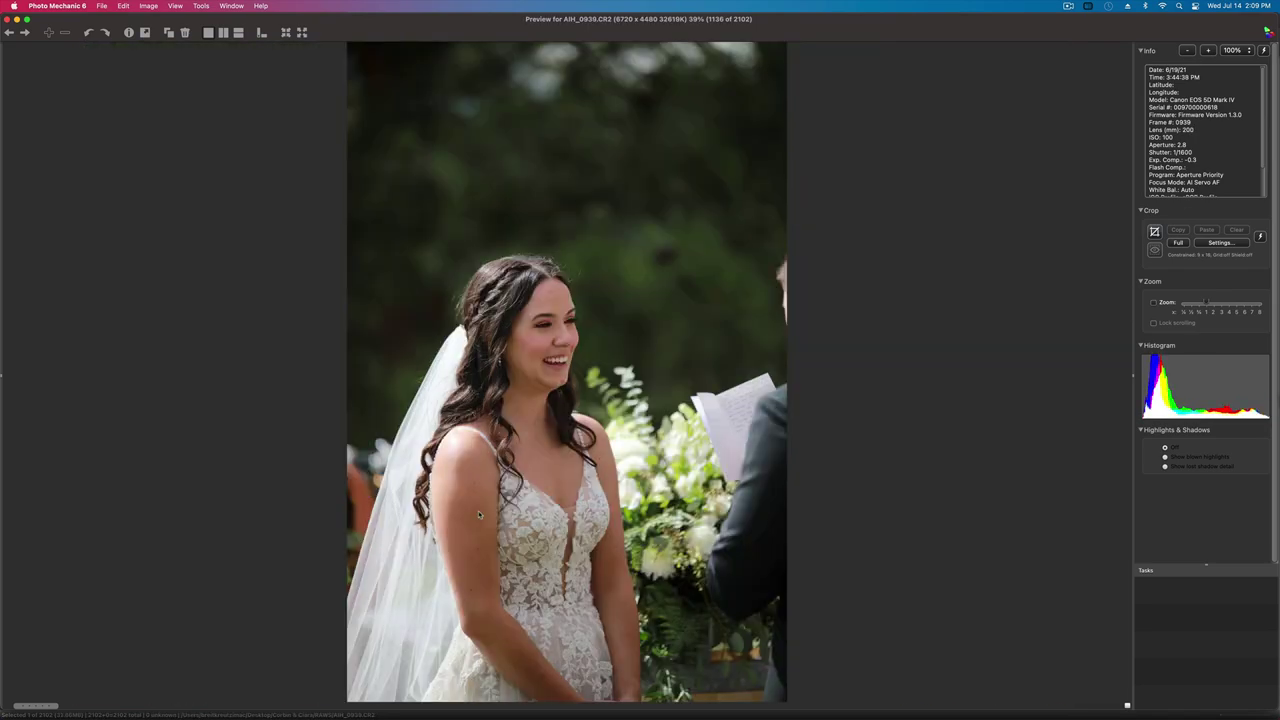
- Review the guest reaction shots from the crying guest AIH_0941 to AIH_0946
{"action": "key", "text": "Right"}
{"action": "key", "text": "Left"}
{"action": "key", "text": "Right"}
{"action": "key", "text": "Right"}
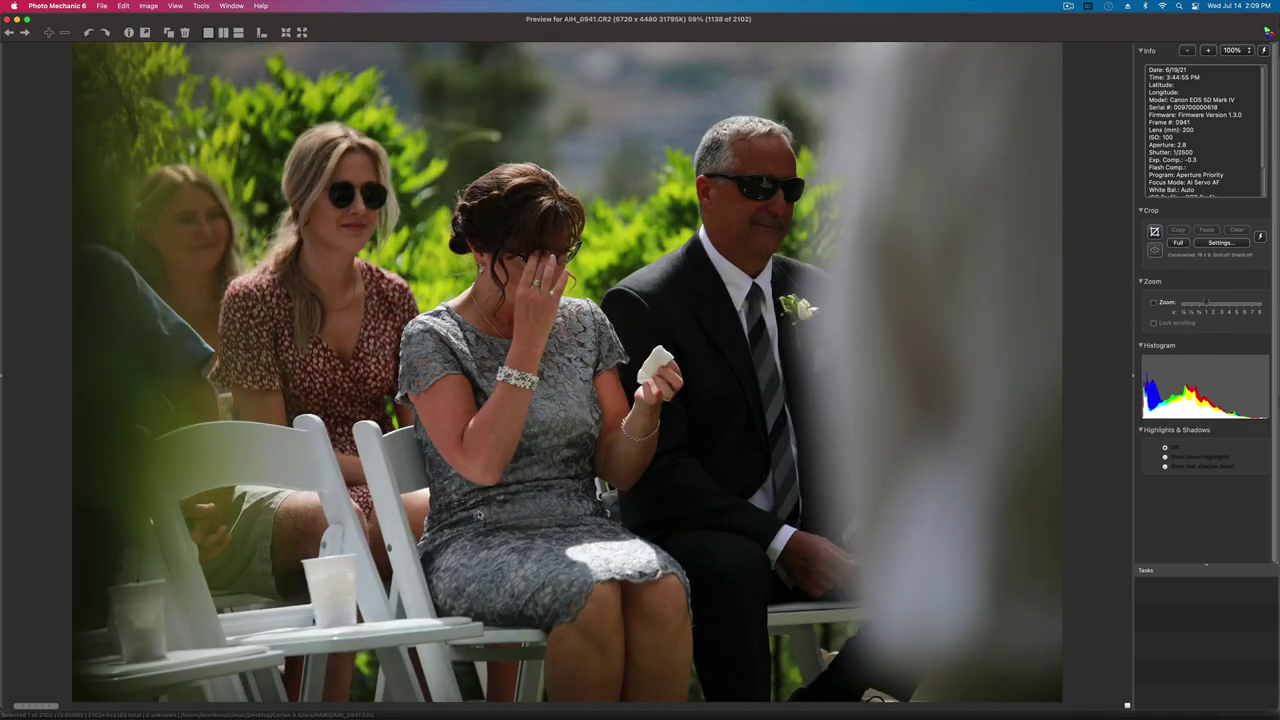
{"action": "key", "text": "Right"}
{"action": "key", "text": "Right"}
{"action": "key", "text": "Left"}
{"action": "key", "text": "Right"}
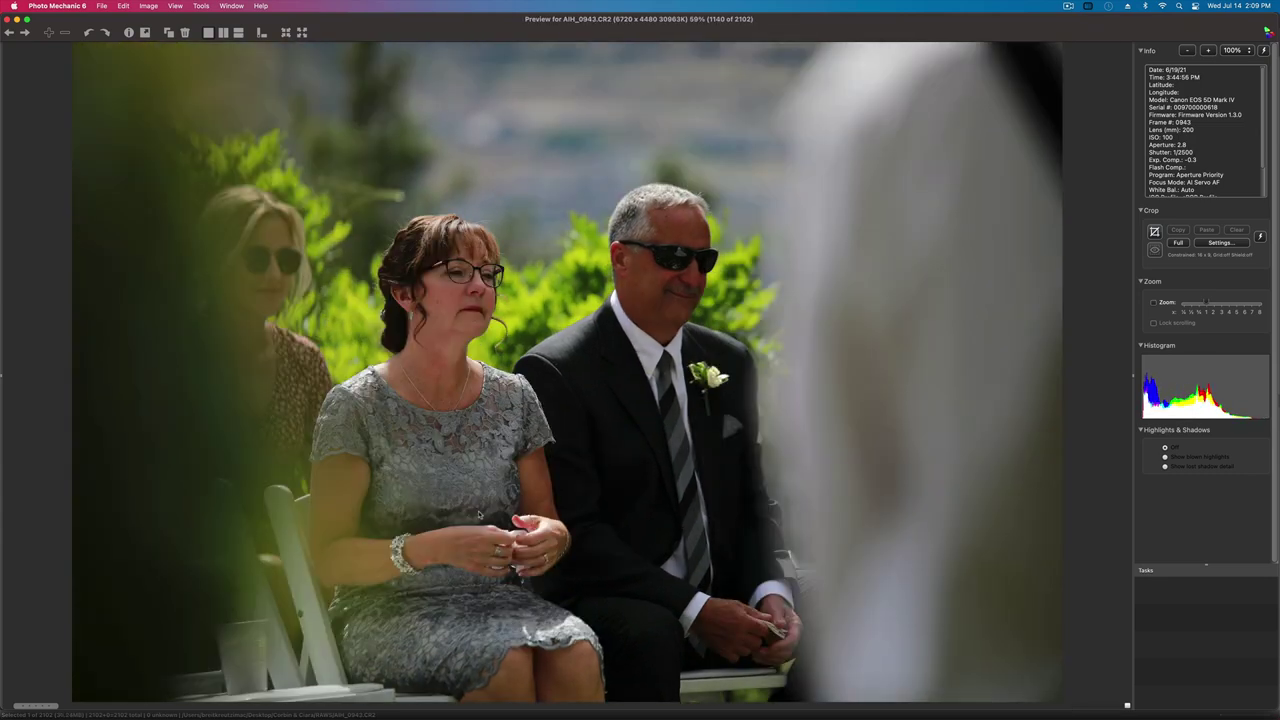
{"action": "key", "text": "Right"}
{"action": "key", "text": "Right"}
{"action": "key", "text": "Right"}
{"action": "key", "text": "Left"}
{"action": "key", "text": "Right"}
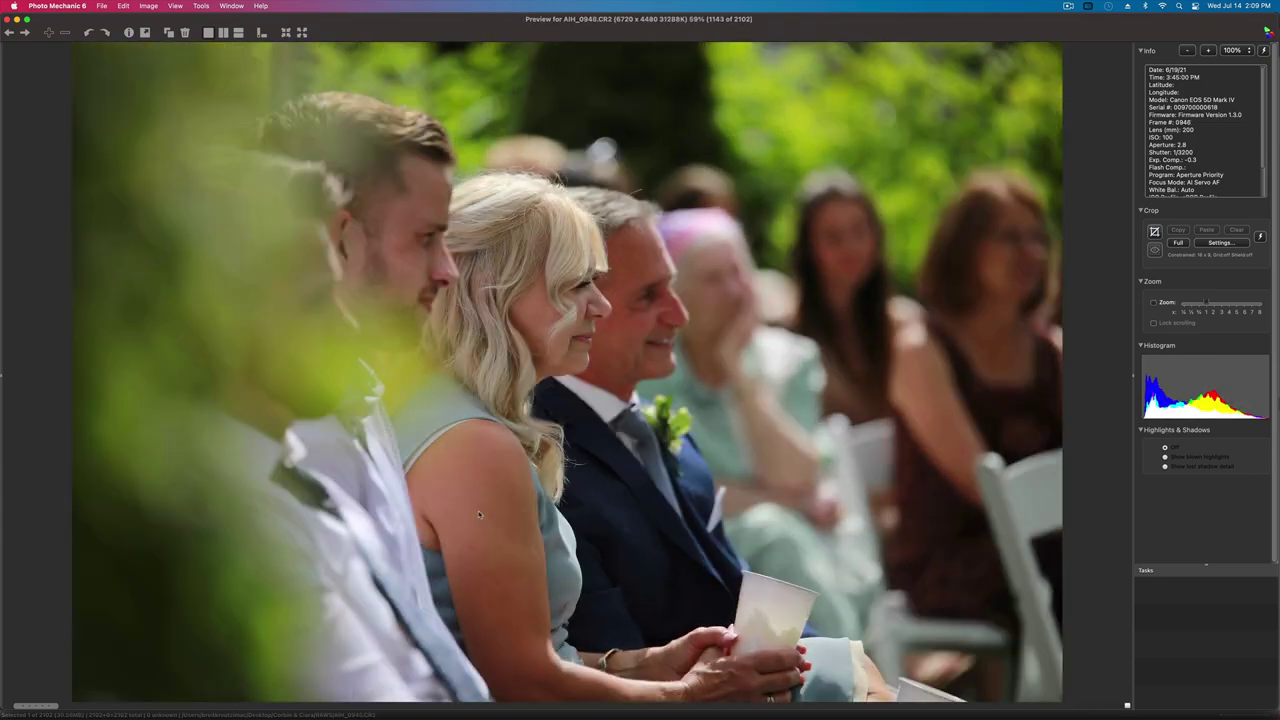
{"action": "key", "text": "Right"}
{"action": "key", "text": "Left"}
- Step through the ring exchange and first kiss shots to the laughing couple
{"action": "key", "text": "Right"}
{"action": "key", "text": "Right"}
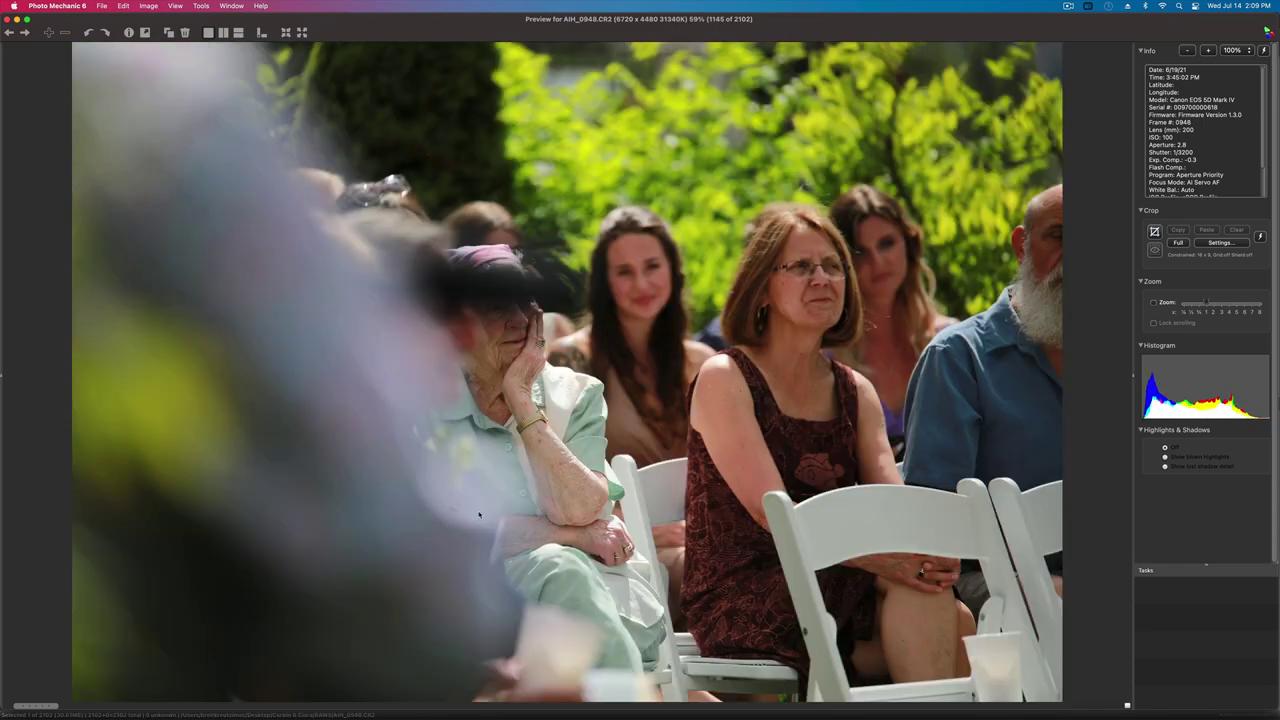
{"action": "key", "text": "Right"}
{"action": "key", "text": "Right"}
{"action": "key", "text": "Right"}
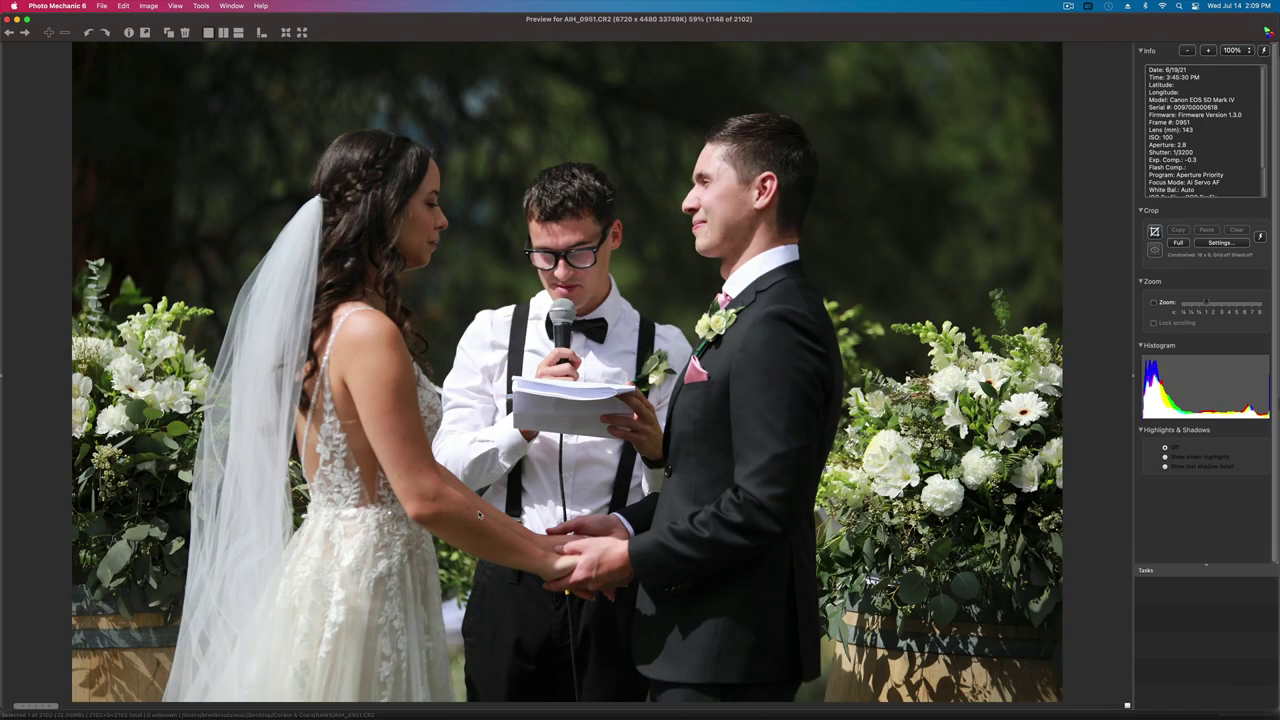
{"action": "key", "text": "Right"}
{"action": "key", "text": "Right"}
{"action": "key", "text": "Right"}
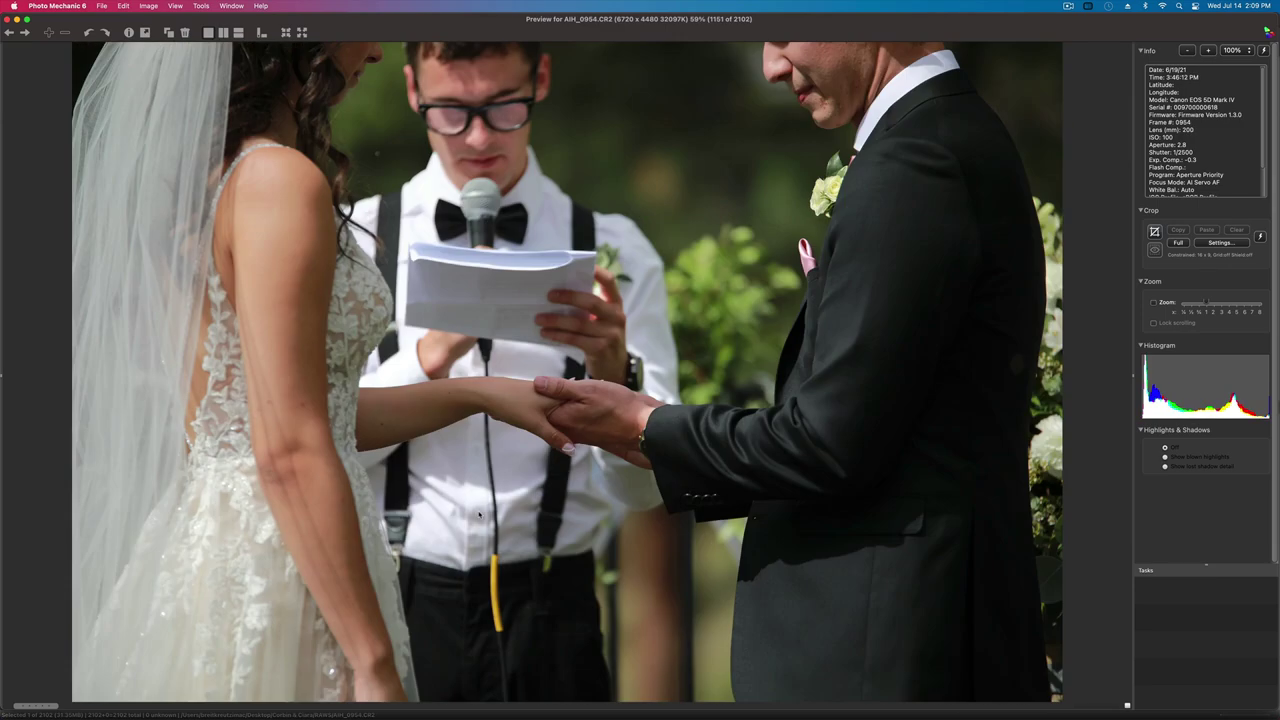
{"action": "key", "text": "Left"}
{"action": "key", "text": "Right"}
{"action": "key", "text": "Right"}
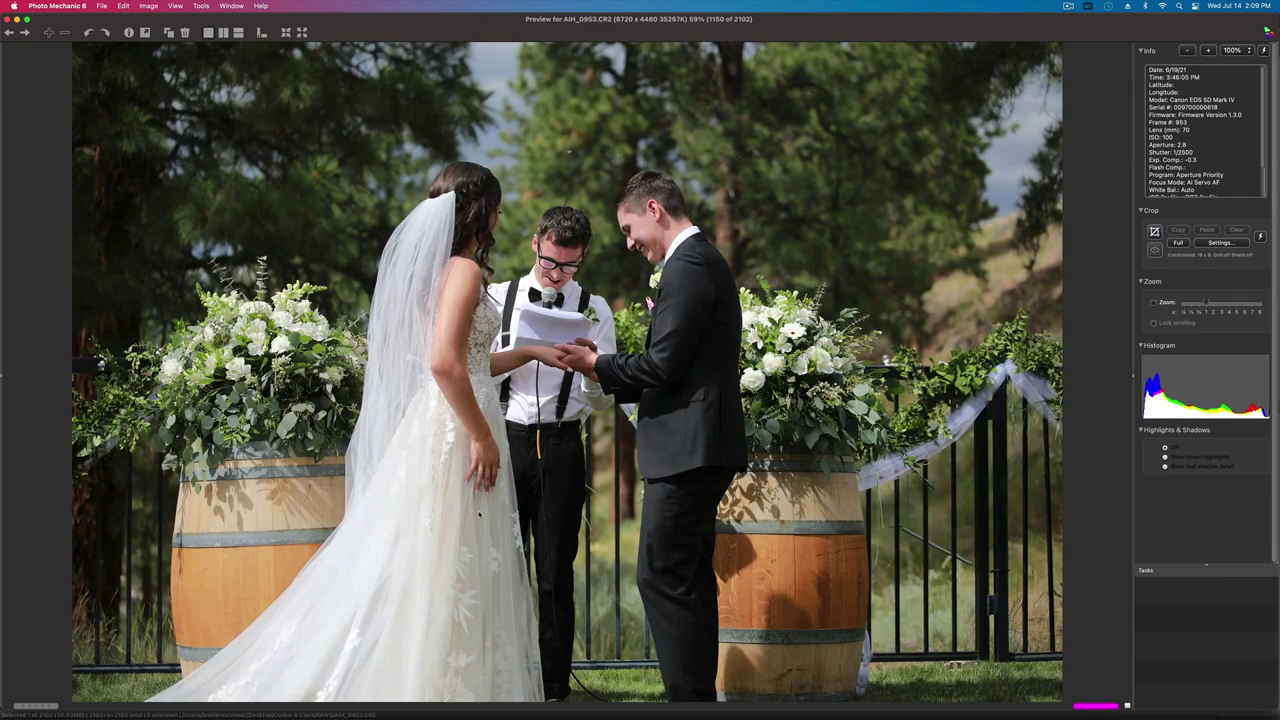
{"action": "key", "text": "Right"}
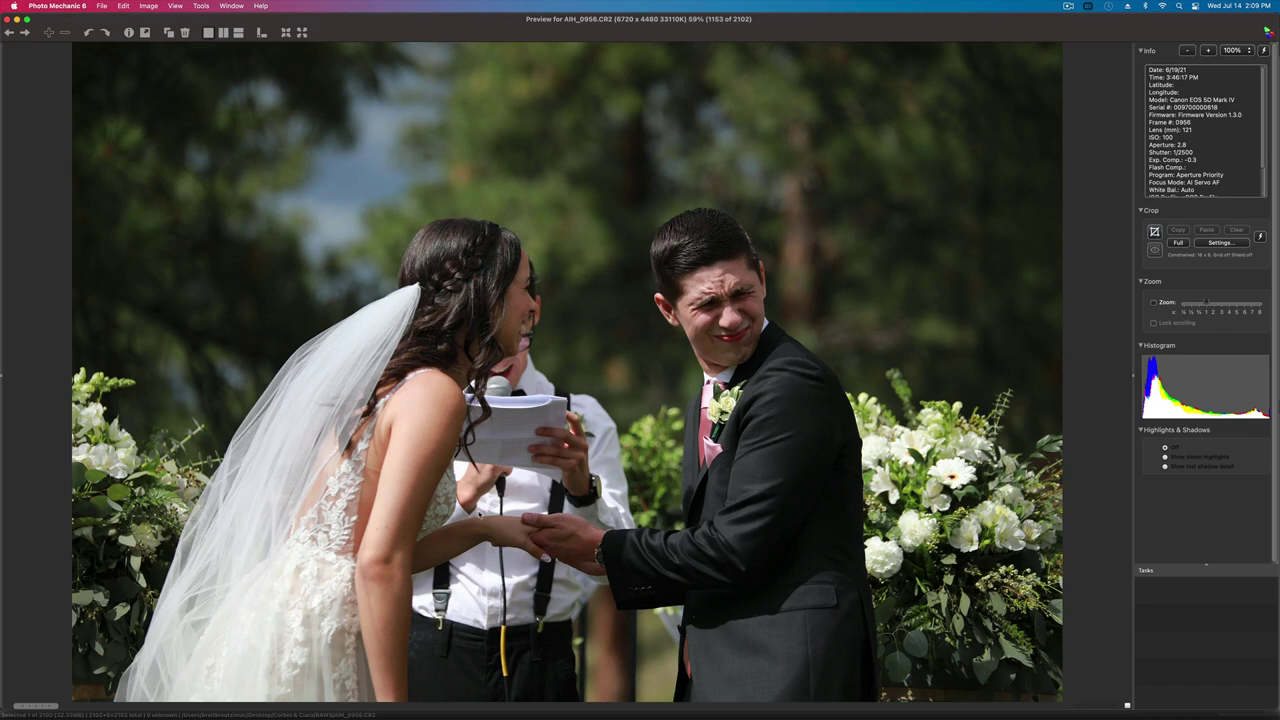
{"action": "key", "text": "Right"}
{"action": "key", "text": "Right"}
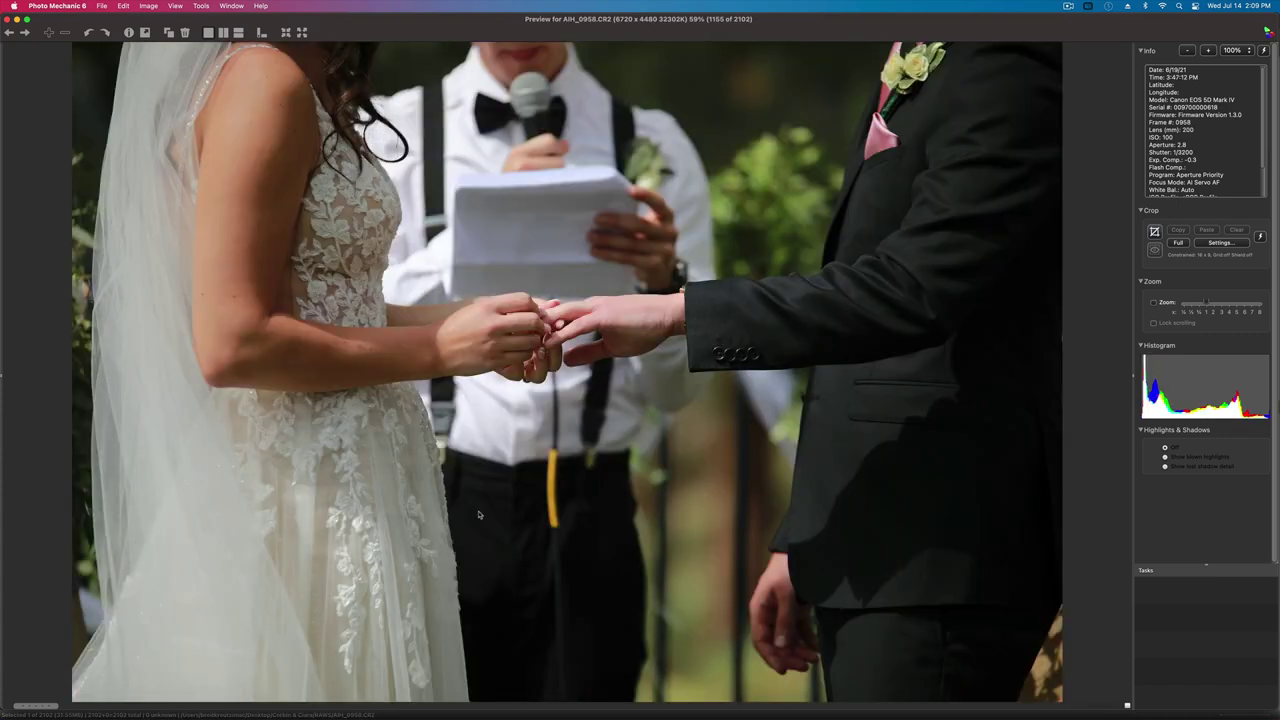
{"action": "key", "text": "Right"}
{"action": "key", "text": "Right"}
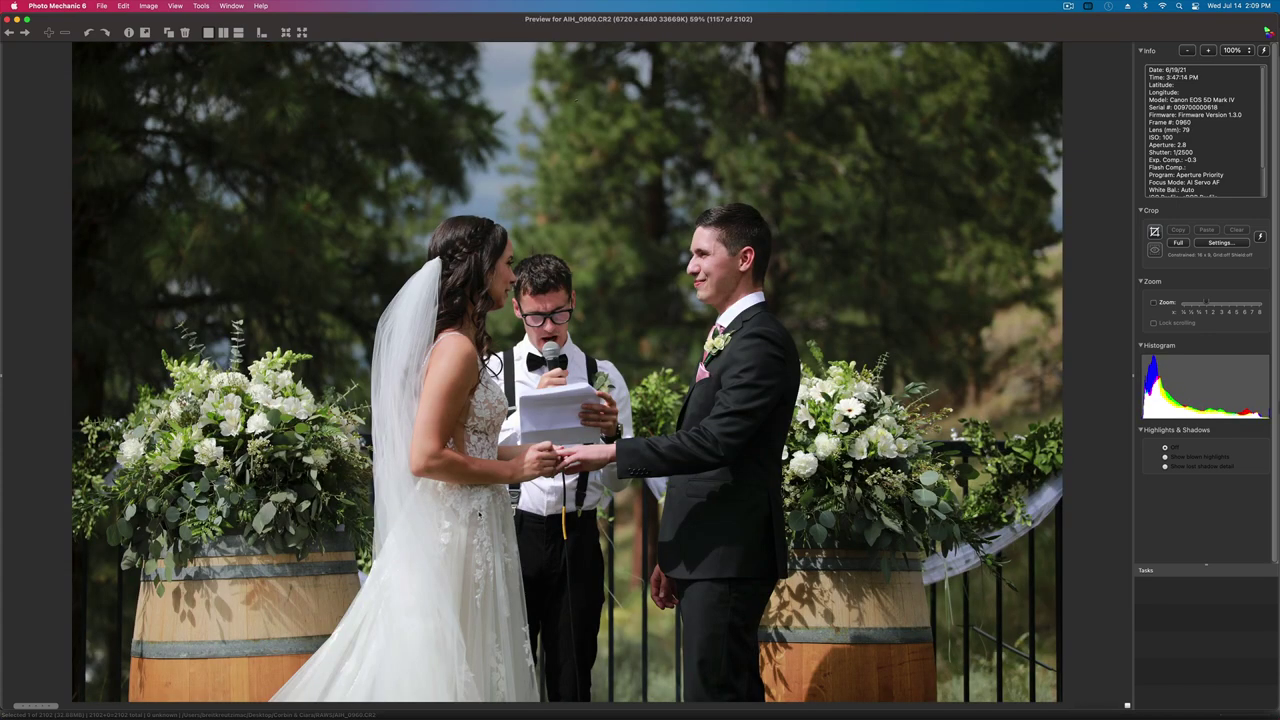
{"action": "key", "text": "Right"}
{"action": "key", "text": "Right"}
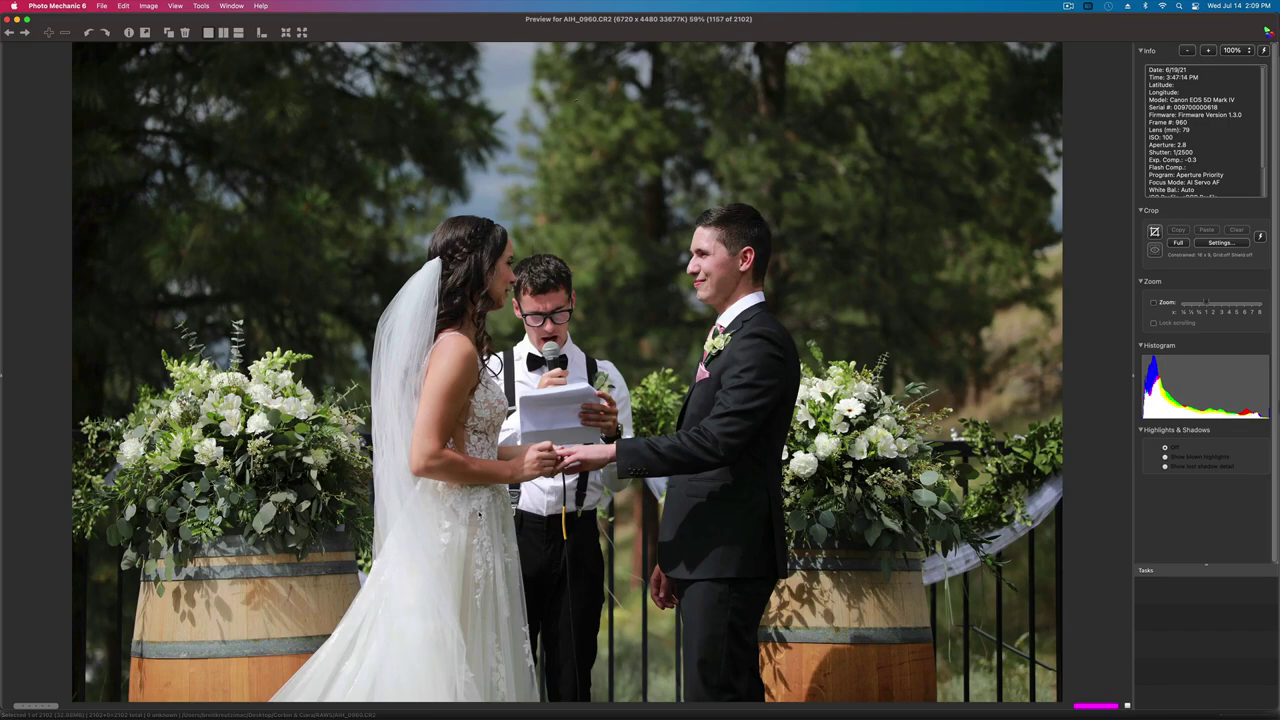
{"action": "key", "text": "Right"}
{"action": "key", "text": "Right"}
{"action": "key", "text": "Right"}
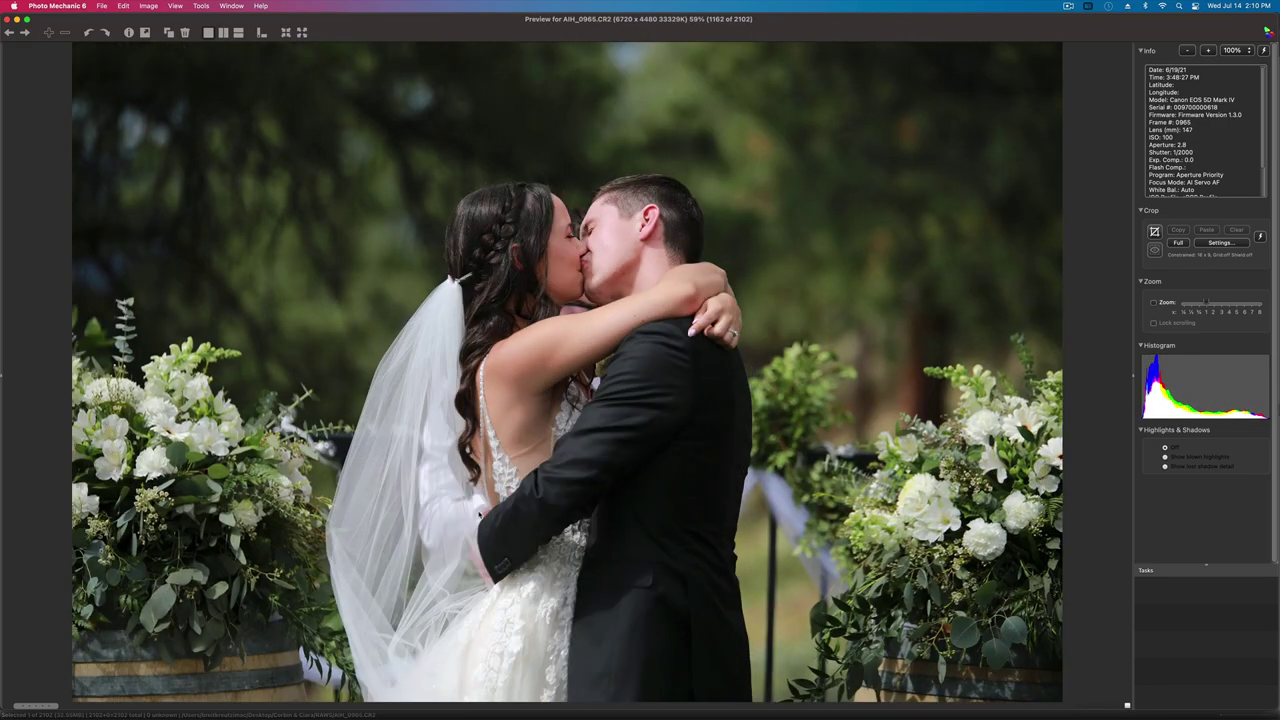
{"action": "key", "text": "Right"}
{"action": "key", "text": "Right"}
{"action": "key", "text": "Right"}
{"action": "key", "text": "Right"}
{"action": "key", "text": "Right"}
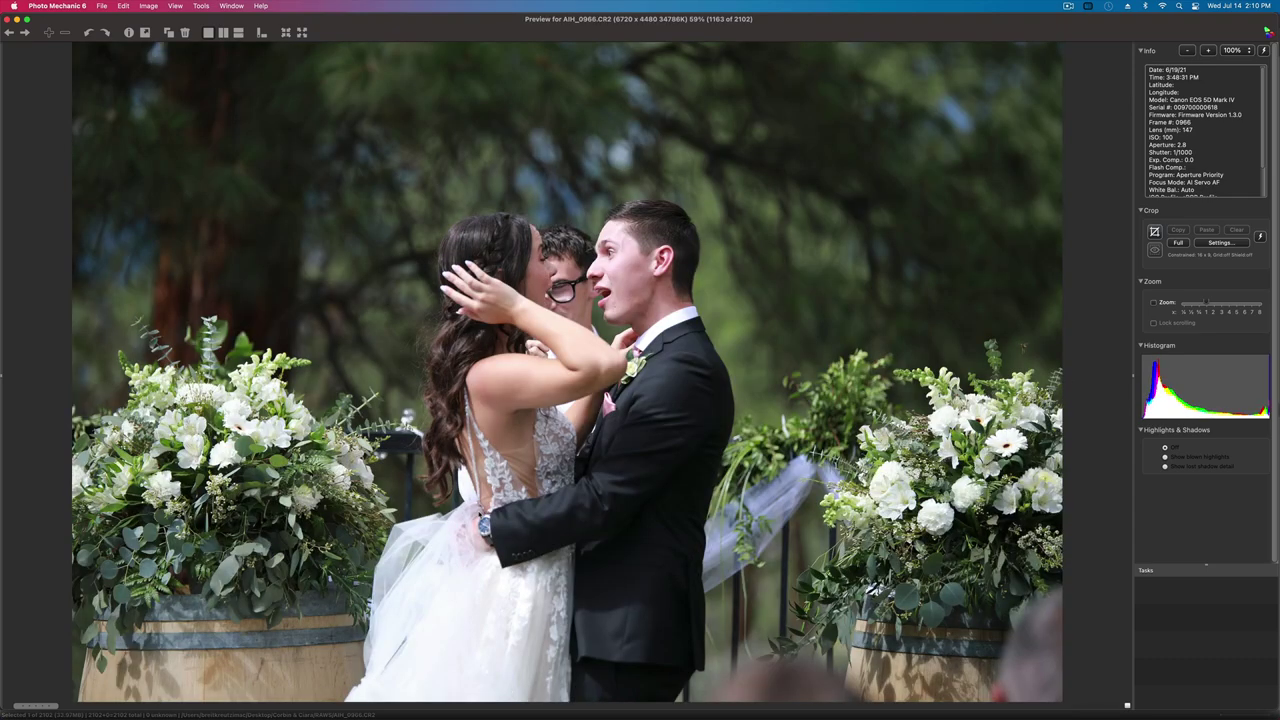
{"action": "key", "text": "Right"}
{"action": "key", "text": "Right"}
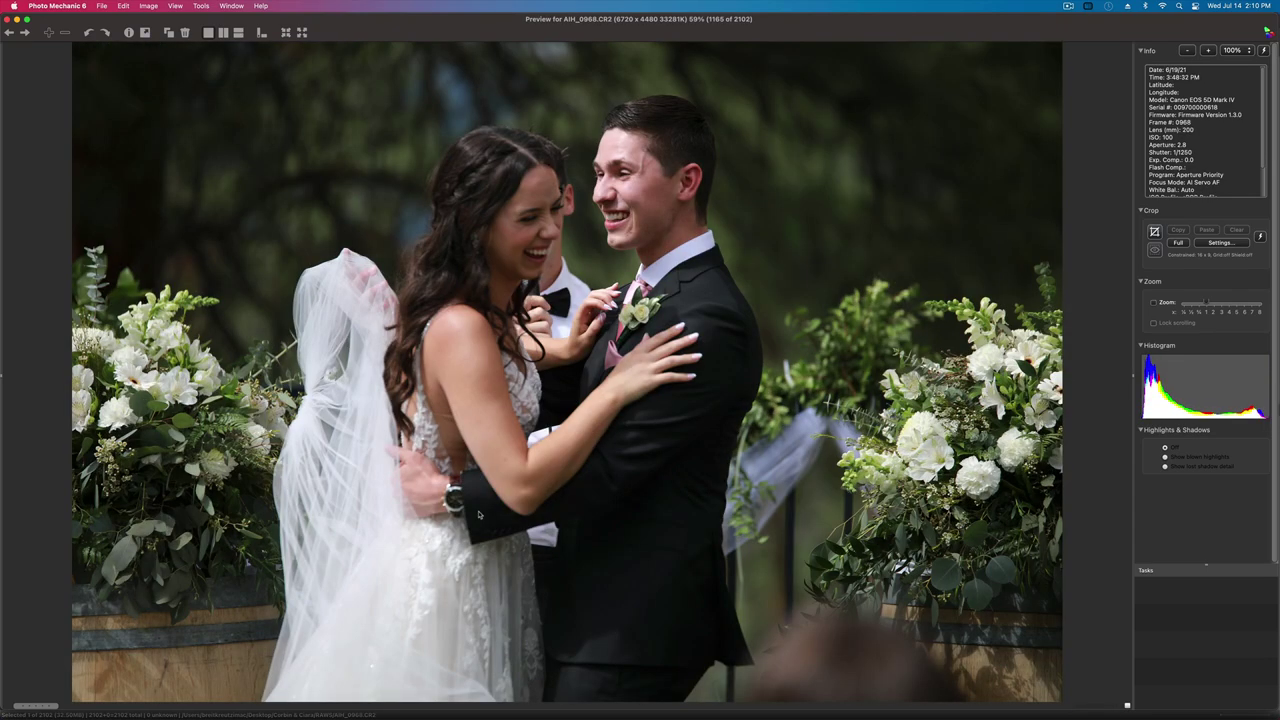
{"action": "key", "text": "Right"}
{"action": "key", "text": "Right"}
- Advance through the recessional and petal toss shots to the couple's kiss in the aisle
{"action": "key", "text": "Right"}
{"action": "key", "text": "Right"}
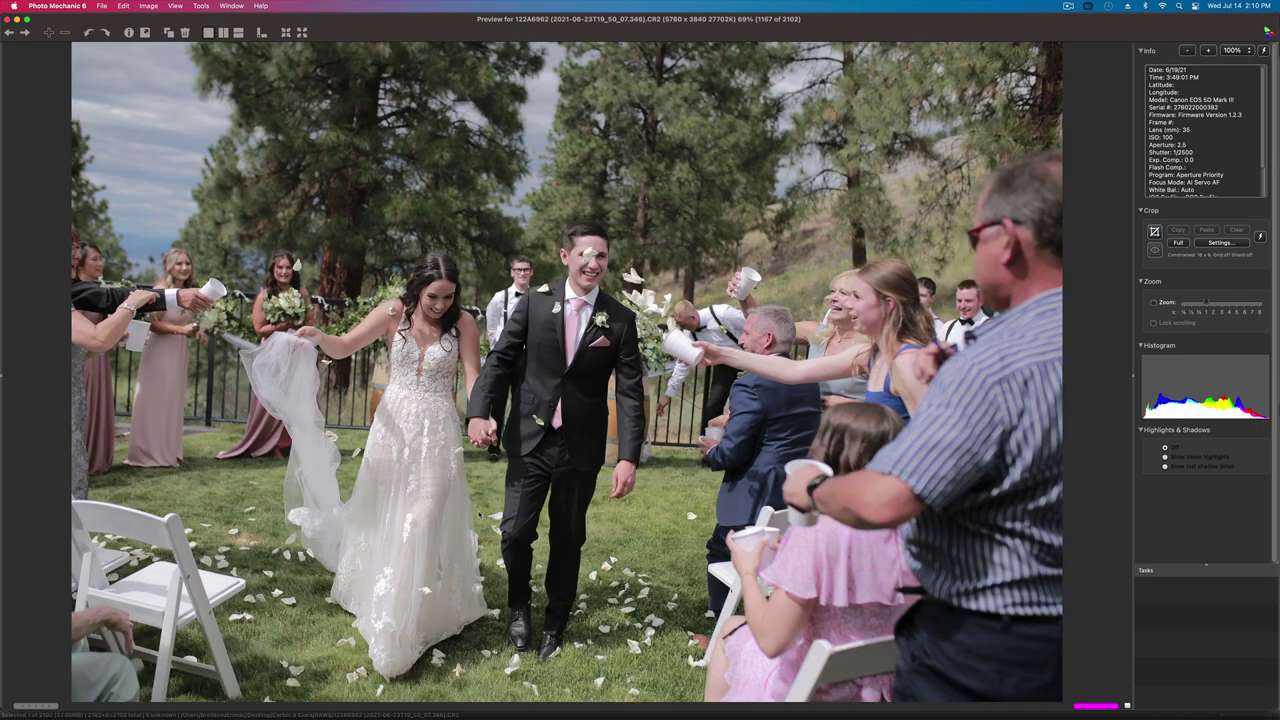
{"action": "key", "text": "Right"}
{"action": "key", "text": "Right"}
{"action": "key", "text": "Right"}
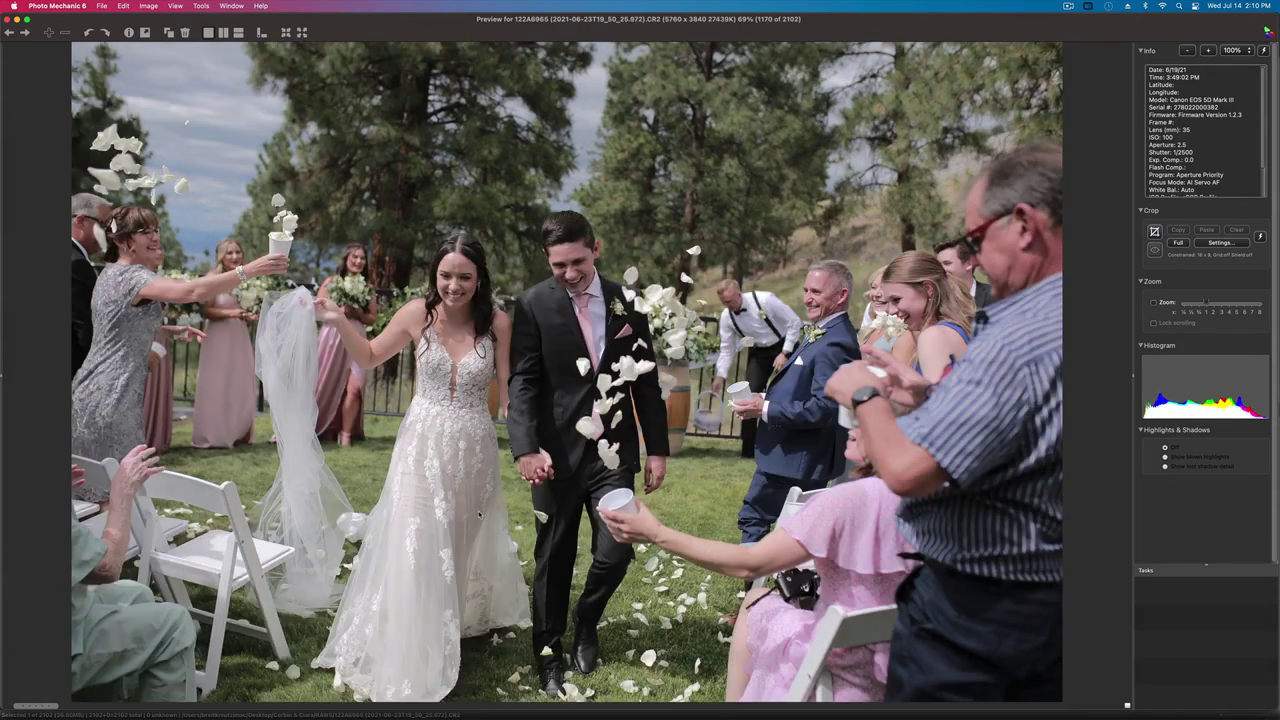
{"action": "key", "text": "Right"}
{"action": "key", "text": "Right"}
{"action": "key", "text": "Right"}
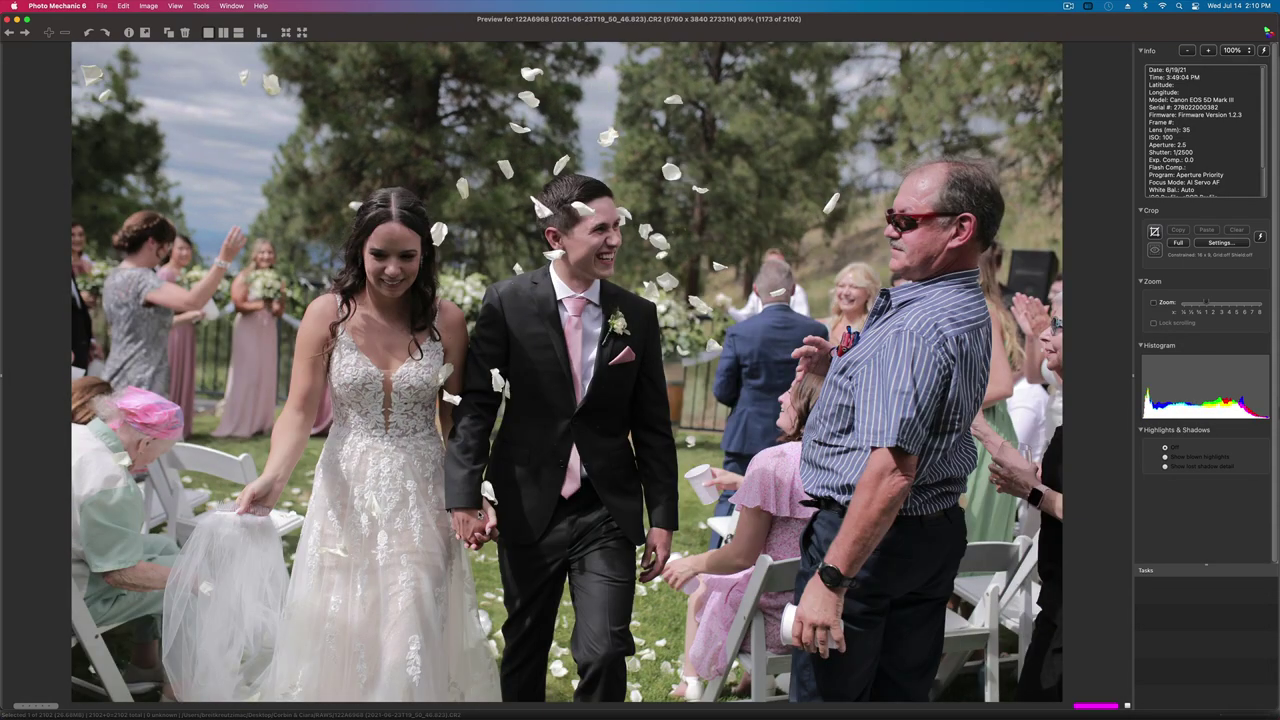
{"action": "key", "text": "Right"}
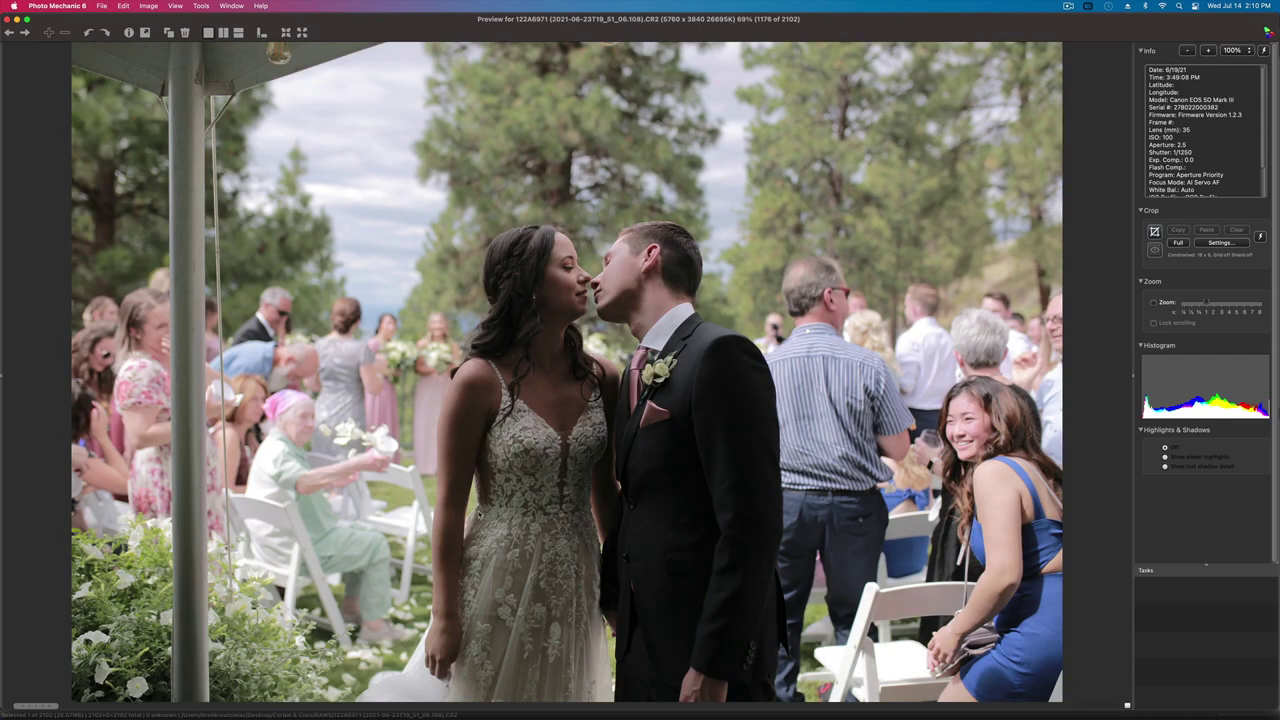
{"action": "key", "text": "Right"}
{"action": "key", "text": "Right"}
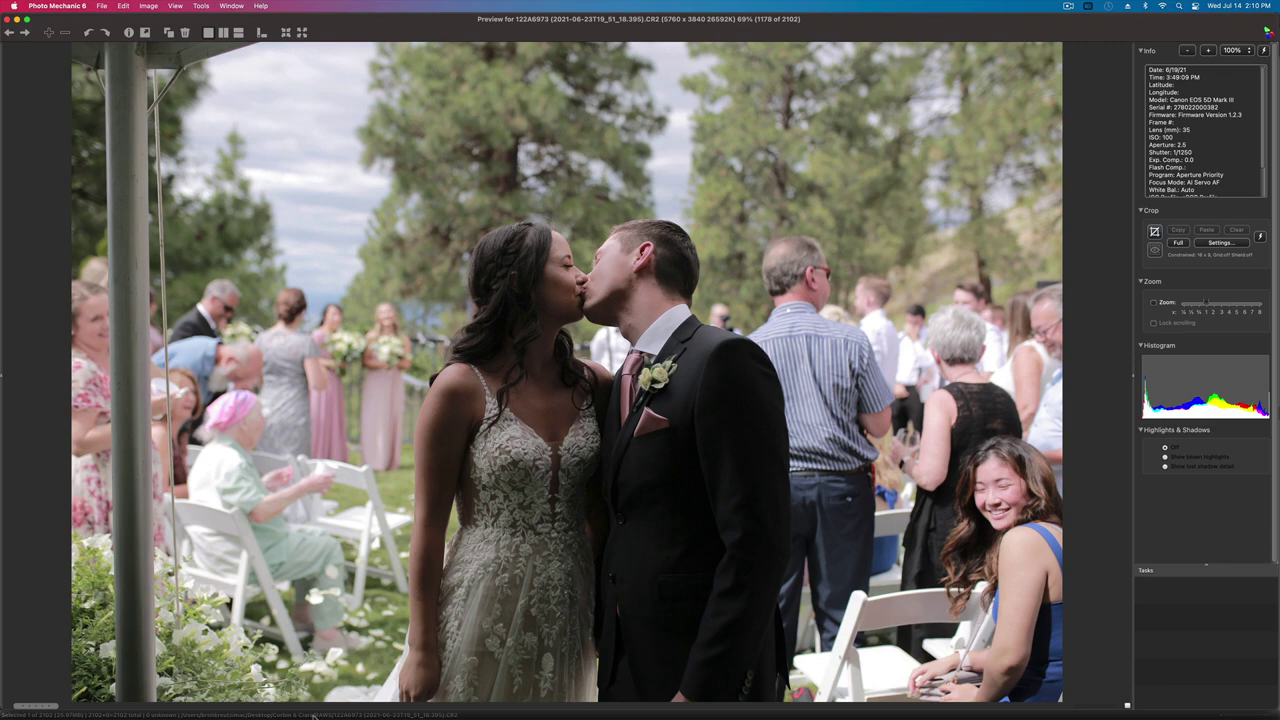
- Move past the aisle kiss, going back once to recheck a photo
{"action": "key", "text": "Right"}
{"action": "key", "text": "Right"}
{"action": "key", "text": "Right"}
{"action": "key", "text": "Right"}
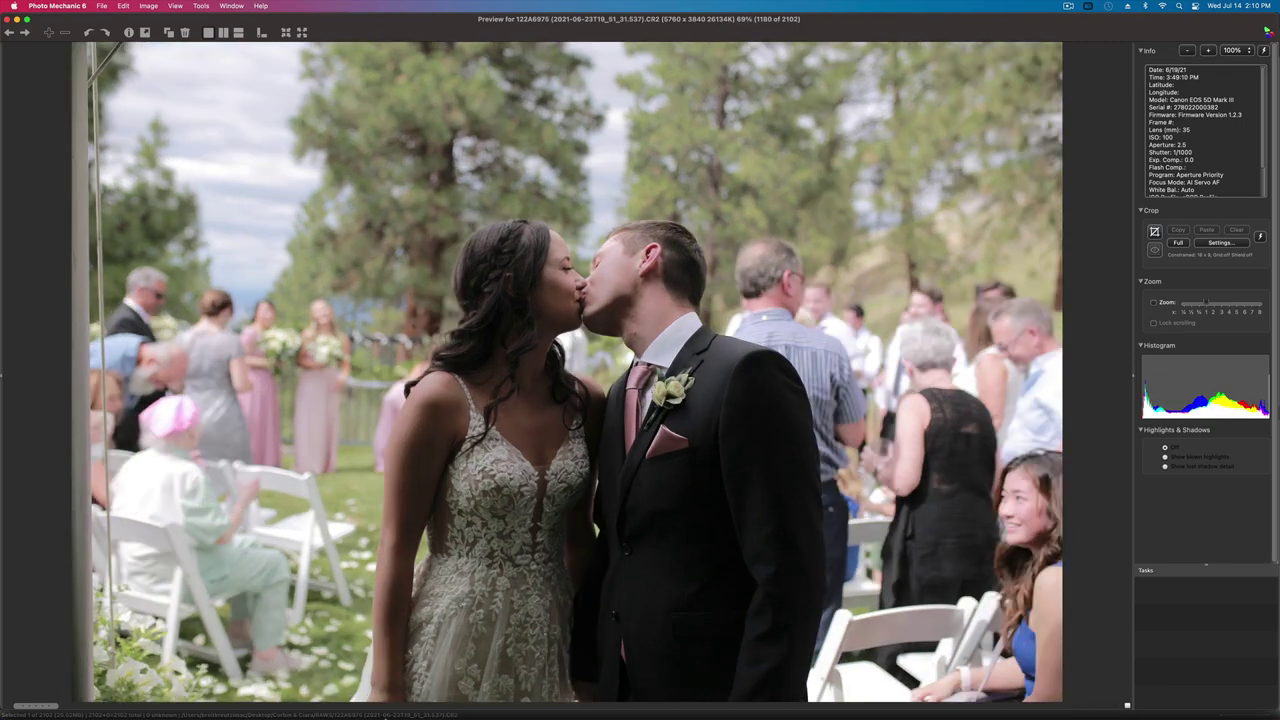
{"action": "key", "text": "Left"}
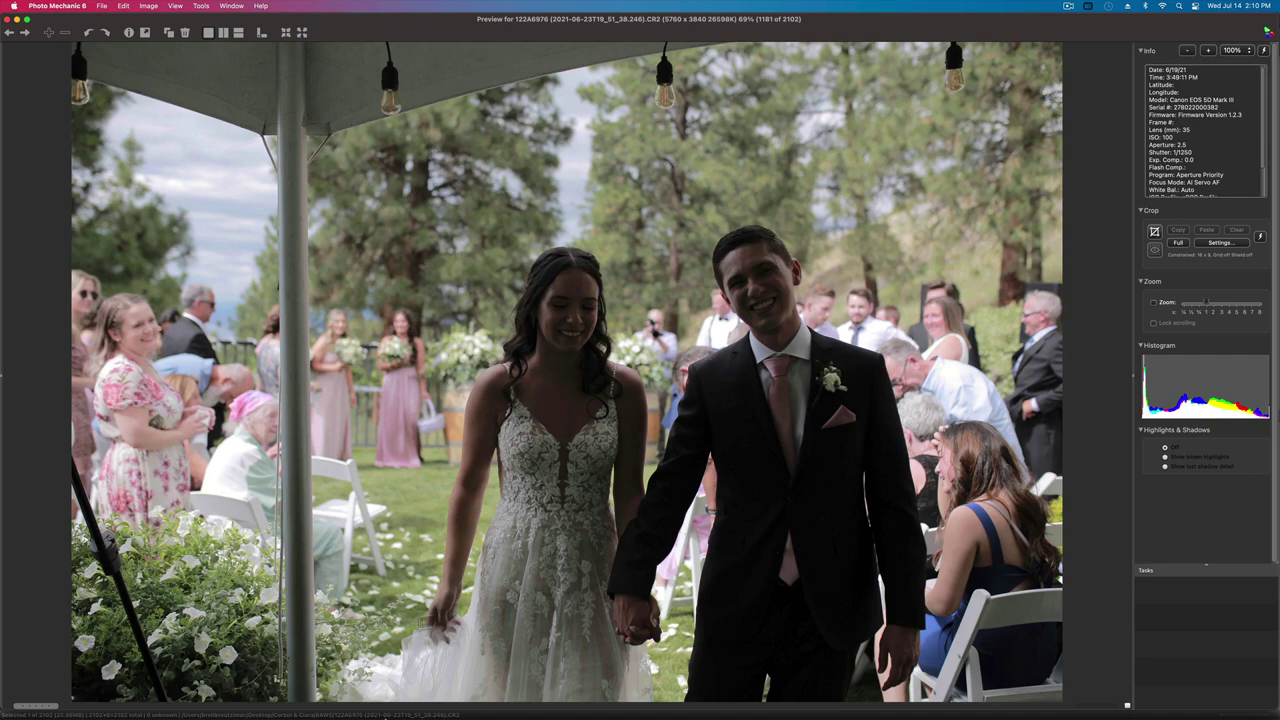
{"action": "key", "text": "Right"}
{"action": "key", "text": "Right"}
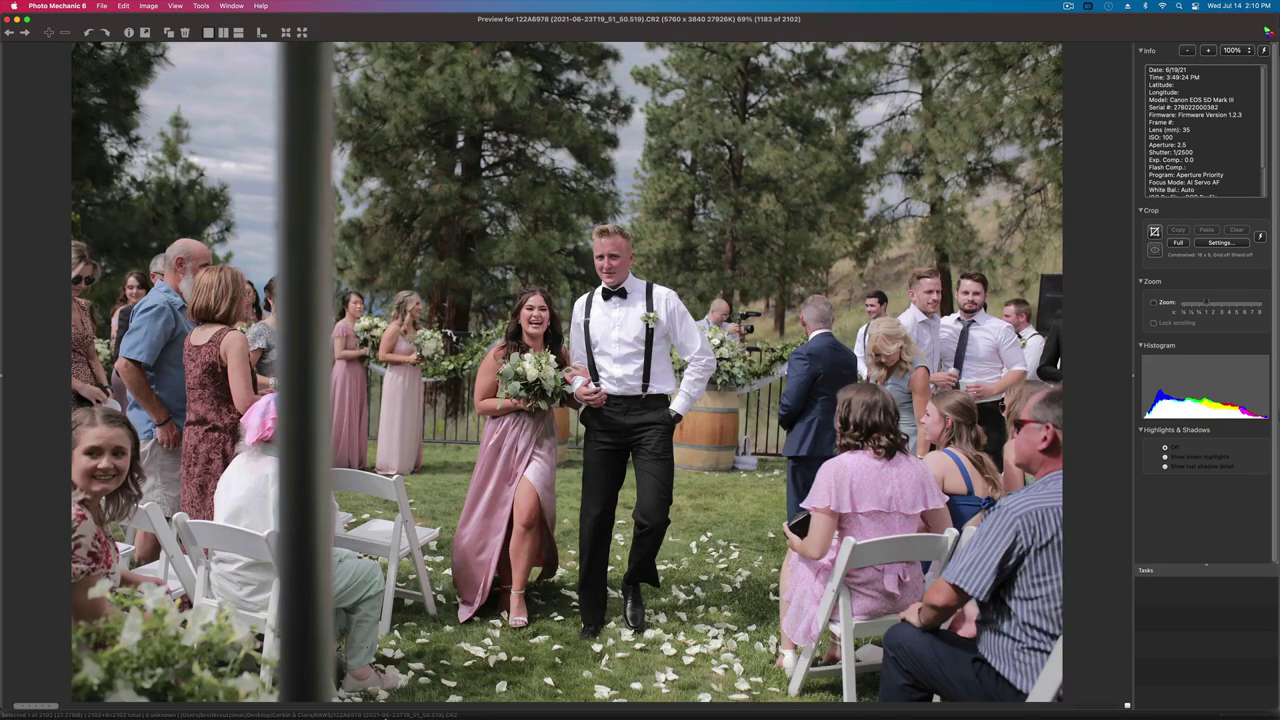
{"action": "key", "text": "Right"}
{"action": "key", "text": "Right"}
{"action": "key", "text": "Right"}
{"action": "key", "text": "Right"}
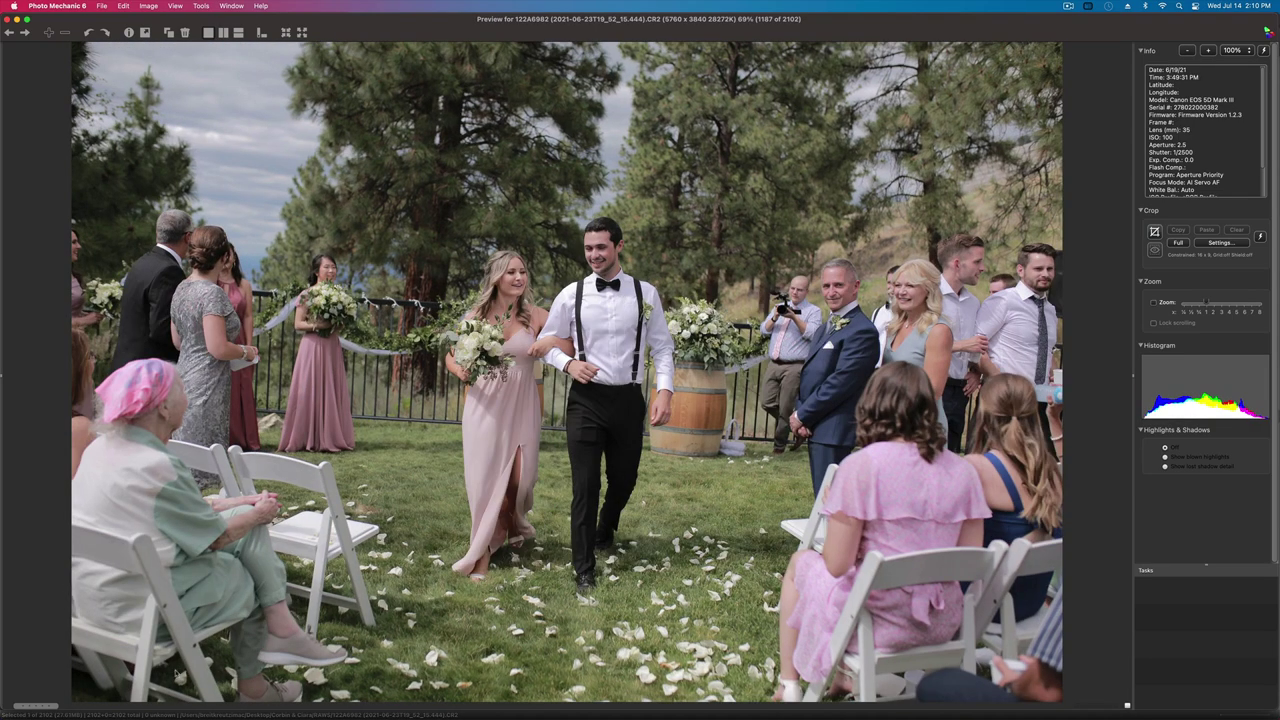
{"action": "key", "text": "Right"}
{"action": "key", "text": "Right"}
{"action": "key", "text": "Right"}
{"action": "key", "text": "Right"}
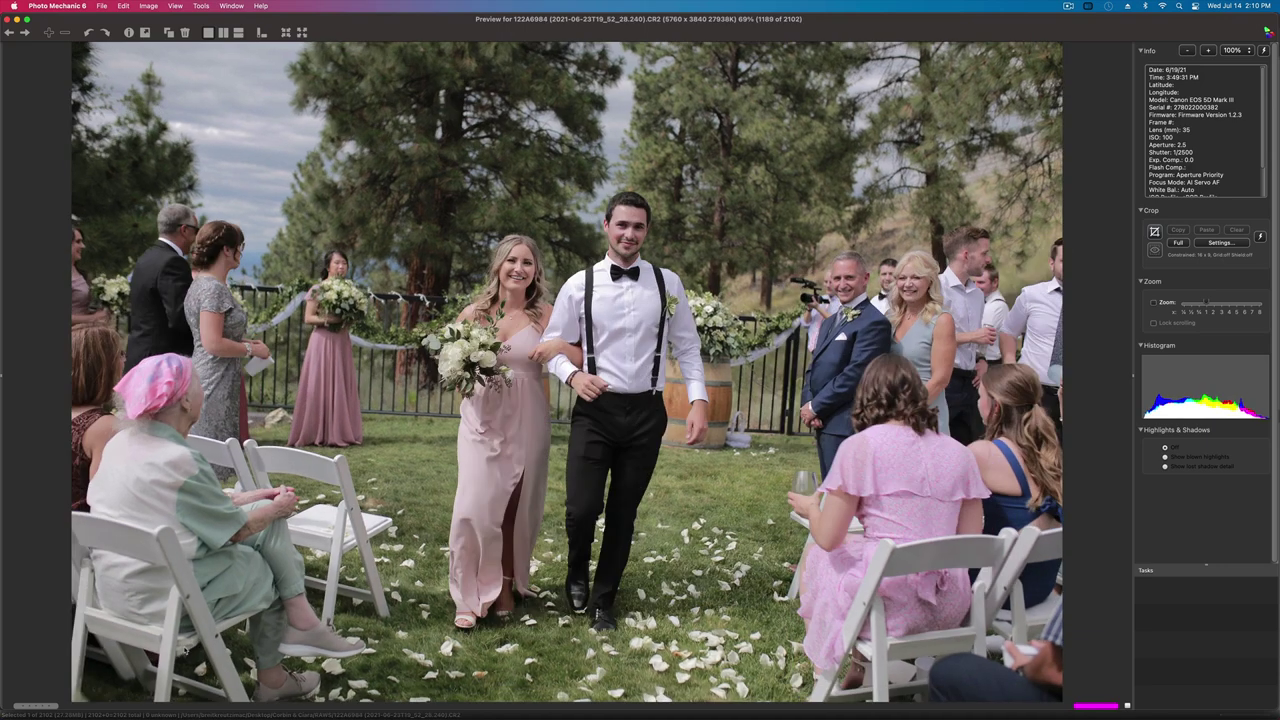
{"action": "key", "text": "Right"}
{"action": "key", "text": "Right"}
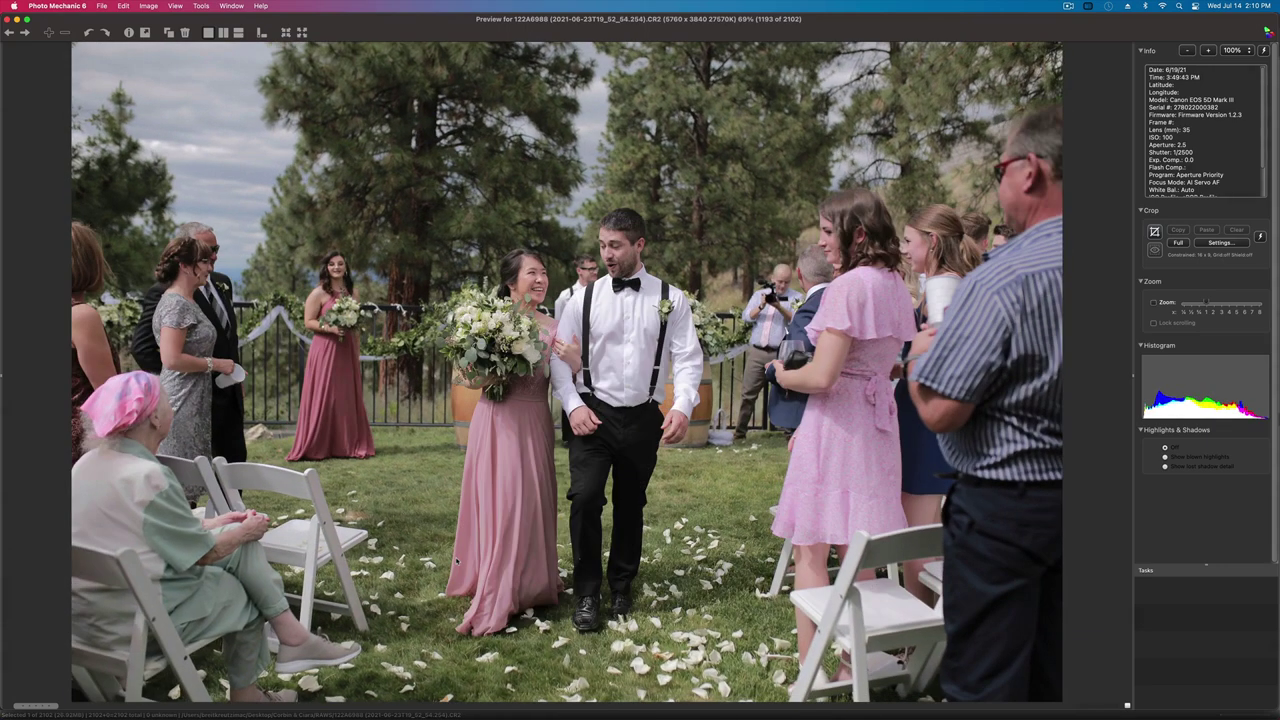
- Keep culling forward to the couple waving from the balcony, AIH_0972 (1214 of 2102)
{"action": "key", "text": "Right"}
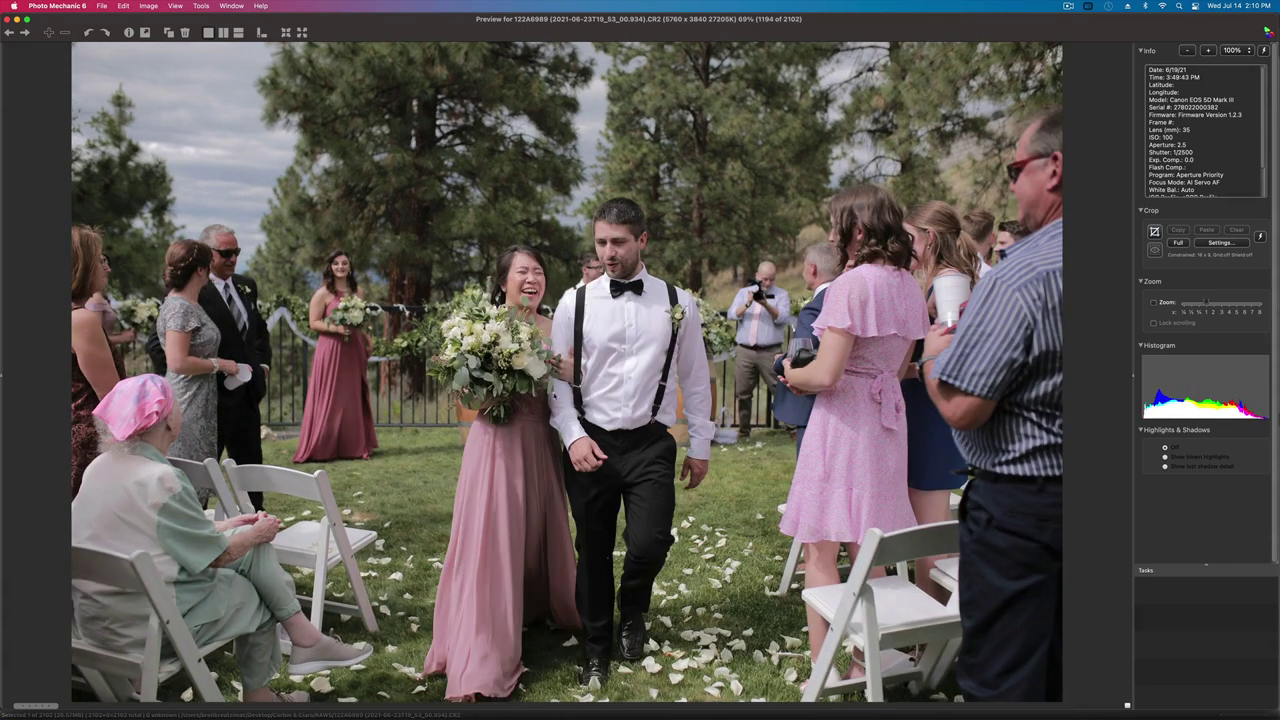
{"action": "key", "text": "Right"}
{"action": "key", "text": "Right"}
{"action": "key", "text": "Right"}
{"action": "key", "text": "Right"}
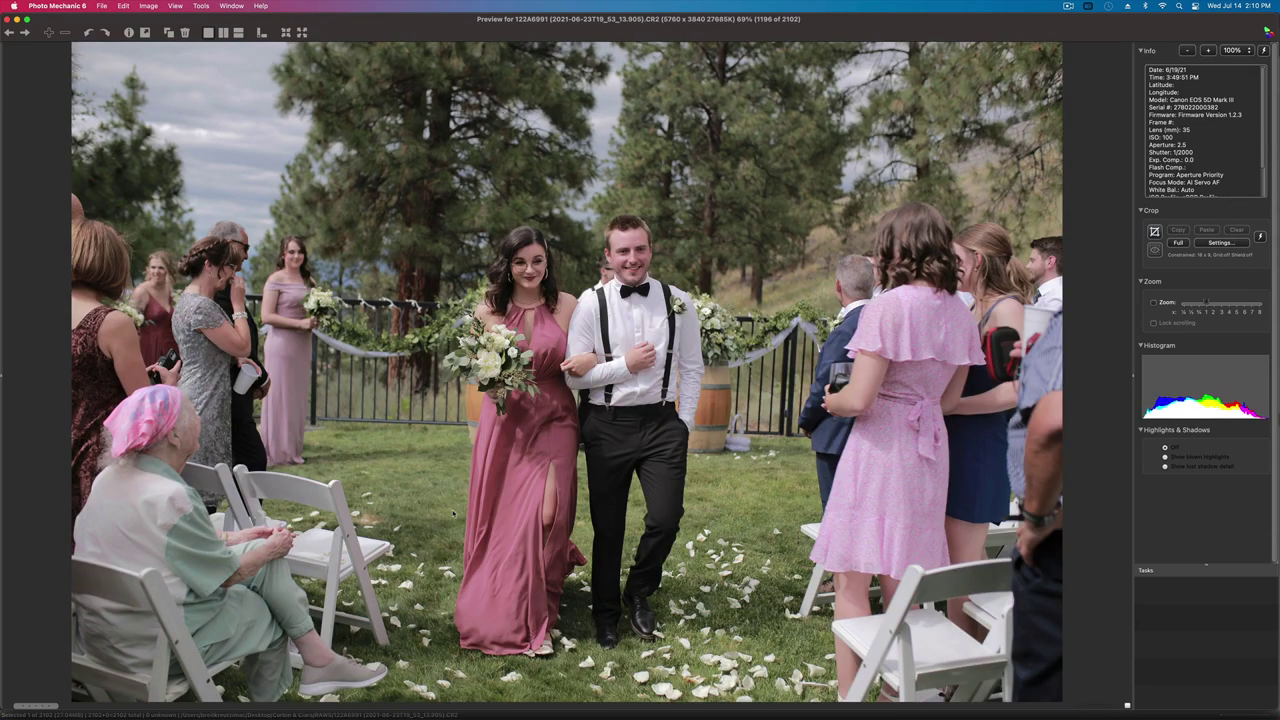
{"action": "key", "text": "Right"}
{"action": "key", "text": "Right"}
{"action": "key", "text": "Right"}
{"action": "key", "text": "Right"}
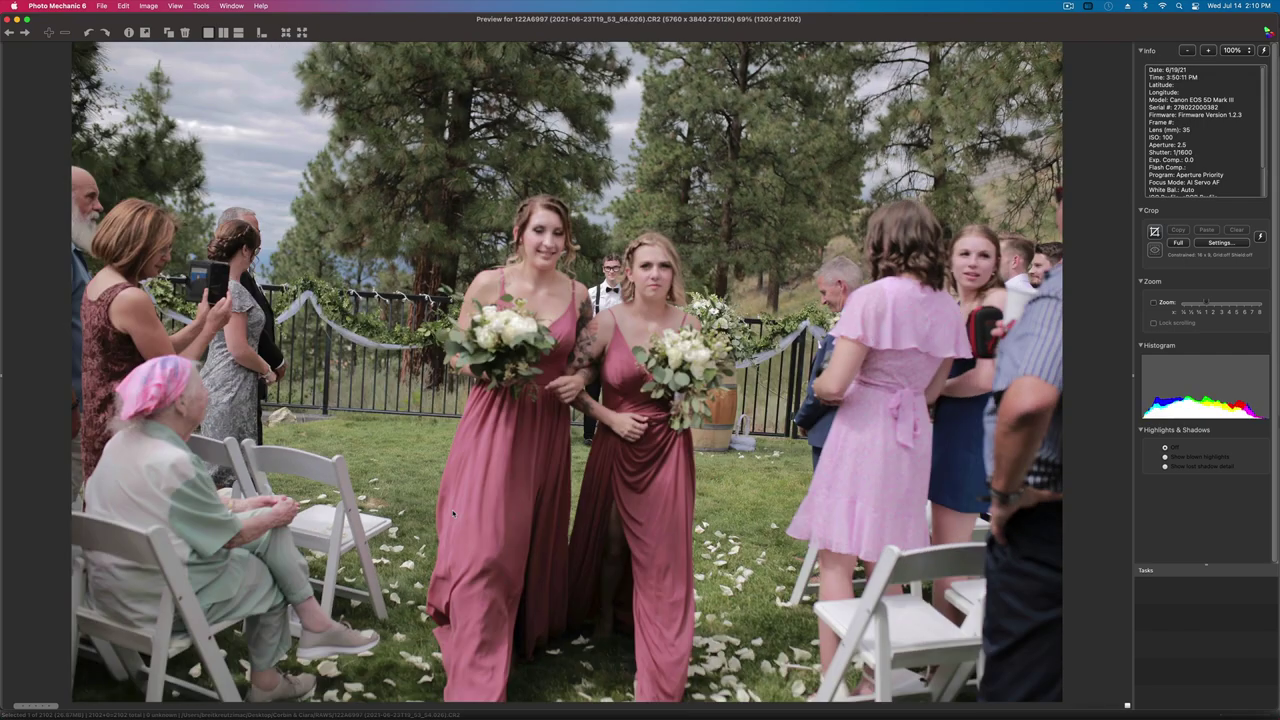
{"action": "key", "text": "Right"}
{"action": "key", "text": "Right"}
{"action": "key", "text": "Right"}
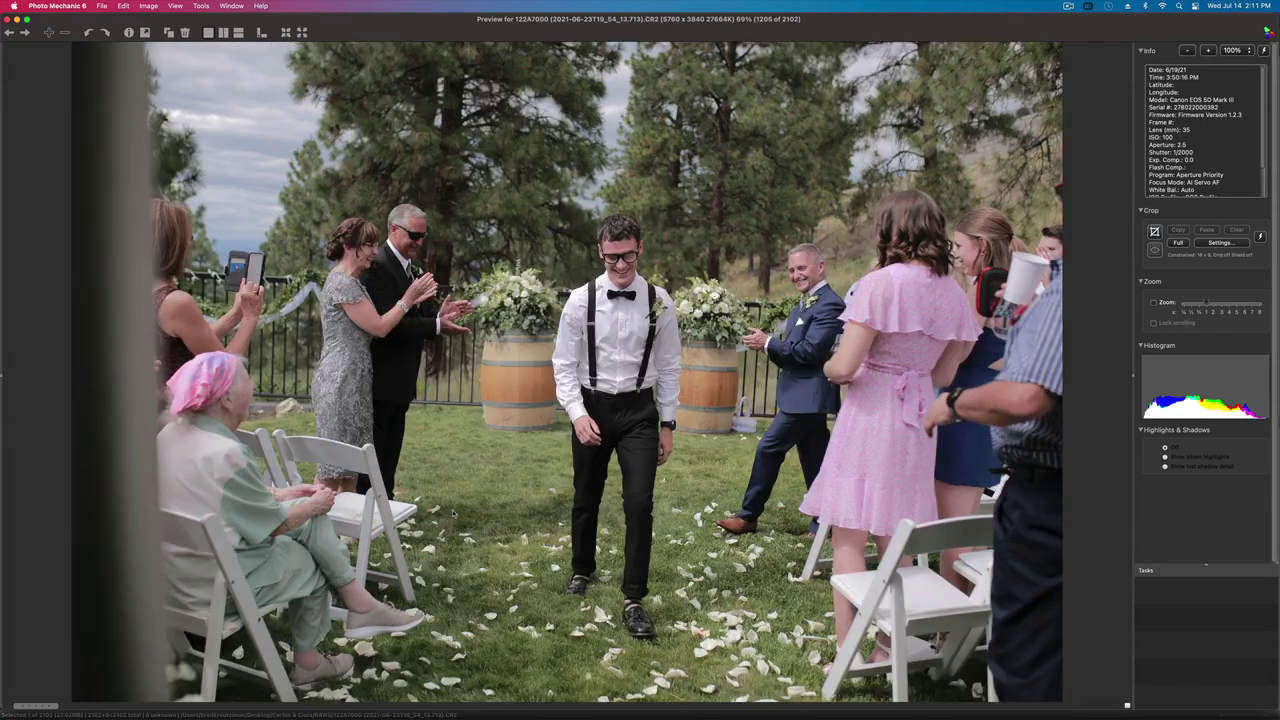
{"action": "key", "text": "Right"}
{"action": "key", "text": "Right"}
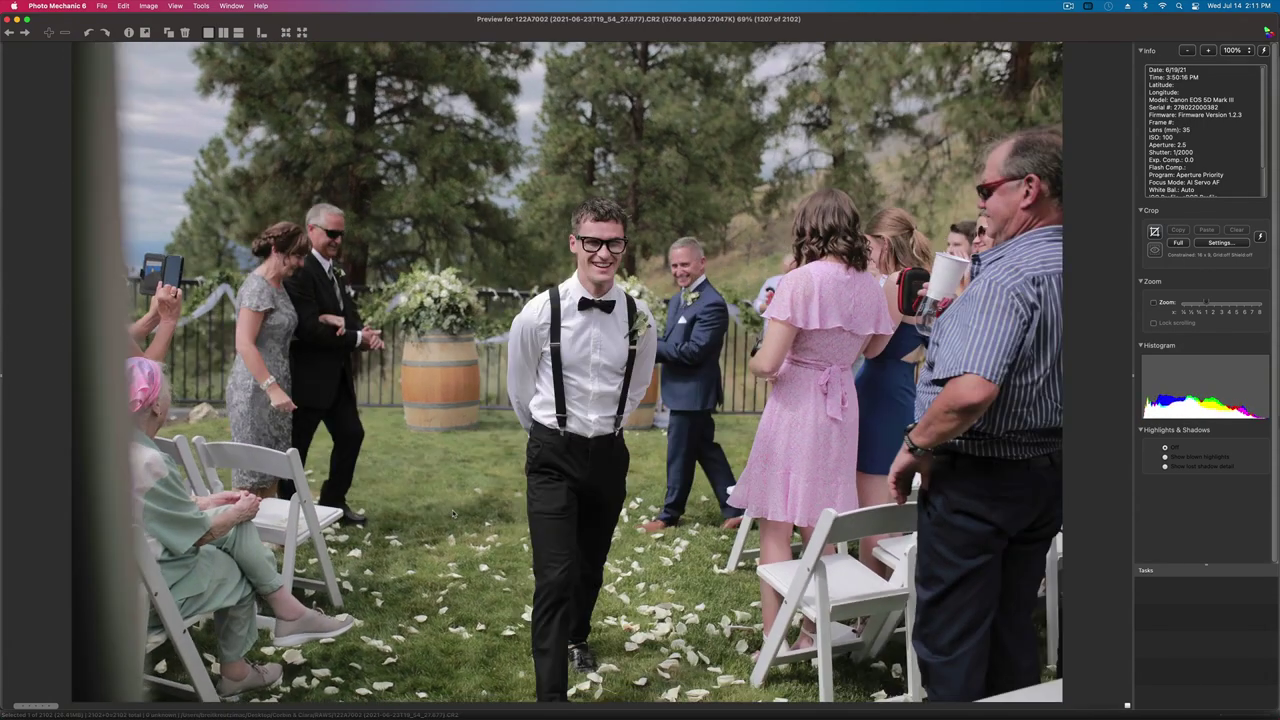
{"action": "key", "text": "Right"}
{"action": "key", "text": "Right"}
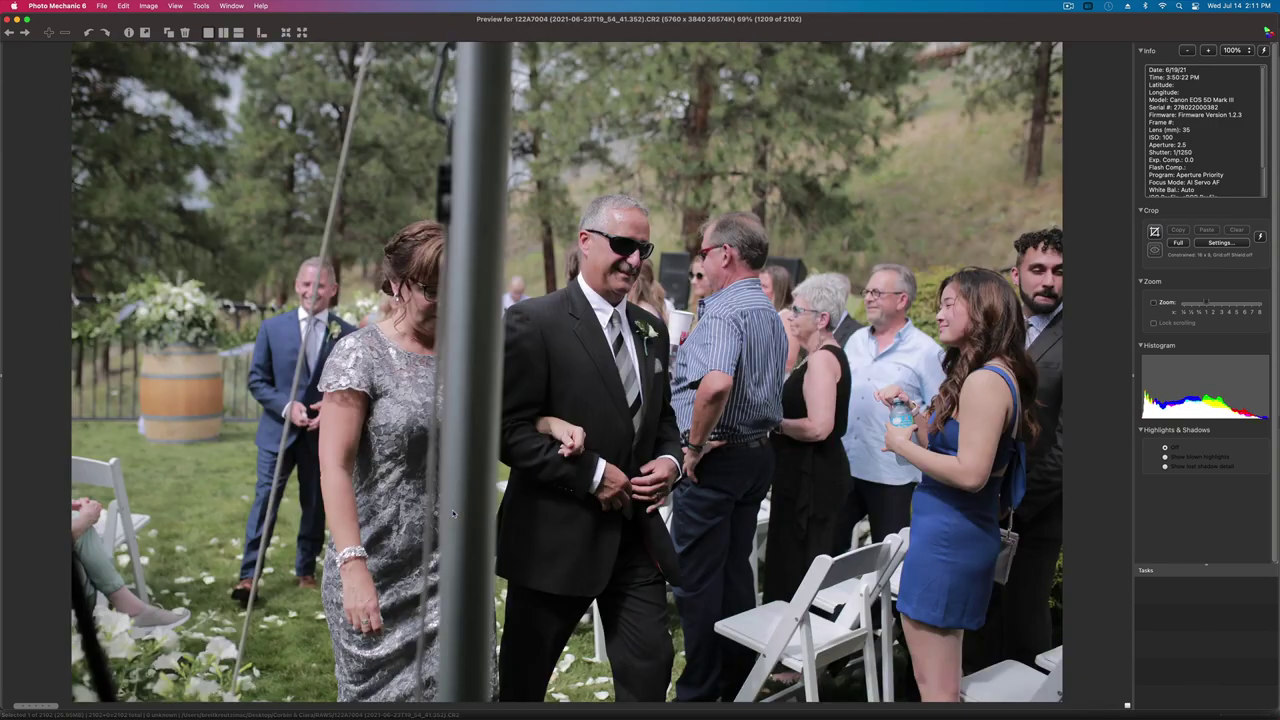
{"action": "key", "text": "Right"}
{"action": "key", "text": "Right"}
{"action": "key", "text": "Right"}
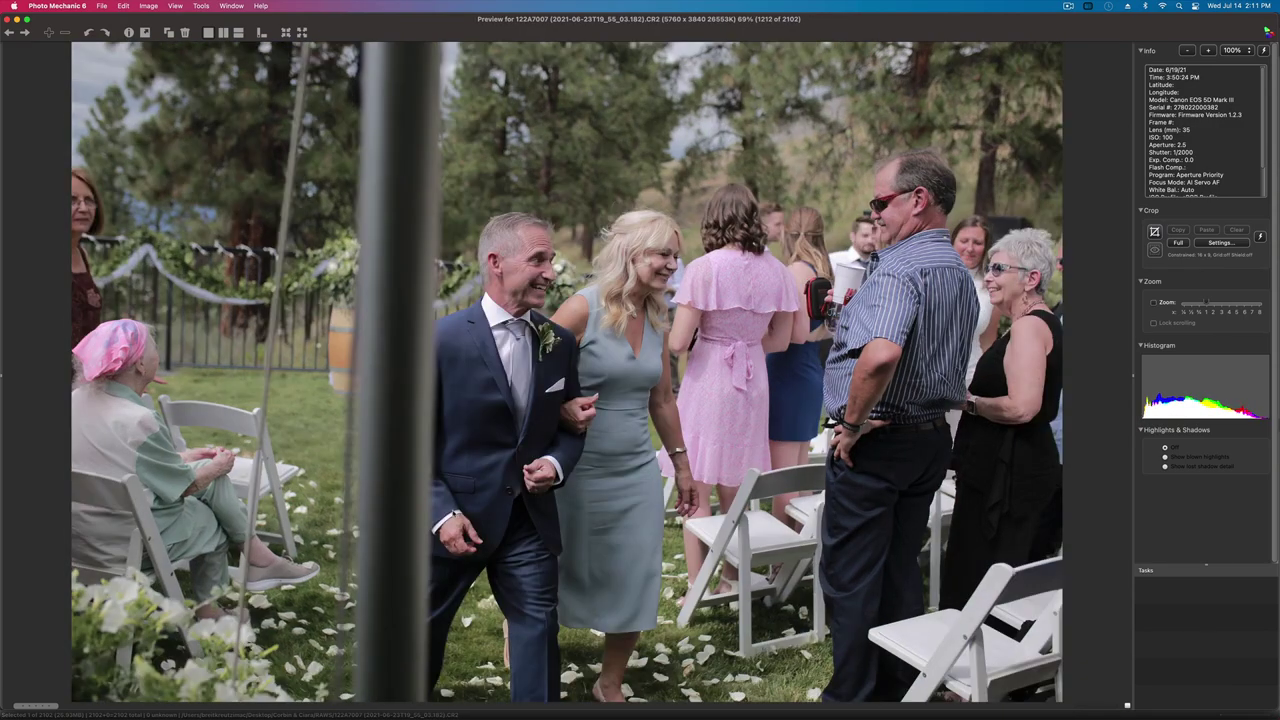
{"action": "key", "text": "Right"}
{"action": "key", "text": "Right"}
{"action": "key", "text": "Right"}
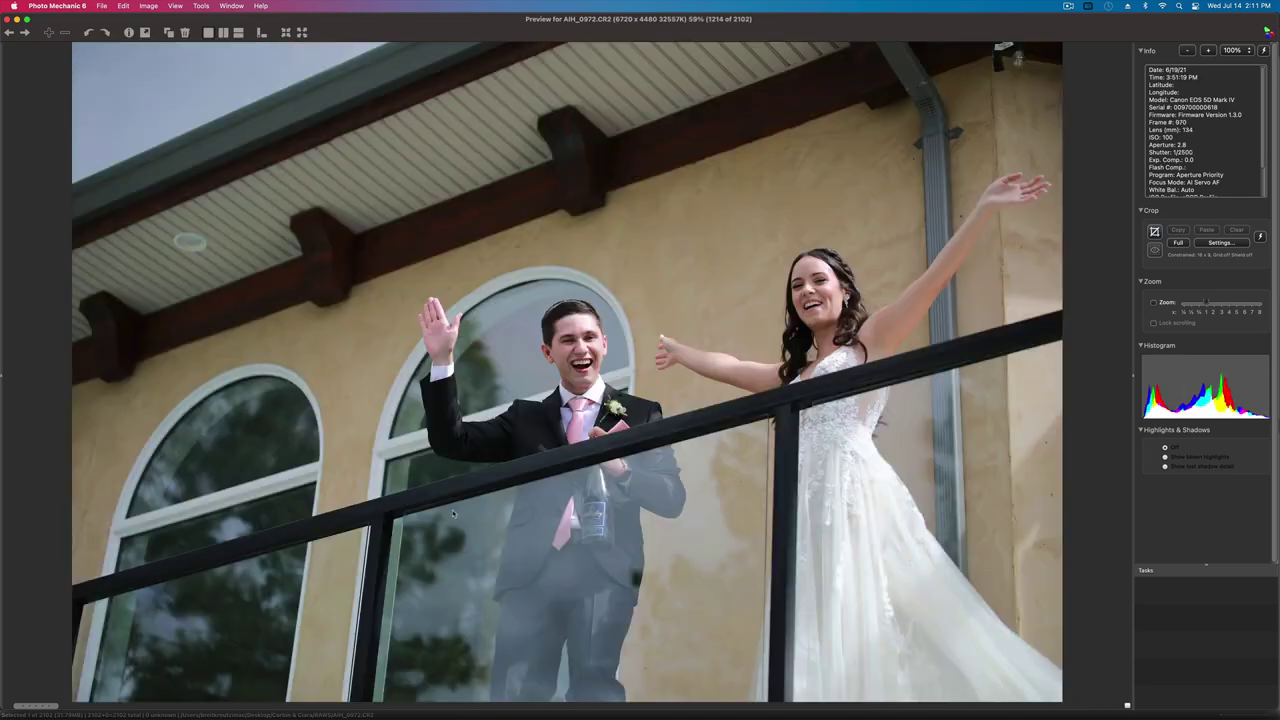
- Step through the next shots, going back twice to compare neighbouring frames
{"action": "key", "text": "Right"}
{"action": "key", "text": "Right"}
{"action": "key", "text": "Right"}
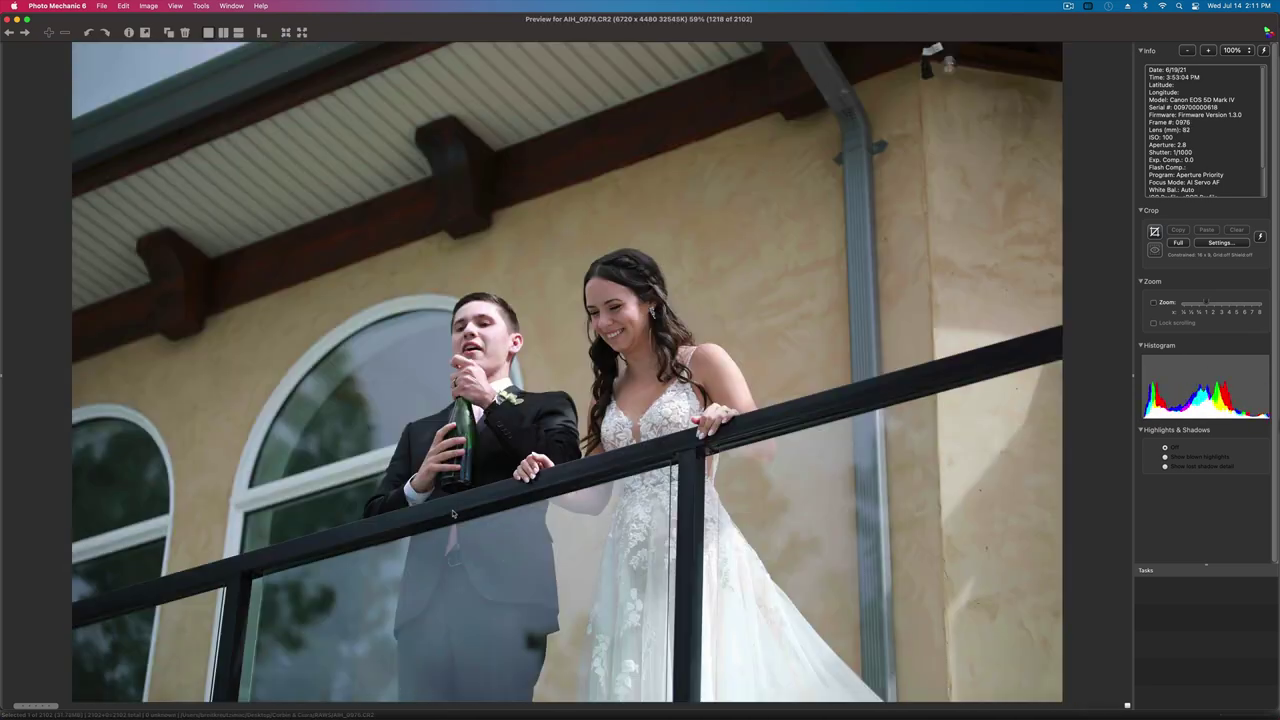
{"action": "key", "text": "Right"}
{"action": "key", "text": "Right"}
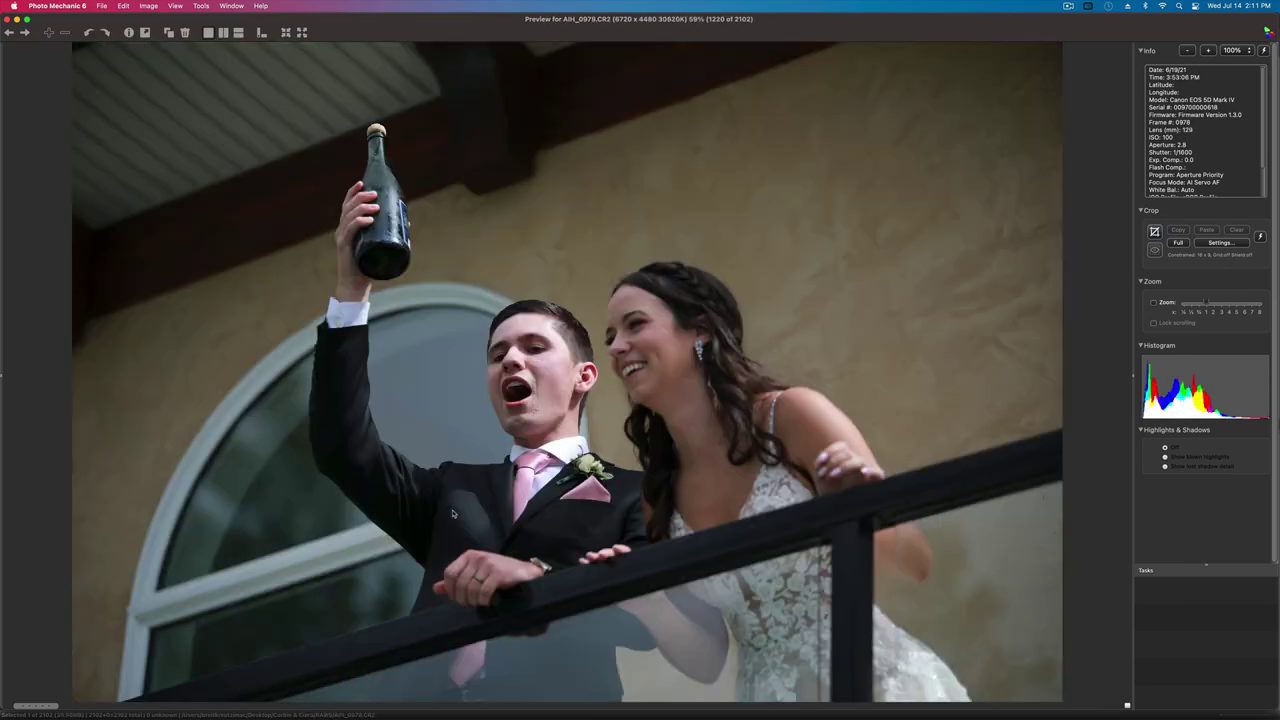
{"action": "key", "text": "Right"}
{"action": "key", "text": "Right"}
{"action": "key", "text": "Right"}
{"action": "key", "text": "Right"}
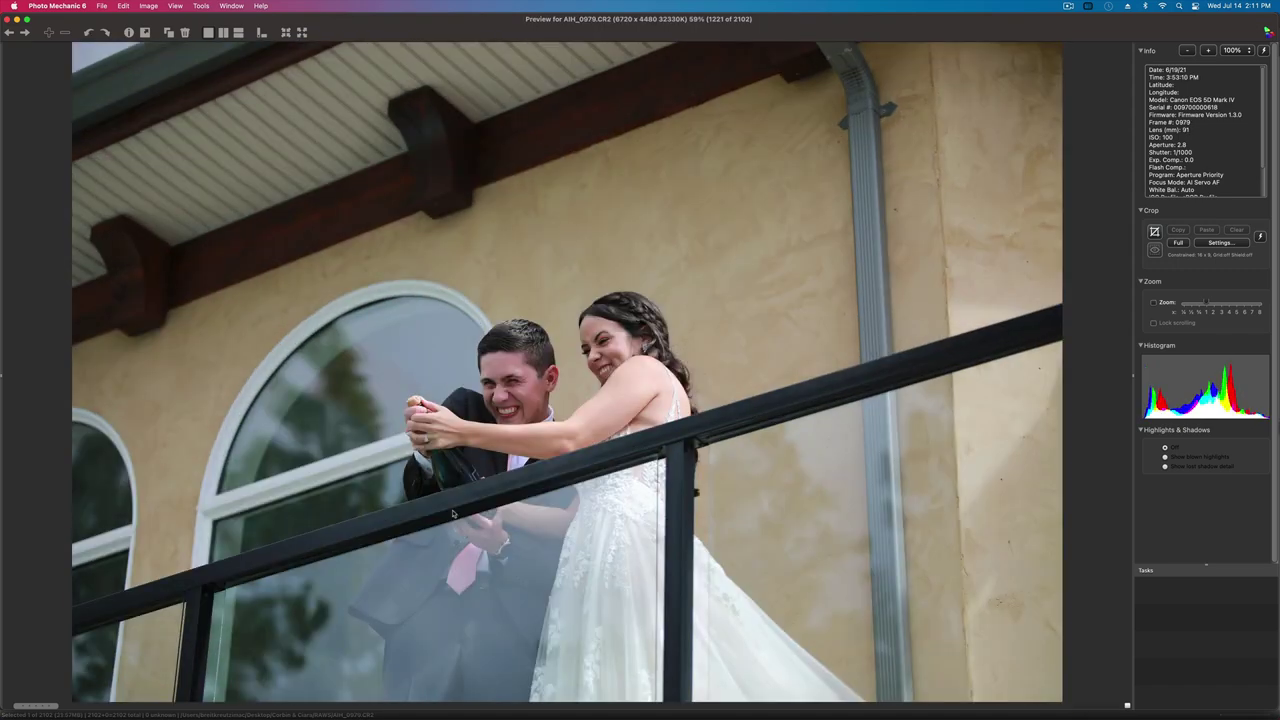
{"action": "key", "text": "Right"}
{"action": "key", "text": "Right"}
{"action": "key", "text": "Right"}
{"action": "key", "text": "Right"}
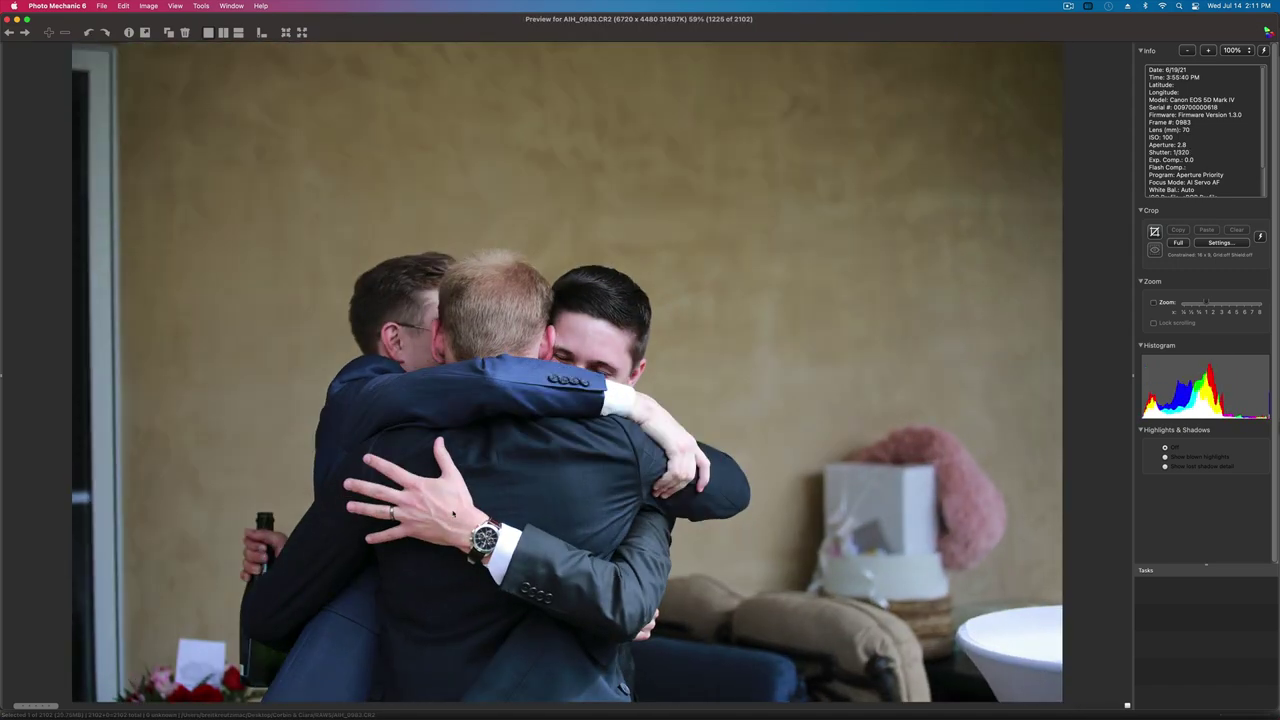
{"action": "key", "text": "Right"}
{"action": "key", "text": "Right"}
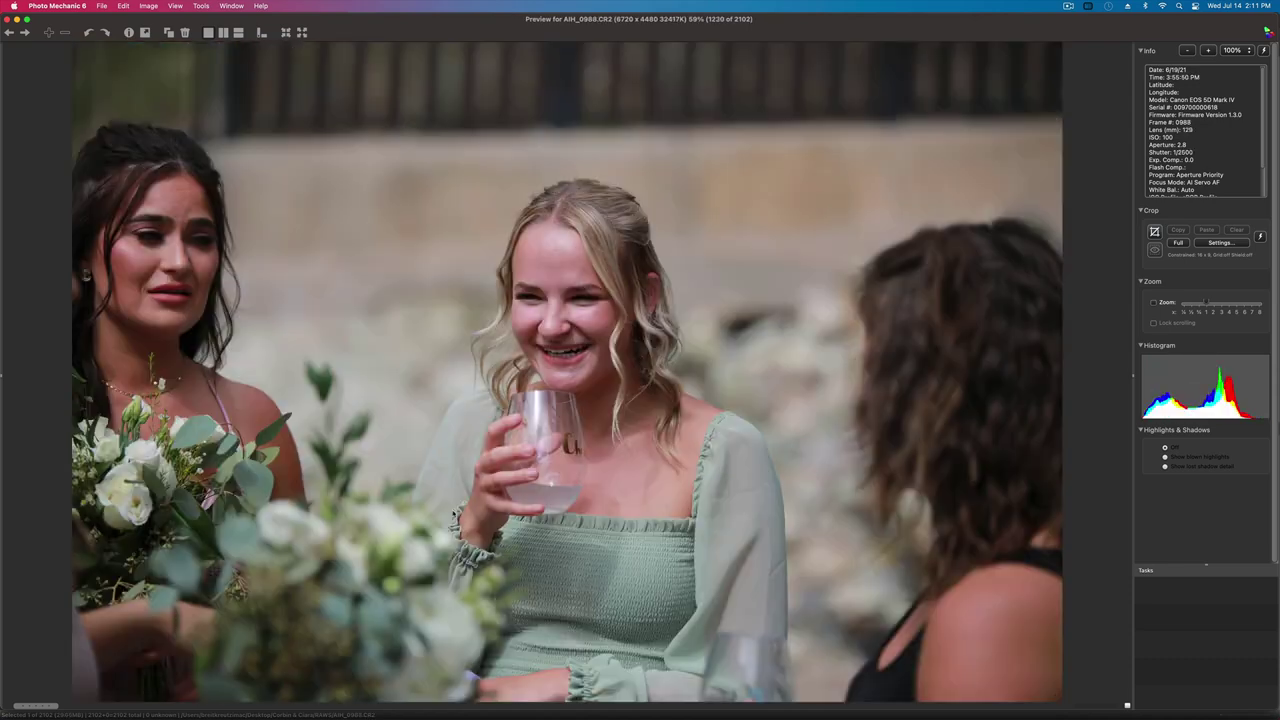
{"action": "key", "text": "Left"}
{"action": "key", "text": "Right"}
{"action": "key", "text": "Left"}
{"action": "key", "text": "Right"}
{"action": "key", "text": "Right"}
{"action": "key", "text": "Right"}
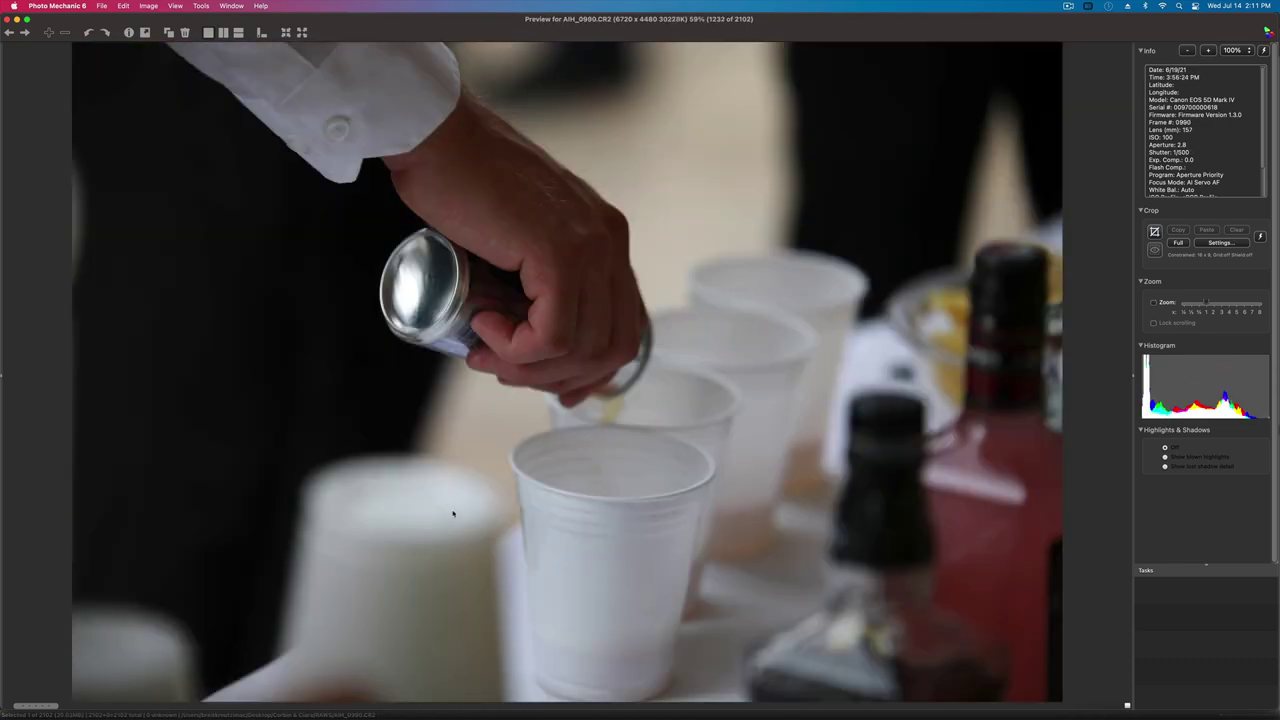
{"action": "key", "text": "Right"}
{"action": "key", "text": "Right"}
{"action": "key", "text": "Right"}
- Keep culling forward to the hug photo and compare it with the next shot
{"action": "key", "text": "Right"}
{"action": "key", "text": "Right"}
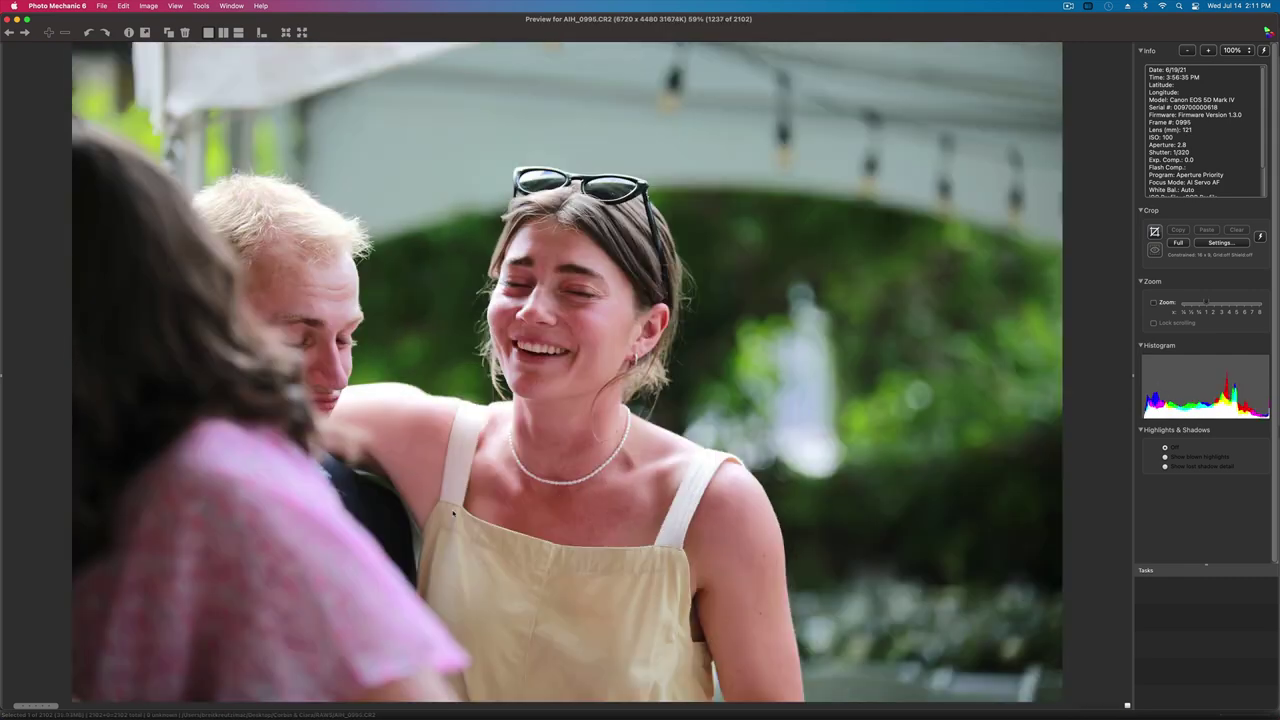
{"action": "key", "text": "Right"}
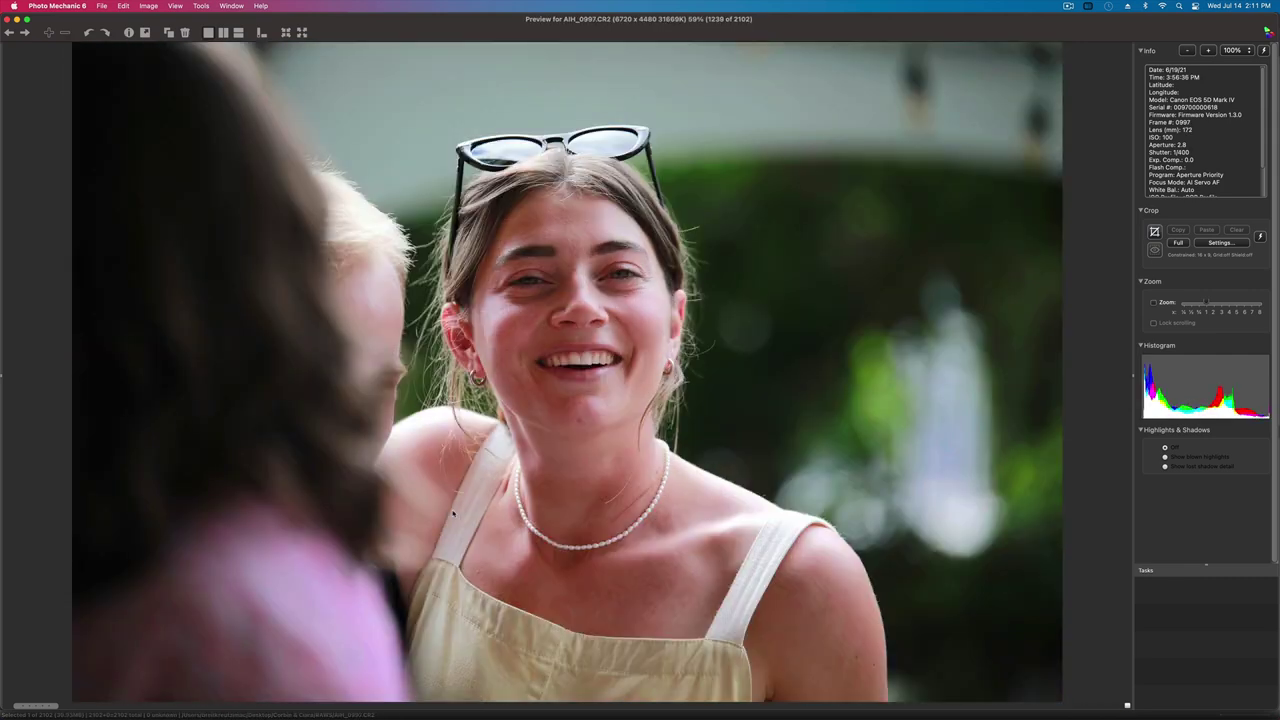
{"action": "key", "text": "Left"}
{"action": "key", "text": "Right"}
{"action": "key", "text": "Right"}
{"action": "key", "text": "Right"}
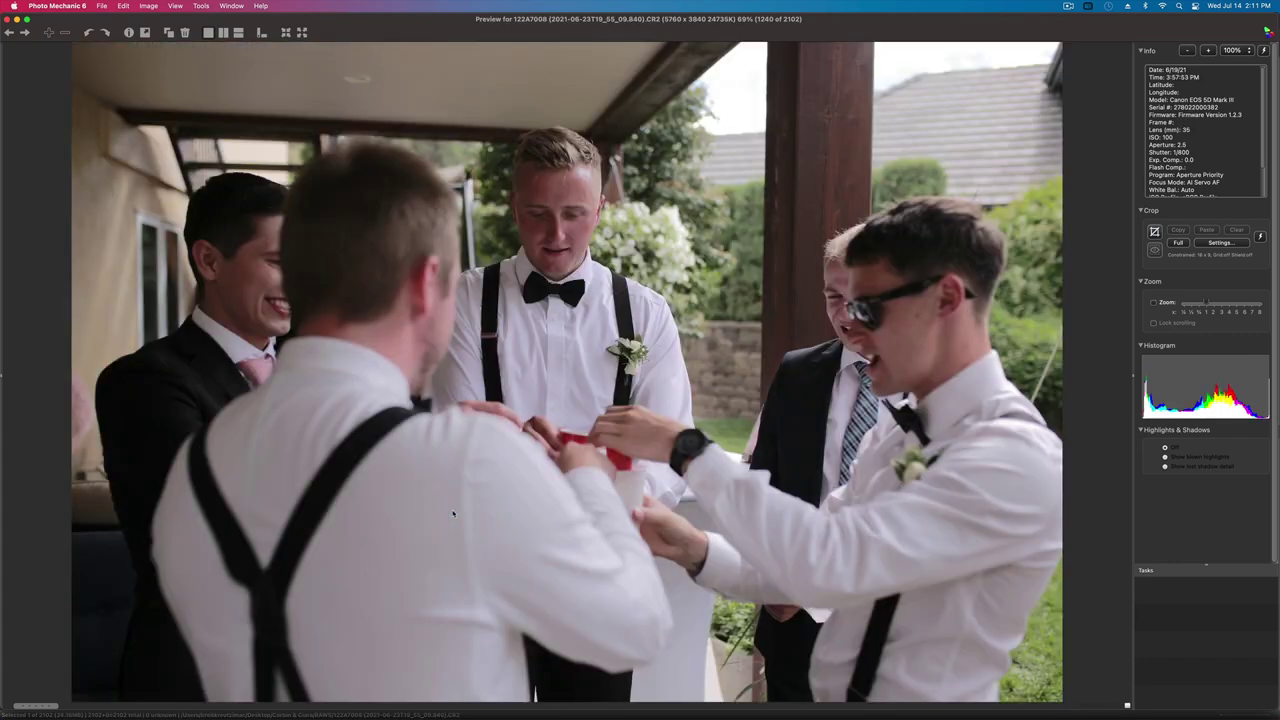
{"action": "key", "text": "Right"}
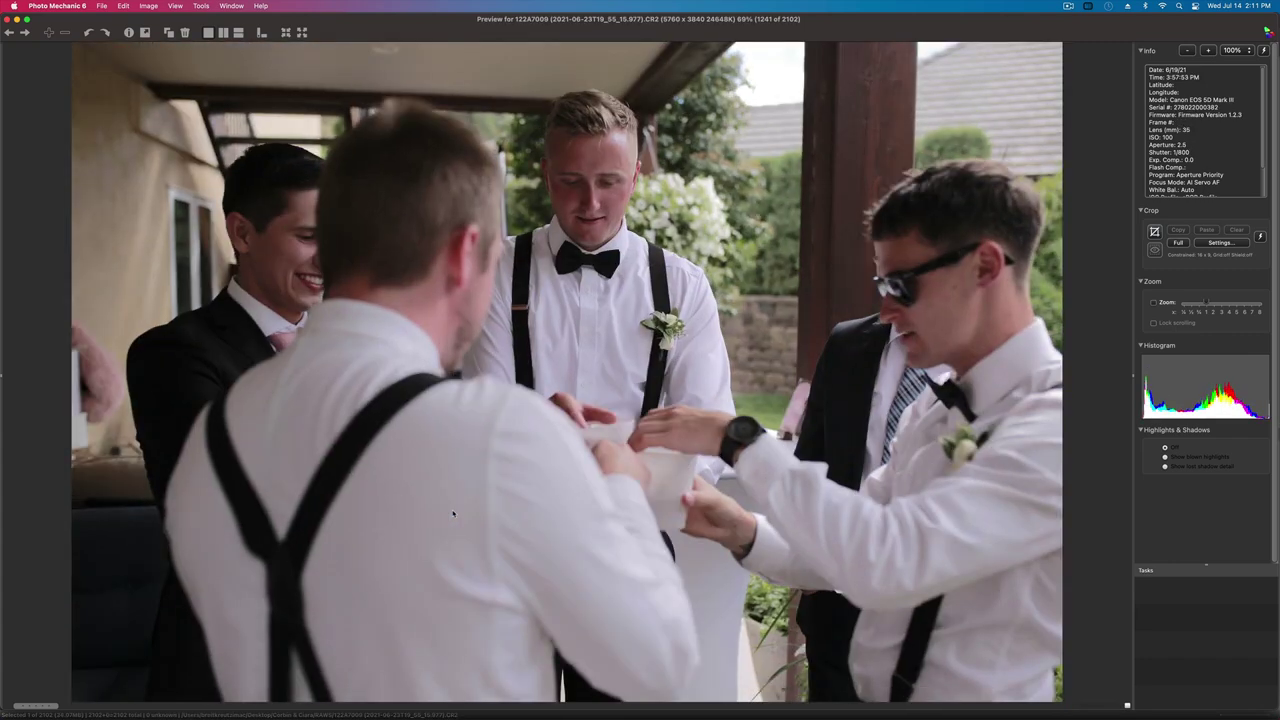
{"action": "key", "text": "Right"}
{"action": "key", "text": "Right"}
{"action": "key", "text": "Right"}
{"action": "key", "text": "Right"}
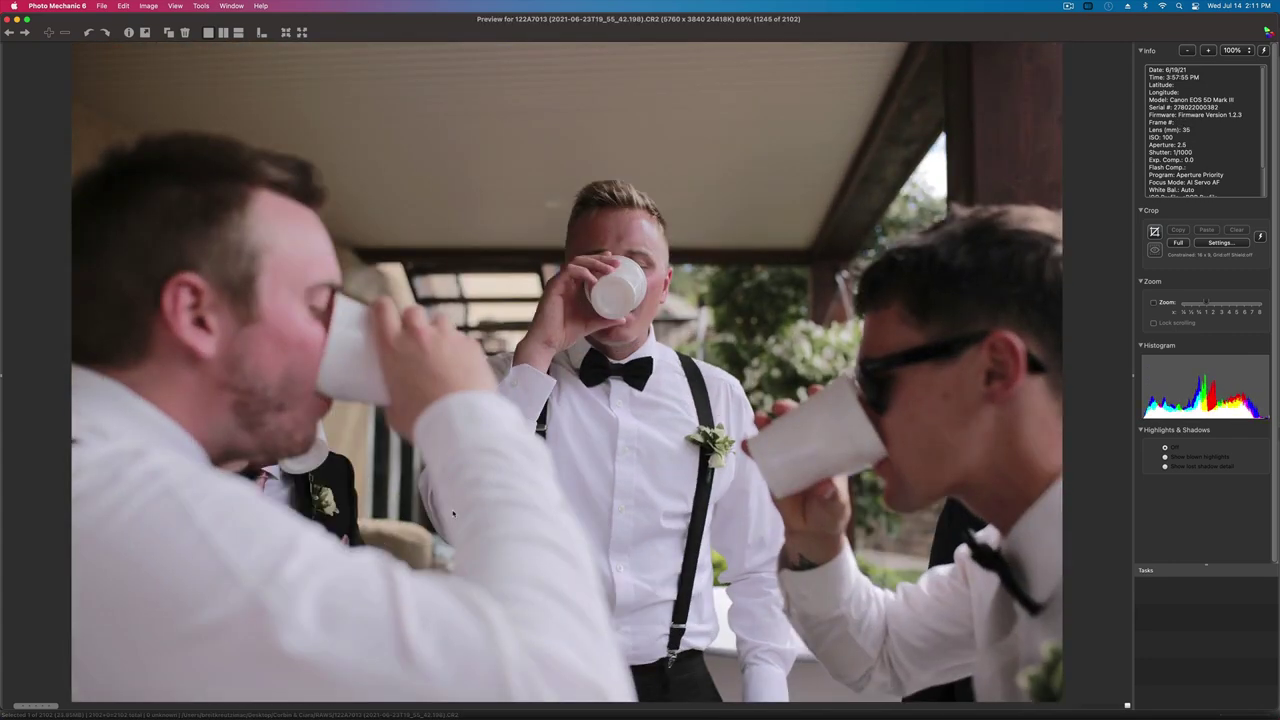
{"action": "key", "text": "Right"}
{"action": "key", "text": "Right"}
{"action": "key", "text": "Right"}
{"action": "key", "text": "Right"}
{"action": "key", "text": "Right"}
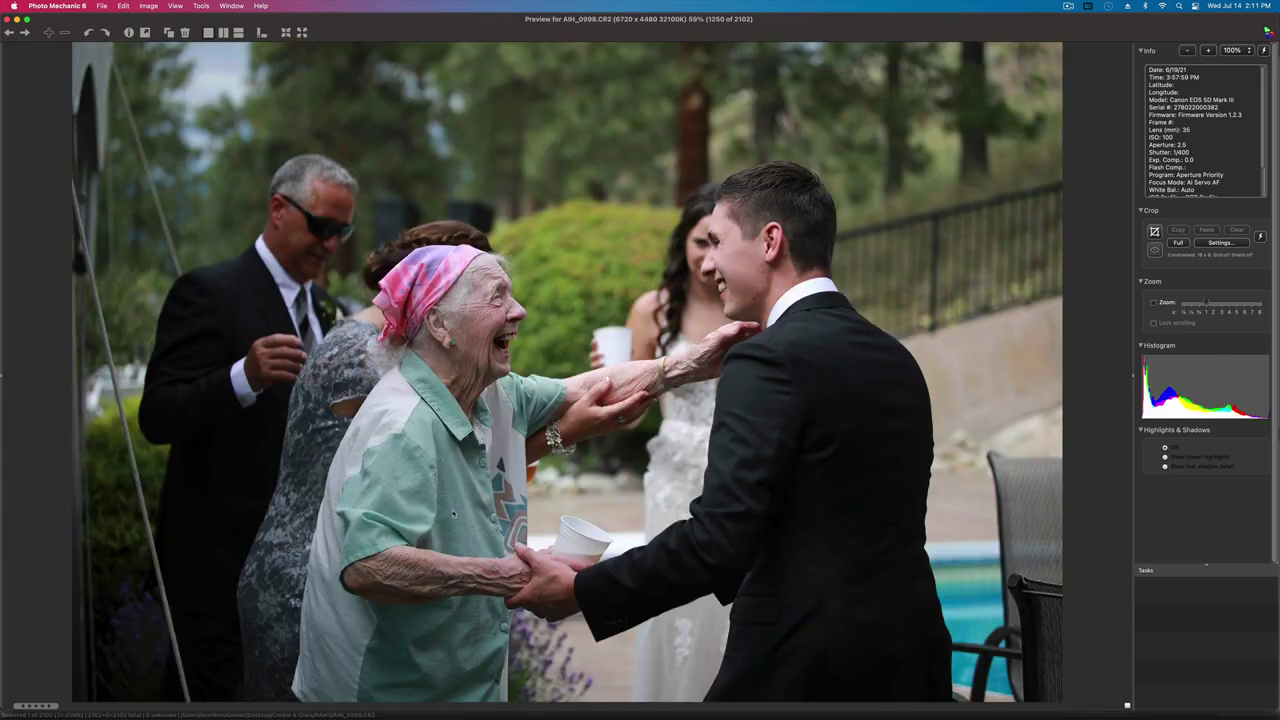
{"action": "key", "text": "Right"}
{"action": "key", "text": "Right"}
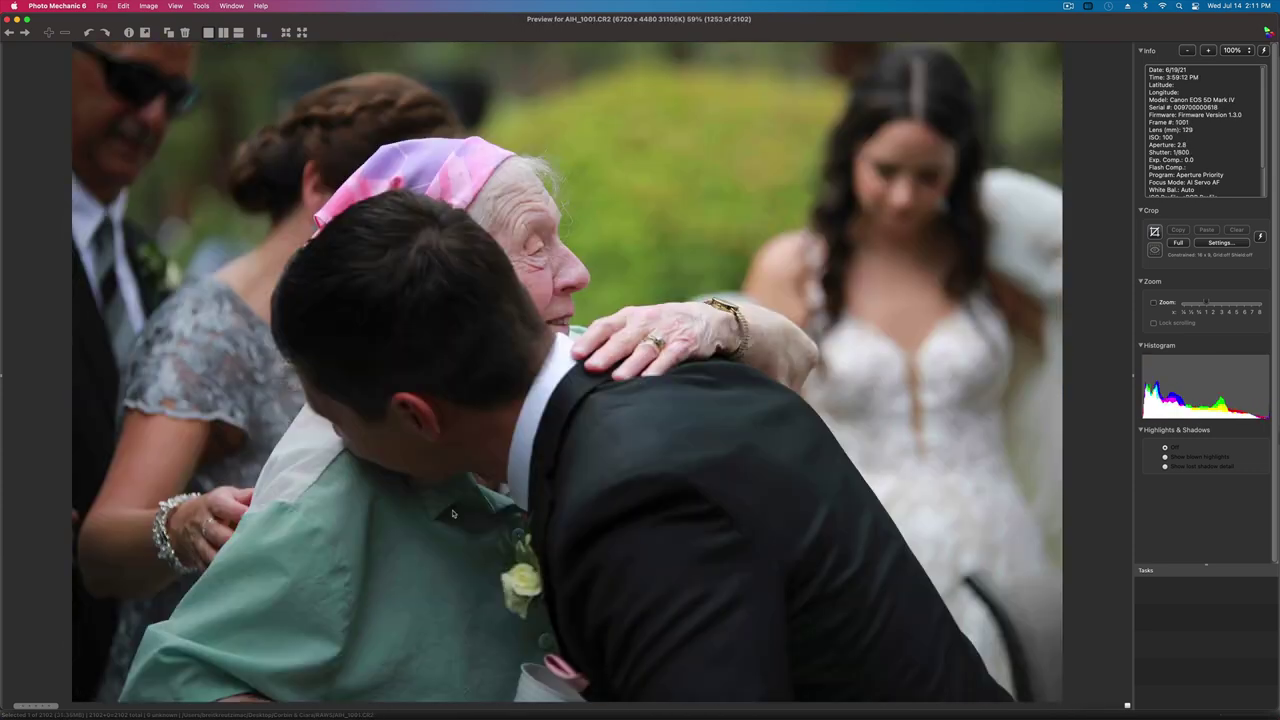
{"action": "key", "text": "Right"}
{"action": "key", "text": "Left"}
{"action": "key", "text": "Right"}
{"action": "key", "text": "Right"}
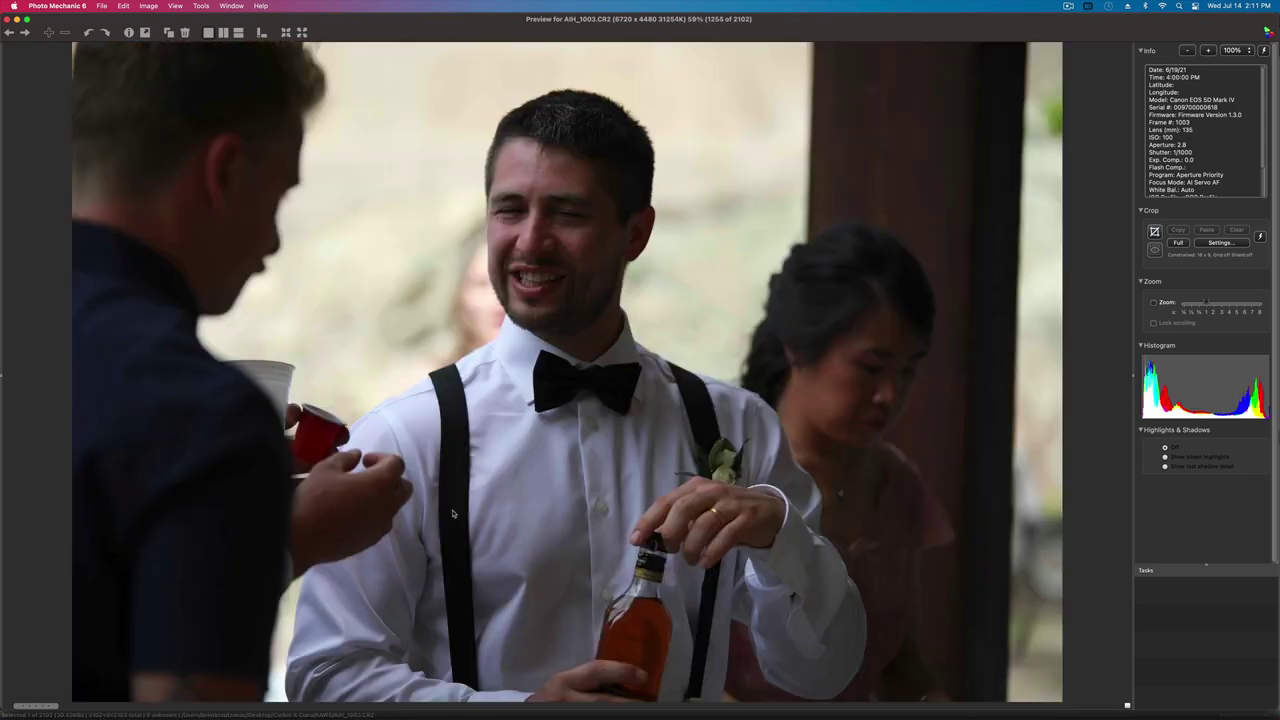
{"action": "key", "text": "Right"}
{"action": "key", "text": "Right"}
{"action": "key", "text": "Right"}
{"action": "key", "text": "Right"}
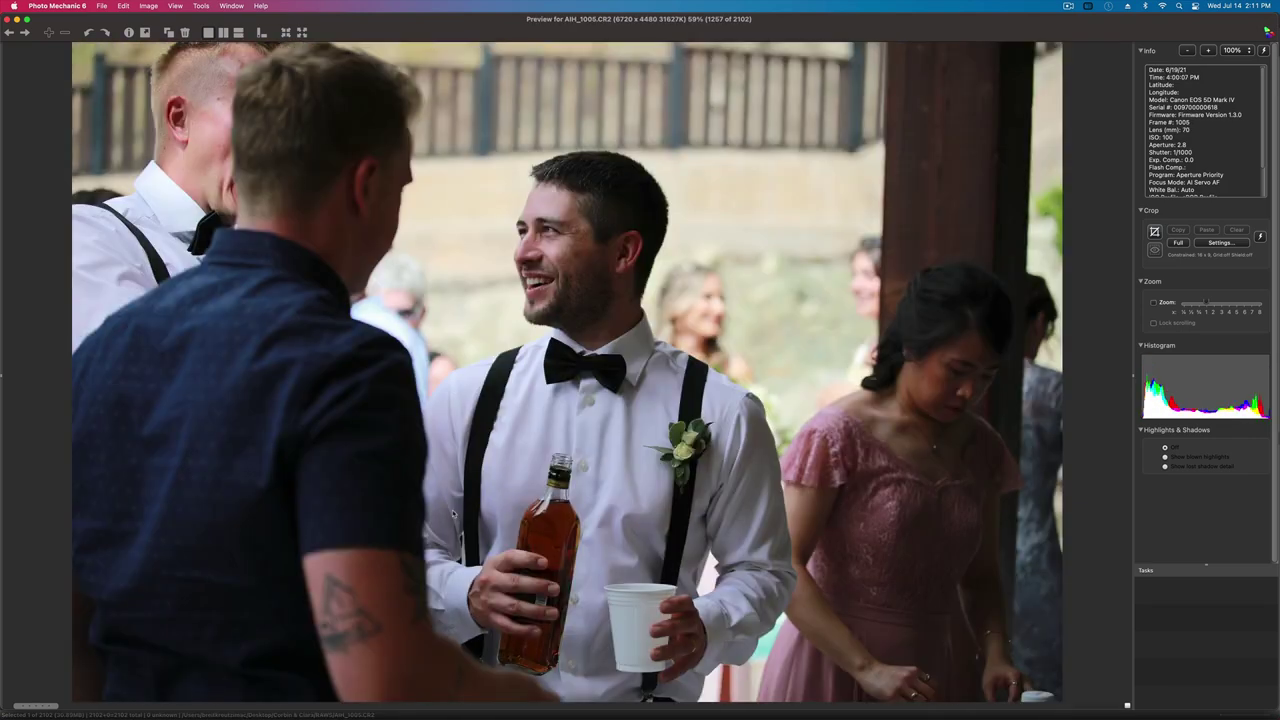
{"action": "key", "text": "Right"}
{"action": "key", "text": "Right"}
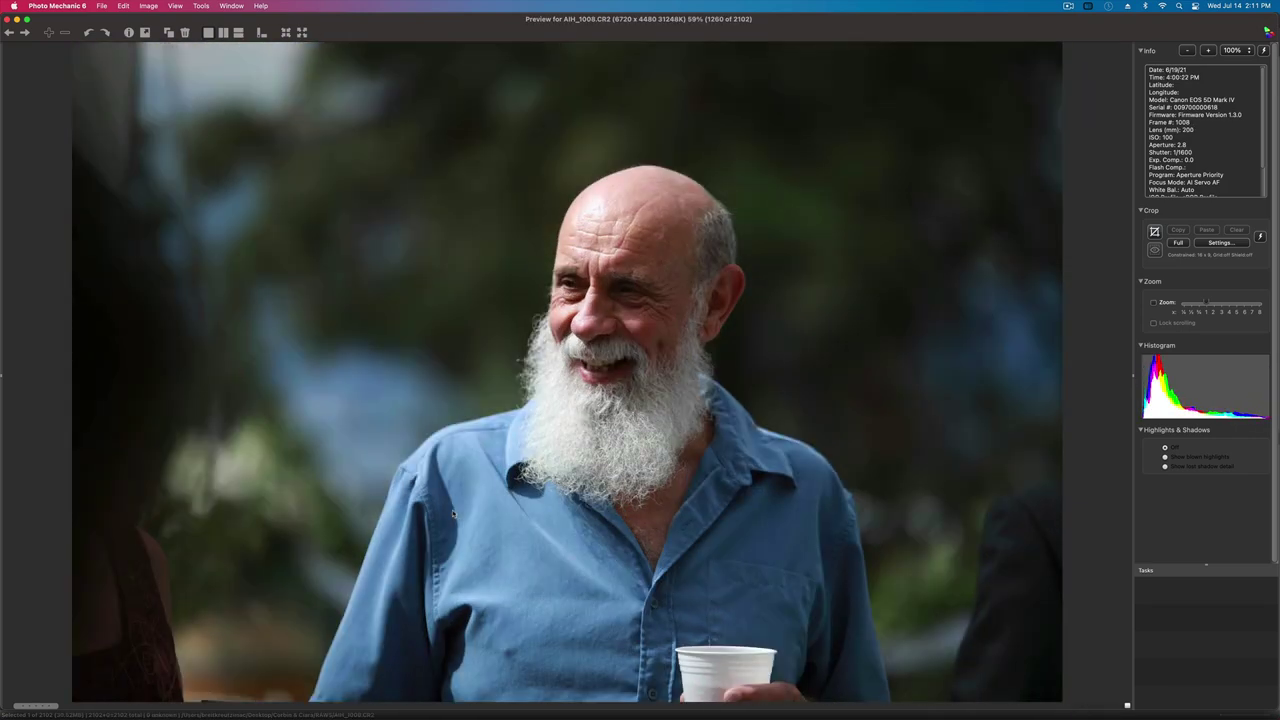
{"action": "key", "text": "Right"}
{"action": "key", "text": "Right"}
{"action": "key", "text": "Right"}
{"action": "key", "text": "Right"}
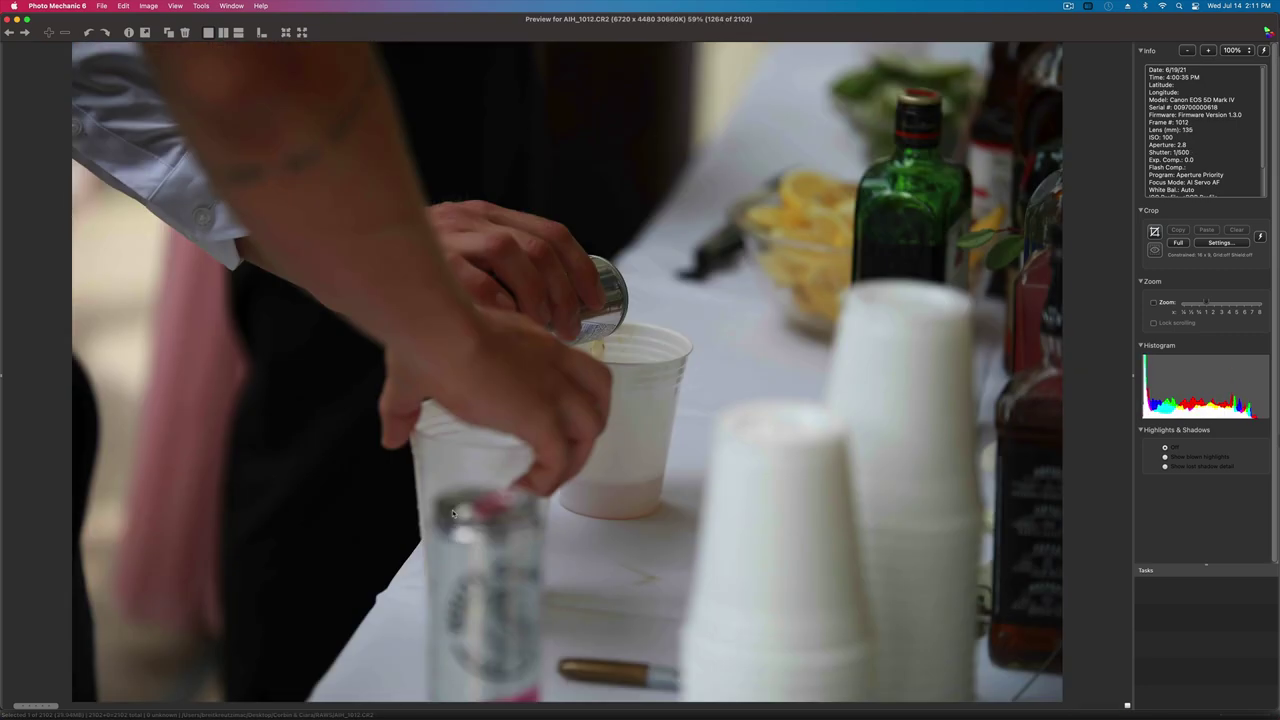
- Work through the toast shots, rechecking AIH_1024 and AIH_1030, to the cupcake tower 122A7022 (1284 of 2102)
{"action": "key", "text": "Right"}
{"action": "key", "text": "Right"}
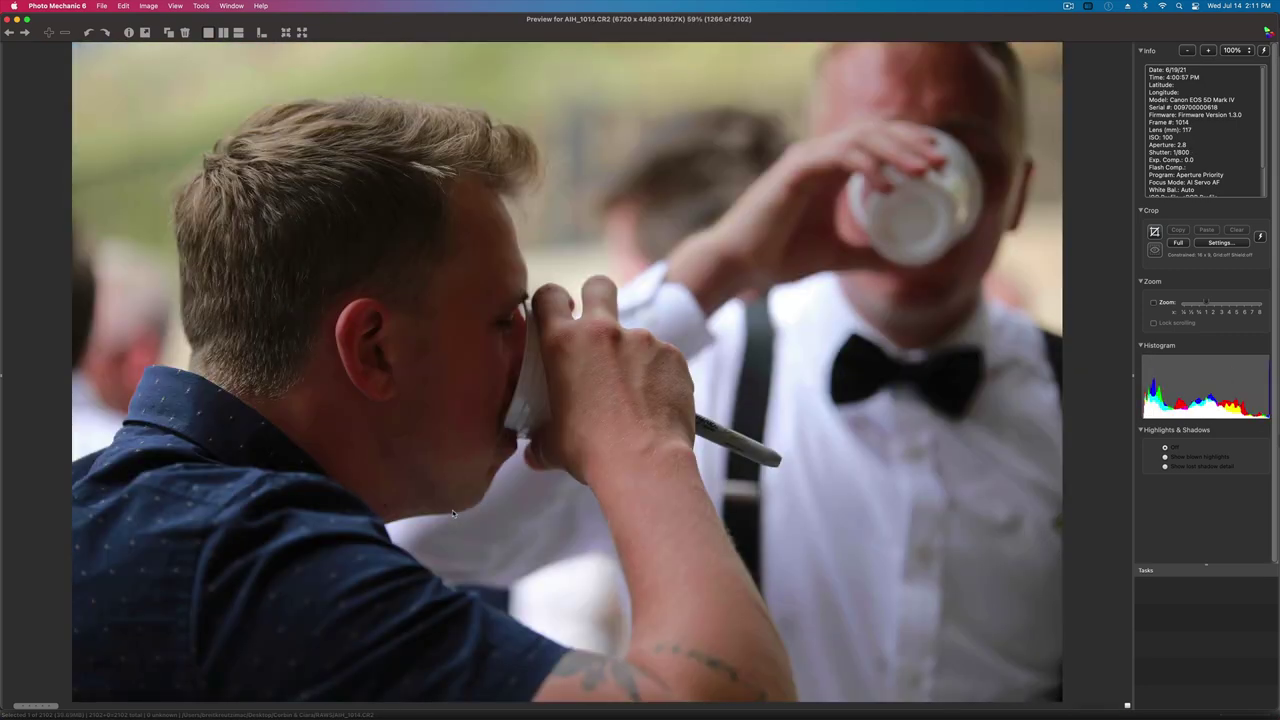
{"action": "key", "text": "Right"}
{"action": "key", "text": "Right"}
{"action": "key", "text": "Left"}
{"action": "key", "text": "Left"}
{"action": "key", "text": "Right"}
{"action": "key", "text": "Right"}
{"action": "key", "text": "Right"}
{"action": "key", "text": "Right"}
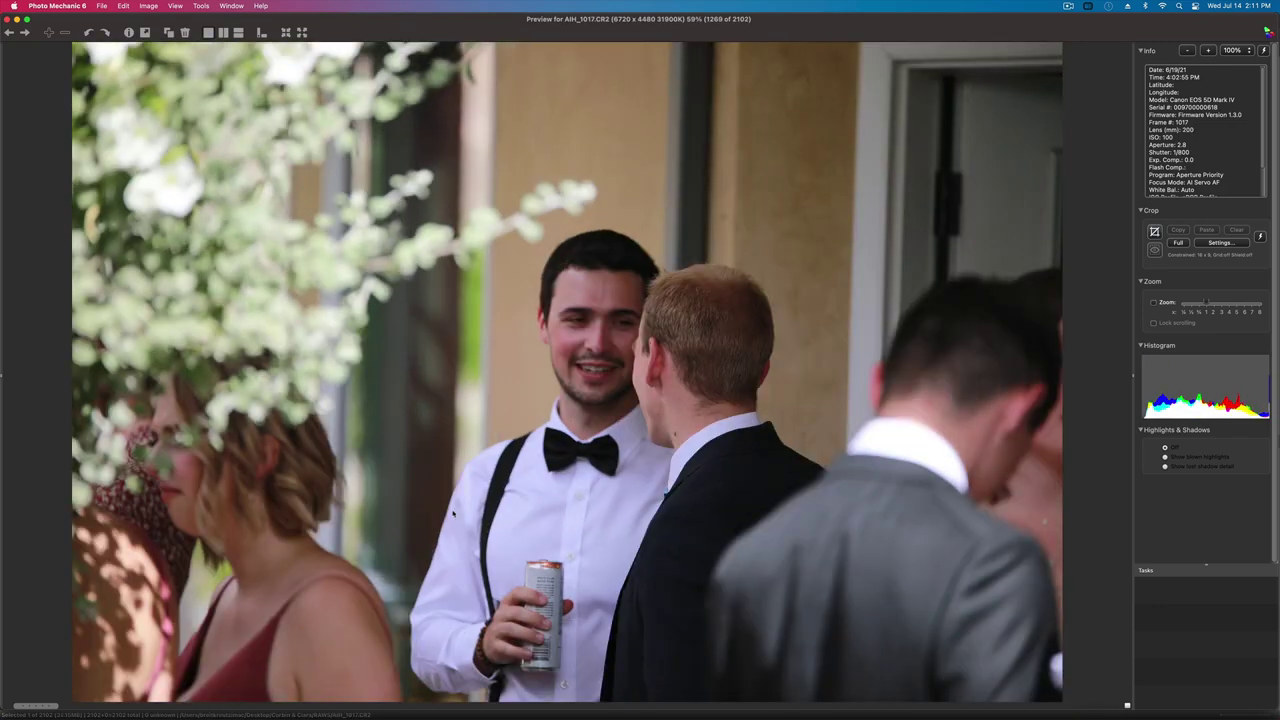
{"action": "key", "text": "Right"}
{"action": "key", "text": "Right"}
{"action": "key", "text": "Right"}
{"action": "key", "text": "Right"}
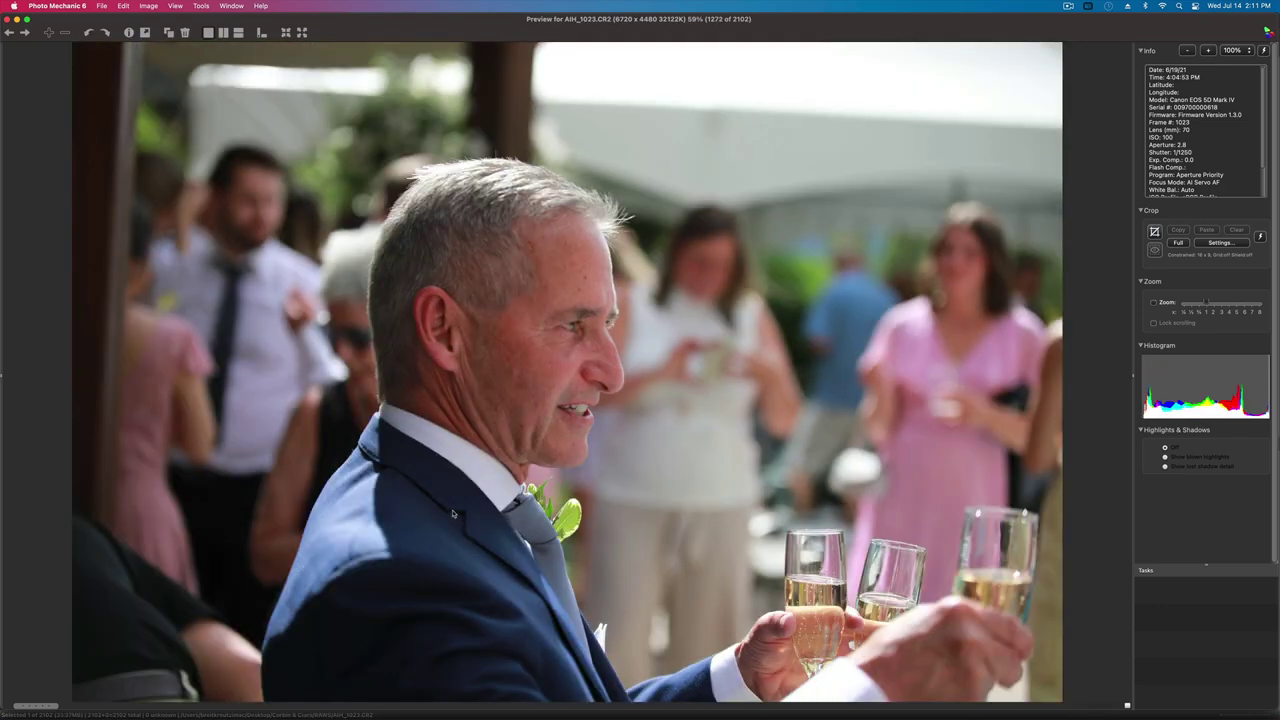
{"action": "key", "text": "Left"}
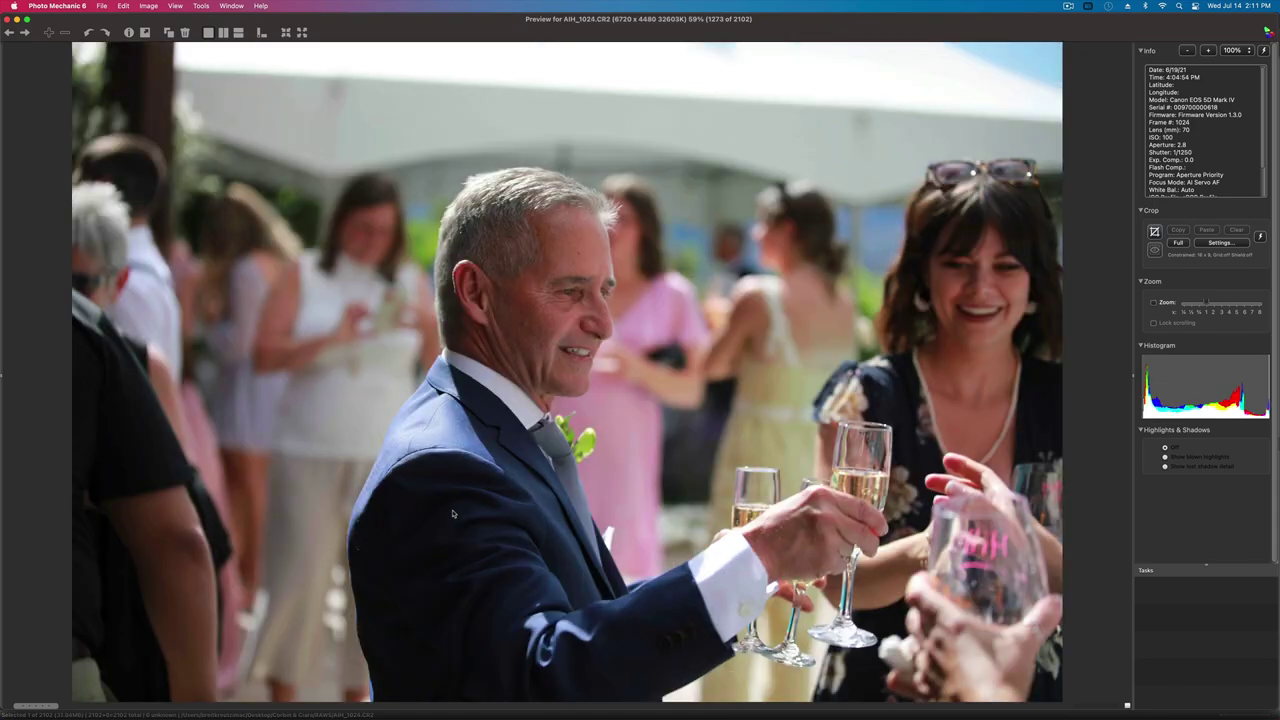
{"action": "key", "text": "Right"}
{"action": "key", "text": "Right"}
{"action": "key", "text": "Right"}
{"action": "key", "text": "Right"}
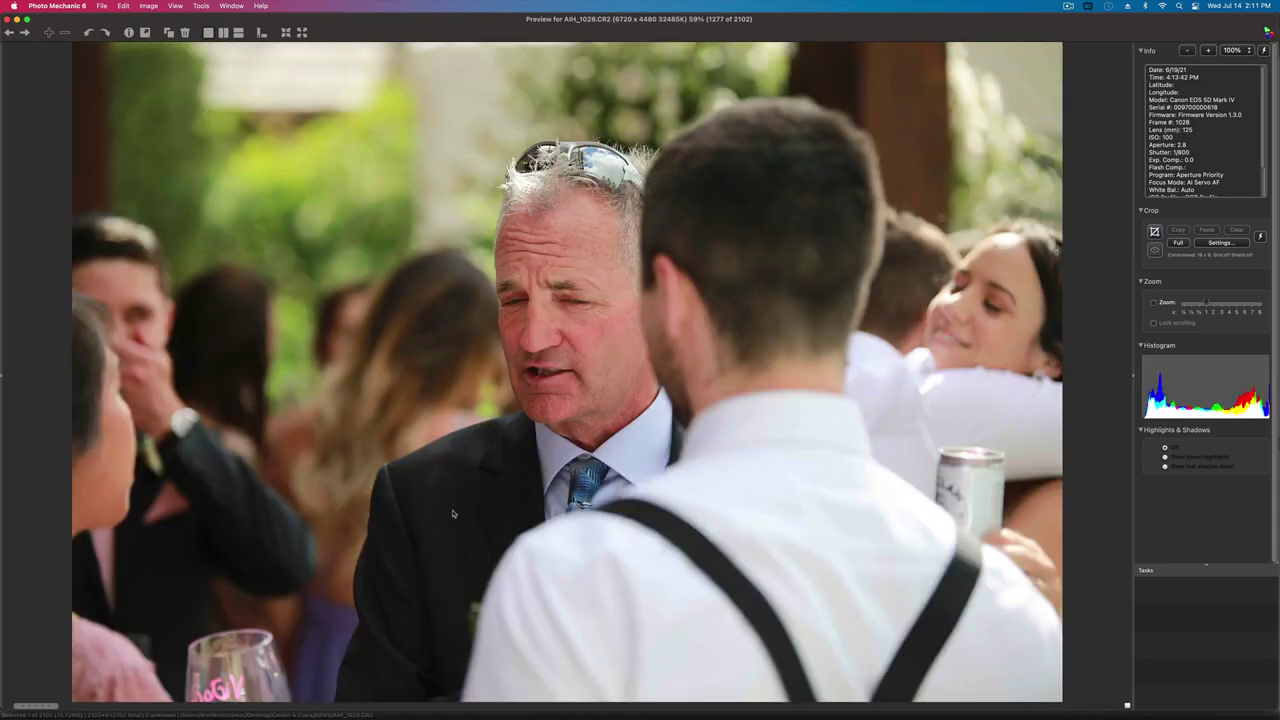
{"action": "key", "text": "Right"}
{"action": "key", "text": "Right"}
{"action": "key", "text": "Right"}
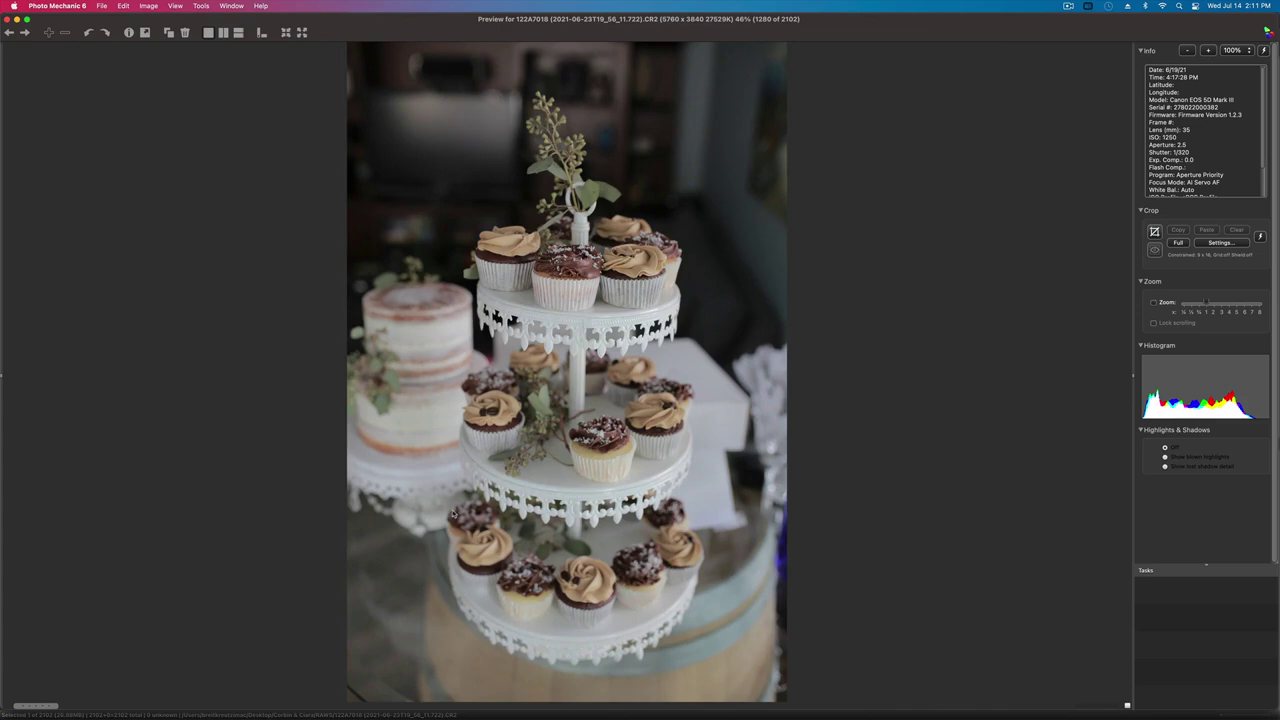
{"action": "key", "text": "Left"}
{"action": "key", "text": "Right"}
{"action": "key", "text": "Right"}
{"action": "key", "text": "Right"}
{"action": "key", "text": "Right"}
{"action": "key", "text": "Right"}
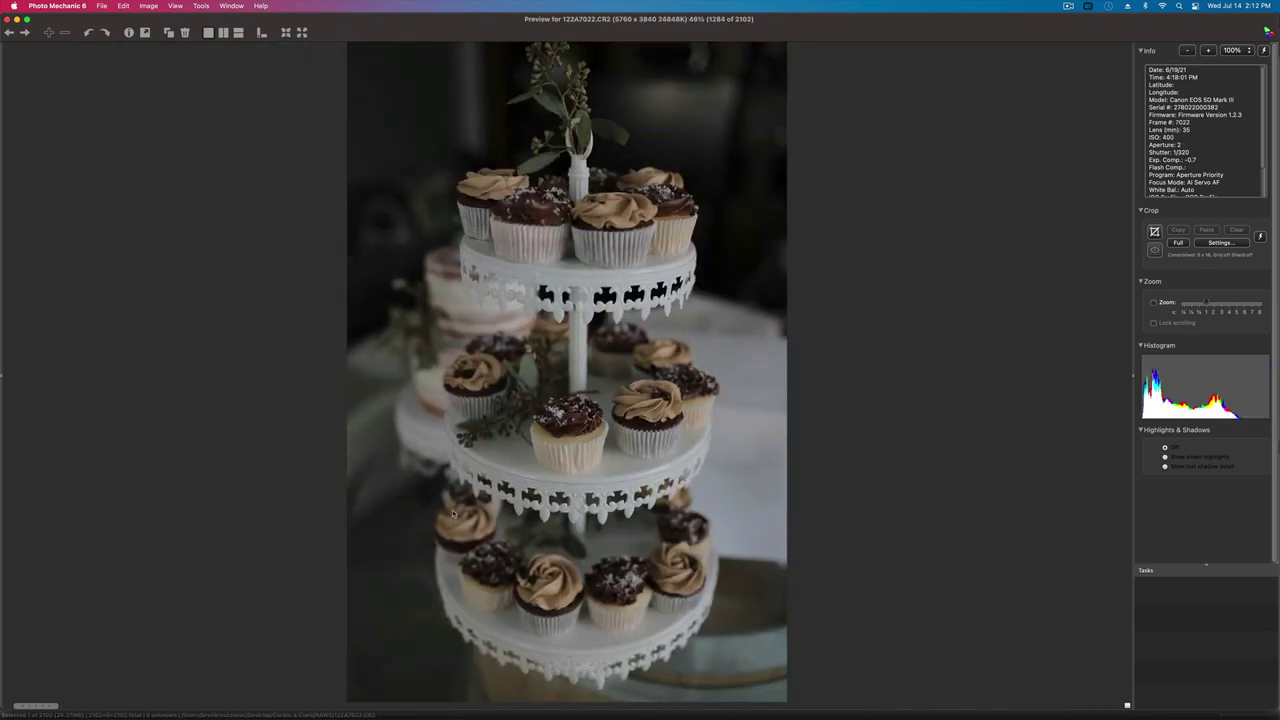
{"action": "key", "text": "Right"}
{"action": "key", "text": "Right"}
- Compare the groomsmen frames around AIH_1036 and AIH_1042, then reach AIH_1052 (1305 of 2102)
{"action": "key", "text": "Right"}
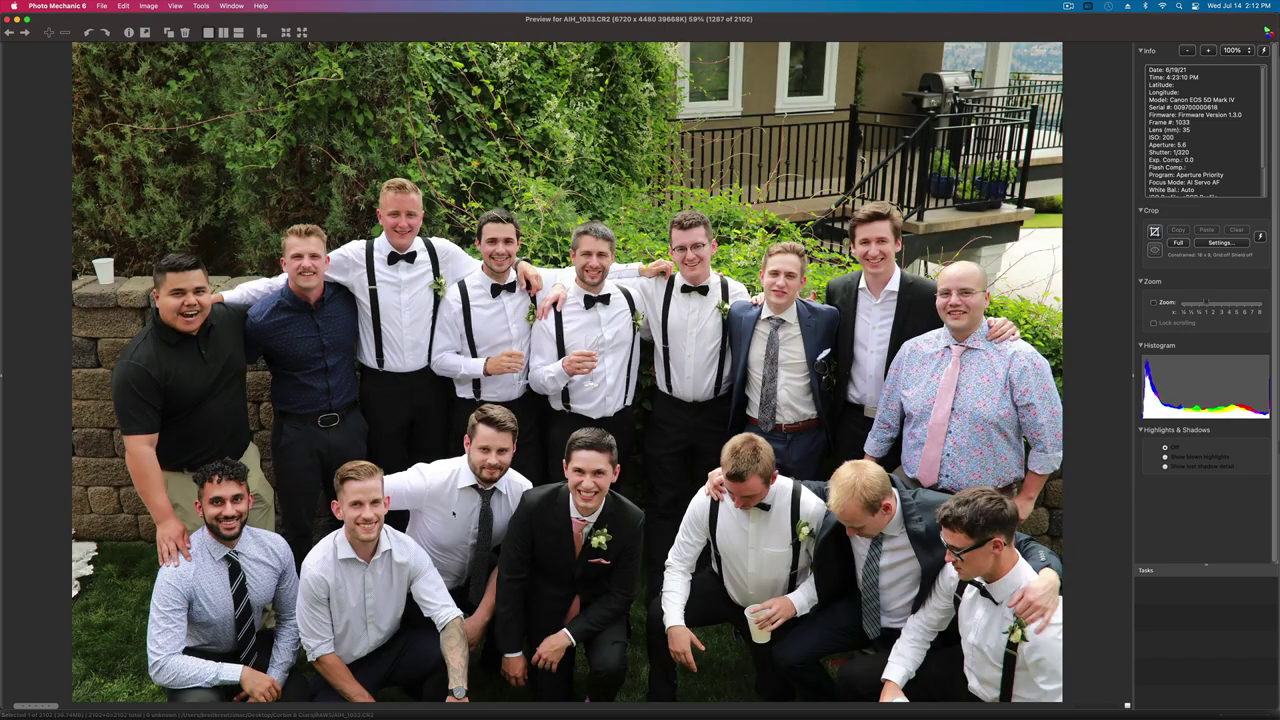
{"action": "key", "text": "Right"}
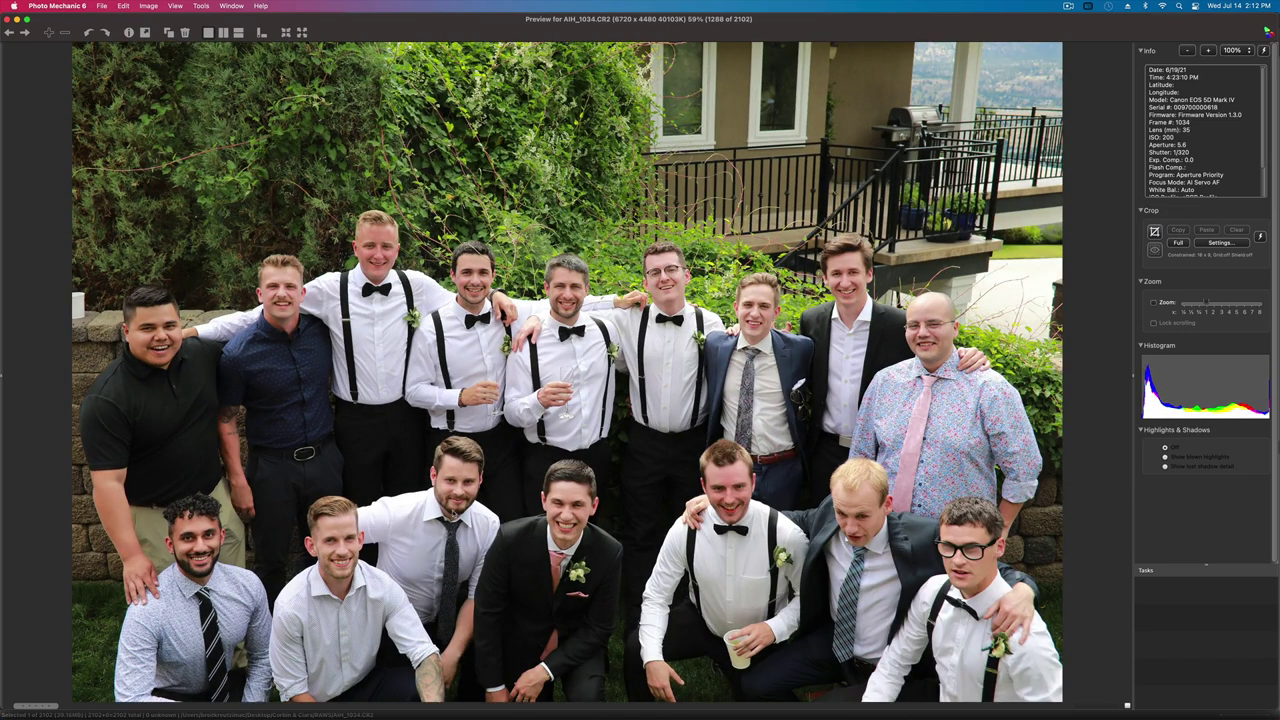
{"action": "key", "text": "Right"}
{"action": "key", "text": "Right"}
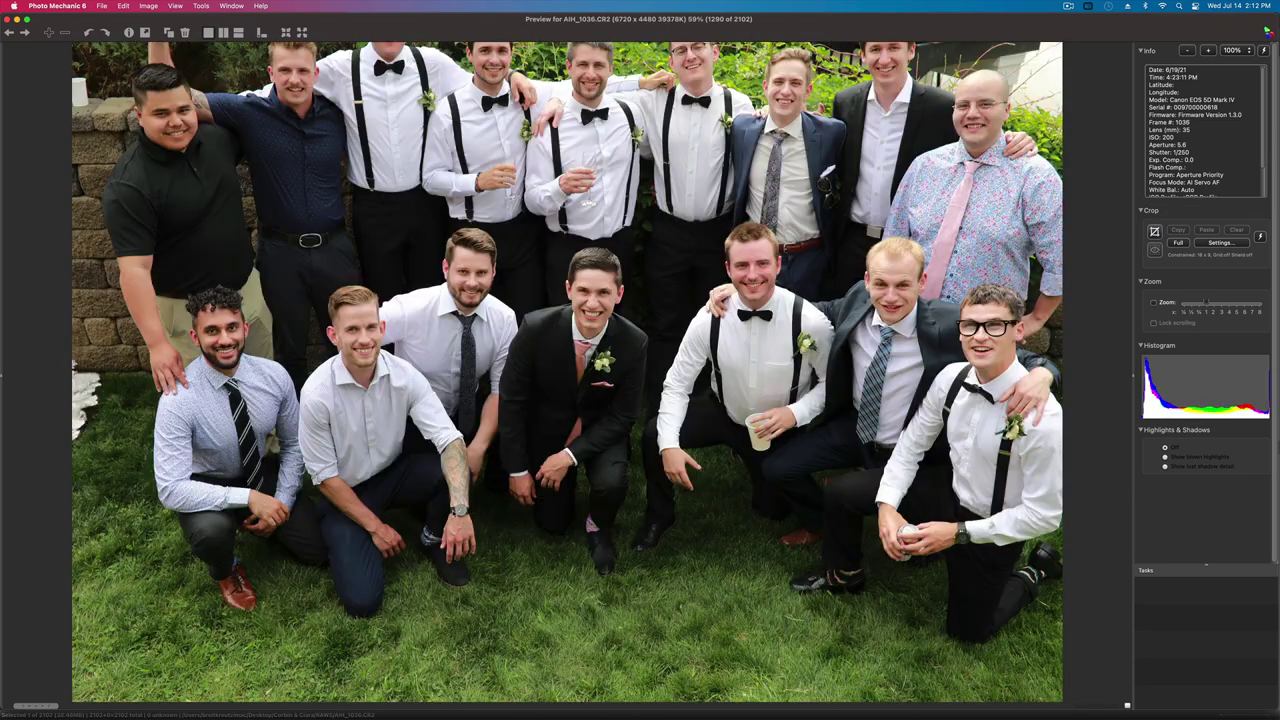
{"action": "key", "text": "Left"}
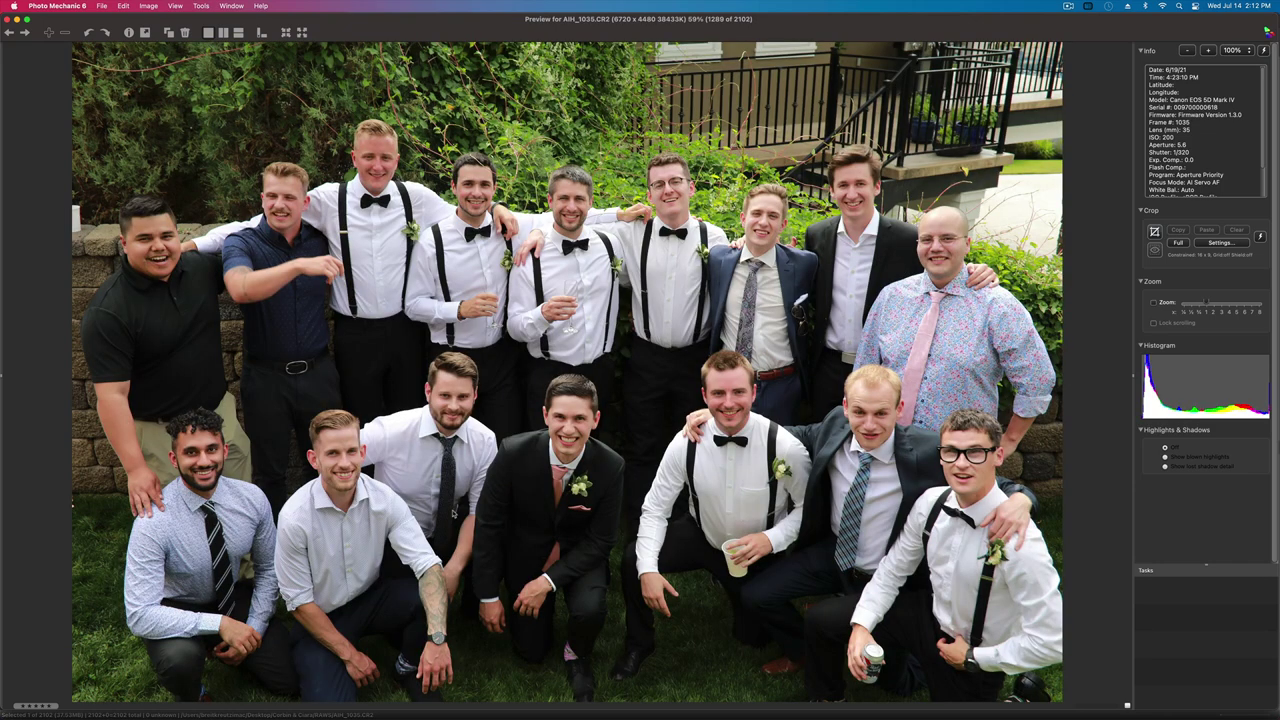
{"action": "key", "text": "Right"}
{"action": "key", "text": "Right"}
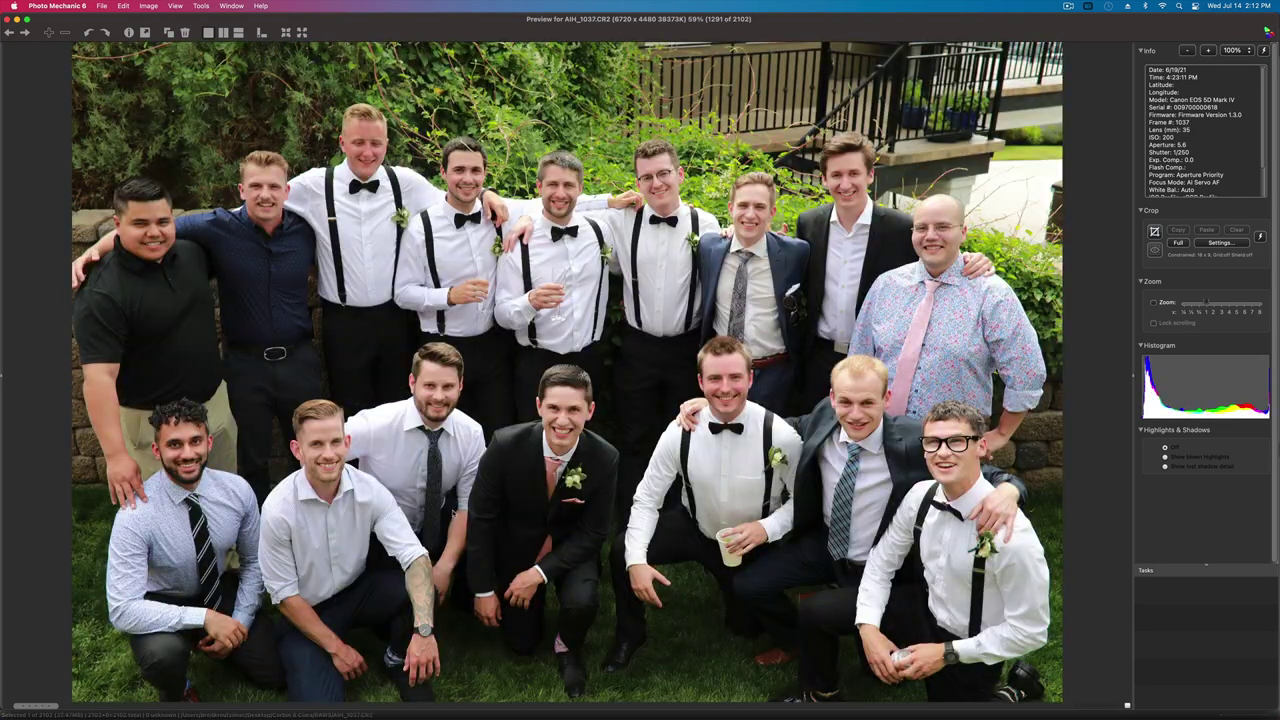
{"action": "key", "text": "Right"}
{"action": "key", "text": "Right"}
{"action": "key", "text": "Right"}
{"action": "key", "text": "Right"}
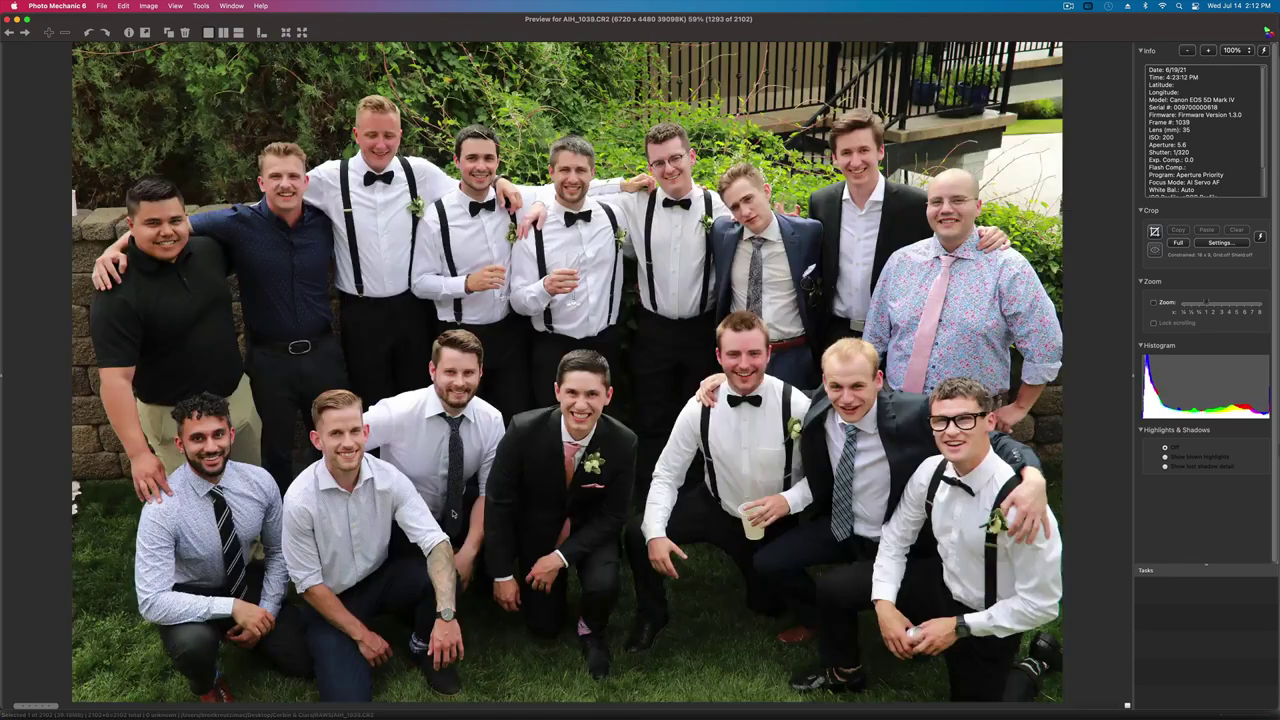
{"action": "key", "text": "Right"}
{"action": "key", "text": "Right"}
{"action": "key", "text": "Right"}
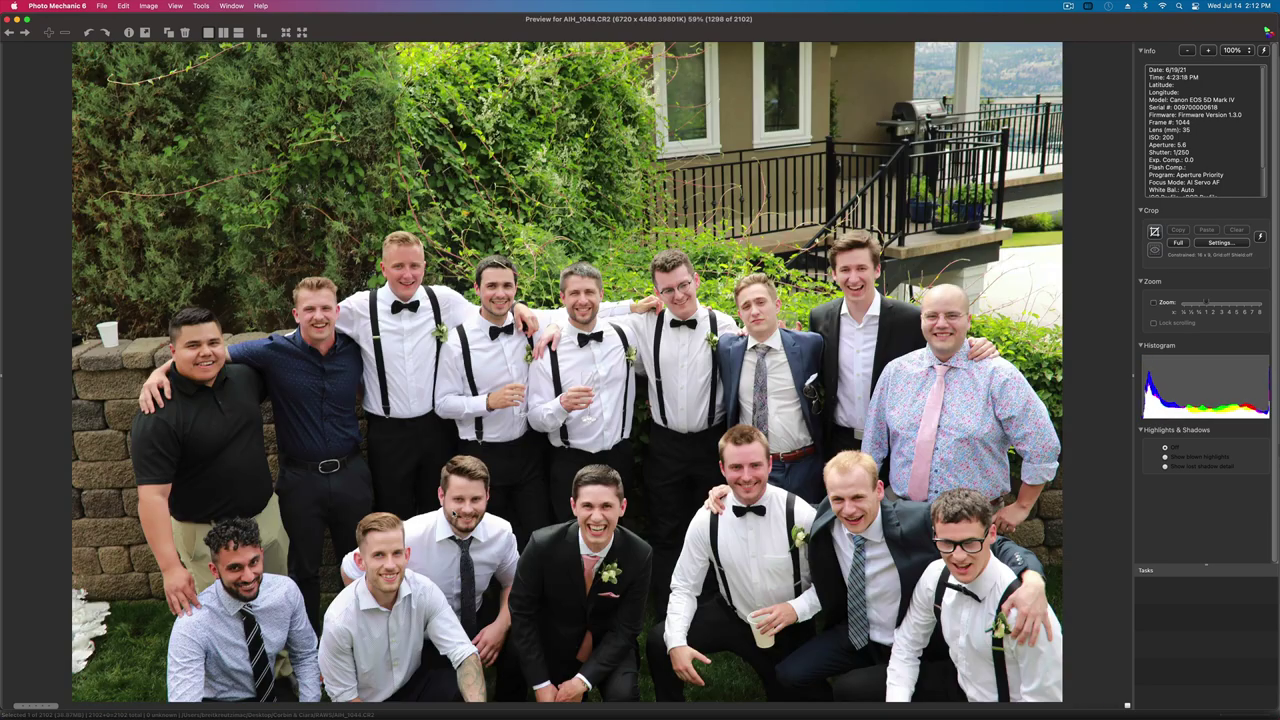
{"action": "key", "text": "Left"}
{"action": "key", "text": "Left"}
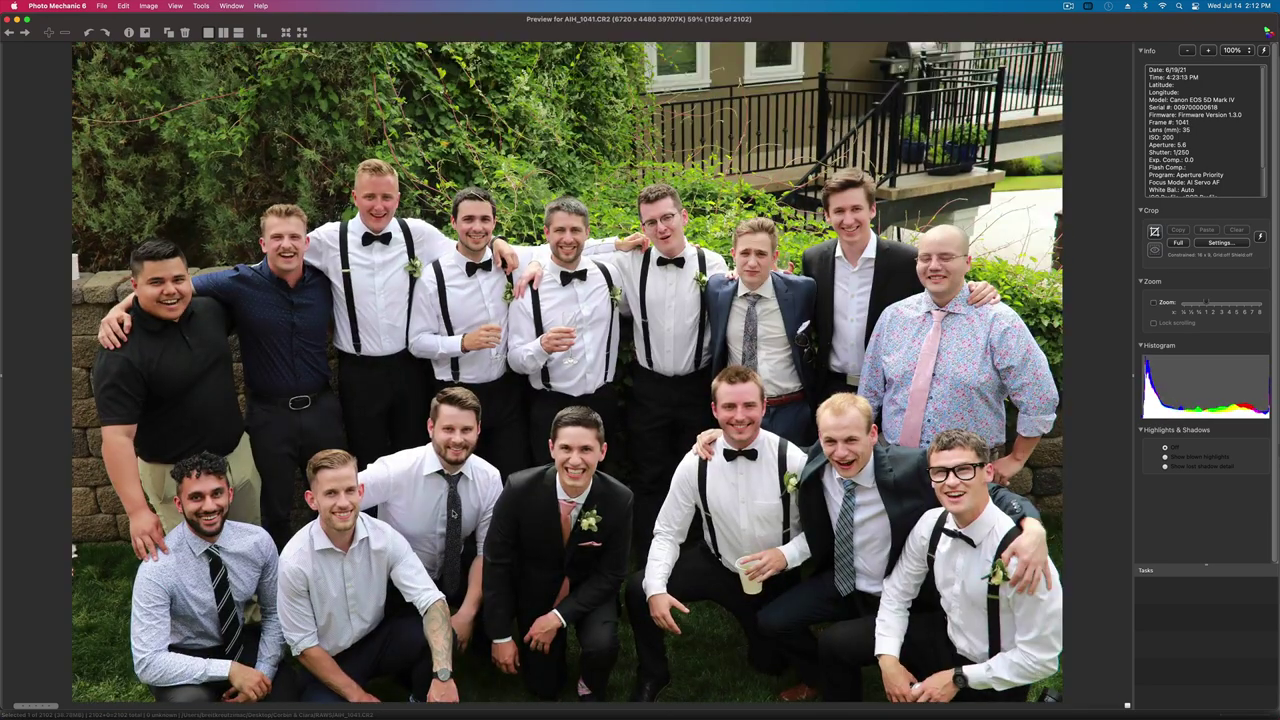
{"action": "key", "text": "Right"}
{"action": "key", "text": "Right"}
{"action": "key", "text": "Right"}
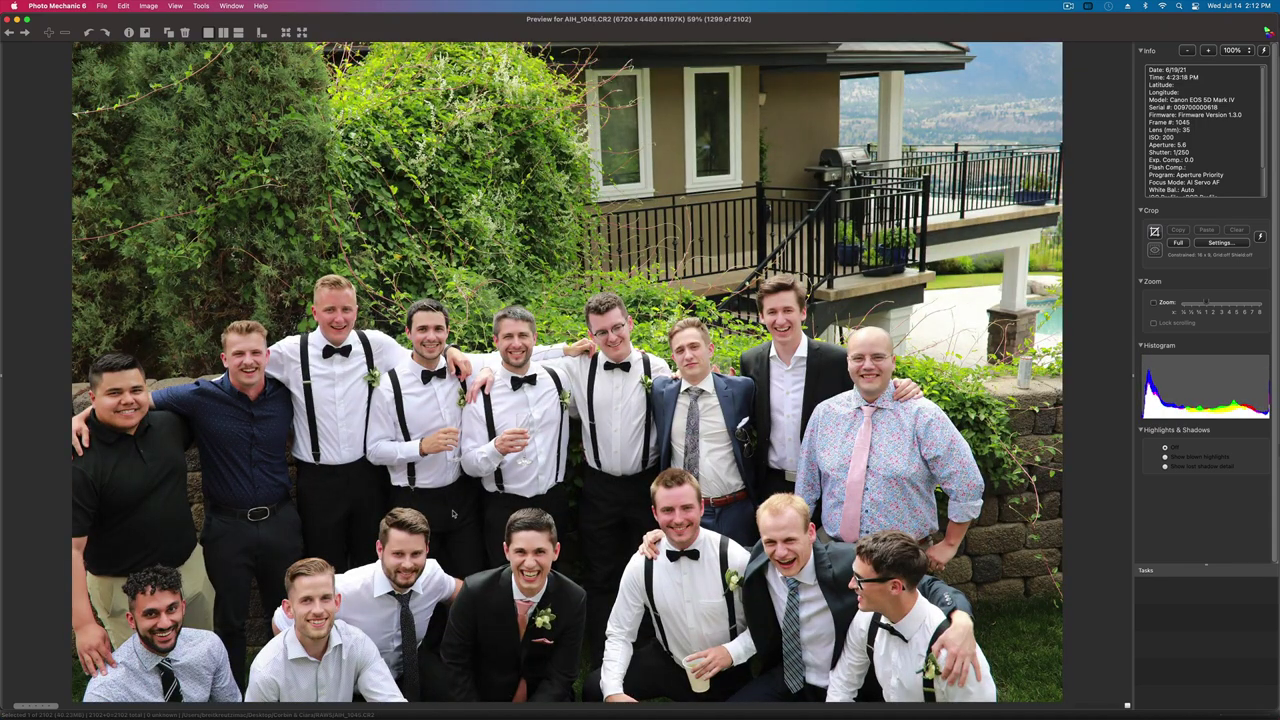
{"action": "key", "text": "Right"}
{"action": "key", "text": "Right"}
{"action": "key", "text": "Right"}
{"action": "key", "text": "Right"}
{"action": "key", "text": "Right"}
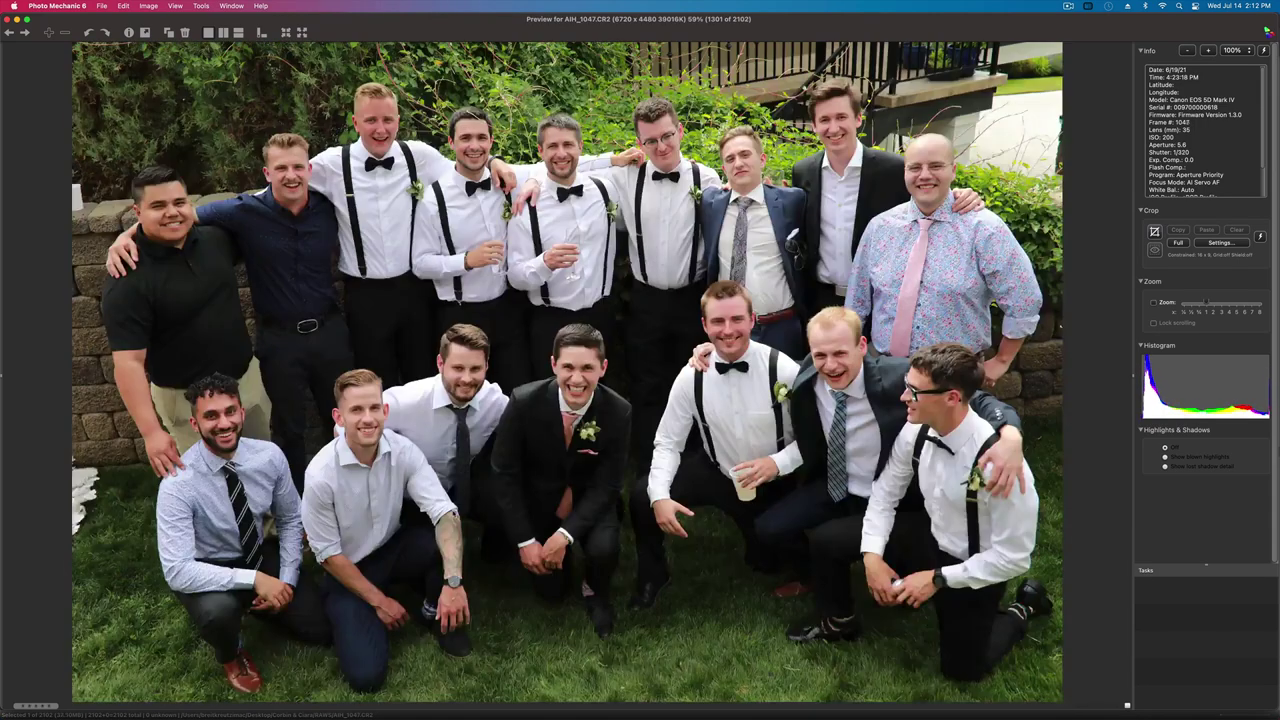
{"action": "key", "text": "Right"}
{"action": "key", "text": "Right"}
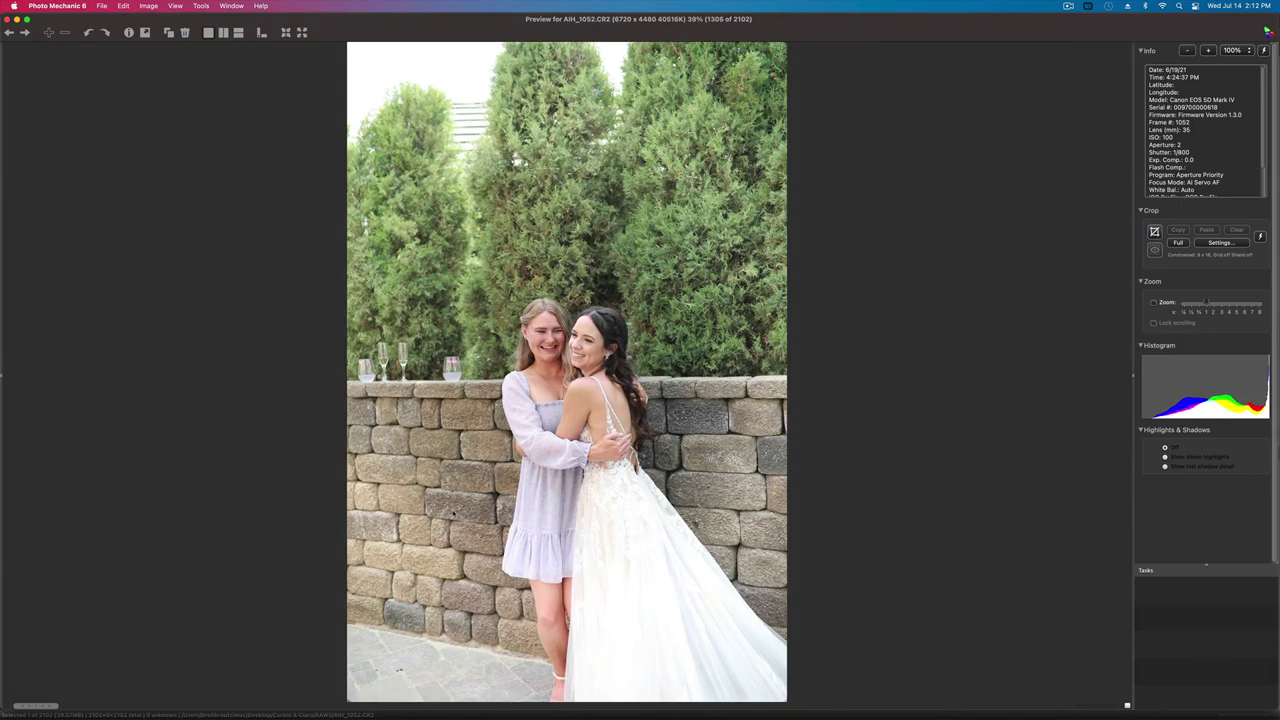
- Review the bride's portraits and bridesmaid shots, rechecking AIH_1067, to reach AIH_1075 (1329 of 2102)
{"action": "key", "text": "Right"}
{"action": "key", "text": "Right"}
{"action": "key", "text": "Right"}
{"action": "key", "text": "Right"}
{"action": "key", "text": "Right"}
{"action": "key", "text": "Right"}
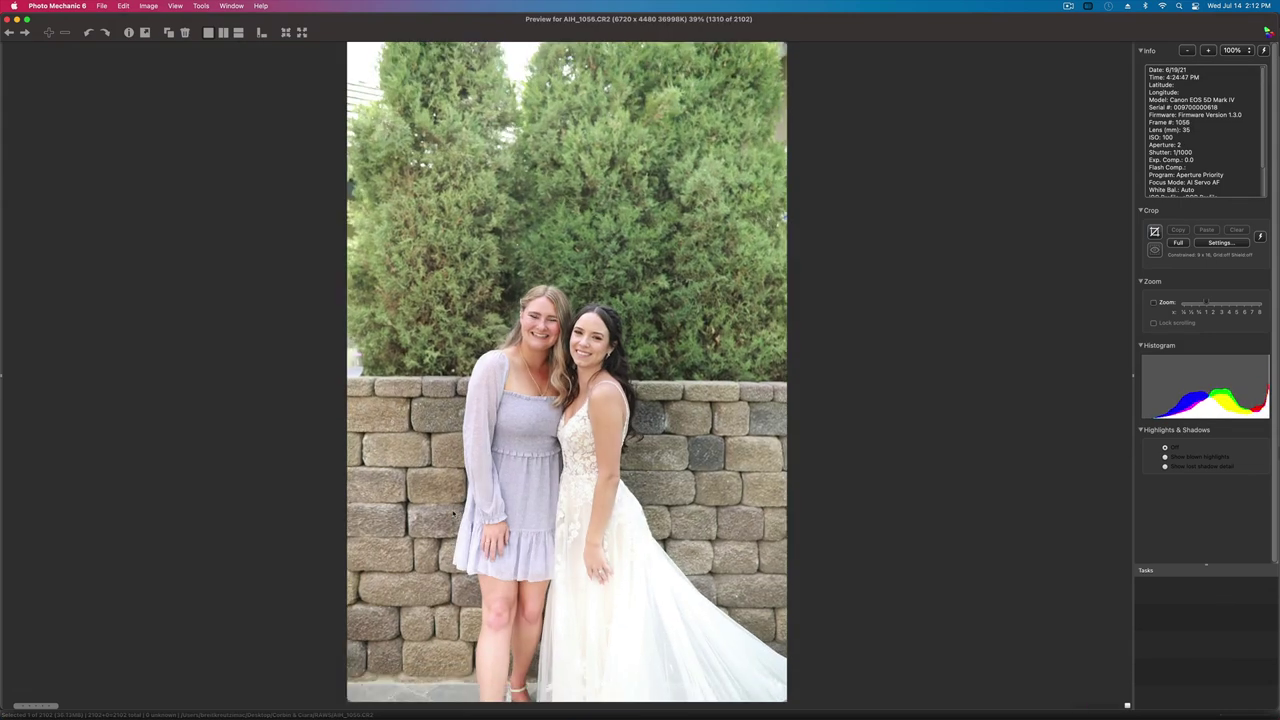
{"action": "key", "text": "Right"}
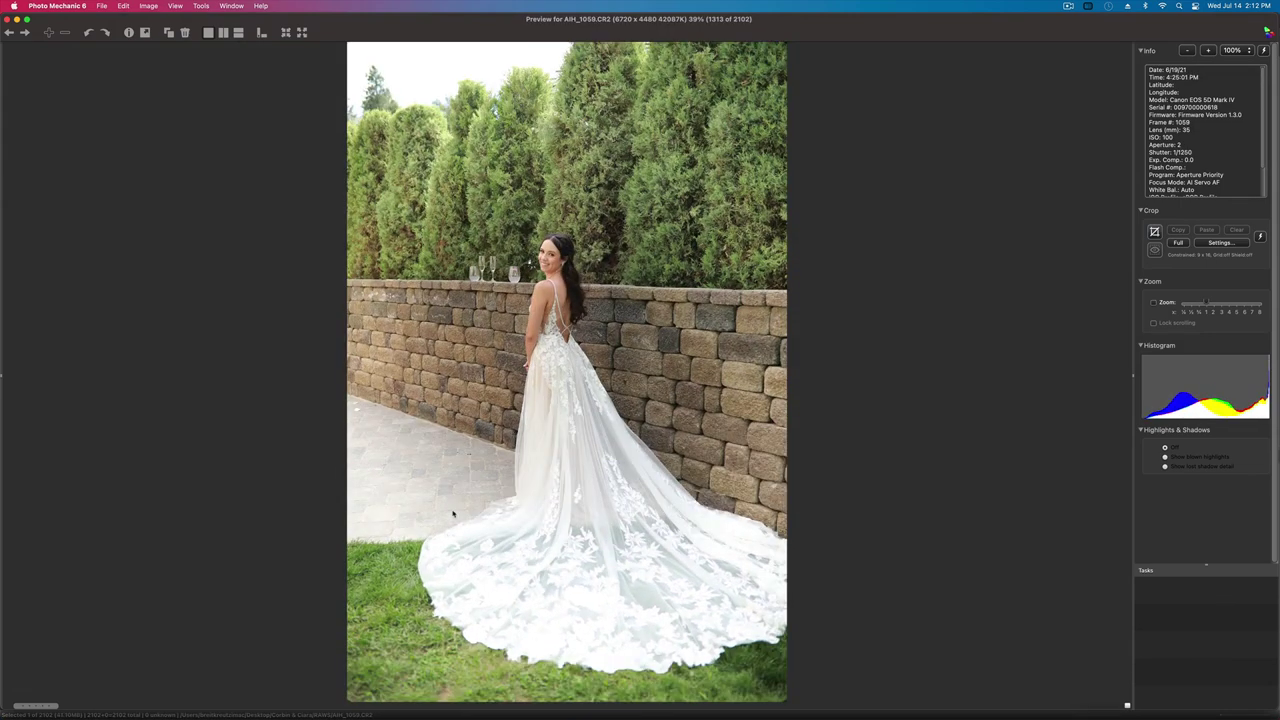
{"action": "key", "text": "Right"}
{"action": "key", "text": "Right"}
{"action": "key", "text": "Right"}
{"action": "key", "text": "Right"}
{"action": "key", "text": "Right"}
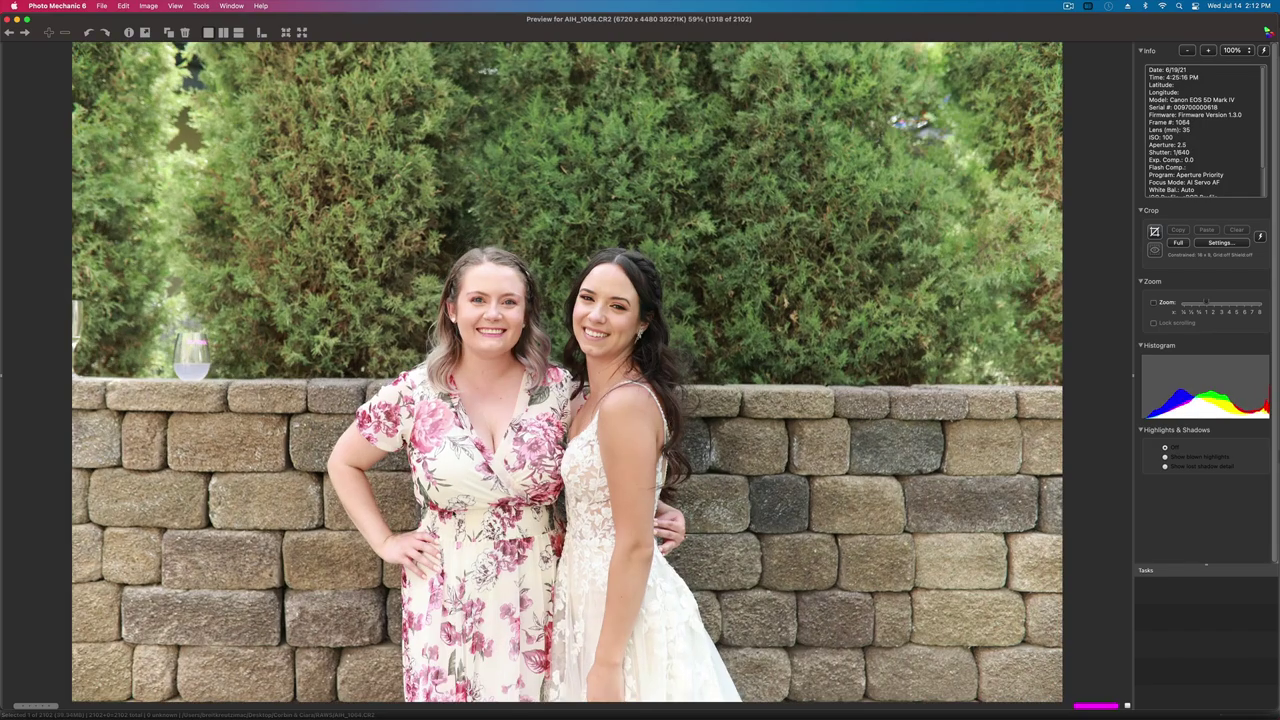
{"action": "key", "text": "Right"}
{"action": "key", "text": "Right"}
{"action": "key", "text": "Right"}
{"action": "key", "text": "Right"}
{"action": "key", "text": "Right"}
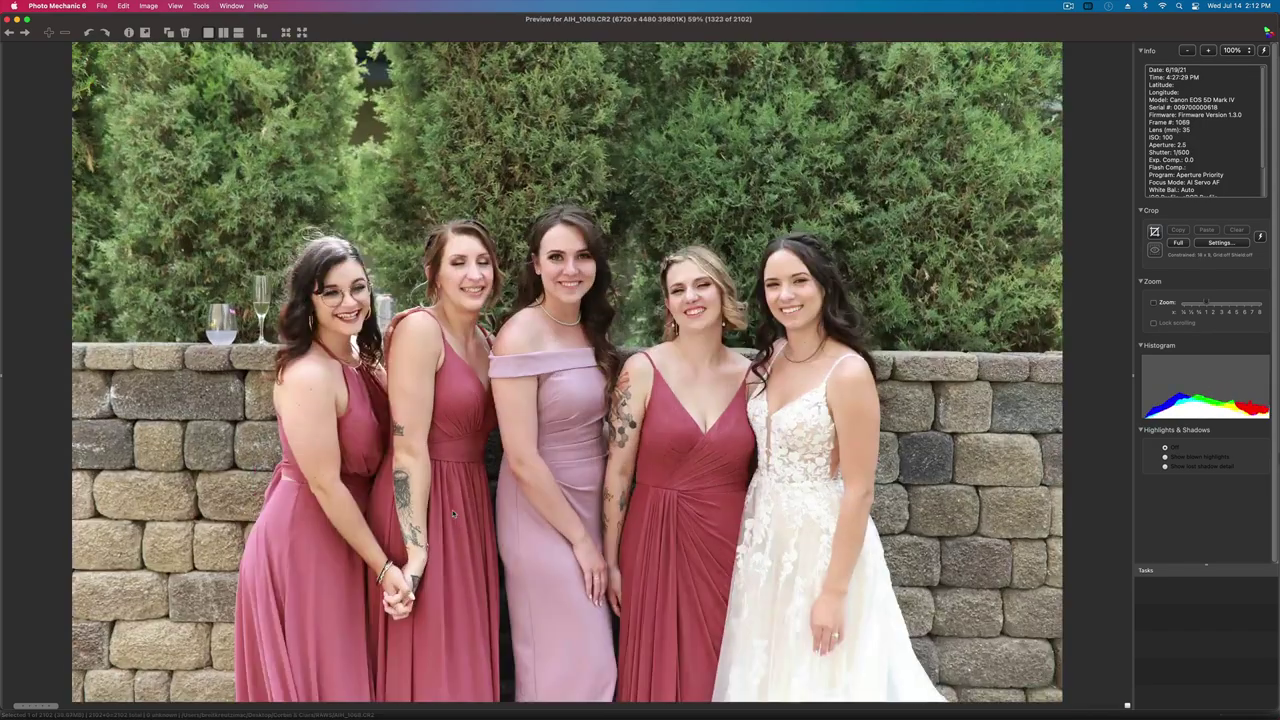
{"action": "key", "text": "Left"}
{"action": "key", "text": "Left"}
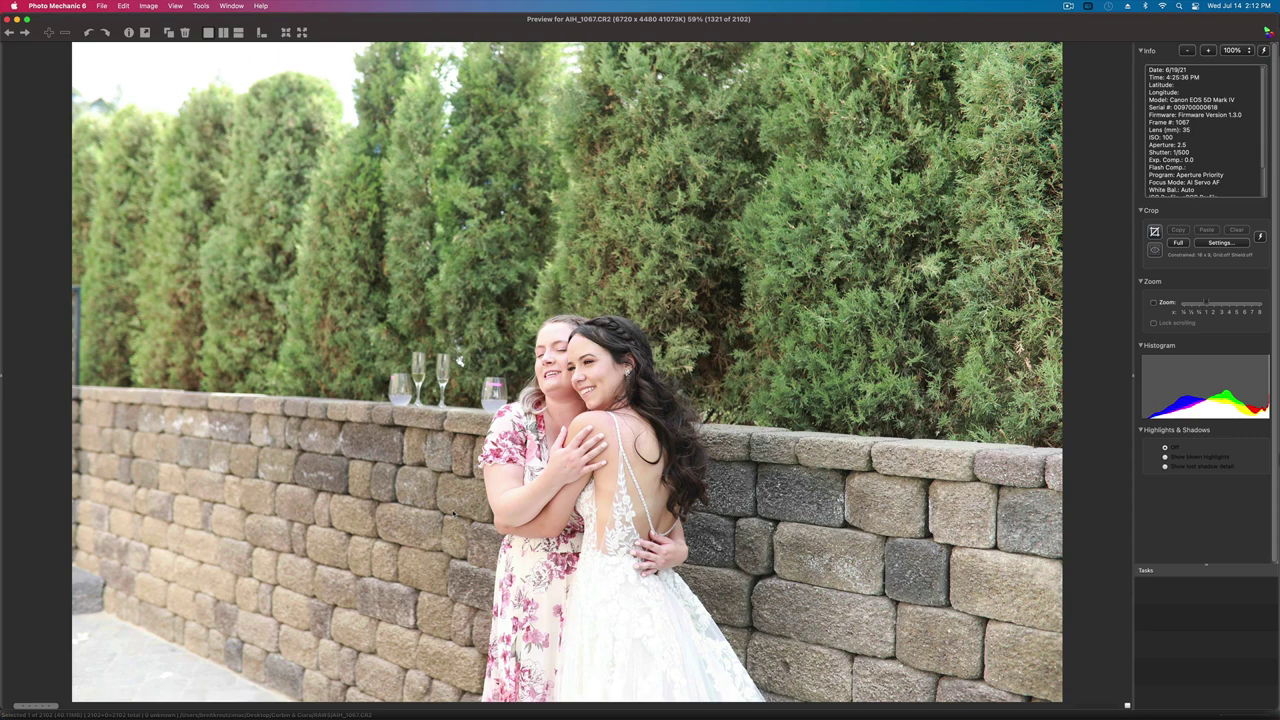
{"action": "key", "text": "Right"}
{"action": "key", "text": "Right"}
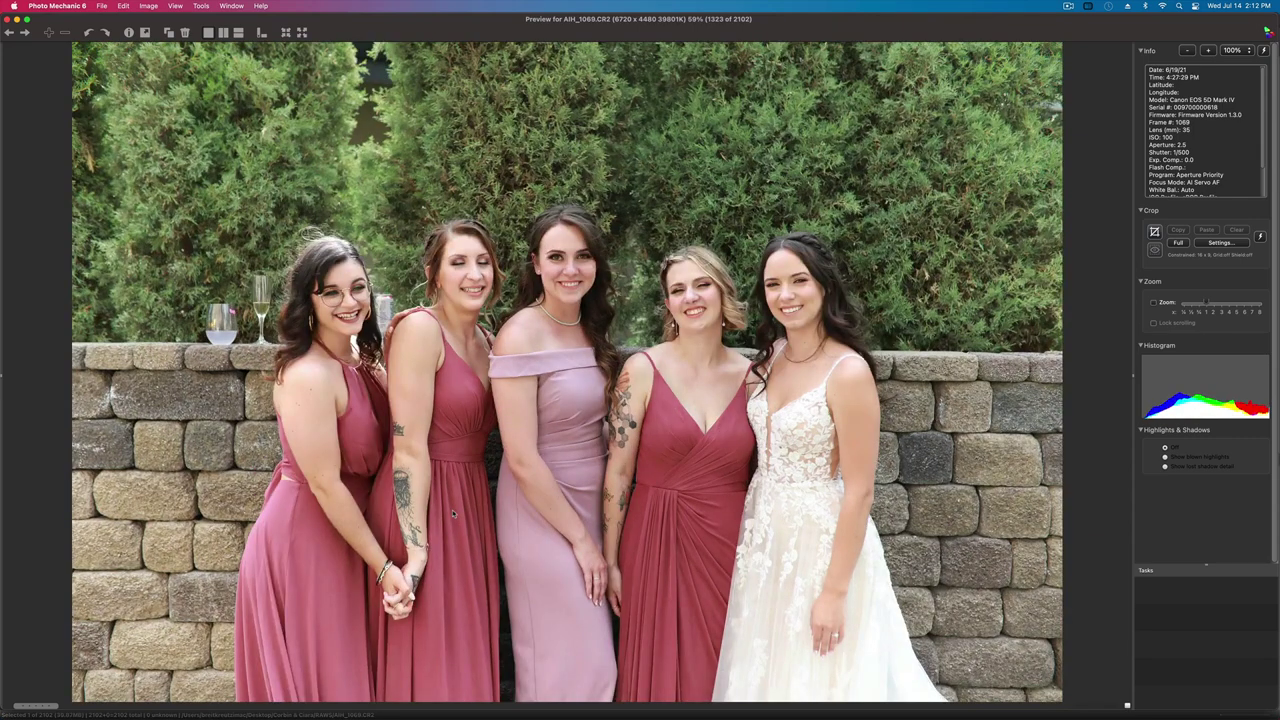
{"action": "key", "text": "Right"}
{"action": "key", "text": "Right"}
{"action": "key", "text": "Right"}
{"action": "key", "text": "Right"}
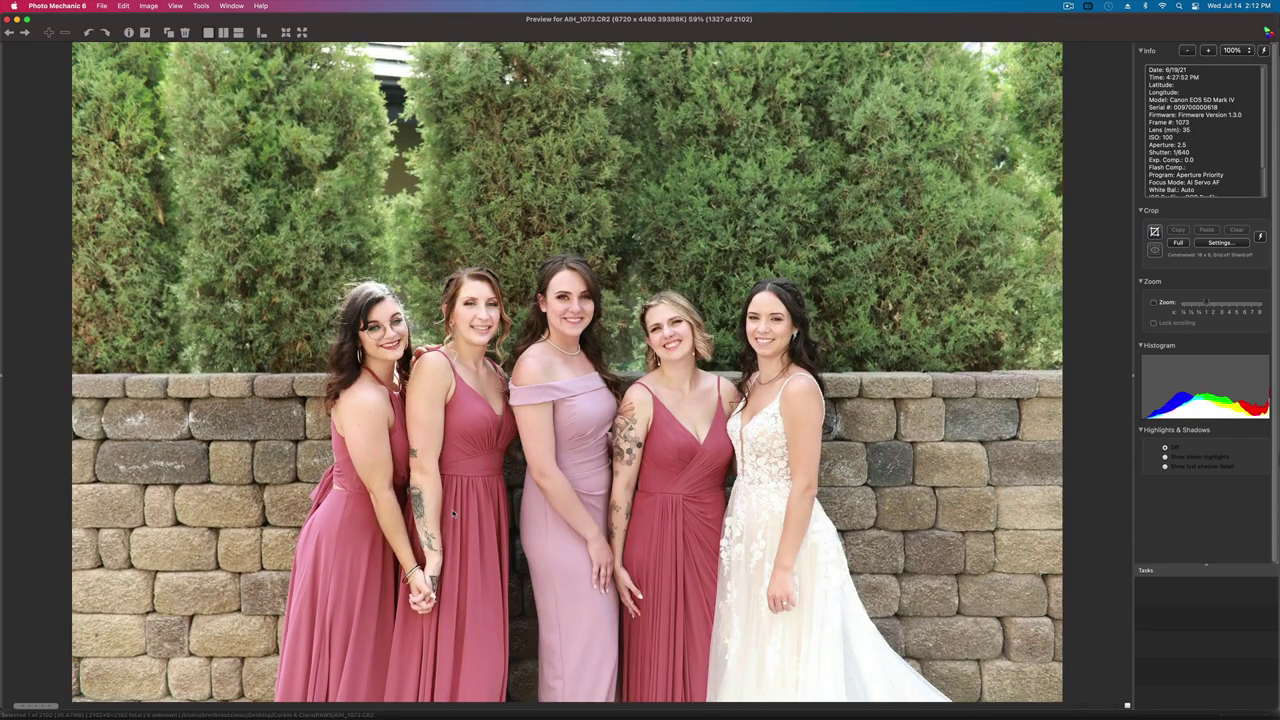
{"action": "key", "text": "Right"}
{"action": "key", "text": "Right"}
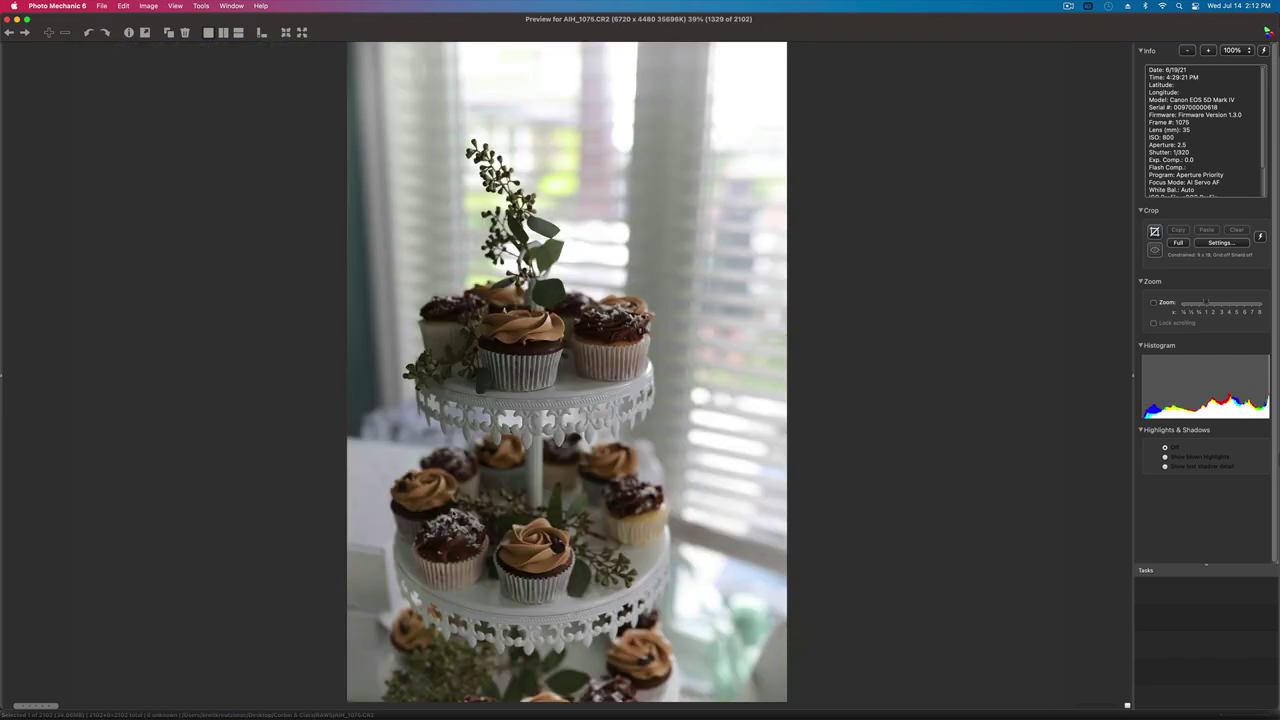
- Flip through the reception table photos, rechecking tent shot AIH_1077, to garland close-up AIH_1078
{"action": "key", "text": "Right"}
{"action": "key", "text": "Right"}
{"action": "key", "text": "Left"}
{"action": "key", "text": "Right"}
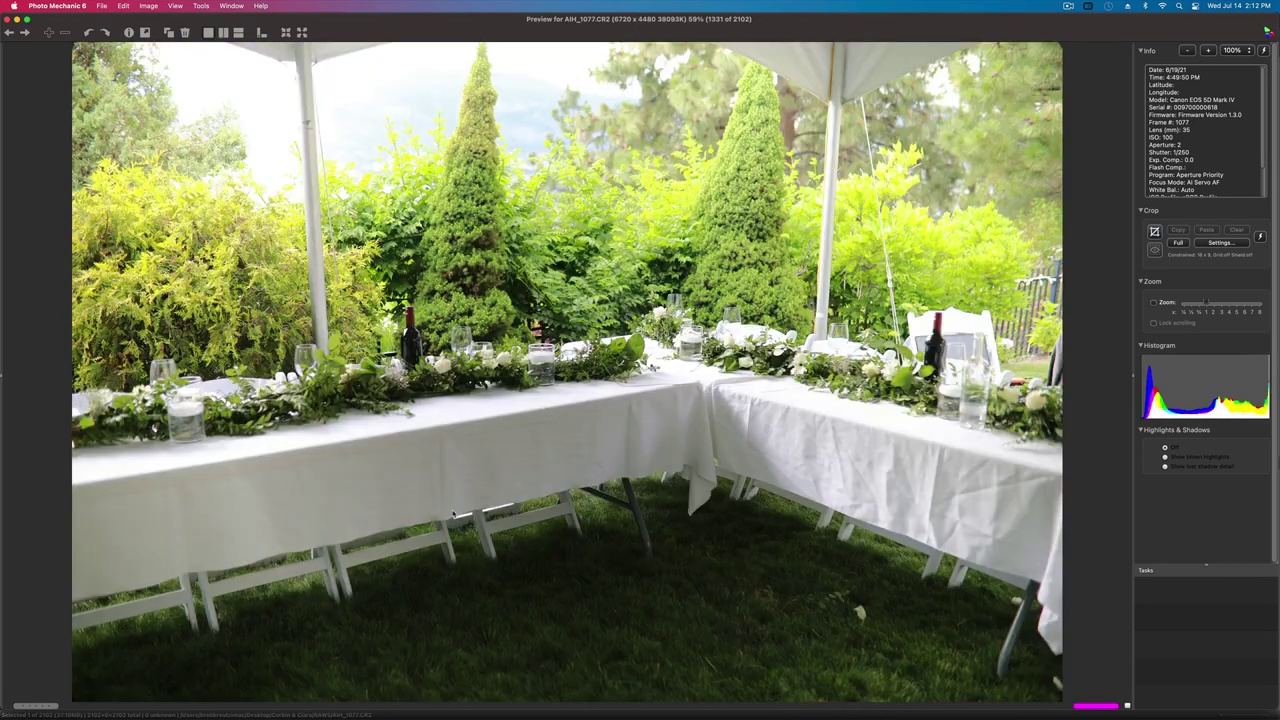
{"action": "key", "text": "Right"}
{"action": "key", "text": "Right"}
{"action": "key", "text": "Left"}
{"action": "key", "text": "Left"}
{"action": "key", "text": "Right"}
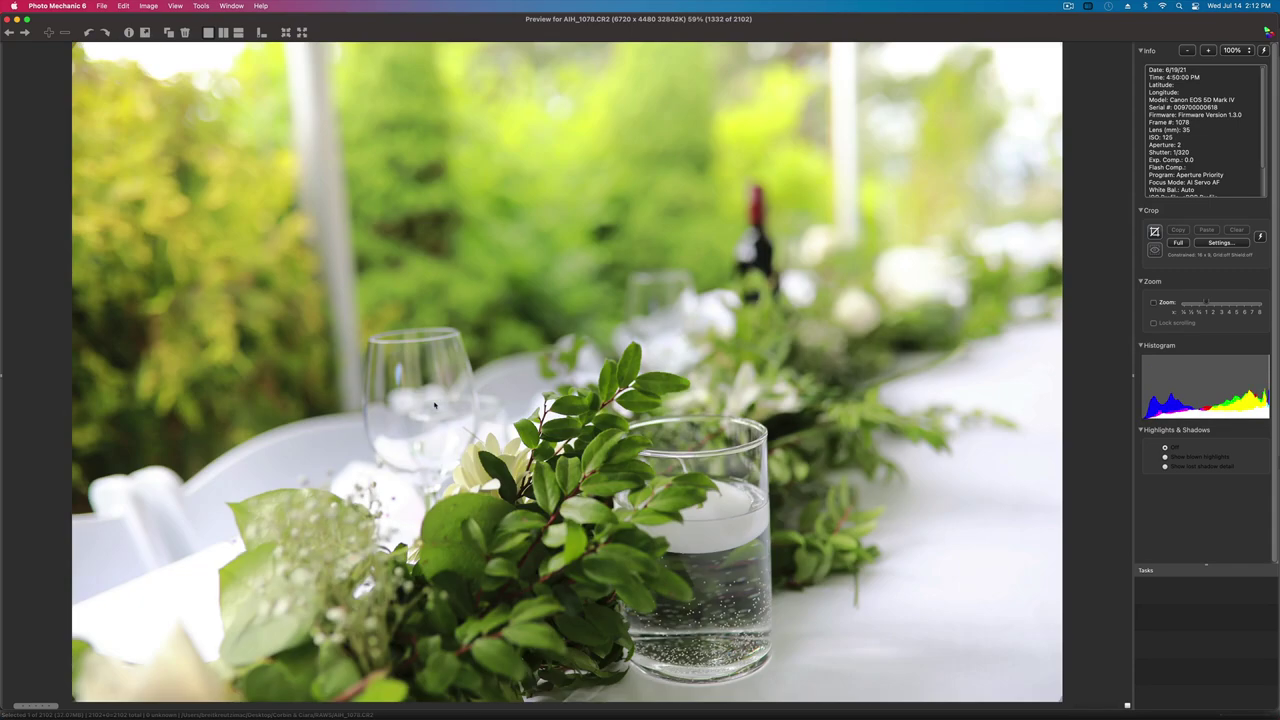
{"action": "key", "text": "Right"}
{"action": "key", "text": "Right"}
{"action": "key", "text": "Right"}
{"action": "key", "text": "Right"}
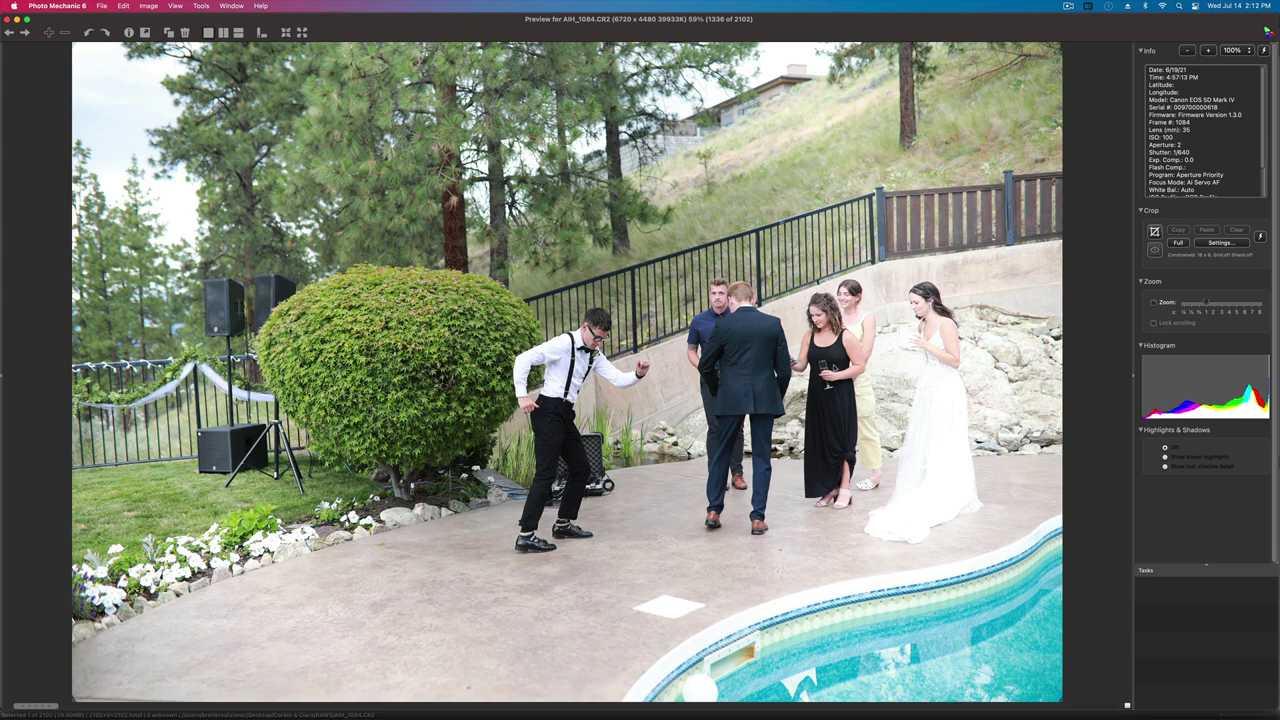
- Cull from the poolside group shot through the cake topper and cupcake photos to AIH_1095 (1346 of 2102)
{"action": "key", "text": "Right"}
{"action": "key", "text": "Right"}
{"action": "key", "text": "Right"}
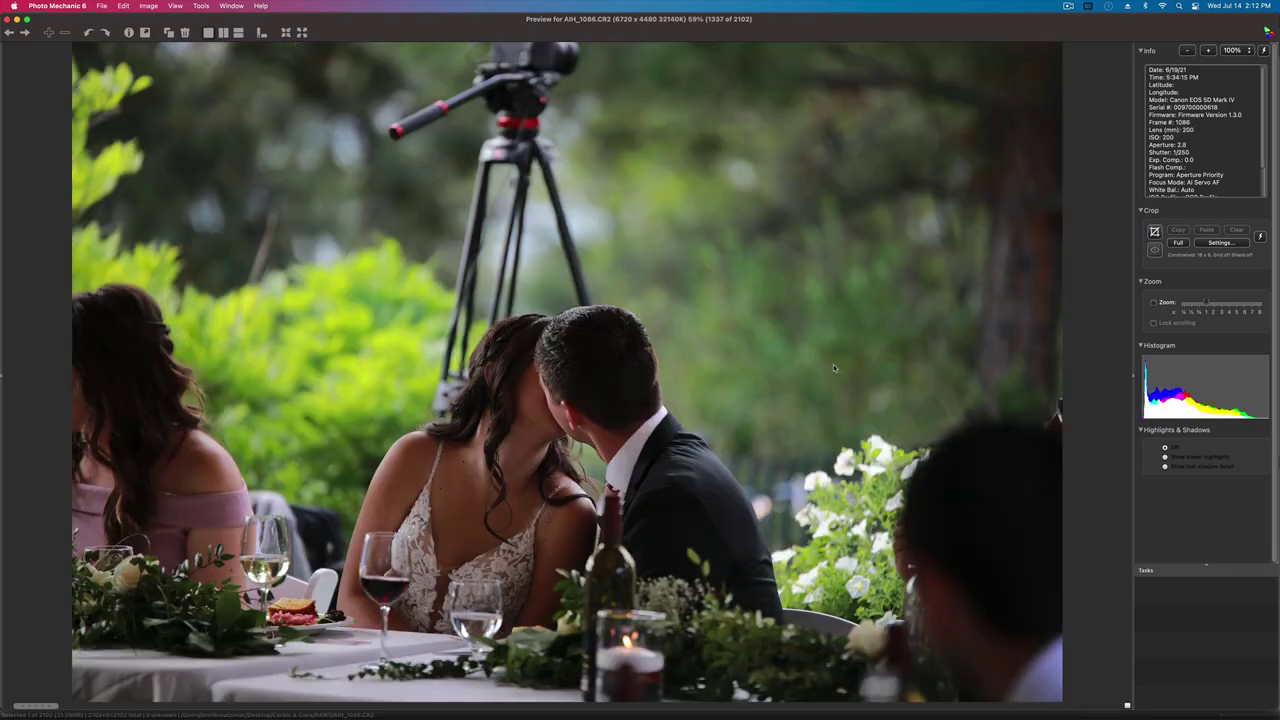
{"action": "key", "text": "Left"}
{"action": "key", "text": "Right"}
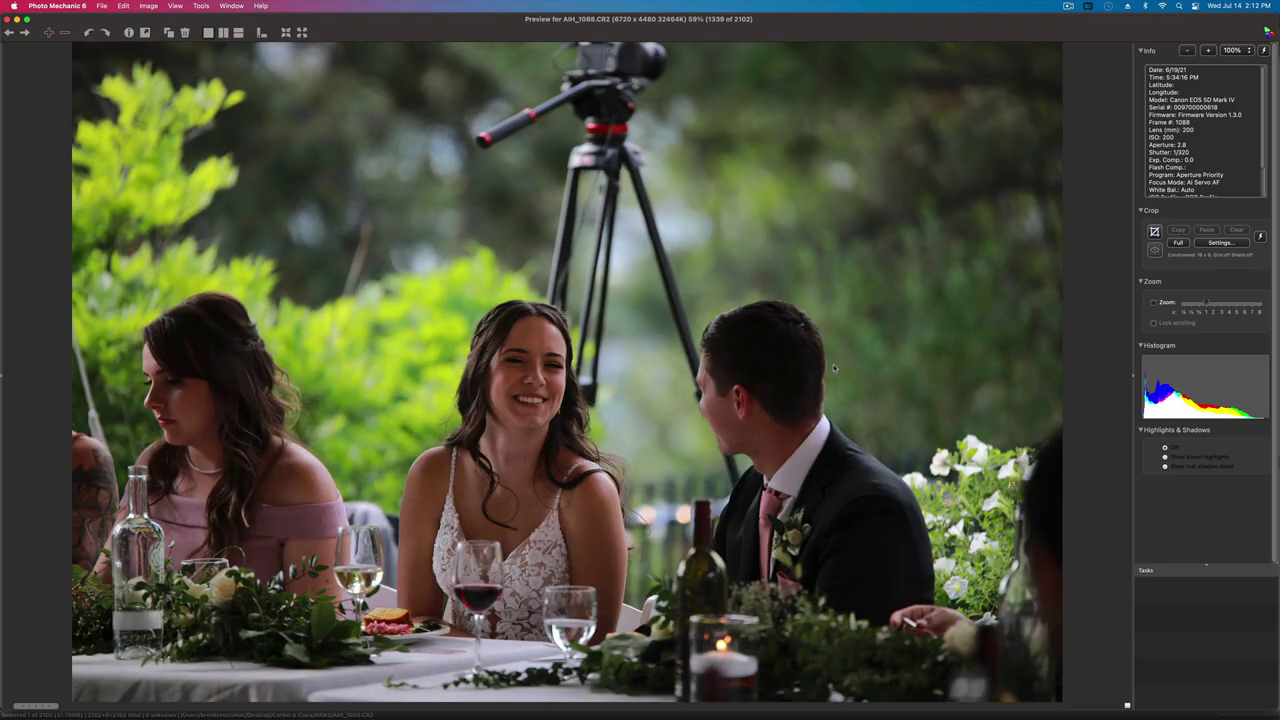
{"action": "key", "text": "Right"}
{"action": "key", "text": "Right"}
{"action": "key", "text": "Left"}
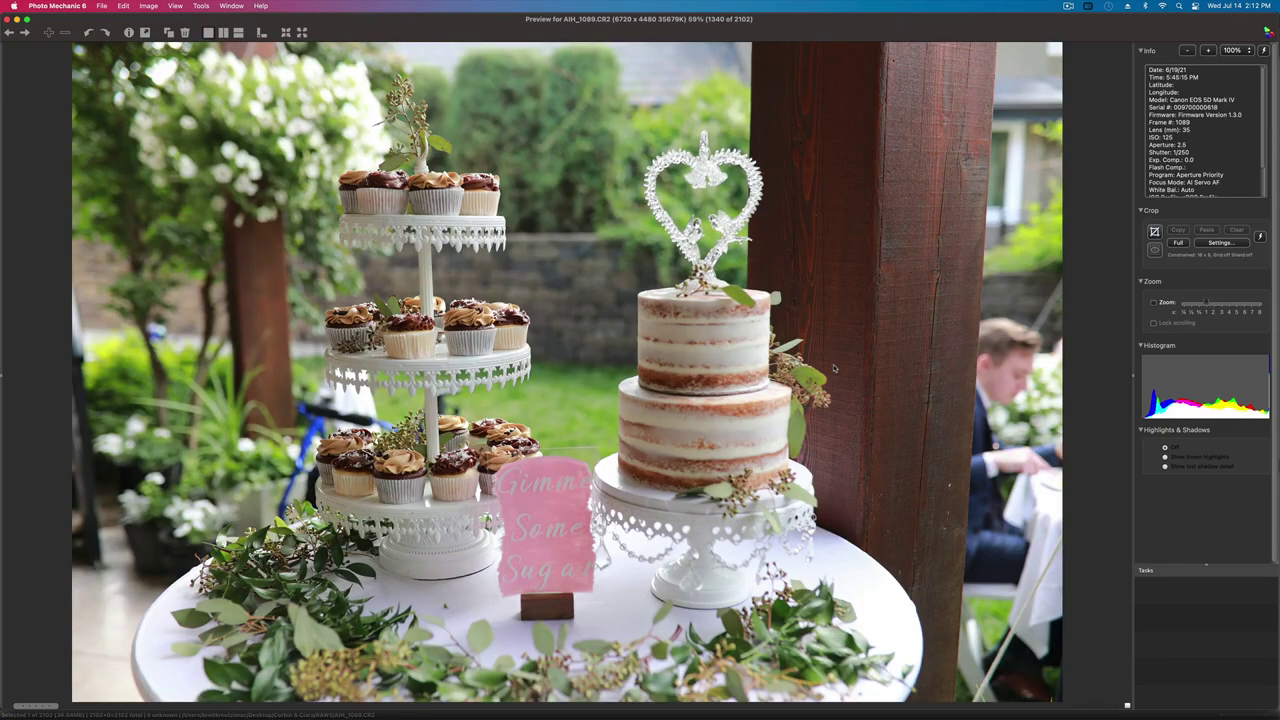
{"action": "key", "text": "Right"}
{"action": "key", "text": "Right"}
{"action": "key", "text": "Right"}
{"action": "key", "text": "Right"}
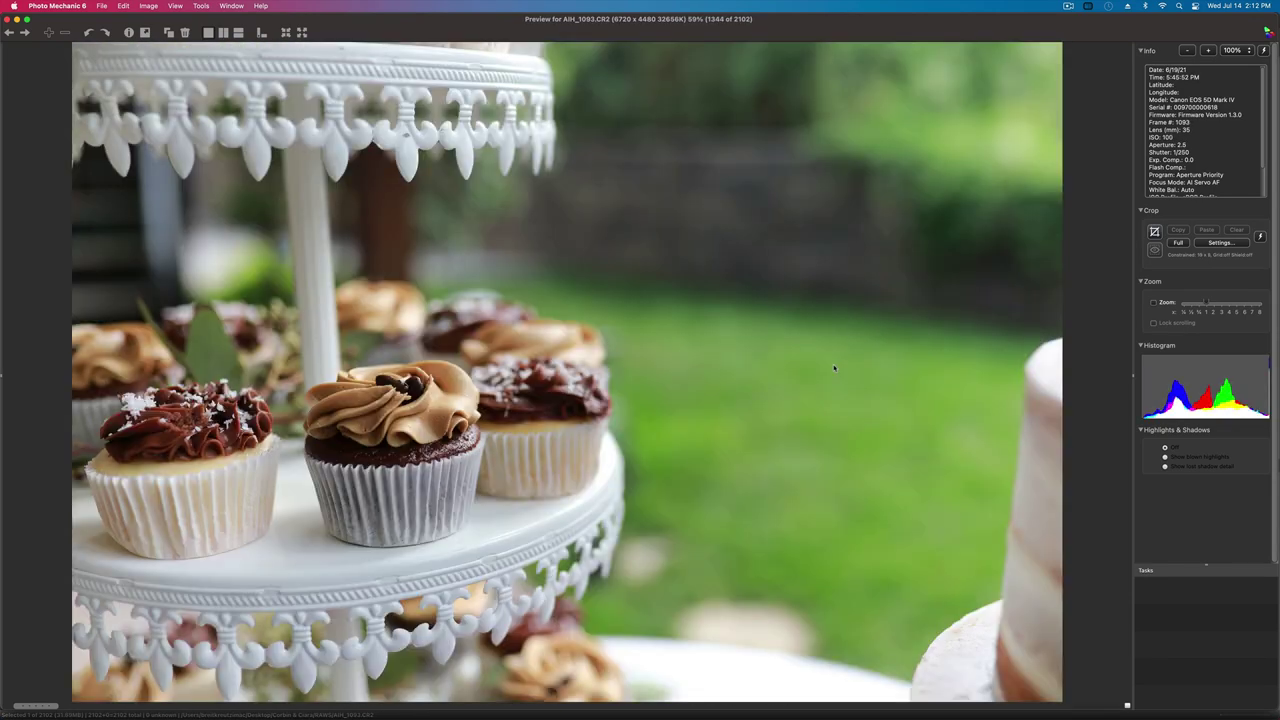
{"action": "key", "text": "Left"}
{"action": "key", "text": "Left"}
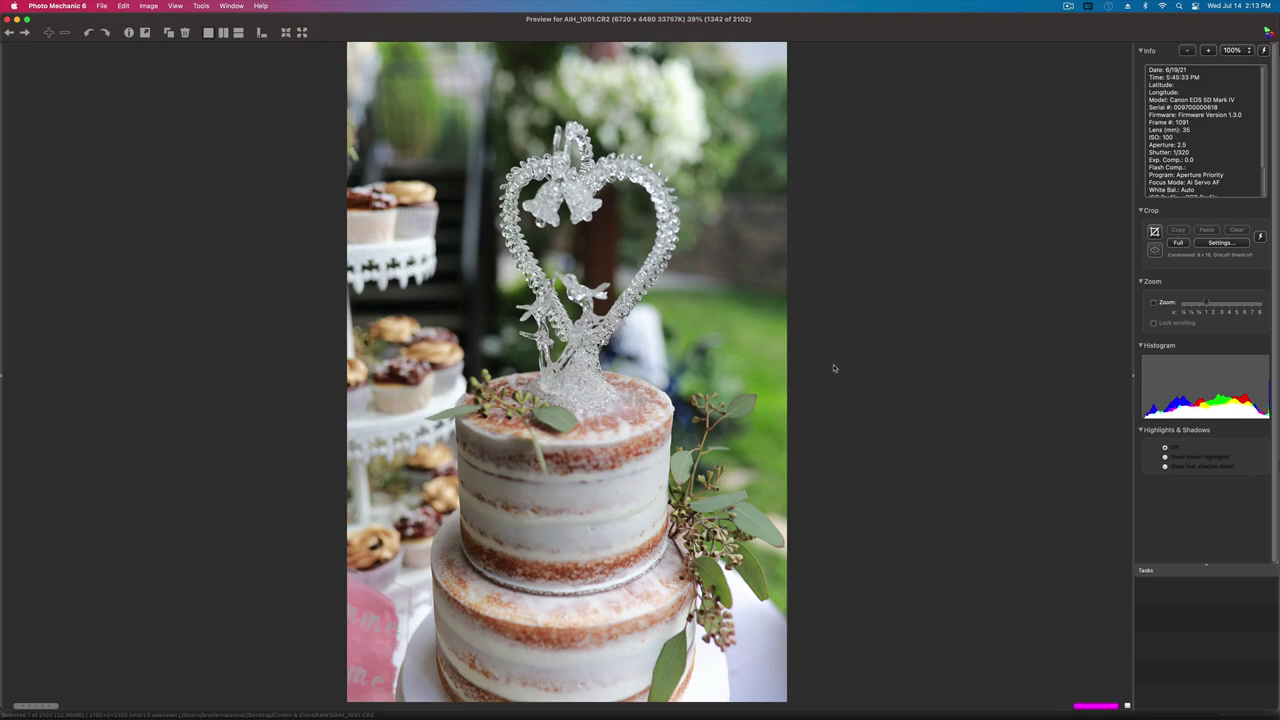
{"action": "key", "text": "Right"}
{"action": "key", "text": "Right"}
{"action": "key", "text": "Right"}
{"action": "key", "text": "Right"}
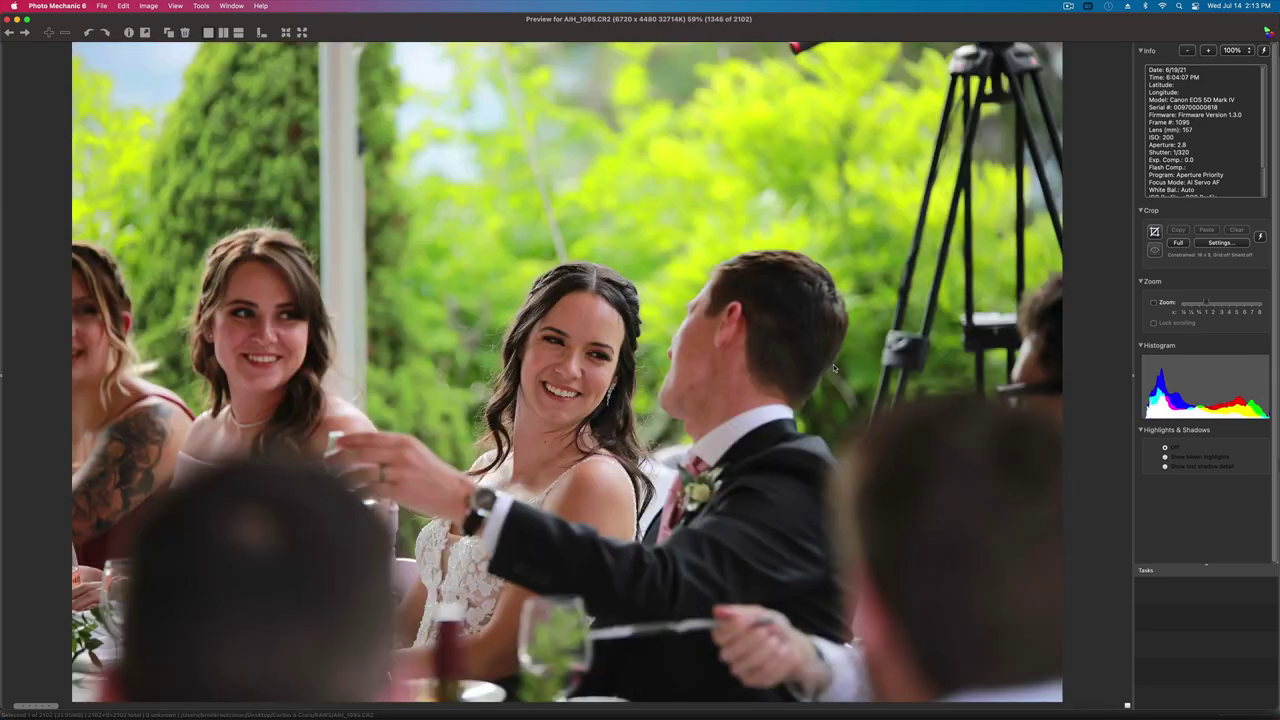
- Recheck the cake photo, then review the couple at the table, the bridesmaids and the first speech photos
{"action": "key", "text": "Left"}
{"action": "key", "text": "Left"}
{"action": "key", "text": "Right"}
{"action": "key", "text": "Right"}
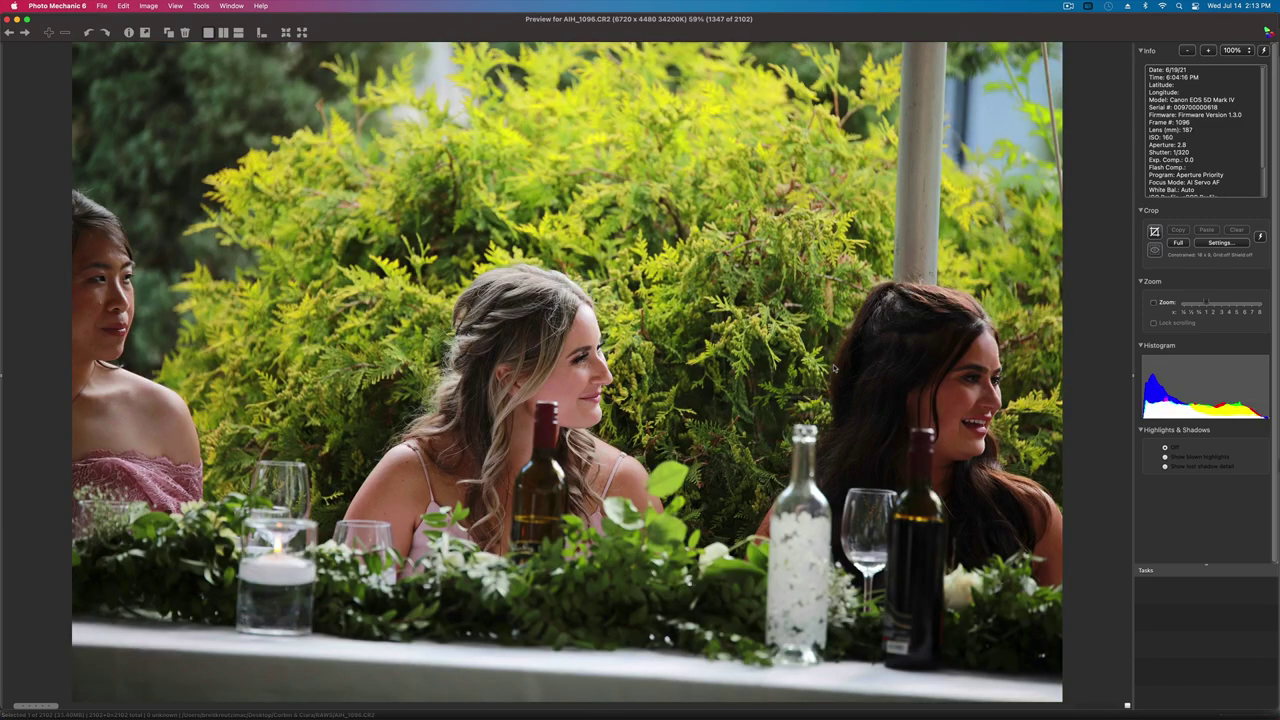
{"action": "key", "text": "Right"}
{"action": "key", "text": "Right"}
{"action": "key", "text": "Right"}
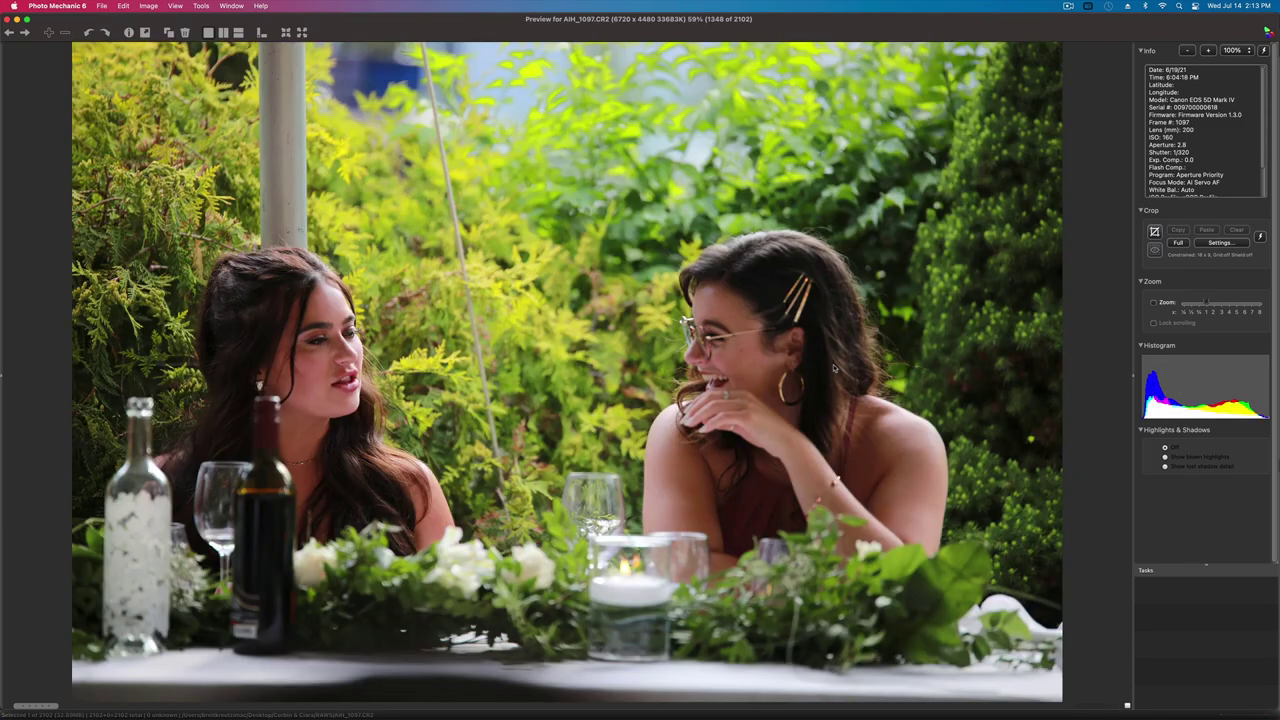
{"action": "key", "text": "Left"}
{"action": "key", "text": "Right"}
{"action": "key", "text": "Right"}
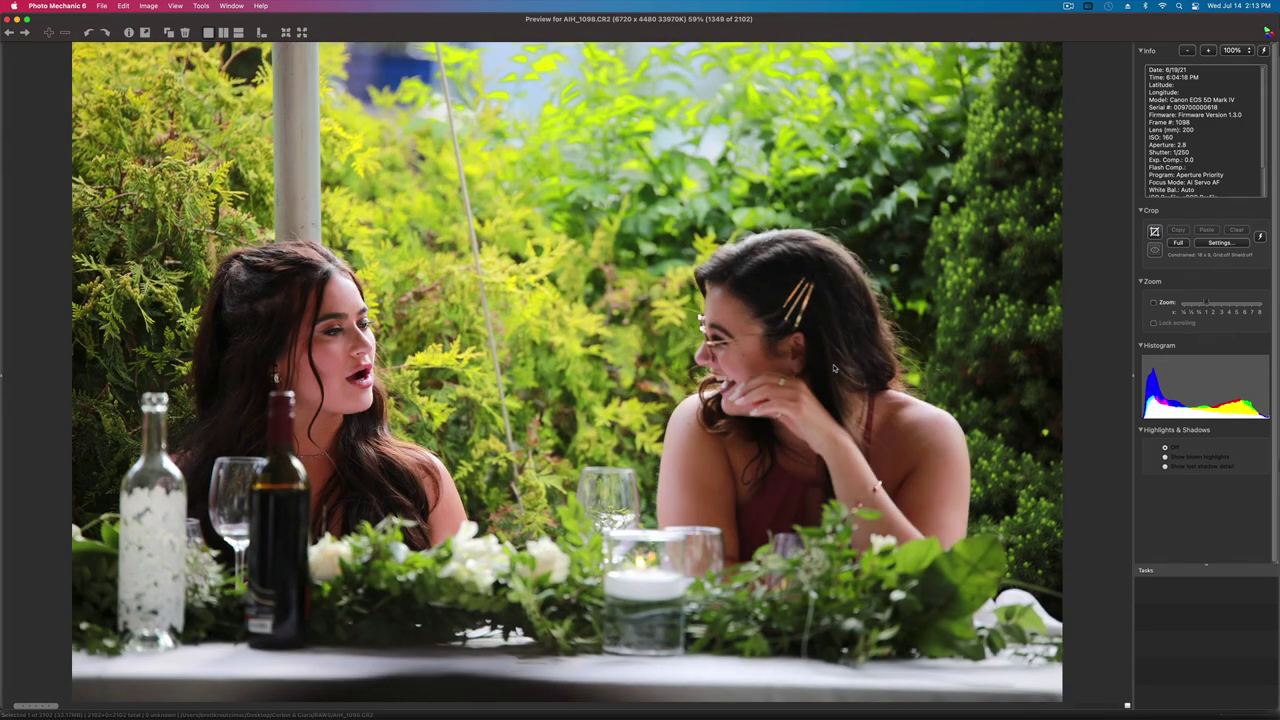
{"action": "key", "text": "Right"}
{"action": "key", "text": "Right"}
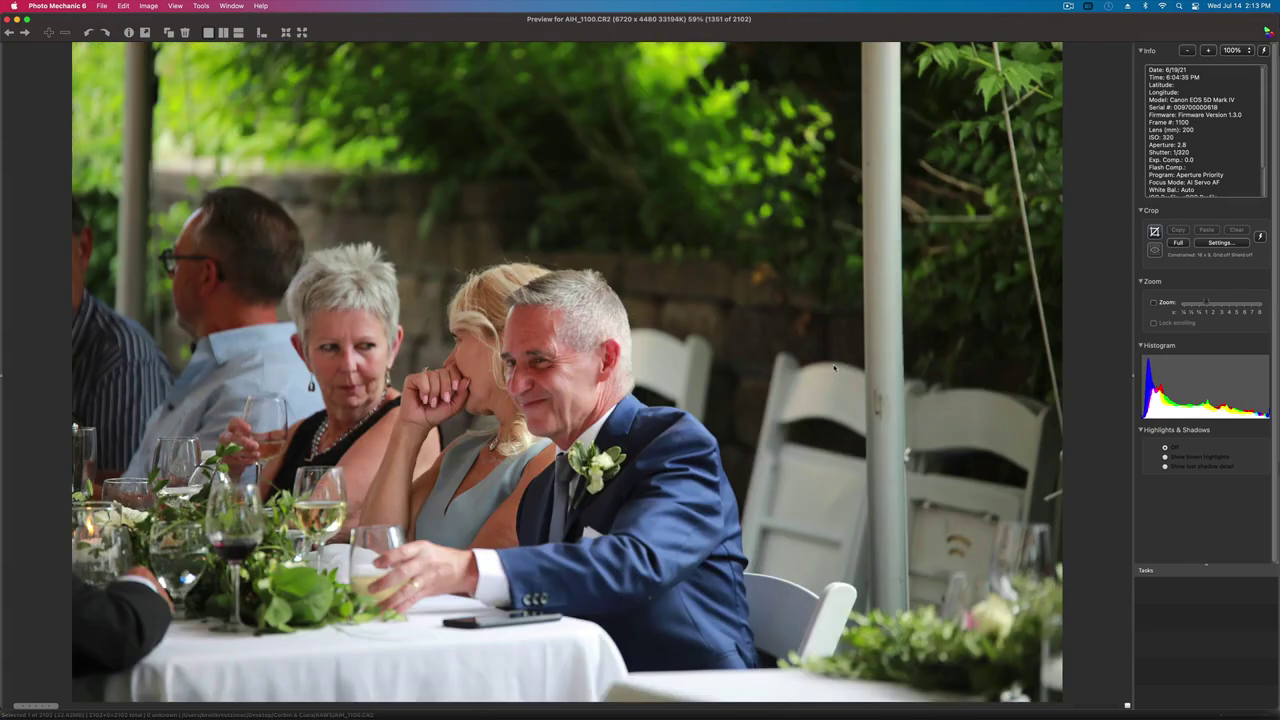
{"action": "key", "text": "Right"}
{"action": "key", "text": "Right"}
{"action": "key", "text": "Right"}
{"action": "key", "text": "Right"}
{"action": "key", "text": "Left"}
{"action": "key", "text": "Left"}
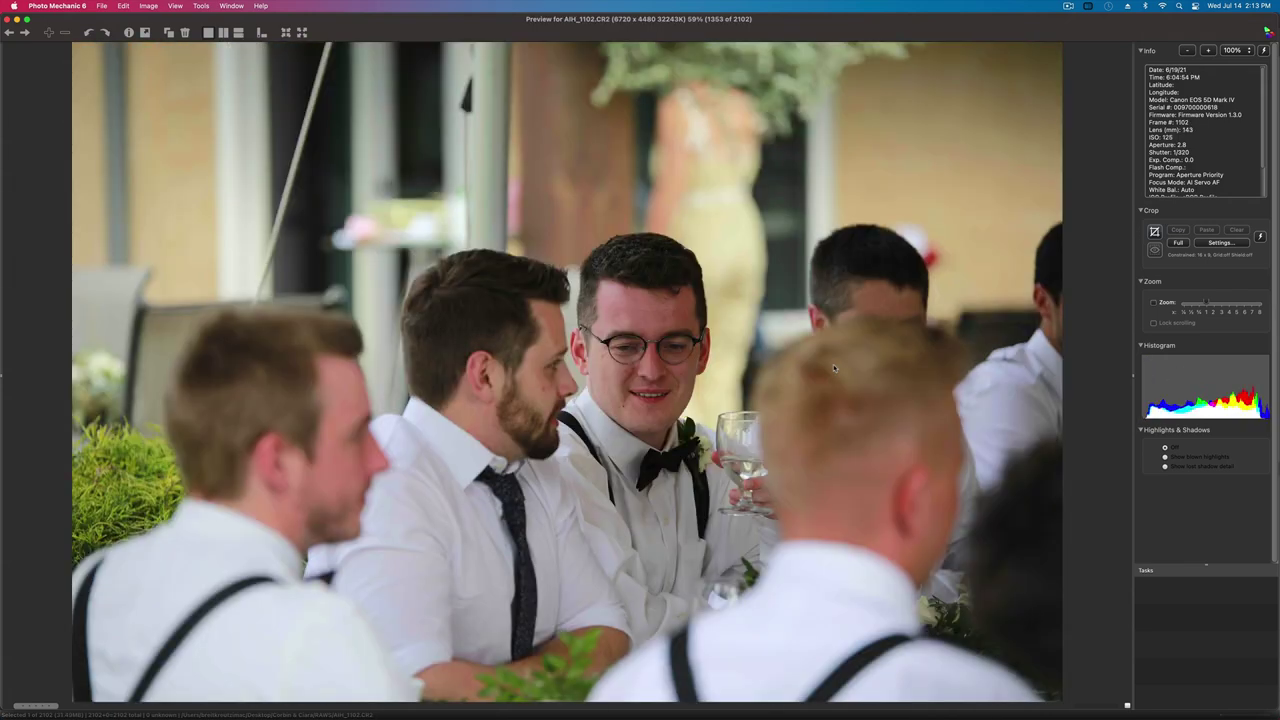
{"action": "key", "text": "Right"}
{"action": "key", "text": "Right"}
{"action": "key", "text": "Right"}
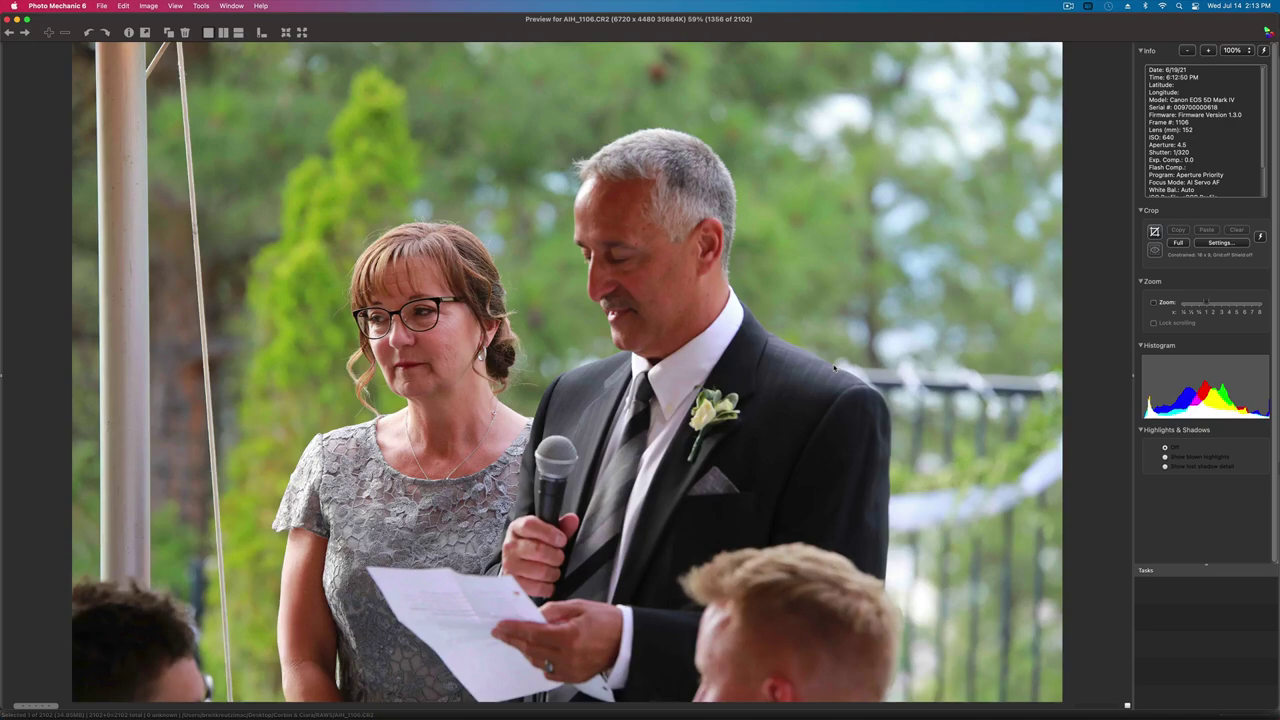
{"action": "key", "text": "Left"}
{"action": "key", "text": "Right"}
{"action": "key", "text": "Right"}
{"action": "key", "text": "Right"}
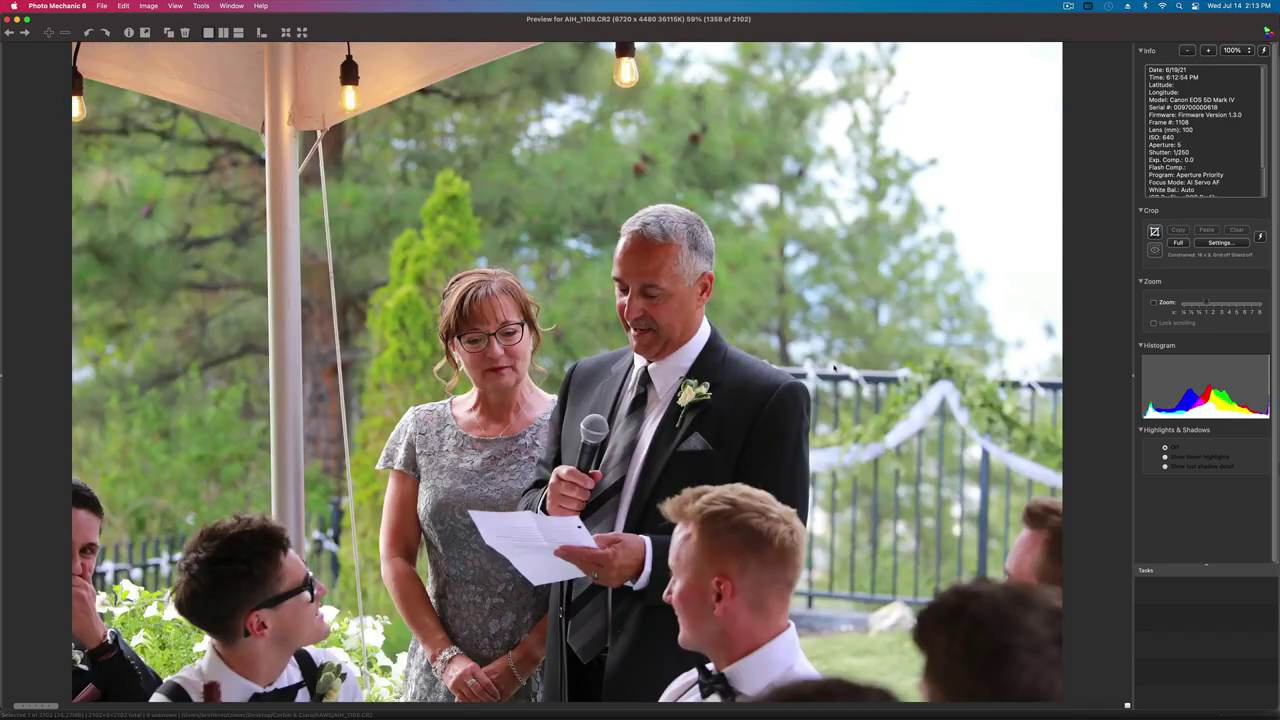
{"action": "key", "text": "Left"}
{"action": "key", "text": "Right"}
{"action": "key", "text": "Right"}
{"action": "key", "text": "Left"}
{"action": "key", "text": "Right"}
{"action": "key", "text": "Right"}
{"action": "key", "text": "Right"}
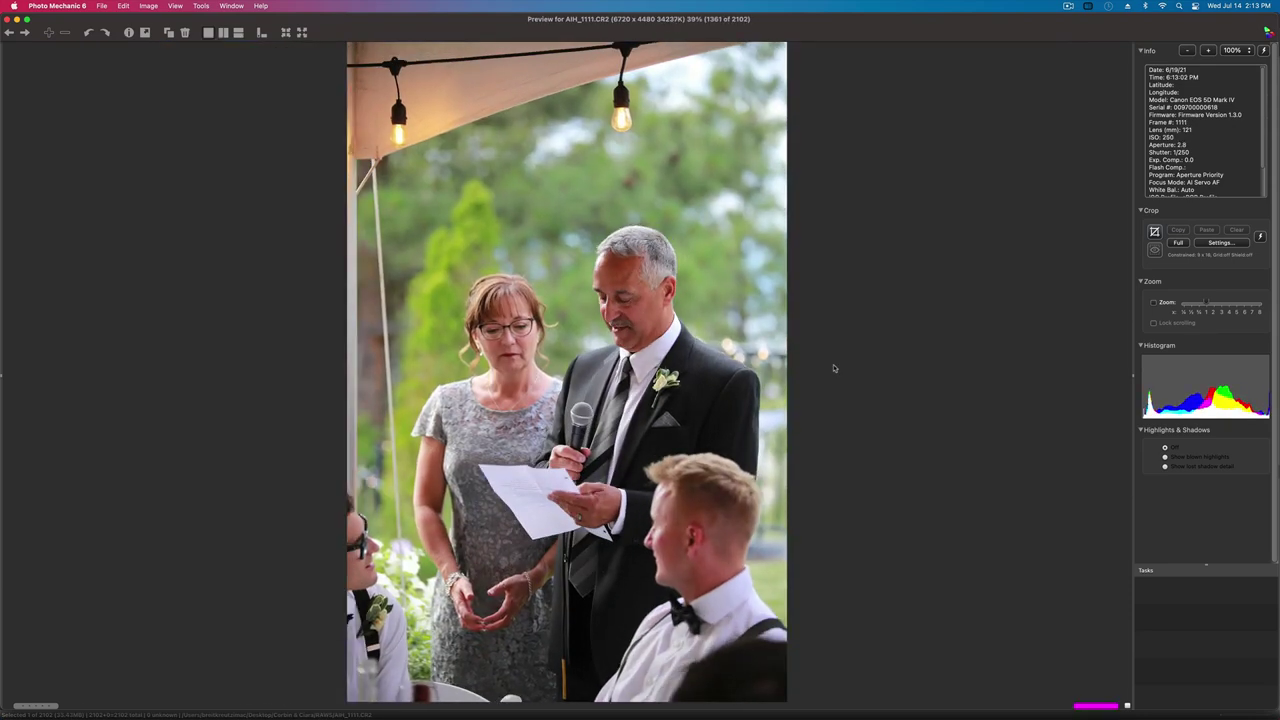
- Cull the speaker close-ups and tearful bridesmaid shots, reaching the bride's hug at AIH_1127 (1377 of 2102)
{"action": "key", "text": "Right"}
{"action": "key", "text": "Right"}
{"action": "key", "text": "Right"}
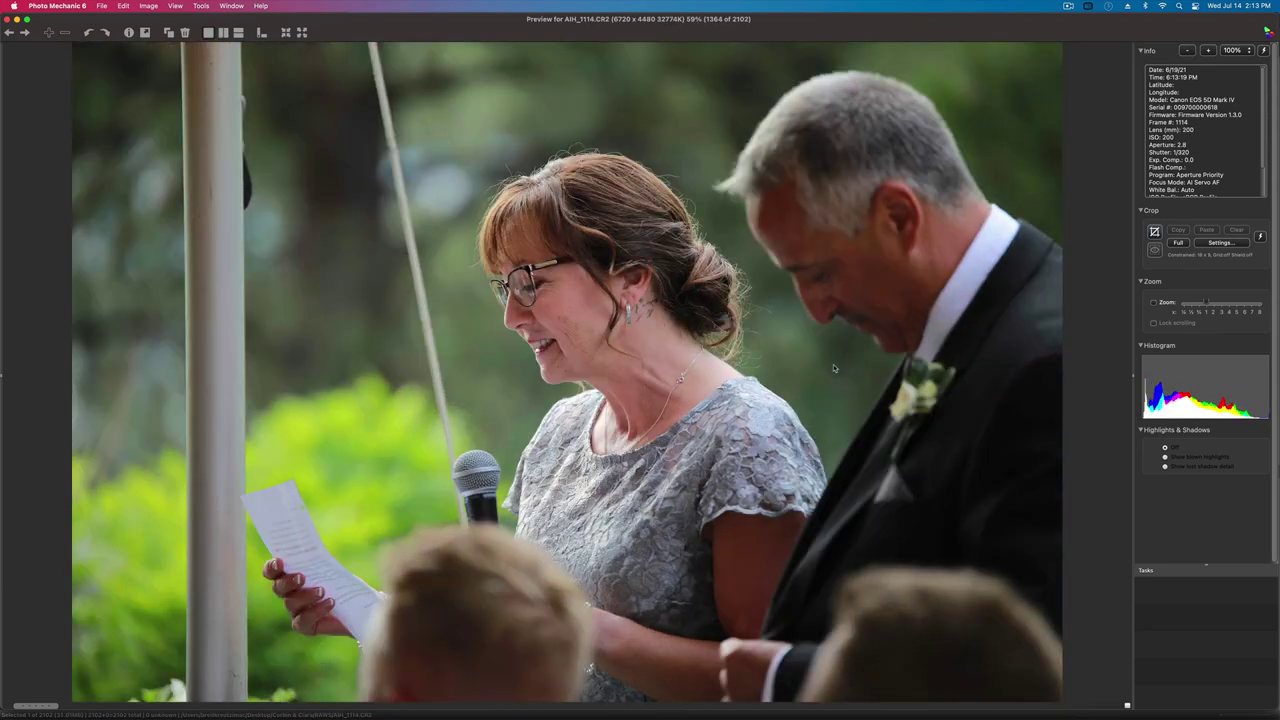
{"action": "key", "text": "Right"}
{"action": "key", "text": "Right"}
{"action": "key", "text": "Right"}
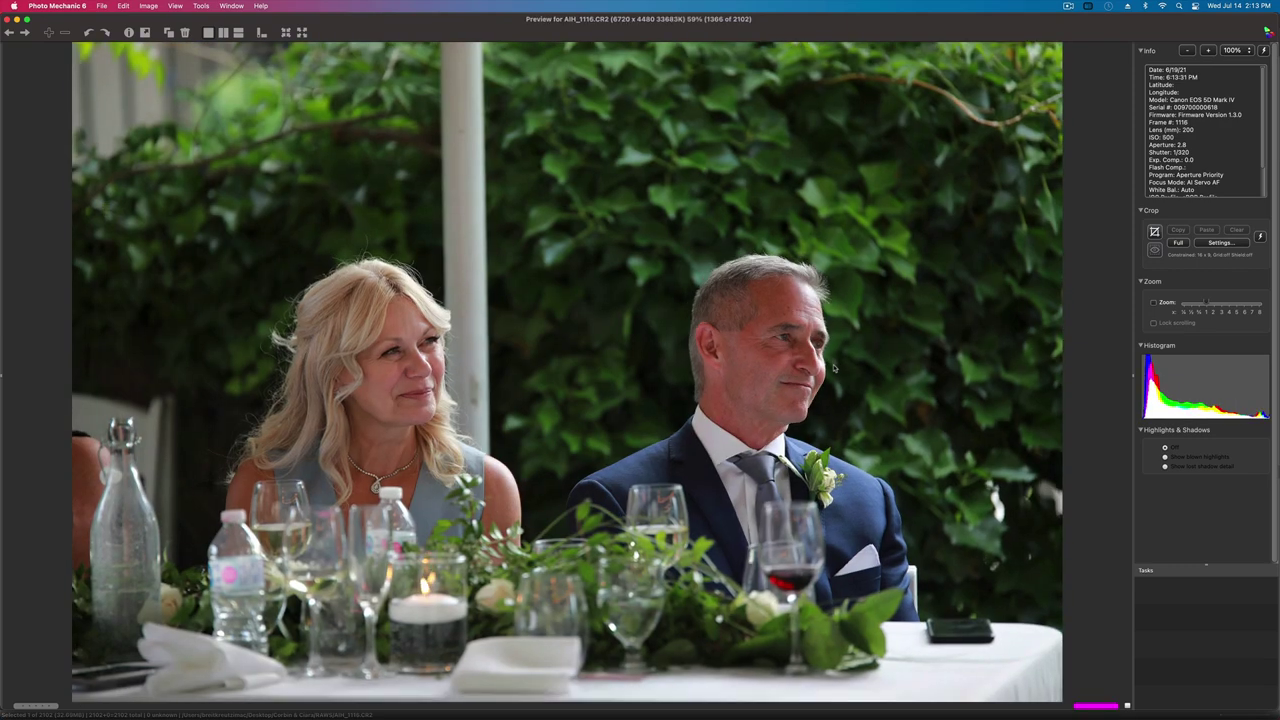
{"action": "key", "text": "Right"}
{"action": "key", "text": "Right"}
{"action": "key", "text": "Right"}
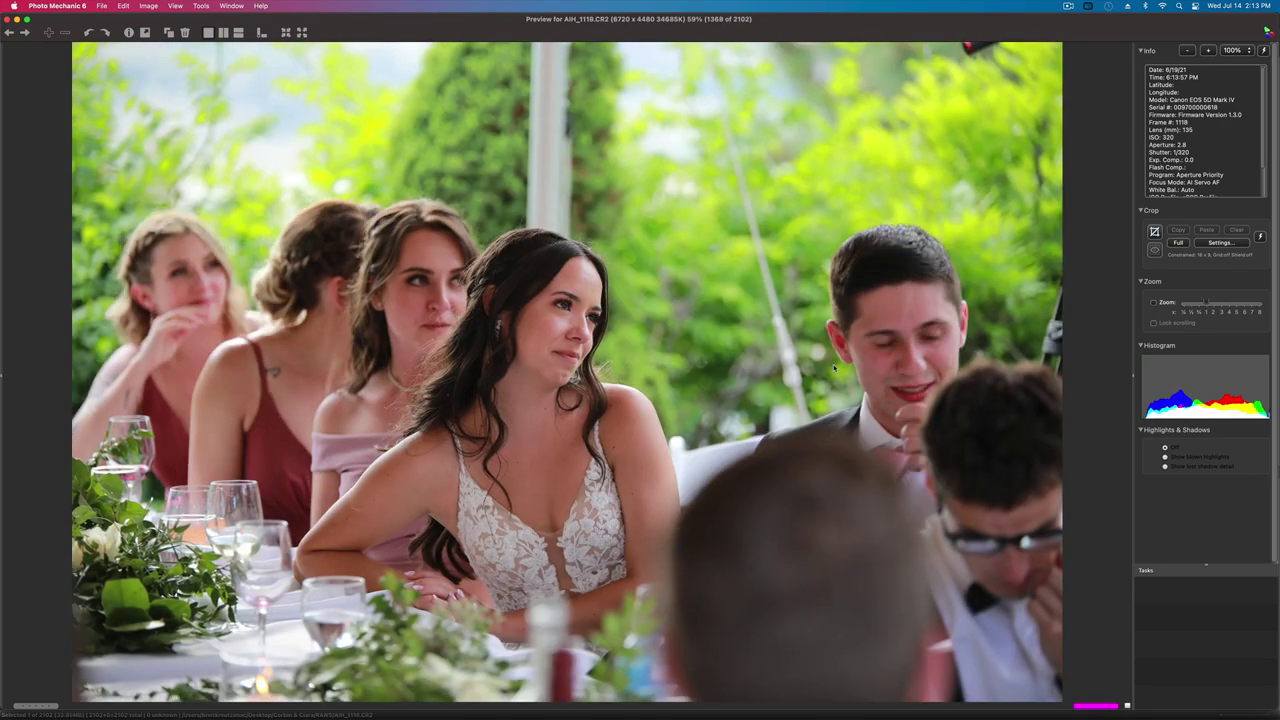
{"action": "key", "text": "Right"}
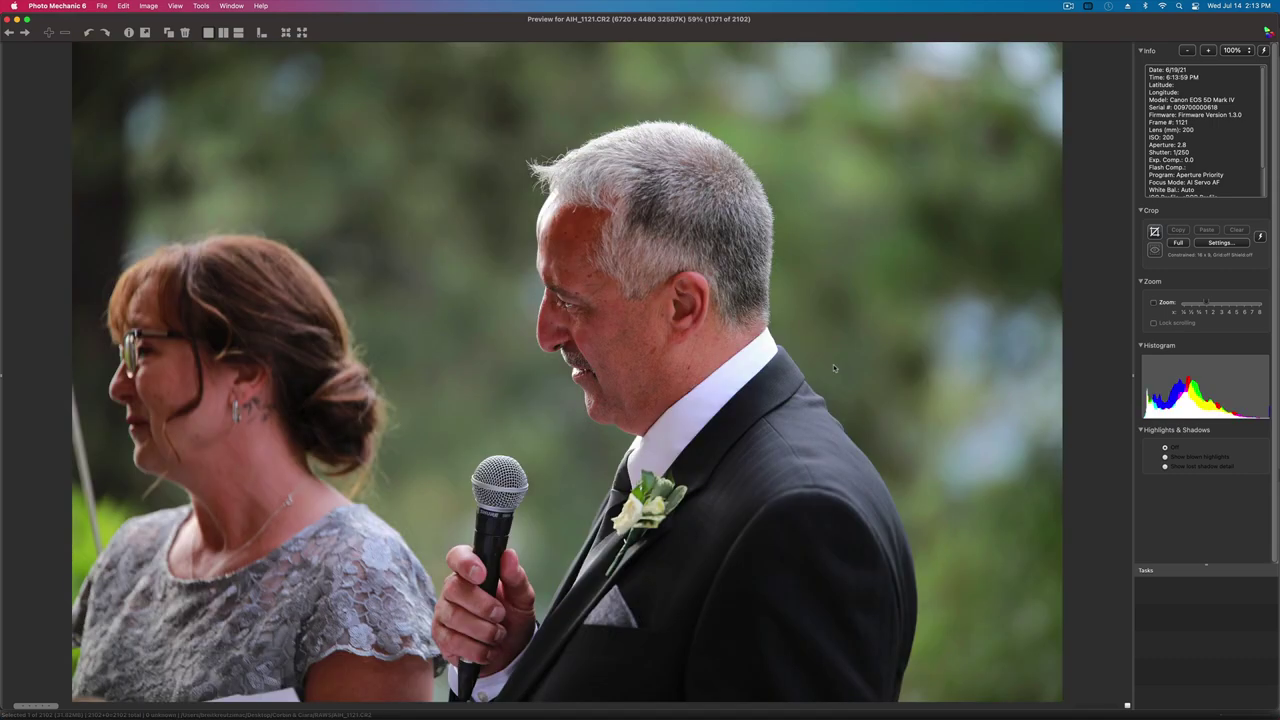
{"action": "key", "text": "Right"}
{"action": "key", "text": "Left"}
{"action": "key", "text": "Right"}
{"action": "key", "text": "Right"}
{"action": "key", "text": "Right"}
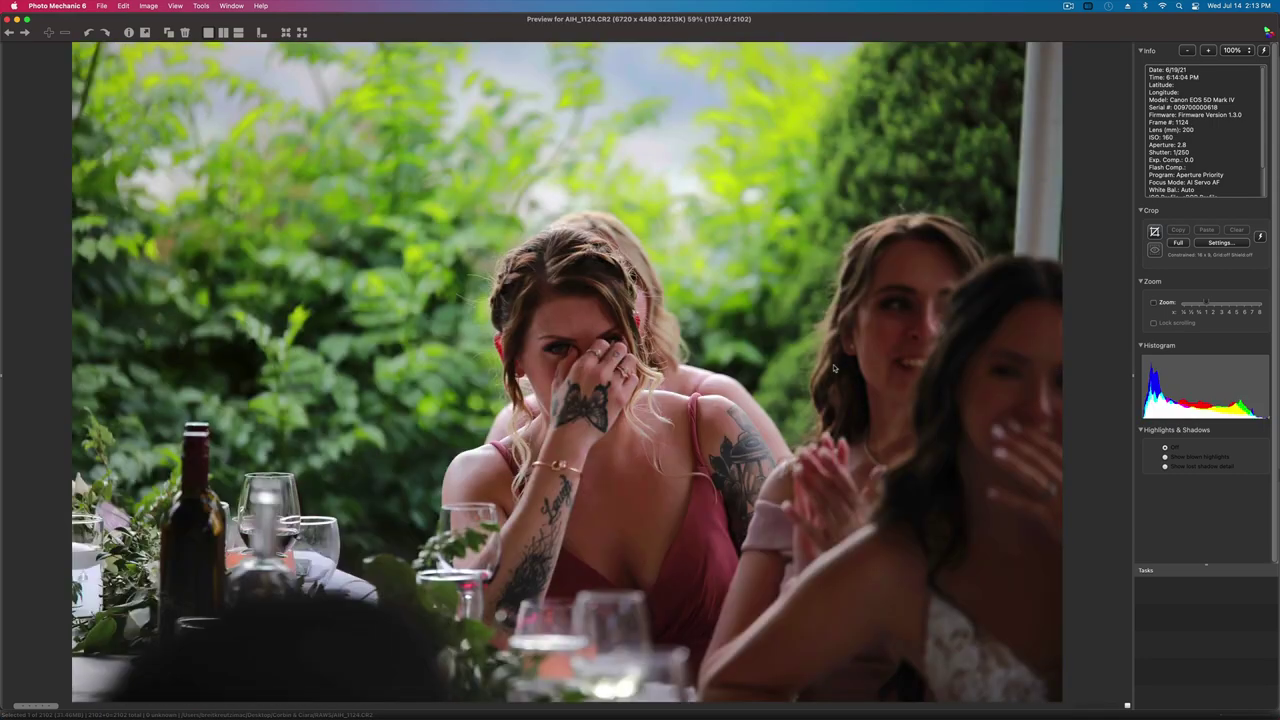
{"action": "key", "text": "Left"}
{"action": "key", "text": "Right"}
{"action": "key", "text": "Right"}
{"action": "key", "text": "Right"}
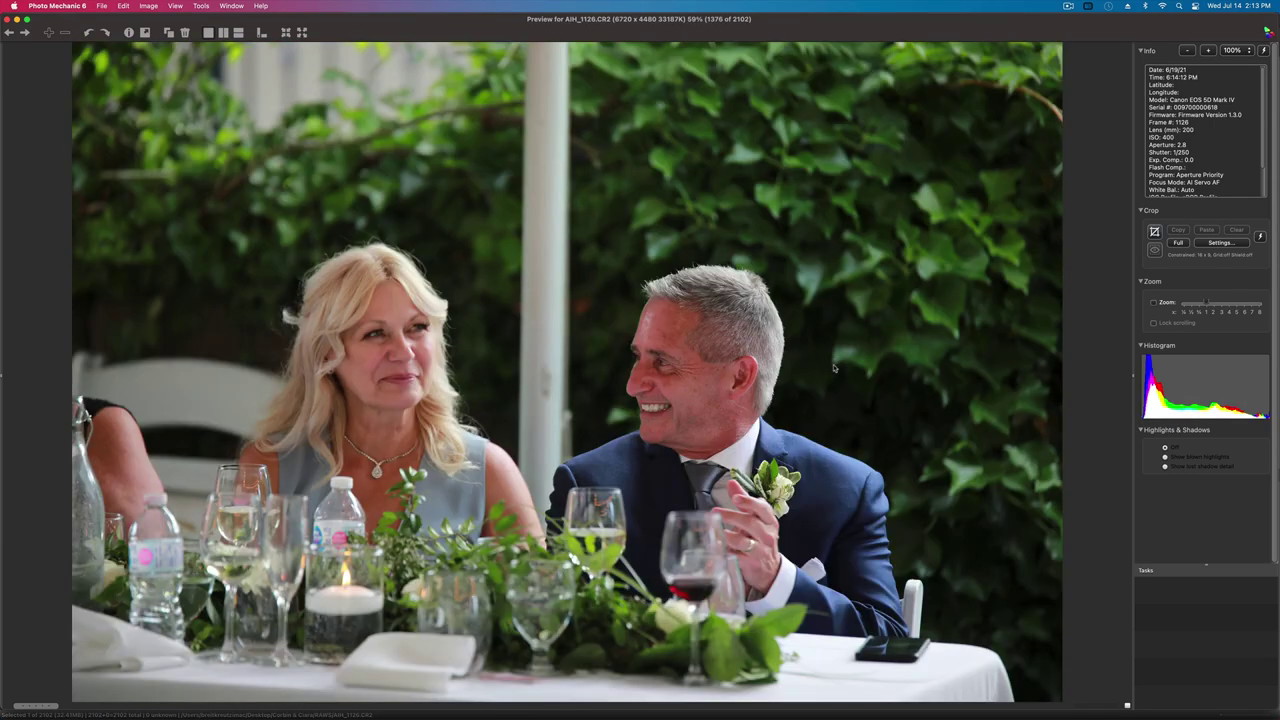
{"action": "key", "text": "Left"}
{"action": "key", "text": "Left"}
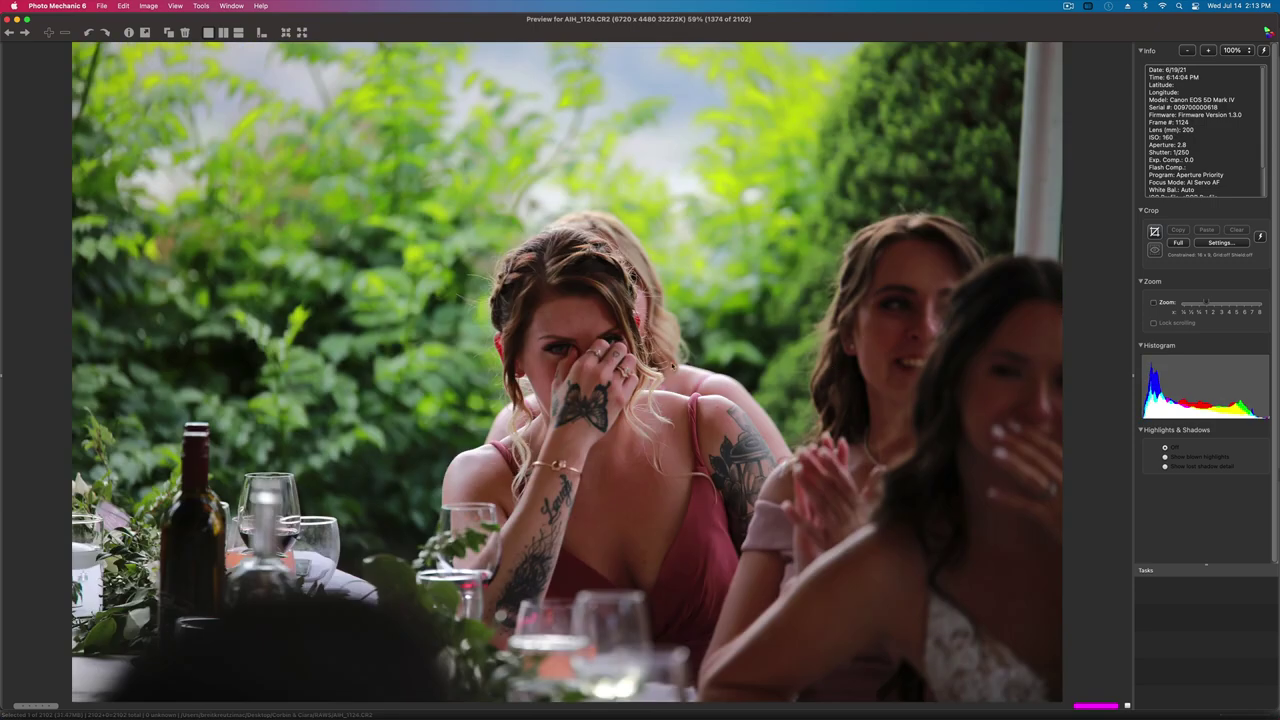
{"action": "key", "text": "Right"}
{"action": "key", "text": "Right"}
{"action": "key", "text": "Right"}
{"action": "key", "text": "Right"}
{"action": "key", "text": "Right"}
{"action": "key", "text": "Right"}
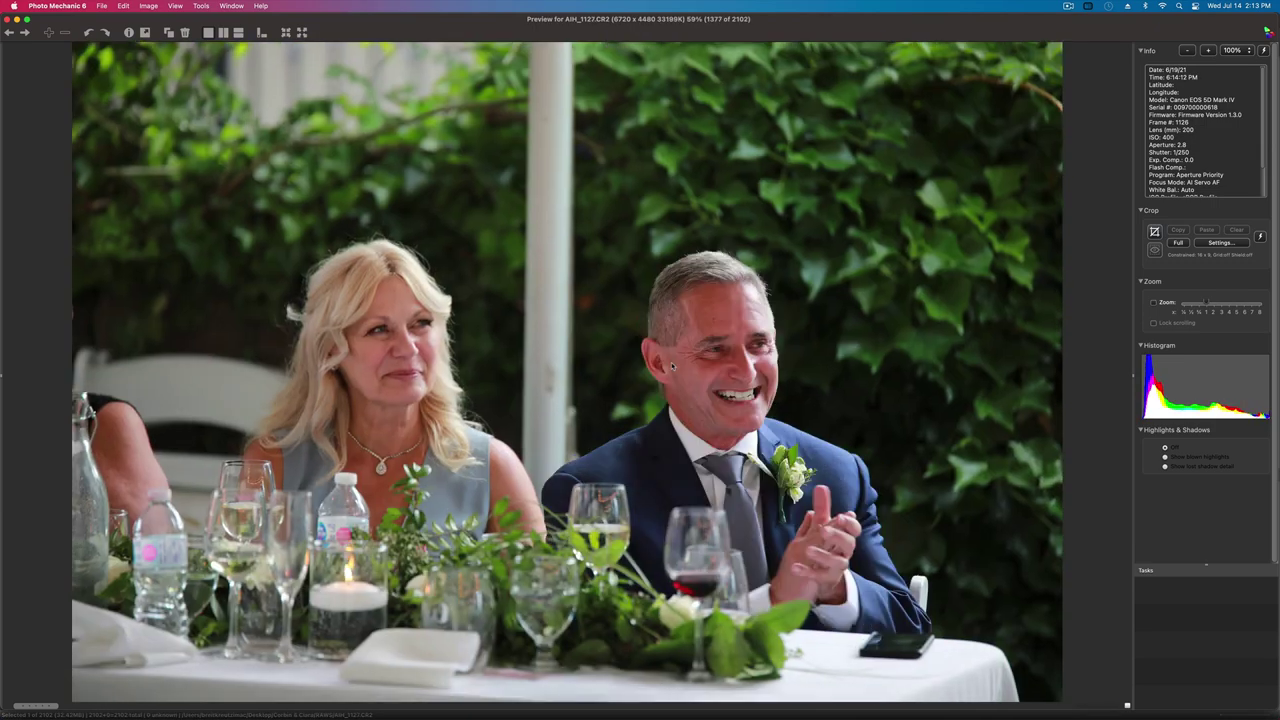
- Return to the hug photo, then cull forward past AIH_1147 to AIH_1151, the guests reacting at the table
{"action": "key", "text": "Left"}
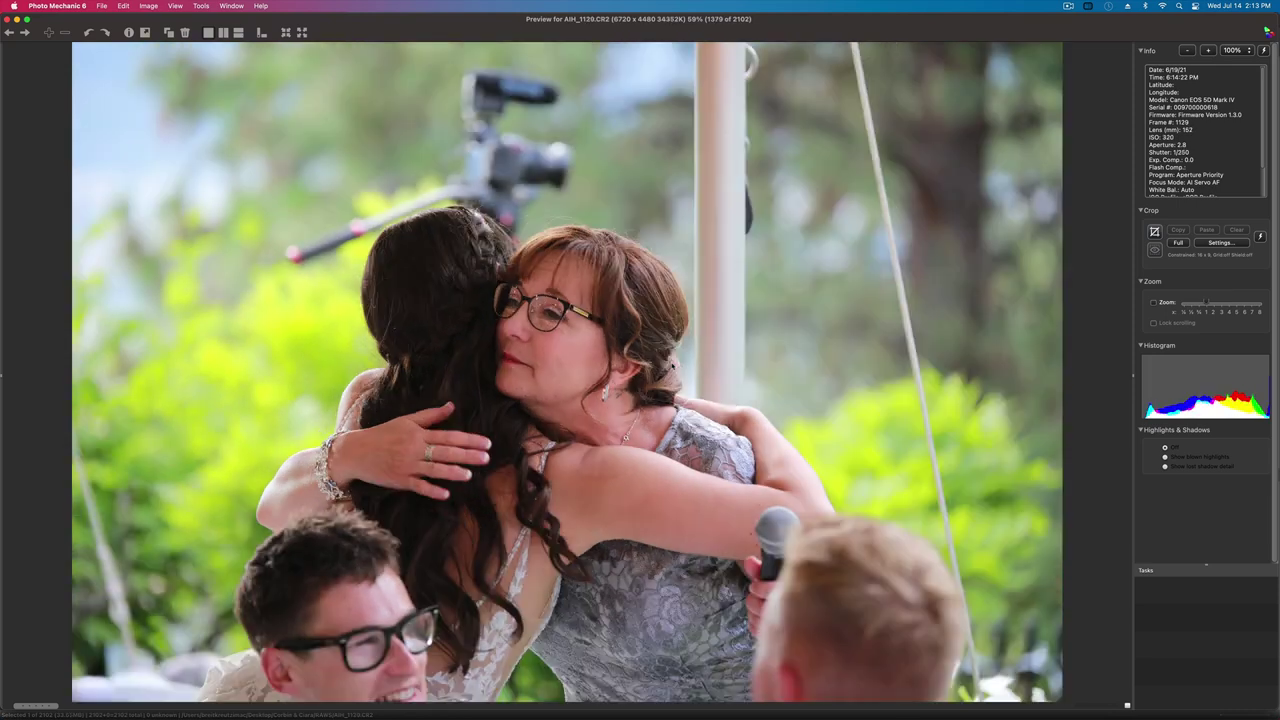
{"action": "key", "text": "Right"}
{"action": "key", "text": "Right"}
{"action": "key", "text": "Right"}
{"action": "key", "text": "Right"}
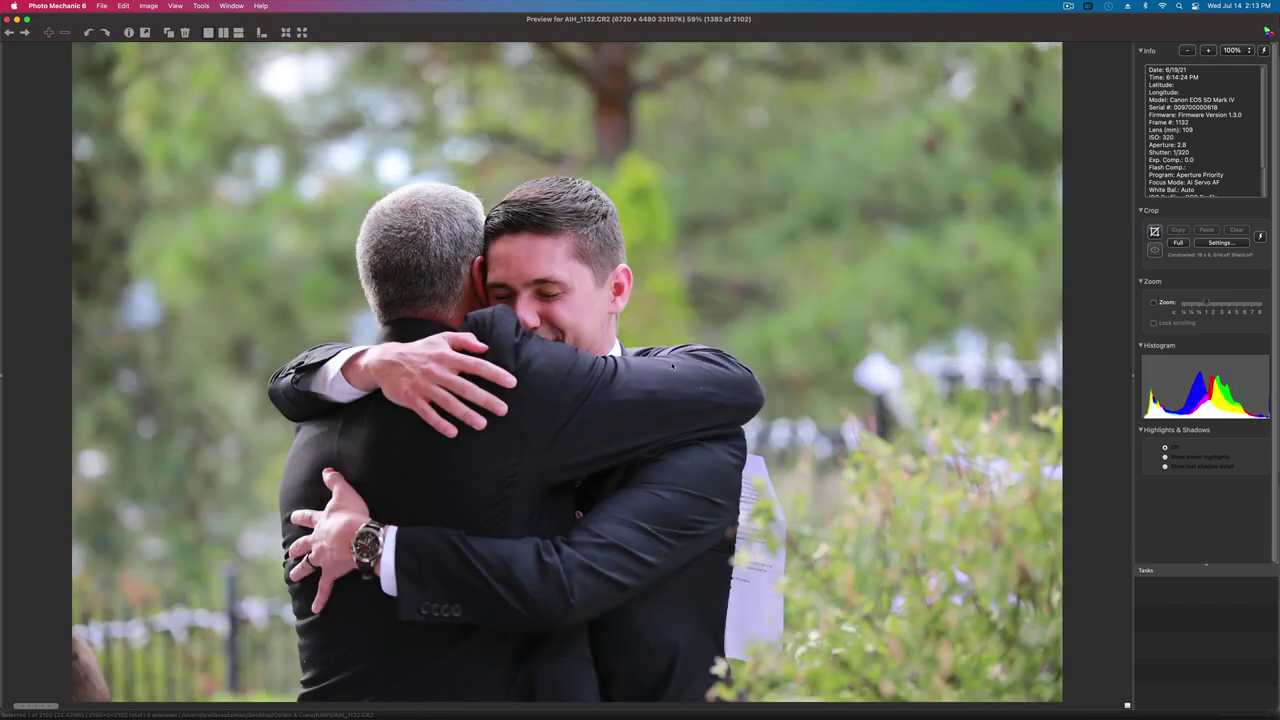
{"action": "key", "text": "Right"}
{"action": "key", "text": "Right"}
{"action": "key", "text": "Right"}
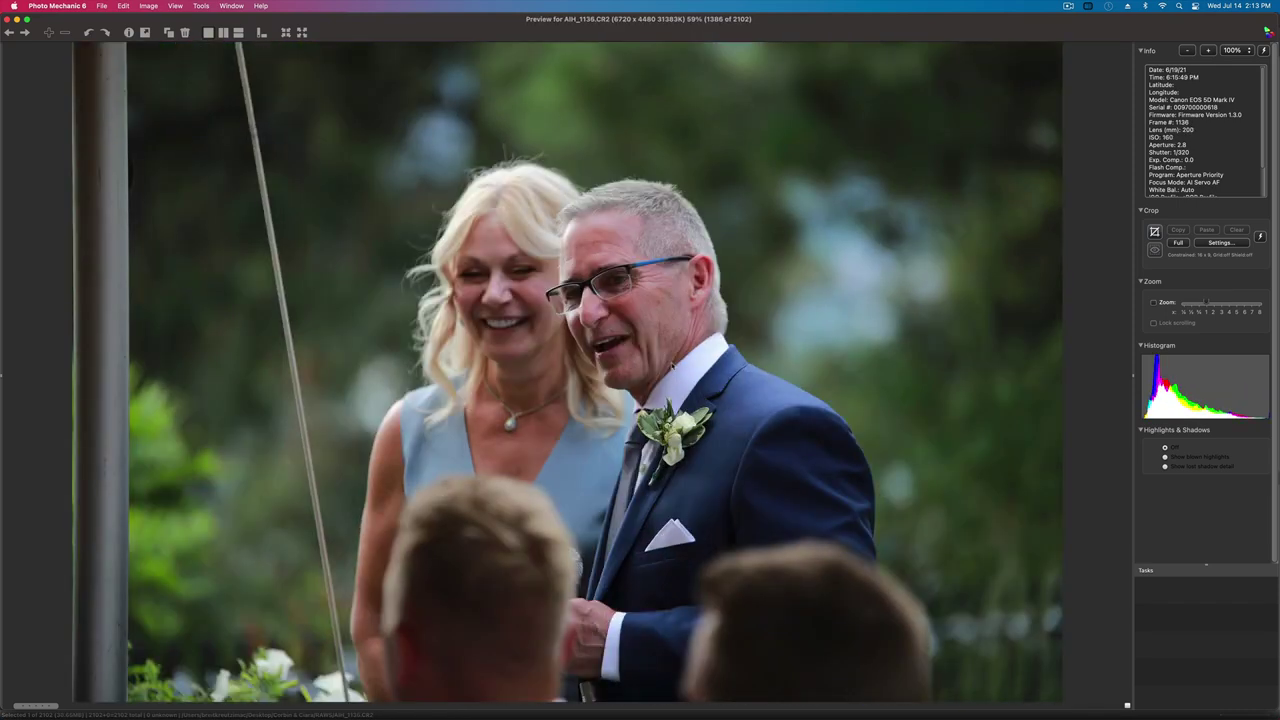
{"action": "key", "text": "Left"}
{"action": "key", "text": "Right"}
{"action": "key", "text": "Right"}
{"action": "key", "text": "Right"}
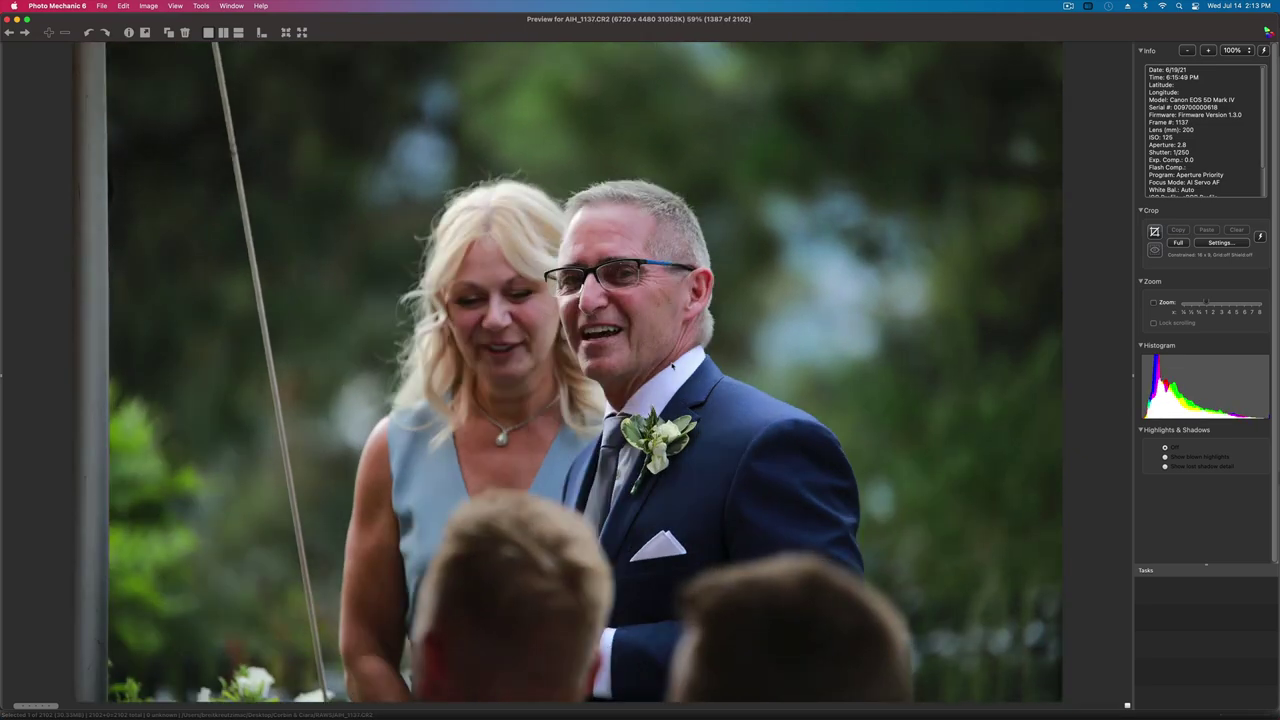
{"action": "key", "text": "Right"}
{"action": "key", "text": "Right"}
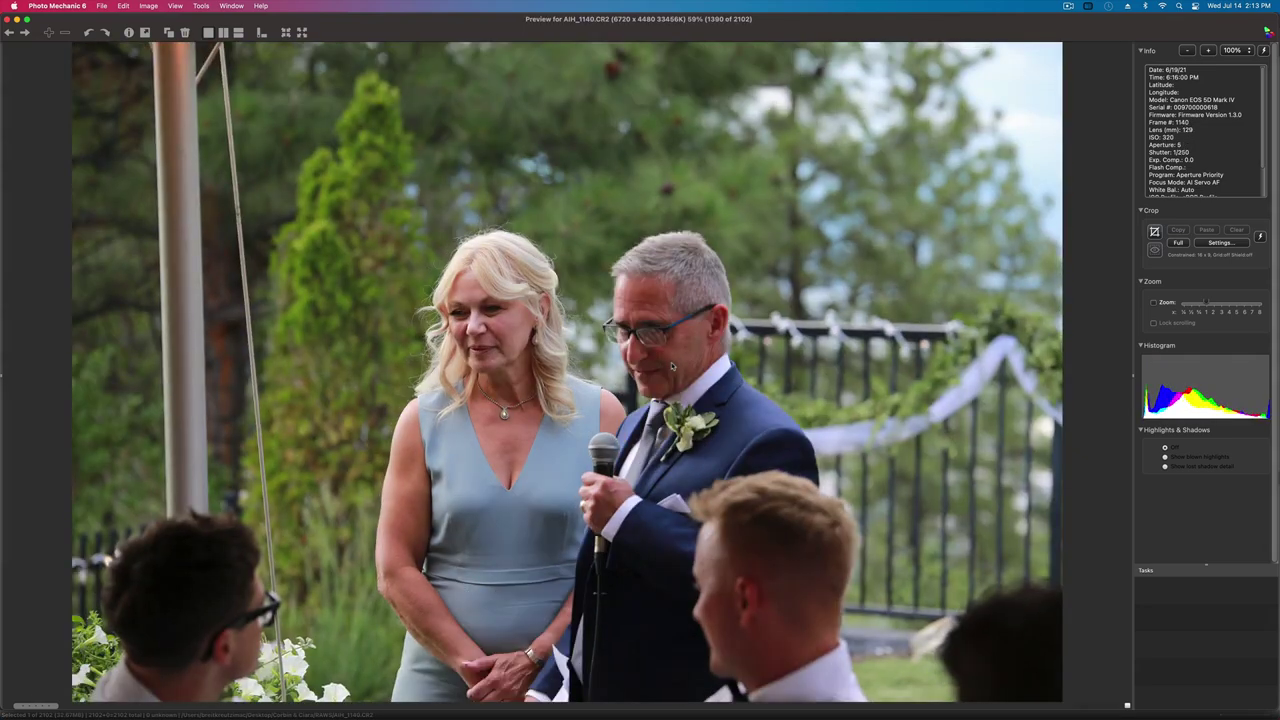
{"action": "key", "text": "Right"}
{"action": "key", "text": "Right"}
{"action": "key", "text": "Right"}
{"action": "key", "text": "Right"}
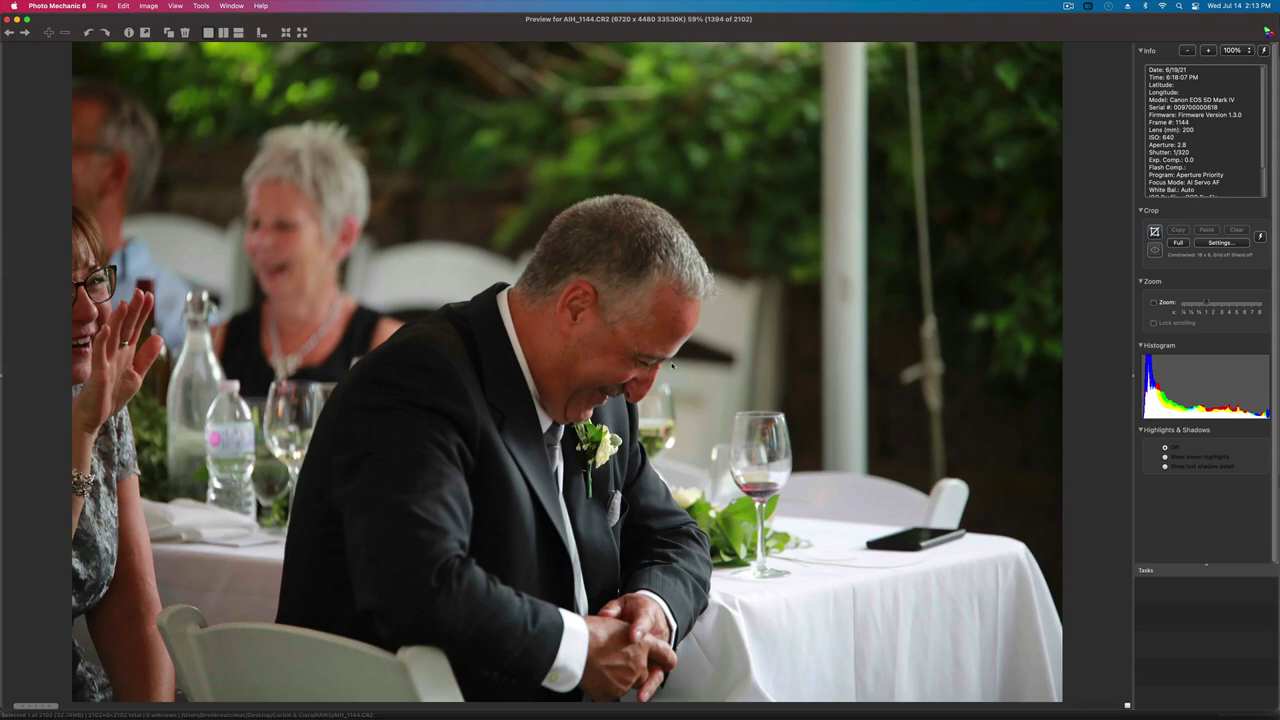
{"action": "key", "text": "Left"}
{"action": "key", "text": "Left"}
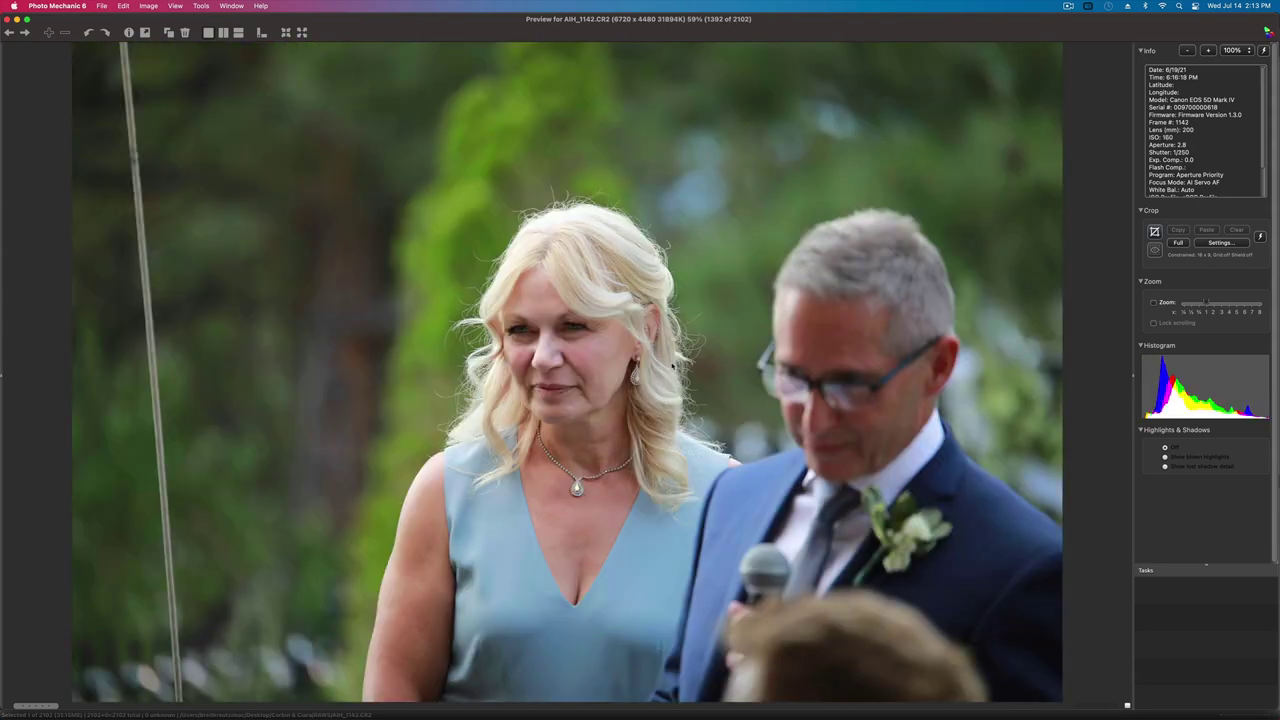
{"action": "key", "text": "Right"}
{"action": "key", "text": "Right"}
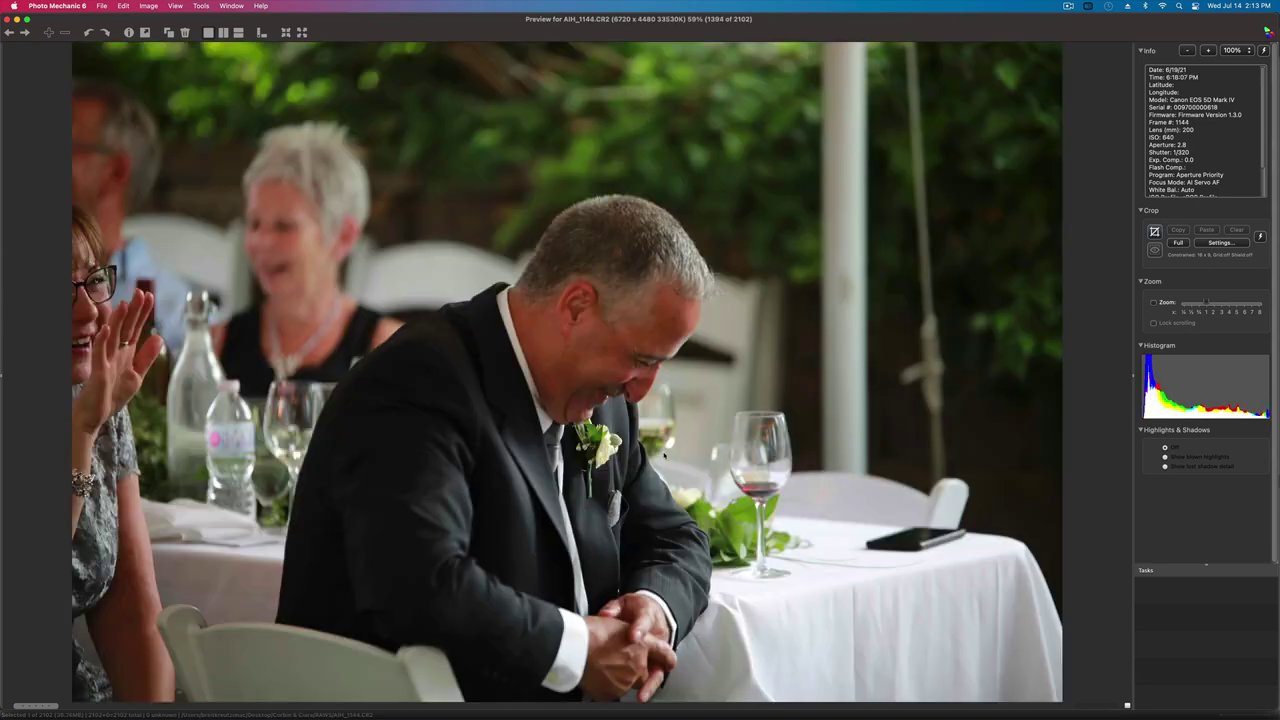
{"action": "key", "text": "Right"}
{"action": "key", "text": "Right"}
{"action": "key", "text": "Right"}
{"action": "key", "text": "Right"}
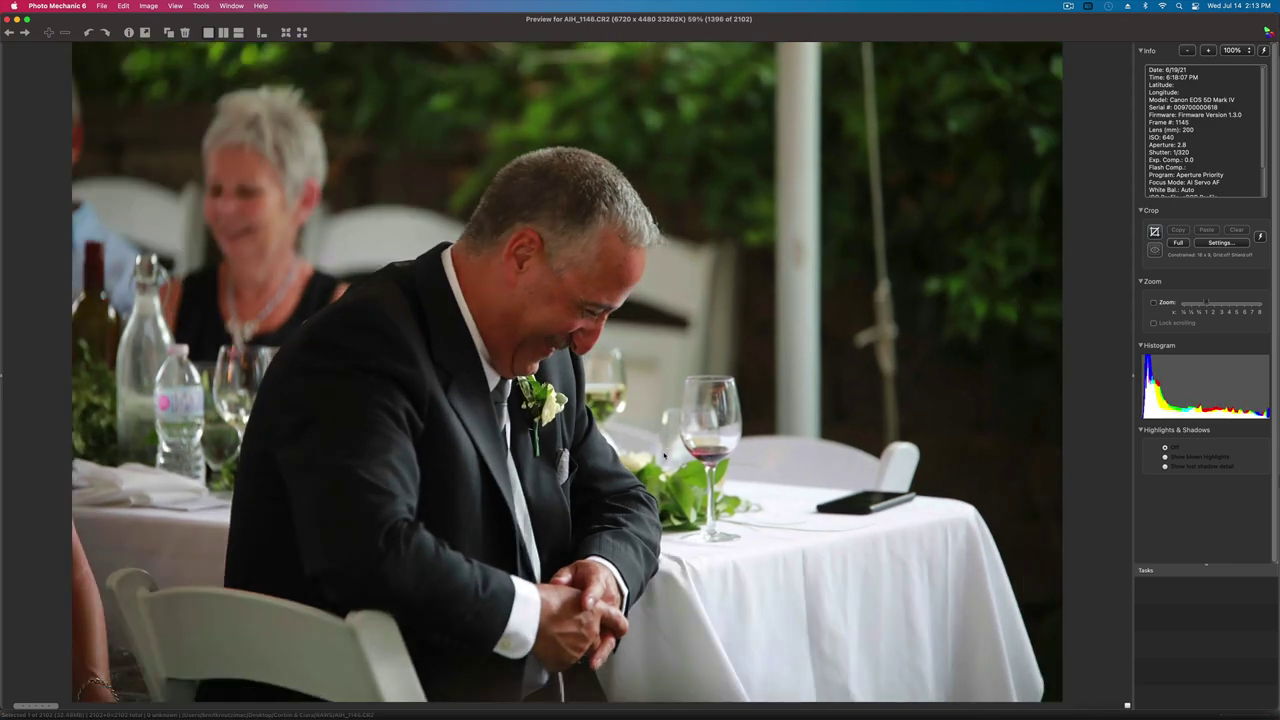
{"action": "key", "text": "Left"}
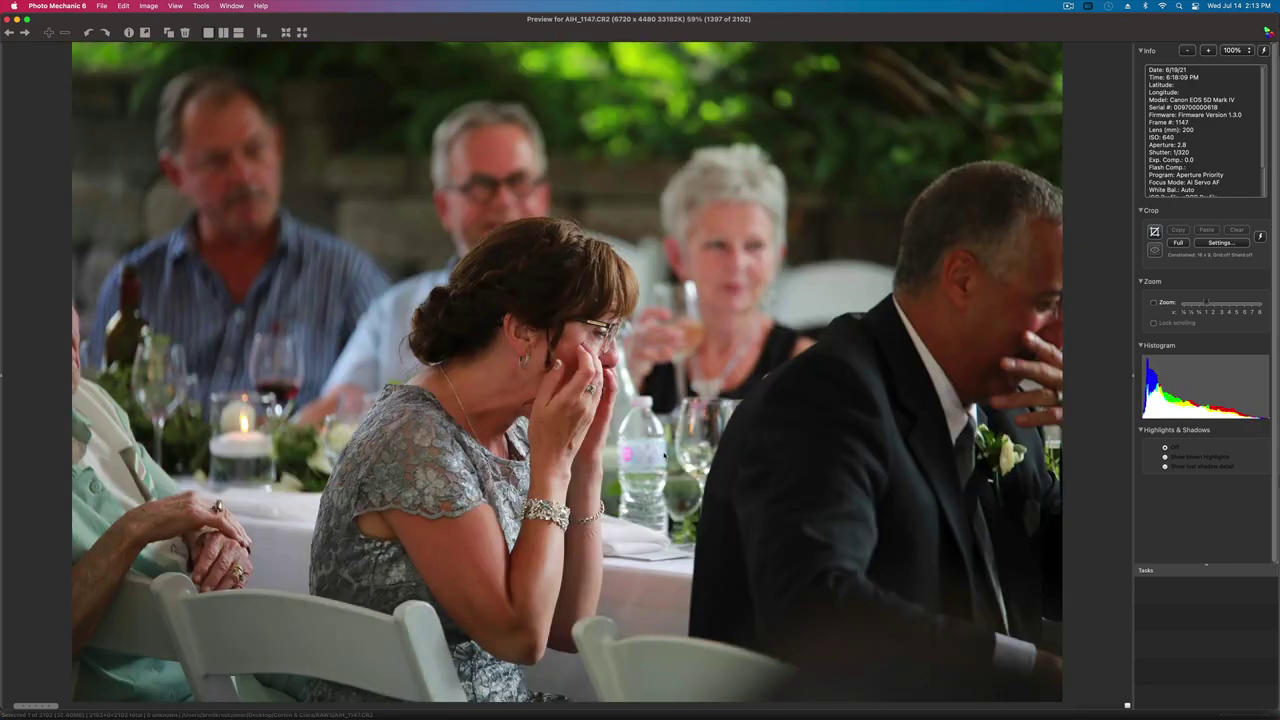
{"action": "key", "text": "Right"}
{"action": "key", "text": "Right"}
- Compare the table shots around AIH_1156 and AIH_1160, then flip through the hug sequence to AIH_1166
{"action": "key", "text": "Right"}
{"action": "key", "text": "Right"}
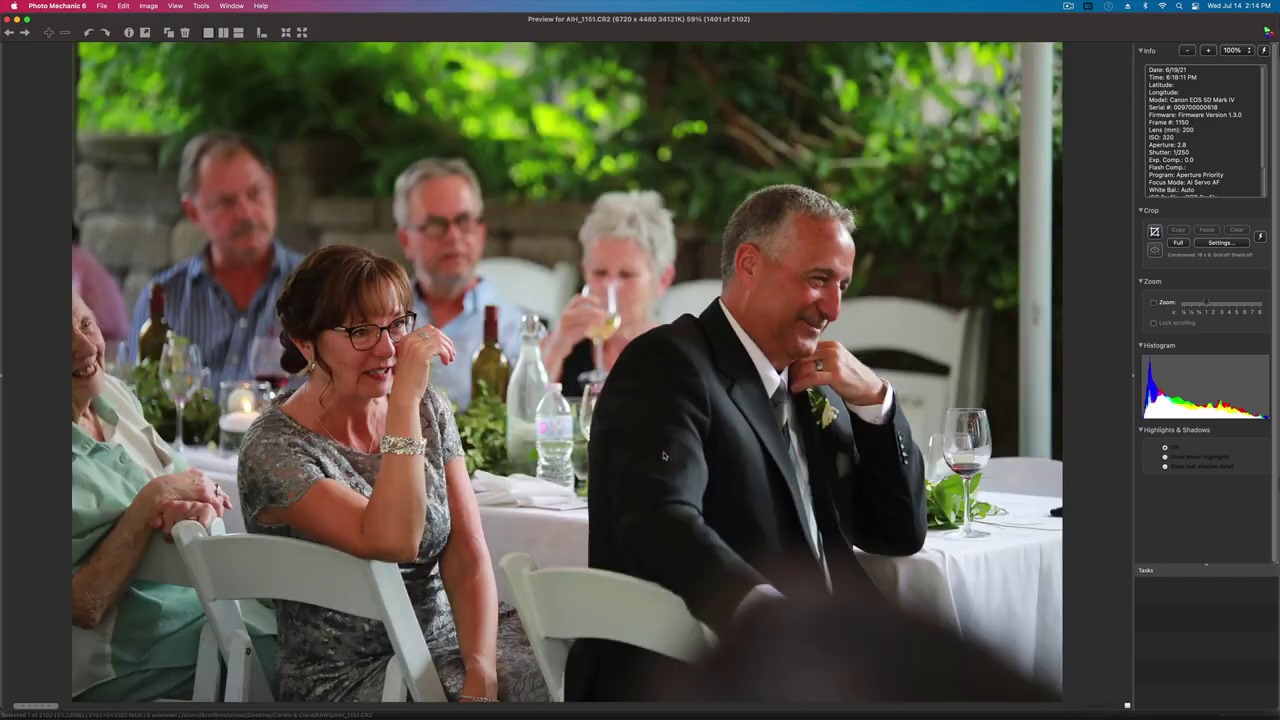
{"action": "key", "text": "Right"}
{"action": "key", "text": "Right"}
{"action": "key", "text": "Right"}
{"action": "key", "text": "Right"}
{"action": "key", "text": "Left"}
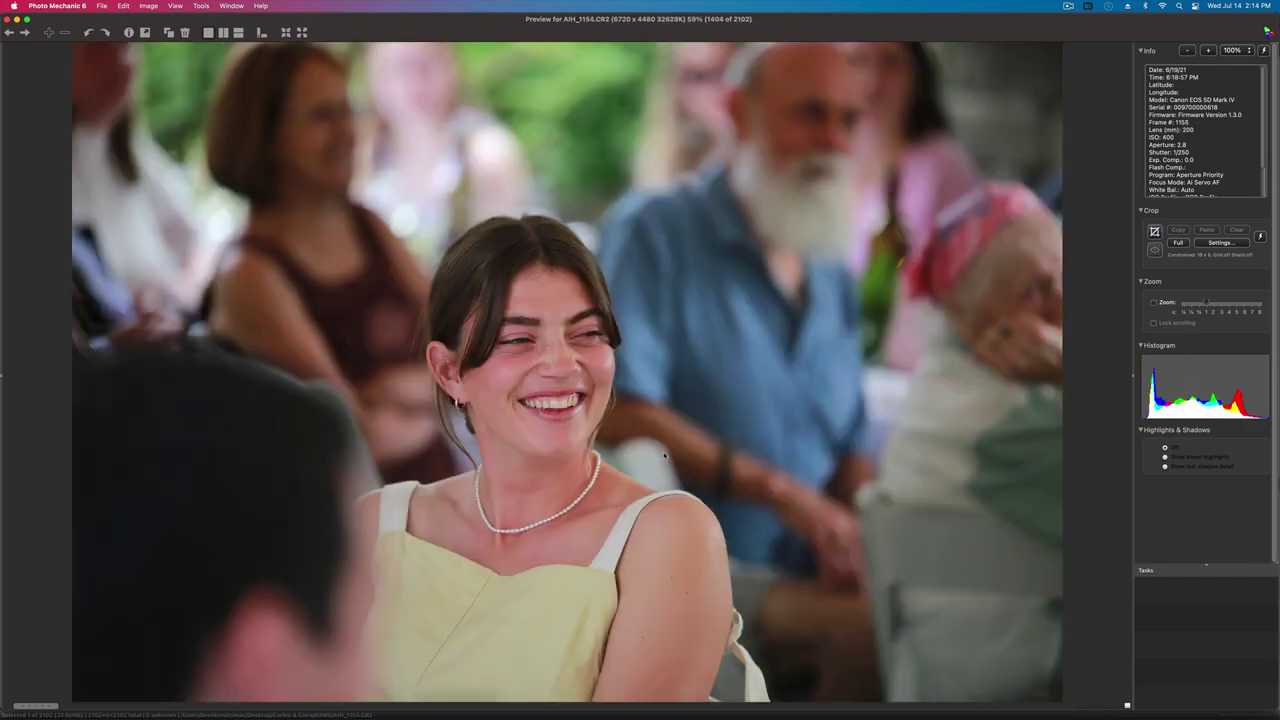
{"action": "key", "text": "Right"}
{"action": "key", "text": "Right"}
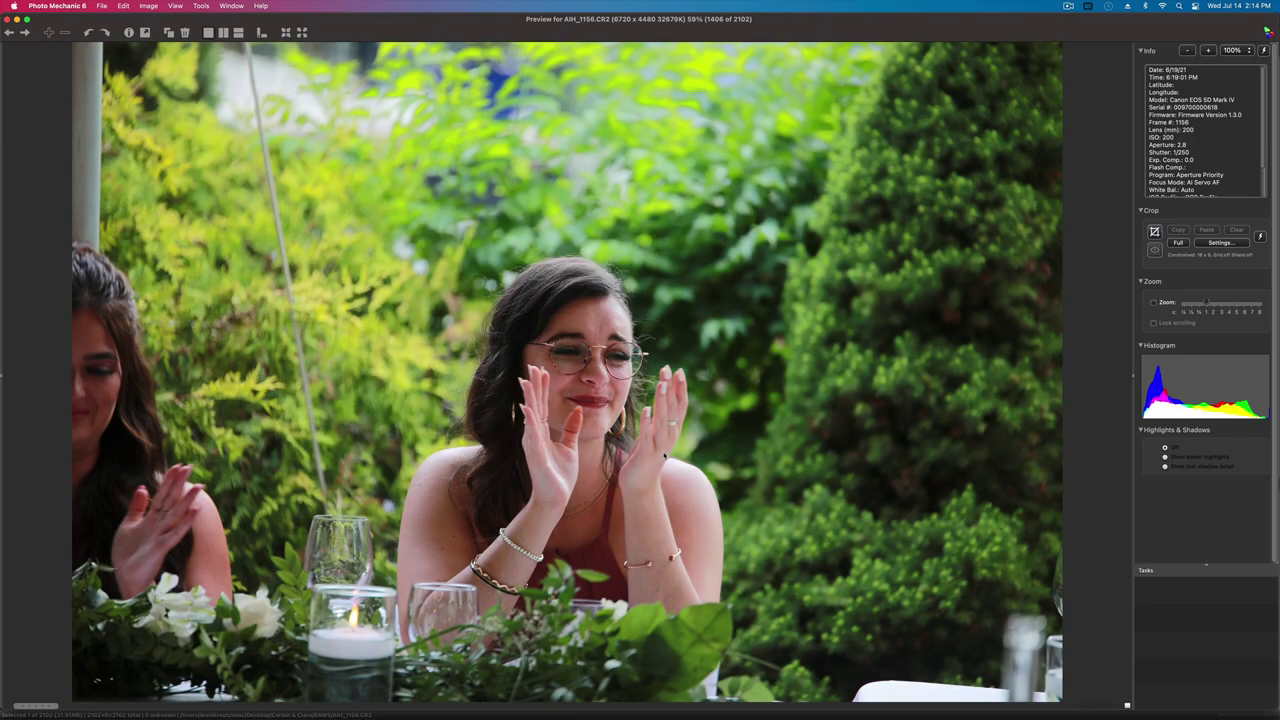
{"action": "key", "text": "Right"}
{"action": "key", "text": "Right"}
{"action": "key", "text": "Right"}
{"action": "key", "text": "Right"}
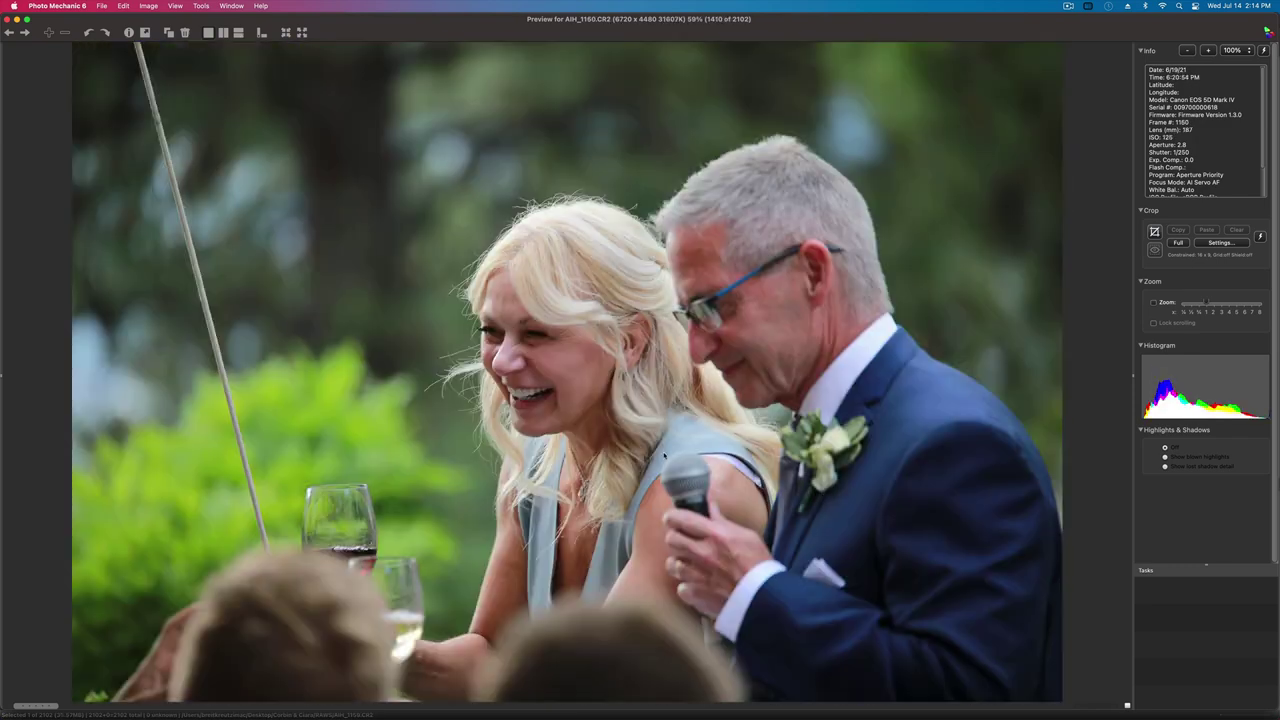
{"action": "key", "text": "Left"}
{"action": "key", "text": "Right"}
{"action": "key", "text": "Right"}
{"action": "key", "text": "Right"}
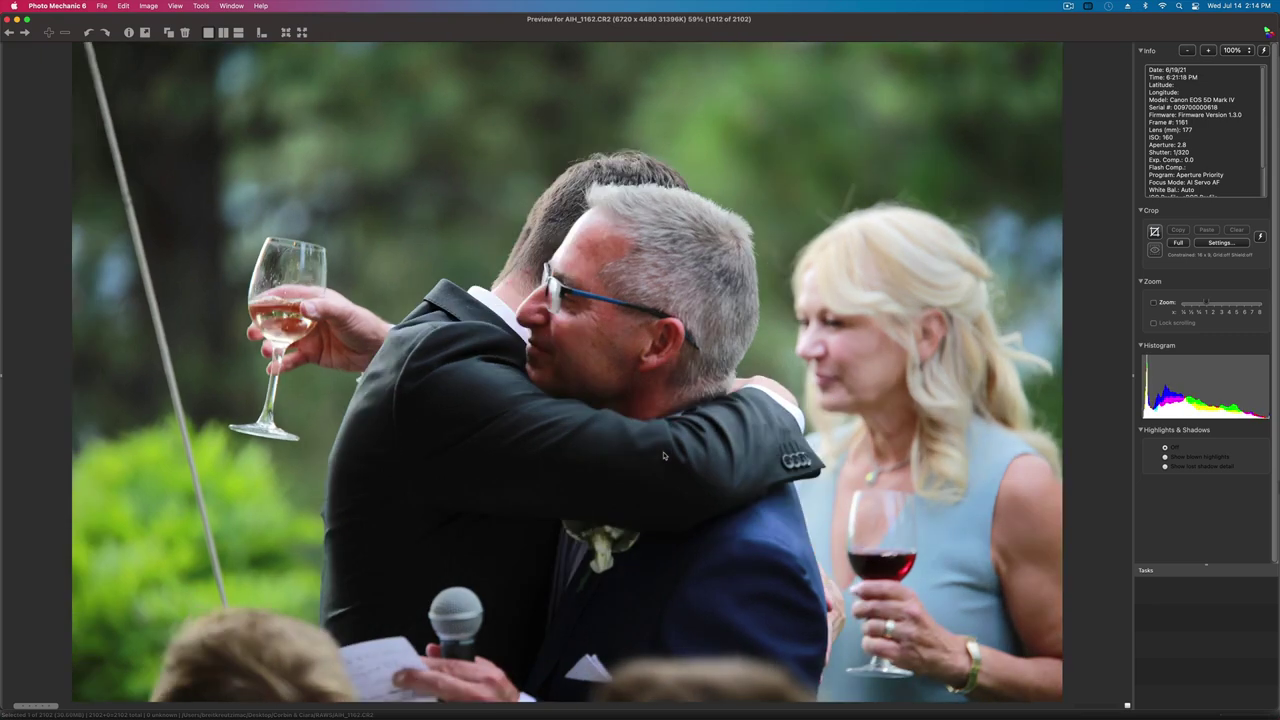
{"action": "key", "text": "Right"}
{"action": "key", "text": "Right"}
{"action": "key", "text": "Right"}
{"action": "key", "text": "Right"}
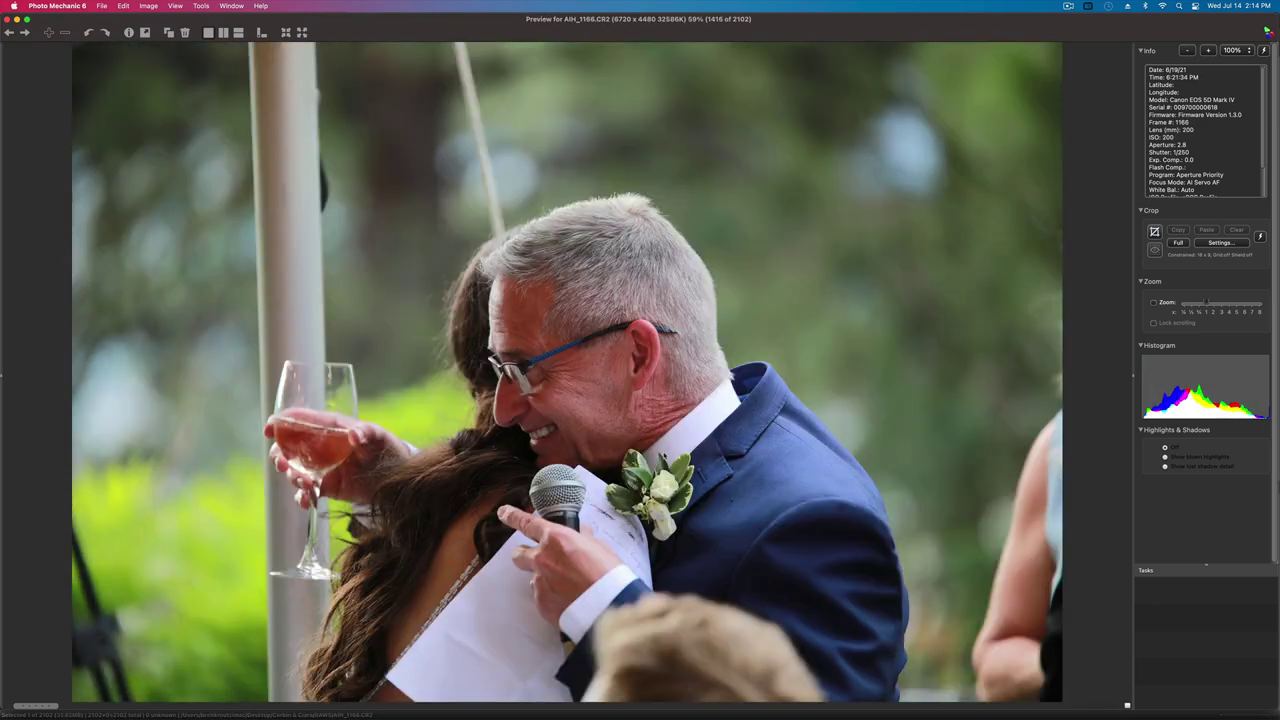
{"action": "key", "text": "Left"}
{"action": "key", "text": "Right"}
{"action": "key", "text": "Right"}
{"action": "key", "text": "Right"}
{"action": "key", "text": "Right"}
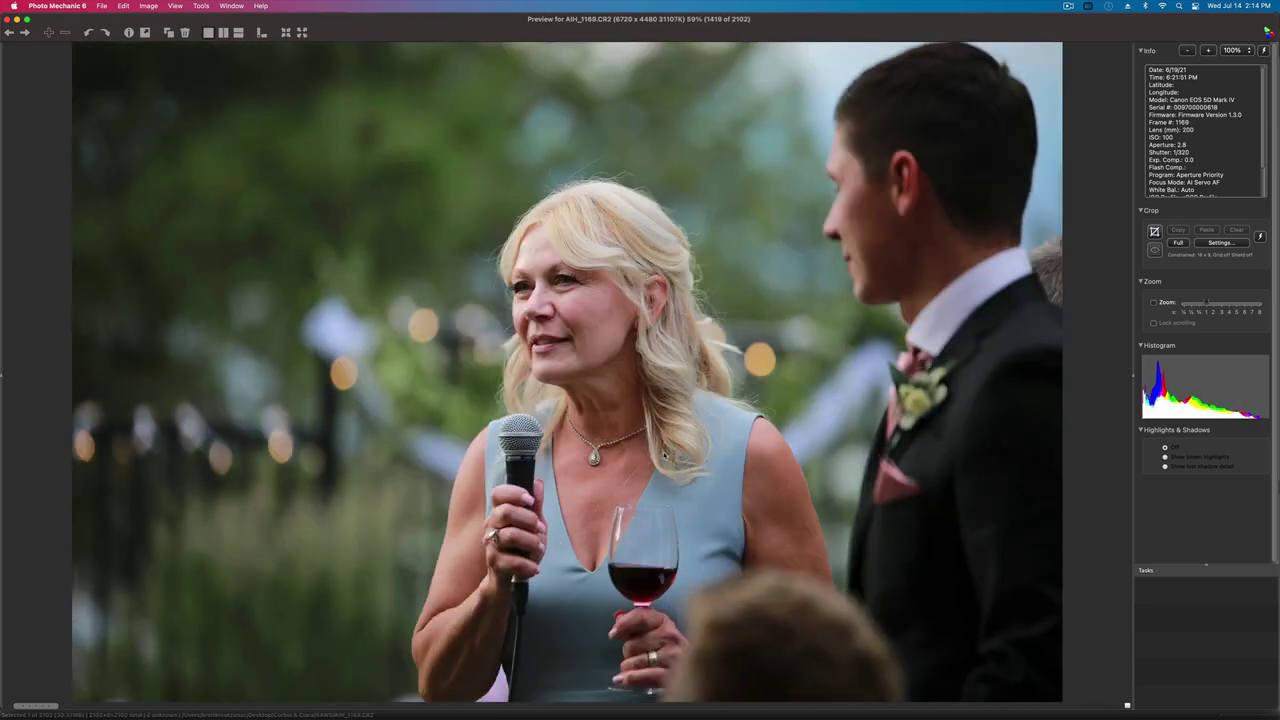
- Review the wide toast shot and the maid of honour and groom's speech photos
{"action": "key", "text": "Right"}
{"action": "key", "text": "Right"}
{"action": "key", "text": "Right"}
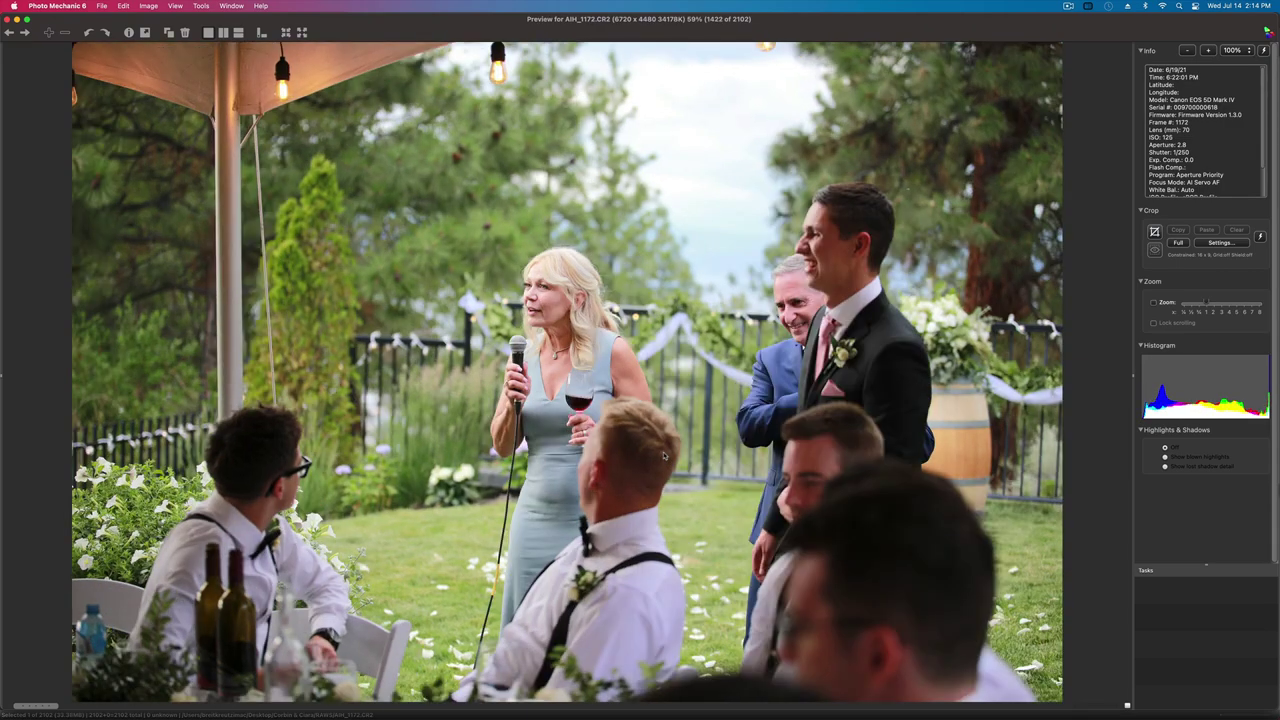
{"action": "key", "text": "Right"}
{"action": "key", "text": "Right"}
{"action": "key", "text": "Right"}
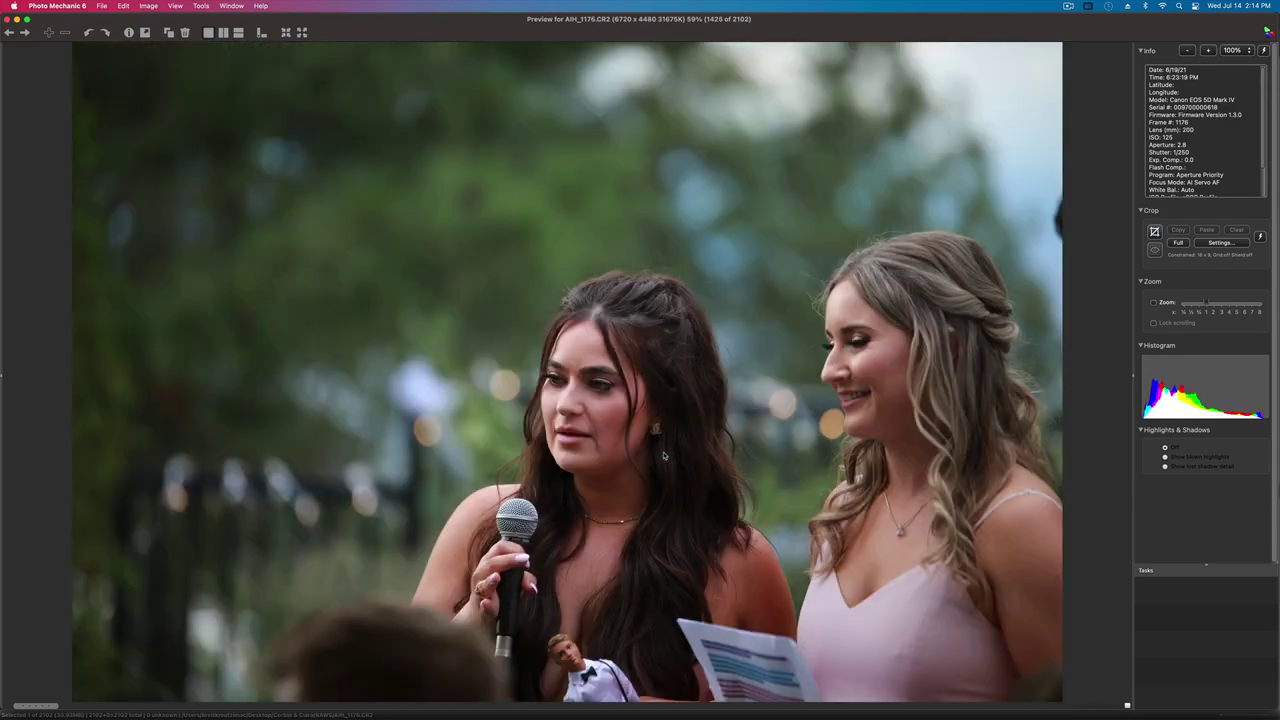
{"action": "key", "text": "Right"}
{"action": "key", "text": "Right"}
{"action": "key", "text": "Right"}
{"action": "key", "text": "Right"}
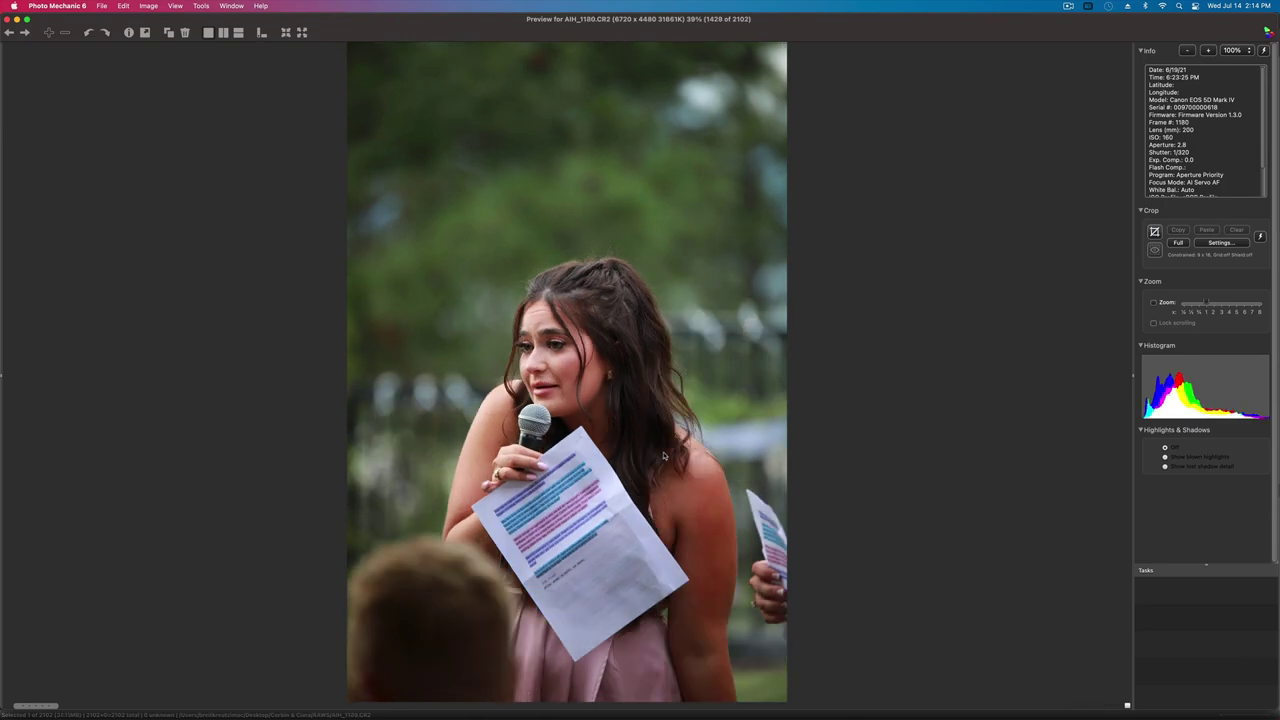
{"action": "key", "text": "Right"}
{"action": "key", "text": "Right"}
{"action": "key", "text": "Right"}
{"action": "key", "text": "Right"}
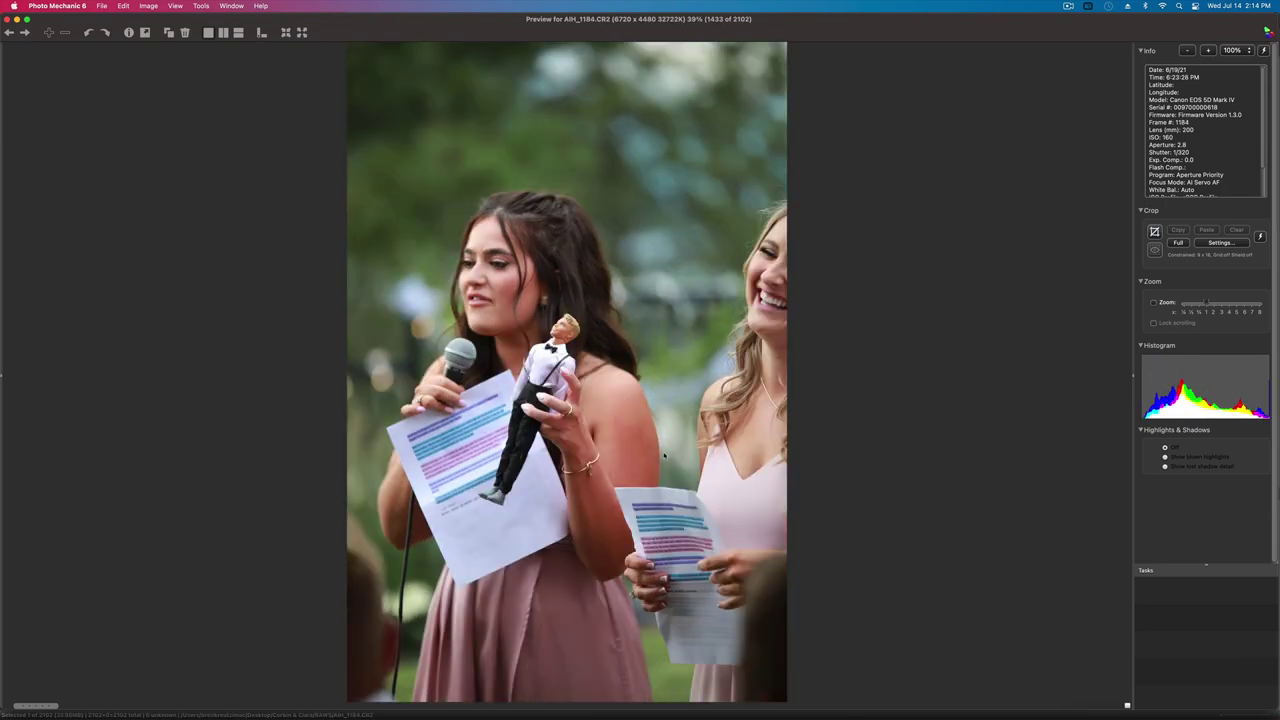
{"action": "key", "text": "Right"}
{"action": "key", "text": "Right"}
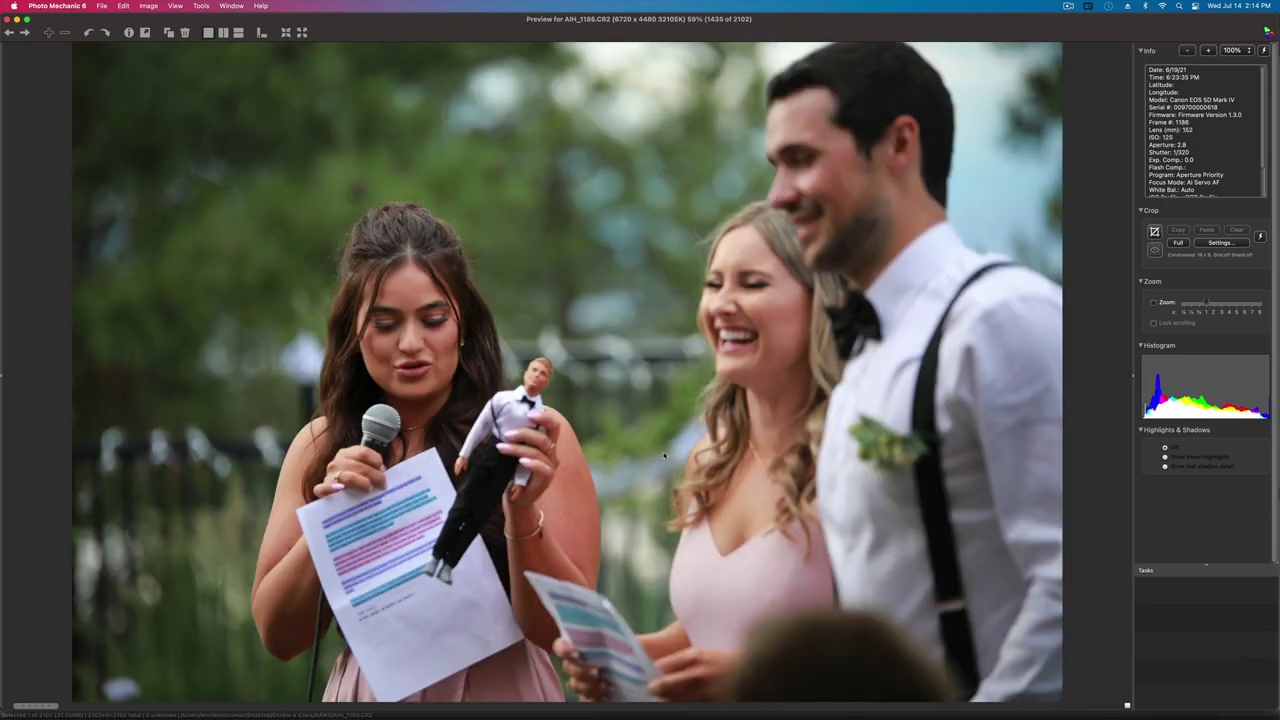
{"action": "key", "text": "Right"}
{"action": "key", "text": "Right"}
{"action": "key", "text": "Right"}
{"action": "key", "text": "Right"}
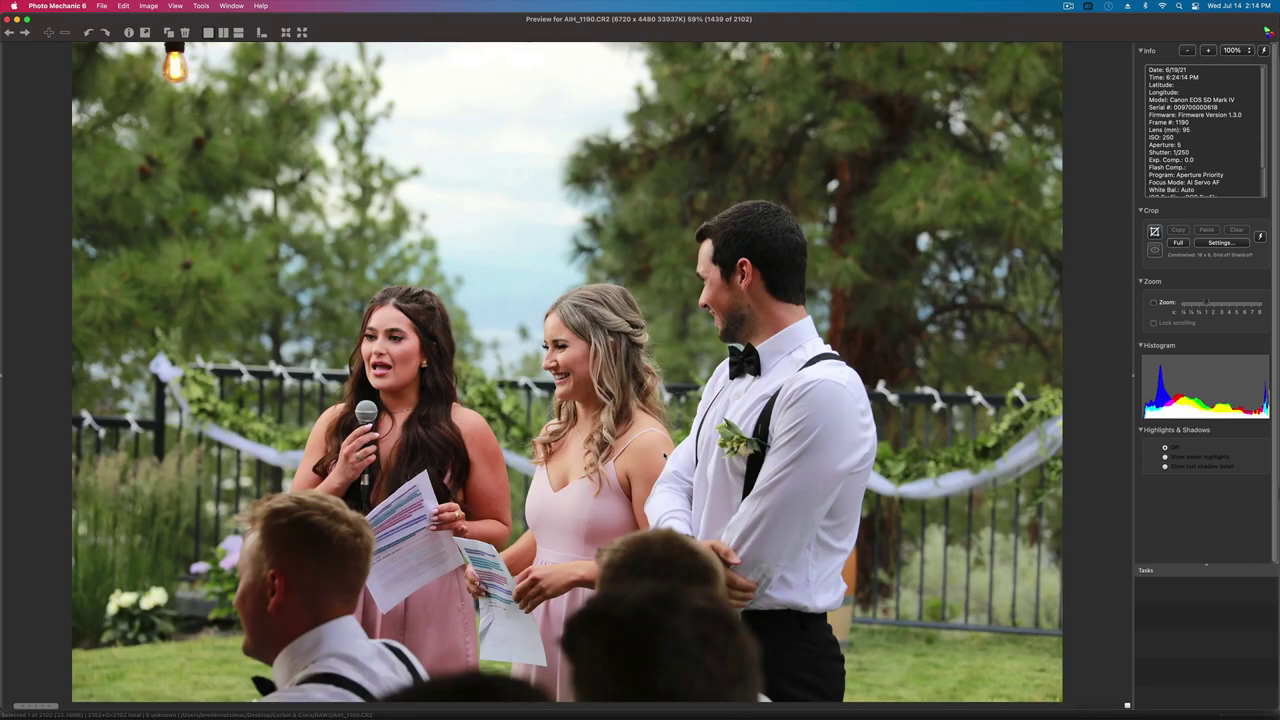
{"action": "key", "text": "Right"}
{"action": "key", "text": "Right"}
{"action": "key", "text": "Right"}
{"action": "key", "text": "Right"}
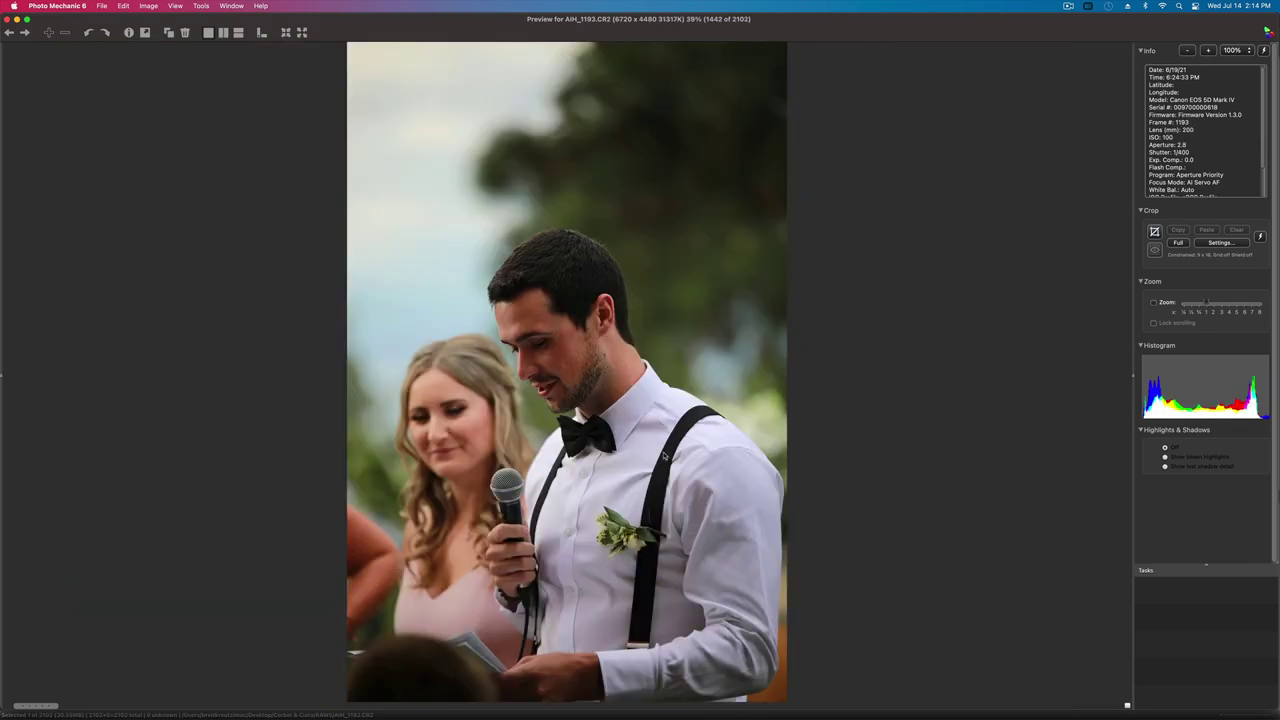
{"action": "key", "text": "Right"}
{"action": "key", "text": "Right"}
{"action": "key", "text": "Right"}
{"action": "key", "text": "Right"}
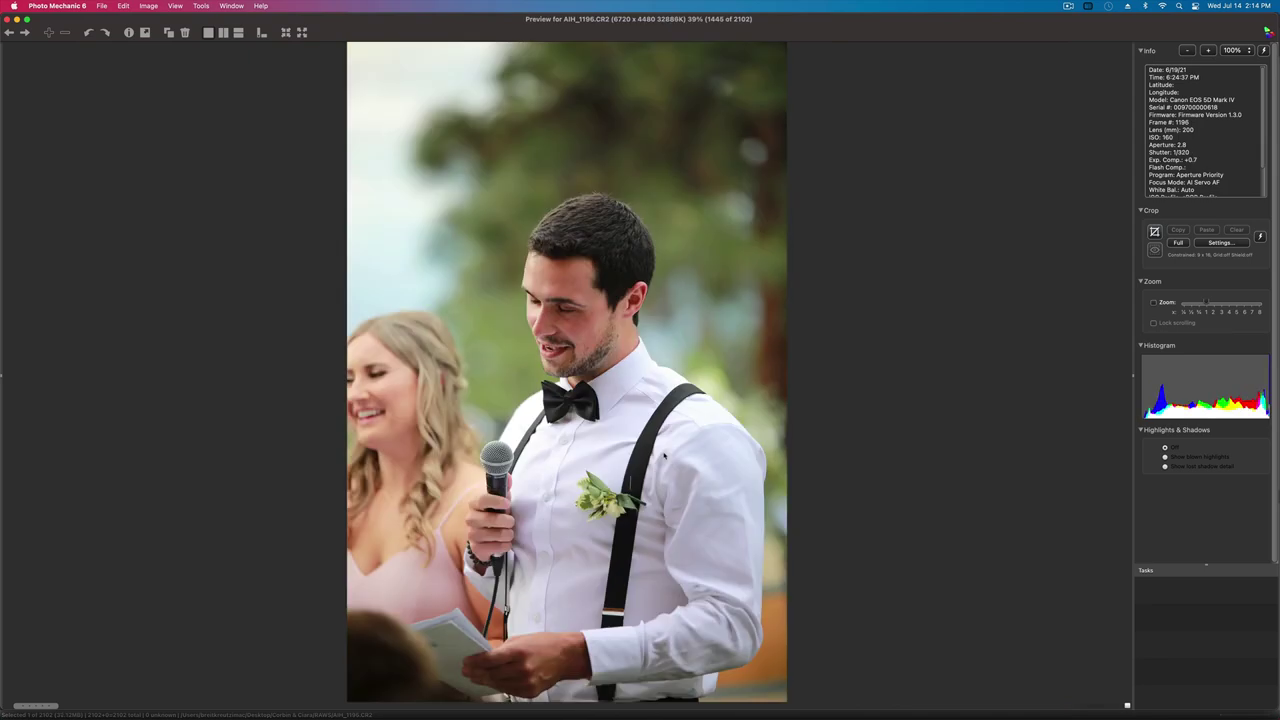
{"action": "key", "text": "Right"}
{"action": "key", "text": "Right"}
{"action": "key", "text": "Right"}
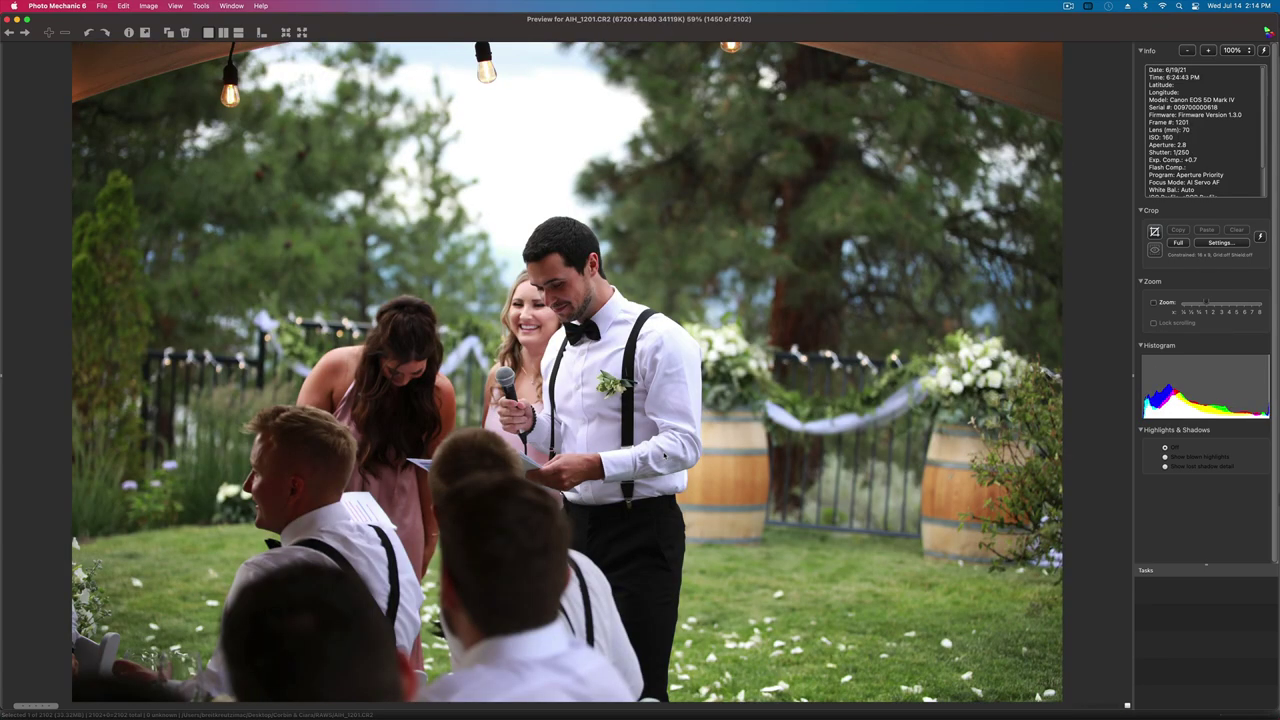
- Cull the couple reading the card, rechecking AIH_1214, and the embrace photos that follow
{"action": "key", "text": "Right"}
{"action": "key", "text": "Right"}
{"action": "key", "text": "Right"}
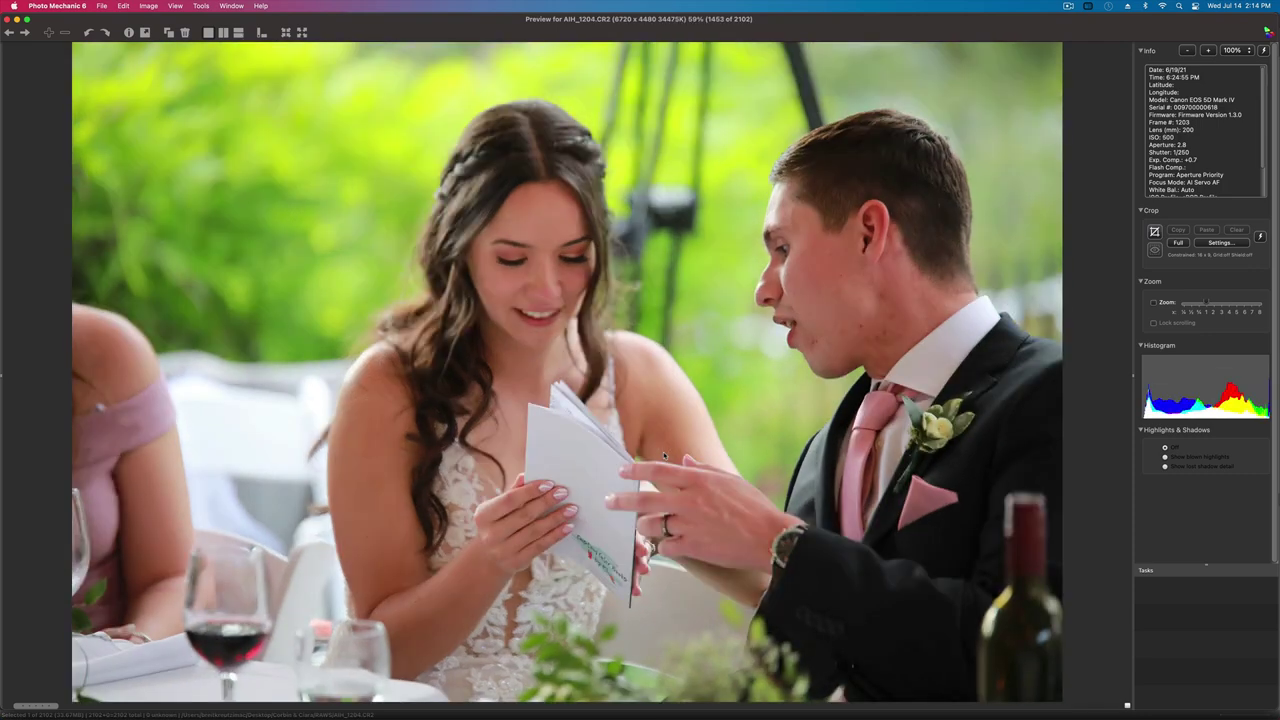
{"action": "key", "text": "Right"}
{"action": "key", "text": "Right"}
{"action": "key", "text": "Right"}
{"action": "key", "text": "Right"}
{"action": "key", "text": "Right"}
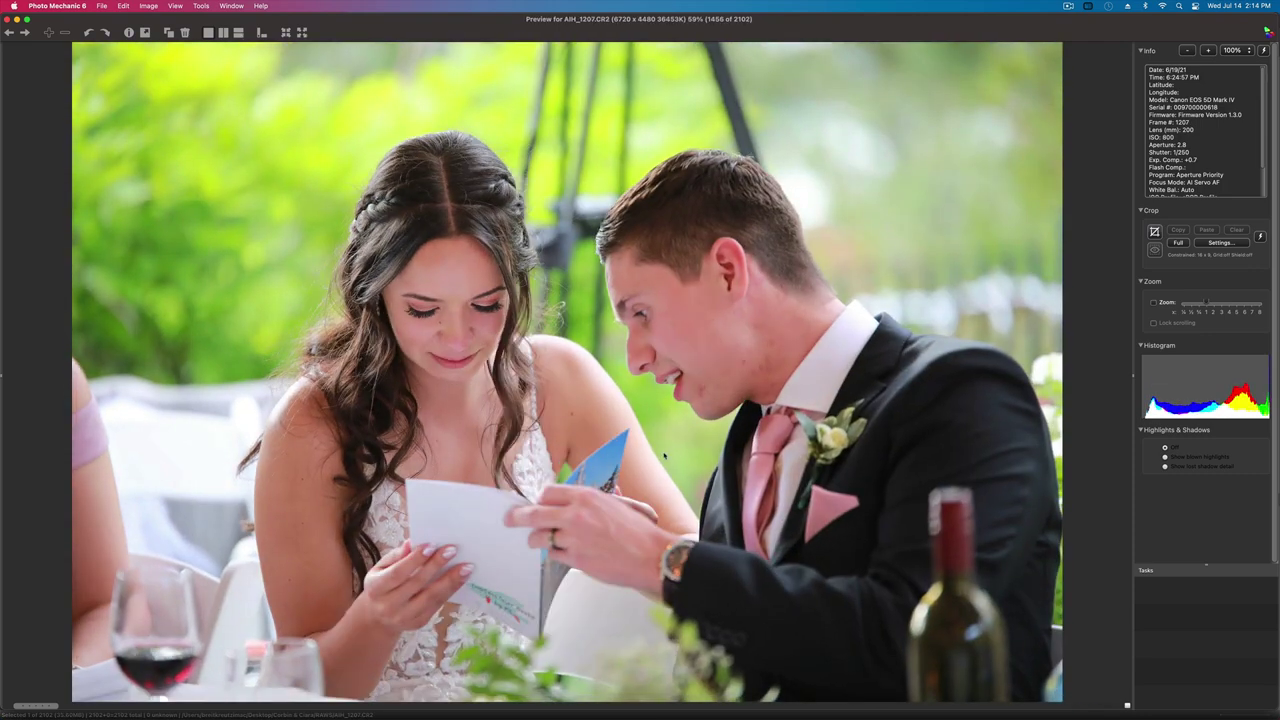
{"action": "key", "text": "Right"}
{"action": "key", "text": "Right"}
{"action": "key", "text": "Right"}
{"action": "key", "text": "Right"}
{"action": "key", "text": "Right"}
{"action": "key", "text": "Right"}
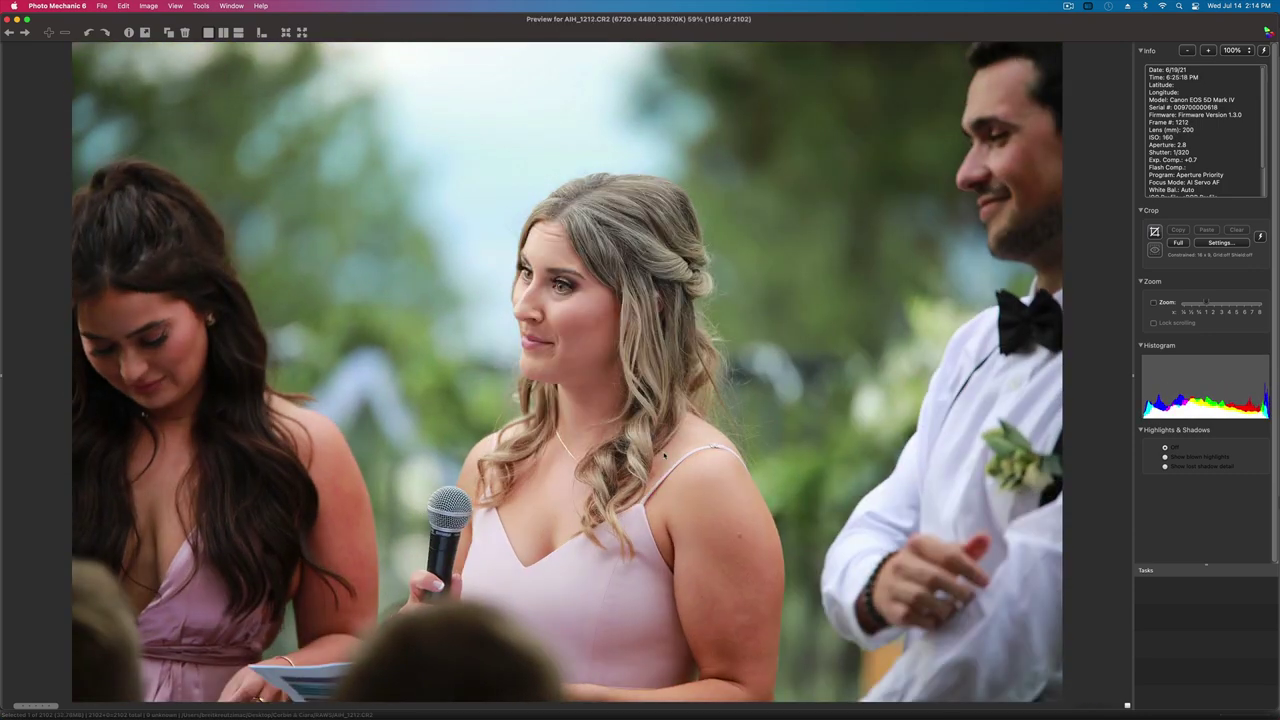
{"action": "key", "text": "Left"}
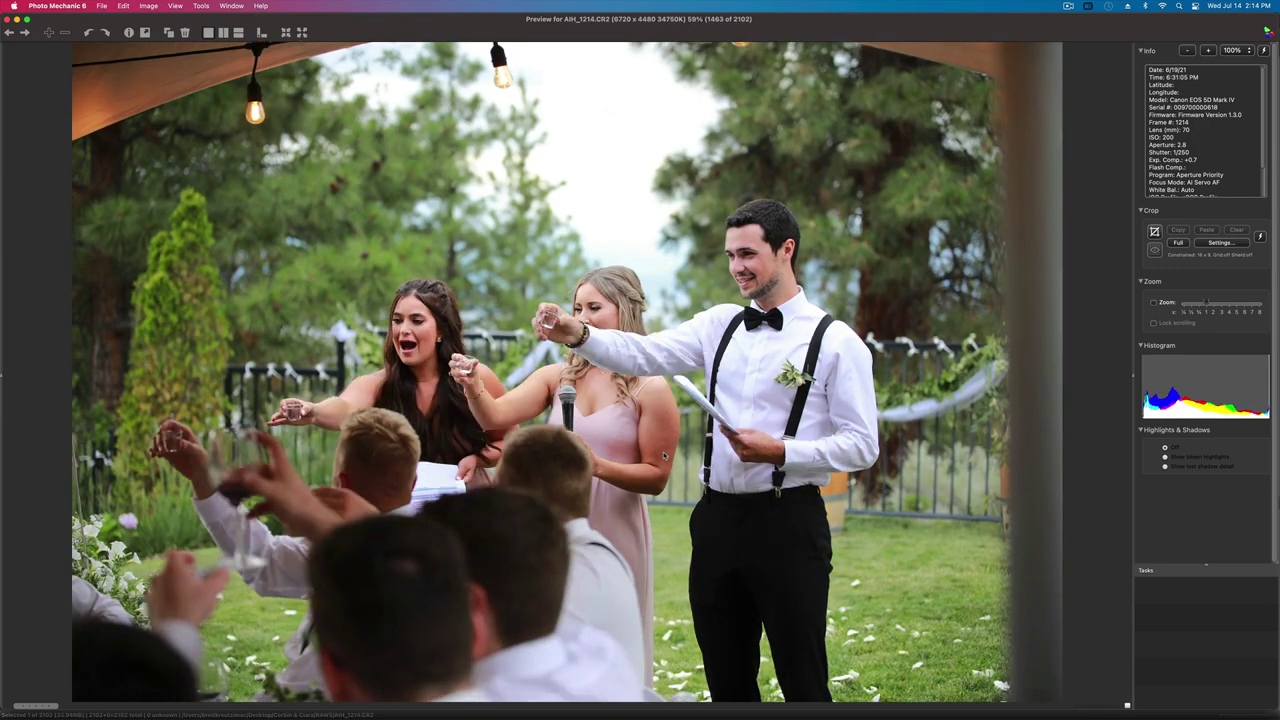
{"action": "key", "text": "Right"}
{"action": "key", "text": "Right"}
{"action": "key", "text": "Right"}
{"action": "key", "text": "Right"}
{"action": "key", "text": "Right"}
{"action": "key", "text": "Right"}
{"action": "key", "text": "Right"}
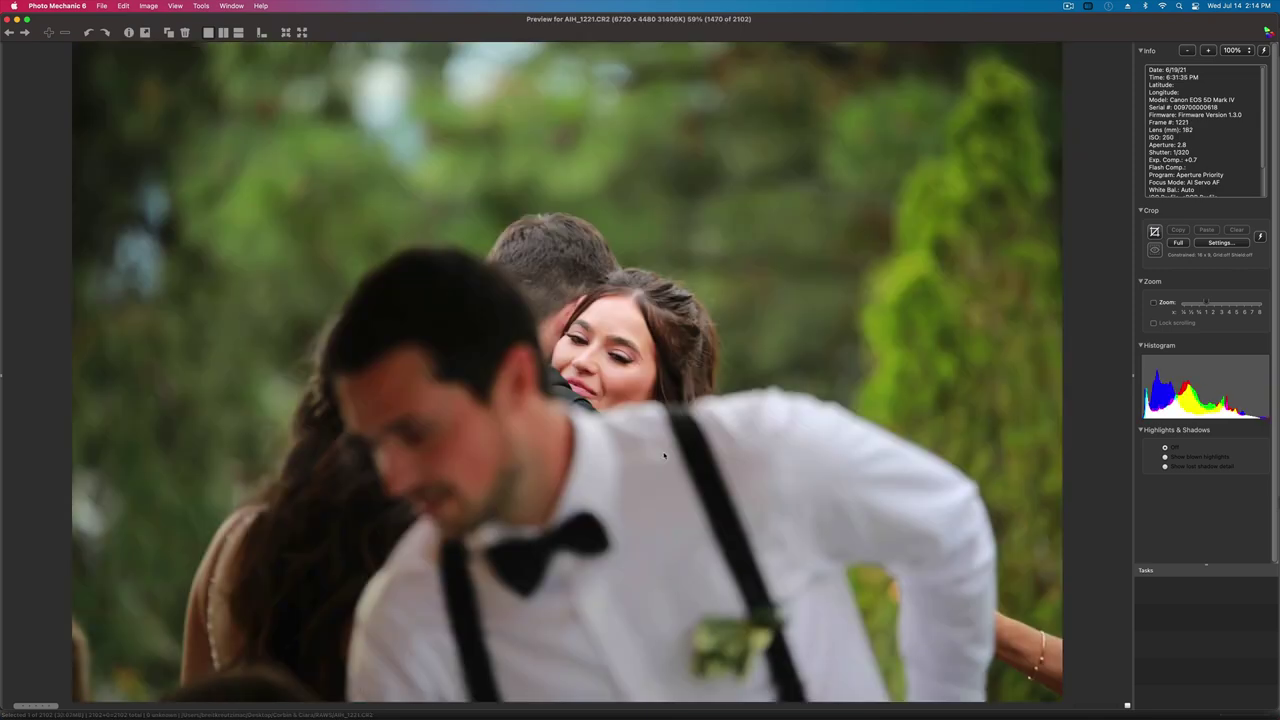
{"action": "key", "text": "Right"}
{"action": "key", "text": "Right"}
{"action": "key", "text": "Right"}
{"action": "key", "text": "Right"}
{"action": "key", "text": "Right"}
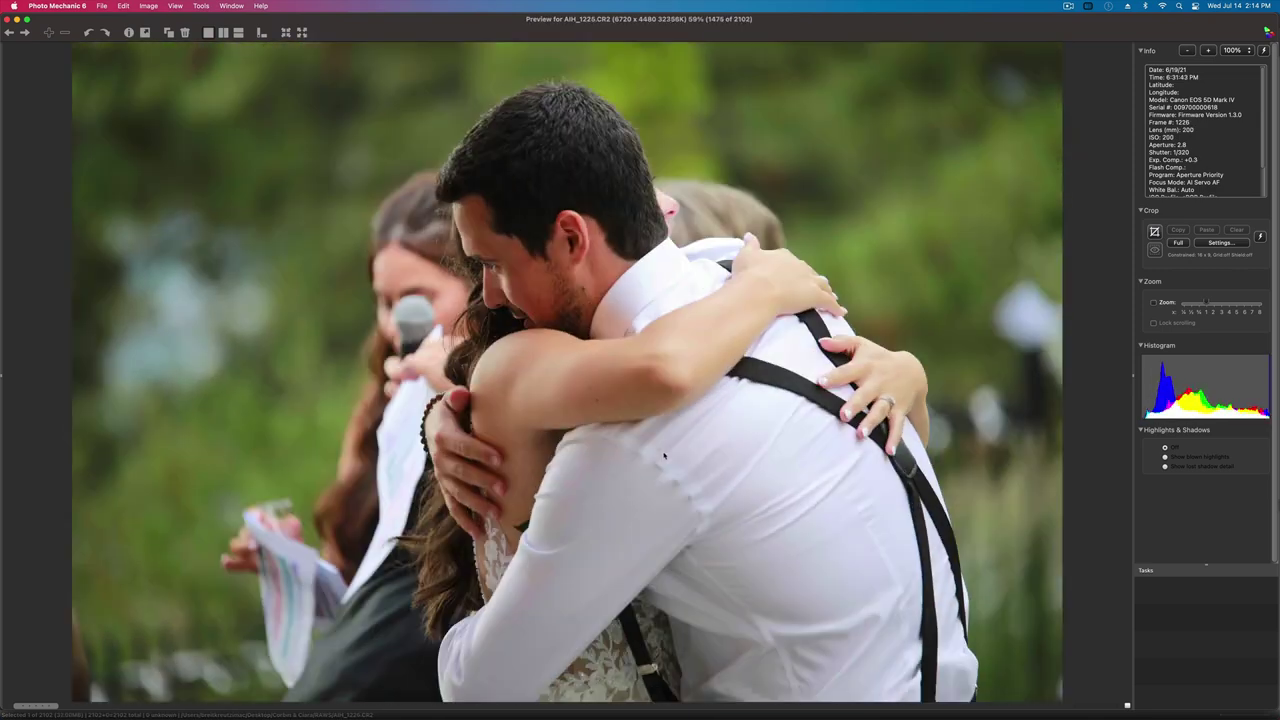
{"action": "key", "text": "Right"}
{"action": "key", "text": "Right"}
{"action": "key", "text": "Right"}
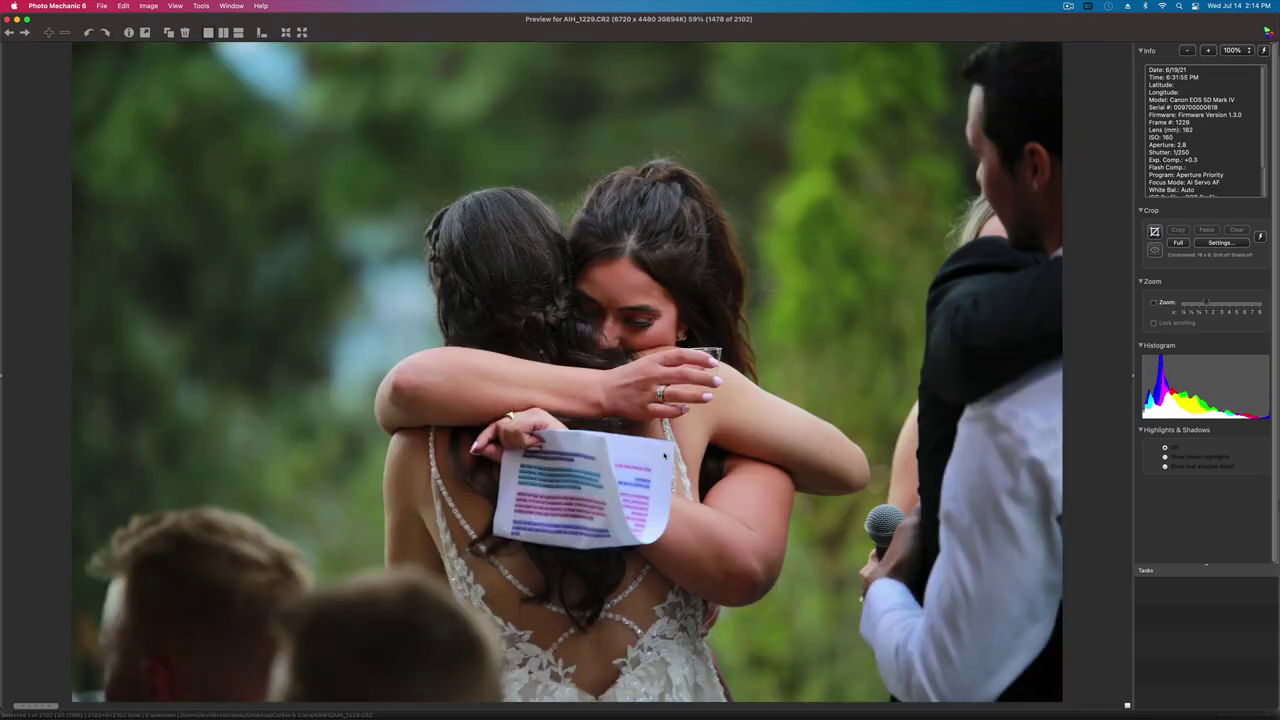
{"action": "key", "text": "Right"}
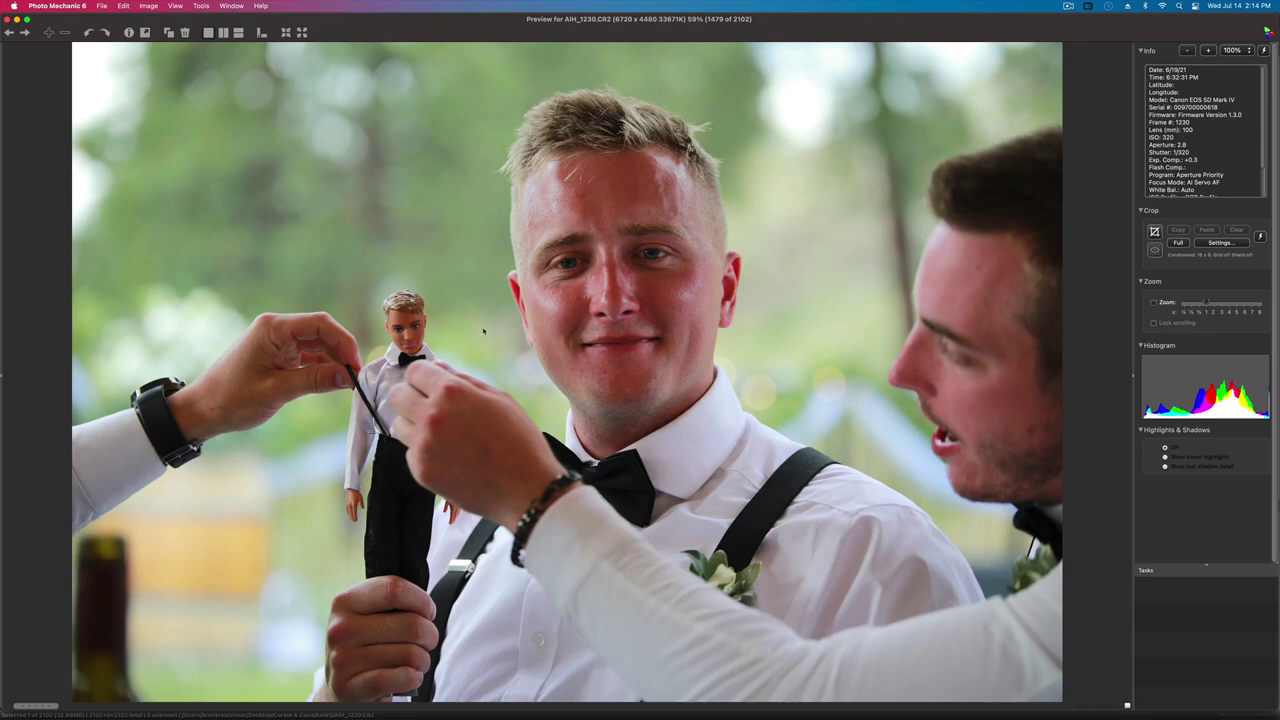
- Review the next speaker's portraits and head table shots around AIH_1242 and AIH_1248
{"action": "key", "text": "Right"}
{"action": "key", "text": "Right"}
{"action": "key", "text": "Right"}
{"action": "key", "text": "Right"}
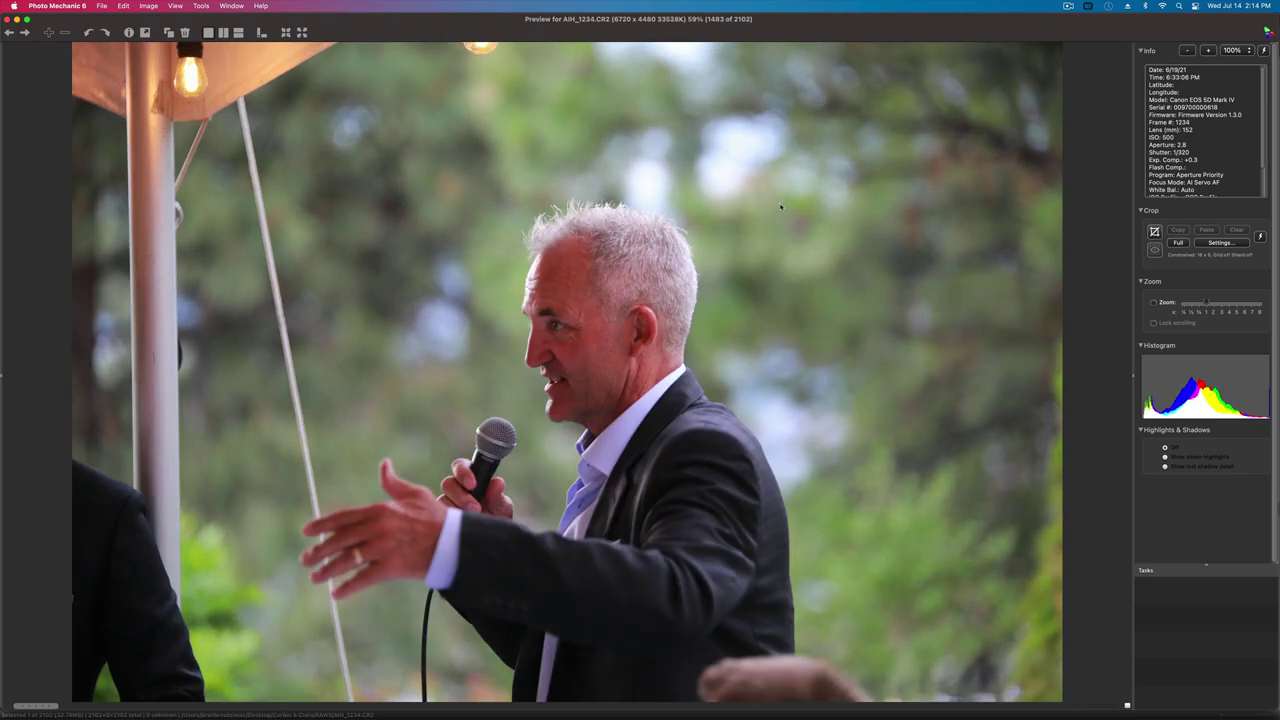
{"action": "key", "text": "Right"}
{"action": "key", "text": "Right"}
{"action": "key", "text": "Right"}
{"action": "key", "text": "Right"}
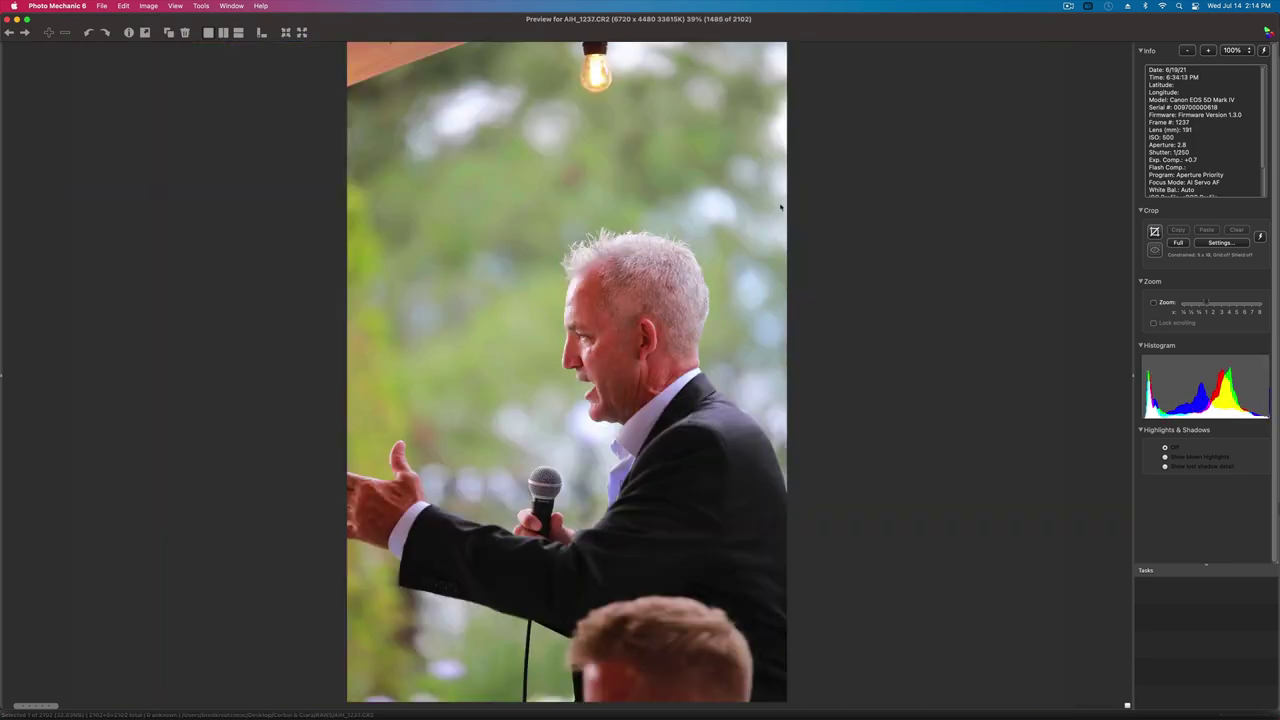
{"action": "key", "text": "Right"}
{"action": "key", "text": "Right"}
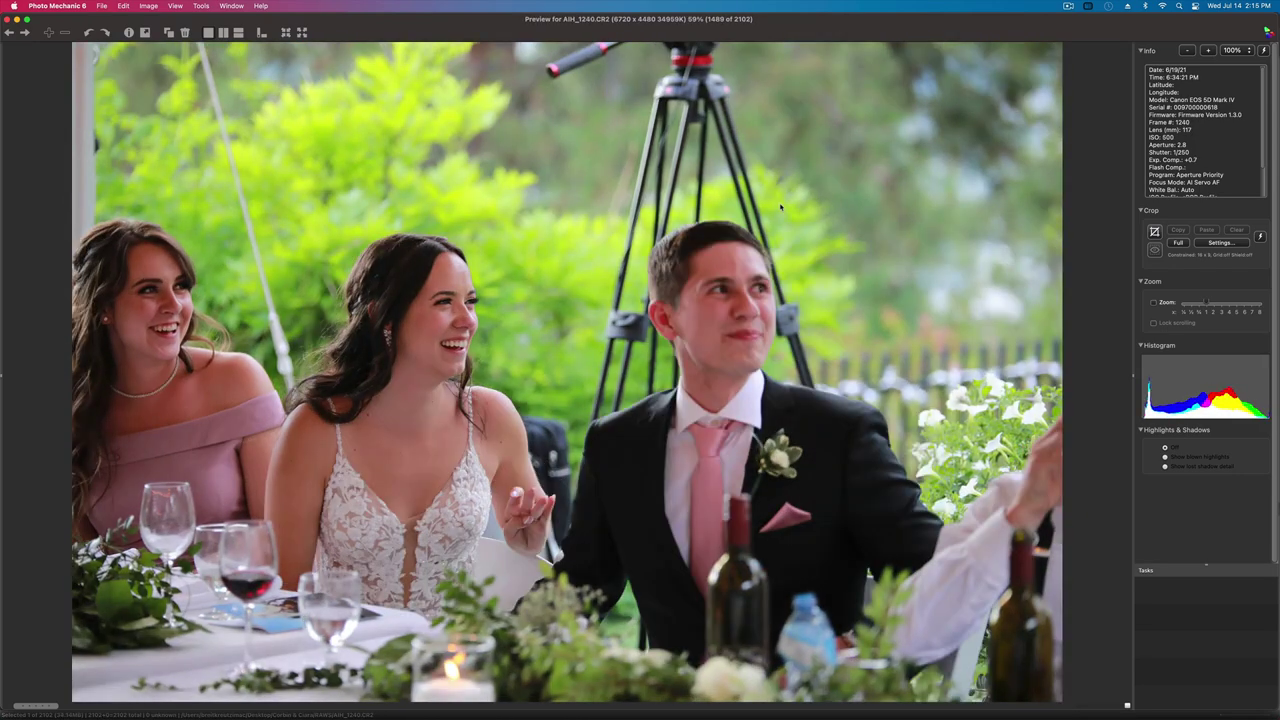
{"action": "key", "text": "Left"}
{"action": "key", "text": "Right"}
{"action": "key", "text": "Right"}
{"action": "key", "text": "Right"}
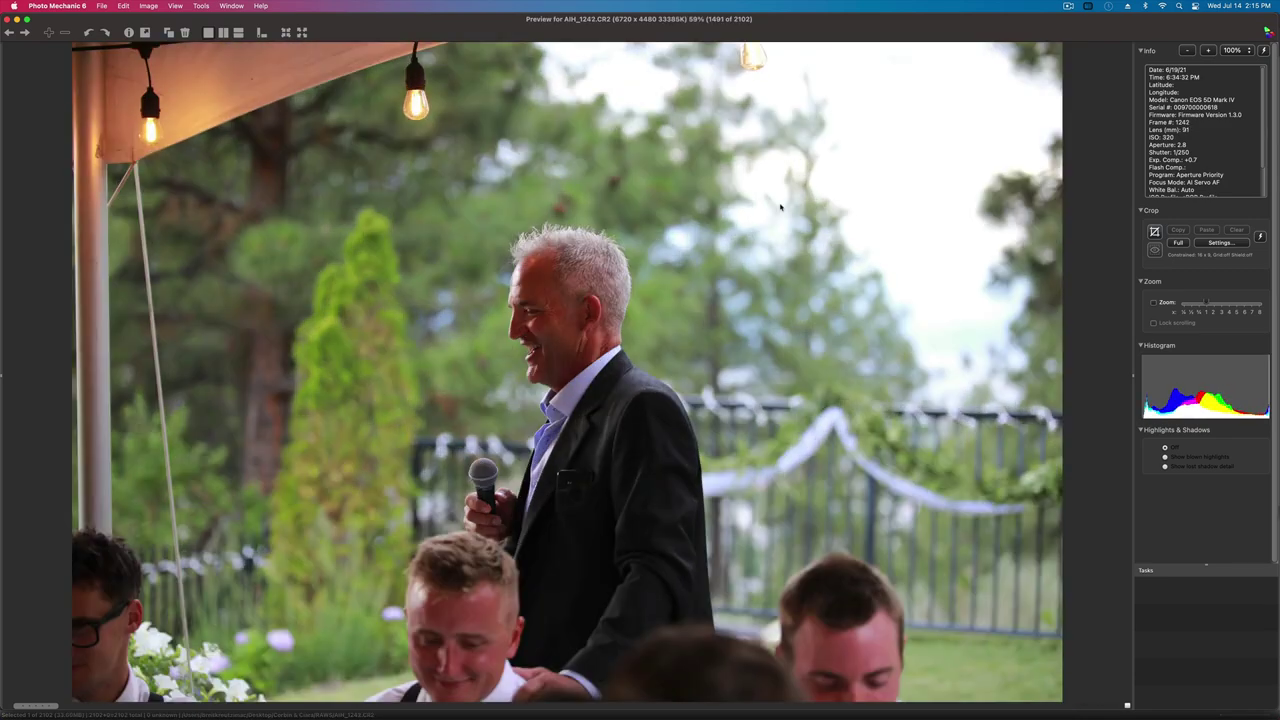
- Cull the toast and hugging photos, rechecking AIH_1254, to garden dance shot AIH_1264 (1508 of 2102)
{"action": "key", "text": "Right"}
{"action": "key", "text": "Right"}
{"action": "key", "text": "Right"}
{"action": "key", "text": "Right"}
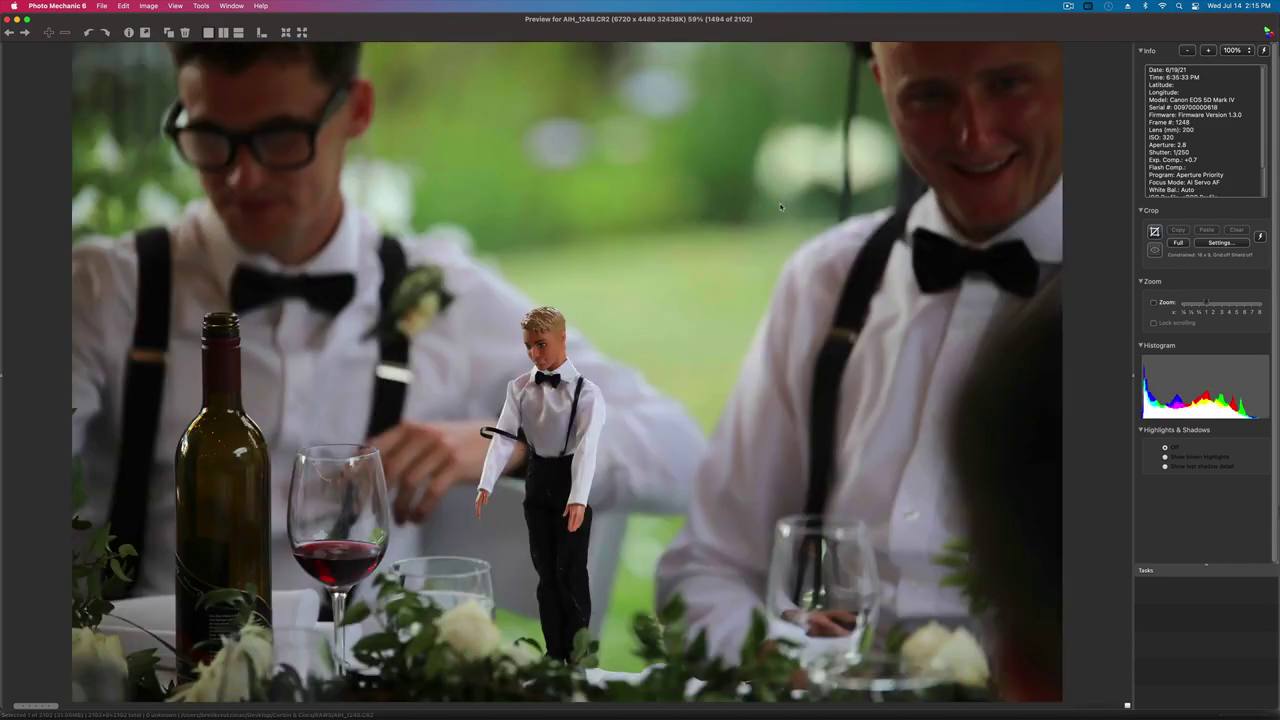
{"action": "key", "text": "Left"}
{"action": "key", "text": "Right"}
{"action": "key", "text": "Right"}
{"action": "key", "text": "Right"}
{"action": "key", "text": "Right"}
{"action": "key", "text": "Right"}
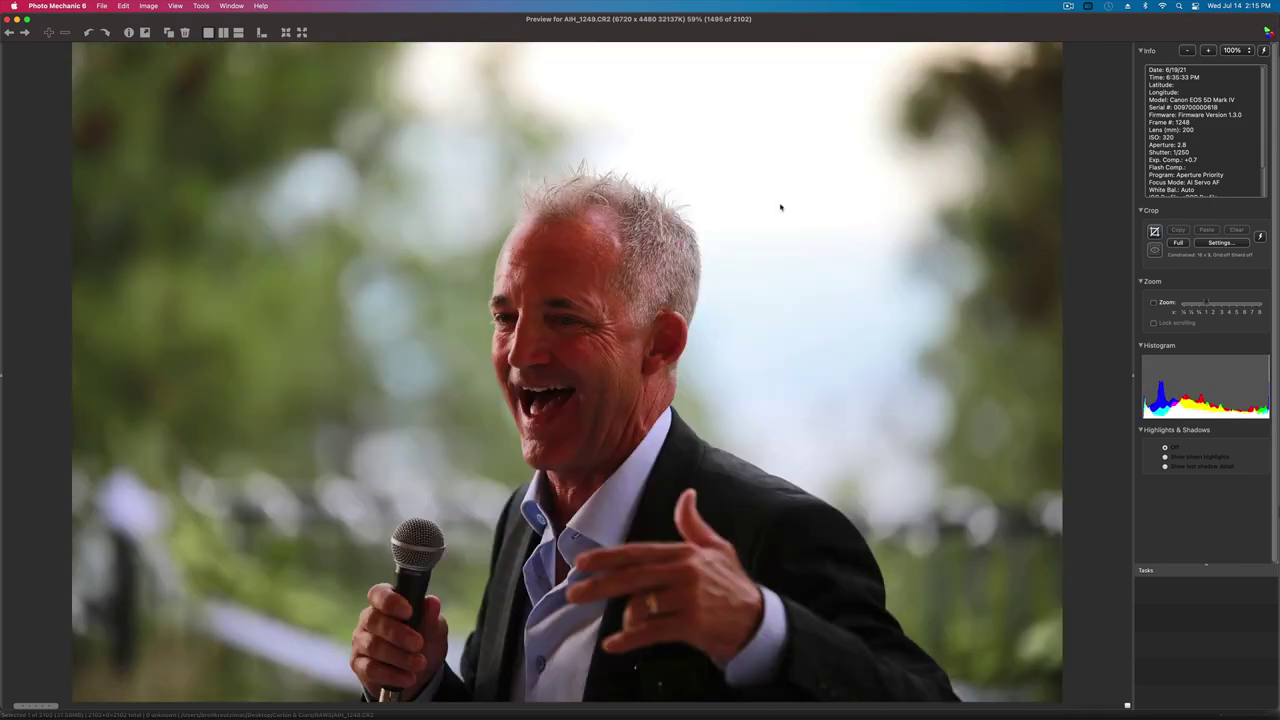
{"action": "key", "text": "Right"}
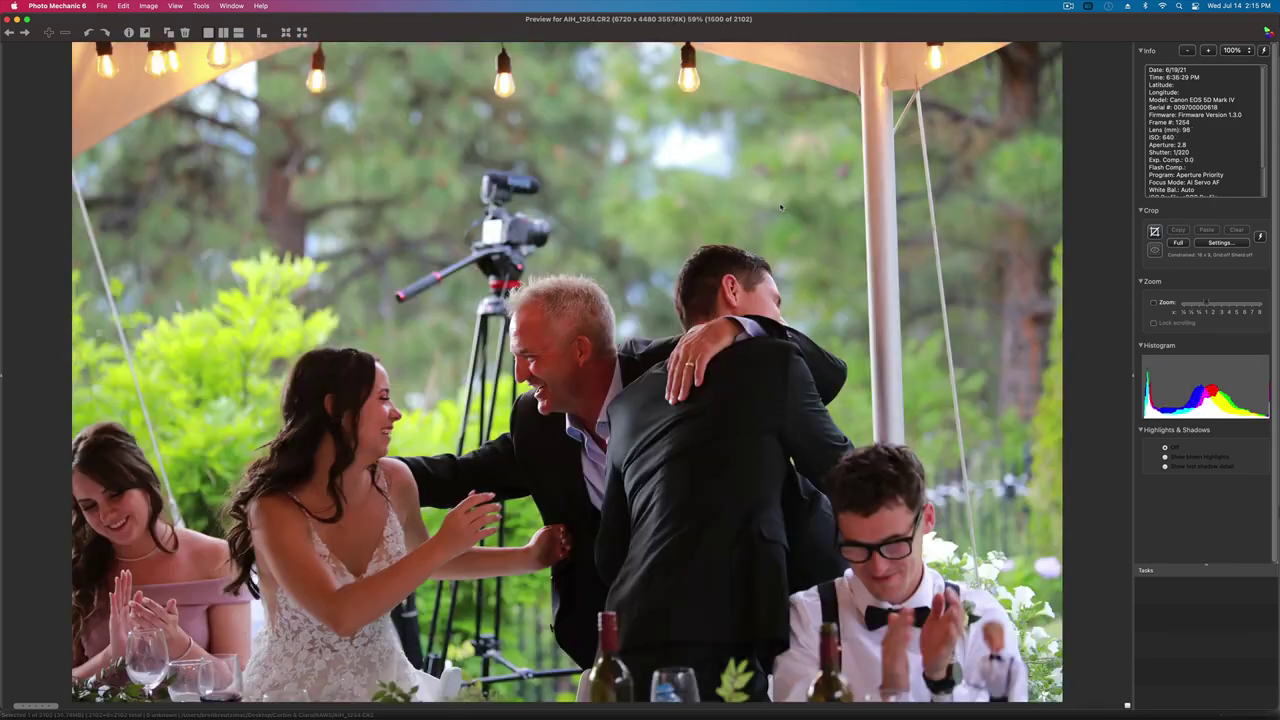
{"action": "key", "text": "Right"}
{"action": "key", "text": "Left"}
{"action": "key", "text": "Right"}
{"action": "key", "text": "Right"}
{"action": "key", "text": "Right"}
{"action": "key", "text": "Right"}
{"action": "key", "text": "Right"}
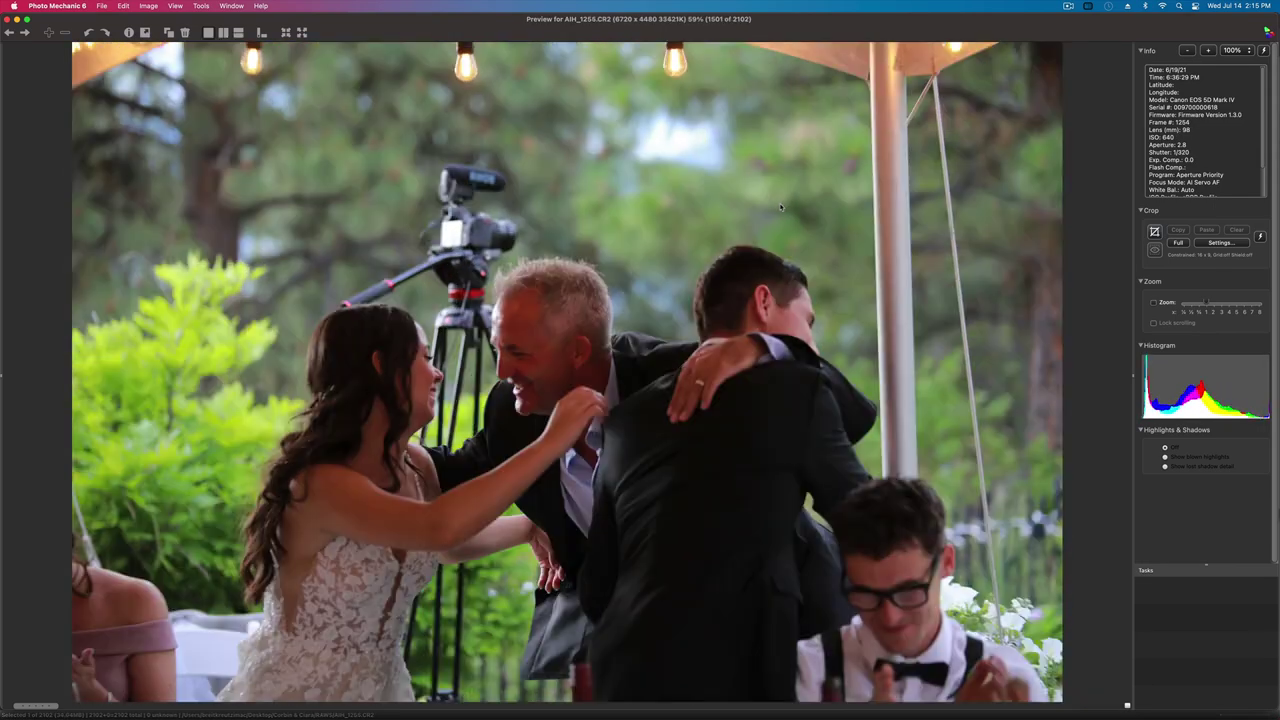
{"action": "key", "text": "Right"}
{"action": "key", "text": "Right"}
{"action": "key", "text": "Right"}
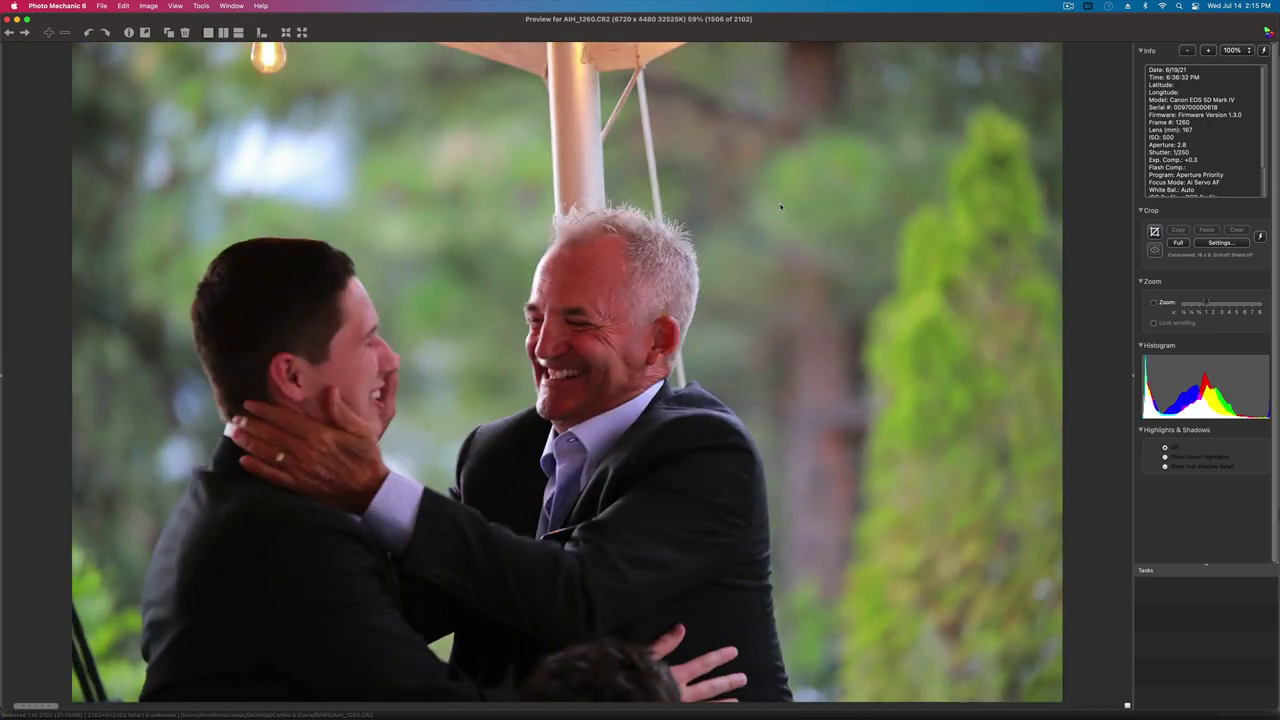
{"action": "key", "text": "Right"}
{"action": "key", "text": "Right"}
{"action": "key", "text": "Right"}
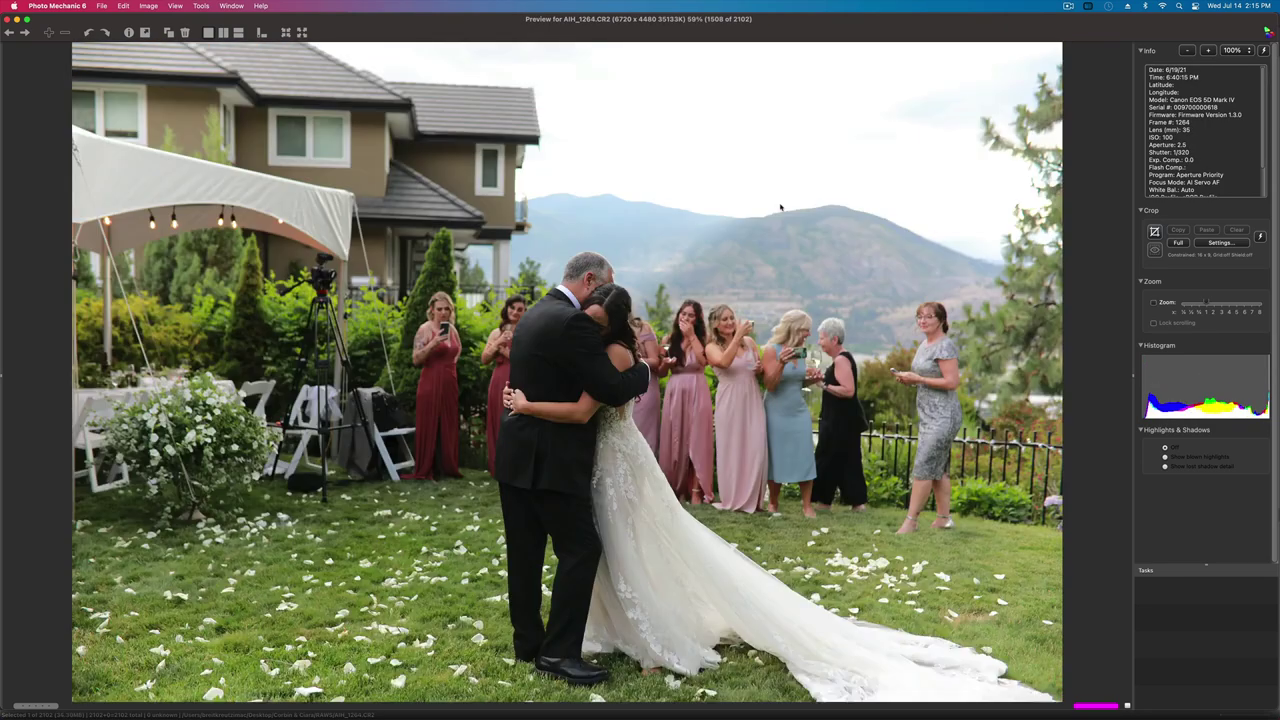
{"action": "key", "text": "Right"}
{"action": "key", "text": "Right"}
{"action": "key", "text": "Right"}
{"action": "key", "text": "Right"}
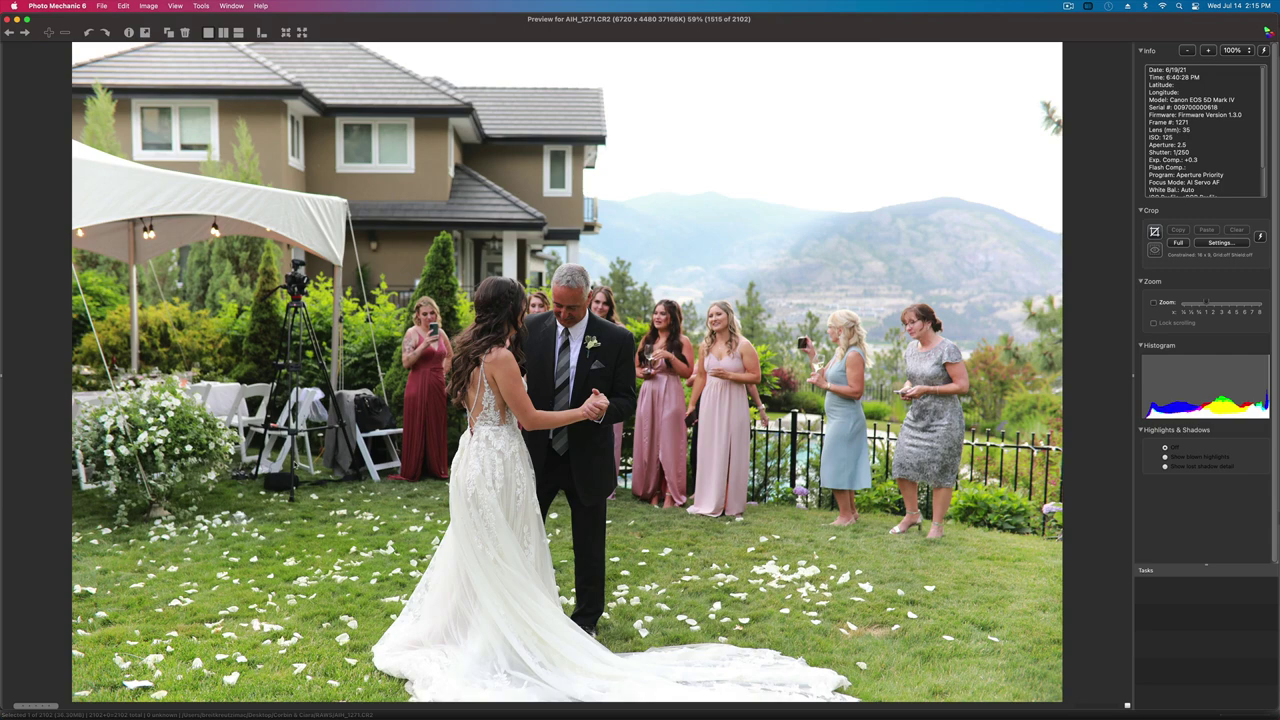
- Cull the garden dance photos from AIH_1277 past wide shot AIH_1280 to AIH_1297
{"action": "key", "text": "Right"}
{"action": "key", "text": "Right"}
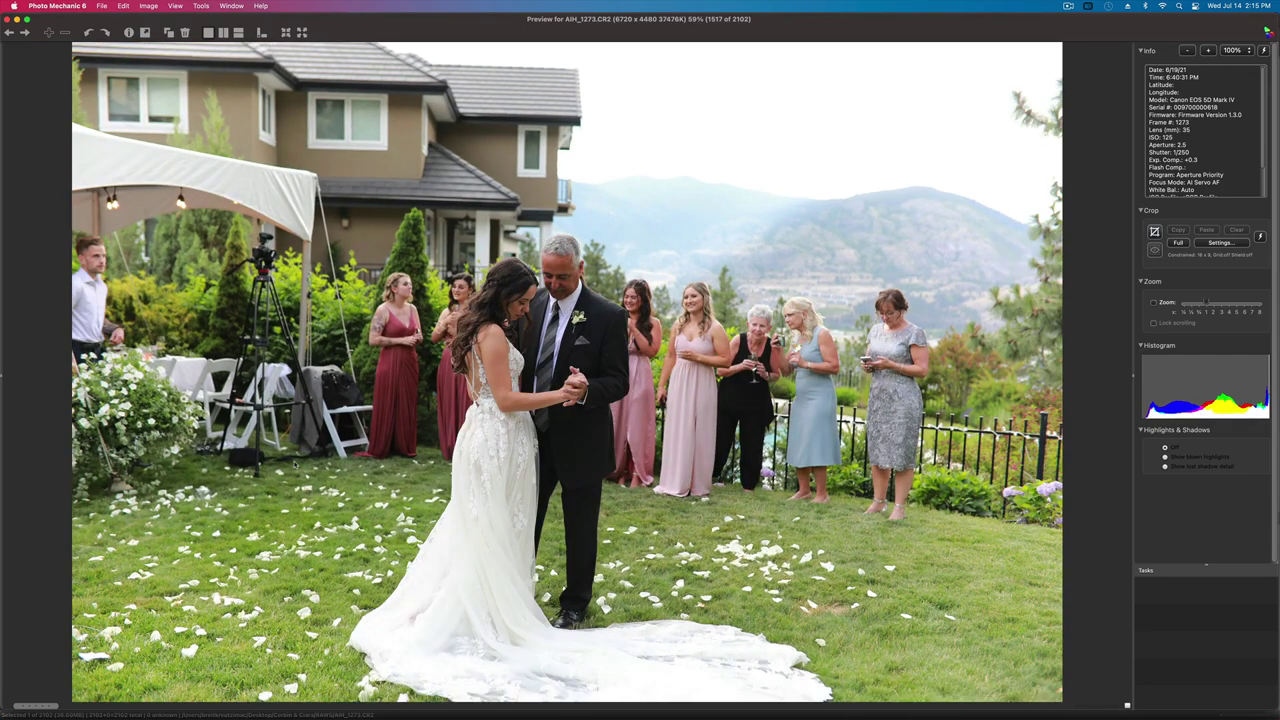
{"action": "key", "text": "Right"}
{"action": "key", "text": "Right"}
{"action": "key", "text": "Right"}
{"action": "key", "text": "Right"}
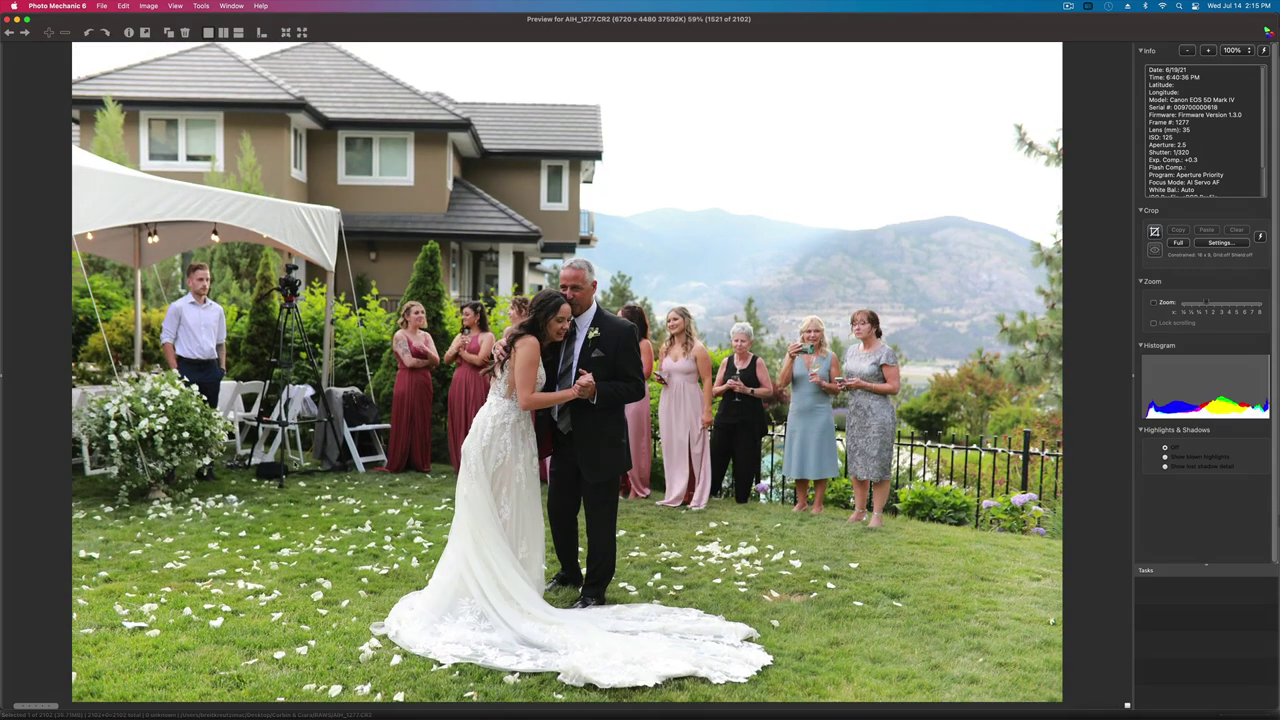
{"action": "key", "text": "Right"}
{"action": "key", "text": "Right"}
{"action": "key", "text": "Right"}
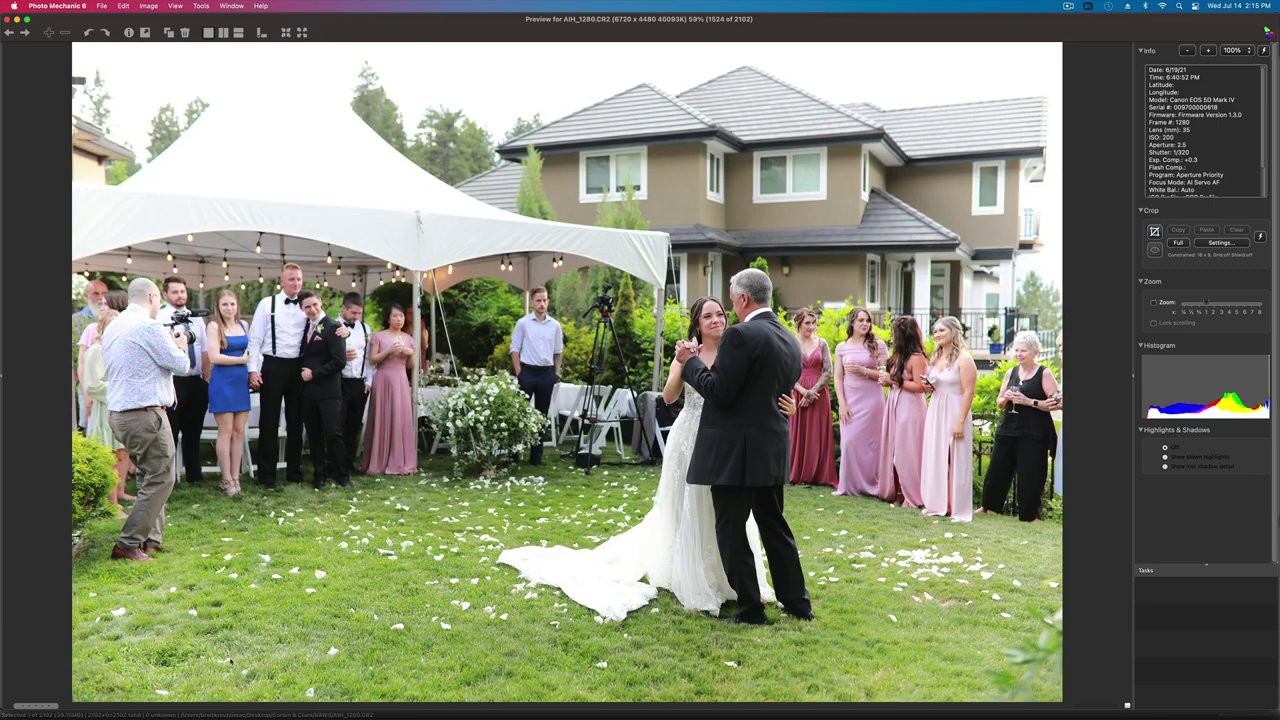
{"action": "key", "text": "Right"}
{"action": "key", "text": "Right"}
{"action": "key", "text": "Right"}
{"action": "key", "text": "Right"}
{"action": "key", "text": "Right"}
{"action": "key", "text": "Right"}
{"action": "key", "text": "Right"}
{"action": "key", "text": "Right"}
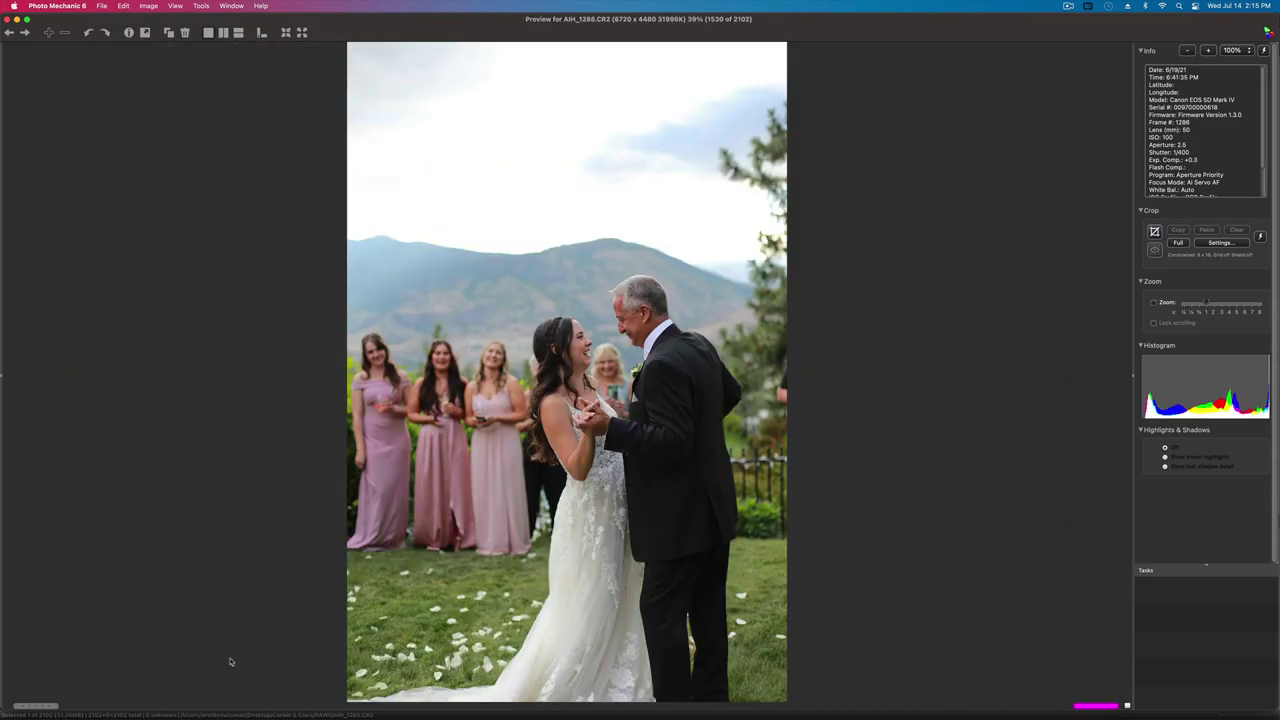
{"action": "key", "text": "Right"}
{"action": "key", "text": "Right"}
{"action": "key", "text": "Right"}
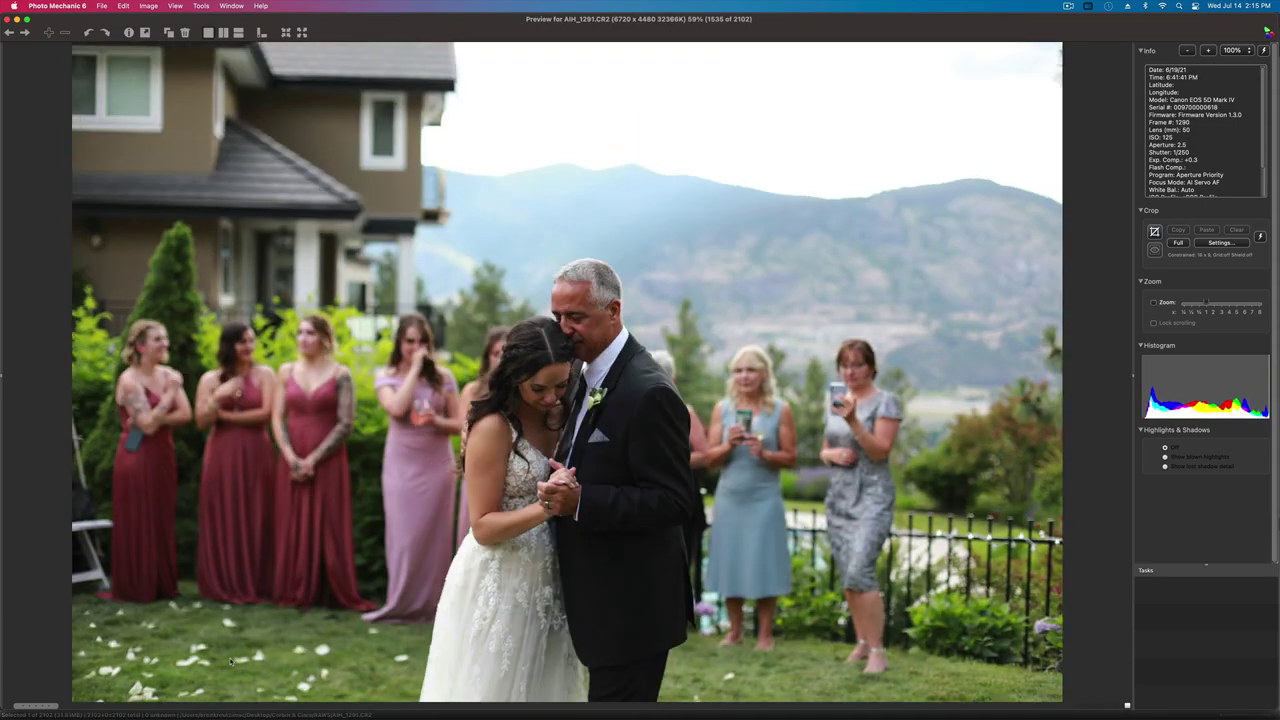
{"action": "key", "text": "Right"}
{"action": "key", "text": "Right"}
{"action": "key", "text": "Right"}
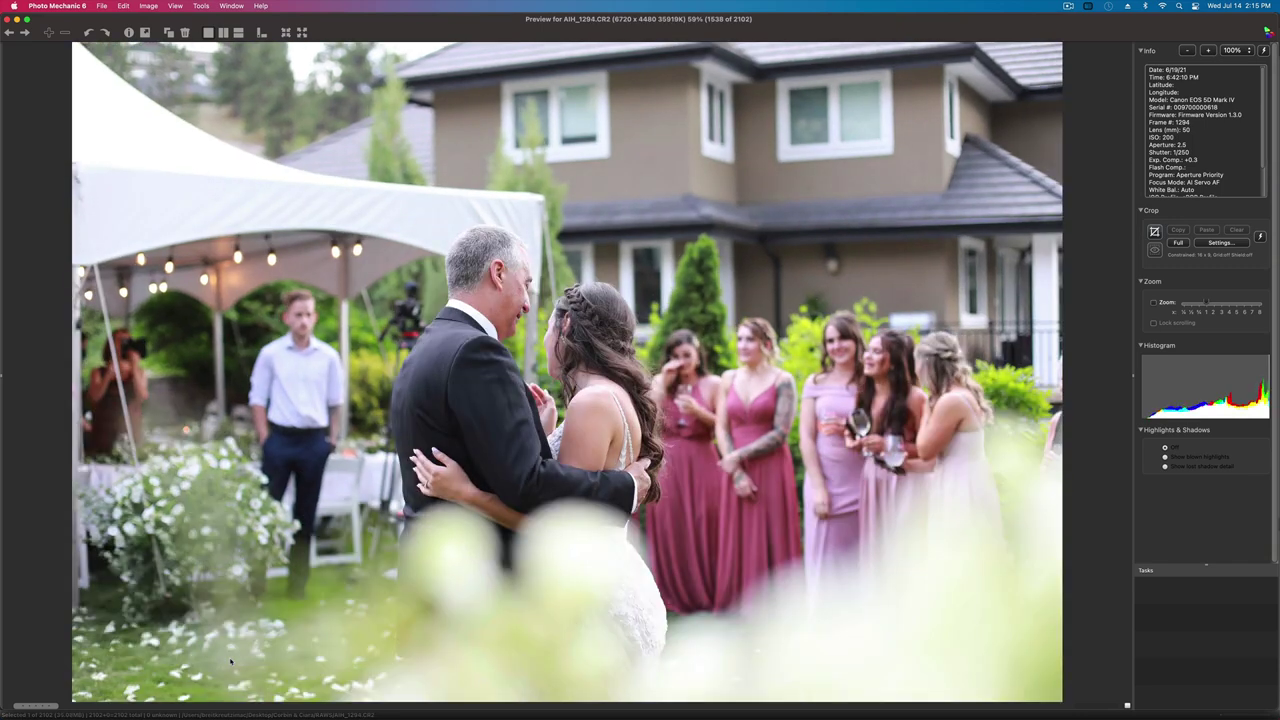
{"action": "key", "text": "Right"}
{"action": "key", "text": "Right"}
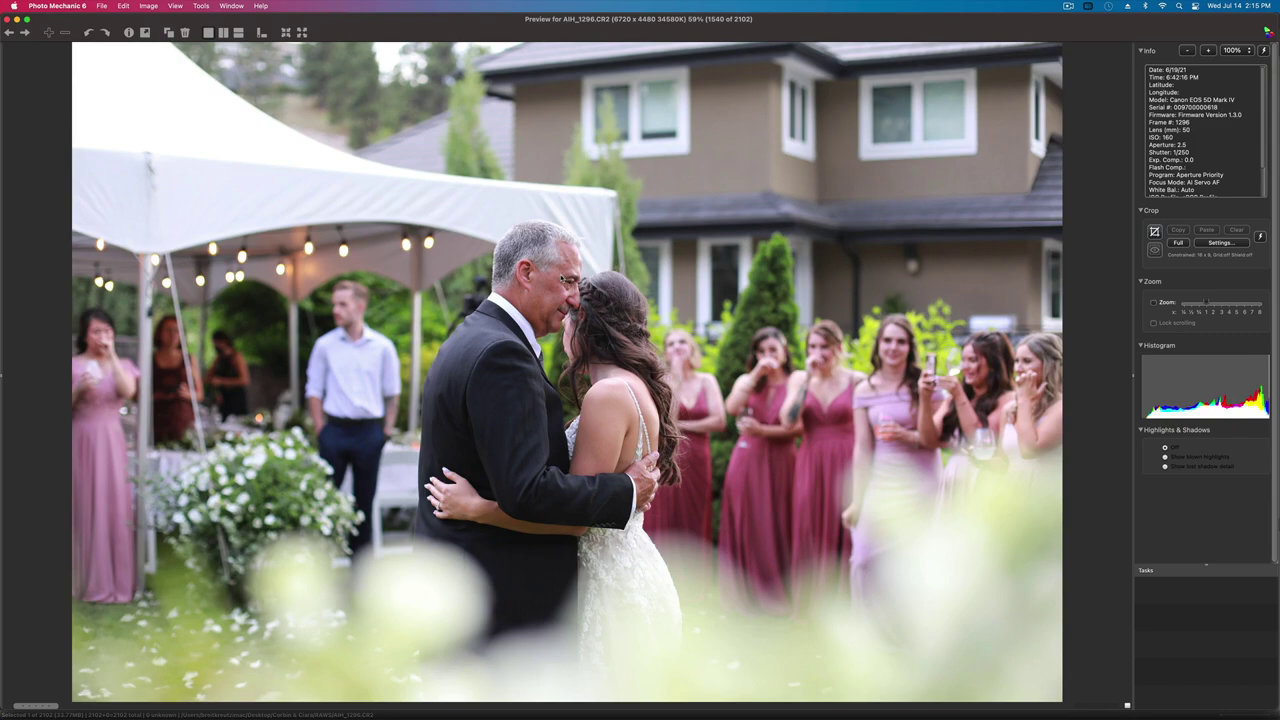
{"action": "key", "text": "Right"}
{"action": "key", "text": "Right"}
{"action": "key", "text": "Left"}
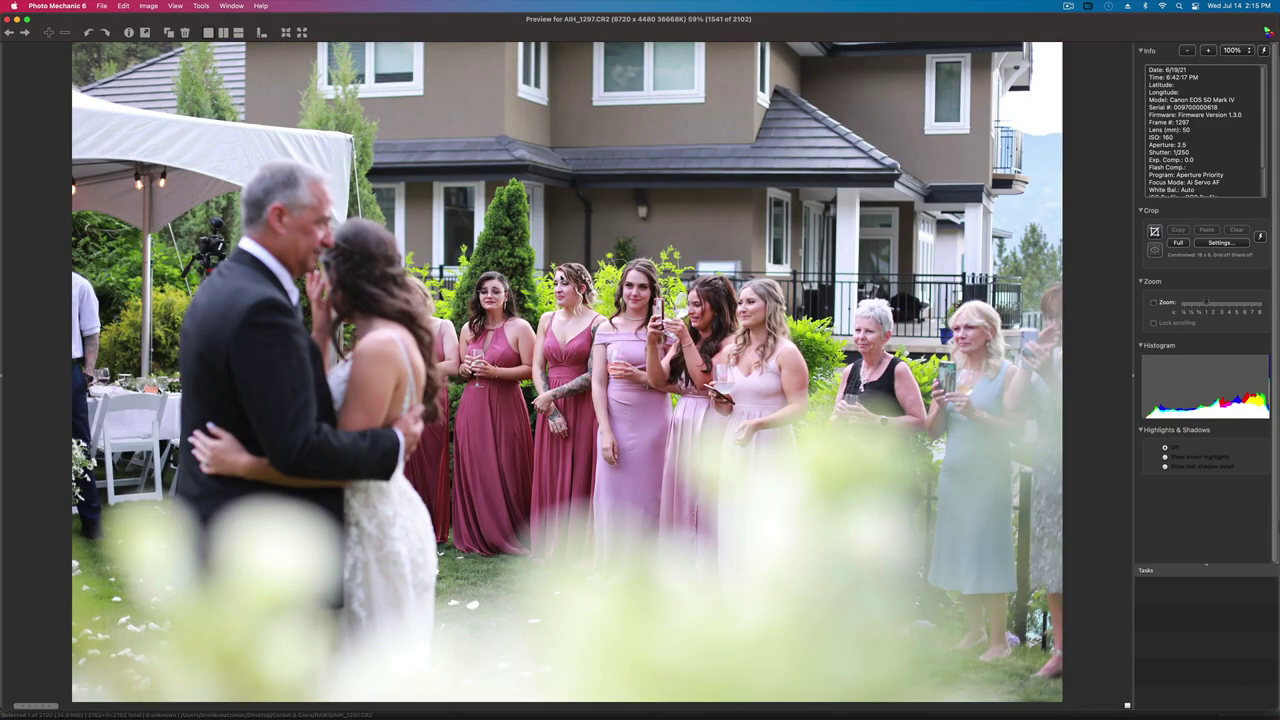
{"action": "key", "text": "Right"}
{"action": "key", "text": "Right"}
{"action": "key", "text": "Right"}
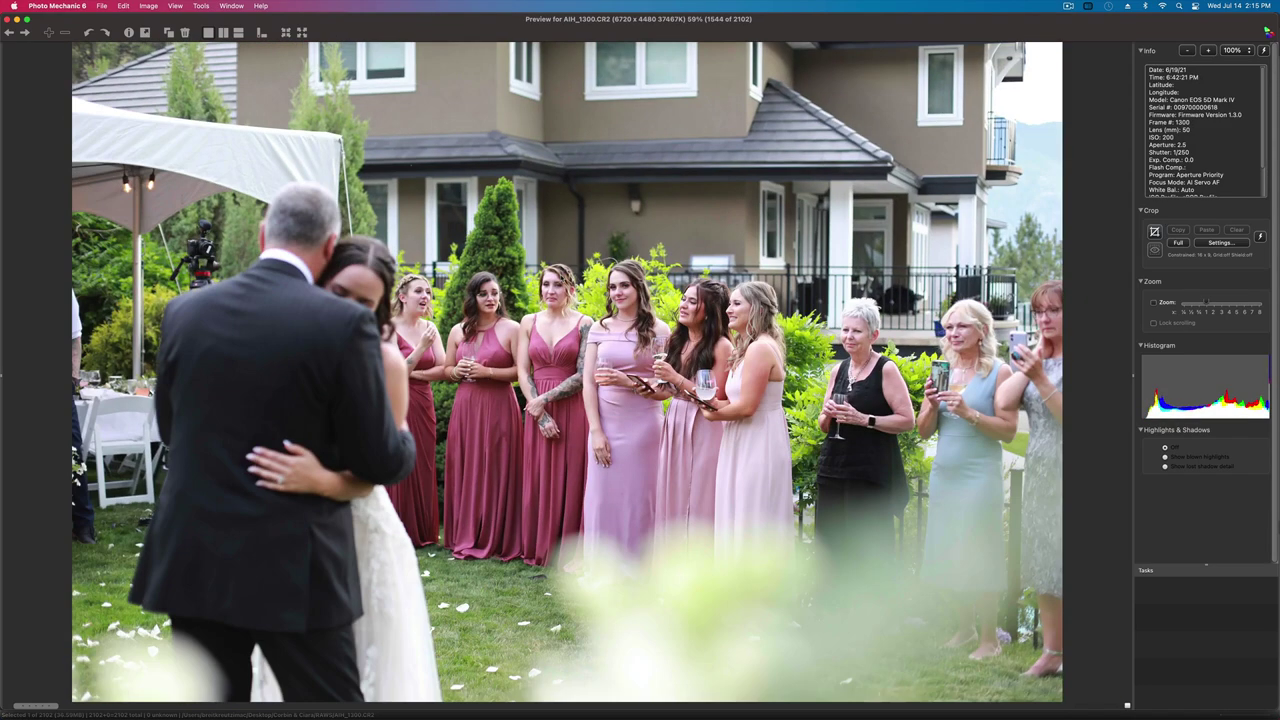
- Step through AIH_1301 to AIH_1317, including crowd shot AIH_1303 and vertical shot AIH_1311
{"action": "key", "text": "Right"}
{"action": "key", "text": "Right"}
{"action": "key", "text": "Right"}
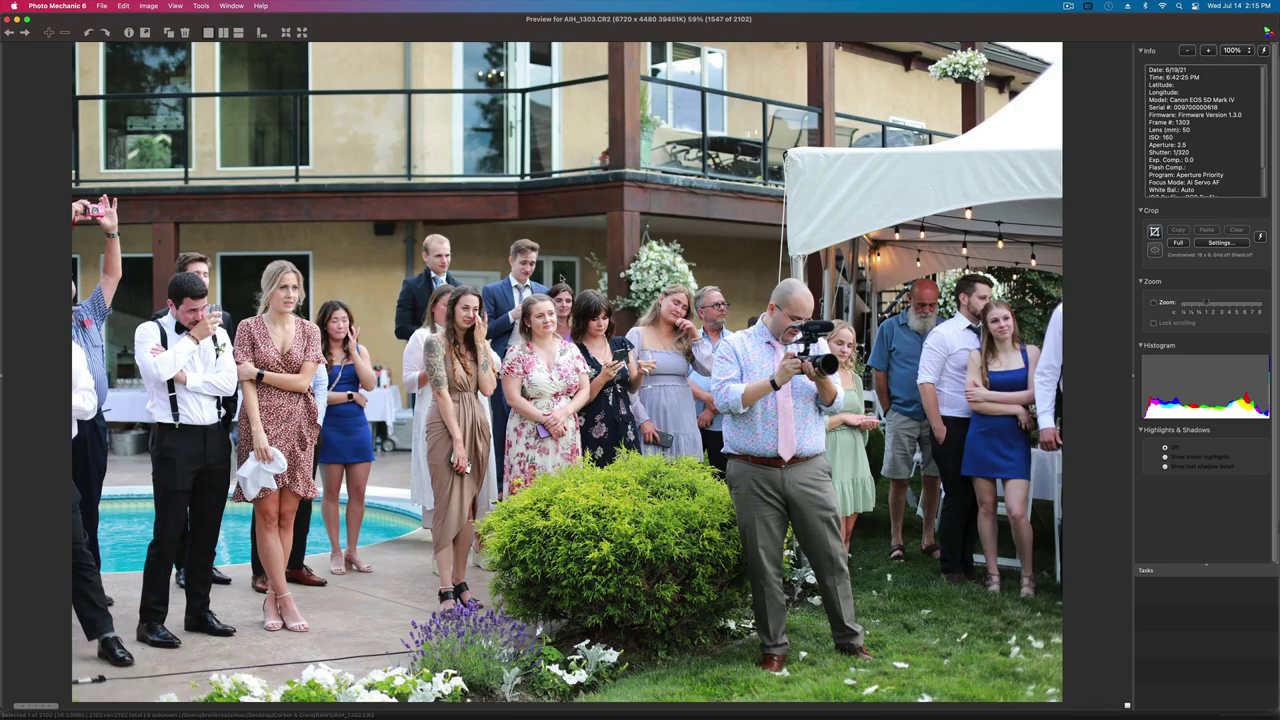
{"action": "key", "text": "Right"}
{"action": "key", "text": "Right"}
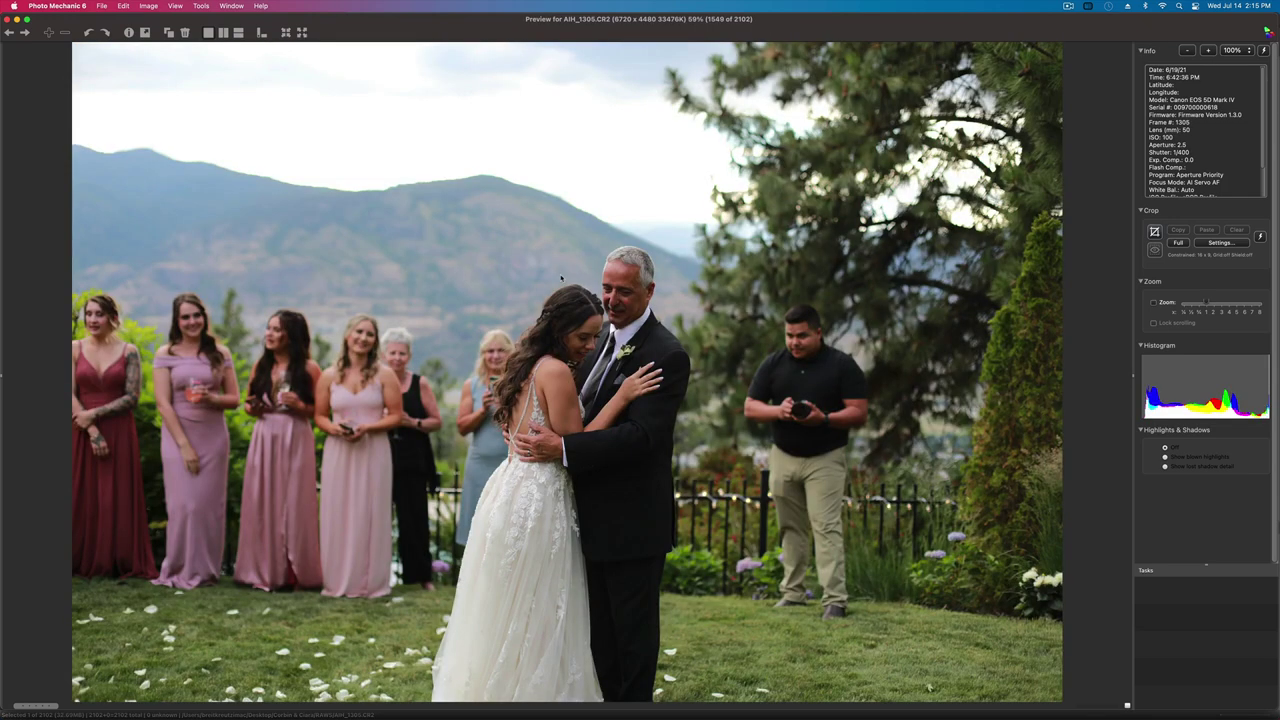
{"action": "key", "text": "Right"}
{"action": "key", "text": "Right"}
{"action": "key", "text": "Right"}
{"action": "key", "text": "Right"}
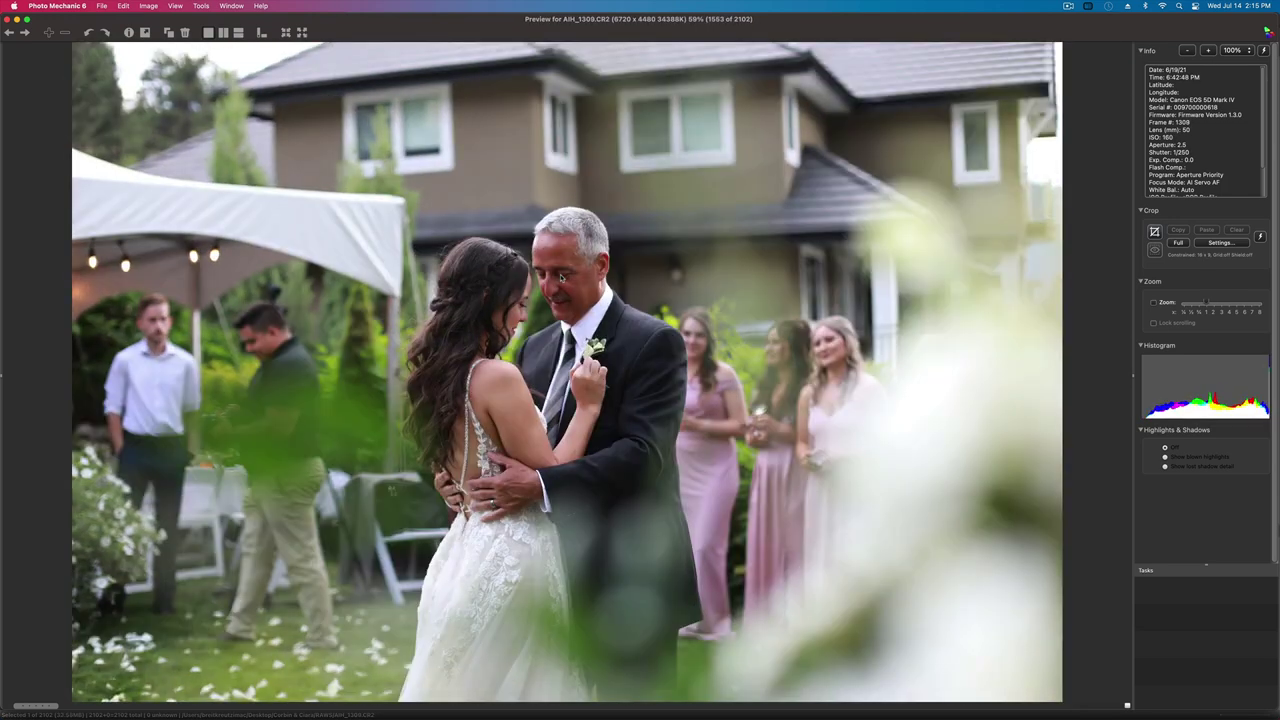
{"action": "key", "text": "Right"}
{"action": "key", "text": "Right"}
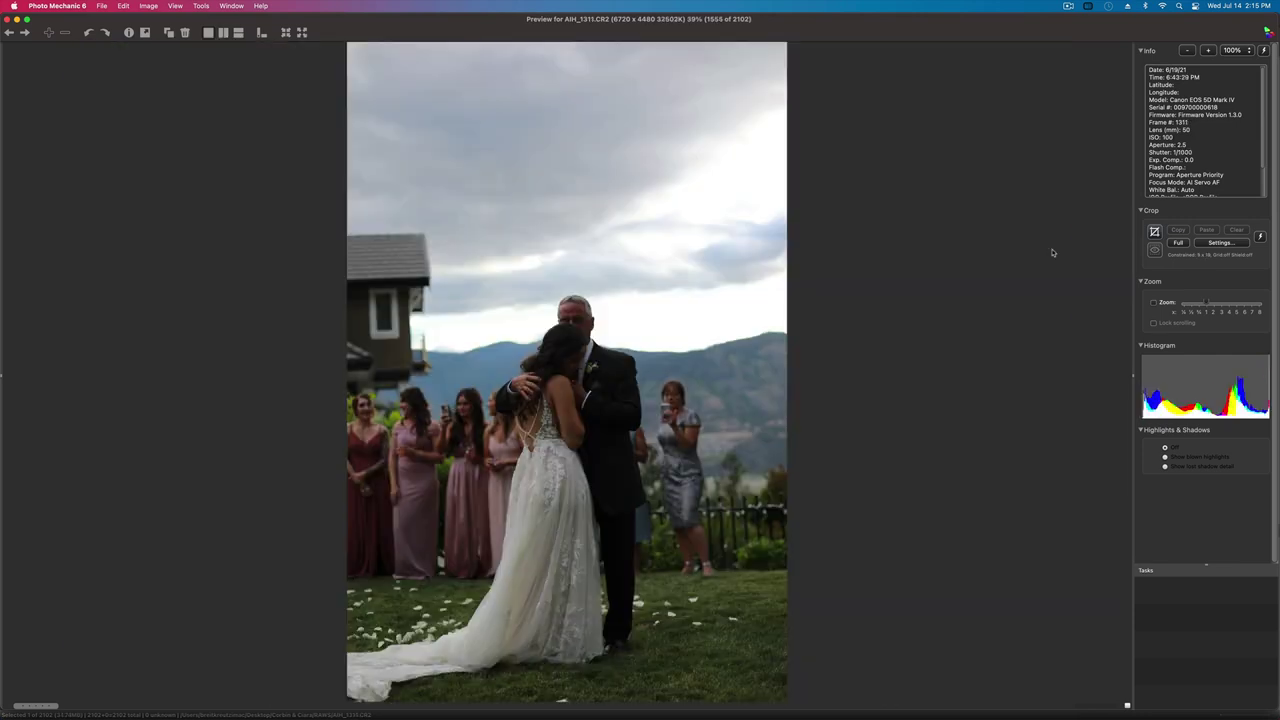
{"action": "key", "text": "Right"}
{"action": "key", "text": "Right"}
{"action": "key", "text": "Right"}
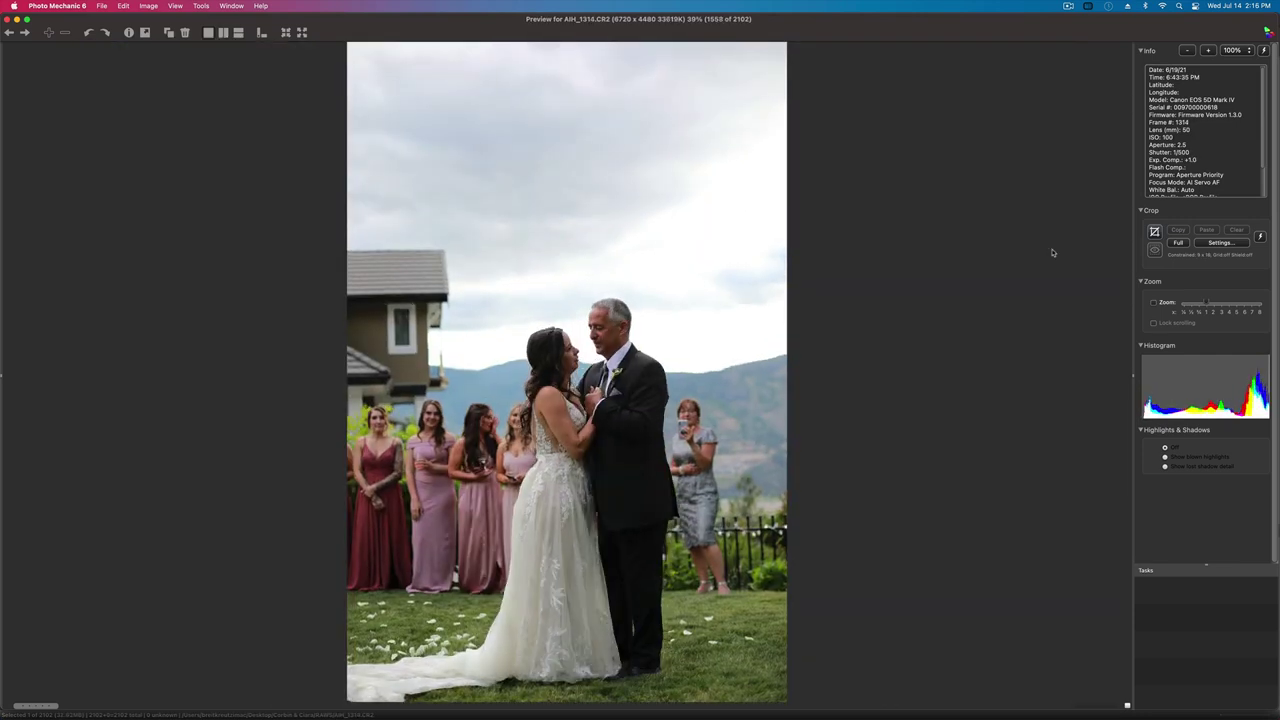
{"action": "key", "text": "Left"}
{"action": "key", "text": "Left"}
{"action": "key", "text": "Right"}
{"action": "key", "text": "Right"}
{"action": "key", "text": "Right"}
{"action": "key", "text": "Right"}
{"action": "key", "text": "Right"}
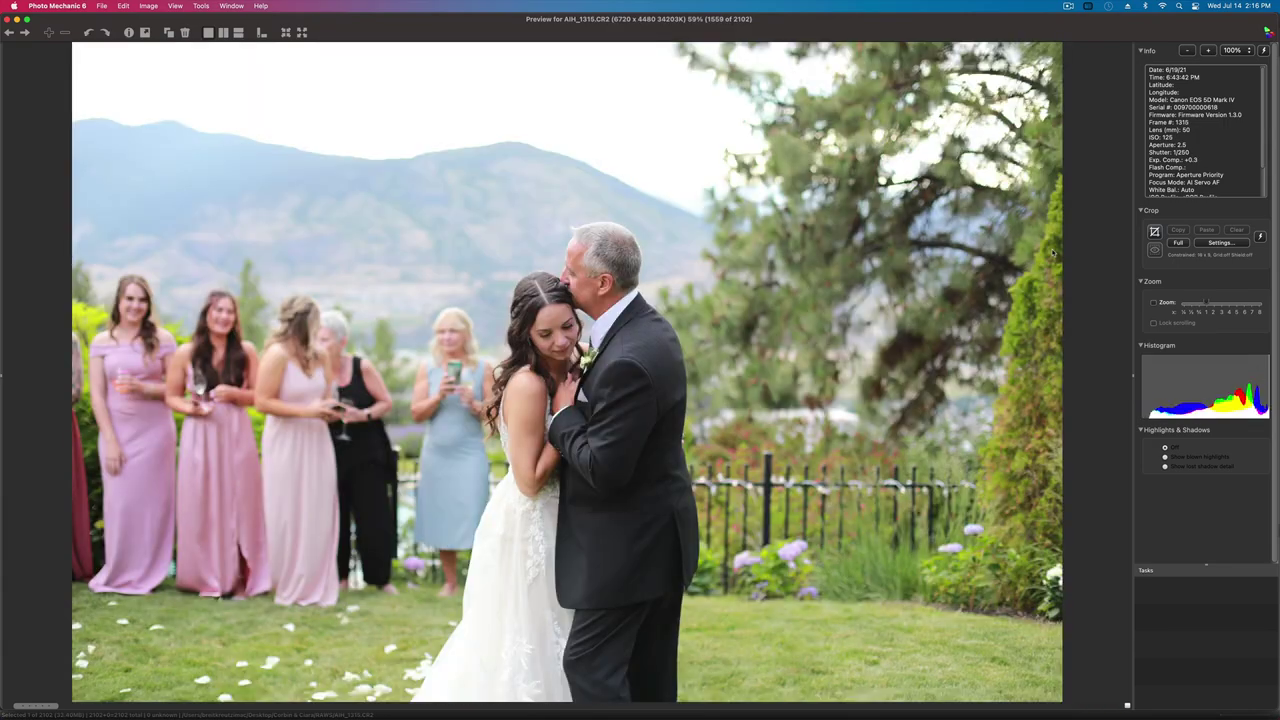
- Review group hug AIH_1322 and the frames up to the tent first dance AIH_1335 (1579 of 2102)
{"action": "key", "text": "Right"}
{"action": "key", "text": "Right"}
{"action": "key", "text": "Right"}
{"action": "key", "text": "Right"}
{"action": "key", "text": "Right"}
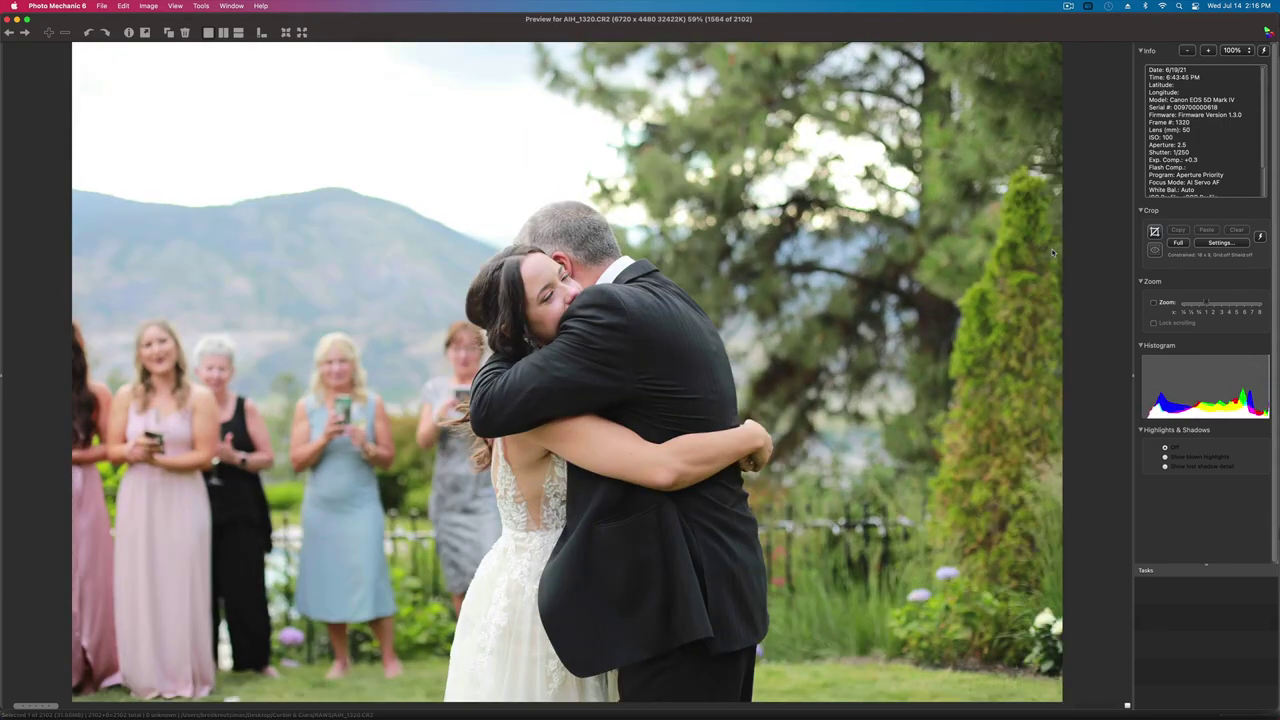
{"action": "key", "text": "Right"}
{"action": "key", "text": "Right"}
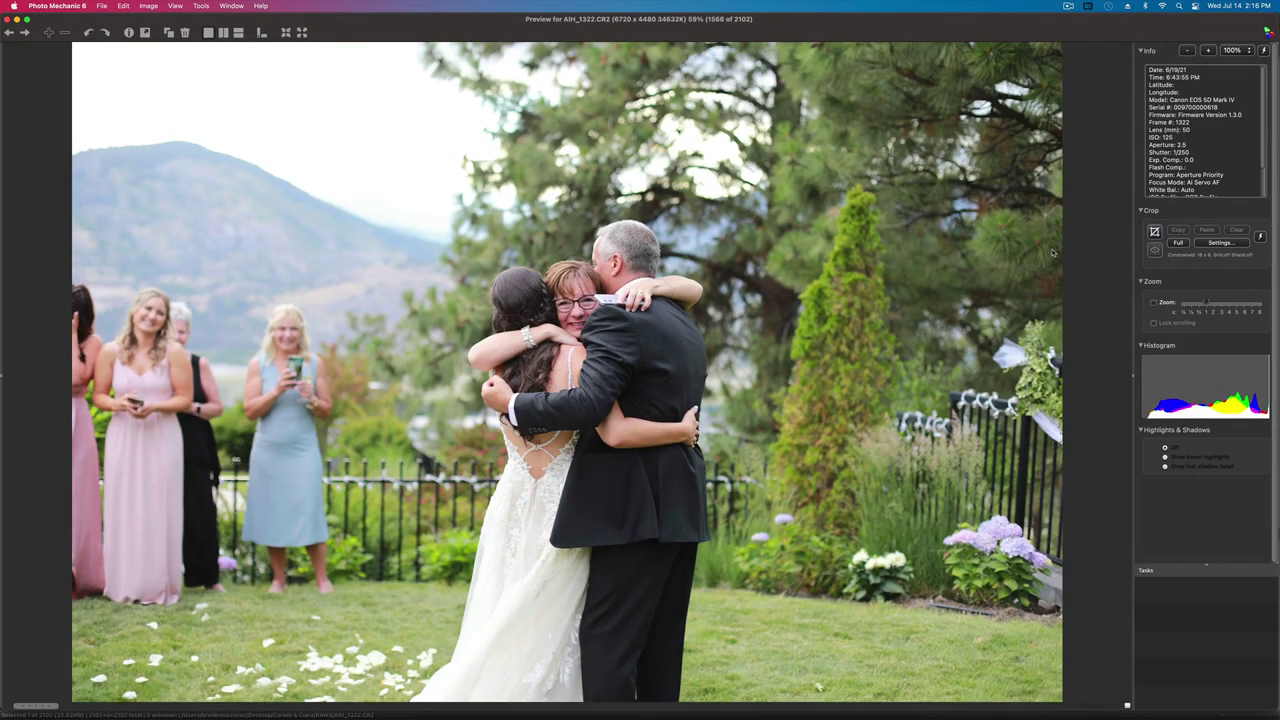
{"action": "key", "text": "Right"}
{"action": "key", "text": "Right"}
{"action": "key", "text": "Right"}
{"action": "key", "text": "Right"}
{"action": "key", "text": "Right"}
{"action": "key", "text": "Right"}
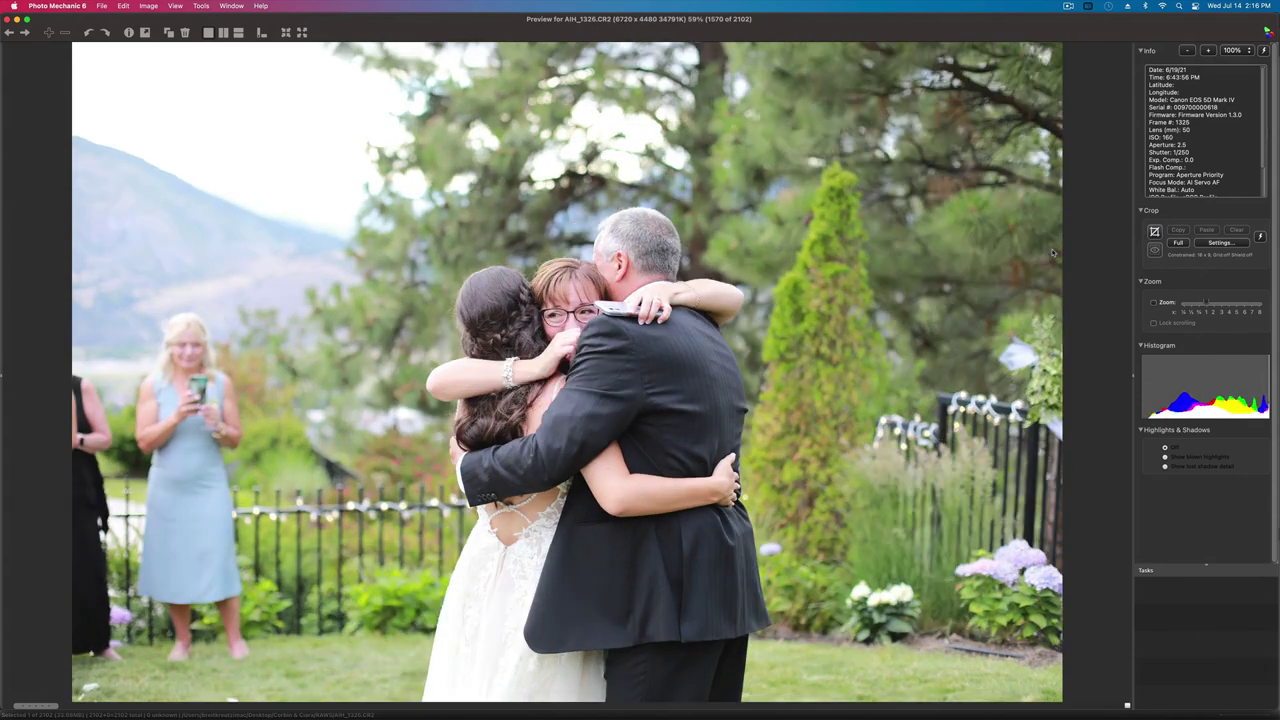
{"action": "key", "text": "Right"}
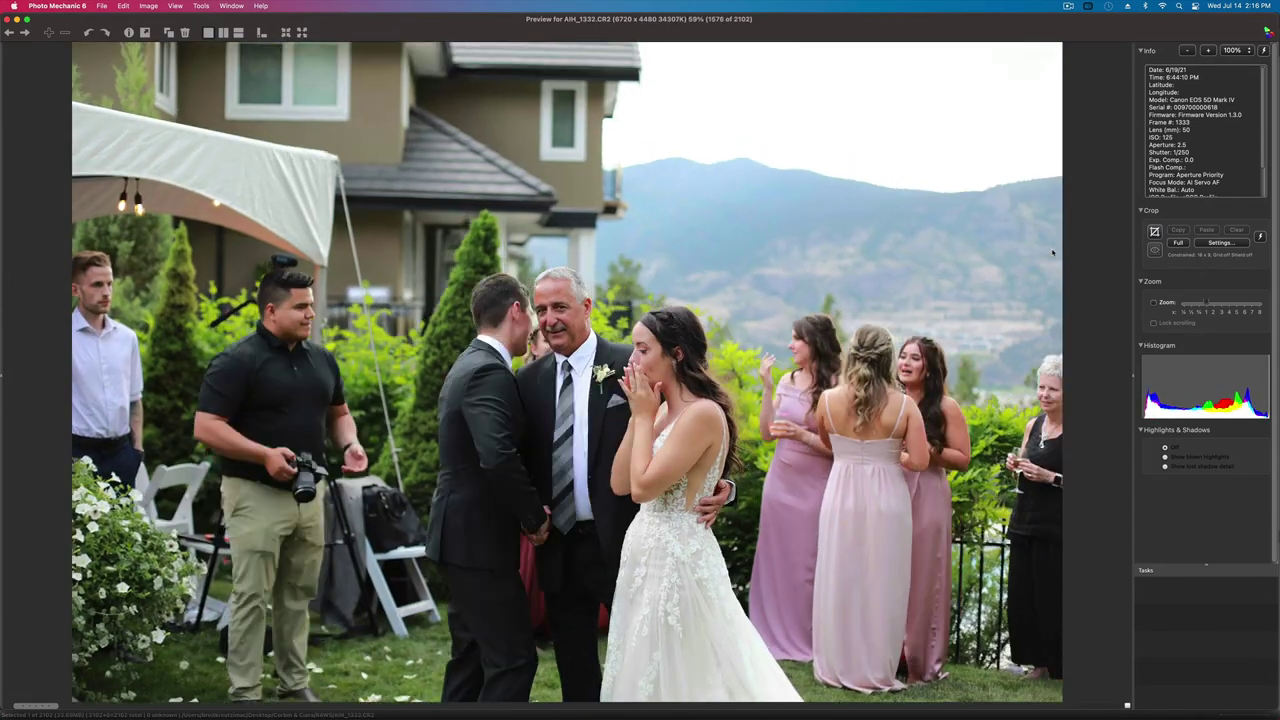
{"action": "key", "text": "Right"}
{"action": "key", "text": "Right"}
{"action": "key", "text": "Left"}
{"action": "key", "text": "Right"}
{"action": "key", "text": "Right"}
{"action": "key", "text": "Right"}
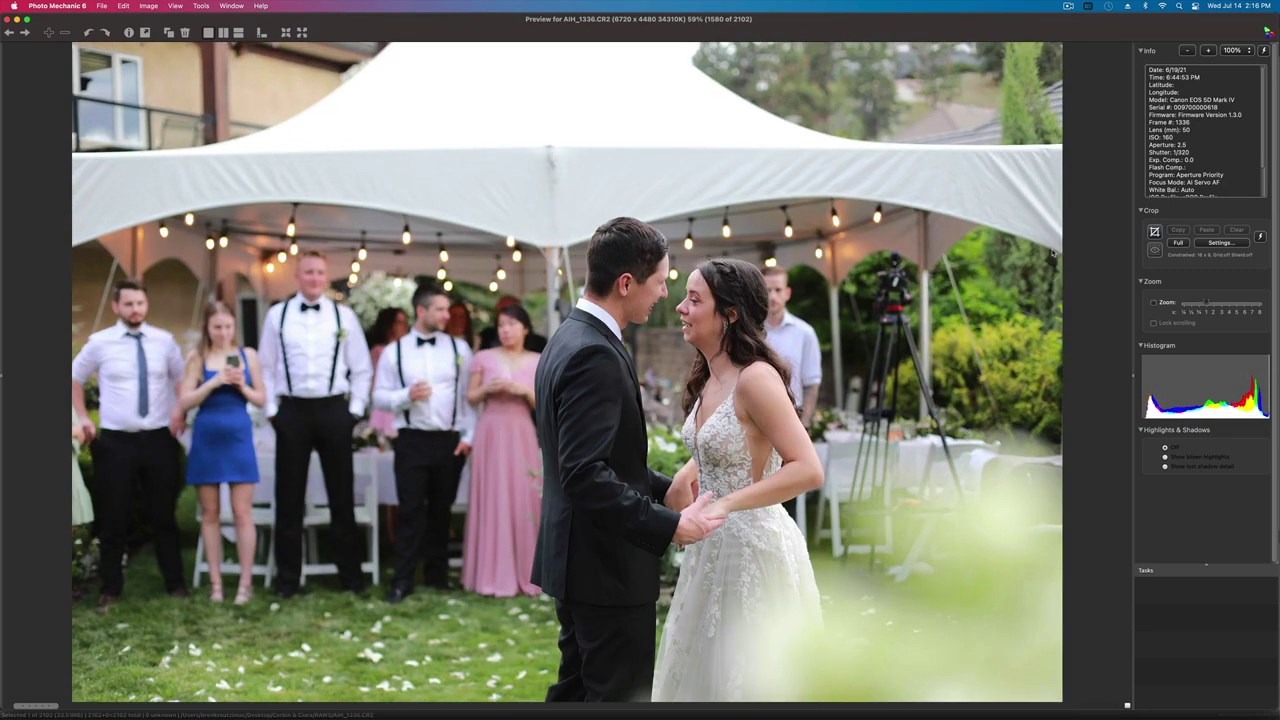
{"action": "key", "text": "Left"}
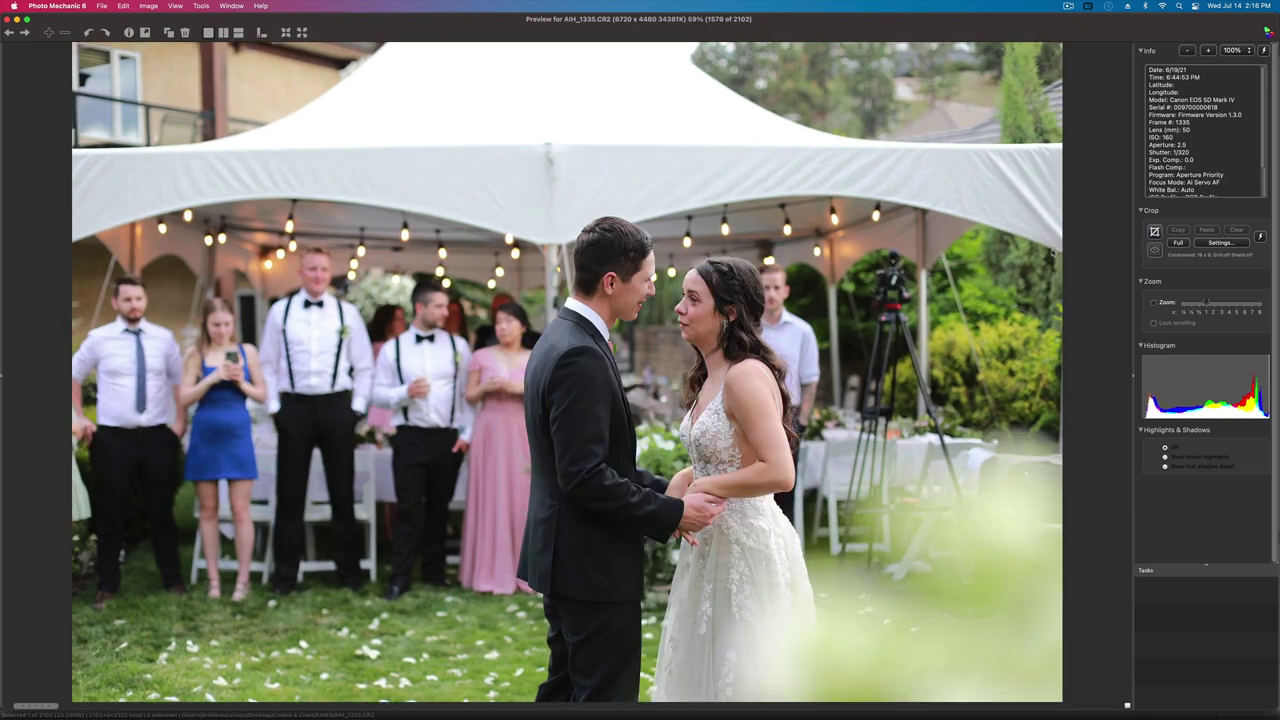
- Compare the first-dance frames from AIH_1333 to AIH_1344, stepping back and forth between them
{"action": "key", "text": "Right"}
{"action": "key", "text": "Right"}
{"action": "key", "text": "Right"}
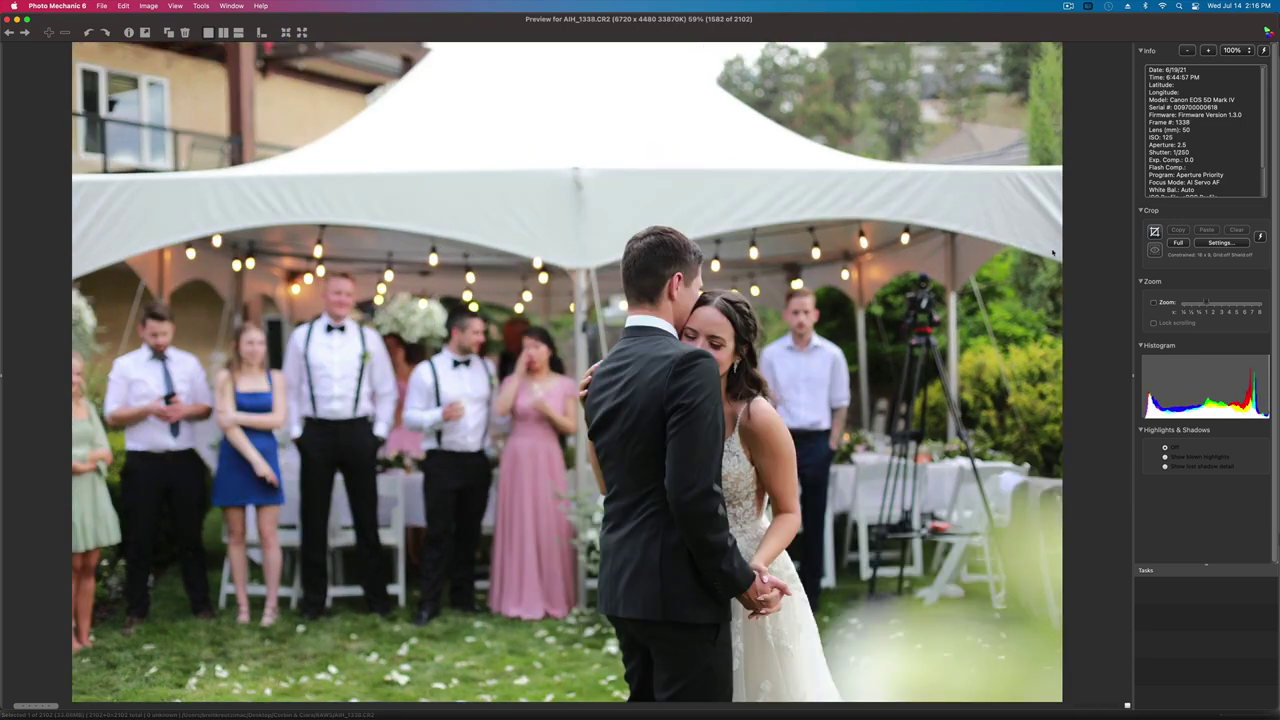
{"action": "key", "text": "Left"}
{"action": "key", "text": "Left"}
{"action": "key", "text": "Left"}
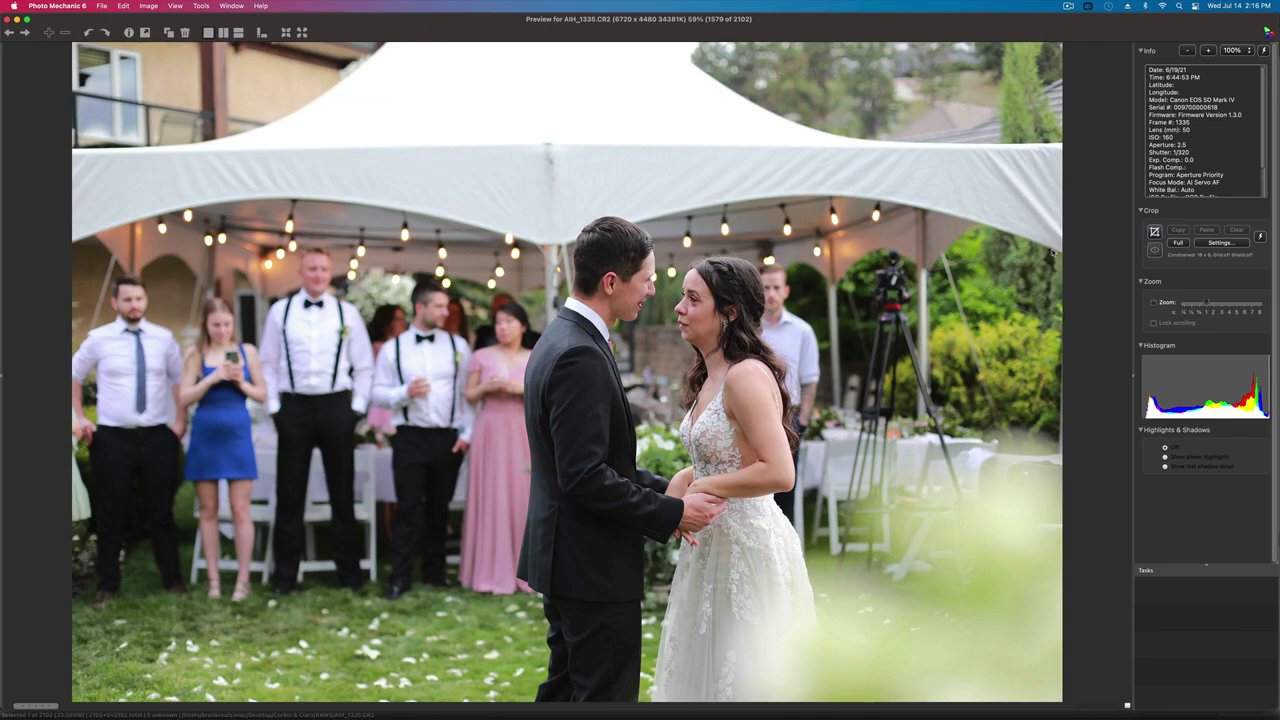
{"action": "key", "text": "Left"}
{"action": "key", "text": "Left"}
{"action": "key", "text": "Right"}
{"action": "key", "text": "Right"}
{"action": "key", "text": "Right"}
{"action": "key", "text": "Right"}
{"action": "key", "text": "Right"}
{"action": "key", "text": "Right"}
{"action": "key", "text": "Right"}
{"action": "key", "text": "Left"}
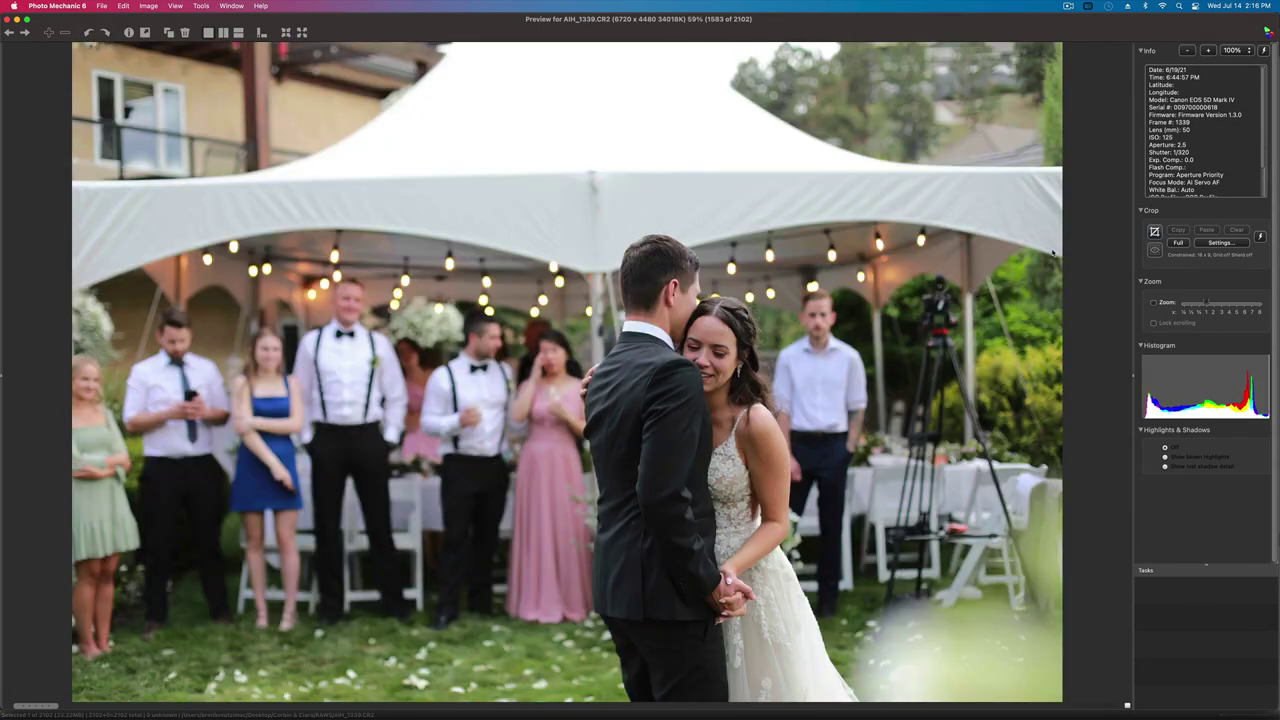
{"action": "key", "text": "Right"}
{"action": "key", "text": "Right"}
{"action": "key", "text": "Right"}
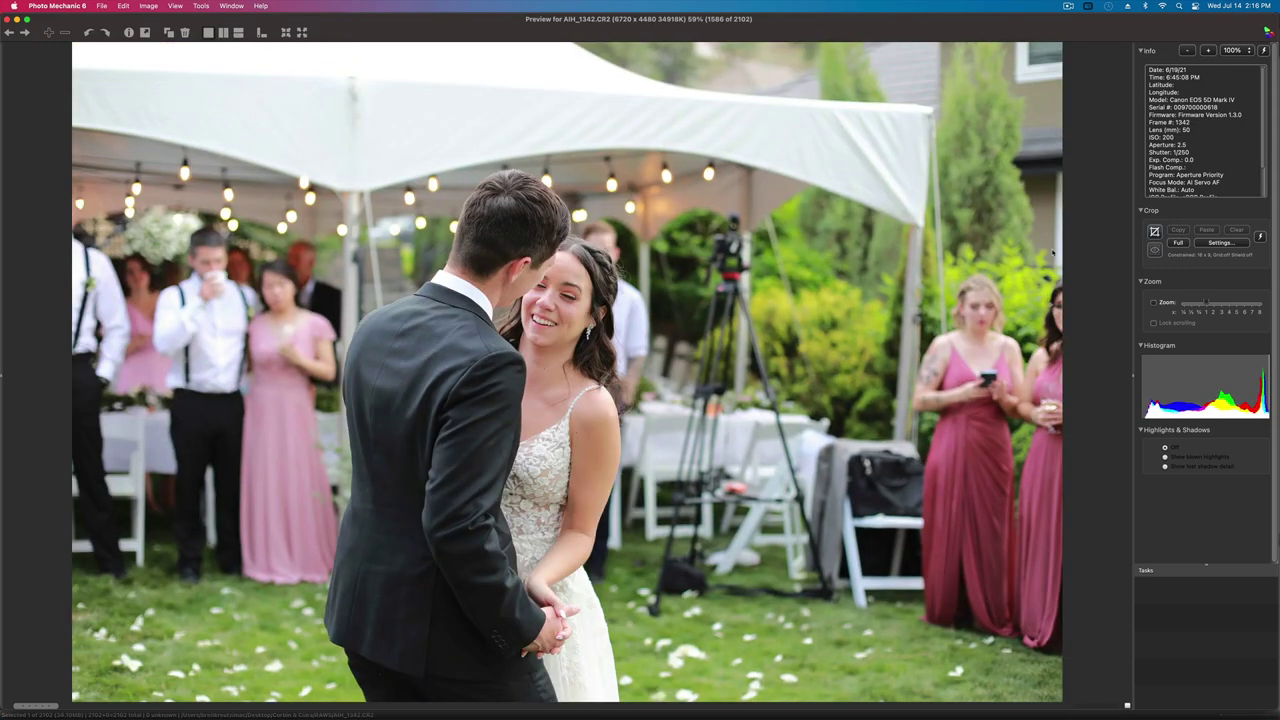
{"action": "key", "text": "Left"}
{"action": "key", "text": "Right"}
{"action": "key", "text": "Right"}
{"action": "key", "text": "Right"}
{"action": "key", "text": "Right"}
{"action": "key", "text": "Right"}
{"action": "key", "text": "Right"}
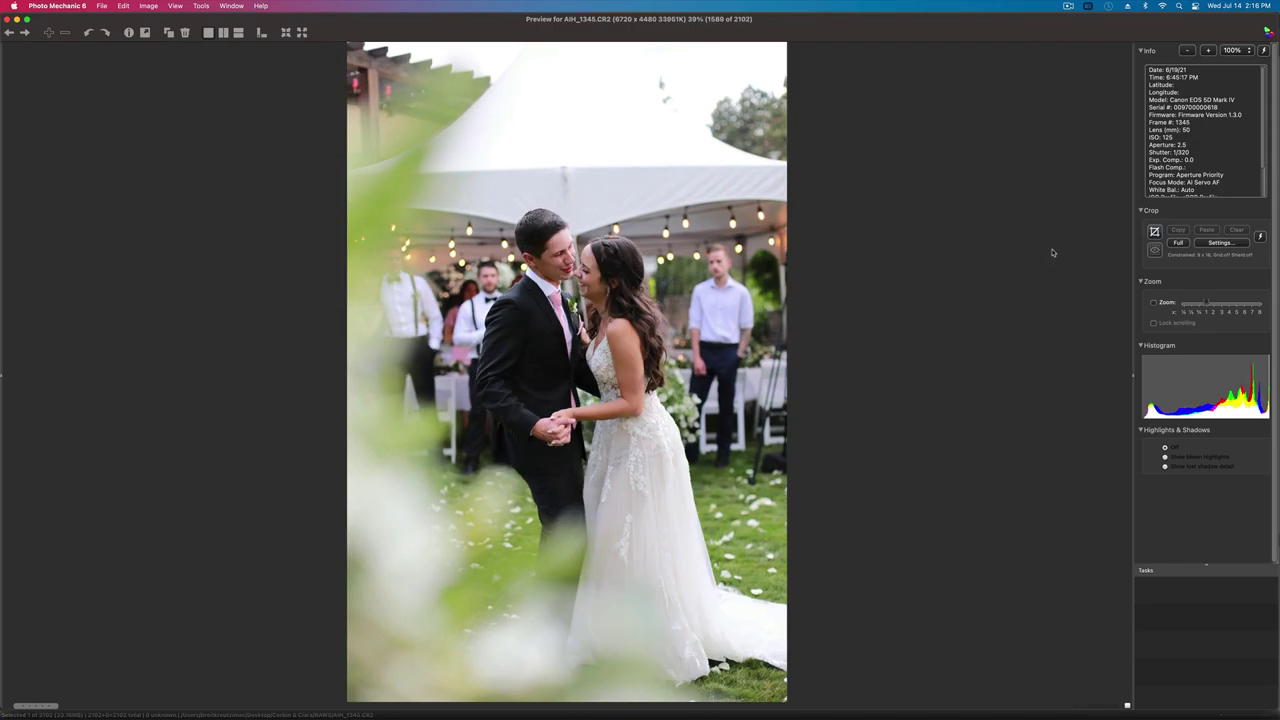
{"action": "key", "text": "Right"}
{"action": "key", "text": "Right"}
{"action": "key", "text": "Right"}
{"action": "key", "text": "Right"}
{"action": "key", "text": "Right"}
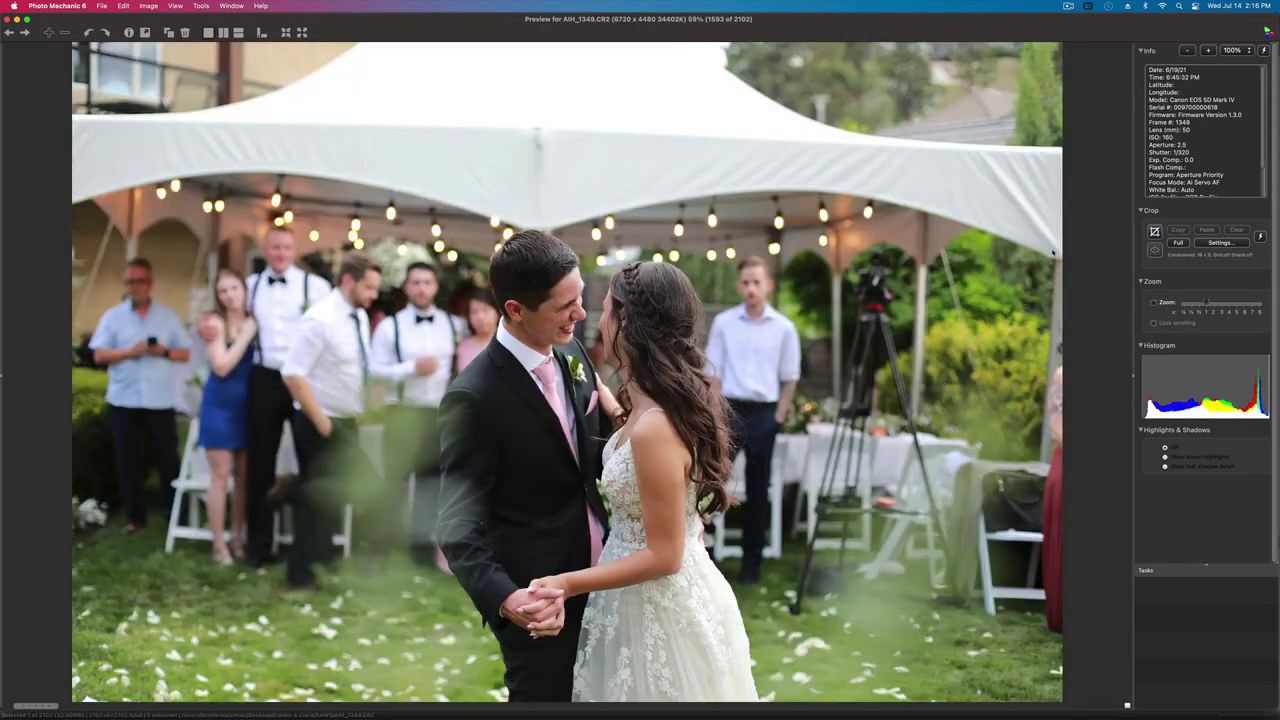
{"action": "key", "text": "Right"}
{"action": "key", "text": "Right"}
{"action": "key", "text": "Right"}
{"action": "key", "text": "Right"}
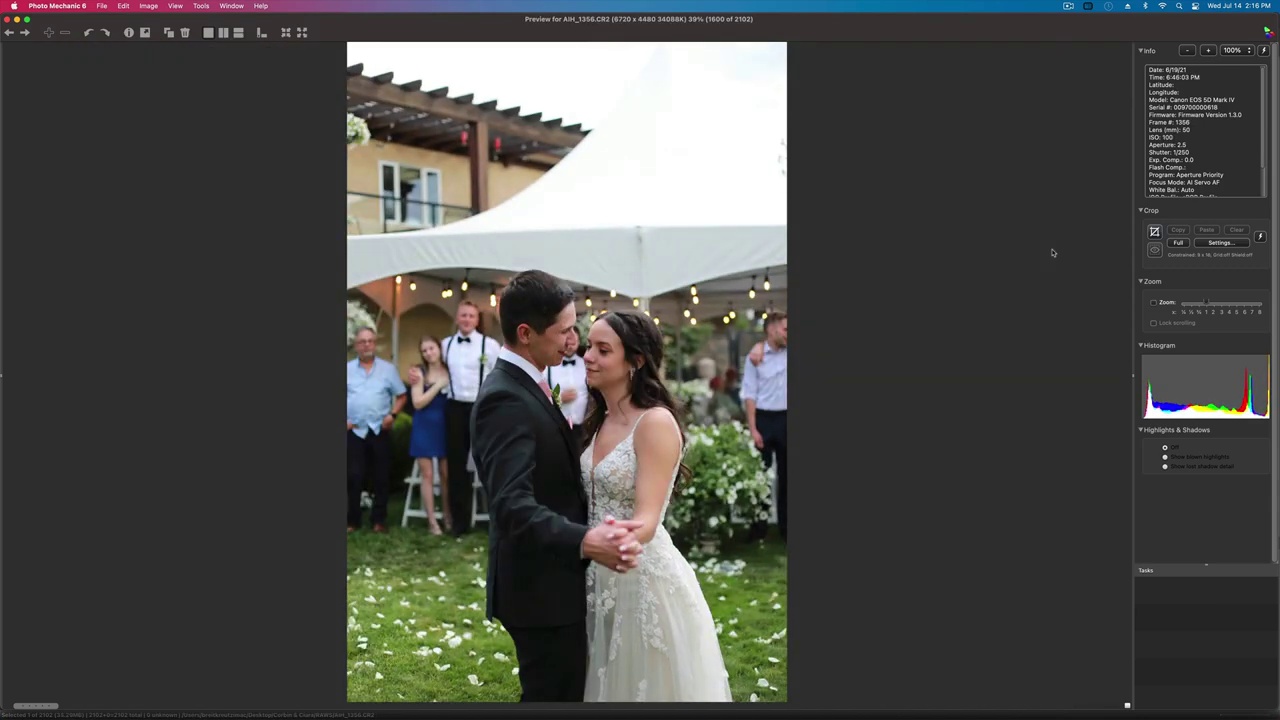
- Tag AIH_1359 as a keeper with the magenta colour class (1), then continue to AIH_1362
{"action": "key", "text": "Right"}
{"action": "key", "text": "Right"}
{"action": "key", "text": "Right"}
{"action": "key", "text": "Right"}
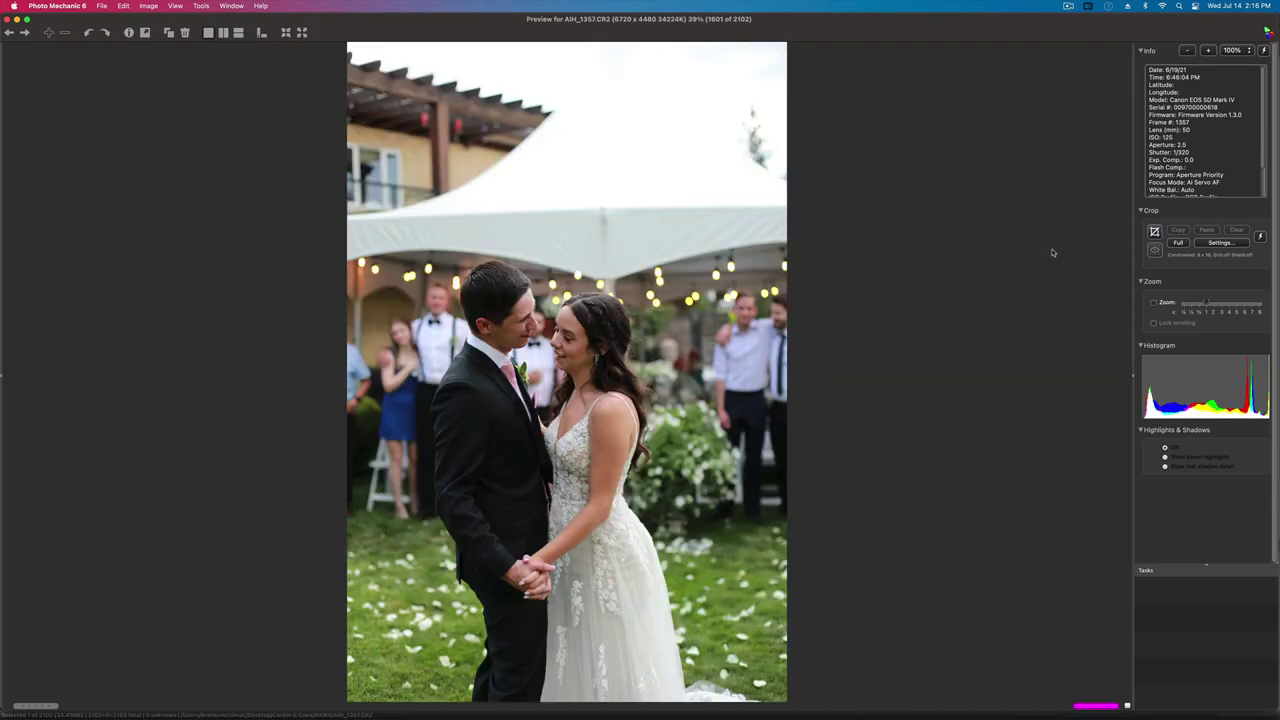
{"action": "key", "text": "Right"}
{"action": "key", "text": "Left"}
{"action": "key", "text": "Left"}
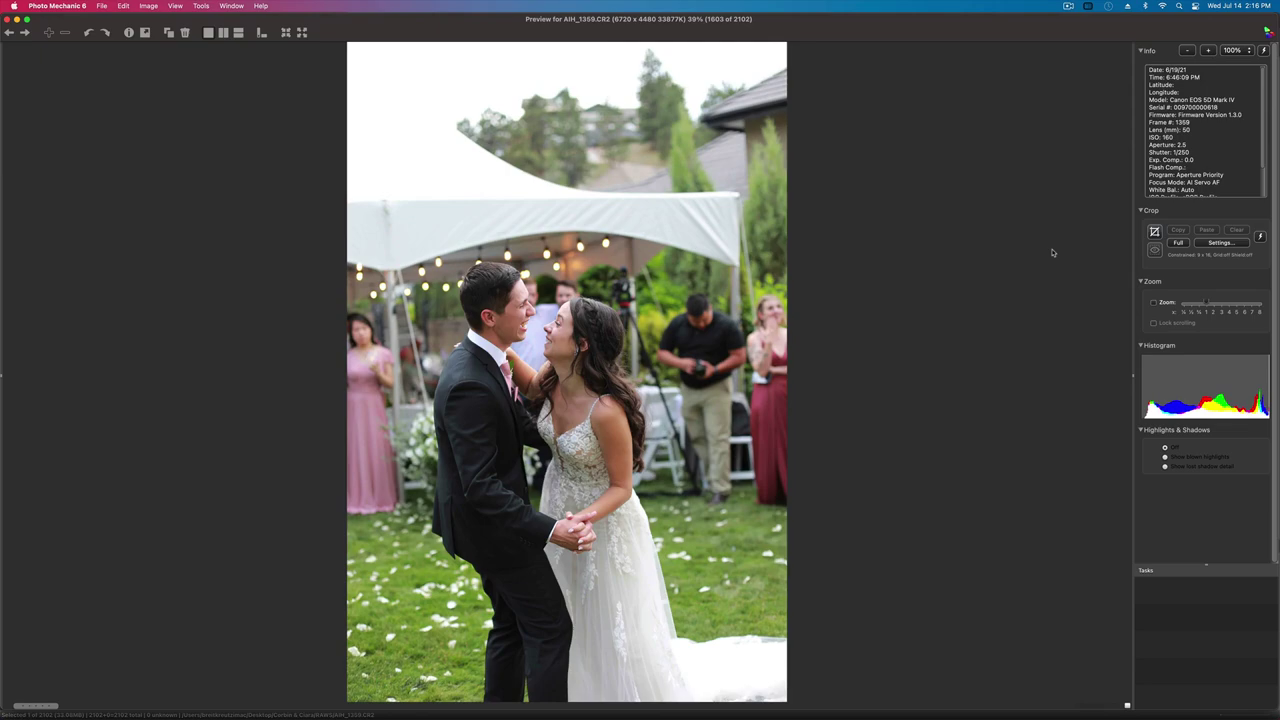
{"action": "key", "text": "Right"}
{"action": "key", "text": "Left"}
{"action": "key", "text": "1"}
{"action": "key", "text": "Right"}
{"action": "key", "text": "Right"}
{"action": "key", "text": "Right"}
{"action": "key", "text": "Right"}
{"action": "key", "text": "Right"}
{"action": "key", "text": "Right"}
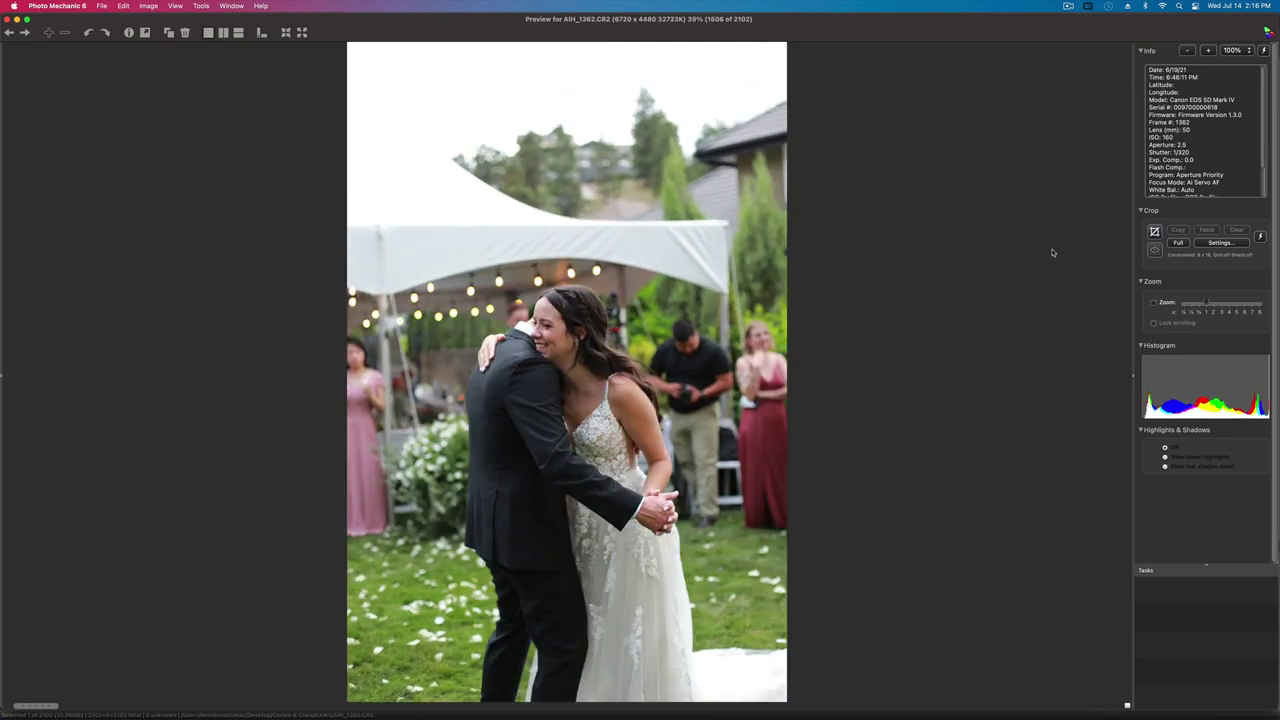
{"action": "key", "text": "Right"}
{"action": "key", "text": "Right"}
{"action": "key", "text": "Right"}
{"action": "key", "text": "Right"}
{"action": "key", "text": "Right"}
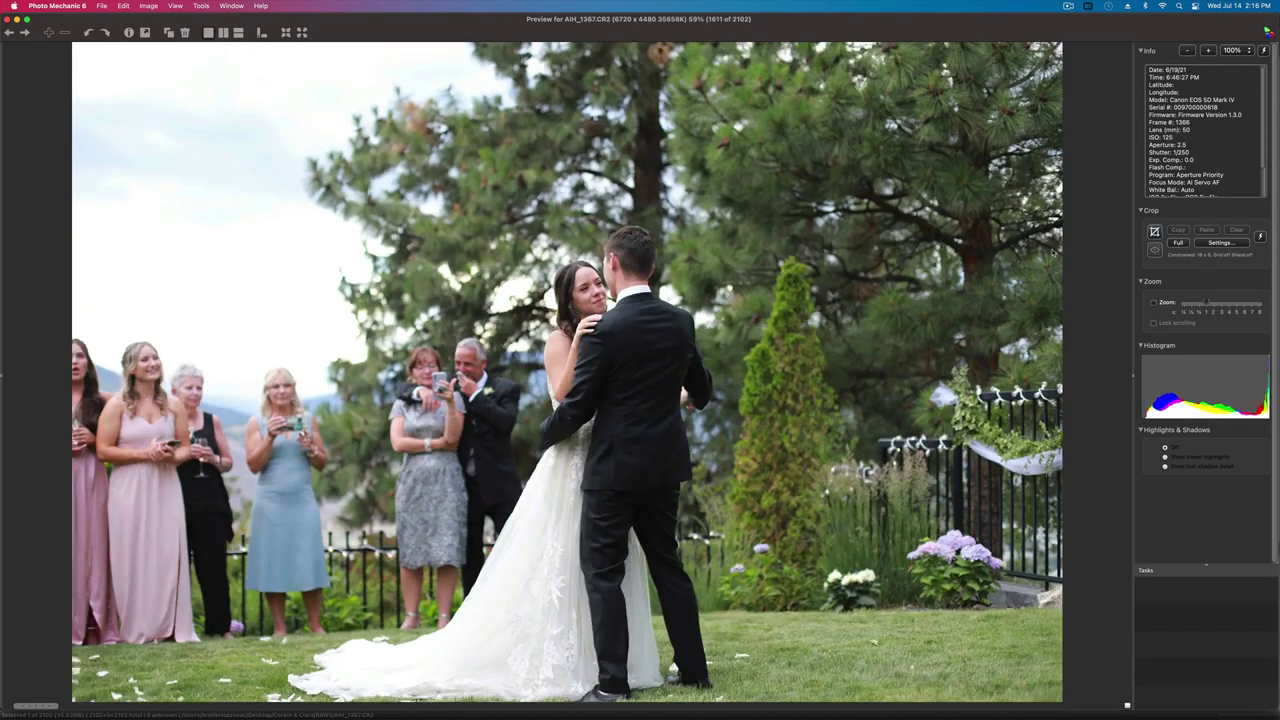
- Step through the dance shots from AIH_1368 to AIH_1412, skipping similar frames
{"action": "key", "text": "Left"}
{"action": "key", "text": "Left"}
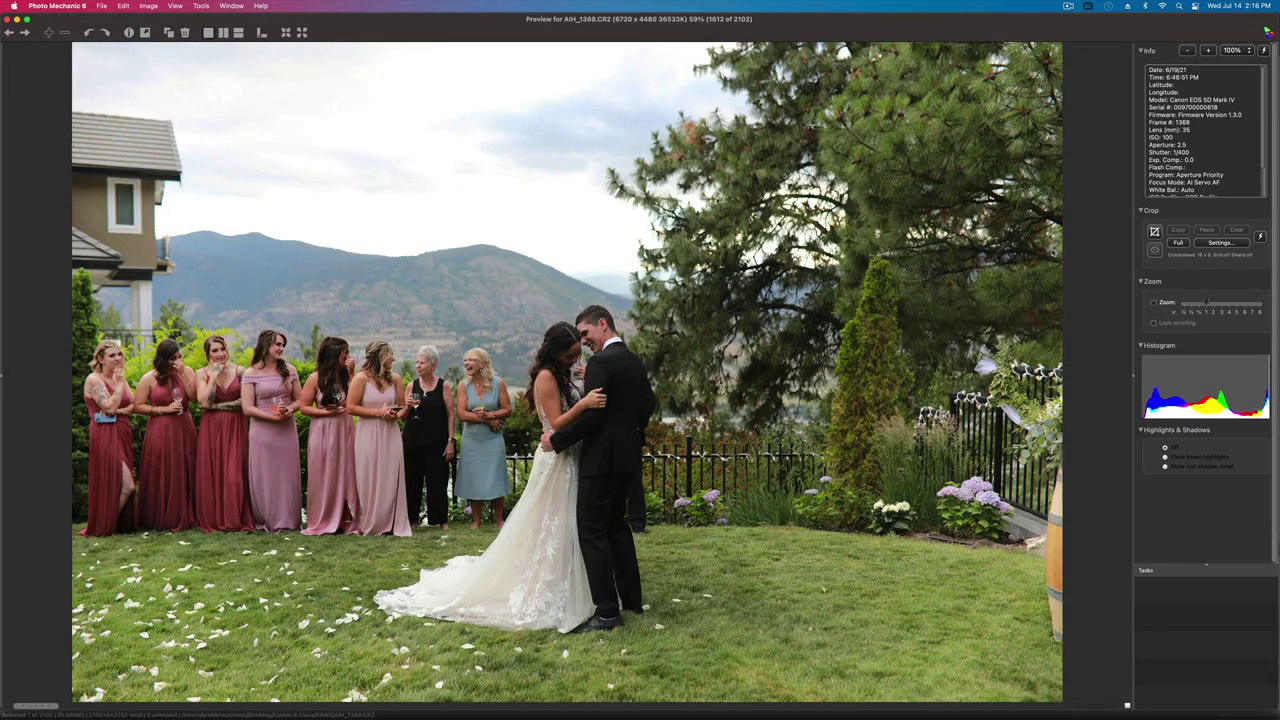
{"action": "key", "text": "Right"}
{"action": "key", "text": "Right"}
{"action": "key", "text": "Right"}
{"action": "key", "text": "Right"}
{"action": "key", "text": "Right"}
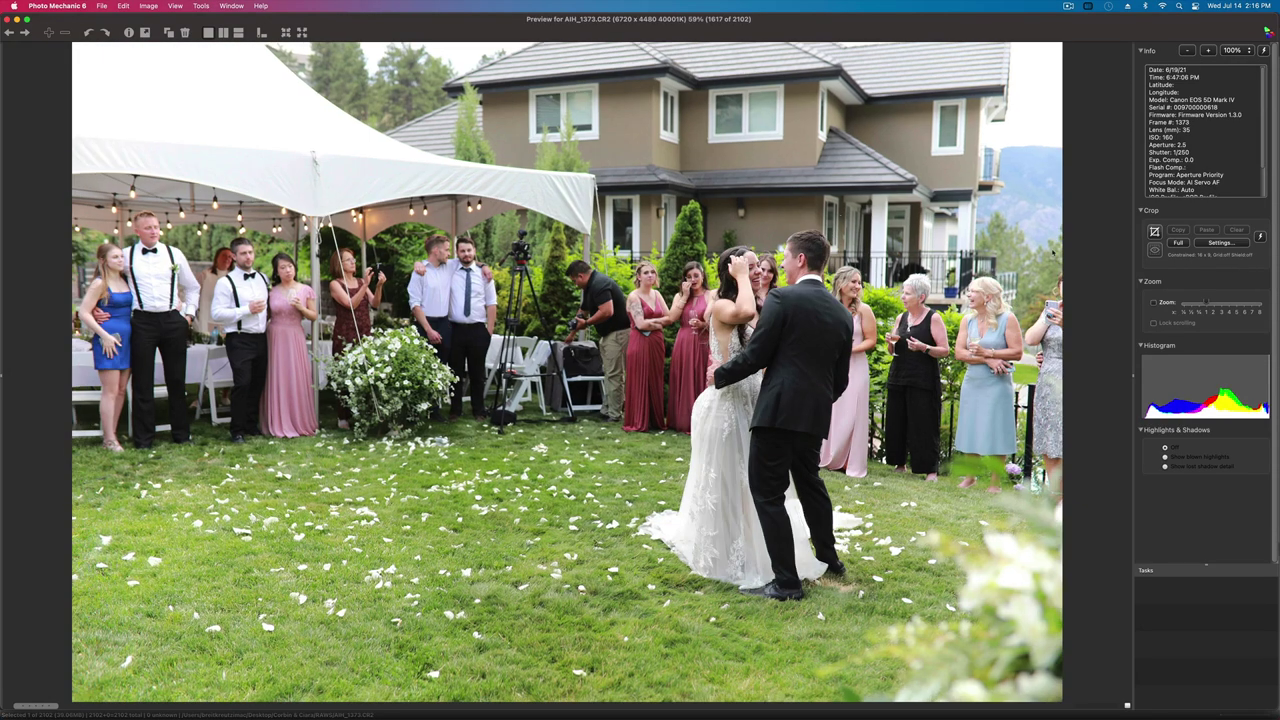
{"action": "key", "text": "Right"}
{"action": "key", "text": "Right"}
{"action": "key", "text": "Right"}
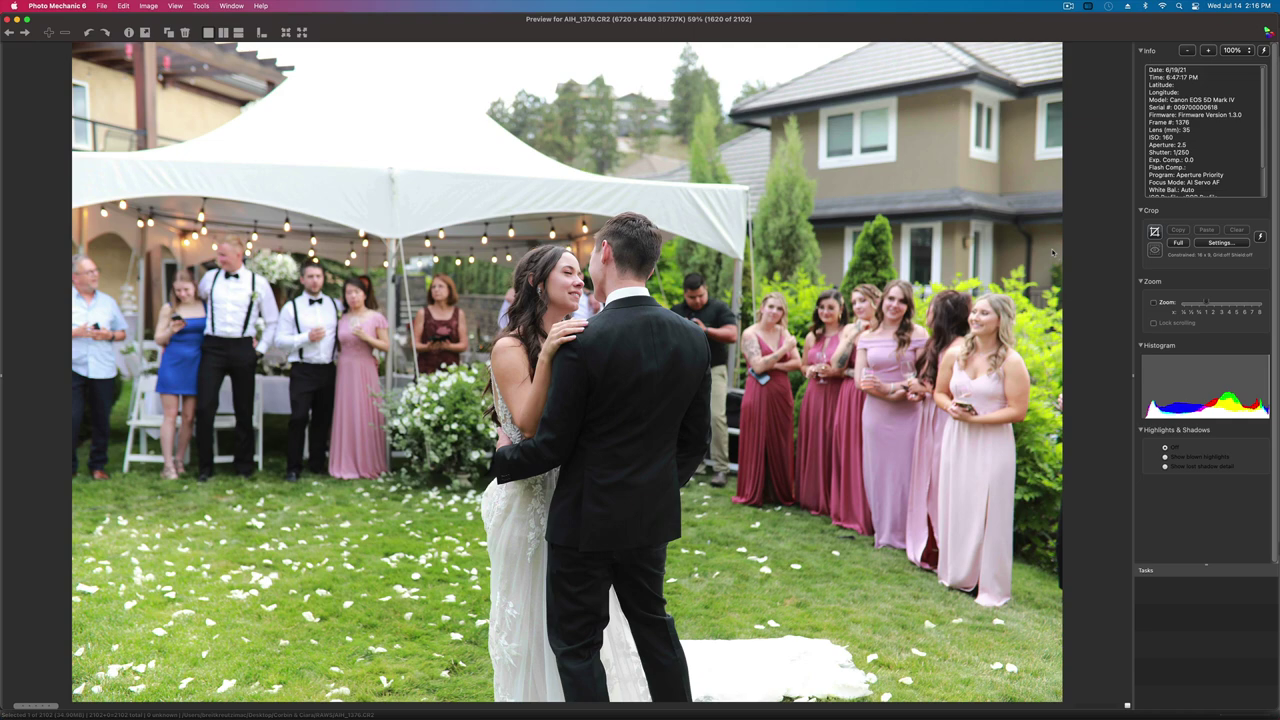
{"action": "key", "text": "Right"}
{"action": "key", "text": "Right"}
{"action": "key", "text": "Right"}
{"action": "key", "text": "Right"}
{"action": "key", "text": "Right"}
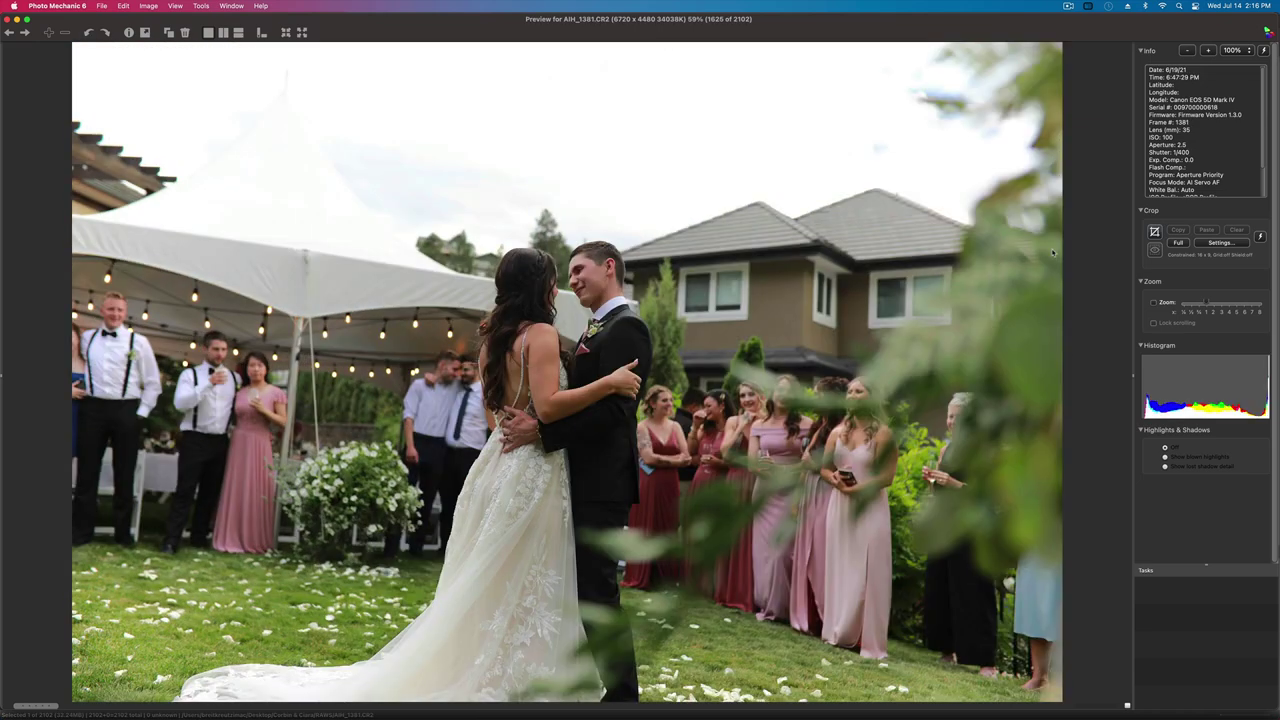
{"action": "key", "text": "Right"}
{"action": "key", "text": "Right"}
{"action": "key", "text": "Right"}
{"action": "key", "text": "Right"}
{"action": "key", "text": "Right"}
{"action": "key", "text": "Right"}
{"action": "key", "text": "Right"}
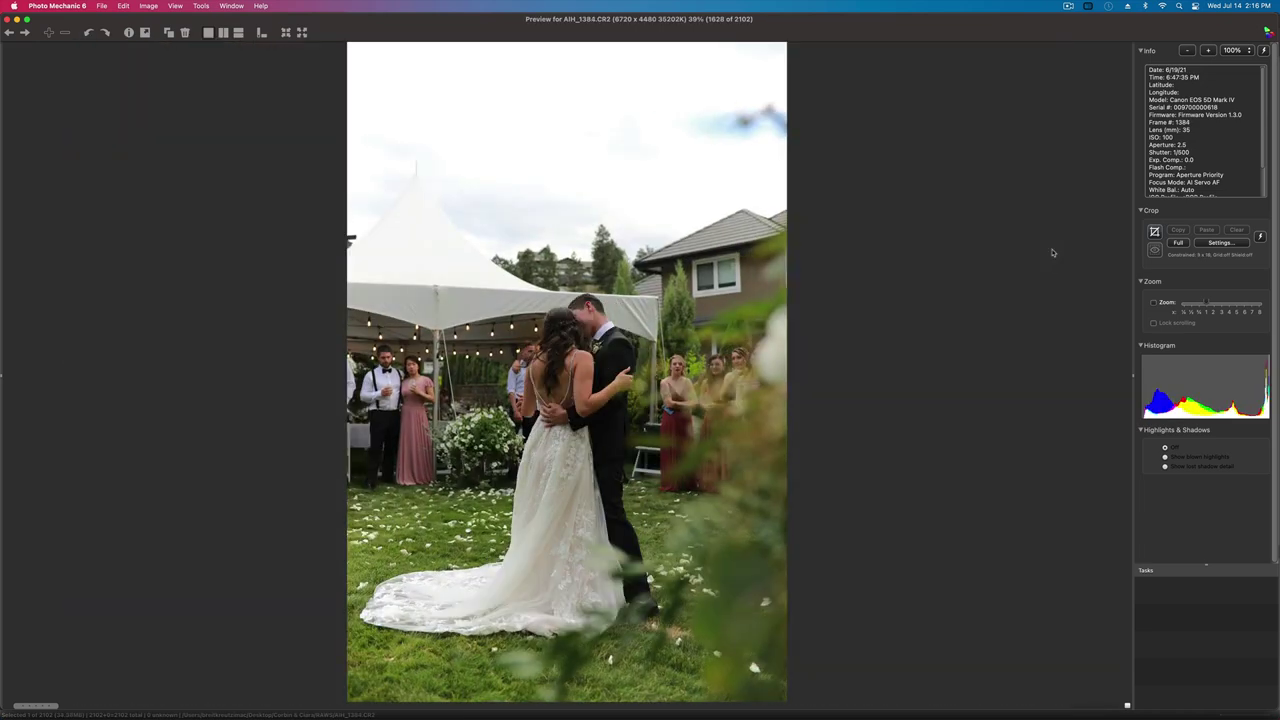
{"action": "key", "text": "Right"}
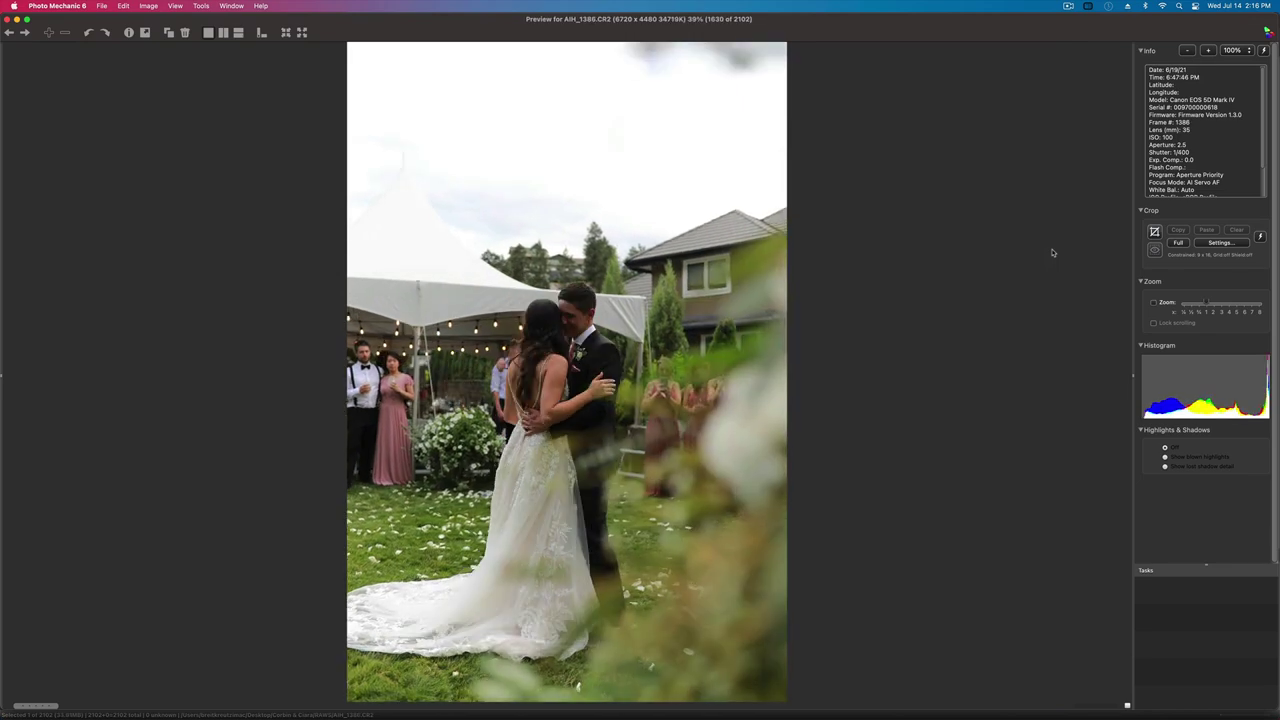
{"action": "key", "text": "Right"}
{"action": "key", "text": "Right"}
{"action": "key", "text": "Right"}
{"action": "key", "text": "Right"}
{"action": "key", "text": "Right"}
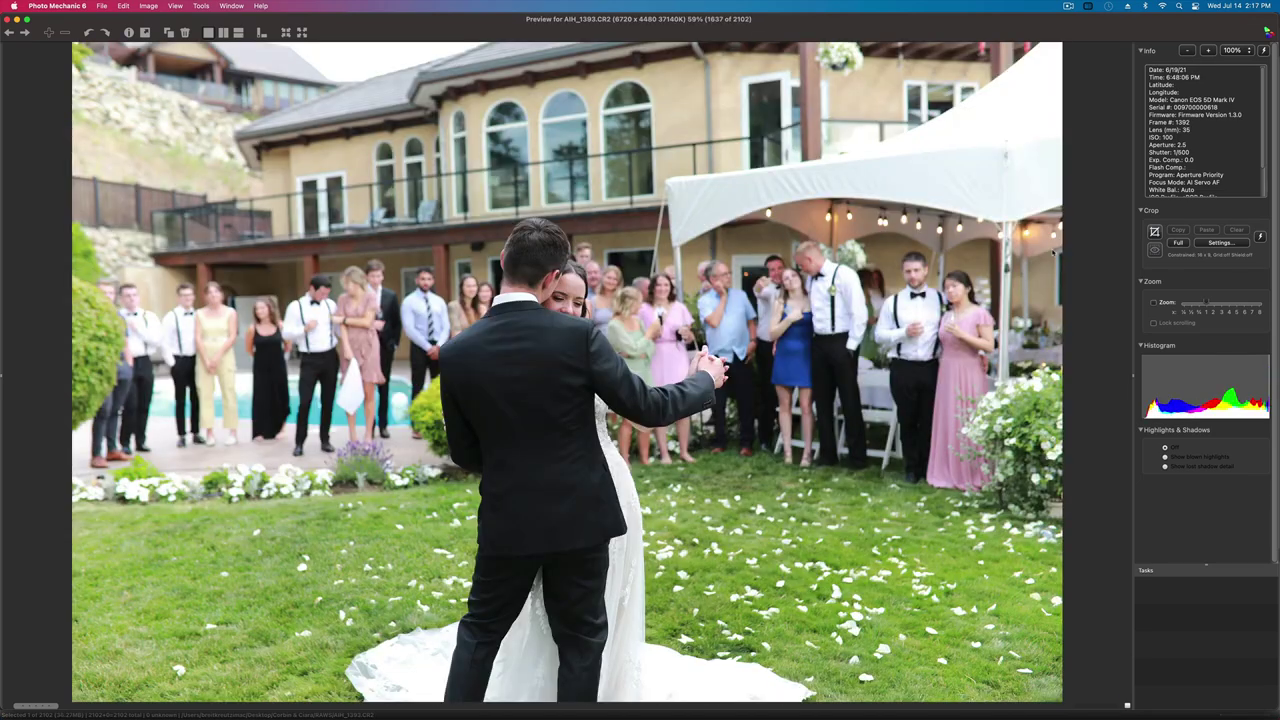
{"action": "key", "text": "Right"}
{"action": "key", "text": "Right"}
{"action": "key", "text": "Right"}
{"action": "key", "text": "Right"}
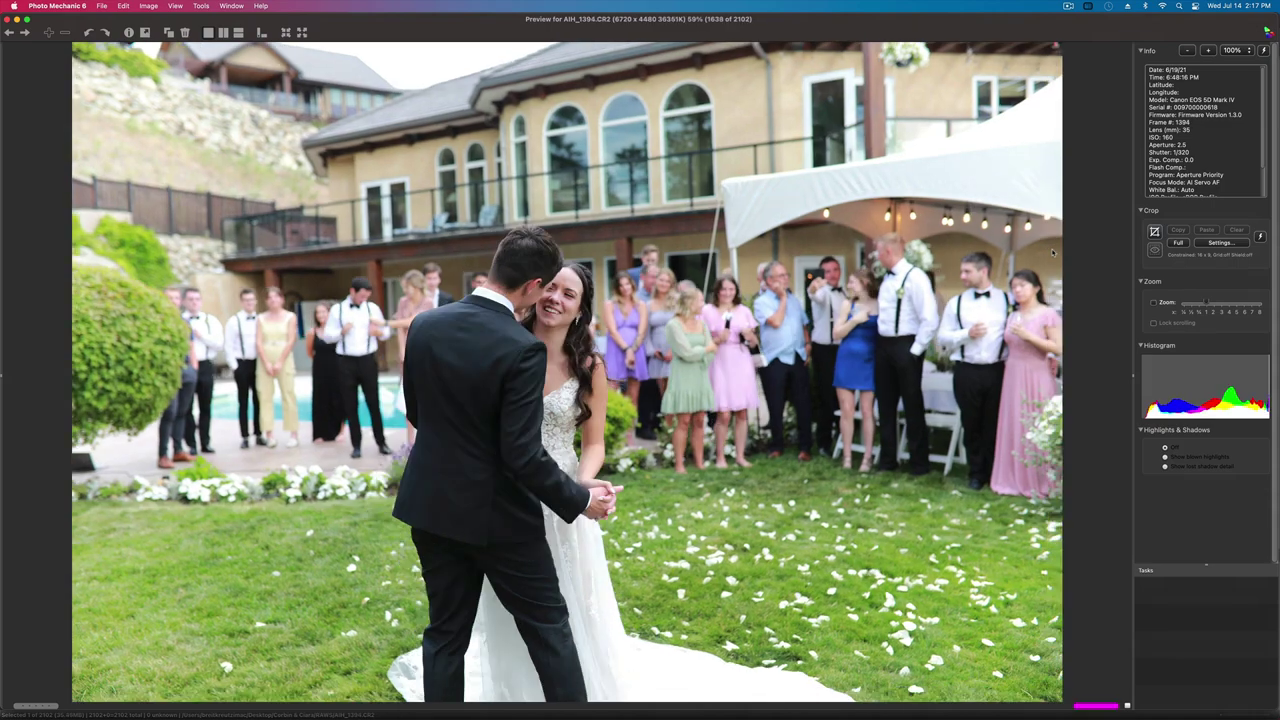
{"action": "key", "text": "Right"}
{"action": "key", "text": "Right"}
{"action": "key", "text": "Right"}
{"action": "key", "text": "Right"}
{"action": "key", "text": "Right"}
{"action": "key", "text": "Right"}
{"action": "key", "text": "Right"}
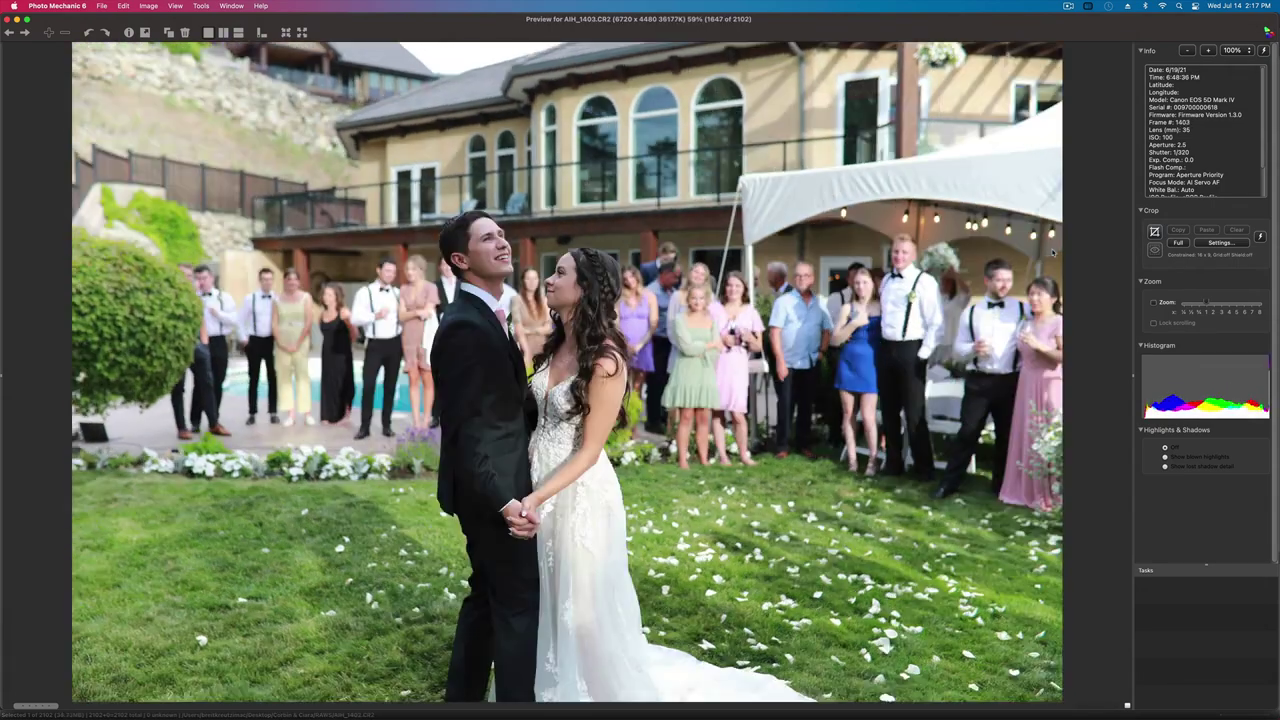
{"action": "key", "text": "Right"}
{"action": "key", "text": "Right"}
{"action": "key", "text": "Right"}
{"action": "key", "text": "Right"}
{"action": "key", "text": "Right"}
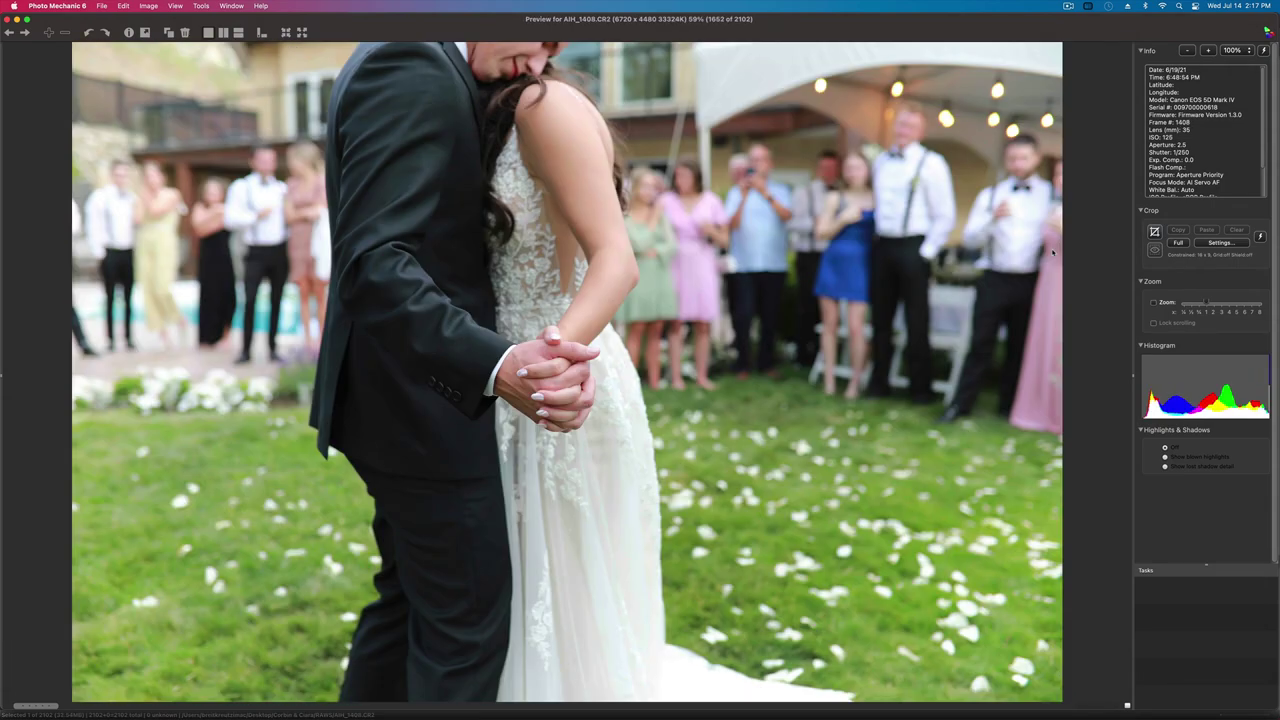
{"action": "key", "text": "Right"}
{"action": "key", "text": "Right"}
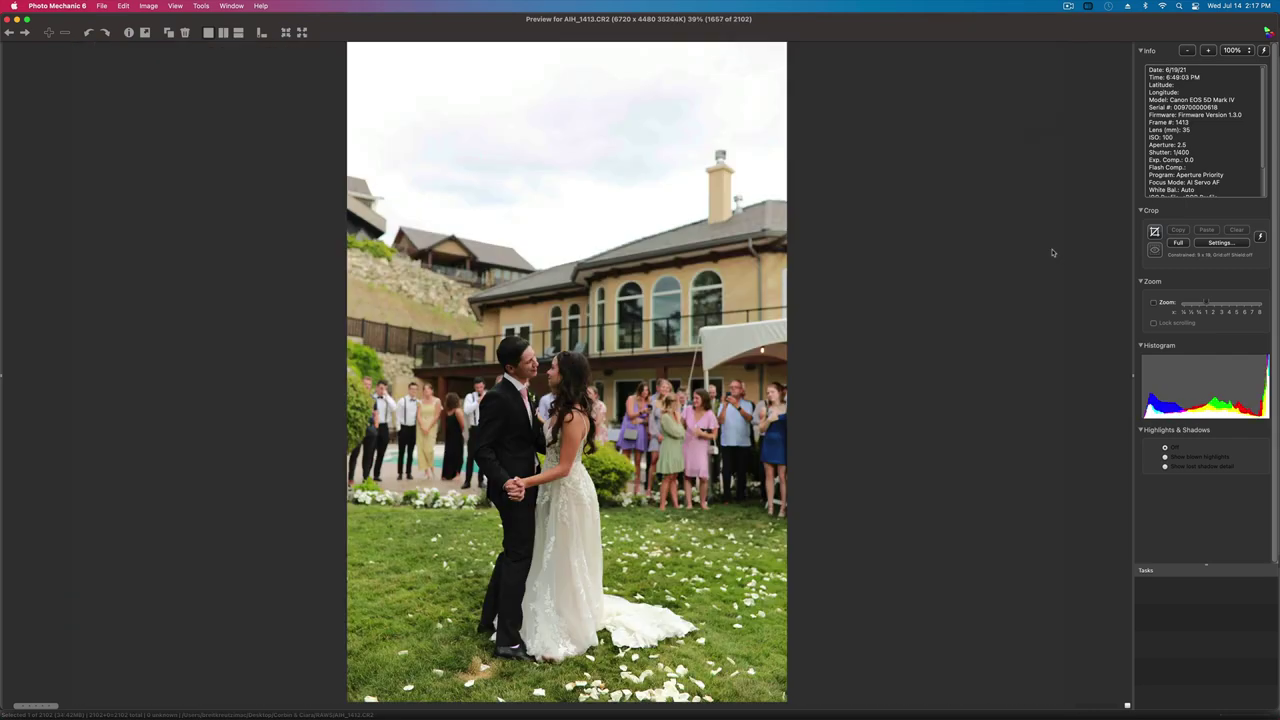
{"action": "key", "text": "Right"}
{"action": "key", "text": "Right"}
{"action": "key", "text": "Right"}
{"action": "key", "text": "Right"}
{"action": "key", "text": "Right"}
{"action": "key", "text": "Right"}
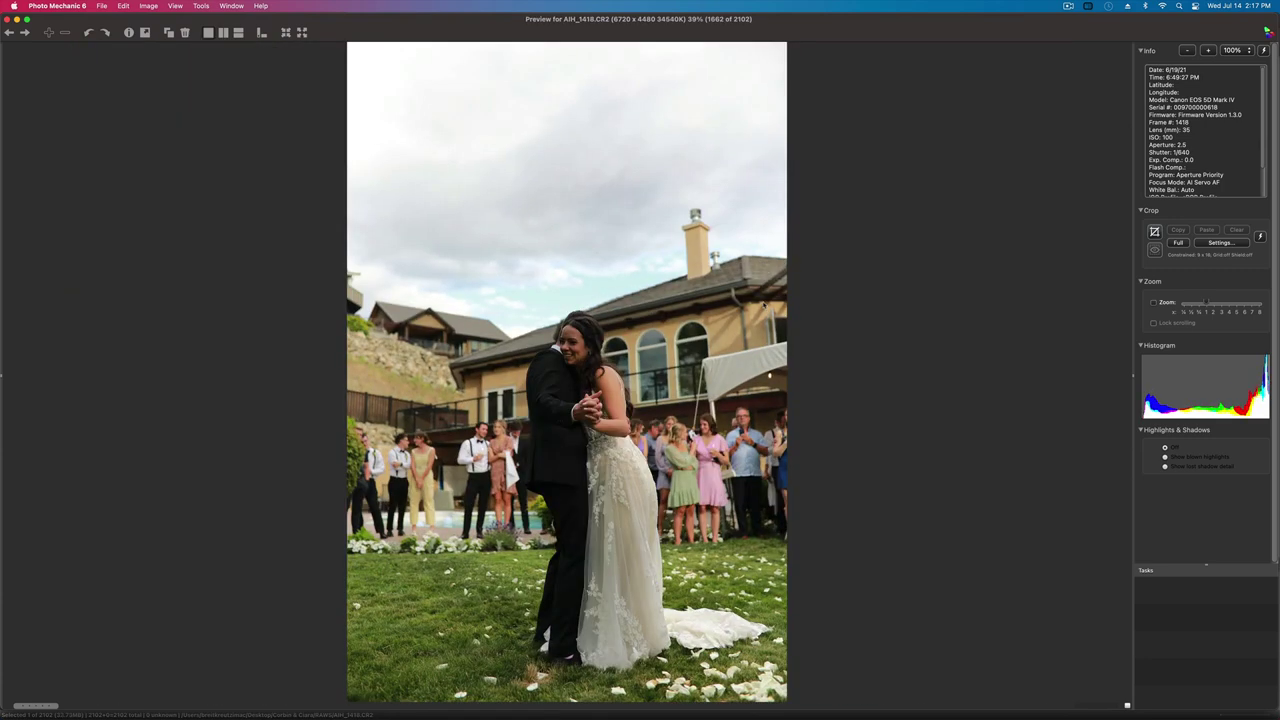
- Continue through the twirl photos from AIH_1420 to AIH_1431, rechecking AIH_1423
{"action": "key", "text": "Right"}
{"action": "key", "text": "Right"}
{"action": "key", "text": "Right"}
{"action": "key", "text": "Right"}
{"action": "key", "text": "Right"}
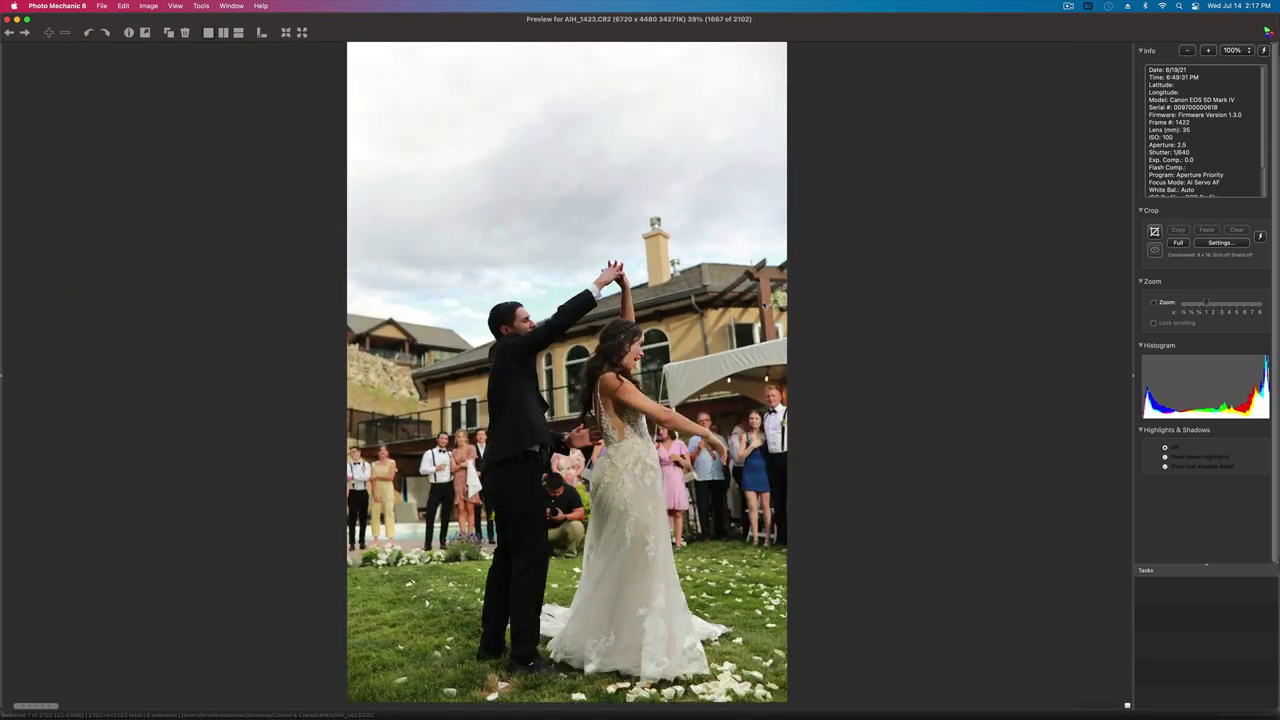
{"action": "key", "text": "Right"}
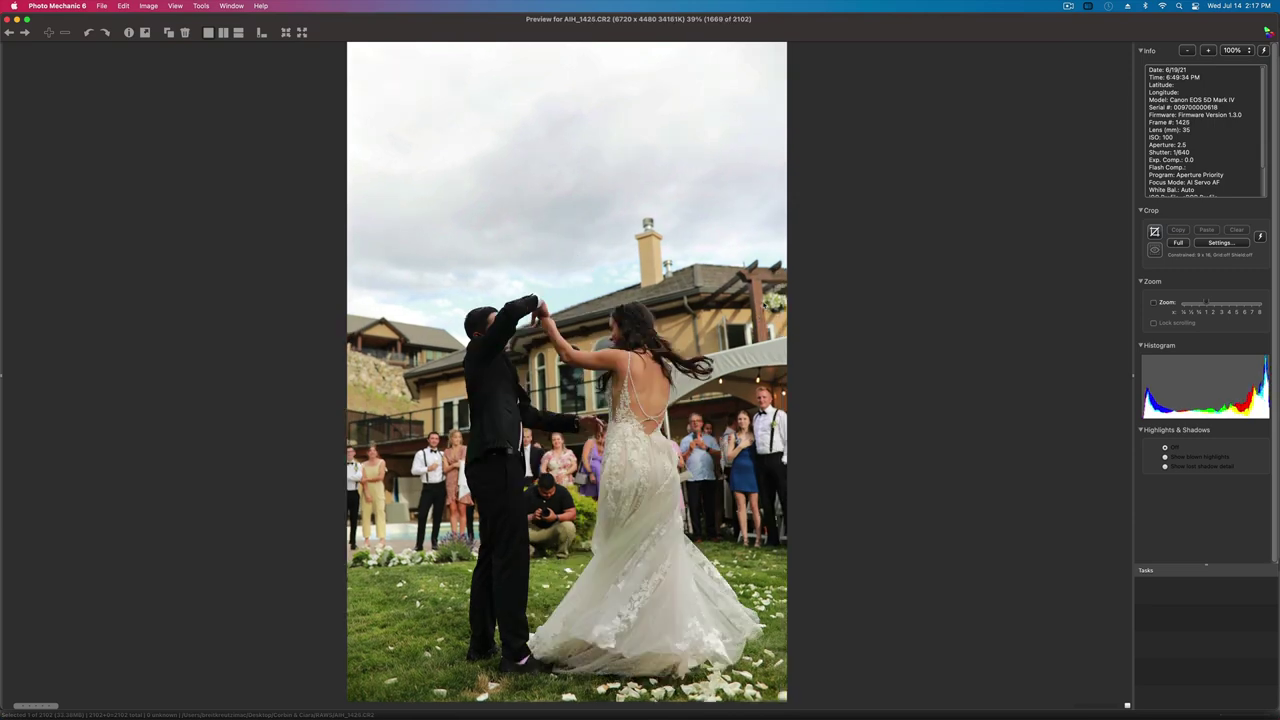
{"action": "key", "text": "Left"}
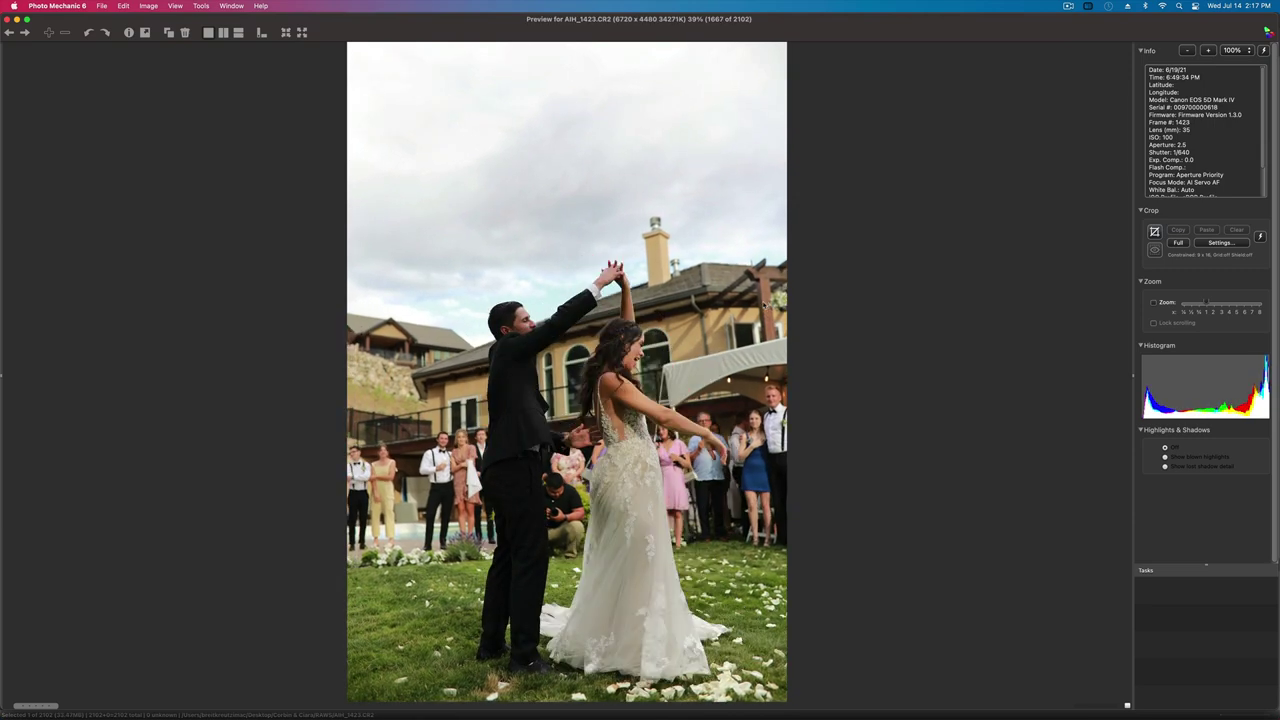
{"action": "key", "text": "Right"}
{"action": "key", "text": "Right"}
{"action": "key", "text": "Right"}
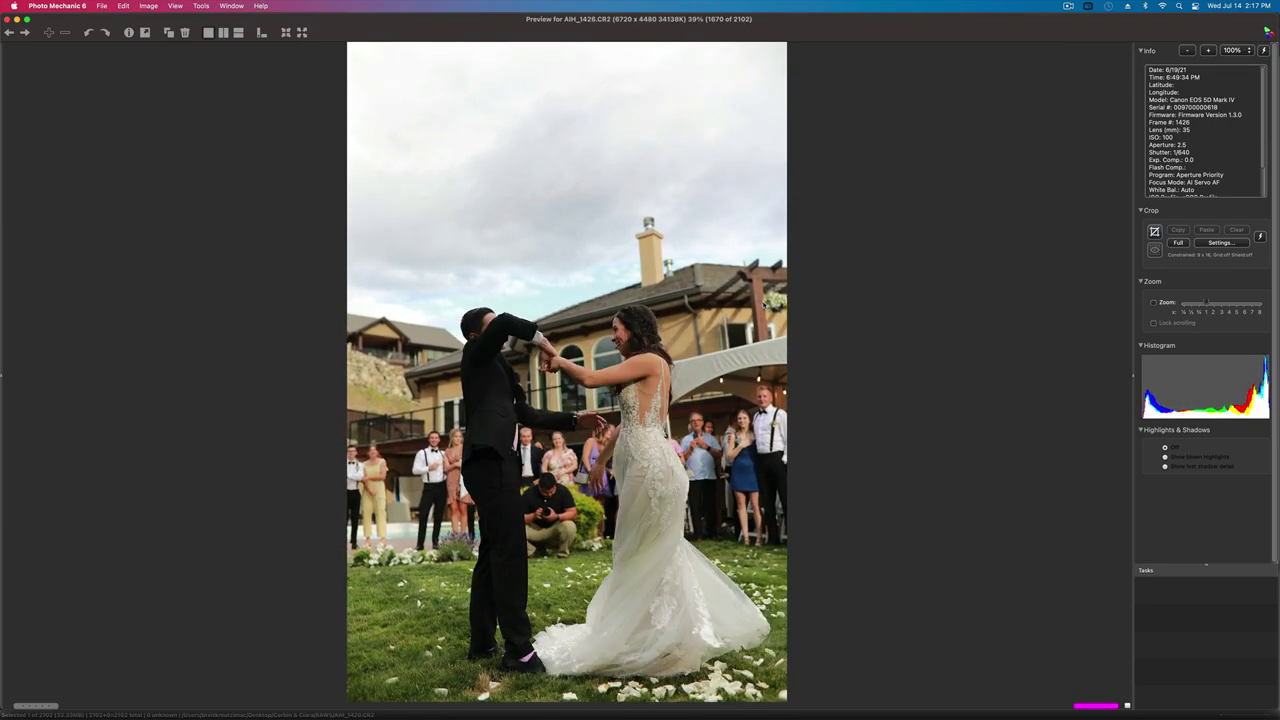
{"action": "key", "text": "Right"}
{"action": "key", "text": "Right"}
{"action": "key", "text": "Right"}
{"action": "key", "text": "Right"}
- Advance the preview from AIH_1431 through AIH_1443 and the next shots
{"action": "key", "text": "Right"}
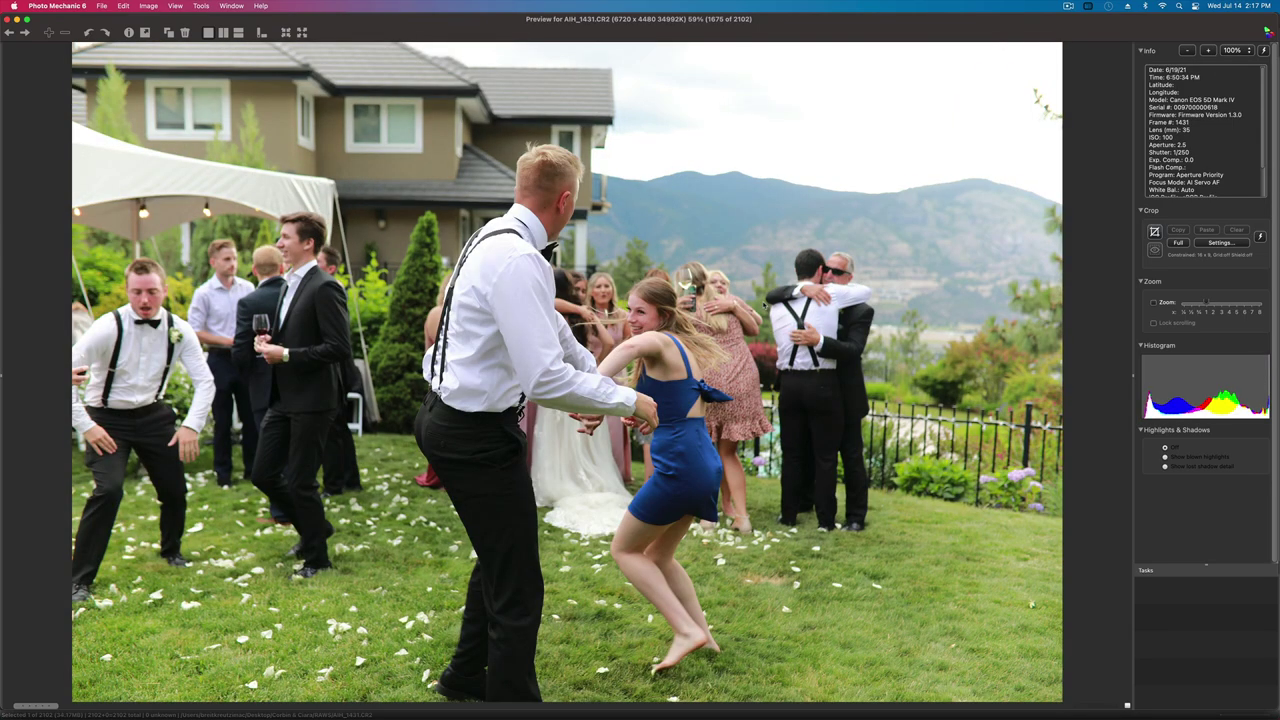
{"action": "key", "text": "Right"}
{"action": "key", "text": "Right"}
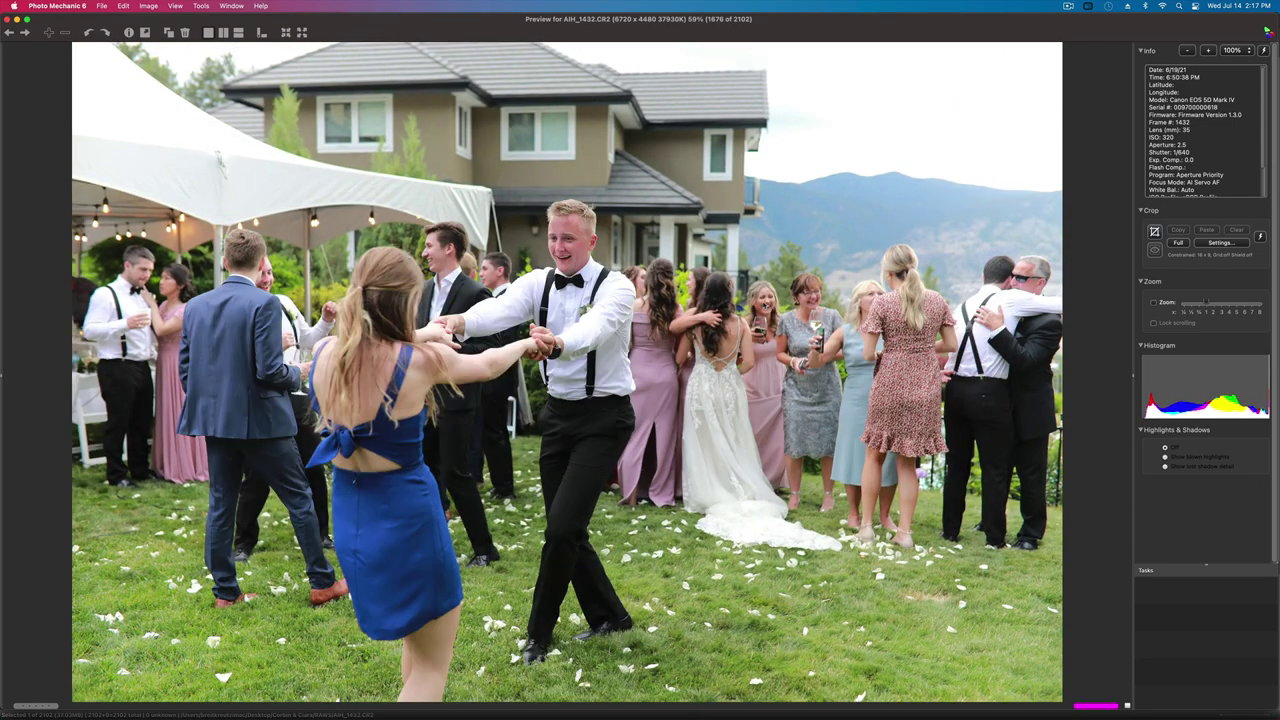
{"action": "key", "text": "Right"}
{"action": "key", "text": "Right"}
{"action": "key", "text": "Right"}
{"action": "key", "text": "Right"}
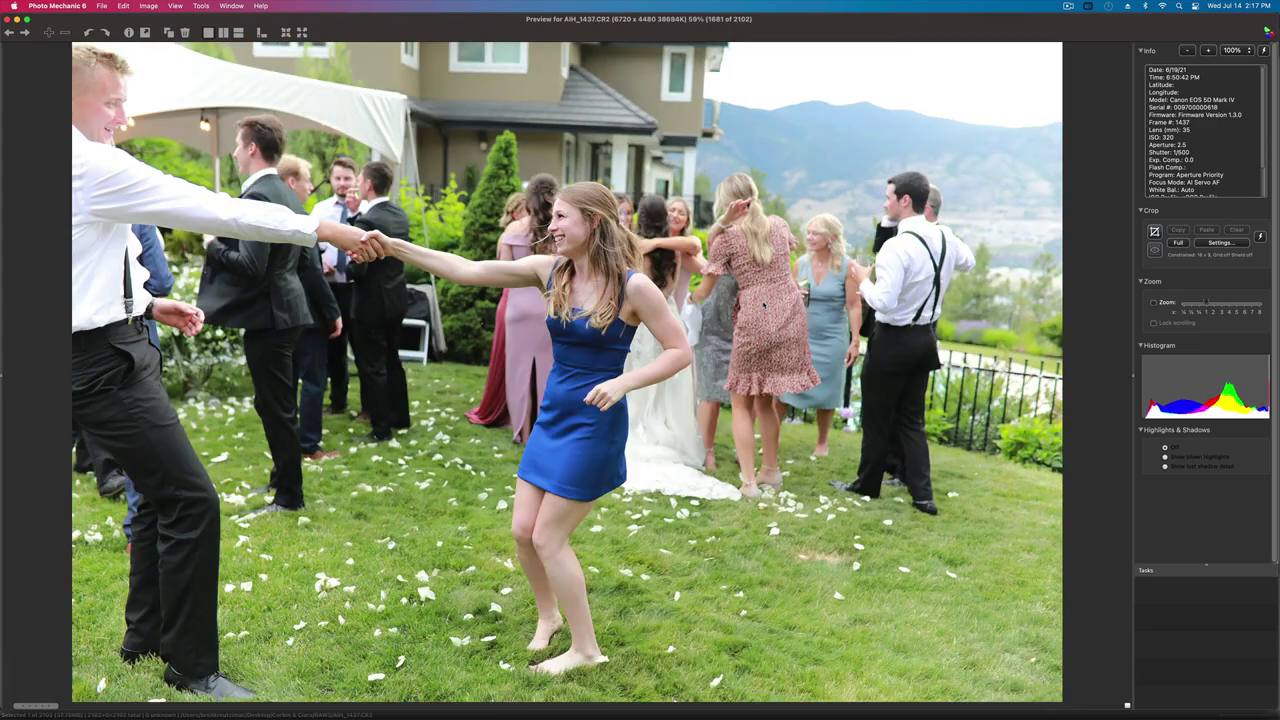
{"action": "key", "text": "Right"}
{"action": "key", "text": "Right"}
{"action": "key", "text": "Right"}
{"action": "key", "text": "Right"}
{"action": "key", "text": "Right"}
{"action": "key", "text": "Right"}
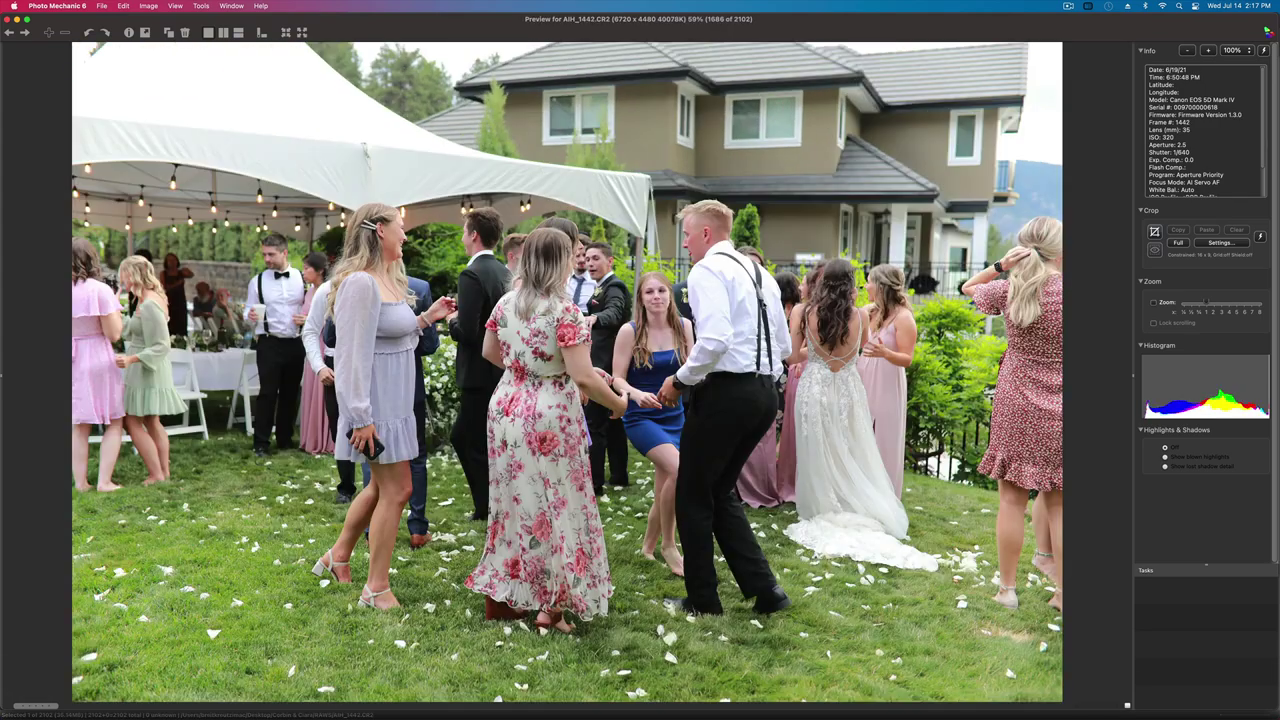
{"action": "key", "text": "Right"}
{"action": "key", "text": "Right"}
{"action": "key", "text": "Right"}
{"action": "key", "text": "Right"}
{"action": "key", "text": "Right"}
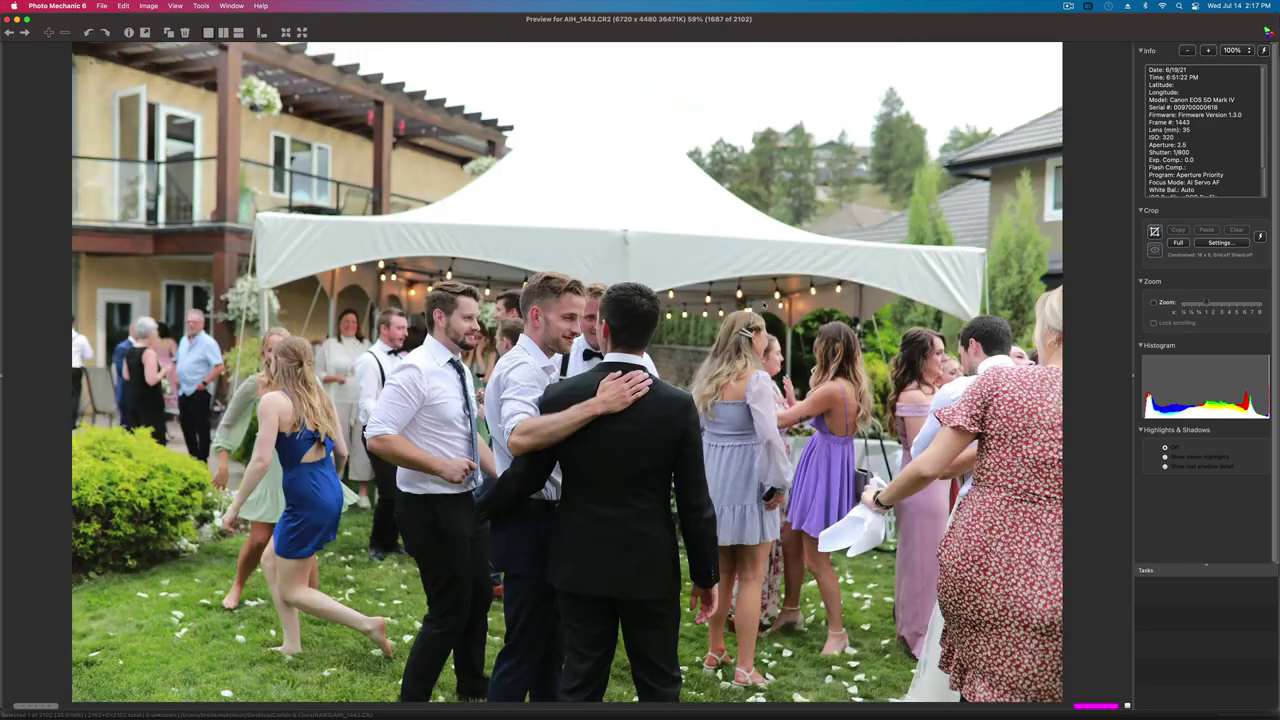
{"action": "key", "text": "Right"}
{"action": "key", "text": "Right"}
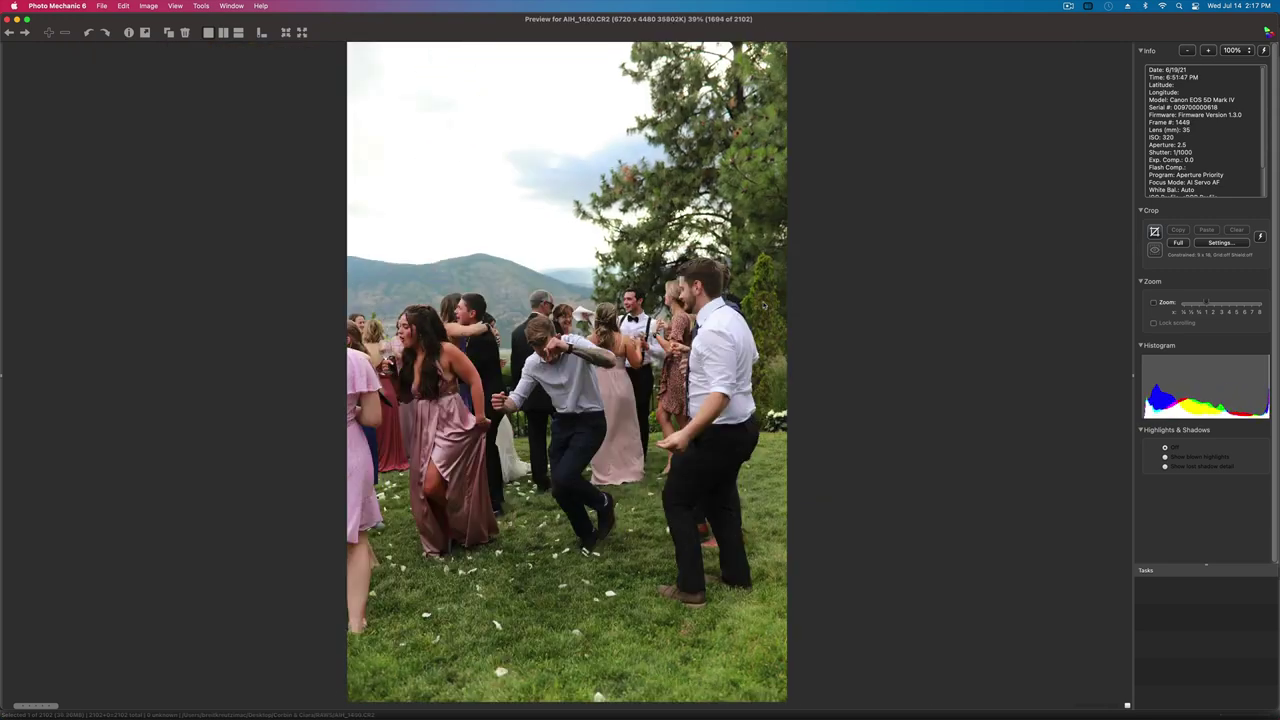
{"action": "key", "text": "Right"}
{"action": "key", "text": "Right"}
{"action": "key", "text": "Right"}
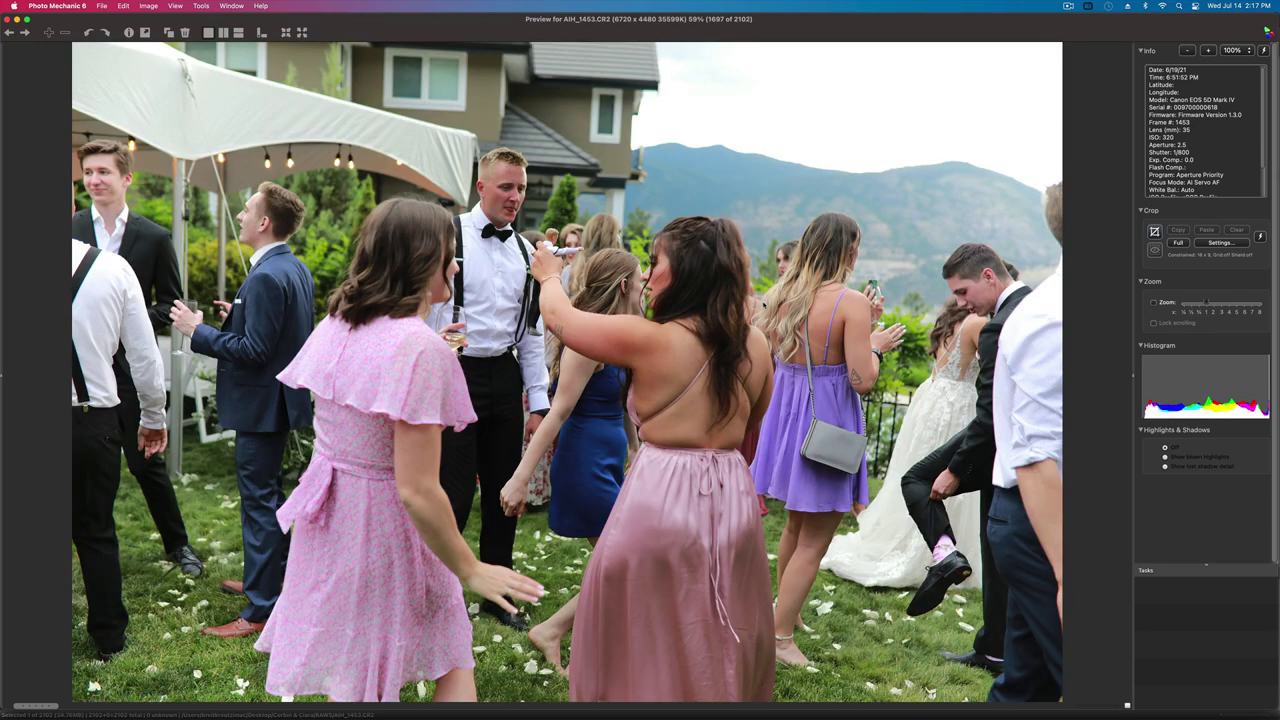
- Compare the nearby dancing shots AIH_1451 to AIH_1453, then keep going
{"action": "key", "text": "Left"}
{"action": "key", "text": "Left"}
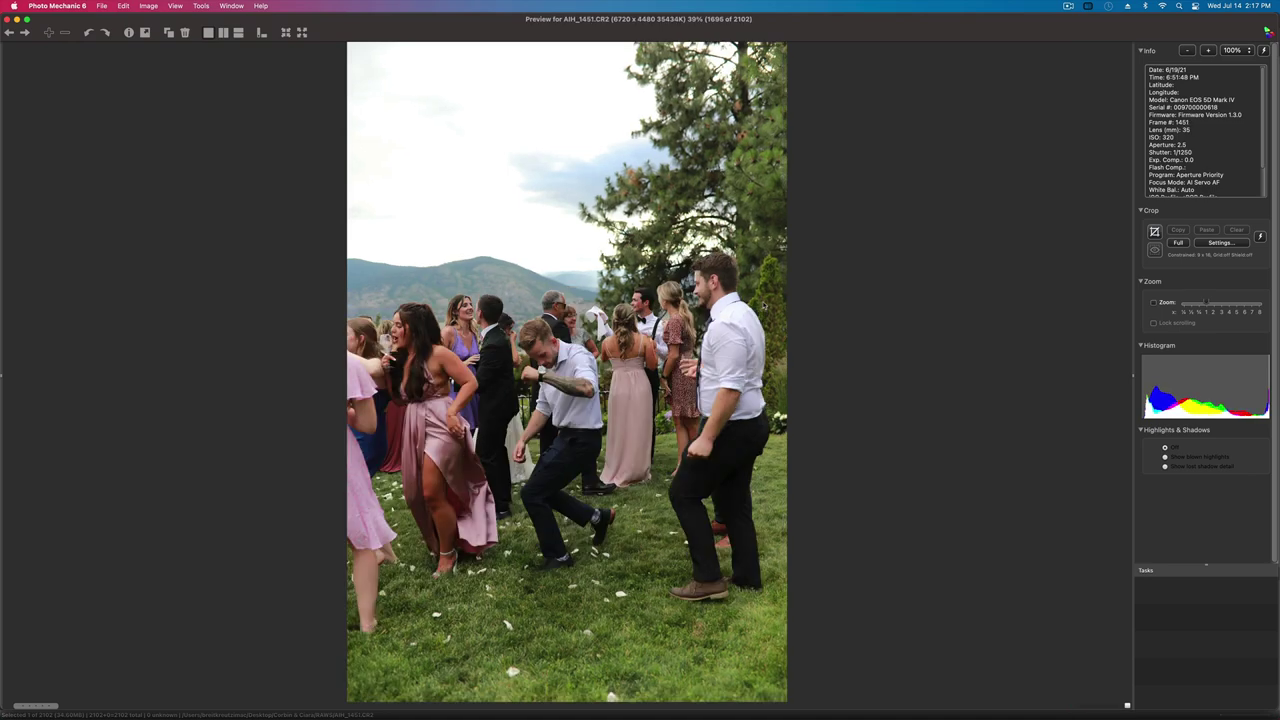
{"action": "key", "text": "Left"}
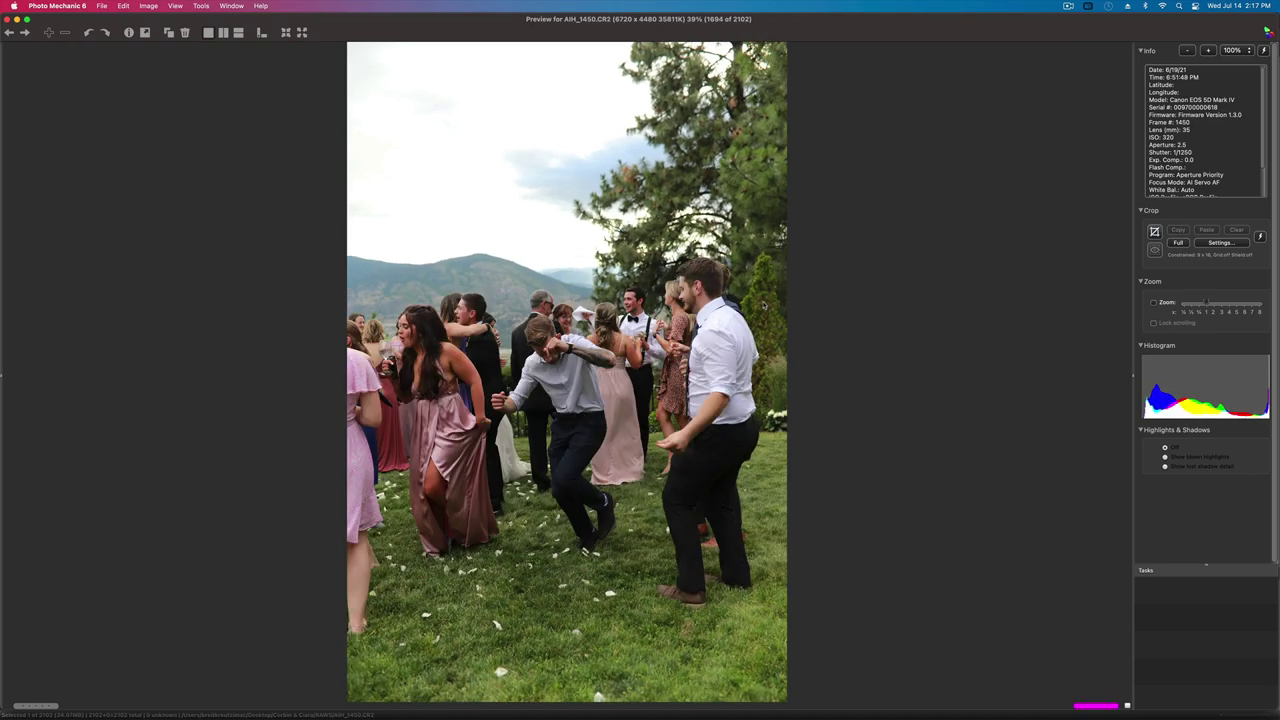
{"action": "key", "text": "Right"}
{"action": "key", "text": "Right"}
{"action": "key", "text": "Right"}
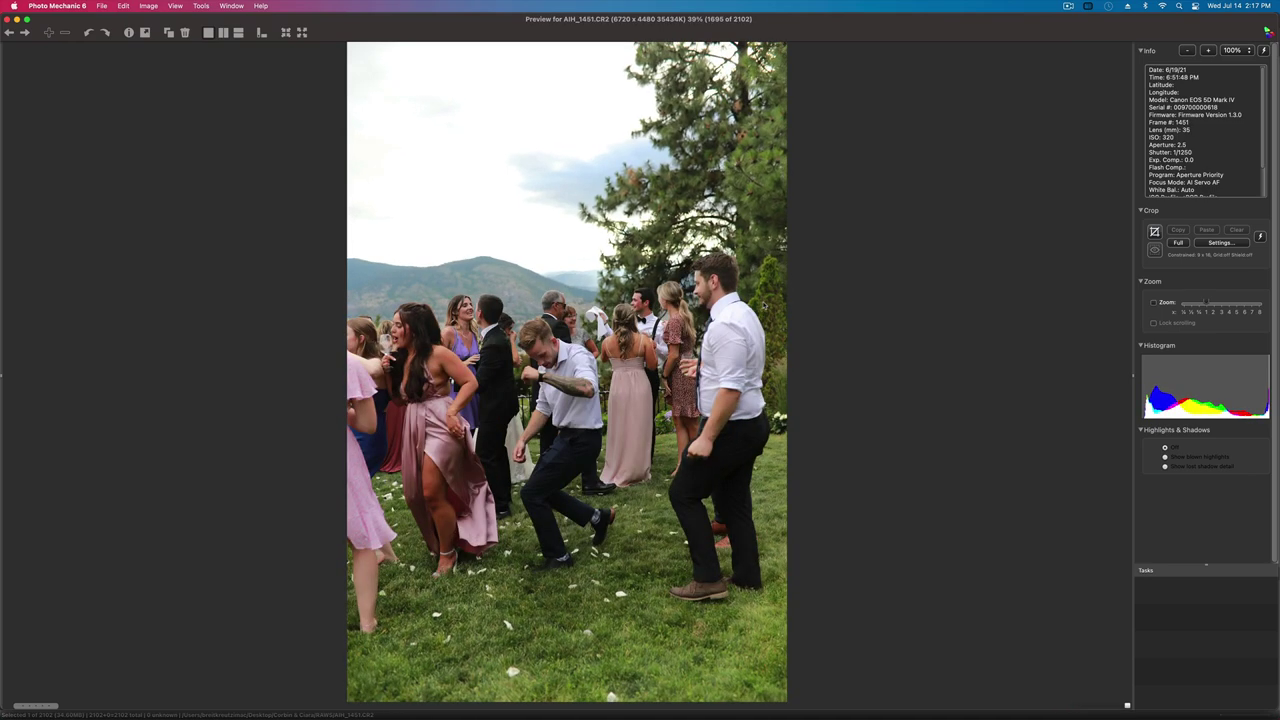
{"action": "key", "text": "Right"}
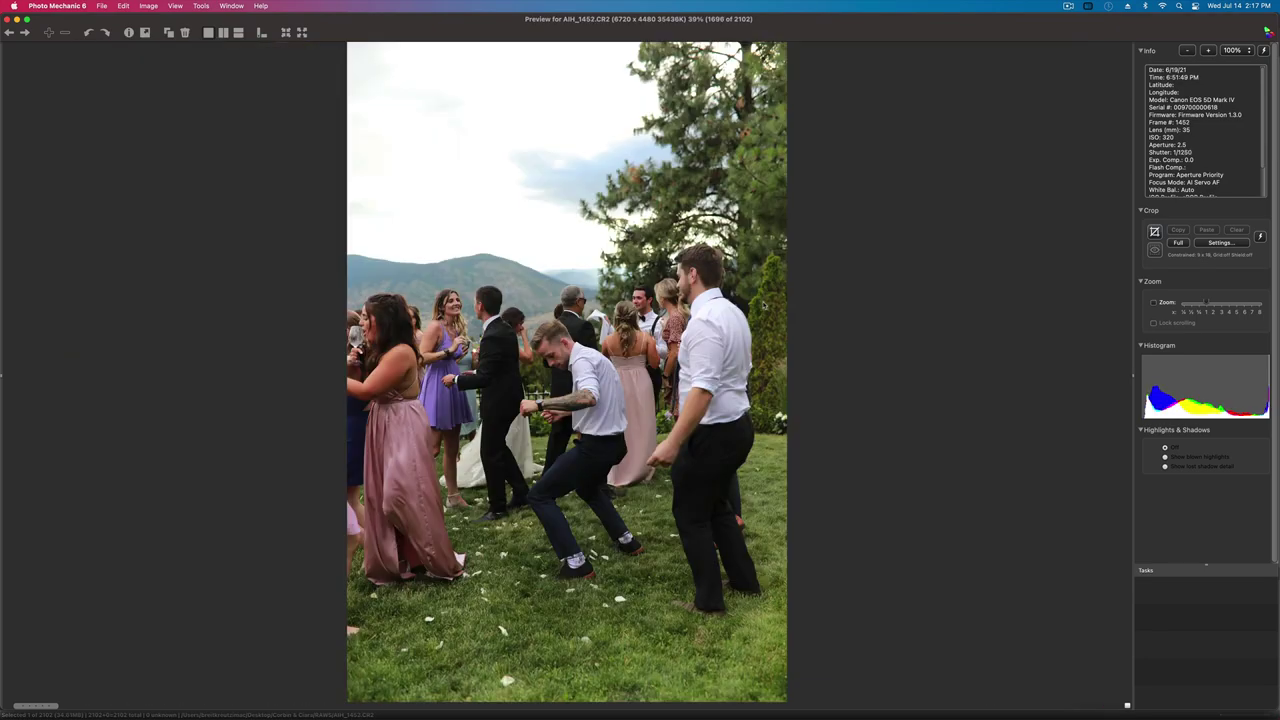
{"action": "key", "text": "Left"}
{"action": "key", "text": "Left"}
{"action": "key", "text": "Right"}
{"action": "key", "text": "Right"}
{"action": "key", "text": "Right"}
{"action": "key", "text": "Right"}
{"action": "key", "text": "Right"}
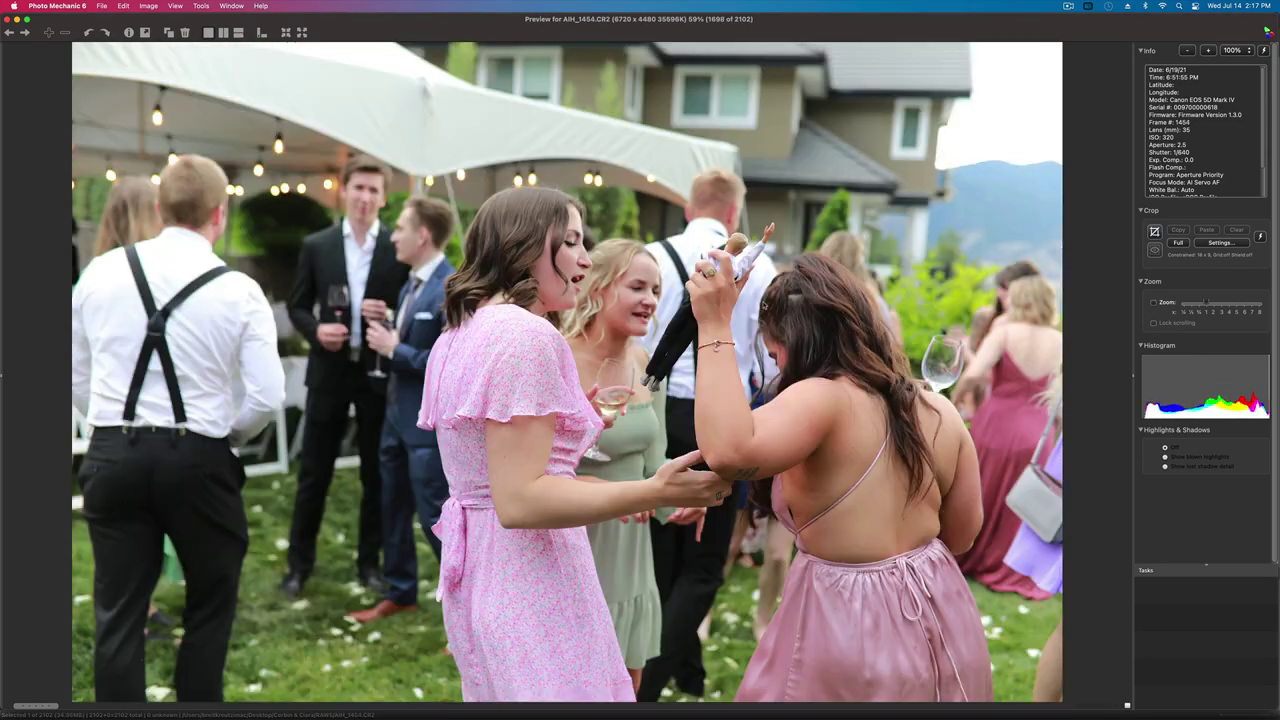
{"action": "key", "text": "Right"}
{"action": "key", "text": "Right"}
{"action": "key", "text": "Right"}
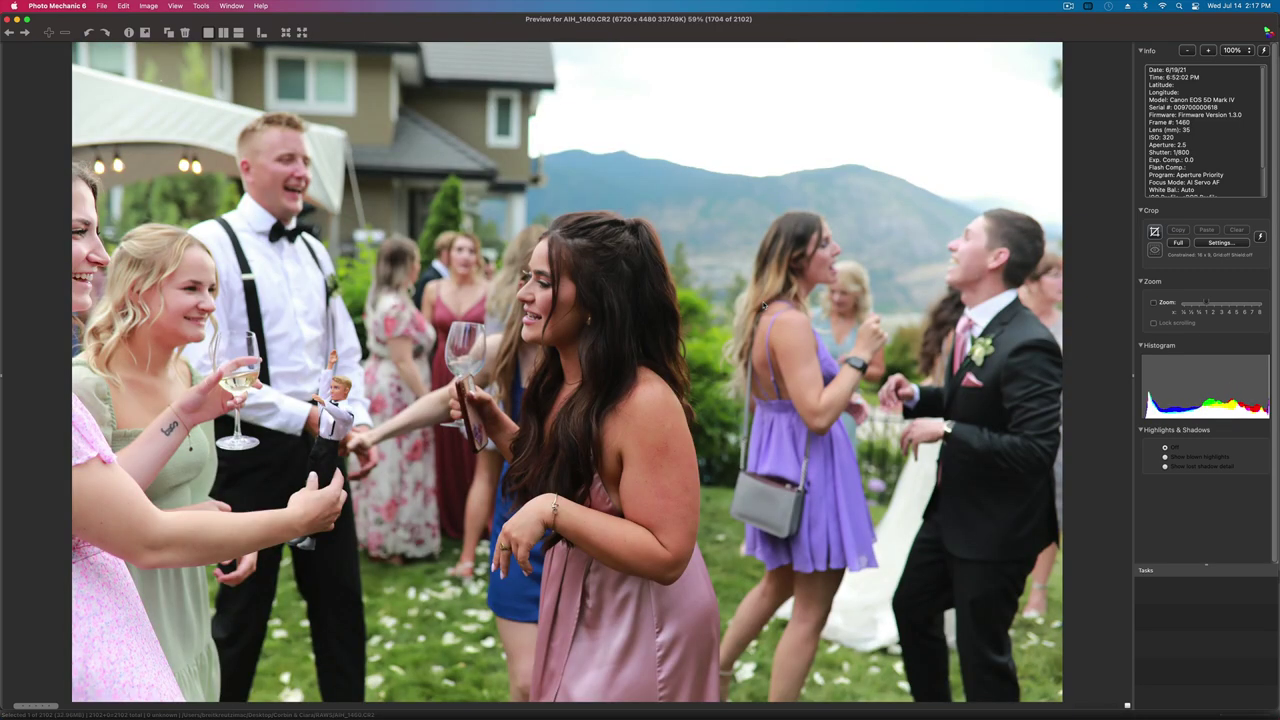
{"action": "key", "text": "Right"}
{"action": "key", "text": "Right"}
{"action": "key", "text": "Right"}
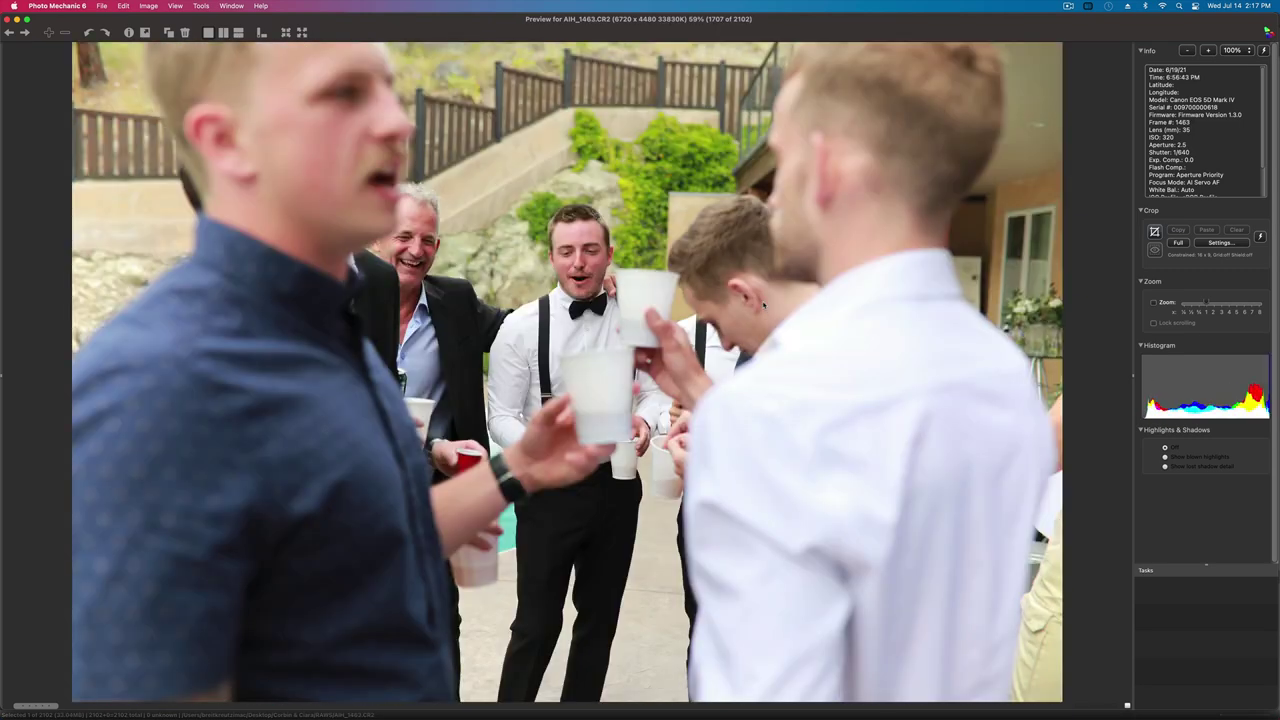
- Move through the toasting shots from AIH_1464 to AIH_1487, comparing similar group shots
{"action": "key", "text": "Left"}
{"action": "key", "text": "Right"}
{"action": "key", "text": "Right"}
{"action": "key", "text": "Right"}
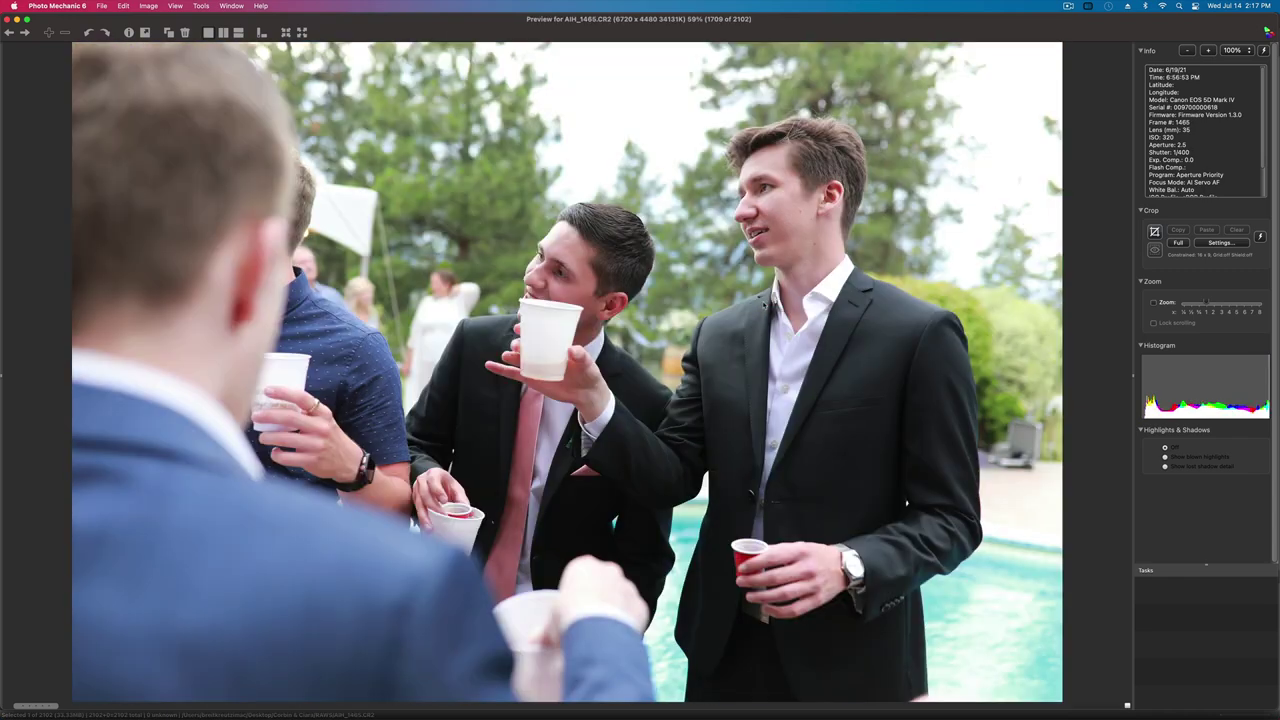
{"action": "key", "text": "Right"}
{"action": "key", "text": "Right"}
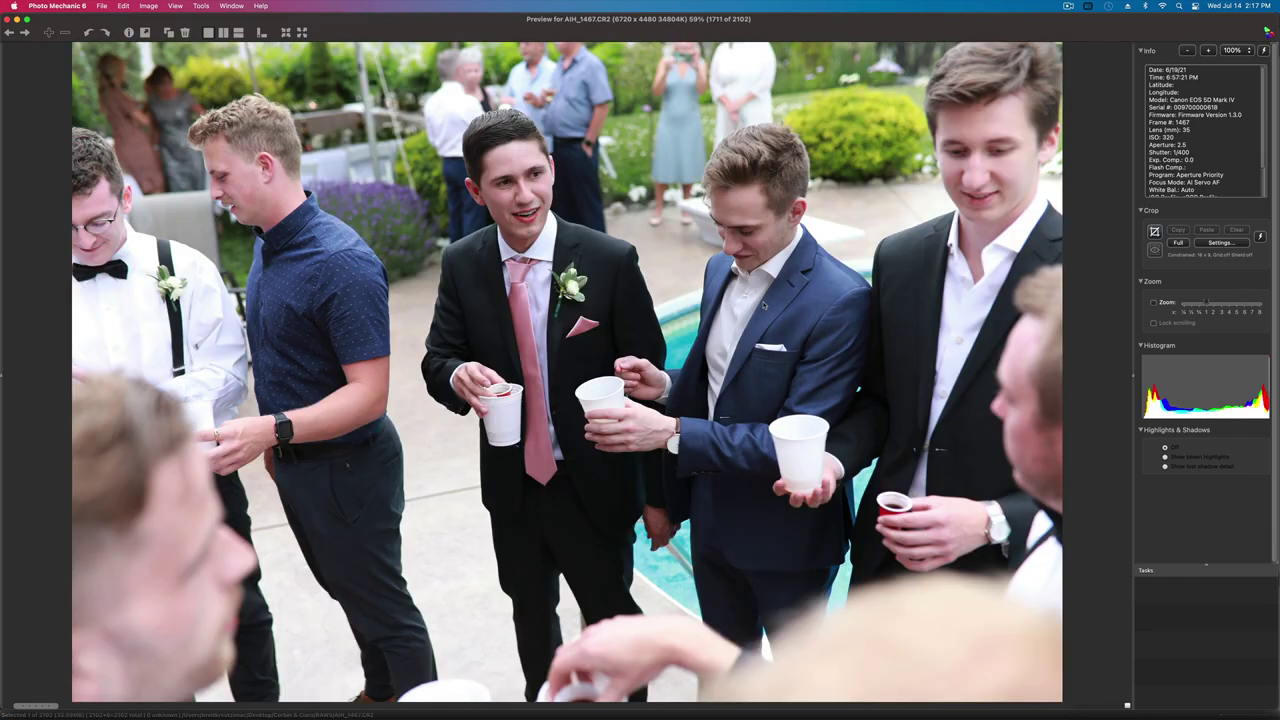
{"action": "key", "text": "Right"}
{"action": "key", "text": "Right"}
{"action": "key", "text": "Right"}
{"action": "key", "text": "Right"}
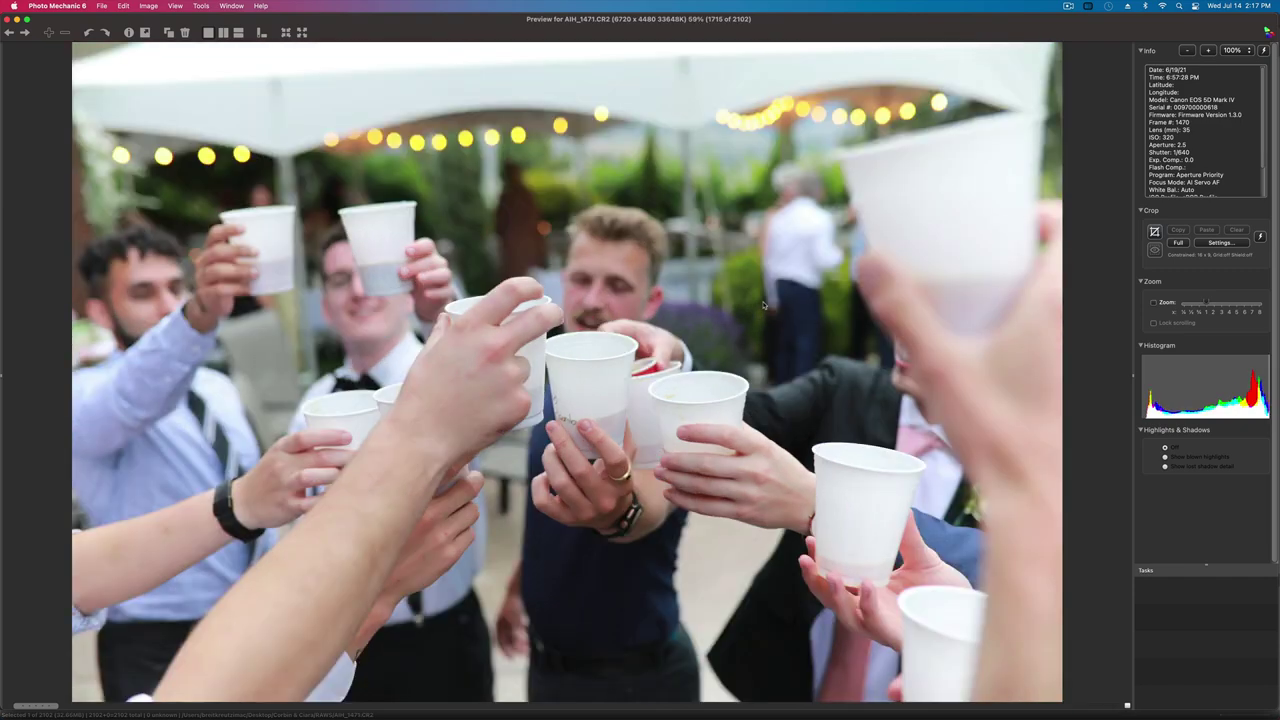
{"action": "key", "text": "Right"}
{"action": "key", "text": "Right"}
{"action": "key", "text": "Right"}
{"action": "key", "text": "Right"}
{"action": "key", "text": "Right"}
{"action": "key", "text": "Right"}
{"action": "key", "text": "Right"}
{"action": "key", "text": "Right"}
{"action": "key", "text": "Right"}
{"action": "key", "text": "Right"}
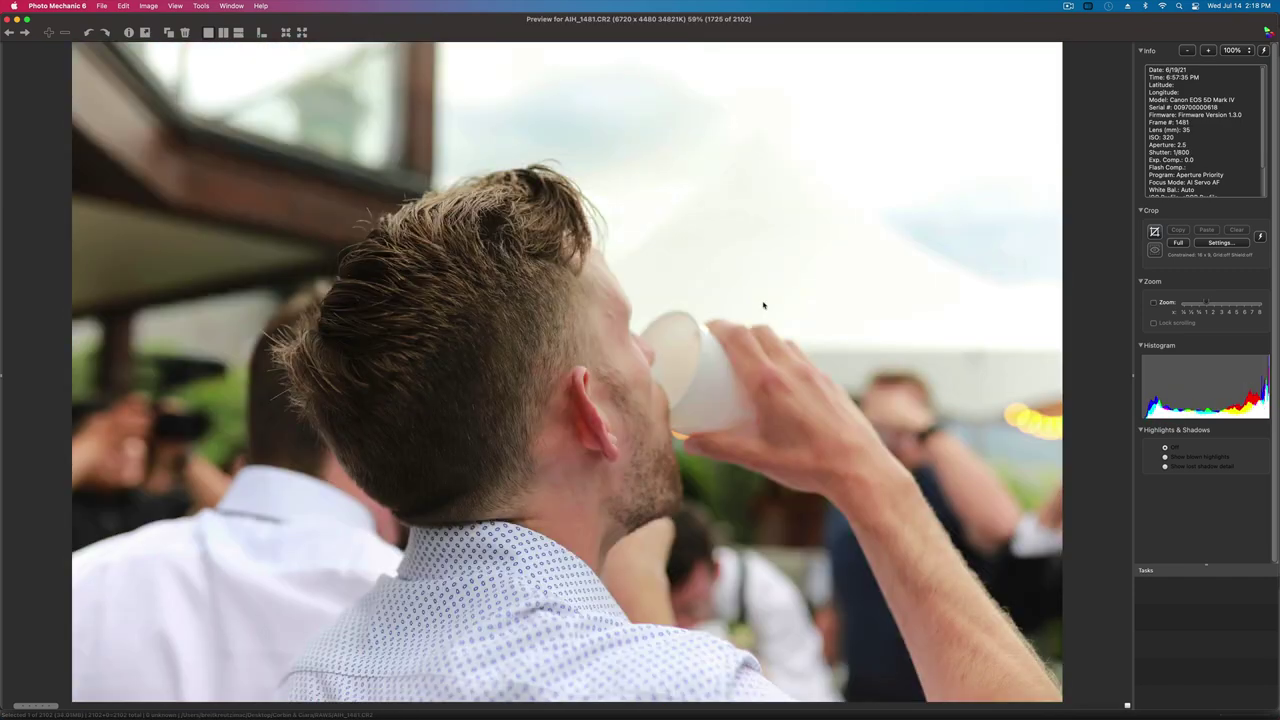
{"action": "key", "text": "Right"}
{"action": "key", "text": "Right"}
{"action": "key", "text": "Right"}
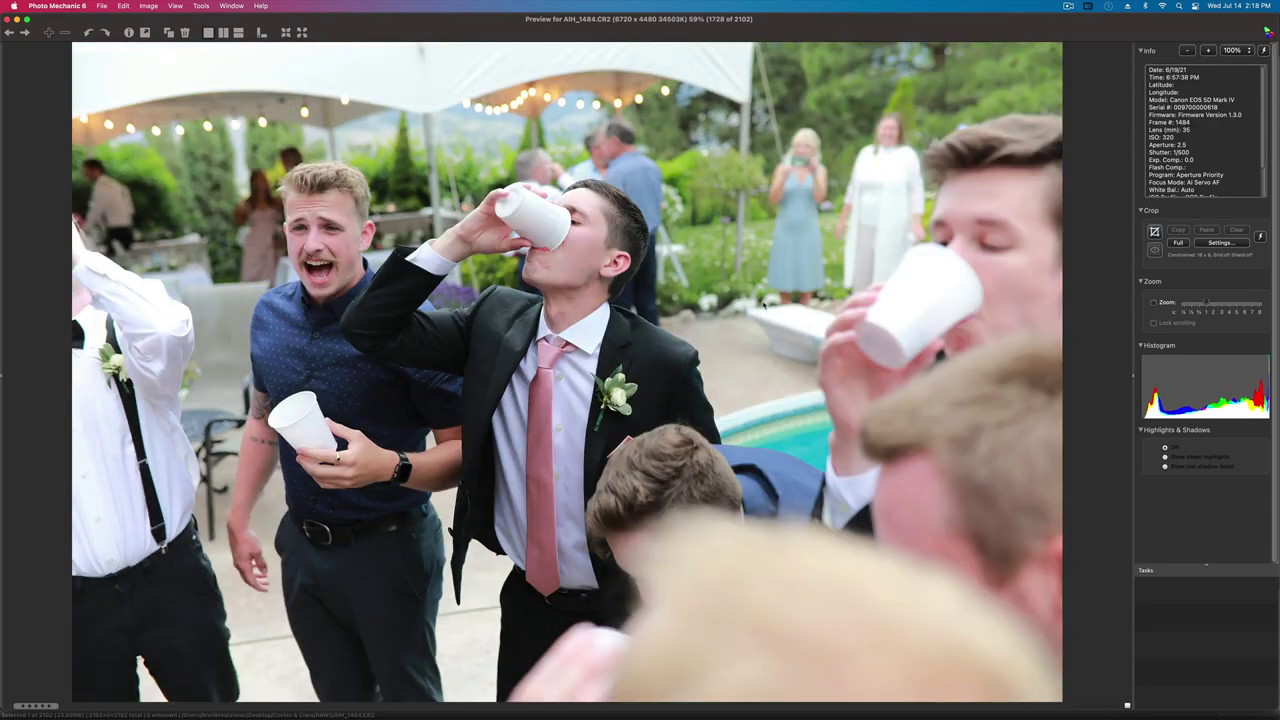
{"action": "key", "text": "Right"}
{"action": "key", "text": "Right"}
{"action": "key", "text": "Right"}
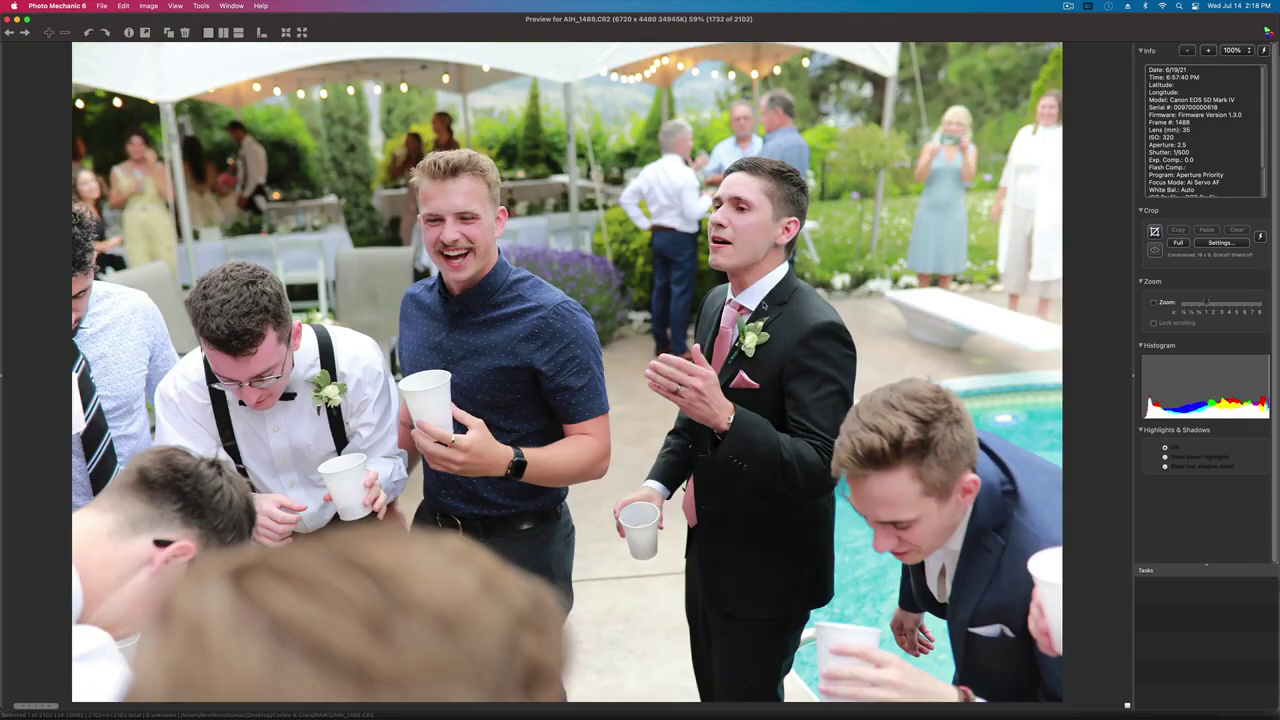
{"action": "key", "text": "Right"}
{"action": "key", "text": "Right"}
{"action": "key", "text": "Right"}
{"action": "key", "text": "Right"}
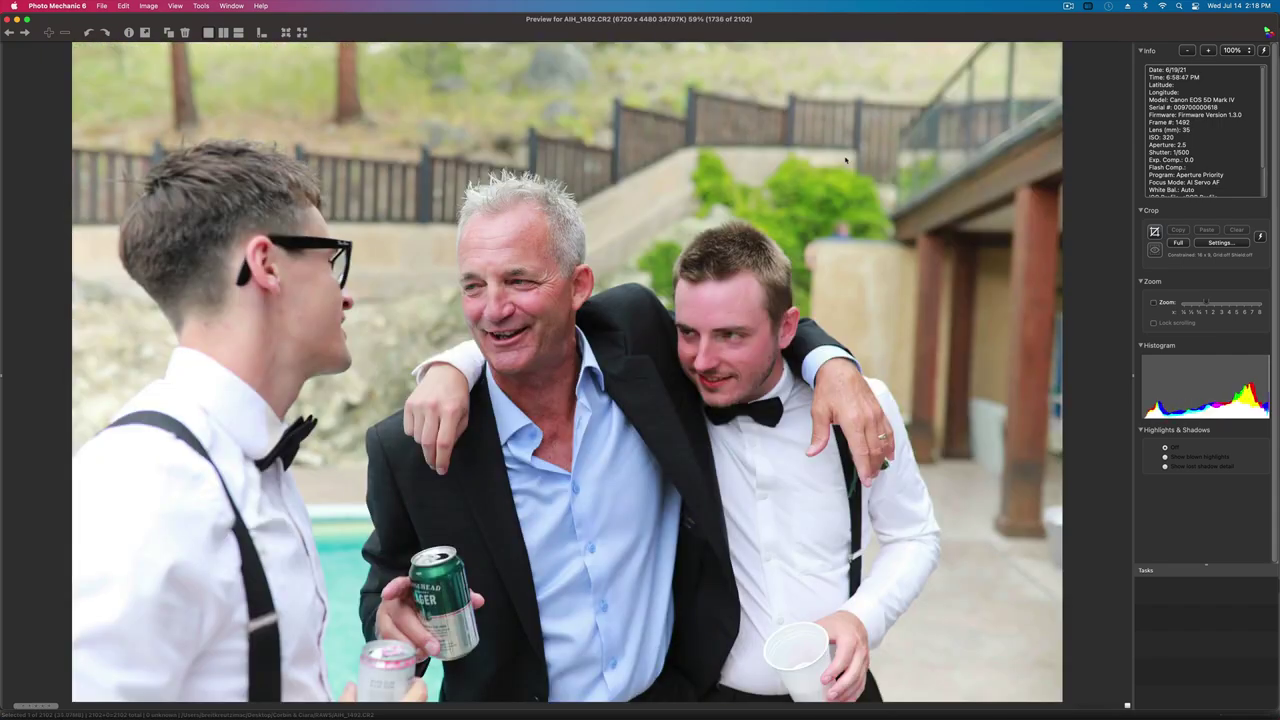
{"action": "key", "text": "Right"}
{"action": "key", "text": "Right"}
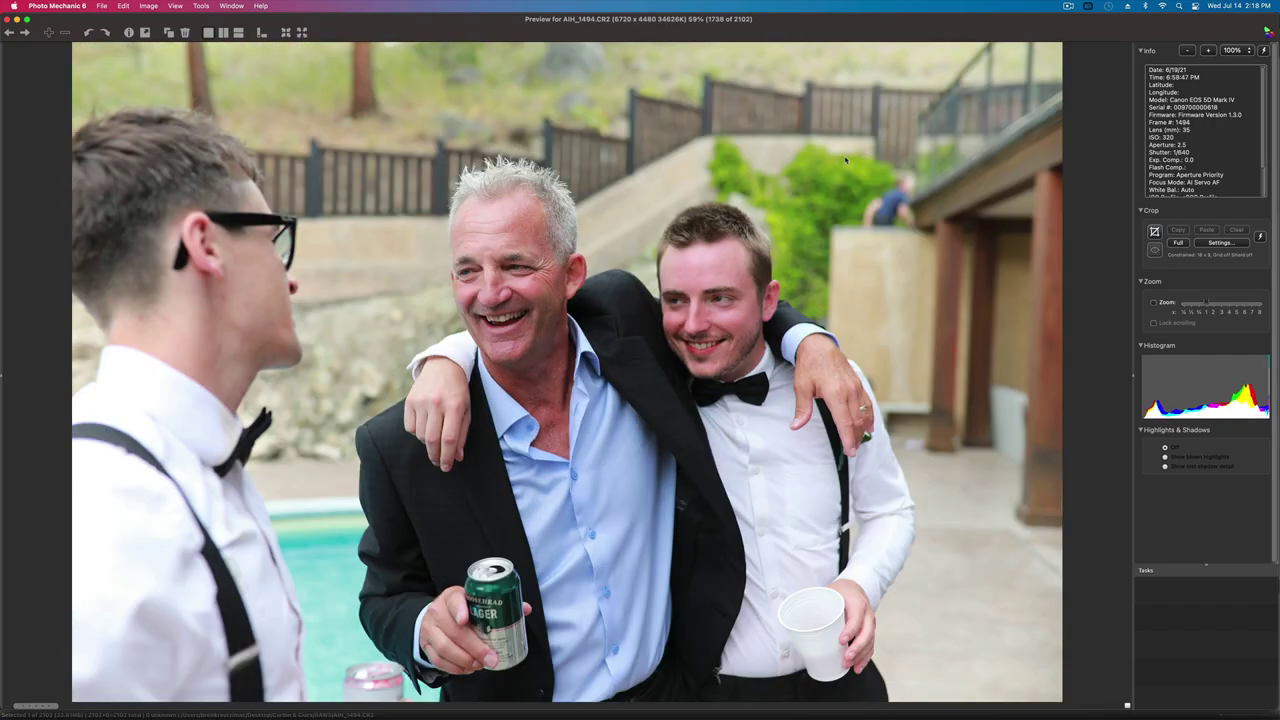
{"action": "key", "text": "Right"}
{"action": "key", "text": "Left"}
{"action": "key", "text": "Left"}
{"action": "key", "text": "Left"}
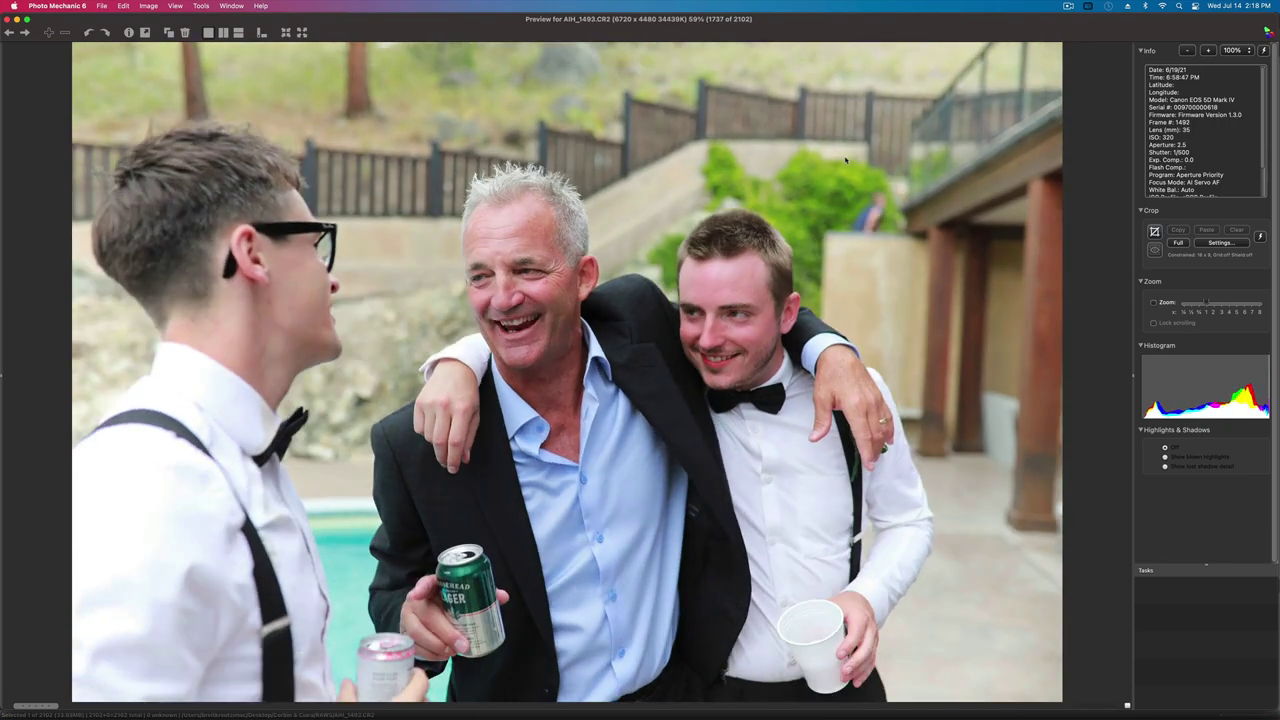
{"action": "key", "text": "Right"}
{"action": "key", "text": "Right"}
{"action": "key", "text": "Right"}
- Review the garden dancing shots from AIH_1503 to AIH_1521, rechecking earlier frames
{"action": "key", "text": "Right"}
{"action": "key", "text": "Right"}
{"action": "key", "text": "Right"}
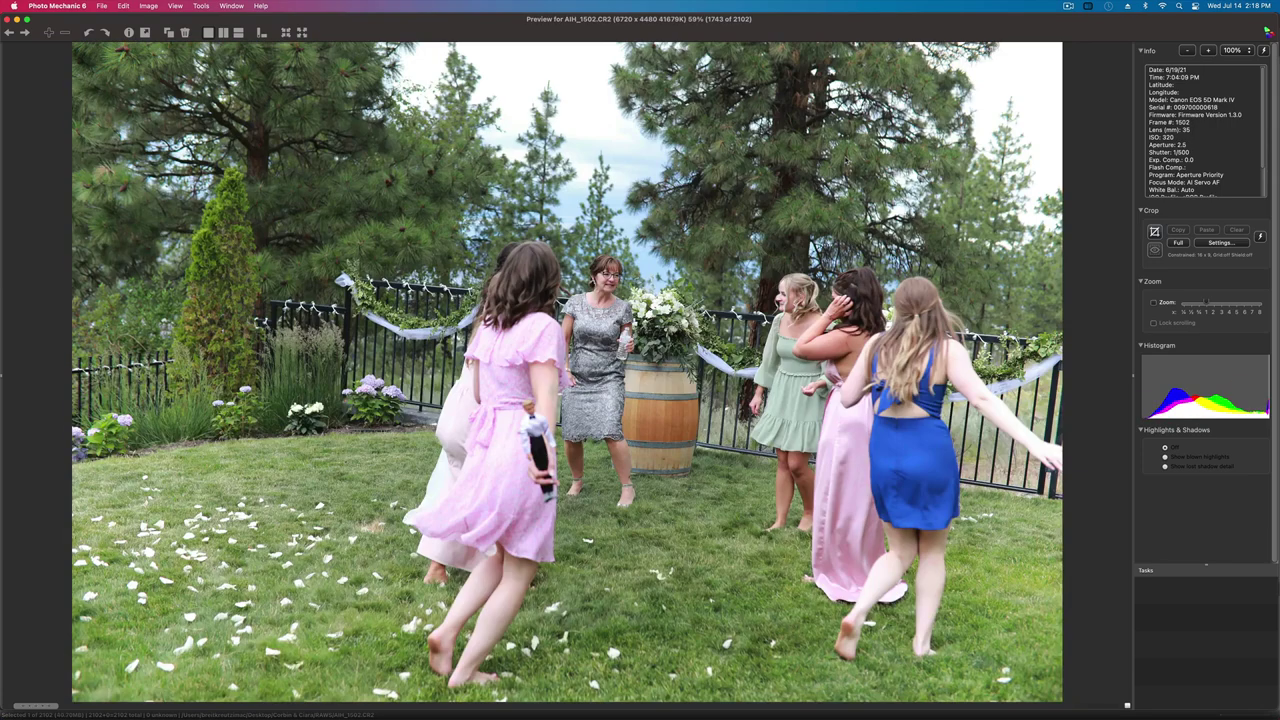
{"action": "key", "text": "Right"}
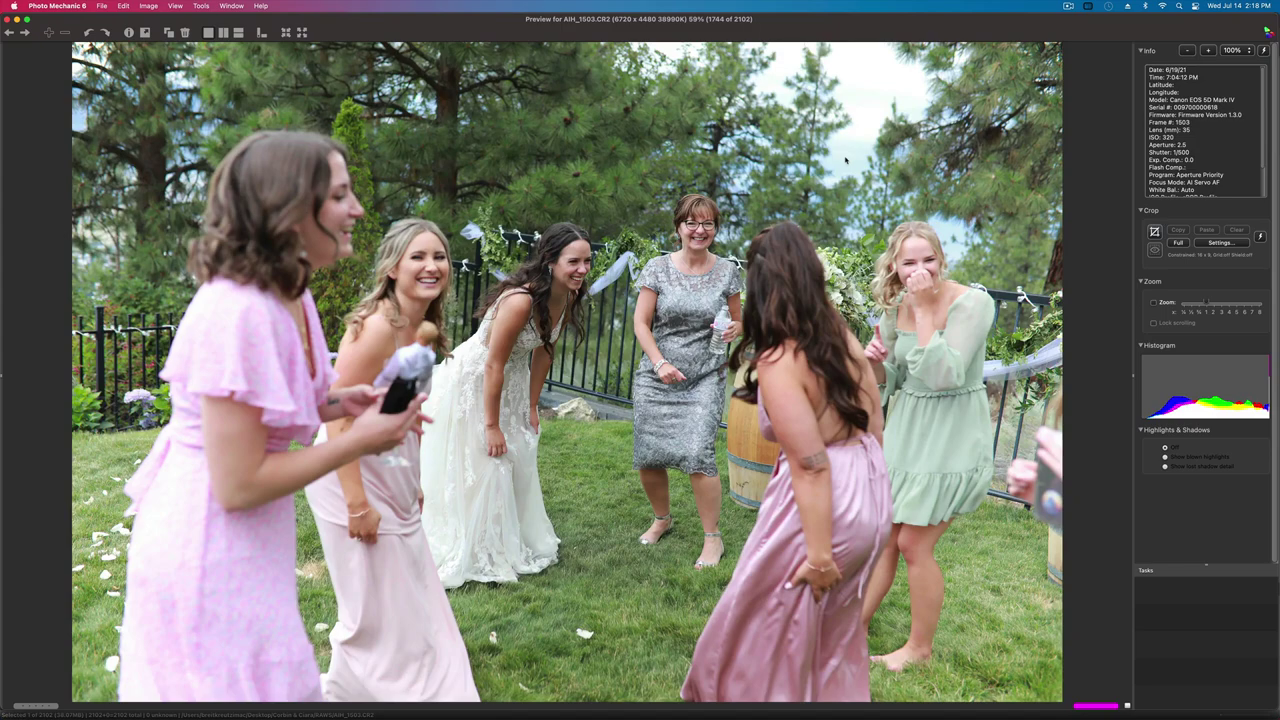
{"action": "key", "text": "Right"}
{"action": "key", "text": "Right"}
{"action": "key", "text": "Right"}
{"action": "key", "text": "Right"}
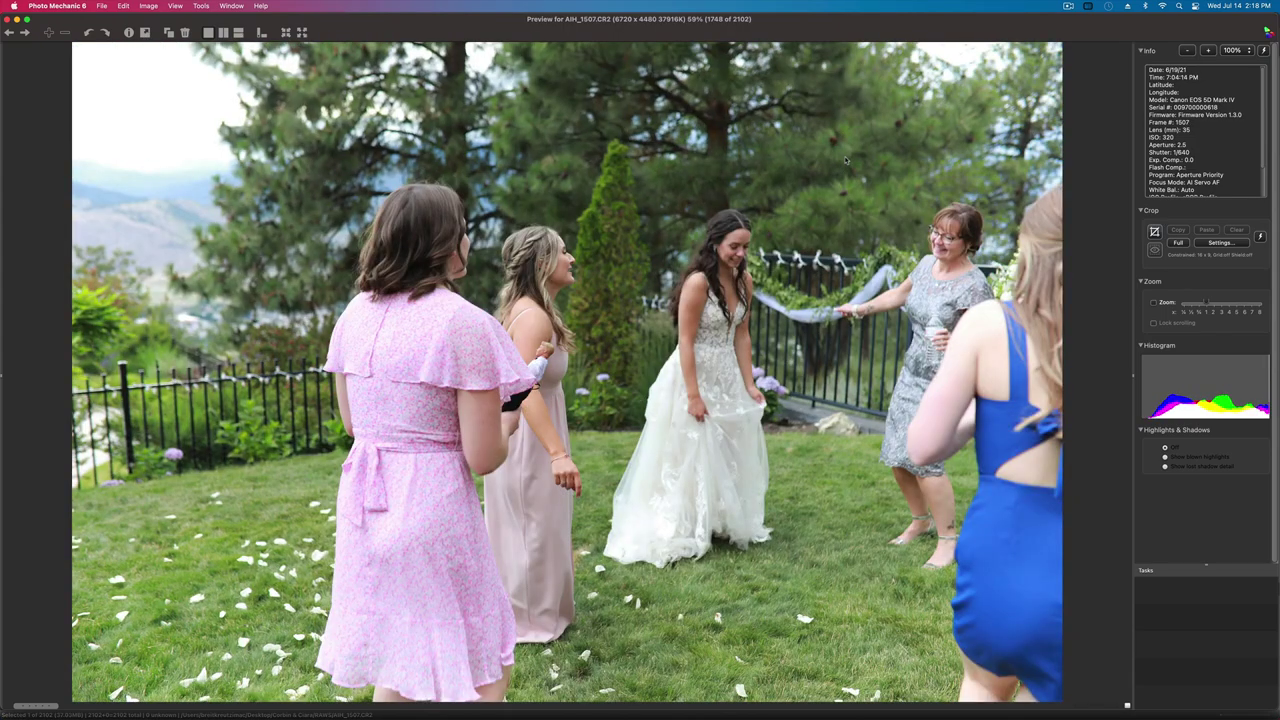
{"action": "key", "text": "Right"}
{"action": "key", "text": "Right"}
{"action": "key", "text": "Right"}
{"action": "key", "text": "Right"}
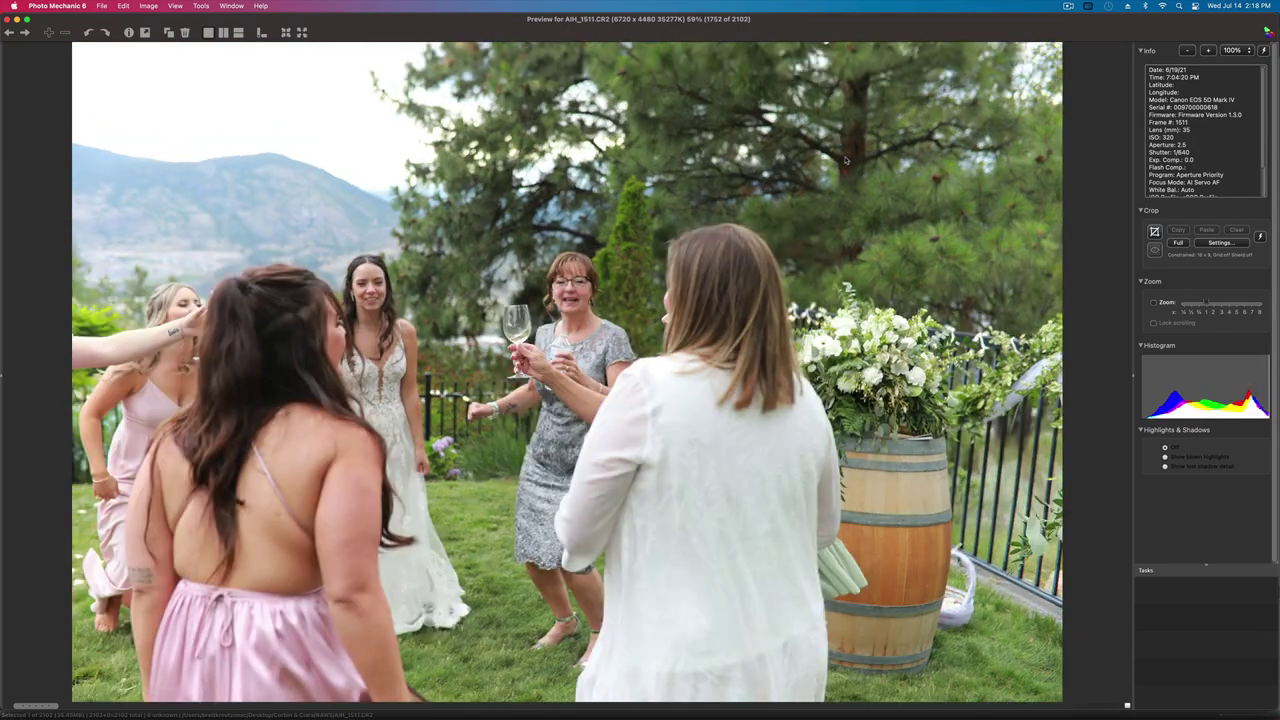
{"action": "key", "text": "Right"}
{"action": "key", "text": "Right"}
{"action": "key", "text": "Right"}
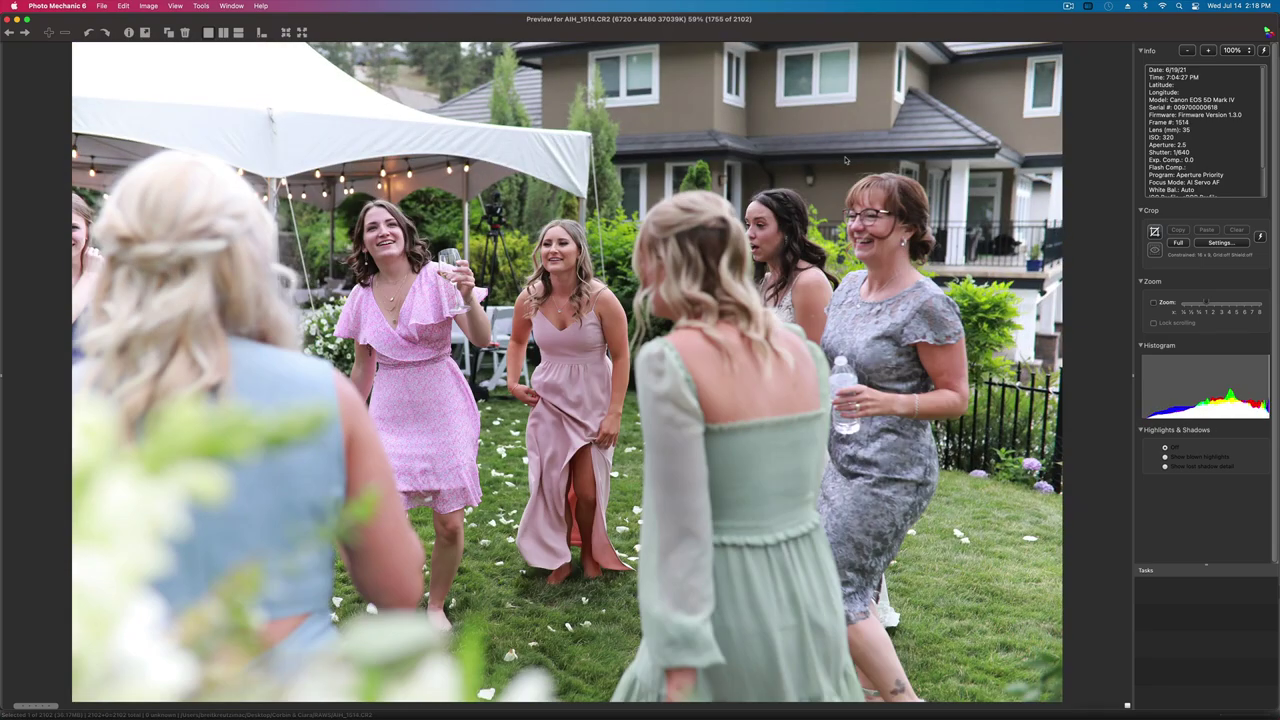
{"action": "key", "text": "Right"}
{"action": "key", "text": "Right"}
{"action": "key", "text": "Right"}
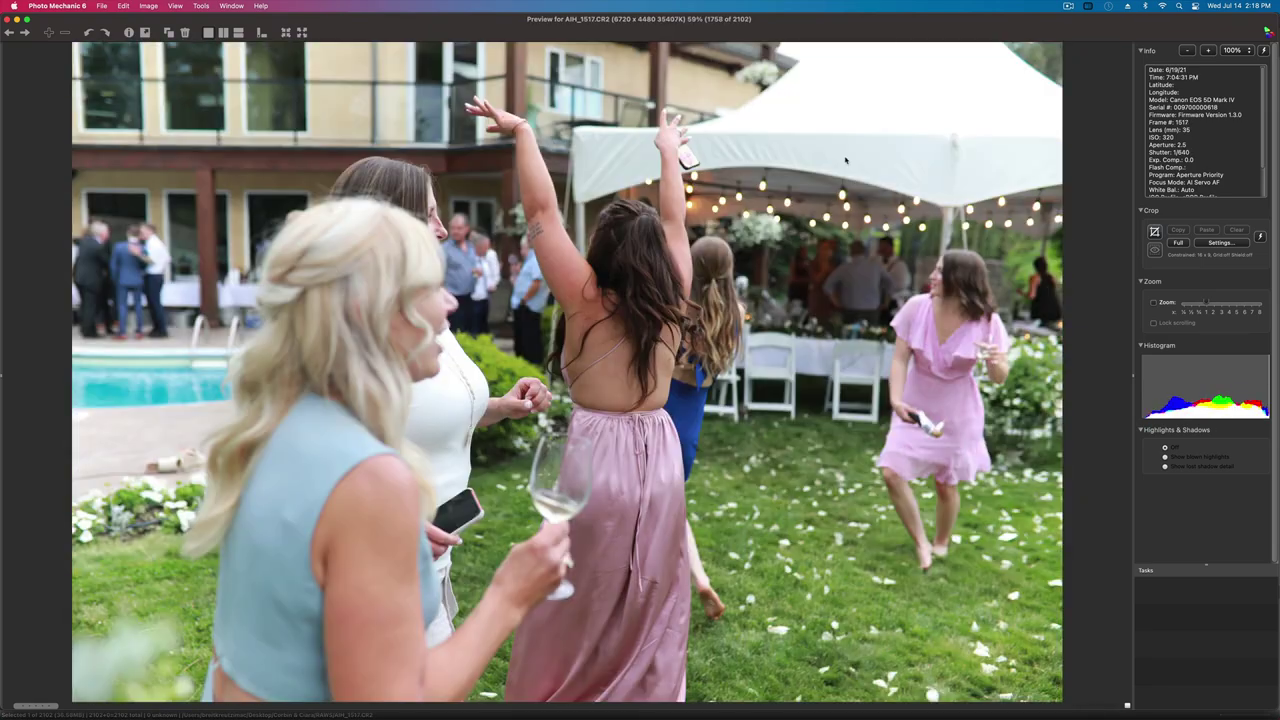
{"action": "key", "text": "Right"}
{"action": "key", "text": "Right"}
{"action": "key", "text": "Right"}
{"action": "key", "text": "Right"}
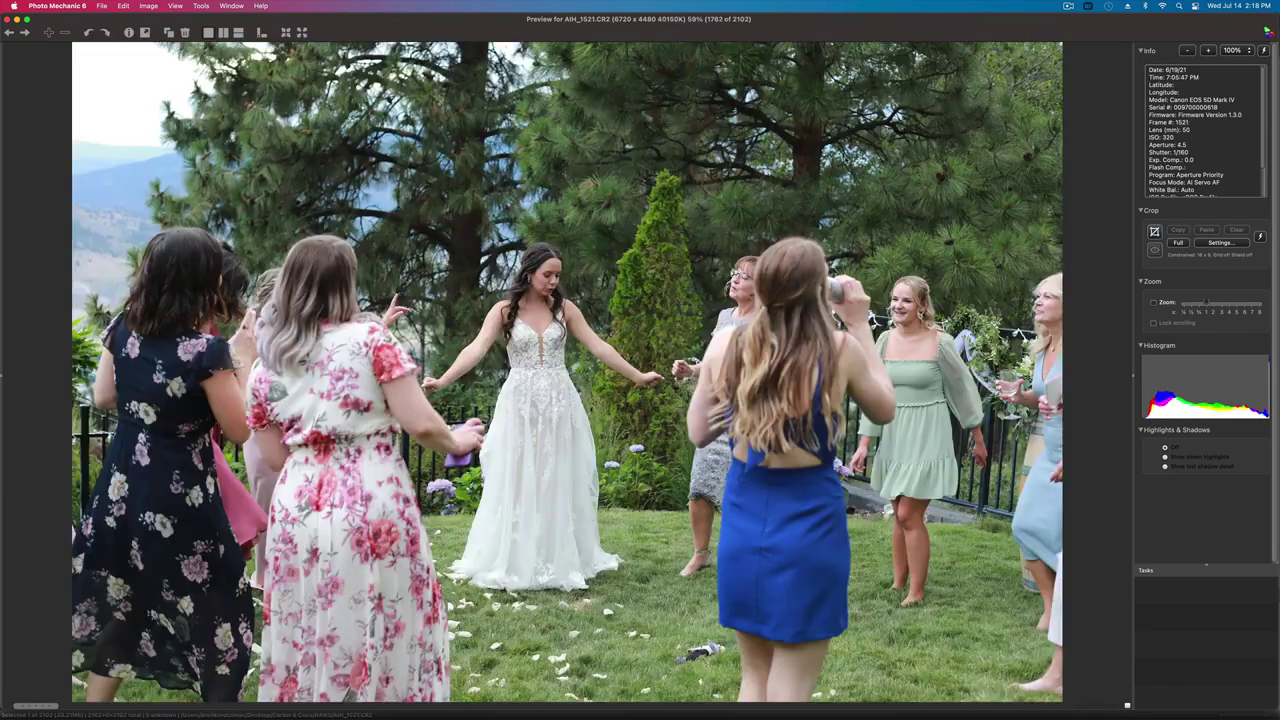
{"action": "key", "text": "Left"}
{"action": "key", "text": "Right"}
{"action": "key", "text": "Right"}
{"action": "key", "text": "Right"}
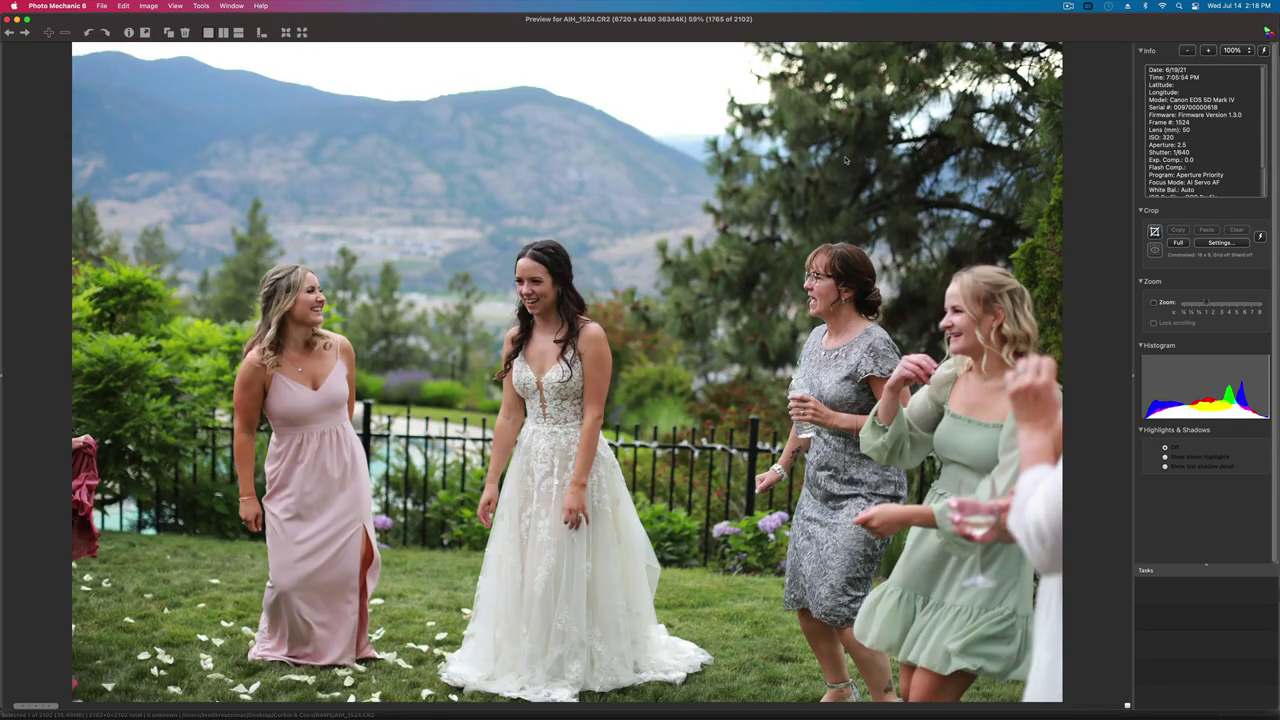
{"action": "key", "text": "Left"}
- Continue from AIH_1526 through AIH_1536 and AIH_1543 to AIH_1548
{"action": "key", "text": "Right"}
{"action": "key", "text": "Right"}
{"action": "key", "text": "Right"}
{"action": "key", "text": "Right"}
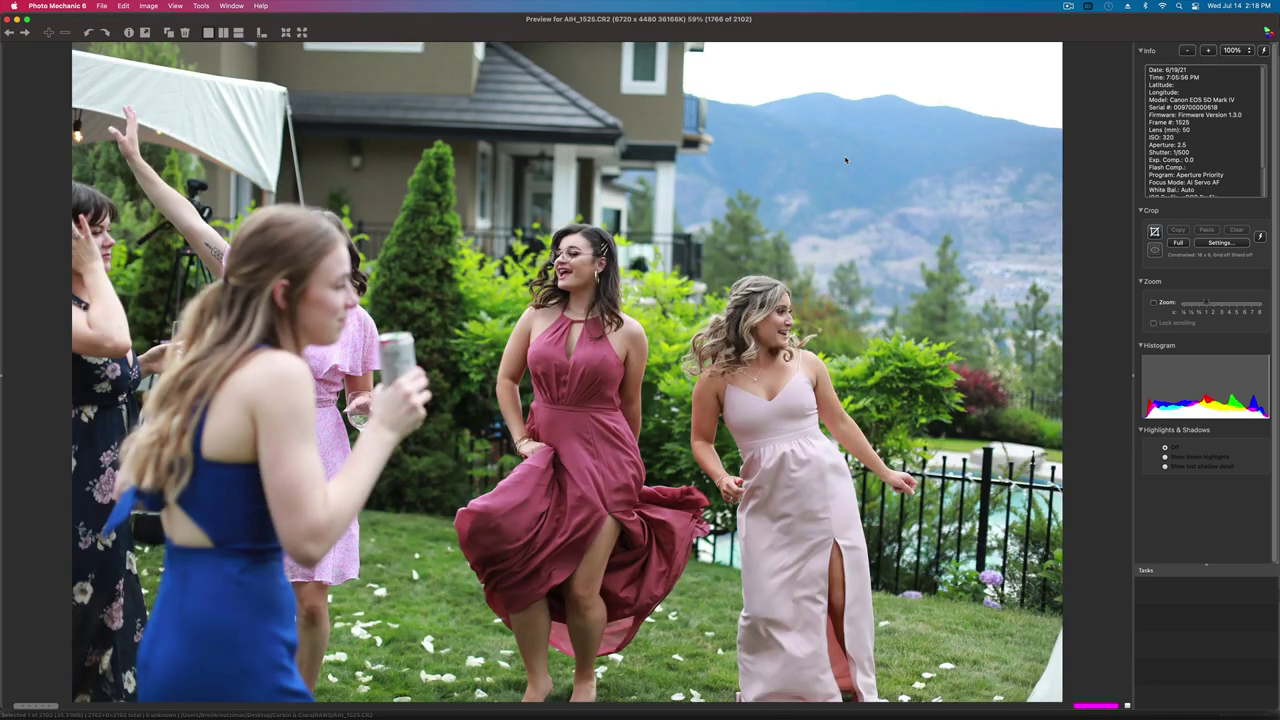
{"action": "key", "text": "Right"}
{"action": "key", "text": "Right"}
{"action": "key", "text": "Right"}
{"action": "key", "text": "Right"}
{"action": "key", "text": "Right"}
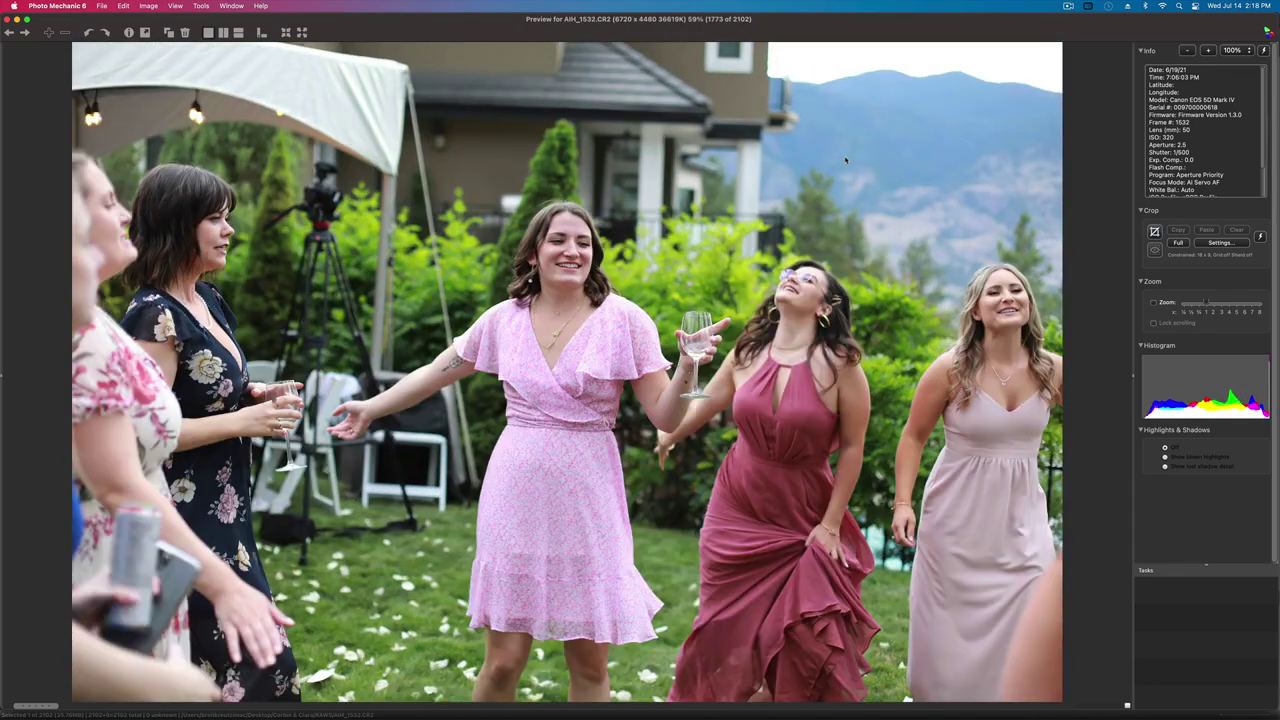
{"action": "key", "text": "Right"}
{"action": "key", "text": "Right"}
{"action": "key", "text": "Right"}
{"action": "key", "text": "Left"}
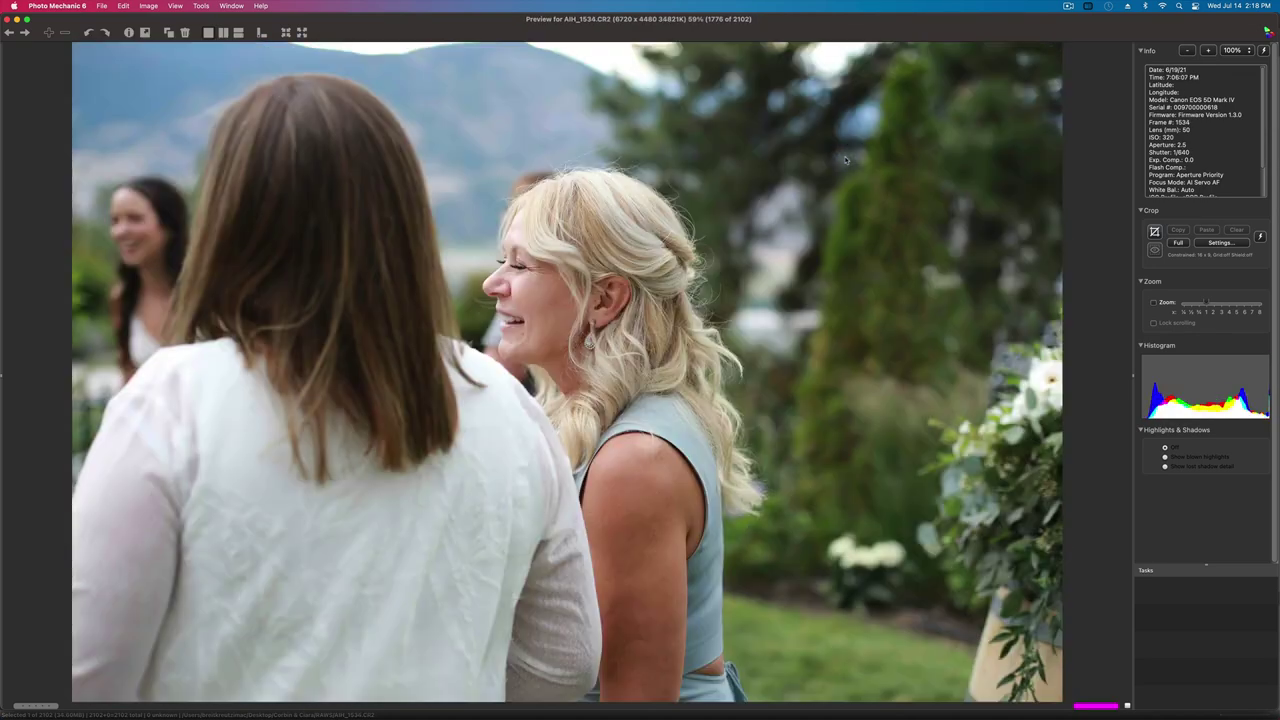
{"action": "key", "text": "Right"}
{"action": "key", "text": "Right"}
{"action": "key", "text": "Left"}
{"action": "key", "text": "Right"}
{"action": "key", "text": "Right"}
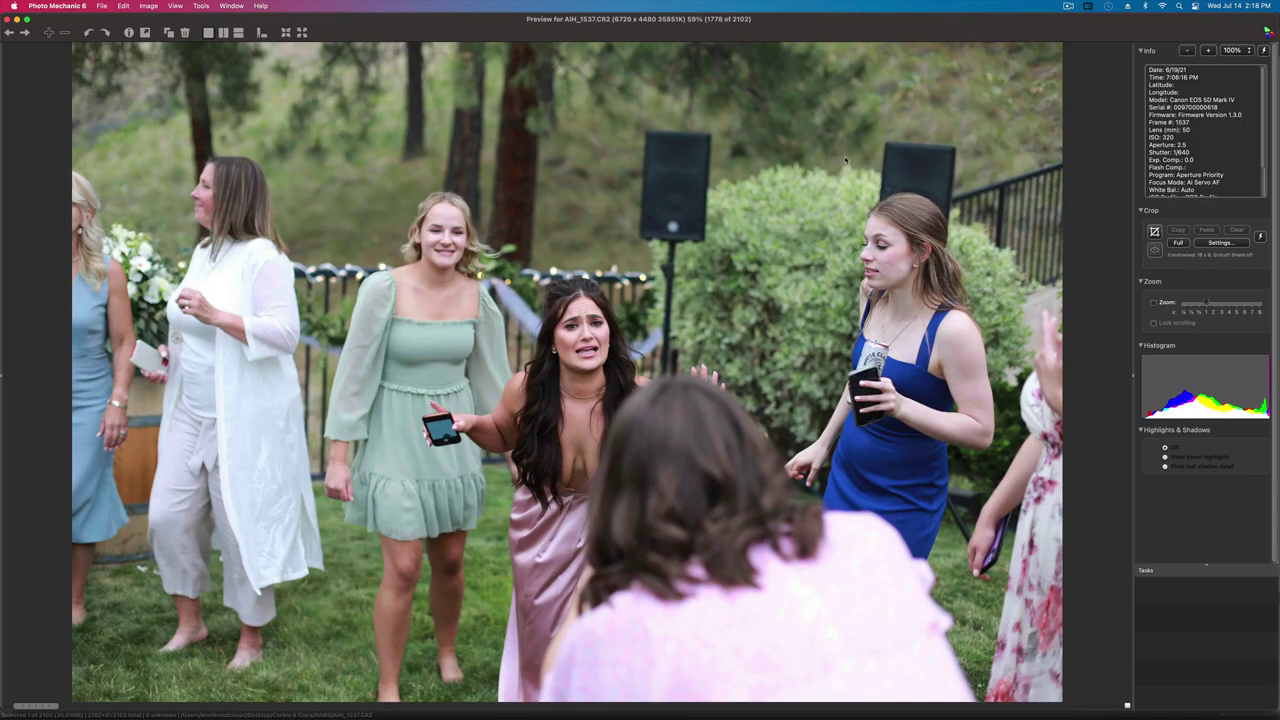
{"action": "key", "text": "Right"}
{"action": "key", "text": "Left"}
{"action": "key", "text": "Right"}
{"action": "key", "text": "Right"}
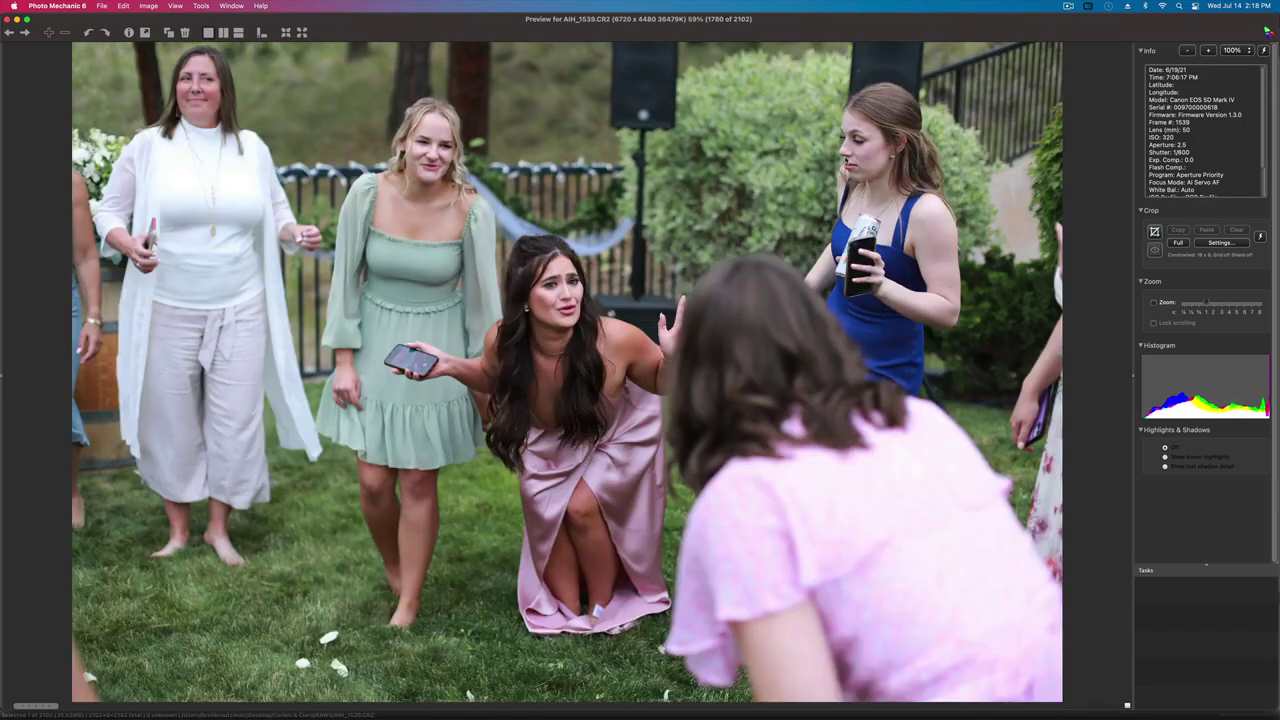
{"action": "key", "text": "Right"}
{"action": "key", "text": "Right"}
{"action": "key", "text": "Right"}
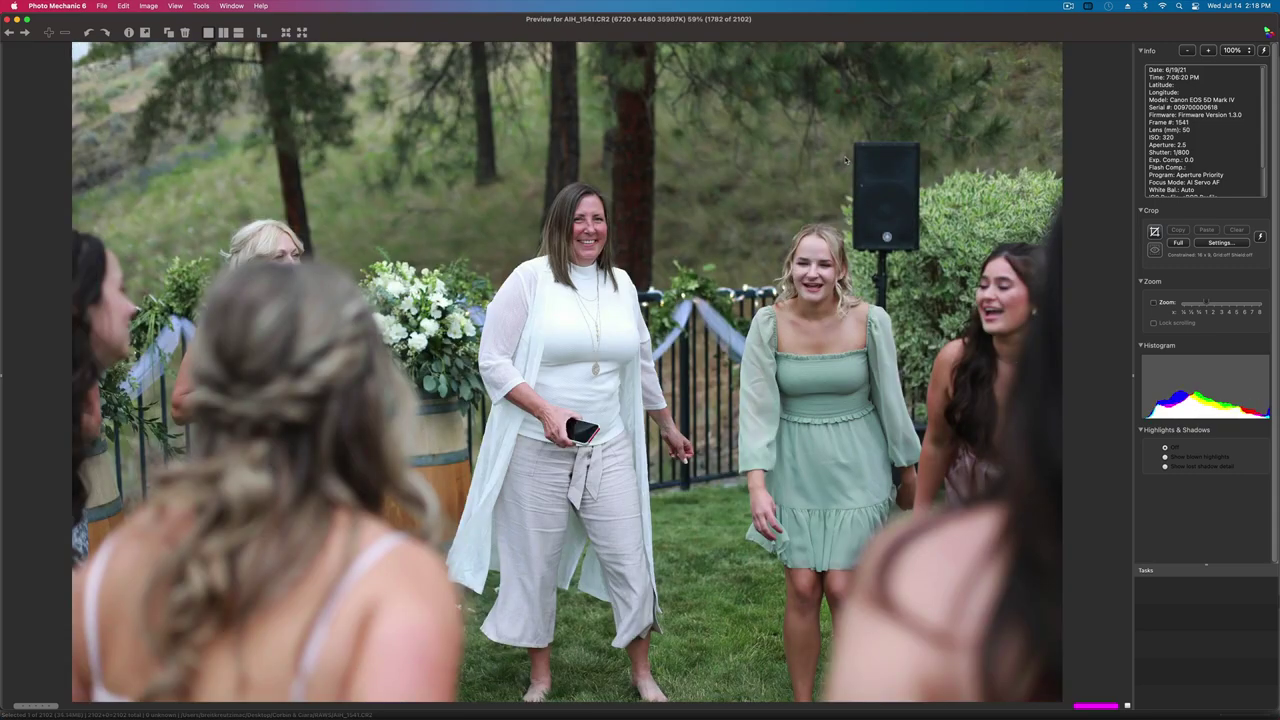
{"action": "key", "text": "Right"}
{"action": "key", "text": "Right"}
{"action": "key", "text": "Right"}
{"action": "key", "text": "Right"}
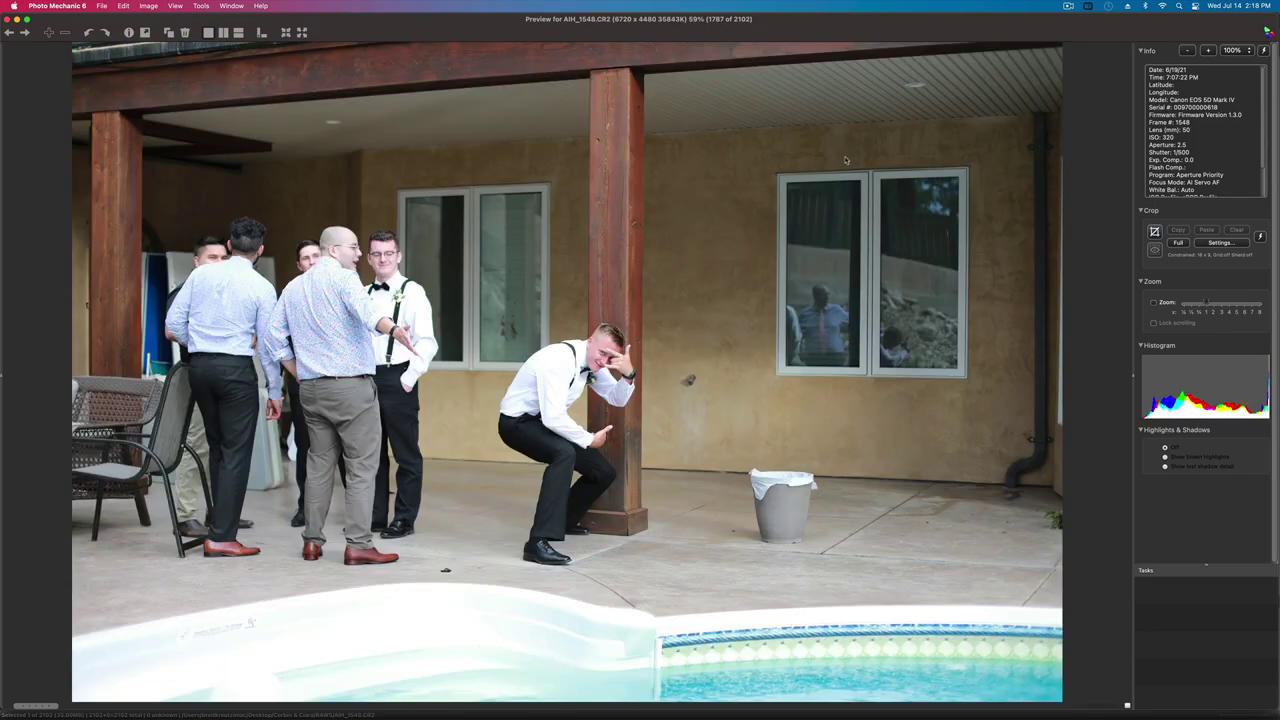
{"action": "key", "text": "Right"}
{"action": "key", "text": "Right"}
- Step from AIH_1549 to AIH_1557, going back to recheck AIH_1552 and AIH_1556
{"action": "key", "text": "Left"}
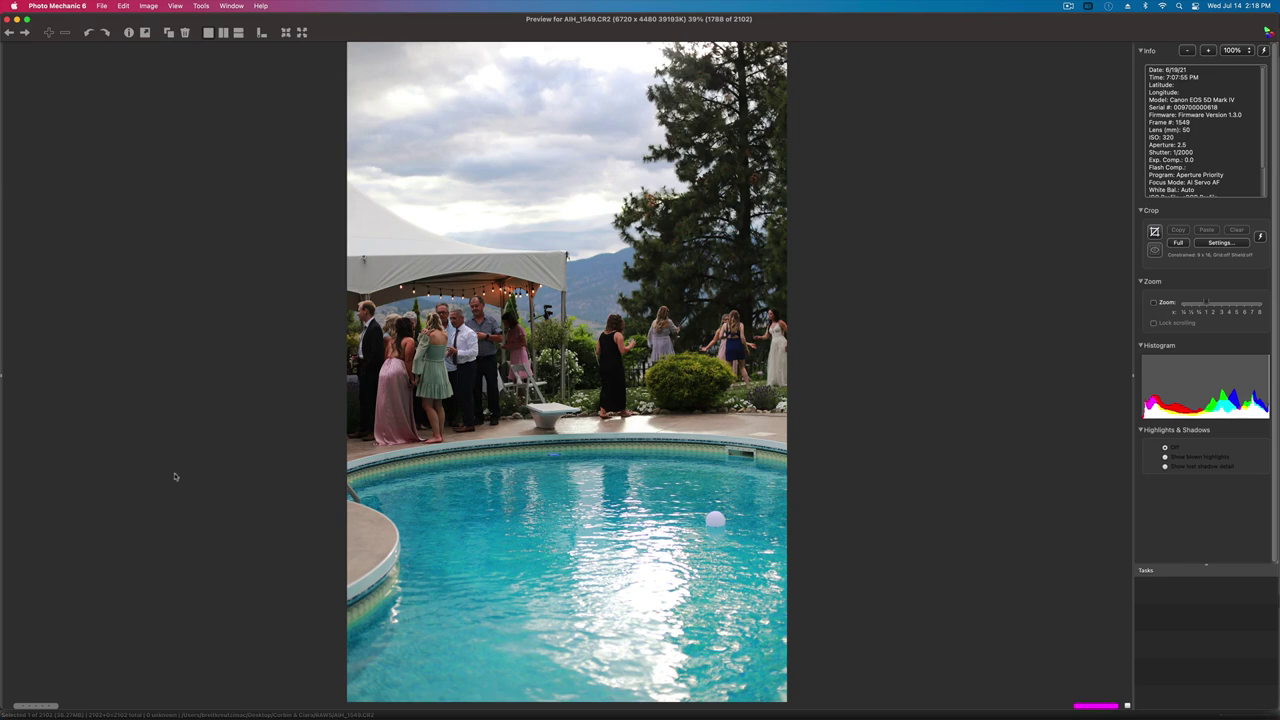
{"action": "key", "text": "Right"}
{"action": "key", "text": "Right"}
{"action": "key", "text": "Right"}
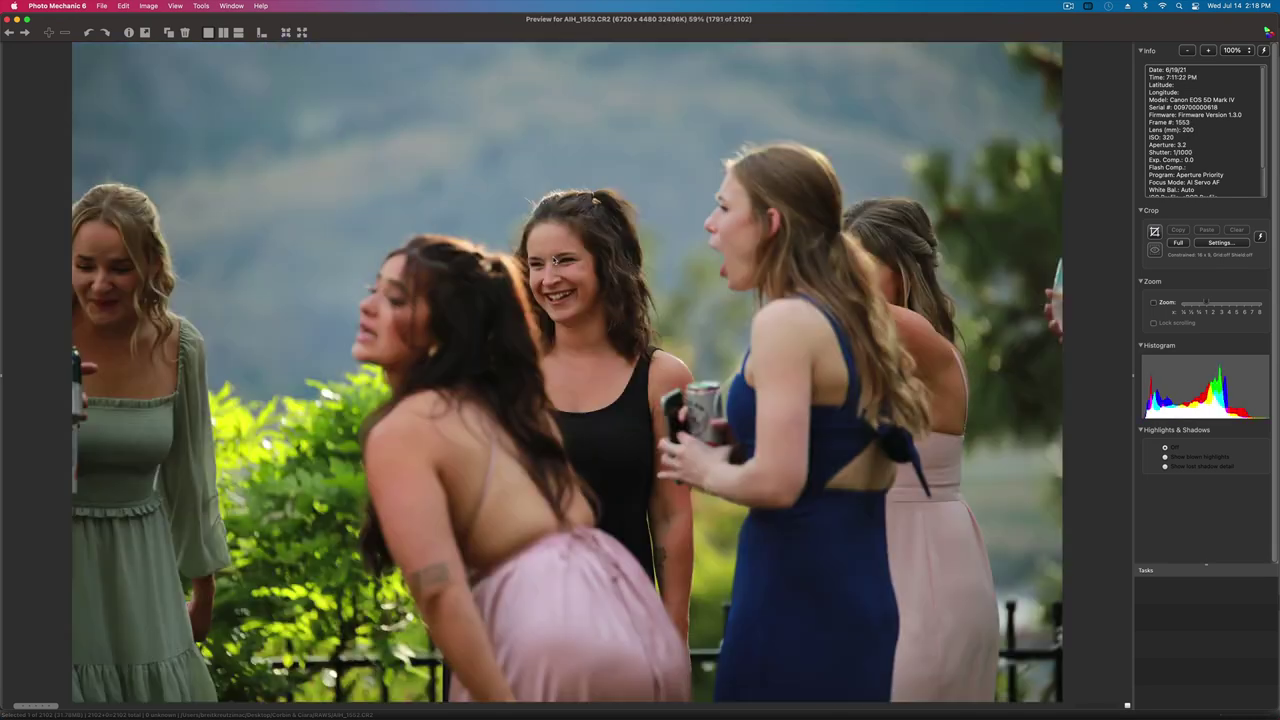
{"action": "key", "text": "Left"}
{"action": "key", "text": "Right"}
{"action": "key", "text": "Right"}
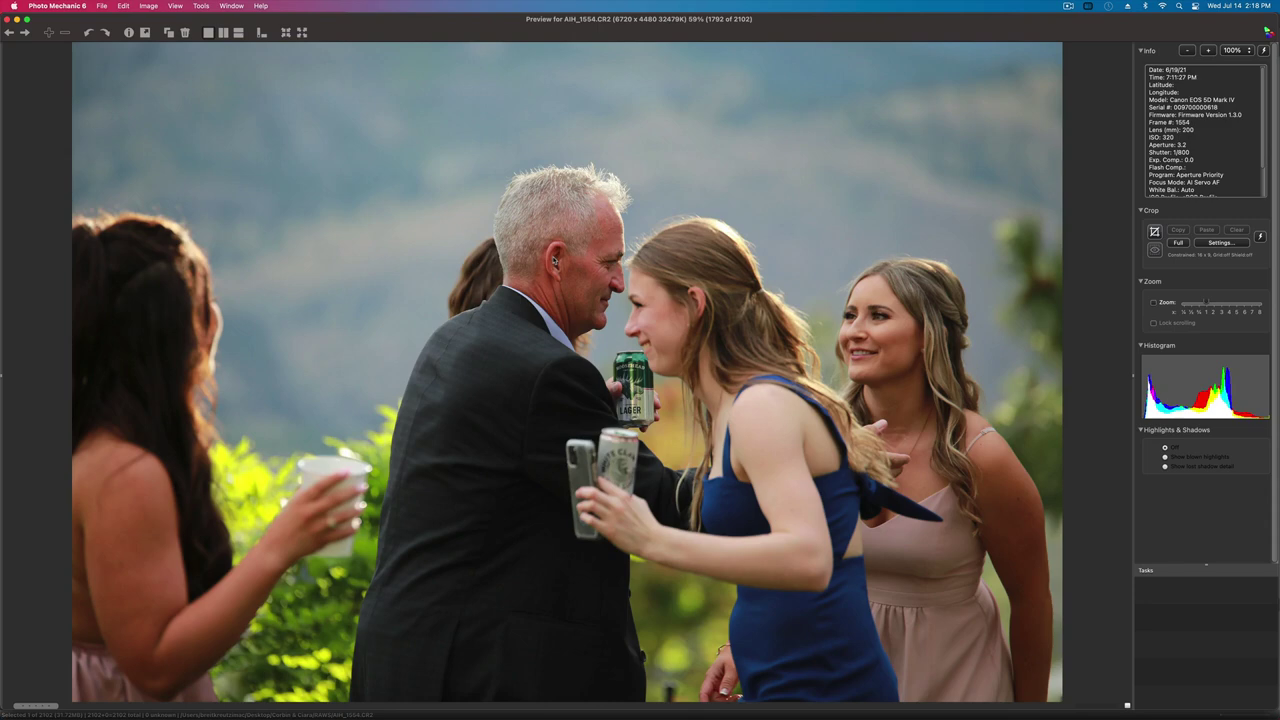
{"action": "key", "text": "Right"}
{"action": "key", "text": "Right"}
{"action": "key", "text": "Right"}
{"action": "key", "text": "Left"}
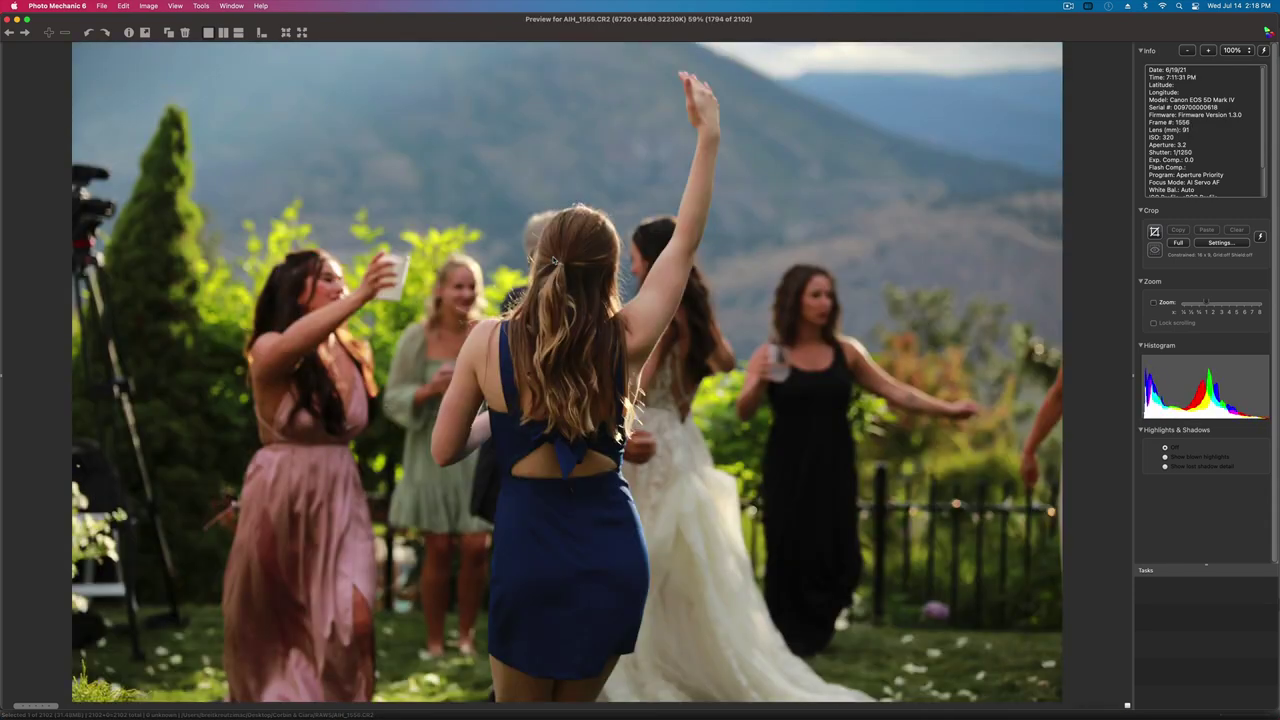
{"action": "key", "text": "Right"}
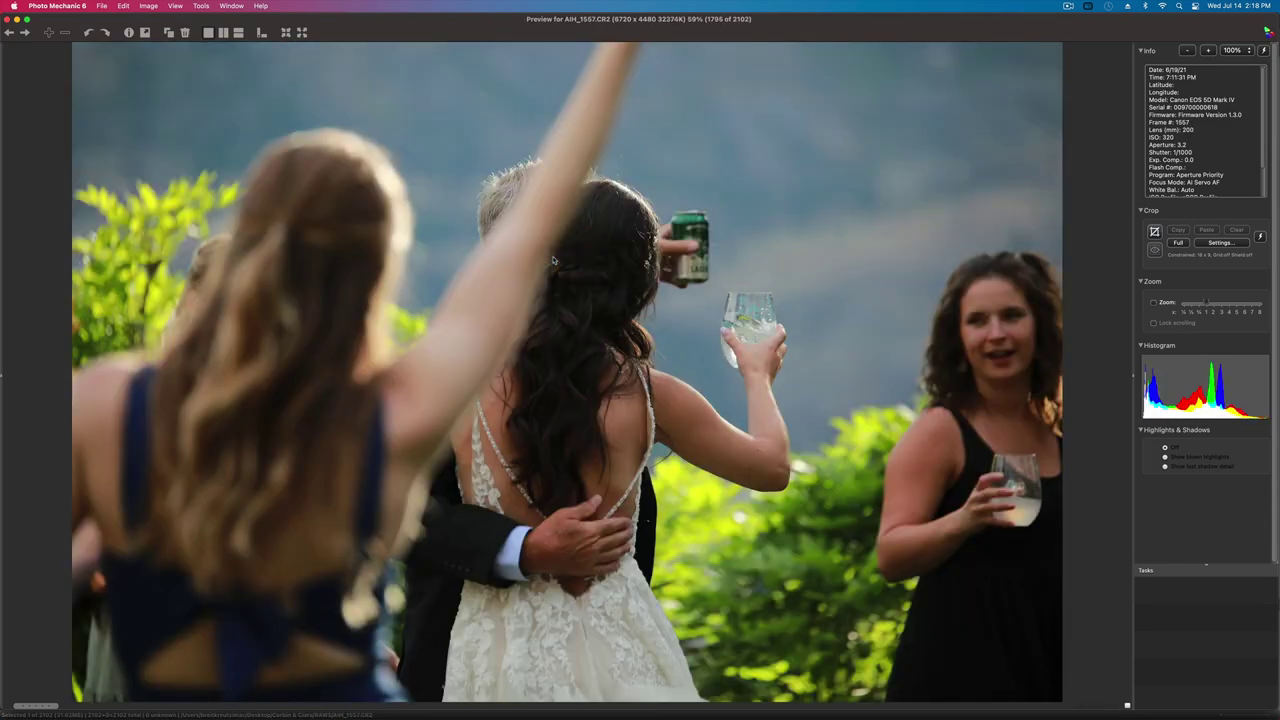
- Advance through AIH_1560 and AIH_1564, then settle on AIH_1566 after comparing
{"action": "key", "text": "Right"}
{"action": "key", "text": "Right"}
{"action": "key", "text": "Right"}
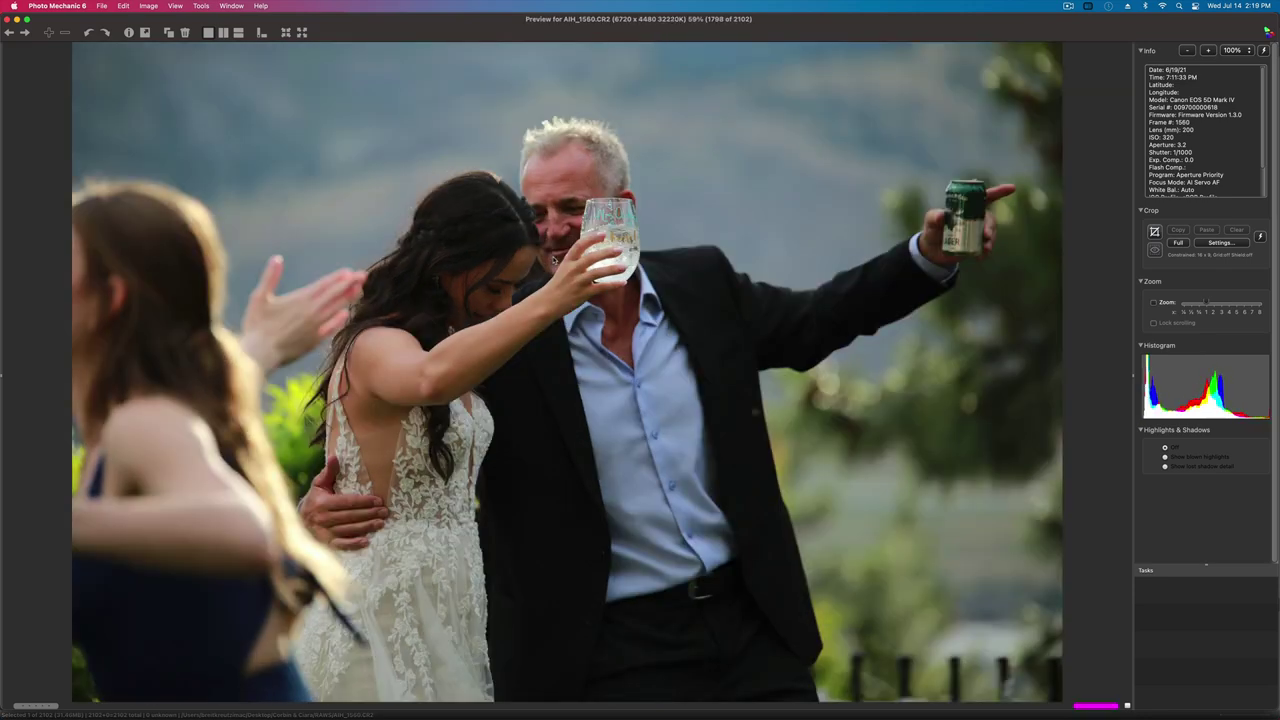
{"action": "key", "text": "Right"}
{"action": "key", "text": "Right"}
{"action": "key", "text": "Right"}
{"action": "key", "text": "Right"}
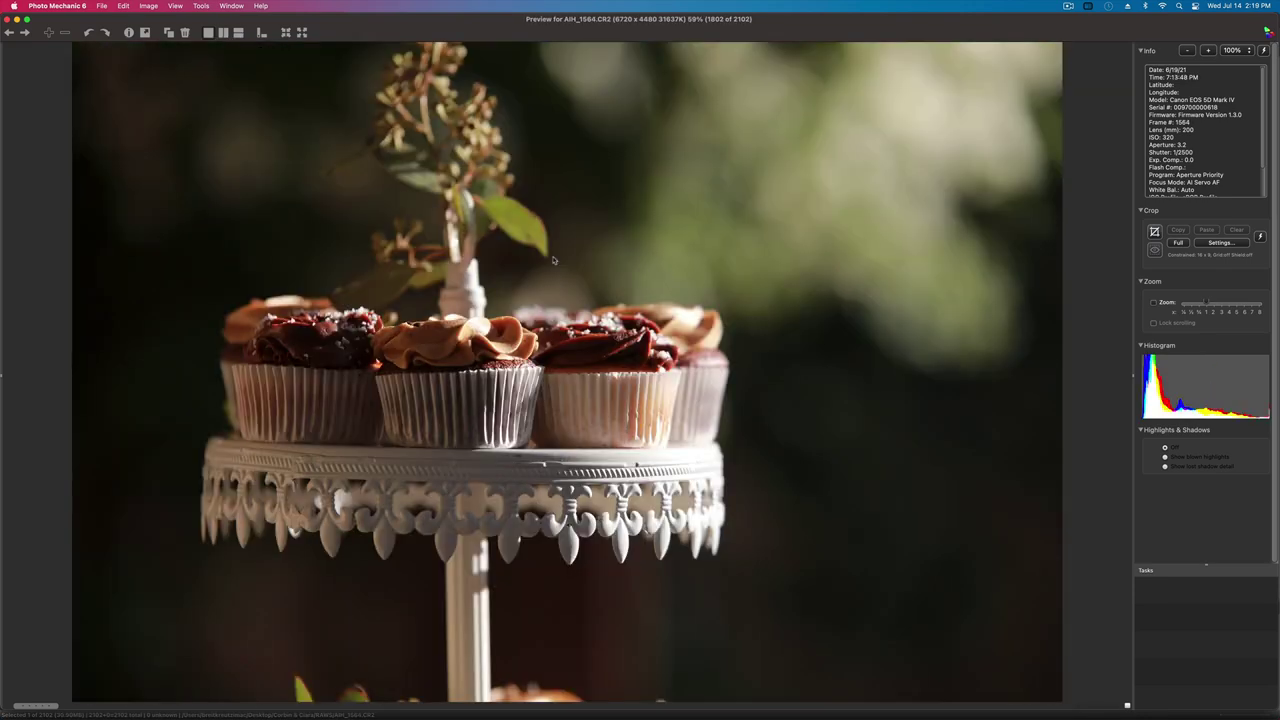
{"action": "key", "text": "Right"}
{"action": "key", "text": "Left"}
{"action": "key", "text": "Left"}
{"action": "key", "text": "Right"}
{"action": "key", "text": "Right"}
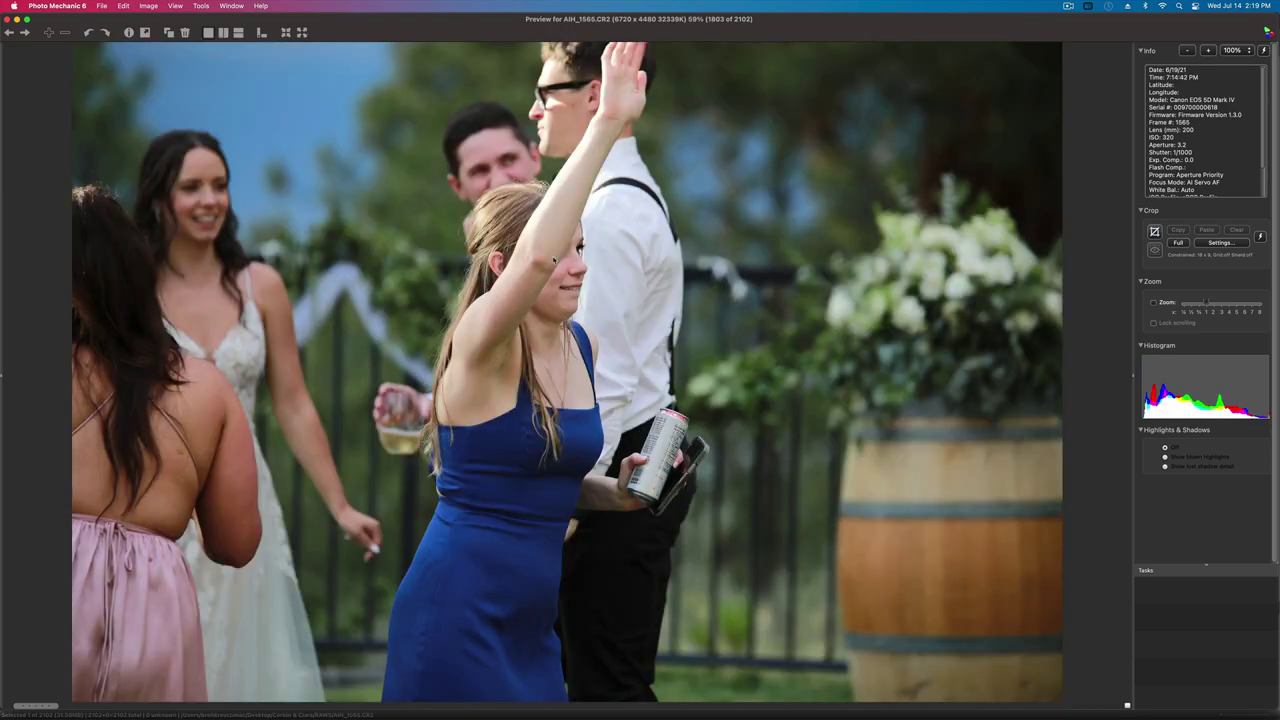
{"action": "key", "text": "Right"}
{"action": "key", "text": "Right"}
{"action": "key", "text": "Left"}
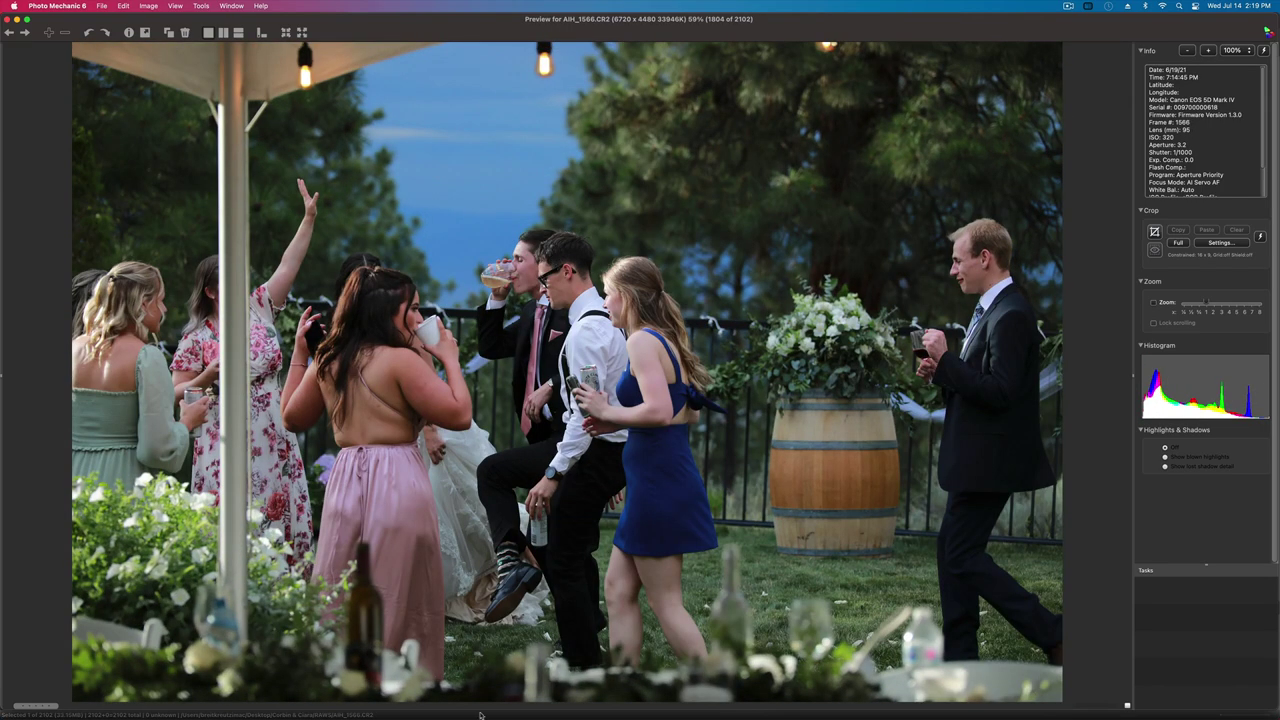
- Page from AIH_1568 to AIH_1584, rechecking a few frames along the way
{"action": "key", "text": "Right"}
{"action": "key", "text": "Right"}
{"action": "key", "text": "Right"}
{"action": "key", "text": "Right"}
{"action": "key", "text": "Right"}
{"action": "key", "text": "Right"}
{"action": "key", "text": "Right"}
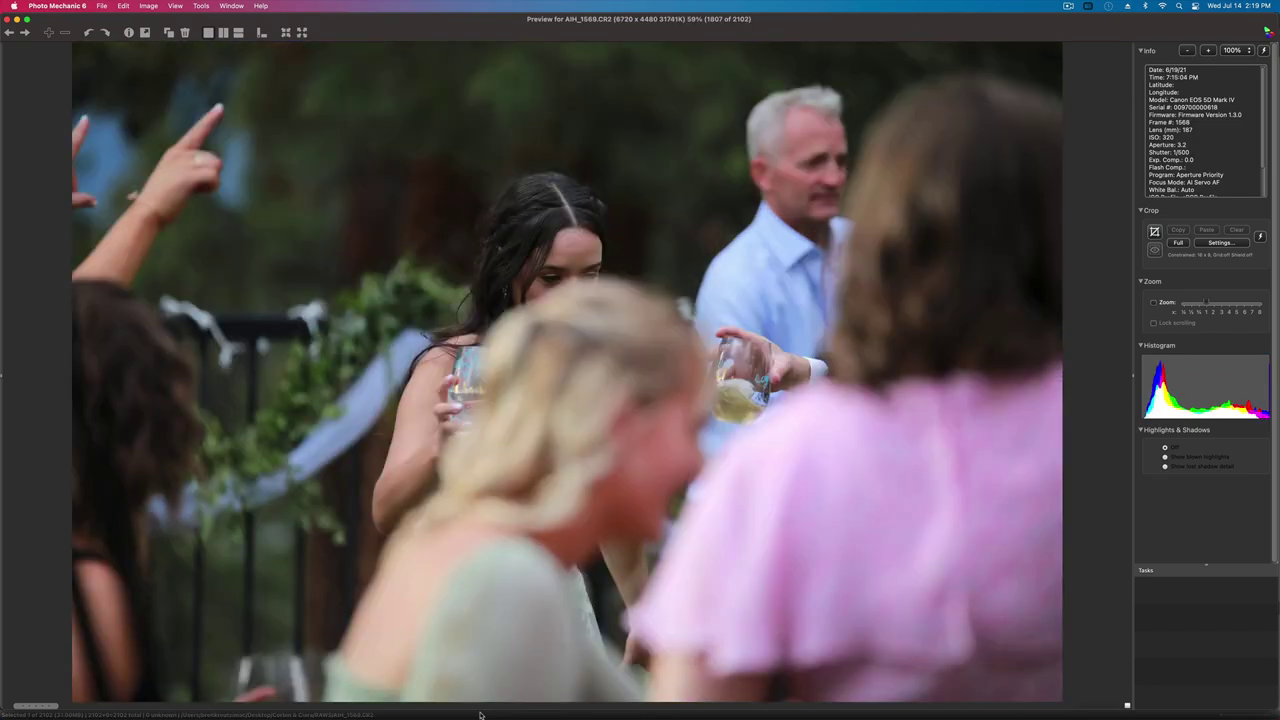
{"action": "key", "text": "Right"}
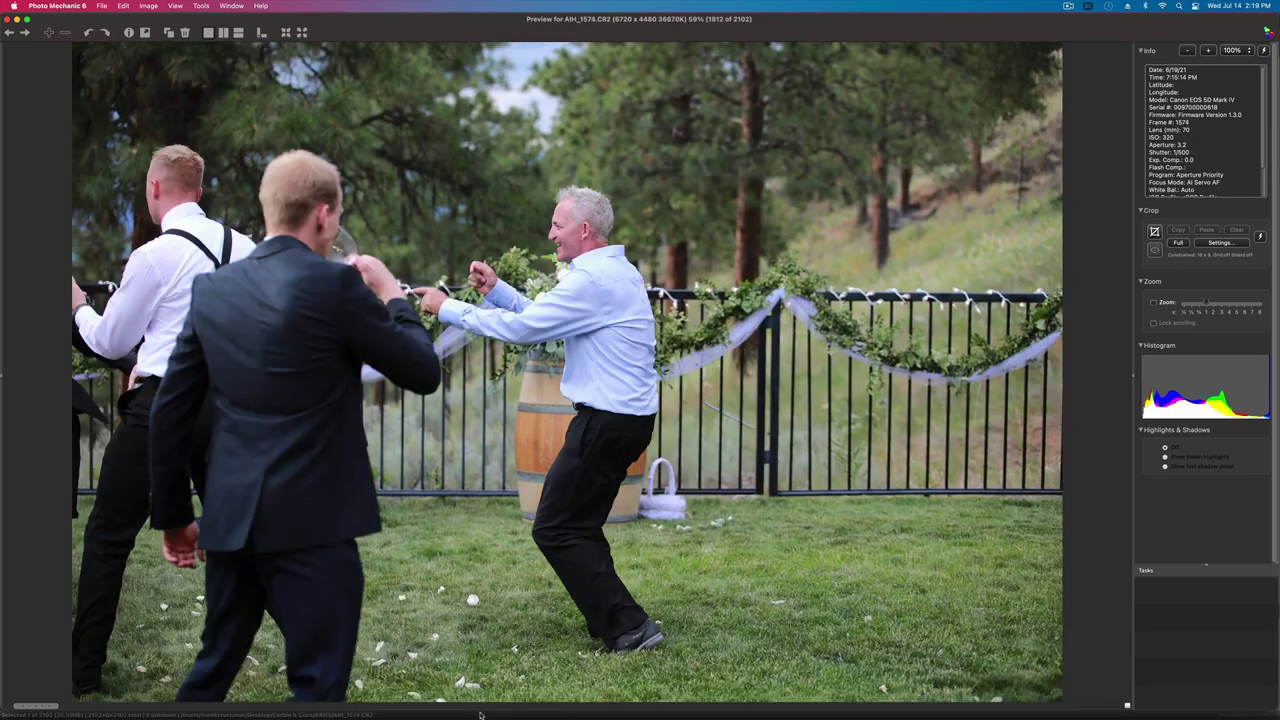
{"action": "key", "text": "Left"}
{"action": "key", "text": "Right"}
{"action": "key", "text": "Right"}
{"action": "key", "text": "Right"}
{"action": "key", "text": "Right"}
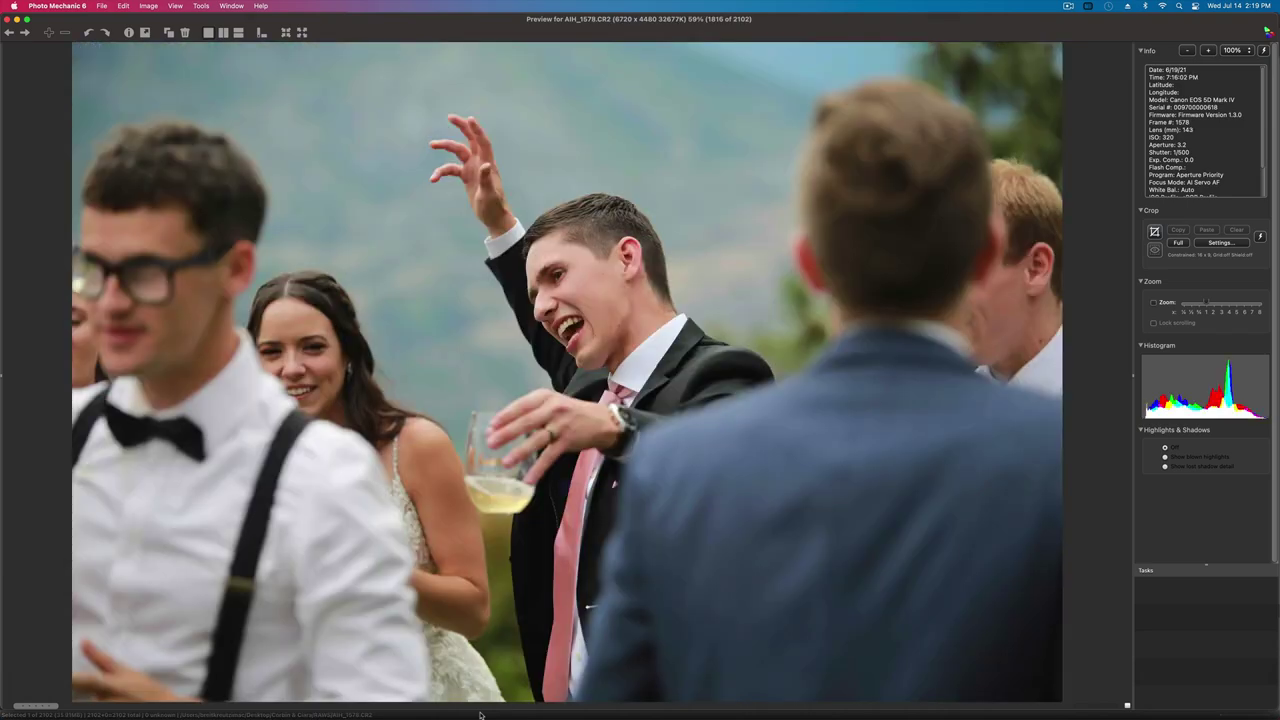
{"action": "key", "text": "Right"}
{"action": "key", "text": "Left"}
{"action": "key", "text": "Right"}
{"action": "key", "text": "Right"}
{"action": "key", "text": "Right"}
{"action": "key", "text": "Right"}
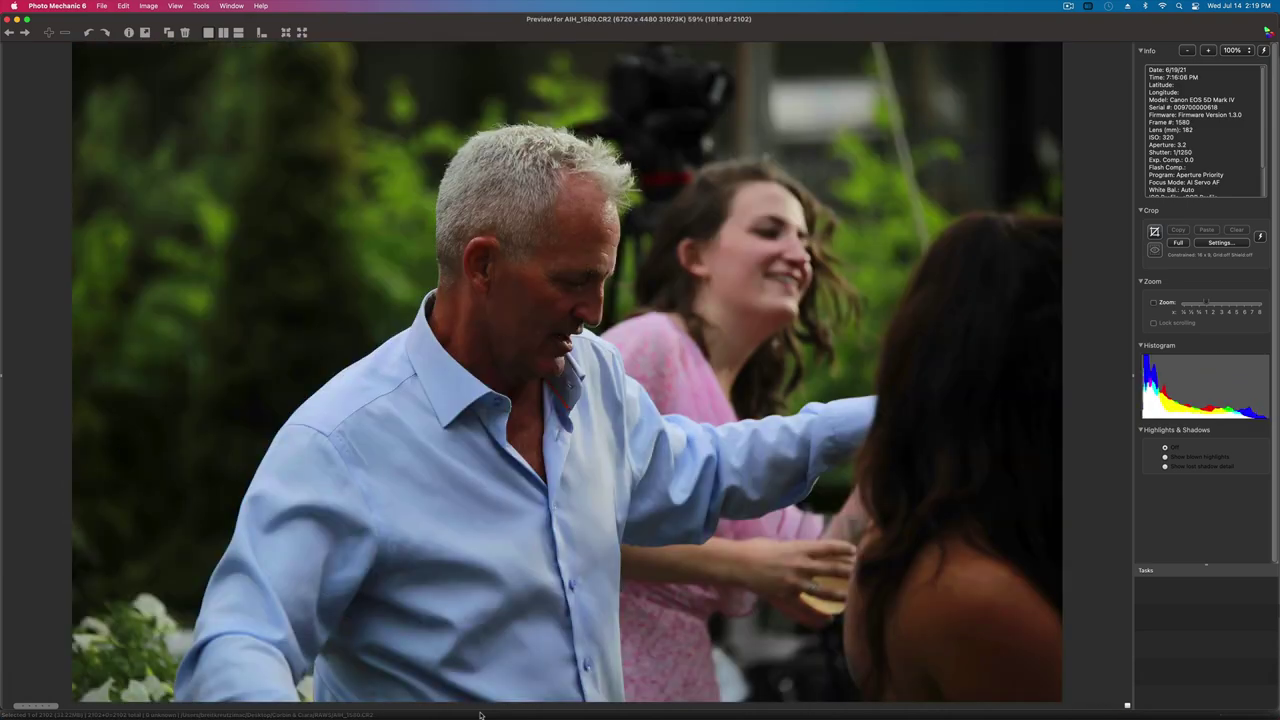
{"action": "key", "text": "Right"}
{"action": "key", "text": "Right"}
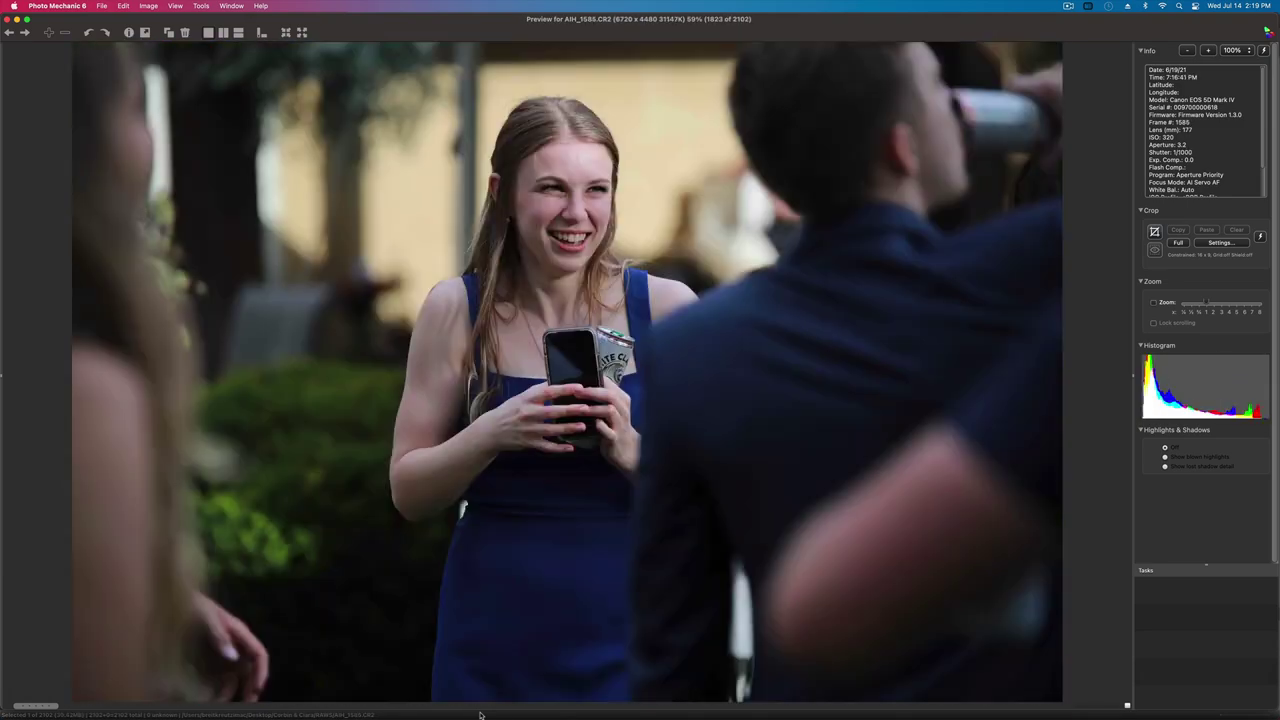
{"action": "key", "text": "Right"}
{"action": "key", "text": "Right"}
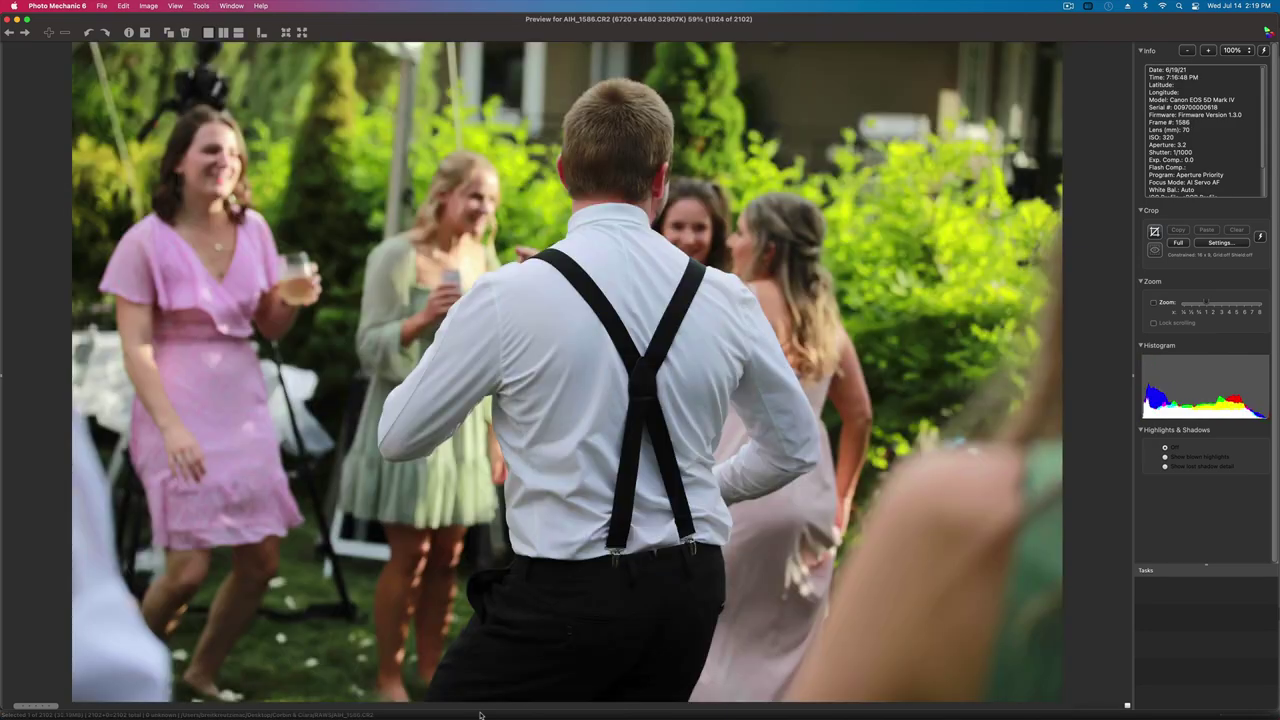
{"action": "key", "text": "Right"}
{"action": "key", "text": "Right"}
- Continue through AIH_1590, AIH_1607 and AIH_1613 up to AIH_1624
{"action": "key", "text": "Right"}
{"action": "key", "text": "Right"}
{"action": "key", "text": "Left"}
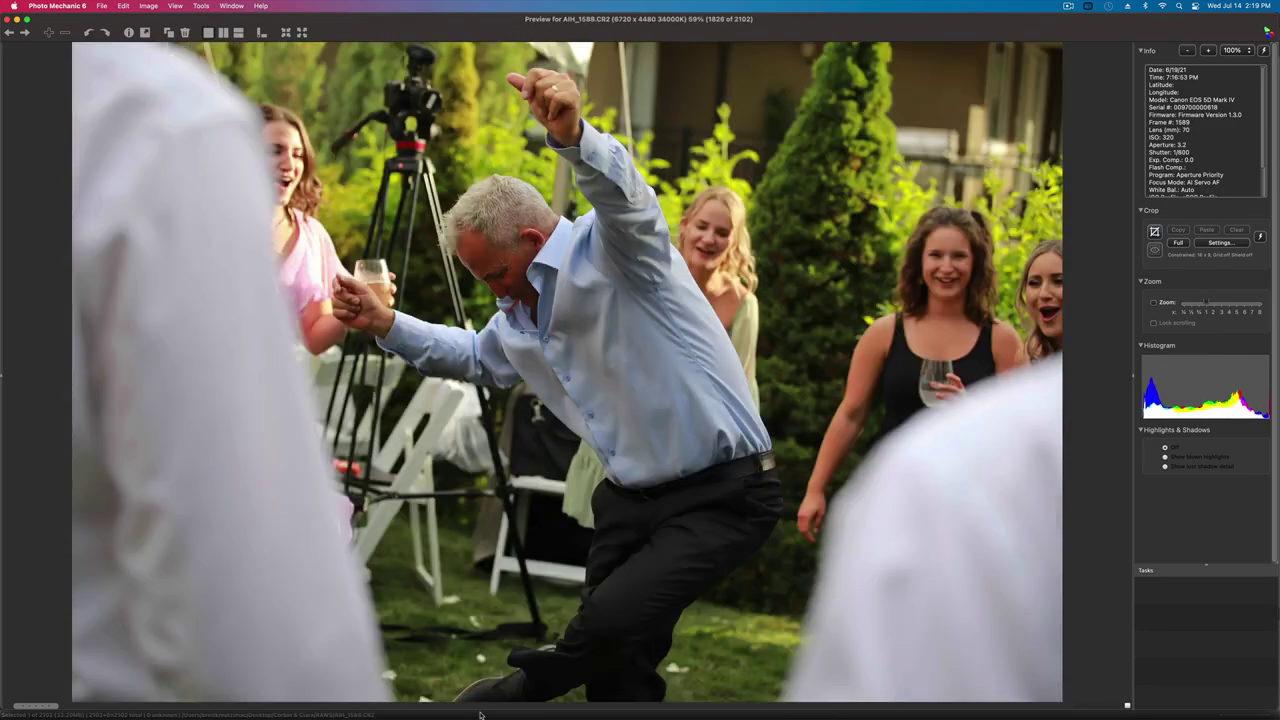
{"action": "key", "text": "Right"}
{"action": "key", "text": "Right"}
{"action": "key", "text": "Right"}
{"action": "key", "text": "Right"}
{"action": "key", "text": "Right"}
{"action": "key", "text": "Right"}
{"action": "key", "text": "Right"}
{"action": "key", "text": "Right"}
{"action": "key", "text": "Right"}
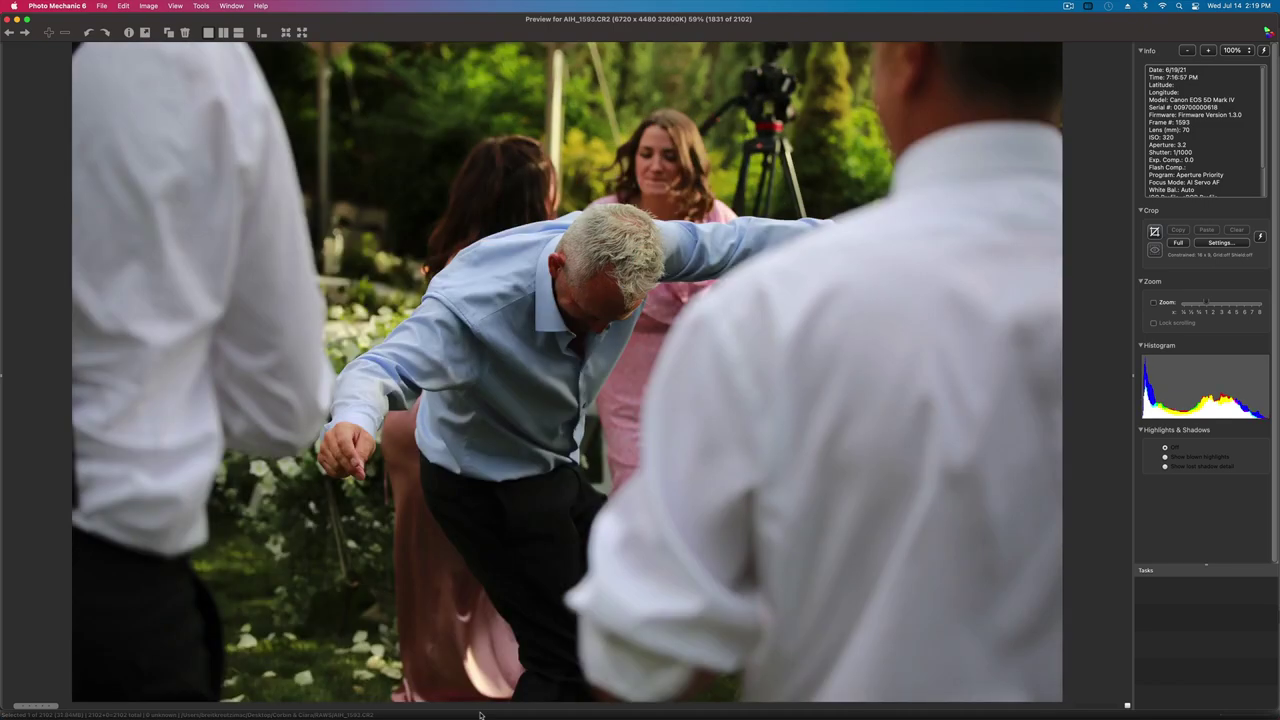
{"action": "key", "text": "Right"}
{"action": "key", "text": "Right"}
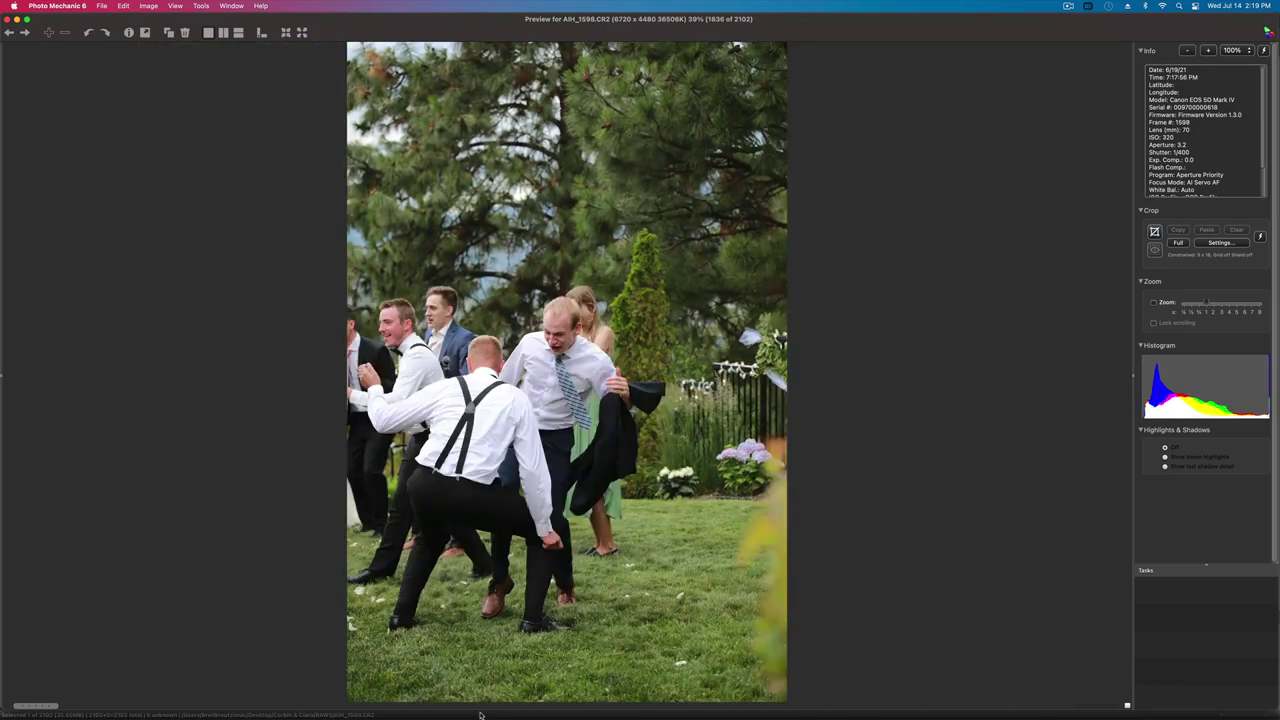
{"action": "key", "text": "Right"}
{"action": "key", "text": "Right"}
{"action": "key", "text": "Right"}
{"action": "key", "text": "Right"}
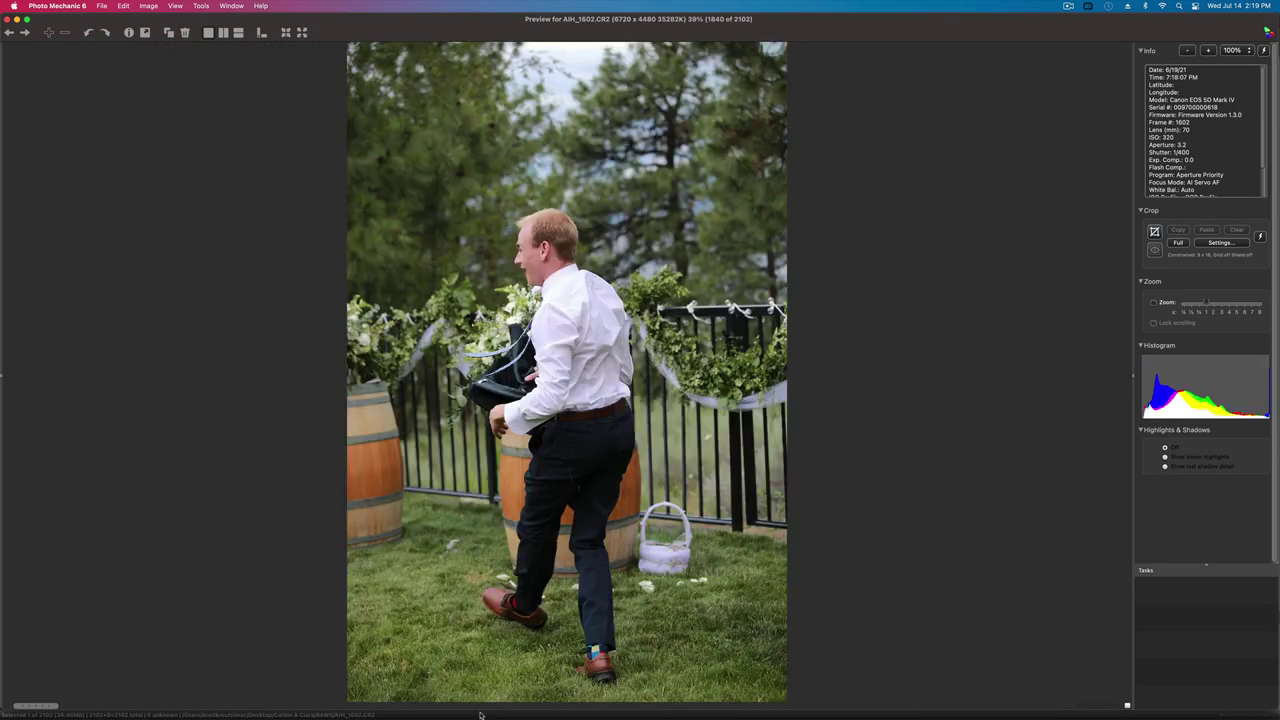
{"action": "key", "text": "Right"}
{"action": "key", "text": "Right"}
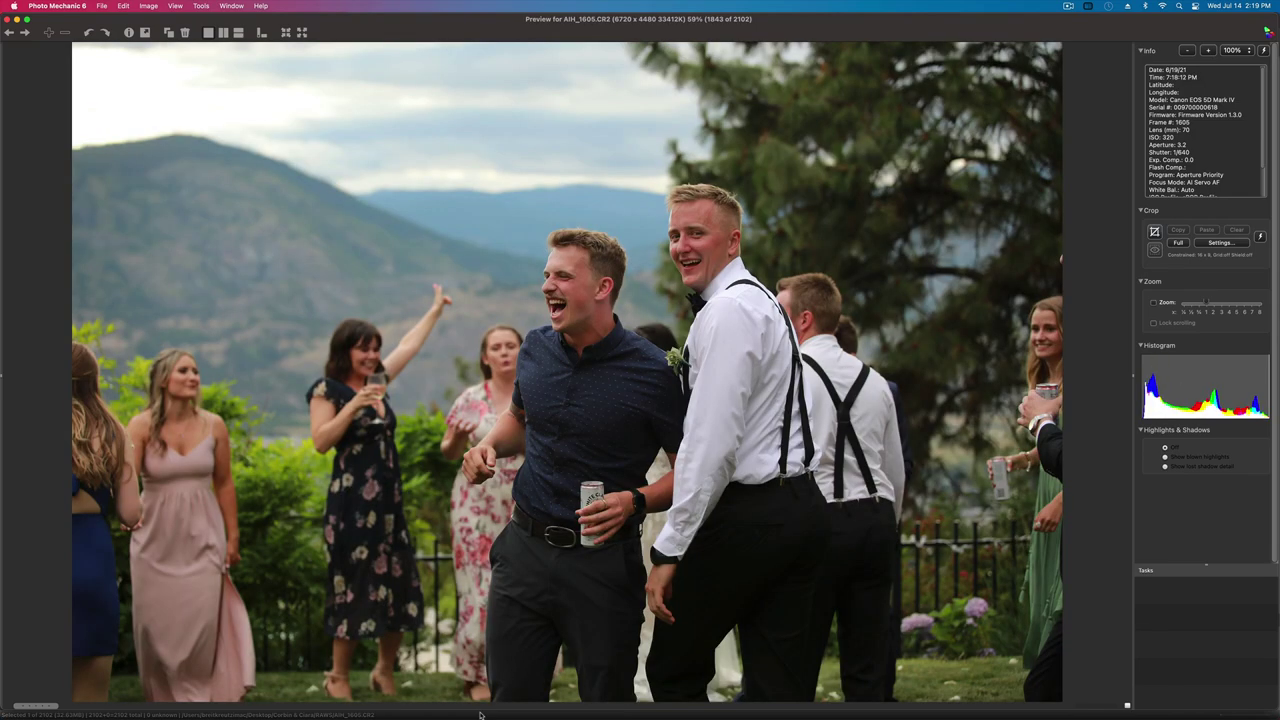
{"action": "key", "text": "Left"}
{"action": "key", "text": "Right"}
{"action": "key", "text": "Right"}
{"action": "key", "text": "Right"}
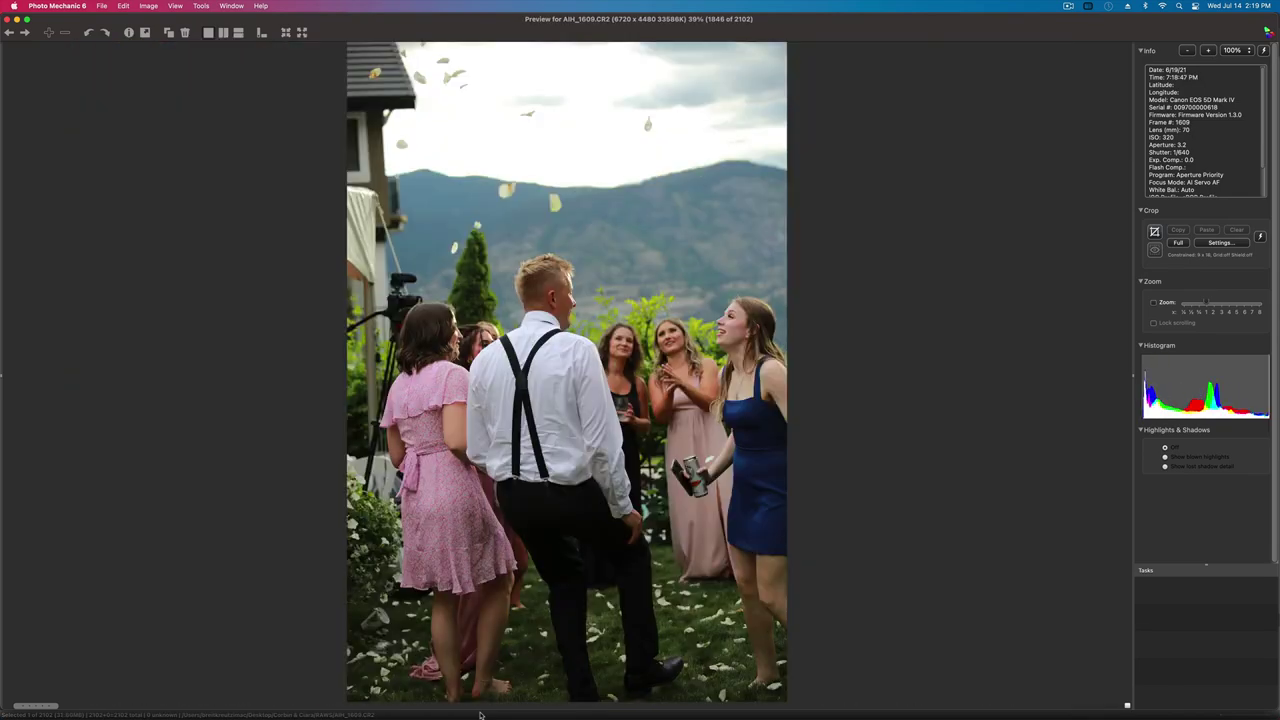
{"action": "key", "text": "Right"}
{"action": "key", "text": "Right"}
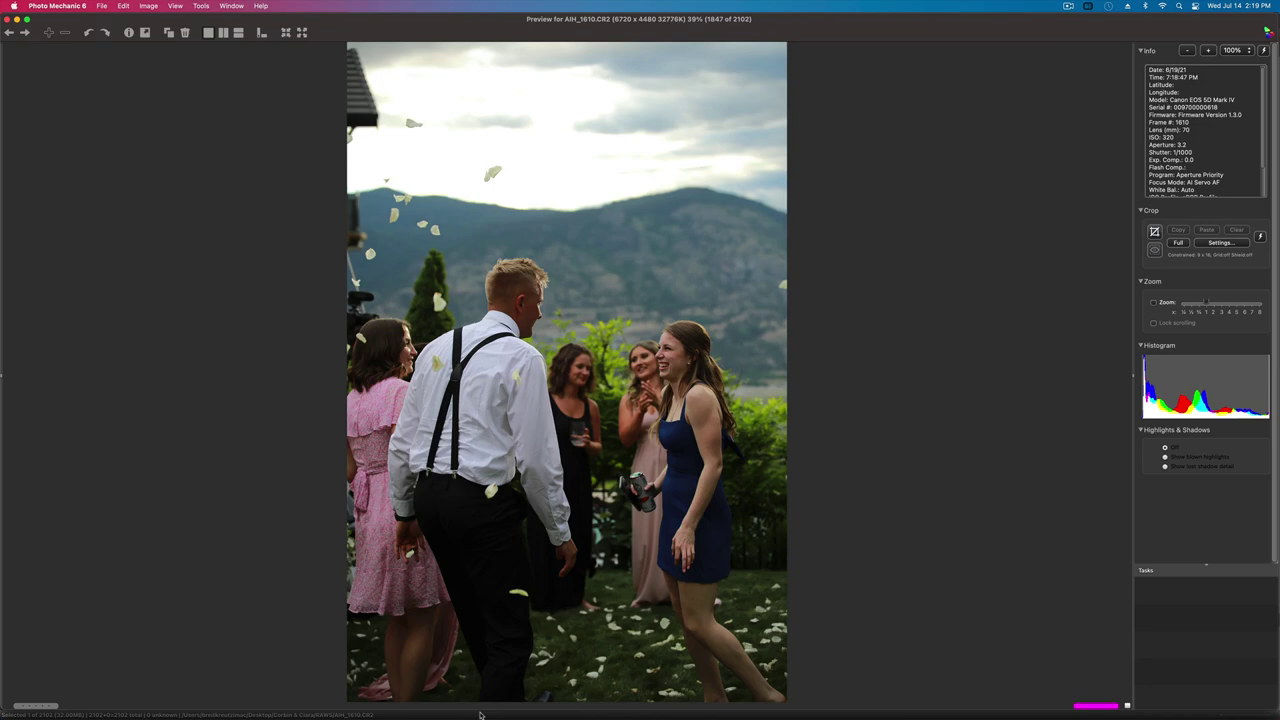
{"action": "key", "text": "Right"}
{"action": "key", "text": "Right"}
{"action": "key", "text": "Right"}
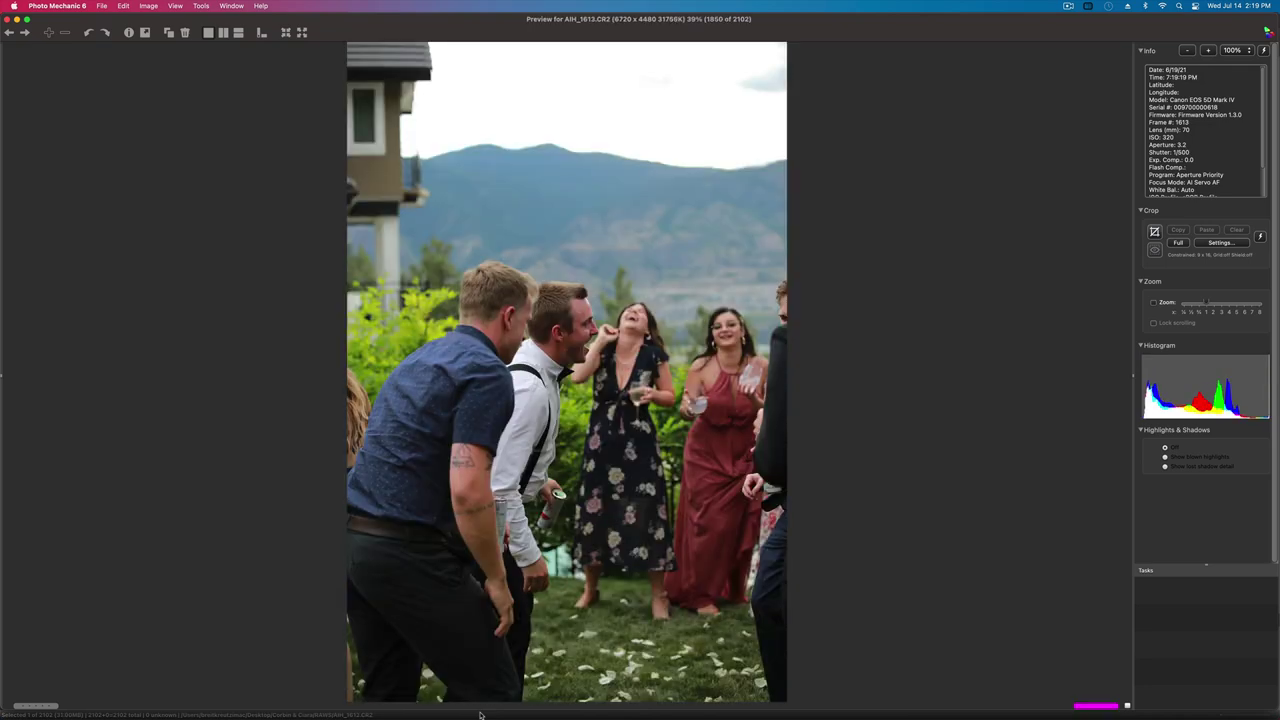
{"action": "key", "text": "Right"}
{"action": "key", "text": "Right"}
{"action": "key", "text": "Right"}
{"action": "key", "text": "Right"}
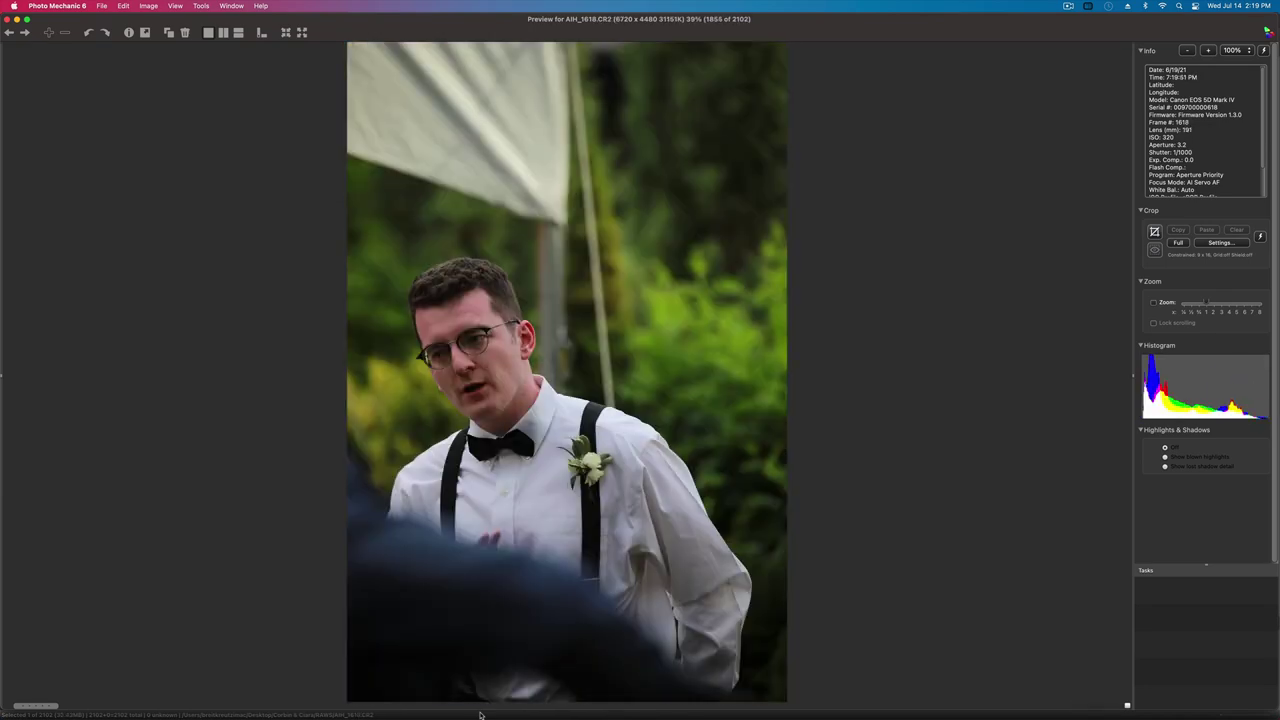
{"action": "key", "text": "Right"}
{"action": "key", "text": "Right"}
{"action": "key", "text": "Right"}
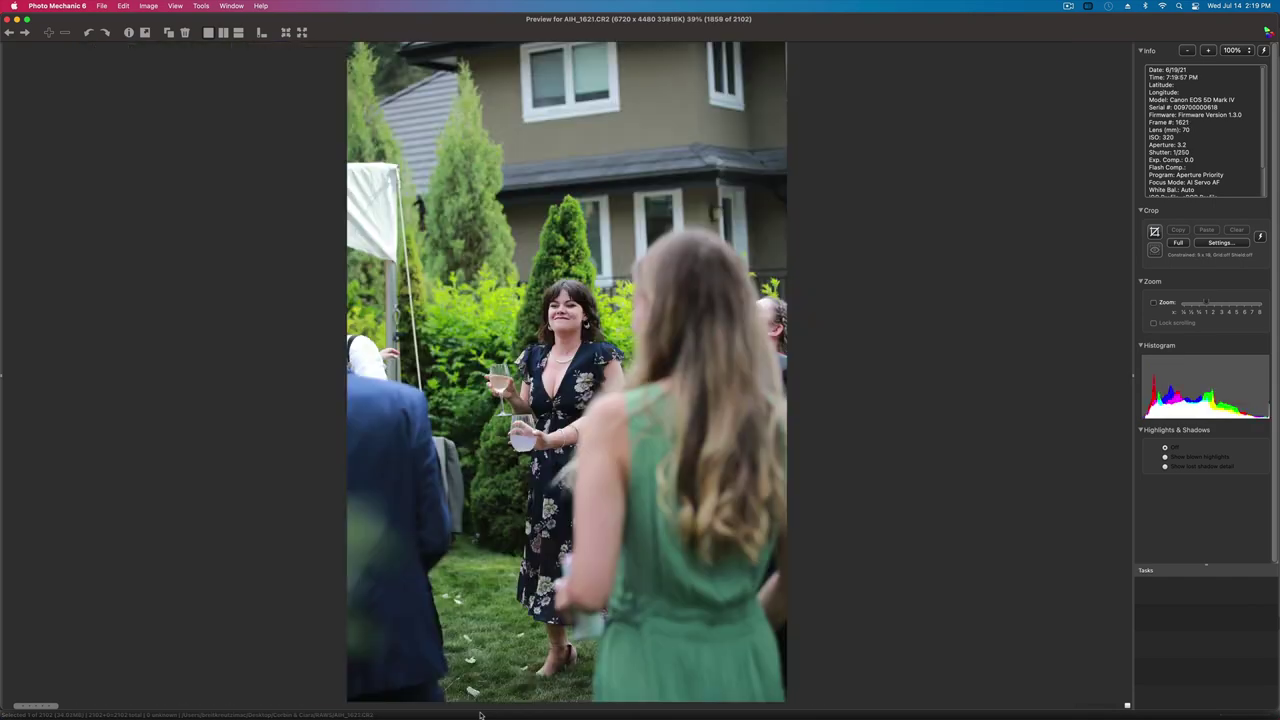
{"action": "key", "text": "Right"}
{"action": "key", "text": "Right"}
{"action": "key", "text": "Right"}
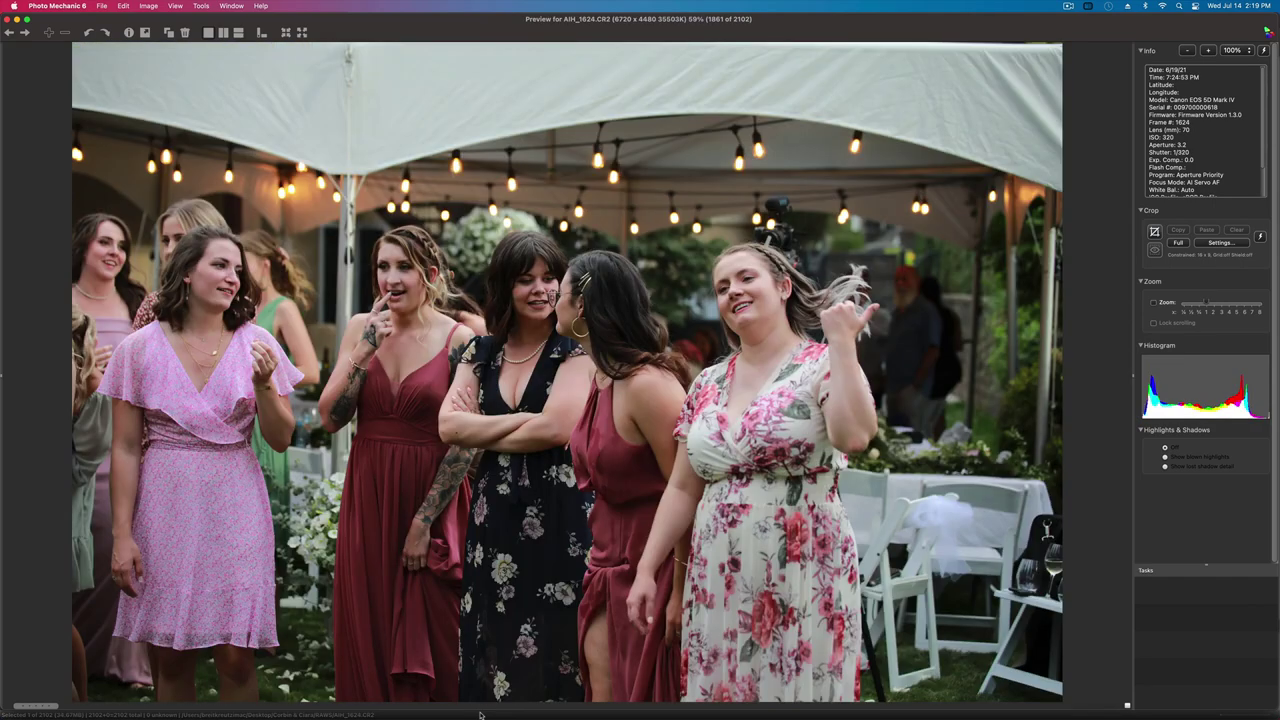
- Review the laughing and dancing bridesmaid shots and the bride-with-bouquet portraits
{"action": "key", "text": "Right"}
{"action": "key", "text": "Right"}
{"action": "key", "text": "Right"}
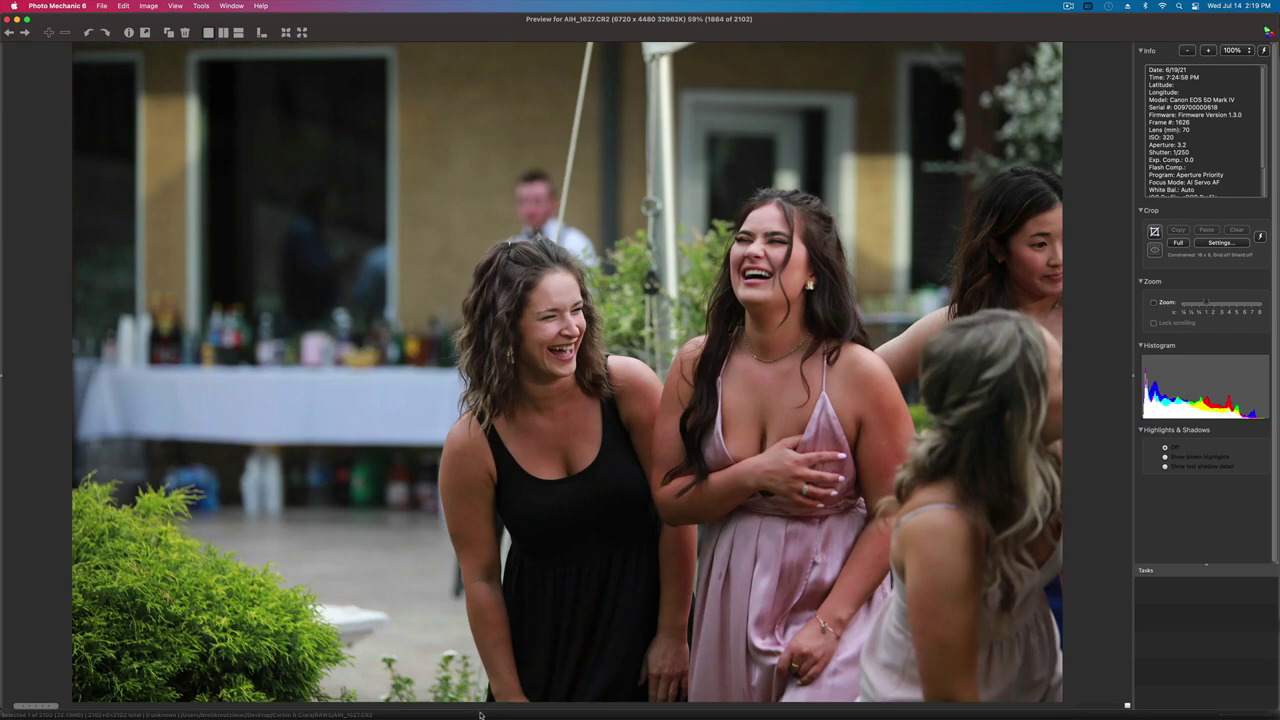
{"action": "key", "text": "Right"}
{"action": "key", "text": "Right"}
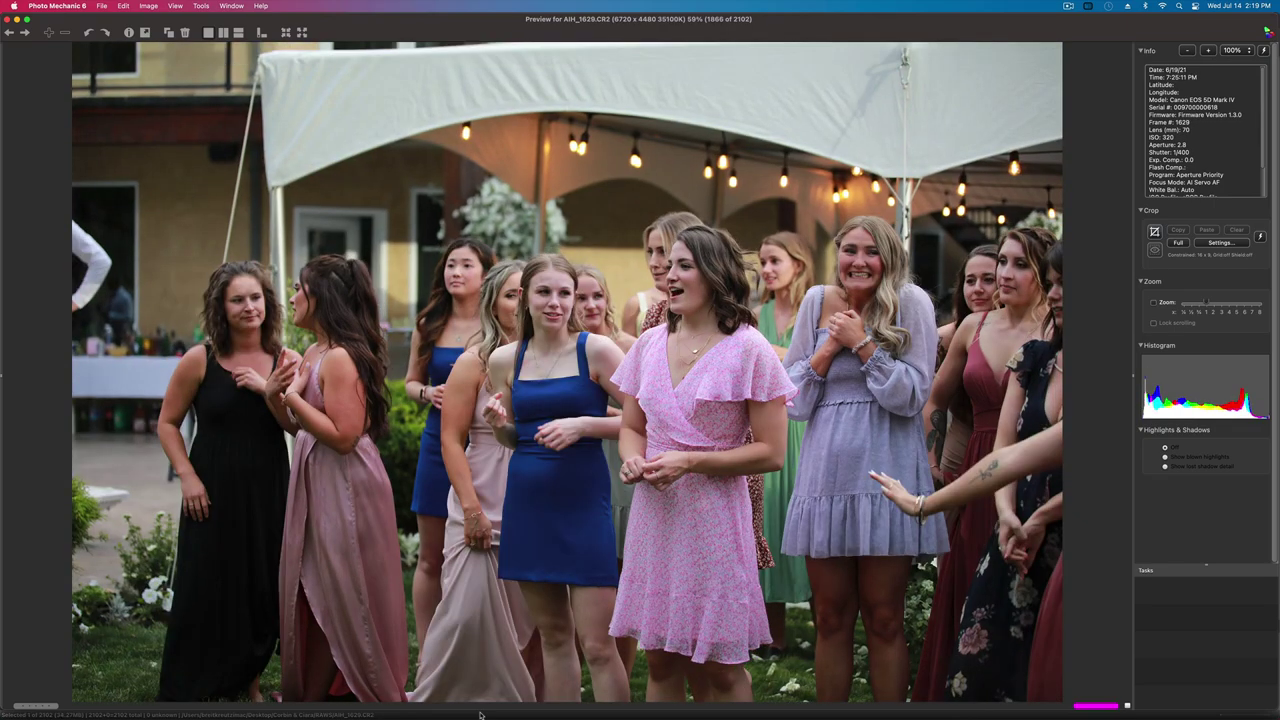
{"action": "key", "text": "Right"}
{"action": "key", "text": "Right"}
{"action": "key", "text": "Right"}
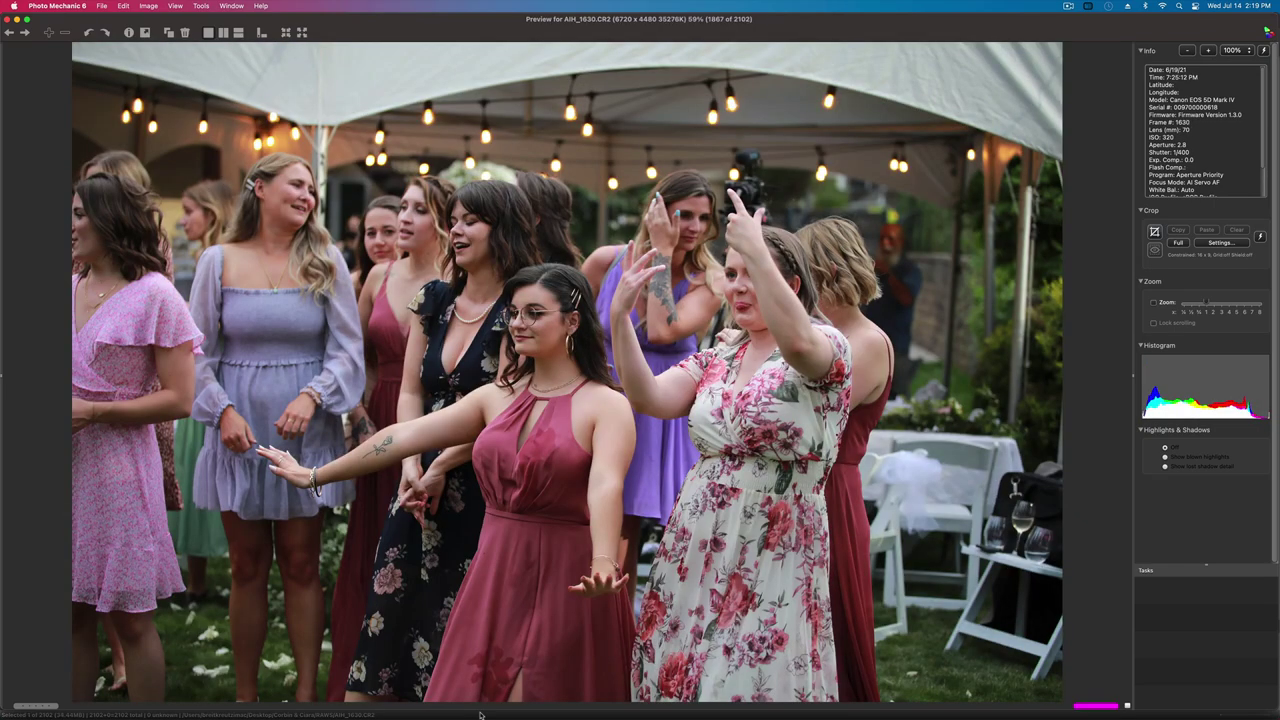
{"action": "key", "text": "Right"}
{"action": "key", "text": "Right"}
{"action": "key", "text": "Right"}
{"action": "key", "text": "Right"}
{"action": "key", "text": "Right"}
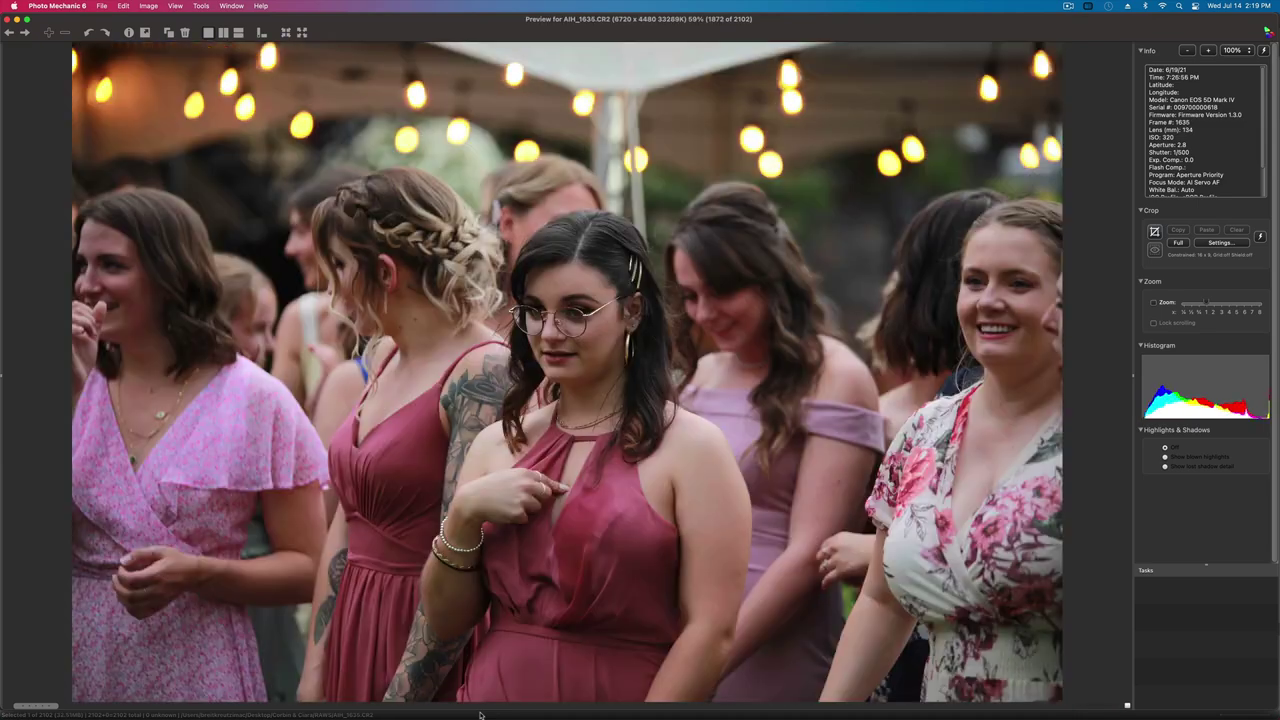
{"action": "key", "text": "Left"}
{"action": "key", "text": "Right"}
{"action": "key", "text": "Right"}
{"action": "key", "text": "Right"}
{"action": "key", "text": "Right"}
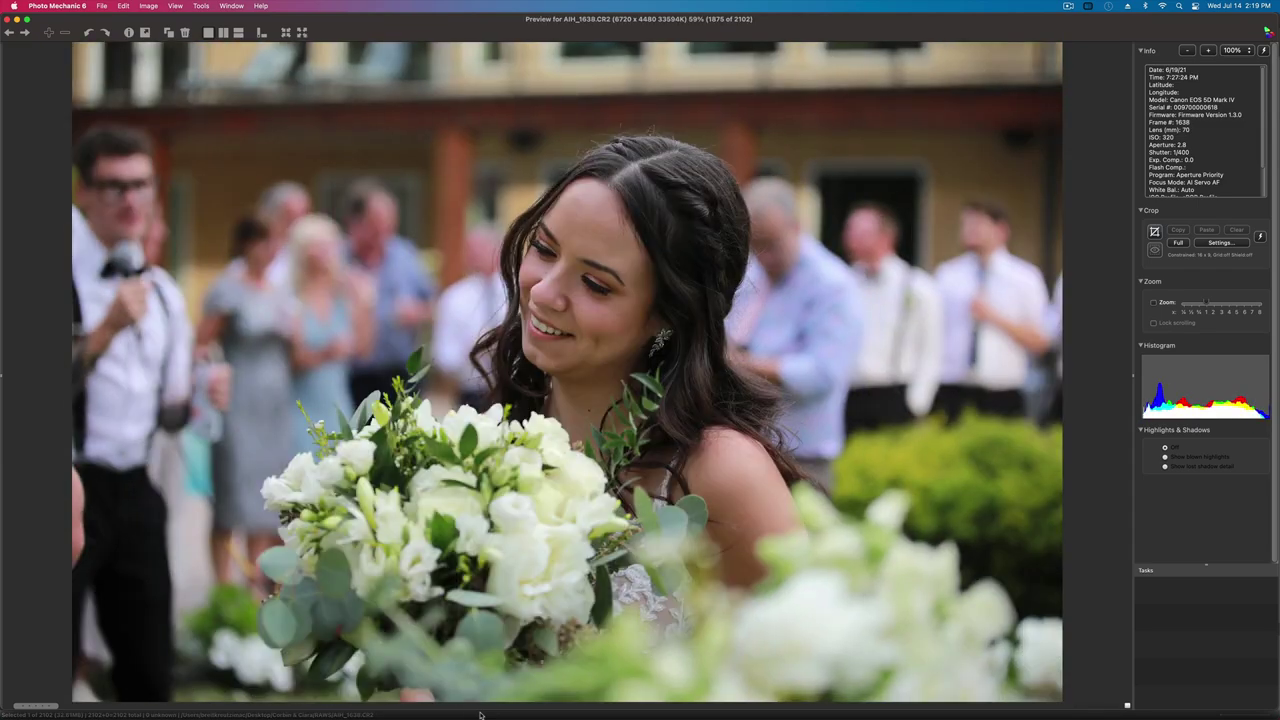
{"action": "key", "text": "Right"}
{"action": "key", "text": "Right"}
{"action": "key", "text": "Right"}
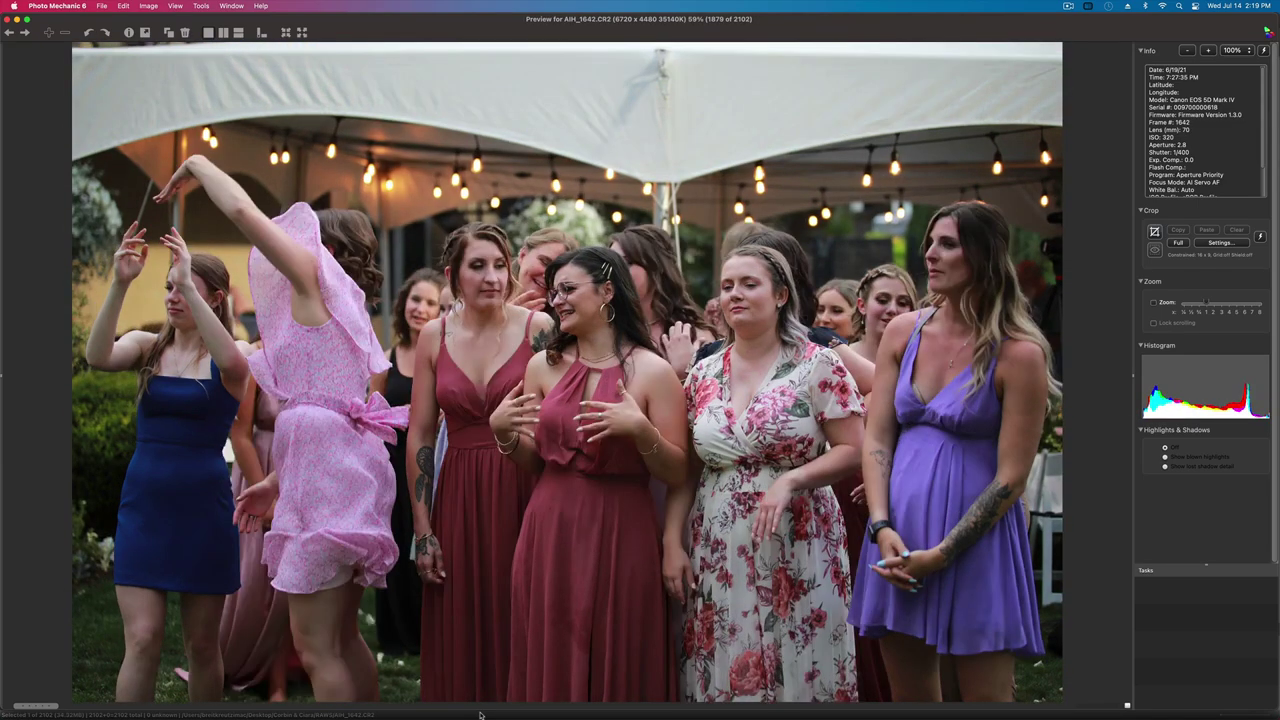
{"action": "key", "text": "Right"}
{"action": "key", "text": "Right"}
- Go through the bouquet toss AIH_1646–1652, couple lift and kiss AIH_1665 to AIH_1668
{"action": "key", "text": "Right"}
{"action": "key", "text": "Right"}
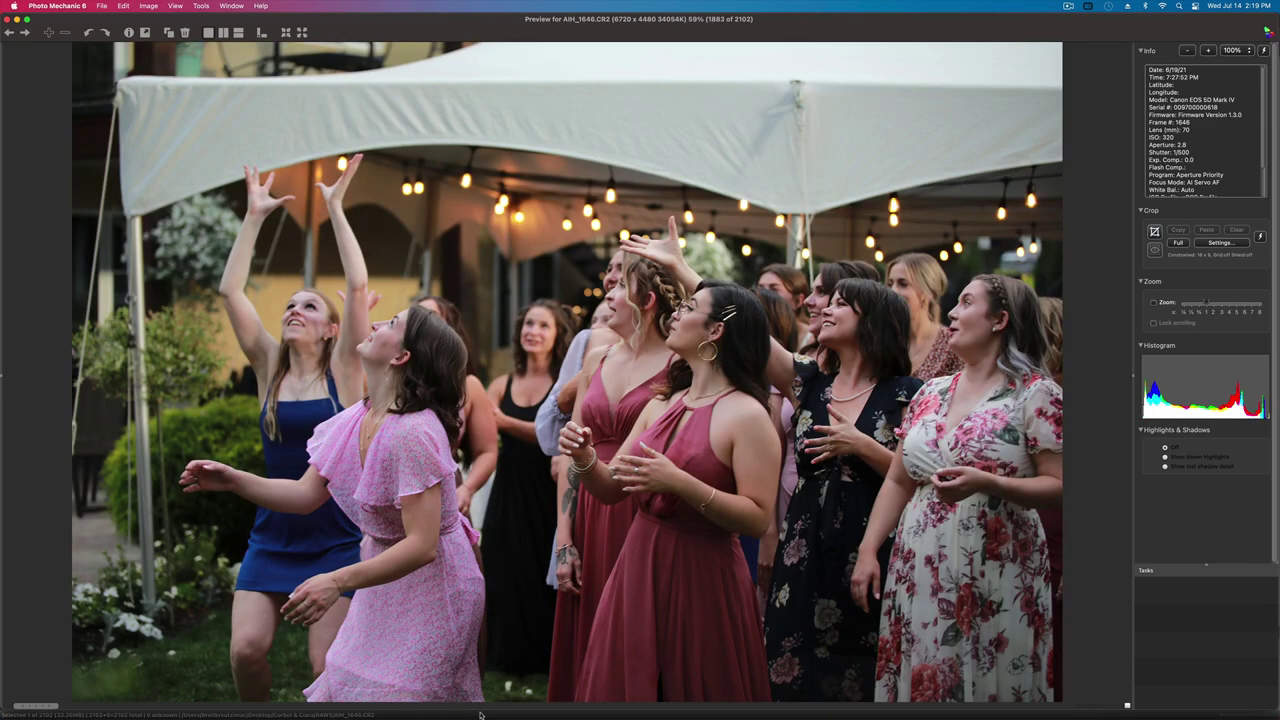
{"action": "key", "text": "Right"}
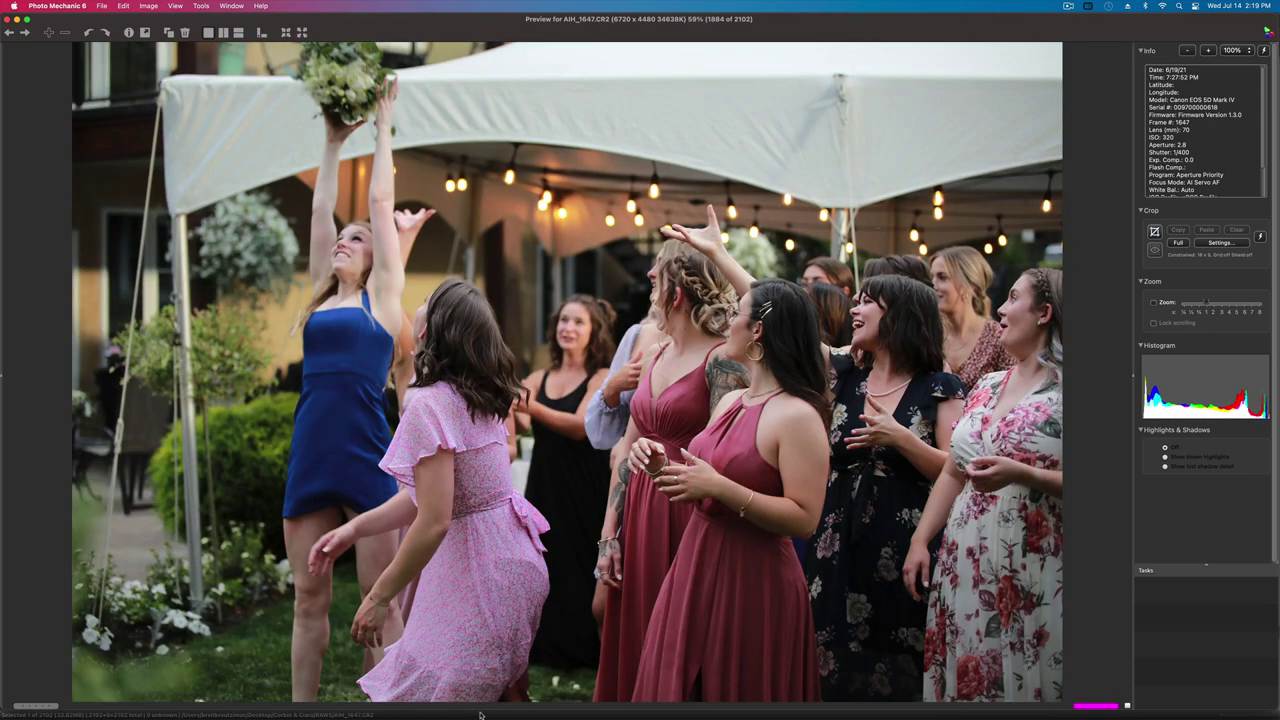
{"action": "key", "text": "Right"}
{"action": "key", "text": "Right"}
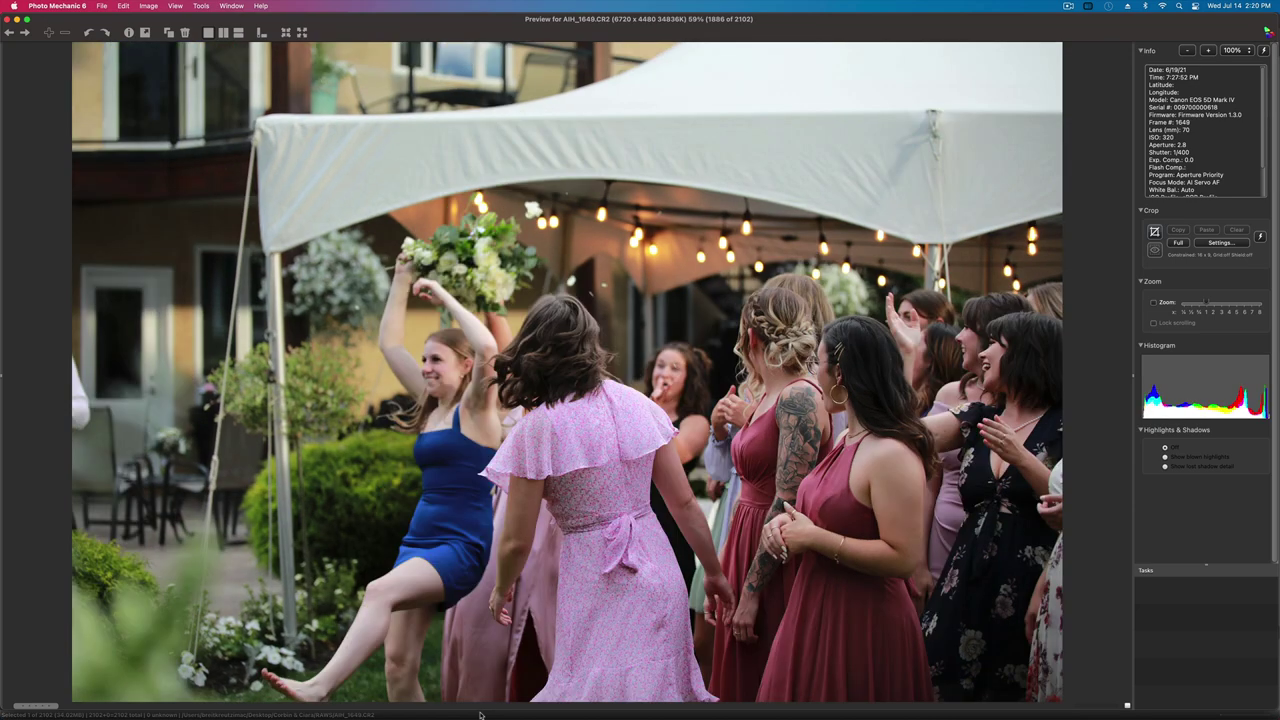
{"action": "key", "text": "Right"}
{"action": "key", "text": "Right"}
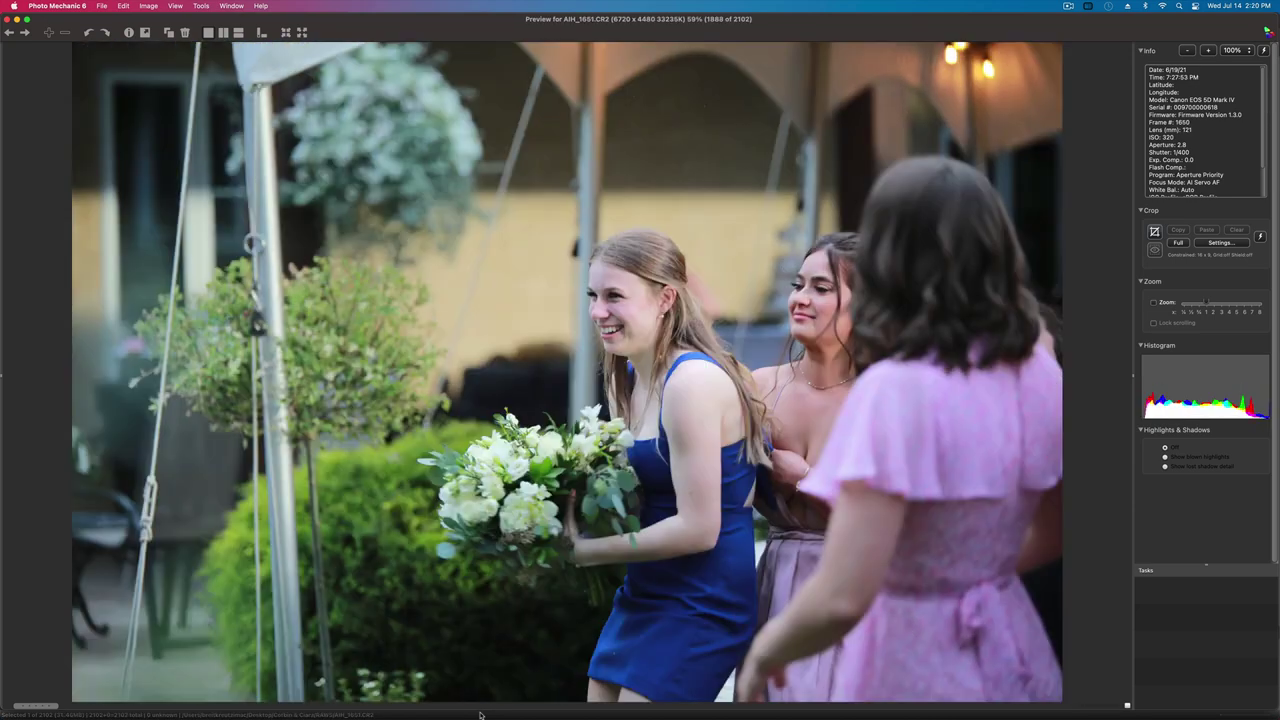
{"action": "key", "text": "Right"}
{"action": "key", "text": "Left"}
{"action": "key", "text": "Right"}
{"action": "key", "text": "Right"}
{"action": "key", "text": "Right"}
{"action": "key", "text": "Right"}
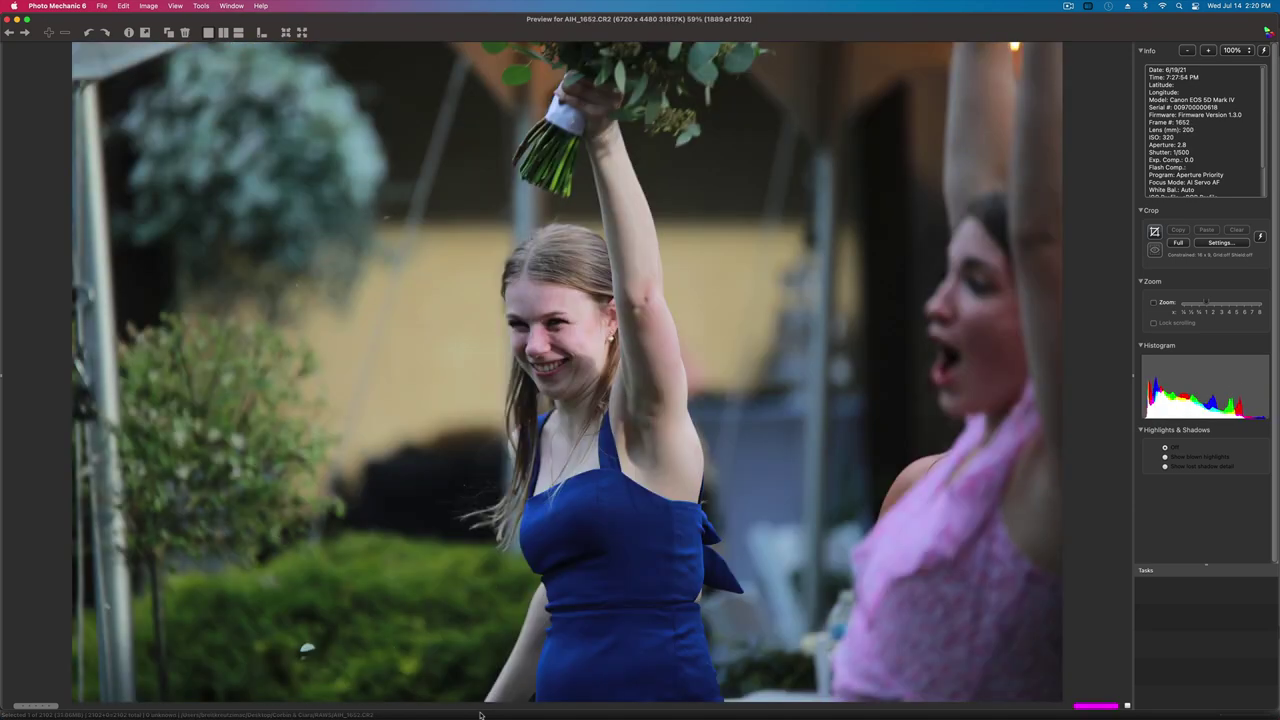
{"action": "key", "text": "Right"}
{"action": "key", "text": "Right"}
{"action": "key", "text": "Right"}
{"action": "key", "text": "Right"}
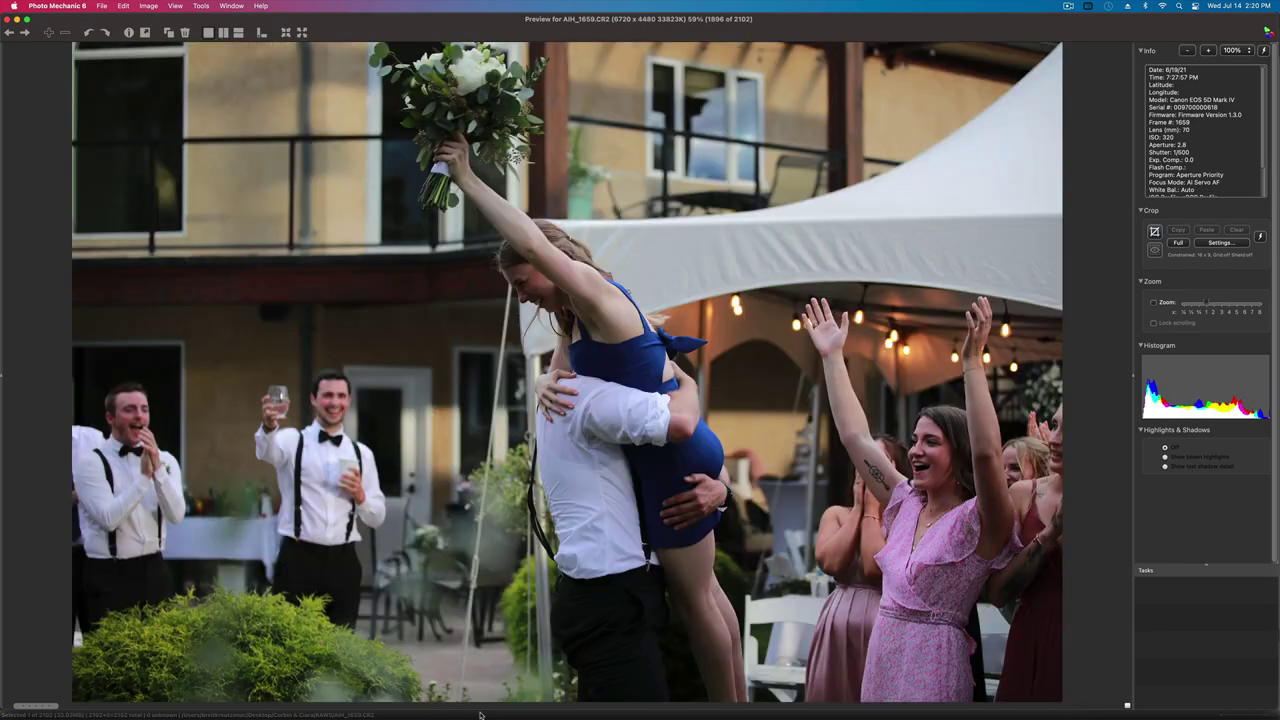
{"action": "key", "text": "Right"}
{"action": "key", "text": "Right"}
{"action": "key", "text": "Right"}
{"action": "key", "text": "Right"}
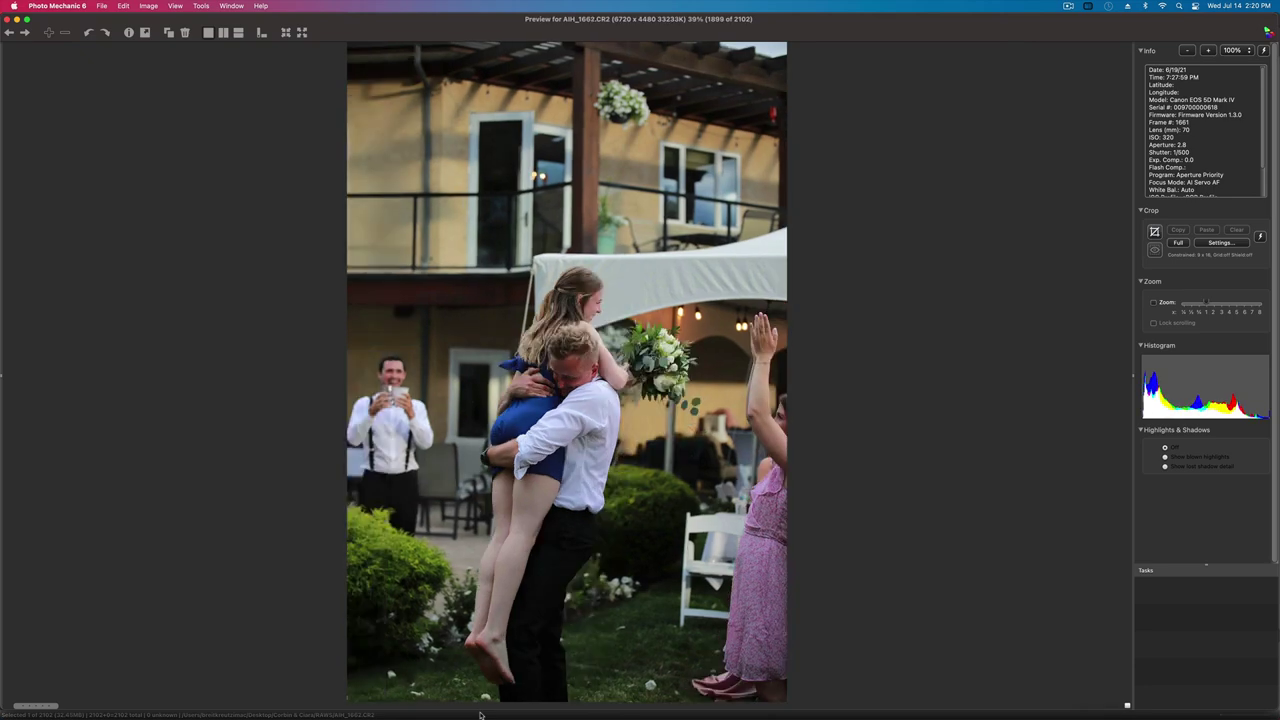
{"action": "key", "text": "Right"}
{"action": "key", "text": "Right"}
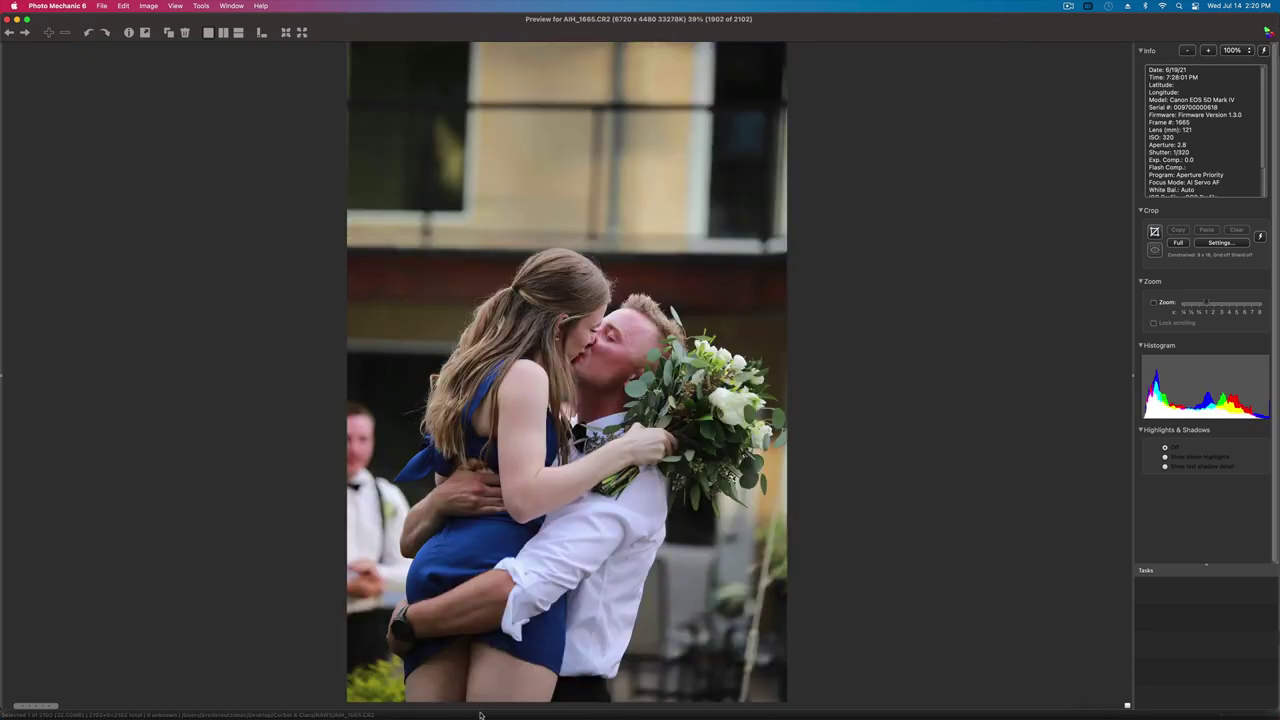
{"action": "key", "text": "Right"}
{"action": "key", "text": "Right"}
{"action": "key", "text": "Right"}
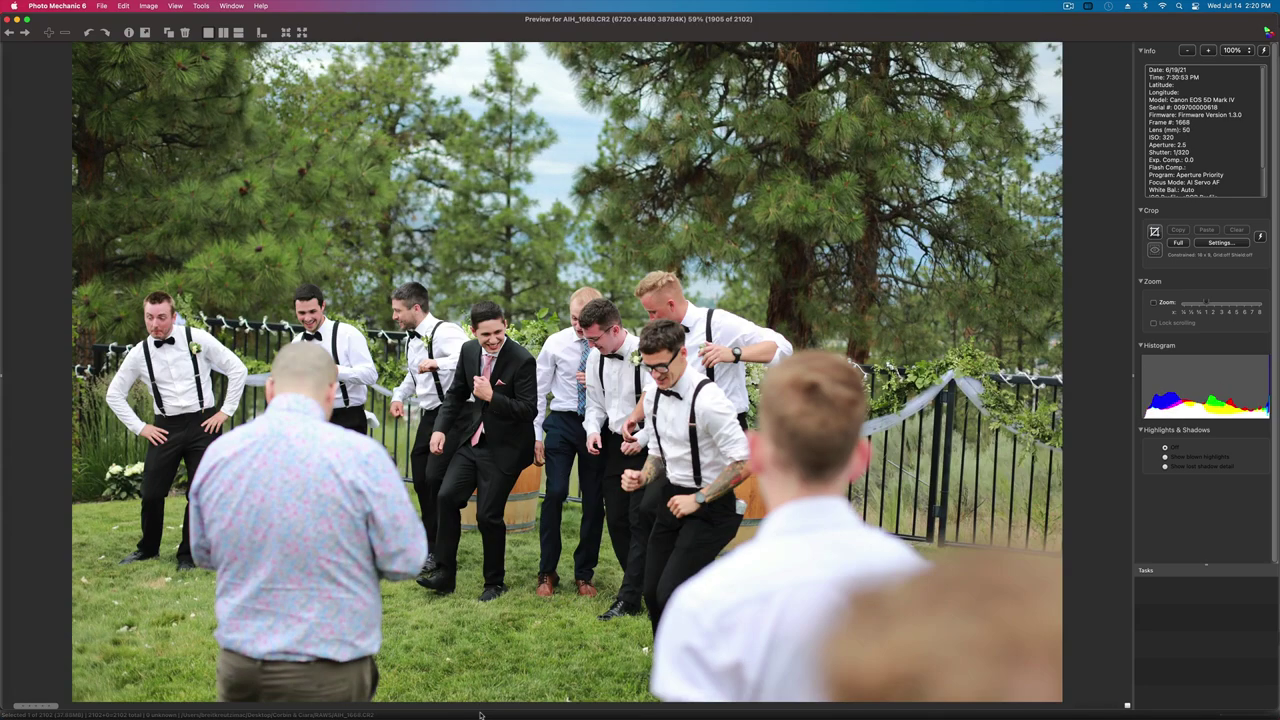
- Step through the groomsmen shots from AIH_1673 to AIH_1704, comparing neighbouring frames
{"action": "key", "text": "Right"}
{"action": "key", "text": "Right"}
{"action": "key", "text": "Right"}
{"action": "key", "text": "Right"}
{"action": "key", "text": "Right"}
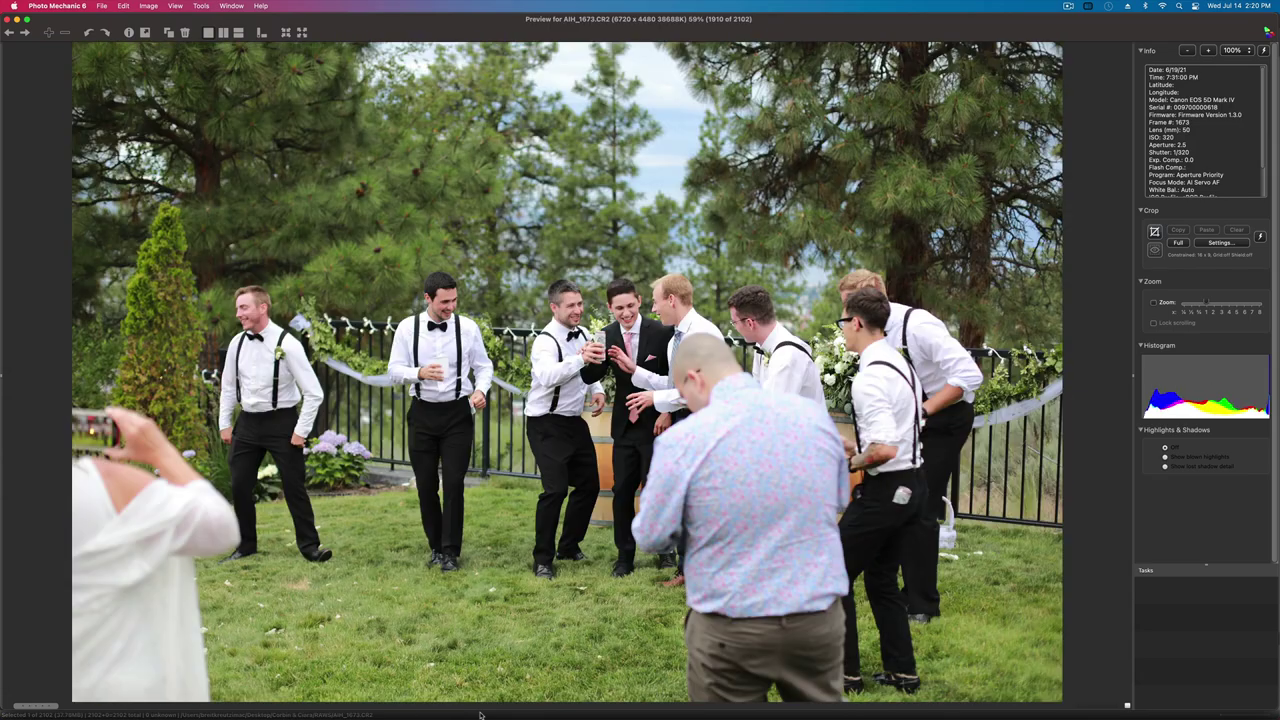
{"action": "key", "text": "Right"}
{"action": "key", "text": "Right"}
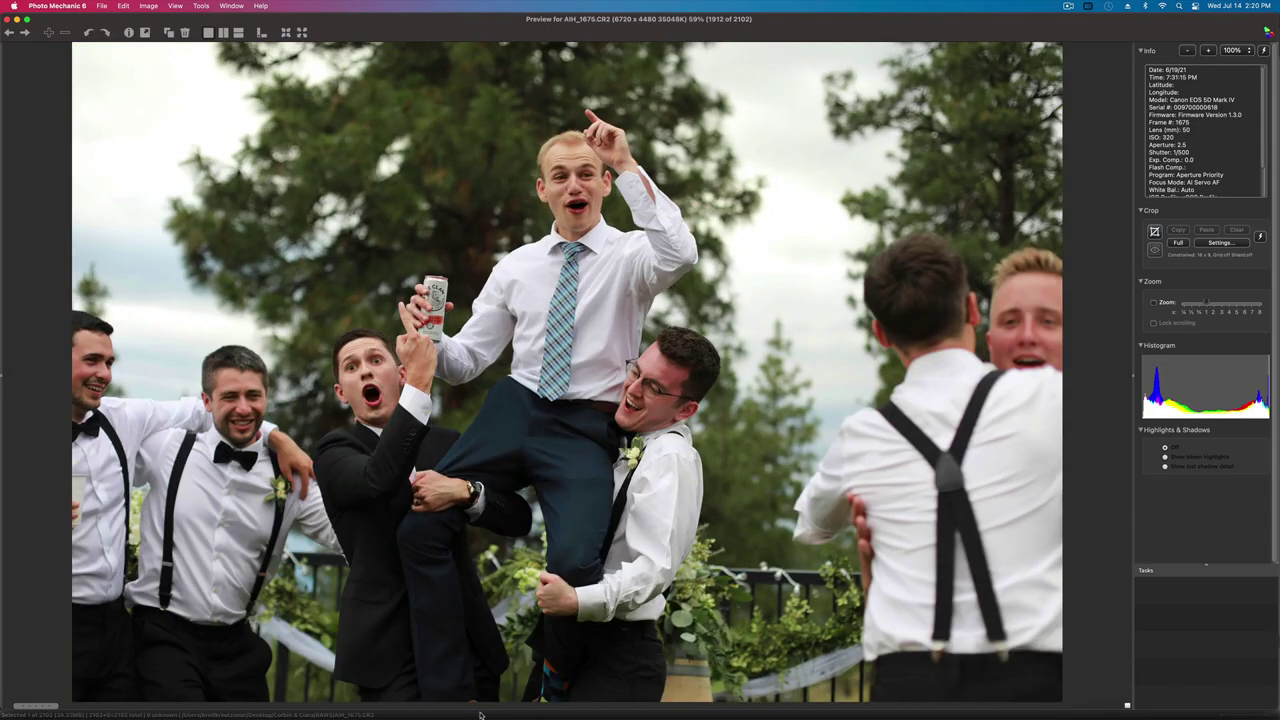
{"action": "key", "text": "Right"}
{"action": "key", "text": "Right"}
{"action": "key", "text": "Right"}
{"action": "key", "text": "Right"}
{"action": "key", "text": "Right"}
{"action": "key", "text": "Right"}
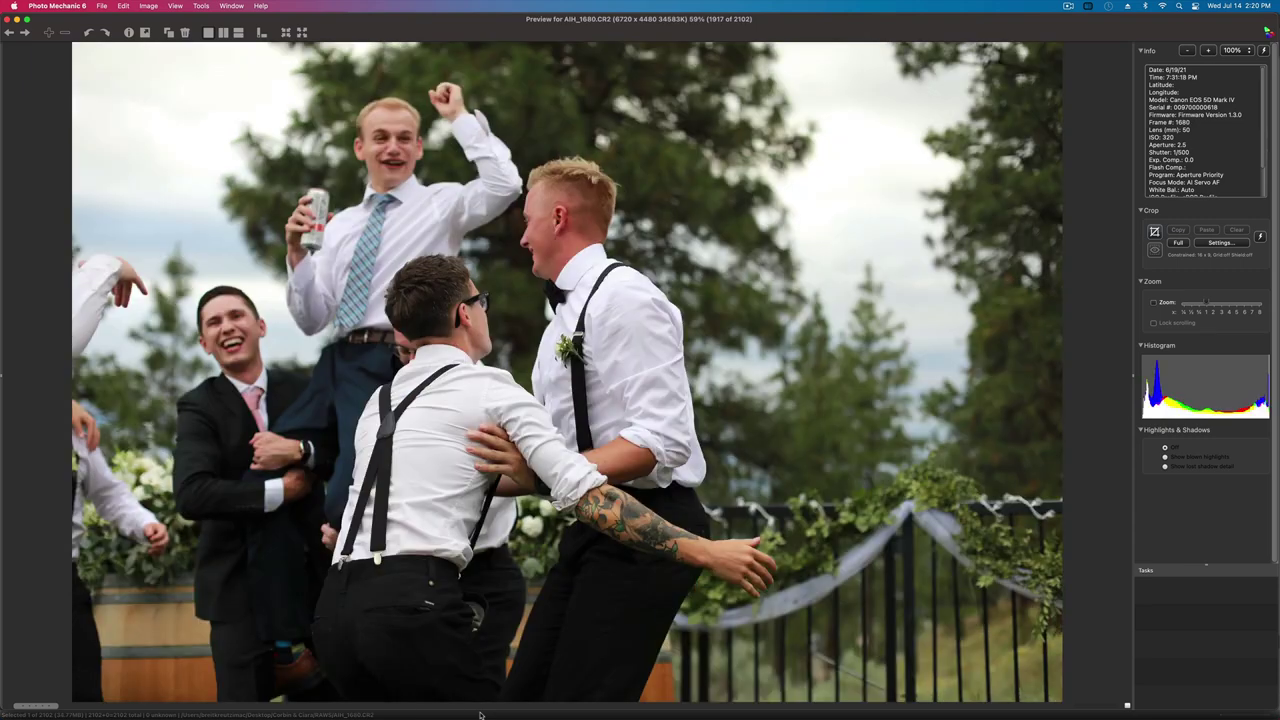
{"action": "key", "text": "Right"}
{"action": "key", "text": "Right"}
{"action": "key", "text": "Right"}
{"action": "key", "text": "Right"}
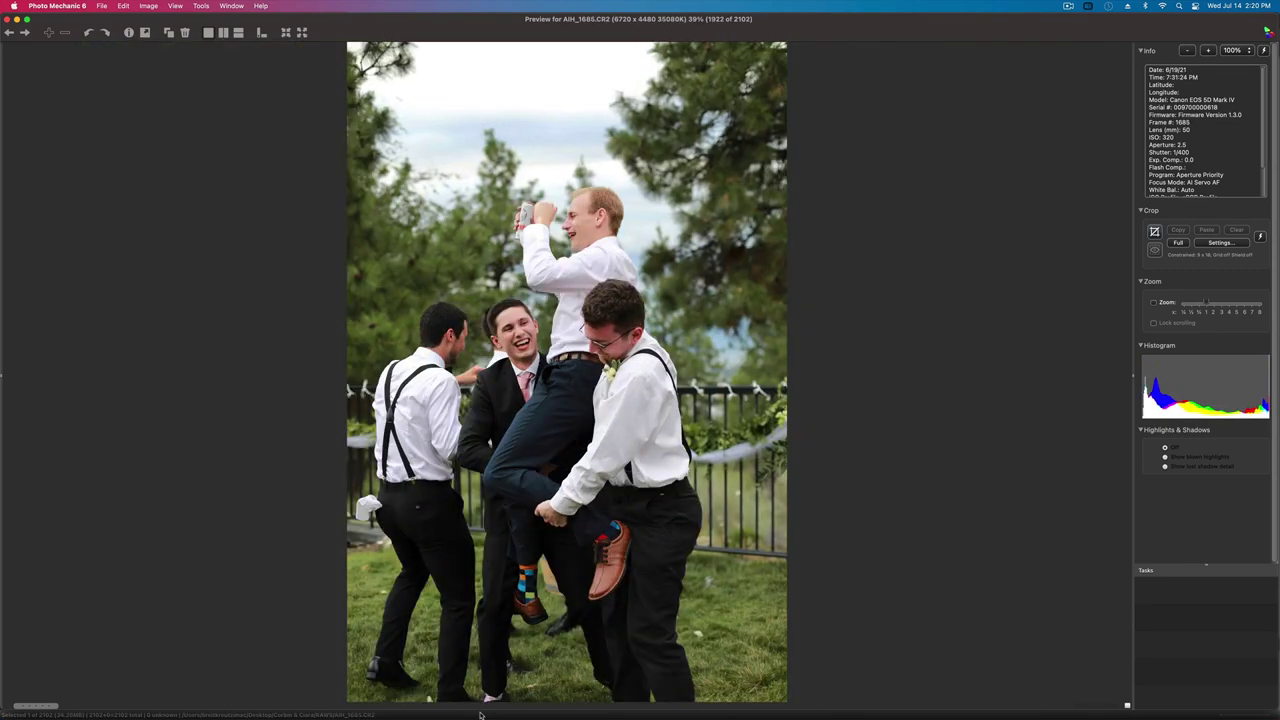
{"action": "key", "text": "Right"}
{"action": "key", "text": "Right"}
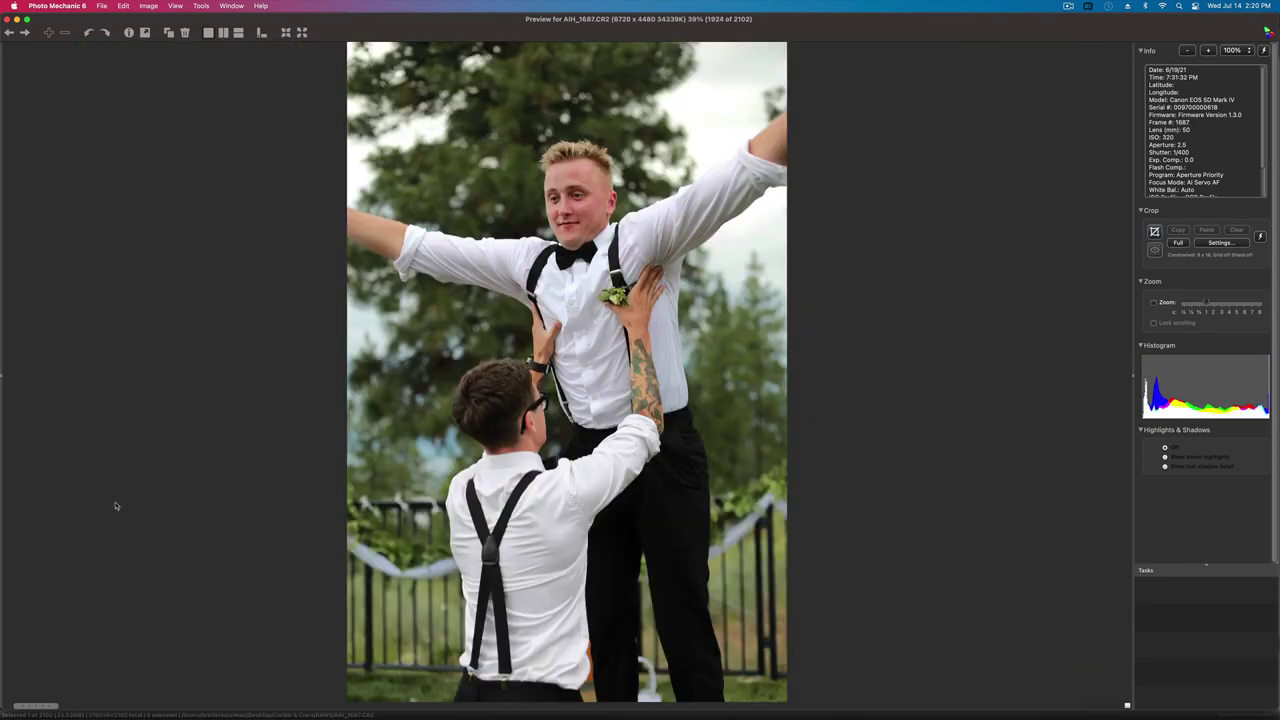
{"action": "key", "text": "Right"}
{"action": "key", "text": "Right"}
{"action": "key", "text": "Right"}
{"action": "key", "text": "Right"}
{"action": "key", "text": "Right"}
{"action": "key", "text": "Right"}
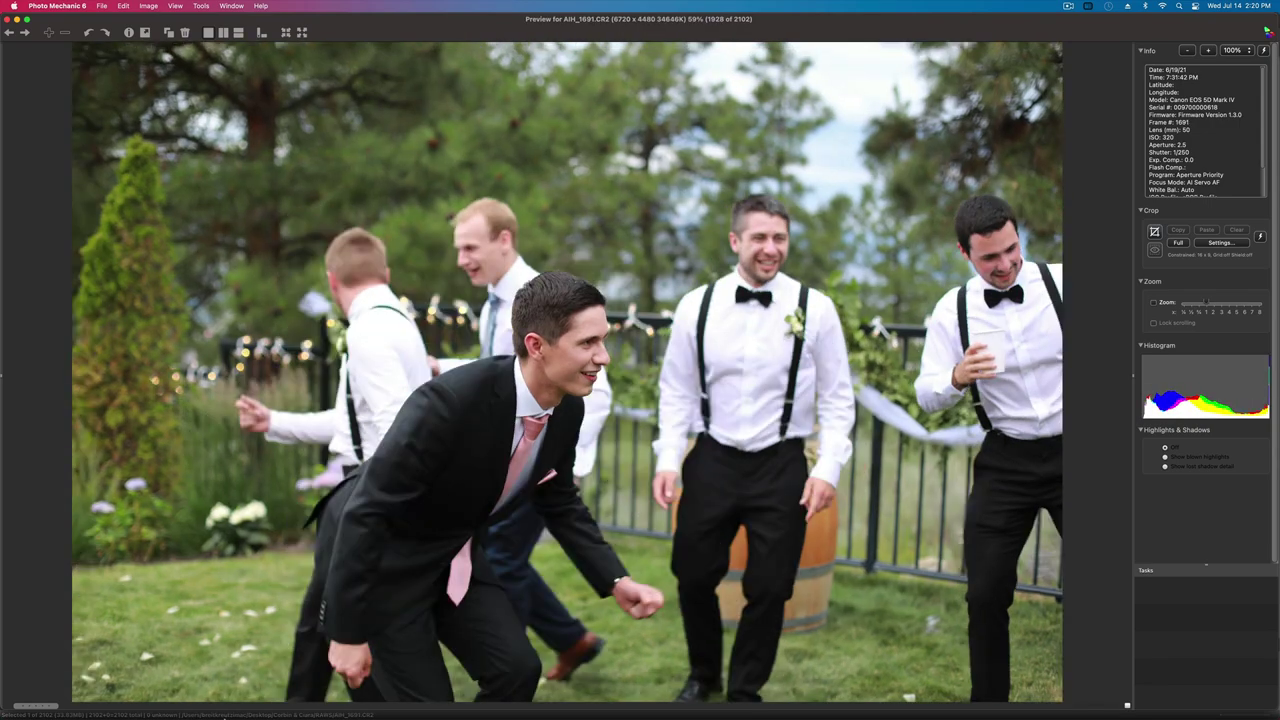
{"action": "key", "text": "Right"}
{"action": "key", "text": "Right"}
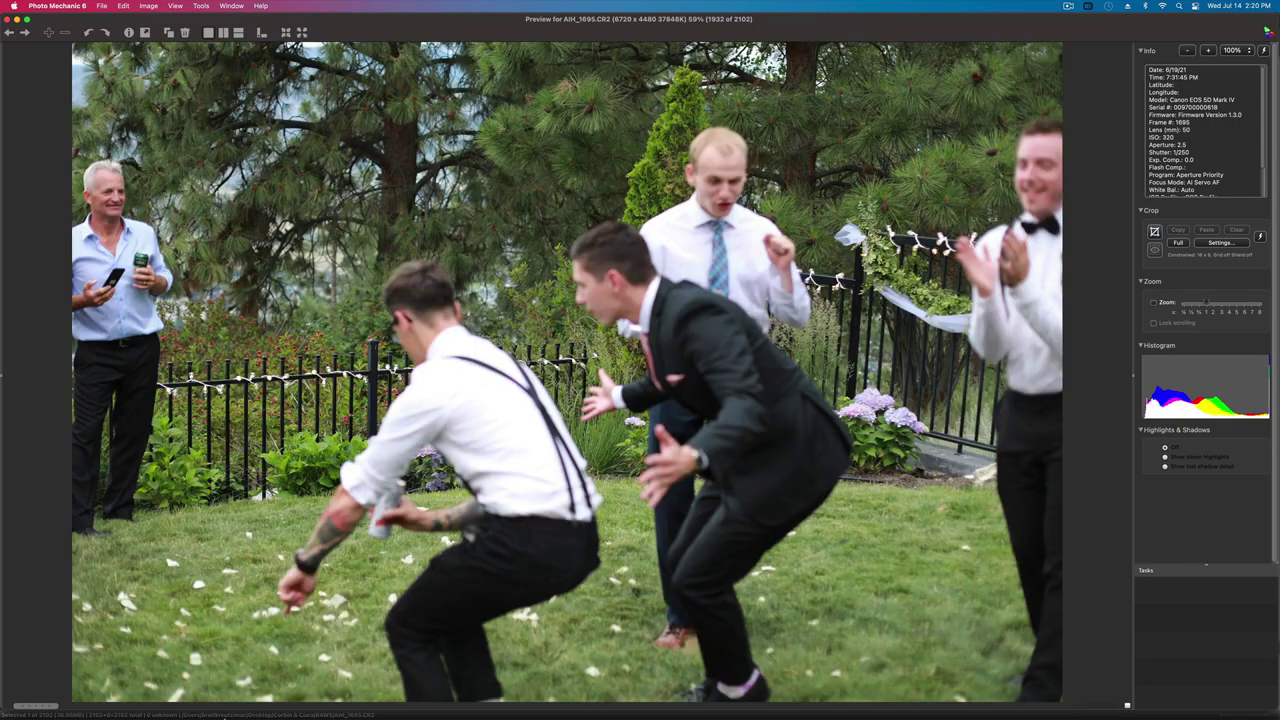
{"action": "key", "text": "Right"}
{"action": "key", "text": "Right"}
{"action": "key", "text": "Right"}
{"action": "key", "text": "Right"}
{"action": "key", "text": "Right"}
{"action": "key", "text": "Right"}
{"action": "key", "text": "Right"}
{"action": "key", "text": "Right"}
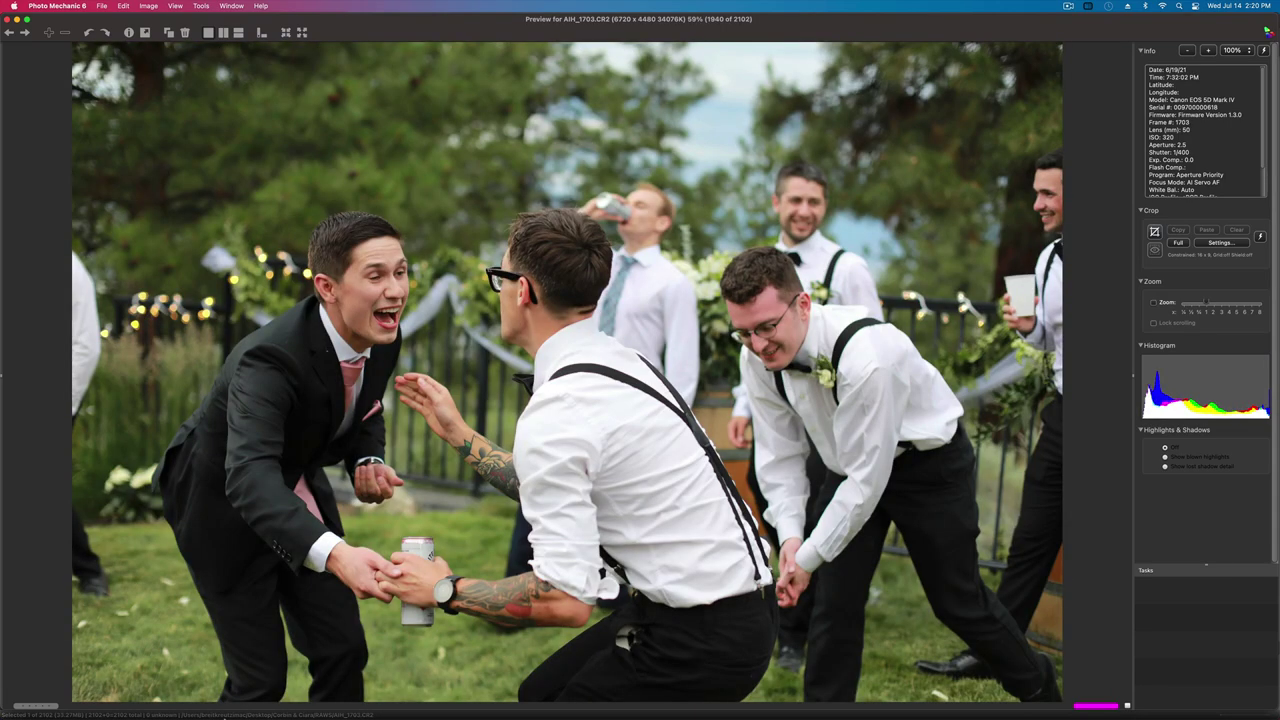
{"action": "key", "text": "Right"}
{"action": "key", "text": "Left"}
{"action": "key", "text": "Right"}
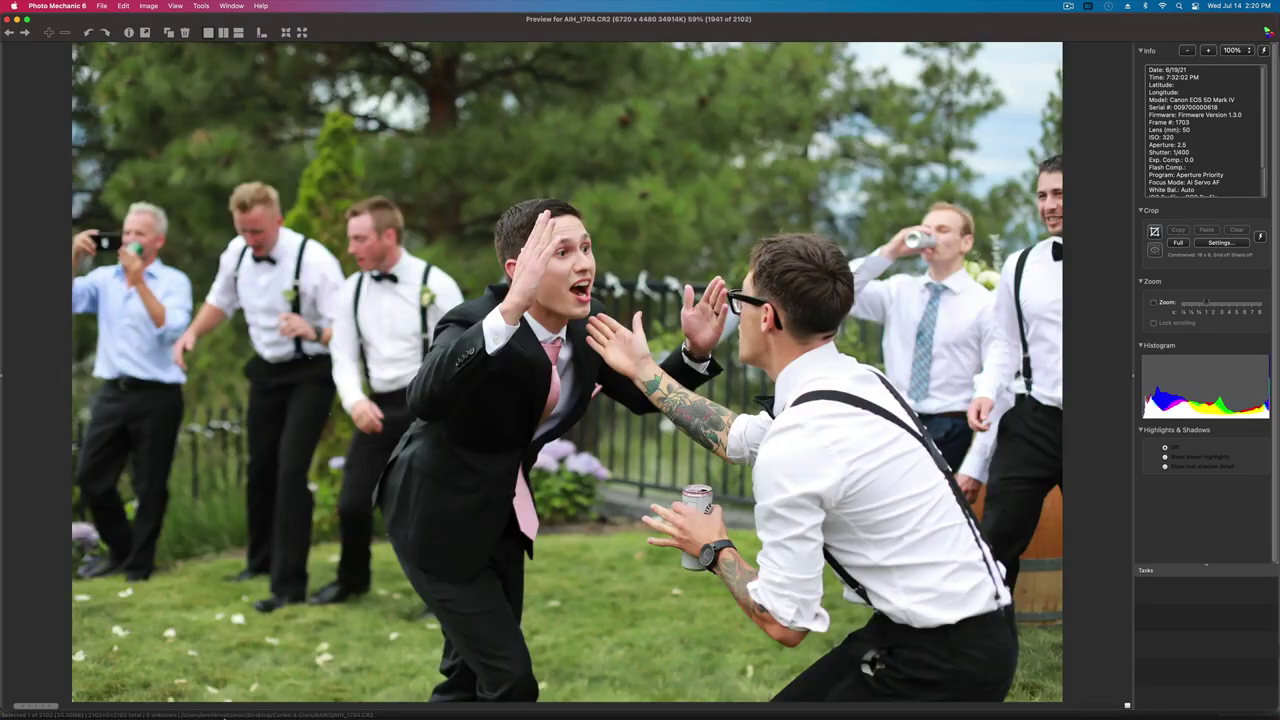
{"action": "key", "text": "Left"}
{"action": "key", "text": "Right"}
- Continue through the groomsmen photos from AIH_1710 to AIH_1734
{"action": "key", "text": "Right"}
{"action": "key", "text": "Right"}
{"action": "key", "text": "Right"}
{"action": "key", "text": "Right"}
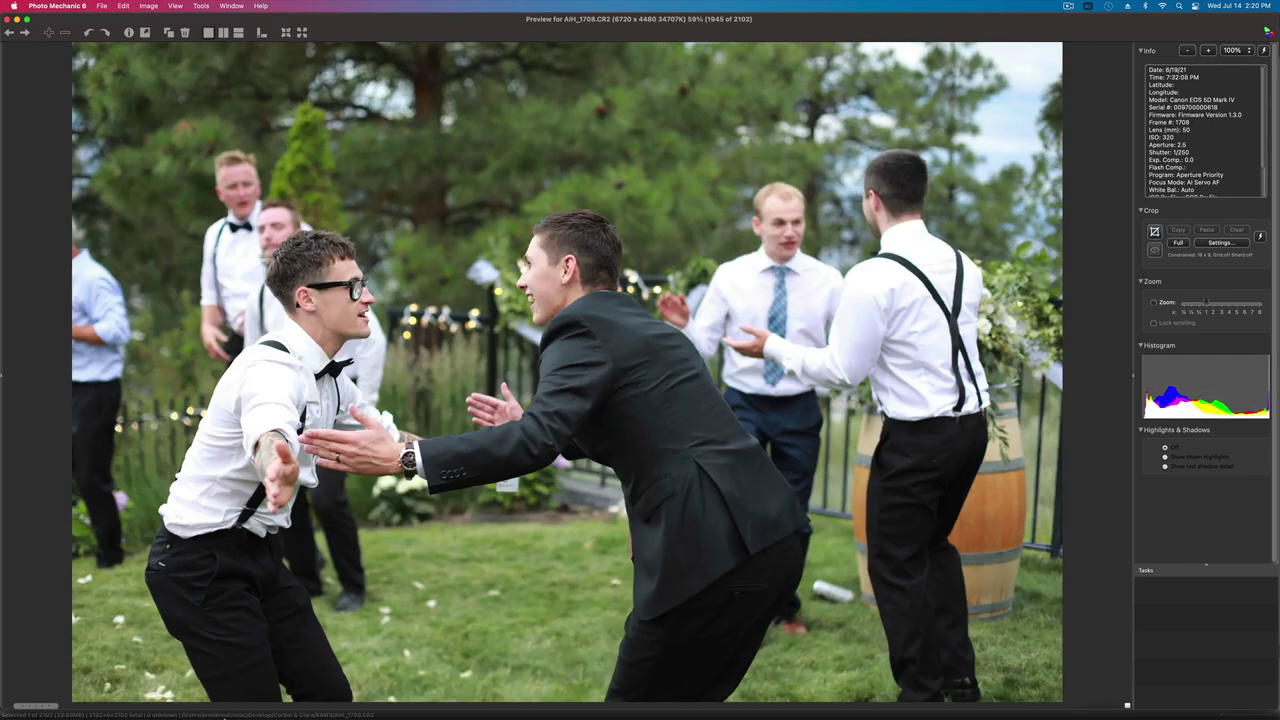
{"action": "key", "text": "Right"}
{"action": "key", "text": "Right"}
{"action": "key", "text": "Right"}
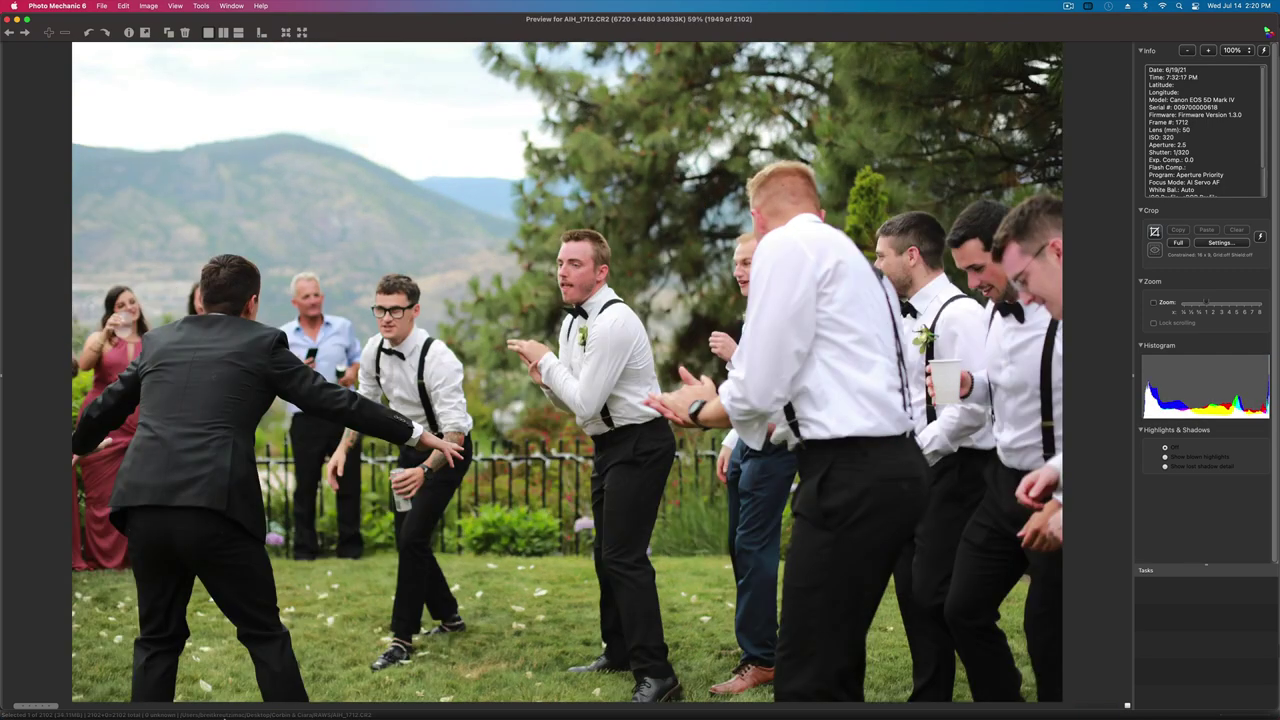
{"action": "key", "text": "Right"}
{"action": "key", "text": "Right"}
{"action": "key", "text": "Right"}
{"action": "key", "text": "Right"}
{"action": "key", "text": "Right"}
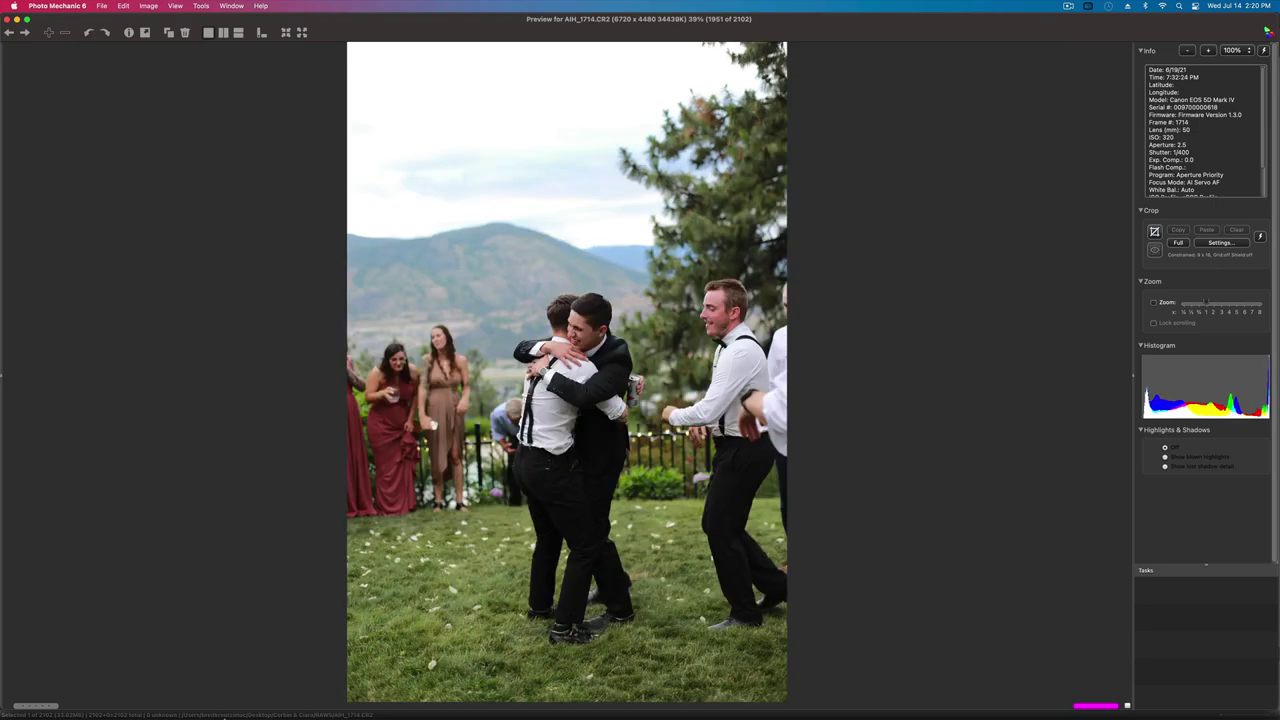
{"action": "key", "text": "Right"}
{"action": "key", "text": "Right"}
{"action": "key", "text": "Right"}
{"action": "key", "text": "Right"}
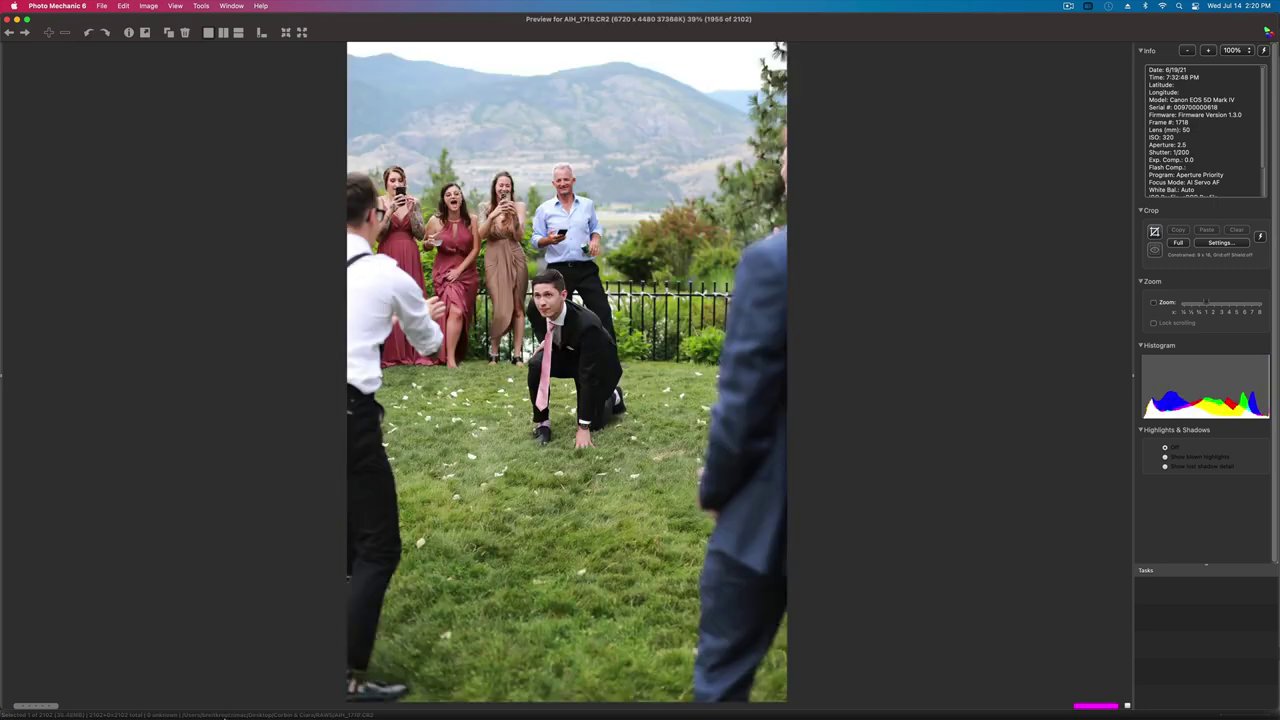
{"action": "key", "text": "Right"}
{"action": "key", "text": "Right"}
{"action": "key", "text": "Right"}
{"action": "key", "text": "Right"}
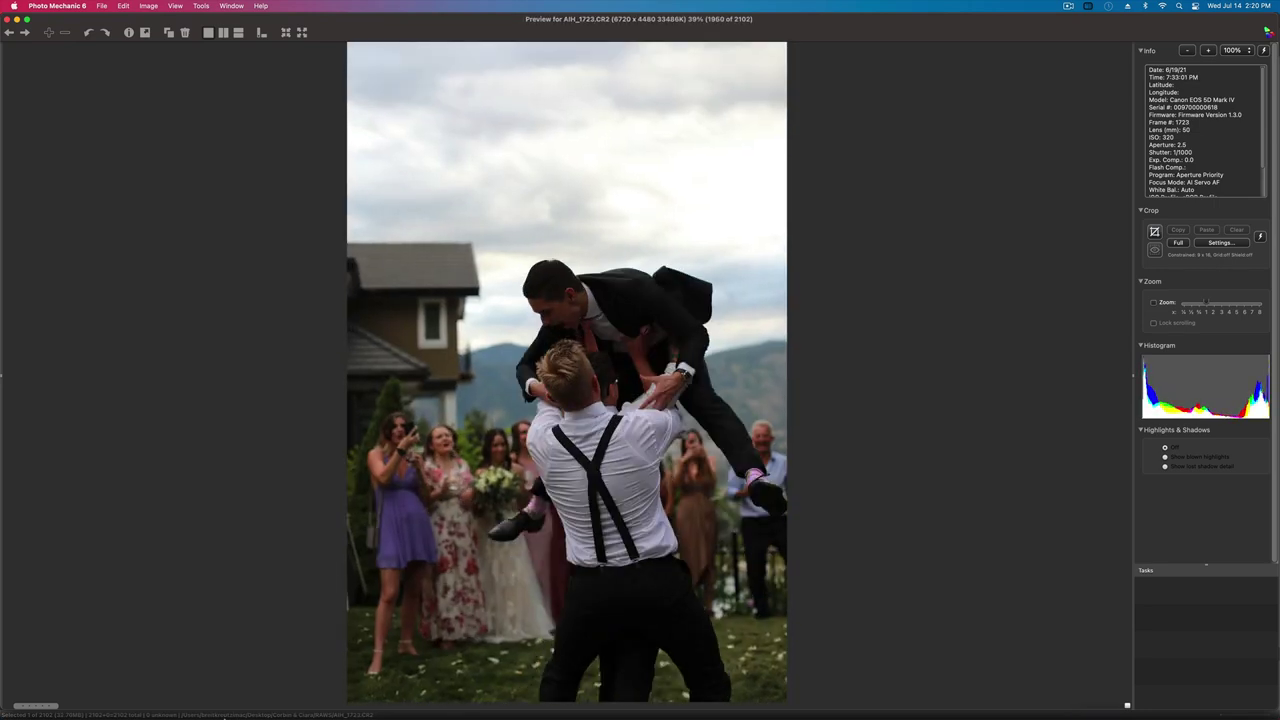
{"action": "key", "text": "Right"}
{"action": "key", "text": "Right"}
{"action": "key", "text": "Right"}
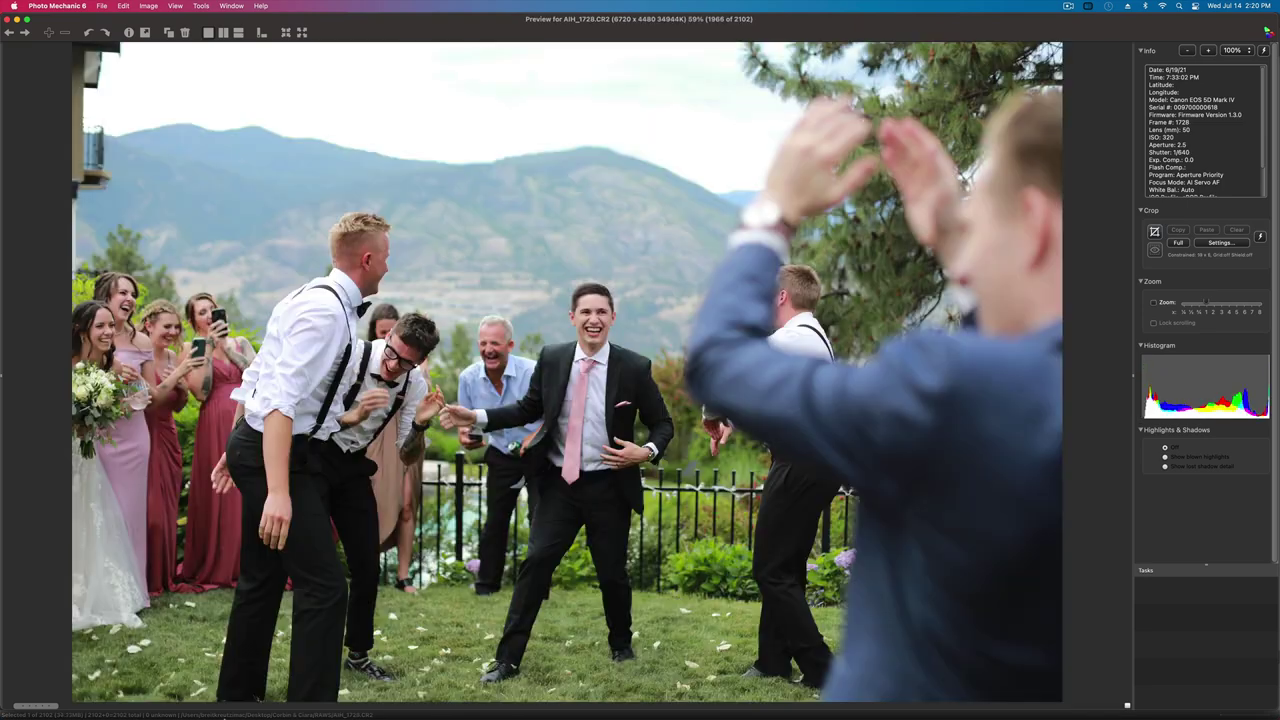
{"action": "key", "text": "Right"}
{"action": "key", "text": "Right"}
{"action": "key", "text": "Right"}
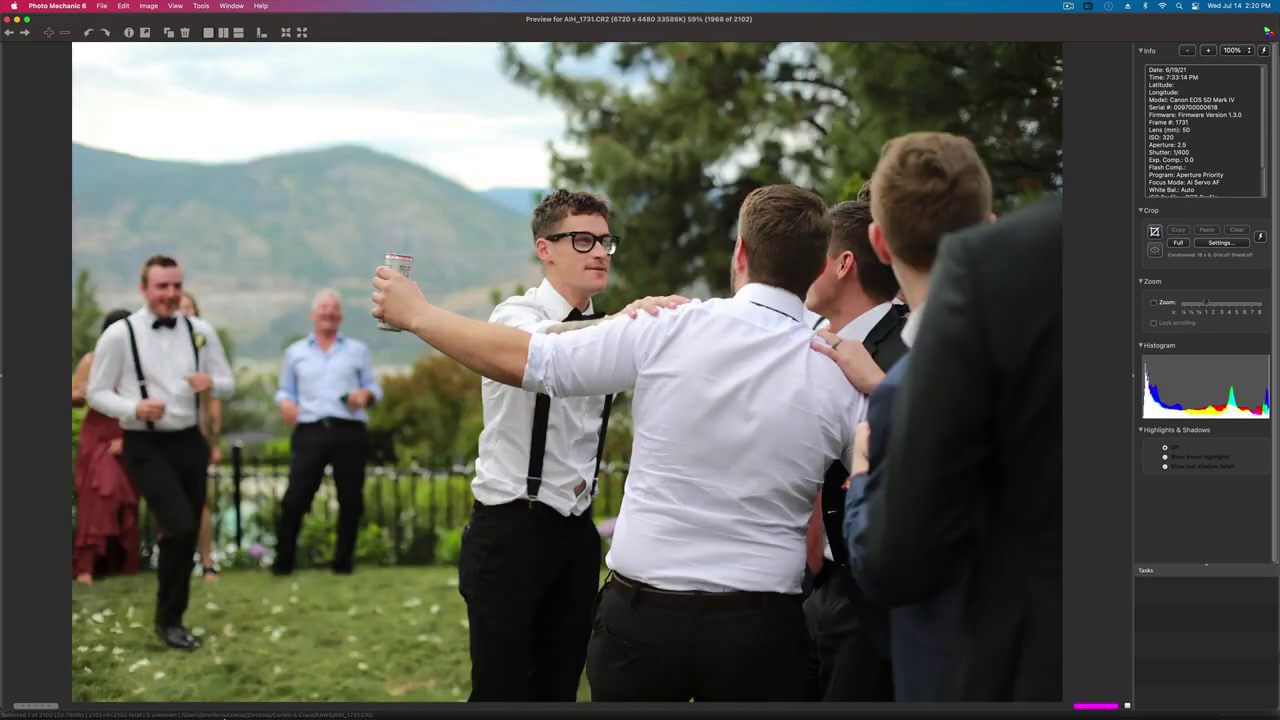
{"action": "key", "text": "Left"}
{"action": "key", "text": "Right"}
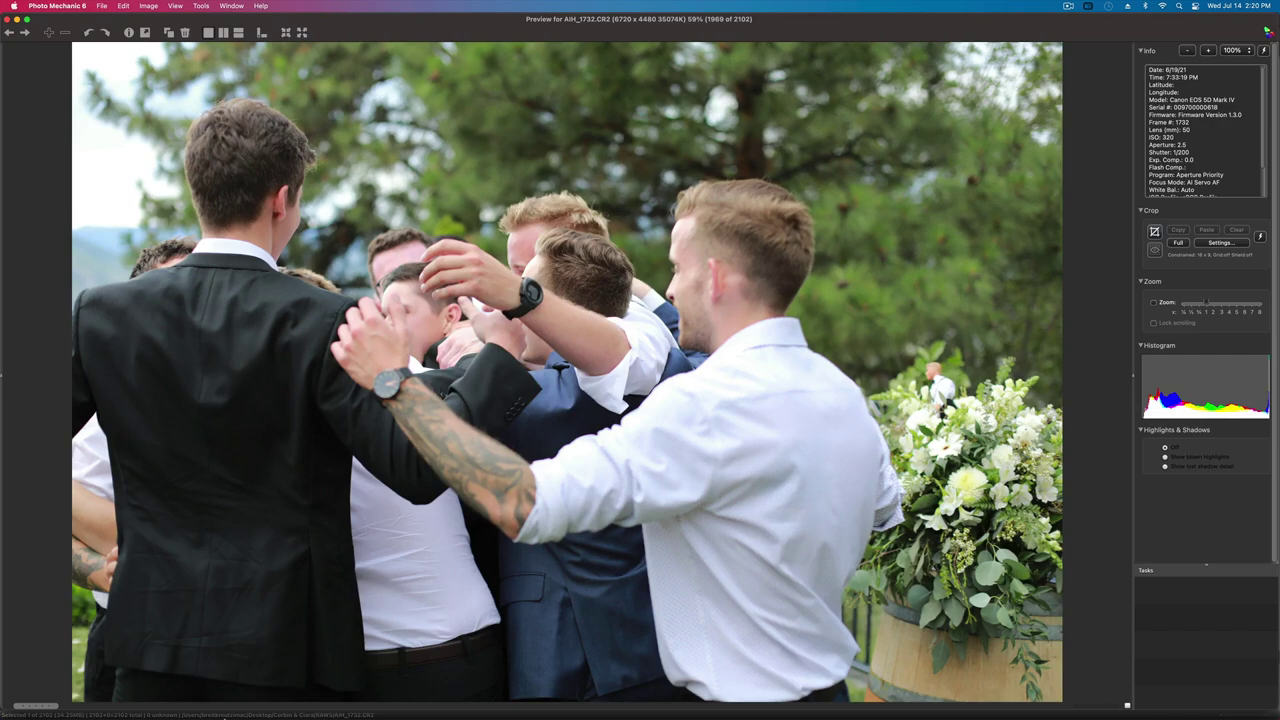
{"action": "key", "text": "Right"}
{"action": "key", "text": "Right"}
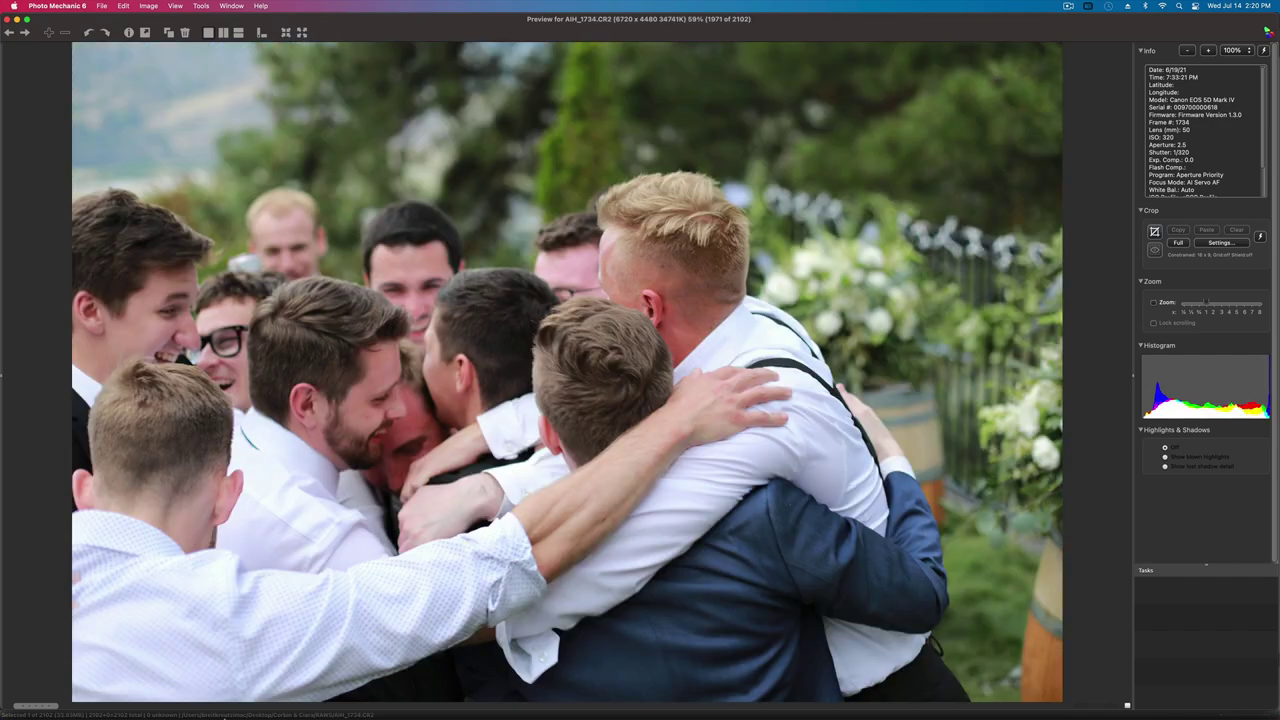
{"action": "key", "text": "Right"}
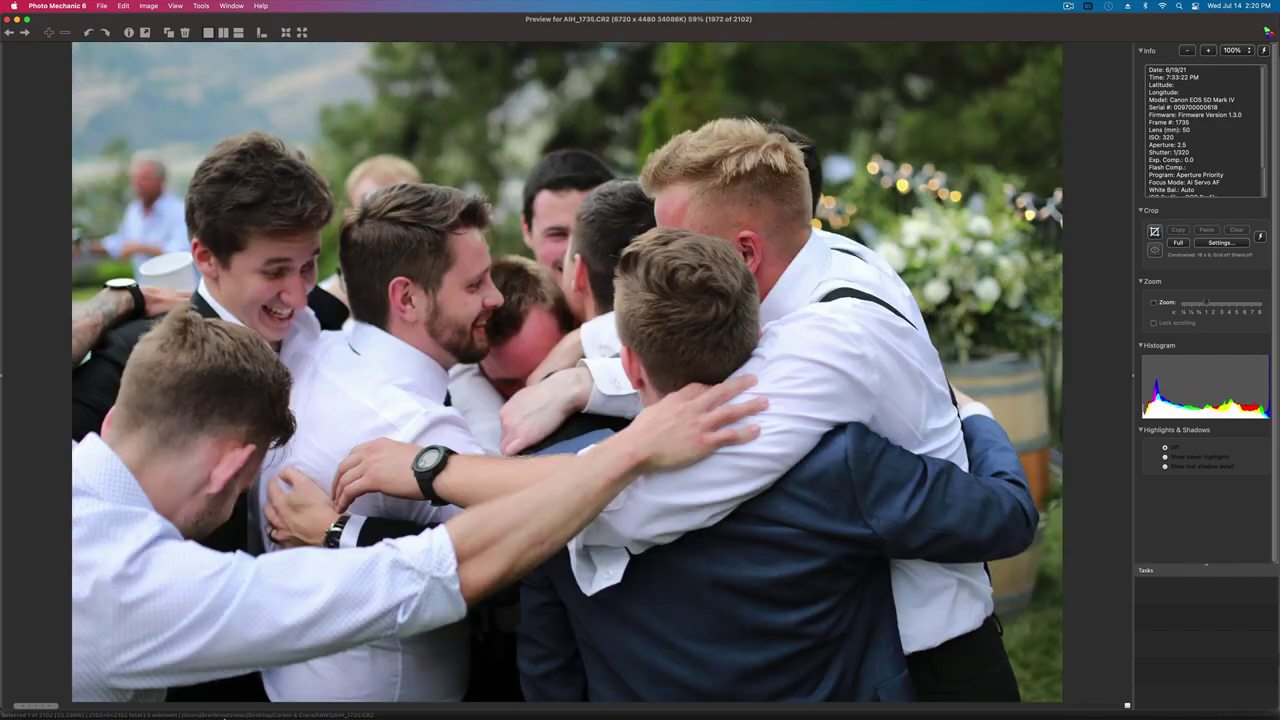
- Recheck AIH_1733, then advance through the hug shots to the lifted-groomsman photo AIH_1754
{"action": "key", "text": "Left"}
{"action": "key", "text": "Left"}
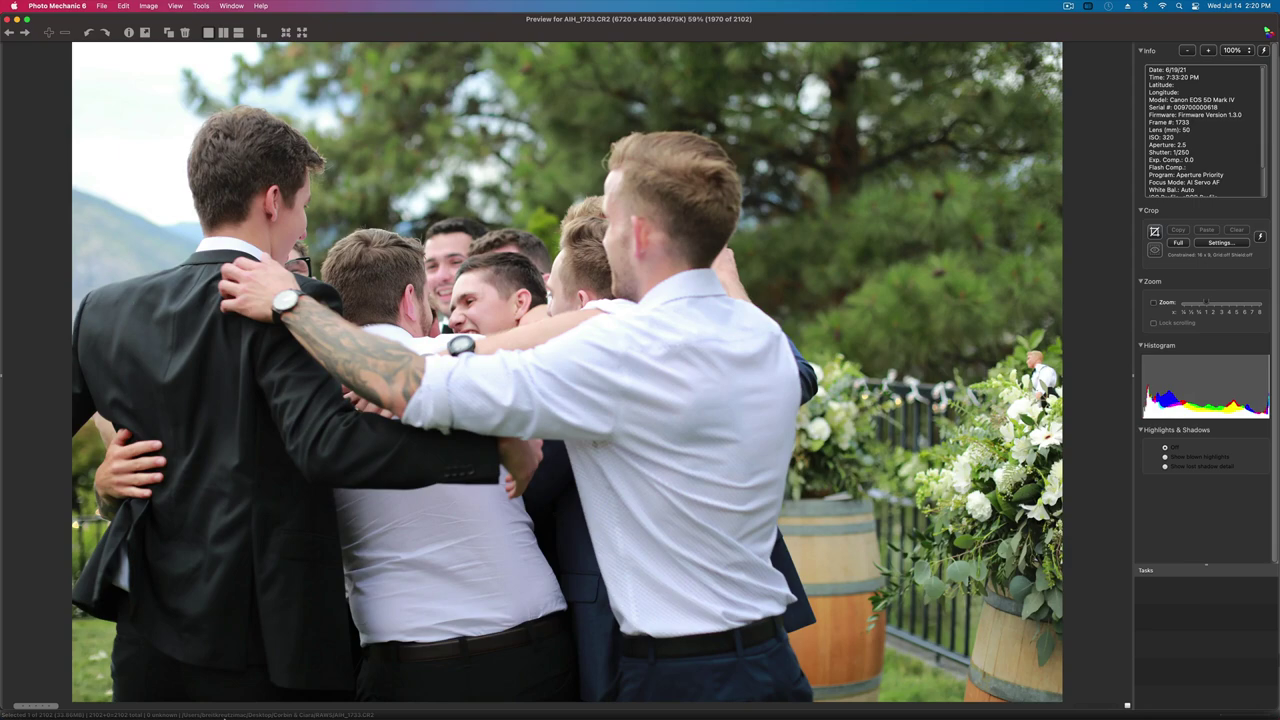
{"action": "key", "text": "Right"}
{"action": "key", "text": "Right"}
{"action": "key", "text": "Right"}
{"action": "key", "text": "Right"}
{"action": "key", "text": "Right"}
{"action": "key", "text": "Right"}
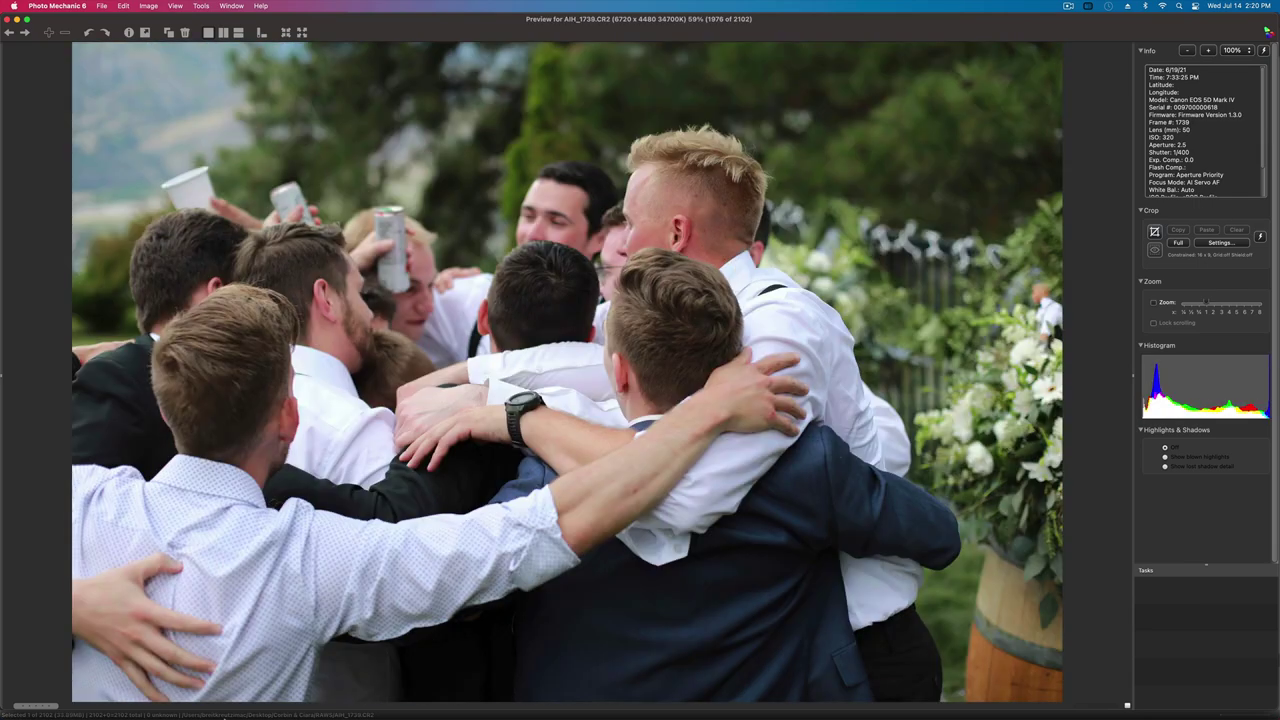
{"action": "key", "text": "Right"}
{"action": "key", "text": "Right"}
{"action": "key", "text": "Right"}
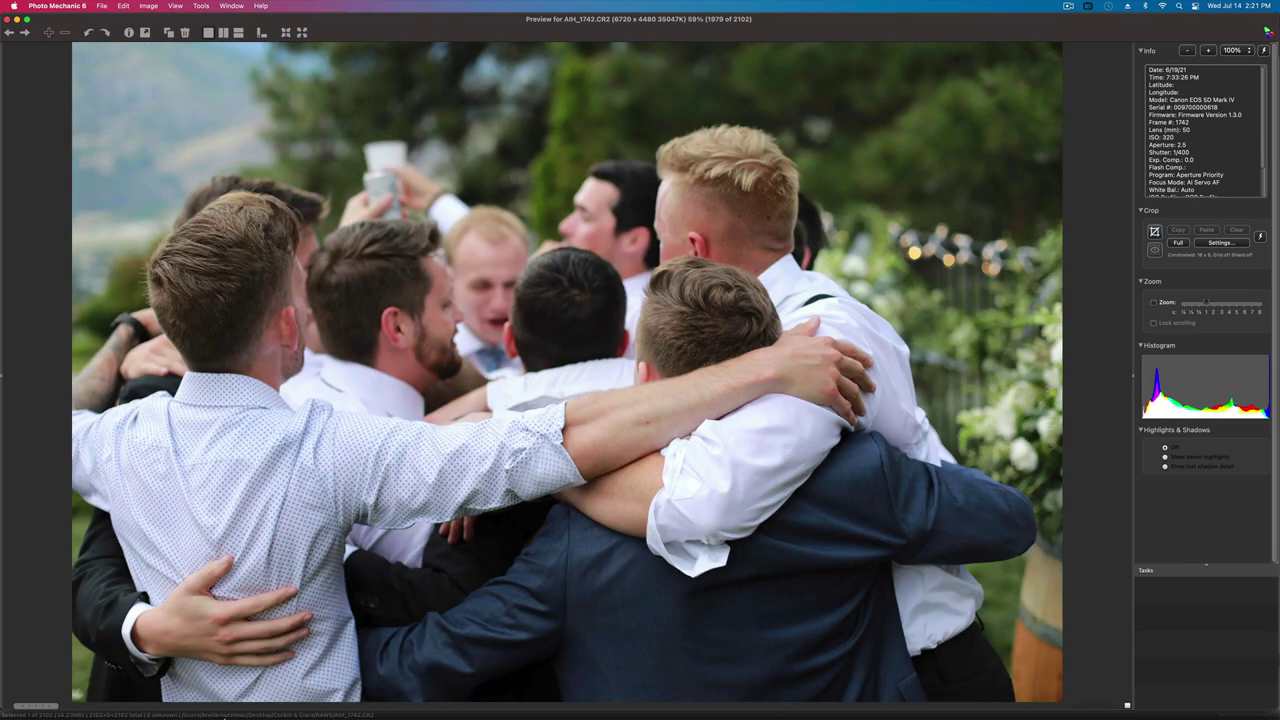
{"action": "key", "text": "Right"}
{"action": "key", "text": "Right"}
{"action": "key", "text": "Right"}
{"action": "key", "text": "Right"}
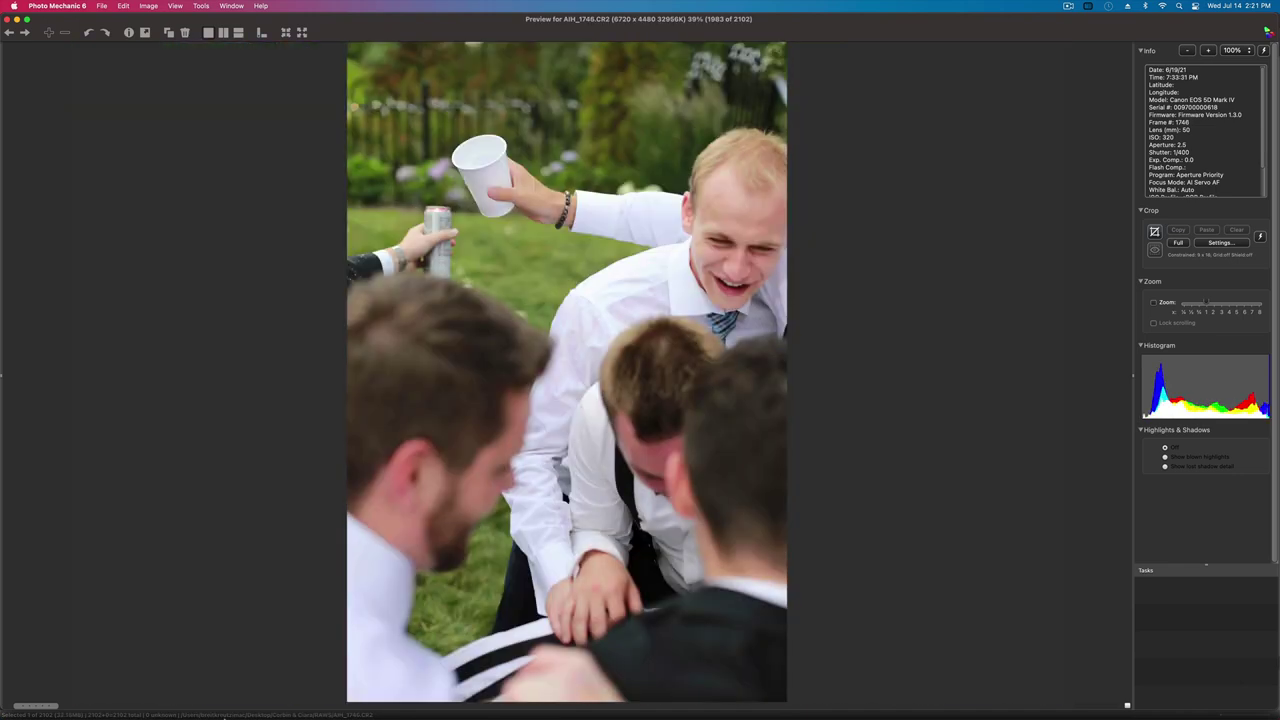
{"action": "key", "text": "Right"}
{"action": "key", "text": "Right"}
{"action": "key", "text": "Right"}
{"action": "key", "text": "Right"}
{"action": "key", "text": "Right"}
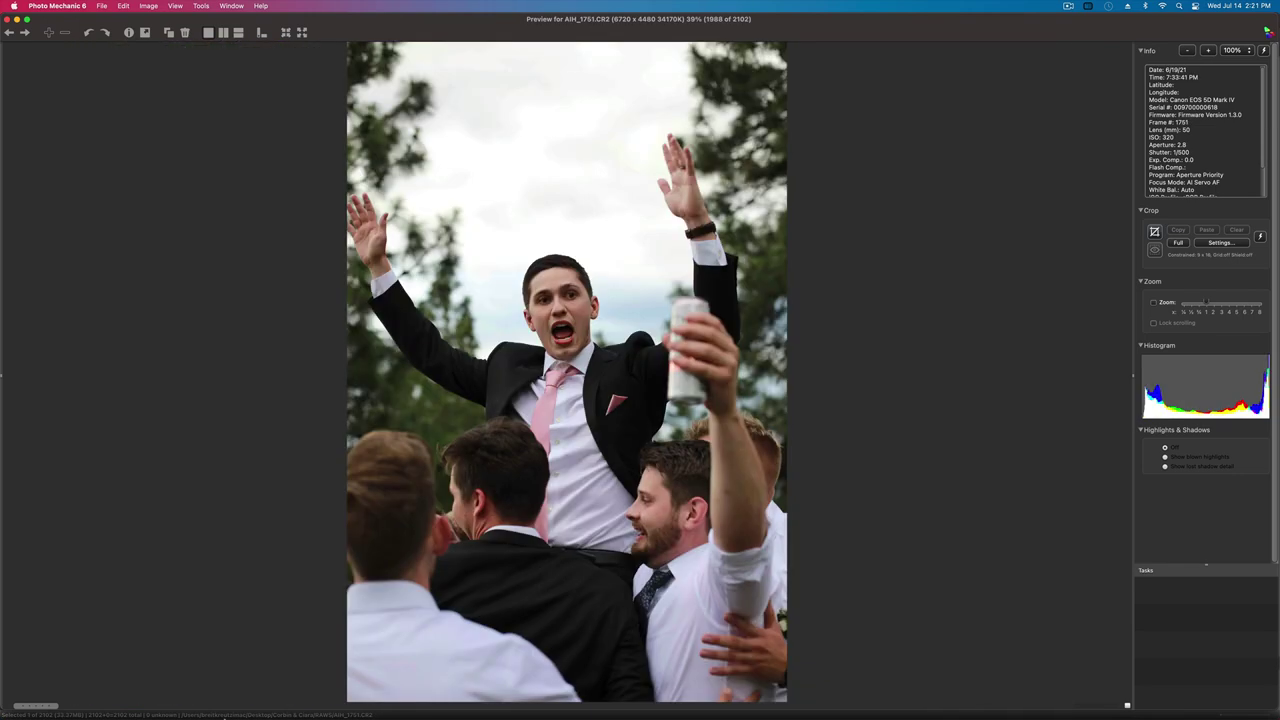
{"action": "key", "text": "Right"}
{"action": "key", "text": "Right"}
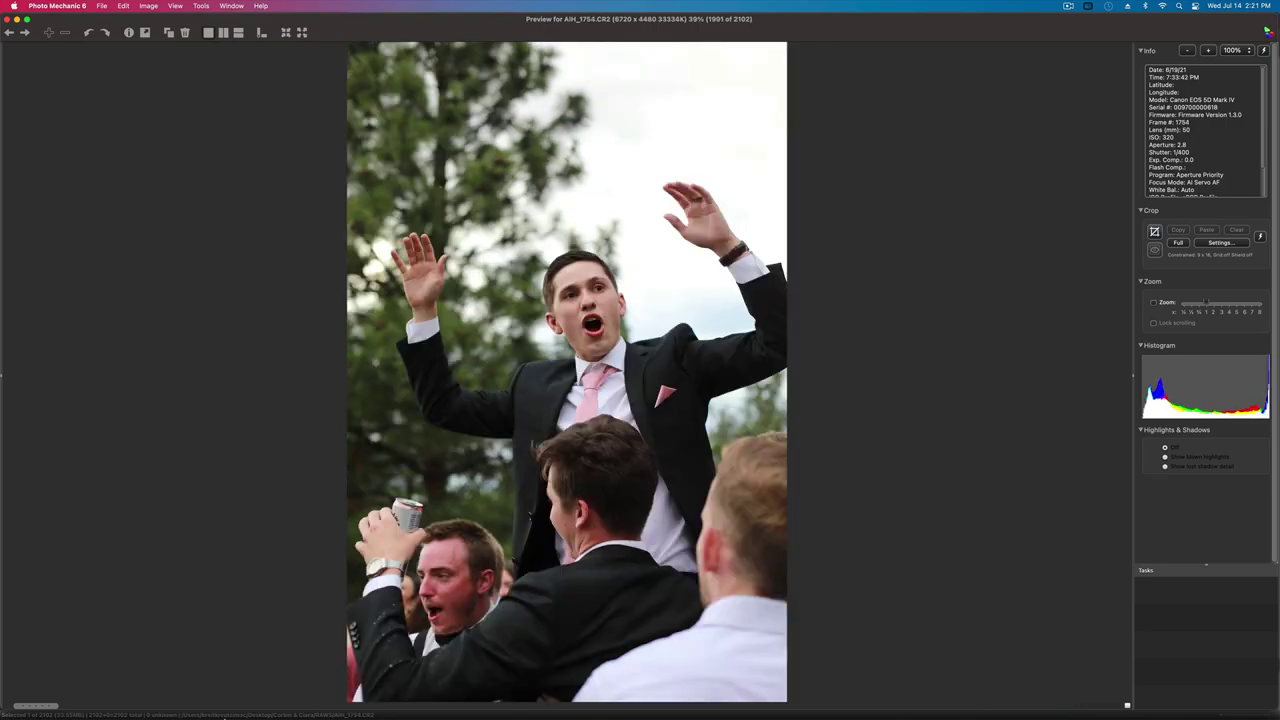
{"action": "key", "text": "Right"}
{"action": "key", "text": "Right"}
{"action": "key", "text": "Right"}
{"action": "key", "text": "Right"}
{"action": "key", "text": "Right"}
{"action": "key", "text": "Right"}
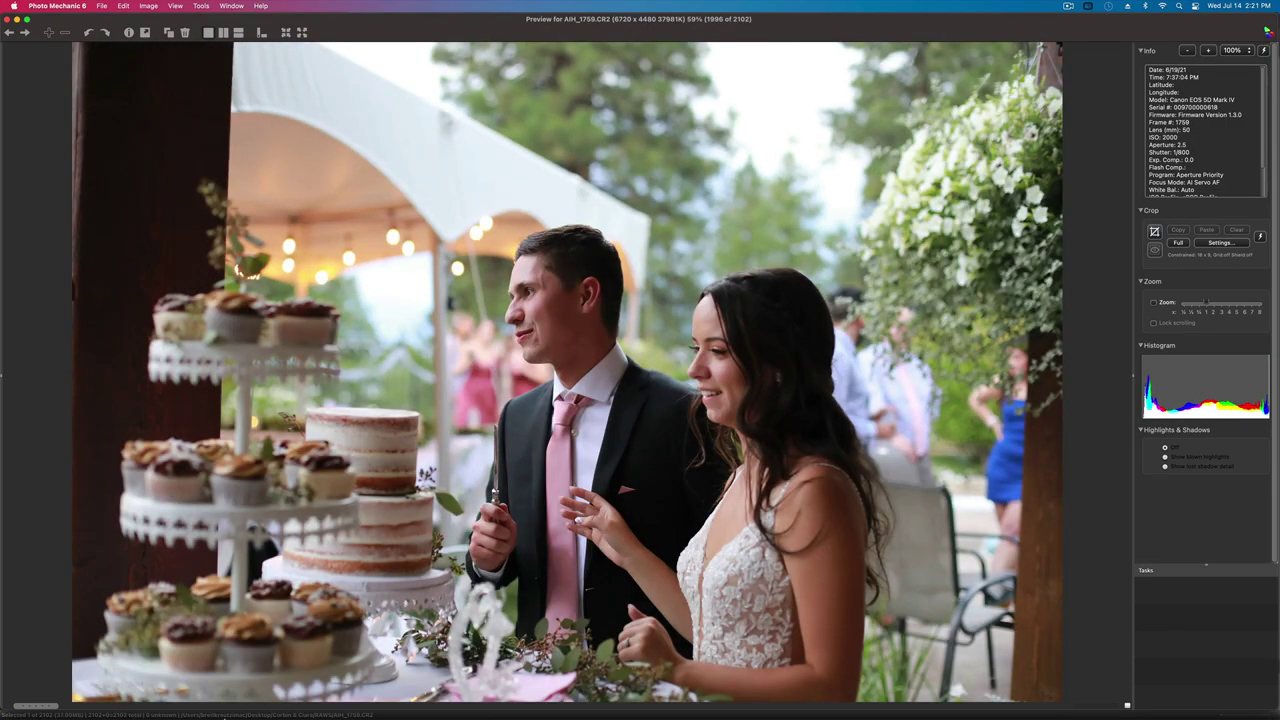
- Review the cake-cutting frames, ending on the guests watching the cake being cut
{"action": "key", "text": "Right"}
{"action": "key", "text": "Right"}
{"action": "key", "text": "Right"}
{"action": "key", "text": "Right"}
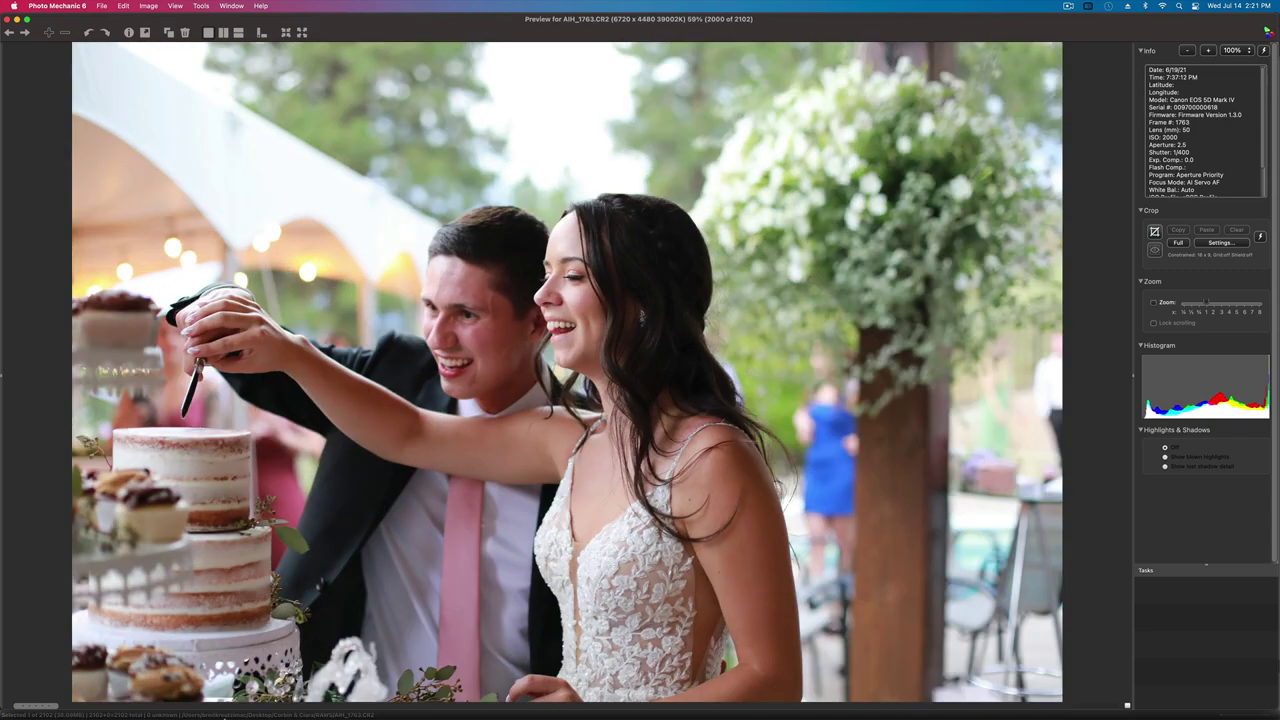
{"action": "key", "text": "Right"}
{"action": "key", "text": "Right"}
{"action": "key", "text": "Right"}
{"action": "key", "text": "Right"}
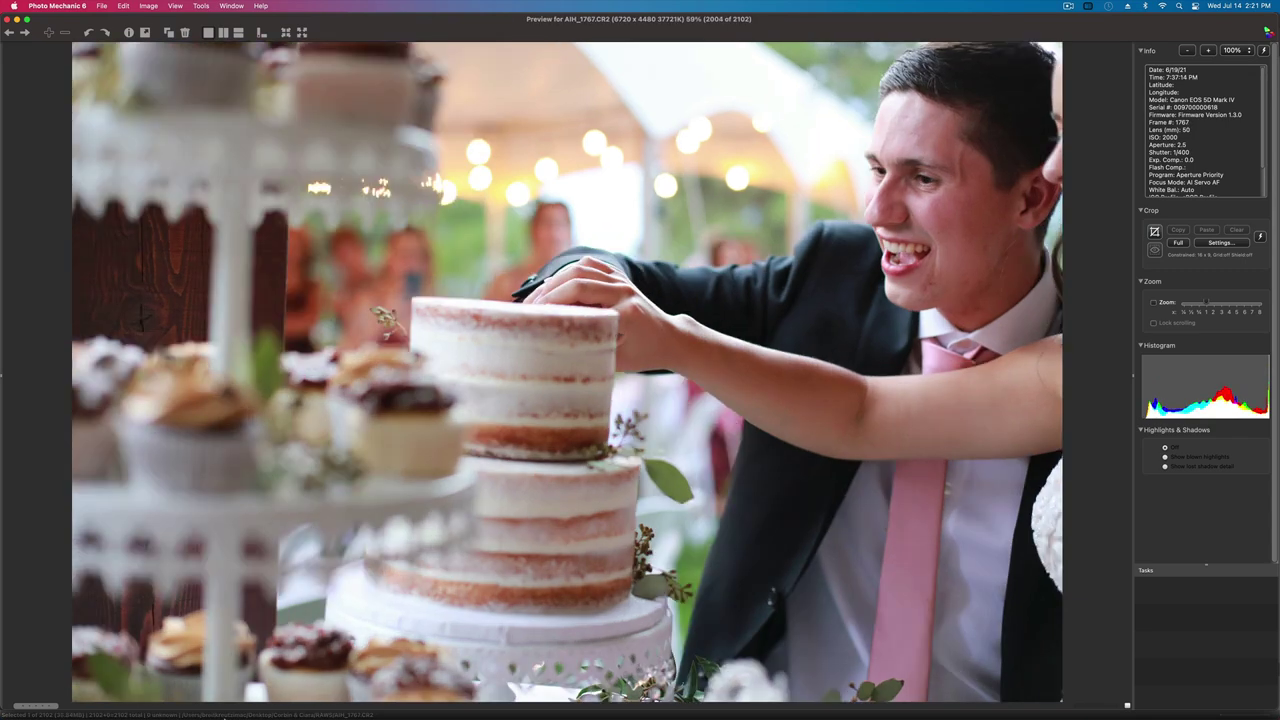
{"action": "key", "text": "Right"}
{"action": "key", "text": "Right"}
{"action": "key", "text": "Right"}
{"action": "key", "text": "Right"}
{"action": "key", "text": "Right"}
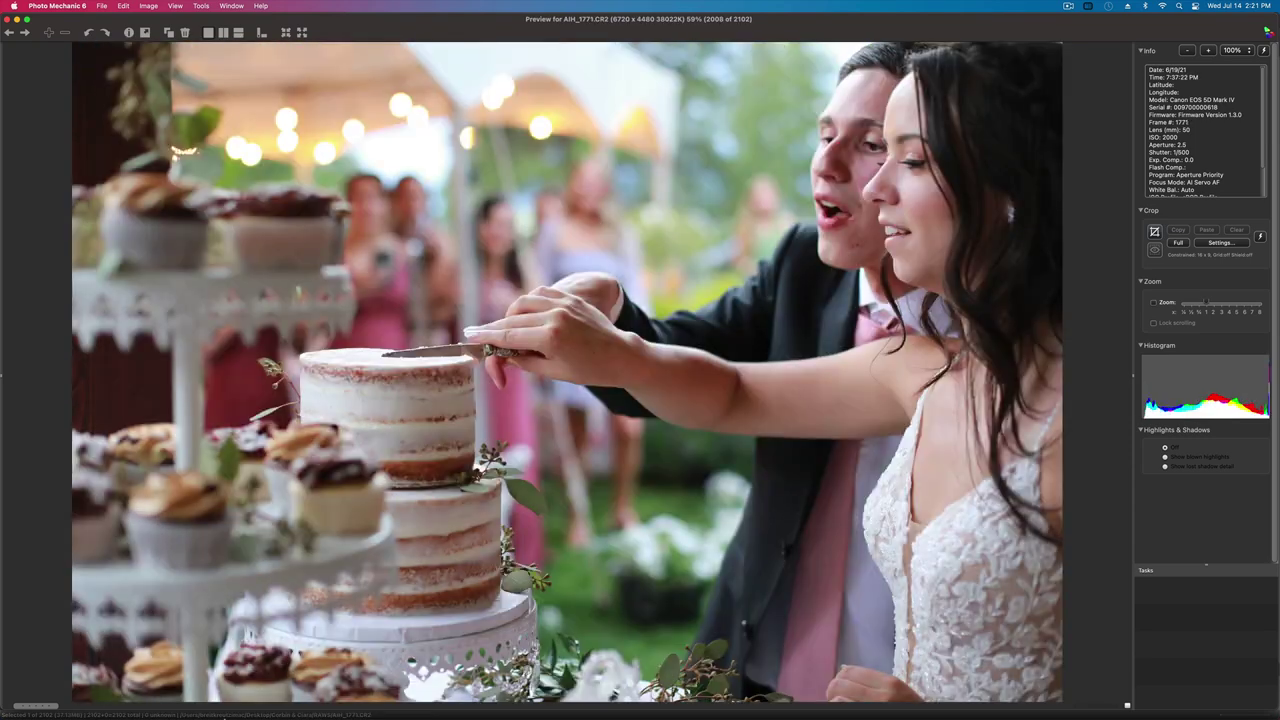
{"action": "key", "text": "Right"}
{"action": "key", "text": "Right"}
{"action": "key", "text": "Right"}
{"action": "key", "text": "Right"}
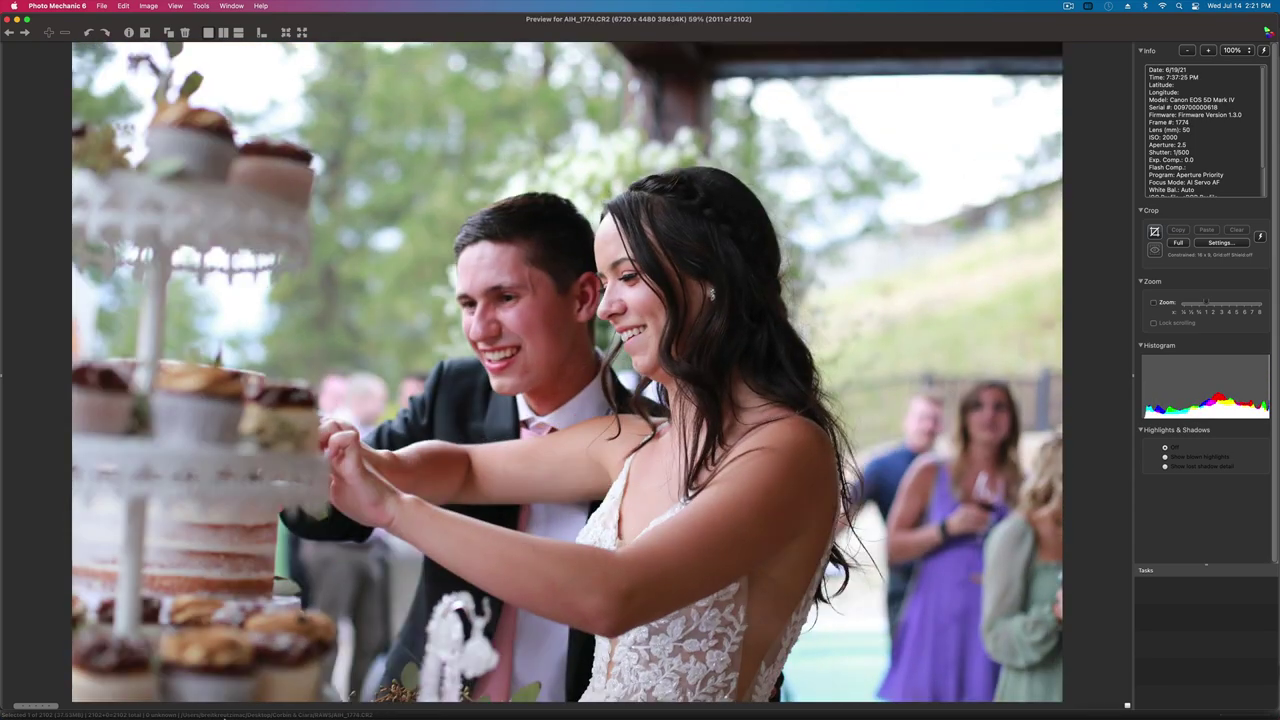
{"action": "key", "text": "Right"}
{"action": "key", "text": "Right"}
{"action": "key", "text": "Right"}
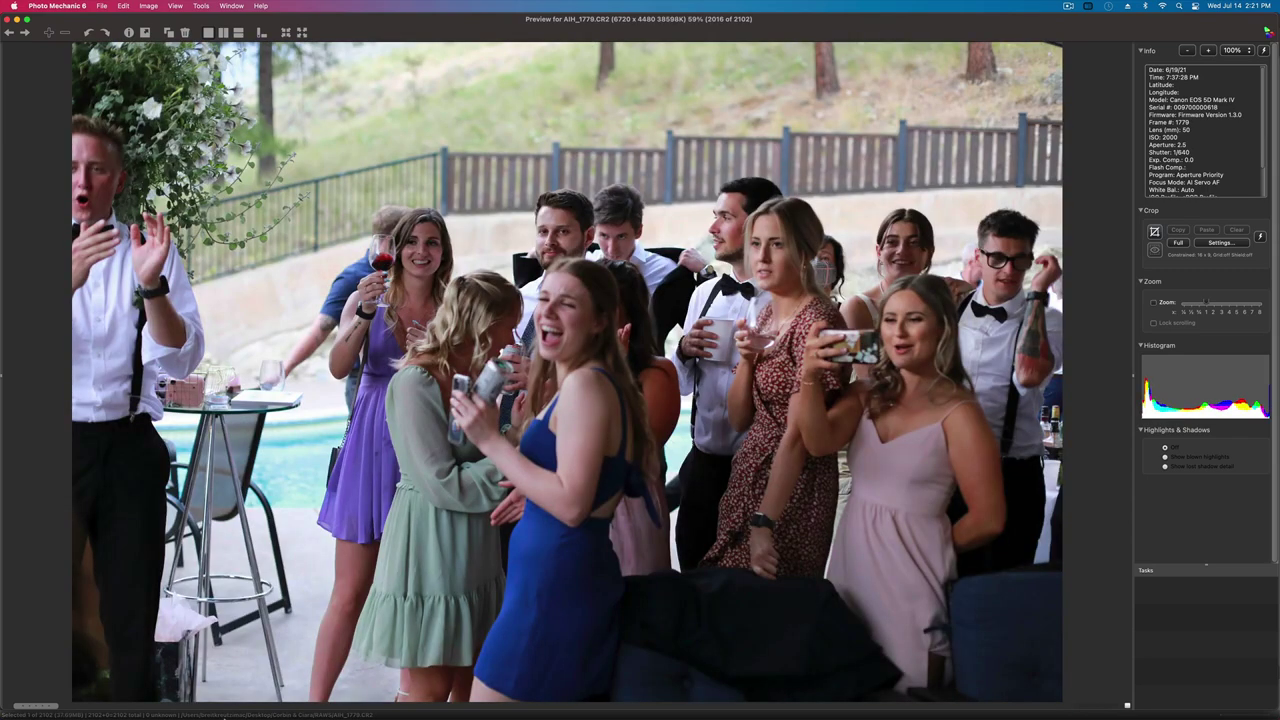
- Advance through the cake-feeding shots to AIH_1803, peeking at the following photo
{"action": "key", "text": "Right"}
{"action": "key", "text": "Right"}
{"action": "key", "text": "Right"}
{"action": "key", "text": "Right"}
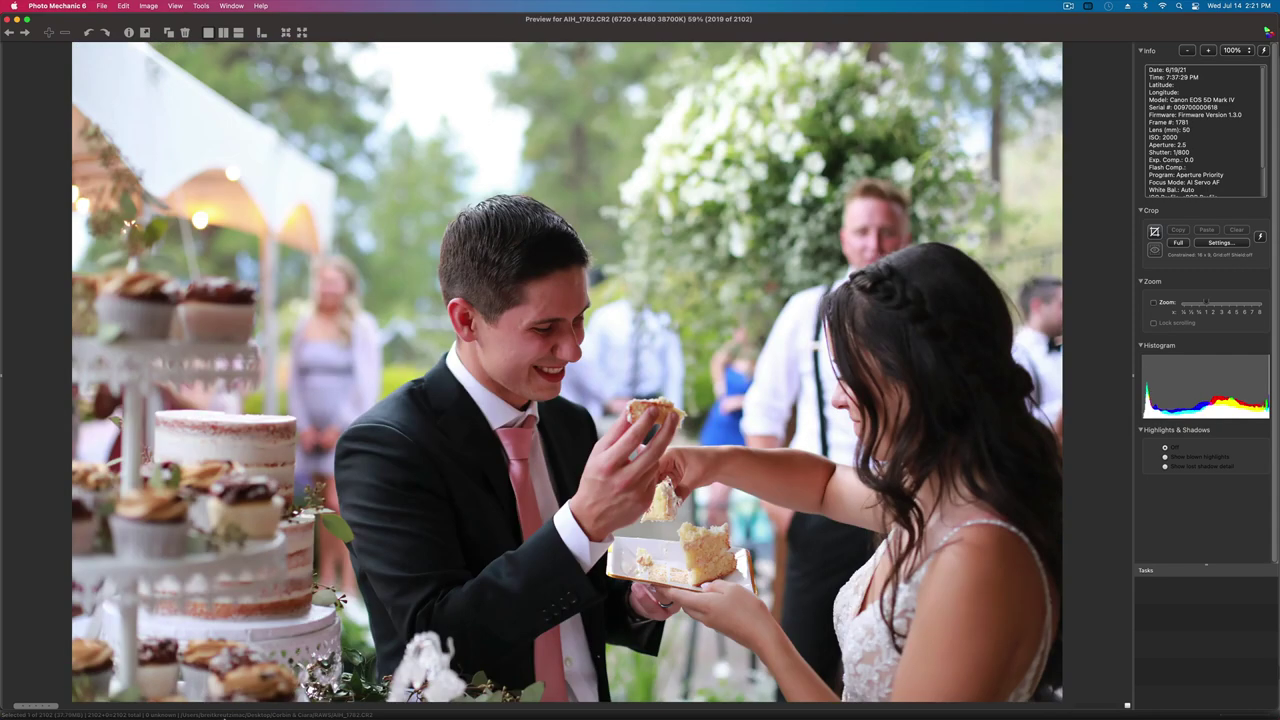
{"action": "key", "text": "Right"}
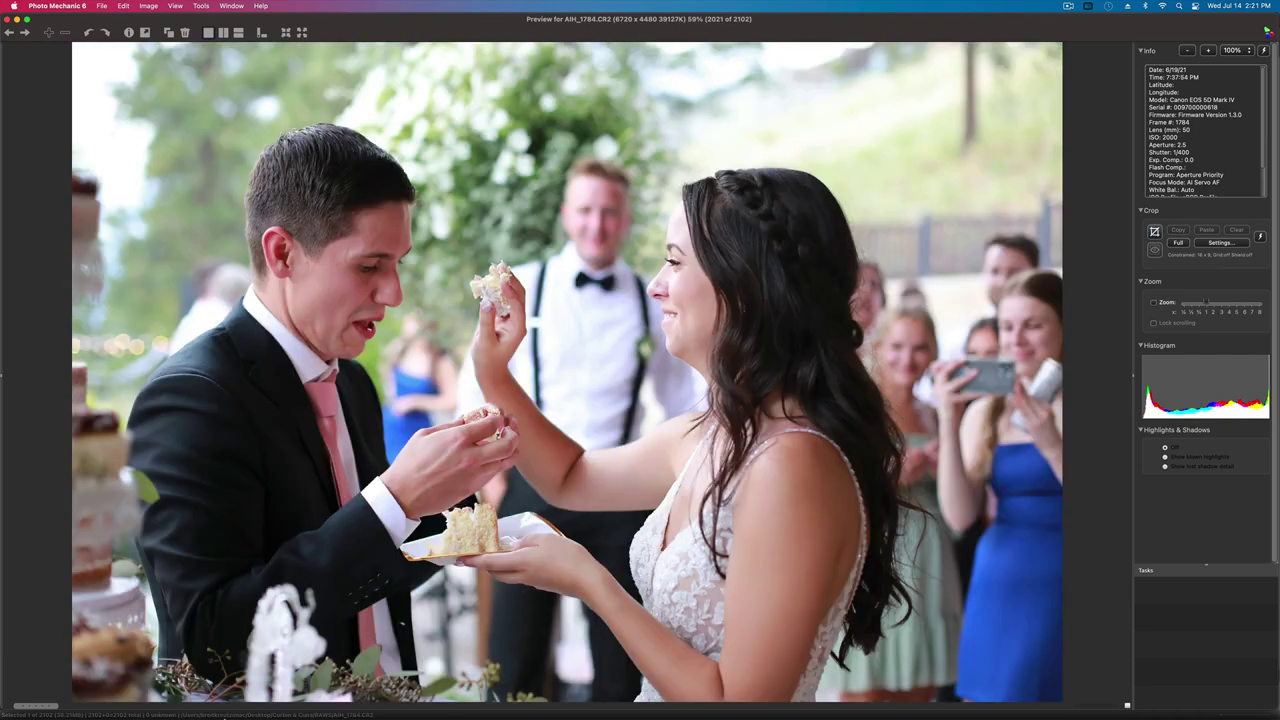
{"action": "key", "text": "Right"}
{"action": "key", "text": "Right"}
{"action": "key", "text": "Right"}
{"action": "key", "text": "Right"}
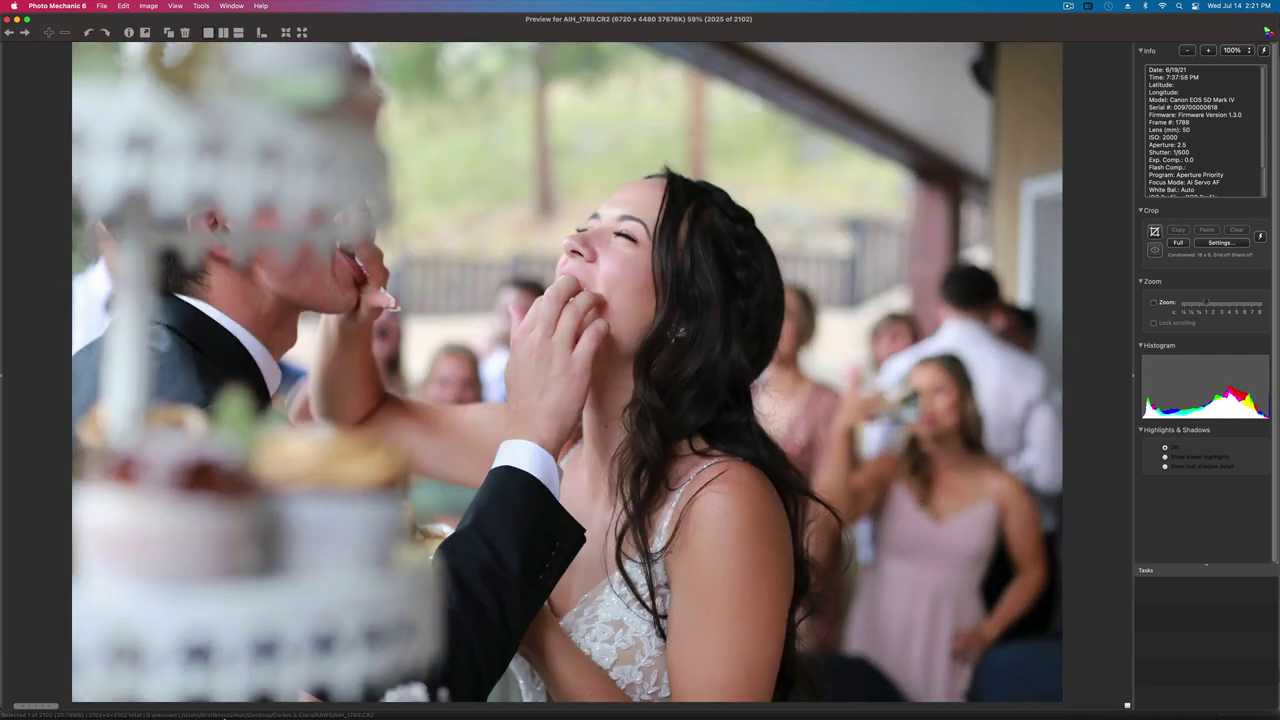
{"action": "key", "text": "Right"}
{"action": "key", "text": "Right"}
{"action": "key", "text": "Right"}
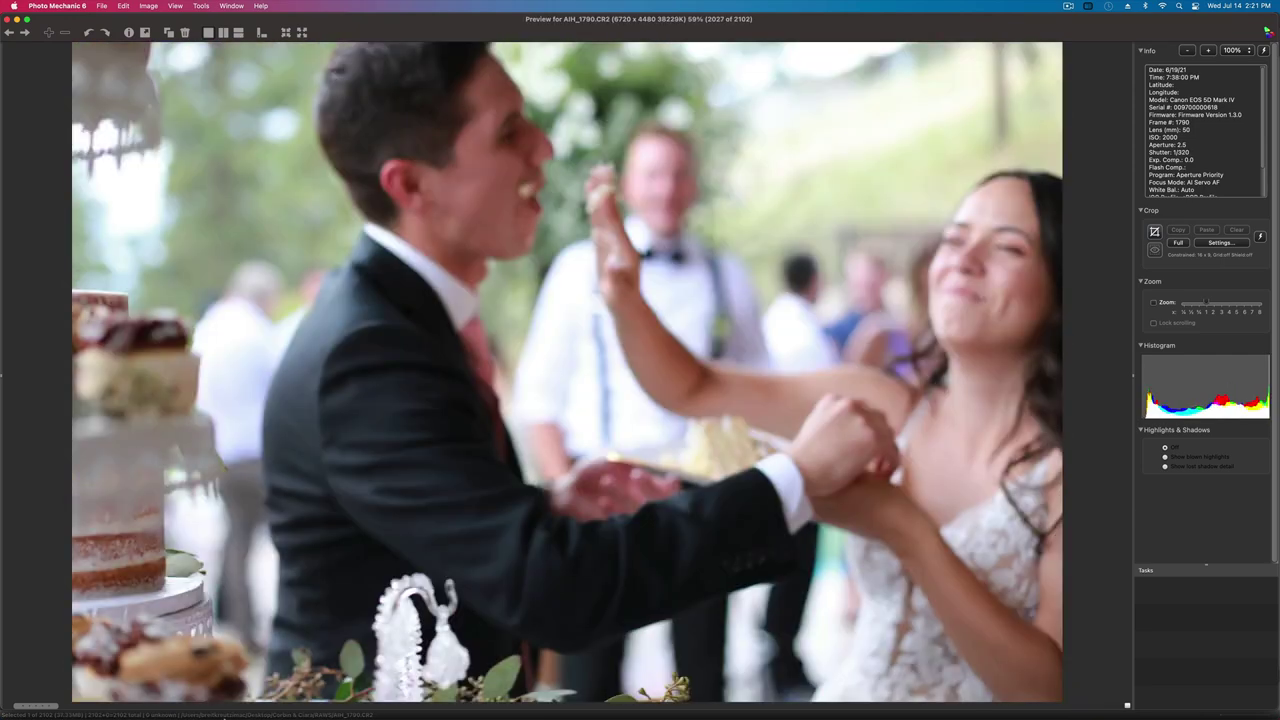
{"action": "key", "text": "Right"}
{"action": "key", "text": "Right"}
{"action": "key", "text": "Right"}
{"action": "key", "text": "Right"}
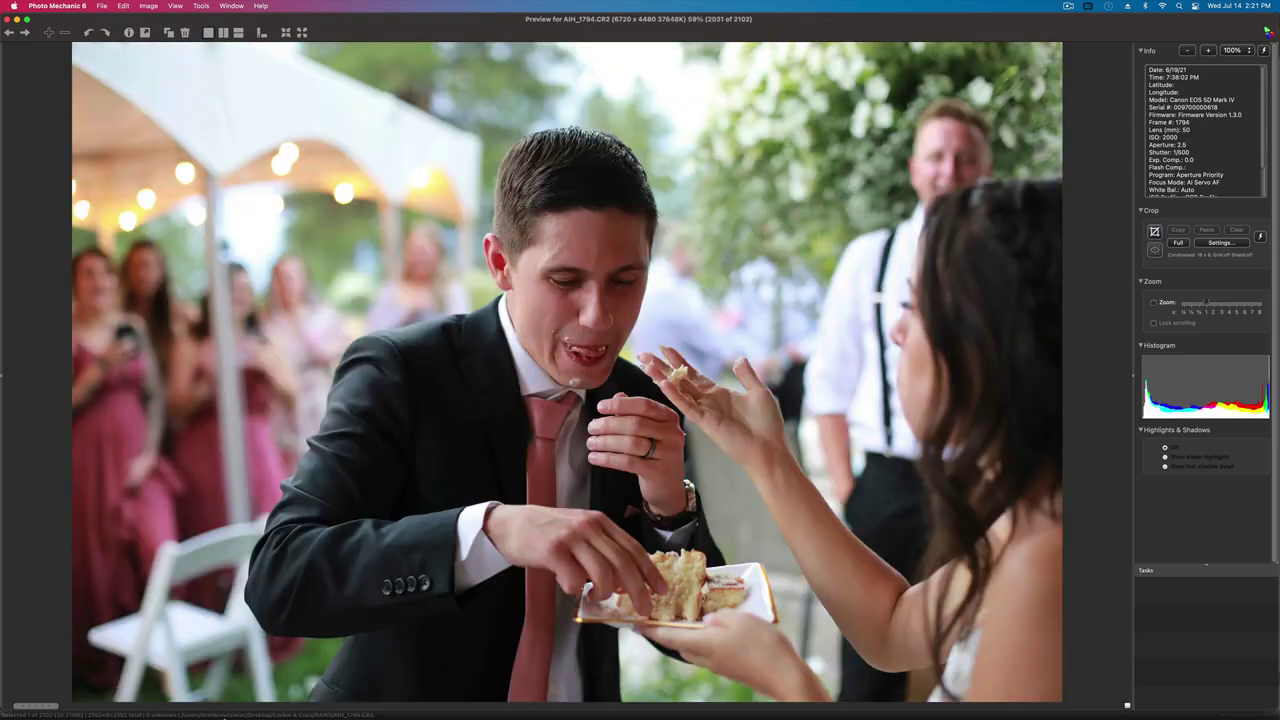
{"action": "key", "text": "Right"}
{"action": "key", "text": "Right"}
{"action": "key", "text": "Right"}
{"action": "key", "text": "Right"}
{"action": "key", "text": "Right"}
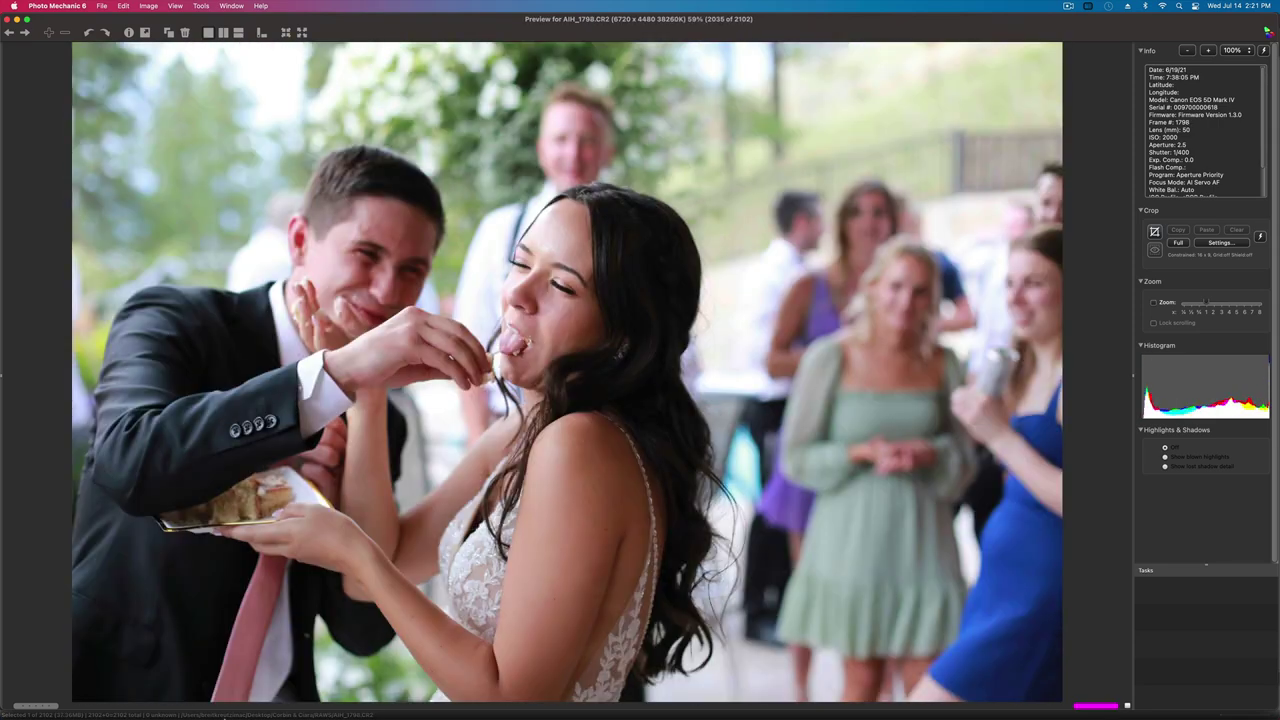
{"action": "key", "text": "Right"}
{"action": "key", "text": "Right"}
{"action": "key", "text": "Right"}
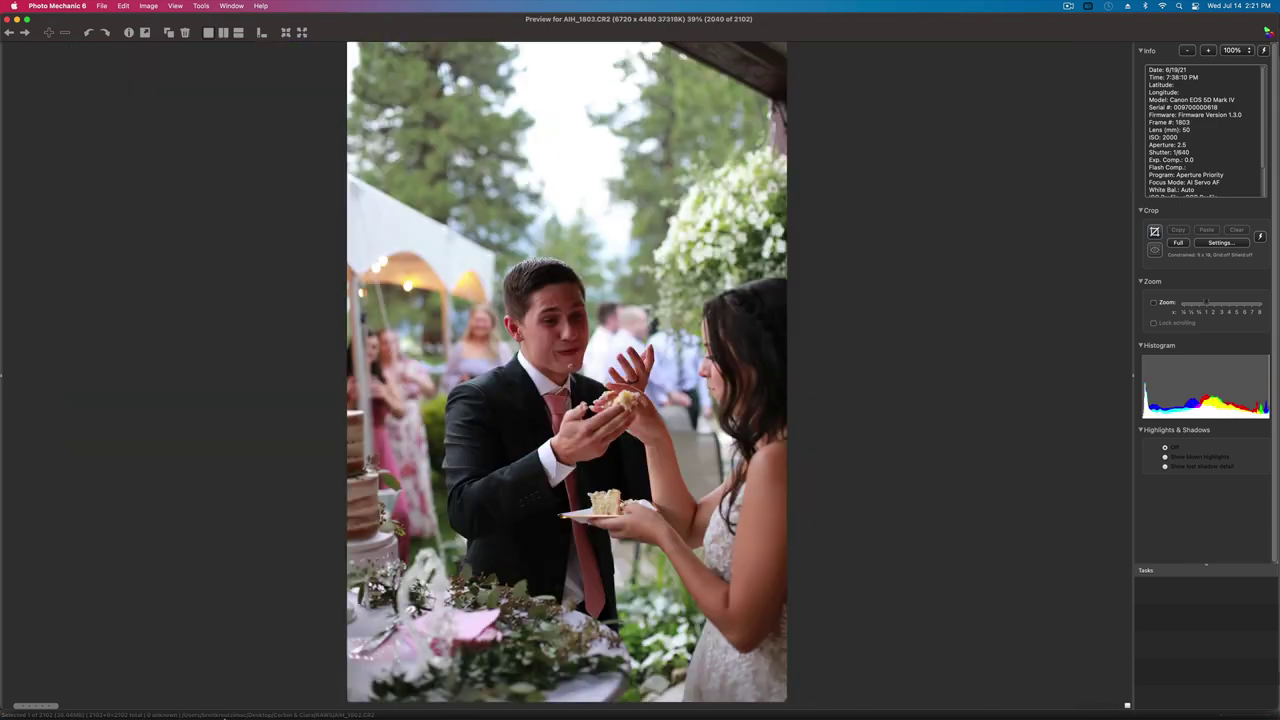
{"action": "key", "text": "Right"}
- Review the diving-board, mid-air jump and splash shots, settling on AIH_1825
{"action": "key", "text": "Left"}
{"action": "key", "text": "Right"}
{"action": "key", "text": "Right"}
{"action": "key", "text": "Right"}
{"action": "key", "text": "Right"}
{"action": "key", "text": "Right"}
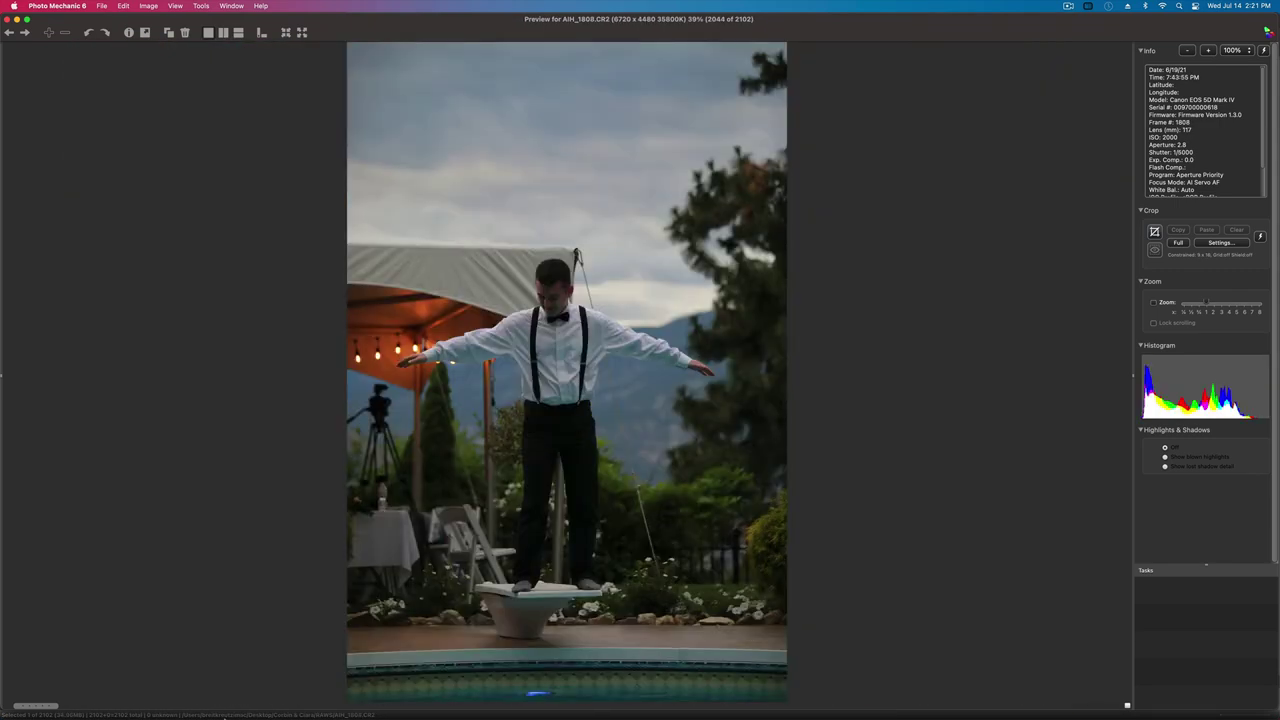
{"action": "key", "text": "Right"}
{"action": "key", "text": "Right"}
{"action": "key", "text": "Right"}
{"action": "key", "text": "Left"}
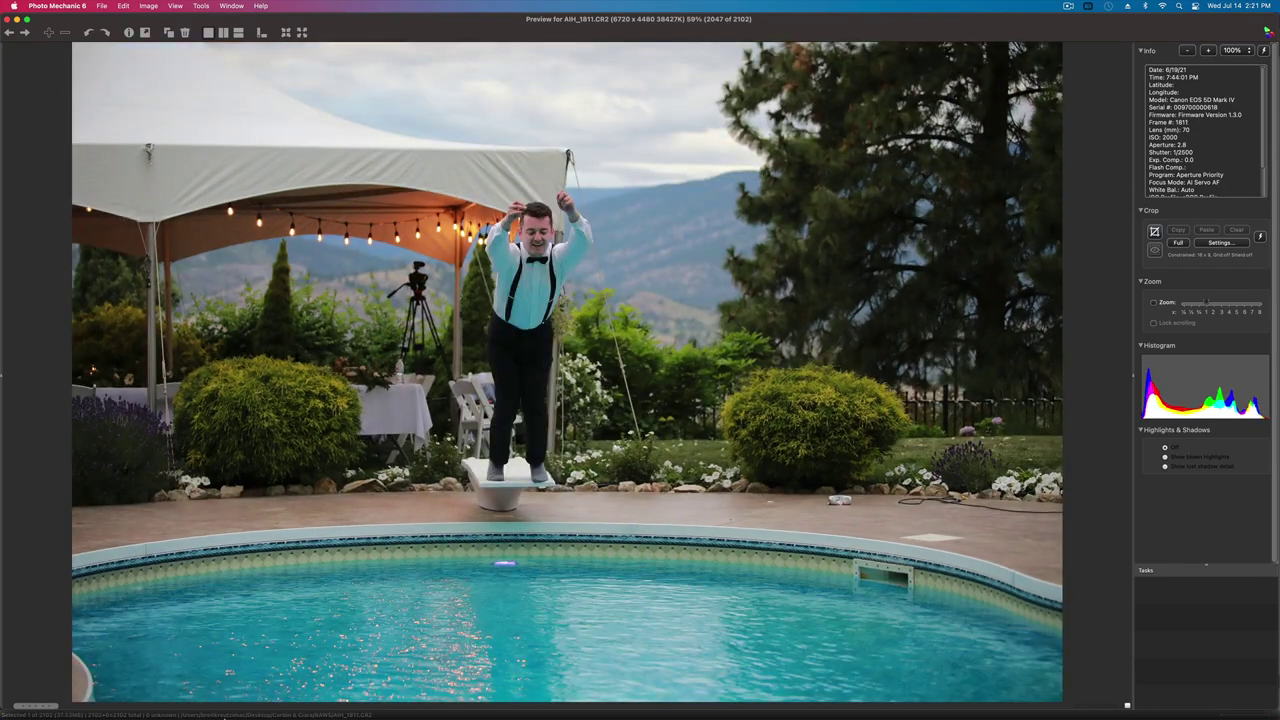
{"action": "key", "text": "Right"}
{"action": "key", "text": "Right"}
{"action": "key", "text": "Right"}
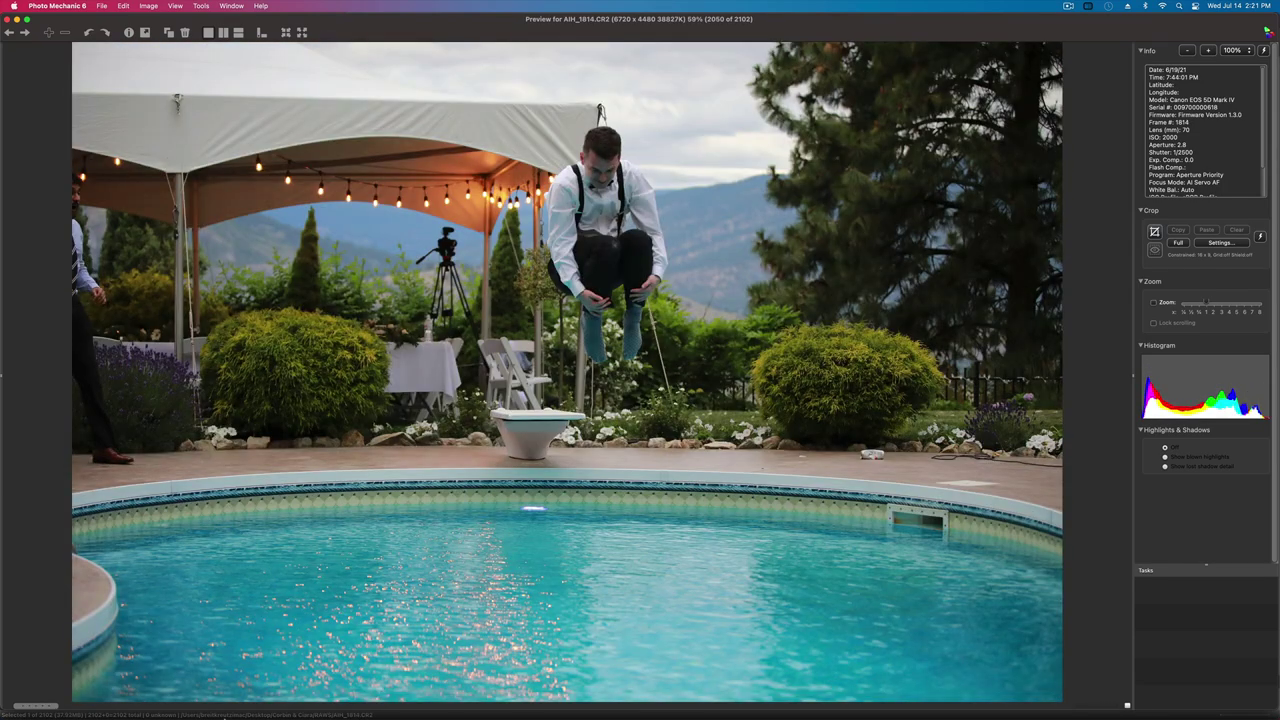
{"action": "key", "text": "Right"}
{"action": "key", "text": "Right"}
{"action": "key", "text": "Right"}
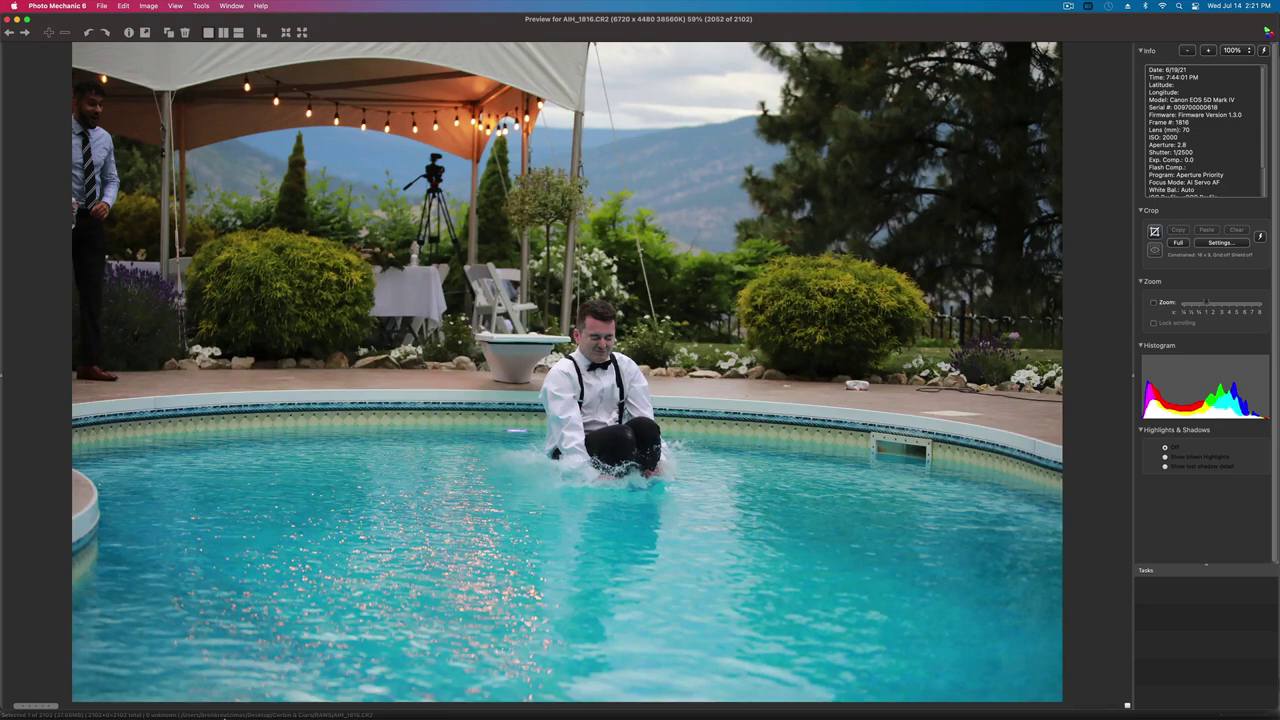
{"action": "key", "text": "Left"}
{"action": "key", "text": "Right"}
{"action": "key", "text": "Right"}
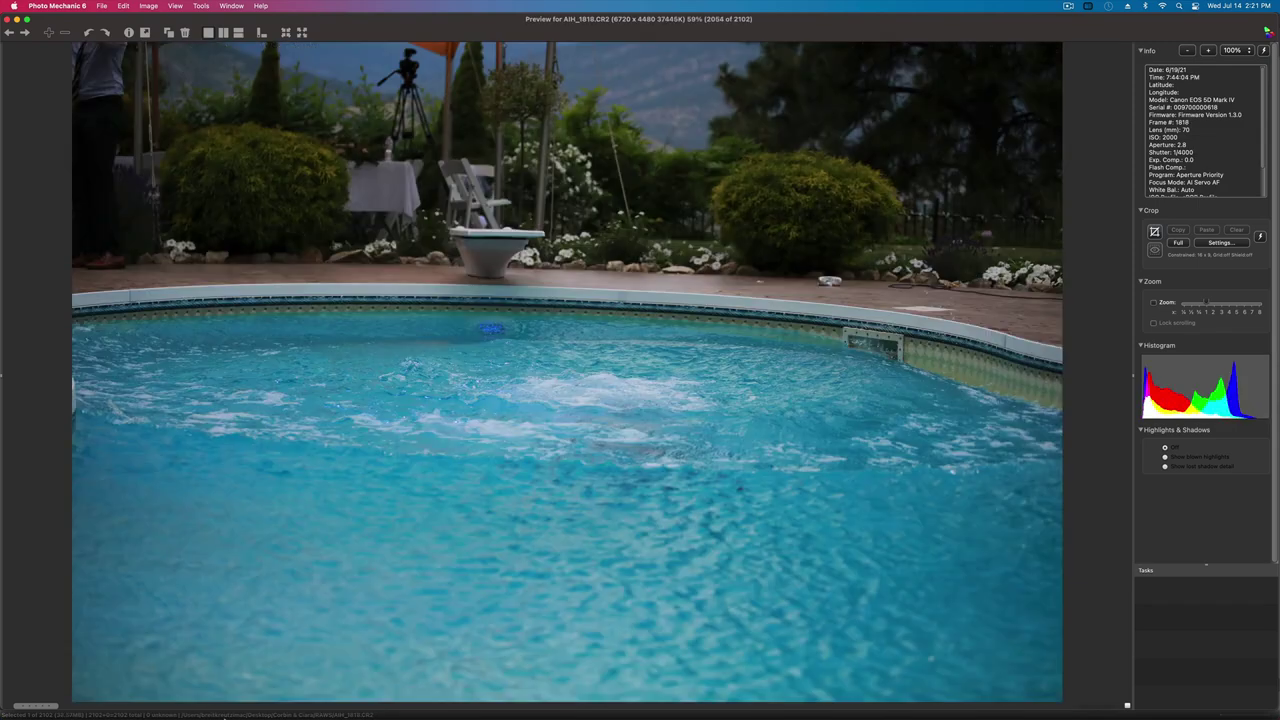
{"action": "key", "text": "Left"}
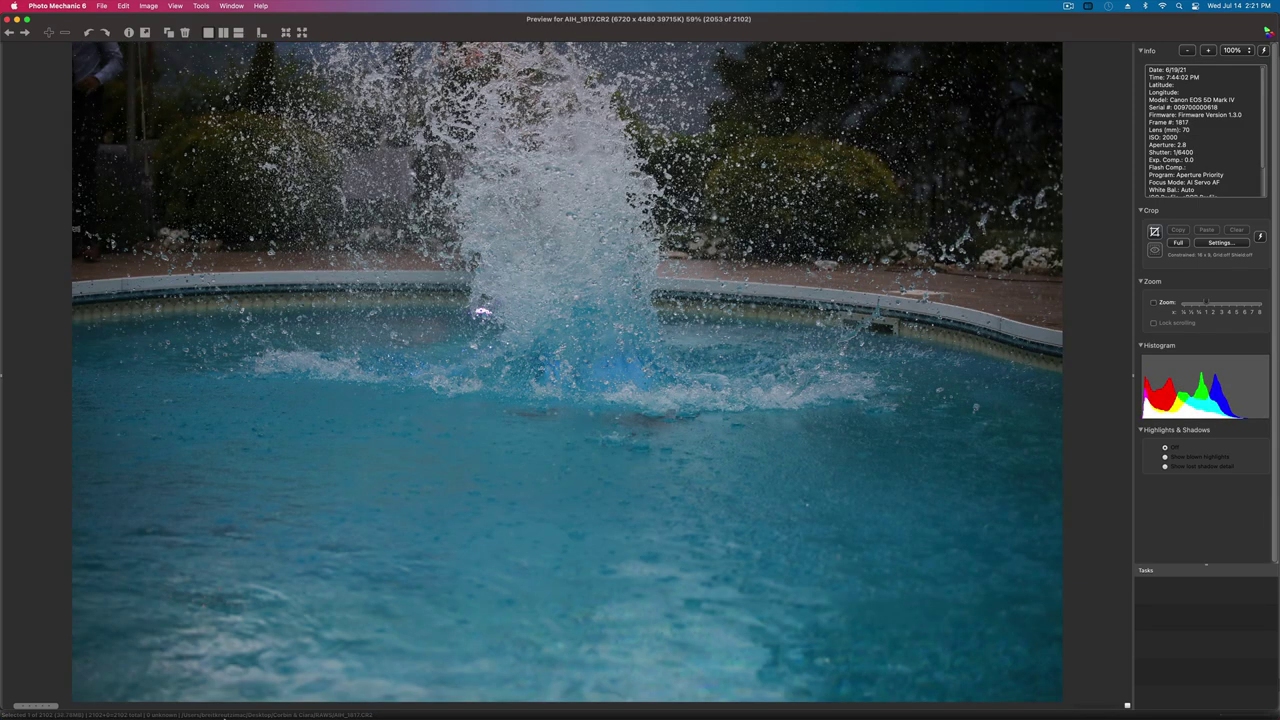
{"action": "key", "text": "Right"}
{"action": "key", "text": "Right"}
{"action": "key", "text": "Right"}
{"action": "key", "text": "Right"}
{"action": "key", "text": "Right"}
{"action": "key", "text": "Right"}
{"action": "key", "text": "Right"}
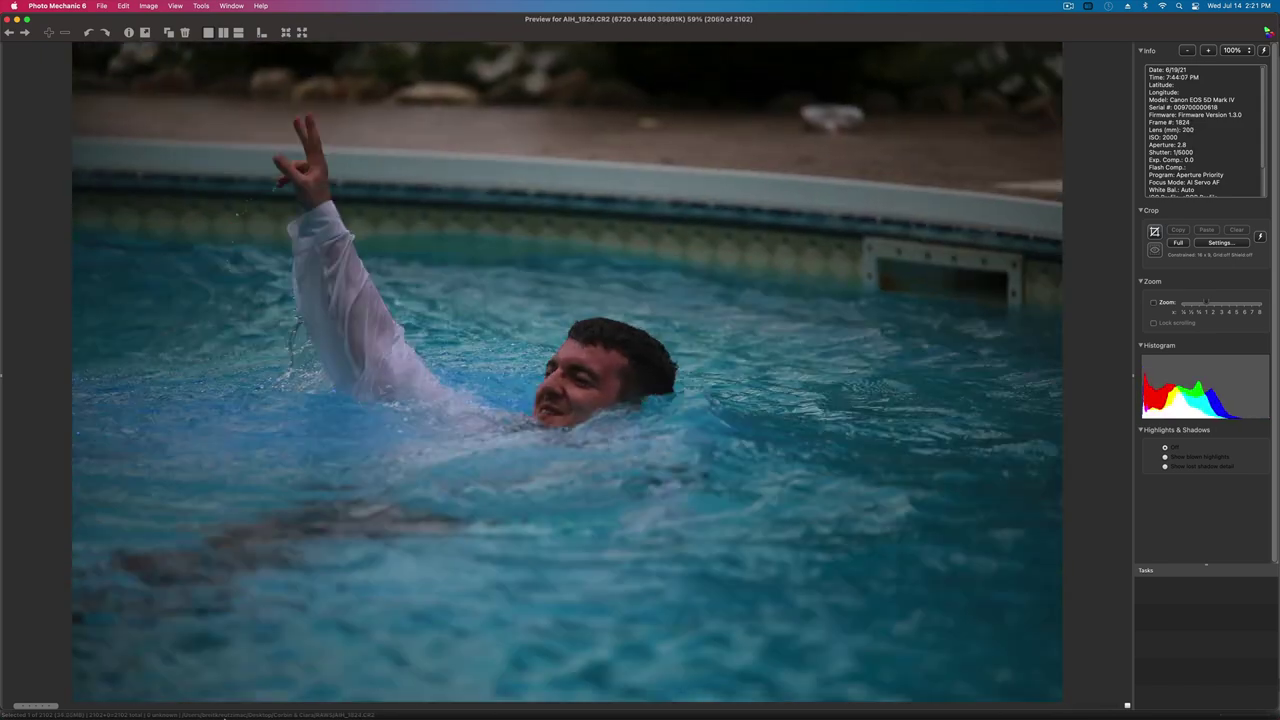
{"action": "key", "text": "Right"}
{"action": "key", "text": "Left"}
{"action": "key", "text": "Right"}
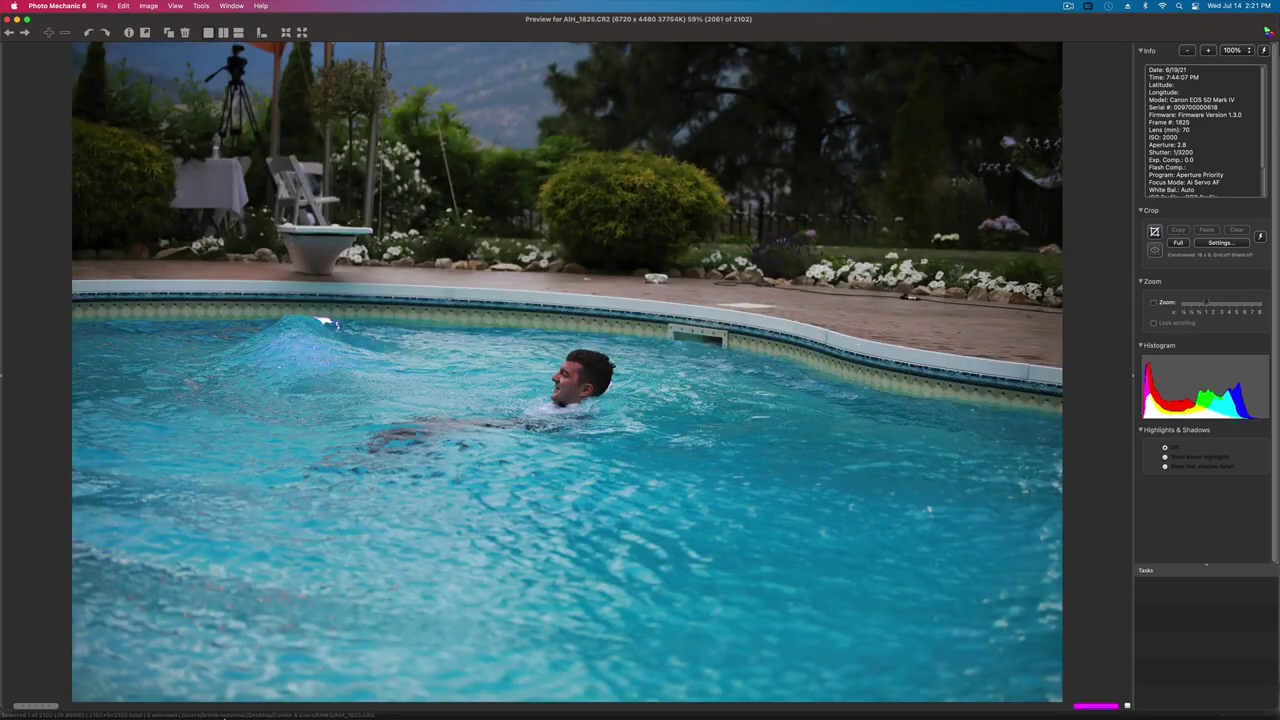
- Step through the next reception and pool photos, from AIH_1830 to AIH_1836
{"action": "key", "text": "Right"}
{"action": "key", "text": "Right"}
{"action": "key", "text": "Right"}
{"action": "key", "text": "Right"}
{"action": "key", "text": "Right"}
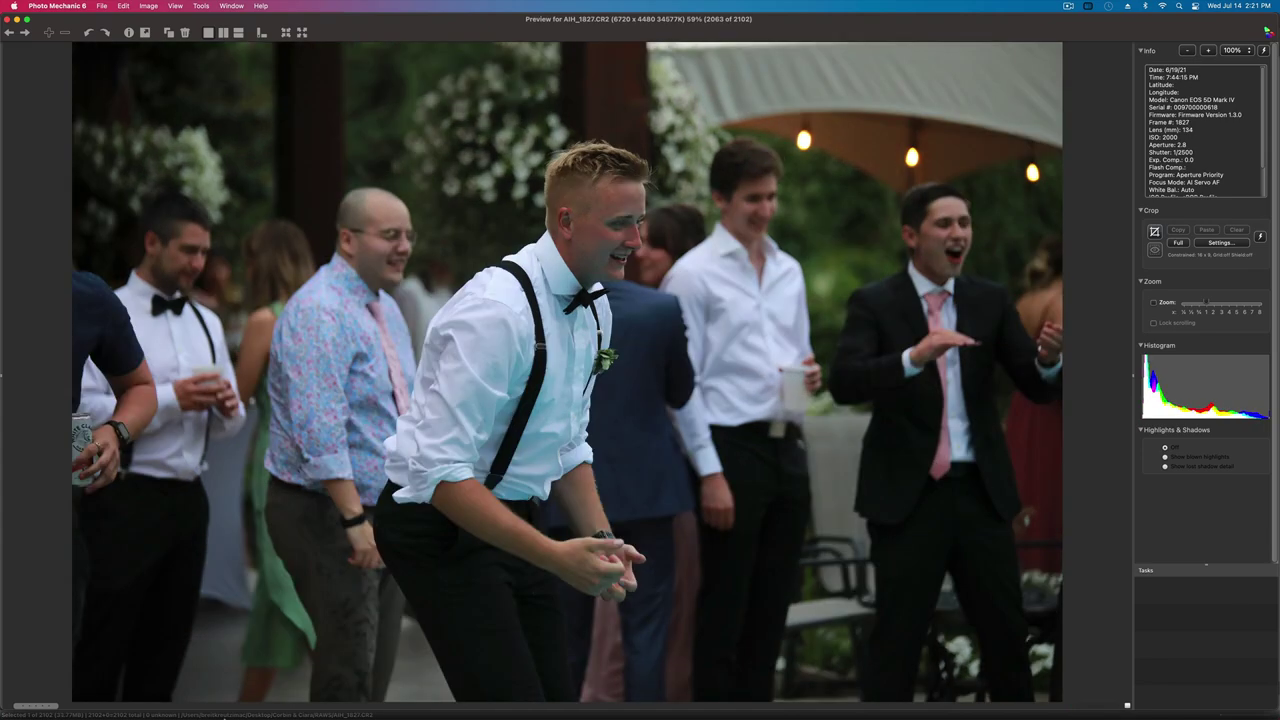
{"action": "key", "text": "Right"}
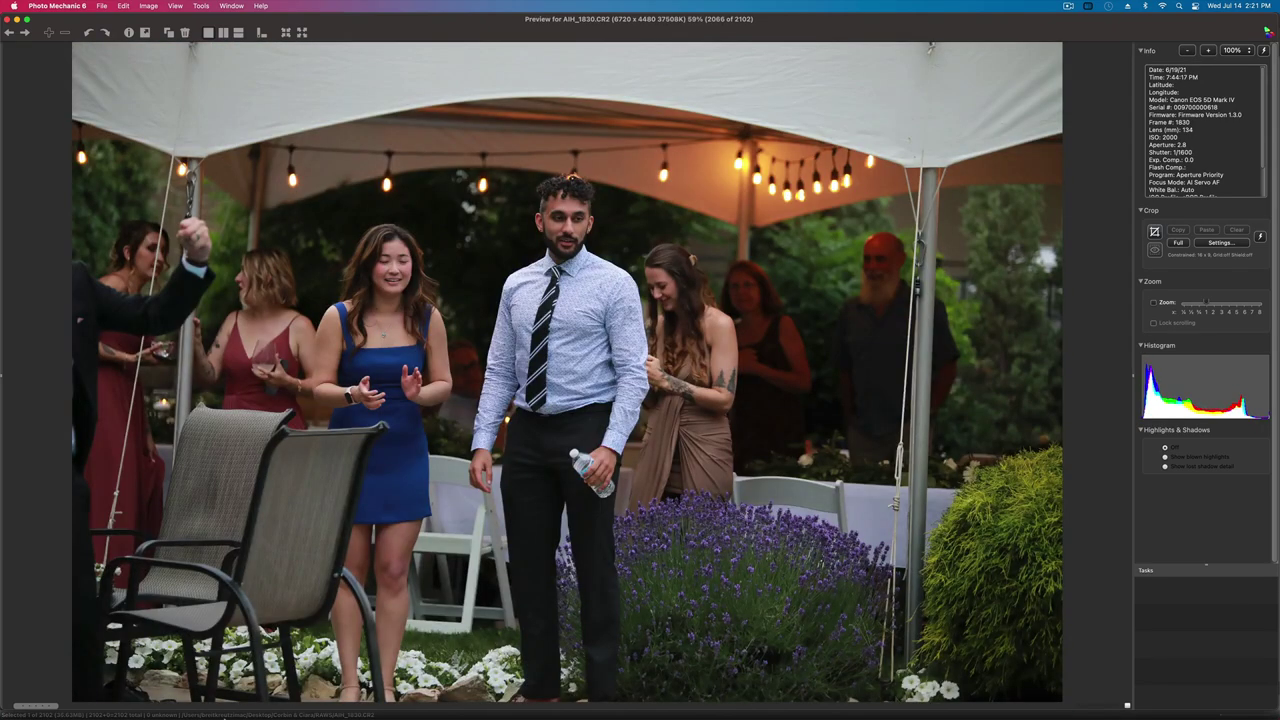
{"action": "key", "text": "Left"}
{"action": "key", "text": "Right"}
{"action": "key", "text": "Right"}
{"action": "key", "text": "Right"}
{"action": "key", "text": "Left"}
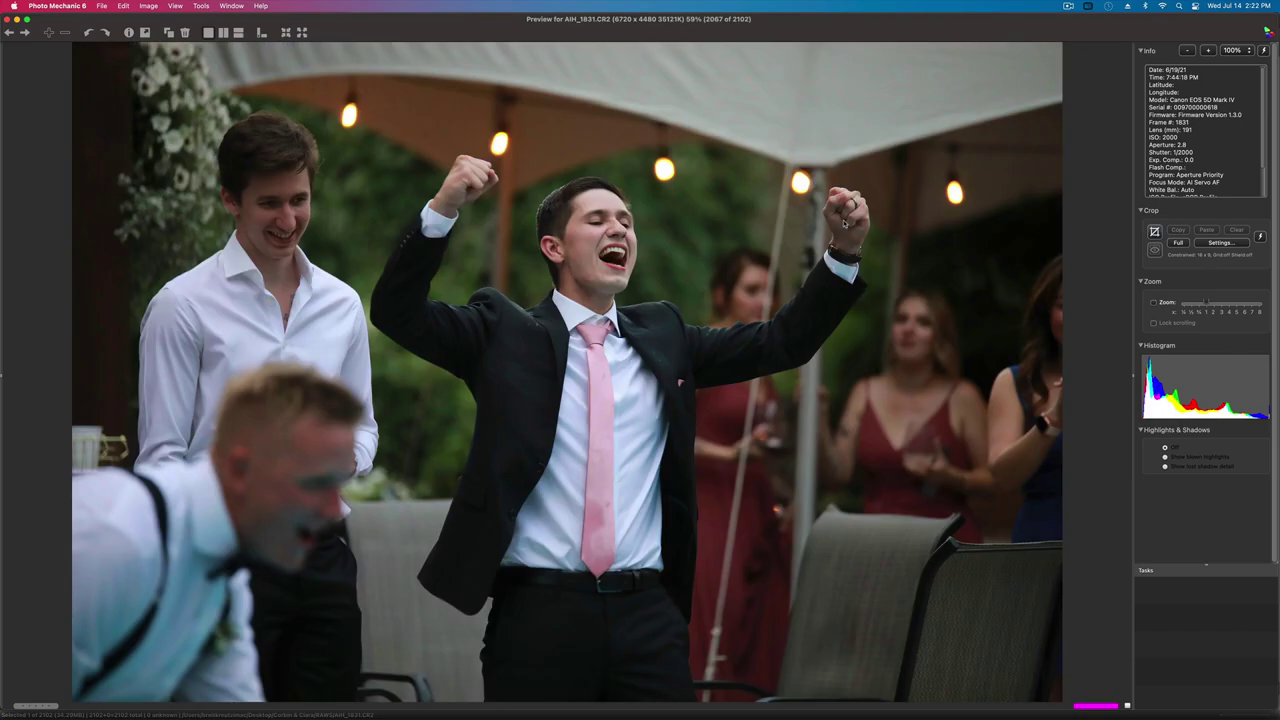
{"action": "key", "text": "Right"}
{"action": "key", "text": "Right"}
{"action": "key", "text": "Right"}
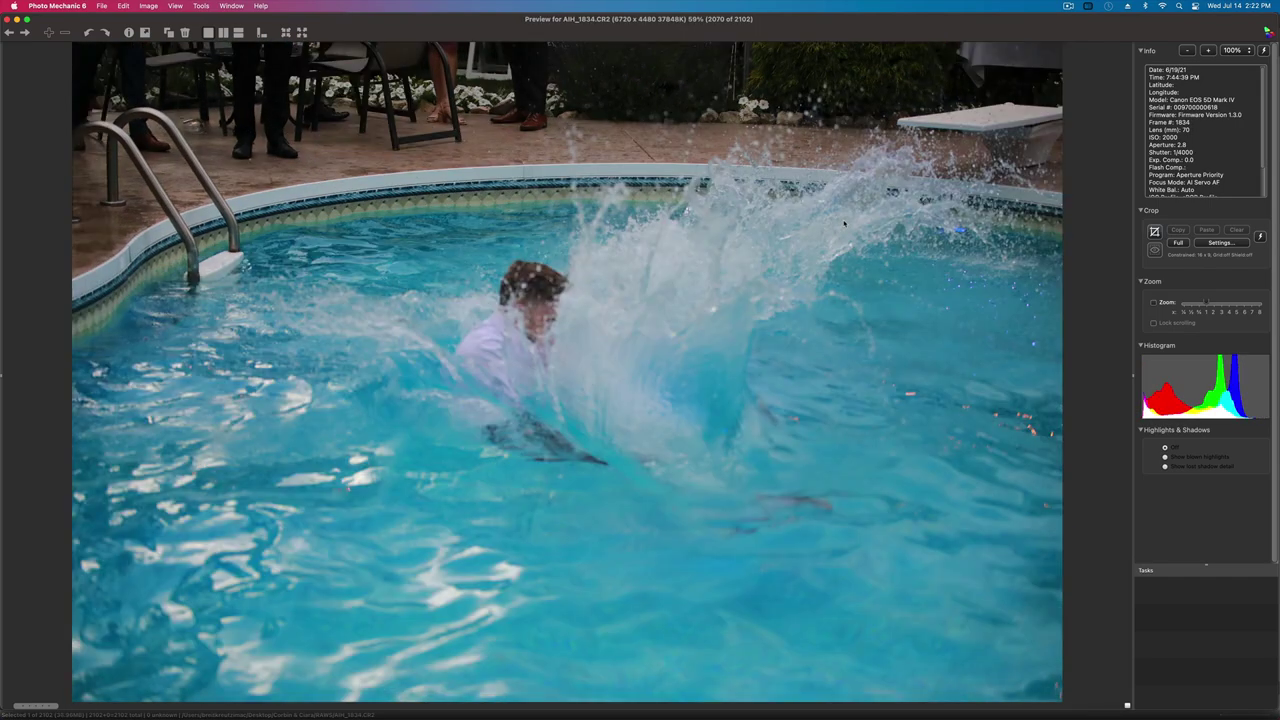
{"action": "key", "text": "Right"}
{"action": "key", "text": "Left"}
{"action": "key", "text": "Right"}
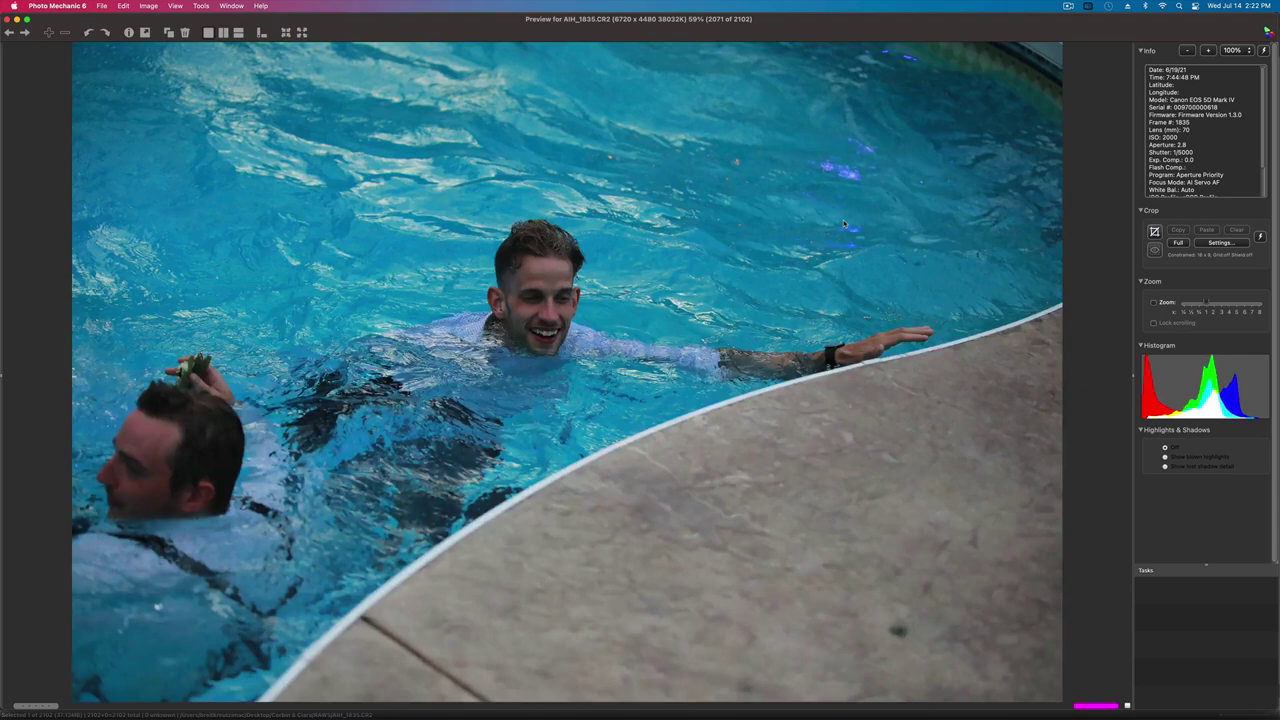
{"action": "key", "text": "Right"}
{"action": "key", "text": "Right"}
{"action": "key", "text": "Right"}
{"action": "key", "text": "Left"}
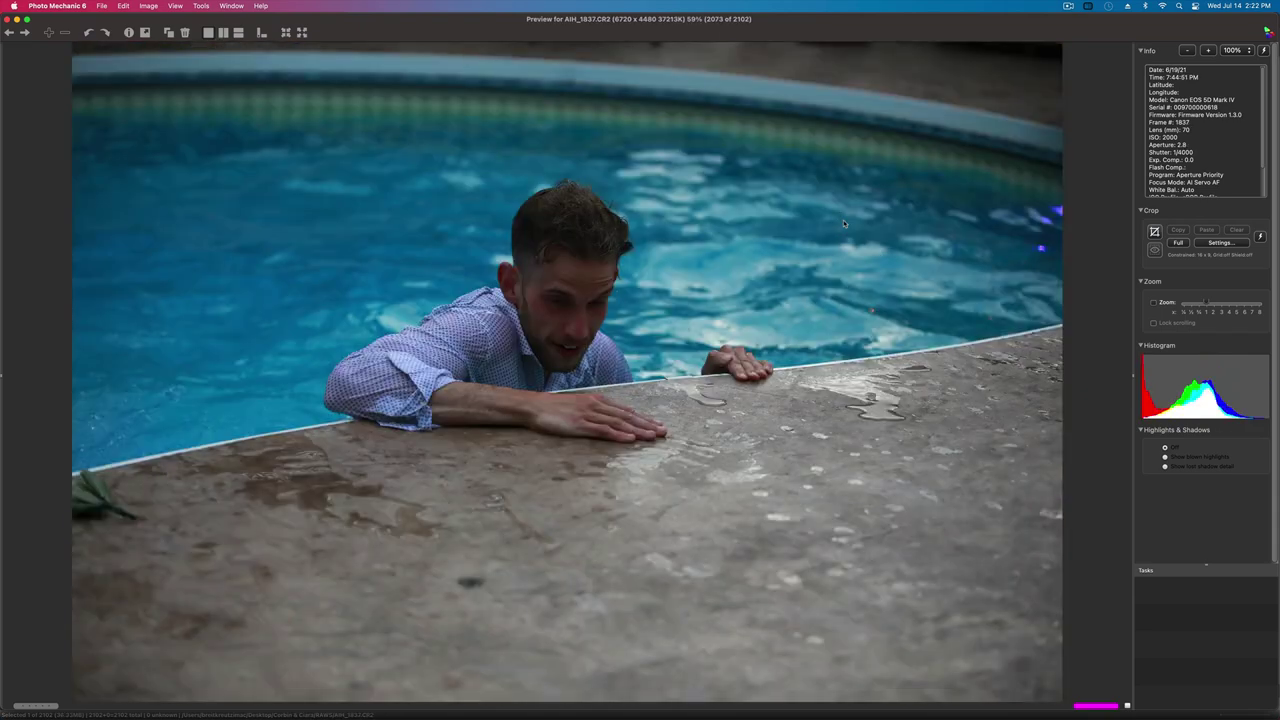
{"action": "key", "text": "Right"}
{"action": "key", "text": "Right"}
- Advance through the party and toast shots to the final photo AIH_1867, 2102 of 2102
{"action": "key", "text": "Right"}
{"action": "key", "text": "Right"}
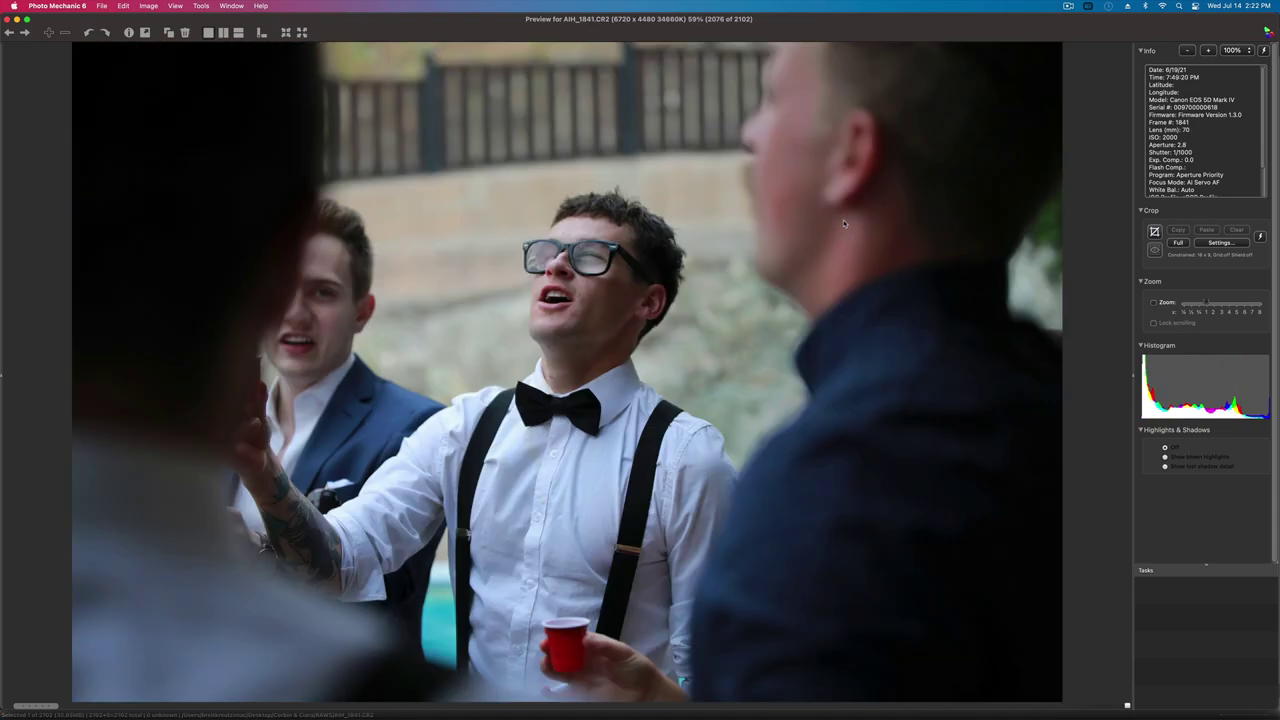
{"action": "key", "text": "Right"}
{"action": "key", "text": "Right"}
{"action": "key", "text": "Right"}
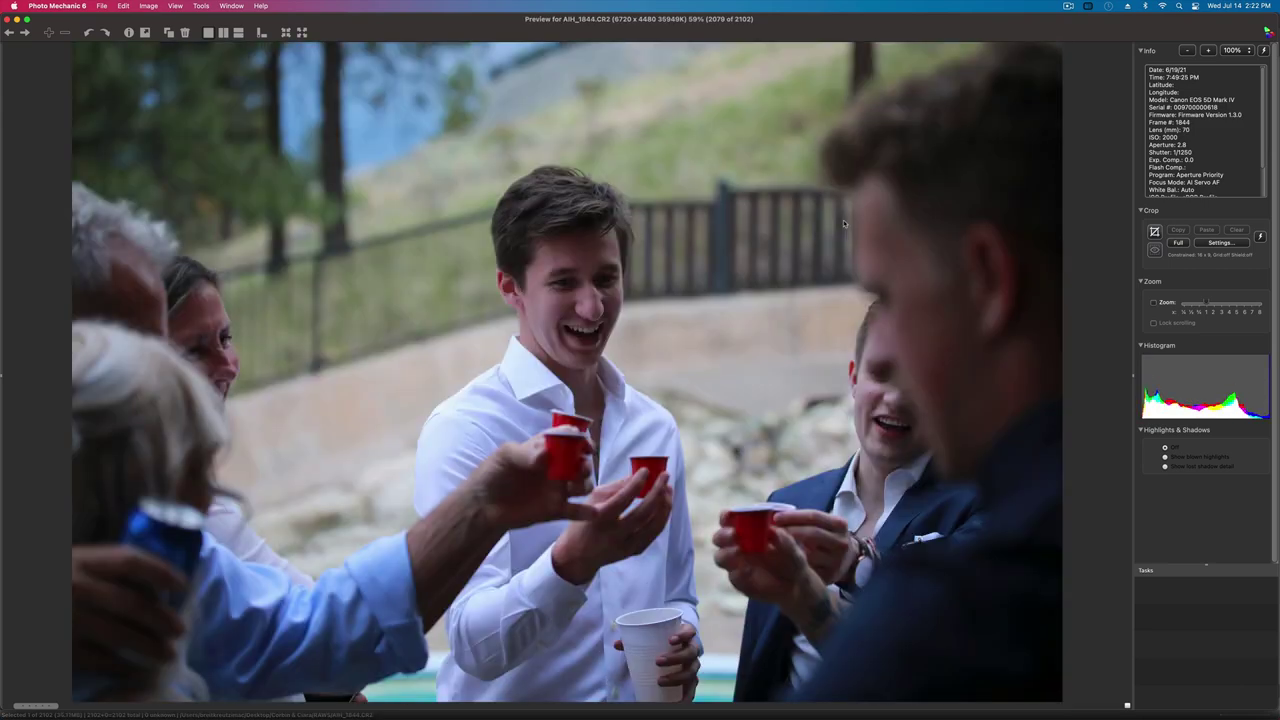
{"action": "key", "text": "Right"}
{"action": "key", "text": "Right"}
{"action": "key", "text": "Right"}
{"action": "key", "text": "Right"}
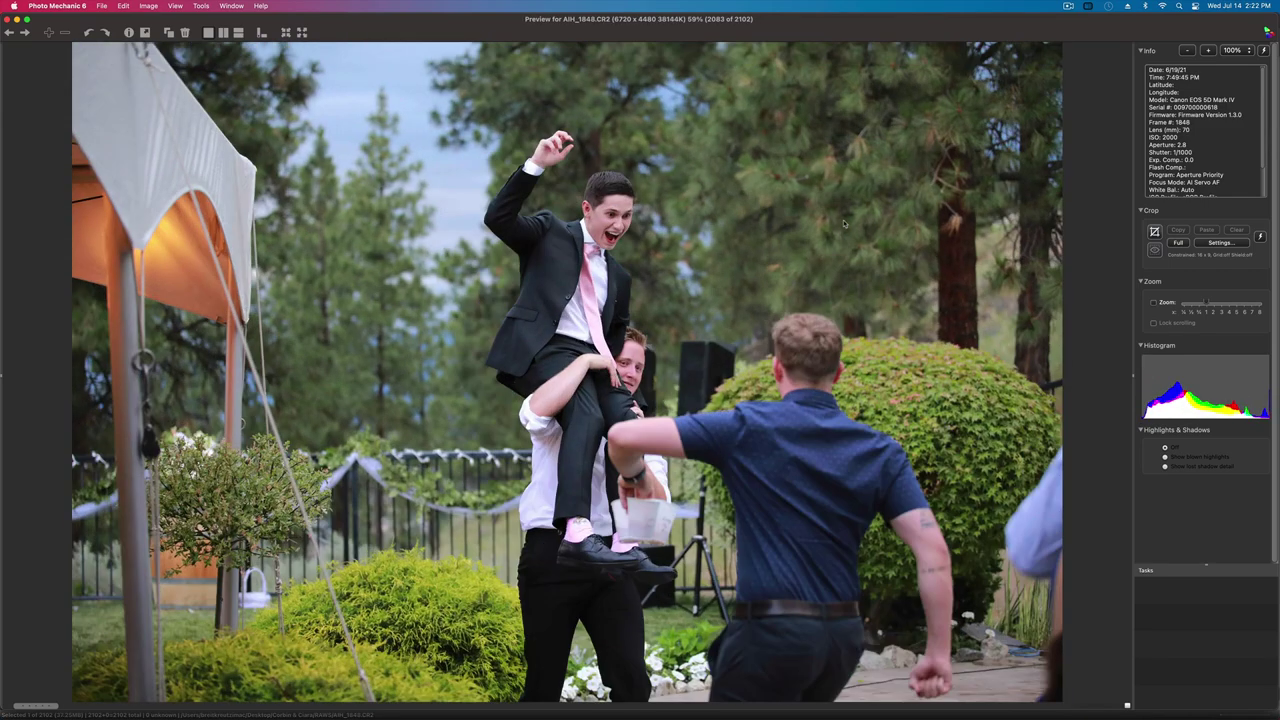
{"action": "key", "text": "Right"}
{"action": "key", "text": "Right"}
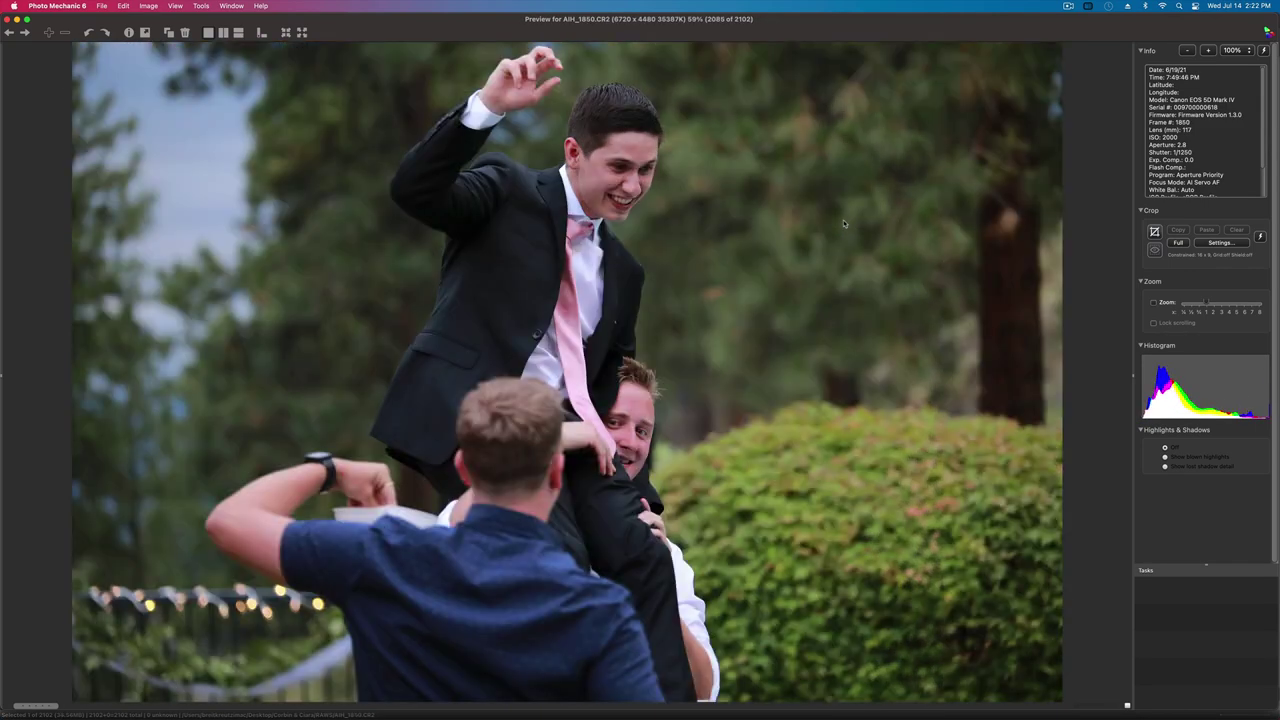
{"action": "key", "text": "Right"}
{"action": "key", "text": "Right"}
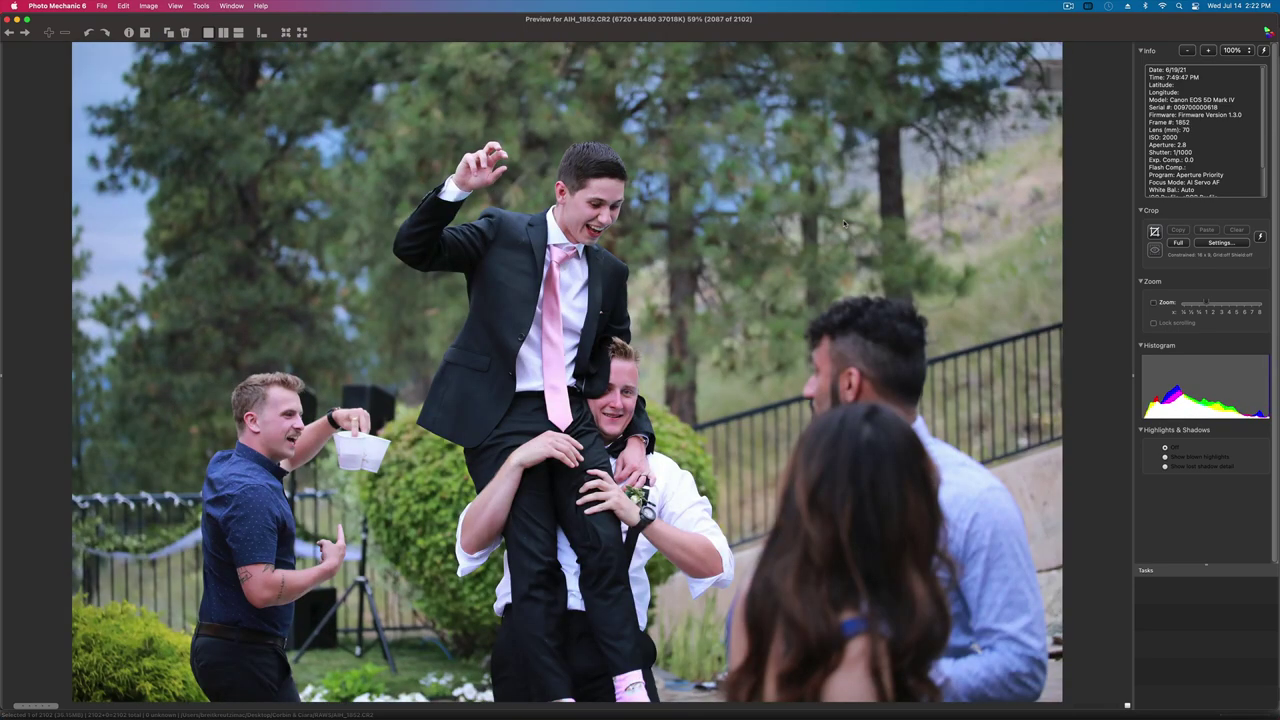
{"action": "key", "text": "Right"}
{"action": "key", "text": "Right"}
{"action": "key", "text": "Right"}
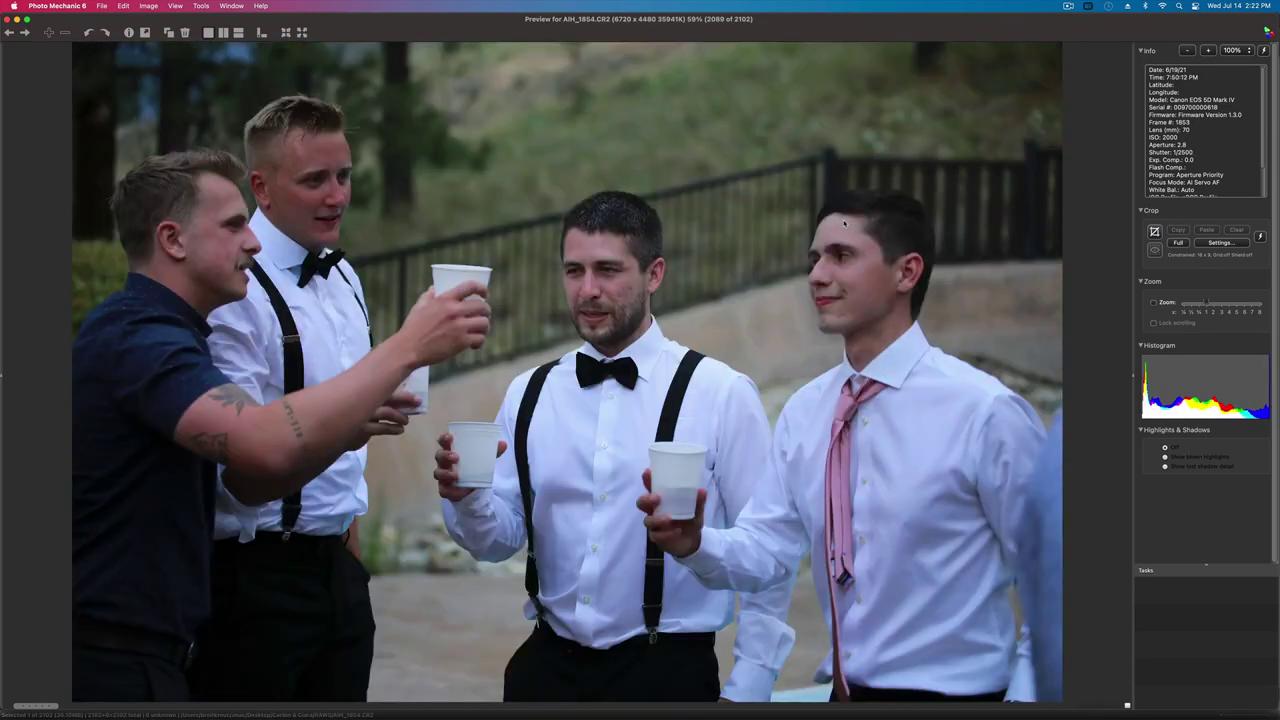
{"action": "key", "text": "Right"}
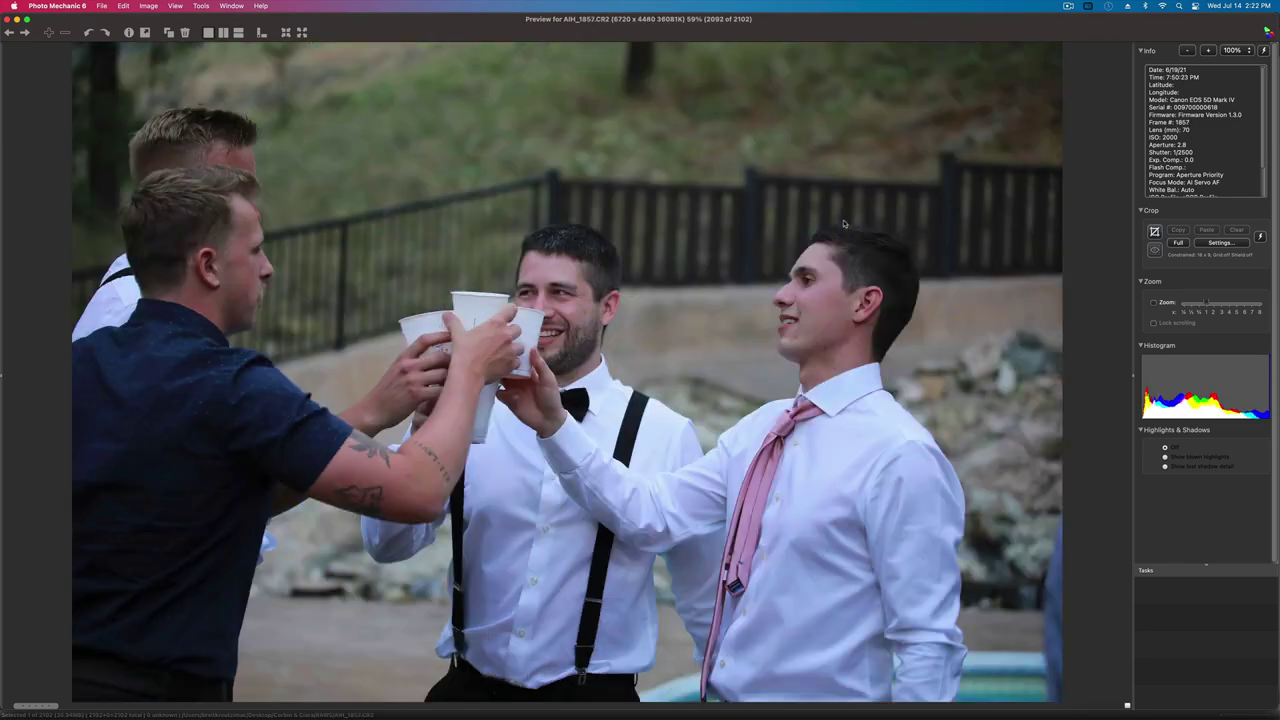
{"action": "key", "text": "Right"}
{"action": "key", "text": "Right"}
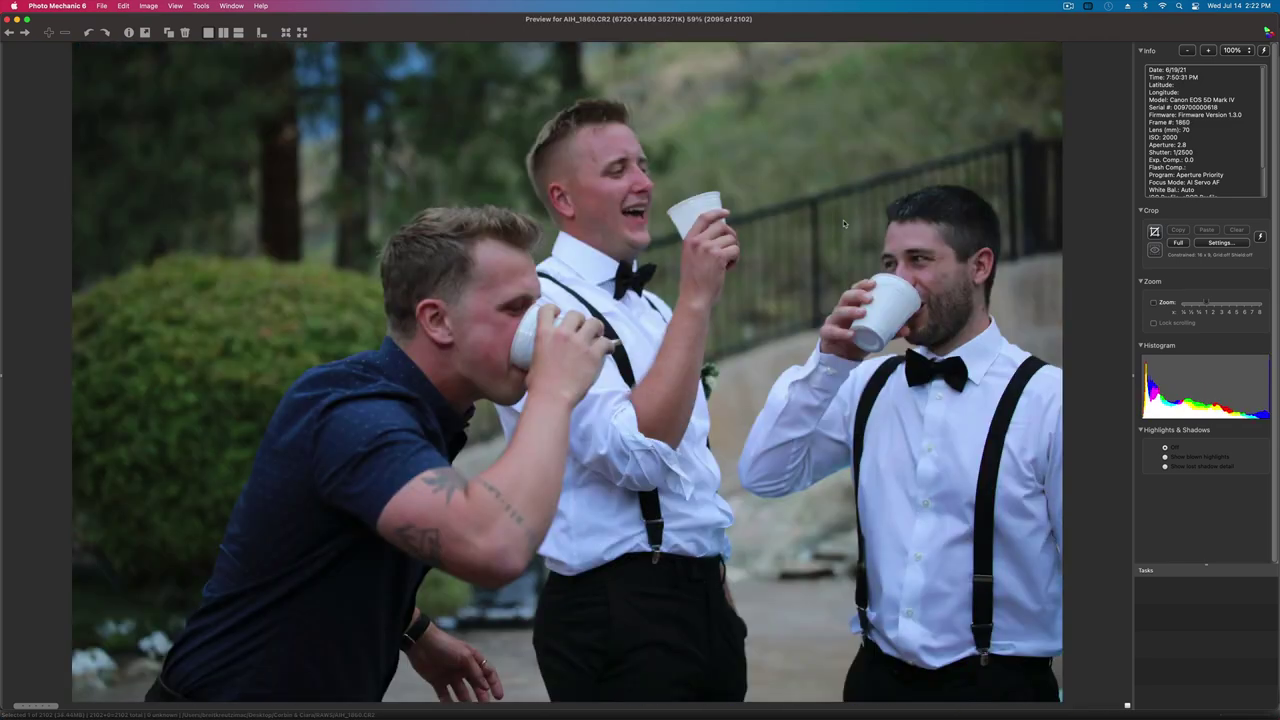
{"action": "key", "text": "Right"}
{"action": "key", "text": "Right"}
{"action": "key", "text": "Right"}
{"action": "key", "text": "Right"}
{"action": "key", "text": "Right"}
{"action": "key", "text": "Right"}
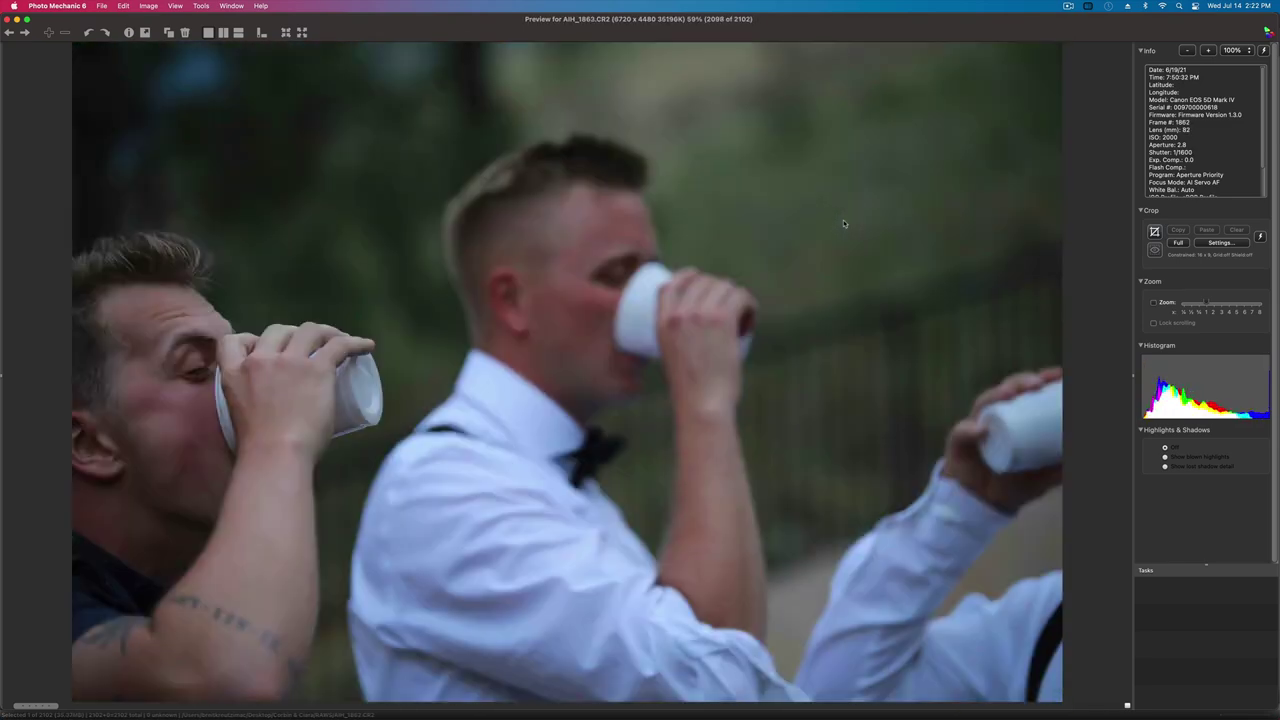
{"action": "key", "text": "Right"}
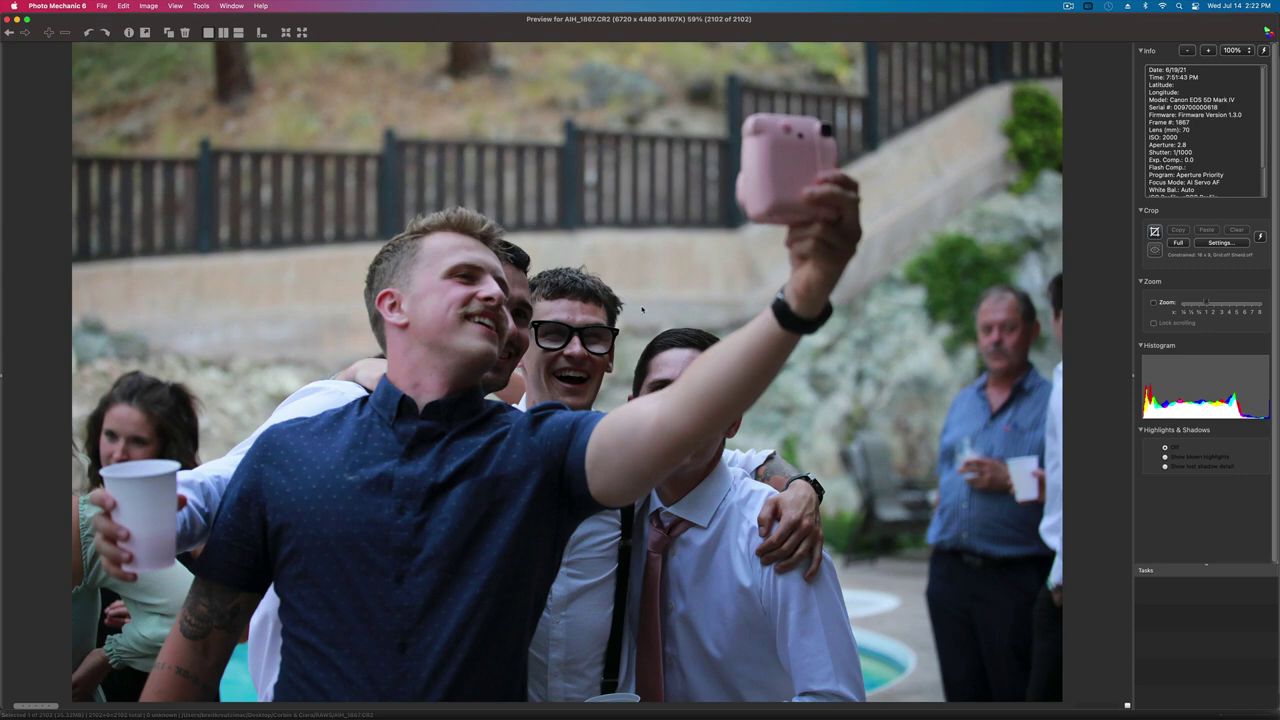
{"action": "key", "text": "Left"}
{"action": "key", "text": "Left"}
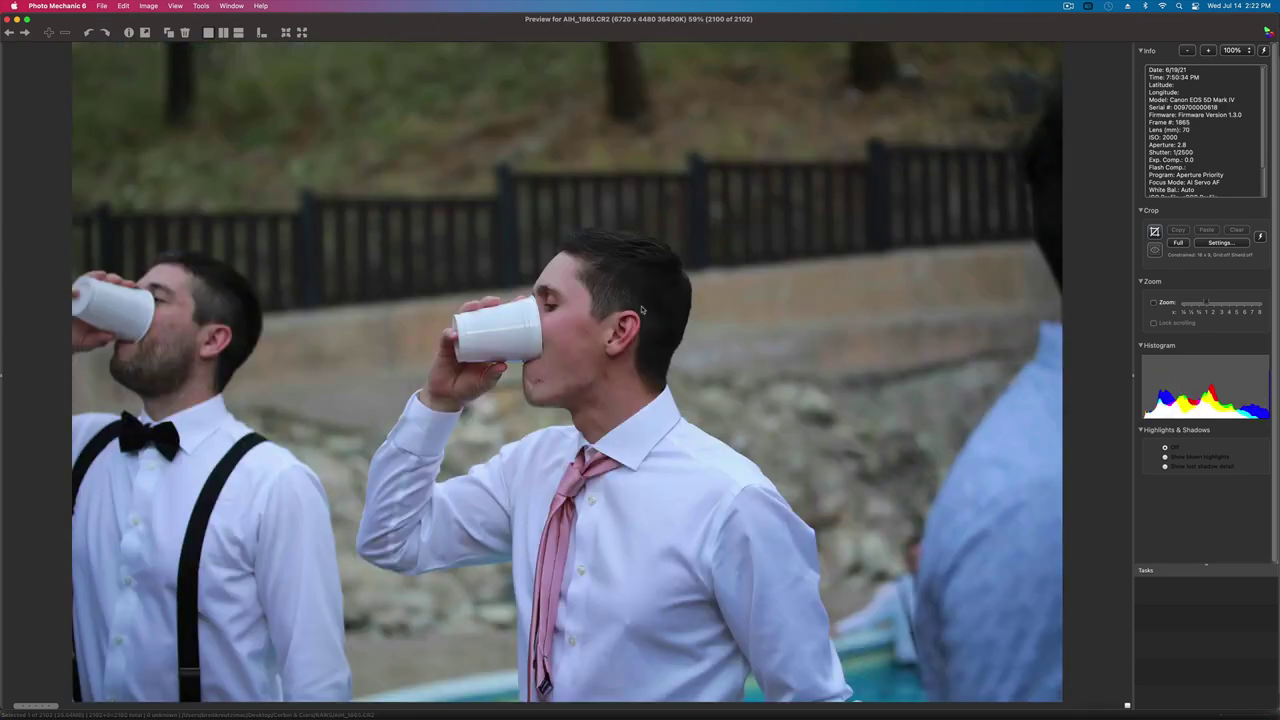
{"action": "key", "text": "Right"}
{"action": "key", "text": "Right"}
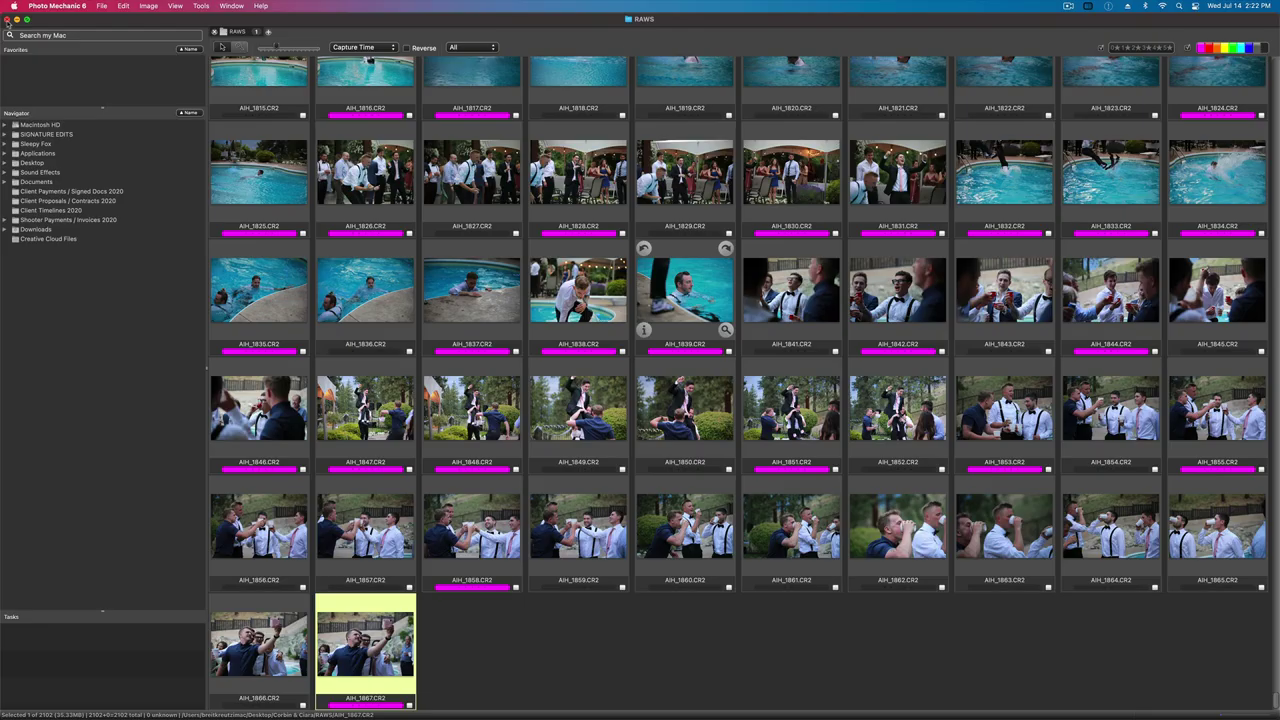
- Return to the RAWS contact sheet, filter to the 1327 magenta-tagged keepers, and select them all
{"action": "left_click", "coordinate": [12, 20]}
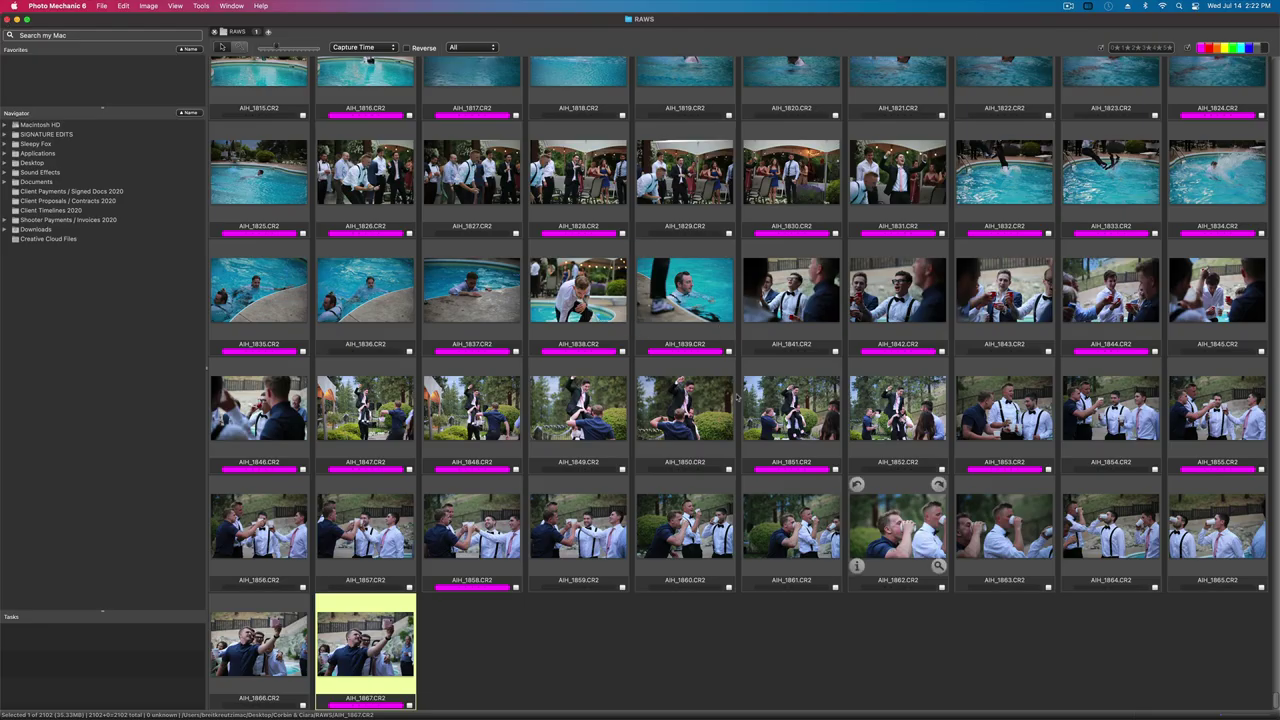
{"action": "left_click", "coordinate": [1200, 47]}
{"action": "key", "text": "super+a"}
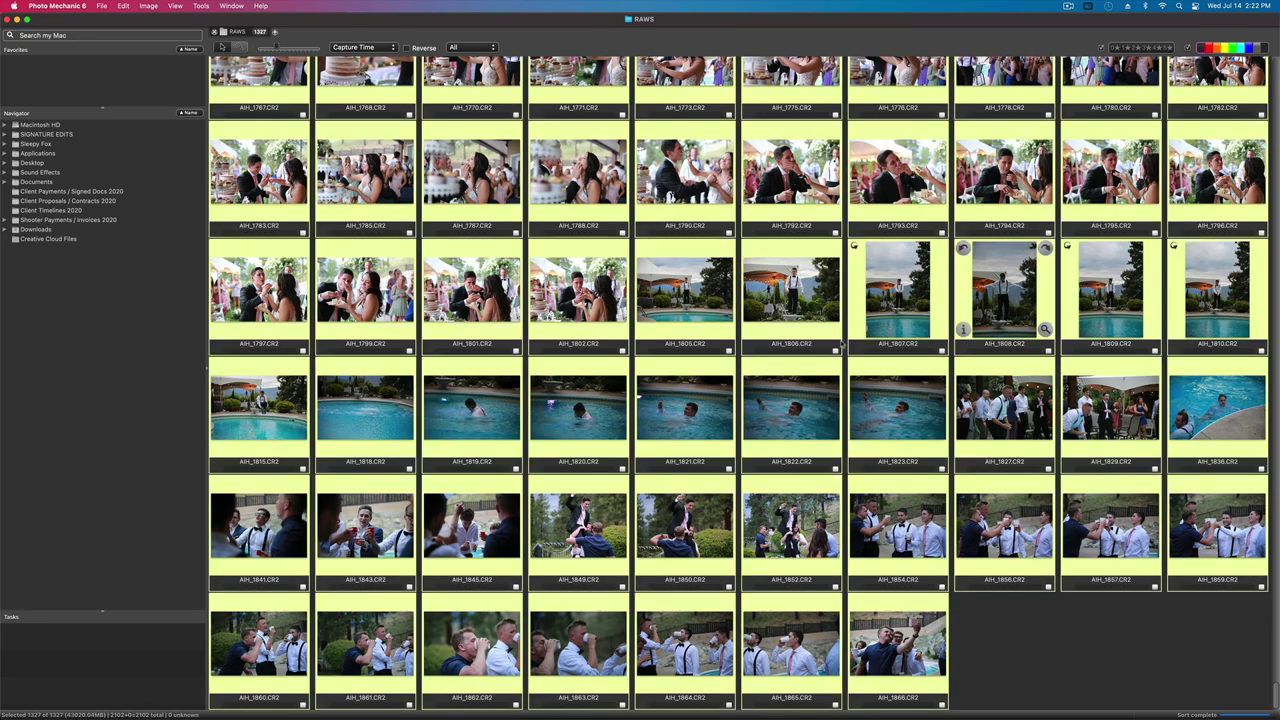
{"action": "scroll", "coordinate": [301, 195], "scroll_direction": "up", "scroll_amount": 20}
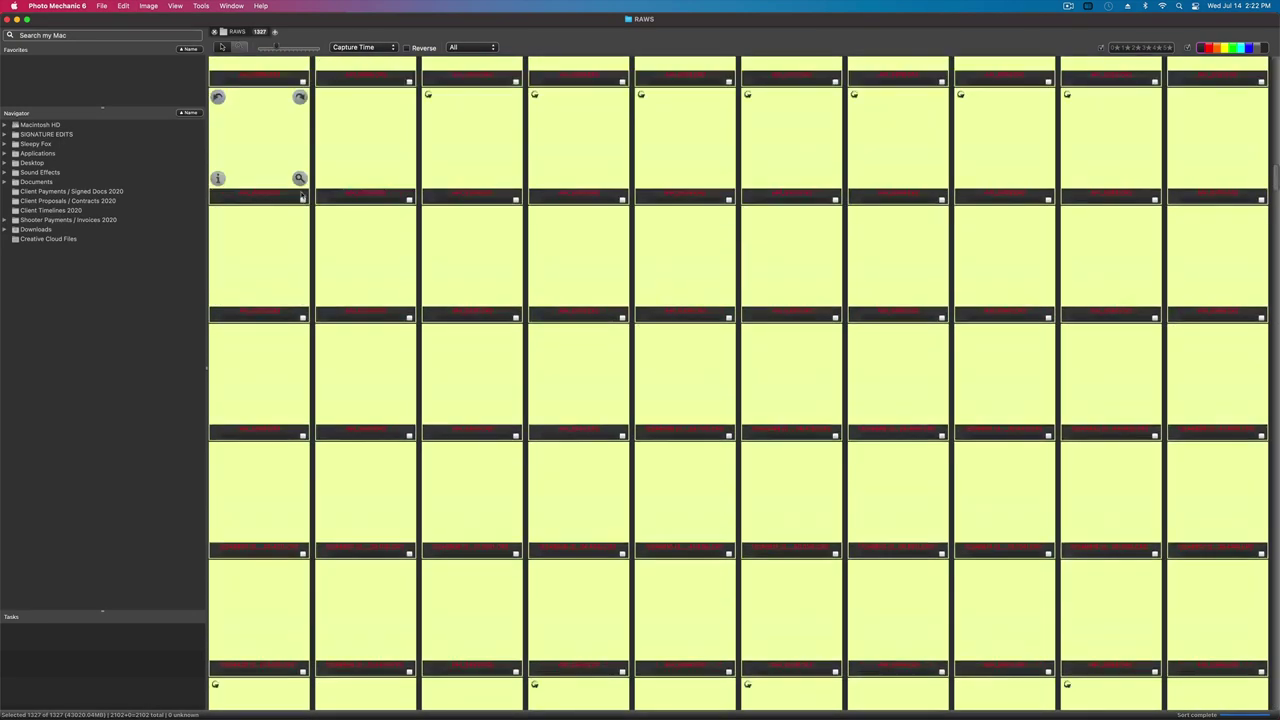
{"action": "scroll", "coordinate": [301, 195], "scroll_direction": "up", "scroll_amount": 10}
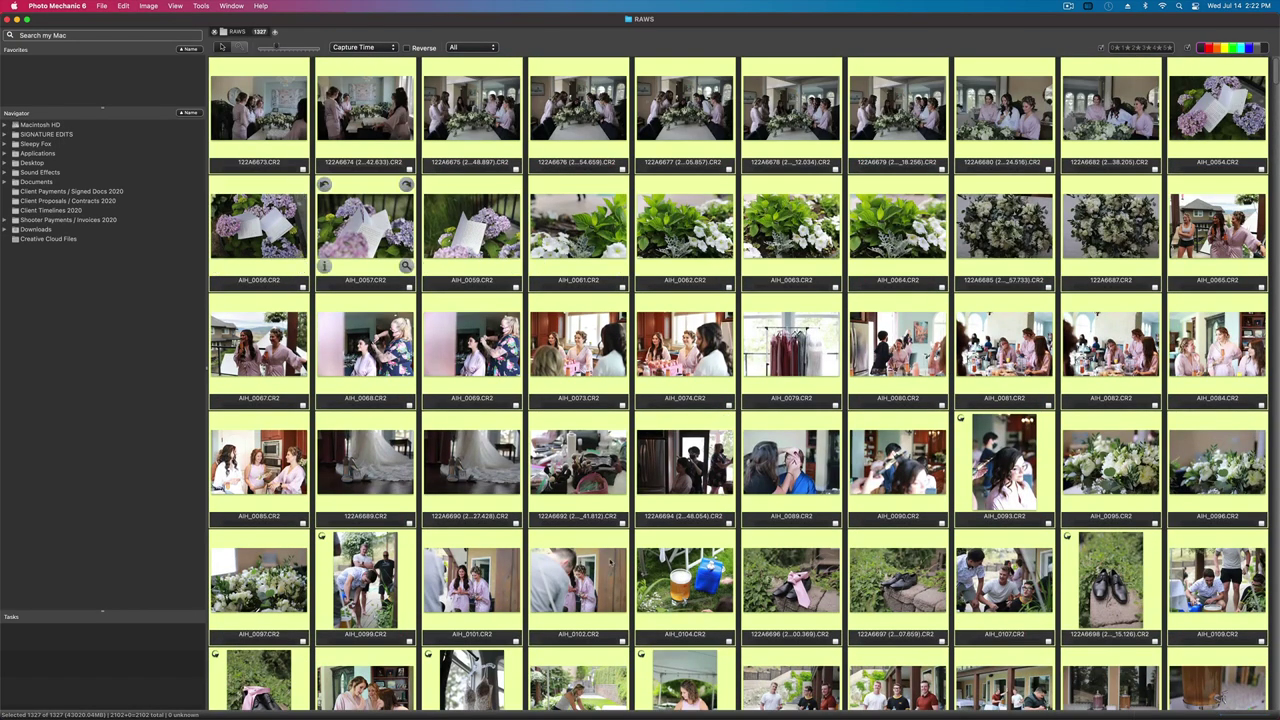
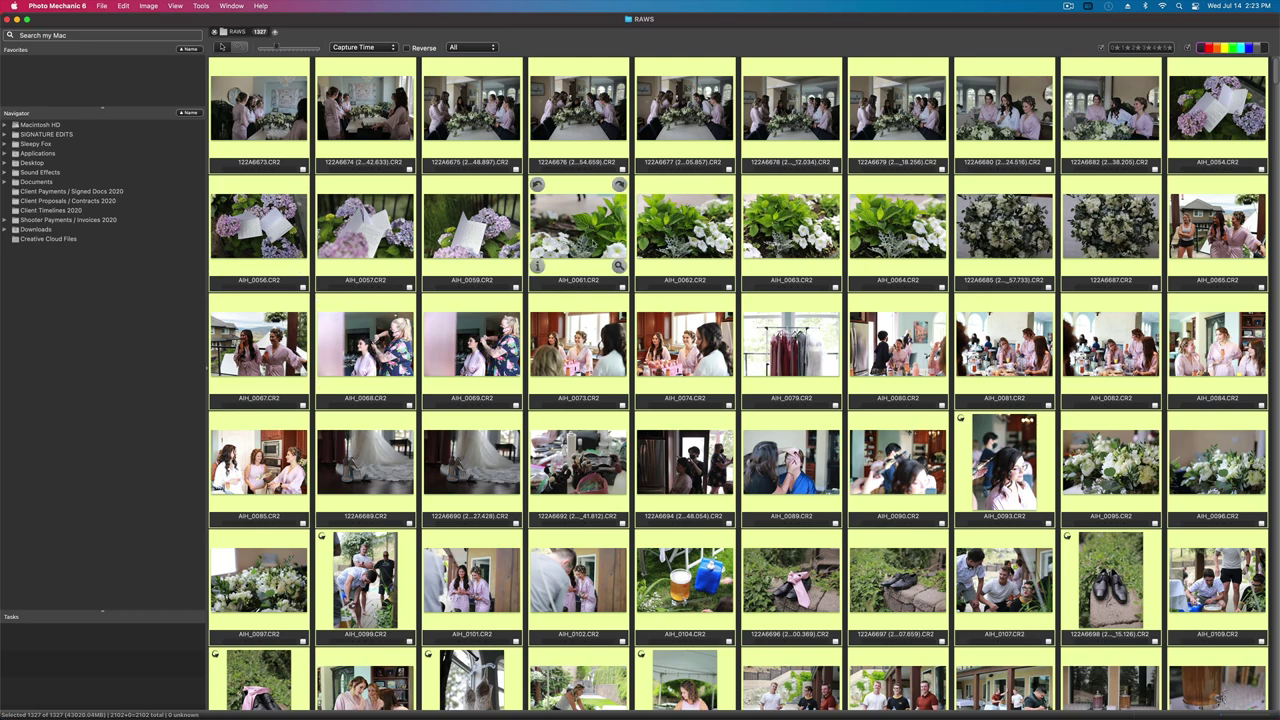
- Select only the AIH_0061.CR2 ring photo and open it in full preview
{"action": "left_click", "coordinate": [586, 230]}
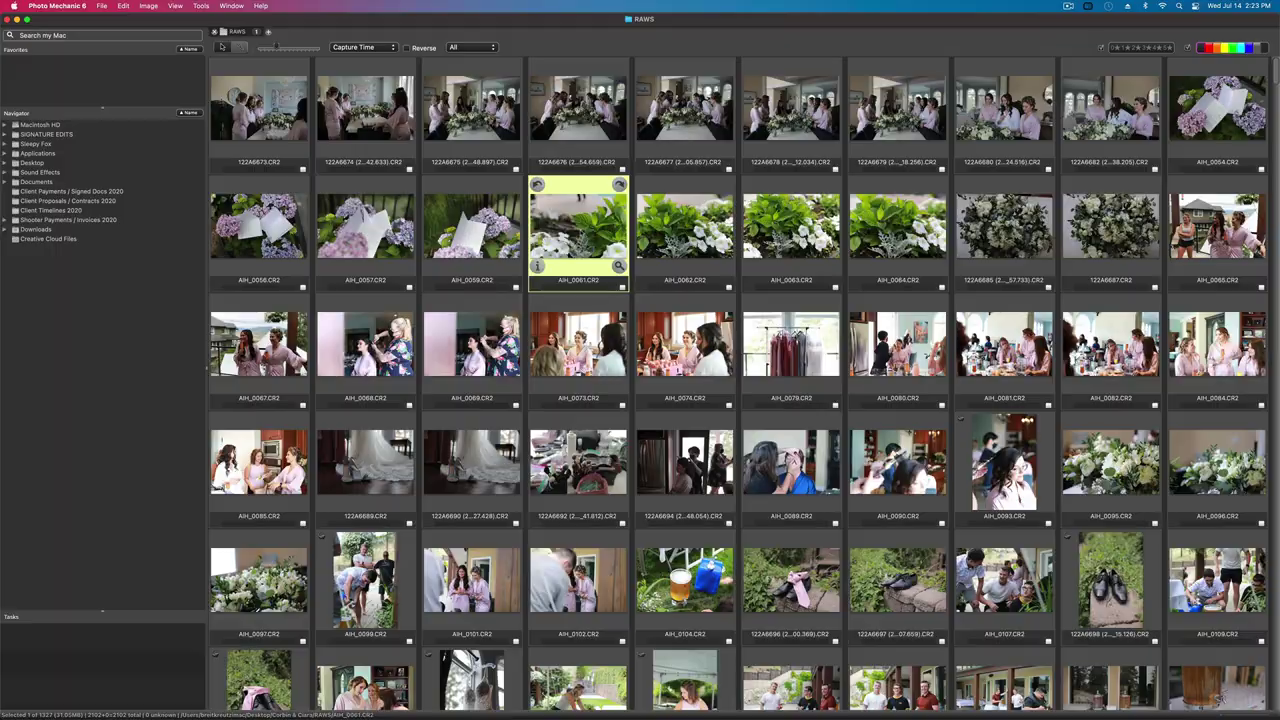
{"action": "double_click", "coordinate": [585, 231]}
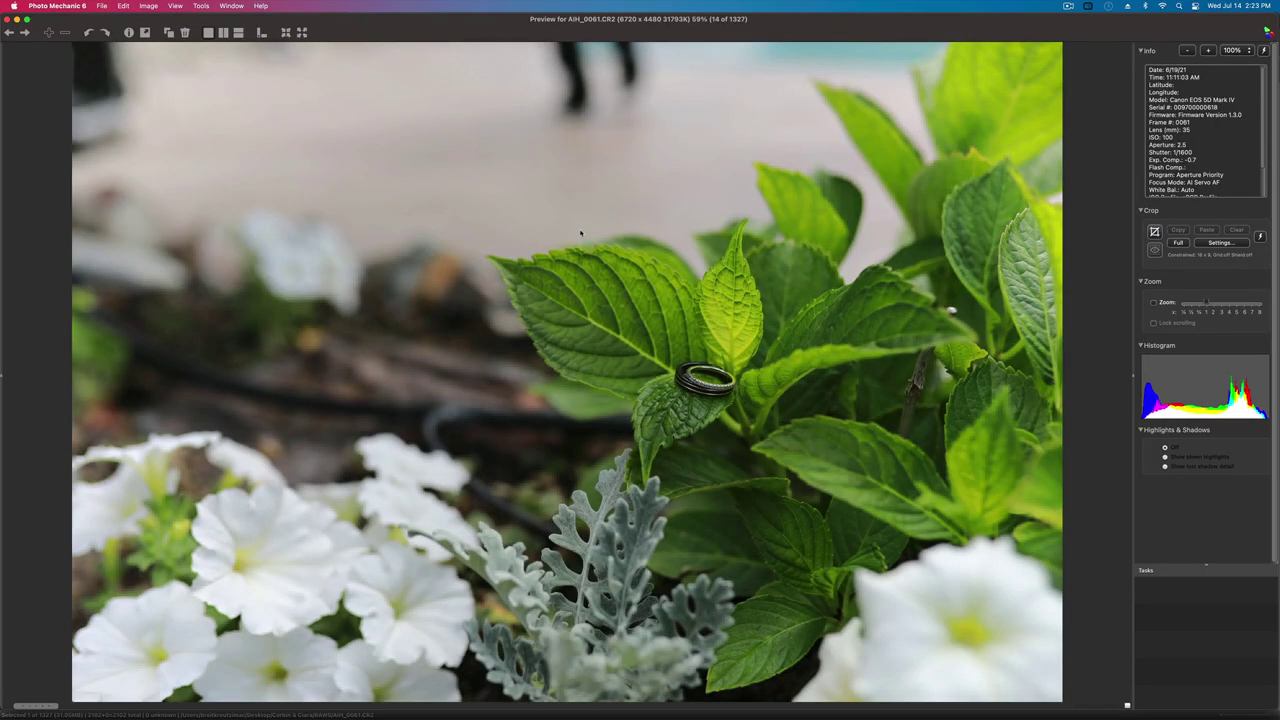
- Flip forward and back from the ring photo, then close the preview
{"action": "key", "text": "Right"}
{"action": "key", "text": "Right"}
{"action": "key", "text": "Right"}
{"action": "key", "text": "Right"}
{"action": "key", "text": "Right"}
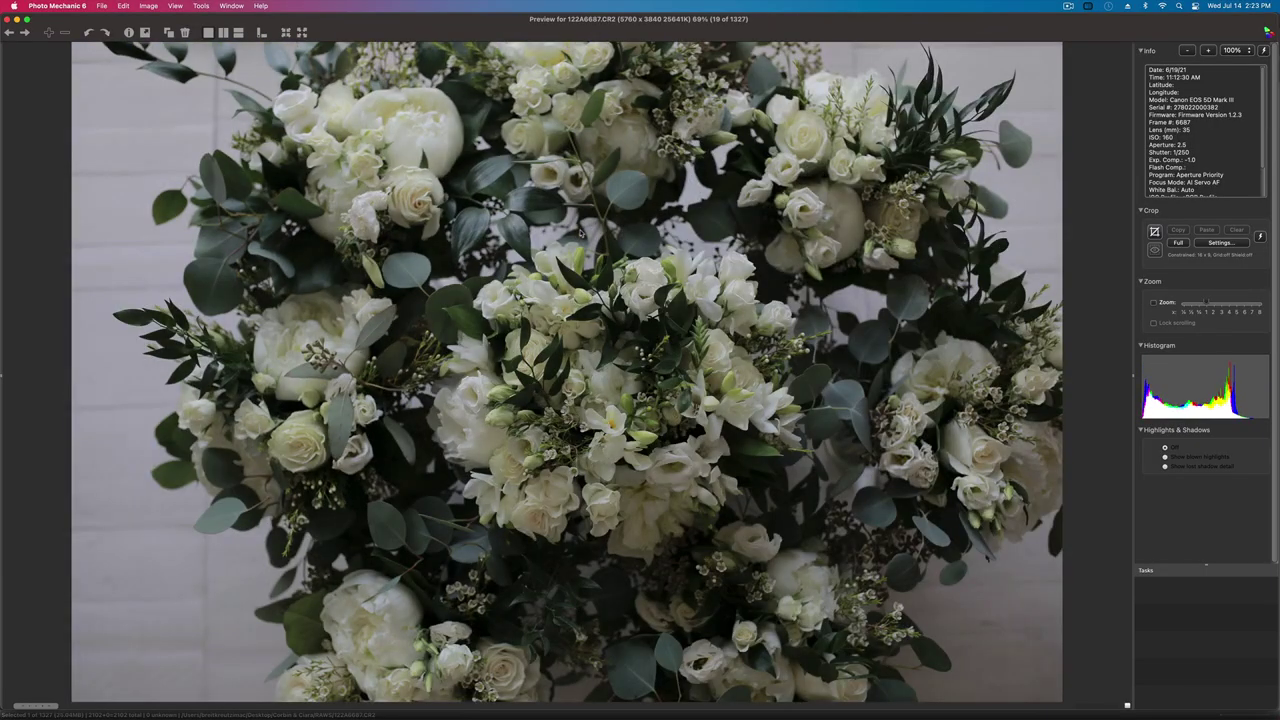
{"action": "key", "text": "Left"}
{"action": "key", "text": "Left"}
{"action": "key", "text": "Left"}
{"action": "key", "text": "Left"}
{"action": "key", "text": "Left"}
{"action": "key", "text": "Left"}
{"action": "key", "text": "Left"}
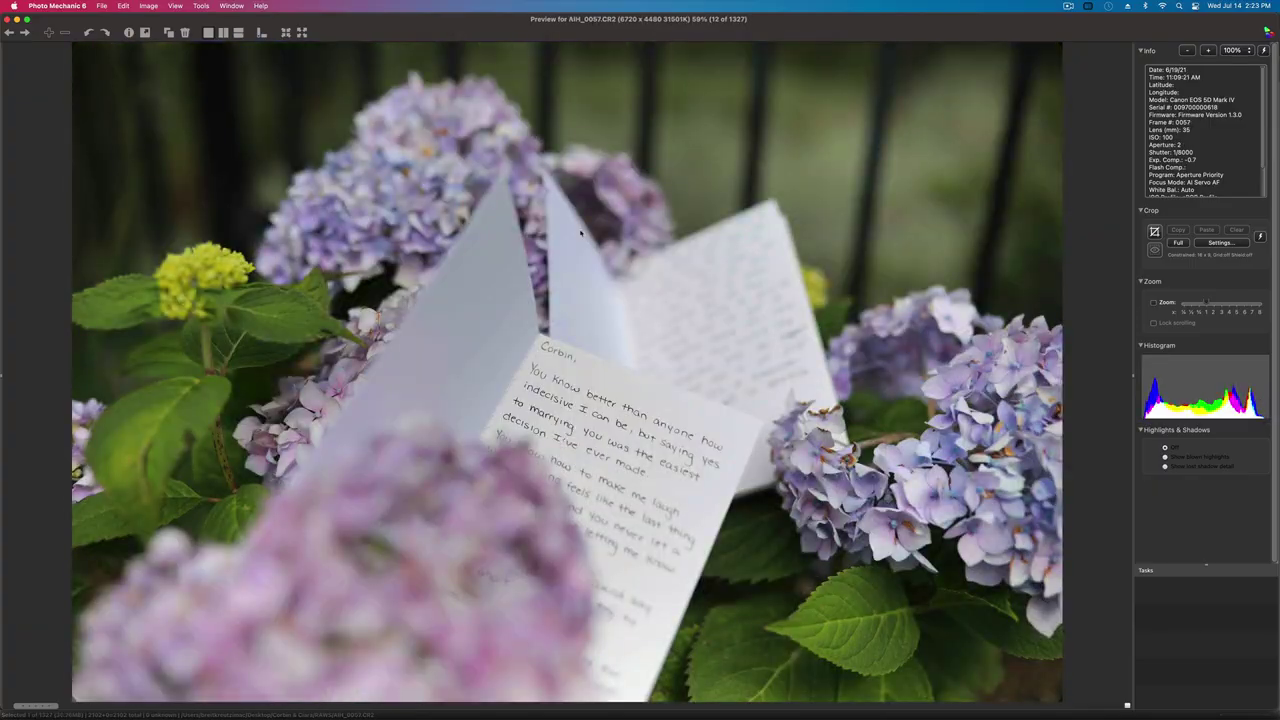
{"action": "key", "text": "Escape"}
- Preview the first photo in the grid, step to the second, and return to the 1327-image contact sheet
{"action": "left_click", "coordinate": [273, 119]}
{"action": "double_click", "coordinate": [273, 119]}
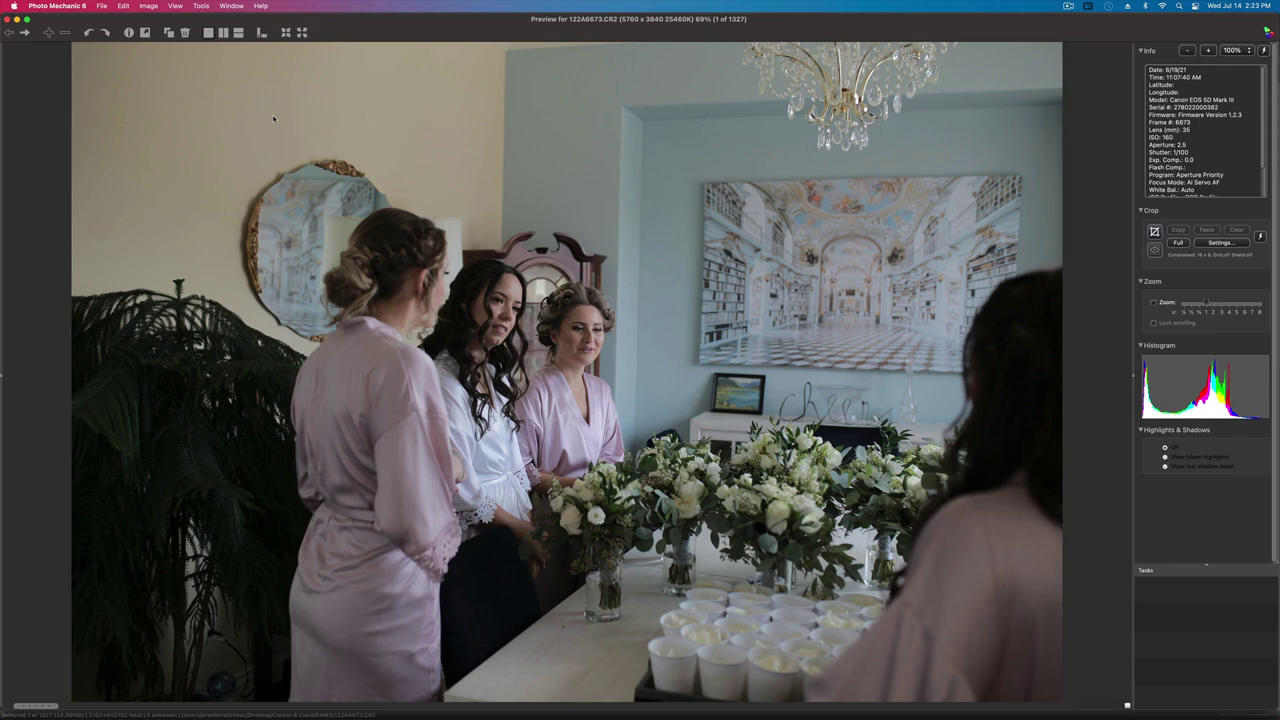
{"action": "key", "text": "Right"}
{"action": "key", "text": "Right"}
{"action": "key", "text": "Left"}
{"action": "key", "text": "Left"}
{"action": "key", "text": "Right"}
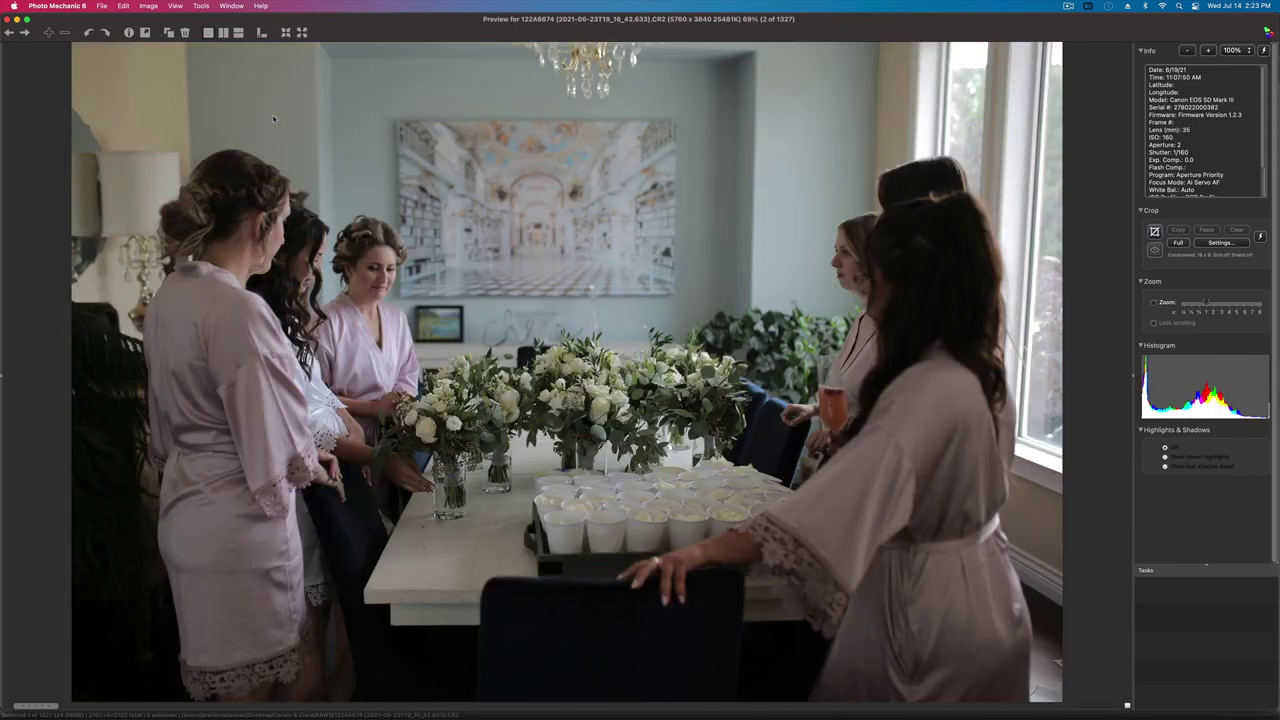
{"action": "key", "text": "Escape"}
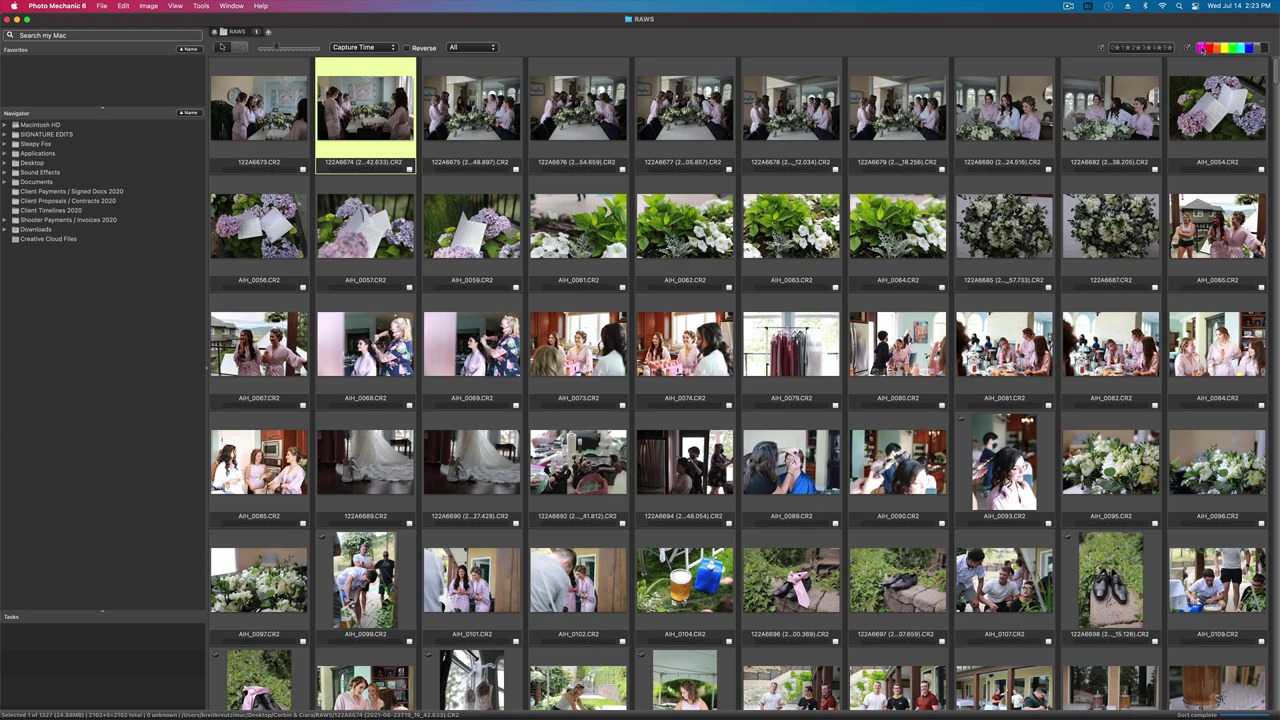
- Filter the contact sheet to the 775 magenta-labelled keepers and select all of them
{"action": "left_click", "coordinate": [1201, 47]}
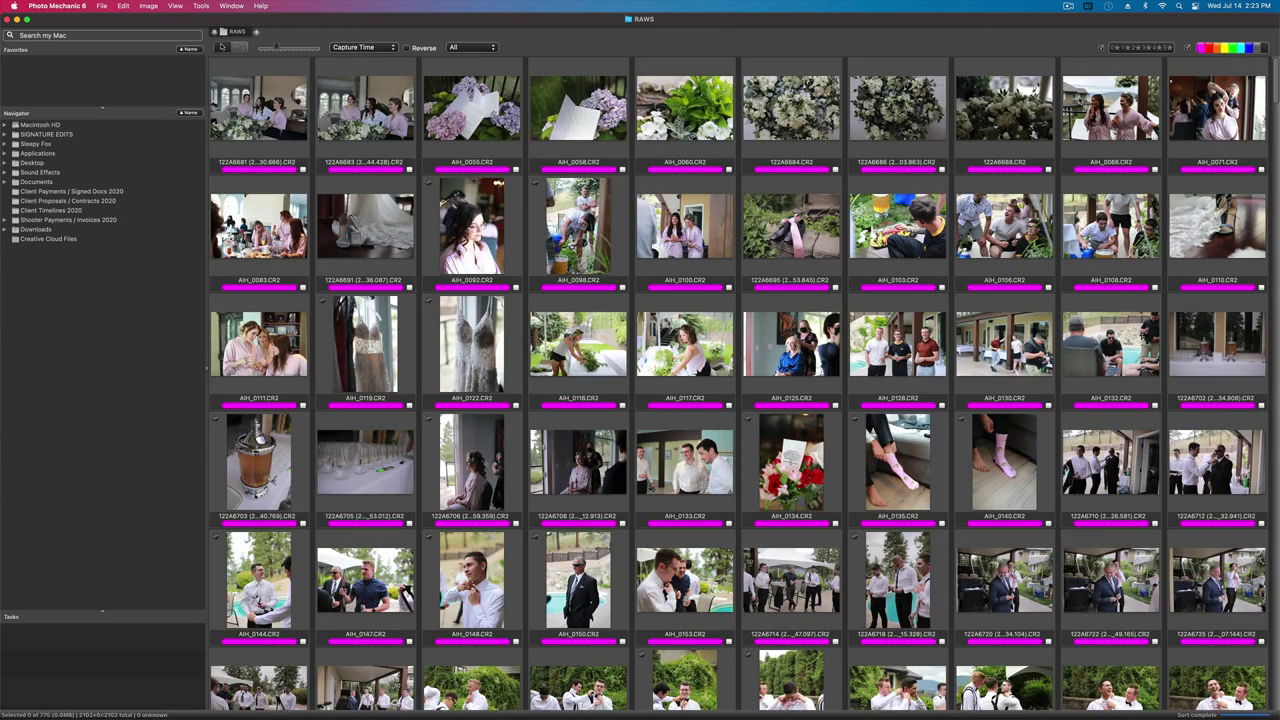
{"action": "left_click", "coordinate": [259, 108]}
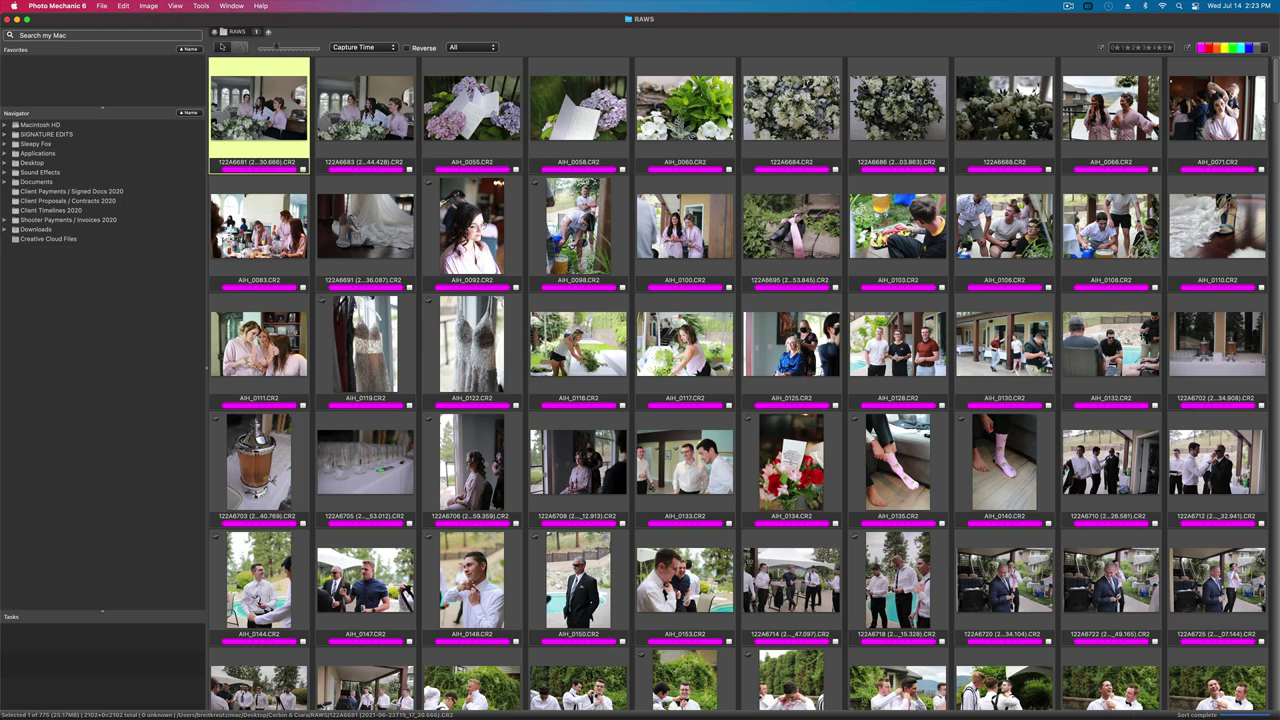
{"action": "key", "text": "super+a"}
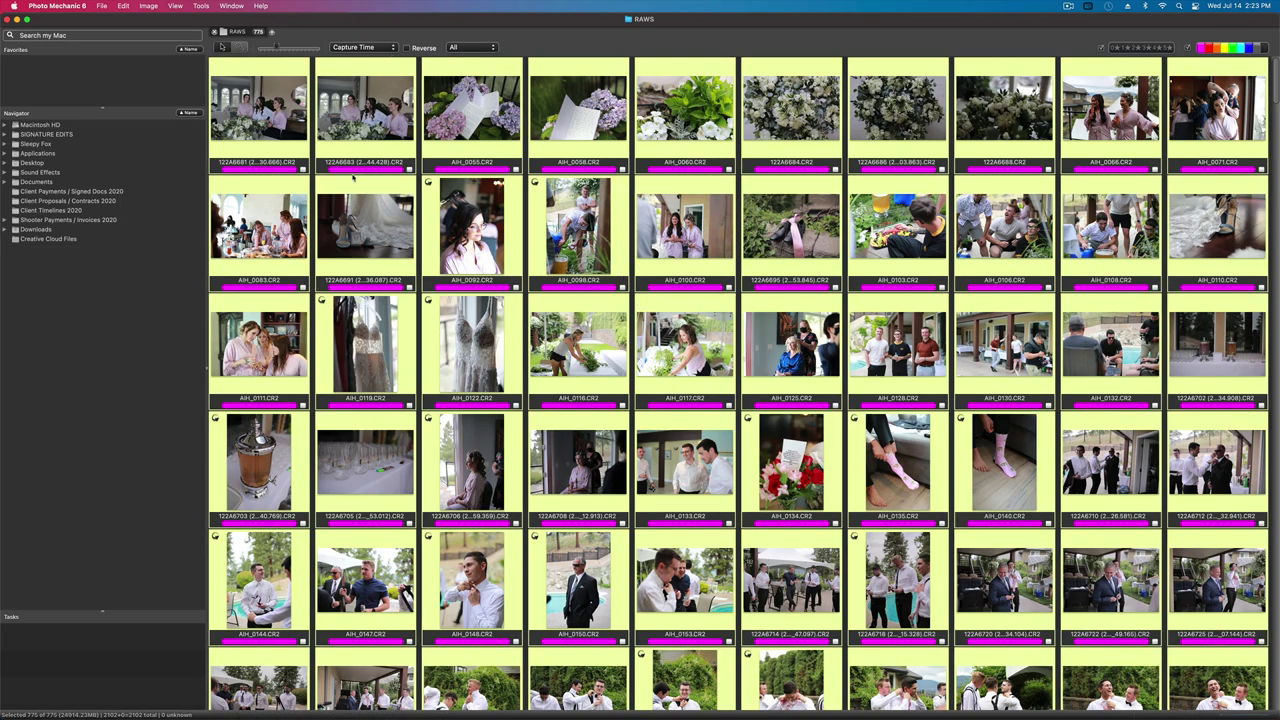
{"action": "mouse_move", "coordinate": [352, 177]}
- Preview 122A6681 and step through the opening details, from the hydrangea letter and ring to 122A6688
{"action": "double_click", "coordinate": [258, 112]}
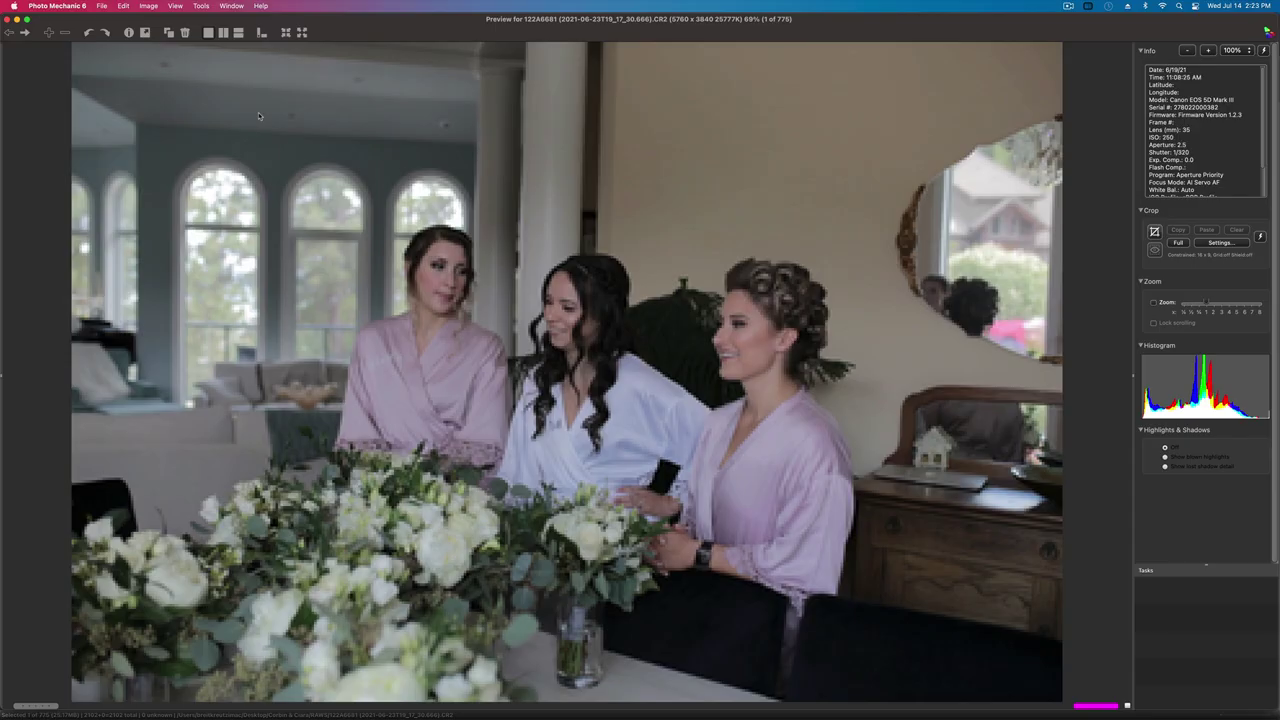
{"action": "key", "text": "Right"}
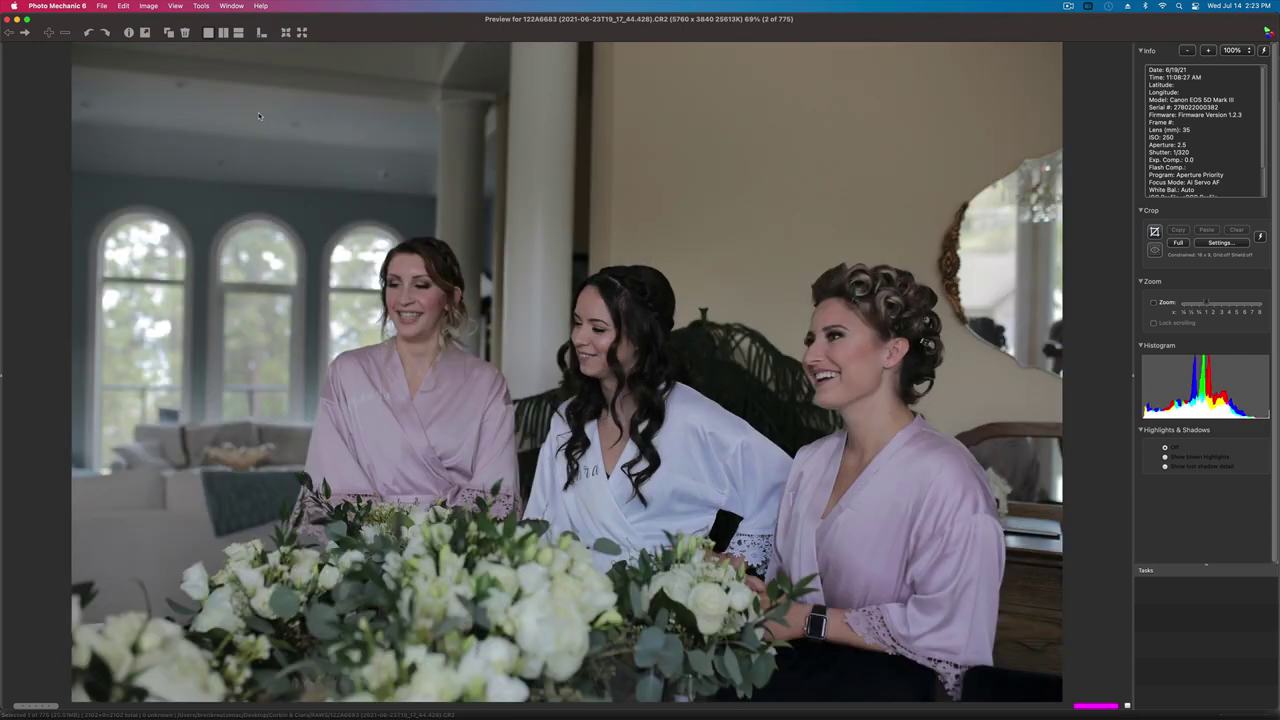
{"action": "key", "text": "Right"}
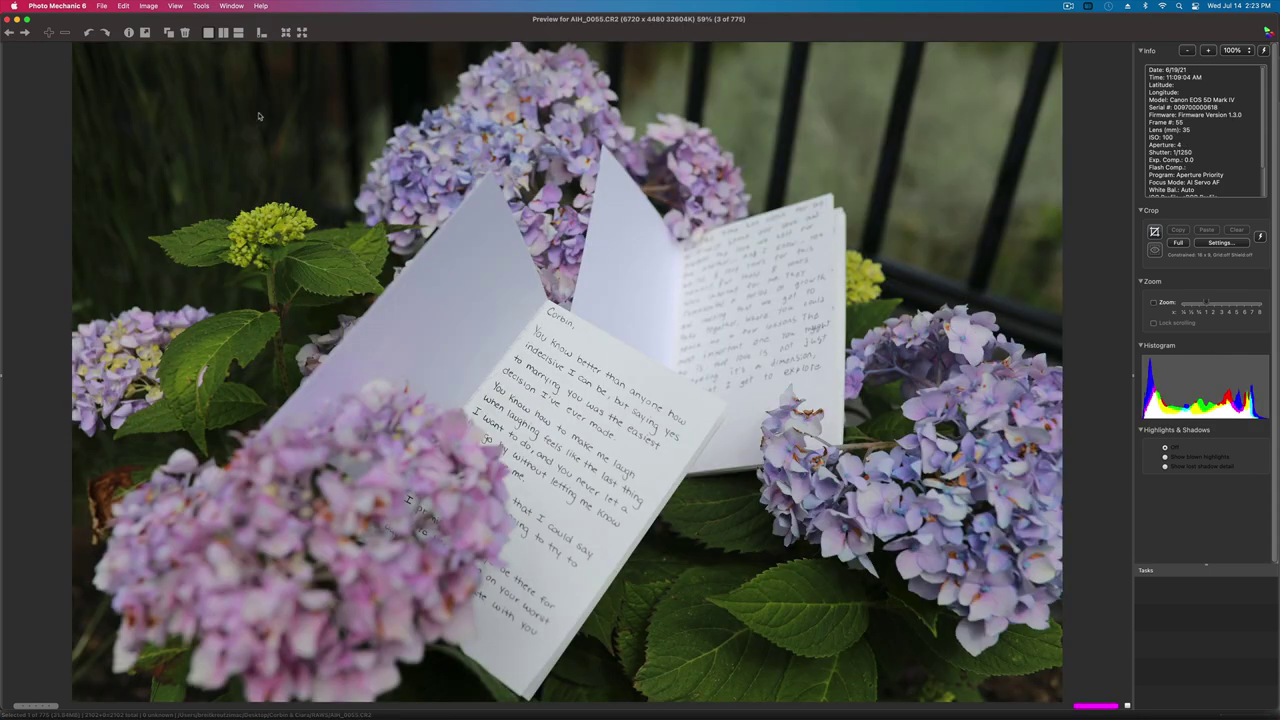
{"action": "key", "text": "Right"}
{"action": "key", "text": "Right"}
{"action": "key", "text": "Left"}
{"action": "key", "text": "Right"}
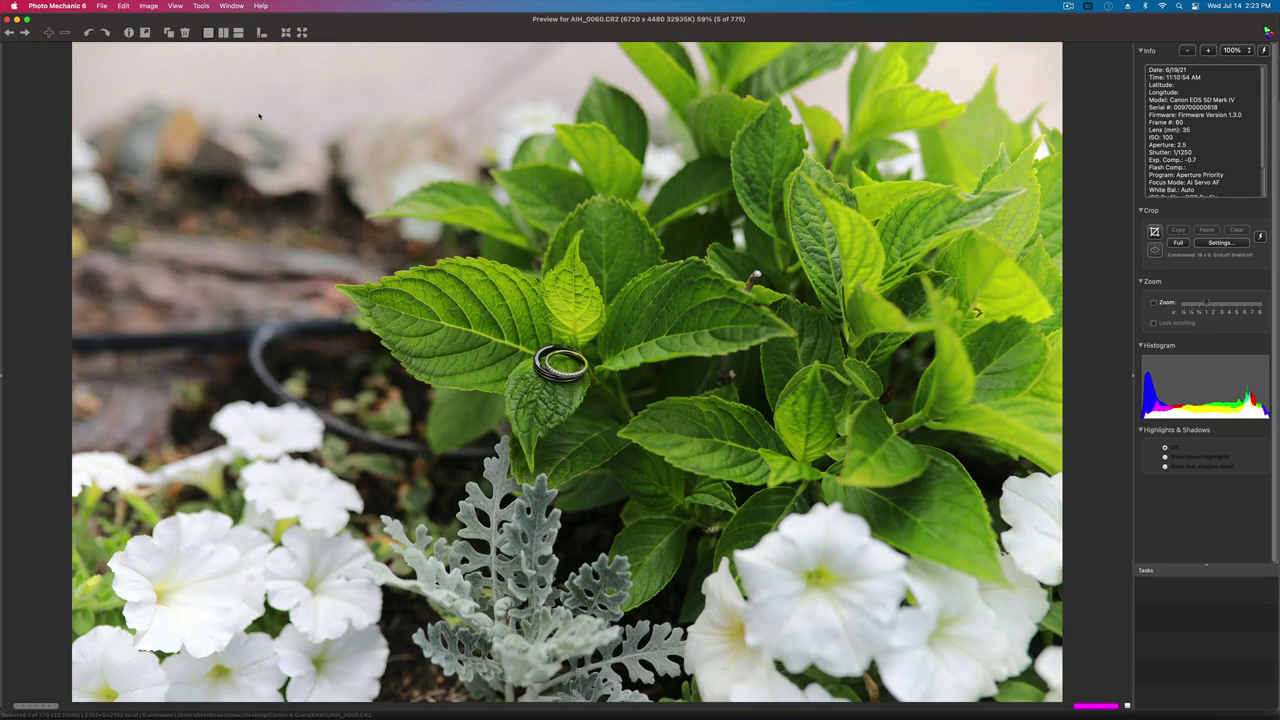
{"action": "key", "text": "Right"}
{"action": "key", "text": "Right"}
{"action": "key", "text": "Left"}
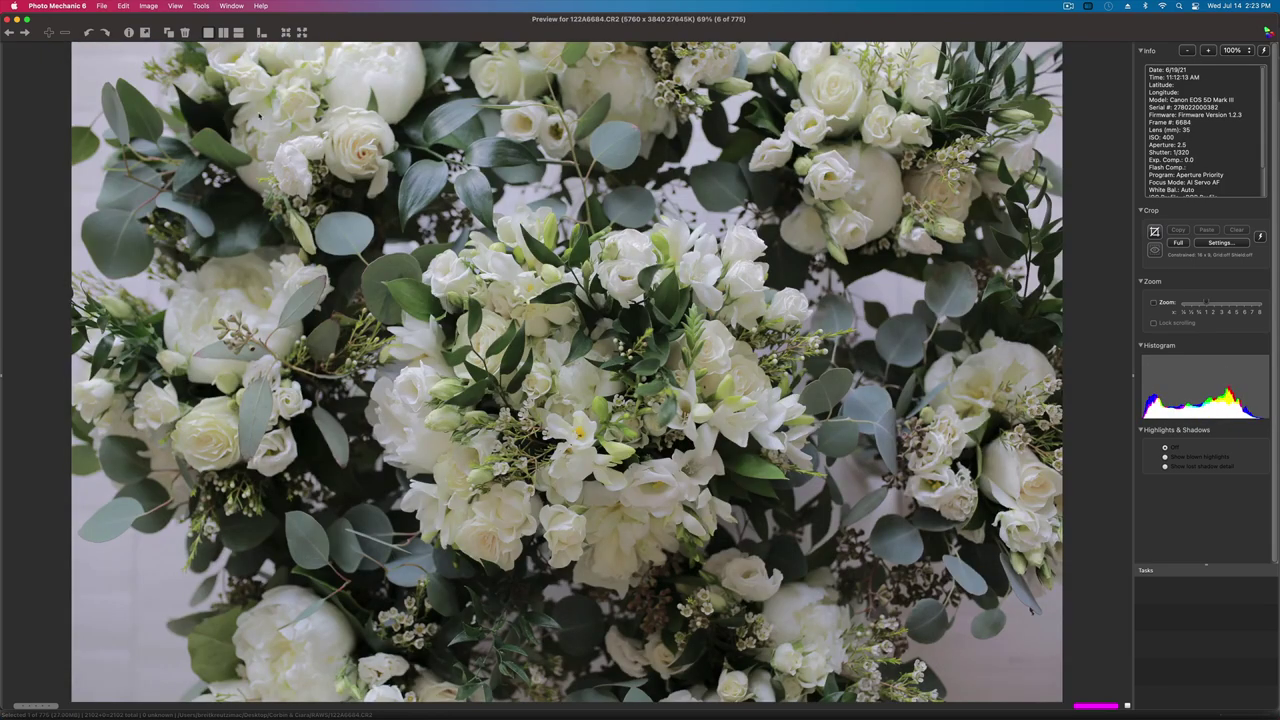
{"action": "key", "text": "Right"}
{"action": "key", "text": "Right"}
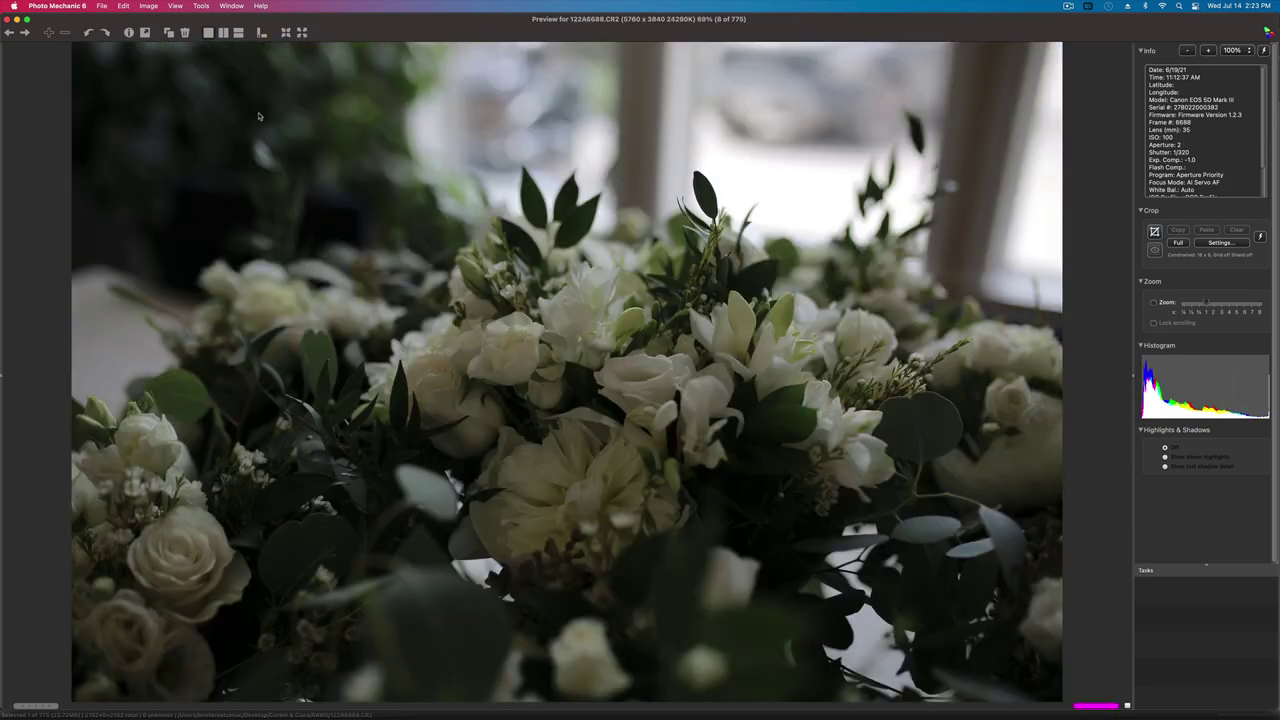
- Step from the hair-styling shot AIH_0071 to 122A6702, comparing dress photos AIH_0119 and AIH_0122
{"action": "key", "text": "Right"}
{"action": "key", "text": "Right"}
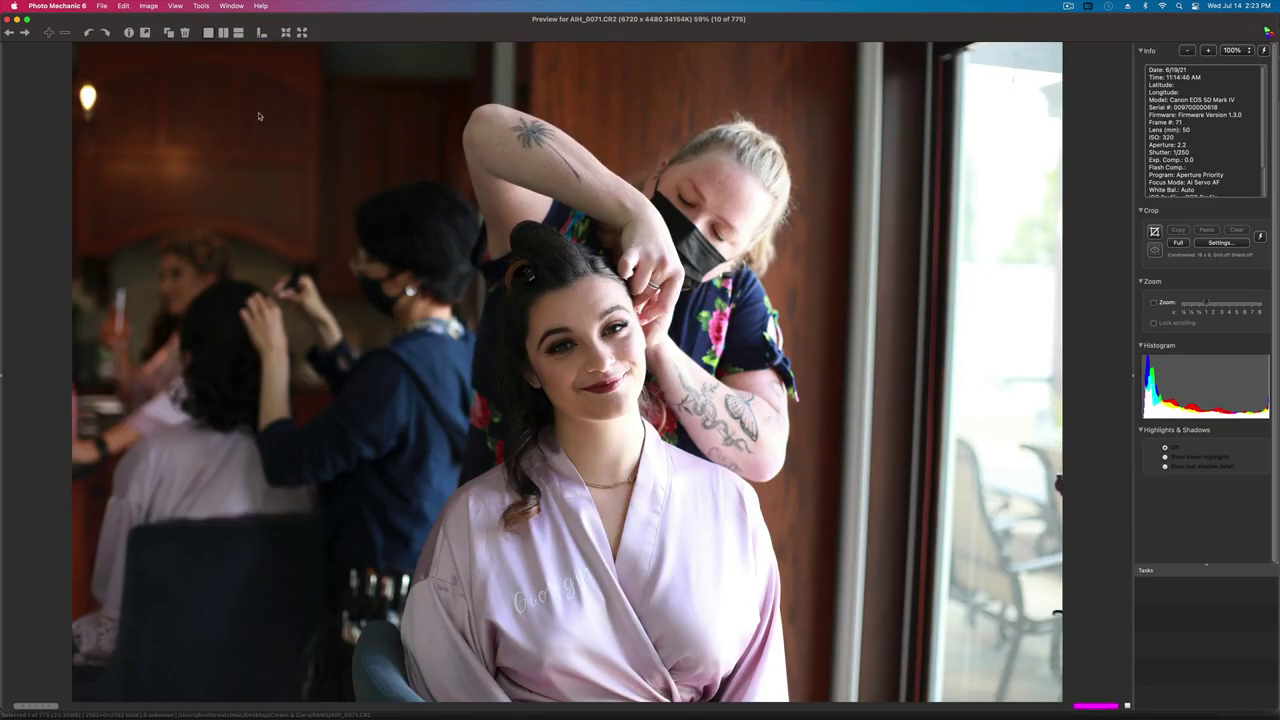
{"action": "key", "text": "Right"}
{"action": "key", "text": "Right"}
{"action": "key", "text": "Right"}
{"action": "key", "text": "Right"}
{"action": "key", "text": "Right"}
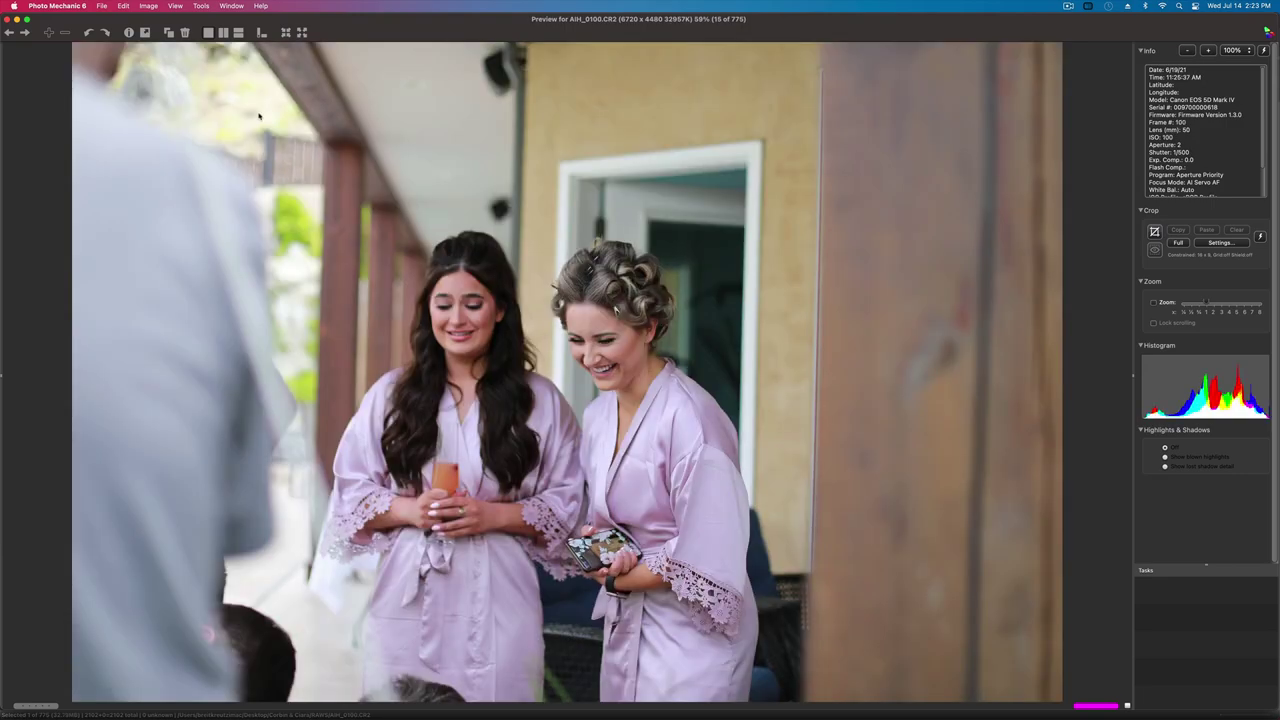
{"action": "key", "text": "Right"}
{"action": "key", "text": "Right"}
{"action": "key", "text": "Right"}
{"action": "key", "text": "Right"}
{"action": "key", "text": "Right"}
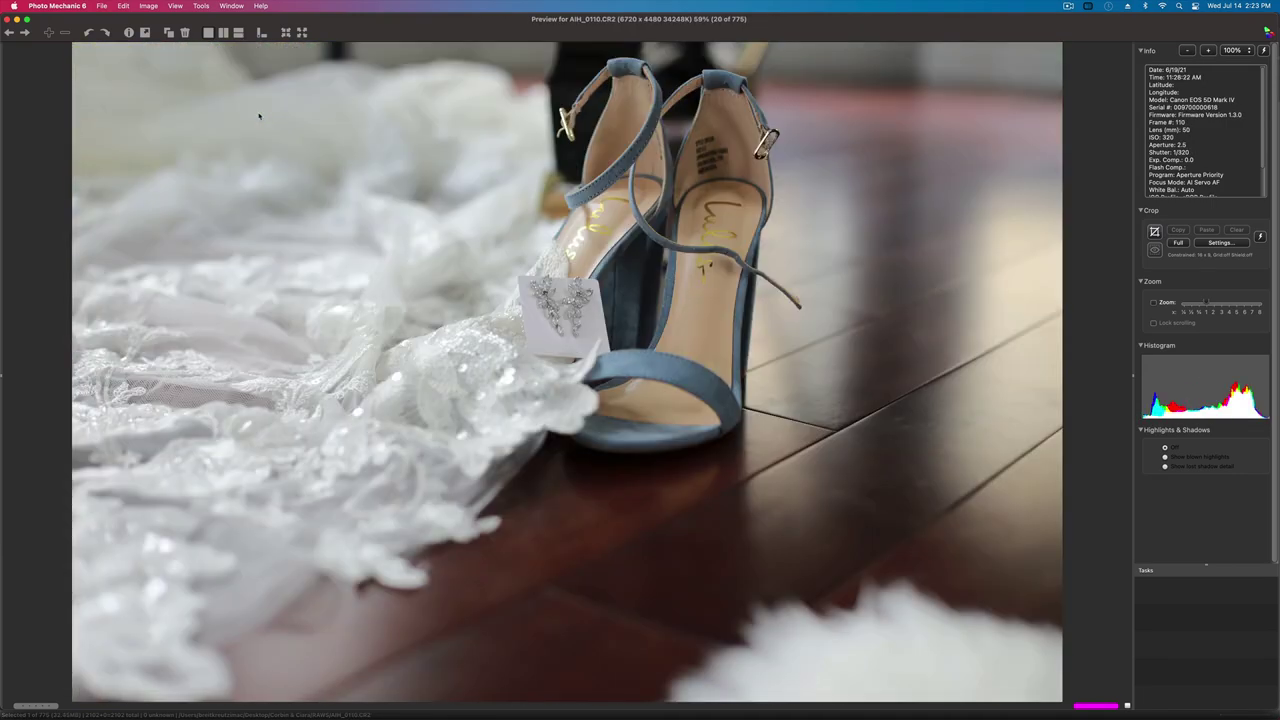
{"action": "key", "text": "Left"}
{"action": "key", "text": "Left"}
{"action": "key", "text": "Right"}
{"action": "key", "text": "Right"}
{"action": "key", "text": "Right"}
{"action": "key", "text": "Right"}
{"action": "key", "text": "Right"}
{"action": "key", "text": "Left"}
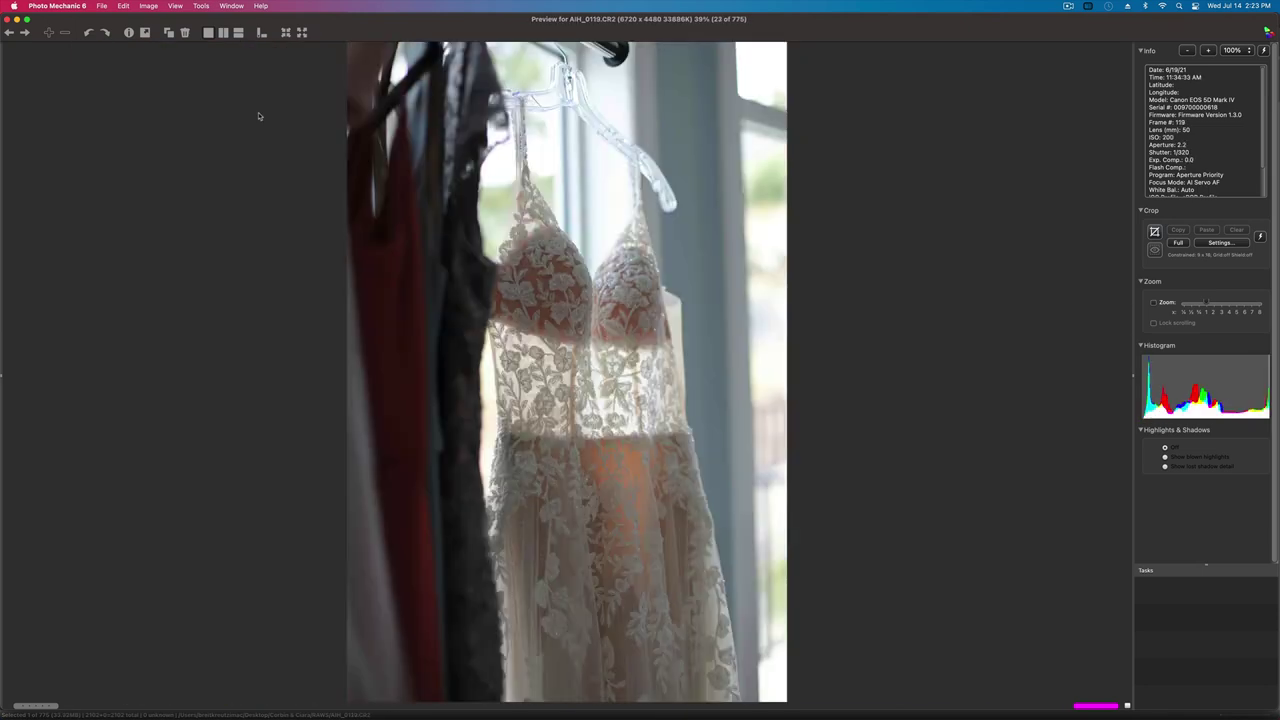
{"action": "key", "text": "Right"}
{"action": "key", "text": "Left"}
{"action": "key", "text": "Right"}
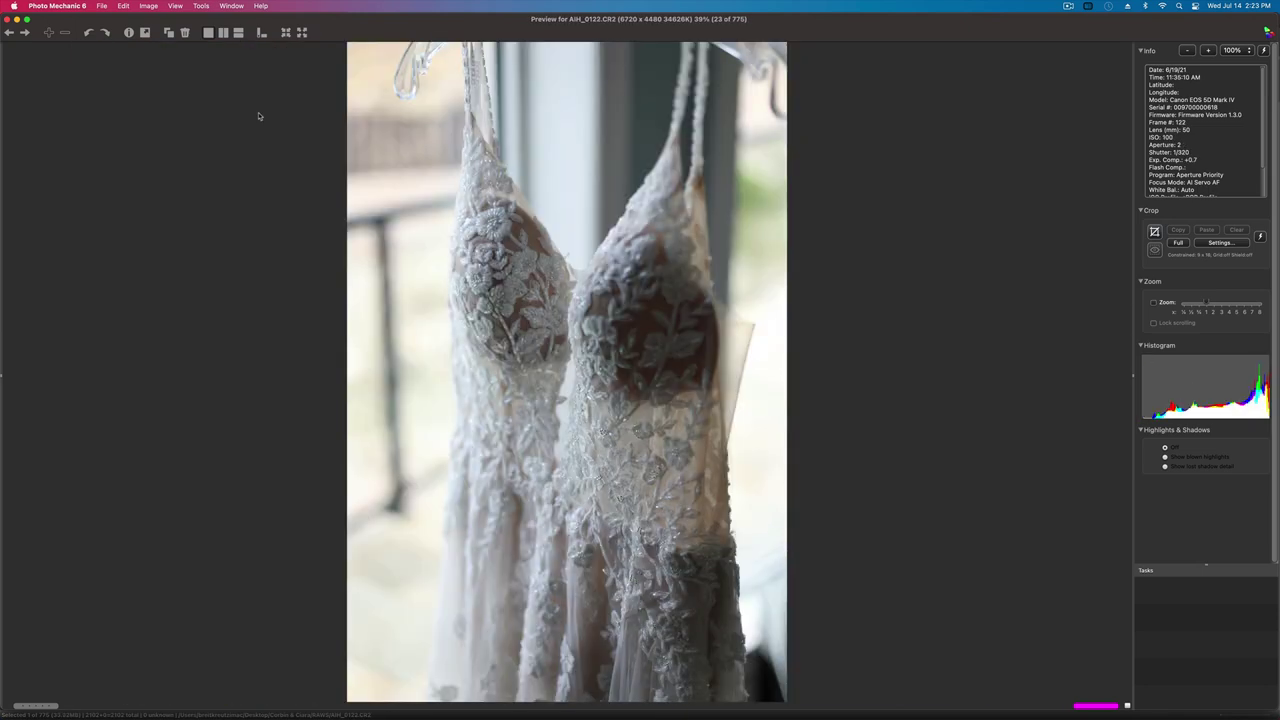
{"action": "key", "text": "Left"}
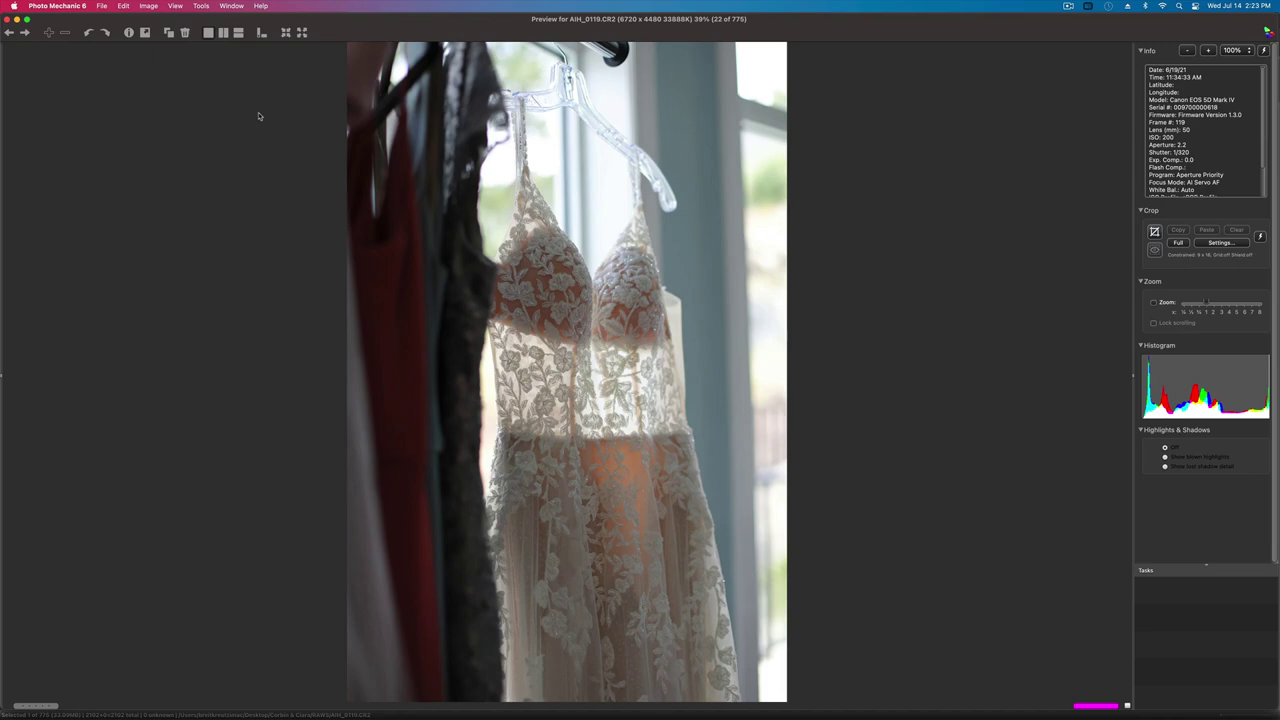
{"action": "key", "text": "Right"}
{"action": "key", "text": "Right"}
{"action": "key", "text": "Right"}
{"action": "key", "text": "Right"}
{"action": "key", "text": "Right"}
{"action": "key", "text": "Right"}
{"action": "key", "text": "Right"}
{"action": "key", "text": "Right"}
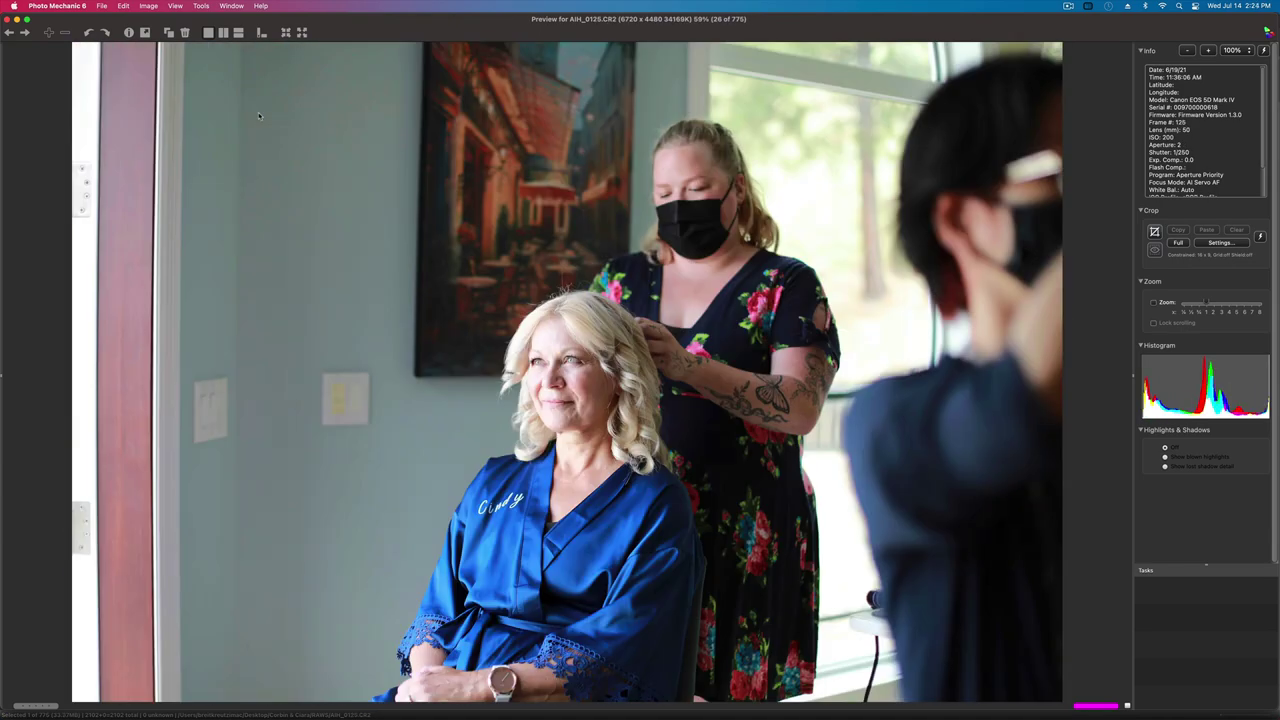
{"action": "key", "text": "Right"}
{"action": "key", "text": "Right"}
{"action": "key", "text": "Right"}
{"action": "key", "text": "Right"}
{"action": "key", "text": "Right"}
{"action": "key", "text": "Right"}
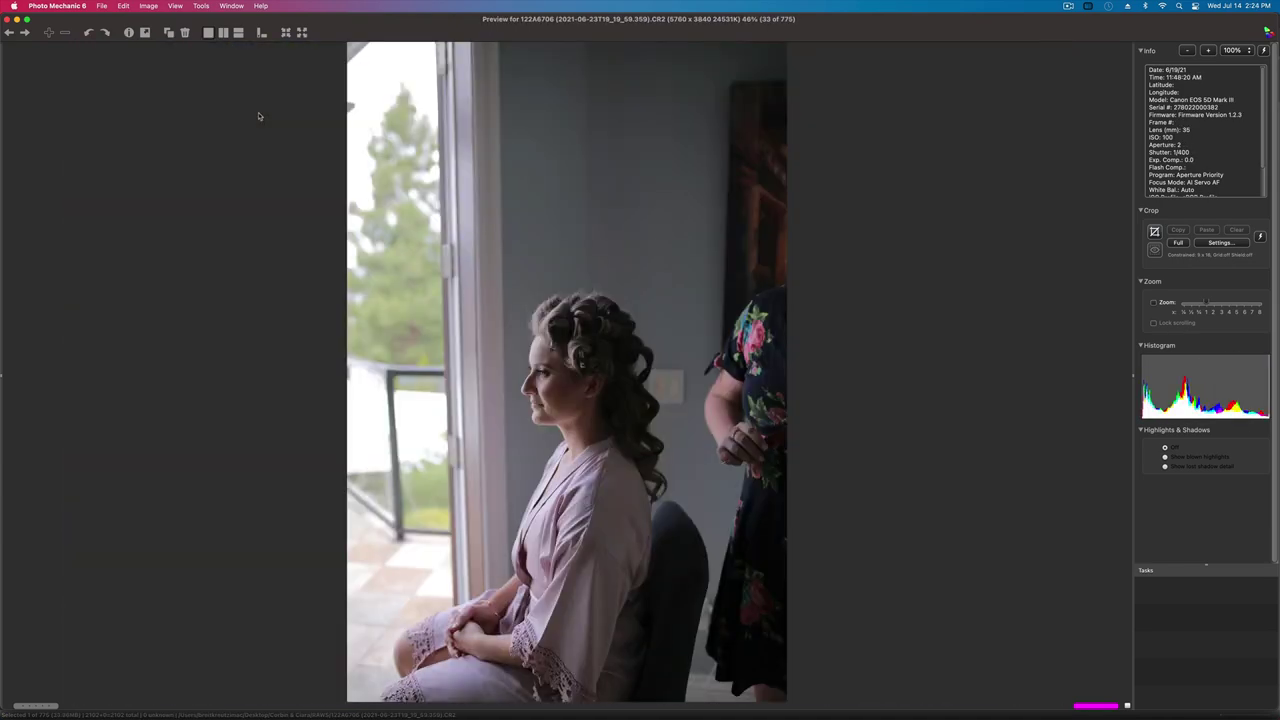
- Compare the profile portrait 122A6706 with a similar frame, then the two groomsmen photos around image 40
{"action": "key", "text": "Left"}
{"action": "key", "text": "Left"}
{"action": "key", "text": "Left"}
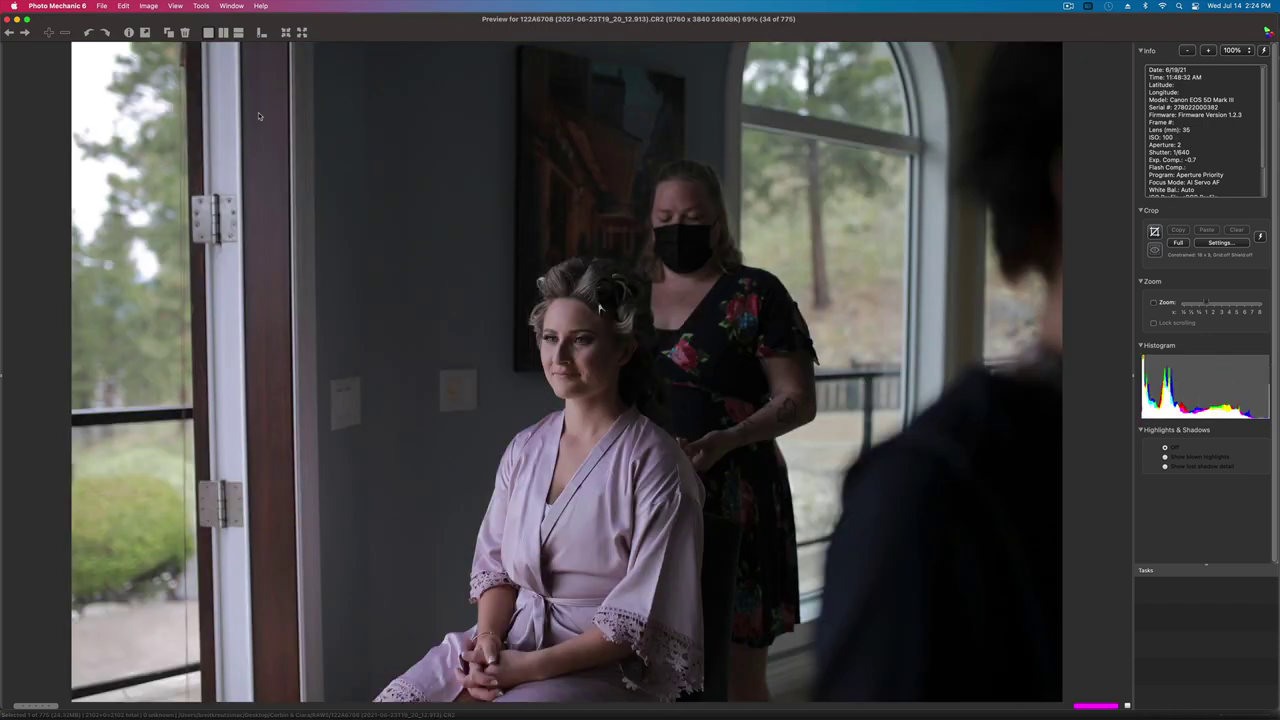
{"action": "key", "text": "Right"}
{"action": "key", "text": "Left"}
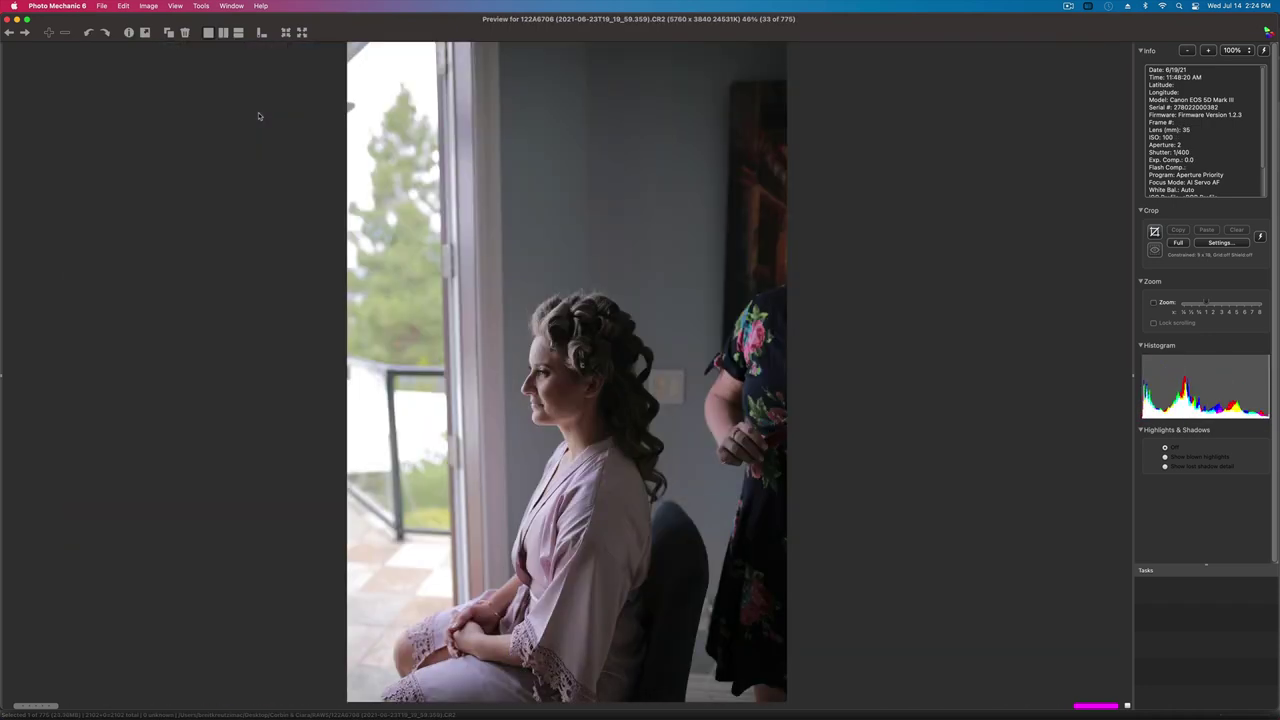
{"action": "key", "text": "Right"}
{"action": "key", "text": "Right"}
{"action": "key", "text": "Right"}
{"action": "key", "text": "Right"}
{"action": "key", "text": "Right"}
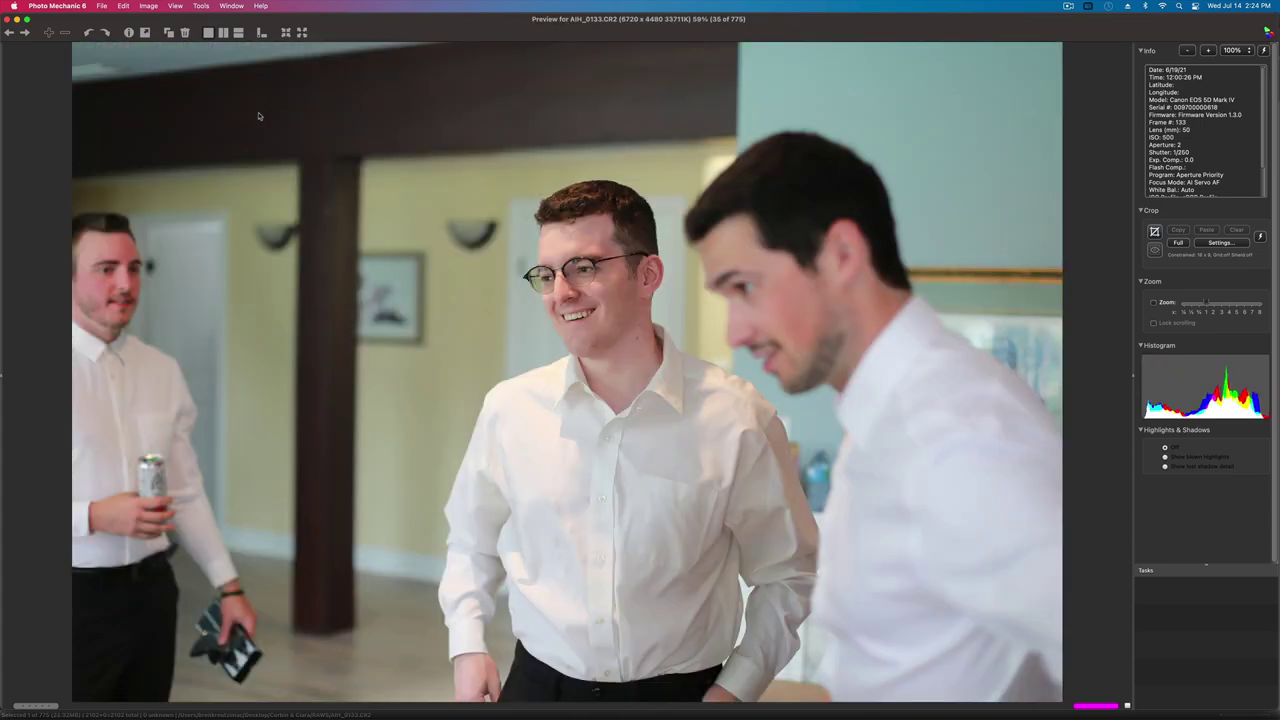
{"action": "key", "text": "Right"}
{"action": "key", "text": "Right"}
{"action": "key", "text": "Right"}
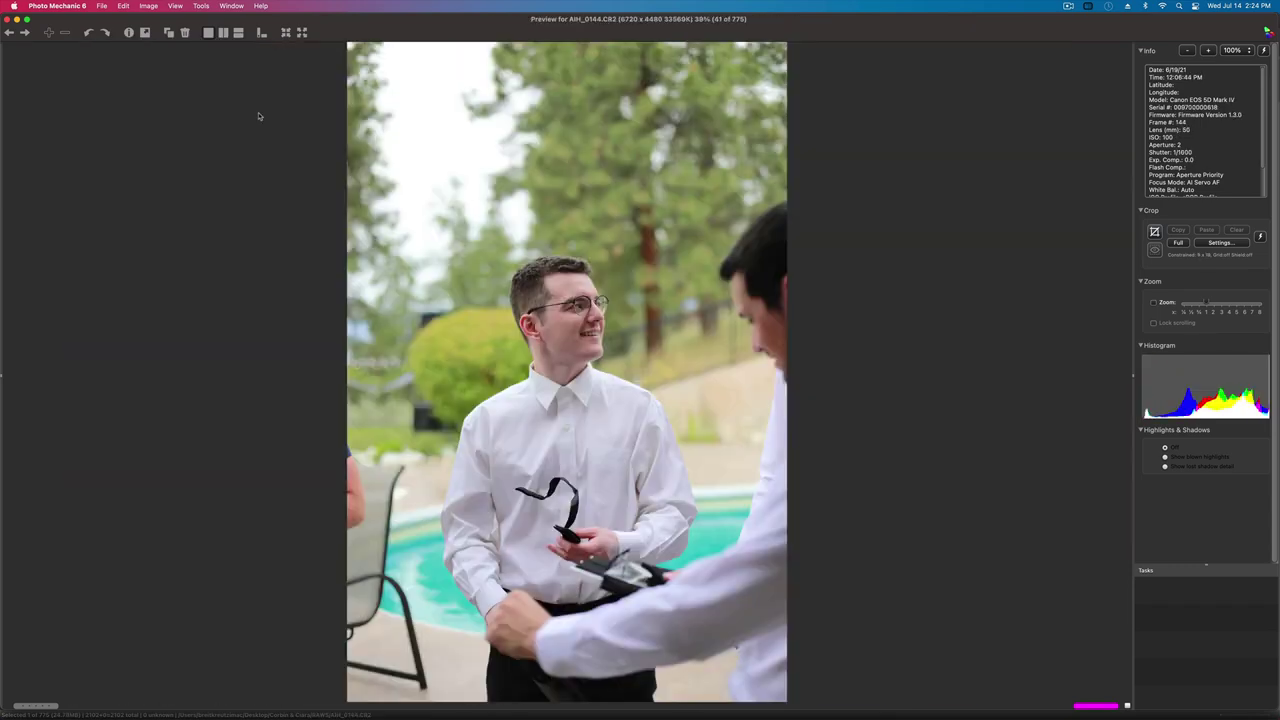
{"action": "key", "text": "Left"}
{"action": "key", "text": "Right"}
{"action": "key", "text": "Left"}
- Compare 122A6710 and 122A6712, then advance past AIH_0144 and AIH_0153
{"action": "key", "text": "Left"}
{"action": "key", "text": "Right"}
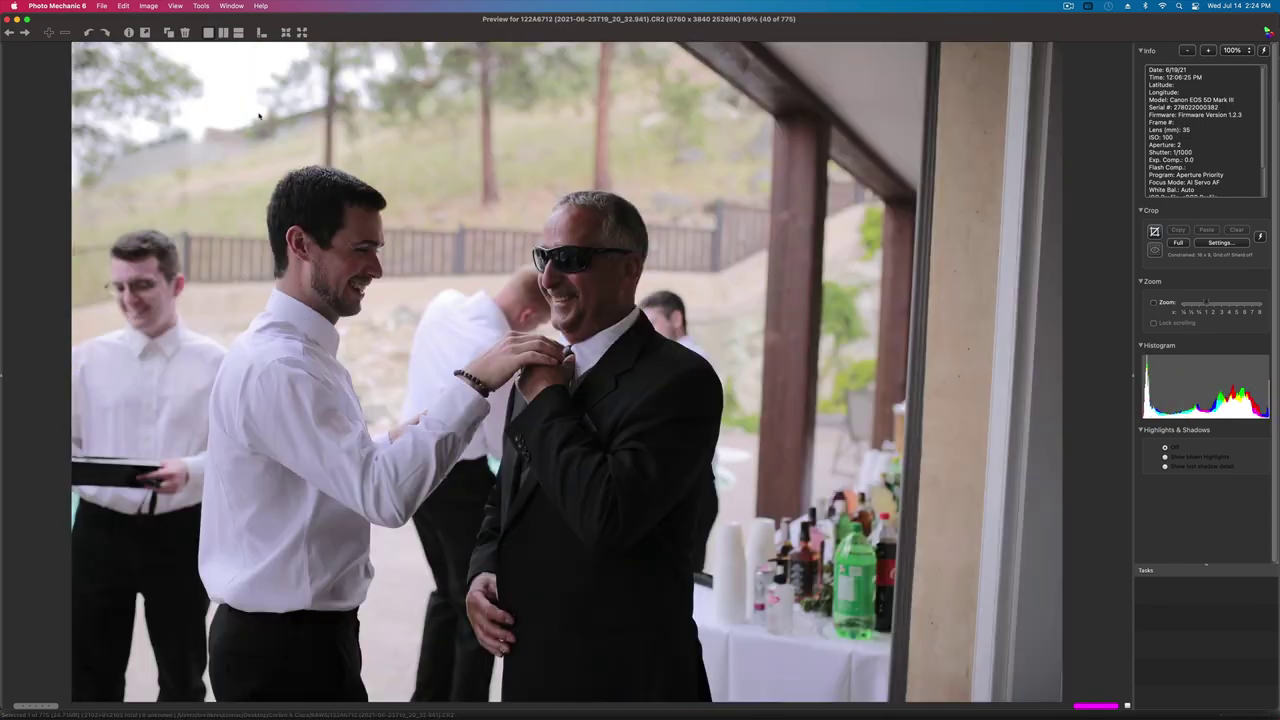
{"action": "key", "text": "Left"}
{"action": "key", "text": "Right"}
{"action": "key", "text": "Right"}
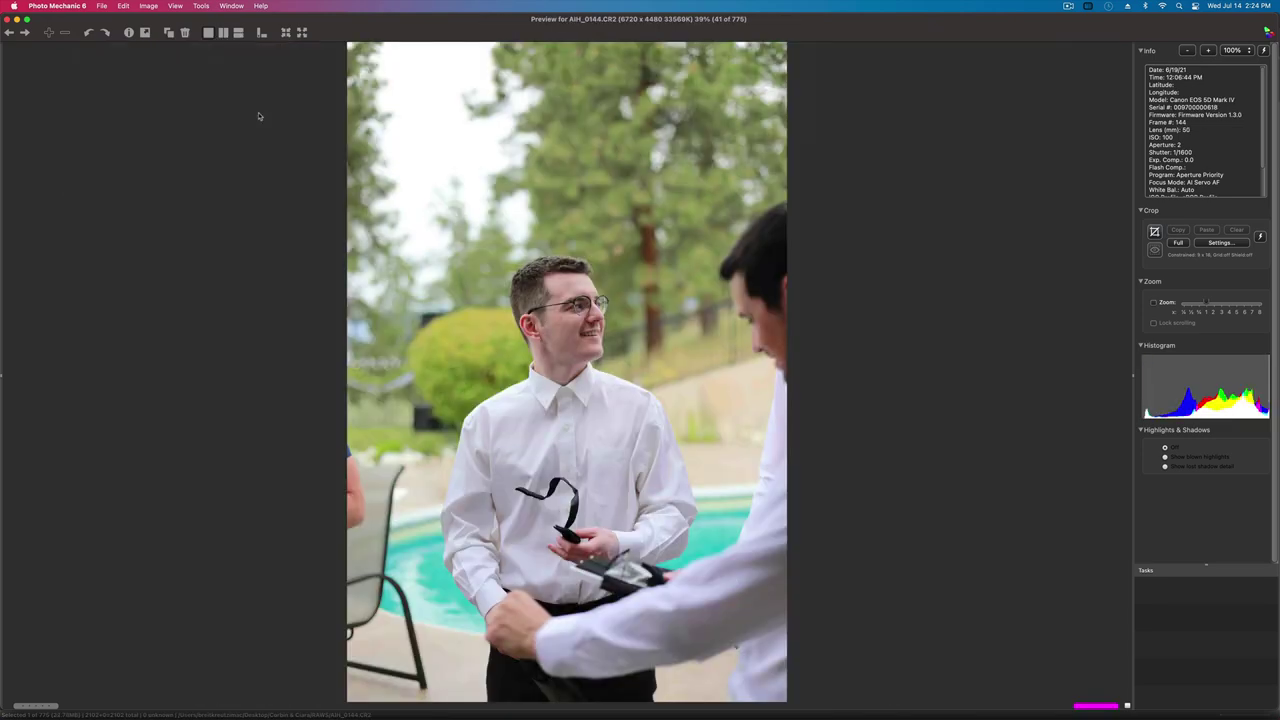
{"action": "key", "text": "Right"}
{"action": "key", "text": "Right"}
{"action": "key", "text": "Right"}
{"action": "key", "text": "Right"}
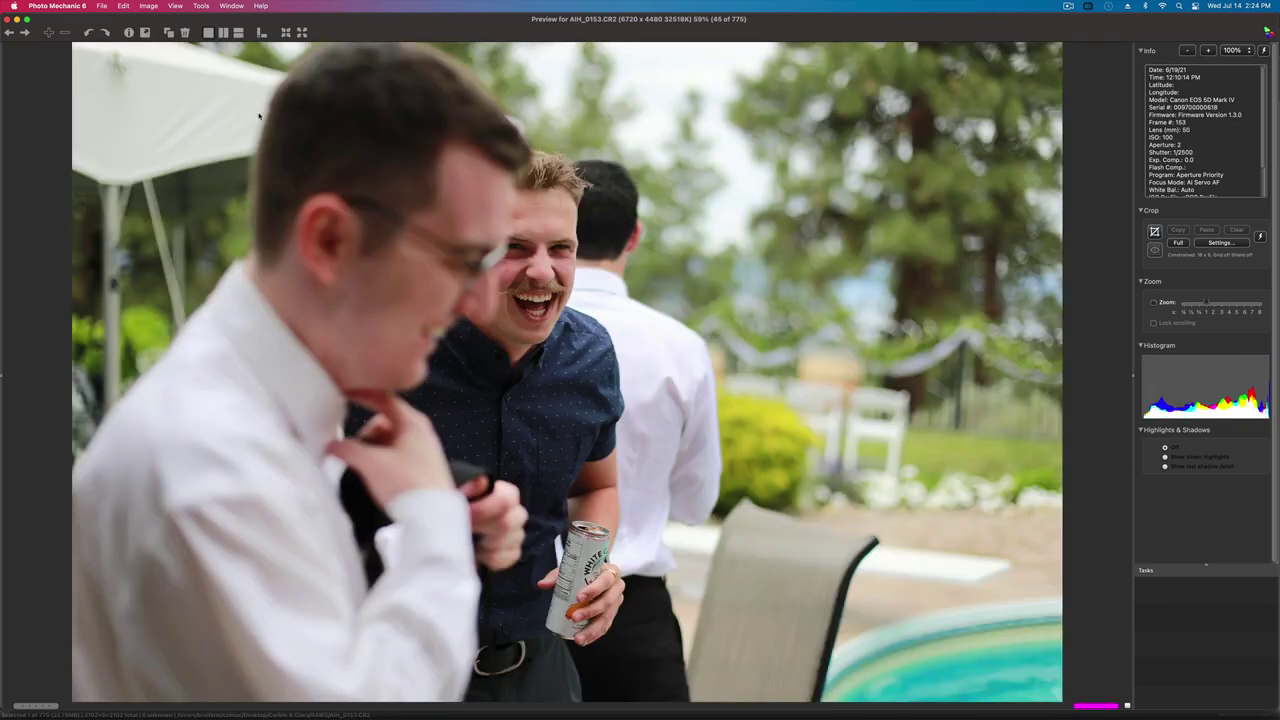
{"action": "key", "text": "Right"}
{"action": "key", "text": "Right"}
{"action": "key", "text": "Right"}
{"action": "key", "text": "Right"}
- Compare 122A6718 and images 49–51, then the tie-fixing portraits around image 56
{"action": "key", "text": "Left"}
{"action": "key", "text": "Left"}
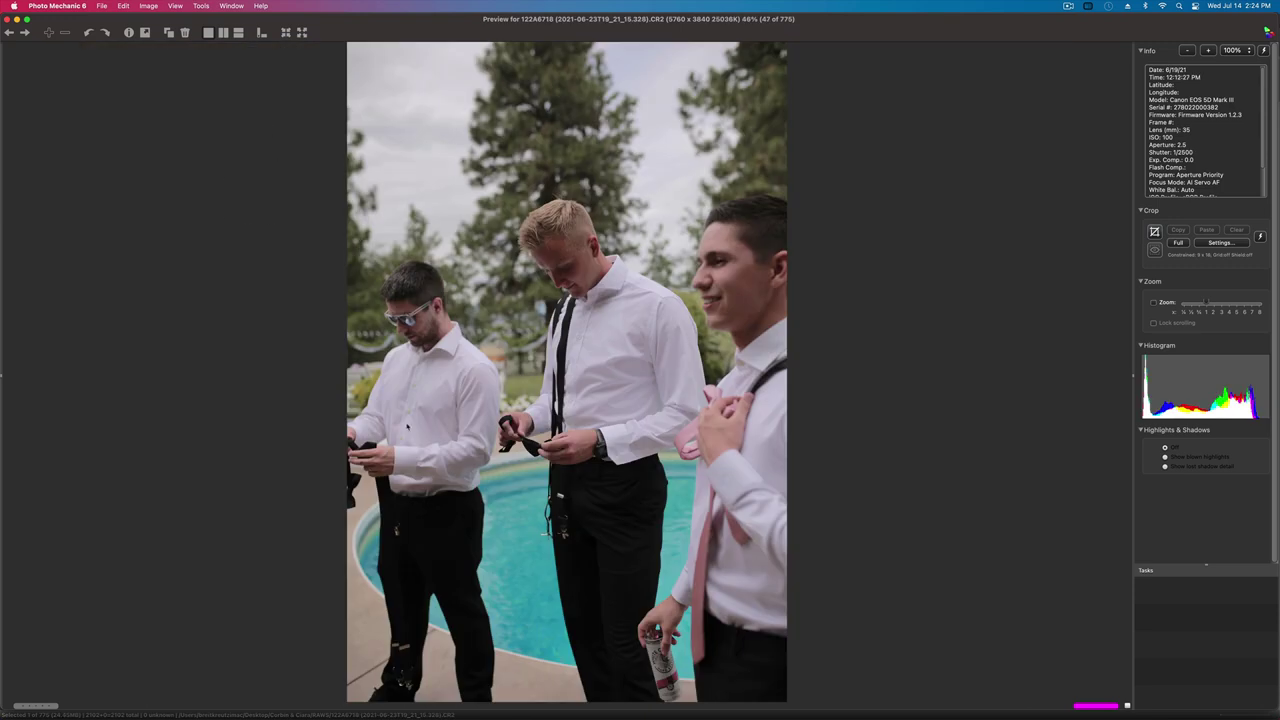
{"action": "key", "text": "Right"}
{"action": "key", "text": "Right"}
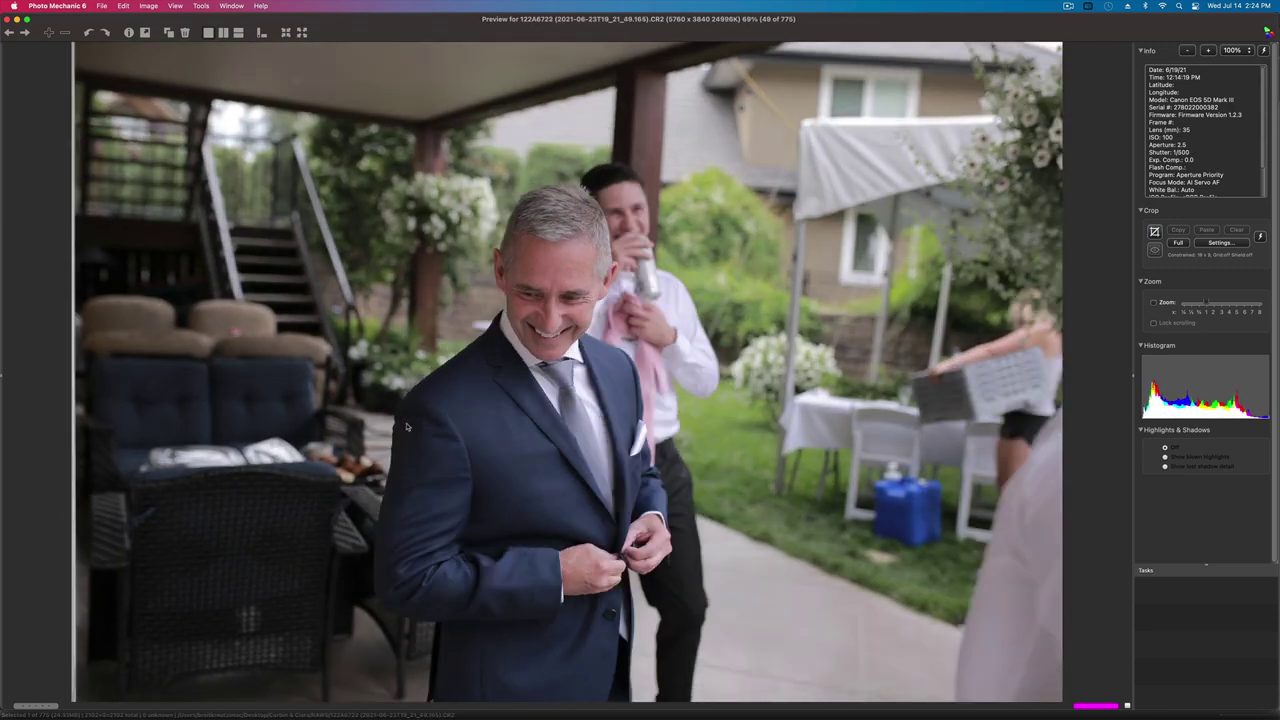
{"action": "key", "text": "Right"}
{"action": "key", "text": "Right"}
{"action": "key", "text": "Right"}
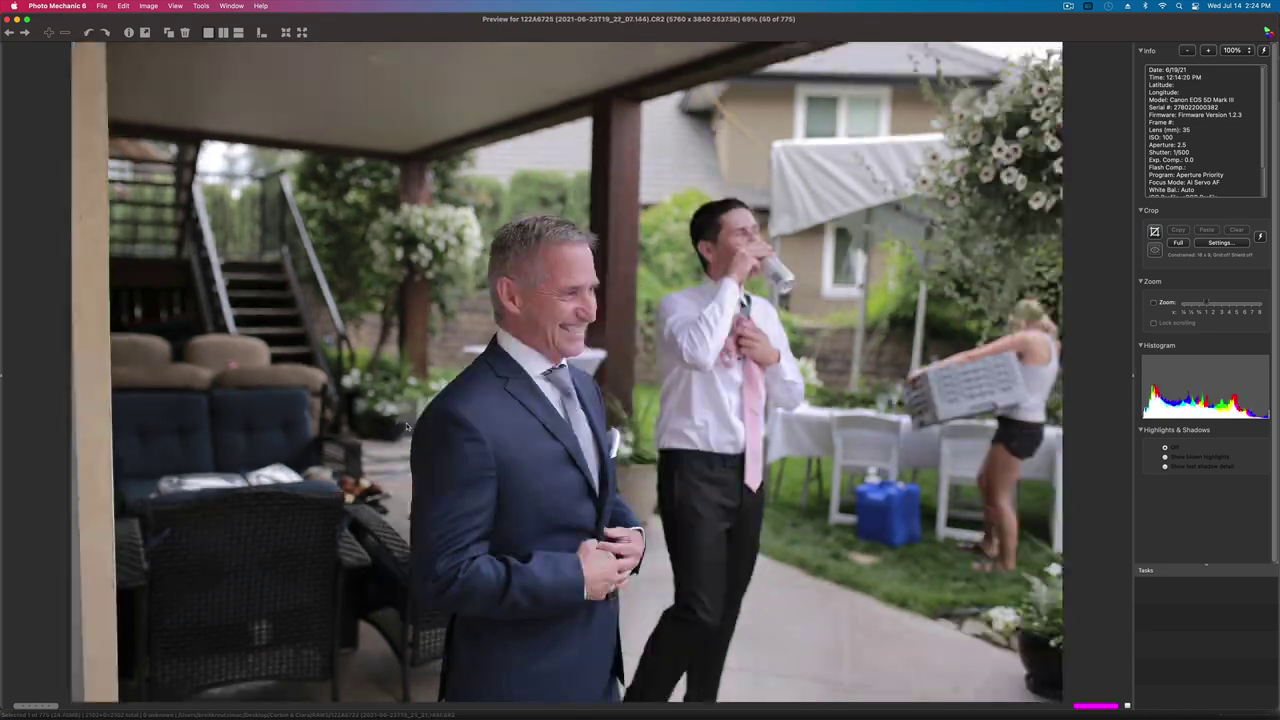
{"action": "key", "text": "Left"}
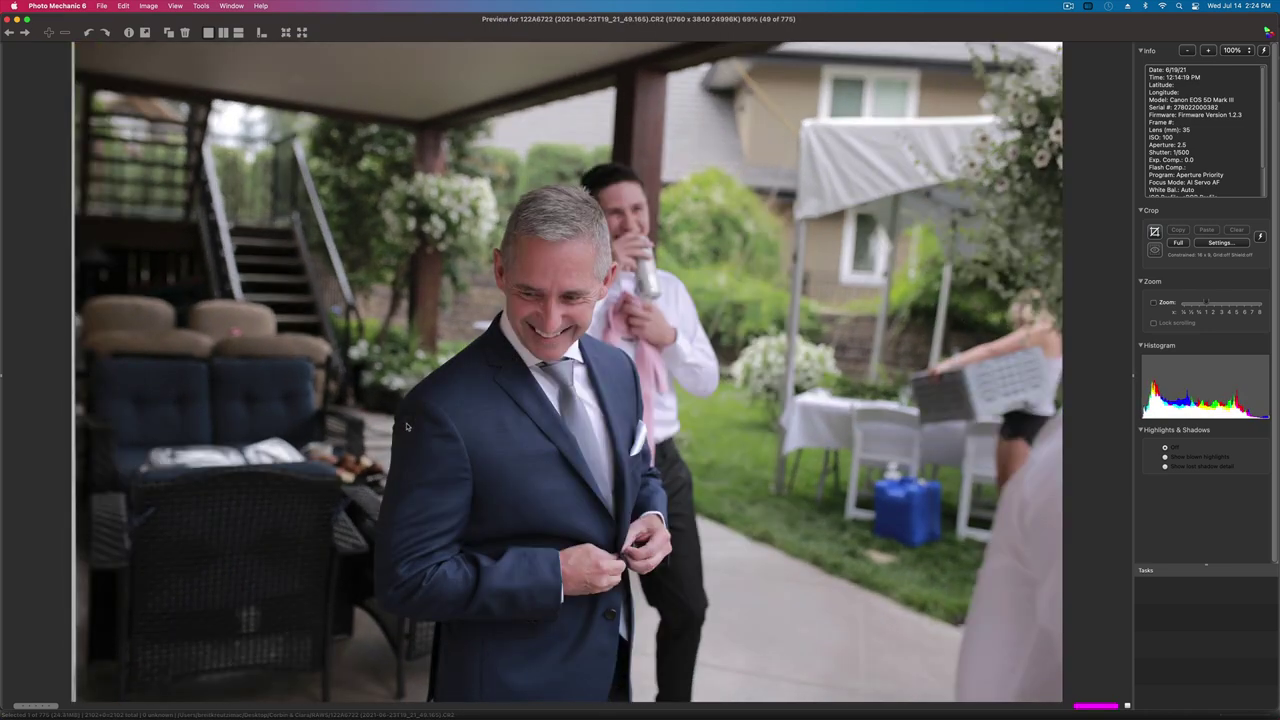
{"action": "key", "text": "Right"}
{"action": "key", "text": "Right"}
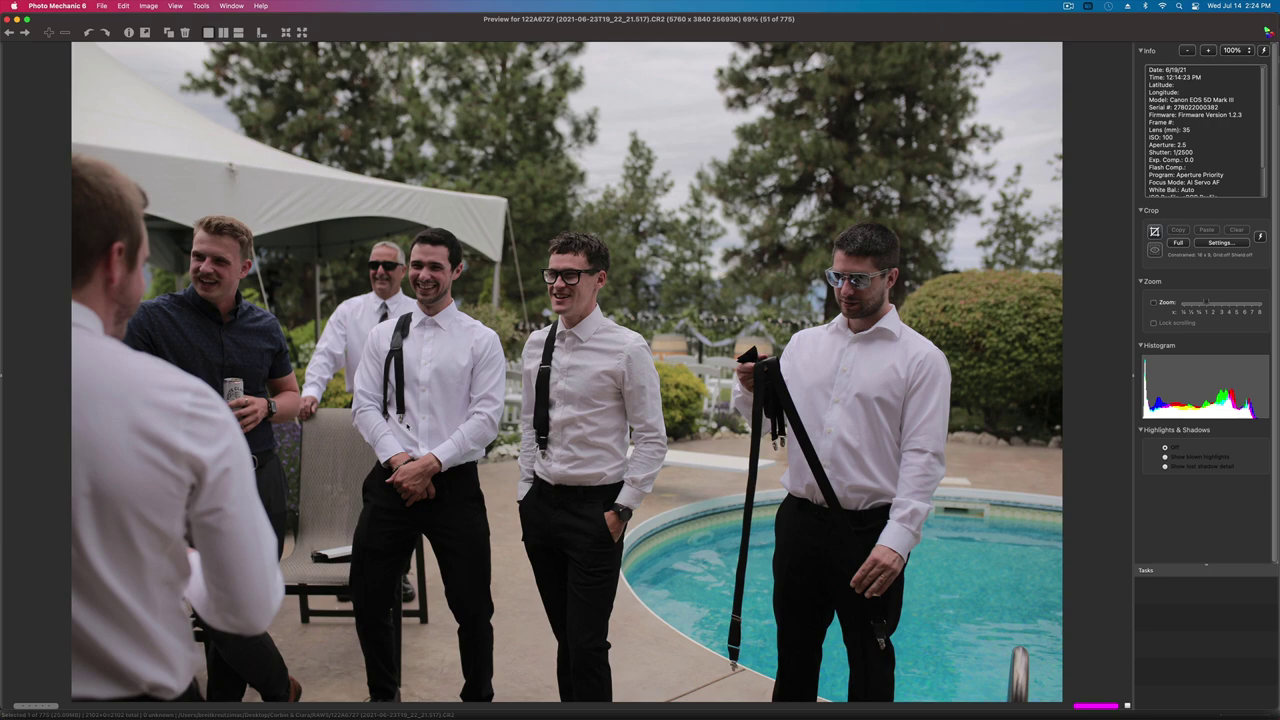
{"action": "key", "text": "Right"}
{"action": "key", "text": "Right"}
{"action": "key", "text": "Right"}
{"action": "key", "text": "Right"}
{"action": "key", "text": "Right"}
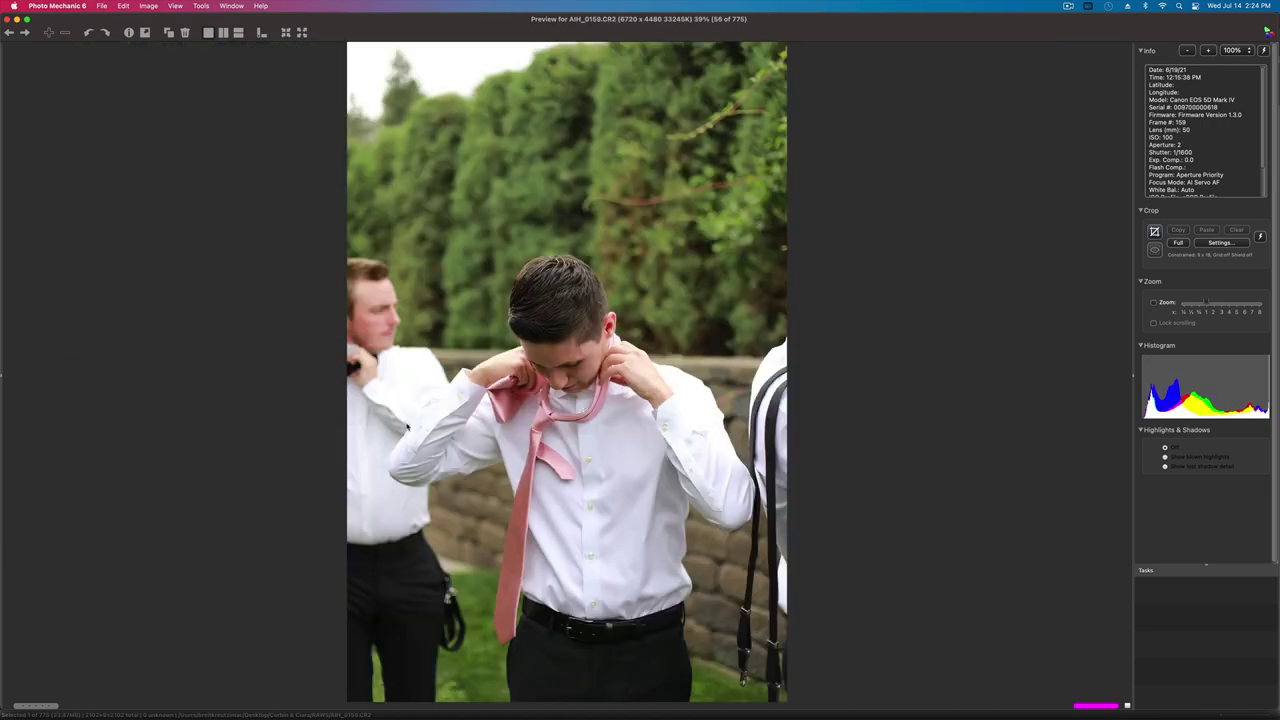
{"action": "key", "text": "Right"}
{"action": "key", "text": "Right"}
{"action": "key", "text": "Left"}
{"action": "key", "text": "Left"}
- Compare the laughing tie shots, frames 59 and 60, then advance through the groom's portraits to the groomsmen group
{"action": "key", "text": "Right"}
{"action": "key", "text": "Right"}
{"action": "key", "text": "Right"}
{"action": "key", "text": "Right"}
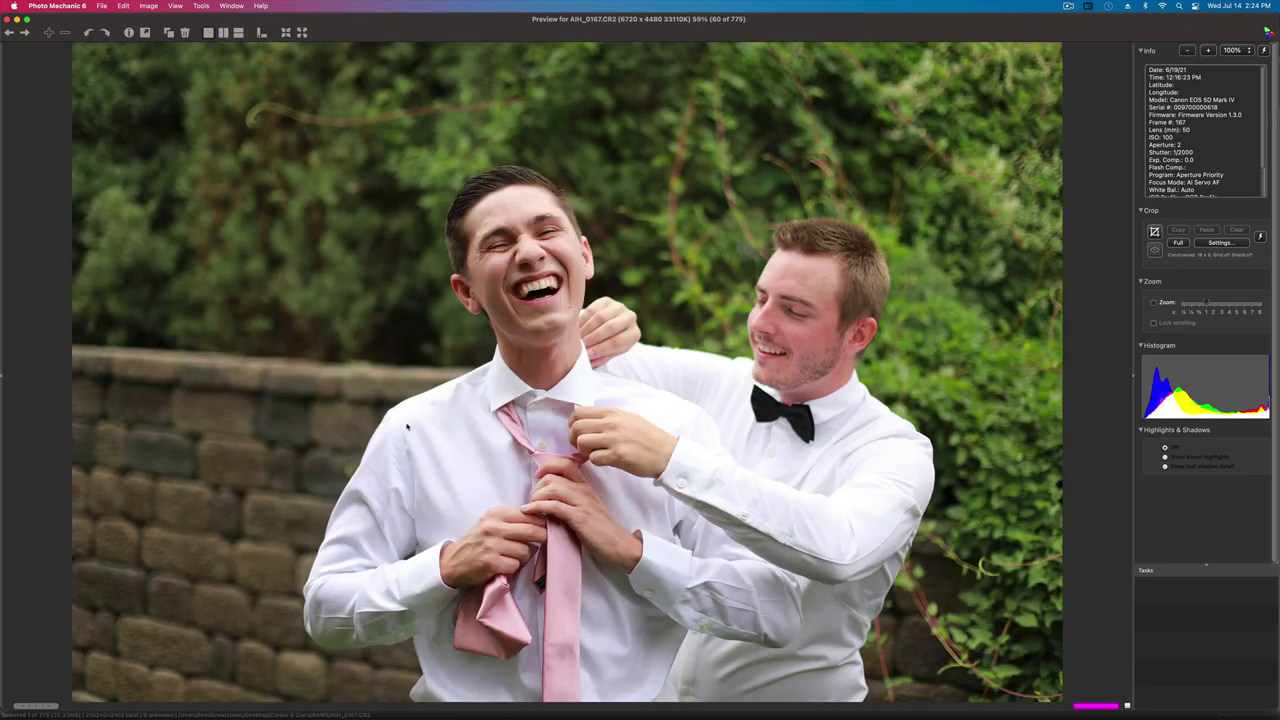
{"action": "key", "text": "Left"}
{"action": "key", "text": "Left"}
{"action": "key", "text": "Right"}
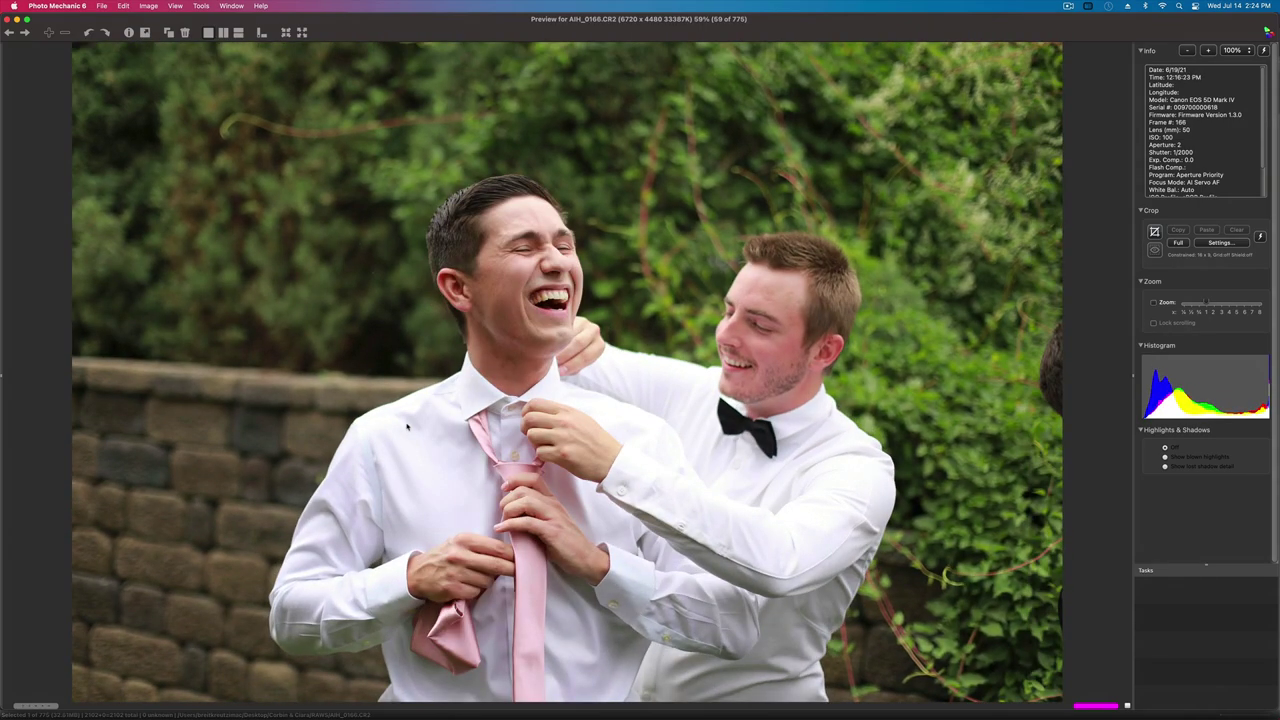
{"action": "key", "text": "Right"}
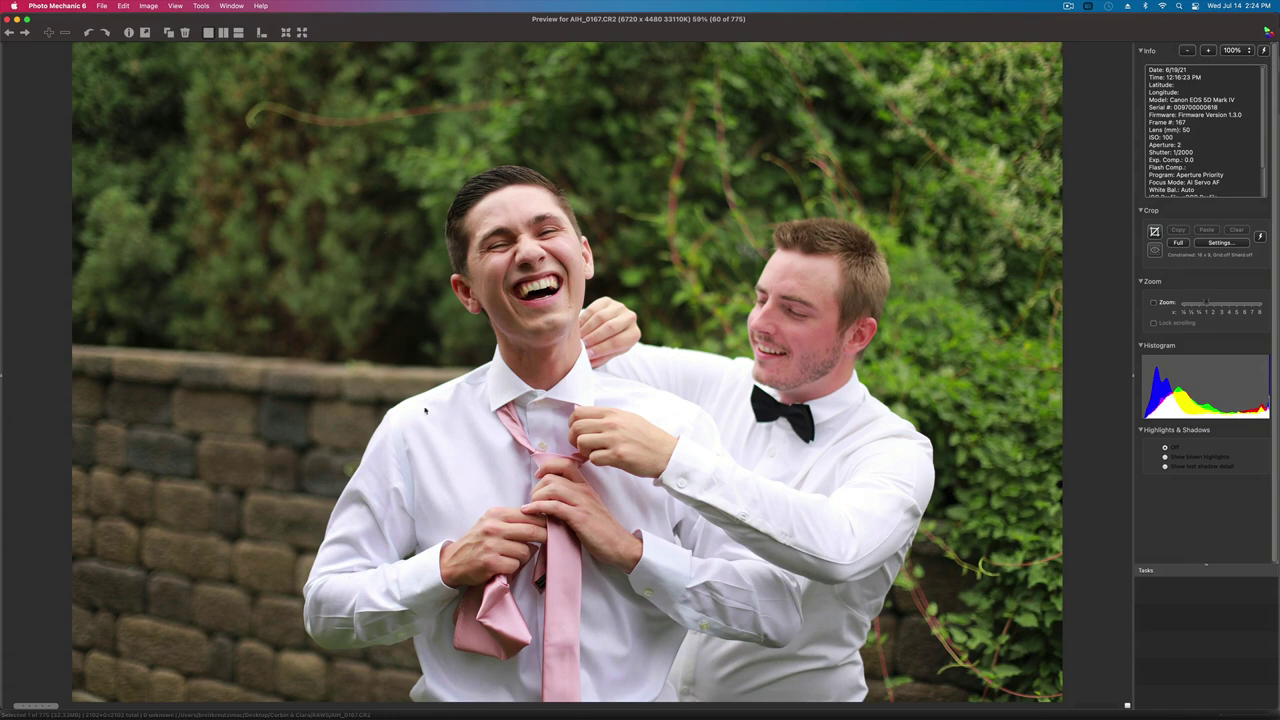
{"action": "key", "text": "Right"}
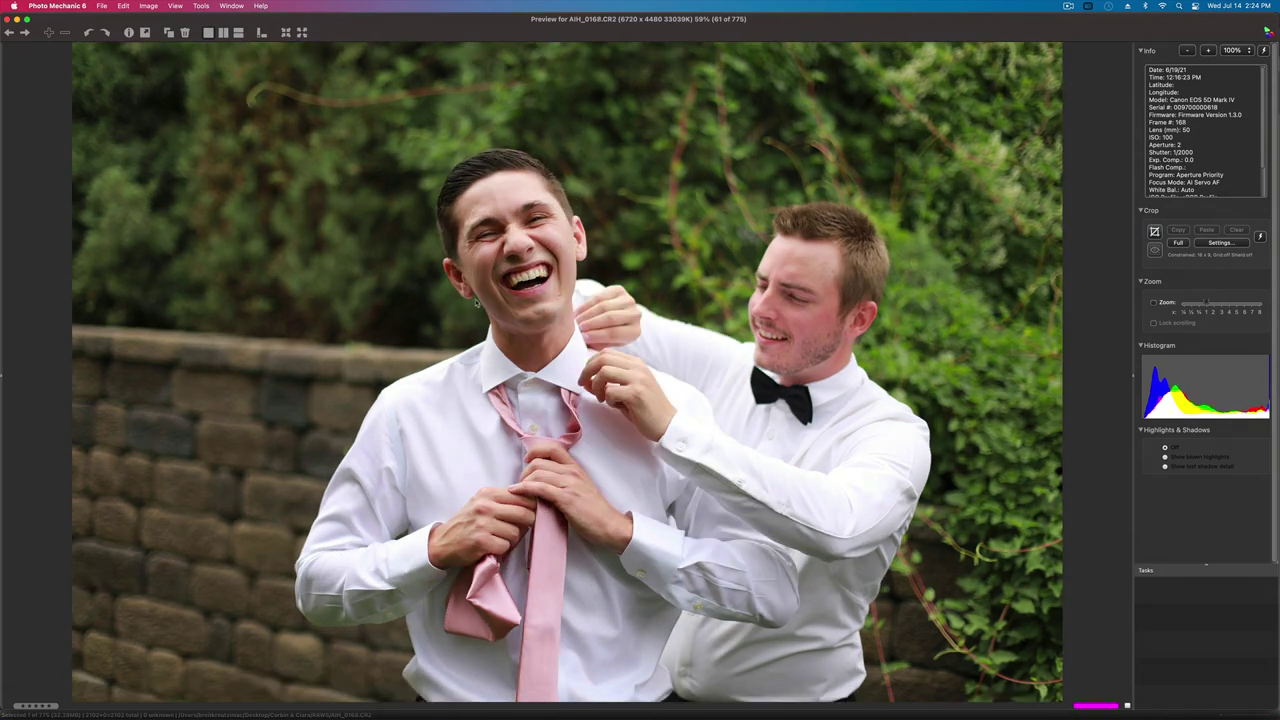
{"action": "key", "text": "Right"}
{"action": "key", "text": "Right"}
{"action": "key", "text": "Right"}
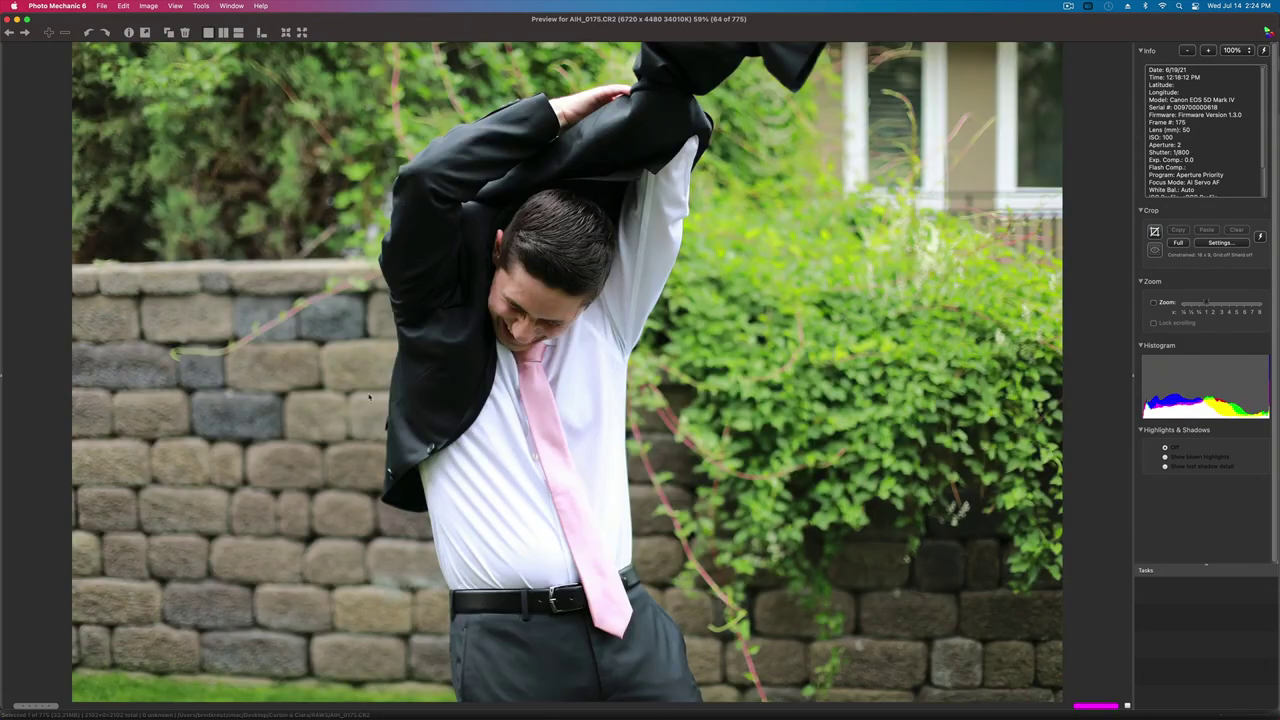
{"action": "key", "text": "Right"}
{"action": "key", "text": "Right"}
{"action": "key", "text": "Right"}
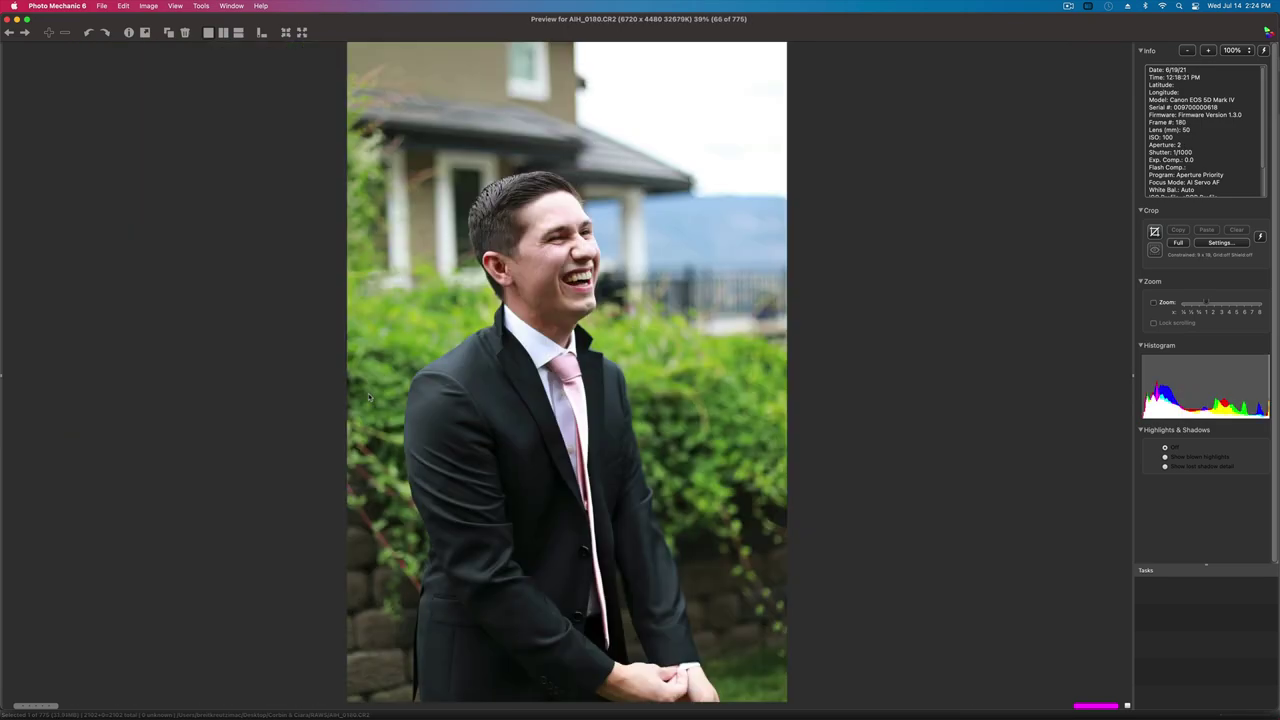
{"action": "key", "text": "Right"}
{"action": "key", "text": "Right"}
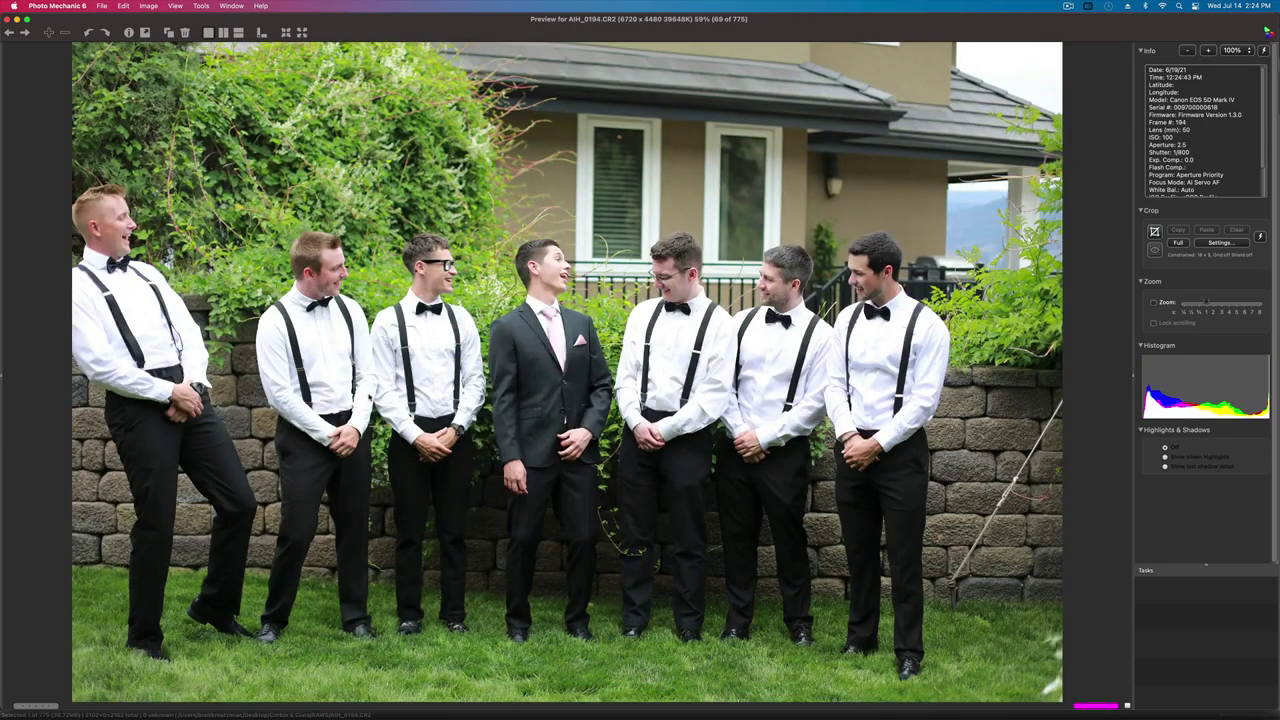
{"action": "key", "text": "Right"}
- Compare groomsmen group frames 68 and 69, the two-man portraits, and the boutonniere photos
{"action": "key", "text": "Left"}
{"action": "key", "text": "Left"}
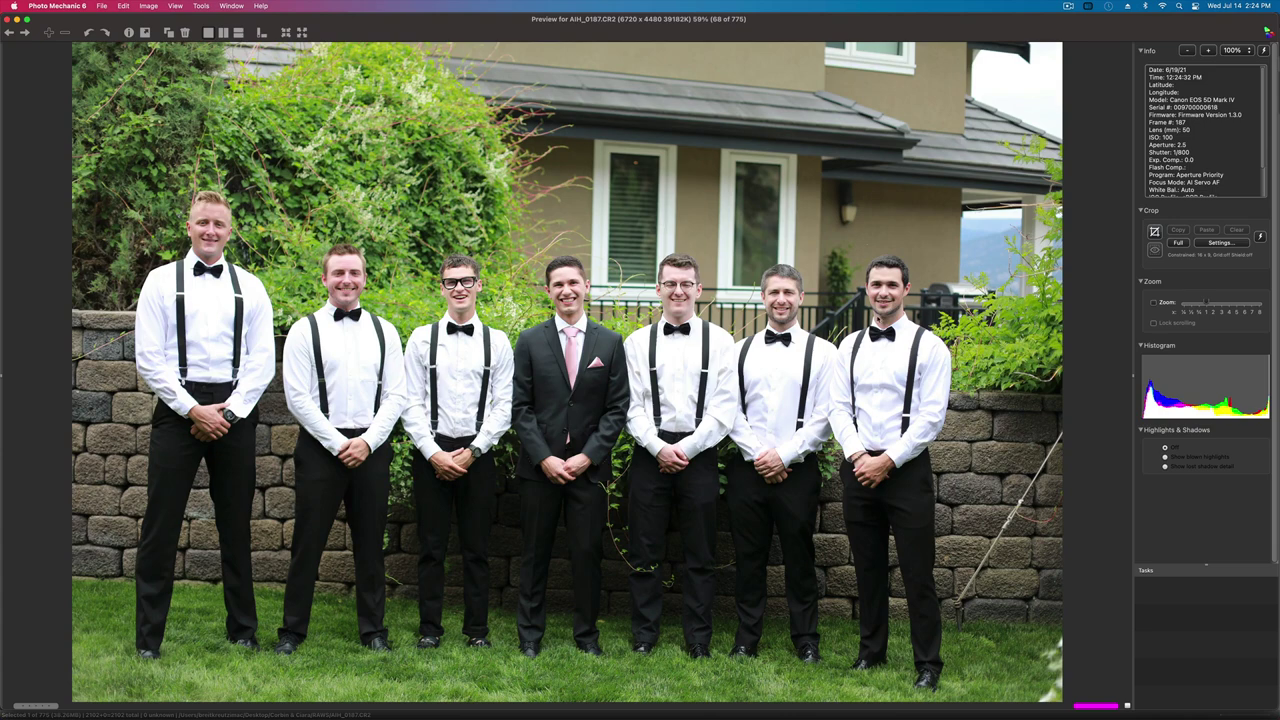
{"action": "key", "text": "Right"}
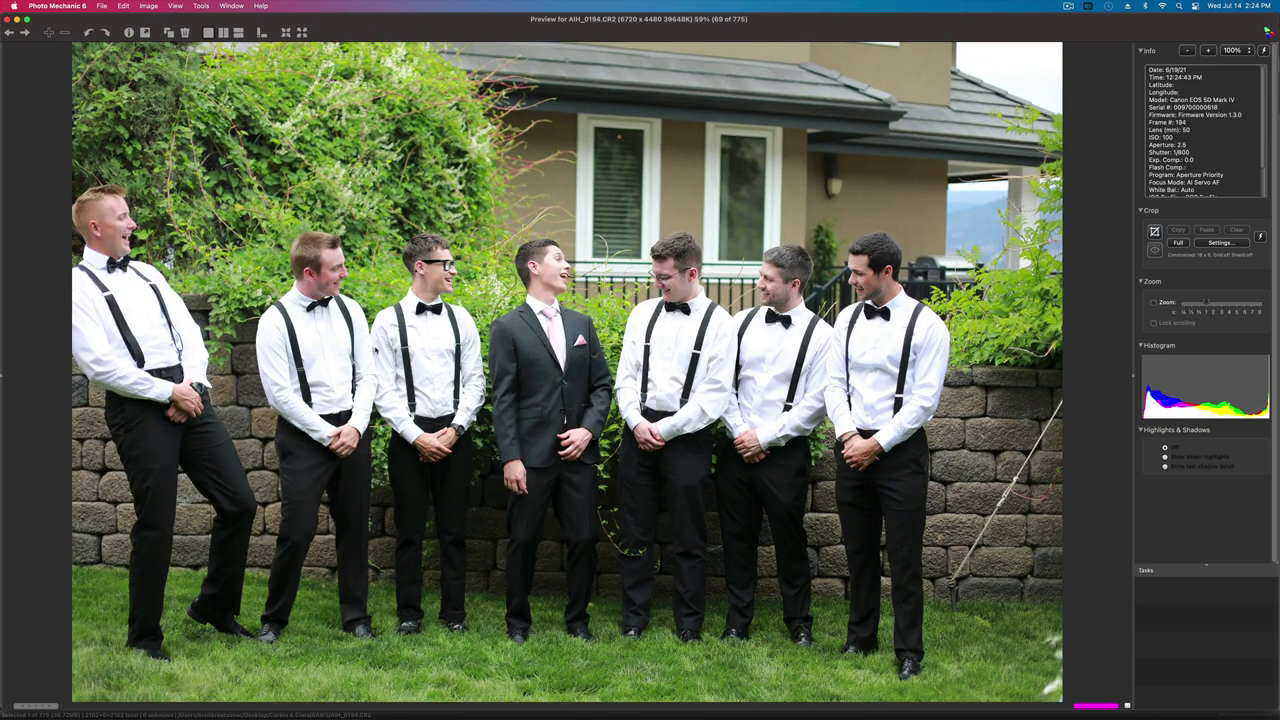
{"action": "key", "text": "Right"}
{"action": "key", "text": "Right"}
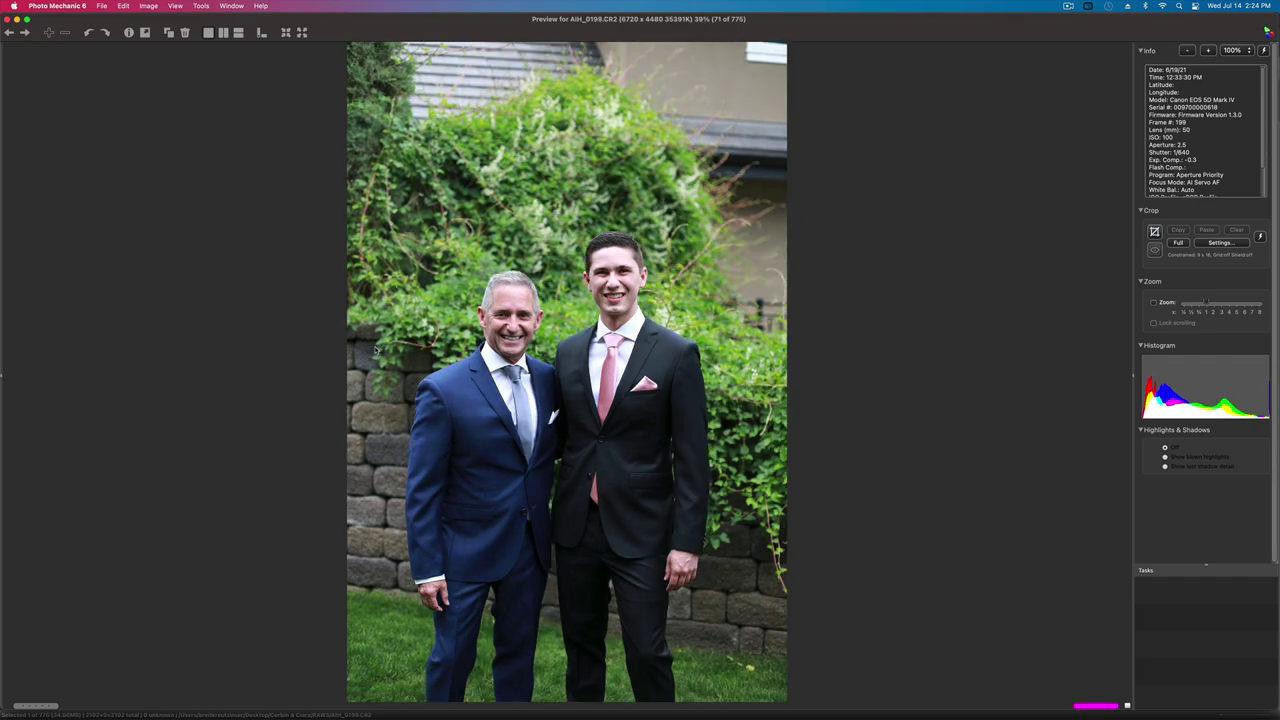
{"action": "key", "text": "Left"}
{"action": "key", "text": "Right"}
{"action": "key", "text": "Right"}
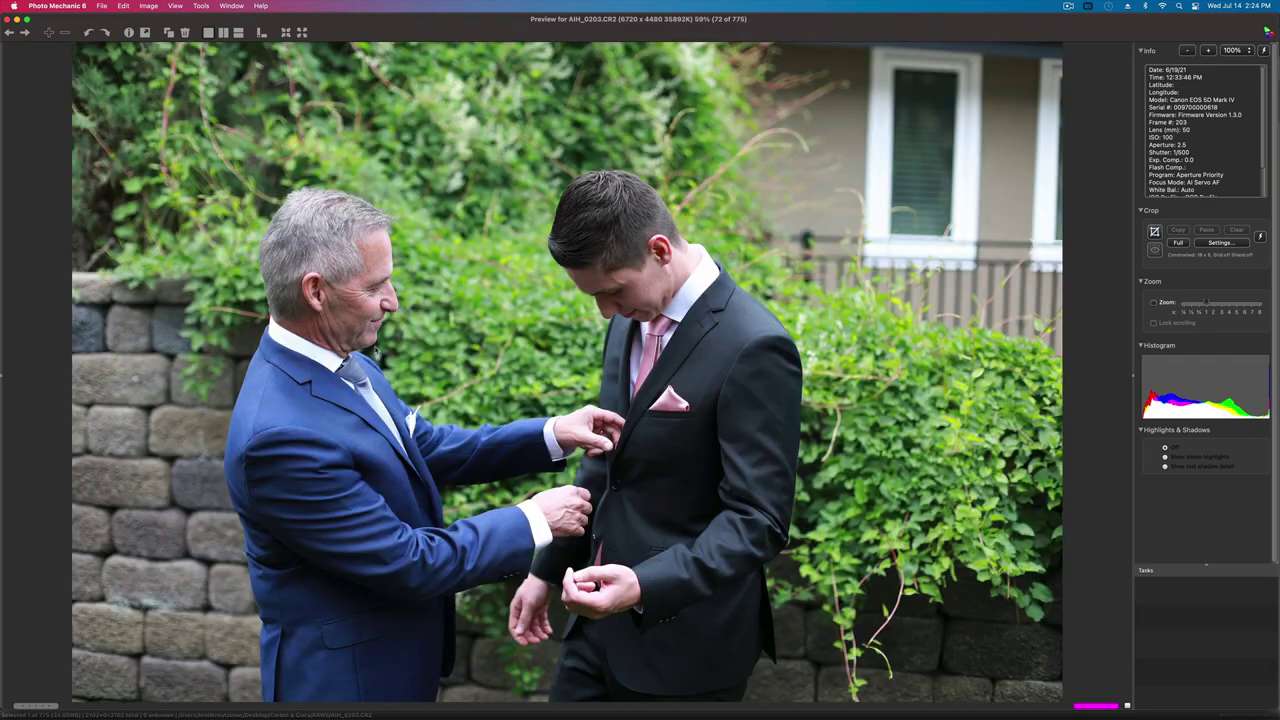
{"action": "key", "text": "Right"}
{"action": "key", "text": "Right"}
{"action": "key", "text": "Right"}
{"action": "key", "text": "Right"}
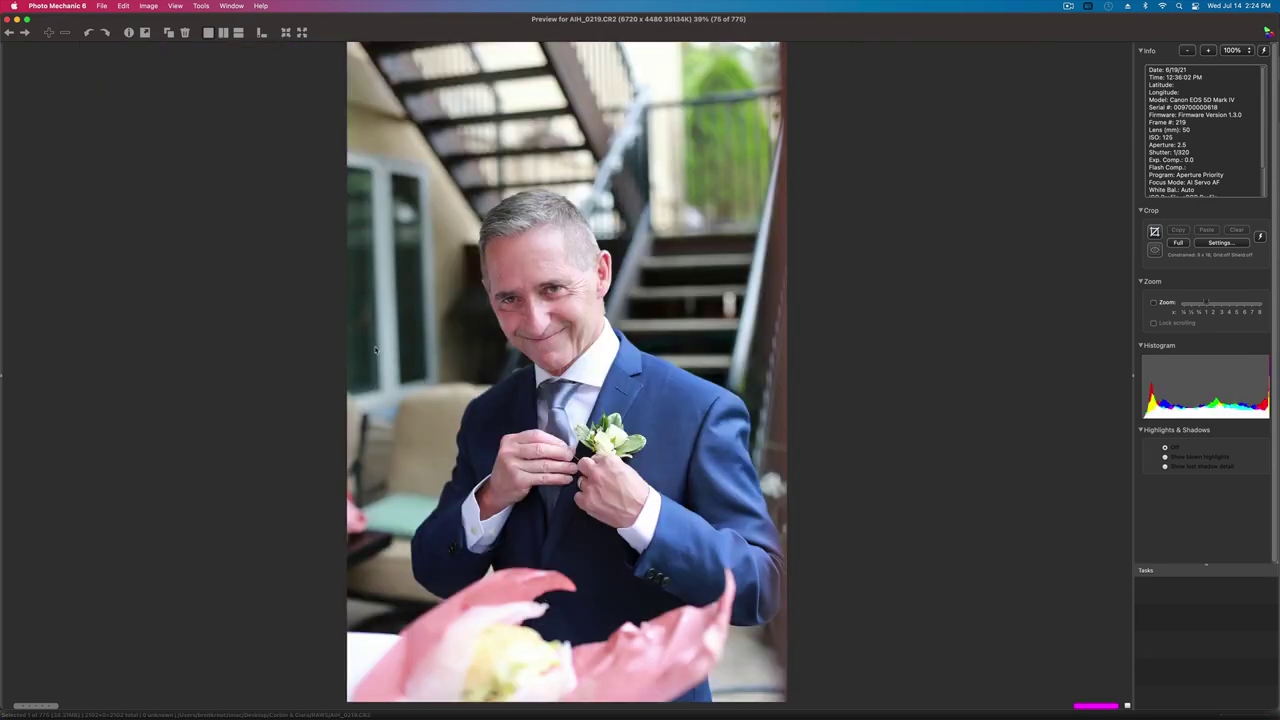
{"action": "key", "text": "Left"}
{"action": "key", "text": "Right"}
{"action": "key", "text": "Left"}
{"action": "key", "text": "Left"}
{"action": "key", "text": "Left"}
- Compare the bride's makeup frames, then advance to the bridesmaids' group photos
{"action": "key", "text": "Right"}
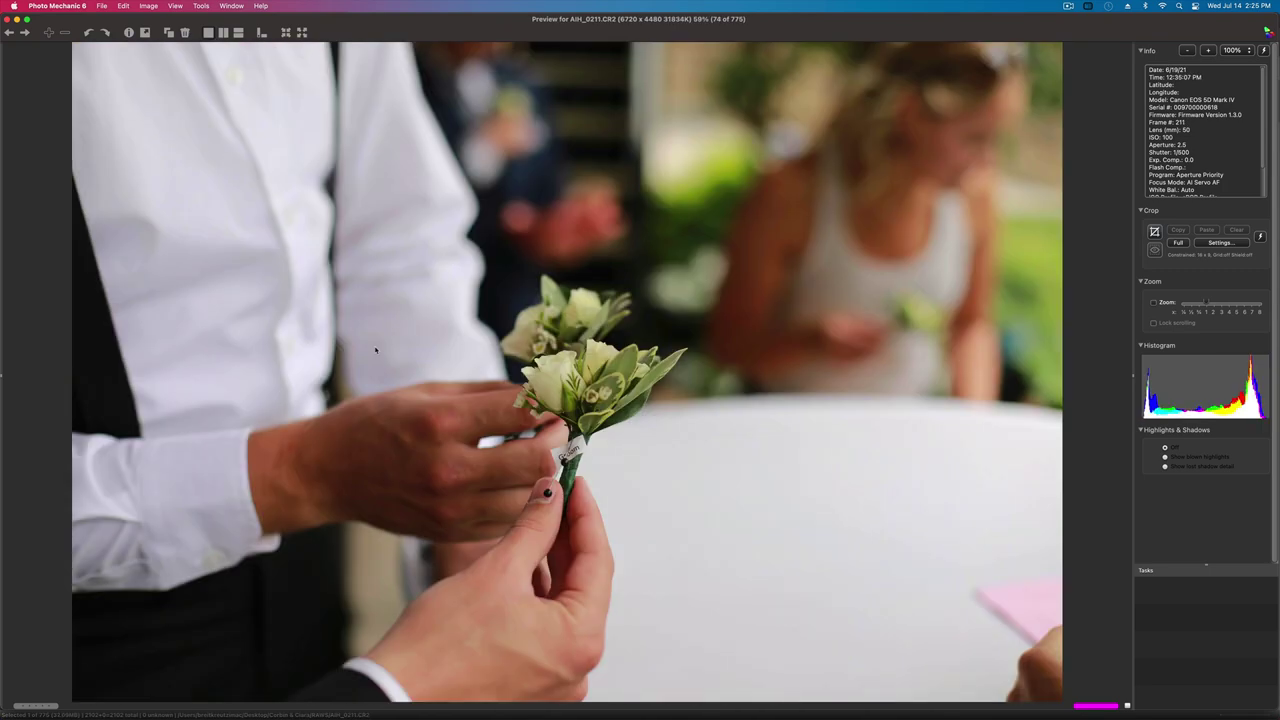
{"action": "key", "text": "Right"}
{"action": "key", "text": "Right"}
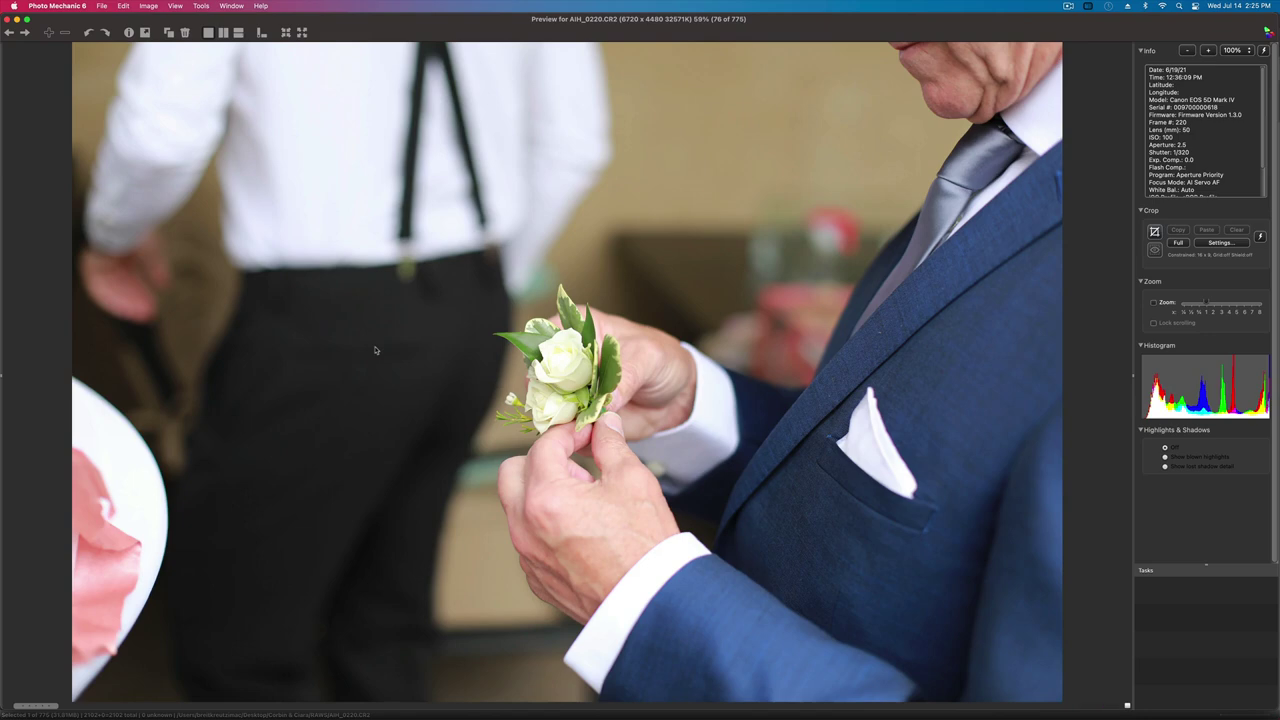
{"action": "key", "text": "Right"}
{"action": "key", "text": "Right"}
{"action": "key", "text": "Right"}
{"action": "key", "text": "Right"}
{"action": "key", "text": "Right"}
{"action": "key", "text": "Right"}
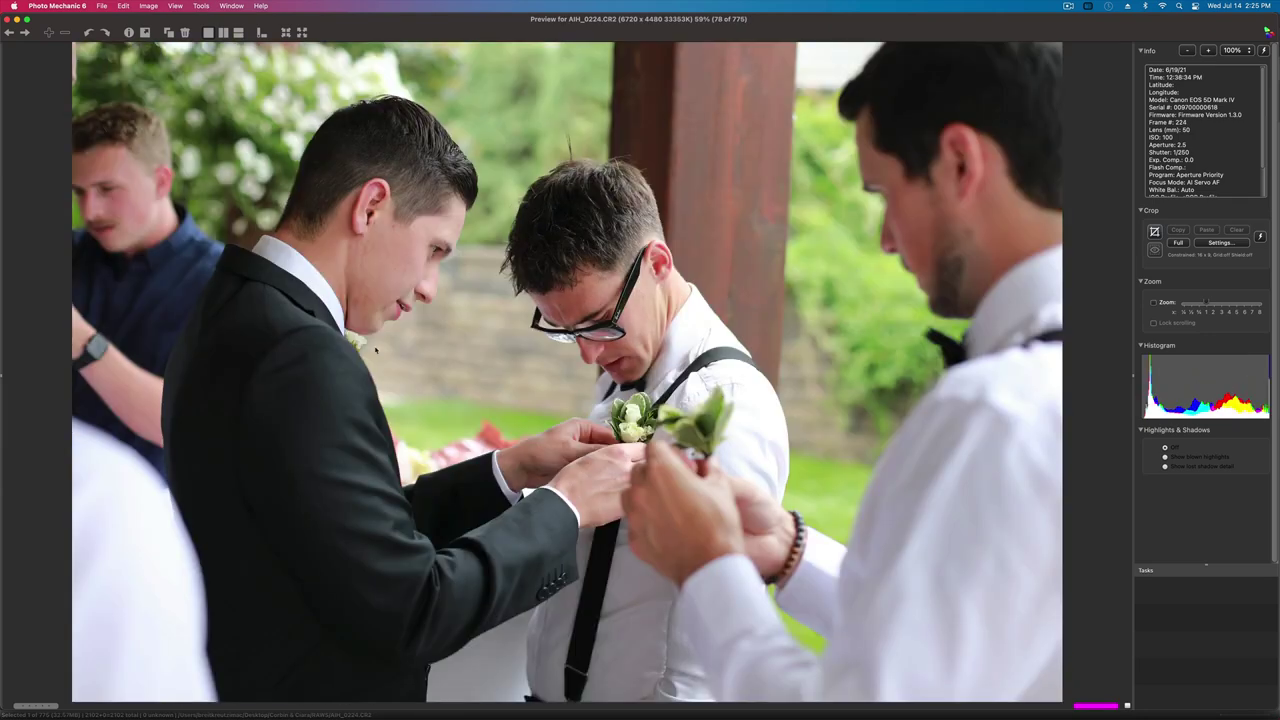
{"action": "key", "text": "Left"}
{"action": "key", "text": "Left"}
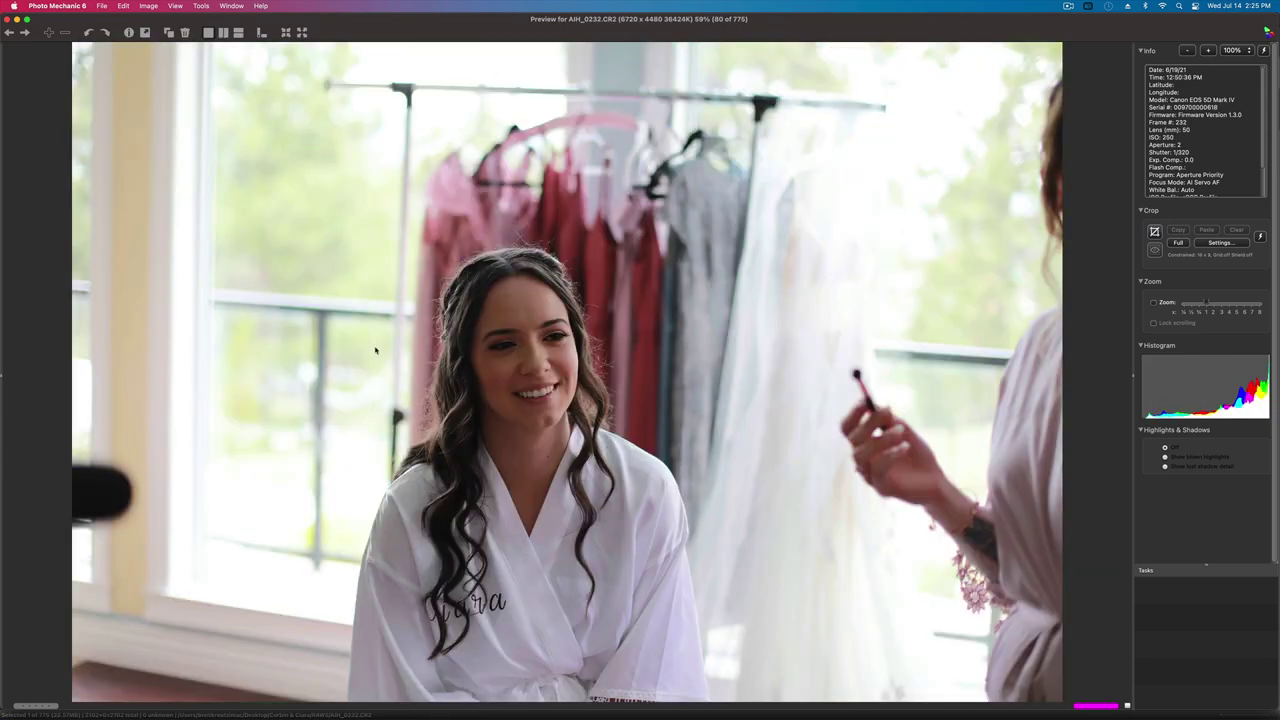
{"action": "key", "text": "Right"}
{"action": "key", "text": "Right"}
{"action": "key", "text": "Left"}
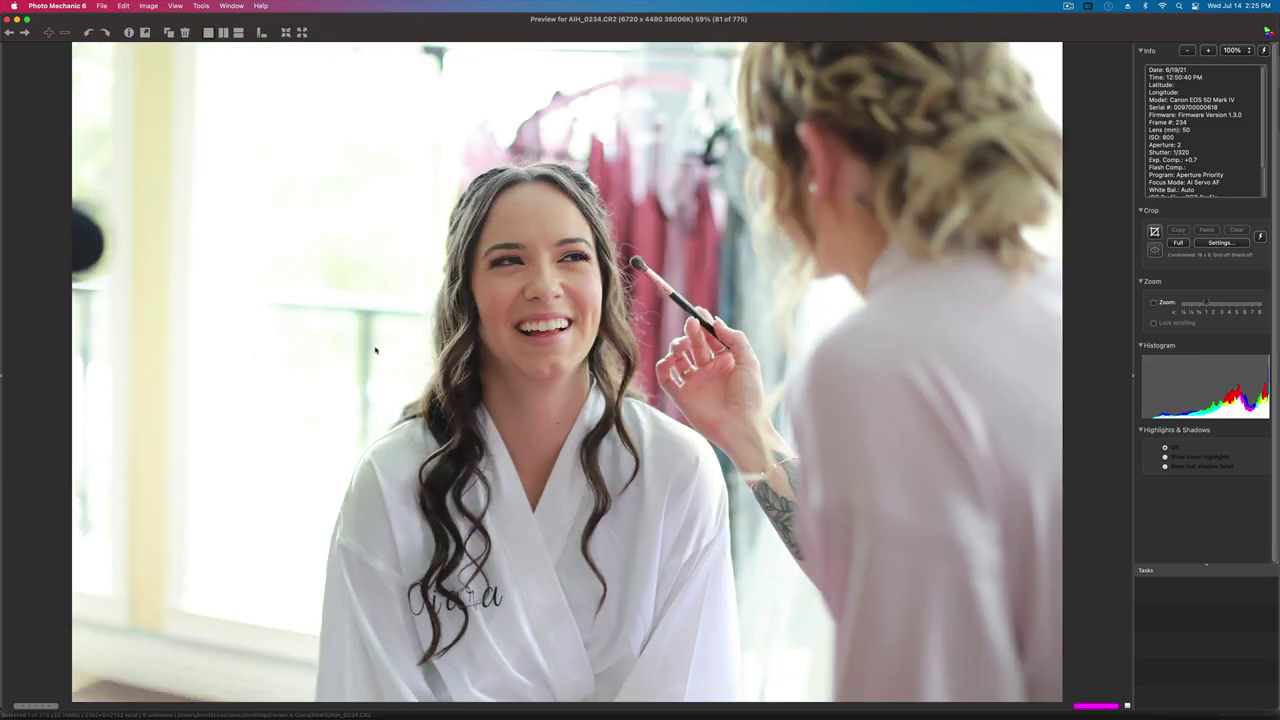
{"action": "key", "text": "Right"}
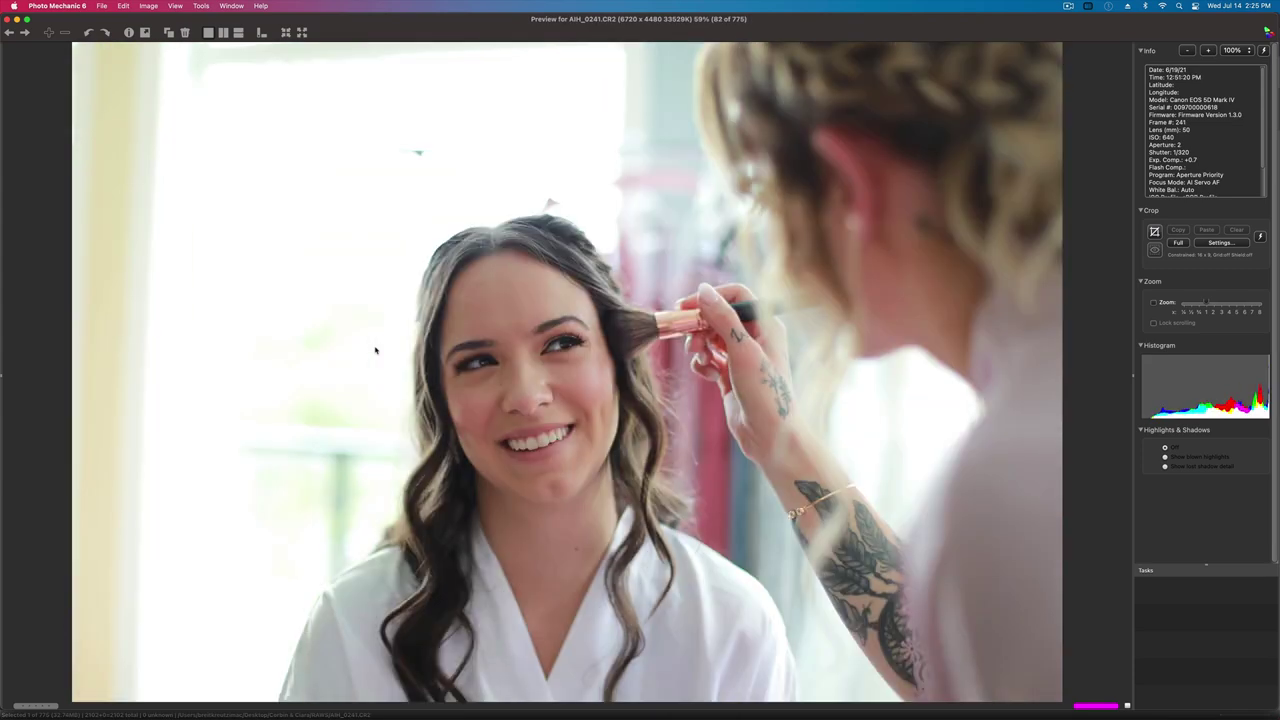
{"action": "key", "text": "Right"}
{"action": "key", "text": "Right"}
{"action": "key", "text": "Right"}
{"action": "key", "text": "Right"}
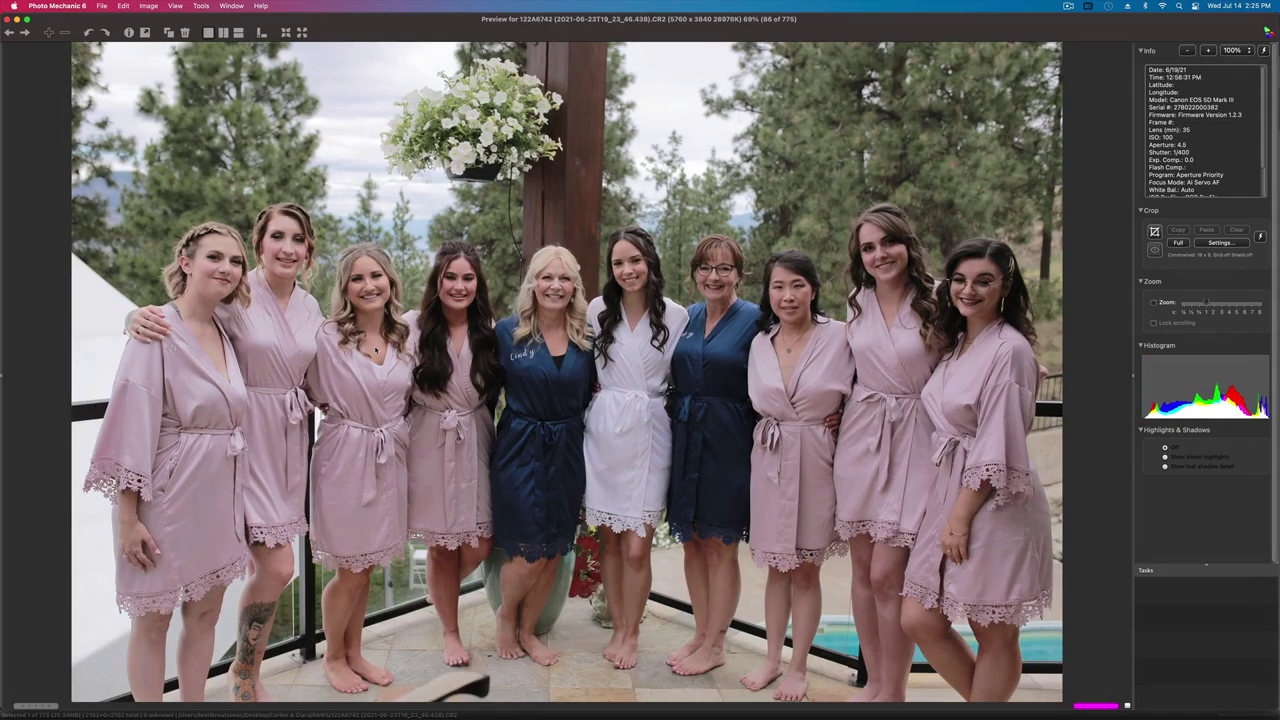
- Compare bridesmaids' group frame 86 against its neighbouring frames
{"action": "key", "text": "Left"}
{"action": "key", "text": "Right"}
{"action": "key", "text": "Right"}
{"action": "key", "text": "Right"}
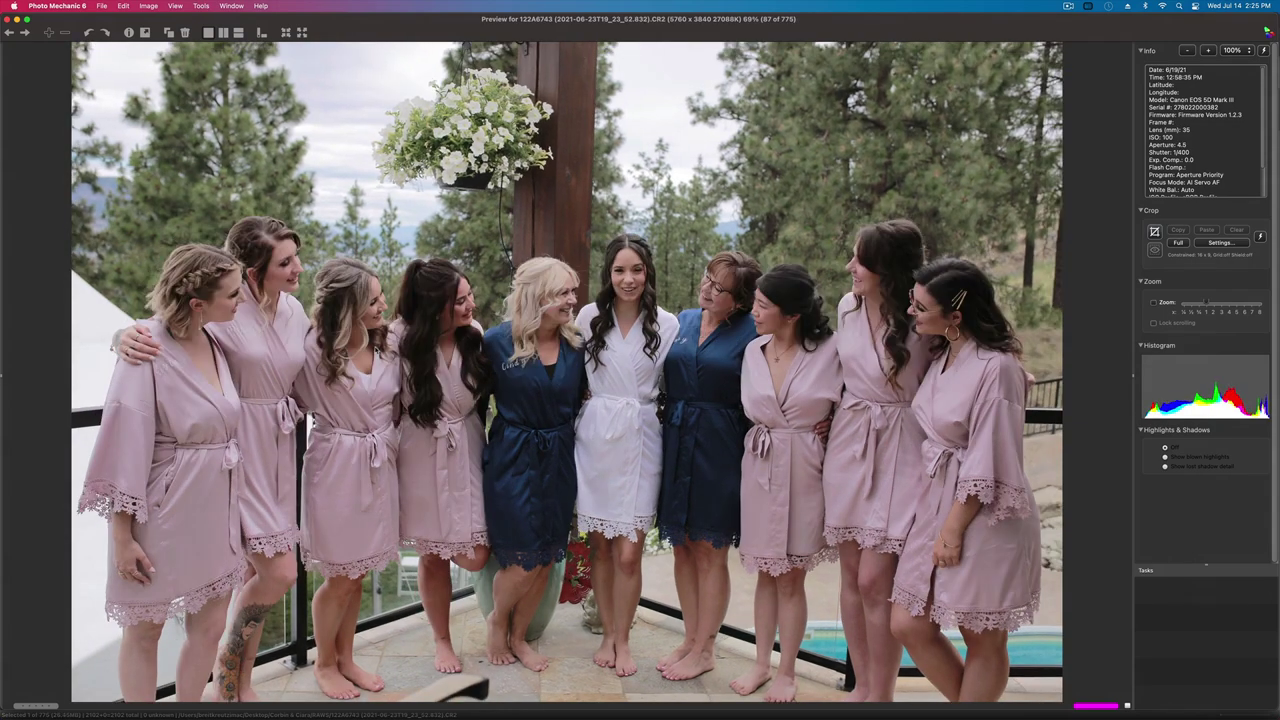
{"action": "key", "text": "Left"}
{"action": "key", "text": "Left"}
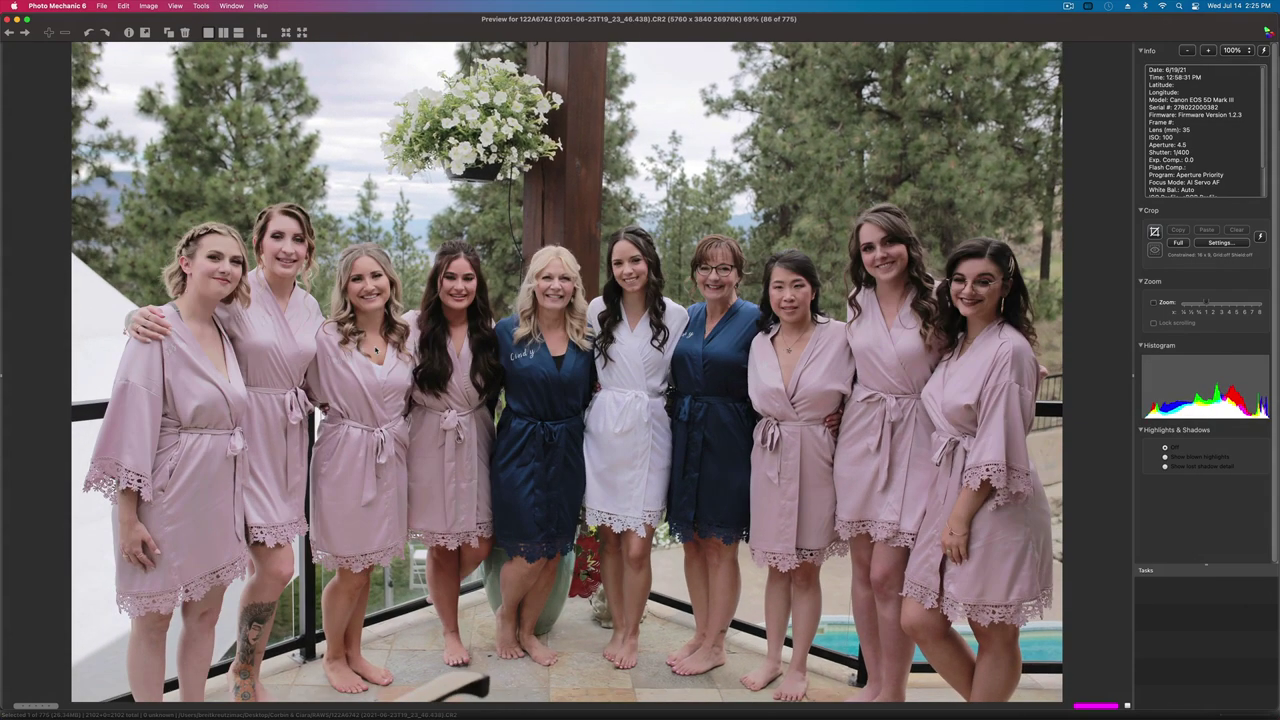
{"action": "key", "text": "Right"}
{"action": "key", "text": "Right"}
{"action": "key", "text": "Left"}
{"action": "key", "text": "Left"}
{"action": "key", "text": "Right"}
{"action": "key", "text": "Left"}
{"action": "key", "text": "Right"}
{"action": "key", "text": "Left"}
{"action": "key", "text": "Left"}
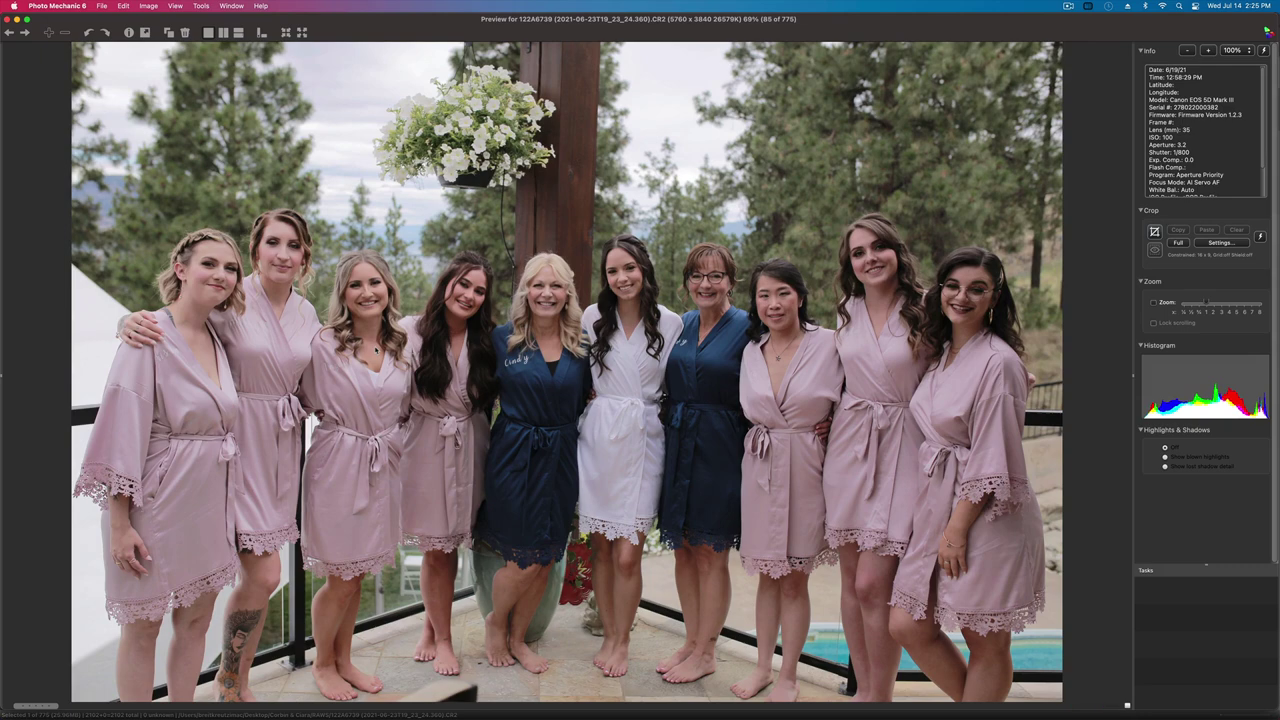
- Toggle between bridesmaids' group frames 87, 88 and 89 to compare them
{"action": "key", "text": "Right"}
{"action": "key", "text": "Right"}
{"action": "key", "text": "Right"}
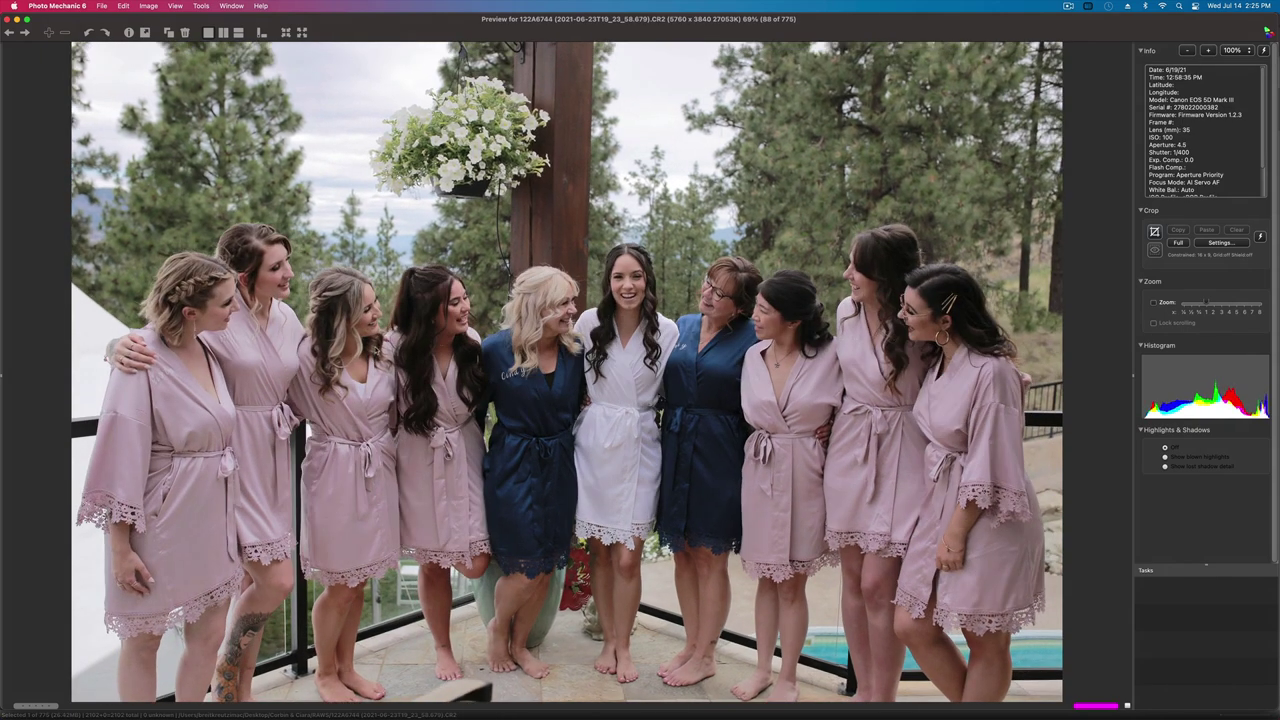
{"action": "key", "text": "Left"}
{"action": "key", "text": "Right"}
{"action": "key", "text": "Right"}
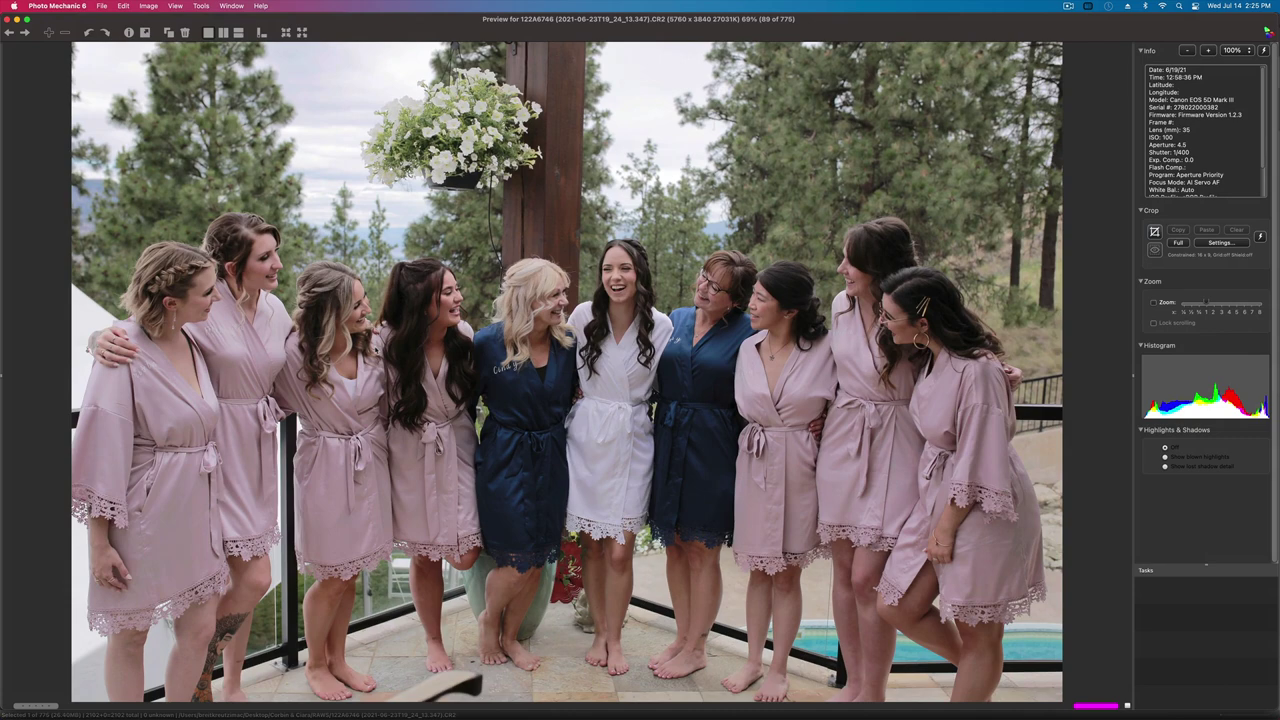
{"action": "key", "text": "Right"}
{"action": "key", "text": "Left"}
{"action": "key", "text": "Left"}
{"action": "key", "text": "Right"}
{"action": "key", "text": "Left"}
{"action": "key", "text": "Right"}
{"action": "key", "text": "Left"}
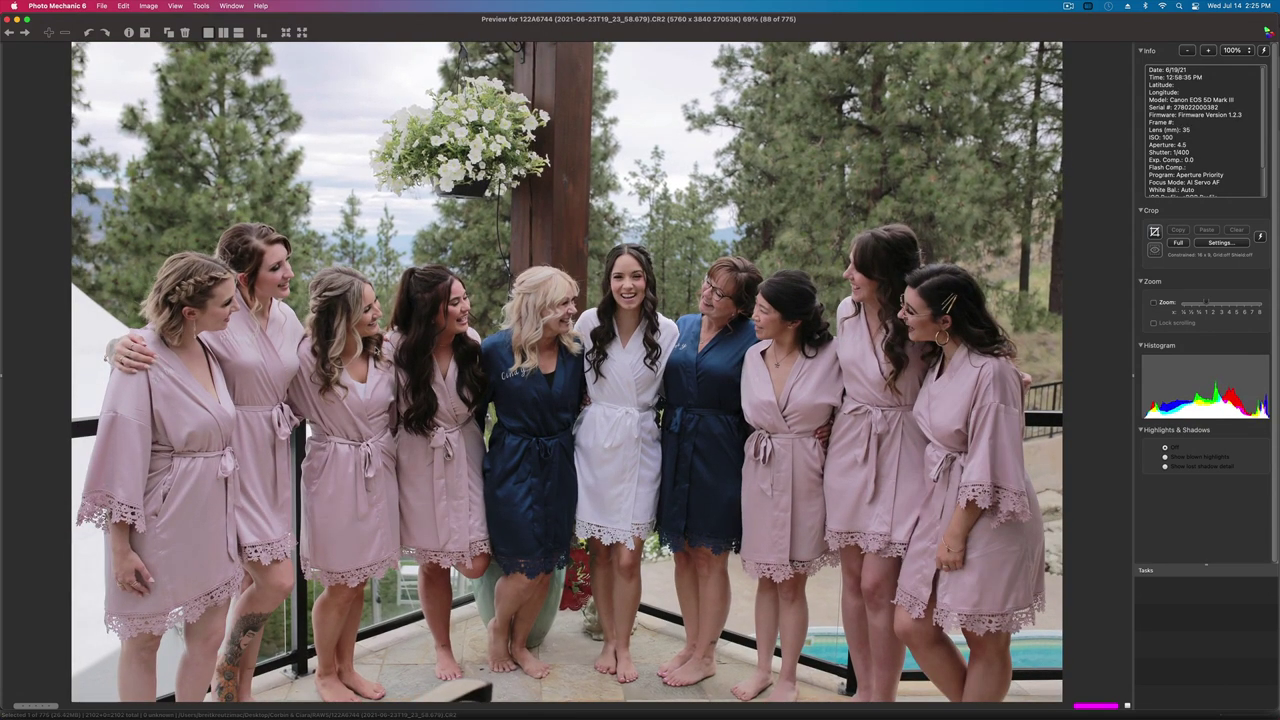
{"action": "key", "text": "Right"}
{"action": "key", "text": "Left"}
{"action": "key", "text": "Right"}
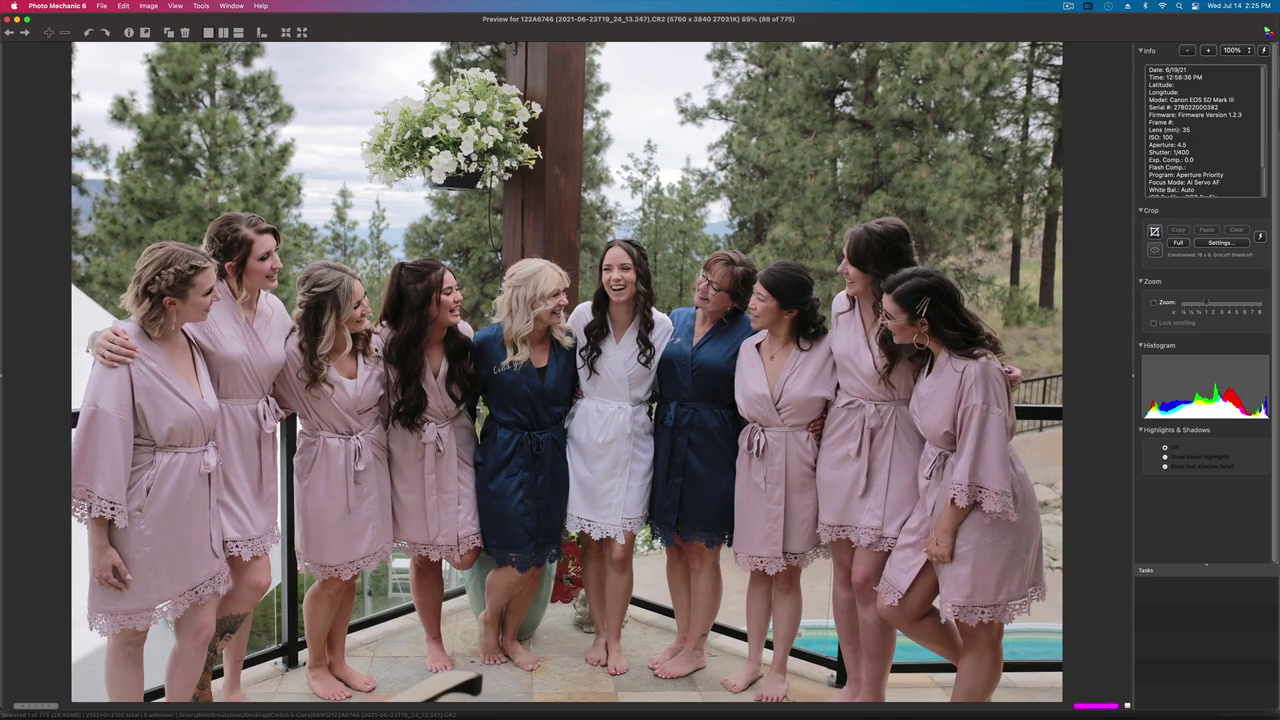
{"action": "key", "text": "Left"}
{"action": "key", "text": "Right"}
{"action": "key", "text": "Right"}
{"action": "key", "text": "Right"}
- Step forward through the next few keepers, comparing a pair of similar frames
{"action": "key", "text": "Right"}
{"action": "key", "text": "Right"}
{"action": "key", "text": "Right"}
{"action": "key", "text": "Right"}
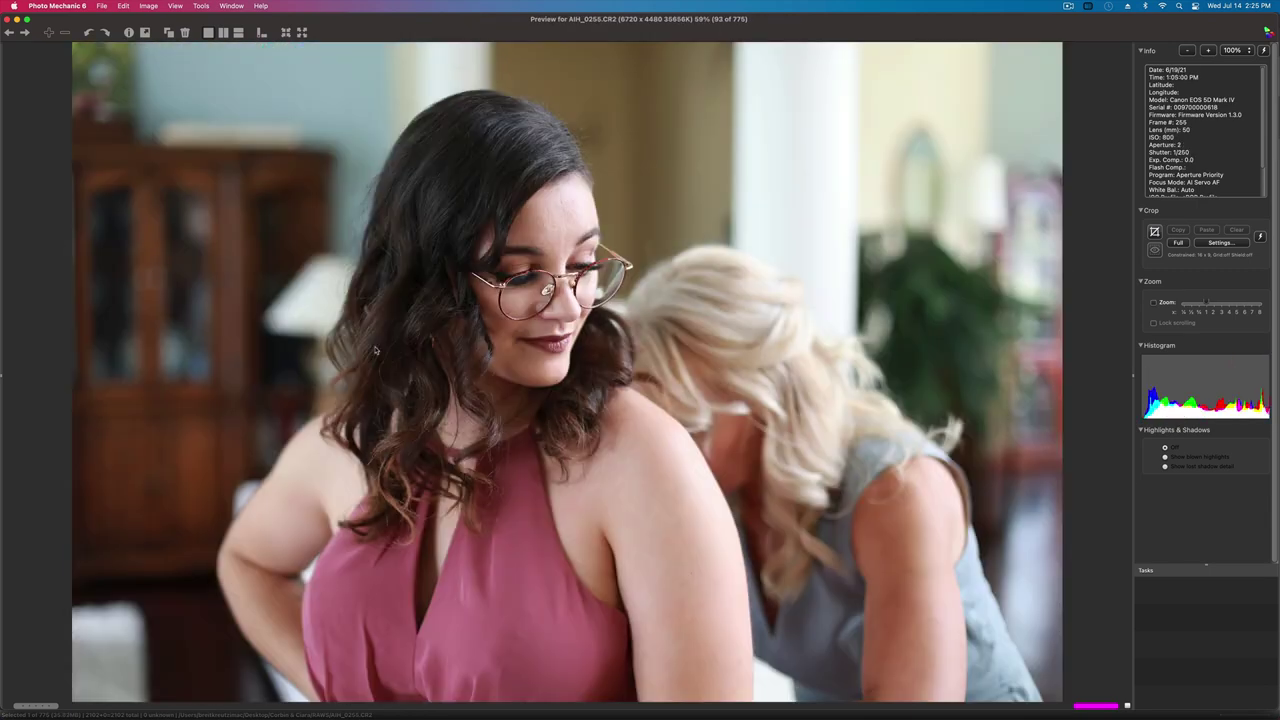
{"action": "key", "text": "Right"}
{"action": "key", "text": "Right"}
{"action": "key", "text": "Right"}
{"action": "key", "text": "Right"}
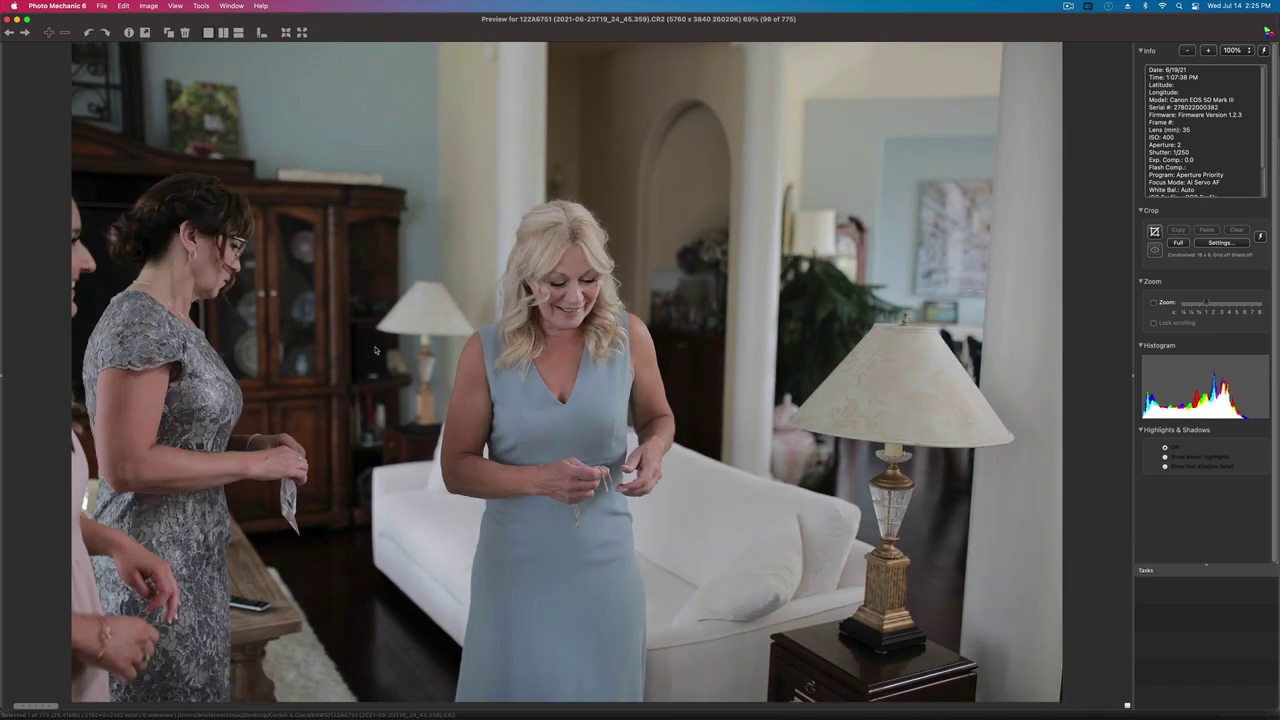
{"action": "key", "text": "Right"}
{"action": "key", "text": "Right"}
{"action": "key", "text": "Left"}
{"action": "key", "text": "Left"}
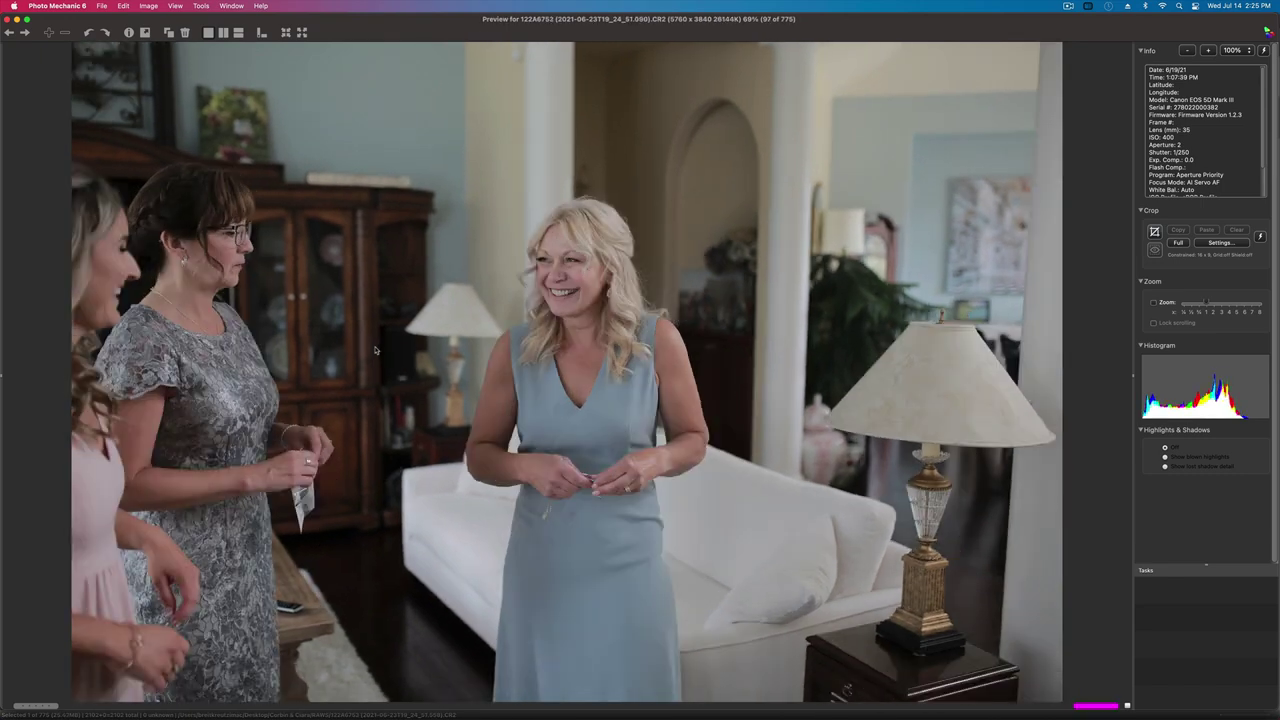
{"action": "key", "text": "Right"}
{"action": "key", "text": "Right"}
- Compare the bridesmaids' shoe-buckling frames around image 99, then advance to image 101
{"action": "key", "text": "Right"}
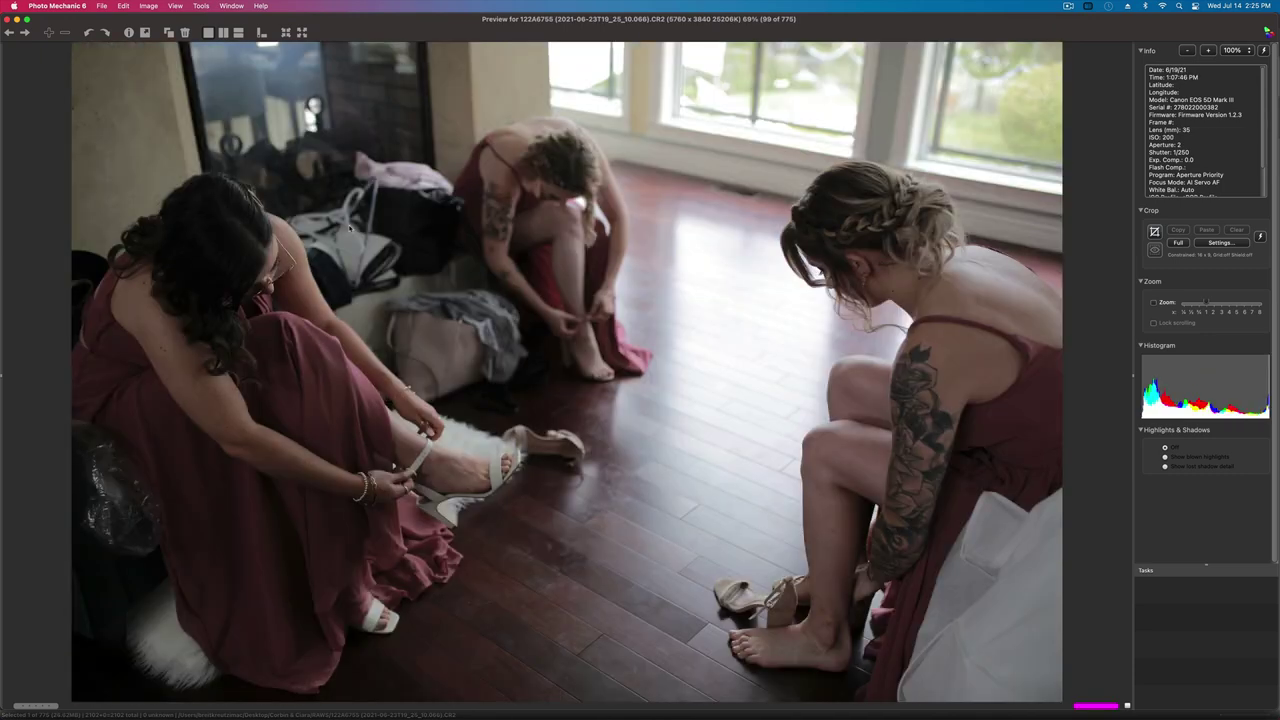
{"action": "key", "text": "Right"}
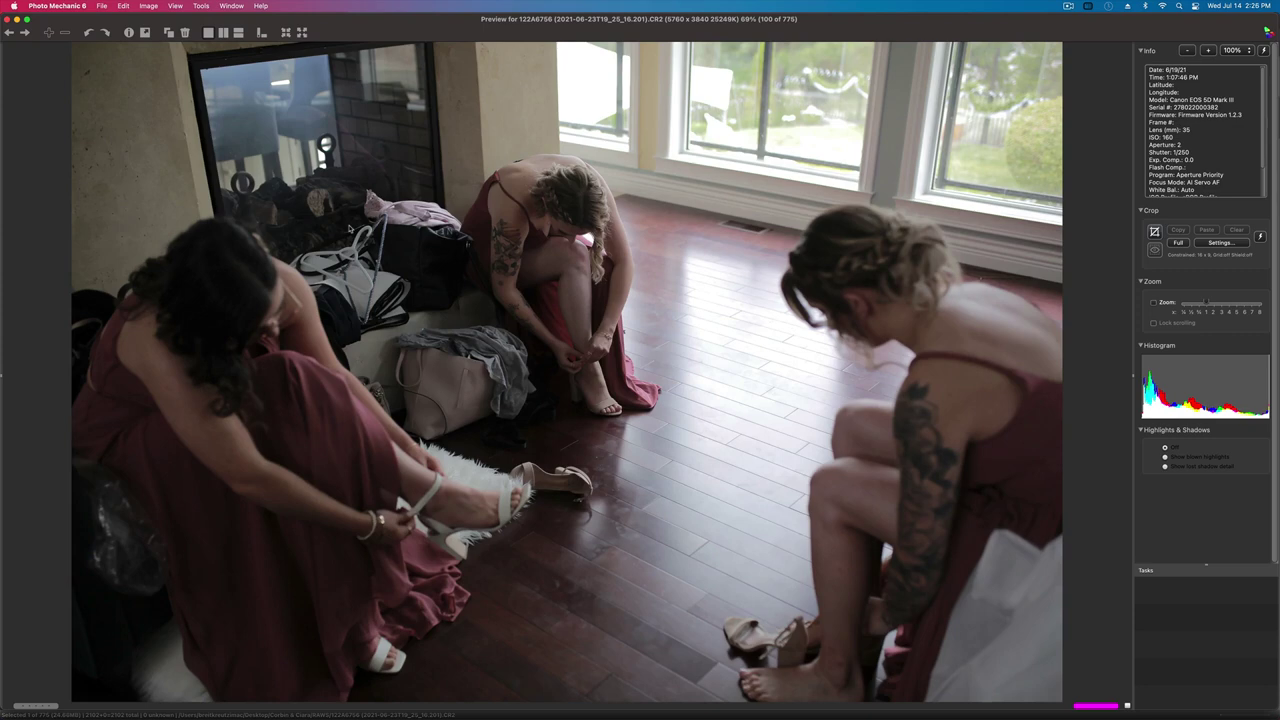
{"action": "key", "text": "Left"}
{"action": "key", "text": "Right"}
{"action": "key", "text": "Left"}
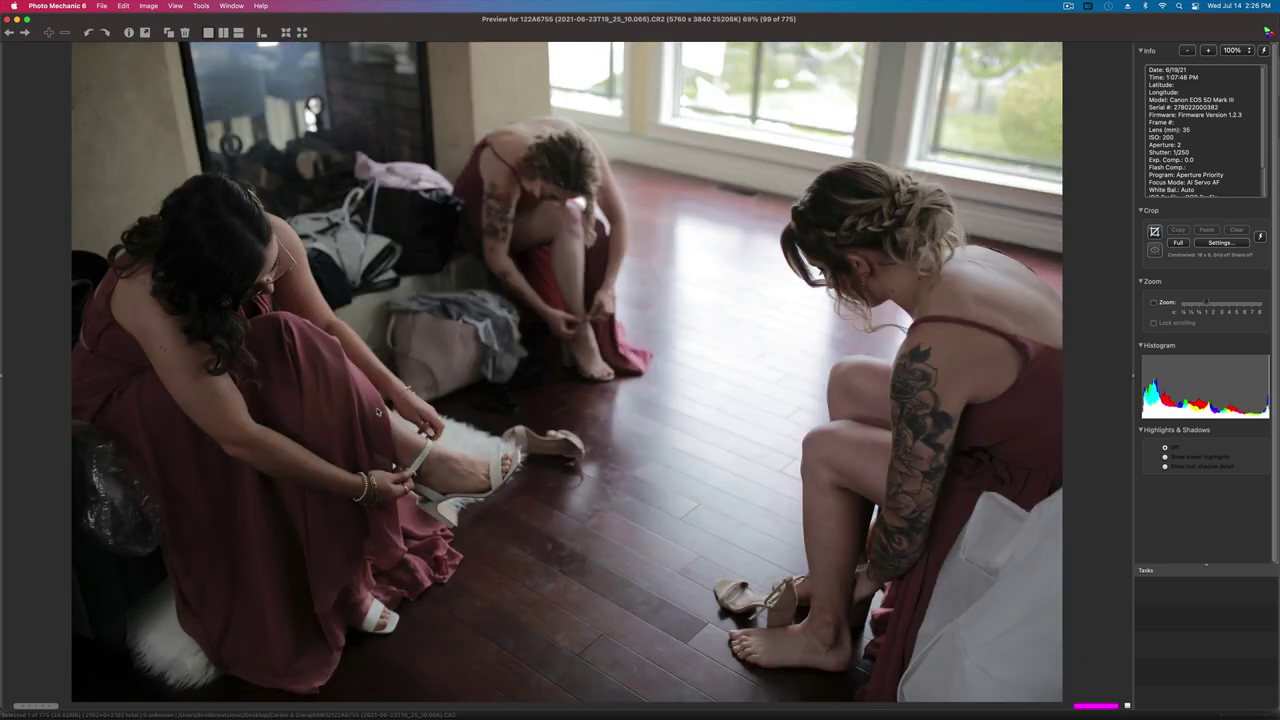
{"action": "key", "text": "Right"}
{"action": "key", "text": "Left"}
{"action": "key", "text": "Right"}
{"action": "key", "text": "Right"}
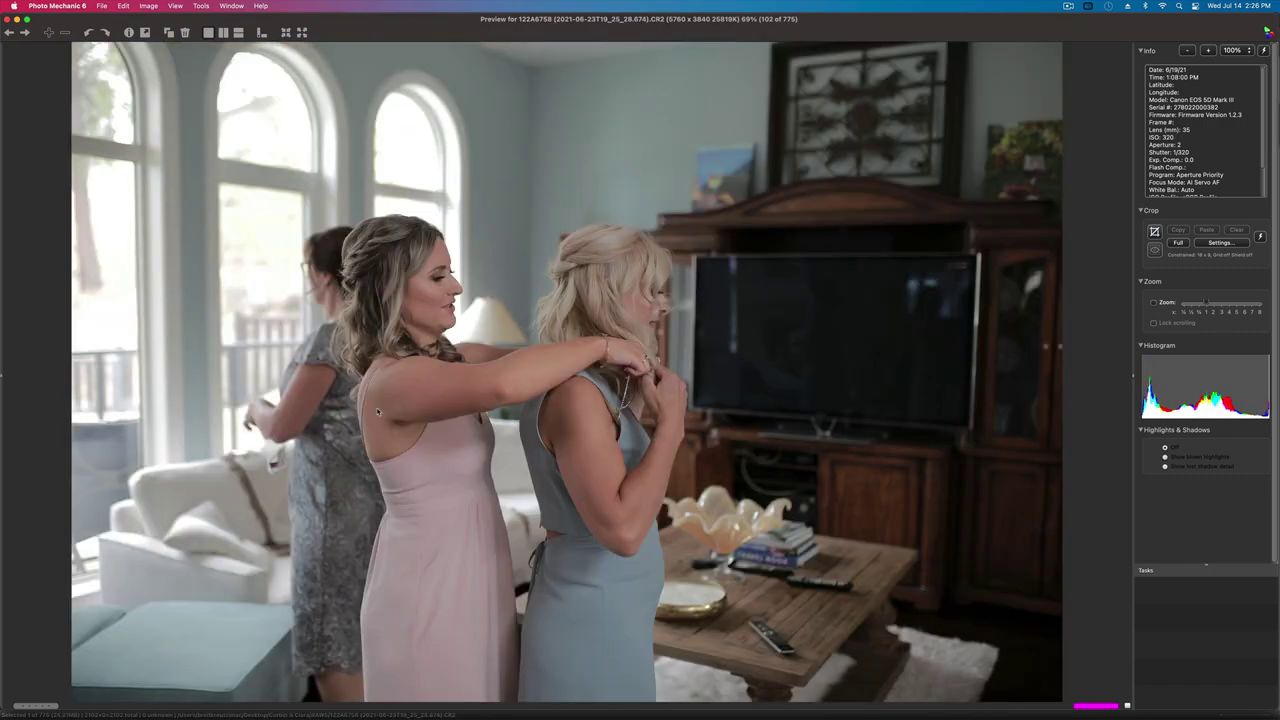
{"action": "key", "text": "Right"}
{"action": "key", "text": "Right"}
{"action": "key", "text": "Right"}
{"action": "key", "text": "Right"}
{"action": "key", "text": "Right"}
{"action": "key", "text": "Right"}
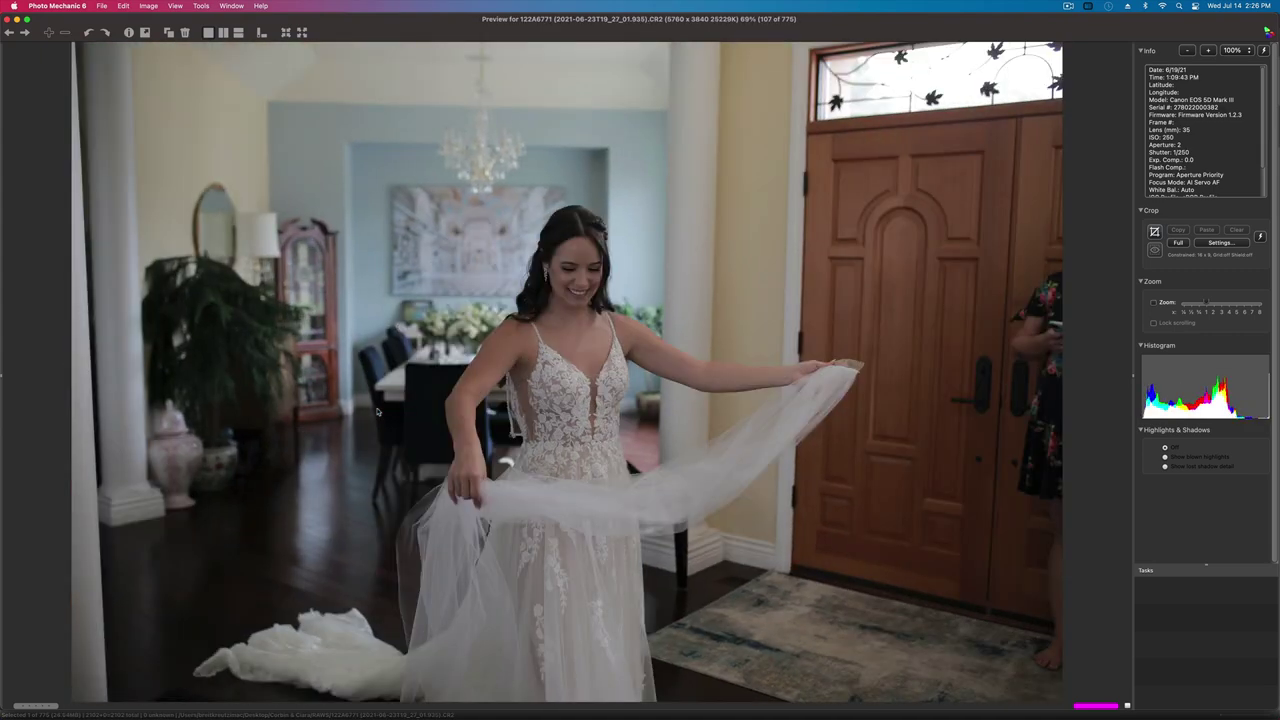
- Step through the veil and bride-and-mother frames, images 110 to 113, comparing neighbouring shots
{"action": "key", "text": "Right"}
{"action": "key", "text": "Right"}
{"action": "key", "text": "Right"}
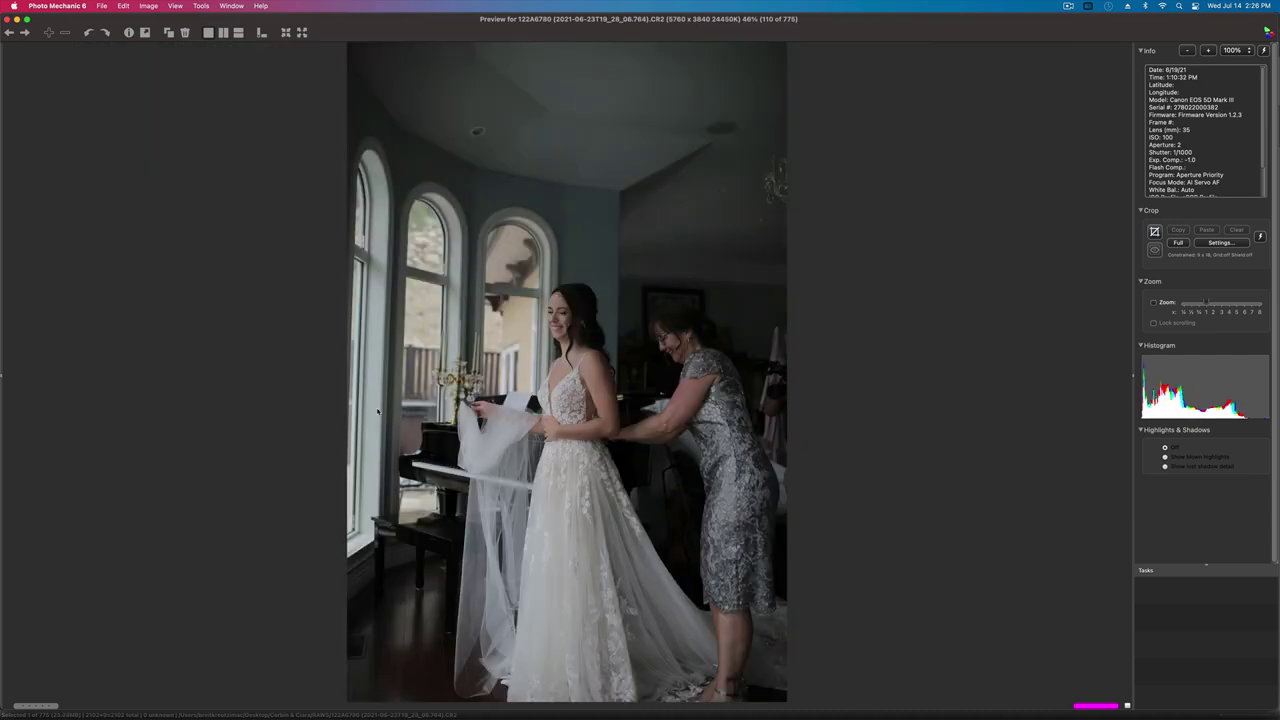
{"action": "key", "text": "Left"}
{"action": "key", "text": "Right"}
{"action": "key", "text": "Right"}
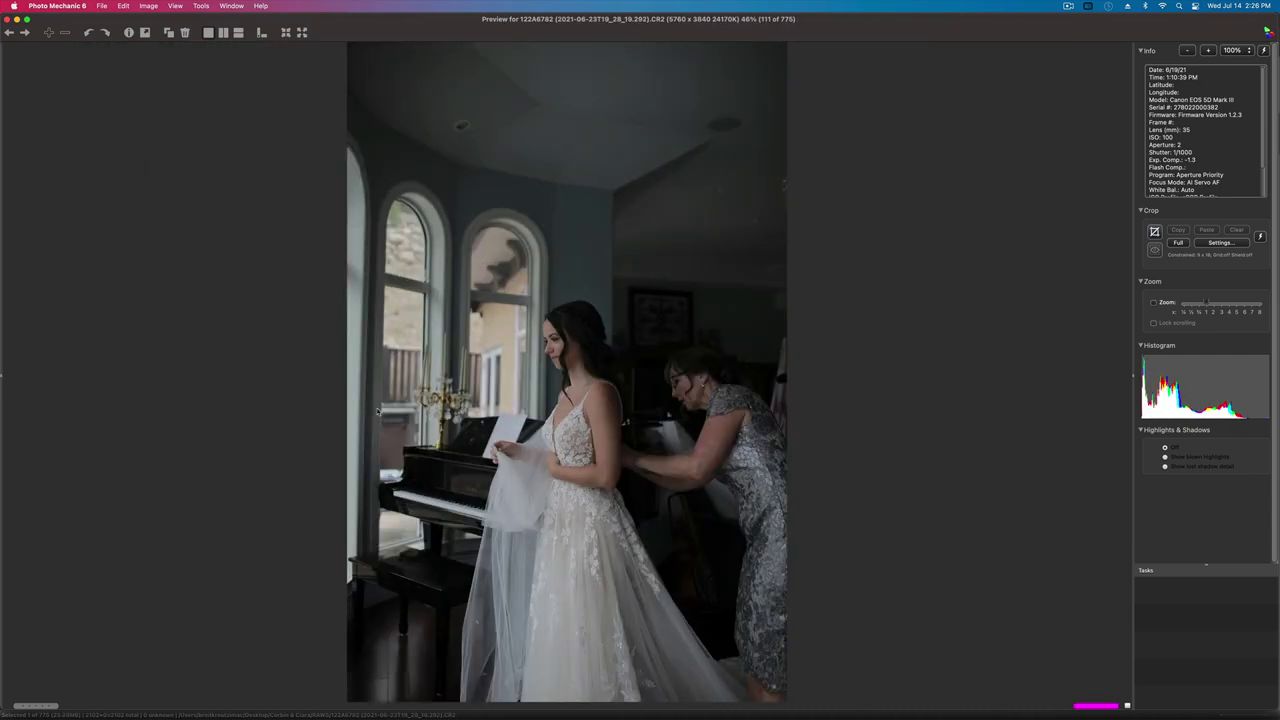
{"action": "key", "text": "Right"}
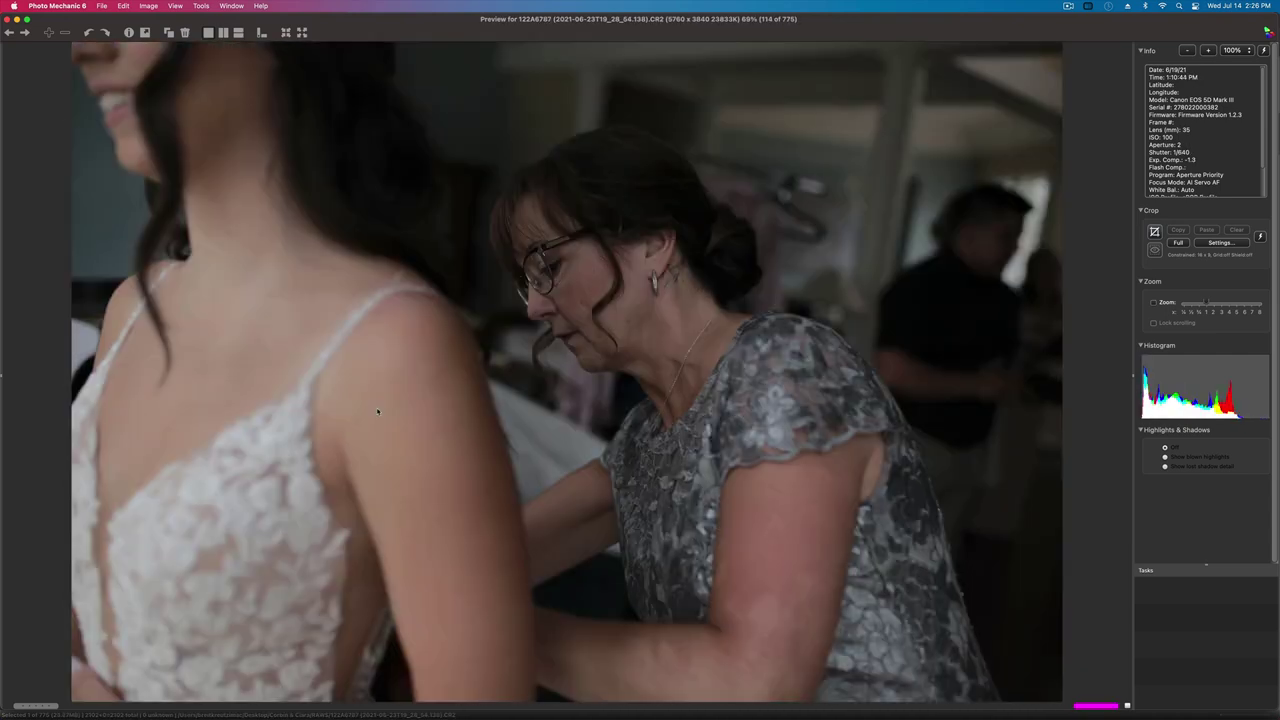
{"action": "key", "text": "Right"}
{"action": "key", "text": "Left"}
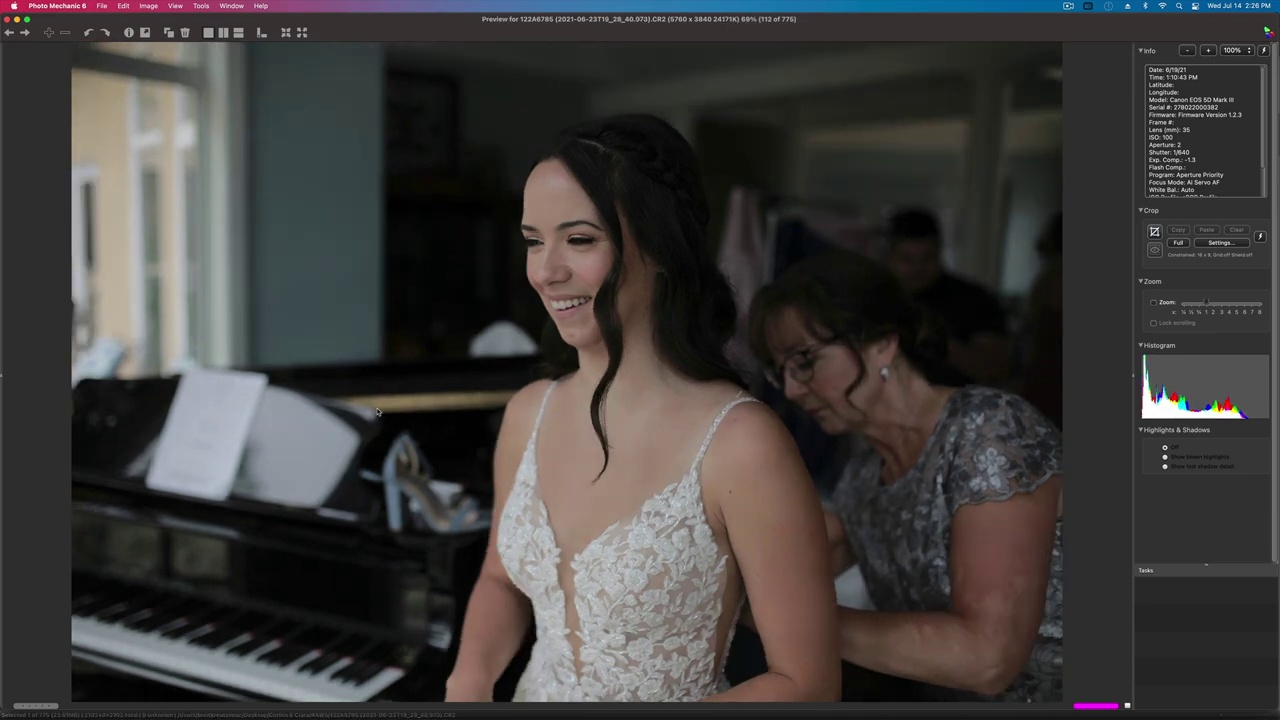
{"action": "key", "text": "Right"}
{"action": "key", "text": "Right"}
{"action": "key", "text": "Right"}
{"action": "key", "text": "Right"}
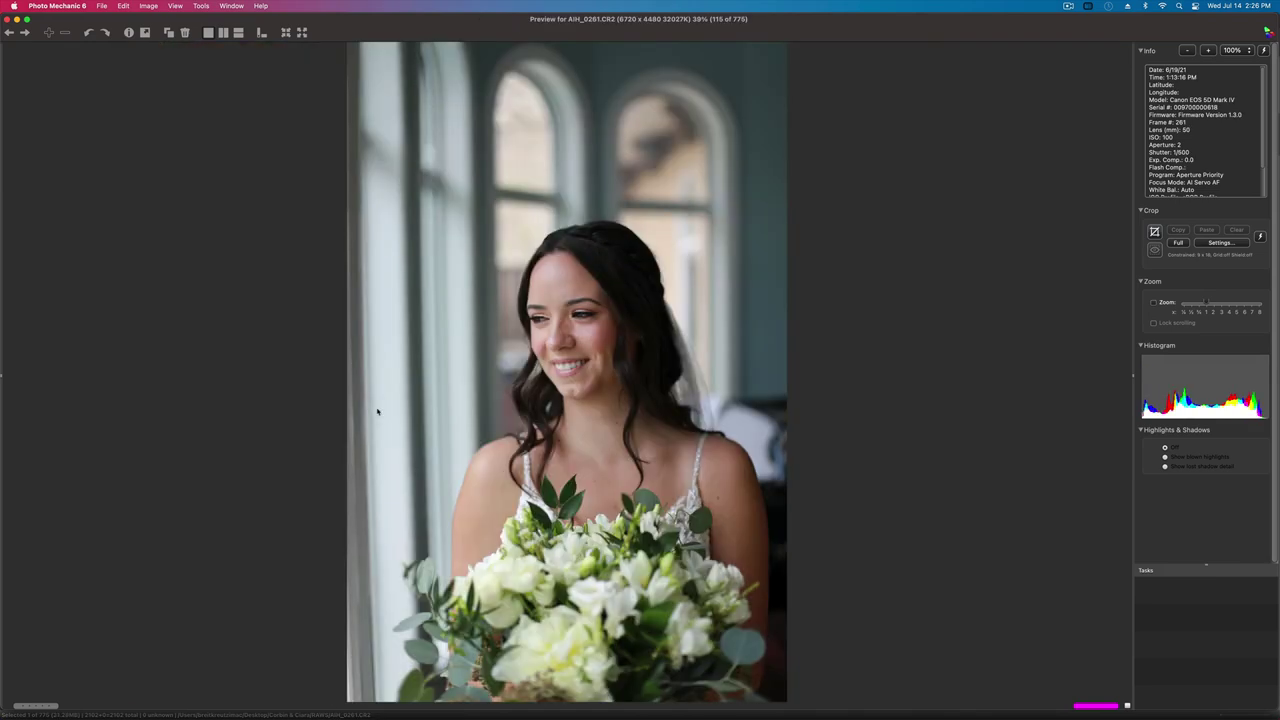
{"action": "key", "text": "Right"}
{"action": "key", "text": "Left"}
{"action": "key", "text": "Right"}
{"action": "key", "text": "Right"}
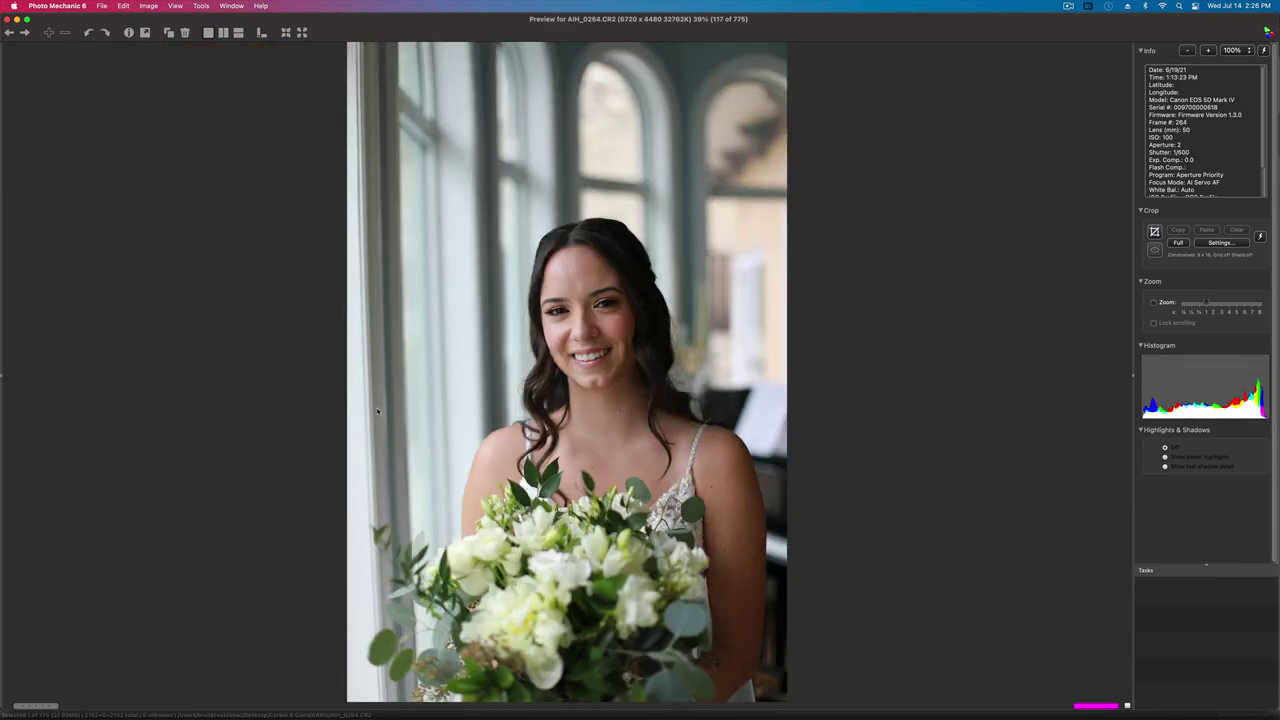
- Compare the bride-by-window portraits, flipping repeatedly between images 117, 118 and 119
{"action": "key", "text": "Left"}
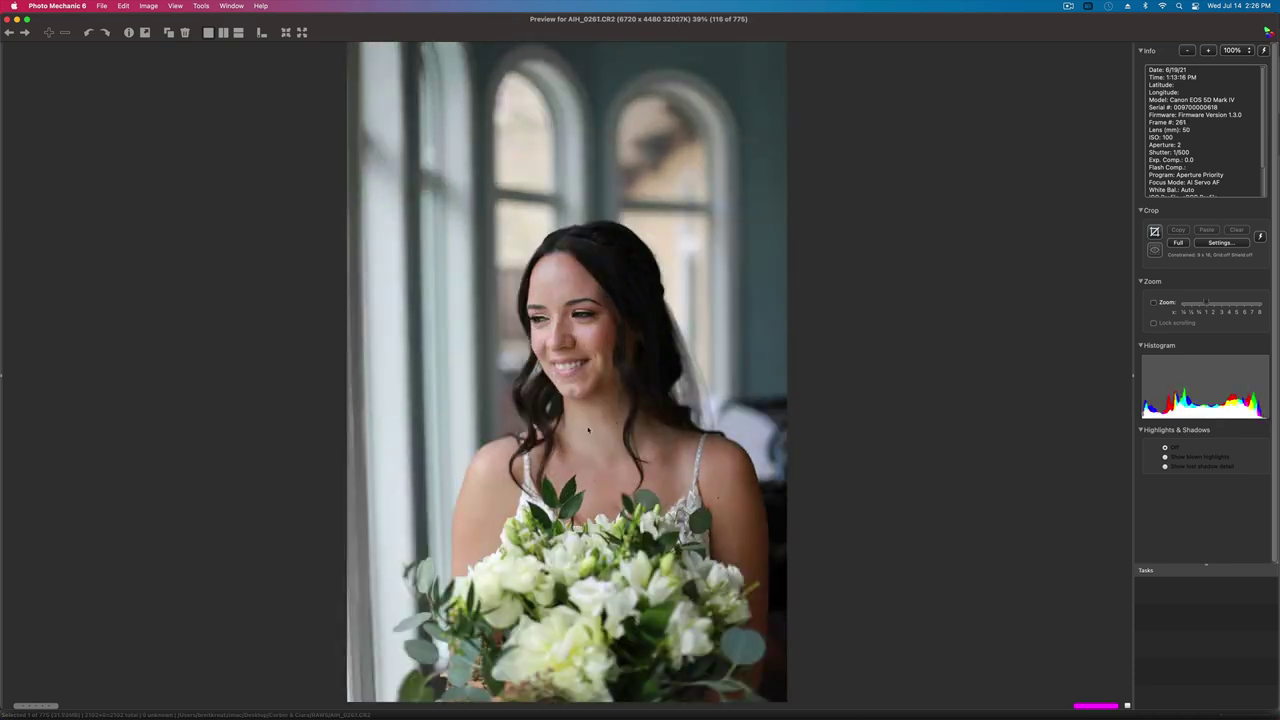
{"action": "key", "text": "Right"}
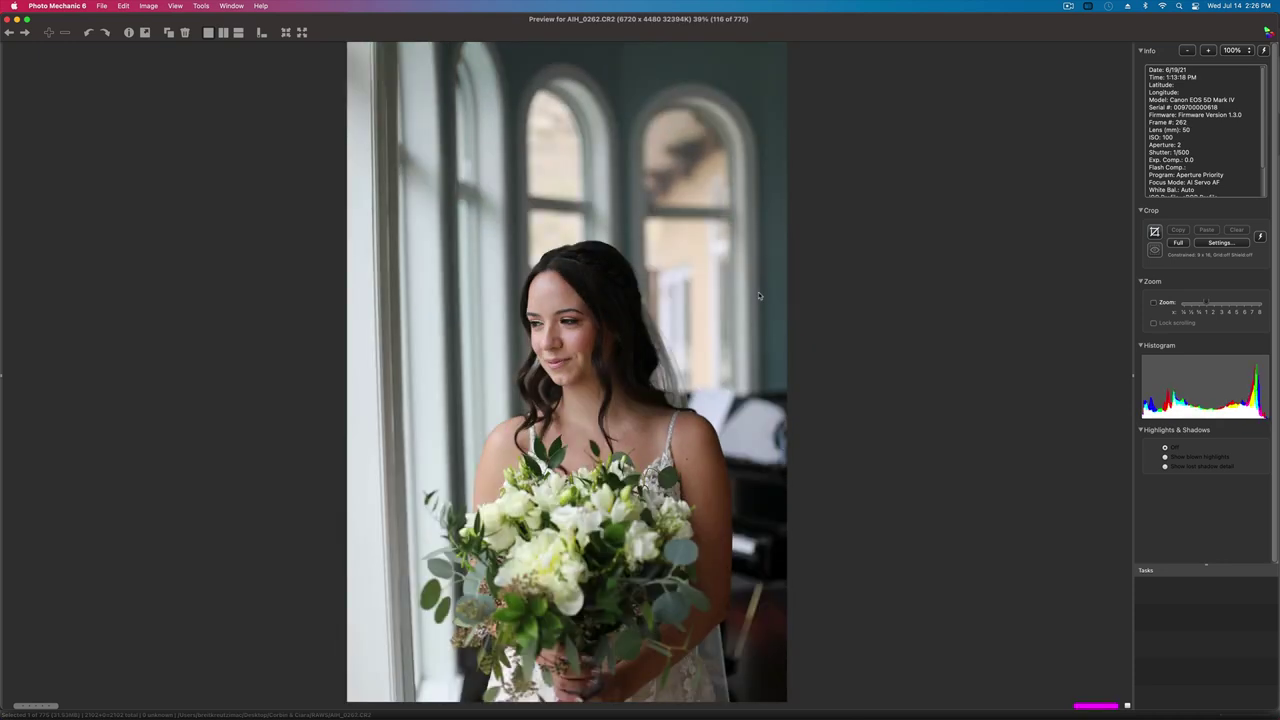
{"action": "key", "text": "Right"}
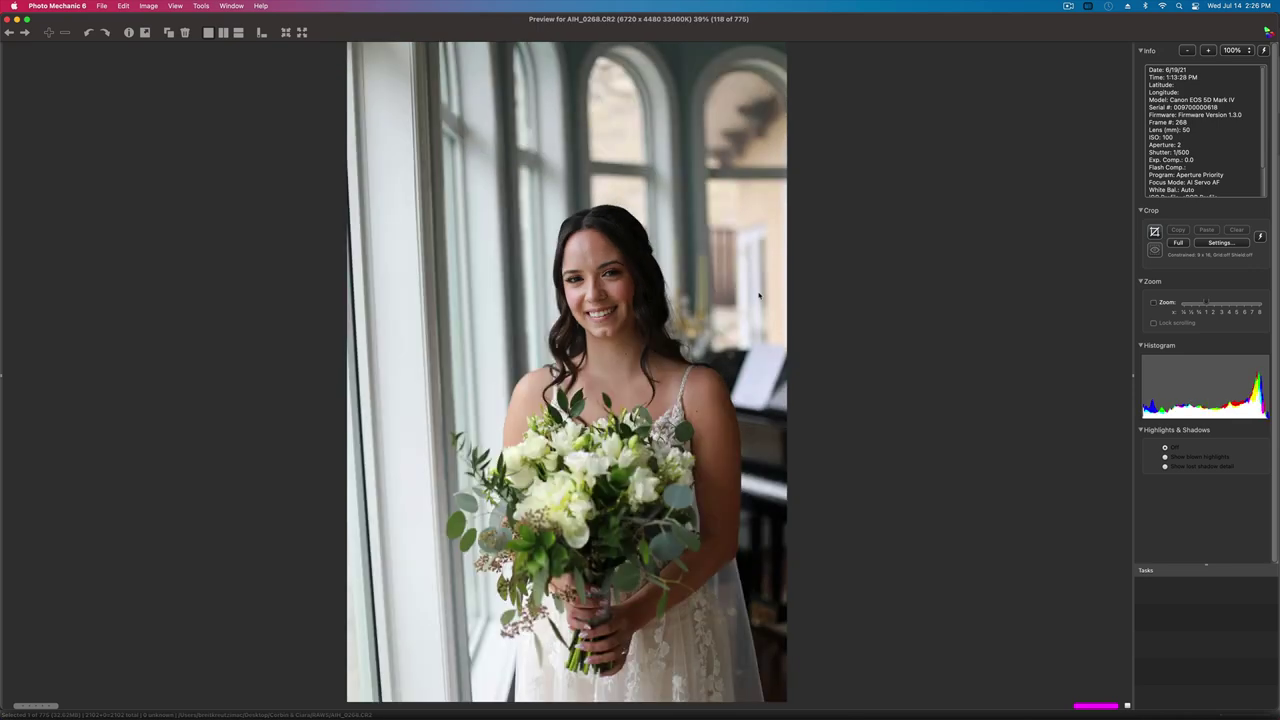
{"action": "key", "text": "Left"}
{"action": "key", "text": "Right"}
{"action": "key", "text": "Left"}
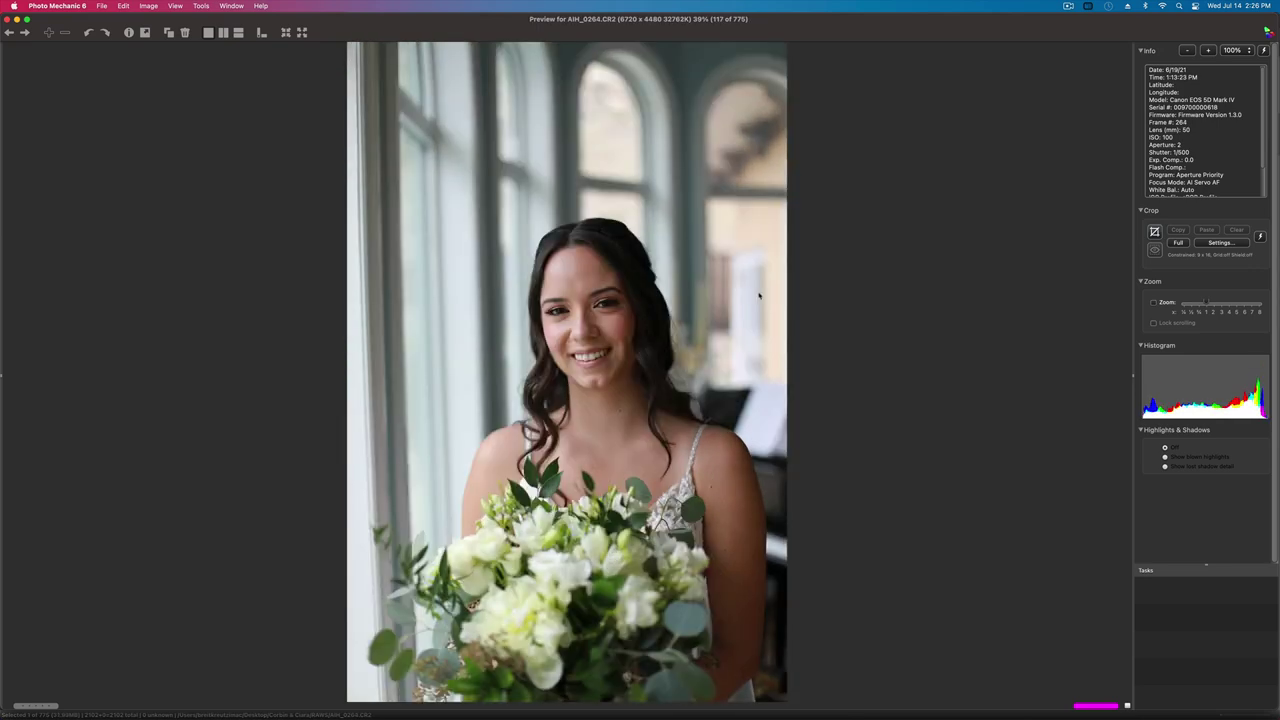
{"action": "key", "text": "Left"}
{"action": "key", "text": "Right"}
{"action": "key", "text": "Right"}
{"action": "key", "text": "Right"}
{"action": "key", "text": "Left"}
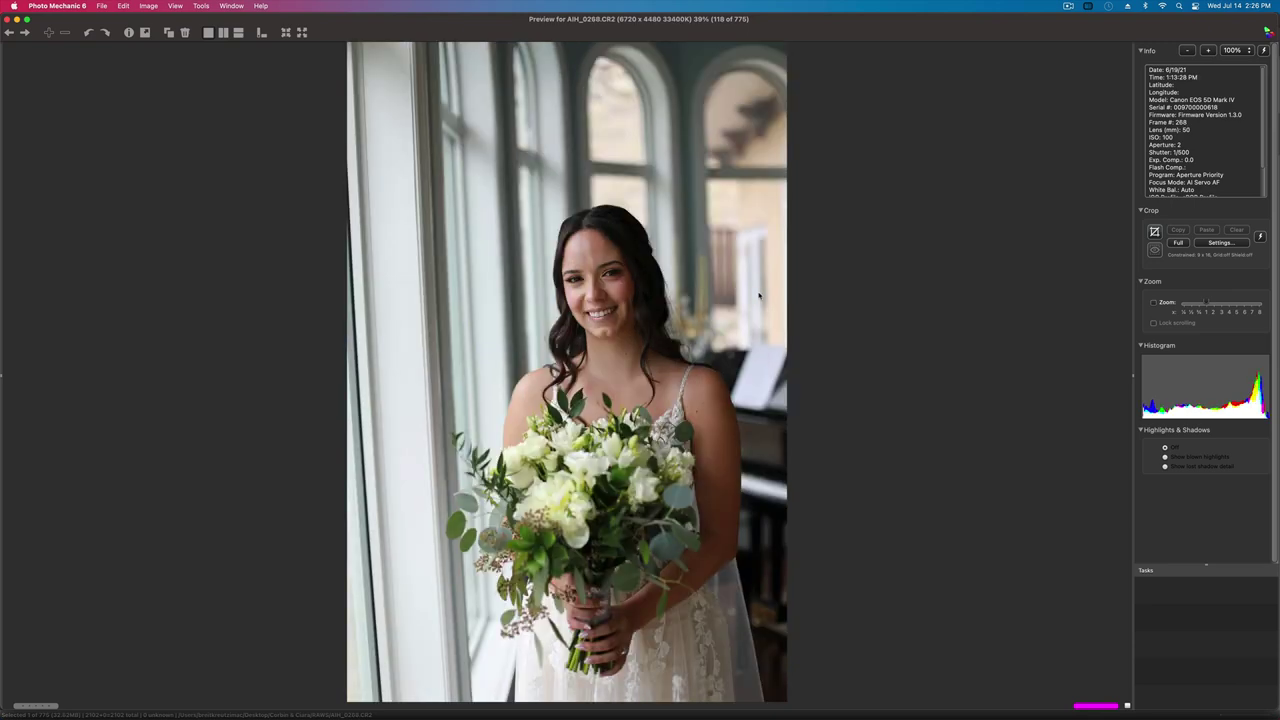
{"action": "key", "text": "Right"}
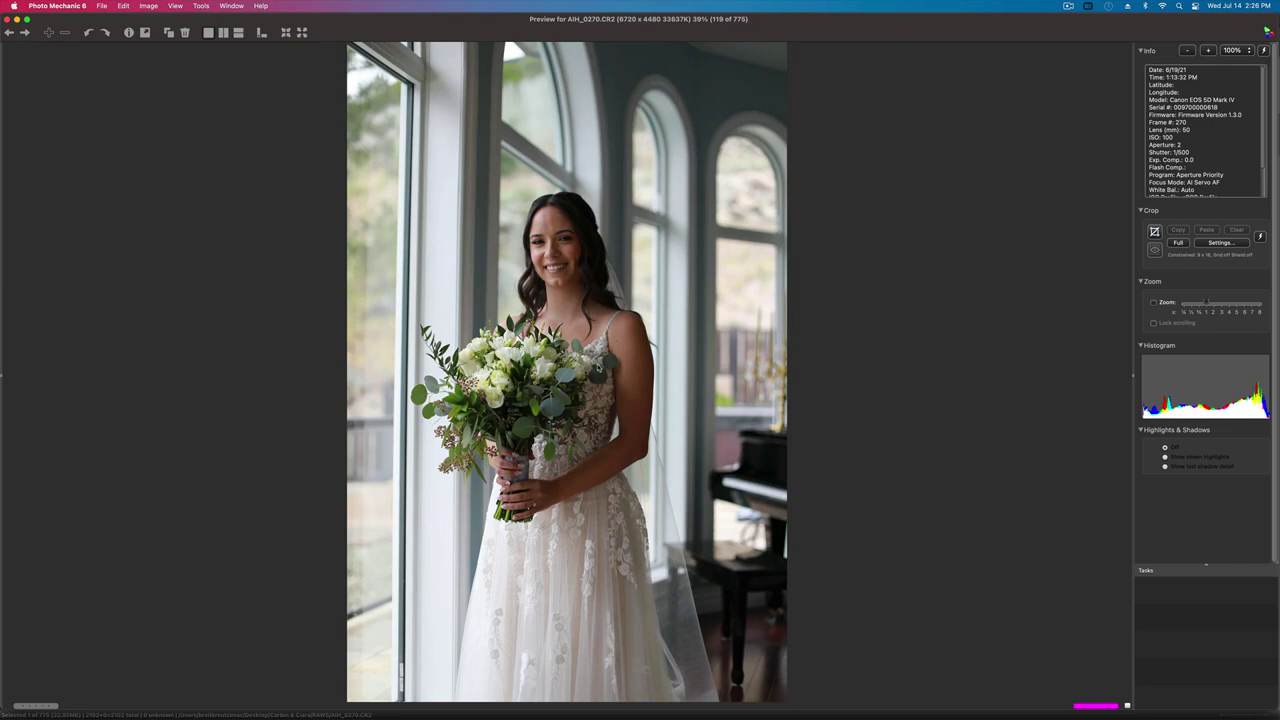
{"action": "key", "text": "Left"}
{"action": "key", "text": "Right"}
{"action": "key", "text": "Left"}
{"action": "key", "text": "Right"}
{"action": "key", "text": "Left"}
{"action": "key", "text": "Right"}
{"action": "key", "text": "Right"}
{"action": "key", "text": "Left"}
{"action": "key", "text": "Left"}
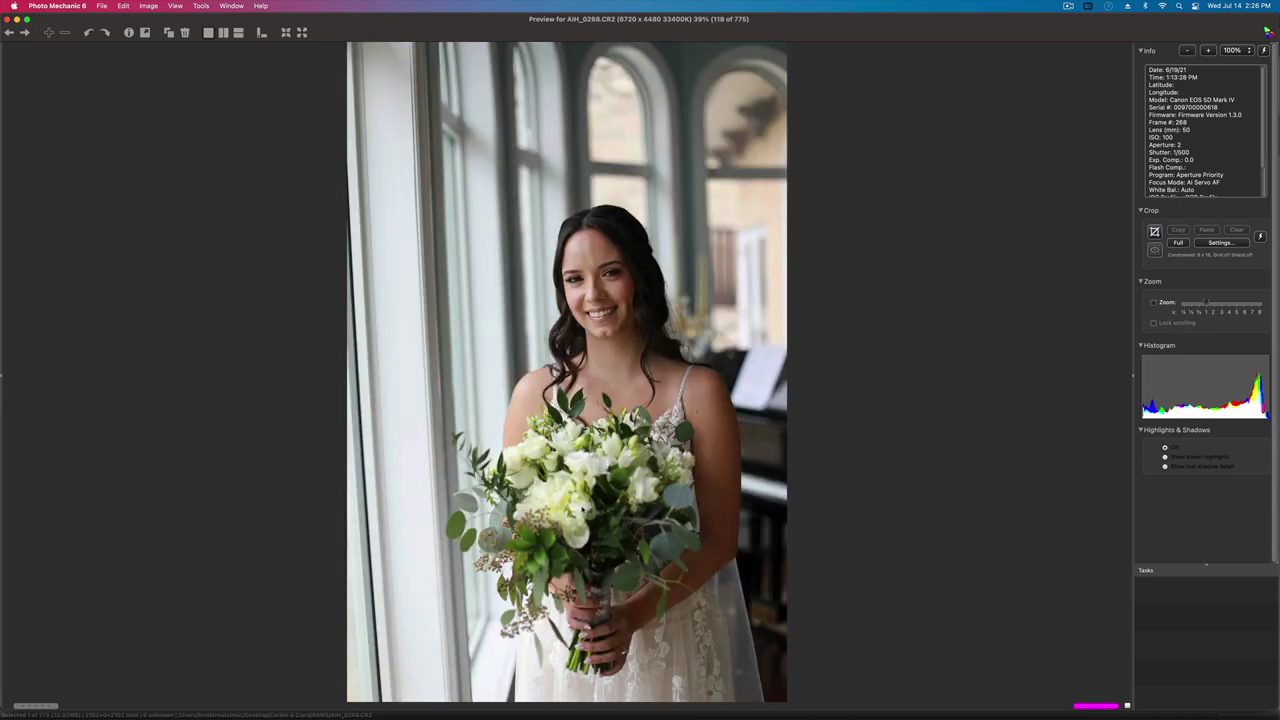
{"action": "key", "text": "Left"}
{"action": "key", "text": "Right"}
{"action": "key", "text": "Right"}
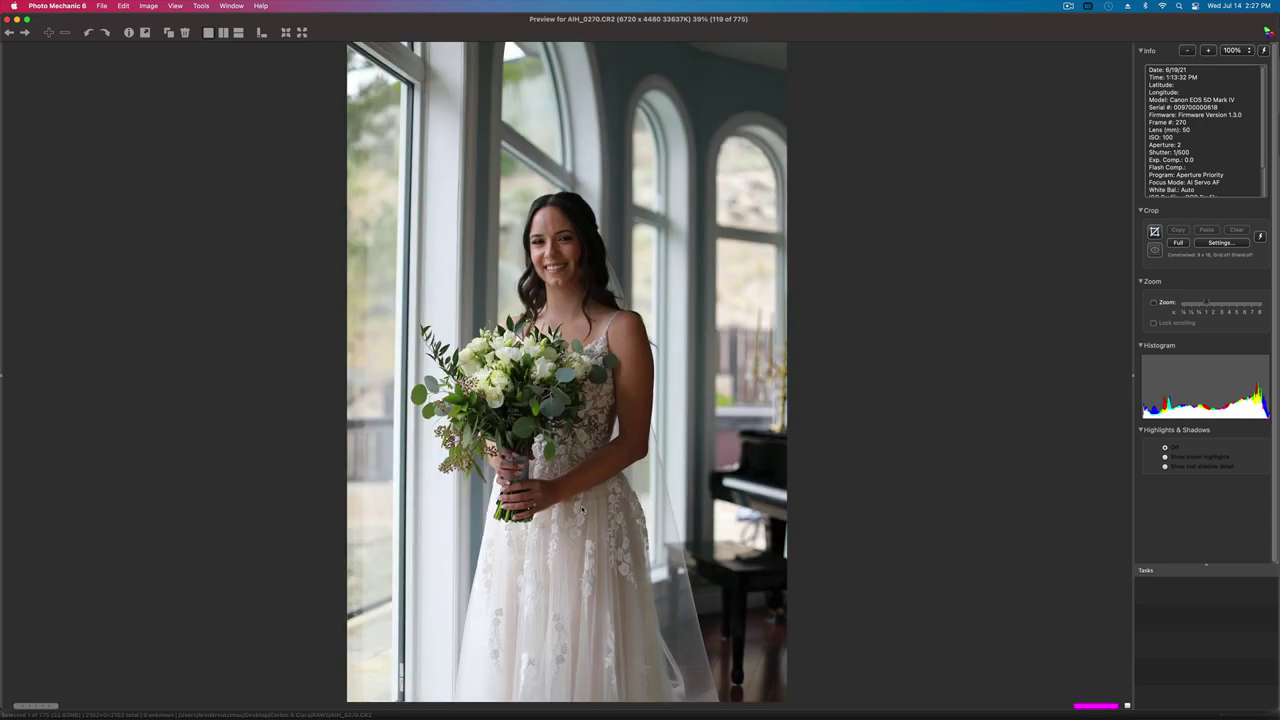
{"action": "key", "text": "Right"}
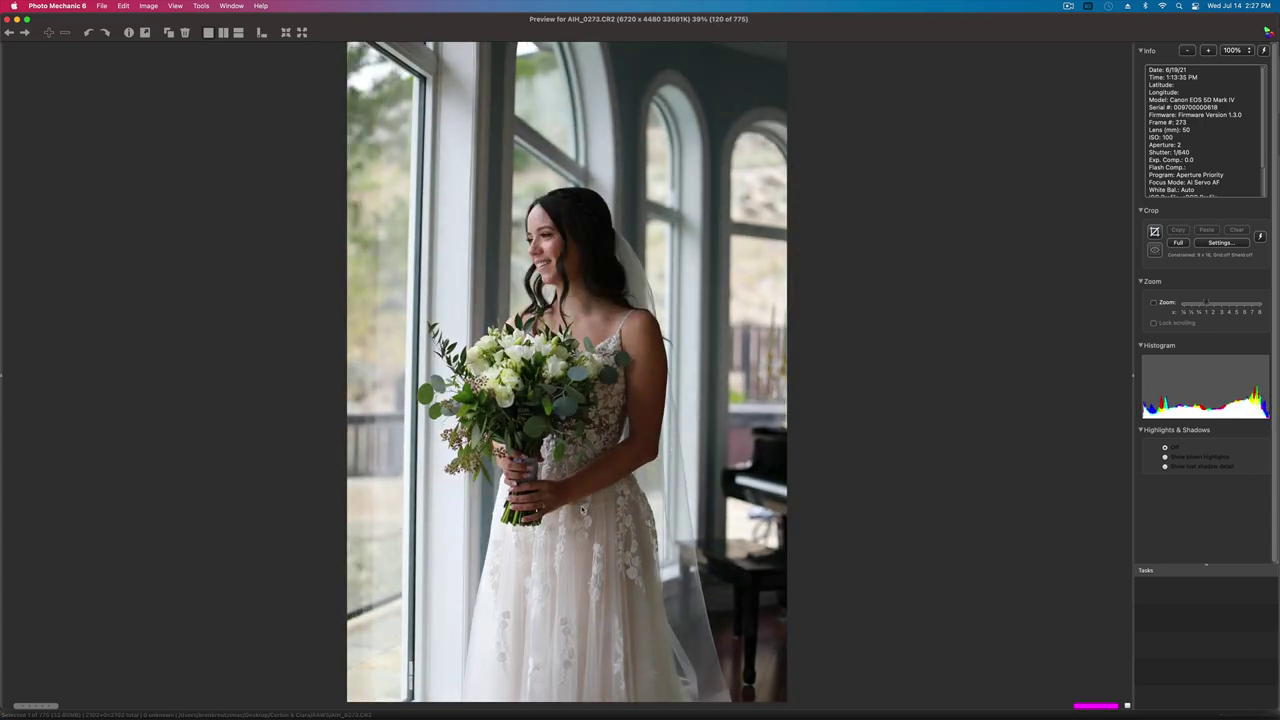
- Advance through the outdoor first-look and walking shots to AIH_0349, image 146 of 775
{"action": "key", "text": "Right"}
{"action": "key", "text": "Right"}
{"action": "key", "text": "Right"}
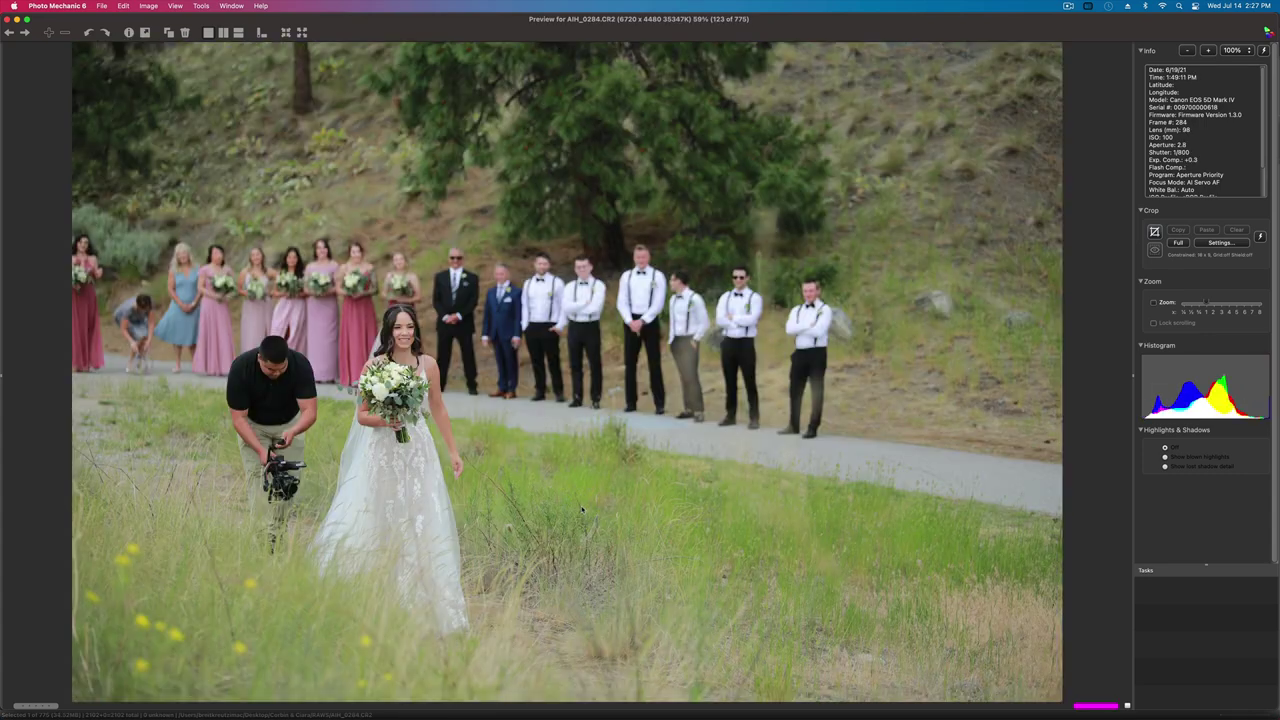
{"action": "key", "text": "Right"}
{"action": "key", "text": "Right"}
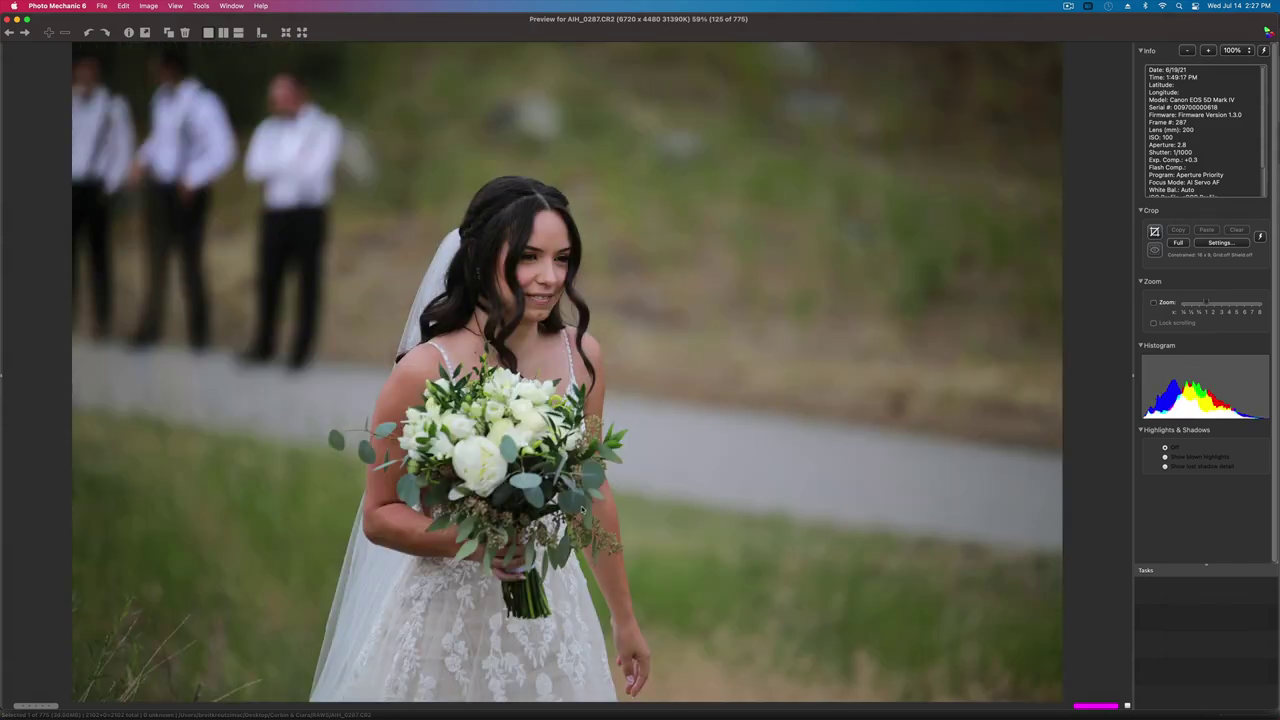
{"action": "key", "text": "Right"}
{"action": "key", "text": "Right"}
{"action": "key", "text": "Right"}
{"action": "key", "text": "Right"}
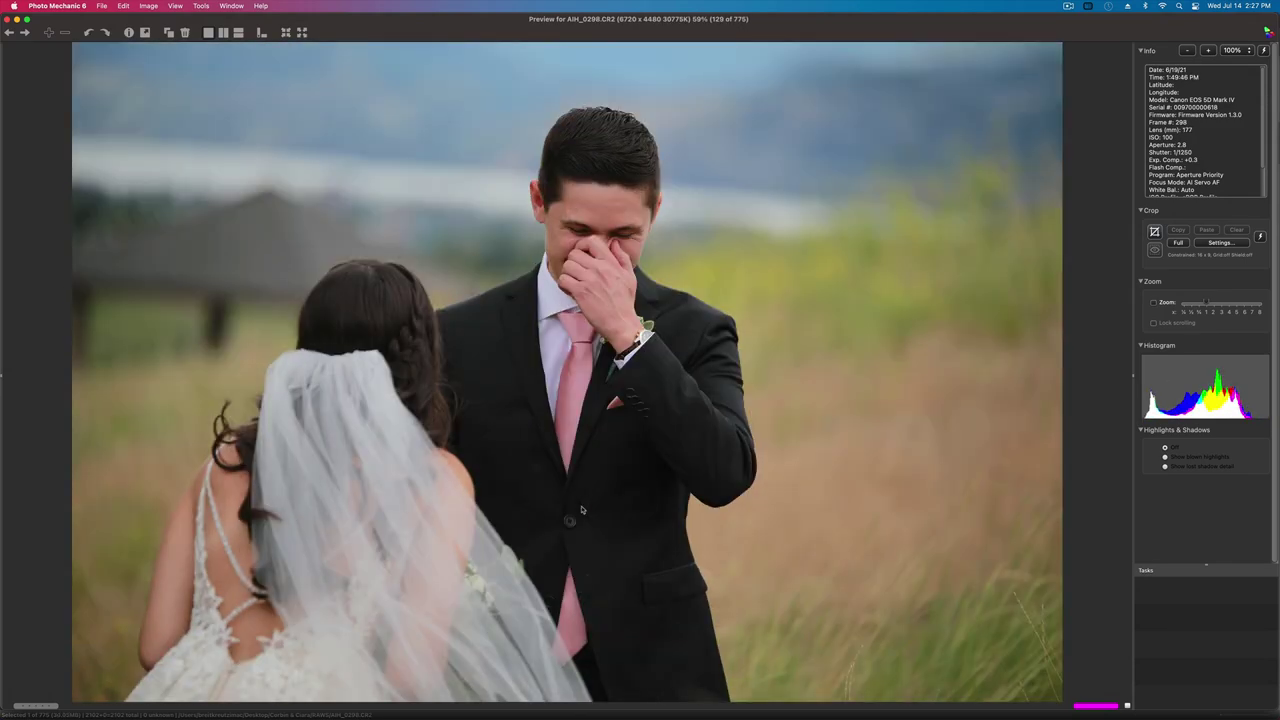
{"action": "key", "text": "Right"}
{"action": "key", "text": "Right"}
{"action": "key", "text": "Right"}
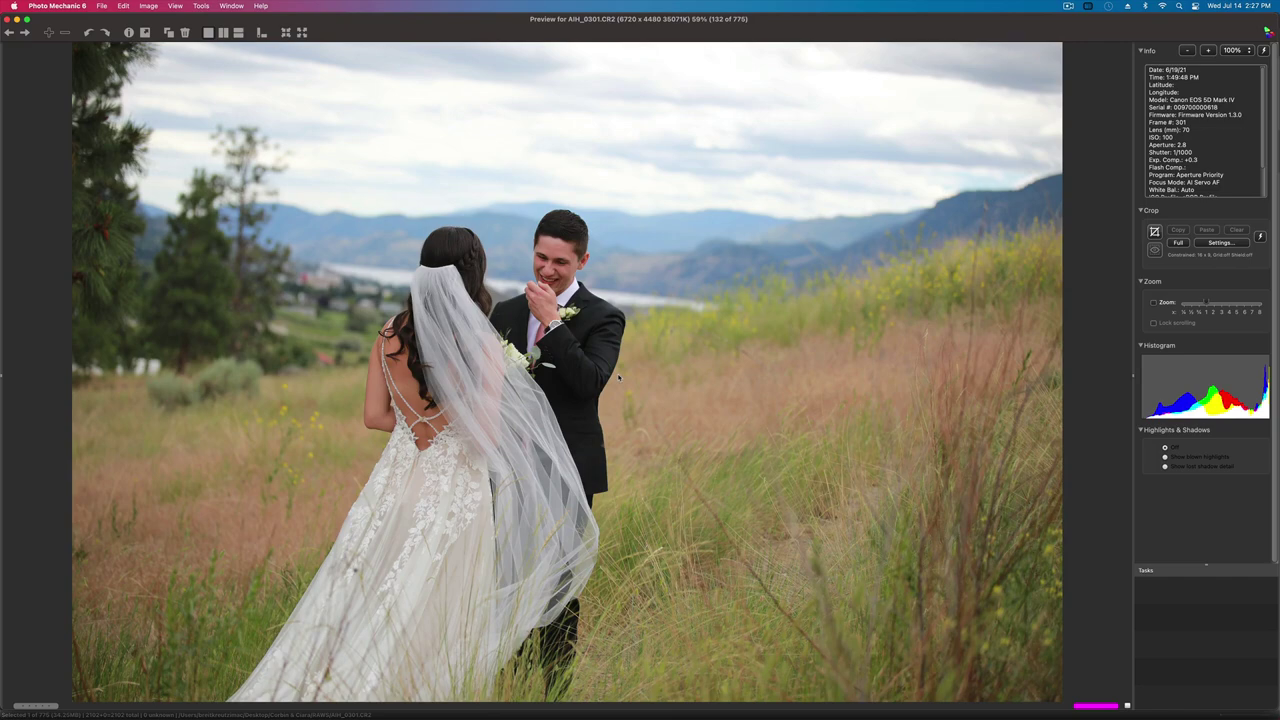
{"action": "key", "text": "Right"}
{"action": "key", "text": "Right"}
{"action": "key", "text": "Right"}
{"action": "key", "text": "Right"}
{"action": "key", "text": "Right"}
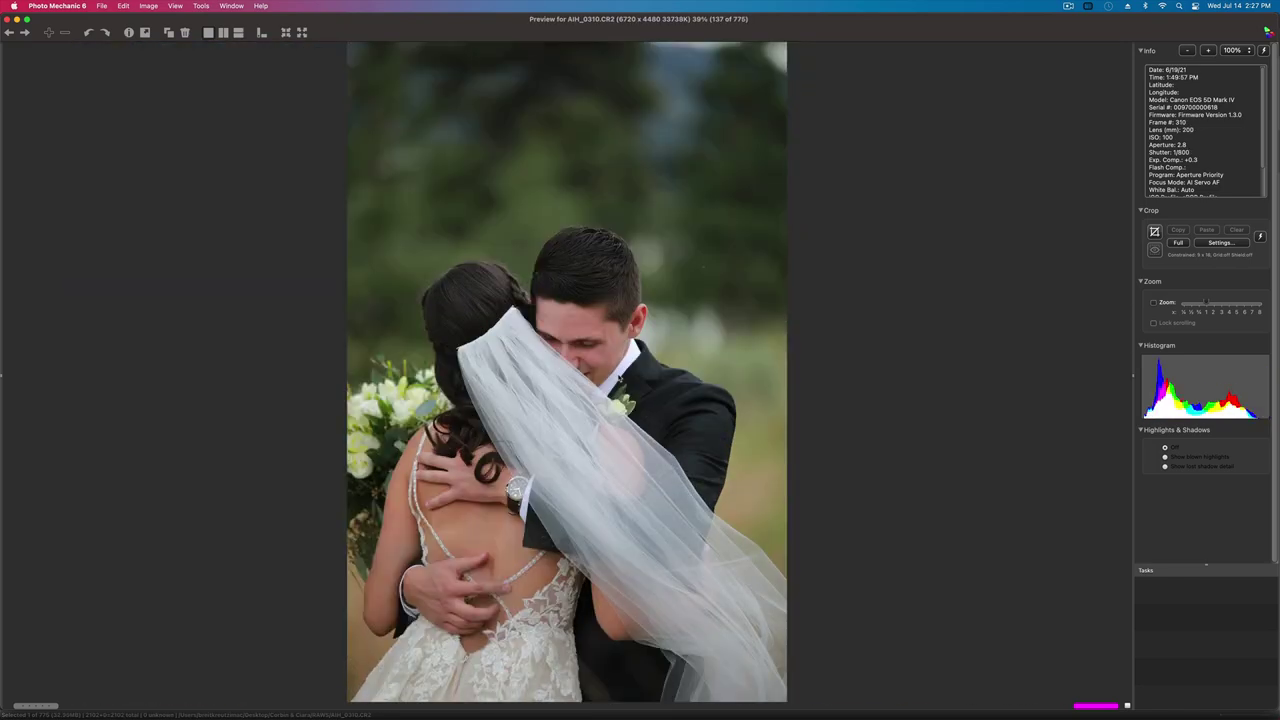
{"action": "key", "text": "Right"}
{"action": "key", "text": "Right"}
{"action": "key", "text": "Right"}
{"action": "key", "text": "Right"}
{"action": "key", "text": "Right"}
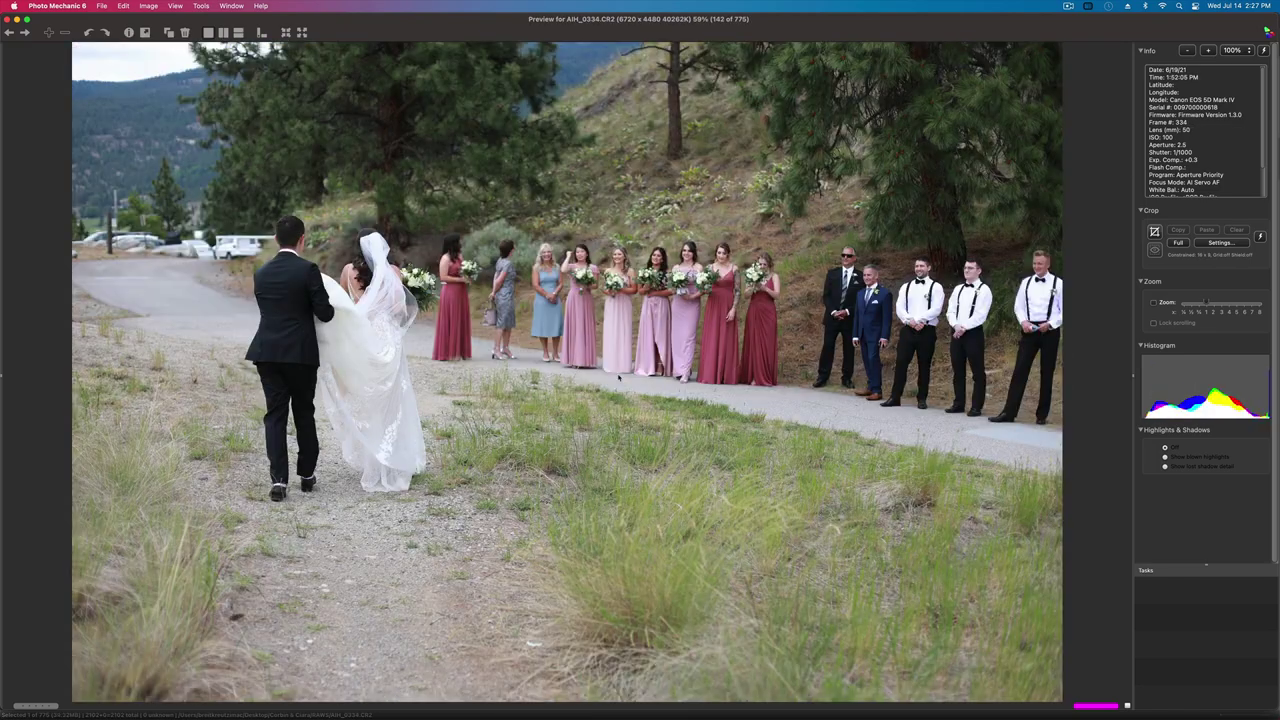
{"action": "key", "text": "Right"}
{"action": "key", "text": "Right"}
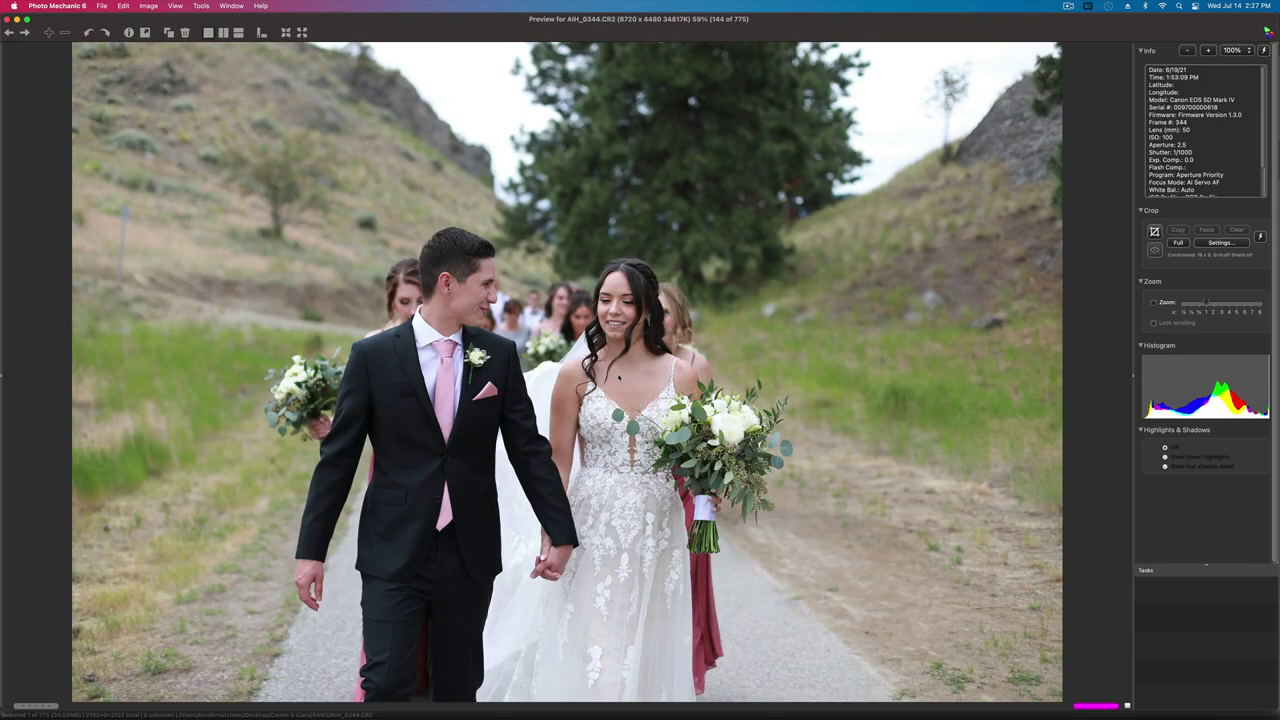
{"action": "key", "text": "Right"}
{"action": "key", "text": "Left"}
{"action": "key", "text": "Right"}
{"action": "key", "text": "Right"}
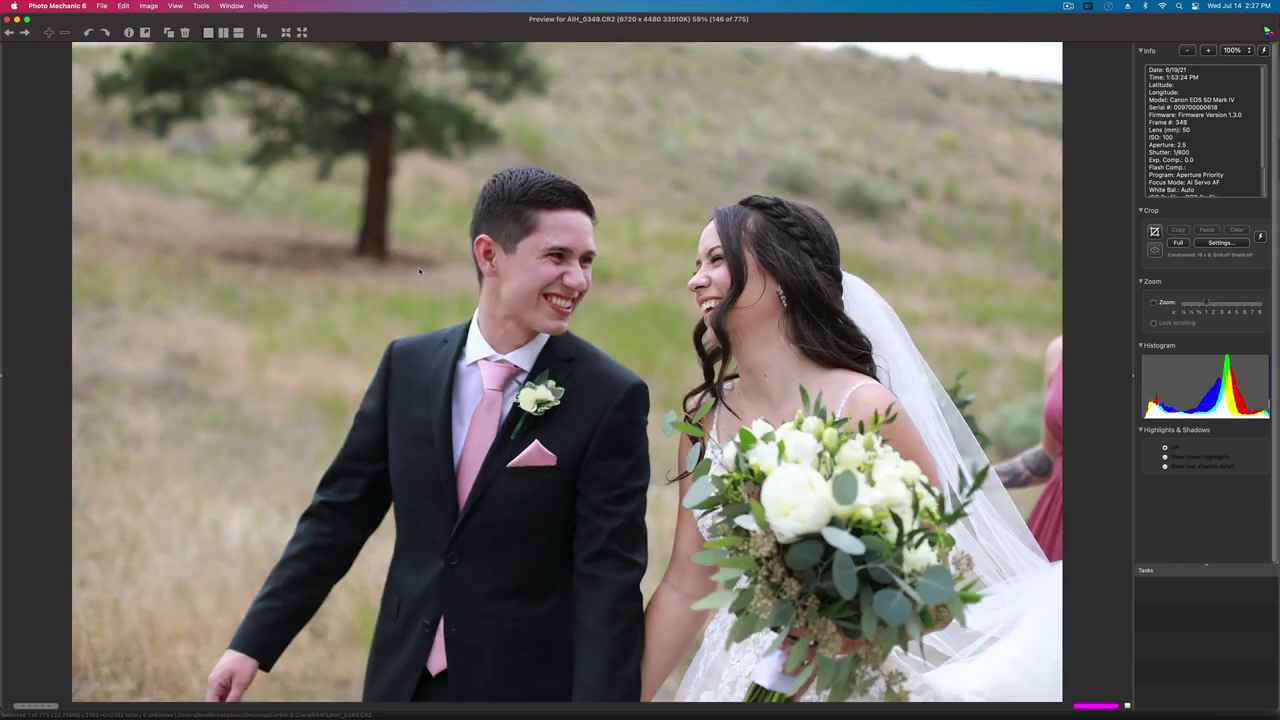
{"action": "key", "text": "Right"}
{"action": "key", "text": "Right"}
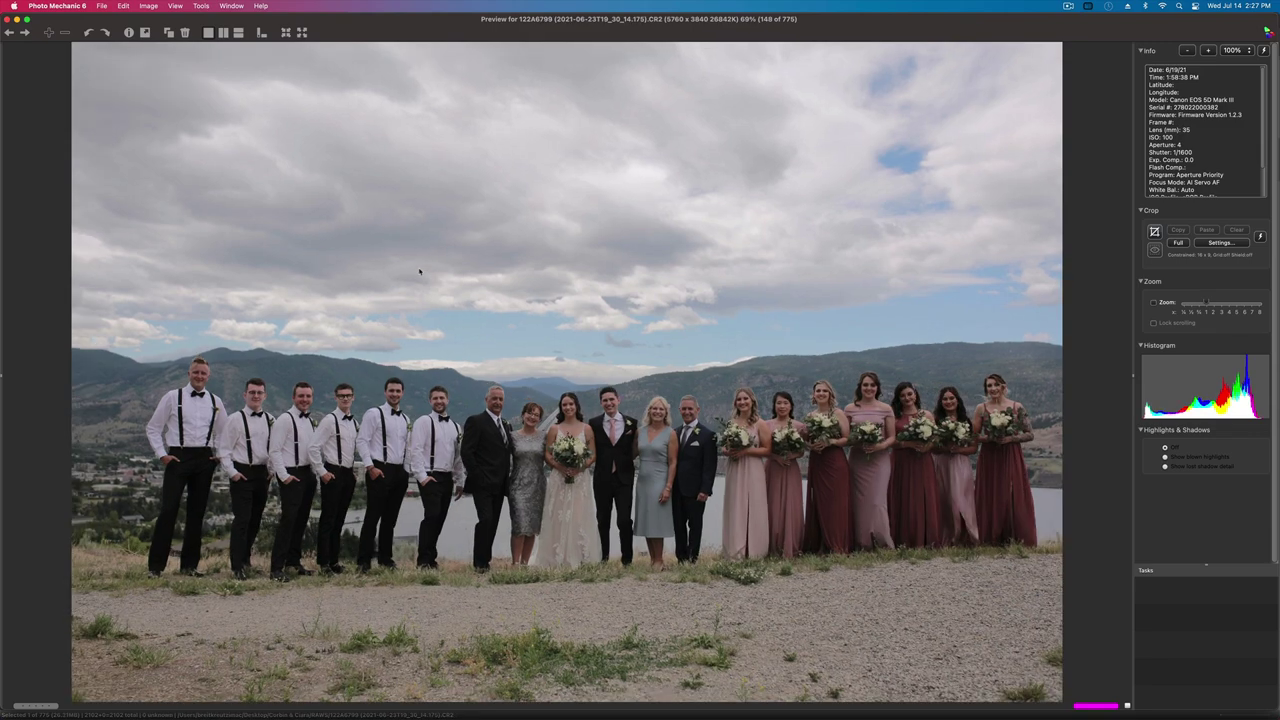
- Inspect group shot 148 at 100%, panning across it and comparing with 147, then fit it
{"action": "left_click", "coordinate": [397, 273]}
{"action": "left_click_drag", "start_coordinate": [283, 431], "coordinate": [503, 419]}
{"action": "key", "text": "Left"}
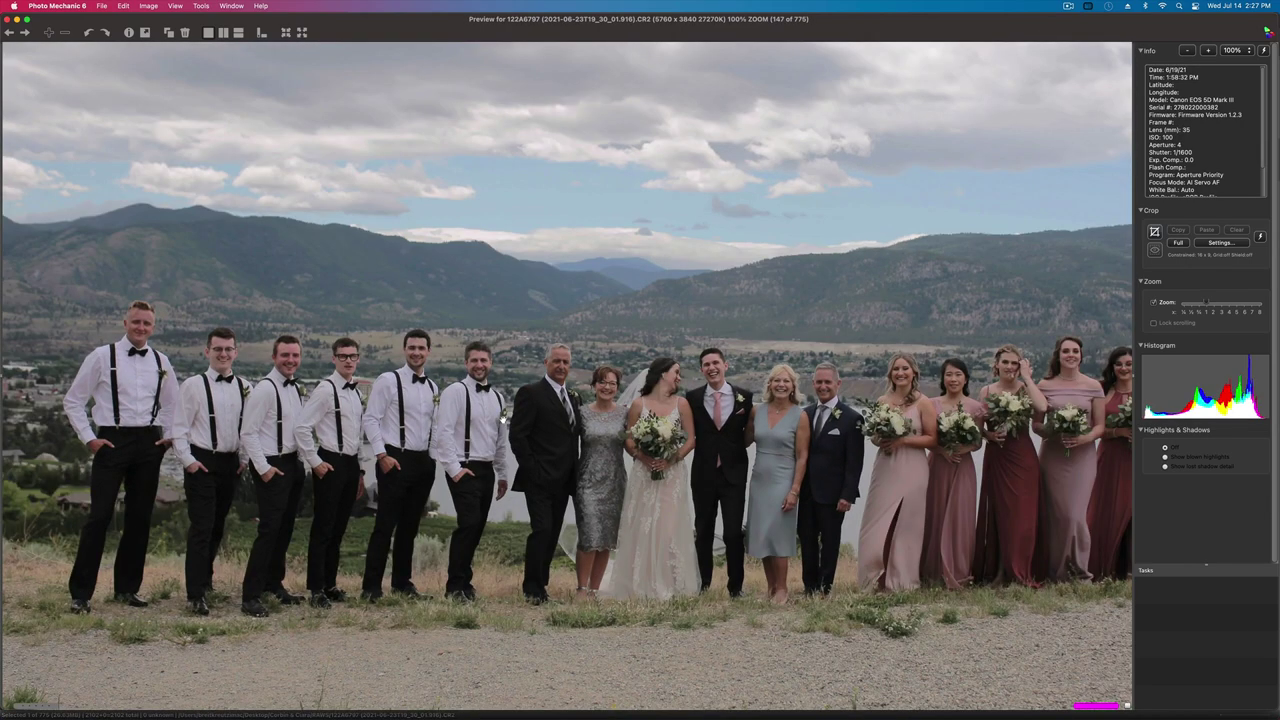
{"action": "key", "text": "Right"}
{"action": "key", "text": "Right"}
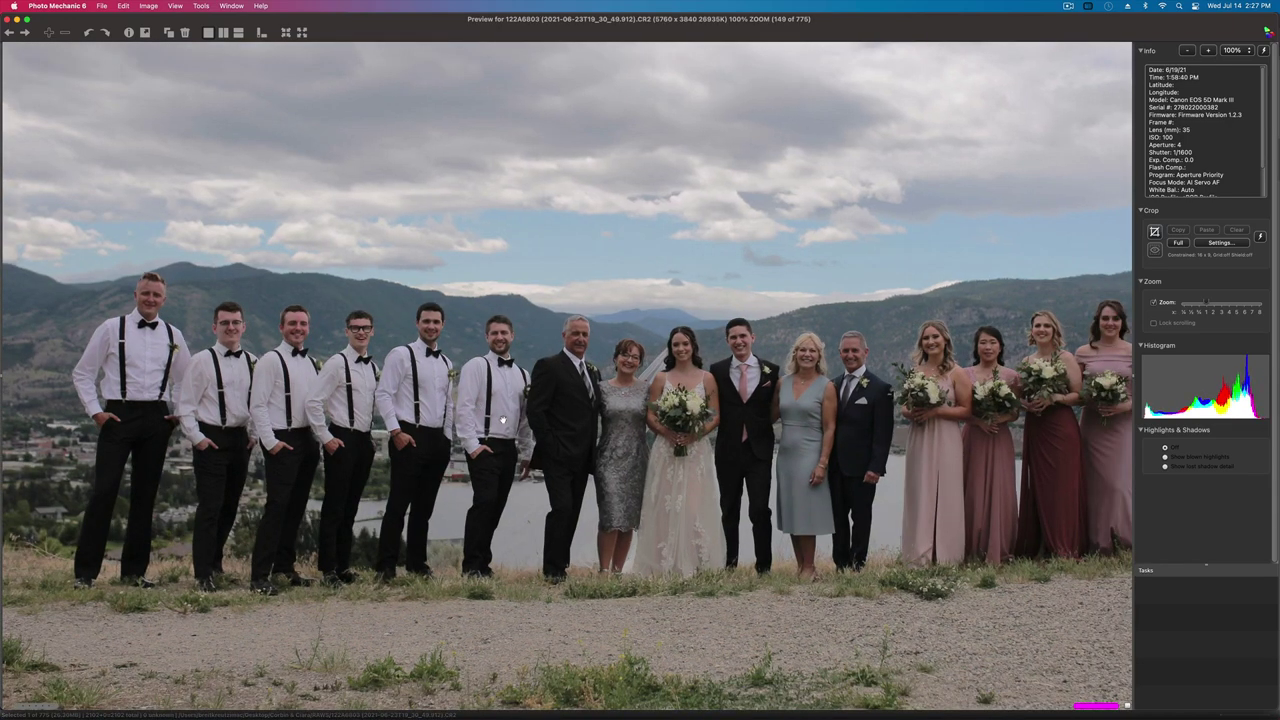
{"action": "left_click_drag", "start_coordinate": [845, 419], "coordinate": [653, 444]}
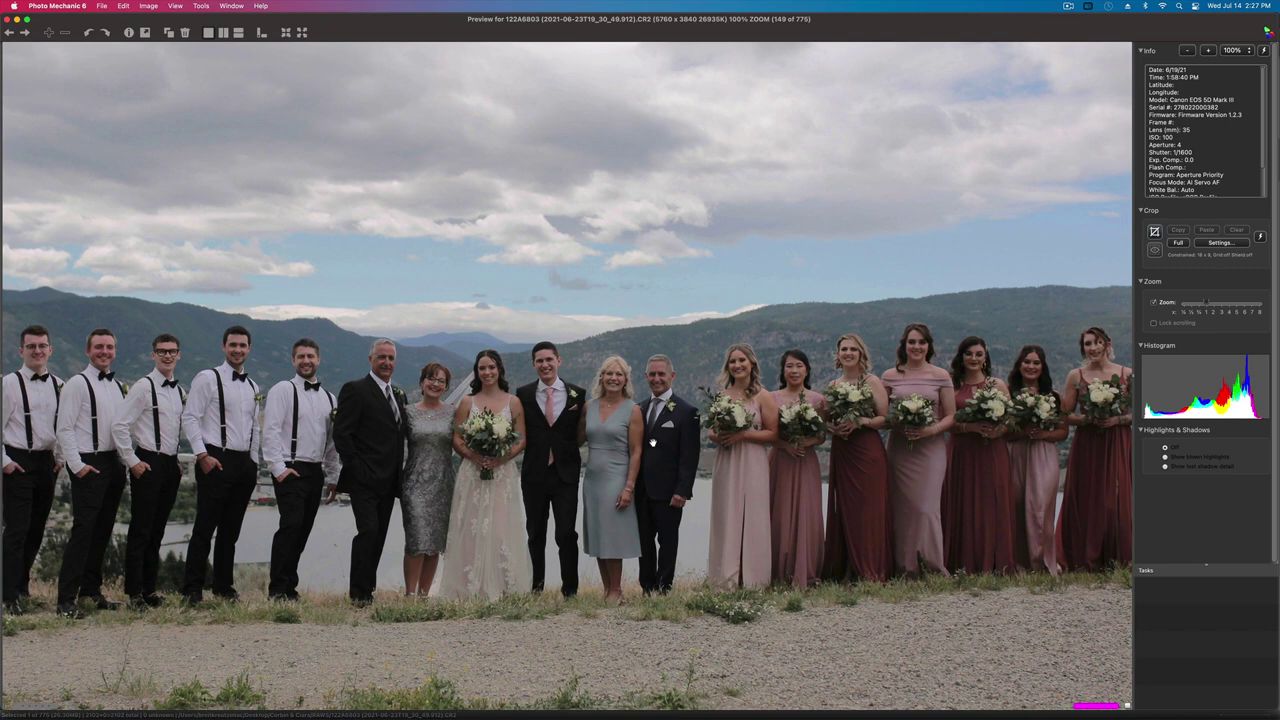
{"action": "left_click", "coordinate": [652, 443]}
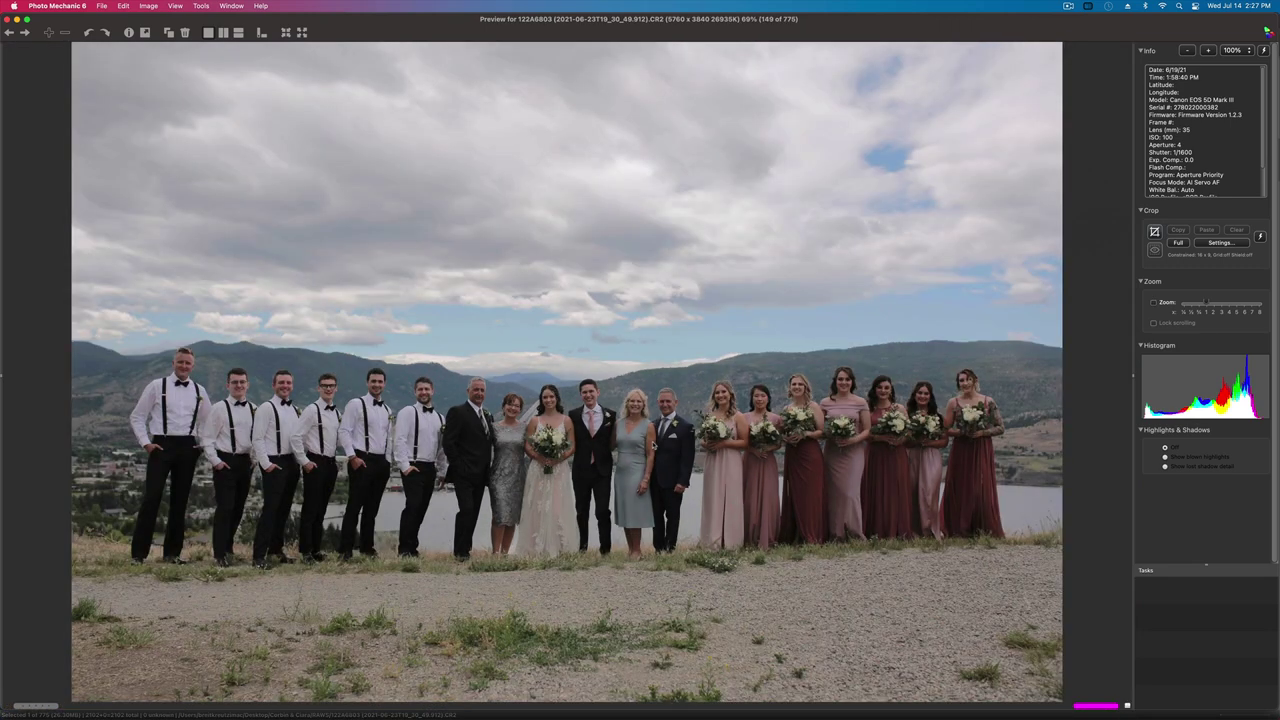
- View image 150 at 100% around the woman in blue and compare neighbouring frames
{"action": "key", "text": "Left"}
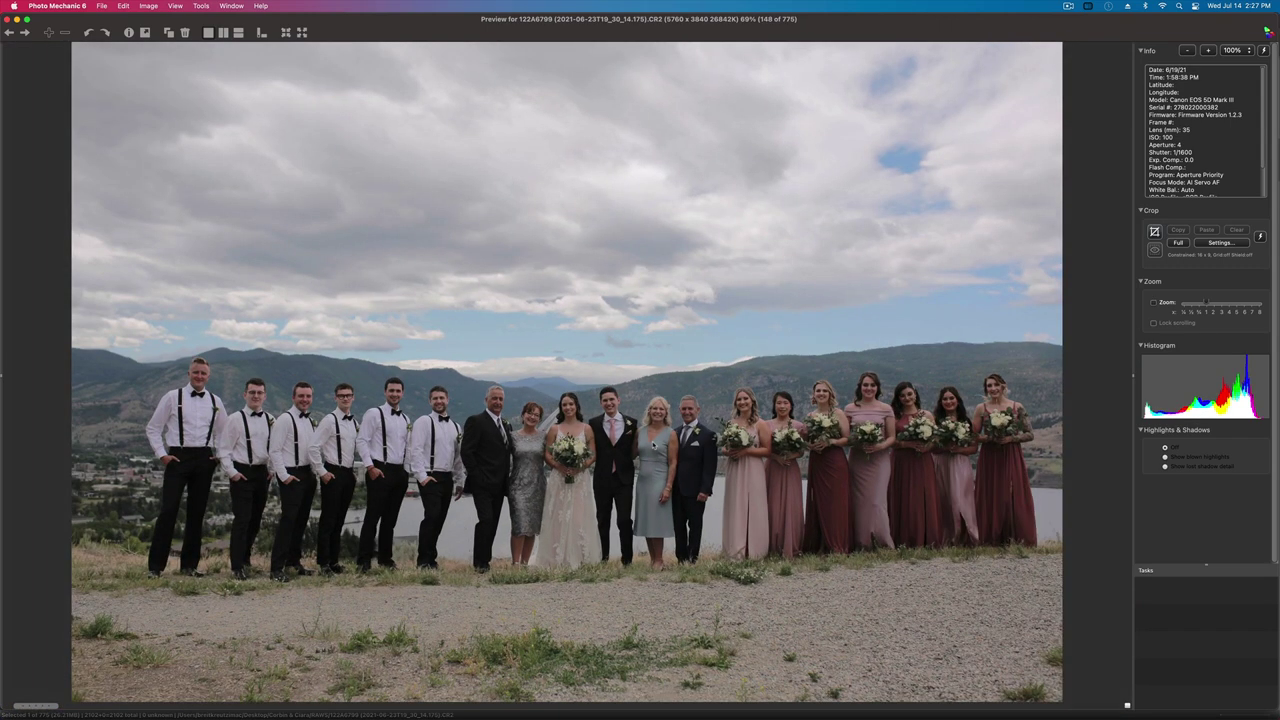
{"action": "key", "text": "Right"}
{"action": "key", "text": "Right"}
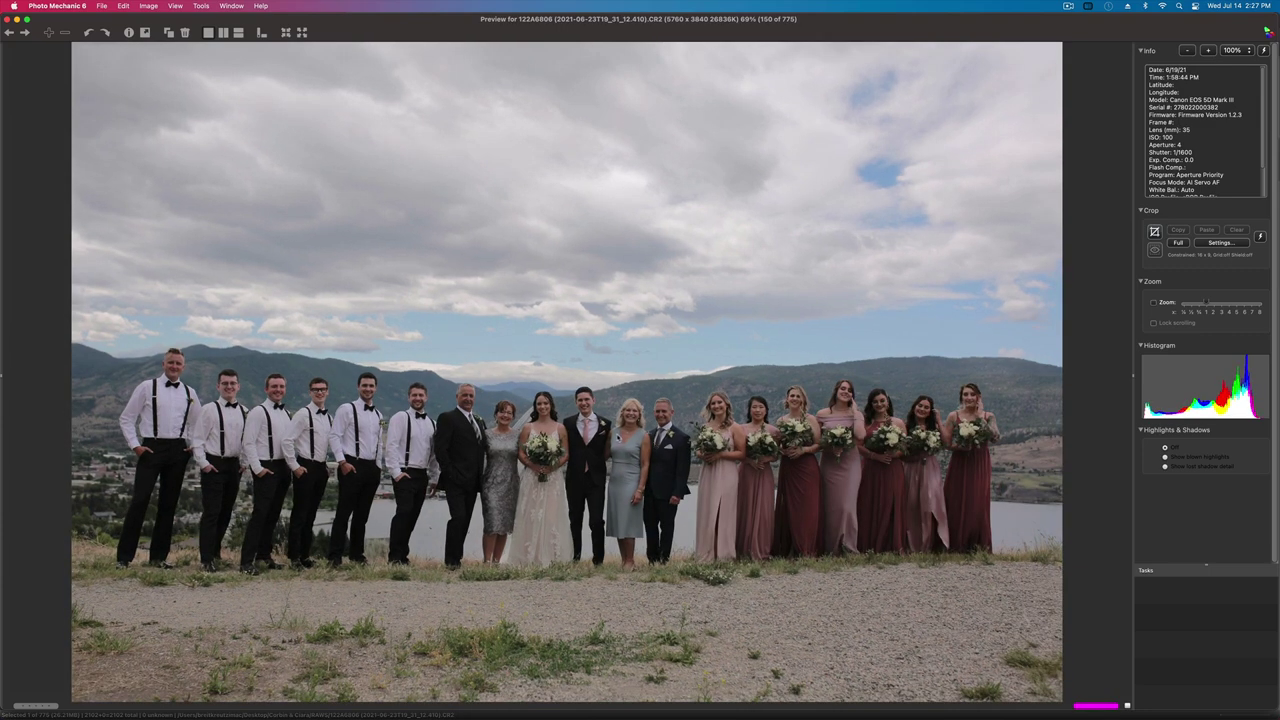
{"action": "left_click", "coordinate": [618, 437]}
{"action": "left_click_drag", "start_coordinate": [618, 433], "coordinate": [911, 394]}
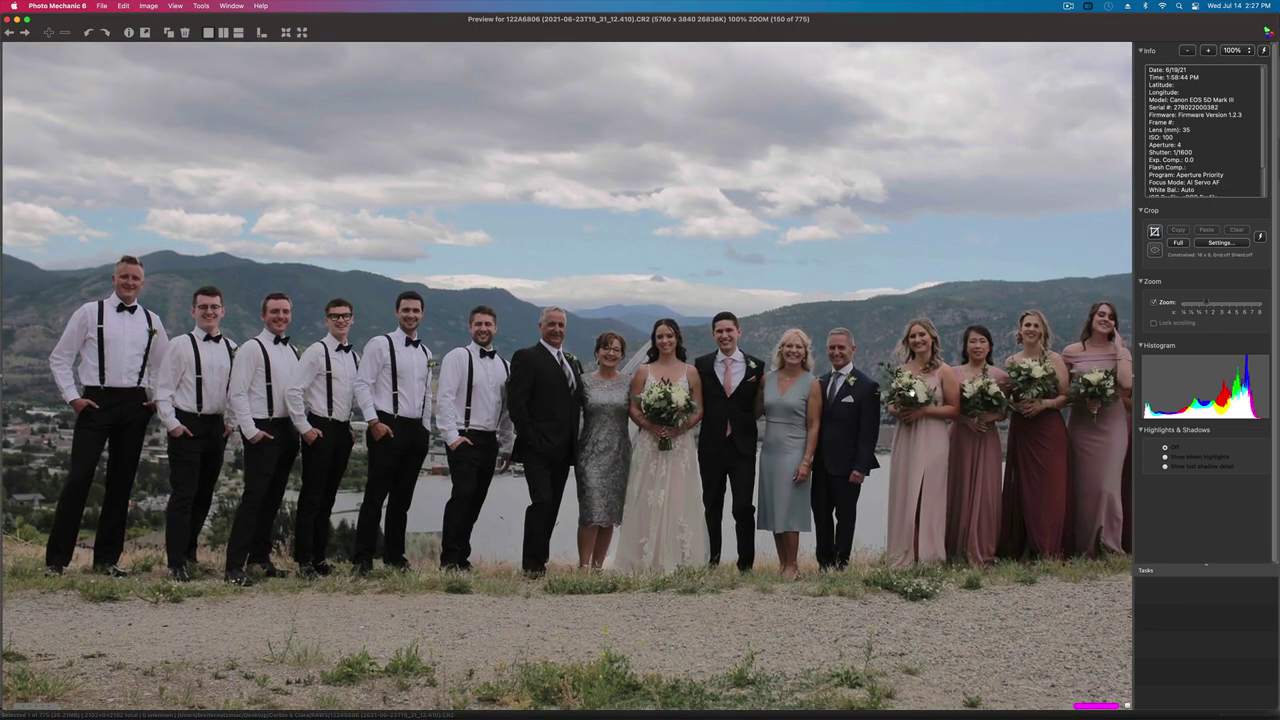
{"action": "key", "text": "Left"}
{"action": "key", "text": "Right"}
{"action": "key", "text": "Right"}
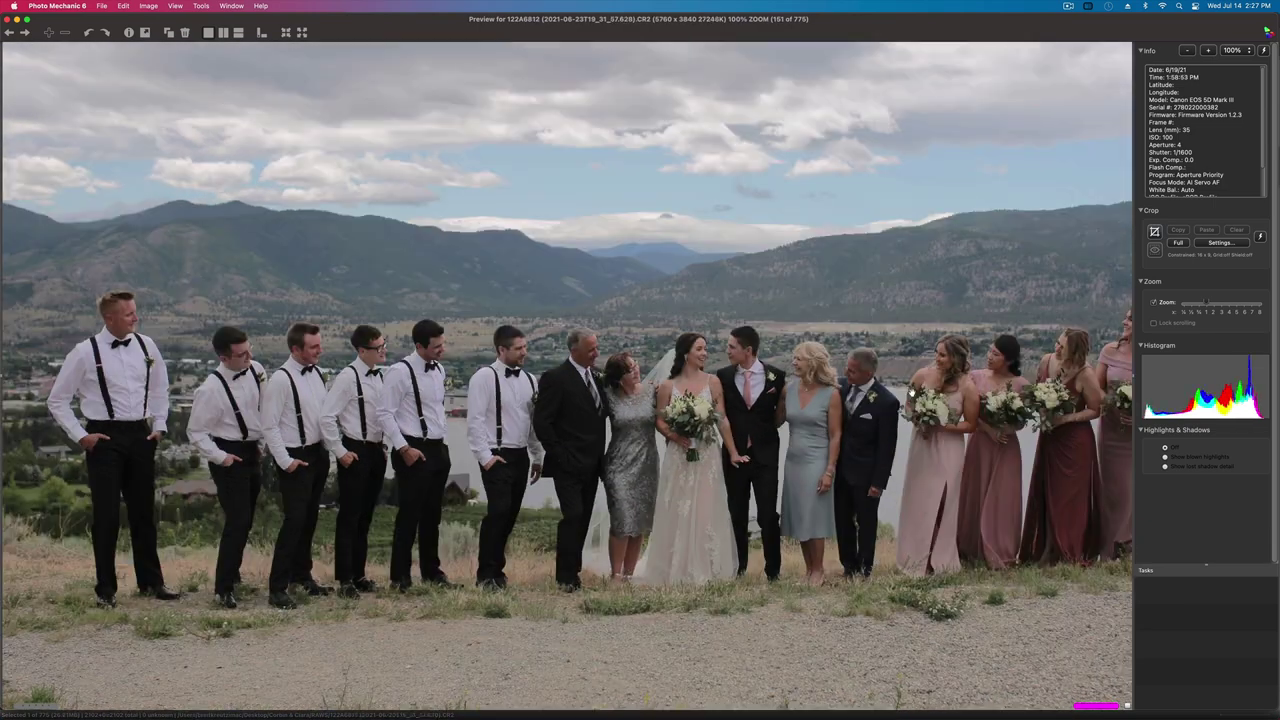
{"action": "key", "text": "z"}
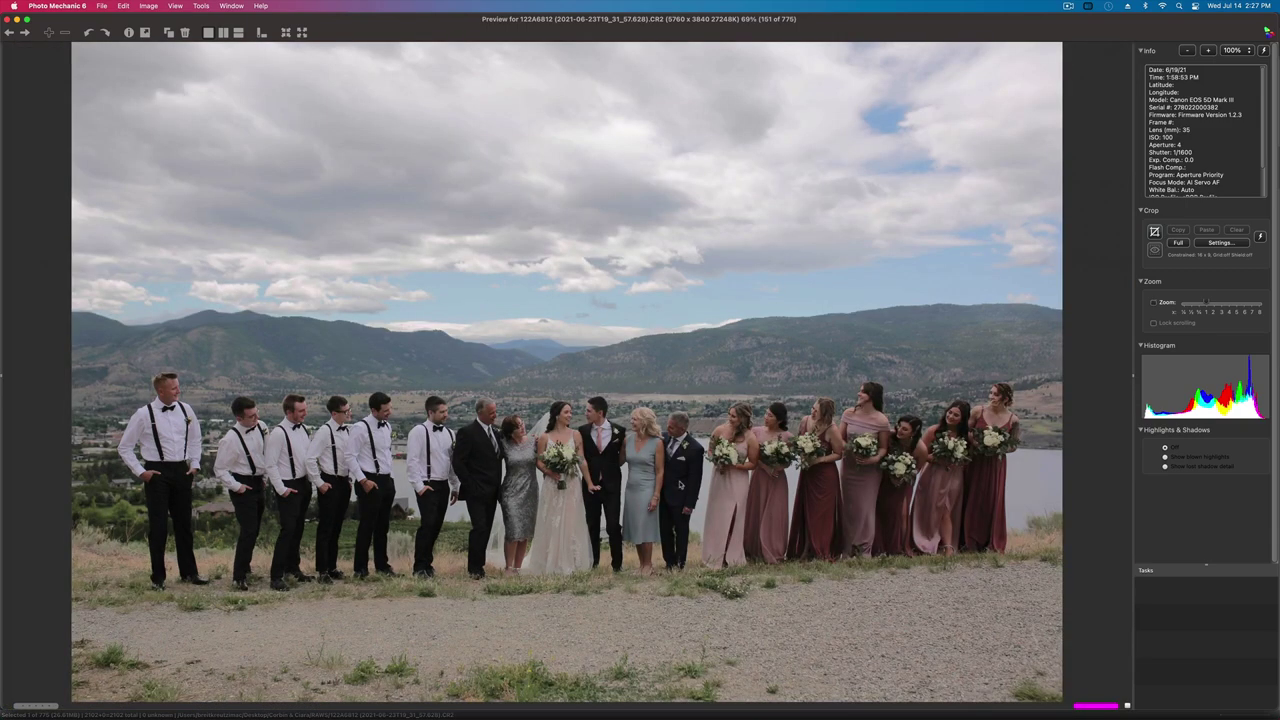
- Flip back and forth between fitted group shots 149 and 150
{"action": "key", "text": "Left"}
{"action": "key", "text": "Left"}
{"action": "key", "text": "Right"}
{"action": "key", "text": "Left"}
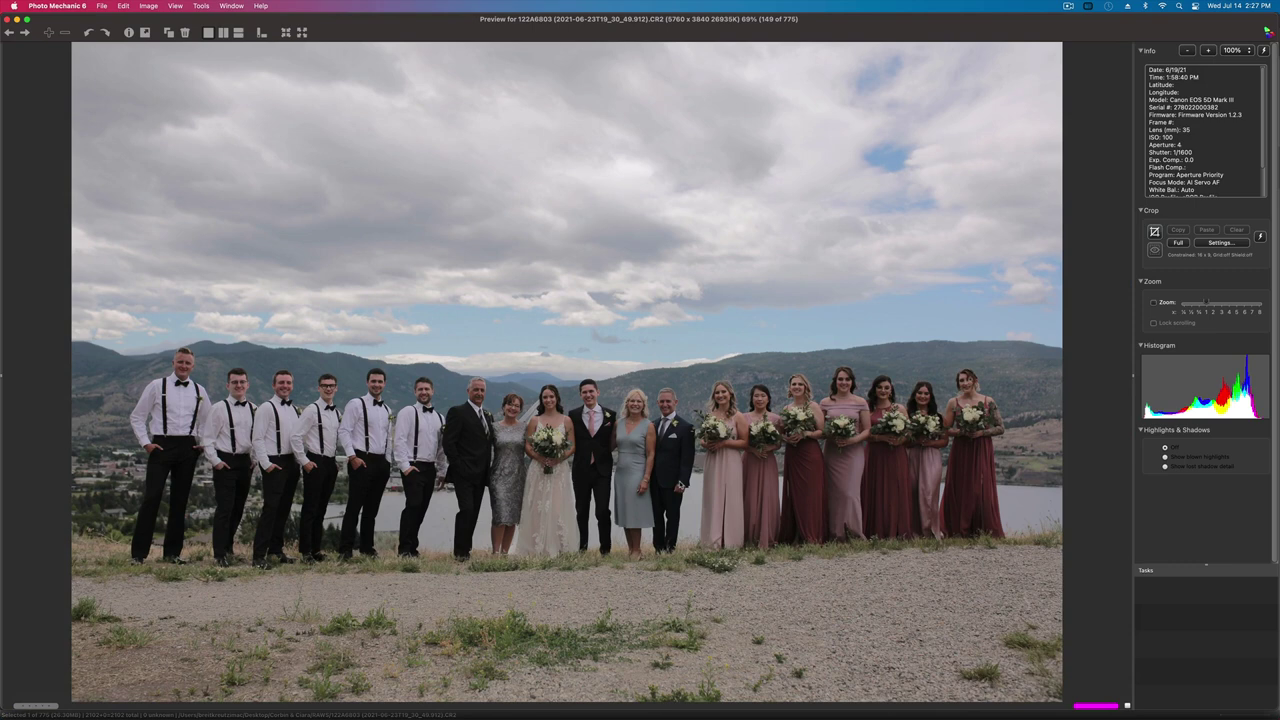
{"action": "key", "text": "Right"}
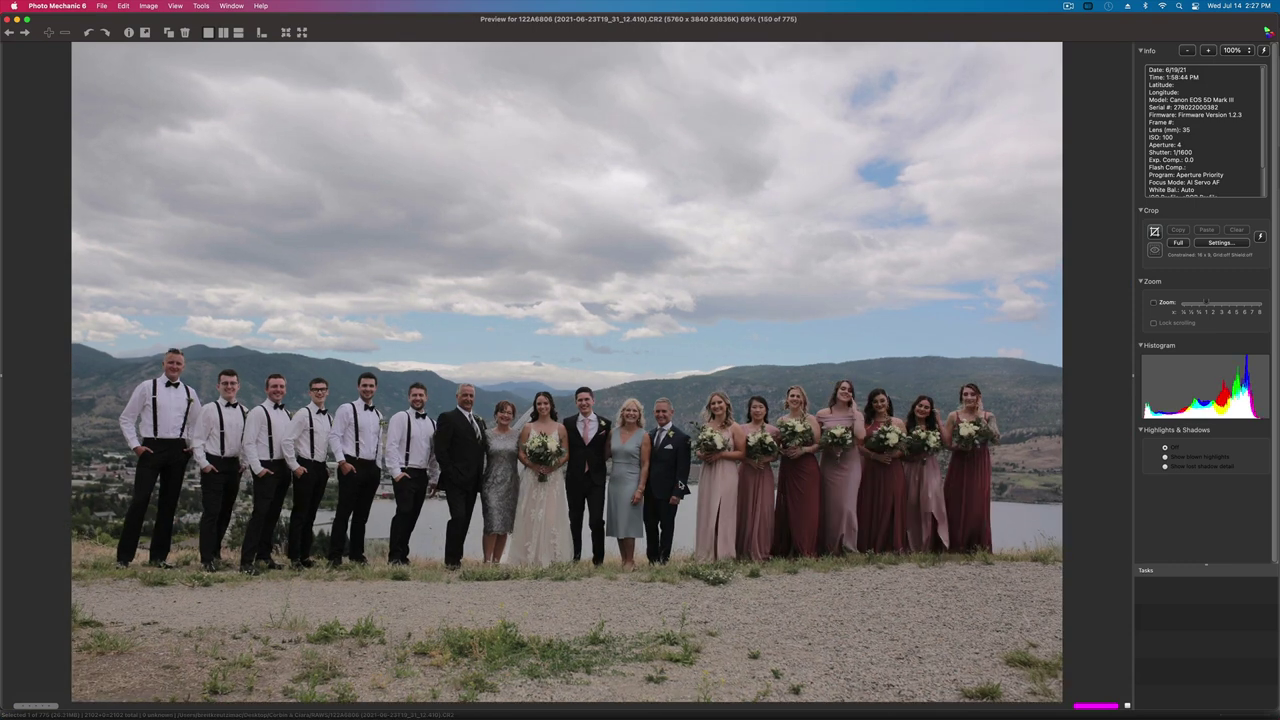
{"action": "key", "text": "Left"}
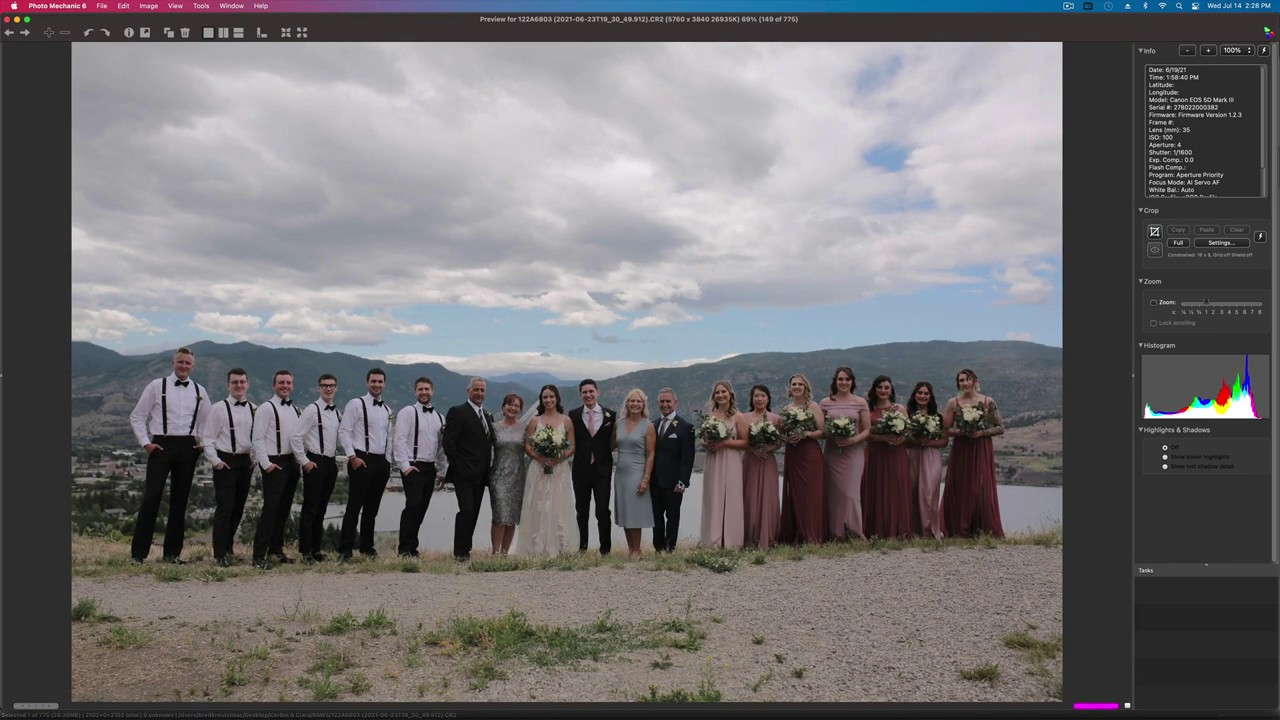
{"action": "key", "text": "Right"}
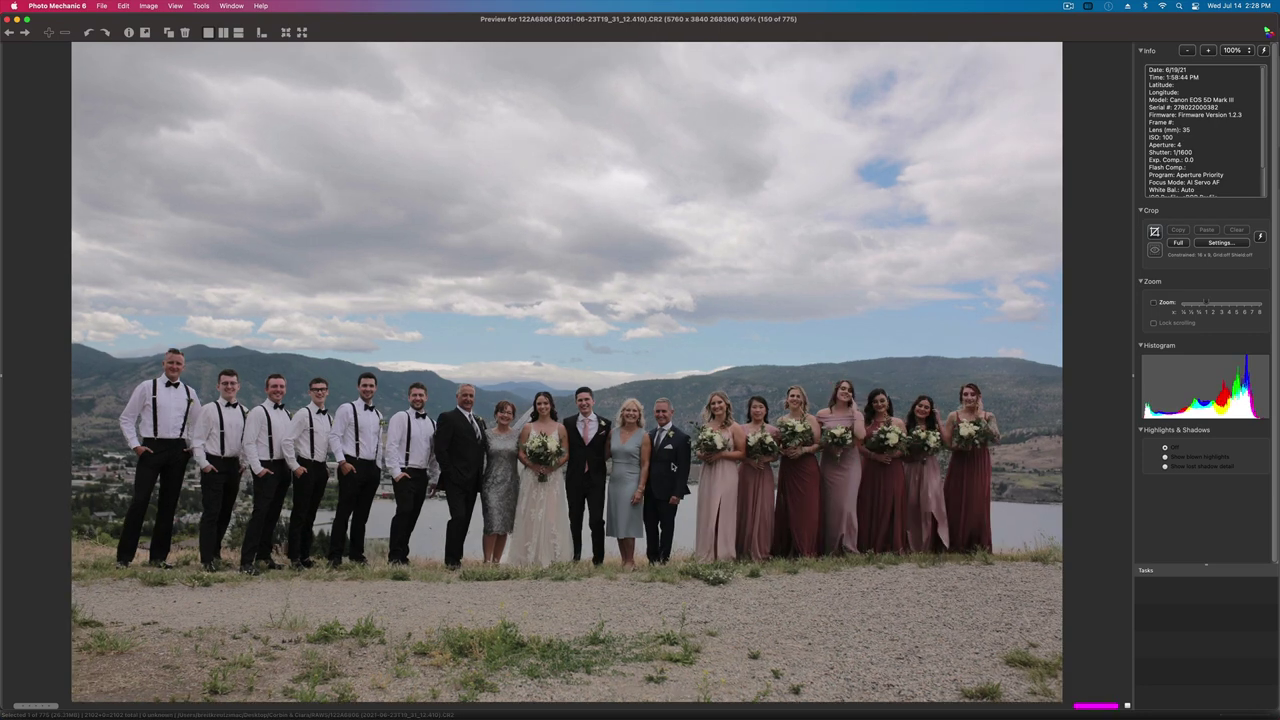
{"action": "key", "text": "Left"}
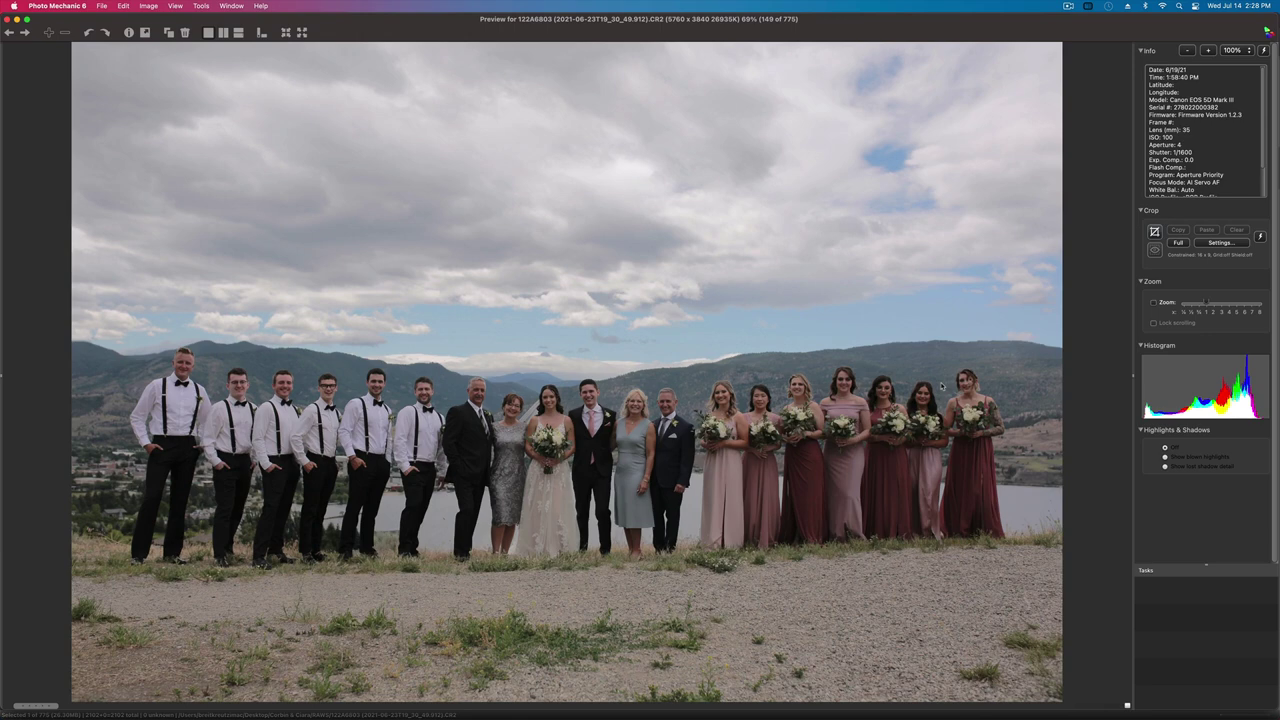
{"action": "key", "text": "Right"}
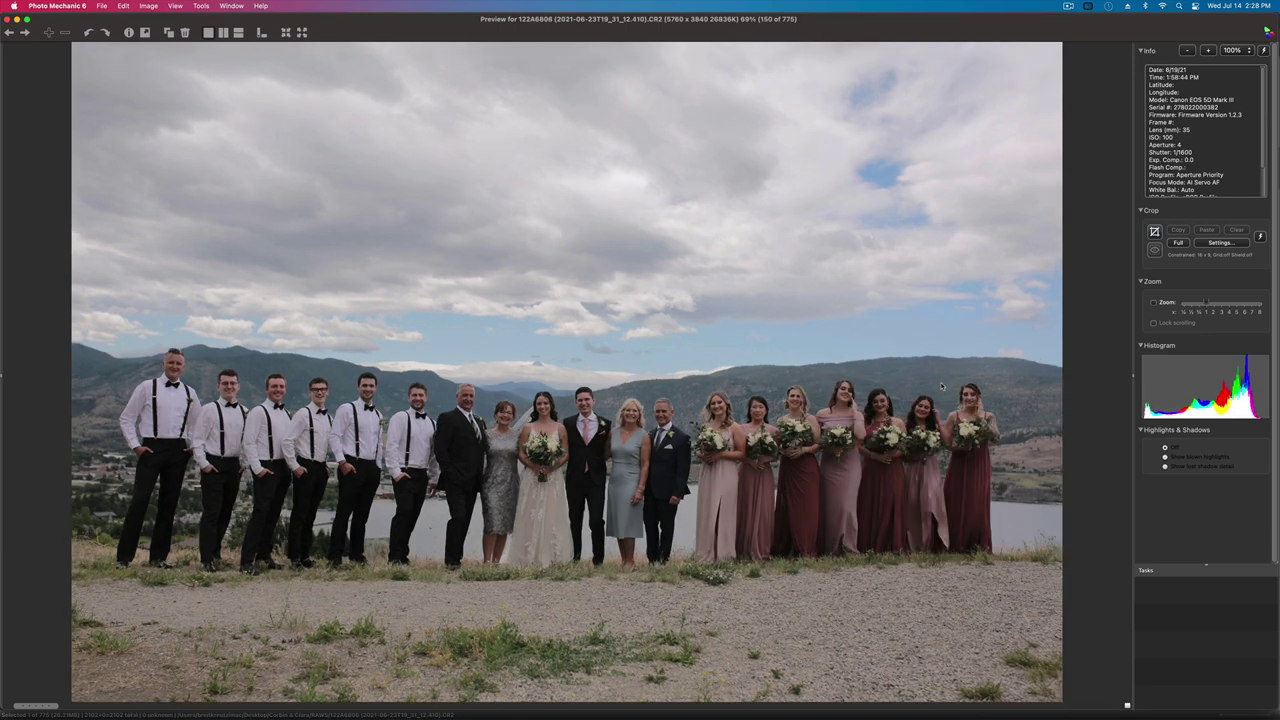
- Compare frames 151 to 153, then advance to AIH_0352, image 154 of 775
{"action": "key", "text": "Right"}
{"action": "key", "text": "Right"}
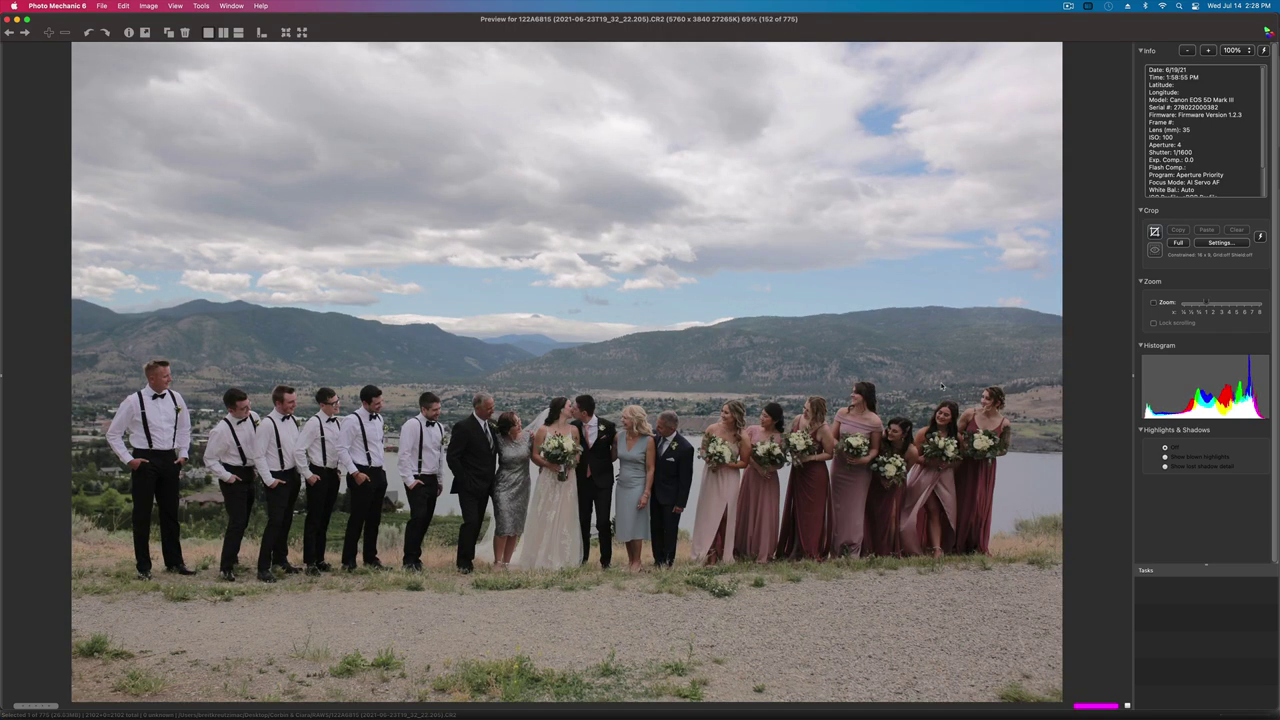
{"action": "key", "text": "Right"}
{"action": "key", "text": "Left"}
{"action": "key", "text": "Left"}
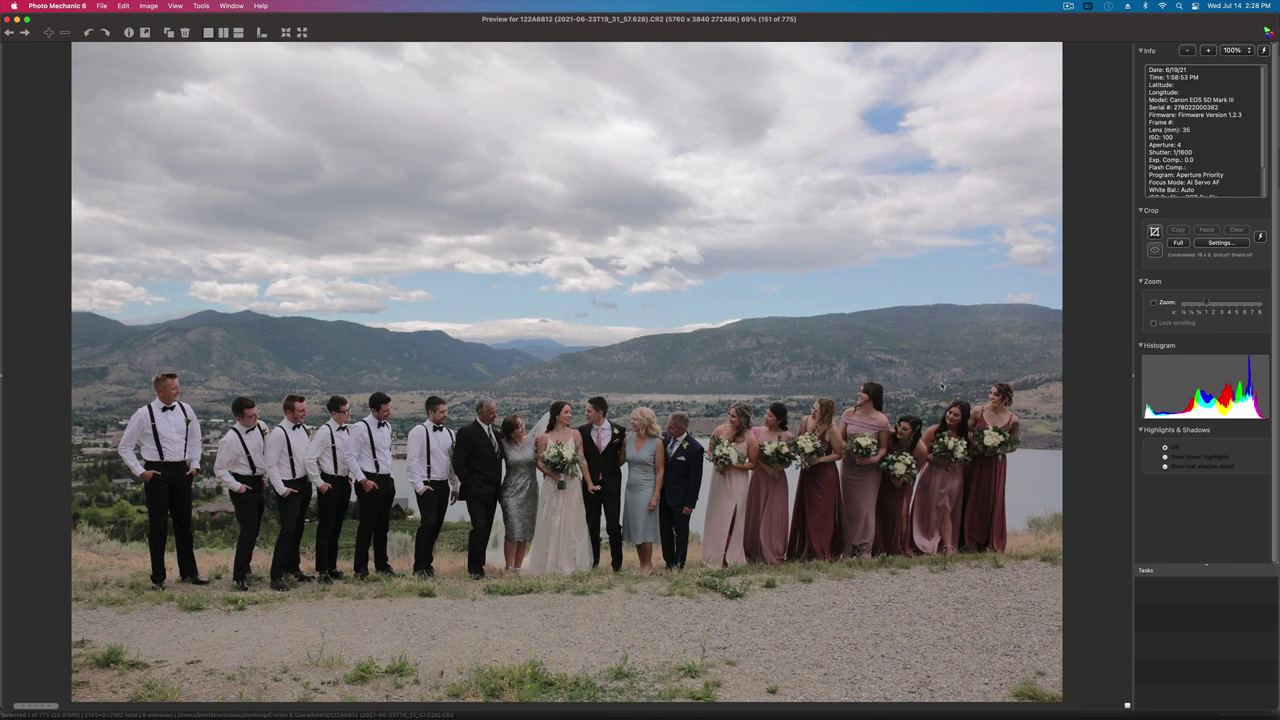
{"action": "key", "text": "Right"}
{"action": "key", "text": "Right"}
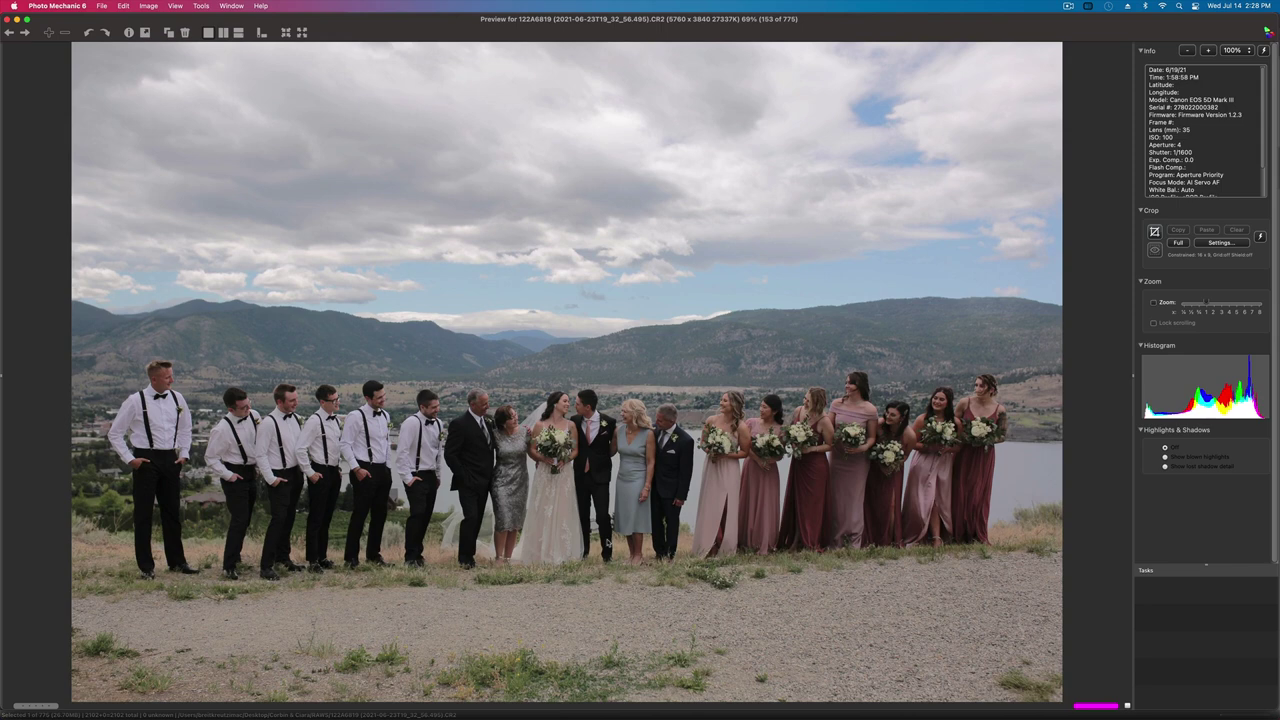
{"action": "key", "text": "Left"}
{"action": "key", "text": "Left"}
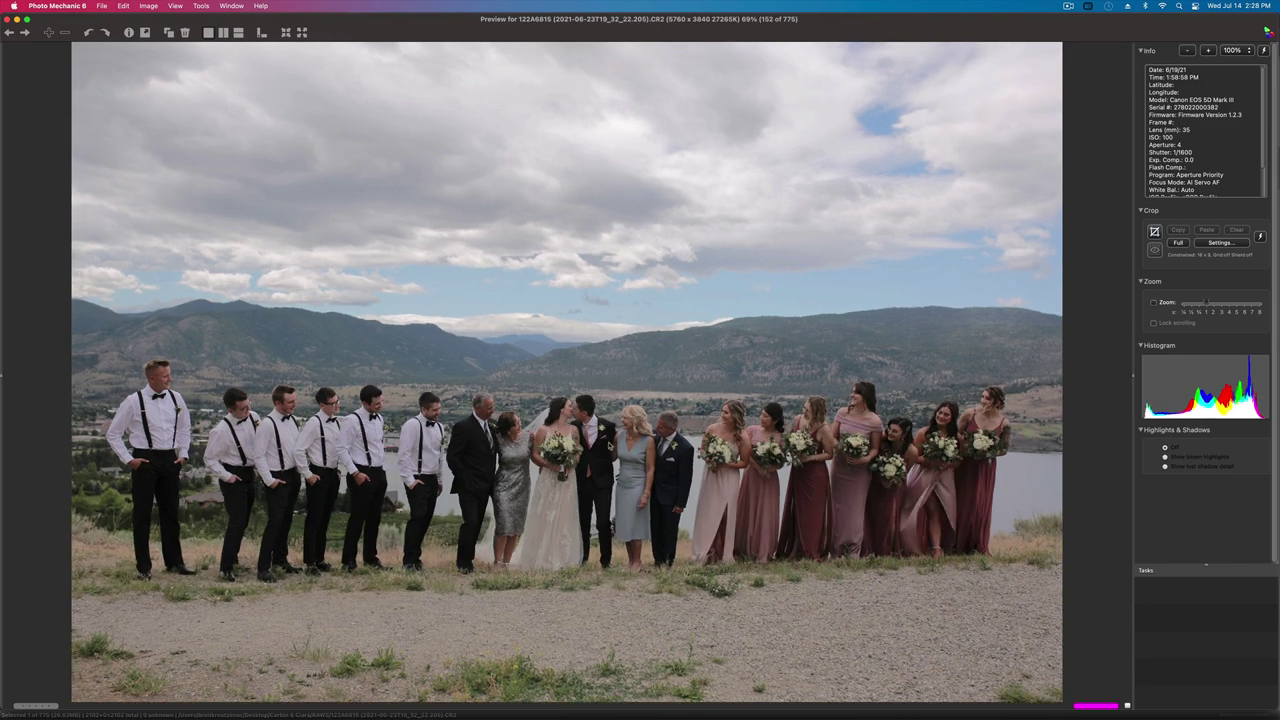
{"action": "key", "text": "Right"}
{"action": "key", "text": "Right"}
{"action": "key", "text": "Right"}
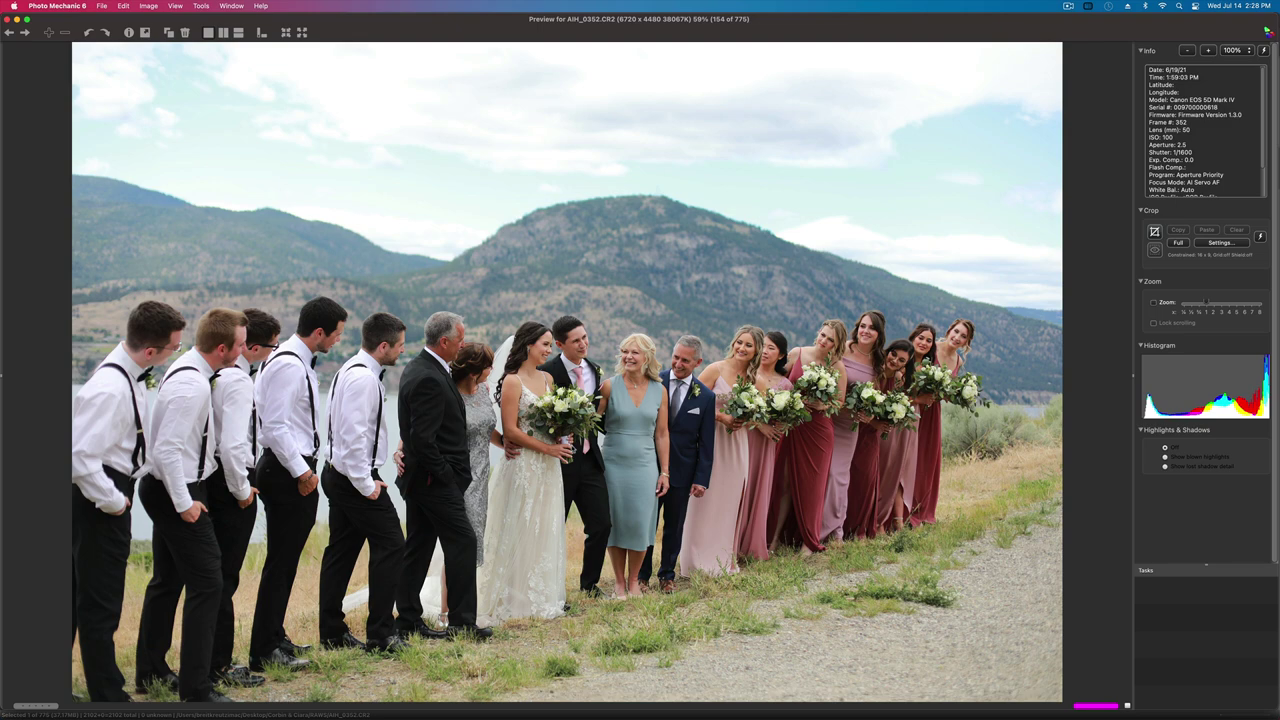
- Flip between family portraits AIH_0357 and AIH_0360, then advance to AIH_0364, image 159
{"action": "key", "text": "Right"}
{"action": "key", "text": "Right"}
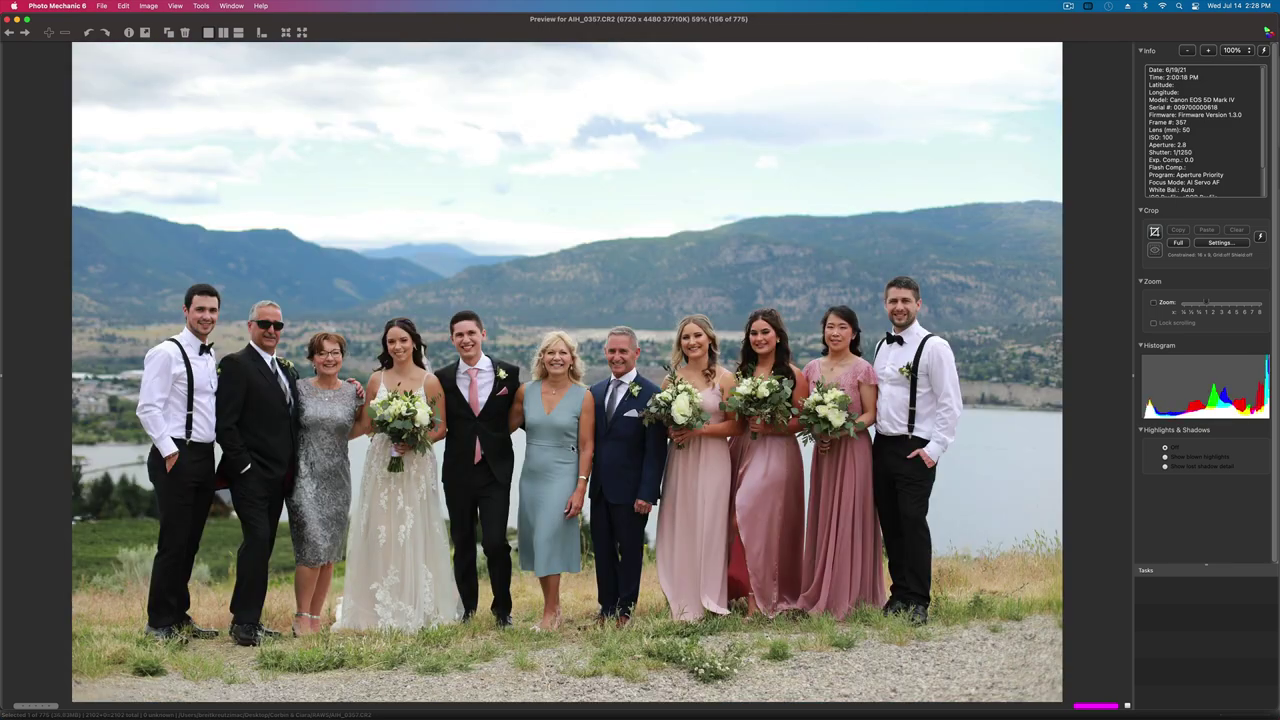
{"action": "key", "text": "Right"}
{"action": "key", "text": "Right"}
{"action": "key", "text": "Left"}
{"action": "key", "text": "Left"}
{"action": "key", "text": "Right"}
{"action": "key", "text": "Left"}
{"action": "key", "text": "Right"}
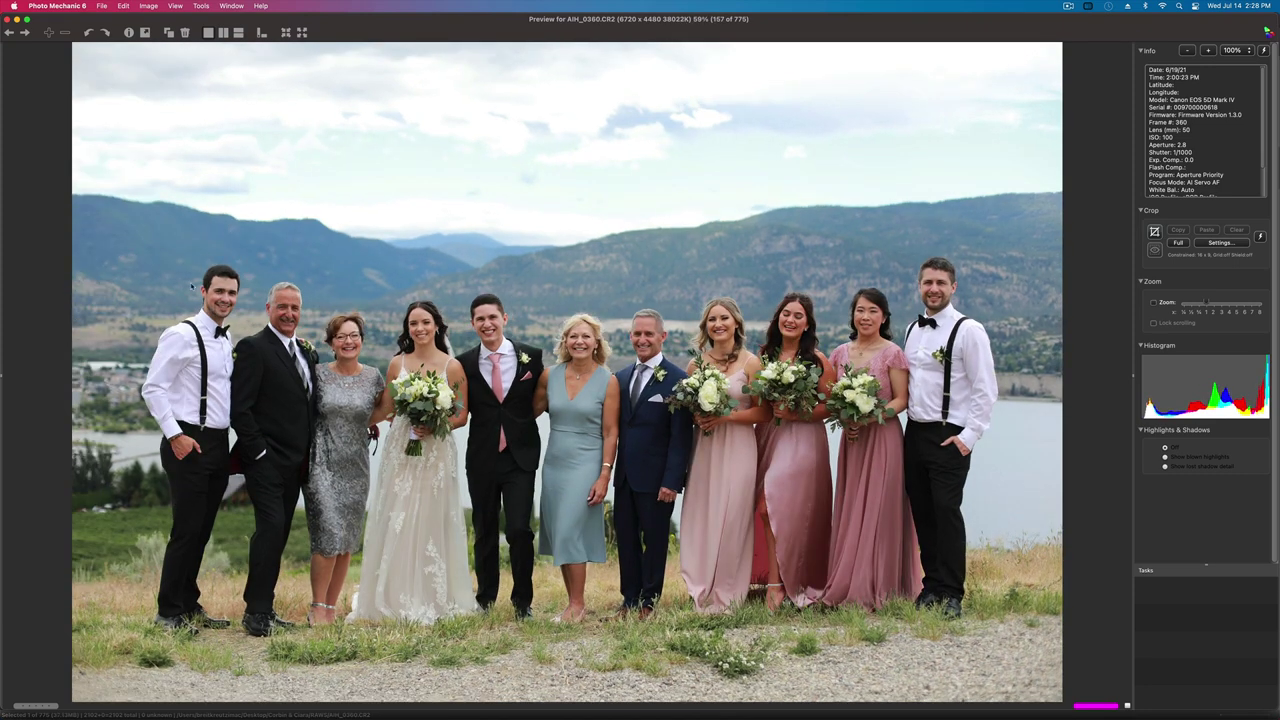
{"action": "key", "text": "Left"}
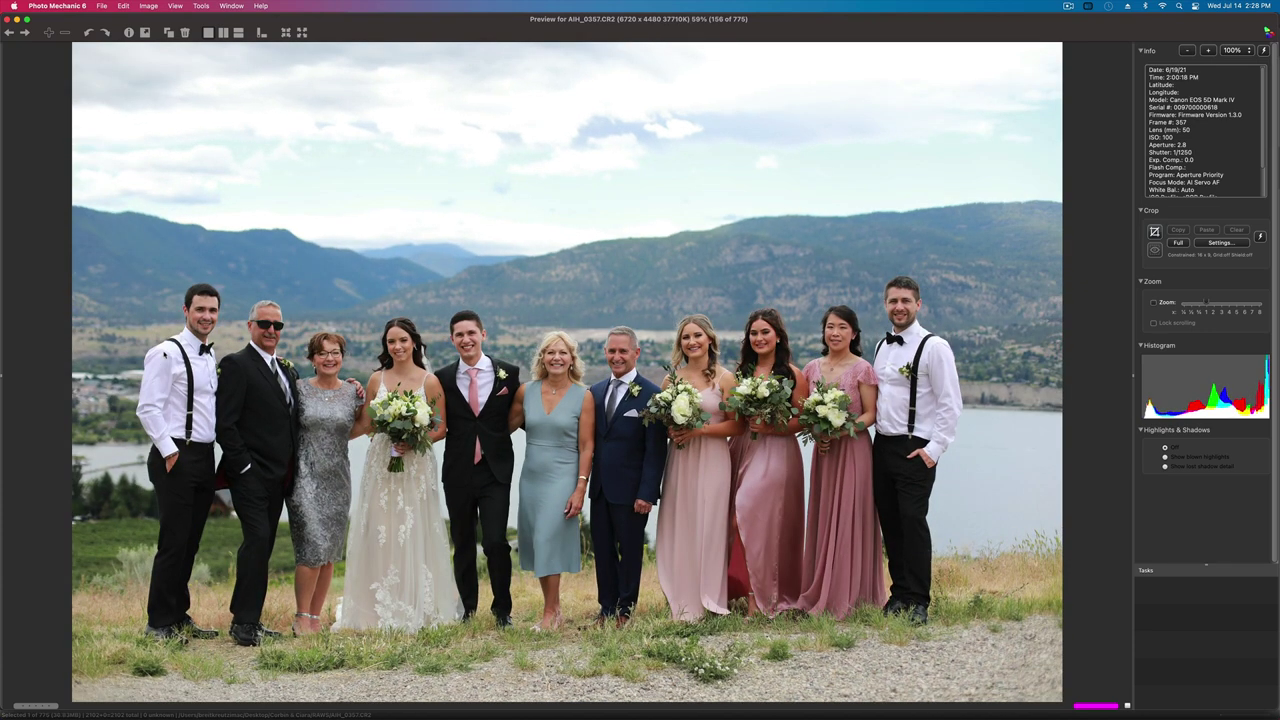
{"action": "key", "text": "Right"}
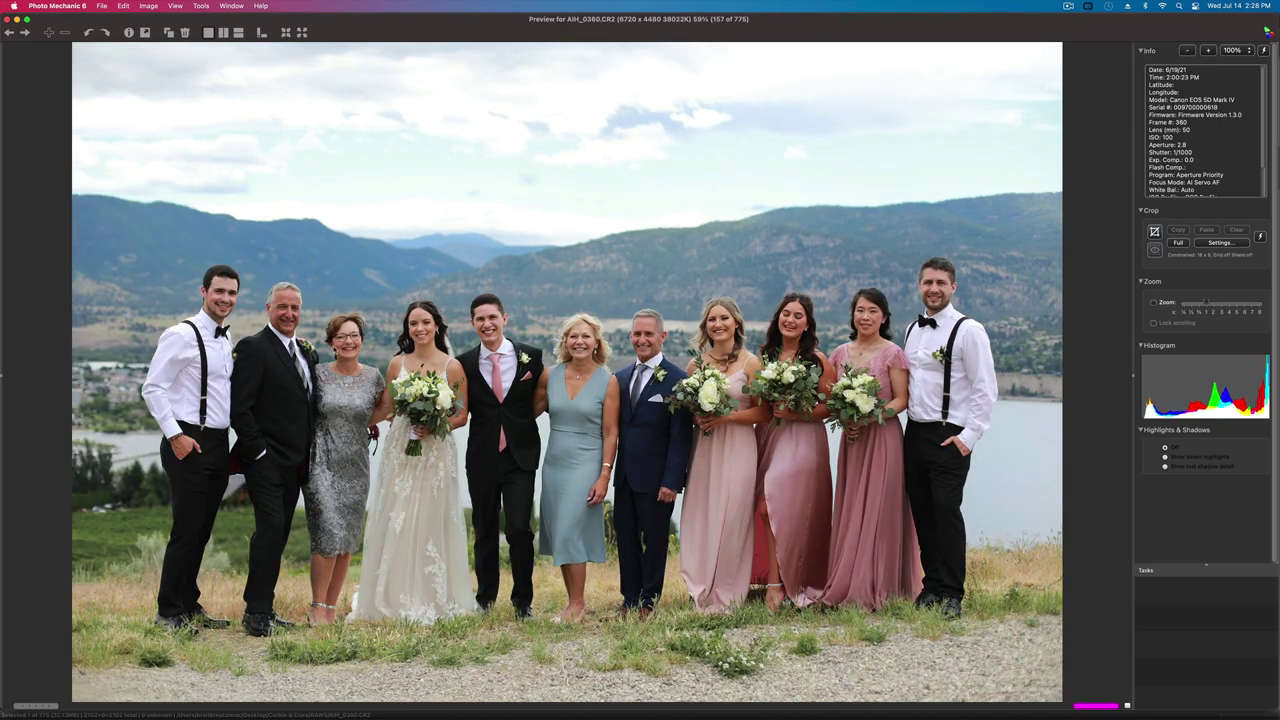
{"action": "key", "text": "Left"}
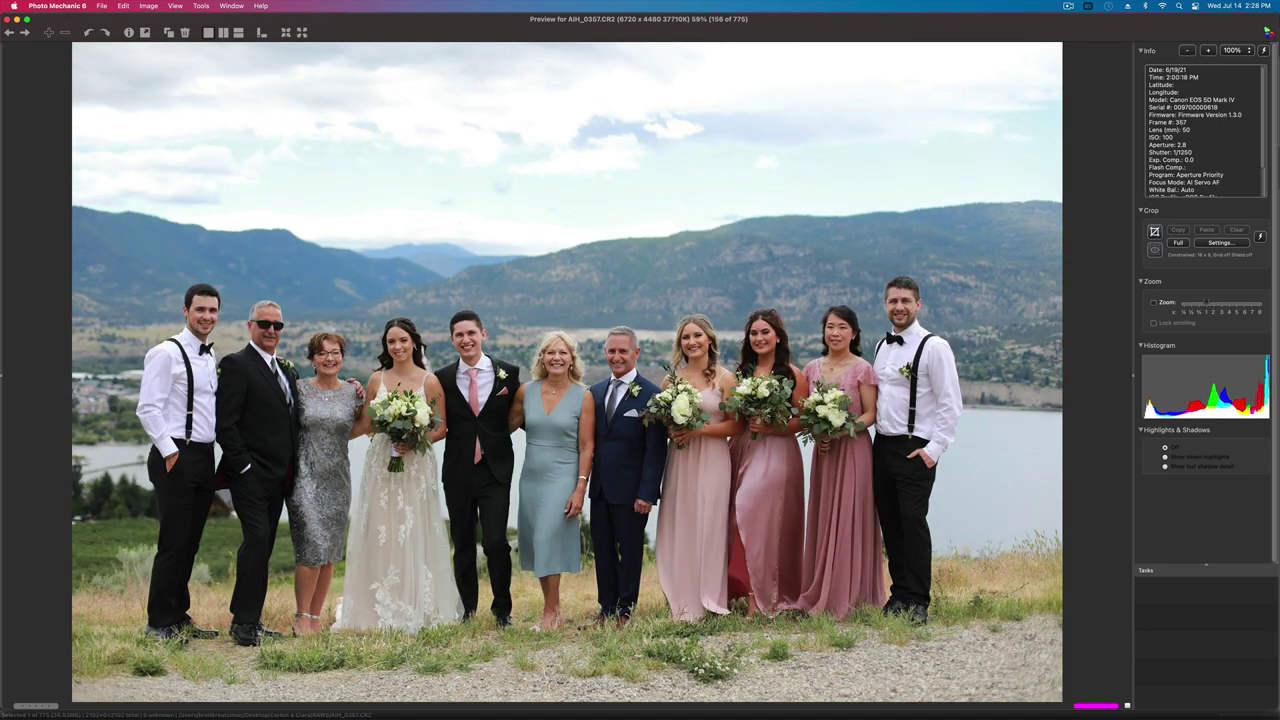
{"action": "key", "text": "Right"}
{"action": "key", "text": "Right"}
{"action": "key", "text": "Right"}
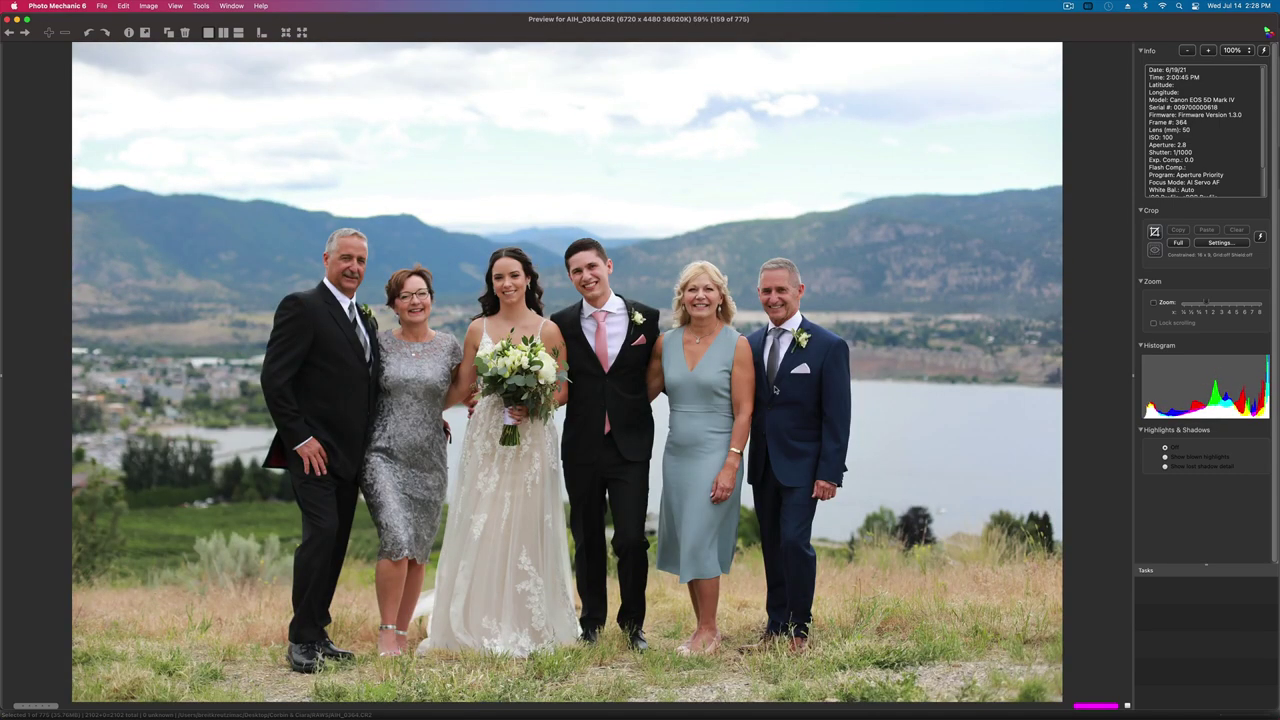
- Step through the family portraits, comparing images 163 and 164 and frames around 167
{"action": "key", "text": "Left"}
{"action": "key", "text": "Right"}
{"action": "key", "text": "Right"}
{"action": "key", "text": "Right"}
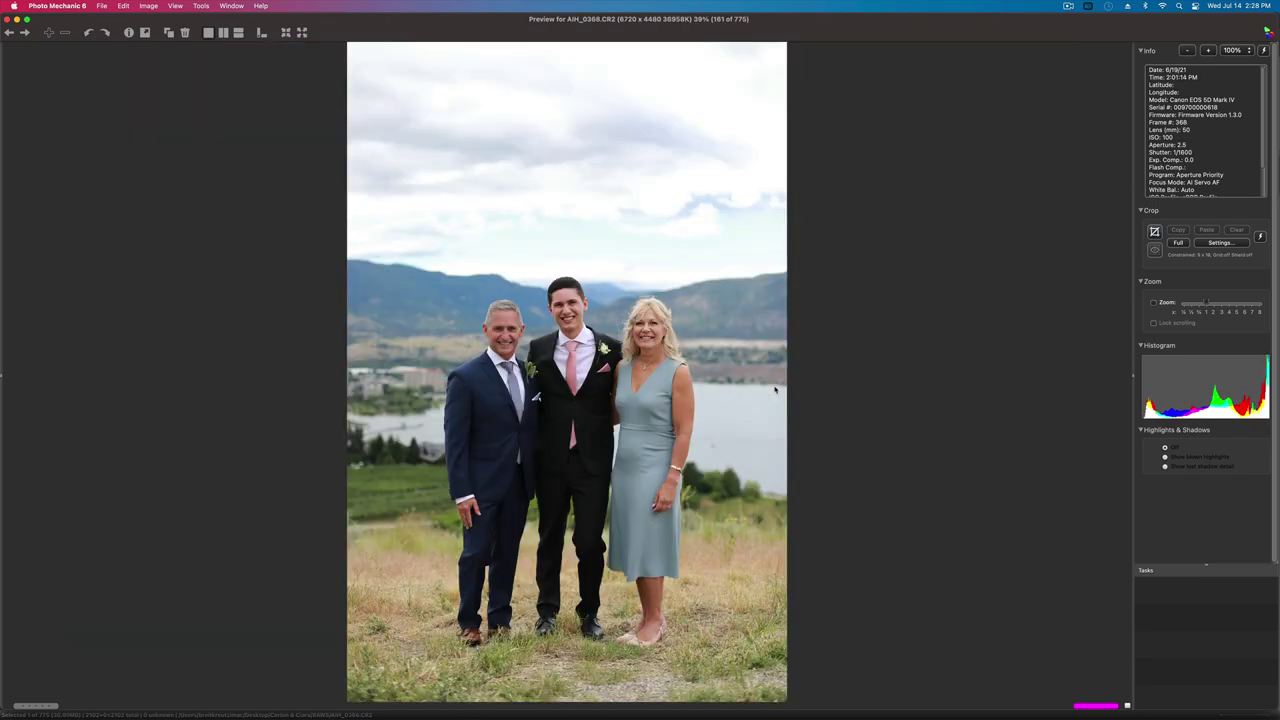
{"action": "key", "text": "Right"}
{"action": "key", "text": "Right"}
{"action": "key", "text": "Right"}
{"action": "key", "text": "Right"}
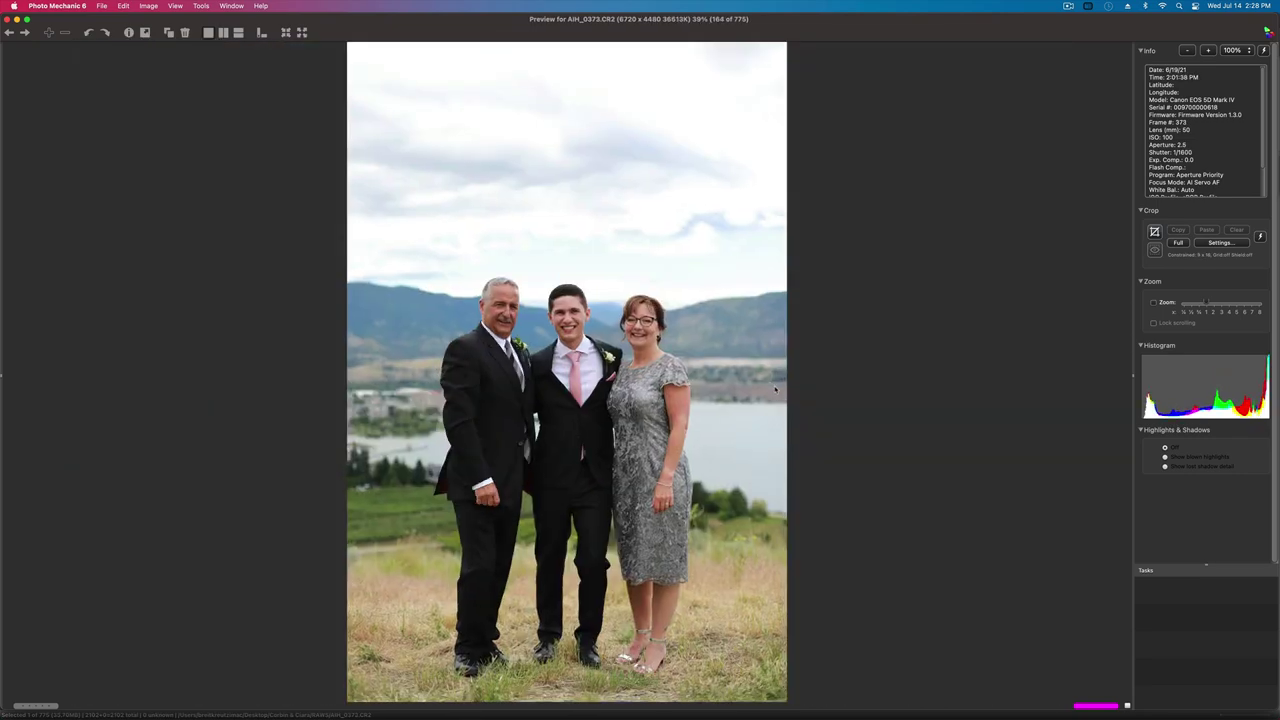
{"action": "key", "text": "Left"}
{"action": "key", "text": "Left"}
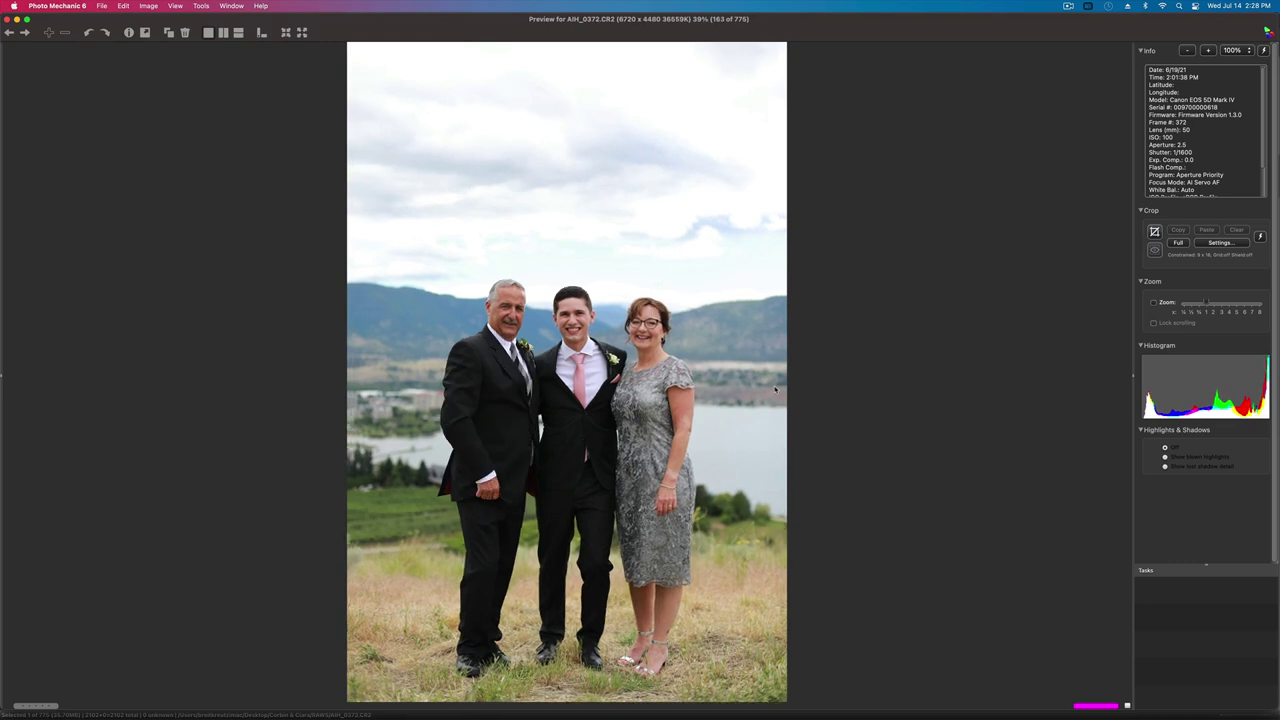
{"action": "key", "text": "Right"}
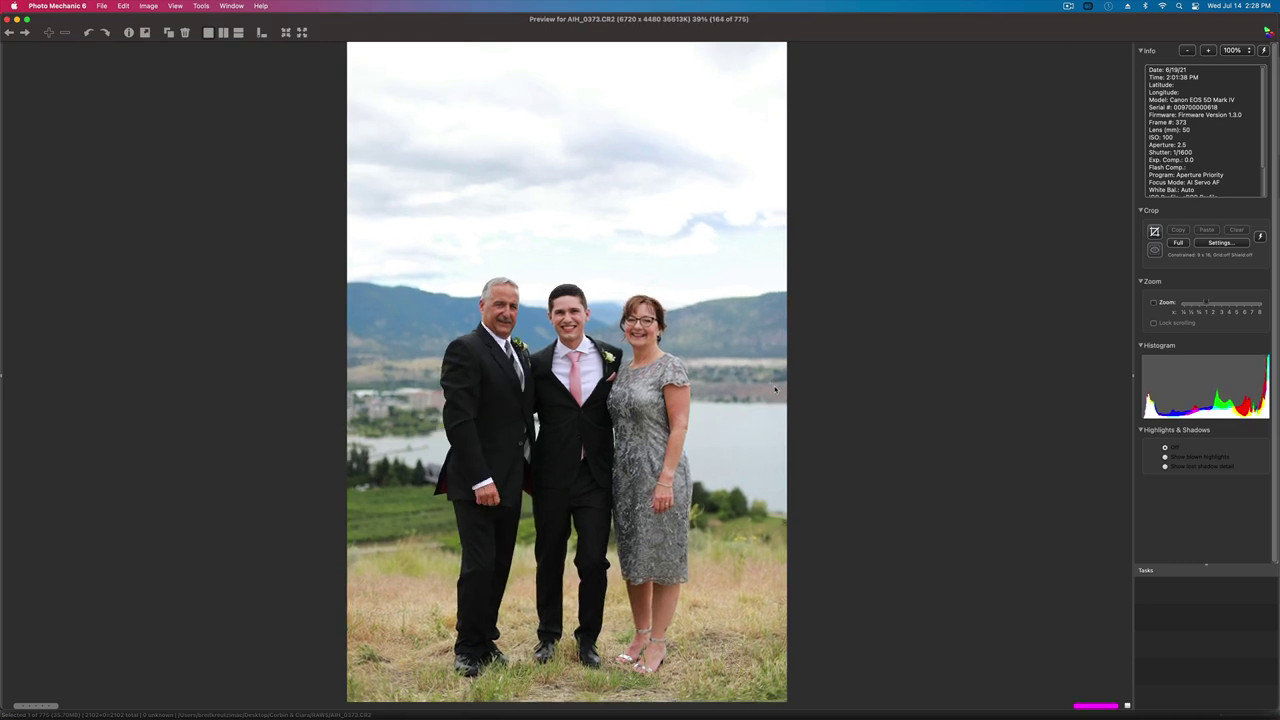
{"action": "key", "text": "Left"}
{"action": "key", "text": "Right"}
{"action": "key", "text": "Right"}
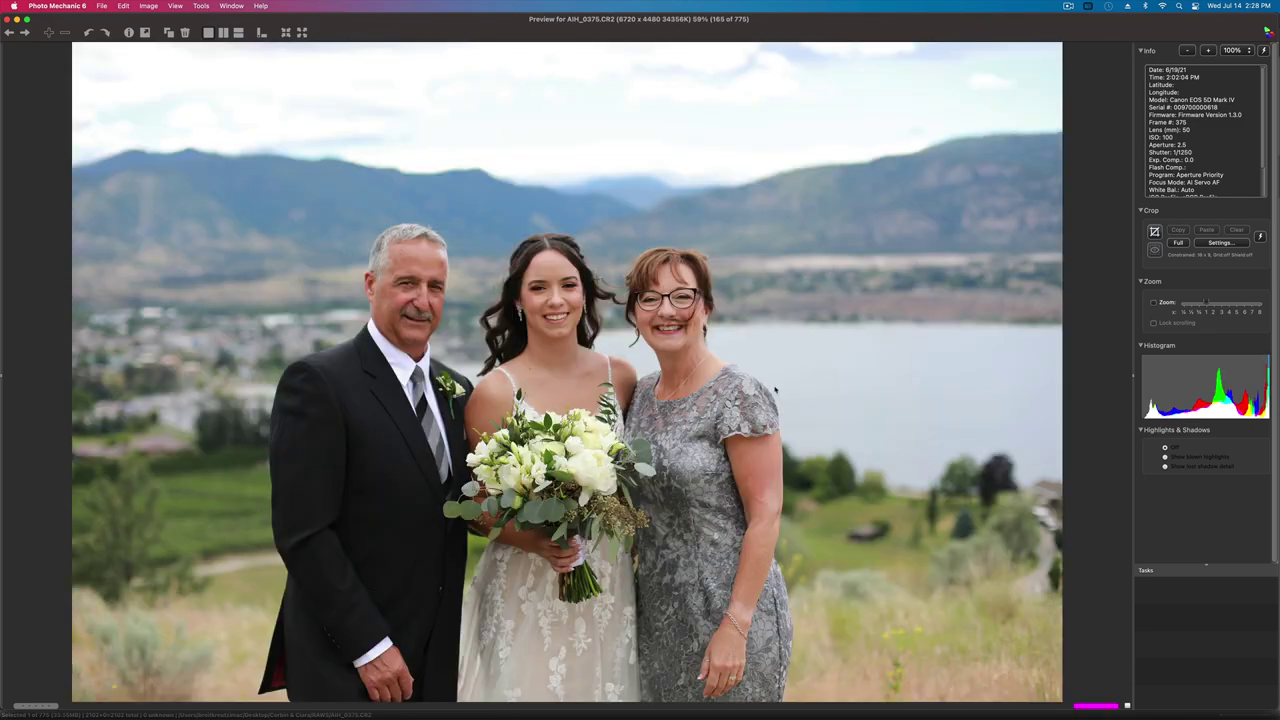
{"action": "key", "text": "Right"}
{"action": "key", "text": "Right"}
{"action": "key", "text": "Right"}
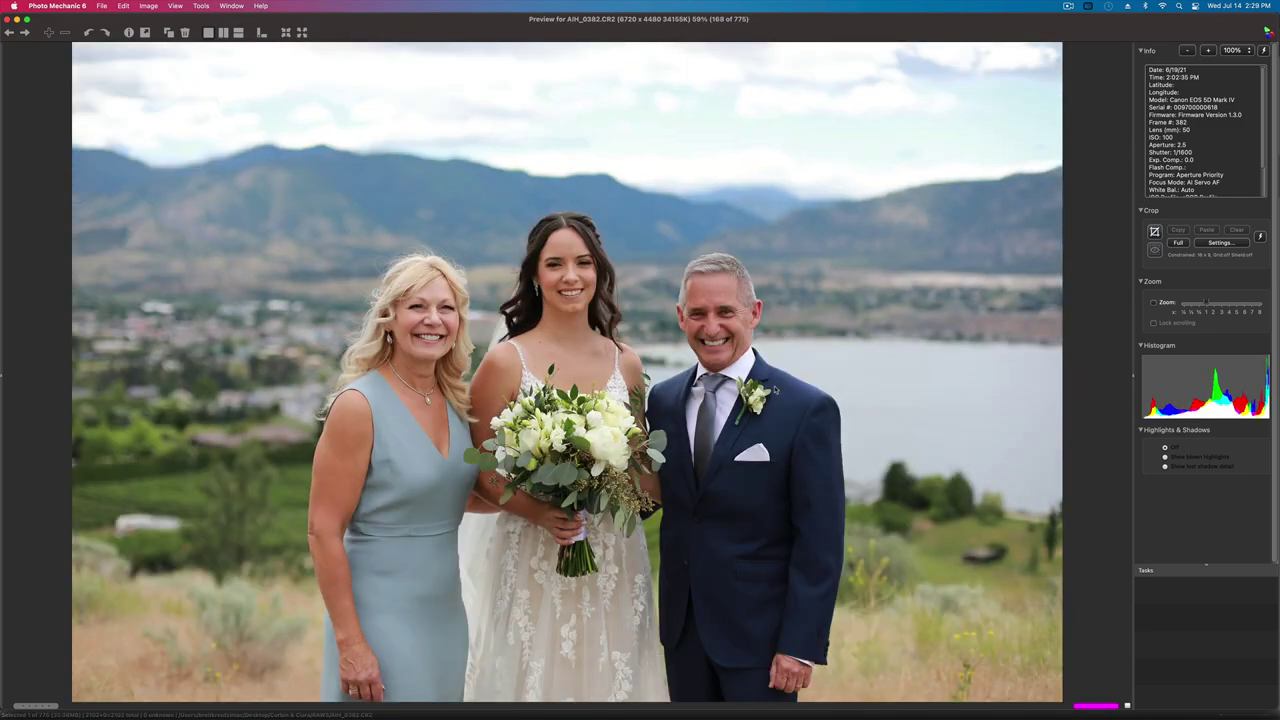
{"action": "key", "text": "Right"}
{"action": "key", "text": "Left"}
{"action": "key", "text": "Left"}
{"action": "key", "text": "Right"}
{"action": "key", "text": "Left"}
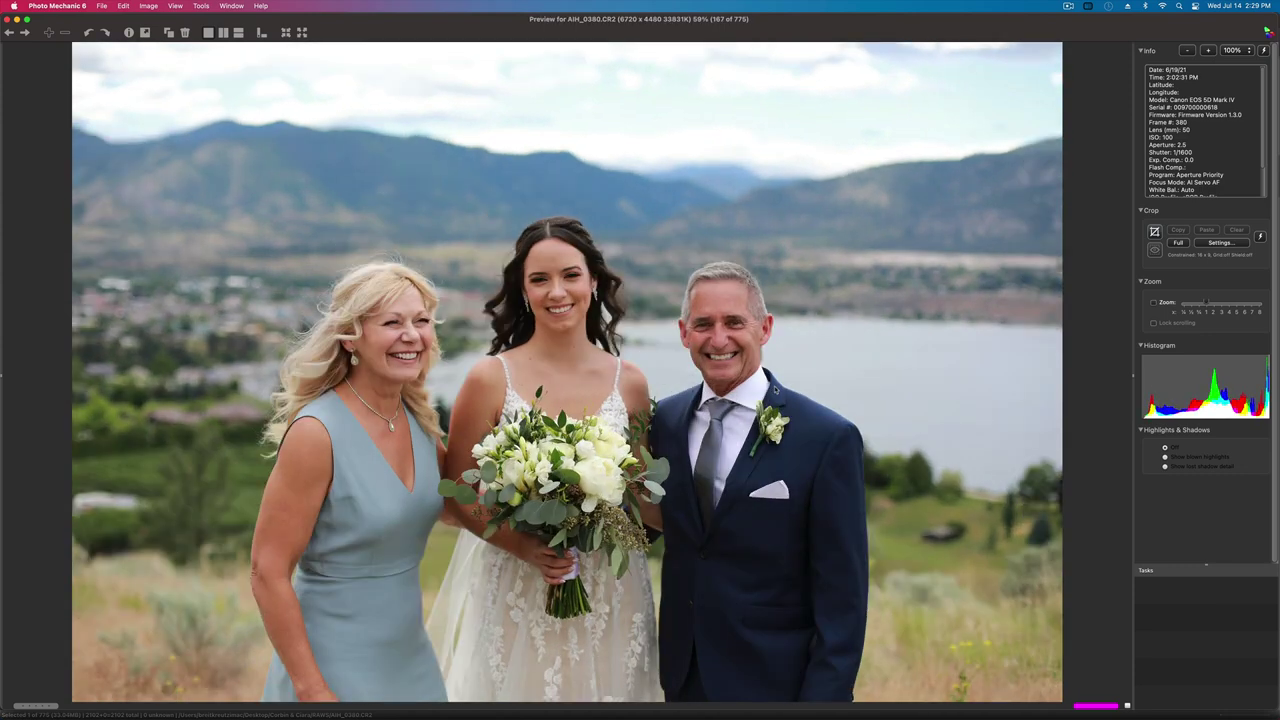
{"action": "key", "text": "Right"}
{"action": "key", "text": "Right"}
- Compare the bride-with-bridesmaids and full bridal party frames against their neighbours
{"action": "key", "text": "Right"}
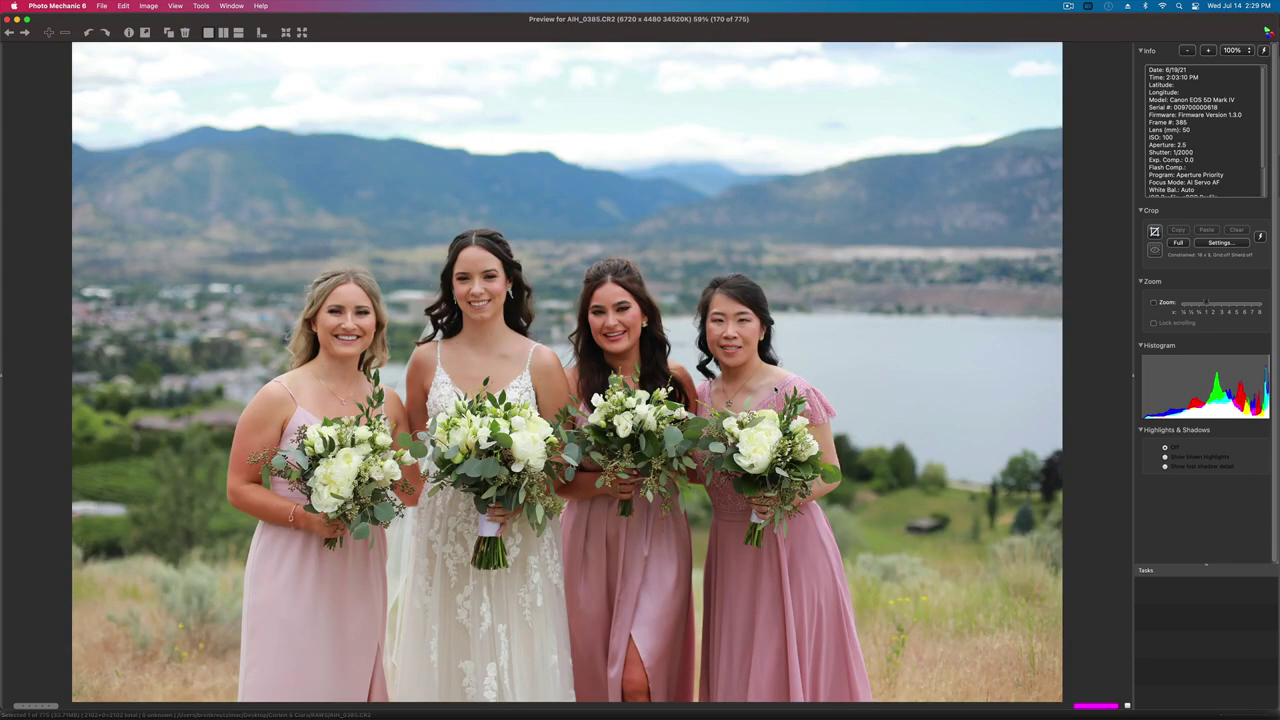
{"action": "key", "text": "Right"}
{"action": "key", "text": "Right"}
{"action": "key", "text": "Left"}
{"action": "key", "text": "Left"}
{"action": "key", "text": "Right"}
{"action": "key", "text": "Right"}
{"action": "key", "text": "Right"}
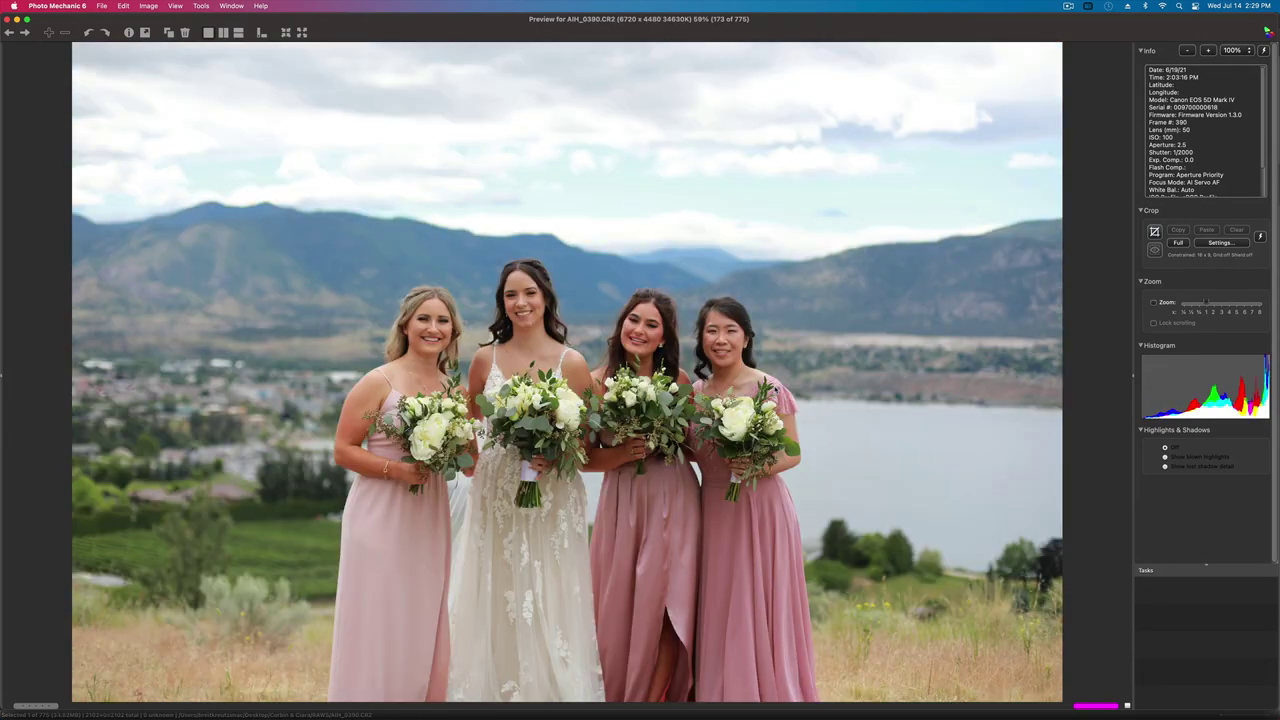
{"action": "key", "text": "Right"}
{"action": "key", "text": "Left"}
{"action": "key", "text": "Right"}
{"action": "key", "text": "Right"}
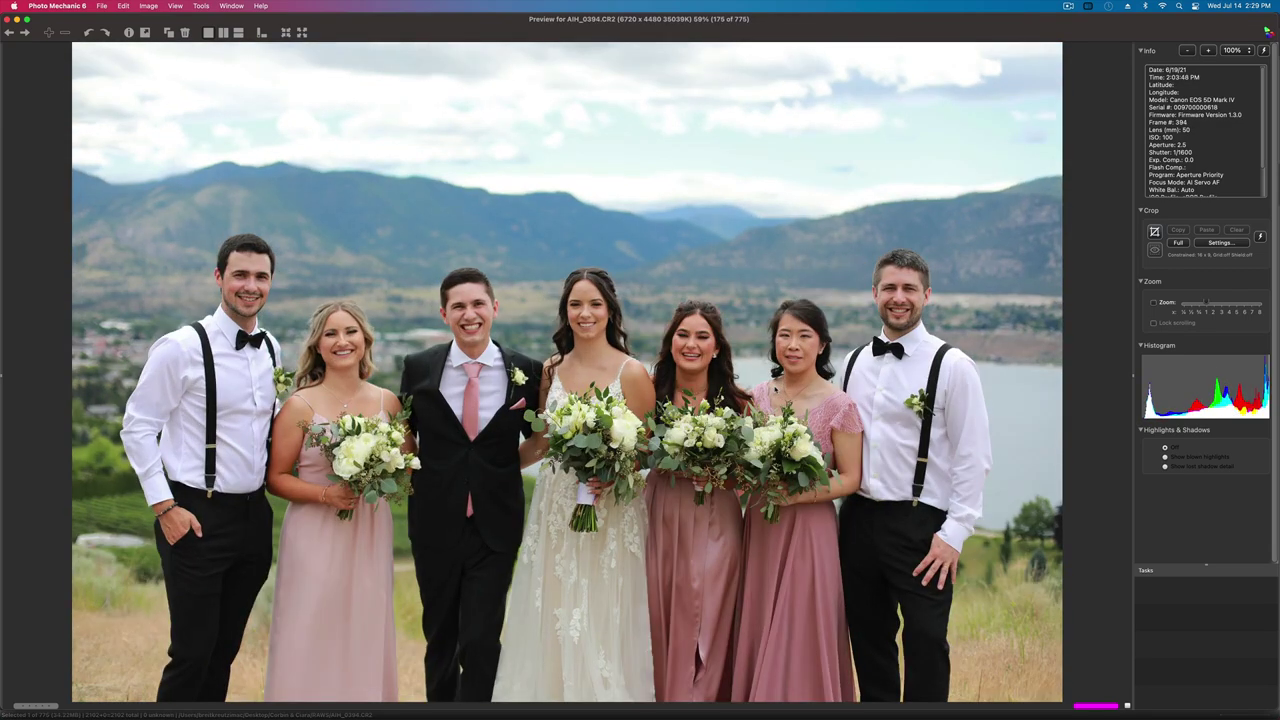
{"action": "key", "text": "Left"}
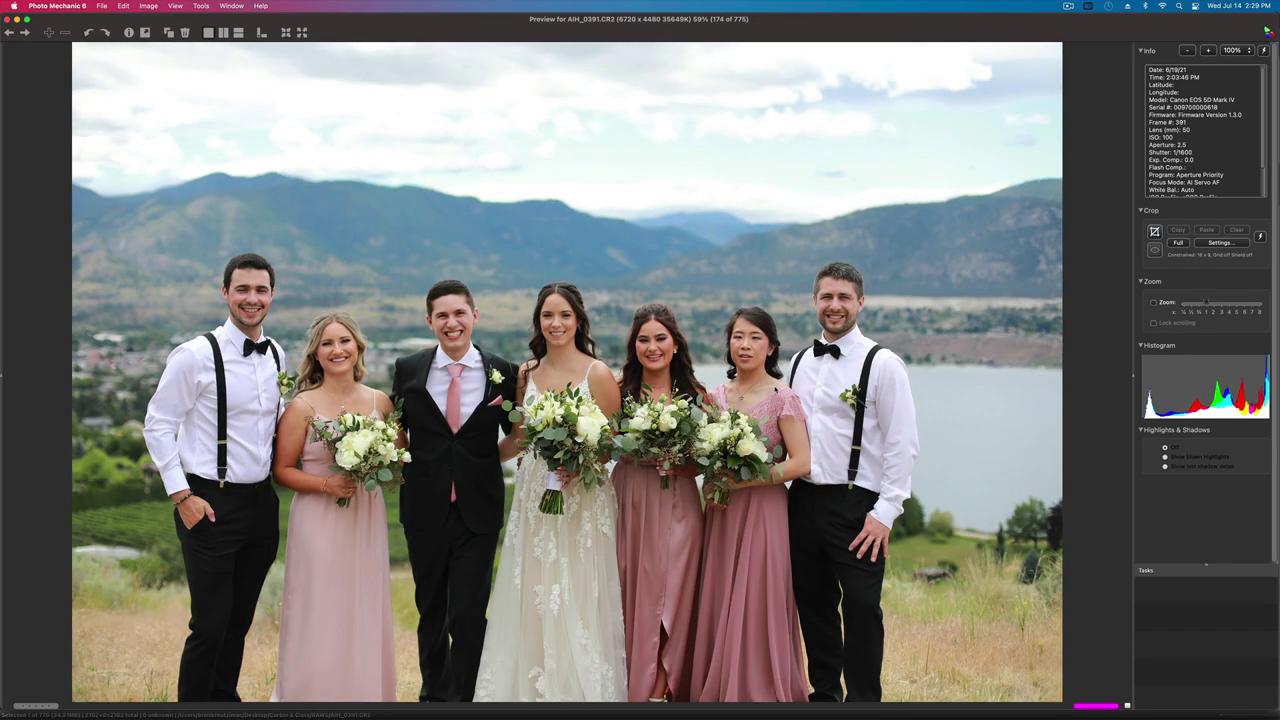
{"action": "key", "text": "Right"}
- Compare the bride and groom portraits and the blowing-veil frames
{"action": "key", "text": "Right"}
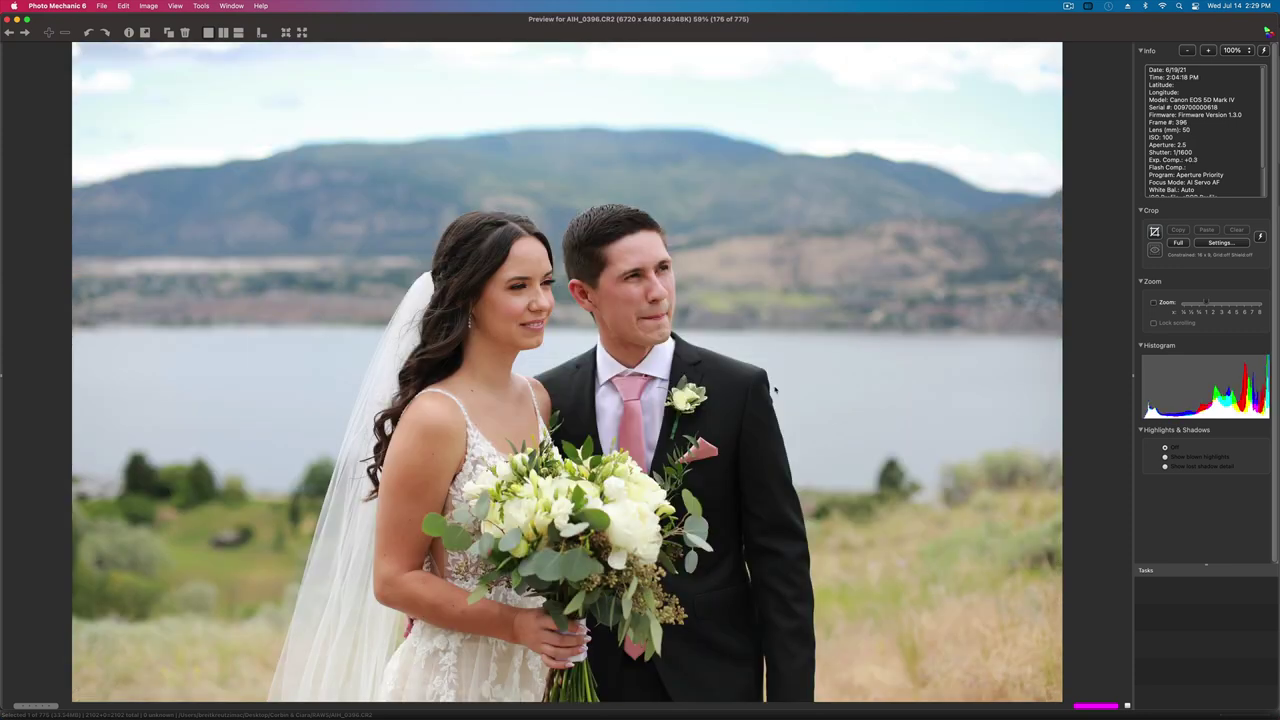
{"action": "key", "text": "Right"}
{"action": "key", "text": "Right"}
{"action": "key", "text": "Right"}
{"action": "key", "text": "Left"}
{"action": "key", "text": "Left"}
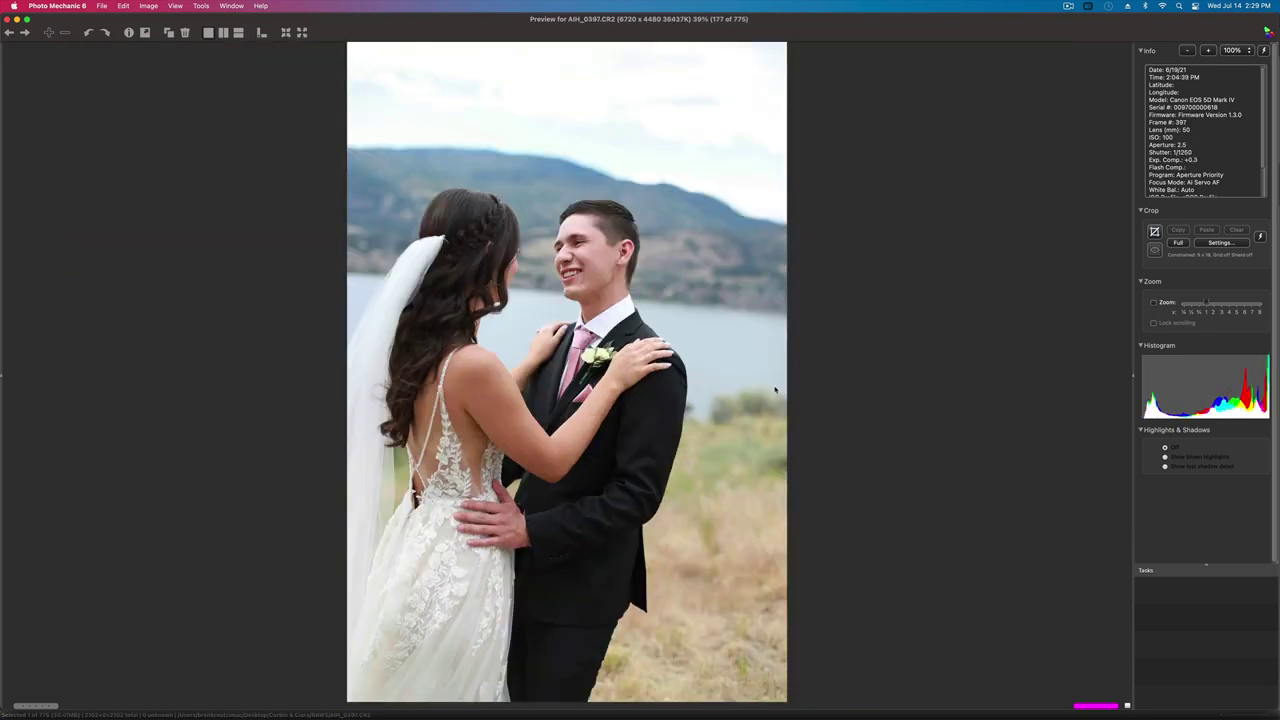
{"action": "key", "text": "Right"}
{"action": "key", "text": "Left"}
{"action": "key", "text": "Right"}
{"action": "key", "text": "Right"}
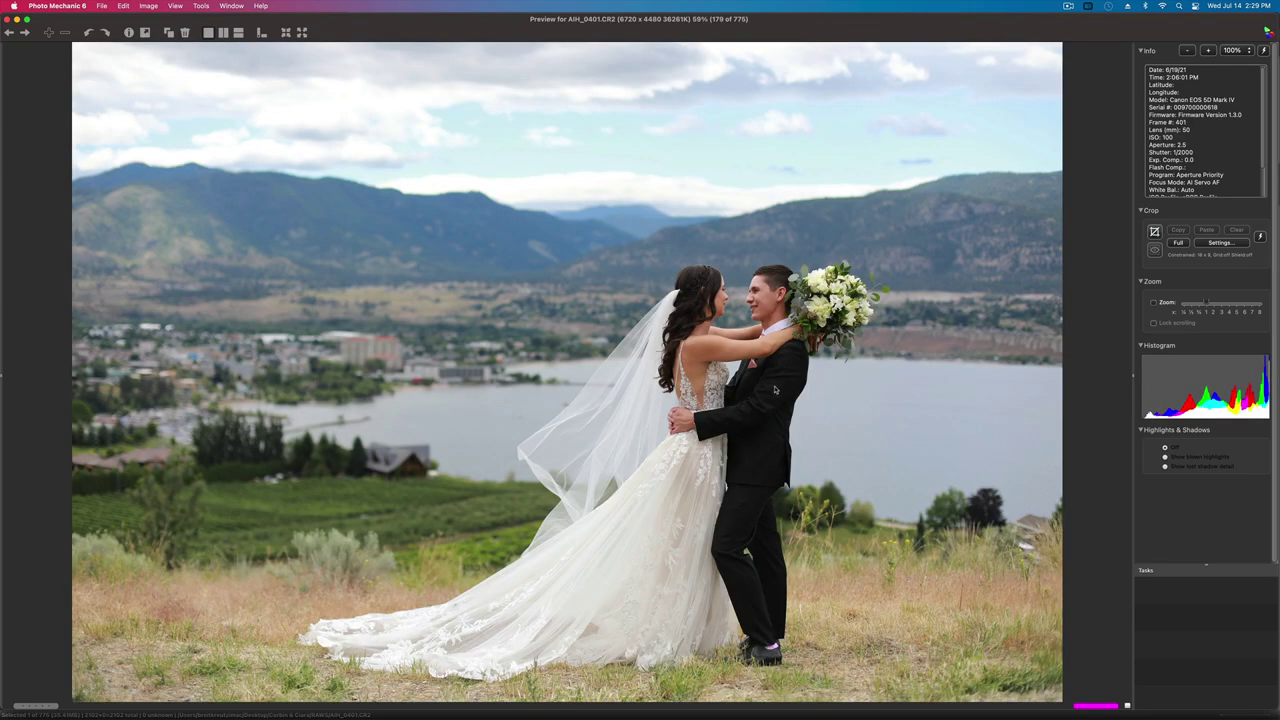
{"action": "key", "text": "Right"}
{"action": "key", "text": "Left"}
- Compare the near-identical veil and kissing shots, reaching bridesmaids shot 122A6827, image 183
{"action": "key", "text": "Right"}
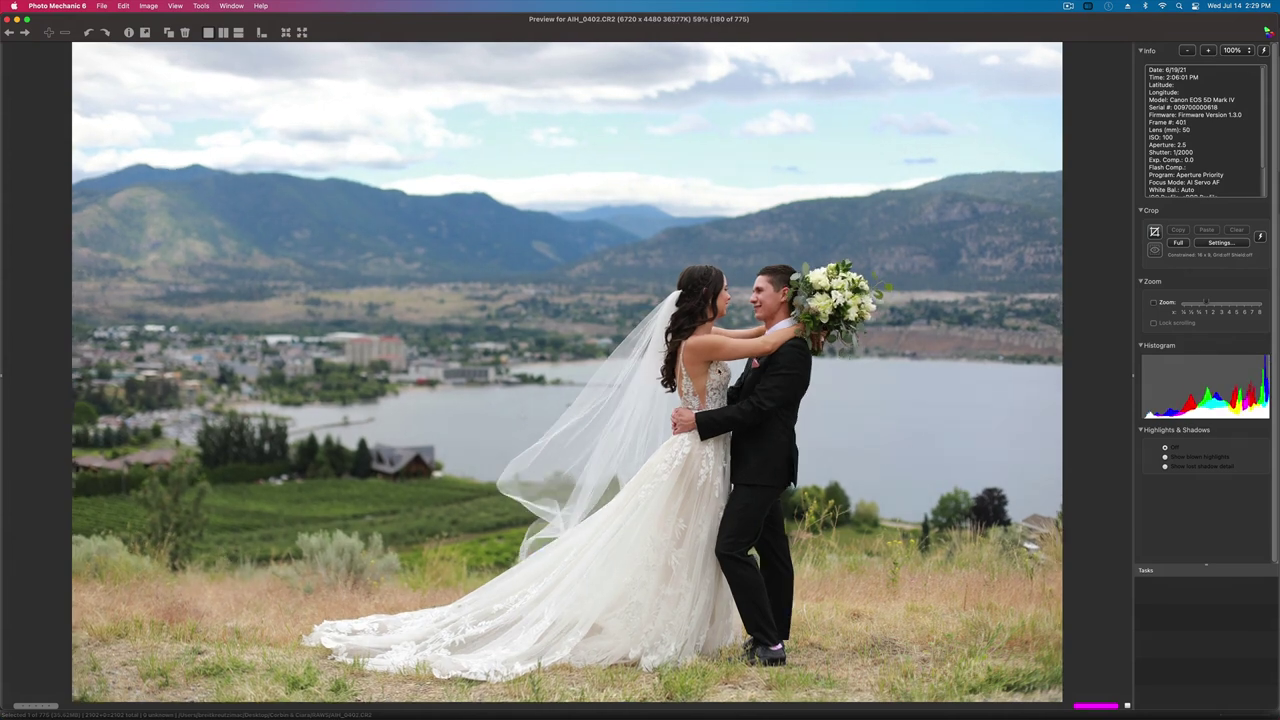
{"action": "key", "text": "Right"}
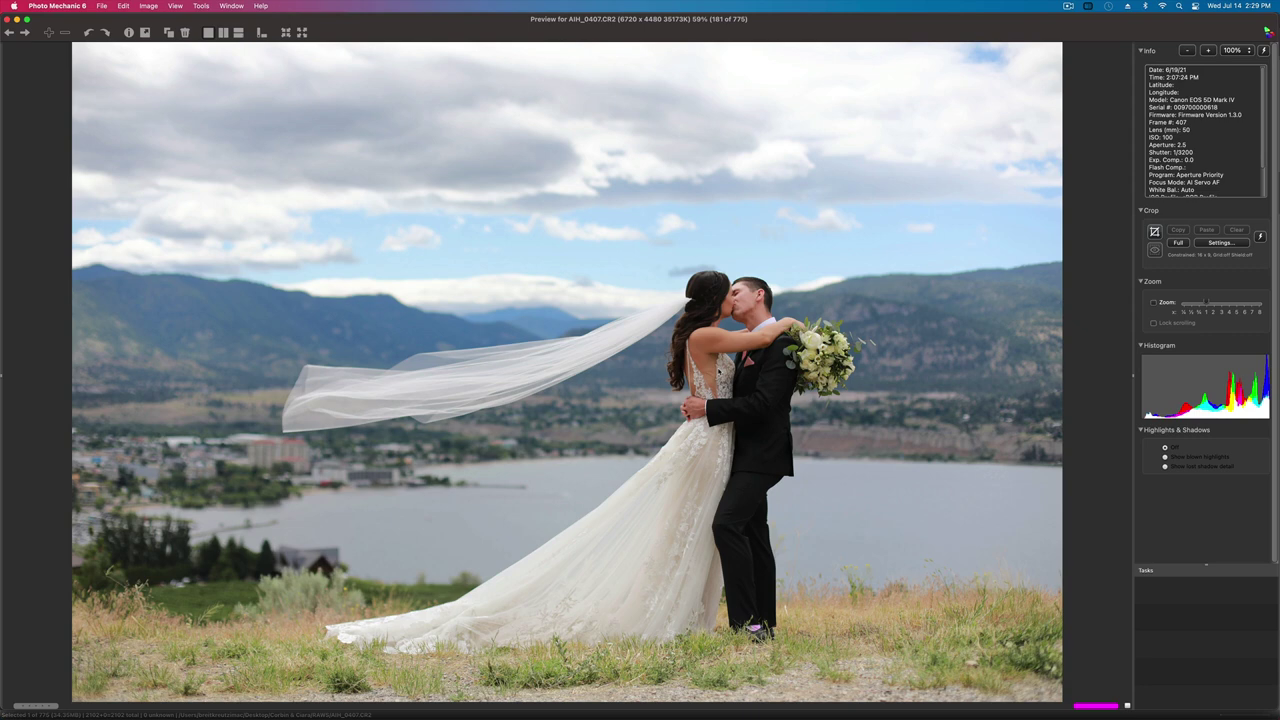
{"action": "key", "text": "Right"}
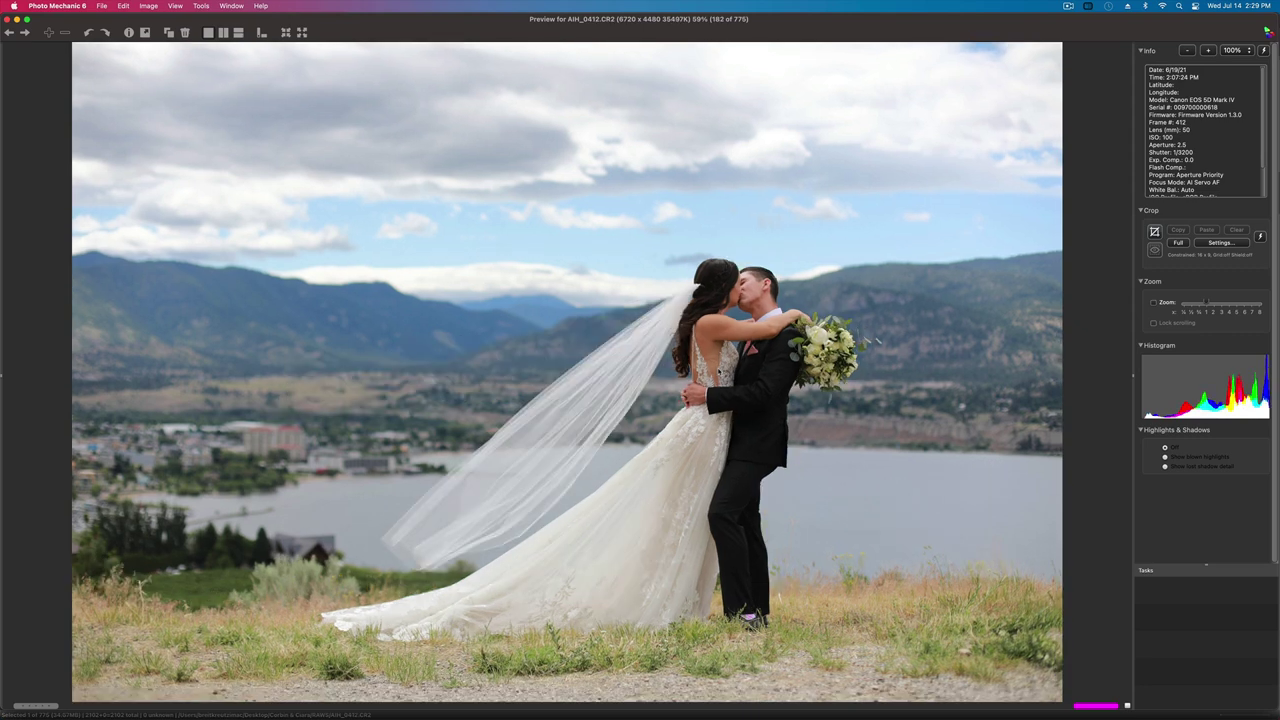
{"action": "key", "text": "Right"}
{"action": "key", "text": "Left"}
{"action": "key", "text": "Left"}
{"action": "key", "text": "Right"}
{"action": "key", "text": "Left"}
- Compare the opening bridesmaids group frames, settling back on the one facing the camera
{"action": "key", "text": "Right"}
{"action": "key", "text": "Right"}
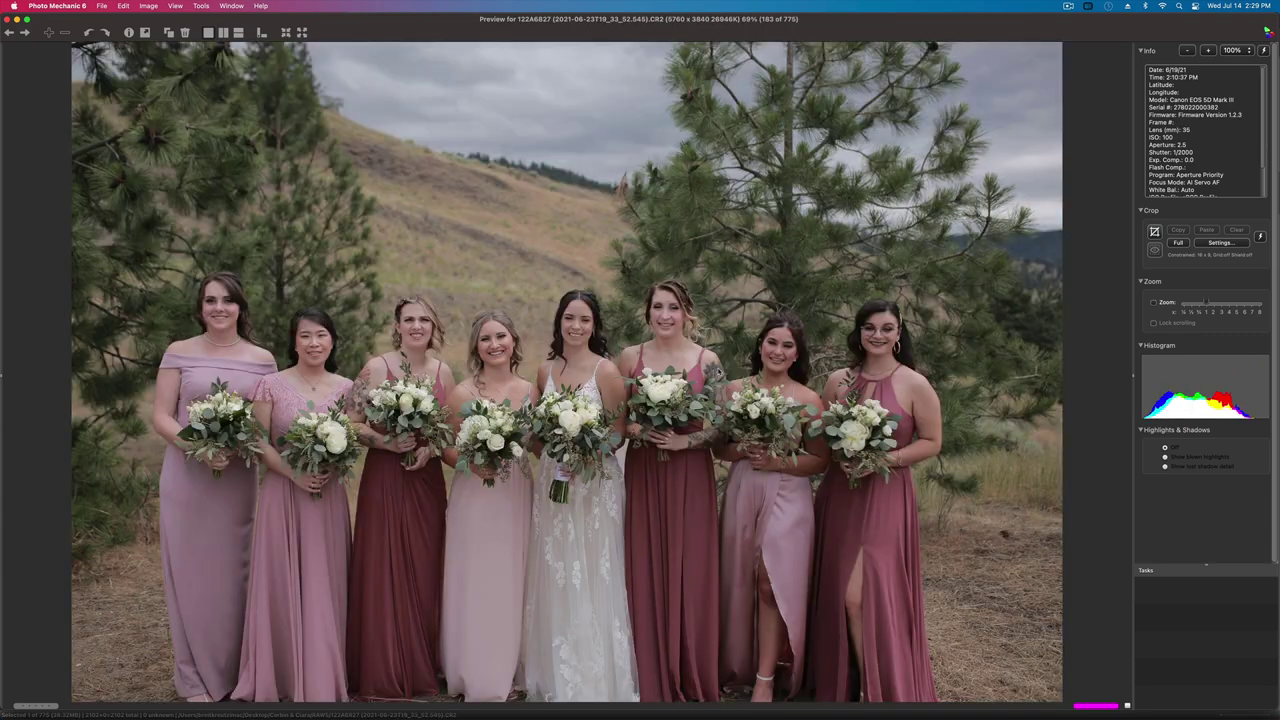
{"action": "key", "text": "Right"}
{"action": "key", "text": "Right"}
{"action": "key", "text": "Right"}
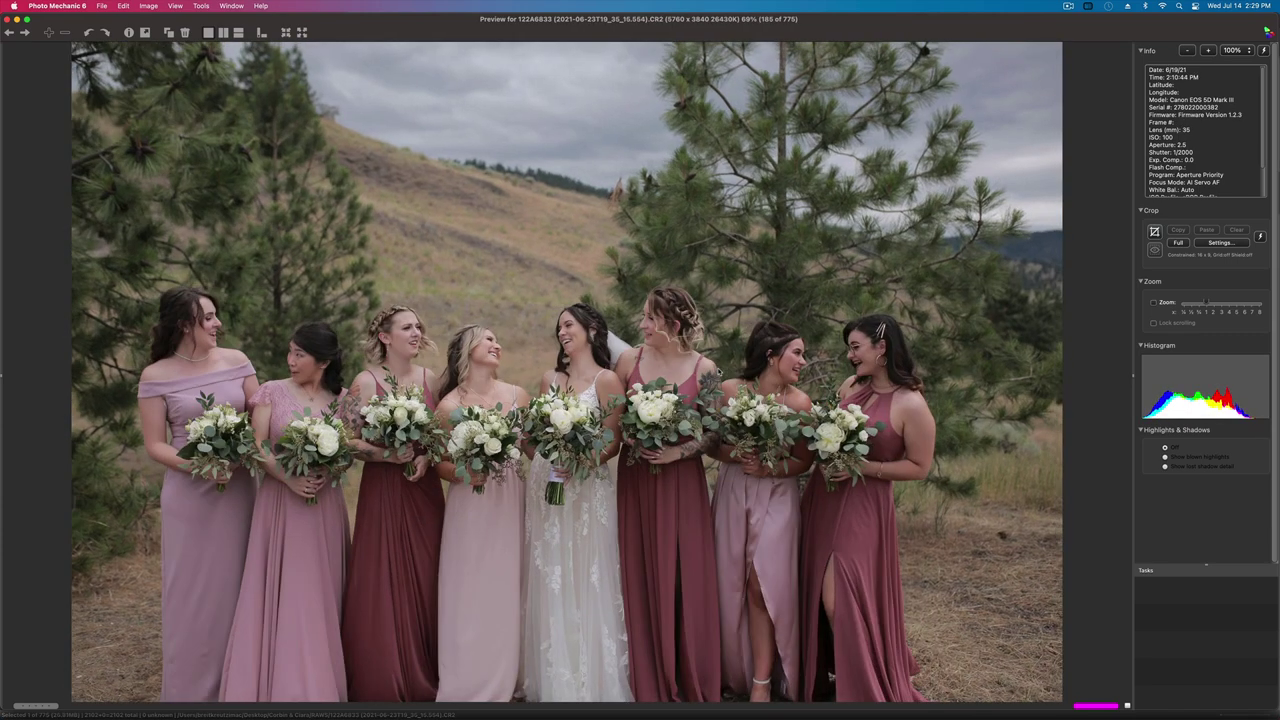
{"action": "key", "text": "Left"}
{"action": "key", "text": "Left"}
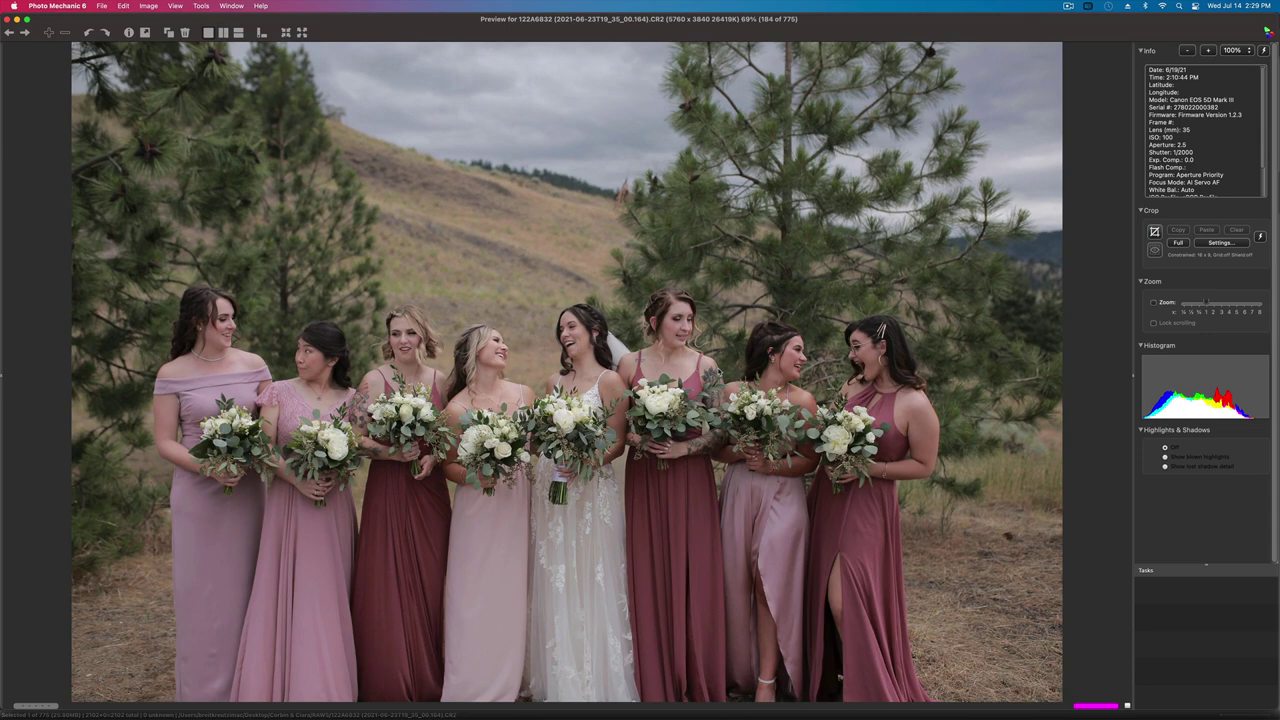
{"action": "key", "text": "Left"}
{"action": "key", "text": "Right"}
{"action": "key", "text": "Right"}
{"action": "key", "text": "Left"}
{"action": "key", "text": "Right"}
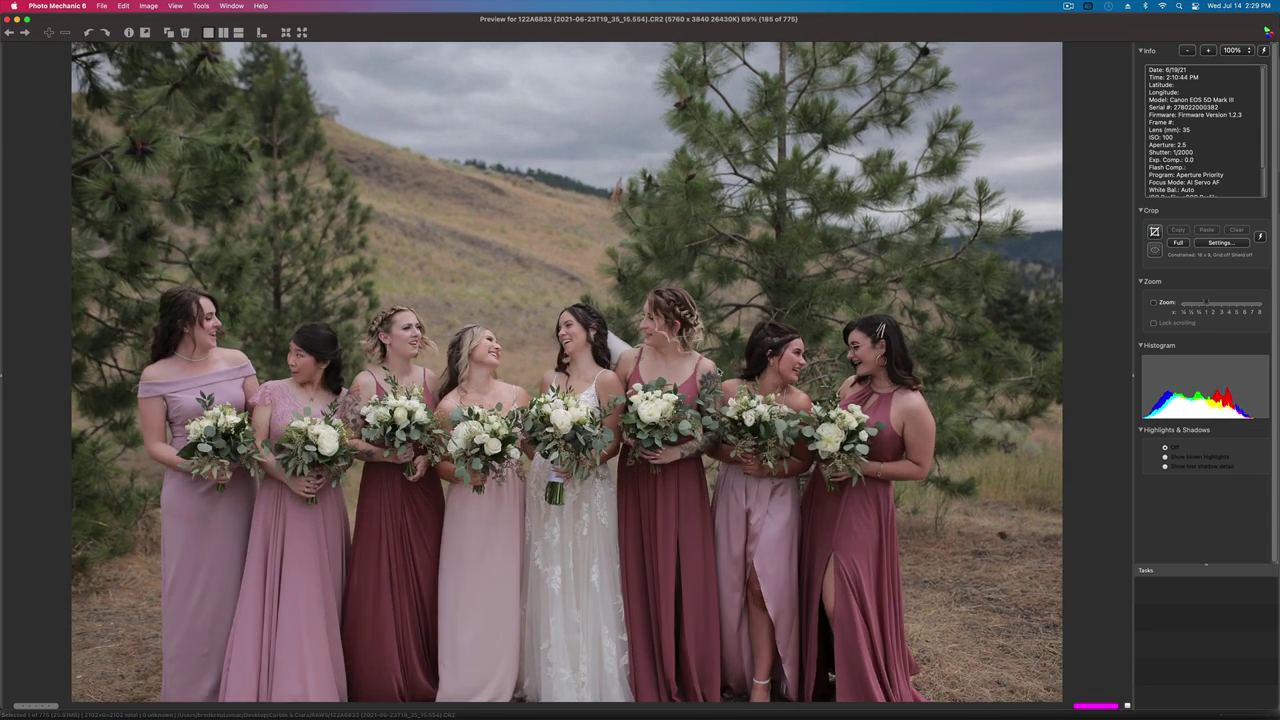
{"action": "key", "text": "Left"}
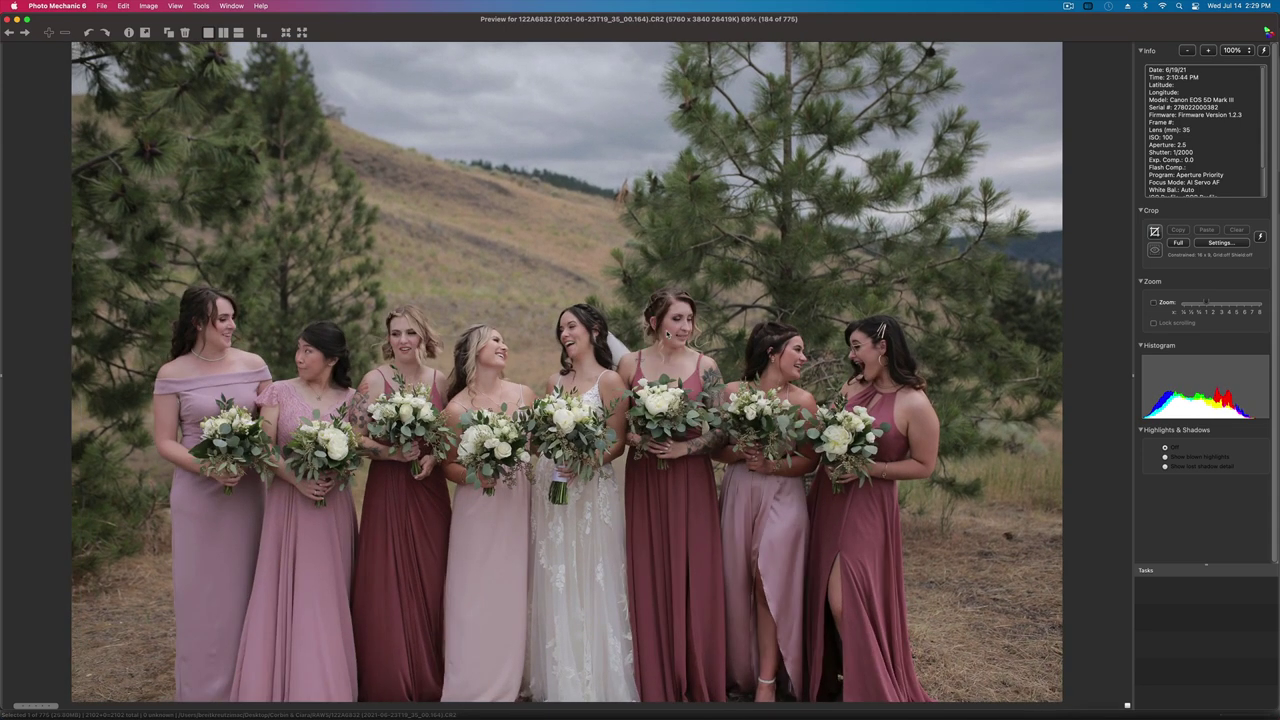
{"action": "key", "text": "Left"}
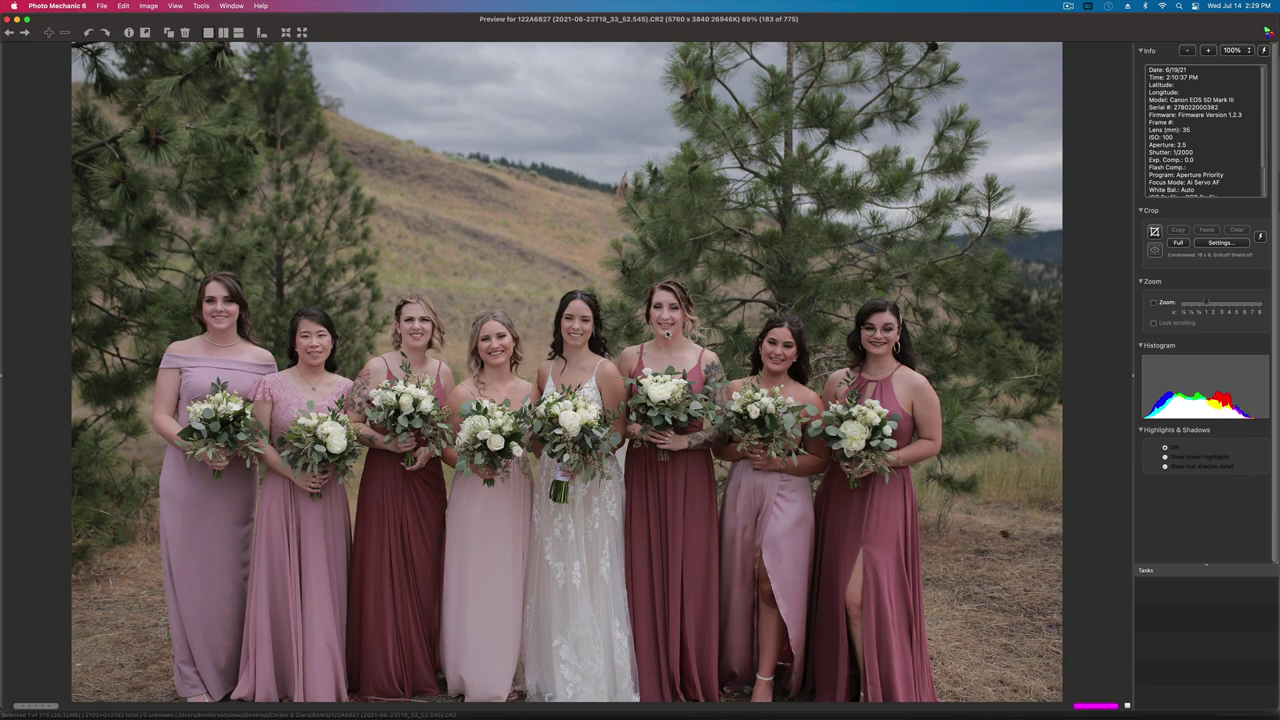
- Compare the laughing bridesmaids frames 185 through 189 against their neighbours
{"action": "key", "text": "Right"}
{"action": "key", "text": "Right"}
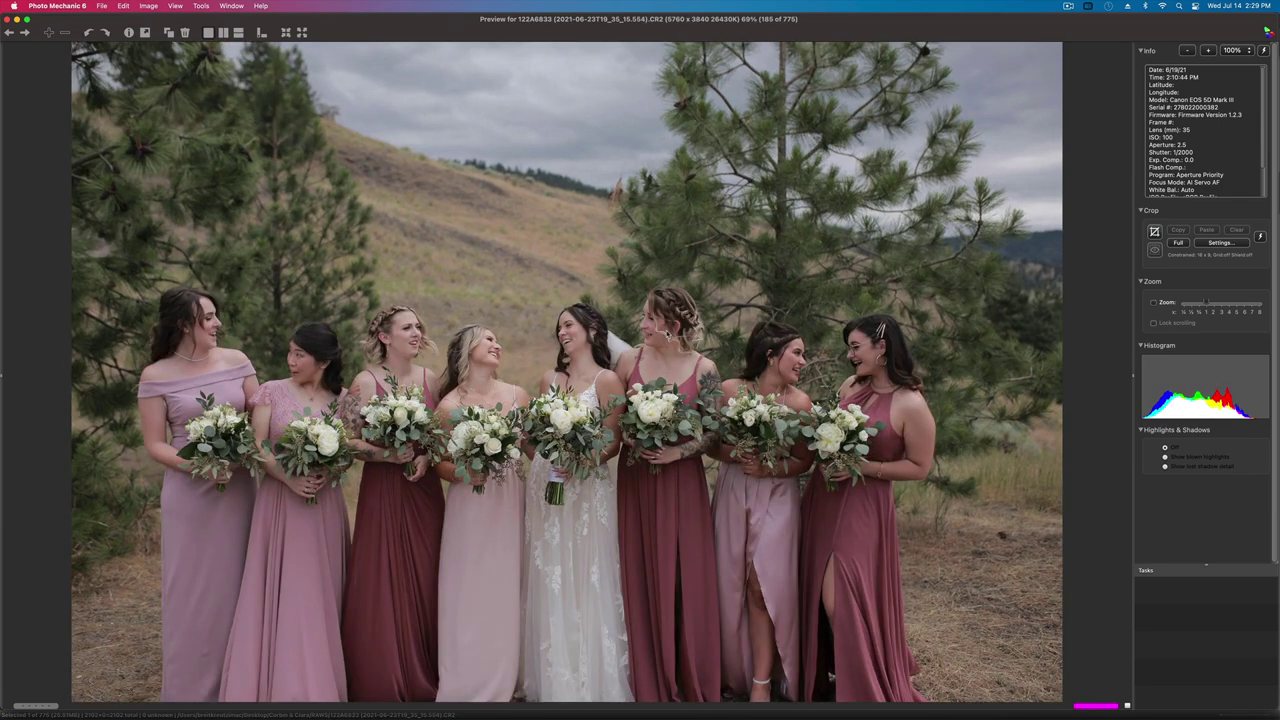
{"action": "key", "text": "Right"}
{"action": "key", "text": "Right"}
{"action": "key", "text": "Right"}
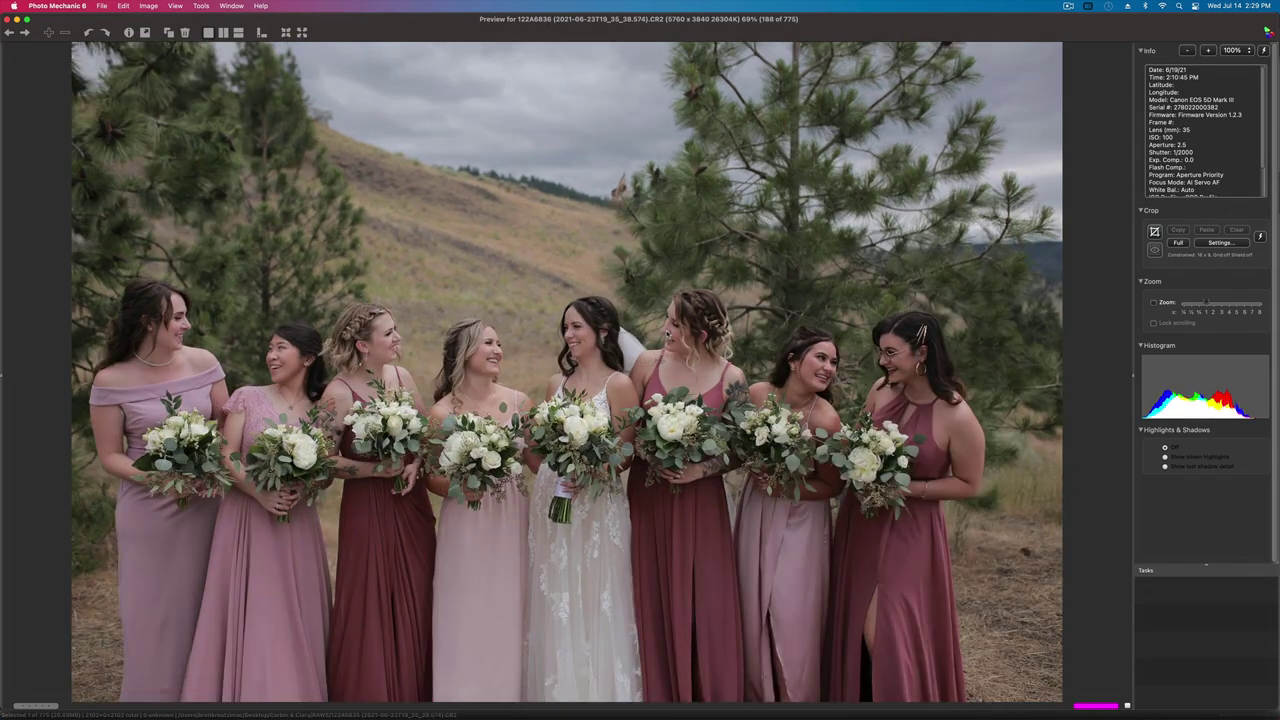
{"action": "key", "text": "Left"}
{"action": "key", "text": "Right"}
{"action": "key", "text": "Left"}
{"action": "key", "text": "Left"}
{"action": "key", "text": "Left"}
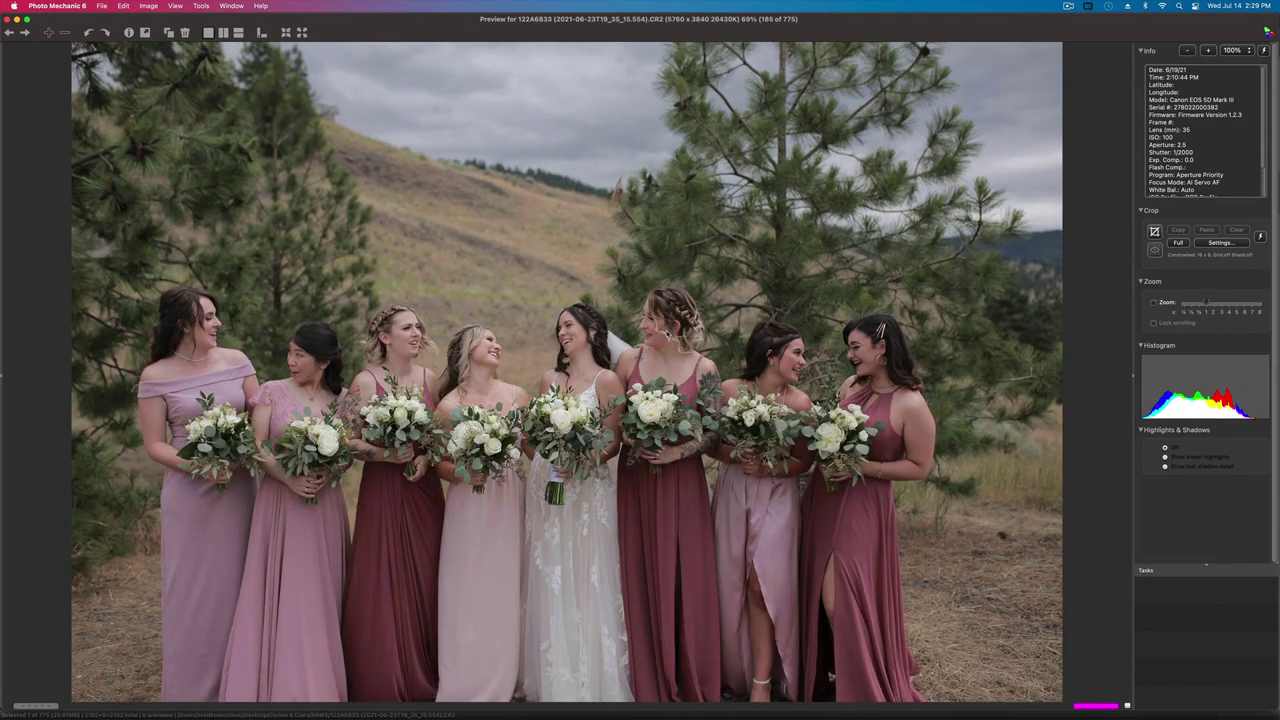
{"action": "key", "text": "Right"}
{"action": "key", "text": "Right"}
{"action": "key", "text": "Right"}
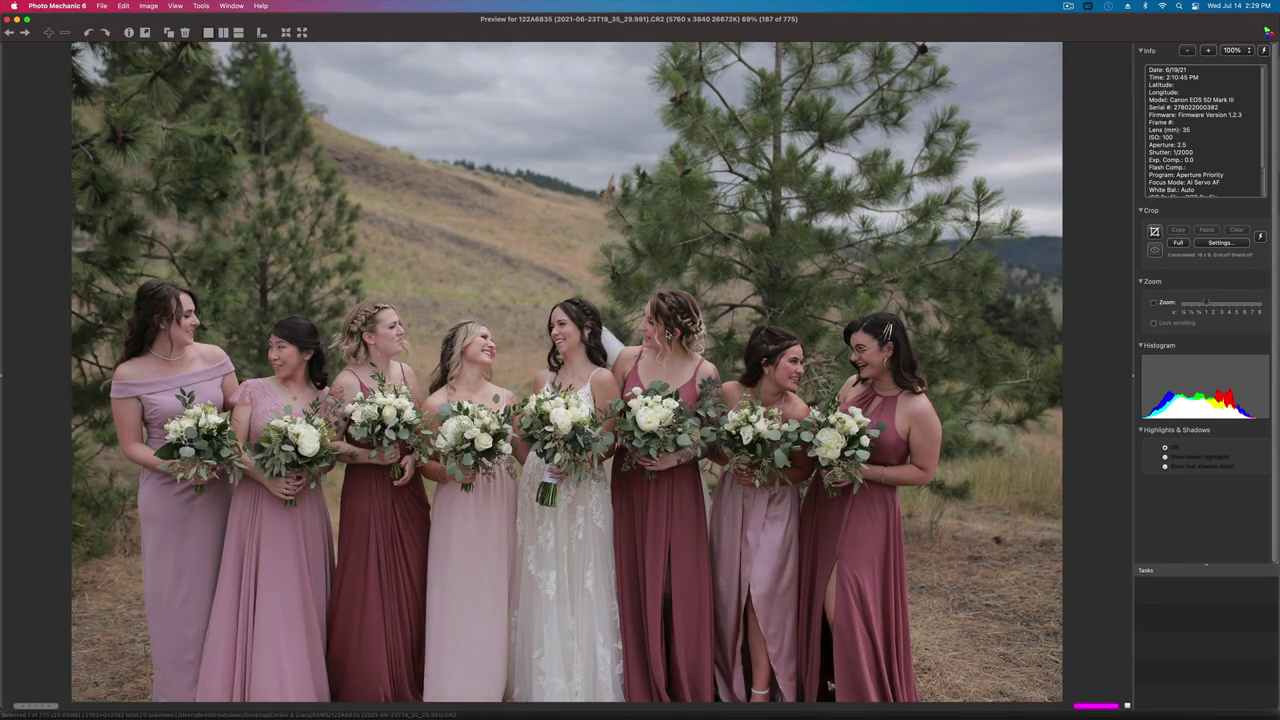
{"action": "key", "text": "Right"}
{"action": "key", "text": "Left"}
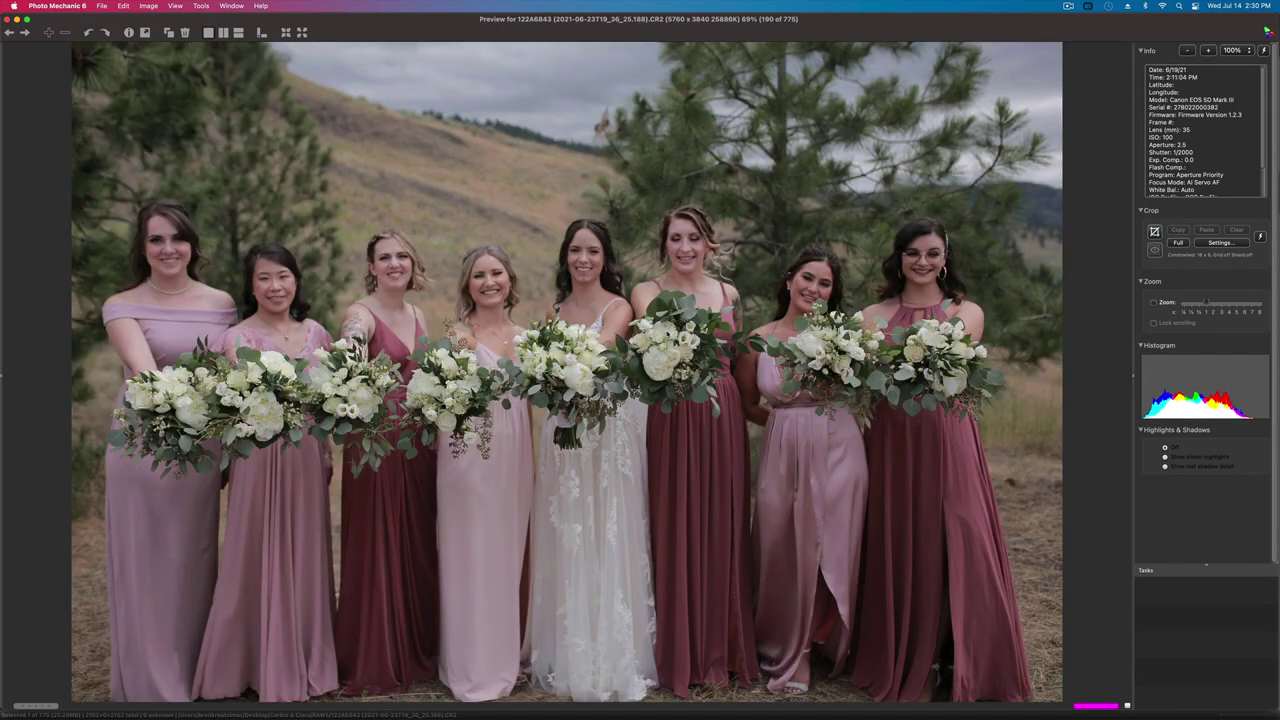
{"action": "key", "text": "Right"}
{"action": "key", "text": "Right"}
{"action": "key", "text": "Left"}
{"action": "key", "text": "Right"}
{"action": "key", "text": "Left"}
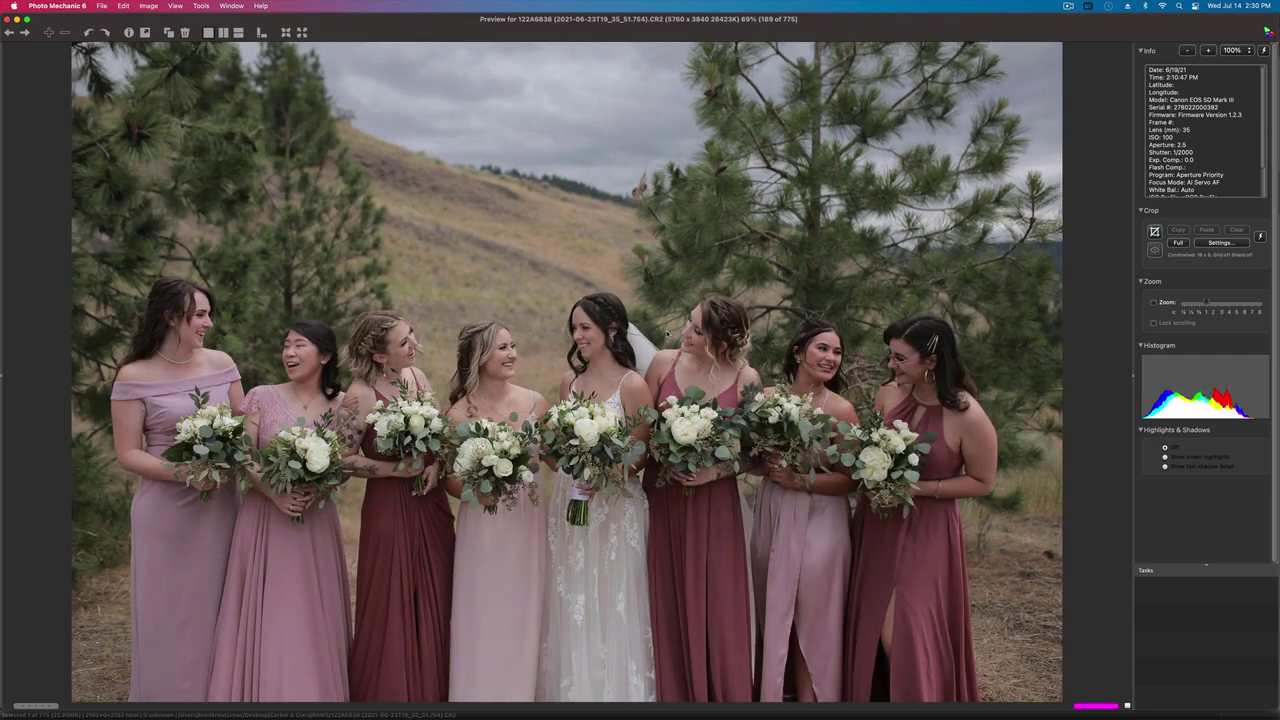
{"action": "key", "text": "Right"}
{"action": "key", "text": "Left"}
{"action": "key", "text": "Right"}
{"action": "key", "text": "Left"}
{"action": "key", "text": "Left"}
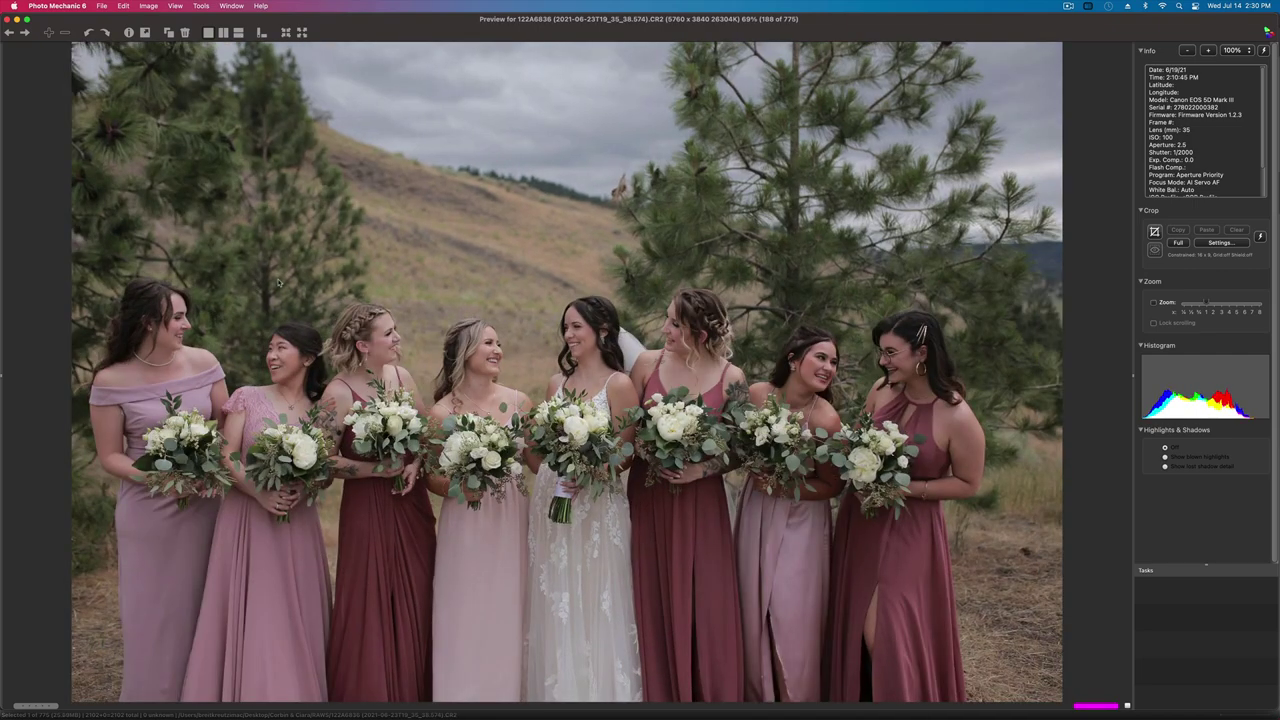
- Compare the bouquet shots with the groom-and-bridesmaids frames around photo 191
{"action": "key", "text": "Right"}
{"action": "key", "text": "Right"}
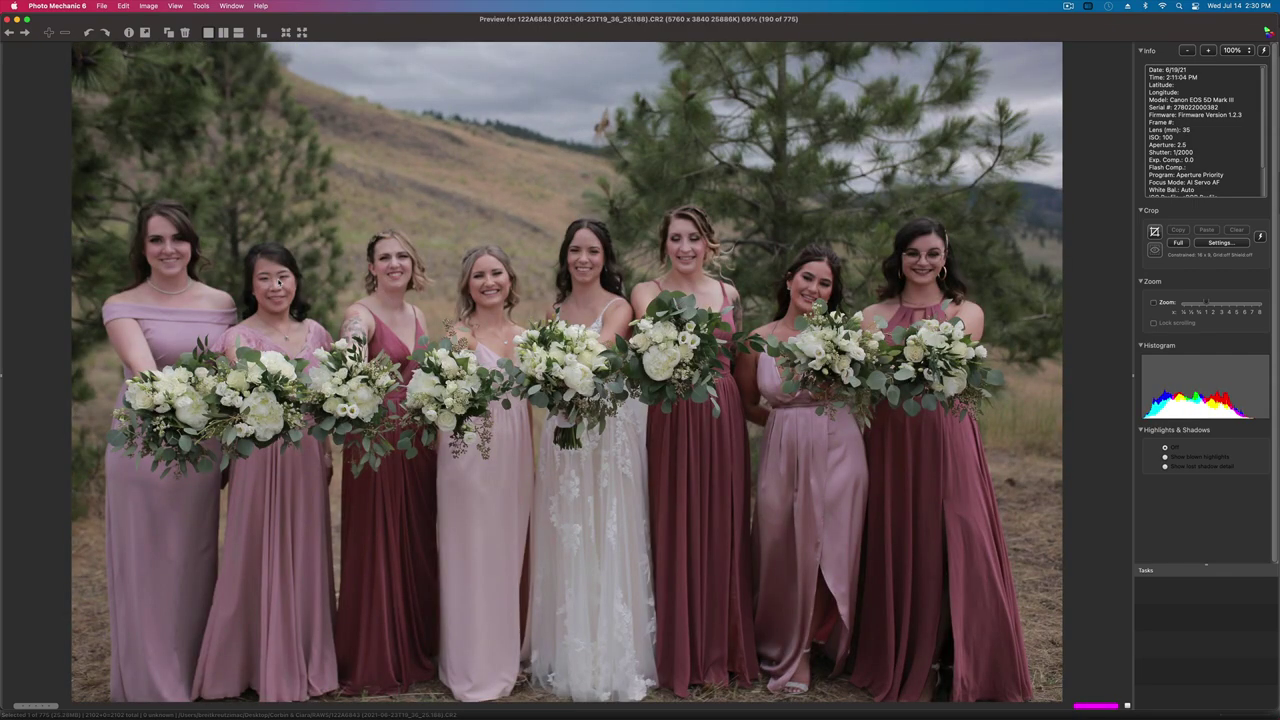
{"action": "key", "text": "Right"}
{"action": "key", "text": "Right"}
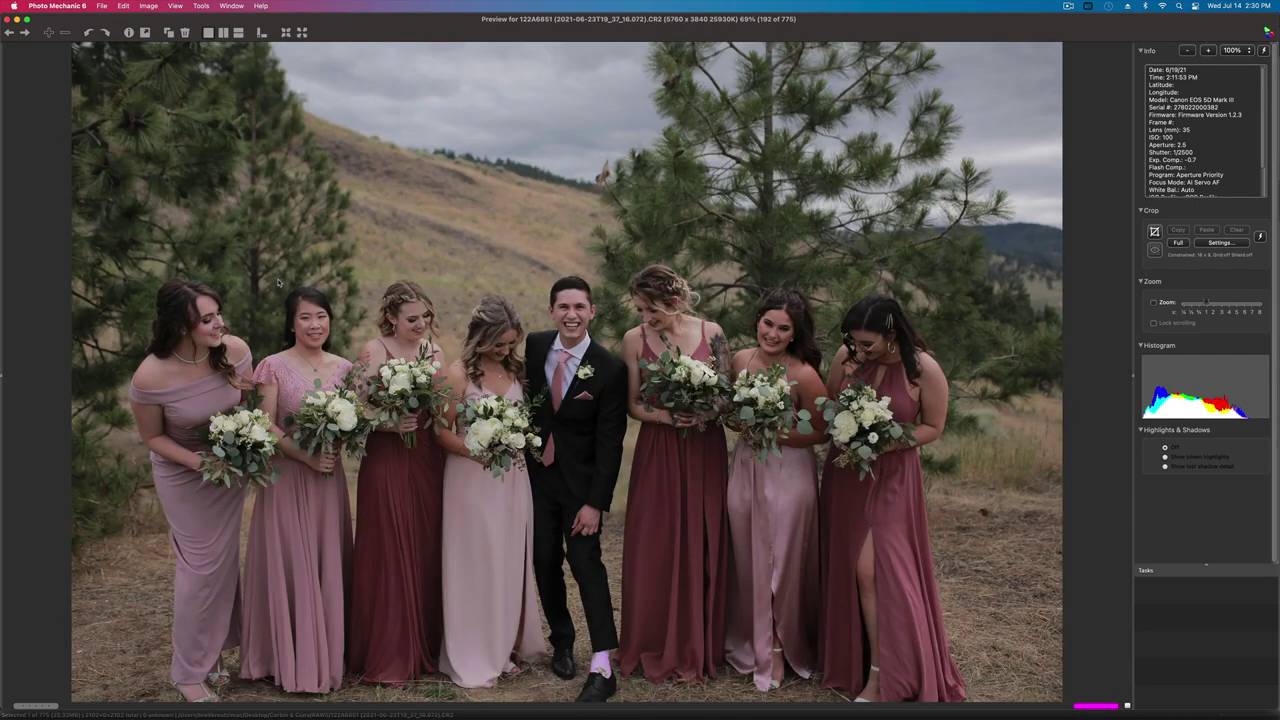
{"action": "key", "text": "Right"}
{"action": "key", "text": "Right"}
{"action": "key", "text": "Left"}
{"action": "key", "text": "Left"}
{"action": "key", "text": "Left"}
{"action": "key", "text": "Right"}
{"action": "key", "text": "Right"}
{"action": "key", "text": "Left"}
- Compare the groom-and-bridesmaids frames 193–194, ending on groomsmen image 196 (122A6881)
{"action": "key", "text": "Right"}
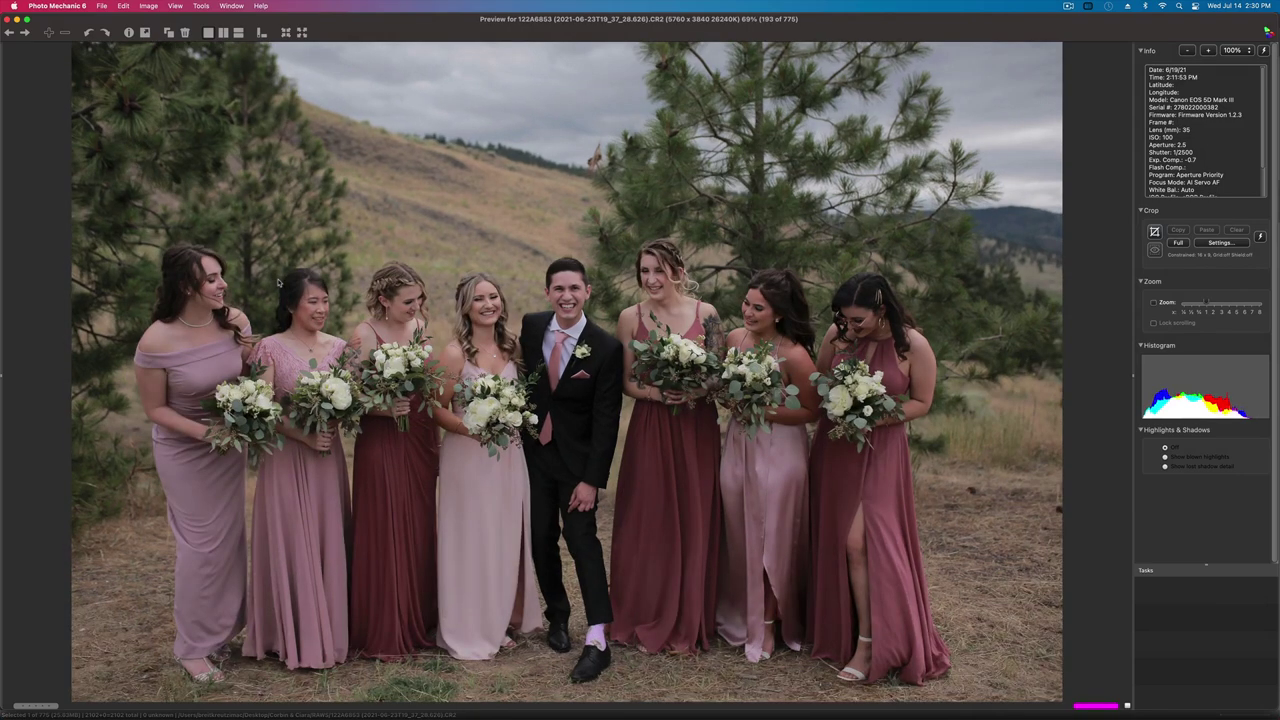
{"action": "key", "text": "Right"}
{"action": "key", "text": "Right"}
{"action": "key", "text": "Left"}
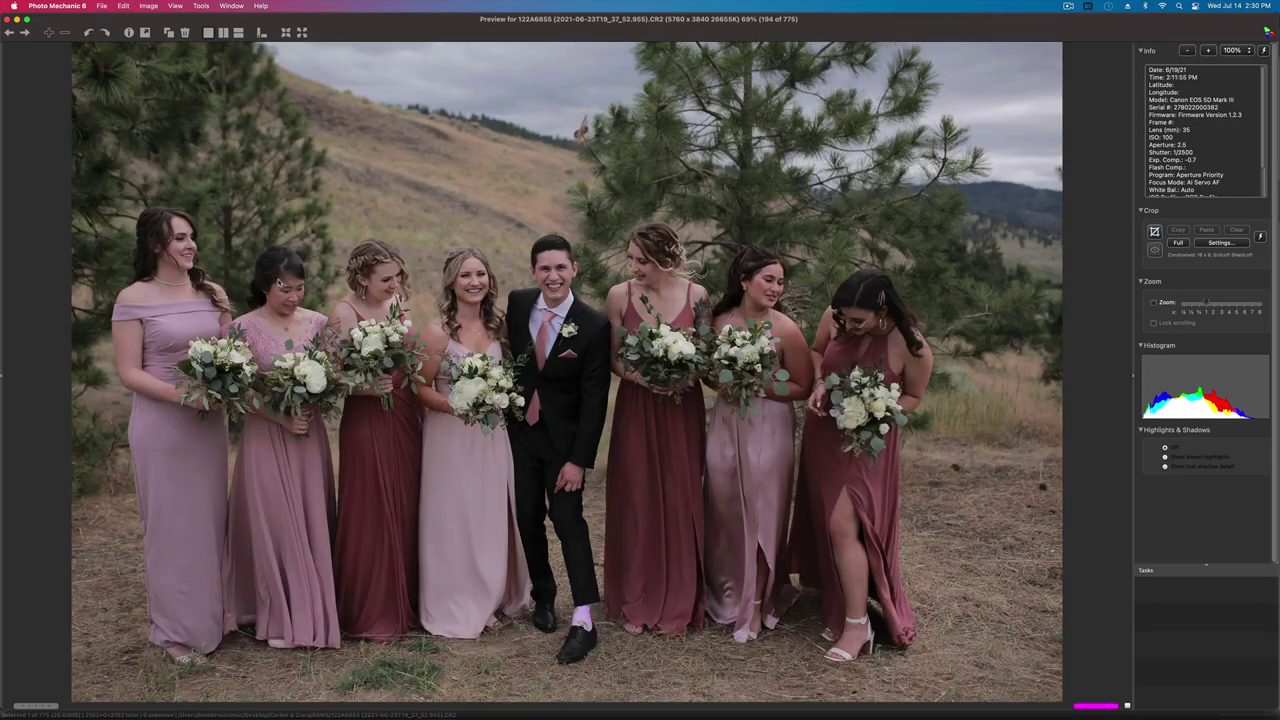
{"action": "key", "text": "Left"}
{"action": "key", "text": "Right"}
{"action": "key", "text": "Left"}
{"action": "key", "text": "Left"}
{"action": "key", "text": "Left"}
{"action": "key", "text": "Right"}
{"action": "key", "text": "Right"}
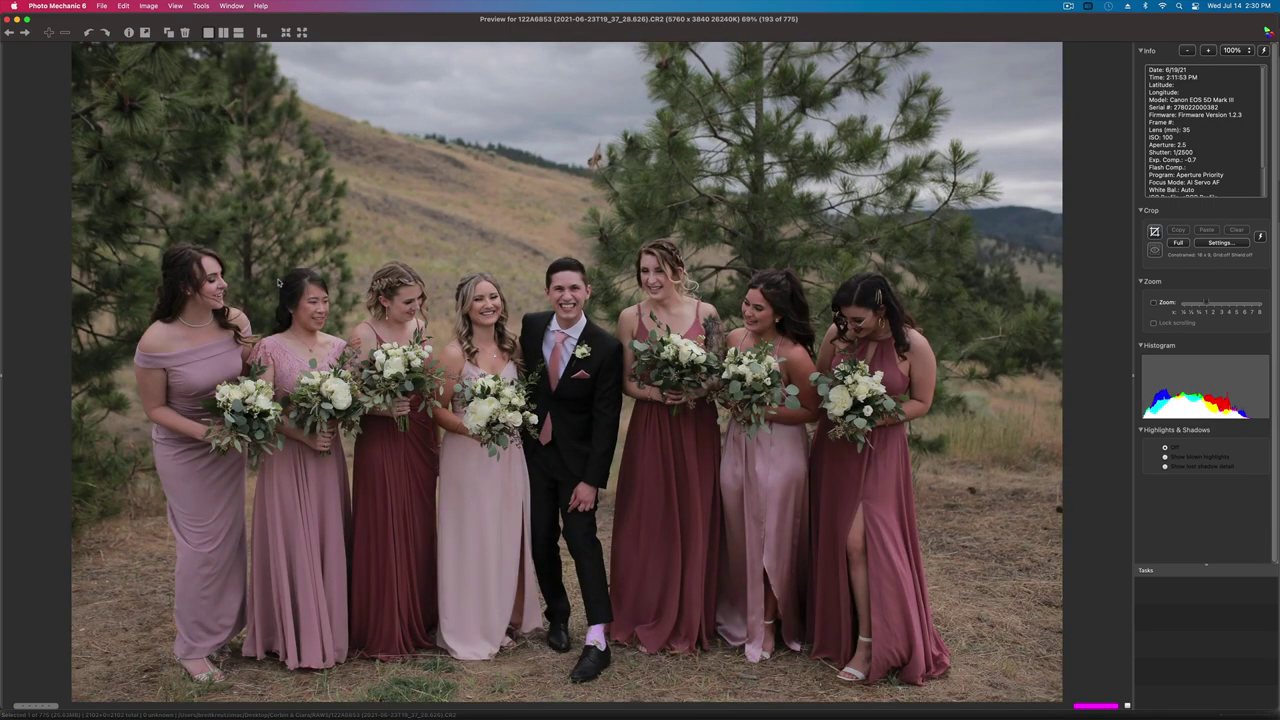
{"action": "key", "text": "Right"}
{"action": "key", "text": "Right"}
{"action": "key", "text": "Right"}
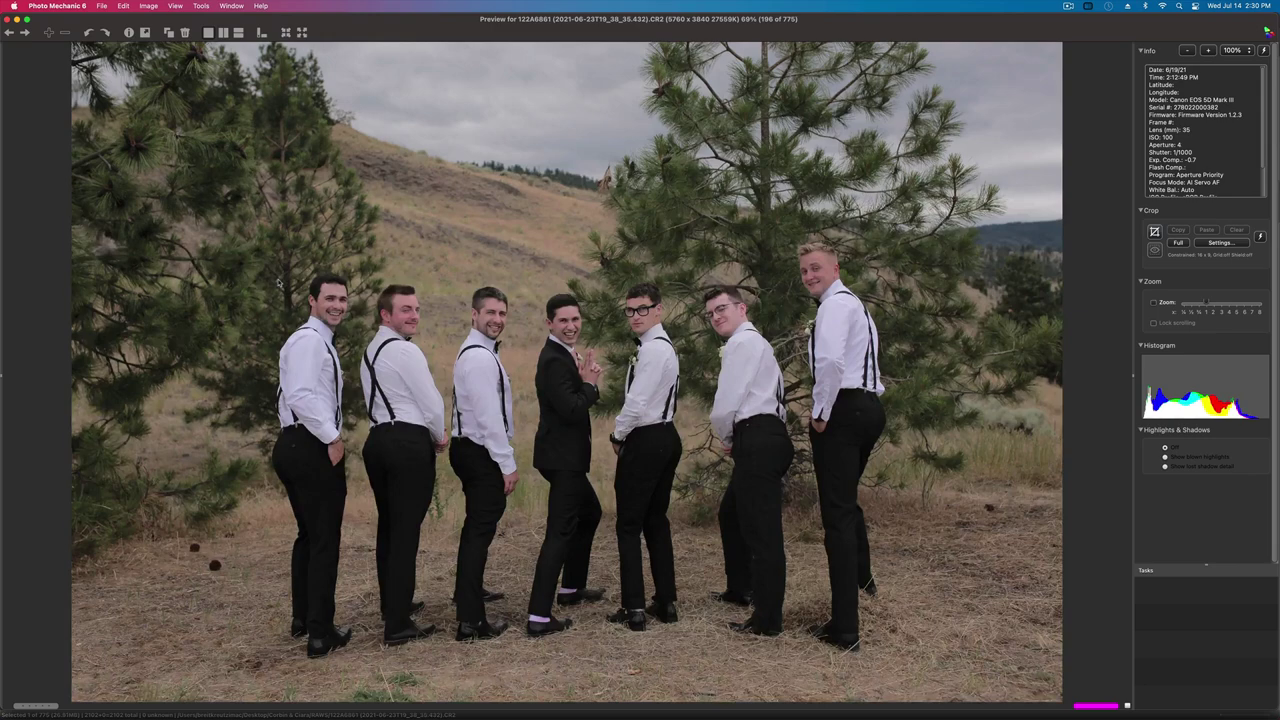
- Compare the groomsmen frames around photos 198–202 against each other
{"action": "key", "text": "Left"}
{"action": "key", "text": "Right"}
{"action": "key", "text": "Right"}
{"action": "key", "text": "Right"}
{"action": "key", "text": "Right"}
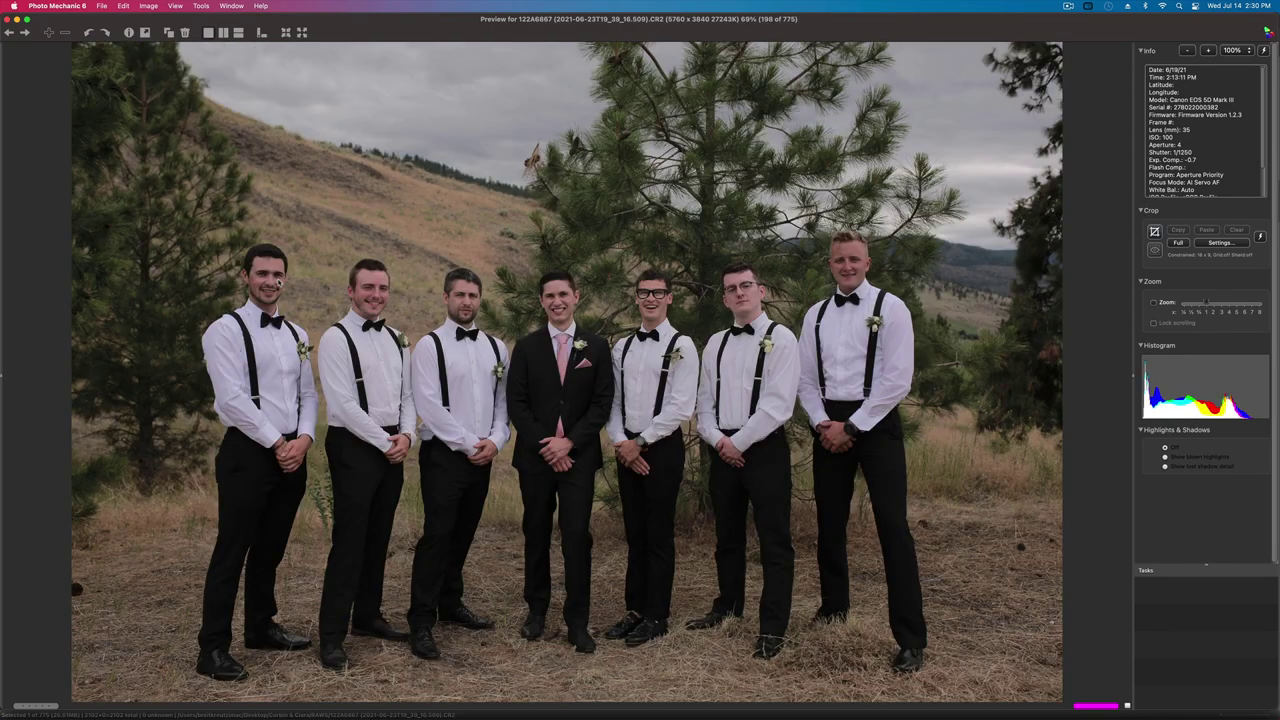
{"action": "key", "text": "Left"}
{"action": "key", "text": "Right"}
{"action": "key", "text": "Left"}
{"action": "key", "text": "Right"}
{"action": "key", "text": "Right"}
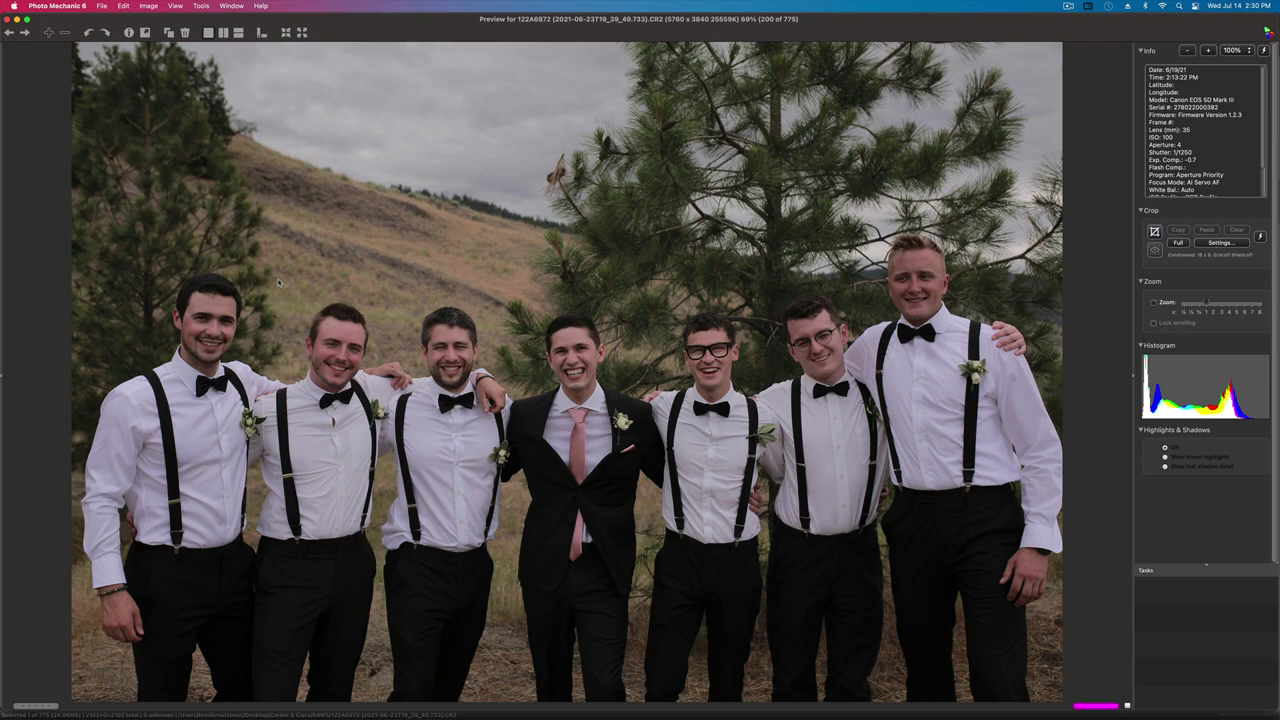
{"action": "key", "text": "Right"}
{"action": "key", "text": "Left"}
{"action": "key", "text": "Right"}
{"action": "key", "text": "Right"}
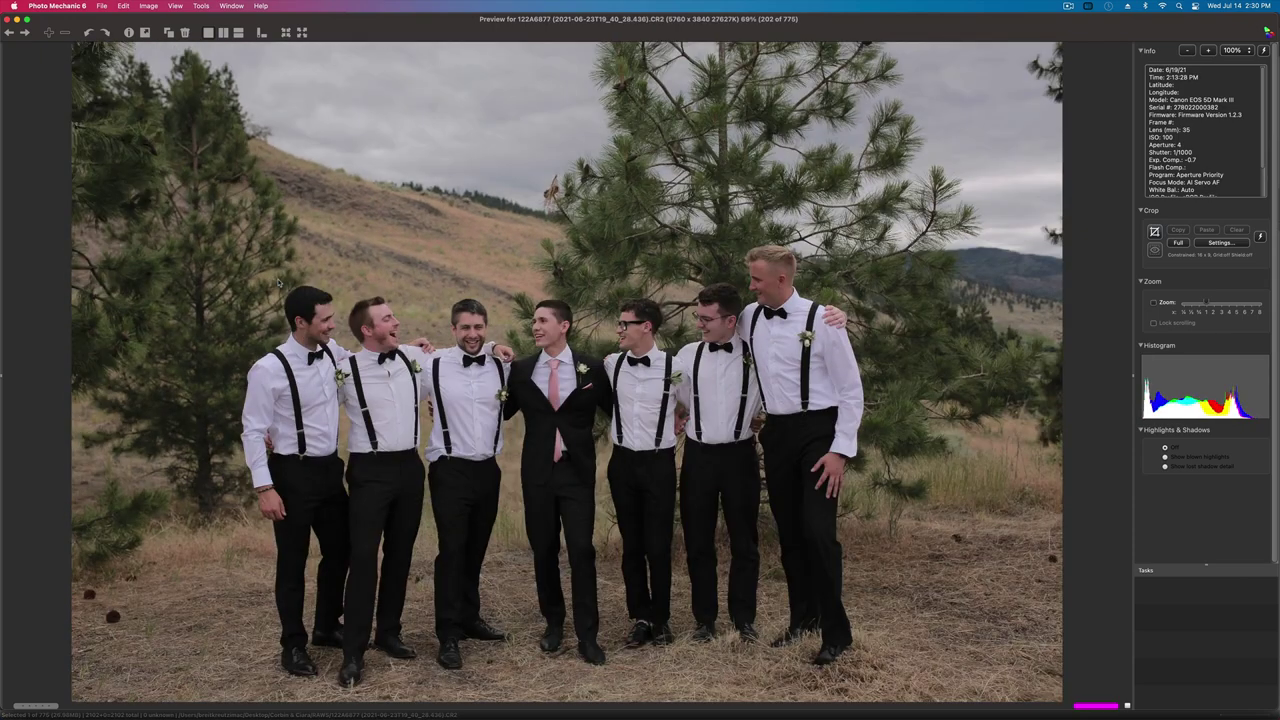
{"action": "key", "text": "Left"}
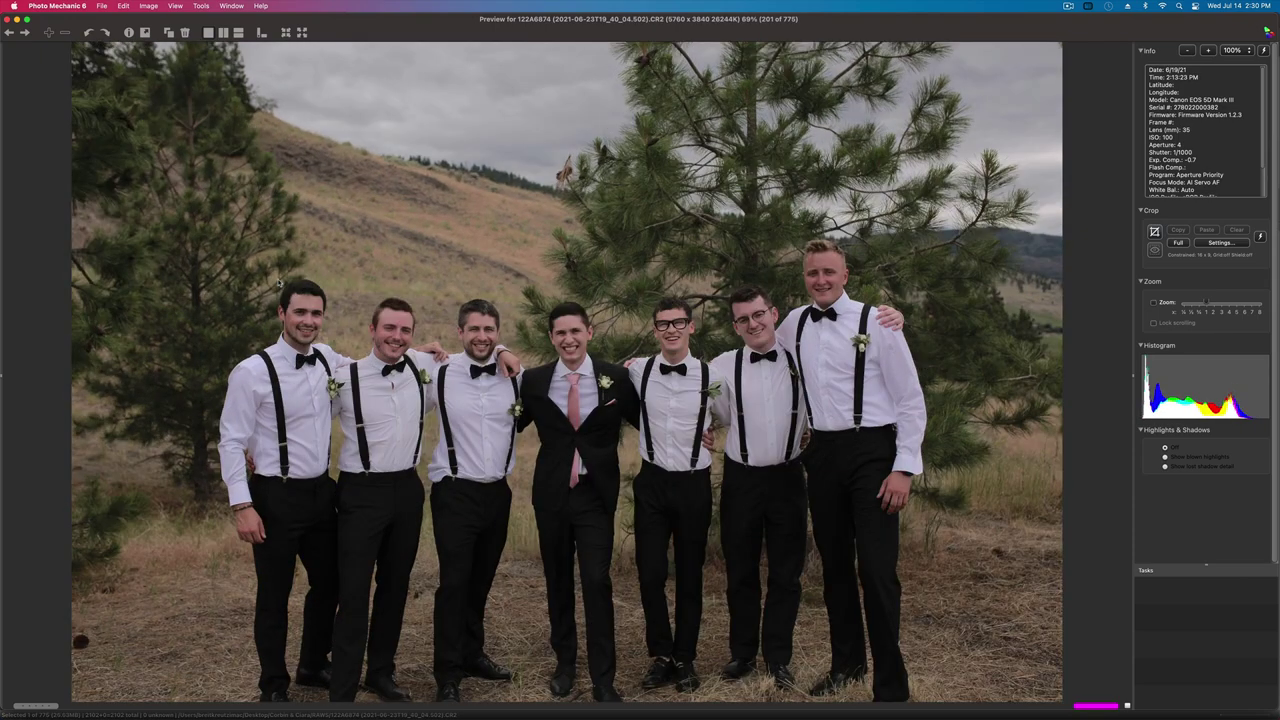
{"action": "key", "text": "Right"}
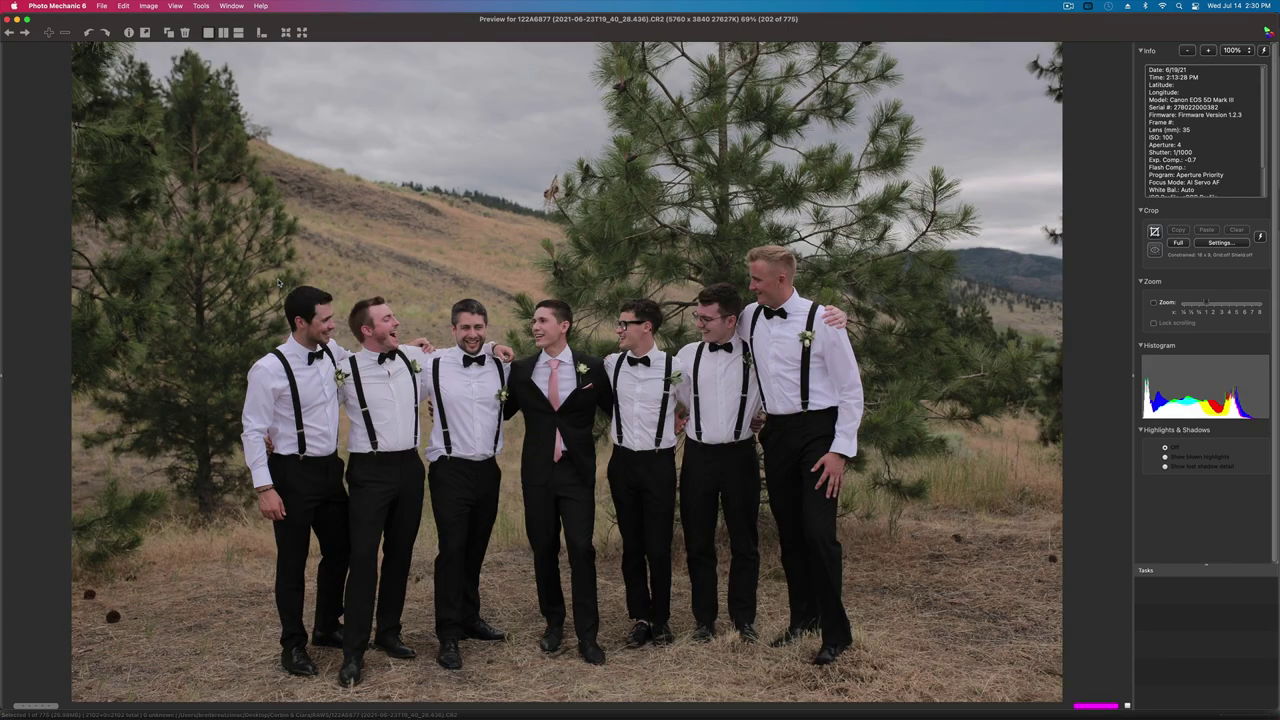
- Compare the near-duplicate groomsmen and bridal-party shots with their neighbours
{"action": "key", "text": "Right"}
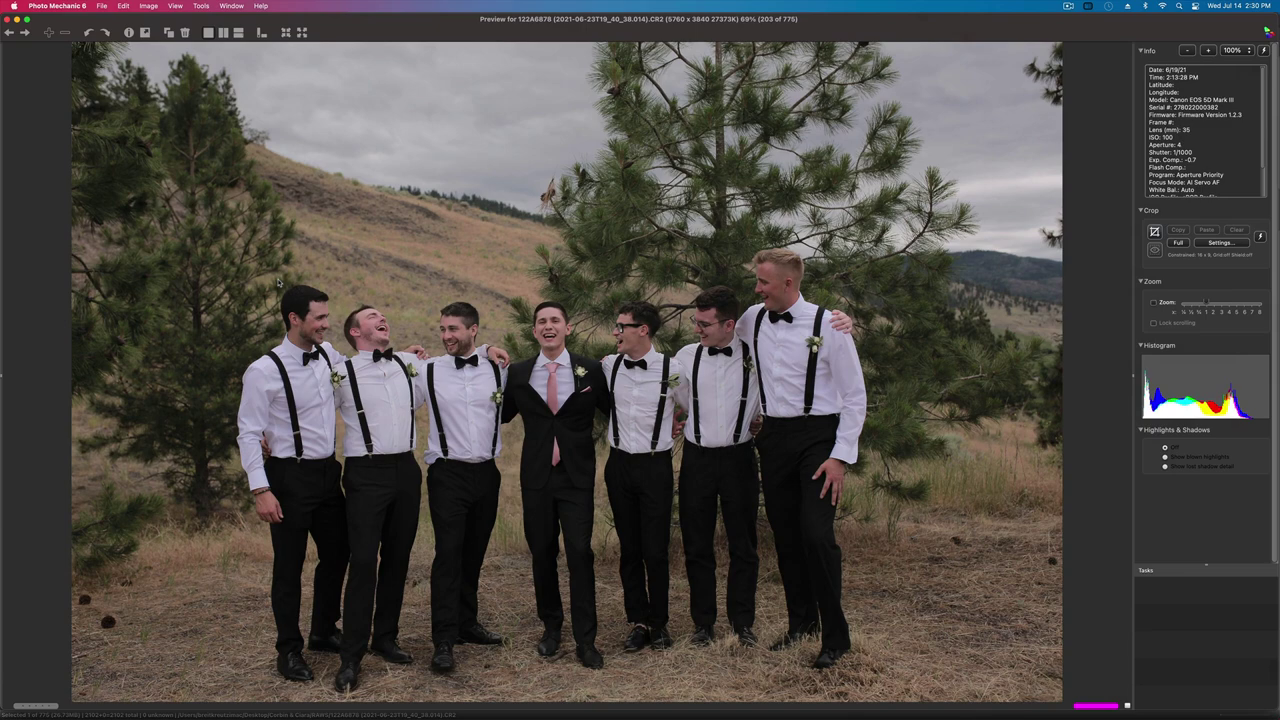
{"action": "key", "text": "Right"}
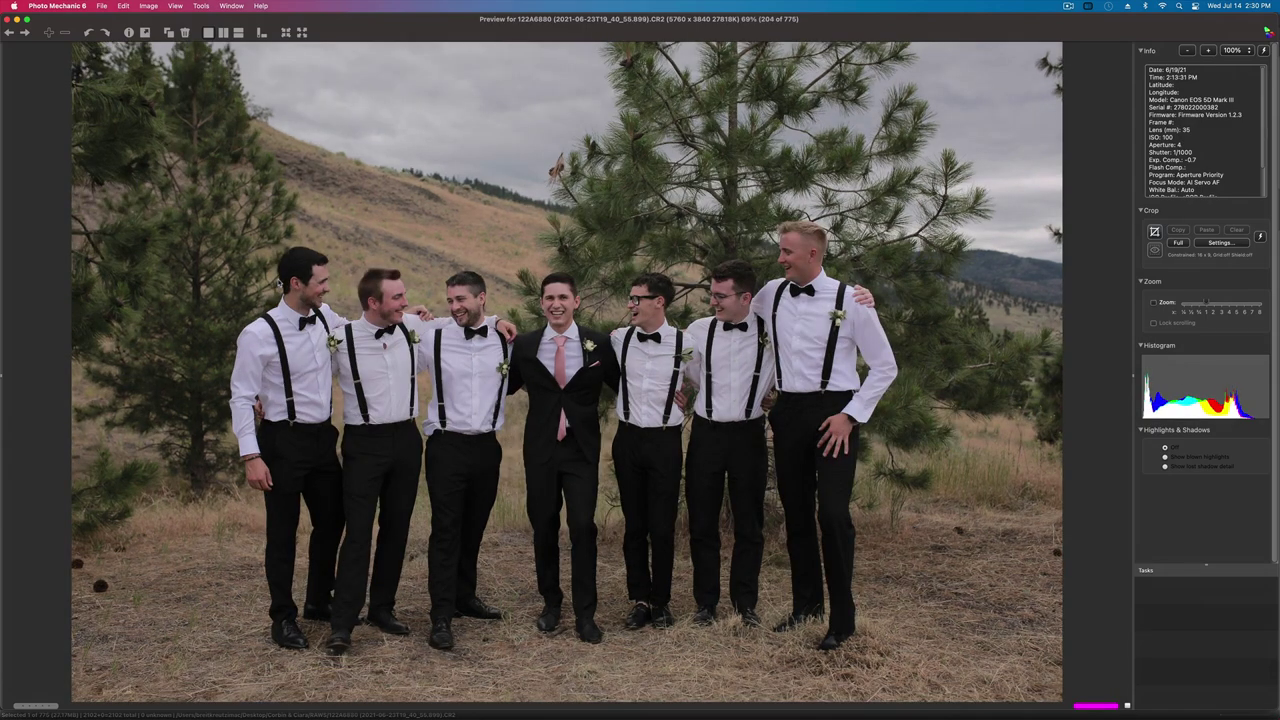
{"action": "key", "text": "Right"}
{"action": "key", "text": "Right"}
{"action": "key", "text": "Right"}
{"action": "key", "text": "Left"}
{"action": "key", "text": "Left"}
{"action": "key", "text": "Left"}
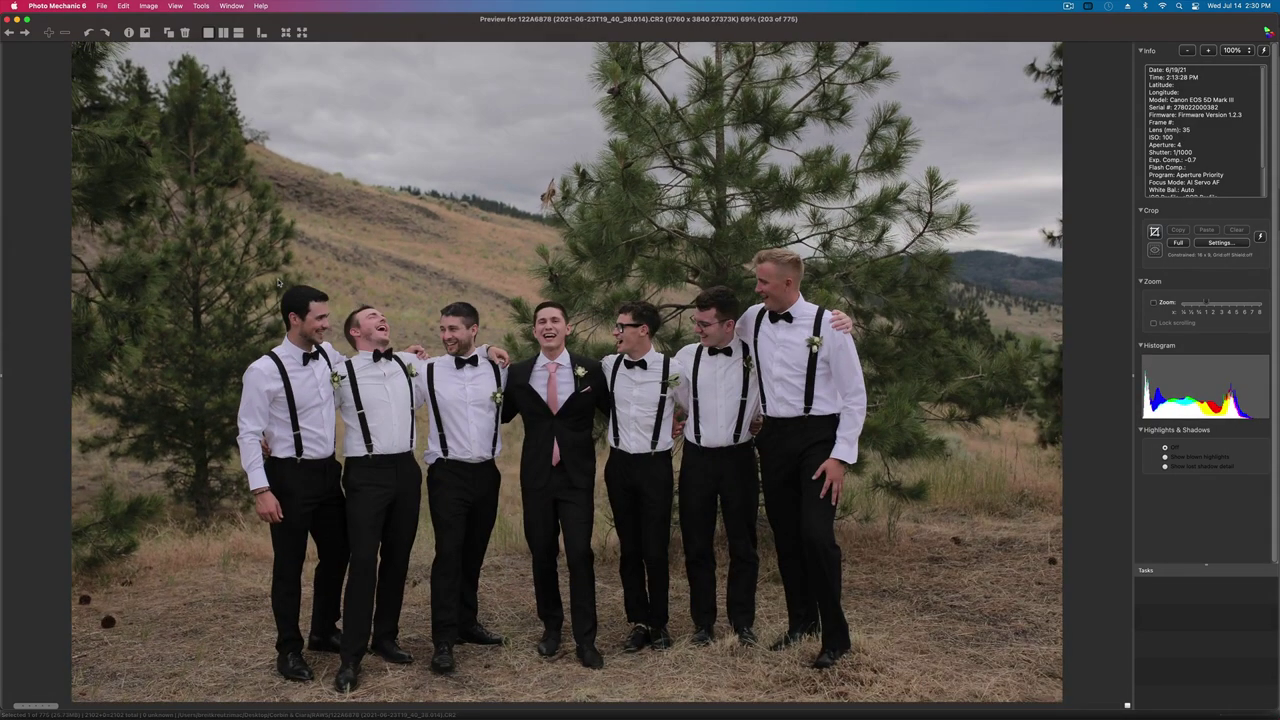
{"action": "key", "text": "Right"}
{"action": "key", "text": "Right"}
{"action": "key", "text": "Right"}
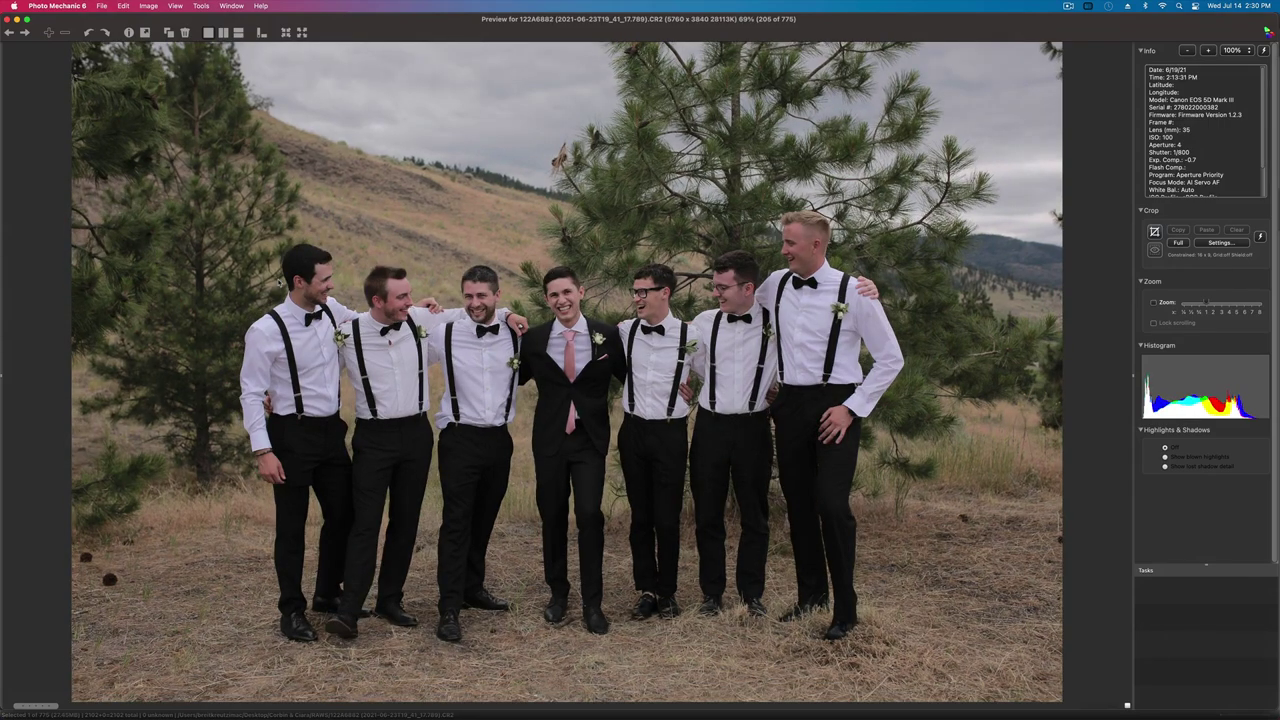
{"action": "key", "text": "Left"}
{"action": "key", "text": "Right"}
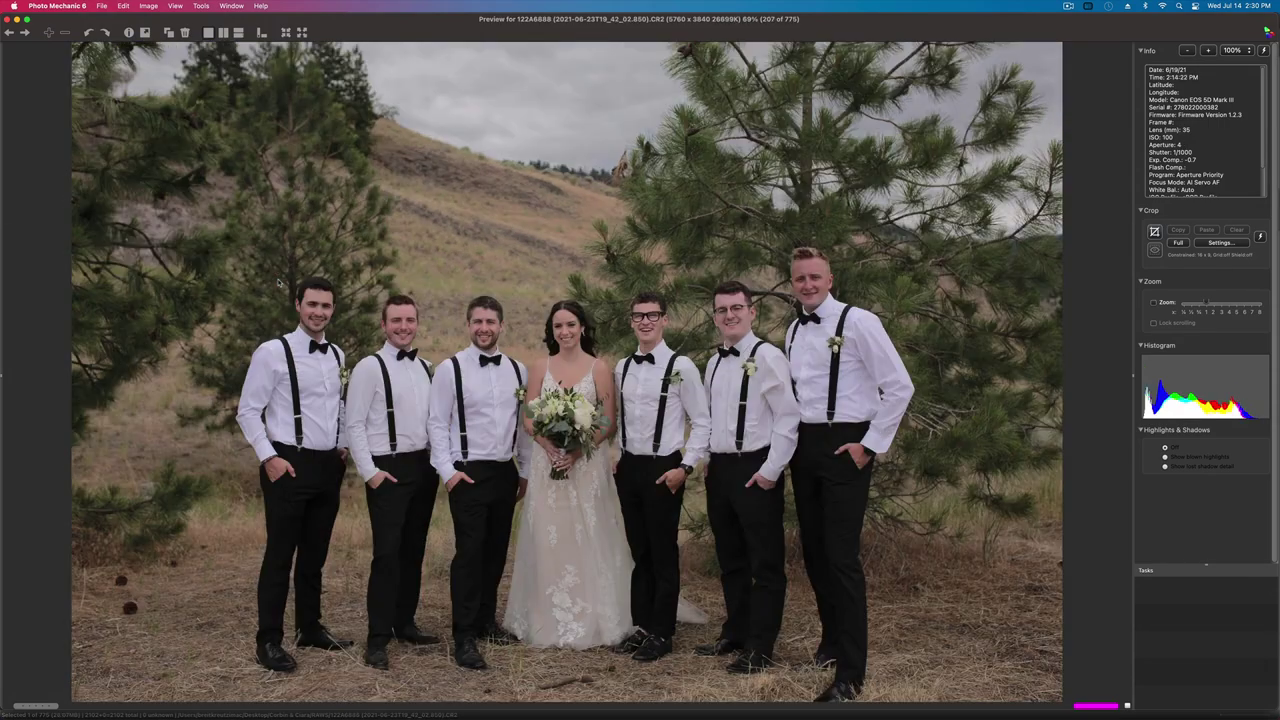
{"action": "key", "text": "Left"}
{"action": "key", "text": "Right"}
{"action": "key", "text": "Right"}
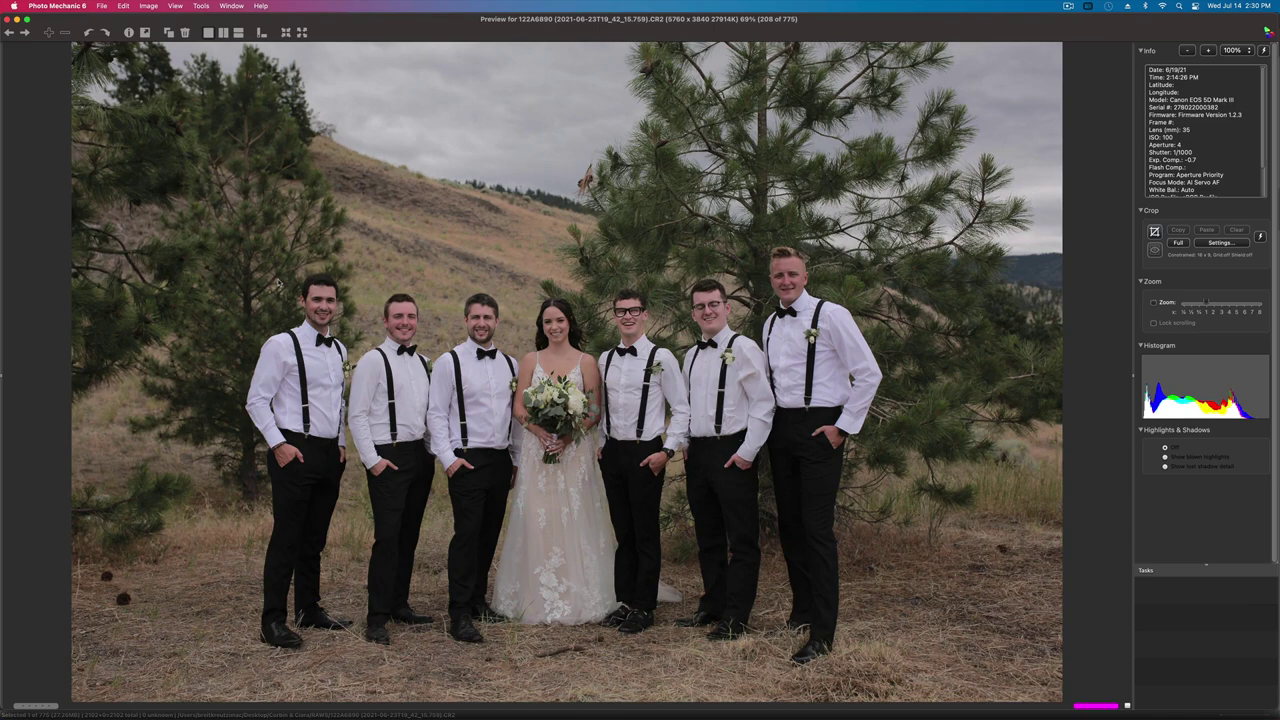
{"action": "key", "text": "Left"}
{"action": "key", "text": "Right"}
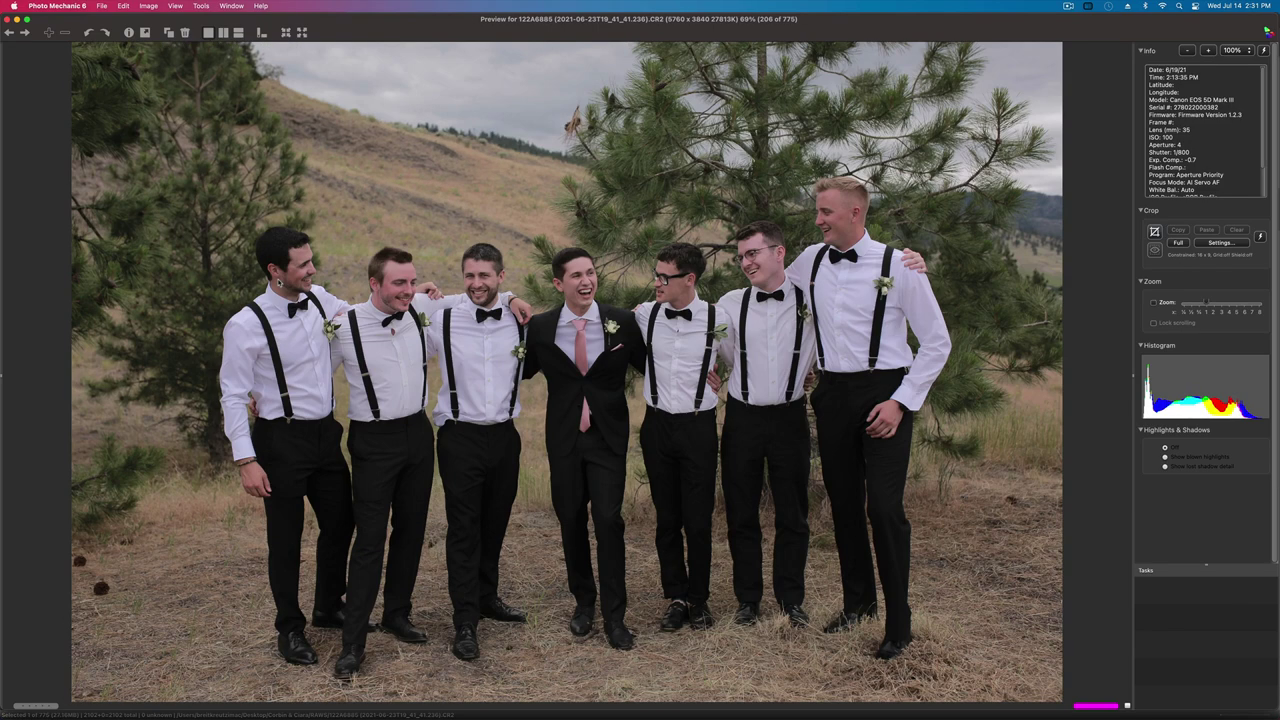
{"action": "key", "text": "Left"}
{"action": "key", "text": "Right"}
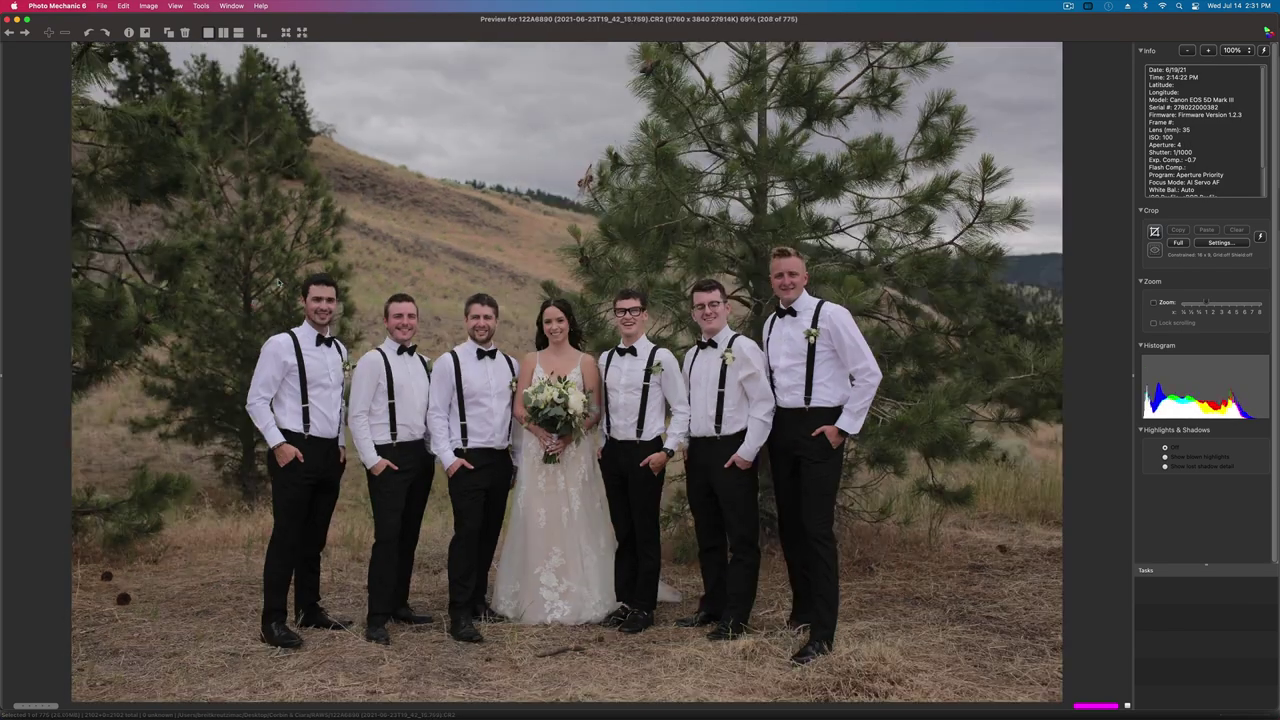
- Preview the following group shots and land on the bride-lifting shot, image 211 (122A6896)
{"action": "key", "text": "Right"}
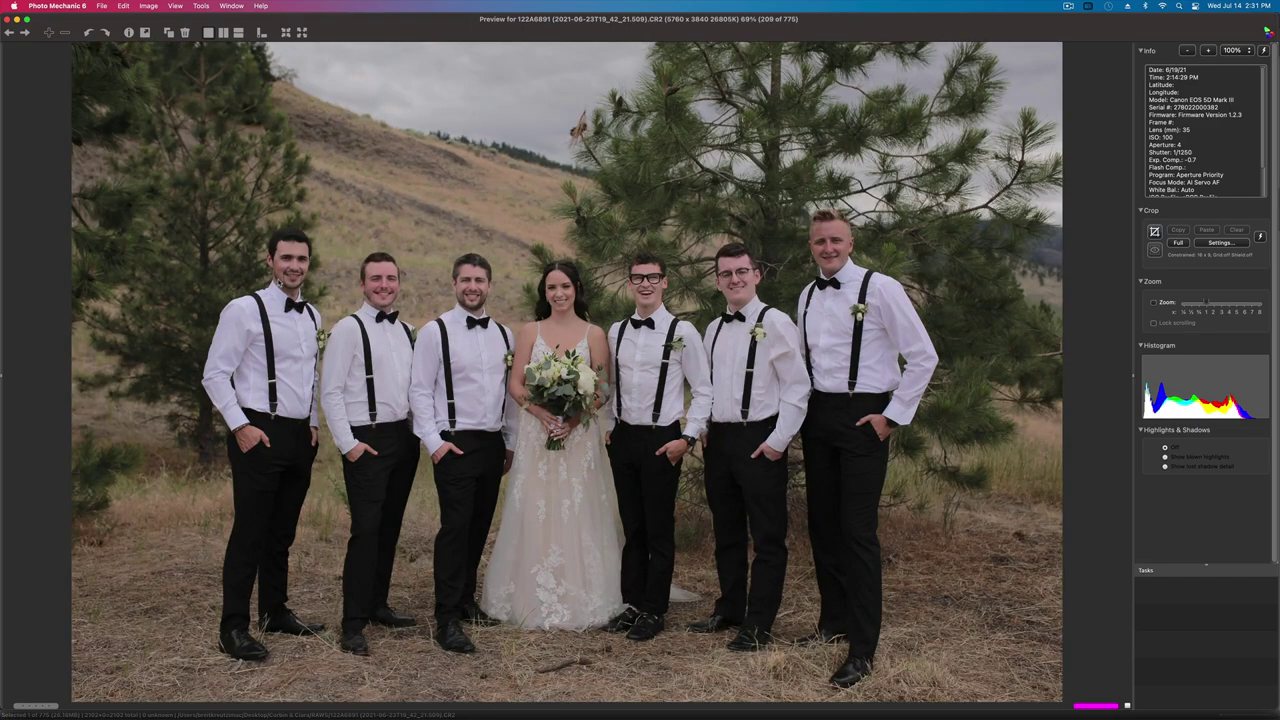
{"action": "key", "text": "Right"}
{"action": "key", "text": "Left"}
{"action": "key", "text": "Left"}
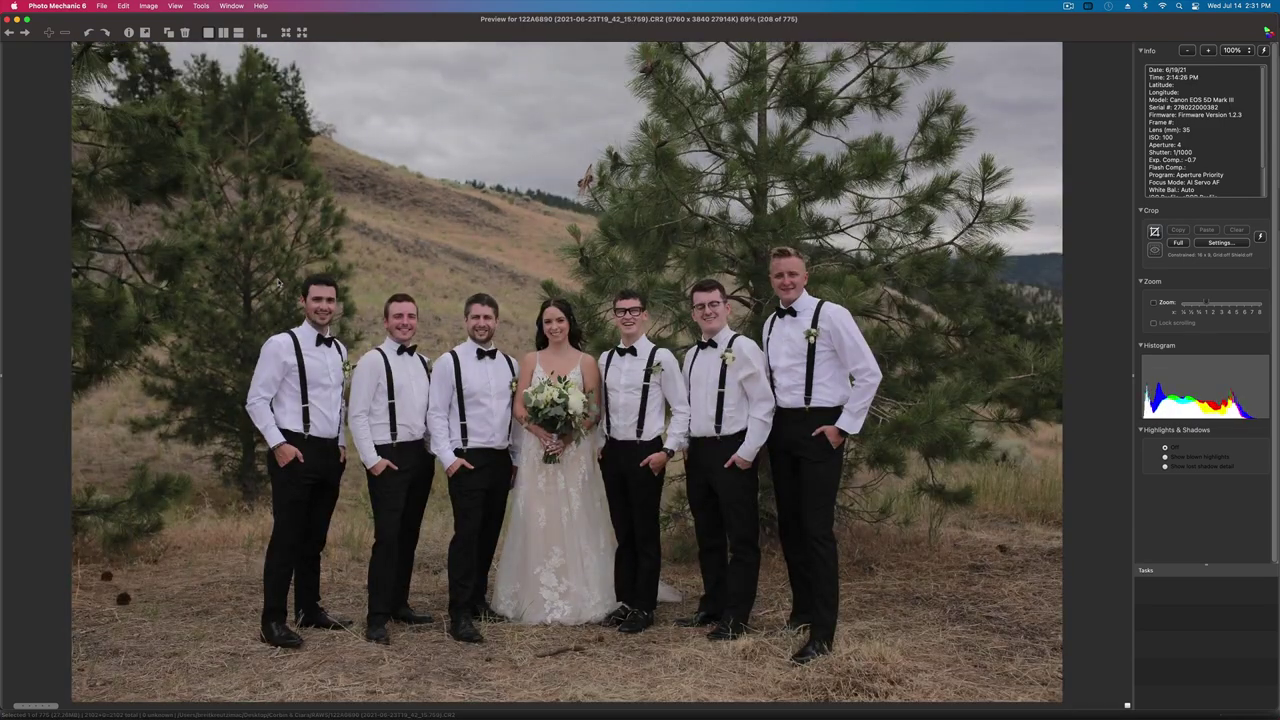
{"action": "key", "text": "Right"}
{"action": "key", "text": "Right"}
- Compare the frames within the bride-lifting sequence
{"action": "key", "text": "Right"}
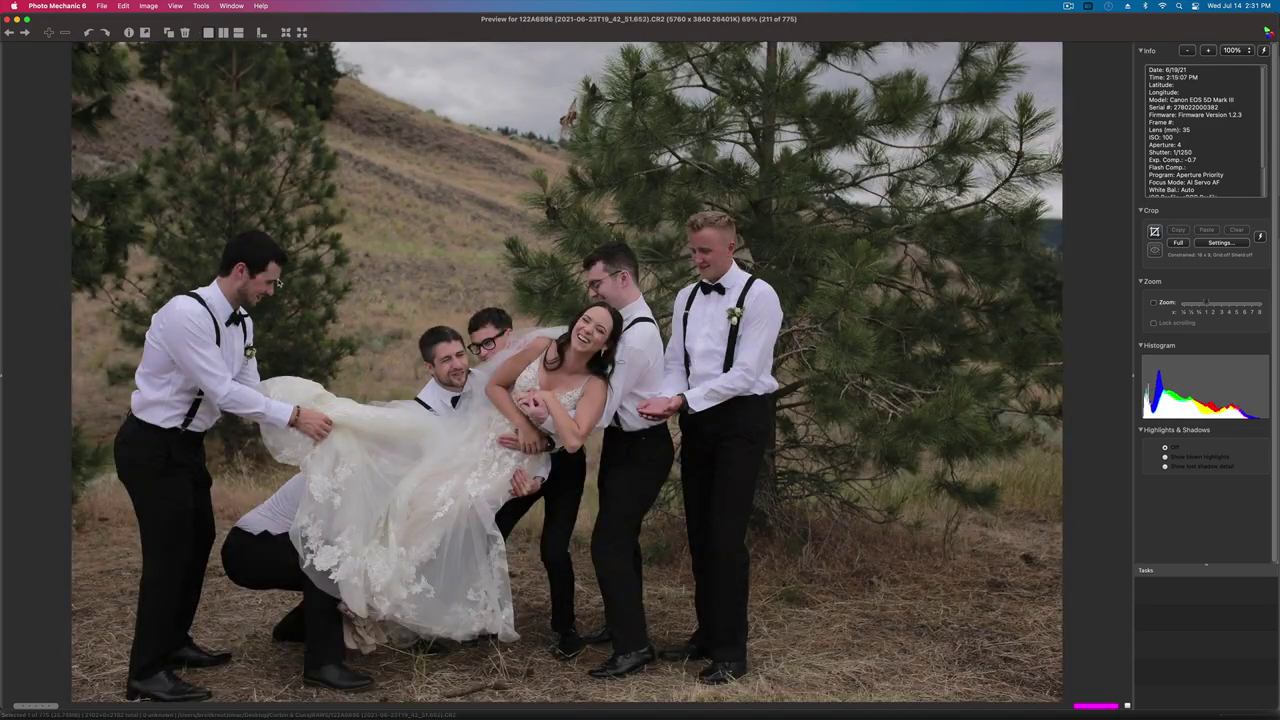
{"action": "key", "text": "Right"}
{"action": "key", "text": "Left"}
{"action": "key", "text": "Right"}
{"action": "key", "text": "Right"}
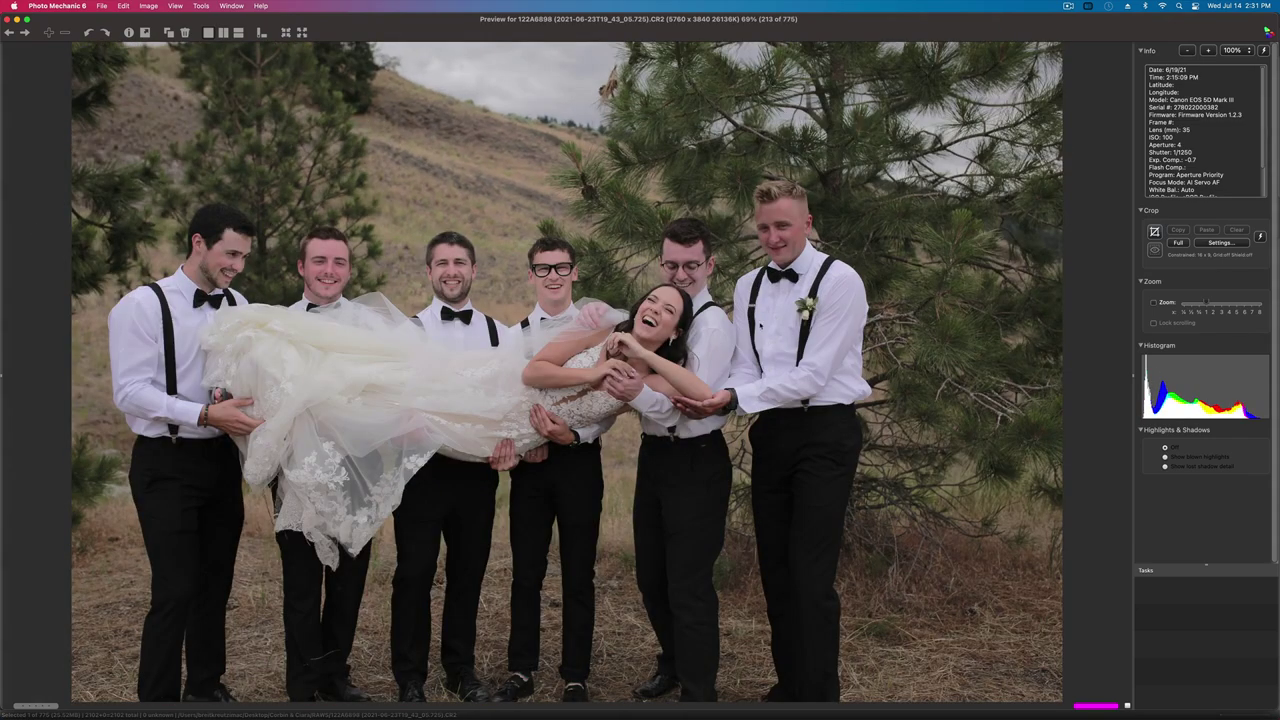
{"action": "key", "text": "Right"}
{"action": "key", "text": "Left"}
{"action": "key", "text": "Left"}
{"action": "key", "text": "Left"}
{"action": "key", "text": "Left"}
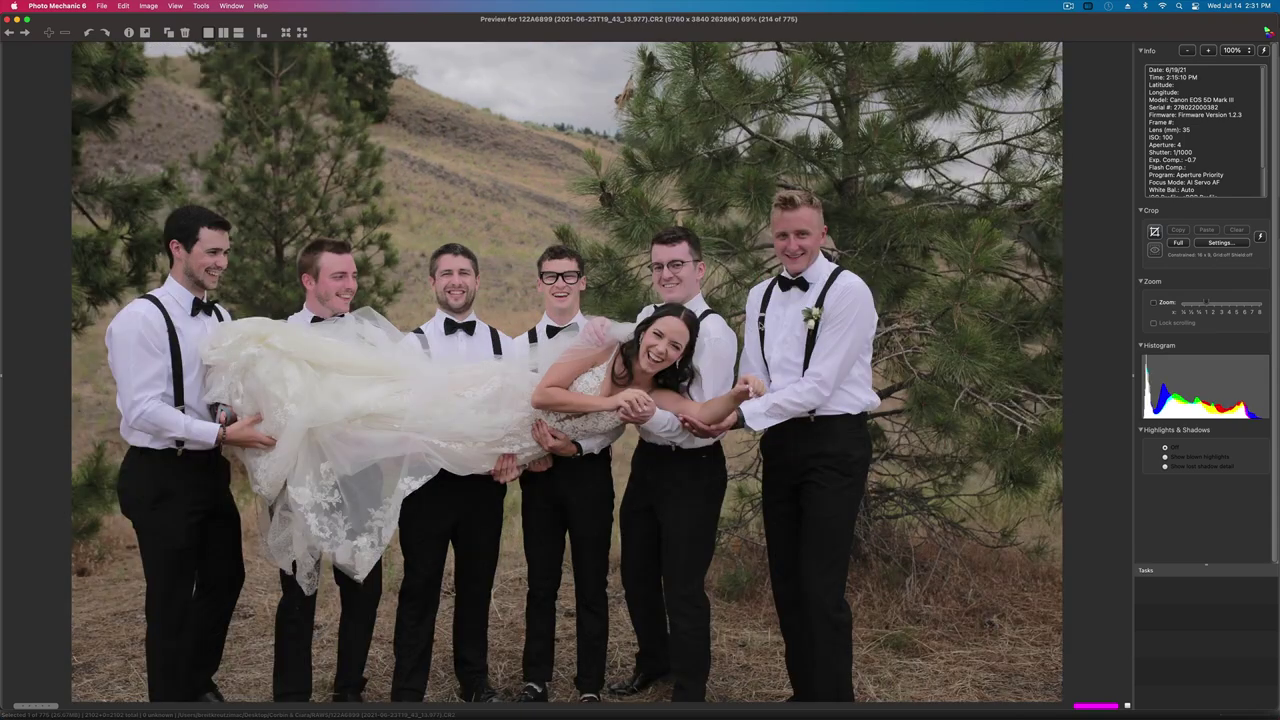
{"action": "key", "text": "Right"}
{"action": "key", "text": "Right"}
{"action": "key", "text": "Right"}
{"action": "key", "text": "Right"}
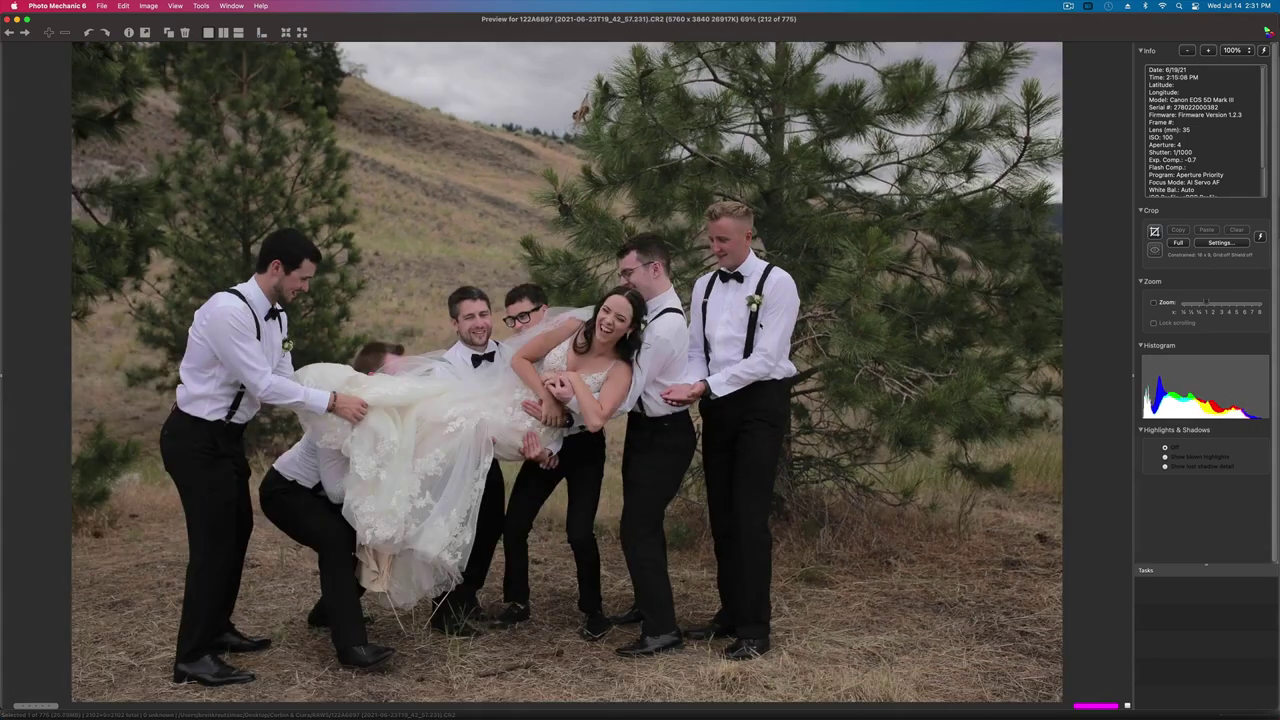
{"action": "key", "text": "Left"}
{"action": "key", "text": "Left"}
{"action": "key", "text": "Left"}
{"action": "key", "text": "Right"}
{"action": "key", "text": "Right"}
{"action": "key", "text": "Right"}
{"action": "key", "text": "Right"}
{"action": "key", "text": "Right"}
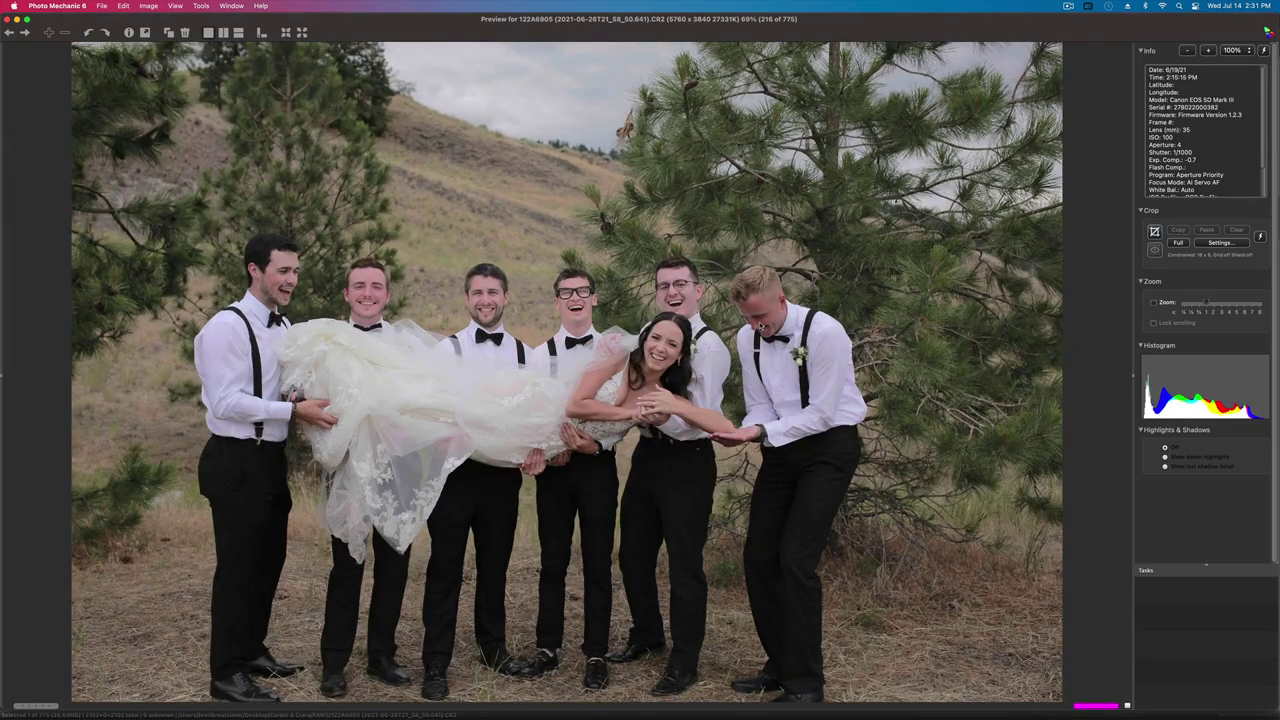
- Compare the gazebo group shots, moving on to the cheering group shot
{"action": "key", "text": "Right"}
{"action": "key", "text": "Left"}
{"action": "key", "text": "Left"}
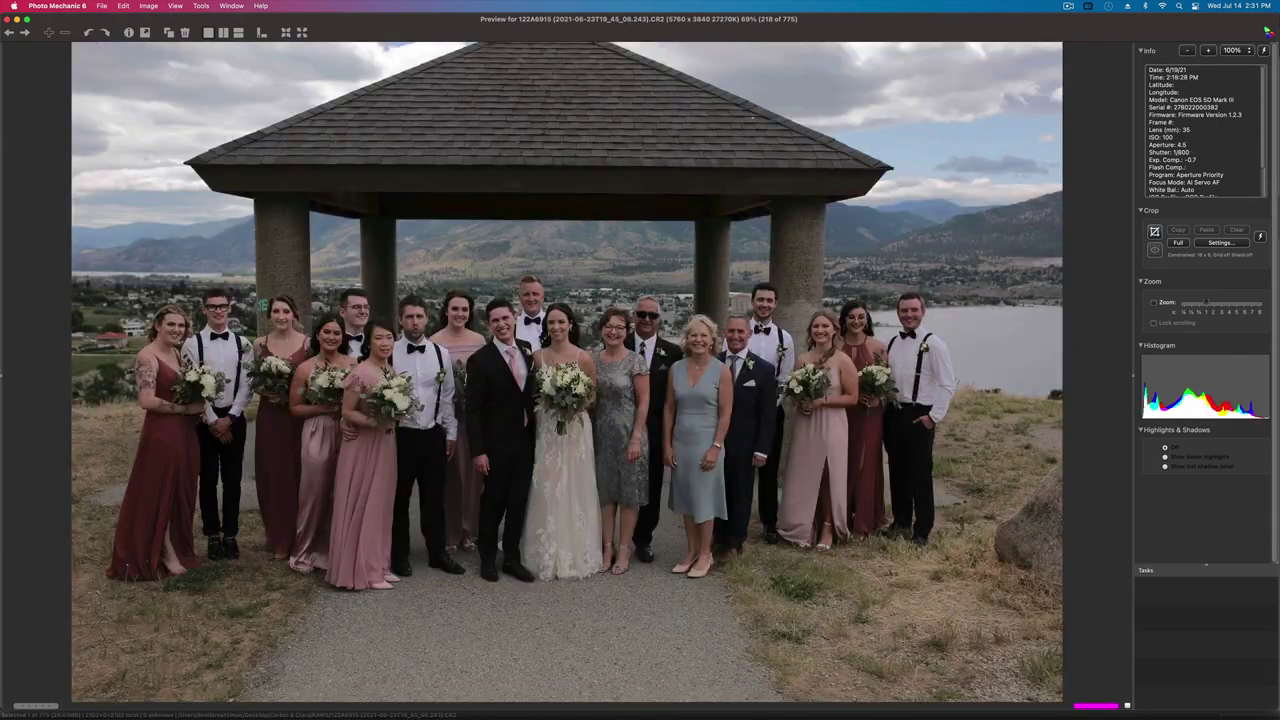
{"action": "key", "text": "Right"}
{"action": "key", "text": "Right"}
{"action": "key", "text": "Right"}
{"action": "key", "text": "Right"}
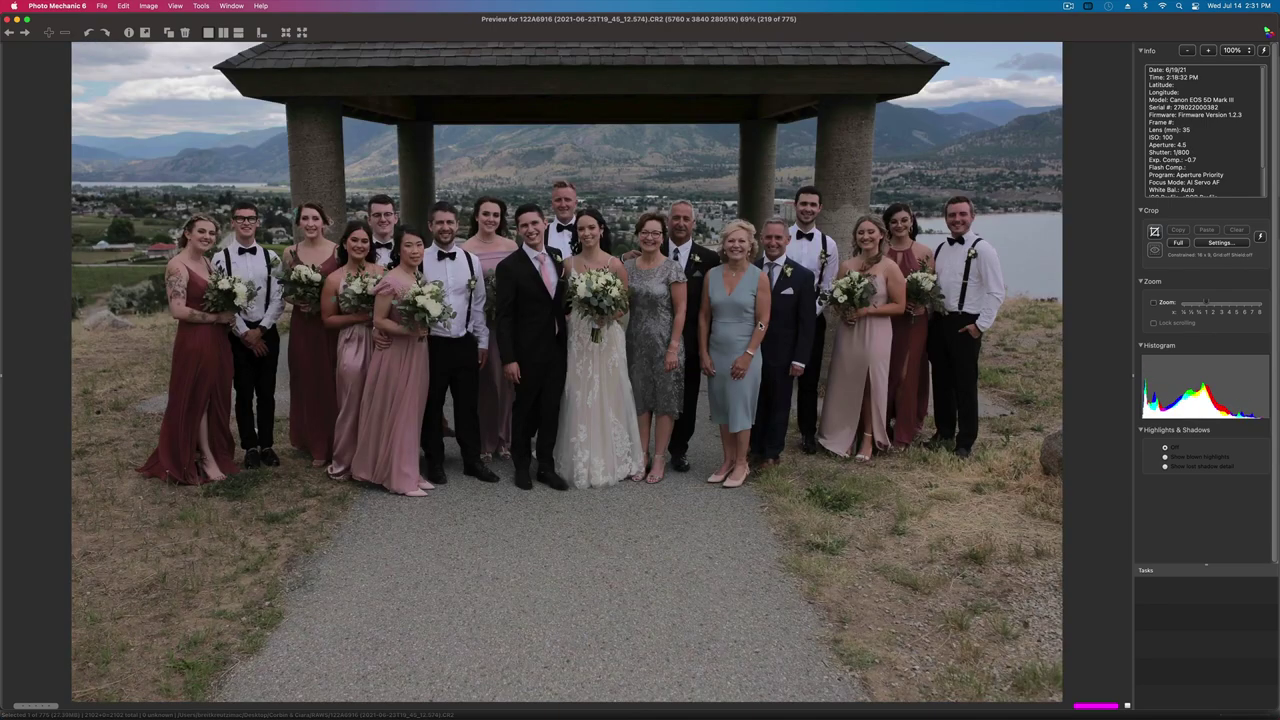
{"action": "key", "text": "Right"}
{"action": "key", "text": "Right"}
{"action": "key", "text": "Right"}
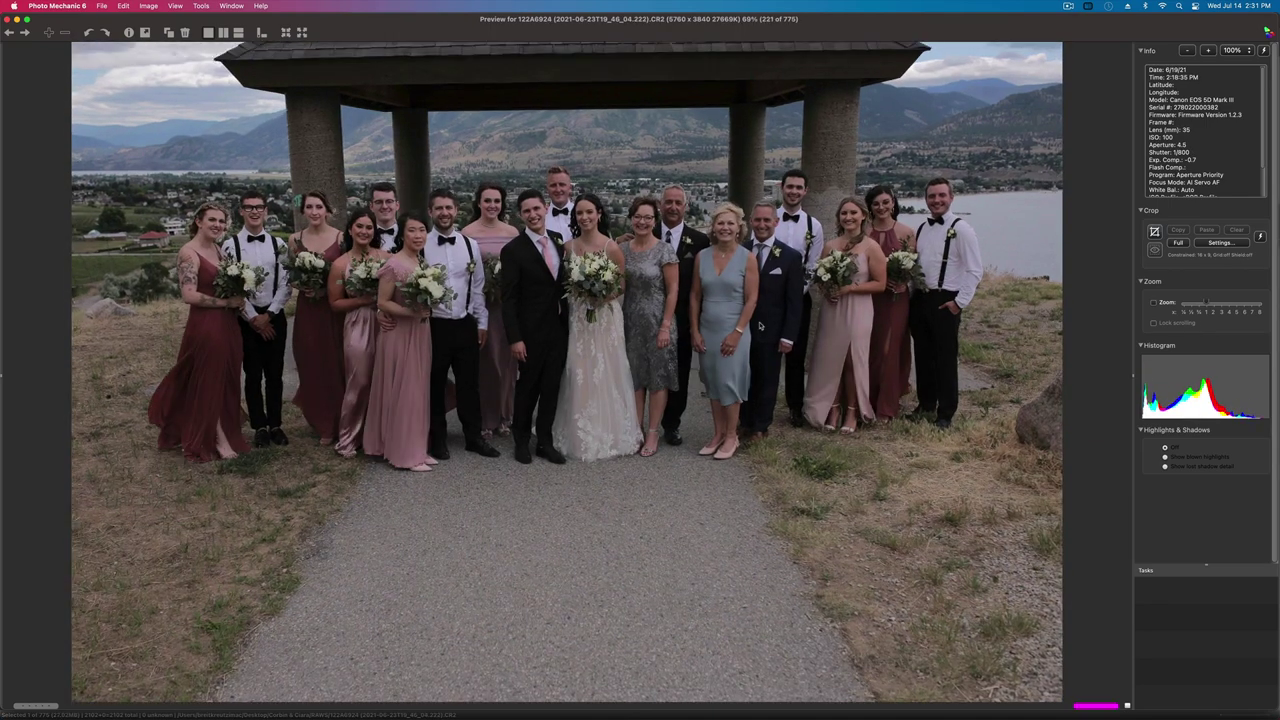
- Compare the two cheering group frames, ending on image 225 (AIH_0423)
{"action": "key", "text": "Right"}
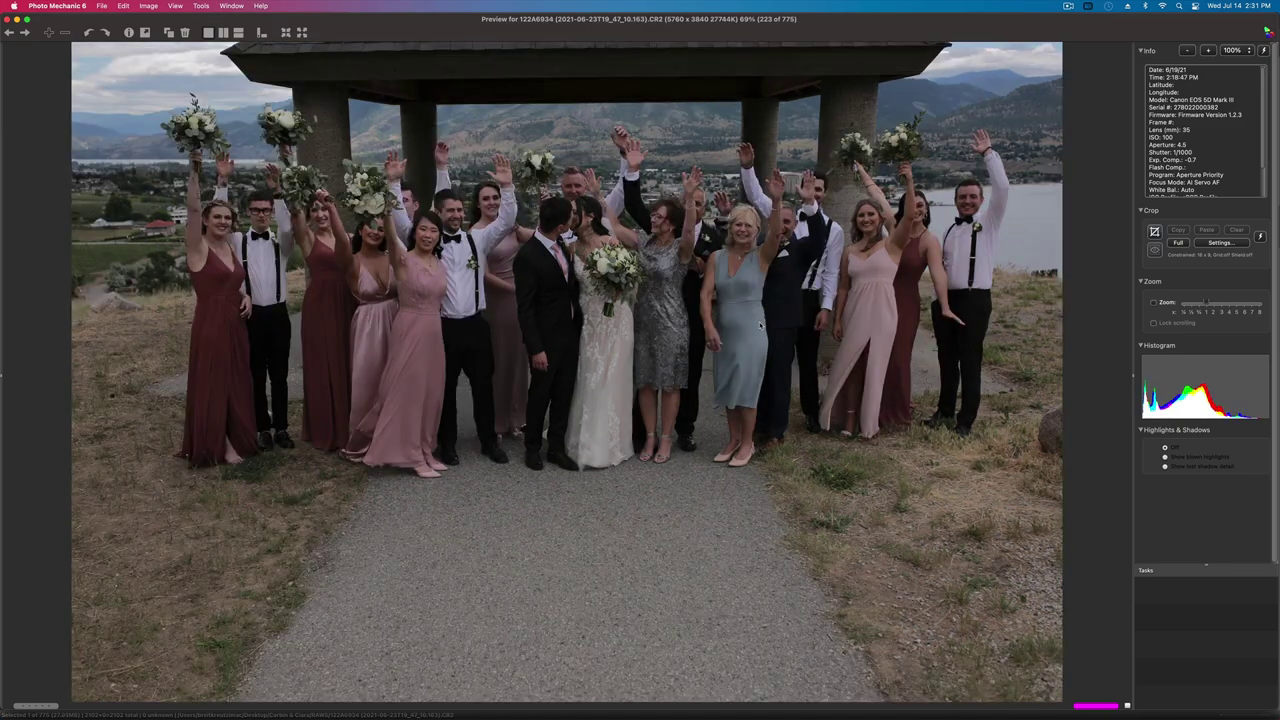
{"action": "key", "text": "Left"}
{"action": "key", "text": "Right"}
{"action": "key", "text": "Right"}
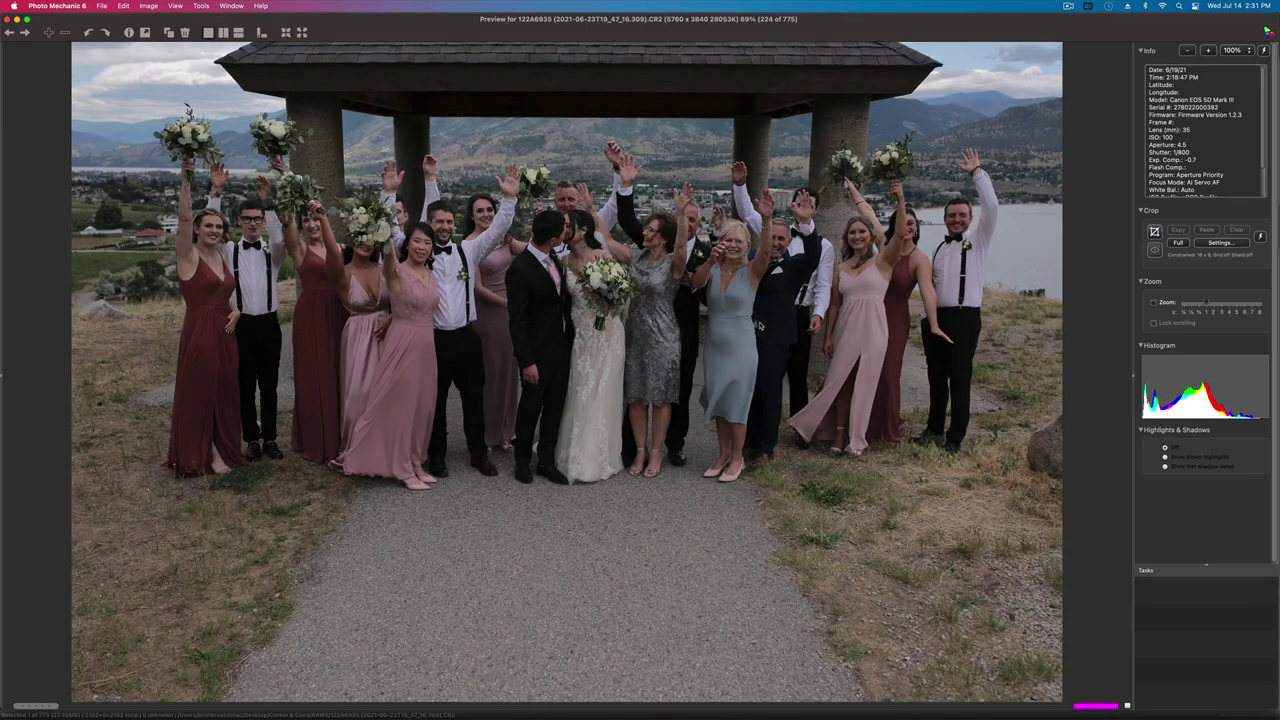
{"action": "key", "text": "Left"}
{"action": "key", "text": "Right"}
{"action": "key", "text": "Left"}
- Revisit the cheering group frames, then compare the first couple portraits
{"action": "key", "text": "Right"}
{"action": "key", "text": "Left"}
{"action": "key", "text": "Right"}
{"action": "key", "text": "Left"}
{"action": "key", "text": "Right"}
{"action": "key", "text": "Right"}
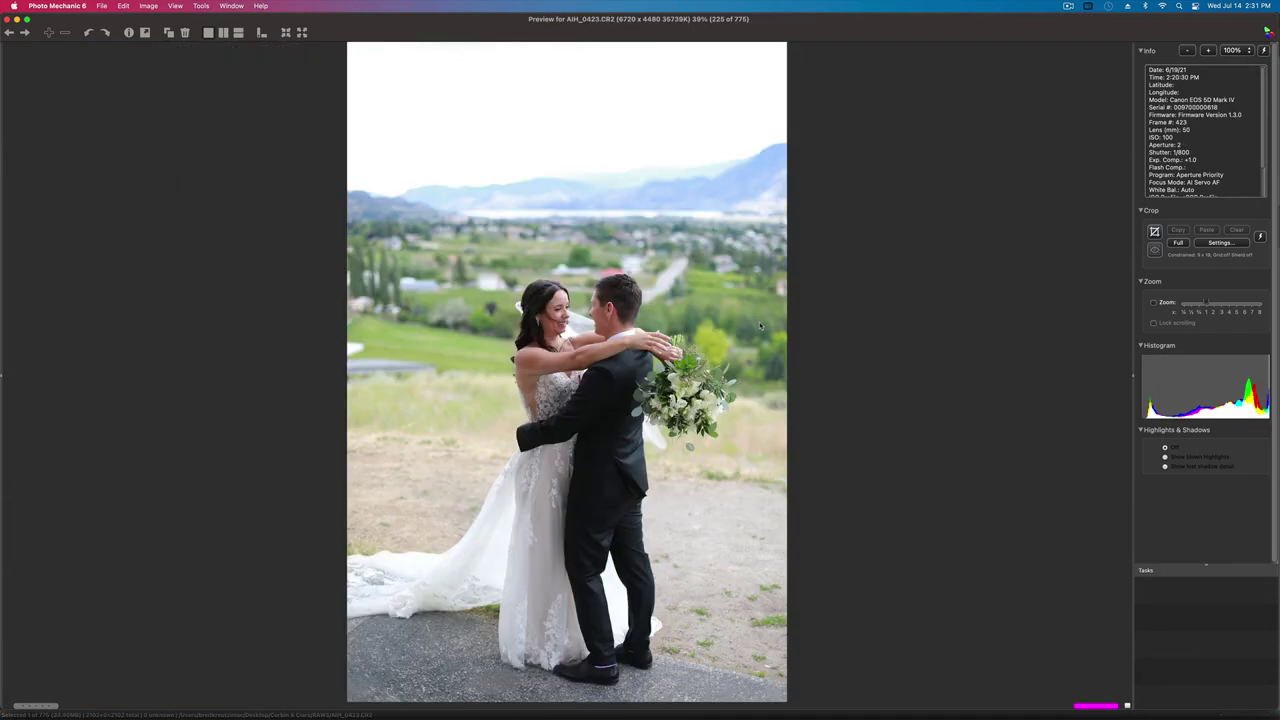
{"action": "key", "text": "Right"}
{"action": "key", "text": "Right"}
{"action": "key", "text": "Right"}
{"action": "key", "text": "Left"}
{"action": "key", "text": "Left"}
{"action": "key", "text": "Left"}
- Move through the remaining couple photos to the bride-and-bridesmaid pair shots
{"action": "key", "text": "Right"}
{"action": "key", "text": "Right"}
{"action": "key", "text": "Right"}
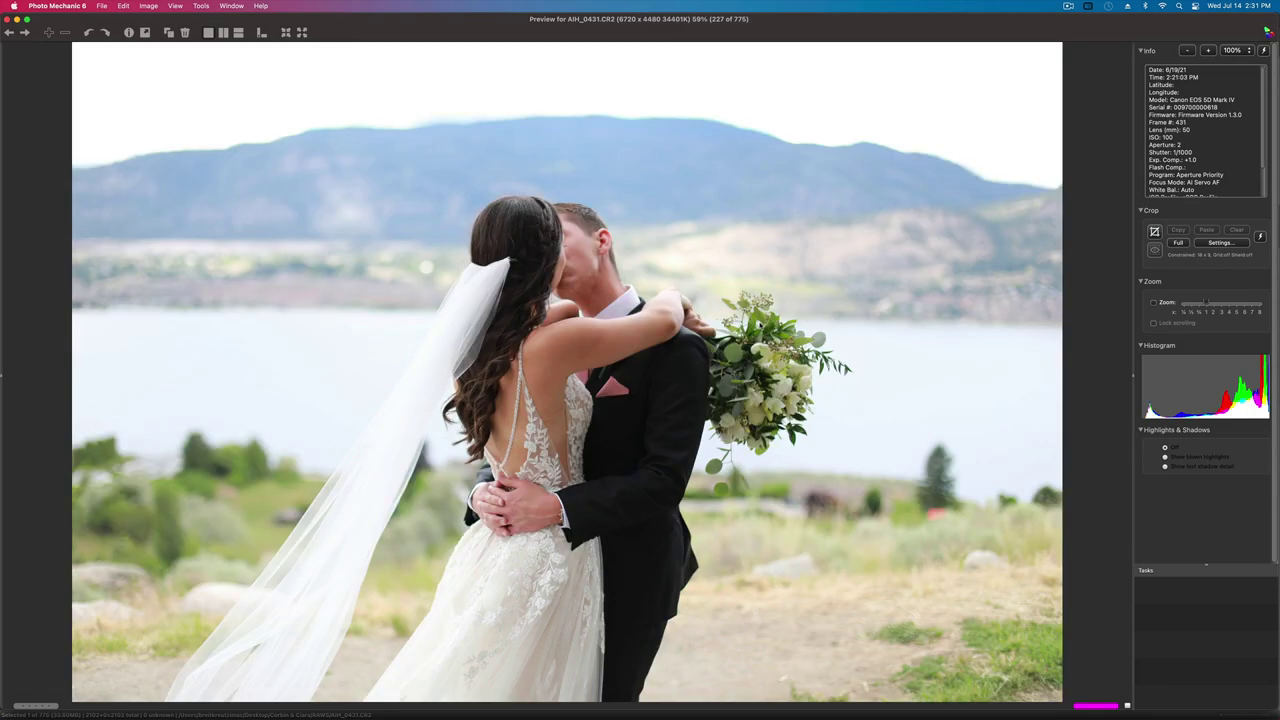
{"action": "key", "text": "Right"}
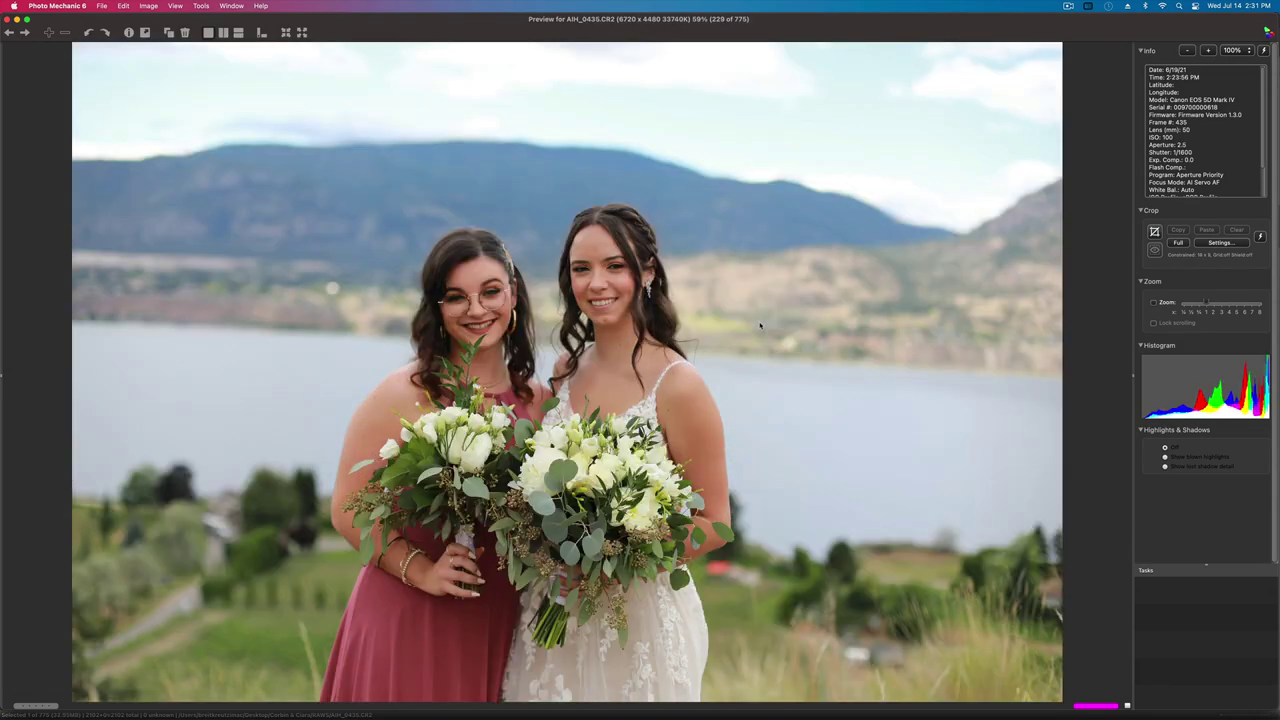
{"action": "key", "text": "Right"}
{"action": "key", "text": "Right"}
{"action": "key", "text": "Right"}
{"action": "key", "text": "Right"}
{"action": "key", "text": "Right"}
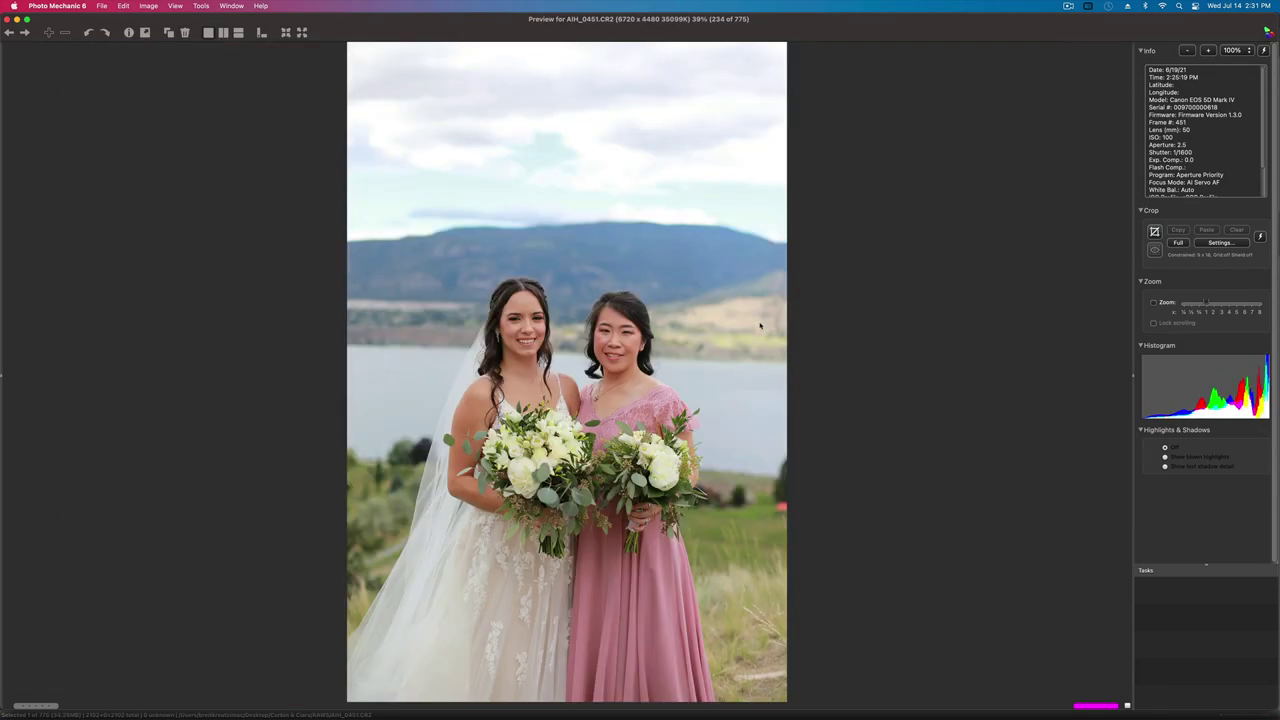
{"action": "key", "text": "Left"}
{"action": "key", "text": "Left"}
{"action": "key", "text": "Left"}
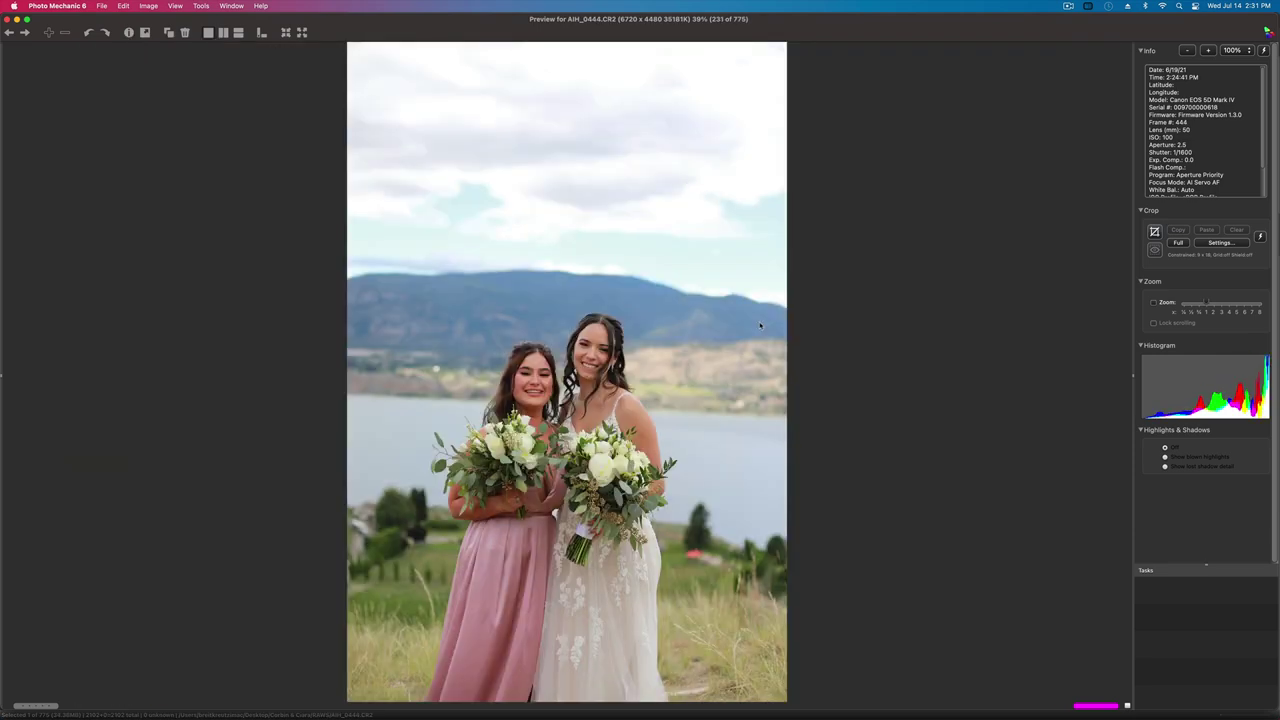
{"action": "key", "text": "Right"}
{"action": "key", "text": "Right"}
{"action": "key", "text": "Right"}
{"action": "key", "text": "Right"}
{"action": "key", "text": "Right"}
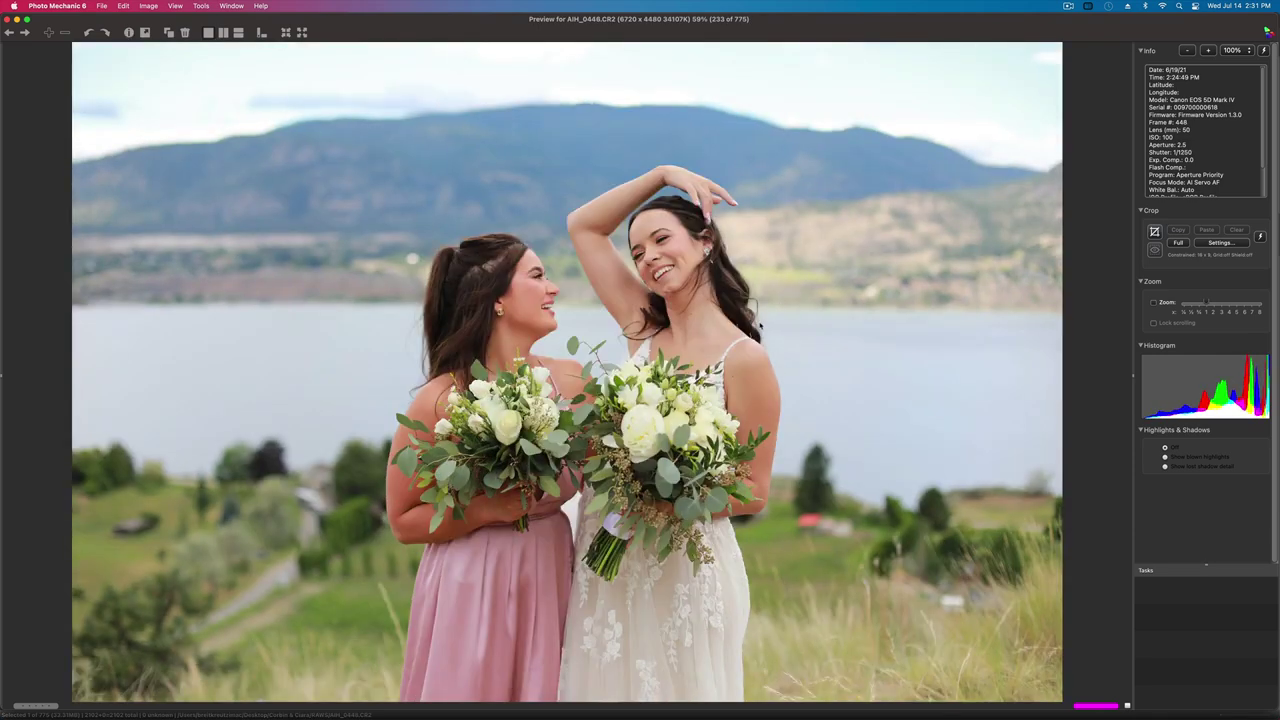
- Compare the bridesmaid portraits by the lake, reaching AIH_0488, image 249
{"action": "key", "text": "Right"}
{"action": "key", "text": "Right"}
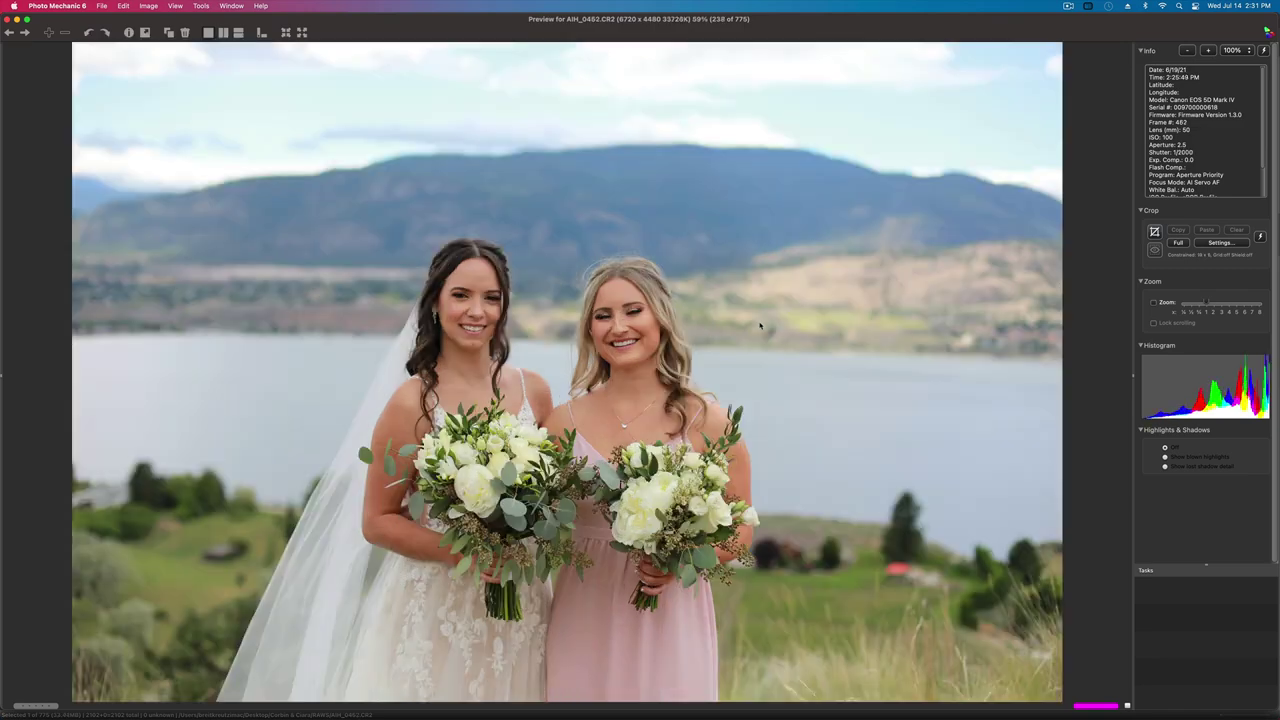
{"action": "key", "text": "Left"}
{"action": "key", "text": "Right"}
{"action": "key", "text": "Right"}
{"action": "key", "text": "Right"}
{"action": "key", "text": "Right"}
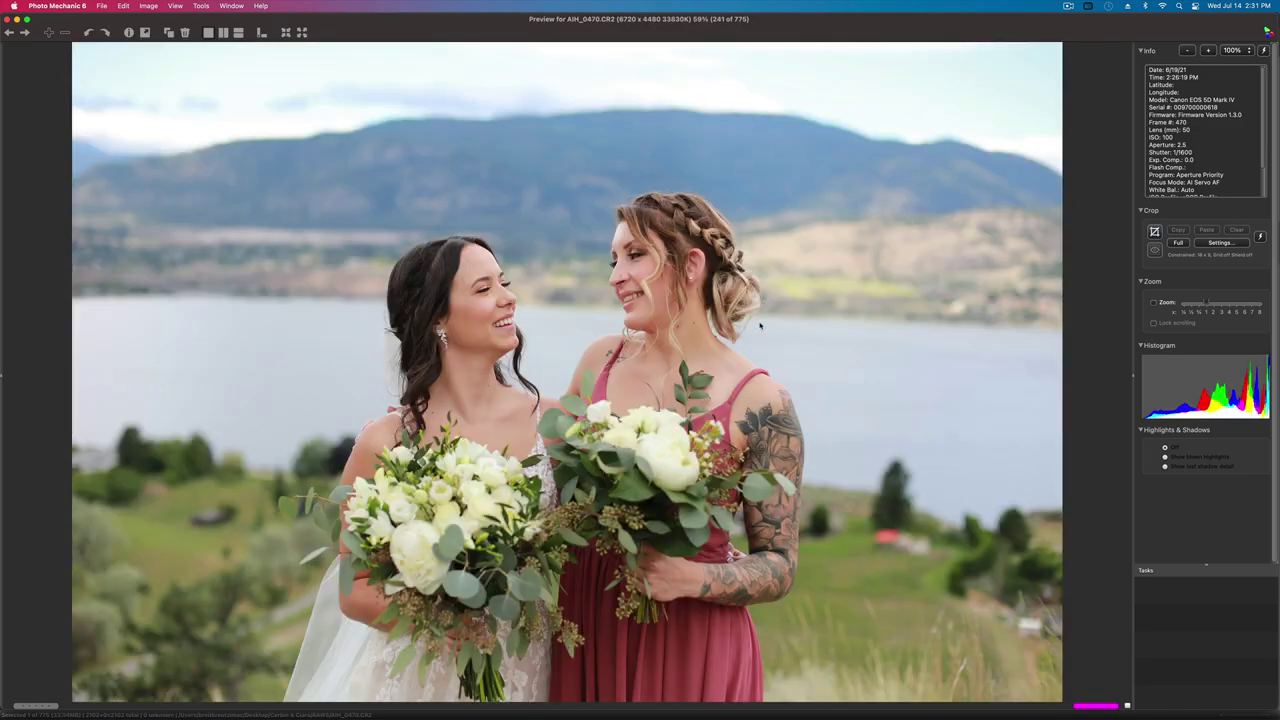
{"action": "key", "text": "Right"}
{"action": "key", "text": "Right"}
{"action": "key", "text": "Left"}
{"action": "key", "text": "Left"}
{"action": "key", "text": "Right"}
{"action": "key", "text": "Right"}
{"action": "key", "text": "Right"}
{"action": "key", "text": "Right"}
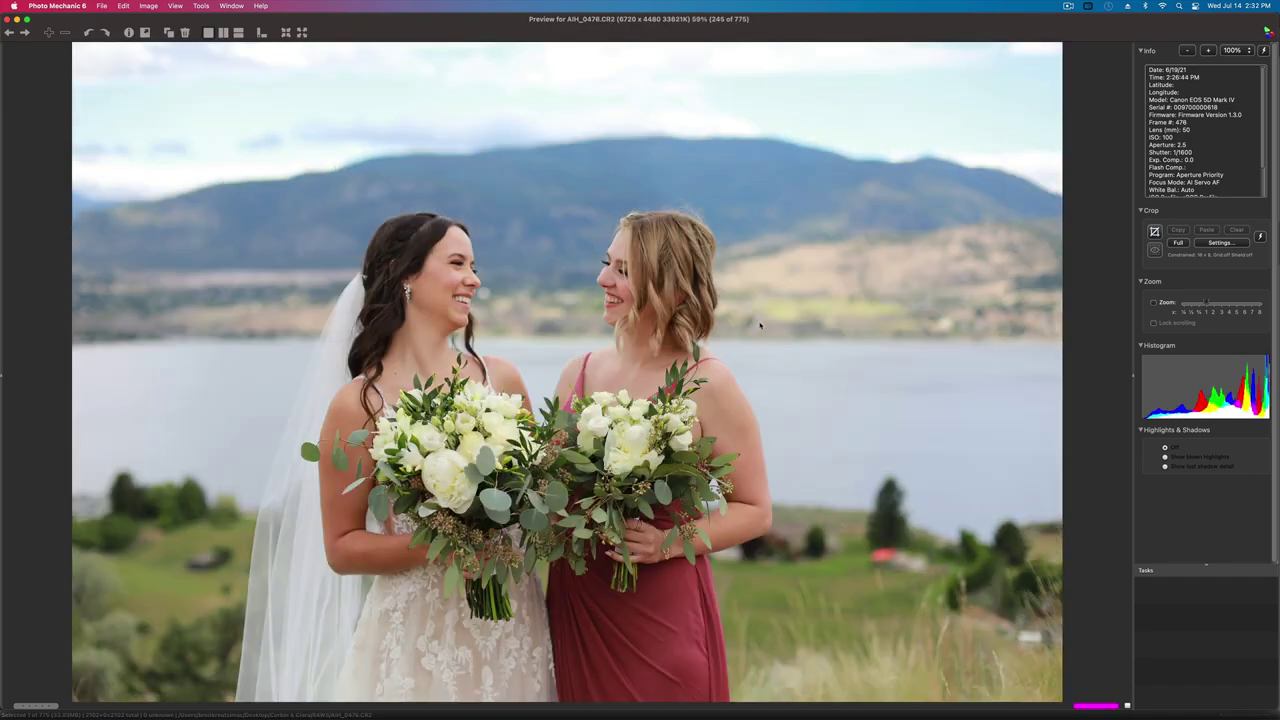
{"action": "key", "text": "Right"}
{"action": "key", "text": "Right"}
{"action": "key", "text": "Right"}
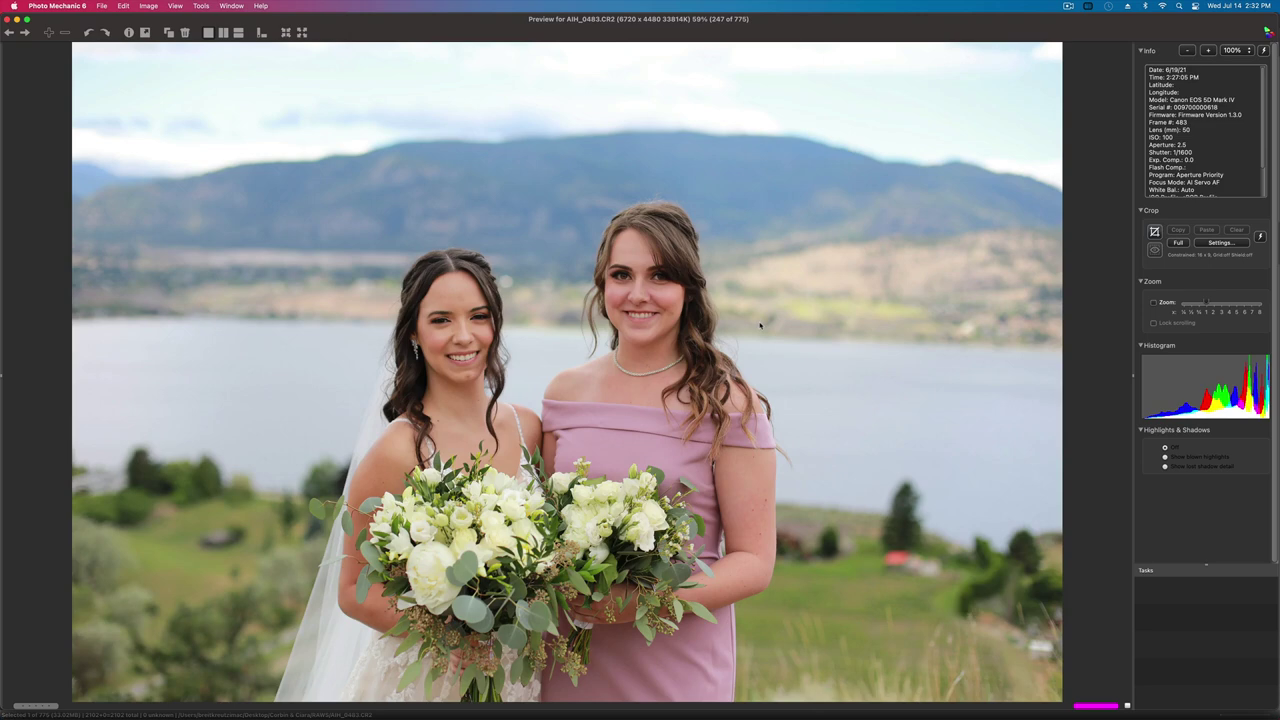
{"action": "key", "text": "Right"}
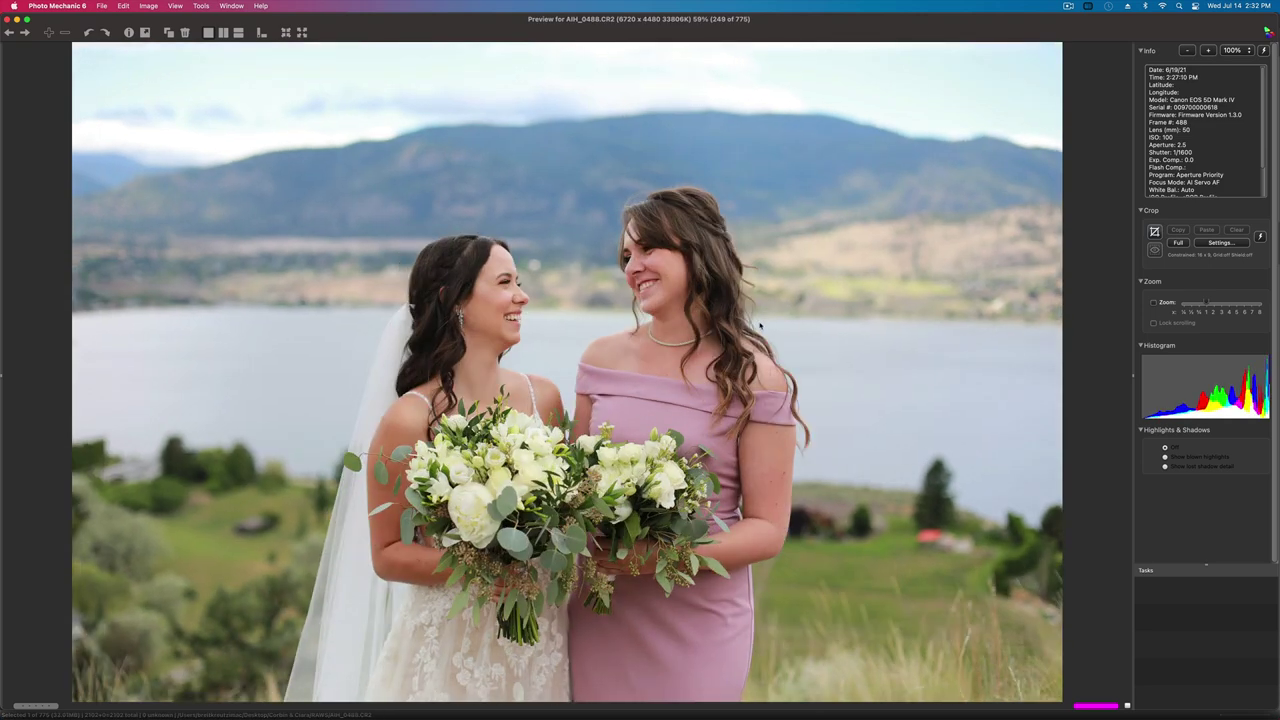
- Compare the groom's shots across images 250–255
{"action": "key", "text": "Right"}
{"action": "key", "text": "Right"}
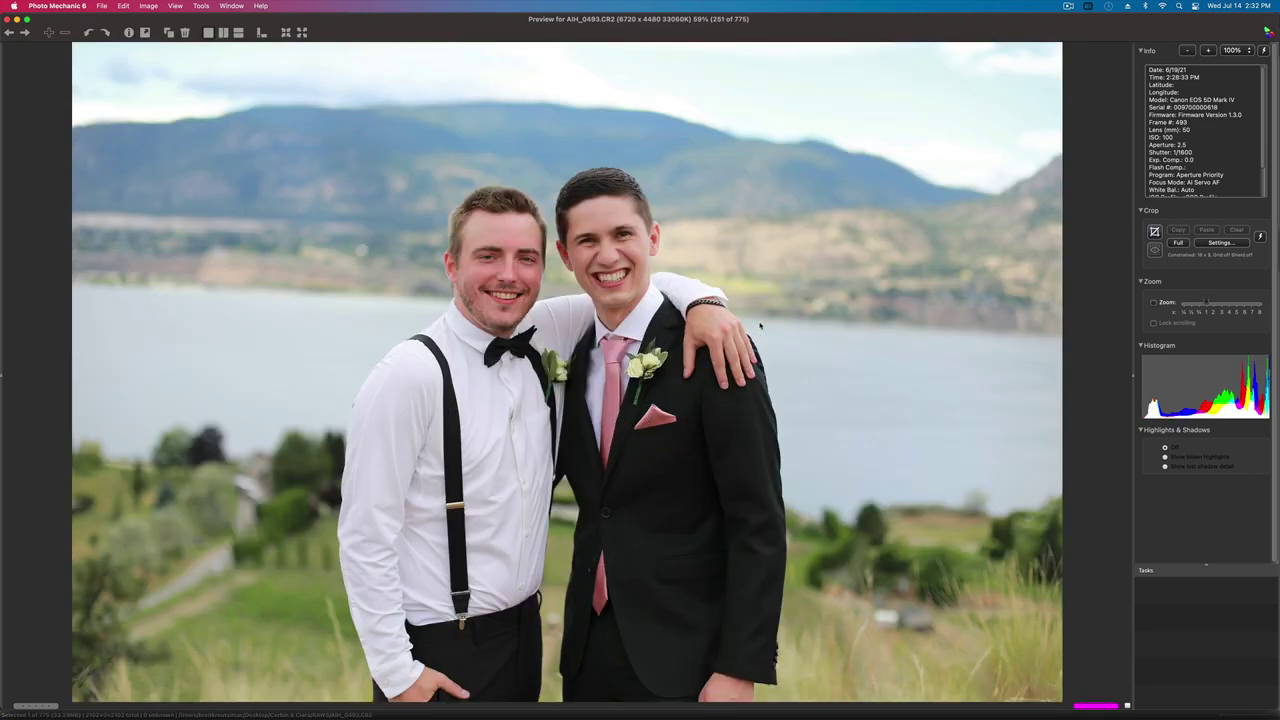
{"action": "key", "text": "Right"}
{"action": "key", "text": "Left"}
{"action": "key", "text": "Left"}
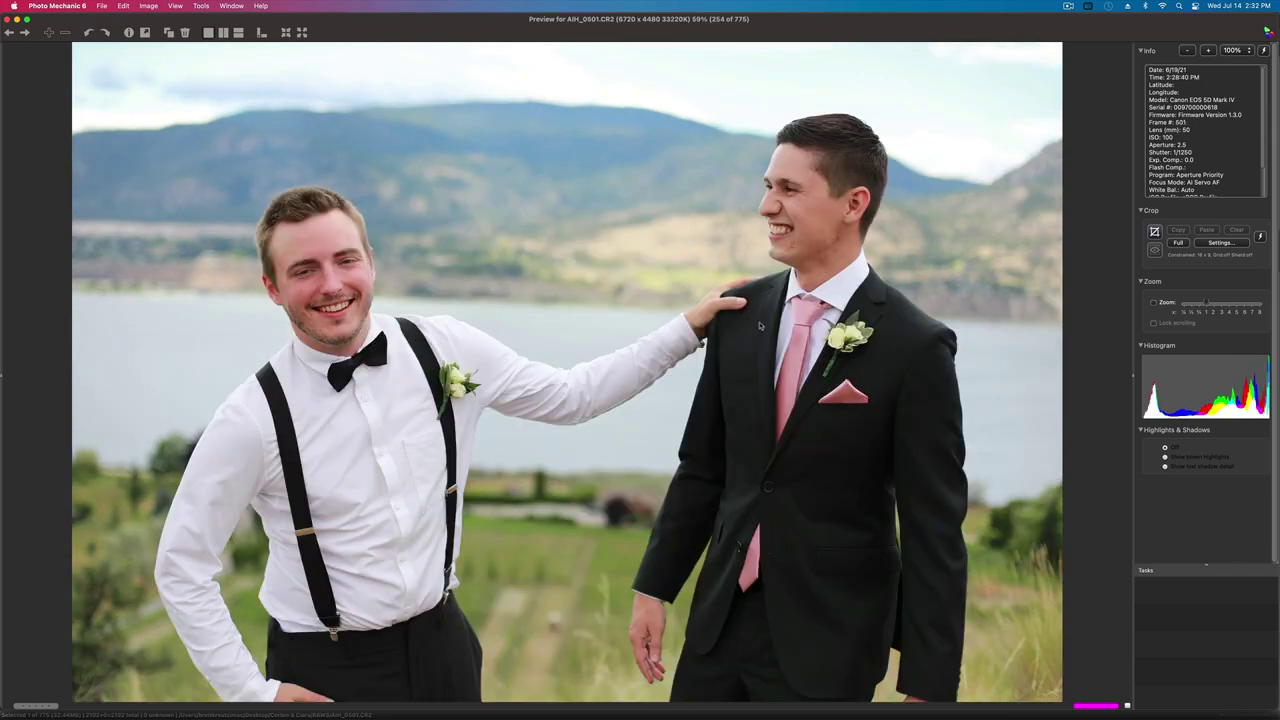
{"action": "key", "text": "Right"}
{"action": "key", "text": "Right"}
{"action": "key", "text": "Right"}
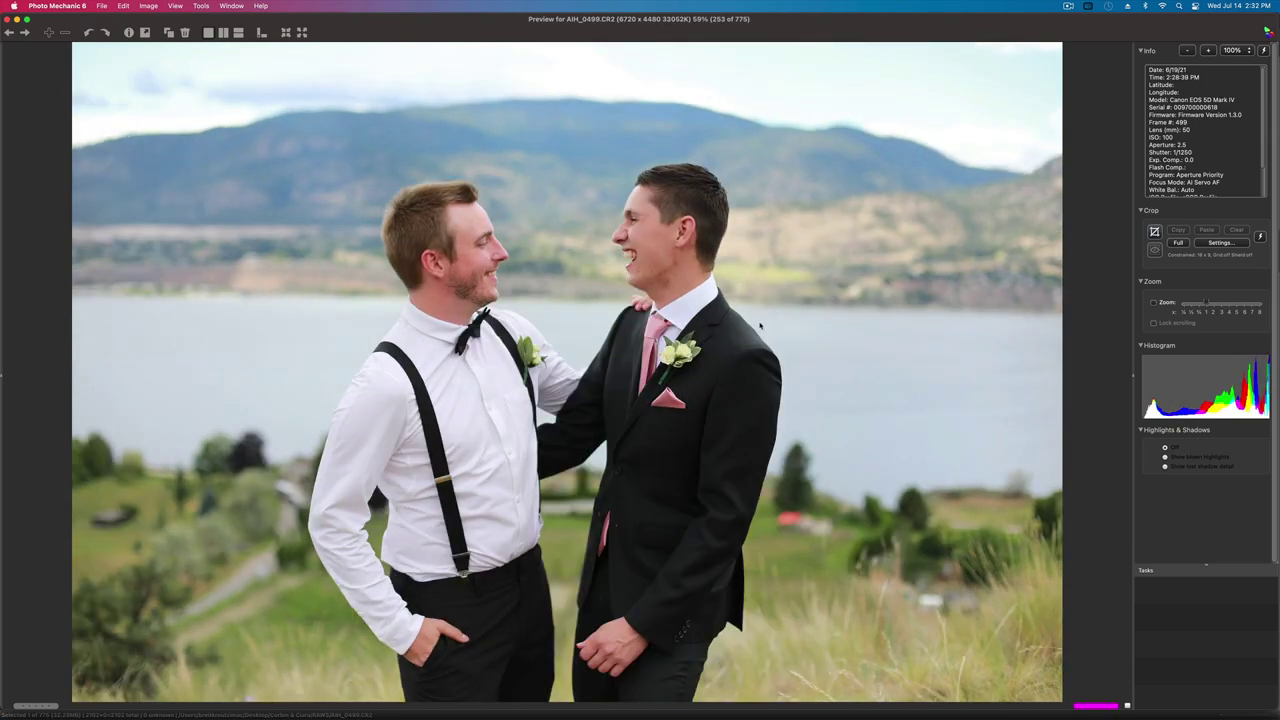
{"action": "key", "text": "Right"}
{"action": "key", "text": "Right"}
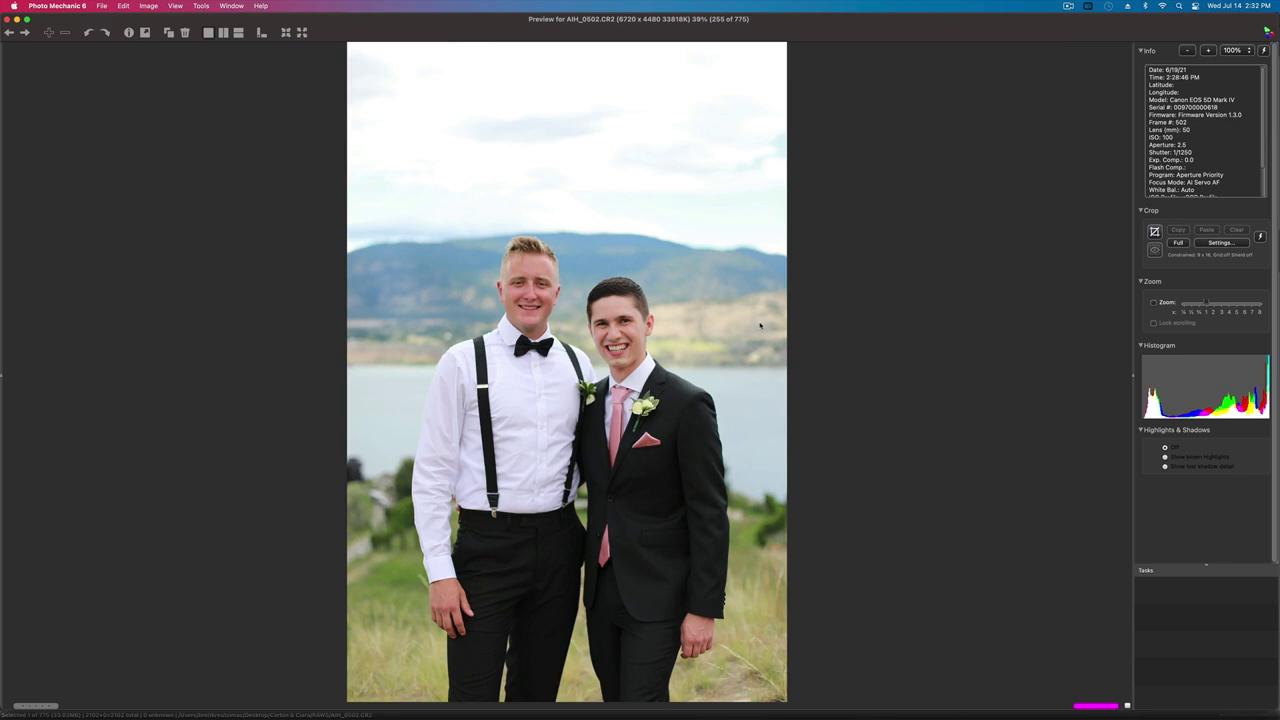
{"action": "key", "text": "Right"}
- Compare images 256 and 257 against each other, then move on to image 259
{"action": "key", "text": "Right"}
{"action": "key", "text": "Left"}
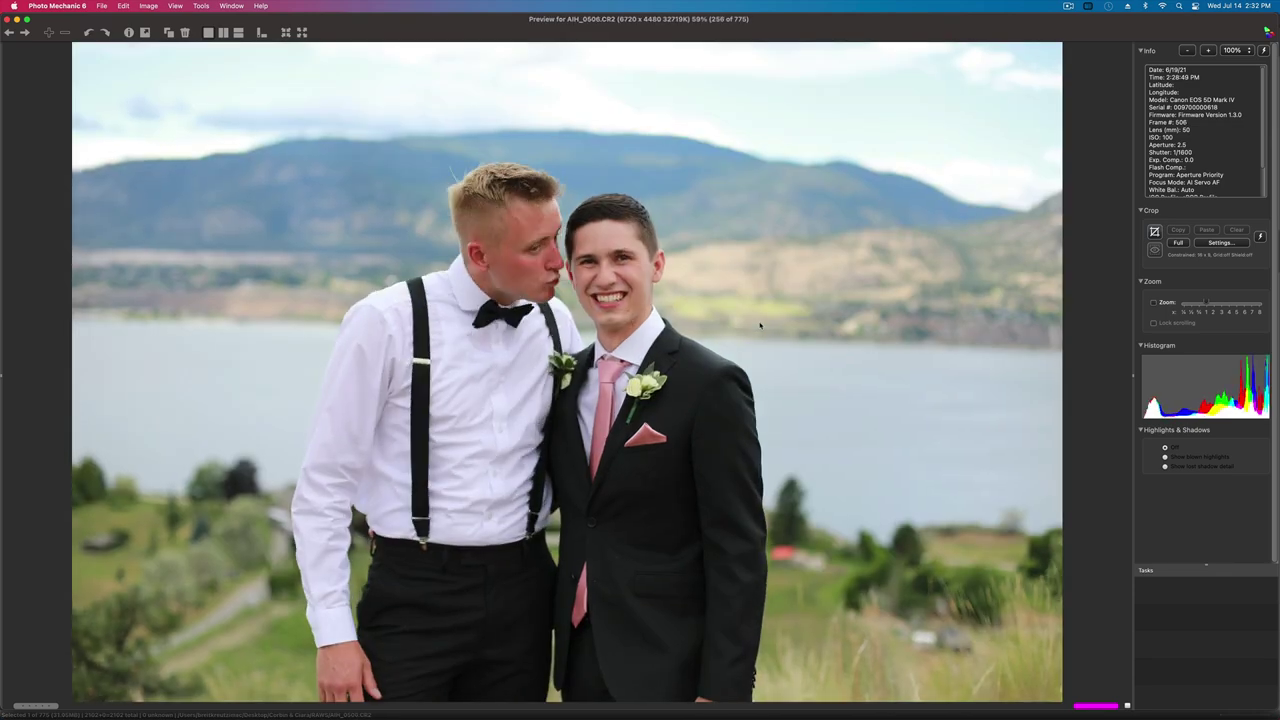
{"action": "key", "text": "Right"}
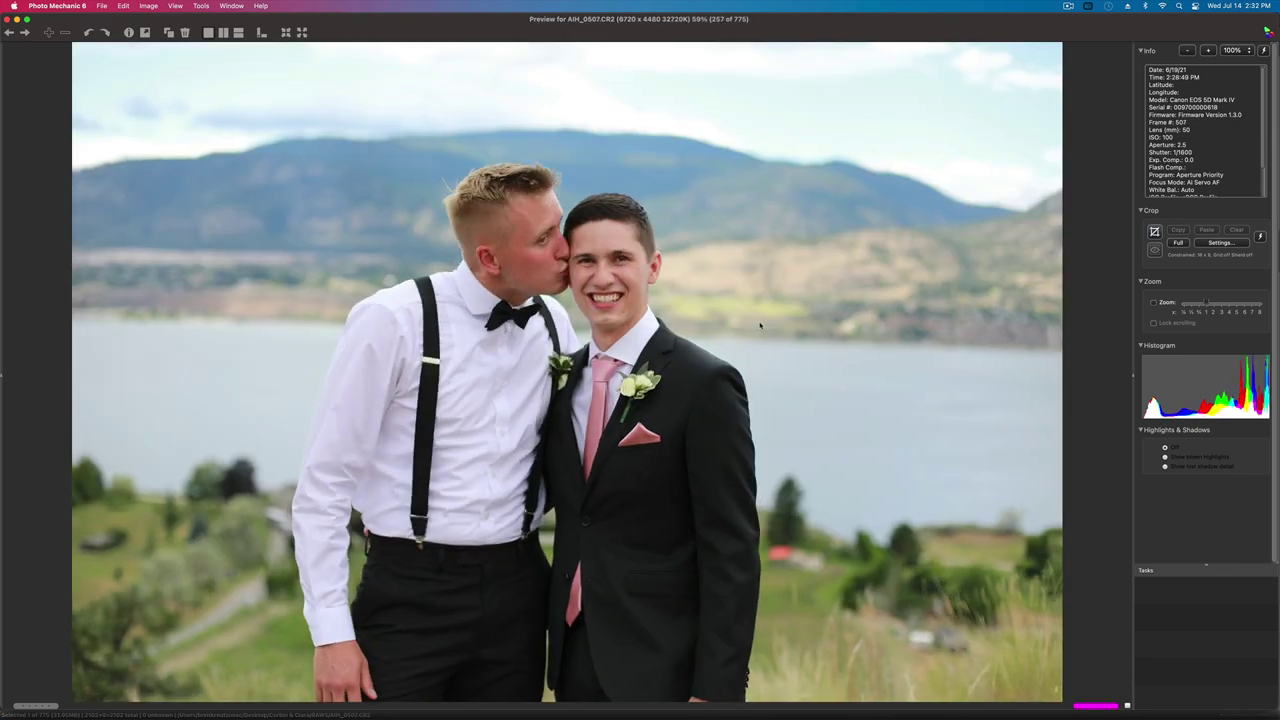
{"action": "key", "text": "Right"}
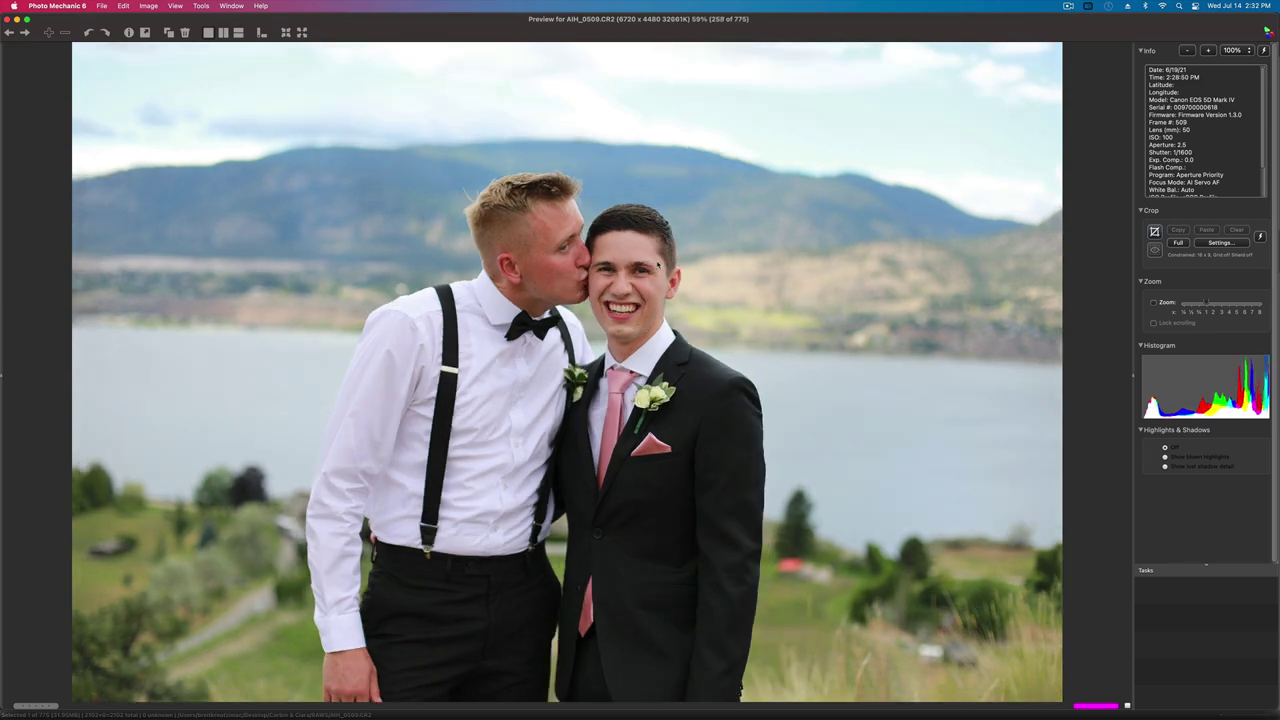
{"action": "key", "text": "Left"}
{"action": "key", "text": "Right"}
{"action": "key", "text": "Right"}
{"action": "key", "text": "Right"}
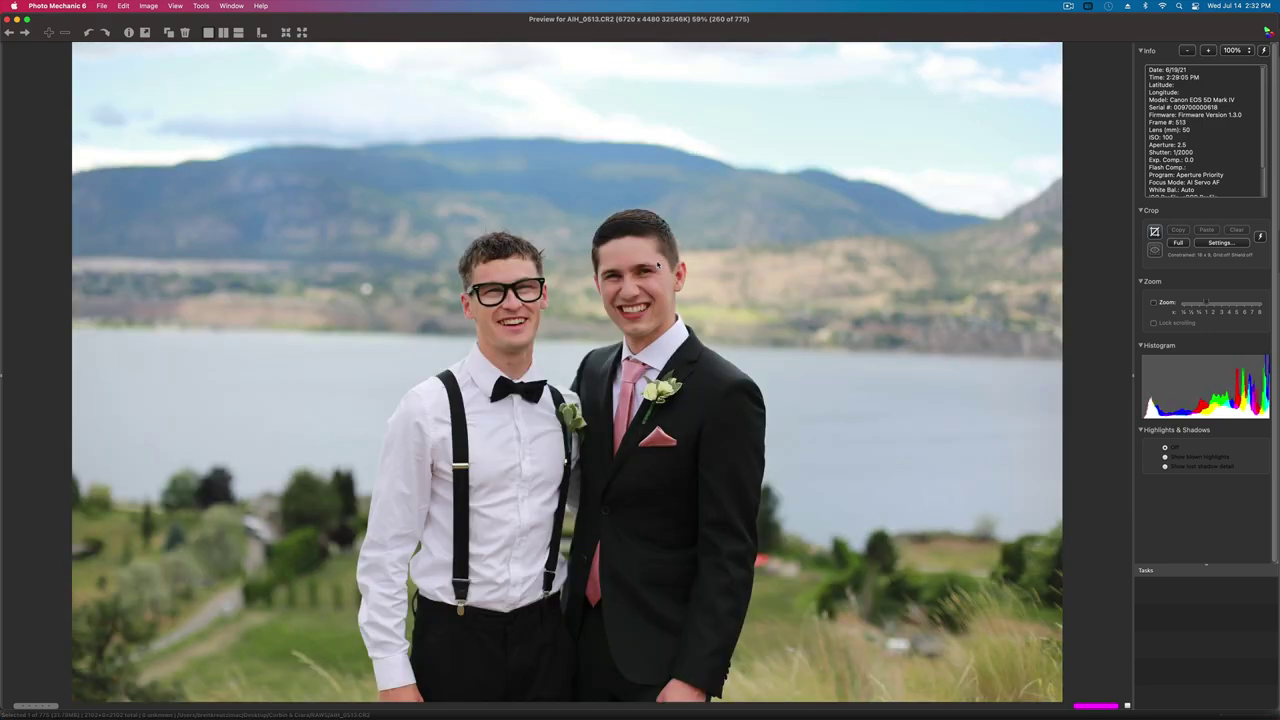
- Advance through the groom's family portraits, ending on AIH_0559, image 278
{"action": "key", "text": "Right"}
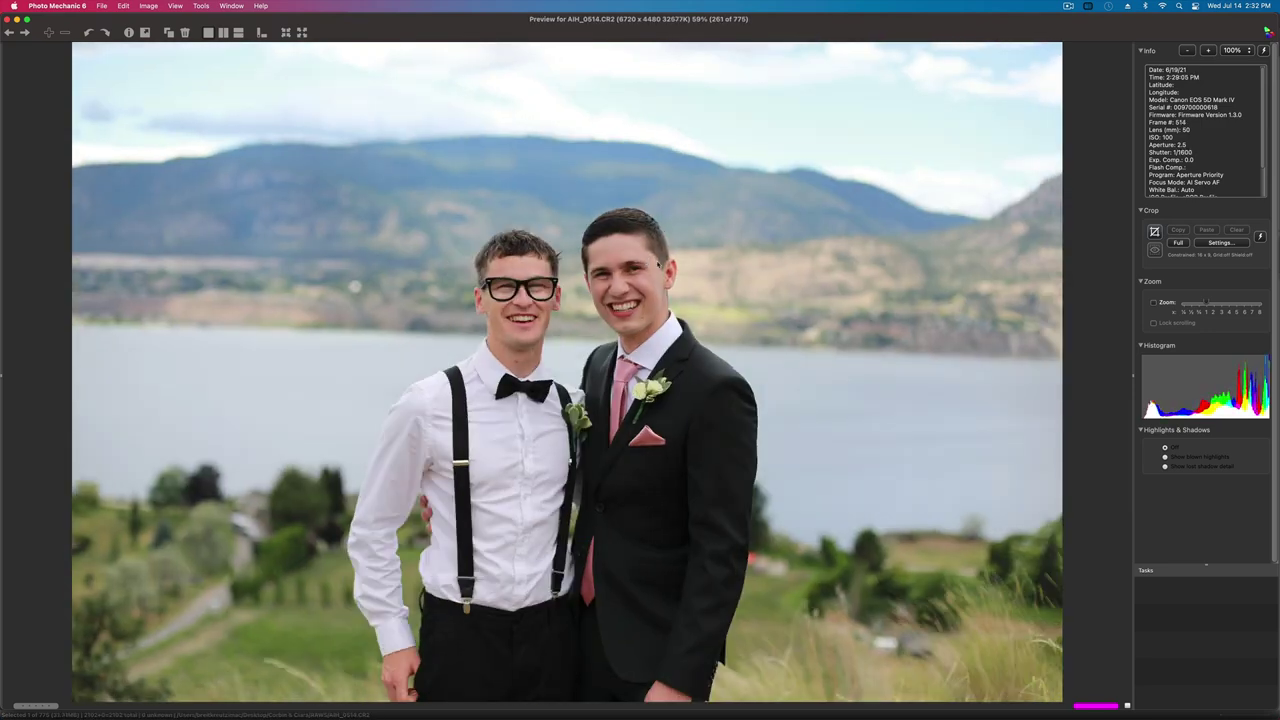
{"action": "key", "text": "Right"}
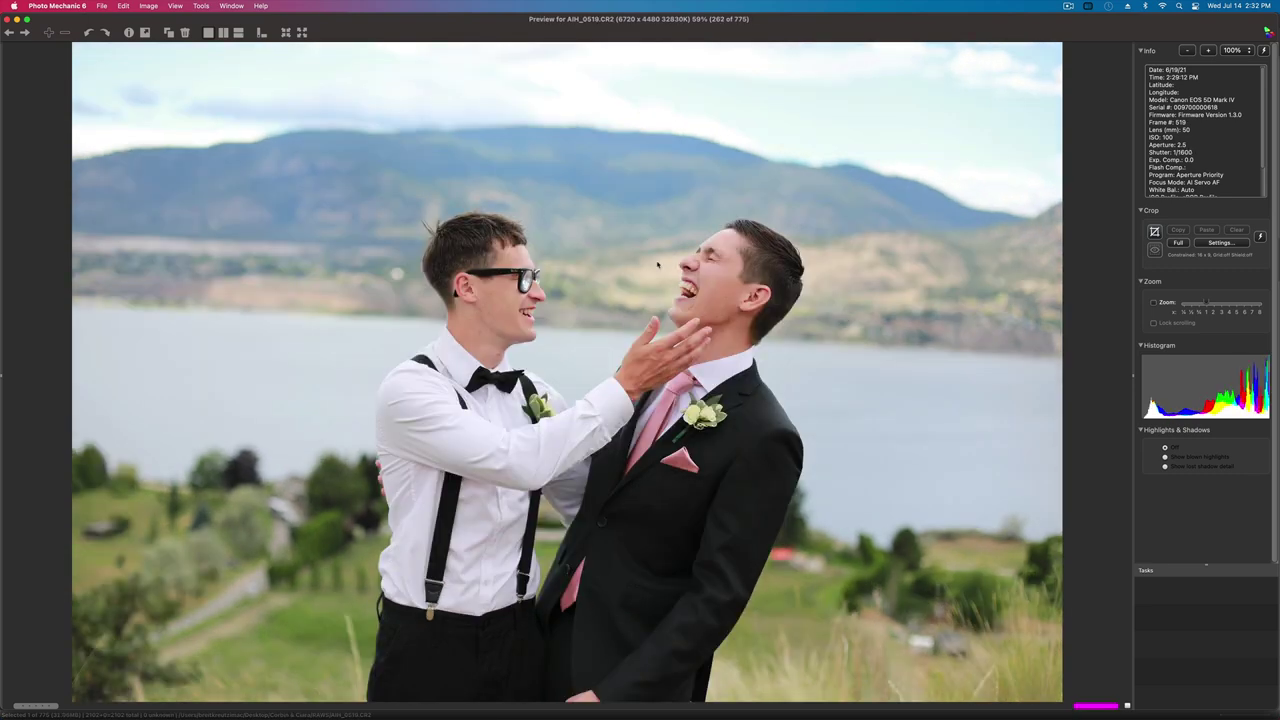
{"action": "key", "text": "Right"}
{"action": "key", "text": "Right"}
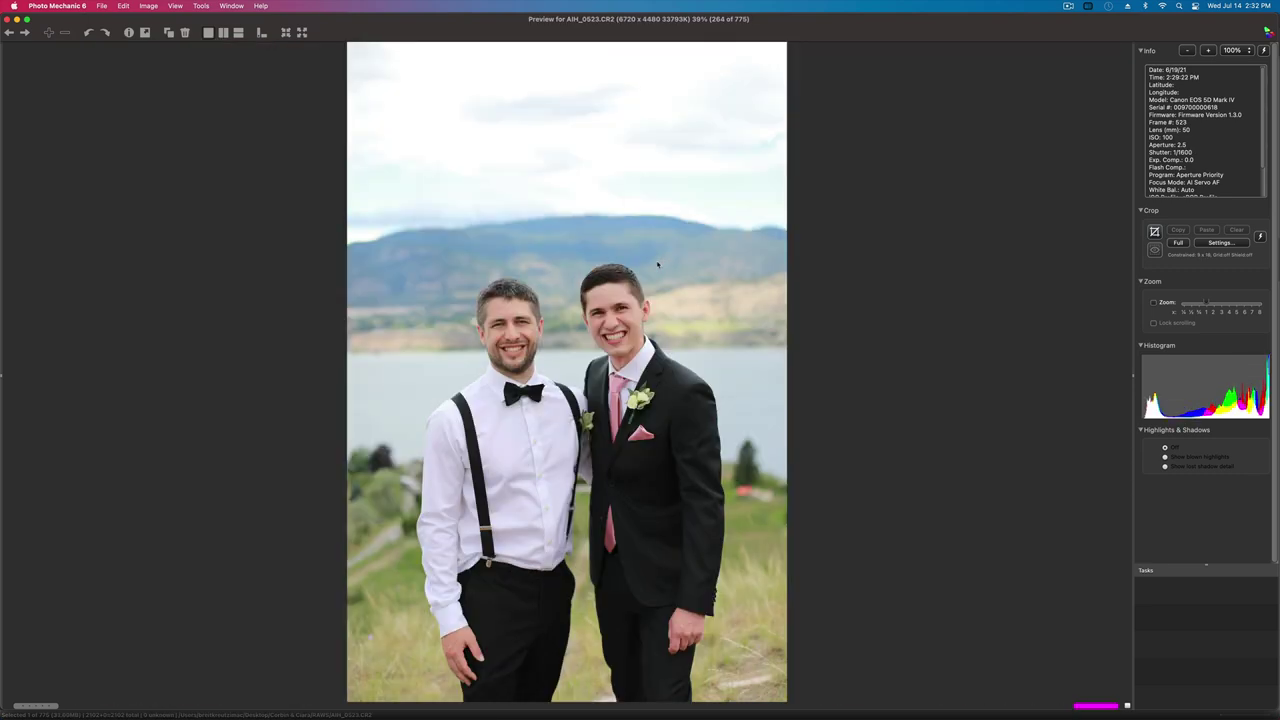
{"action": "key", "text": "Right"}
{"action": "key", "text": "Right"}
{"action": "key", "text": "Right"}
{"action": "key", "text": "Right"}
{"action": "key", "text": "Right"}
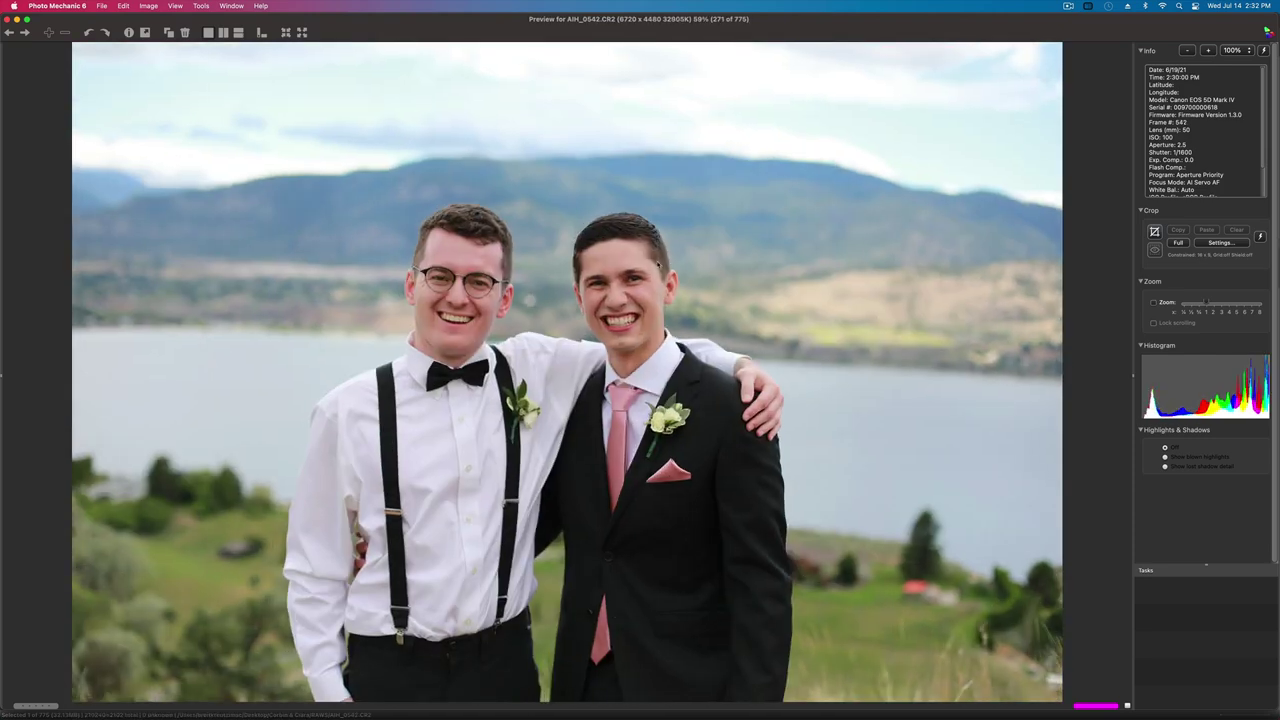
{"action": "key", "text": "Right"}
{"action": "key", "text": "Left"}
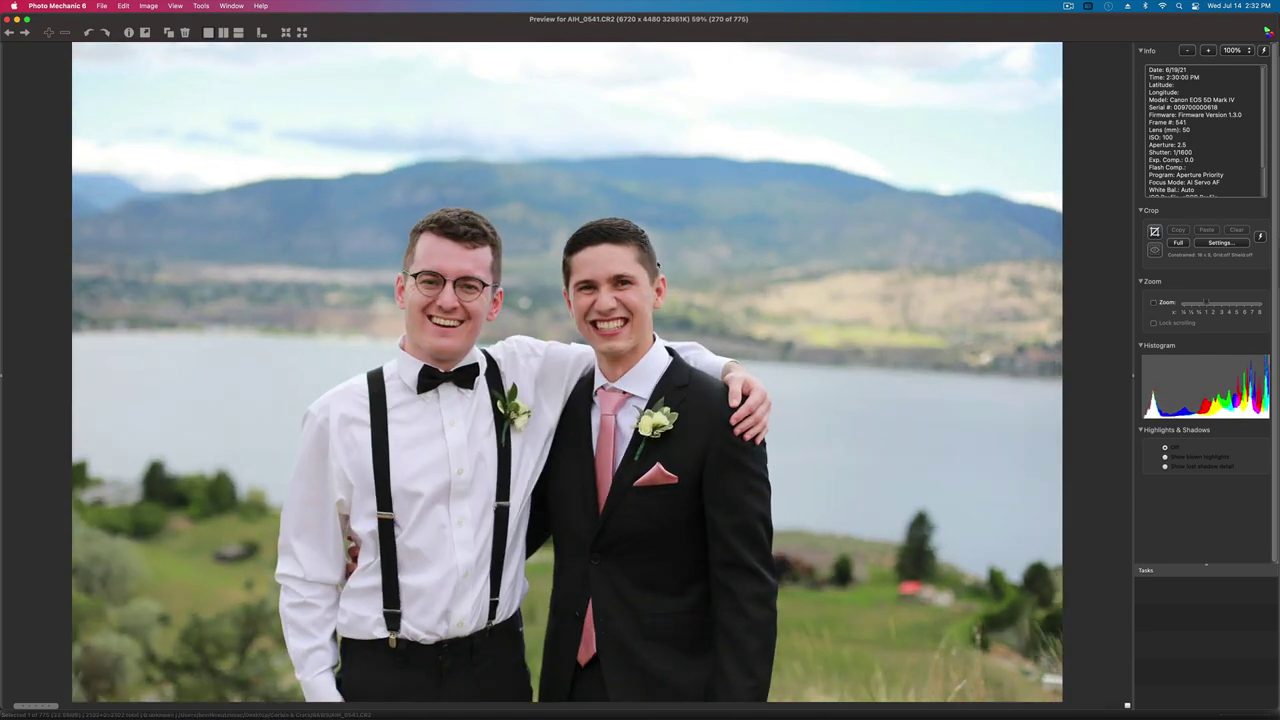
{"action": "key", "text": "Right"}
{"action": "key", "text": "Right"}
{"action": "key", "text": "Right"}
{"action": "key", "text": "Right"}
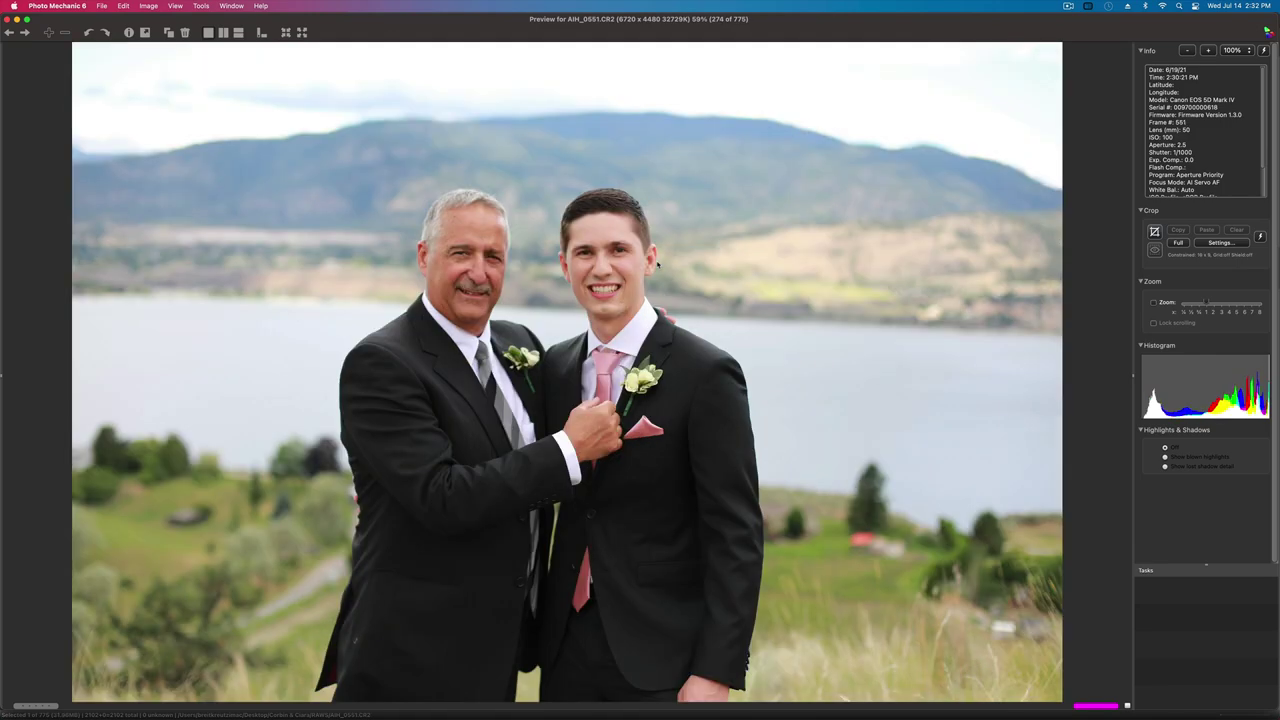
{"action": "key", "text": "Right"}
{"action": "key", "text": "Right"}
{"action": "key", "text": "Right"}
{"action": "key", "text": "Right"}
{"action": "key", "text": "Right"}
{"action": "key", "text": "Right"}
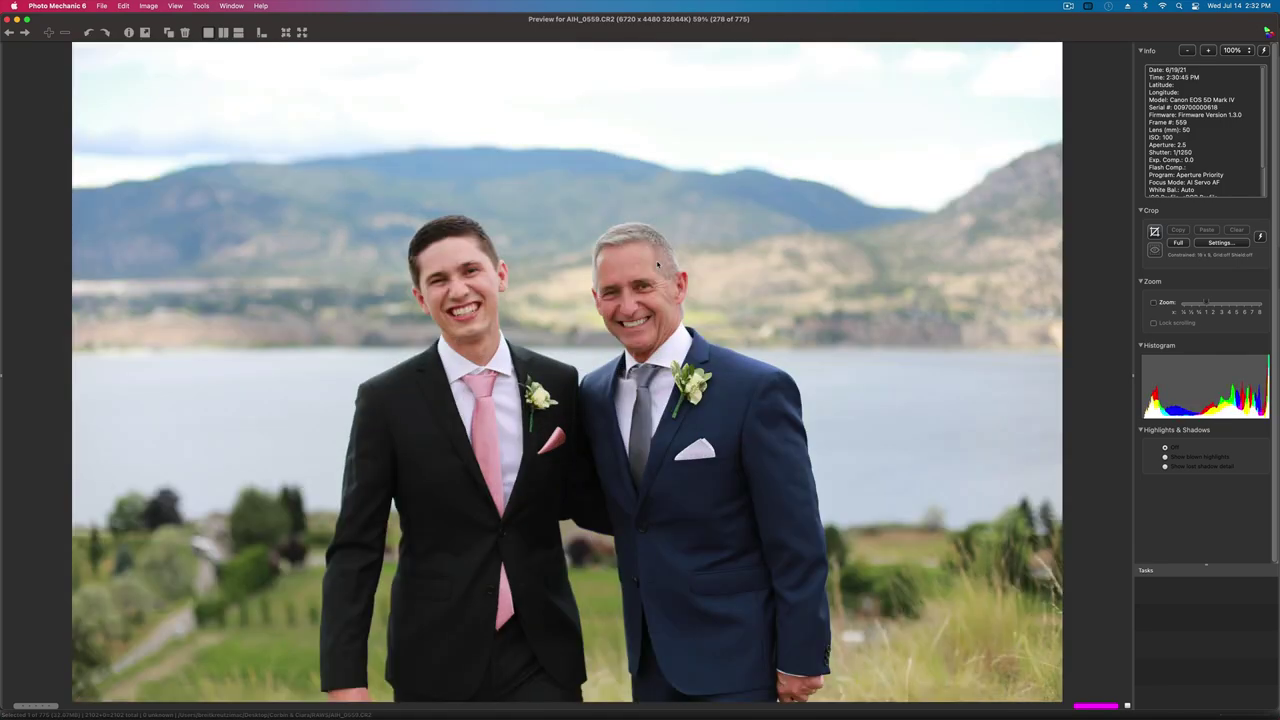
{"action": "key", "text": "Right"}
{"action": "key", "text": "Right"}
{"action": "key", "text": "Right"}
{"action": "key", "text": "Right"}
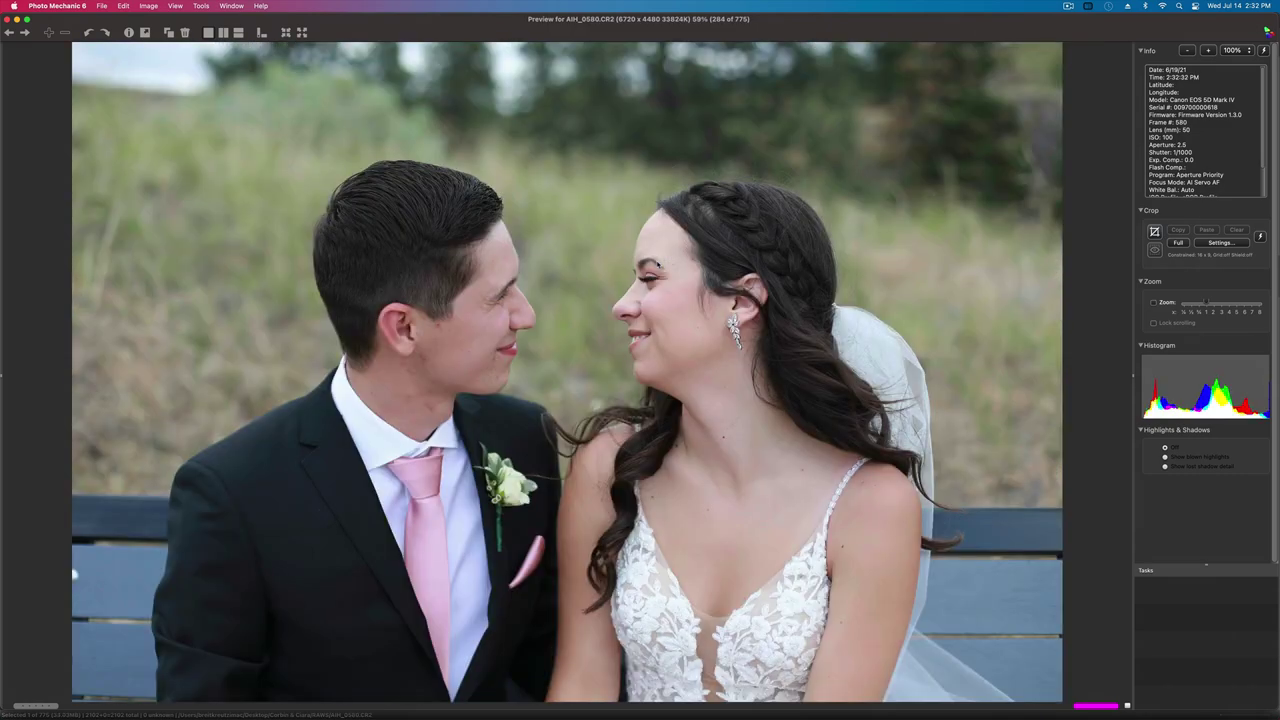
- Compare the bench kissing shots, images 282 and 283
{"action": "key", "text": "Left"}
{"action": "key", "text": "Left"}
{"action": "key", "text": "Left"}
{"action": "key", "text": "Right"}
{"action": "key", "text": "Right"}
{"action": "key", "text": "Left"}
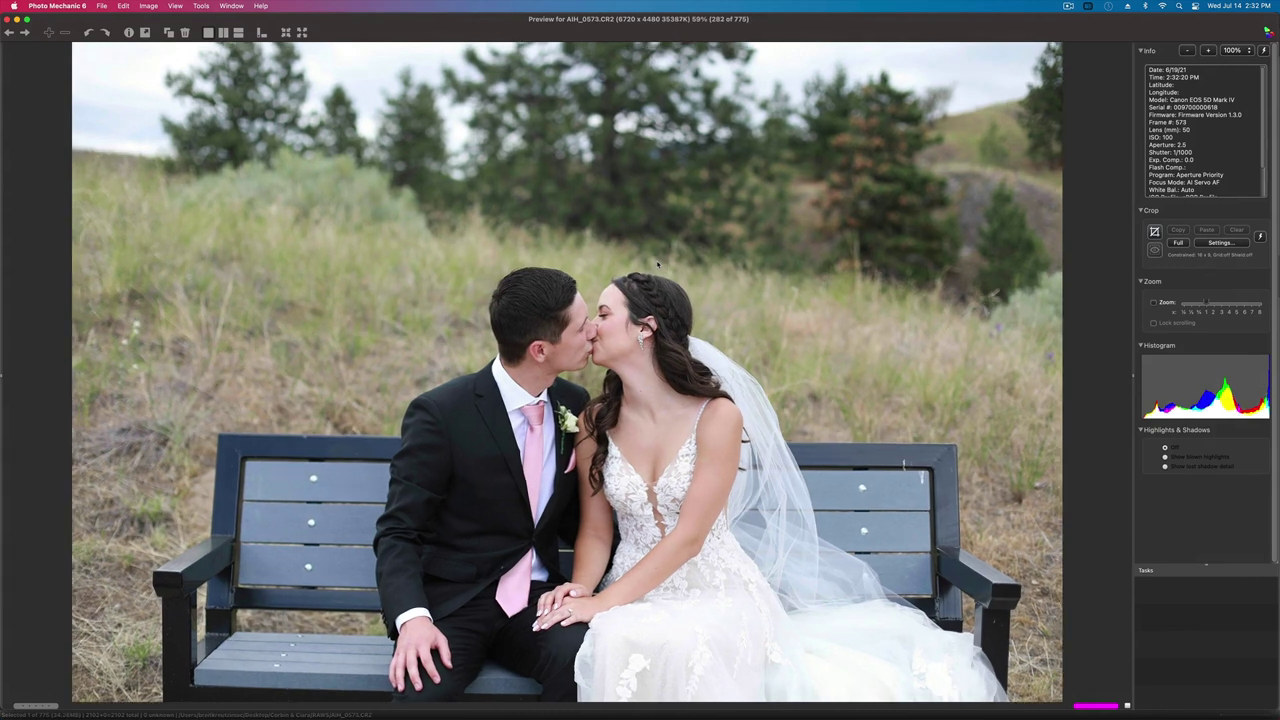
{"action": "key", "text": "Right"}
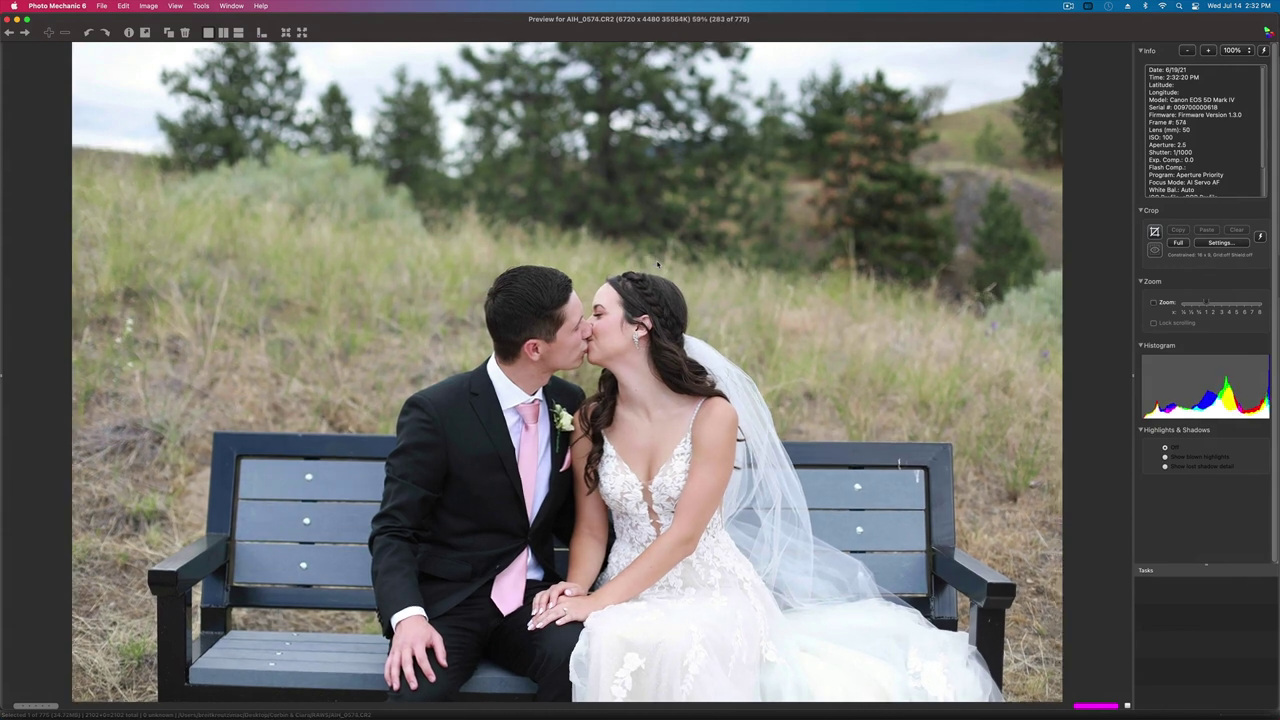
- Compare bench images 285 and 286, then settle on the lake back view, AIH_0589 (image 289)
{"action": "key", "text": "Right"}
{"action": "key", "text": "Right"}
{"action": "key", "text": "Right"}
{"action": "key", "text": "Right"}
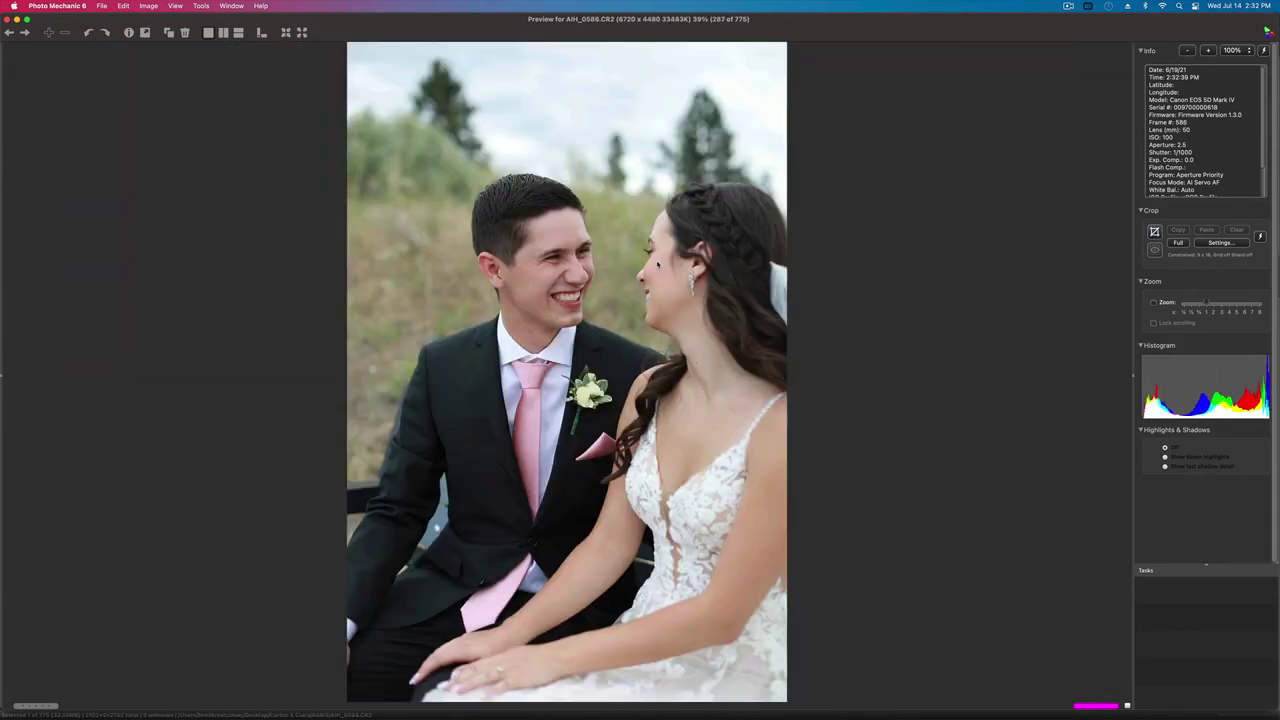
{"action": "key", "text": "Left"}
{"action": "key", "text": "Left"}
{"action": "key", "text": "Right"}
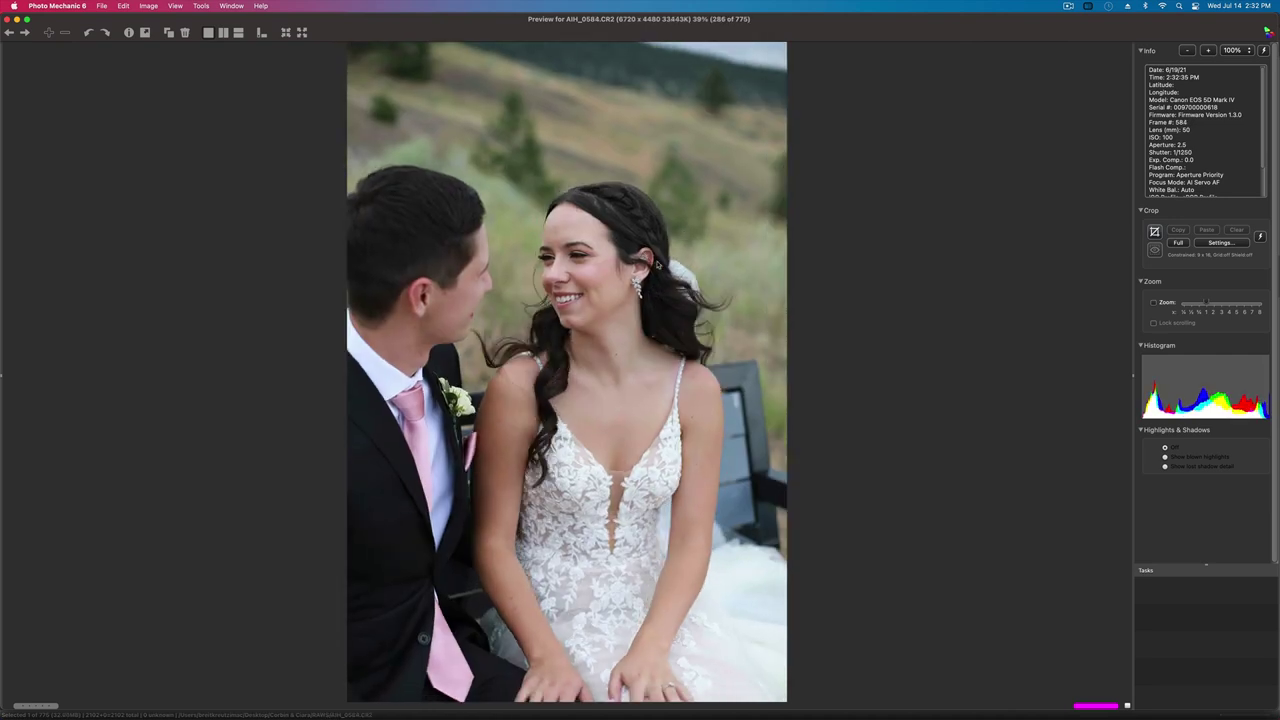
{"action": "key", "text": "Left"}
{"action": "key", "text": "Right"}
{"action": "key", "text": "Right"}
{"action": "key", "text": "Right"}
{"action": "key", "text": "Right"}
{"action": "key", "text": "Right"}
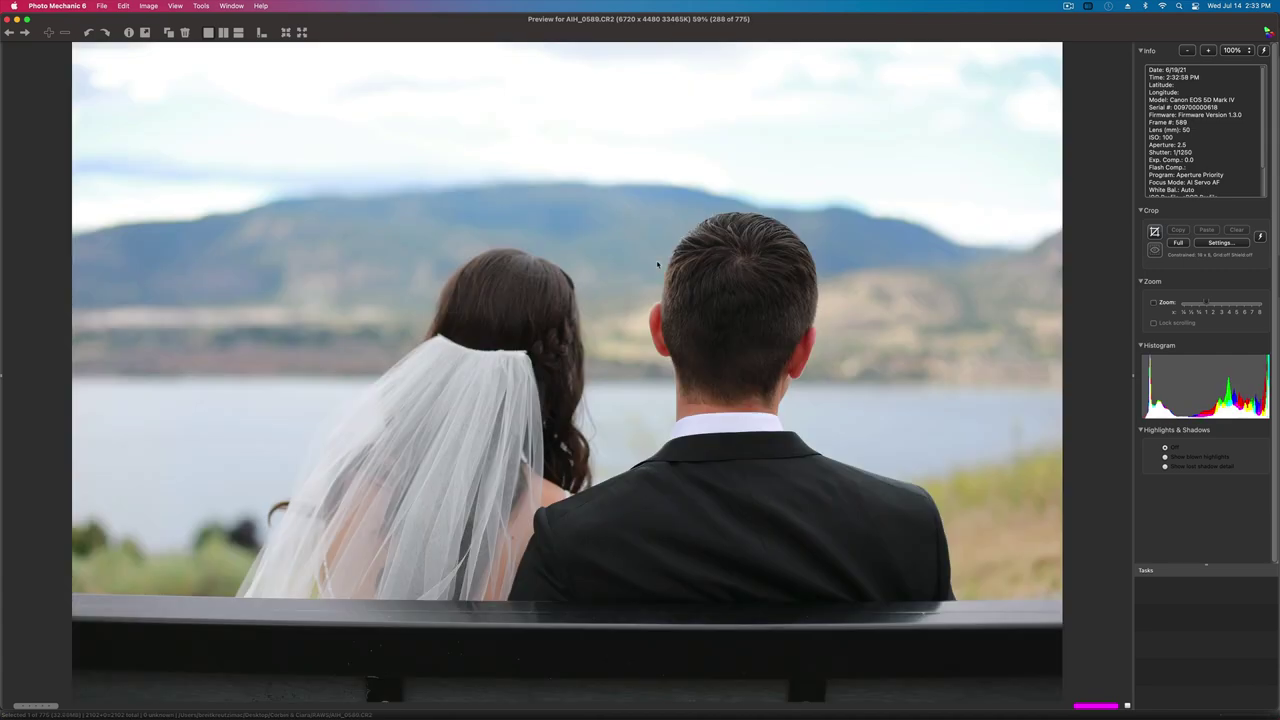
{"action": "key", "text": "Left"}
{"action": "key", "text": "Left"}
{"action": "key", "text": "Left"}
{"action": "key", "text": "Left"}
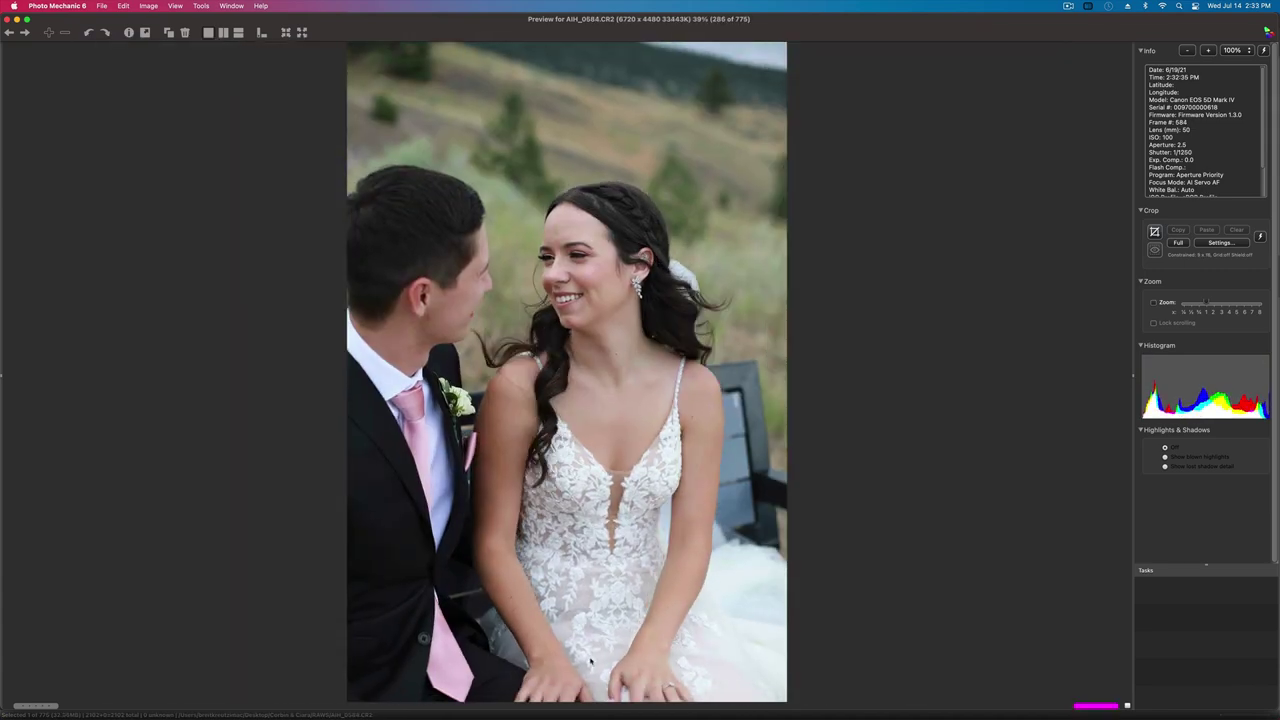
{"action": "key", "text": "Right"}
{"action": "key", "text": "Right"}
{"action": "key", "text": "Right"}
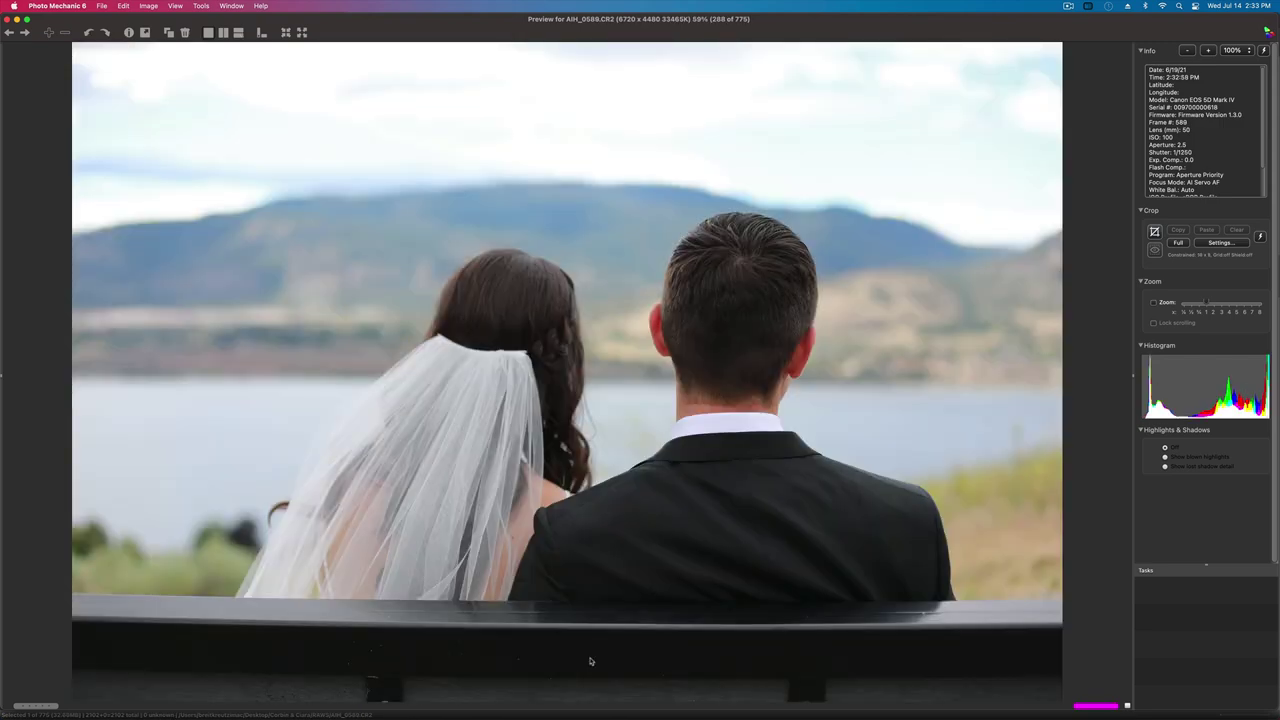
{"action": "key", "text": "Left"}
{"action": "key", "text": "Right"}
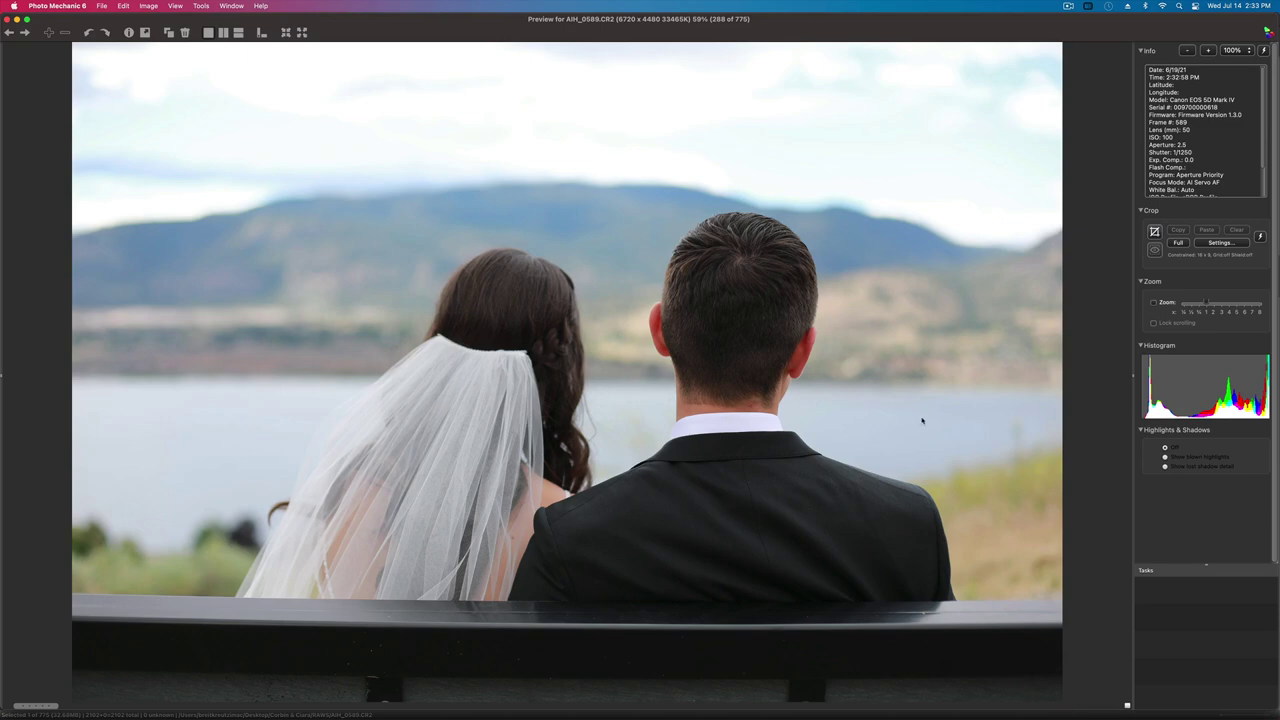
- Recheck the previous lake frame, zooming to 100% to confirm focus before returning to fit view
{"action": "key", "text": "Right"}
{"action": "key", "text": "Right"}
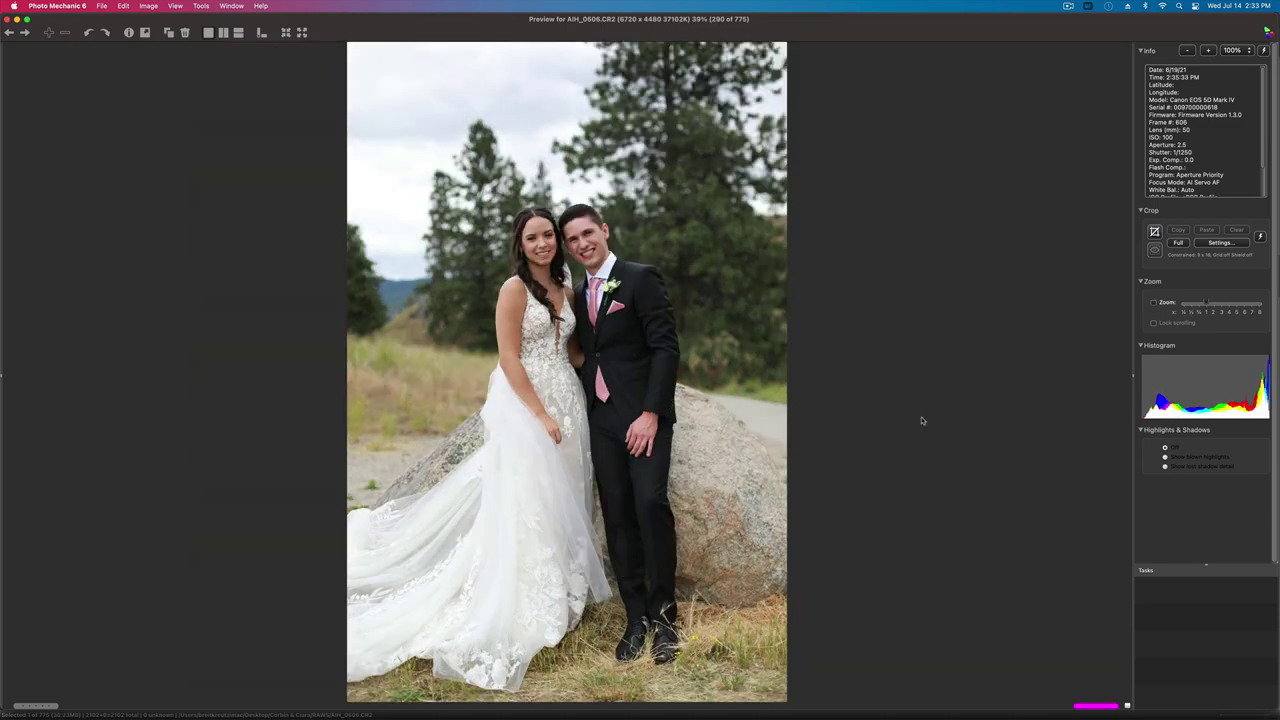
{"action": "key", "text": "Left"}
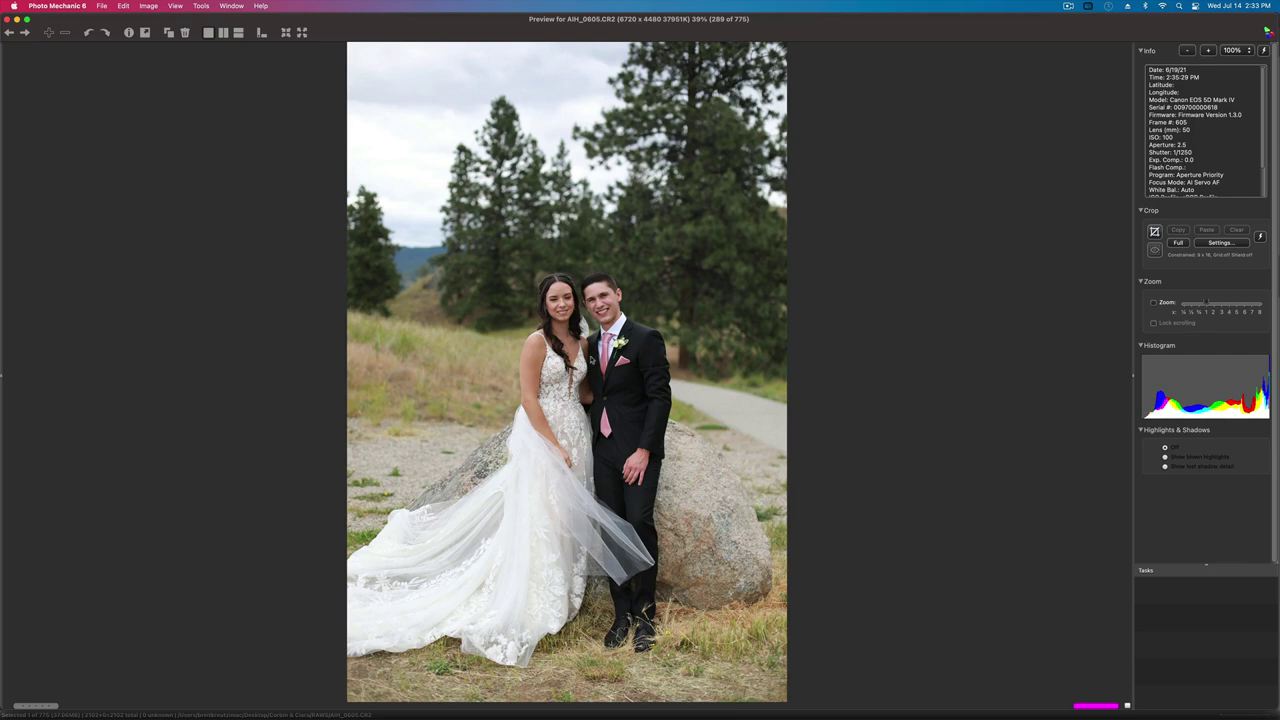
{"action": "left_click", "coordinate": [535, 302]}
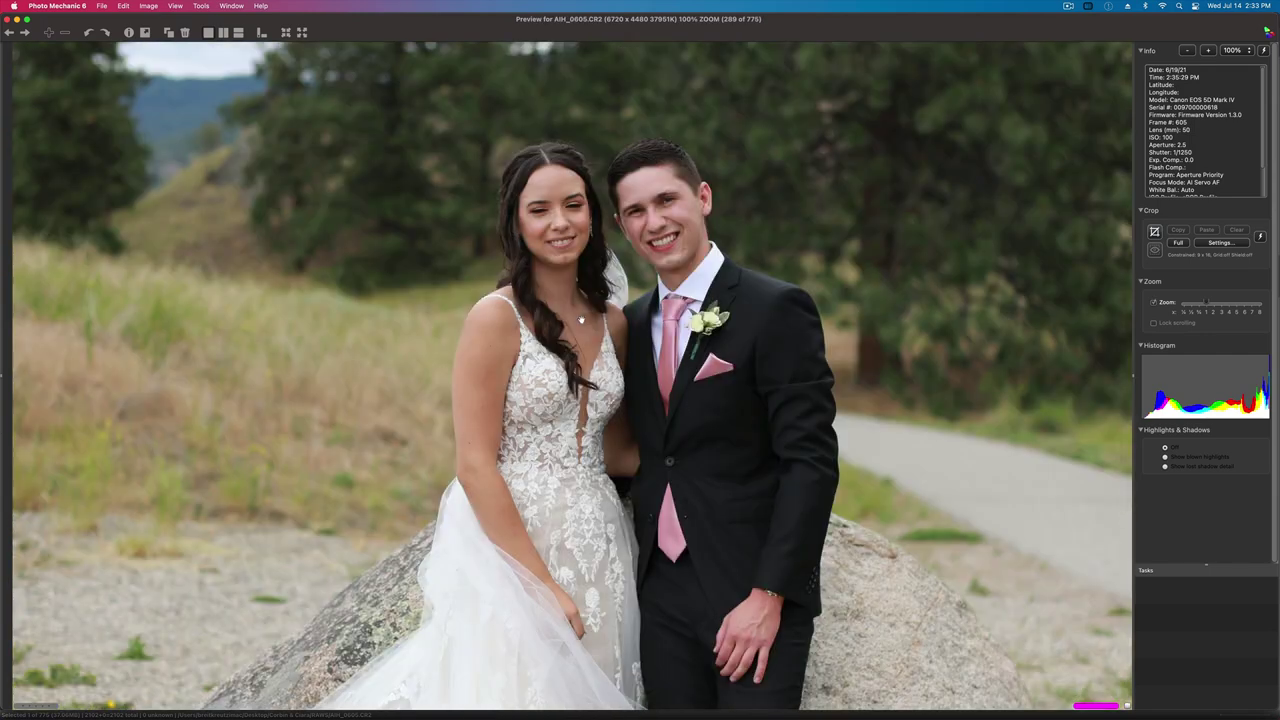
{"action": "left_click", "coordinate": [581, 319]}
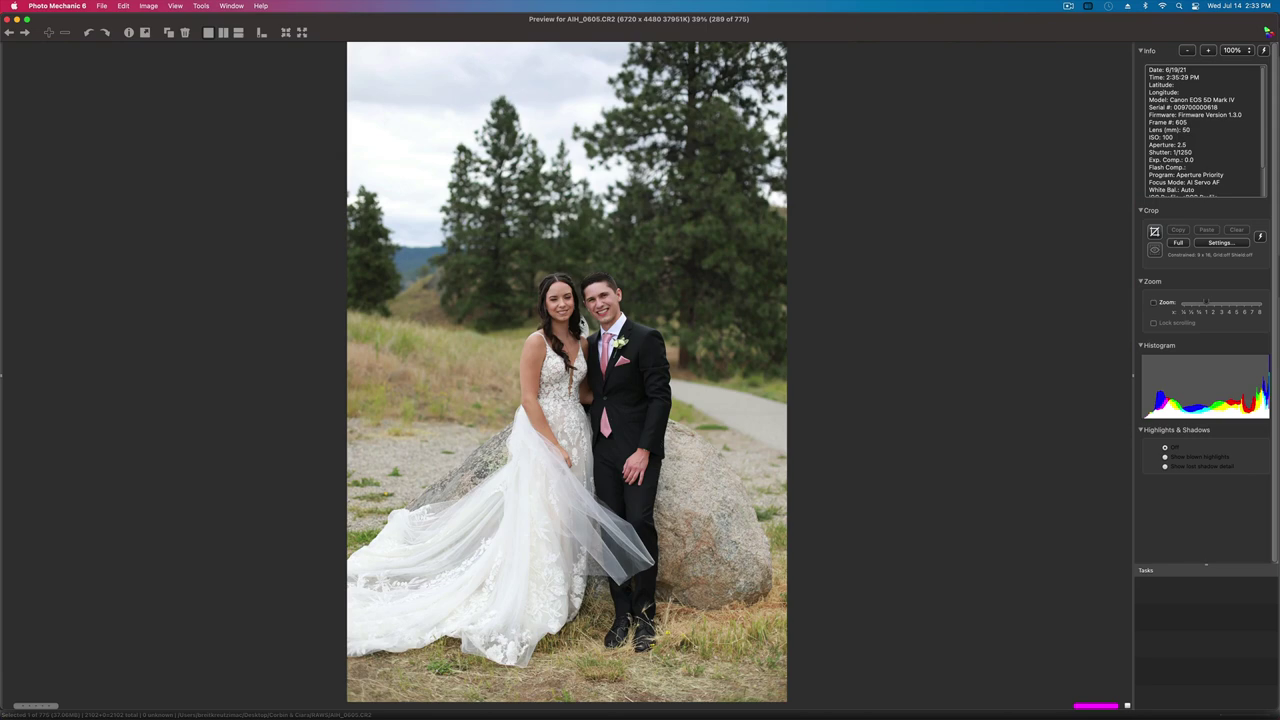
- Advance past the bridal party group, couple walking away and veil frames to the reception table, image 312
{"action": "key", "text": "Right"}
{"action": "key", "text": "Right"}
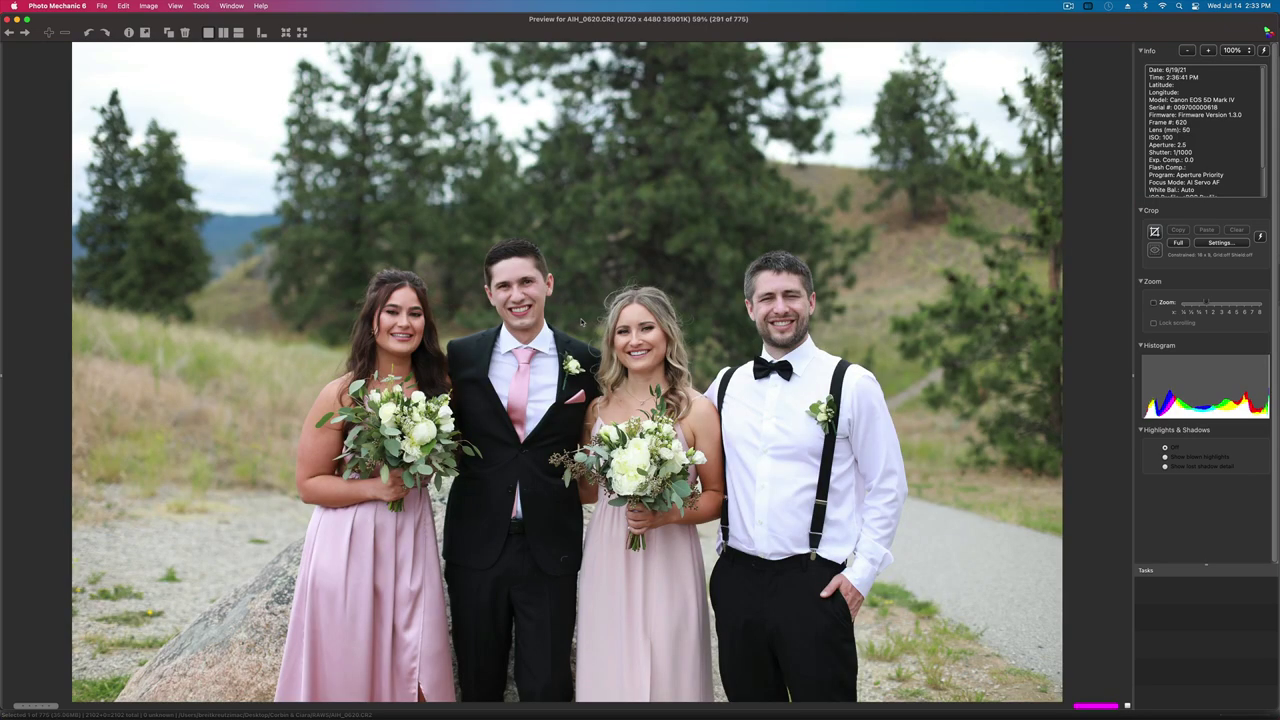
{"action": "key", "text": "Right"}
{"action": "key", "text": "Right"}
{"action": "key", "text": "Right"}
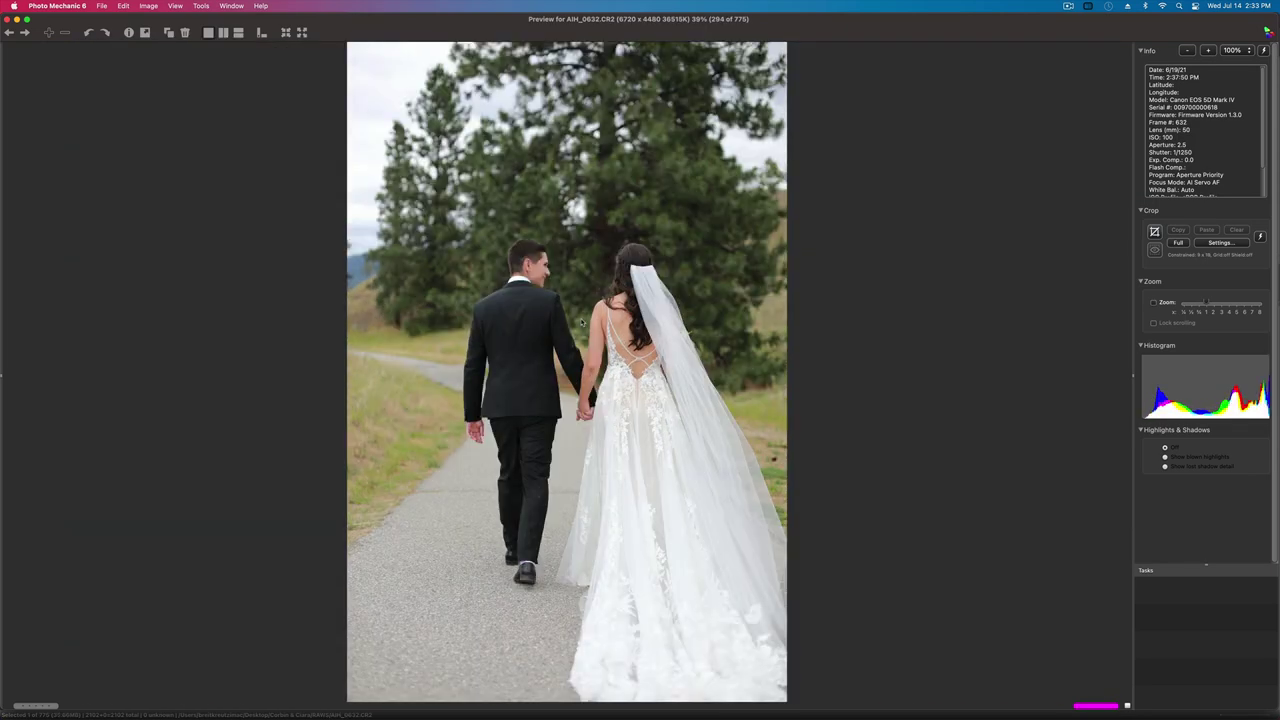
{"action": "key", "text": "Right"}
{"action": "key", "text": "Right"}
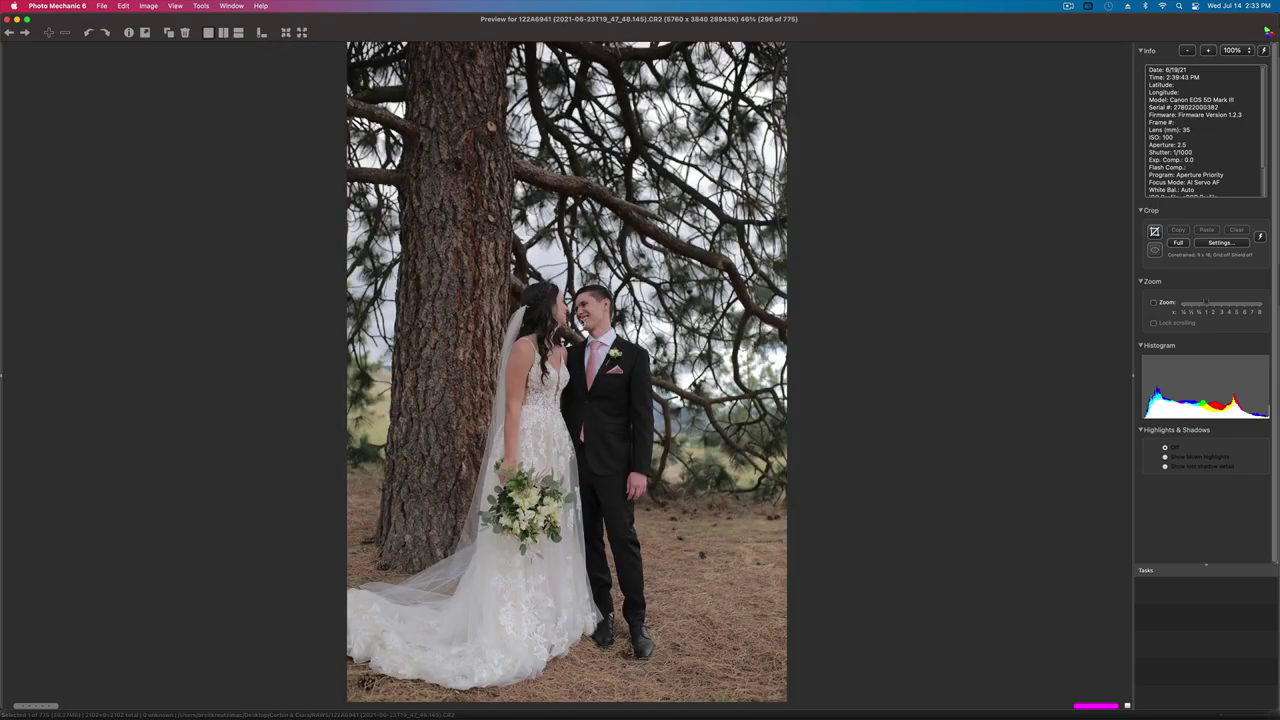
{"action": "key", "text": "Right"}
{"action": "key", "text": "Right"}
{"action": "key", "text": "Right"}
{"action": "key", "text": "Right"}
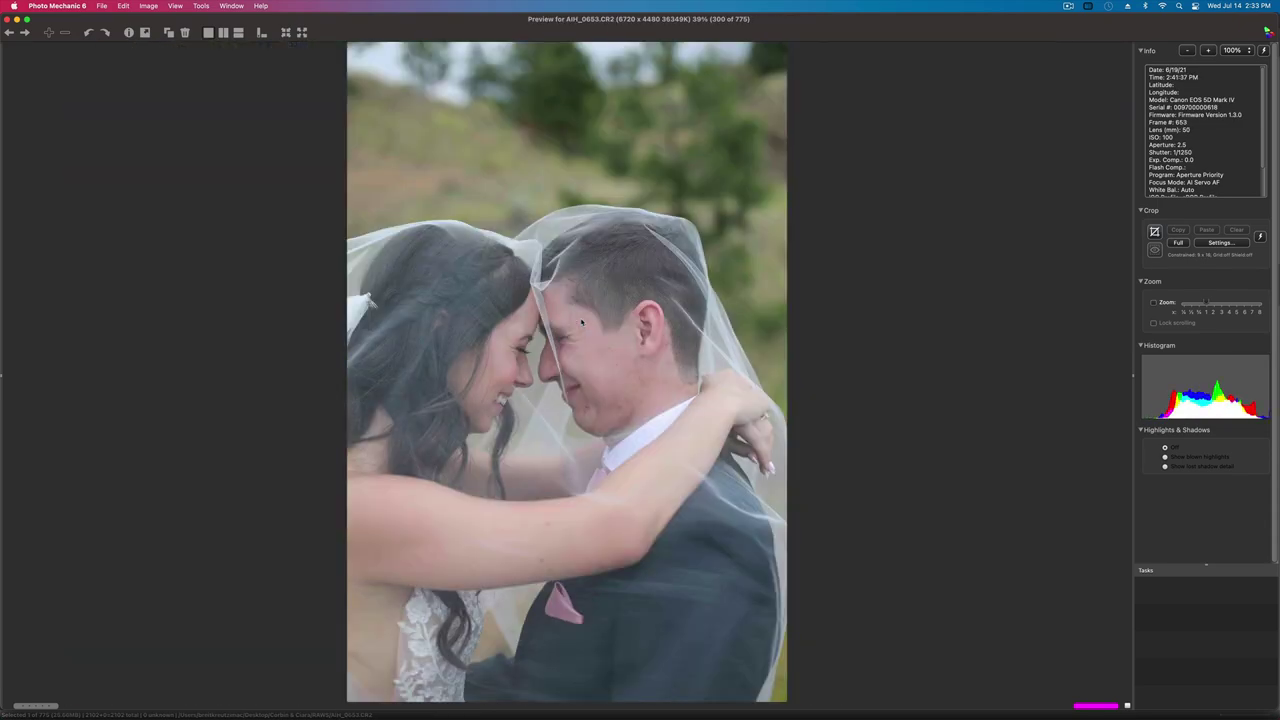
{"action": "key", "text": "Right"}
{"action": "key", "text": "Right"}
{"action": "key", "text": "Right"}
{"action": "key", "text": "Right"}
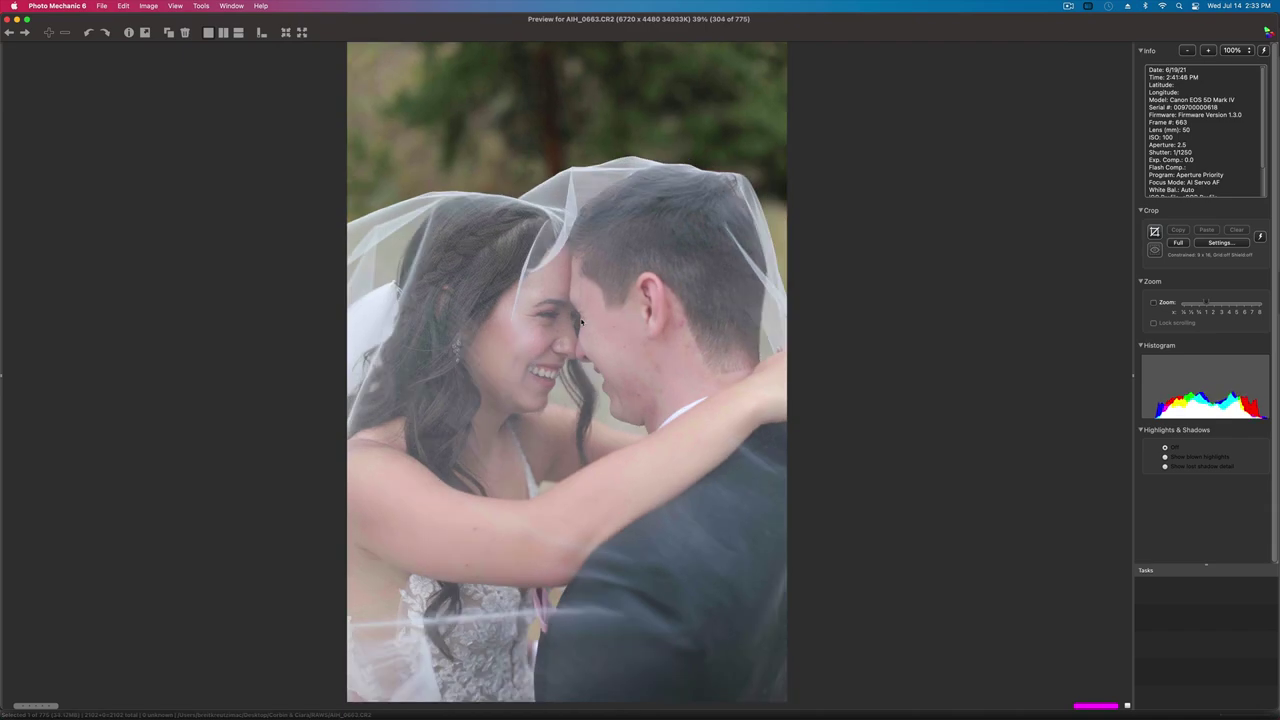
{"action": "key", "text": "Right"}
{"action": "key", "text": "Right"}
{"action": "key", "text": "Right"}
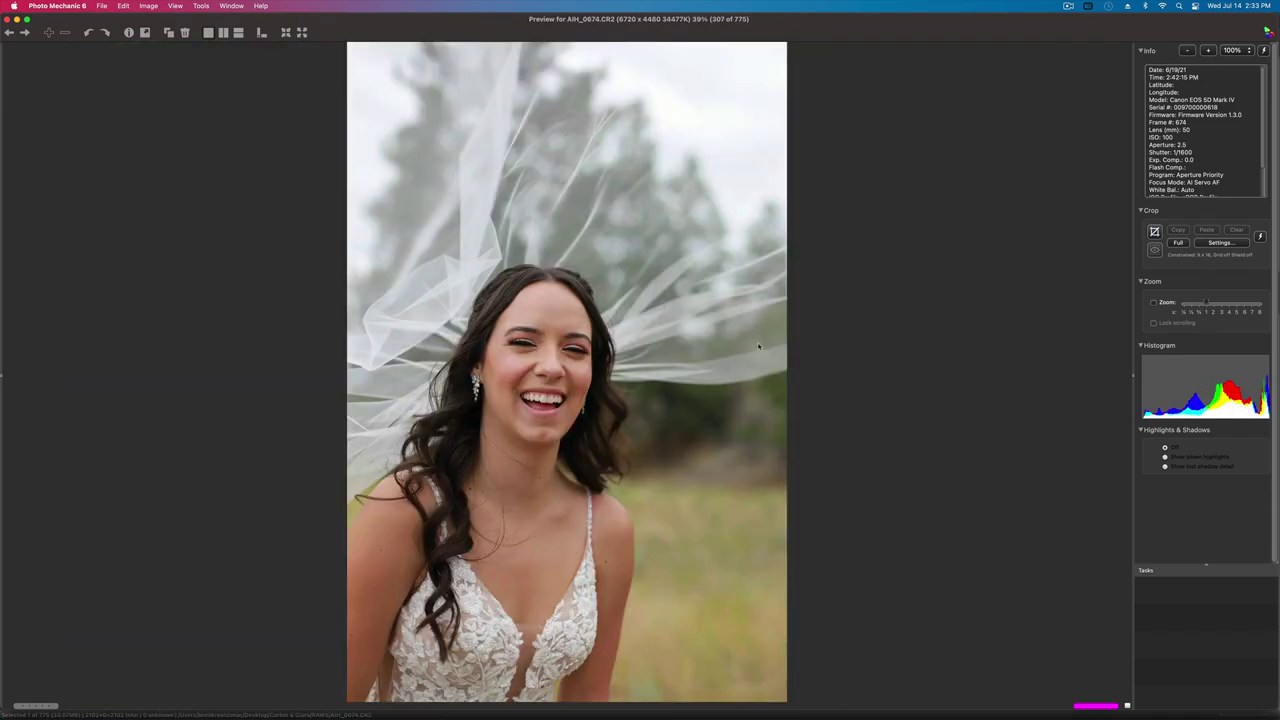
{"action": "key", "text": "Right"}
{"action": "key", "text": "Right"}
{"action": "key", "text": "Right"}
- Compare the reception table setting, rose close-up and guestbook frames, settling on the wider guestbook shot
{"action": "key", "text": "Right"}
{"action": "key", "text": "Right"}
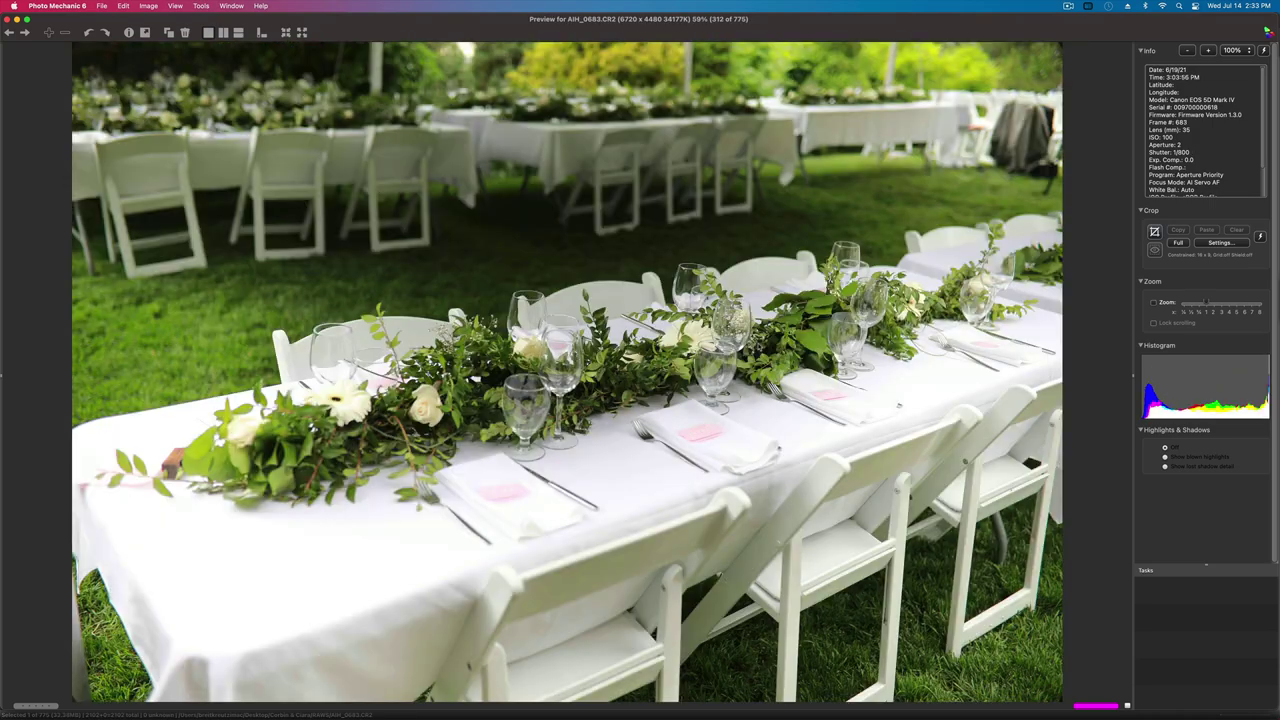
{"action": "key", "text": "Right"}
{"action": "key", "text": "Right"}
{"action": "key", "text": "Right"}
{"action": "key", "text": "Right"}
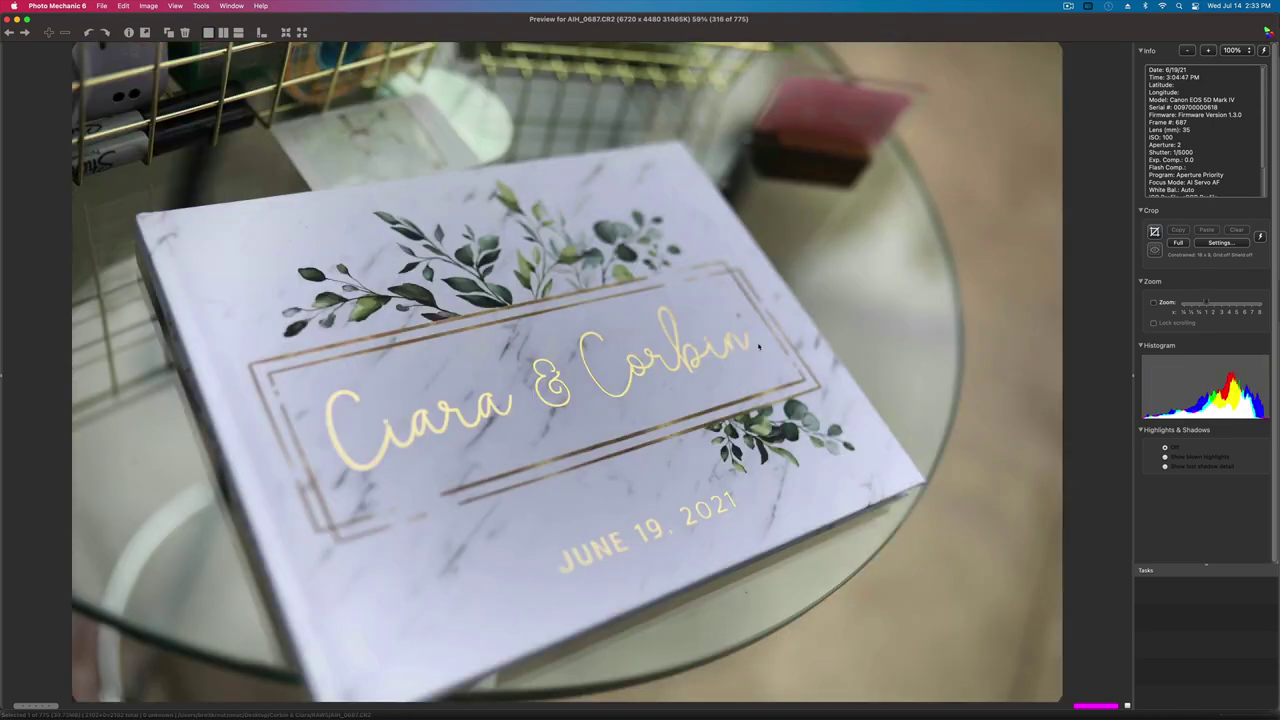
{"action": "key", "text": "Left"}
{"action": "key", "text": "Right"}
{"action": "key", "text": "Left"}
{"action": "key", "text": "Left"}
{"action": "key", "text": "Left"}
{"action": "key", "text": "Right"}
{"action": "key", "text": "Right"}
{"action": "key", "text": "Right"}
{"action": "key", "text": "Left"}
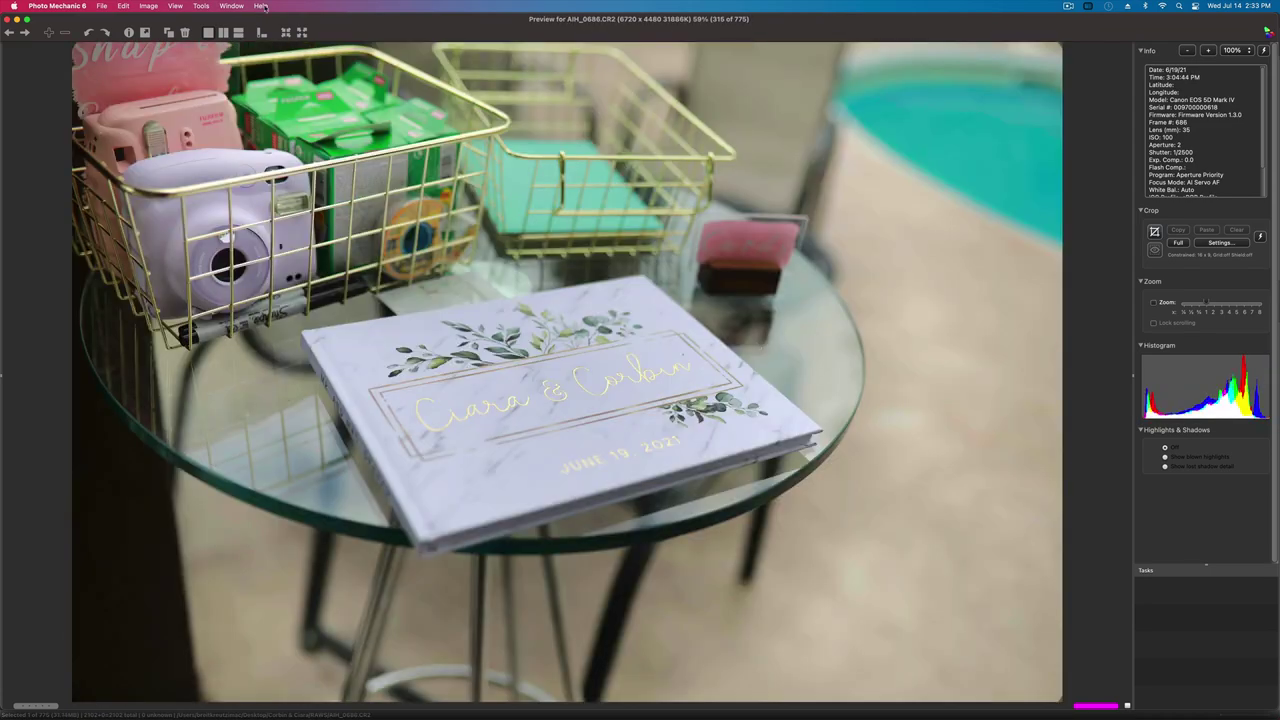
- Move through the barrels, flower close-up and fence garland shots, comparing neighbouring guest frames
{"action": "key", "text": "Right"}
{"action": "key", "text": "Right"}
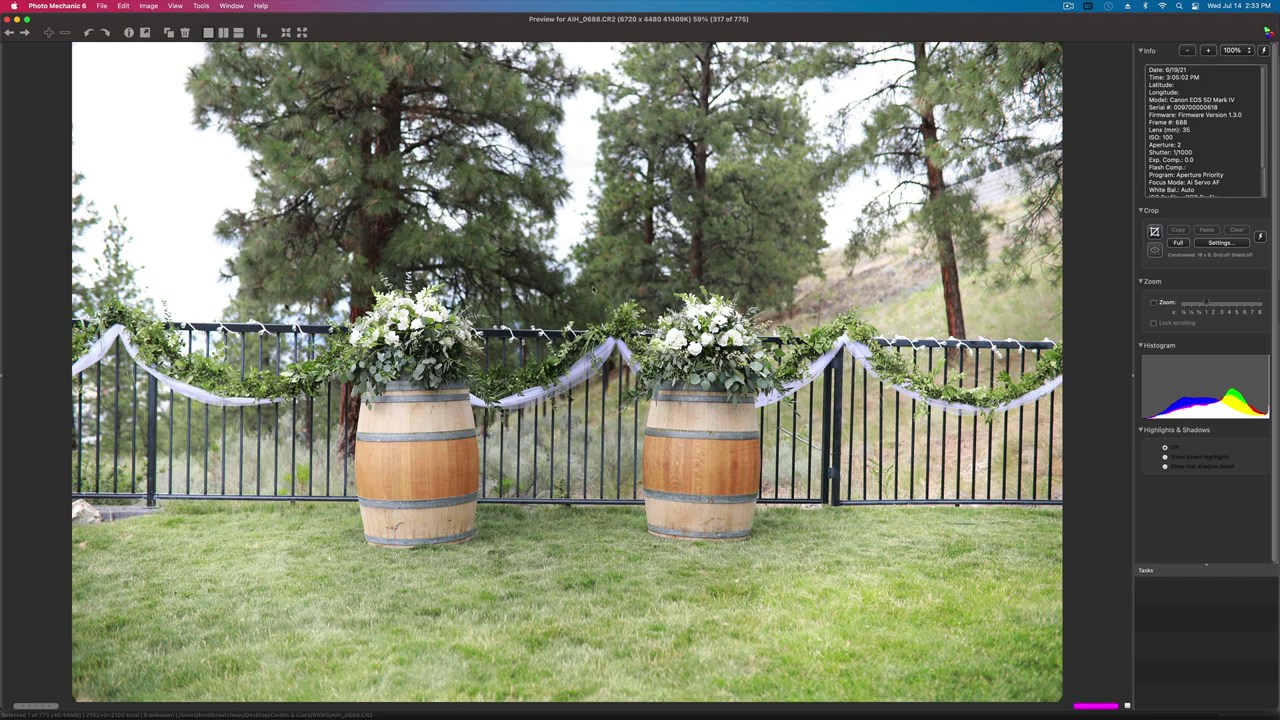
{"action": "key", "text": "Right"}
{"action": "key", "text": "Right"}
{"action": "key", "text": "Right"}
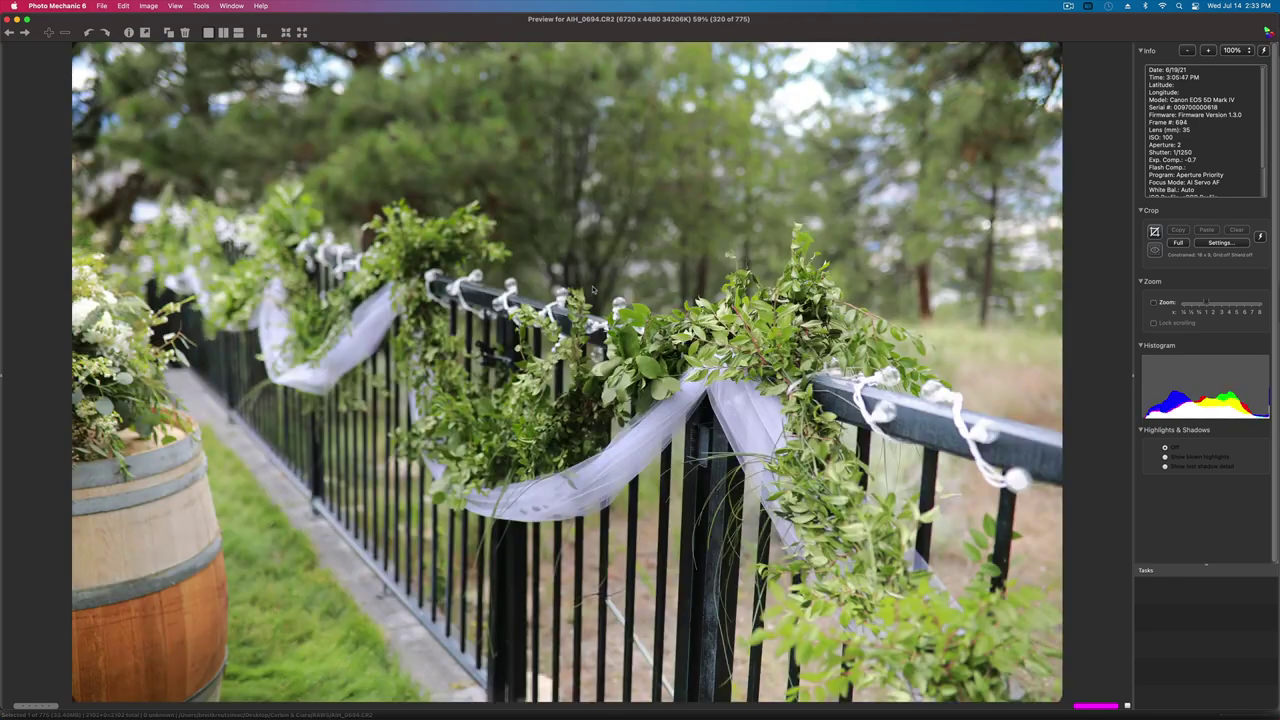
{"action": "key", "text": "Right"}
{"action": "key", "text": "Right"}
{"action": "key", "text": "Right"}
{"action": "key", "text": "Right"}
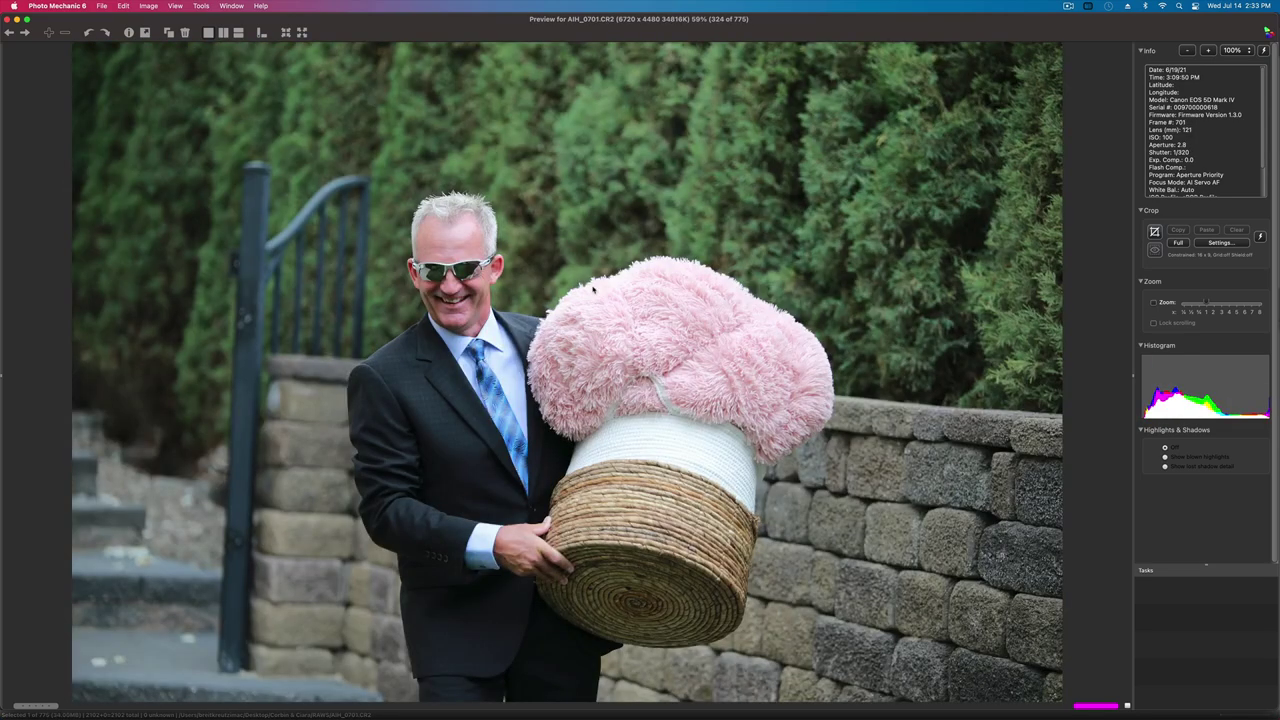
{"action": "key", "text": "Right"}
{"action": "key", "text": "Right"}
{"action": "key", "text": "Right"}
{"action": "key", "text": "Right"}
{"action": "key", "text": "Right"}
{"action": "key", "text": "Right"}
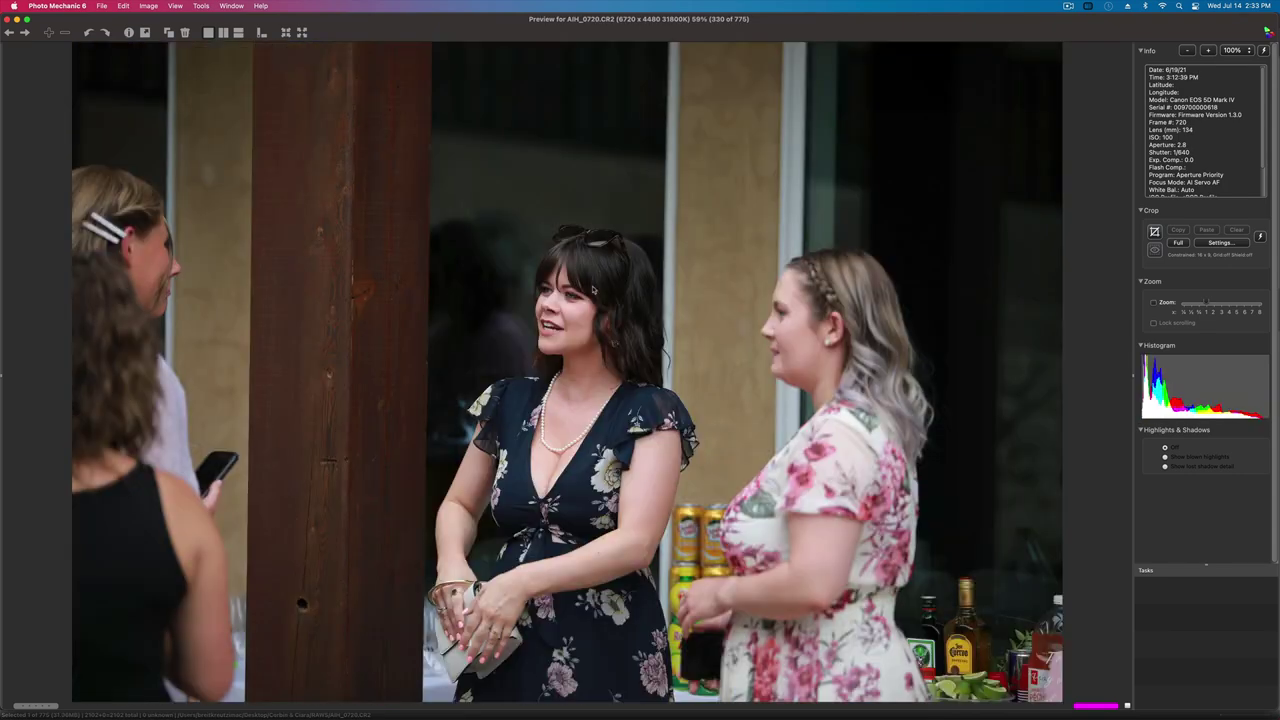
{"action": "key", "text": "Left"}
{"action": "key", "text": "Left"}
{"action": "key", "text": "Right"}
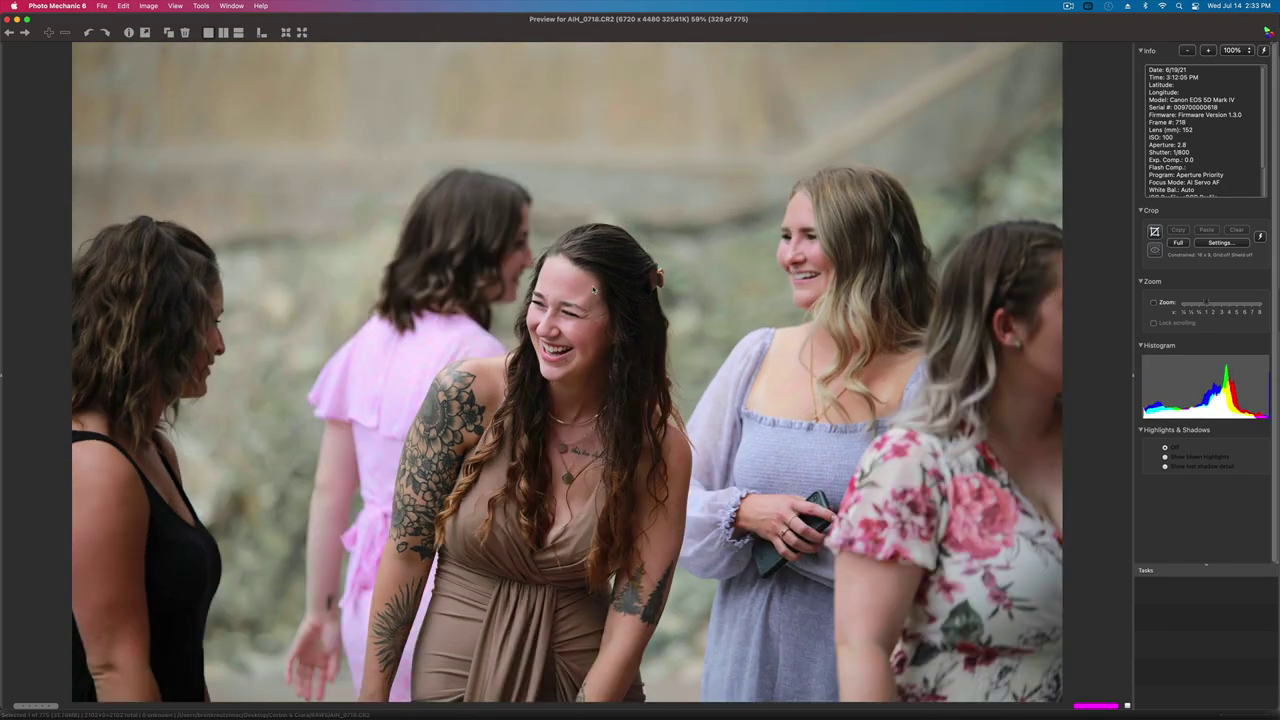
{"action": "key", "text": "Left"}
{"action": "key", "text": "Right"}
{"action": "key", "text": "Right"}
{"action": "key", "text": "Right"}
{"action": "key", "text": "Right"}
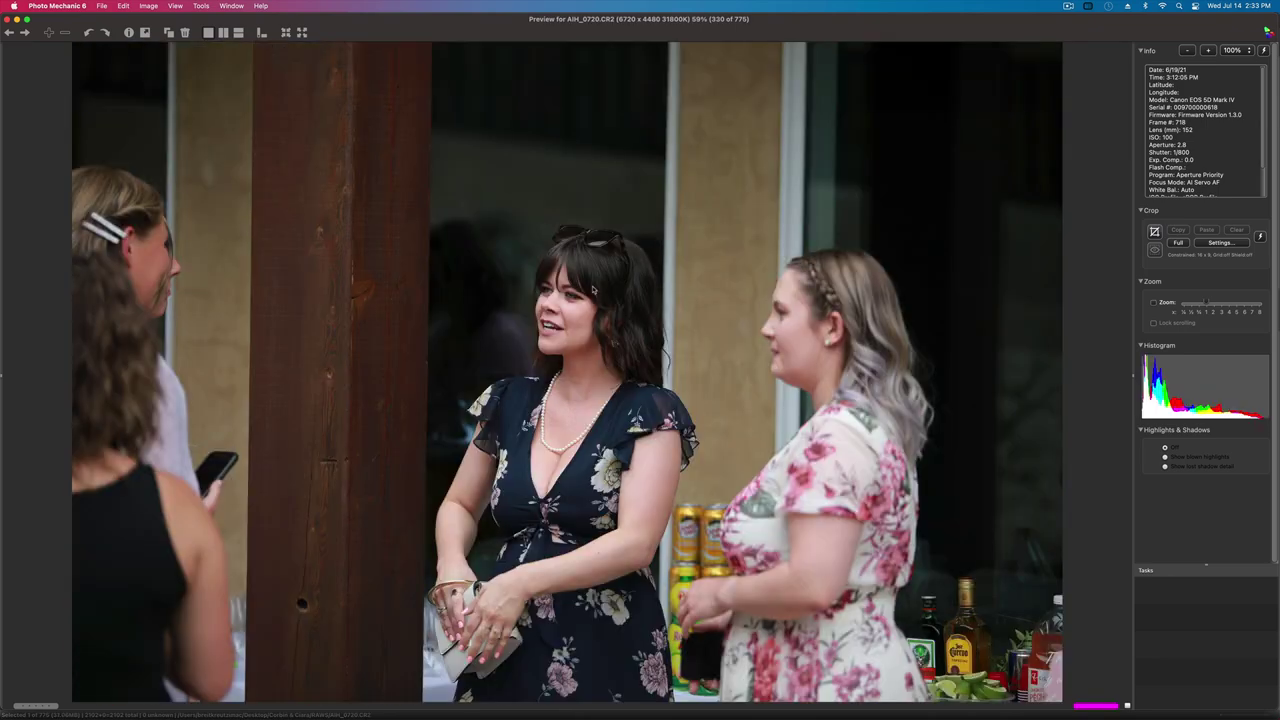
- Compare the guest portraits and three-women trio shots, ending on the groom walking with his parents (AIH_0753, image 344)
{"action": "key", "text": "Right"}
{"action": "key", "text": "Right"}
{"action": "key", "text": "Right"}
{"action": "key", "text": "Right"}
{"action": "key", "text": "Right"}
{"action": "key", "text": "Right"}
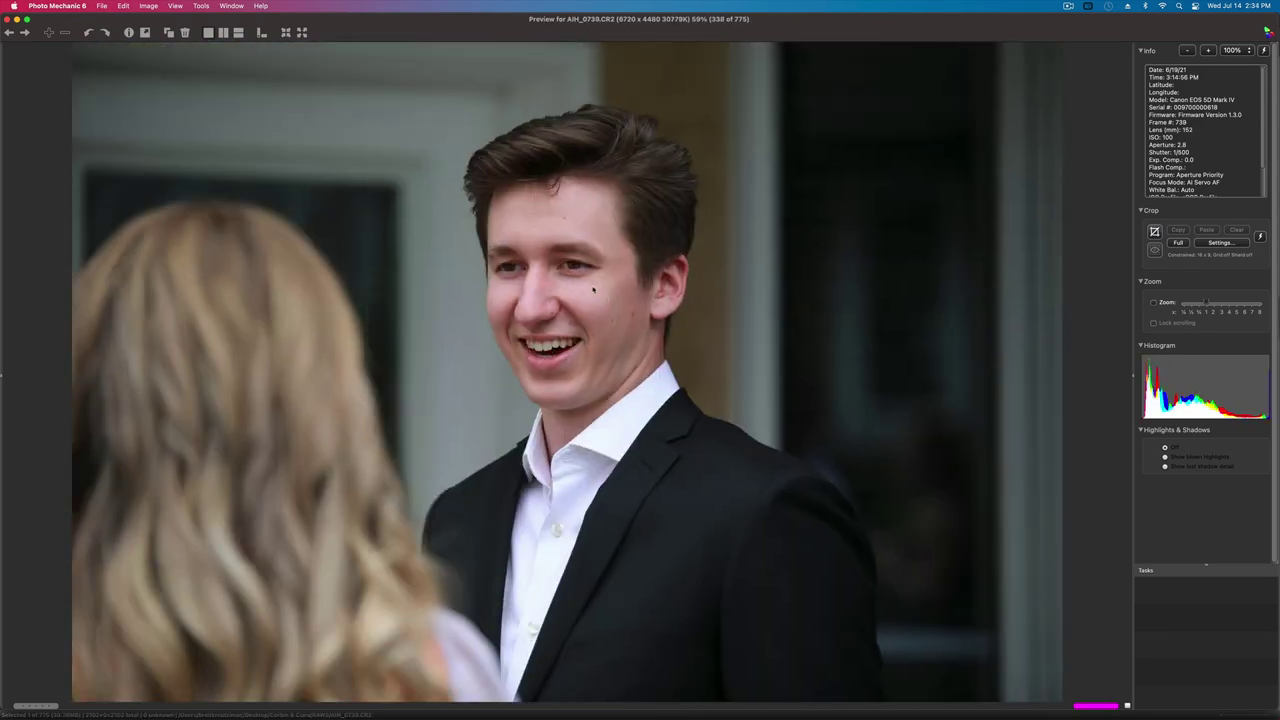
{"action": "key", "text": "Left"}
{"action": "key", "text": "Left"}
{"action": "key", "text": "Right"}
{"action": "key", "text": "Right"}
{"action": "key", "text": "Right"}
{"action": "key", "text": "Right"}
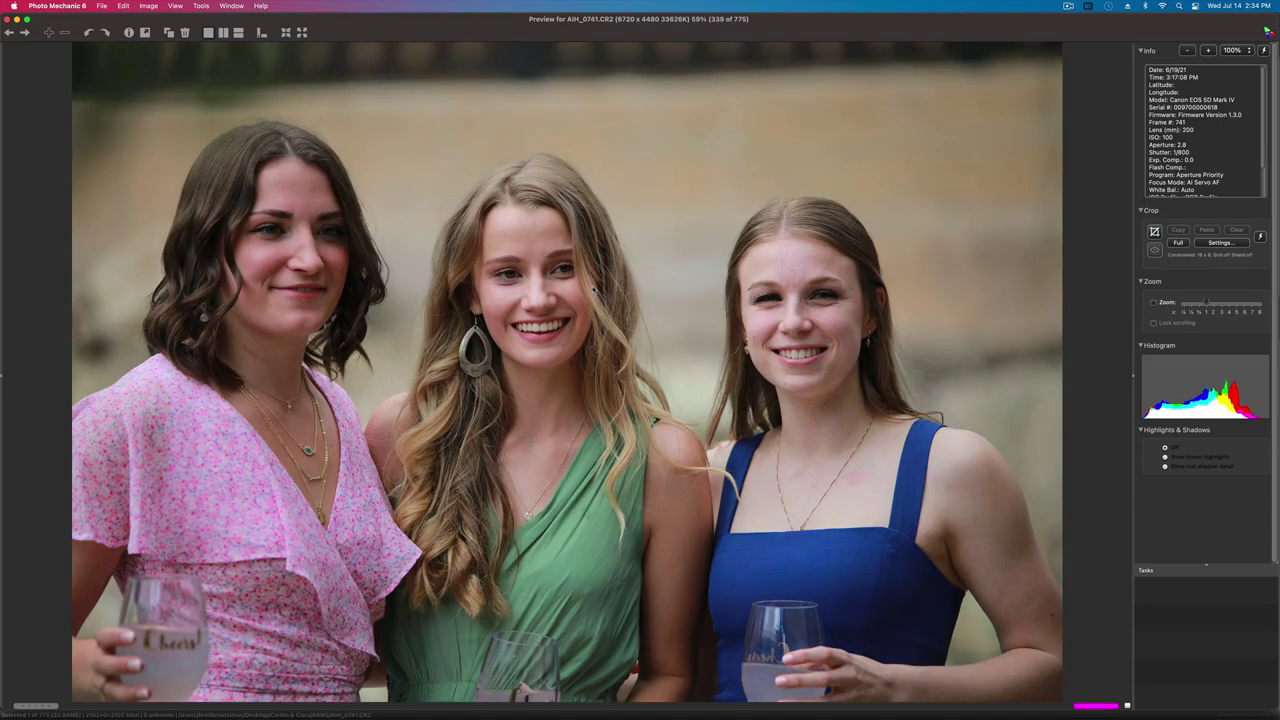
{"action": "key", "text": "Right"}
{"action": "key", "text": "Right"}
{"action": "key", "text": "Right"}
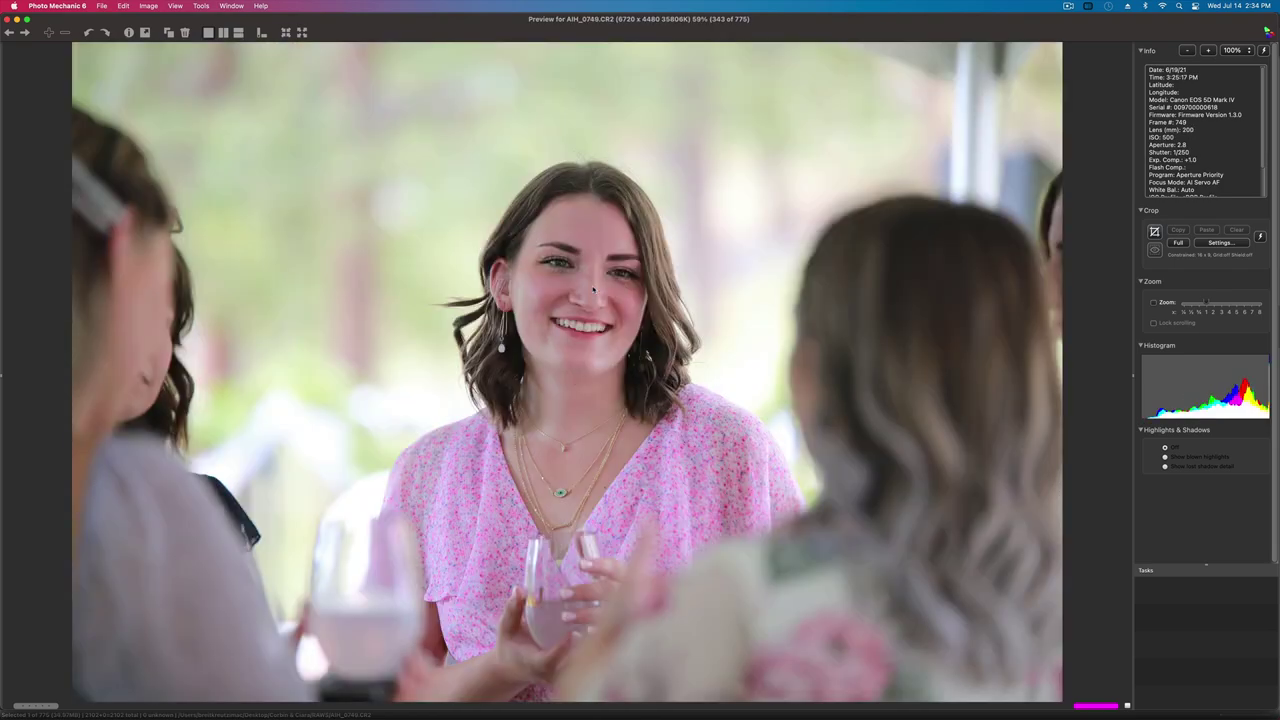
{"action": "key", "text": "Left"}
{"action": "key", "text": "Right"}
{"action": "key", "text": "Right"}
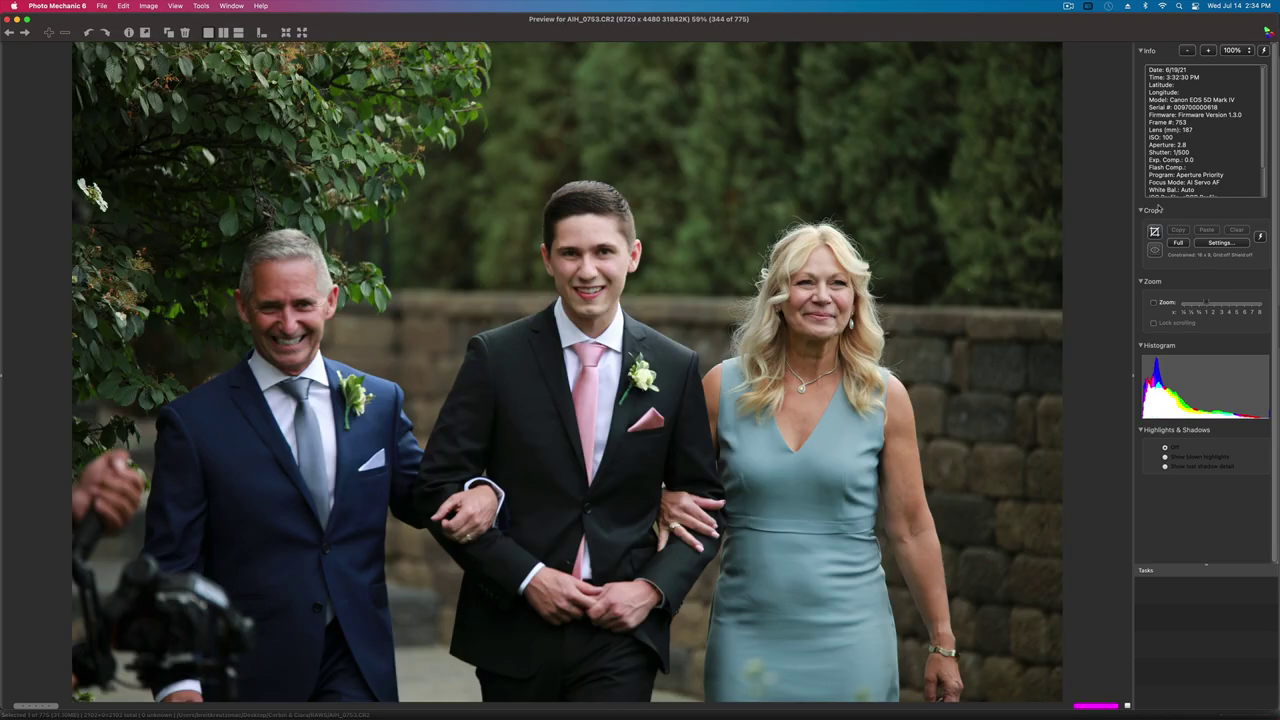
- Compare the wide and close-up groom-and-parents walking frames, then continue into the processional
{"action": "key", "text": "Right"}
{"action": "key", "text": "Right"}
{"action": "key", "text": "Left"}
{"action": "key", "text": "Left"}
{"action": "key", "text": "Right"}
{"action": "key", "text": "Right"}
{"action": "key", "text": "Right"}
{"action": "key", "text": "Left"}
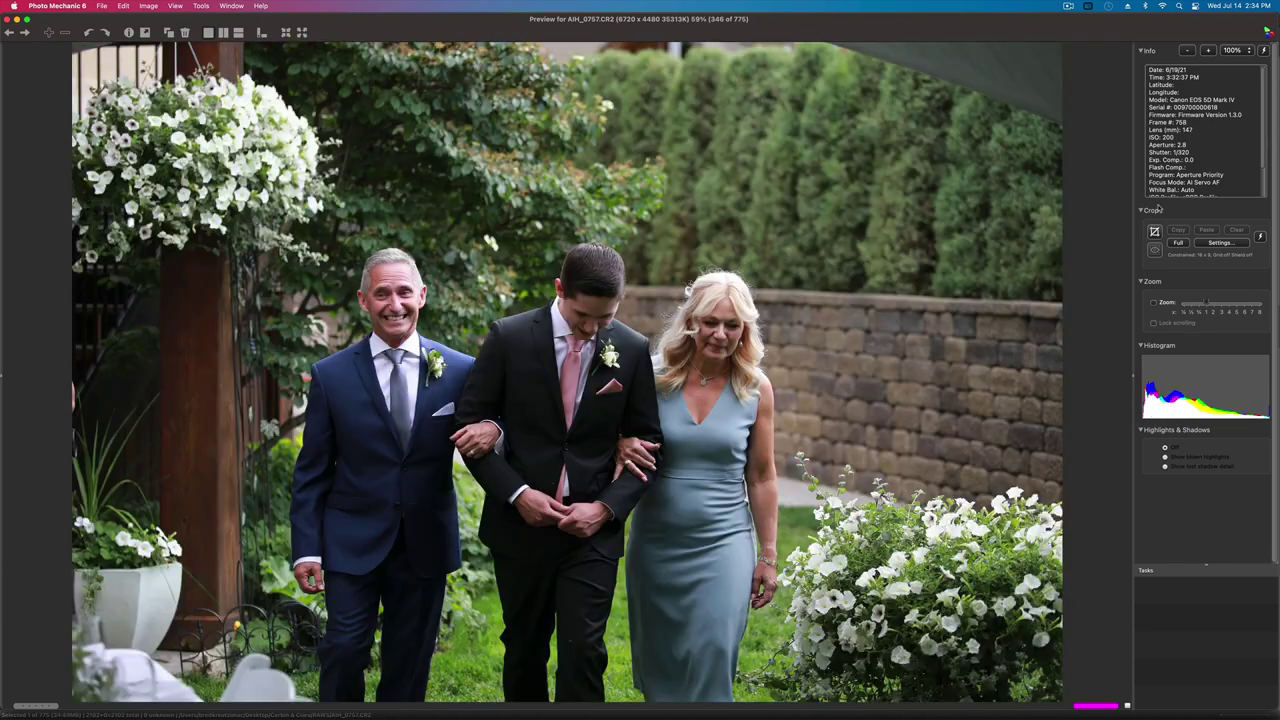
{"action": "key", "text": "Left"}
{"action": "key", "text": "Right"}
{"action": "key", "text": "Right"}
{"action": "key", "text": "Right"}
{"action": "key", "text": "Right"}
{"action": "key", "text": "Right"}
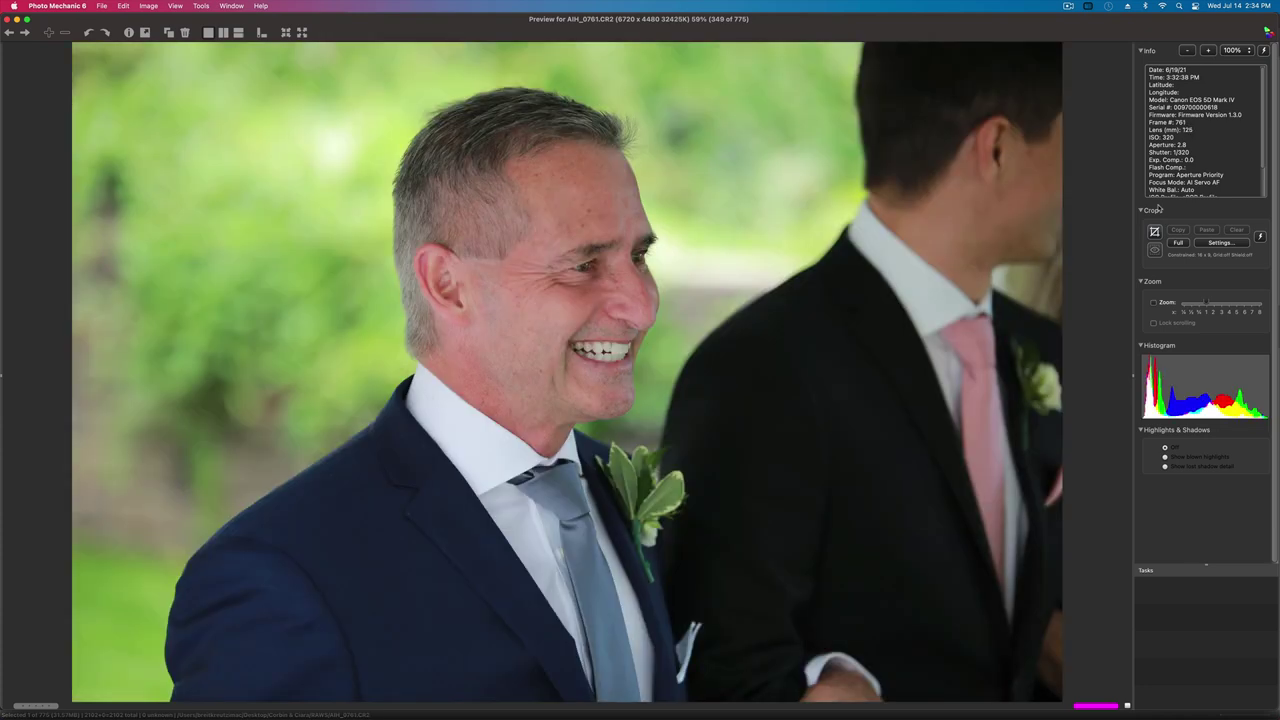
{"action": "key", "text": "Right"}
{"action": "key", "text": "Right"}
{"action": "key", "text": "Right"}
{"action": "key", "text": "Right"}
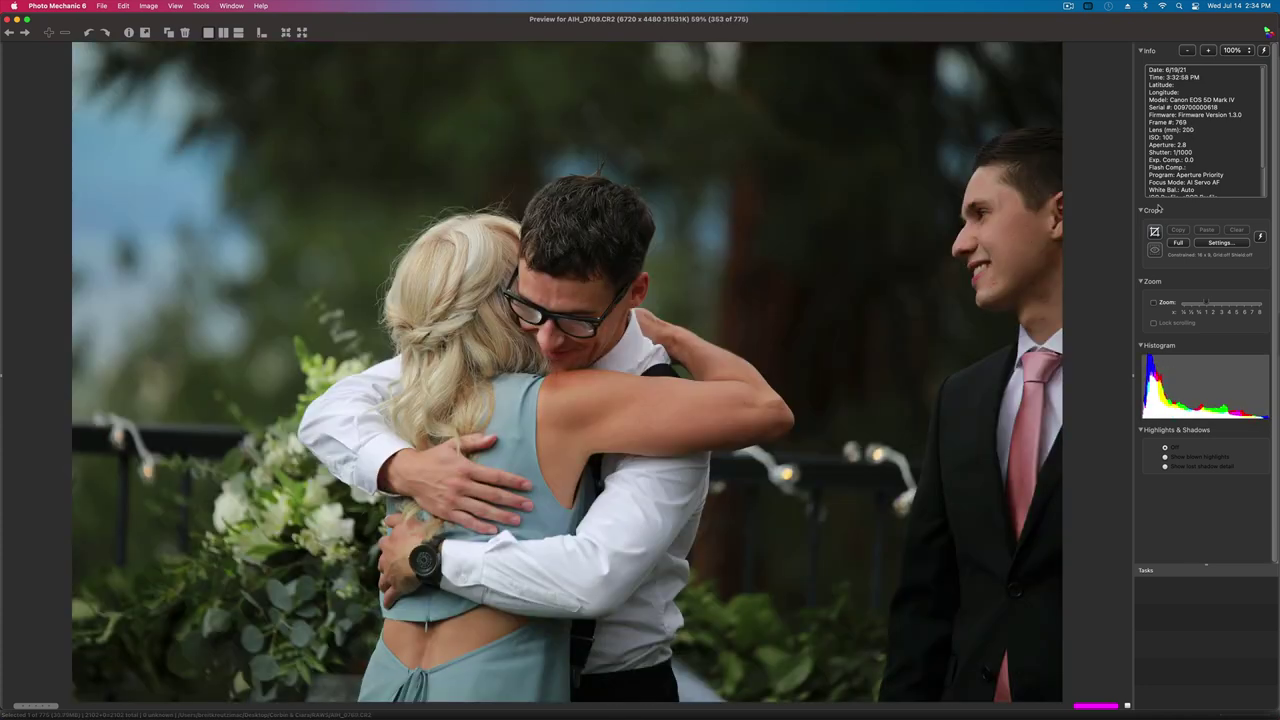
- Flick back and forth between the hug photo and neighbouring pair frames to pick the best one
{"action": "key", "text": "Right"}
{"action": "key", "text": "Left"}
{"action": "key", "text": "Left"}
{"action": "key", "text": "Right"}
{"action": "key", "text": "Right"}
{"action": "key", "text": "Right"}
{"action": "key", "text": "Right"}
{"action": "key", "text": "Right"}
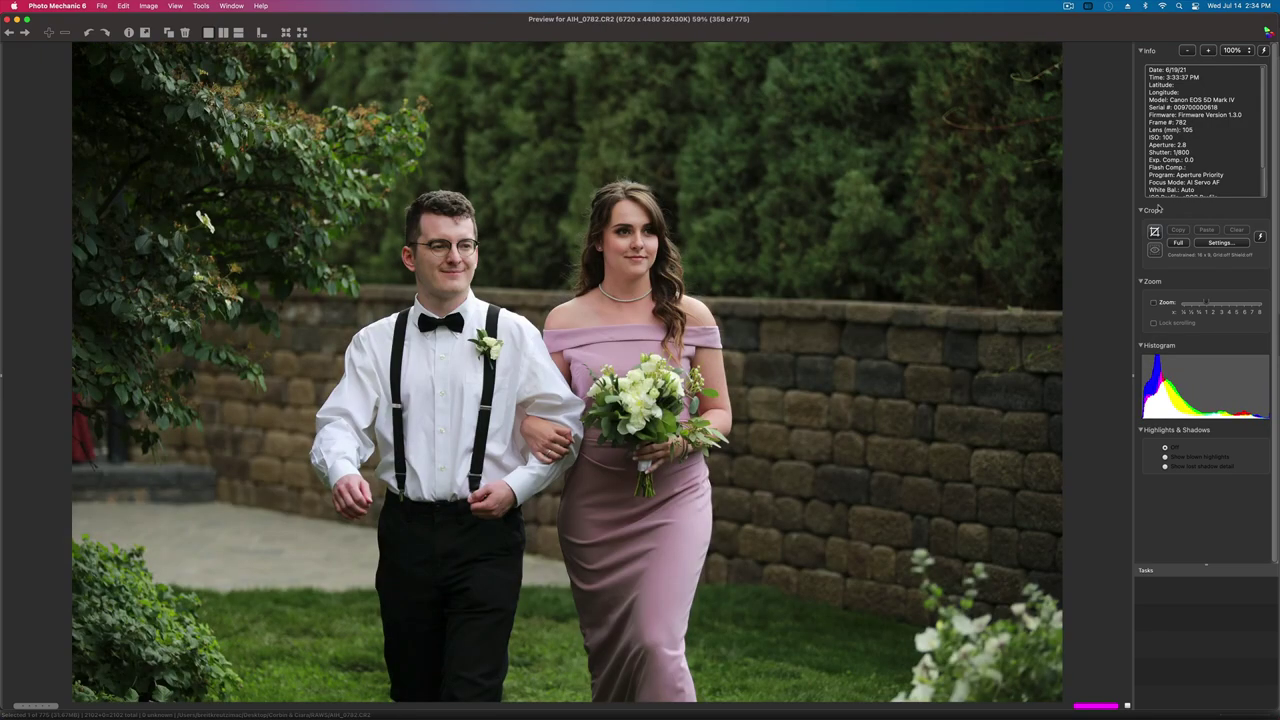
{"action": "key", "text": "Right"}
{"action": "key", "text": "Right"}
{"action": "key", "text": "Right"}
{"action": "key", "text": "Left"}
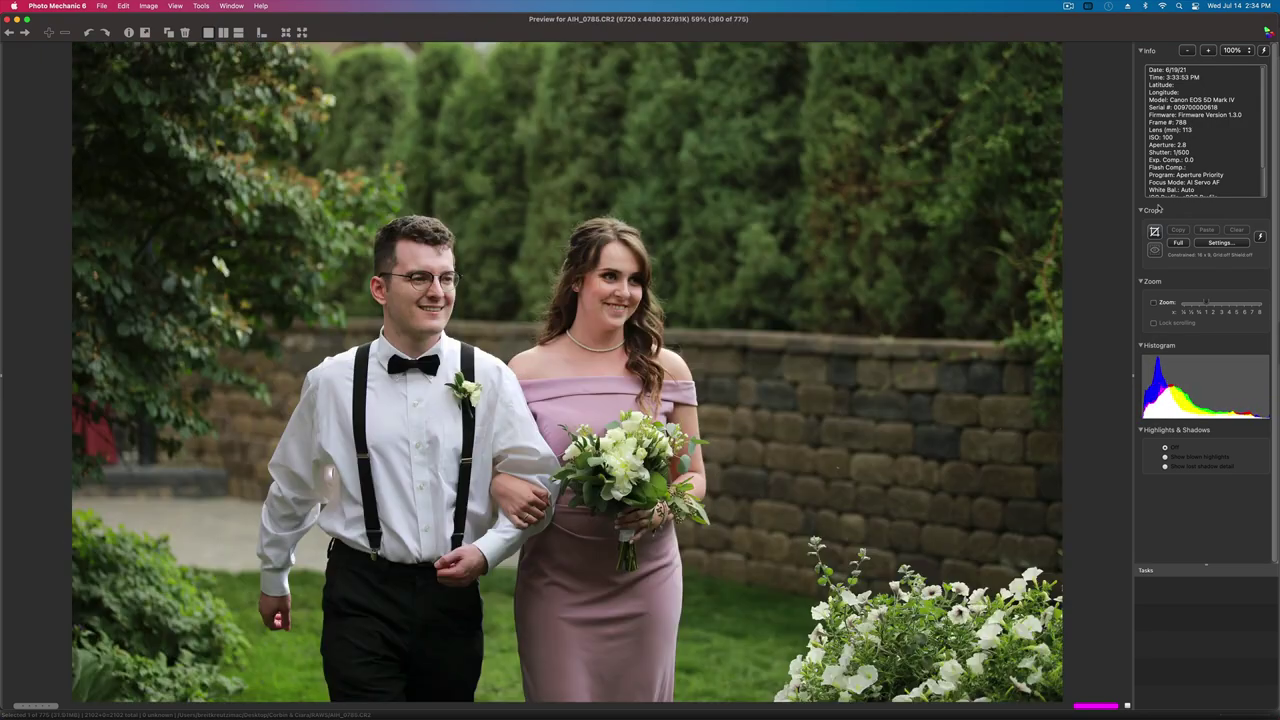
{"action": "key", "text": "Left"}
{"action": "key", "text": "Left"}
{"action": "key", "text": "Right"}
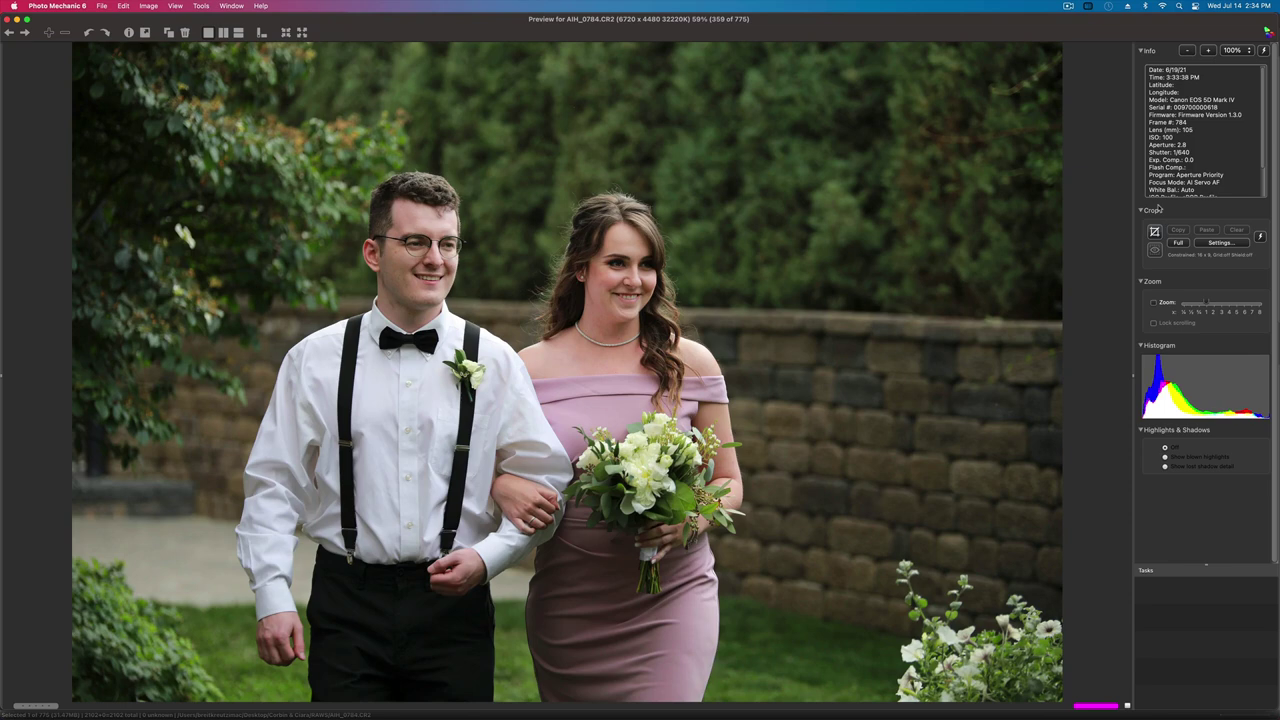
{"action": "key", "text": "Right"}
{"action": "key", "text": "Left"}
- Advance through the remaining walking couples and processional photos to the bride's entrance
{"action": "key", "text": "Right"}
{"action": "key", "text": "Right"}
{"action": "key", "text": "Right"}
{"action": "key", "text": "Right"}
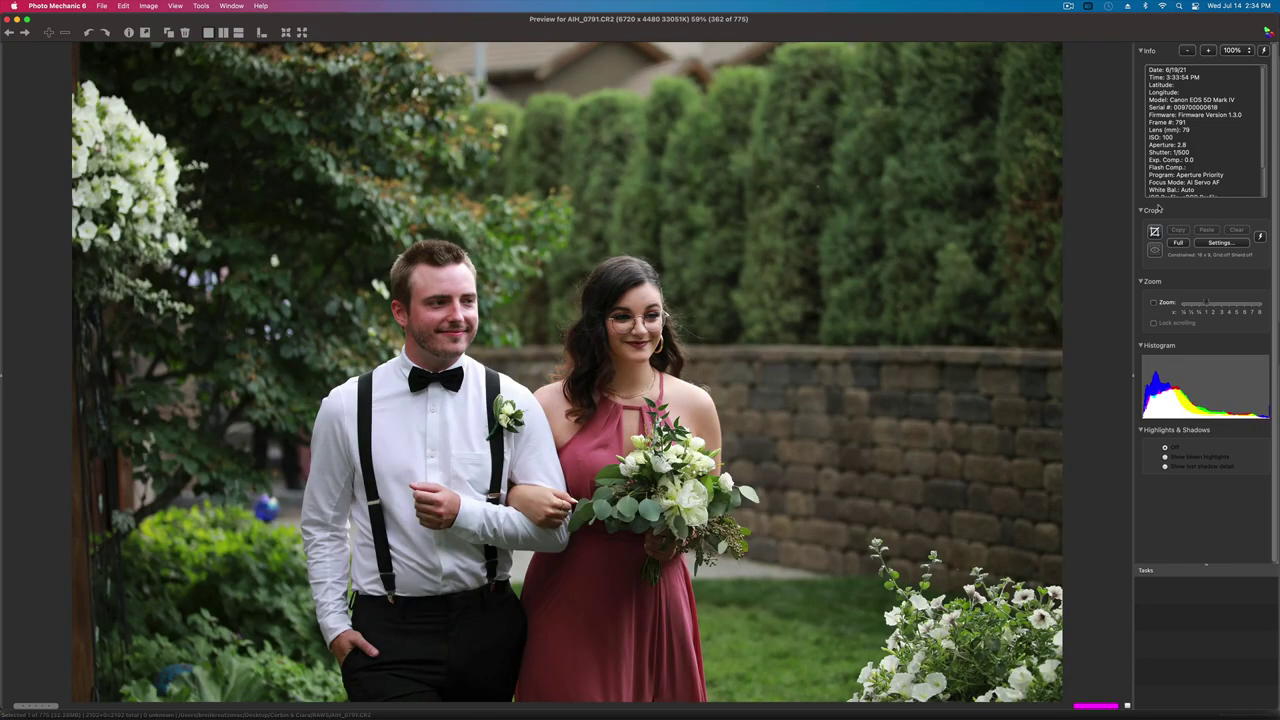
{"action": "key", "text": "Right"}
{"action": "key", "text": "Right"}
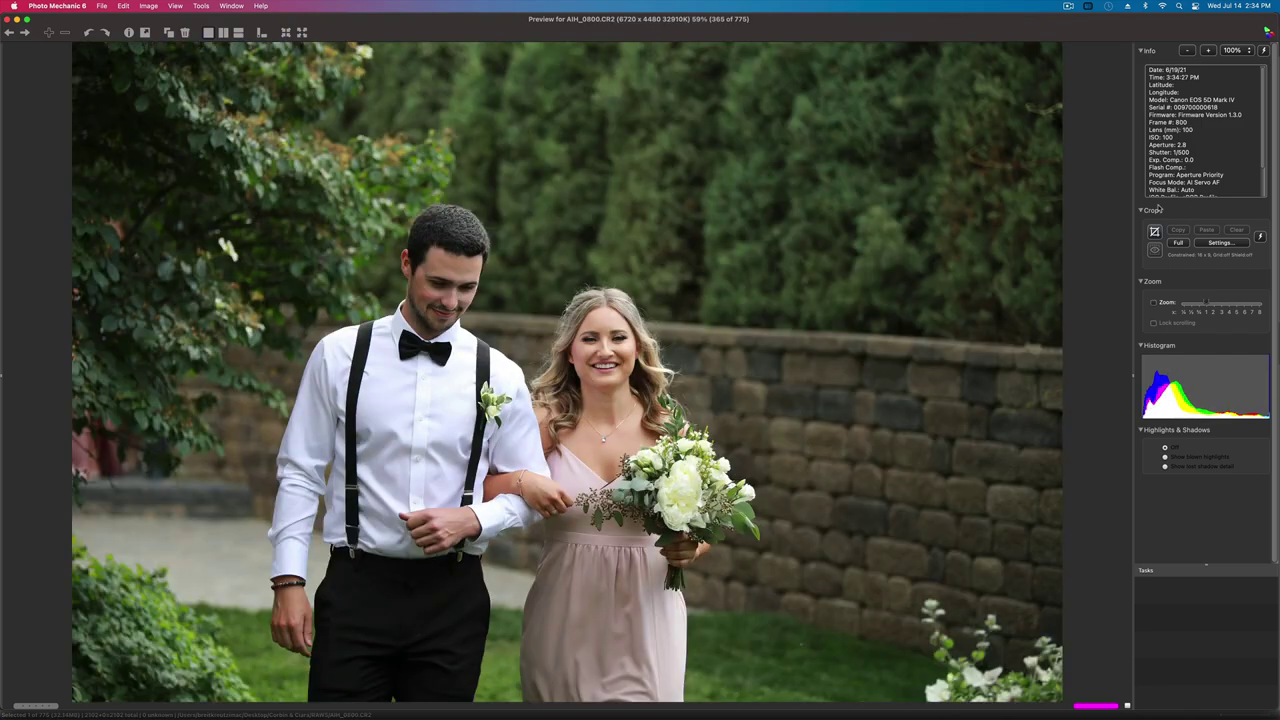
{"action": "key", "text": "Right"}
{"action": "key", "text": "Right"}
{"action": "key", "text": "Right"}
{"action": "key", "text": "Right"}
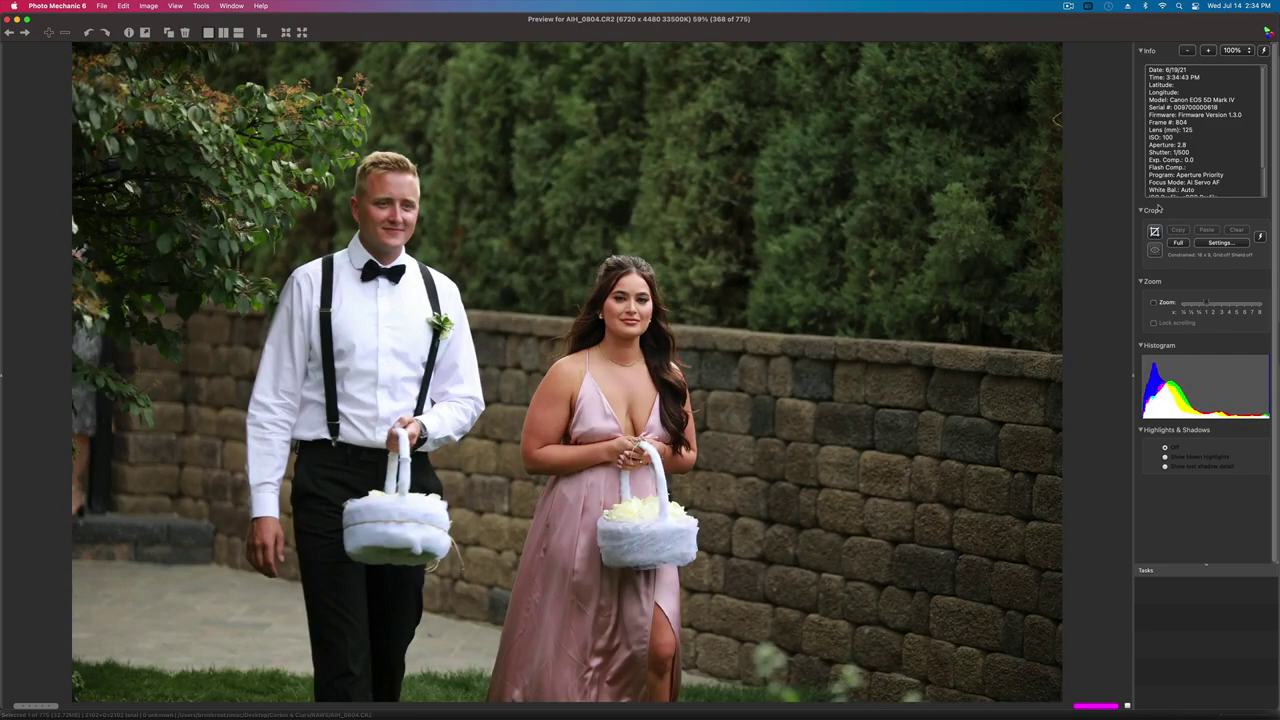
{"action": "key", "text": "Right"}
{"action": "key", "text": "Right"}
{"action": "key", "text": "Right"}
{"action": "key", "text": "Right"}
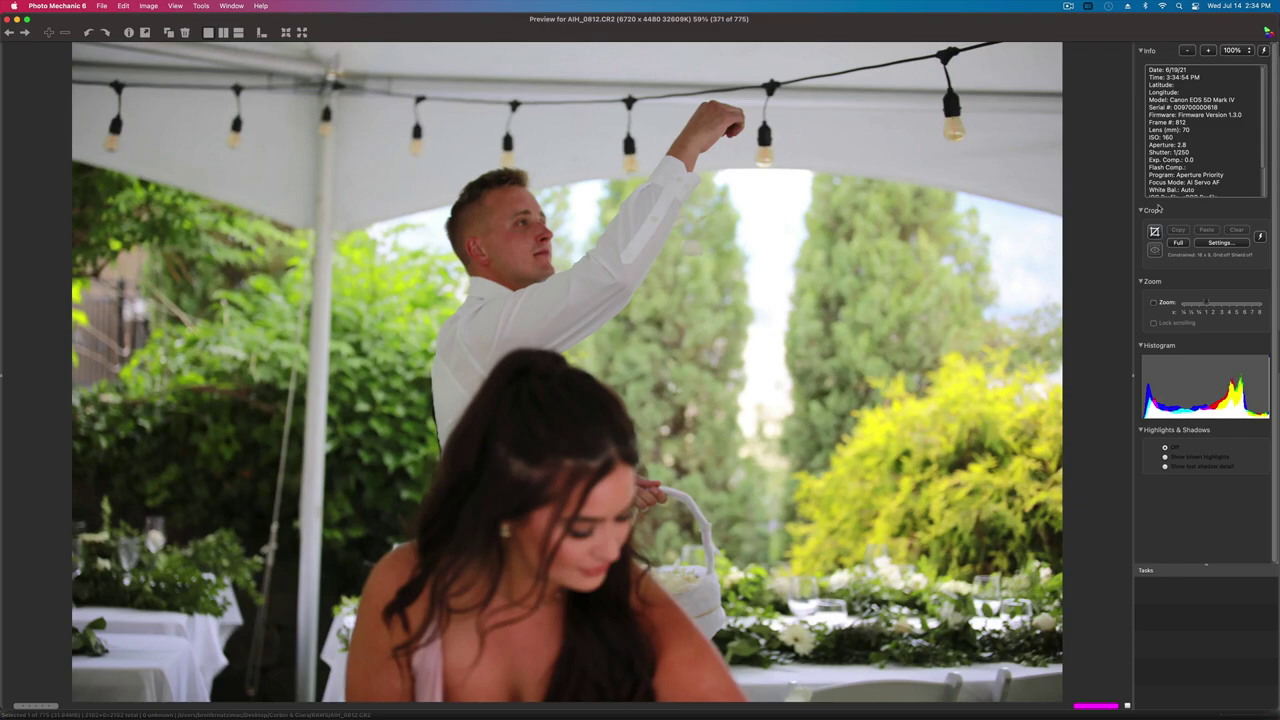
{"action": "key", "text": "Right"}
{"action": "key", "text": "Right"}
{"action": "key", "text": "Right"}
{"action": "key", "text": "Right"}
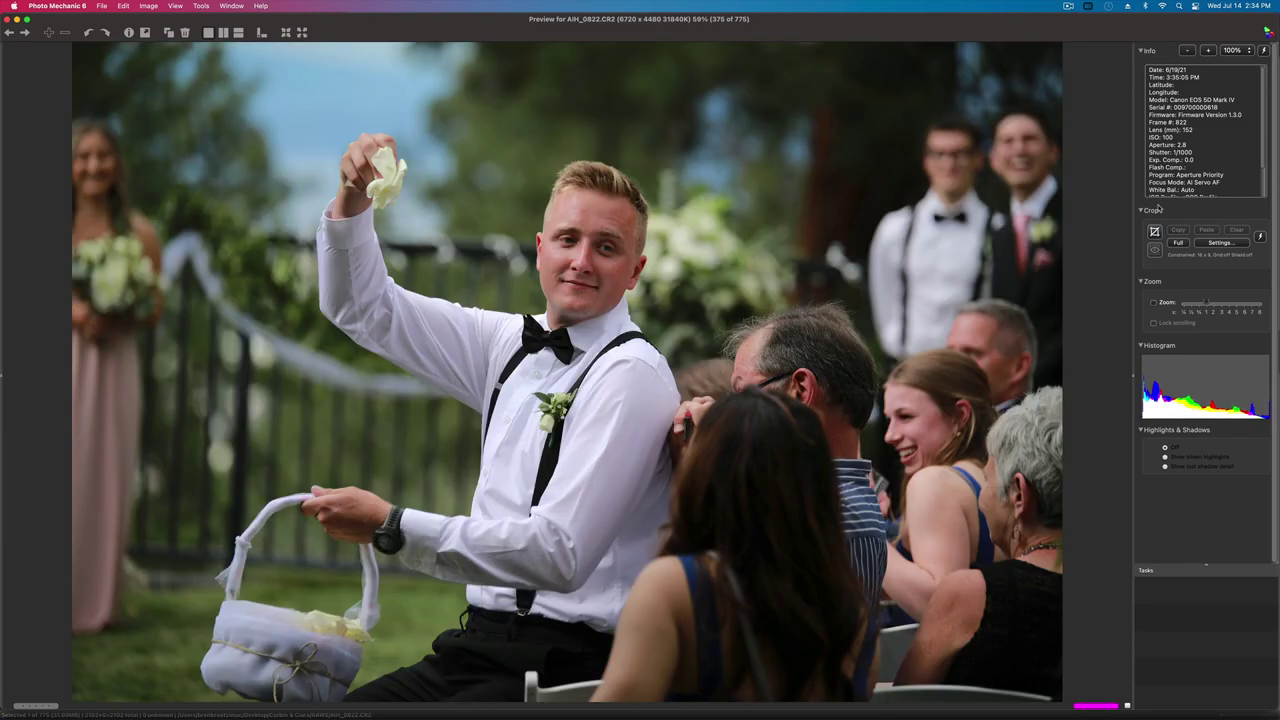
{"action": "key", "text": "Right"}
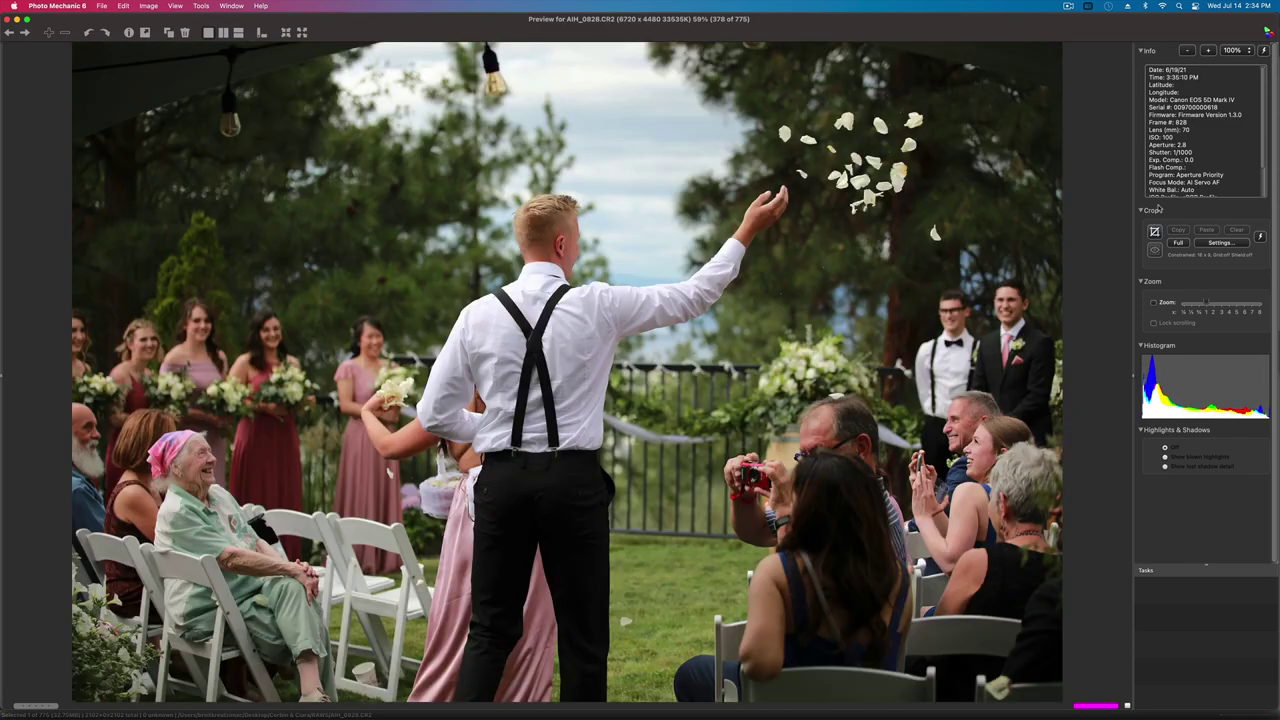
{"action": "key", "text": "Right"}
{"action": "key", "text": "Right"}
{"action": "key", "text": "Right"}
{"action": "key", "text": "Right"}
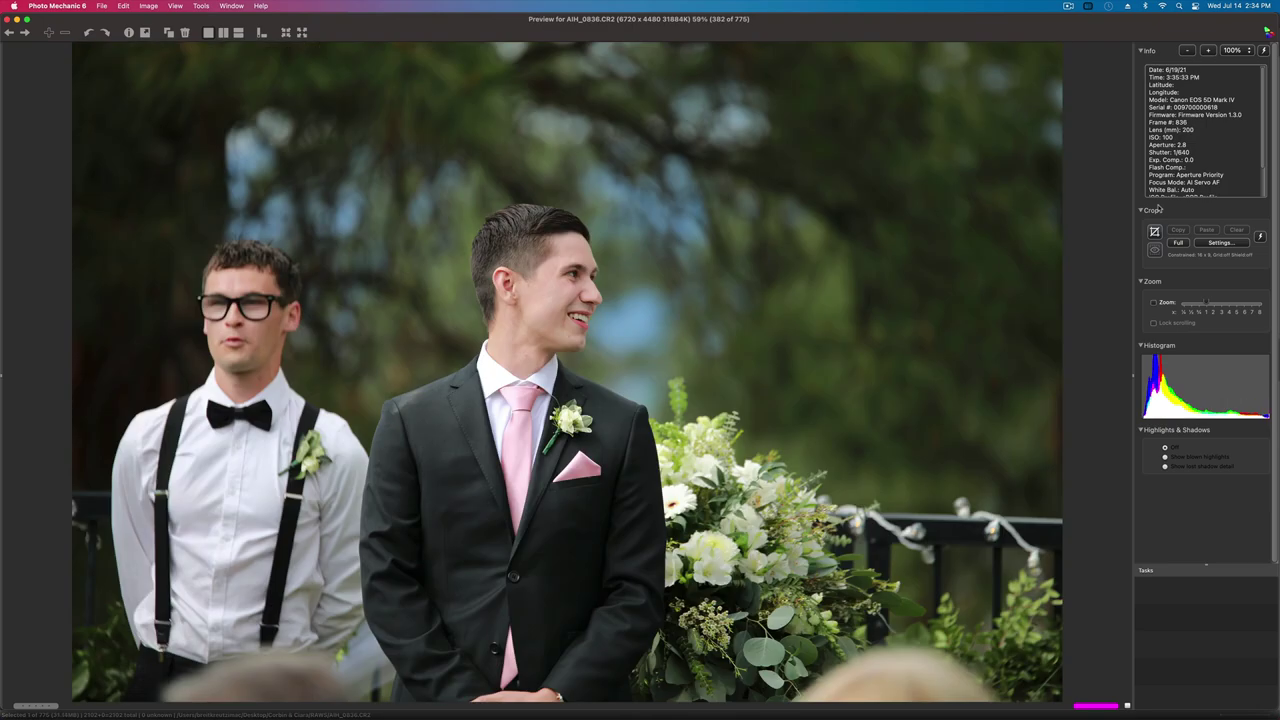
{"action": "key", "text": "Right"}
{"action": "key", "text": "Right"}
{"action": "key", "text": "Right"}
{"action": "key", "text": "Right"}
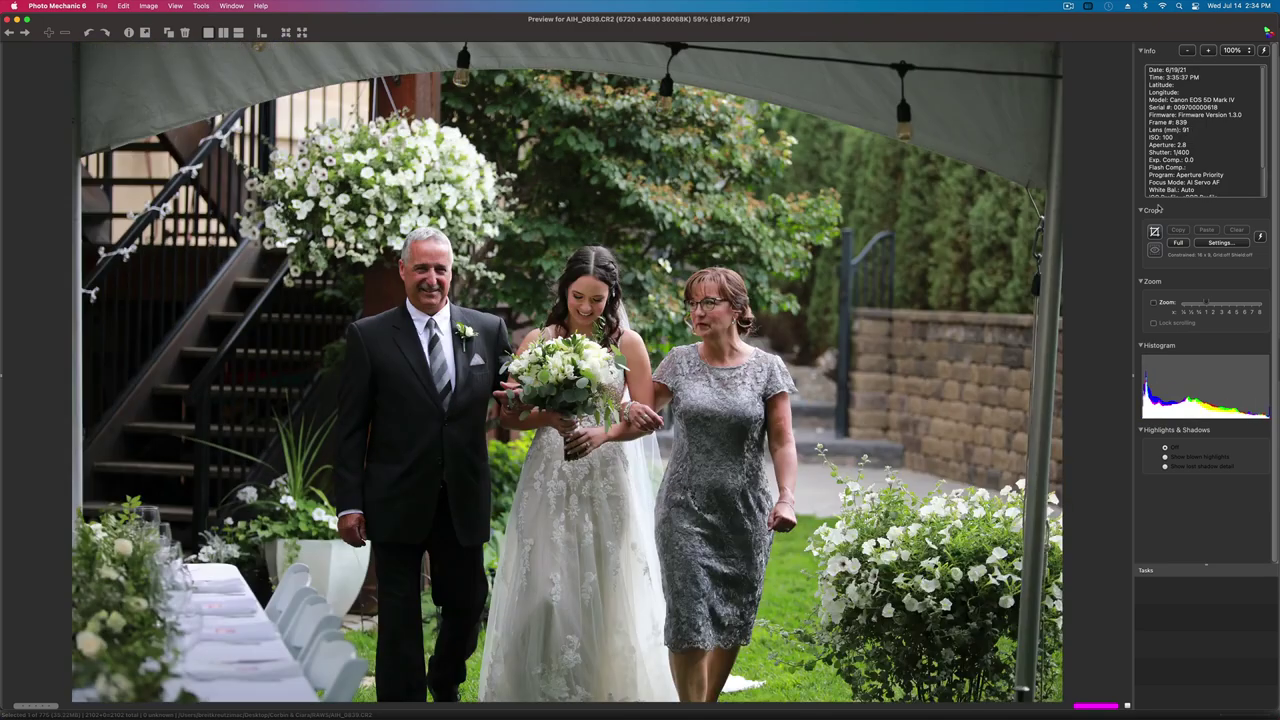
{"action": "key", "text": "Right"}
{"action": "key", "text": "Right"}
- Review the groomsmen at the altar, groom waiting, bride's arrival and altar hug, reaching the bridesmaids
{"action": "key", "text": "Left"}
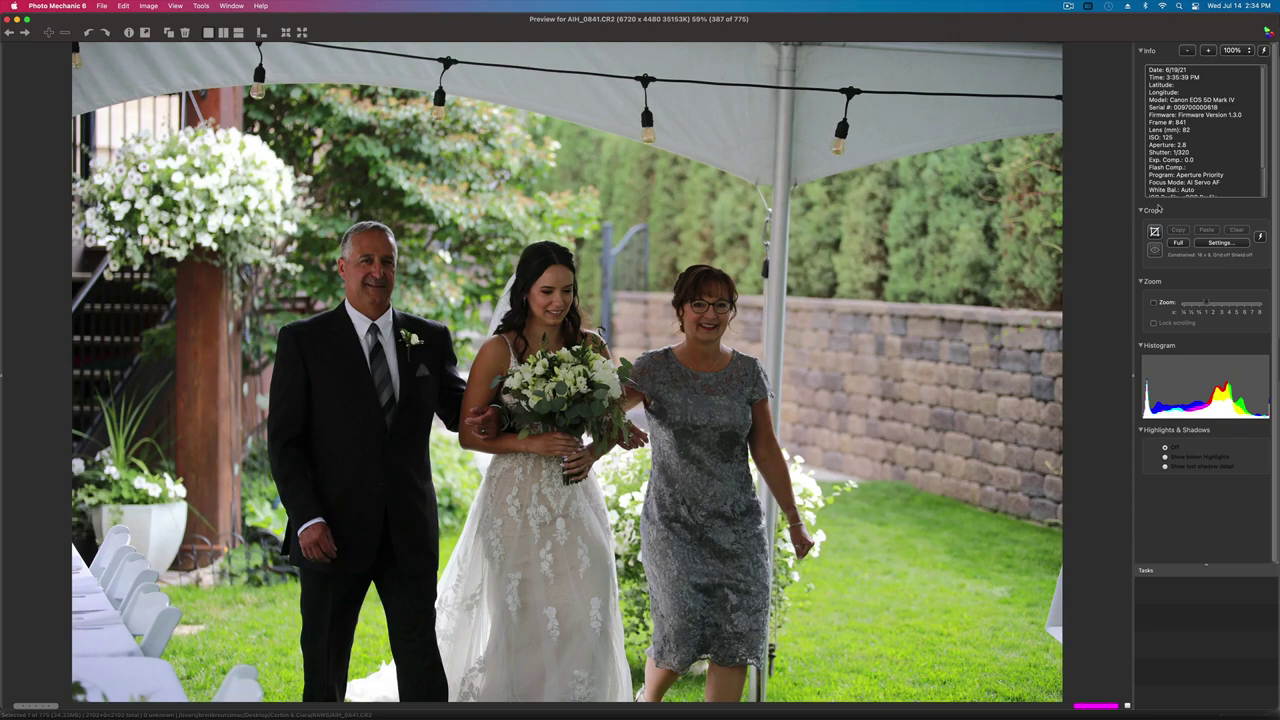
{"action": "key", "text": "Right"}
{"action": "key", "text": "Right"}
{"action": "key", "text": "Right"}
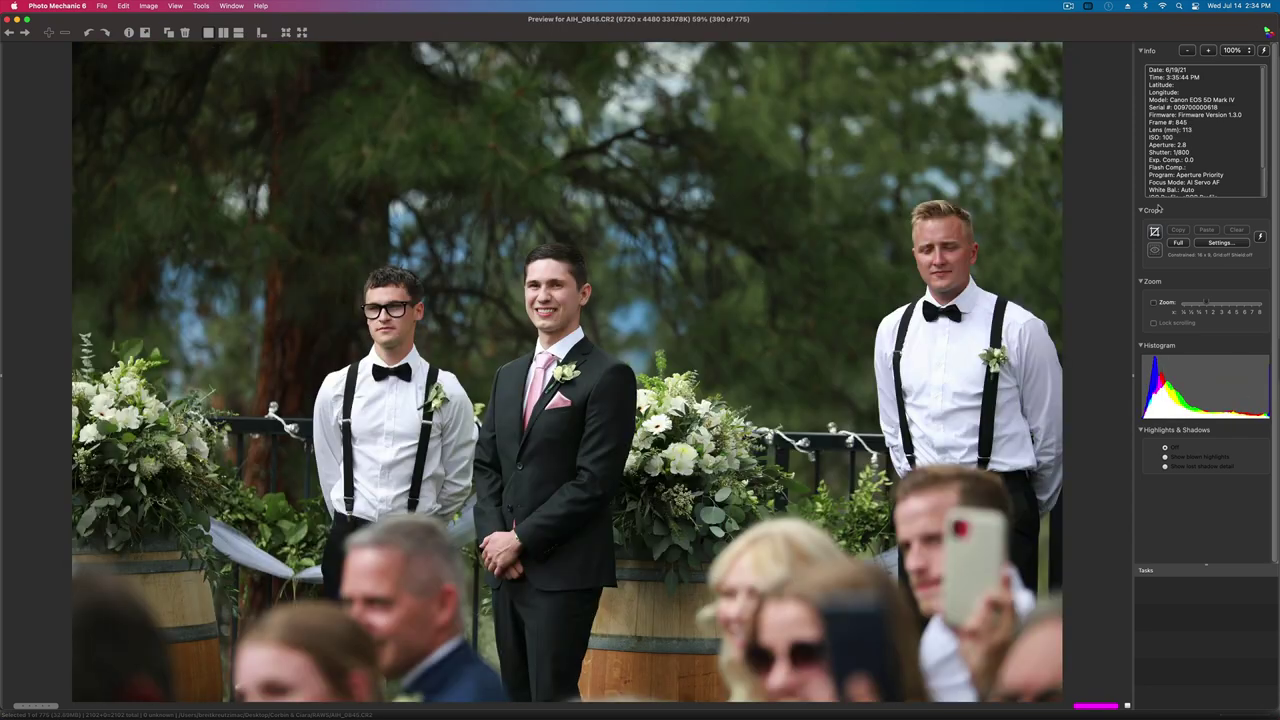
{"action": "key", "text": "Right"}
{"action": "key", "text": "Right"}
{"action": "key", "text": "Right"}
{"action": "key", "text": "Right"}
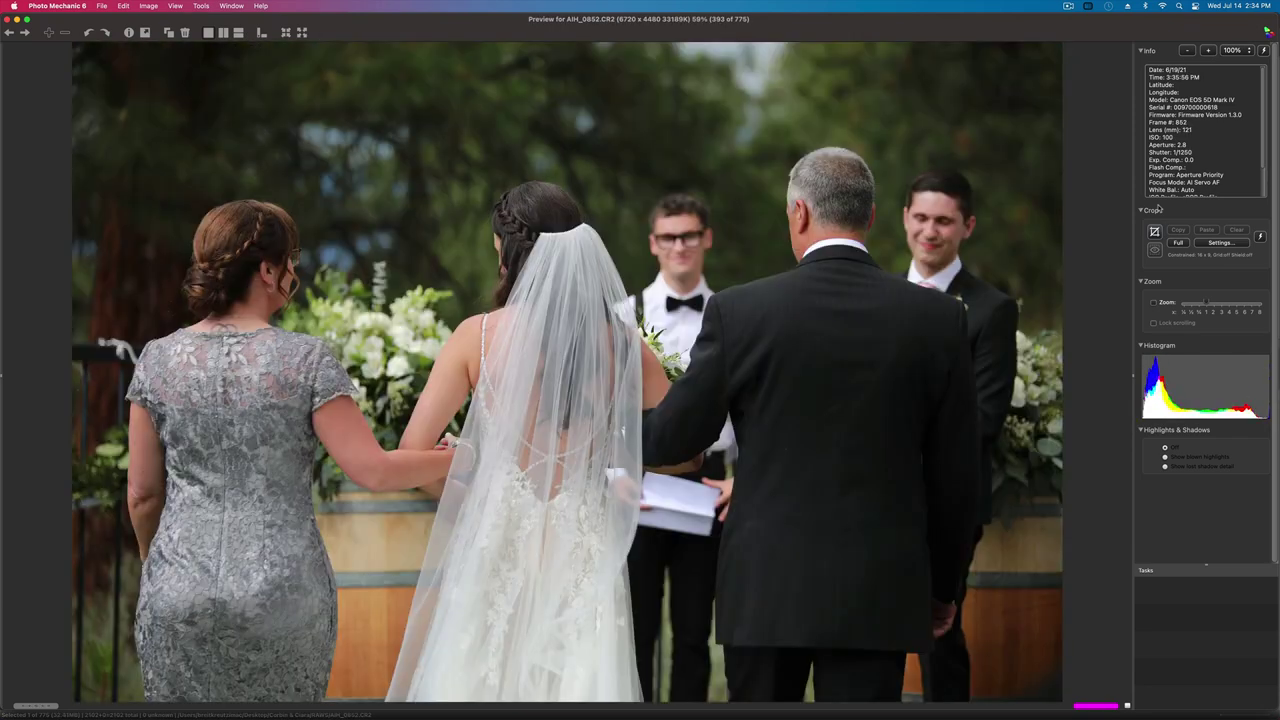
{"action": "key", "text": "Left"}
{"action": "key", "text": "Right"}
{"action": "key", "text": "Right"}
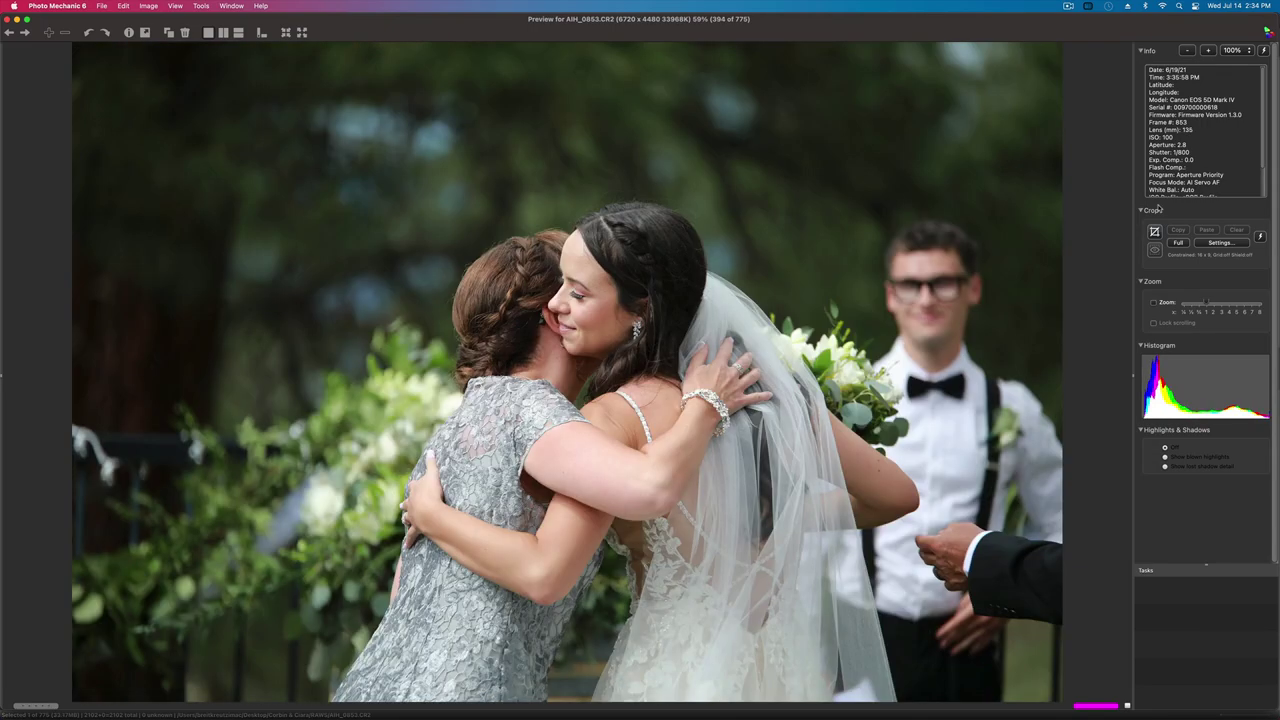
{"action": "key", "text": "Left"}
{"action": "key", "text": "Left"}
{"action": "key", "text": "Right"}
{"action": "key", "text": "Right"}
{"action": "key", "text": "Right"}
{"action": "key", "text": "Right"}
{"action": "key", "text": "Right"}
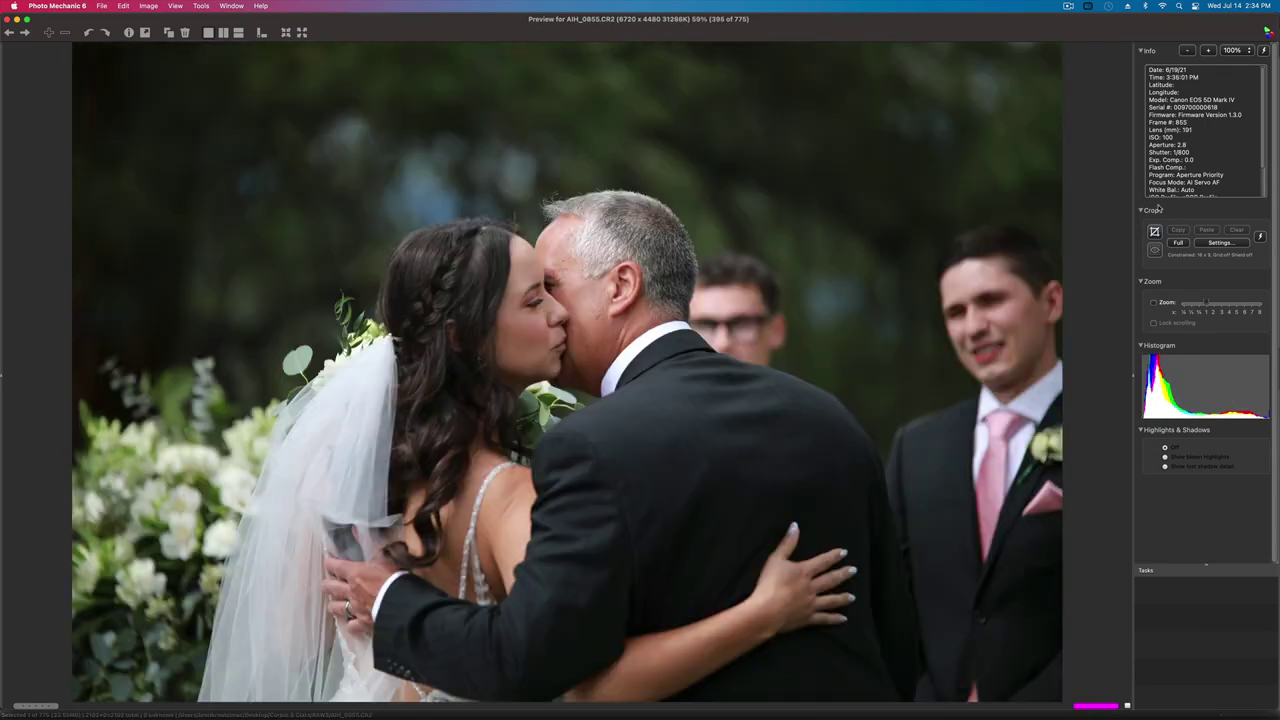
{"action": "key", "text": "Right"}
{"action": "key", "text": "Right"}
{"action": "key", "text": "Right"}
{"action": "key", "text": "Right"}
{"action": "key", "text": "Right"}
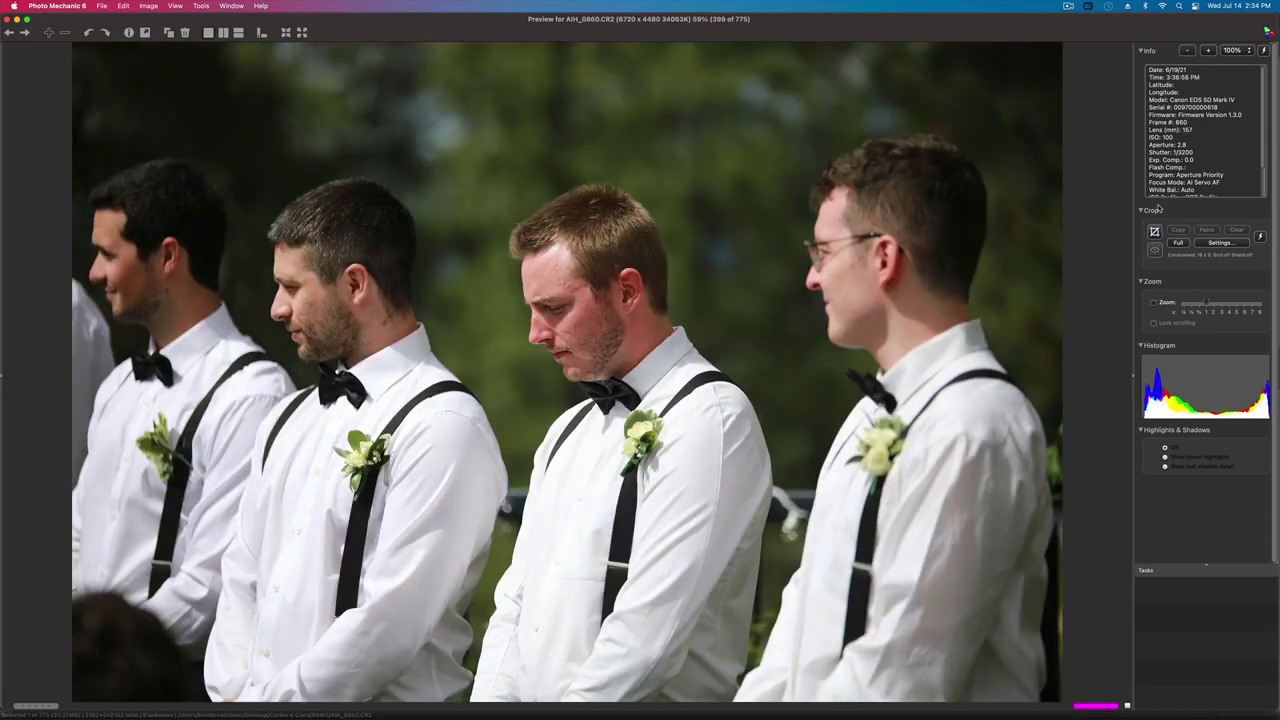
{"action": "key", "text": "Right"}
{"action": "key", "text": "Right"}
{"action": "key", "text": "Right"}
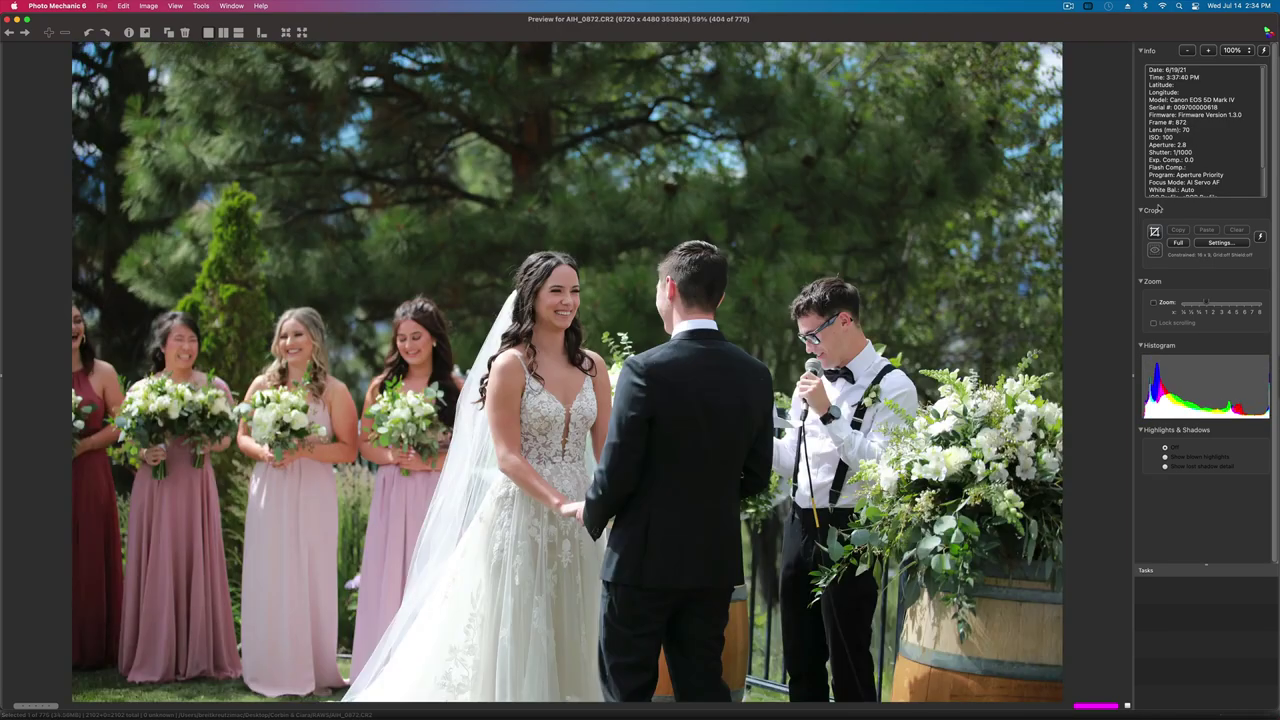
- Compare the bridesmaids and vows photos, then move through the groom's close-ups to the groomsmen lineup
{"action": "key", "text": "Left"}
{"action": "key", "text": "Left"}
{"action": "key", "text": "Left"}
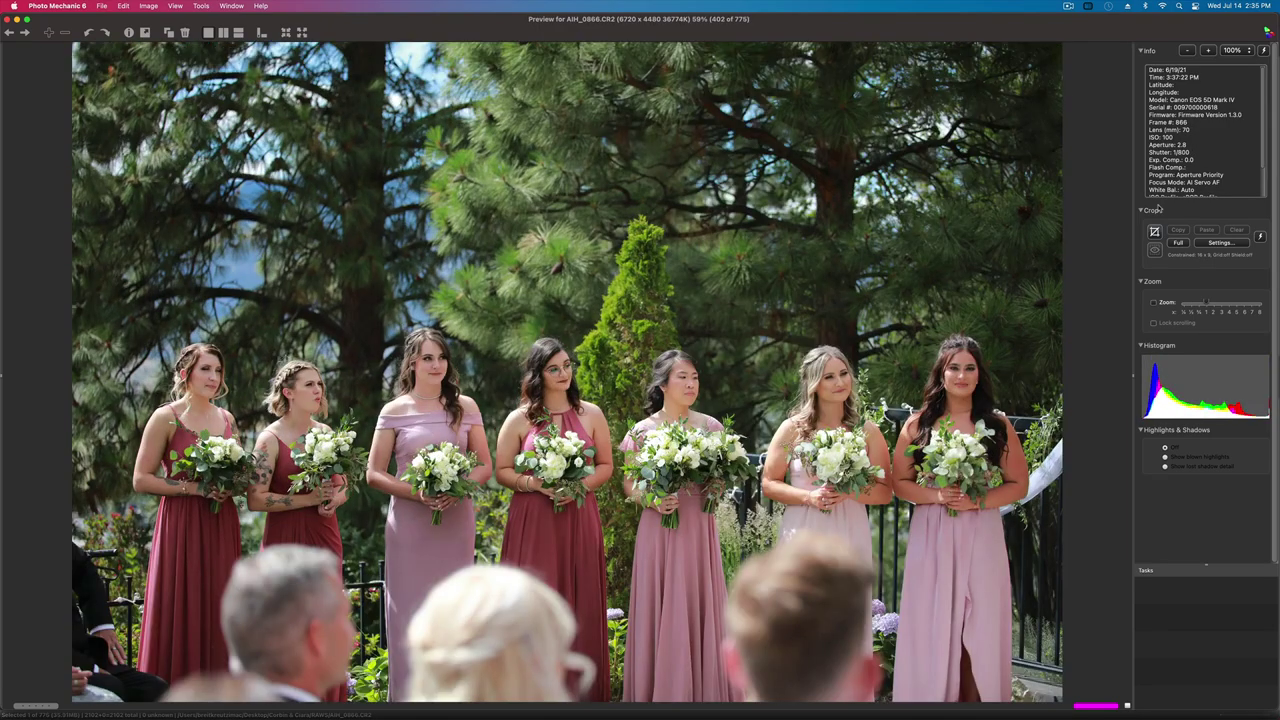
{"action": "key", "text": "Right"}
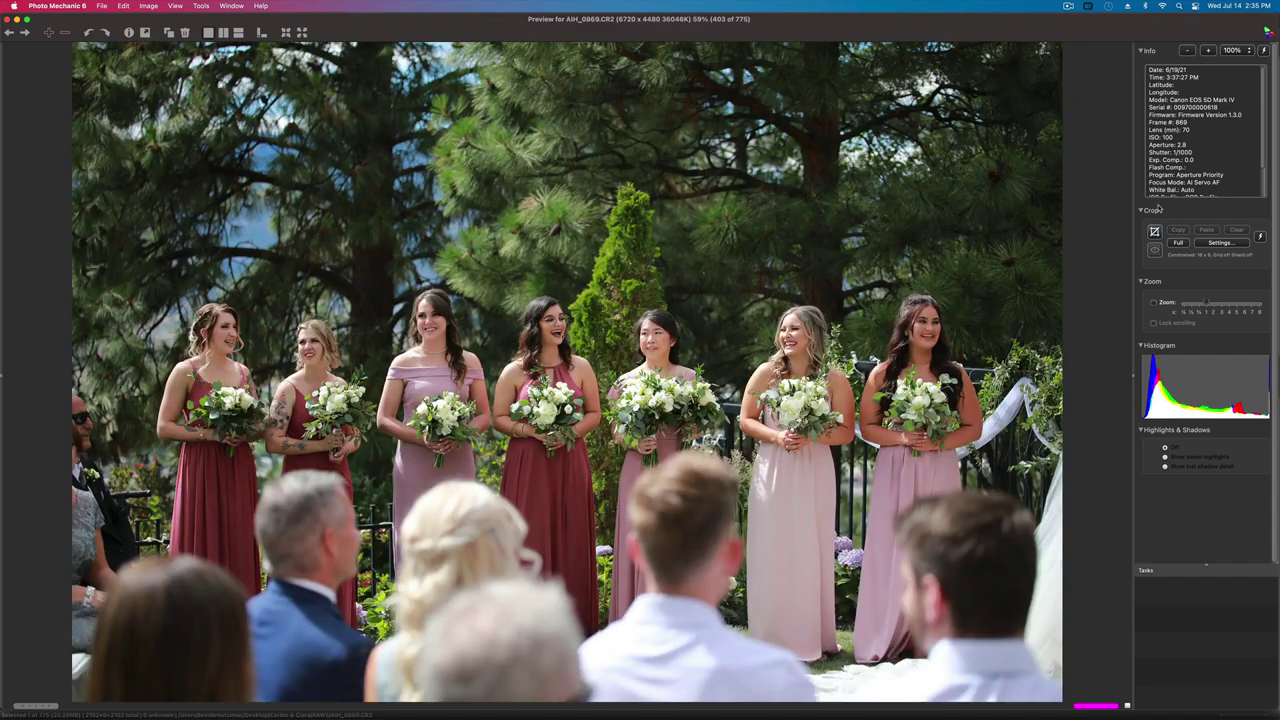
{"action": "key", "text": "Left"}
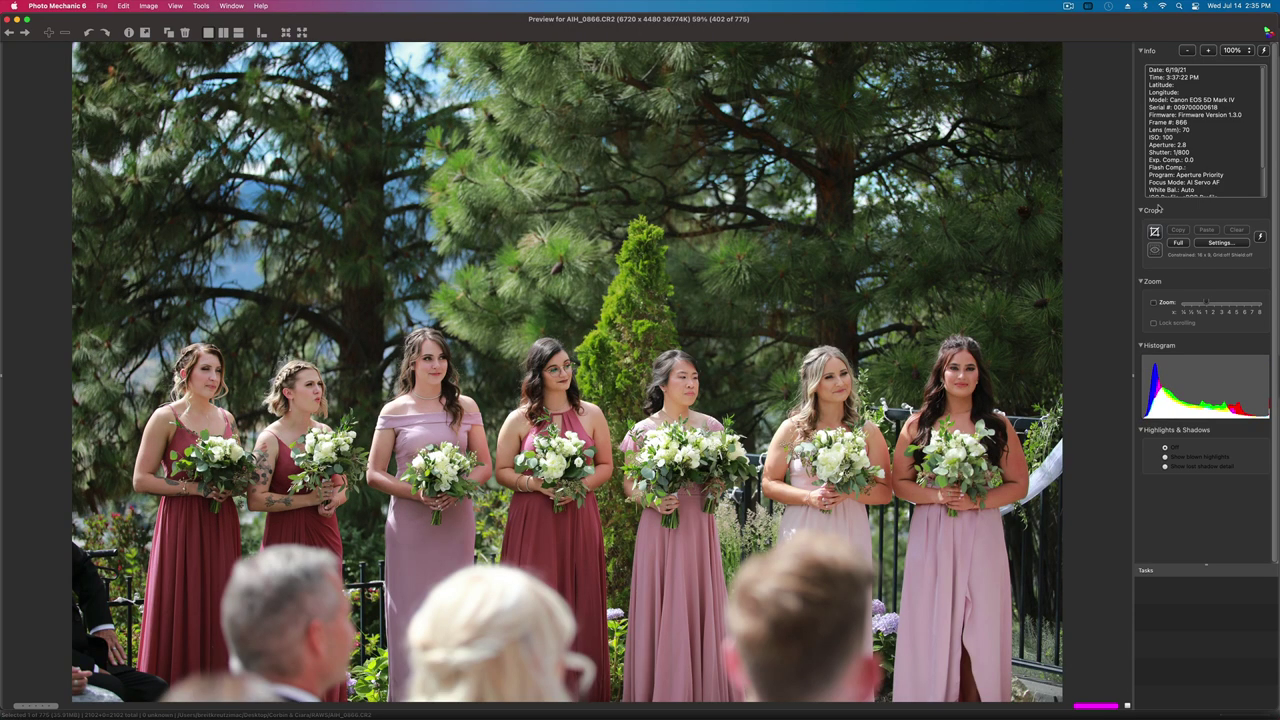
{"action": "key", "text": "Right"}
{"action": "key", "text": "Right"}
{"action": "key", "text": "Right"}
{"action": "key", "text": "Right"}
{"action": "key", "text": "Right"}
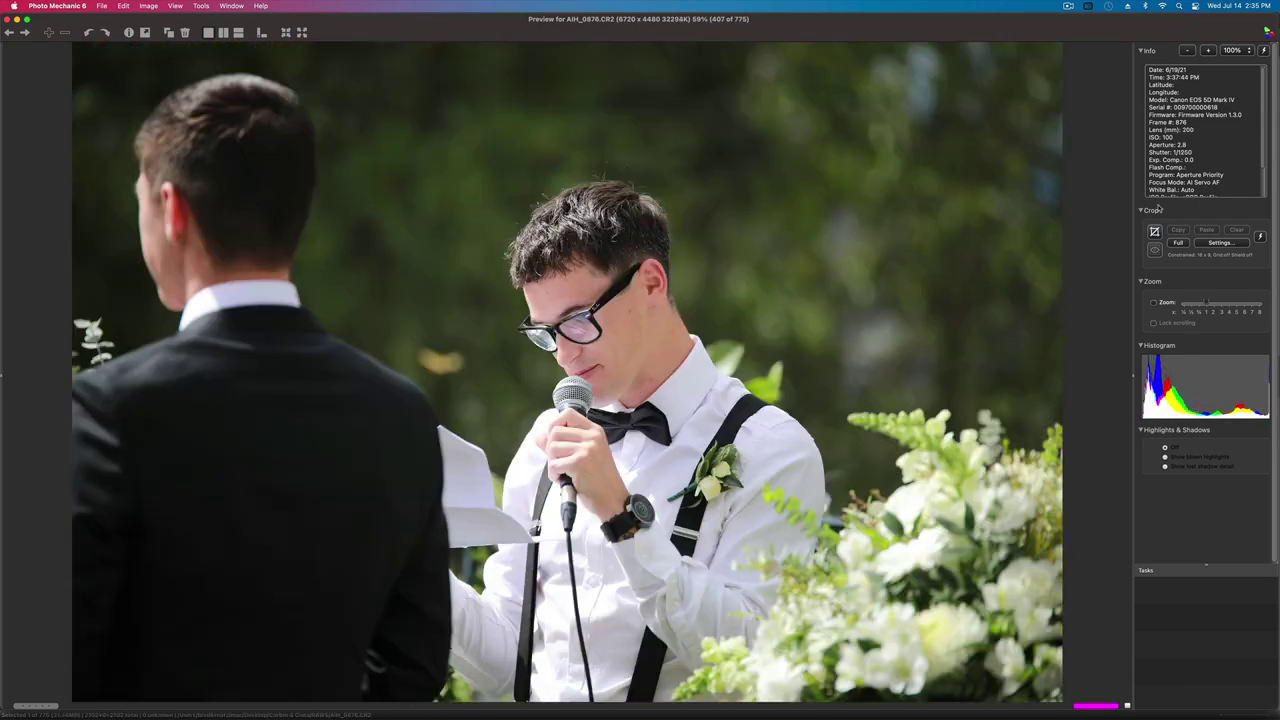
{"action": "key", "text": "Right"}
{"action": "key", "text": "Right"}
{"action": "key", "text": "Right"}
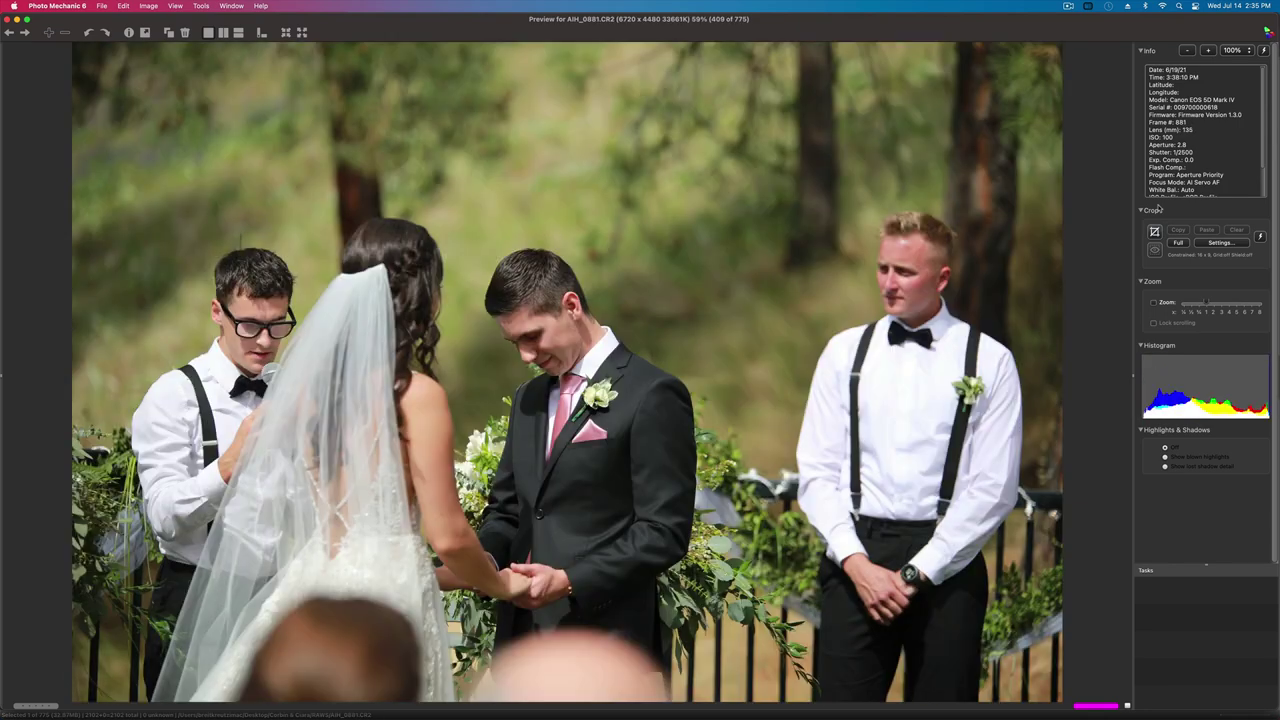
{"action": "key", "text": "Right"}
{"action": "key", "text": "Left"}
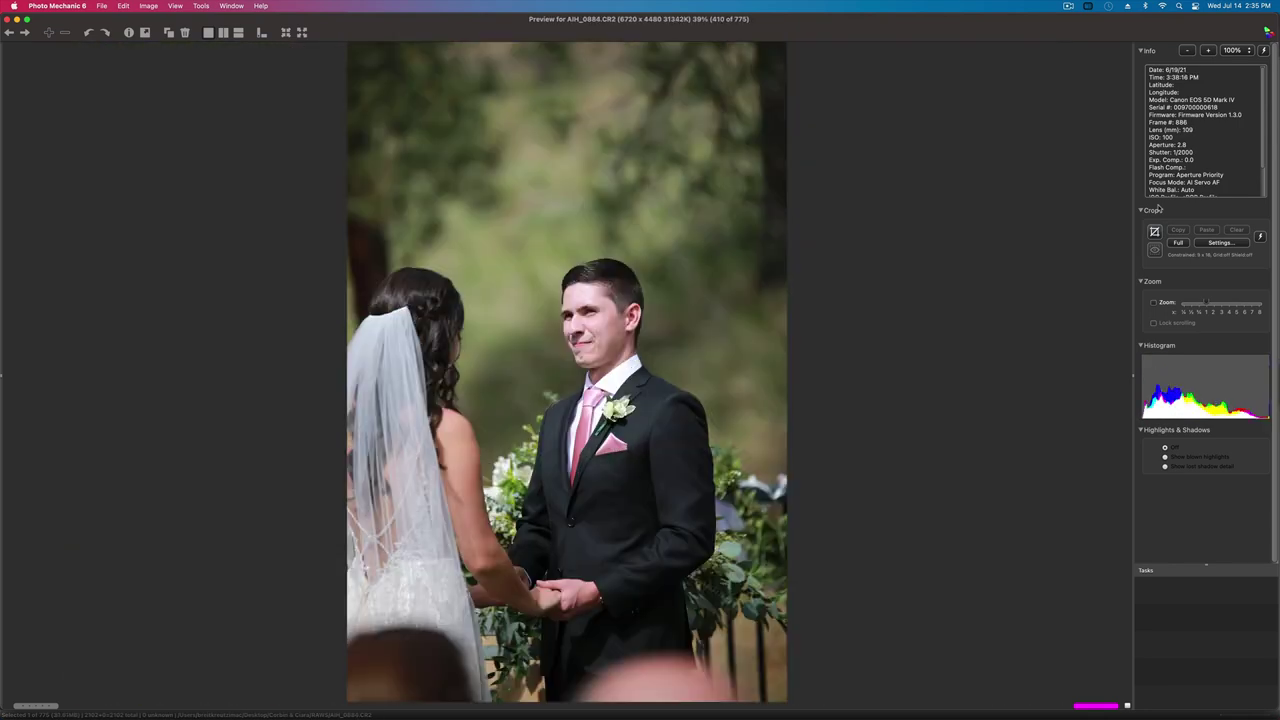
{"action": "key", "text": "Right"}
{"action": "key", "text": "Right"}
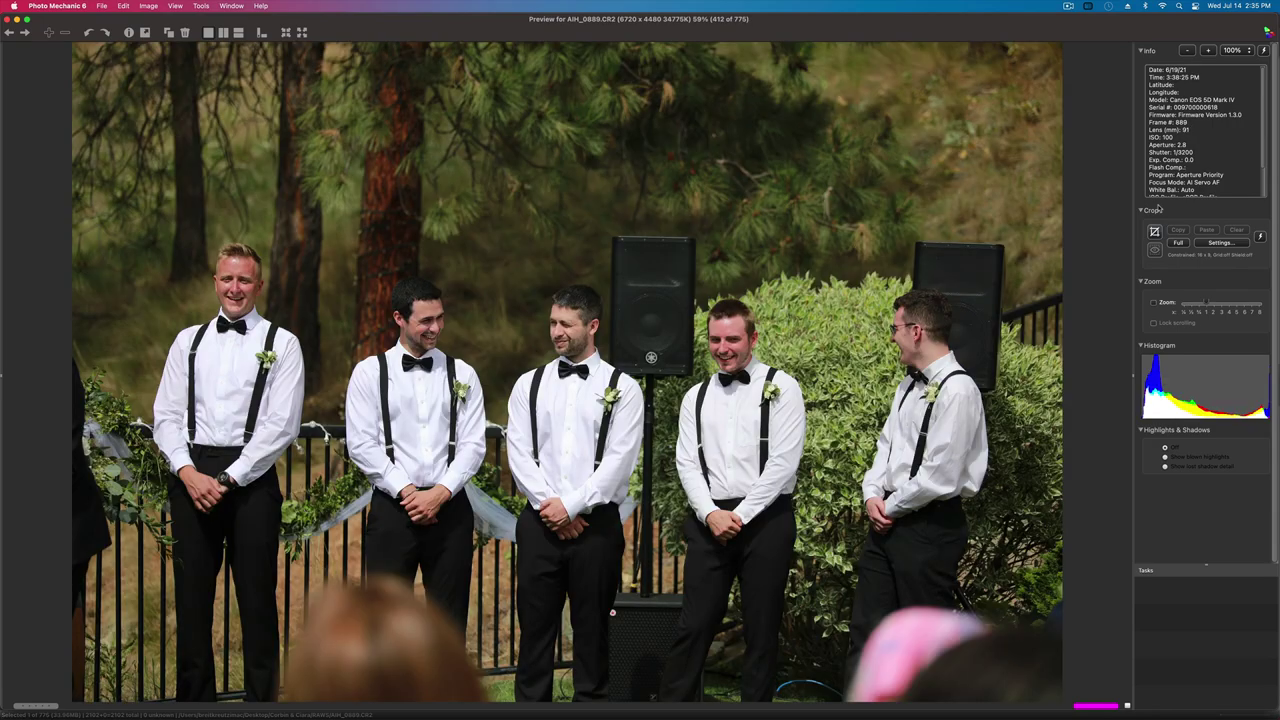
- Compare the bridesmaids close-up, smiling groomsmen and laughing groom frames against their neighbours
{"action": "key", "text": "Right"}
{"action": "key", "text": "Right"}
{"action": "key", "text": "Left"}
{"action": "key", "text": "Right"}
{"action": "key", "text": "Right"}
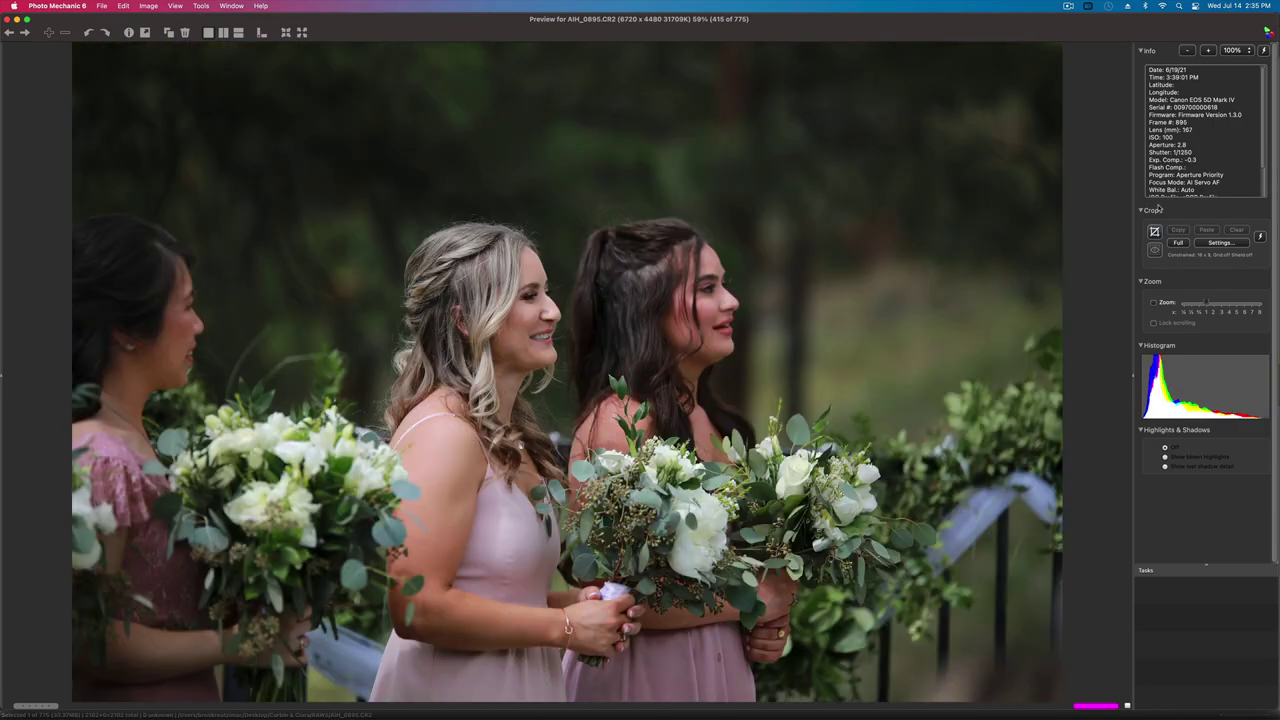
{"action": "key", "text": "Right"}
{"action": "key", "text": "Left"}
{"action": "key", "text": "Left"}
{"action": "key", "text": "Right"}
{"action": "key", "text": "Right"}
{"action": "key", "text": "Right"}
{"action": "key", "text": "Left"}
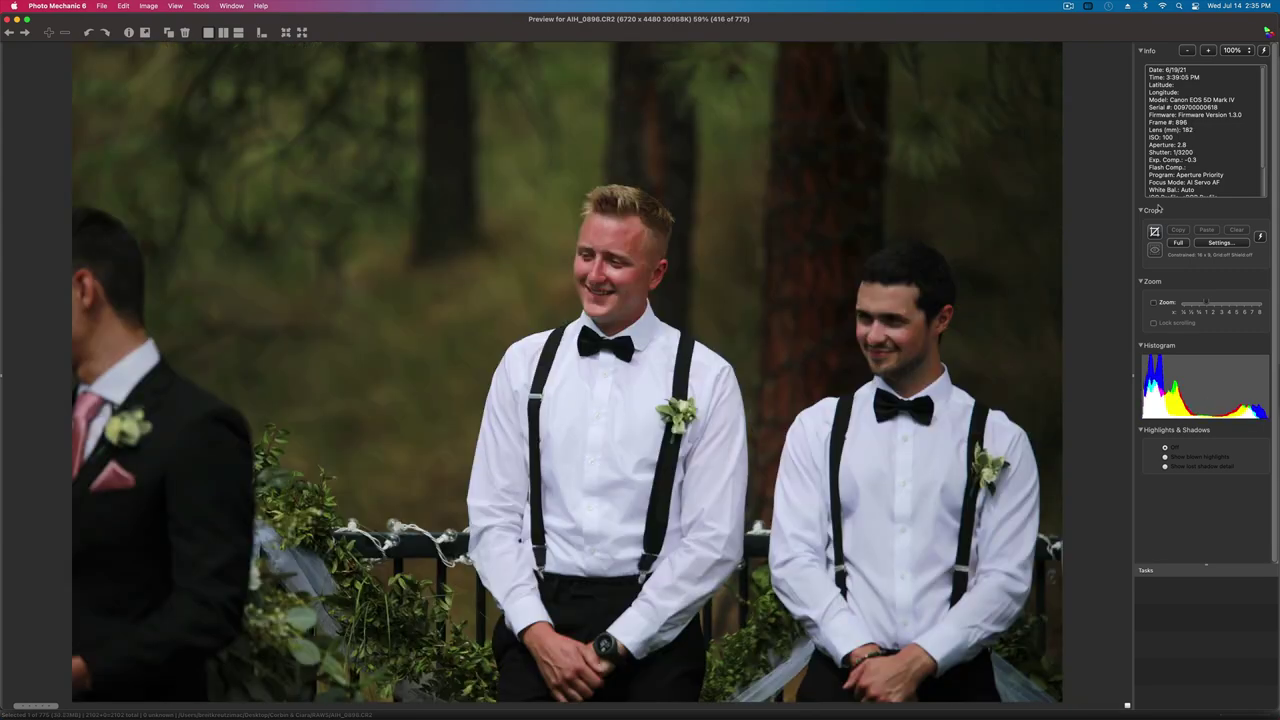
{"action": "key", "text": "Right"}
{"action": "key", "text": "Right"}
{"action": "key", "text": "Left"}
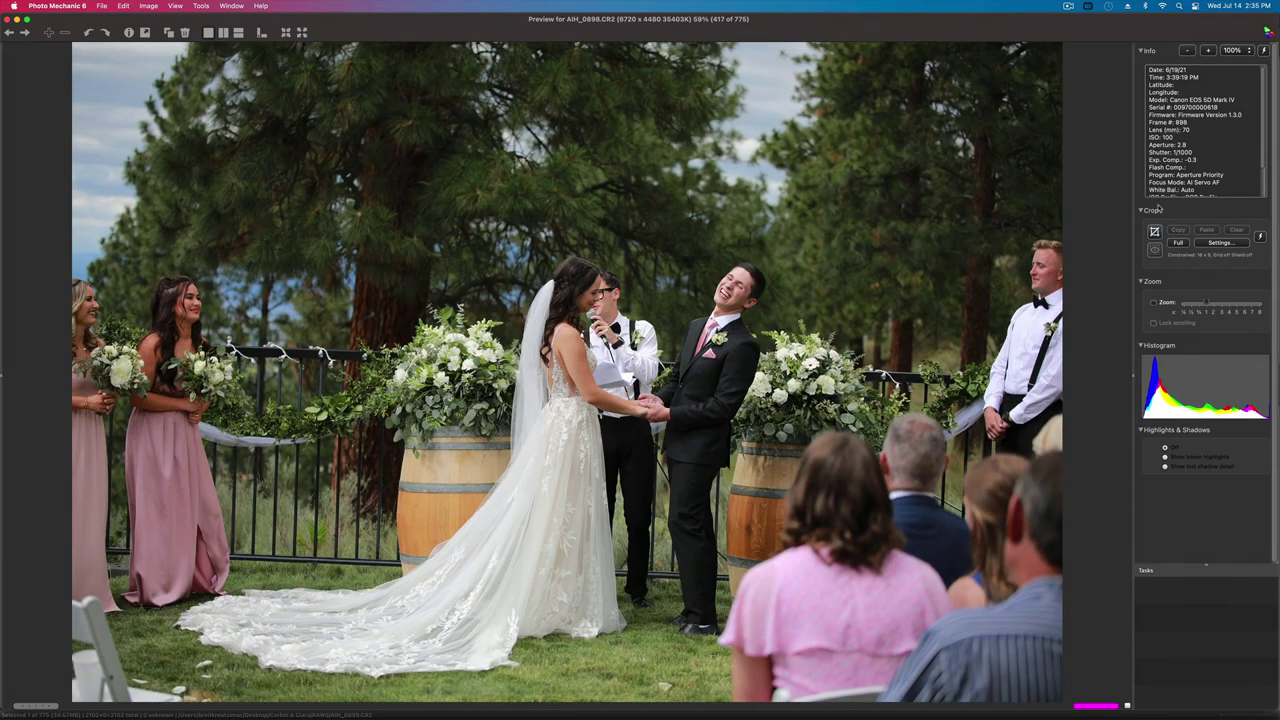
{"action": "key", "text": "Right"}
{"action": "key", "text": "Right"}
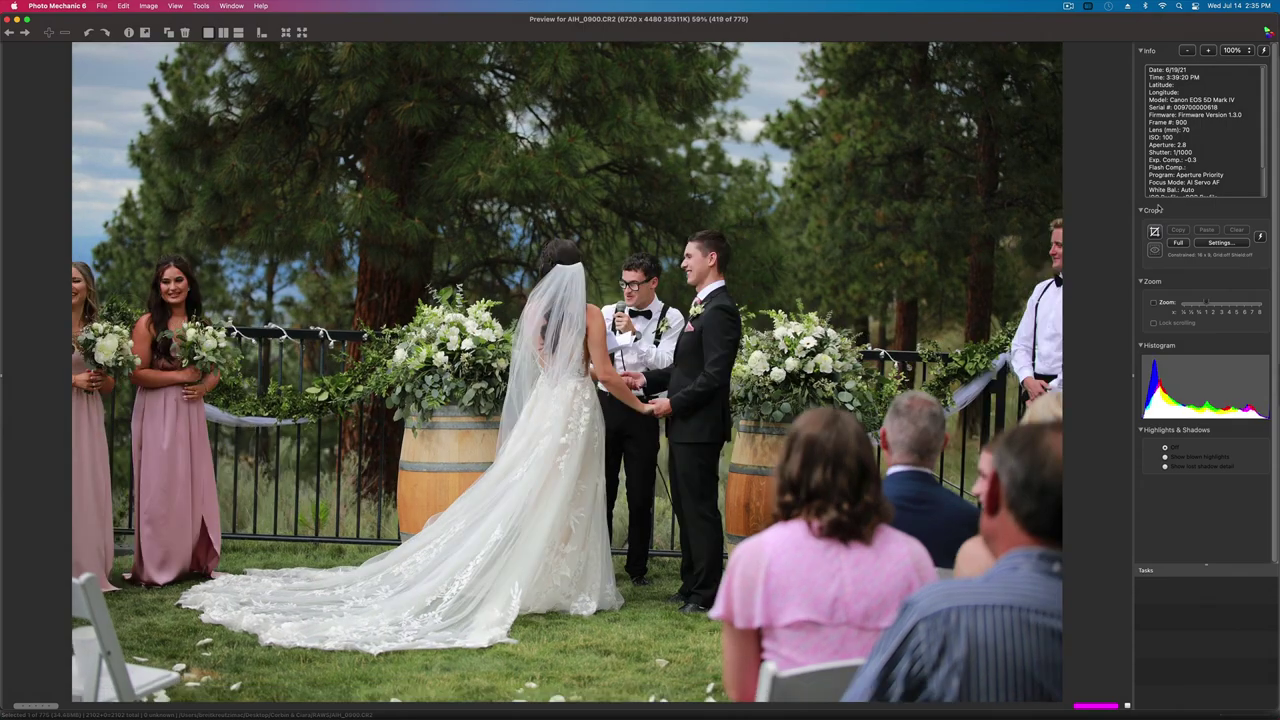
{"action": "key", "text": "Right"}
{"action": "key", "text": "Right"}
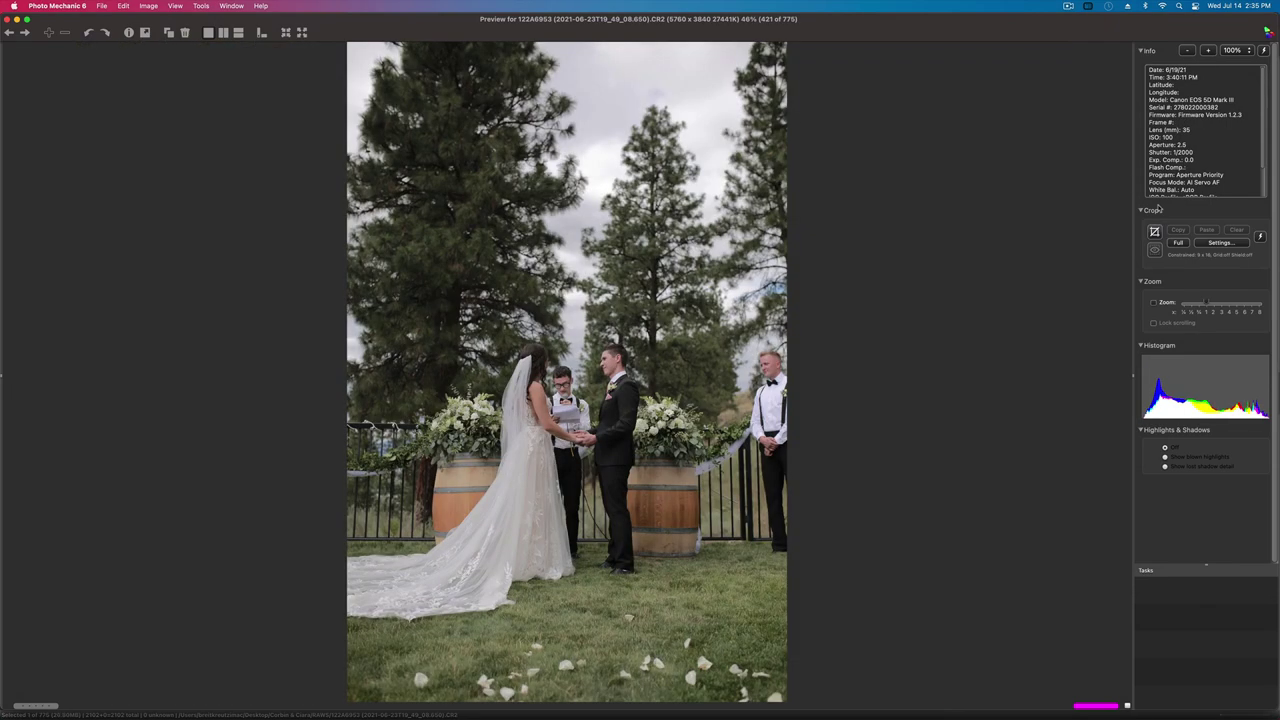
- Advance through the second camera's ceremony shots, tearful groom close-ups and vows to the laughing bride
{"action": "key", "text": "Right"}
{"action": "key", "text": "Right"}
{"action": "key", "text": "Right"}
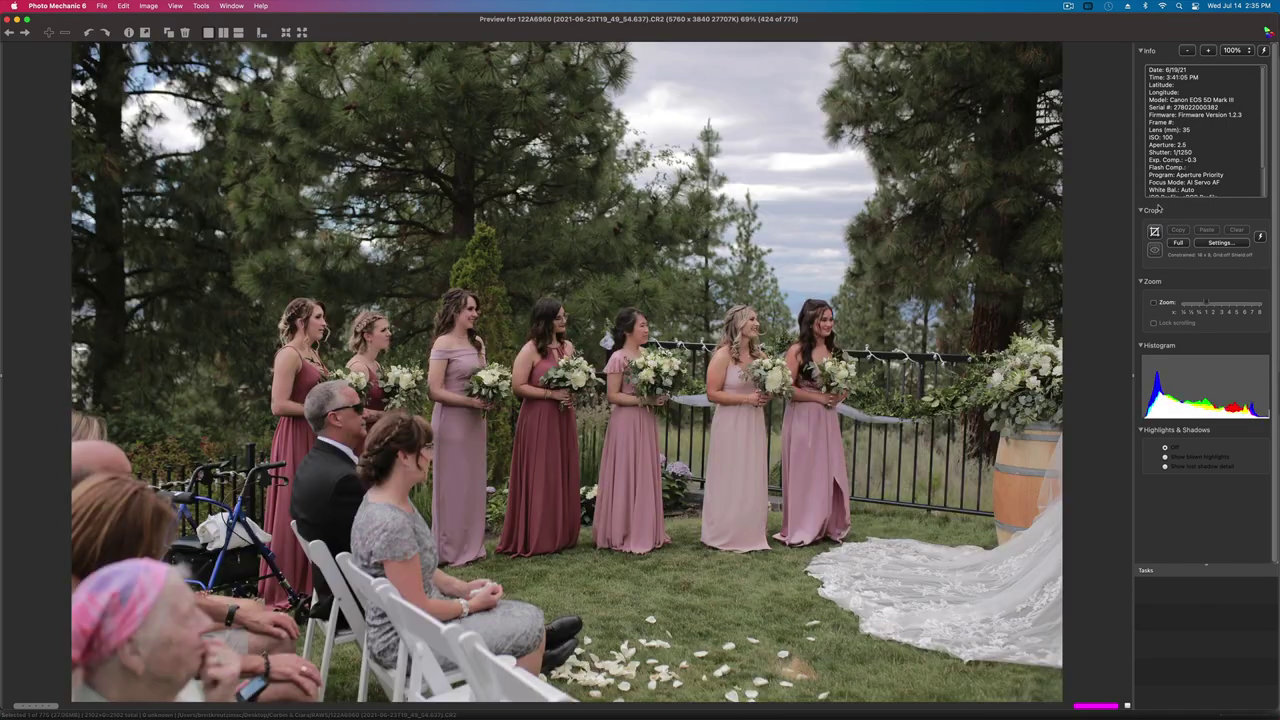
{"action": "key", "text": "Right"}
{"action": "key", "text": "Right"}
{"action": "key", "text": "Right"}
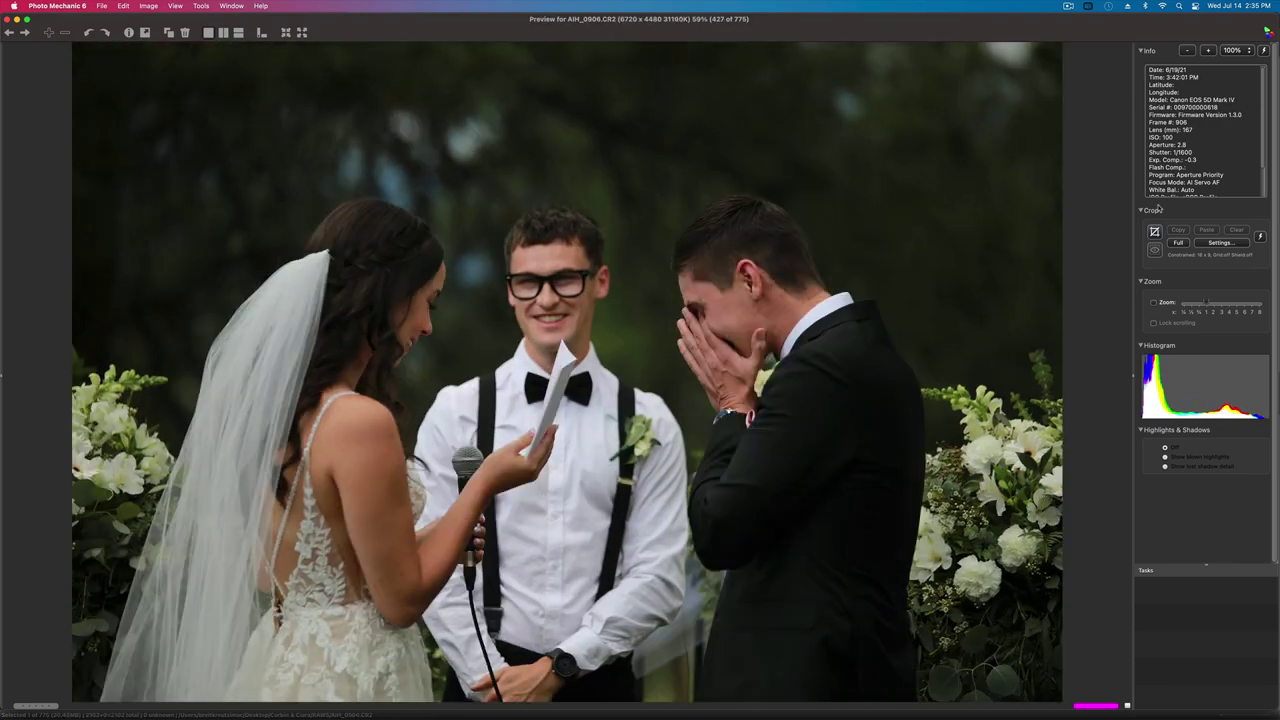
{"action": "key", "text": "Right"}
{"action": "key", "text": "Right"}
{"action": "key", "text": "Right"}
{"action": "key", "text": "Right"}
{"action": "key", "text": "Right"}
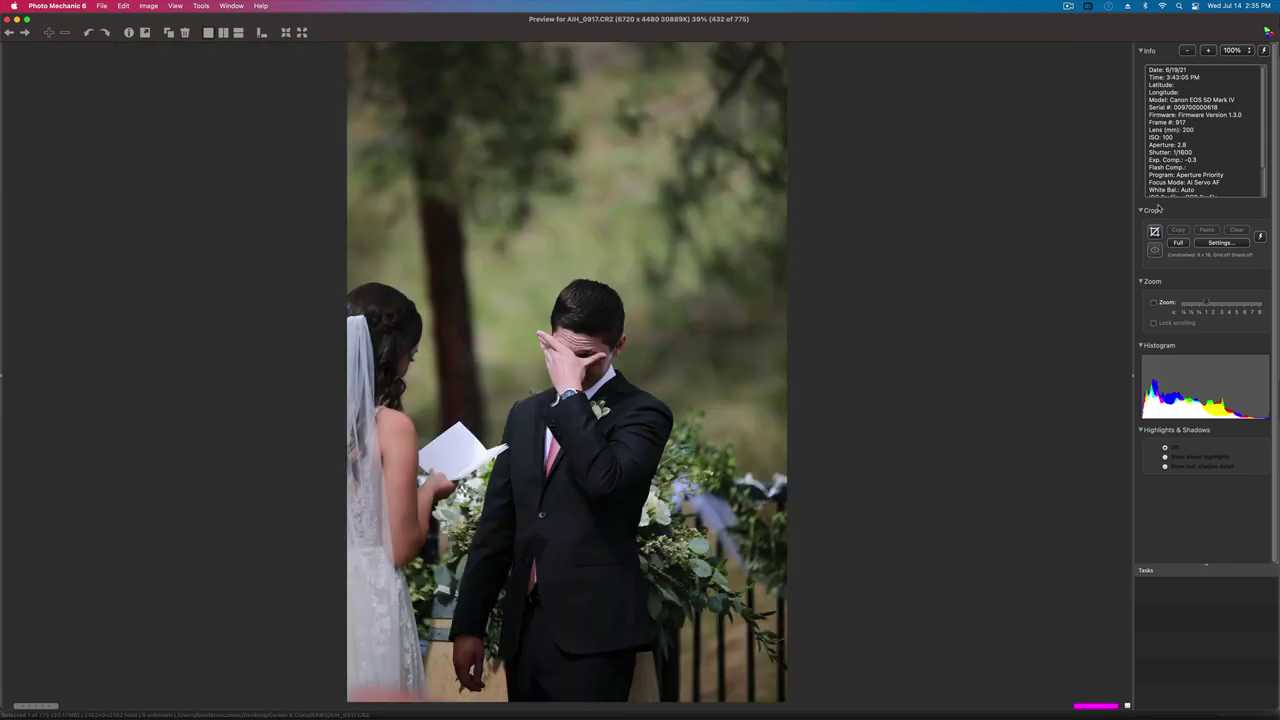
{"action": "key", "text": "Right"}
{"action": "key", "text": "Right"}
{"action": "key", "text": "Right"}
{"action": "key", "text": "Right"}
{"action": "key", "text": "Right"}
{"action": "key", "text": "Right"}
{"action": "key", "text": "Right"}
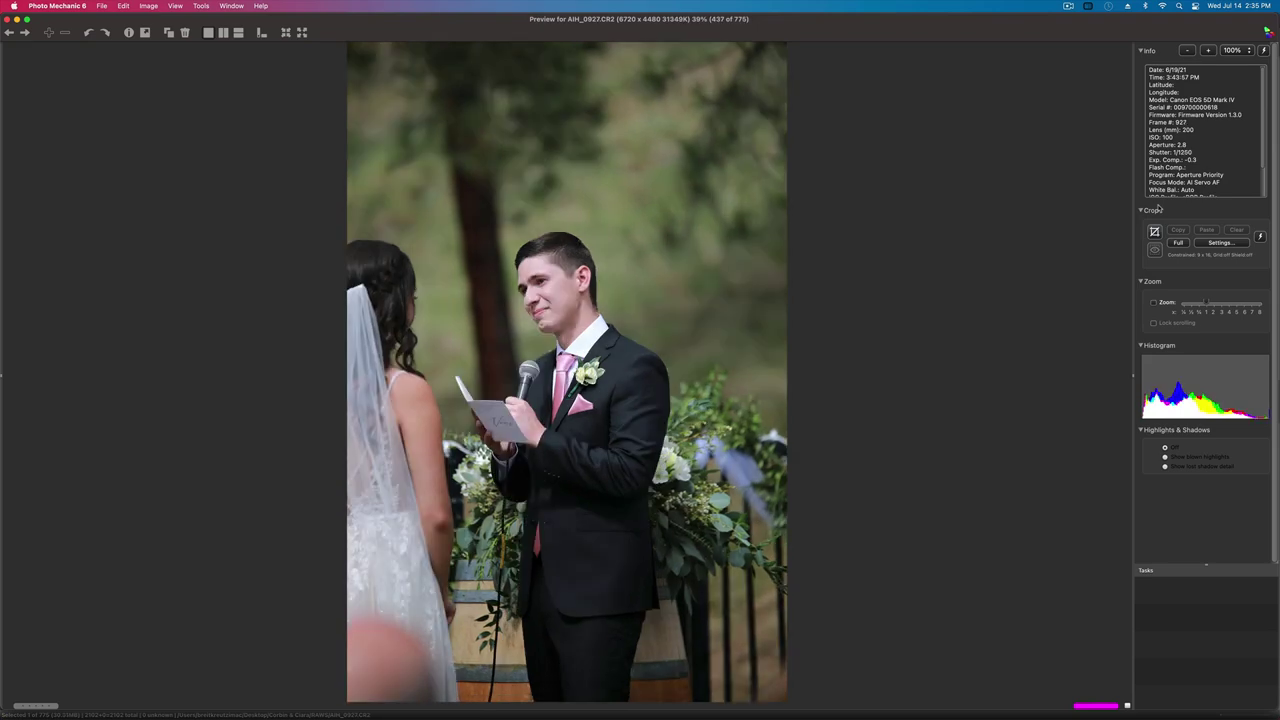
{"action": "key", "text": "Right"}
{"action": "key", "text": "Right"}
{"action": "key", "text": "Right"}
{"action": "key", "text": "Right"}
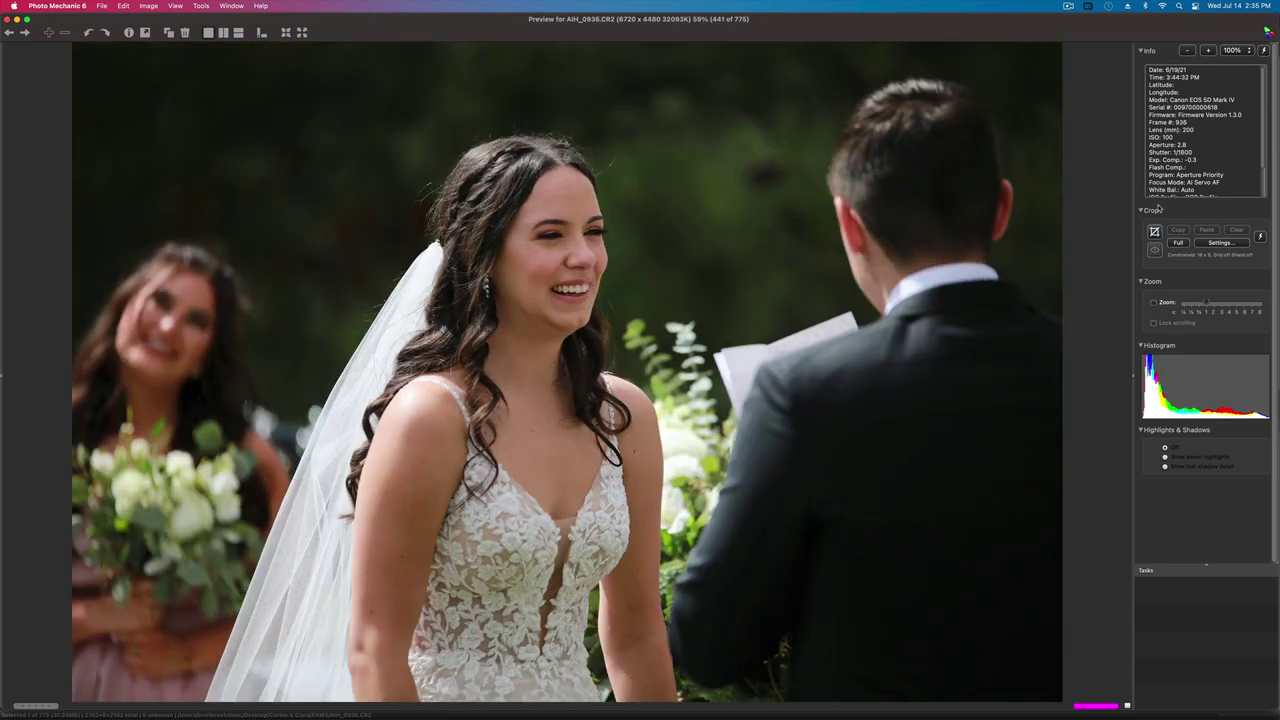
- Recheck the bride portrait, then move through the vow exchange to the first kiss, AIH_0963 (image 456)
{"action": "key", "text": "Right"}
{"action": "key", "text": "Left"}
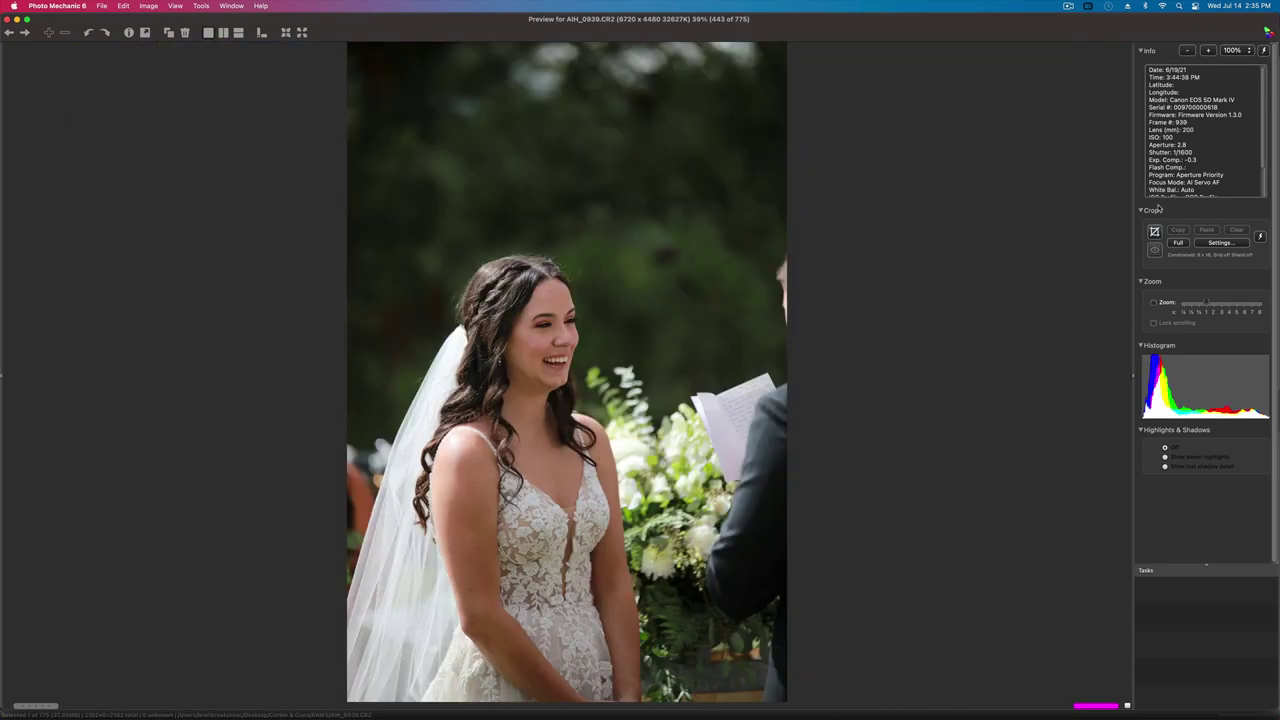
{"action": "key", "text": "Right"}
{"action": "key", "text": "Right"}
{"action": "key", "text": "Right"}
{"action": "key", "text": "Right"}
{"action": "key", "text": "Right"}
{"action": "key", "text": "Right"}
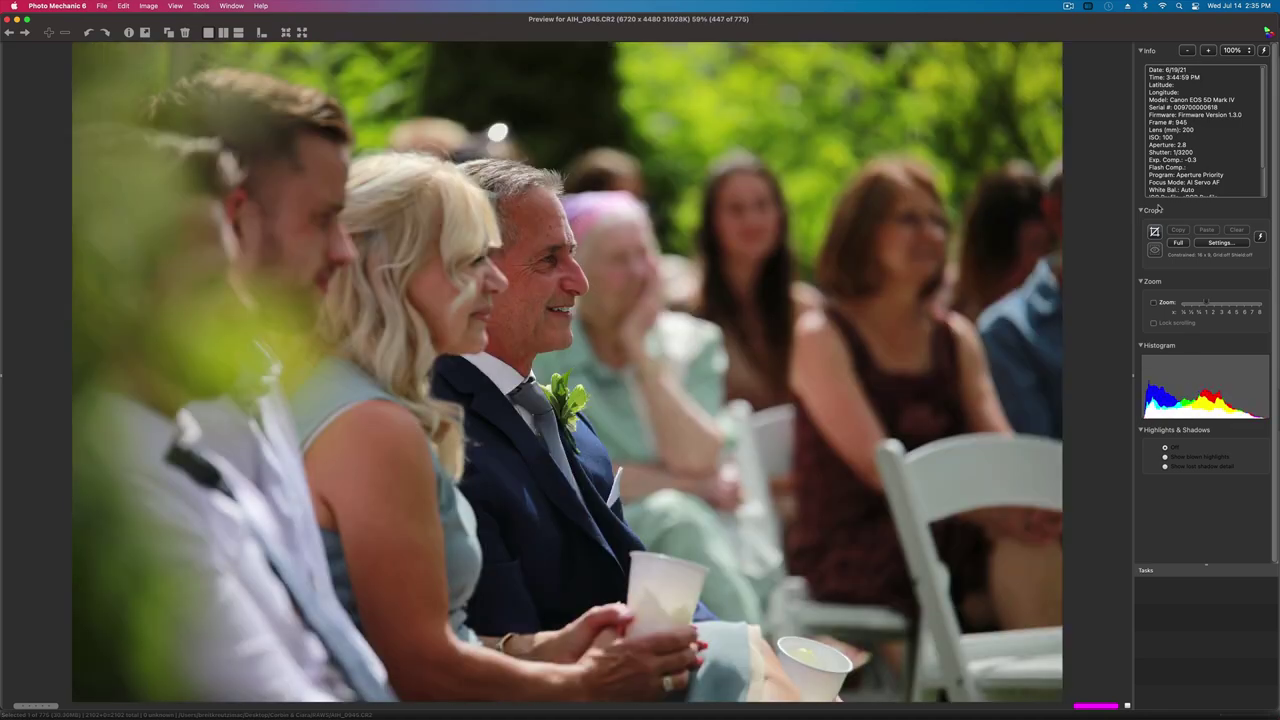
{"action": "key", "text": "Right"}
{"action": "key", "text": "Right"}
{"action": "key", "text": "Right"}
{"action": "key", "text": "Right"}
{"action": "key", "text": "Right"}
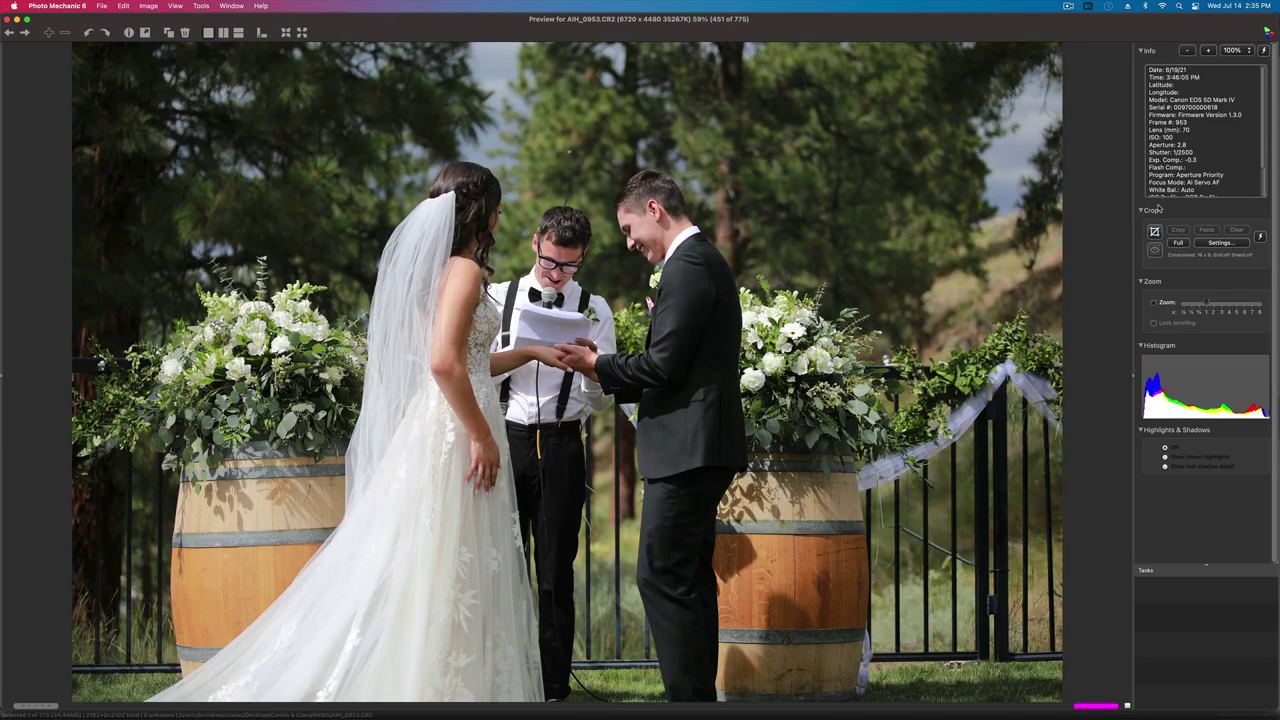
{"action": "key", "text": "Right"}
{"action": "key", "text": "Right"}
{"action": "key", "text": "Right"}
{"action": "key", "text": "Right"}
{"action": "key", "text": "Right"}
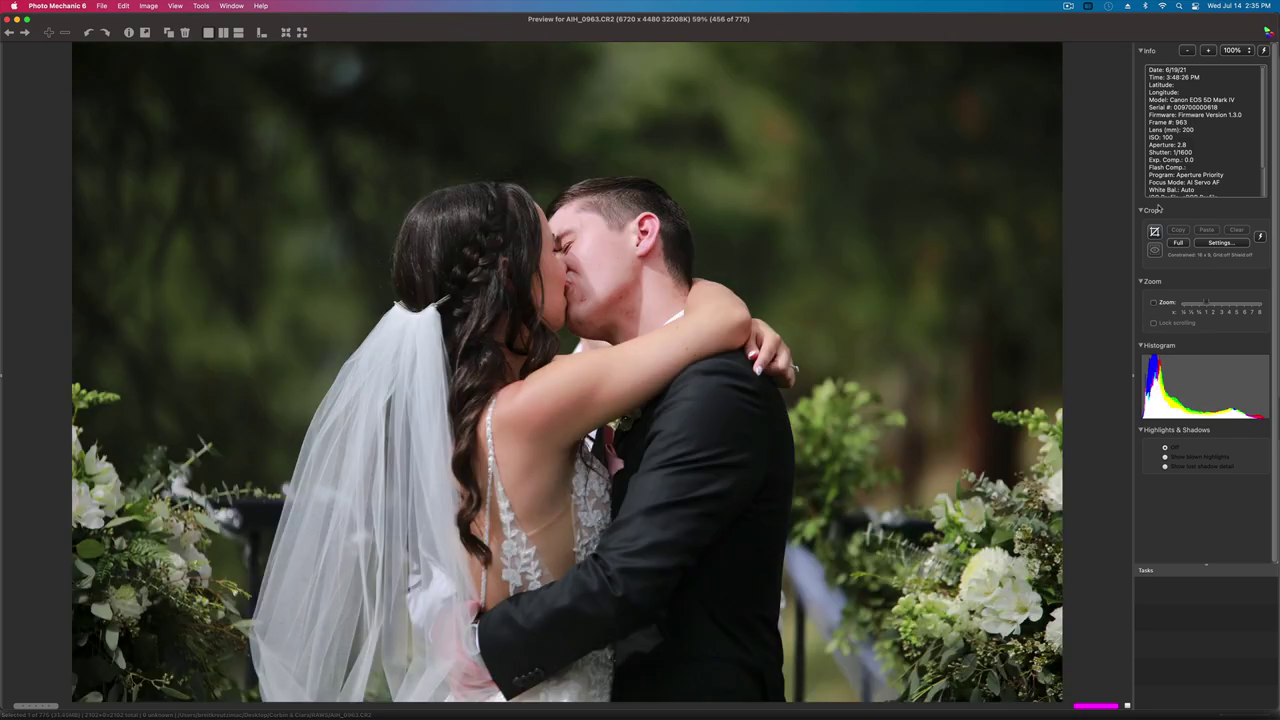
- Move into the recessional, comparing the aisle kiss frames and settling on the preferred one
{"action": "key", "text": "Right"}
{"action": "key", "text": "Right"}
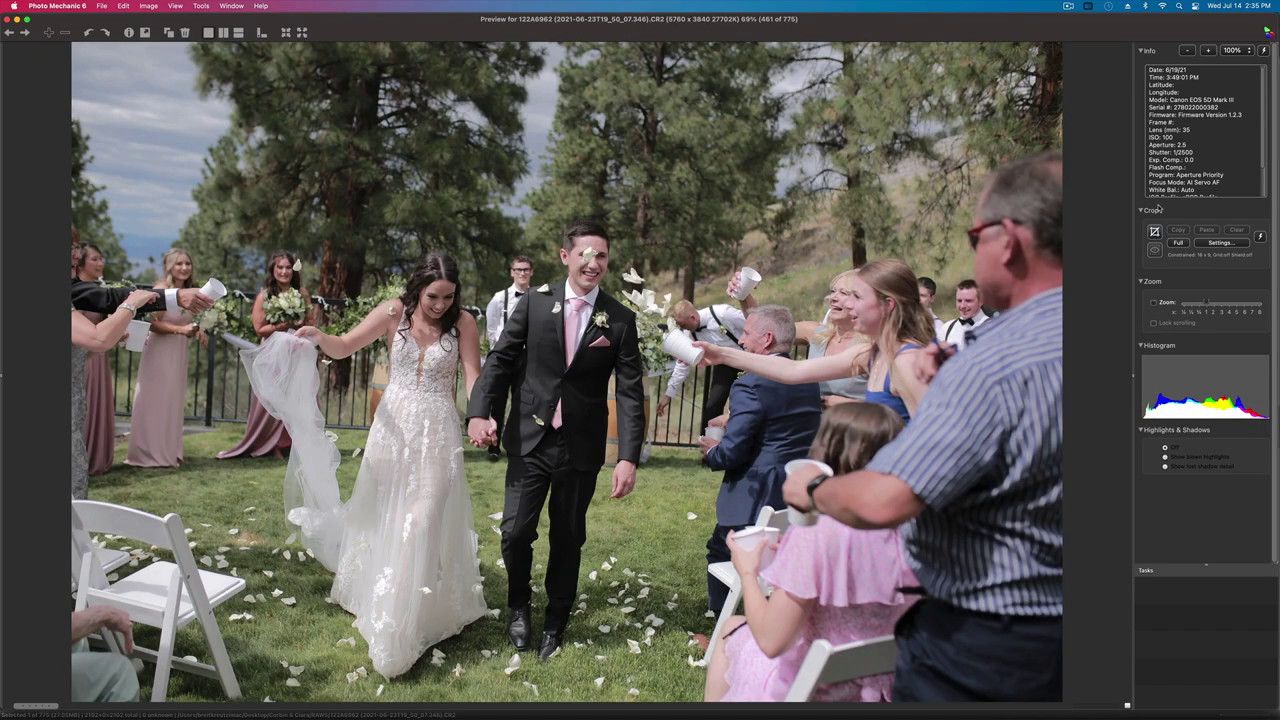
{"action": "key", "text": "Left"}
{"action": "key", "text": "Right"}
{"action": "key", "text": "Right"}
{"action": "key", "text": "Right"}
{"action": "key", "text": "Right"}
{"action": "key", "text": "Right"}
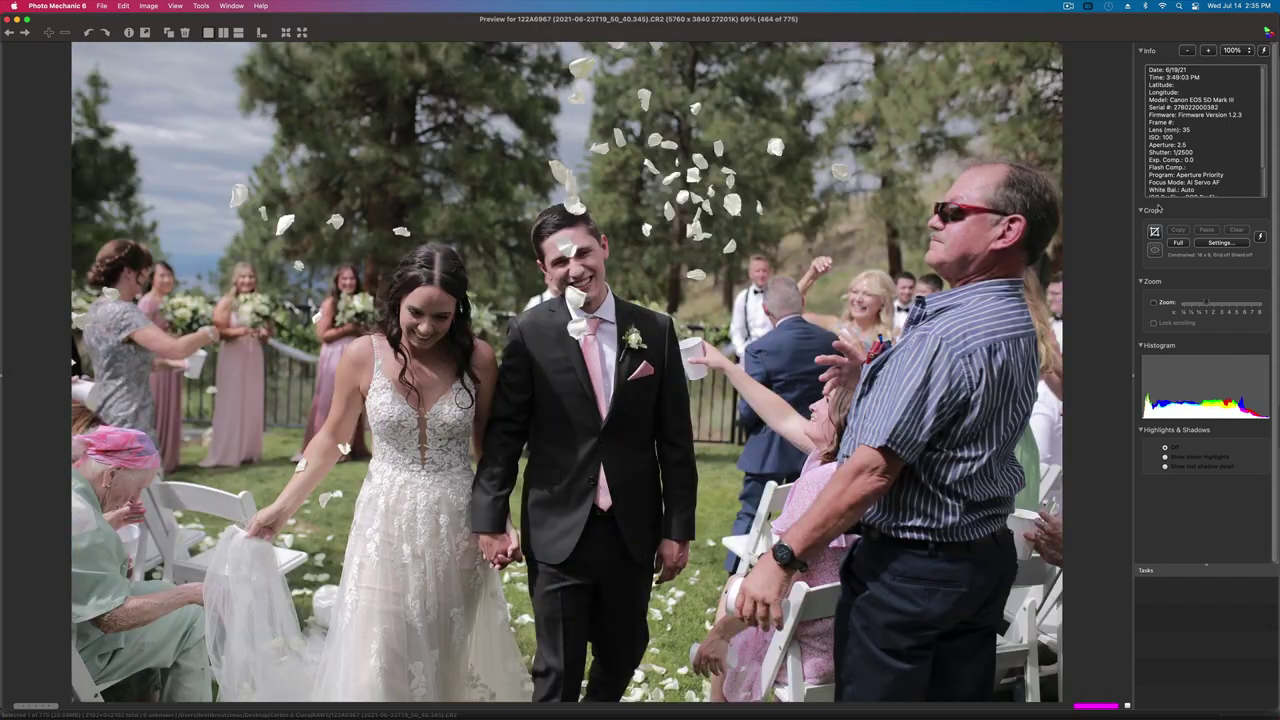
{"action": "key", "text": "Right"}
{"action": "key", "text": "Right"}
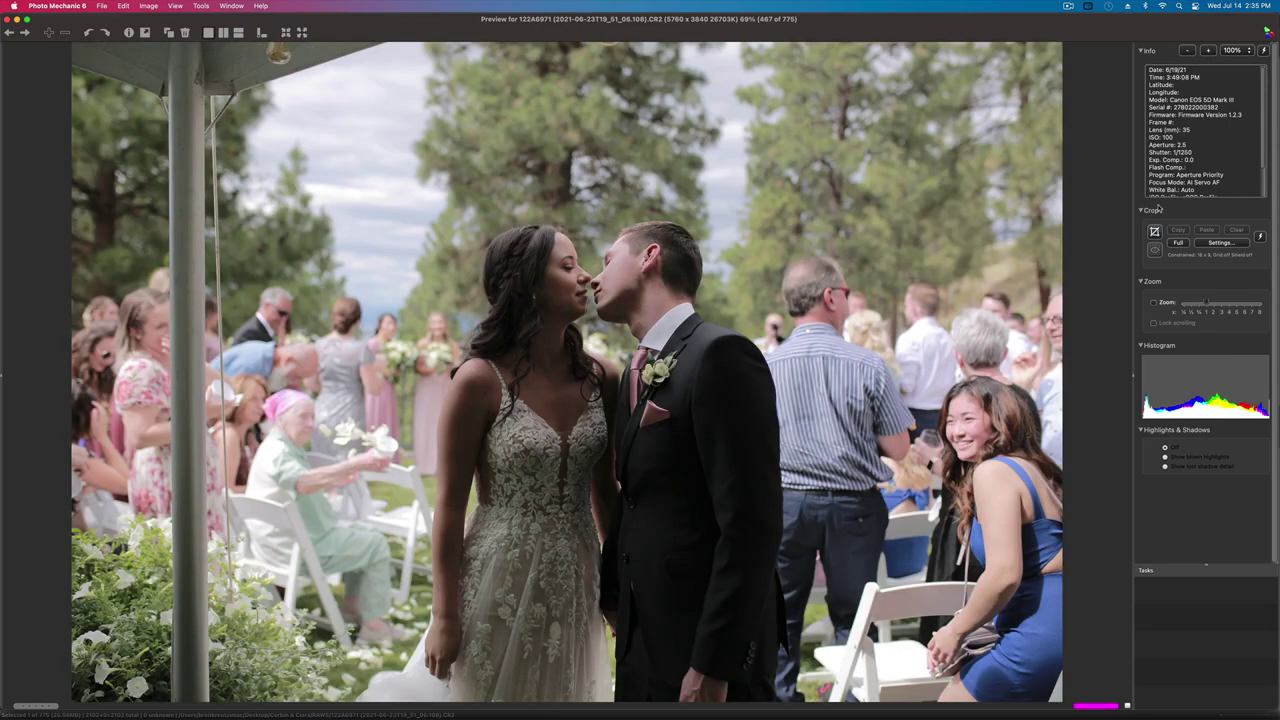
{"action": "key", "text": "Right"}
{"action": "key", "text": "Left"}
- Compare the wedding party exit pairs and lone groomsman, then reach the parents and balcony wave, AIH_0972 (image 483)
{"action": "key", "text": "Right"}
{"action": "key", "text": "Right"}
{"action": "key", "text": "Right"}
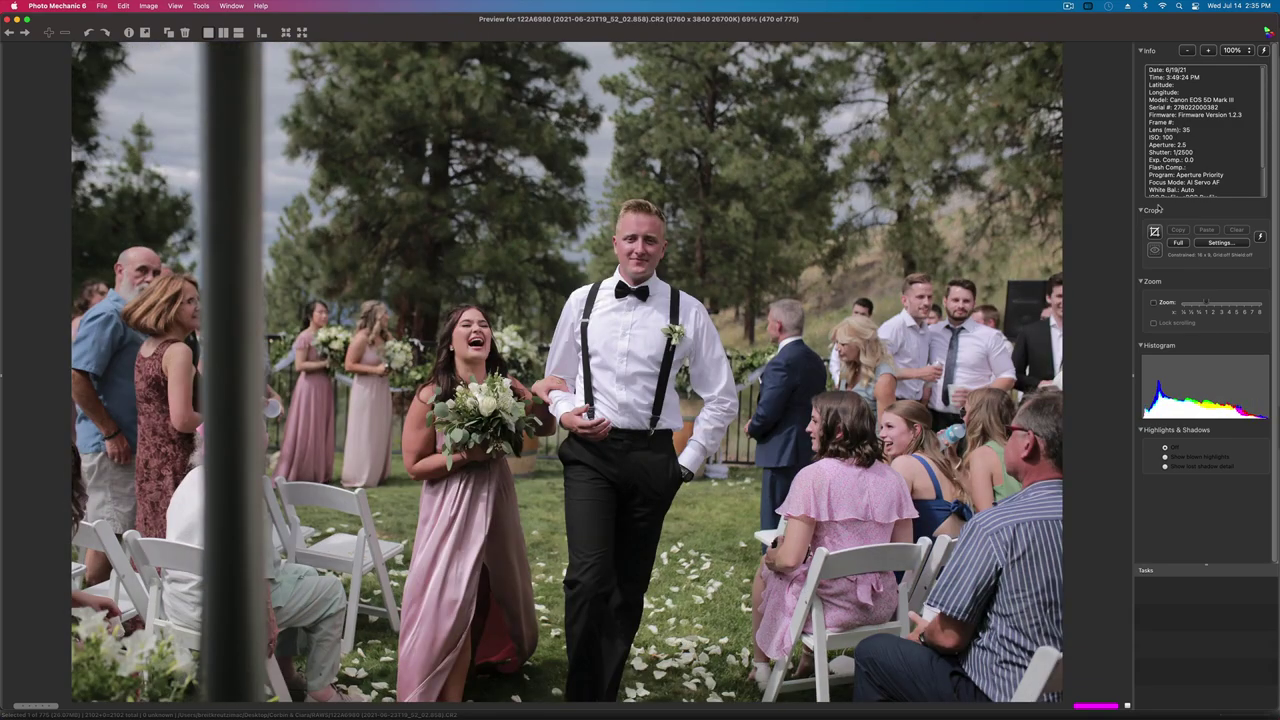
{"action": "key", "text": "Left"}
{"action": "key", "text": "Left"}
{"action": "key", "text": "Right"}
{"action": "key", "text": "Right"}
{"action": "key", "text": "Right"}
{"action": "key", "text": "Right"}
{"action": "key", "text": "Right"}
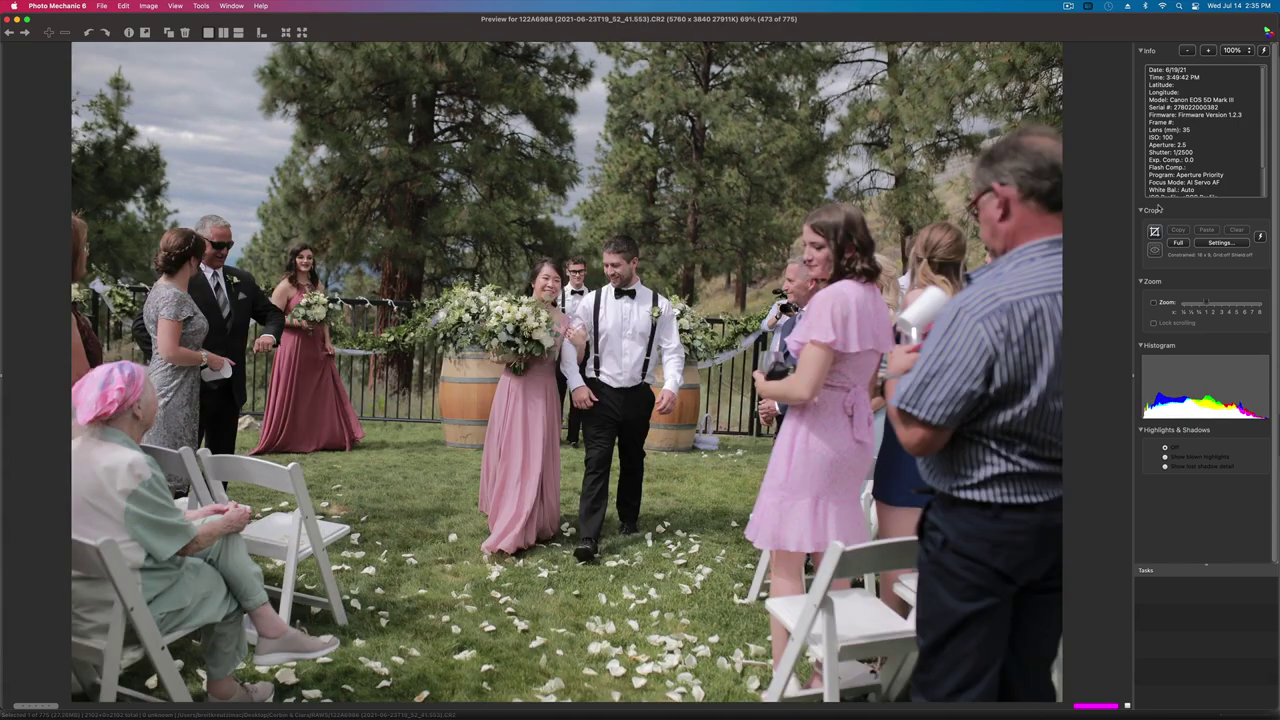
{"action": "key", "text": "Right"}
{"action": "key", "text": "Right"}
{"action": "key", "text": "Right"}
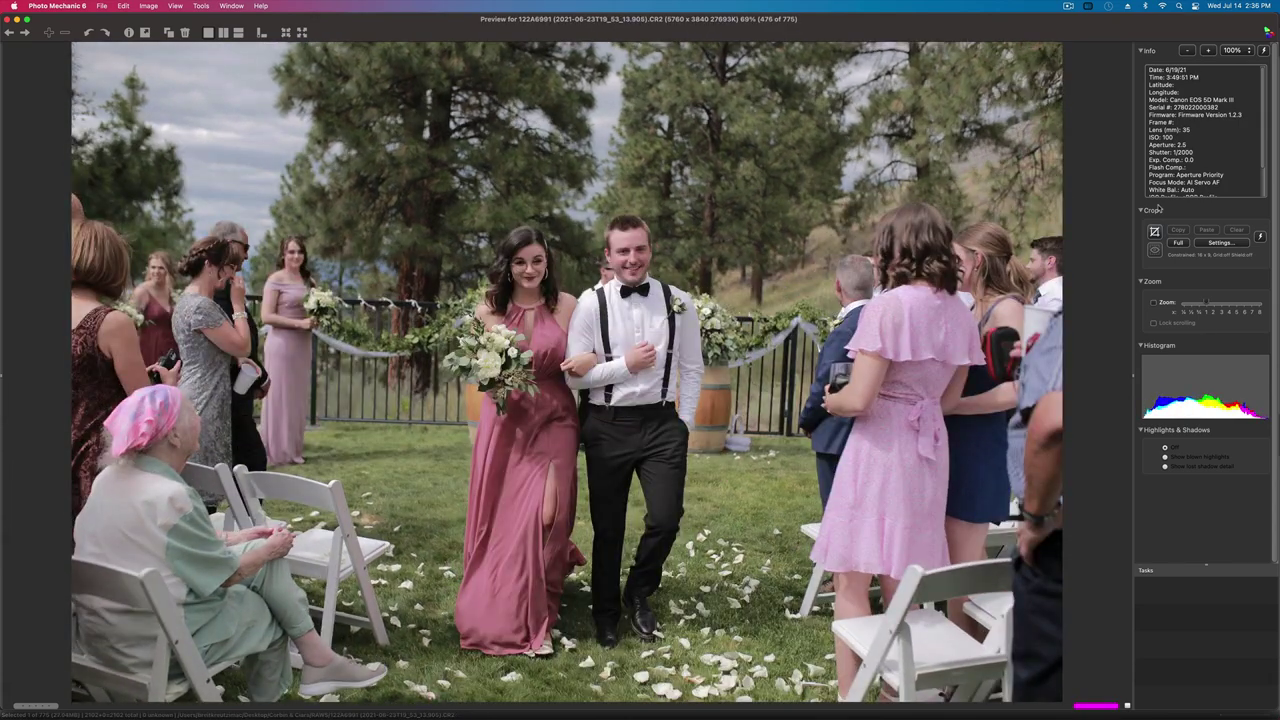
{"action": "key", "text": "Left"}
{"action": "key", "text": "Left"}
{"action": "key", "text": "Left"}
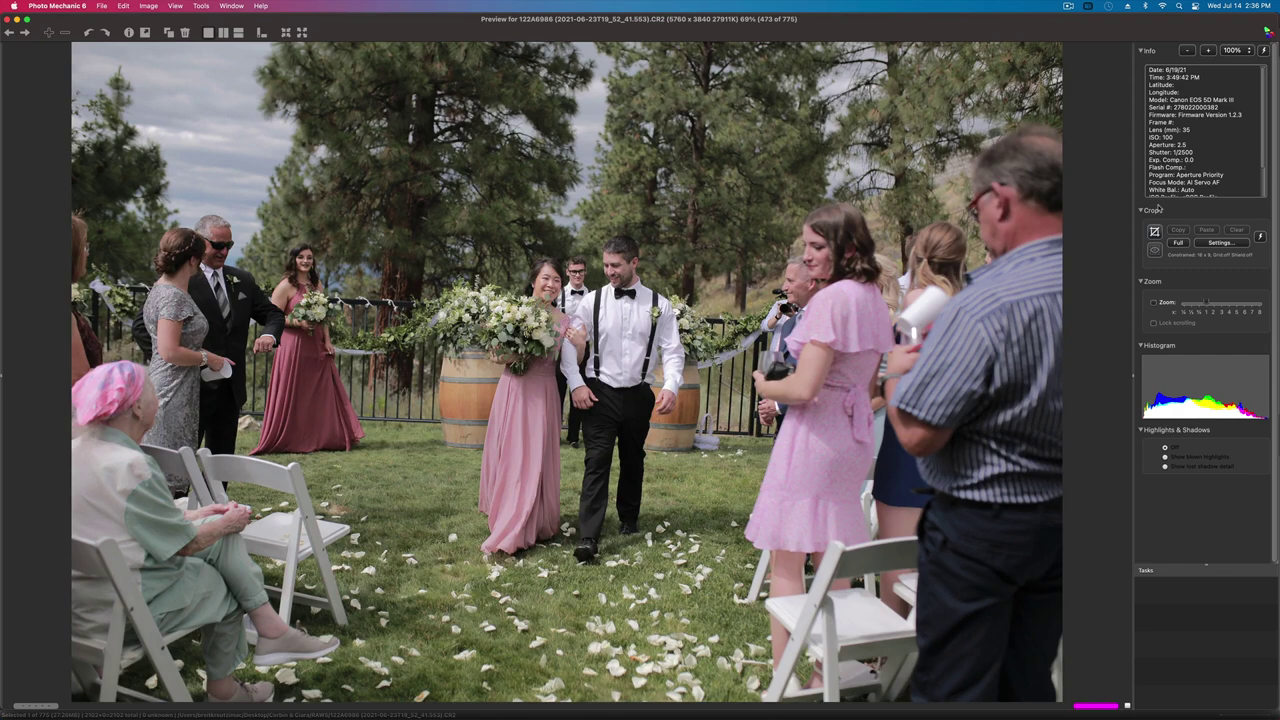
{"action": "key", "text": "Right"}
{"action": "key", "text": "Right"}
{"action": "key", "text": "Right"}
{"action": "key", "text": "Right"}
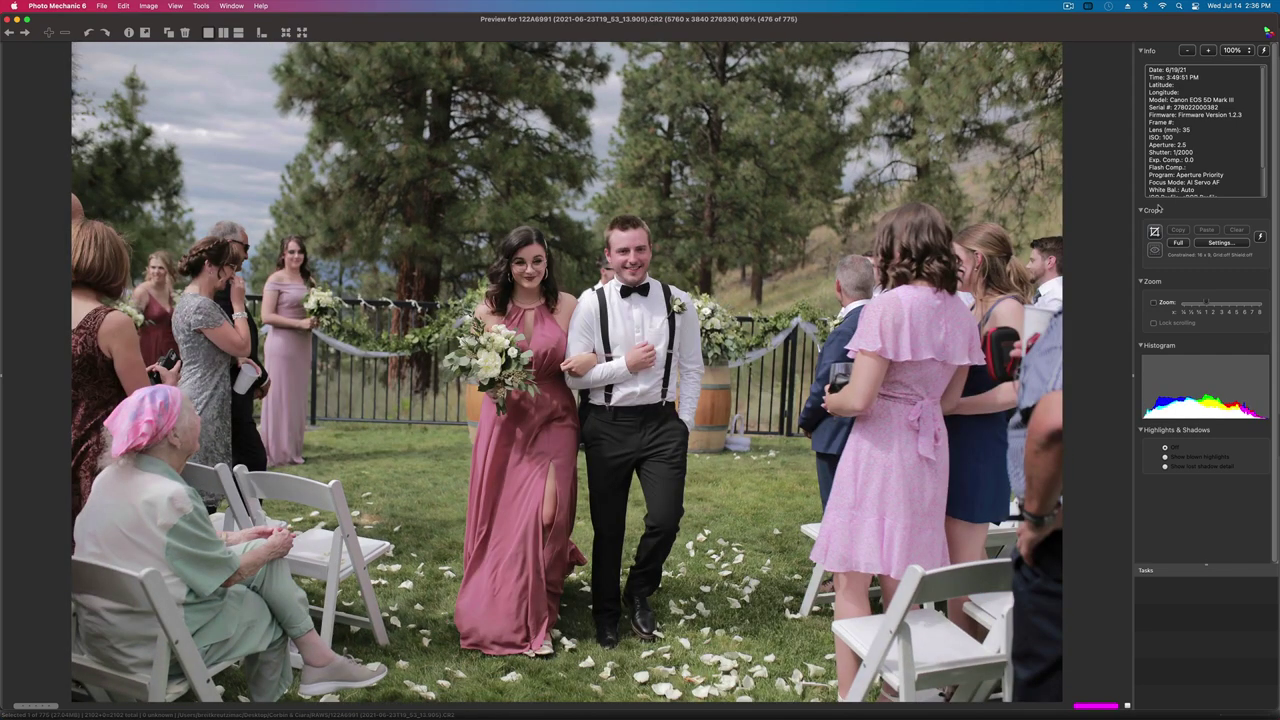
{"action": "key", "text": "Left"}
{"action": "key", "text": "Right"}
{"action": "key", "text": "Right"}
{"action": "key", "text": "Right"}
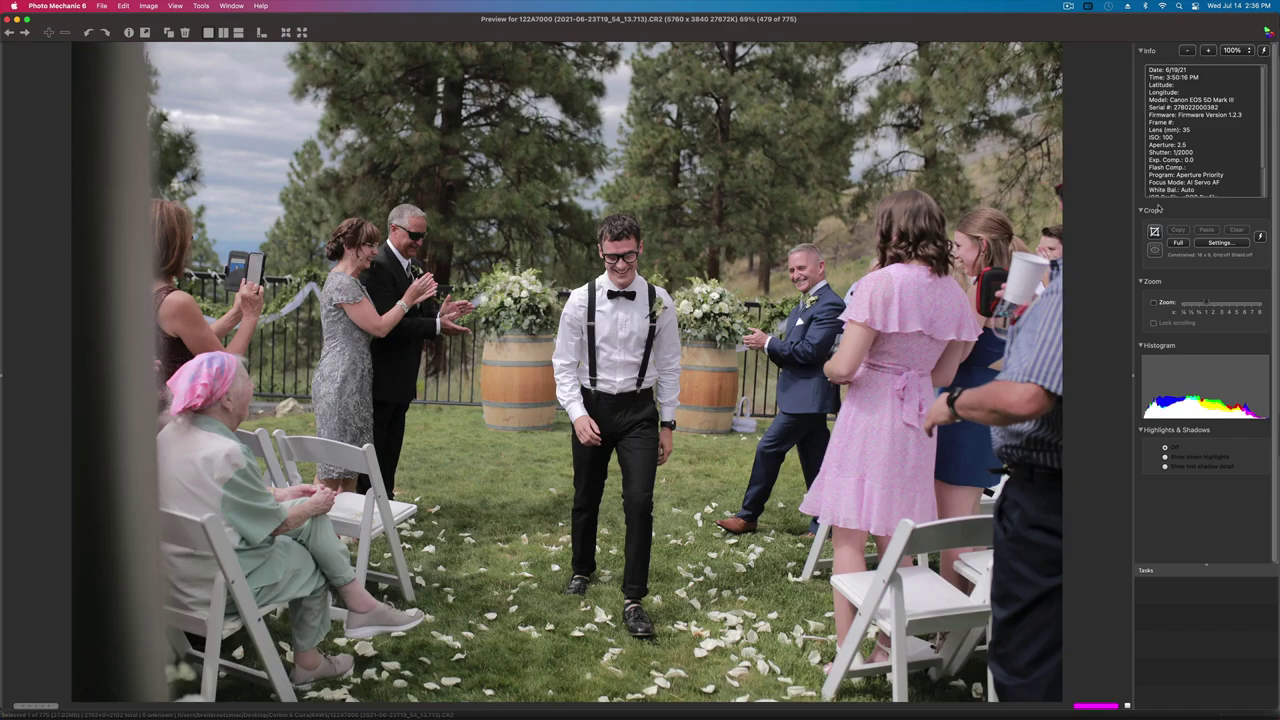
{"action": "key", "text": "Left"}
{"action": "key", "text": "Left"}
{"action": "key", "text": "Right"}
{"action": "key", "text": "Right"}
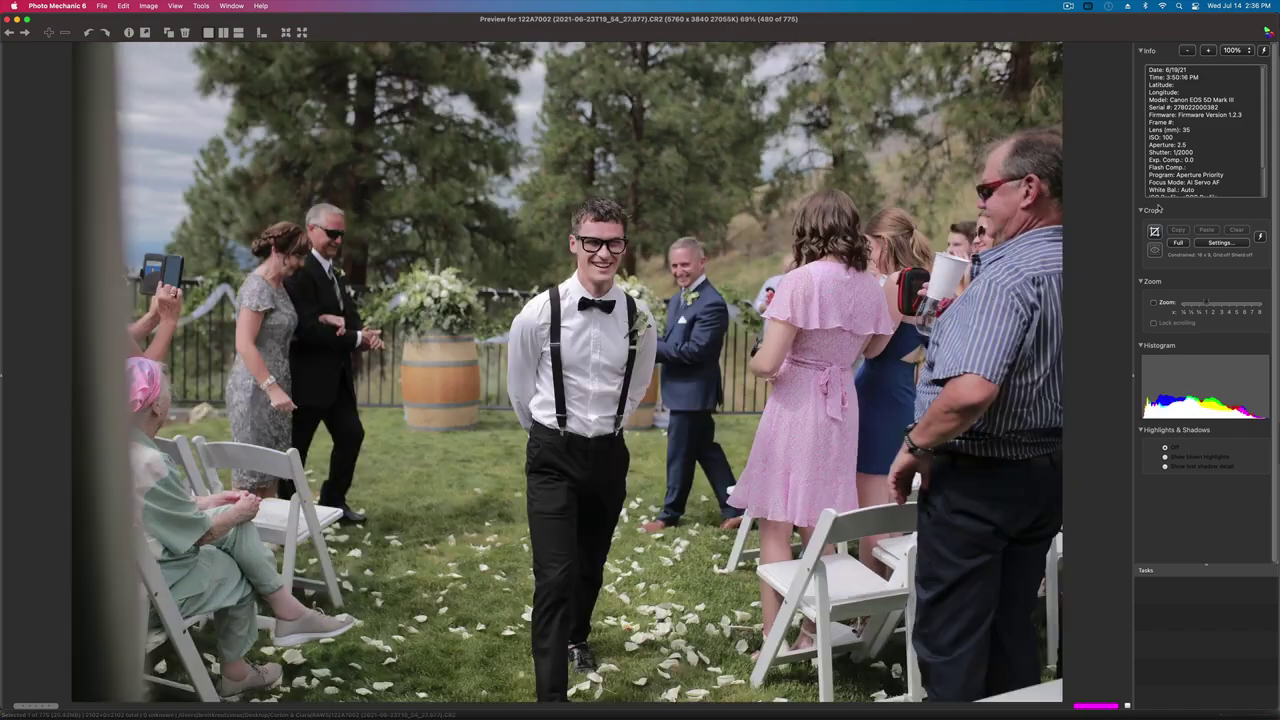
{"action": "key", "text": "Left"}
{"action": "key", "text": "Left"}
{"action": "key", "text": "Right"}
{"action": "key", "text": "Right"}
{"action": "key", "text": "Right"}
{"action": "key", "text": "Right"}
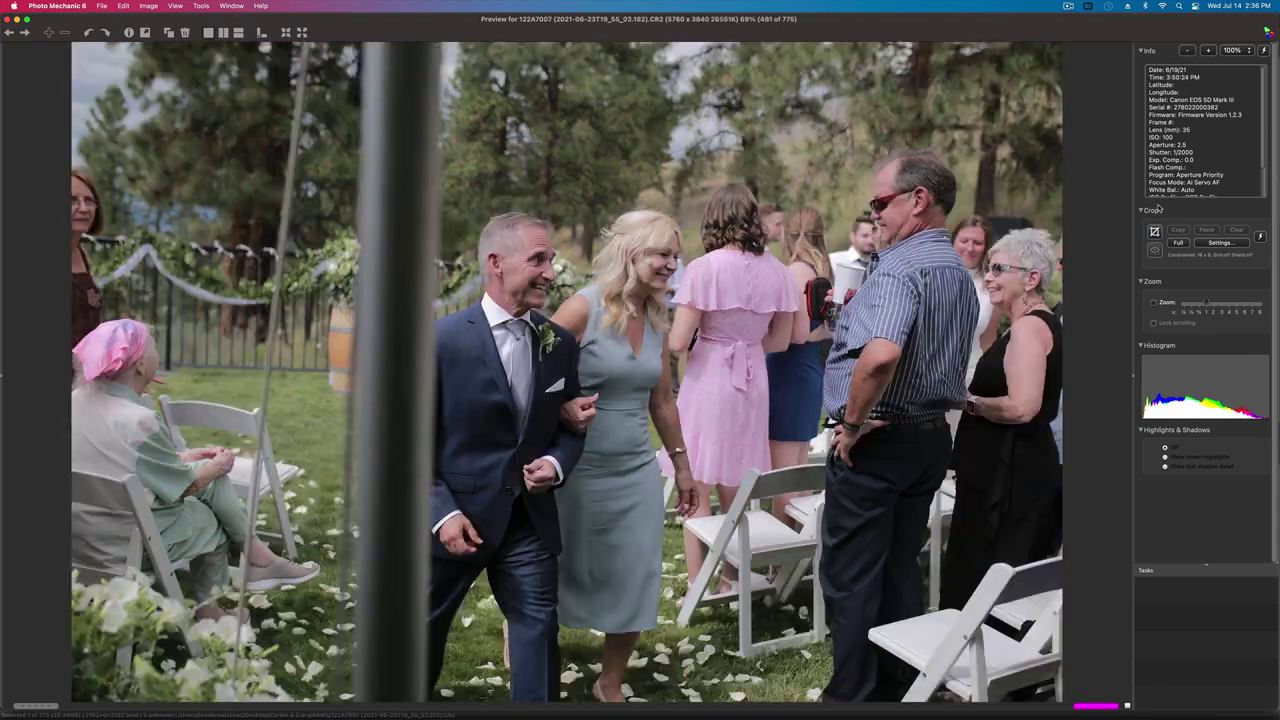
{"action": "key", "text": "Right"}
{"action": "key", "text": "Right"}
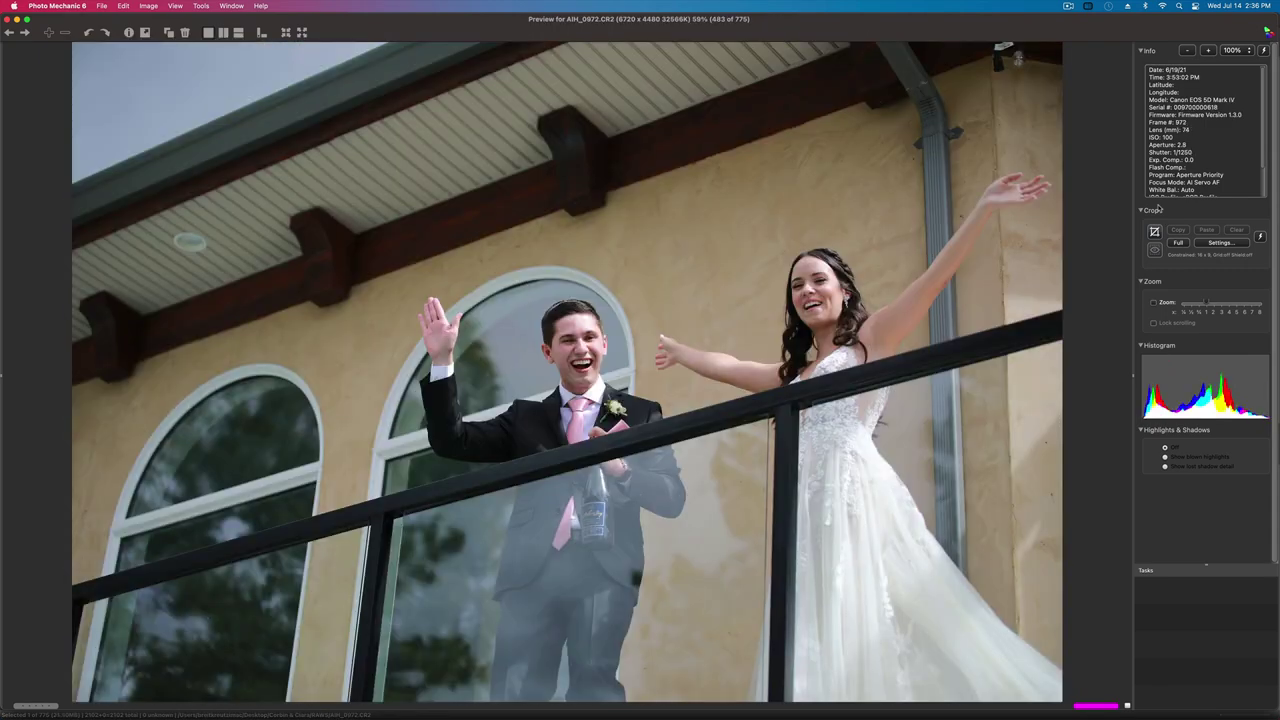
{"action": "key", "text": "Right"}
{"action": "key", "text": "Right"}
{"action": "key", "text": "Right"}
{"action": "key", "text": "Right"}
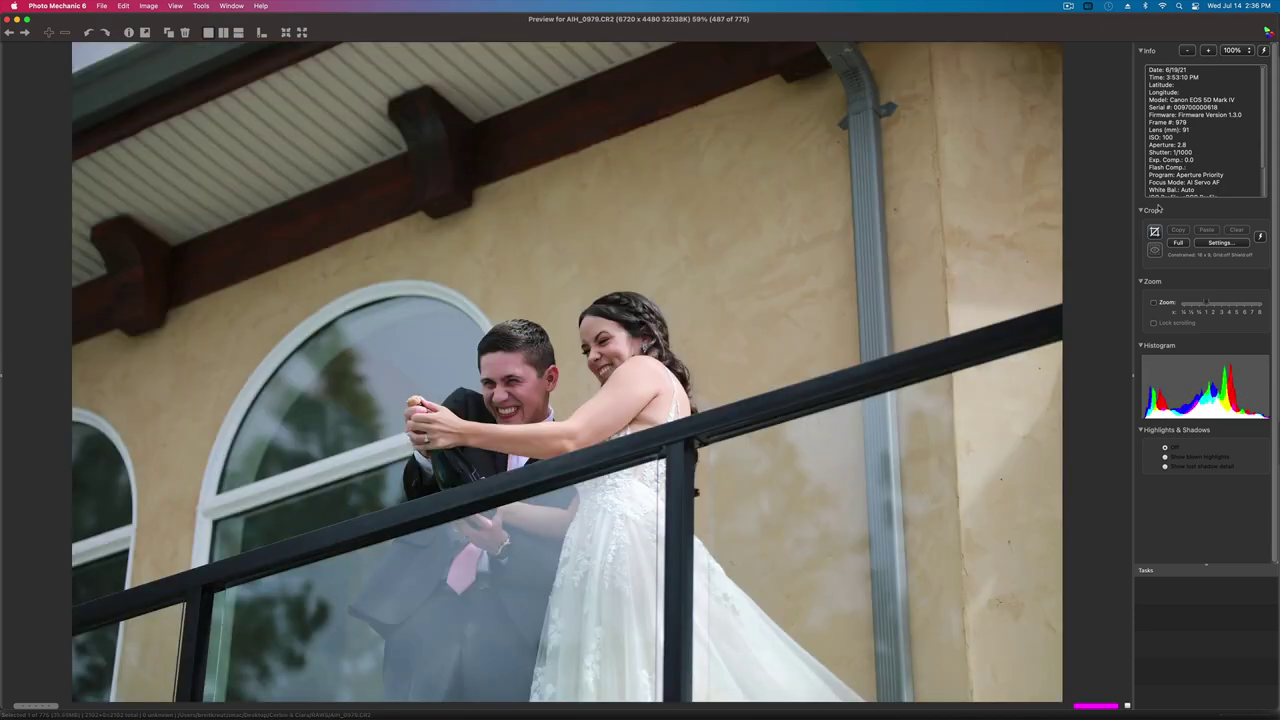
- Advance through cocktail-hour bridesmaids, groomsmen drinking and guest candids to the groomsmen group photo
{"action": "key", "text": "Right"}
{"action": "key", "text": "Right"}
{"action": "key", "text": "Right"}
{"action": "key", "text": "Right"}
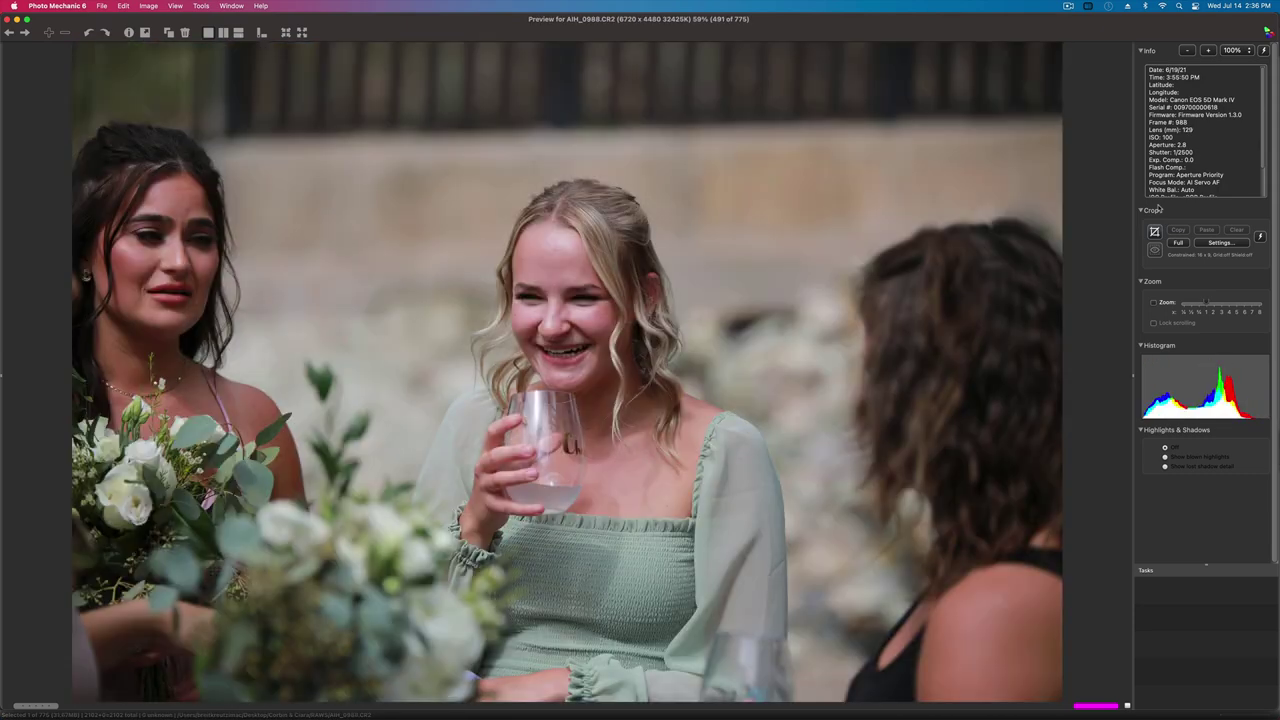
{"action": "key", "text": "Right"}
{"action": "key", "text": "Right"}
{"action": "key", "text": "Right"}
{"action": "key", "text": "Right"}
{"action": "key", "text": "Right"}
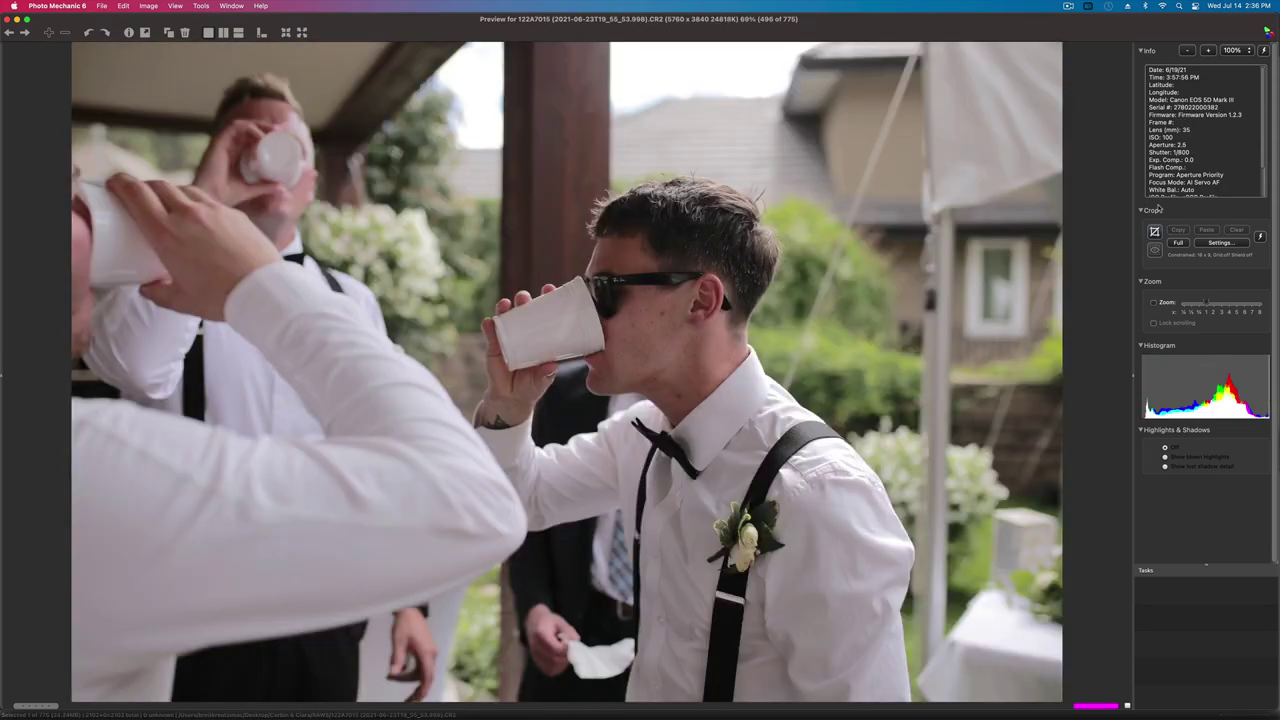
{"action": "key", "text": "Right"}
{"action": "key", "text": "Right"}
{"action": "key", "text": "Right"}
{"action": "key", "text": "Right"}
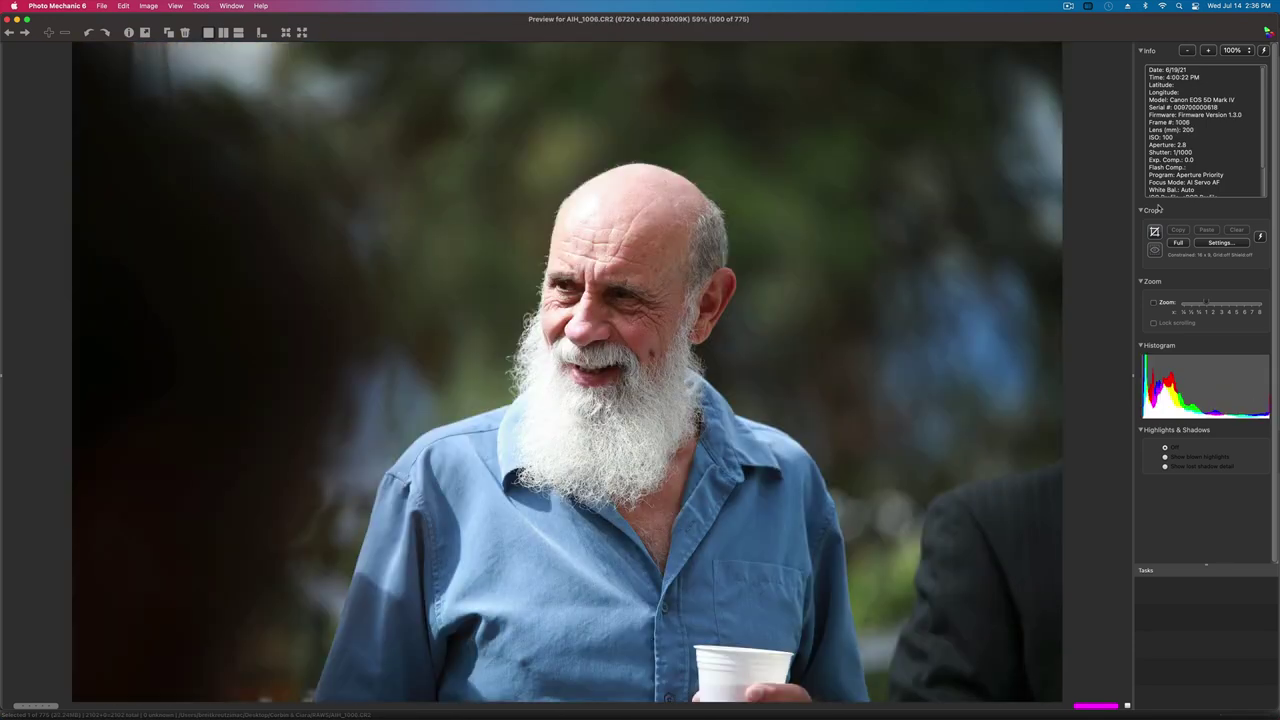
{"action": "key", "text": "Right"}
{"action": "key", "text": "Right"}
{"action": "key", "text": "Right"}
{"action": "key", "text": "Right"}
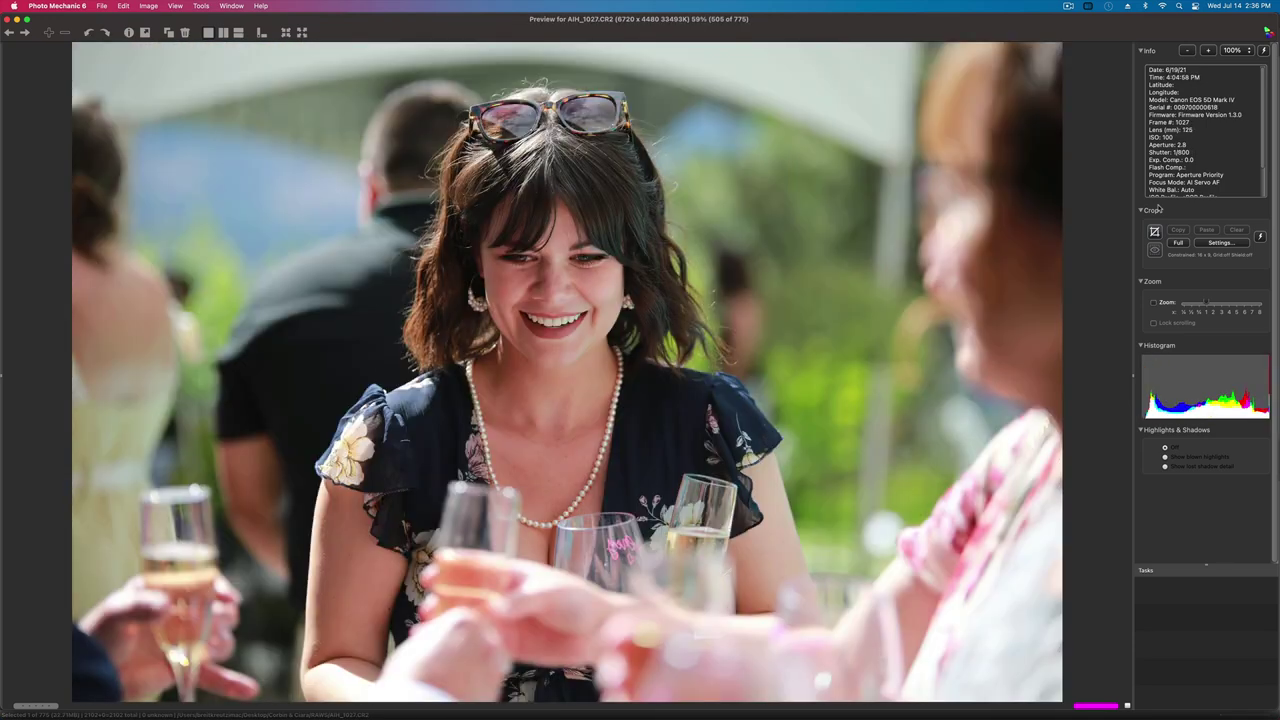
{"action": "key", "text": "Right"}
{"action": "key", "text": "Right"}
{"action": "key", "text": "Right"}
{"action": "key", "text": "Right"}
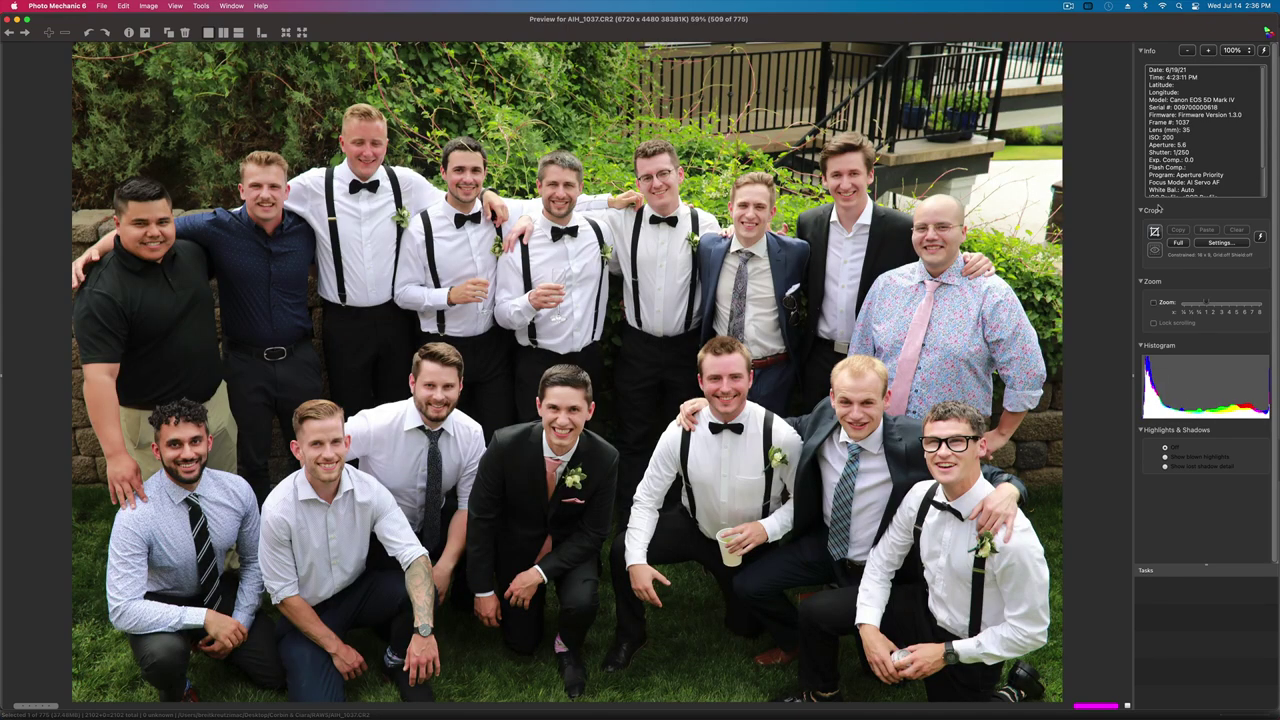
- Flip between the cupcake photo and the two groomsmen group shots, settling on the earlier group shot
{"action": "key", "text": "Left"}
{"action": "key", "text": "Left"}
{"action": "key", "text": "Left"}
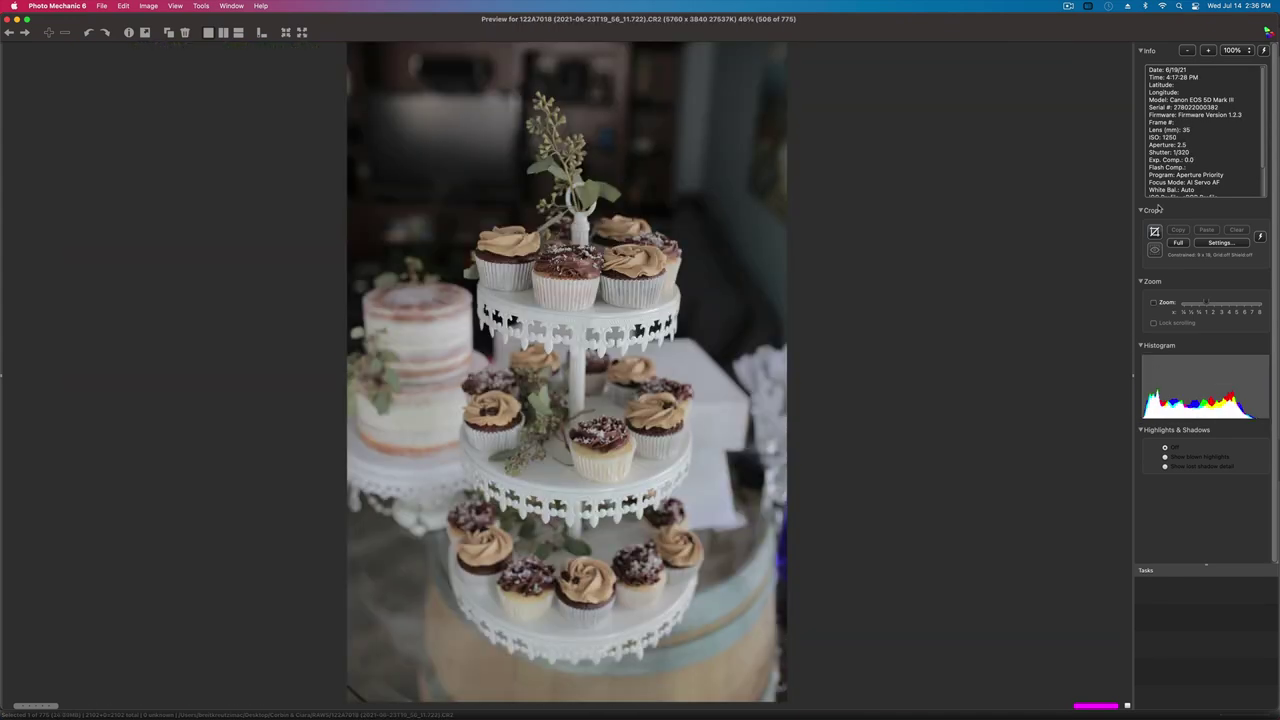
{"action": "key", "text": "Right"}
{"action": "key", "text": "Right"}
{"action": "key", "text": "Right"}
{"action": "key", "text": "Right"}
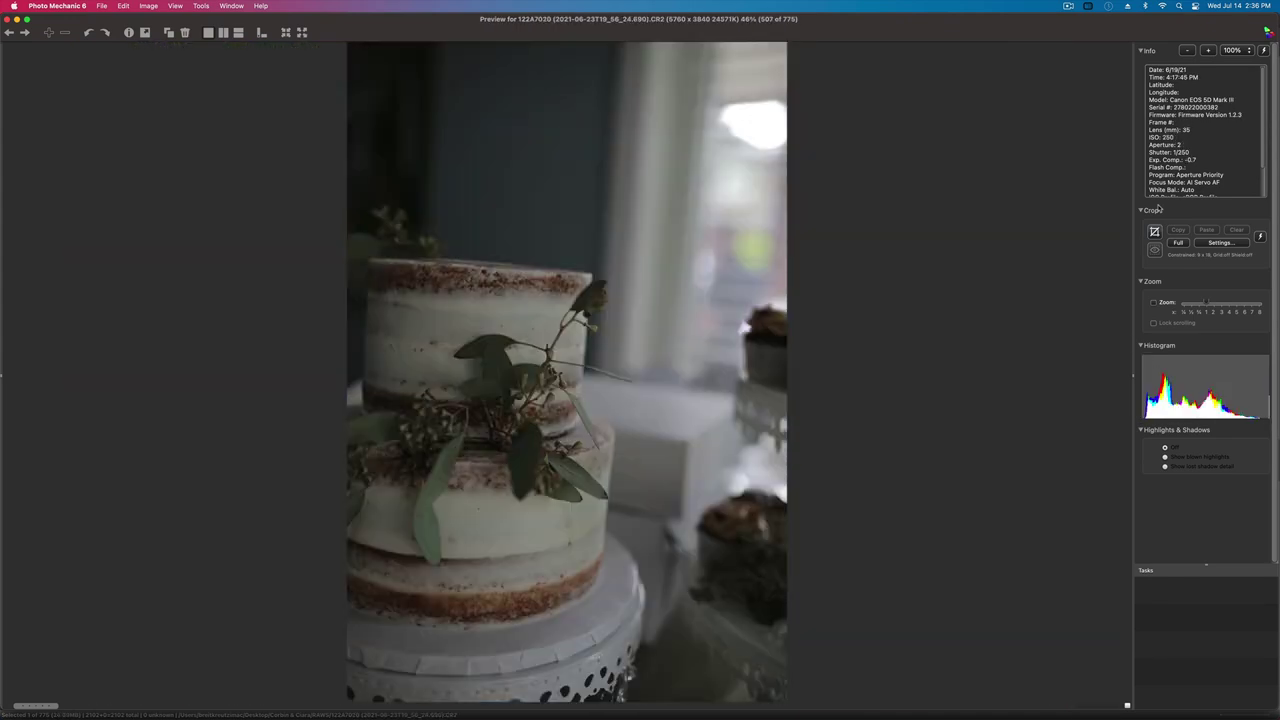
{"action": "key", "text": "Left"}
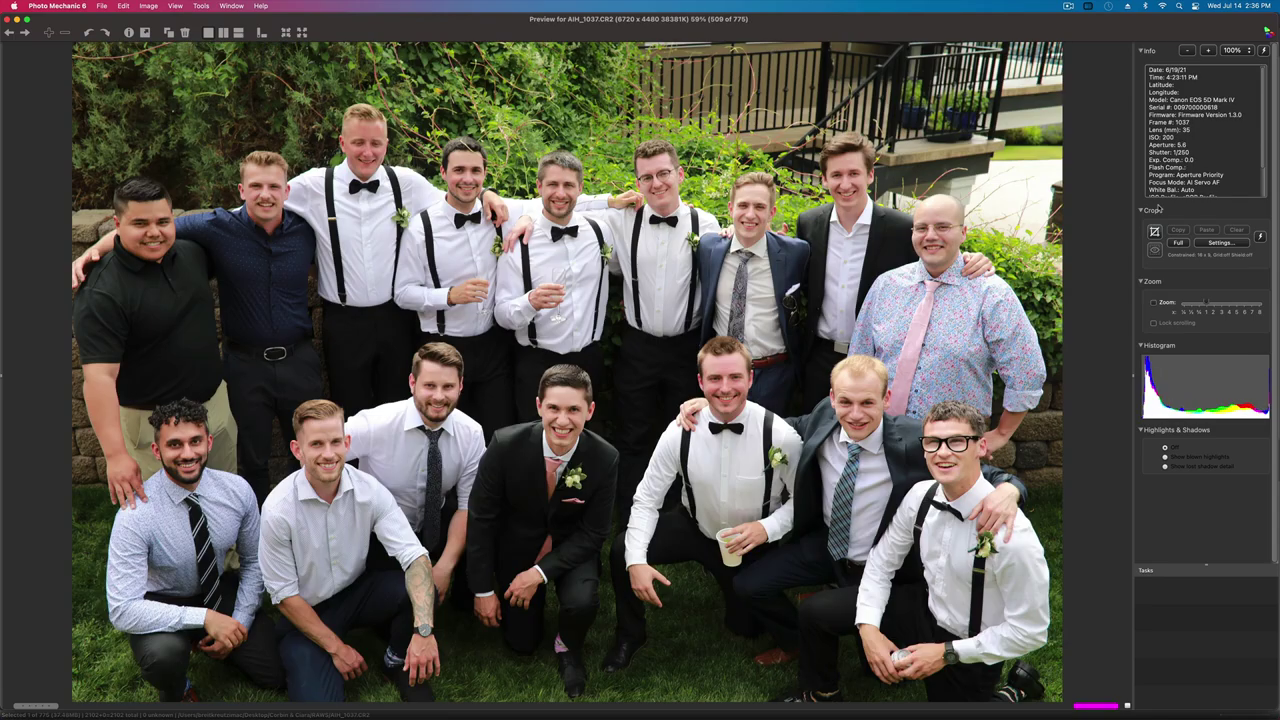
{"action": "key", "text": "Right"}
{"action": "key", "text": "Right"}
{"action": "key", "text": "Left"}
{"action": "key", "text": "Left"}
{"action": "key", "text": "Left"}
{"action": "key", "text": "Right"}
{"action": "key", "text": "Right"}
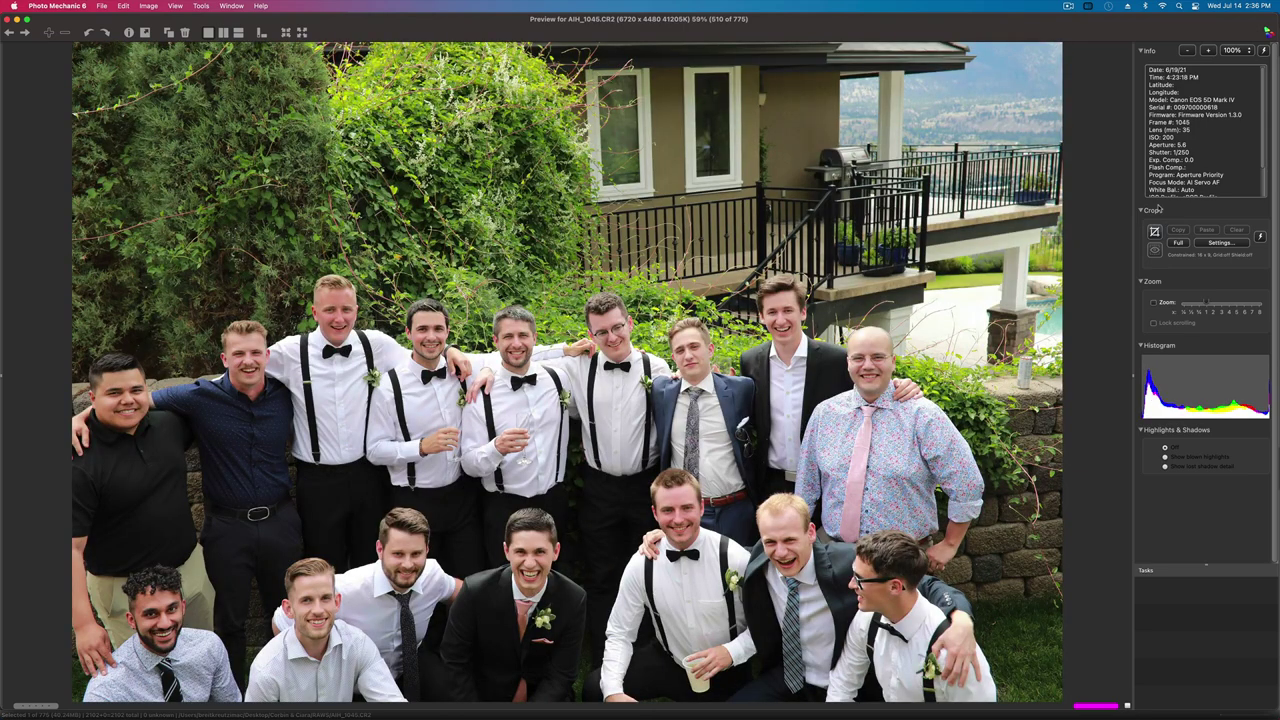
{"action": "key", "text": "Left"}
- Move through the bride with friends, table details, pool dancing and cupcake tower to AIH_1096 (image 531)
{"action": "key", "text": "Right"}
{"action": "key", "text": "Right"}
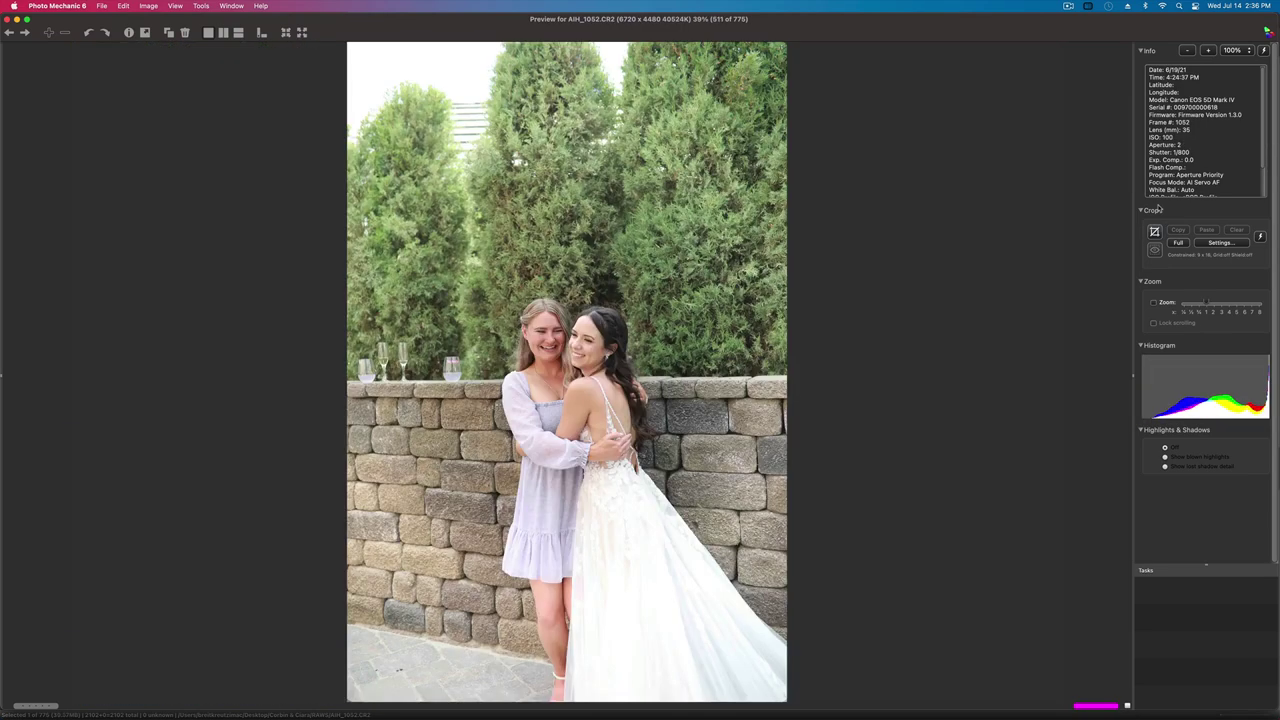
{"action": "key", "text": "Right"}
{"action": "key", "text": "Right"}
{"action": "key", "text": "Right"}
{"action": "key", "text": "Right"}
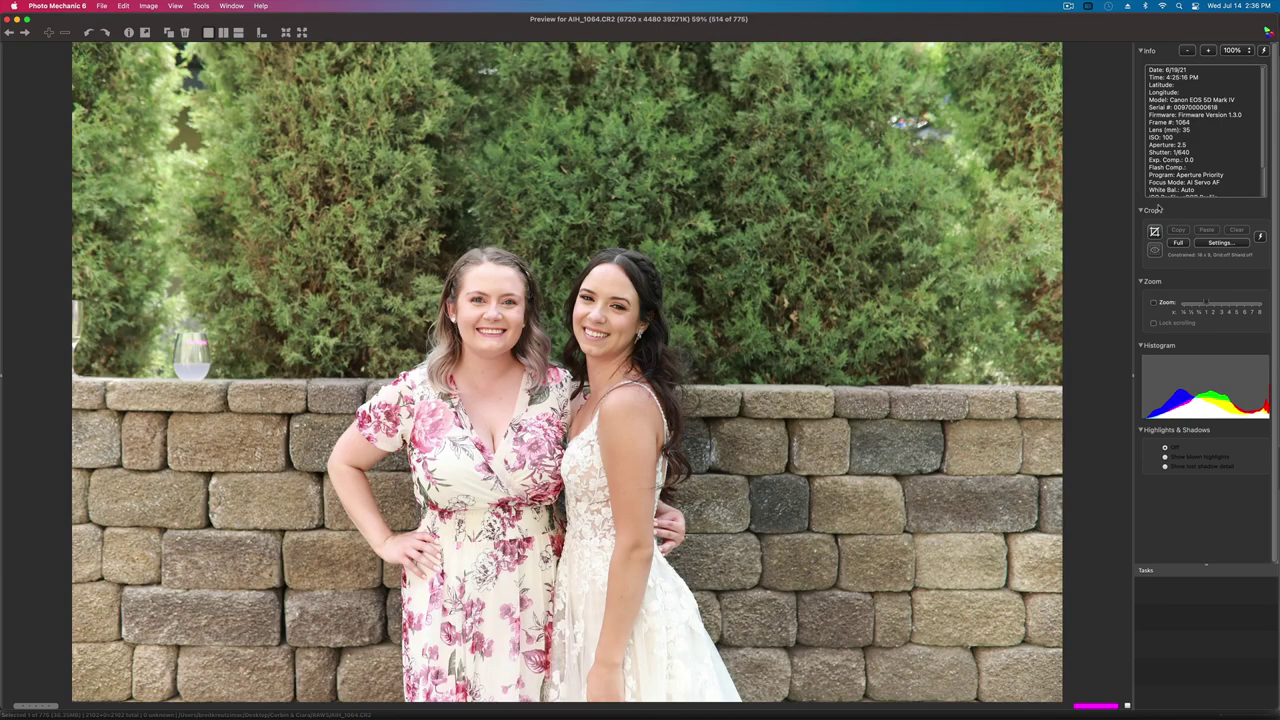
{"action": "key", "text": "Right"}
{"action": "key", "text": "Right"}
{"action": "key", "text": "Right"}
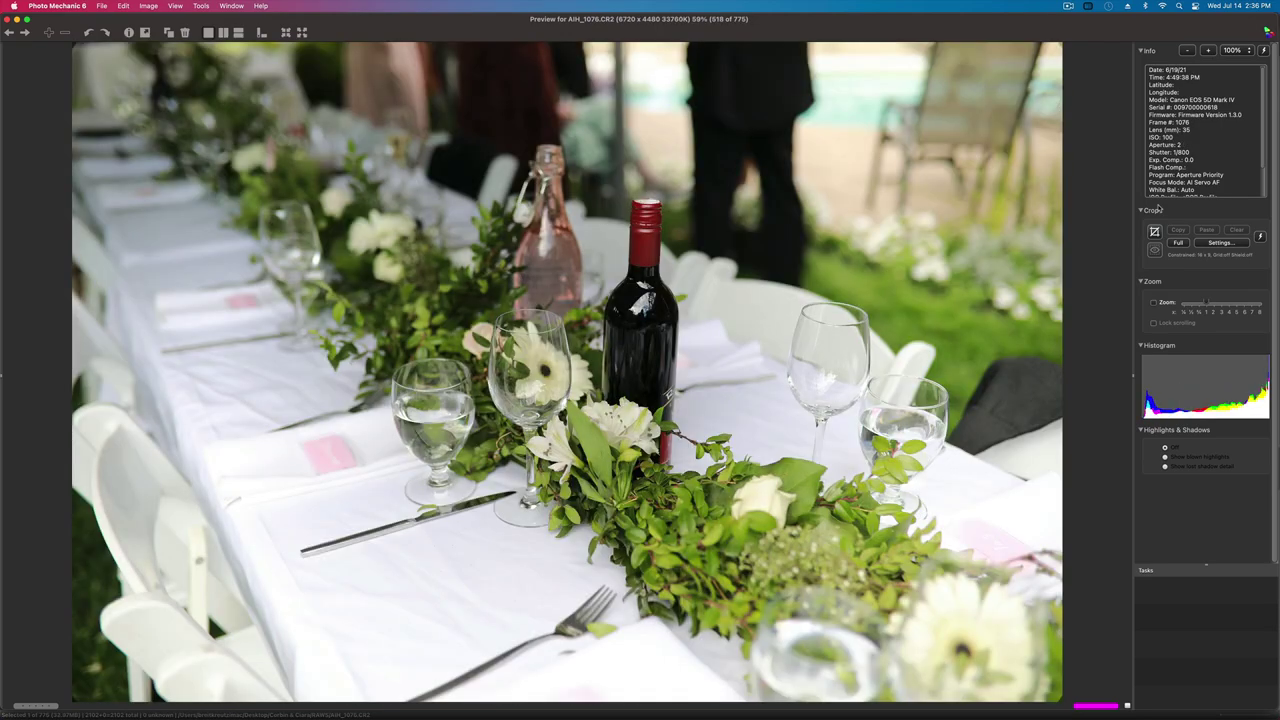
{"action": "key", "text": "Right"}
{"action": "key", "text": "Right"}
{"action": "key", "text": "Right"}
{"action": "key", "text": "Right"}
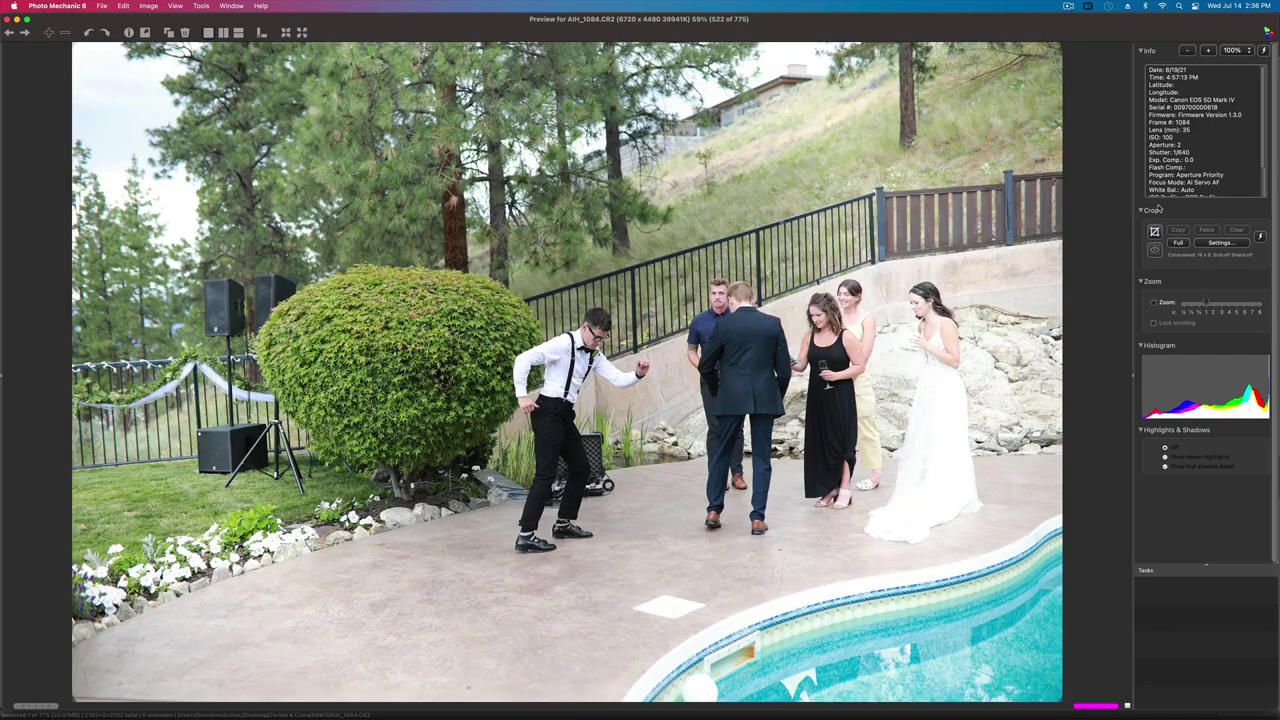
{"action": "key", "text": "Right"}
{"action": "key", "text": "Right"}
{"action": "key", "text": "Right"}
{"action": "key", "text": "Right"}
{"action": "key", "text": "Right"}
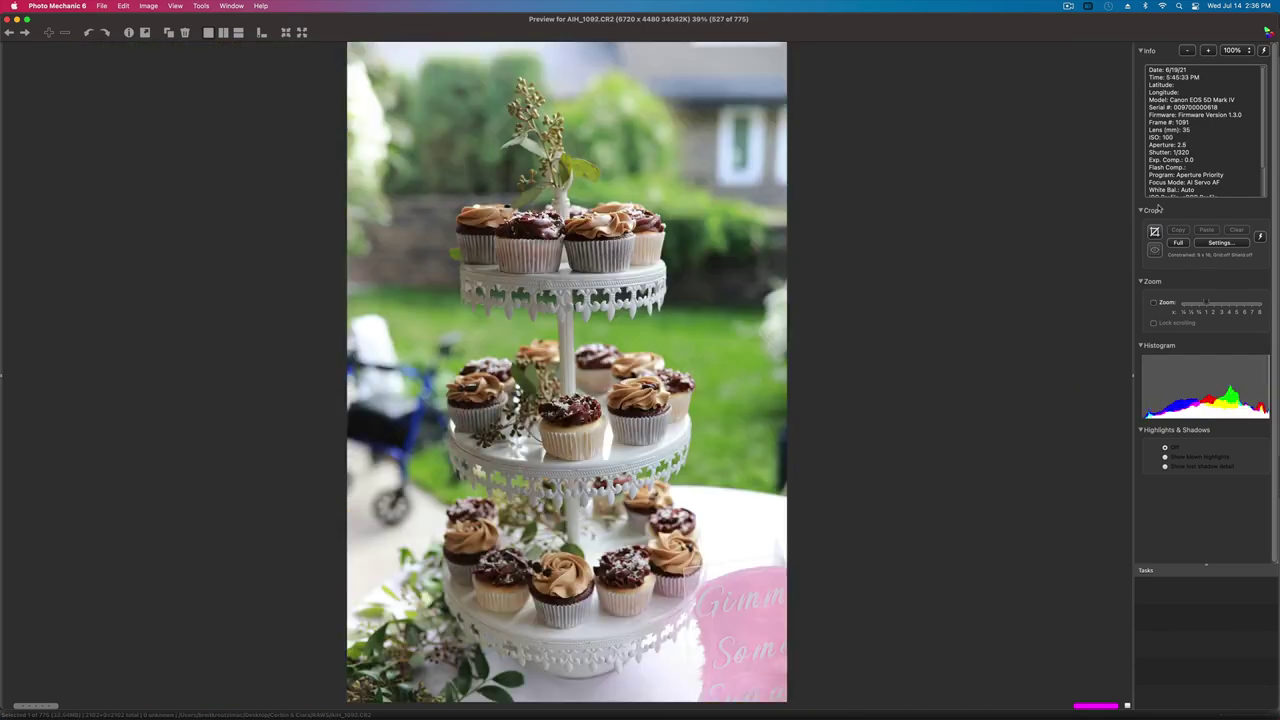
{"action": "key", "text": "Right"}
{"action": "key", "text": "Right"}
{"action": "key", "text": "Right"}
{"action": "key", "text": "Right"}
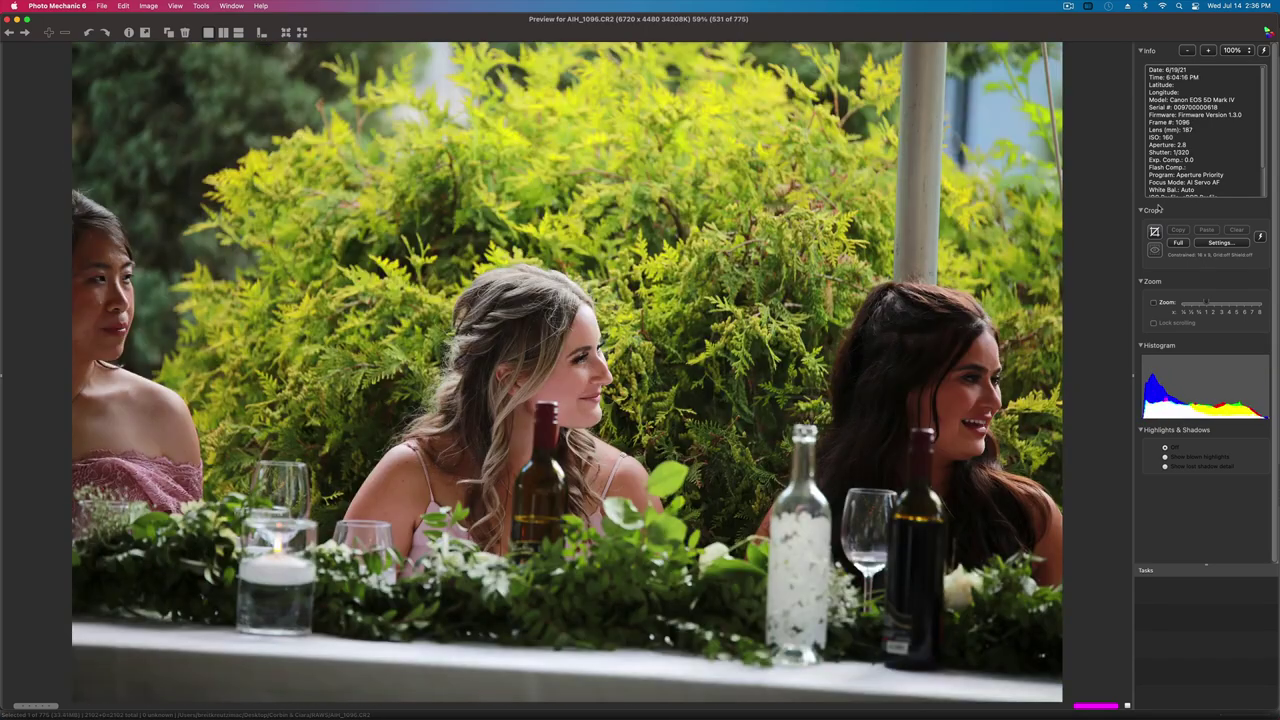
- Review the speech photos from AIH_1112 to AIH_1154, flipping back to recheck a few frames
{"action": "key", "text": "Right"}
{"action": "key", "text": "Right"}
{"action": "key", "text": "Right"}
{"action": "key", "text": "Right"}
{"action": "key", "text": "Right"}
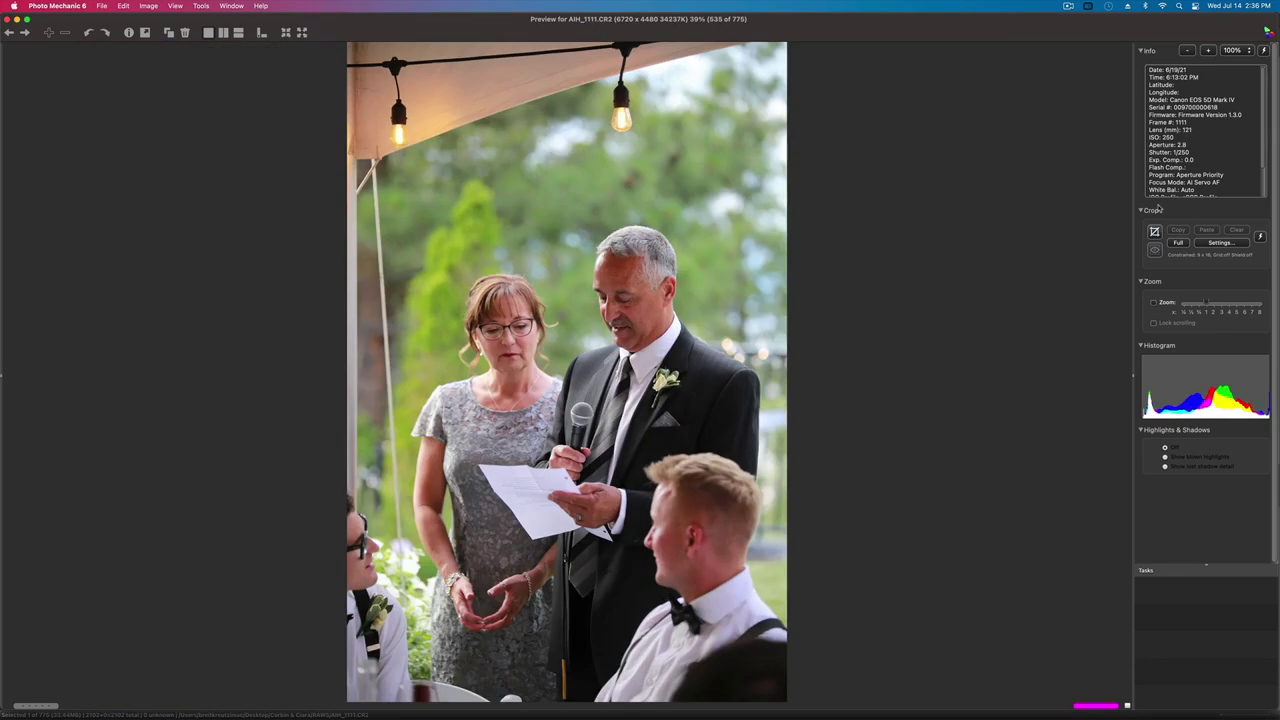
{"action": "key", "text": "Right"}
{"action": "key", "text": "Right"}
{"action": "key", "text": "Left"}
{"action": "key", "text": "Left"}
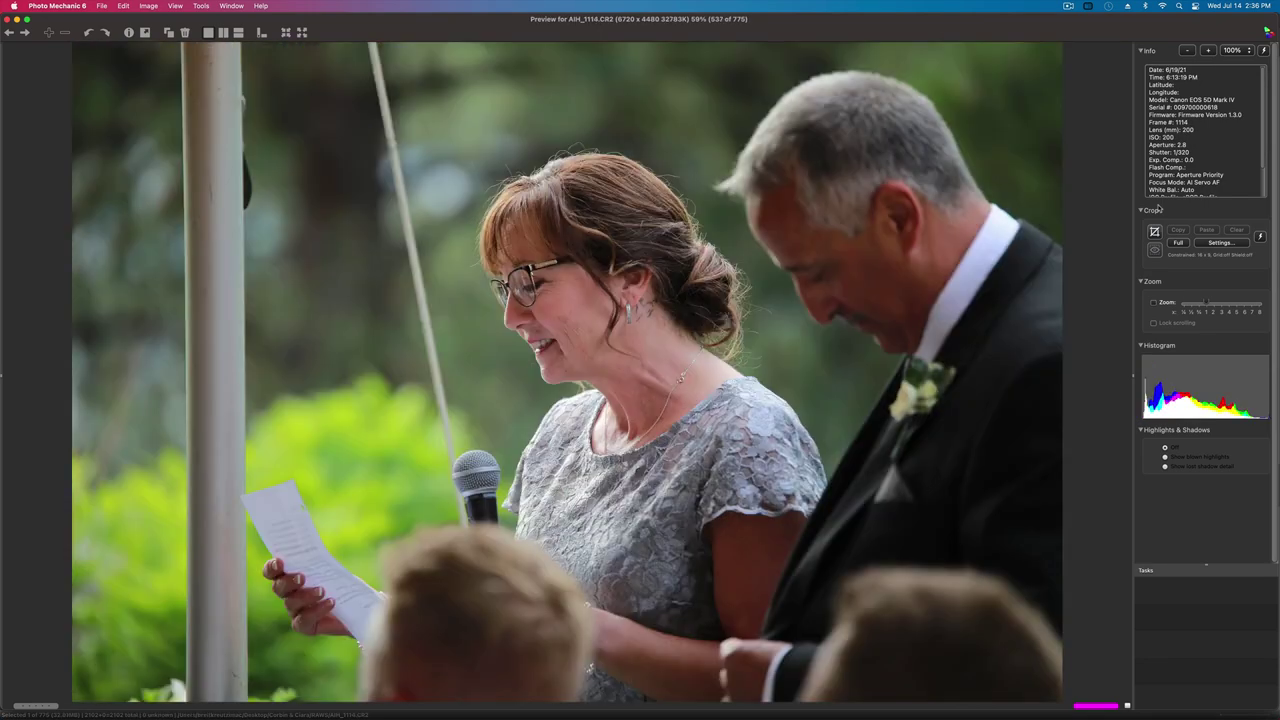
{"action": "key", "text": "Right"}
{"action": "key", "text": "Right"}
{"action": "key", "text": "Right"}
{"action": "key", "text": "Right"}
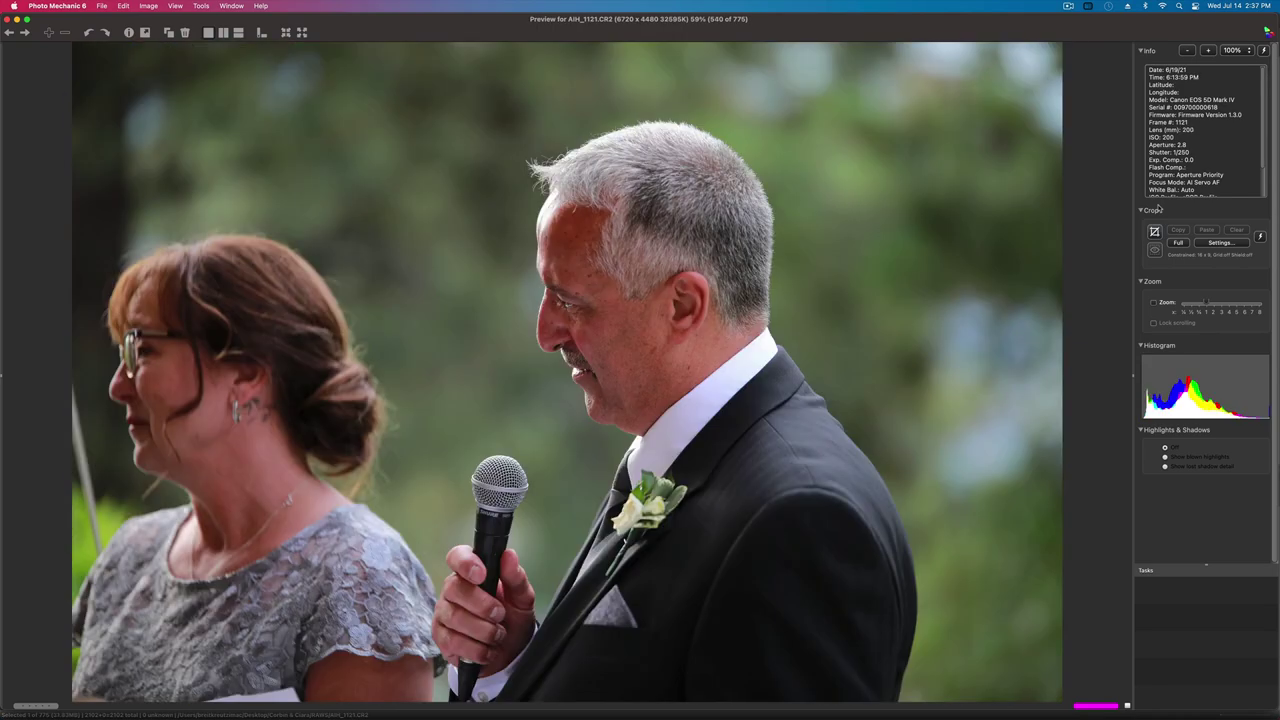
{"action": "key", "text": "Right"}
{"action": "key", "text": "Right"}
{"action": "key", "text": "Right"}
{"action": "key", "text": "Right"}
{"action": "key", "text": "Right"}
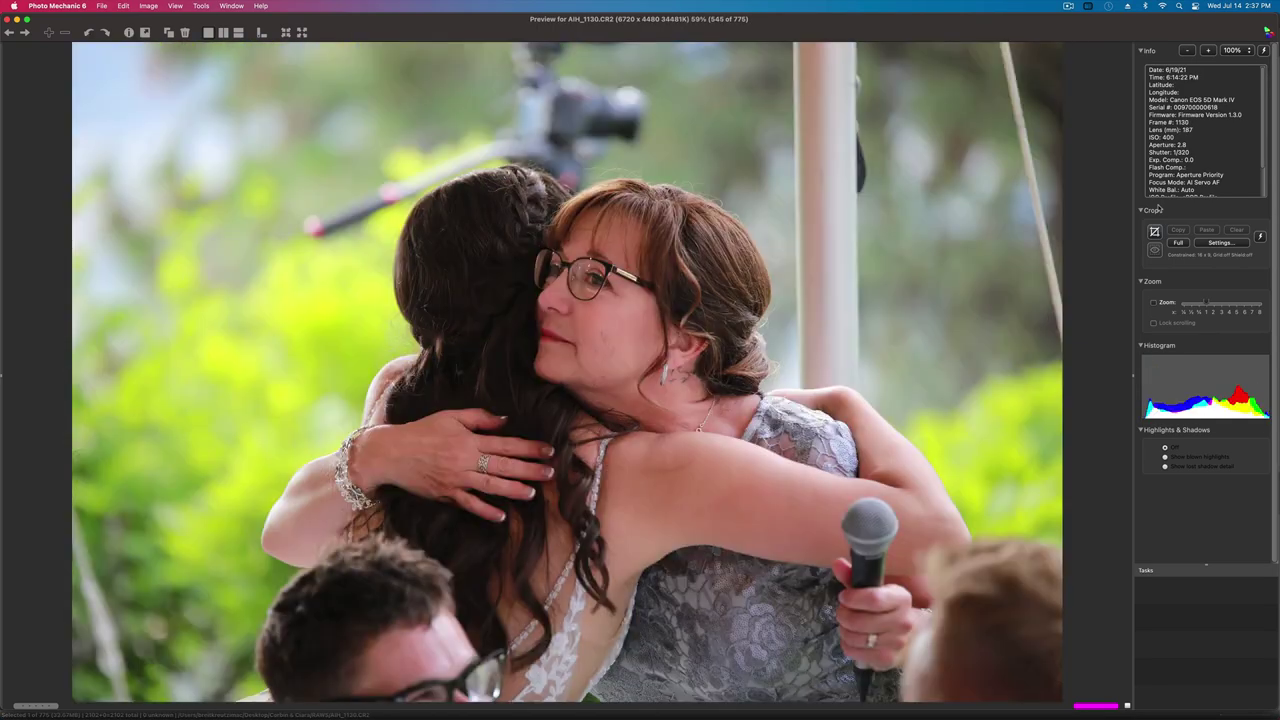
{"action": "key", "text": "Right"}
{"action": "key", "text": "Right"}
{"action": "key", "text": "Right"}
{"action": "key", "text": "Right"}
{"action": "key", "text": "Right"}
{"action": "key", "text": "Right"}
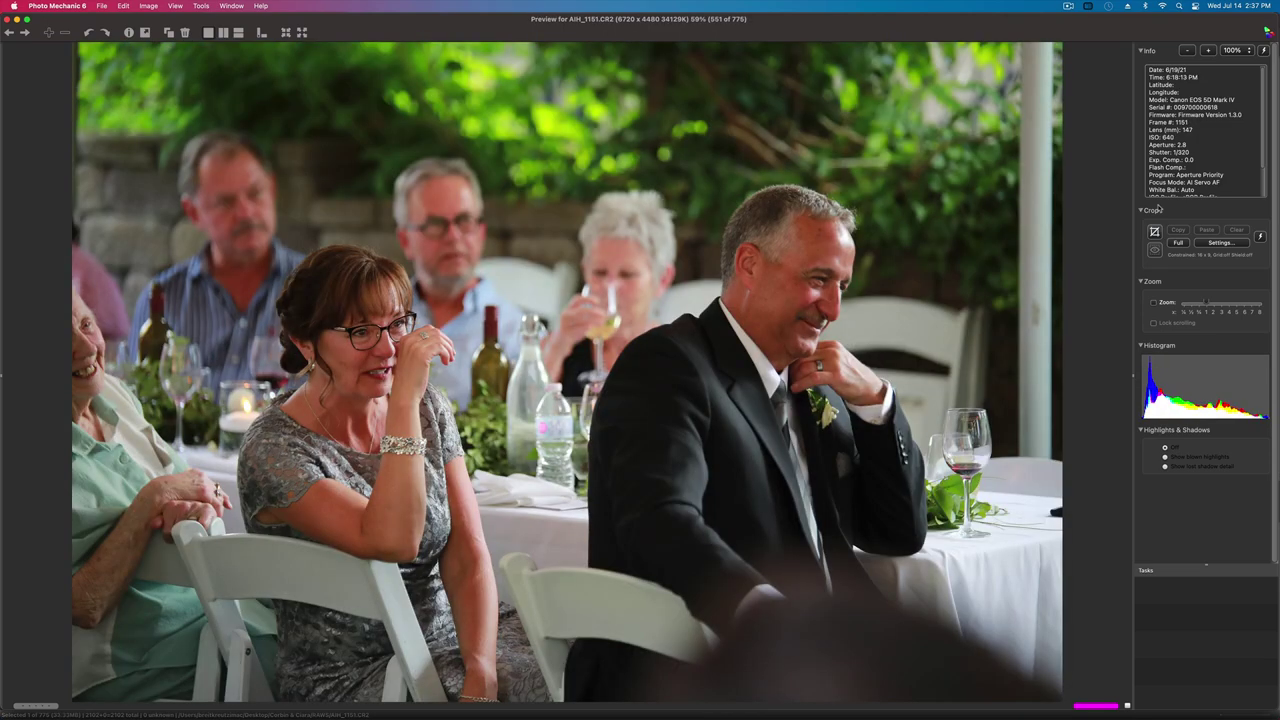
{"action": "key", "text": "Left"}
{"action": "key", "text": "Right"}
{"action": "key", "text": "Right"}
{"action": "key", "text": "Right"}
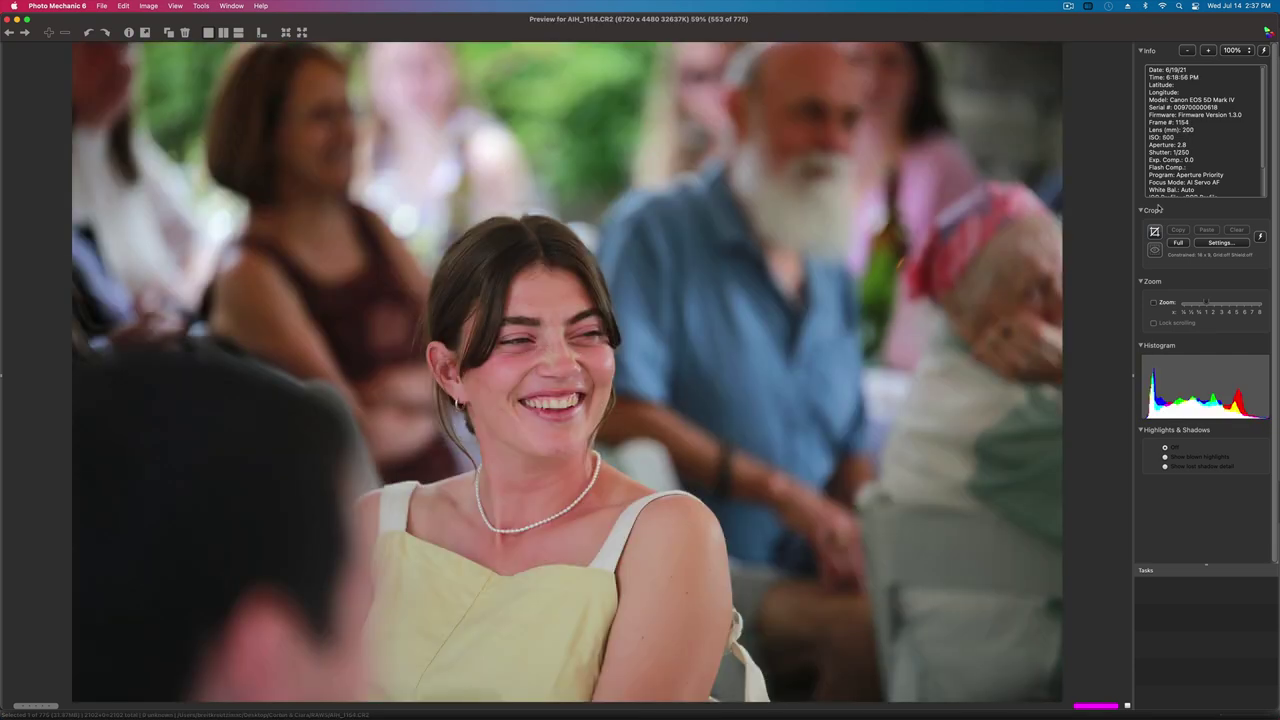
{"action": "key", "text": "Right"}
{"action": "key", "text": "Right"}
{"action": "key", "text": "Right"}
{"action": "key", "text": "Right"}
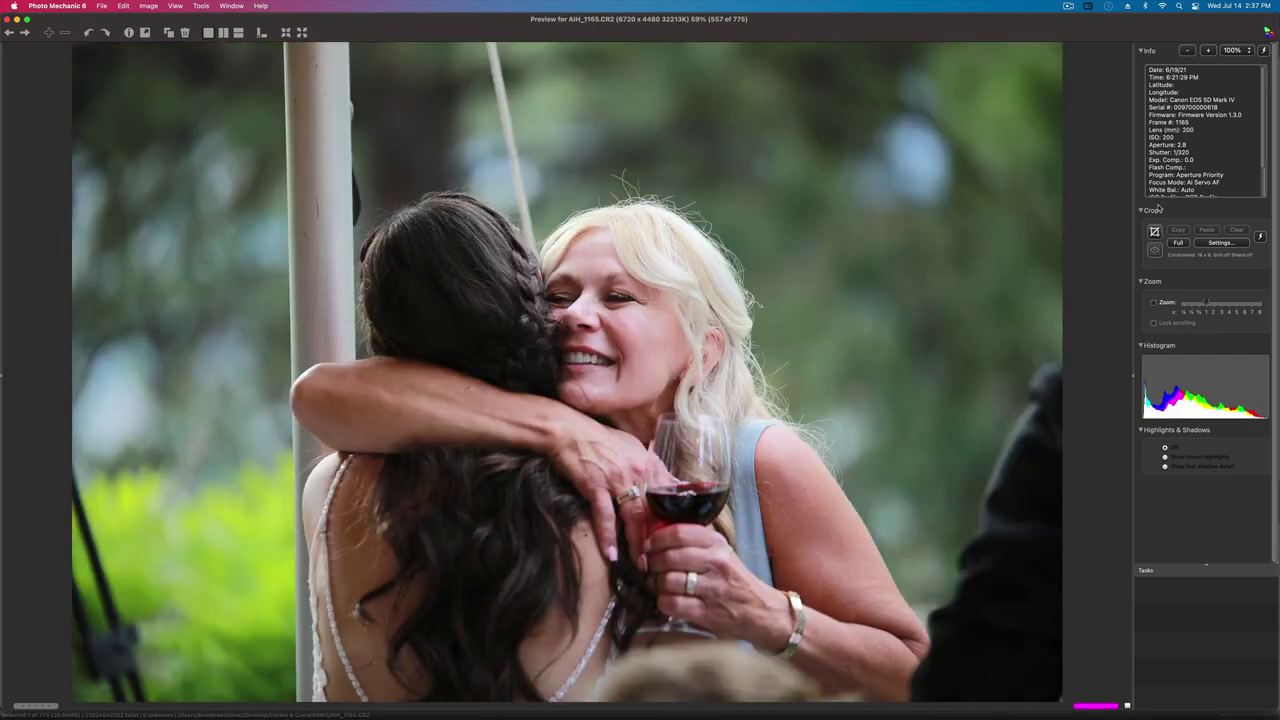
- Cull the toast photos through AIH_1206, comparing it against AIH_1203
{"action": "key", "text": "Right"}
{"action": "key", "text": "Right"}
{"action": "key", "text": "Right"}
{"action": "key", "text": "Right"}
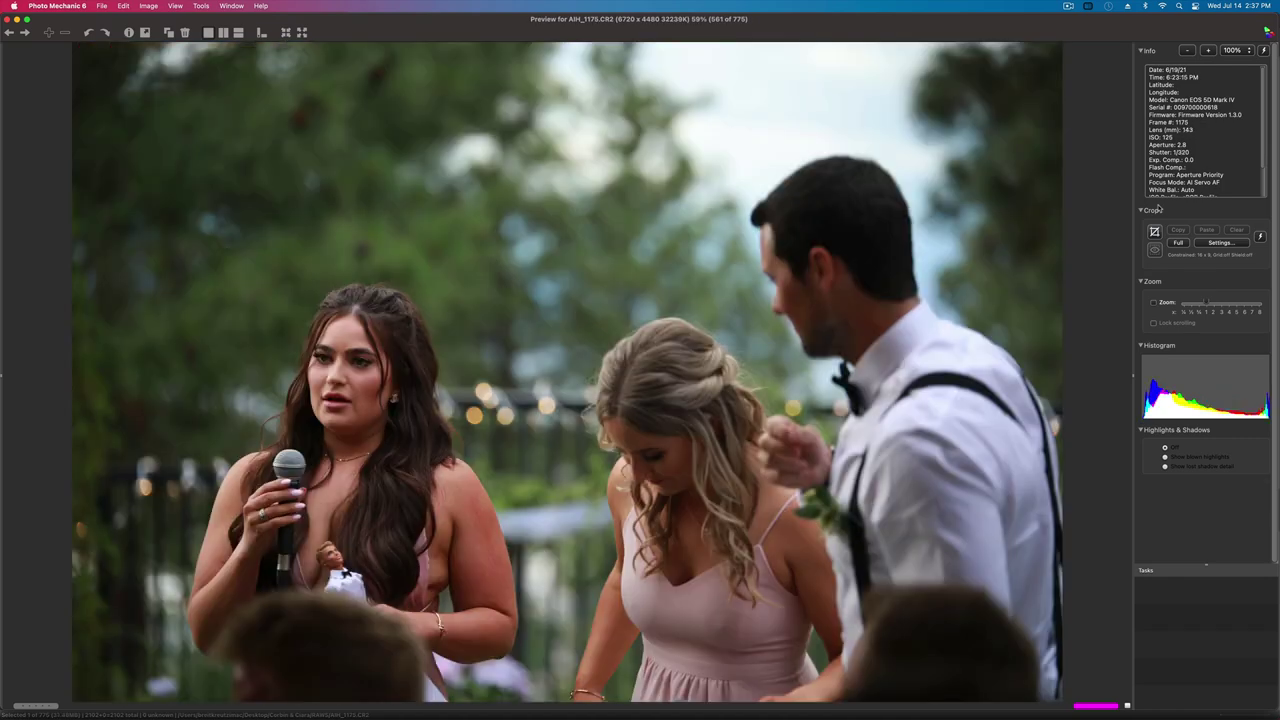
{"action": "key", "text": "Right"}
{"action": "key", "text": "Right"}
{"action": "key", "text": "Right"}
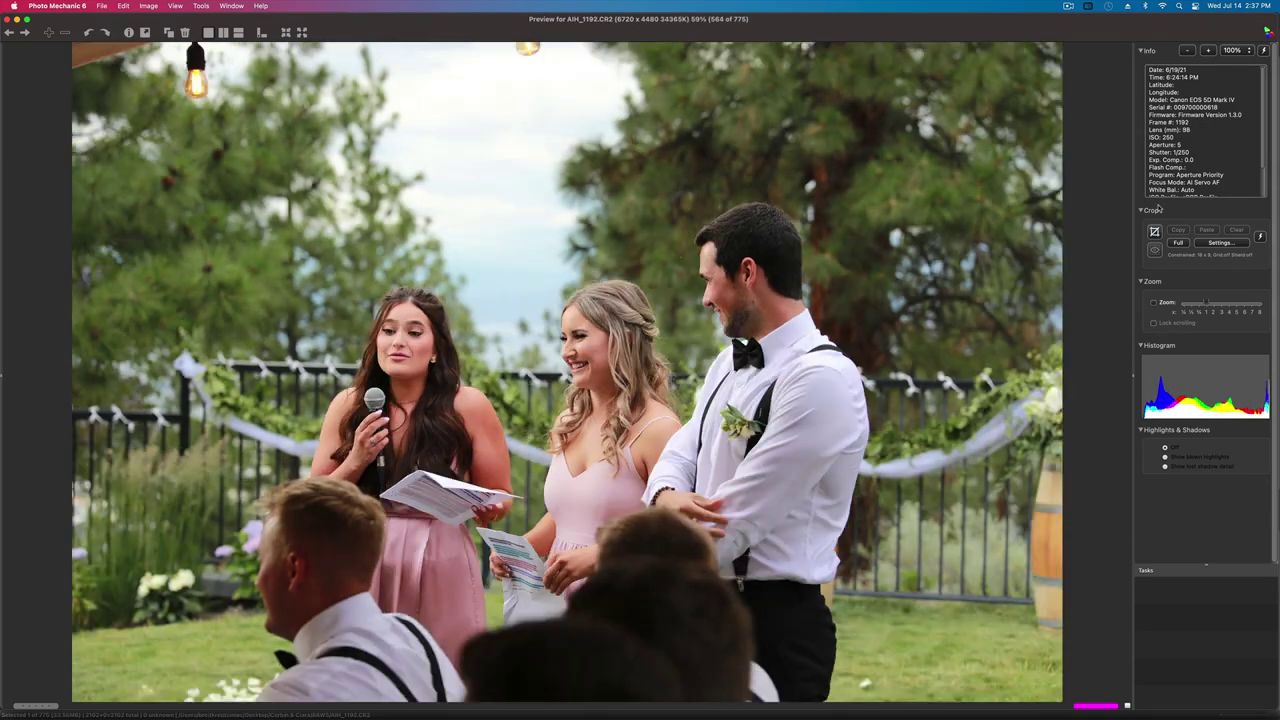
{"action": "key", "text": "Left"}
{"action": "key", "text": "Left"}
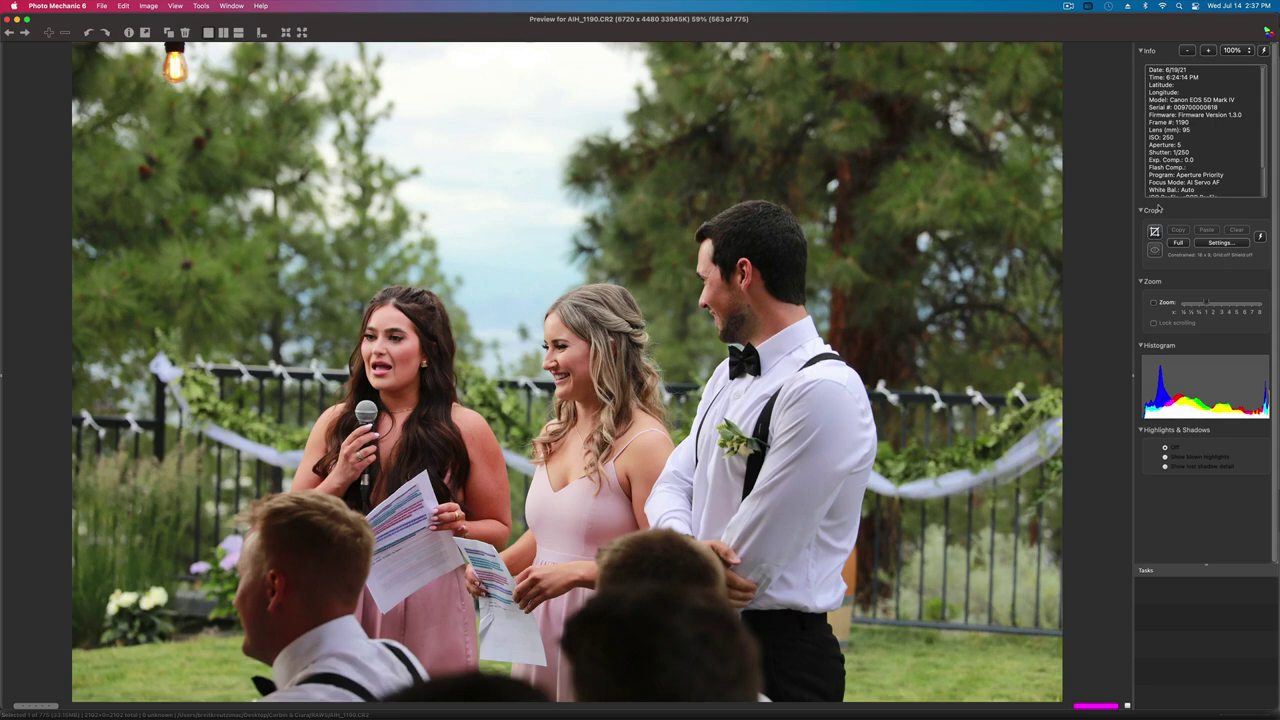
{"action": "key", "text": "Right"}
{"action": "key", "text": "Right"}
{"action": "key", "text": "Right"}
{"action": "key", "text": "Right"}
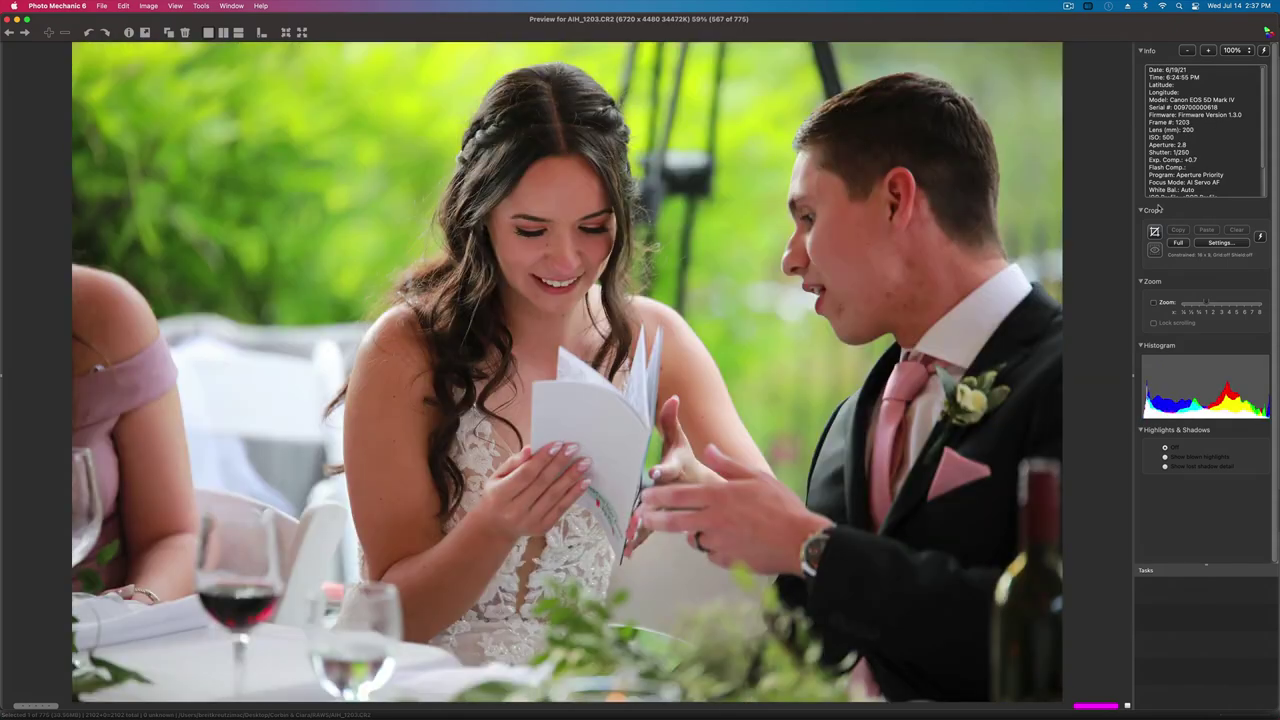
{"action": "key", "text": "Left"}
{"action": "key", "text": "Right"}
{"action": "key", "text": "Right"}
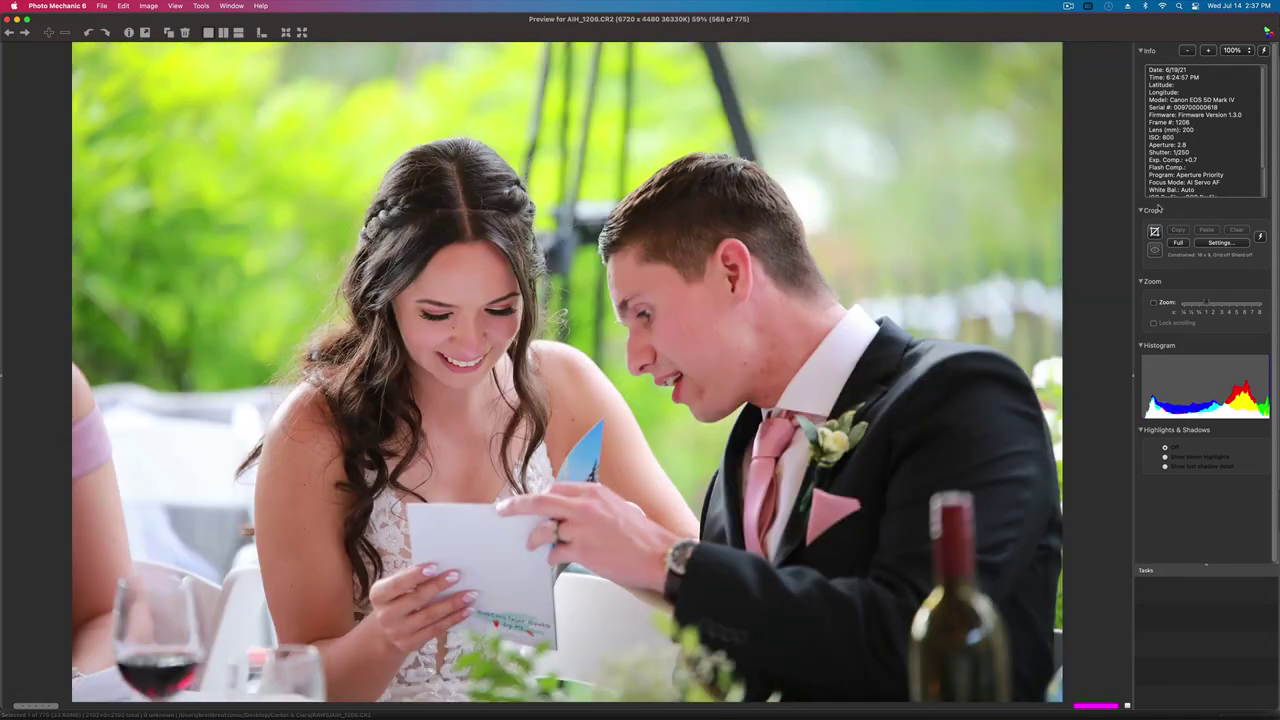
{"action": "key", "text": "Left"}
{"action": "key", "text": "Right"}
{"action": "key", "text": "Right"}
{"action": "key", "text": "Right"}
{"action": "key", "text": "Right"}
{"action": "key", "text": "Right"}
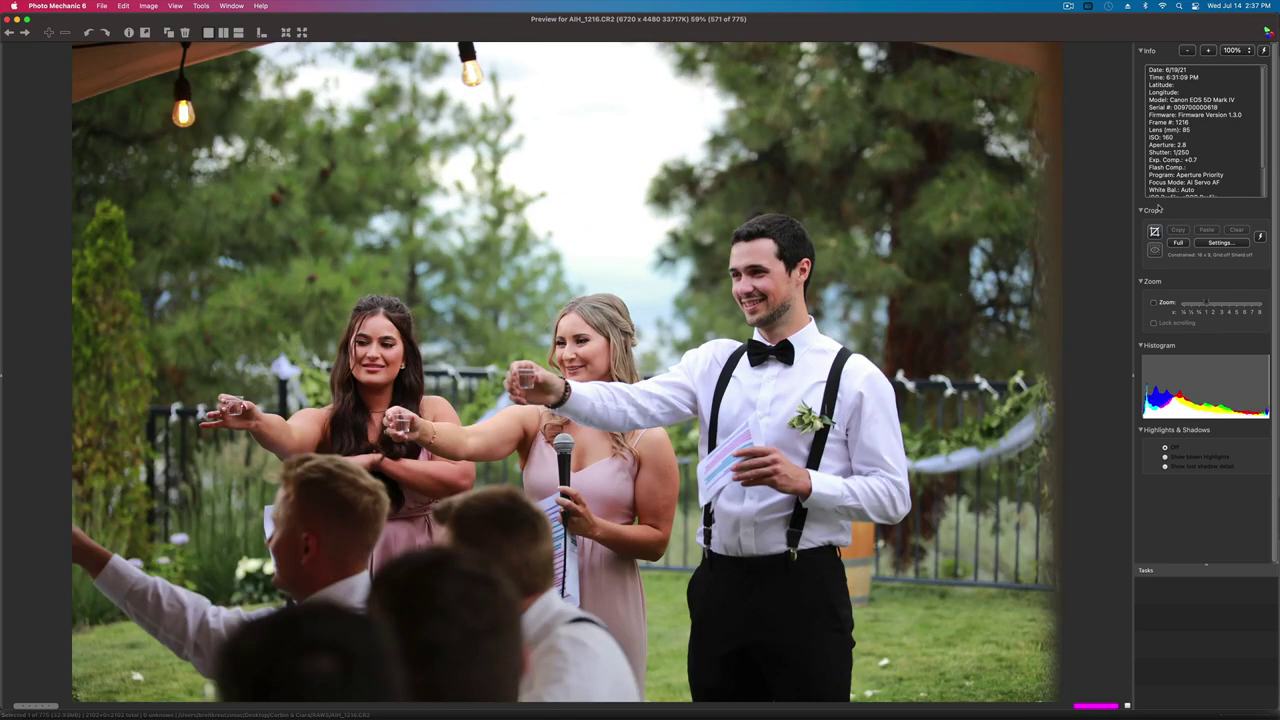
- Continue past the hugging and groomsman-with-doll shots to the microphone photo AIH_1250
{"action": "key", "text": "Left"}
{"action": "key", "text": "Left"}
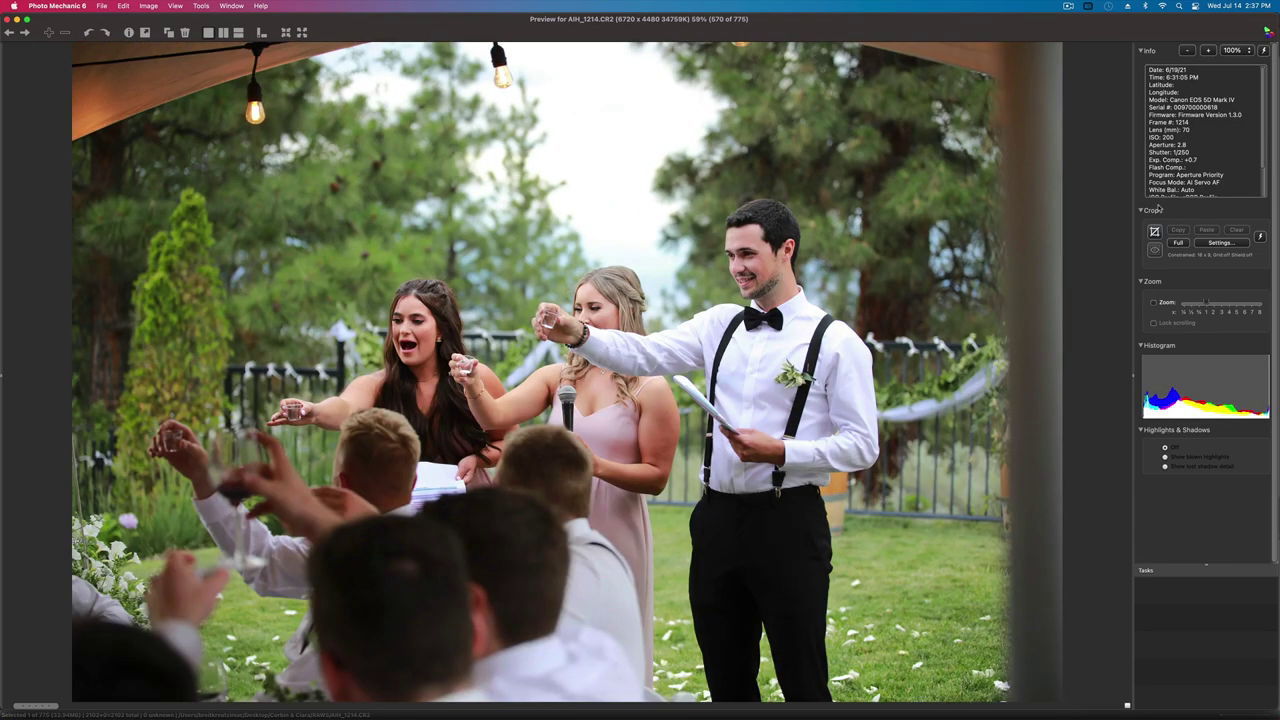
{"action": "key", "text": "Right"}
{"action": "key", "text": "Right"}
{"action": "key", "text": "Right"}
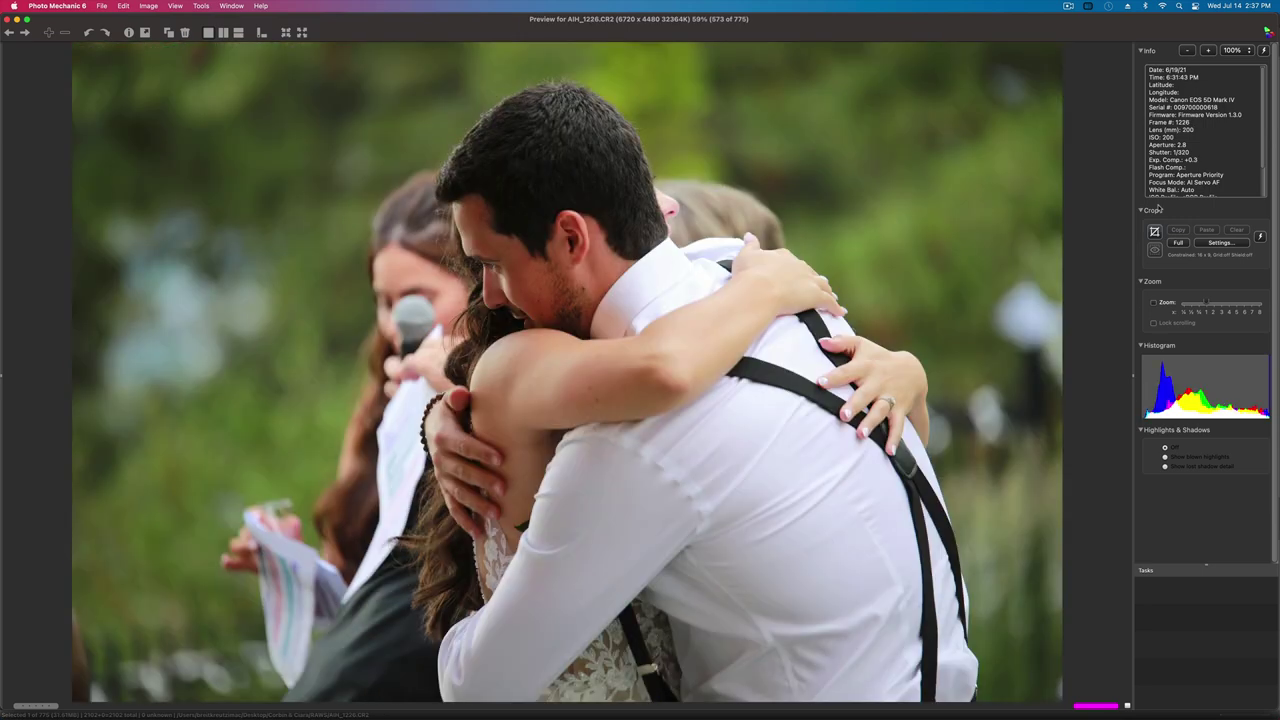
{"action": "key", "text": "Right"}
{"action": "key", "text": "Right"}
{"action": "key", "text": "Right"}
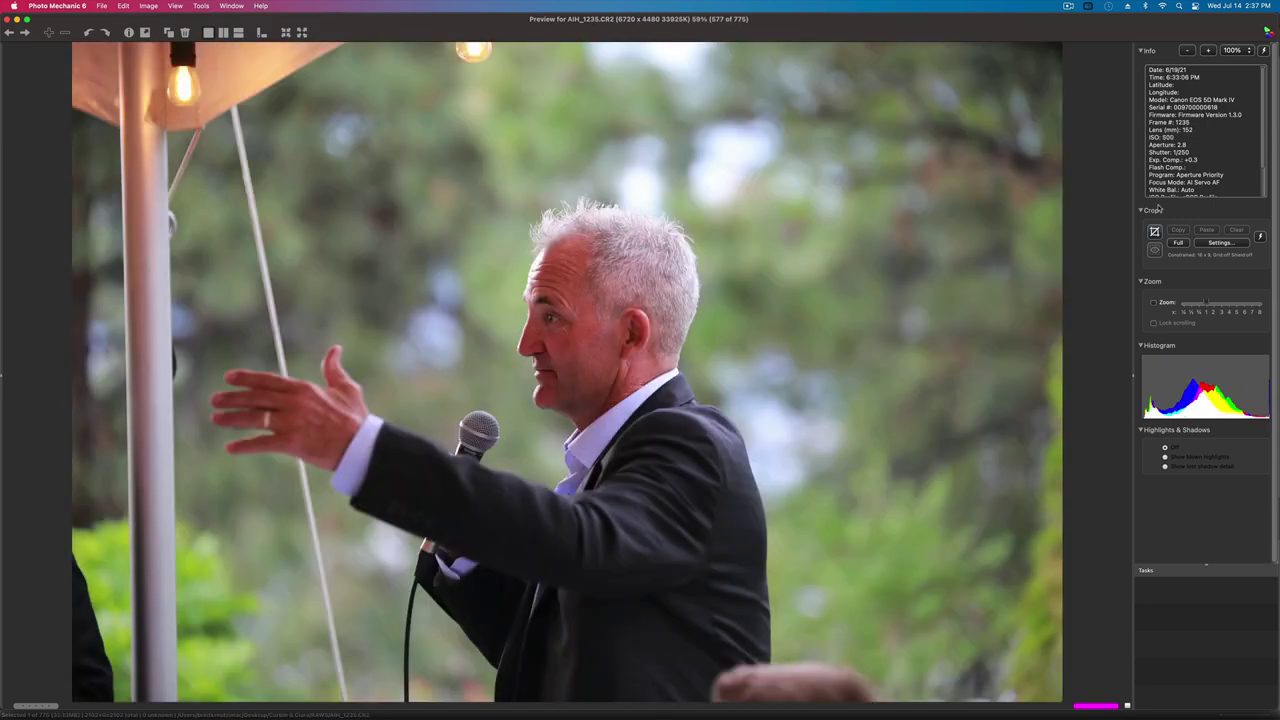
{"action": "key", "text": "Left"}
{"action": "key", "text": "Left"}
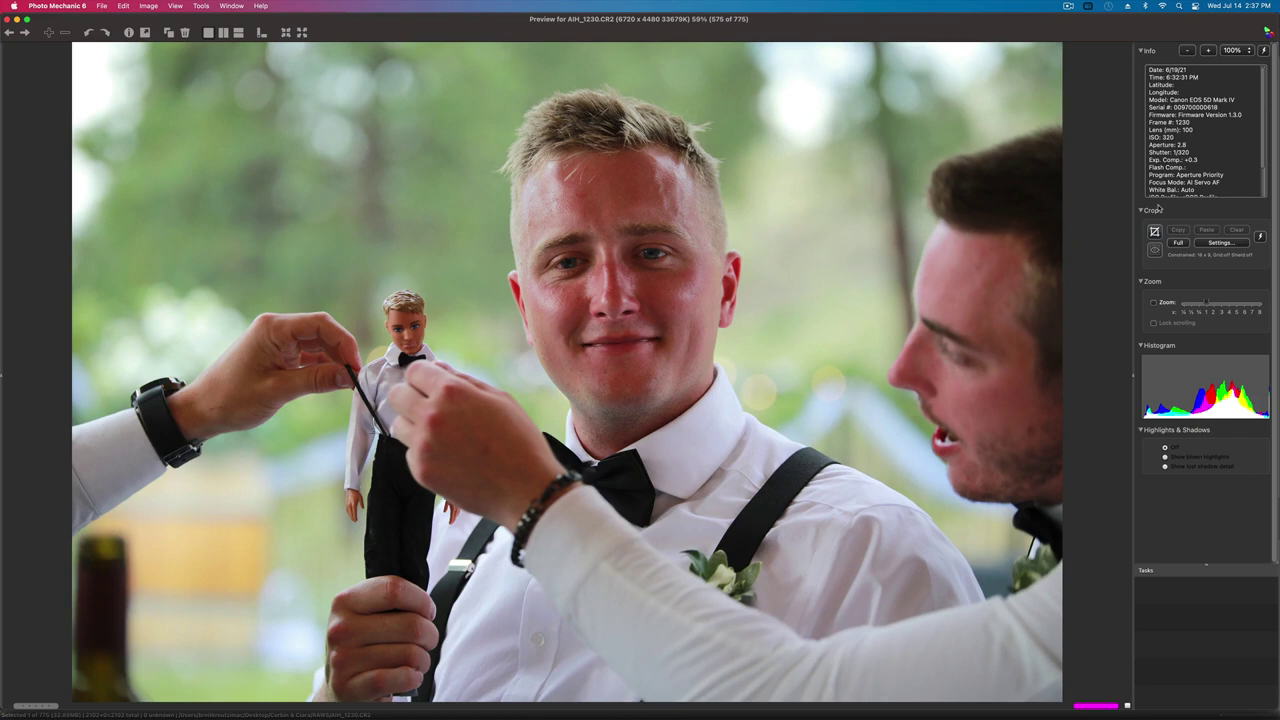
{"action": "key", "text": "Right"}
{"action": "key", "text": "Right"}
{"action": "key", "text": "Right"}
{"action": "key", "text": "Right"}
{"action": "key", "text": "Right"}
{"action": "key", "text": "Right"}
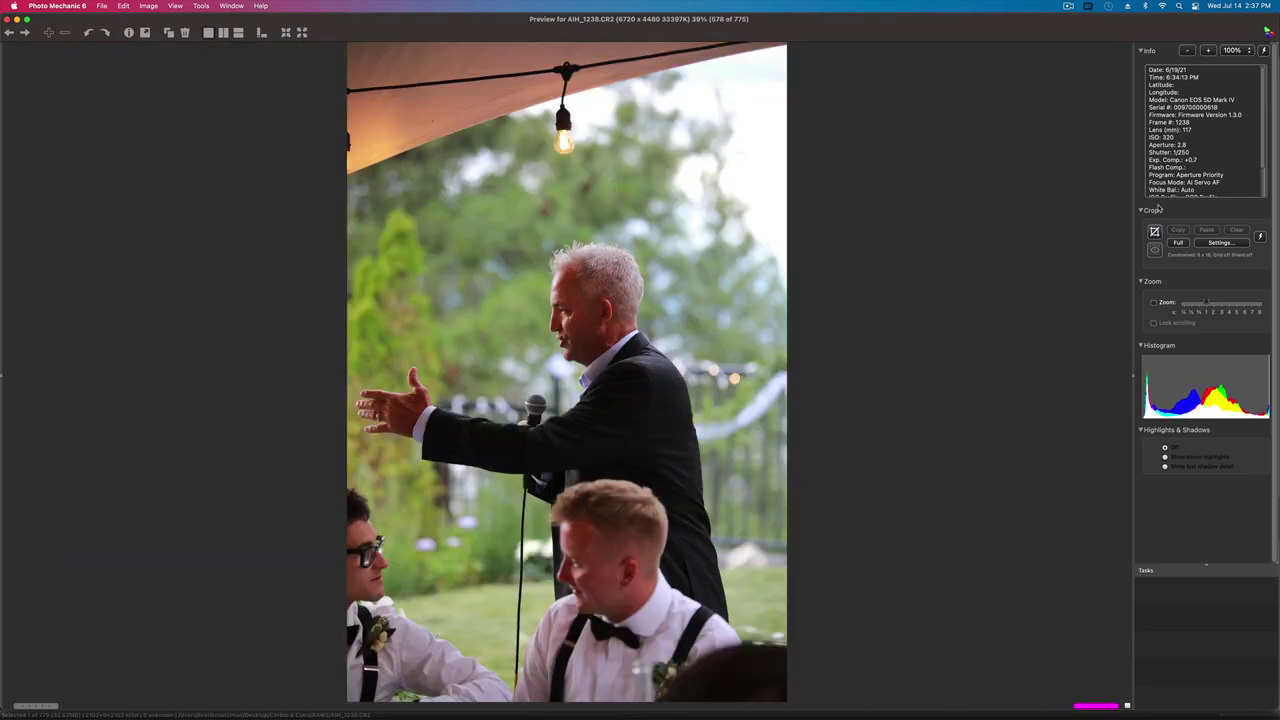
{"action": "key", "text": "Right"}
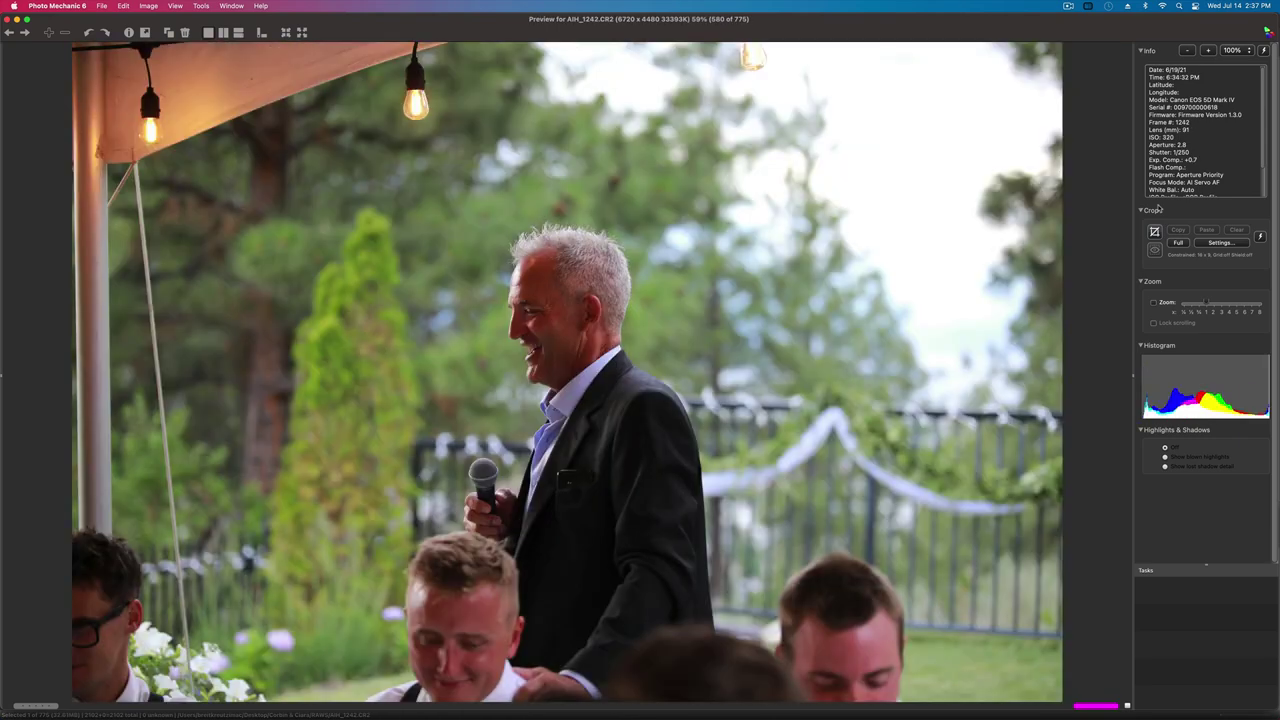
{"action": "key", "text": "Left"}
{"action": "key", "text": "Right"}
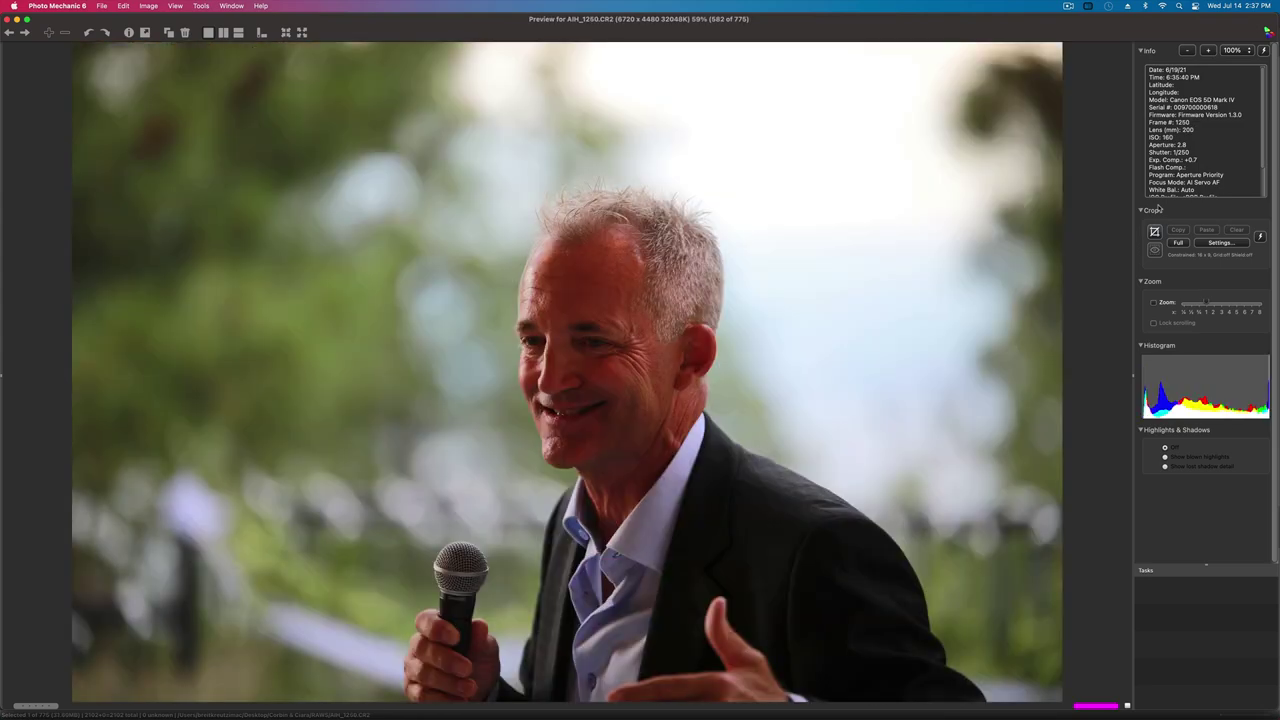
{"action": "key", "text": "Right"}
{"action": "key", "text": "Right"}
{"action": "key", "text": "Right"}
{"action": "key", "text": "Right"}
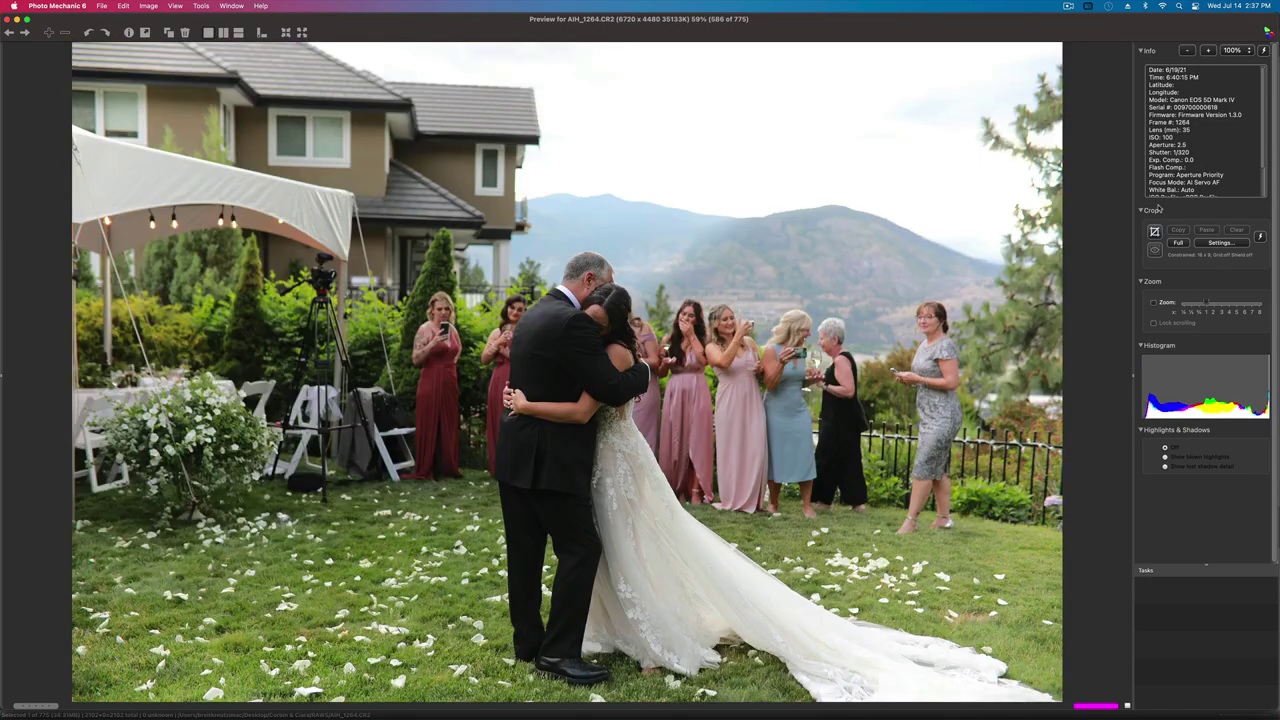
- Cull the dance photos from AIH_1270 to AIH_1301, rechecking AIH_1286 along the way
{"action": "key", "text": "Right"}
{"action": "key", "text": "Right"}
{"action": "key", "text": "Right"}
{"action": "key", "text": "Right"}
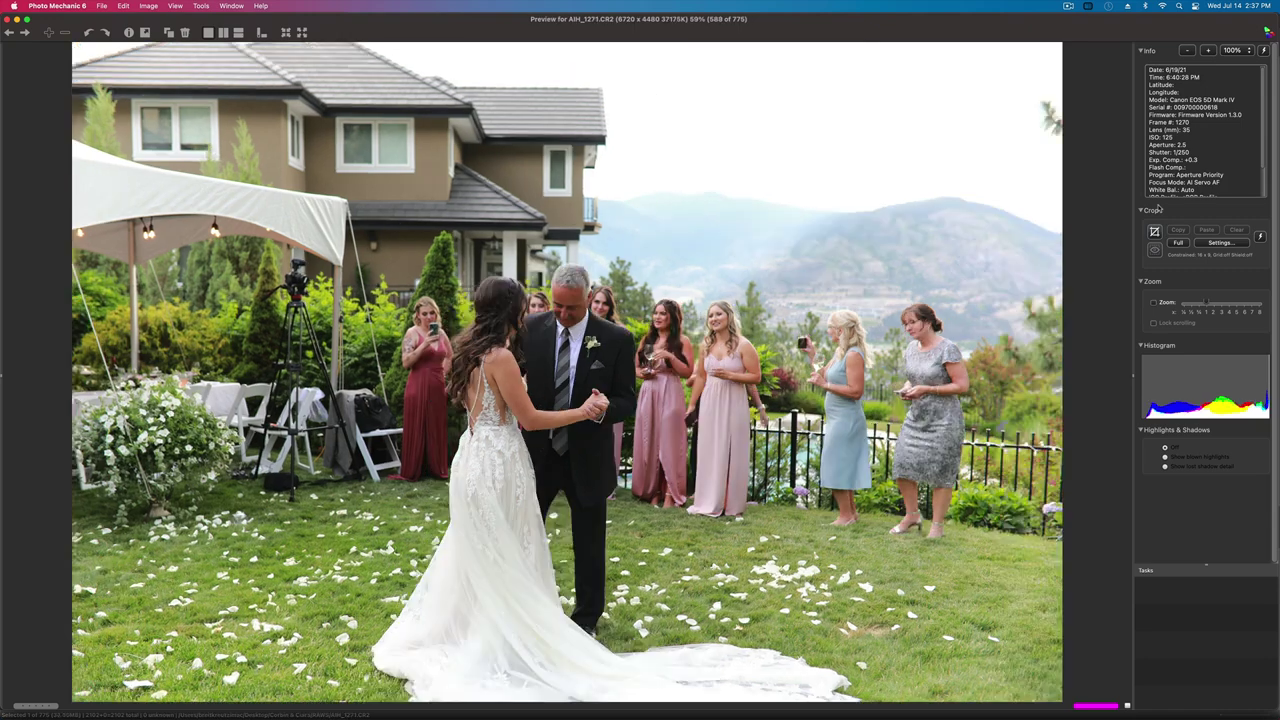
{"action": "key", "text": "Left"}
{"action": "key", "text": "Right"}
{"action": "key", "text": "Right"}
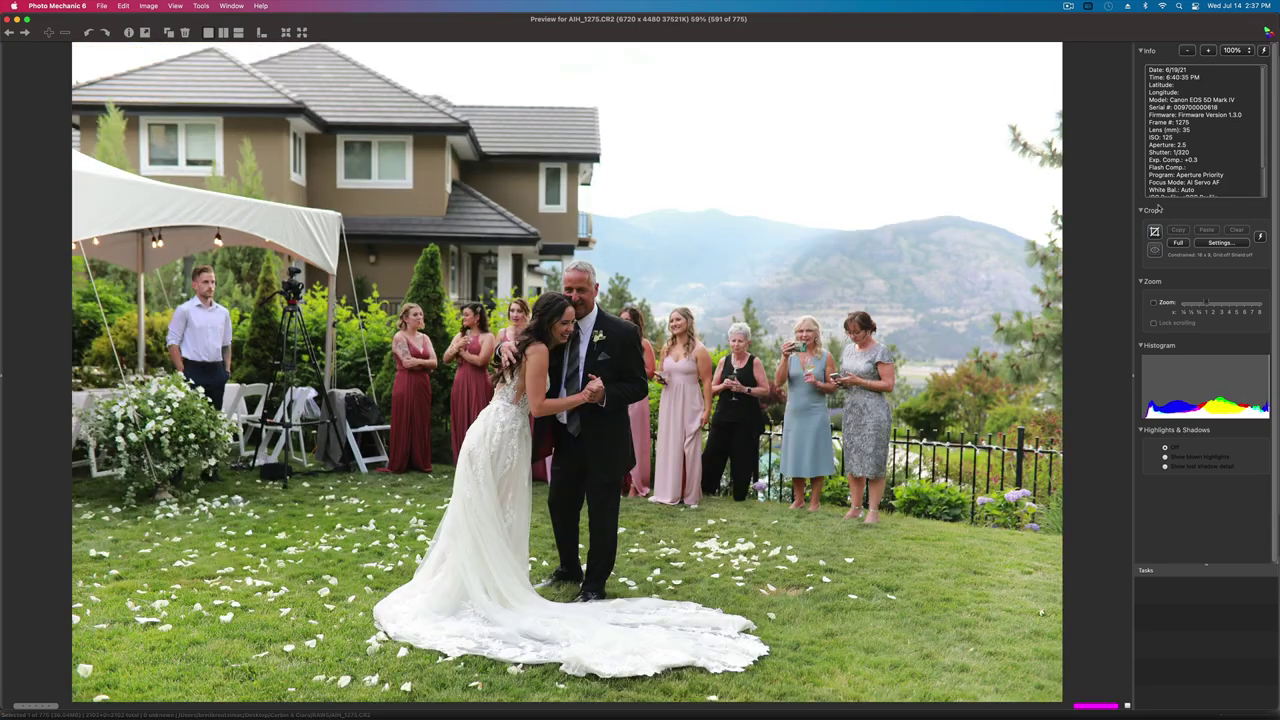
{"action": "key", "text": "Right"}
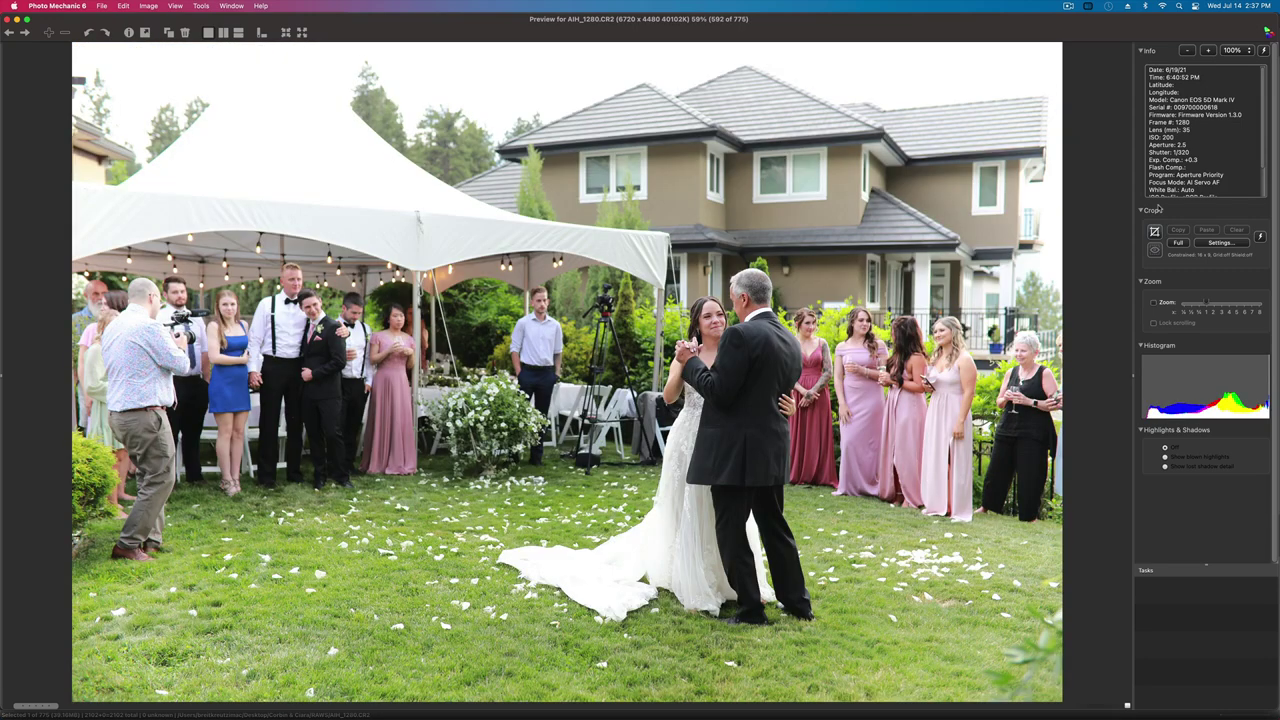
{"action": "key", "text": "Right"}
{"action": "key", "text": "Right"}
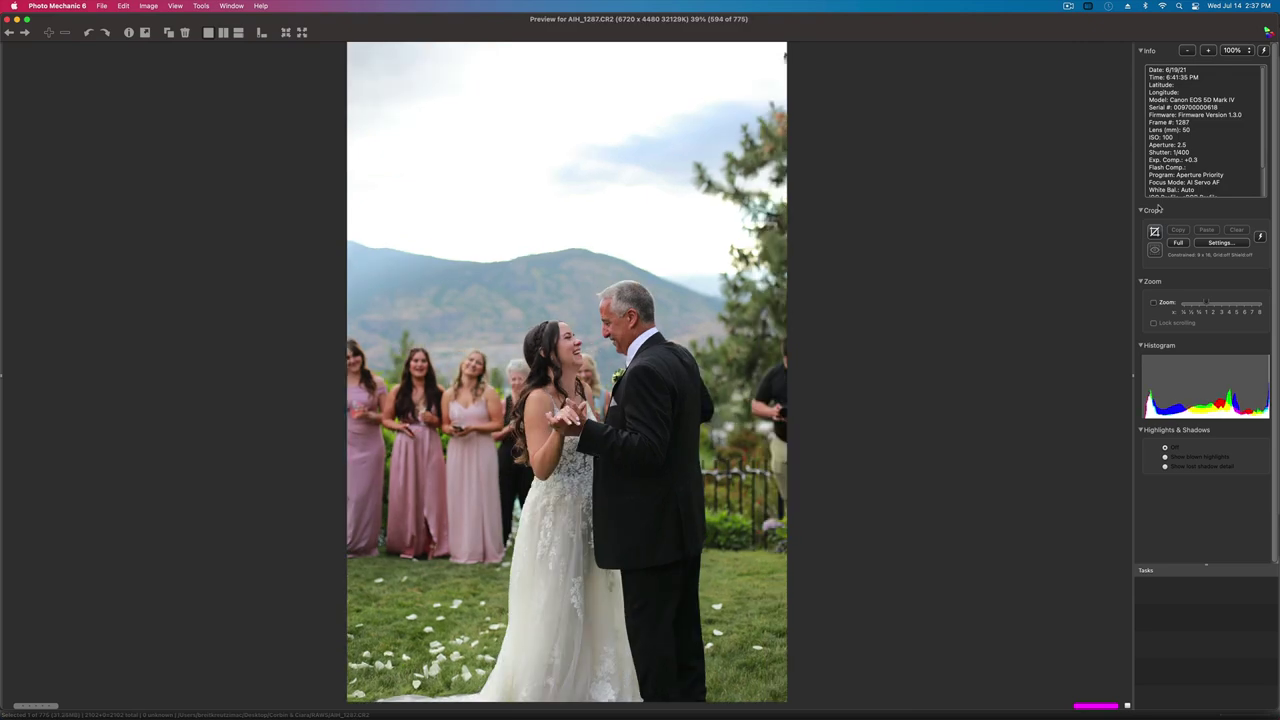
{"action": "key", "text": "Left"}
{"action": "key", "text": "Right"}
{"action": "key", "text": "Right"}
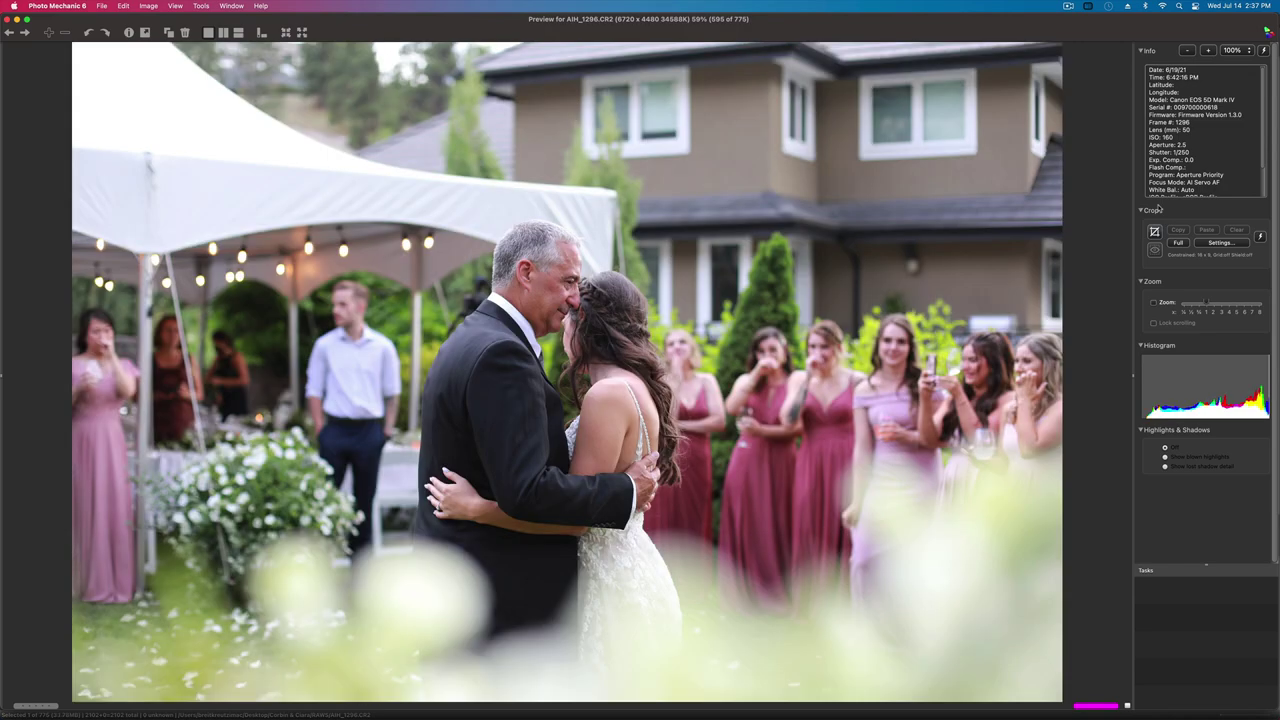
{"action": "key", "text": "Right"}
{"action": "key", "text": "Right"}
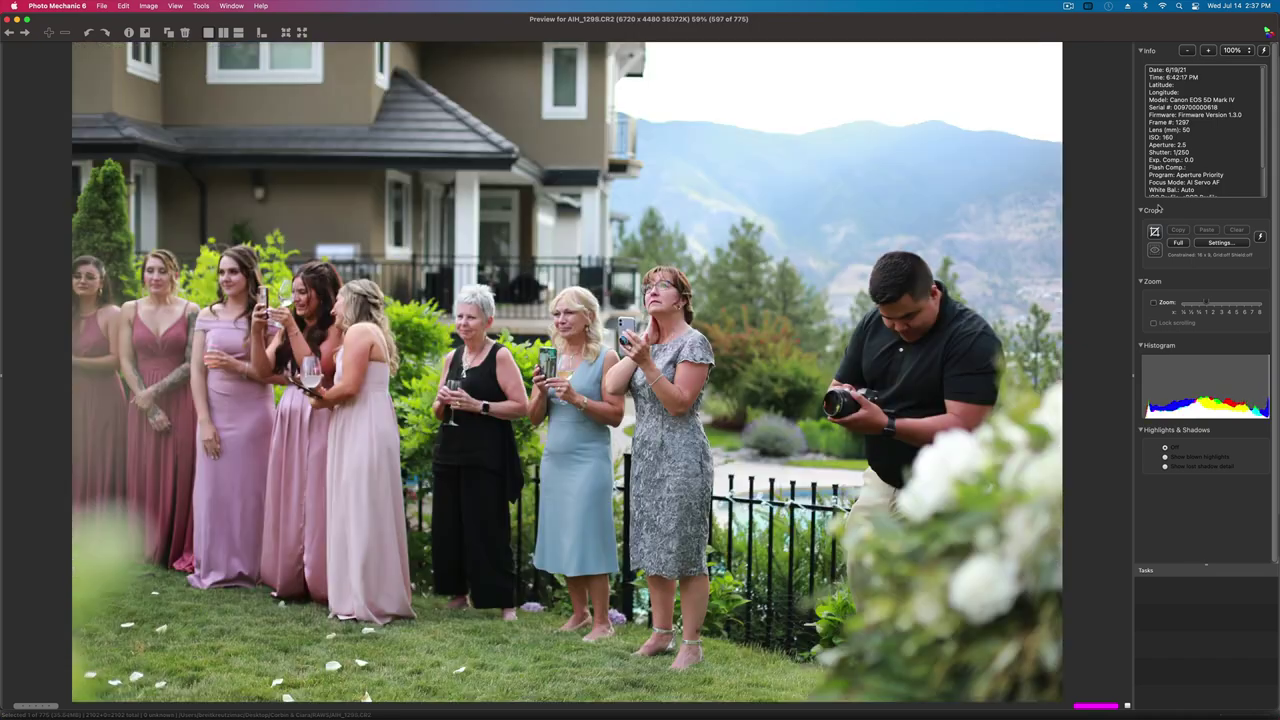
{"action": "key", "text": "Right"}
{"action": "key", "text": "Right"}
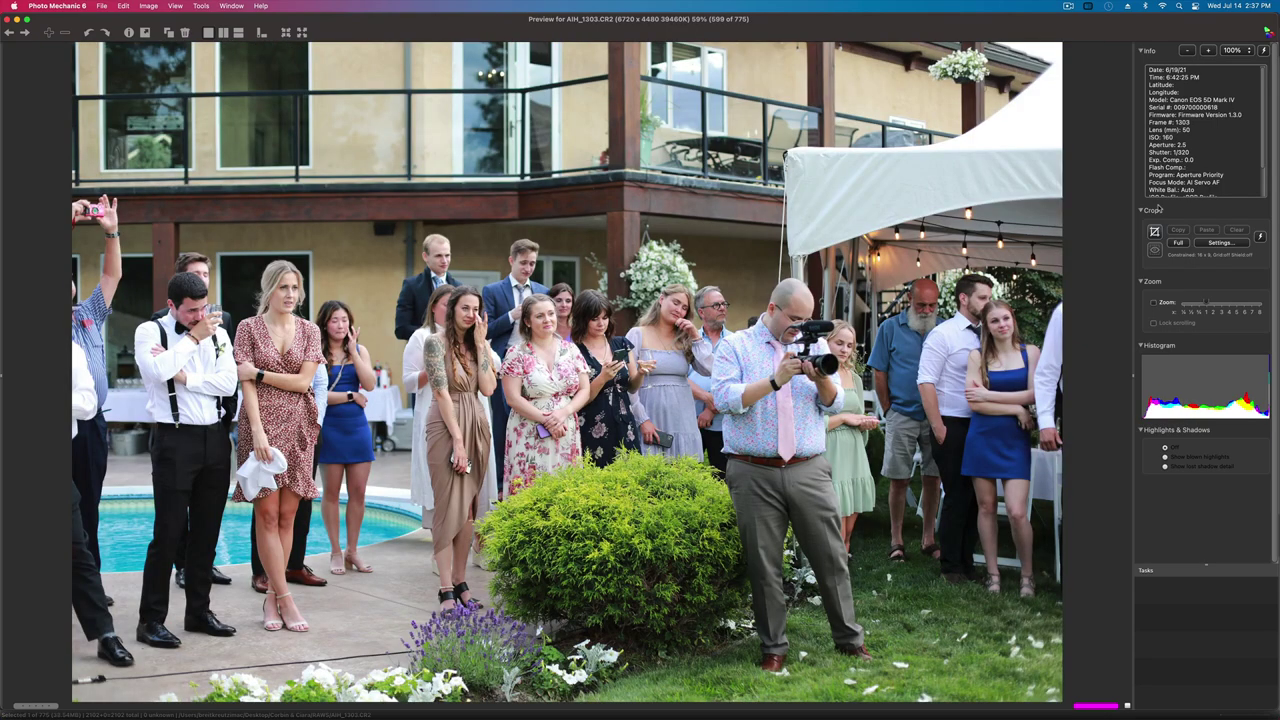
{"action": "key", "text": "Right"}
- Step through AIH_1311 and AIH_1312 on to AIH_1332
{"action": "key", "text": "Right"}
{"action": "key", "text": "Left"}
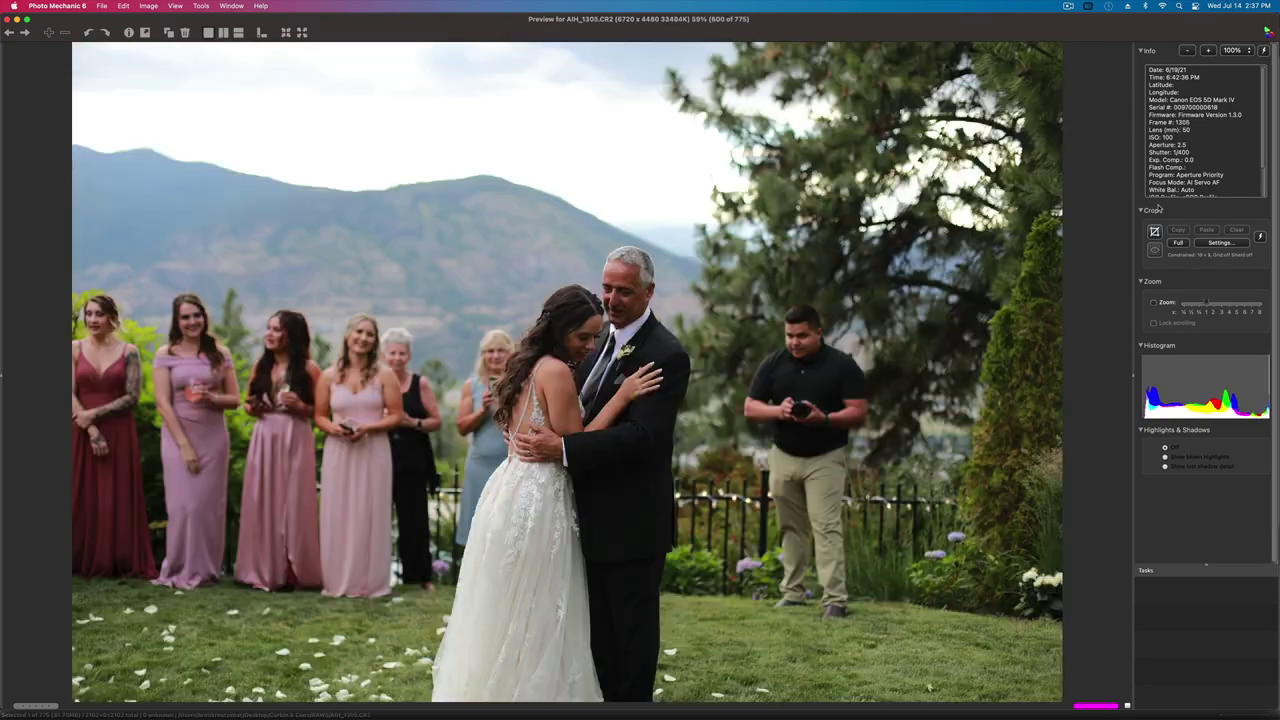
{"action": "key", "text": "Right"}
{"action": "key", "text": "Right"}
{"action": "key", "text": "Left"}
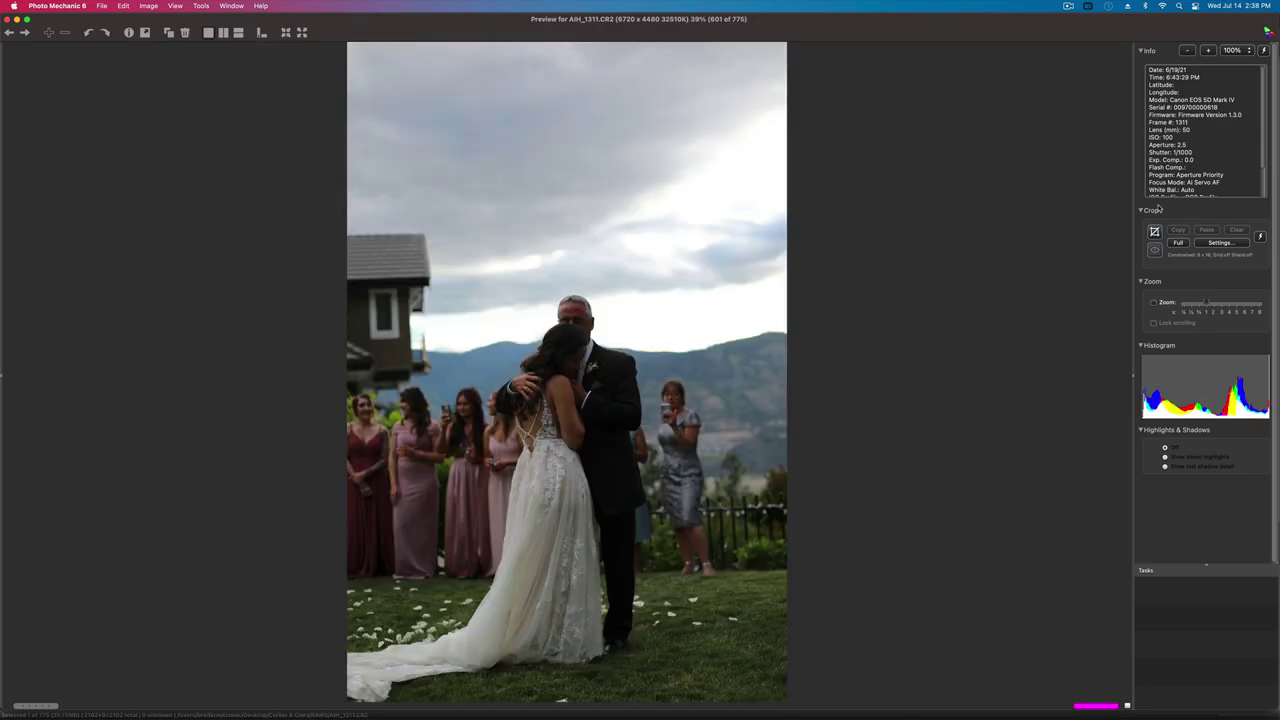
{"action": "key", "text": "Right"}
{"action": "key", "text": "Right"}
{"action": "key", "text": "Right"}
{"action": "key", "text": "Right"}
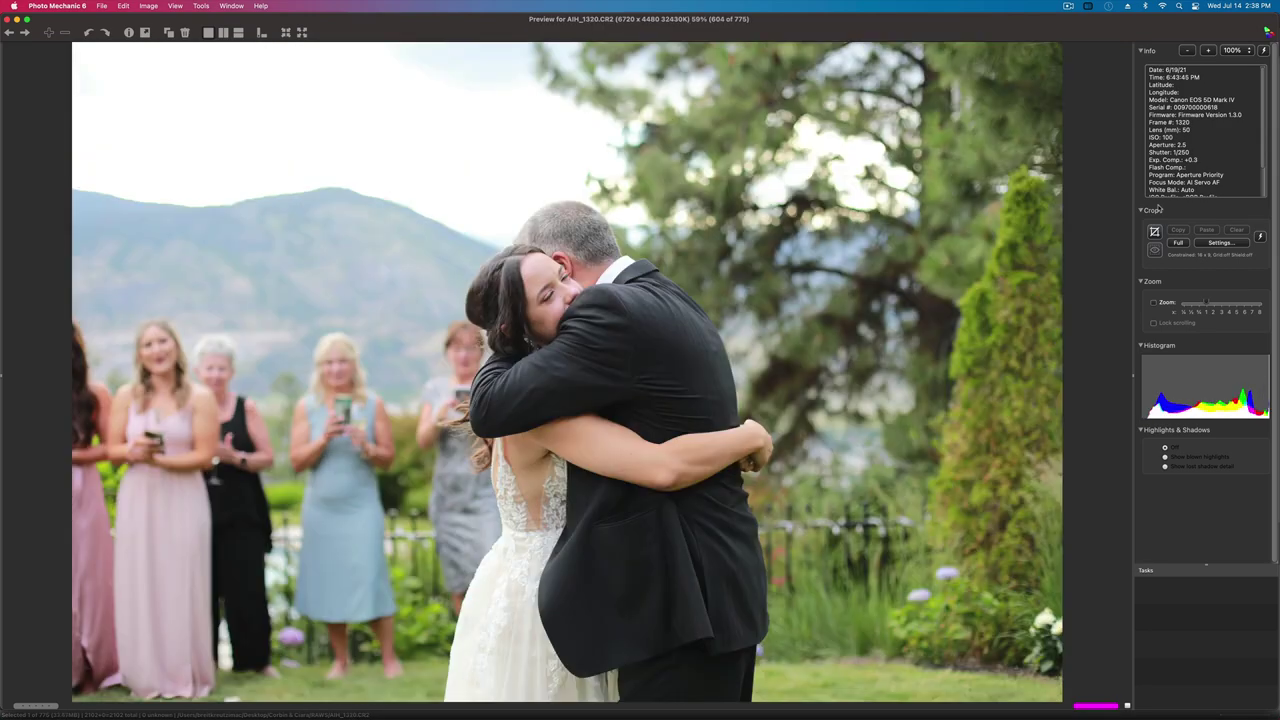
{"action": "key", "text": "Right"}
{"action": "key", "text": "Right"}
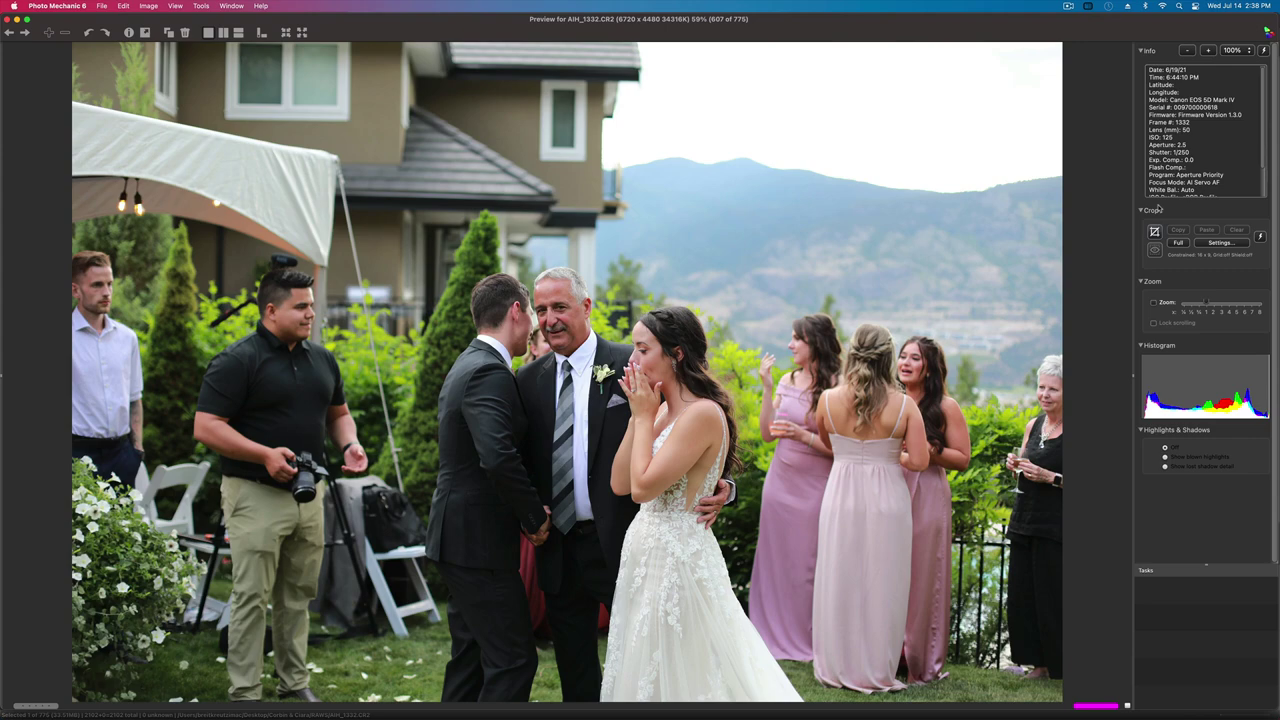
{"action": "key", "text": "Right"}
{"action": "key", "text": "Right"}
{"action": "key", "text": "Right"}
{"action": "key", "text": "Right"}
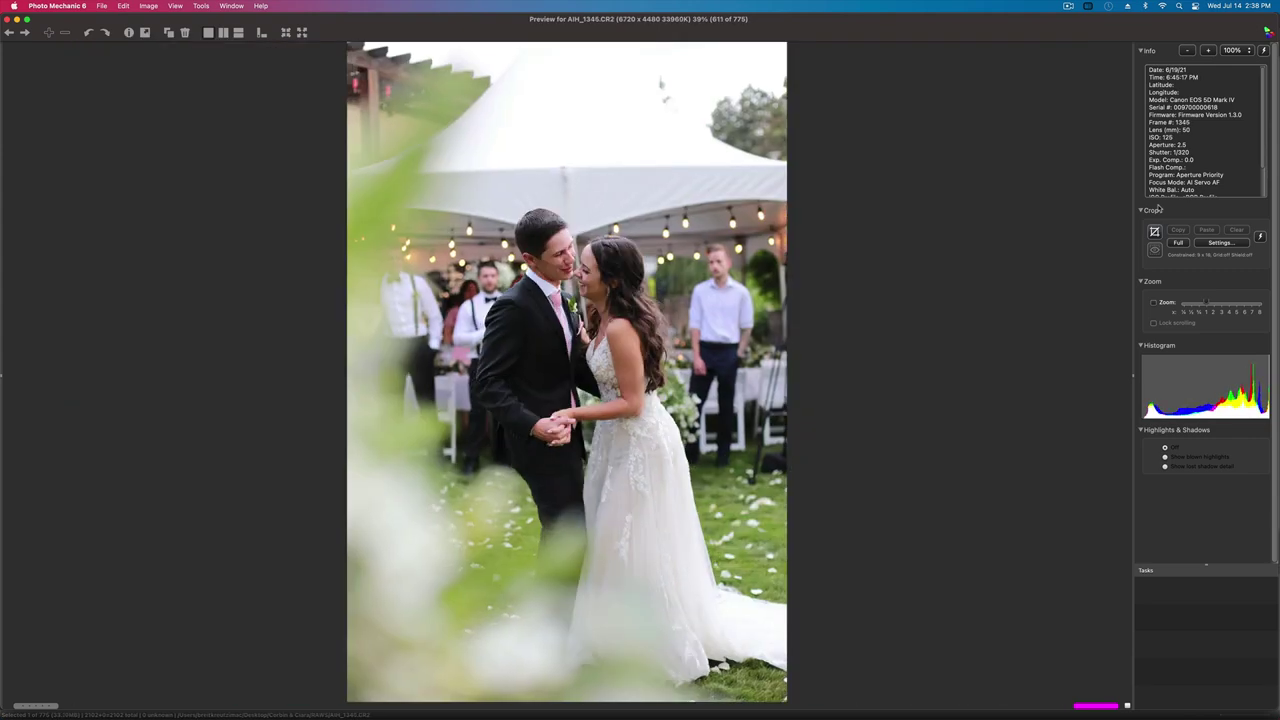
- Review the first-dance photos, clearing the colour tag from AIH_1357
{"action": "key", "text": "Right"}
{"action": "key", "text": "Right"}
{"action": "key", "text": "Right"}
{"action": "key", "text": "Right"}
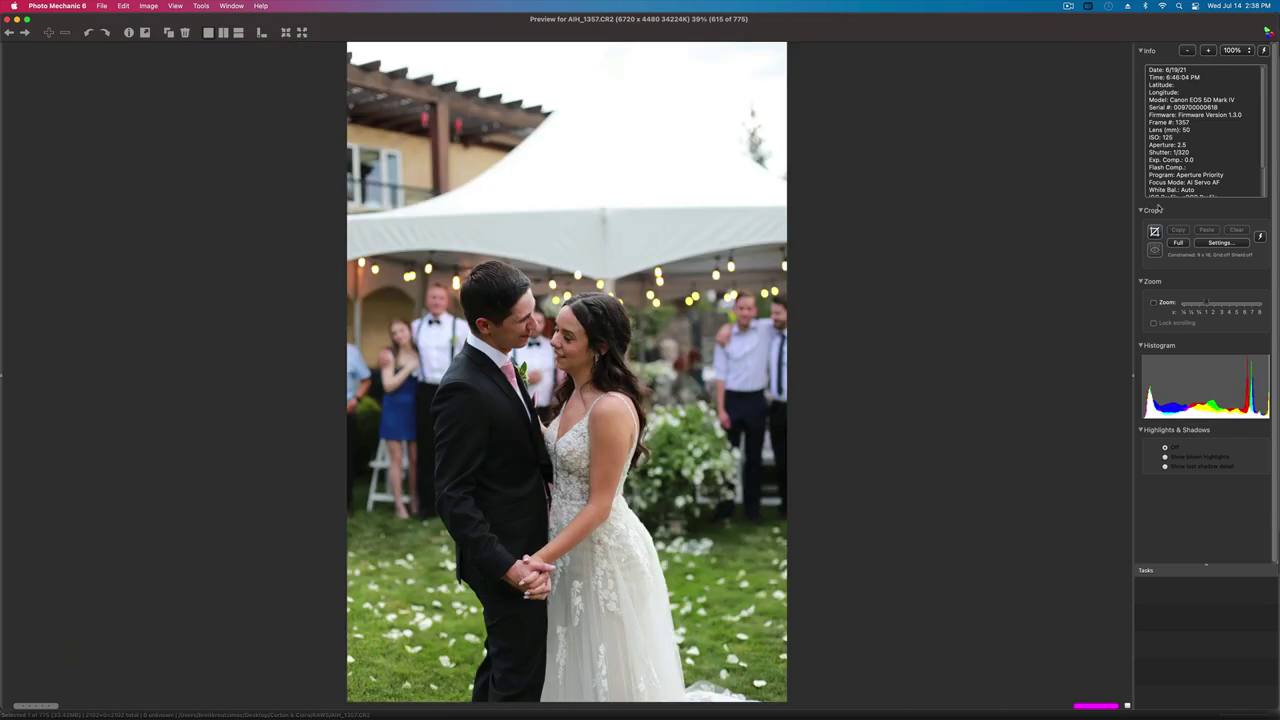
{"action": "key", "text": "Right"}
{"action": "key", "text": "Left"}
{"action": "key", "text": "0"}
{"action": "key", "text": "Right"}
{"action": "key", "text": "Right"}
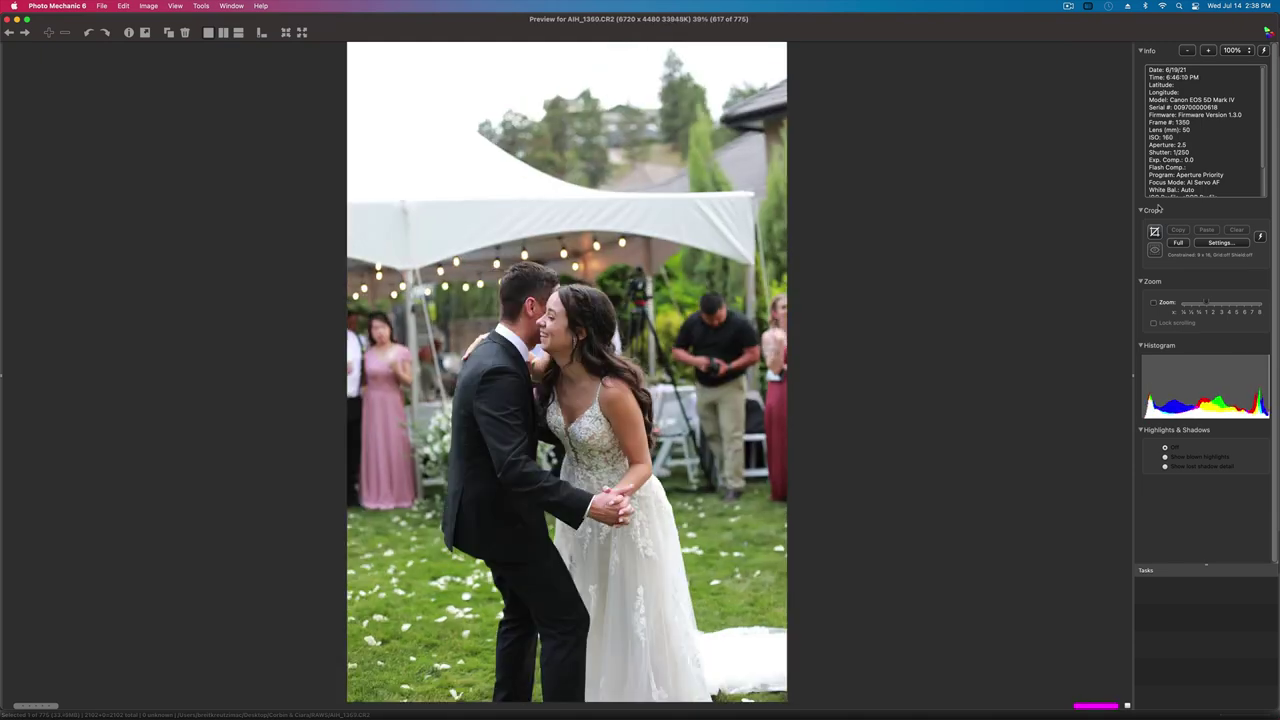
{"action": "key", "text": "Left"}
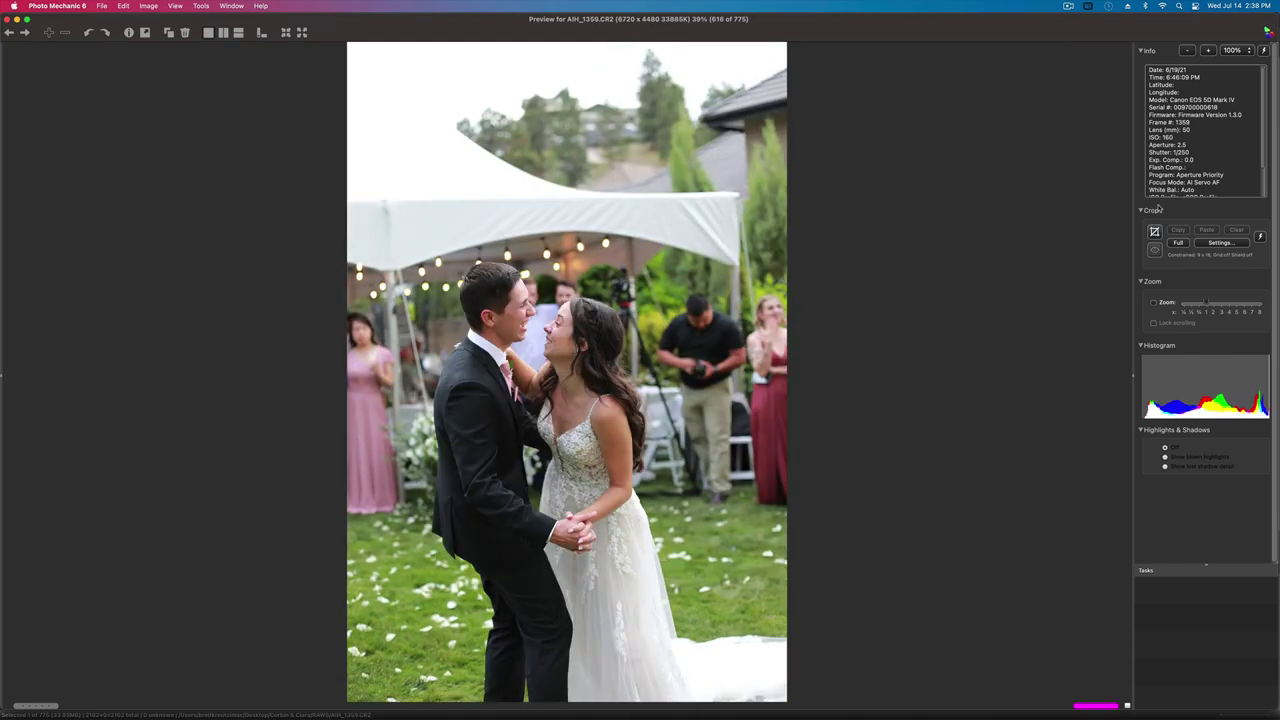
{"action": "key", "text": "Right"}
{"action": "key", "text": "Right"}
- Advance through the portraits past AIH_1386 and AIH_1394 to AIH_1426 and beyond
{"action": "key", "text": "Right"}
{"action": "key", "text": "Right"}
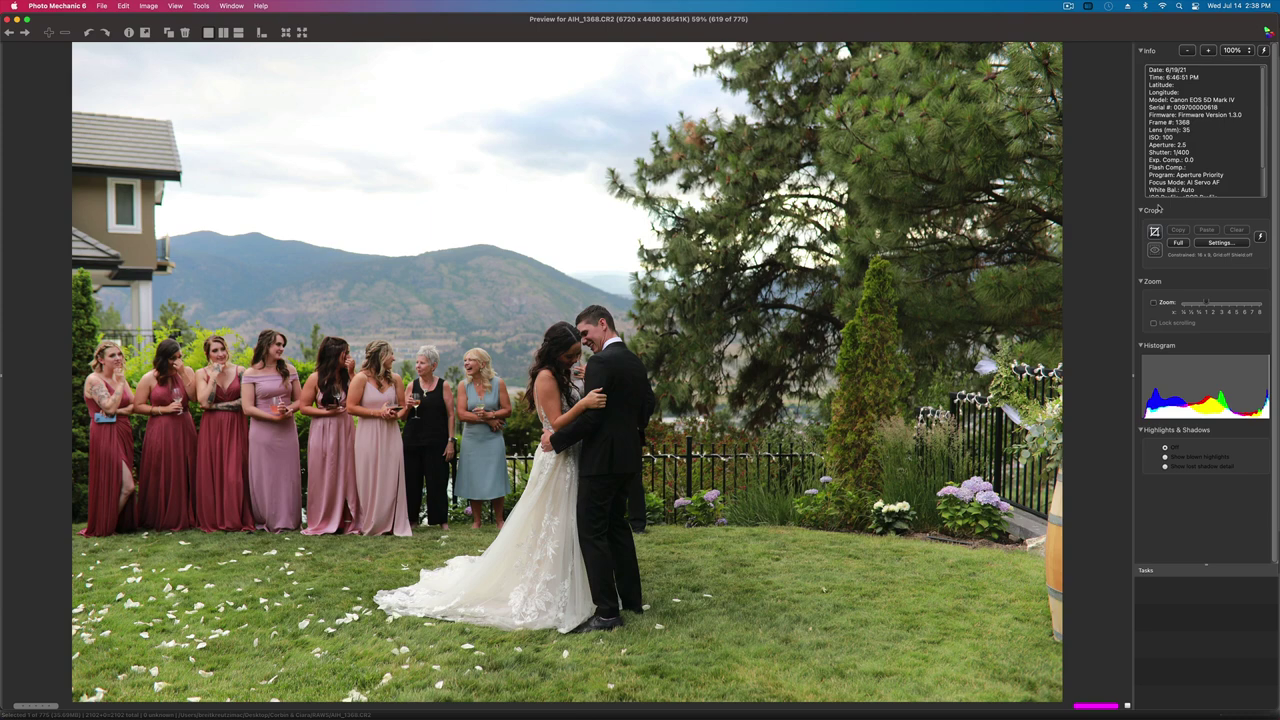
{"action": "key", "text": "Right"}
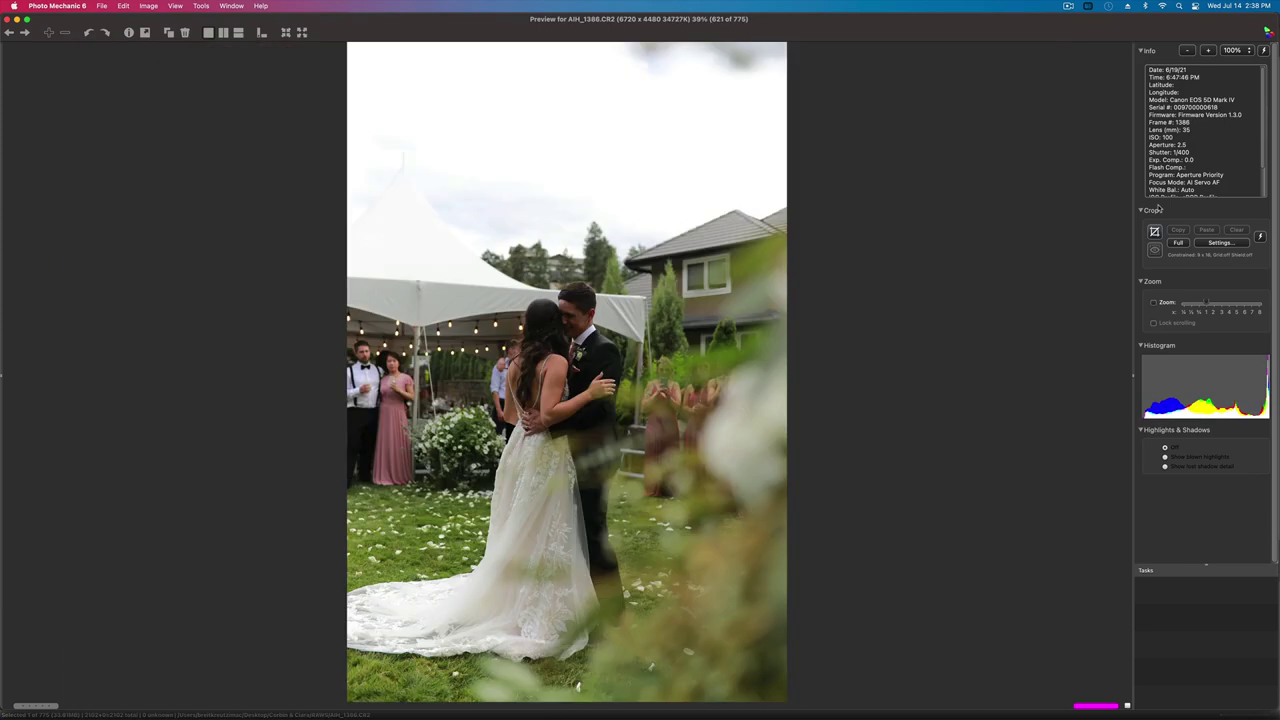
{"action": "key", "text": "Right"}
{"action": "key", "text": "Right"}
{"action": "key", "text": "Right"}
{"action": "key", "text": "Left"}
{"action": "key", "text": "Left"}
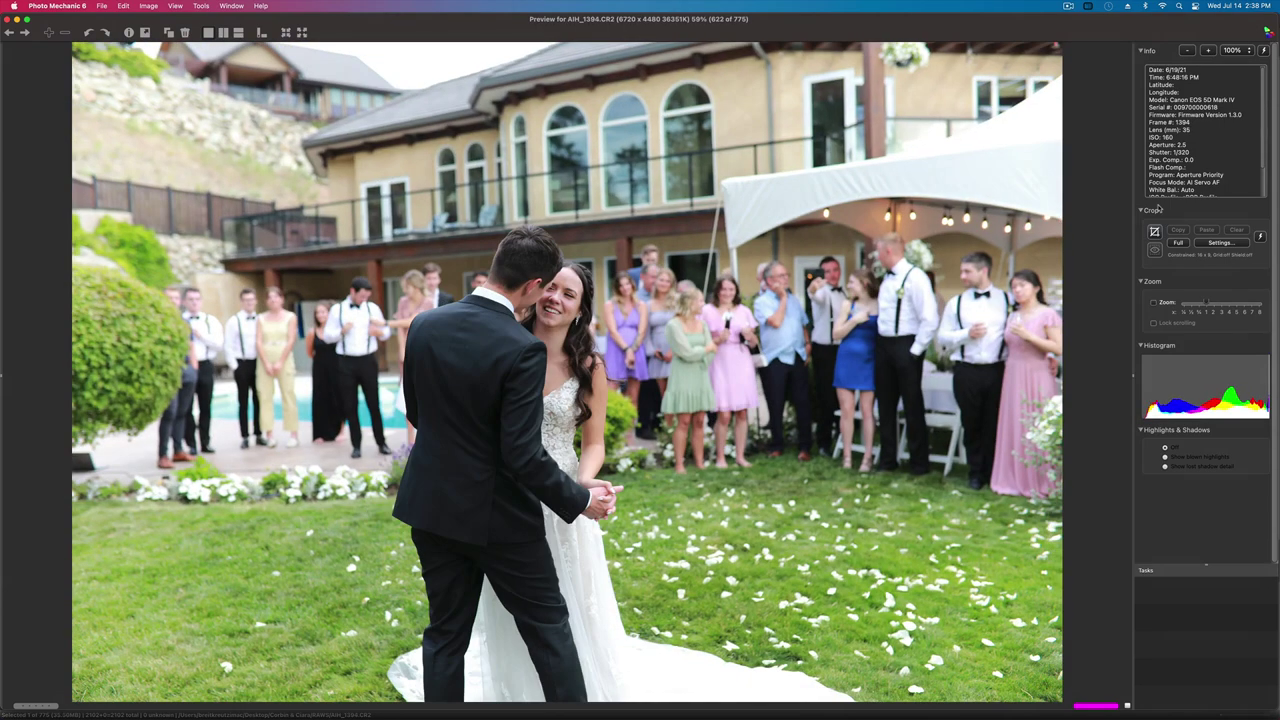
{"action": "key", "text": "Right"}
{"action": "key", "text": "Right"}
{"action": "key", "text": "Right"}
{"action": "key", "text": "Right"}
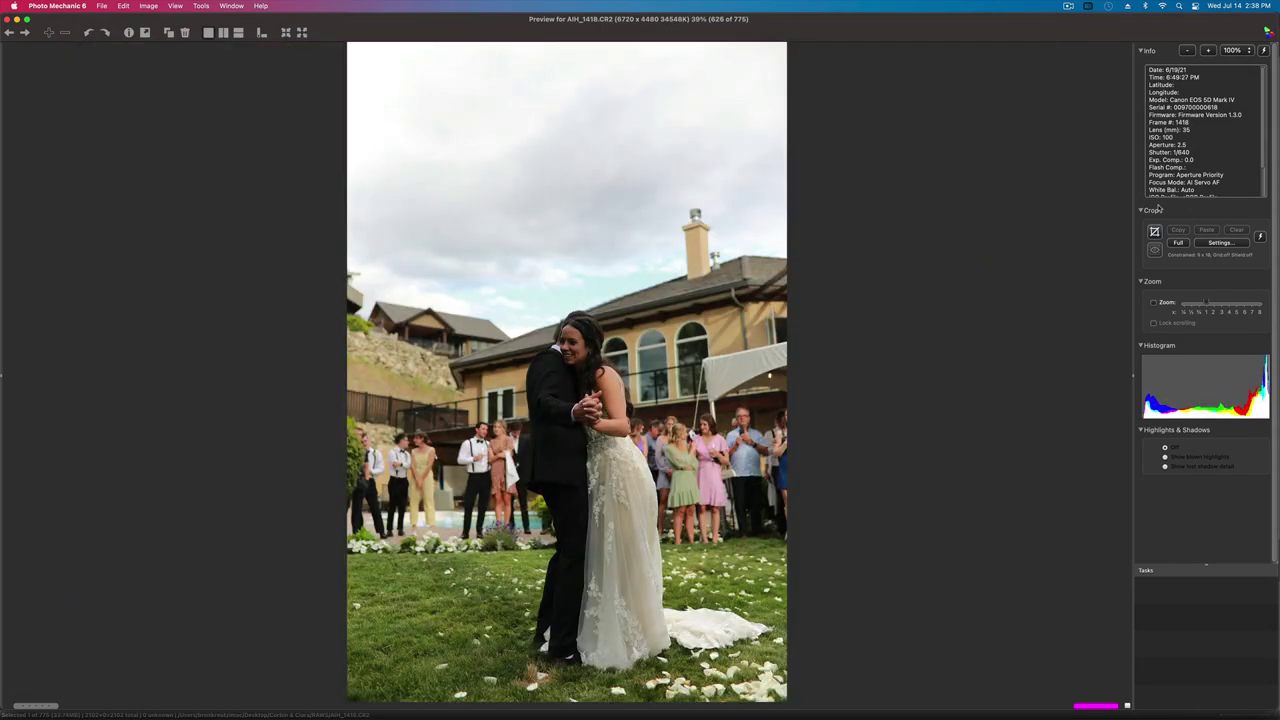
{"action": "key", "text": "Right"}
{"action": "key", "text": "Right"}
{"action": "key", "text": "Right"}
{"action": "key", "text": "Right"}
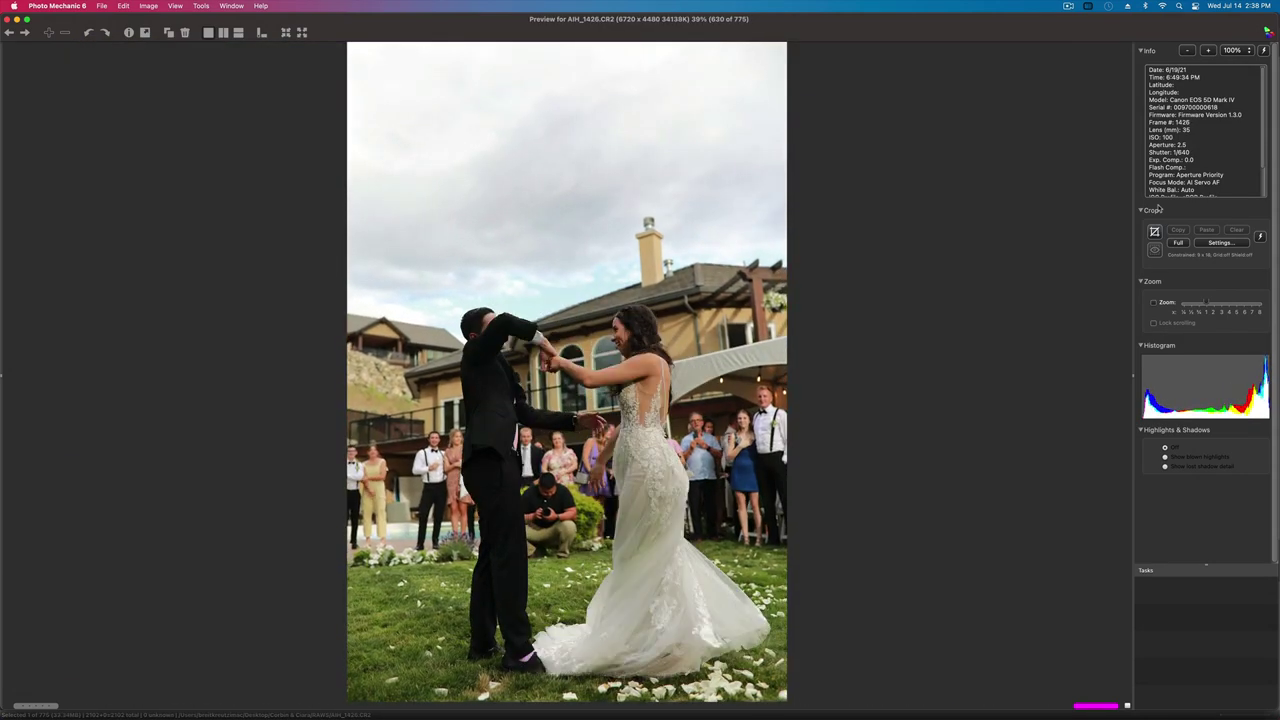
{"action": "key", "text": "Right"}
{"action": "key", "text": "Right"}
- Cull the reception photos from AIH_1489 through AIH_1579
{"action": "key", "text": "Right"}
{"action": "key", "text": "Right"}
{"action": "key", "text": "Right"}
{"action": "key", "text": "Right"}
{"action": "key", "text": "Right"}
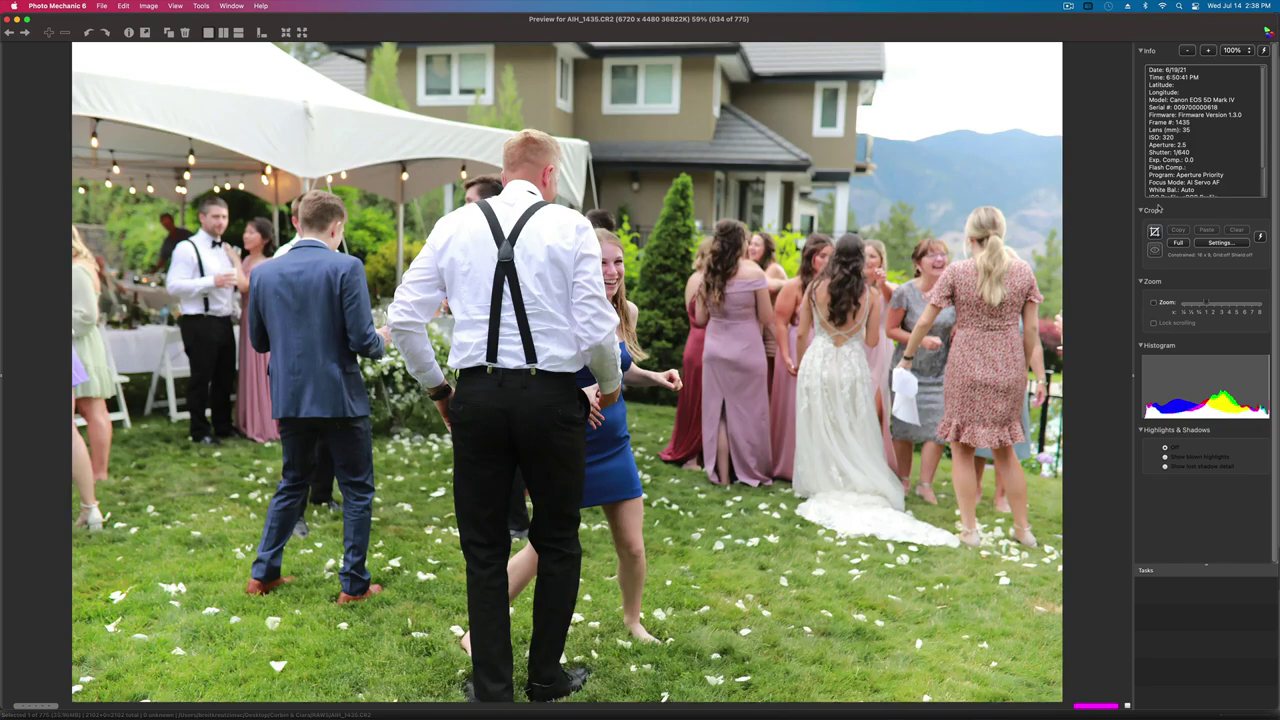
{"action": "key", "text": "Right"}
{"action": "key", "text": "Right"}
{"action": "key", "text": "Right"}
{"action": "key", "text": "Right"}
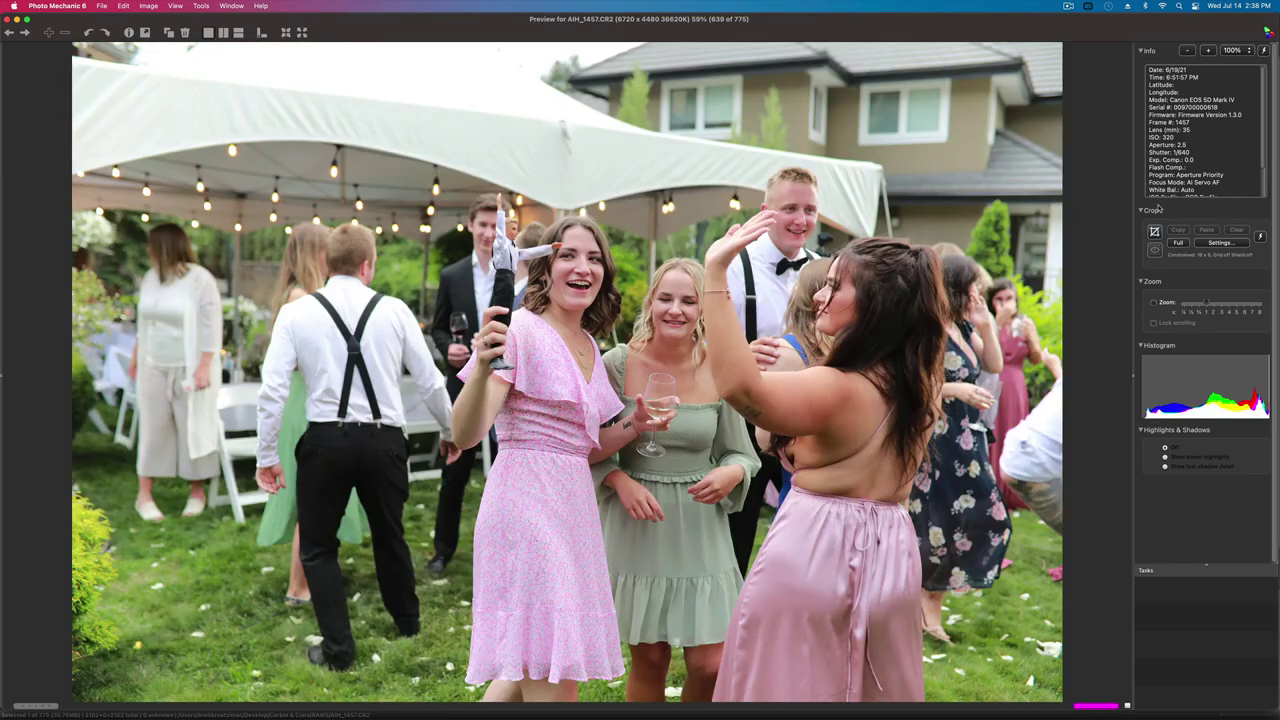
{"action": "key", "text": "Right"}
{"action": "key", "text": "Right"}
{"action": "key", "text": "Right"}
{"action": "key", "text": "Right"}
{"action": "key", "text": "Right"}
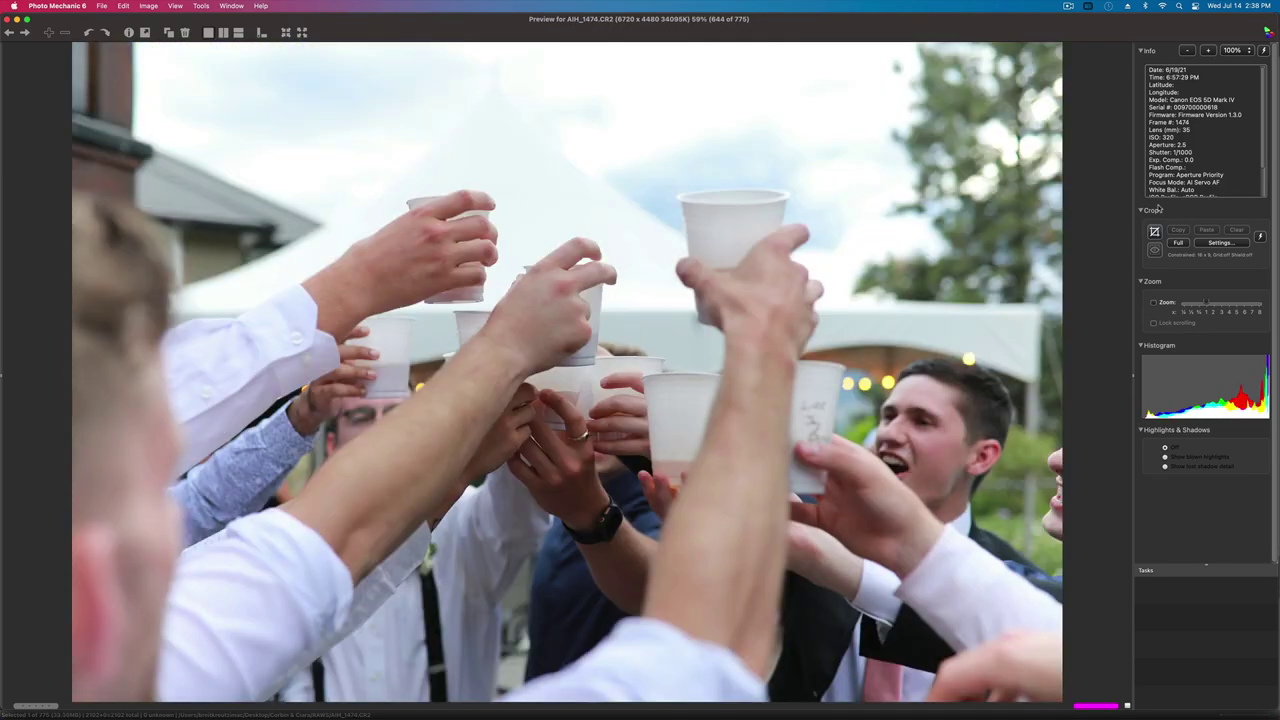
{"action": "key", "text": "Right"}
{"action": "key", "text": "Right"}
{"action": "key", "text": "Right"}
{"action": "key", "text": "Right"}
{"action": "key", "text": "Right"}
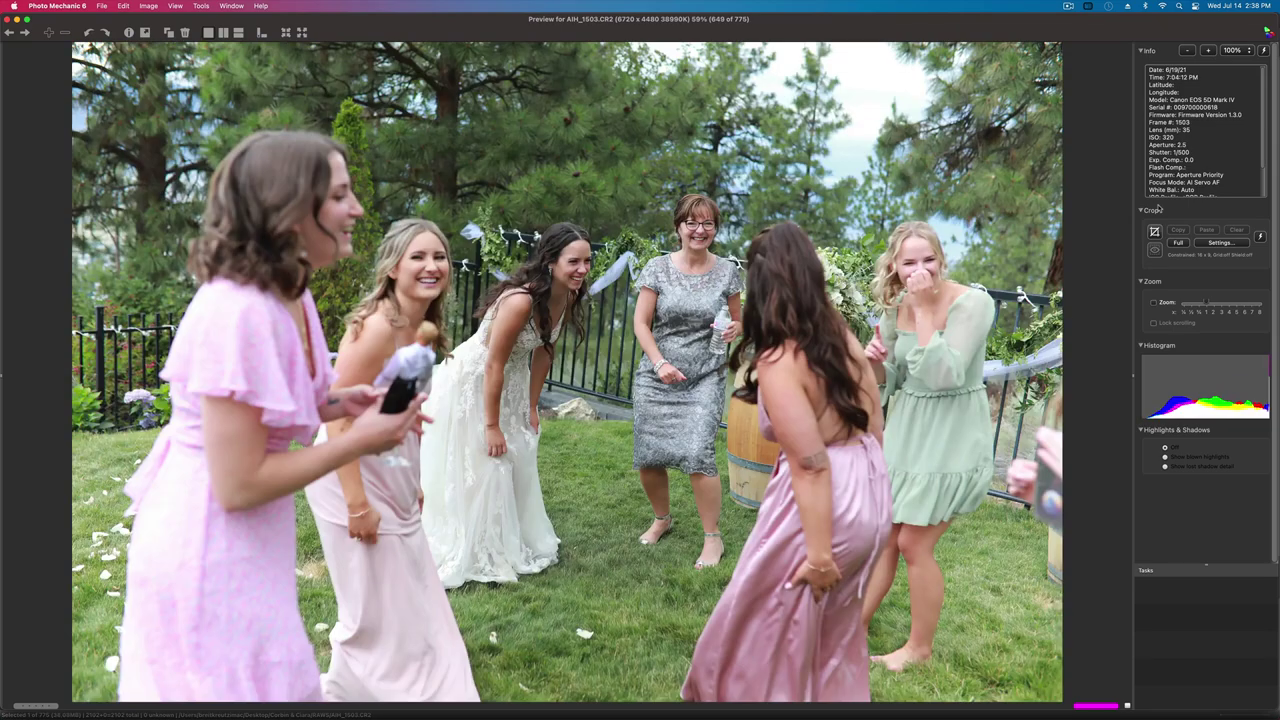
{"action": "key", "text": "Right"}
{"action": "key", "text": "Right"}
{"action": "key", "text": "Right"}
{"action": "key", "text": "Right"}
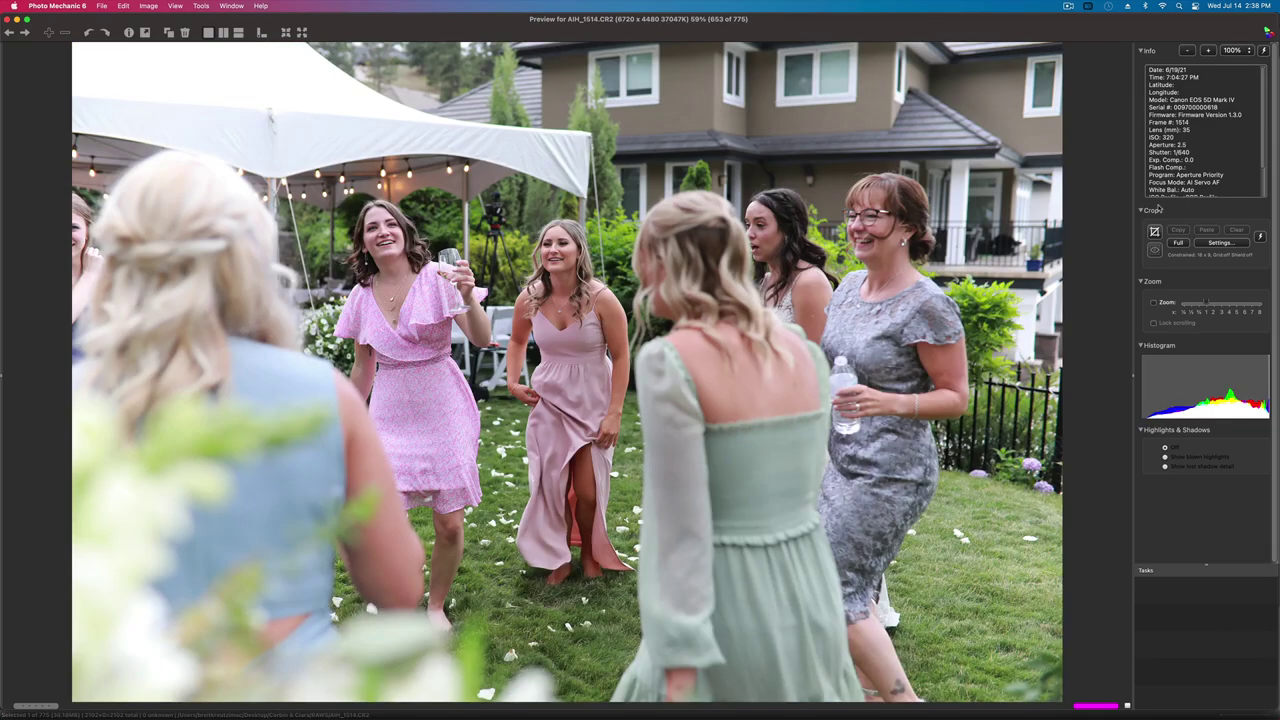
{"action": "key", "text": "Right"}
{"action": "key", "text": "Right"}
{"action": "key", "text": "Right"}
{"action": "key", "text": "Right"}
{"action": "key", "text": "Right"}
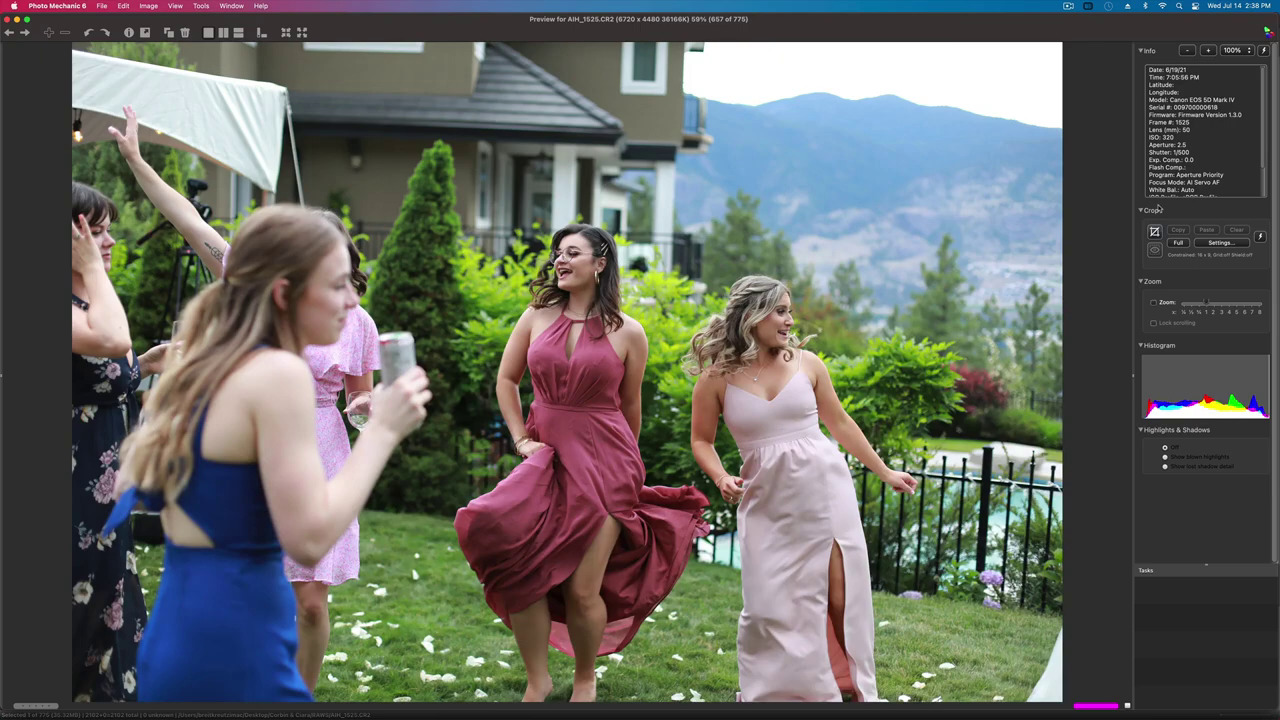
{"action": "key", "text": "Right"}
{"action": "key", "text": "Right"}
{"action": "key", "text": "Right"}
{"action": "key", "text": "Right"}
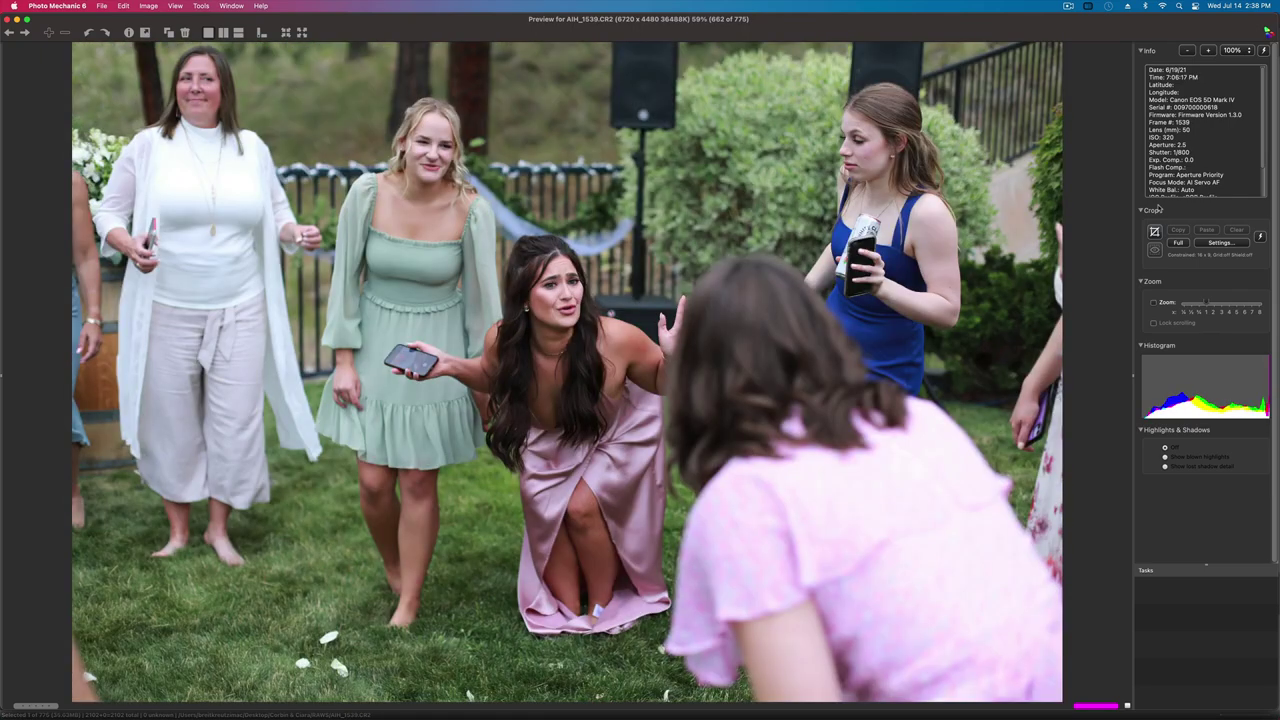
{"action": "key", "text": "Right"}
{"action": "key", "text": "Right"}
{"action": "key", "text": "Right"}
{"action": "key", "text": "Right"}
{"action": "key", "text": "Right"}
{"action": "key", "text": "Right"}
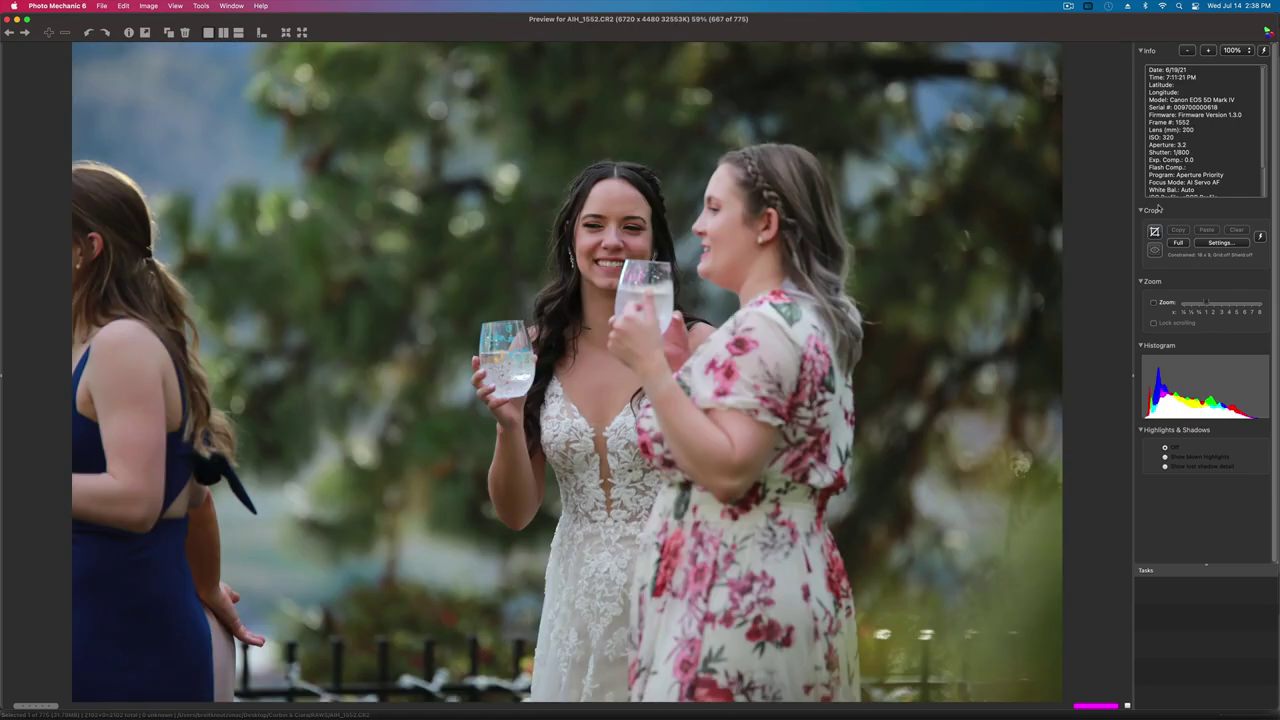
{"action": "key", "text": "Right"}
{"action": "key", "text": "Right"}
{"action": "key", "text": "Right"}
{"action": "key", "text": "Right"}
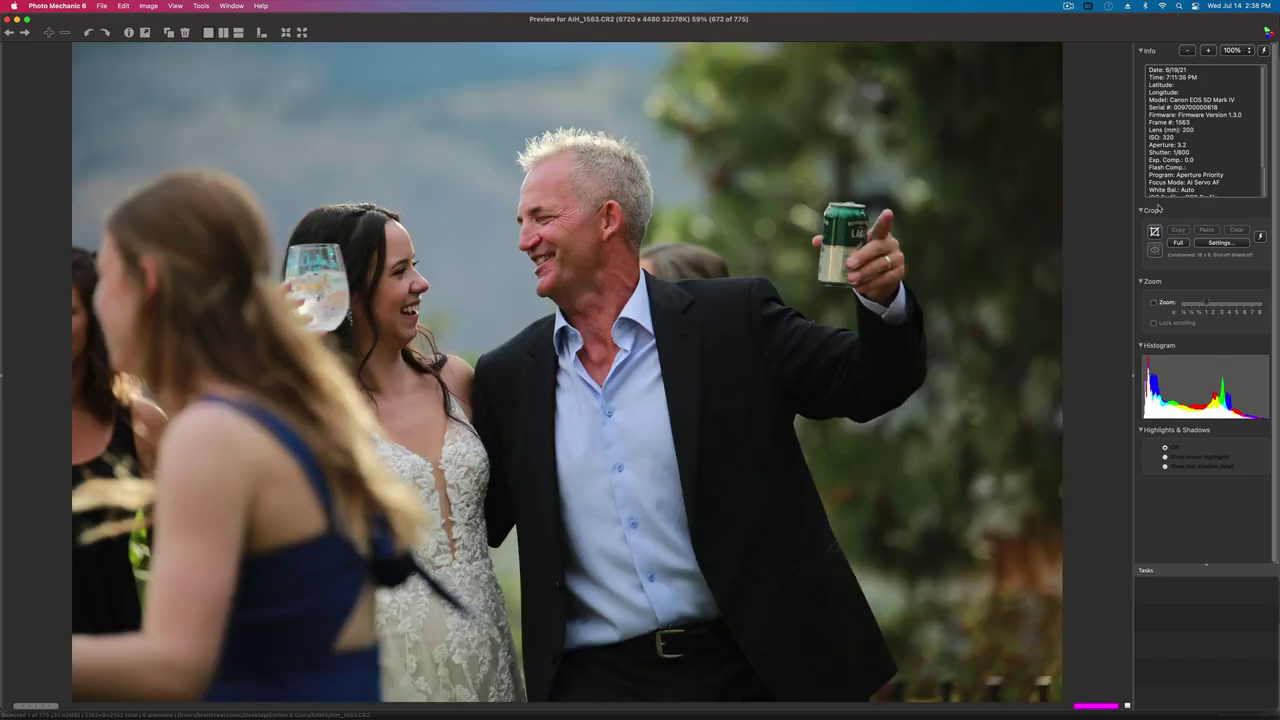
{"action": "key", "text": "Right"}
{"action": "key", "text": "Right"}
{"action": "key", "text": "Right"}
{"action": "key", "text": "Right"}
{"action": "key", "text": "Right"}
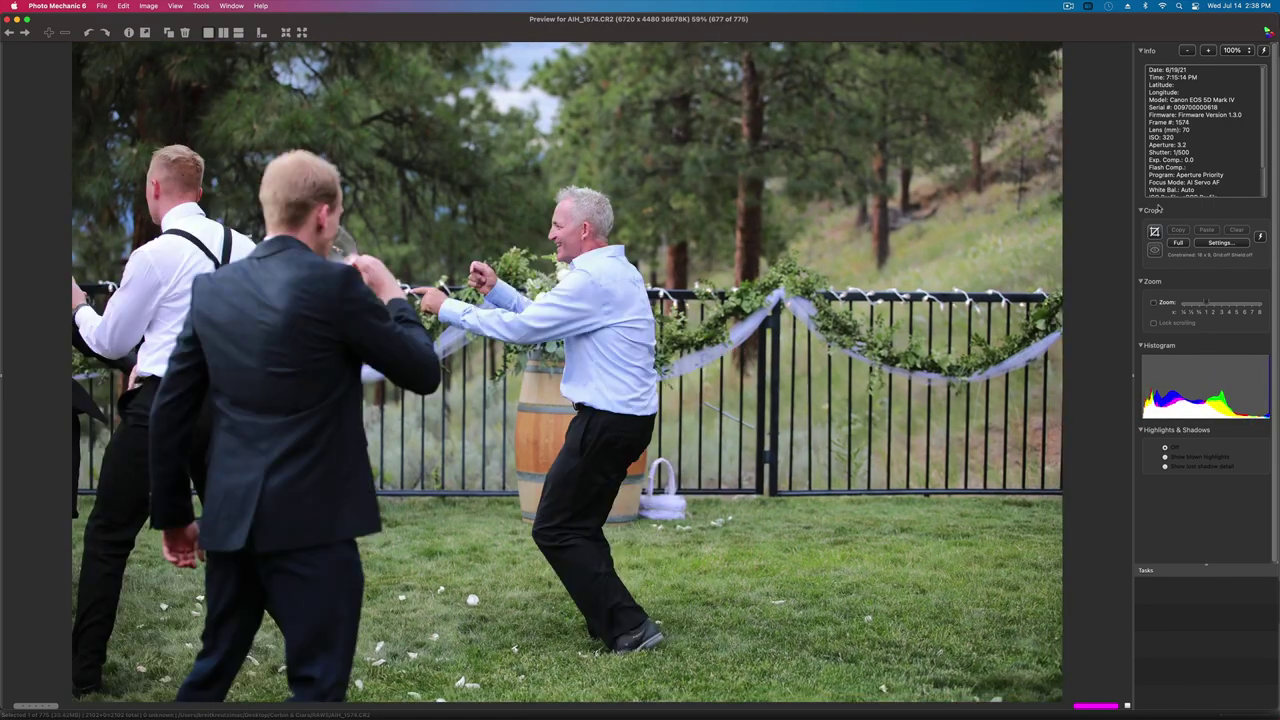
- Continue past the bouquet toss AIH_1649 to AIH_1725 and the cake close-ups
{"action": "key", "text": "Right"}
{"action": "key", "text": "Right"}
{"action": "key", "text": "Right"}
{"action": "key", "text": "Right"}
{"action": "key", "text": "Right"}
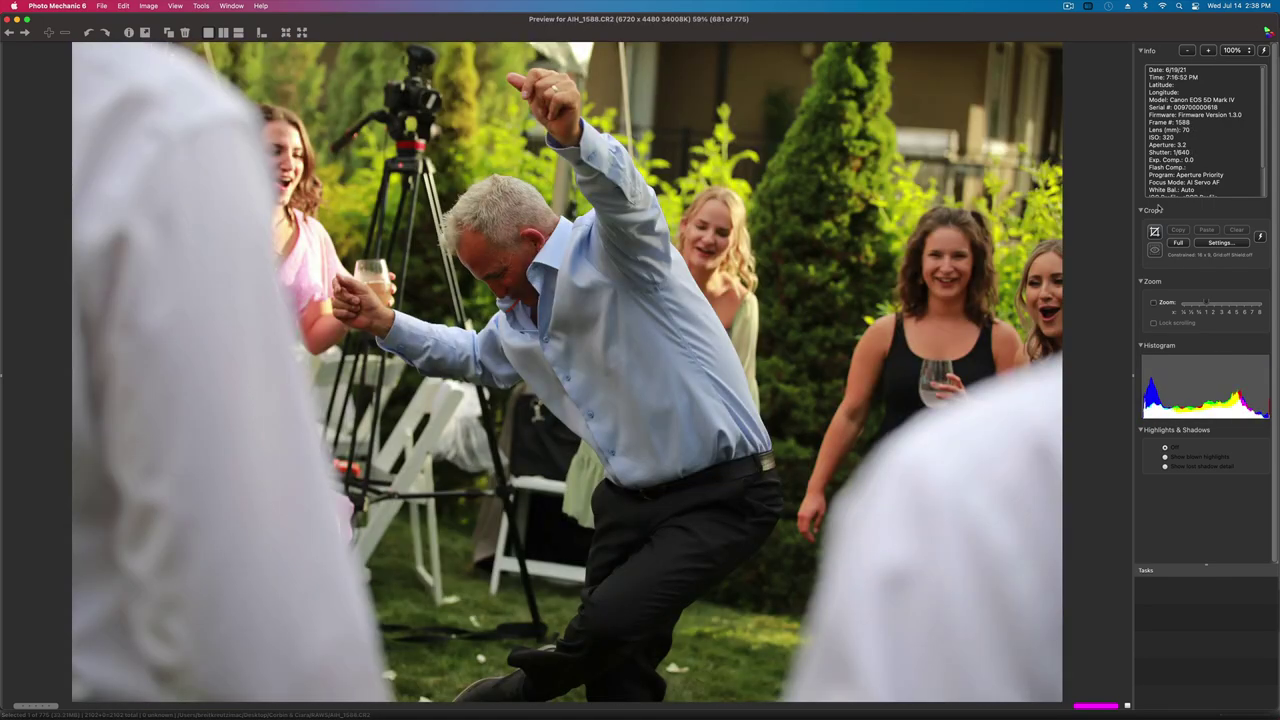
{"action": "key", "text": "Right"}
{"action": "key", "text": "Right"}
{"action": "key", "text": "Right"}
{"action": "key", "text": "Right"}
{"action": "key", "text": "Right"}
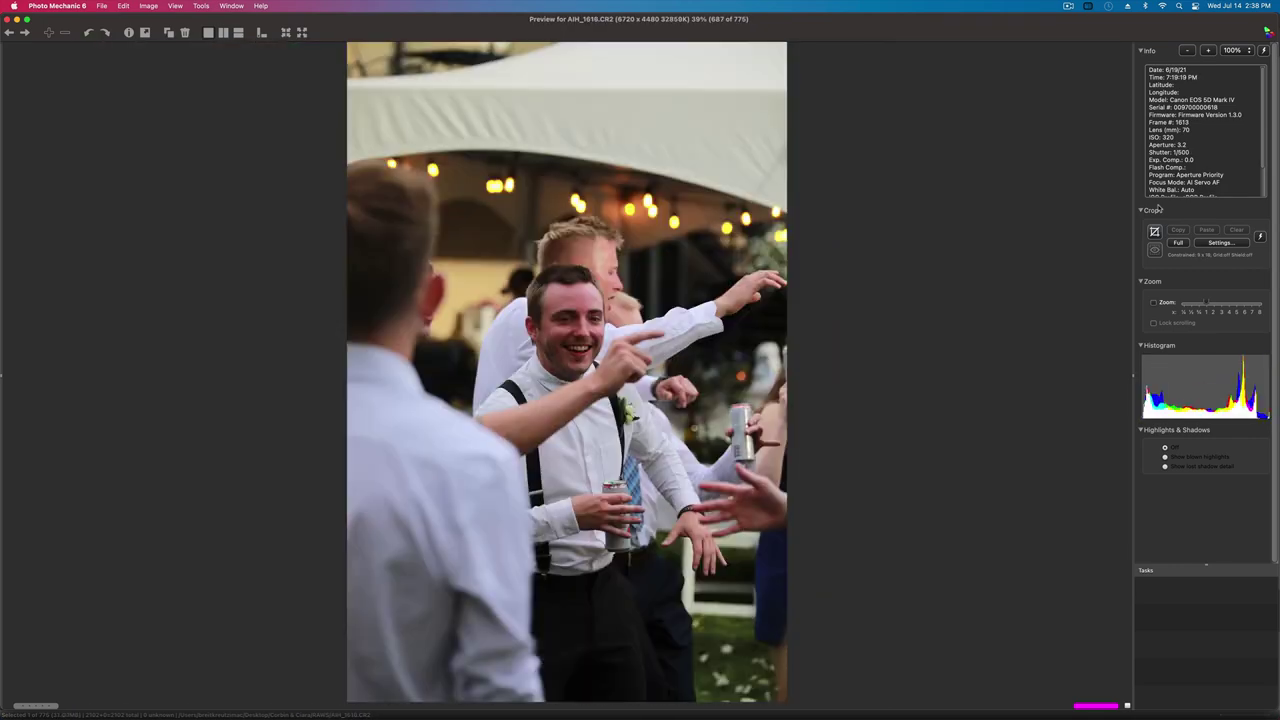
{"action": "key", "text": "Right"}
{"action": "key", "text": "Right"}
{"action": "key", "text": "Right"}
{"action": "key", "text": "Right"}
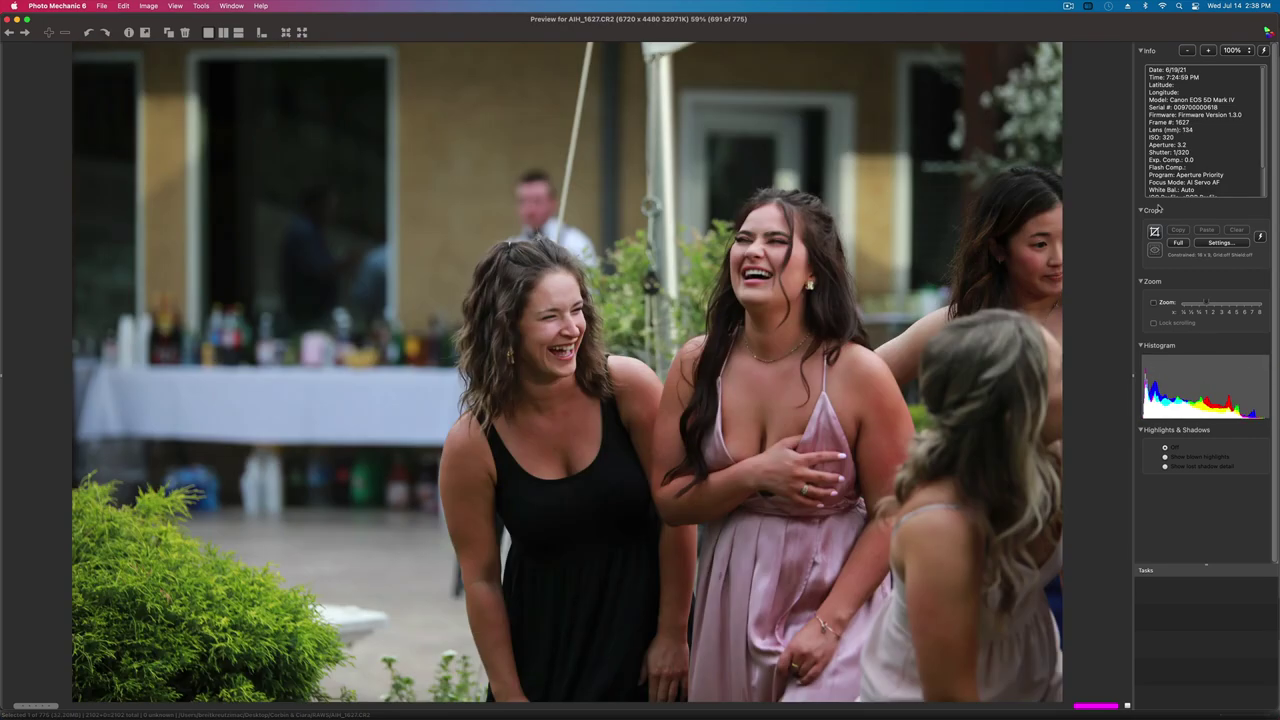
{"action": "key", "text": "Right"}
{"action": "key", "text": "Right"}
{"action": "key", "text": "Right"}
{"action": "key", "text": "Right"}
{"action": "key", "text": "Right"}
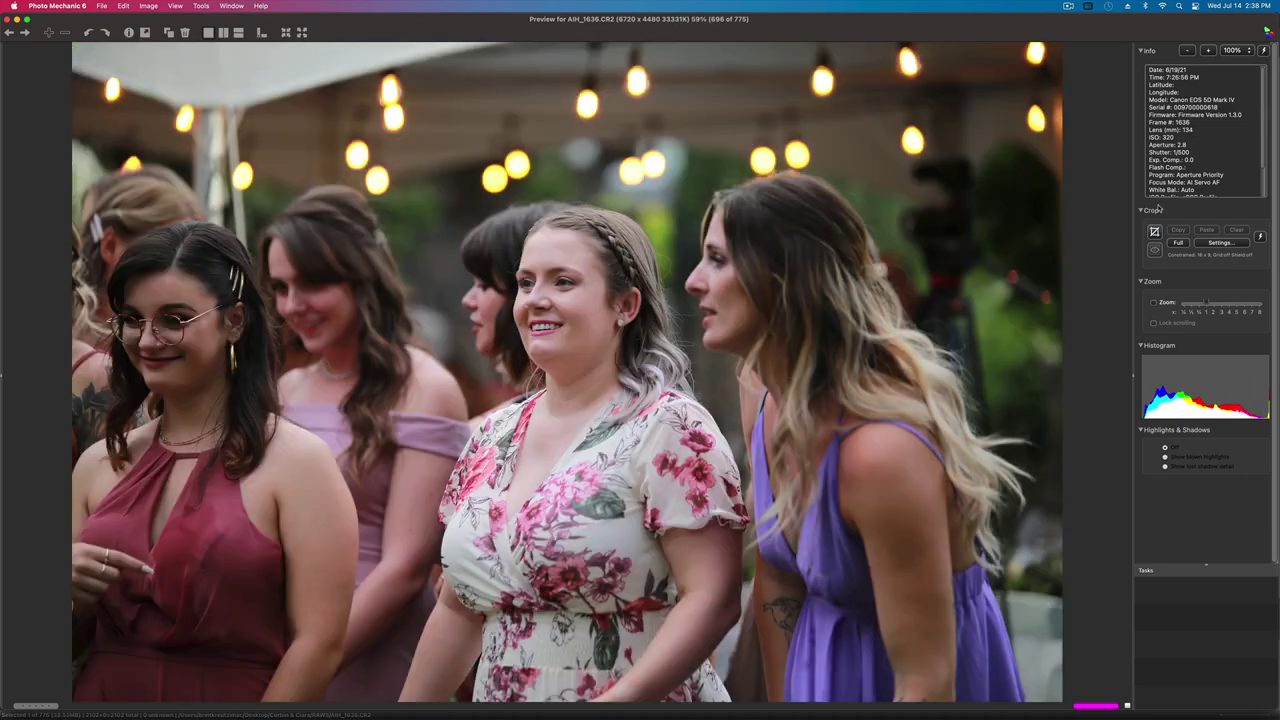
{"action": "key", "text": "Right"}
{"action": "key", "text": "Right"}
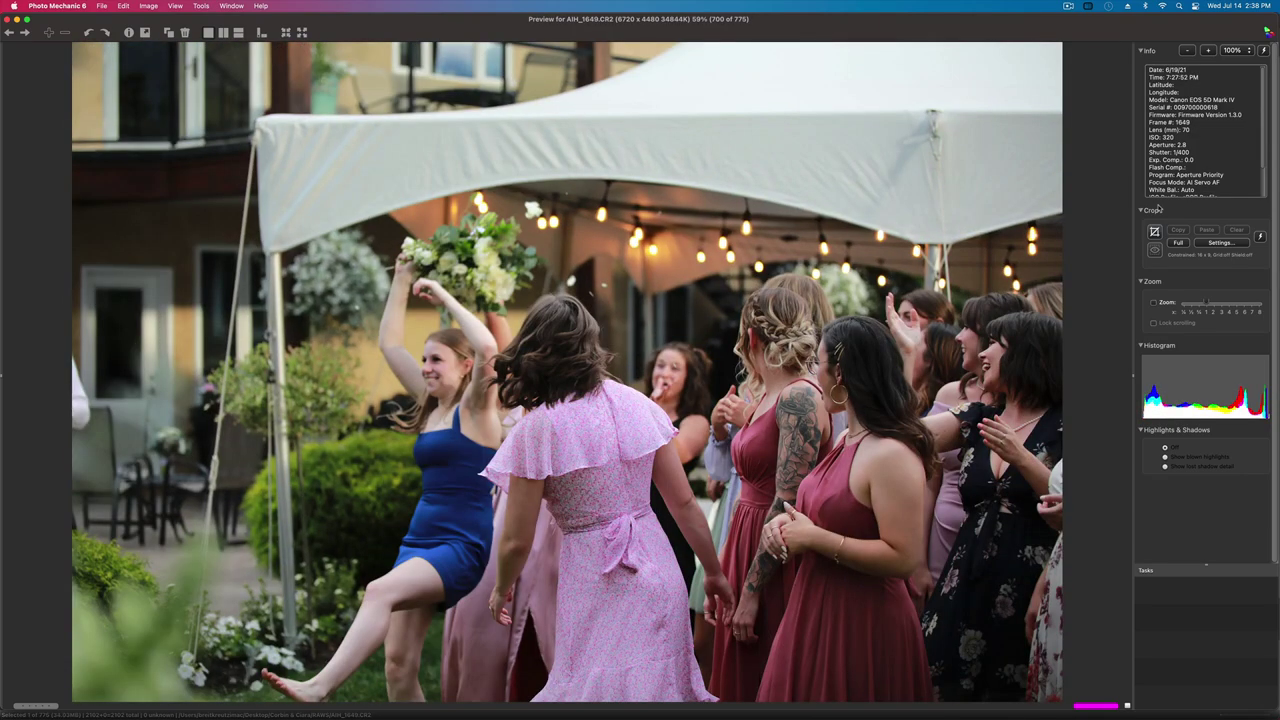
{"action": "key", "text": "Right"}
{"action": "key", "text": "Right"}
{"action": "key", "text": "Right"}
{"action": "key", "text": "Right"}
{"action": "key", "text": "Right"}
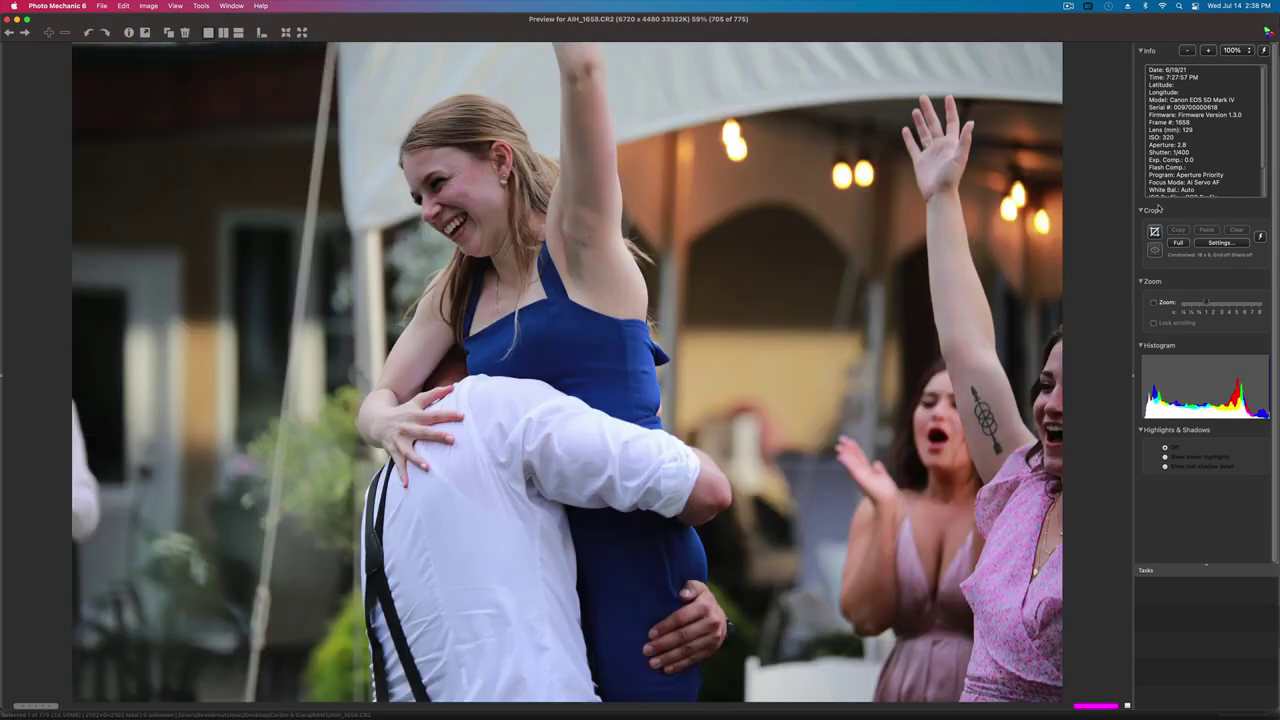
{"action": "key", "text": "Right"}
{"action": "key", "text": "Right"}
{"action": "key", "text": "Right"}
{"action": "key", "text": "Right"}
{"action": "key", "text": "Right"}
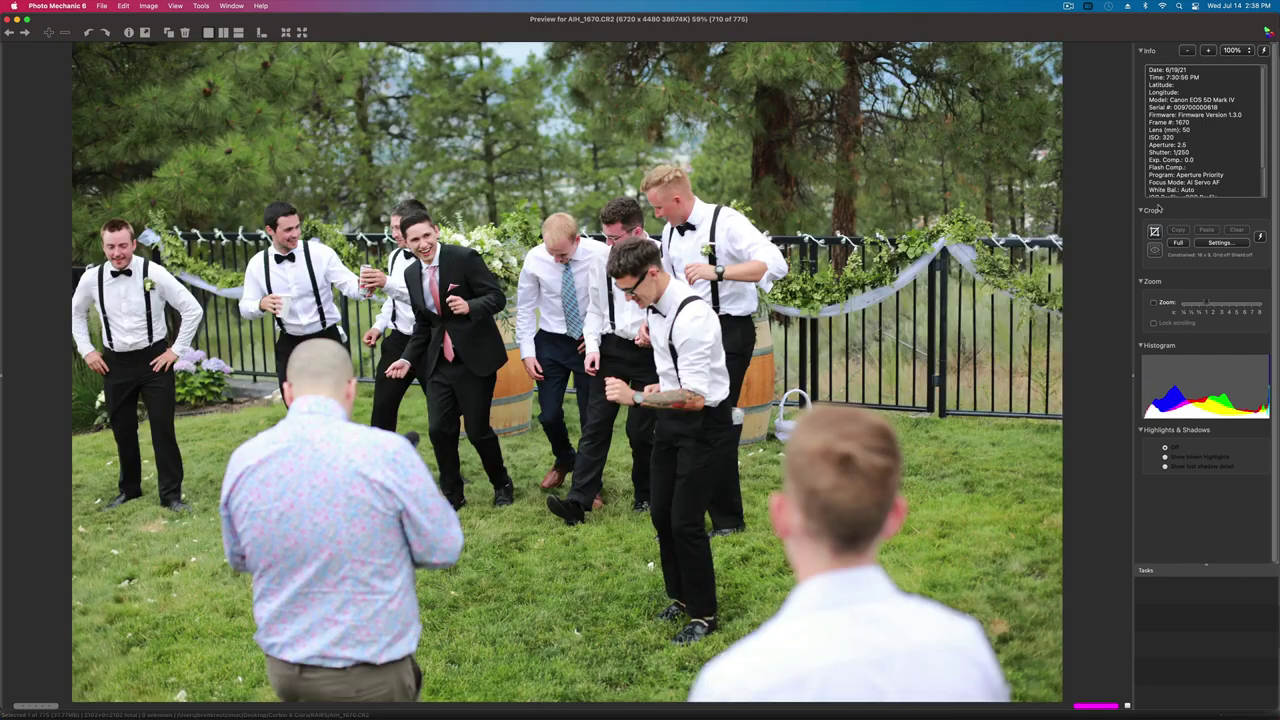
{"action": "key", "text": "Right"}
{"action": "key", "text": "Right"}
{"action": "key", "text": "Right"}
{"action": "key", "text": "Right"}
{"action": "key", "text": "Right"}
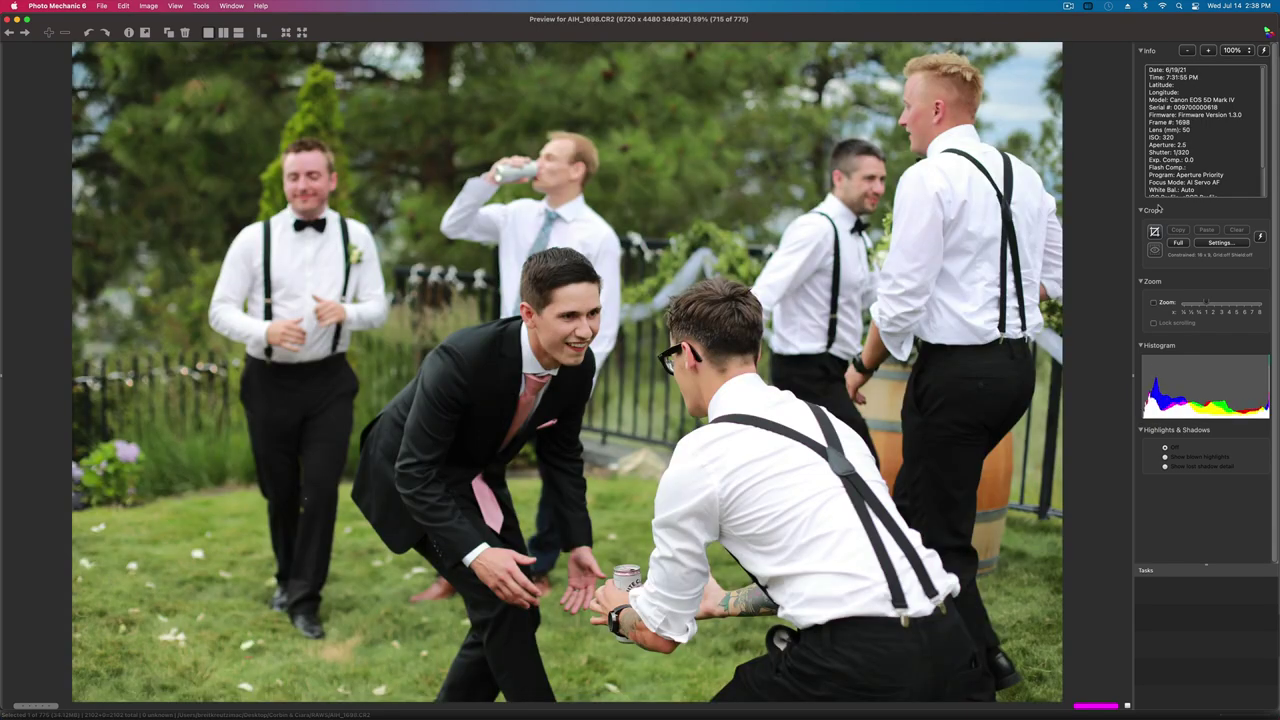
{"action": "key", "text": "Right"}
{"action": "key", "text": "Right"}
{"action": "key", "text": "Right"}
{"action": "key", "text": "Right"}
{"action": "key", "text": "Right"}
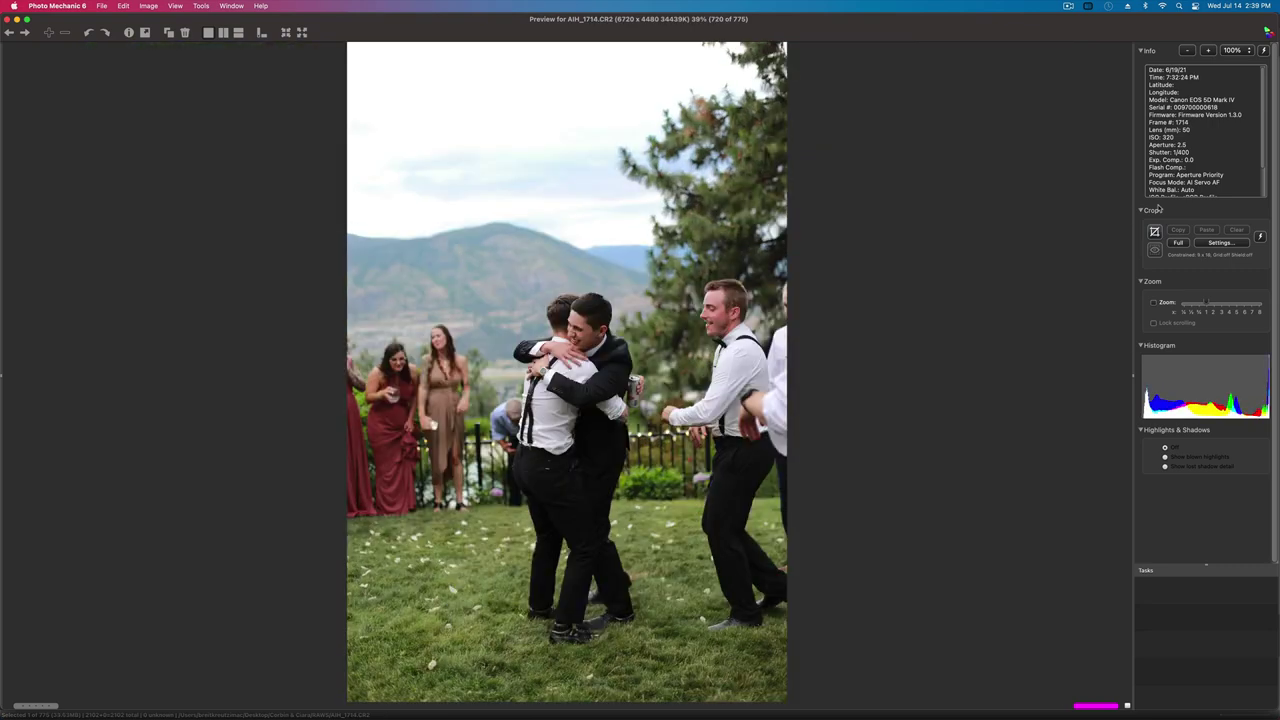
{"action": "key", "text": "Right"}
{"action": "key", "text": "Right"}
{"action": "key", "text": "Right"}
{"action": "key", "text": "Right"}
{"action": "key", "text": "Right"}
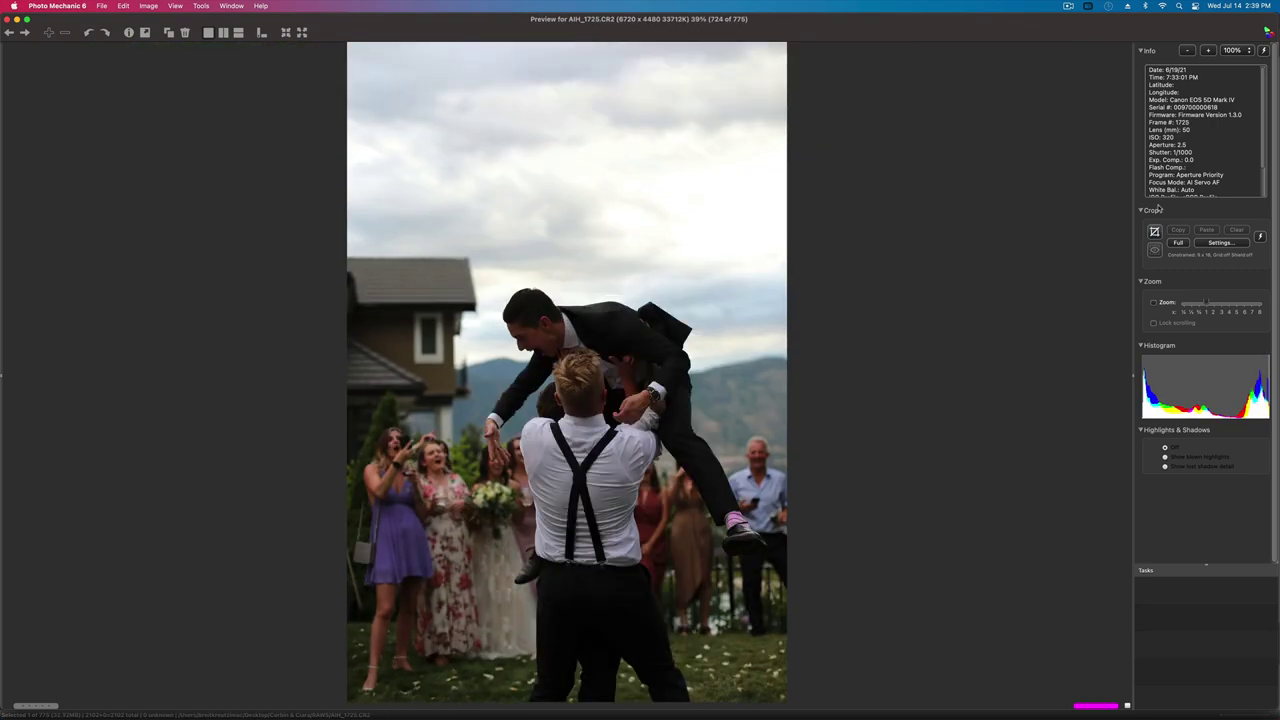
{"action": "key", "text": "Right"}
{"action": "key", "text": "Right"}
{"action": "key", "text": "Right"}
{"action": "key", "text": "Right"}
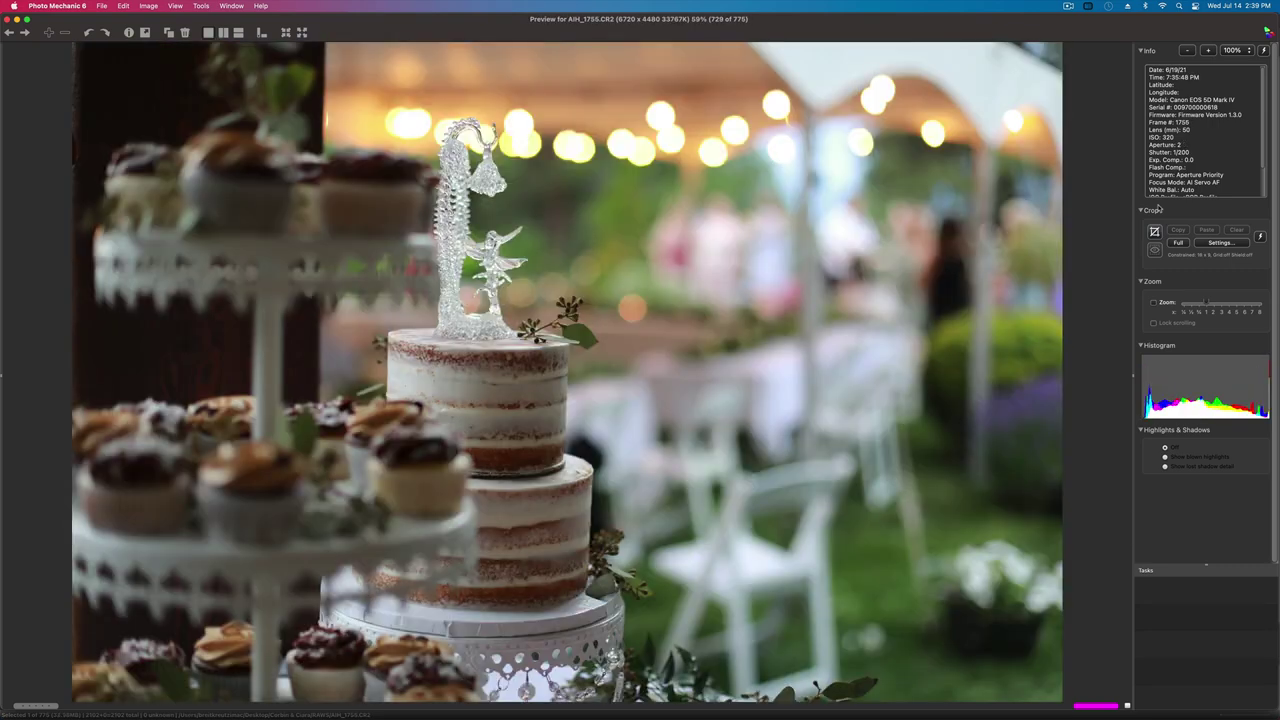
- Compare the cake-cutting and cupcake shots around AIH_1772, reaching the guests photo AIH_1779
{"action": "key", "text": "Right"}
{"action": "key", "text": "Right"}
{"action": "key", "text": "Right"}
{"action": "key", "text": "Right"}
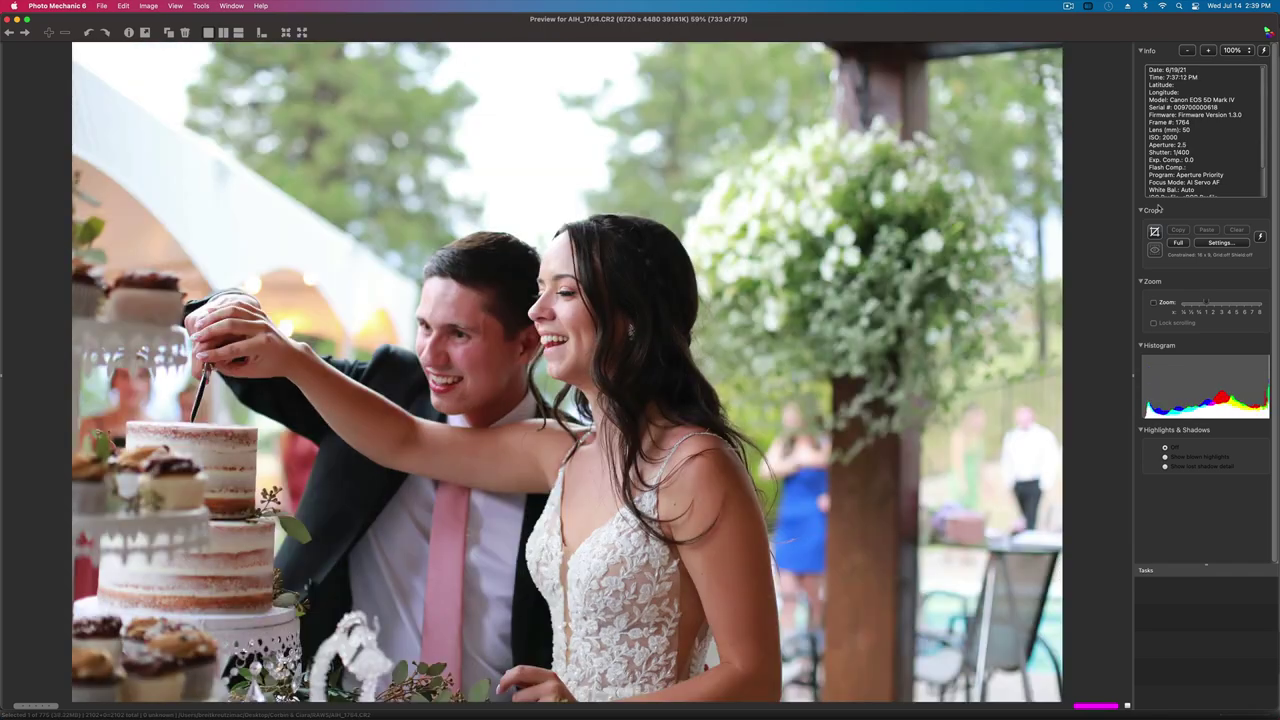
{"action": "key", "text": "Right"}
{"action": "key", "text": "Left"}
{"action": "key", "text": "Left"}
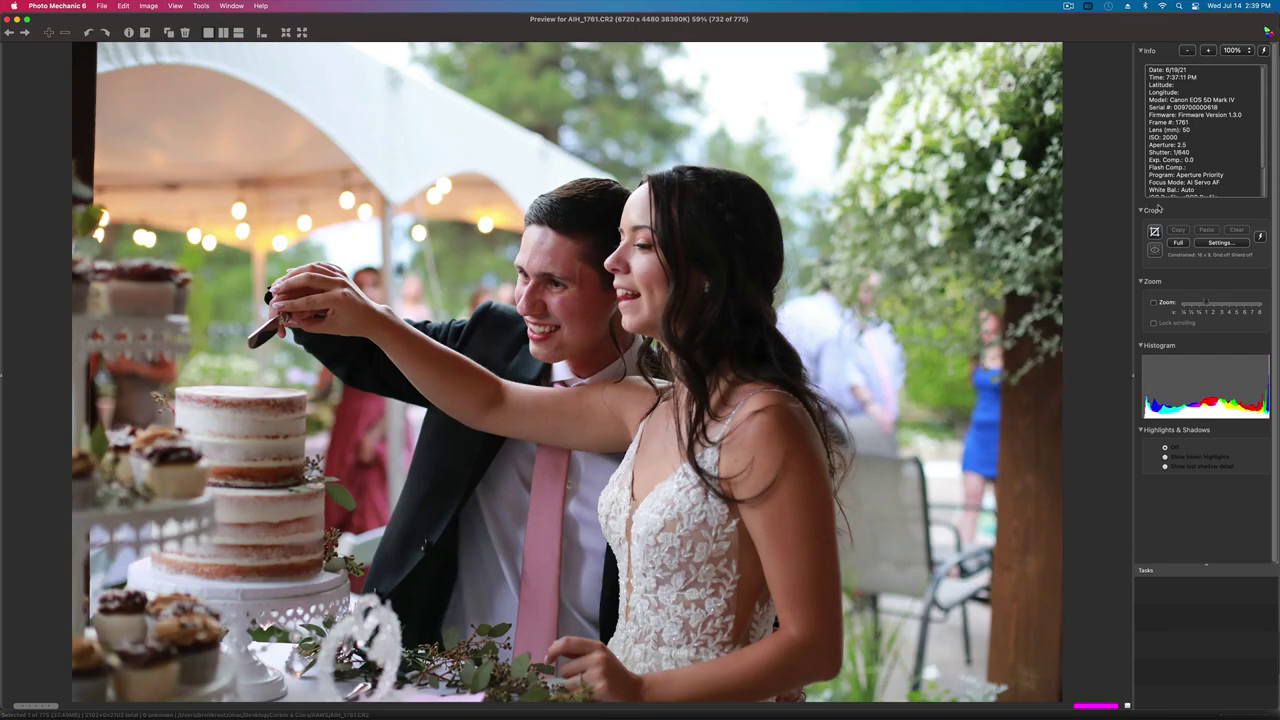
{"action": "key", "text": "Right"}
{"action": "key", "text": "Right"}
{"action": "key", "text": "Right"}
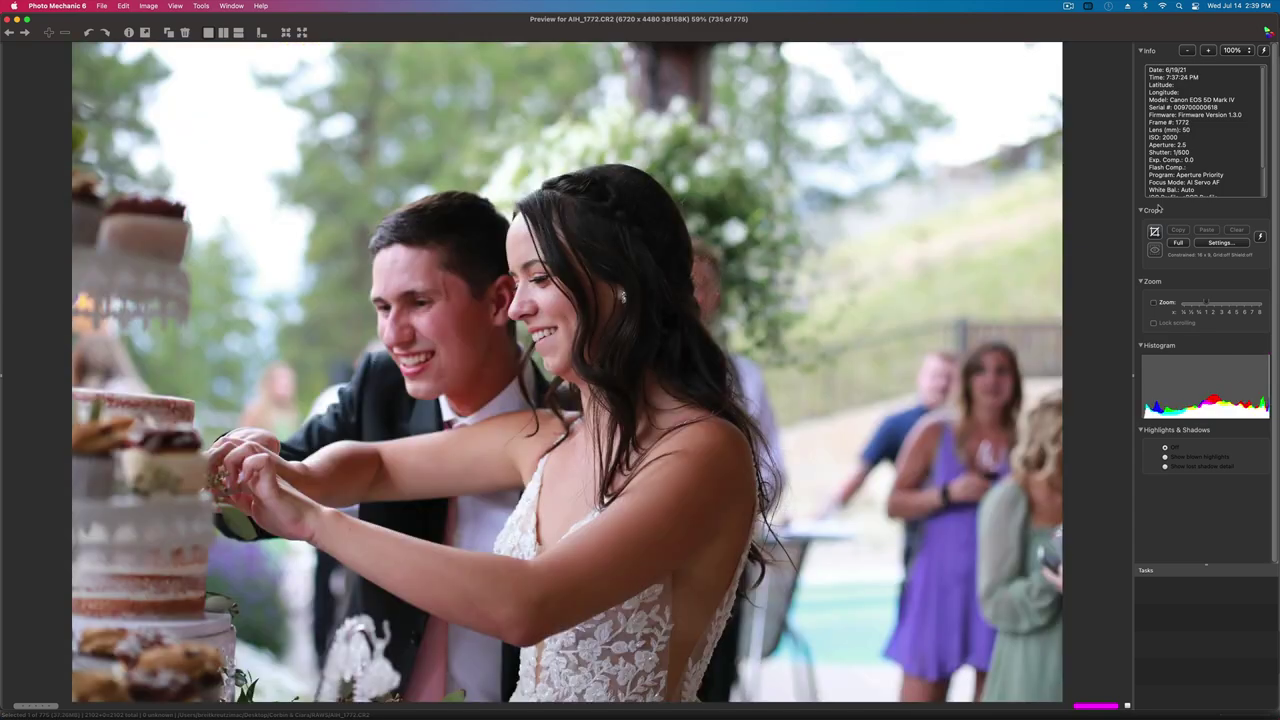
{"action": "key", "text": "Right"}
{"action": "key", "text": "Right"}
{"action": "key", "text": "Left"}
{"action": "key", "text": "Left"}
{"action": "key", "text": "Right"}
{"action": "key", "text": "Left"}
{"action": "key", "text": "Right"}
{"action": "key", "text": "Right"}
{"action": "key", "text": "Right"}
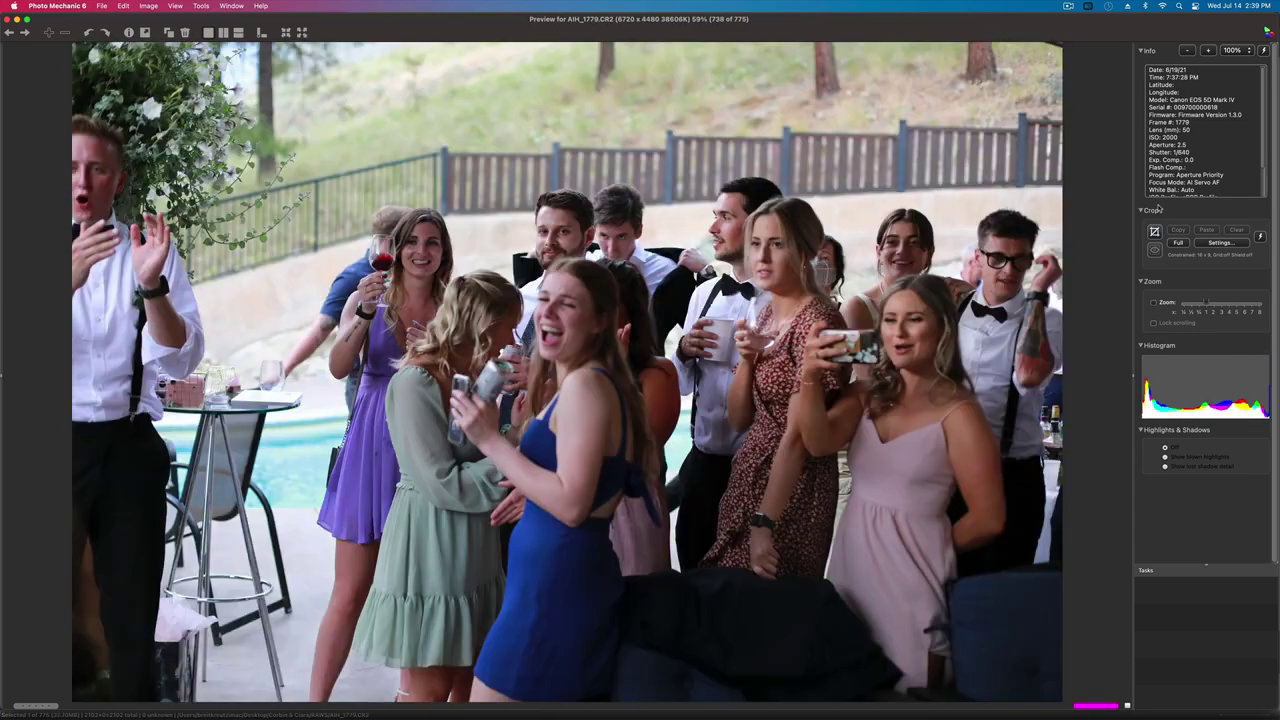
- Flip between AIH_1784 and AIH_1786, then cull the cake-feeding and pool-jump photos
{"action": "key", "text": "Right"}
{"action": "key", "text": "Right"}
{"action": "key", "text": "Right"}
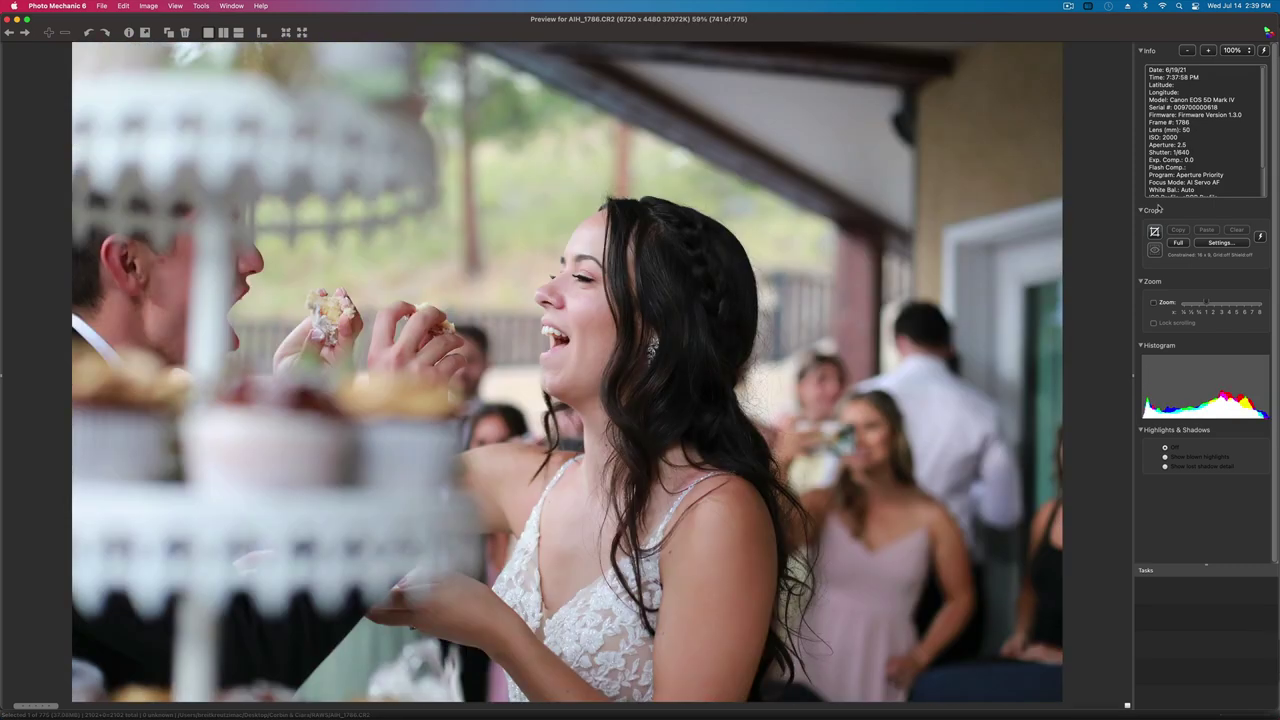
{"action": "key", "text": "Left"}
{"action": "key", "text": "Left"}
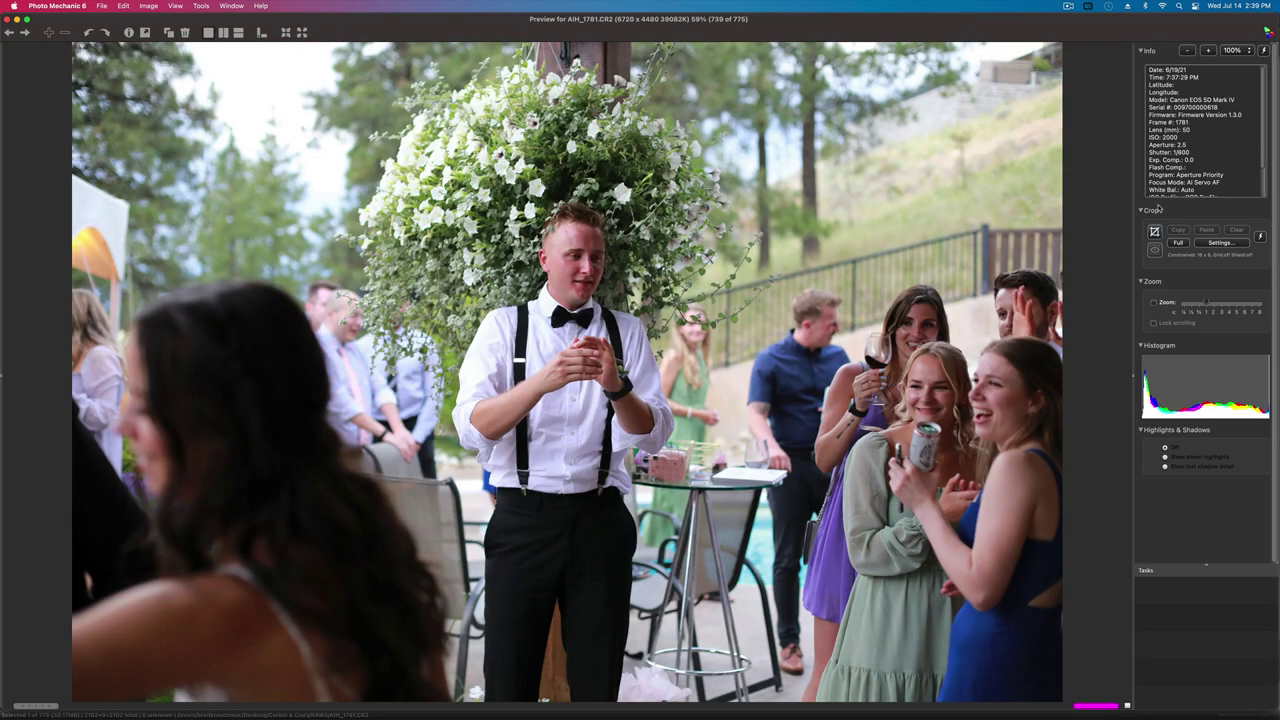
{"action": "key", "text": "Right"}
{"action": "key", "text": "Right"}
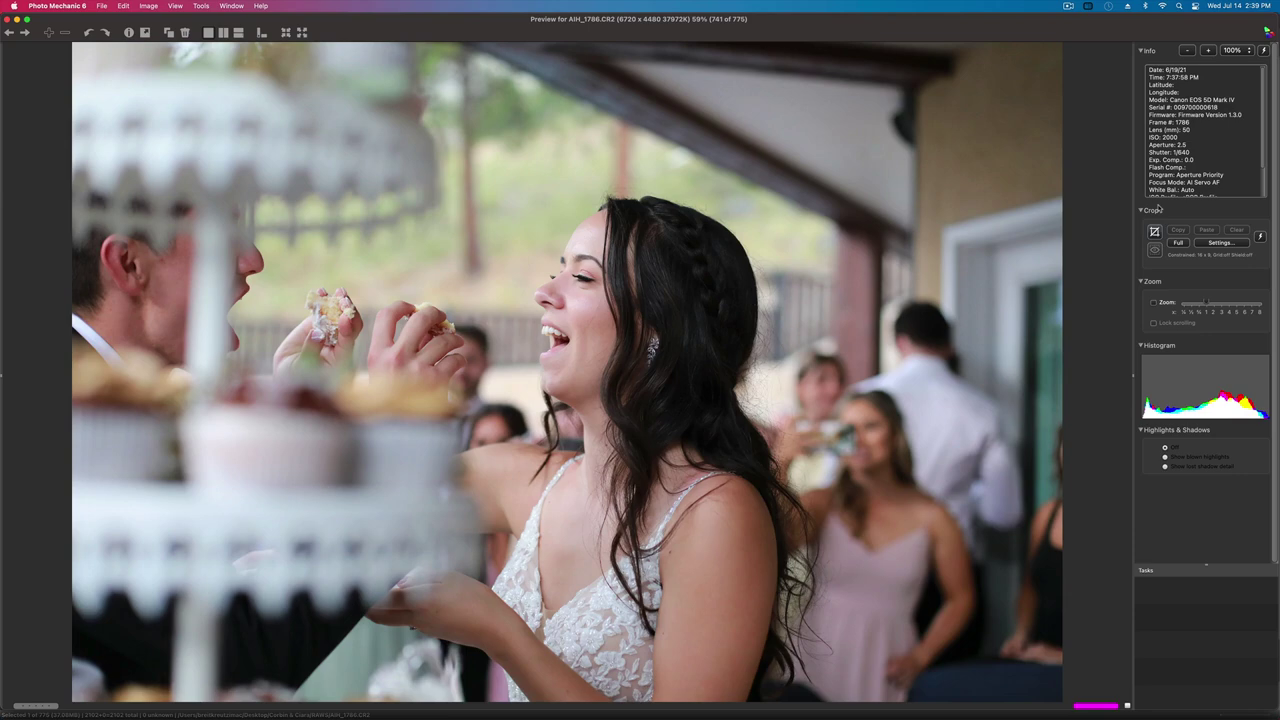
{"action": "key", "text": "Right"}
{"action": "key", "text": "Right"}
{"action": "key", "text": "Right"}
{"action": "key", "text": "Right"}
{"action": "key", "text": "Right"}
{"action": "key", "text": "Right"}
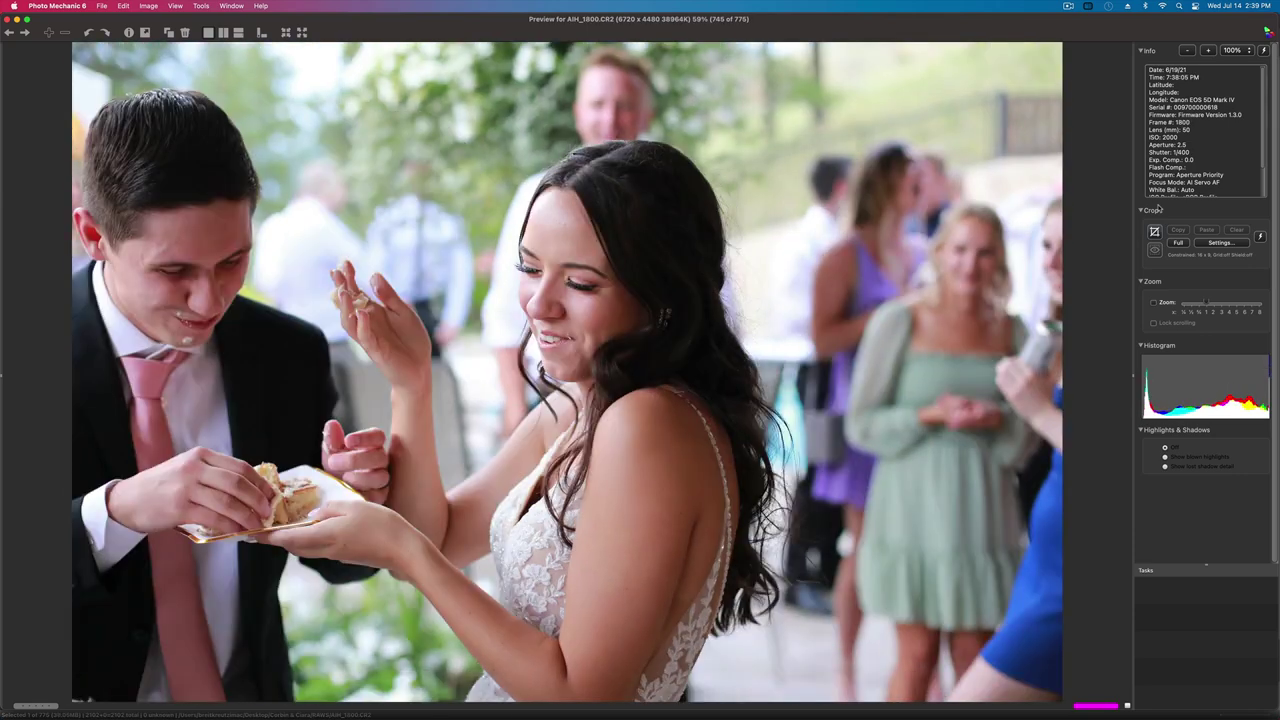
{"action": "key", "text": "Right"}
{"action": "key", "text": "Right"}
{"action": "key", "text": "Right"}
{"action": "key", "text": "Right"}
{"action": "key", "text": "Right"}
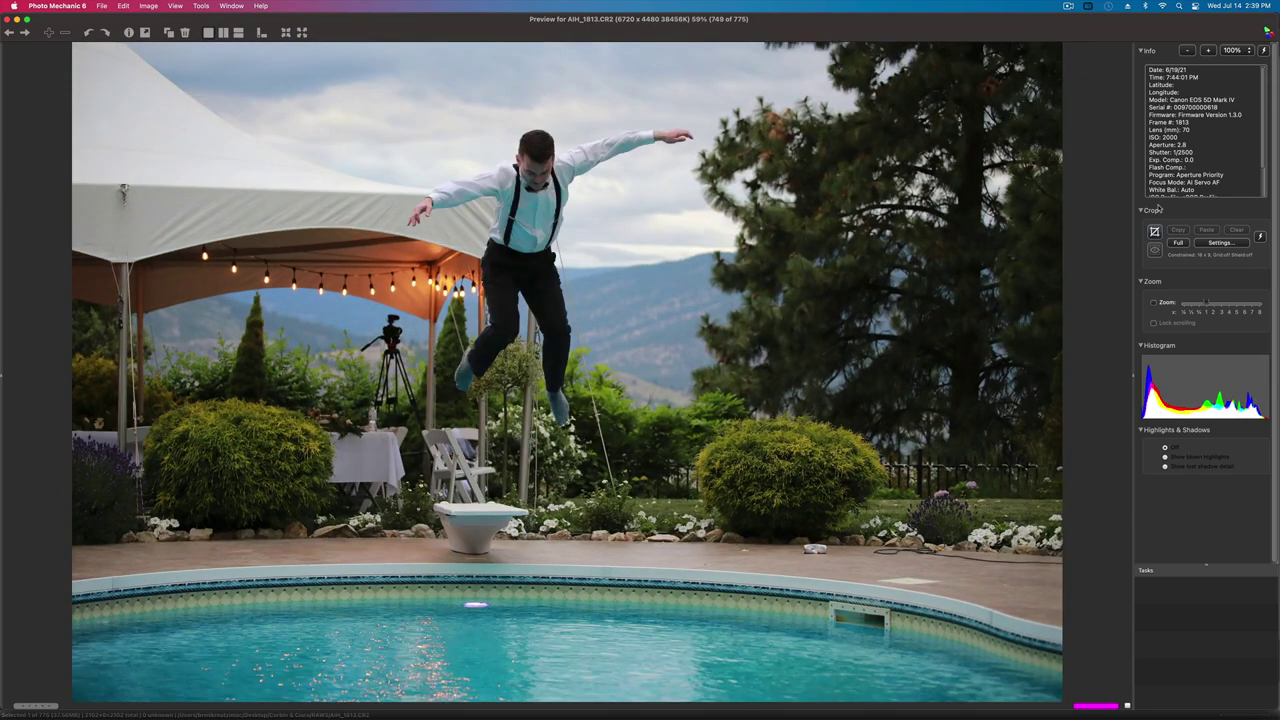
{"action": "key", "text": "Right"}
{"action": "key", "text": "Right"}
{"action": "key", "text": "Right"}
{"action": "key", "text": "Right"}
{"action": "key", "text": "Right"}
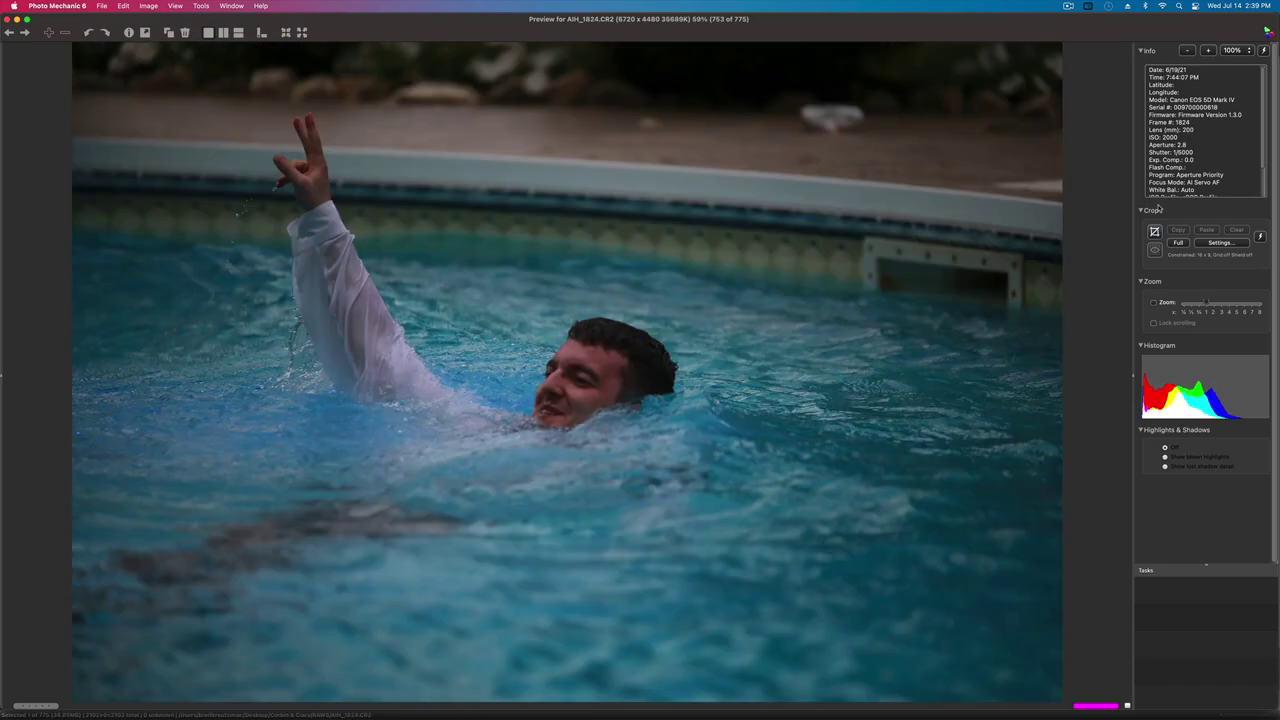
{"action": "key", "text": "Right"}
{"action": "key", "text": "Right"}
{"action": "key", "text": "Right"}
{"action": "key", "text": "Right"}
{"action": "key", "text": "Right"}
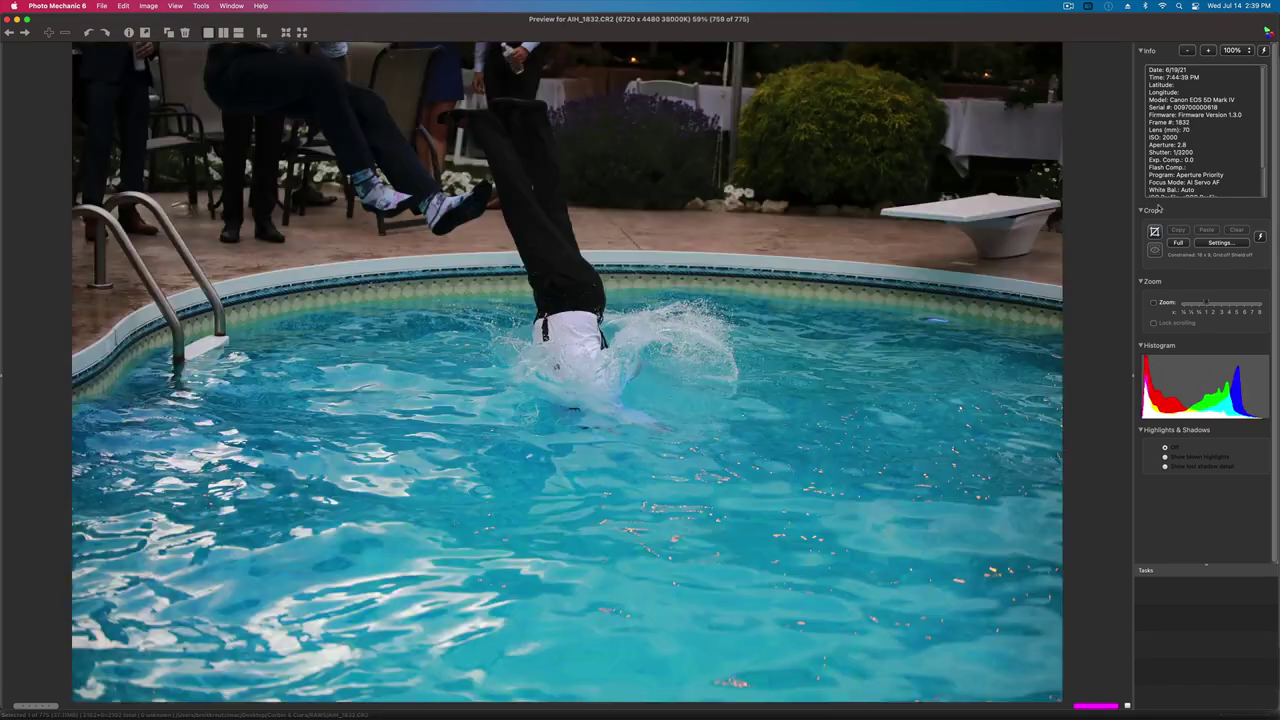
{"action": "key", "text": "Right"}
{"action": "key", "text": "Right"}
{"action": "key", "text": "Right"}
{"action": "key", "text": "Right"}
{"action": "key", "text": "Right"}
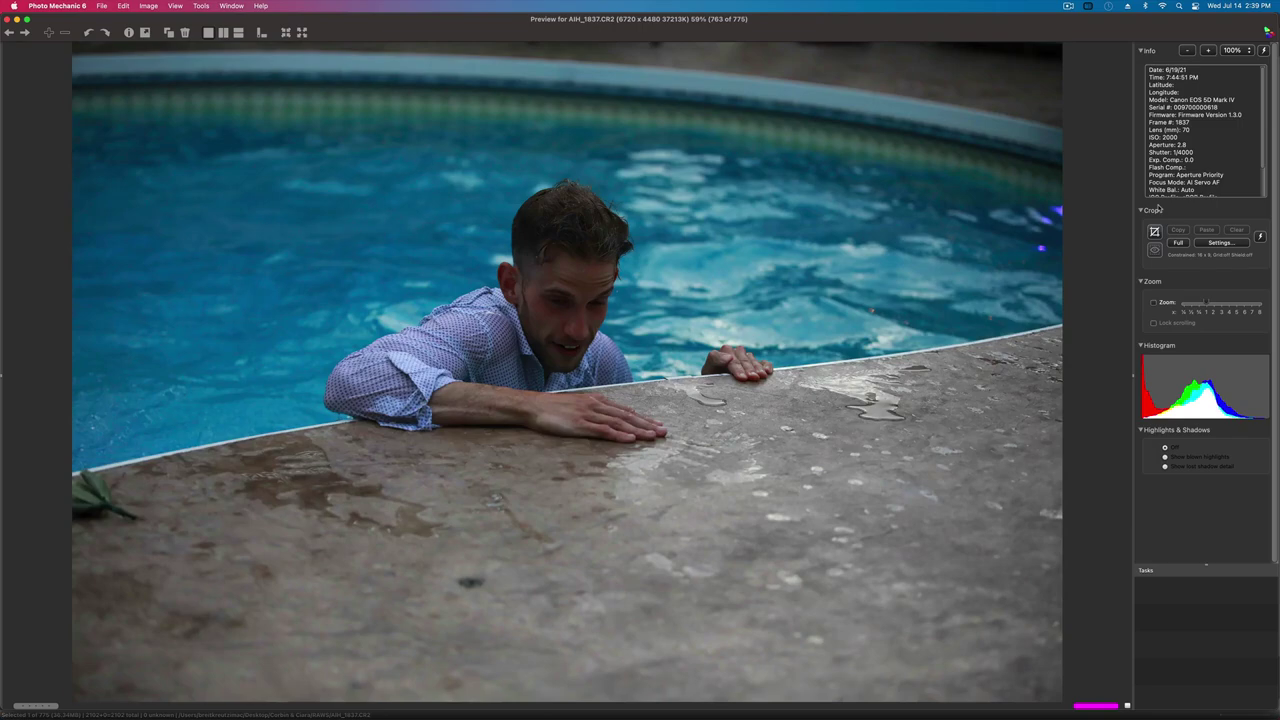
{"action": "key", "text": "Right"}
{"action": "key", "text": "Right"}
{"action": "key", "text": "Right"}
{"action": "key", "text": "Right"}
{"action": "key", "text": "Right"}
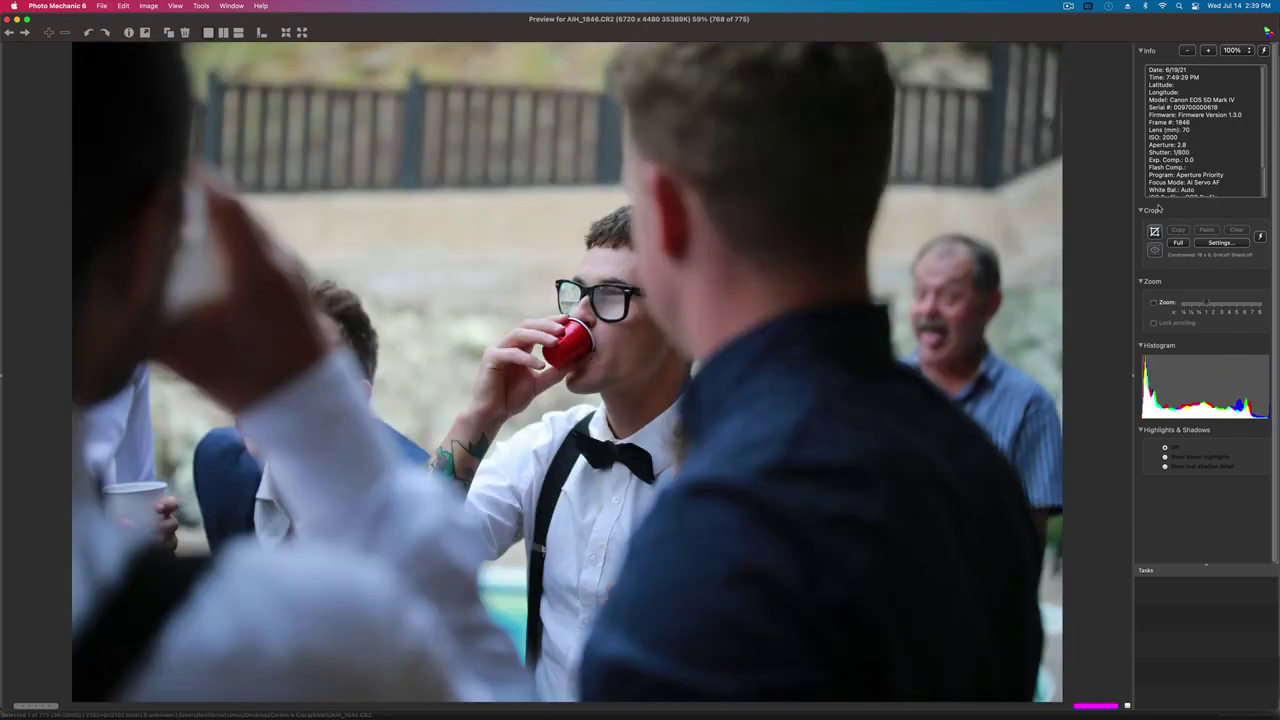
- Compare the shoulder-ride shots and settle on AIH_1853
{"action": "key", "text": "Left"}
{"action": "key", "text": "Left"}
{"action": "key", "text": "Left"}
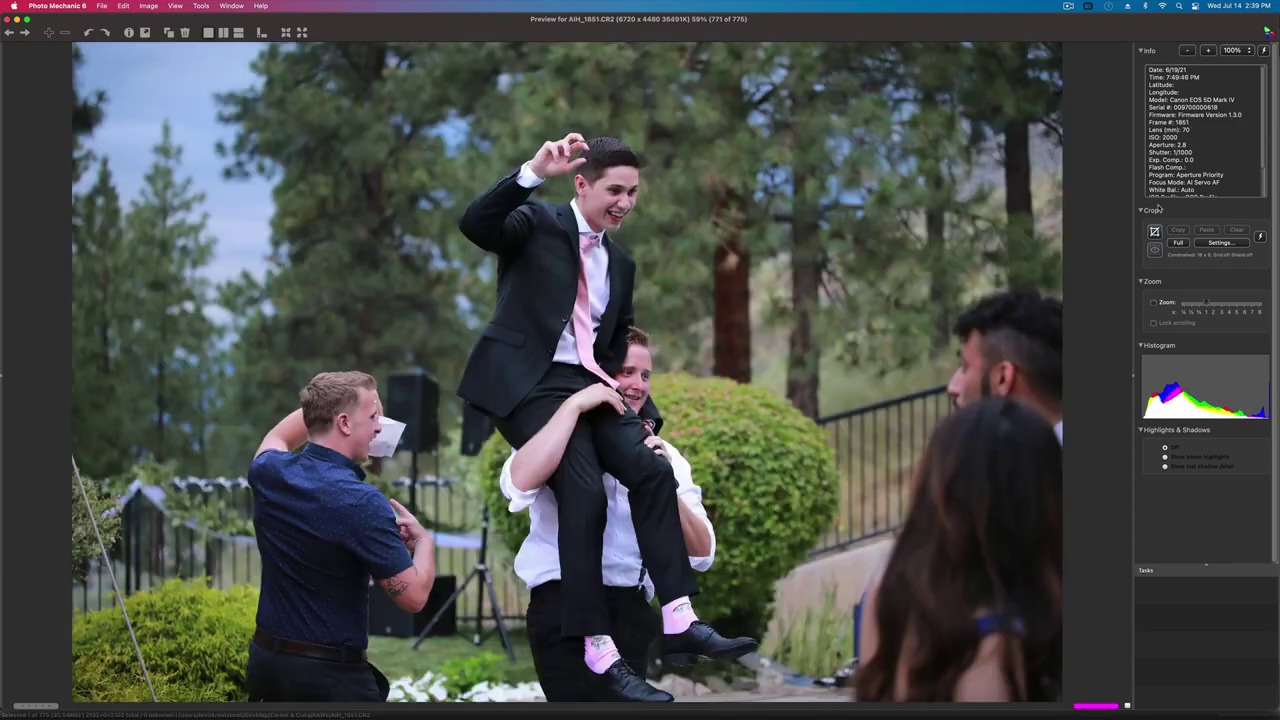
{"action": "key", "text": "Right"}
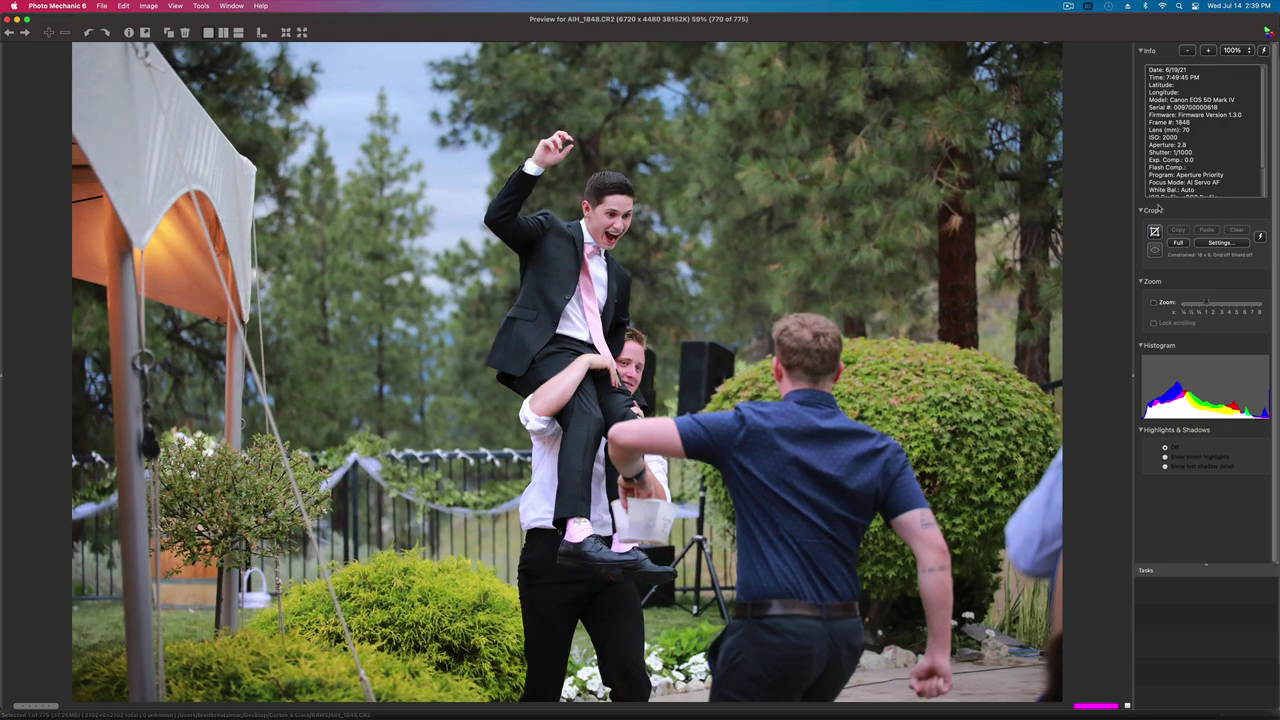
{"action": "key", "text": "Right"}
{"action": "key", "text": "Left"}
{"action": "key", "text": "Right"}
{"action": "key", "text": "Right"}
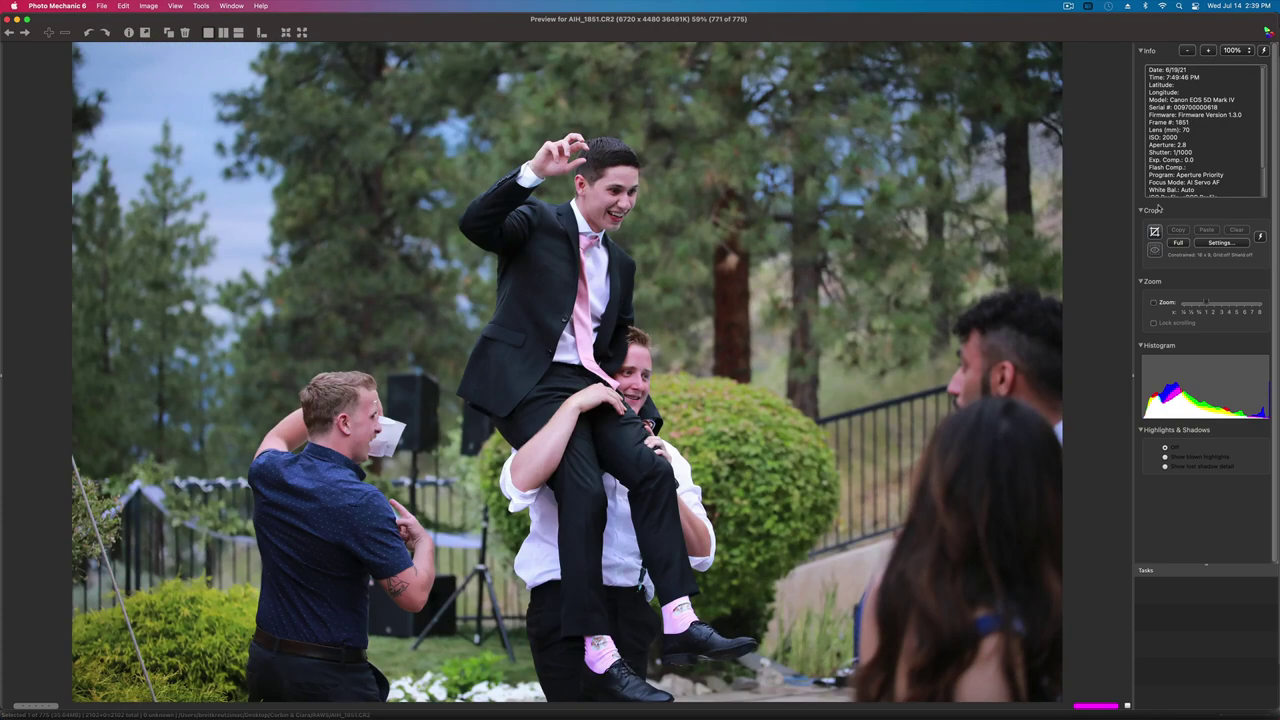
- Compare the toasting shots against AIH_1853, ending on AIH_1858
{"action": "key", "text": "Left"}
{"action": "key", "text": "Left"}
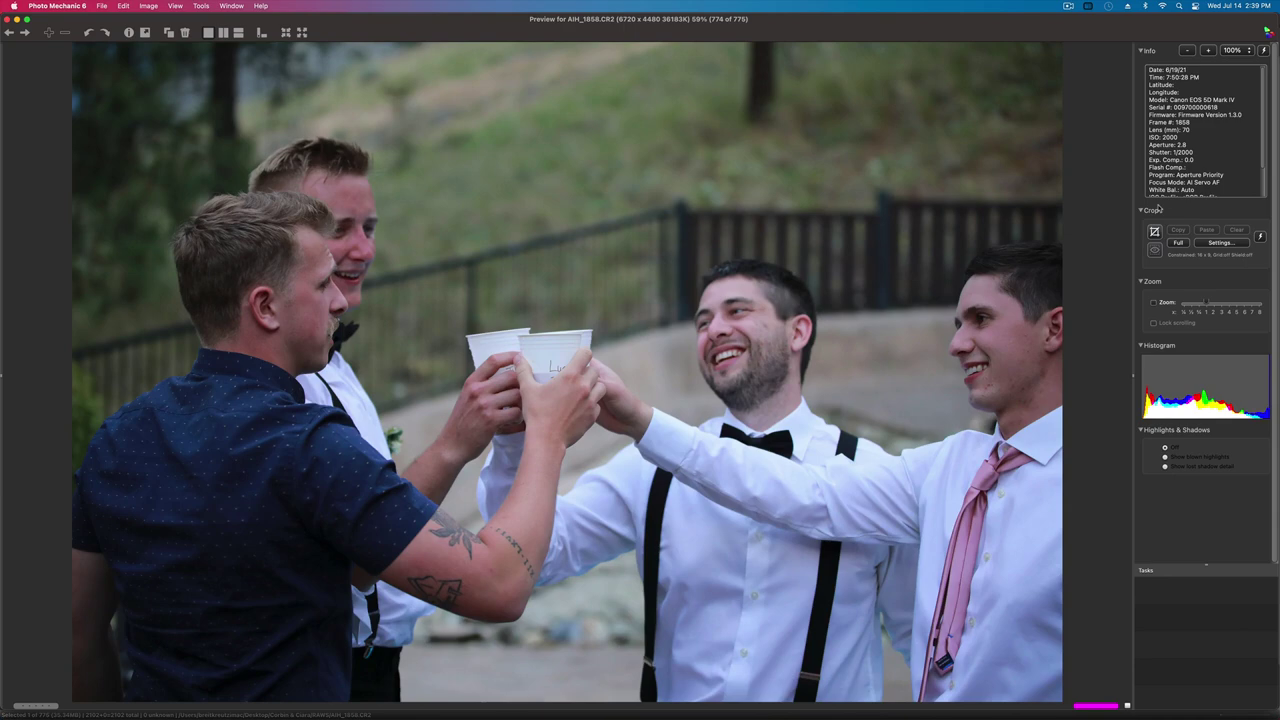
{"action": "key", "text": "Right"}
{"action": "key", "text": "Right"}
{"action": "key", "text": "Left"}
{"action": "key", "text": "Left"}
{"action": "key", "text": "Left"}
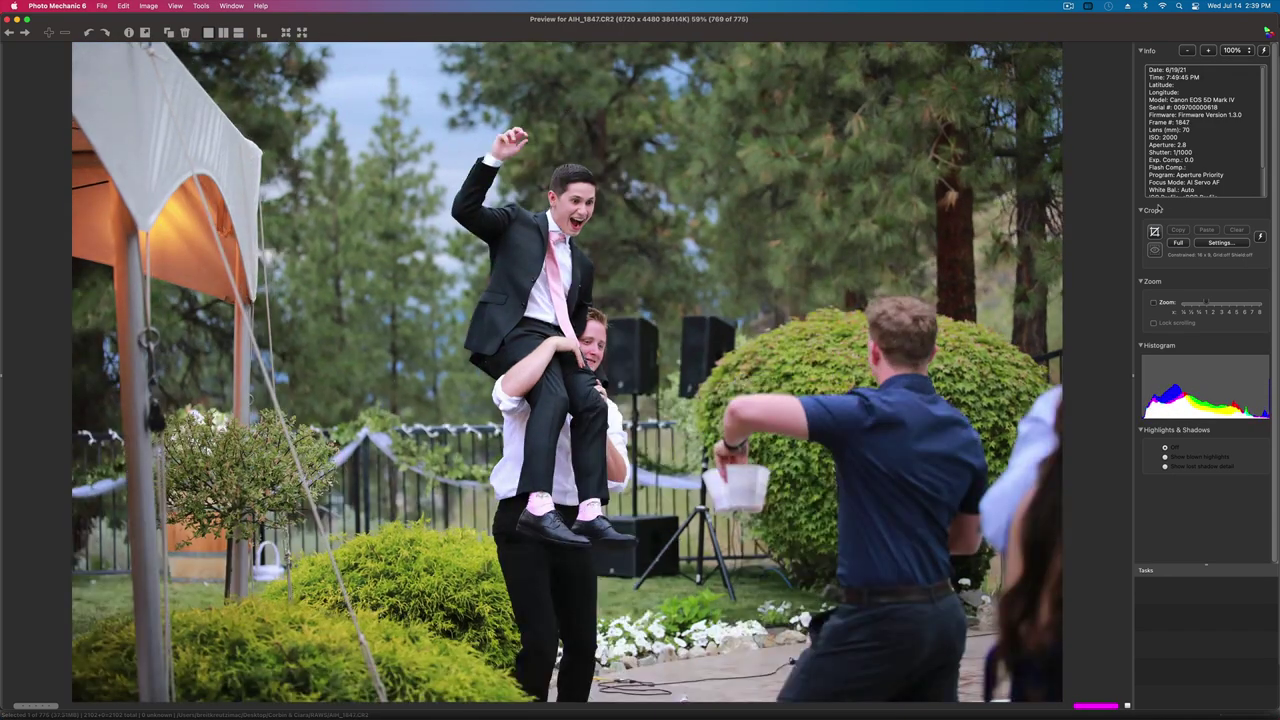
{"action": "key", "text": "Right"}
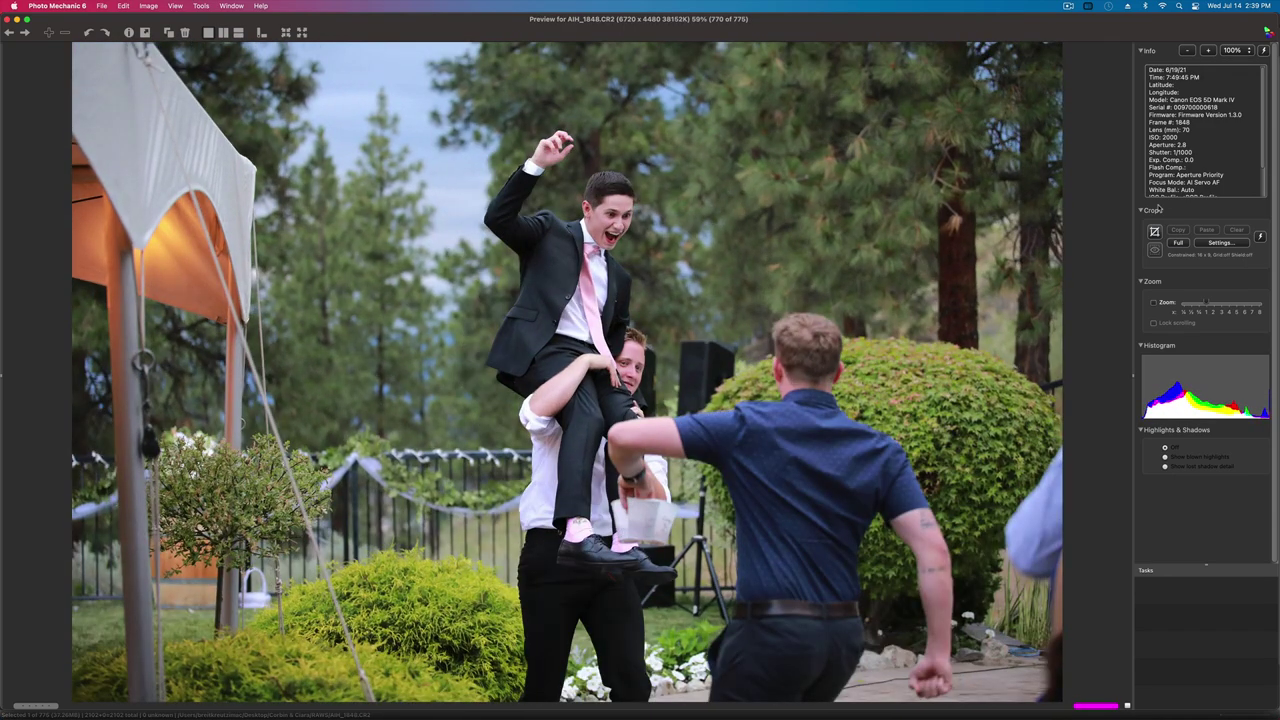
{"action": "key", "text": "Right"}
{"action": "key", "text": "Right"}
{"action": "key", "text": "Right"}
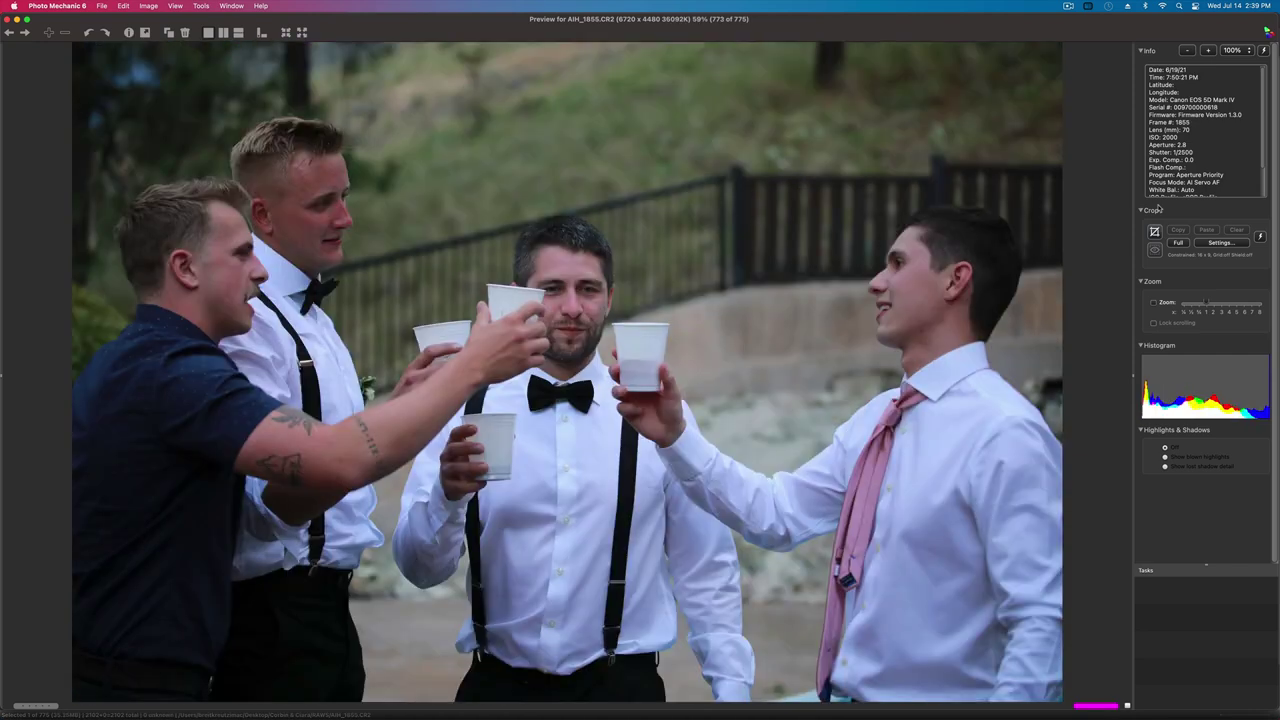
{"action": "key", "text": "Right"}
{"action": "key", "text": "Left"}
{"action": "key", "text": "Left"}
{"action": "key", "text": "Right"}
{"action": "key", "text": "Right"}
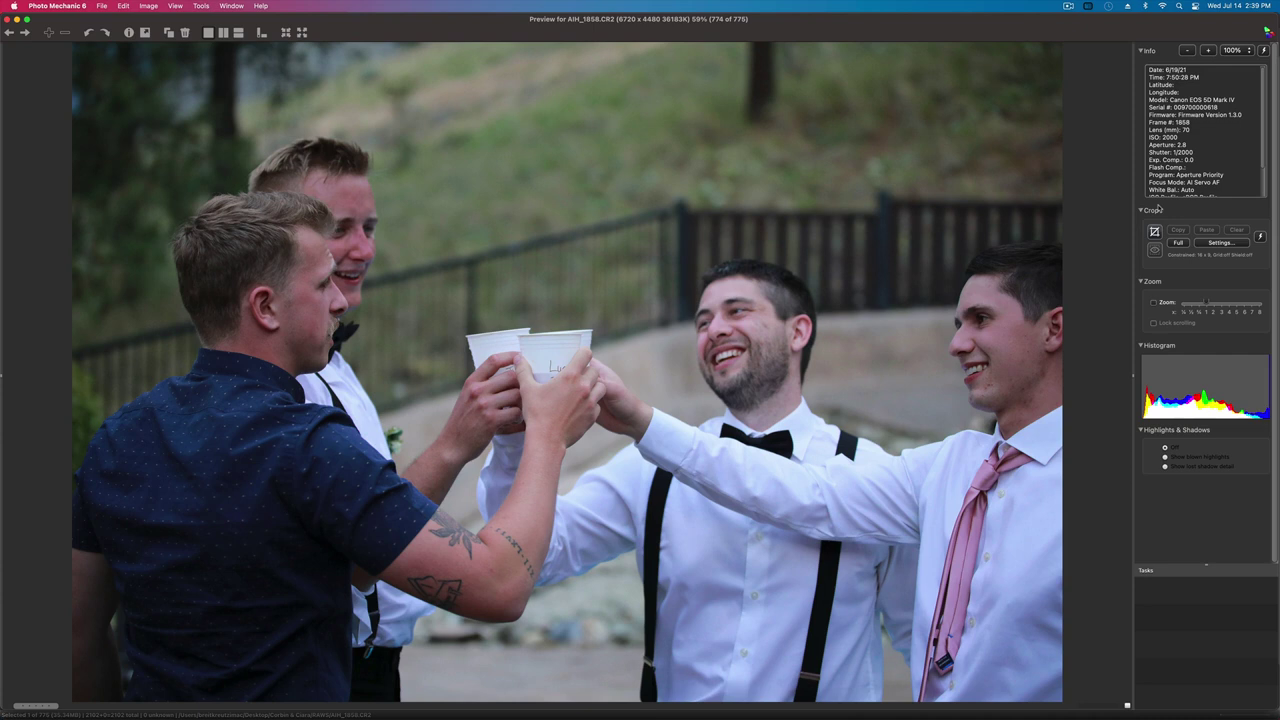
{"action": "key", "text": "Right"}
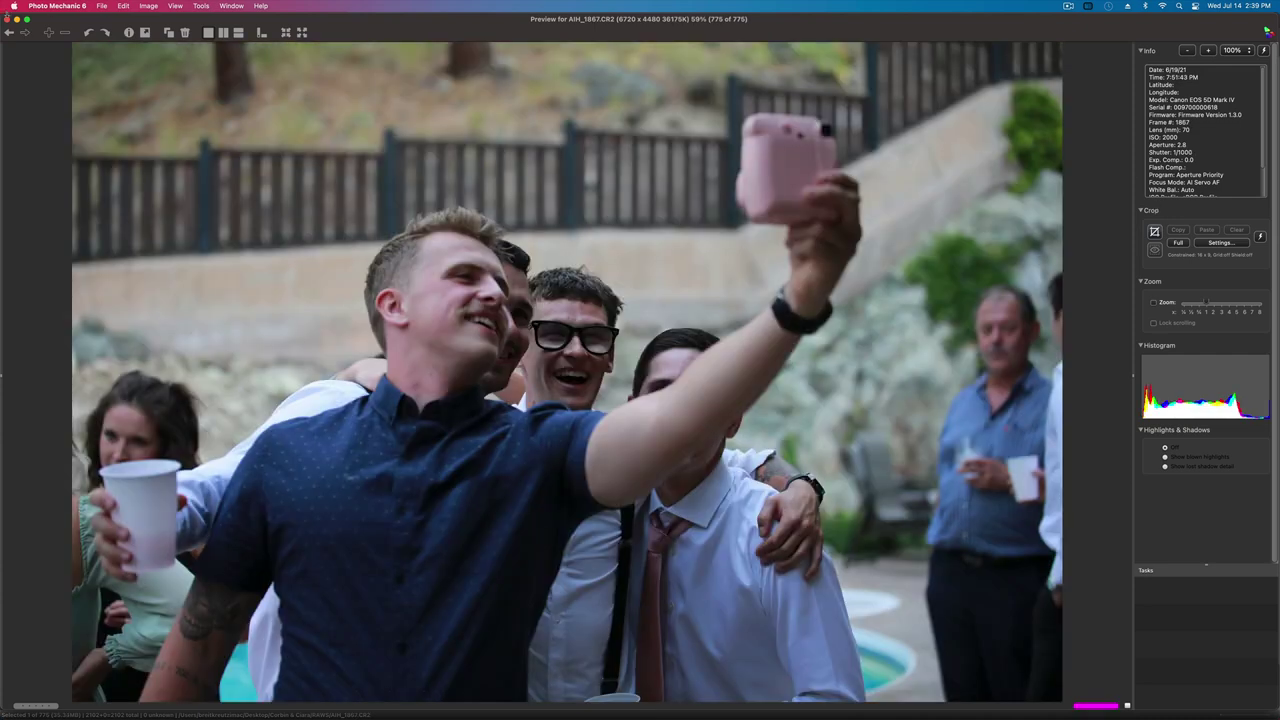
- Close the preview, filter to the magenta colour class, select all 679 keepers and scroll through them
{"action": "left_click", "coordinate": [8, 19]}
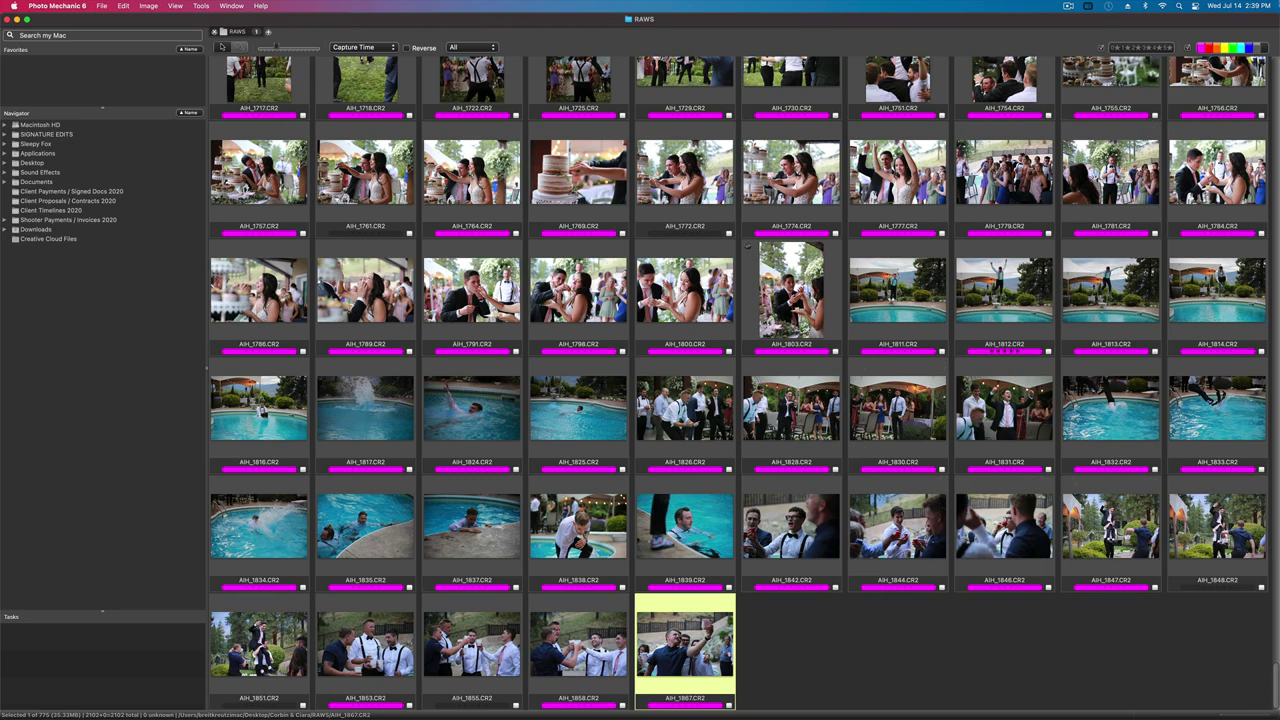
{"action": "left_click", "coordinate": [1264, 48]}
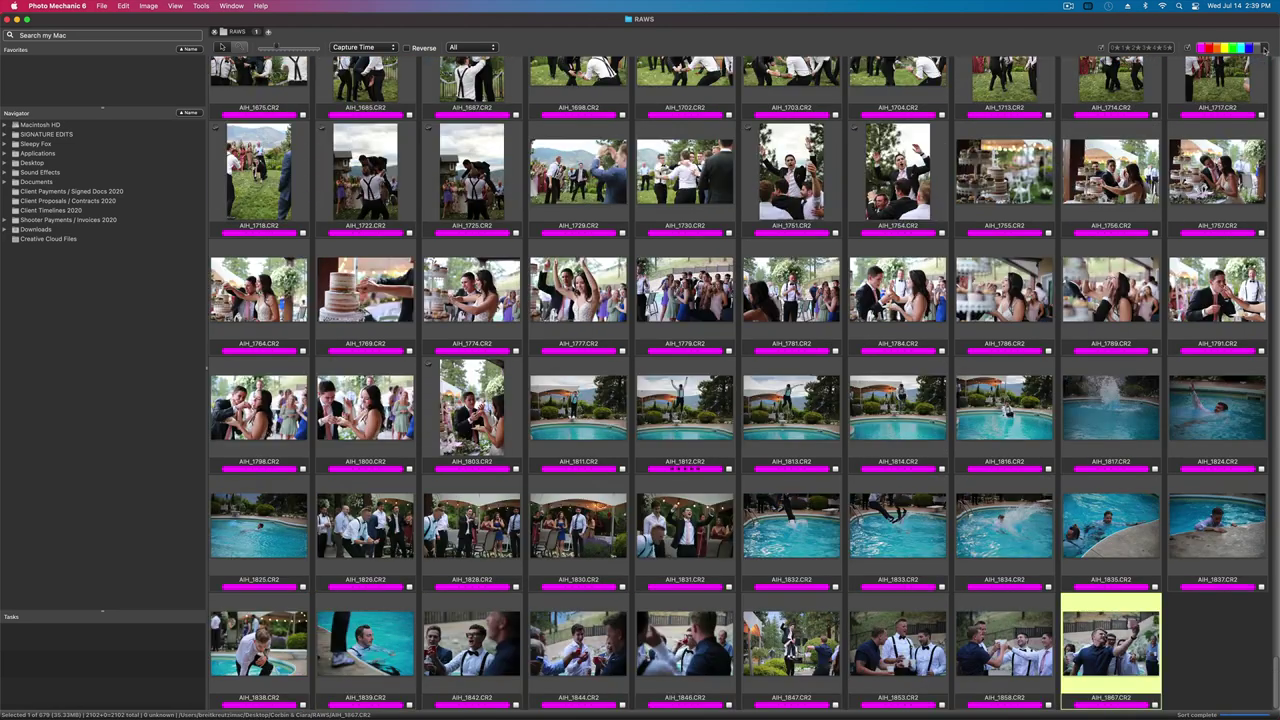
{"action": "key", "text": "super+a"}
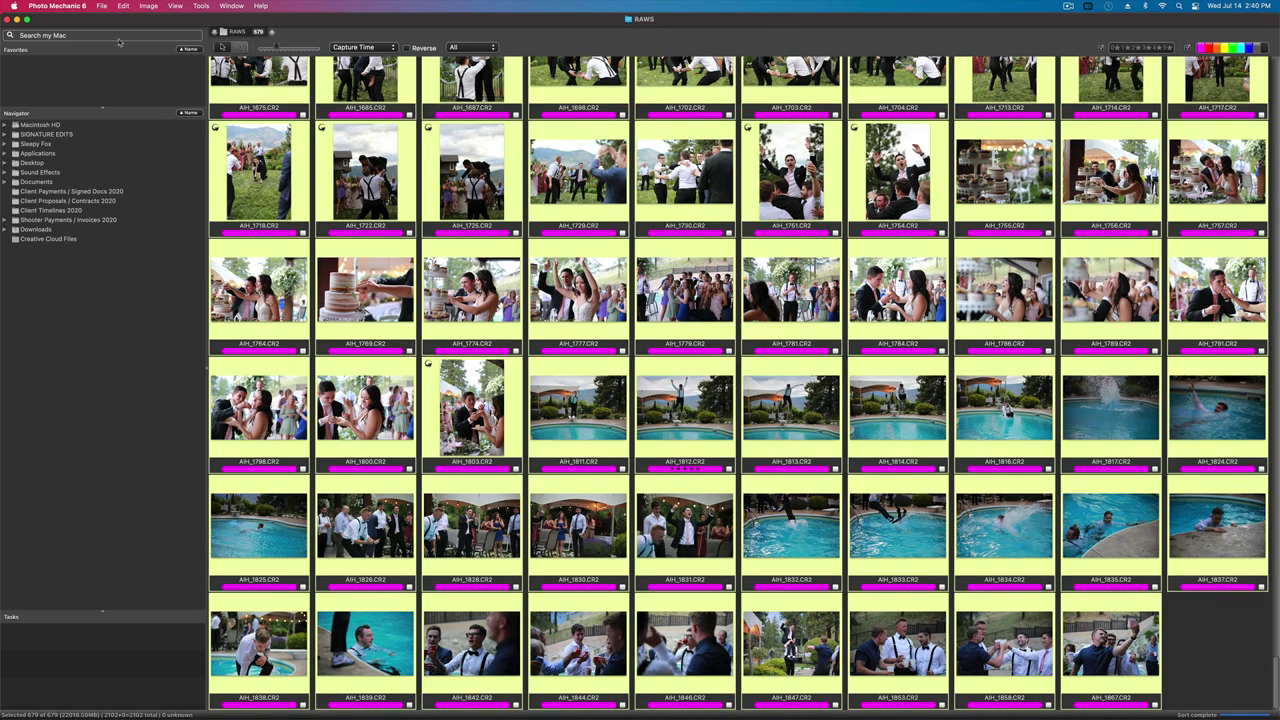
{"action": "key", "text": "Home"}
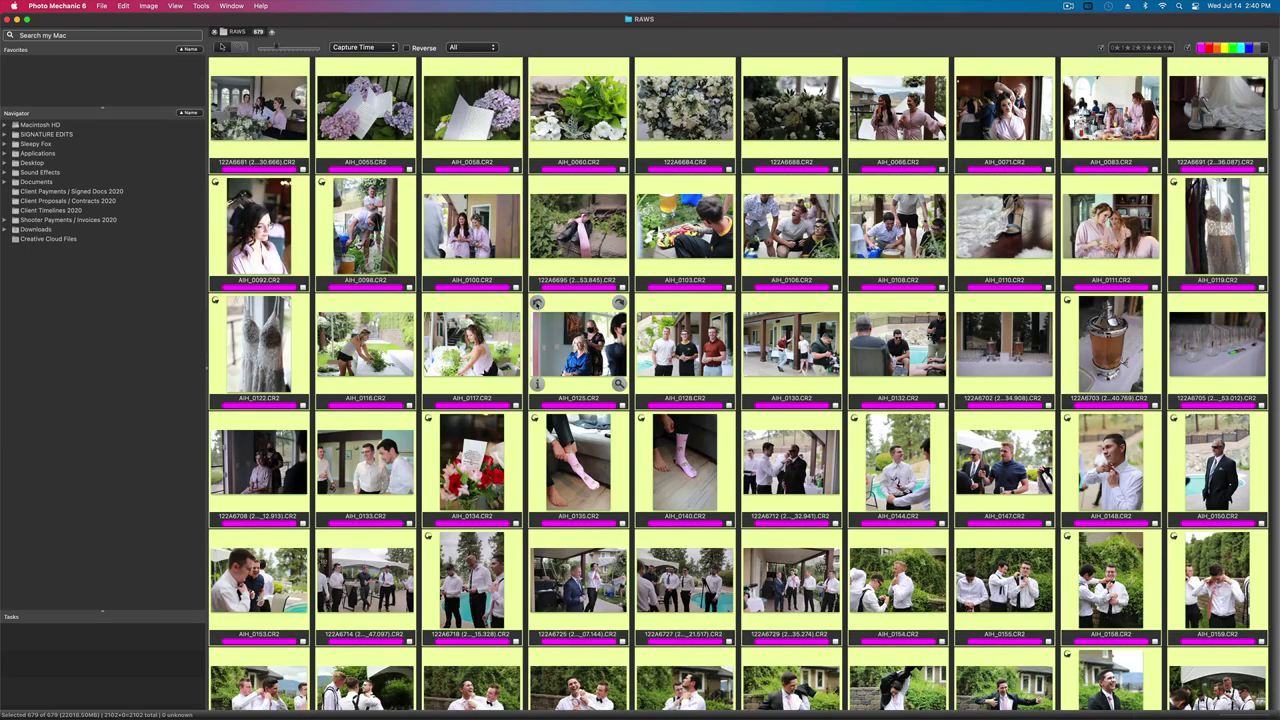
{"action": "scroll", "coordinate": [980, 384], "scroll_direction": "down", "scroll_amount": 20}
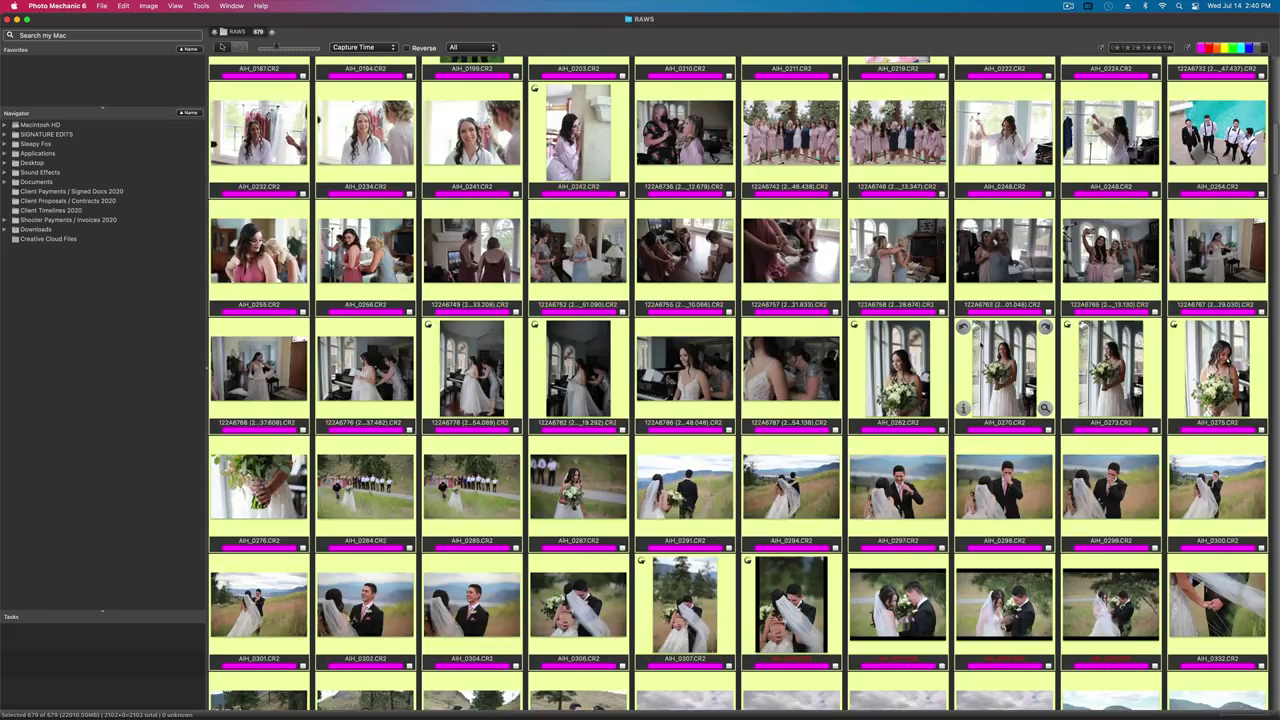
{"action": "scroll", "coordinate": [980, 345], "scroll_direction": "down", "scroll_amount": 20}
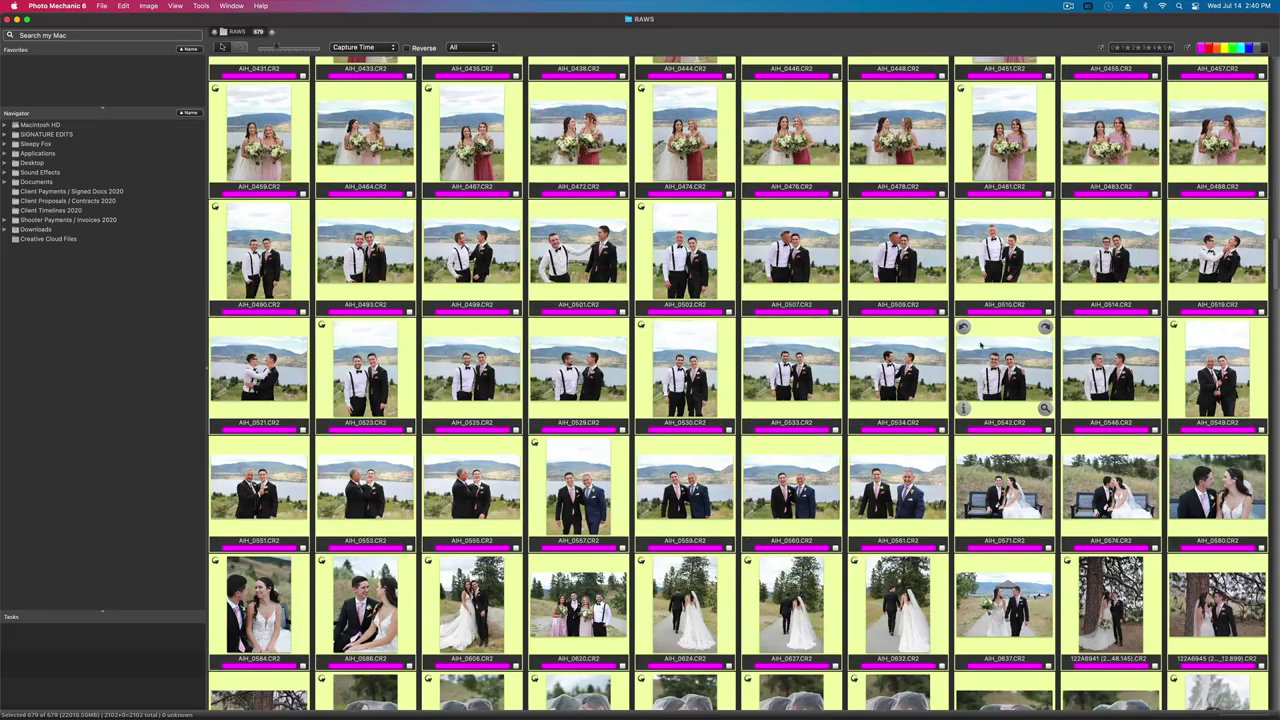
{"action": "scroll", "coordinate": [980, 345], "scroll_direction": "down", "scroll_amount": 20}
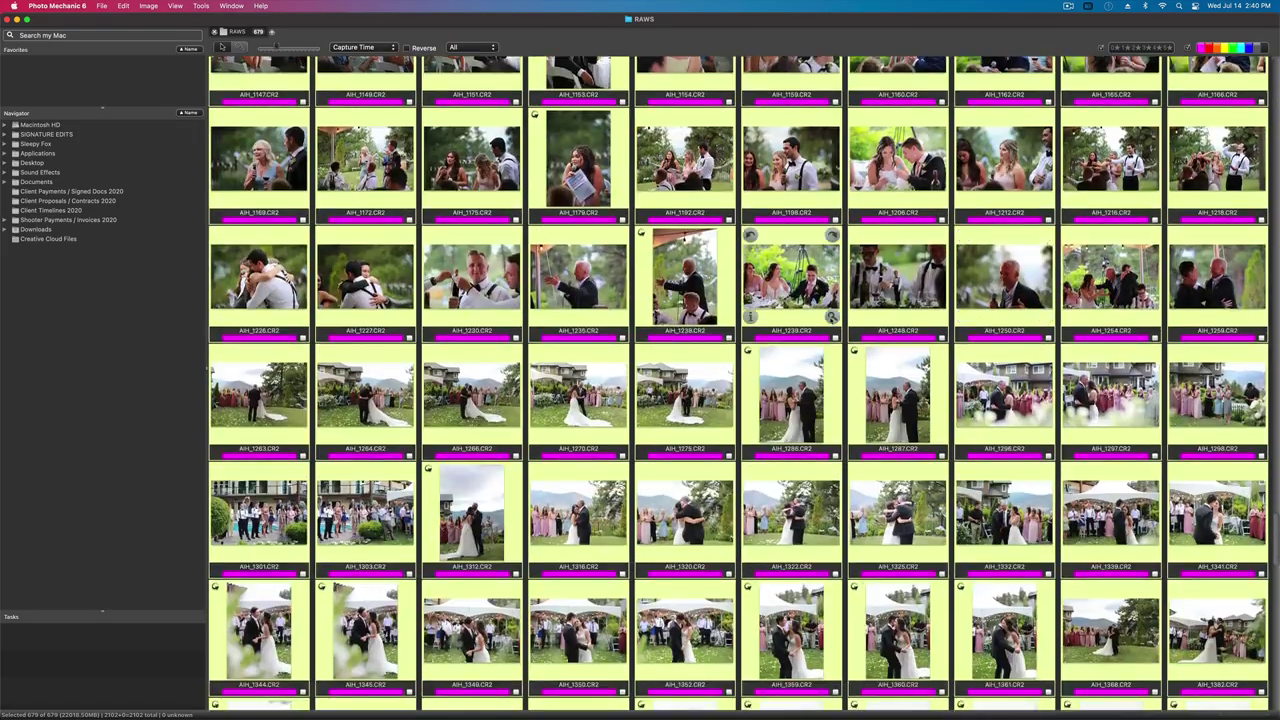
{"action": "scroll", "coordinate": [832, 321], "scroll_direction": "down", "scroll_amount": 8}
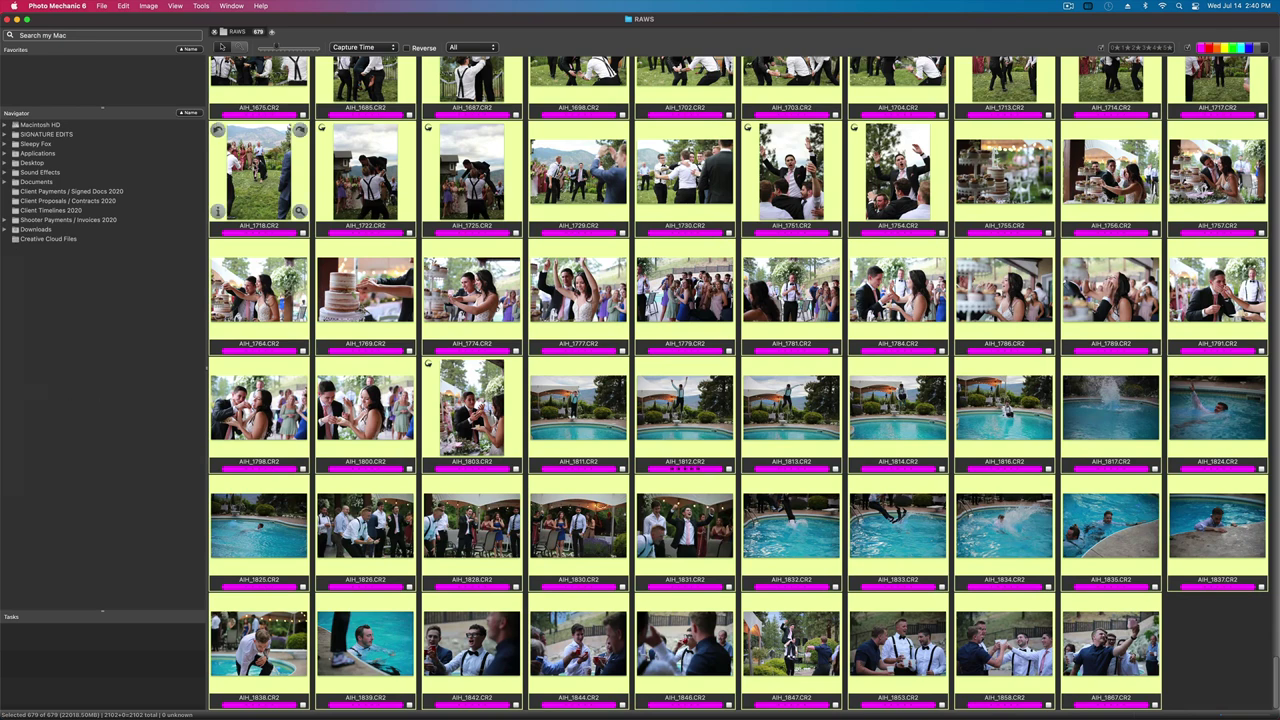
- Move the 679 selected keepers, with Move photos ticked, into a newly created RAWS/SELECTS folder
{"action": "right_click", "coordinate": [257, 172]}
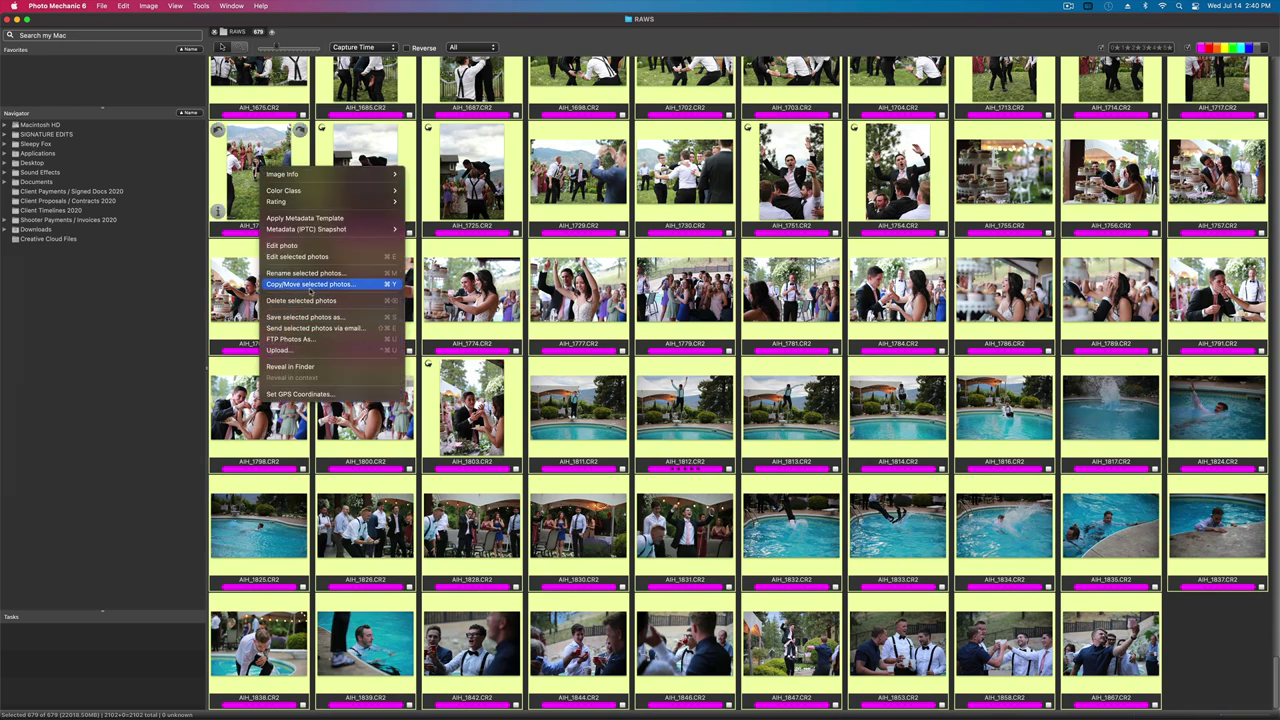
{"action": "left_click", "coordinate": [311, 285]}
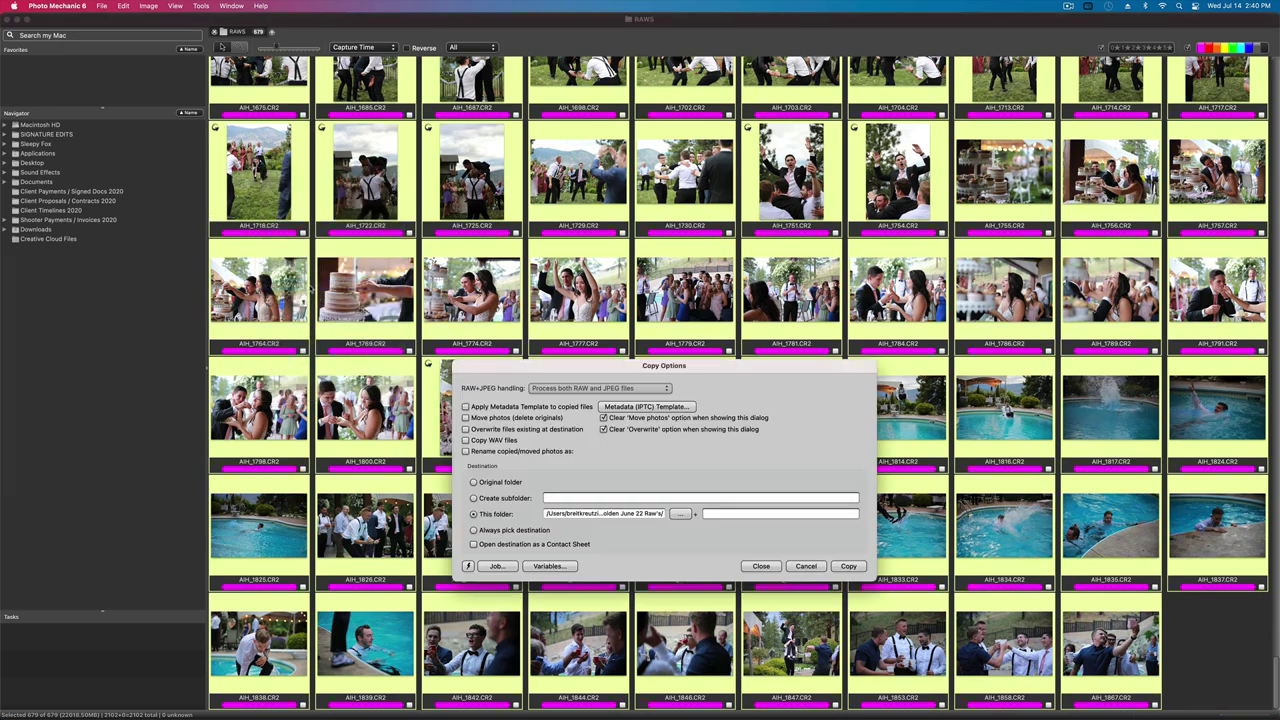
{"action": "left_click_drag", "start_coordinate": [606, 367], "coordinate": [627, 95]}
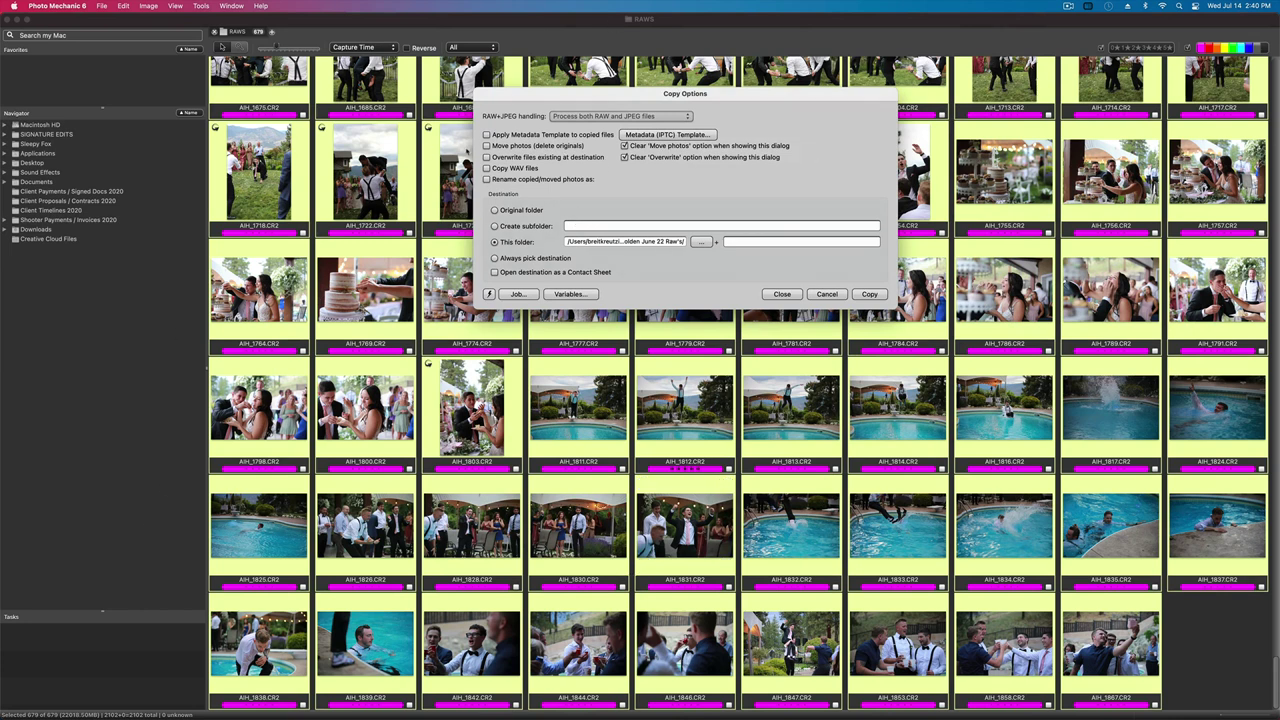
{"action": "left_click", "coordinate": [487, 146]}
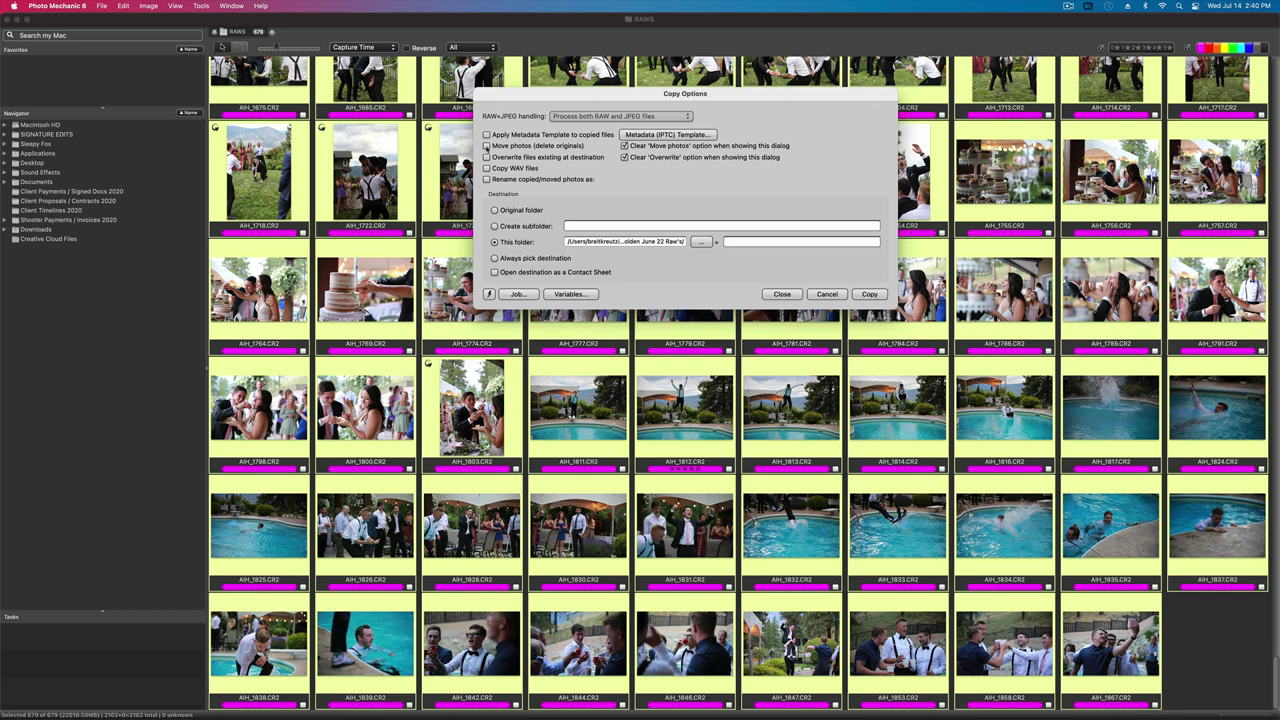
{"action": "left_click", "coordinate": [700, 242]}
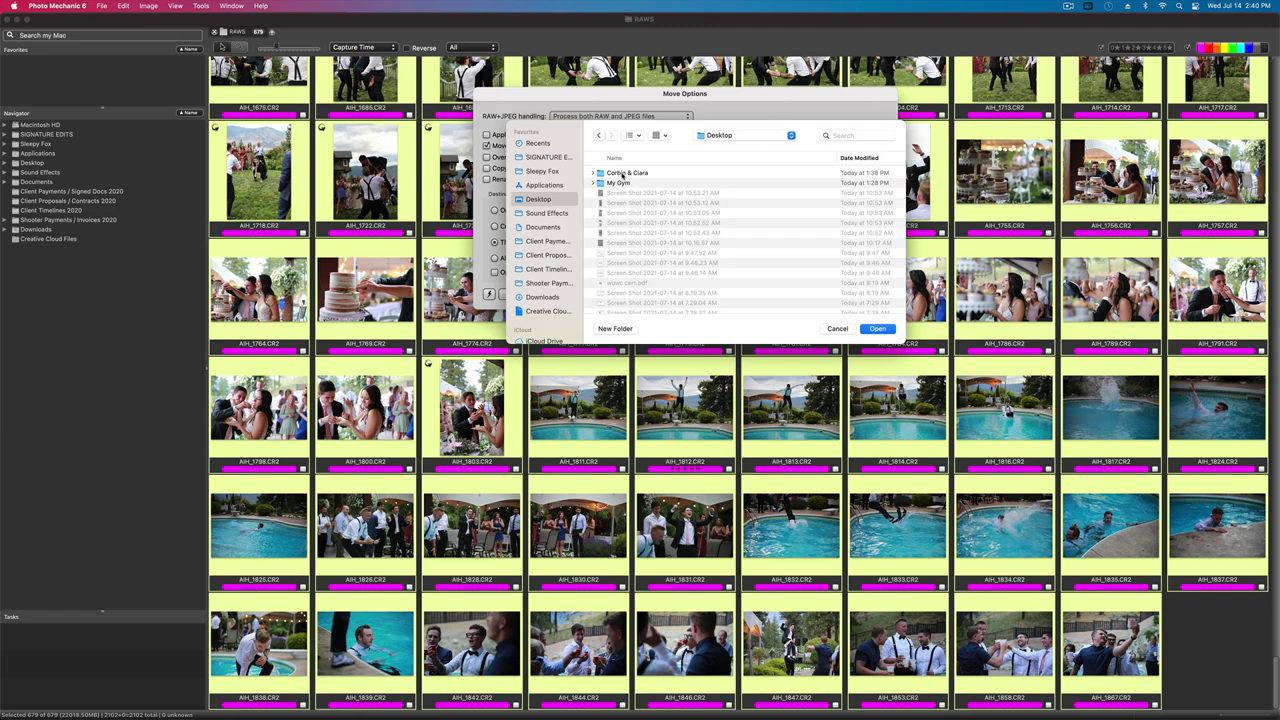
{"action": "double_click", "coordinate": [622, 174]}
{"action": "double_click", "coordinate": [615, 174]}
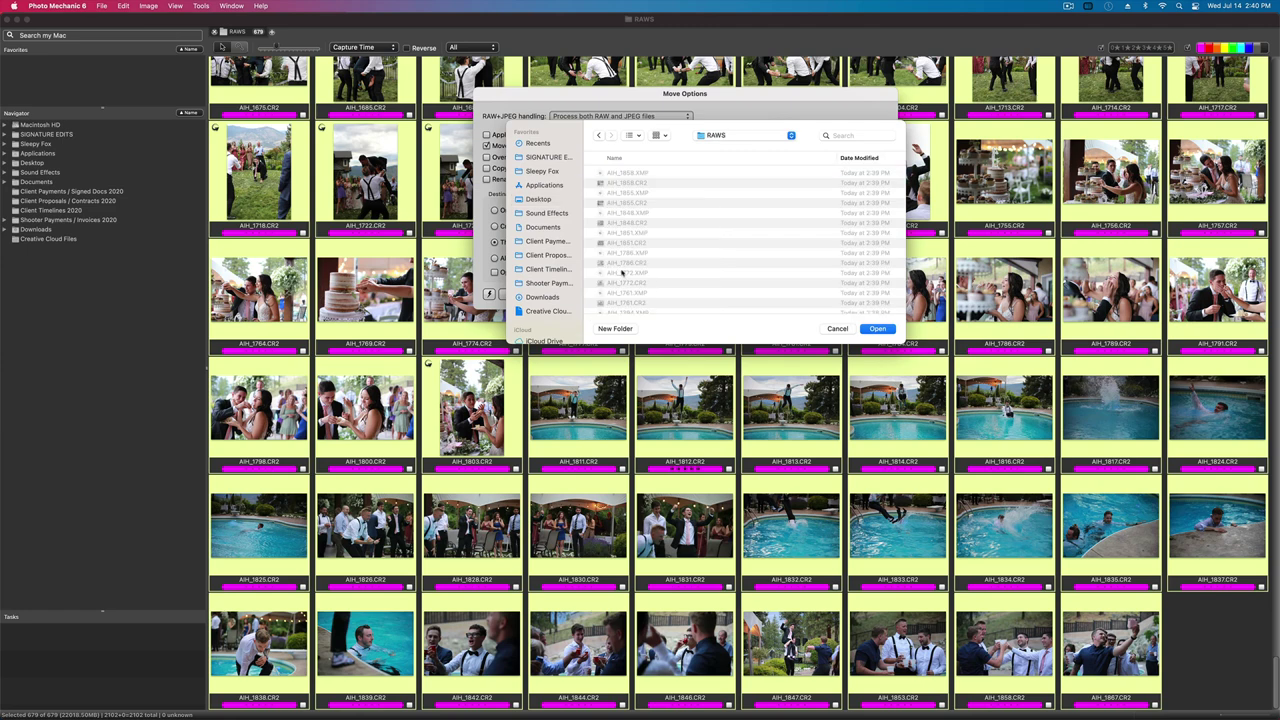
{"action": "left_click", "coordinate": [615, 329]}
{"action": "type", "text": "SELECTS"}
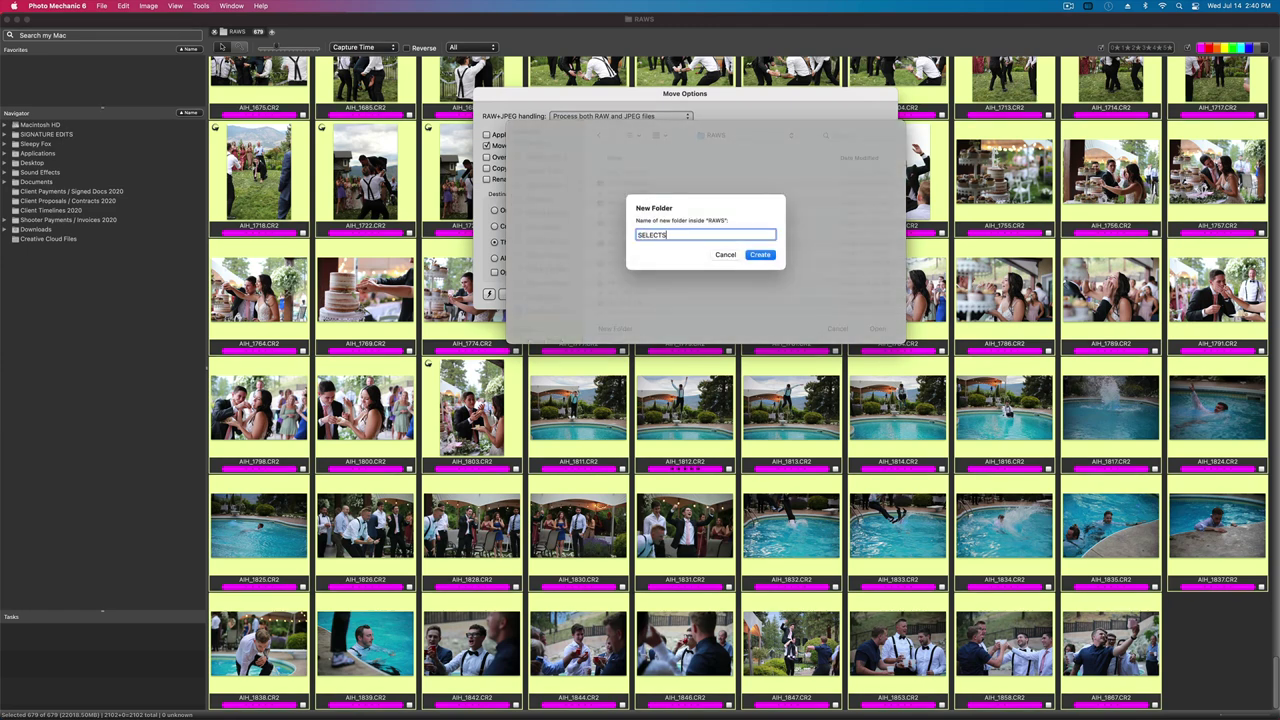
{"action": "key", "text": "Return"}
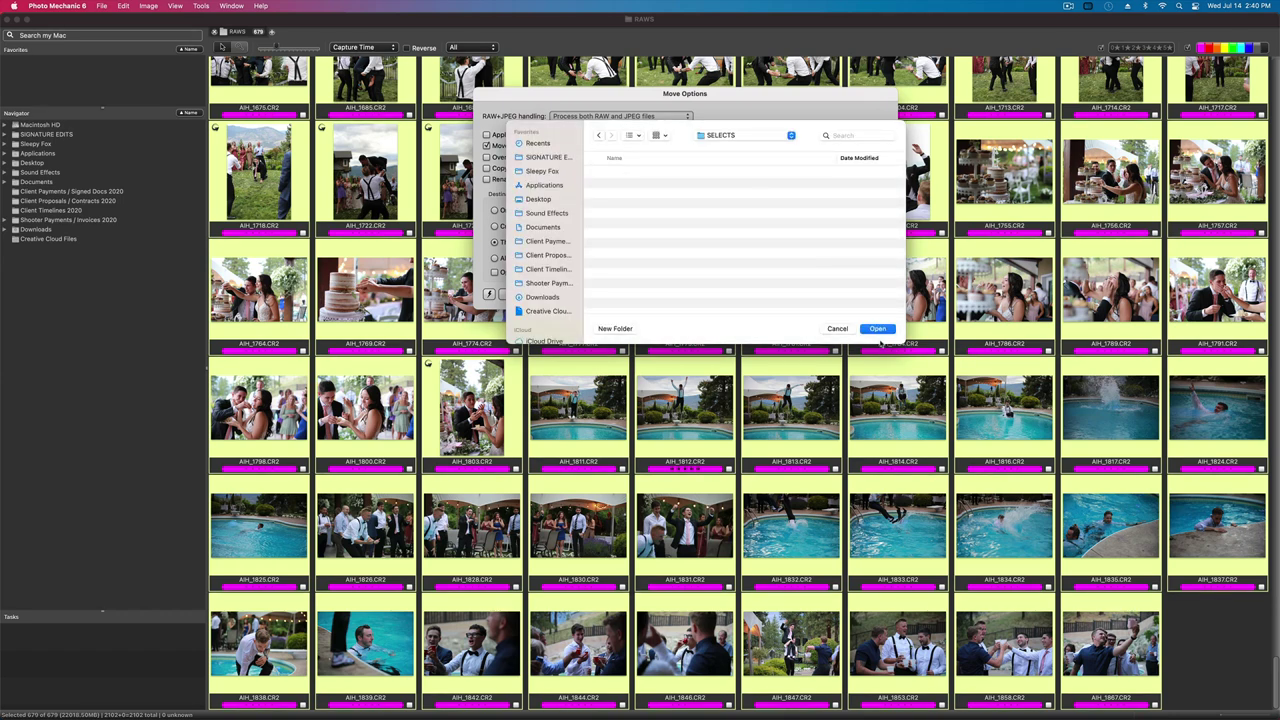
{"action": "left_click", "coordinate": [877, 329]}
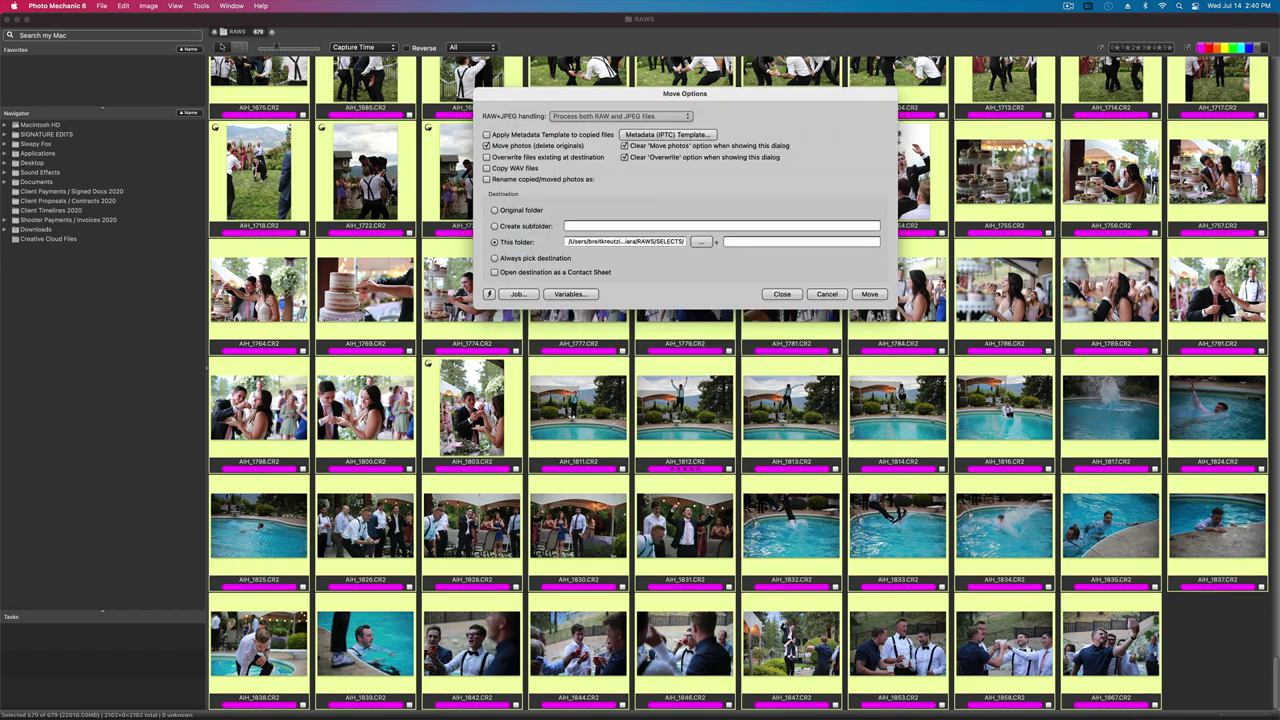
{"action": "left_click", "coordinate": [869, 294]}
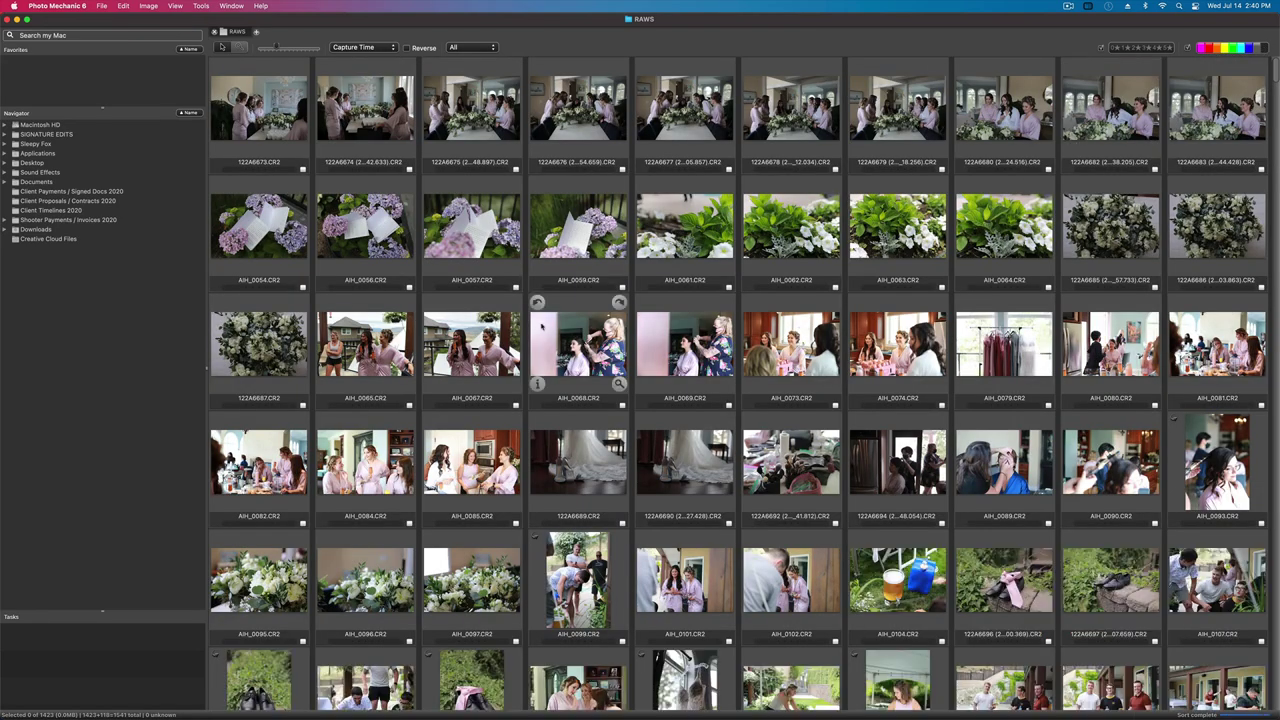
- Select all the remaining unlabelled photos and bring up their copy/move options
{"action": "left_click", "coordinate": [566, 334]}
{"action": "key", "text": "super+a"}
{"action": "right_click", "coordinate": [566, 334]}
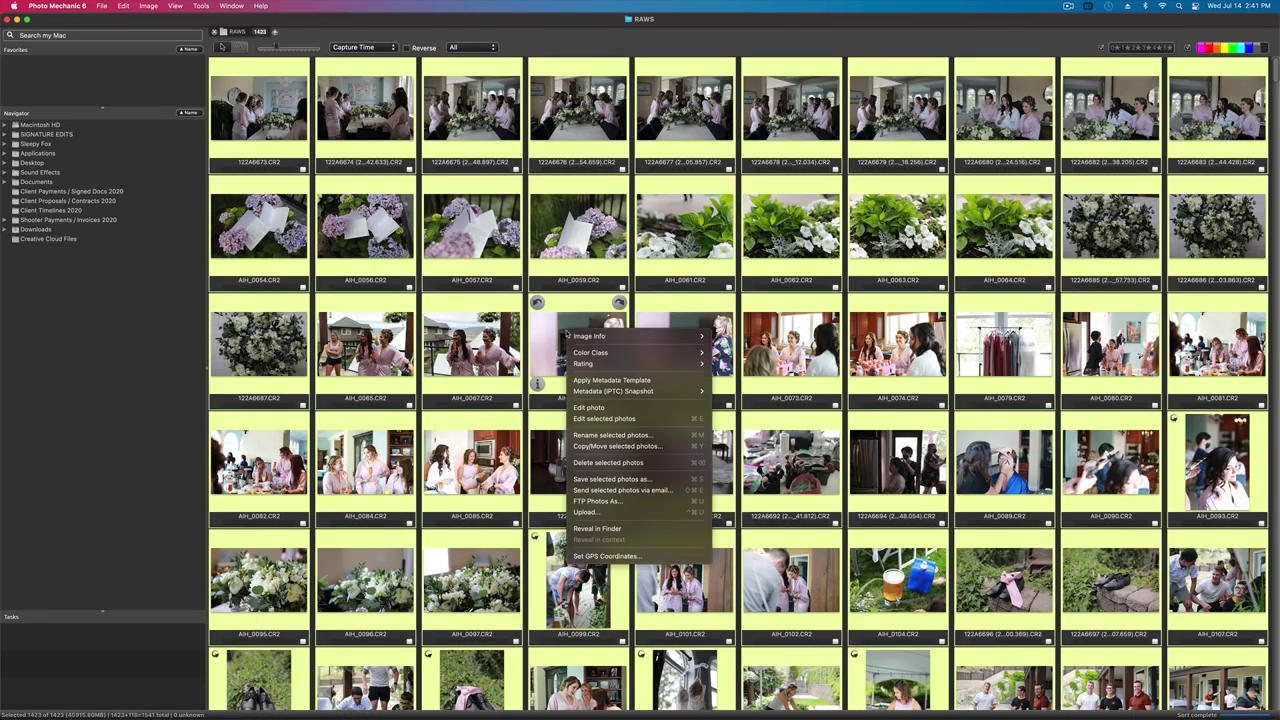
{"action": "left_click", "coordinate": [690, 446]}
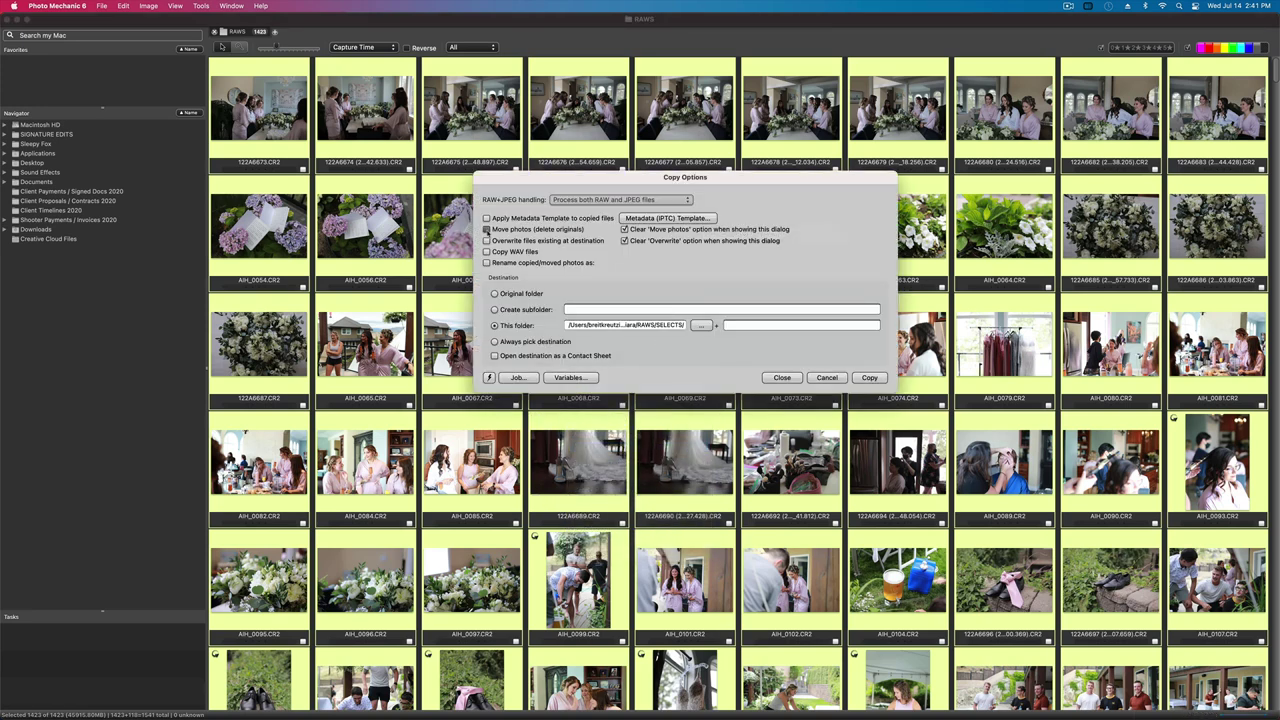
- Create a REJECTS folder inside RAWS and move the remaining photos into it
{"action": "left_click", "coordinate": [701, 325]}
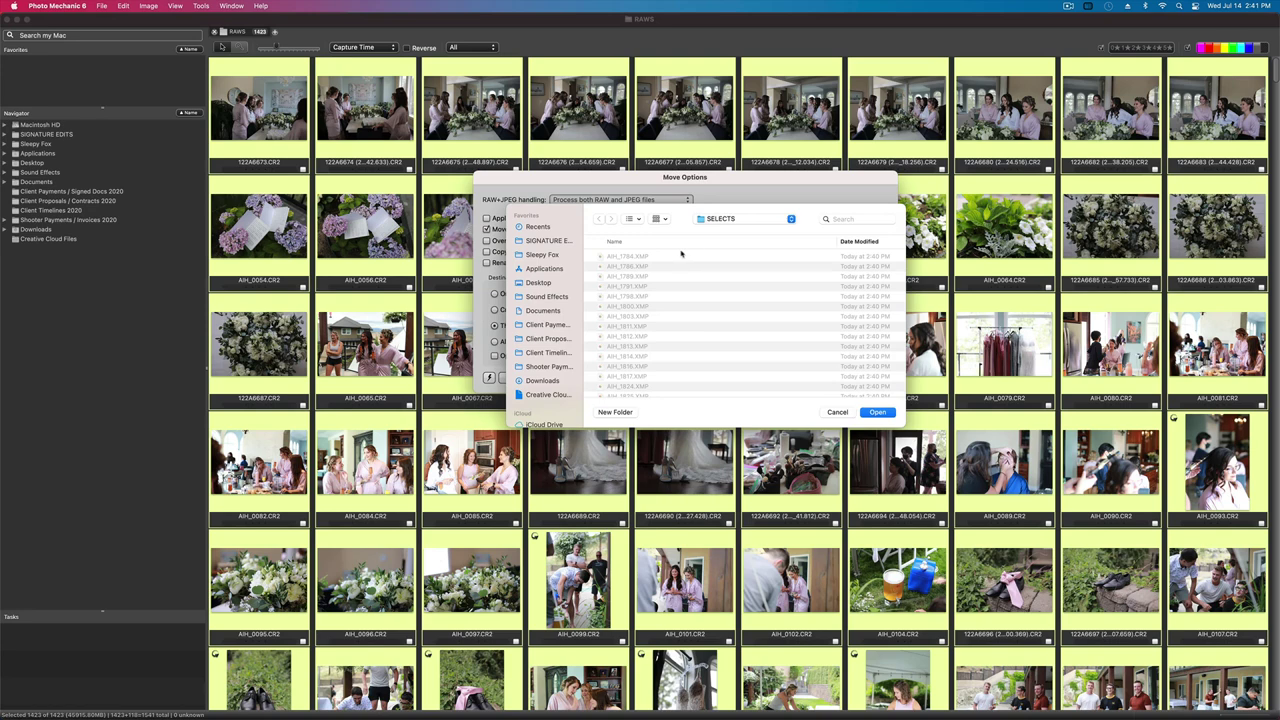
{"action": "left_click", "coordinate": [745, 218]}
{"action": "left_click", "coordinate": [728, 229]}
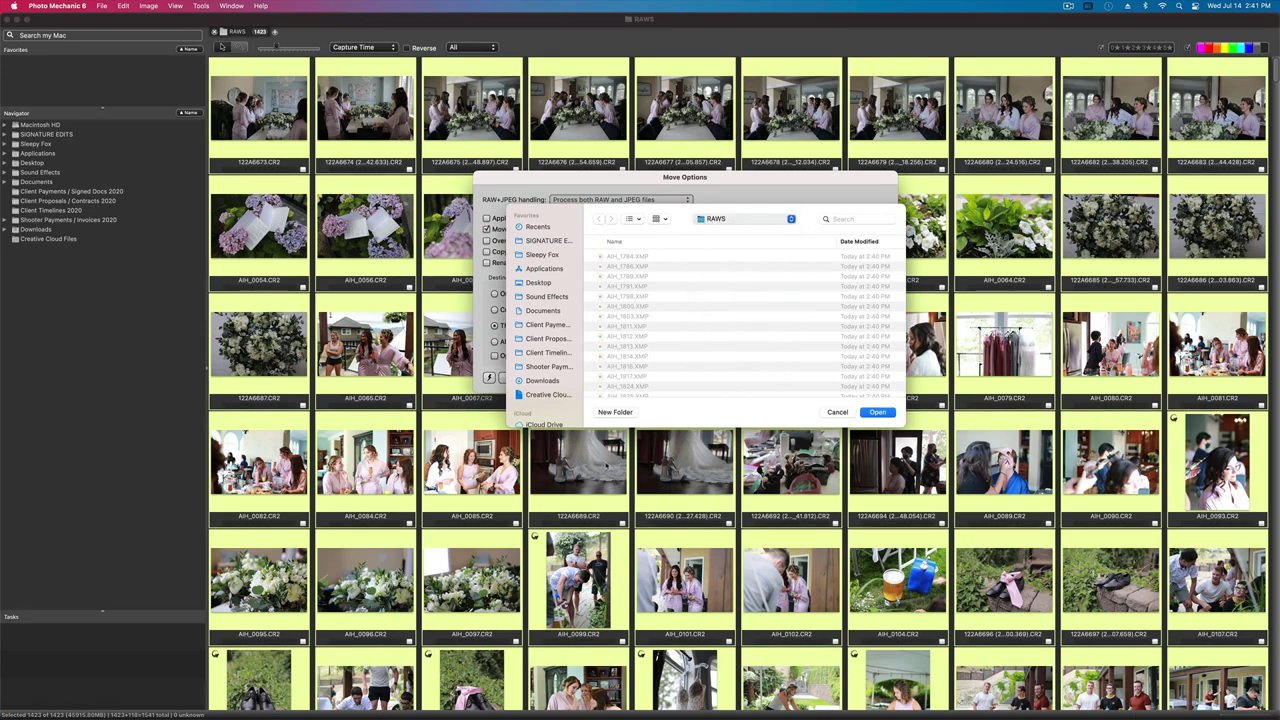
{"action": "left_click", "coordinate": [615, 412]}
{"action": "type", "text": "REJECTS"}
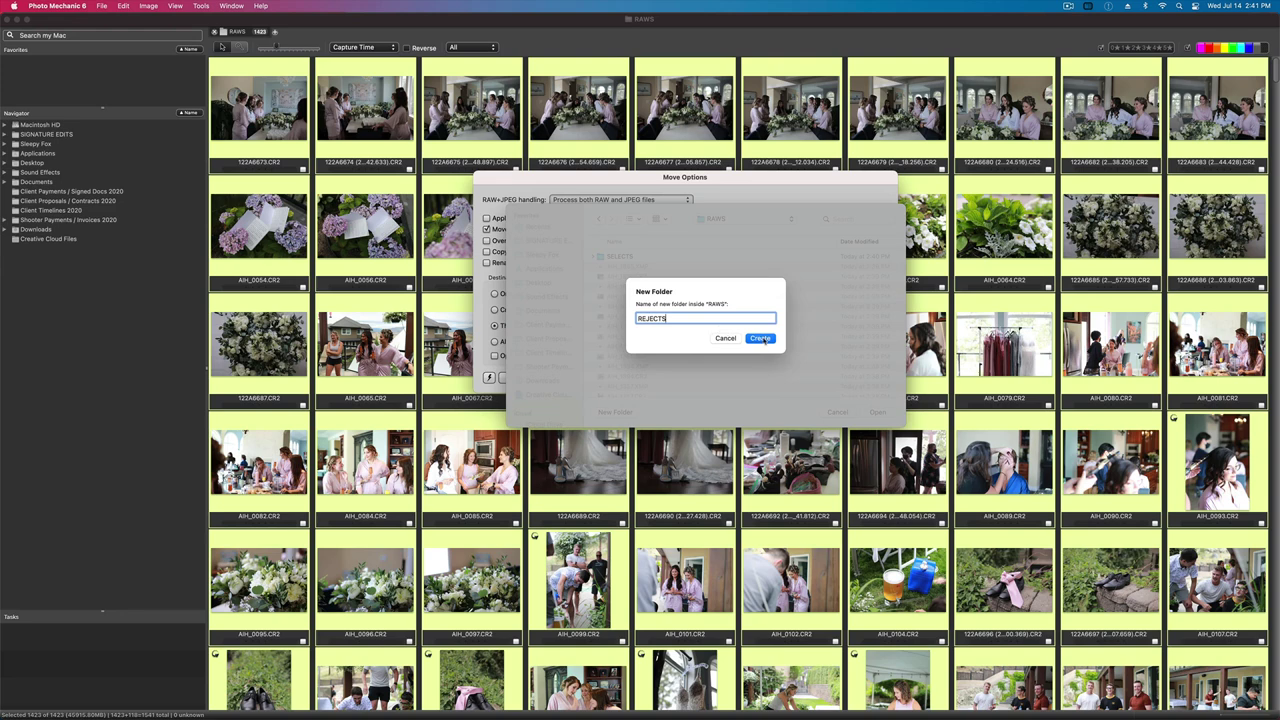
{"action": "left_click", "coordinate": [761, 339]}
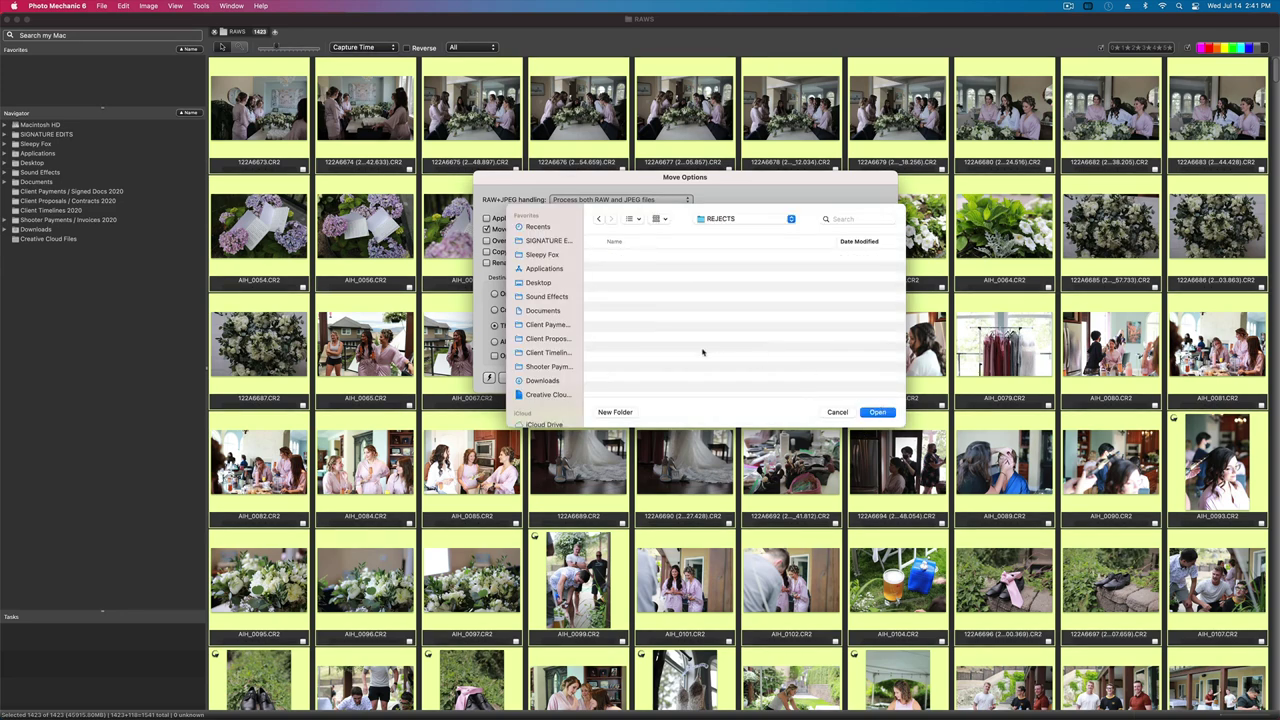
{"action": "left_click", "coordinate": [877, 412]}
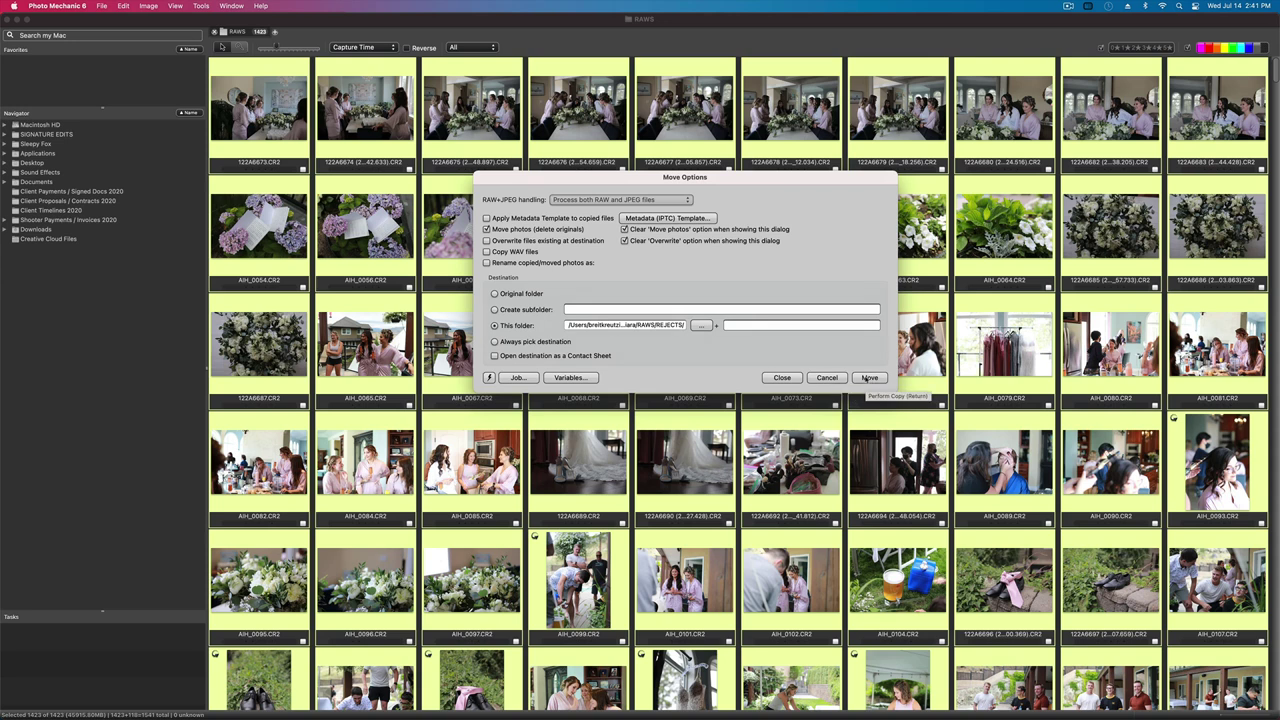
{"action": "left_click", "coordinate": [866, 378]}
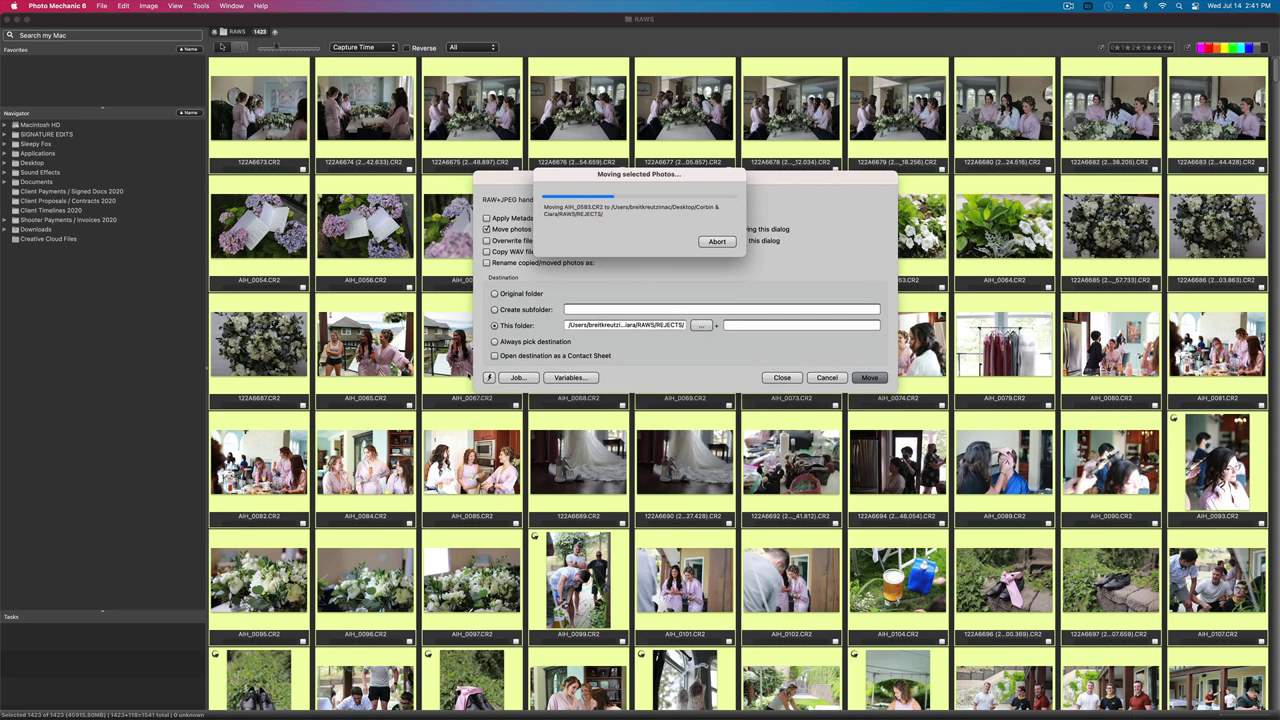
- In Lightroom Classic's Library grid, drop the RAWS/SELECTS folder from Finder to import its 679 photos
{"action": "mouse_move", "coordinate": [1, 82]}
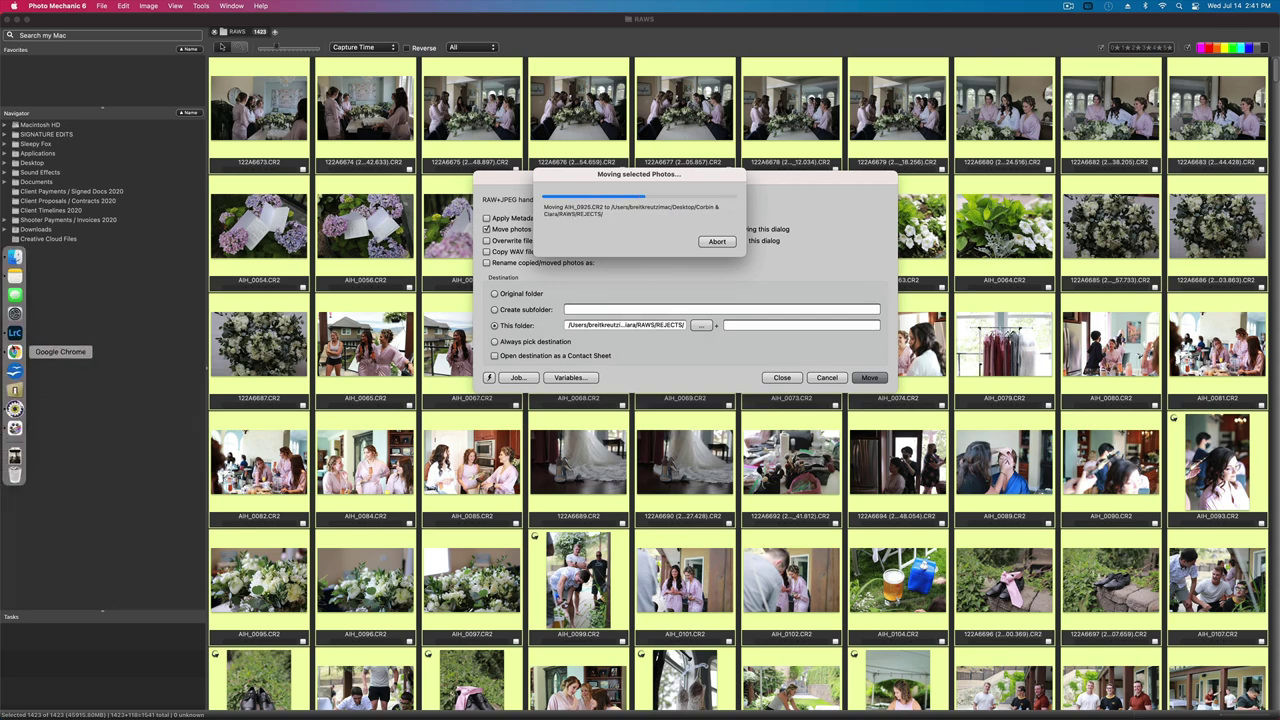
{"action": "left_click", "coordinate": [6, 333]}
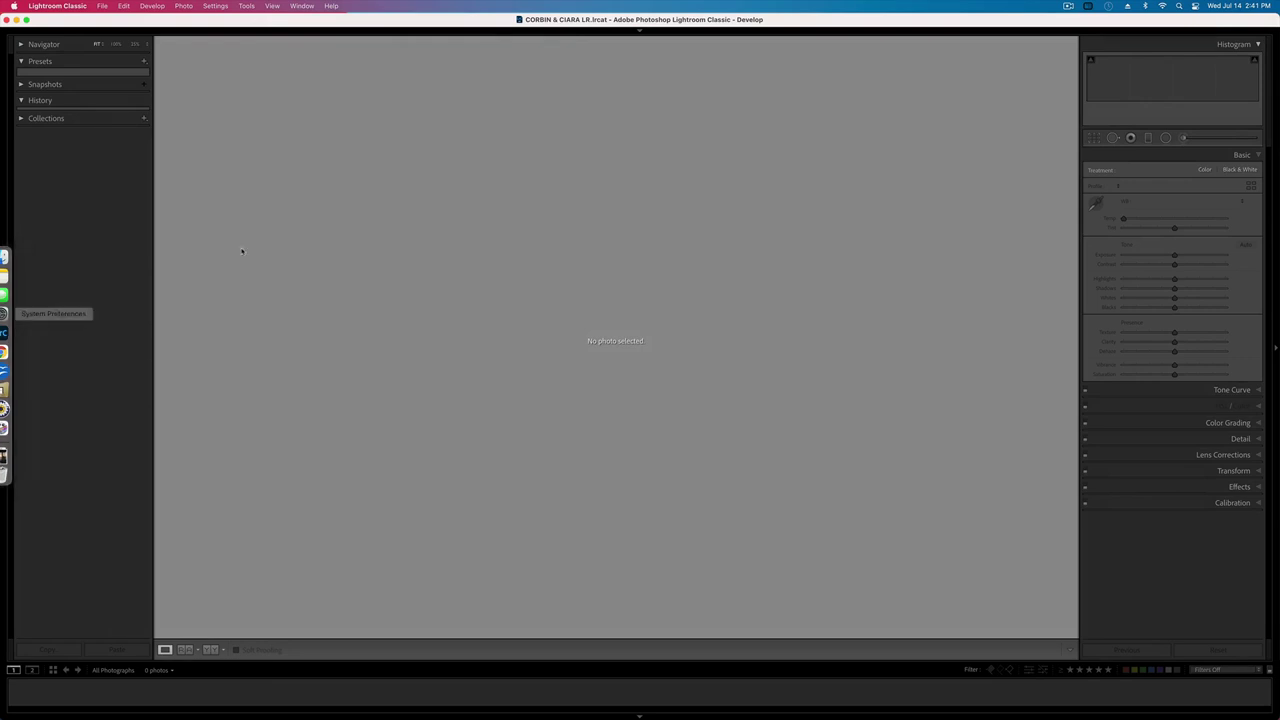
{"action": "key", "text": "g"}
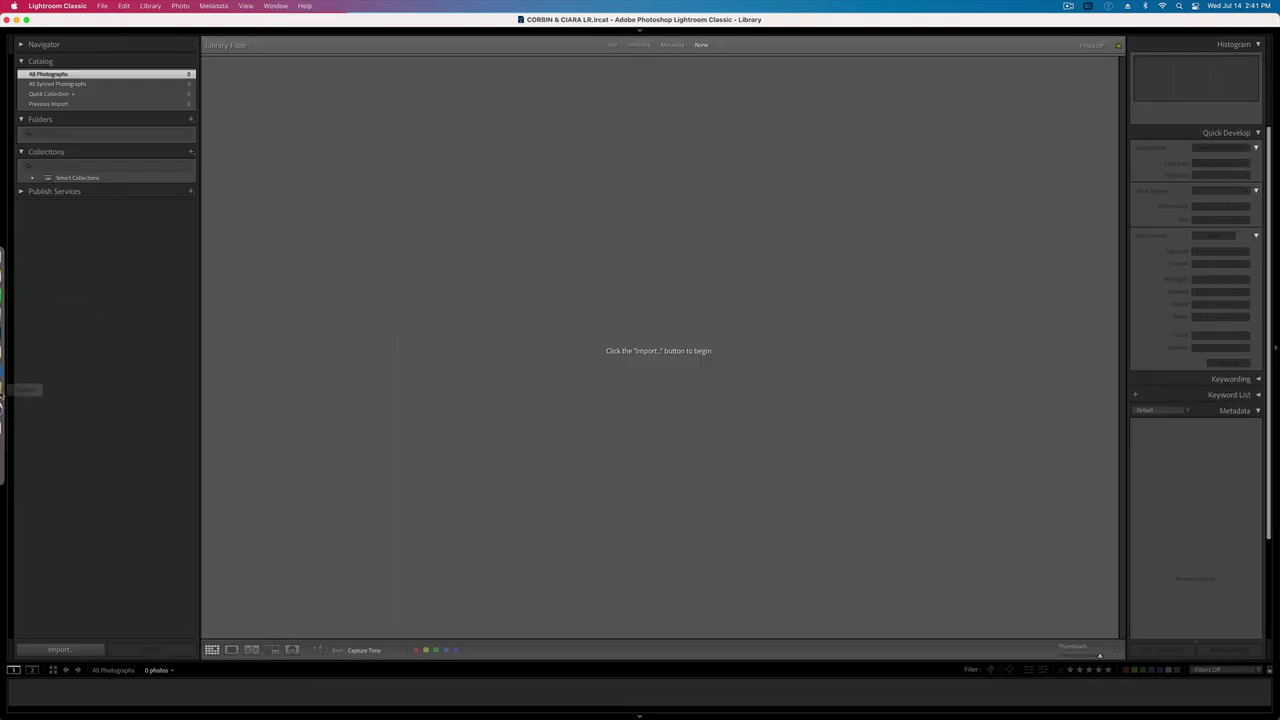
{"action": "left_click", "coordinate": [6, 256]}
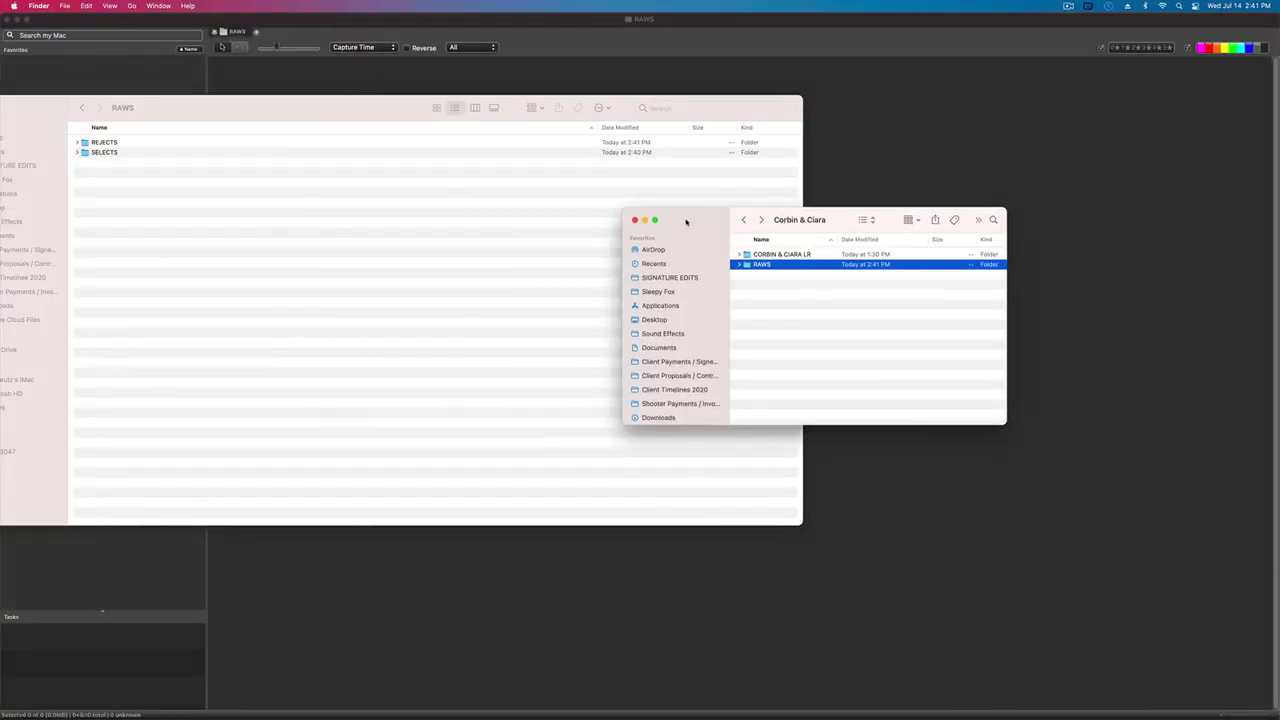
{"action": "left_click_drag", "start_coordinate": [686, 220], "coordinate": [779, 188]}
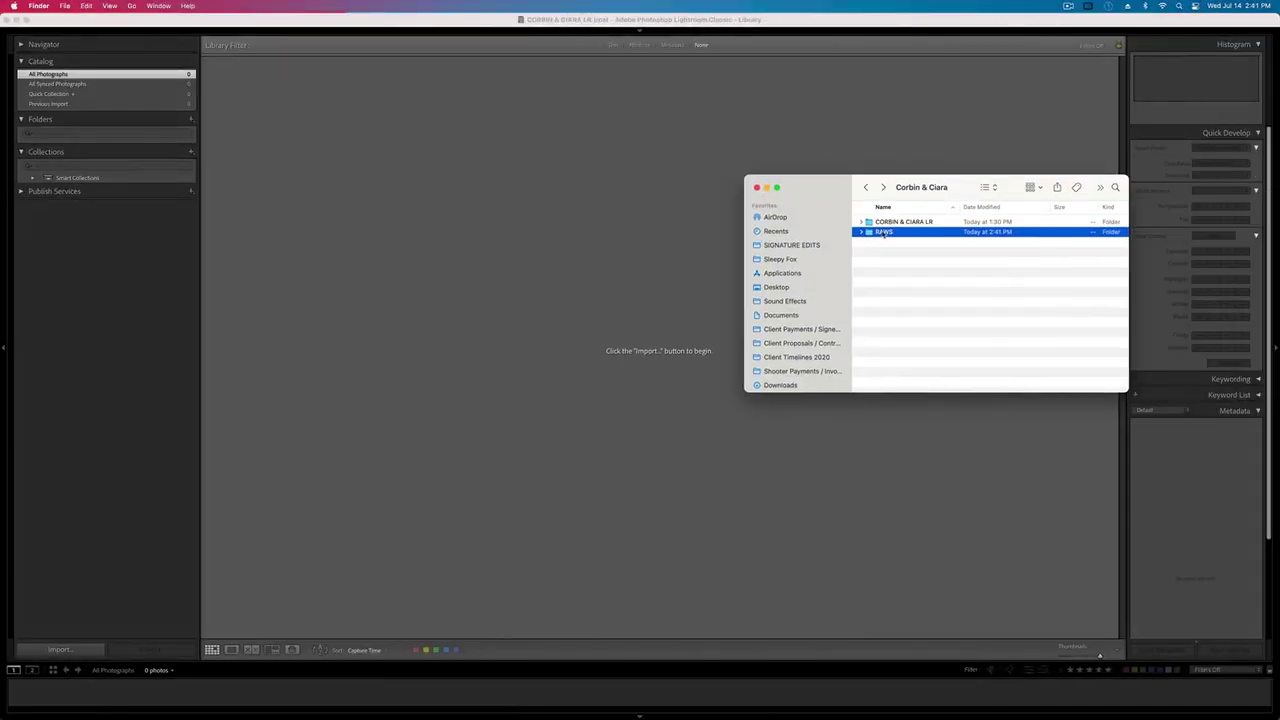
{"action": "double_click", "coordinate": [881, 233]}
{"action": "left_click_drag", "start_coordinate": [884, 230], "coordinate": [530, 318]}
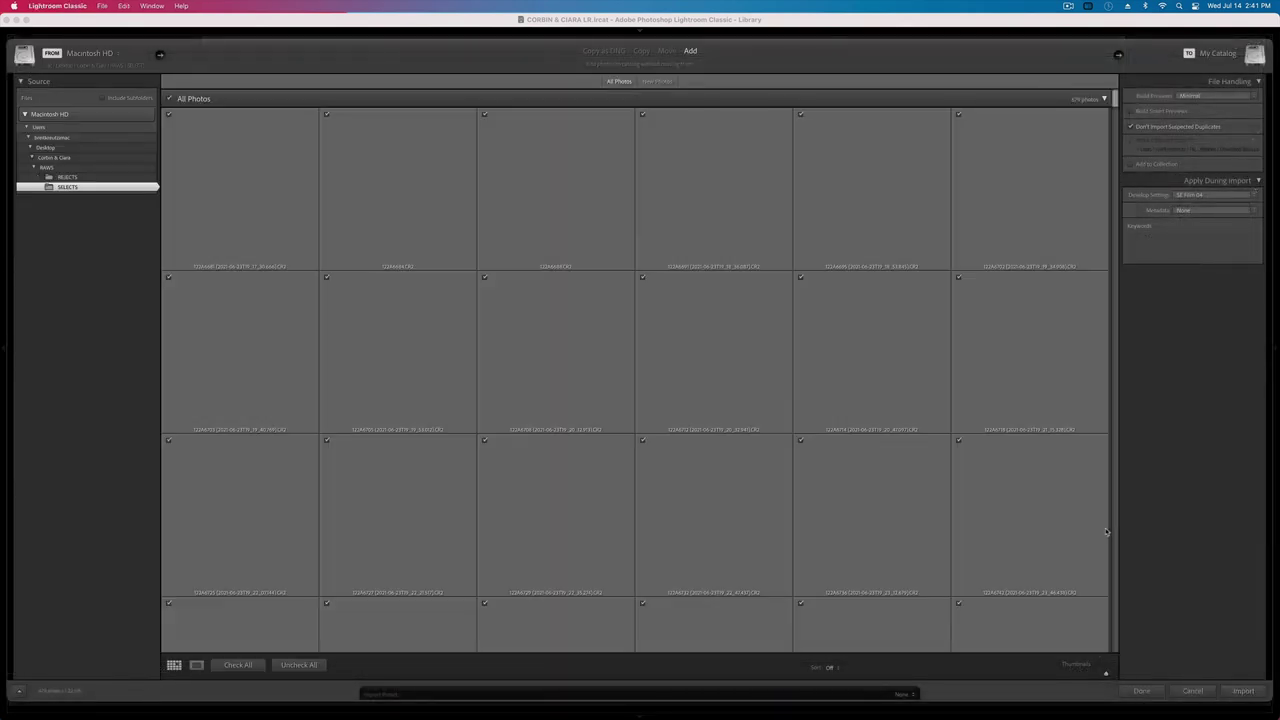
- Set the import's Develop Settings to None and keep Build Previews at Minimal
{"action": "left_click", "coordinate": [1182, 196]}
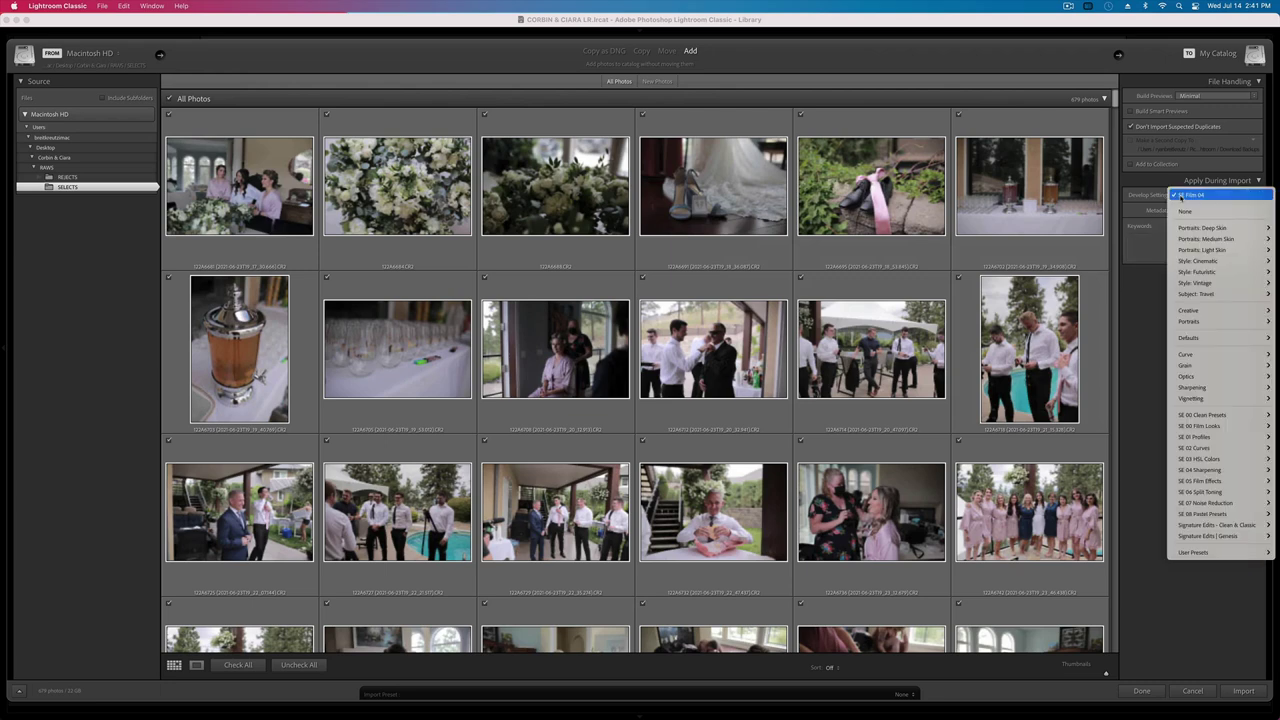
{"action": "left_click", "coordinate": [1181, 211]}
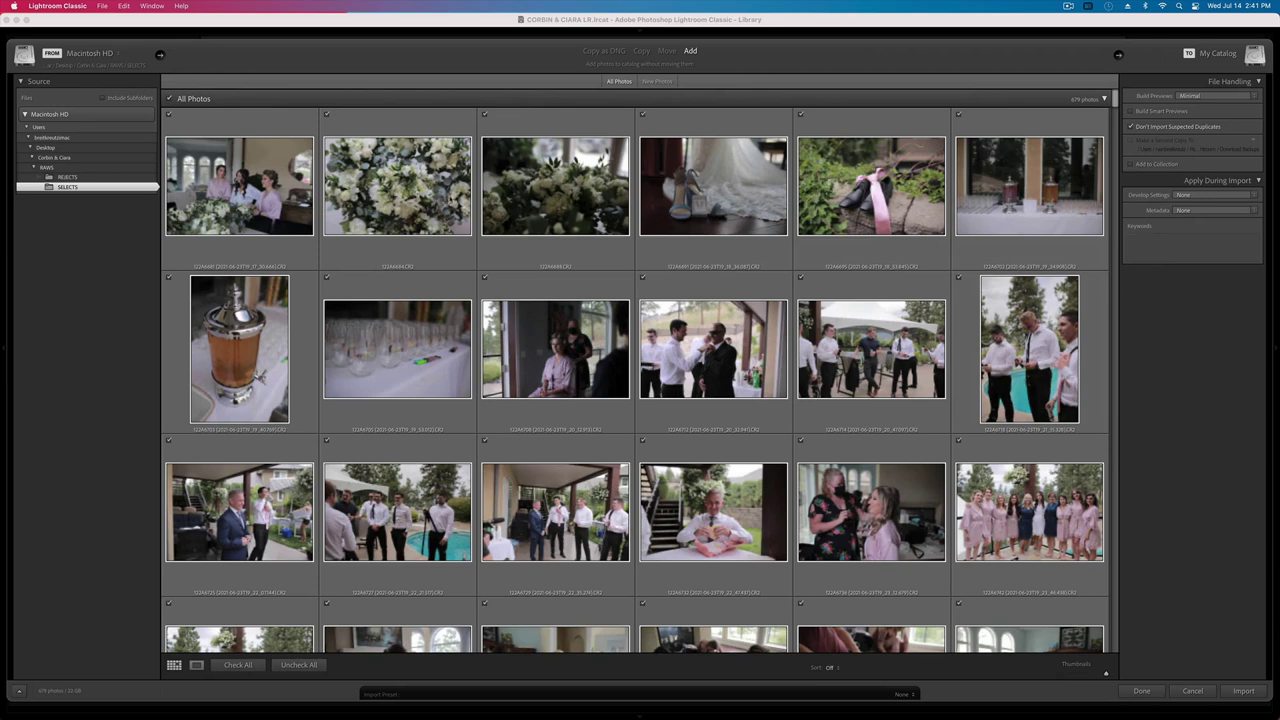
{"action": "left_click", "coordinate": [1188, 96]}
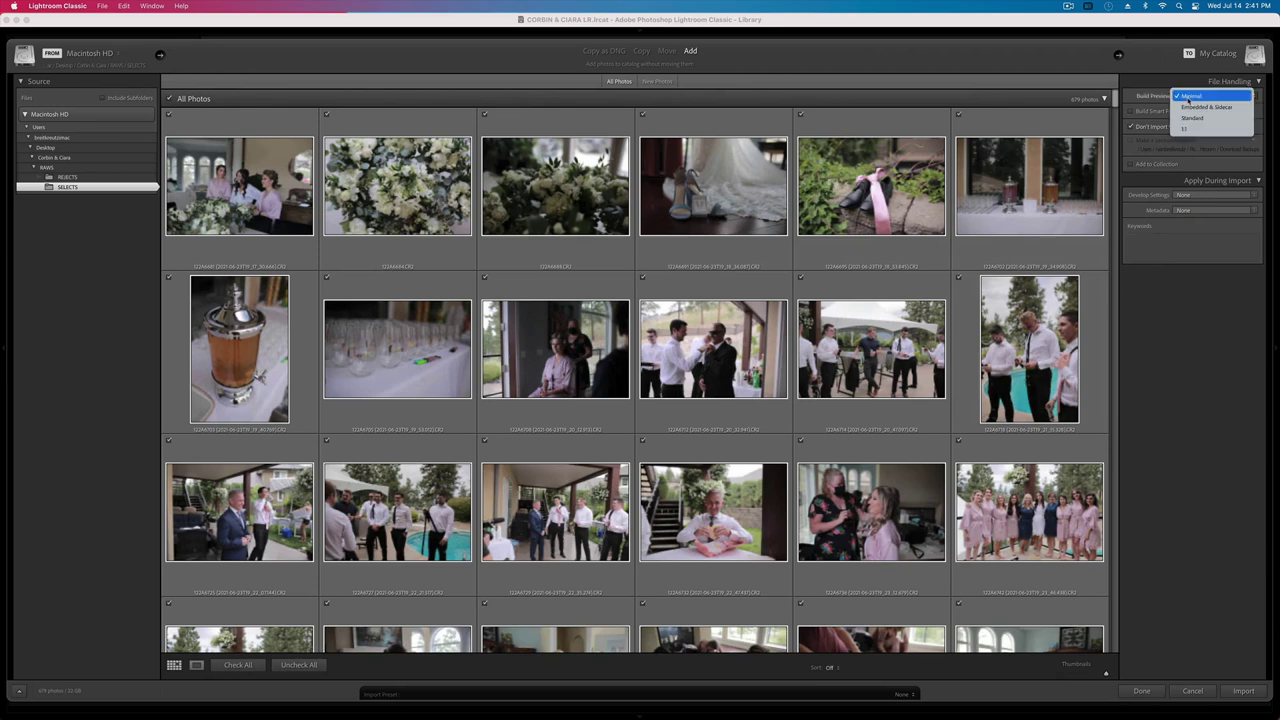
{"action": "left_click", "coordinate": [1214, 403]}
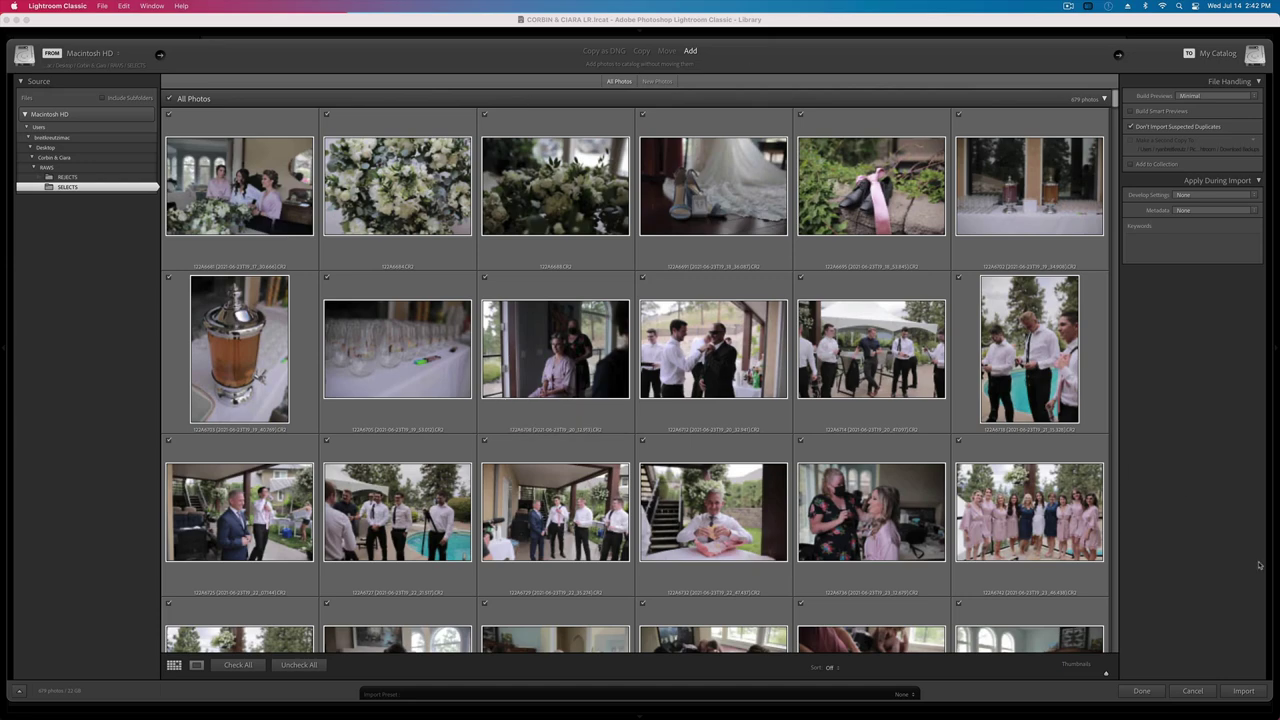
- Import the 679 SELECTS photos and open the first bridal-prep photo in Develop
{"action": "left_click", "coordinate": [1243, 691]}
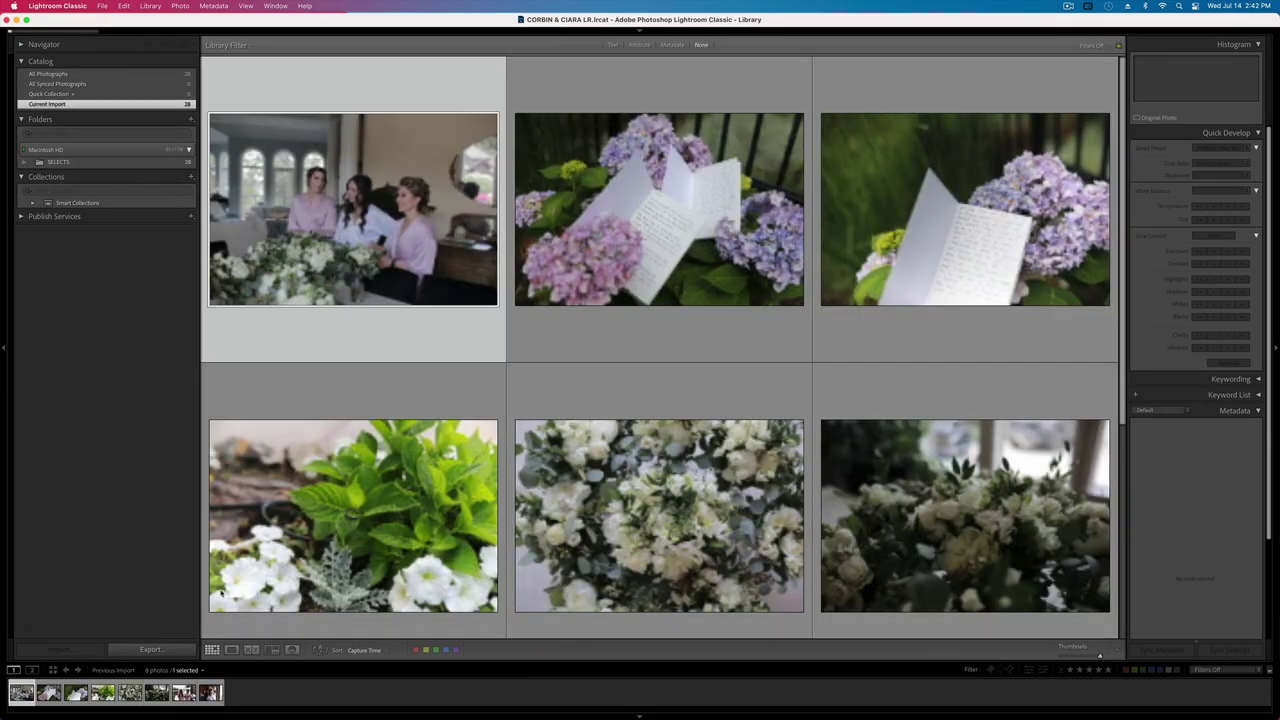
{"action": "key", "text": "d"}
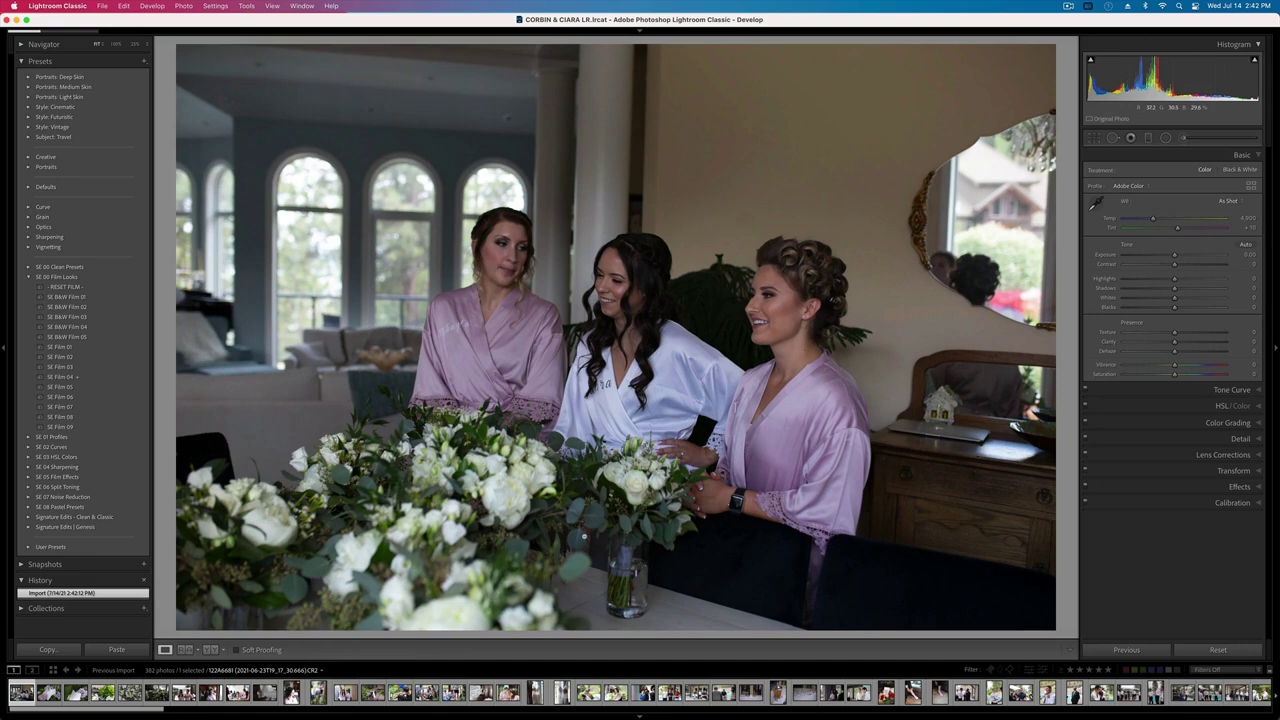
- Try the SE 01 ++ and SE 02 ++ clean presets, checking the women's faces at 100%
{"action": "left_click", "coordinate": [29, 277]}
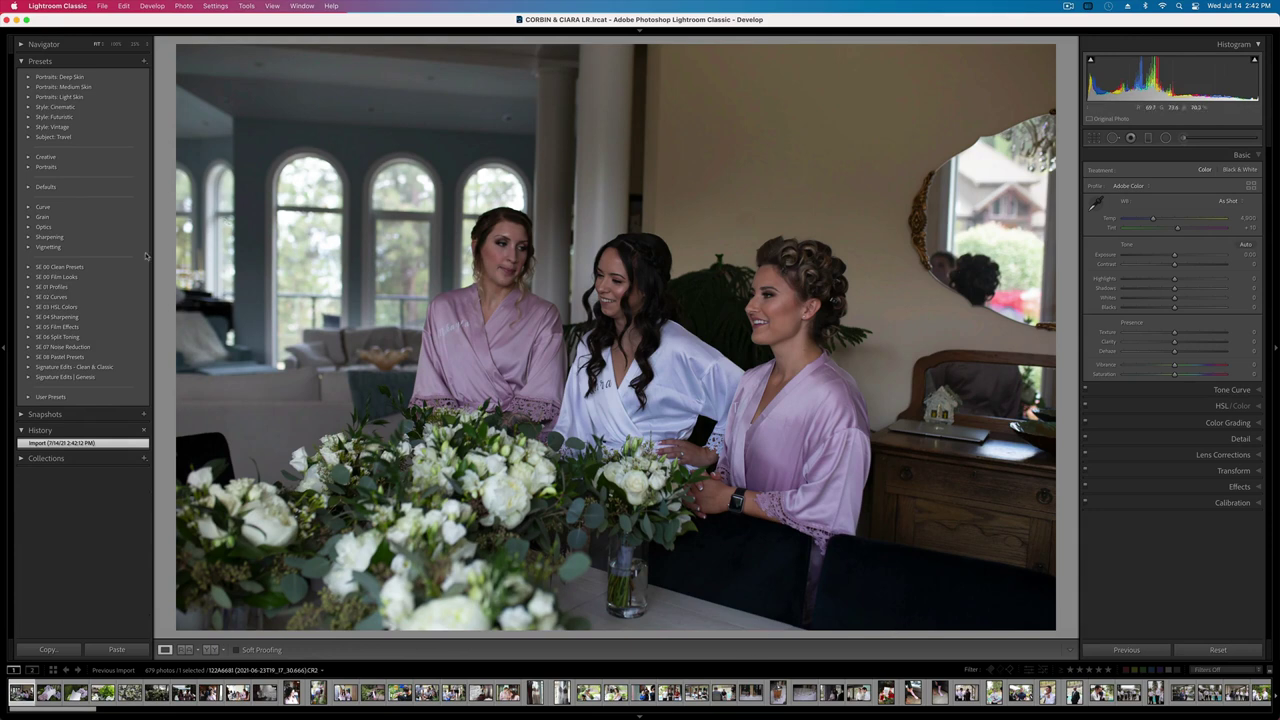
{"action": "left_click", "coordinate": [29, 267]}
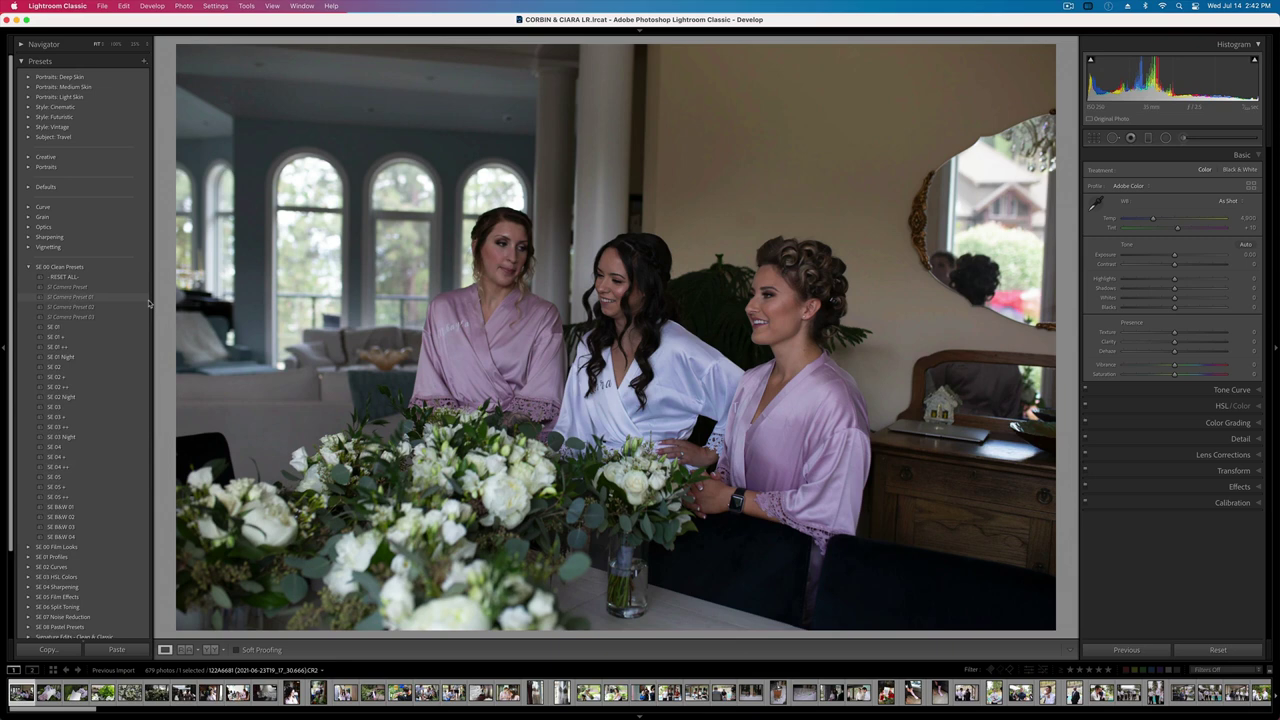
{"action": "left_click", "coordinate": [80, 348]}
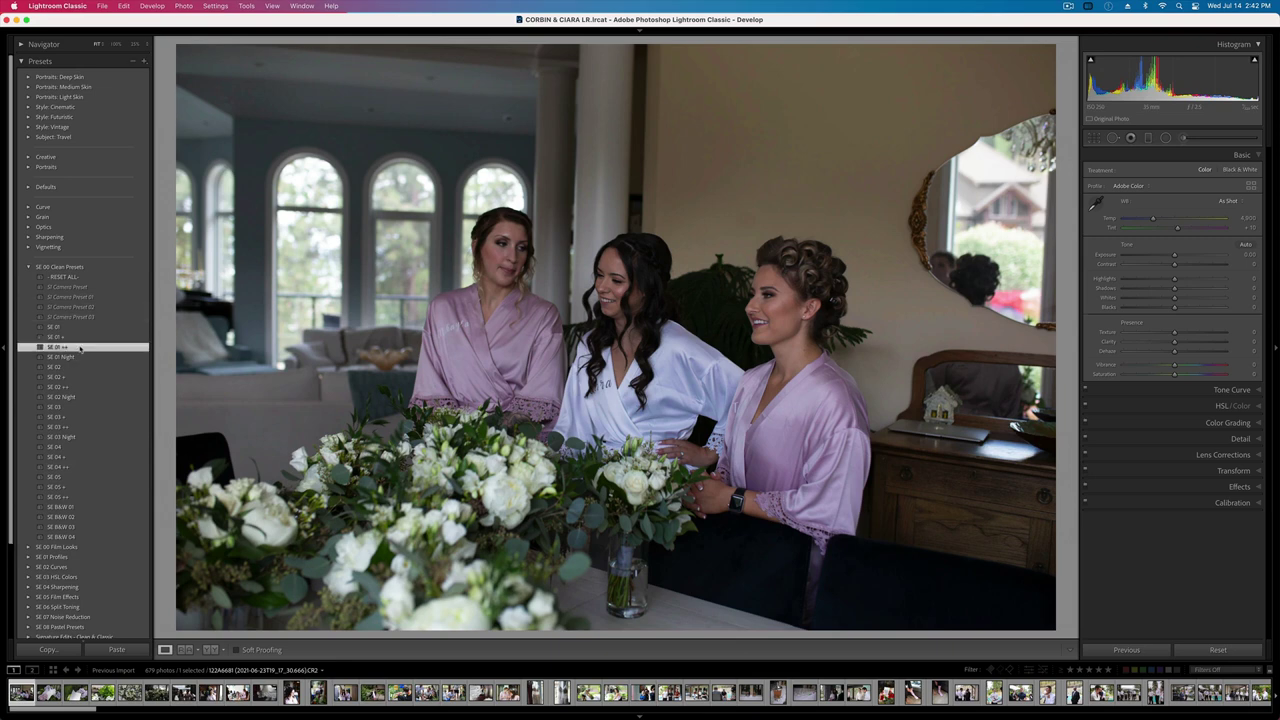
{"action": "left_click", "coordinate": [62, 388]}
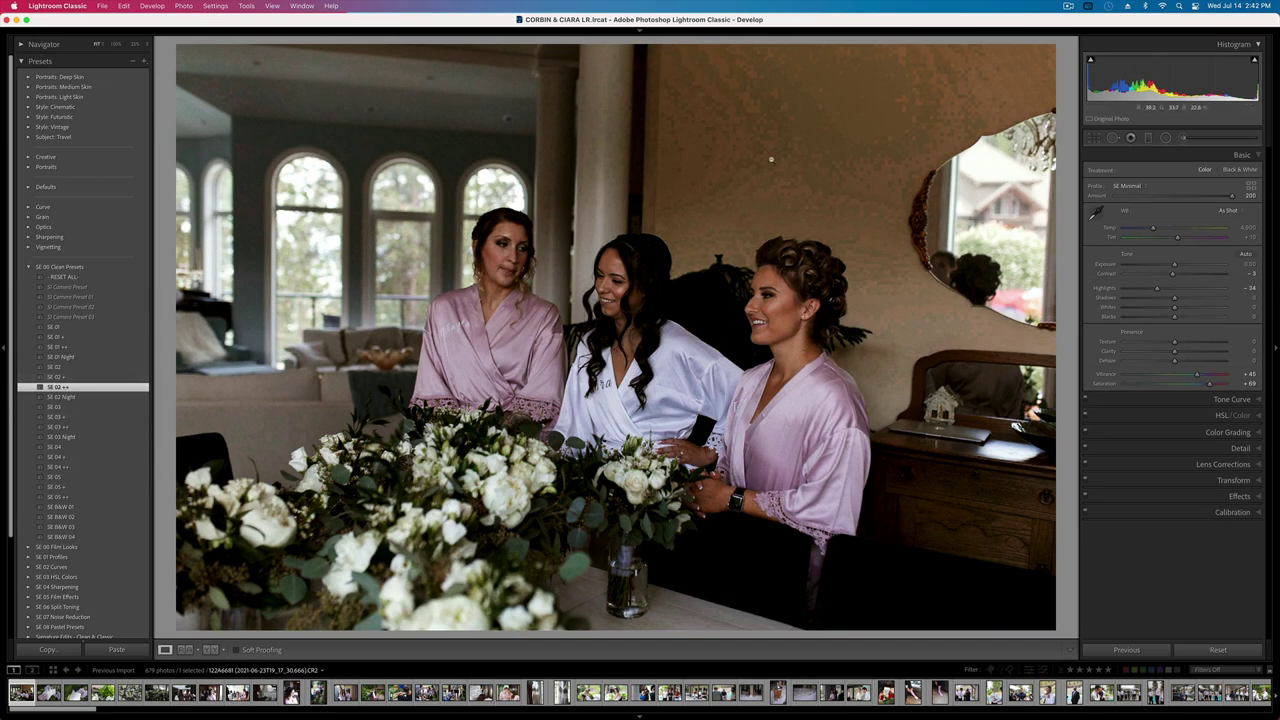
{"action": "key", "text": "super+minus"}
{"action": "key", "text": "super+minus"}
{"action": "left_click", "coordinate": [686, 318]}
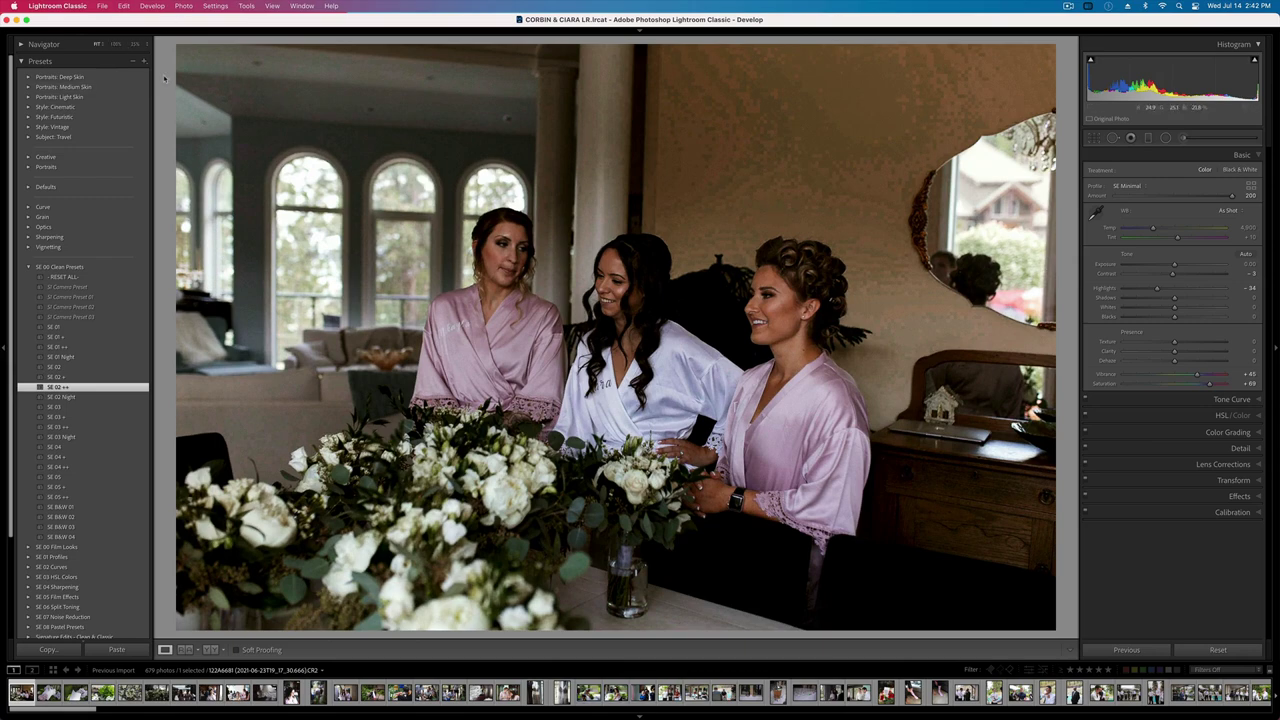
{"action": "left_click", "coordinate": [117, 46]}
{"action": "left_click_drag", "start_coordinate": [694, 429], "coordinate": [740, 289]}
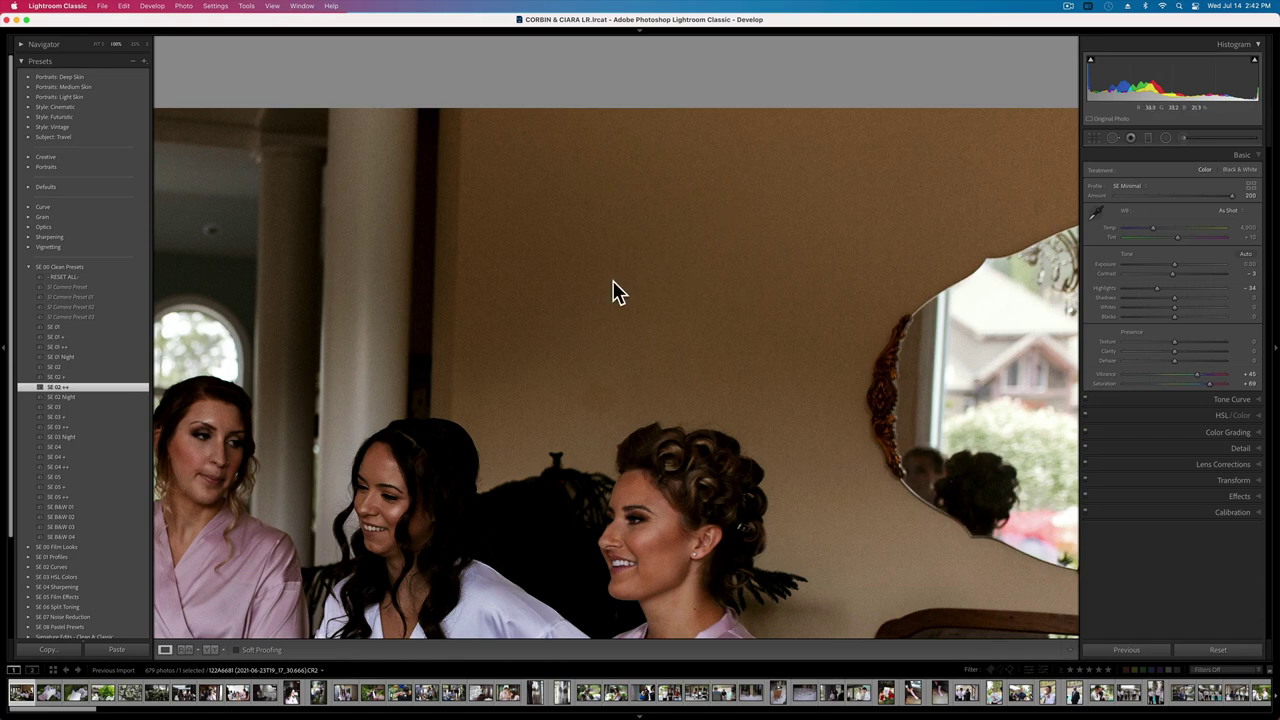
{"action": "left_click", "coordinate": [649, 298]}
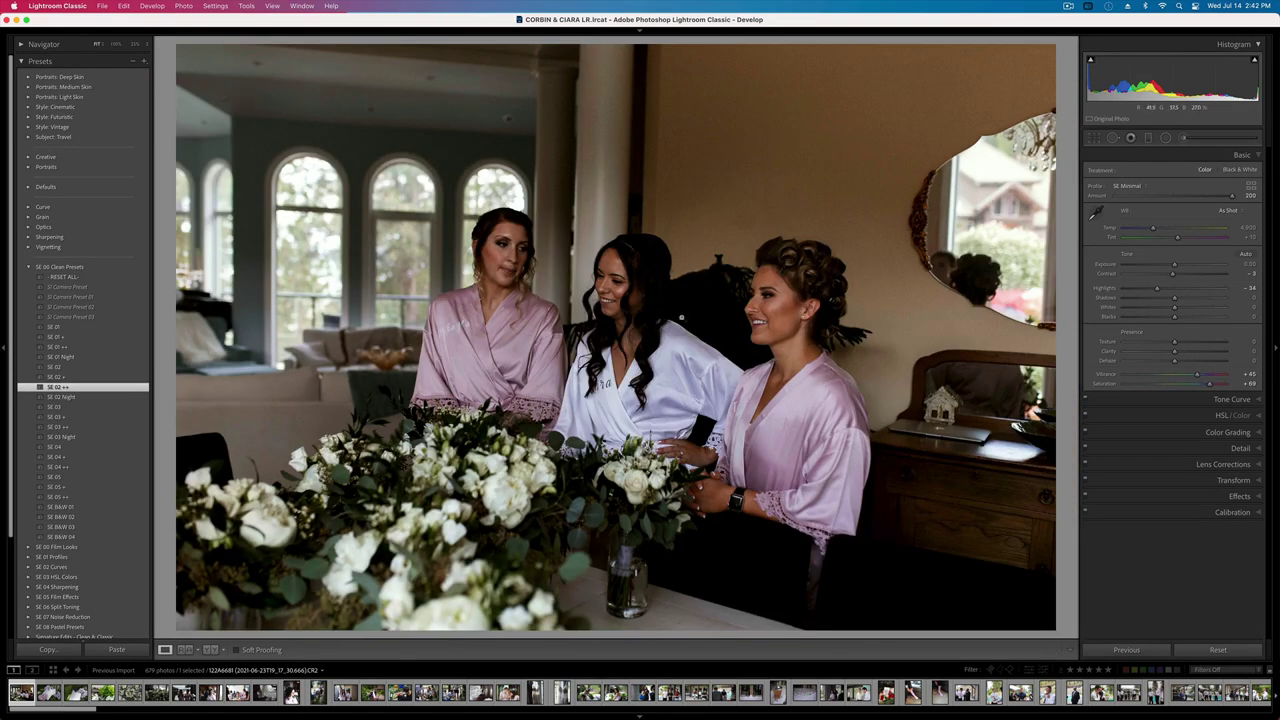
- Brighten exposure, set profile amount near 108, and settle on the SE 05 ++ preset
{"action": "left_click", "coordinate": [1181, 265]}
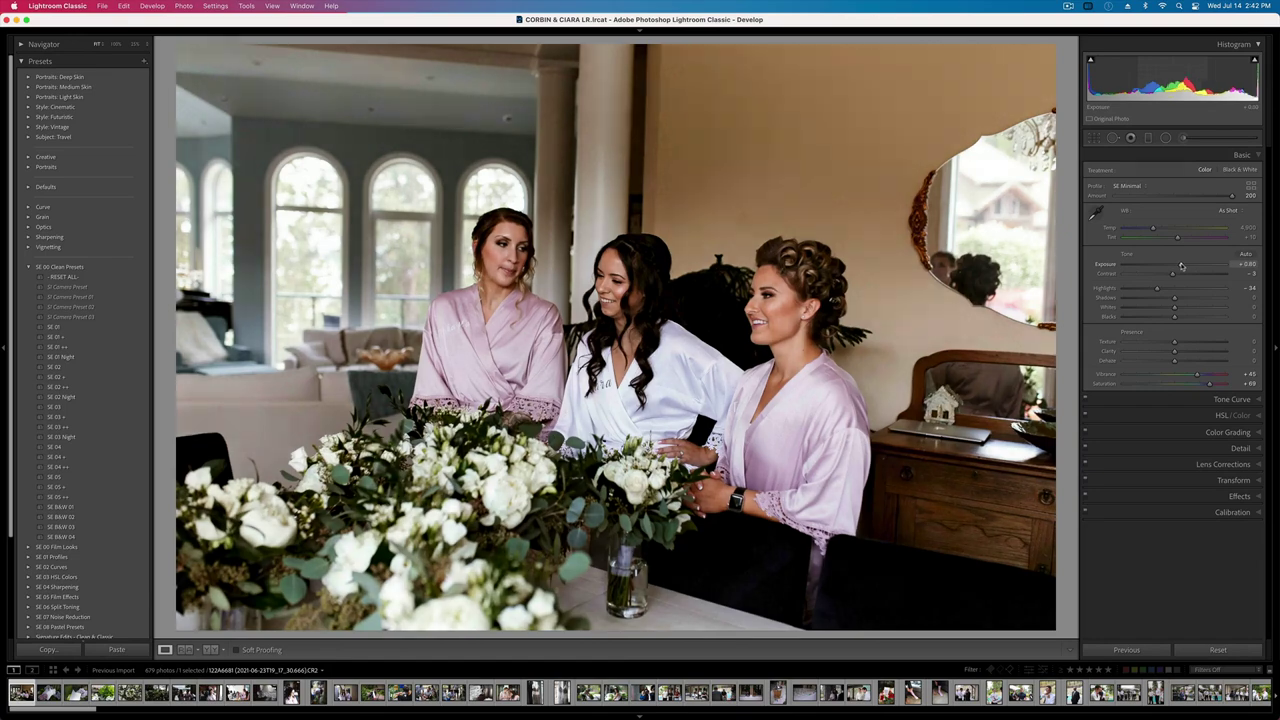
{"action": "left_click", "coordinate": [1167, 197]}
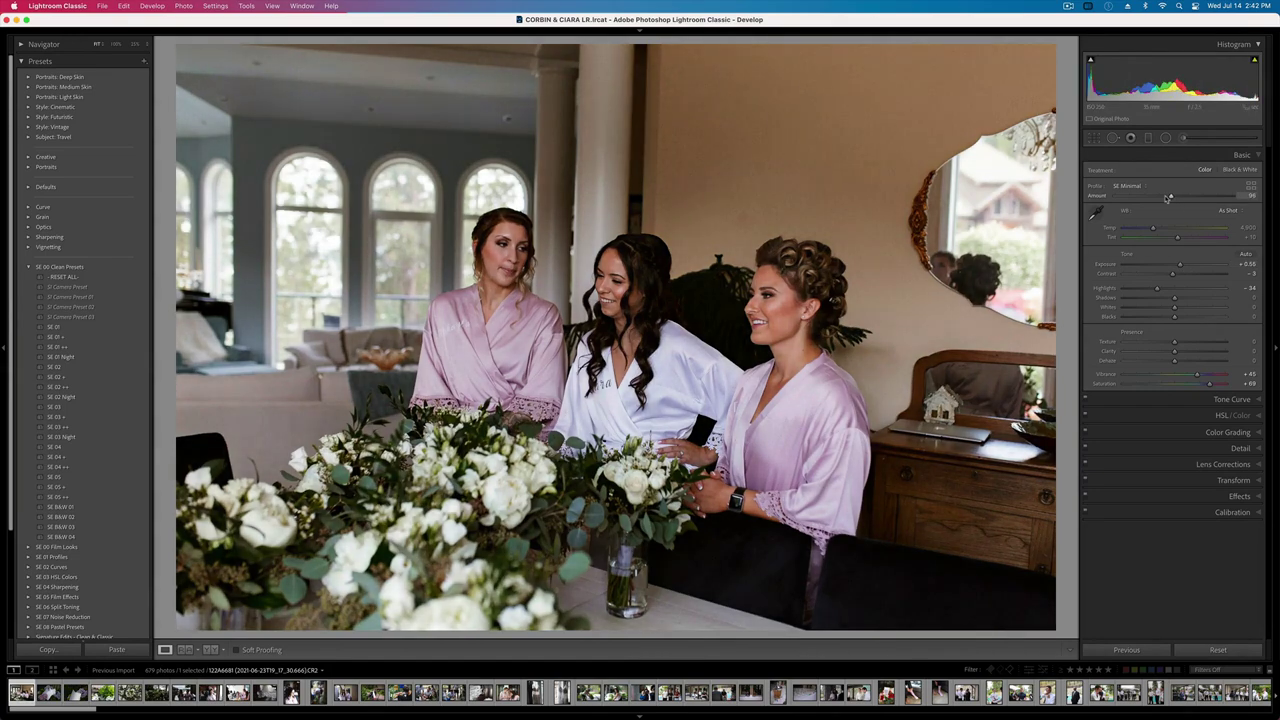
{"action": "left_click_drag", "start_coordinate": [1167, 197], "coordinate": [1178, 197]}
{"action": "left_click", "coordinate": [67, 409]}
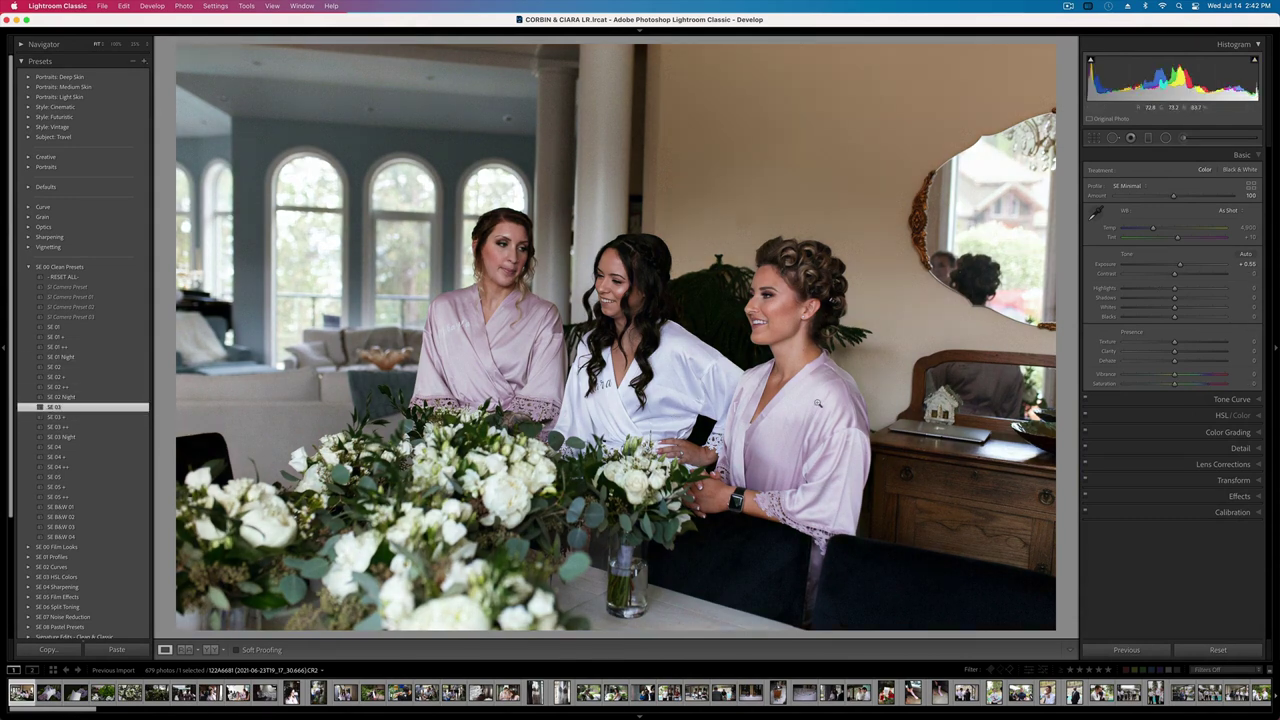
{"action": "left_click", "coordinate": [68, 448]}
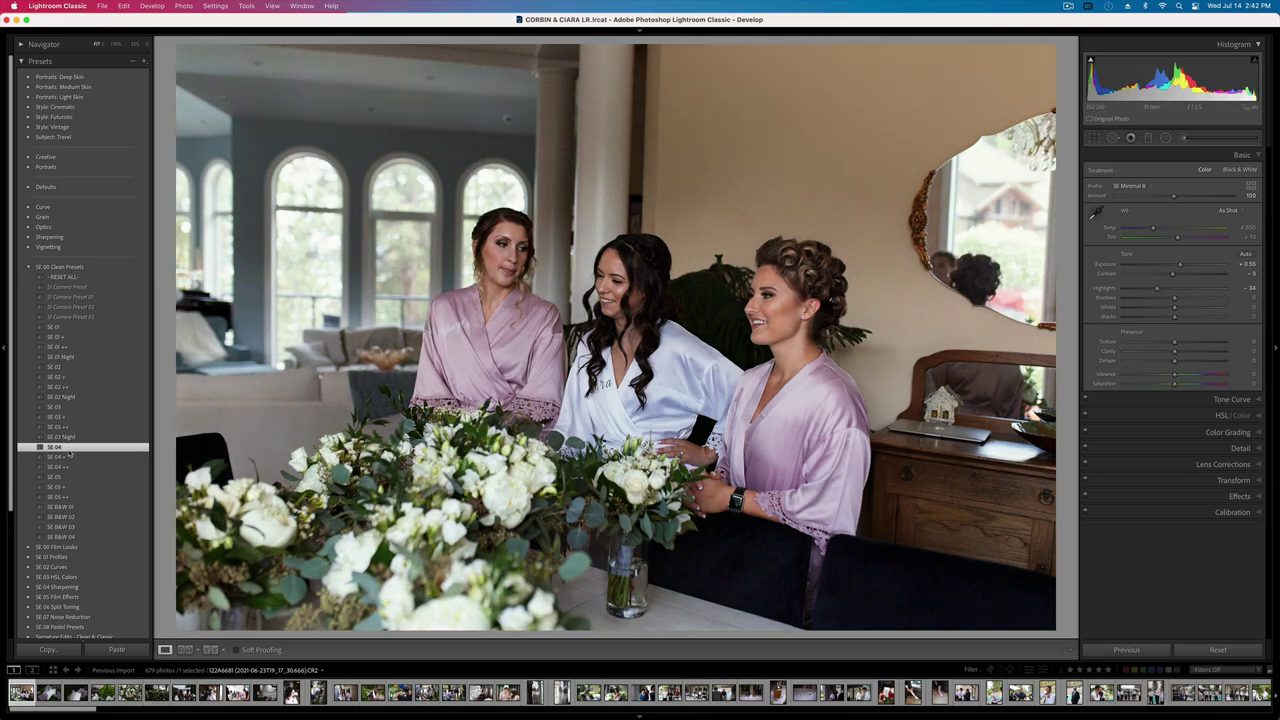
{"action": "left_click", "coordinate": [60, 478]}
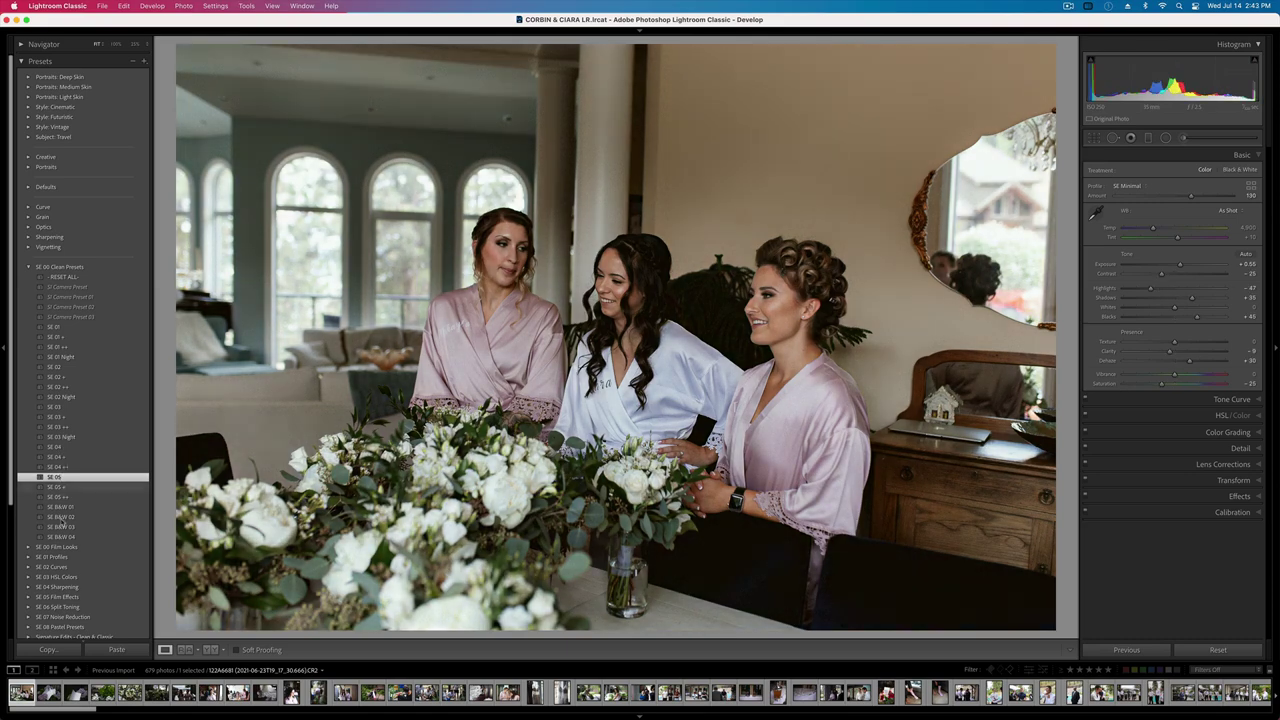
{"action": "left_click", "coordinate": [70, 497]}
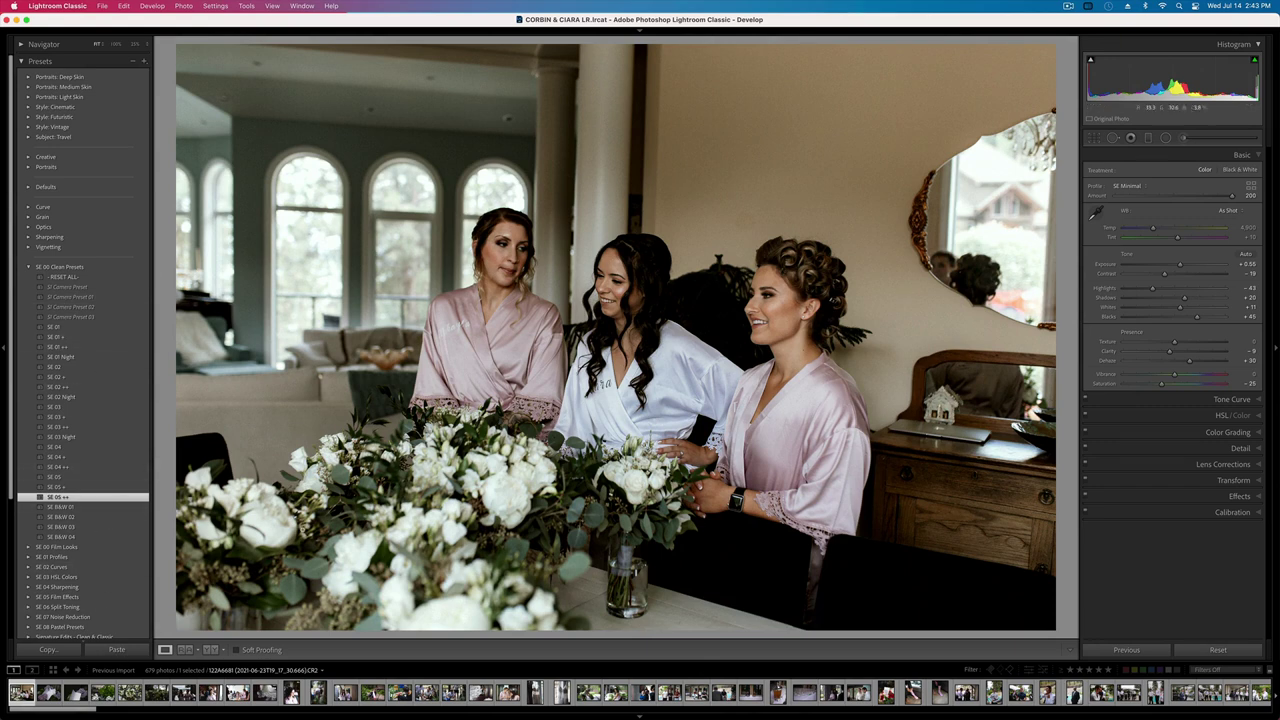
{"action": "scroll", "coordinate": [628, 692], "scroll_direction": "down", "scroll_amount": 10}
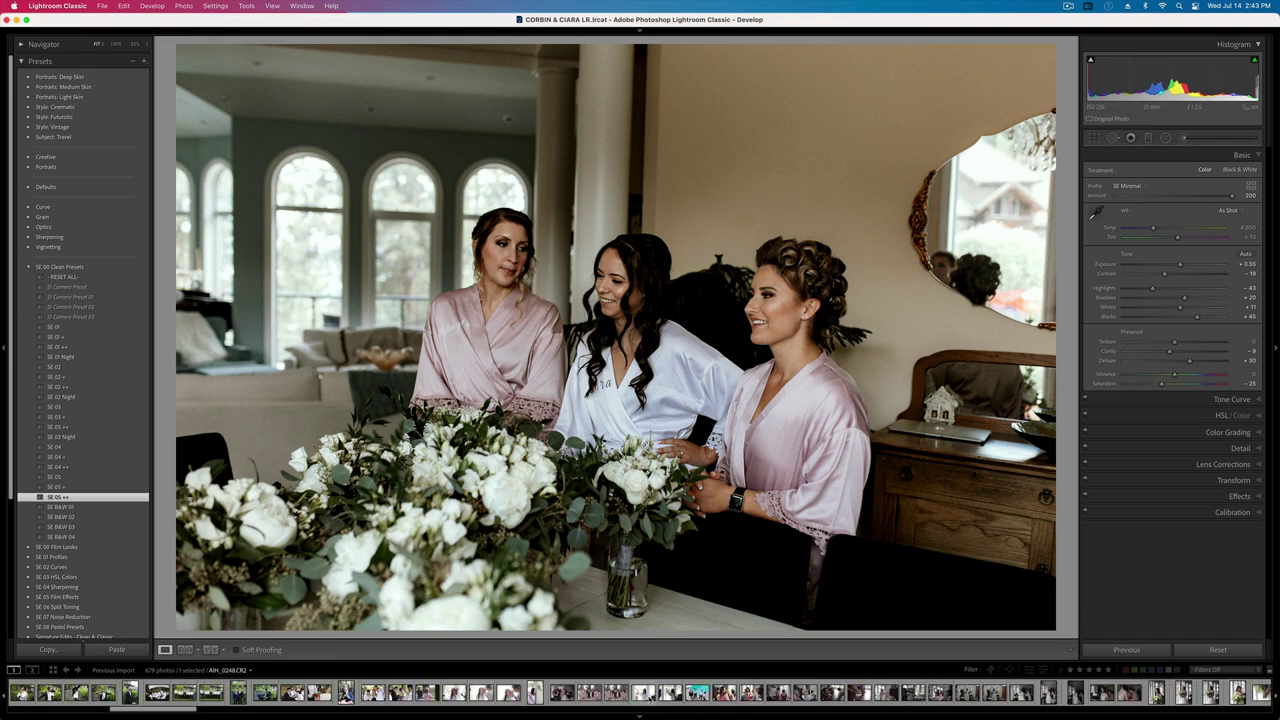
- Browse the filmstrip past the groomsmen and wedding party shots to the bridesmaids photo
{"action": "left_click", "coordinate": [184, 692]}
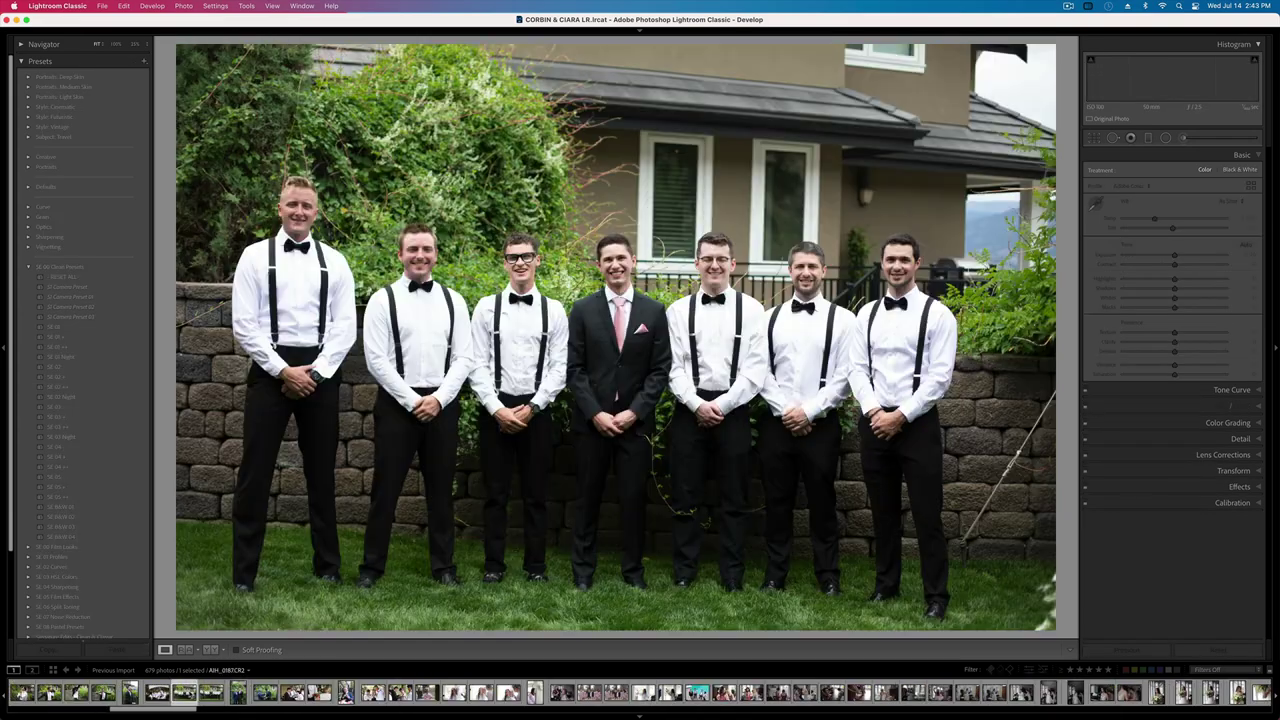
{"action": "scroll", "coordinate": [481, 700], "scroll_direction": "down", "scroll_amount": 5}
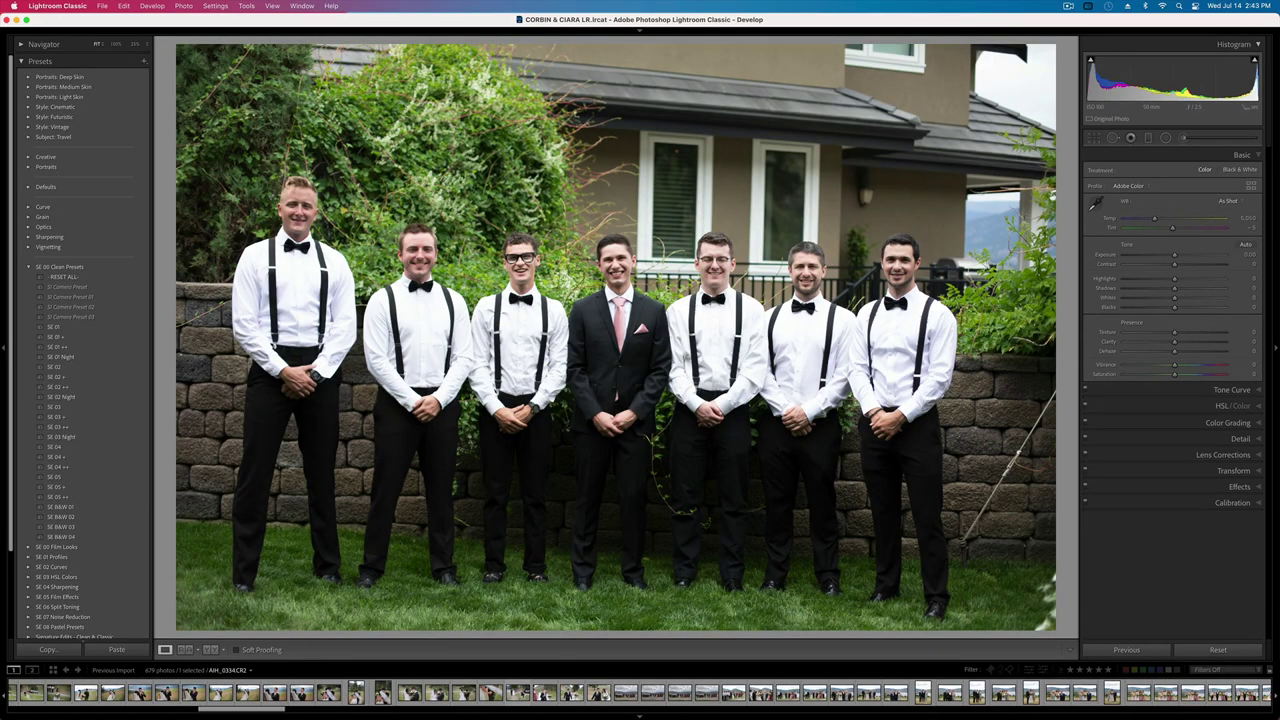
{"action": "left_click", "coordinate": [518, 692]}
{"action": "left_click", "coordinate": [653, 692]}
{"action": "scroll", "coordinate": [653, 692], "scroll_direction": "down", "scroll_amount": 3}
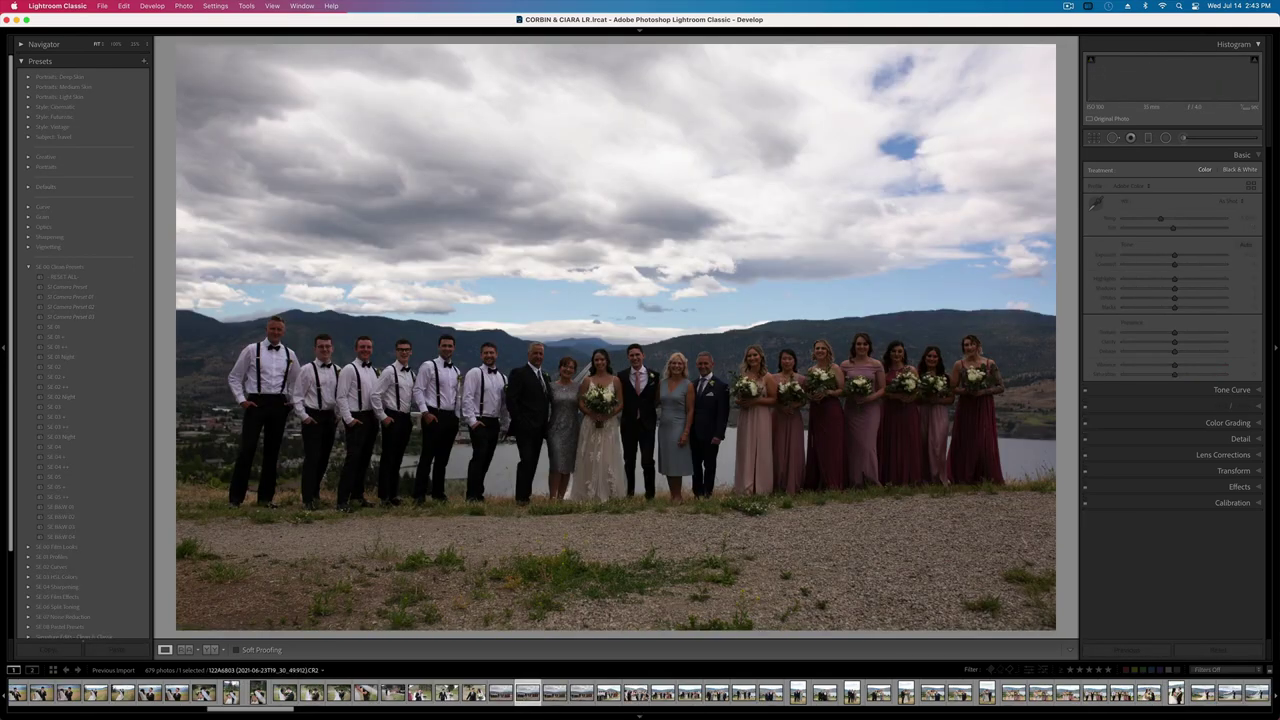
{"action": "scroll", "coordinate": [646, 692], "scroll_direction": "down", "scroll_amount": 5}
{"action": "left_click", "coordinate": [787, 692]}
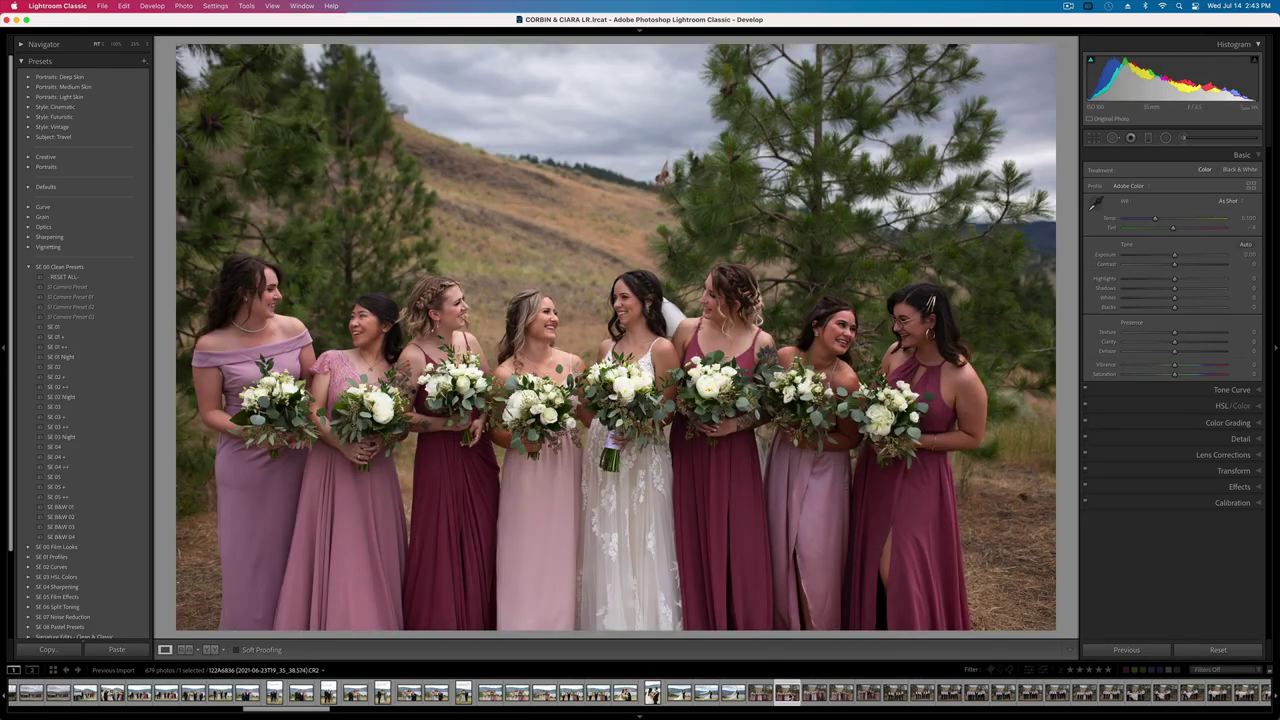
- Try SE 01 ++ and other clean presets, reset, then apply SE 03 + at reduced profile amount
{"action": "left_click", "coordinate": [95, 347]}
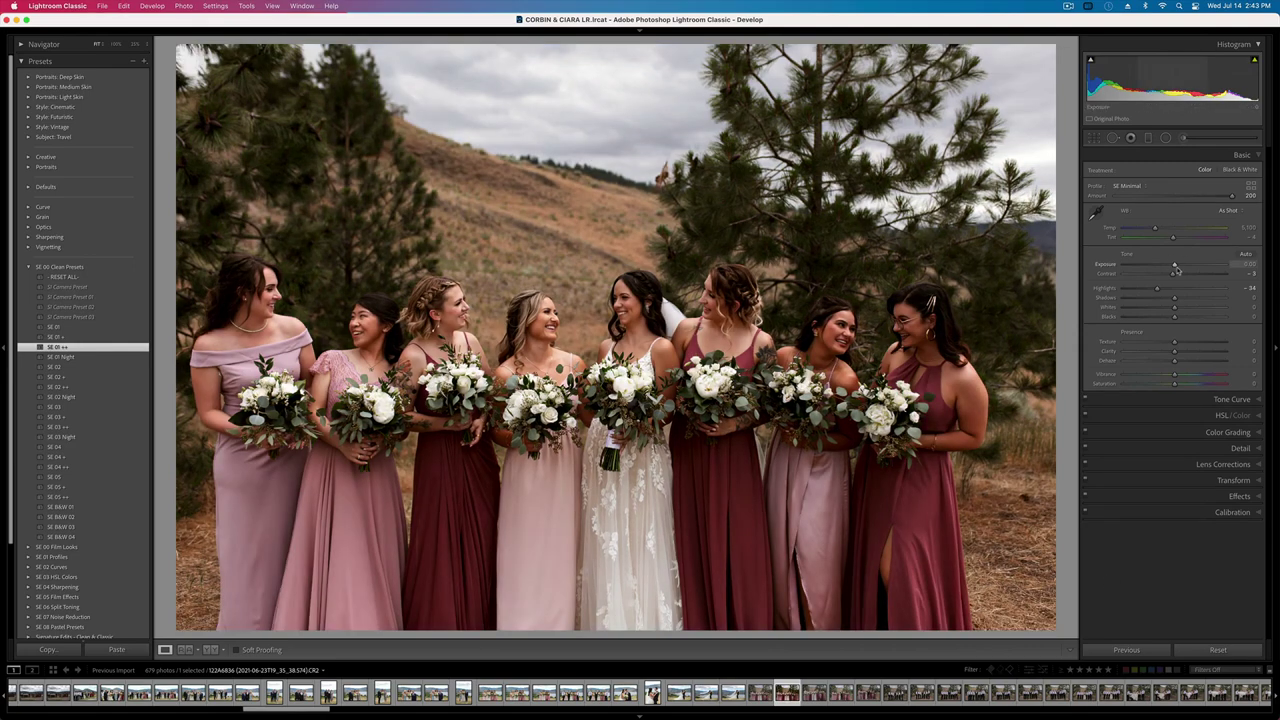
{"action": "left_click_drag", "start_coordinate": [1176, 268], "coordinate": [1179, 267]}
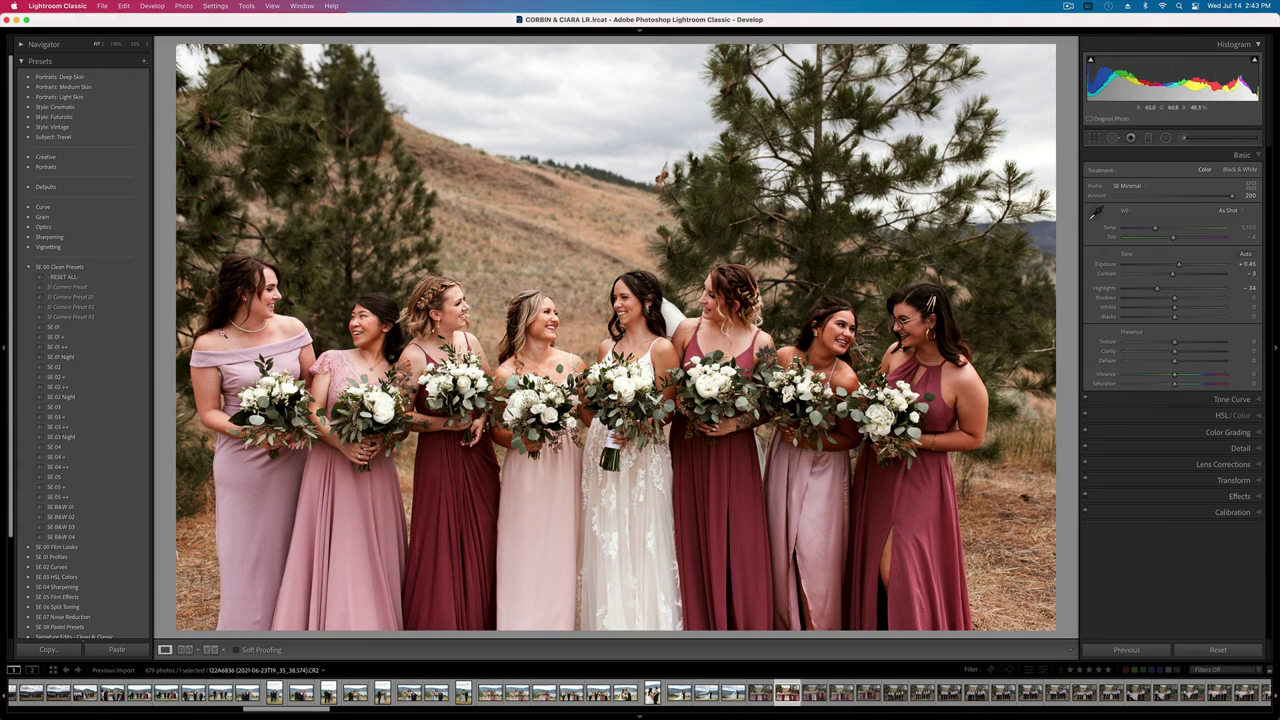
{"action": "left_click", "coordinate": [1218, 650]}
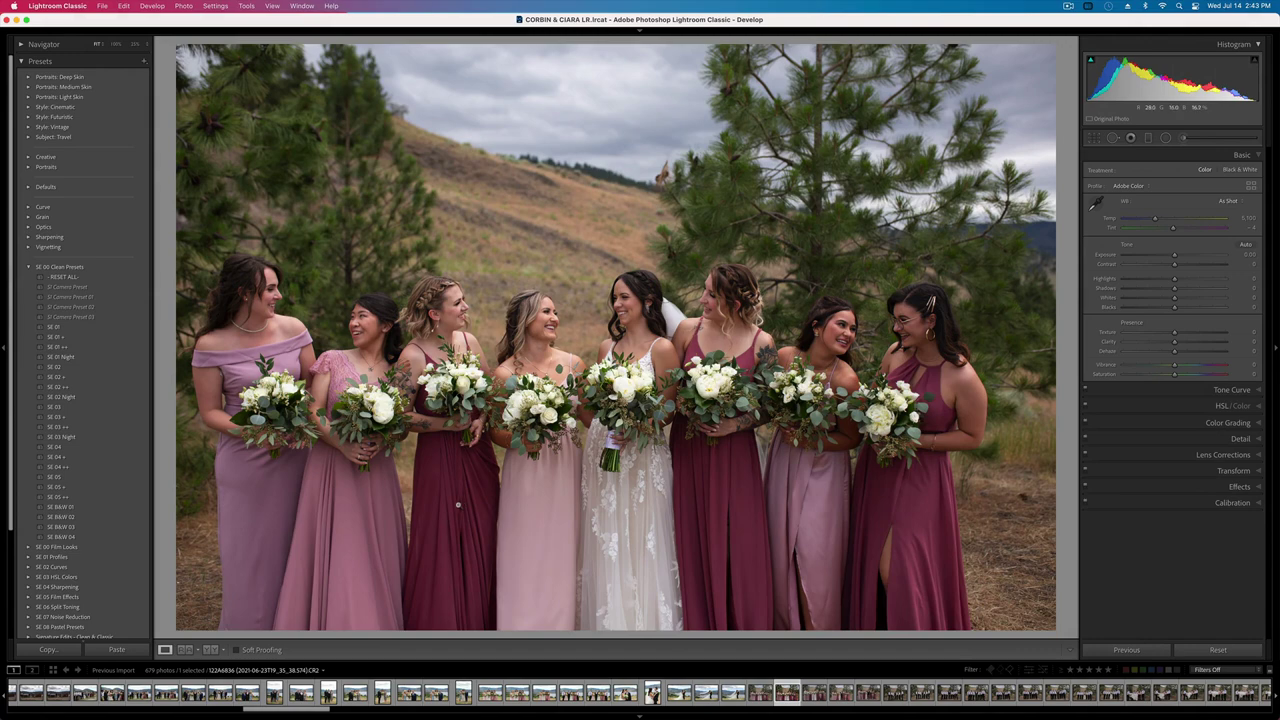
{"action": "left_click", "coordinate": [62, 386]}
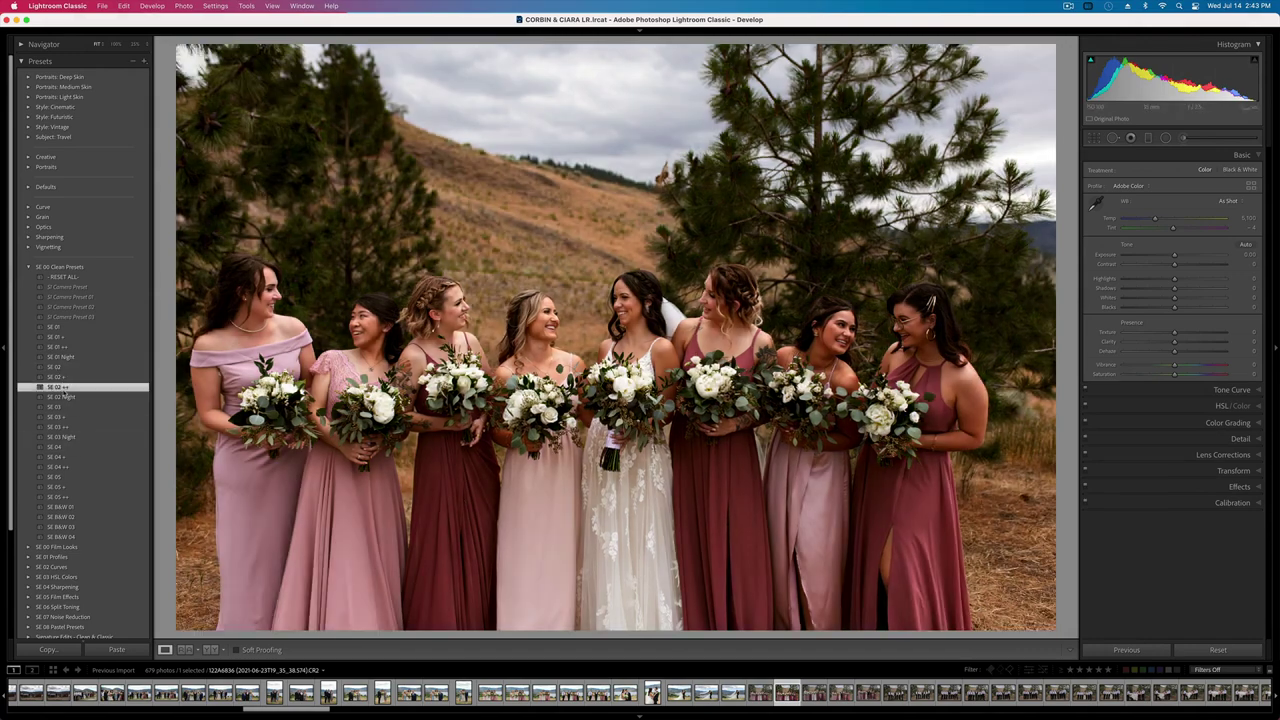
{"action": "left_click", "coordinate": [60, 427]}
{"action": "left_click", "coordinate": [60, 457]}
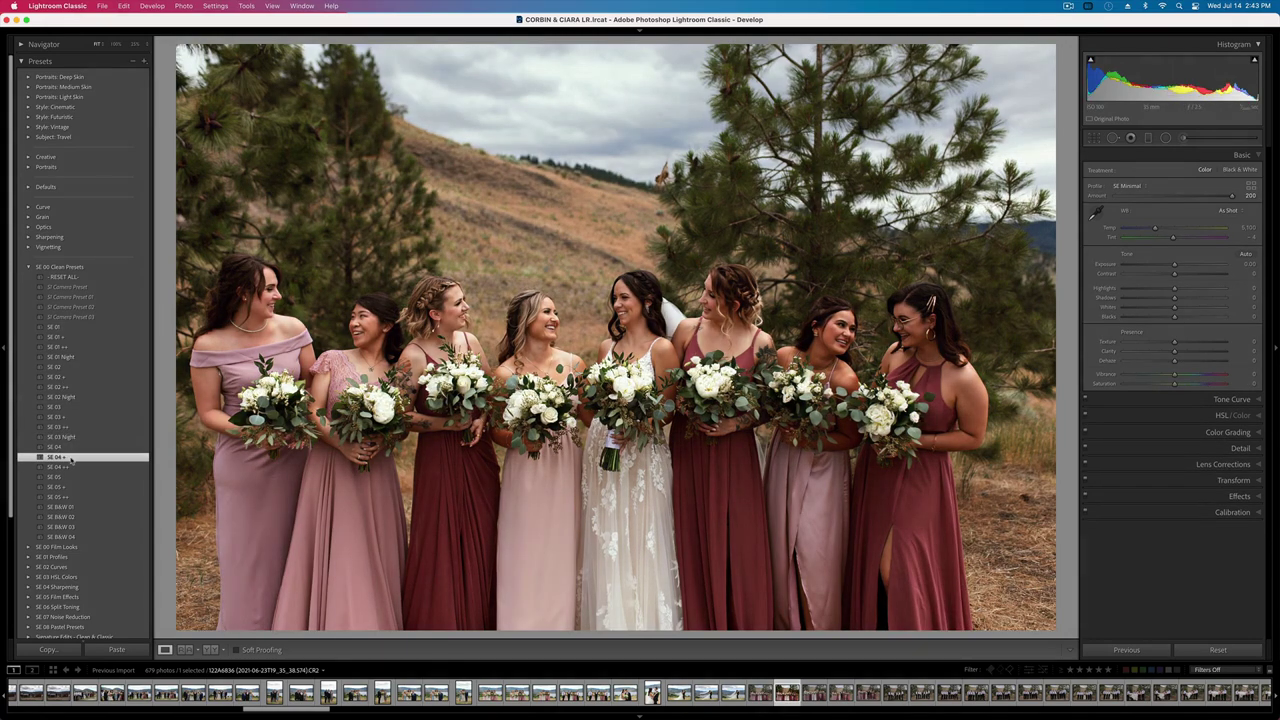
{"action": "left_click", "coordinate": [62, 437]}
{"action": "left_click", "coordinate": [62, 427]}
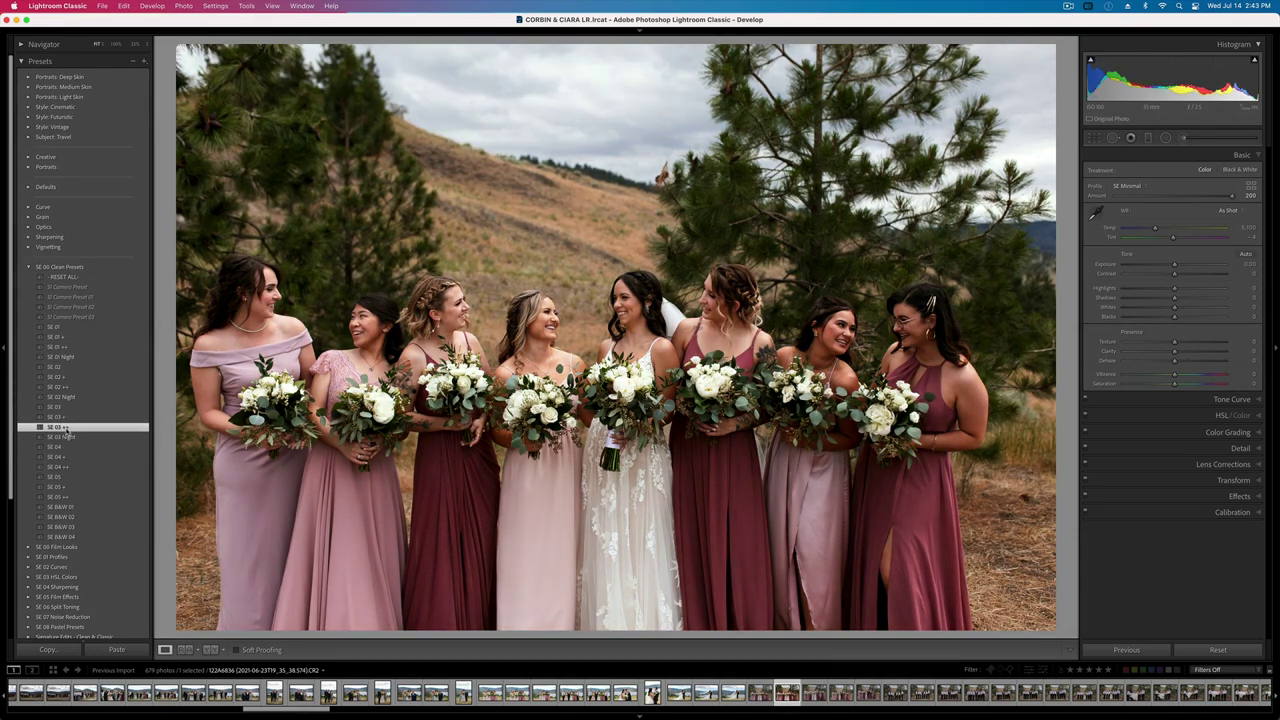
{"action": "left_click", "coordinate": [67, 417]}
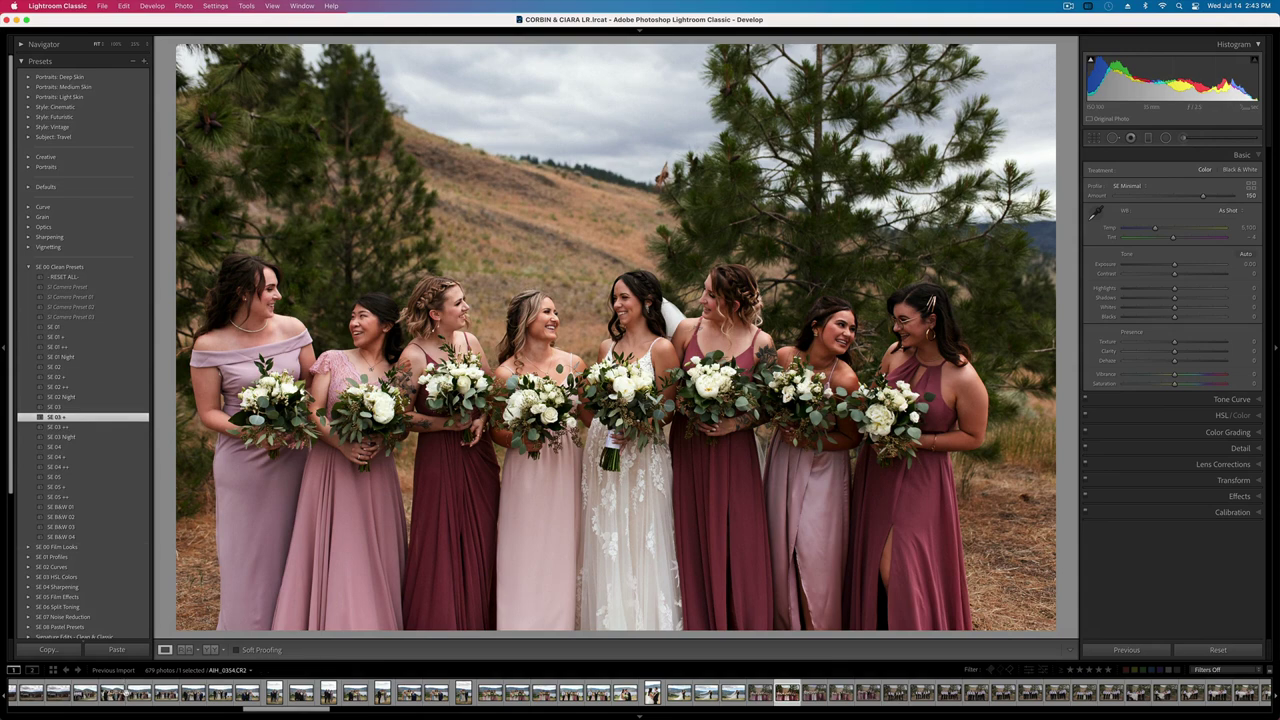
{"action": "left_click_drag", "start_coordinate": [1203, 196], "coordinate": [1181, 210]}
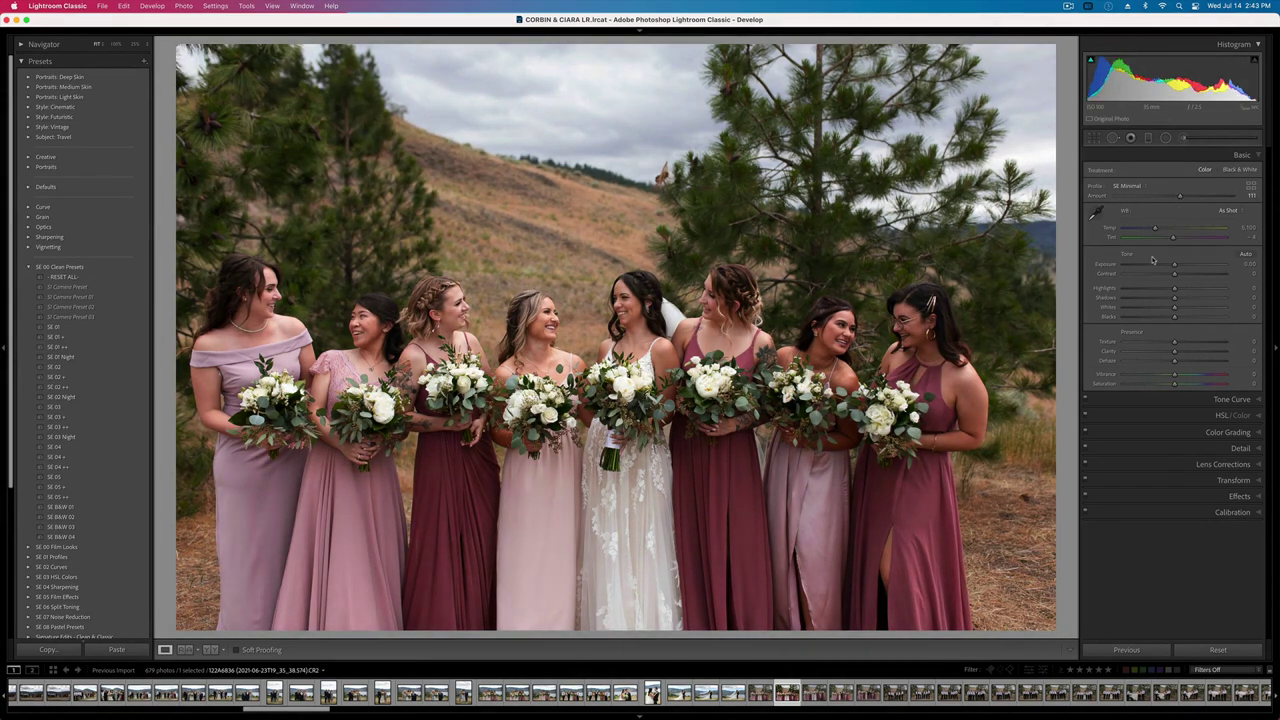
- Look through the Tone Curve, HSL, Color Grading, Detail, Lens and Transform panels
{"action": "left_click", "coordinate": [1185, 399]}
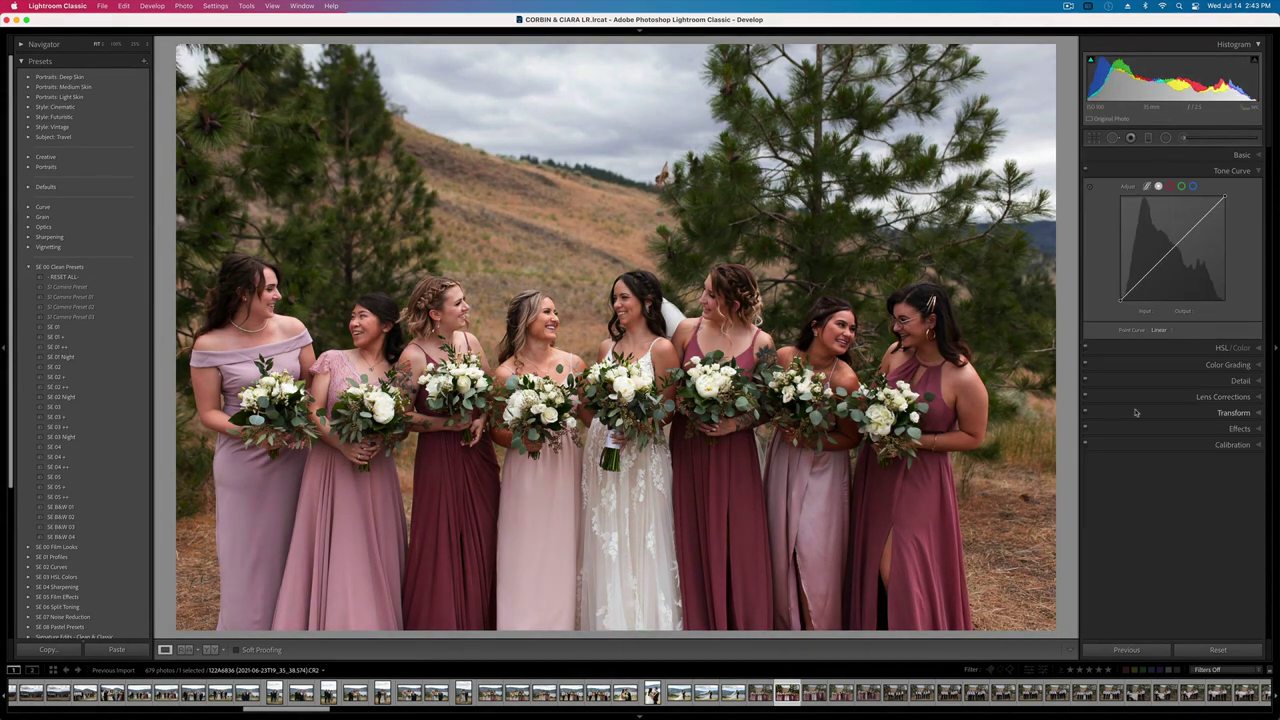
{"action": "left_click", "coordinate": [1181, 349]}
{"action": "left_click", "coordinate": [1180, 316]}
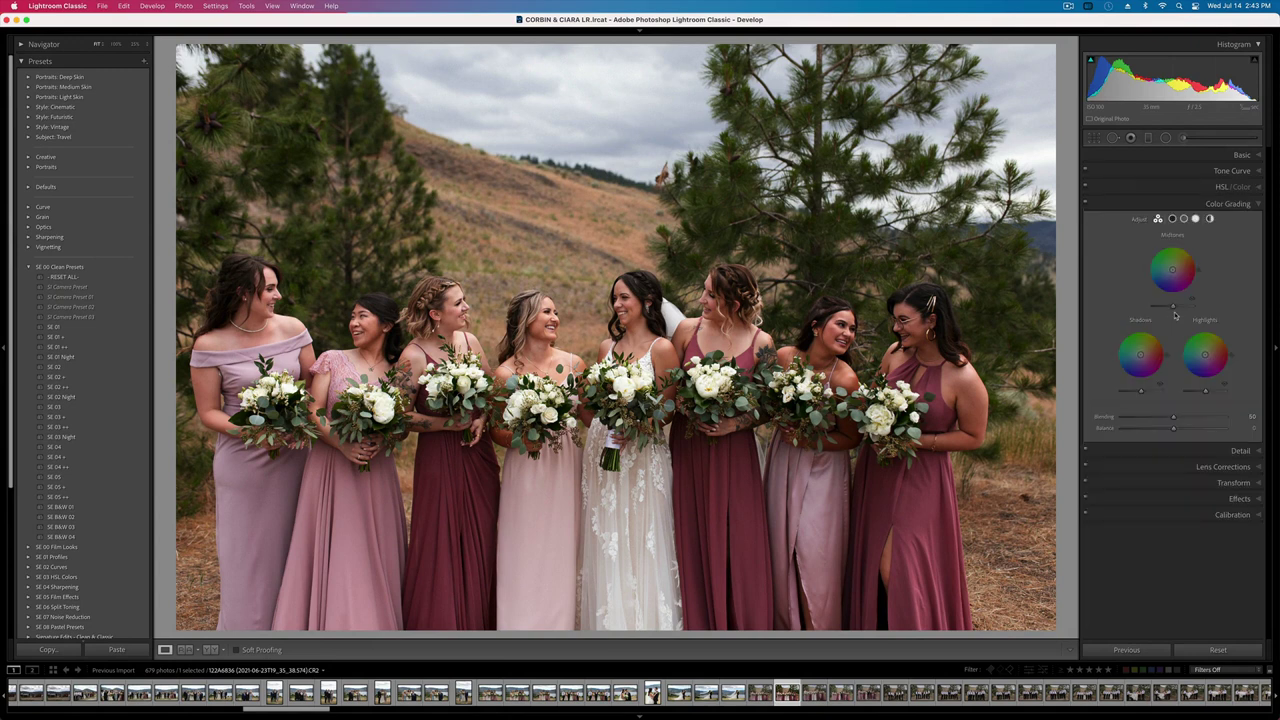
{"action": "left_click", "coordinate": [1172, 452]}
{"action": "left_click", "coordinate": [1168, 459]}
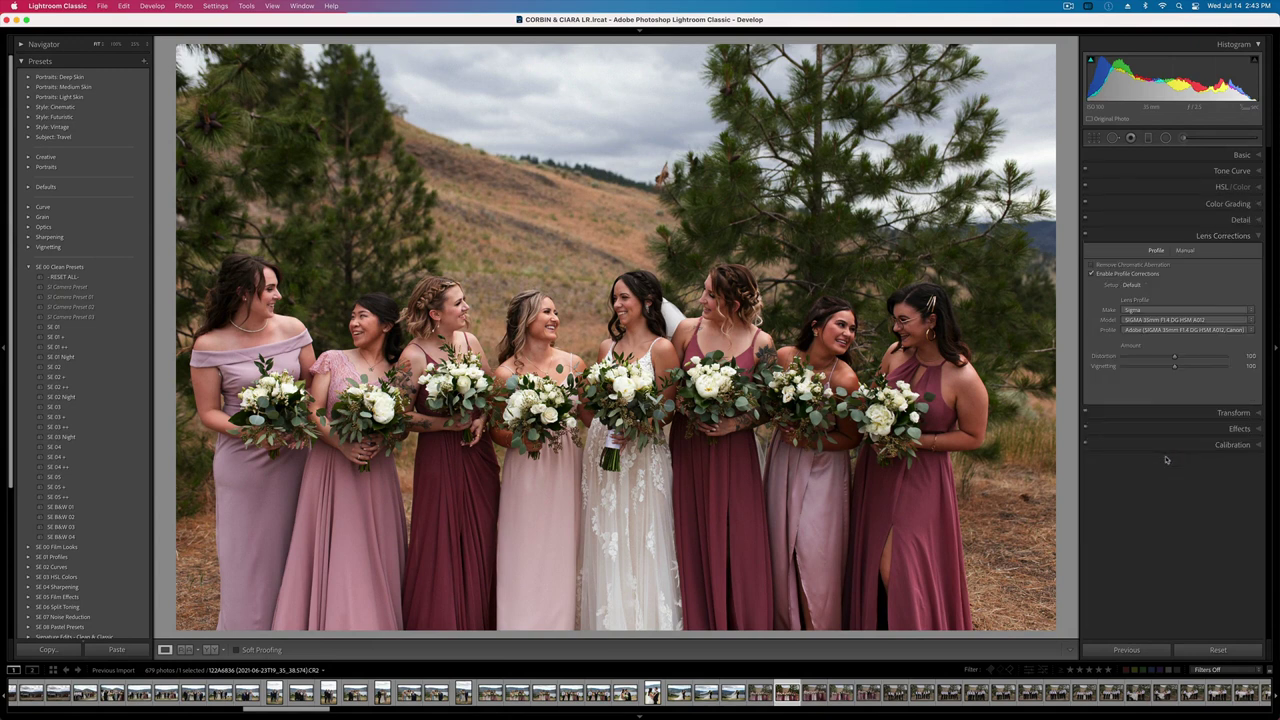
{"action": "left_click", "coordinate": [1174, 413]}
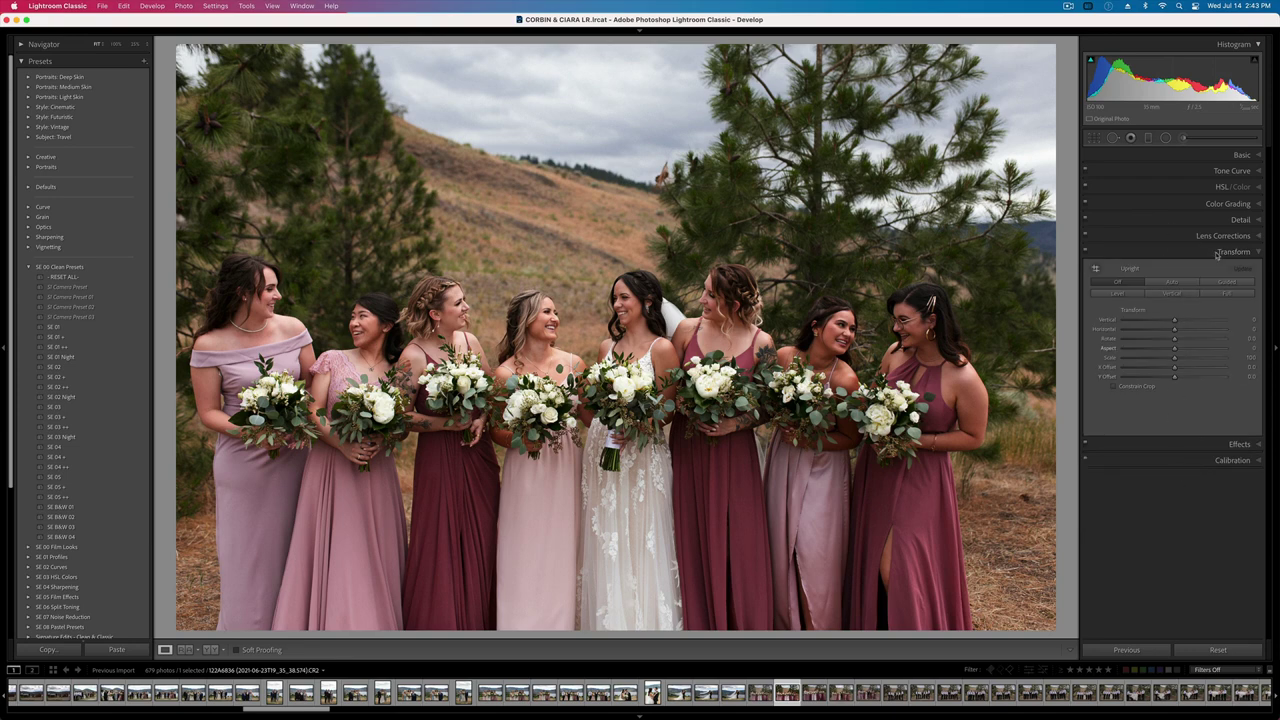
{"action": "left_click", "coordinate": [1241, 155]}
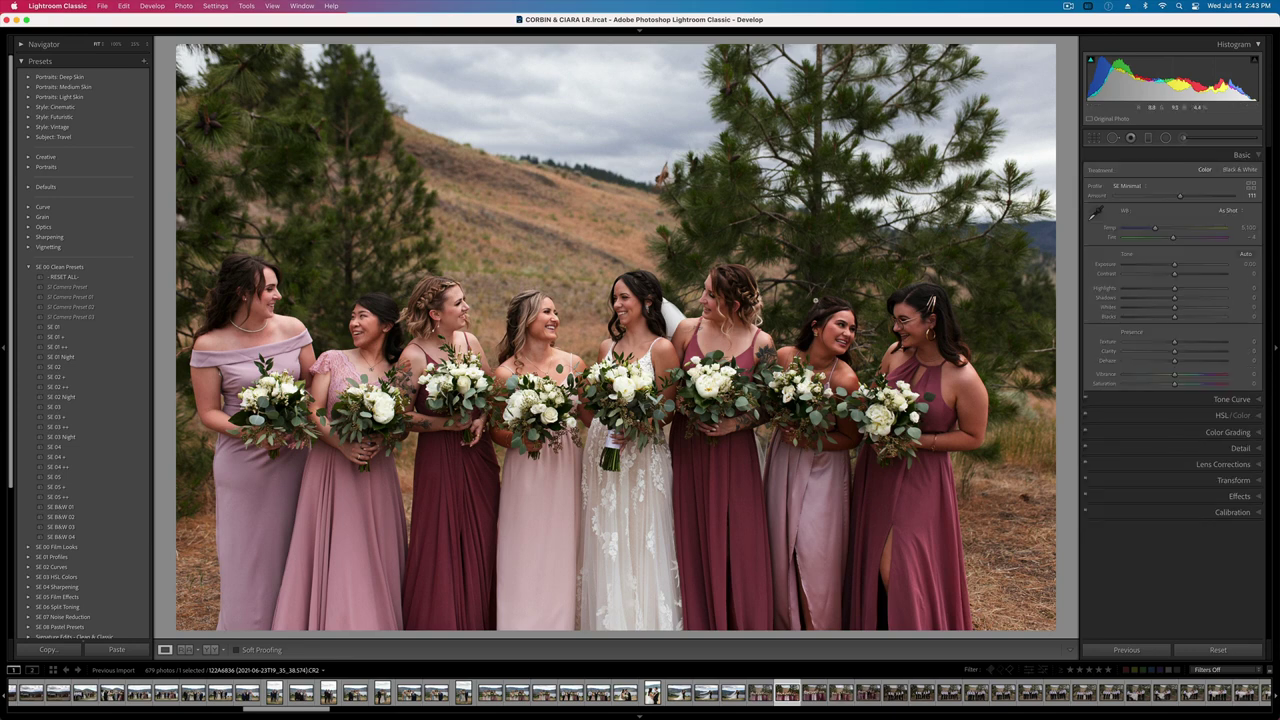
- Drop the contrast and texture tweaks, reapply SE 03 +, and select all 679 photos
{"action": "left_click_drag", "start_coordinate": [1174, 274], "coordinate": [1089, 345]}
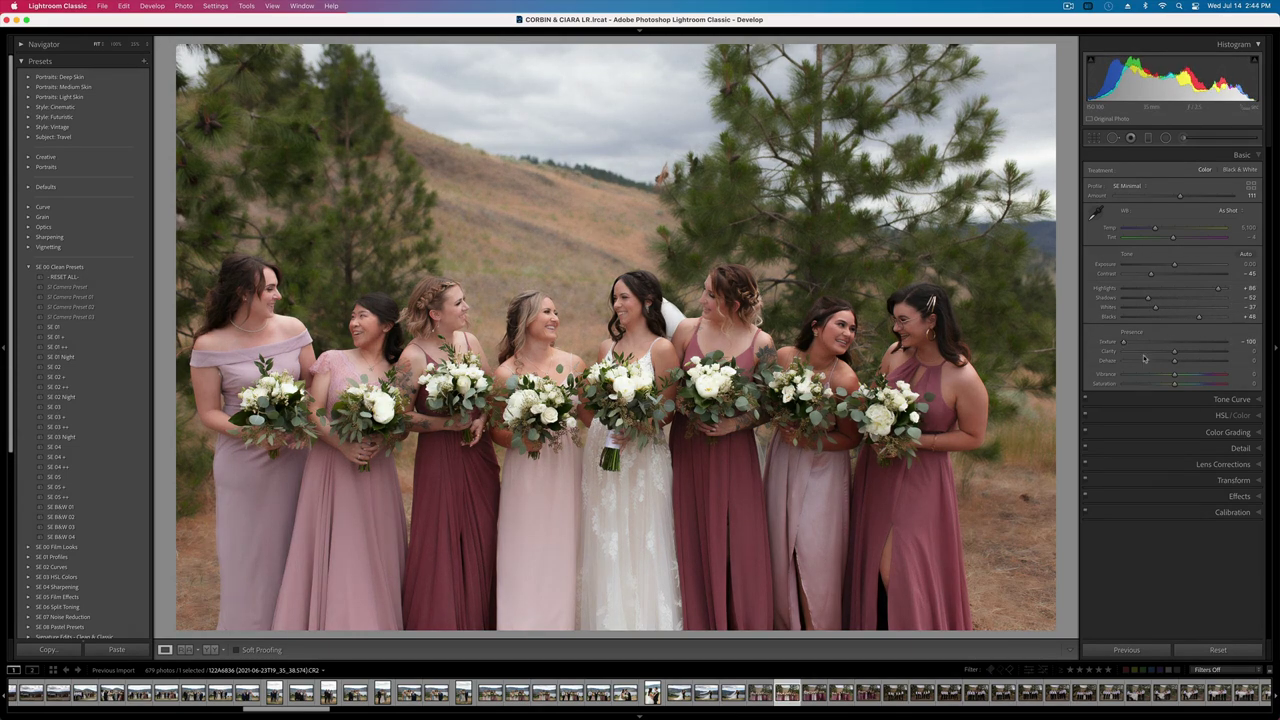
{"action": "left_click", "coordinate": [1183, 341]}
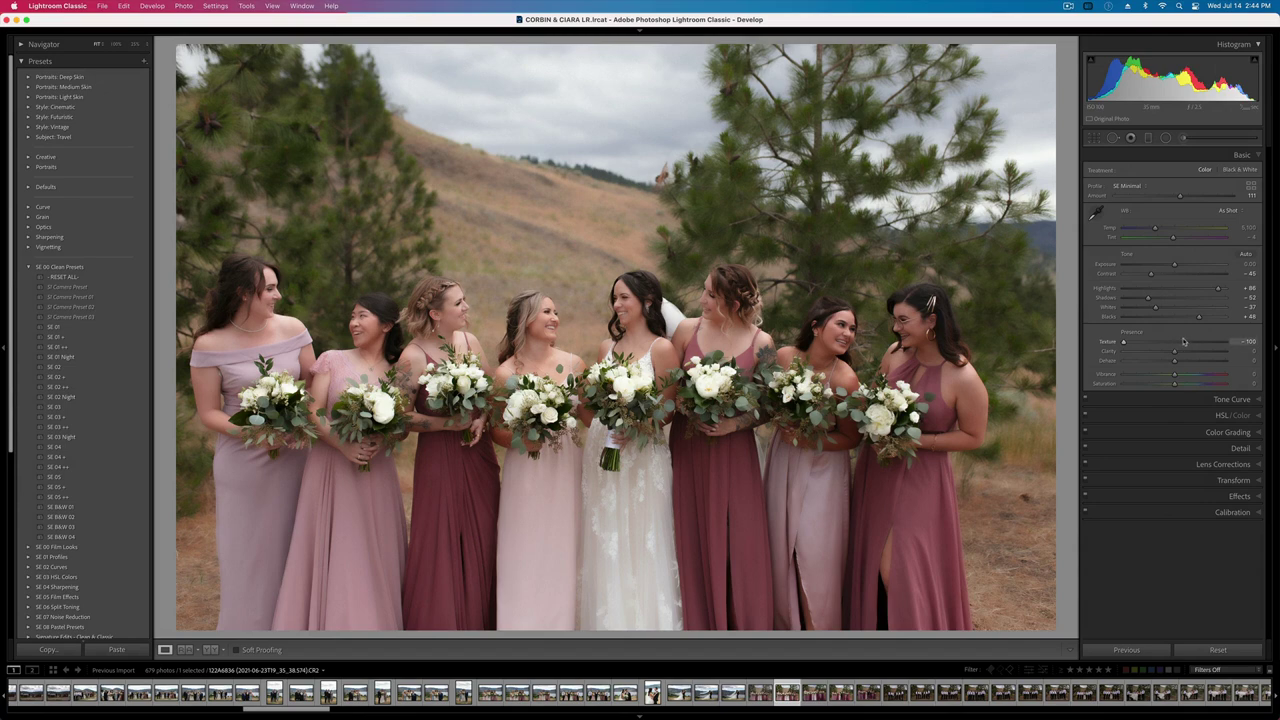
{"action": "left_click", "coordinate": [1217, 650]}
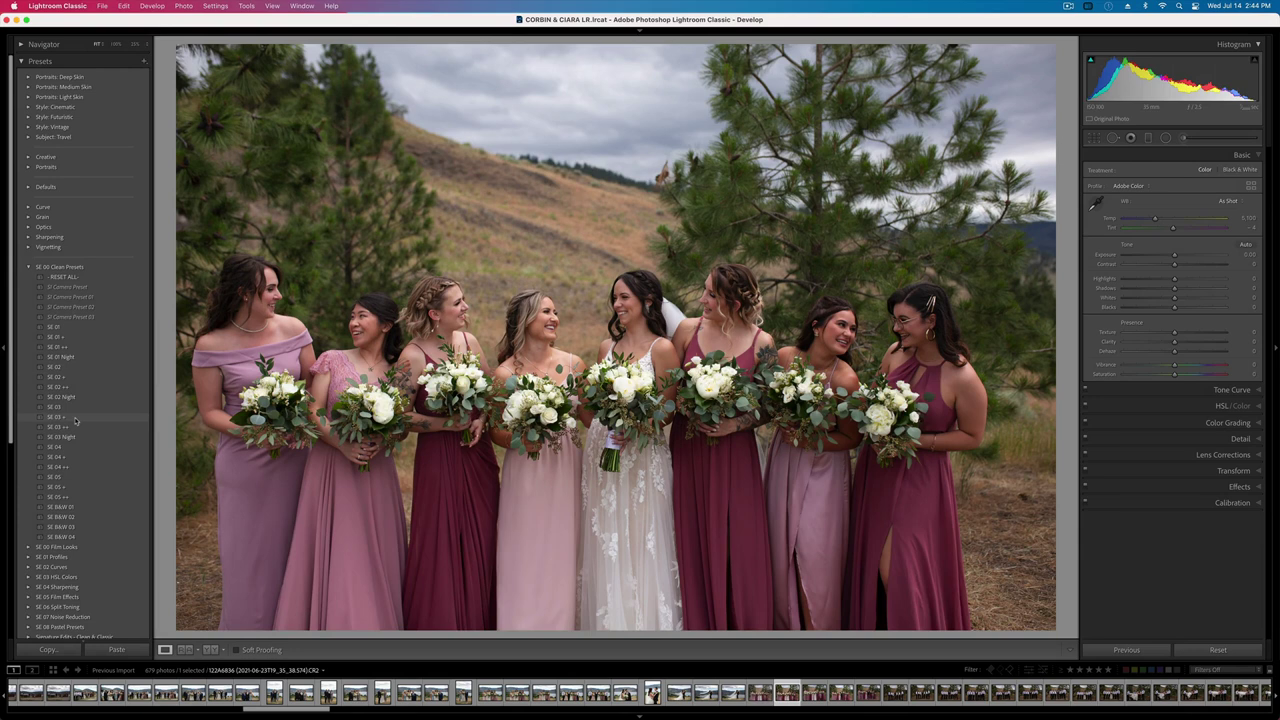
{"action": "left_click", "coordinate": [75, 417]}
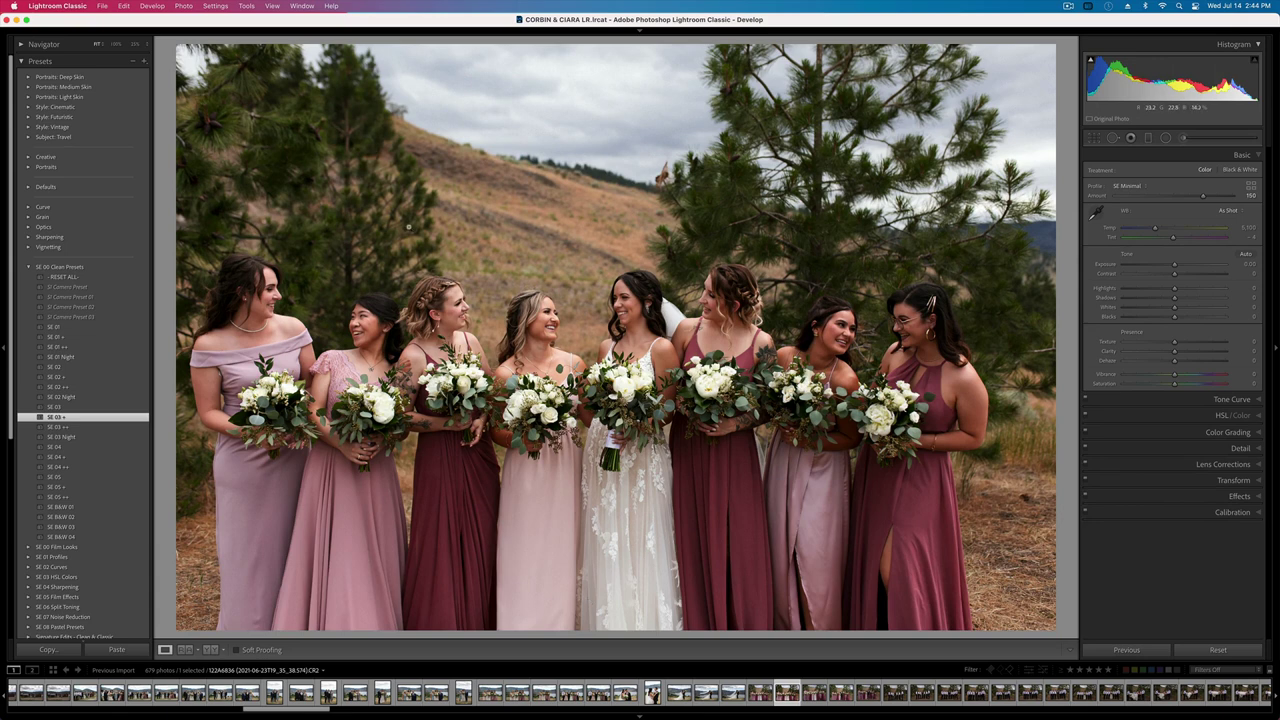
{"action": "key", "text": "super+a"}
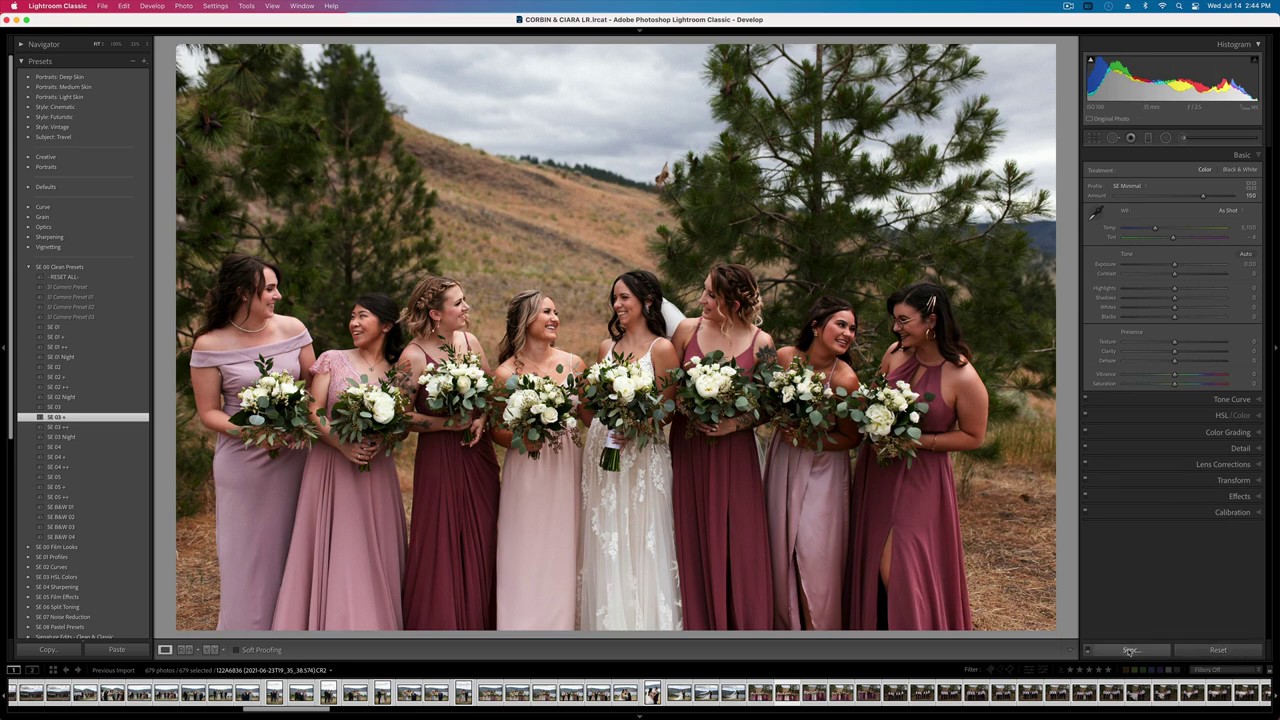
- Cancel the Sync dialog, set lens vignetting correction to about 61, and show Detail settings
{"action": "left_click", "coordinate": [1129, 651]}
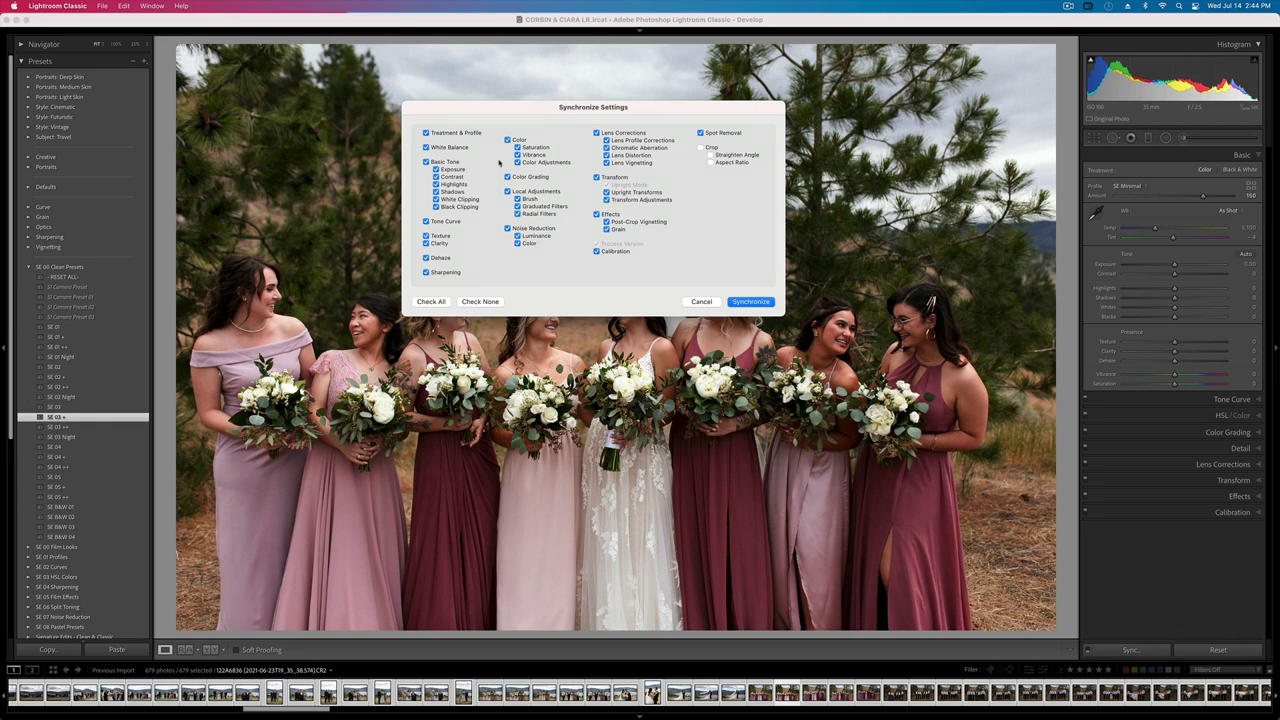
{"action": "left_click", "coordinate": [712, 301]}
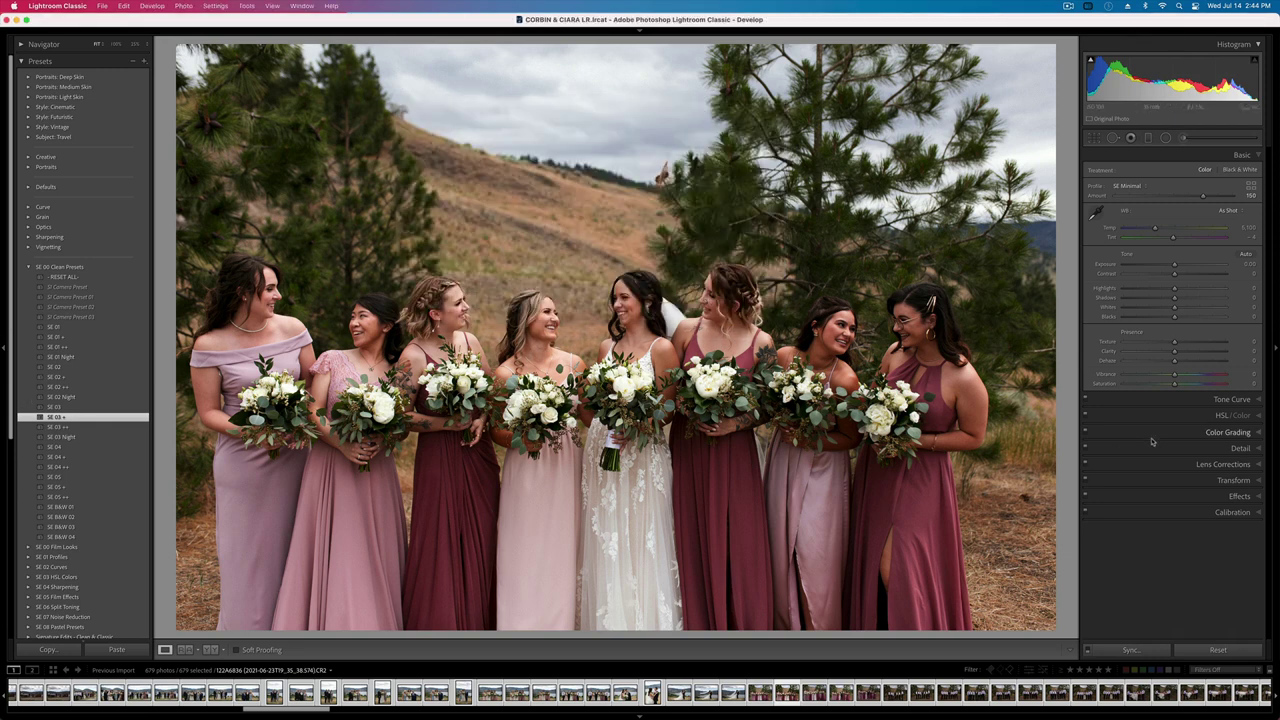
{"action": "left_click", "coordinate": [1223, 464]}
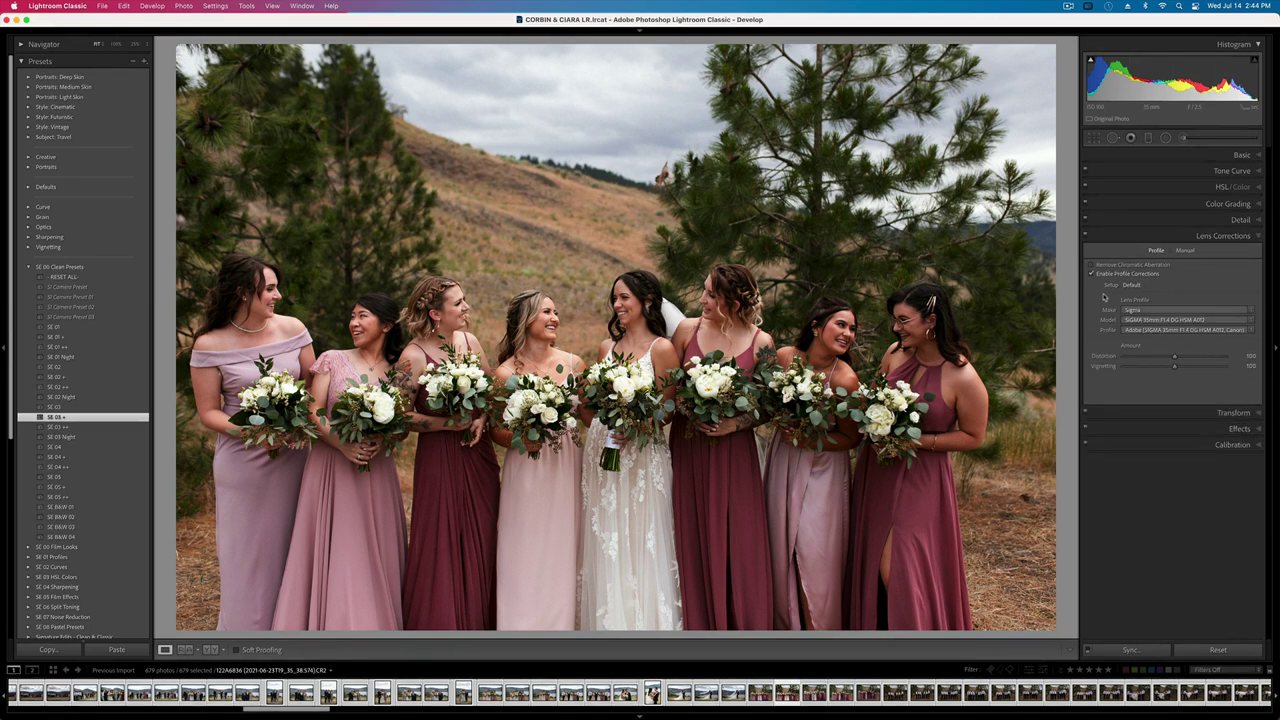
{"action": "left_click_drag", "start_coordinate": [1175, 369], "coordinate": [1254, 371]}
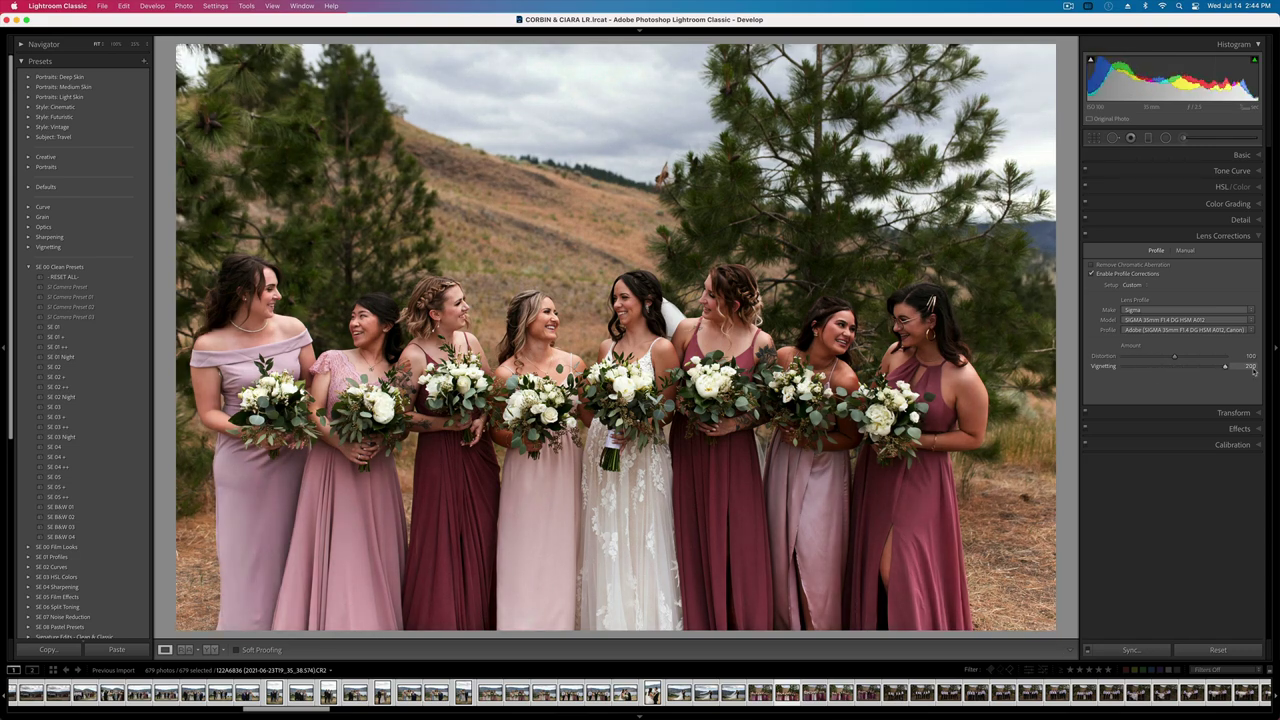
{"action": "mouse_move", "coordinate": [1166, 369]}
{"action": "left_mouse_down"}
{"action": "mouse_move", "coordinate": [1277, 369]}
{"action": "mouse_move", "coordinate": [1145, 368]}
{"action": "mouse_move", "coordinate": [1164, 368]}
{"action": "left_mouse_up"}
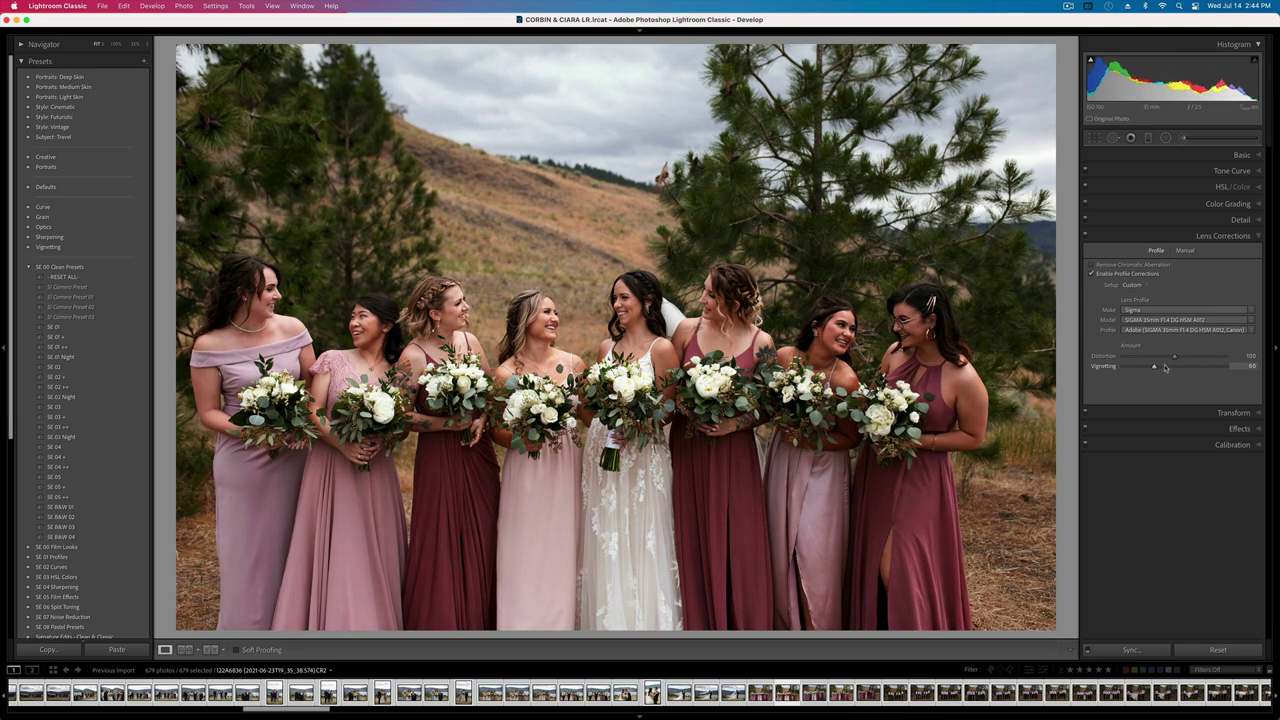
{"action": "left_click", "coordinate": [1252, 220]}
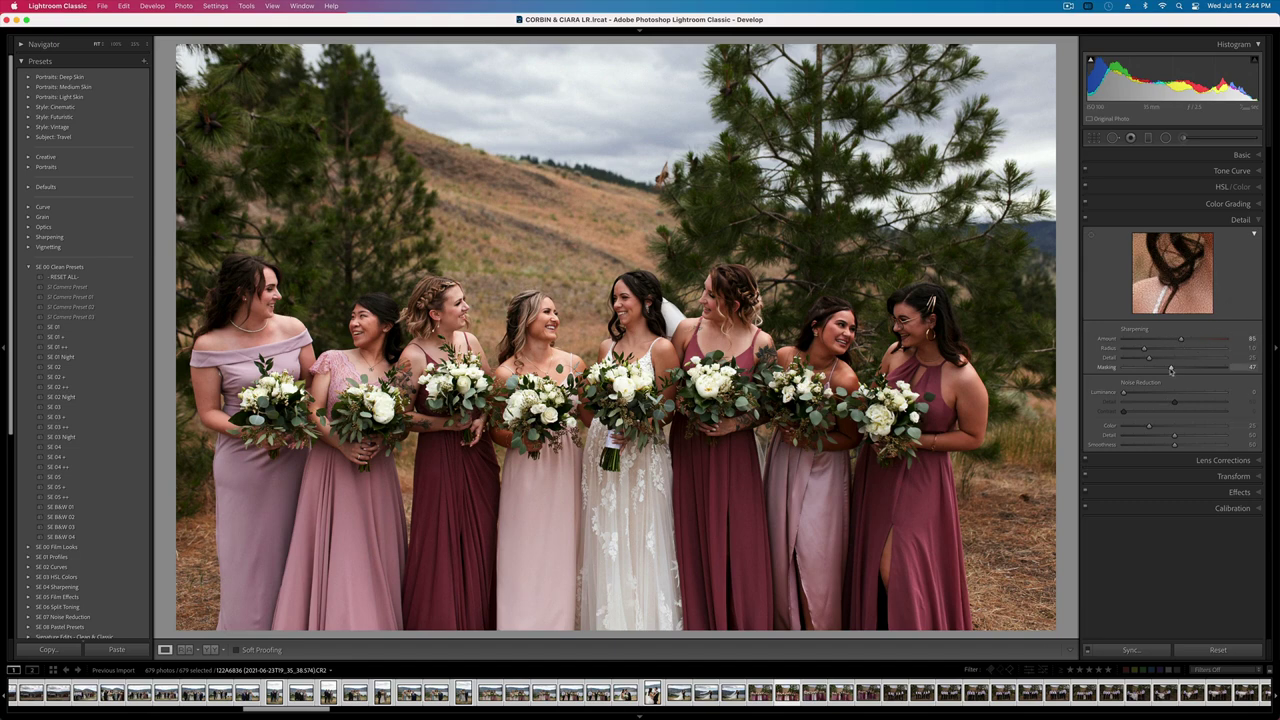
- Adjust sharpening Masking, then sync settings to all 679 photos excluding Local Adjustments
{"action": "left_click", "coordinate": [1171, 369], "text": "alt"}
{"action": "mouse_move", "coordinate": [1171, 369]}
{"action": "left_mouse_down"}
{"action": "mouse_move", "coordinate": [1184, 369]}
{"action": "mouse_move", "coordinate": [1123, 369]}
{"action": "mouse_move", "coordinate": [1174, 371]}
{"action": "left_mouse_up"}
{"action": "left_click", "coordinate": [1138, 648]}
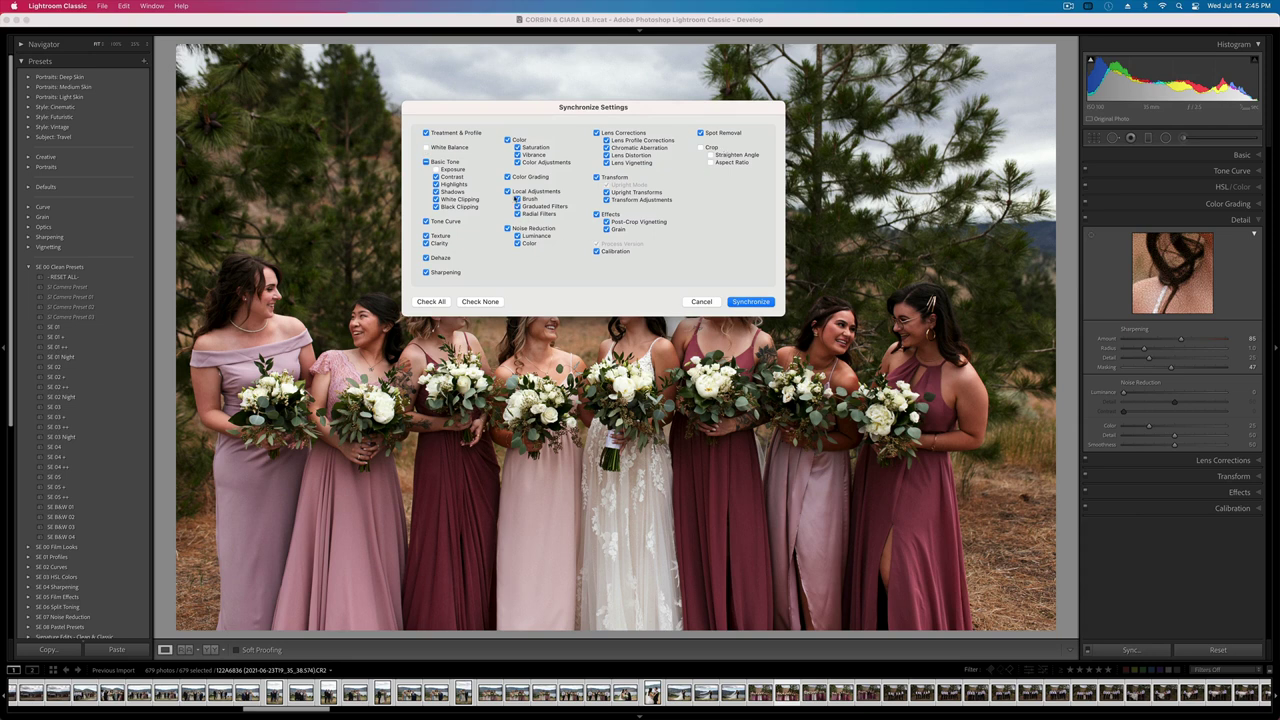
{"action": "left_click", "coordinate": [508, 191]}
{"action": "left_click", "coordinate": [749, 301]}
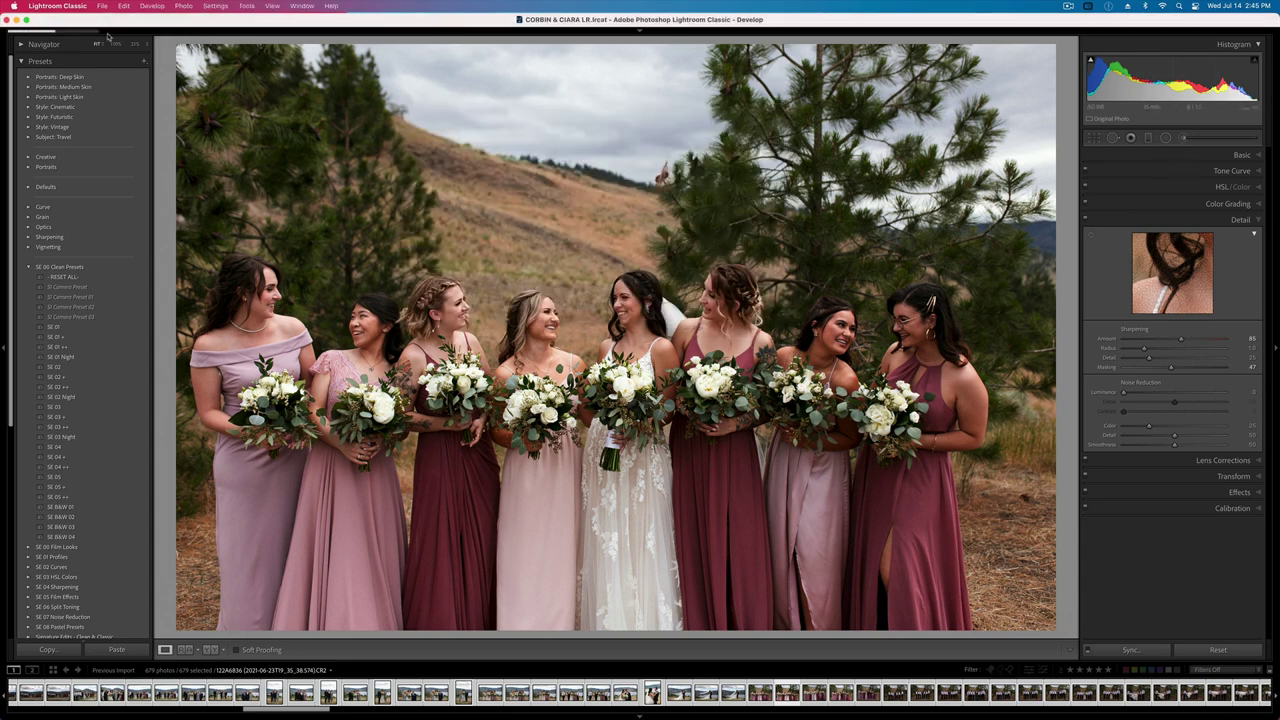
- Warm the couple portrait's white balance and boost its profile amount and vibrance
{"action": "scroll", "coordinate": [689, 705], "scroll_direction": "right", "scroll_amount": 10}
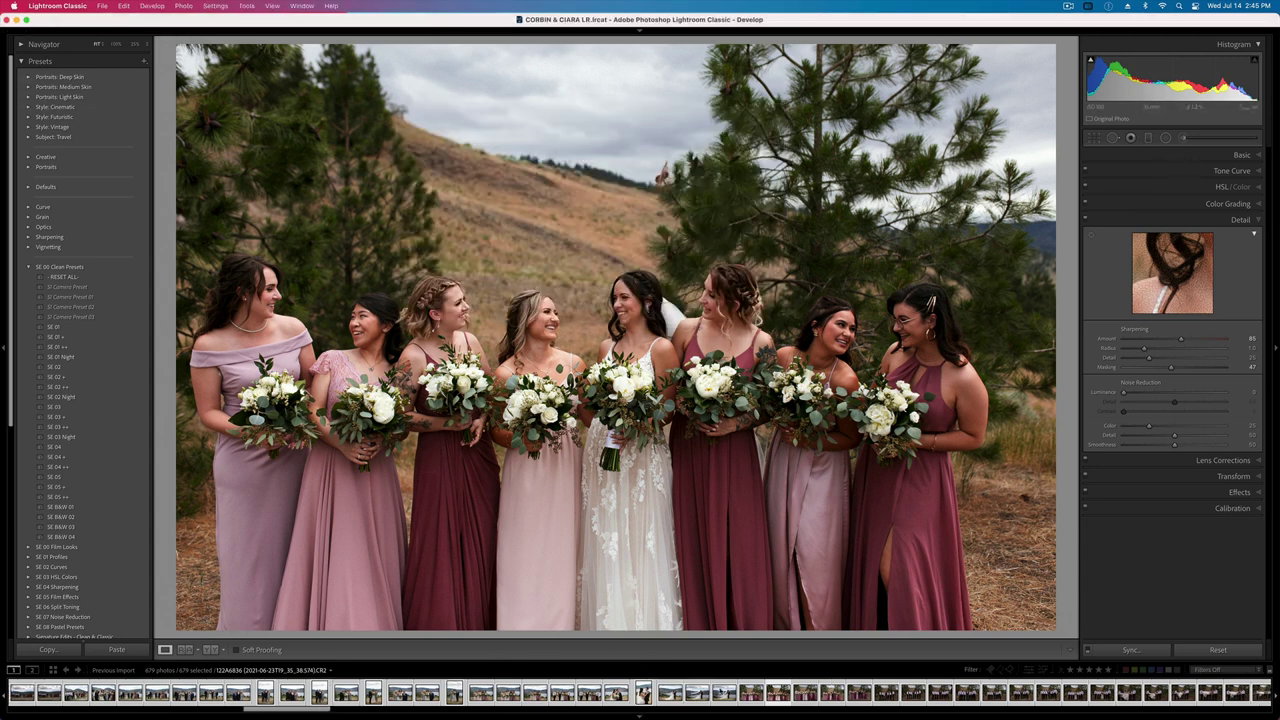
{"action": "left_click", "coordinate": [560, 692]}
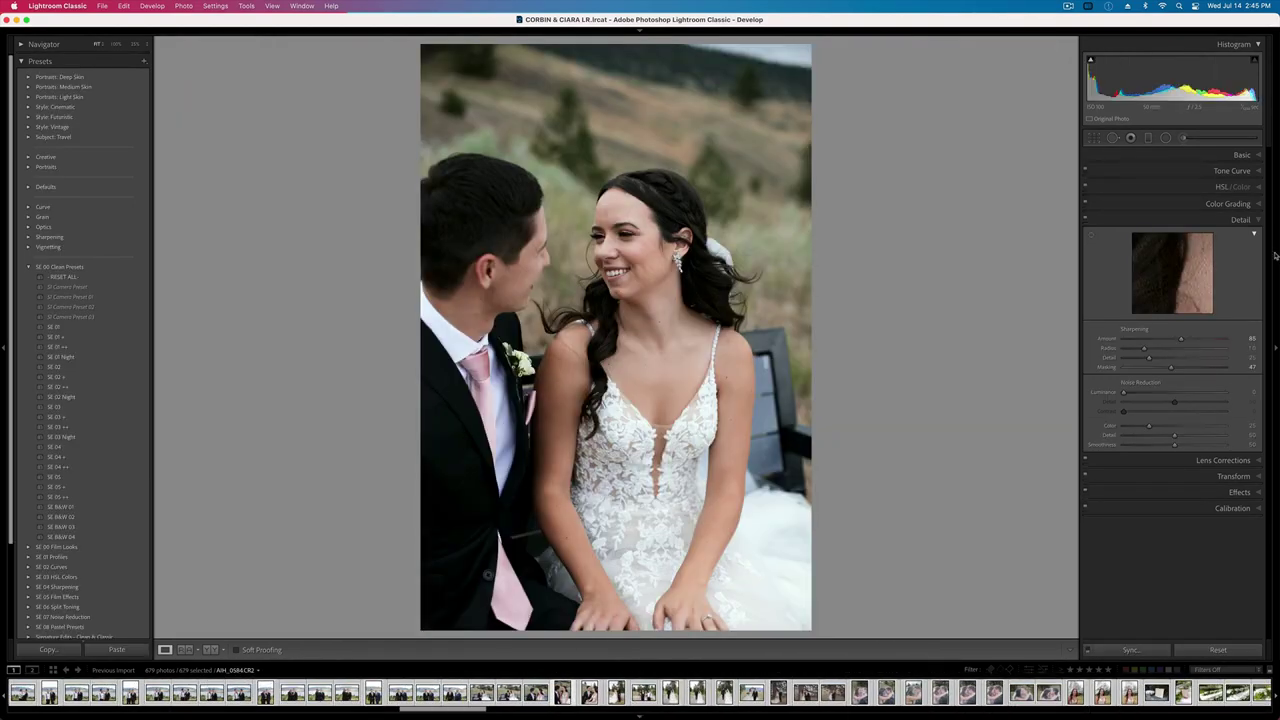
{"action": "left_click", "coordinate": [1242, 156]}
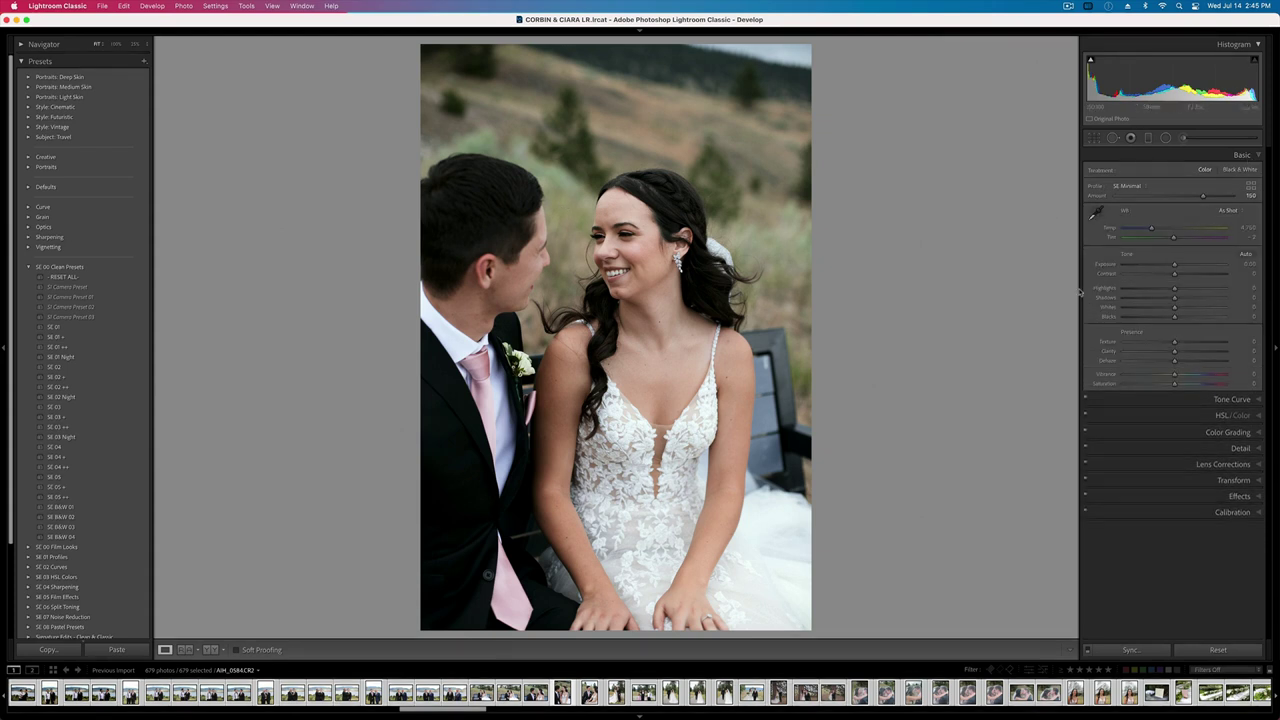
{"action": "left_click_drag", "start_coordinate": [1152, 228], "coordinate": [1216, 195]}
{"action": "left_click_drag", "start_coordinate": [1174, 374], "coordinate": [1181, 376]}
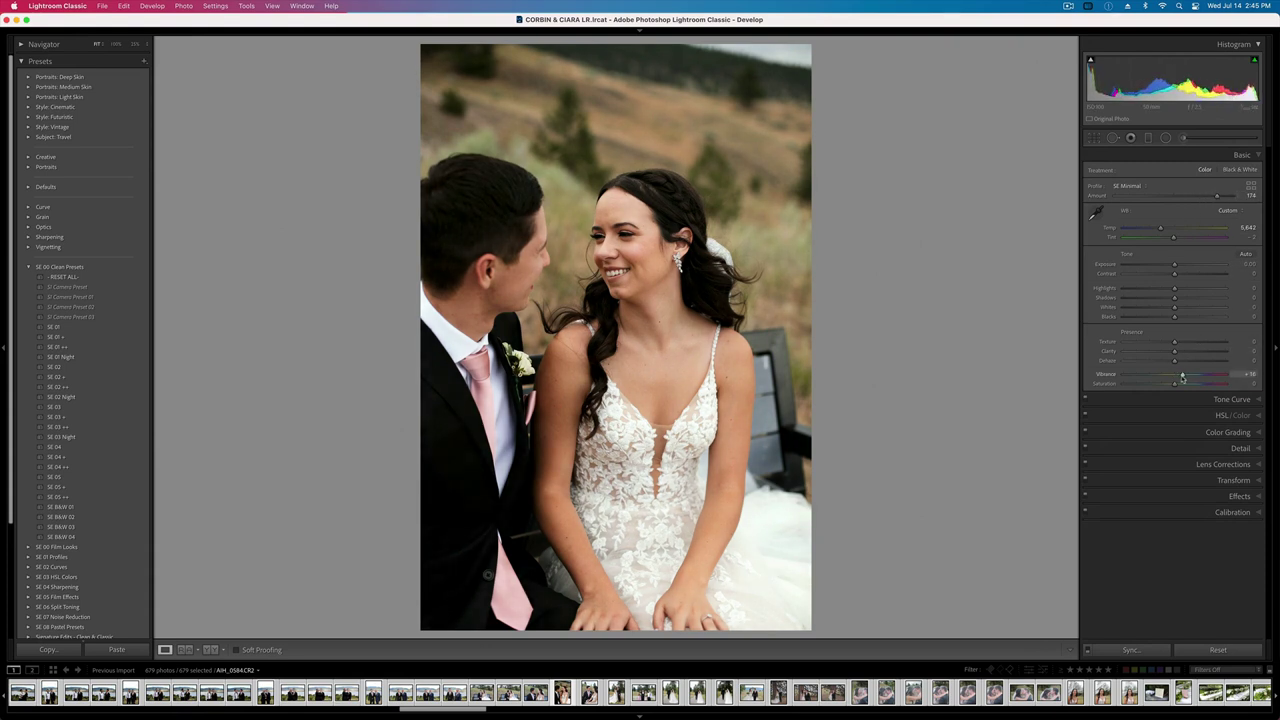
- Brighten the guests photo and the petal-toss photo, giving the latter profile amount 200
{"action": "scroll", "coordinate": [755, 700], "scroll_direction": "right", "scroll_amount": 3}
{"action": "scroll", "coordinate": [755, 705], "scroll_direction": "right", "scroll_amount": 3}
{"action": "left_click", "coordinate": [755, 692]}
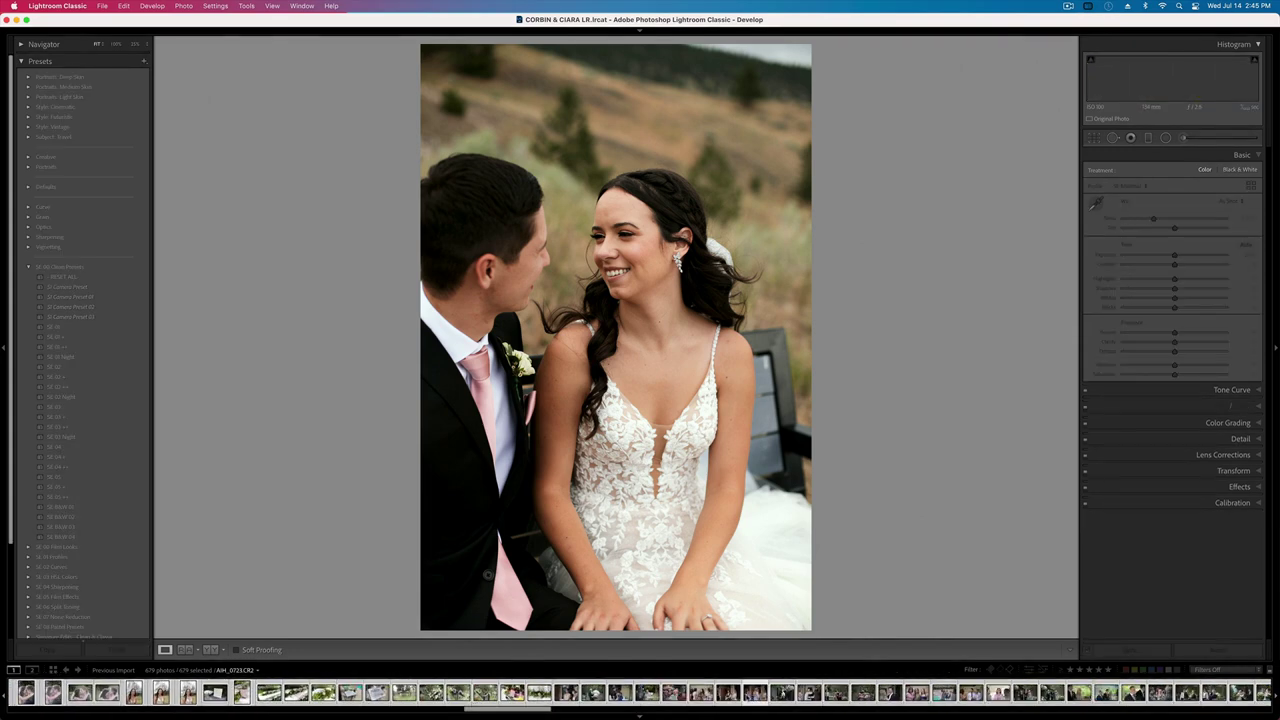
{"action": "left_click_drag", "start_coordinate": [1175, 264], "coordinate": [1182, 266]}
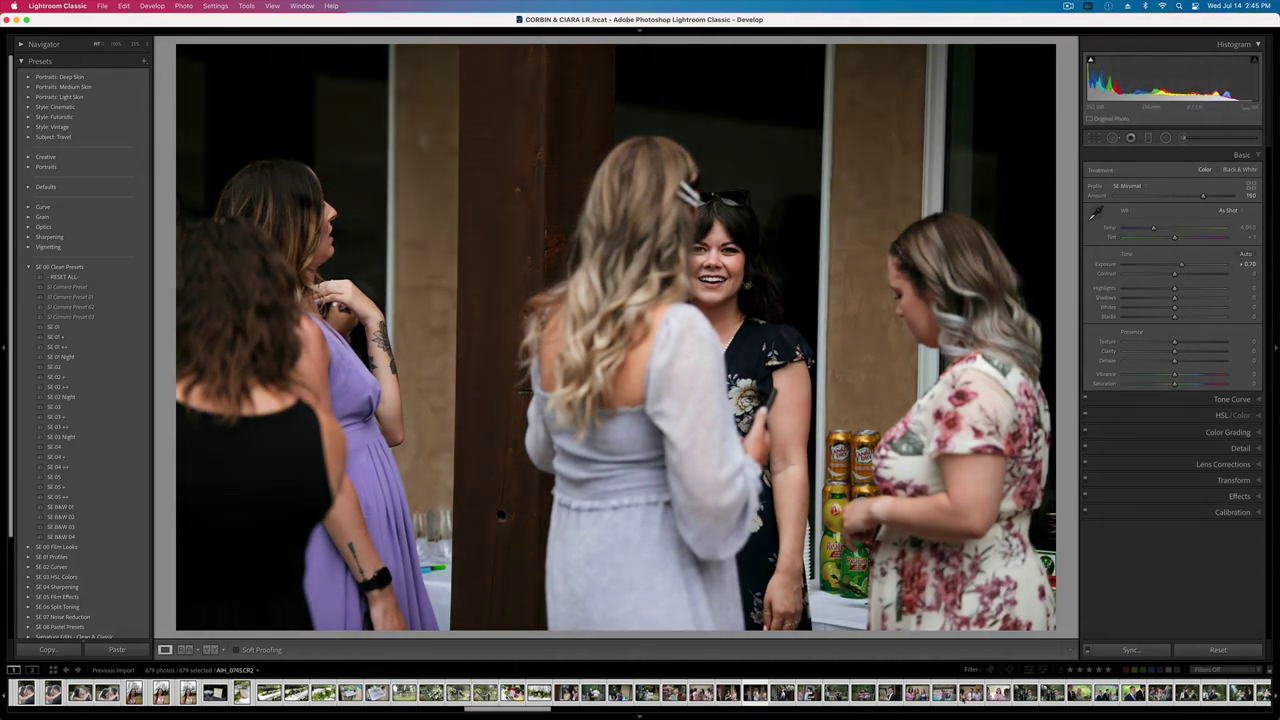
{"action": "scroll", "coordinate": [737, 700], "scroll_direction": "down", "scroll_amount": 5}
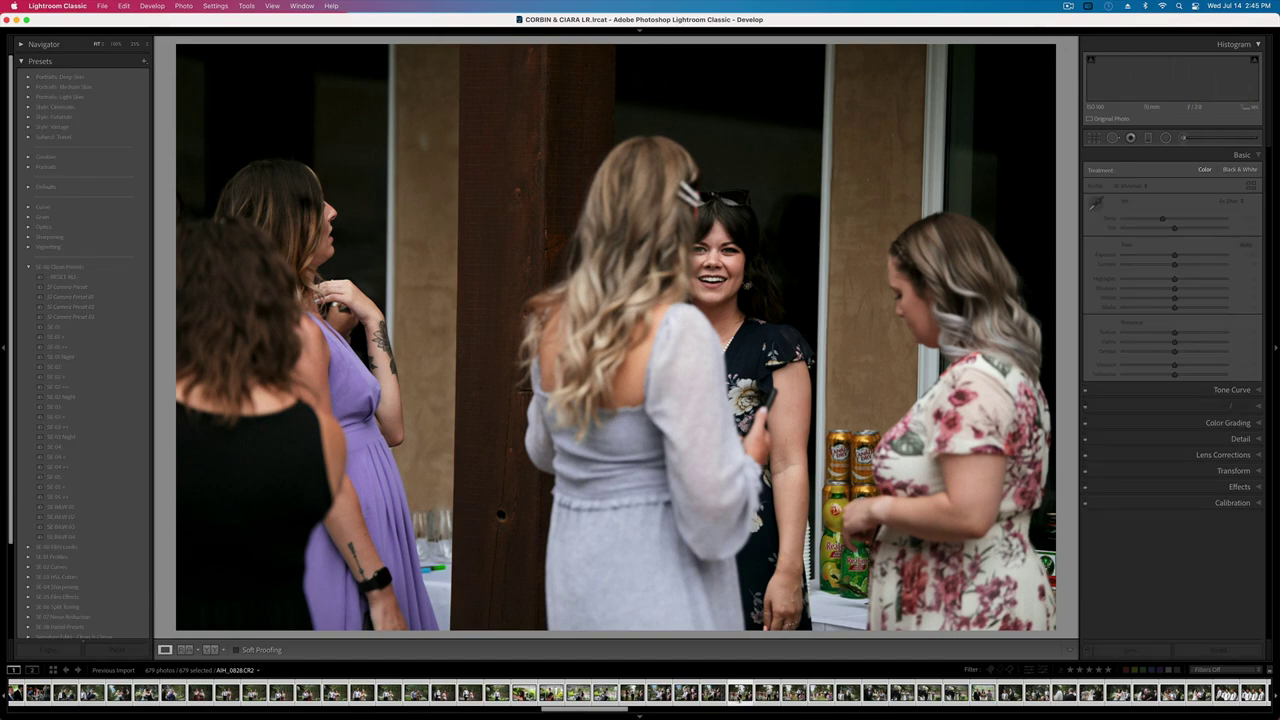
{"action": "left_click", "coordinate": [737, 693]}
{"action": "left_click_drag", "start_coordinate": [1176, 265], "coordinate": [1161, 289]}
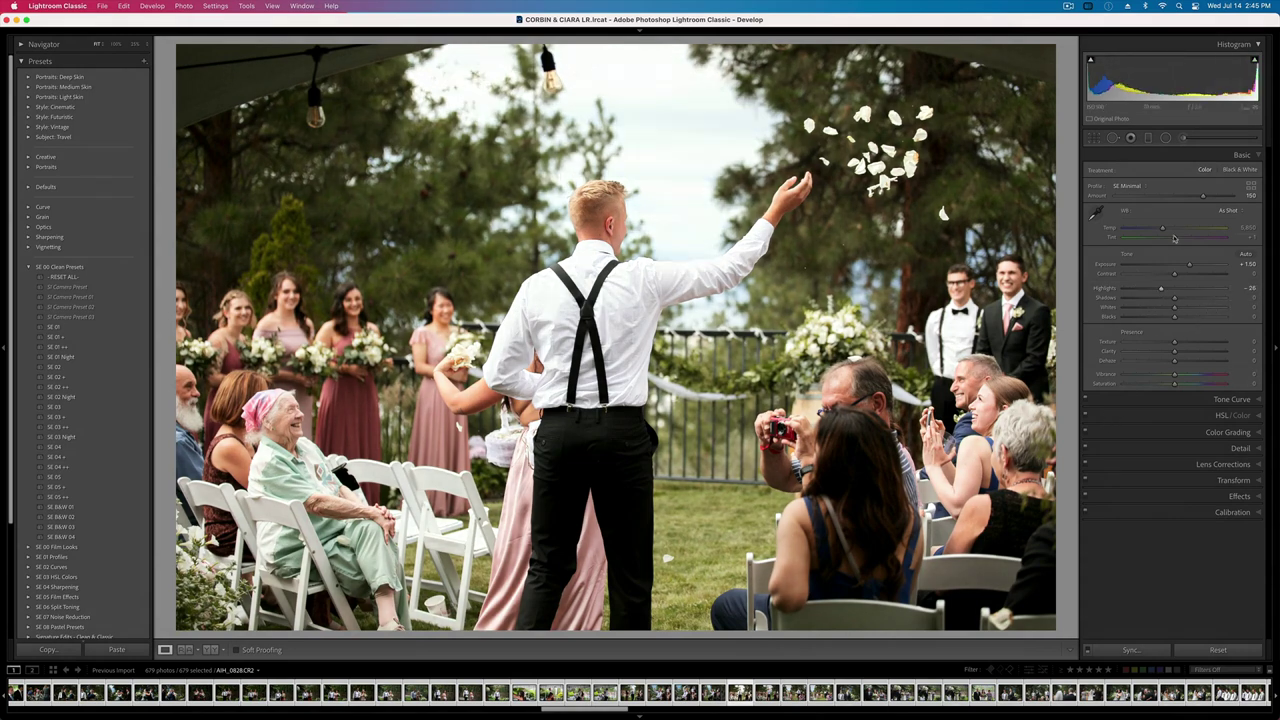
{"action": "left_click_drag", "start_coordinate": [1203, 196], "coordinate": [1233, 196]}
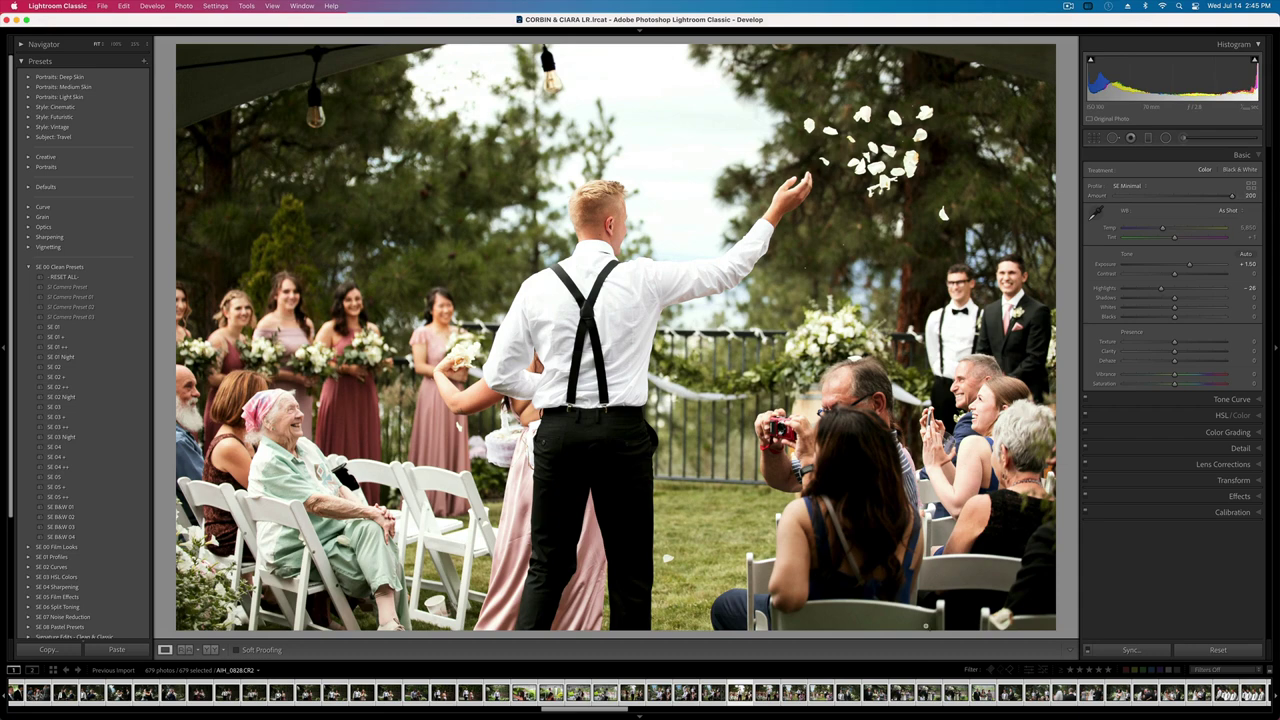
{"action": "scroll", "coordinate": [1006, 697], "scroll_direction": "right", "scroll_amount": 5}
{"action": "left_click", "coordinate": [1002, 694]}
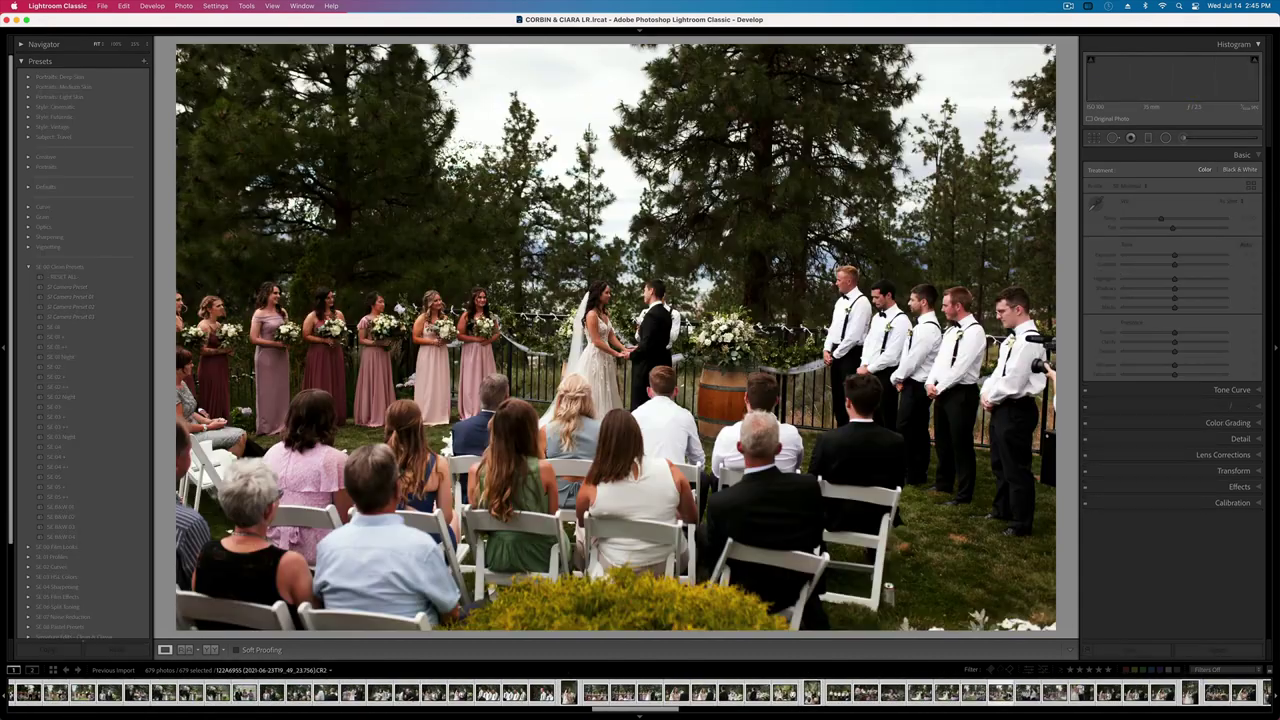
- On the ceremony photo, adjust contrast, set profile amount 200, highlights -18, and add dehaze
{"action": "left_click", "coordinate": [1234, 654]}
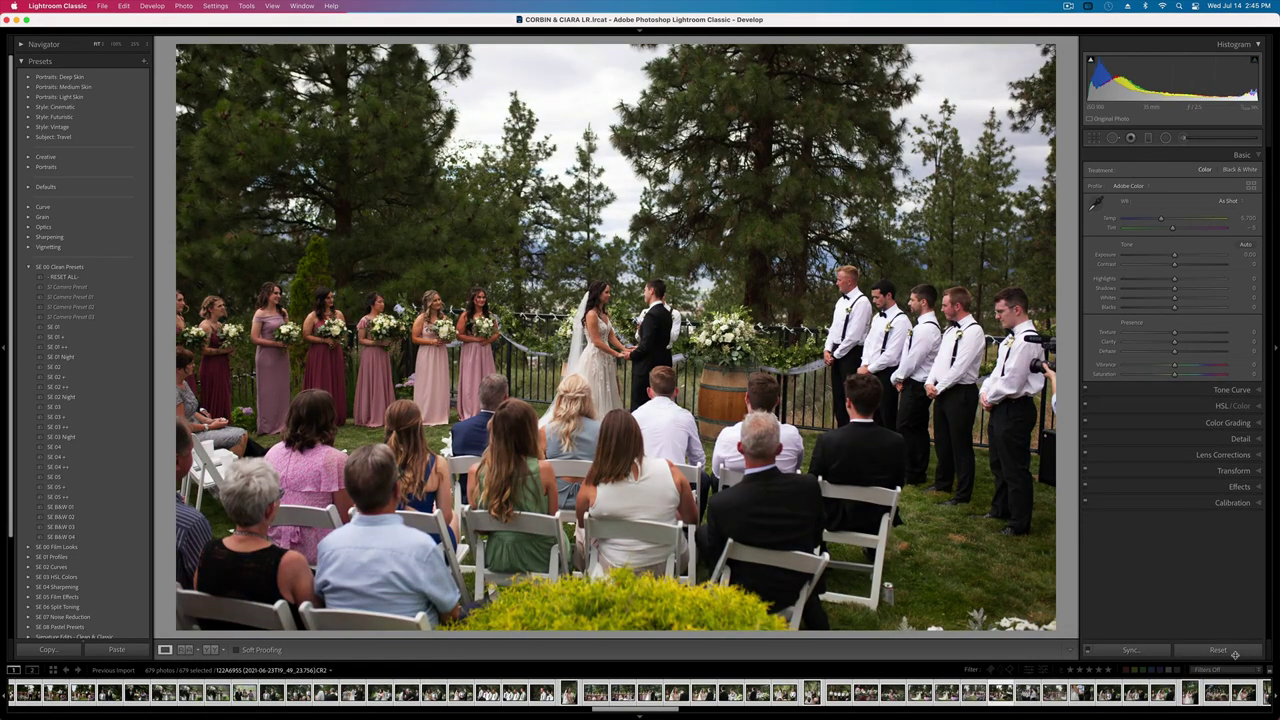
{"action": "key", "text": "super+z"}
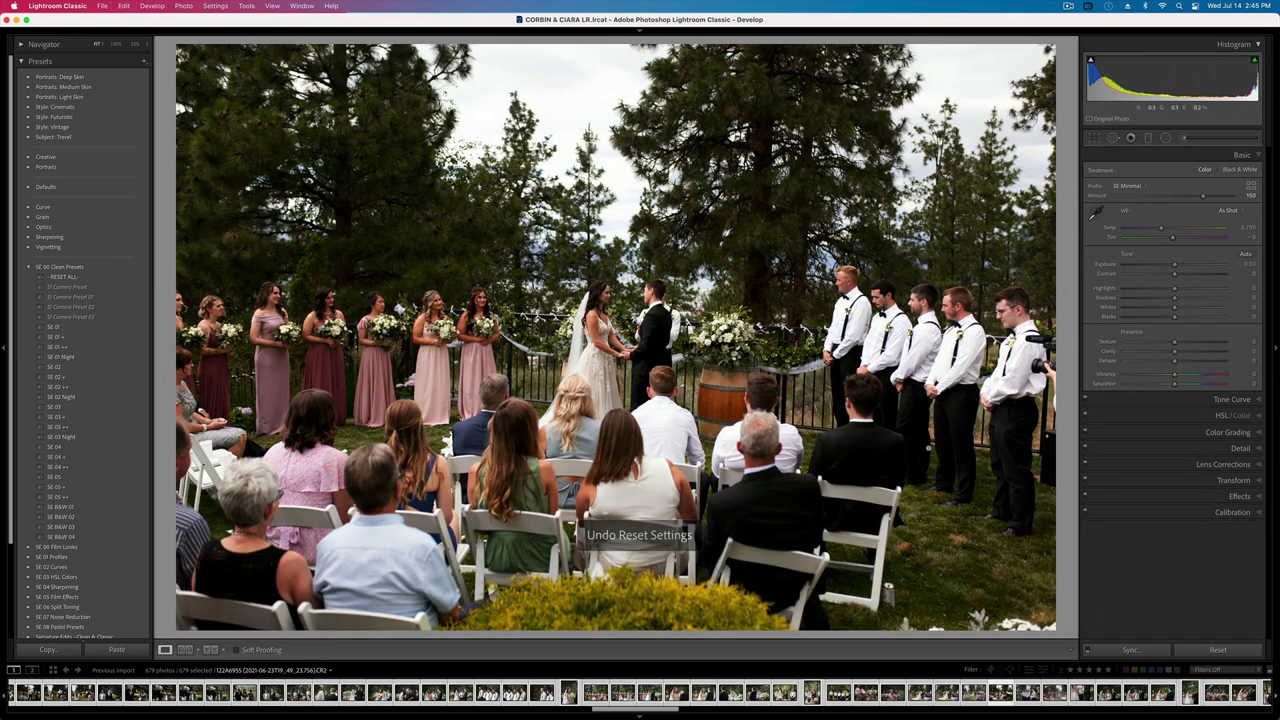
{"action": "left_click_drag", "start_coordinate": [1160, 274], "coordinate": [1140, 275]}
{"action": "left_click_drag", "start_coordinate": [1203, 196], "coordinate": [1261, 197]}
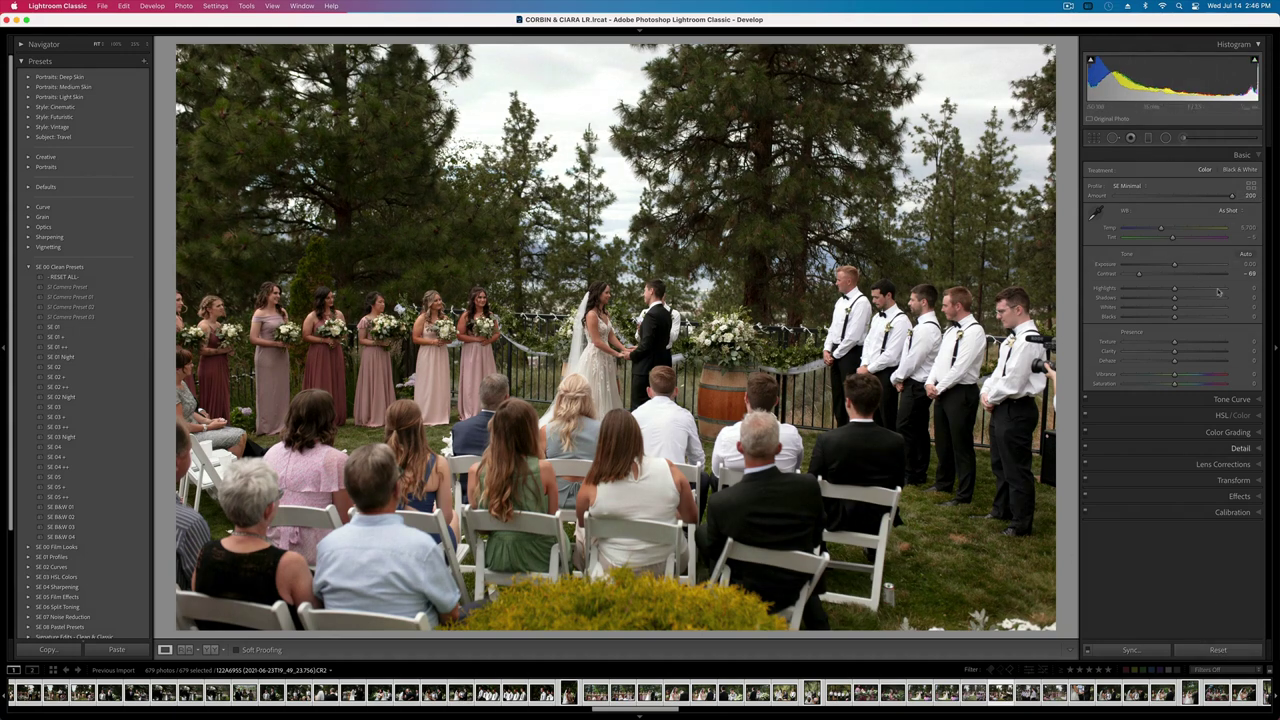
{"action": "mouse_move", "coordinate": [1174, 289]}
{"action": "left_mouse_down"}
{"action": "mouse_move", "coordinate": [1152, 290]}
{"action": "mouse_move", "coordinate": [1181, 300]}
{"action": "left_mouse_up"}
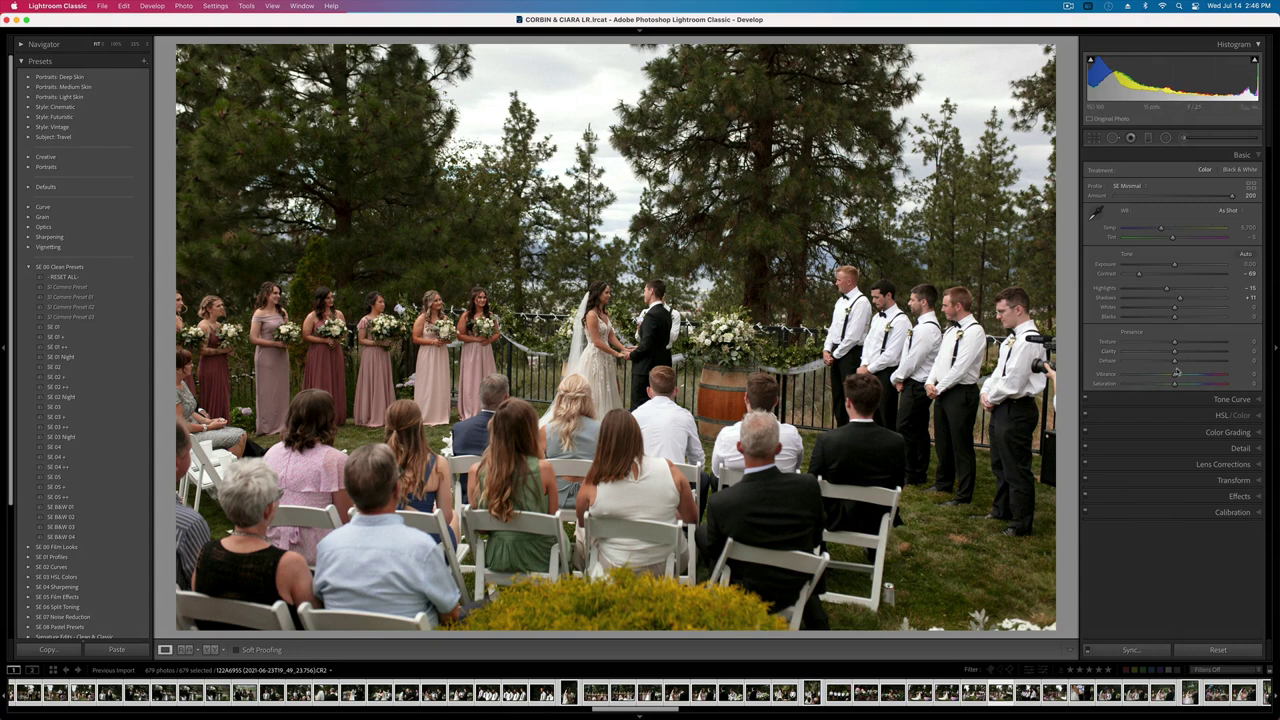
{"action": "left_click_drag", "start_coordinate": [1175, 361], "coordinate": [1184, 366]}
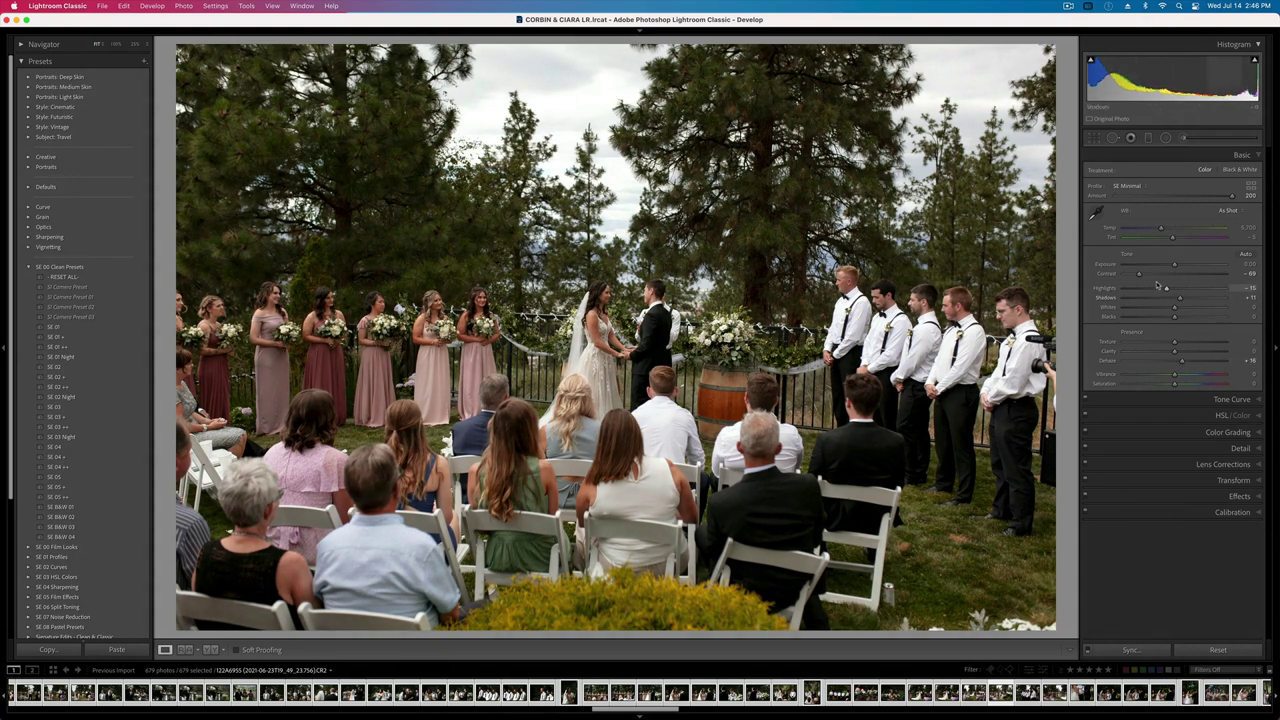
{"action": "left_click_drag", "start_coordinate": [1138, 273], "coordinate": [1150, 277]}
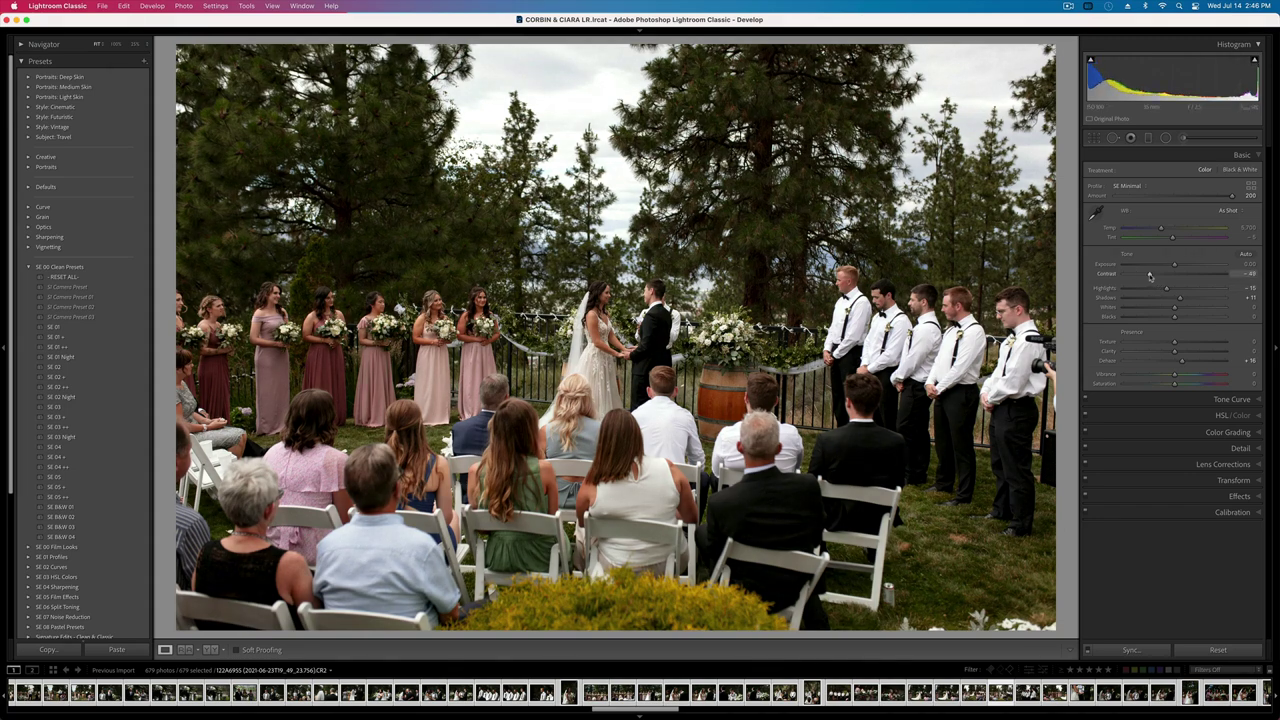
- Compare before/after, lower profile amount to 182, and sync to the selected photos
{"action": "key", "text": "backslash"}
{"action": "key", "text": "backslash"}
{"action": "key", "text": "backslash"}
{"action": "key", "text": "backslash"}
{"action": "key", "text": "backslash"}
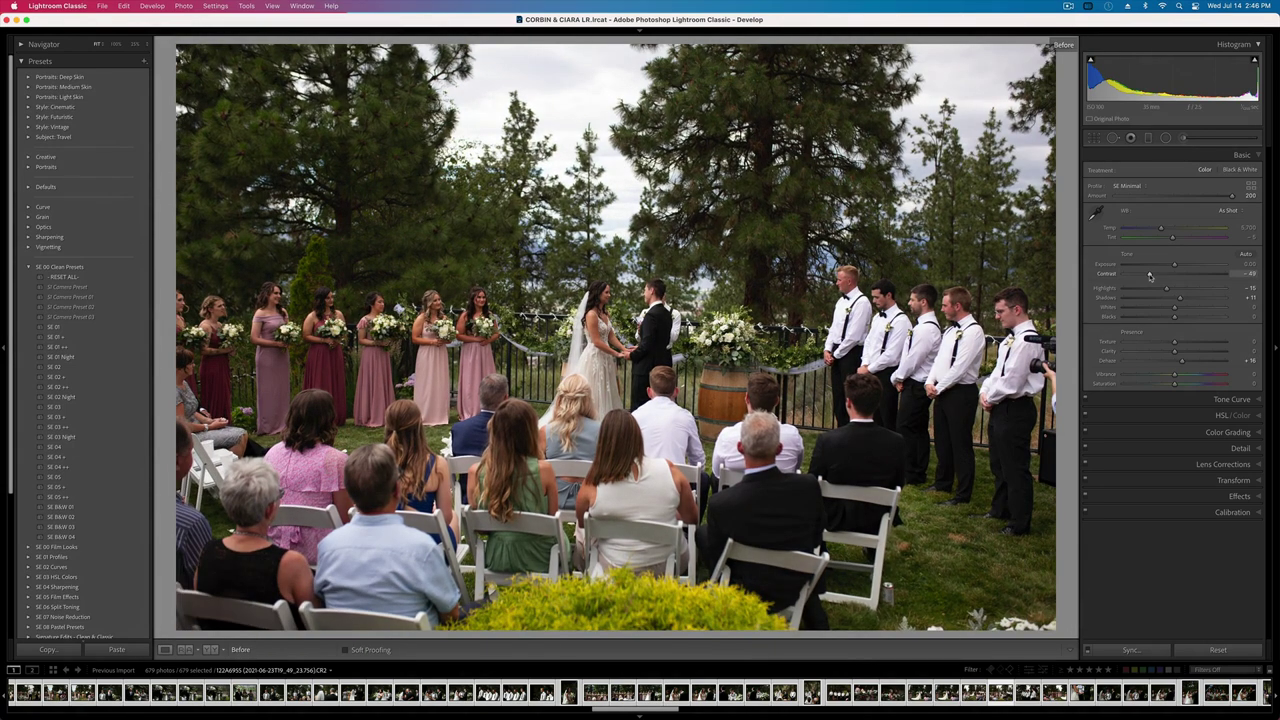
{"action": "key", "text": "backslash"}
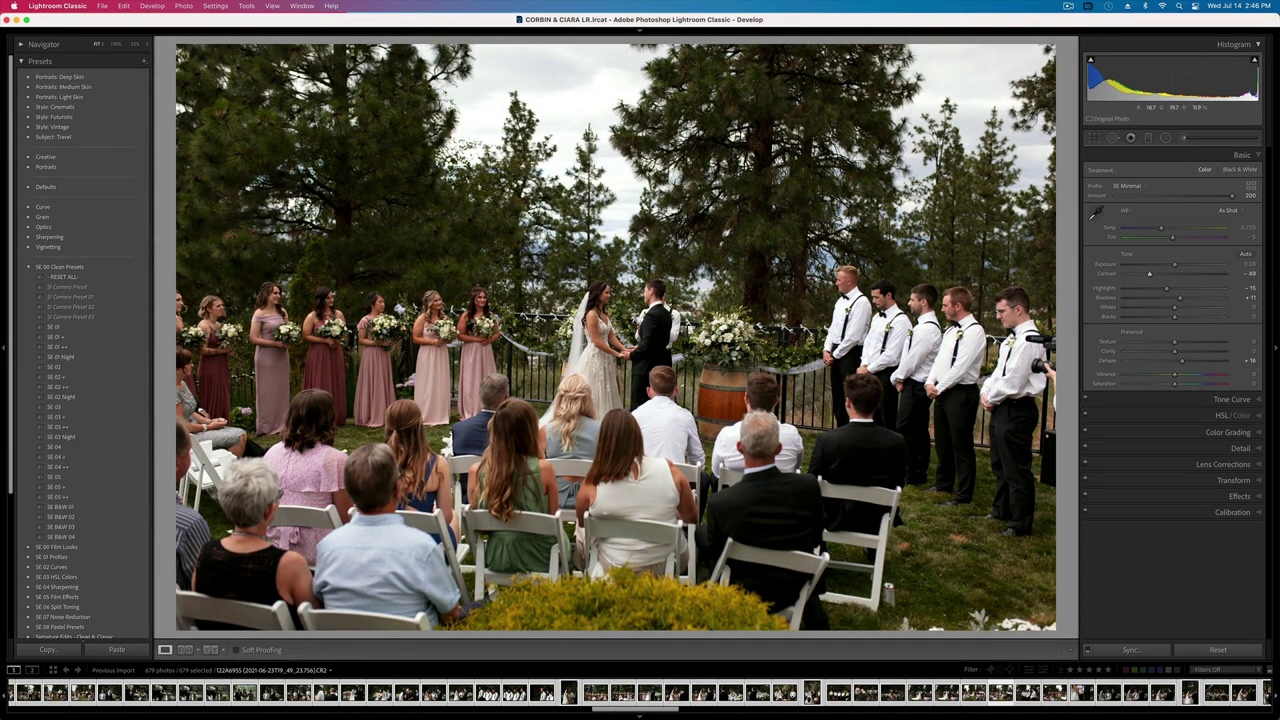
{"action": "key", "text": "backslash"}
{"action": "key", "text": "backslash"}
{"action": "key", "text": "backslash"}
{"action": "key", "text": "backslash"}
{"action": "key", "text": "backslash"}
{"action": "key", "text": "backslash"}
{"action": "left_click_drag", "start_coordinate": [1231, 198], "coordinate": [1220, 198]}
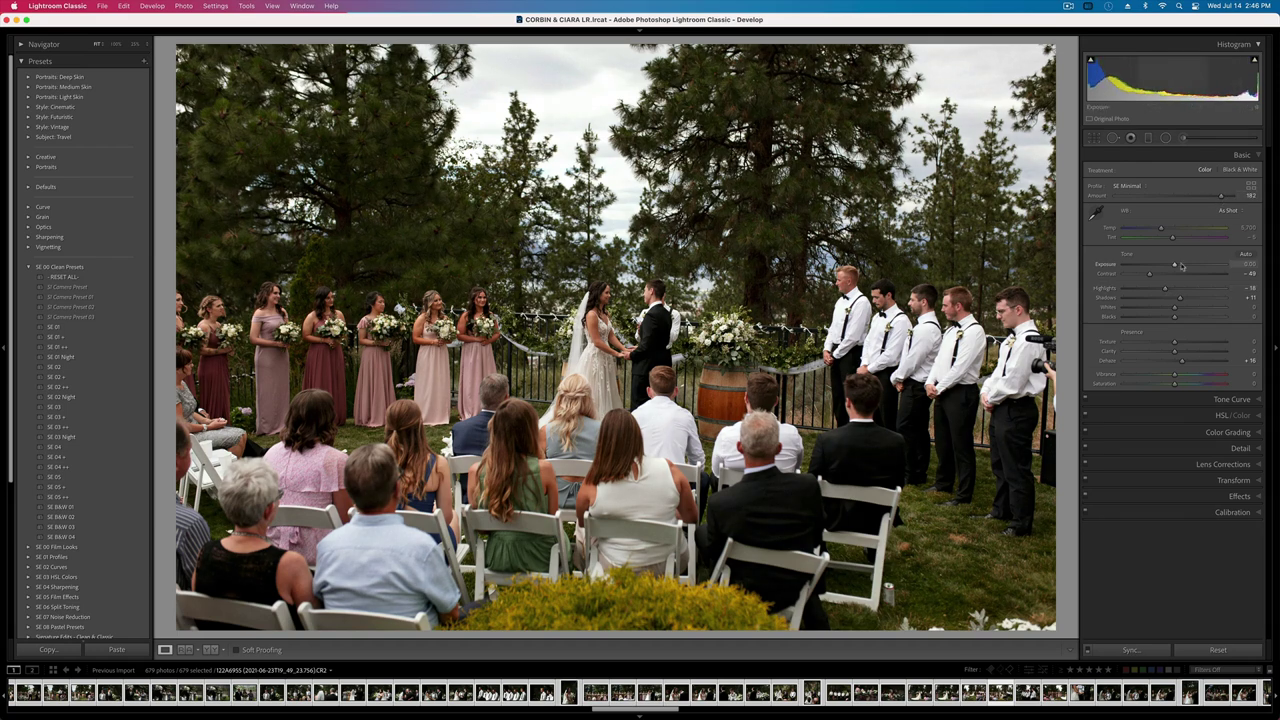
{"action": "left_click", "coordinate": [1130, 650]}
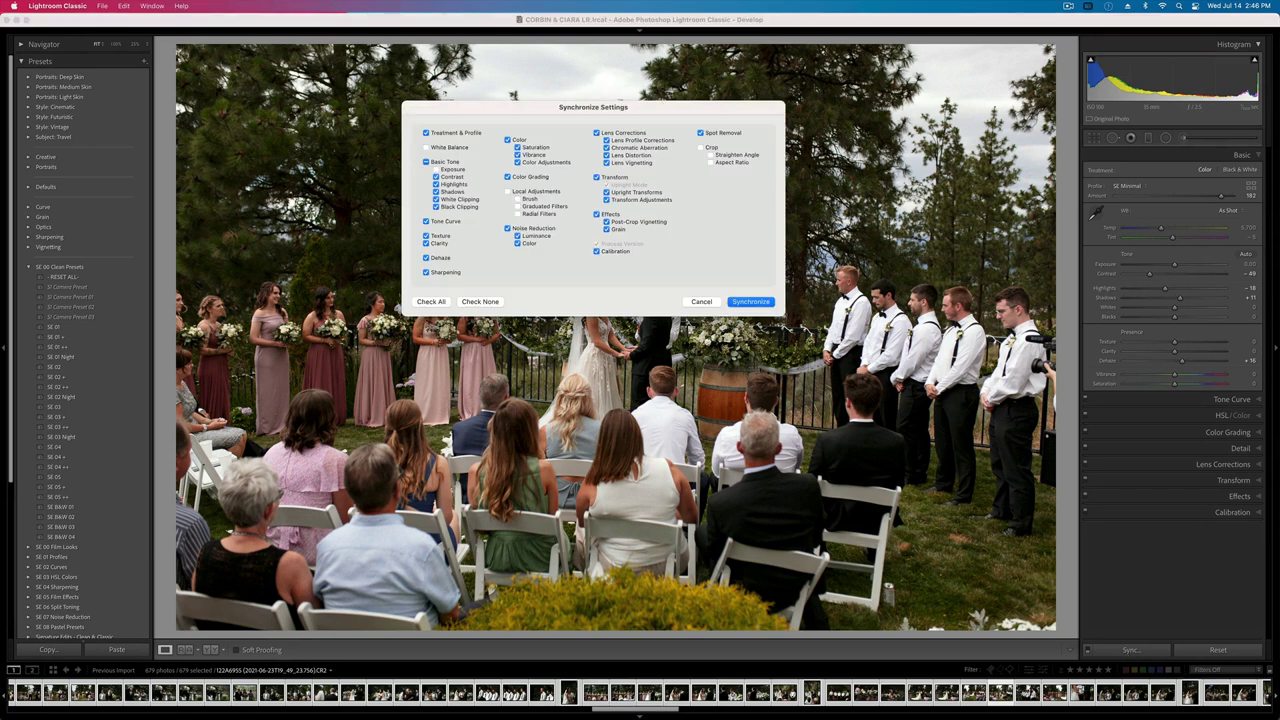
{"action": "left_click", "coordinate": [751, 302]}
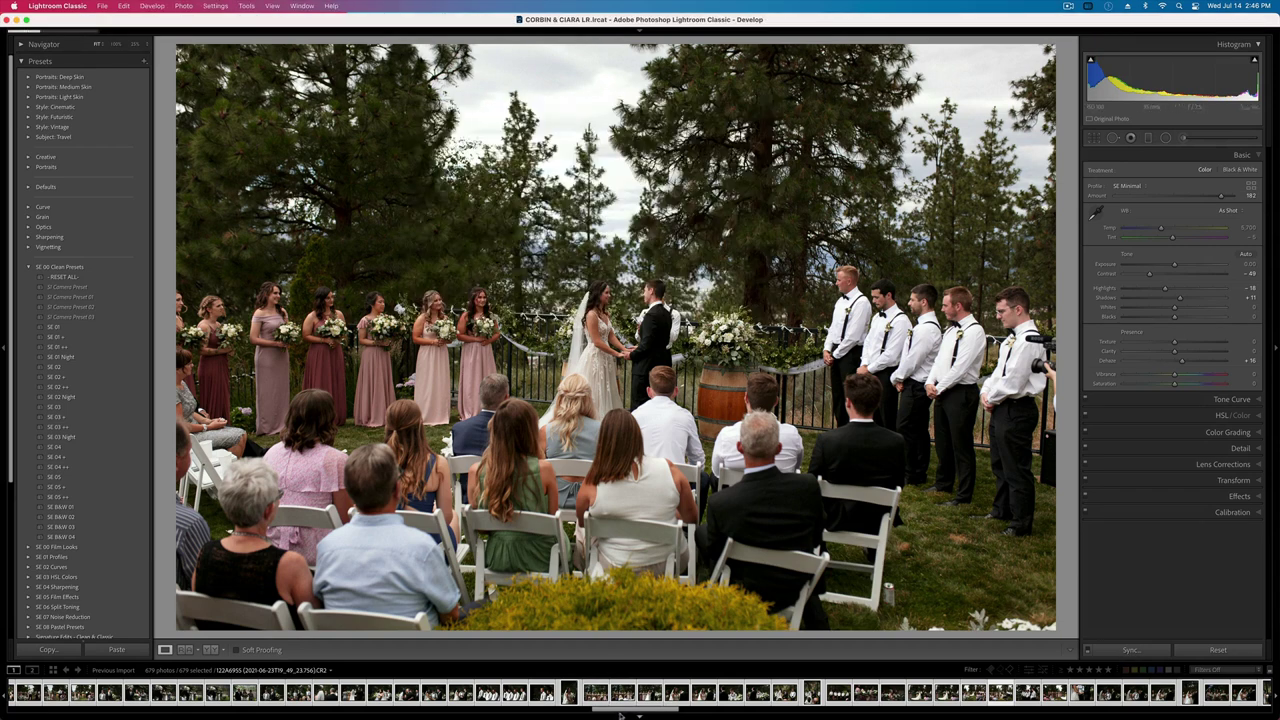
{"action": "left_click_drag", "start_coordinate": [620, 714], "coordinate": [868, 714]}
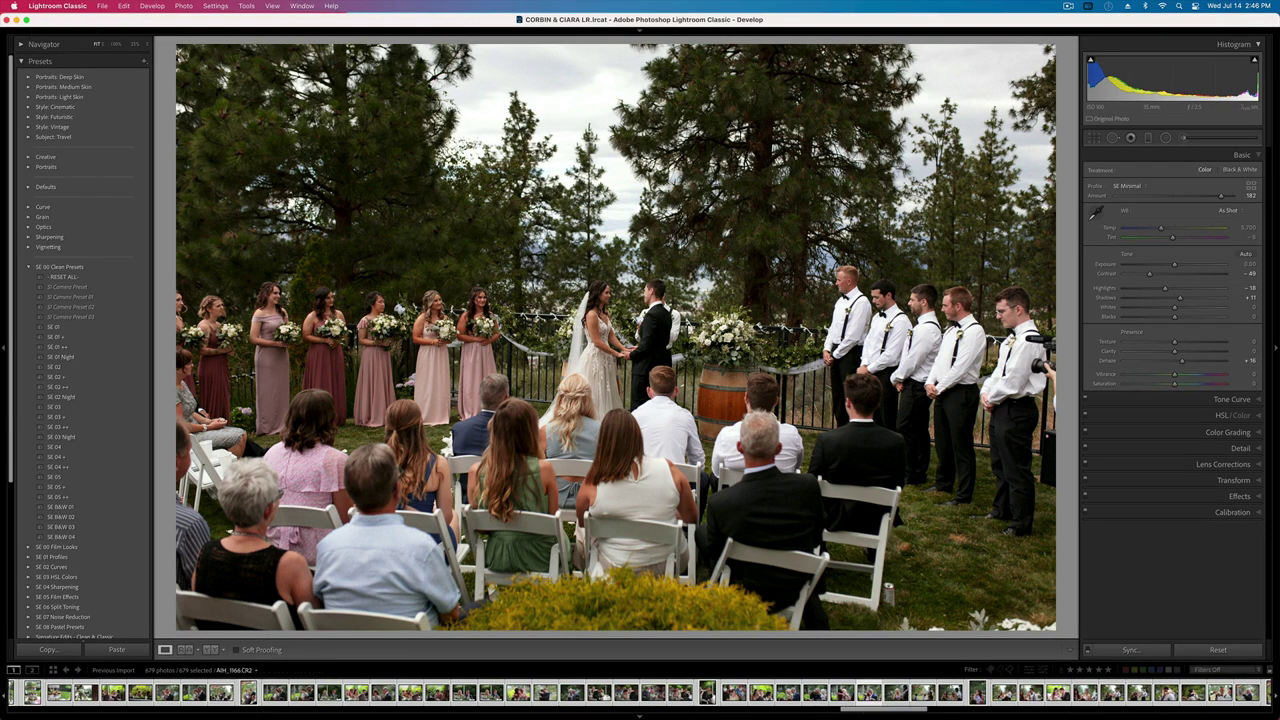
- Raise exposure on the speech photo and the groom-hugging-bride photo
{"action": "left_click", "coordinate": [868, 692]}
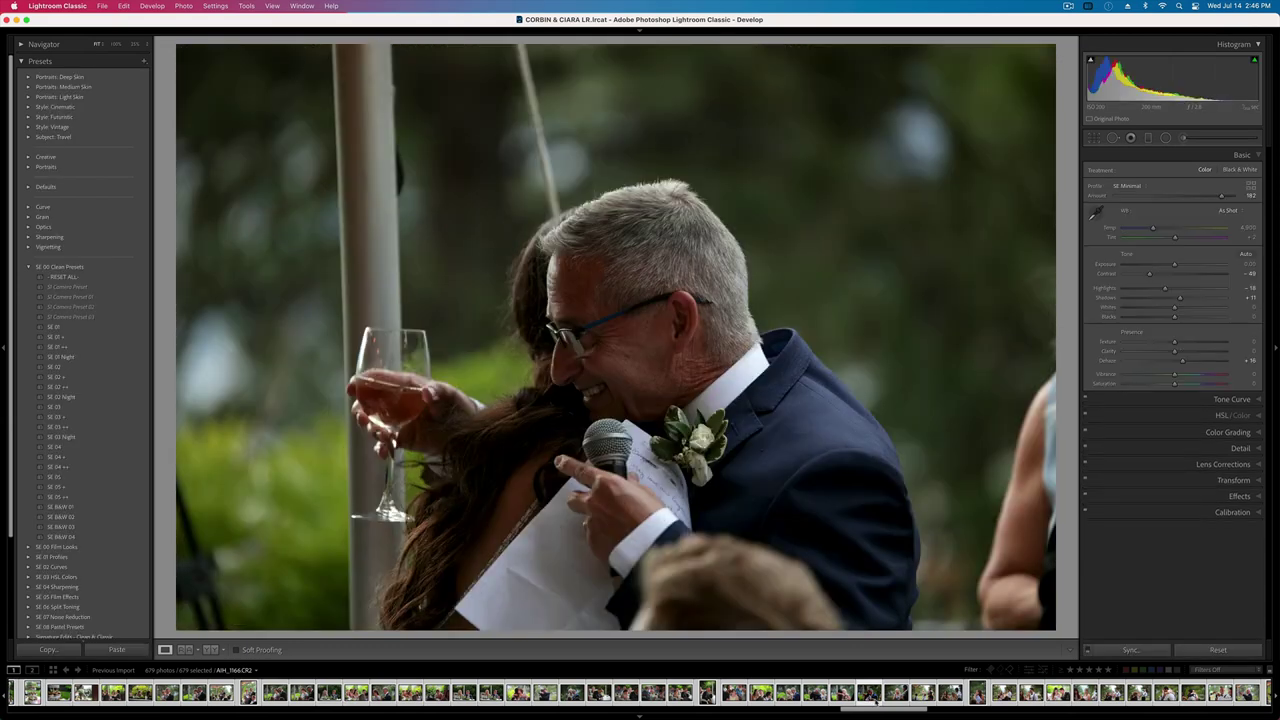
{"action": "left_click_drag", "start_coordinate": [1174, 264], "coordinate": [1188, 266]}
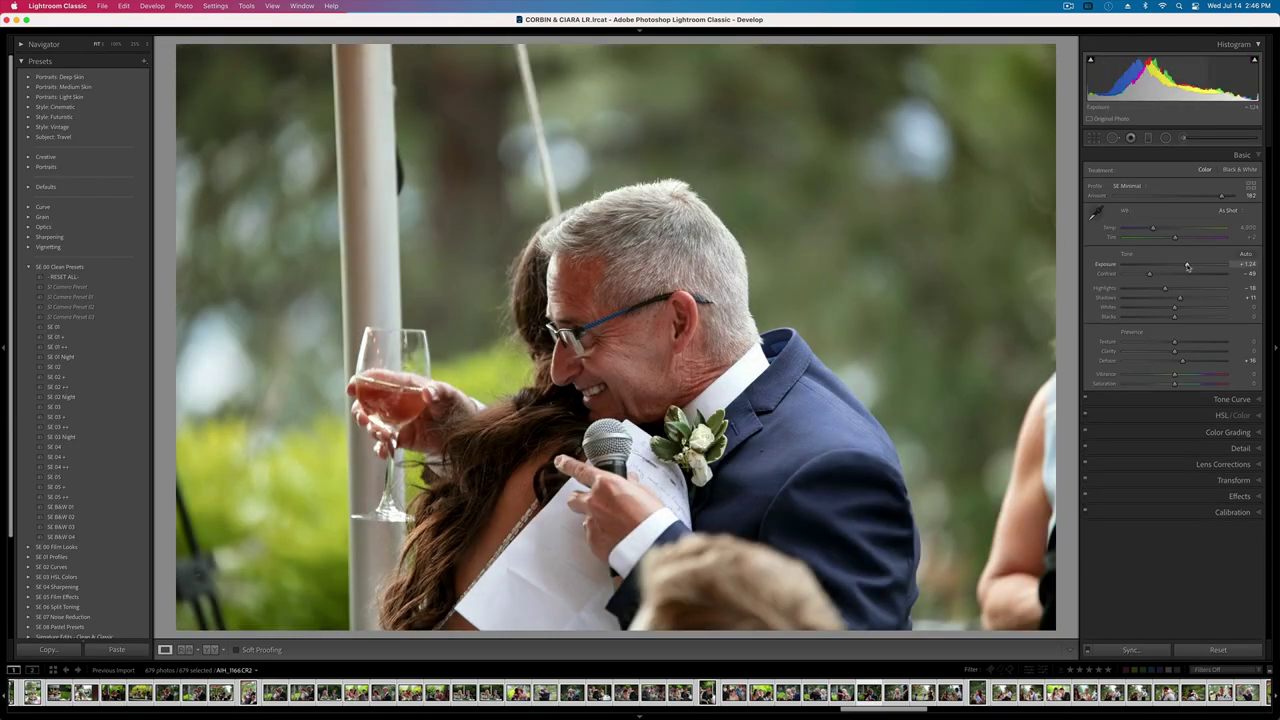
{"action": "left_click", "coordinate": [1220, 650]}
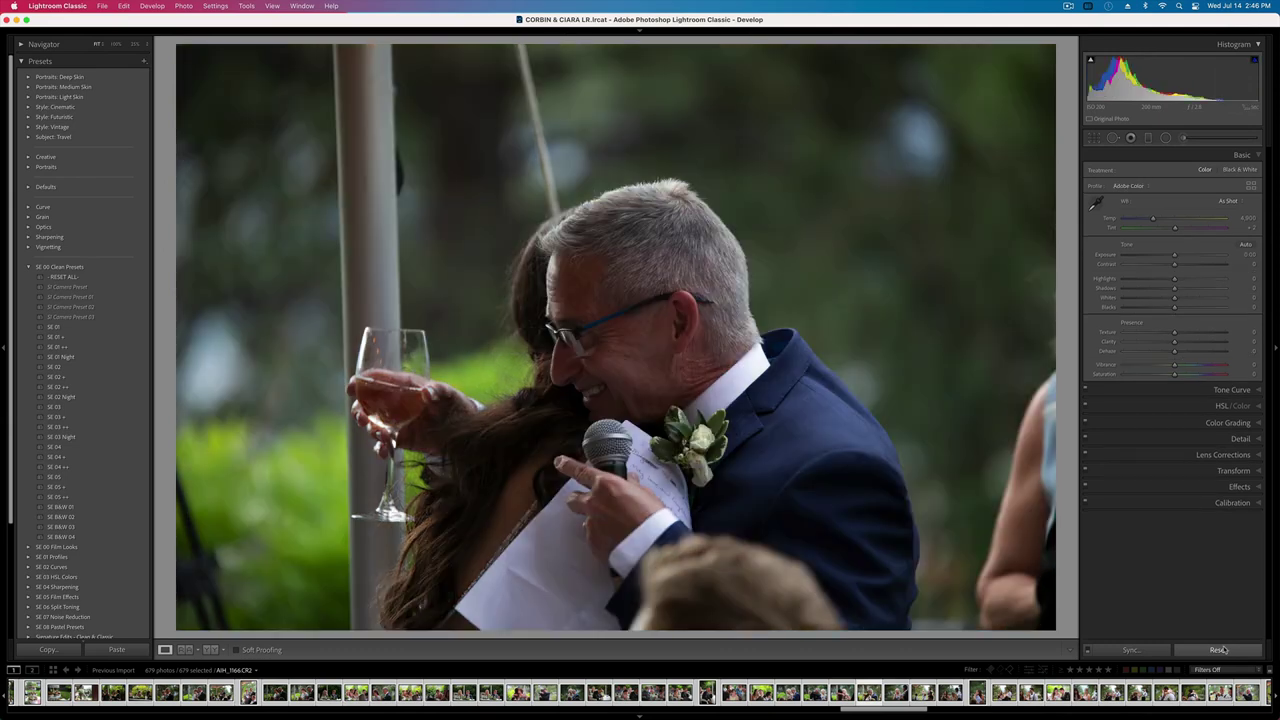
{"action": "key", "text": "super+z"}
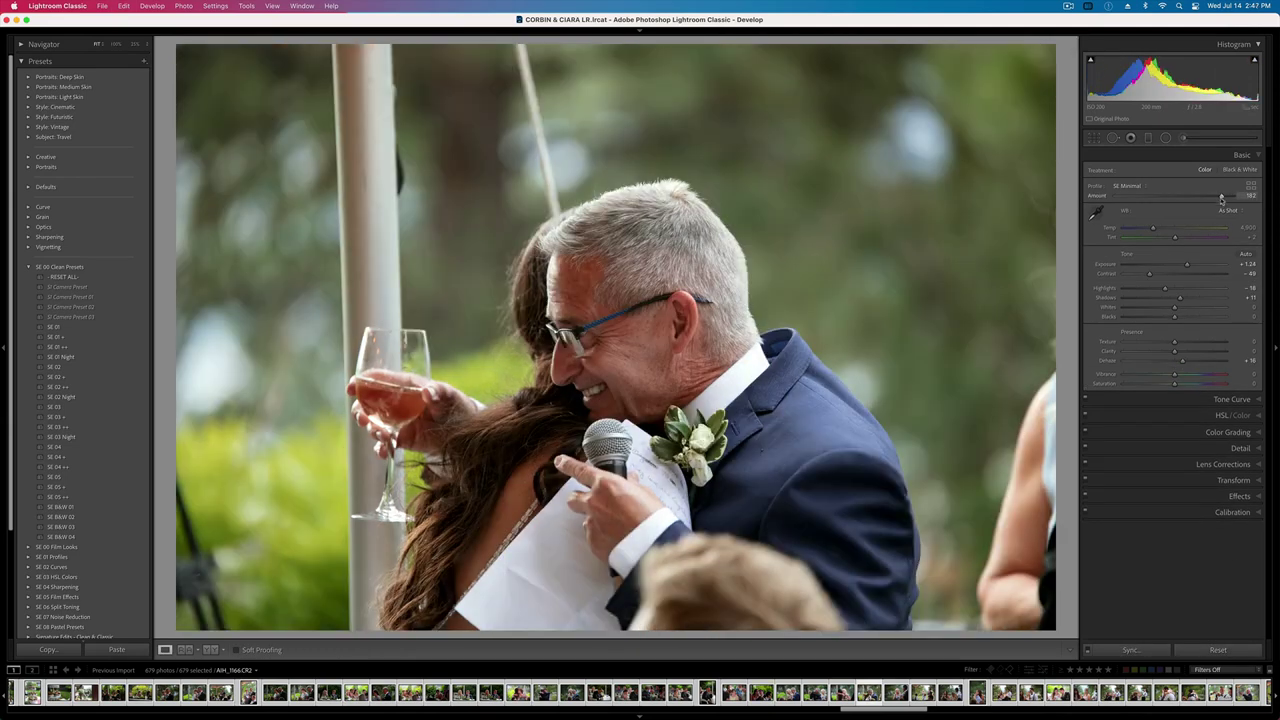
{"action": "left_click", "coordinate": [1165, 693]}
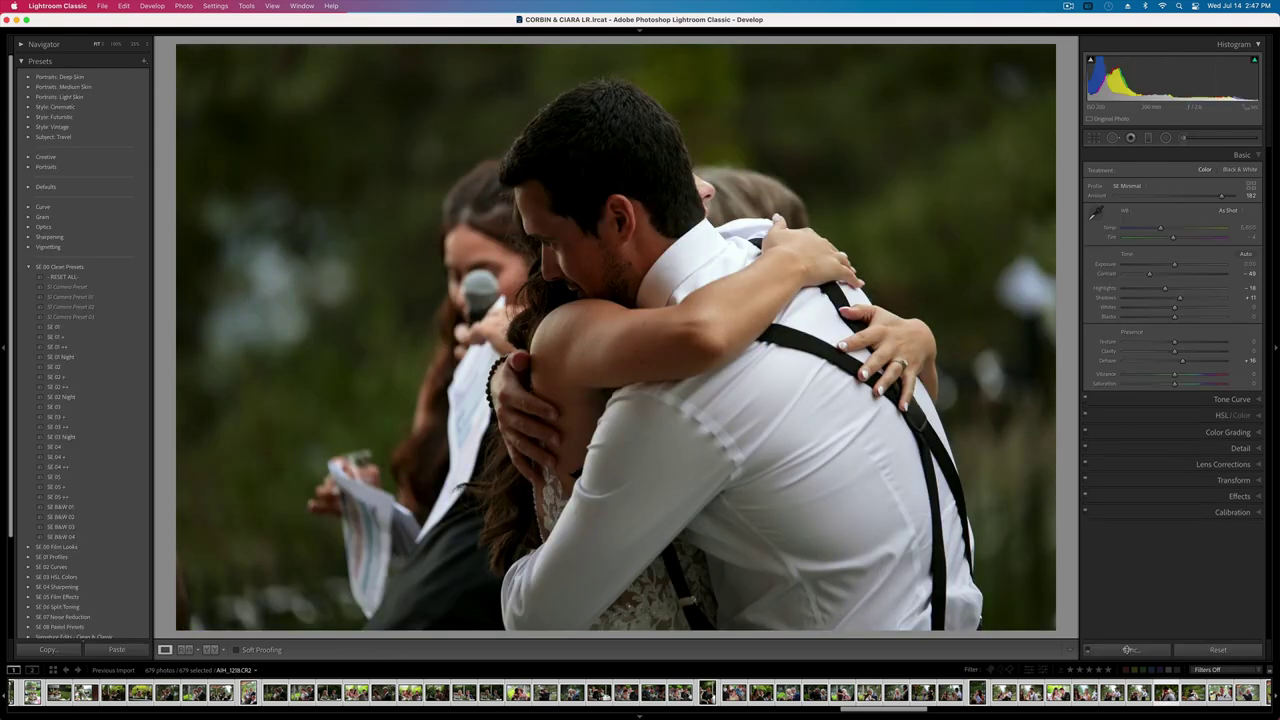
{"action": "key", "text": "equal"}
{"action": "key", "text": "equal"}
{"action": "key", "text": "equal"}
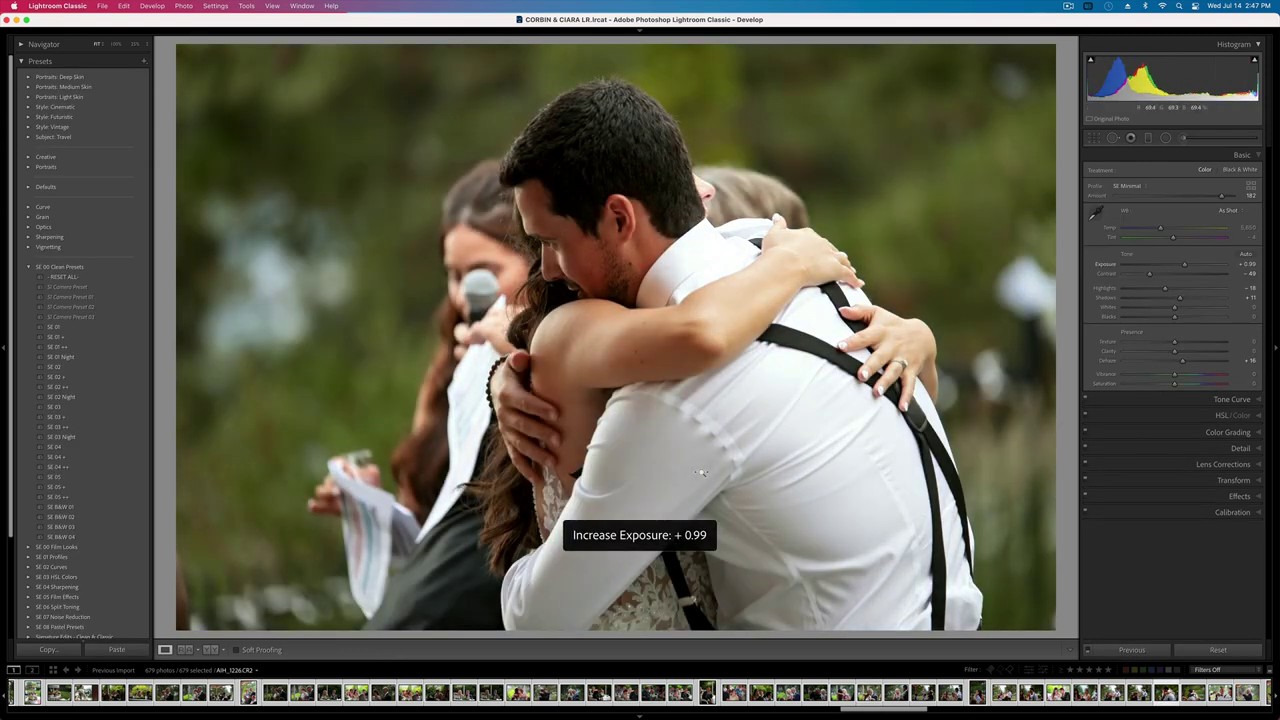
- Give the cake photo vibrance +16 and exposure +0.20
{"action": "scroll", "coordinate": [812, 692], "scroll_direction": "down", "scroll_amount": 8}
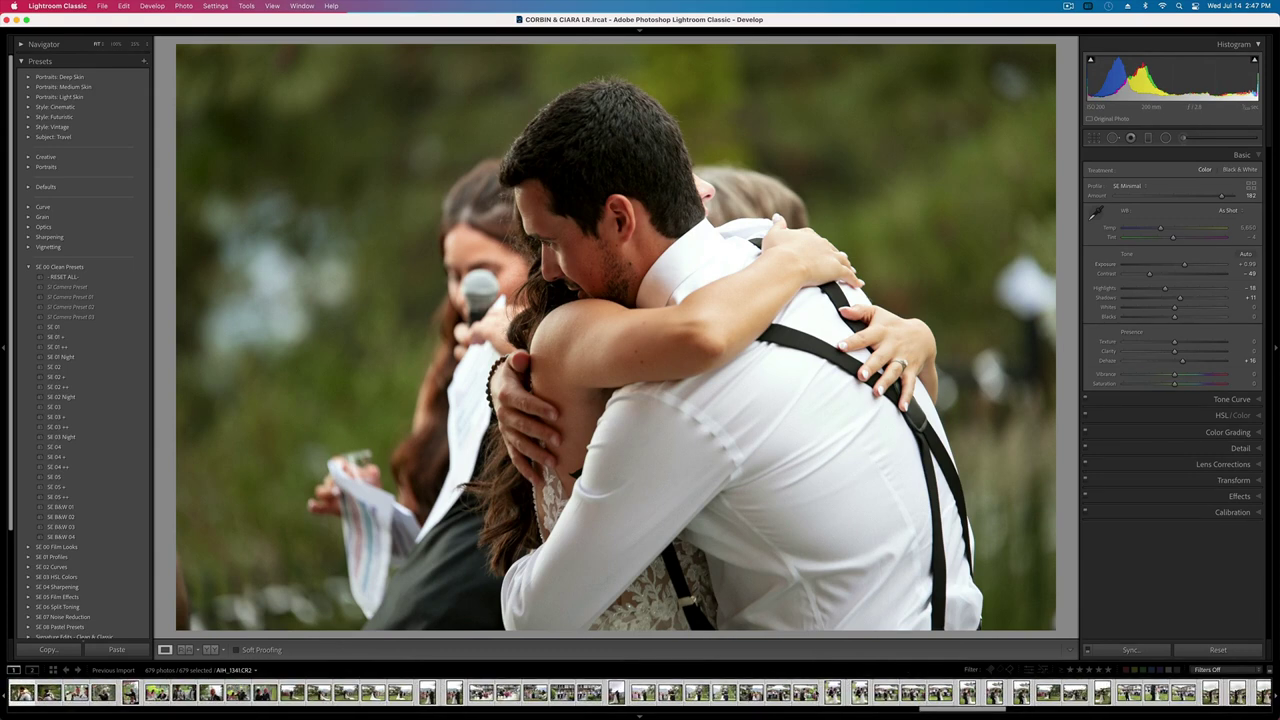
{"action": "left_click", "coordinate": [806, 693]}
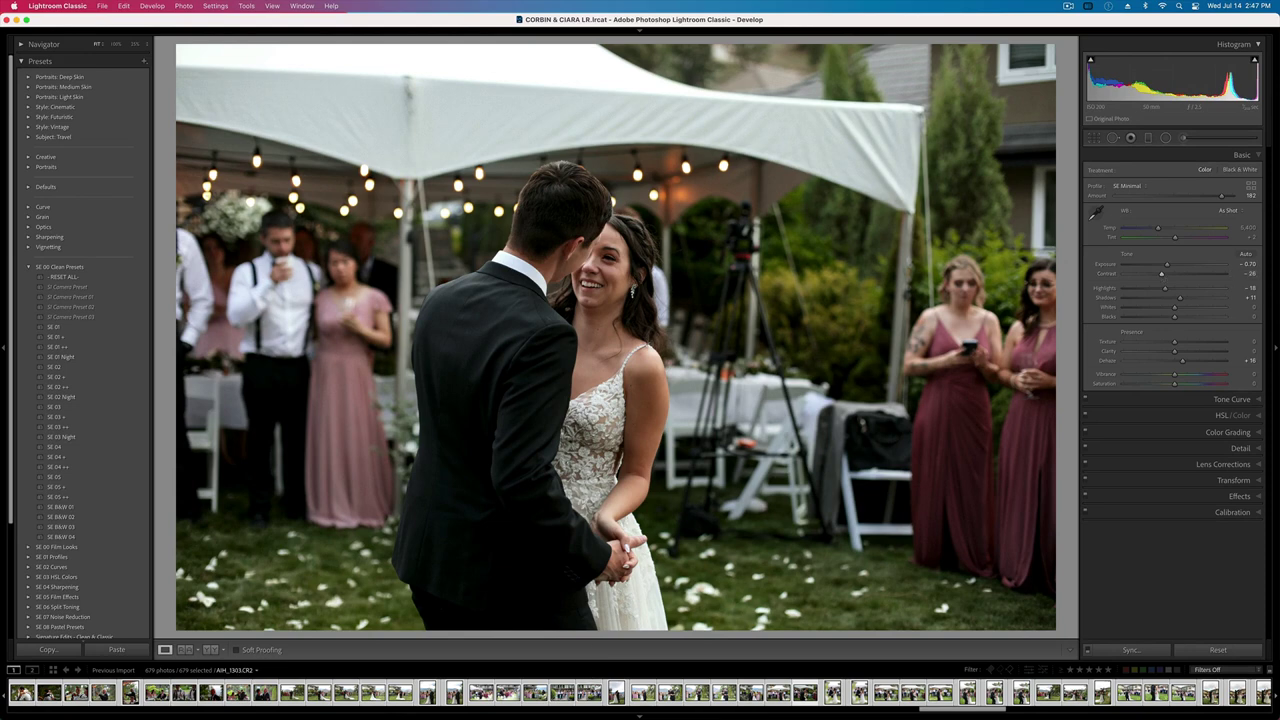
{"action": "scroll", "coordinate": [592, 690], "scroll_direction": "left", "scroll_amount": 6}
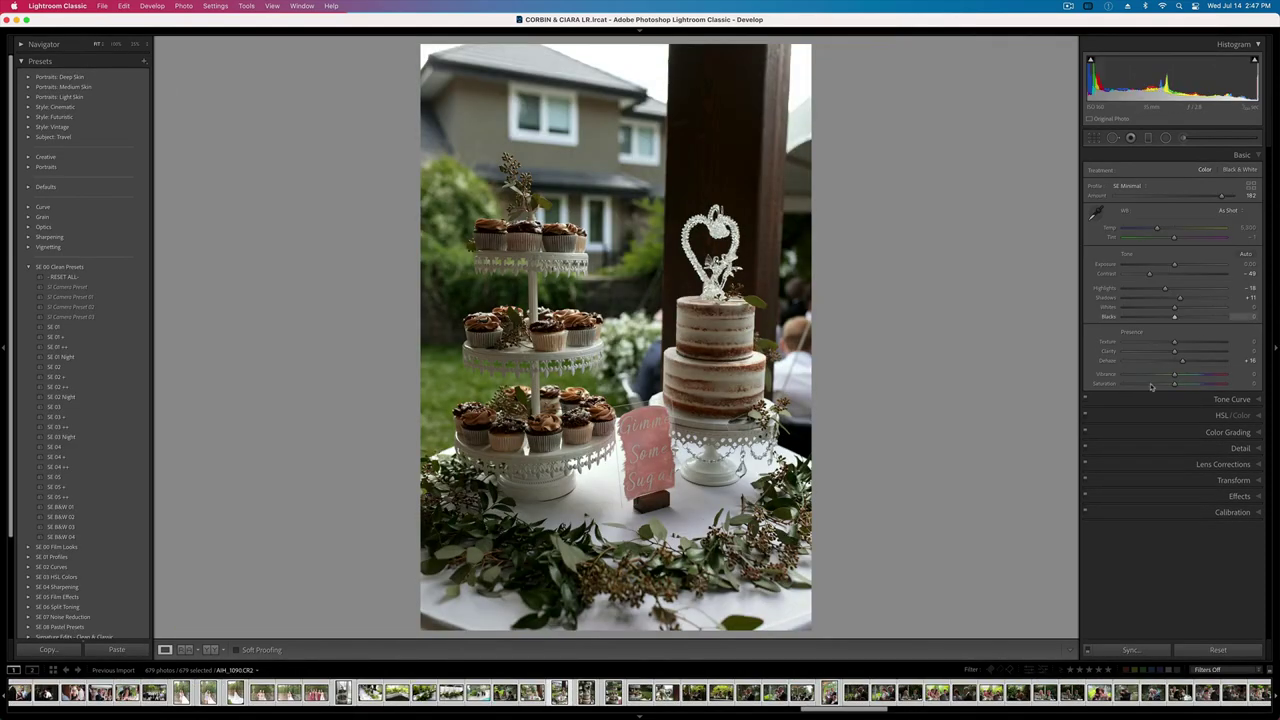
{"action": "left_click_drag", "start_coordinate": [1174, 374], "coordinate": [1188, 377]}
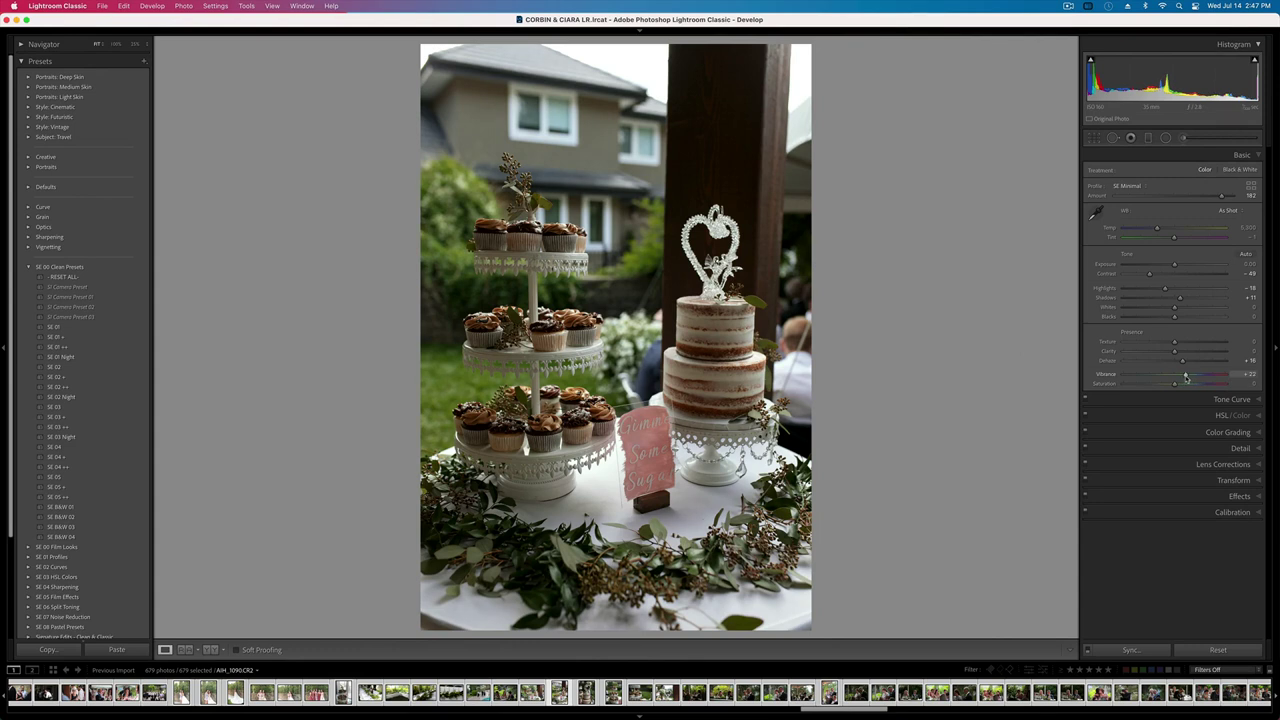
{"action": "left_click_drag", "start_coordinate": [1174, 265], "coordinate": [1177, 266]}
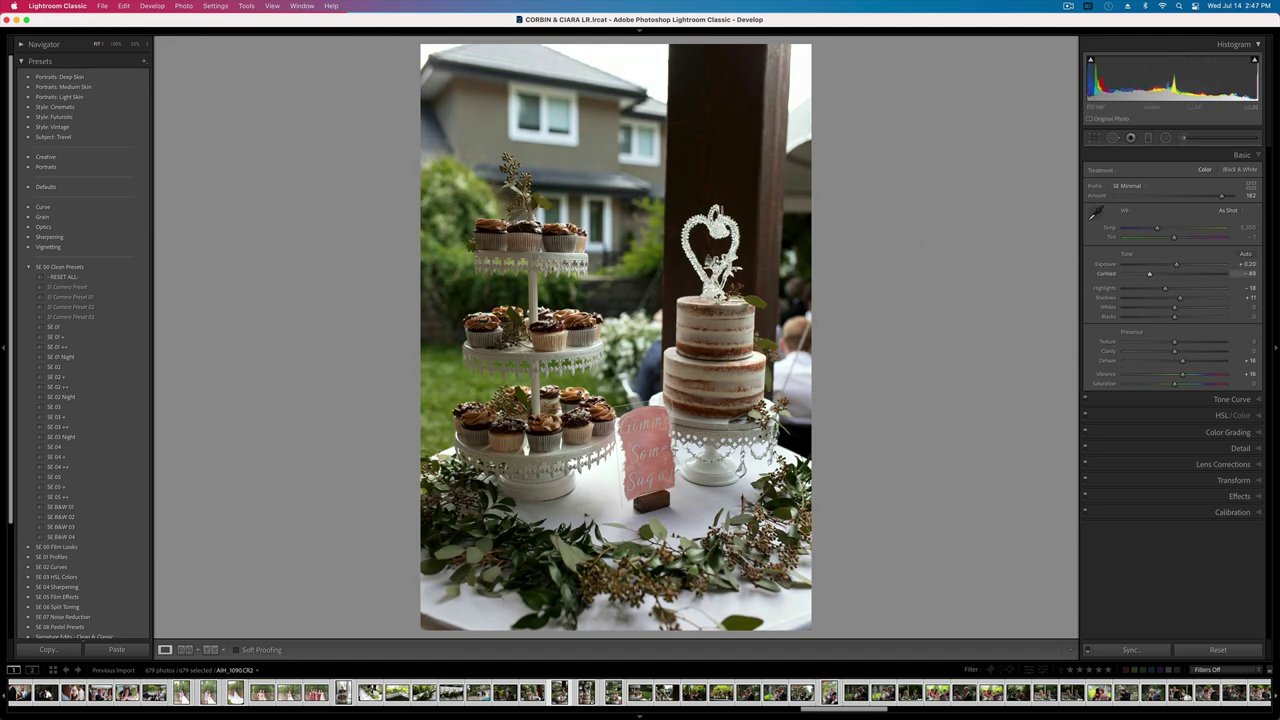
{"action": "scroll", "coordinate": [829, 692], "scroll_direction": "left", "scroll_amount": 10}
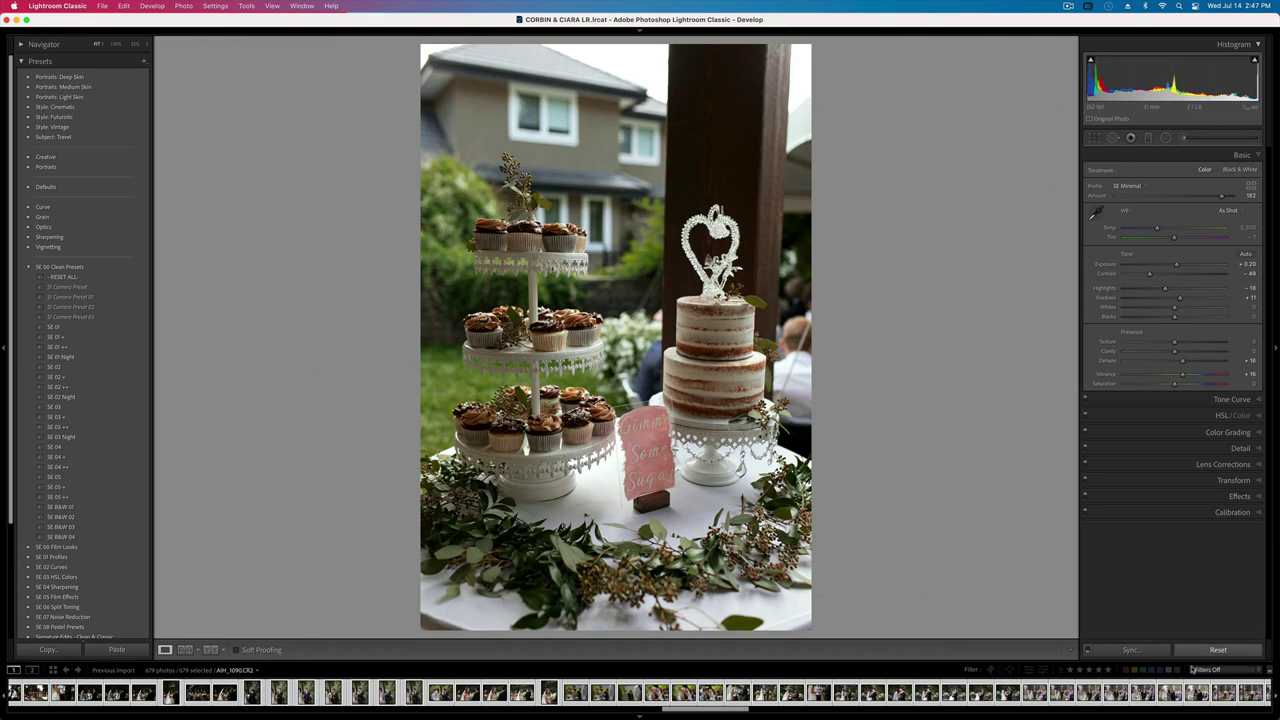
- Sync the cake photo's settings to the selection and brighten the flower-basket bridesmaid photo
{"action": "left_click", "coordinate": [1130, 650]}
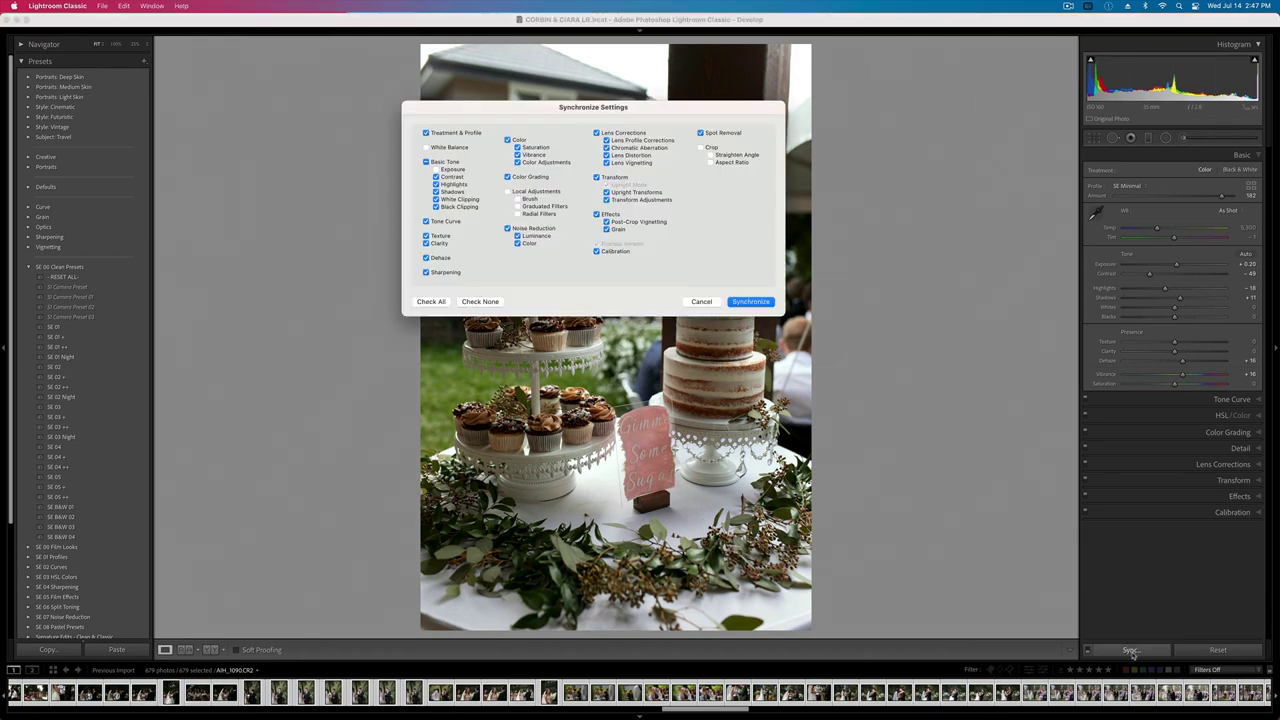
{"action": "left_click", "coordinate": [752, 302]}
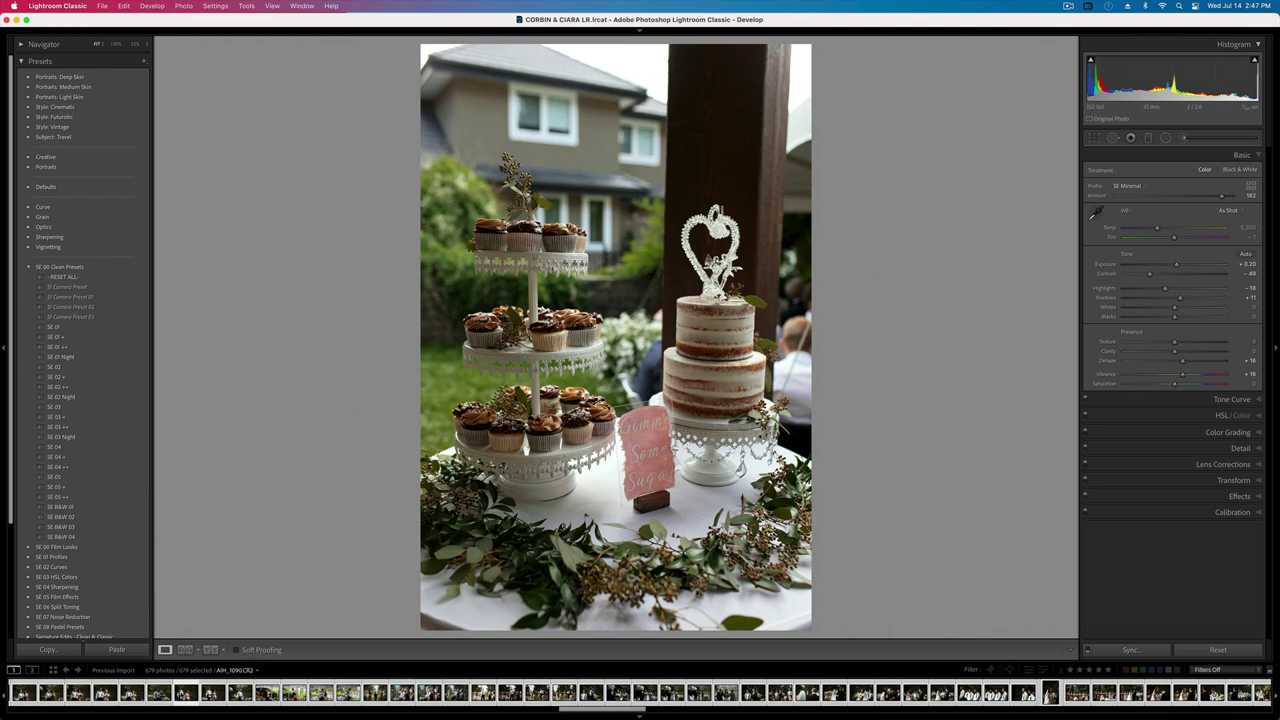
{"action": "left_click", "coordinate": [207, 694]}
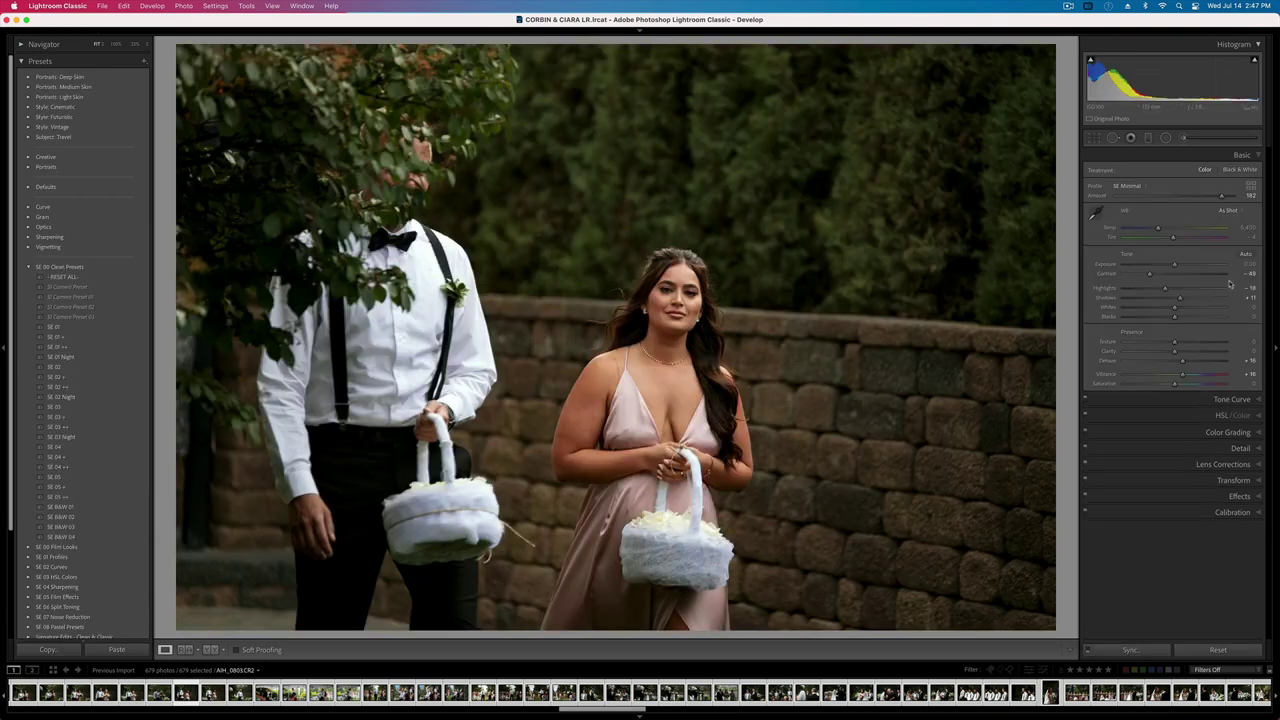
{"action": "left_click_drag", "start_coordinate": [1174, 264], "coordinate": [1158, 230]}
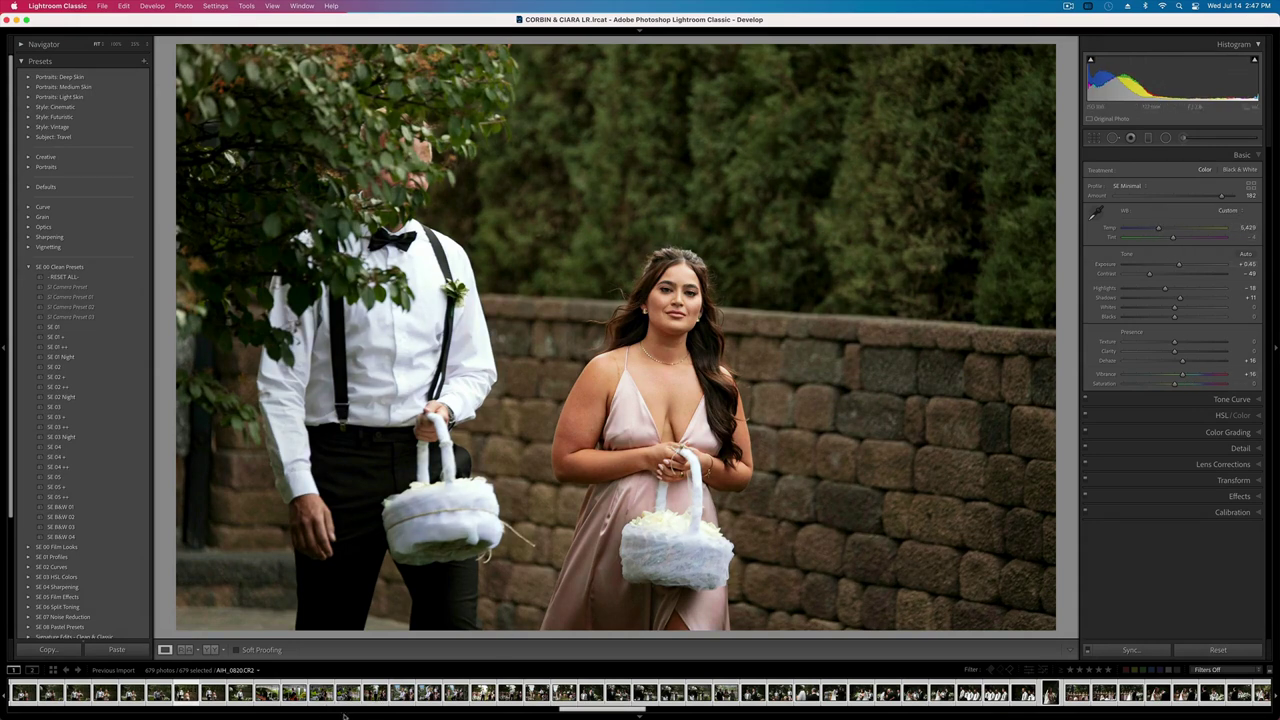
{"action": "scroll", "coordinate": [400, 692], "scroll_direction": "up", "scroll_amount": 5}
- Apply the SE 03 ++ preset to the fence-garland photo
{"action": "left_click", "coordinate": [313, 692]}
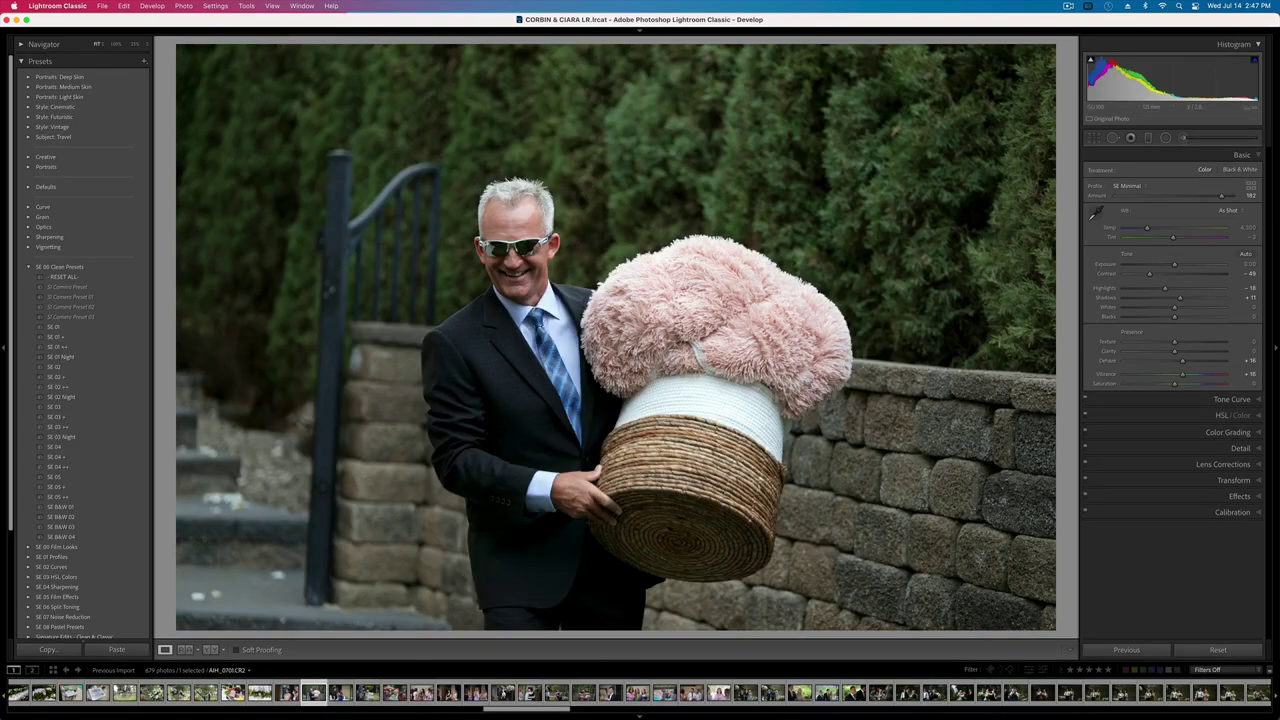
{"action": "left_click", "coordinate": [206, 695]}
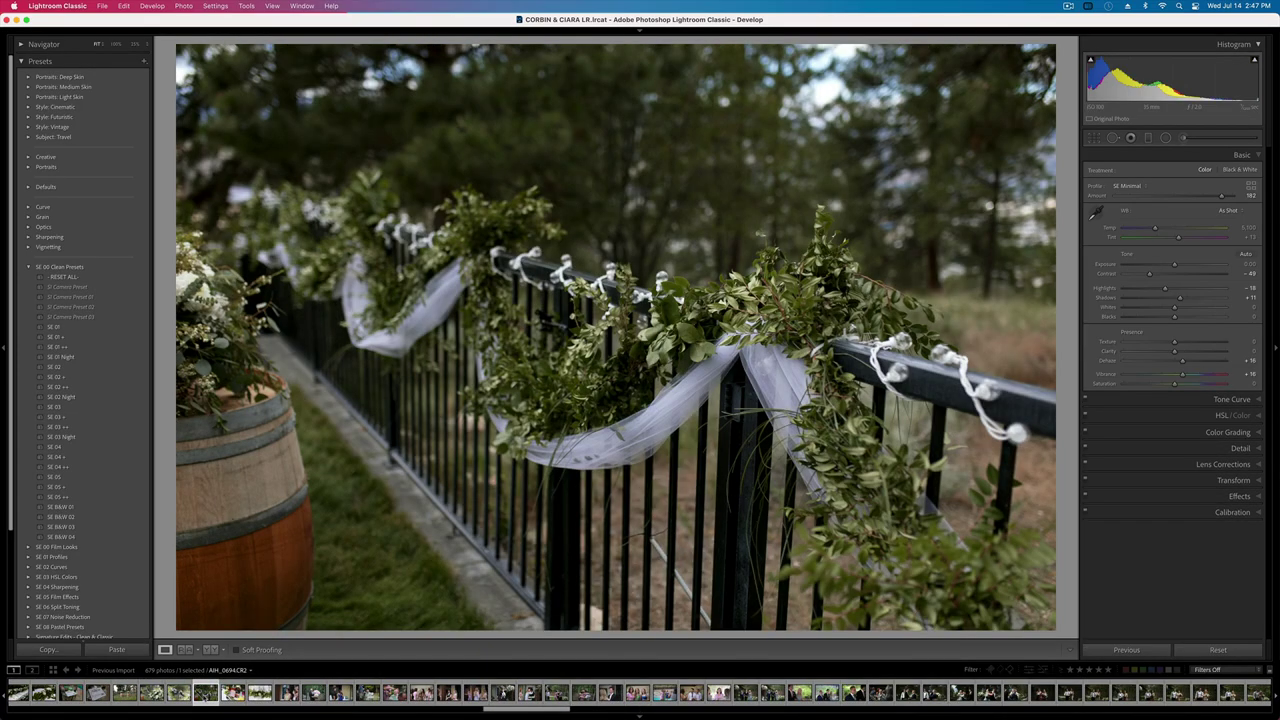
{"action": "left_click", "coordinate": [58, 427]}
- Open the bride-and-bridesmaid photo and undo the SE 03 ++ preset applied to it
{"action": "scroll", "coordinate": [405, 692], "scroll_direction": "up", "scroll_amount": 3}
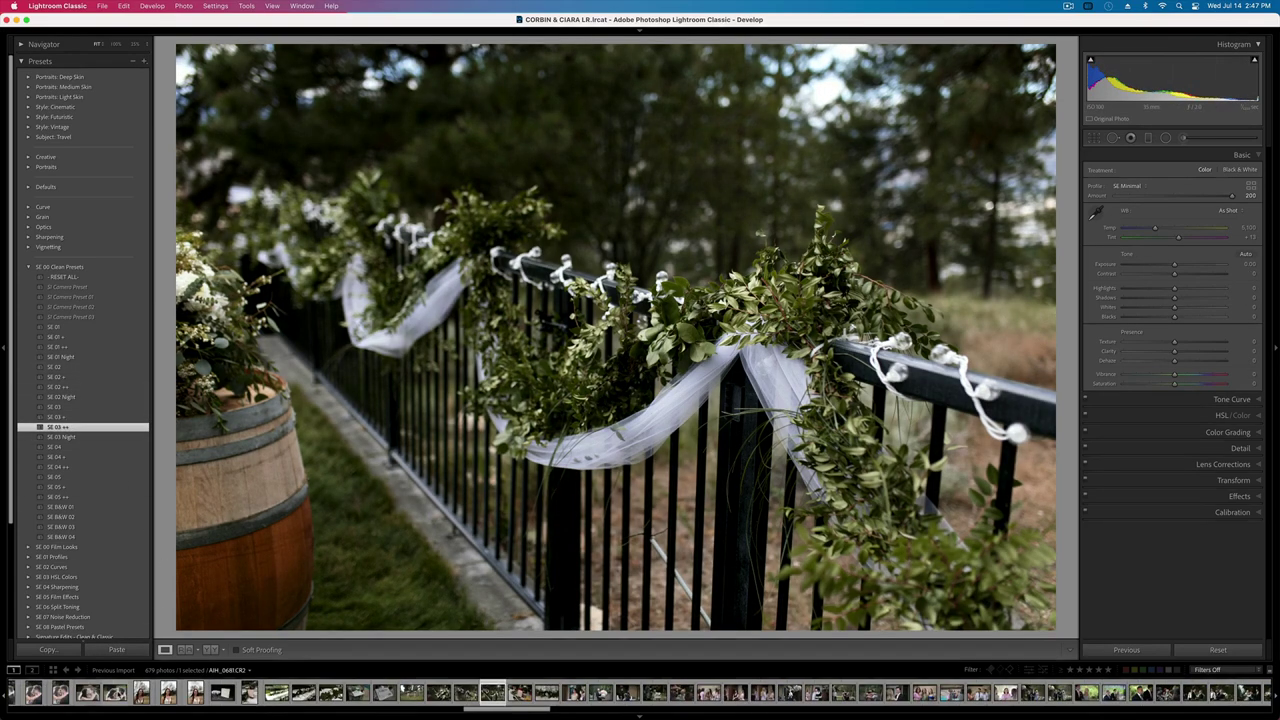
{"action": "scroll", "coordinate": [300, 692], "scroll_direction": "up", "scroll_amount": 2}
{"action": "left_click", "coordinate": [111, 692]}
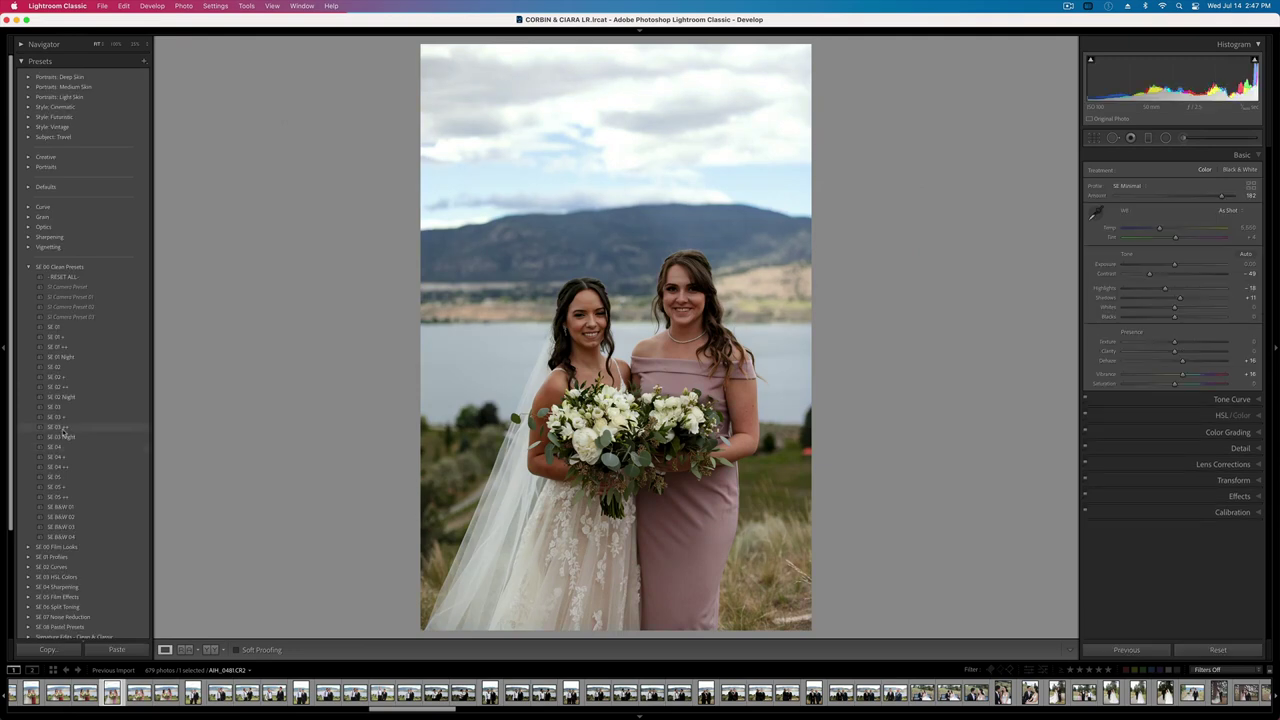
{"action": "left_click", "coordinate": [58, 427]}
{"action": "key", "text": "super+z"}
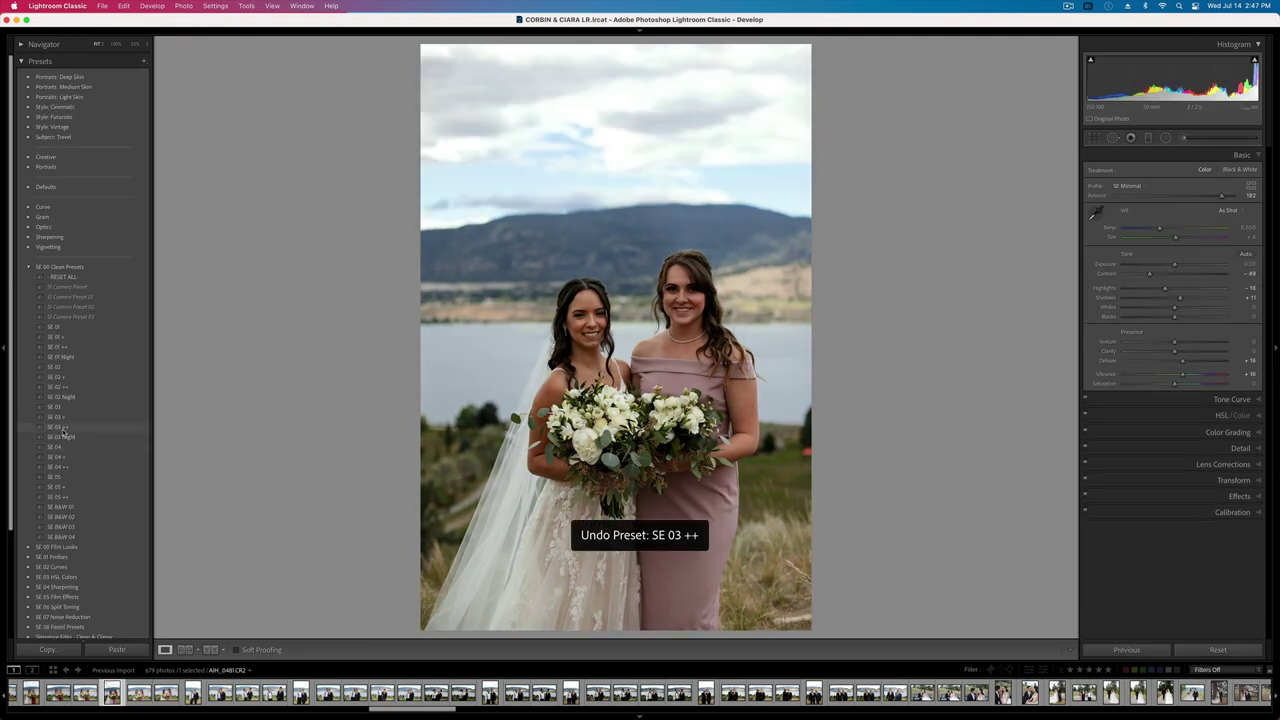
- Set the photo's exposure to +0.76 and contrast to -20, then select all 679 photos
{"action": "key", "text": "shift+equal"}
{"action": "key", "text": "shift+equal"}
{"action": "key", "text": "equal"}
{"action": "key", "text": "equal"}
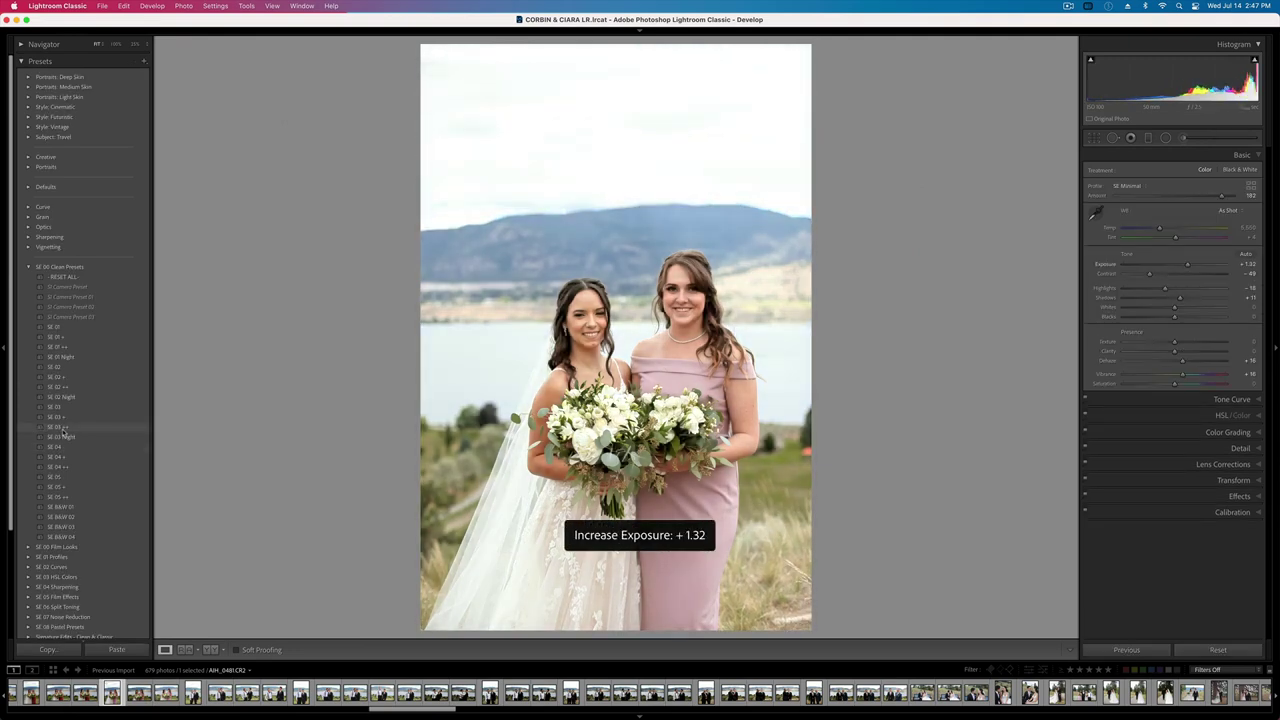
{"action": "key", "text": "minus"}
{"action": "left_click", "coordinate": [1165, 275]}
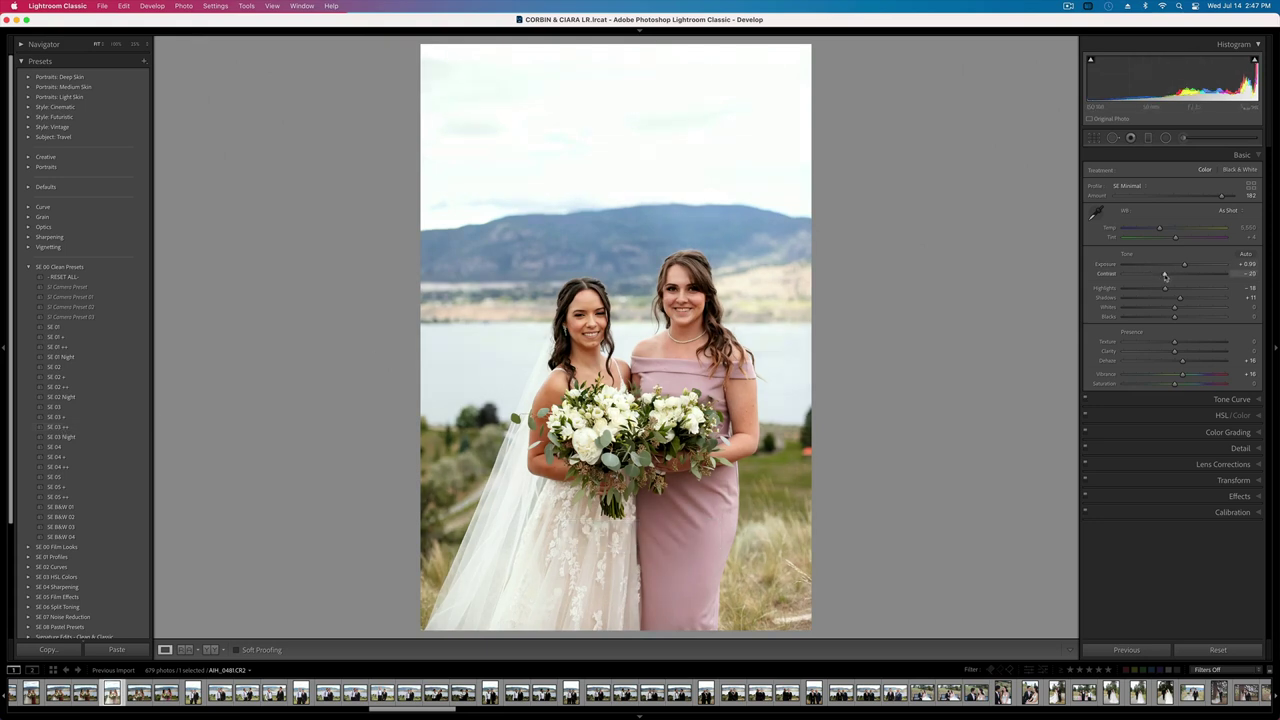
{"action": "key", "text": "minus"}
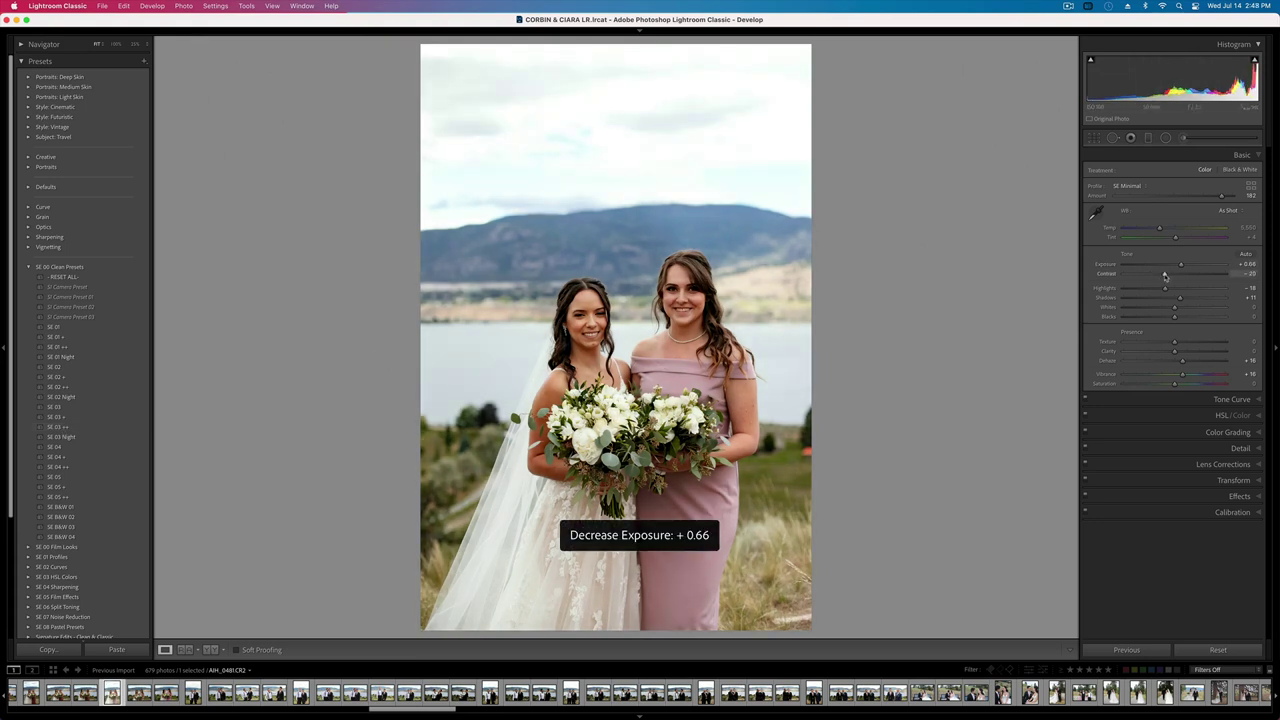
{"action": "key", "text": "equal"}
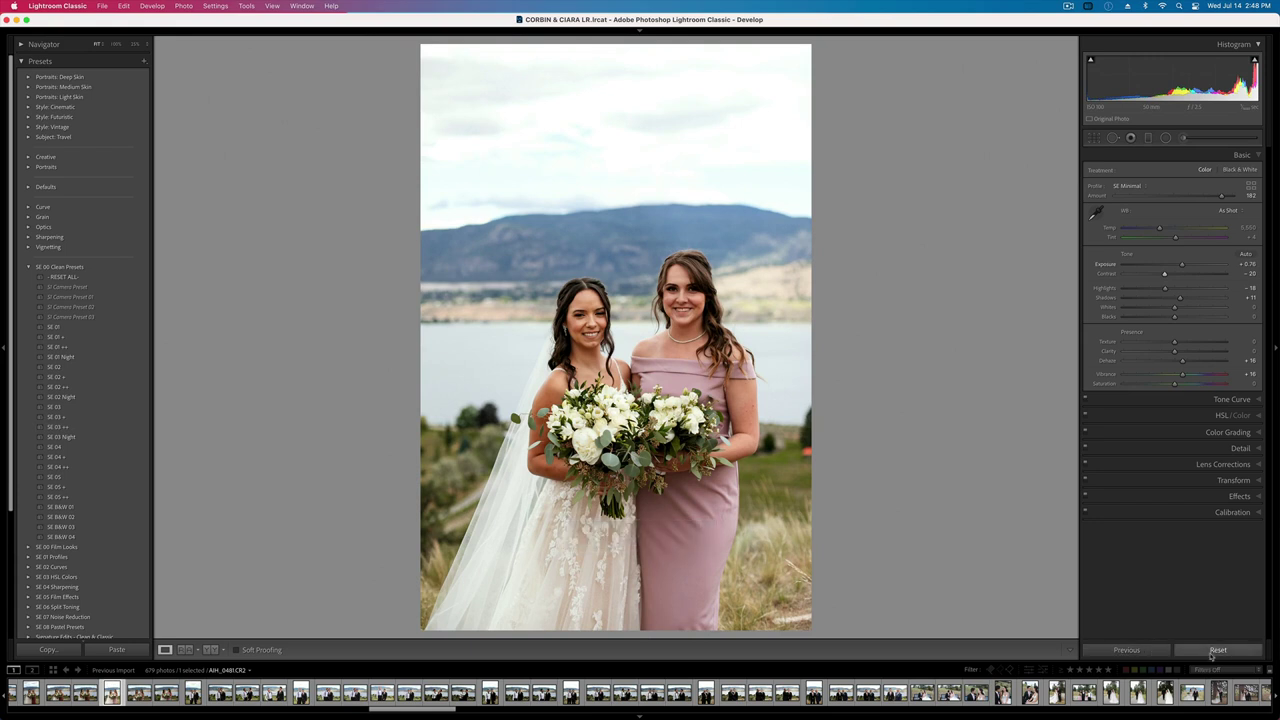
{"action": "key", "text": "super+a"}
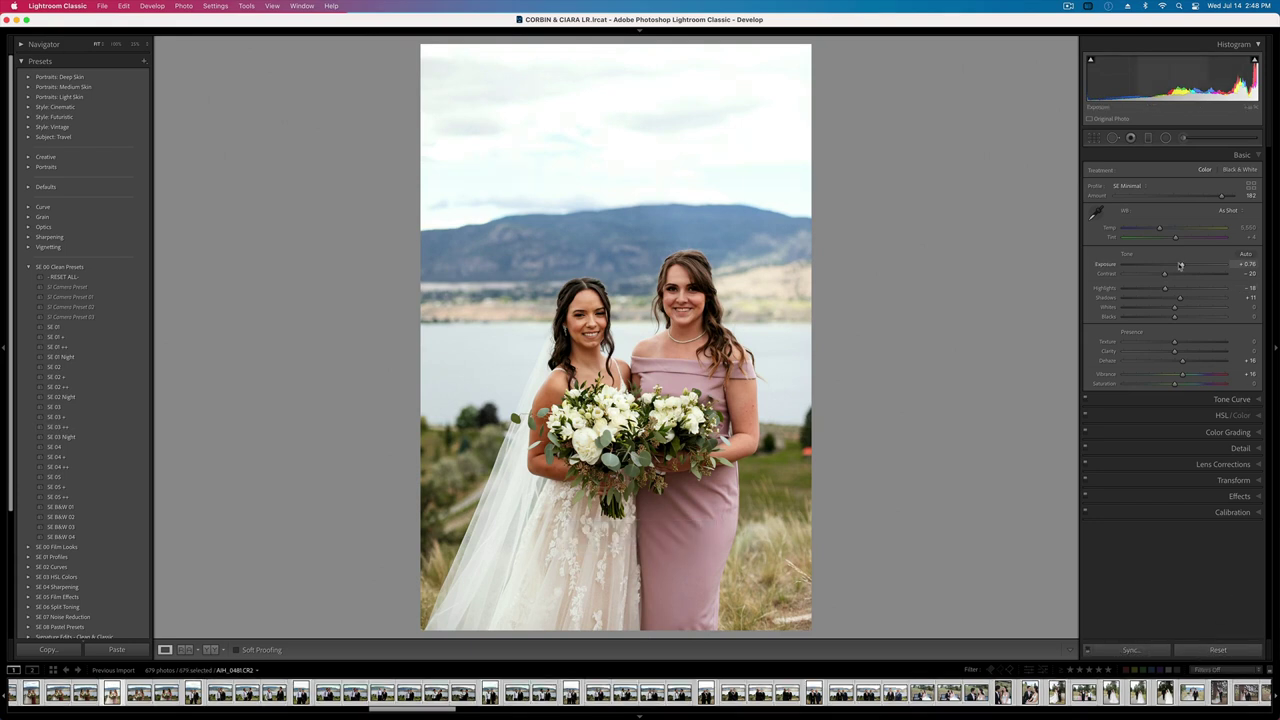
- Lower exposure to +0.45, synchronize the settings across all selected photos, and open the robes photo
{"action": "mouse_move", "coordinate": [1182, 266]}
{"action": "left_mouse_down"}
{"action": "mouse_move", "coordinate": [1155, 289]}
{"action": "mouse_move", "coordinate": [1162, 276]}
{"action": "mouse_move", "coordinate": [1100, 283]}
{"action": "mouse_move", "coordinate": [1163, 283]}
{"action": "left_mouse_up"}
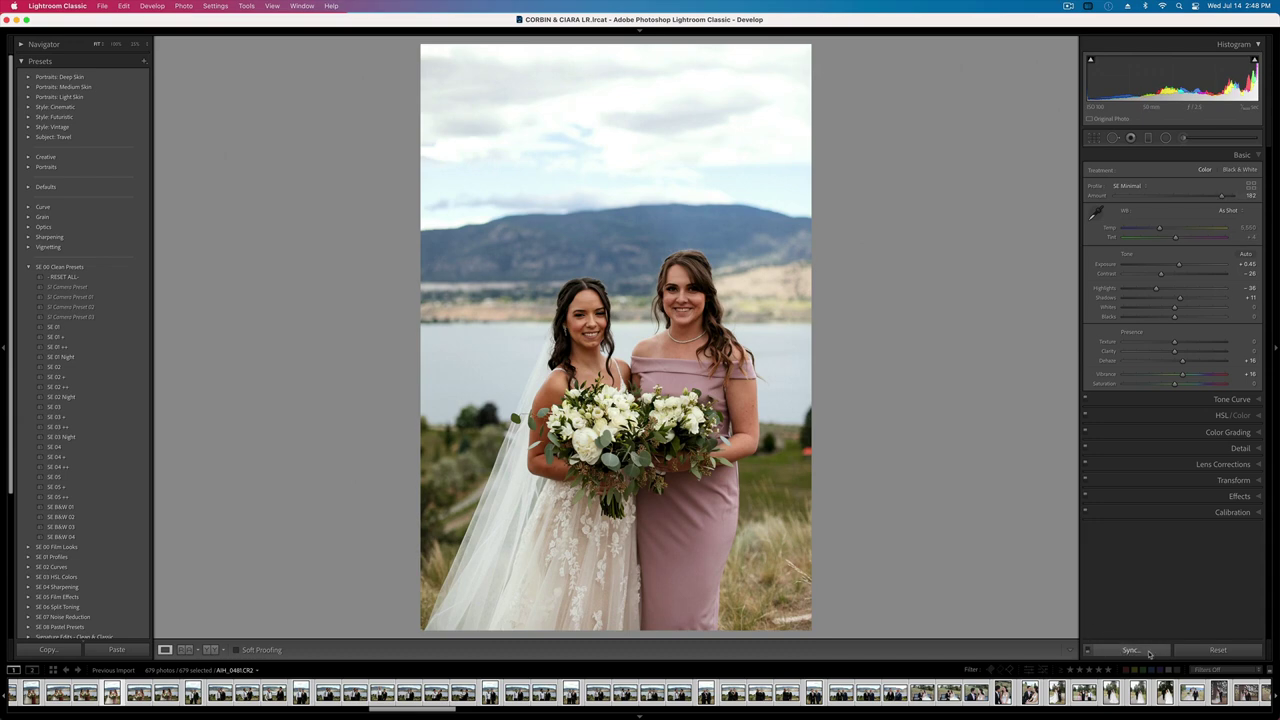
{"action": "left_click", "coordinate": [1131, 650]}
{"action": "left_click", "coordinate": [756, 304]}
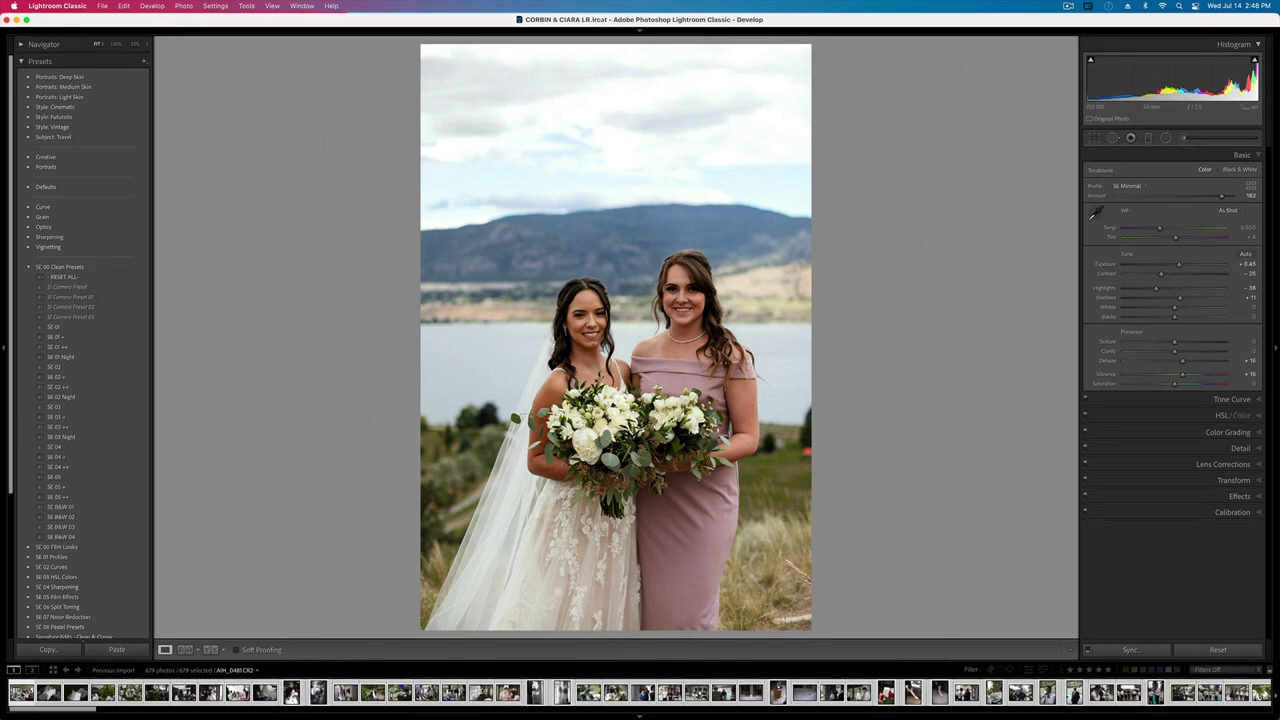
{"action": "left_click", "coordinate": [22, 692]}
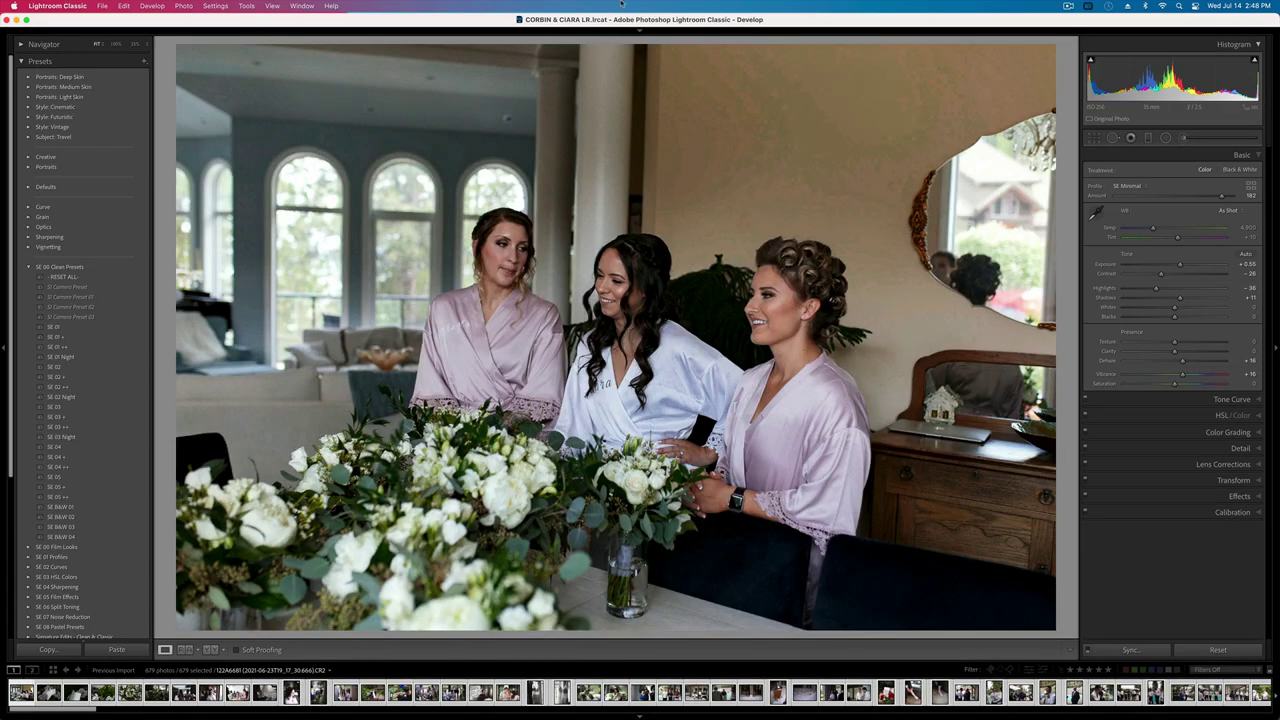
- Check the robes photo's detail at 100% zoom, then brighten its exposure to +0.95
{"action": "left_click", "coordinate": [845, 132]}
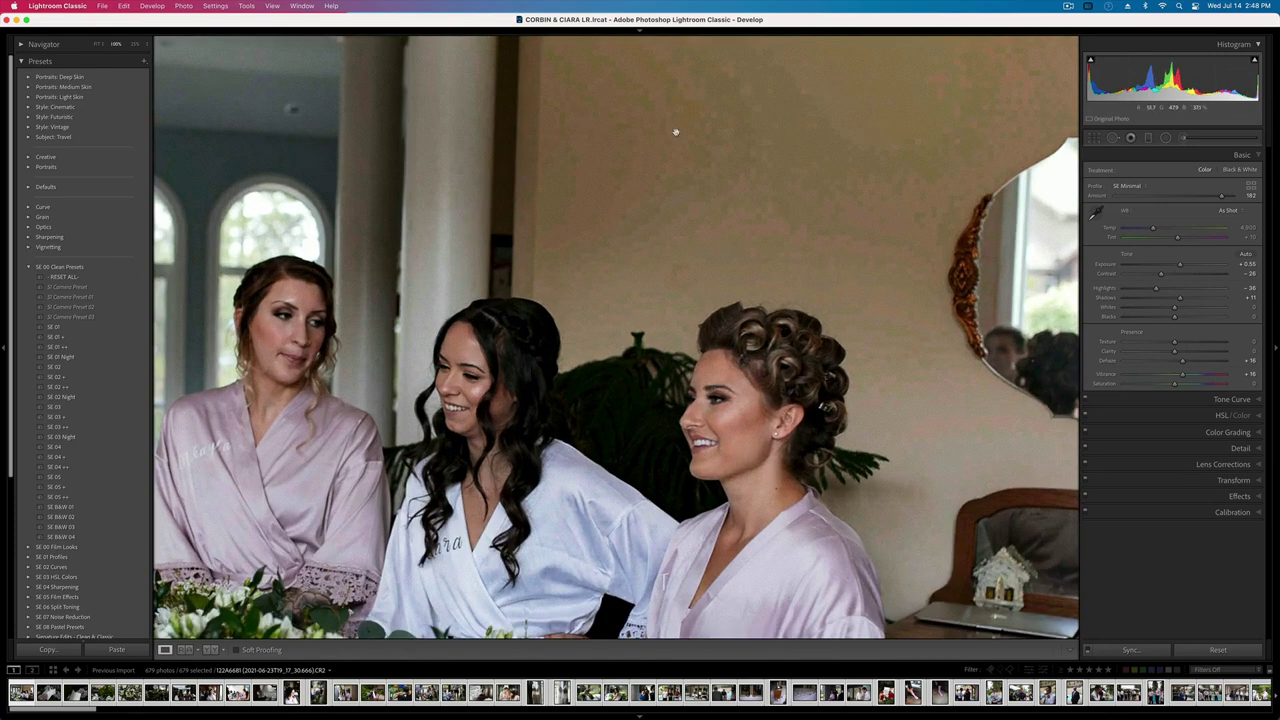
{"action": "left_click_drag", "start_coordinate": [786, 263], "coordinate": [814, 340]}
{"action": "left_click", "coordinate": [771, 396]}
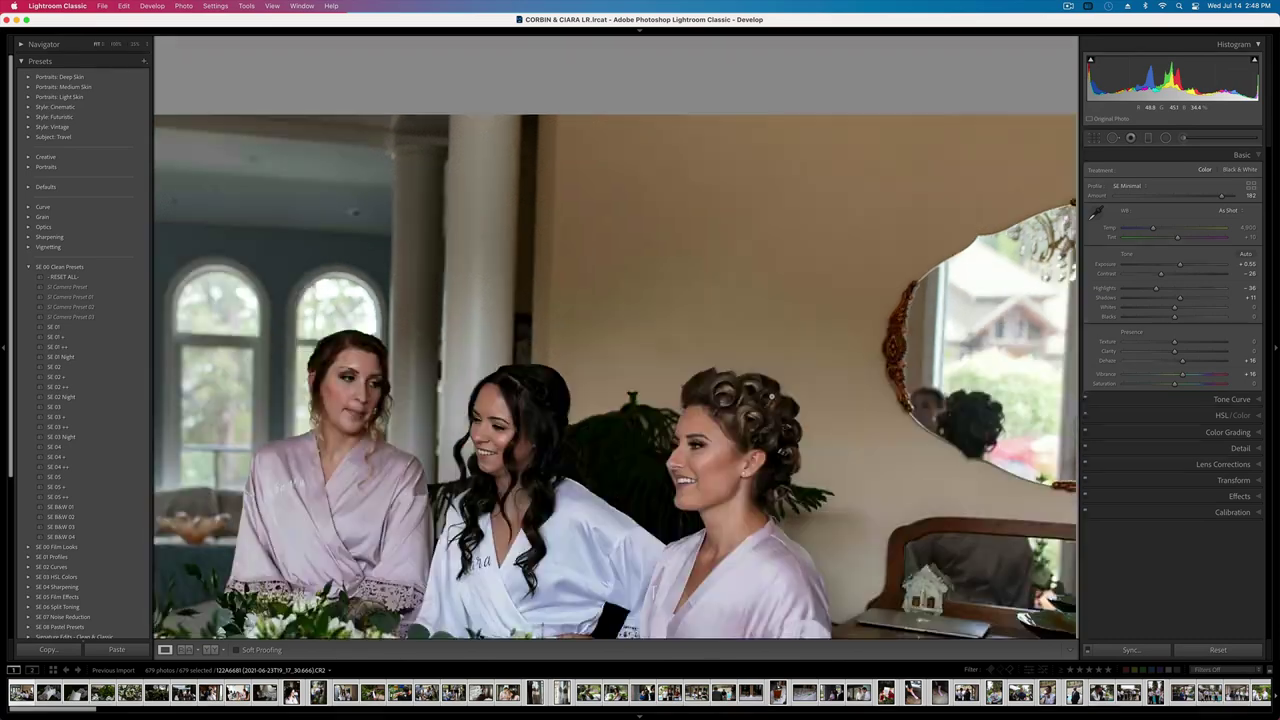
{"action": "left_click_drag", "start_coordinate": [1178, 265], "coordinate": [1159, 230]}
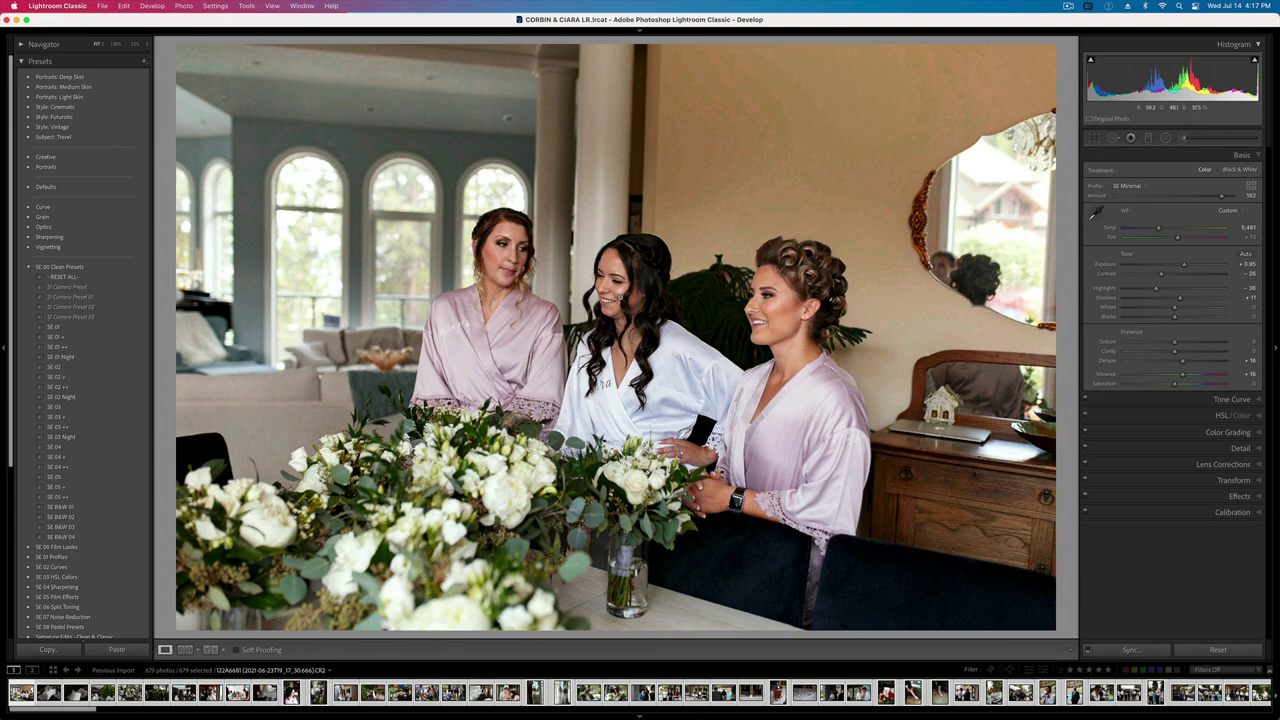
- Build standard-sized previews for the selected photos from the Library grid
{"action": "key", "text": "g"}
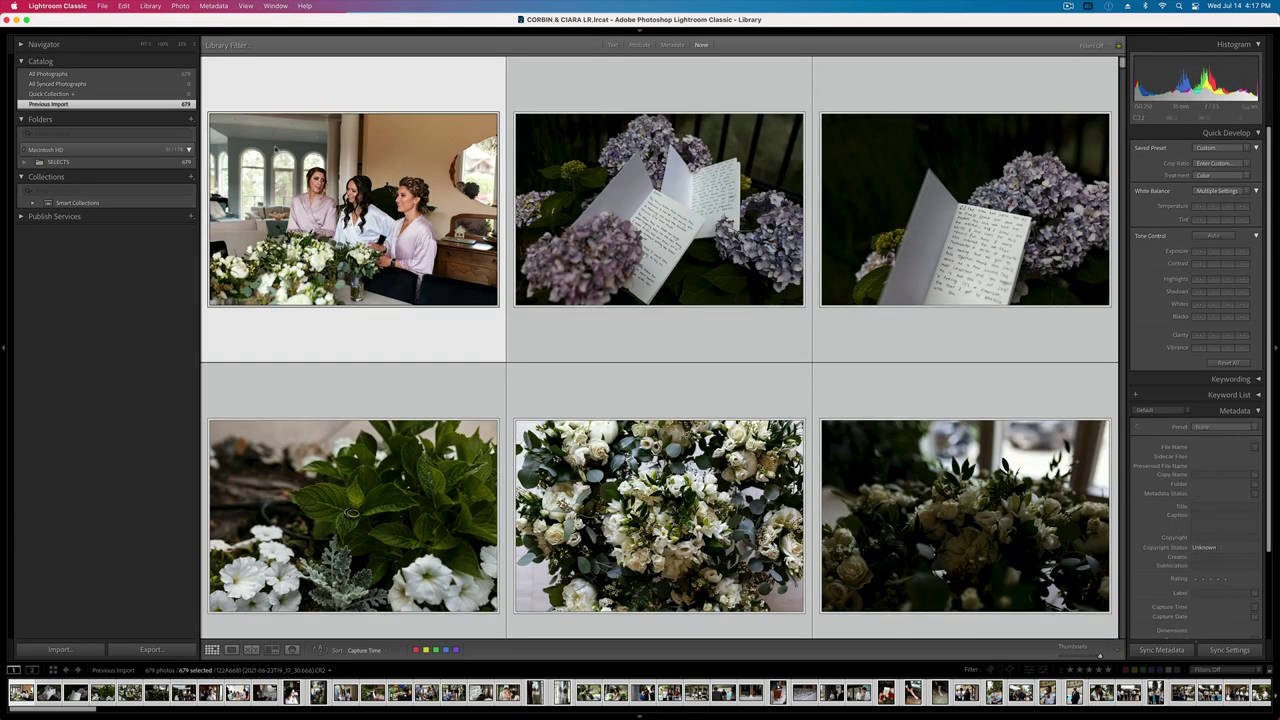
{"action": "left_click", "coordinate": [149, 6]}
{"action": "mouse_move", "coordinate": [216, 317]}
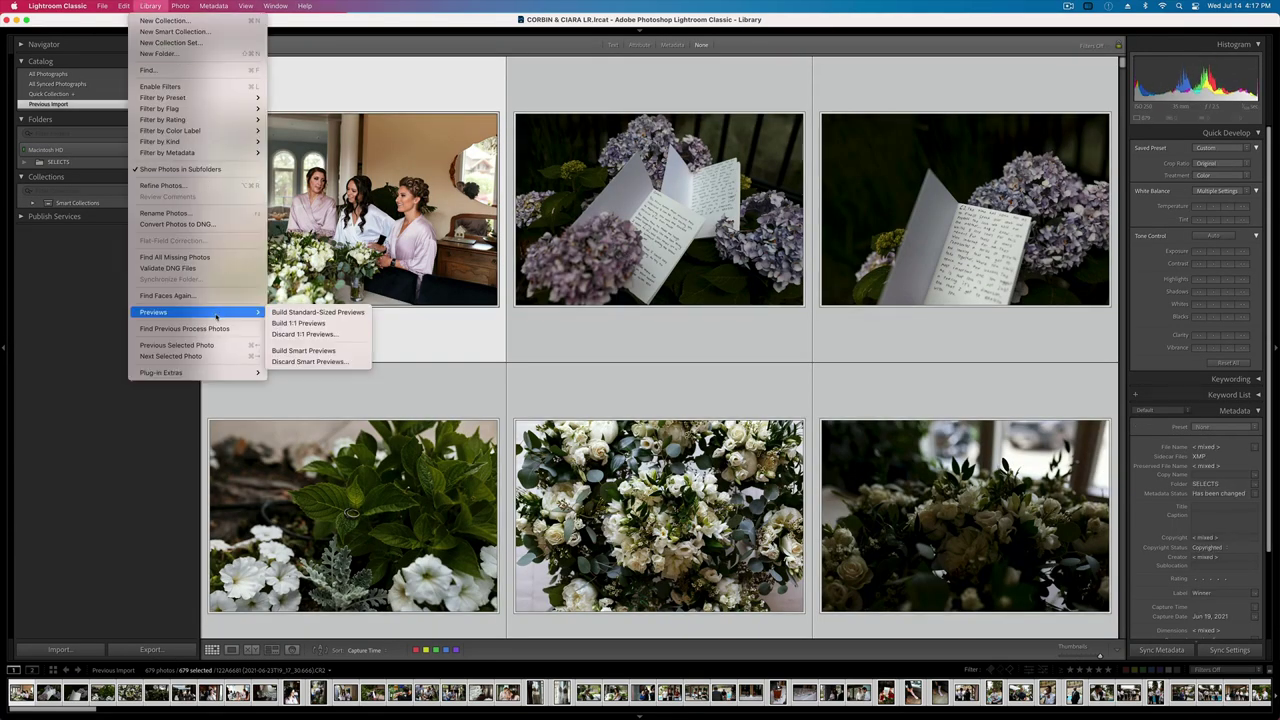
{"action": "left_click", "coordinate": [277, 314]}
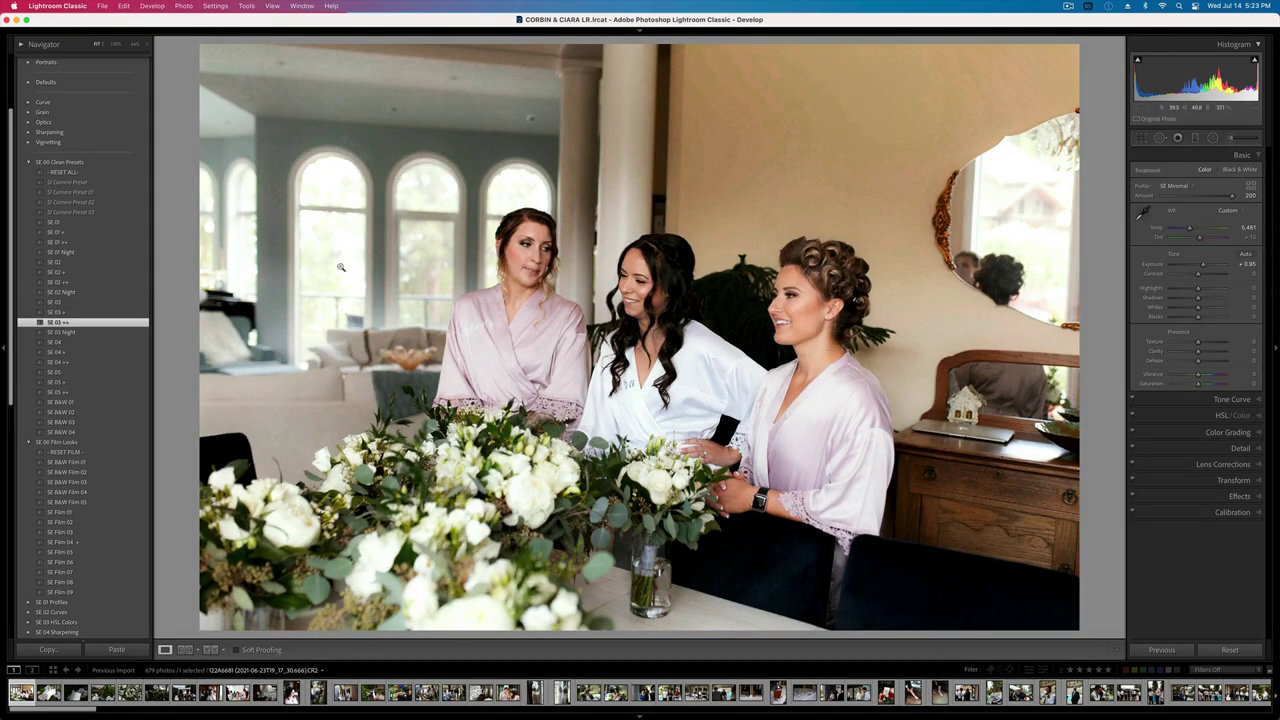
- Hide the presets panel, set exposure to +0.82 and inspect the woman on the right up close
{"action": "left_click", "coordinate": [5, 349]}
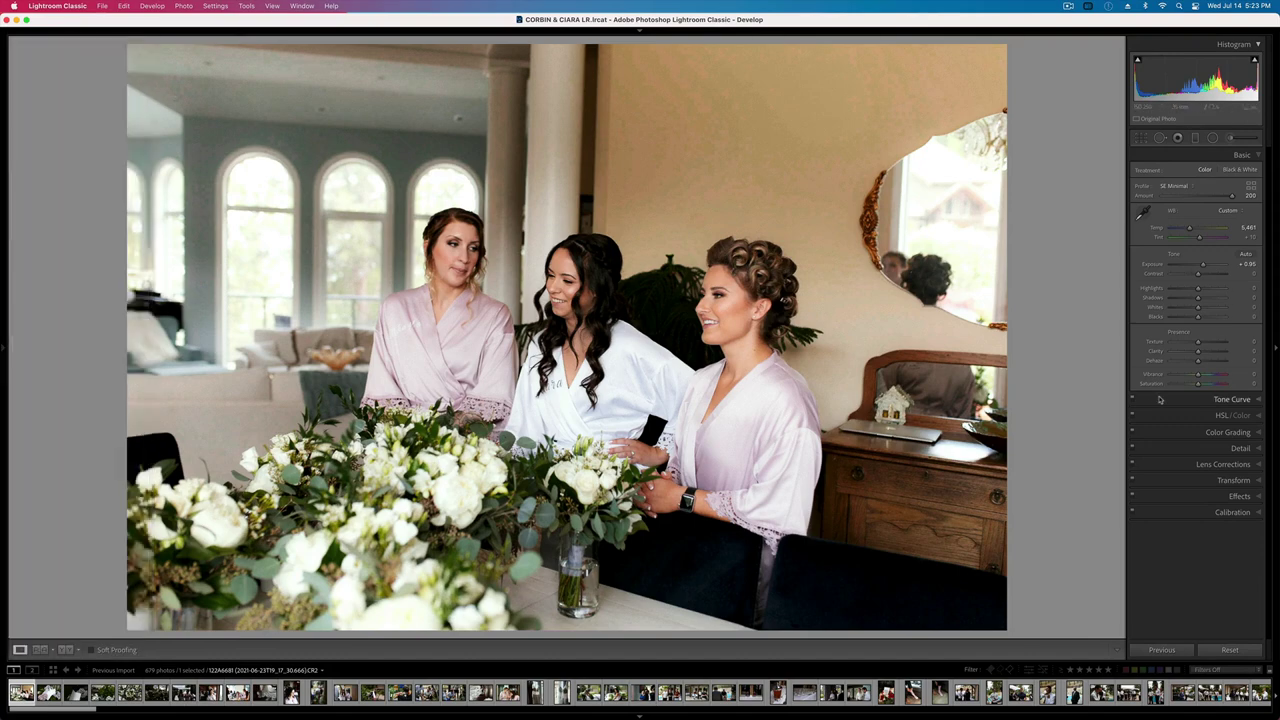
{"action": "key", "text": "minus"}
{"action": "key", "text": "equal"}
{"action": "key", "text": "equal"}
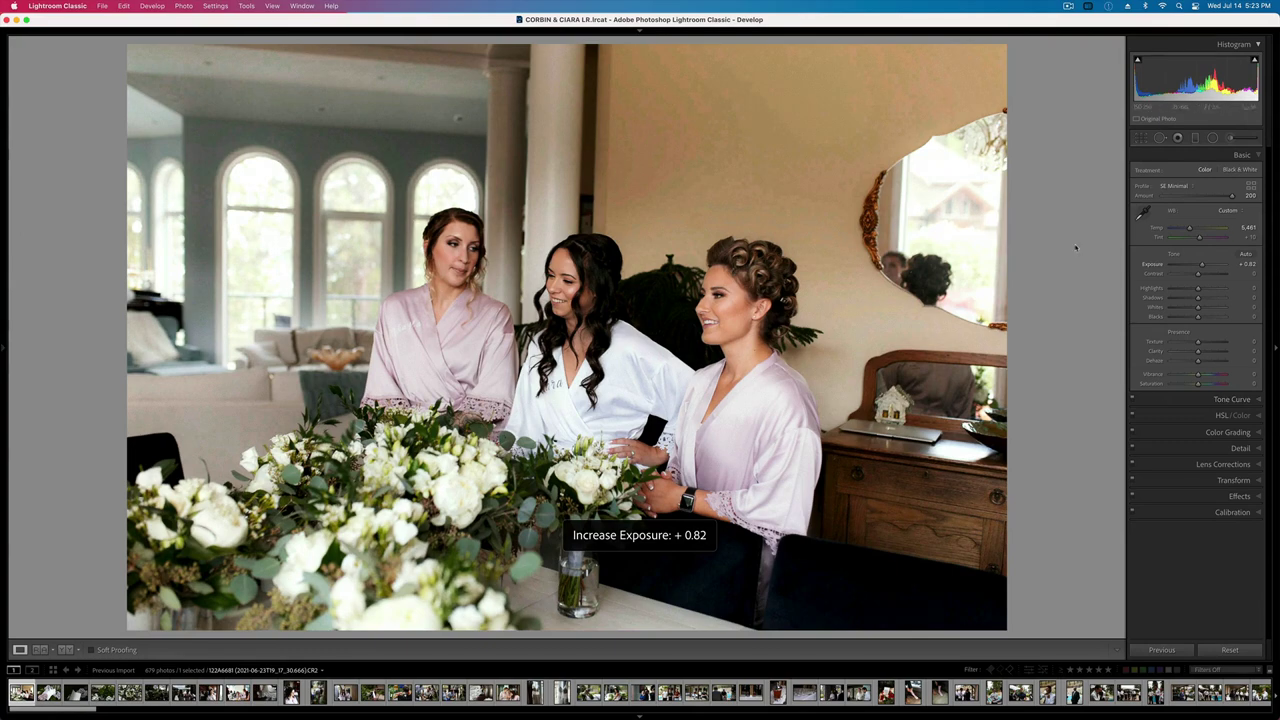
{"action": "left_click", "coordinate": [785, 314]}
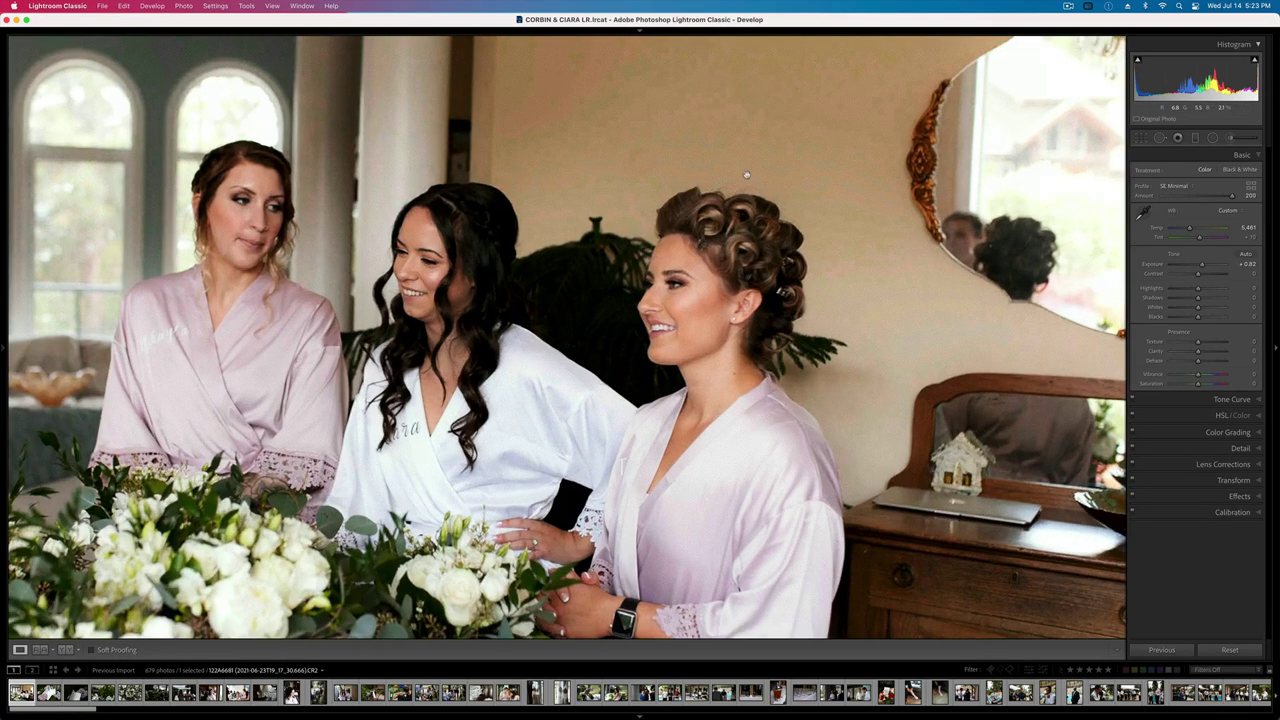
{"action": "left_click_drag", "start_coordinate": [651, 99], "coordinate": [593, 398]}
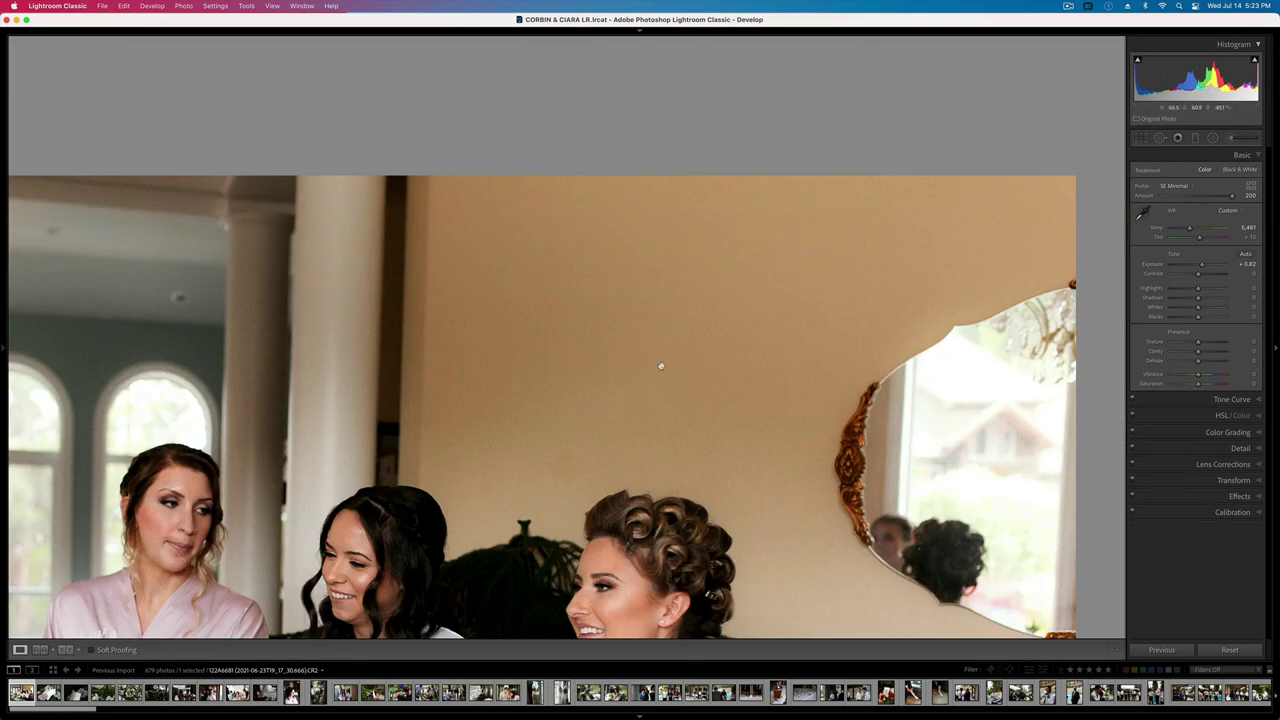
{"action": "left_click", "coordinate": [656, 380]}
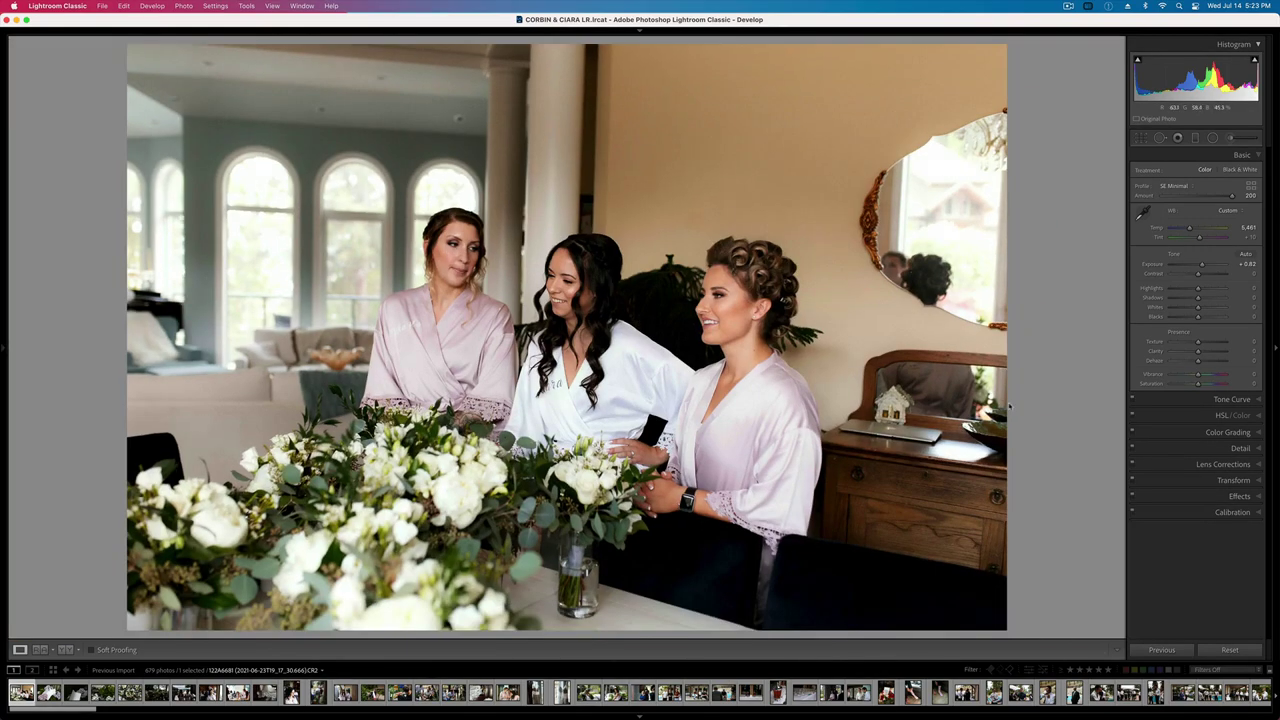
- Add a little texture, lower exposure to +0.72, cool temperature to 5,086, and choose settings to copy
{"action": "left_click_drag", "start_coordinate": [1197, 342], "coordinate": [1202, 343]}
{"action": "key", "text": "minus"}
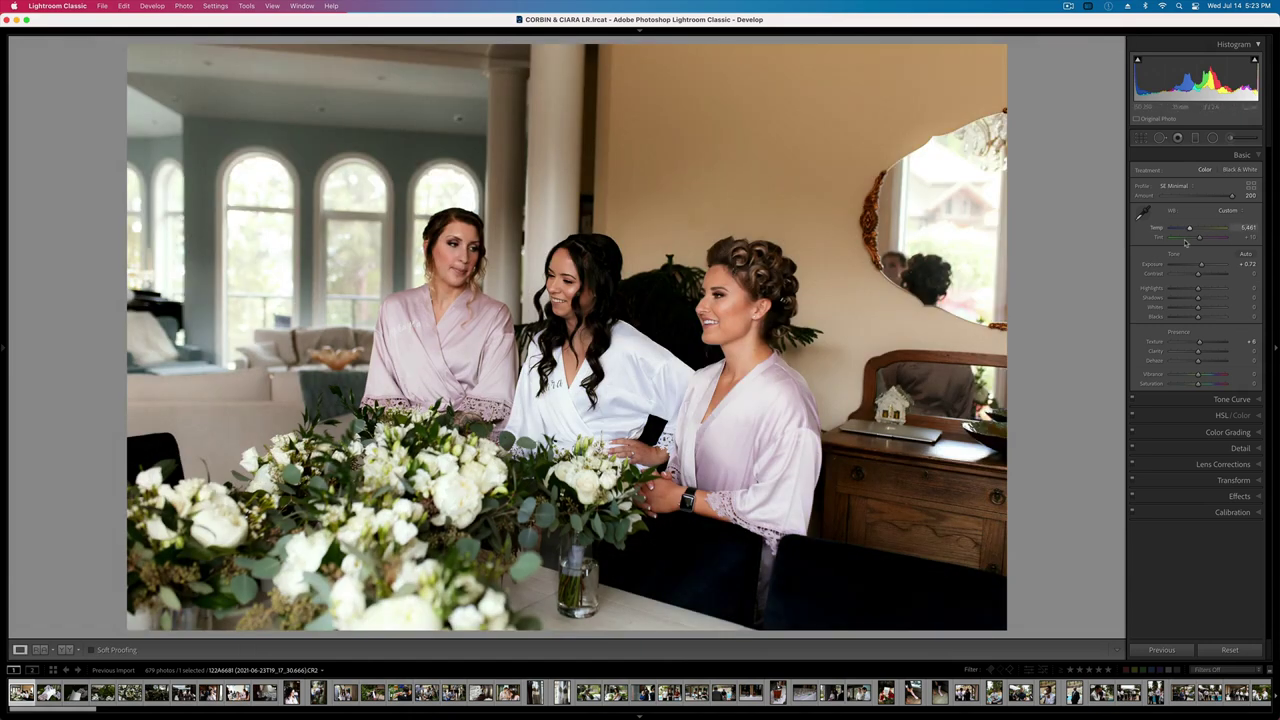
{"action": "left_click_drag", "start_coordinate": [1189, 229], "coordinate": [1188, 230]}
{"action": "key", "text": "super+shift+c"}
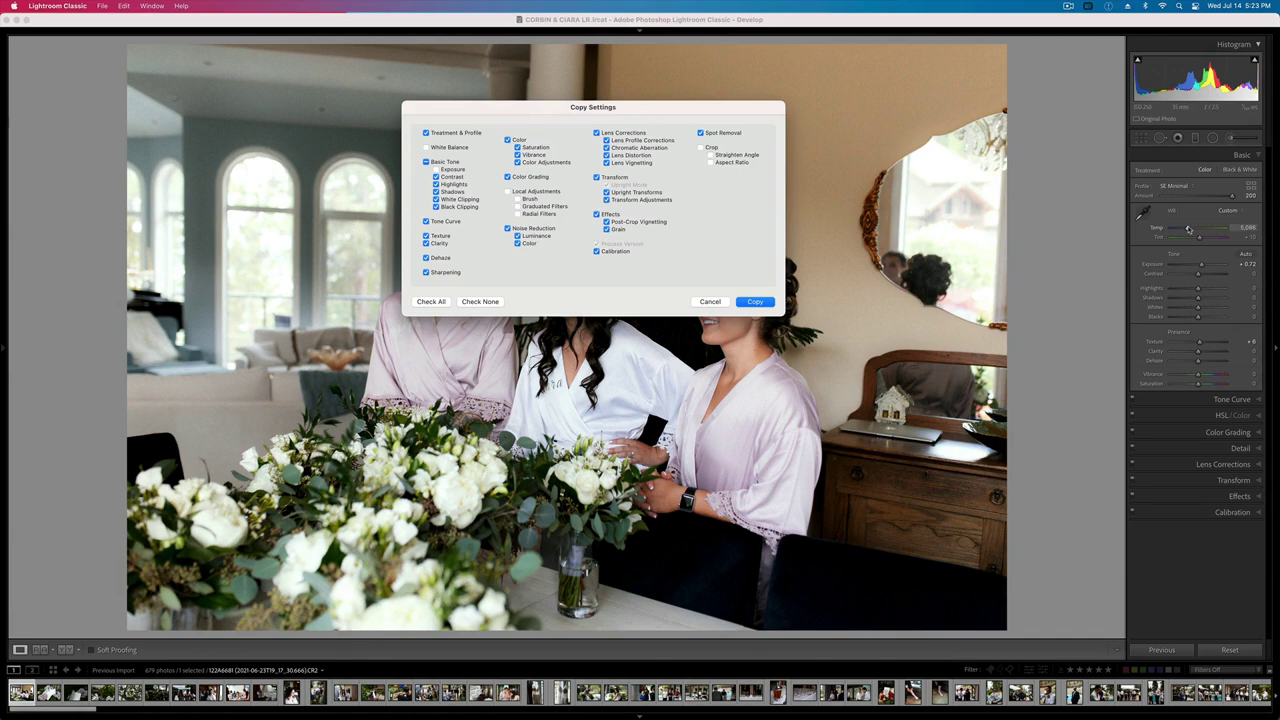
- Copy the robes photo's settings and lower the hydrangea card photo's exposure to +0.89
{"action": "key", "text": "Return"}
{"action": "key", "text": "Right"}
{"action": "key", "text": "Left"}
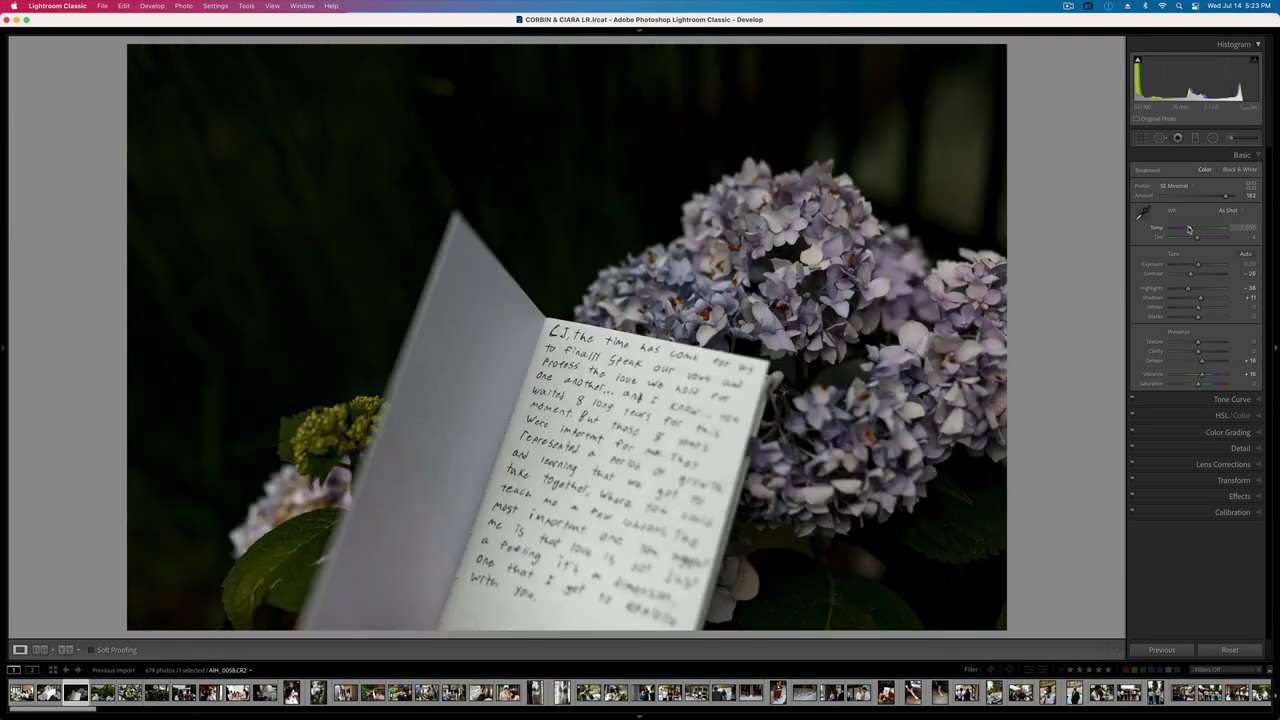
{"action": "key", "text": "Right"}
{"action": "key", "text": "minus"}
- On the close-up card photo, pull highlights to -100 and raise exposure to +2.08
{"action": "key", "text": "Right"}
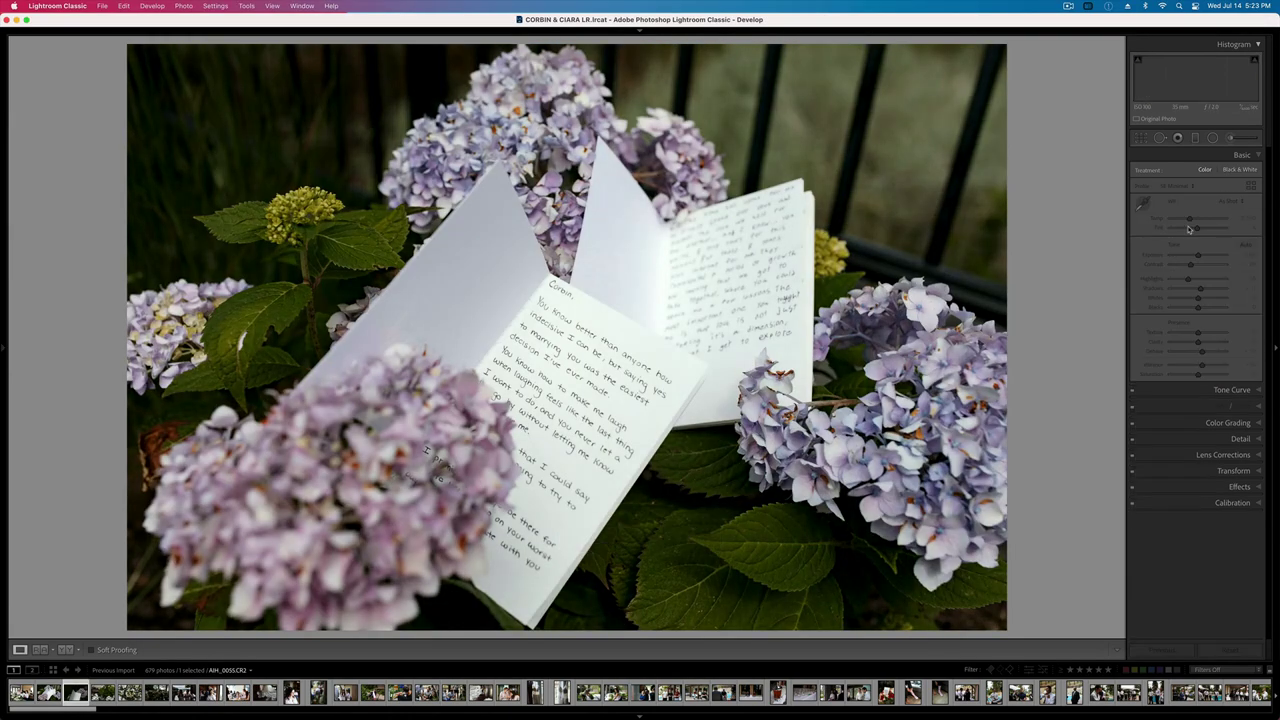
{"action": "key", "text": "equal"}
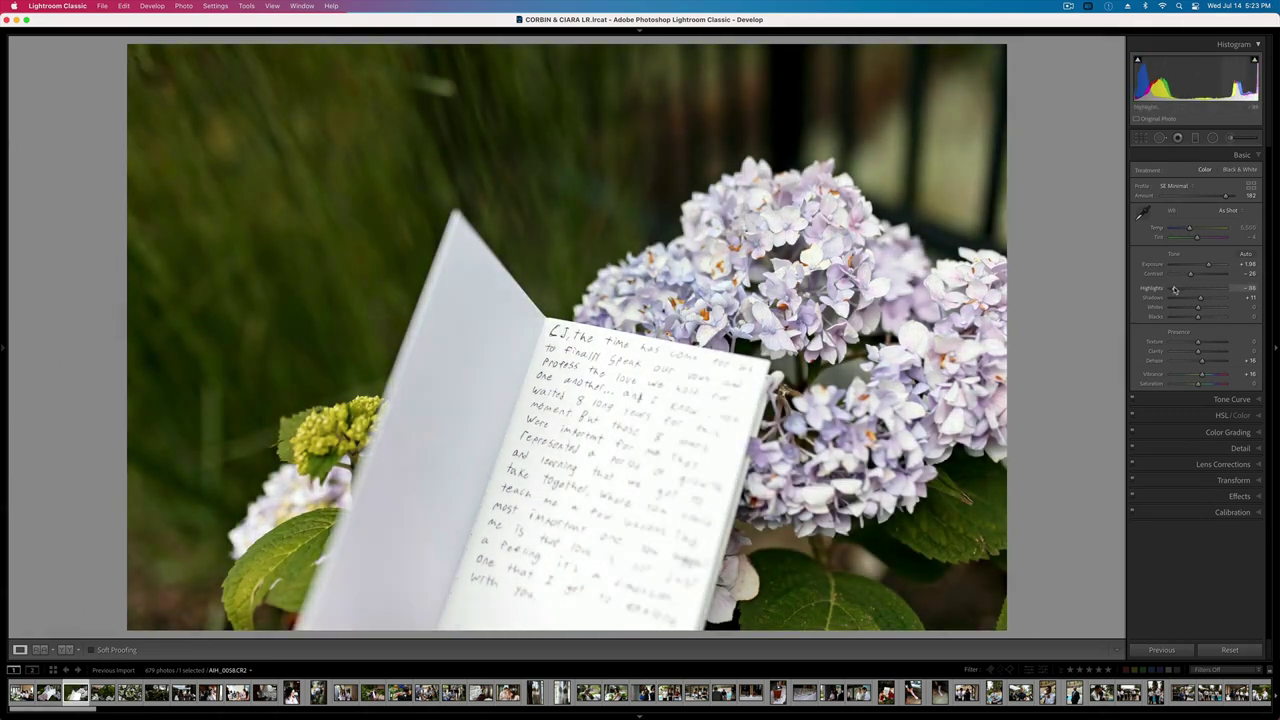
{"action": "left_click_drag", "start_coordinate": [1174, 289], "coordinate": [1154, 290]}
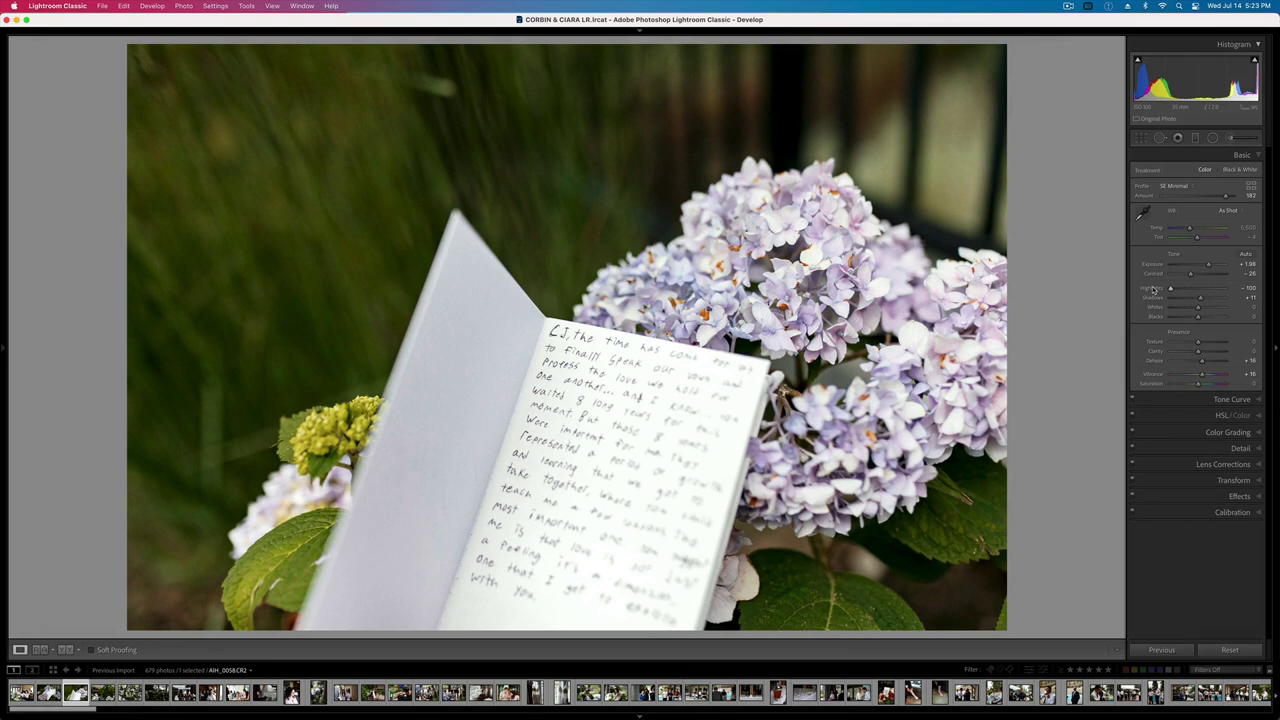
{"action": "key", "text": "equal"}
- On the ring-on-leaves photo, shift tint to +8 and settle exposure at +0.10
{"action": "key", "text": "Right"}
{"action": "key", "text": "equal"}
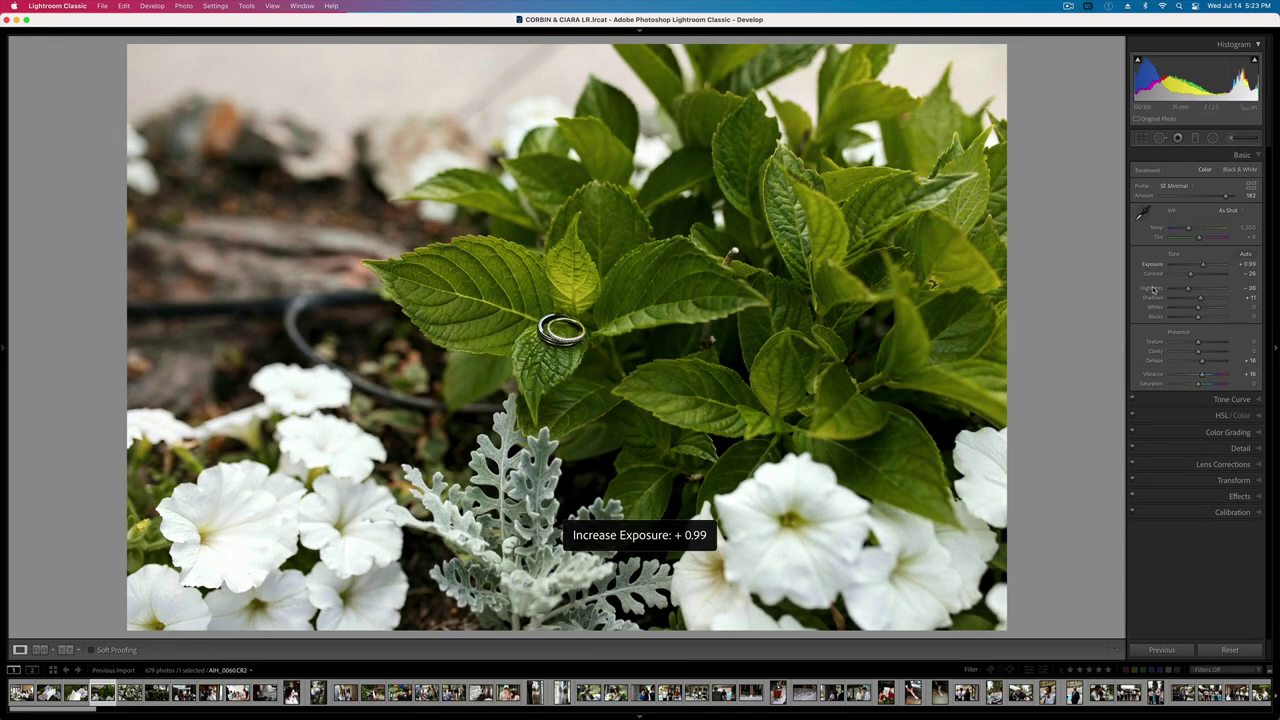
{"action": "key", "text": "equal"}
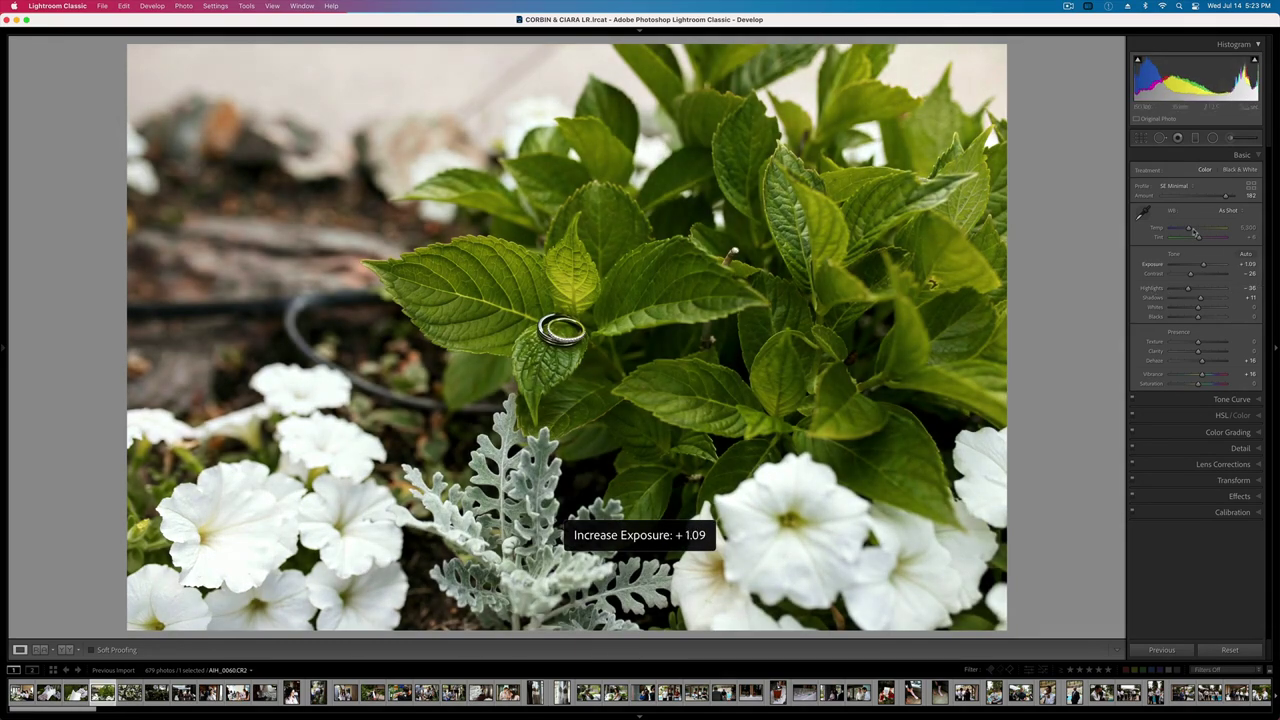
{"action": "left_click_drag", "start_coordinate": [1199, 237], "coordinate": [1187, 229]}
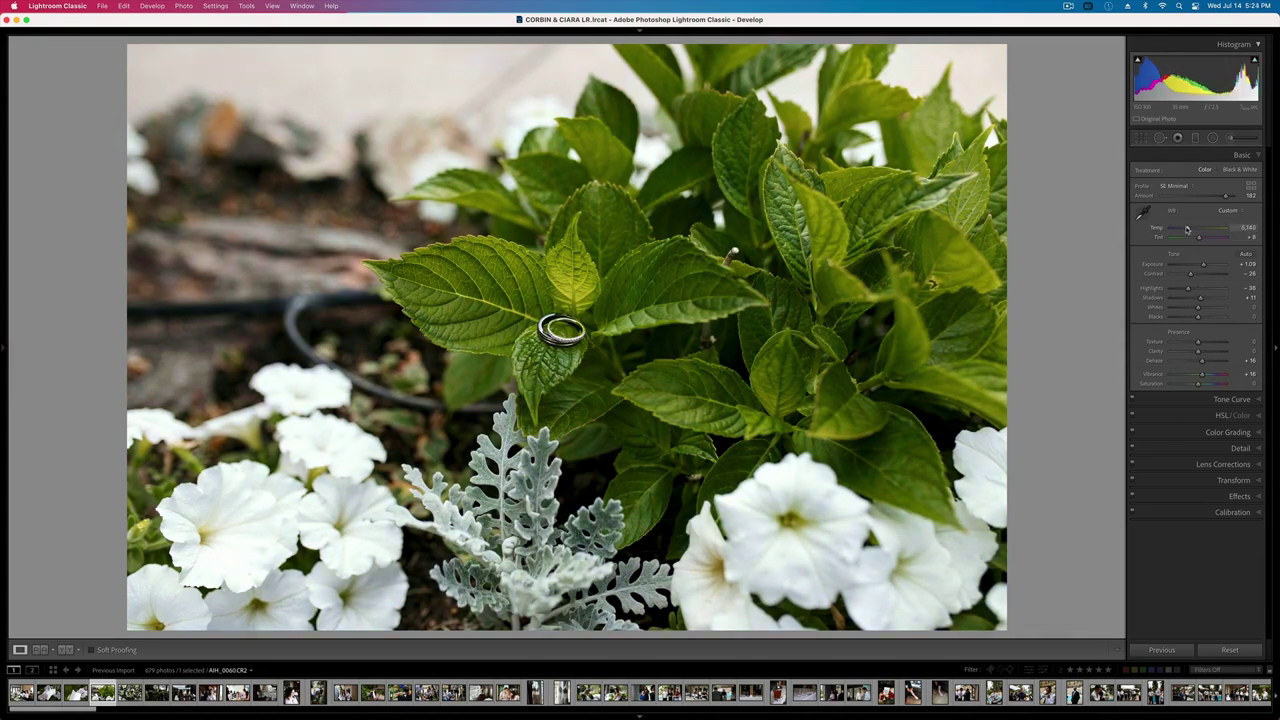
{"action": "key", "text": "minus"}
{"action": "key", "text": "minus"}
{"action": "key", "text": "equal"}
{"action": "key", "text": "equal"}
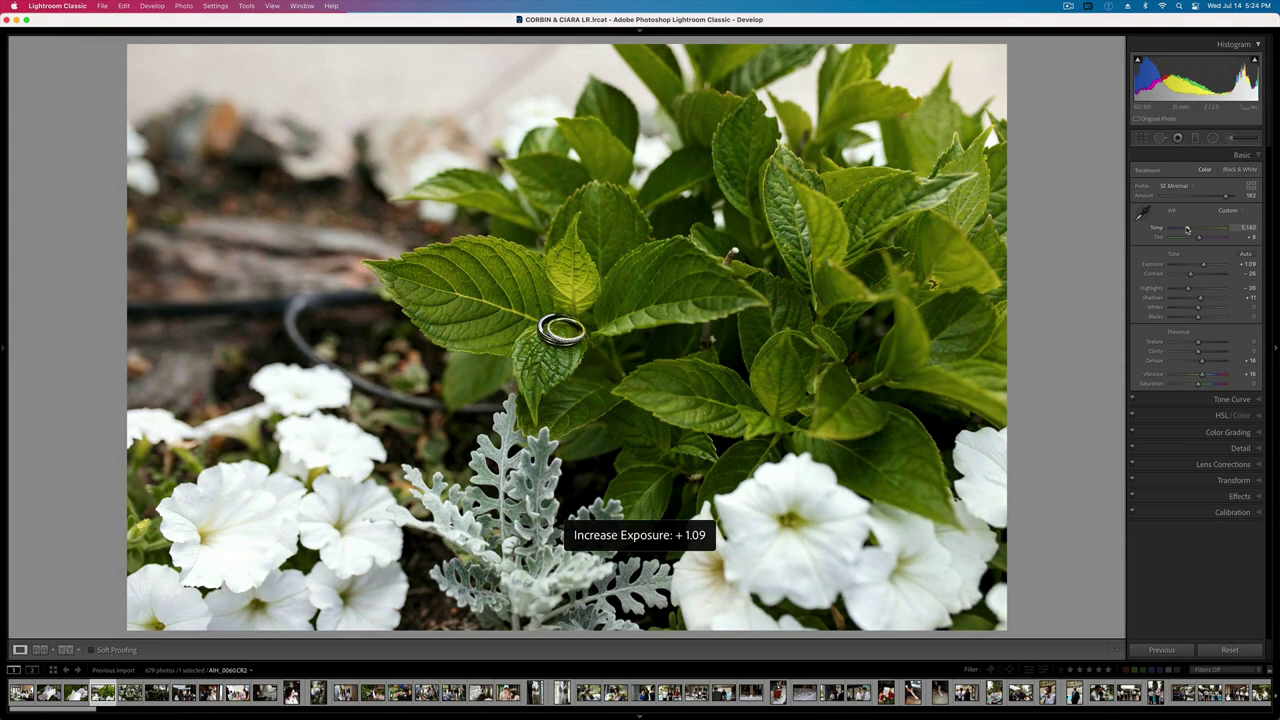
{"action": "key", "text": "minus"}
{"action": "key", "text": "minus"}
{"action": "key", "text": "minus"}
- Add a radial filter over the rings with contrast 34 and raise overall exposure to +0.76
{"action": "left_click", "coordinate": [1213, 138]}
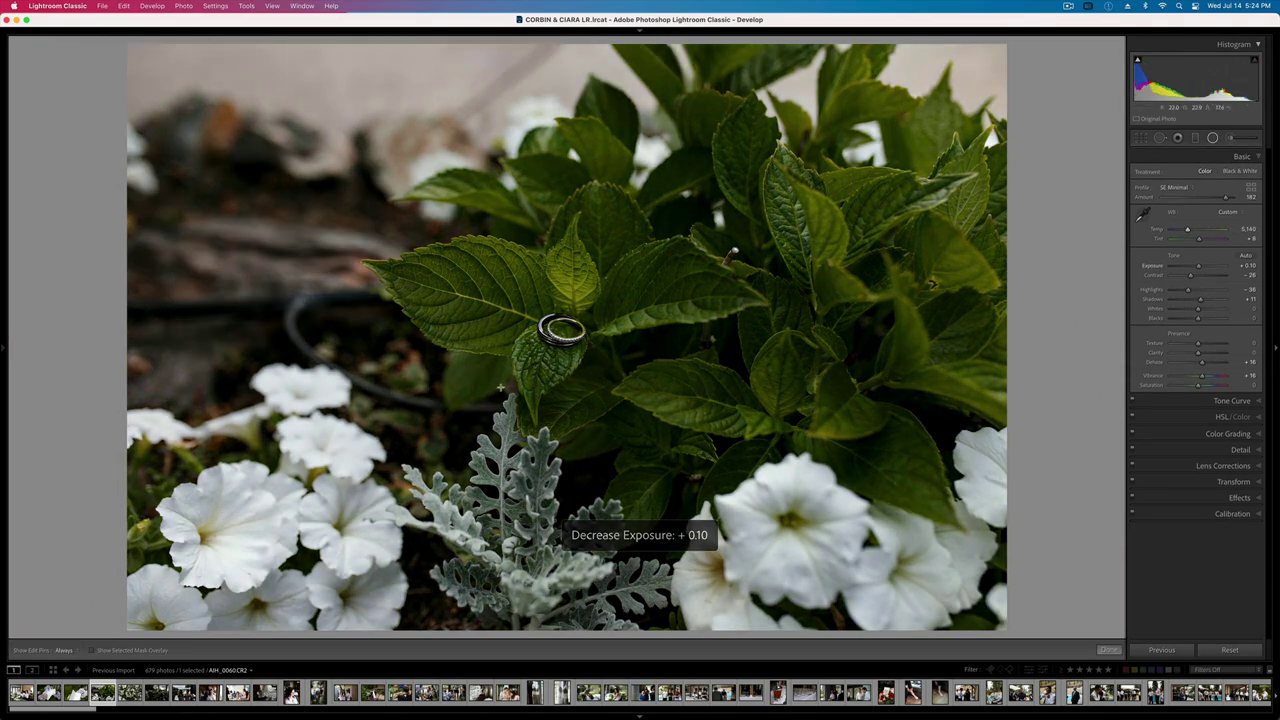
{"action": "left_click_drag", "start_coordinate": [518, 323], "coordinate": [756, 482]}
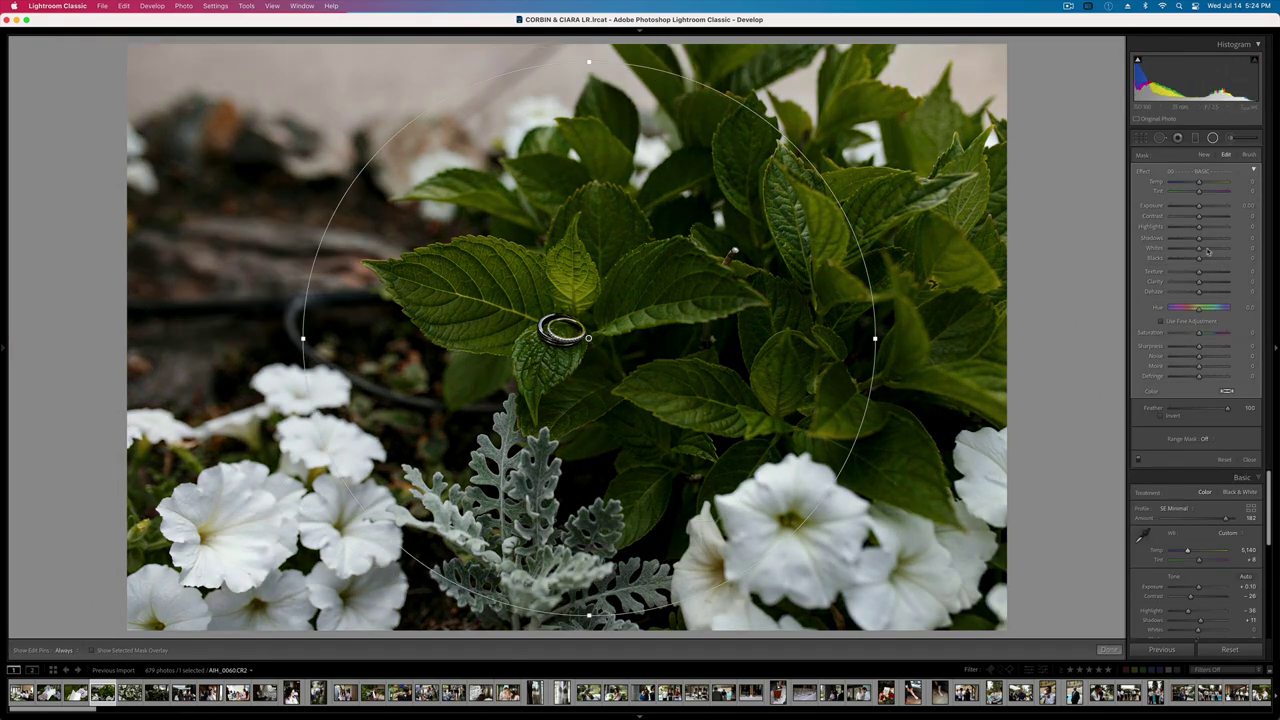
{"action": "mouse_move", "coordinate": [1199, 216]}
{"action": "left_mouse_down"}
{"action": "mouse_move", "coordinate": [1178, 216]}
{"action": "mouse_move", "coordinate": [1195, 206]}
{"action": "left_mouse_up"}
{"action": "left_click", "coordinate": [1208, 216]}
{"action": "key", "text": "shift+m"}
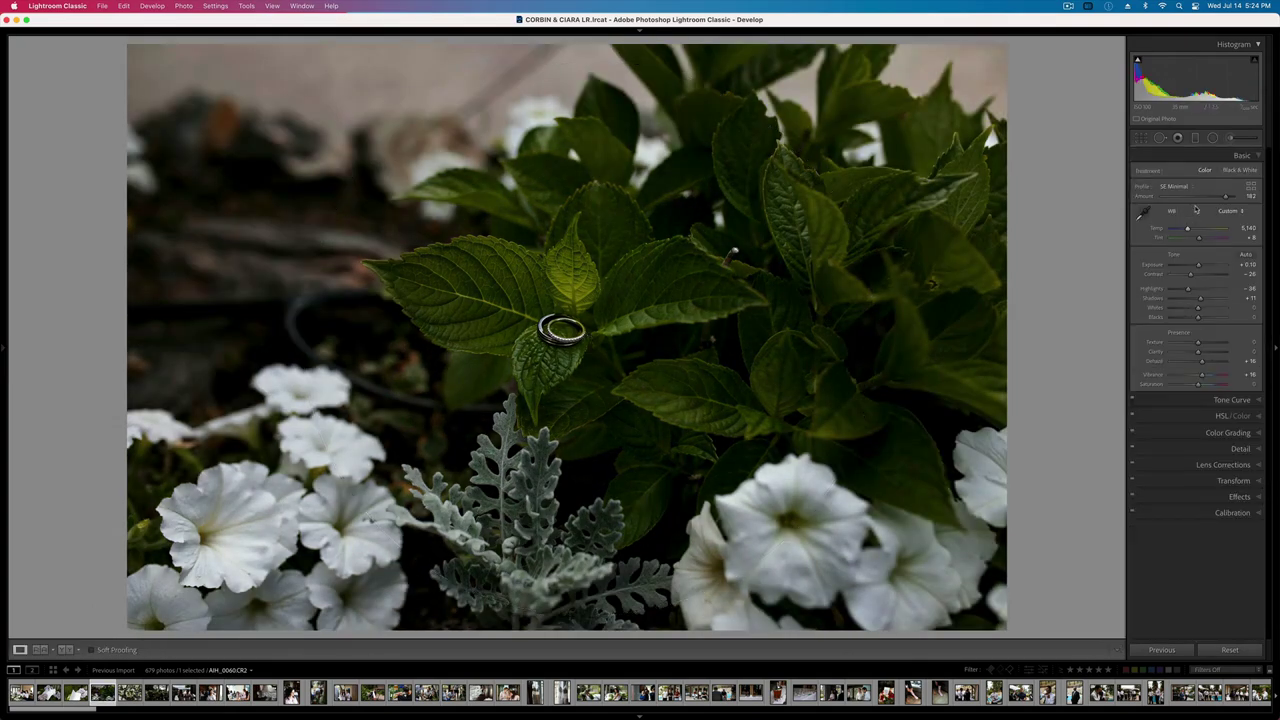
{"action": "key", "text": "shift+equal"}
{"action": "key", "text": "shift+equal"}
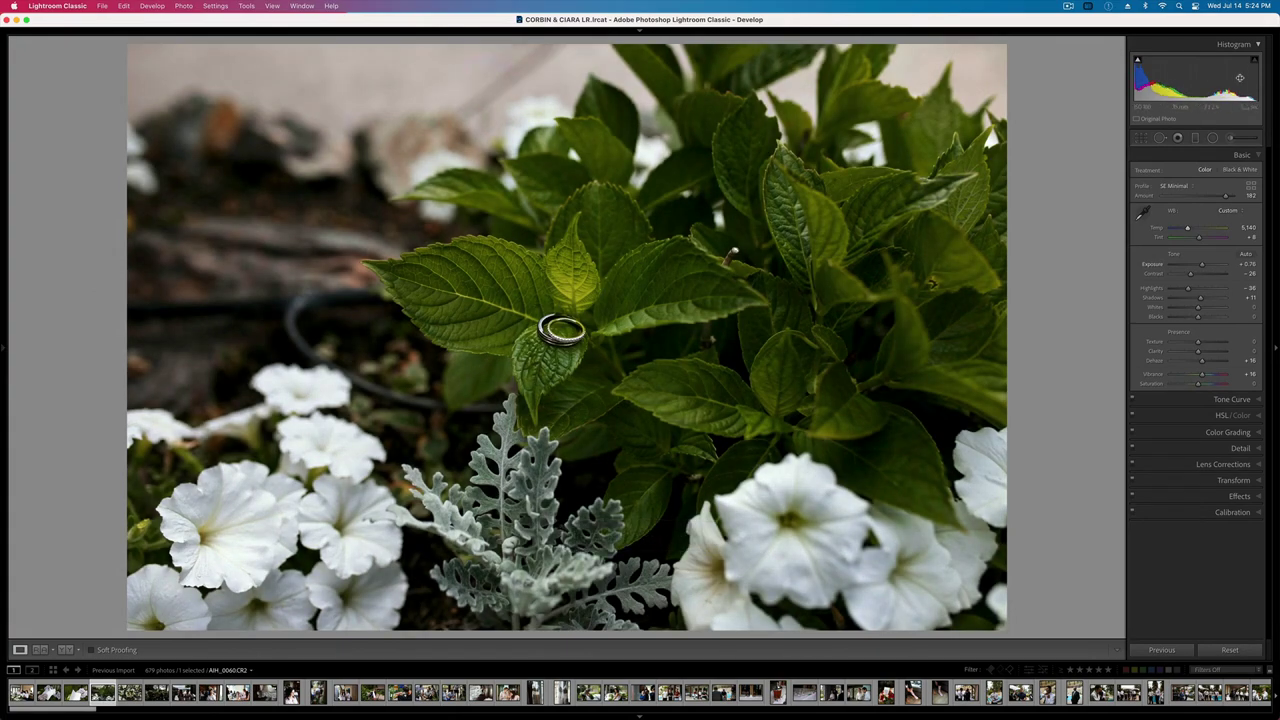
{"action": "key", "text": "backslash"}
{"action": "key", "text": "backslash"}
{"action": "key", "text": "backslash"}
{"action": "key", "text": "backslash"}
{"action": "key", "text": "Right"}
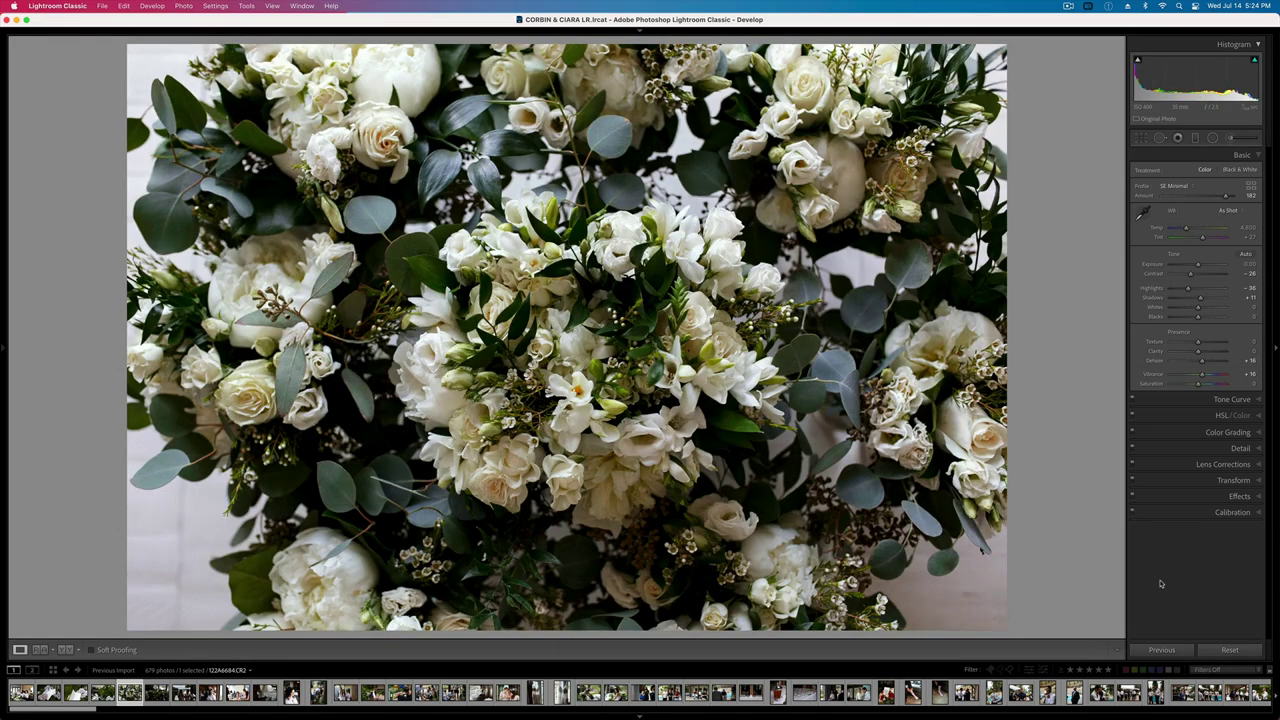
- Raise the overhead bouquet's exposure to +0.33 and darken its surroundings with a large radial filter
{"action": "key", "text": "shift+equal"}
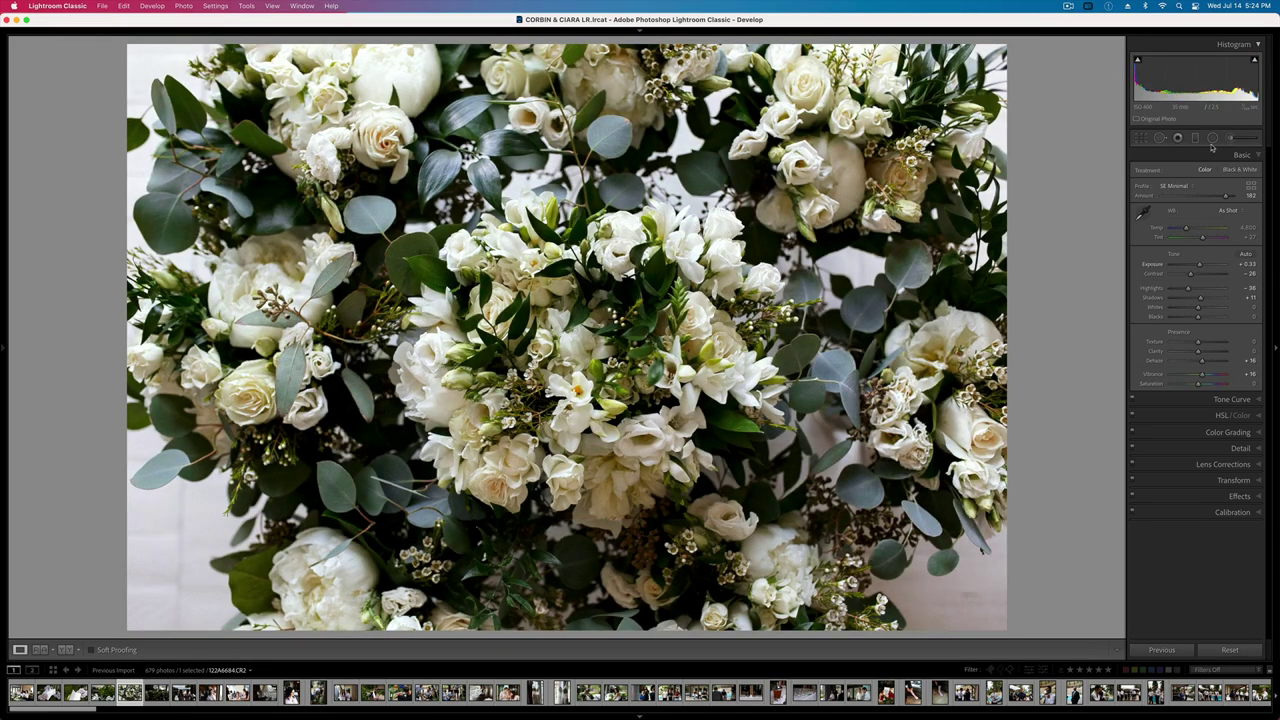
{"action": "left_click", "coordinate": [1212, 138]}
{"action": "mouse_move", "coordinate": [577, 322]}
{"action": "left_mouse_down"}
{"action": "mouse_move", "coordinate": [1120, 530]}
{"action": "mouse_move", "coordinate": [1279, 675]}
{"action": "left_mouse_up"}
{"action": "left_click_drag", "start_coordinate": [1188, 204], "coordinate": [1183, 208]}
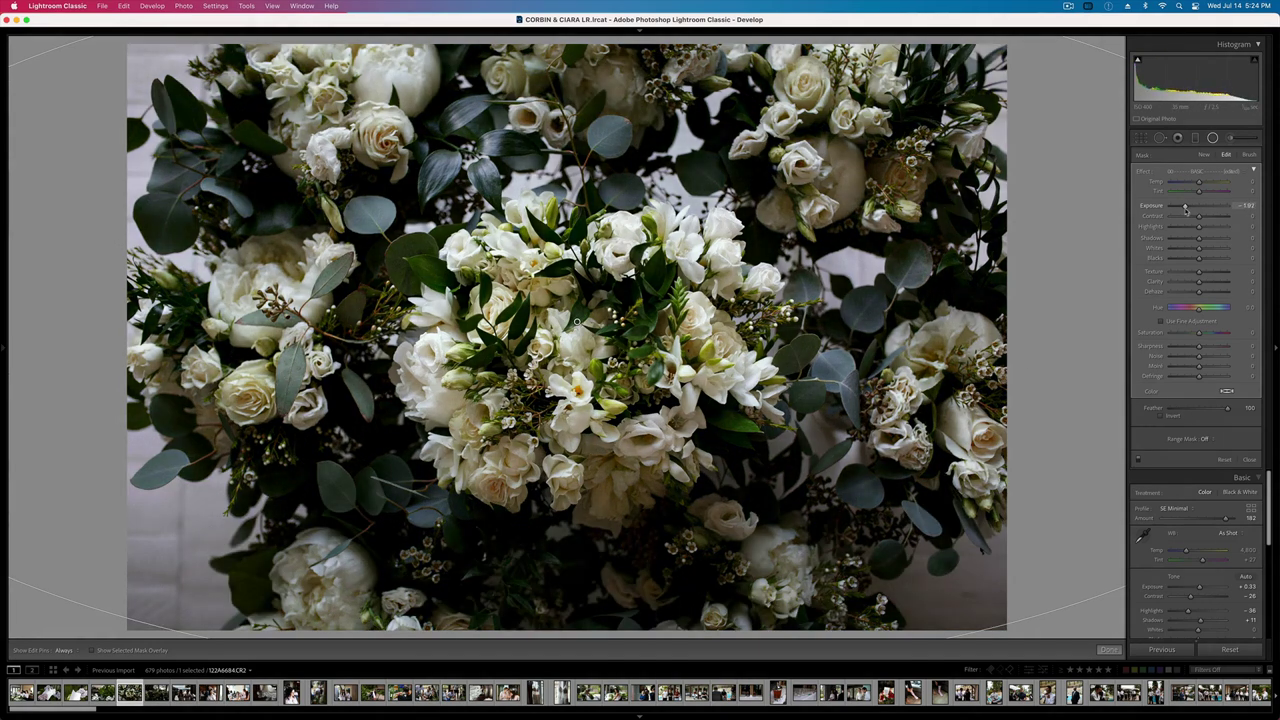
{"action": "key", "text": "shift+m"}
{"action": "key", "text": "backslash"}
{"action": "key", "text": "backslash"}
{"action": "key", "text": "Right"}
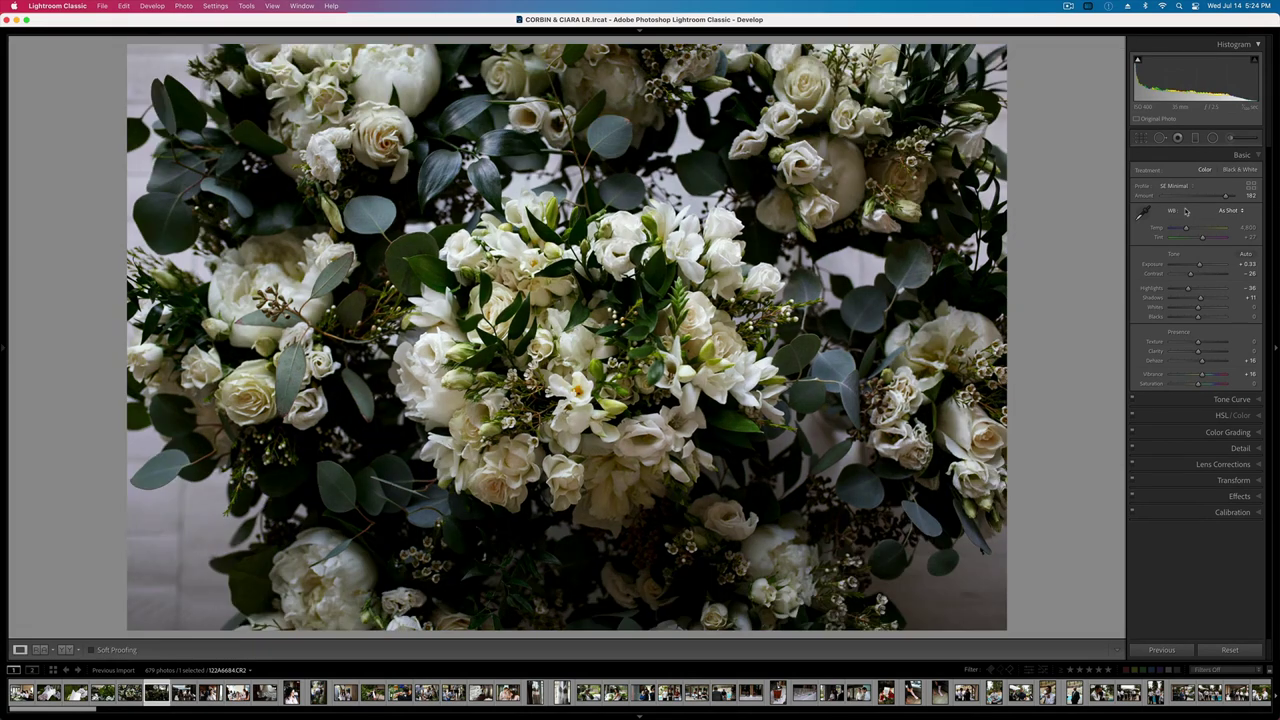
- Raise the window bouquet's exposure to +0.99 and brighten the flowers with a rotated radial filter
{"action": "key", "text": "shift+equal"}
{"action": "key", "text": "shift+equal"}
{"action": "key", "text": "shift+equal"}
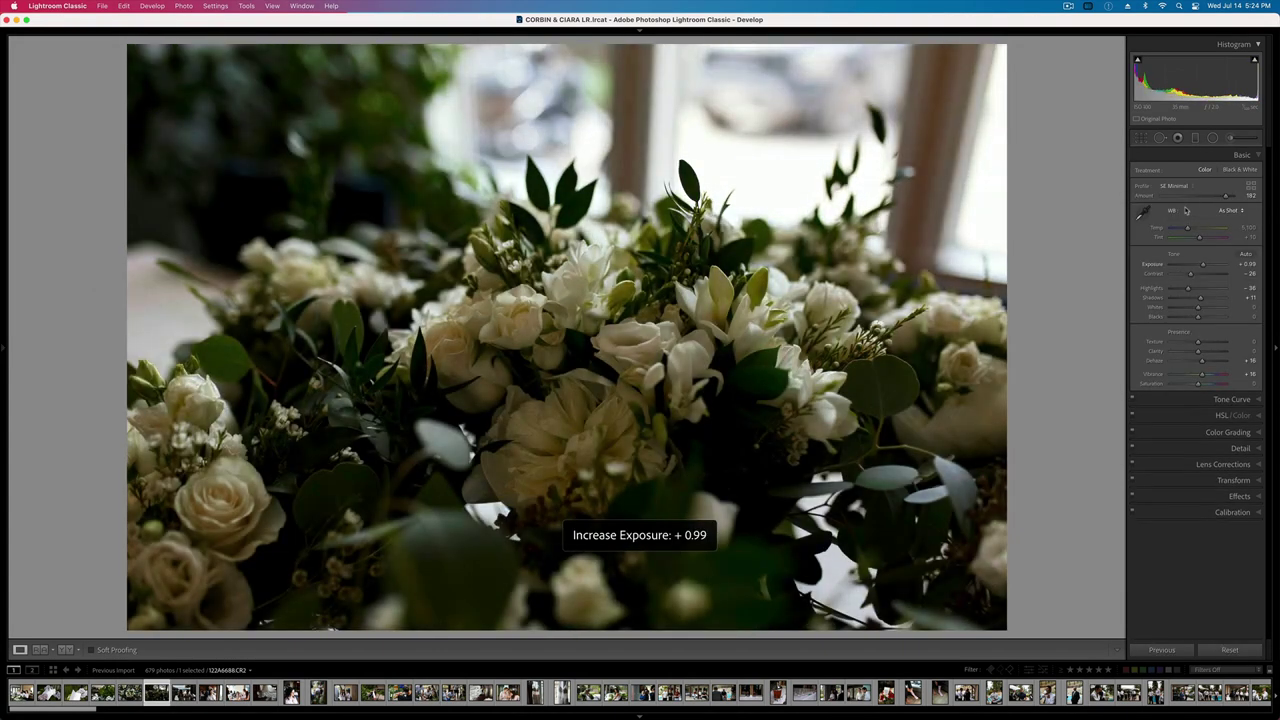
{"action": "left_click", "coordinate": [1213, 138]}
{"action": "left_click_drag", "start_coordinate": [420, 467], "coordinate": [887, 719]}
{"action": "left_click_drag", "start_coordinate": [872, 548], "coordinate": [878, 451]}
{"action": "left_click_drag", "start_coordinate": [420, 467], "coordinate": [523, 414]}
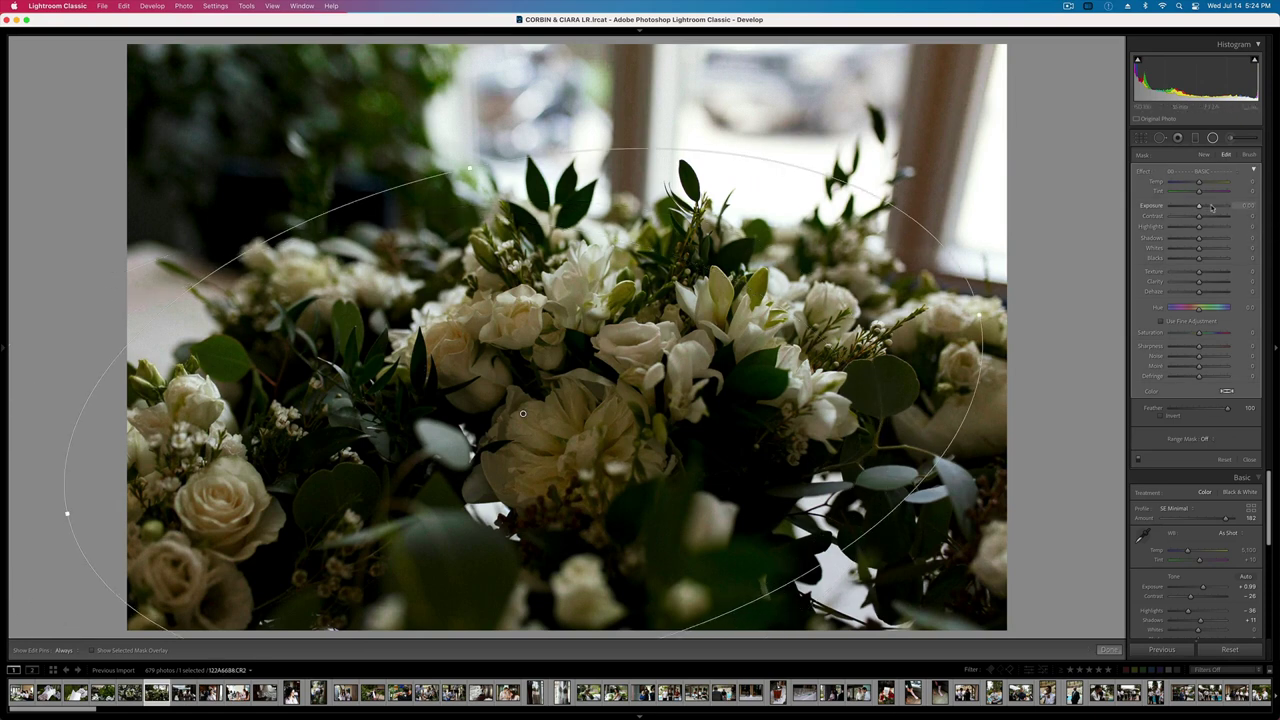
{"action": "left_click_drag", "start_coordinate": [1200, 206], "coordinate": [1215, 207]}
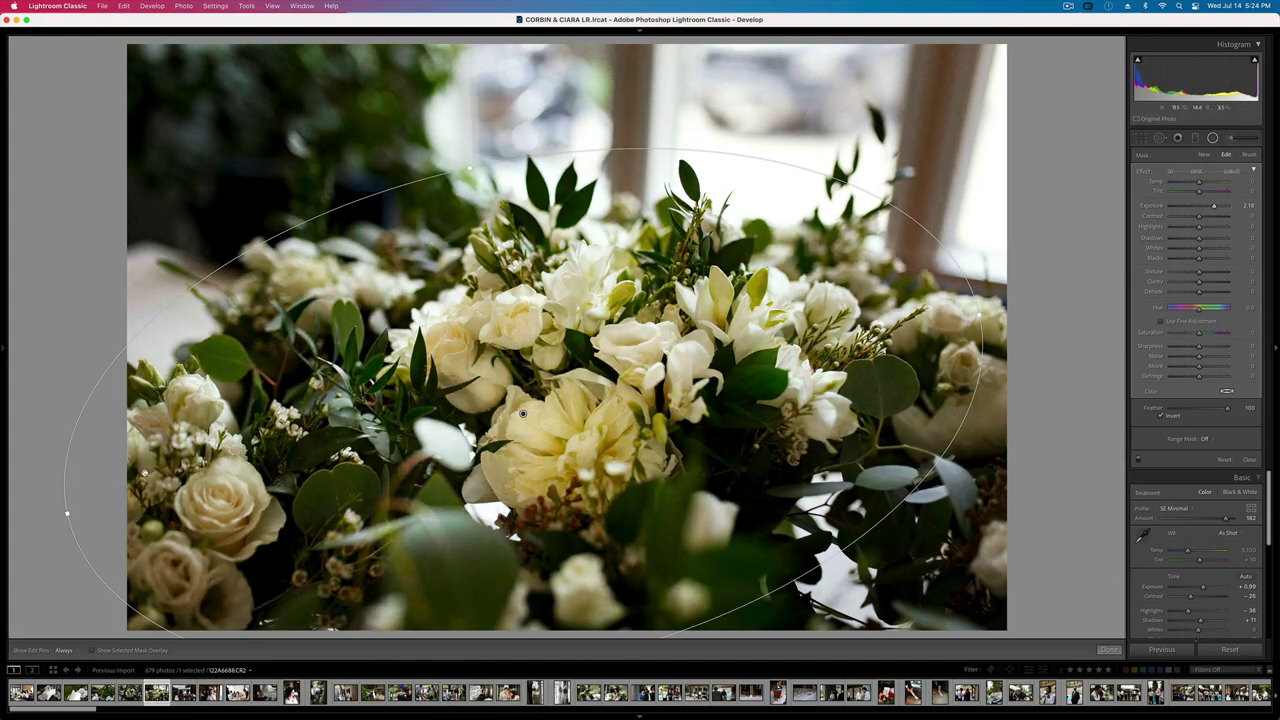
- Widen and nudge the oval, pull down its highlights, and lower overall exposure to +0.66
{"action": "left_click_drag", "start_coordinate": [68, 515], "coordinate": [8, 528]}
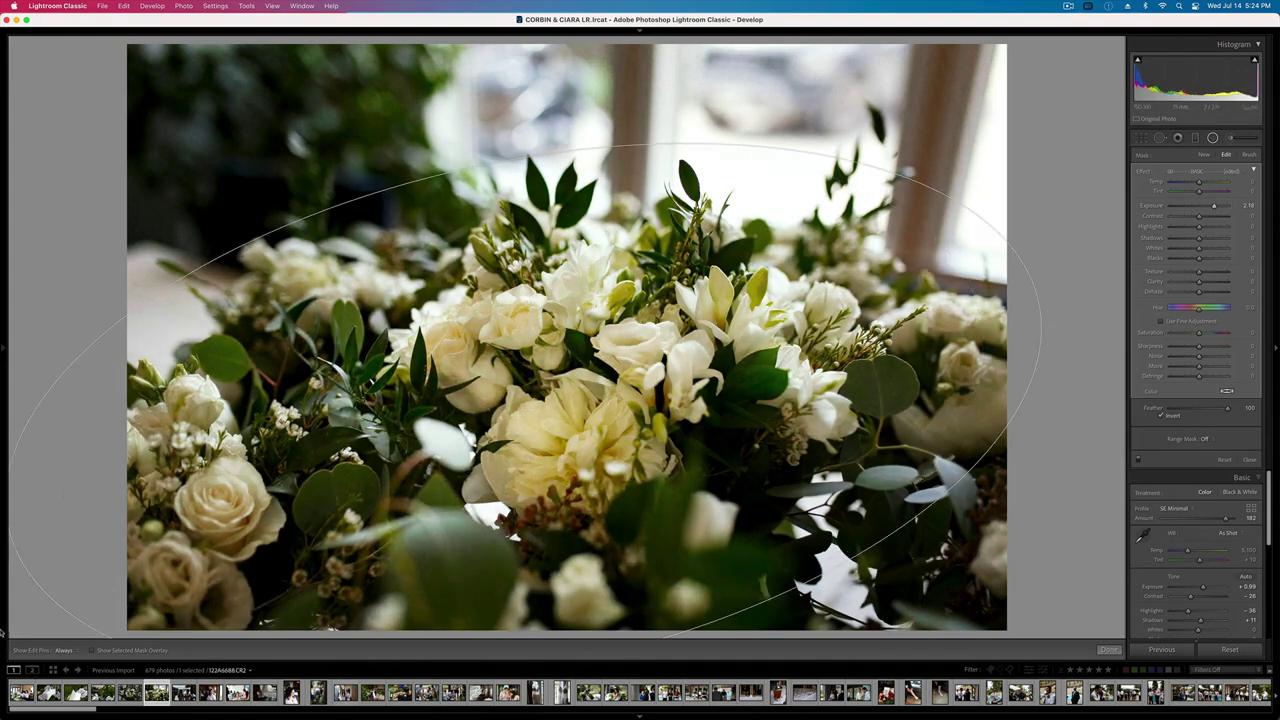
{"action": "mouse_move", "coordinate": [523, 414]}
{"action": "left_mouse_down"}
{"action": "mouse_move", "coordinate": [500, 434]}
{"action": "mouse_move", "coordinate": [503, 419]}
{"action": "left_mouse_up"}
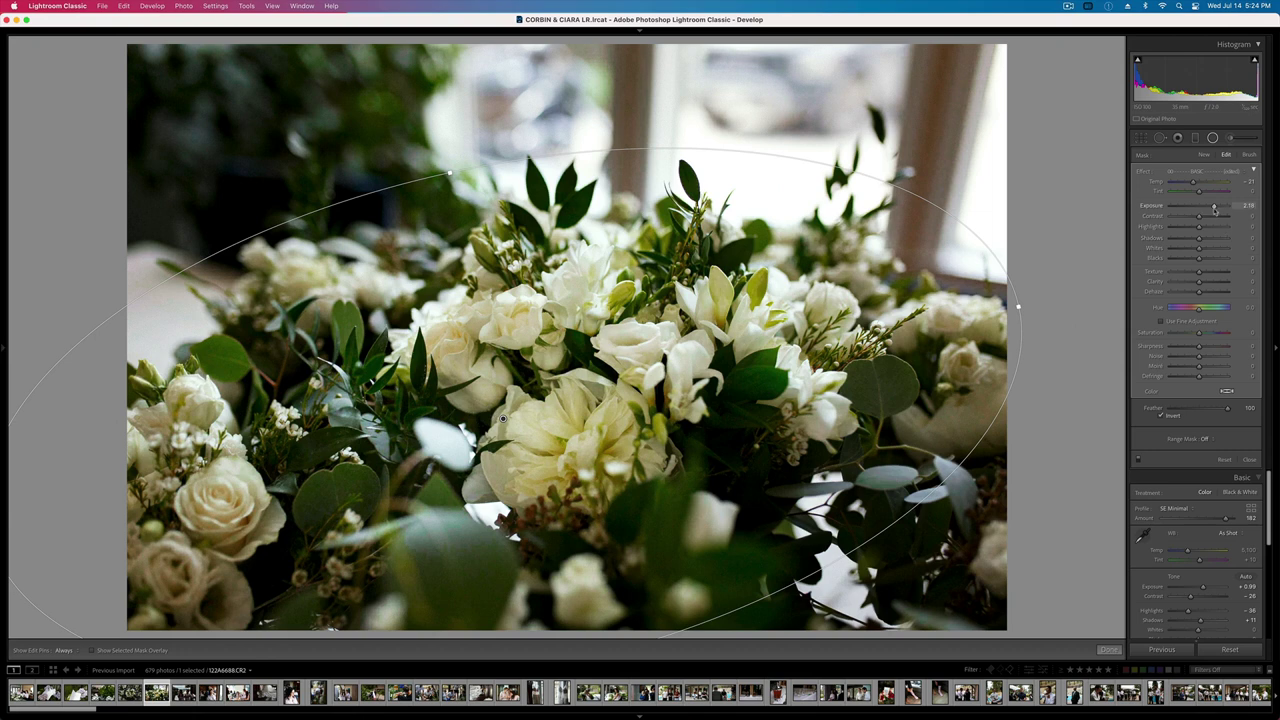
{"action": "left_click_drag", "start_coordinate": [1215, 208], "coordinate": [1184, 228]}
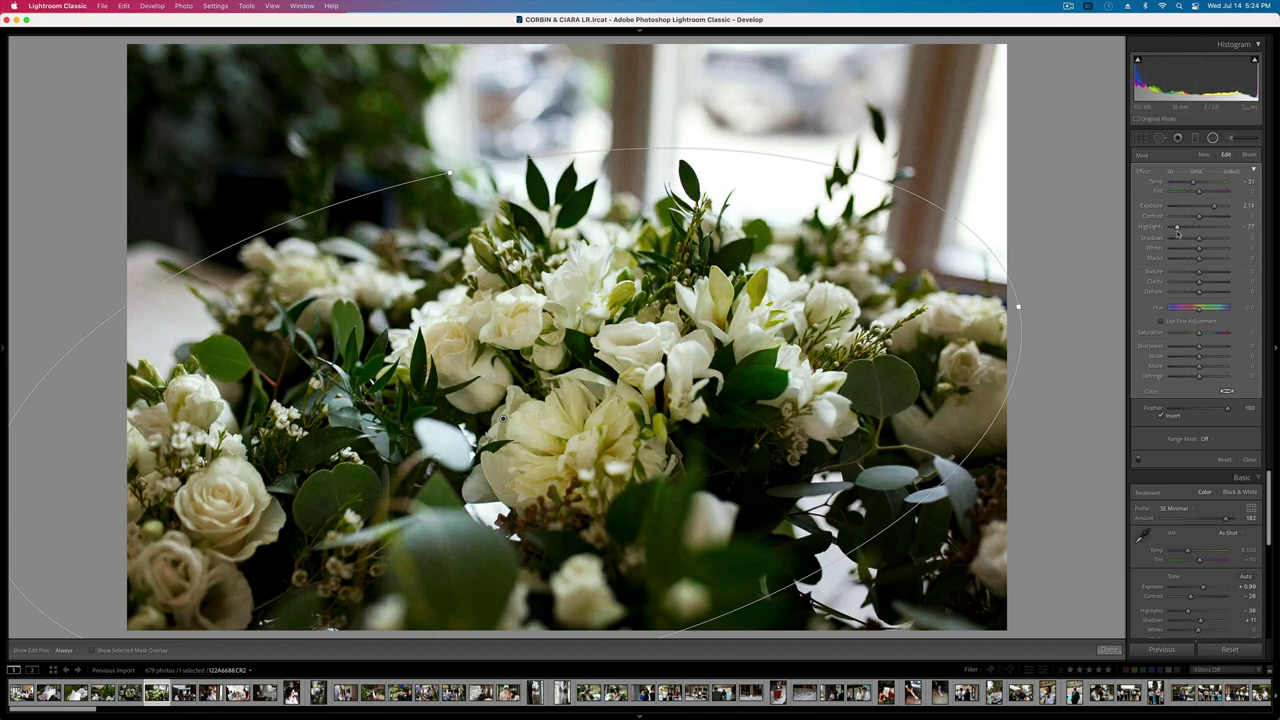
{"action": "key", "text": "Escape"}
{"action": "key", "text": "minus"}
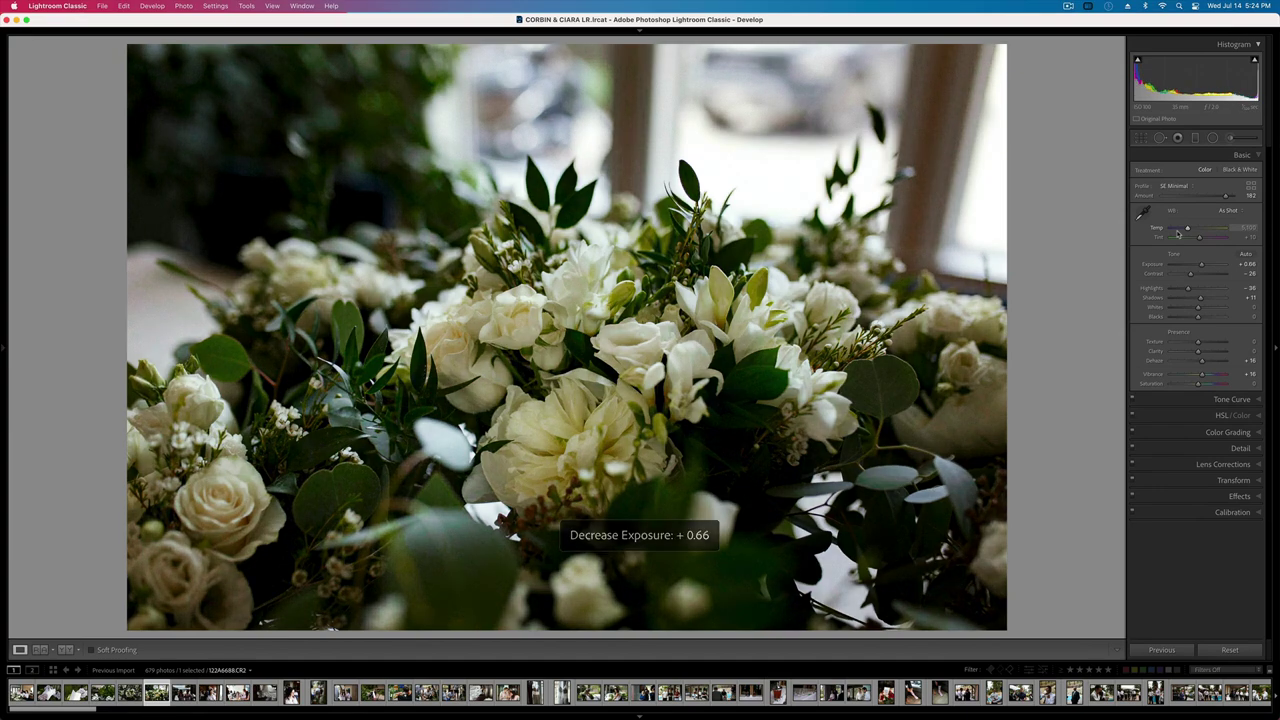
- Drop the window bouquet to +0.56 exposure, then take the two-women photo to +2.18 with a temperature tweak
{"action": "key", "text": "backslash"}
{"action": "key", "text": "backslash"}
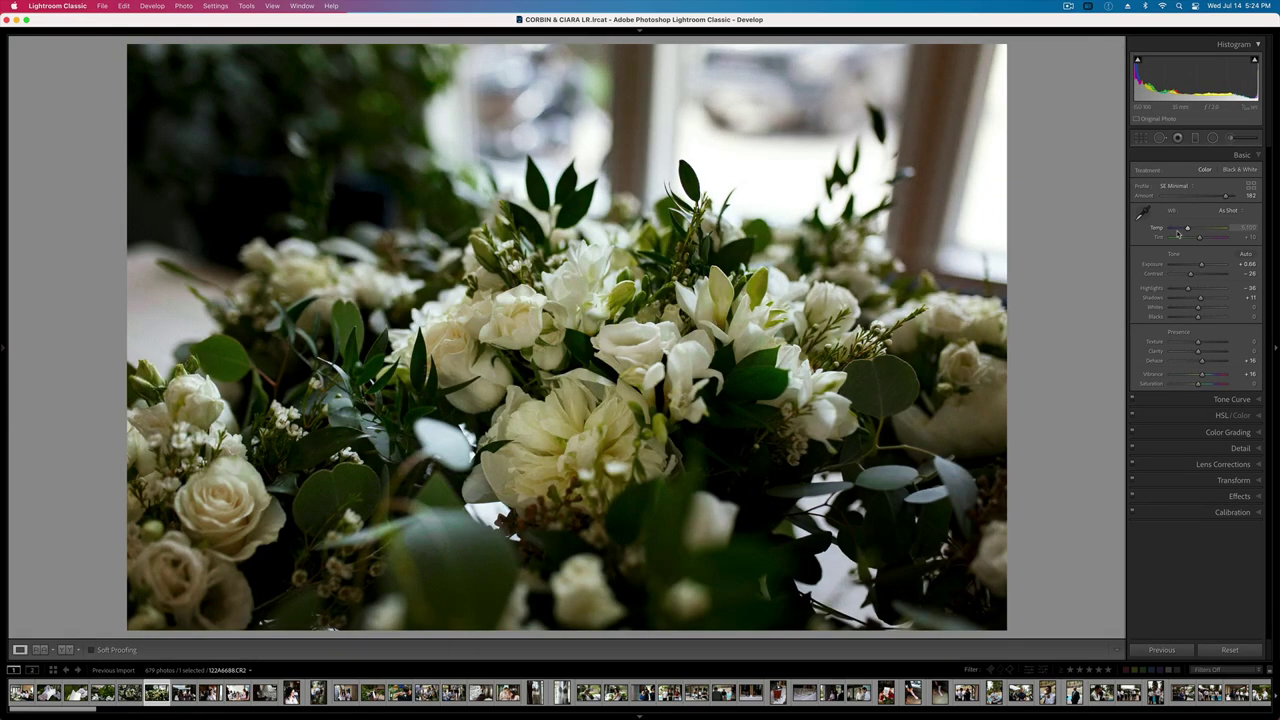
{"action": "key", "text": "minus"}
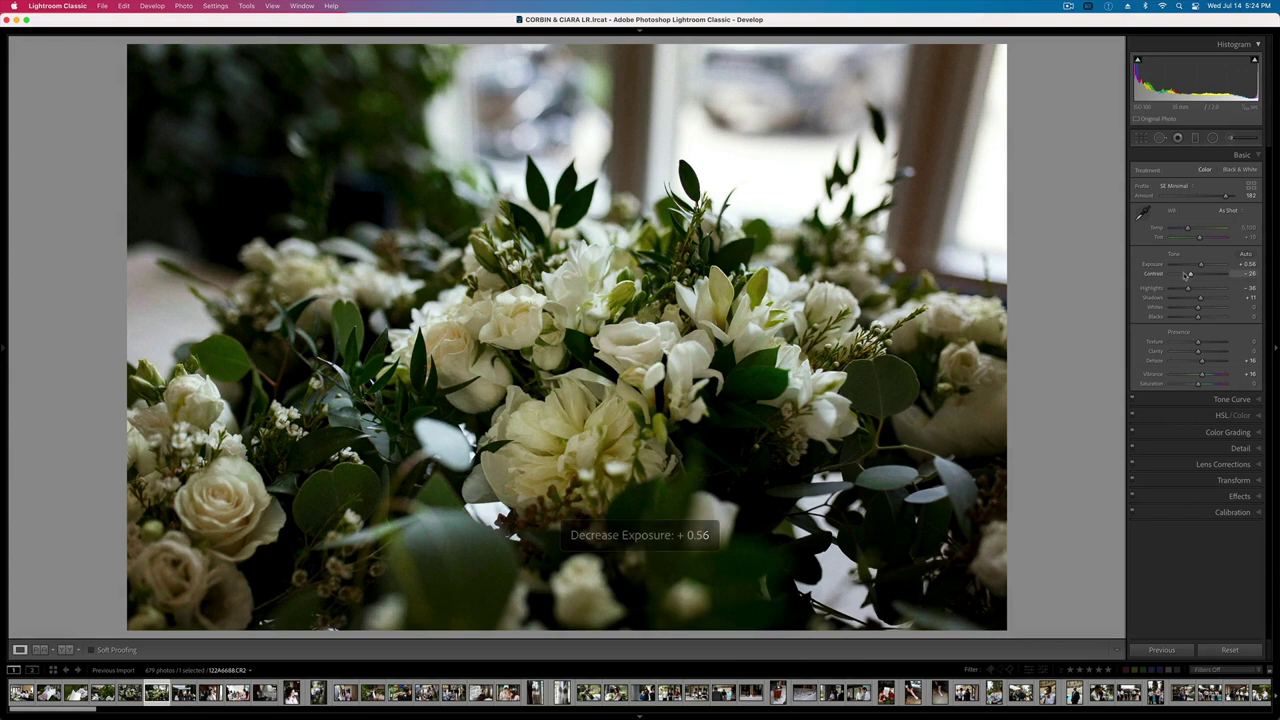
{"action": "key", "text": "Right"}
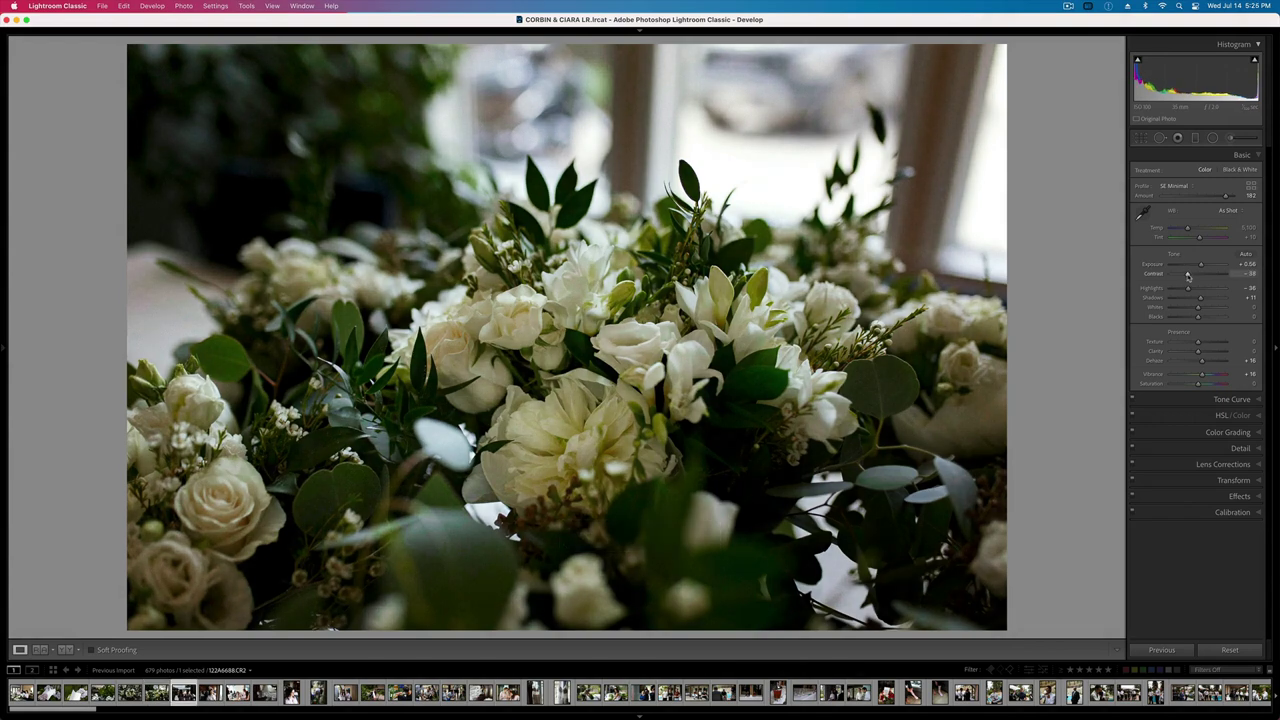
{"action": "key", "text": "equal"}
{"action": "key", "text": "equal"}
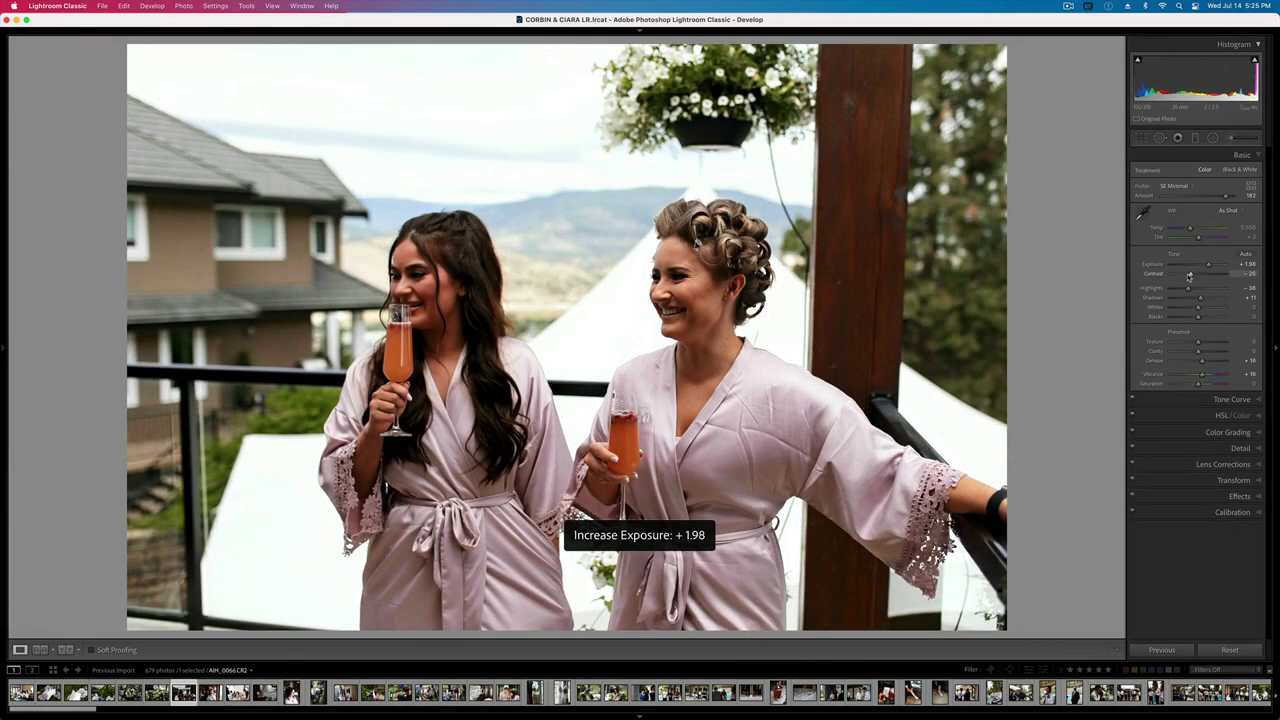
{"action": "left_click_drag", "start_coordinate": [1190, 229], "coordinate": [1189, 231]}
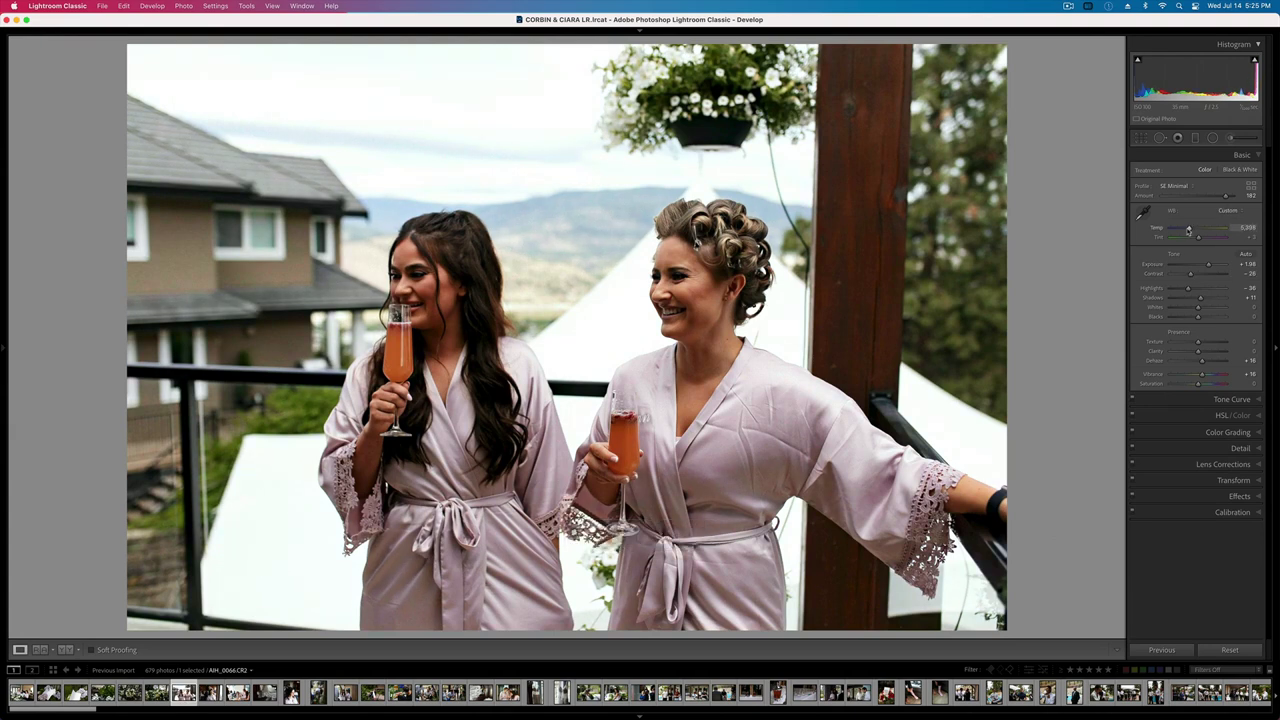
{"action": "key", "text": "equal"}
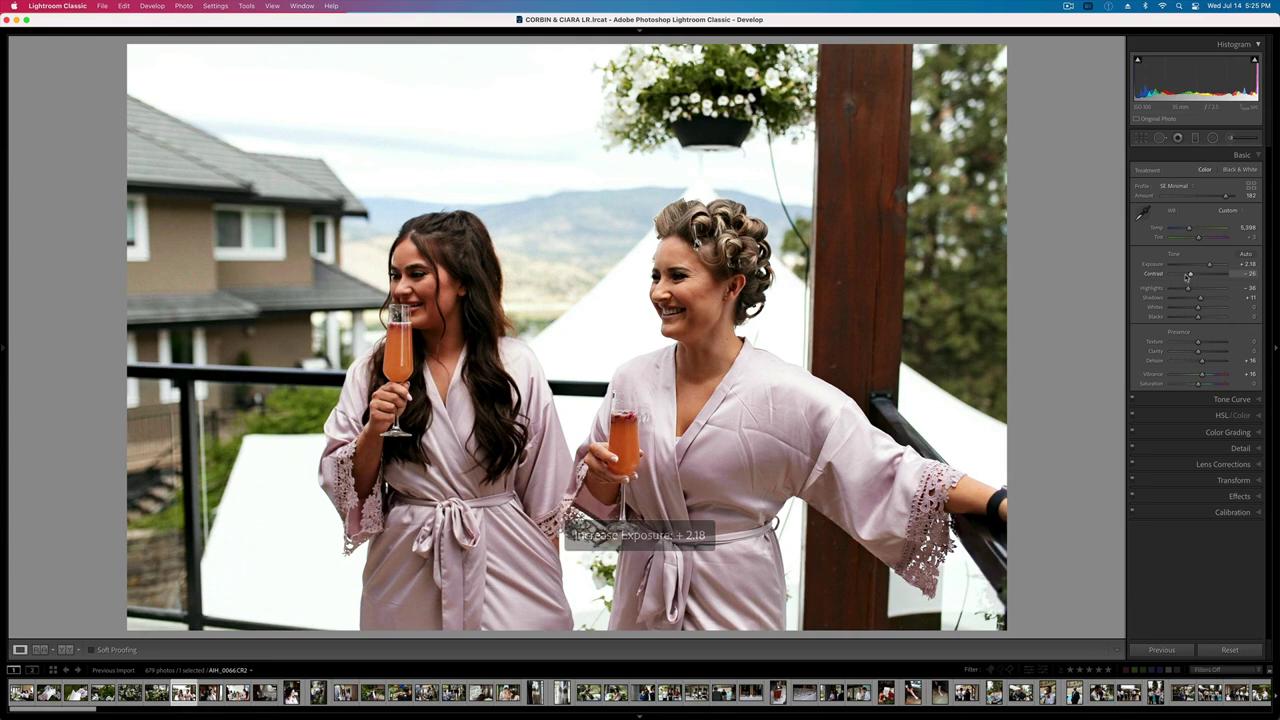
{"action": "key", "text": "Right"}
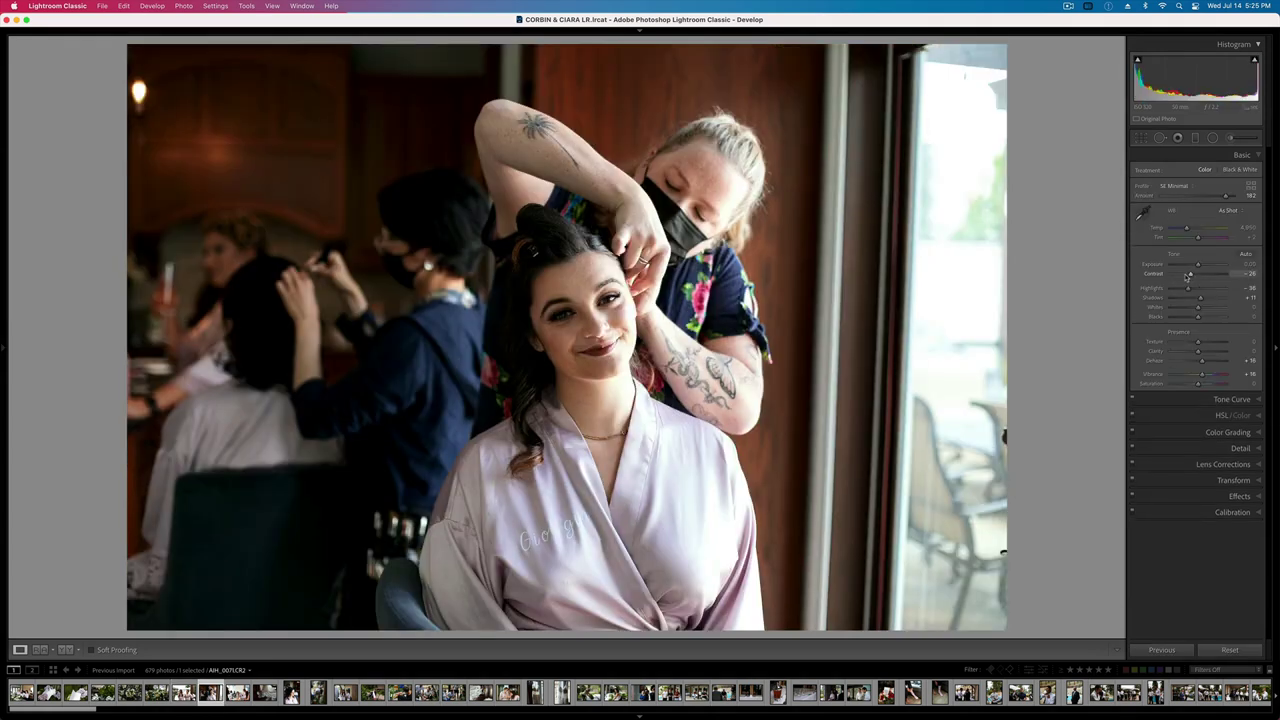
- Pull the hair-styling photo's highlights to about -80 and set exposure to +0.33
{"action": "left_click_drag", "start_coordinate": [1183, 292], "coordinate": [1177, 291]}
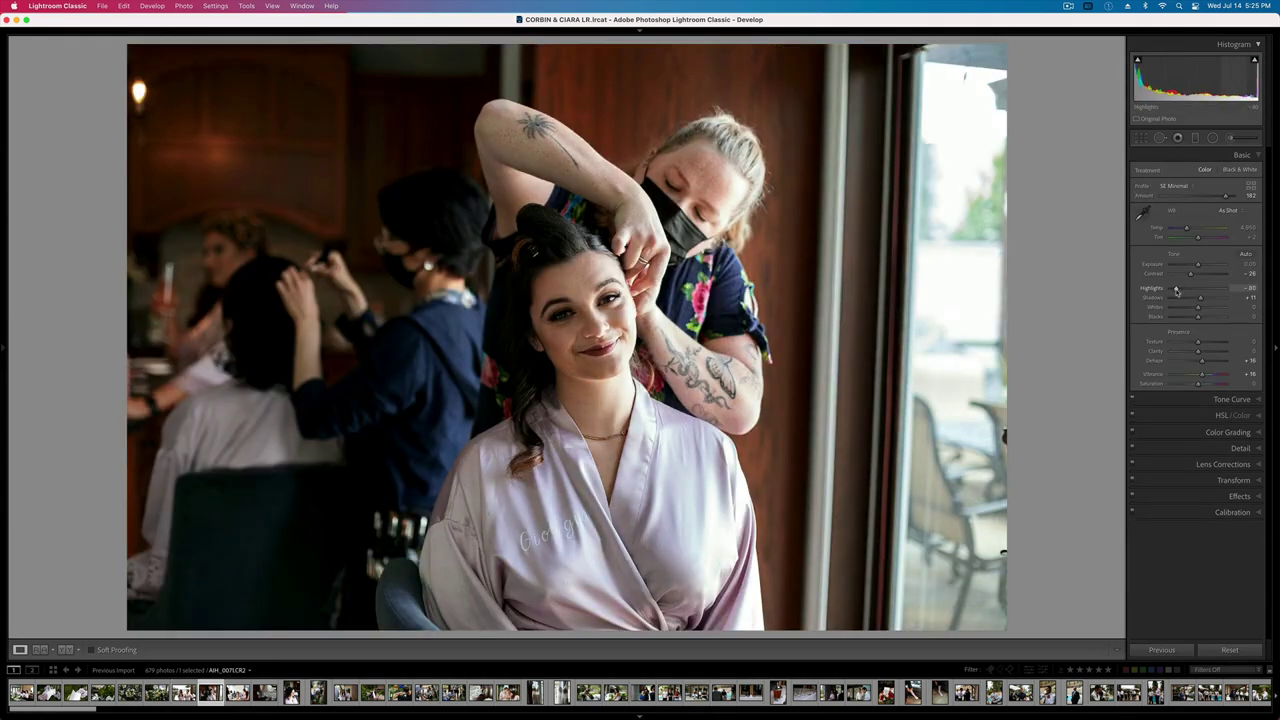
{"action": "key", "text": "shift+minus"}
{"action": "key", "text": "shift+equal"}
{"action": "key", "text": "shift+equal"}
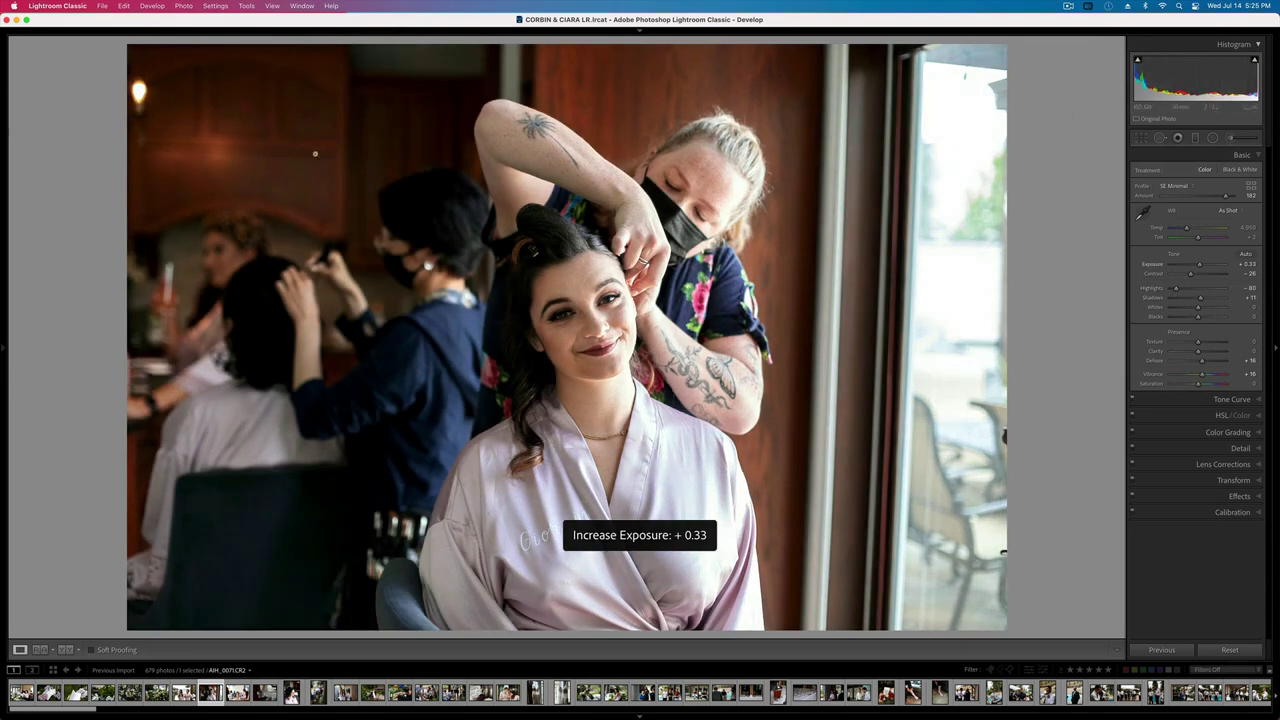
- Compare the SE B&W presets 01–04 and apply SE B&W 03 to the portrait
{"action": "left_click", "coordinate": [4, 349]}
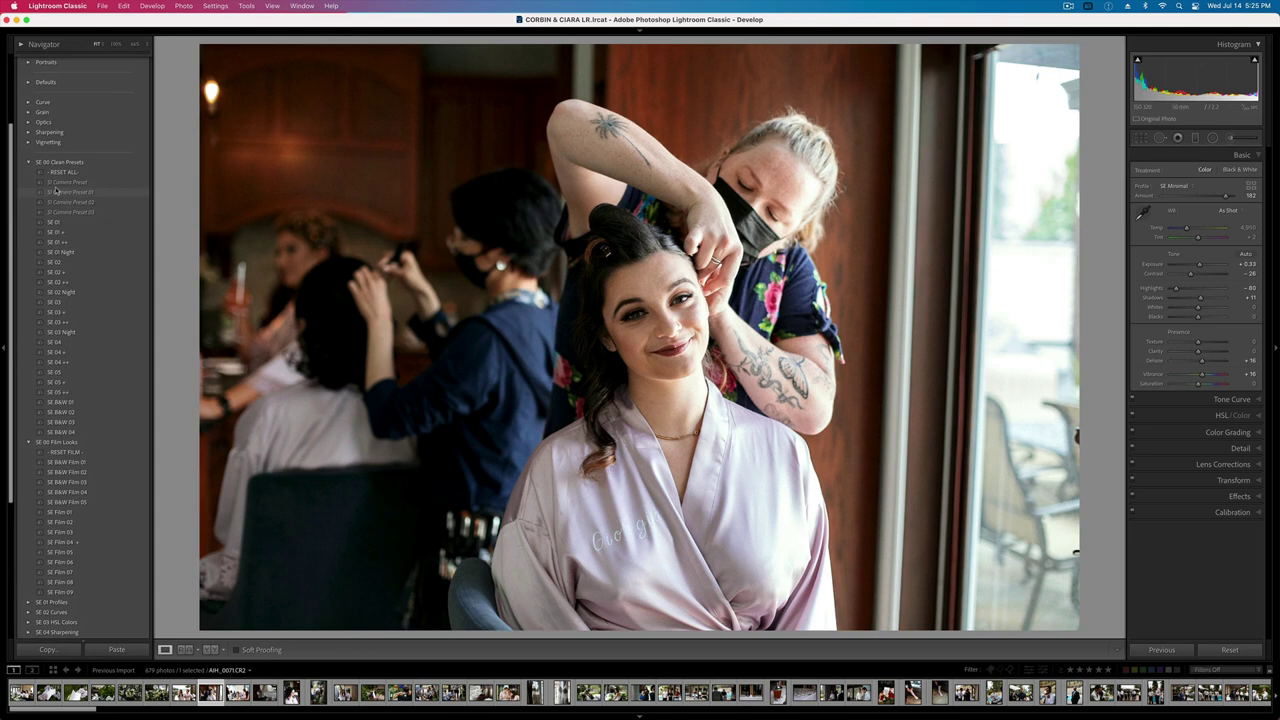
{"action": "left_click", "coordinate": [75, 412]}
{"action": "left_click", "coordinate": [75, 422]}
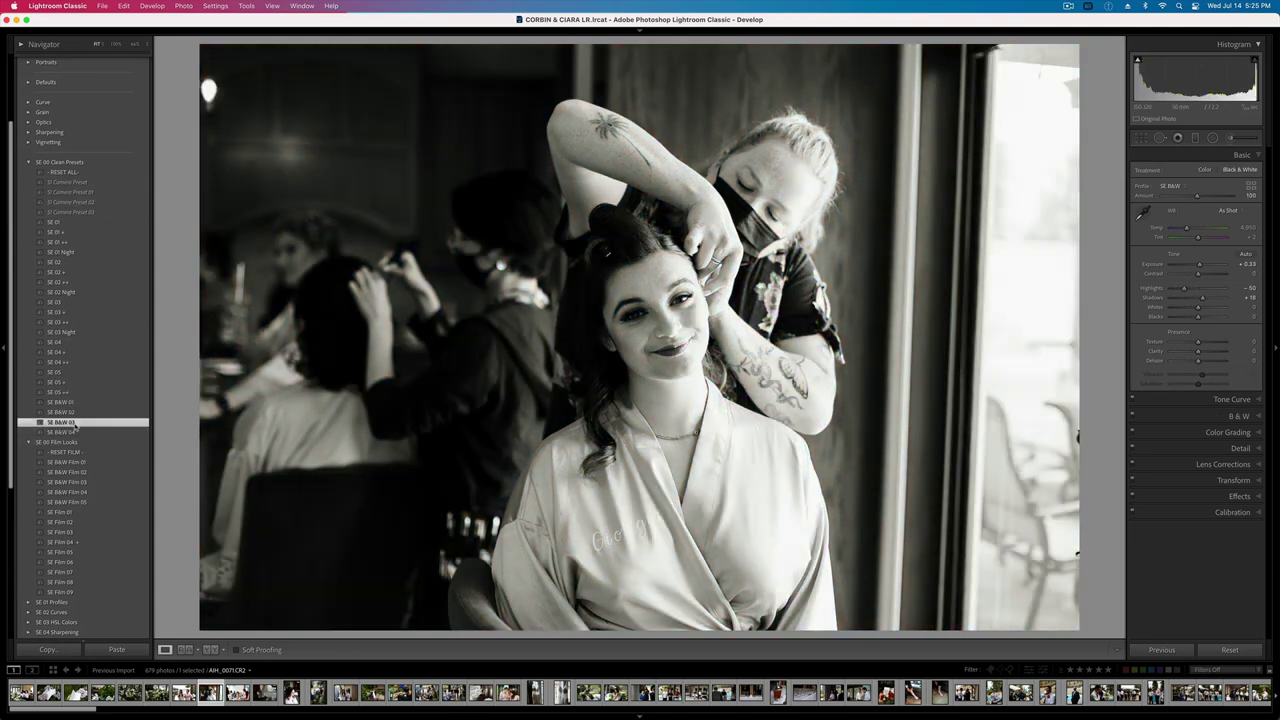
{"action": "left_click", "coordinate": [75, 432]}
{"action": "left_click", "coordinate": [72, 403]}
{"action": "left_click", "coordinate": [72, 412]}
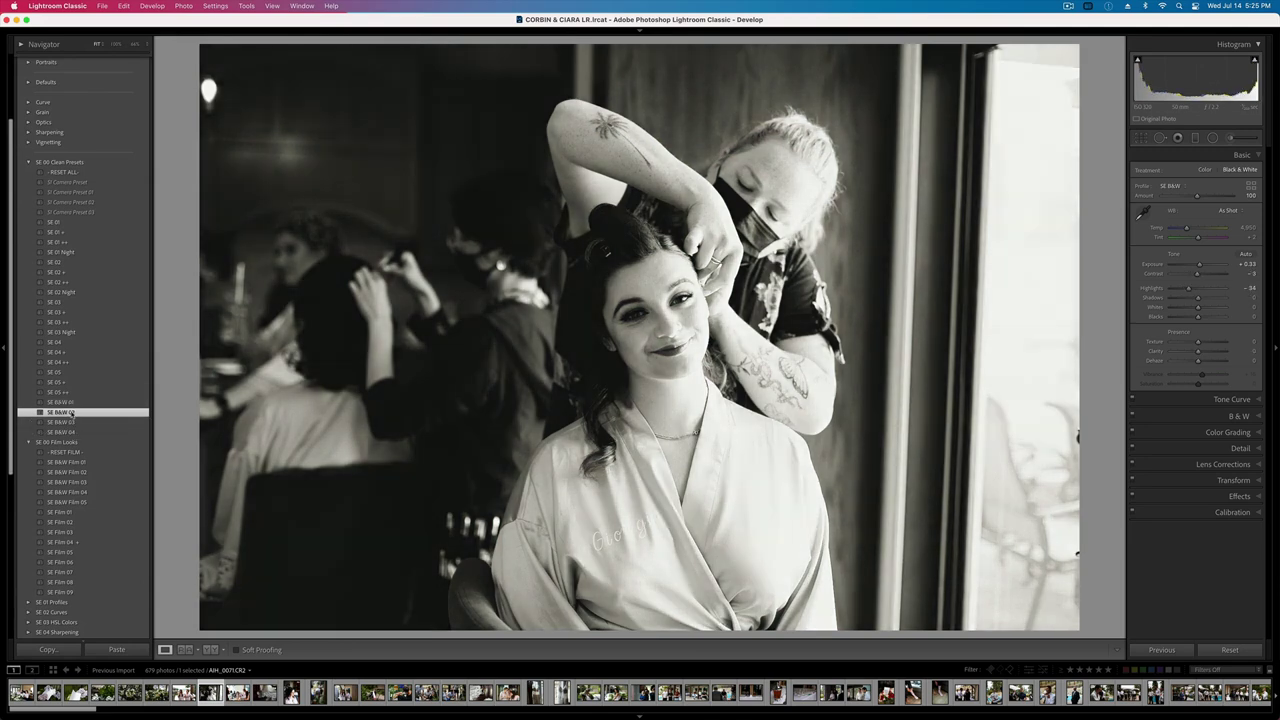
{"action": "left_click", "coordinate": [72, 422]}
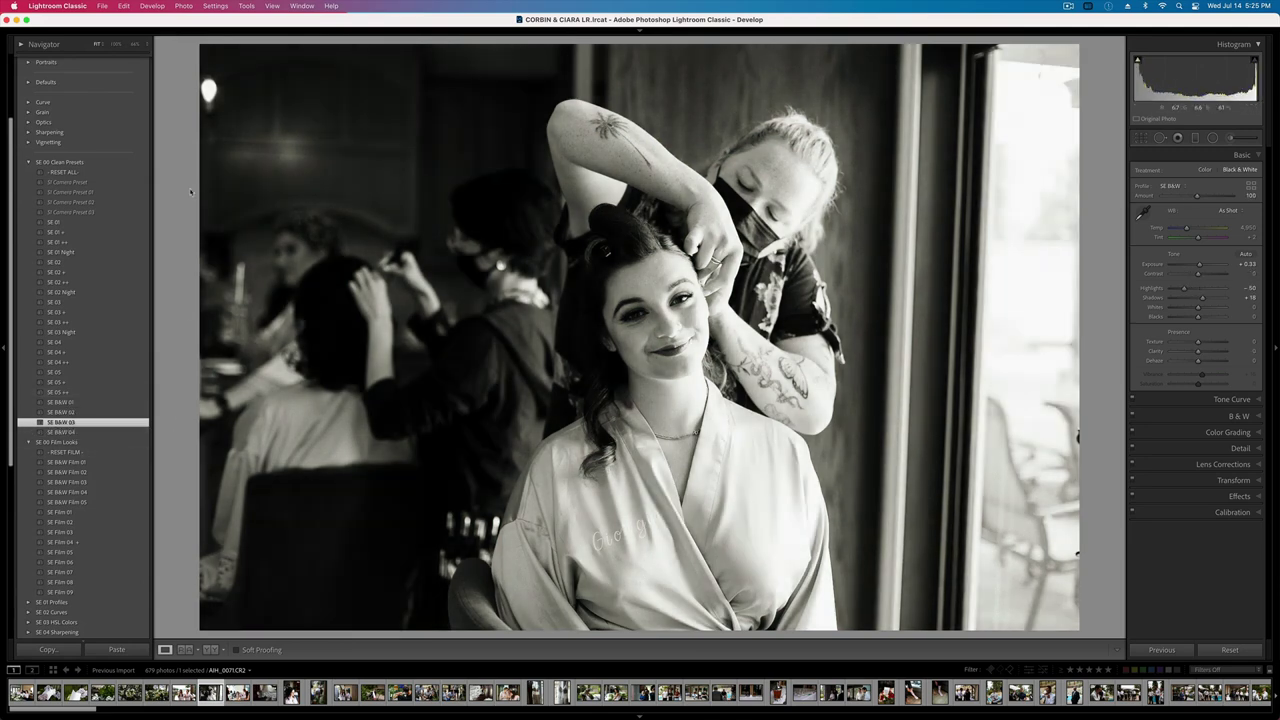
{"action": "left_click", "coordinate": [31, 163]}
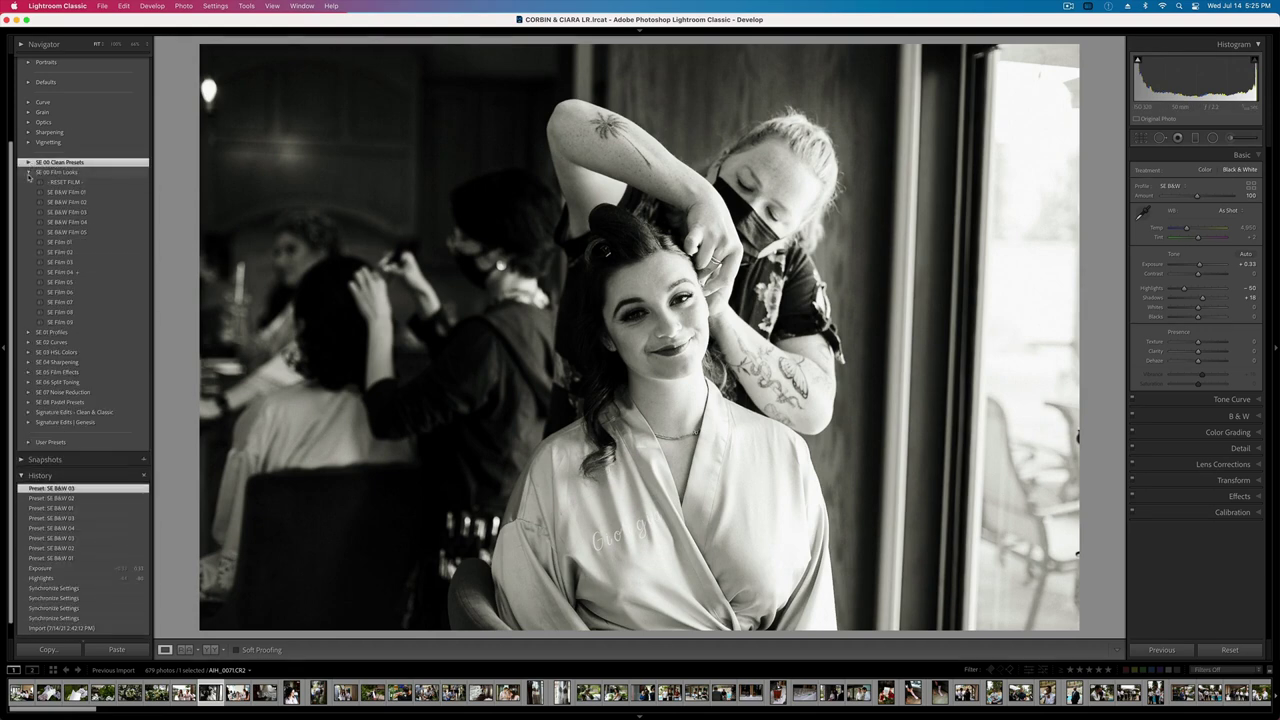
{"action": "left_click", "coordinate": [29, 173]}
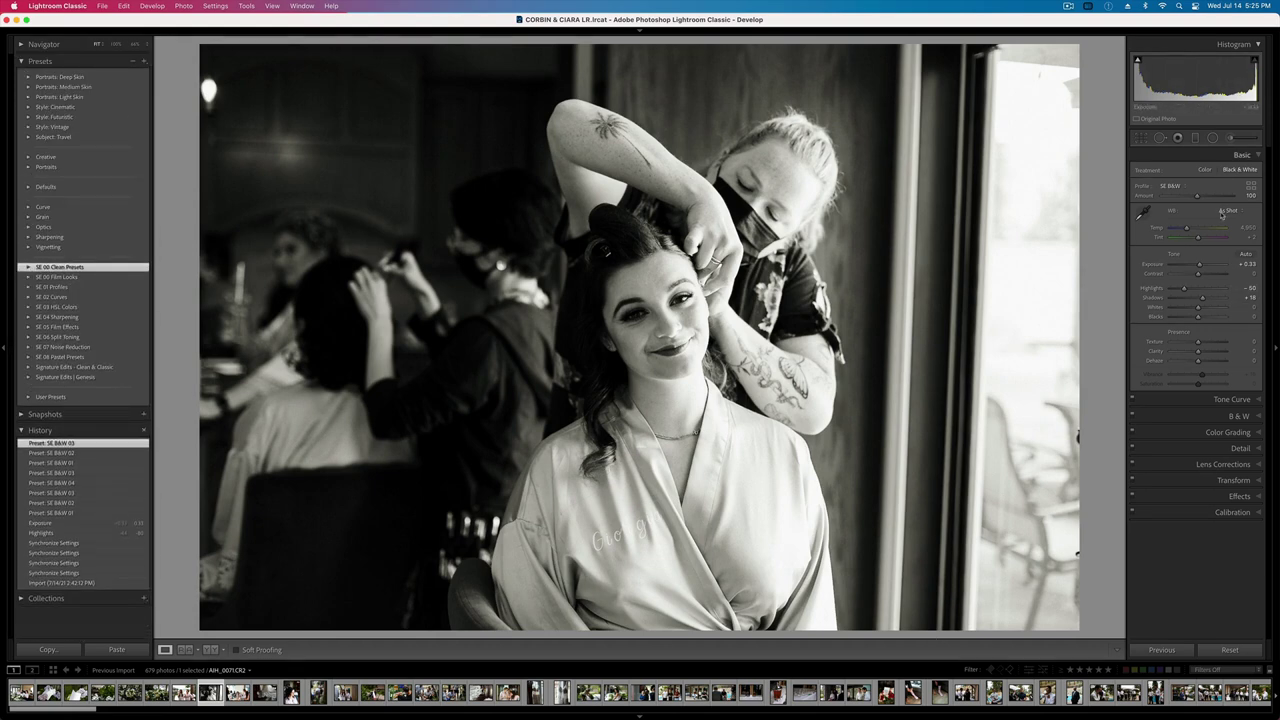
- Vary the black-and-white profile amount and reset exposure to 0
{"action": "mouse_move", "coordinate": [1197, 196]}
{"action": "left_mouse_down"}
{"action": "mouse_move", "coordinate": [1146, 197]}
{"action": "mouse_move", "coordinate": [1223, 194]}
{"action": "mouse_move", "coordinate": [1162, 184]}
{"action": "mouse_move", "coordinate": [1196, 197]}
{"action": "left_mouse_up"}
{"action": "key", "text": "shift+minus"}
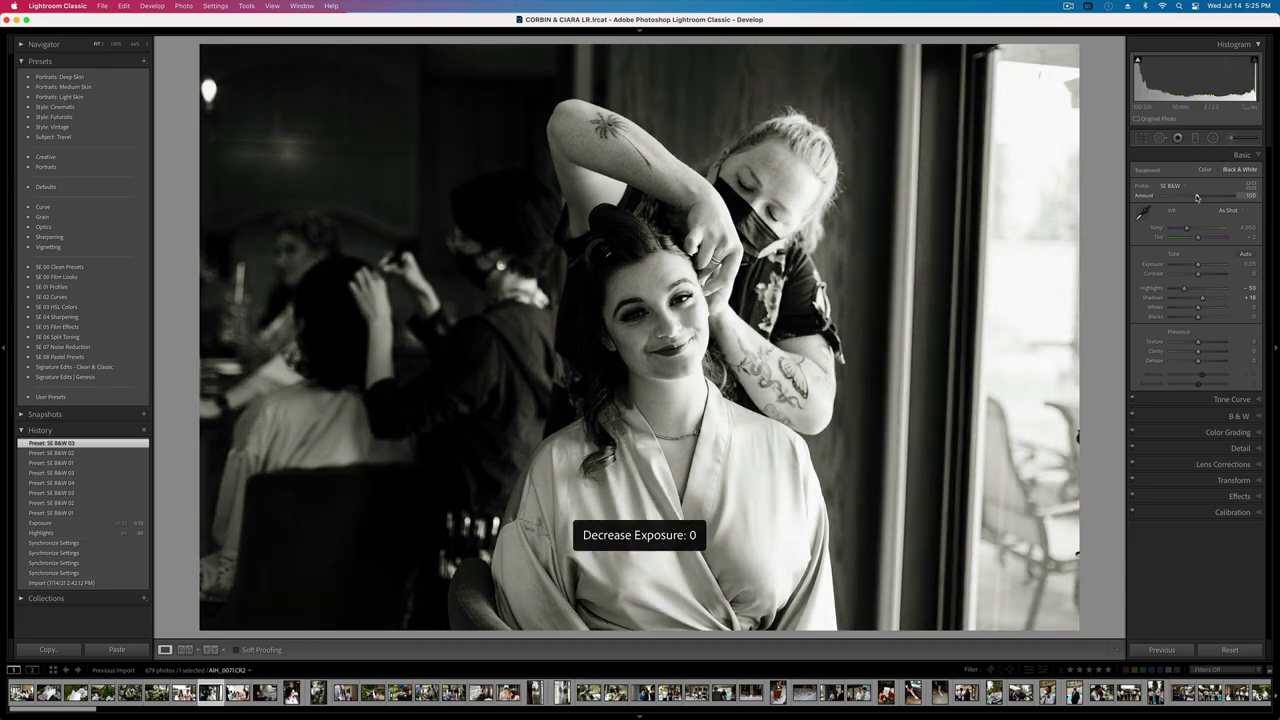
{"action": "key", "text": "Right"}
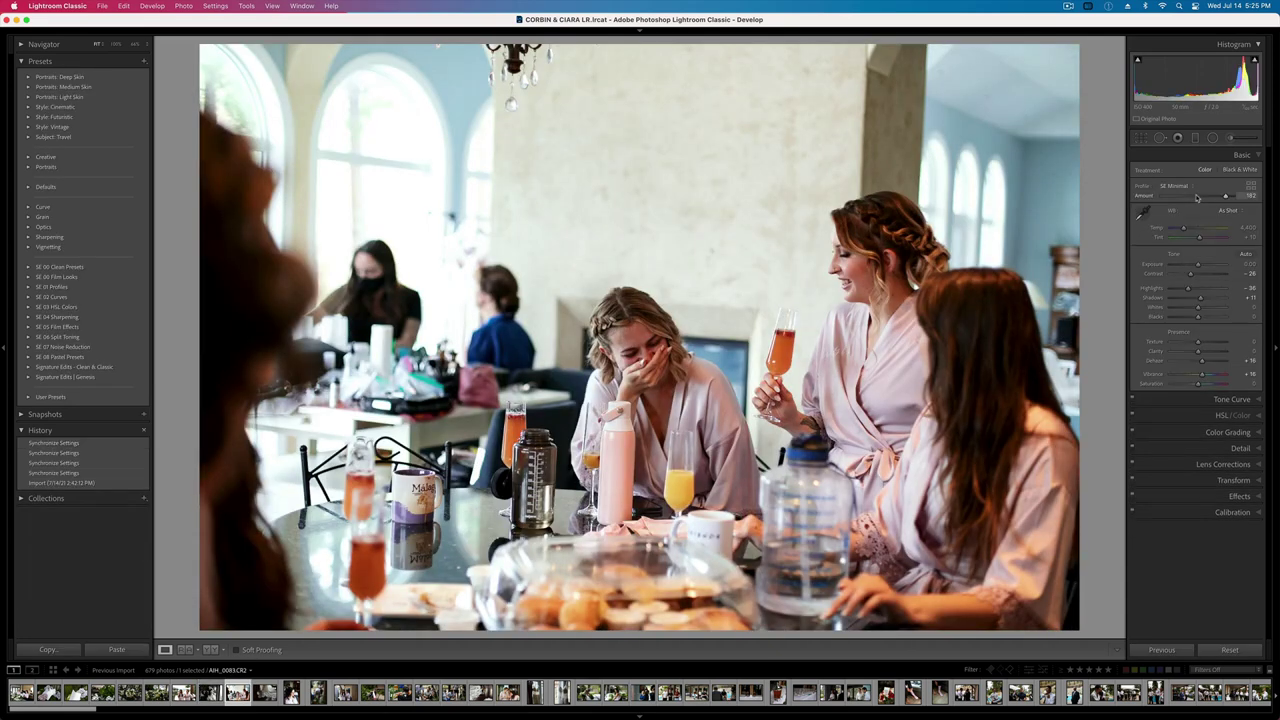
- Raise contrast to -4 and add an inverted, cooled radial filter over the table scene
{"action": "left_click_drag", "start_coordinate": [1198, 272], "coordinate": [1208, 272]}
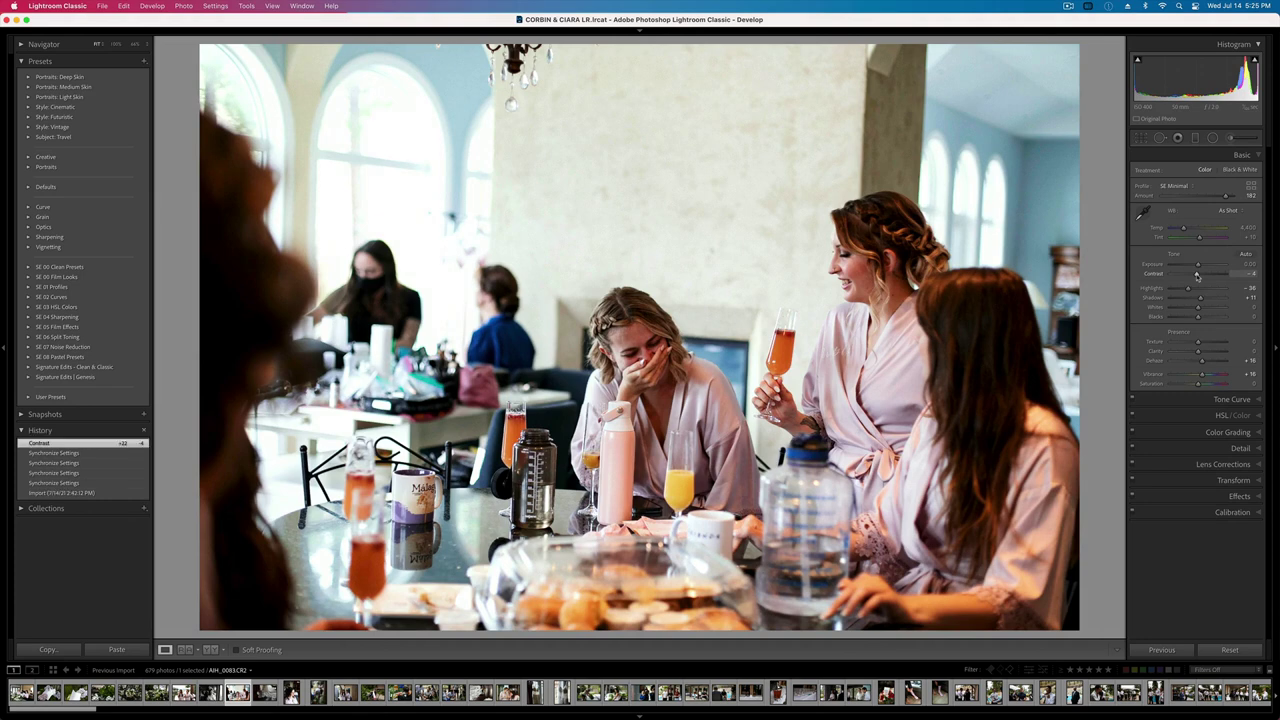
{"action": "left_click", "coordinate": [1212, 138]}
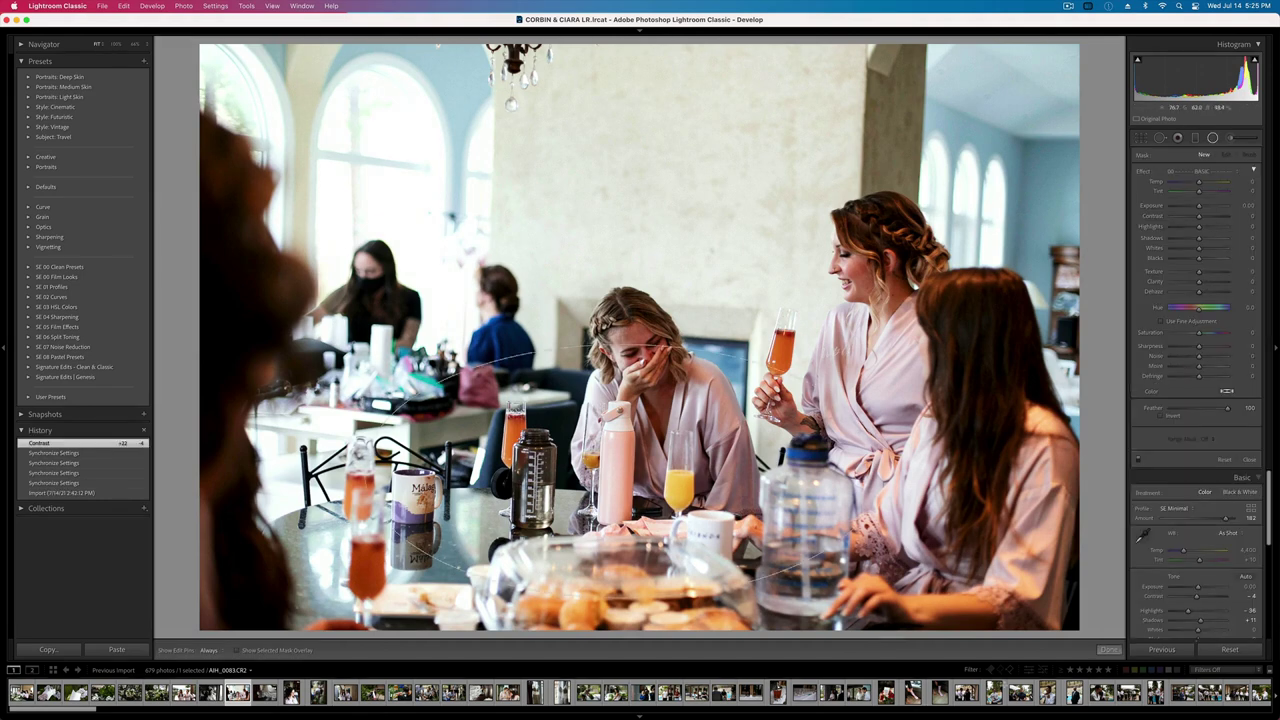
{"action": "mouse_move", "coordinate": [623, 469]}
{"action": "left_mouse_down"}
{"action": "mouse_move", "coordinate": [929, 642]}
{"action": "mouse_move", "coordinate": [923, 484]}
{"action": "left_mouse_up"}
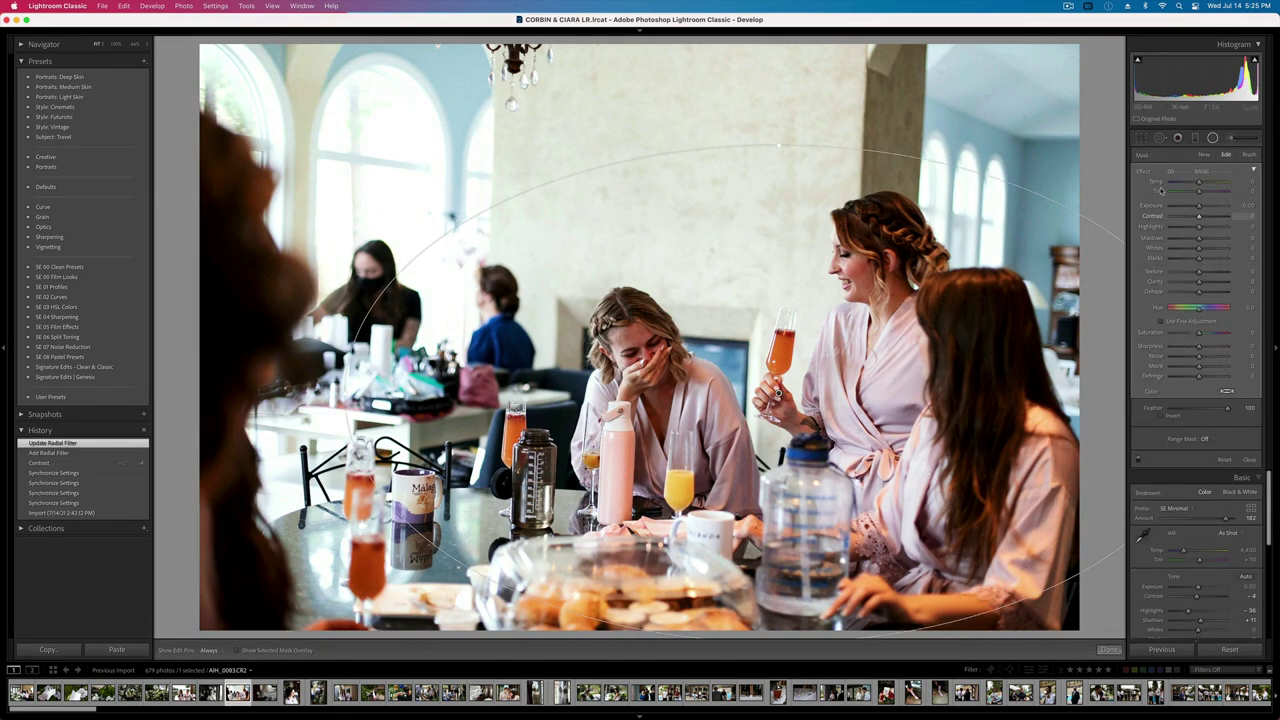
{"action": "left_click_drag", "start_coordinate": [1199, 181], "coordinate": [1133, 210]}
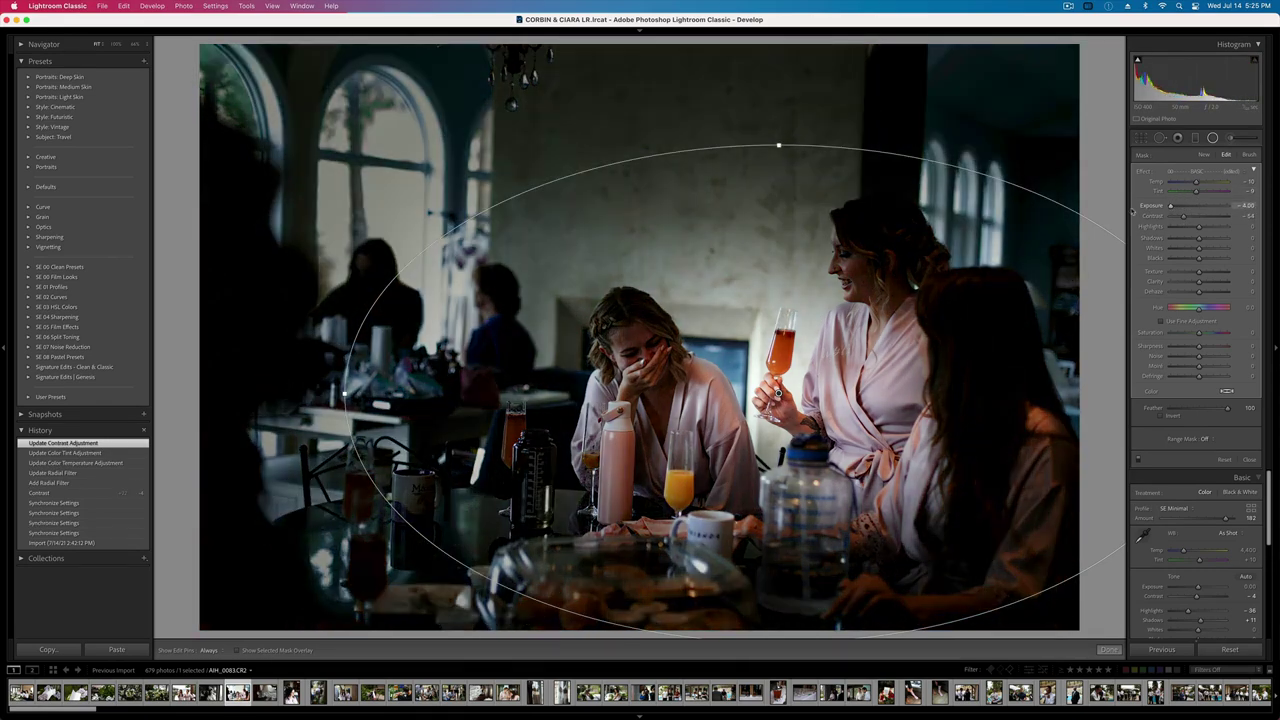
{"action": "key", "text": "apostrophe"}
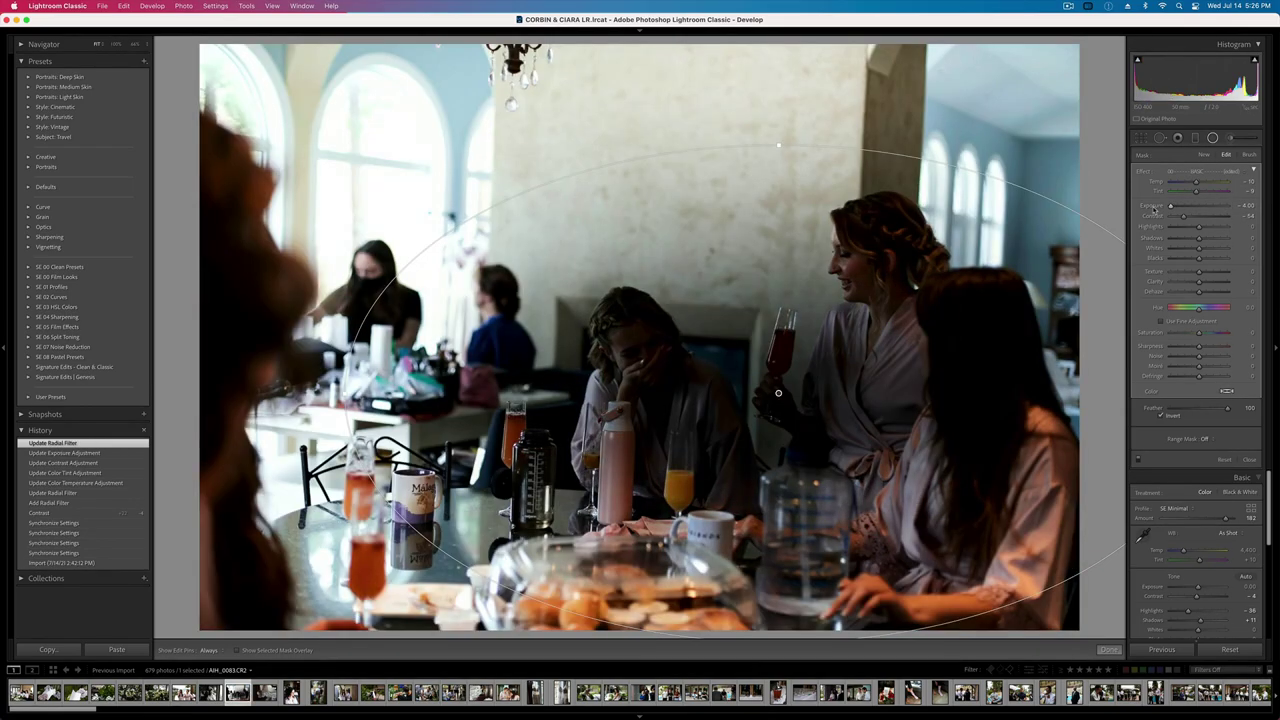
{"action": "double_click", "coordinate": [1152, 206]}
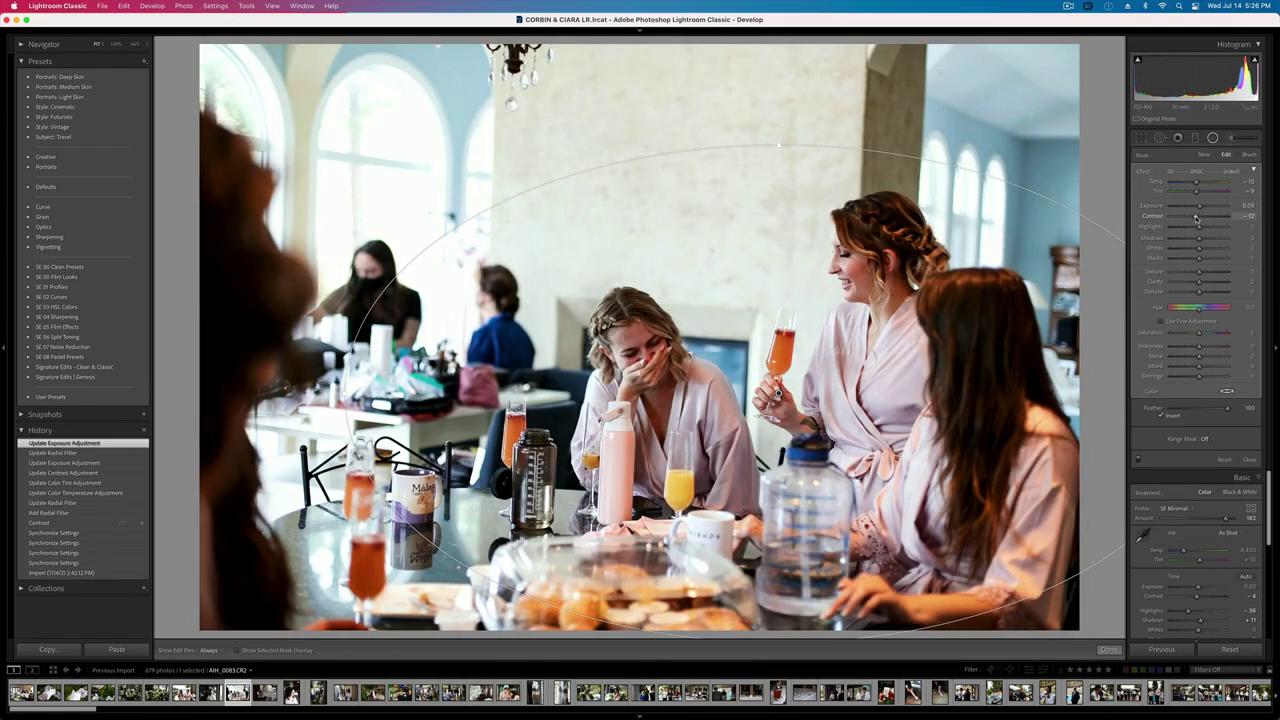
- Move the radial filter up over the women and lower its exposure slightly
{"action": "left_click_drag", "start_coordinate": [778, 393], "coordinate": [835, 371]}
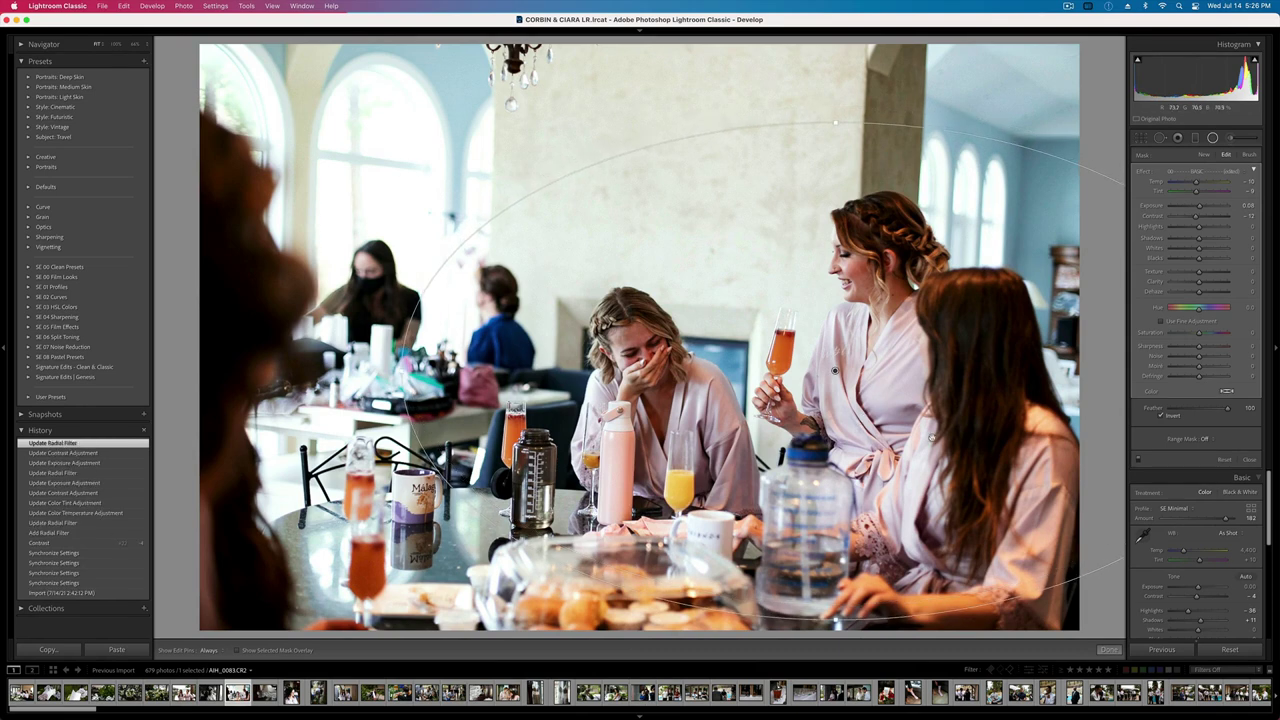
{"action": "left_click_drag", "start_coordinate": [1202, 209], "coordinate": [1199, 209]}
{"action": "key", "text": "minus"}
{"action": "key", "text": "minus"}
{"action": "key", "text": "equal"}
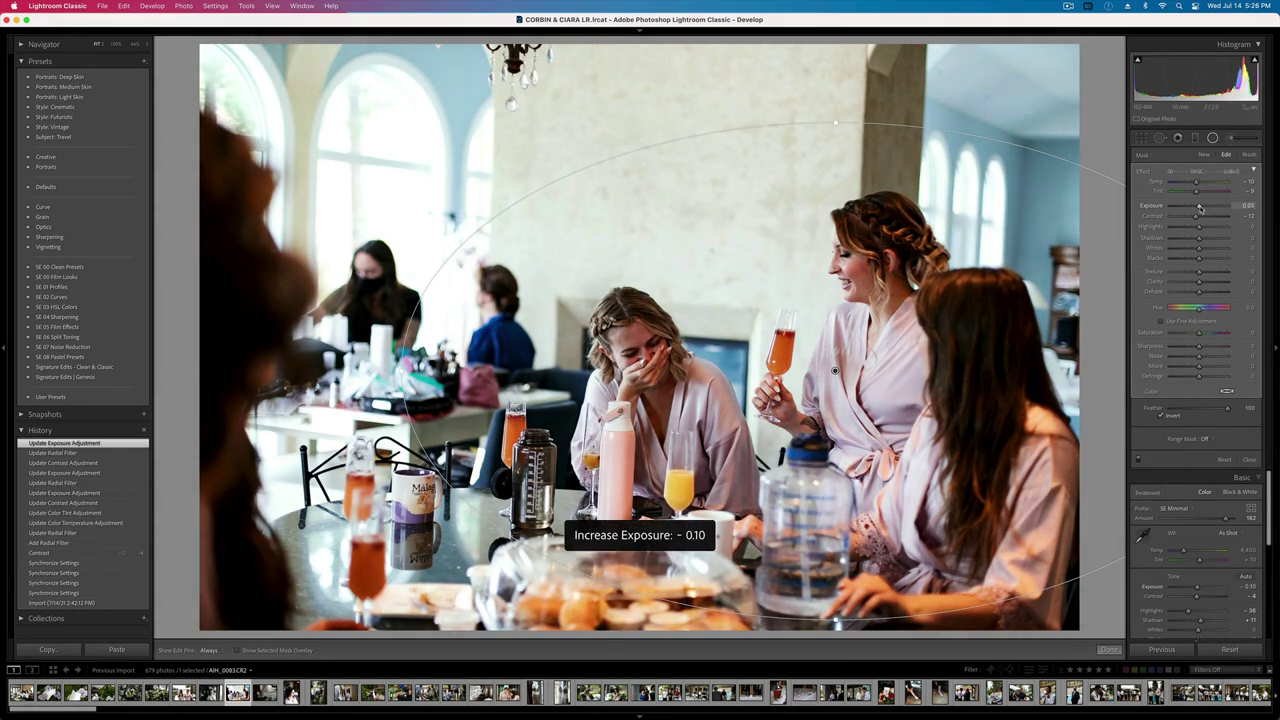
{"action": "key", "text": "shift+m"}
- Reduce the photo's overall contrast and set exposure to -0.33
{"action": "left_click_drag", "start_coordinate": [1188, 276], "coordinate": [1190, 276]}
{"action": "key", "text": "shift+minus"}
{"action": "key", "text": "equal"}
{"action": "key", "text": "Right"}
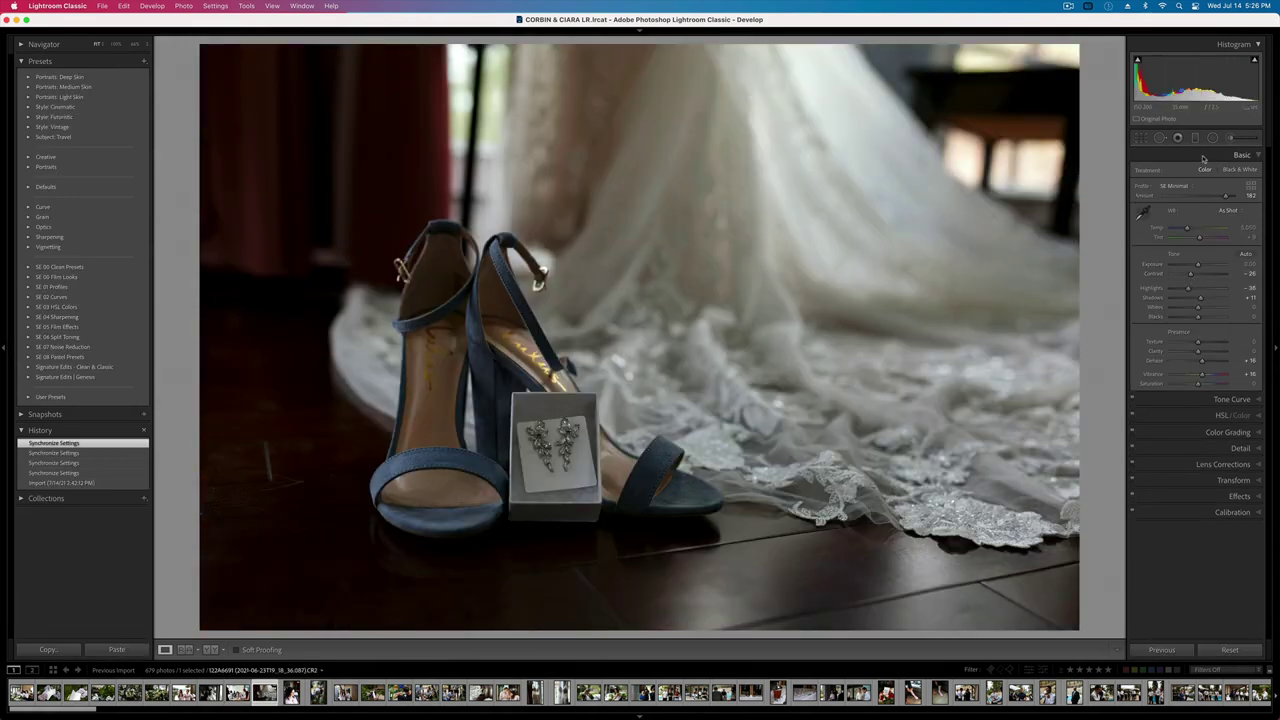
- Add a radial filter around the shoes that darkens everything outside it (Exposure -1.09)
{"action": "key", "text": "shift+m"}
{"action": "mouse_move", "coordinate": [495, 357]}
{"action": "left_mouse_down"}
{"action": "mouse_move", "coordinate": [705, 600]}
{"action": "mouse_move", "coordinate": [854, 699]}
{"action": "left_mouse_up"}
{"action": "left_click_drag", "start_coordinate": [495, 358], "coordinate": [529, 411]}
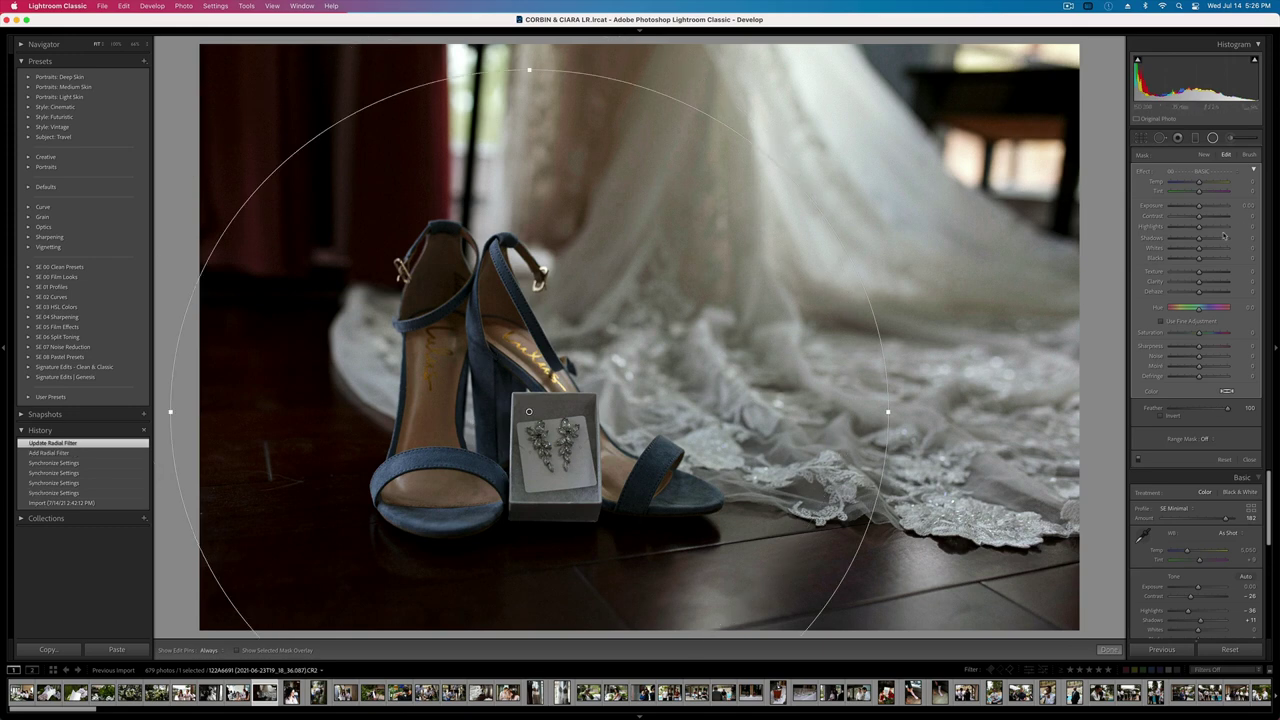
{"action": "left_click_drag", "start_coordinate": [1198, 205], "coordinate": [1190, 206]}
{"action": "key", "text": "shift+m"}
- Brighten the shoes photo to Exposure +1.32 and increase its contrast
{"action": "key", "text": "shift+equal"}
{"action": "key", "text": "shift+equal"}
{"action": "key", "text": "shift+equal"}
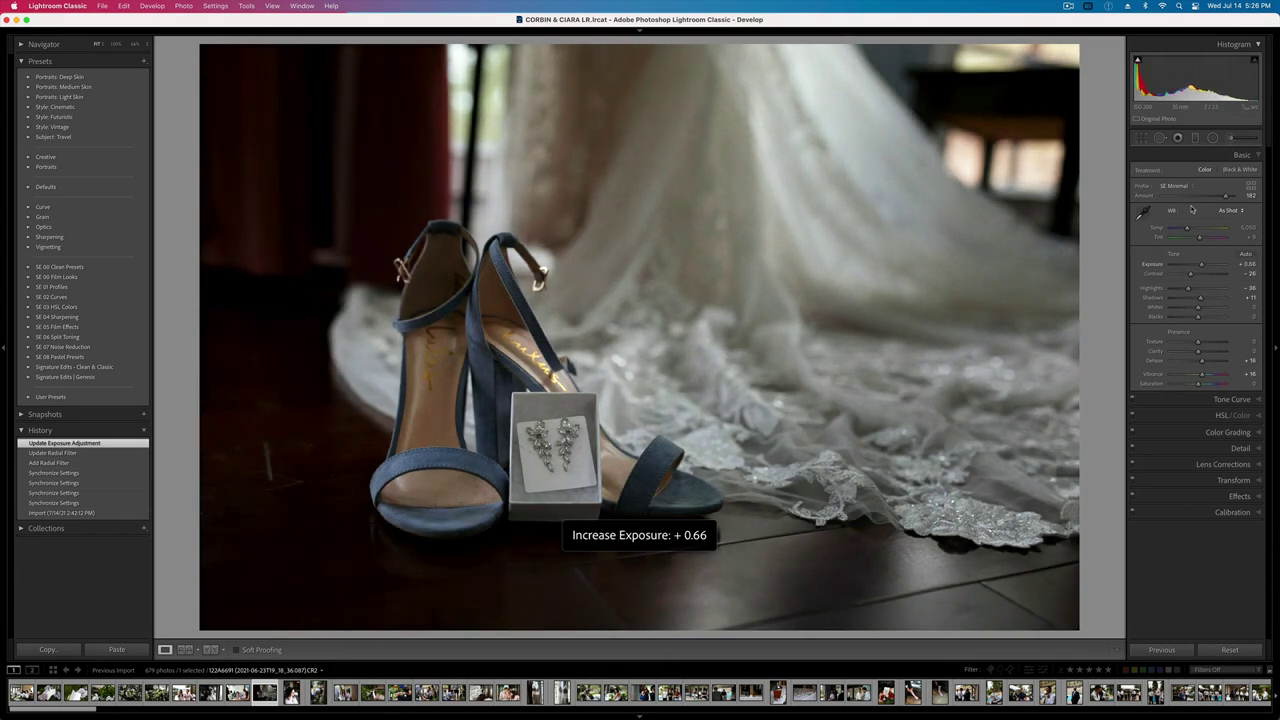
{"action": "key", "text": "shift+equal"}
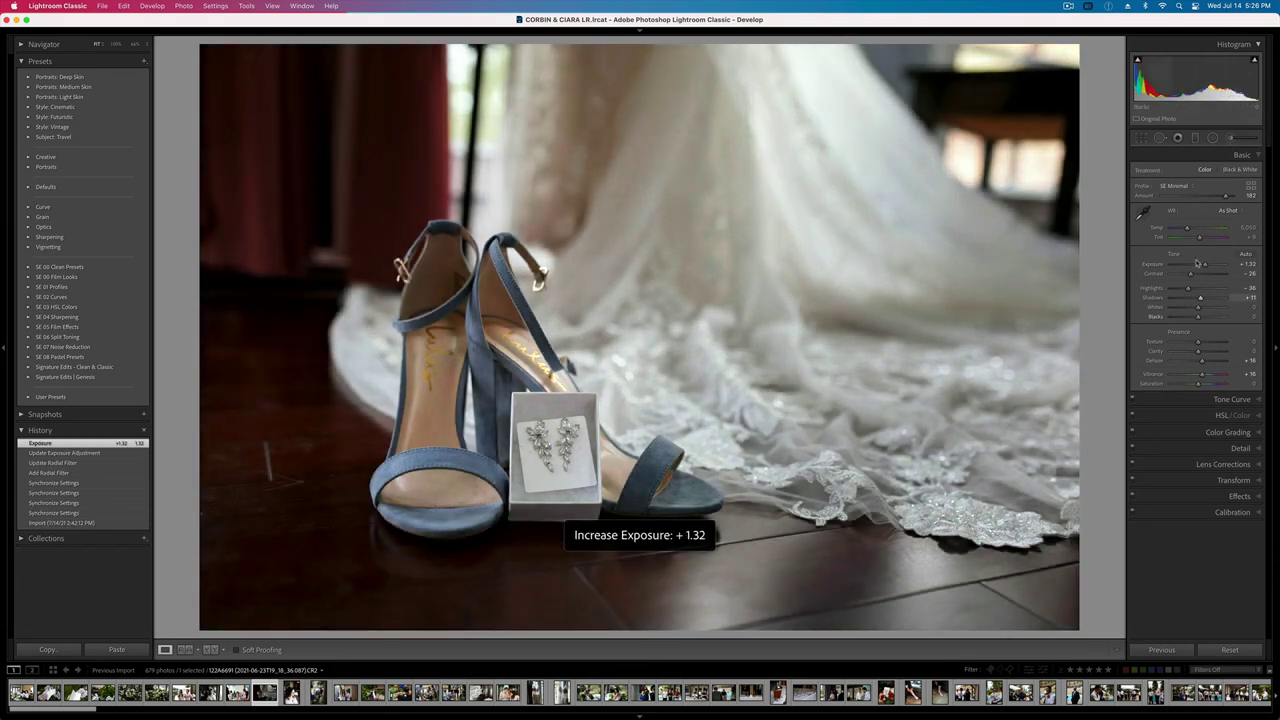
{"action": "left_click_drag", "start_coordinate": [1190, 274], "coordinate": [1197, 277]}
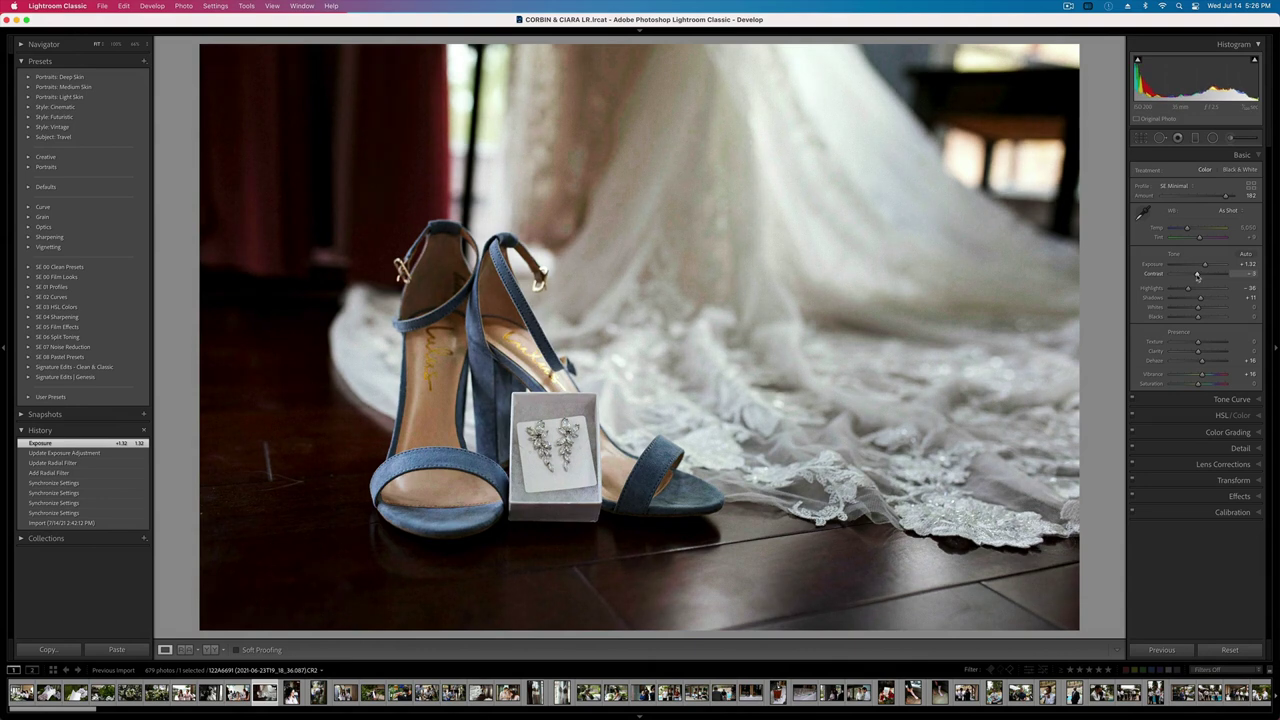
- Paint the 11 Add Texture brush over the earrings box, then go to the hair-curling portrait
{"action": "left_click", "coordinate": [1231, 139]}
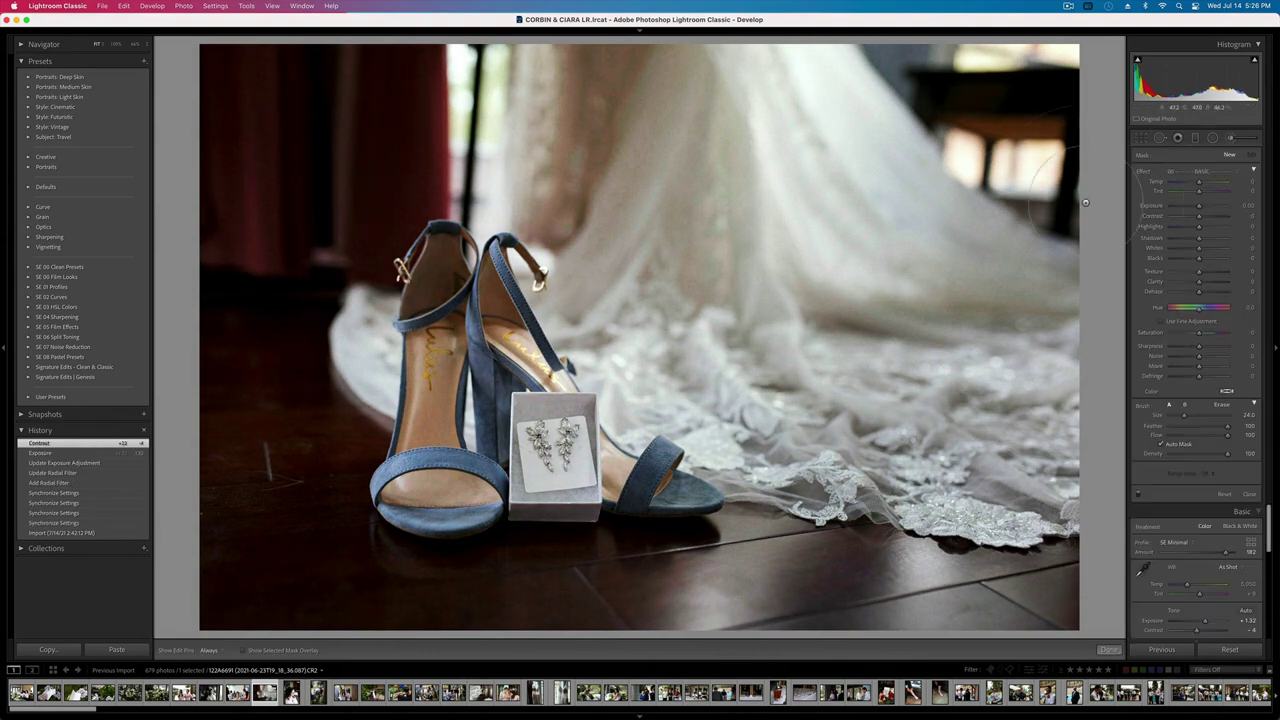
{"action": "left_click", "coordinate": [1200, 171]}
{"action": "left_click", "coordinate": [1190, 237]}
{"action": "left_click", "coordinate": [1185, 171]}
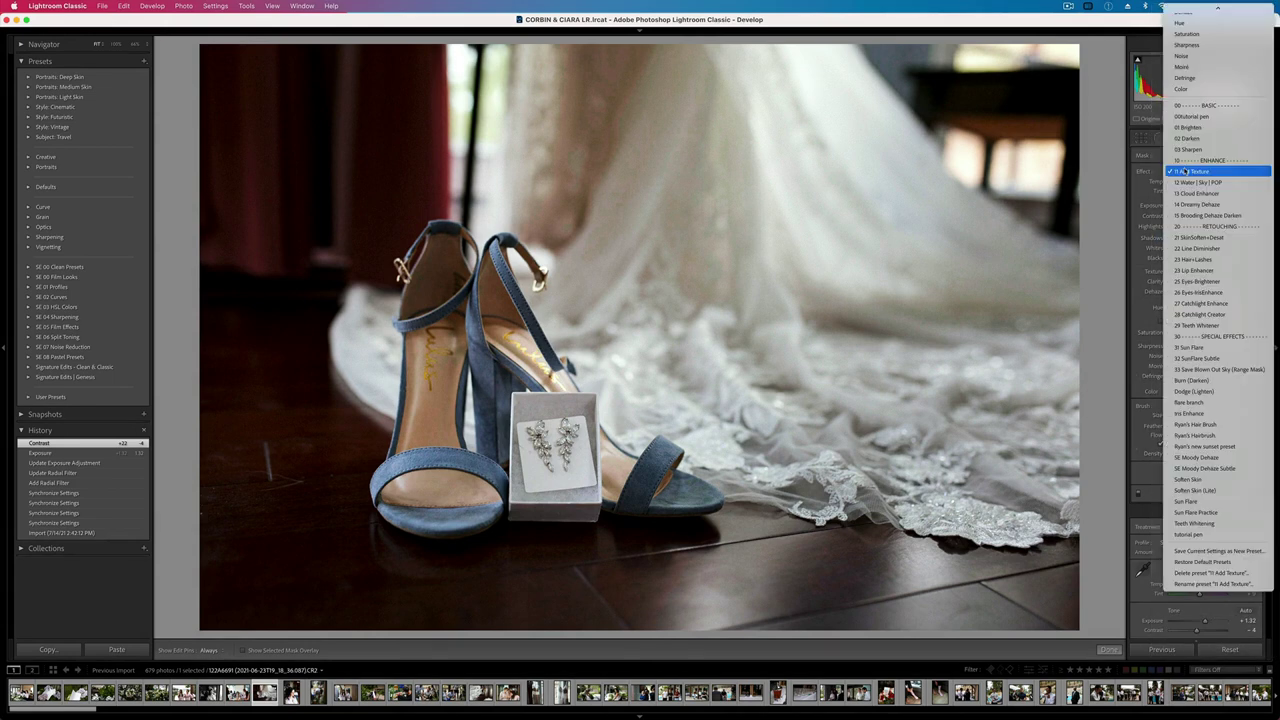
{"action": "left_click", "coordinate": [1185, 171]}
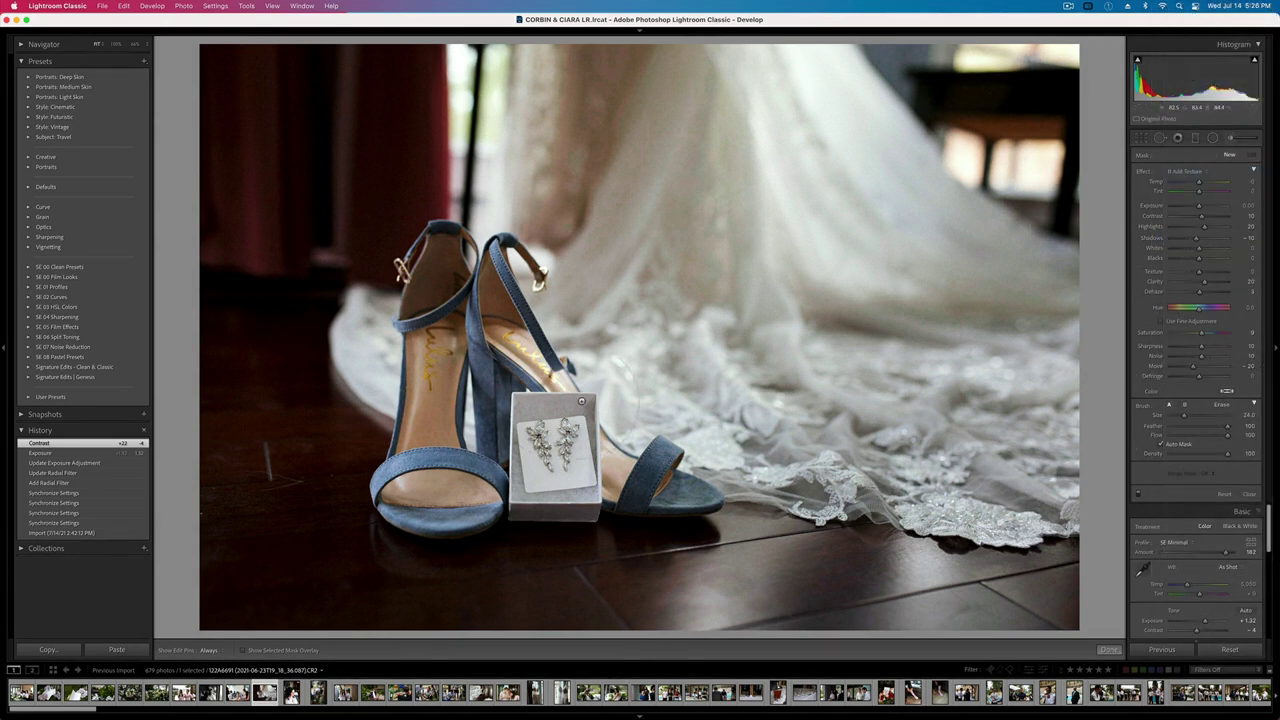
{"action": "key", "text": "h"}
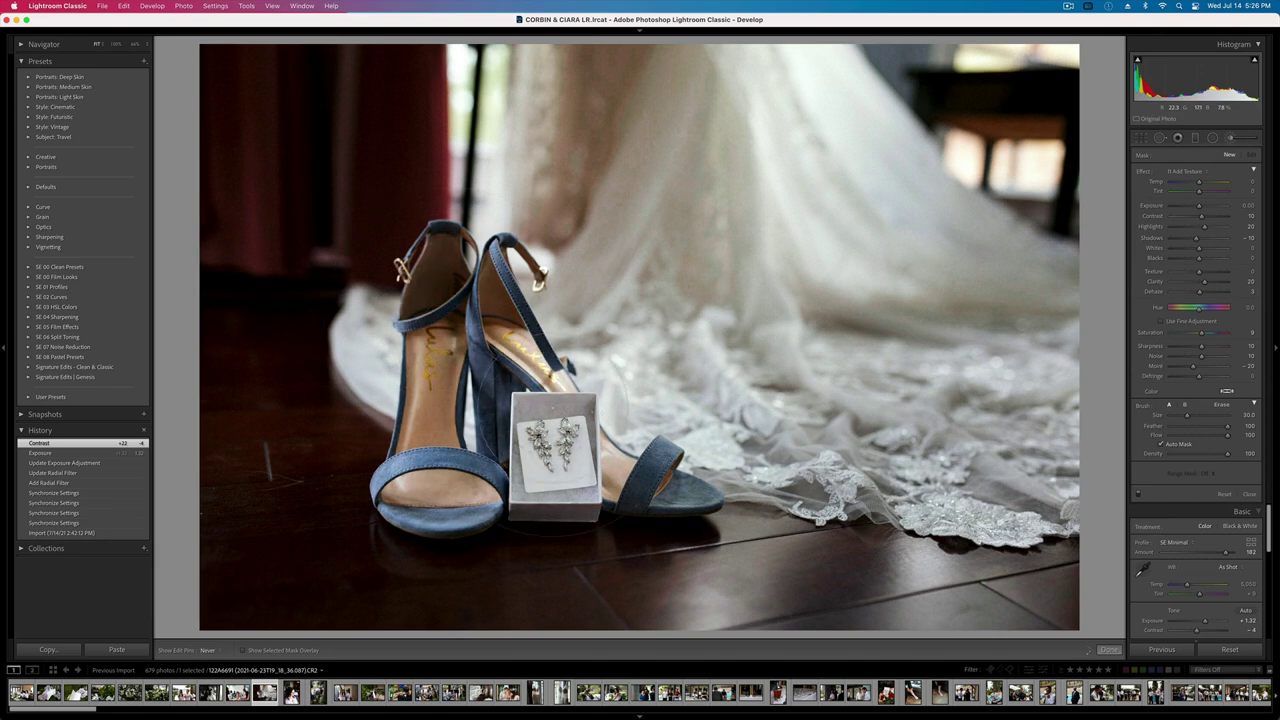
{"action": "mouse_move", "coordinate": [560, 480]}
{"action": "left_mouse_down"}
{"action": "mouse_move", "coordinate": [540, 460]}
{"action": "mouse_move", "coordinate": [560, 465]}
{"action": "left_mouse_up"}
{"action": "key", "text": "k"}
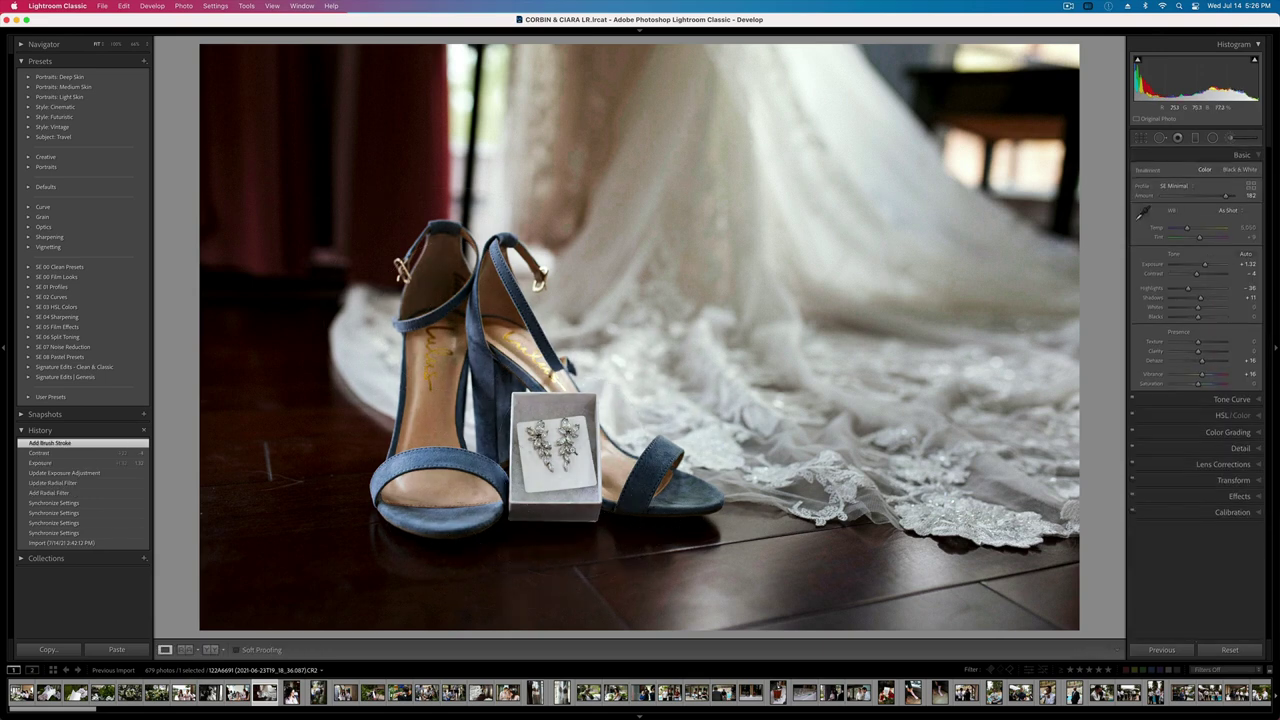
{"action": "key", "text": "Right"}
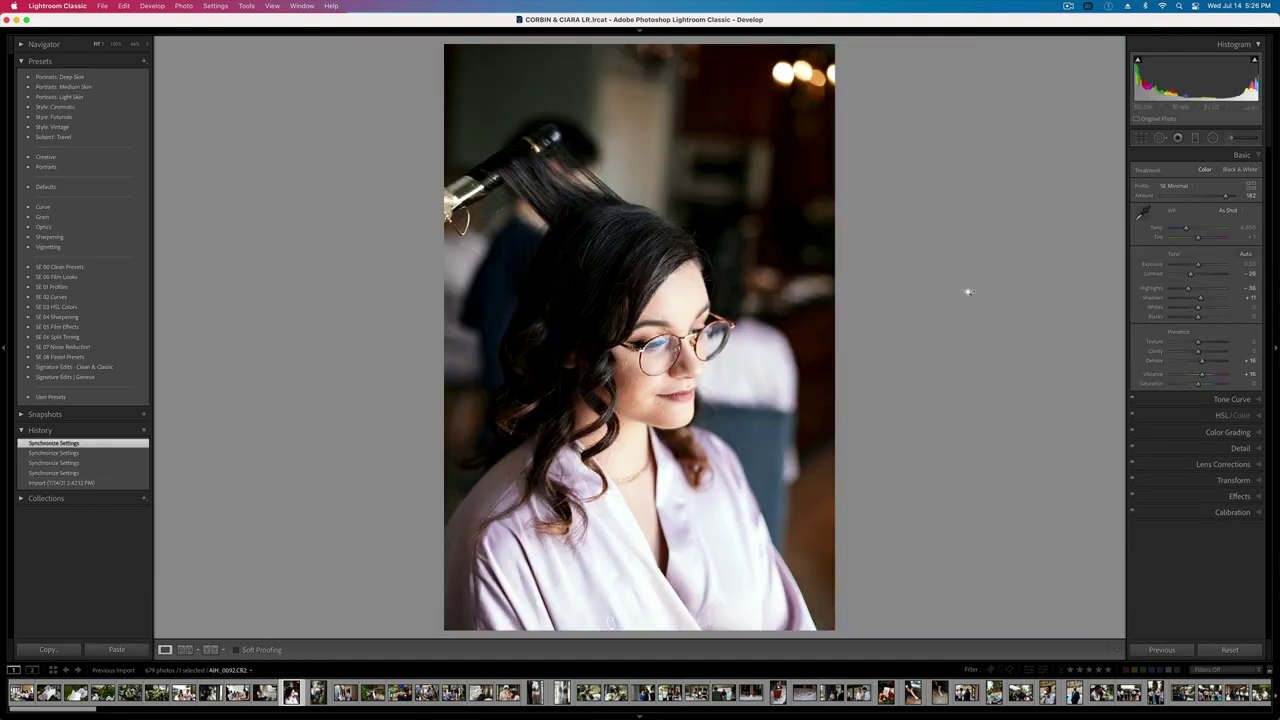
- Lower the portrait's exposure to -0.66 and choose the 21 SkinSoften+Desat brush effect
{"action": "key", "text": "shift+minus"}
{"action": "key", "text": "shift+minus"}
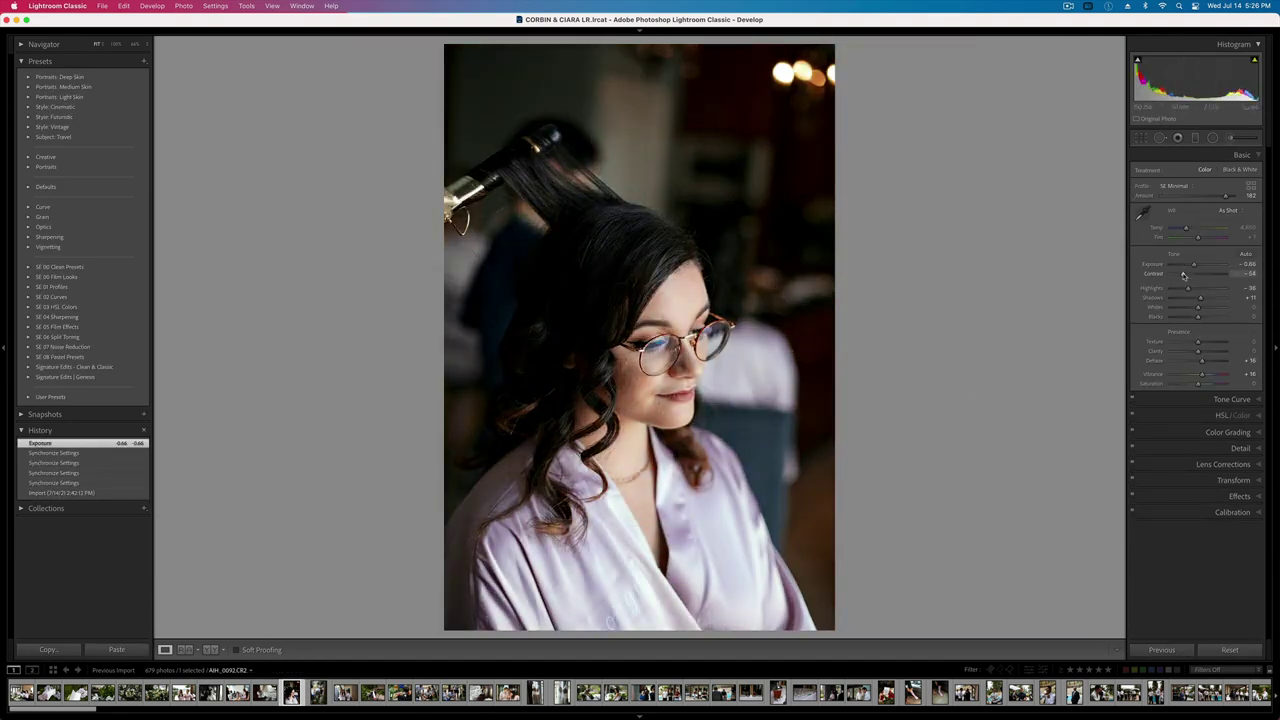
{"action": "left_click", "coordinate": [1231, 138]}
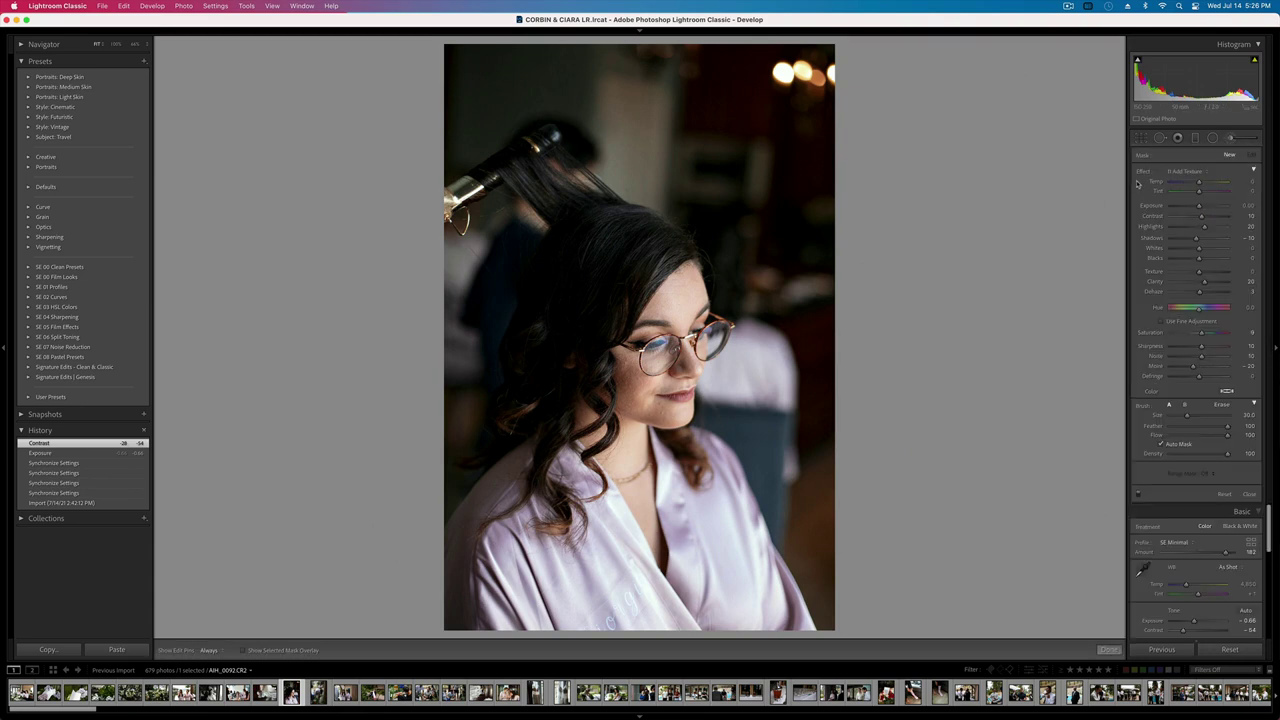
{"action": "left_click", "coordinate": [1199, 172]}
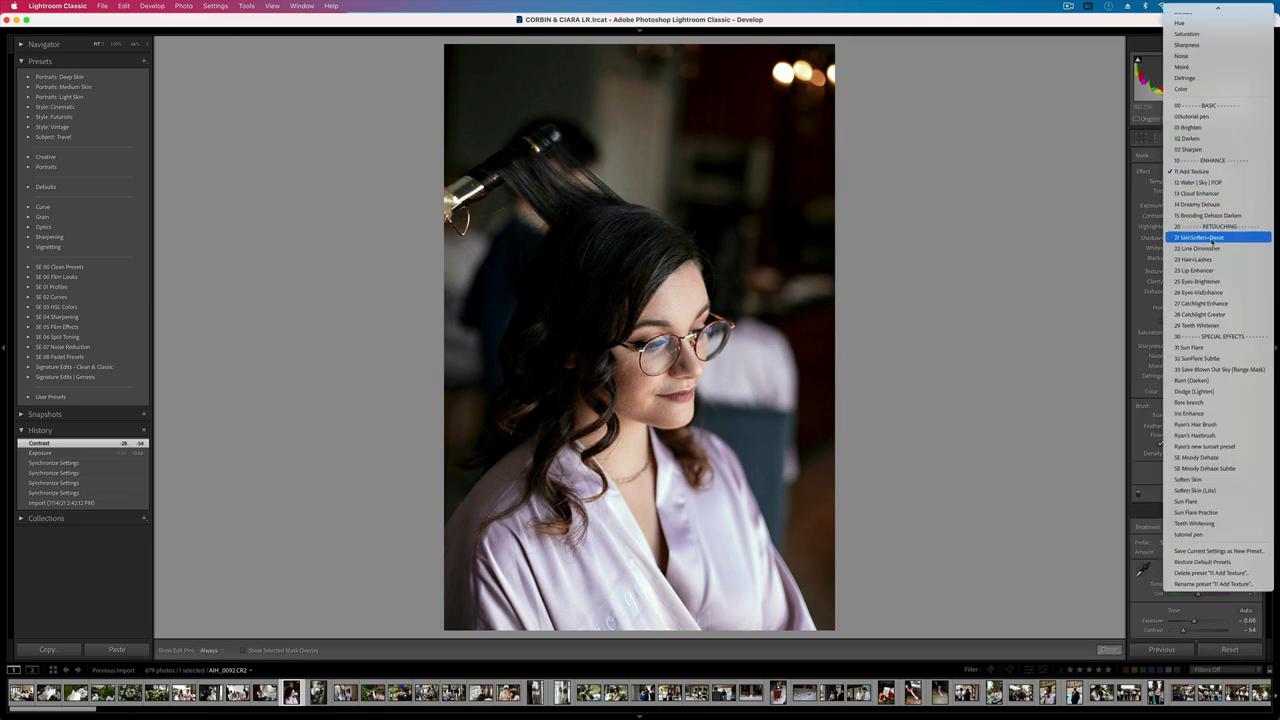
{"action": "left_click", "coordinate": [1205, 237]}
- Paint skin softening around the glasses, forehead and face, with brush Texture at -30
{"action": "scroll", "coordinate": [537, 420], "scroll_direction": "down", "scroll_amount": 6}
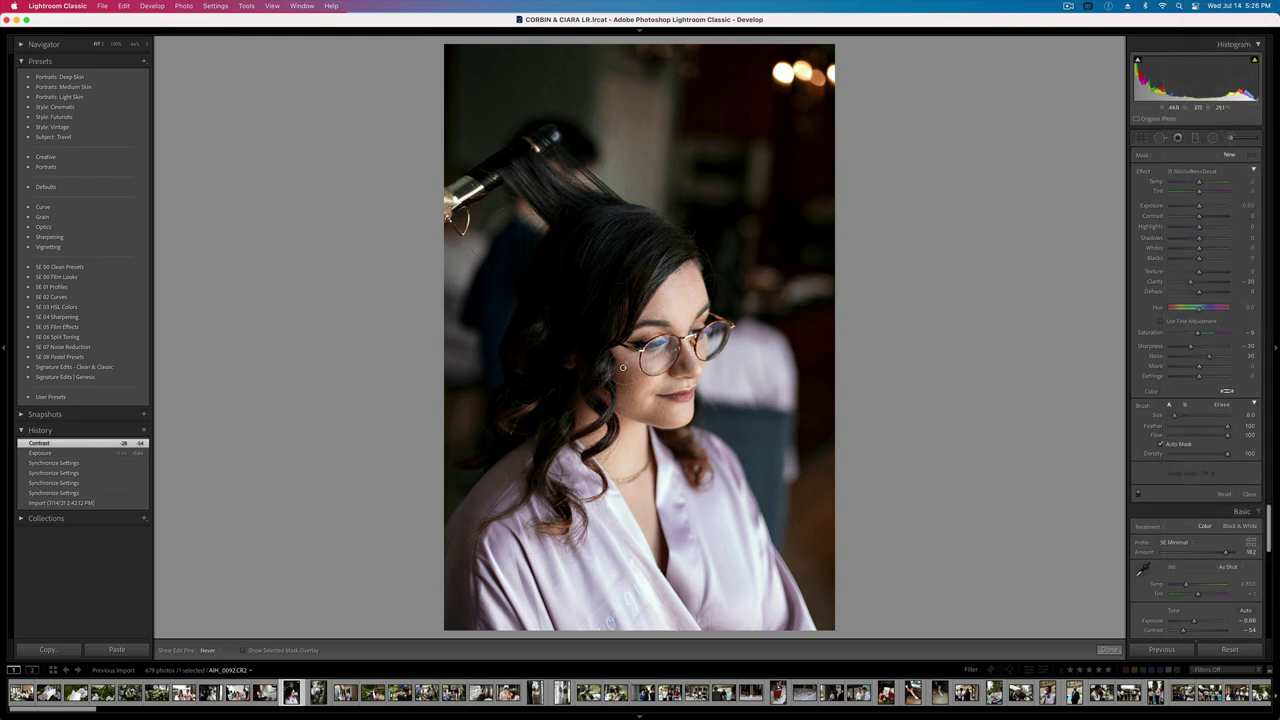
{"action": "left_click_drag", "start_coordinate": [607, 395], "coordinate": [622, 368]}
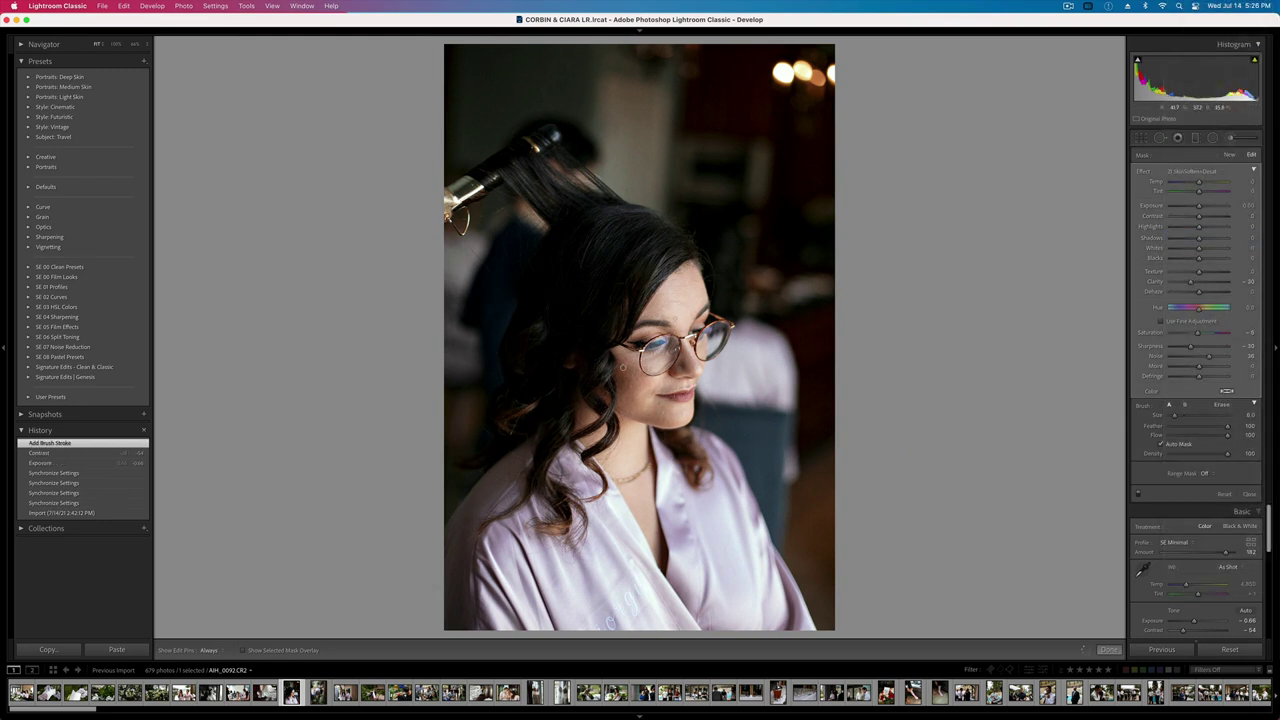
{"action": "left_click_drag", "start_coordinate": [668, 298], "coordinate": [672, 297]}
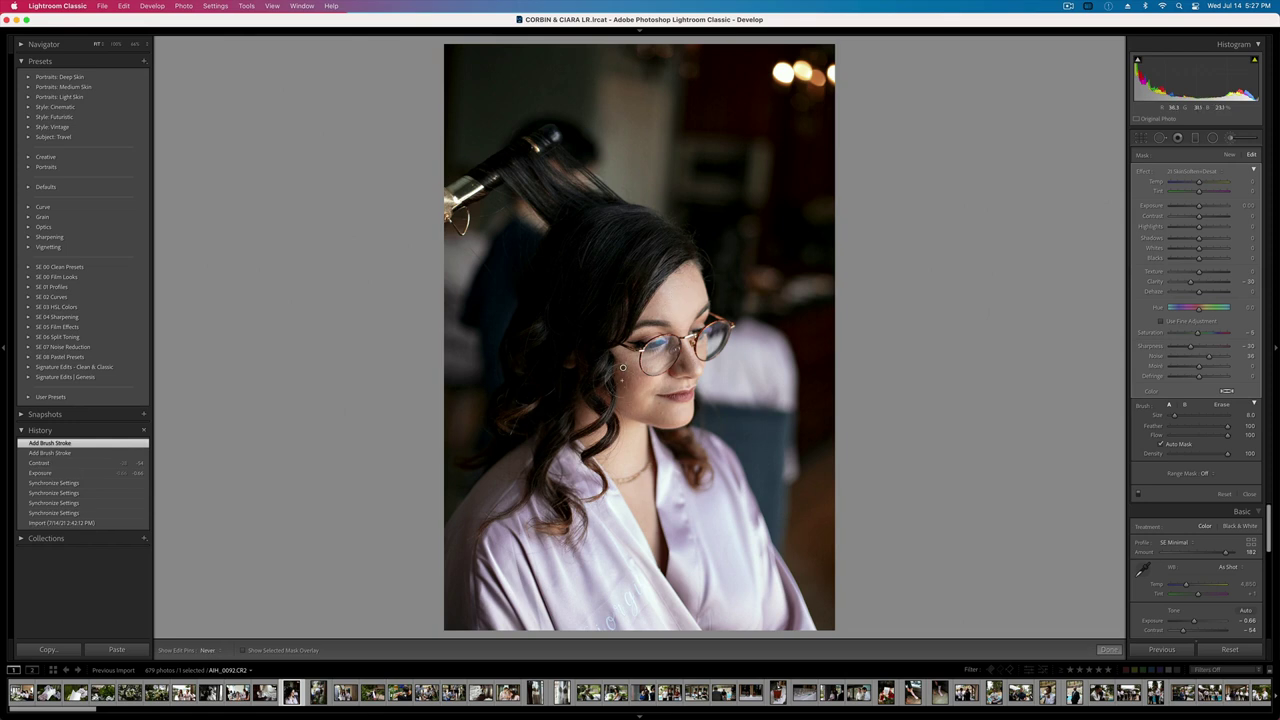
{"action": "left_click", "coordinate": [622, 368]}
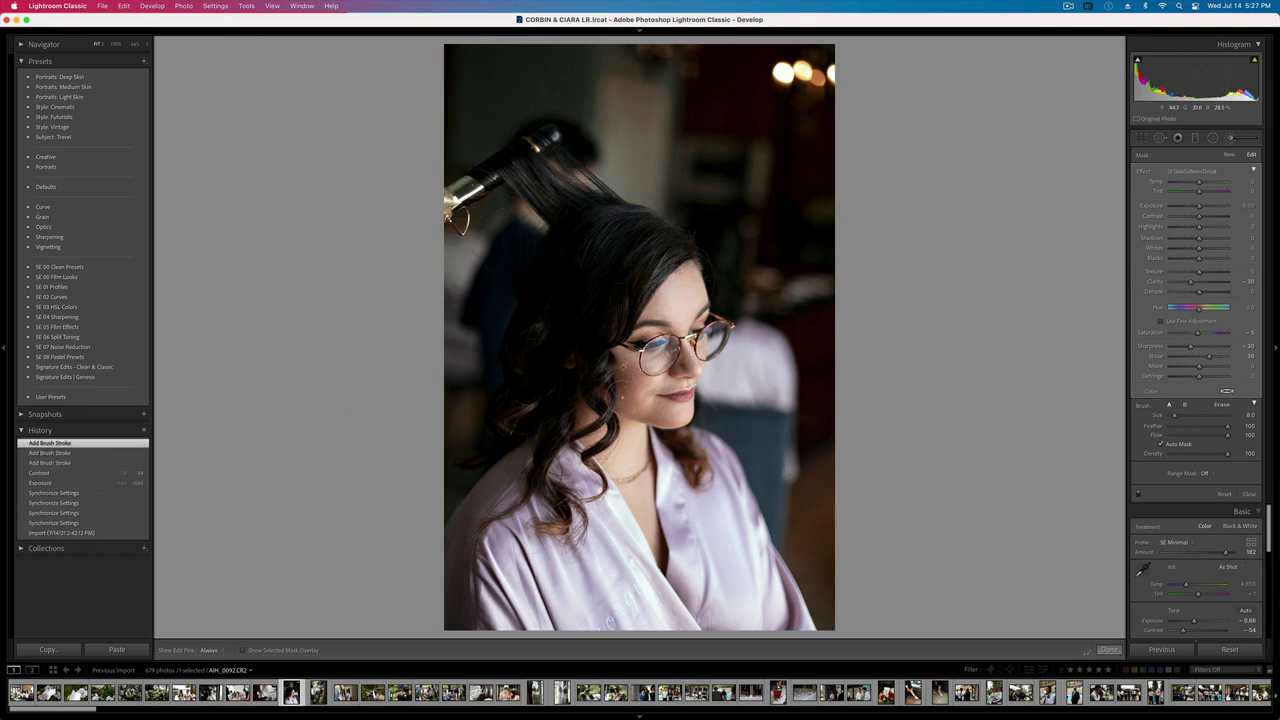
{"action": "left_click", "coordinate": [1189, 272]}
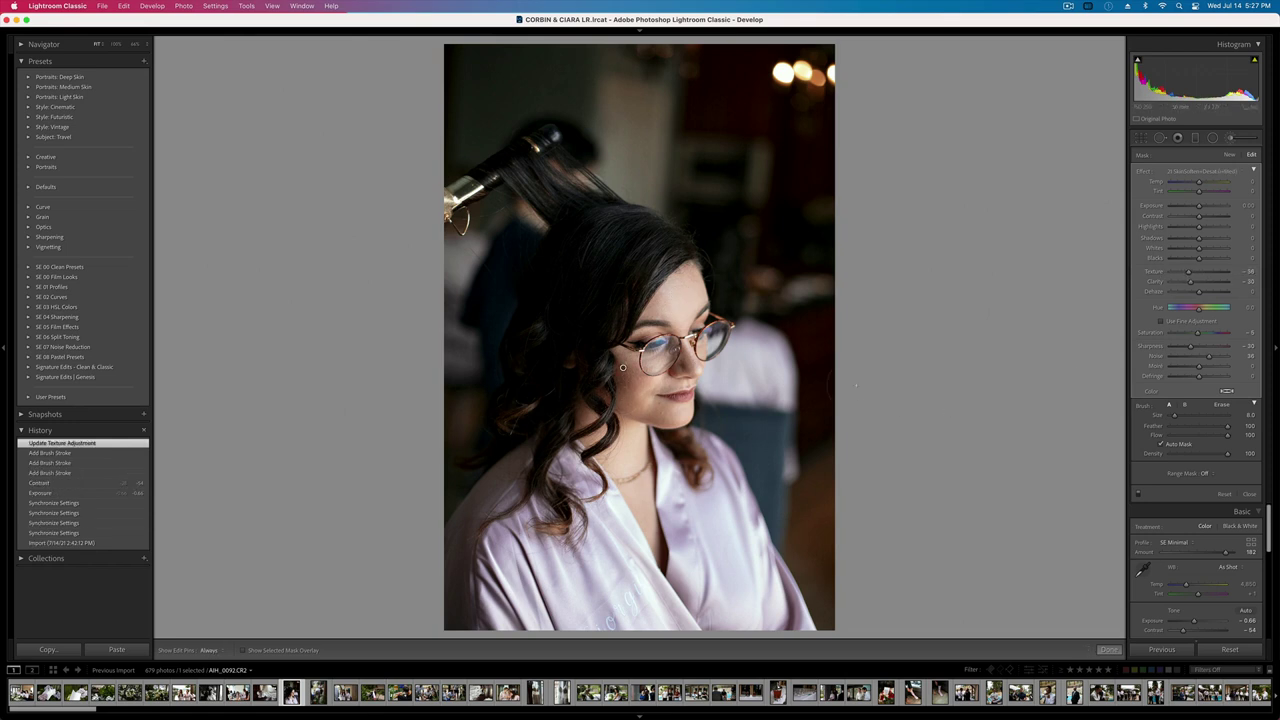
{"action": "left_click", "coordinate": [622, 368]}
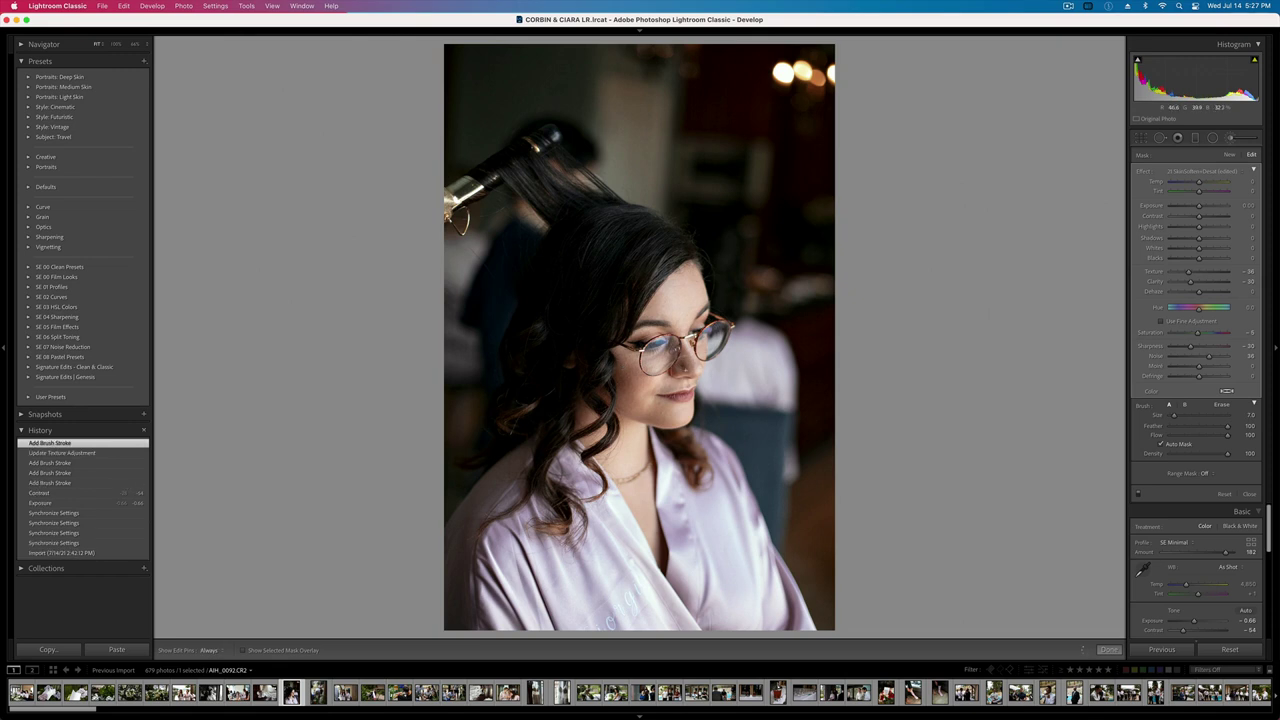
- Finish the brush, then warm the backyard photo and set its exposure to +0.89
{"action": "key", "text": "k"}
{"action": "key", "text": "Right"}
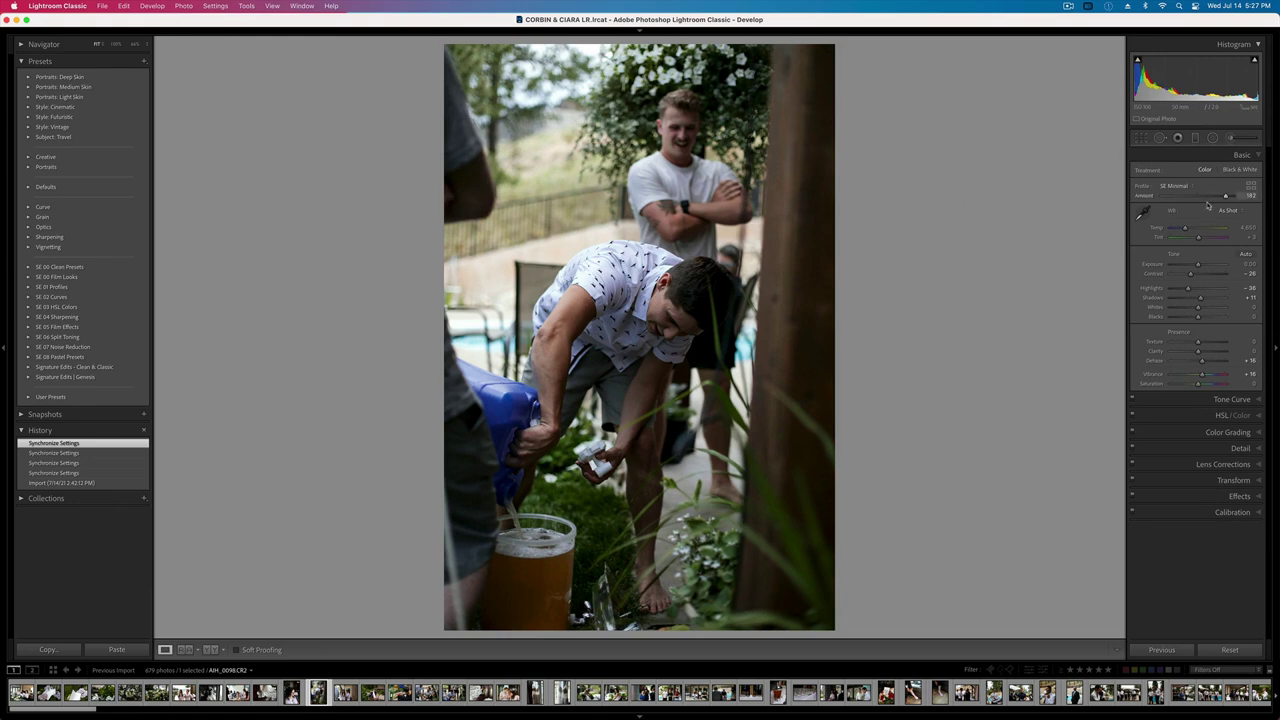
{"action": "left_click", "coordinate": [1188, 230]}
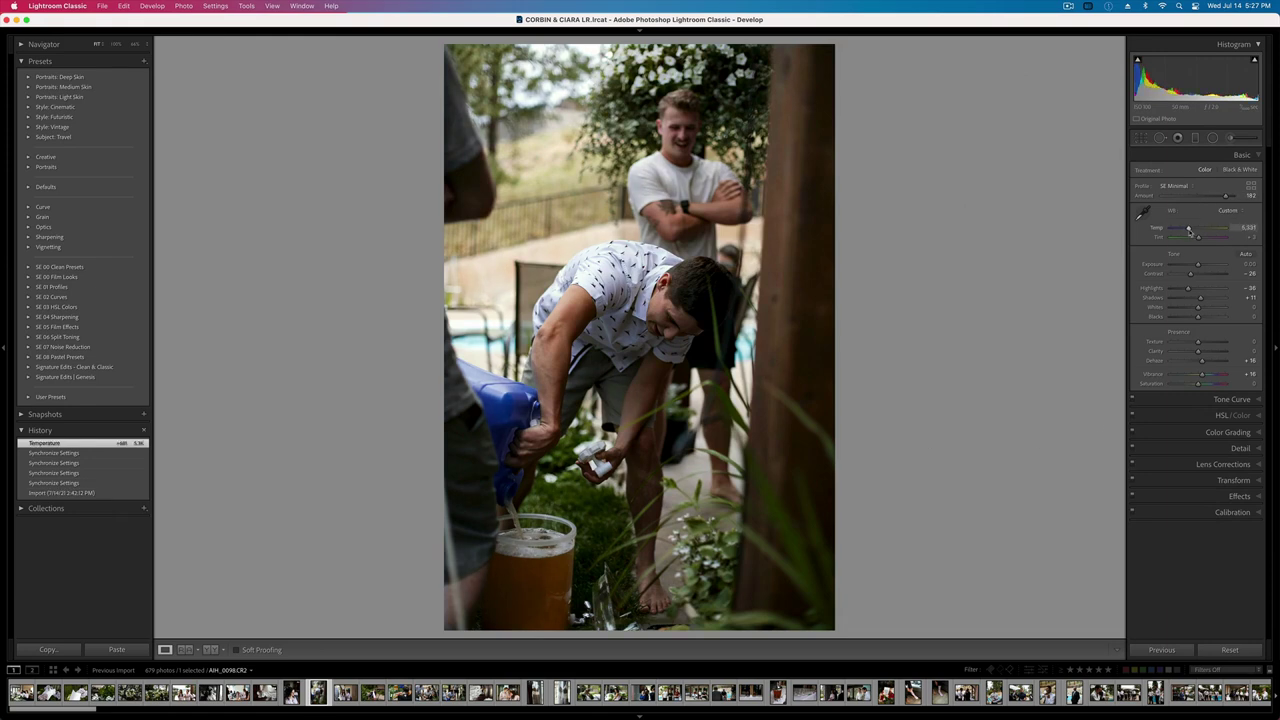
{"action": "key", "text": "shift+equal"}
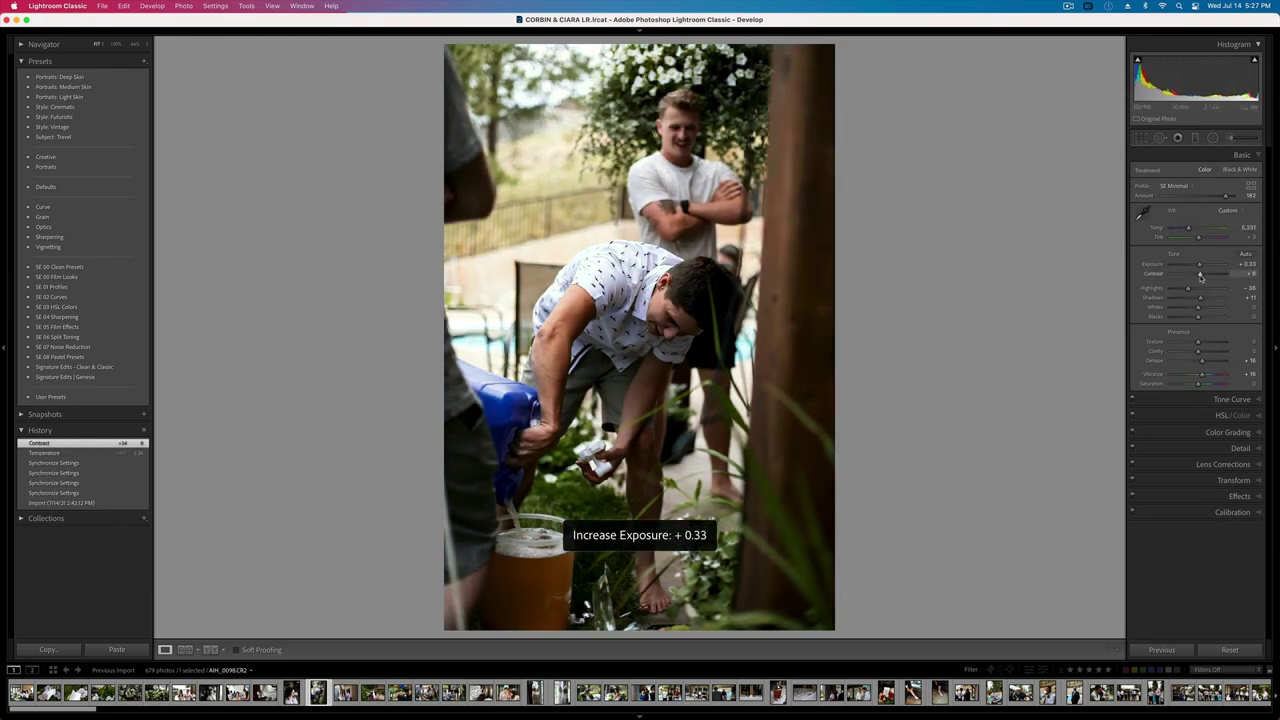
{"action": "key", "text": "shift+equal"}
{"action": "key", "text": "shift+equal"}
{"action": "key", "text": "shift+minus"}
{"action": "key", "text": "shift+equal"}
{"action": "key", "text": "minus"}
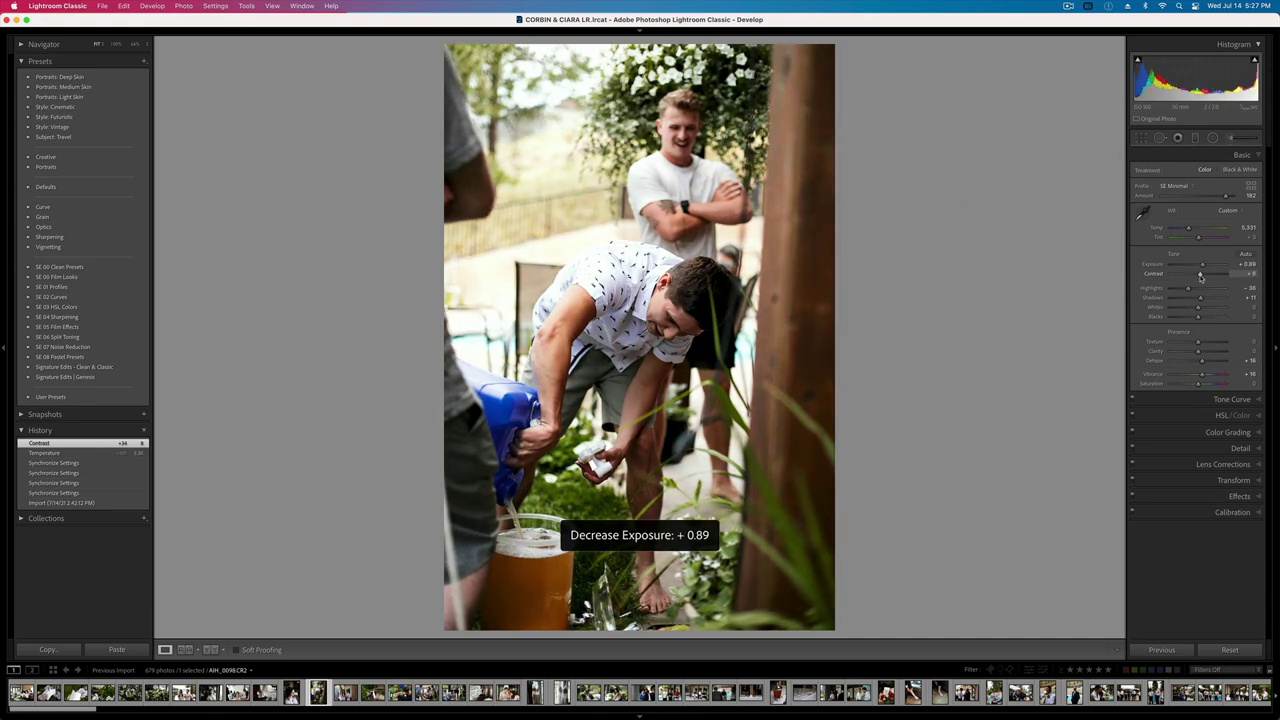
- Straighten the crop to about -3.55°, tighten it from the top-left, and apply it
{"action": "key", "text": "r"}
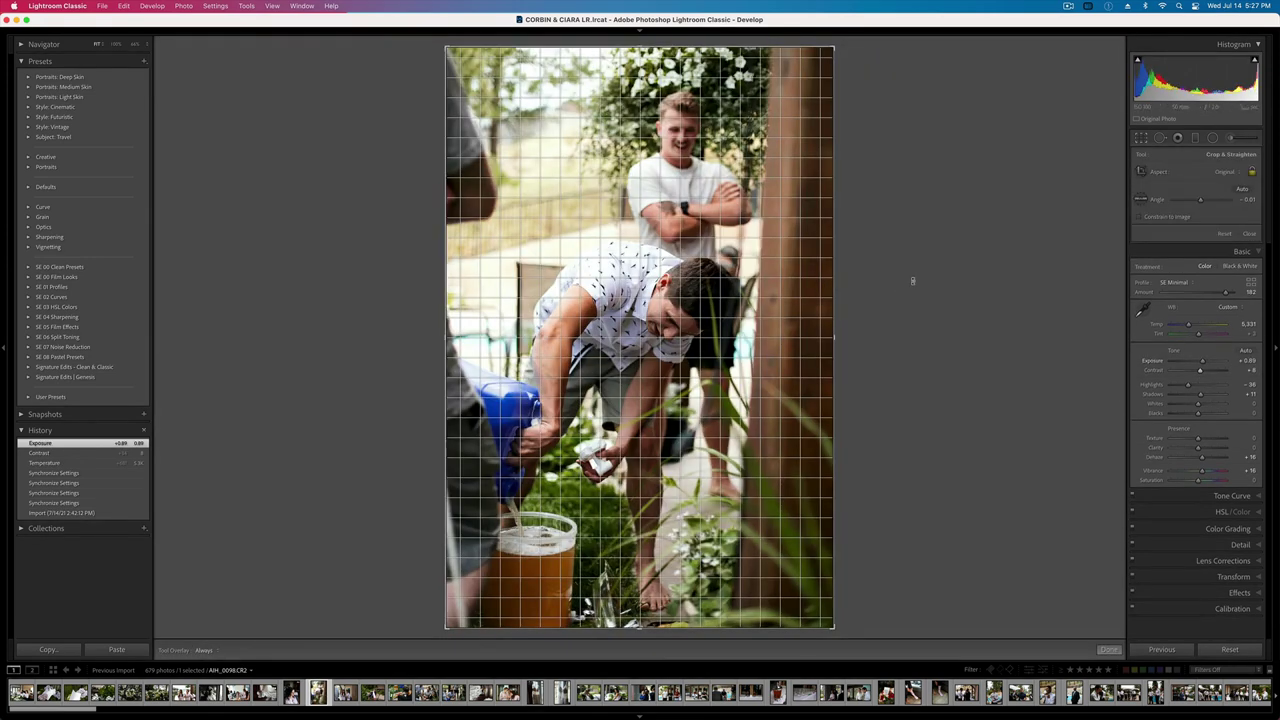
{"action": "left_click_drag", "start_coordinate": [911, 277], "coordinate": [908, 269]}
{"action": "left_click_drag", "start_coordinate": [921, 165], "coordinate": [924, 157]}
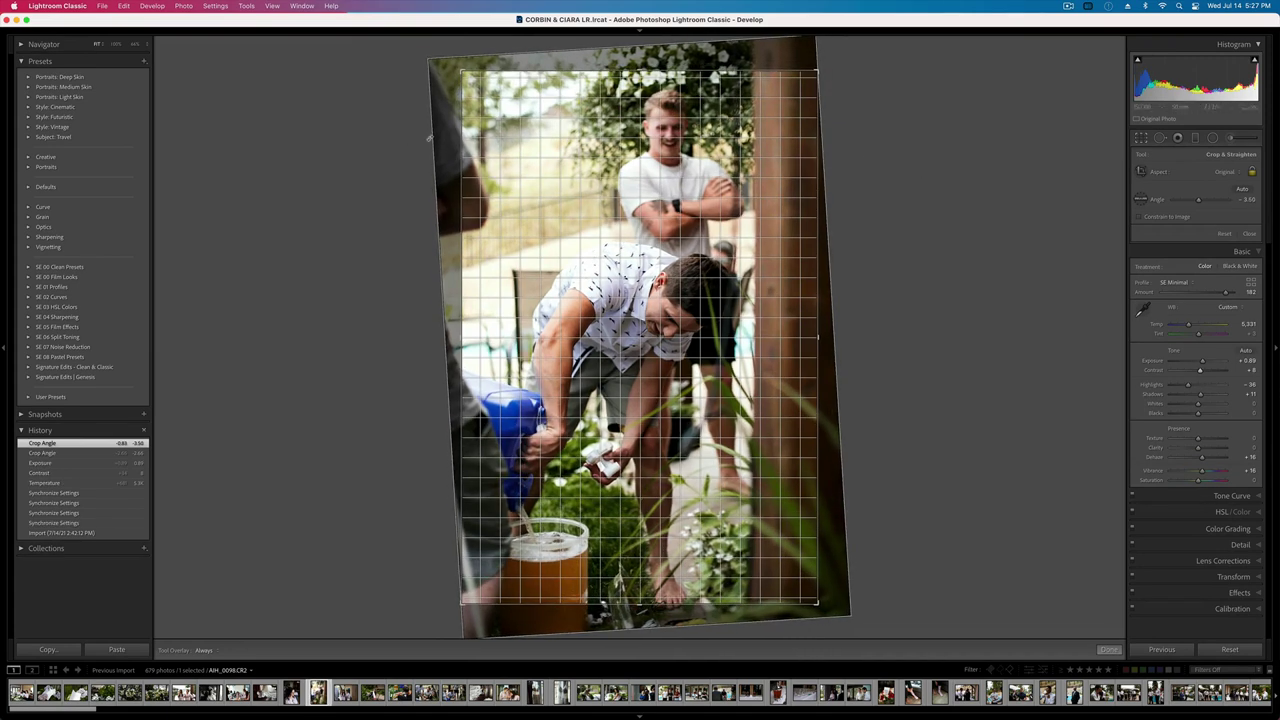
{"action": "left_click_drag", "start_coordinate": [461, 71], "coordinate": [474, 86]}
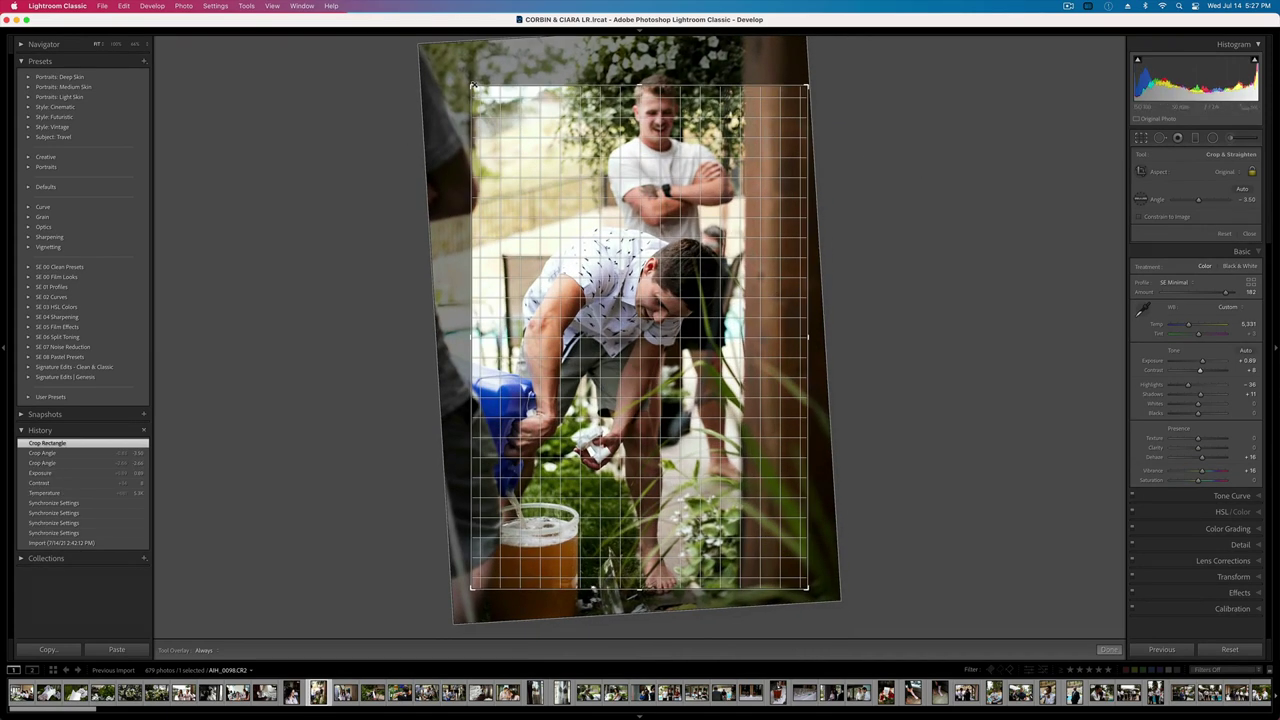
{"action": "key", "text": "Return"}
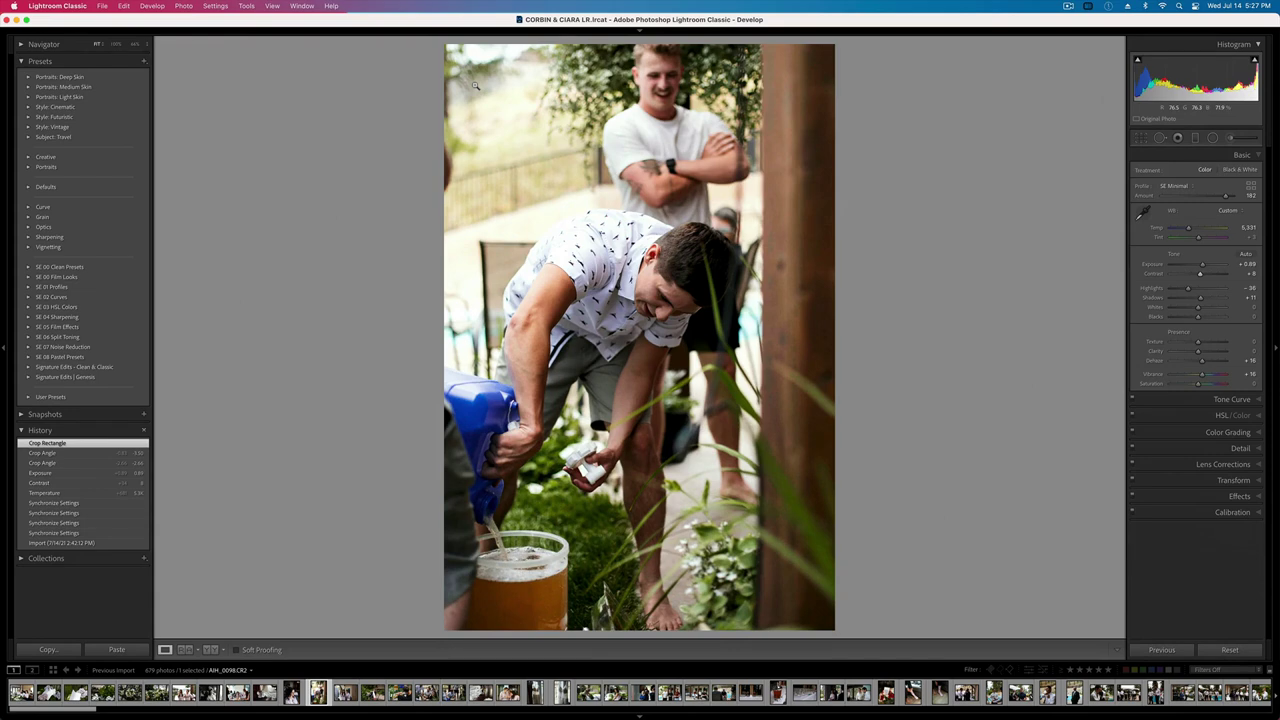
{"action": "key", "text": "Right"}
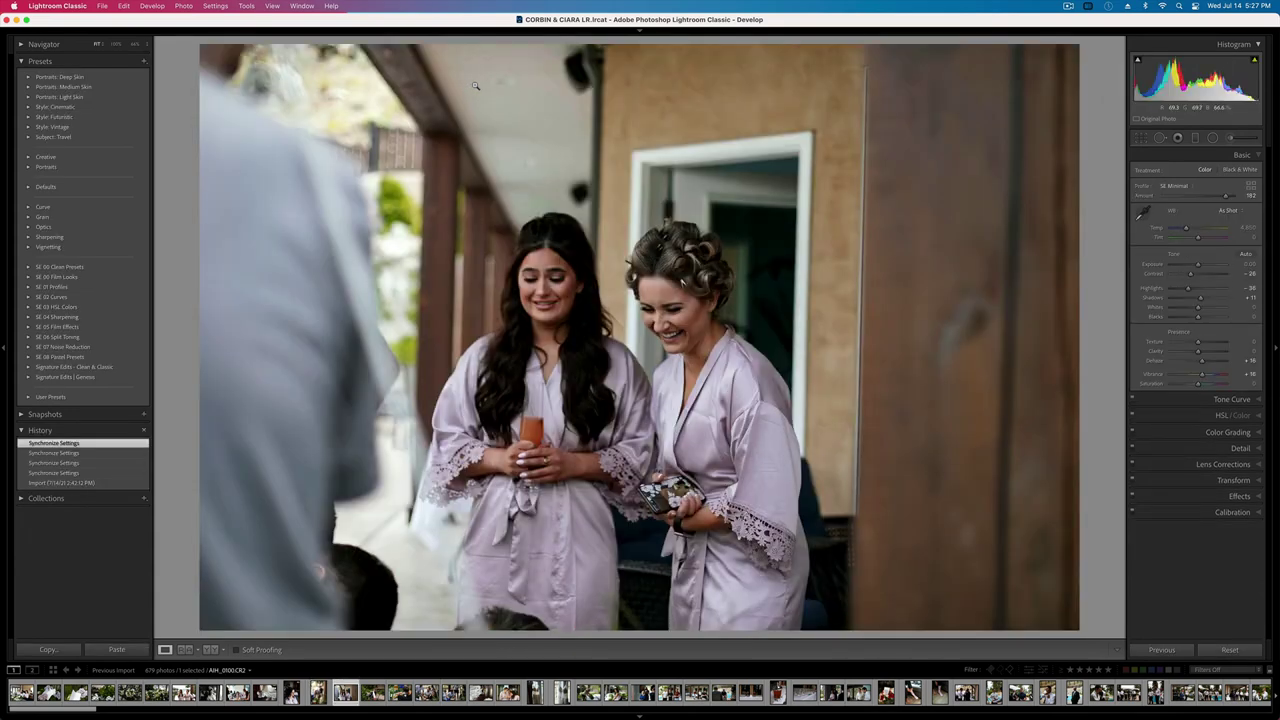
- Add an inverted radial filter around the two women with Contrast -44 and Exposure 0.78
{"action": "key", "text": "shift+m"}
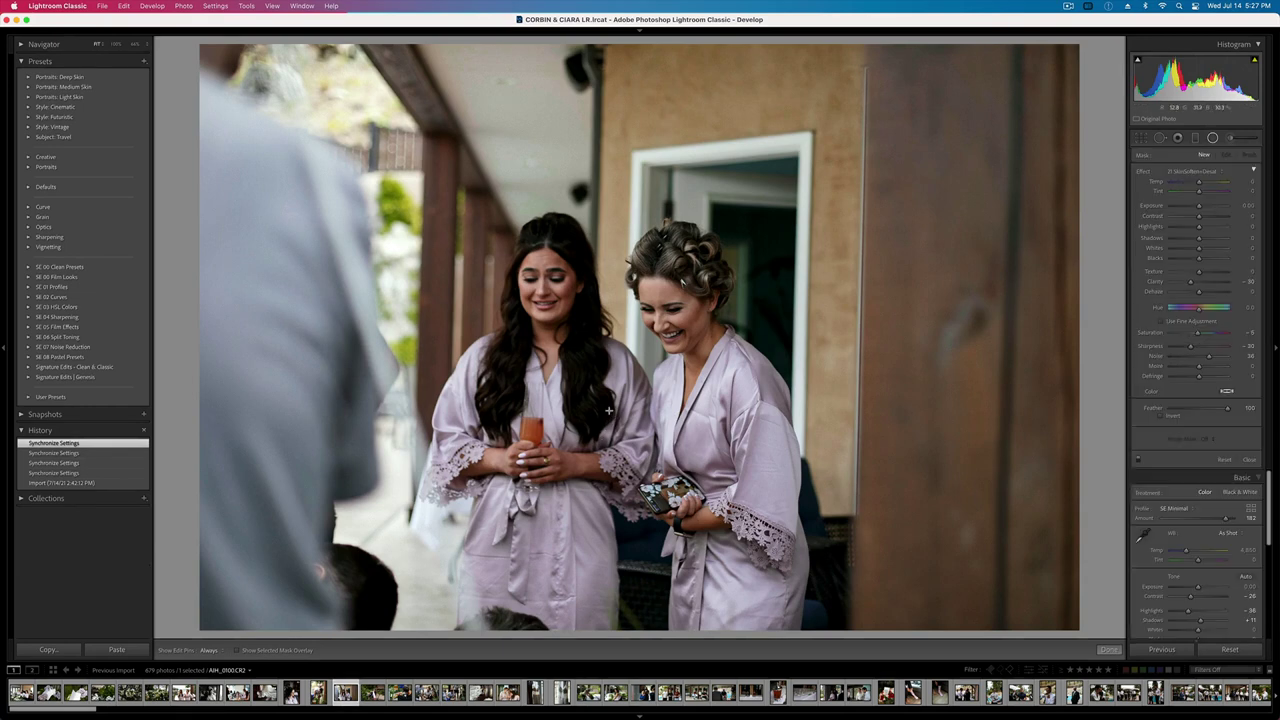
{"action": "mouse_move", "coordinate": [609, 411]}
{"action": "left_mouse_down"}
{"action": "mouse_move", "coordinate": [863, 714]}
{"action": "mouse_move", "coordinate": [656, 359]}
{"action": "left_mouse_up"}
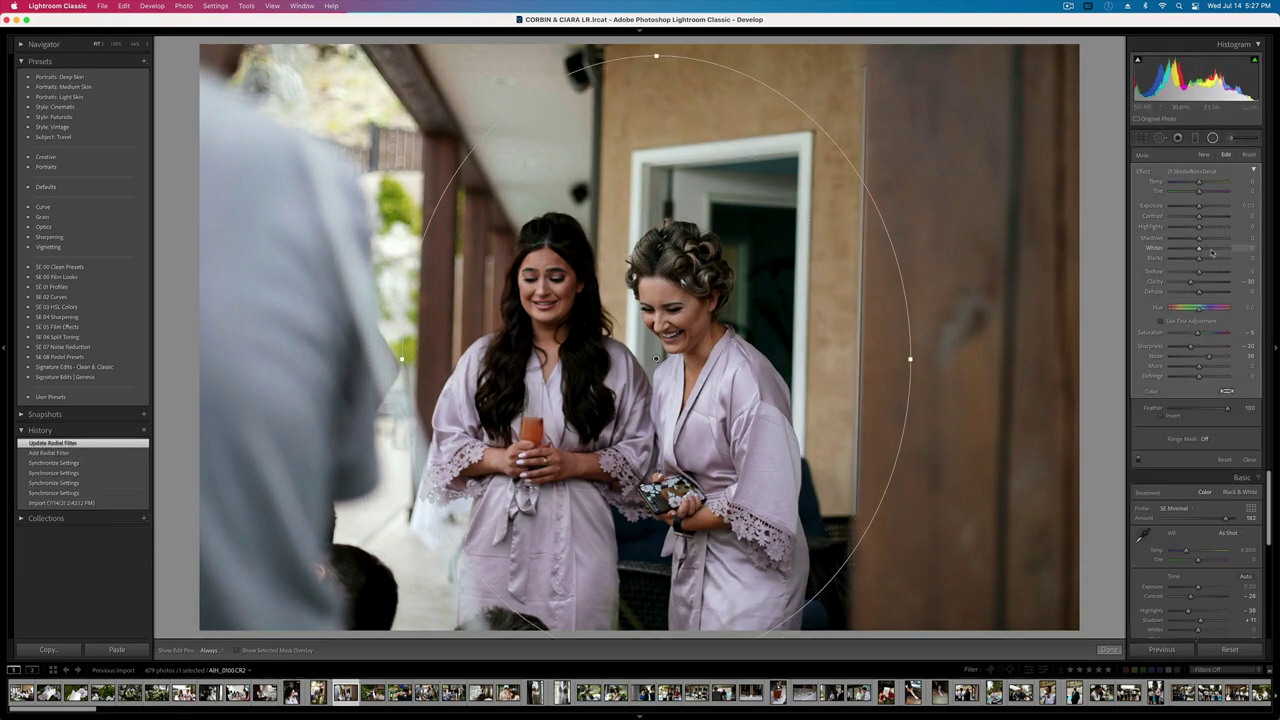
{"action": "double_click", "coordinate": [1144, 172]}
{"action": "mouse_move", "coordinate": [1199, 216]}
{"action": "left_mouse_down"}
{"action": "mouse_move", "coordinate": [1187, 216]}
{"action": "mouse_move", "coordinate": [1206, 206]}
{"action": "left_mouse_up"}
{"action": "key", "text": "apostrophe"}
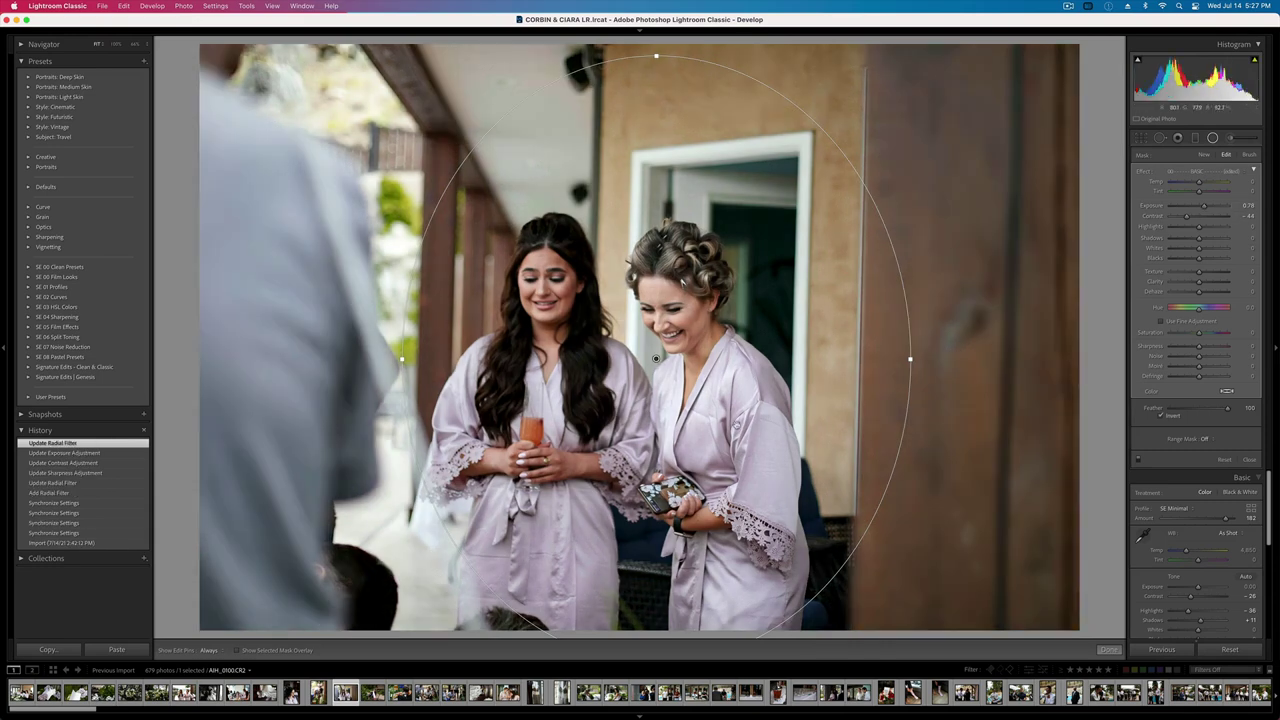
{"action": "left_click_drag", "start_coordinate": [908, 360], "coordinate": [995, 362]}
{"action": "key", "text": "shift+m"}
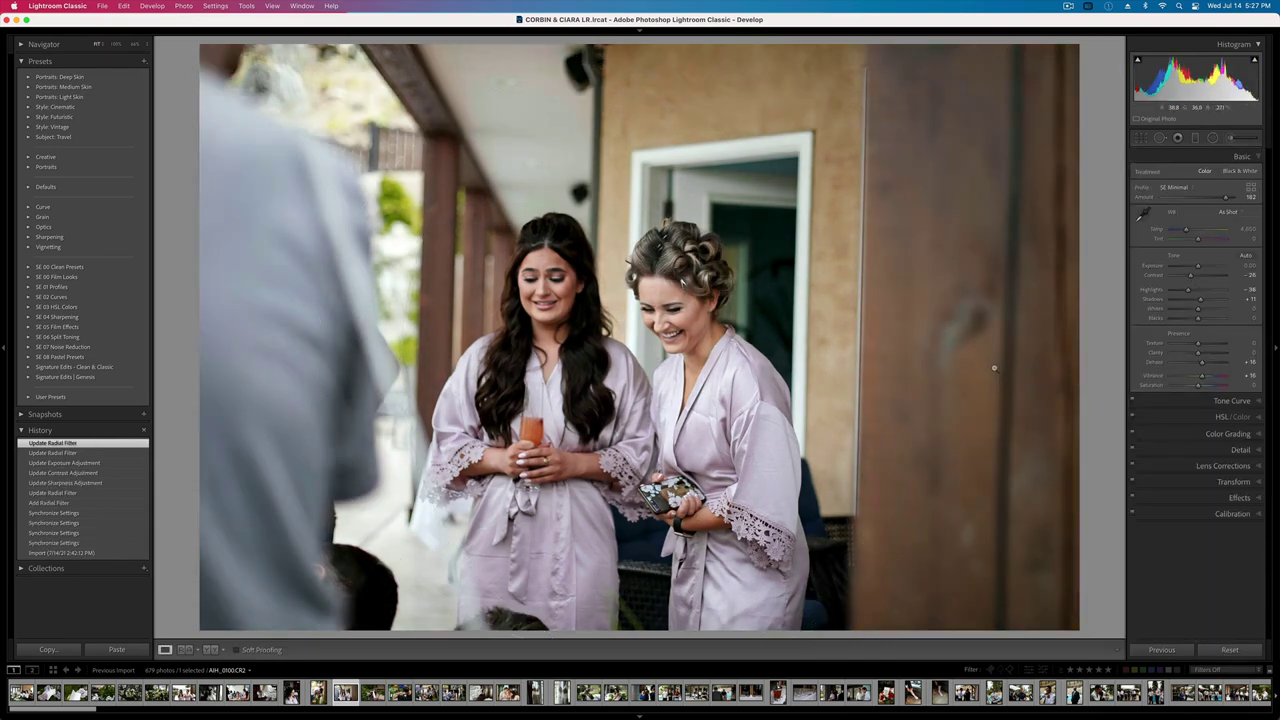
- Set overall exposure to -0.33 and raise contrast from -26 to -16
{"action": "key", "text": "minus"}
{"action": "key", "text": "minus"}
{"action": "key", "text": "minus"}
{"action": "key", "text": "equal"}
{"action": "key", "text": "equal"}
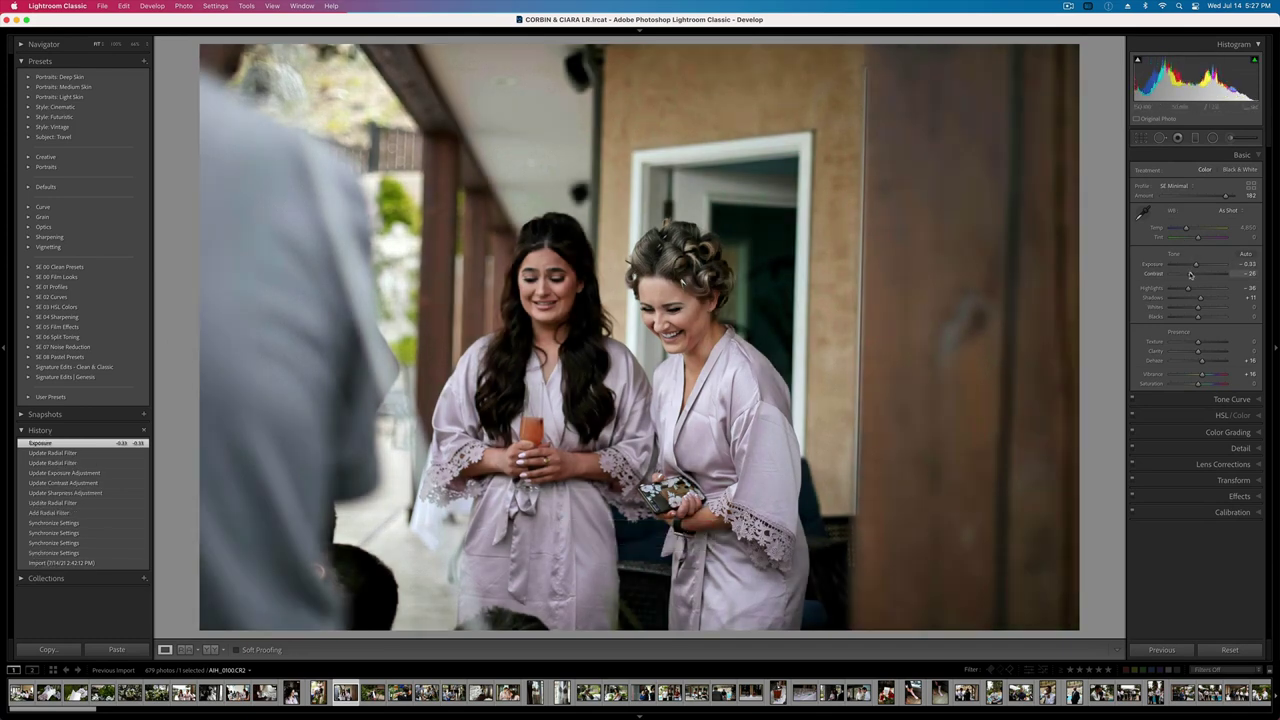
{"action": "left_click_drag", "start_coordinate": [1191, 274], "coordinate": [1194, 274]}
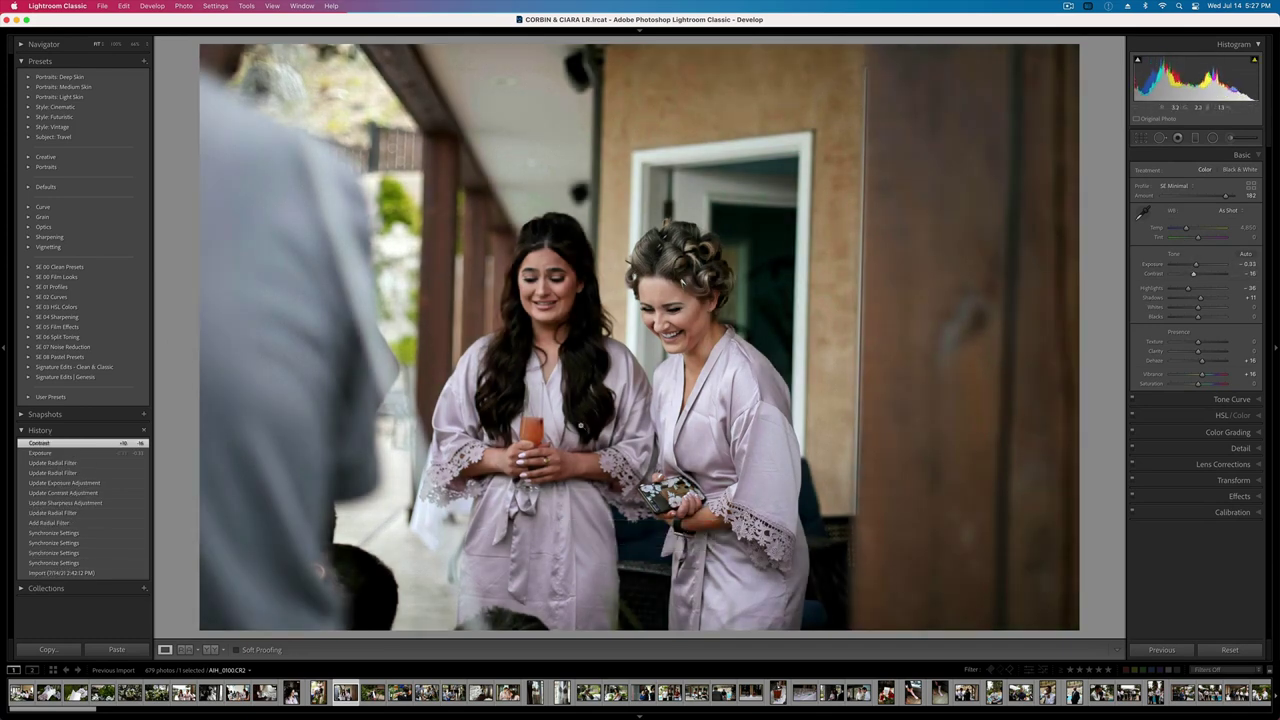
{"action": "key", "text": "equal"}
{"action": "key", "text": "Right"}
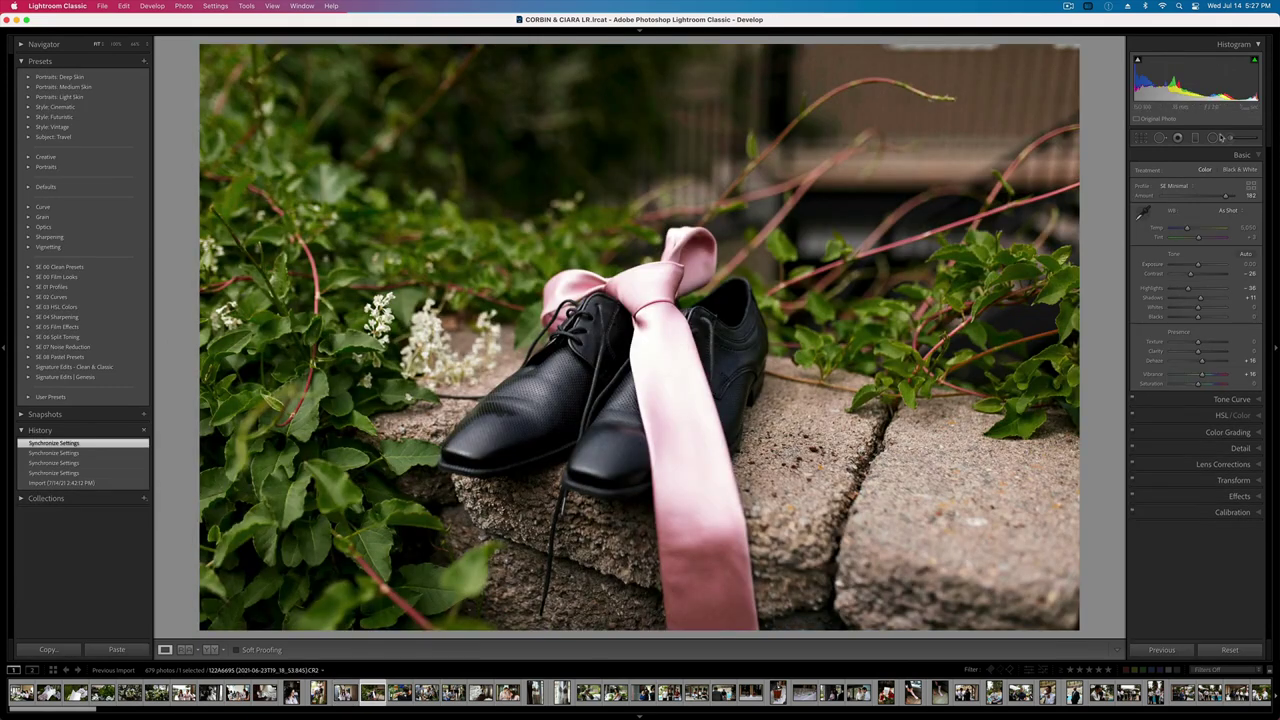
- Add a radial filter centred on the shoes that darkens everything outside the circle
{"action": "left_click", "coordinate": [1220, 137]}
{"action": "mouse_move", "coordinate": [559, 331]}
{"action": "left_mouse_down"}
{"action": "mouse_move", "coordinate": [758, 542]}
{"action": "mouse_move", "coordinate": [634, 382]}
{"action": "left_mouse_up"}
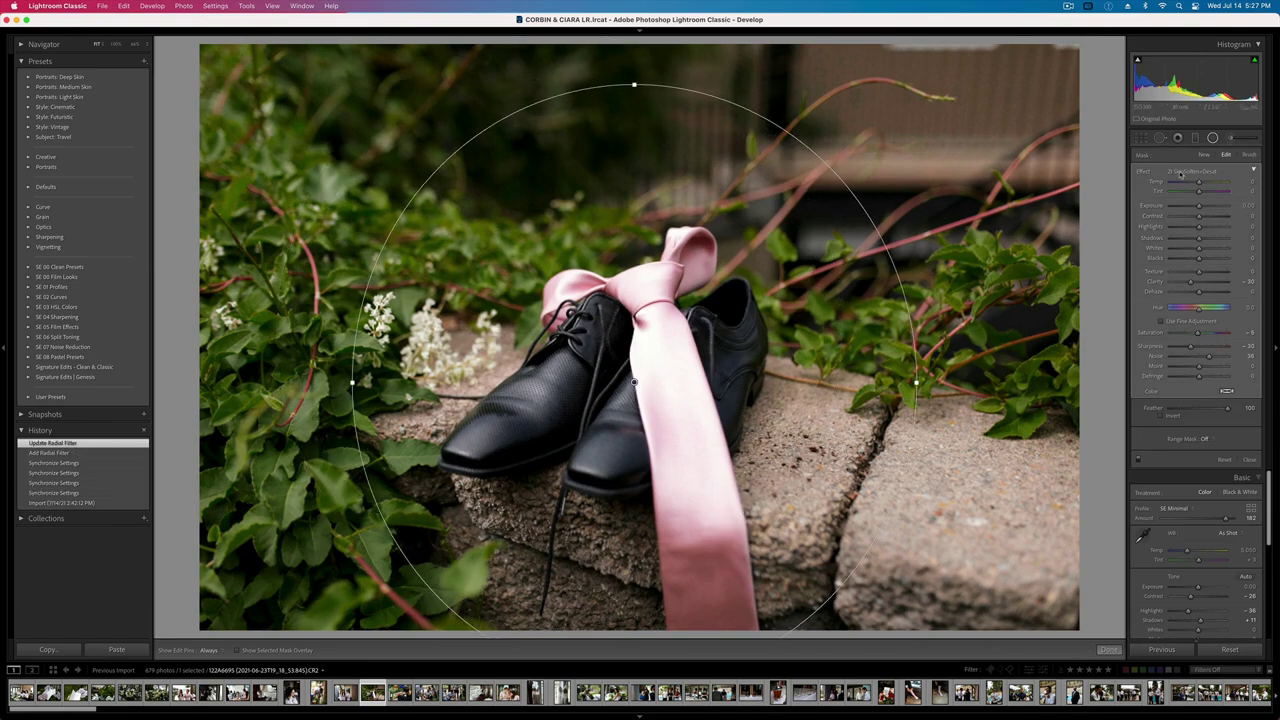
{"action": "left_click_drag", "start_coordinate": [1199, 205], "coordinate": [1193, 207]}
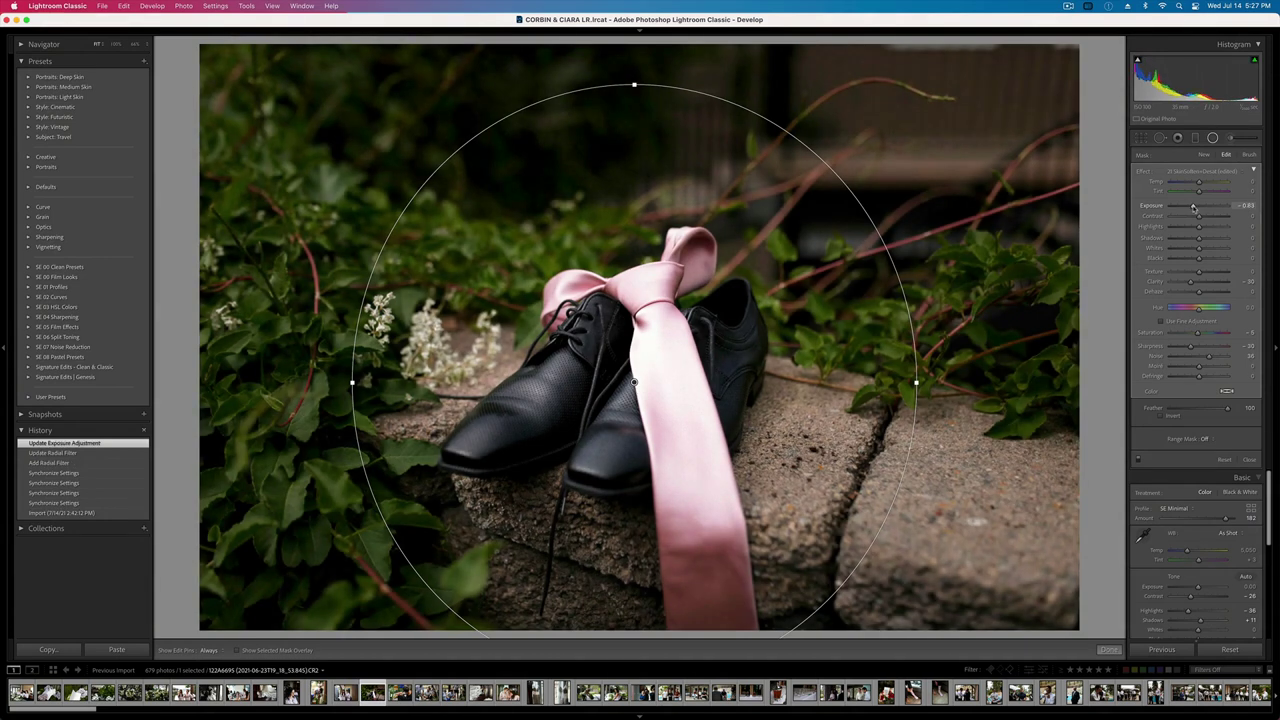
{"action": "key", "text": "Return"}
- Raise overall exposure to +0.33 and reduce yellow saturation to -26
{"action": "key", "text": "shift+="}
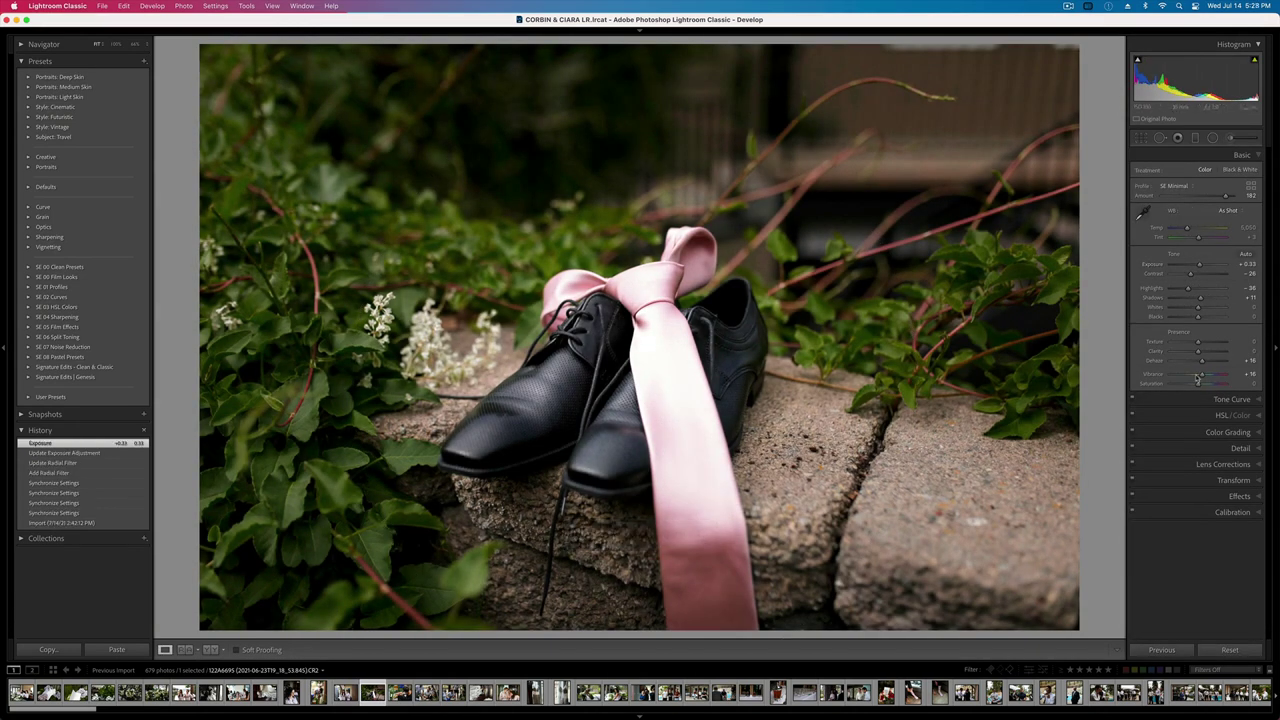
{"action": "left_click", "coordinate": [1226, 414]}
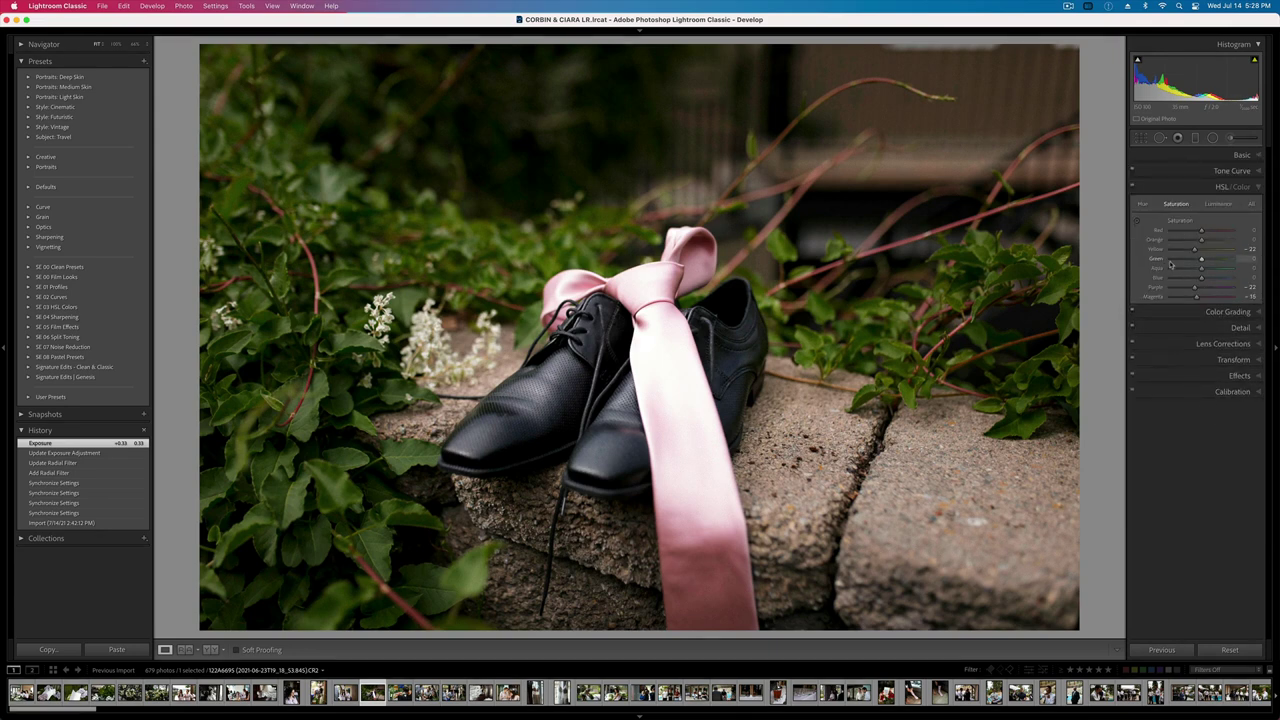
{"action": "left_click_drag", "start_coordinate": [1182, 252], "coordinate": [1200, 260]}
{"action": "key", "text": "Right"}
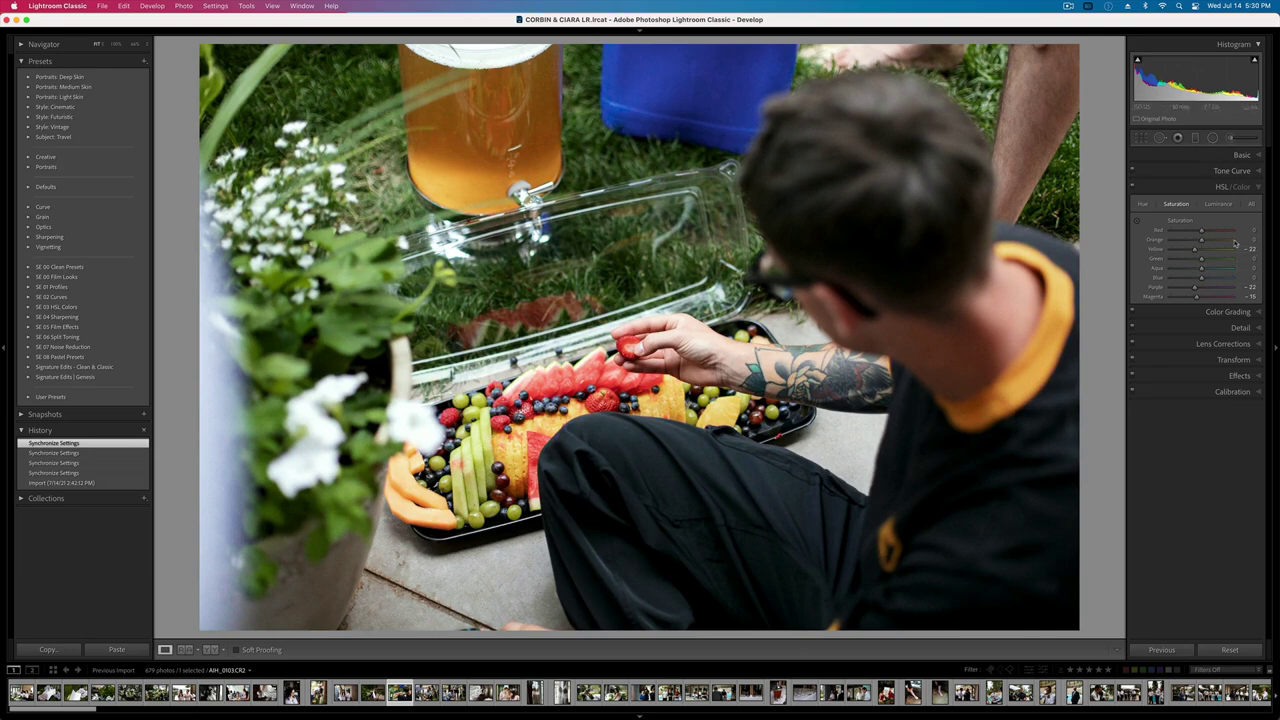
- Add a graduated filter across the photo with reset settings and Contrast -23
{"action": "left_click", "coordinate": [1195, 137]}
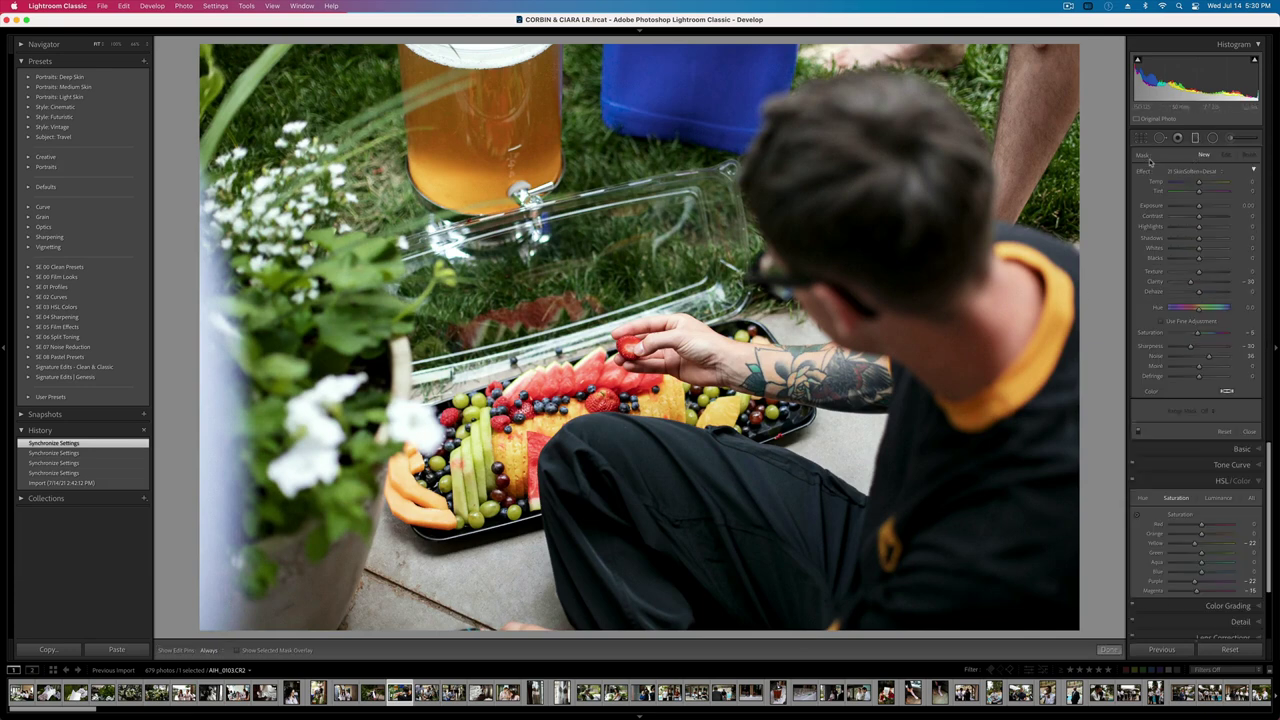
{"action": "key", "text": "alt"}
{"action": "left_click", "coordinate": [1148, 173], "text": "alt"}
{"action": "left_click_drag", "start_coordinate": [1199, 216], "coordinate": [1203, 206]}
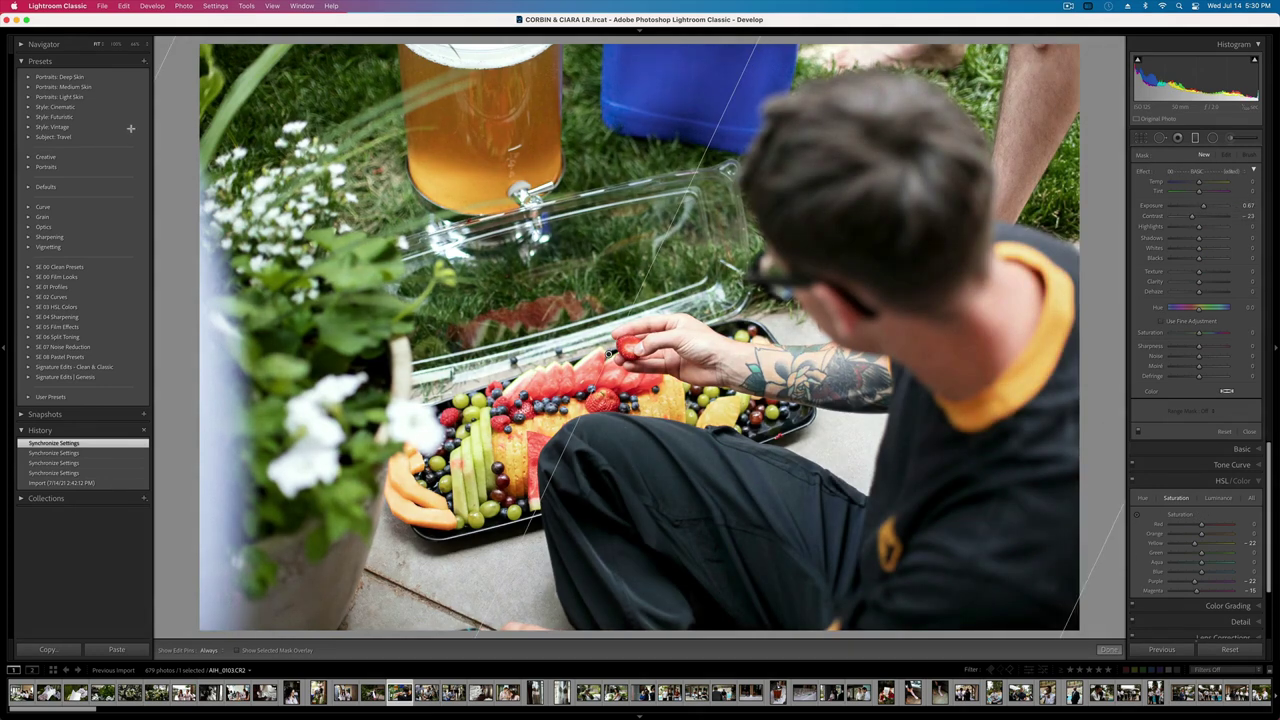
{"action": "left_click_drag", "start_coordinate": [131, 128], "coordinate": [131, 129]}
{"action": "key", "text": "m"}
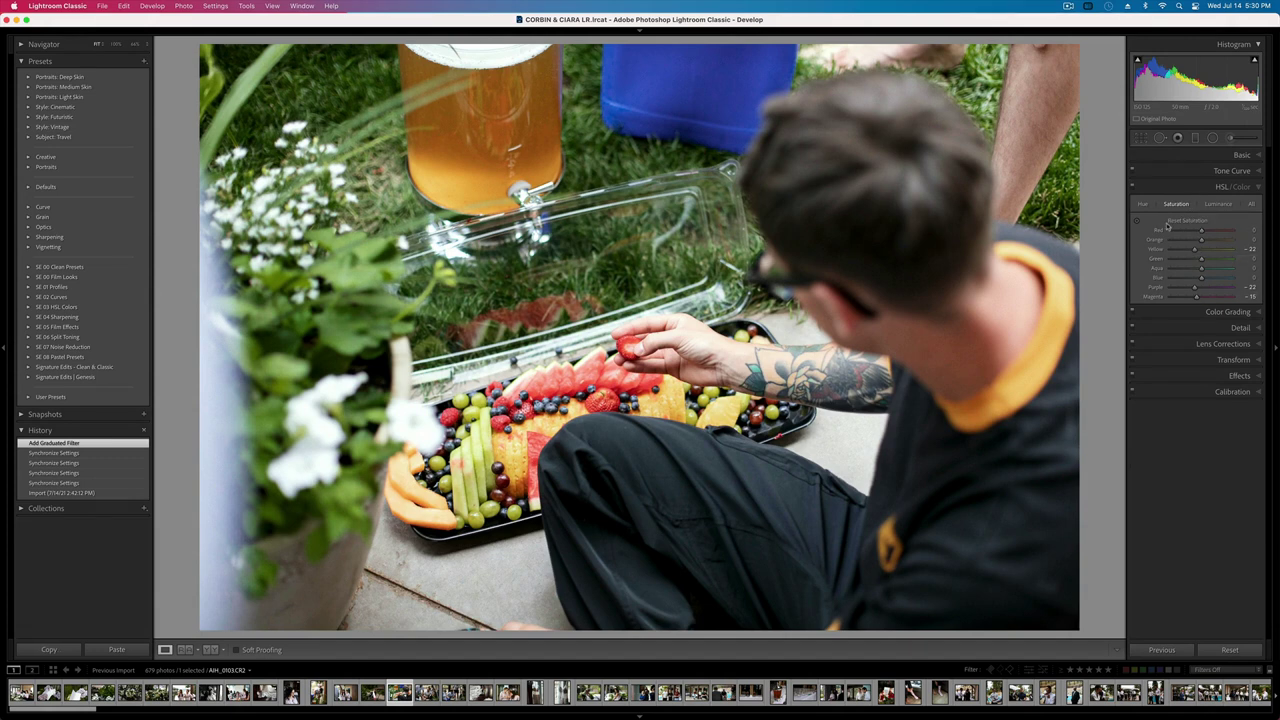
- Dip overall exposure to -0.33 and bring it back to 0.00
{"action": "left_click", "coordinate": [1240, 171]}
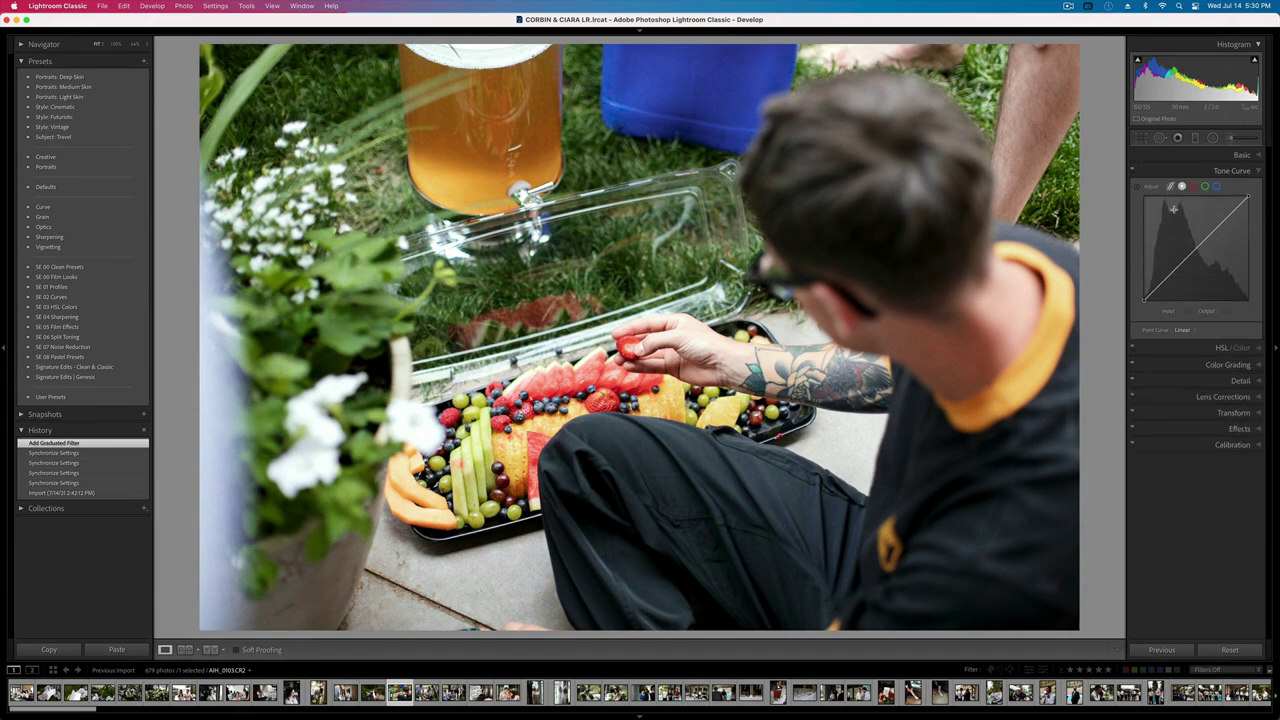
{"action": "left_click", "coordinate": [1238, 171]}
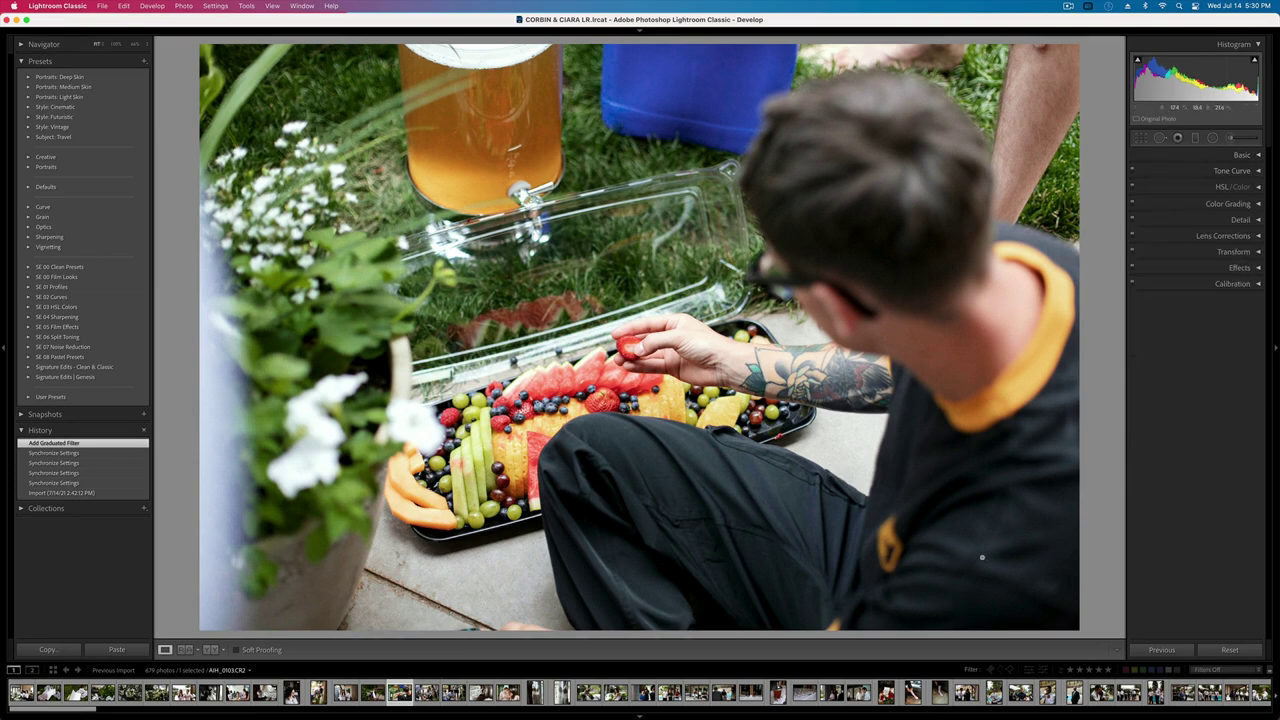
{"action": "key", "text": "super+bracketleft"}
{"action": "key", "text": "super+bracketright"}
{"action": "key", "text": "super+bracketleft"}
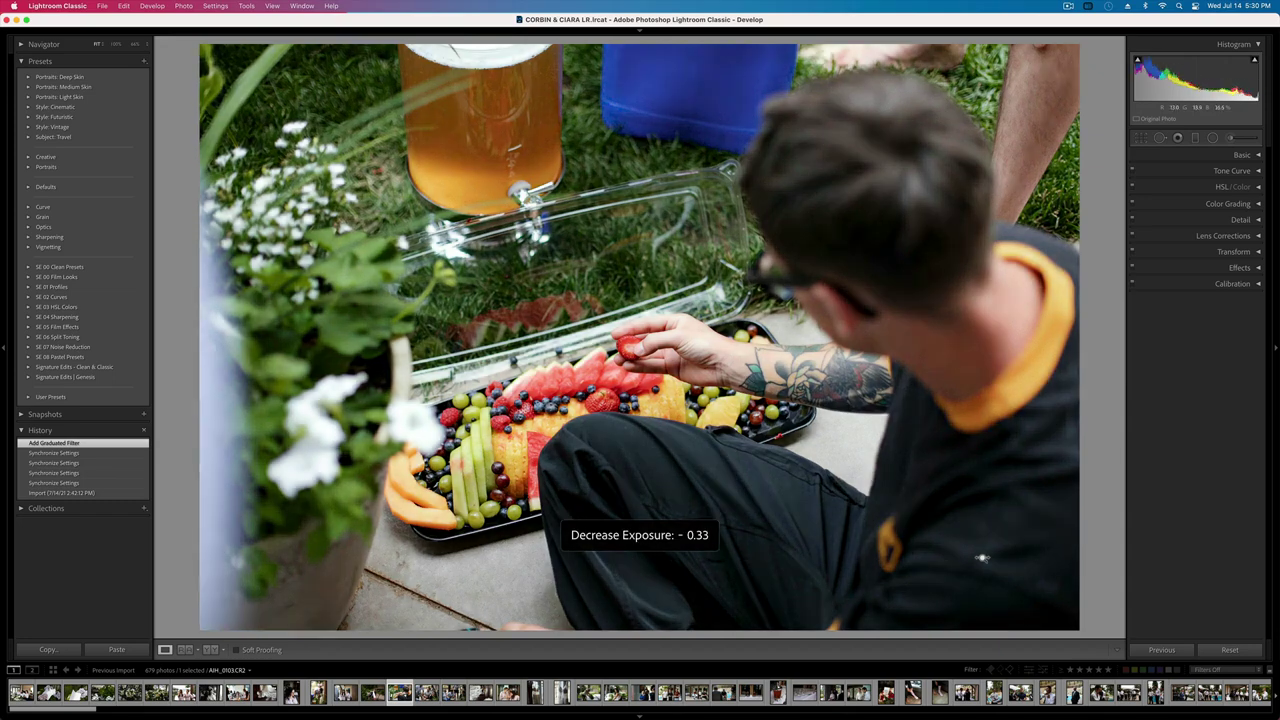
{"action": "key", "text": "super+bracketright"}
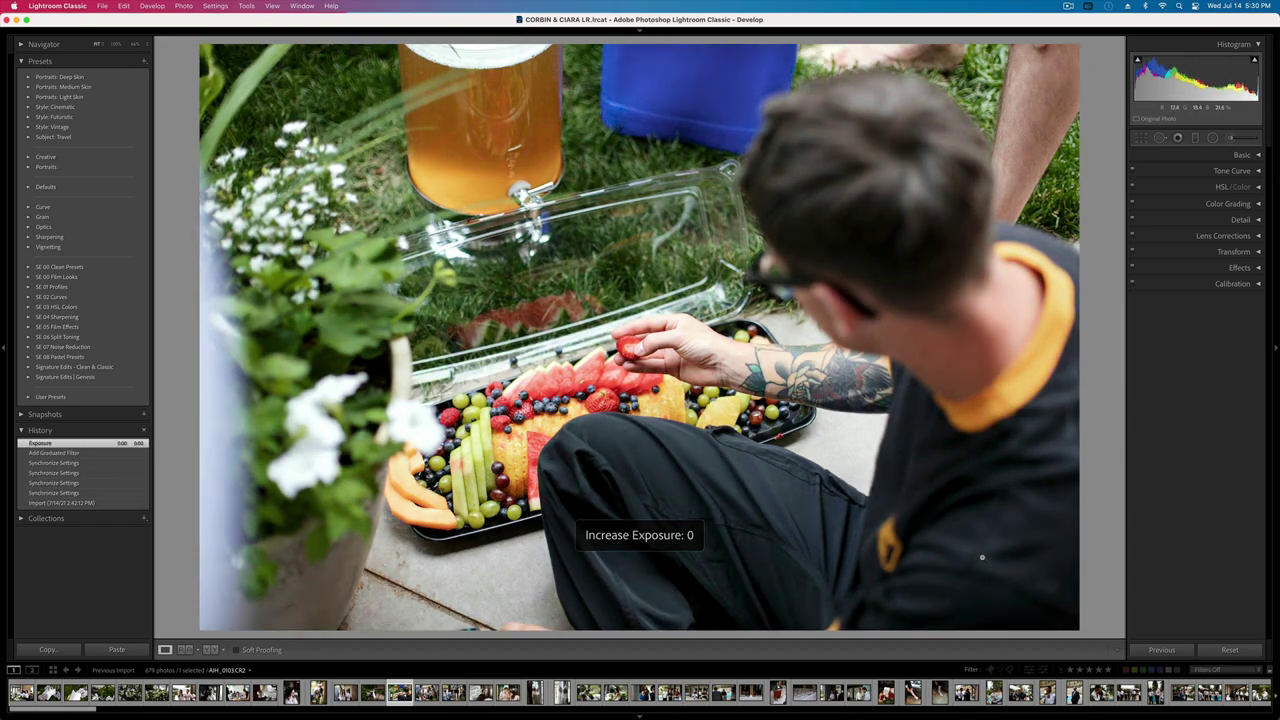
{"action": "key", "text": "period"}
{"action": "key", "text": "period"}
{"action": "key", "text": "period"}
{"action": "key", "text": "period"}
{"action": "key", "text": "period"}
{"action": "key", "text": "period"}
{"action": "key", "text": "period"}
{"action": "key", "text": "period"}
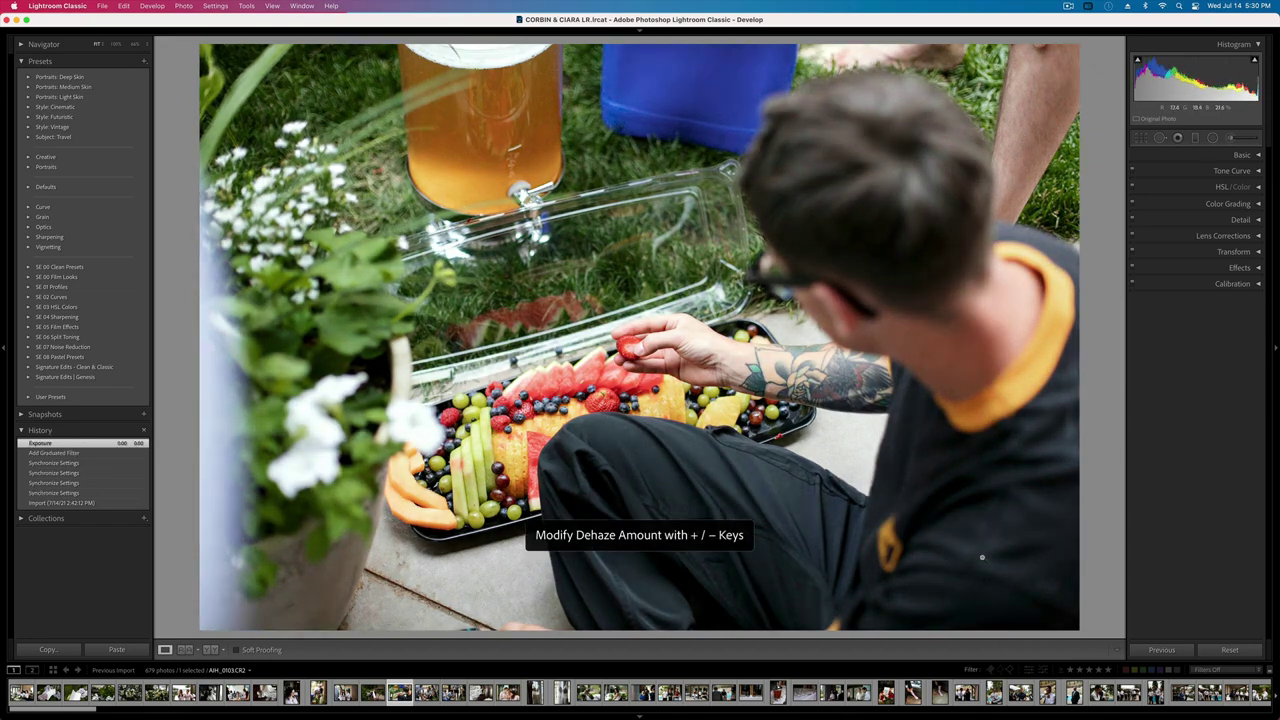
{"action": "key", "text": "period"}
{"action": "key", "text": "period"}
{"action": "key", "text": "period"}
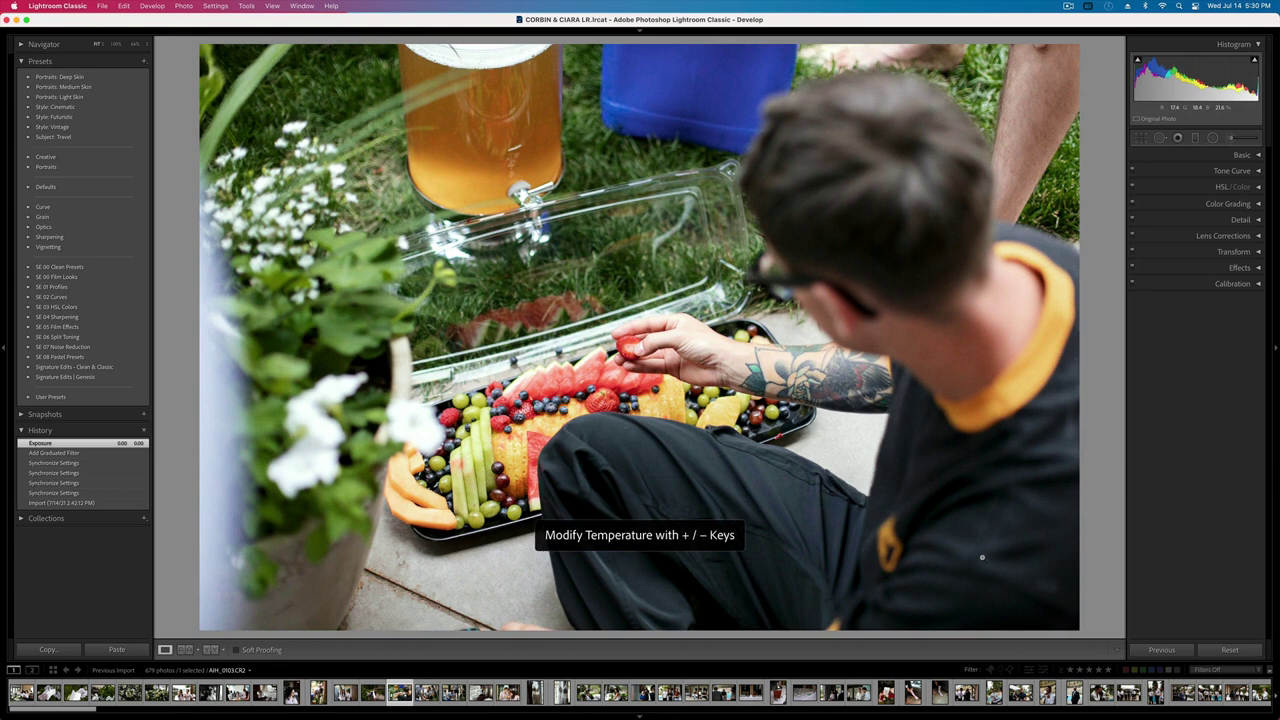
{"action": "key", "text": "period"}
{"action": "key", "text": "period"}
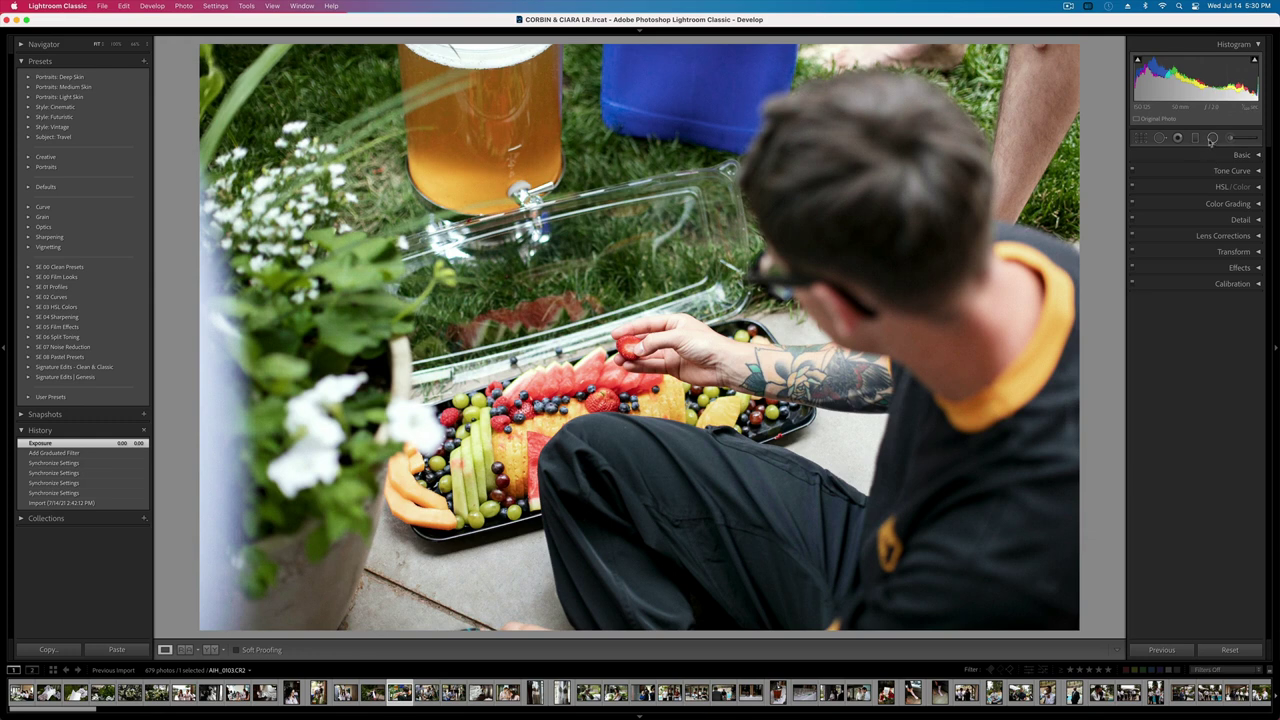
- On the laughing-group photo, set Exposure +0.25, Highlights -82 and Dehaze +24
{"action": "key", "text": "Right"}
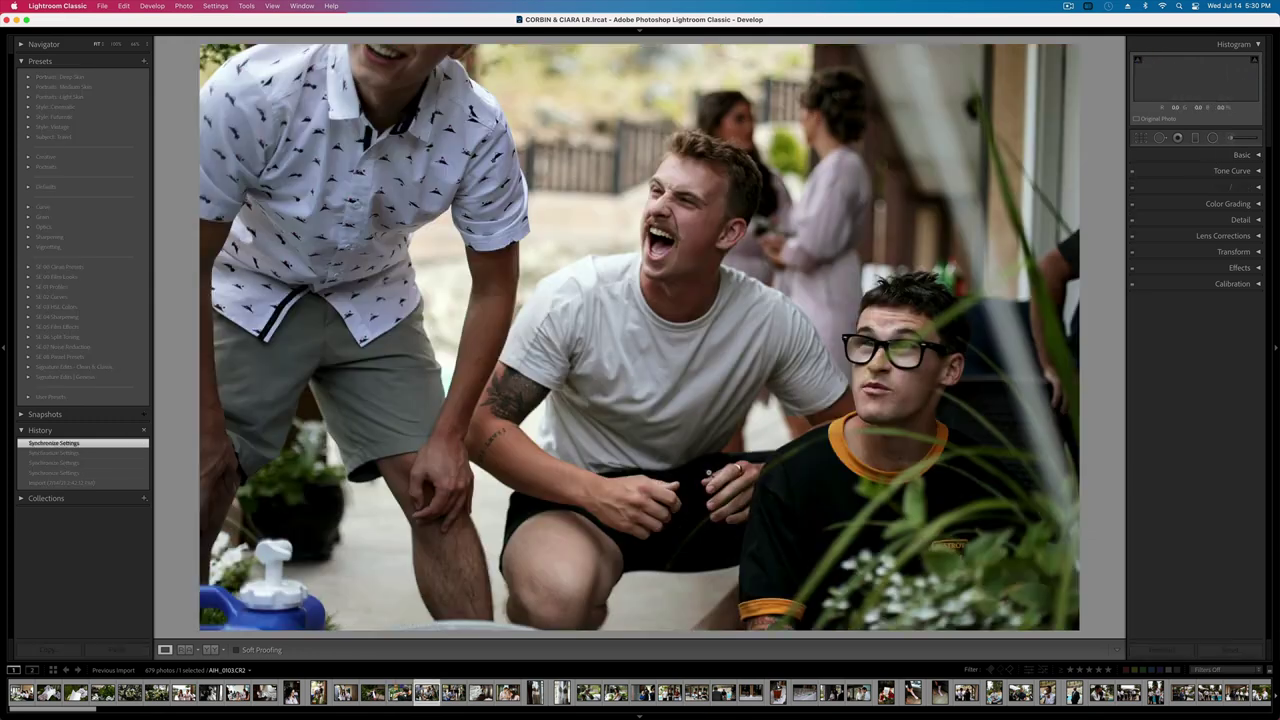
{"action": "left_click", "coordinate": [1240, 156]}
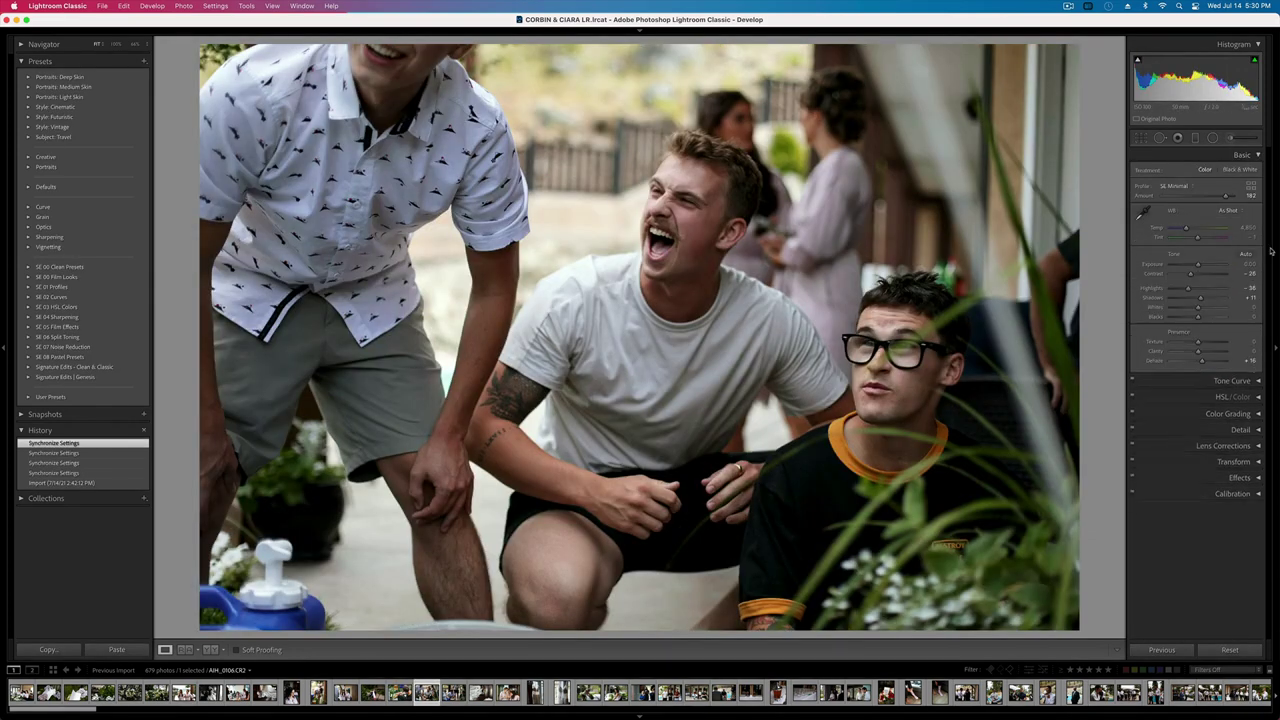
{"action": "key", "text": "equal"}
{"action": "key", "text": "equal"}
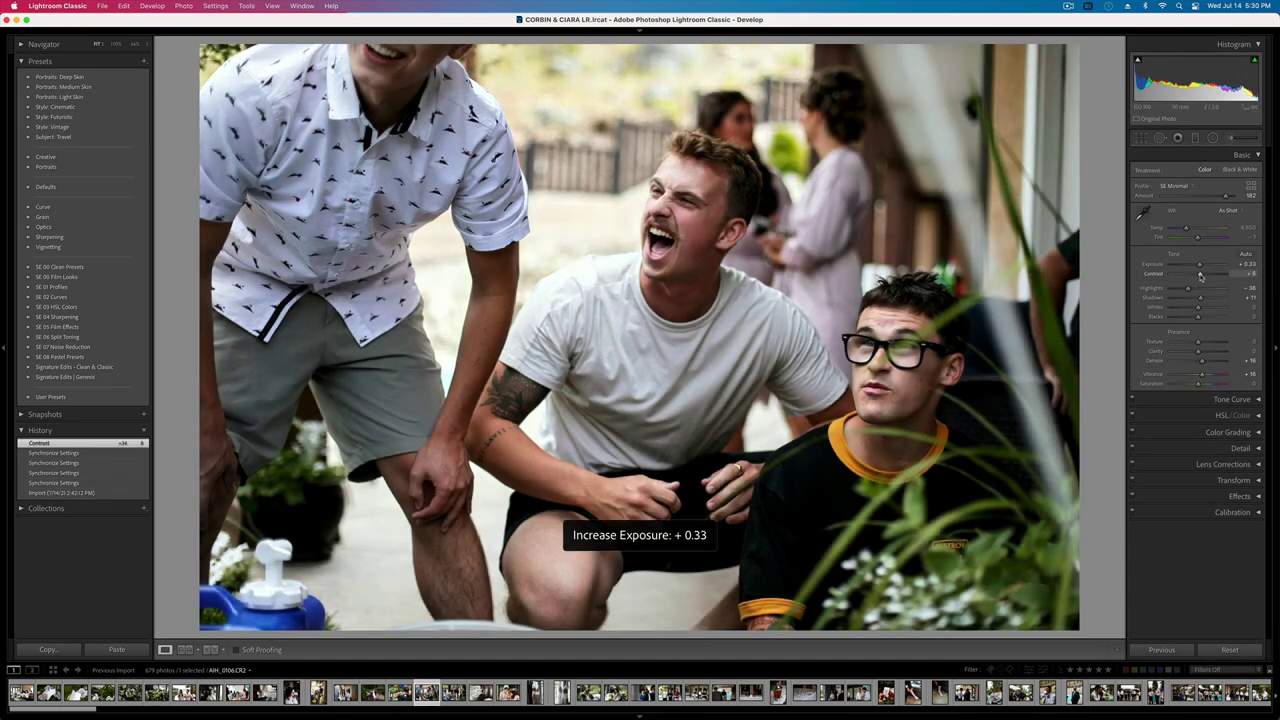
{"action": "left_click_drag", "start_coordinate": [1188, 288], "coordinate": [1176, 290]}
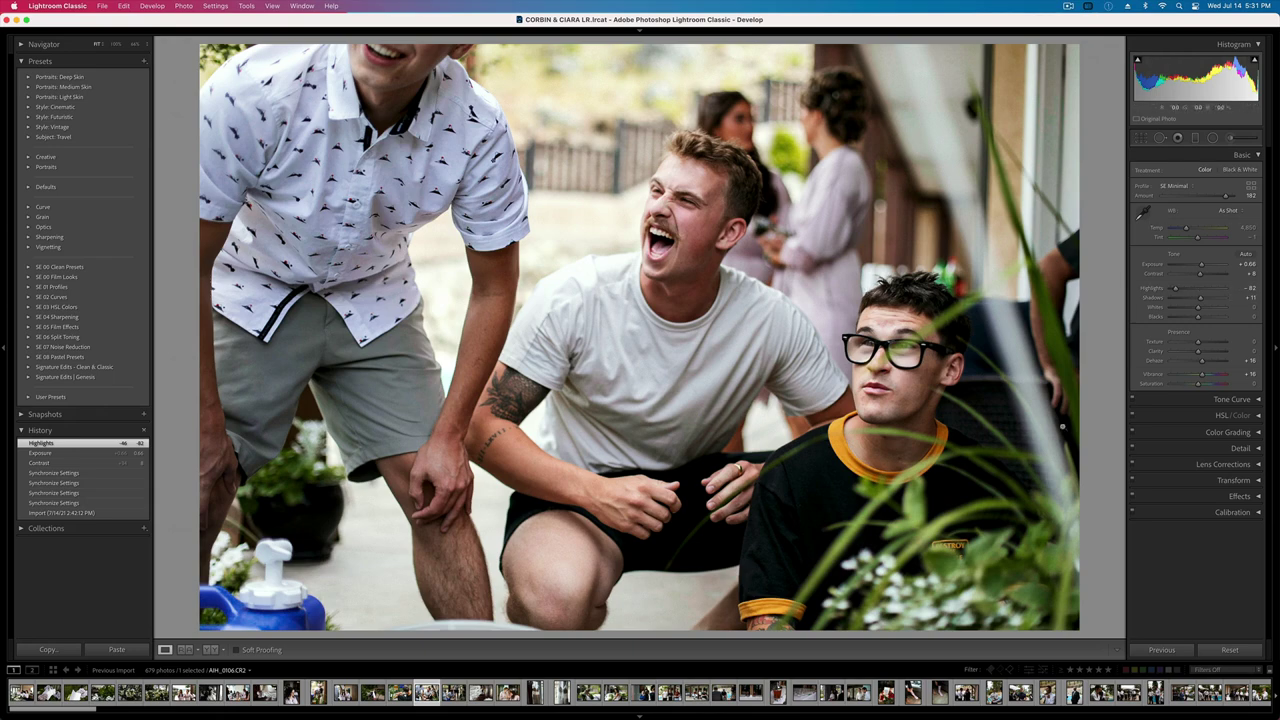
{"action": "left_click_drag", "start_coordinate": [1201, 265], "coordinate": [1200, 266]}
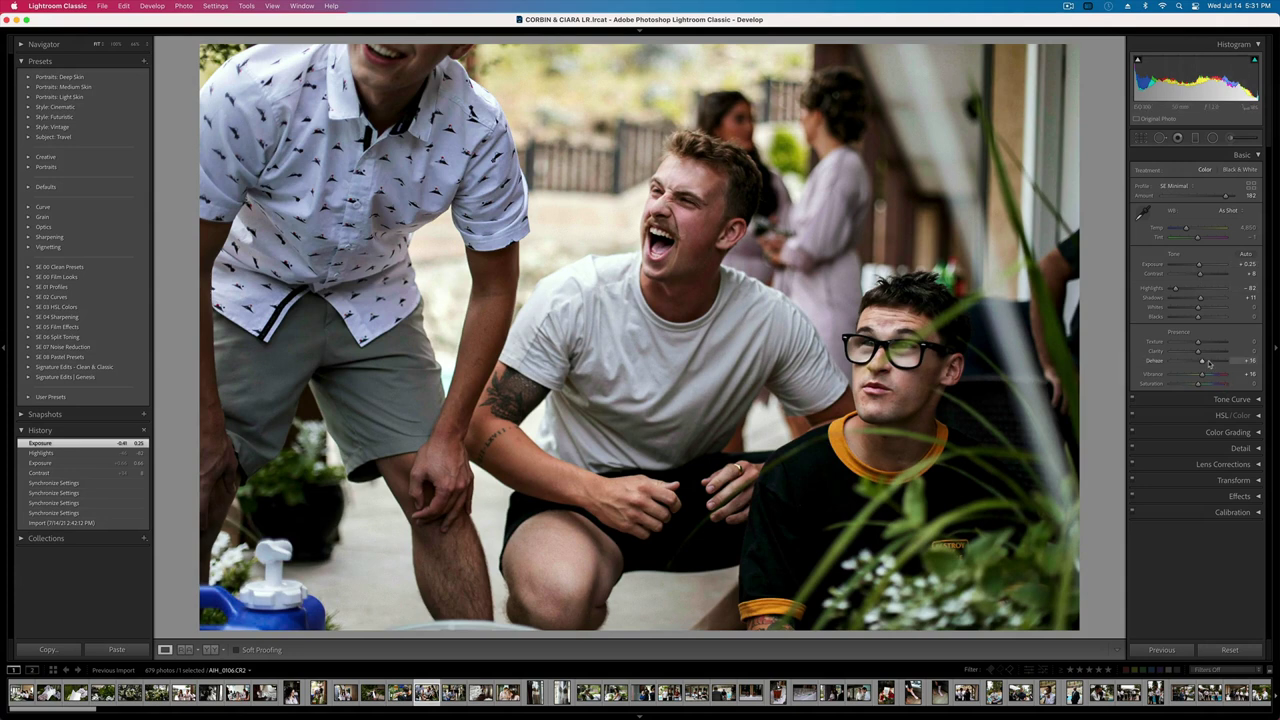
{"action": "left_click_drag", "start_coordinate": [1208, 363], "coordinate": [1211, 363]}
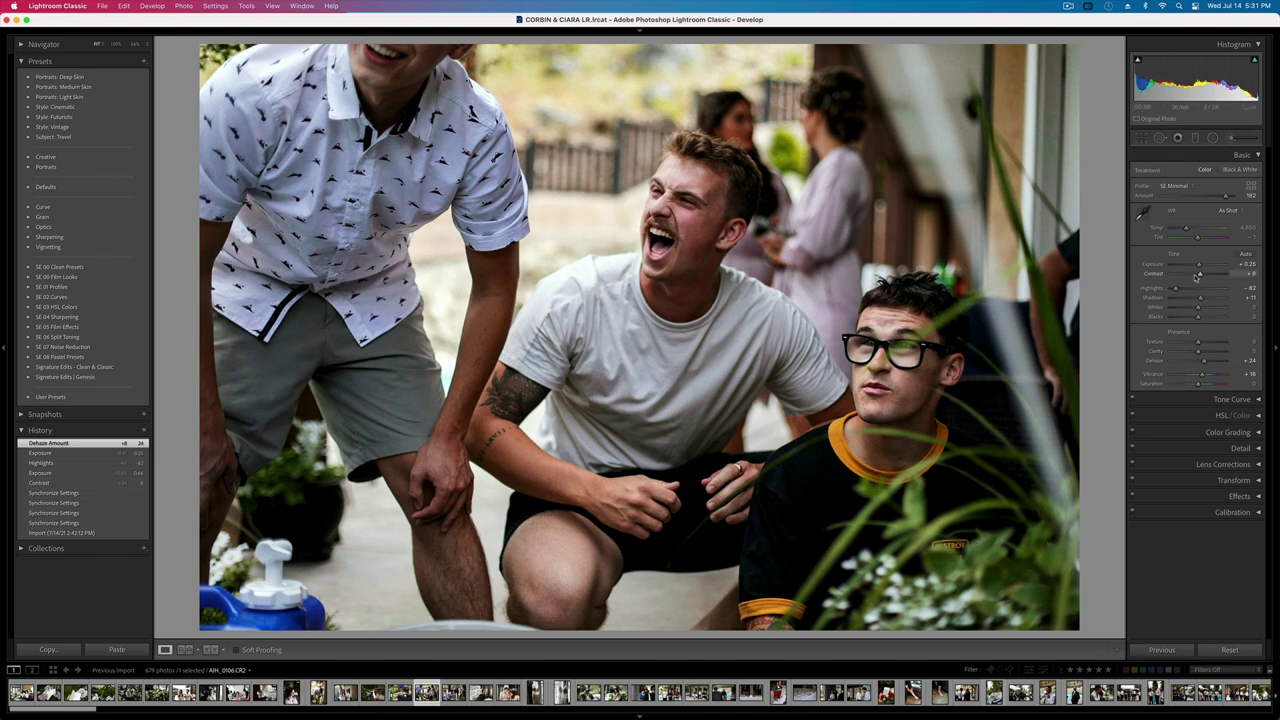
- Lower the laughing-group photo's contrast from 8 to 6 and advance to the next shot
{"action": "left_click_drag", "start_coordinate": [1201, 278], "coordinate": [1199, 278]}
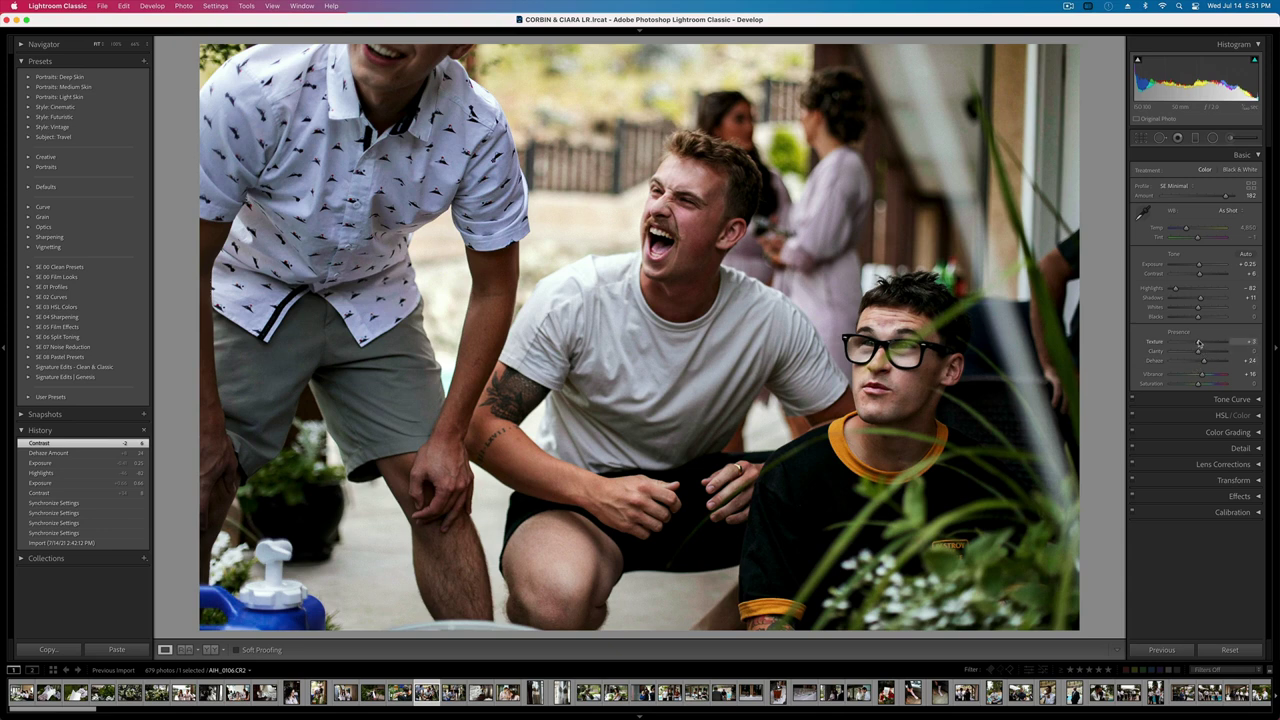
{"action": "key", "text": "Right"}
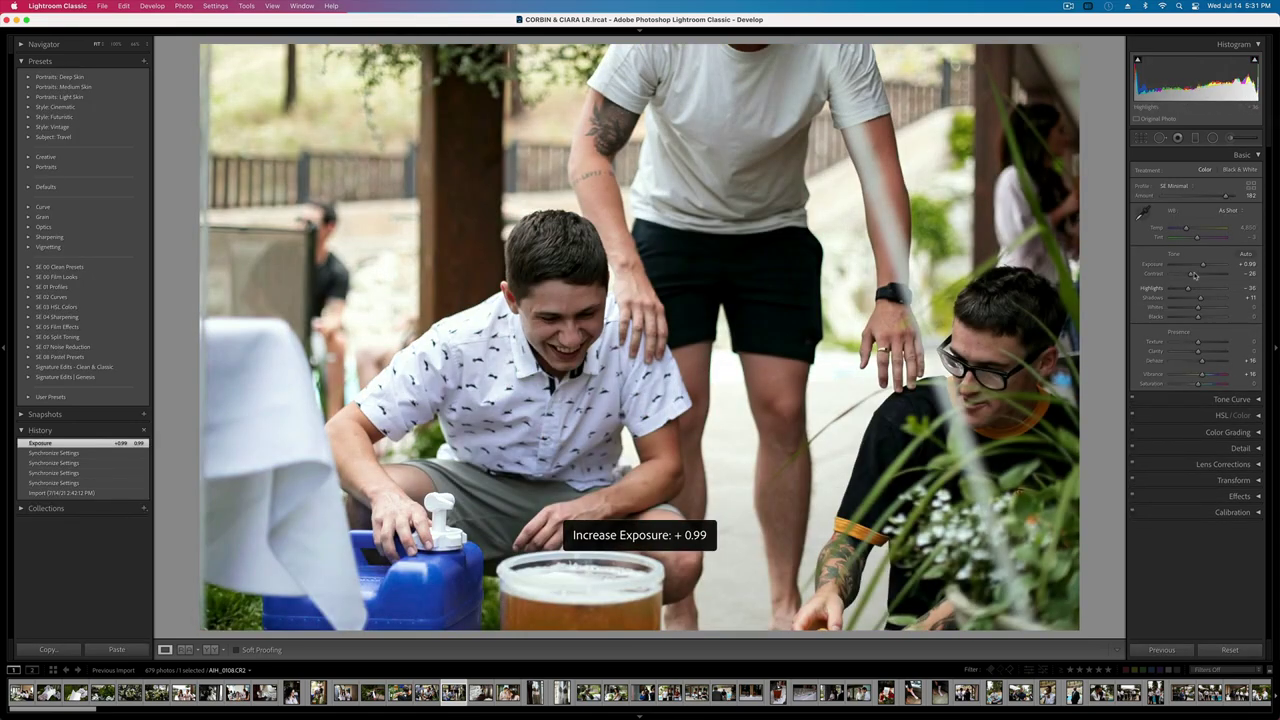
- Add an inverted radial filter over the groomsman with its exposure lowered to 0.18
{"action": "left_click", "coordinate": [1212, 138]}
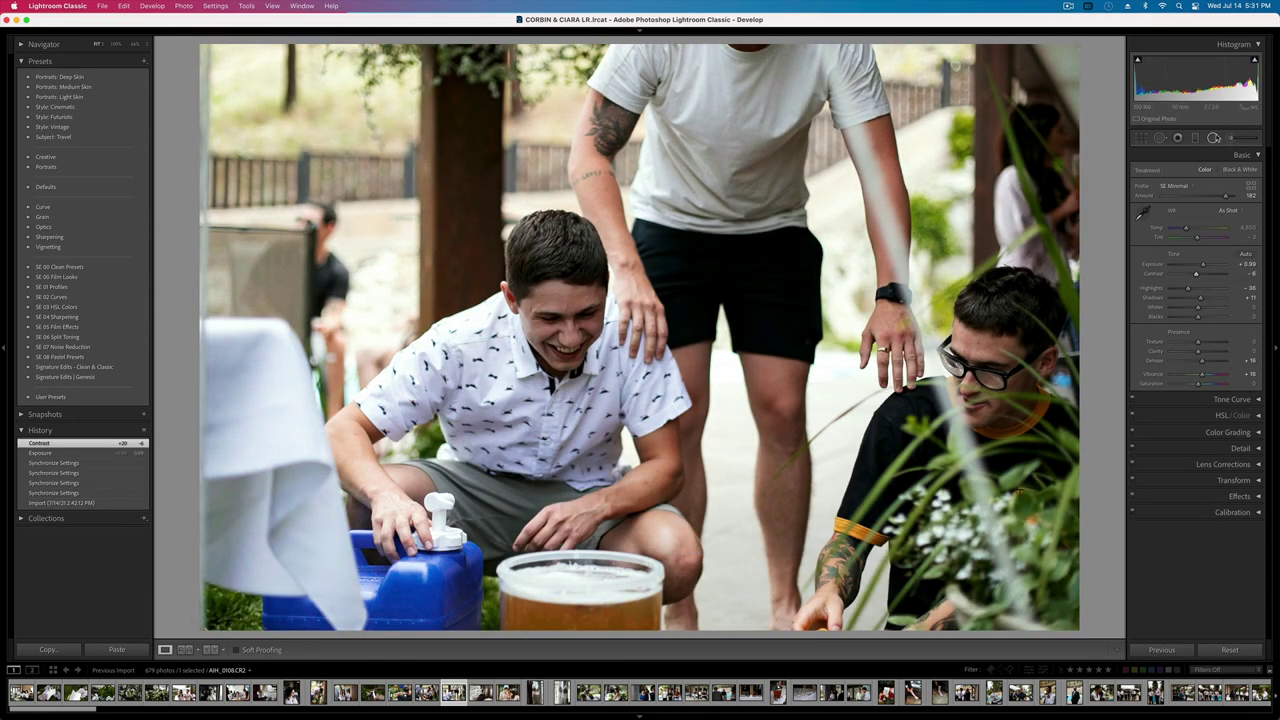
{"action": "left_click_drag", "start_coordinate": [557, 293], "coordinate": [797, 592]}
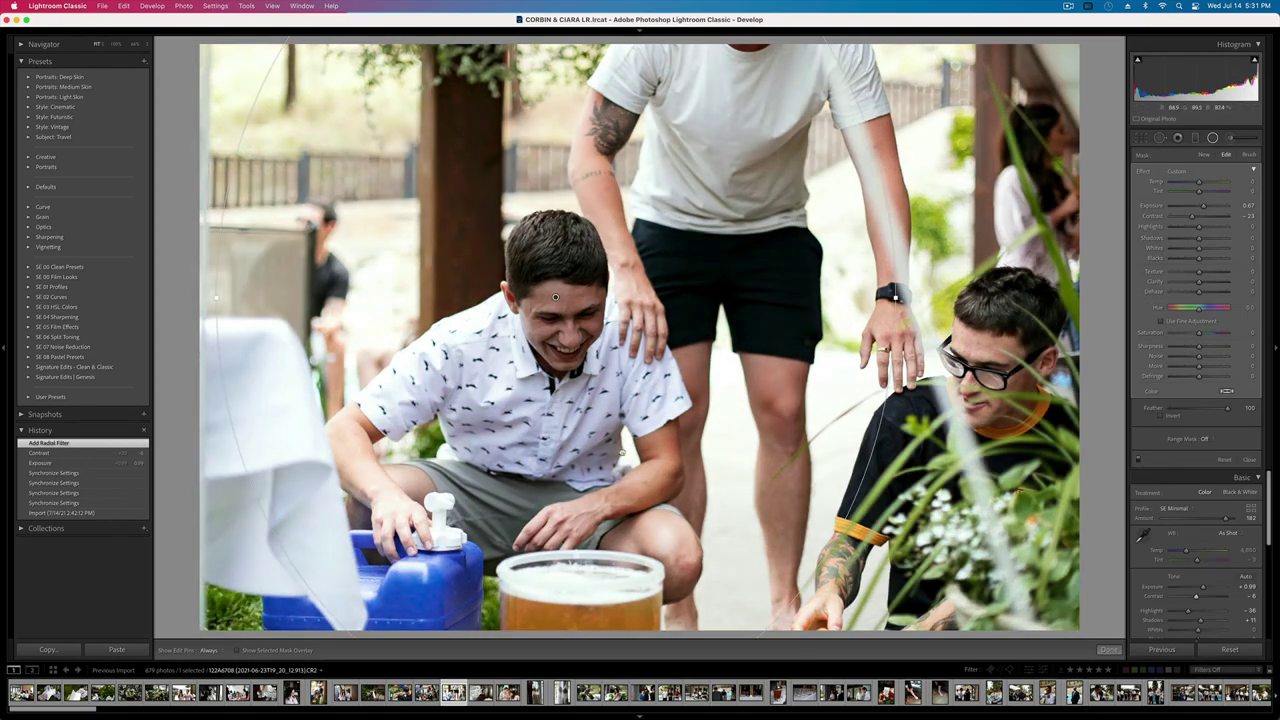
{"action": "left_click_drag", "start_coordinate": [624, 449], "coordinate": [659, 486]}
{"action": "key", "text": "apostrophe"}
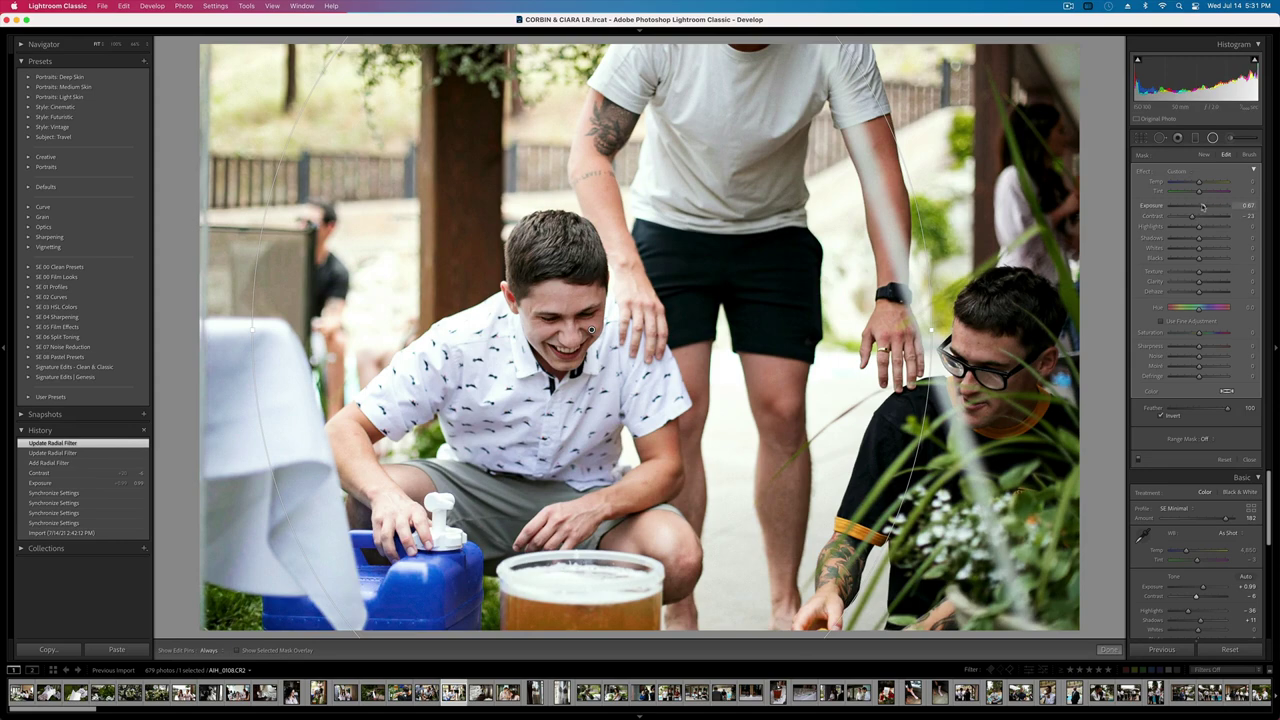
{"action": "left_click_drag", "start_coordinate": [1203, 205], "coordinate": [1199, 206]}
{"action": "key", "text": "Return"}
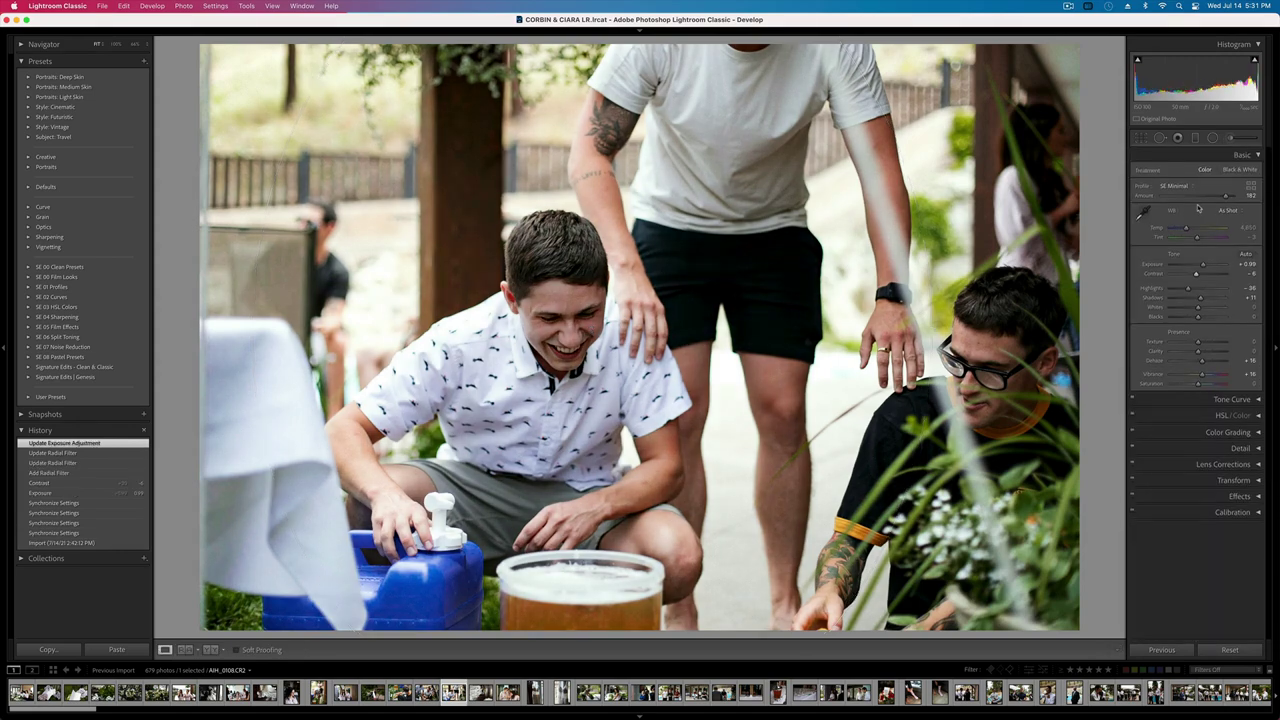
- Set the groomsman photo's overall exposure to +0.66 and add a graduated filter across it
{"action": "key", "text": "shift+minus"}
{"action": "key", "text": "Right"}
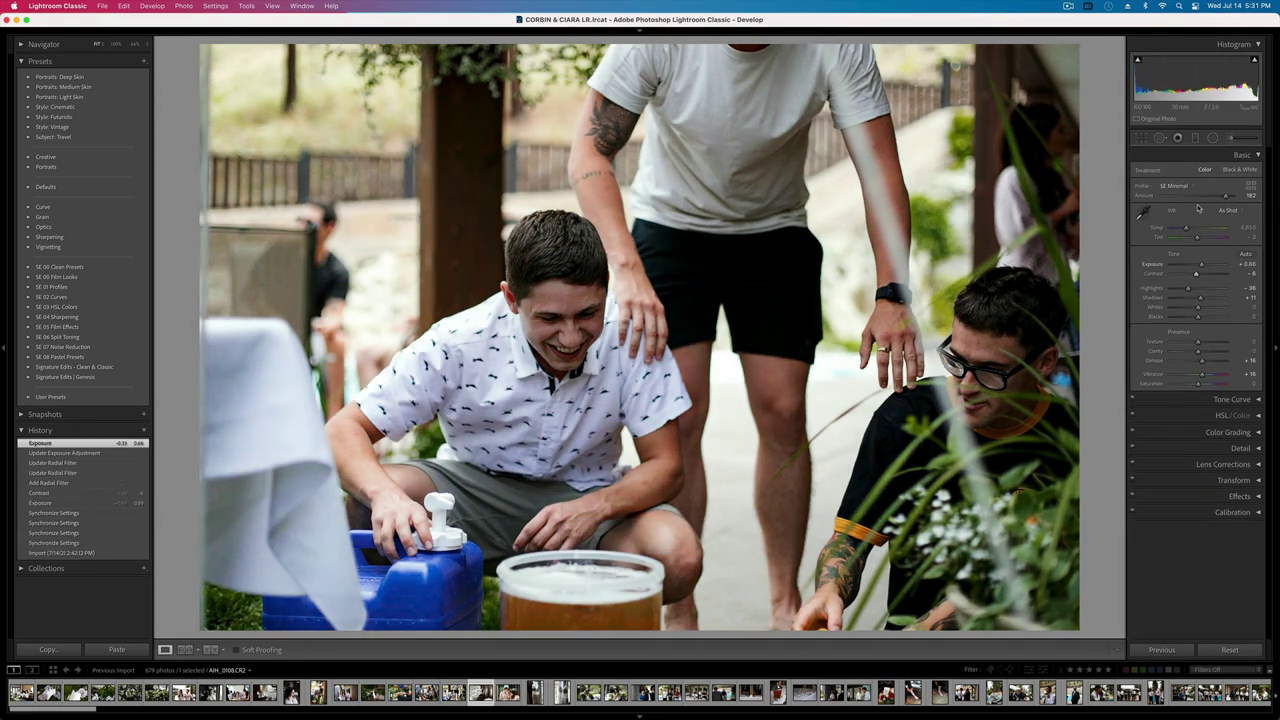
{"action": "key", "text": "Left"}
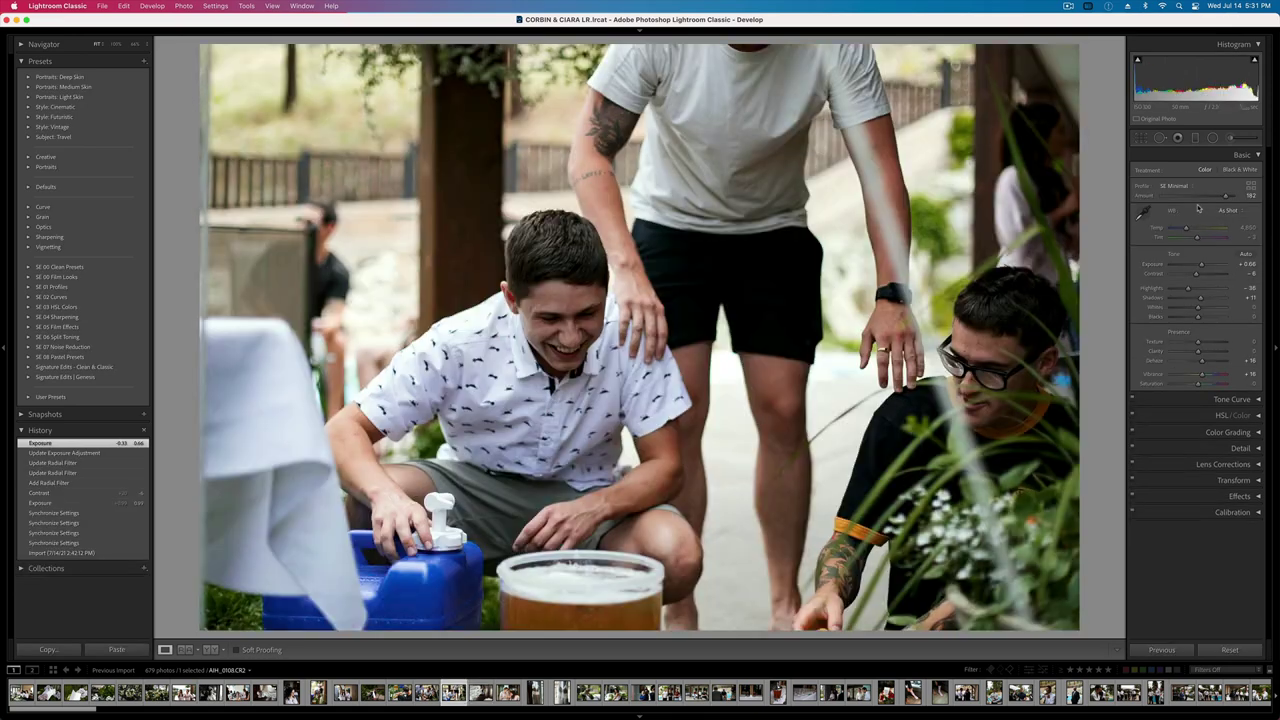
{"action": "left_click", "coordinate": [1195, 137]}
{"action": "left_click_drag", "start_coordinate": [1096, 557], "coordinate": [825, 501]}
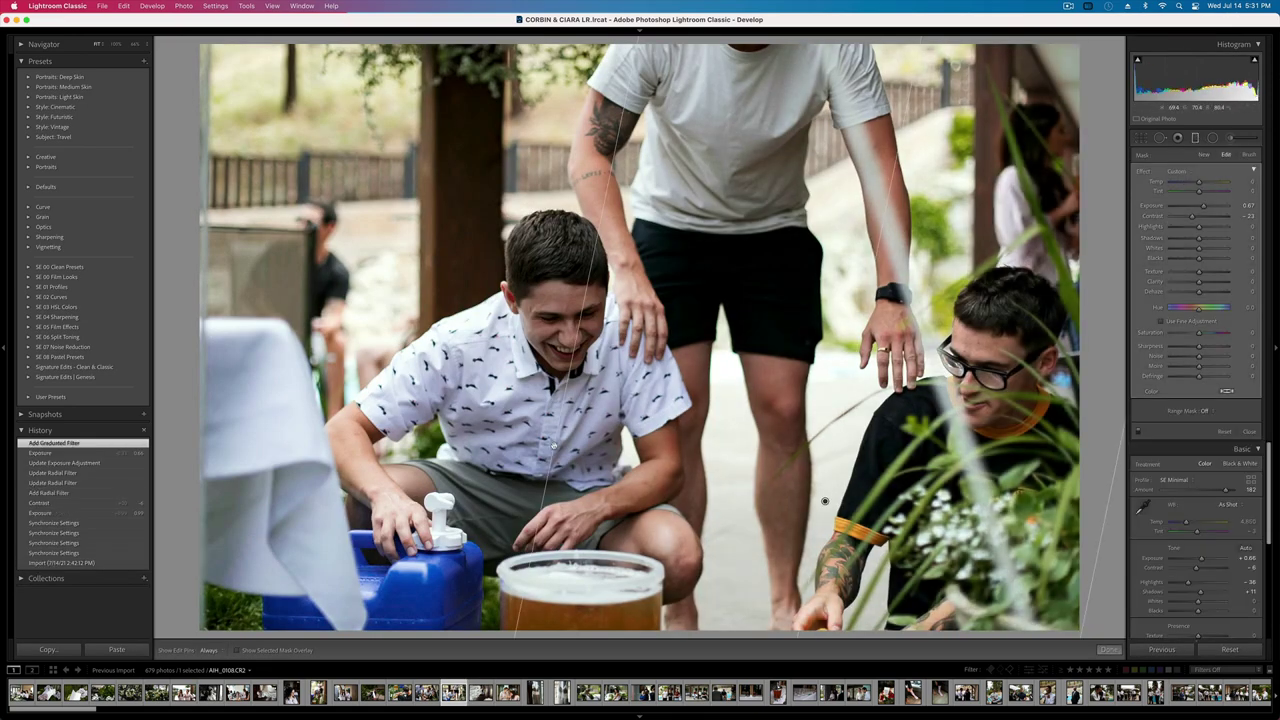
{"action": "key", "text": "m"}
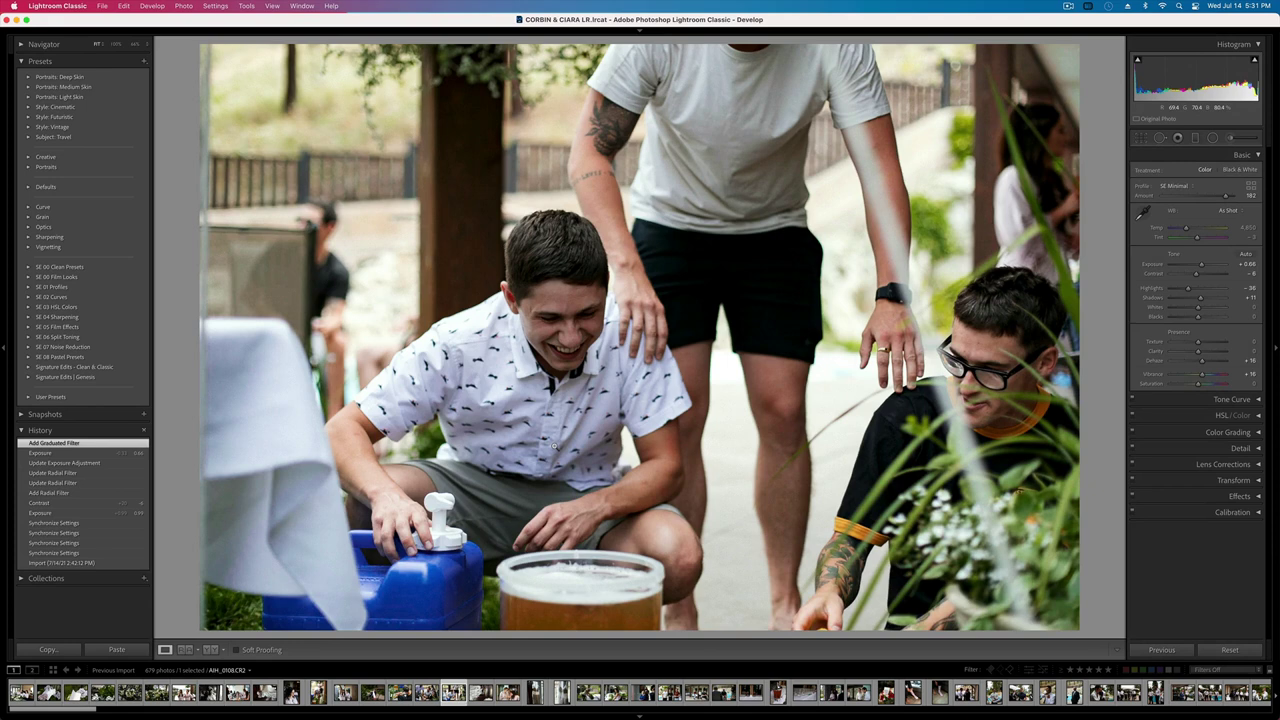
{"action": "key", "text": "Right"}
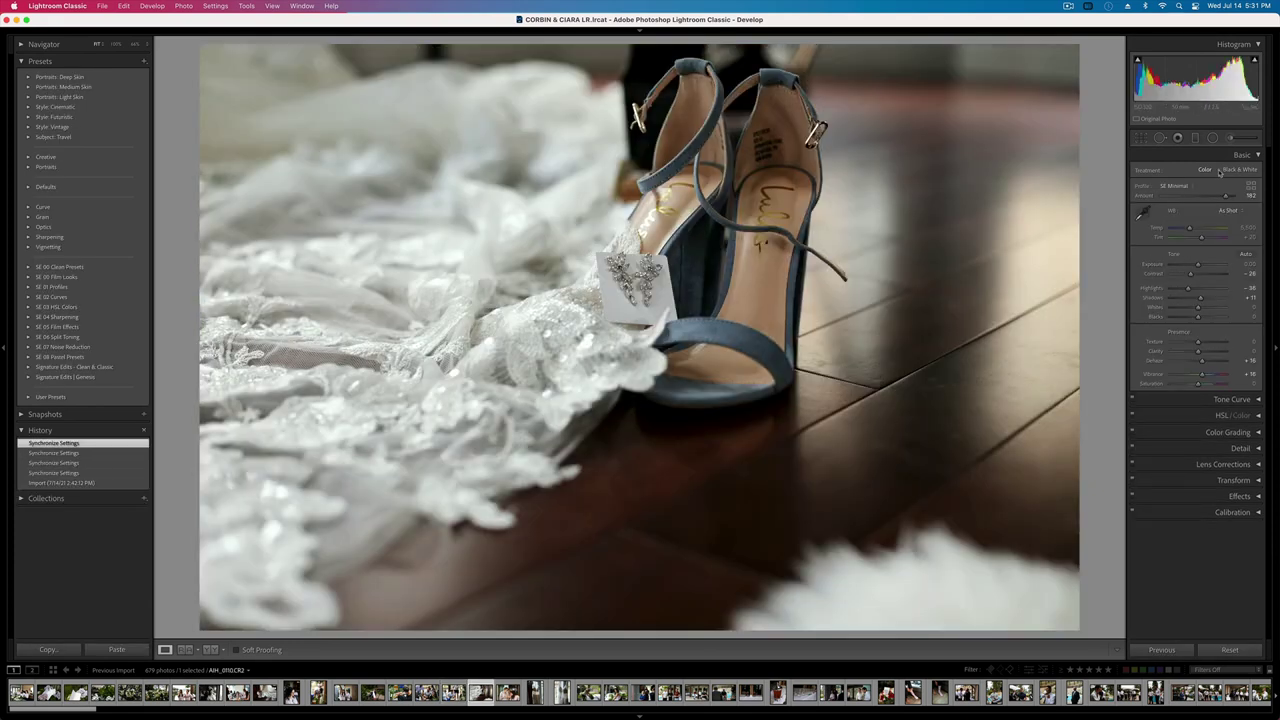
- Paint an '11 Add Texture' adjustment brush over the shoes and lower its contrast
{"action": "left_click", "coordinate": [1229, 138]}
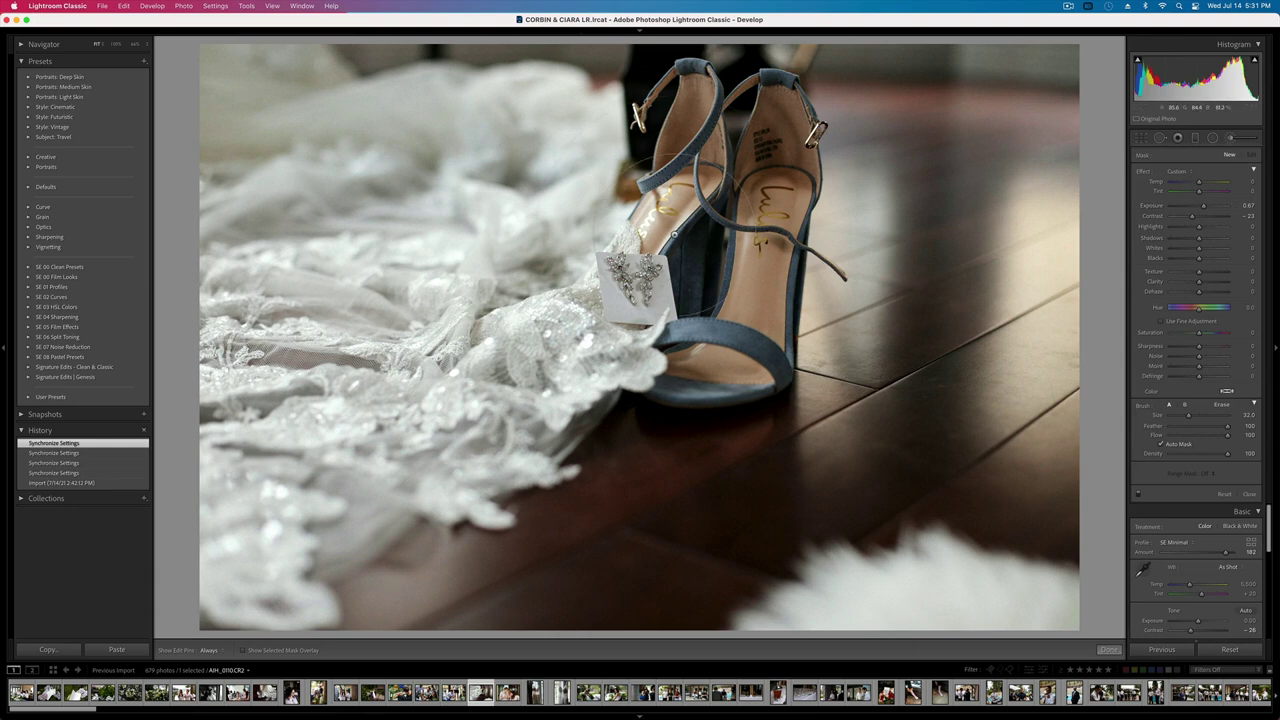
{"action": "left_click", "coordinate": [1180, 172]}
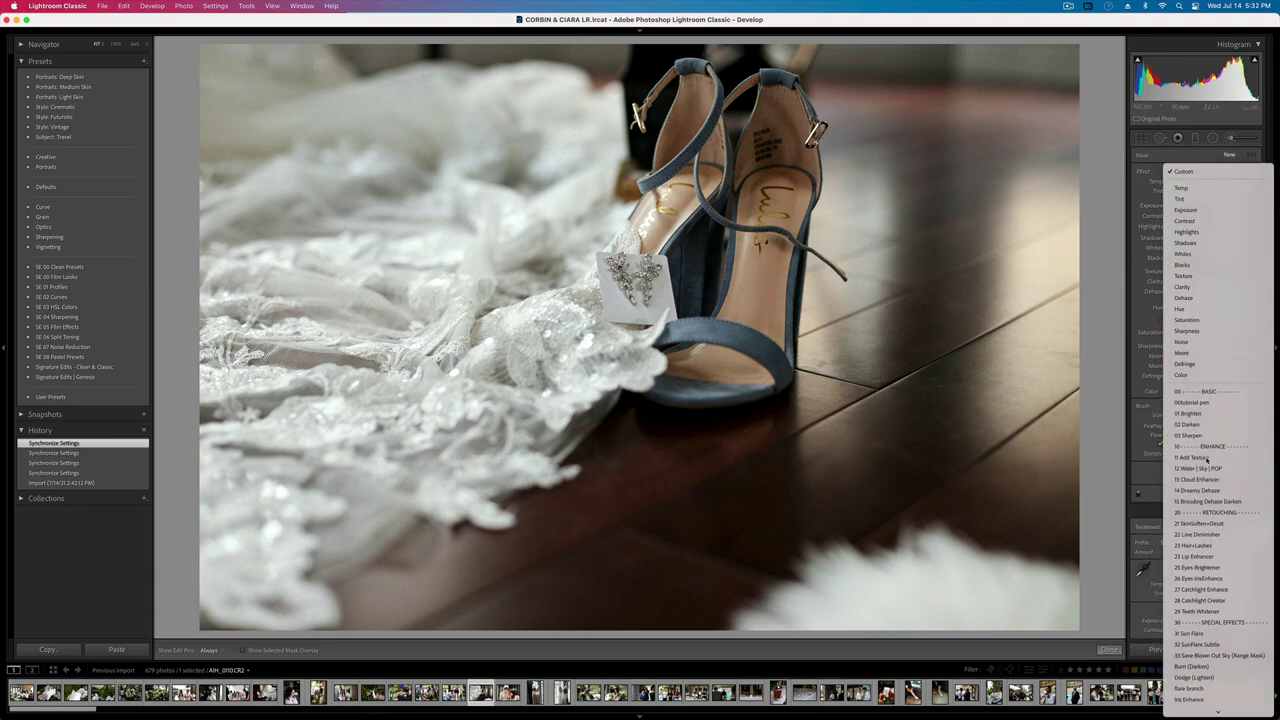
{"action": "left_click", "coordinate": [1207, 457]}
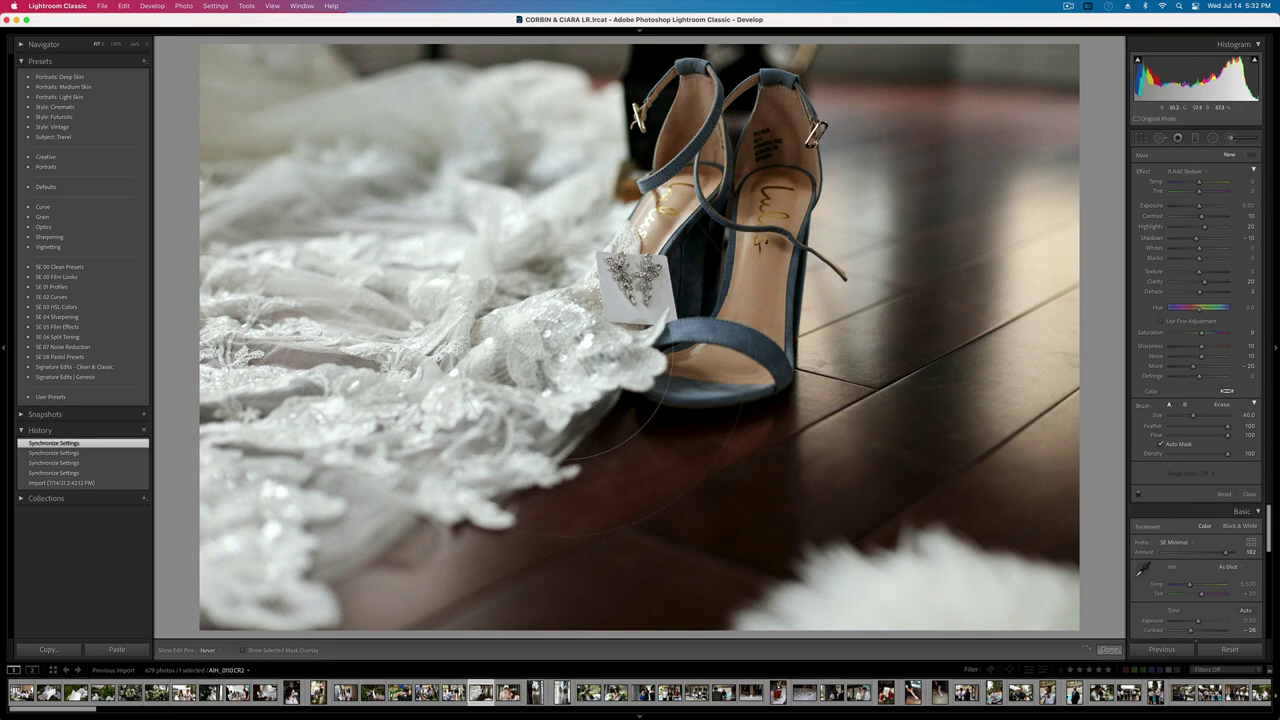
{"action": "mouse_move", "coordinate": [706, 178]}
{"action": "left_mouse_down"}
{"action": "mouse_move", "coordinate": [655, 350]}
{"action": "mouse_move", "coordinate": [672, 330]}
{"action": "left_mouse_up"}
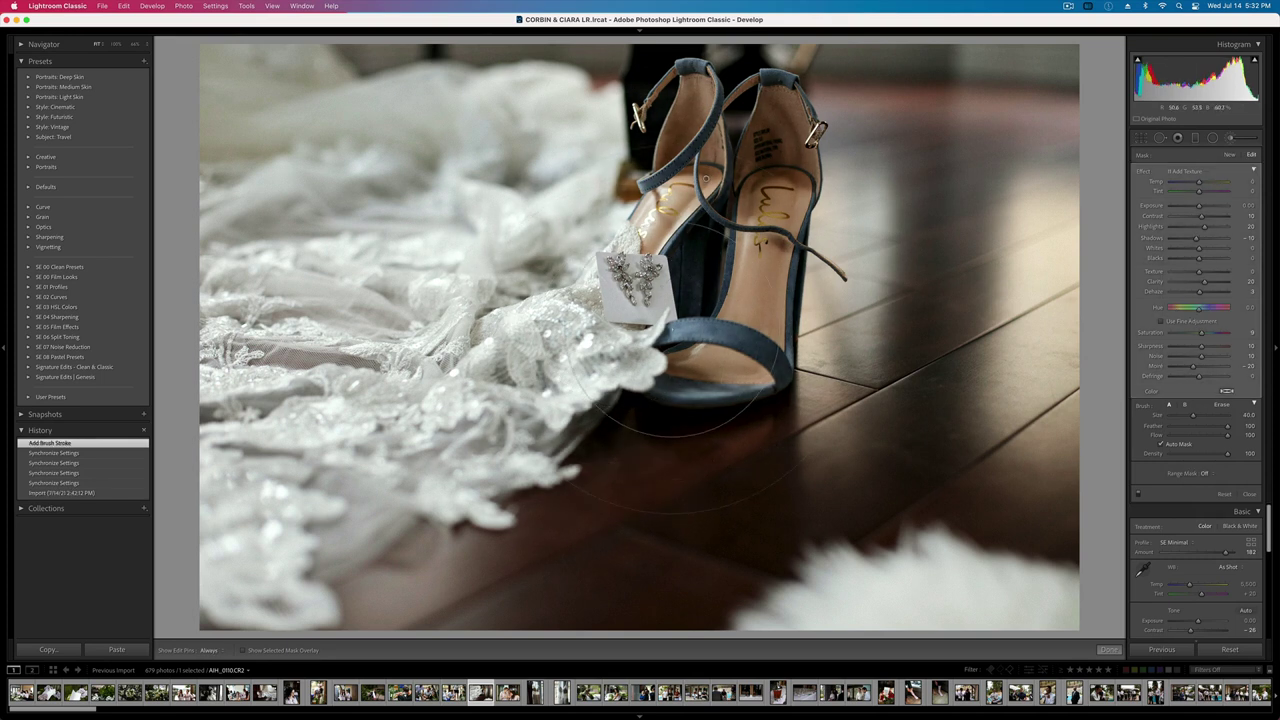
{"action": "mouse_move", "coordinate": [1204, 216]}
{"action": "left_mouse_down"}
{"action": "mouse_move", "coordinate": [1190, 217]}
{"action": "mouse_move", "coordinate": [1203, 207]}
{"action": "left_mouse_up"}
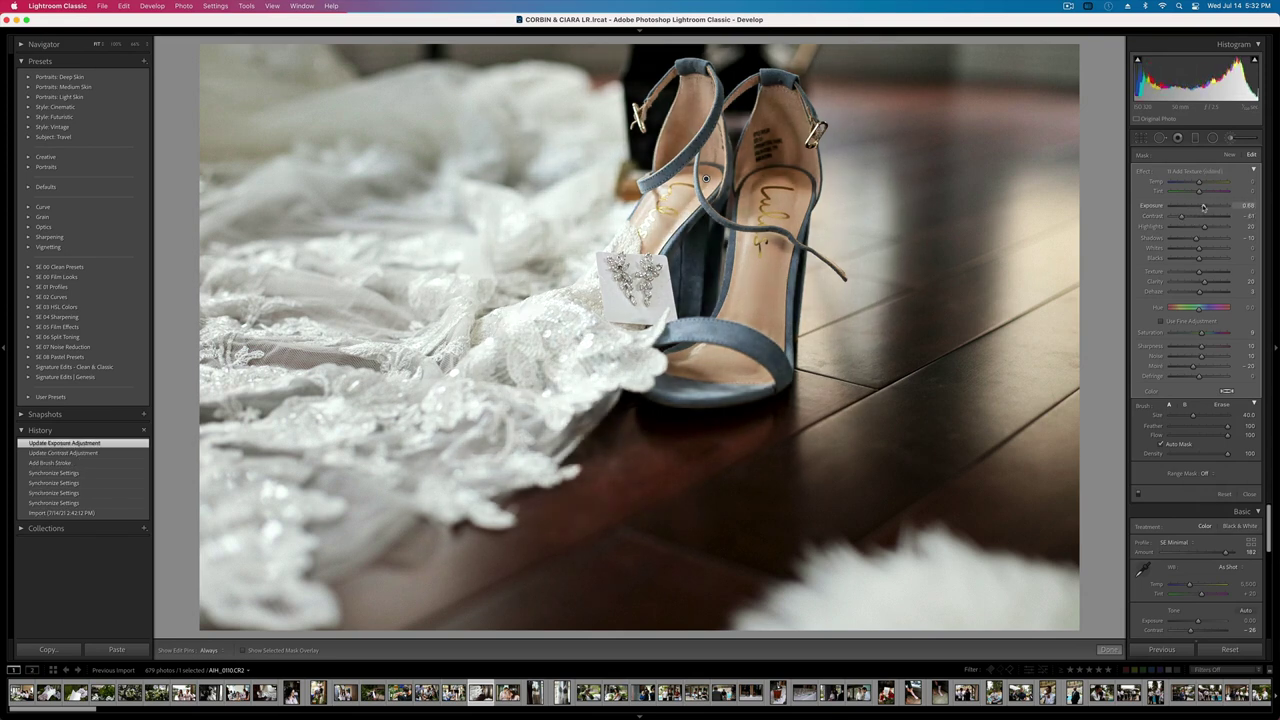
- Set the shoe photo's exposure to -0.46, checking it against the before view
{"action": "key", "text": "shift+minus"}
{"action": "key", "text": "shift+minus"}
{"action": "key", "text": "k"}
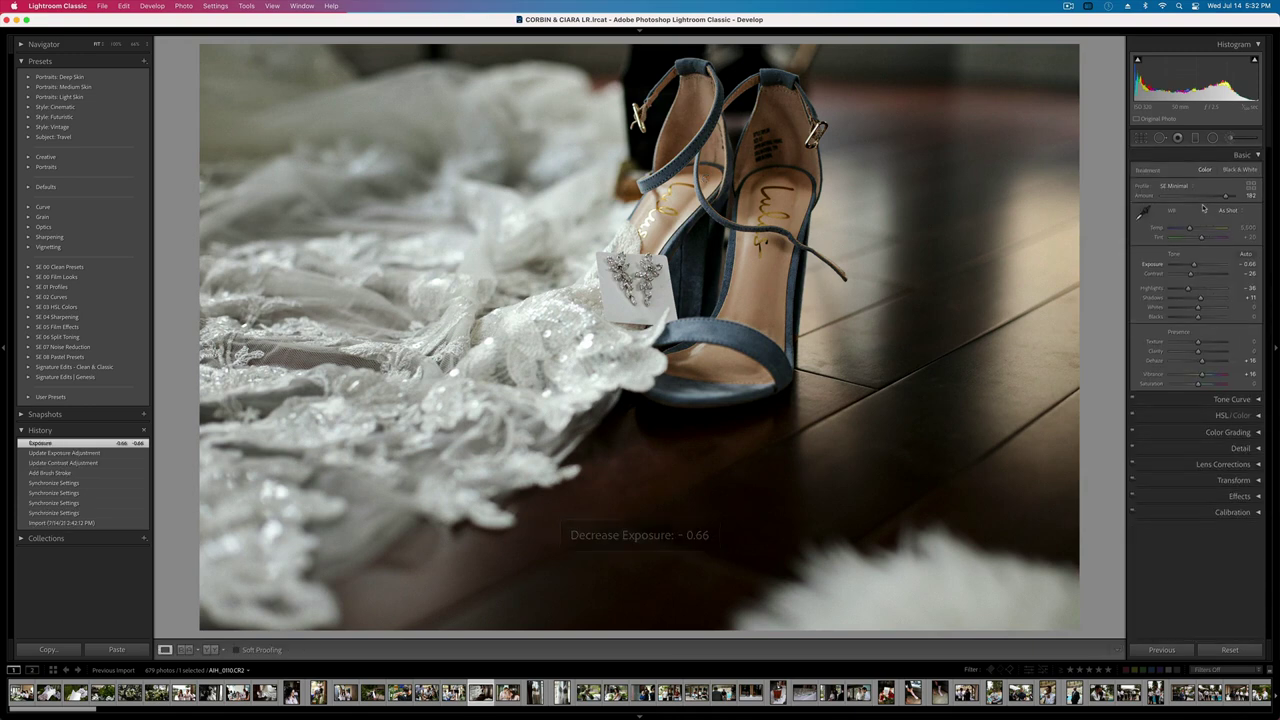
{"action": "key", "text": "backslash"}
{"action": "key", "text": "backslash"}
{"action": "key", "text": "backslash"}
{"action": "key", "text": "backslash"}
{"action": "key", "text": "equal"}
{"action": "key", "text": "equal"}
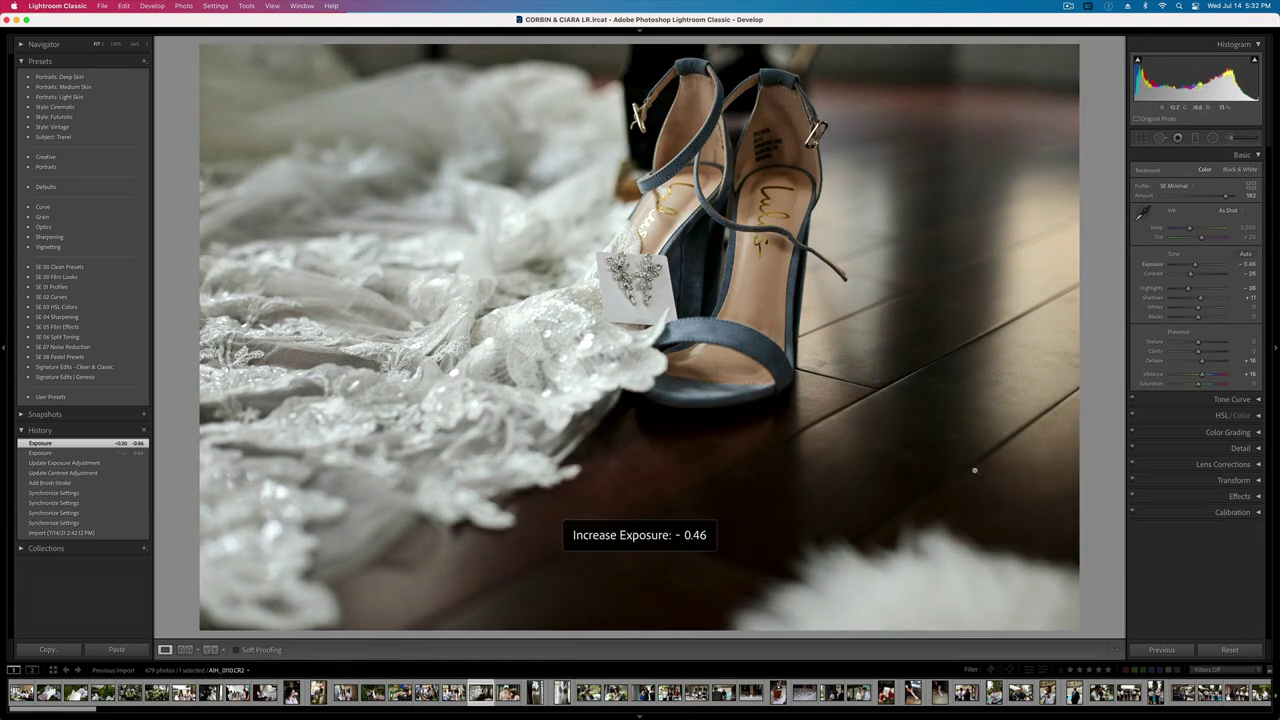
{"action": "key", "text": "Right"}
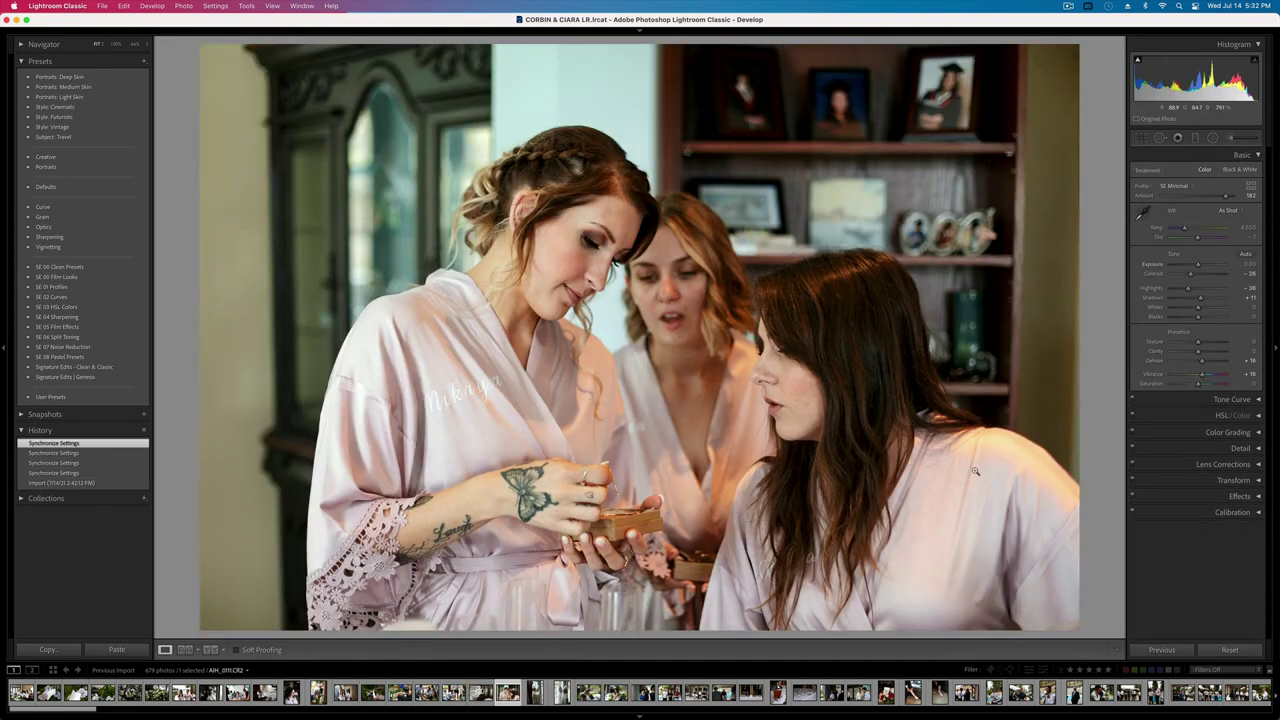
- Darken the bridesmaids photo to -0.20, then brighten the dress photo to +0.33 and warm its white balance
{"action": "key", "text": "minus"}
{"action": "key", "text": "Right"}
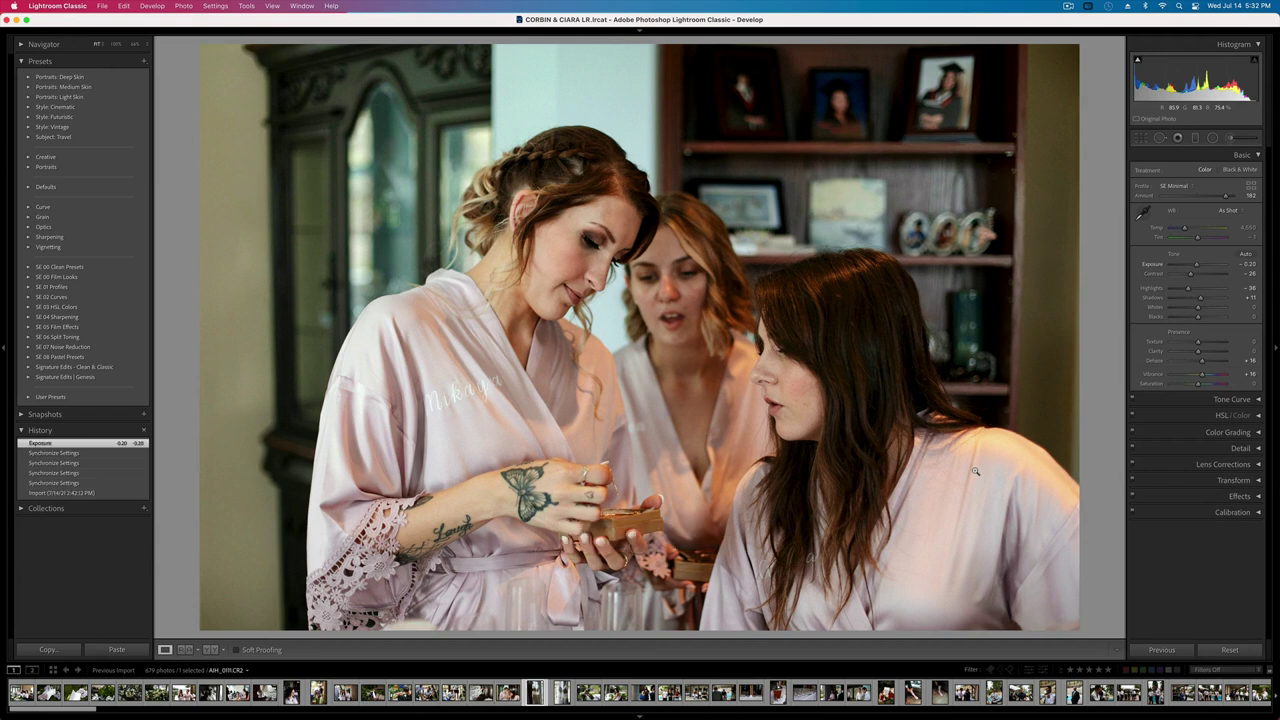
{"action": "key", "text": "equal"}
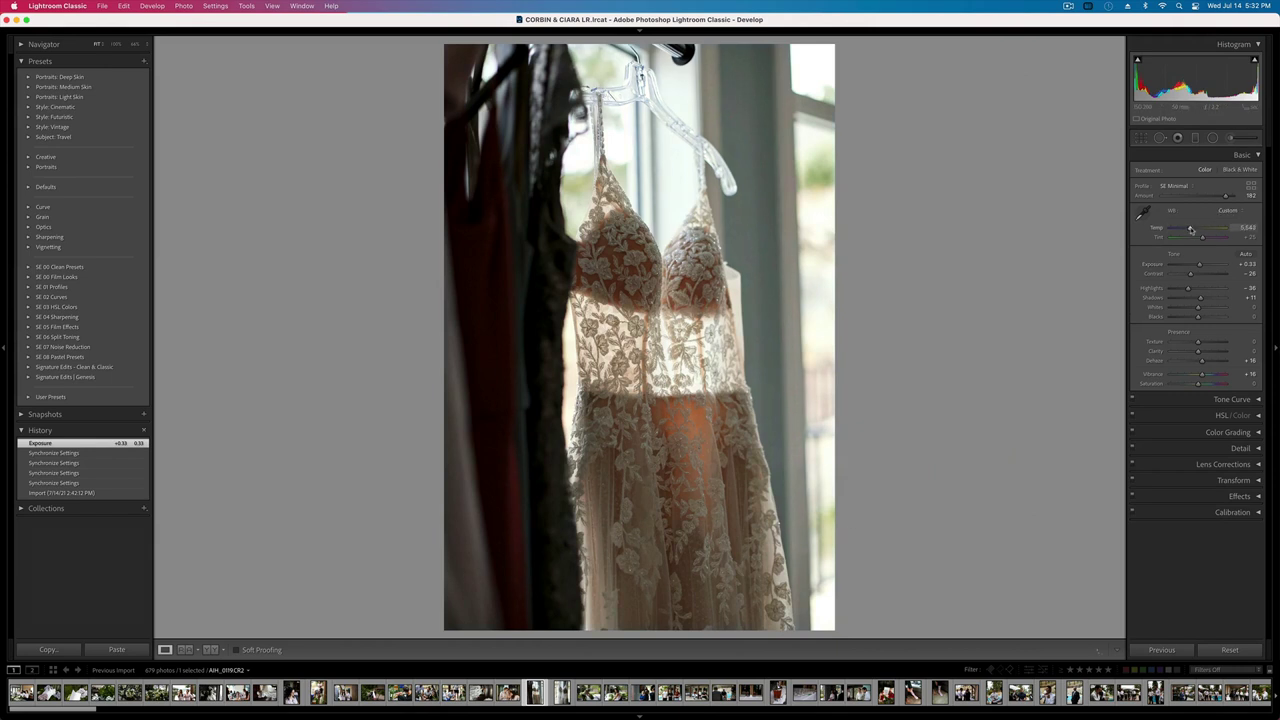
{"action": "left_click_drag", "start_coordinate": [1190, 230], "coordinate": [1191, 230]}
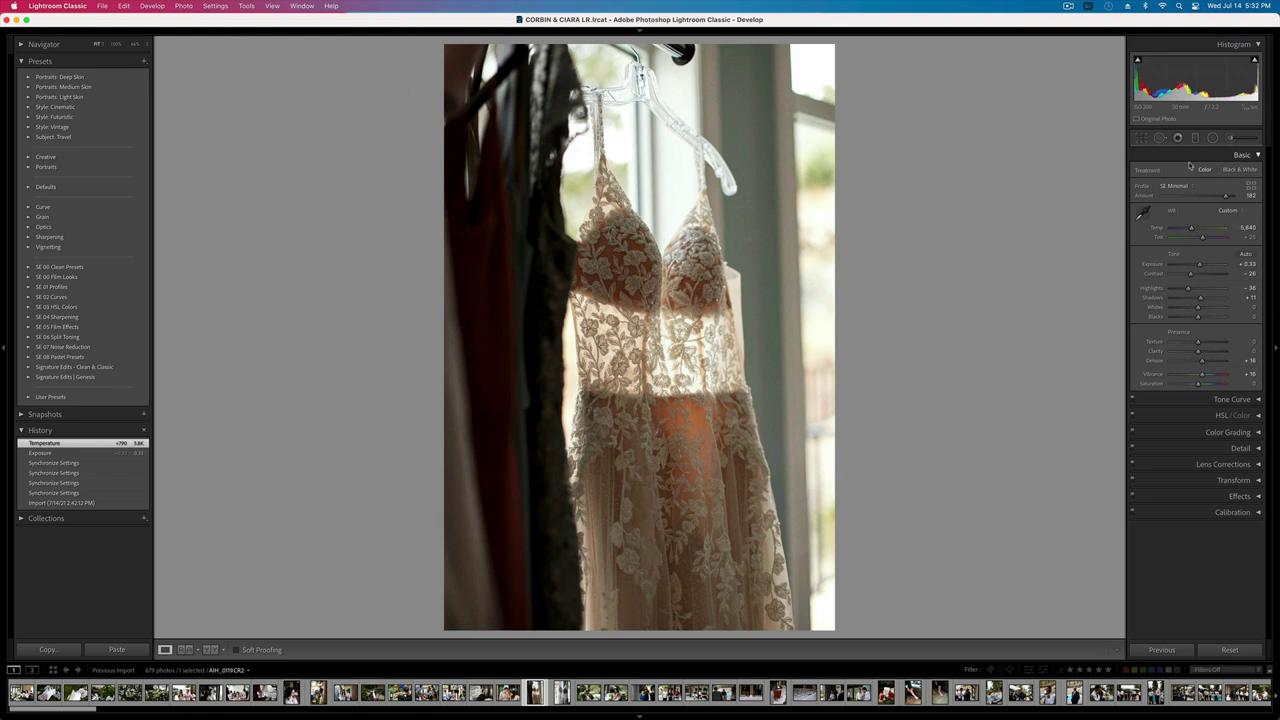
- Add an inverted radial filter over the dress with reduced contrast, exposure and clarity at -13
{"action": "left_click", "coordinate": [1213, 138]}
{"action": "left_click_drag", "start_coordinate": [623, 290], "coordinate": [744, 600]}
{"action": "left_click", "coordinate": [1140, 174], "text": "alt"}
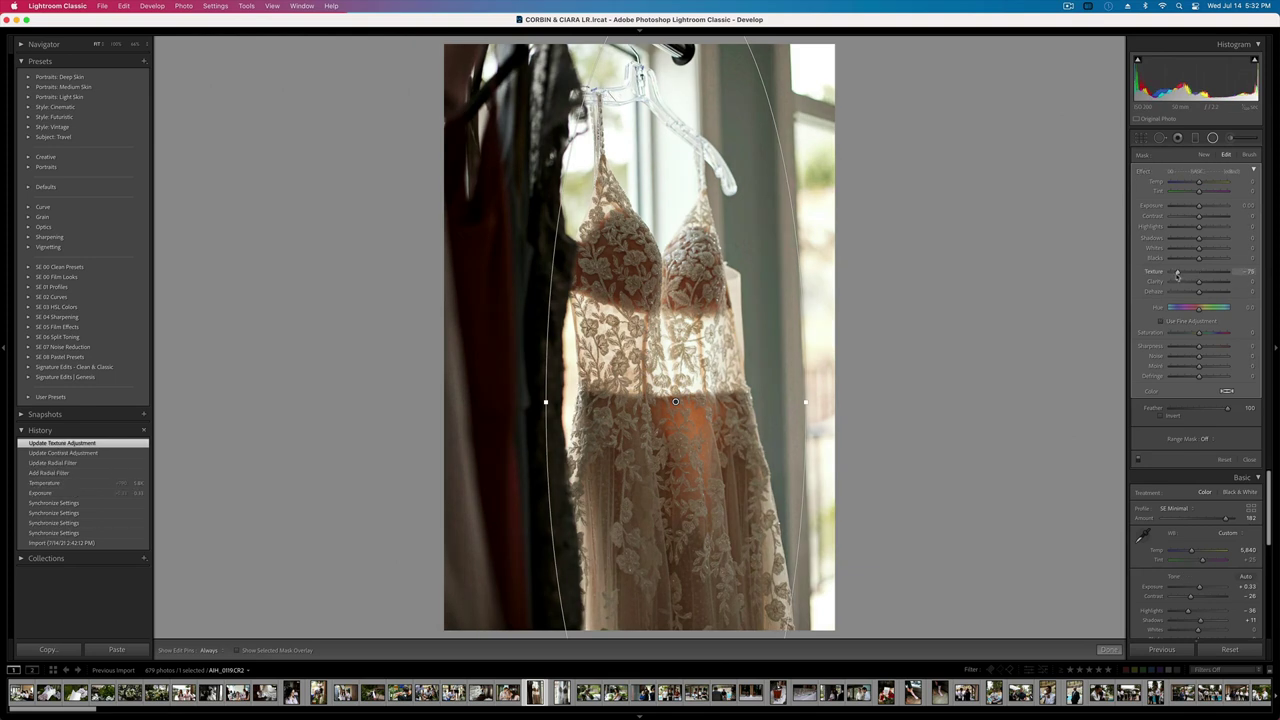
{"action": "key", "text": "apostrophe"}
{"action": "left_click_drag", "start_coordinate": [1199, 287], "coordinate": [1193, 294]}
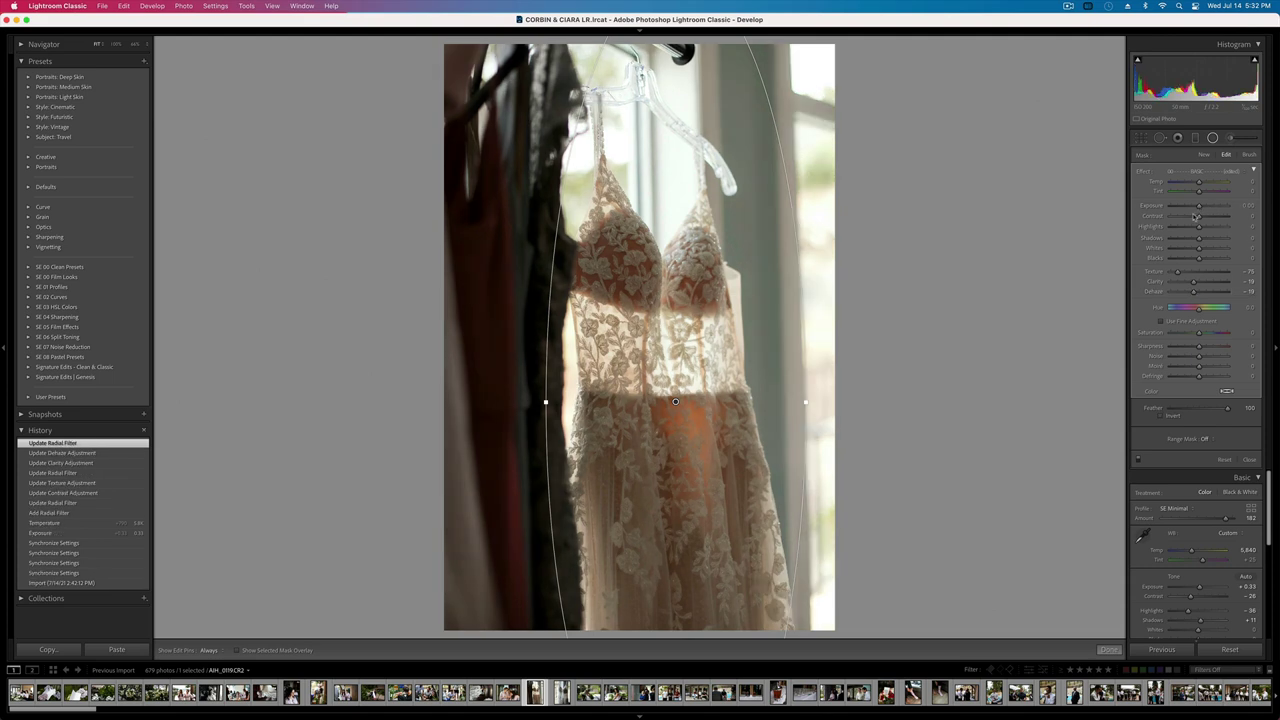
{"action": "mouse_move", "coordinate": [1199, 216]}
{"action": "left_mouse_down"}
{"action": "mouse_move", "coordinate": [1168, 216]}
{"action": "mouse_move", "coordinate": [1188, 218]}
{"action": "left_mouse_up"}
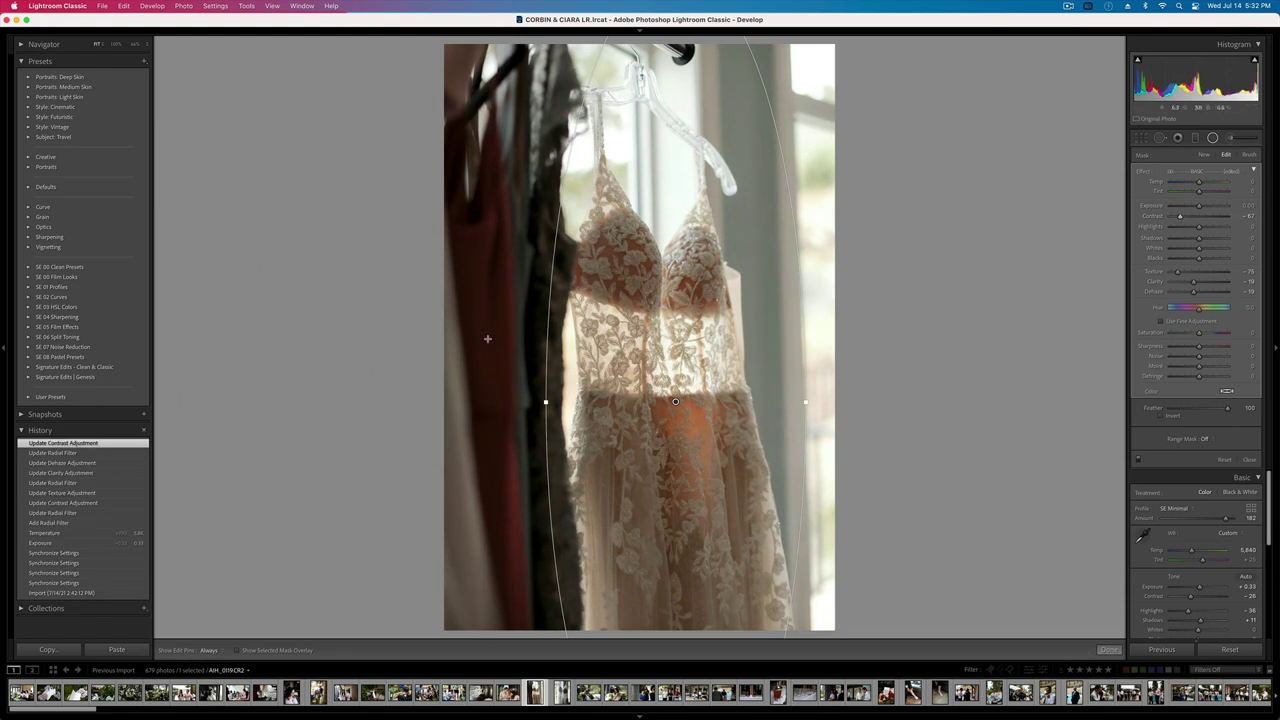
{"action": "left_click_drag", "start_coordinate": [1199, 206], "coordinate": [1194, 206]}
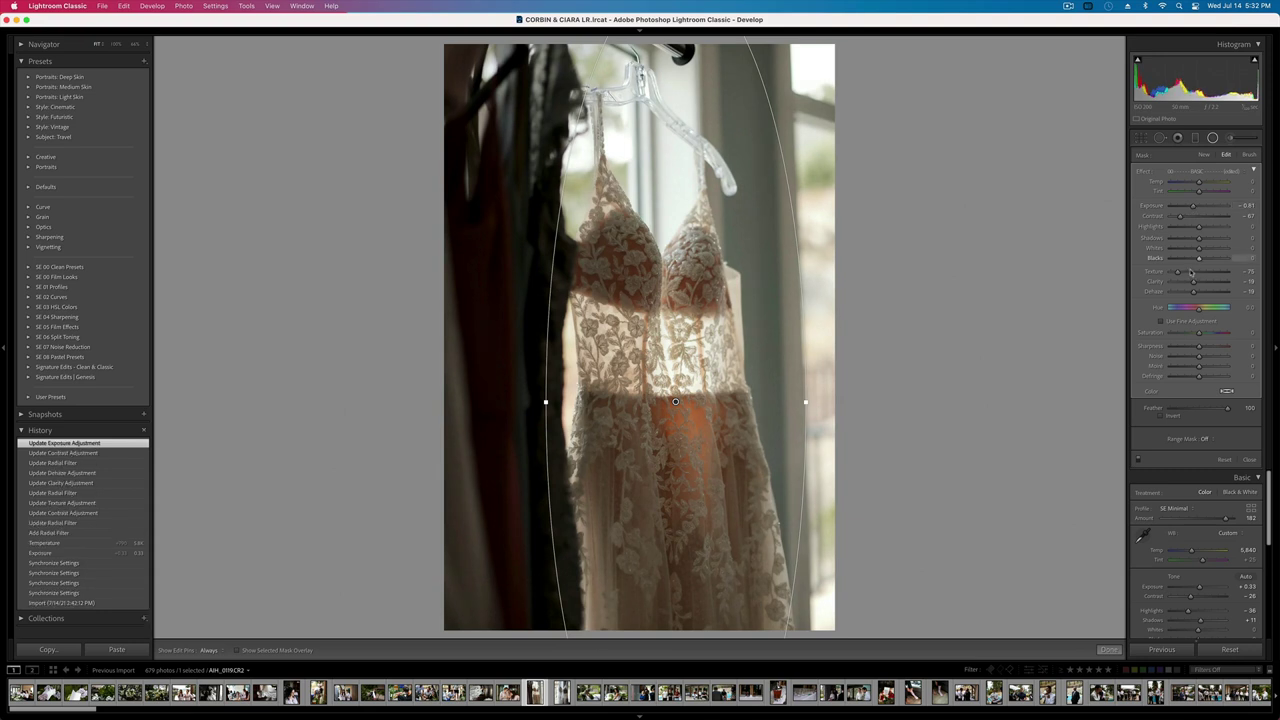
{"action": "left_click_drag", "start_coordinate": [1192, 282], "coordinate": [1200, 283]}
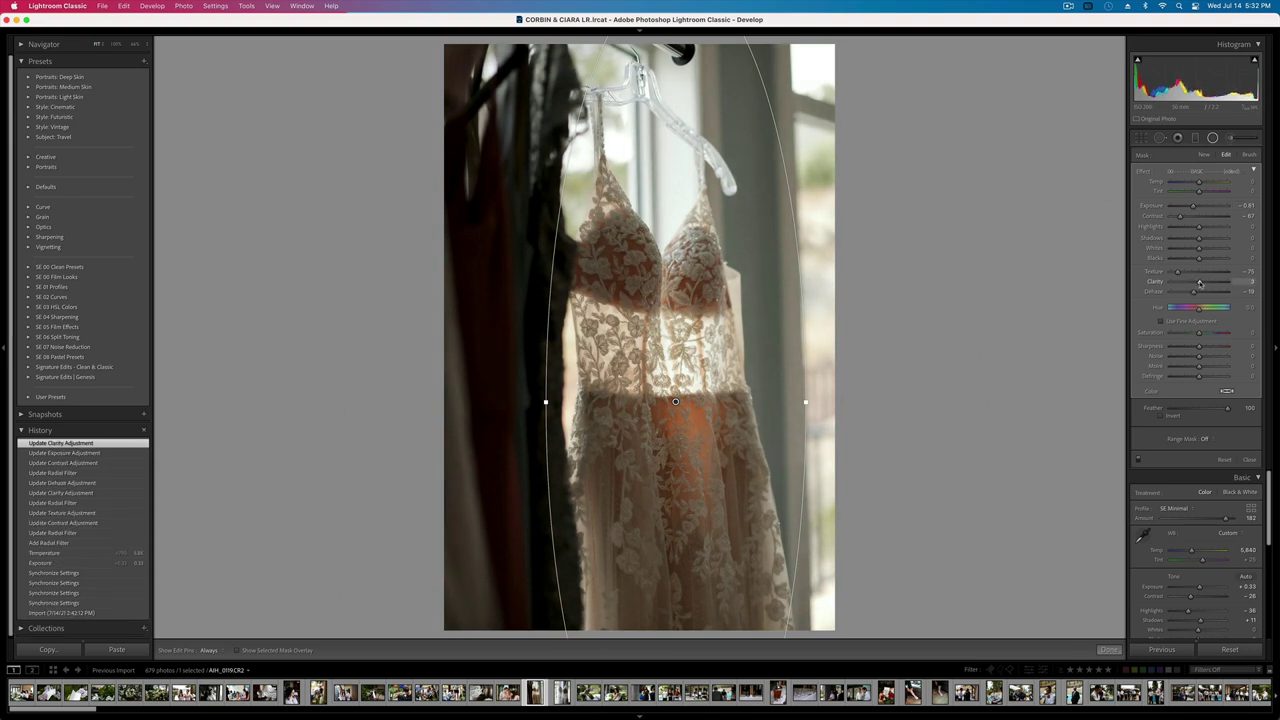
- Raise the dress photo's overall exposure to +0.66
{"action": "key", "text": "Return"}
{"action": "key", "text": "shift+="}
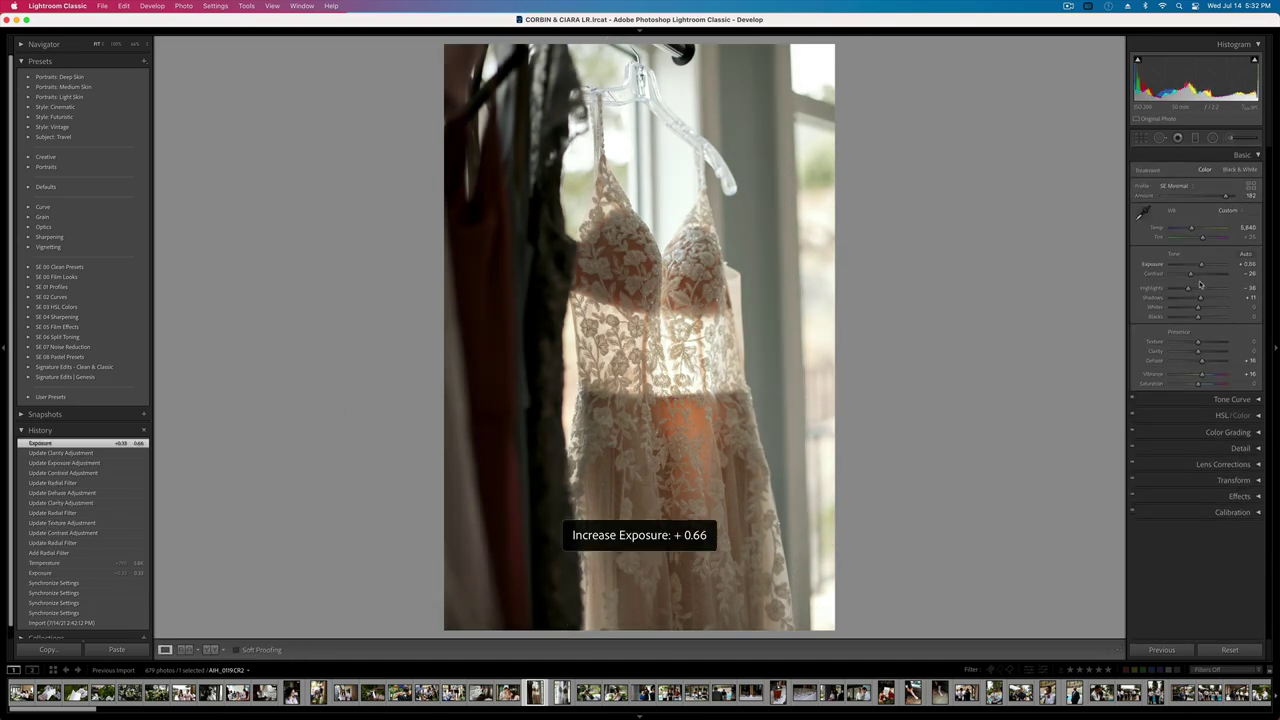
{"action": "key", "text": "Right"}
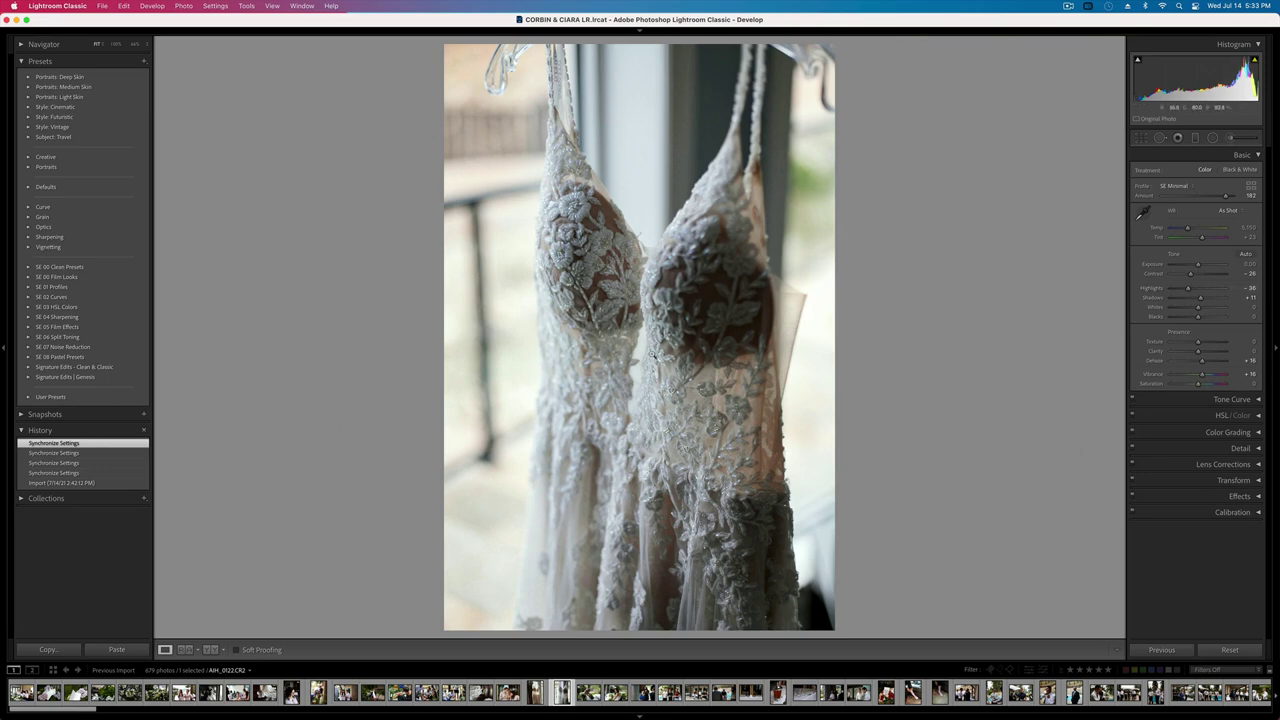
- Remove the dress photo, then set the greenery photo to +1.22 exposure with a magenta-shifted tint
{"action": "key", "text": "Delete"}
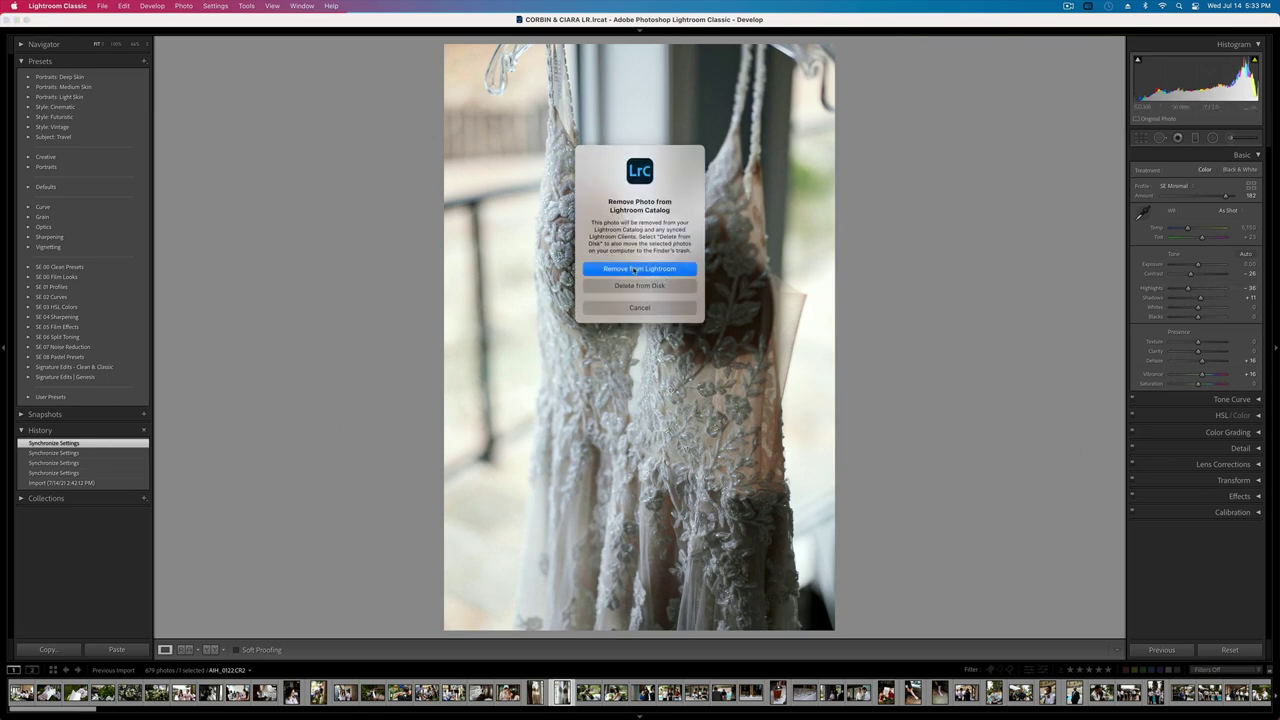
{"action": "left_click", "coordinate": [633, 269]}
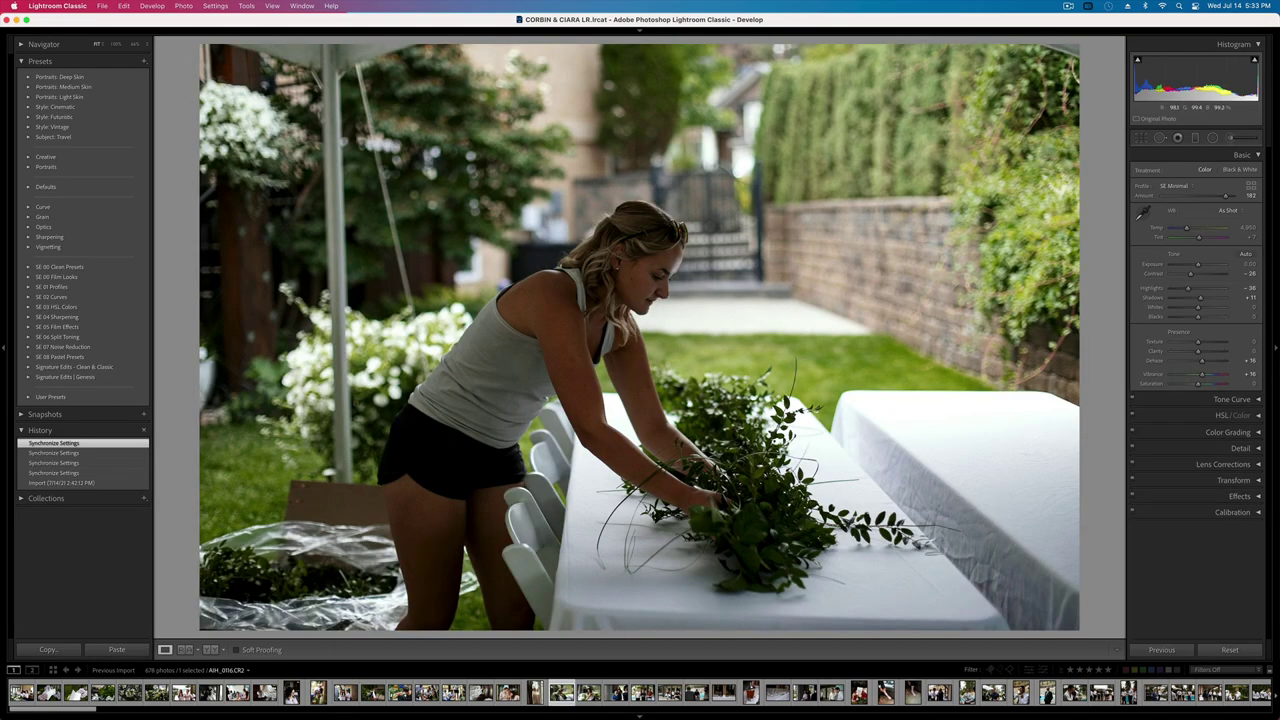
{"action": "key", "text": "equal"}
{"action": "key", "text": "equal"}
{"action": "key", "text": "equal"}
{"action": "key", "text": "equal"}
{"action": "key", "text": "equal"}
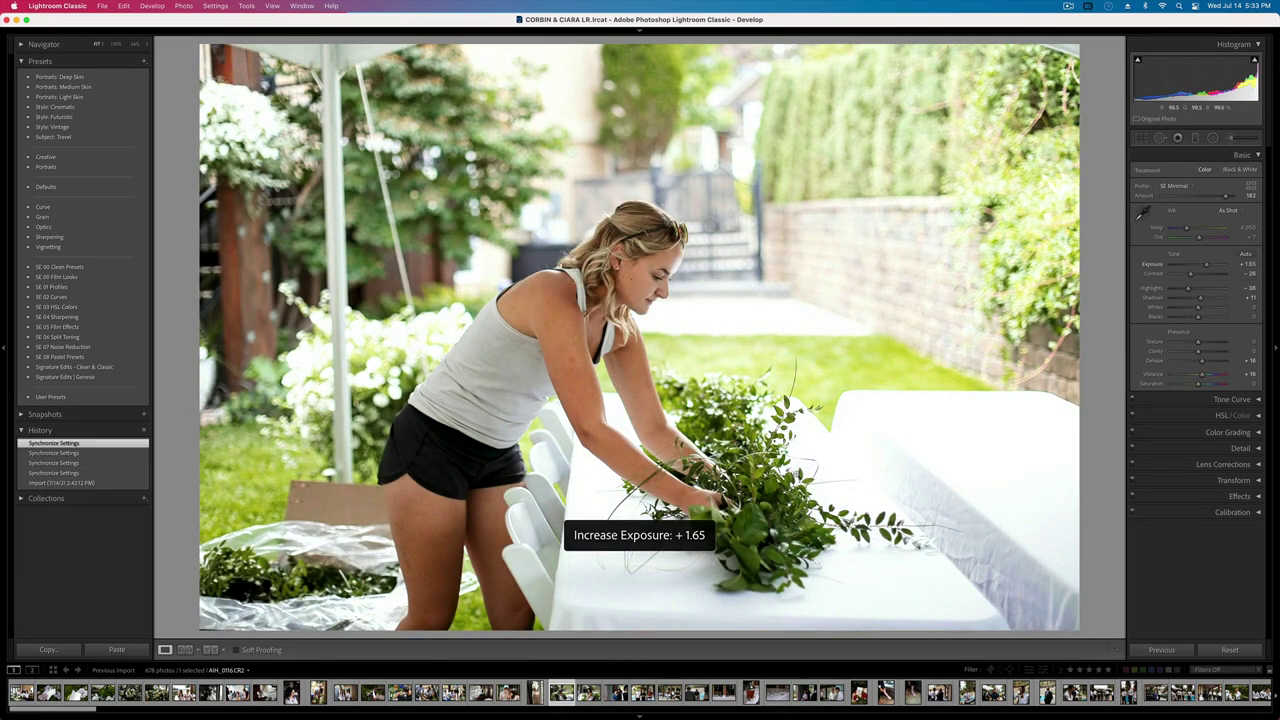
{"action": "key", "text": "minus"}
{"action": "left_click_drag", "start_coordinate": [1199, 237], "coordinate": [1203, 239]}
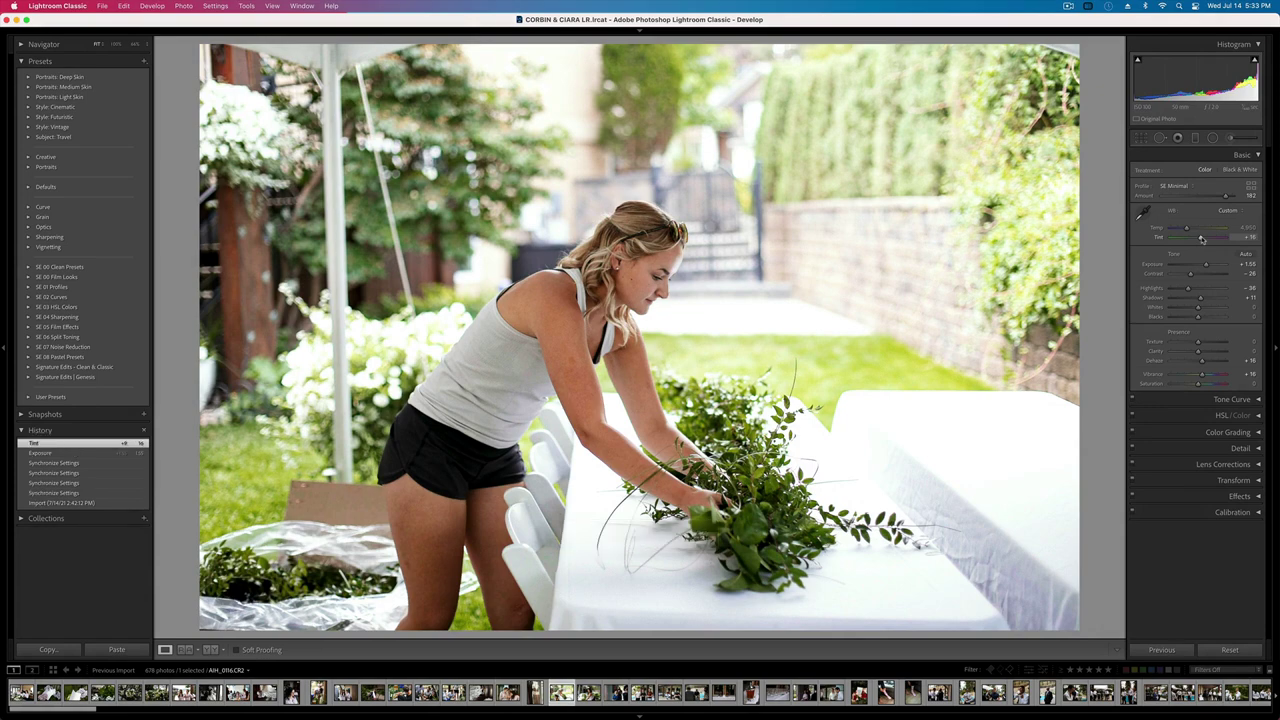
{"action": "key", "text": "minus"}
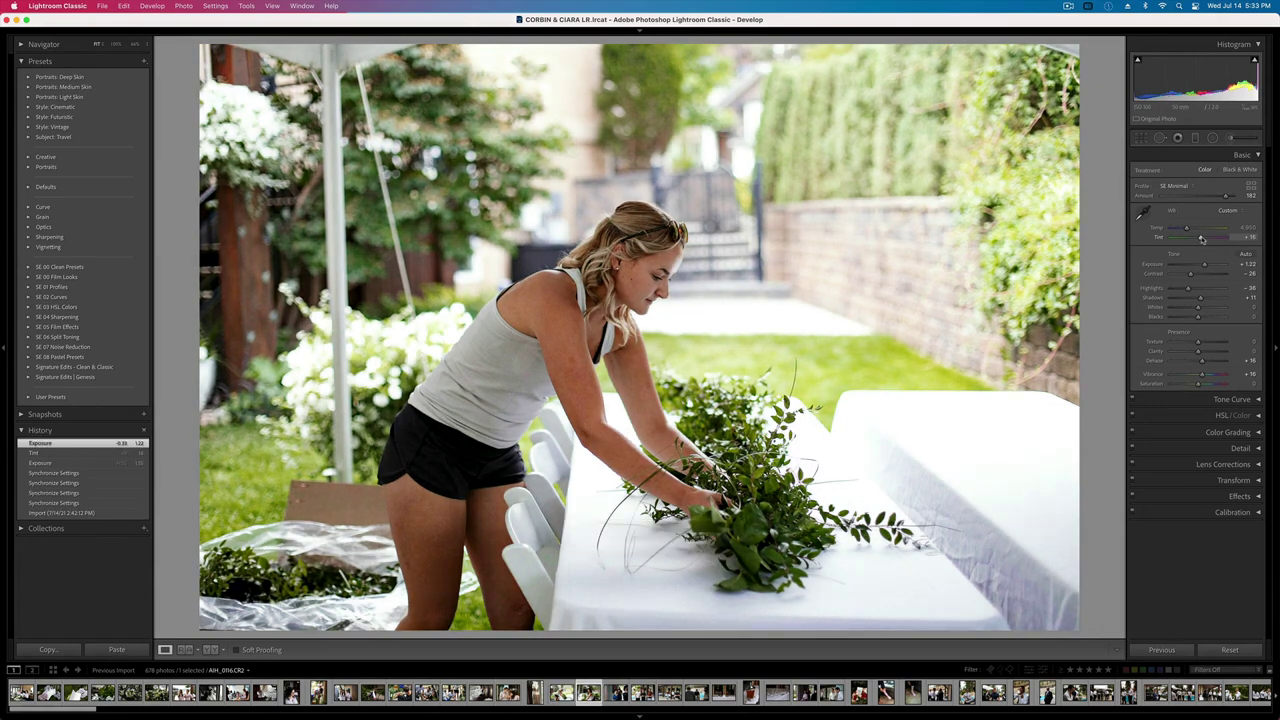
{"action": "key", "text": "Right"}
{"action": "key", "text": "Left"}
- Pull the greenery photo's highlights down to recover the bright areas
{"action": "key", "text": "super+shift+c"}
{"action": "key", "text": "Return"}
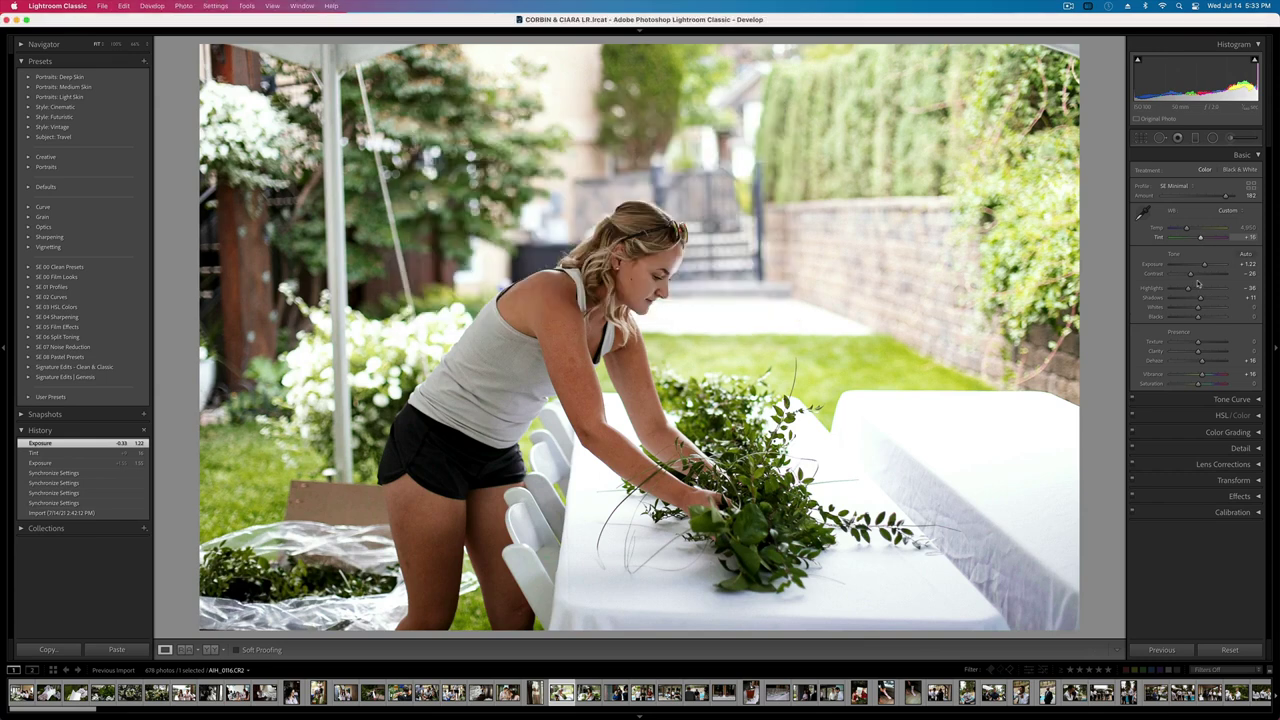
{"action": "left_click_drag", "start_coordinate": [1188, 289], "coordinate": [1178, 289]}
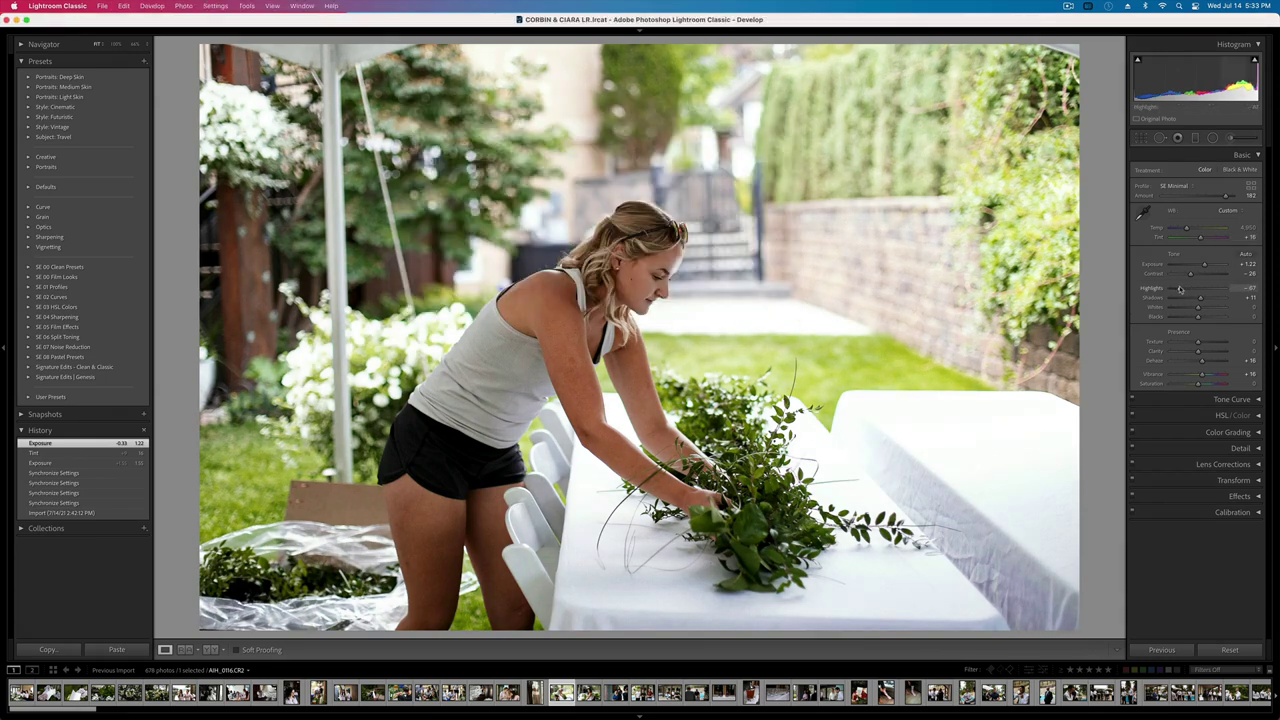
{"action": "key", "text": "super+shift+c"}
{"action": "key", "text": "Return"}
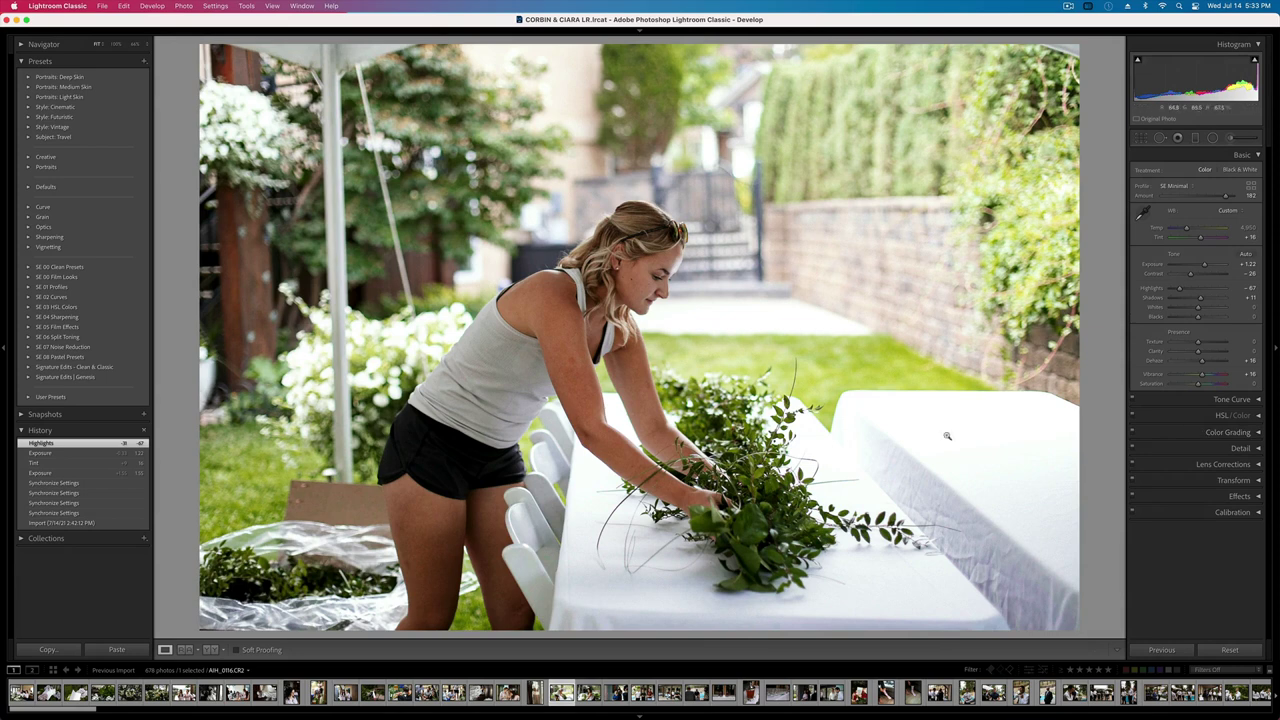
- Reset the Tone Curve to linear and pull its white point down to fade the whites
{"action": "left_click", "coordinate": [1220, 399]}
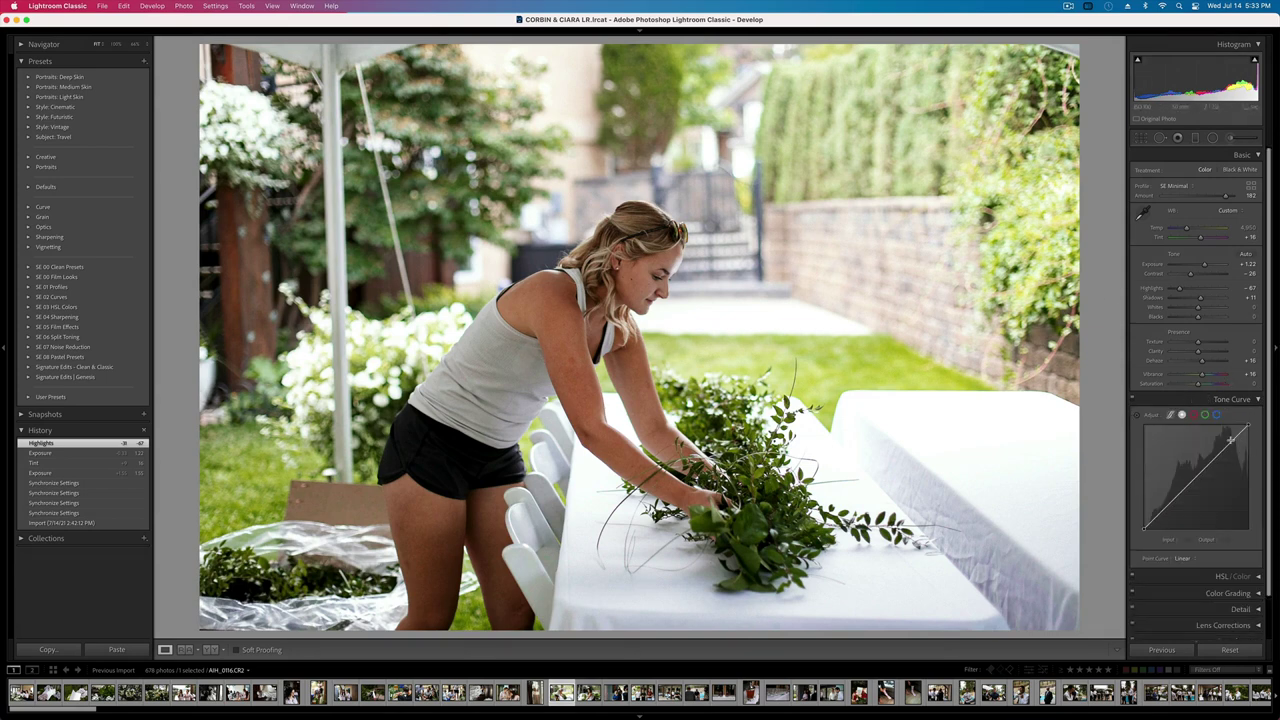
{"action": "left_click", "coordinate": [1231, 438]}
{"action": "left_click_drag", "start_coordinate": [1246, 426], "coordinate": [1232, 447]}
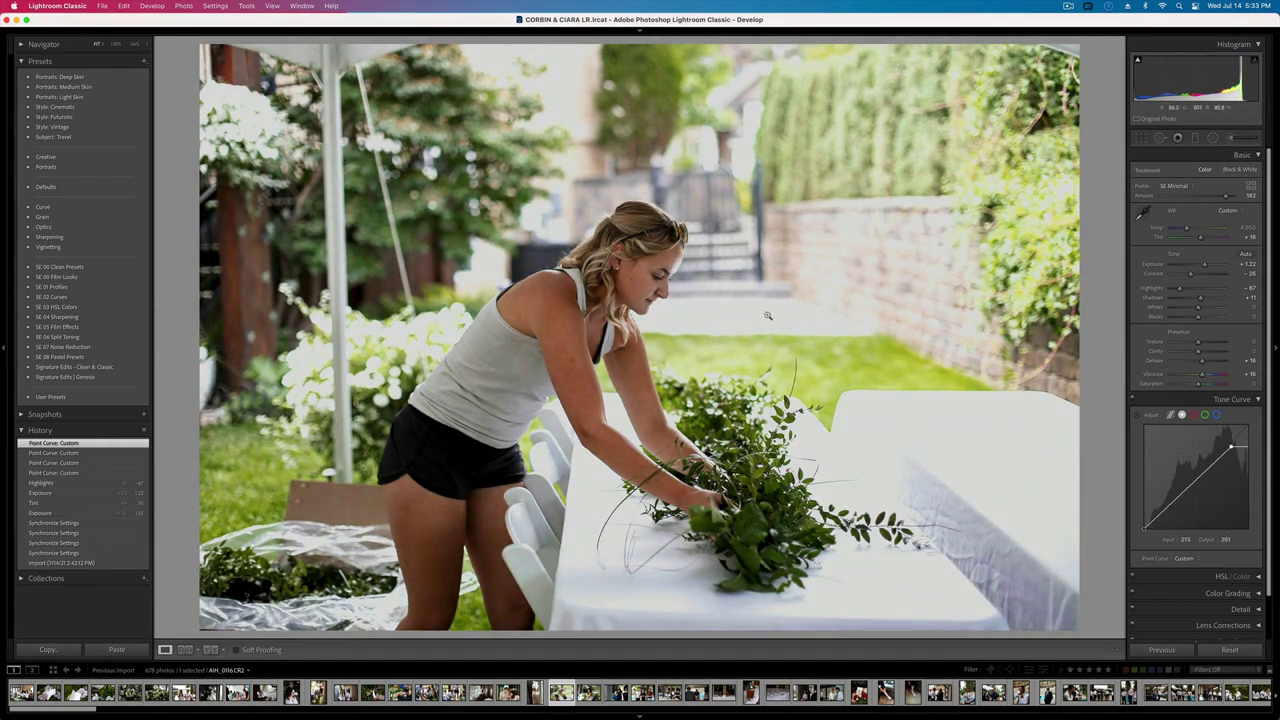
{"action": "left_click_drag", "start_coordinate": [1231, 444], "coordinate": [1275, 403]}
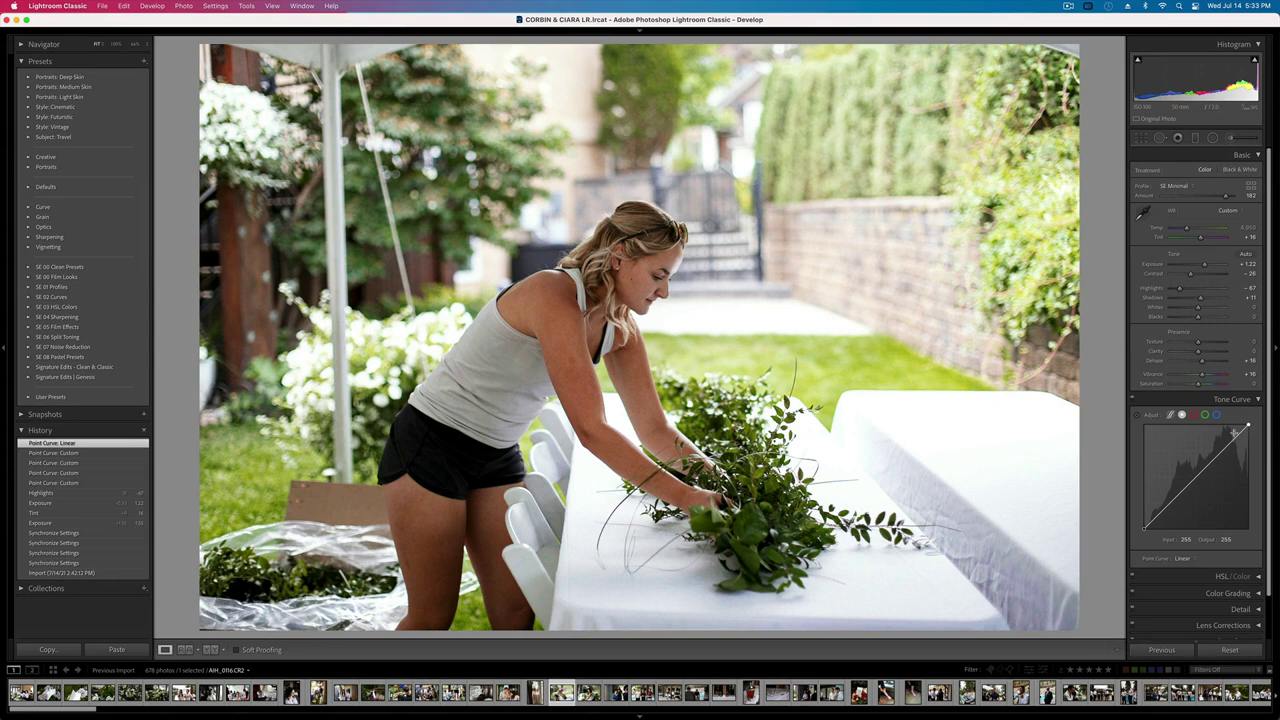
{"action": "left_click", "coordinate": [1151, 416], "text": "alt"}
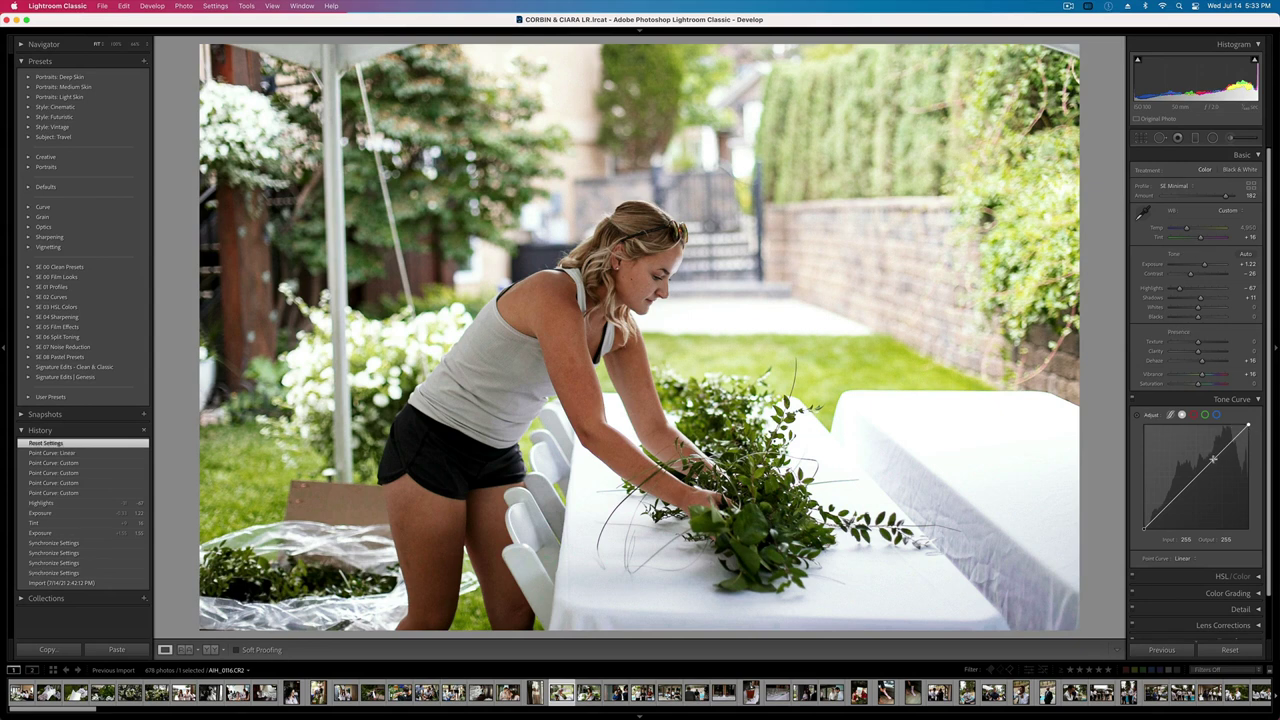
{"action": "left_click", "coordinate": [1213, 459]}
{"action": "mouse_move", "coordinate": [1245, 428]}
{"action": "left_mouse_down"}
{"action": "mouse_move", "coordinate": [1254, 461]}
{"action": "mouse_move", "coordinate": [1263, 429]}
{"action": "left_mouse_up"}
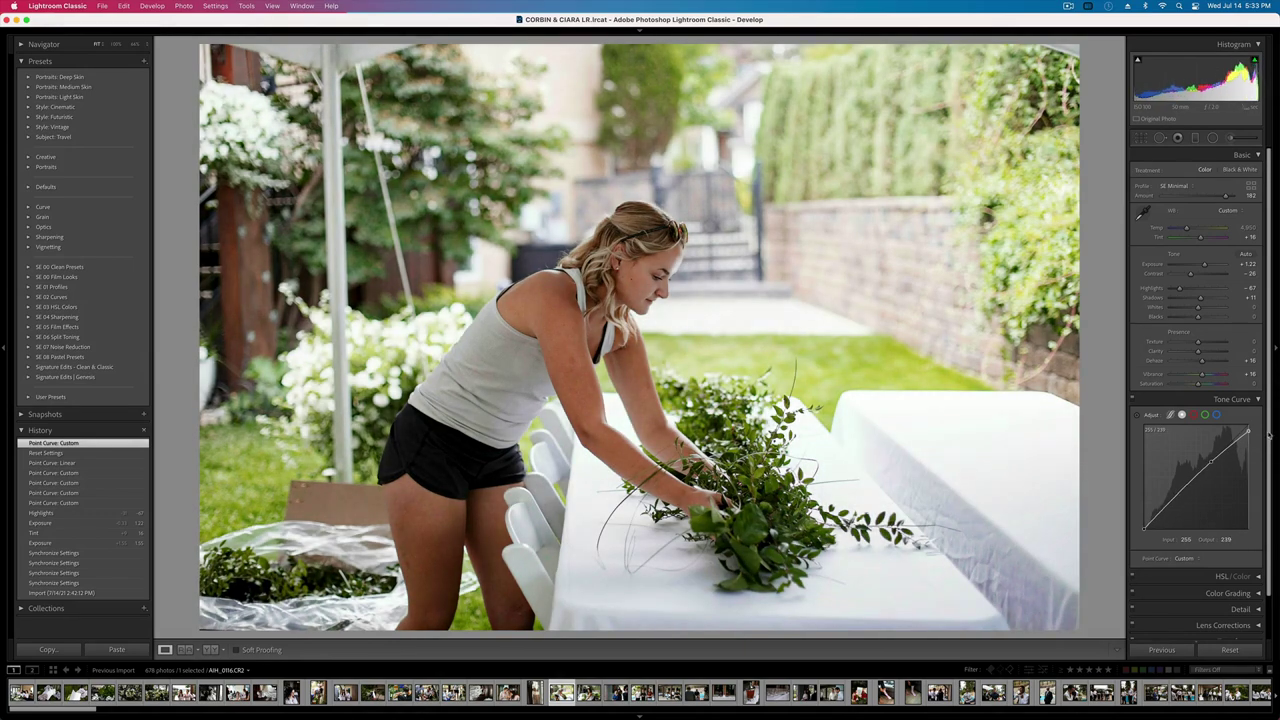
- Copy the greenery settings onto the next shot, then set it to -0.10 exposure and +20 blacks
{"action": "key", "text": "super+shift+c"}
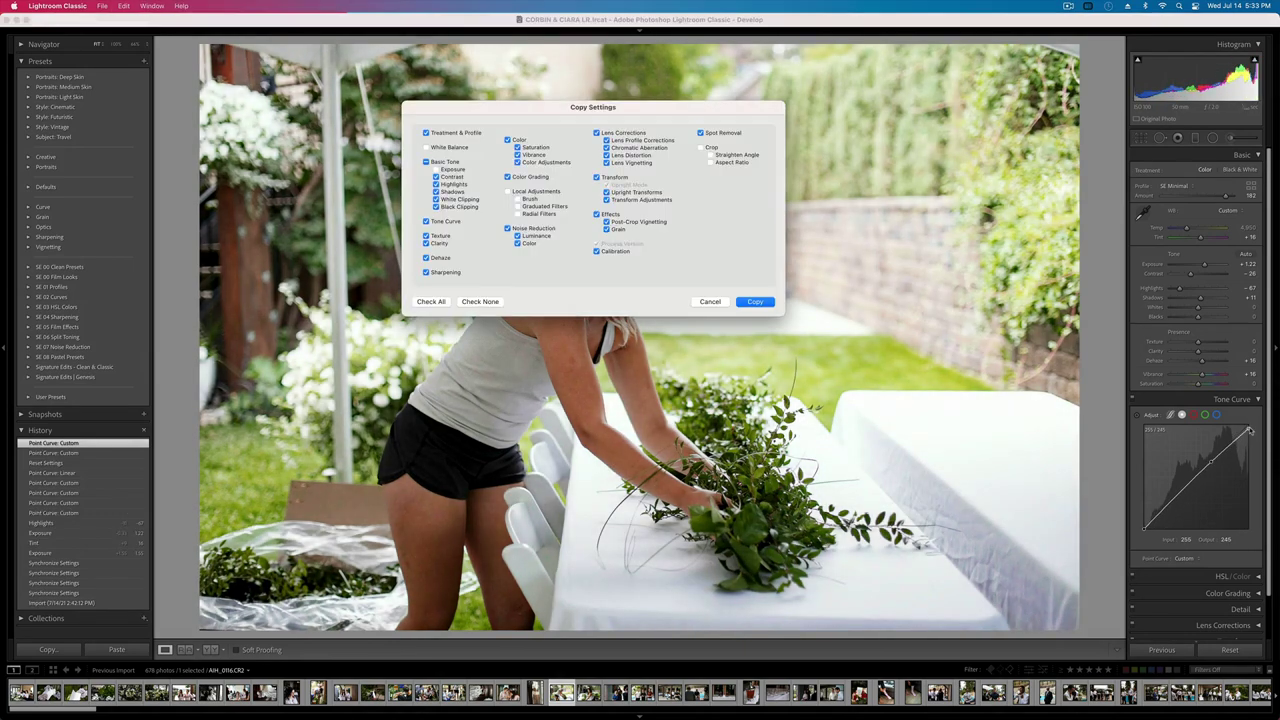
{"action": "key", "text": "Return"}
{"action": "key", "text": "Right"}
{"action": "key", "text": "super+shift+v"}
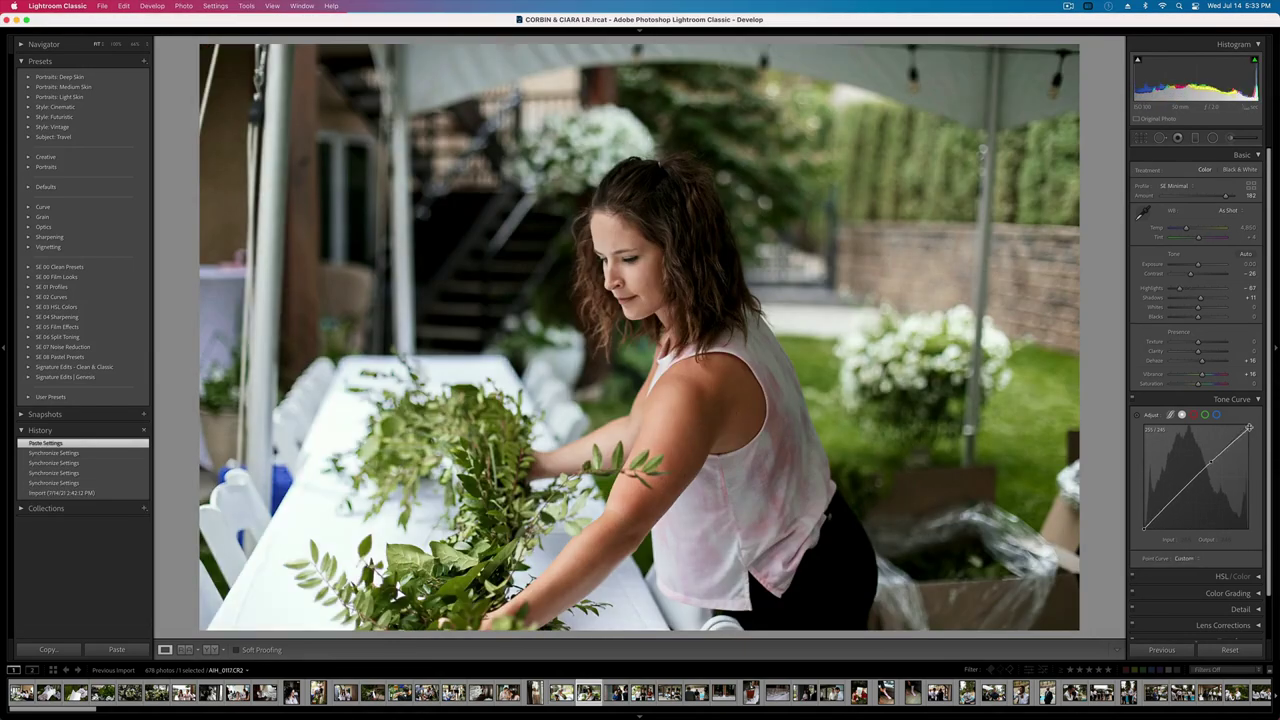
{"action": "key", "text": "minus"}
{"action": "key", "text": "equal"}
{"action": "key", "text": "equal"}
{"action": "key", "text": "equal"}
{"action": "key", "text": "minus"}
{"action": "key", "text": "minus"}
{"action": "key", "text": "minus"}
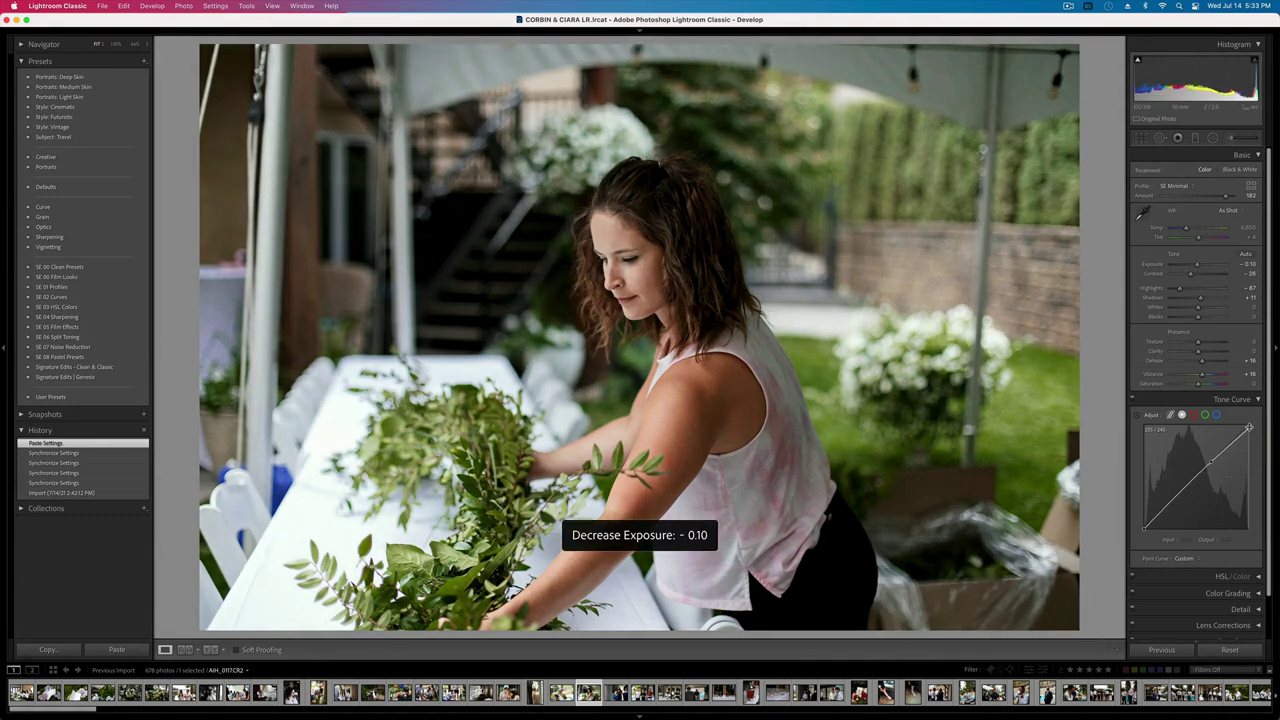
{"action": "double_click", "coordinate": [1207, 317], "text": "shift"}
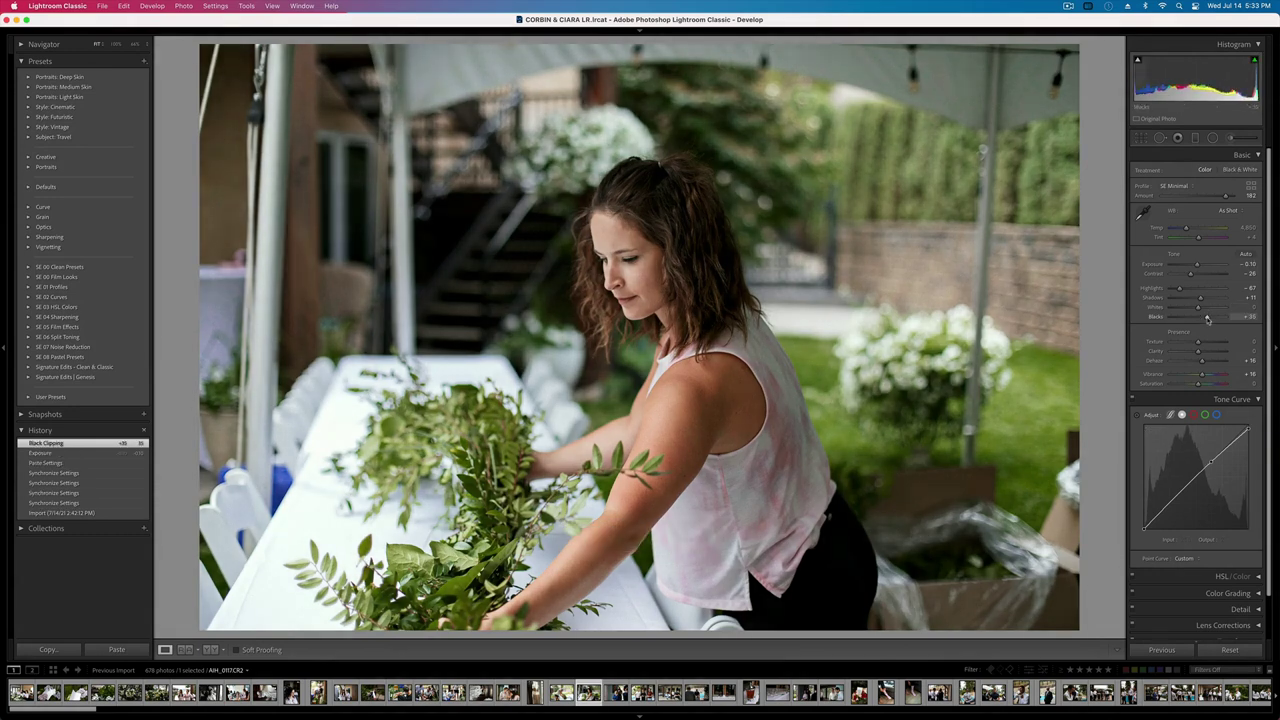
- Raise the greenery photo's contrast from -26 to -2, then inspect the hair-styling photo up close
{"action": "left_click_drag", "start_coordinate": [1190, 275], "coordinate": [1198, 277]}
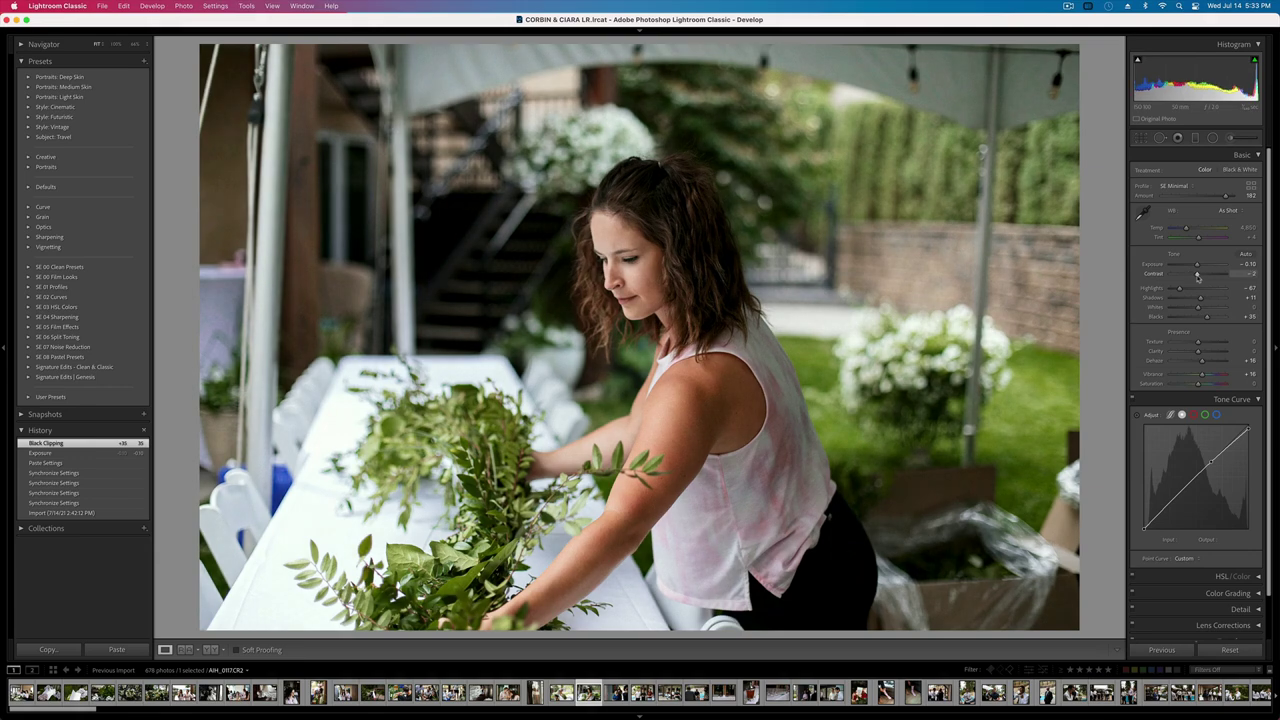
{"action": "key", "text": "Right"}
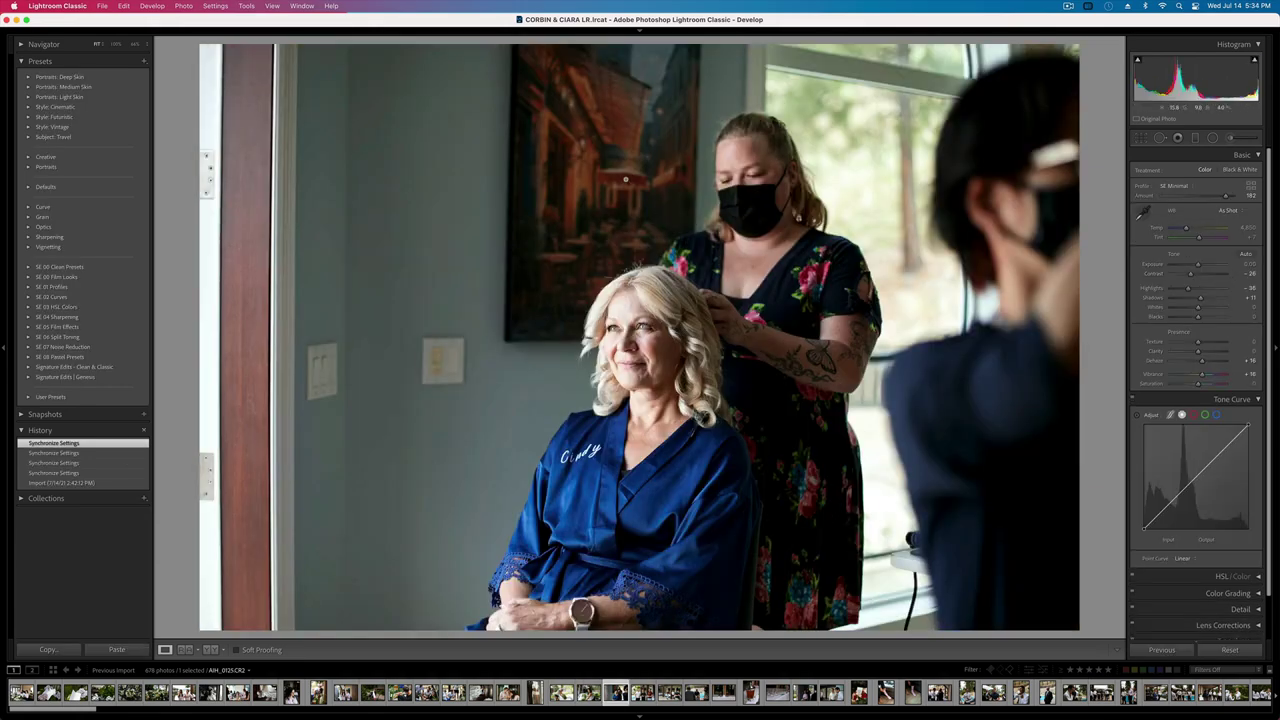
{"action": "left_click", "coordinate": [625, 298]}
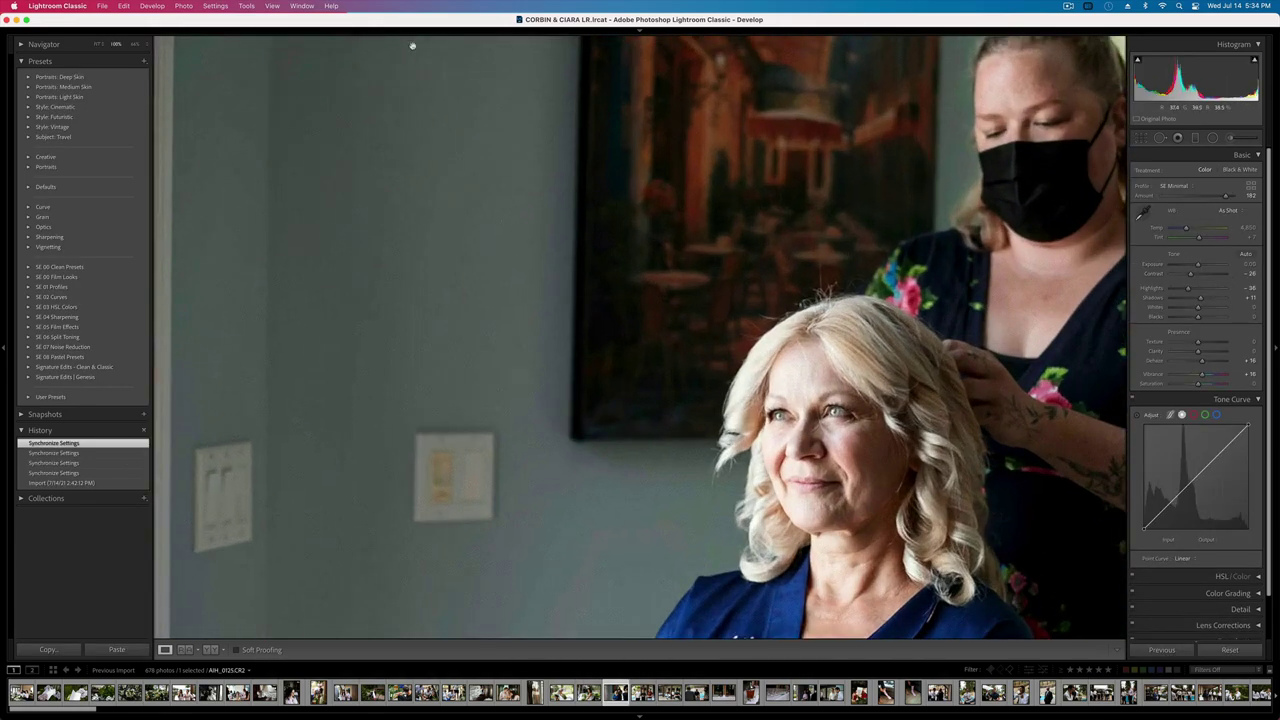
{"action": "left_click_drag", "start_coordinate": [550, 396], "coordinate": [528, 171]}
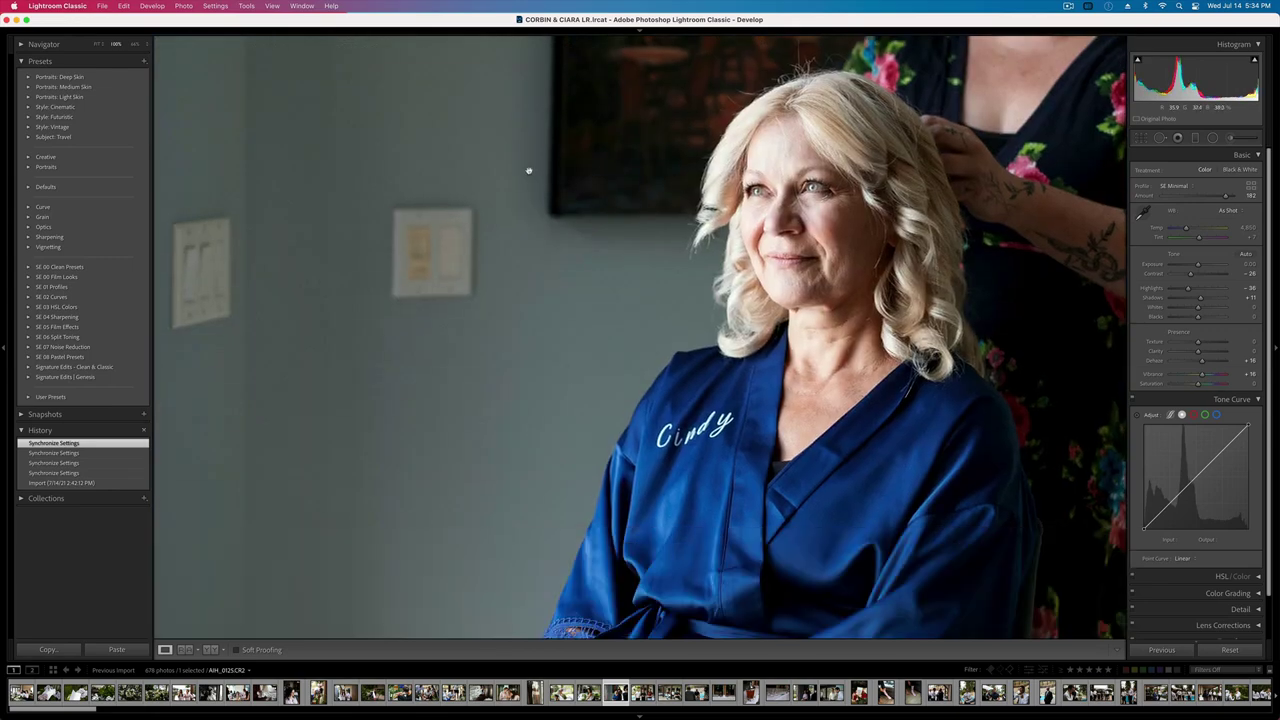
{"action": "left_click", "coordinate": [433, 222]}
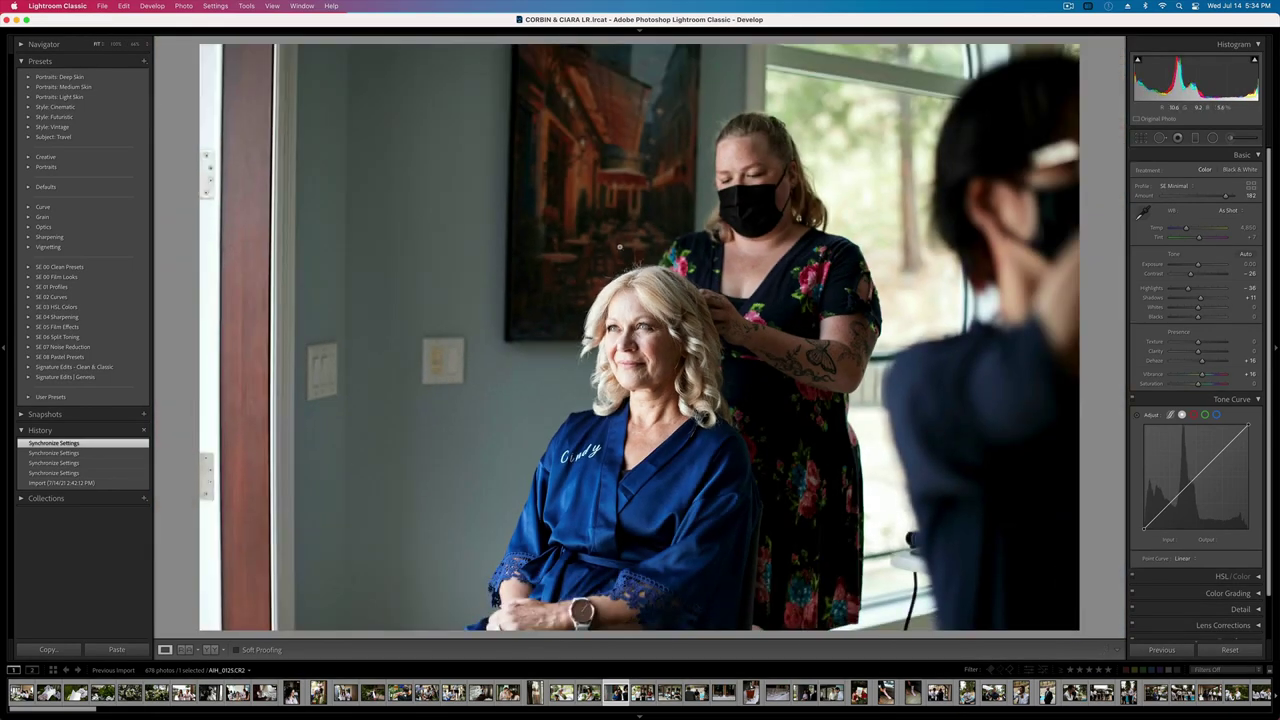
{"action": "left_click", "coordinate": [381, 152]}
{"action": "left_click", "coordinate": [411, 276]}
- Crop the left and top edges of the hair-styling photo, undoing the -1.62 tilt
{"action": "key", "text": "r"}
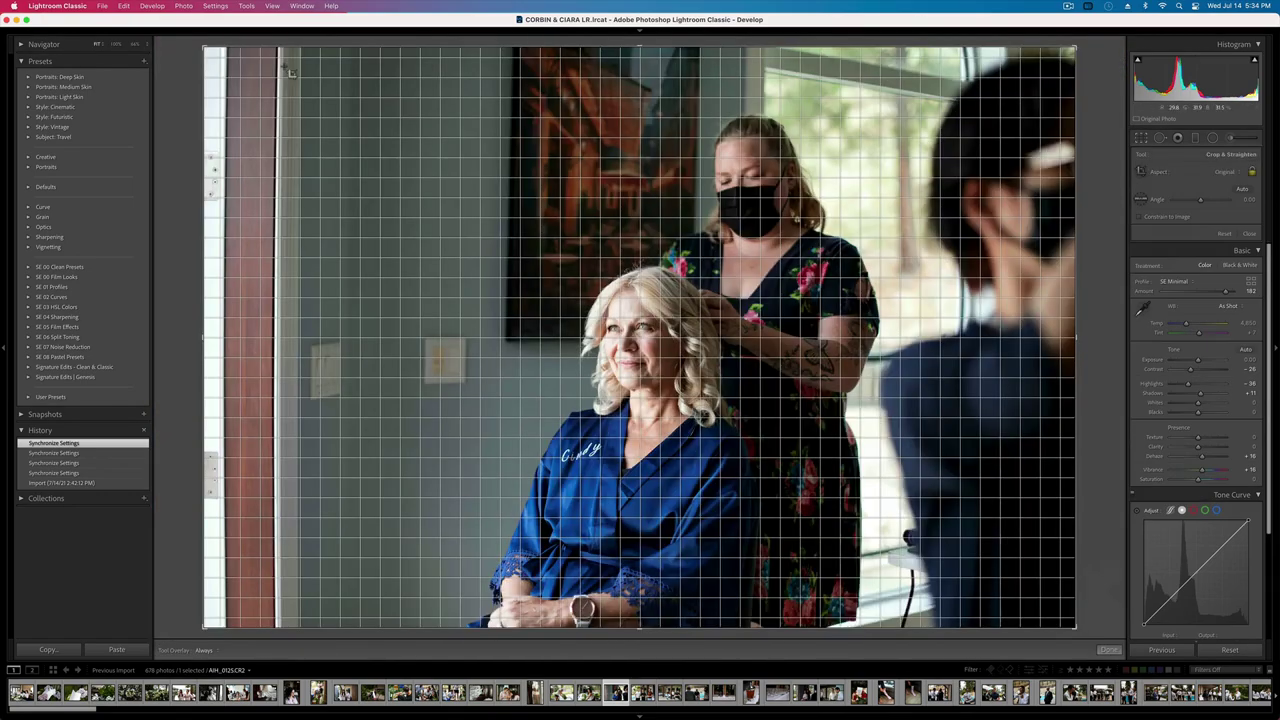
{"action": "left_click_drag", "start_coordinate": [215, 55], "coordinate": [230, 65]}
{"action": "left_click_drag", "start_coordinate": [1063, 148], "coordinate": [1066, 133]}
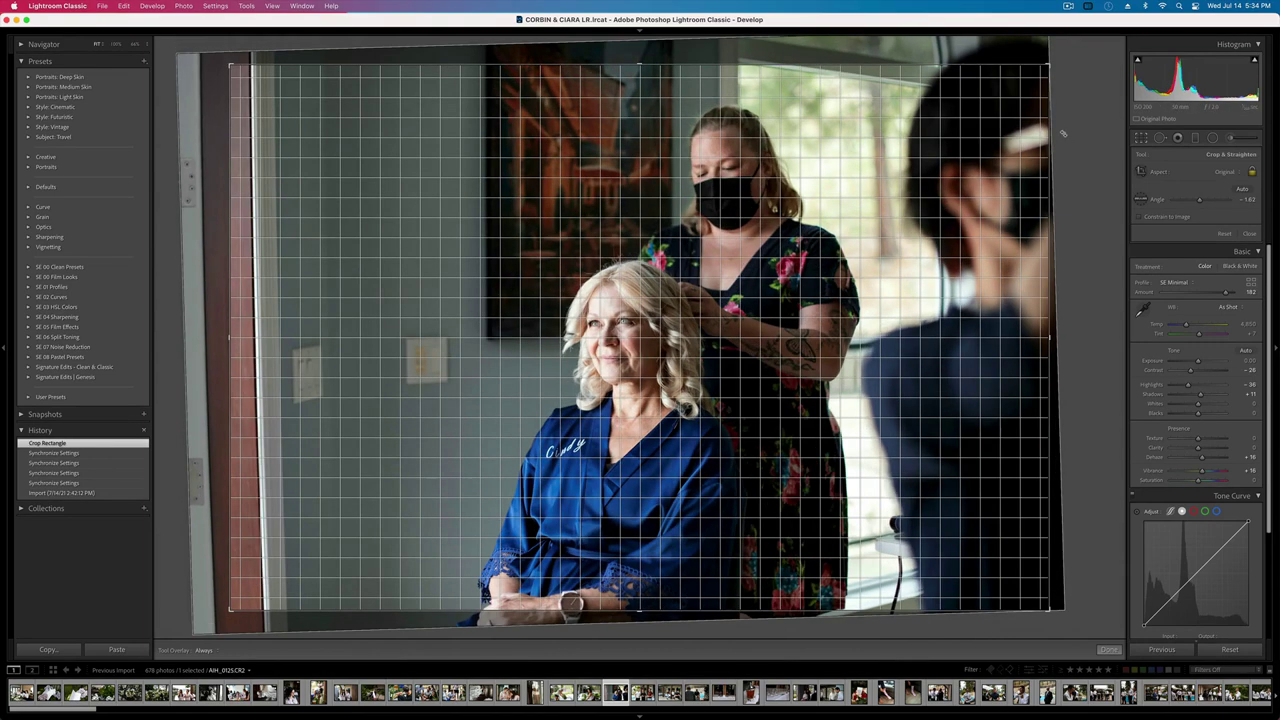
{"action": "key", "text": "r"}
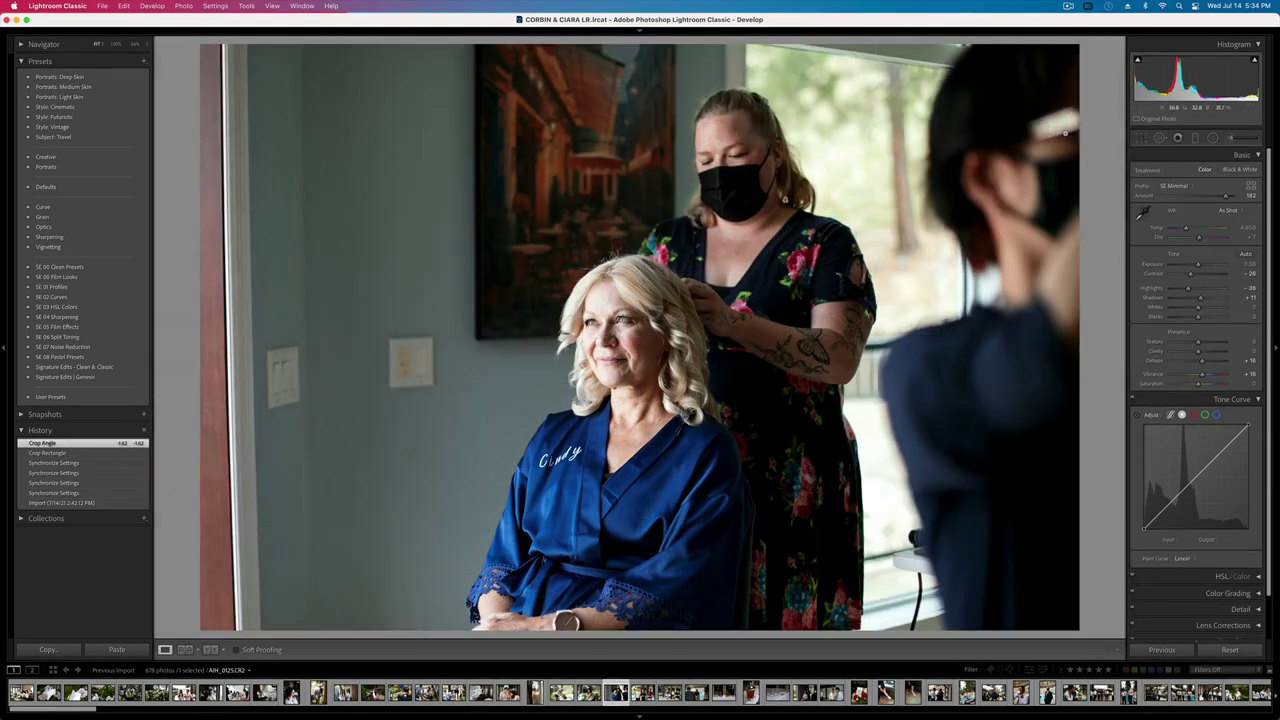
{"action": "key", "text": "super+z"}
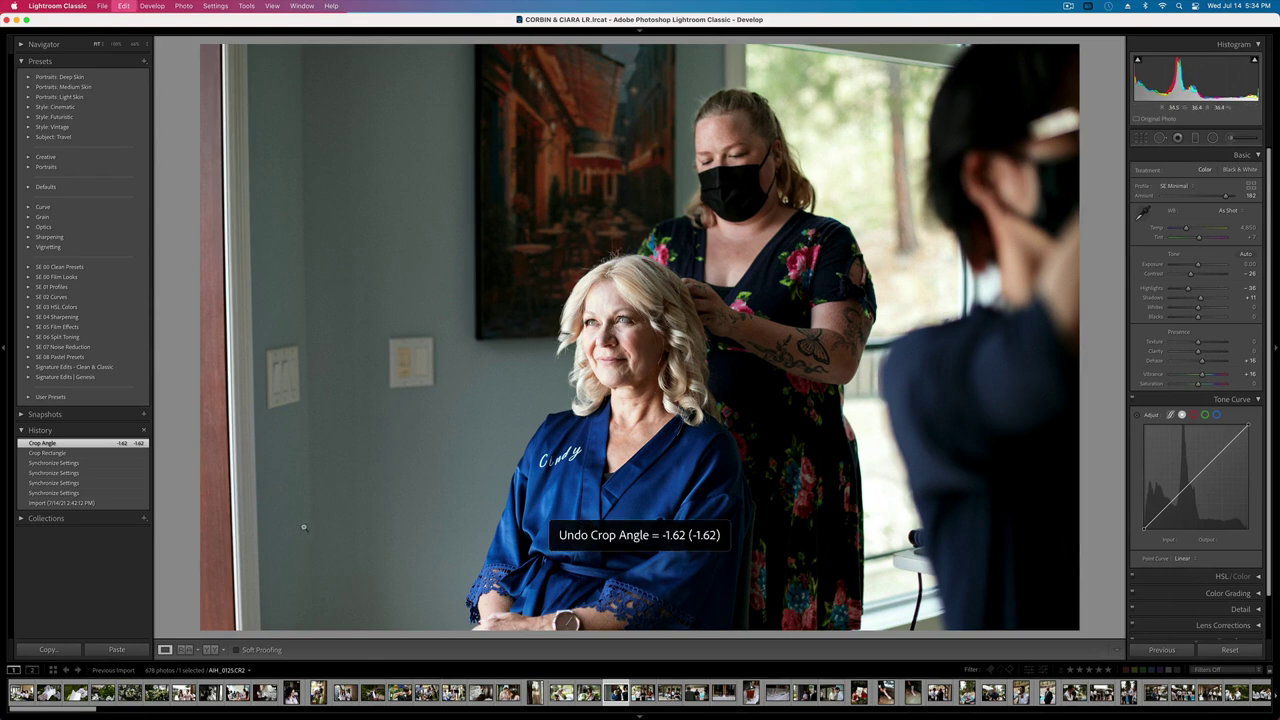
- Try a slight exposure drop on the three-men photo, then return it to zero
{"action": "key", "text": "Right"}
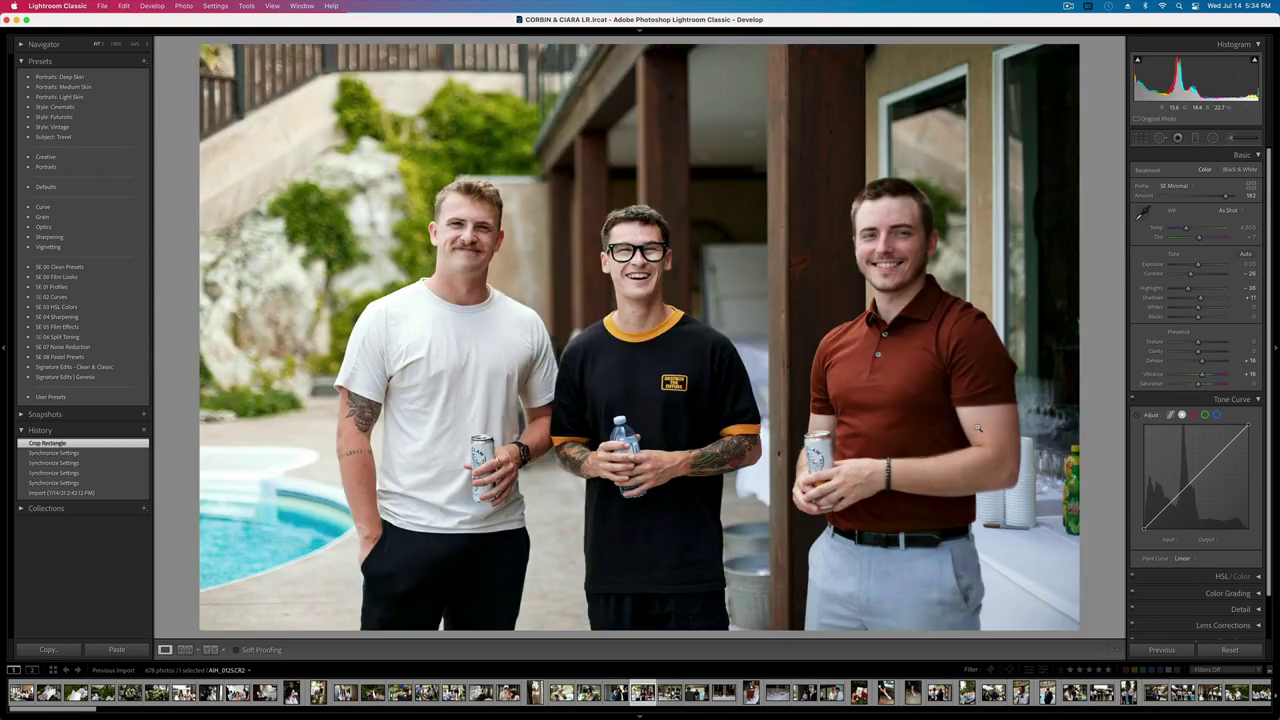
{"action": "key", "text": "minus"}
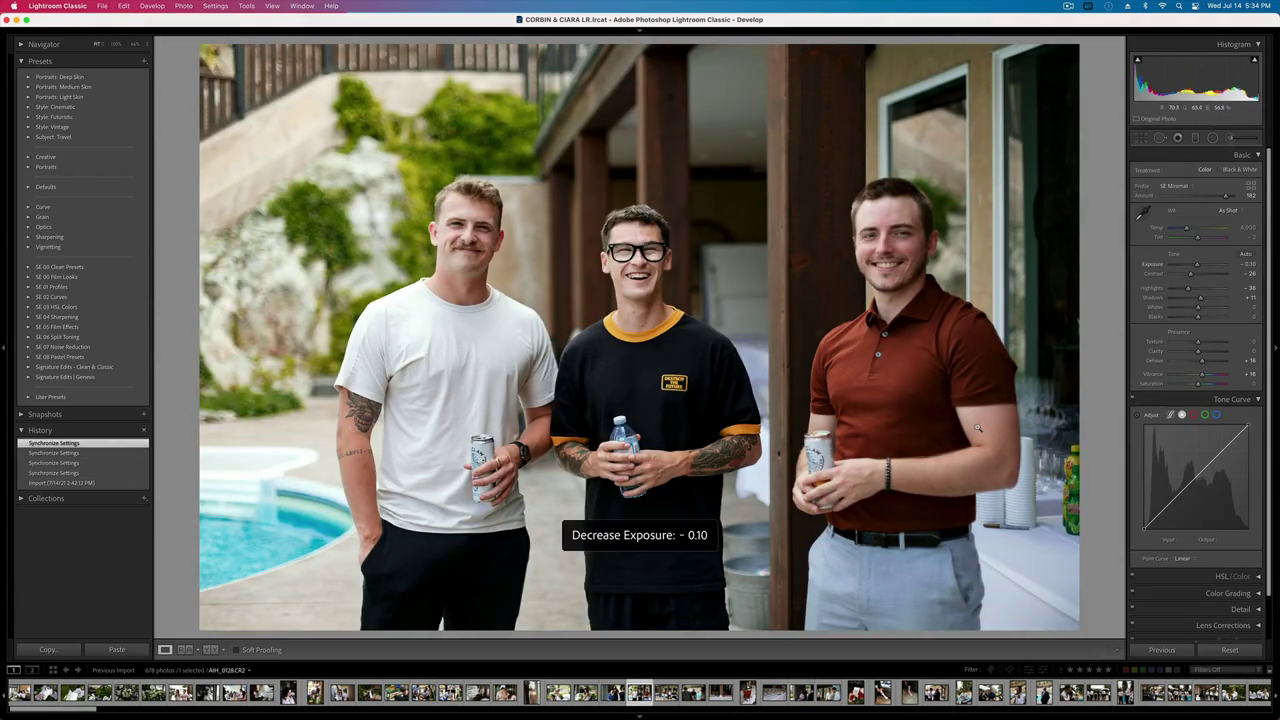
{"action": "key", "text": "equal"}
{"action": "key", "text": "Right"}
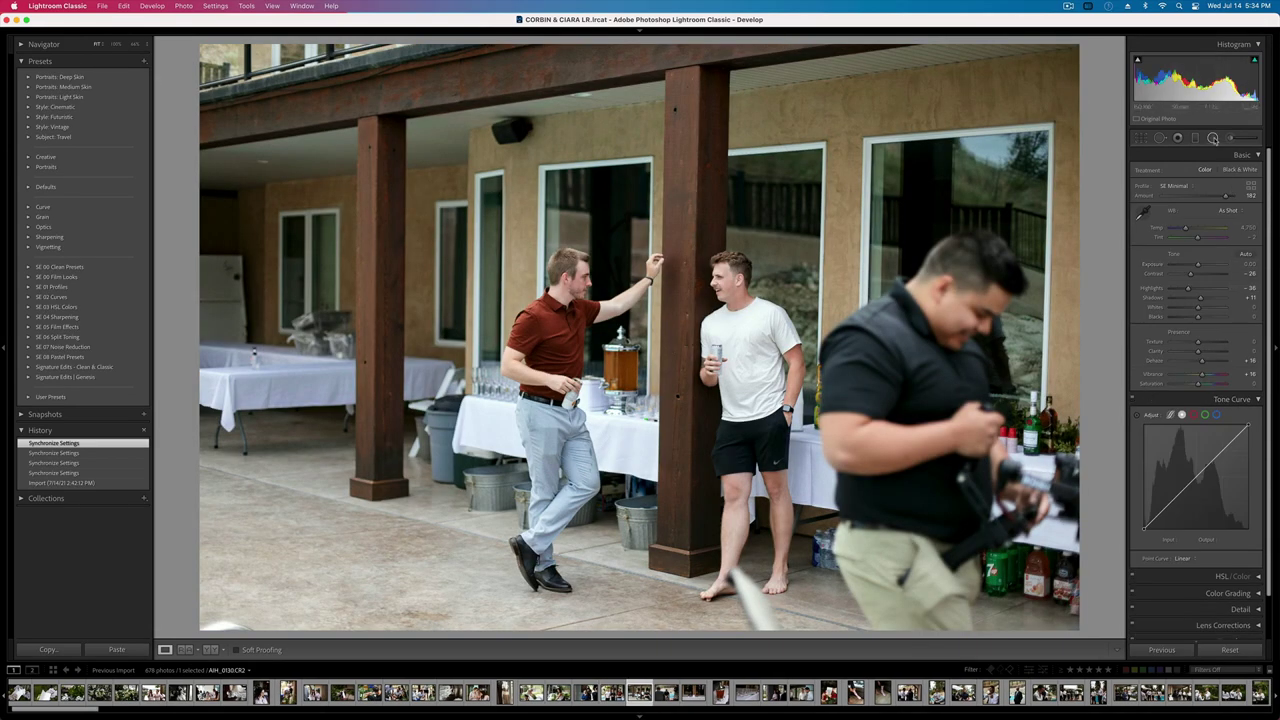
- Add a radial filter ellipse on the next photo and set its exposure to -0.33
{"action": "left_click", "coordinate": [1213, 138]}
{"action": "mouse_move", "coordinate": [608, 414]}
{"action": "left_mouse_down"}
{"action": "mouse_move", "coordinate": [897, 709]}
{"action": "mouse_move", "coordinate": [926, 718]}
{"action": "left_mouse_up"}
{"action": "key", "text": "Return"}
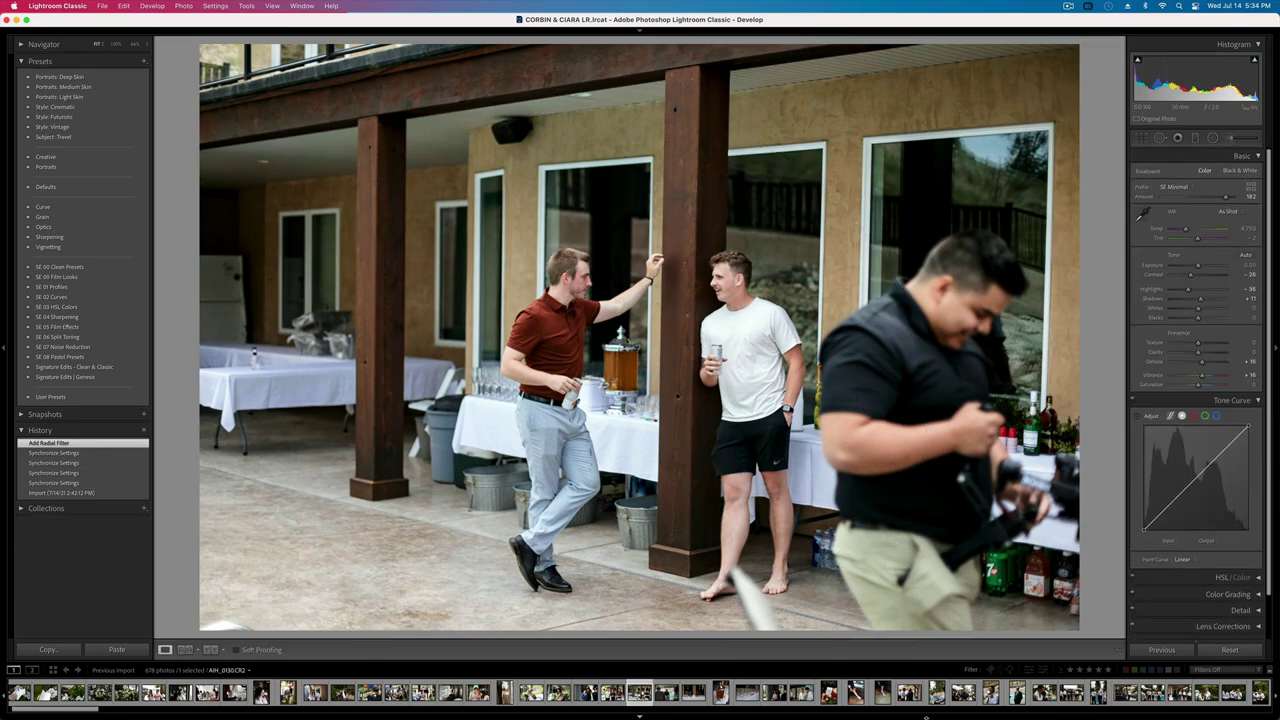
{"action": "key", "text": "period"}
{"action": "key", "text": "minus"}
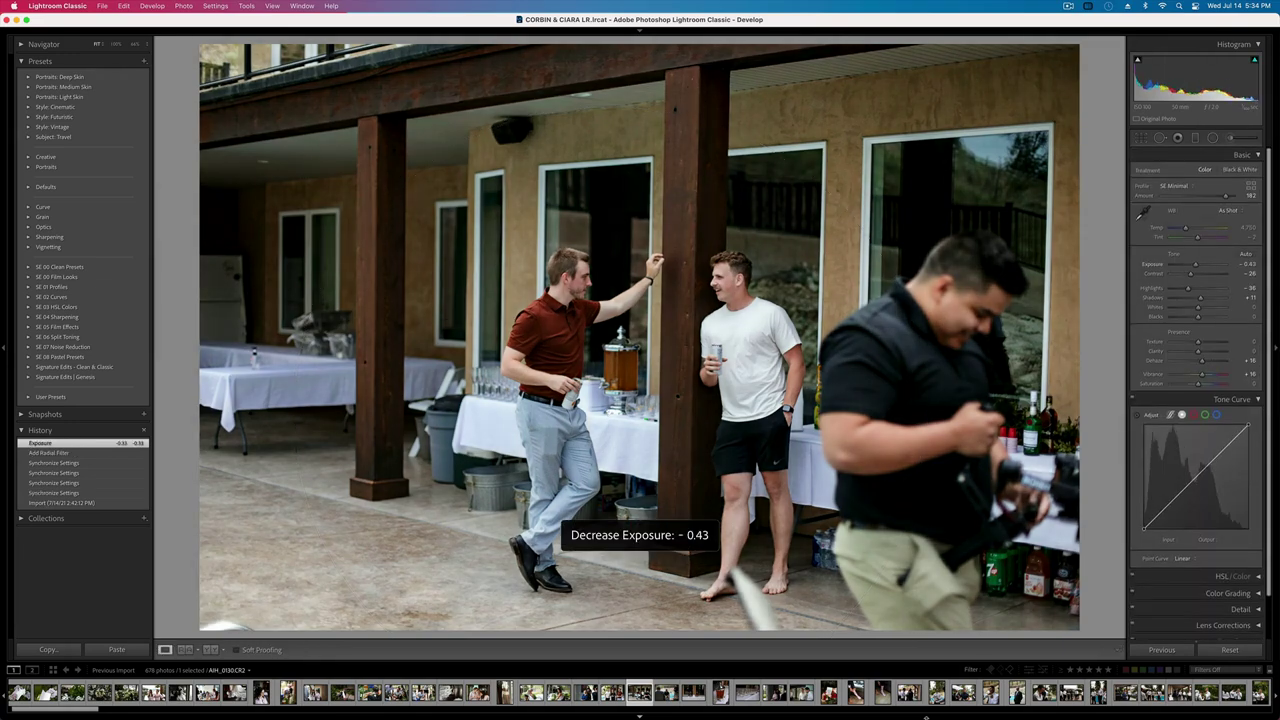
{"action": "key", "text": "equal"}
{"action": "key", "text": "Right"}
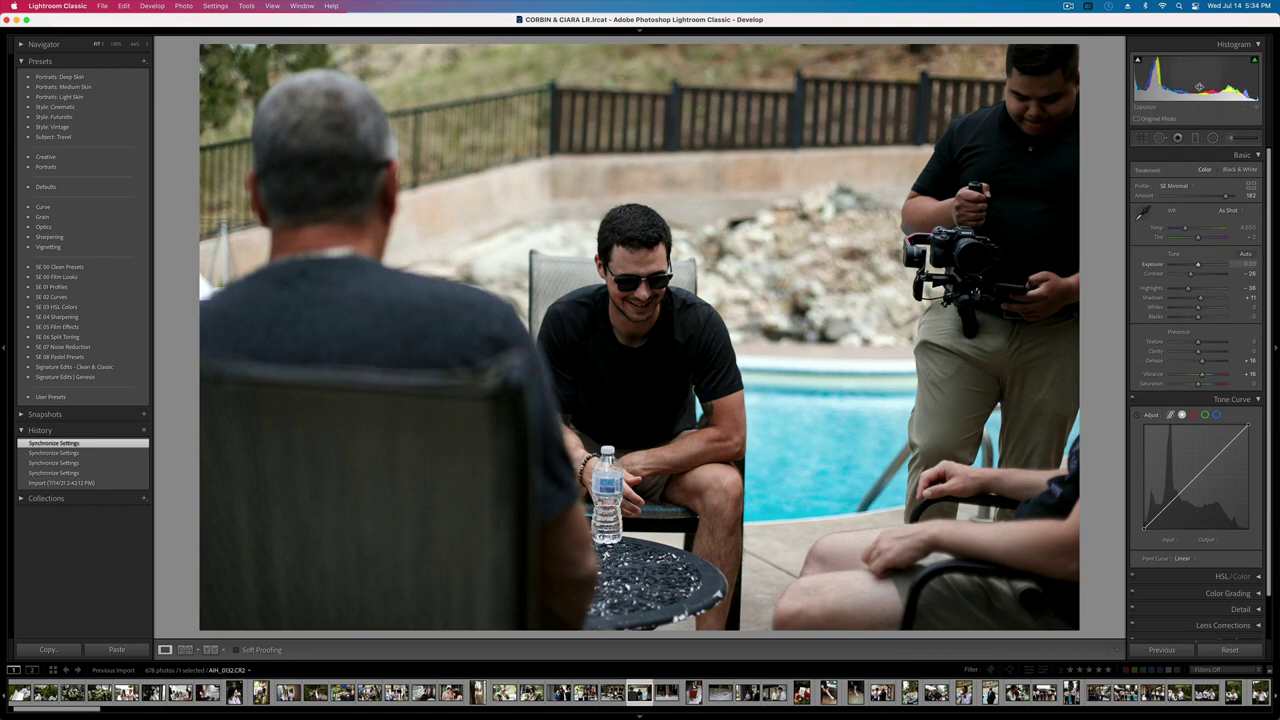
- Place a radial filter around the seated man with Contrast -39 and Highlights +20
{"action": "left_click", "coordinate": [1212, 137]}
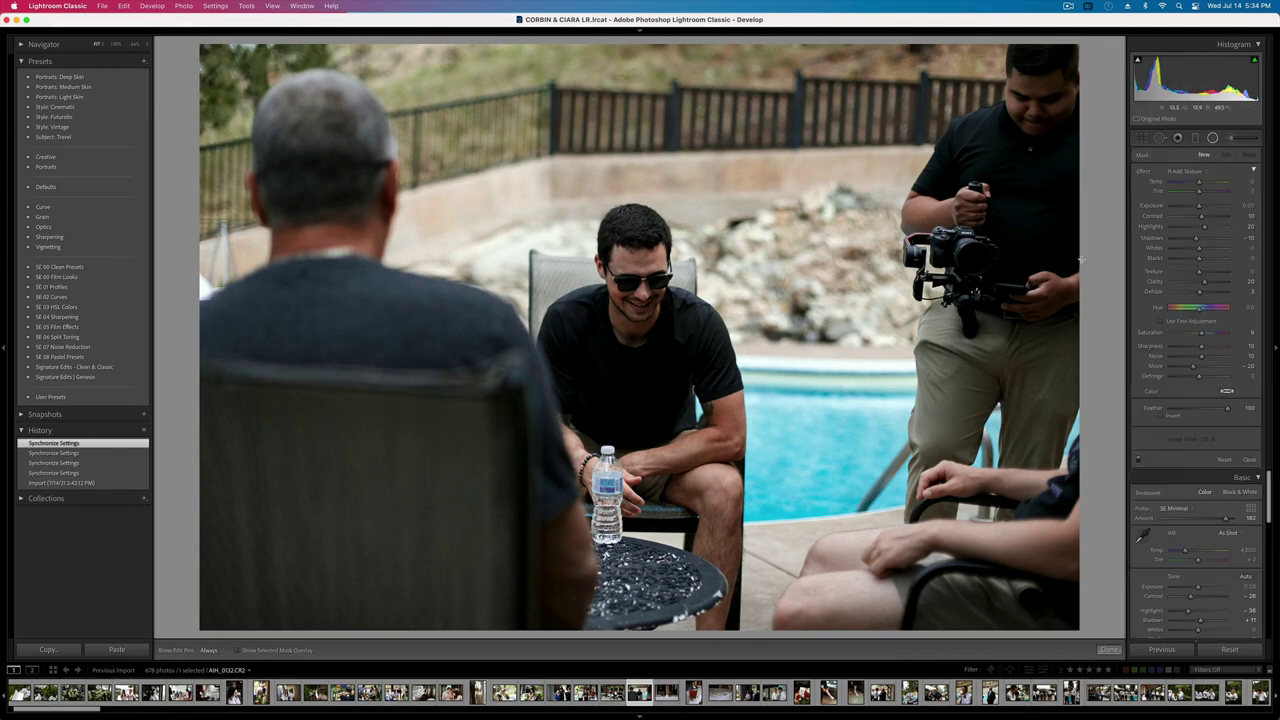
{"action": "double_click", "coordinate": [1143, 171]}
{"action": "left_click_drag", "start_coordinate": [1198, 216], "coordinate": [1188, 216]}
{"action": "left_click_drag", "start_coordinate": [1199, 227], "coordinate": [1203, 206]}
{"action": "left_click", "coordinate": [1199, 206]}
{"action": "left_click_drag", "start_coordinate": [601, 315], "coordinate": [787, 605]}
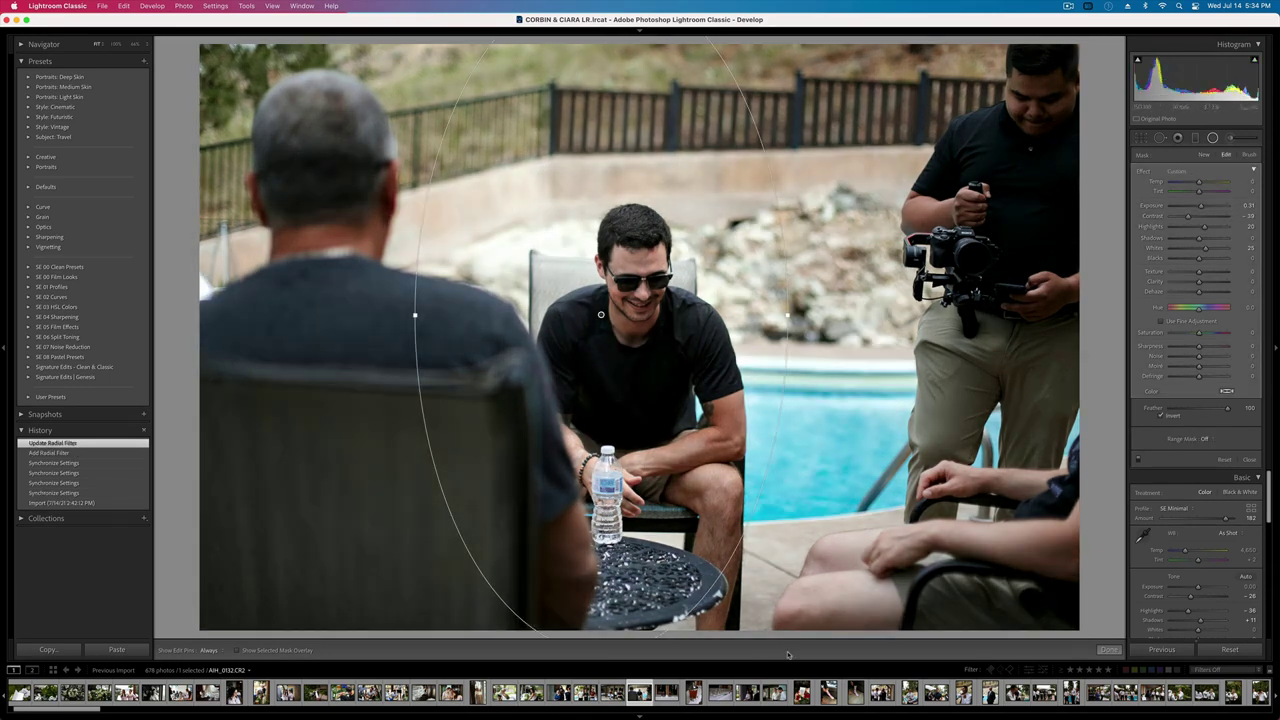
{"action": "left_click_drag", "start_coordinate": [676, 320], "coordinate": [715, 355]}
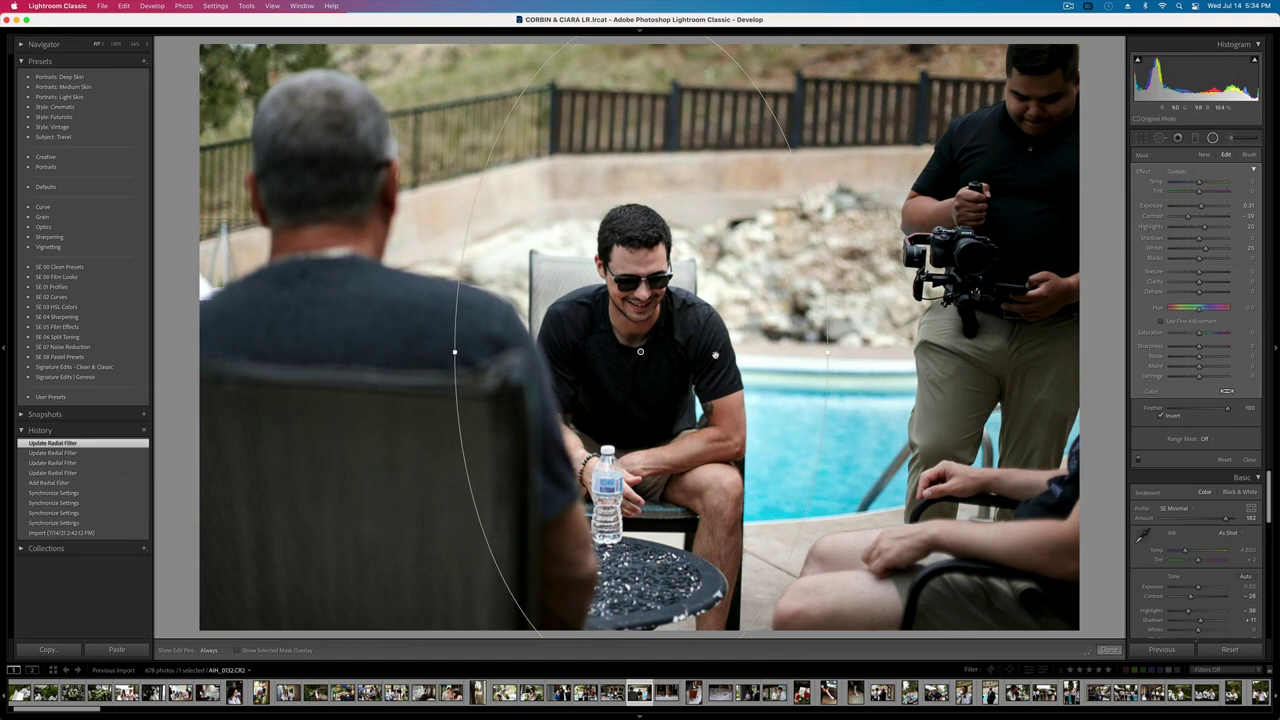
{"action": "key", "text": "shift+m"}
- Lower the poolside photo's exposure to -0.33 and crop in from the top-right corner
{"action": "key", "text": "super+bracketleft"}
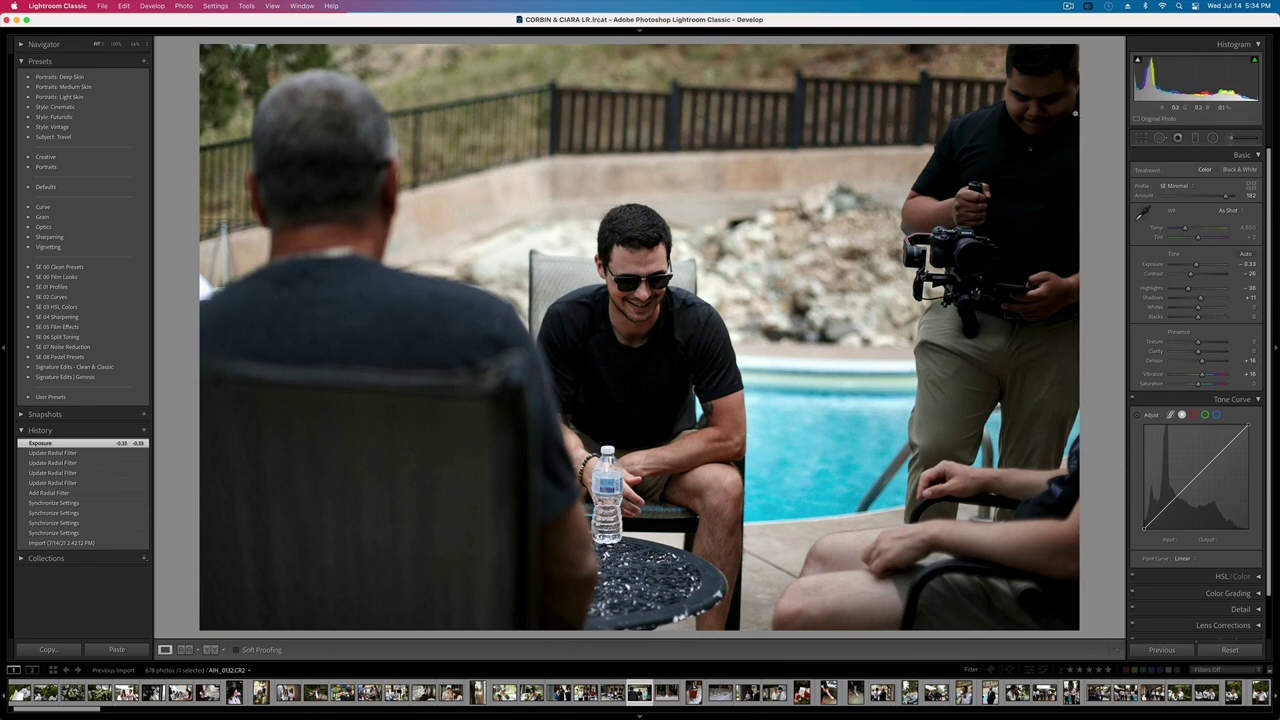
{"action": "key", "text": "r"}
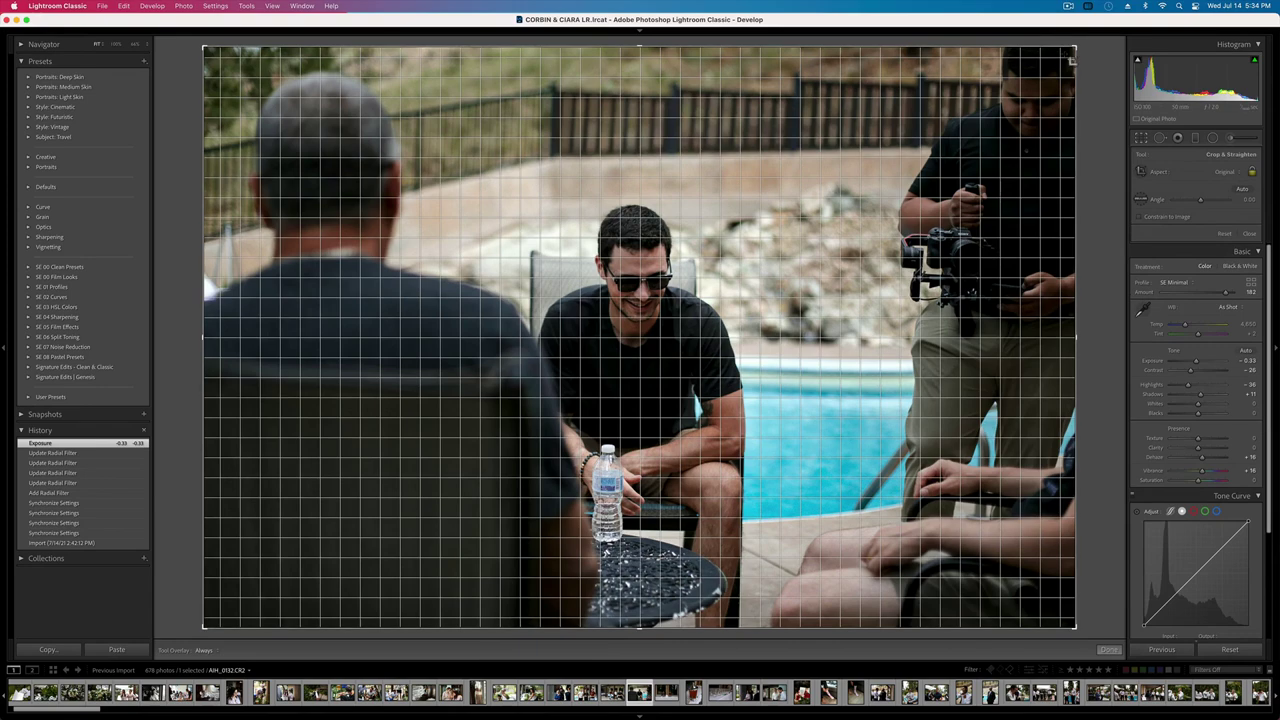
{"action": "left_click_drag", "start_coordinate": [1073, 46], "coordinate": [987, 108]}
{"action": "key", "text": "r"}
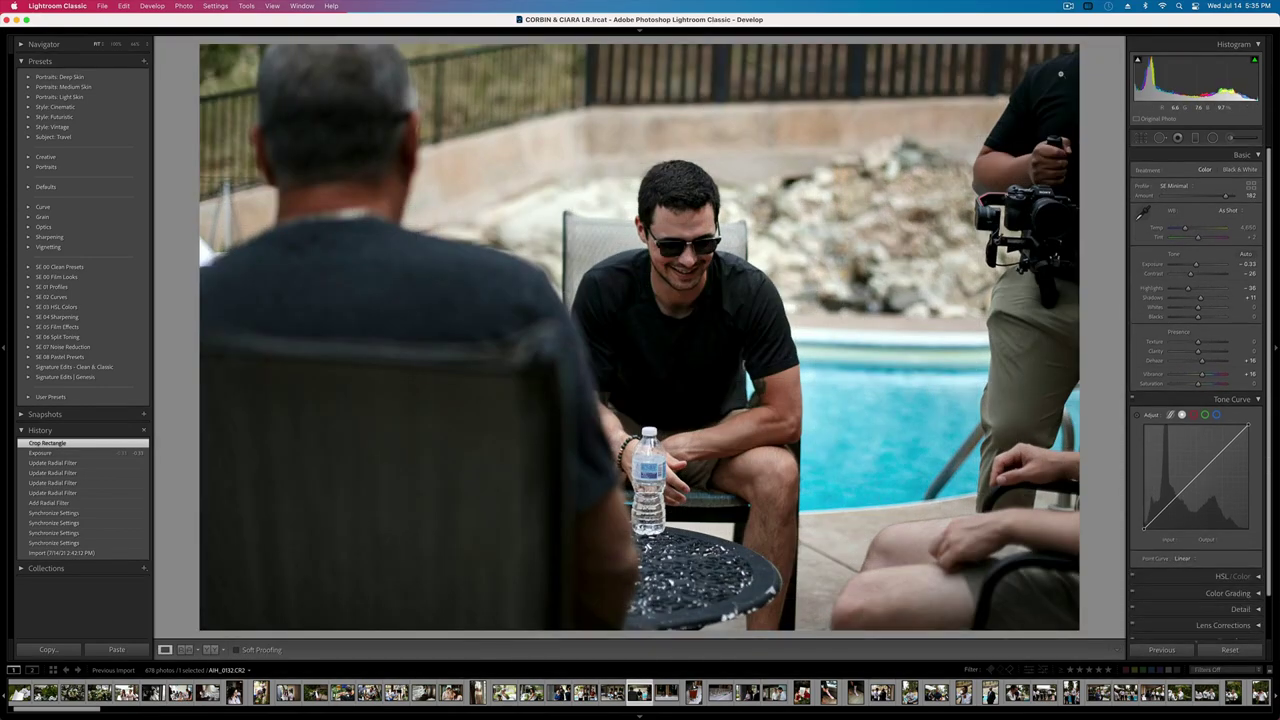
{"action": "key", "text": "Left"}
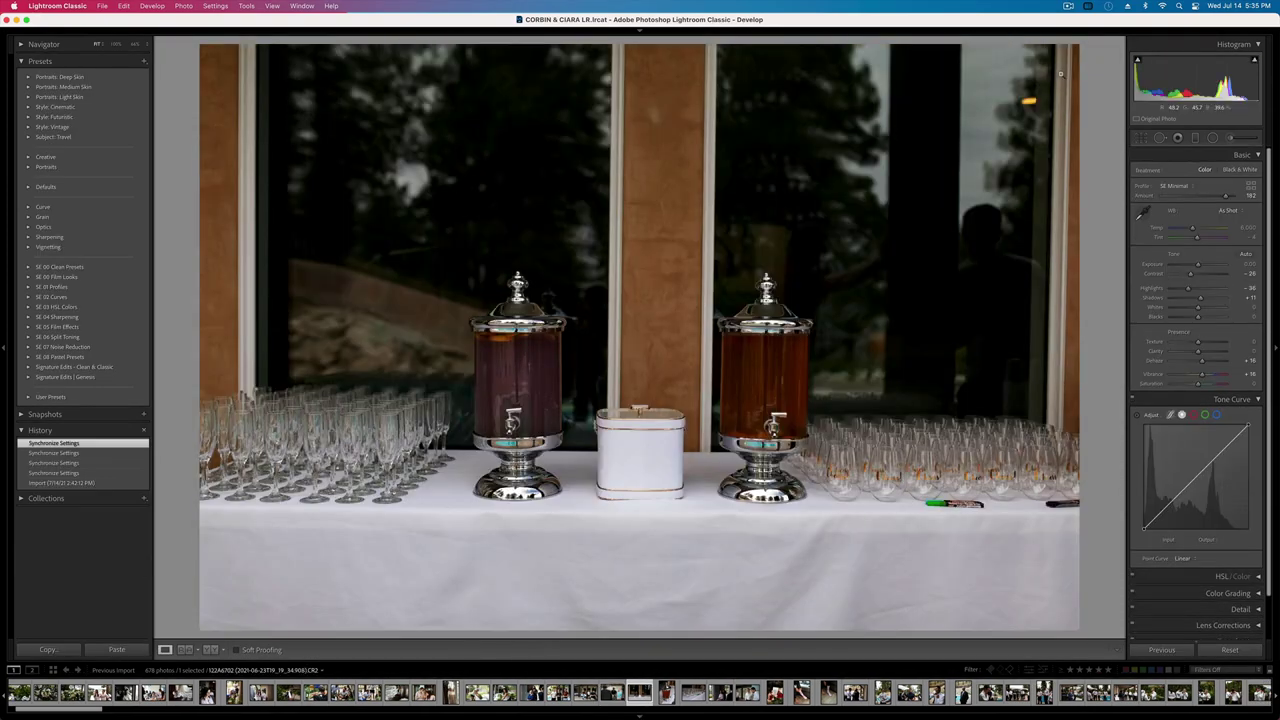
- Raise the drink-table photo's contrast and add a graduated filter down from the top
{"action": "left_click", "coordinate": [1202, 274]}
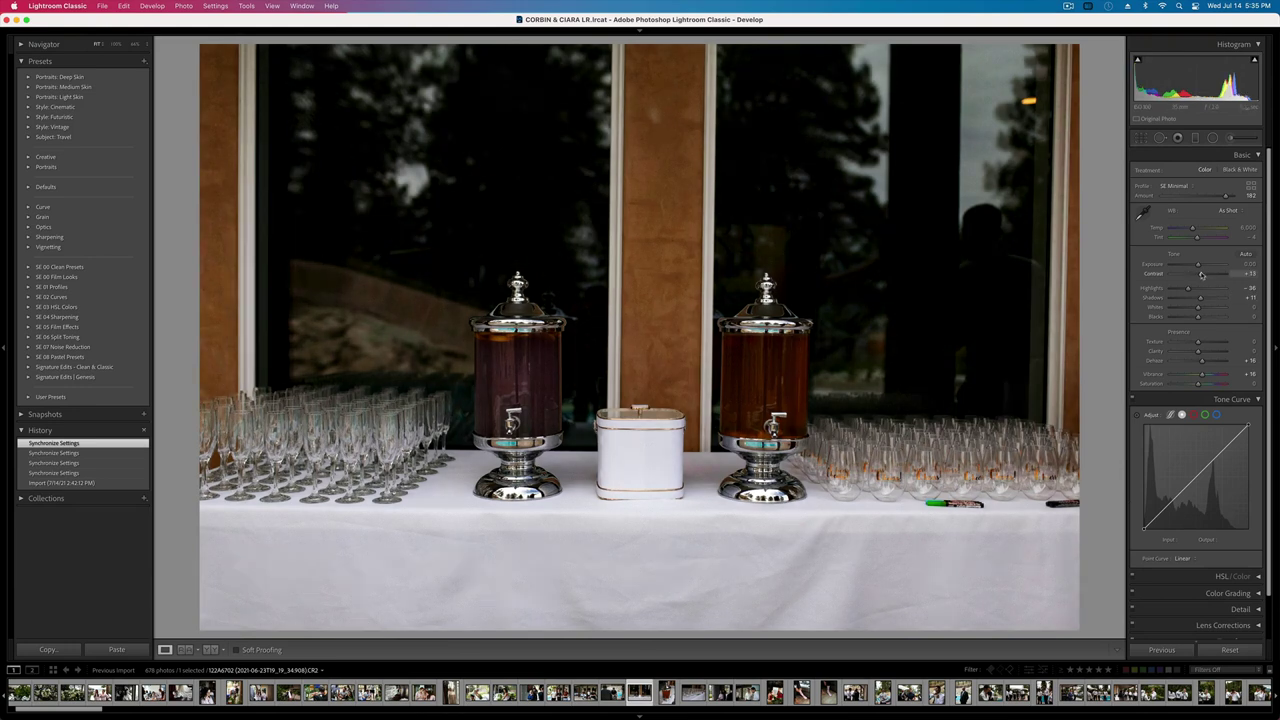
{"action": "left_click", "coordinate": [1194, 138]}
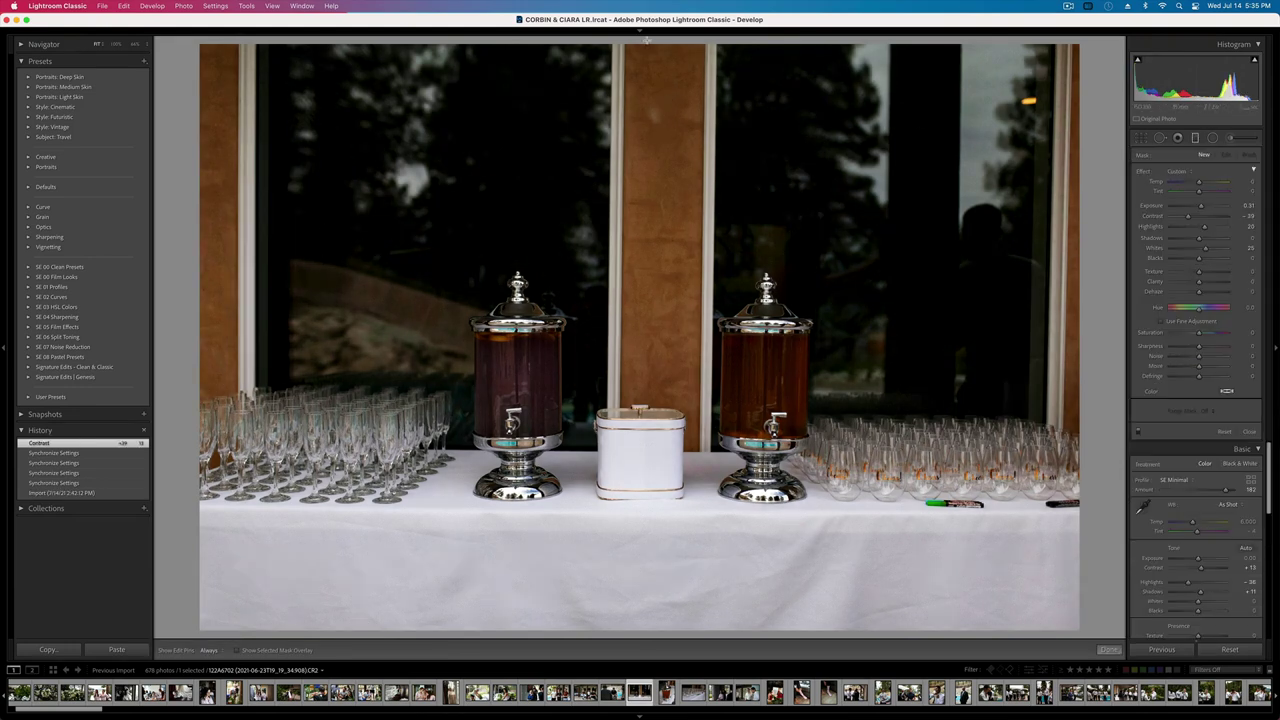
{"action": "left_click_drag", "start_coordinate": [648, 43], "coordinate": [655, 500]}
{"action": "key", "text": "m"}
{"action": "key", "text": "backslash"}
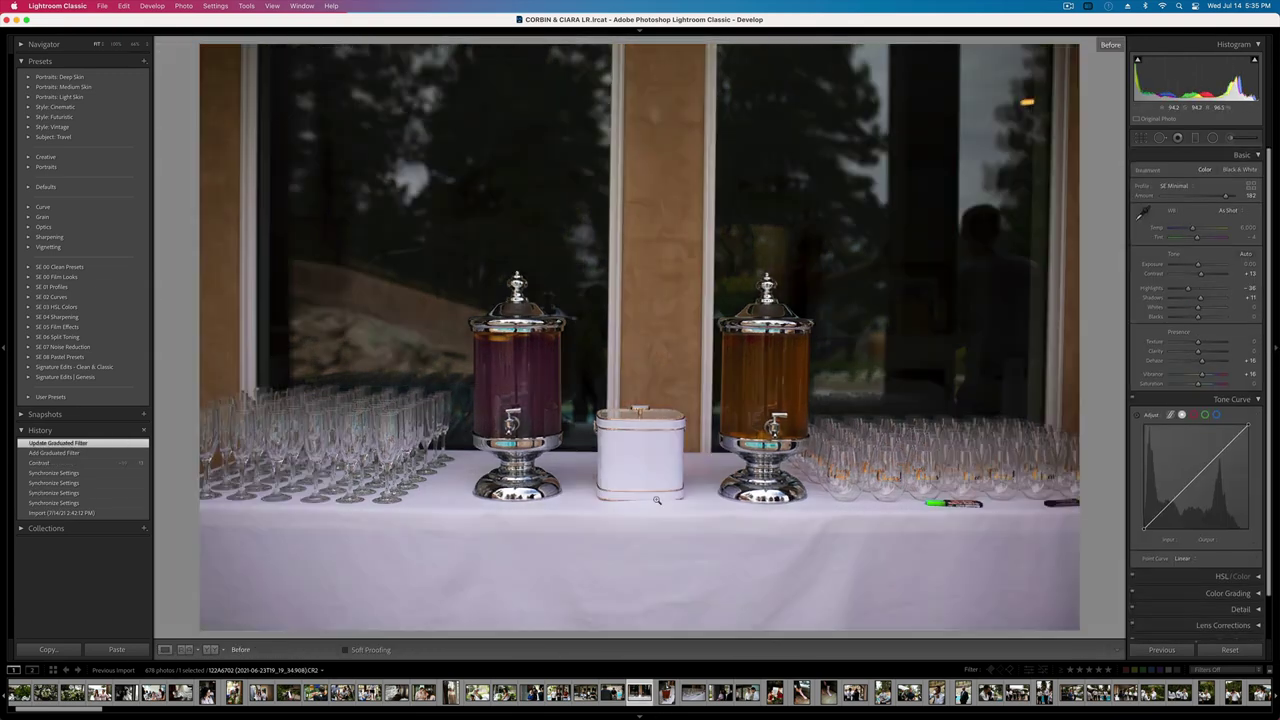
{"action": "key", "text": "backslash"}
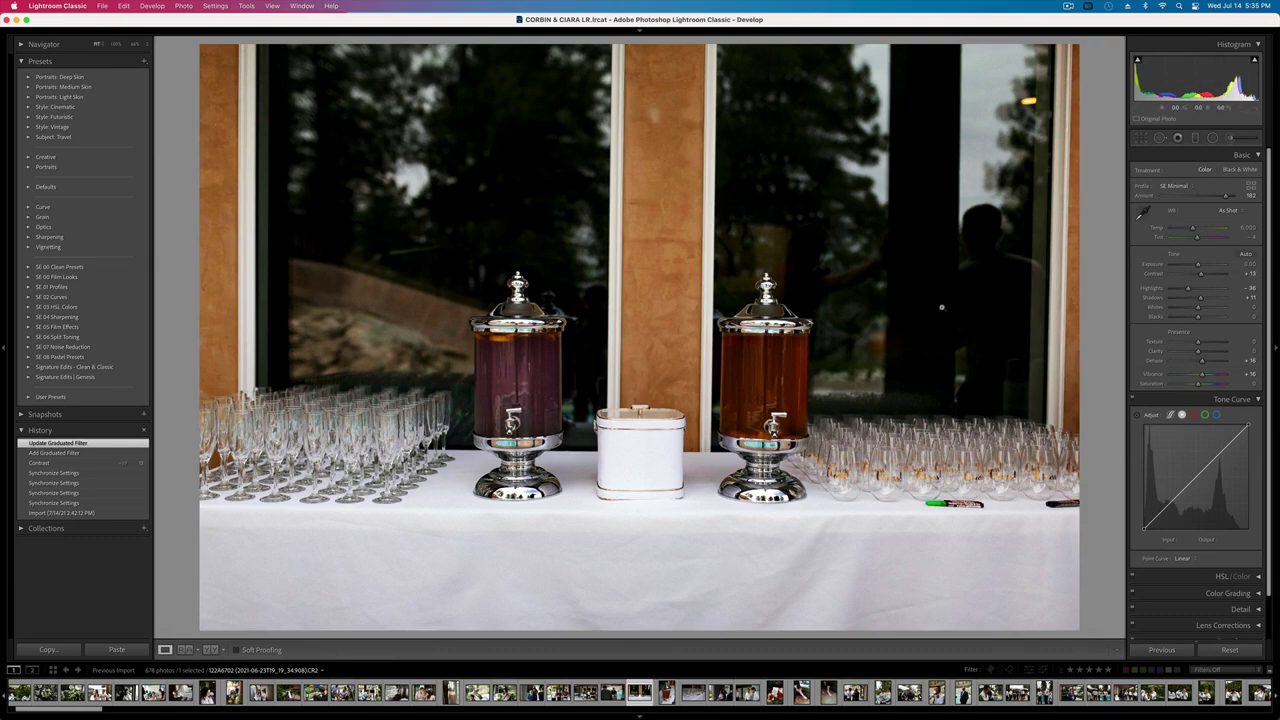
- Straighten the drink-table photo with a slight rotation in the crop overlay
{"action": "key", "text": "r"}
{"action": "left_click_drag", "start_coordinate": [1083, 234], "coordinate": [1089, 226]}
{"action": "key", "text": "Return"}
{"action": "key", "text": "r"}
{"action": "key", "text": "Return"}
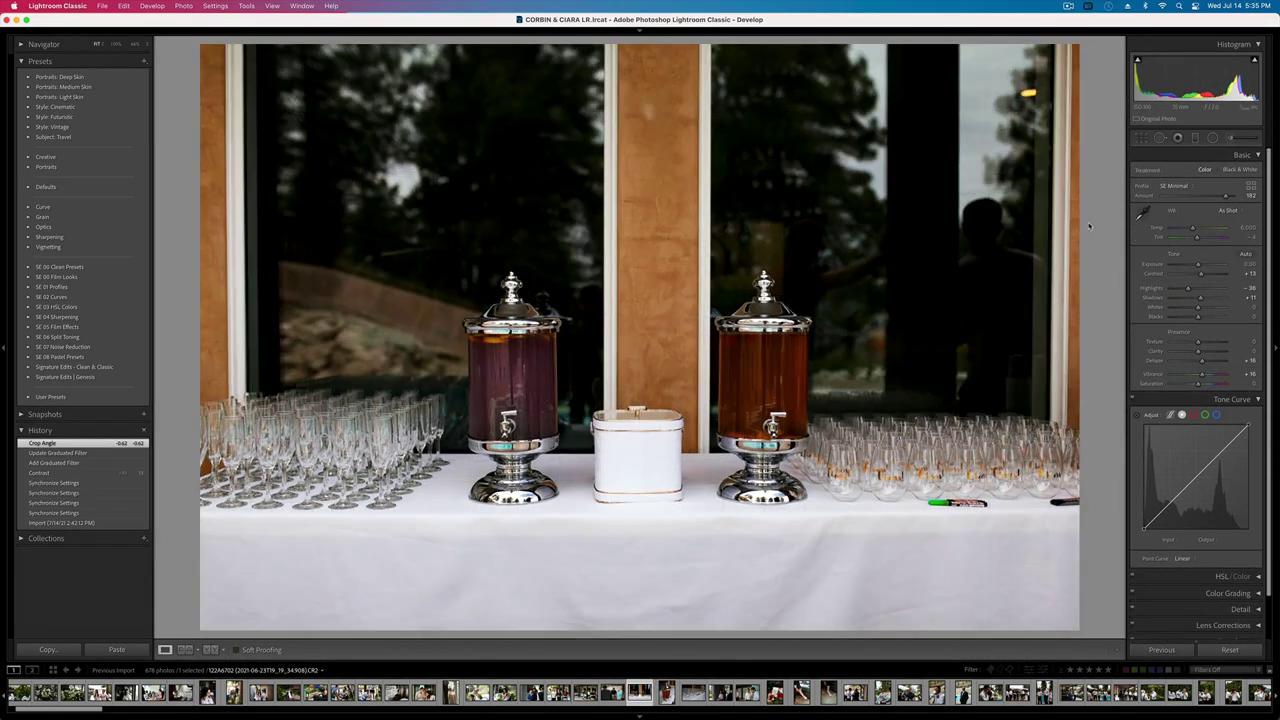
- Raise highlights on the dispenser close-up, and highlights and exposure on the Cheers glasses photo
{"action": "key", "text": "Right"}
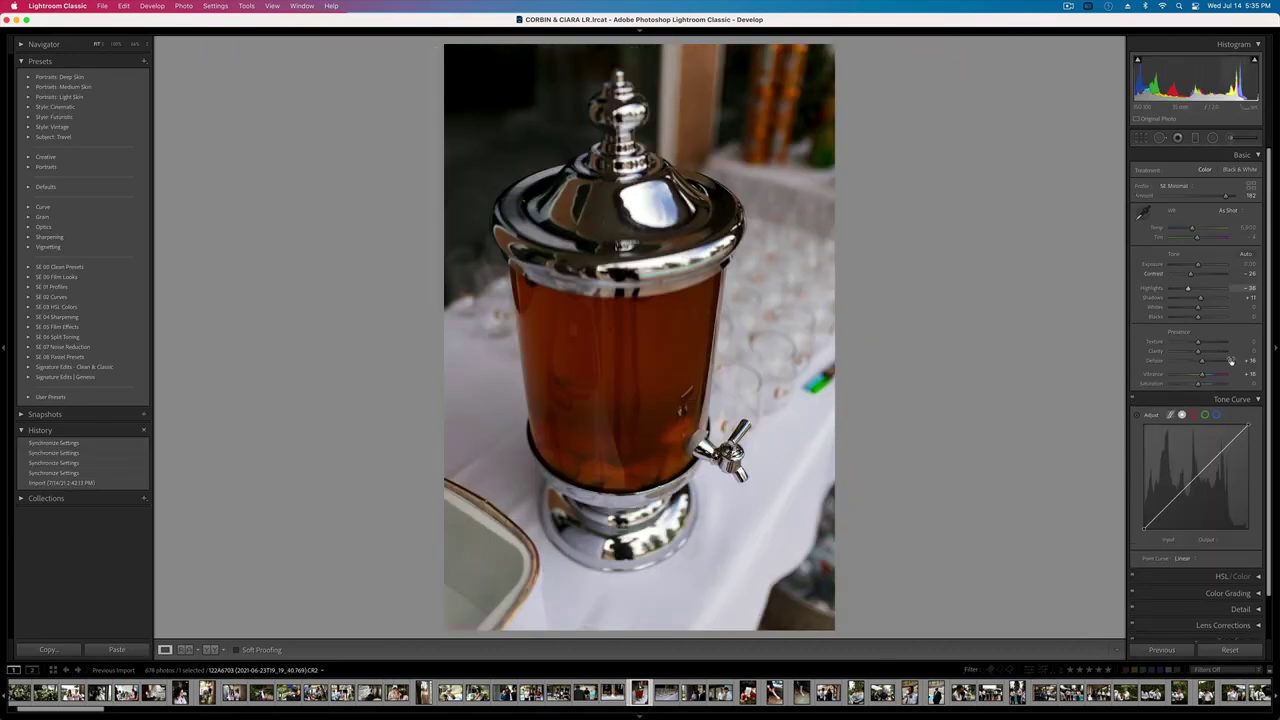
{"action": "left_click_drag", "start_coordinate": [1188, 288], "coordinate": [1211, 291]}
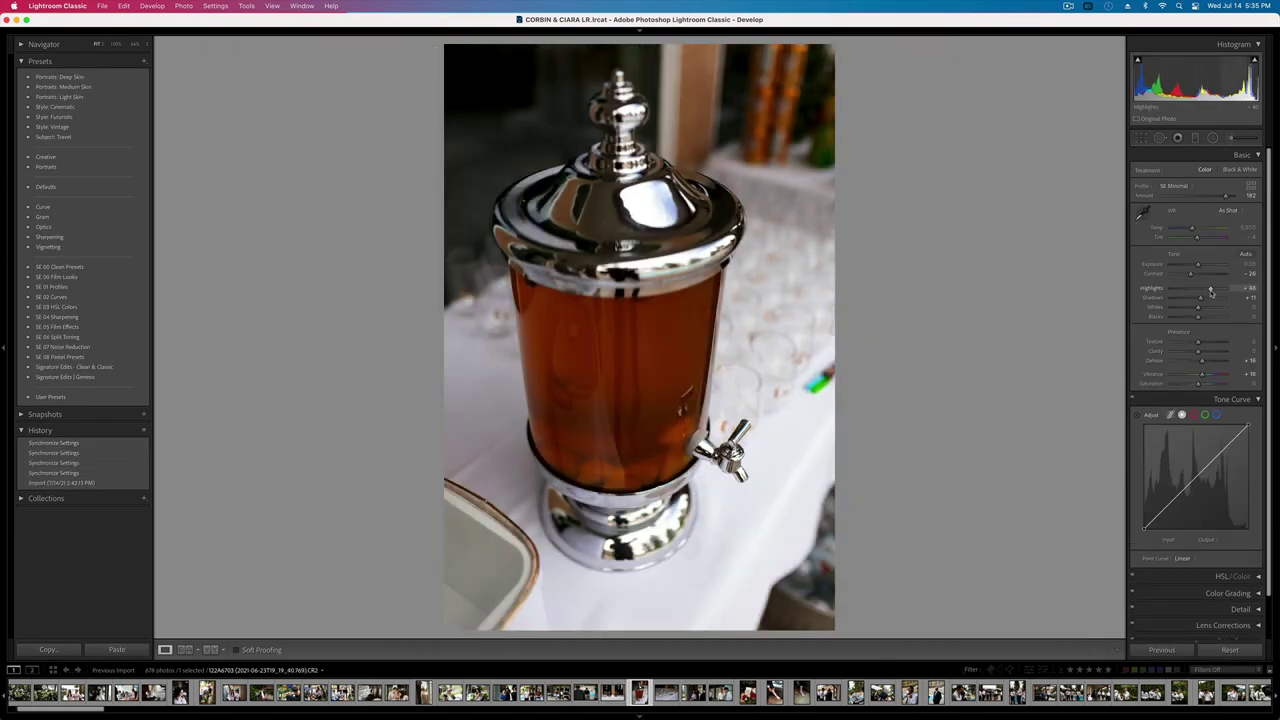
{"action": "key", "text": "Right"}
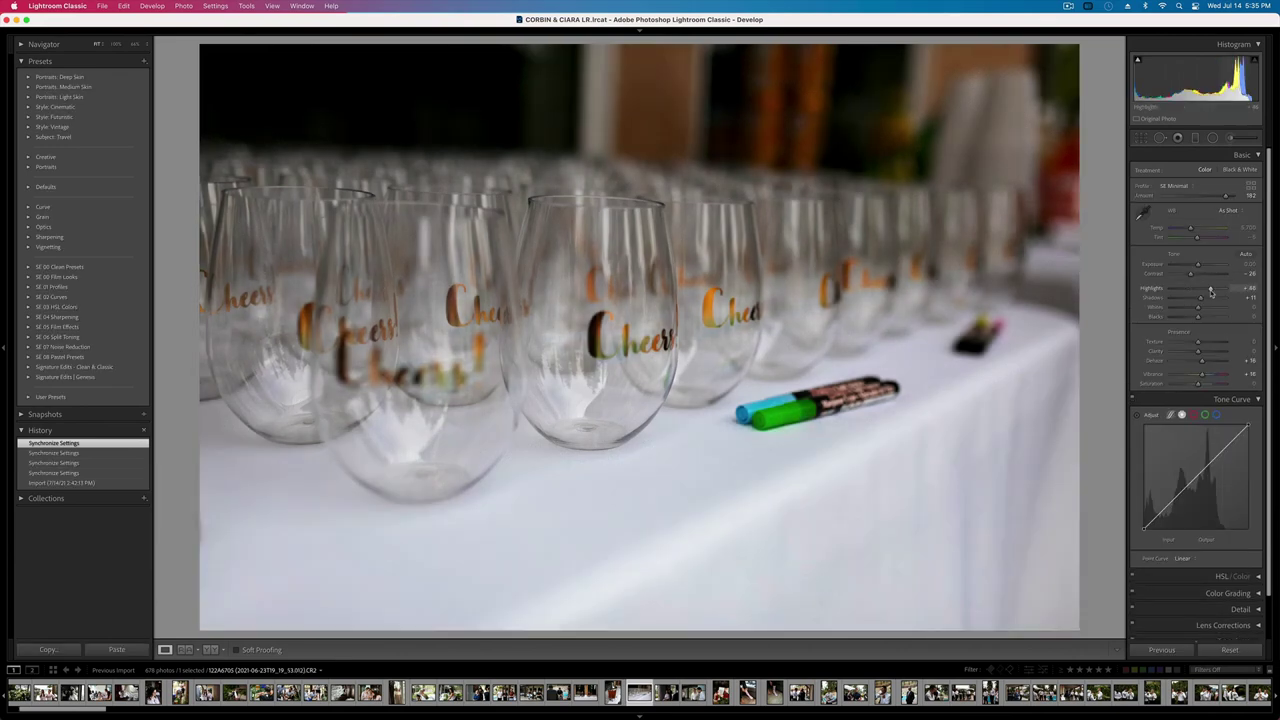
{"action": "left_click", "coordinate": [1211, 289]}
{"action": "key", "text": "super+period"}
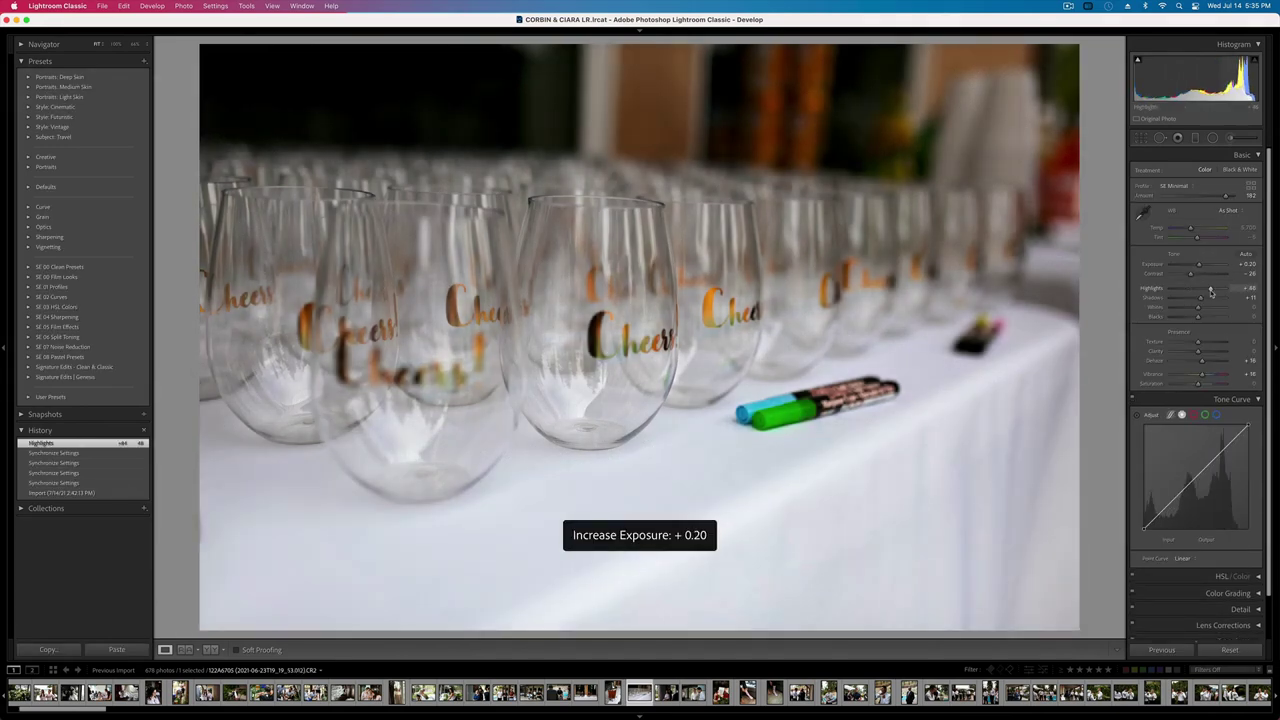
{"action": "key", "text": "Right"}
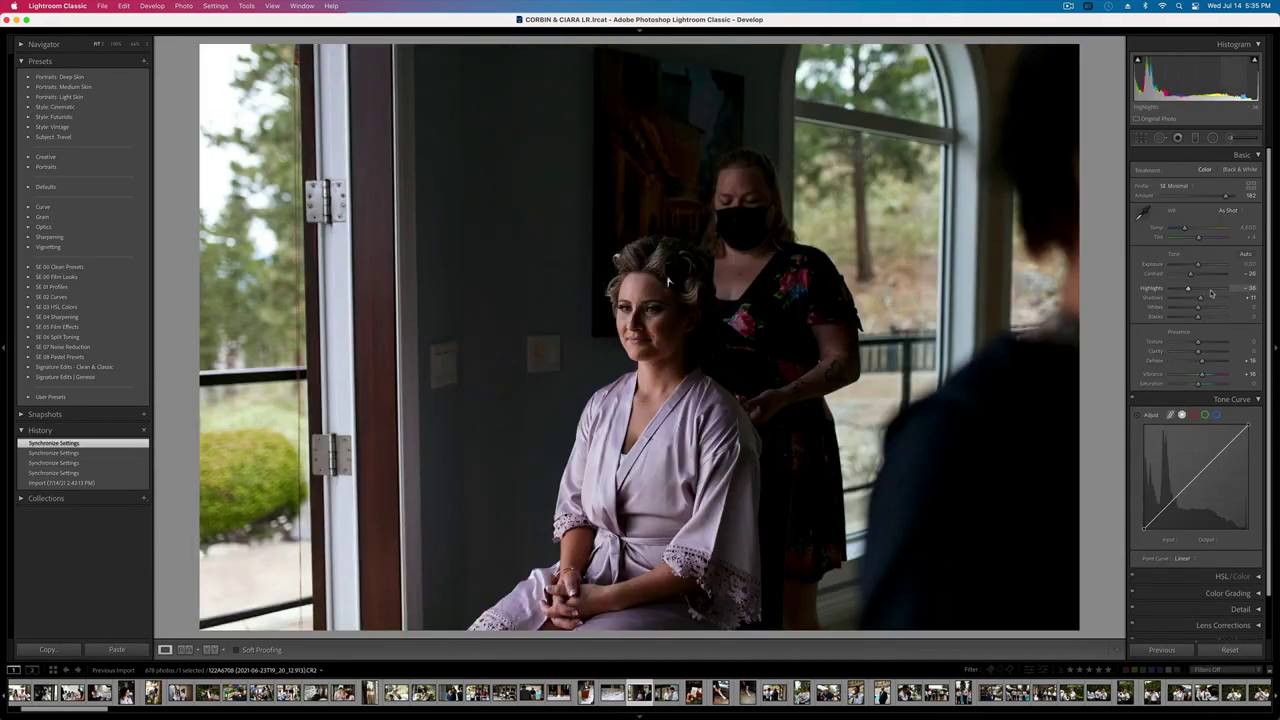
{"action": "key", "text": "Left"}
- Straighten the Cheers glasses photo with a slight rotation
{"action": "key", "text": "r"}
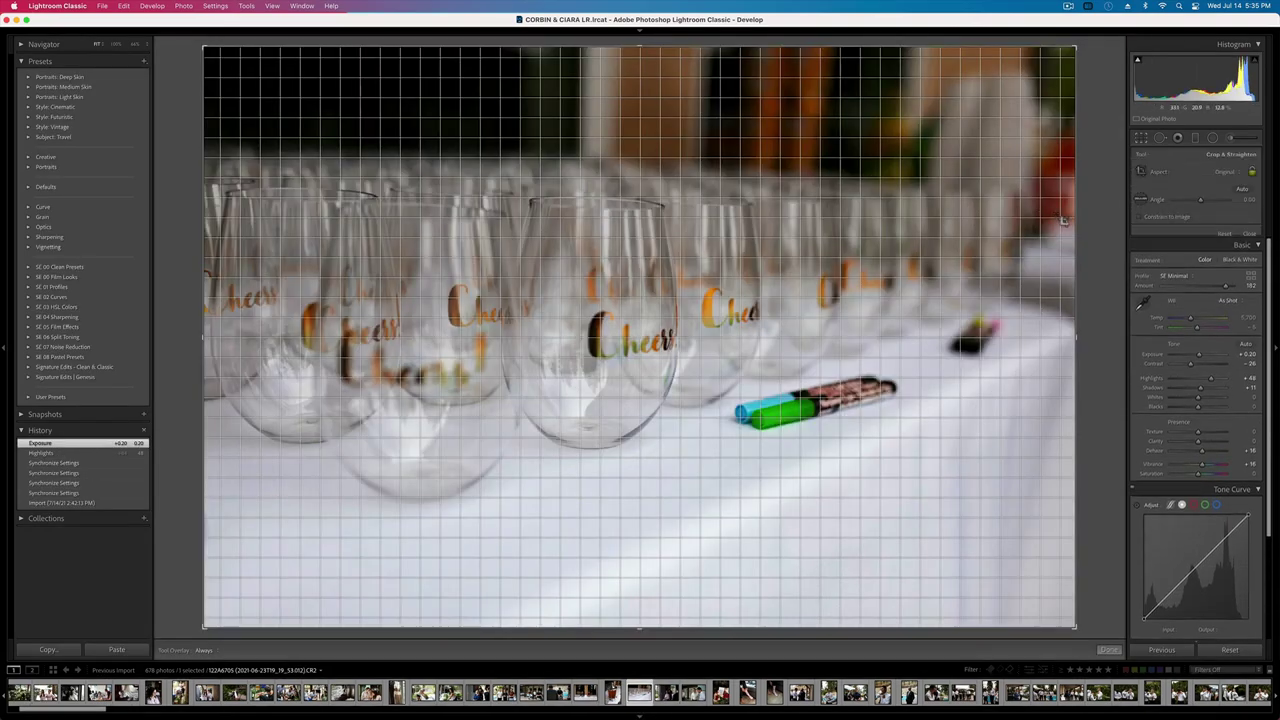
{"action": "left_click_drag", "start_coordinate": [1094, 197], "coordinate": [1092, 188]}
{"action": "key", "text": "Return"}
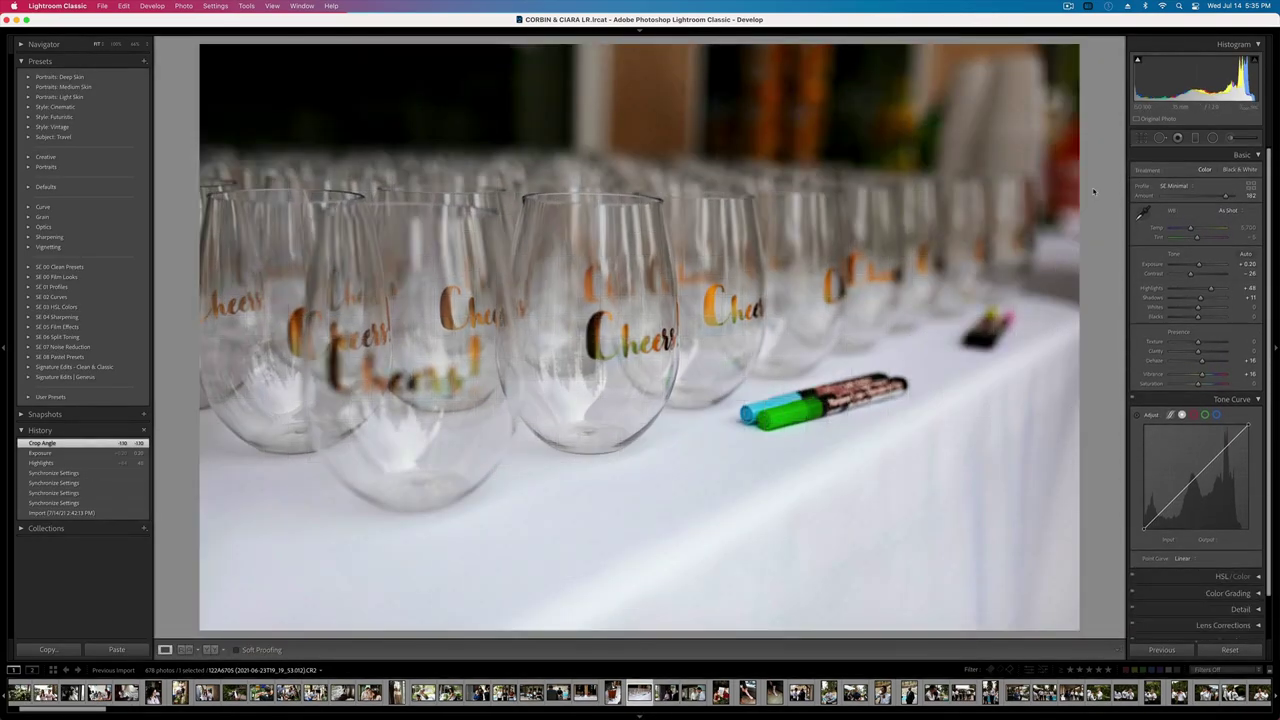
{"action": "key", "text": "Right"}
{"action": "key", "text": "Left"}
- Add a graduated filter across the Cheers glasses photo
{"action": "left_click", "coordinate": [1195, 137]}
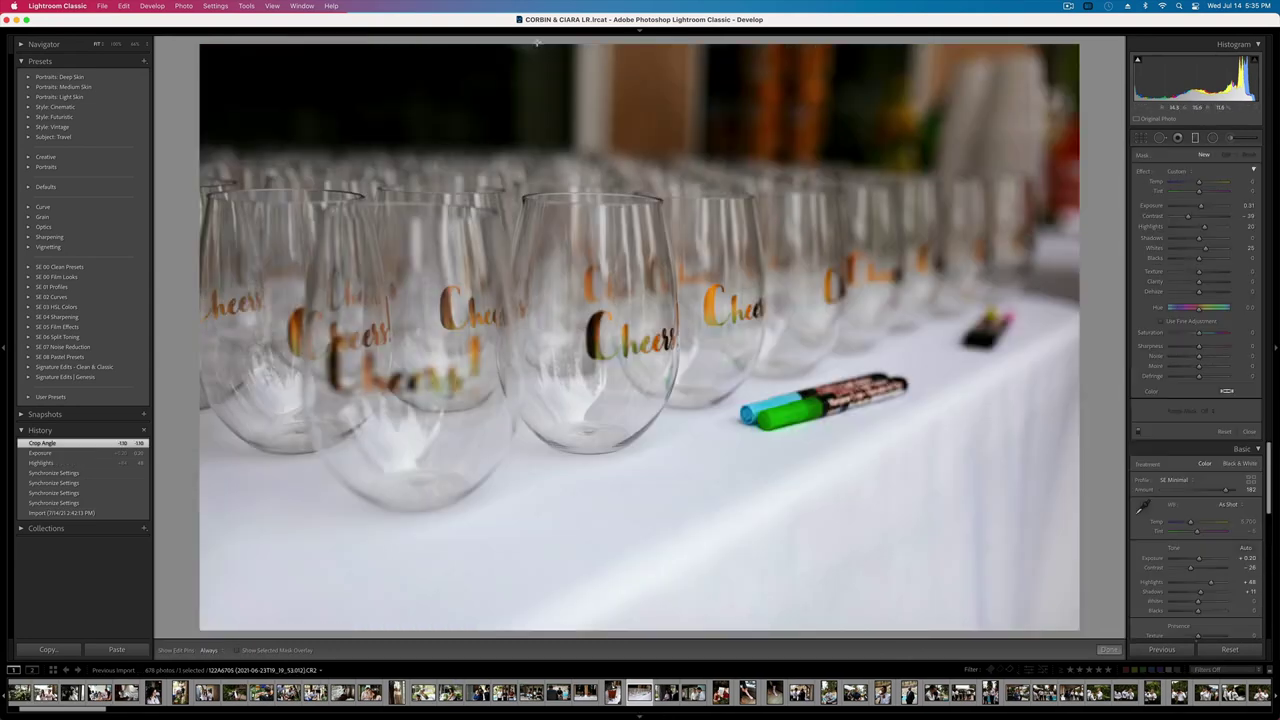
{"action": "left_click_drag", "start_coordinate": [536, 44], "coordinate": [763, 536]}
{"action": "key", "text": "m"}
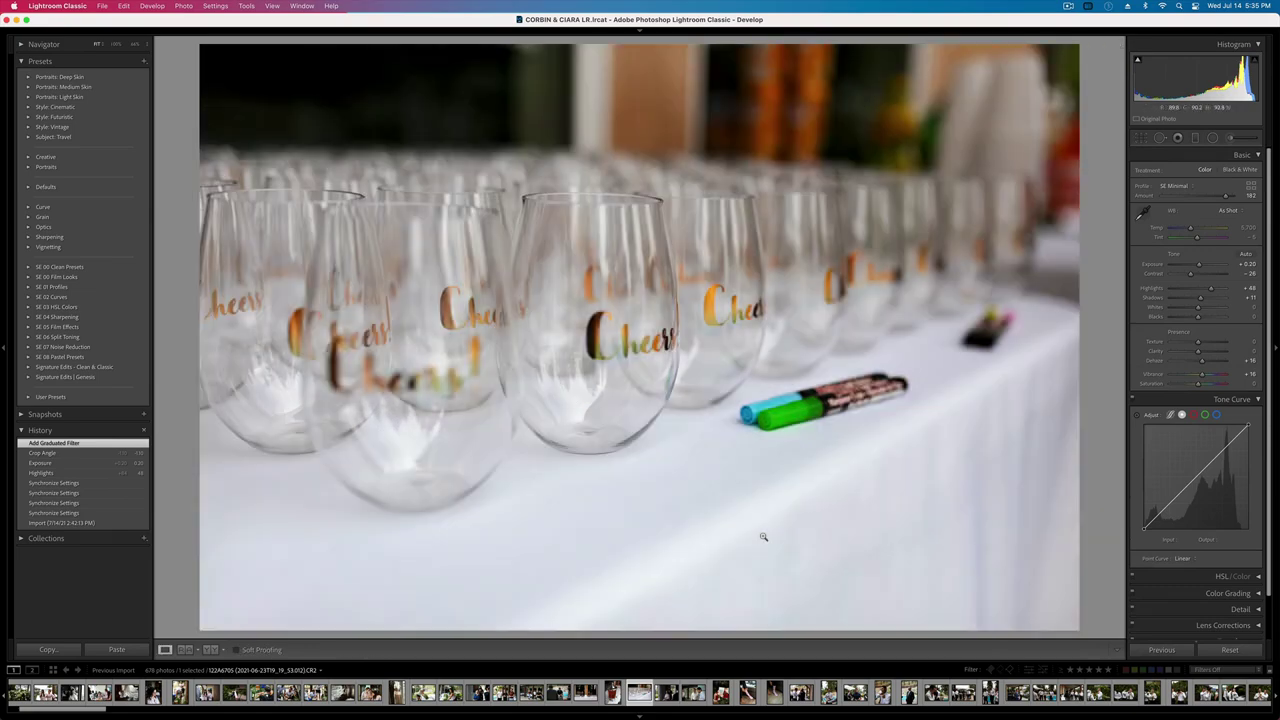
{"action": "key", "text": "Right"}
- Set the bride photo's exposure to +1.19, pull highlights down, and warm Temp and Tint (+16)
{"action": "key", "text": "equal"}
{"action": "key", "text": "equal"}
{"action": "key", "text": "equal"}
{"action": "key", "text": "equal"}
{"action": "key", "text": "equal"}
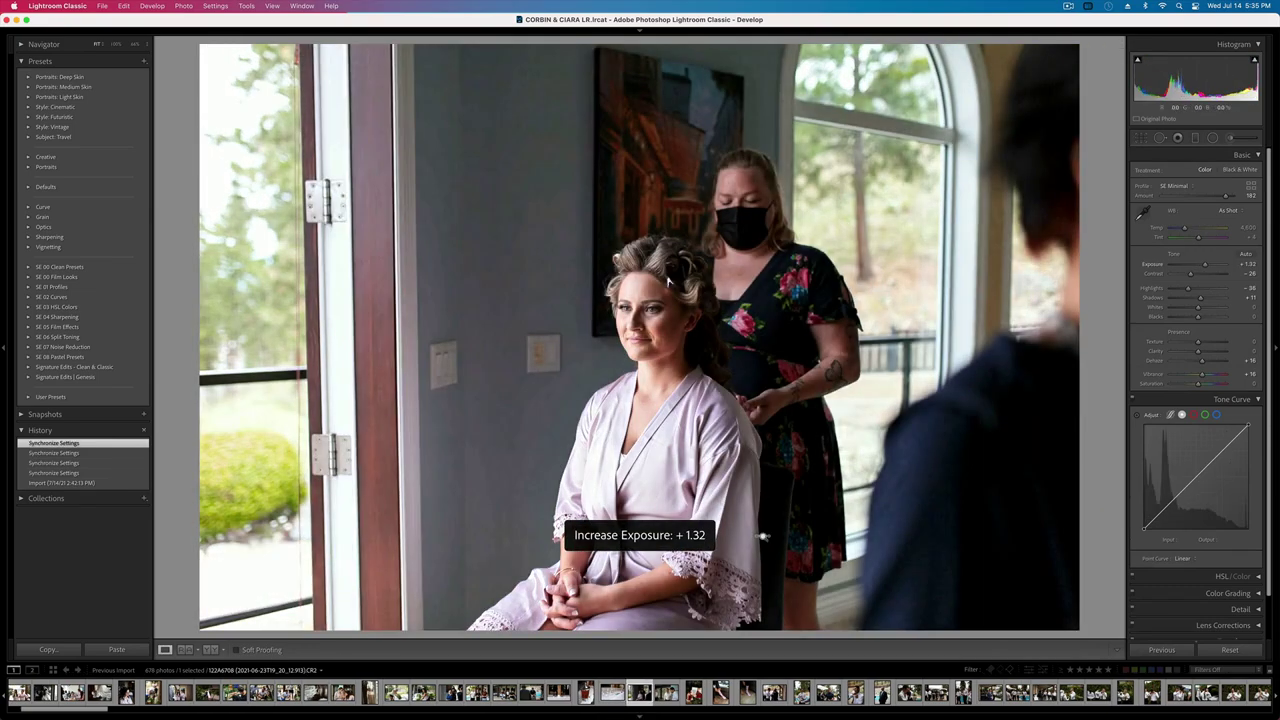
{"action": "left_click", "coordinate": [516, 219]}
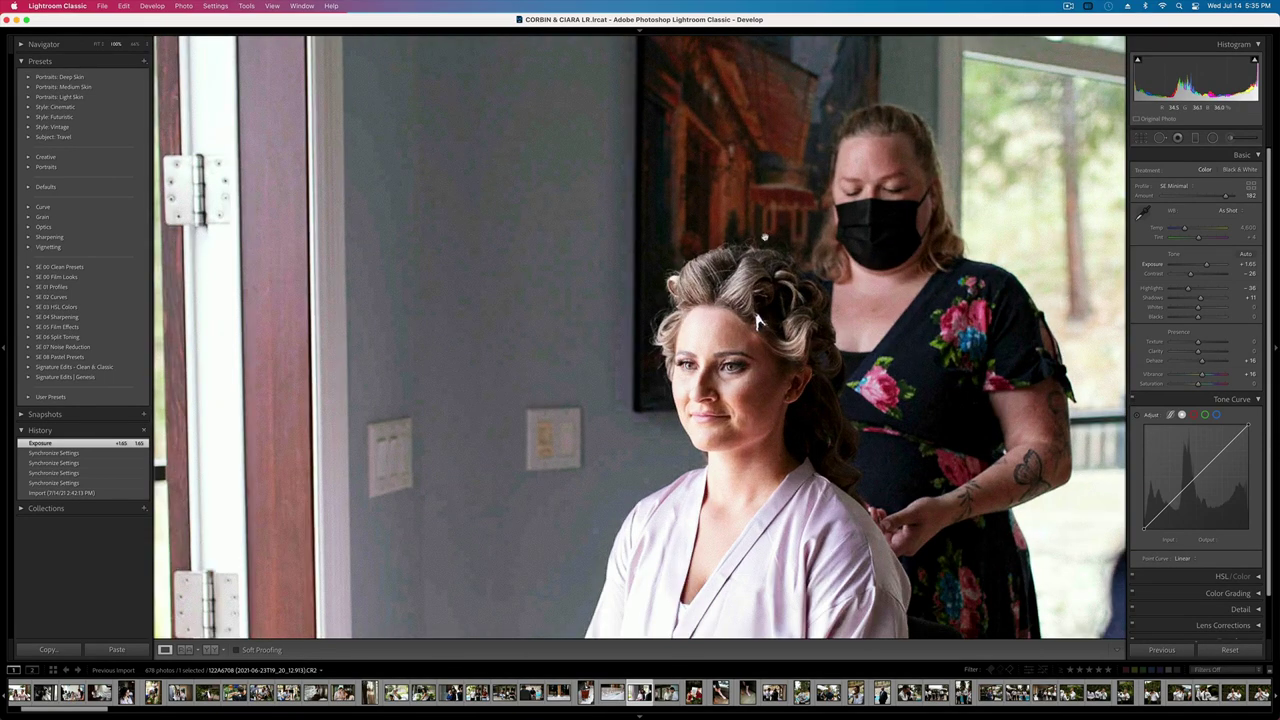
{"action": "key", "text": "Right"}
{"action": "key", "text": "Right"}
{"action": "key", "text": "Right"}
{"action": "key", "text": "Right"}
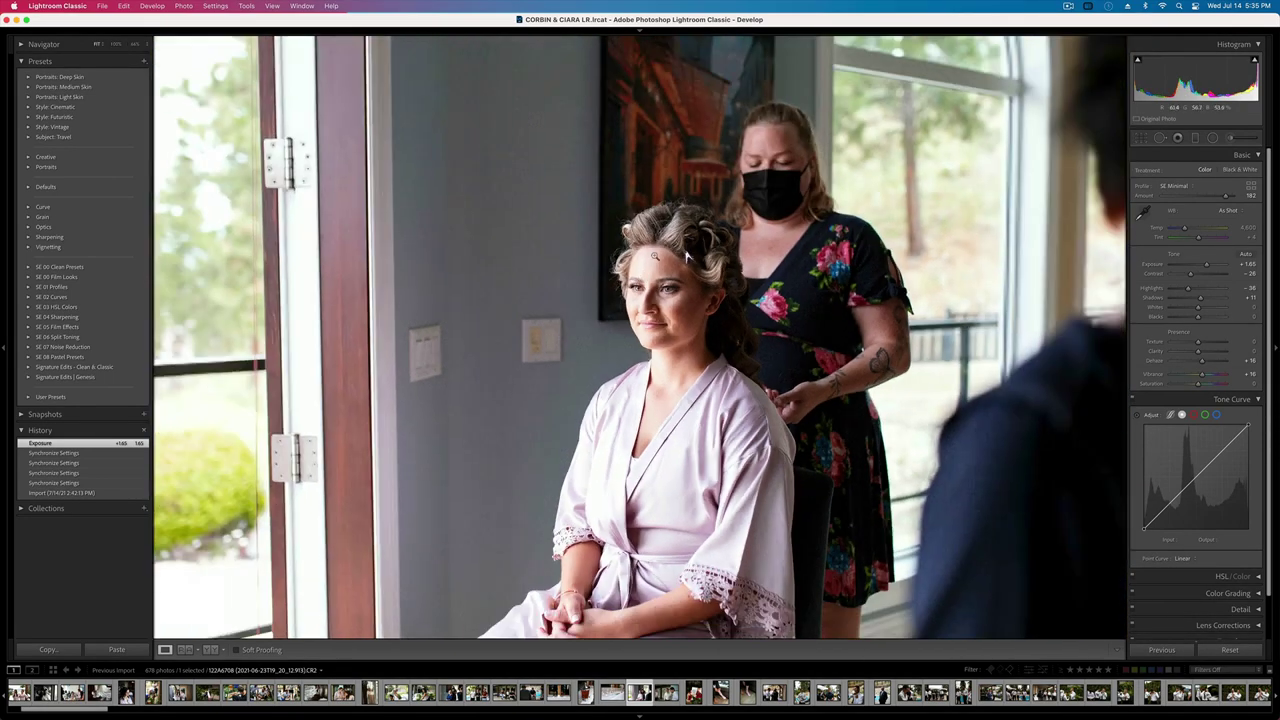
{"action": "left_click", "coordinate": [686, 258]}
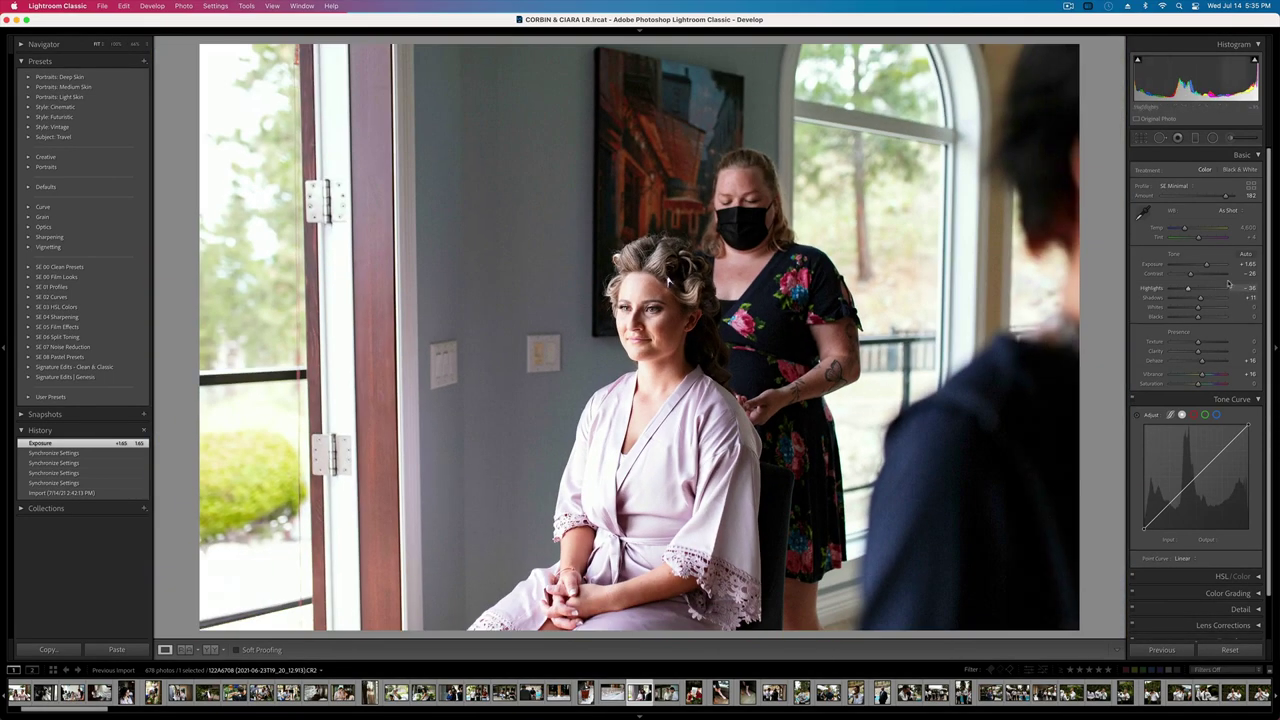
{"action": "left_click_drag", "start_coordinate": [1188, 288], "coordinate": [1173, 290]}
{"action": "key", "text": "minus"}
{"action": "key", "text": "minus"}
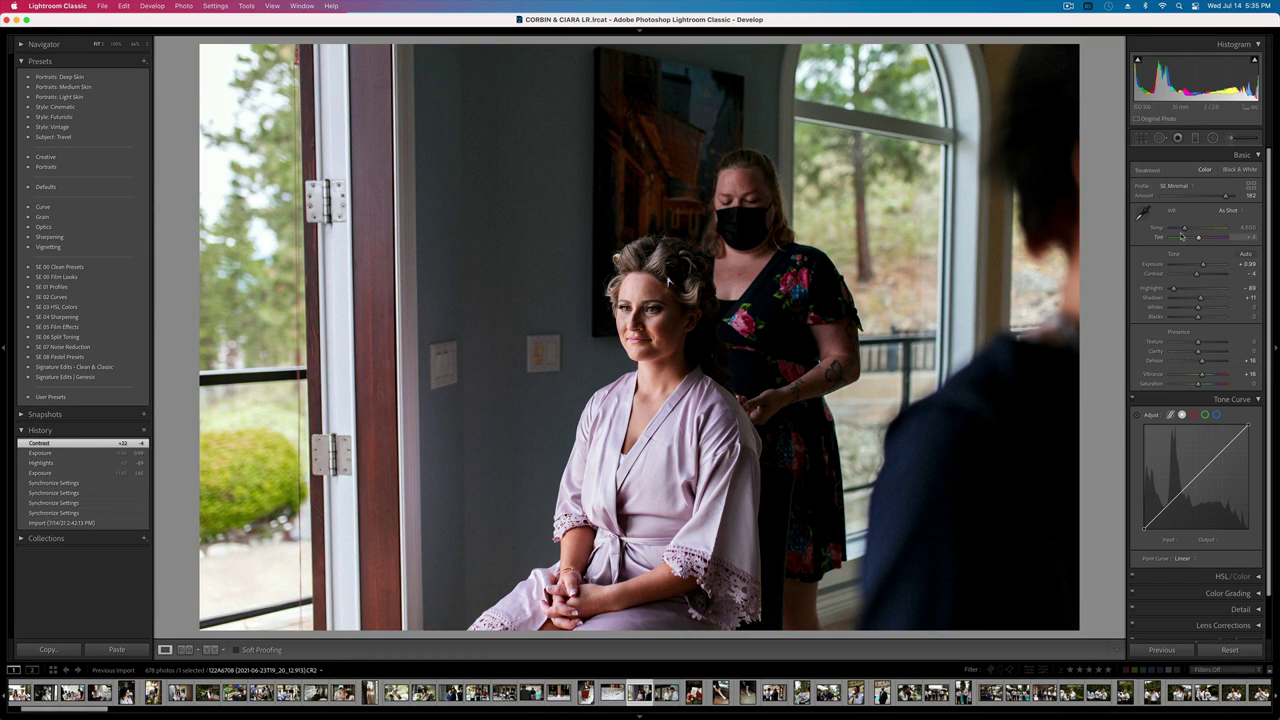
{"action": "left_click_drag", "start_coordinate": [1184, 229], "coordinate": [1184, 229]}
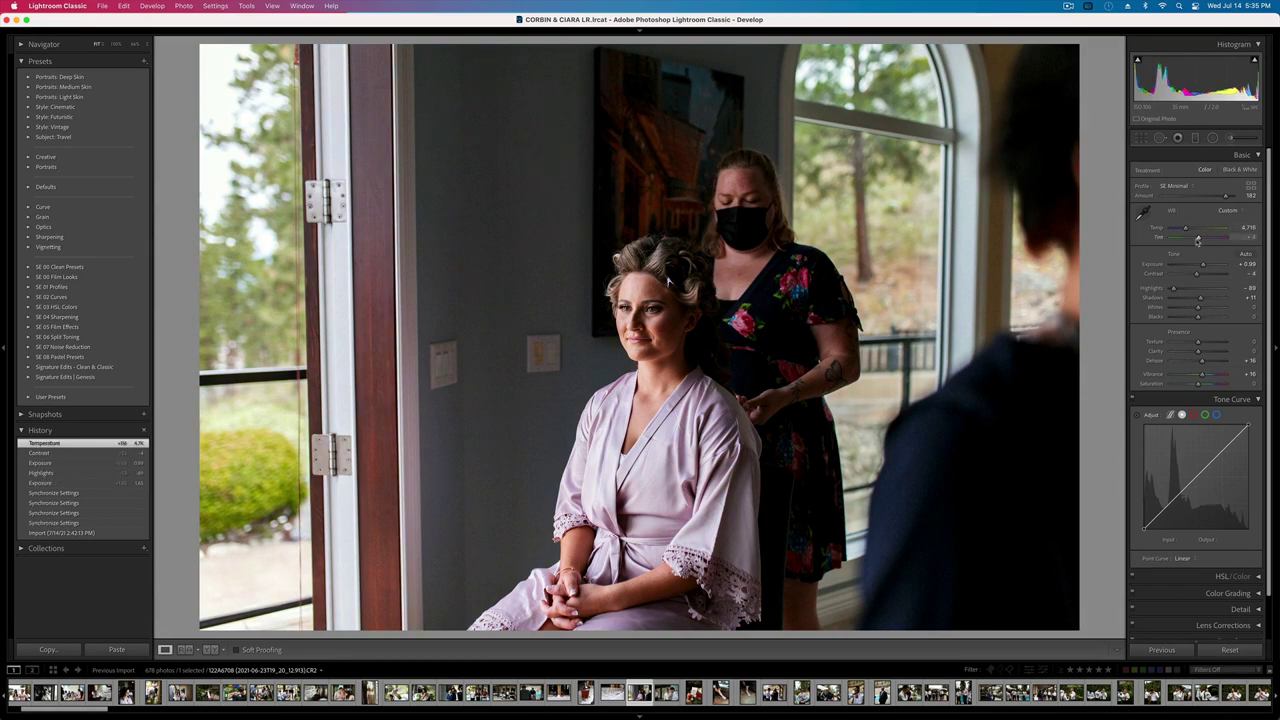
{"action": "left_click_drag", "start_coordinate": [1198, 240], "coordinate": [1193, 240]}
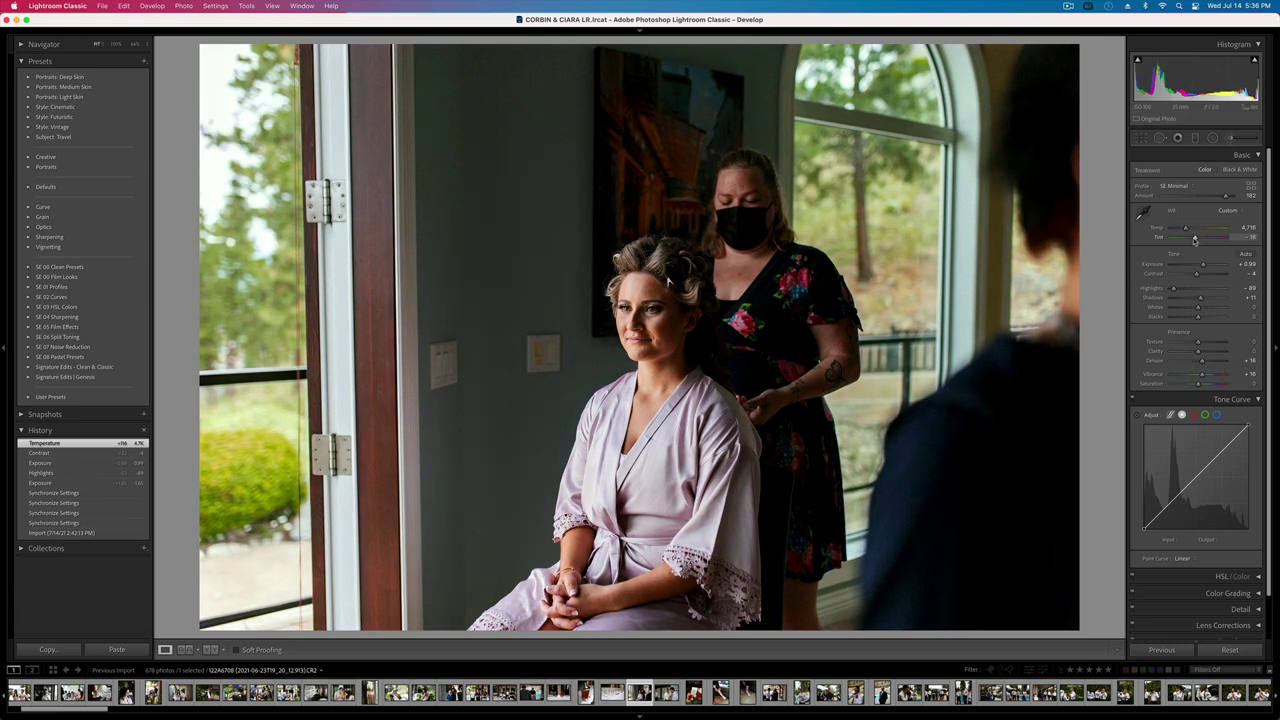
{"action": "key", "text": "equal"}
{"action": "key", "text": "equal"}
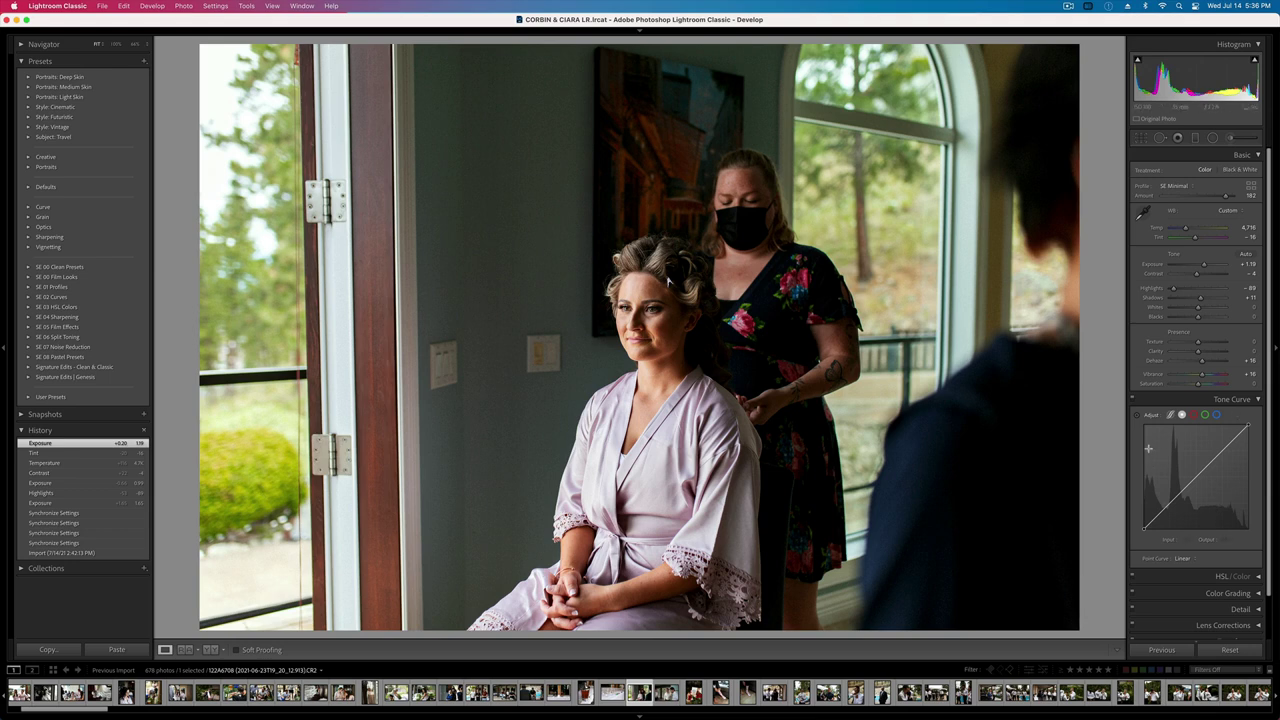
- Lower the yellow saturation in HSL to -31 to mute the greenery
{"action": "left_click", "coordinate": [1220, 577]}
{"action": "left_click_drag", "start_coordinate": [1185, 592], "coordinate": [1180, 588]}
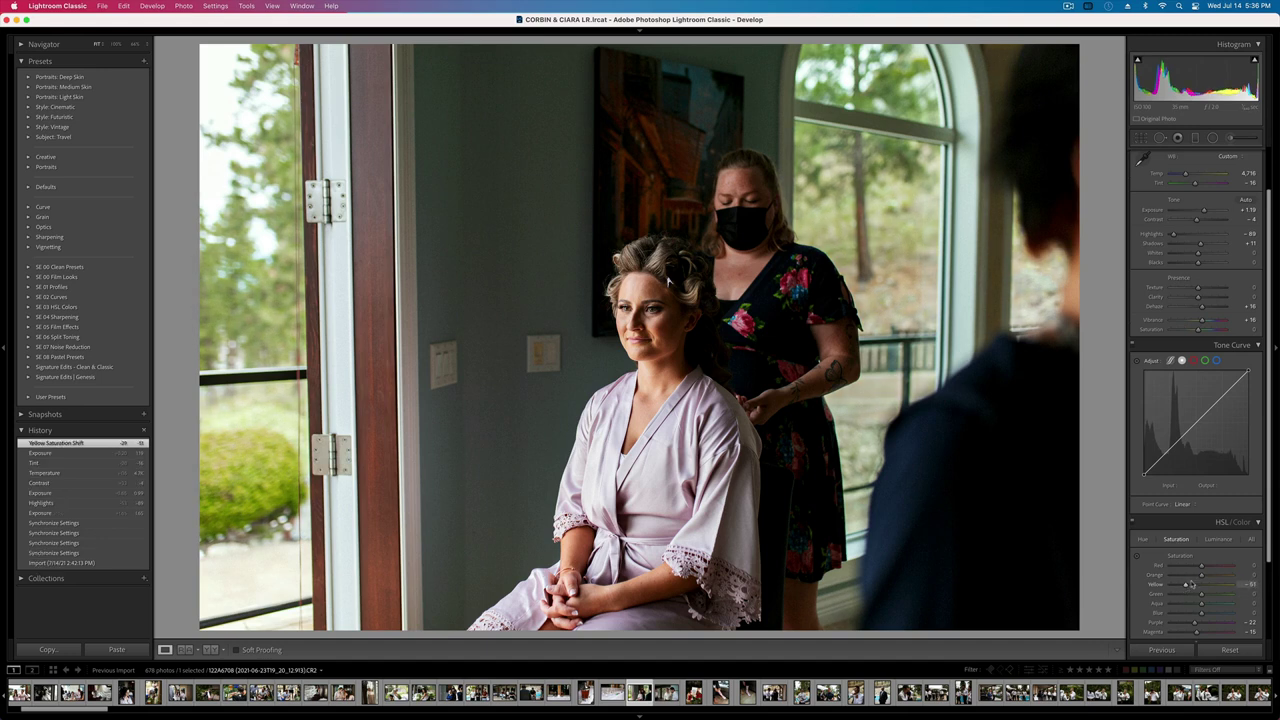
{"action": "left_click", "coordinate": [1218, 539]}
- Raise yellow luminance to +34, then give the next groomsmen photo +0.66 exposure and -2 contrast
{"action": "left_click_drag", "start_coordinate": [1201, 584], "coordinate": [1212, 587]}
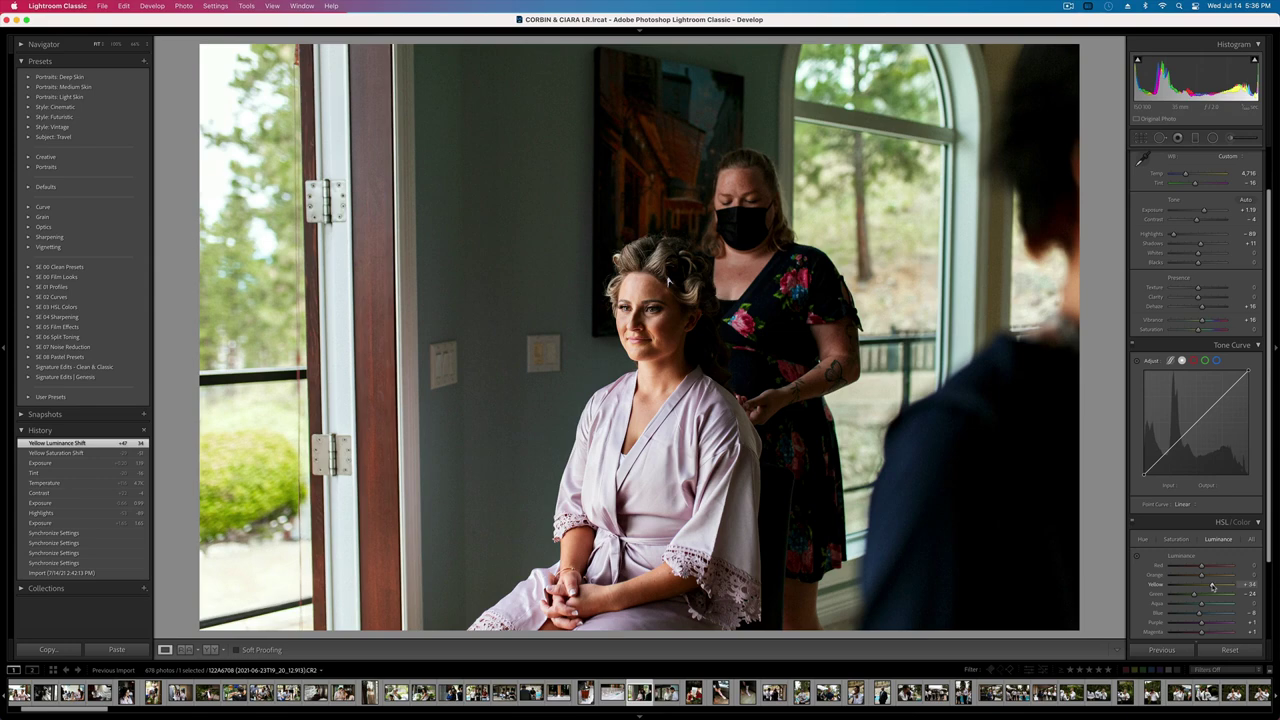
{"action": "key", "text": "Right"}
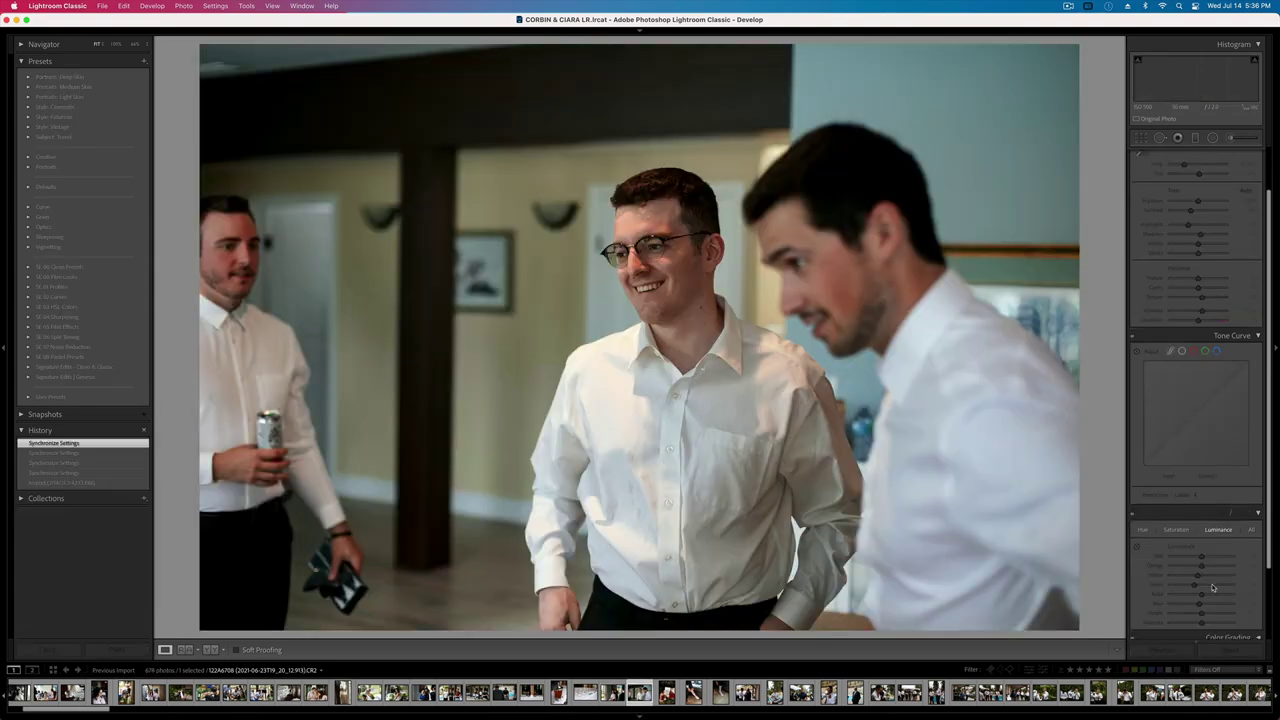
{"action": "key", "text": "shift+="}
{"action": "key", "text": "shift+="}
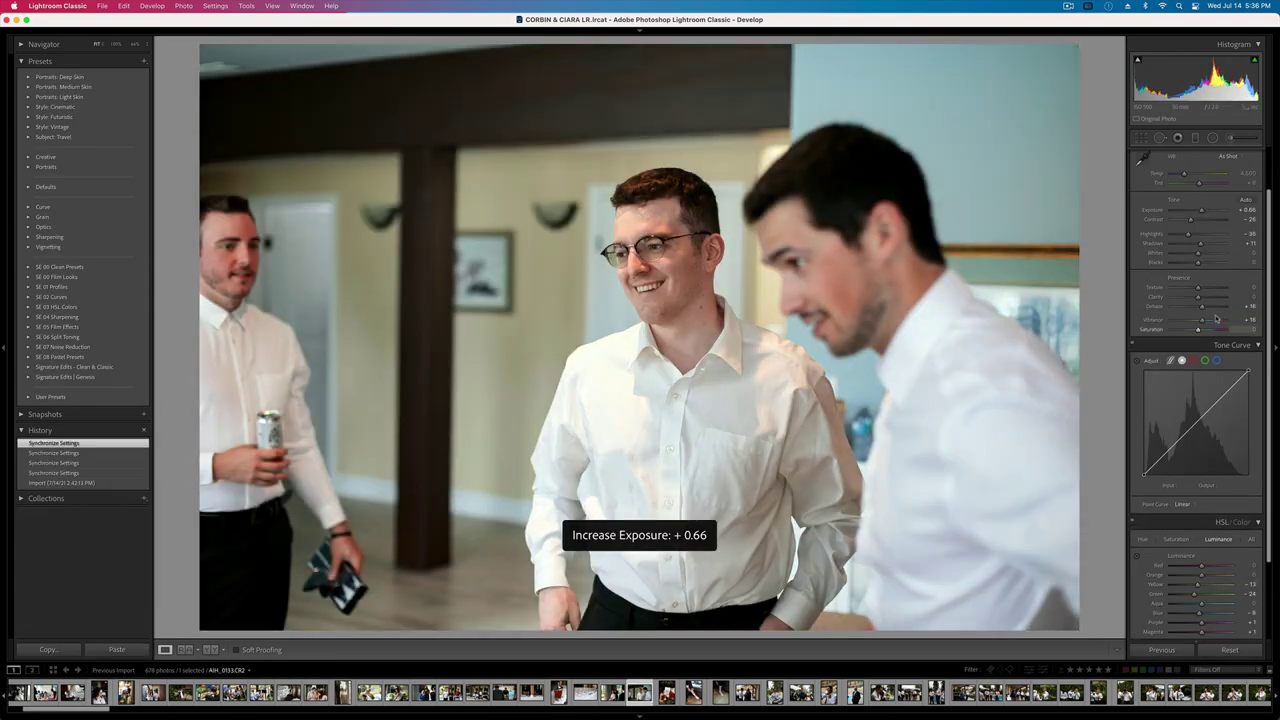
{"action": "left_click_drag", "start_coordinate": [1191, 219], "coordinate": [1198, 222]}
{"action": "left_click", "coordinate": [1199, 221]}
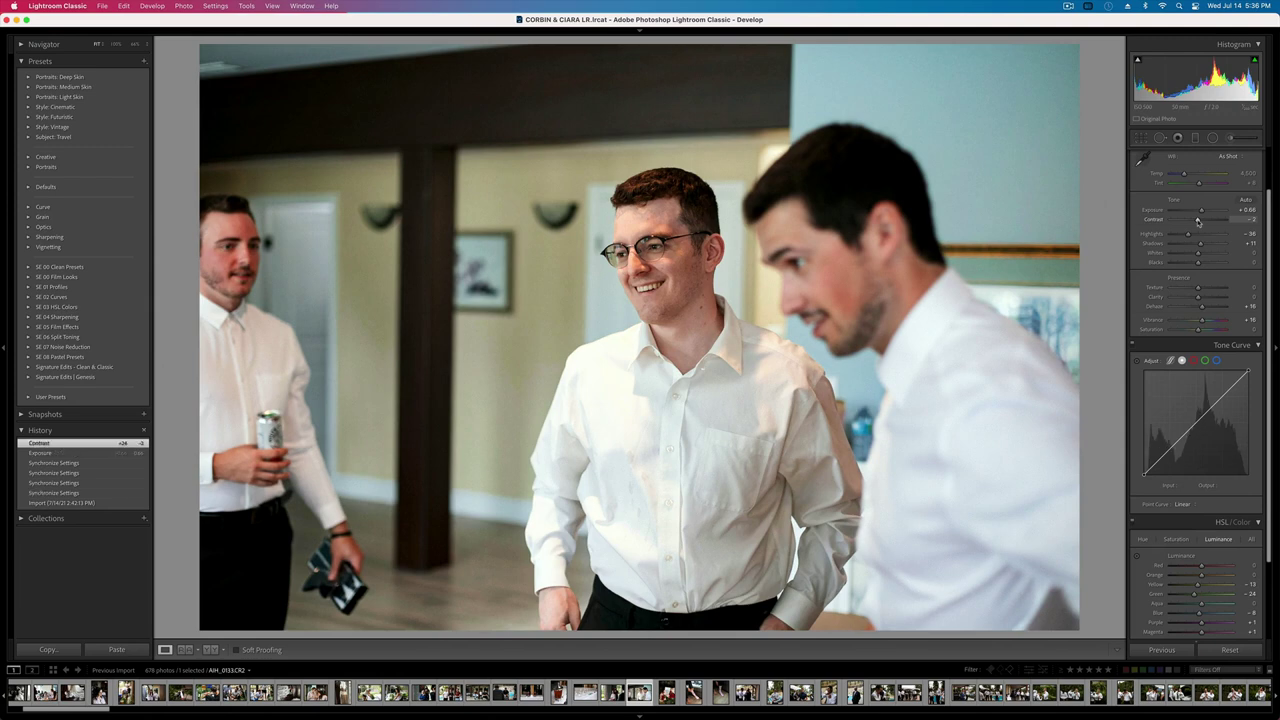
{"action": "key", "text": "Right"}
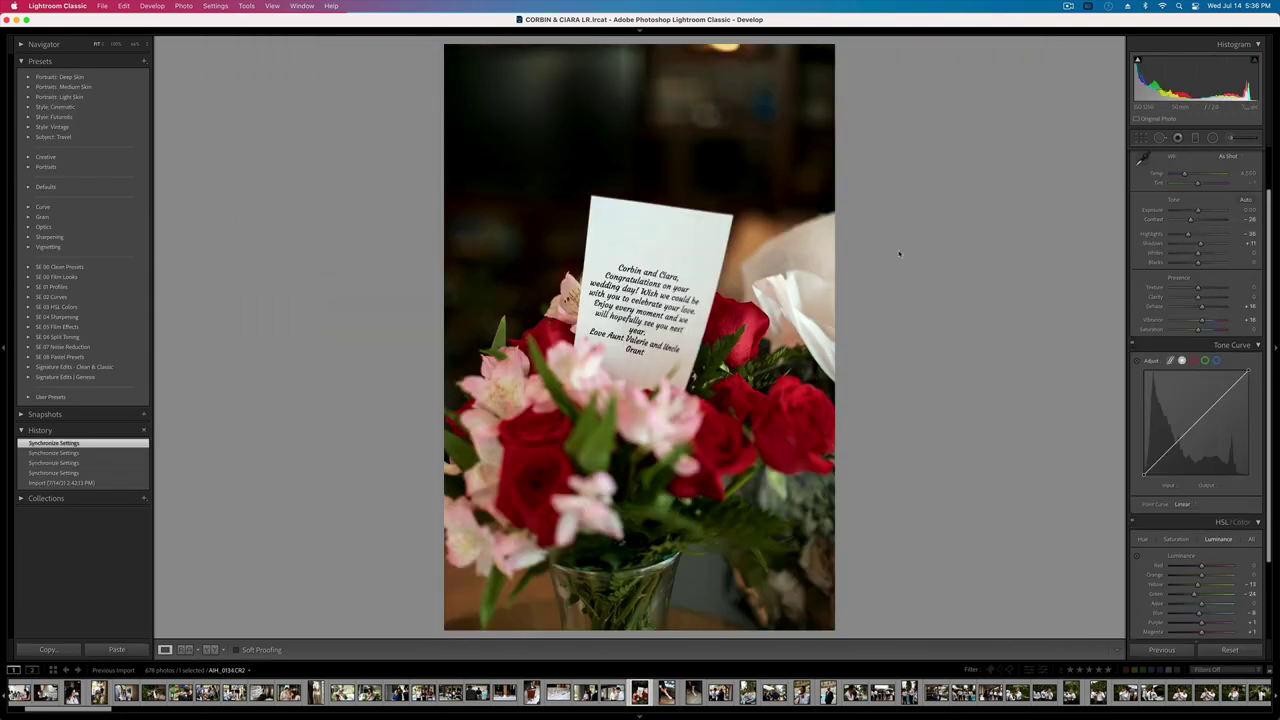
- Brighten the bouquet photo to +0.66 exposure and pull its highlights down
{"action": "key", "text": "equal"}
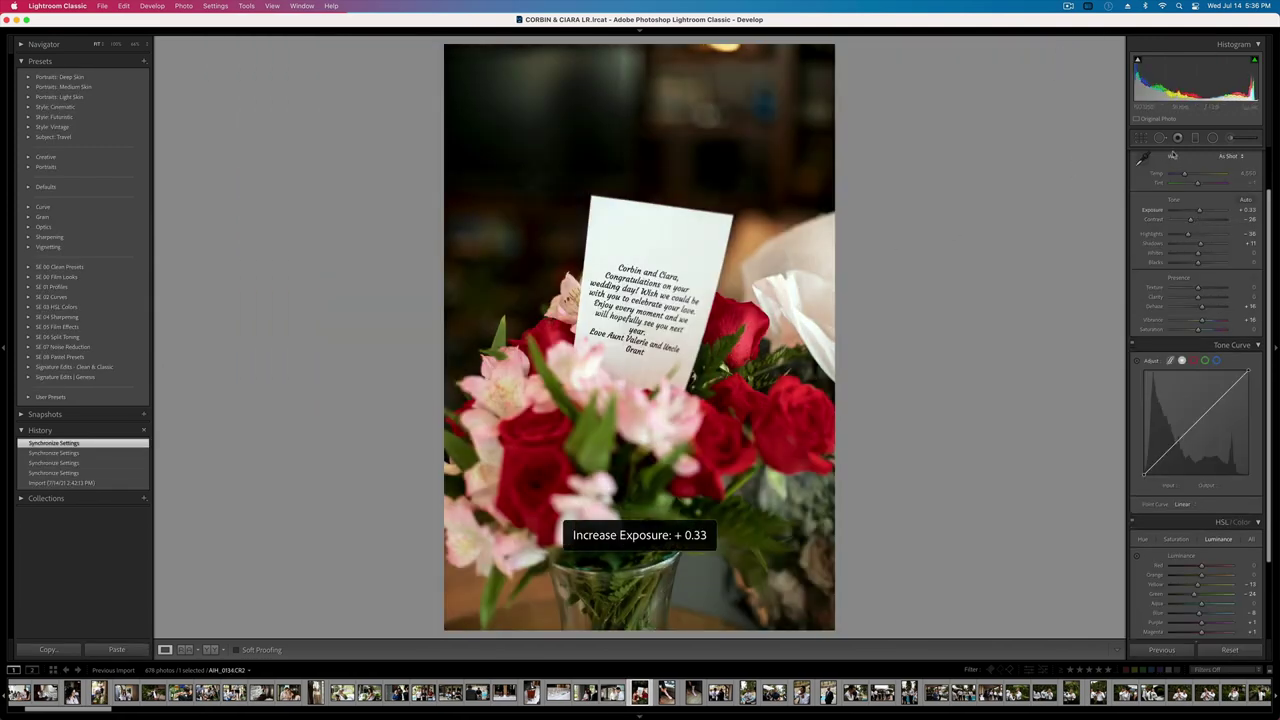
{"action": "left_click_drag", "start_coordinate": [1188, 234], "coordinate": [1180, 235]}
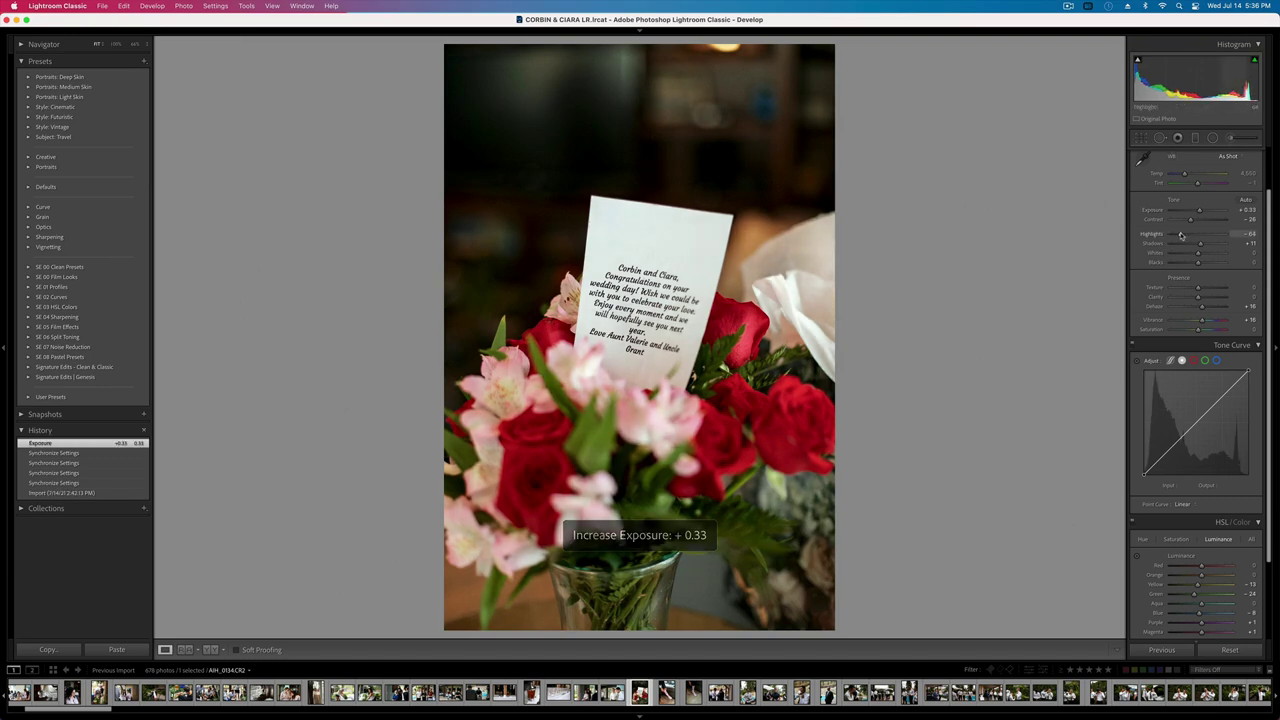
{"action": "key", "text": "equal"}
- Add an inverted radial filter around the bouquet and ease exposure to +0.56
{"action": "left_click", "coordinate": [1213, 138]}
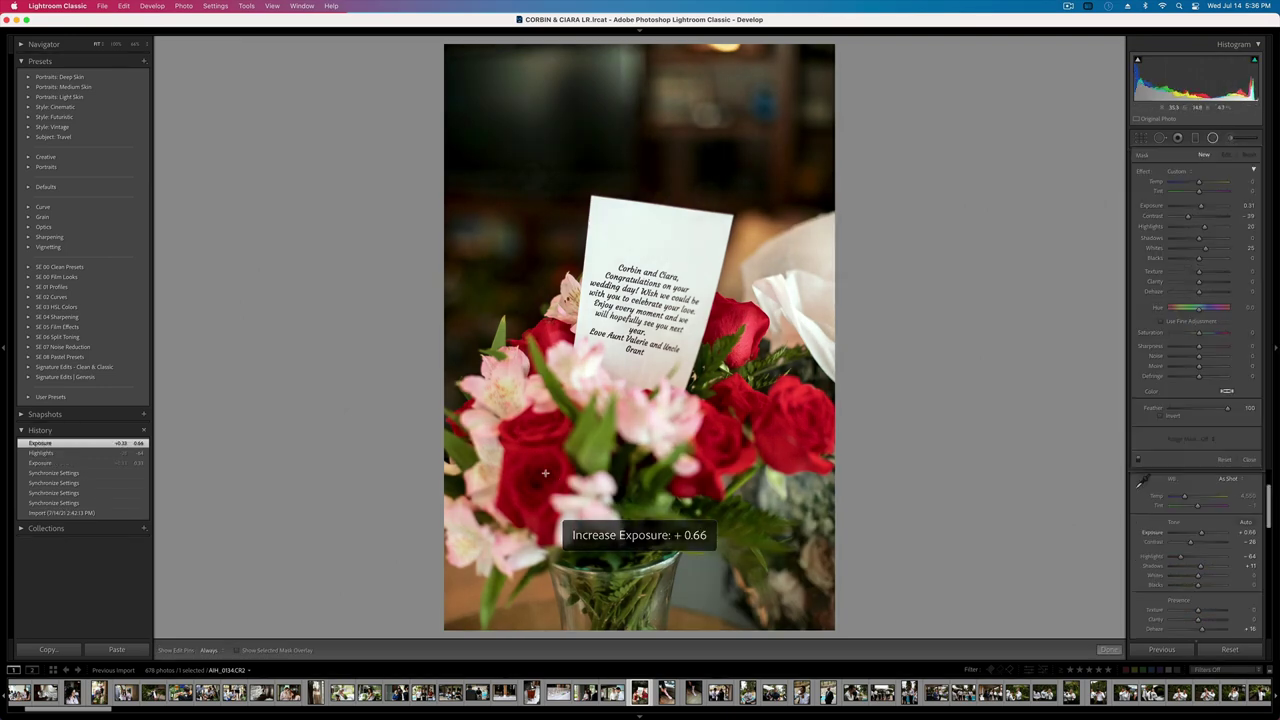
{"action": "mouse_move", "coordinate": [543, 473]}
{"action": "left_mouse_down"}
{"action": "mouse_move", "coordinate": [874, 637]}
{"action": "mouse_move", "coordinate": [906, 672]}
{"action": "left_mouse_up"}
{"action": "left_click_drag", "start_coordinate": [628, 497], "coordinate": [666, 514]}
{"action": "key", "text": "apostrophe"}
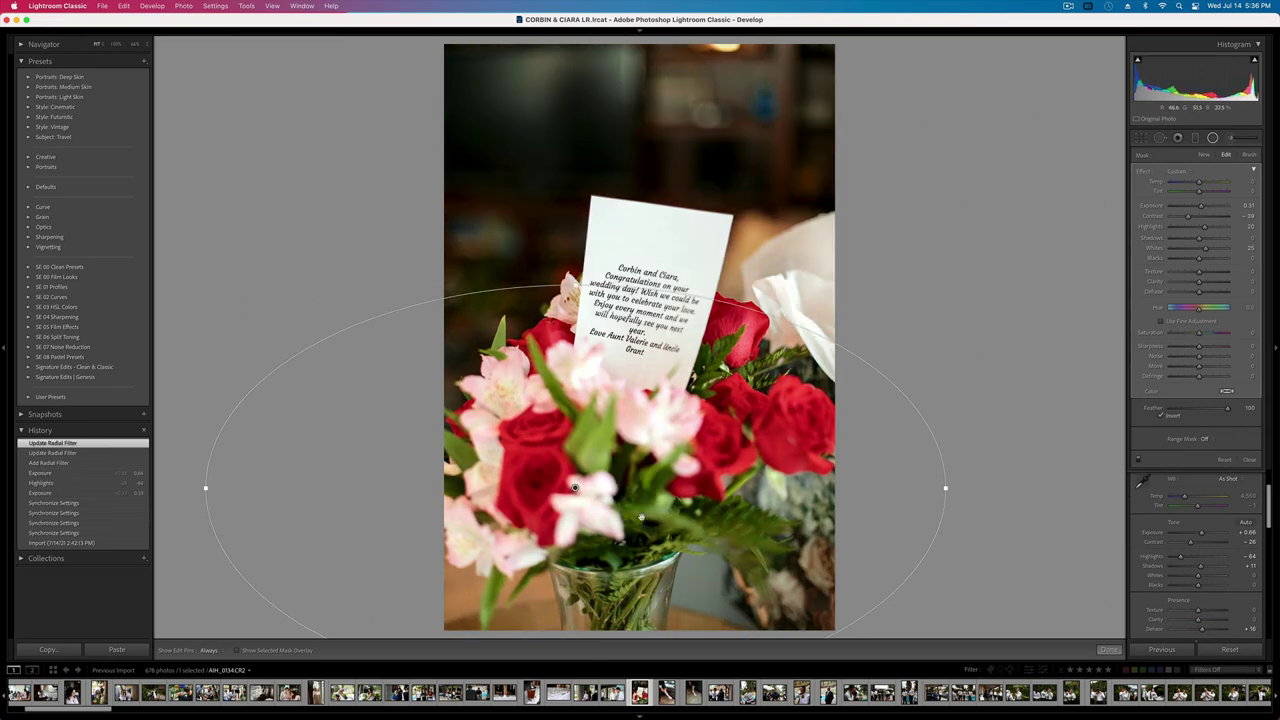
{"action": "key", "text": "Return"}
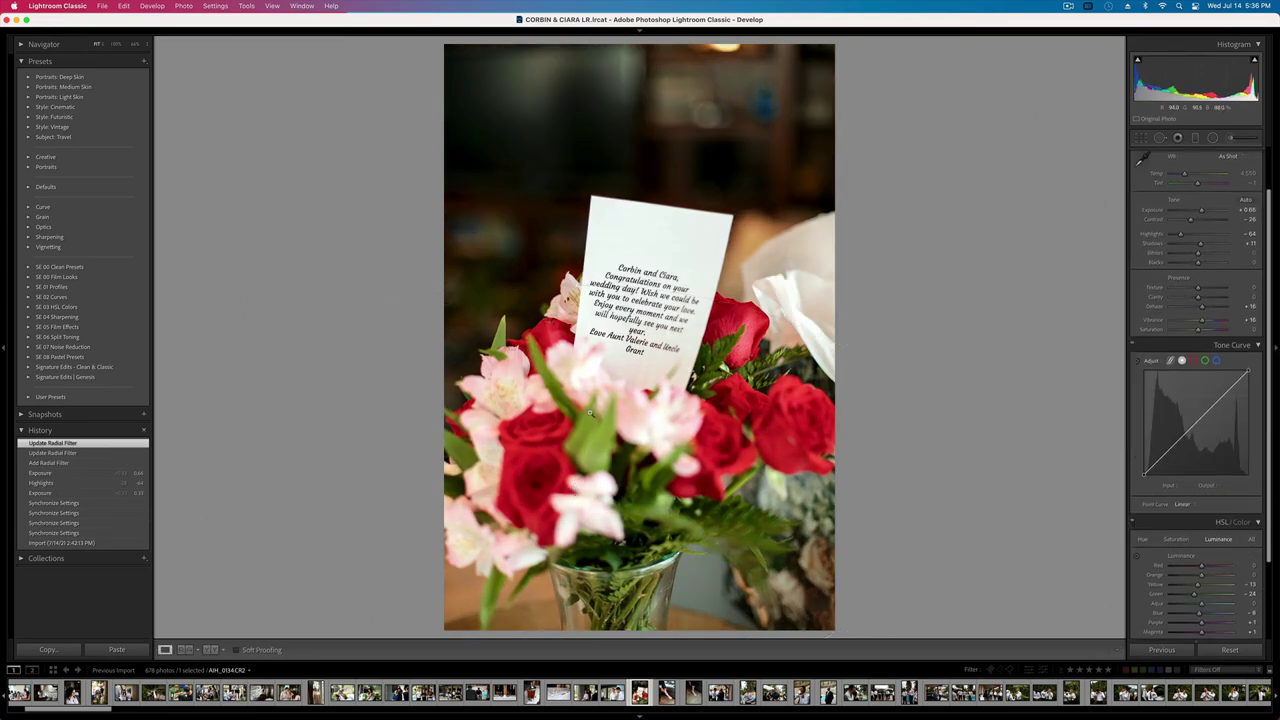
{"action": "key", "text": "minus"}
- Crop the bouquet photo tighter, shifting the bouquet upward in the frame
{"action": "key", "text": "r"}
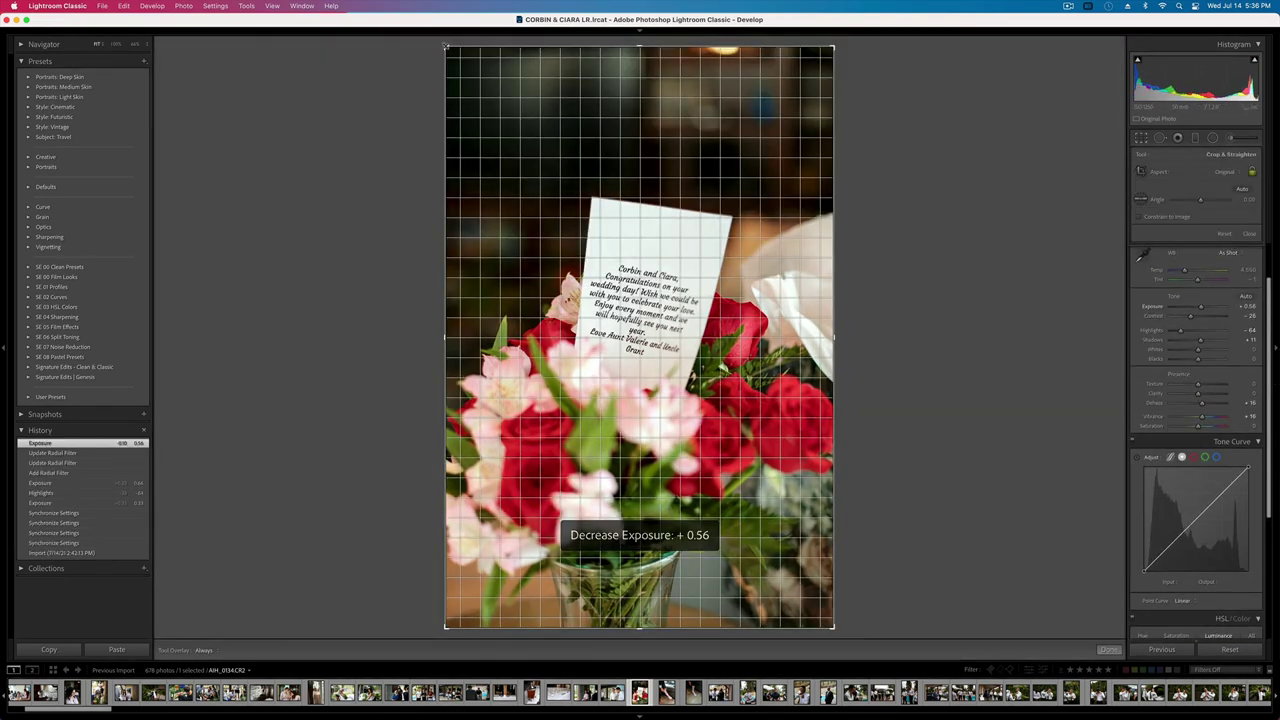
{"action": "left_click_drag", "start_coordinate": [453, 64], "coordinate": [456, 67]}
{"action": "left_click_drag", "start_coordinate": [554, 194], "coordinate": [554, 130]}
{"action": "key", "text": "Return"}
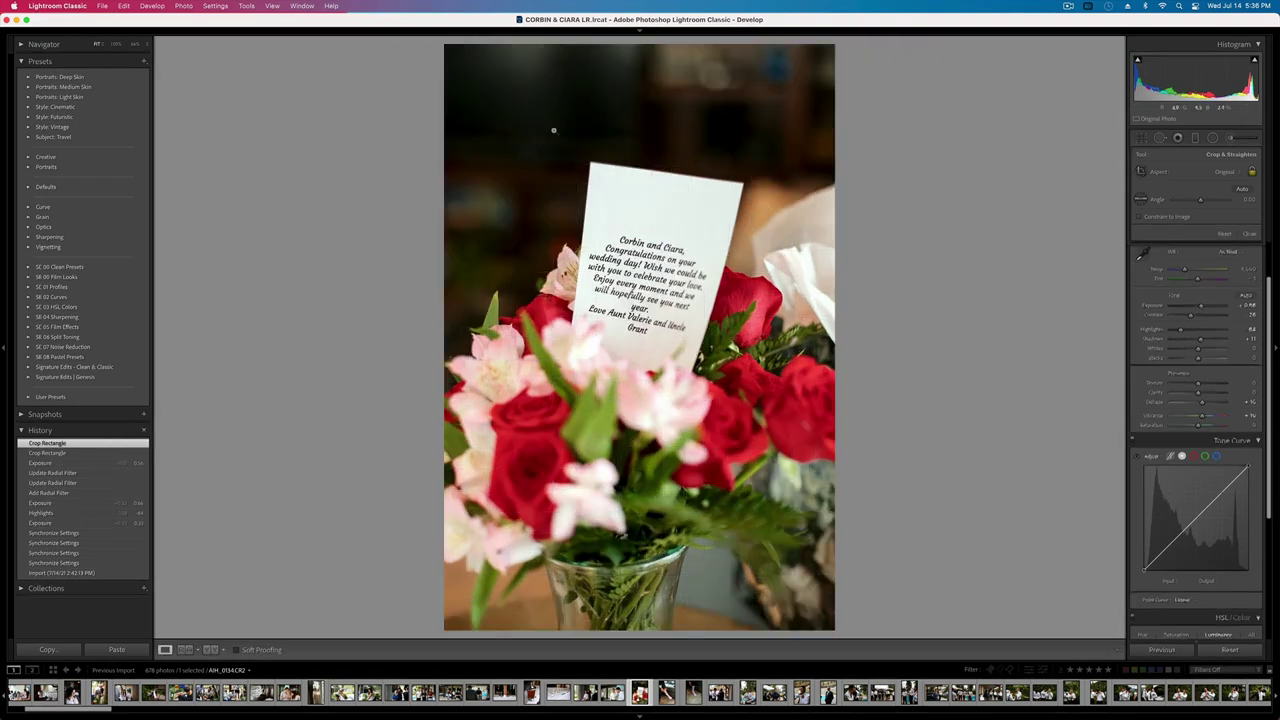
{"action": "key", "text": "Right"}
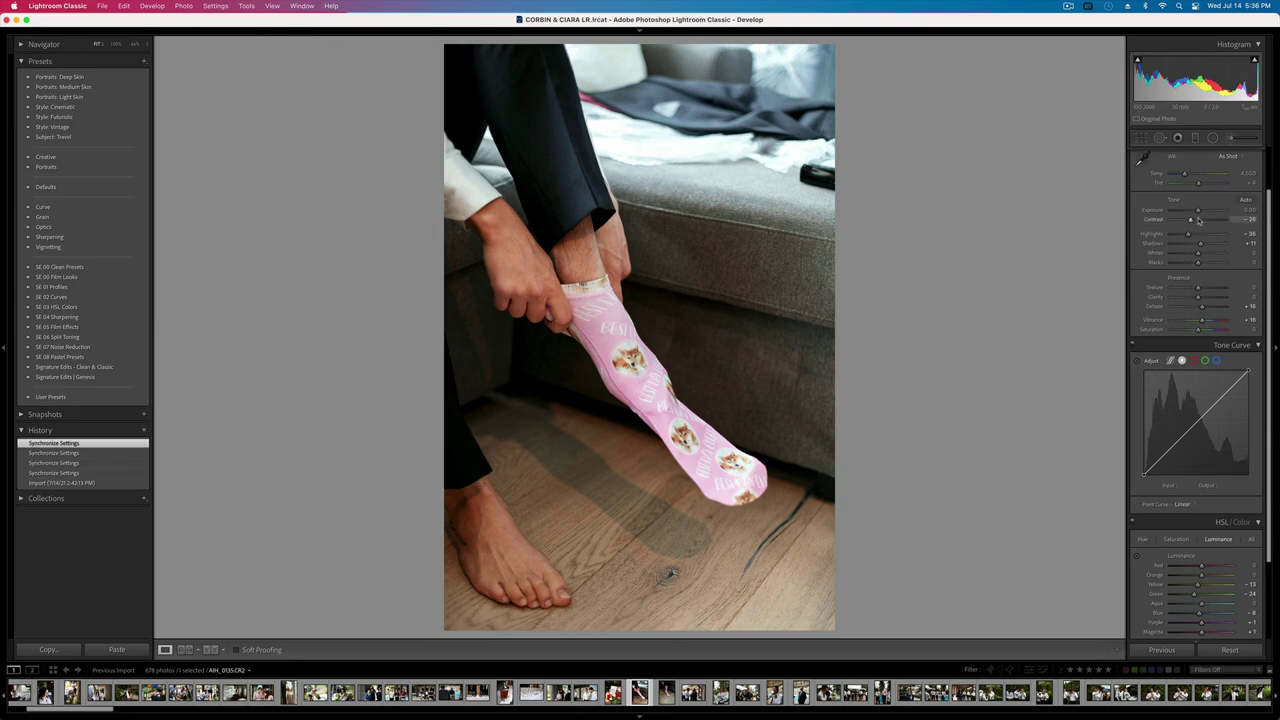
- Raise the first sock photo's contrast to about +1 and crop it tighter
{"action": "left_click_drag", "start_coordinate": [1191, 220], "coordinate": [1199, 221]}
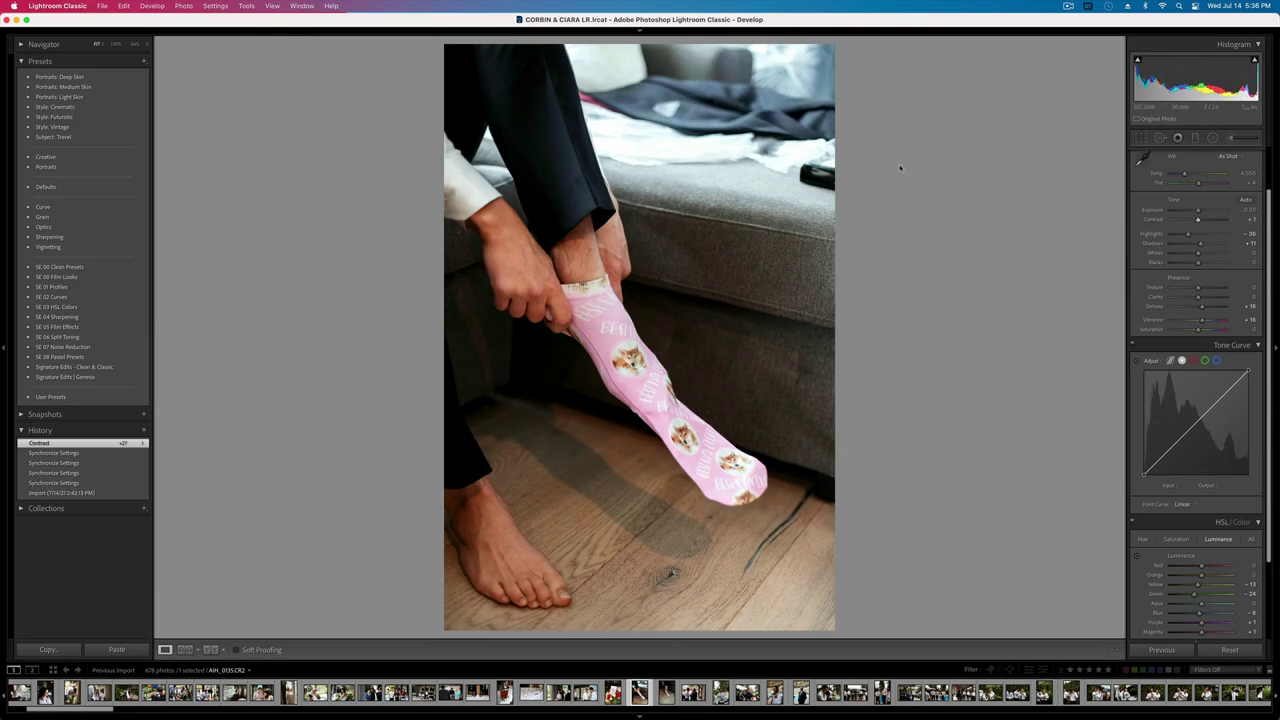
{"action": "key", "text": "r"}
{"action": "left_click_drag", "start_coordinate": [830, 627], "coordinate": [819, 618]}
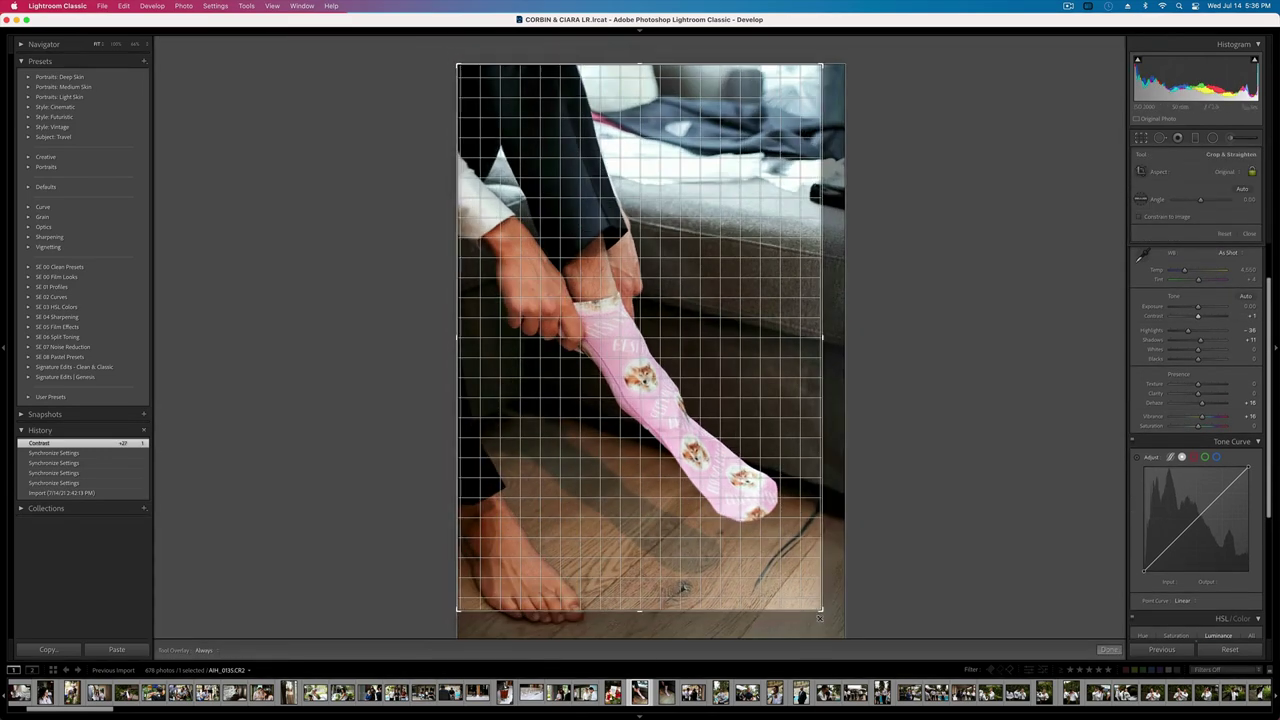
{"action": "left_click_drag", "start_coordinate": [779, 540], "coordinate": [776, 505]}
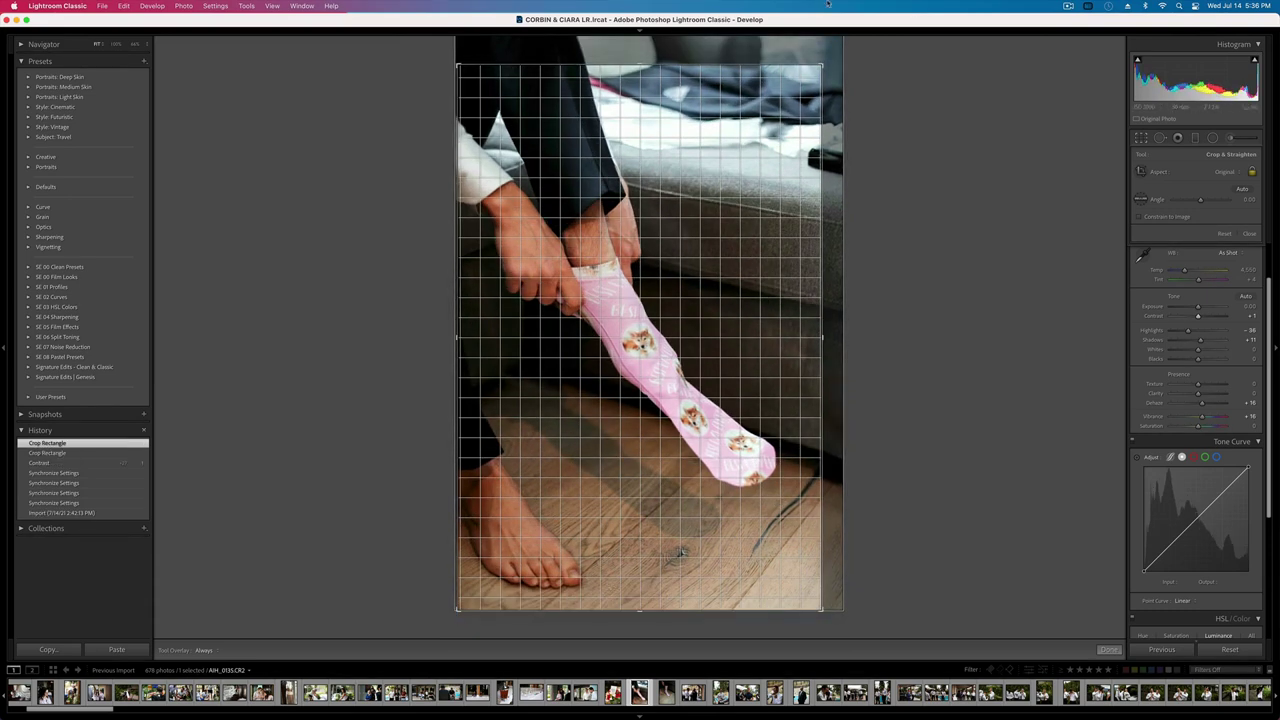
{"action": "left_click_drag", "start_coordinate": [820, 64], "coordinate": [800, 90]}
{"action": "key", "text": "Return"}
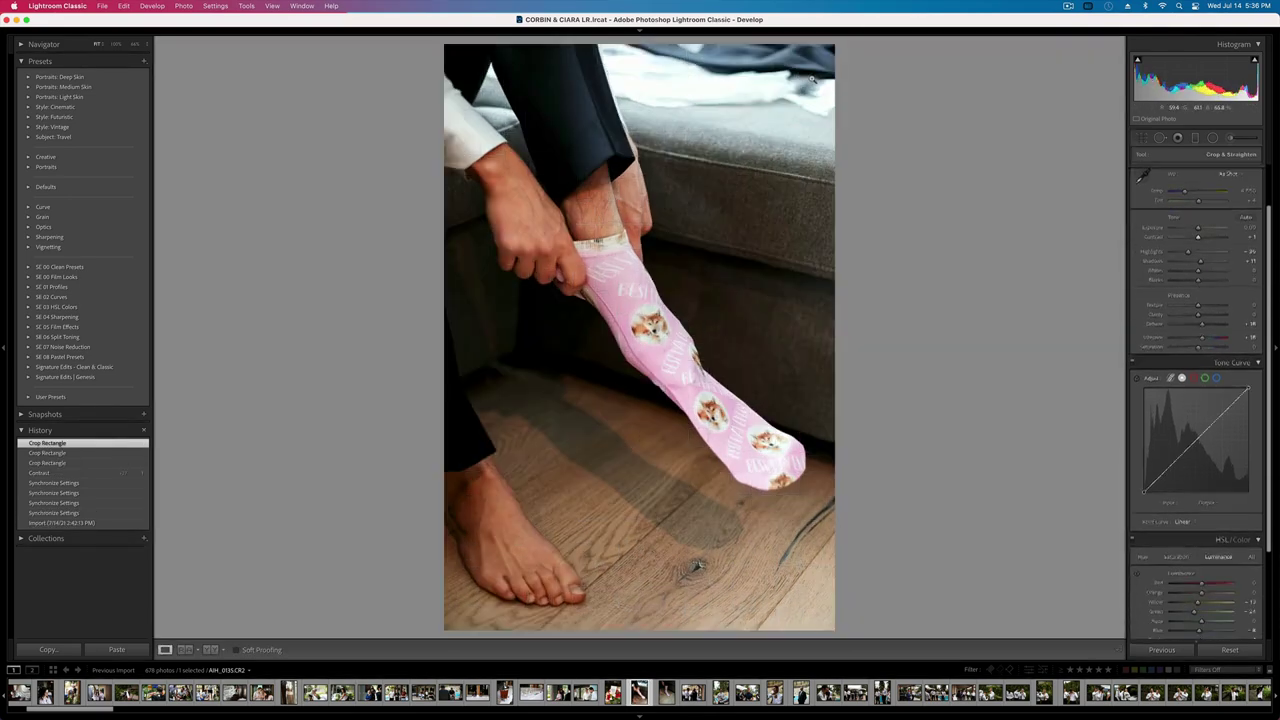
- Give the second sock photo +11 contrast, +0.99 exposure and a straightened crop; brighten the boutonniere photo to +0.99
{"action": "key", "text": "Right"}
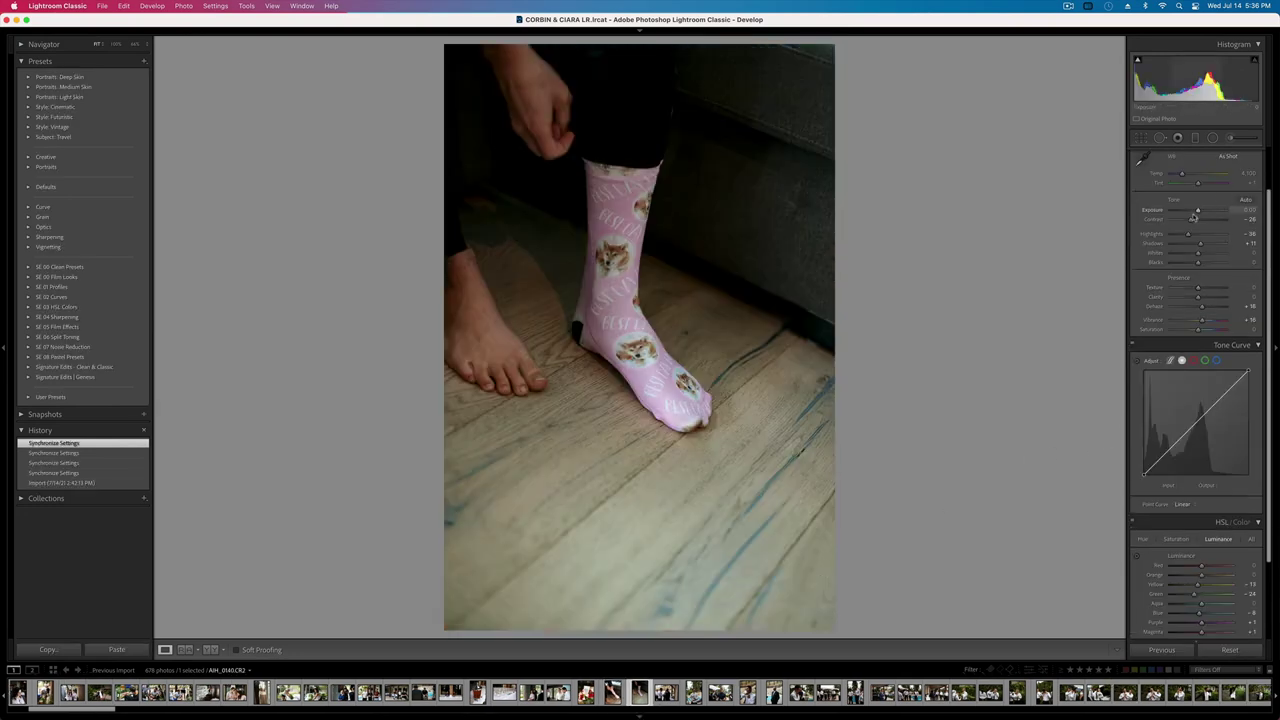
{"action": "left_click_drag", "start_coordinate": [1191, 219], "coordinate": [1200, 220]}
{"action": "key", "text": "shift+="}
{"action": "key", "text": "shift+equal"}
{"action": "key", "text": "shift+equal"}
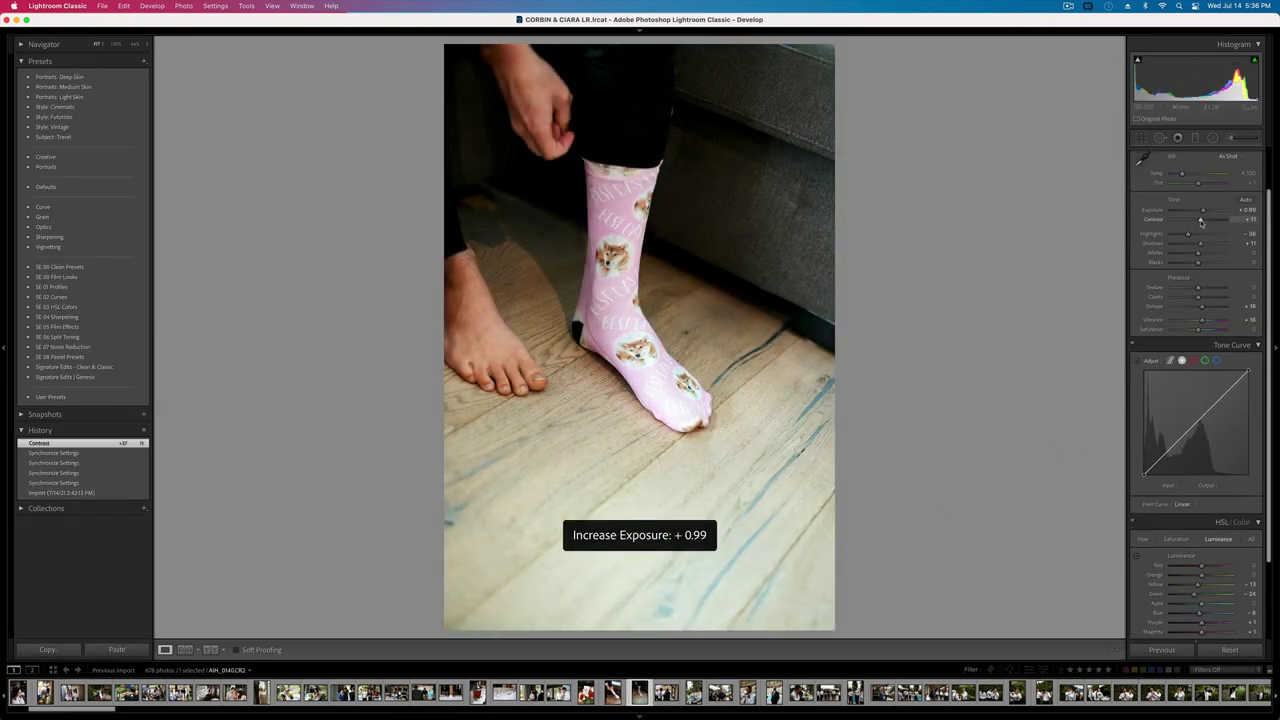
{"action": "key", "text": "r"}
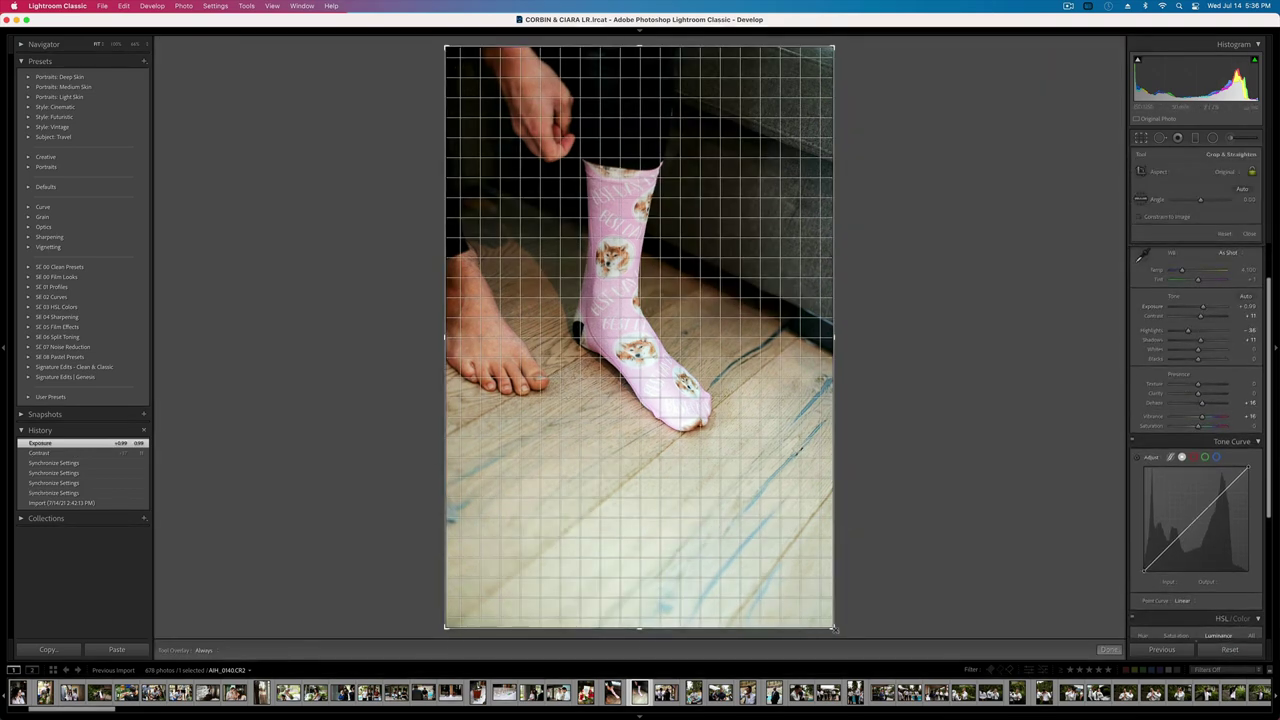
{"action": "left_click_drag", "start_coordinate": [834, 630], "coordinate": [891, 506]}
{"action": "key", "text": "r"}
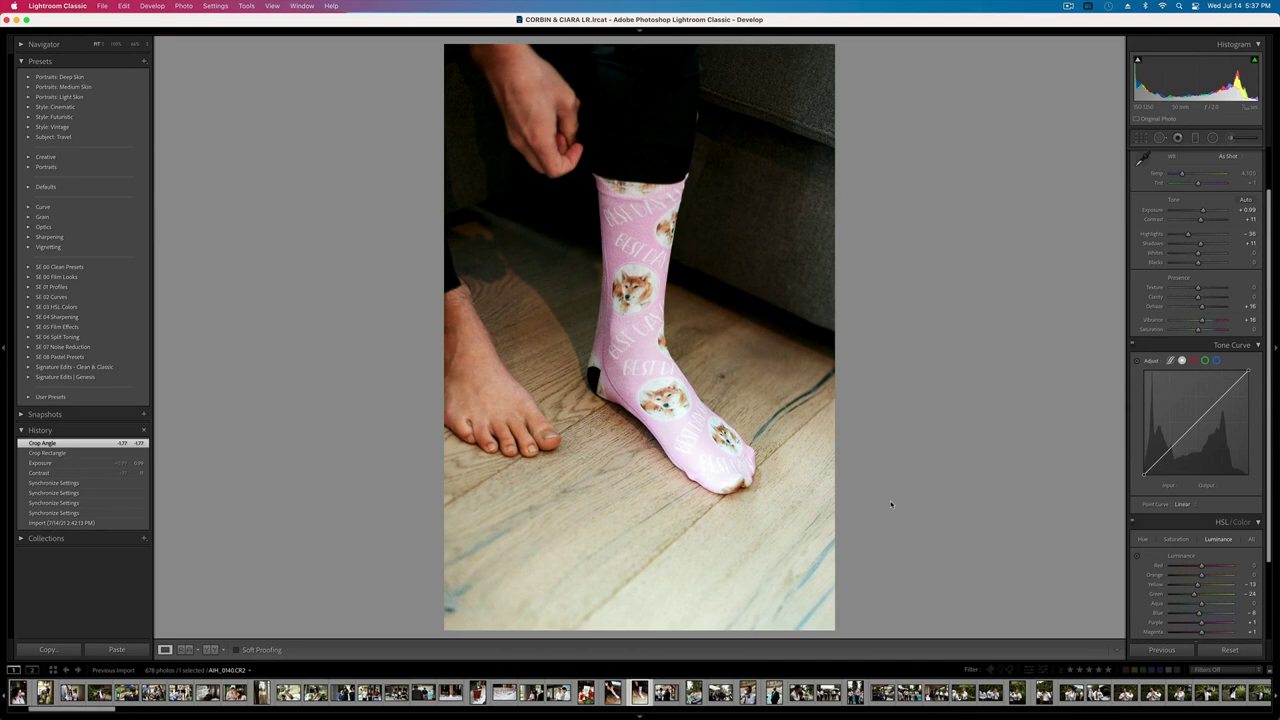
{"action": "key", "text": "Right"}
{"action": "key", "text": "shift+equal"}
{"action": "key", "text": "shift+equal"}
{"action": "key", "text": "shift+equal"}
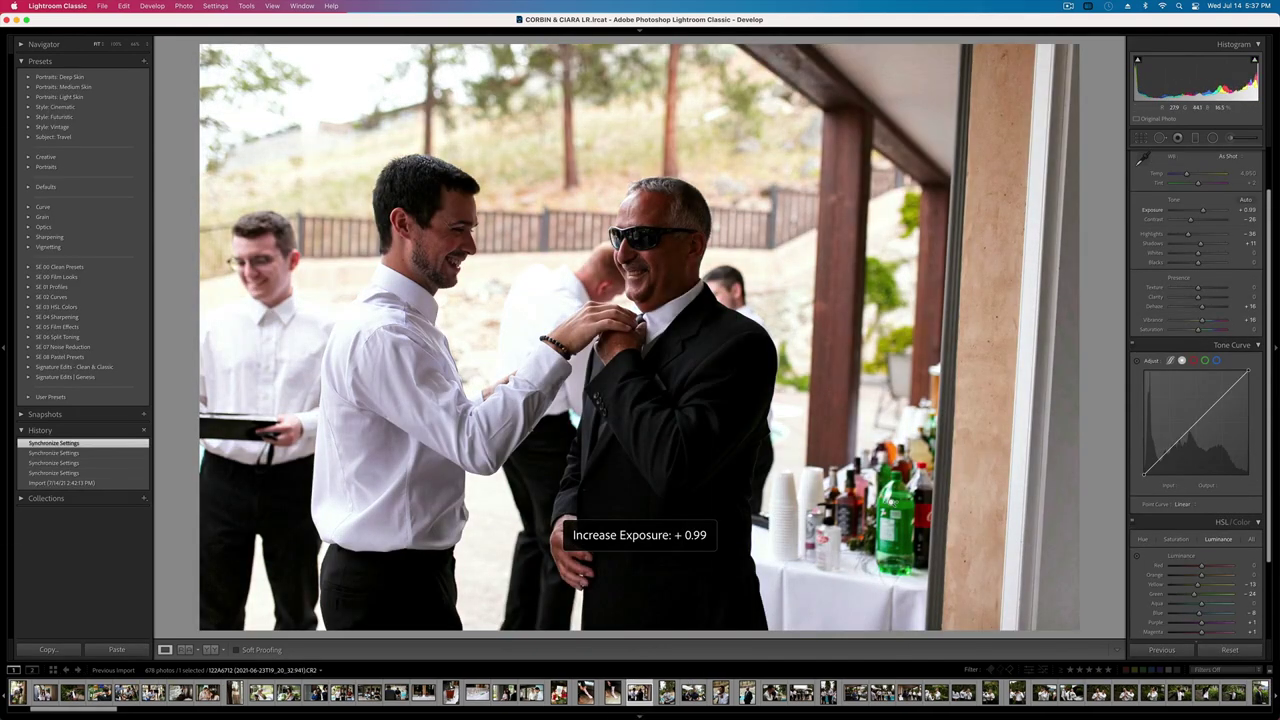
- Add a graduated filter across the boutonniere photo with increased exposure
{"action": "key", "text": "m"}
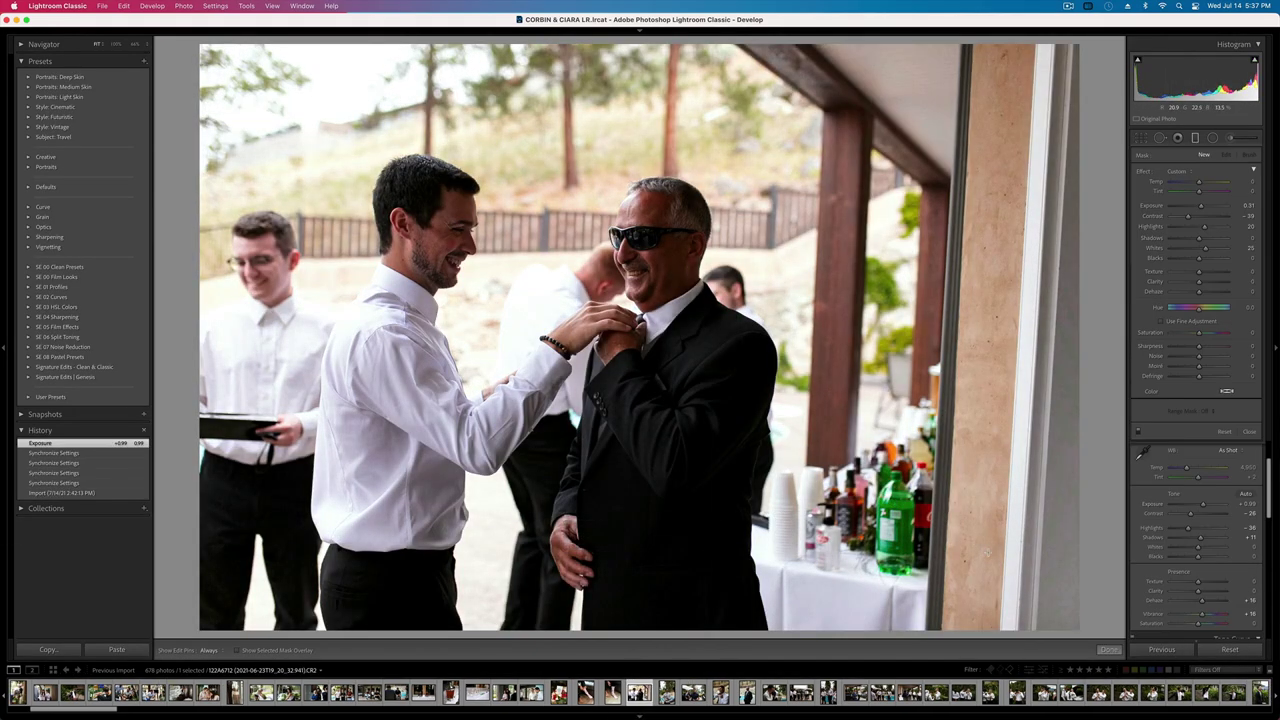
{"action": "left_click_drag", "start_coordinate": [1095, 601], "coordinate": [2, 2]}
{"action": "left_click_drag", "start_coordinate": [1197, 207], "coordinate": [1205, 207]}
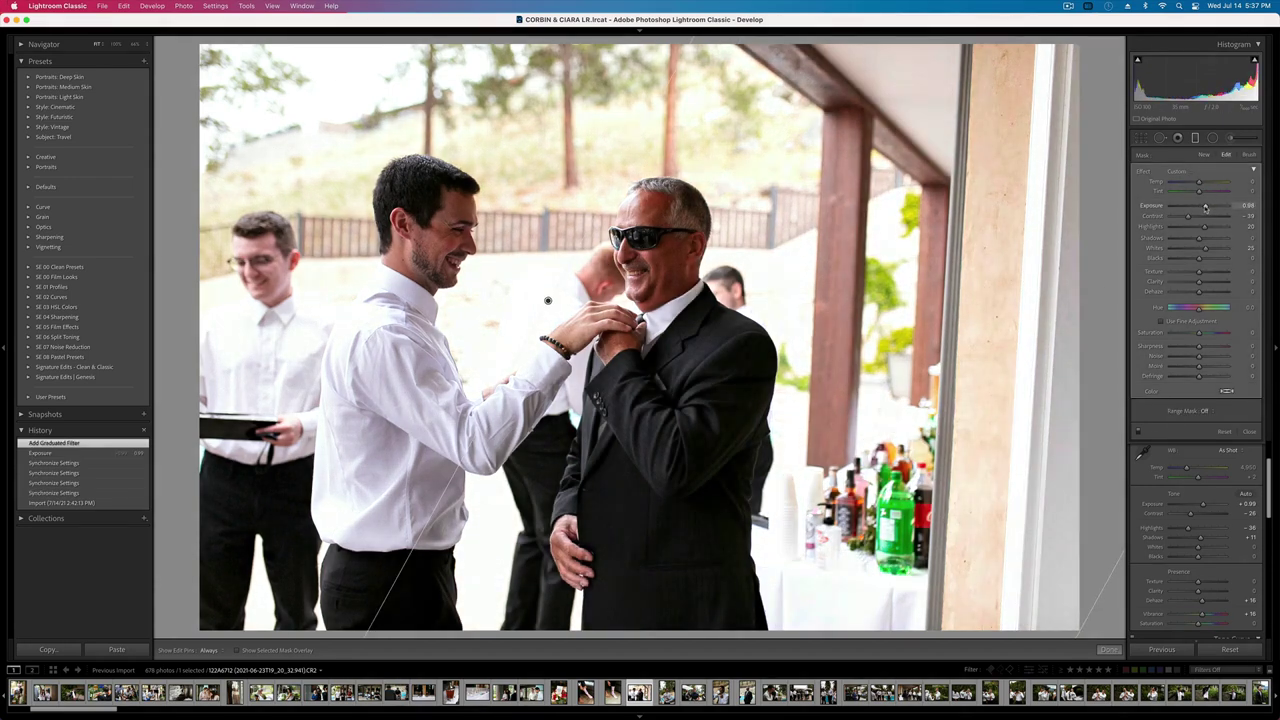
{"action": "left_click", "coordinate": [1212, 138]}
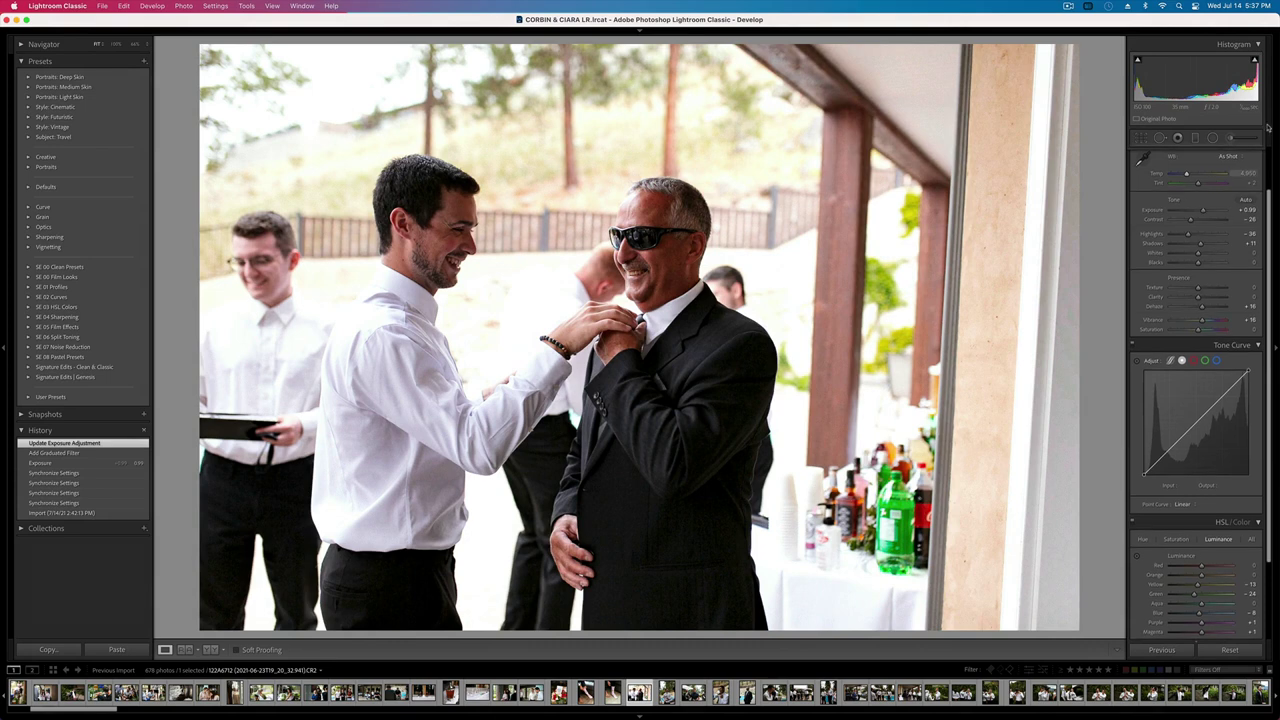
- Add an inverted radial filter around both men and readjust the overall exposure
{"action": "left_click_drag", "start_coordinate": [672, 335], "coordinate": [887, 717]}
{"action": "key", "text": "apostrophe"}
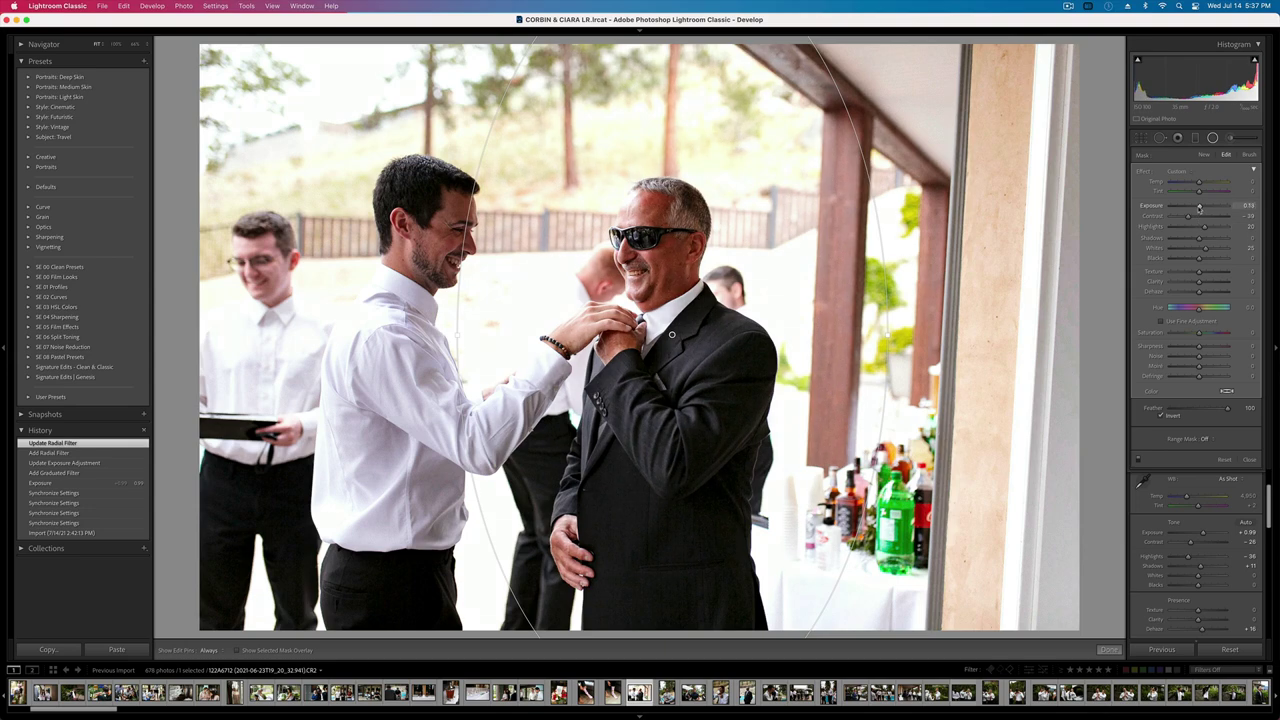
{"action": "key", "text": "shift+m"}
{"action": "key", "text": "shift+minus"}
{"action": "key", "text": "shift+minus"}
{"action": "key", "text": "shift+minus"}
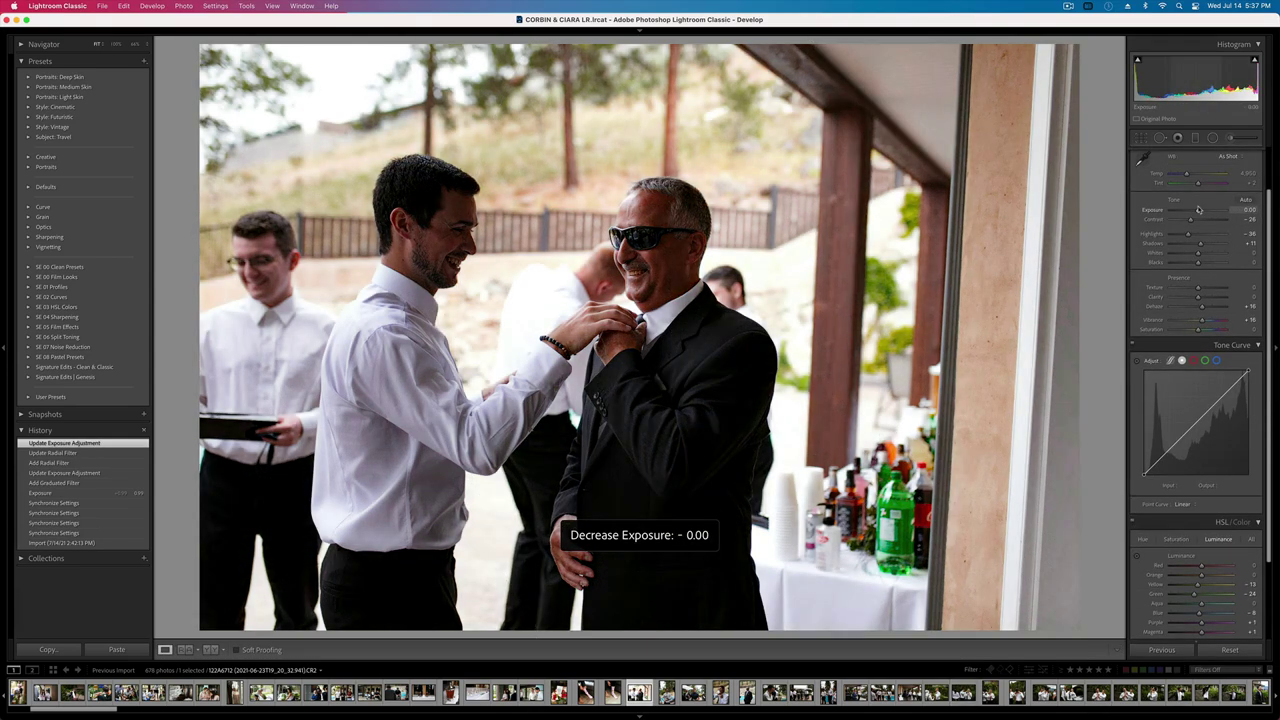
{"action": "key", "text": "equal"}
{"action": "key", "text": "equal"}
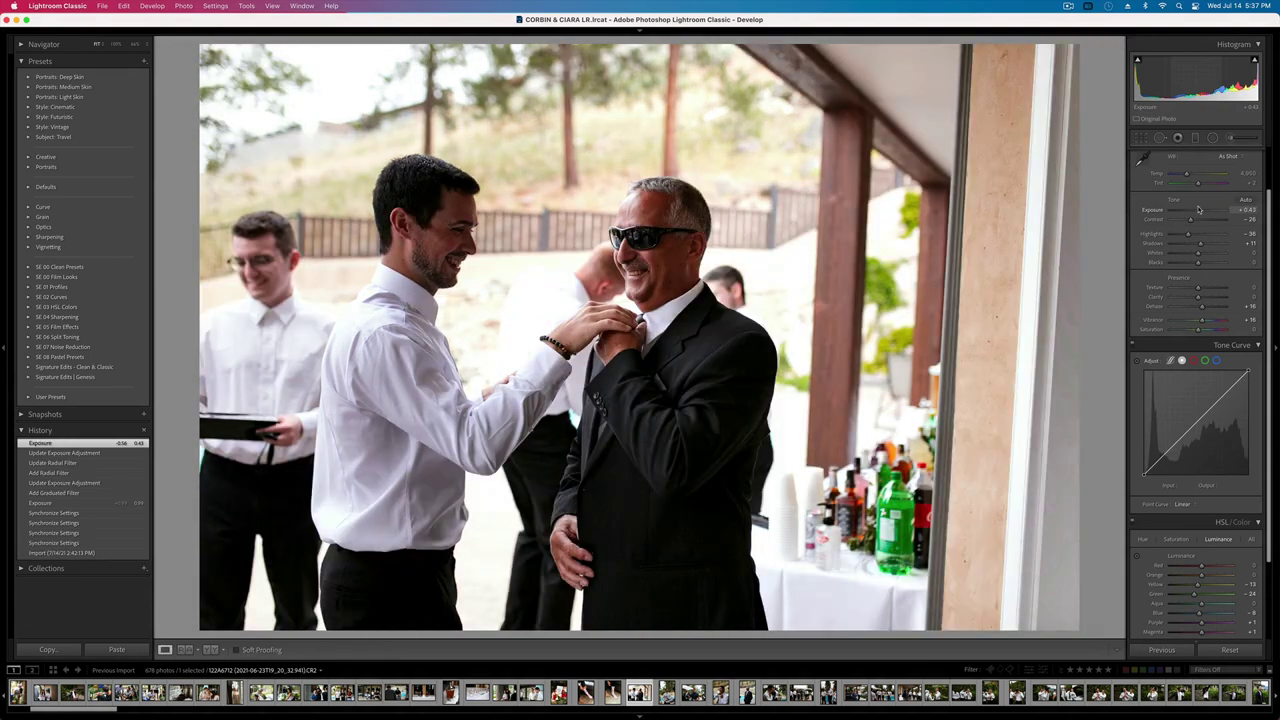
- Rotate the photo level and tighten the crop from the top-right corner
{"action": "key", "text": "r"}
{"action": "left_click_drag", "start_coordinate": [1091, 176], "coordinate": [1092, 160]}
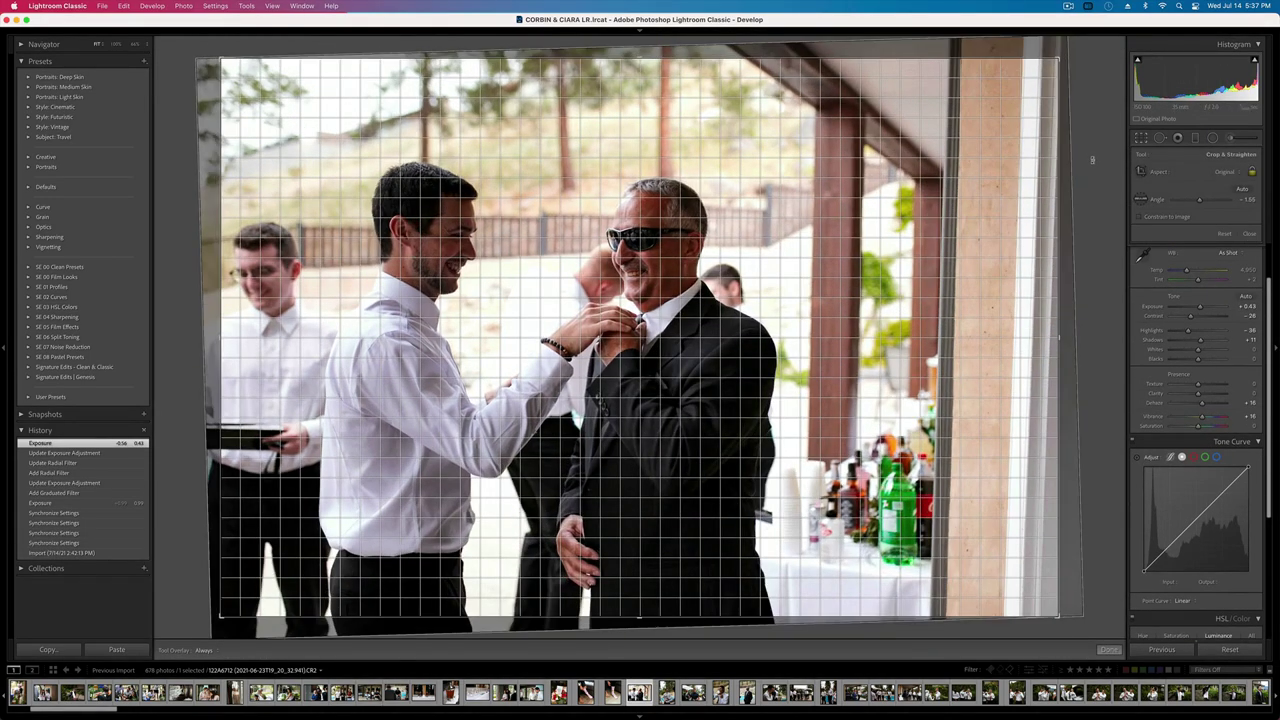
{"action": "left_click_drag", "start_coordinate": [1068, 57], "coordinate": [1038, 78]}
{"action": "key", "text": "r"}
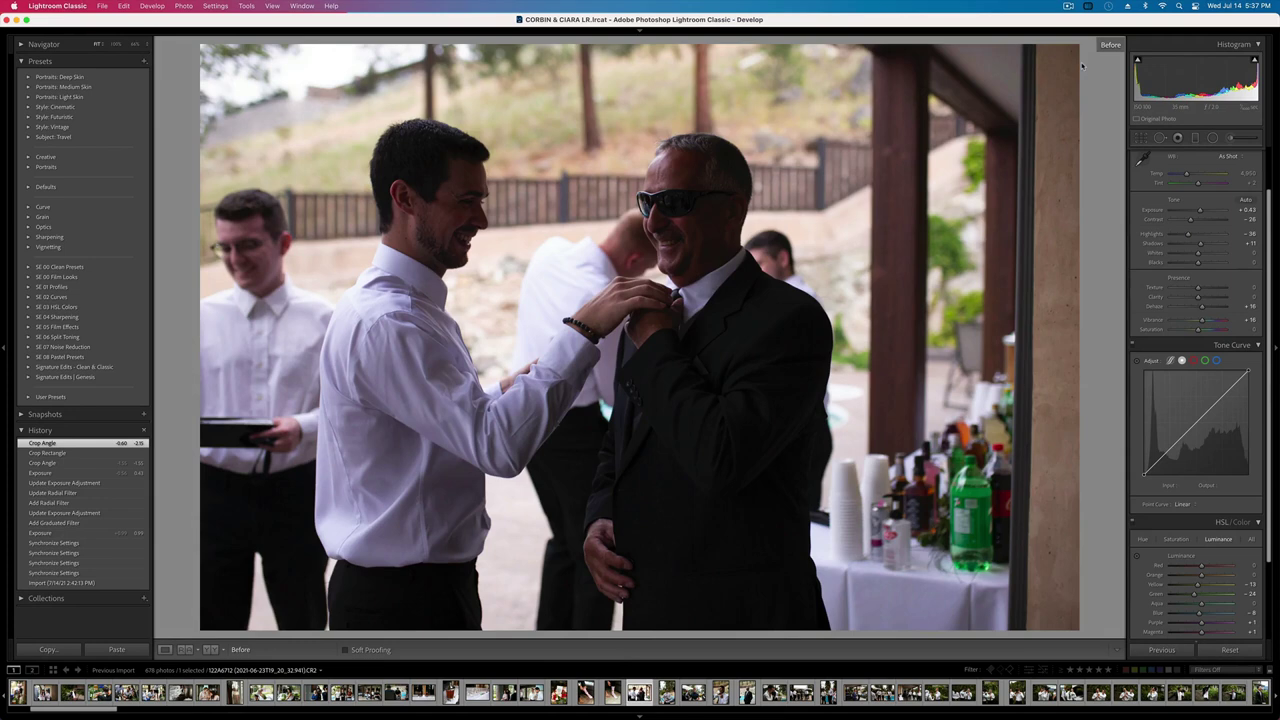
{"action": "key", "text": "Right"}
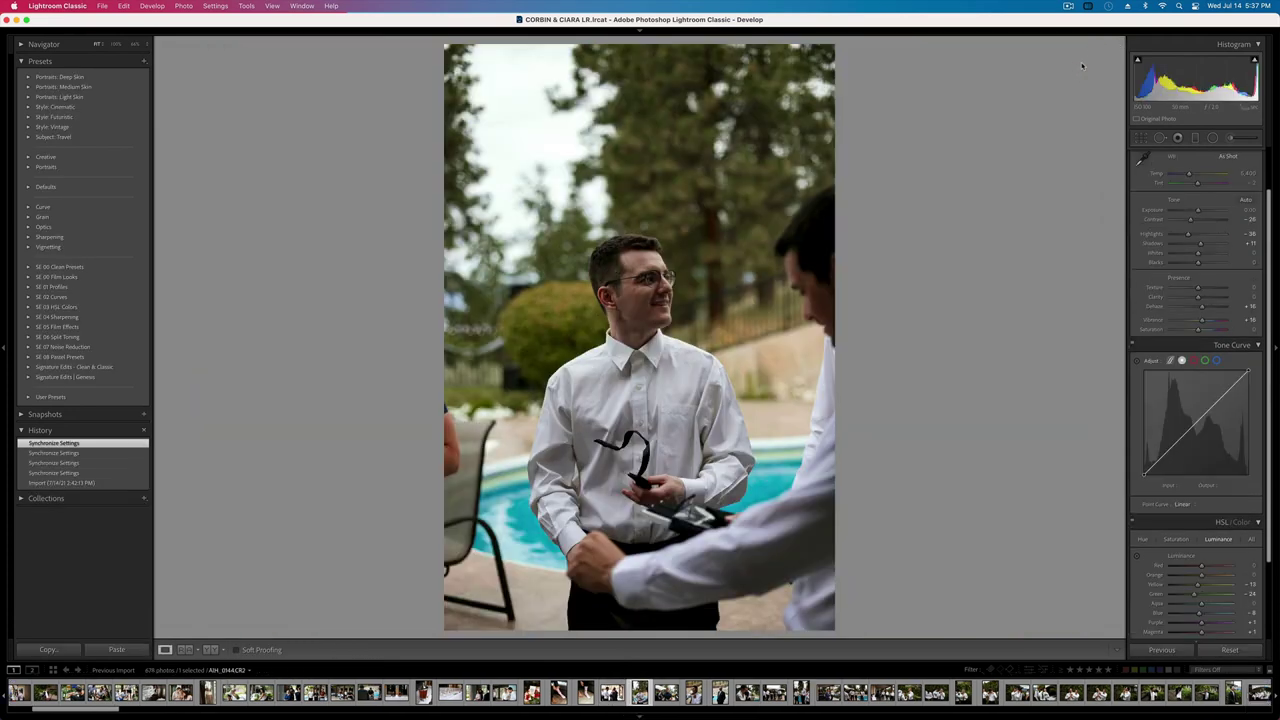
- Set the poolside photo's exposure to +0.33 and fine-tune its white balance
{"action": "key", "text": "equal"}
{"action": "key", "text": "equal"}
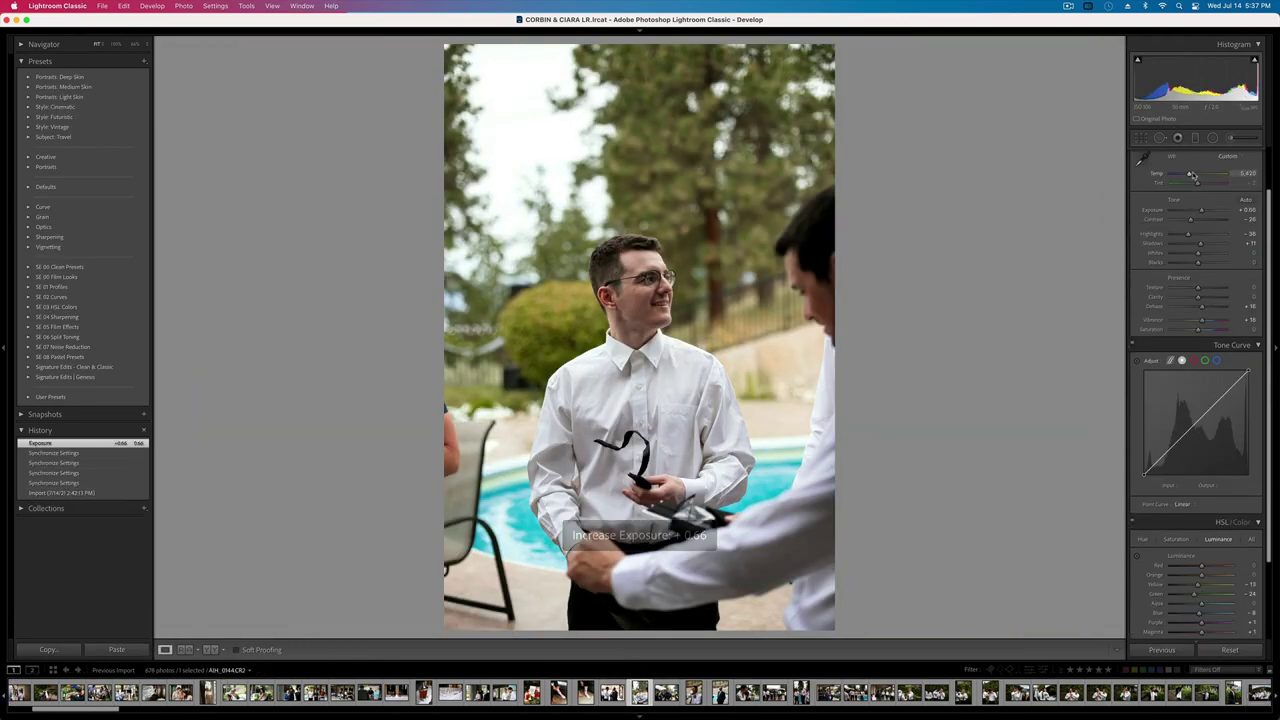
{"action": "left_click_drag", "start_coordinate": [1189, 174], "coordinate": [1197, 223]}
{"action": "key", "text": "shift+minus"}
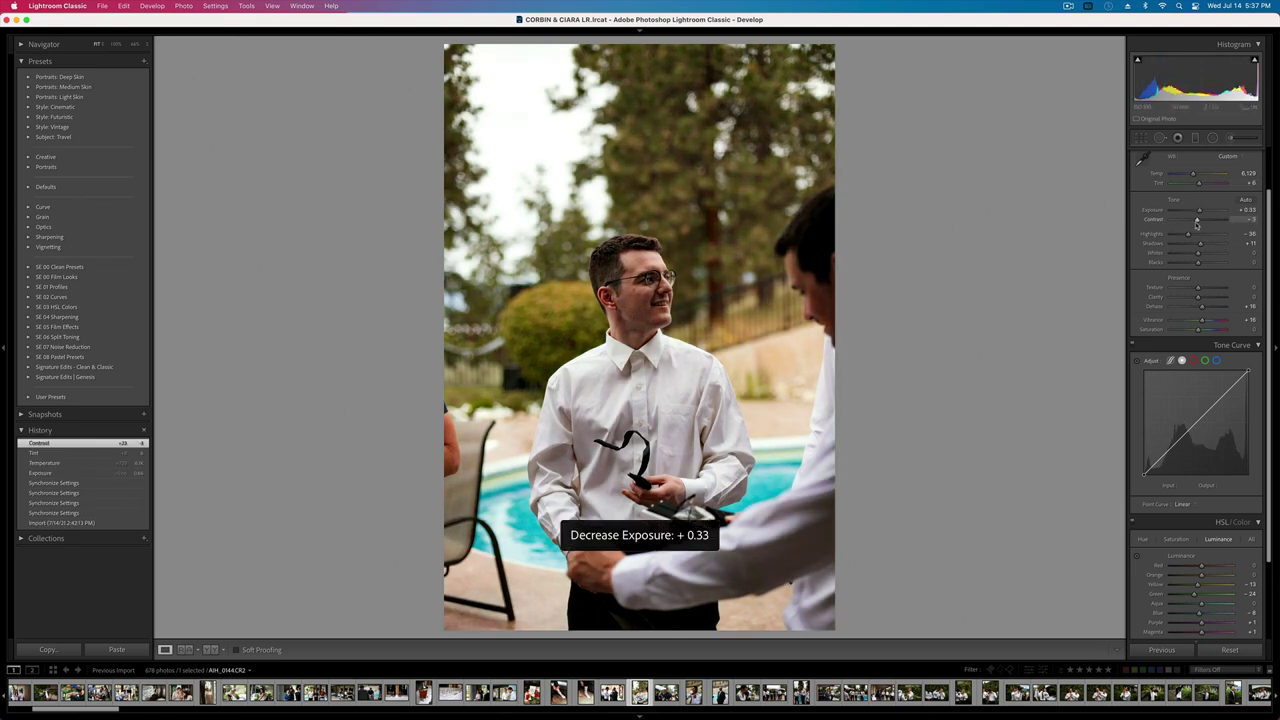
{"action": "left_click_drag", "start_coordinate": [1195, 176], "coordinate": [1191, 177]}
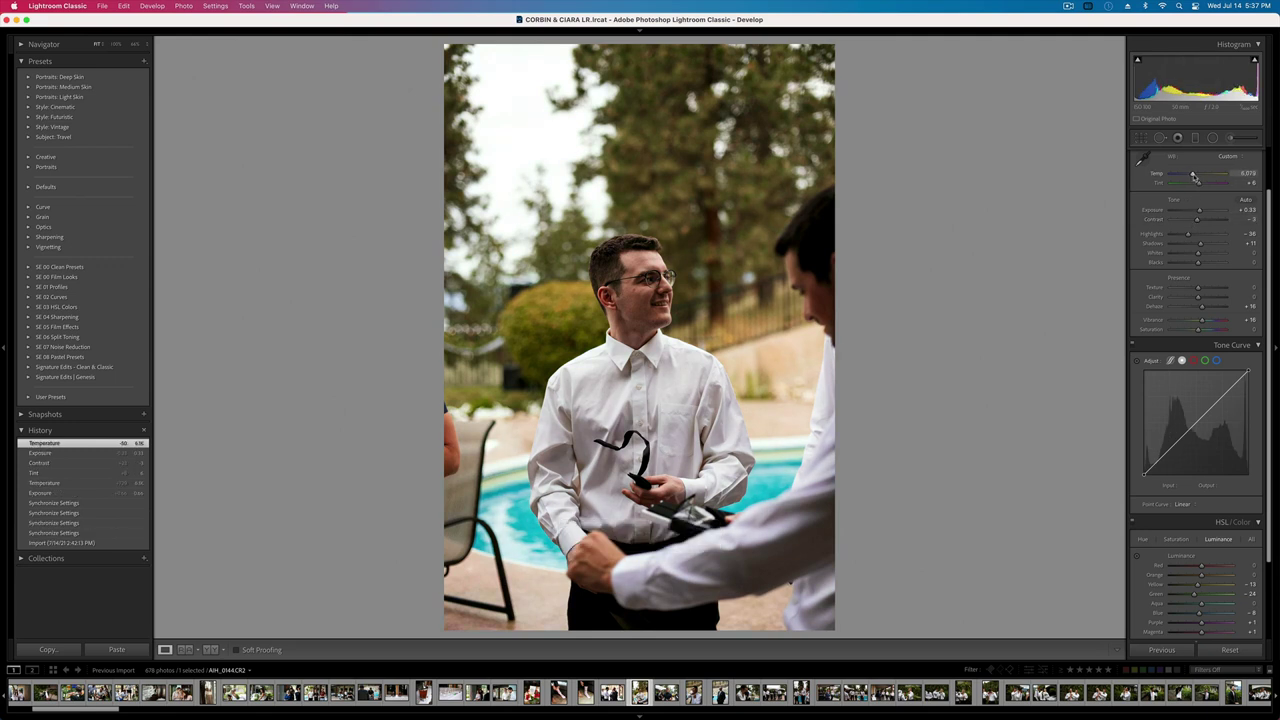
- Shift the sunglasses photo's tint toward green, then raise the poolside photo's exposure to +0.63
{"action": "key", "text": "Right"}
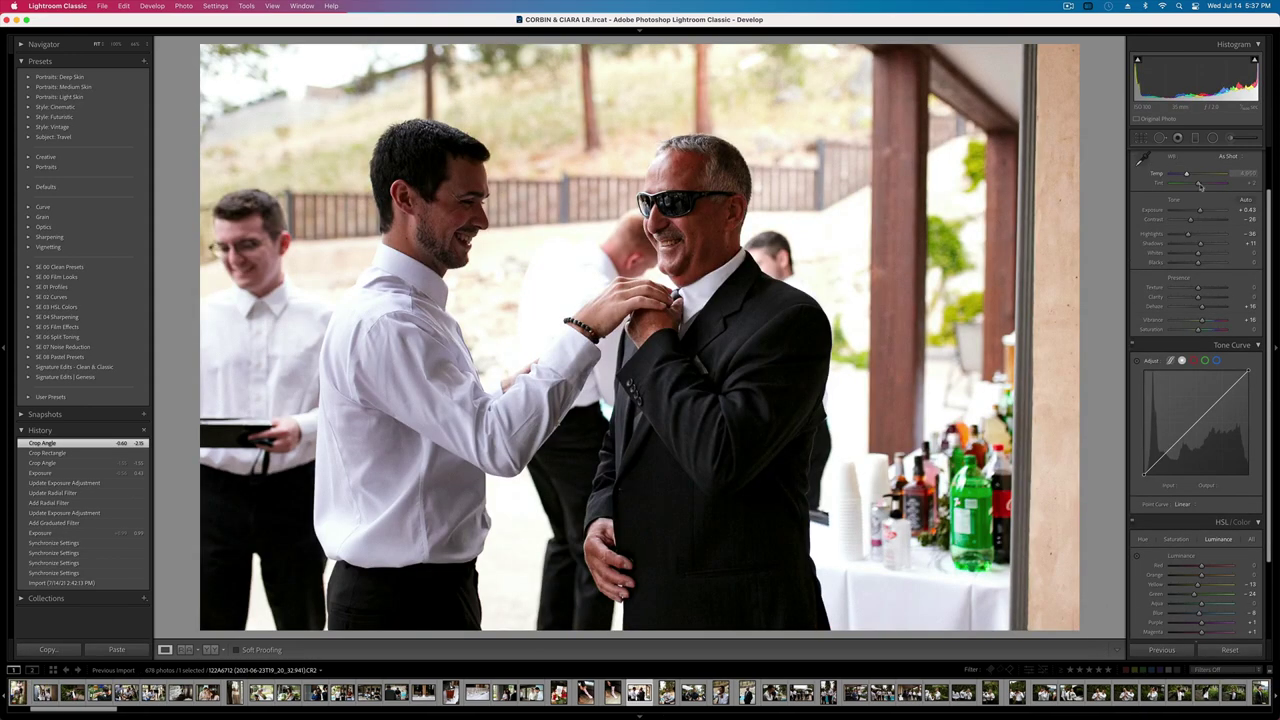
{"action": "left_click_drag", "start_coordinate": [1197, 186], "coordinate": [1195, 186]}
{"action": "key", "text": "Right"}
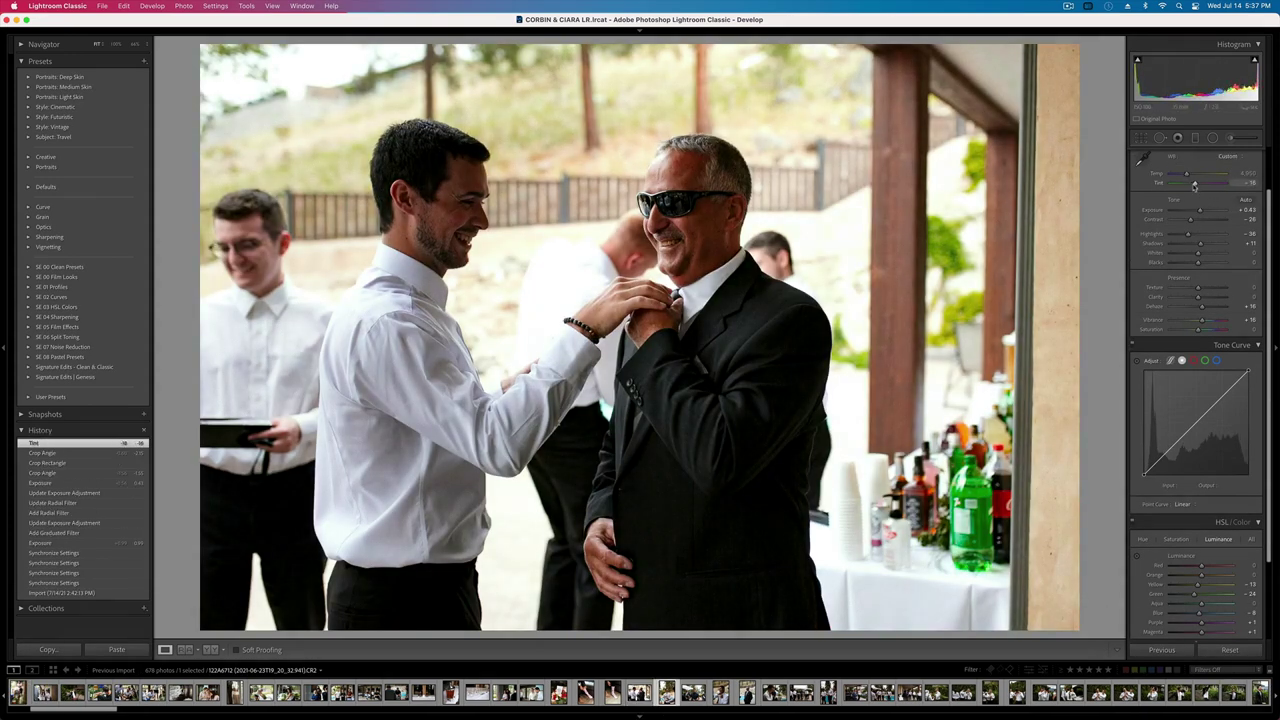
{"action": "key", "text": "equal"}
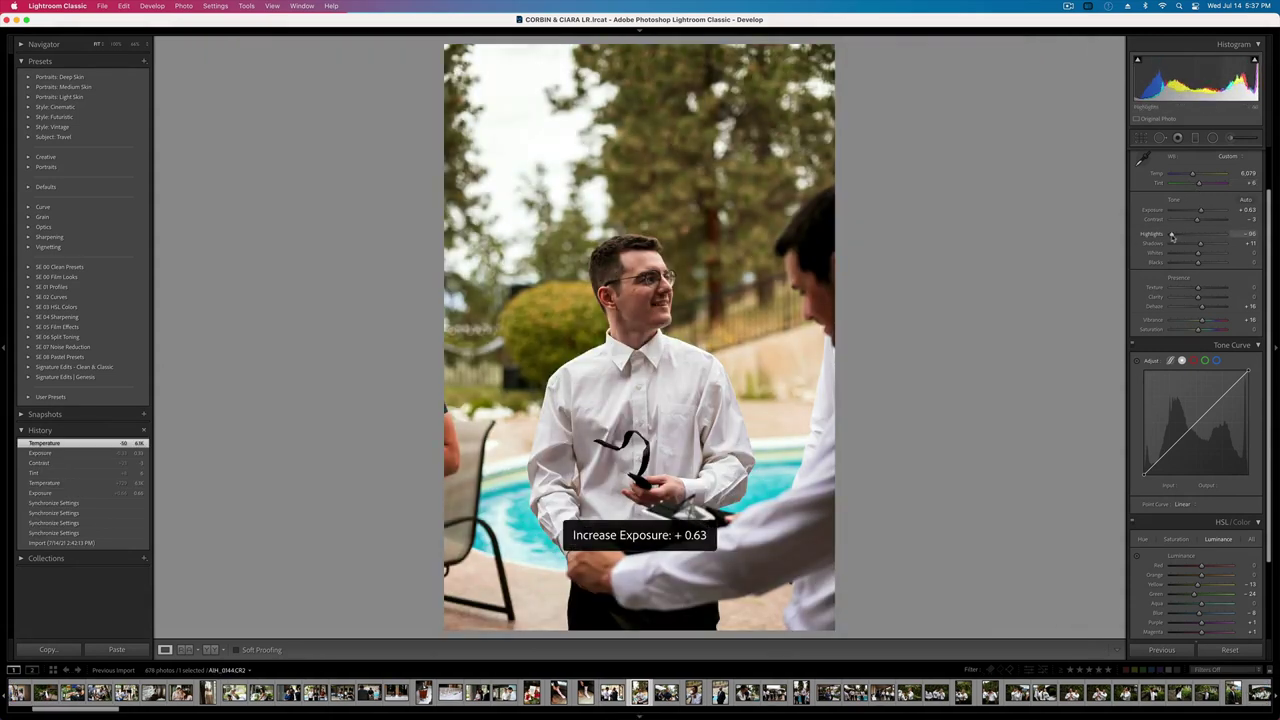
{"action": "key", "text": "Right"}
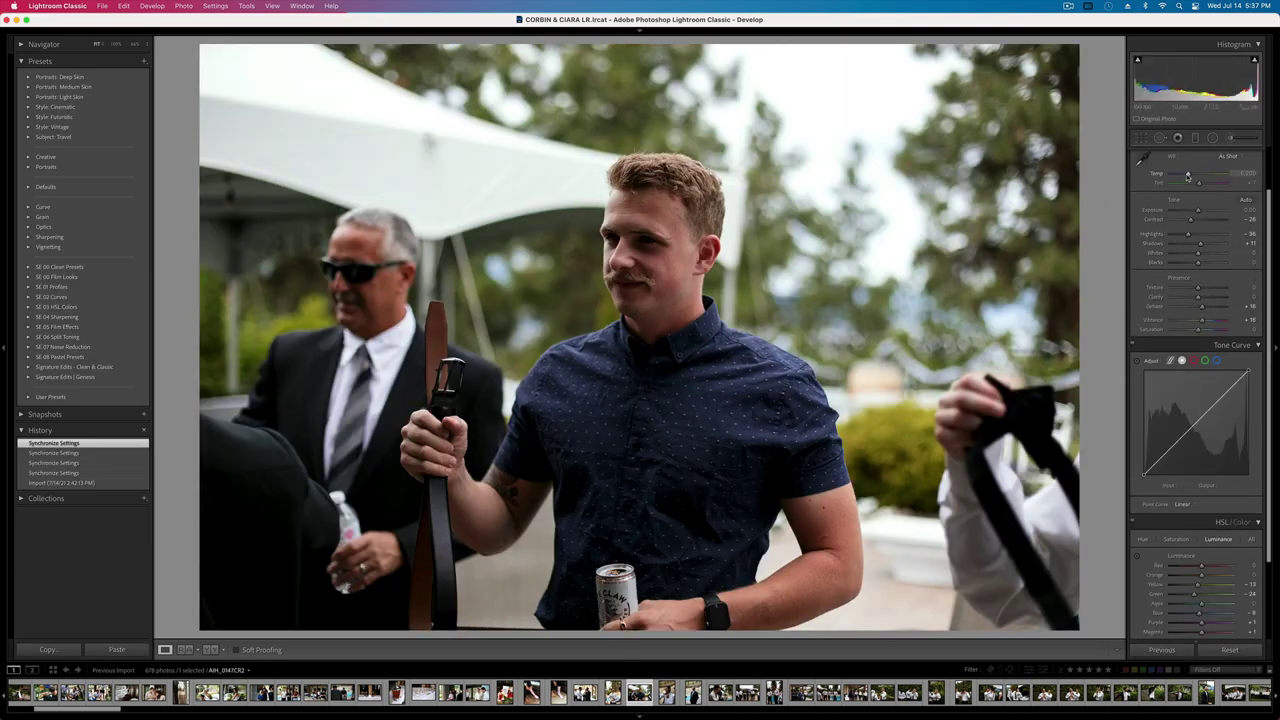
- Warm the navy-shirt photo's white balance, set contrast to -5 and exposure to +0.56
{"action": "left_click_drag", "start_coordinate": [1188, 175], "coordinate": [1190, 175]}
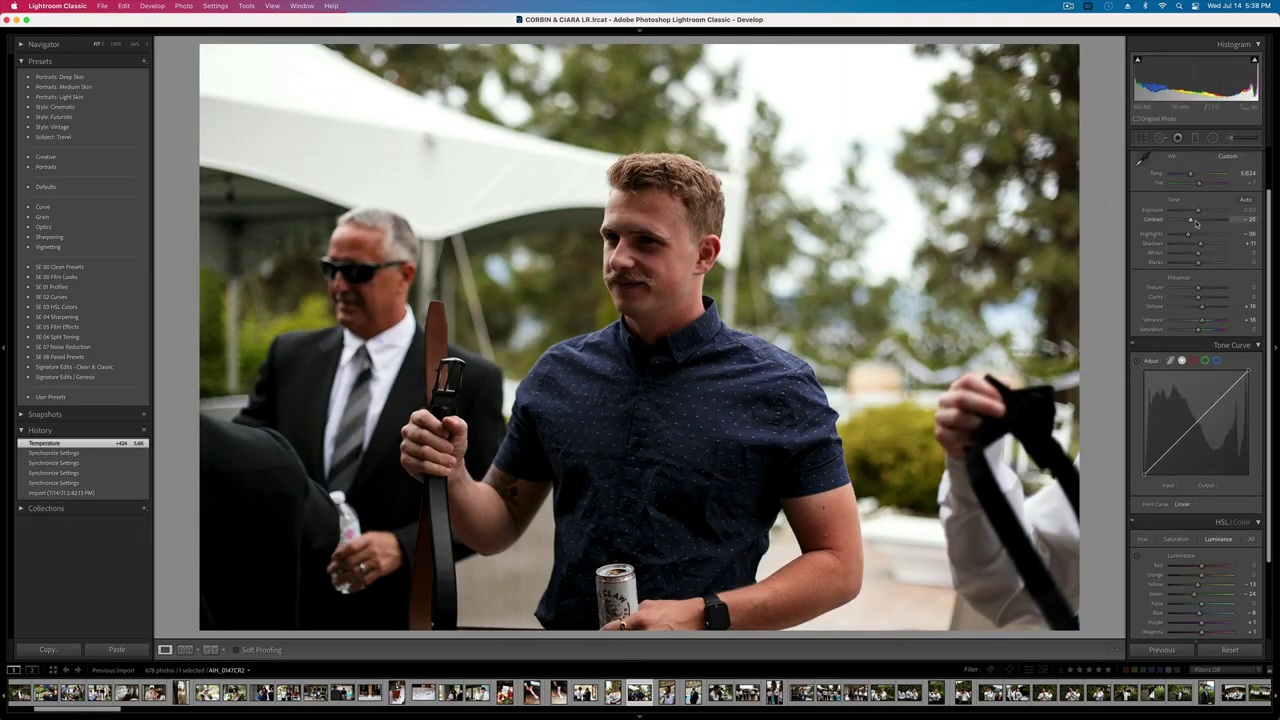
{"action": "left_click_drag", "start_coordinate": [1197, 221], "coordinate": [1197, 221]}
{"action": "key", "text": "shift+equal"}
{"action": "key", "text": "shift+equal"}
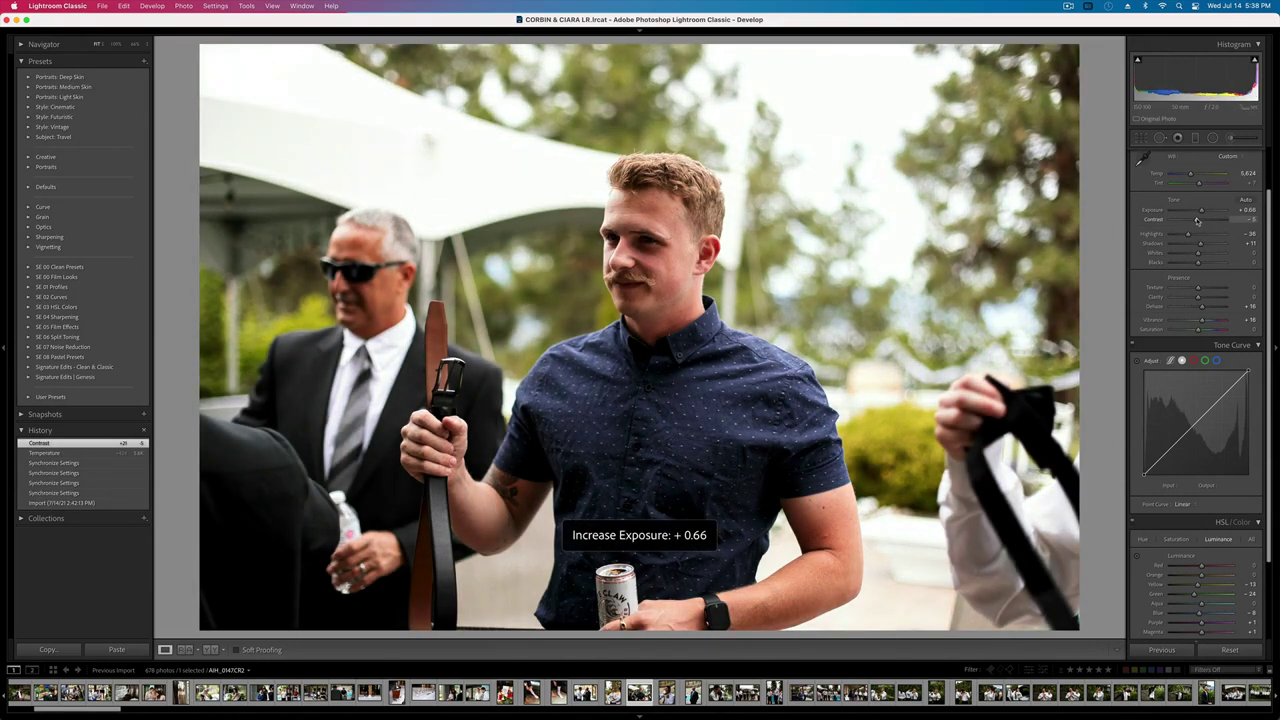
{"action": "key", "text": "minus"}
- Copy the navy-shirt photo's develop settings and paste them onto the next groomsman photo
{"action": "key", "text": "super+shift+c"}
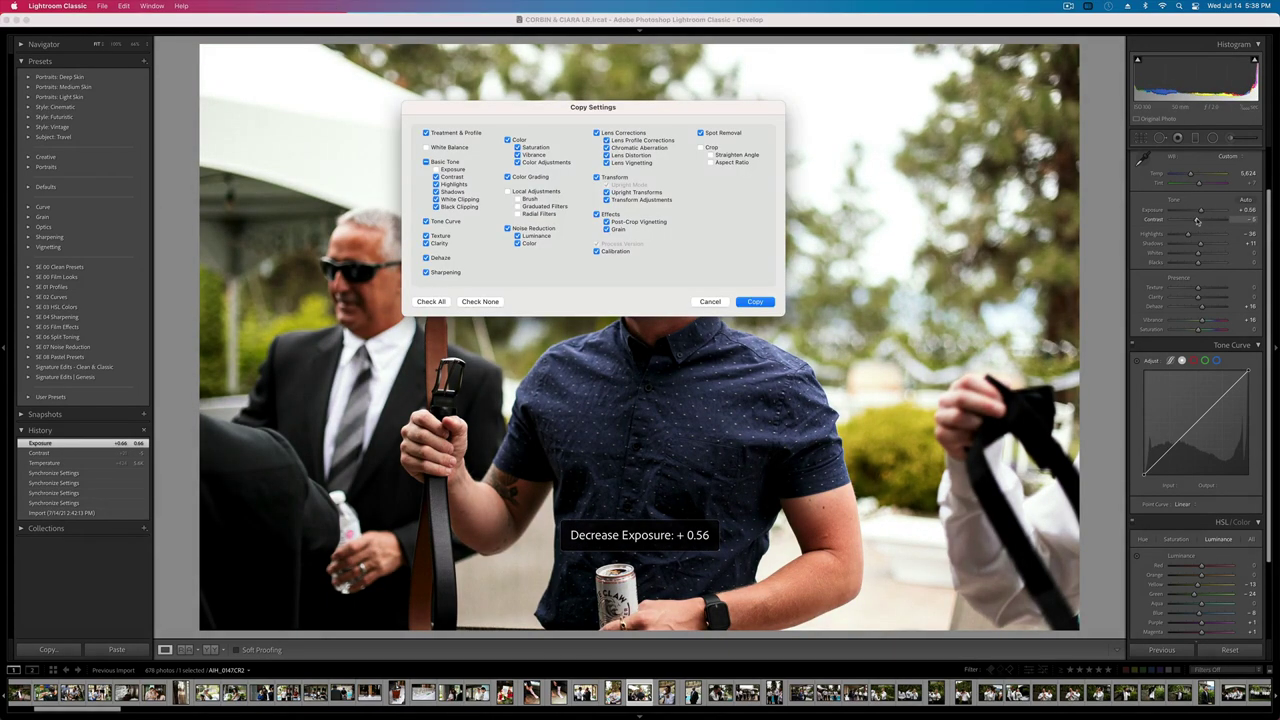
{"action": "key", "text": "Return"}
{"action": "key", "text": "Right"}
{"action": "key", "text": "Left"}
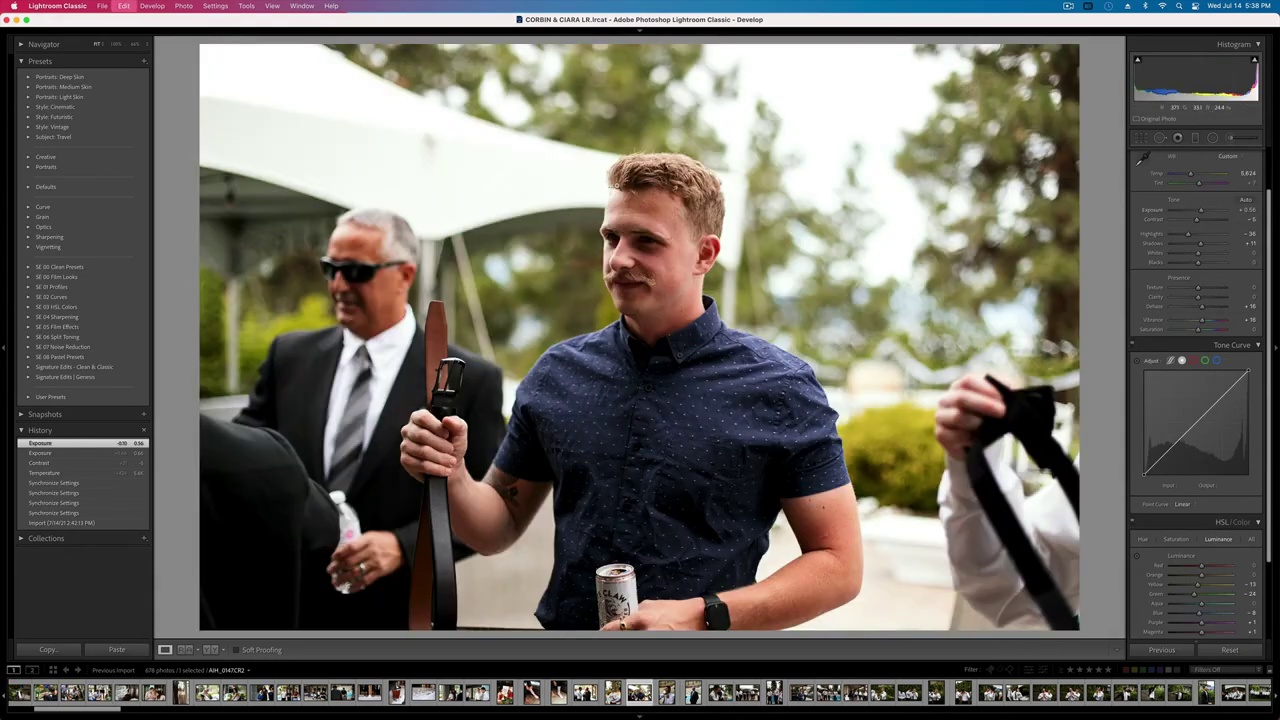
{"action": "key", "text": "super+shift+c"}
{"action": "key", "text": "Return"}
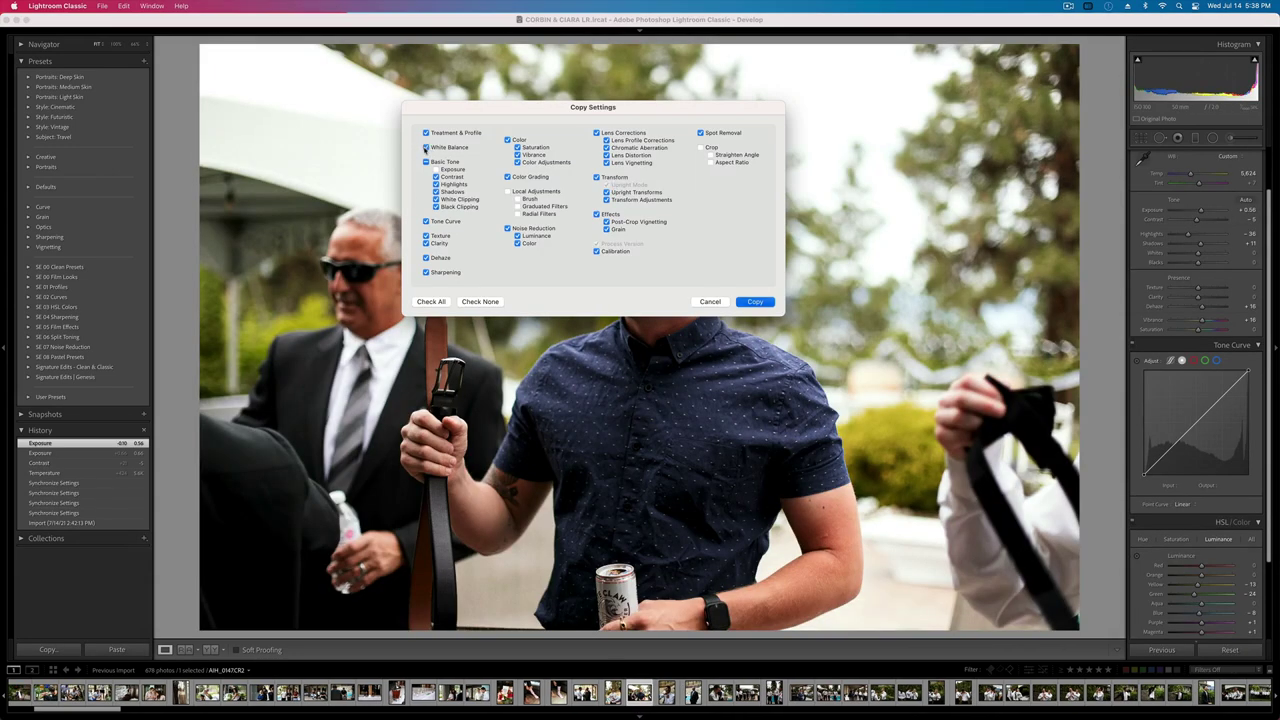
{"action": "key", "text": "Right"}
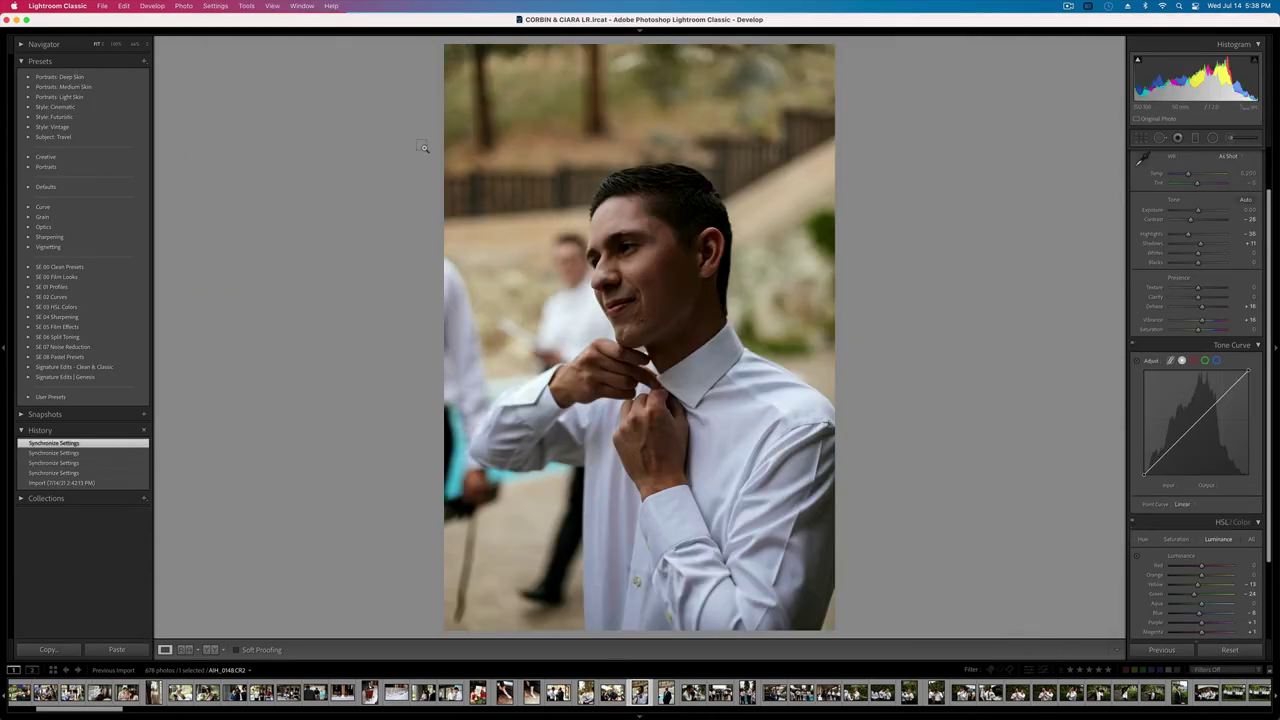
{"action": "key", "text": "super+shift+v"}
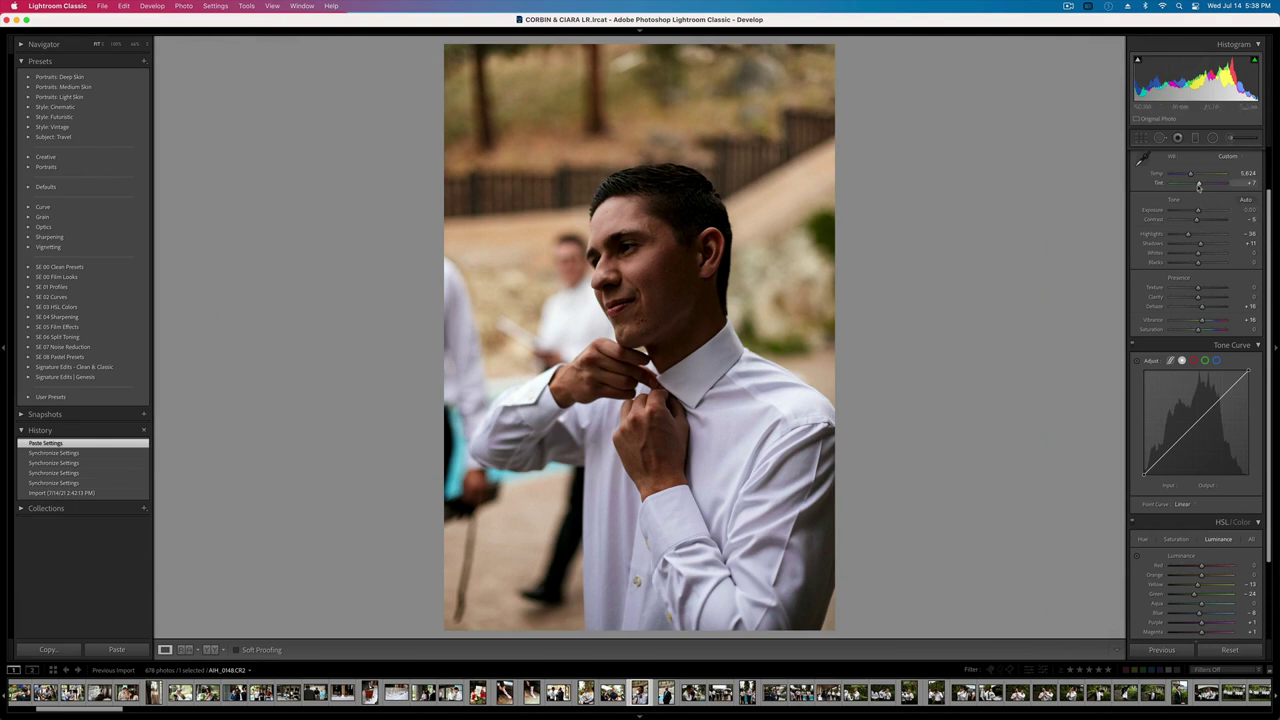
- Nudge the tint toward green, raise exposure to +0.86, and lower highlights to -82
{"action": "left_click_drag", "start_coordinate": [1199, 183], "coordinate": [1196, 184]}
{"action": "key", "text": "shift+equal"}
{"action": "key", "text": "shift+equal"}
{"action": "key", "text": "shift+equal"}
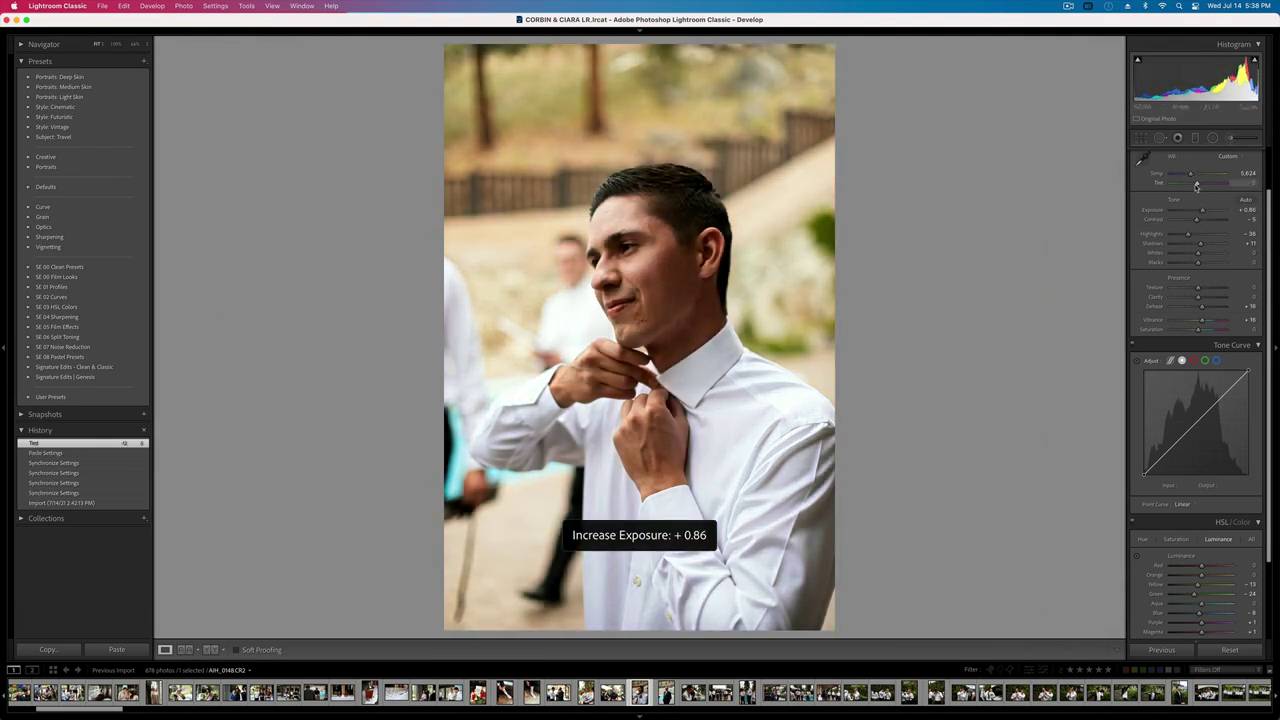
{"action": "left_click_drag", "start_coordinate": [1188, 234], "coordinate": [1181, 236]}
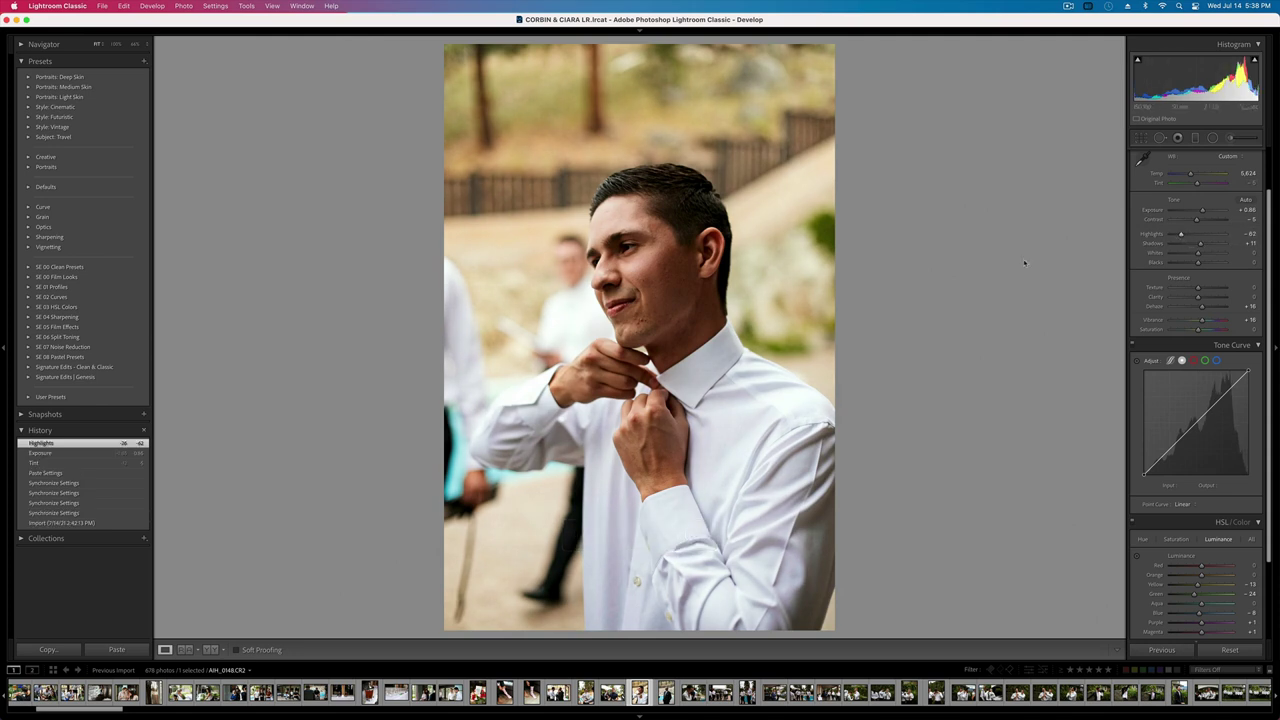
- Paint a SkinSoften+Desat adjustment brush stroke over his cheek and set its Texture to -64
{"action": "left_click", "coordinate": [1230, 136]}
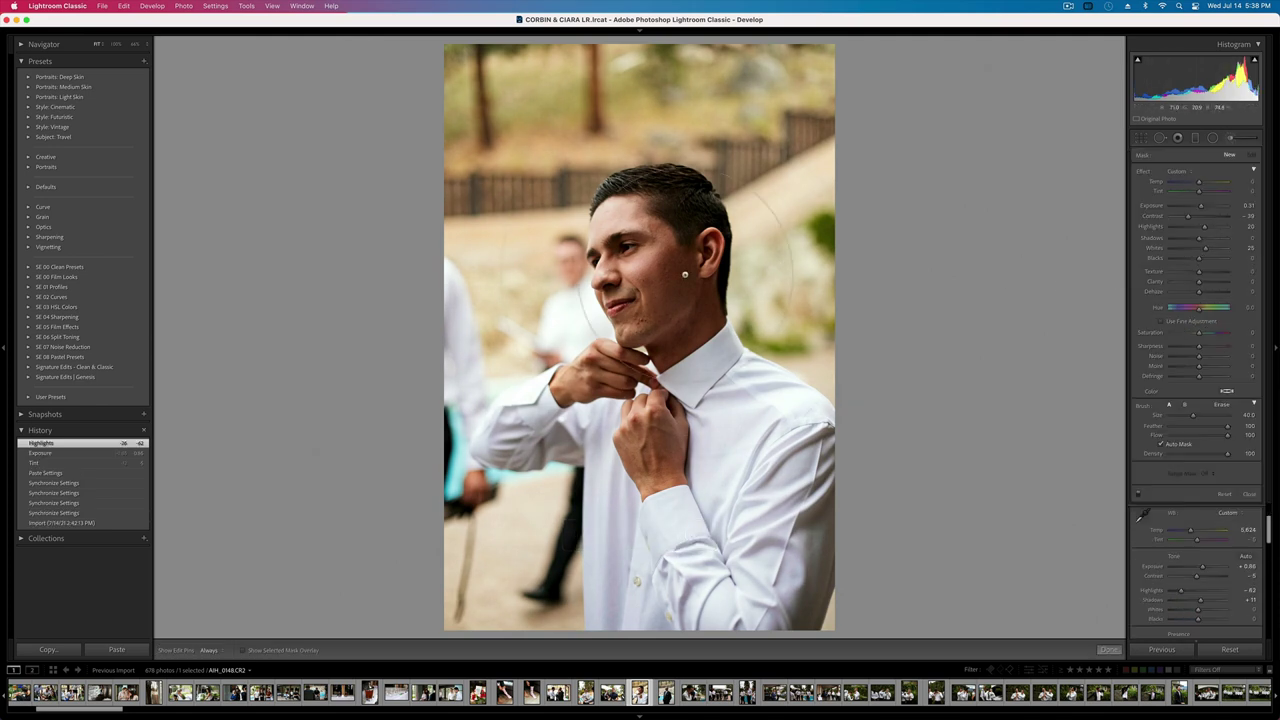
{"action": "left_click", "coordinate": [1179, 174]}
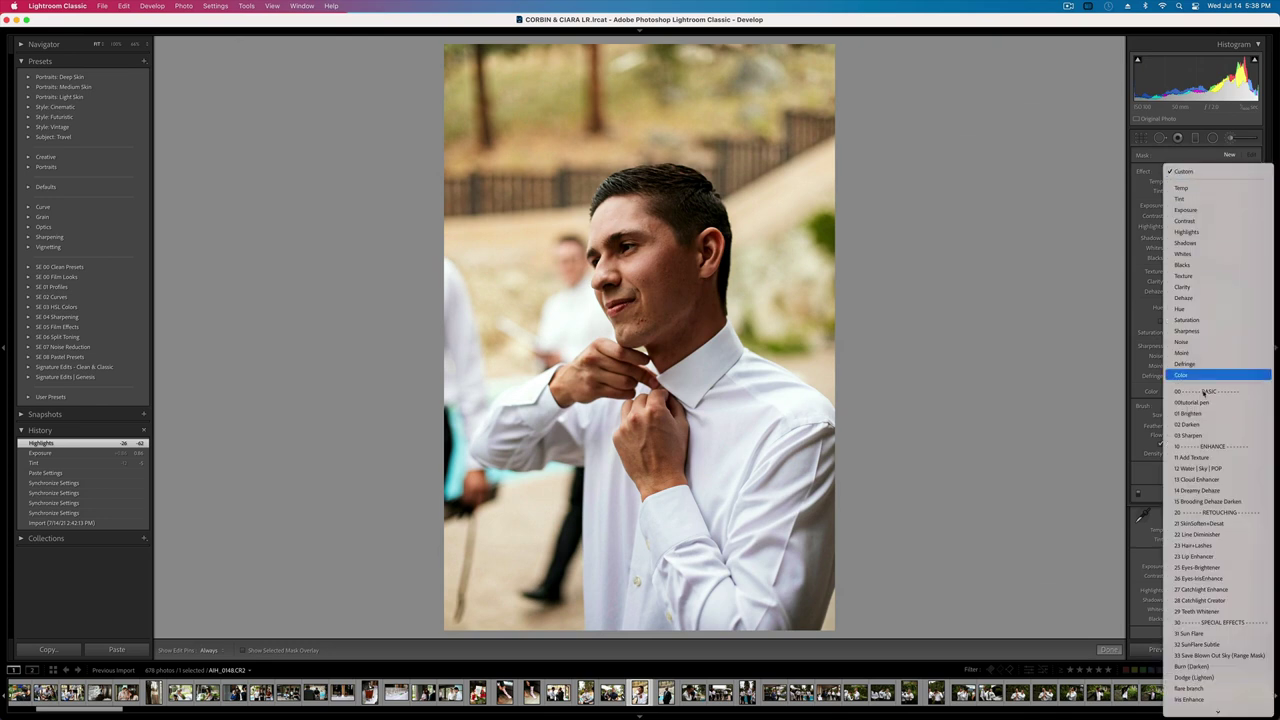
{"action": "left_click", "coordinate": [1190, 458]}
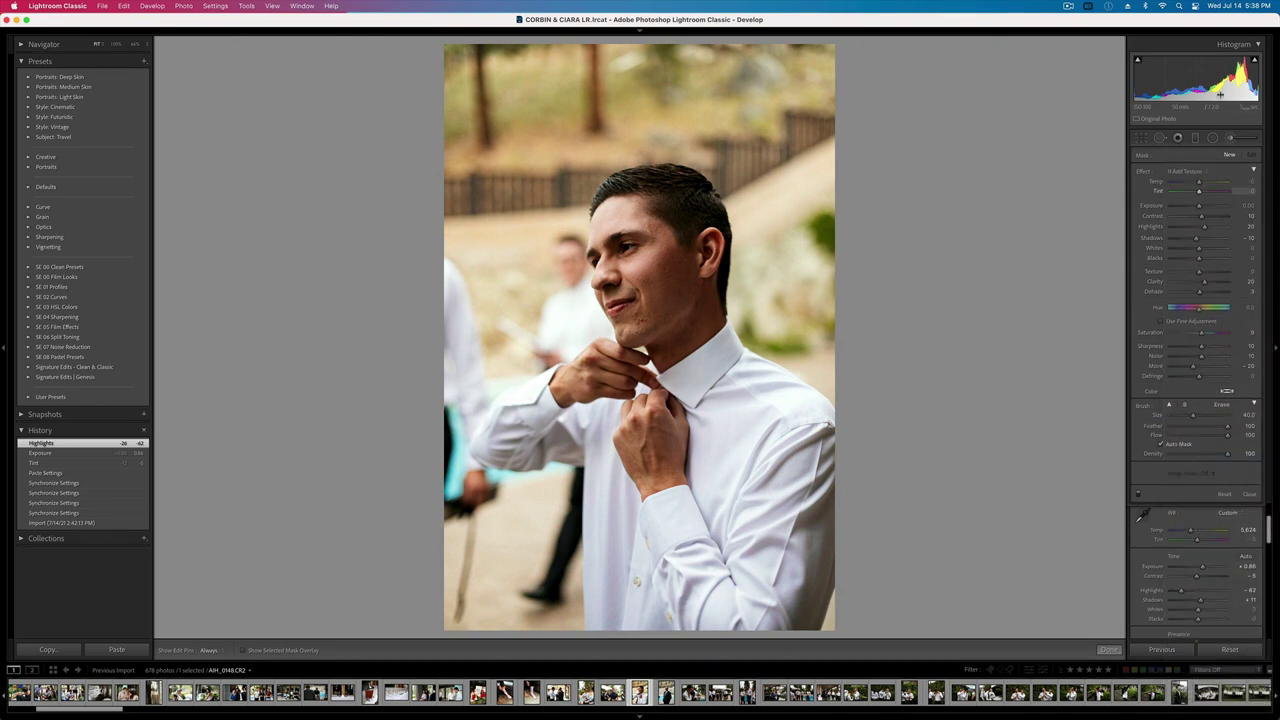
{"action": "left_click", "coordinate": [1188, 172]}
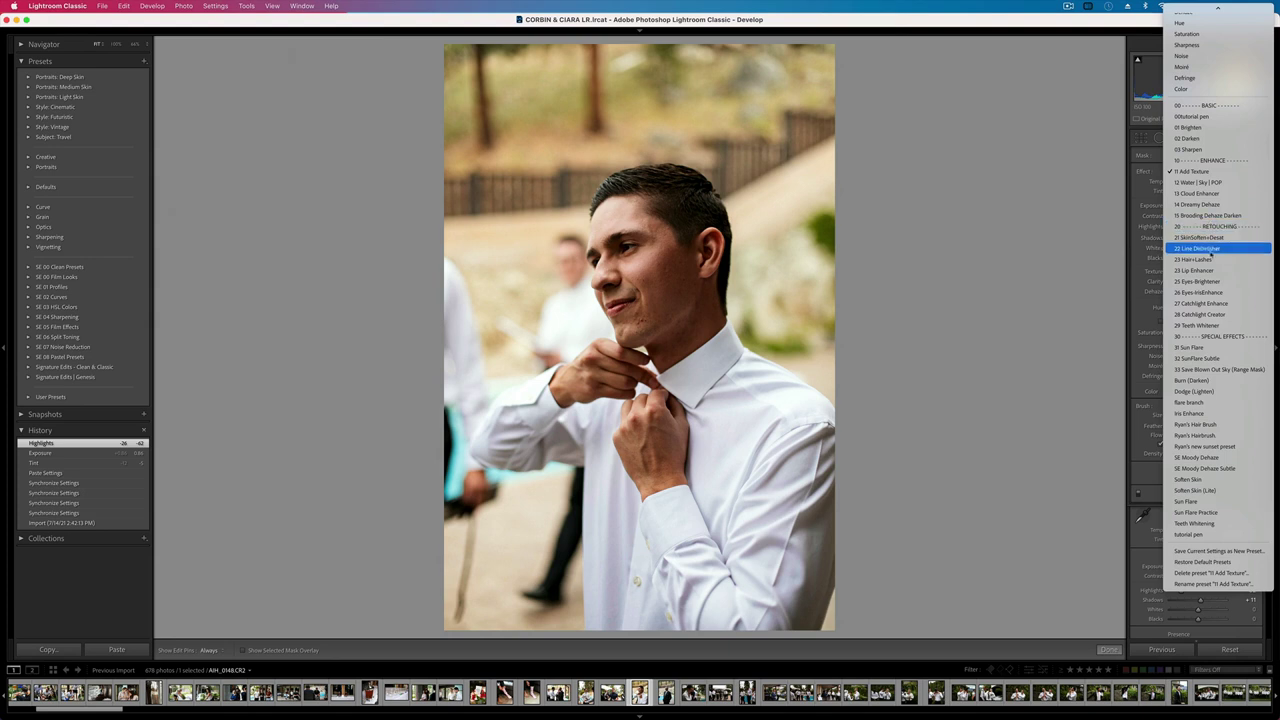
{"action": "left_click", "coordinate": [1200, 237]}
{"action": "scroll", "coordinate": [602, 333], "scroll_direction": "down", "scroll_amount": 10}
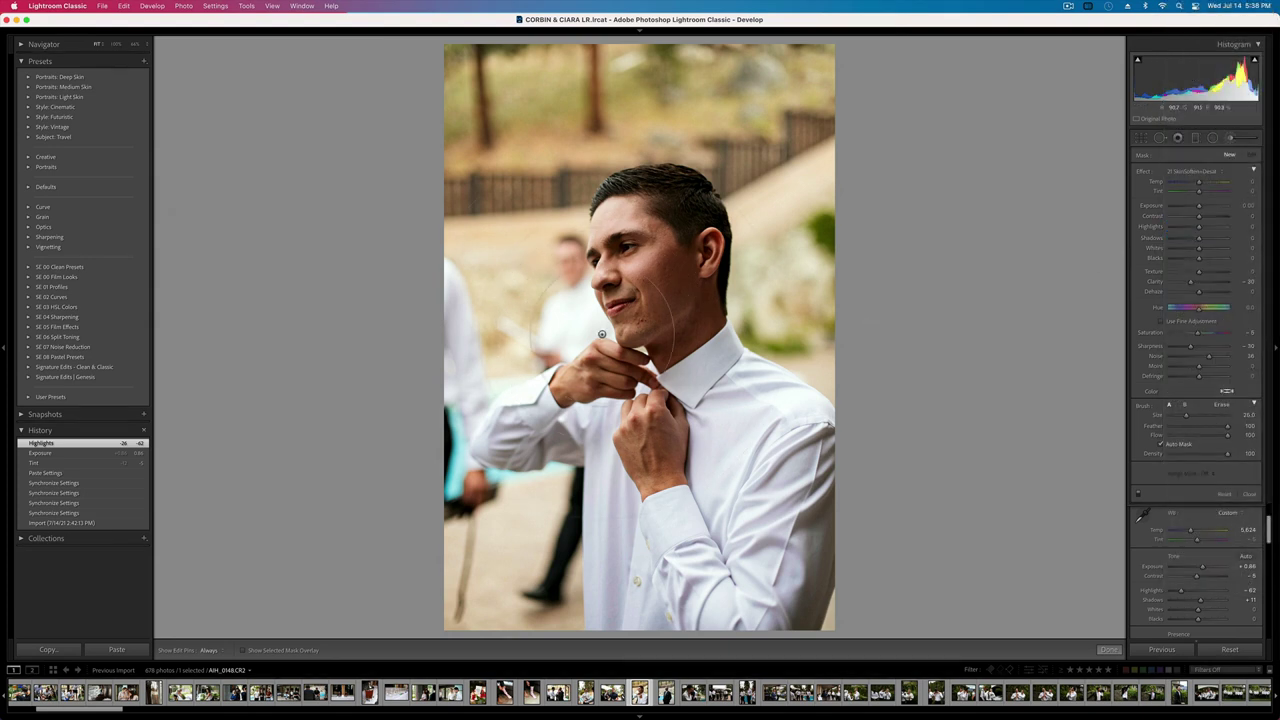
{"action": "mouse_move", "coordinate": [630, 327]}
{"action": "left_mouse_down"}
{"action": "mouse_move", "coordinate": [675, 309]}
{"action": "mouse_move", "coordinate": [670, 332]}
{"action": "left_mouse_up"}
{"action": "left_click_drag", "start_coordinate": [1190, 269], "coordinate": [1187, 274]}
- Heal a chin blemish with a feathered spot sampled from clean cheek skin, then zoom to 100%
{"action": "key", "text": "k"}
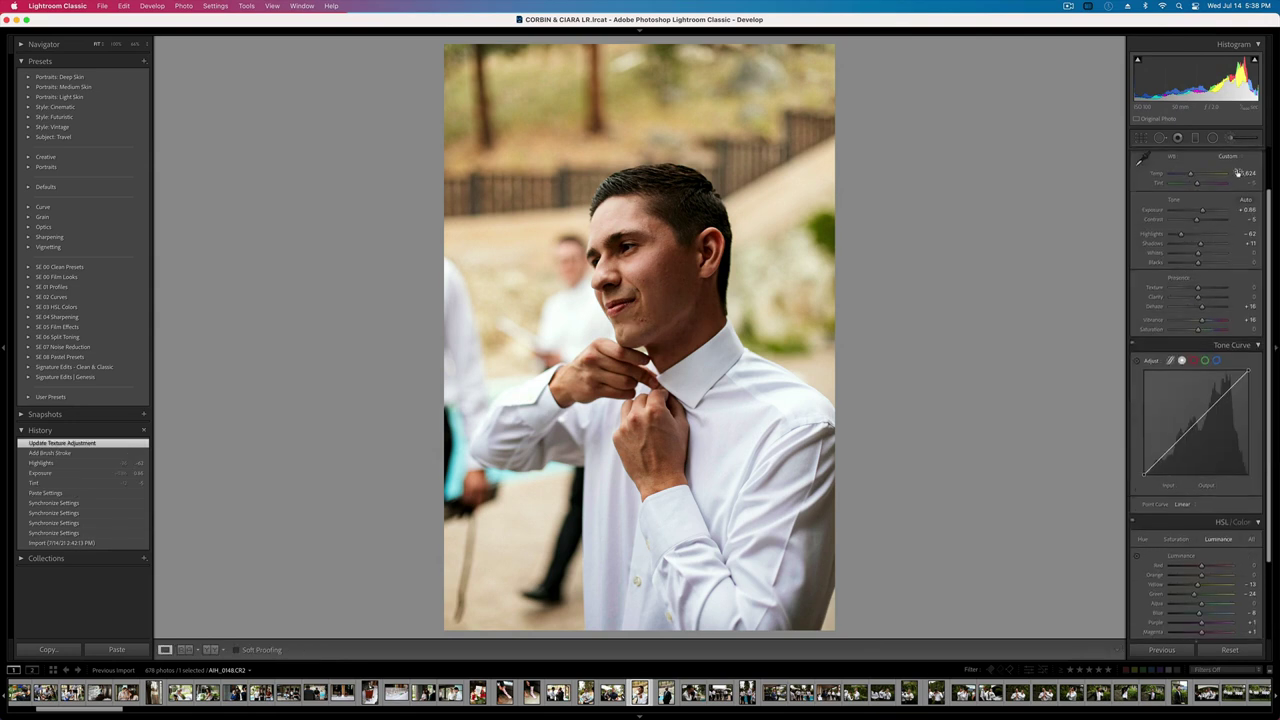
{"action": "left_click", "coordinate": [1159, 138]}
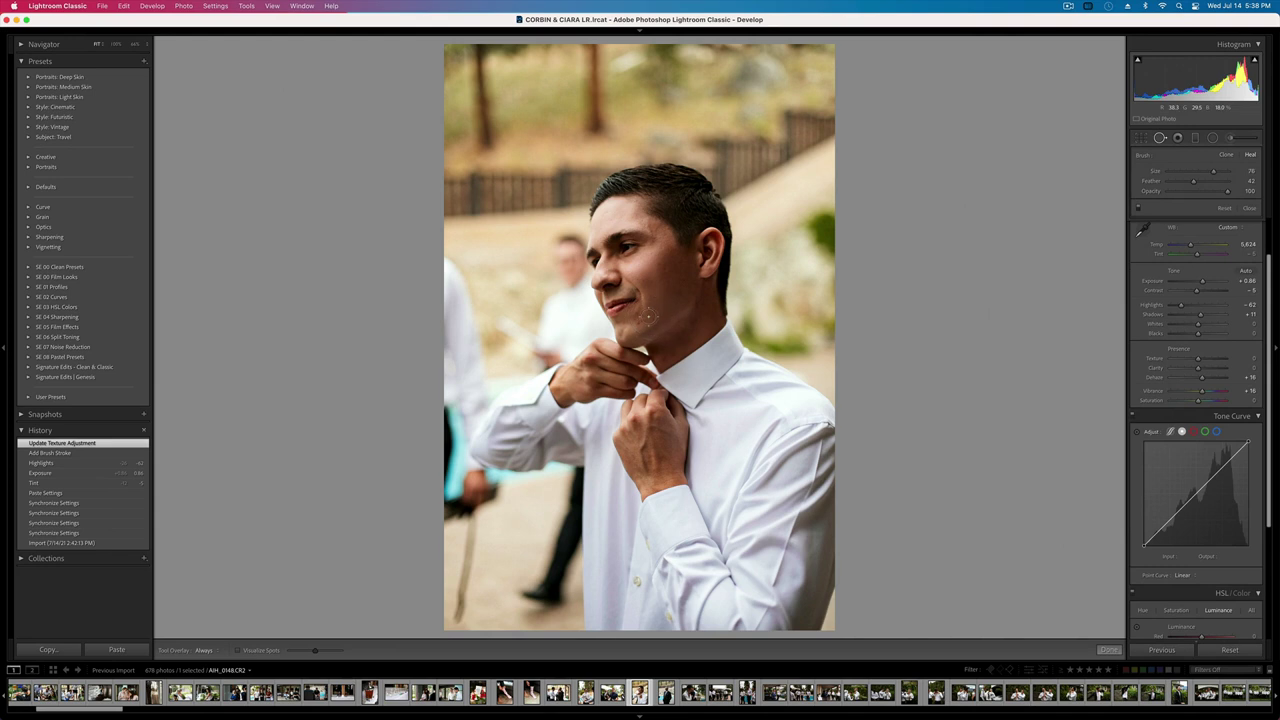
{"action": "left_click", "coordinate": [640, 322]}
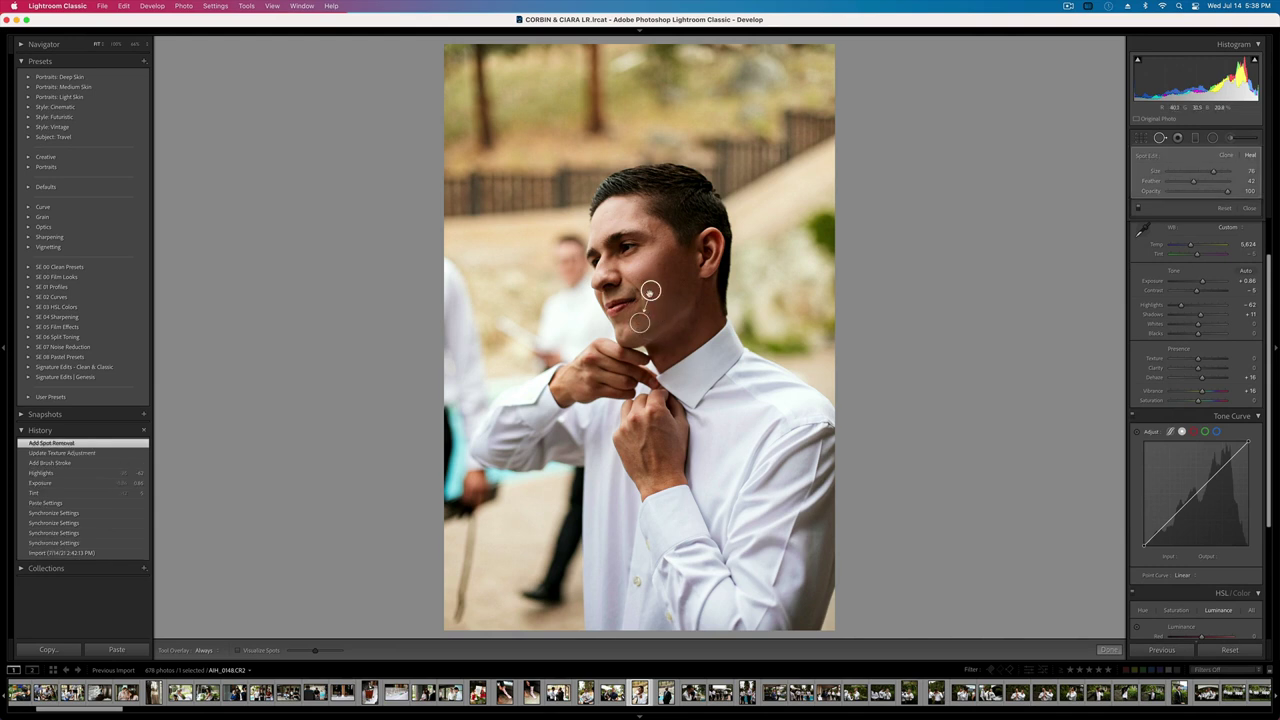
{"action": "left_click_drag", "start_coordinate": [650, 294], "coordinate": [670, 293]}
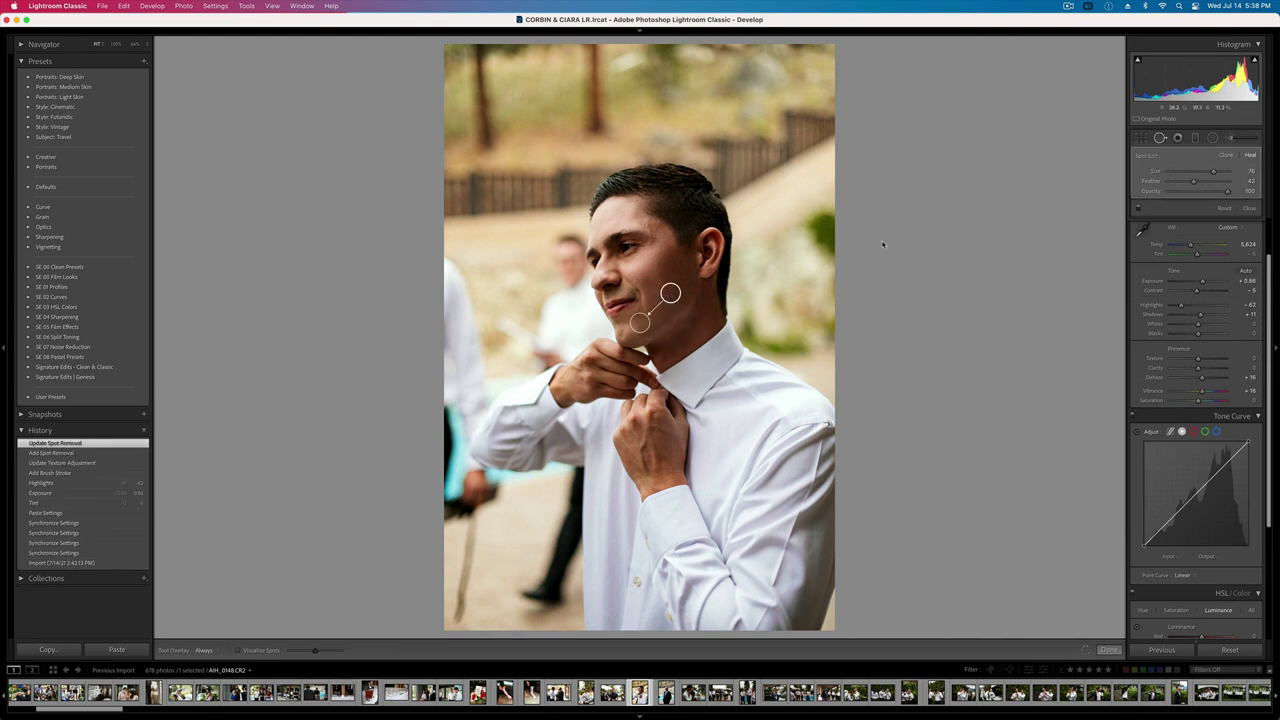
{"action": "left_click", "coordinate": [1214, 182]}
{"action": "key", "text": "q"}
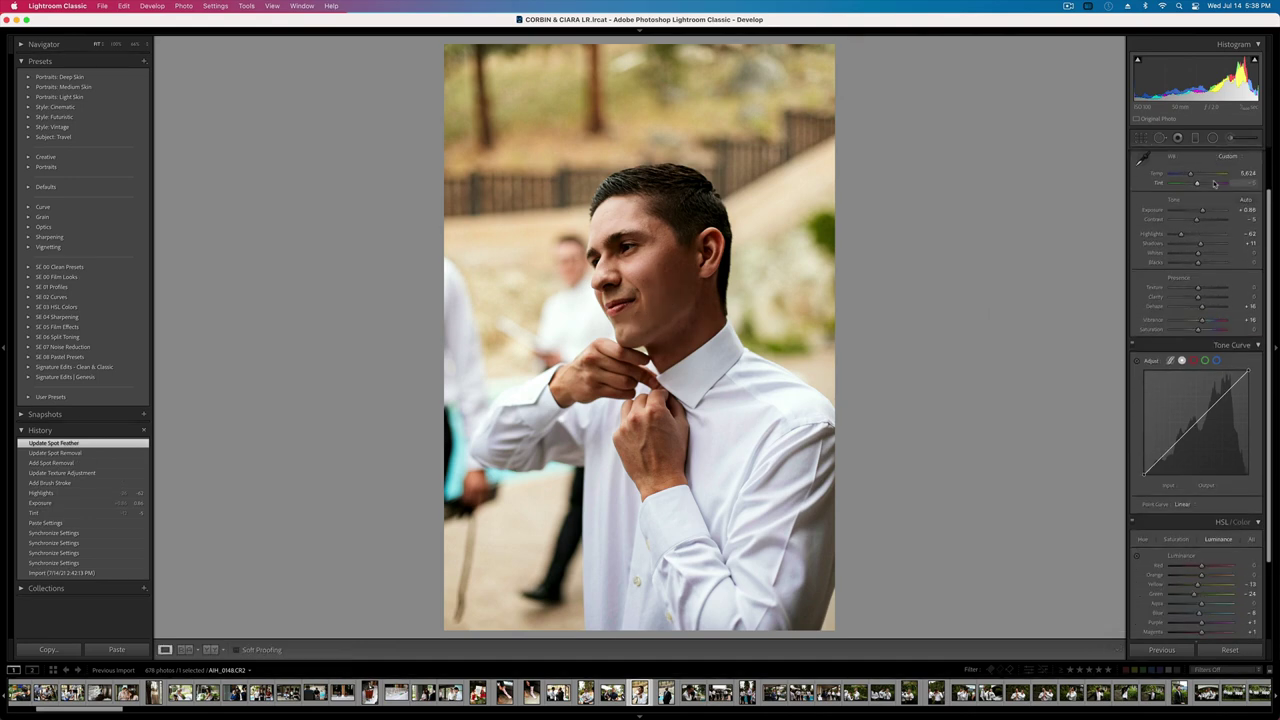
{"action": "key", "text": "z"}
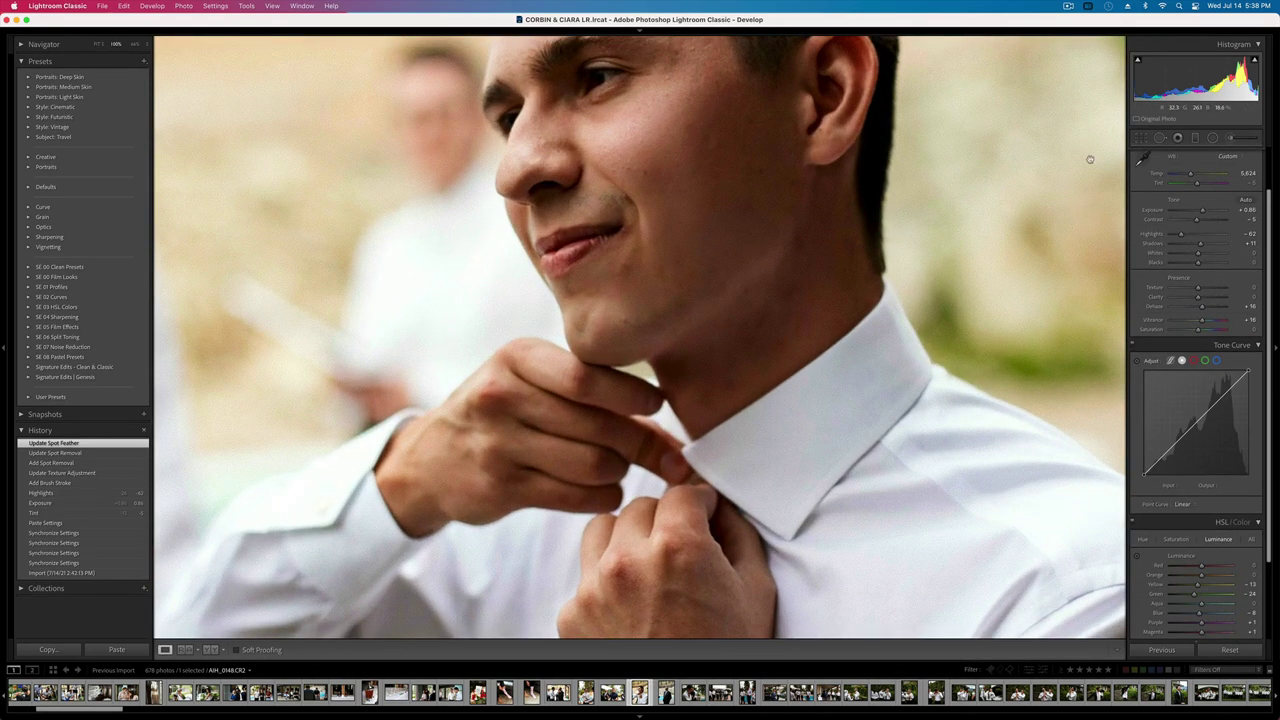
- Compare against the before view, then delete the chin heal spot
{"action": "left_click", "coordinate": [1160, 138]}
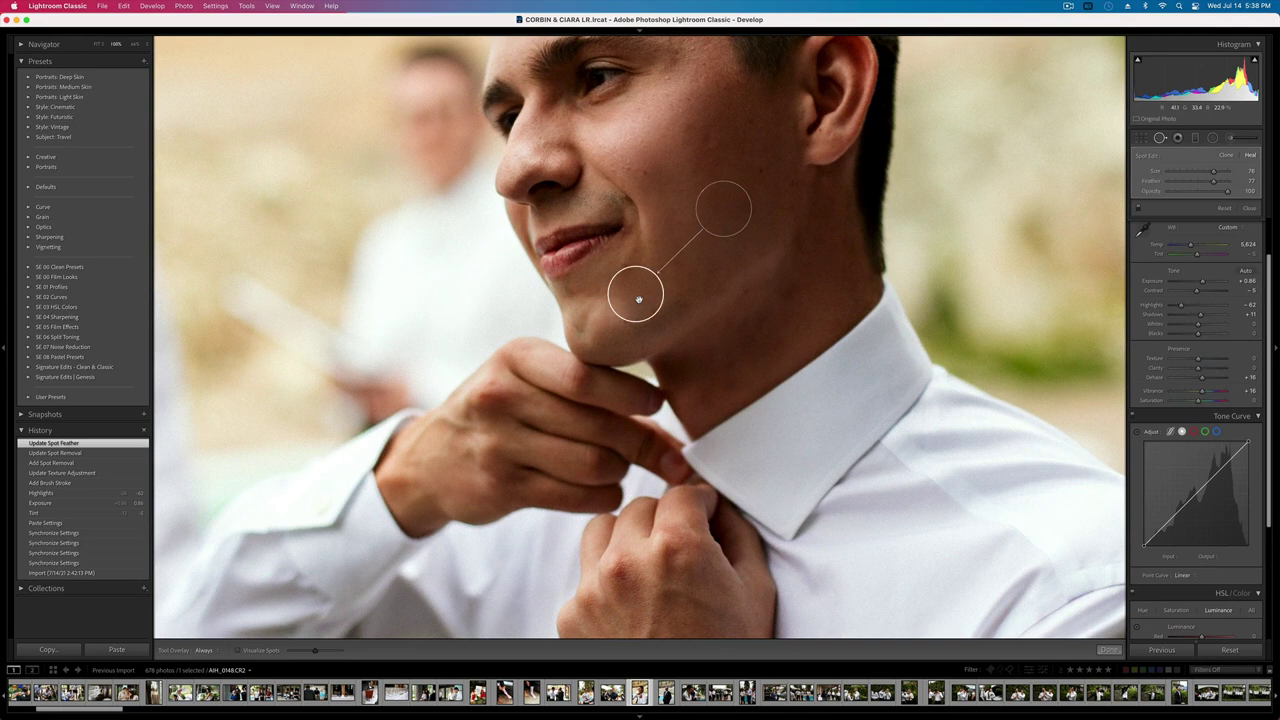
{"action": "key", "text": "backslash"}
{"action": "key", "text": "BackSpace"}
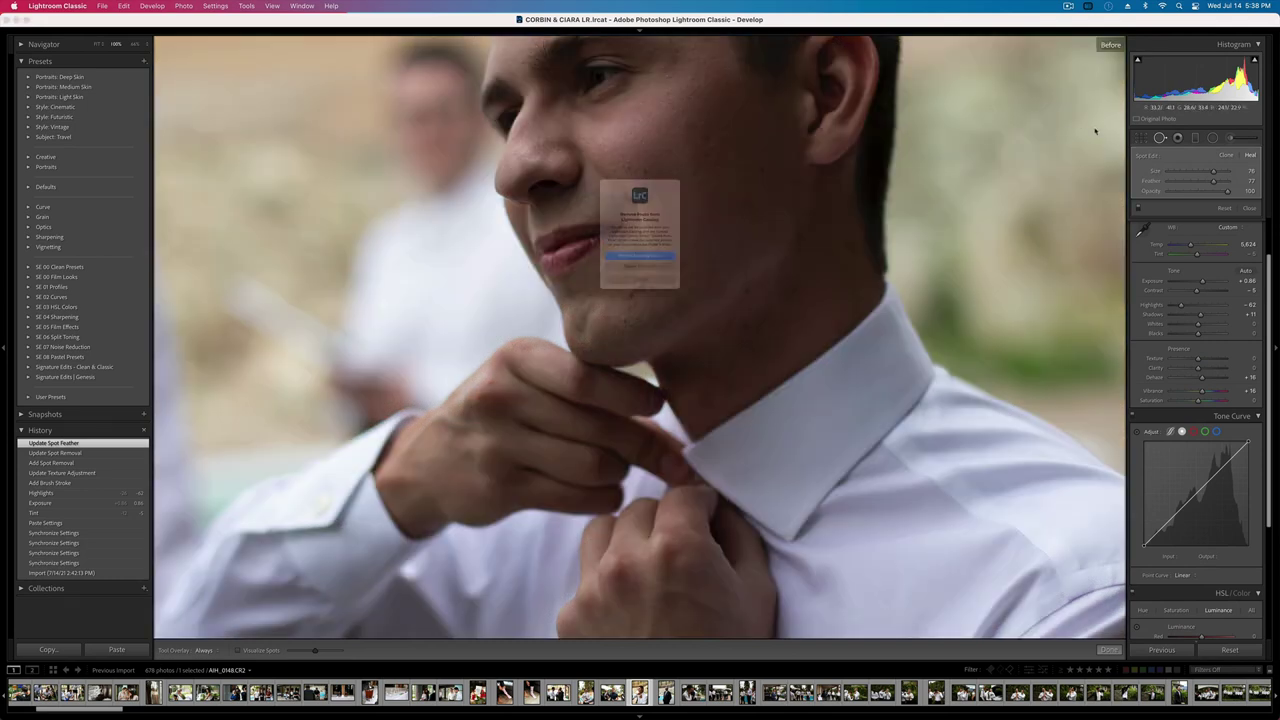
{"action": "key", "text": "Escape"}
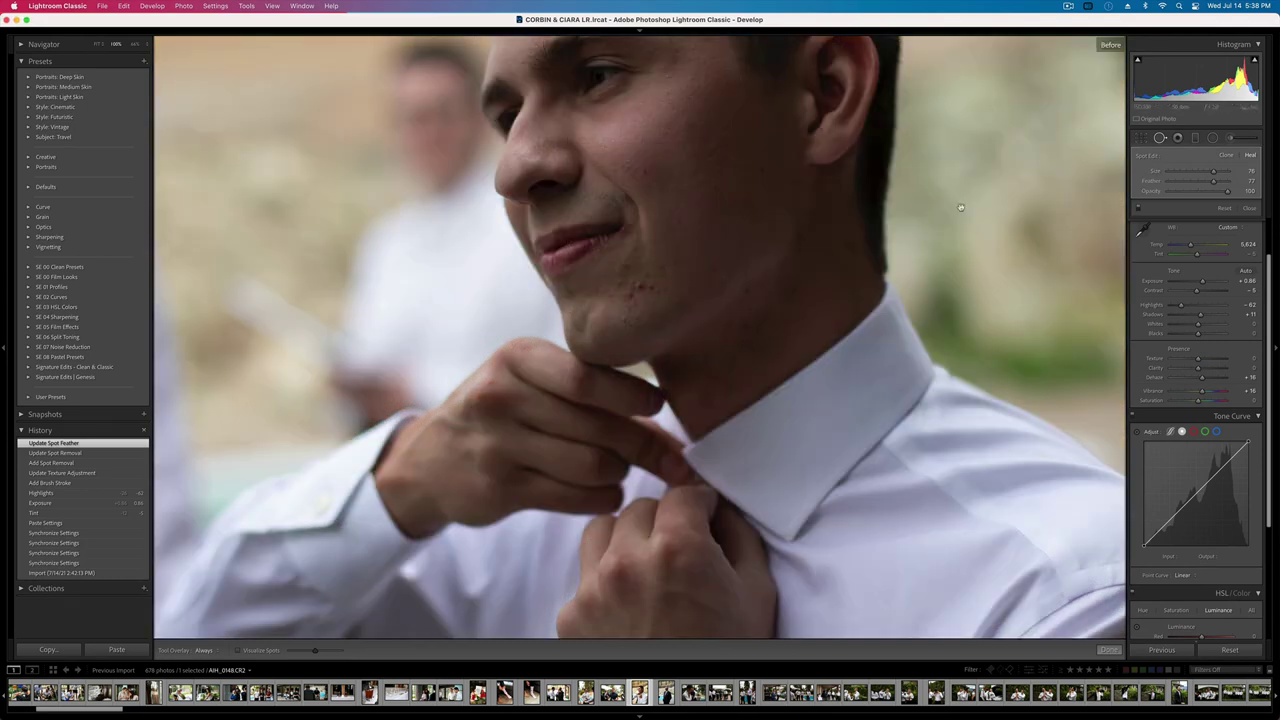
{"action": "key", "text": "backslash"}
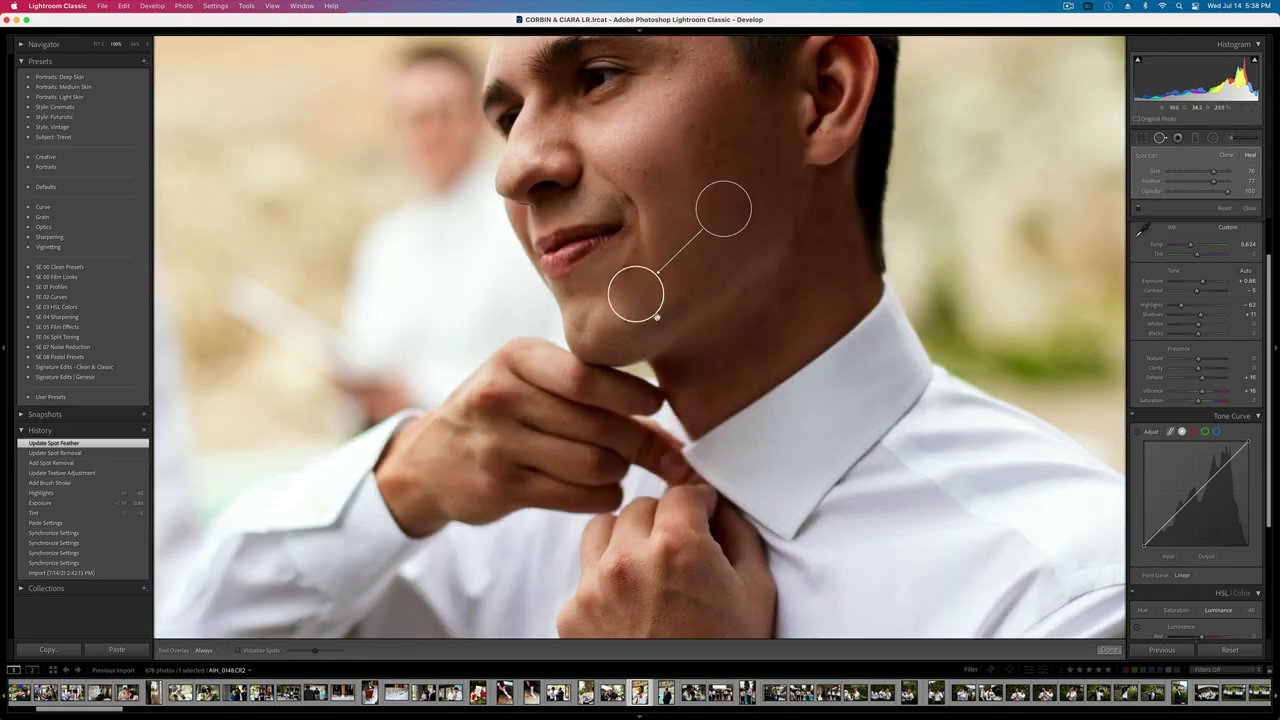
{"action": "key", "text": "BackSpace"}
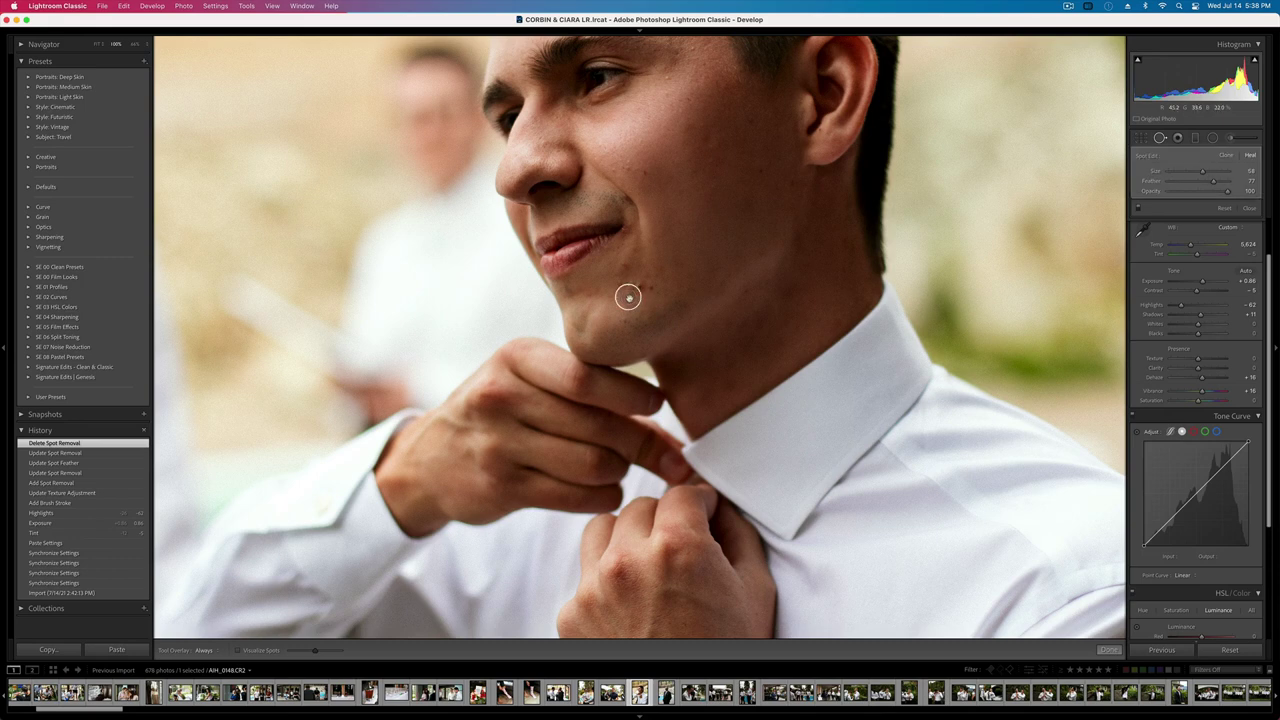
- Heal several chin blemishes, resampling from higher skin and removing an unwanted spot
{"action": "left_click", "coordinate": [628, 297]}
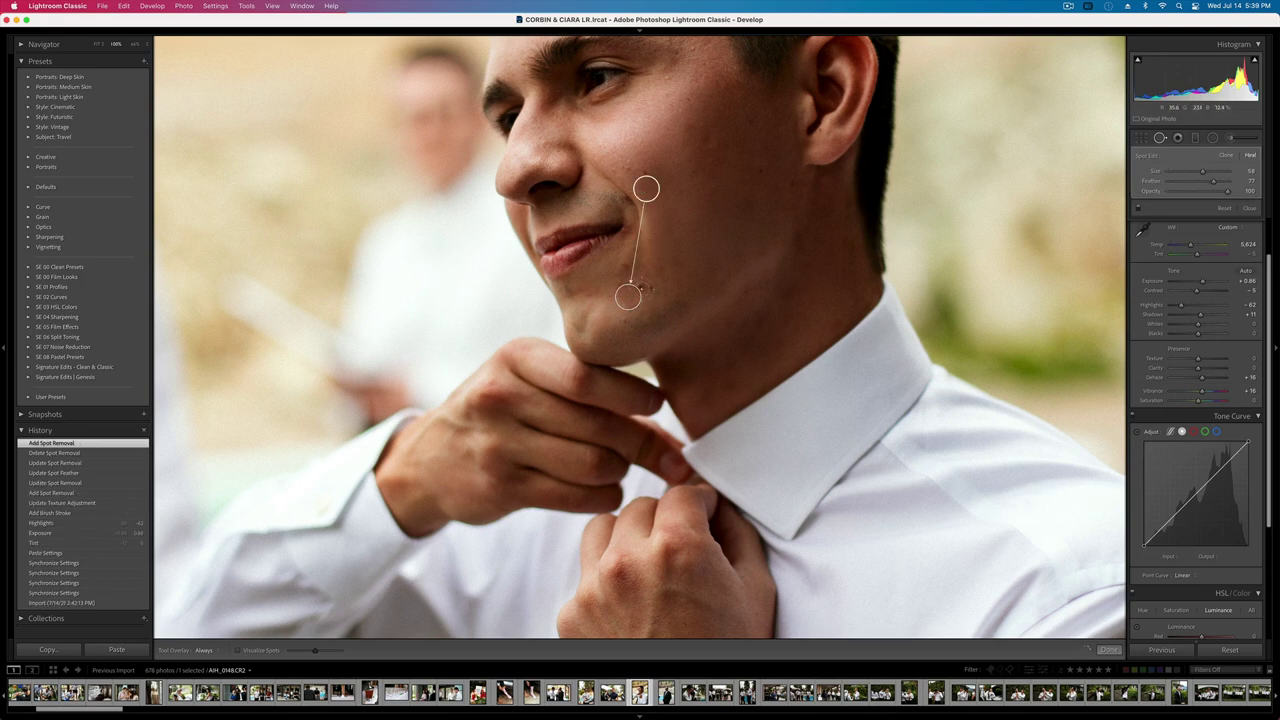
{"action": "left_click", "coordinate": [645, 288]}
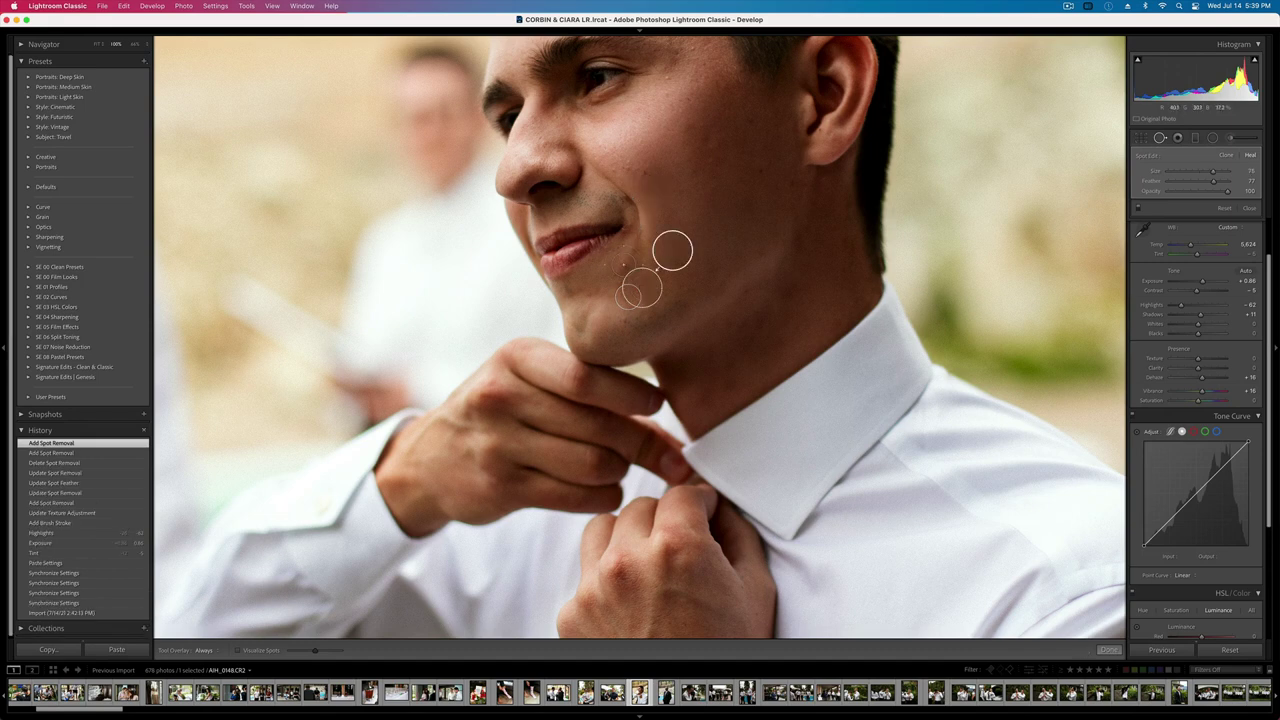
{"action": "left_click", "coordinate": [623, 263]}
{"action": "left_click_drag", "start_coordinate": [678, 241], "coordinate": [692, 216]}
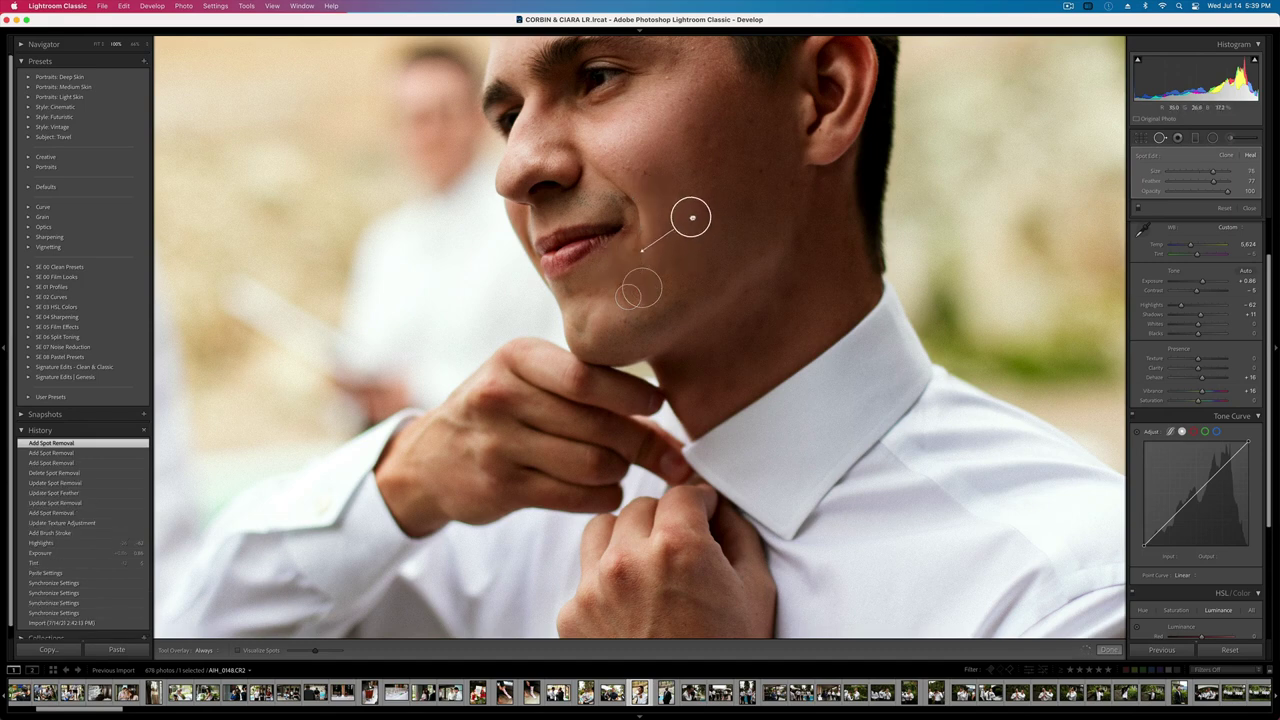
{"action": "key", "text": "Delete"}
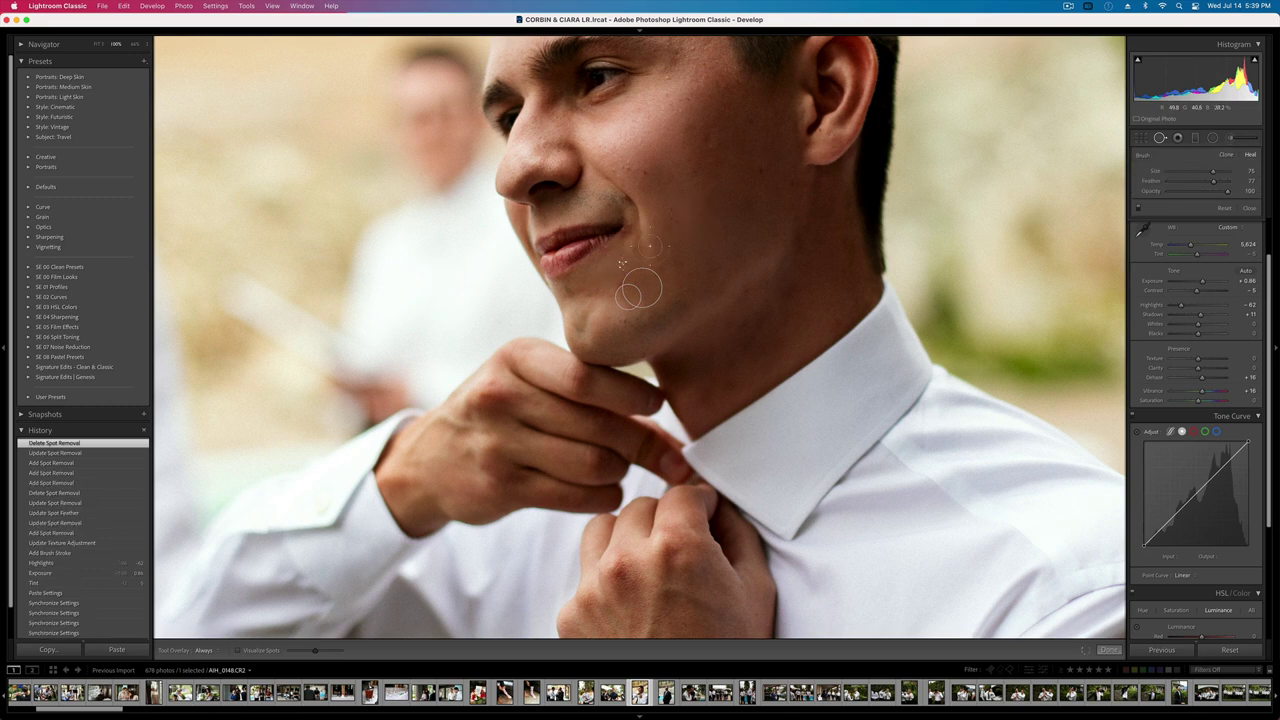
{"action": "scroll", "coordinate": [1089, 178], "scroll_direction": "down", "scroll_amount": 5}
- Heal small chin spots from right-cheek skin, setting one to Heal mode at about 11 opacity
{"action": "left_click", "coordinate": [621, 265]}
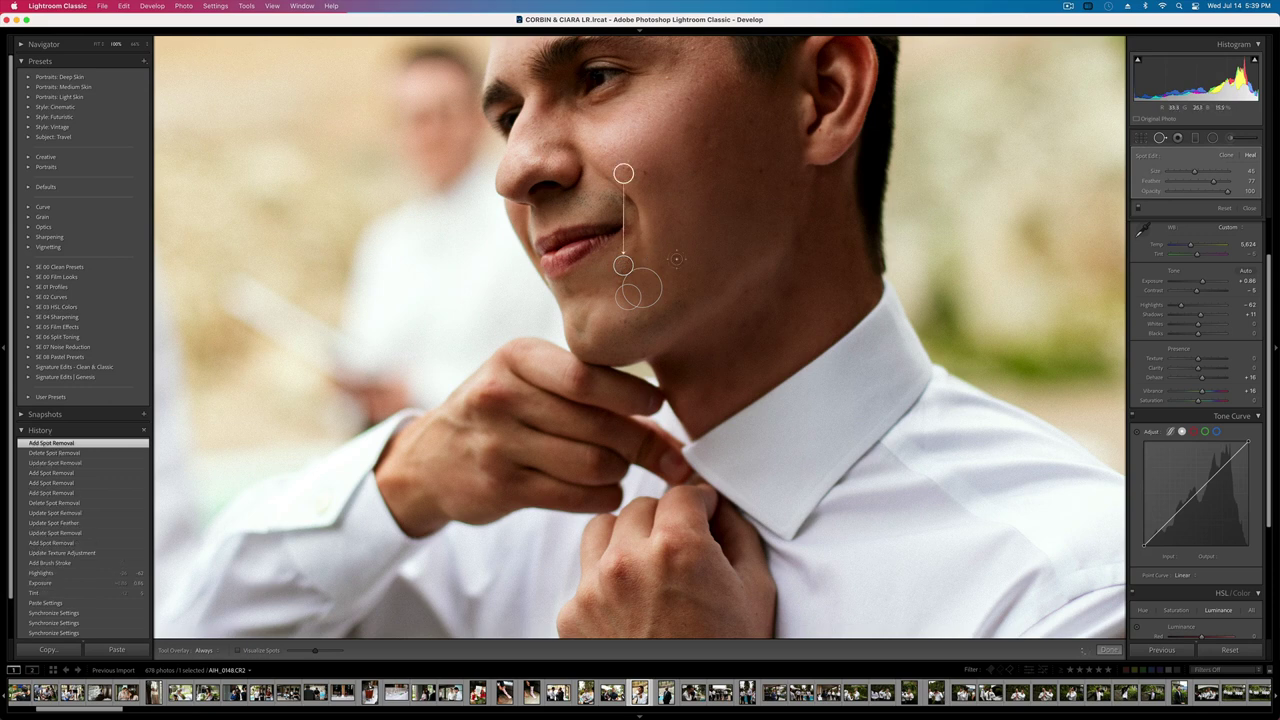
{"action": "left_click_drag", "start_coordinate": [623, 174], "coordinate": [700, 176]}
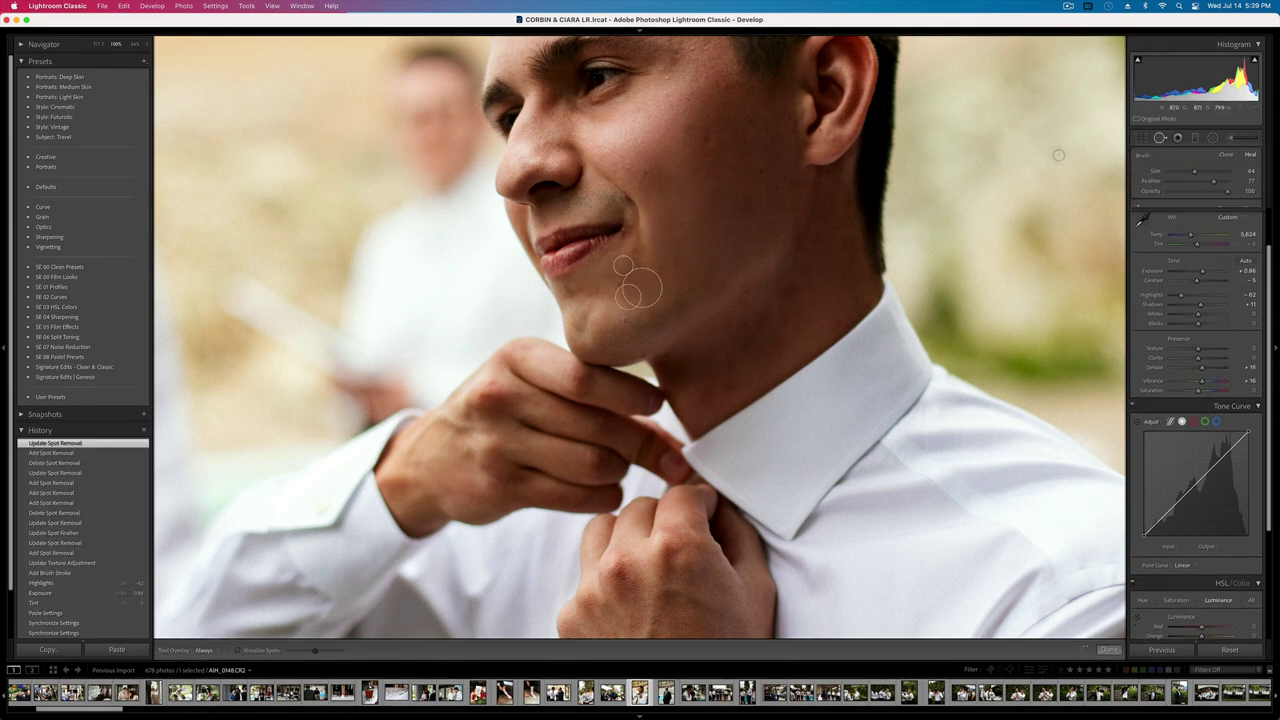
{"action": "left_click", "coordinate": [625, 232]}
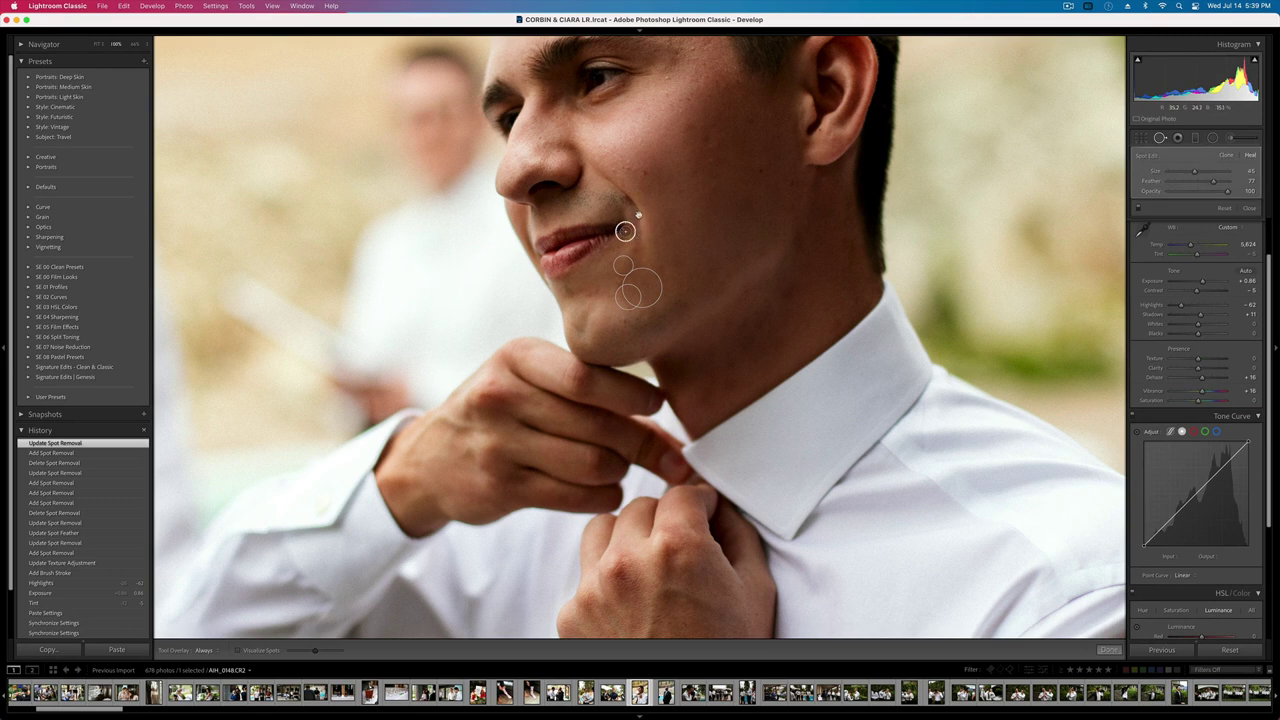
{"action": "left_click", "coordinate": [1250, 157]}
{"action": "left_click", "coordinate": [1176, 192]}
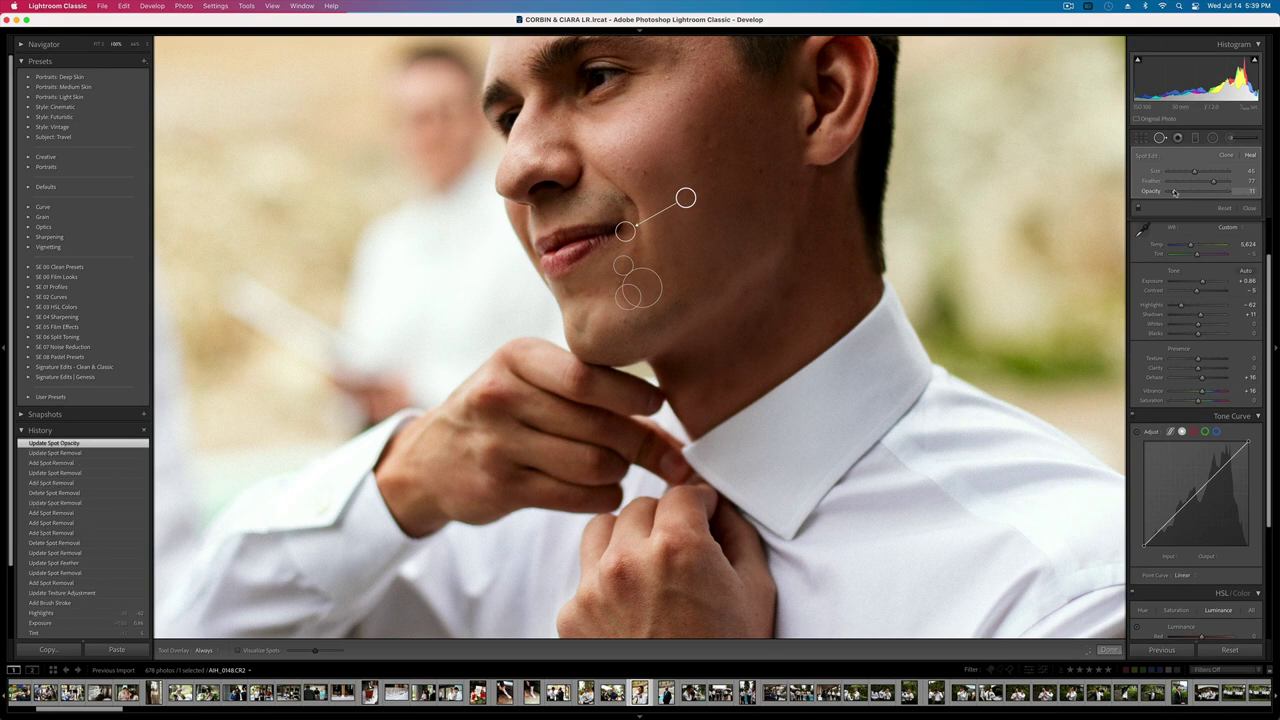
{"action": "key", "text": "q"}
- Return to the full photo view and lower exposure to +0.76
{"action": "left_click", "coordinate": [754, 287]}
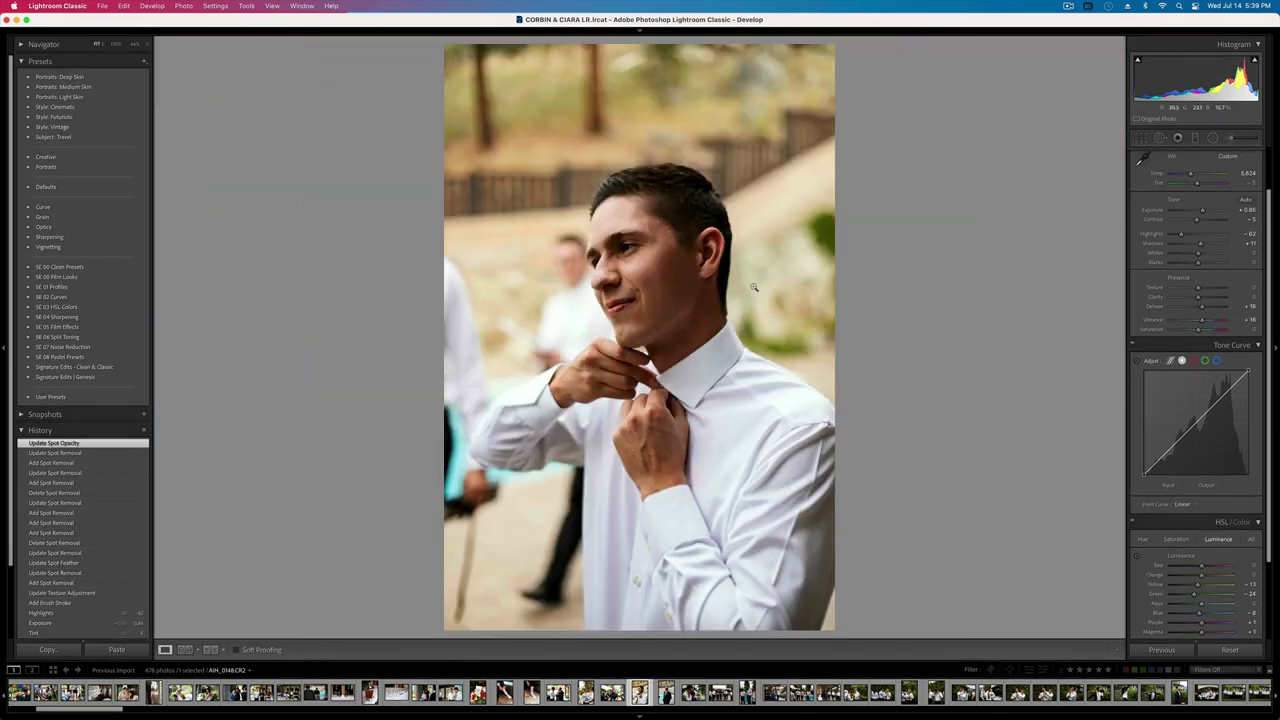
{"action": "key", "text": "minus"}
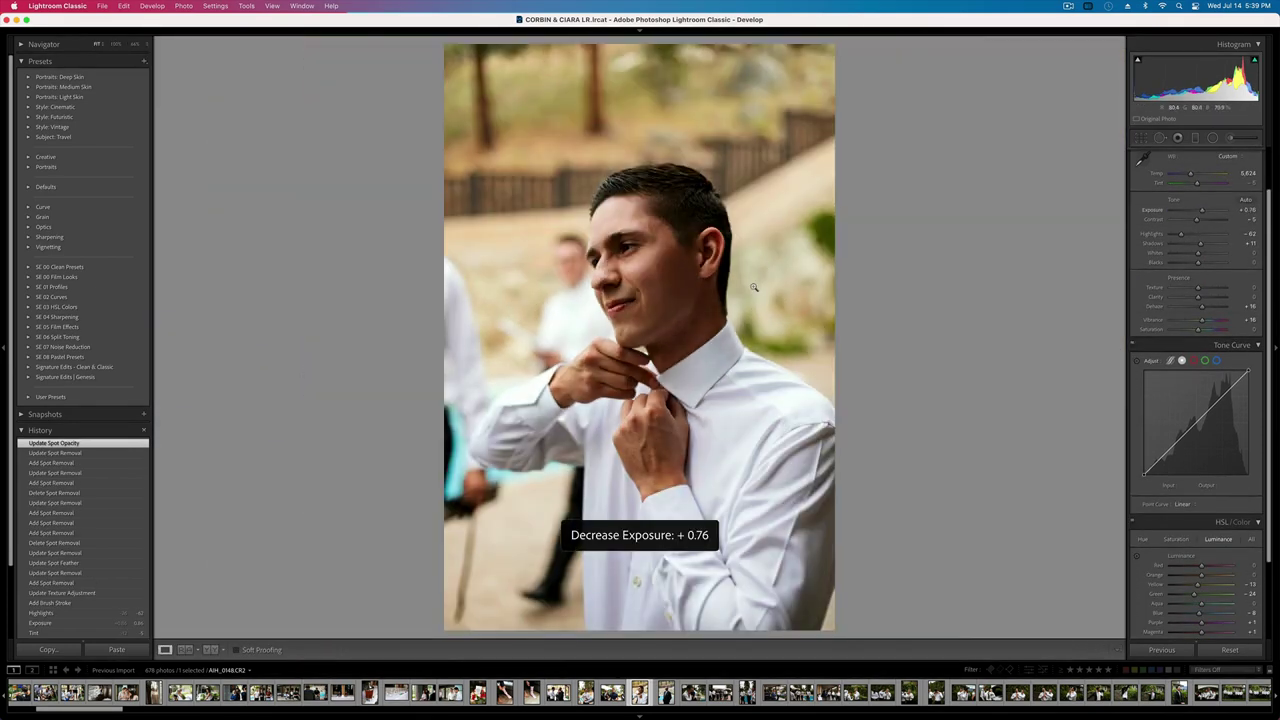
{"action": "key", "text": "Right"}
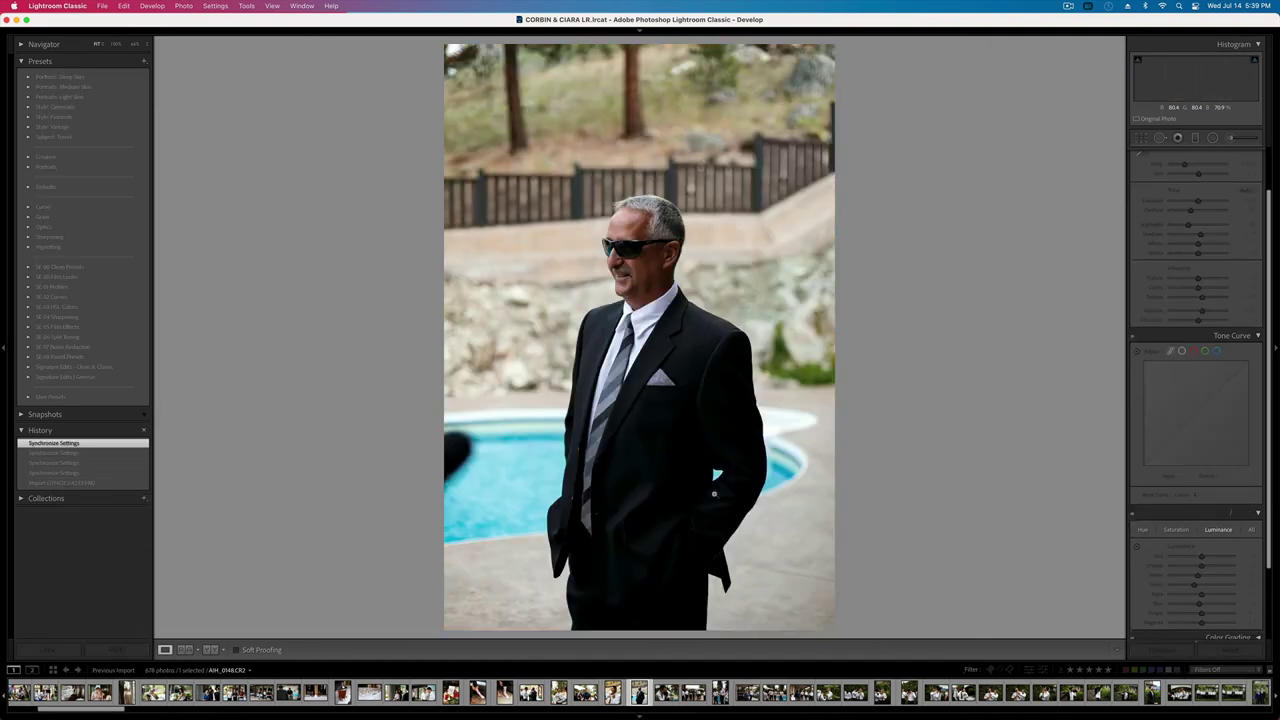
- Paste the copied settings onto the sunglasses portrait, lower contrast, and set exposure to +0.10
{"action": "key", "text": "super+shift+v"}
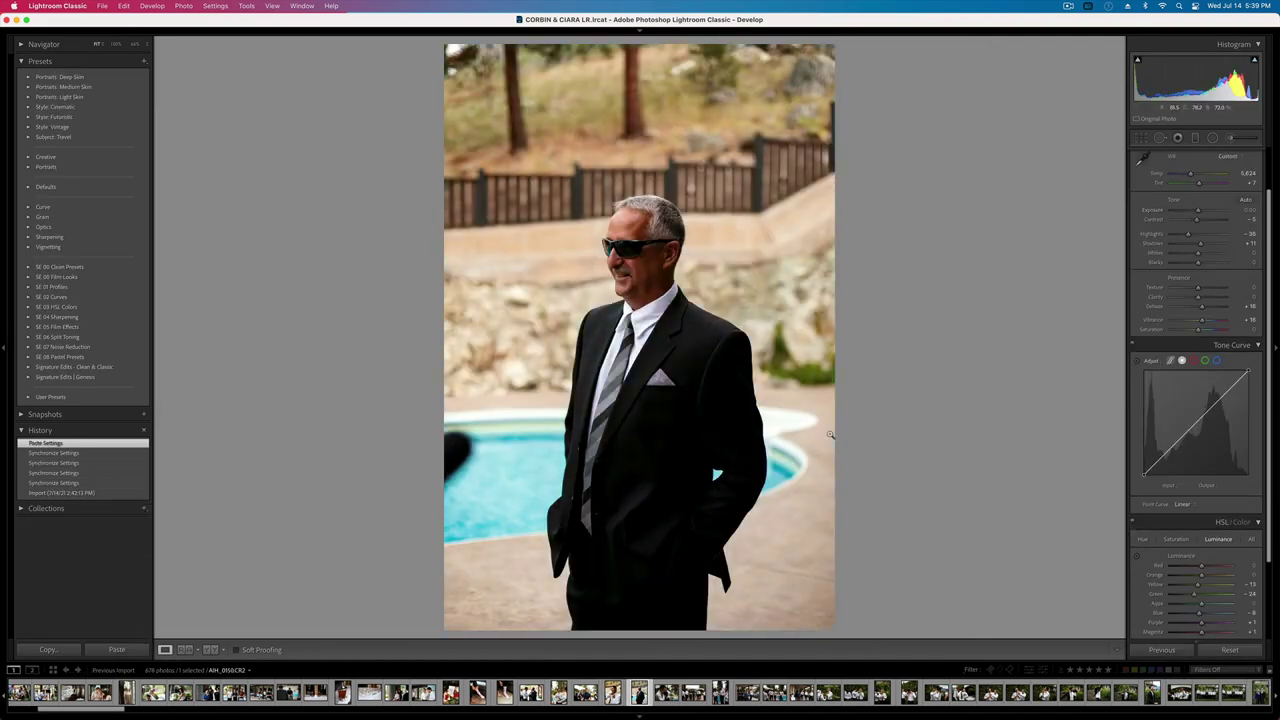
{"action": "key", "text": "equal"}
{"action": "key", "text": "equal"}
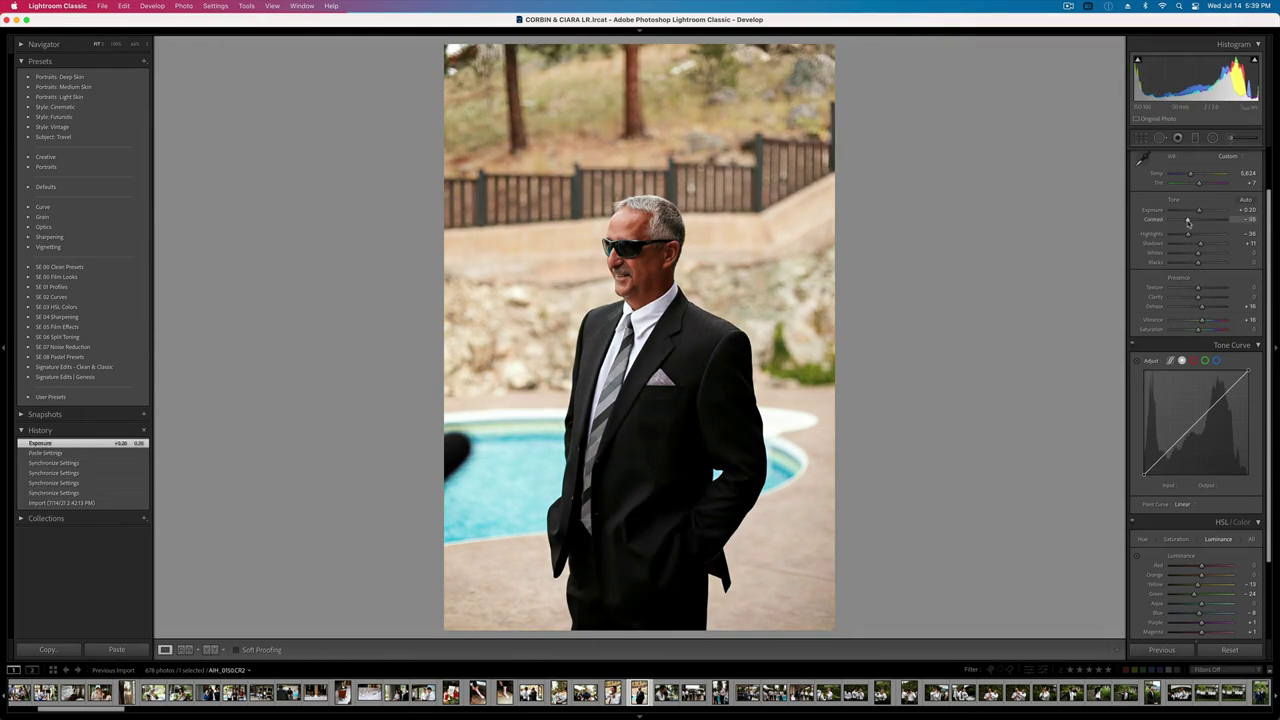
{"action": "left_click_drag", "start_coordinate": [1188, 224], "coordinate": [1190, 220]}
{"action": "key", "text": "minus"}
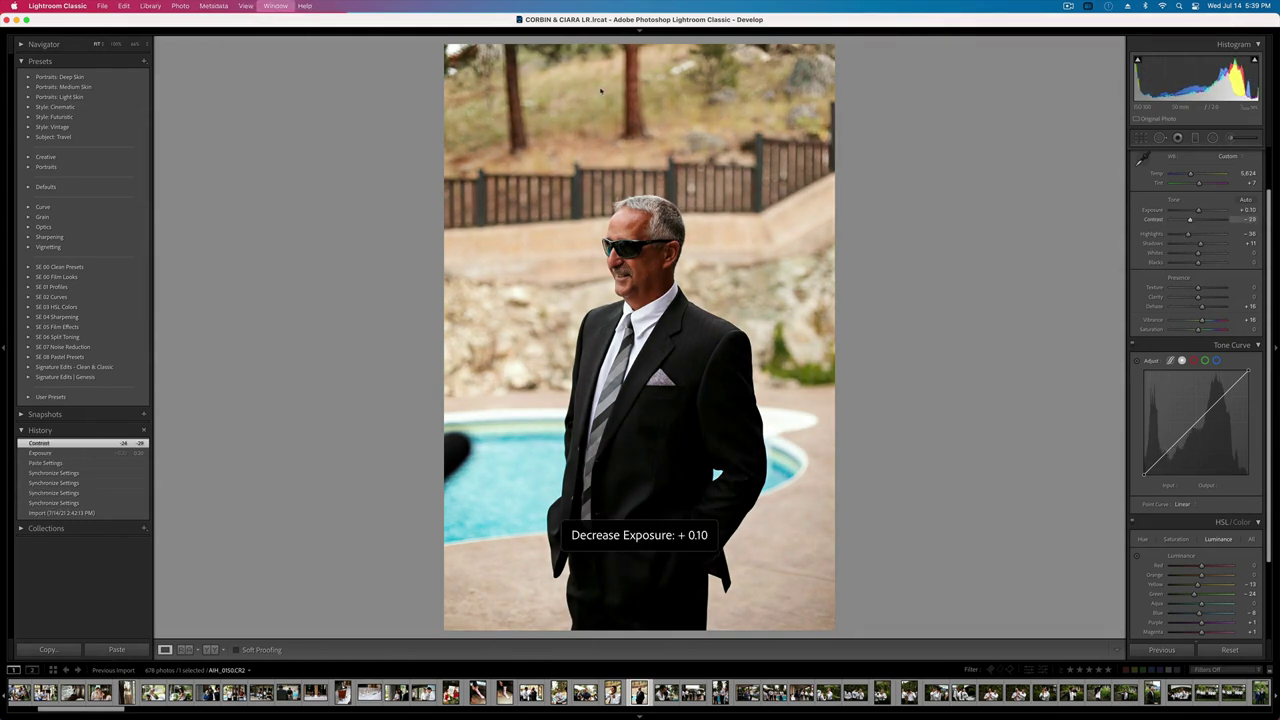
- Crop the sunglasses portrait tighter from the top, shifting the photo upward
{"action": "key", "text": "r"}
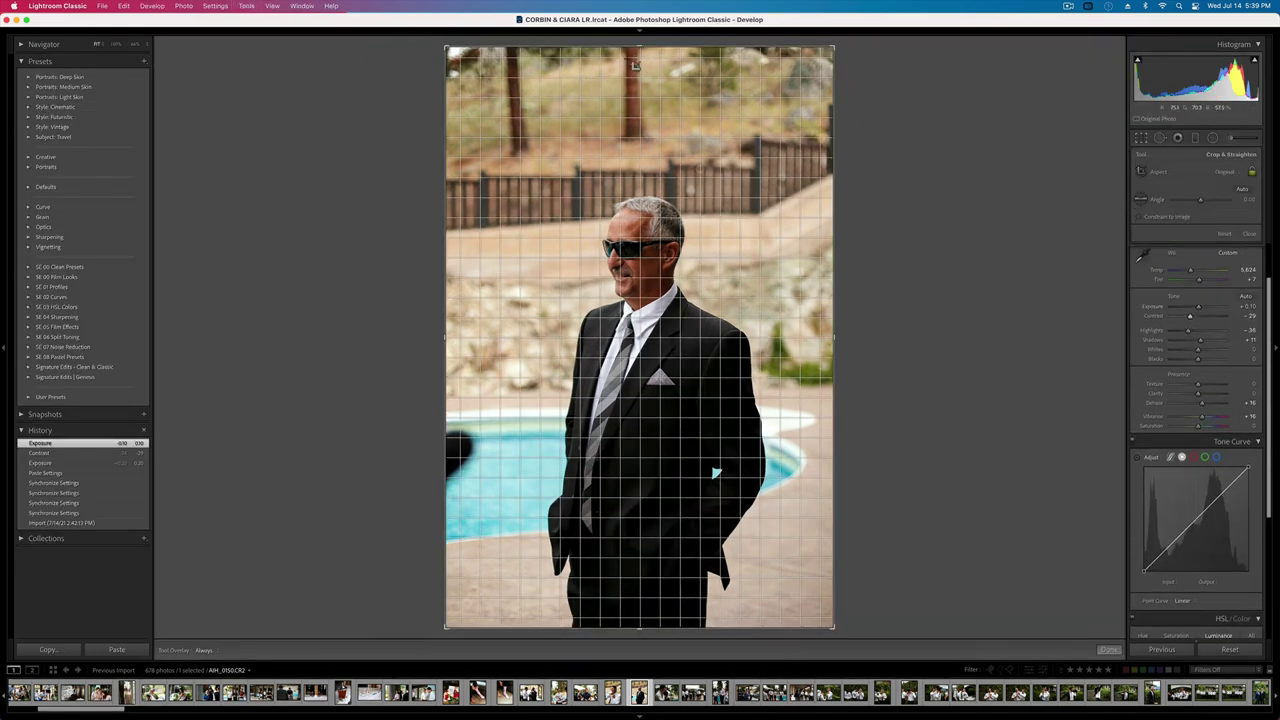
{"action": "left_click_drag", "start_coordinate": [635, 47], "coordinate": [634, 130]}
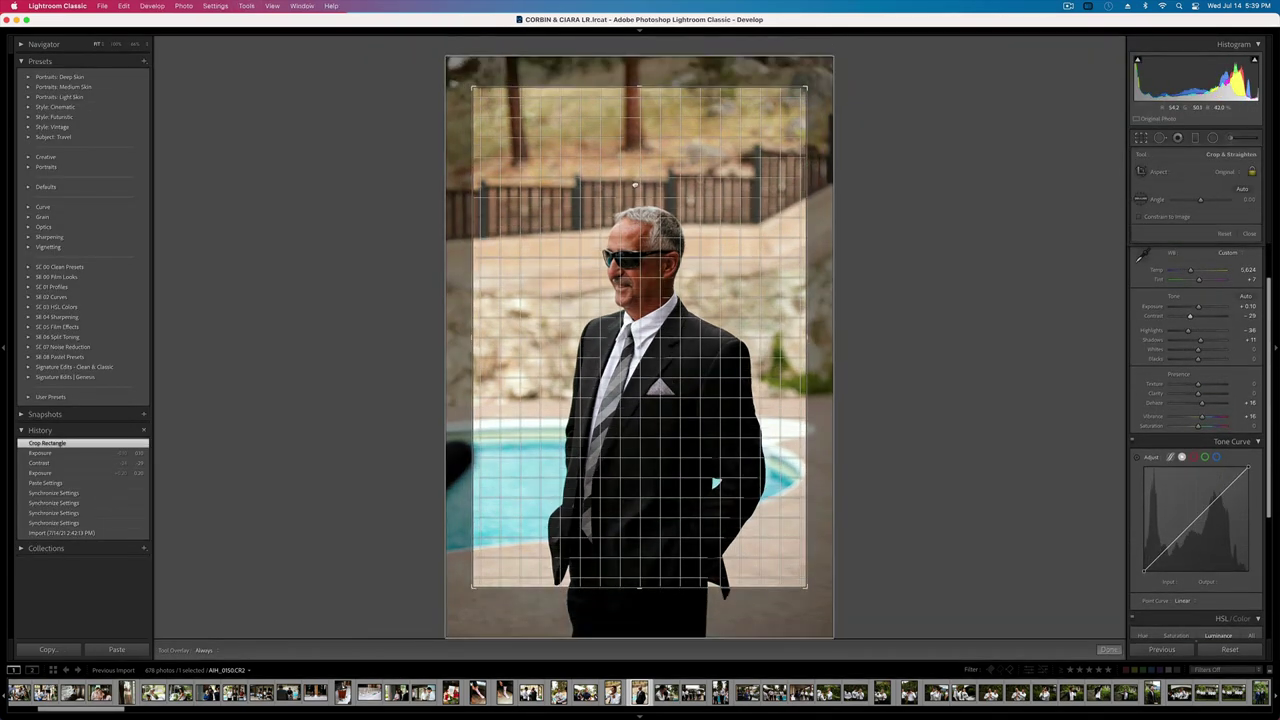
{"action": "left_click_drag", "start_coordinate": [634, 185], "coordinate": [634, 128]}
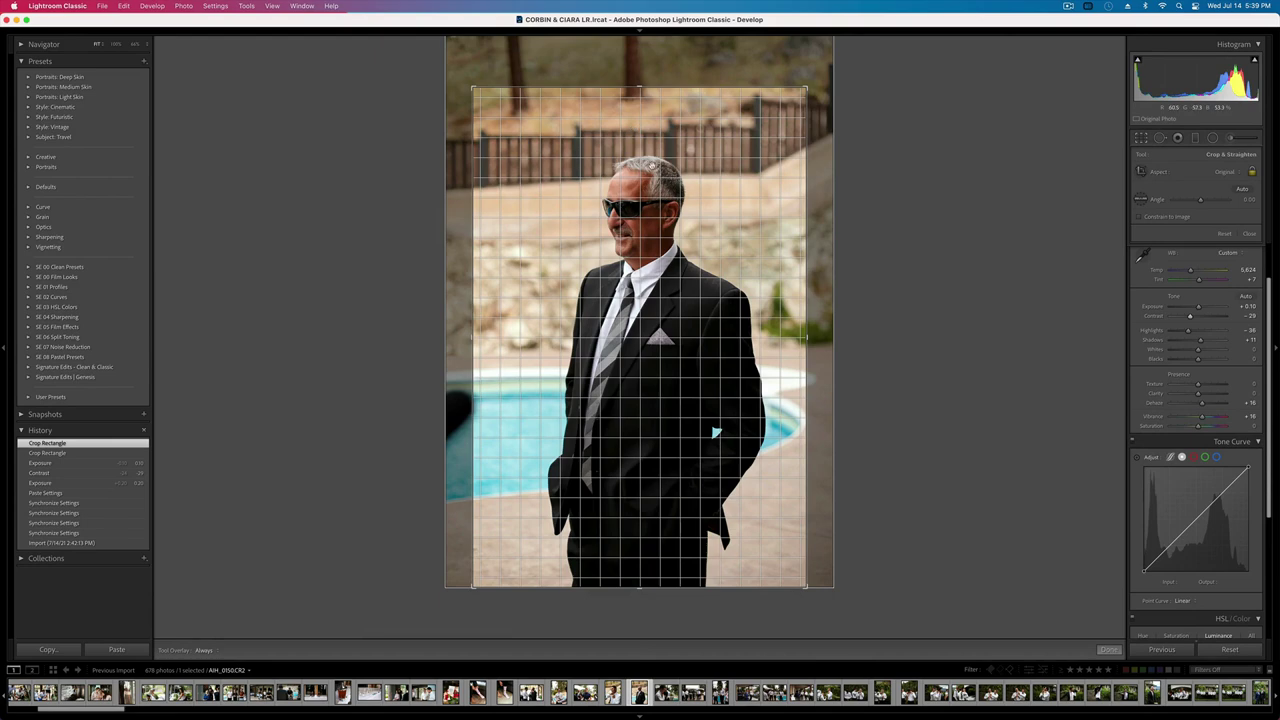
{"action": "key", "text": "Return"}
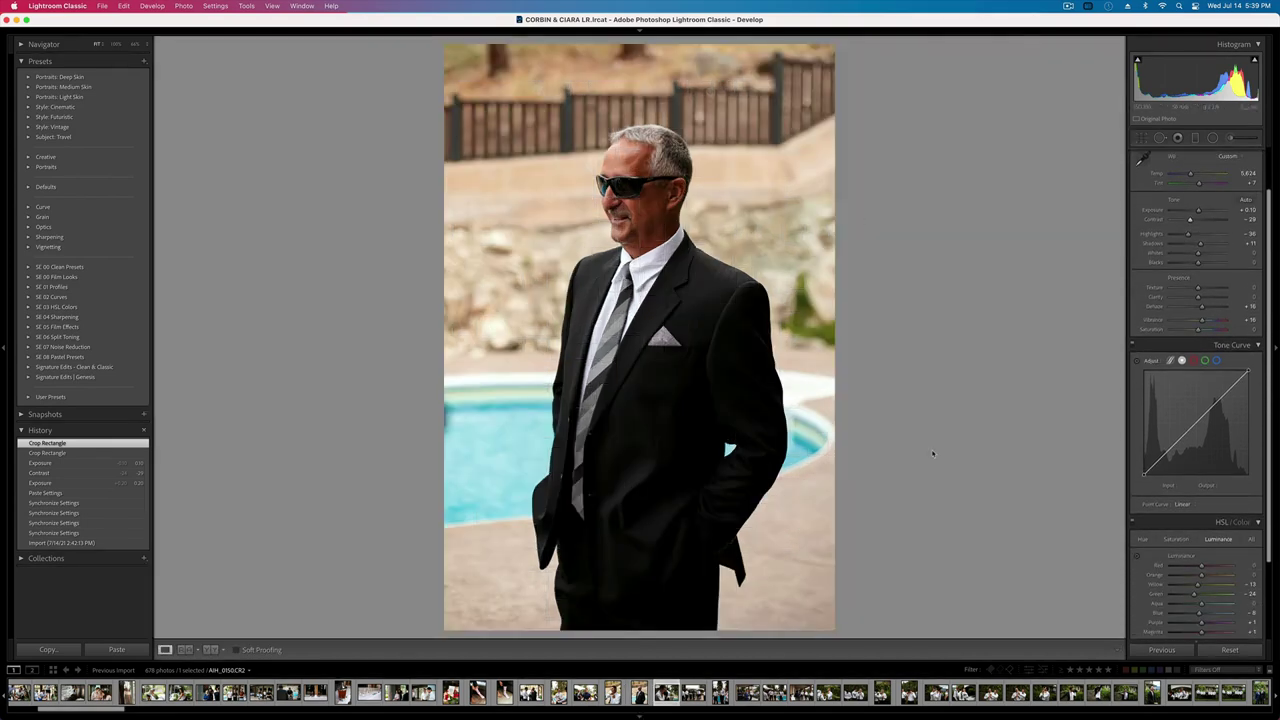
- Brighten the laughing groomsmen photo to +0.86 with less contrast and highlights; raise the tent photo to +0.66
{"action": "key", "text": "Right"}
{"action": "key", "text": "shift+="}
{"action": "key", "text": "equal"}
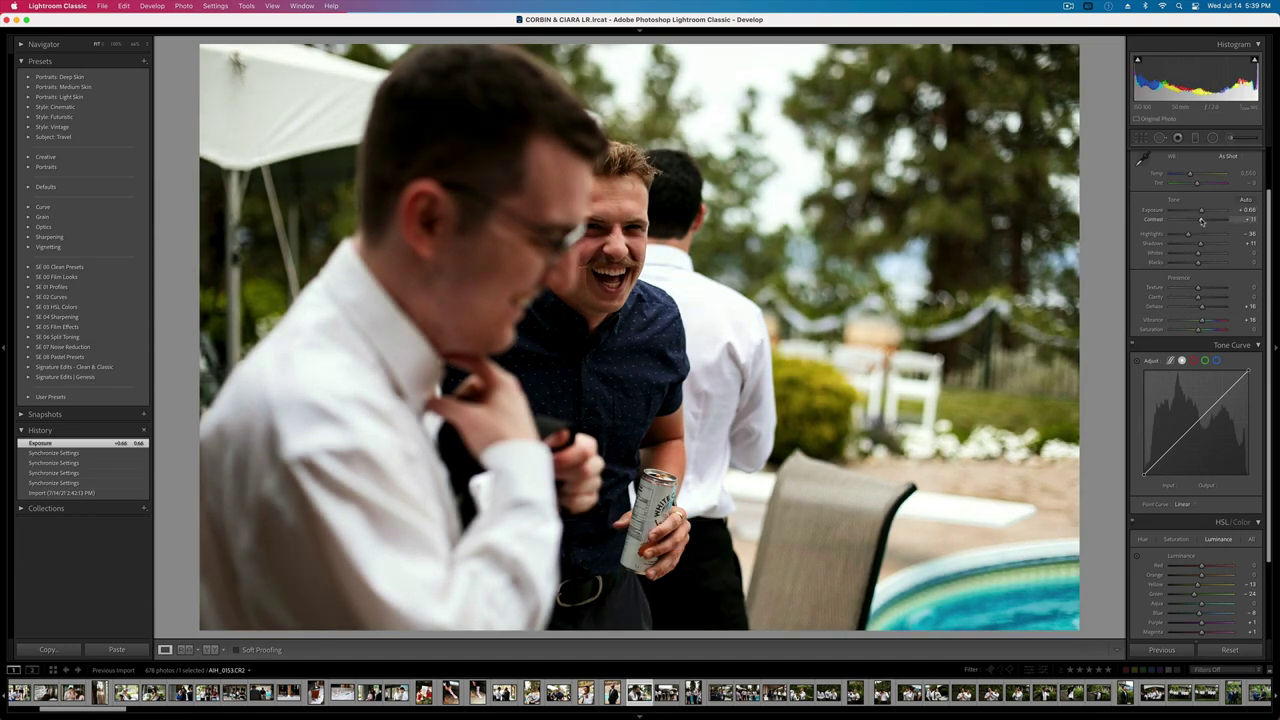
{"action": "left_click_drag", "start_coordinate": [1202, 220], "coordinate": [1195, 220]}
{"action": "key", "text": "equal"}
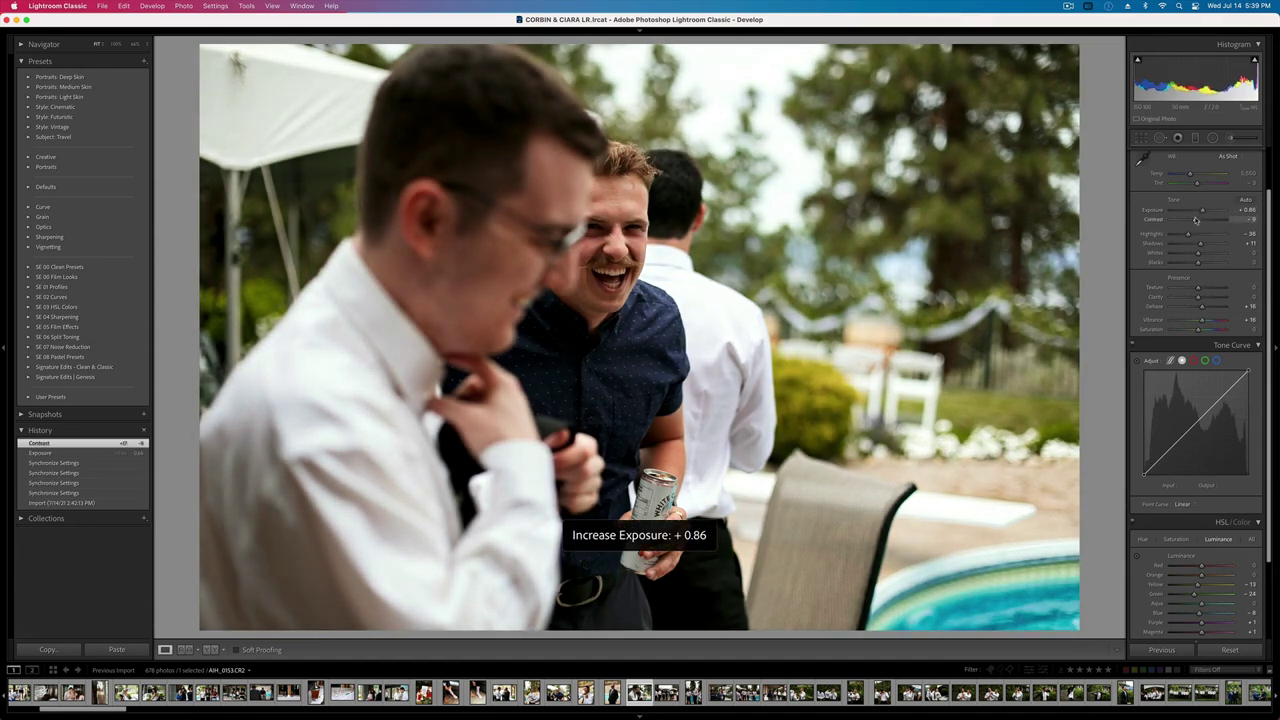
{"action": "left_click_drag", "start_coordinate": [1188, 234], "coordinate": [1181, 236]}
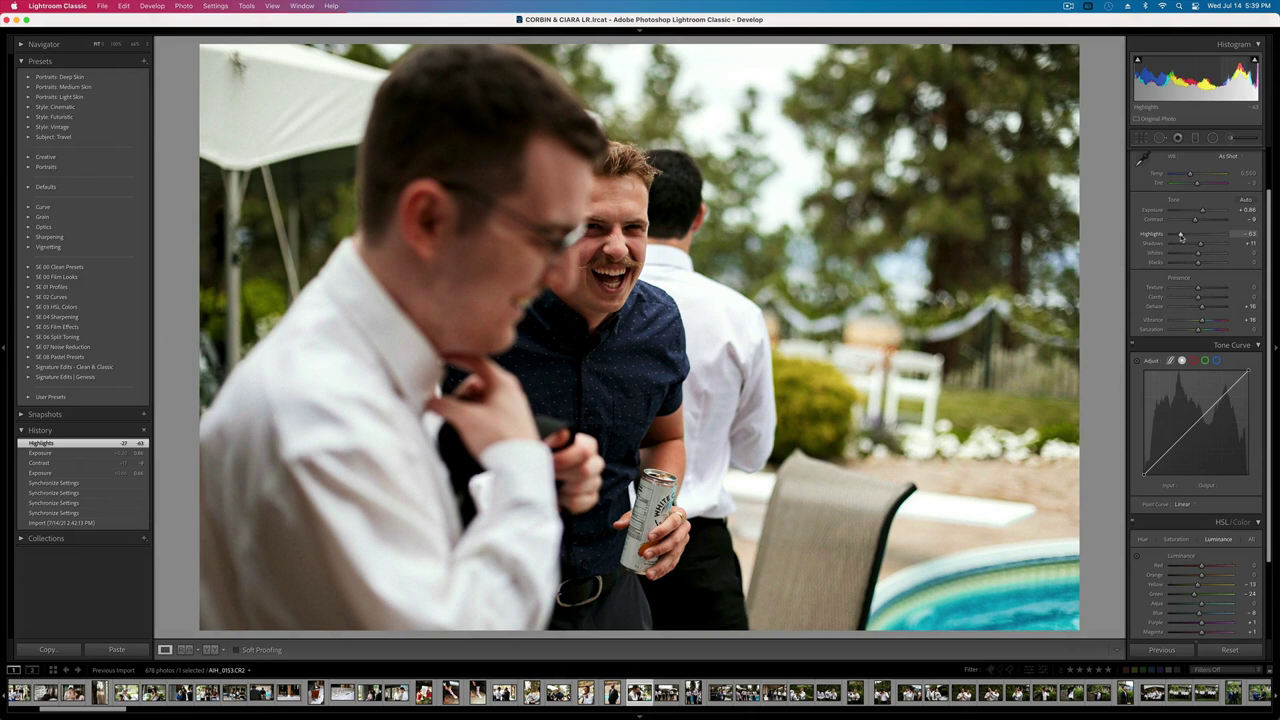
{"action": "key", "text": "Left"}
{"action": "key", "text": "equal"}
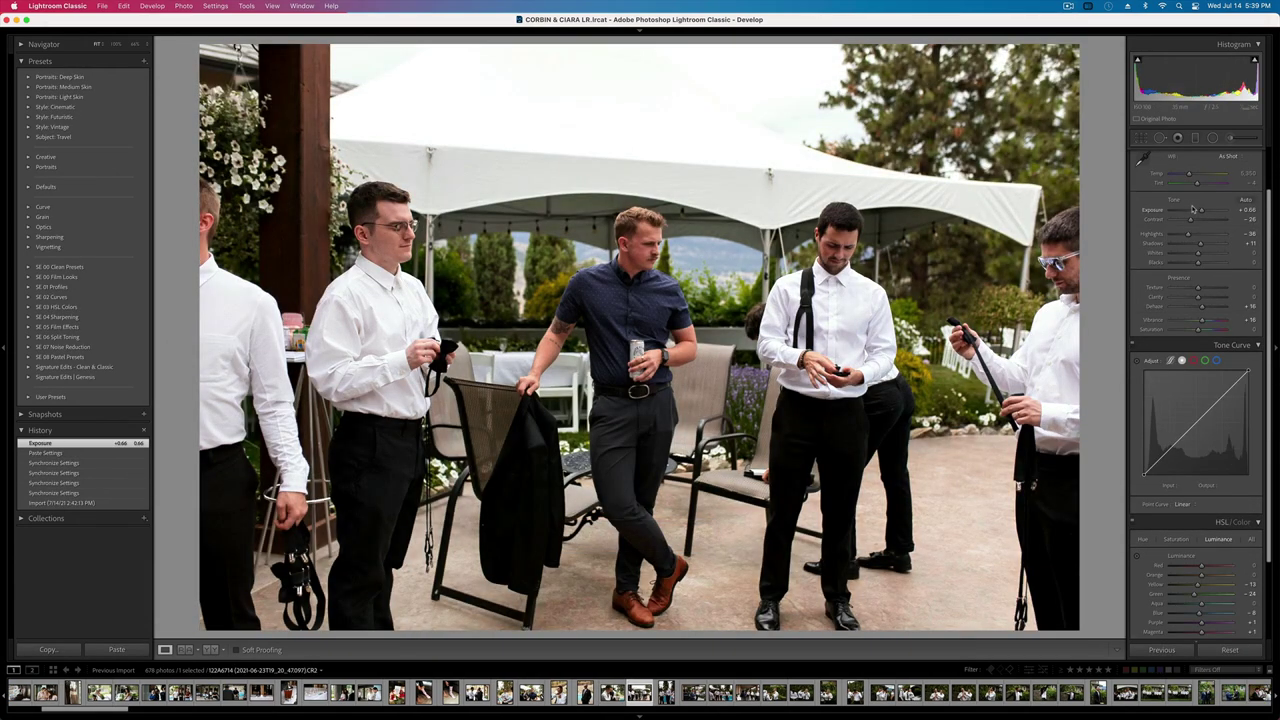
- Paste the copied settings onto the tent group photo, tint it greener, and lower exposure to +0.66
{"action": "key", "text": "super+shift+v"}
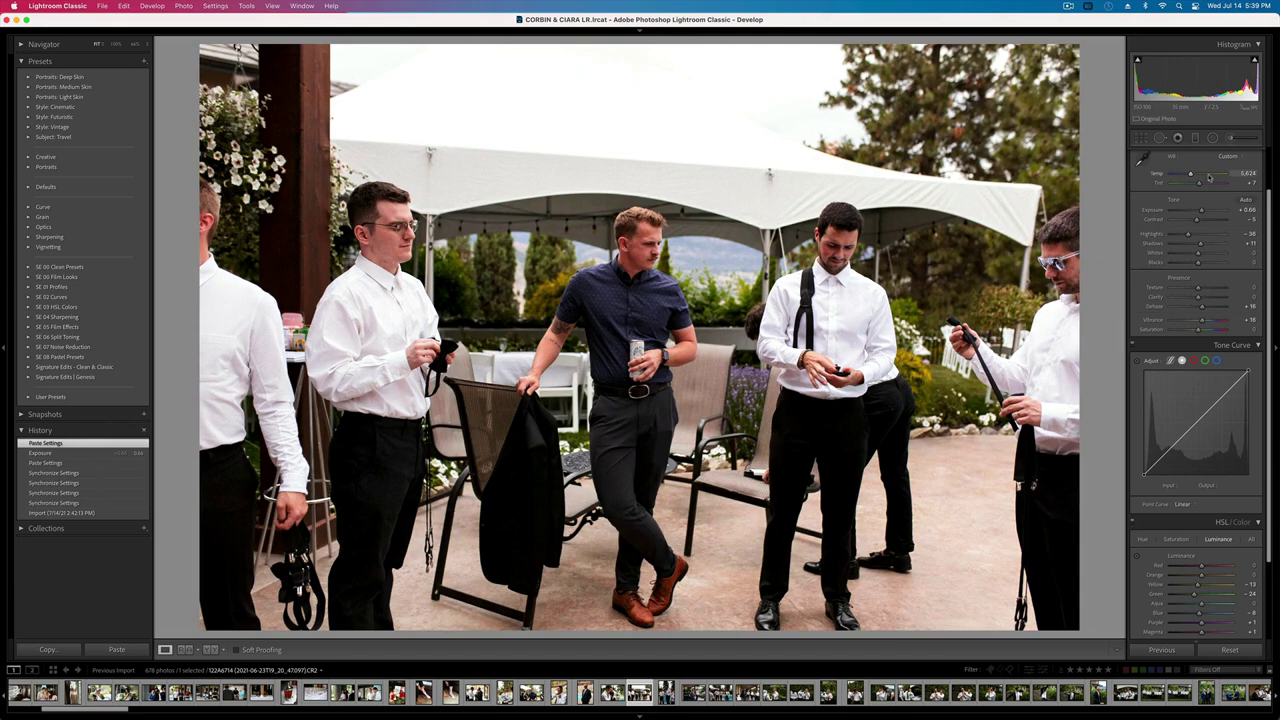
{"action": "left_click_drag", "start_coordinate": [1199, 183], "coordinate": [1193, 221]}
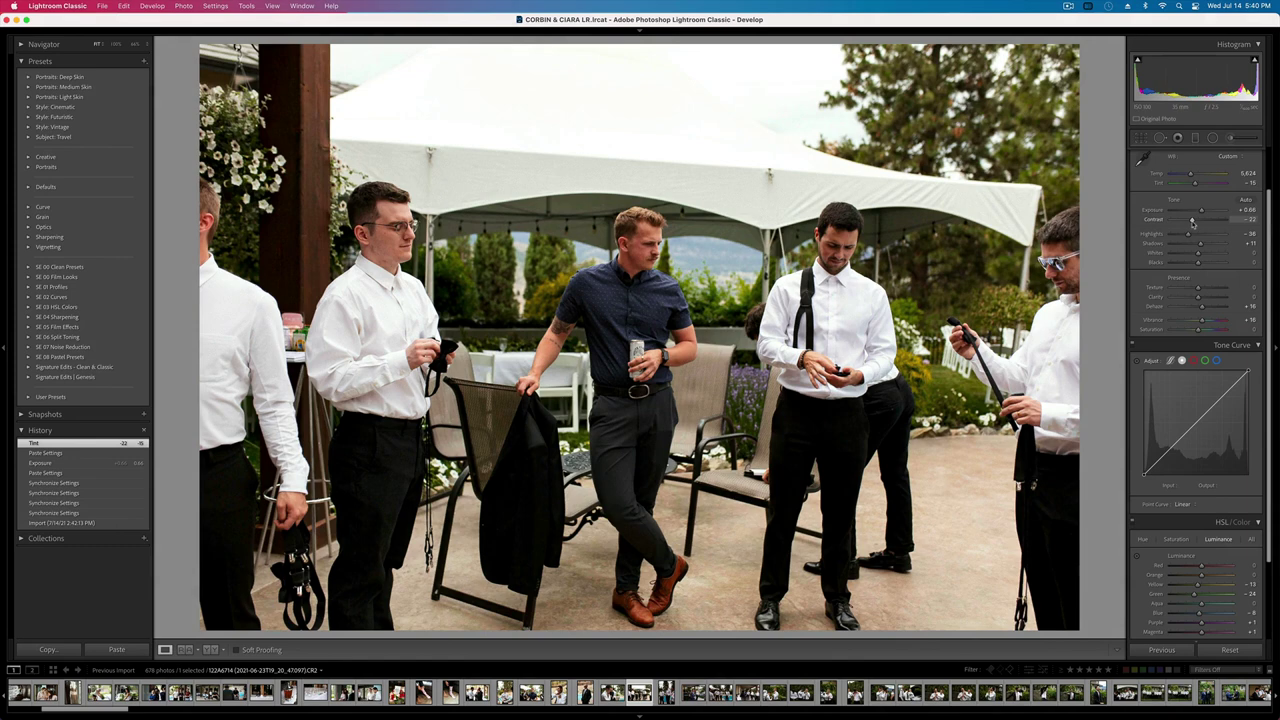
{"action": "key", "text": "minus"}
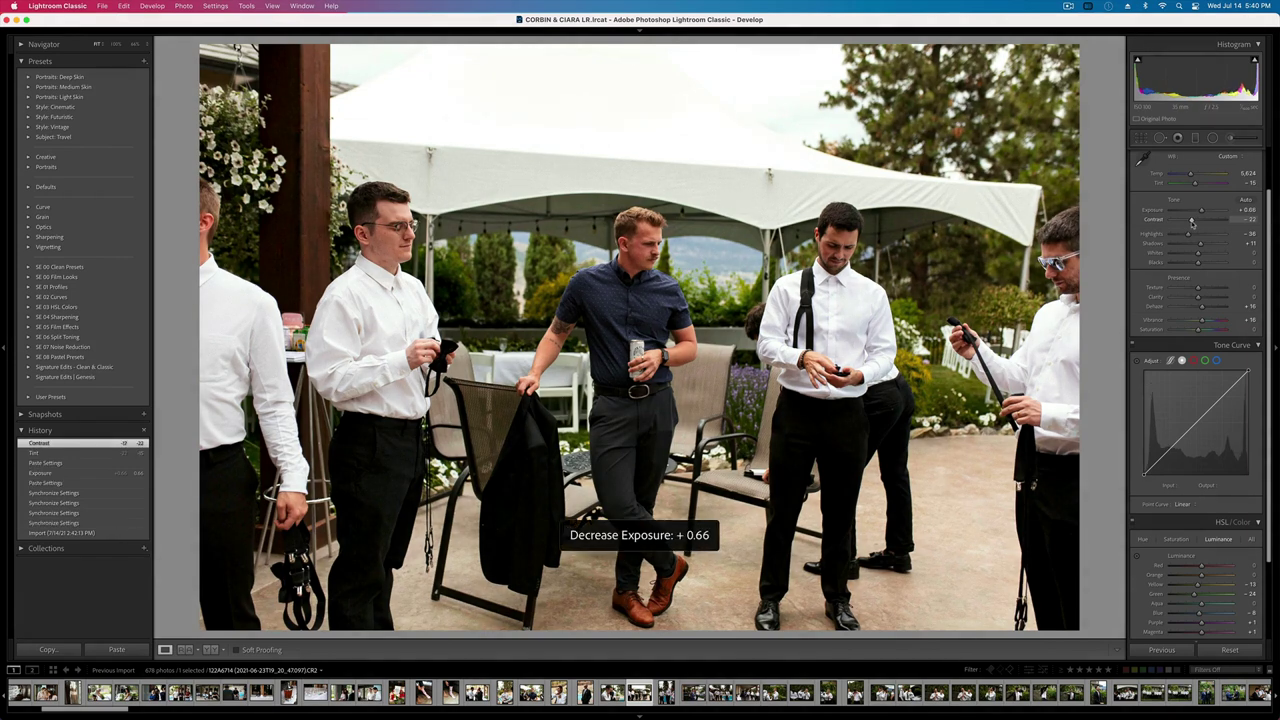
- Straighten the tent photo by -0.86° and tighten its crop, then paste settings onto the poolside trio
{"action": "key", "text": "r"}
{"action": "left_click_drag", "start_coordinate": [1085, 162], "coordinate": [1085, 154]}
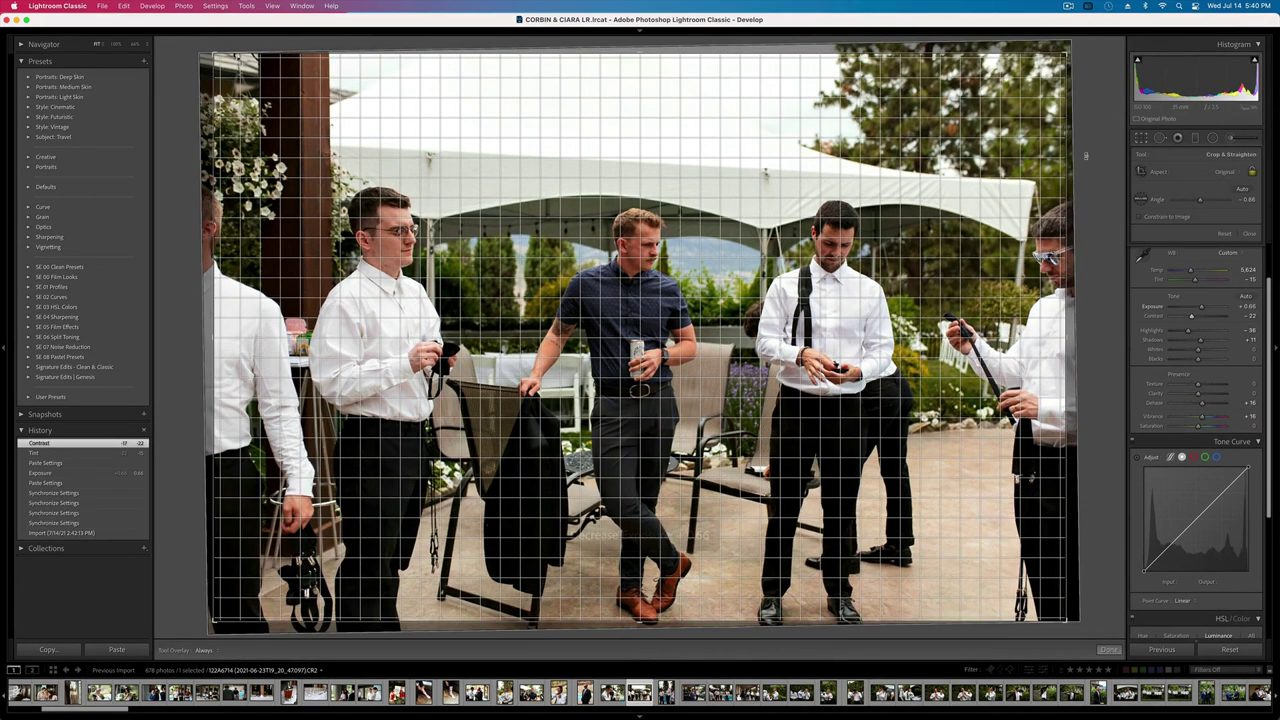
{"action": "left_click_drag", "start_coordinate": [212, 56], "coordinate": [305, 117]}
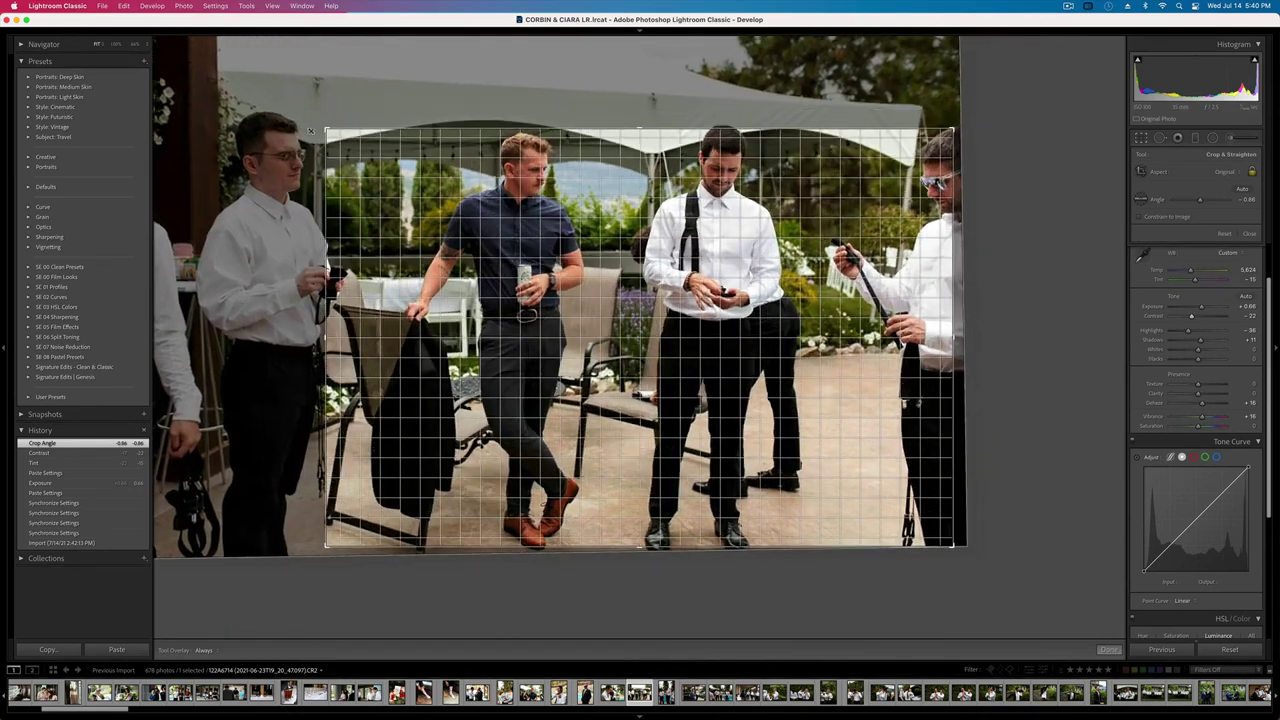
{"action": "key", "text": "Return"}
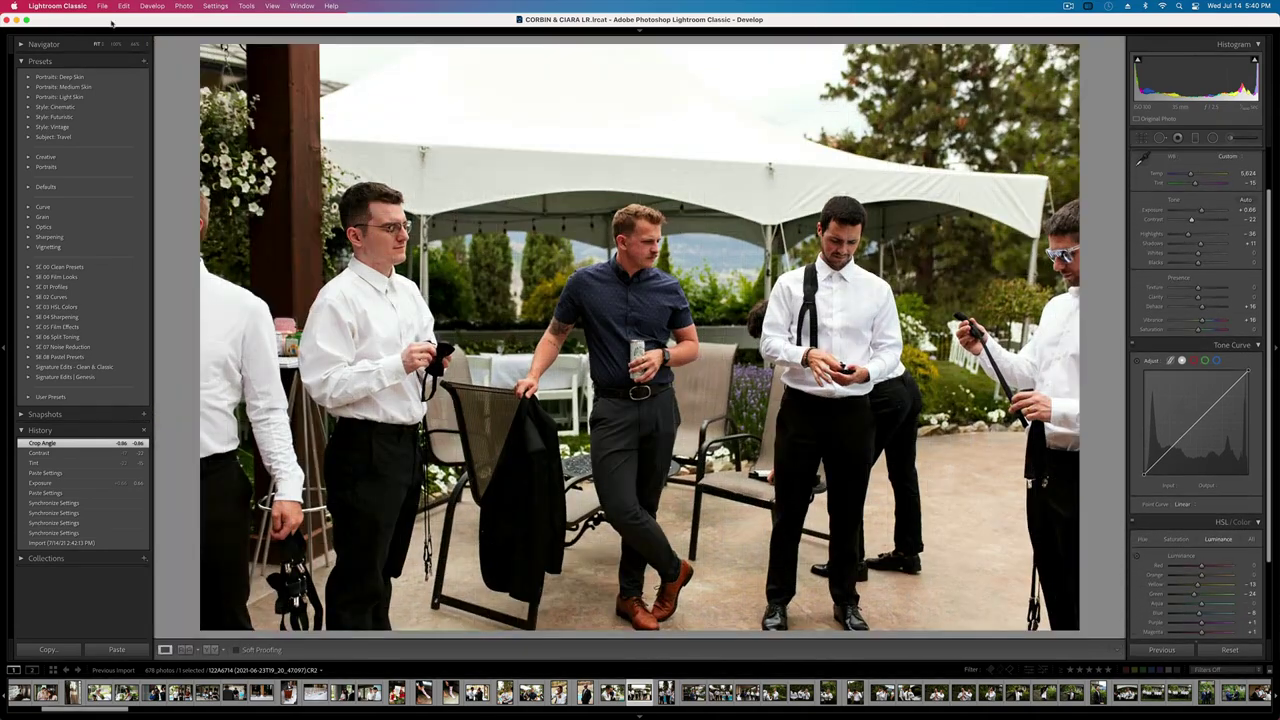
{"action": "key", "text": "Right"}
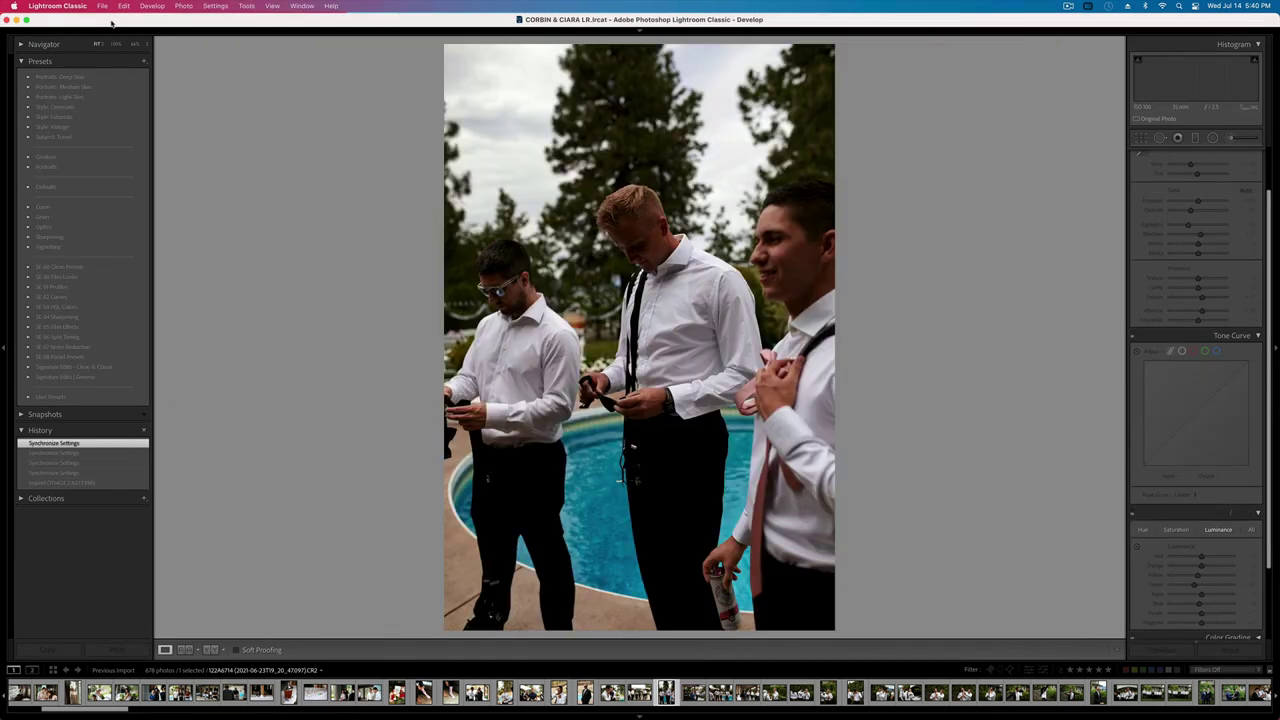
{"action": "key", "text": "super+shift+v"}
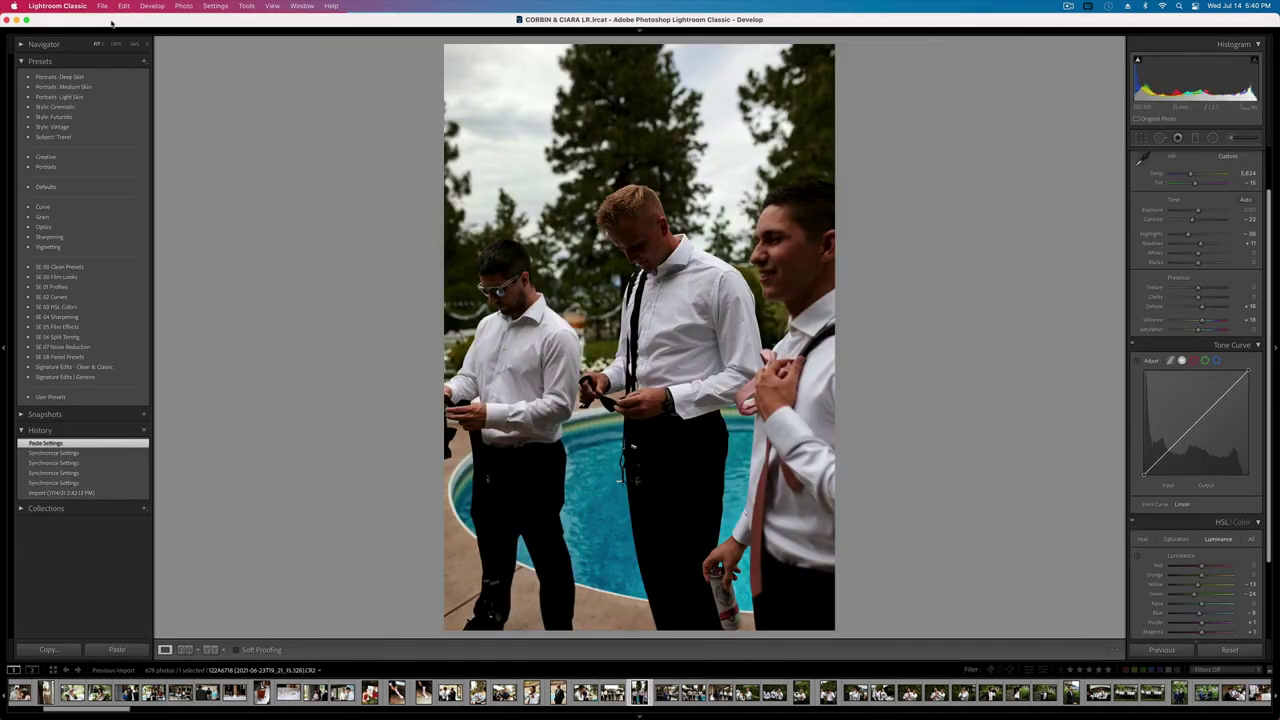
- Set the poolside trio's exposure to +1.55 and lower its contrast
{"action": "key", "text": "shift+="}
{"action": "key", "text": "shift+="}
{"action": "key", "text": "shift+="}
{"action": "key", "text": "shift+="}
{"action": "key", "text": "shift+="}
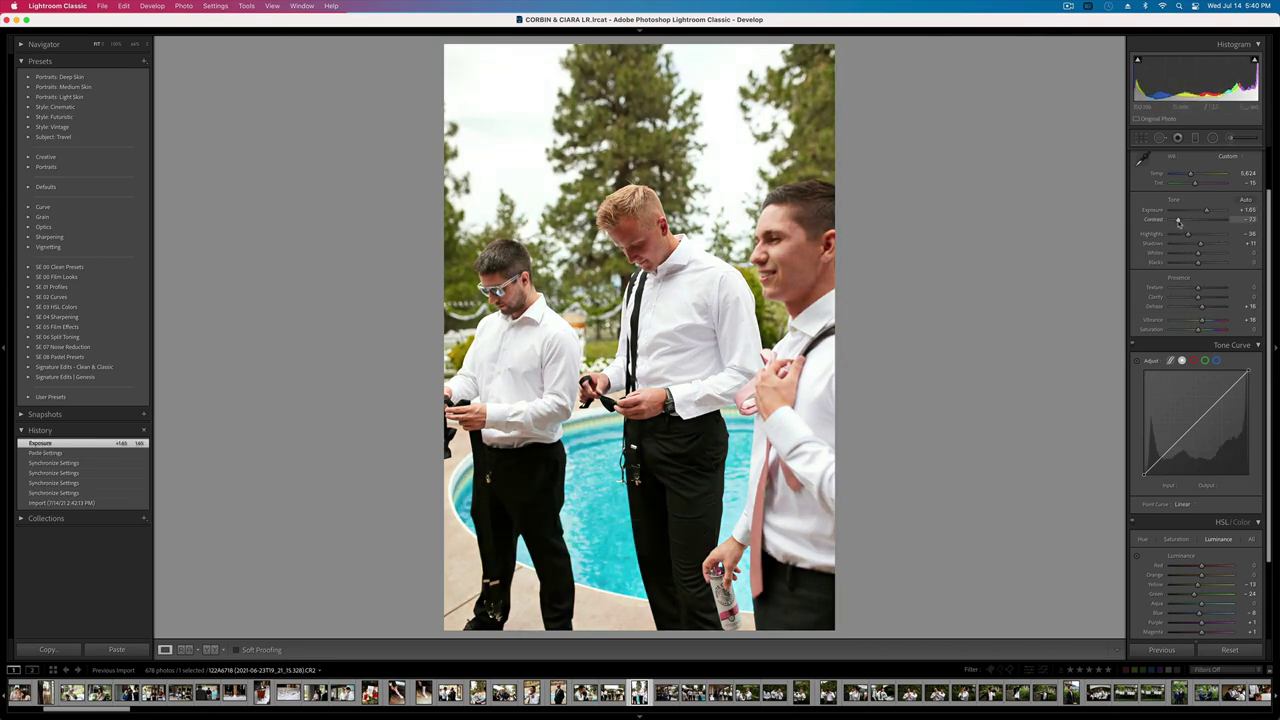
{"action": "left_click_drag", "start_coordinate": [1178, 222], "coordinate": [1181, 235]}
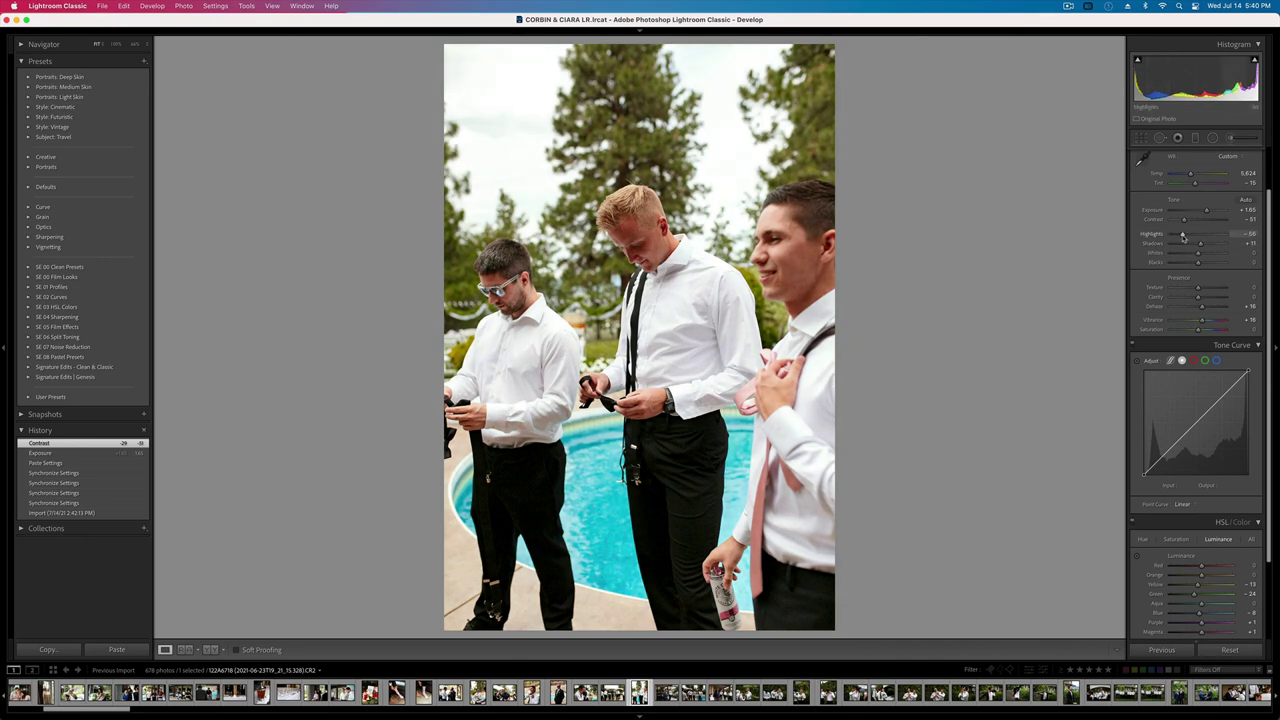
{"action": "key", "text": "minus"}
{"action": "key", "text": "minus"}
{"action": "key", "text": "minus"}
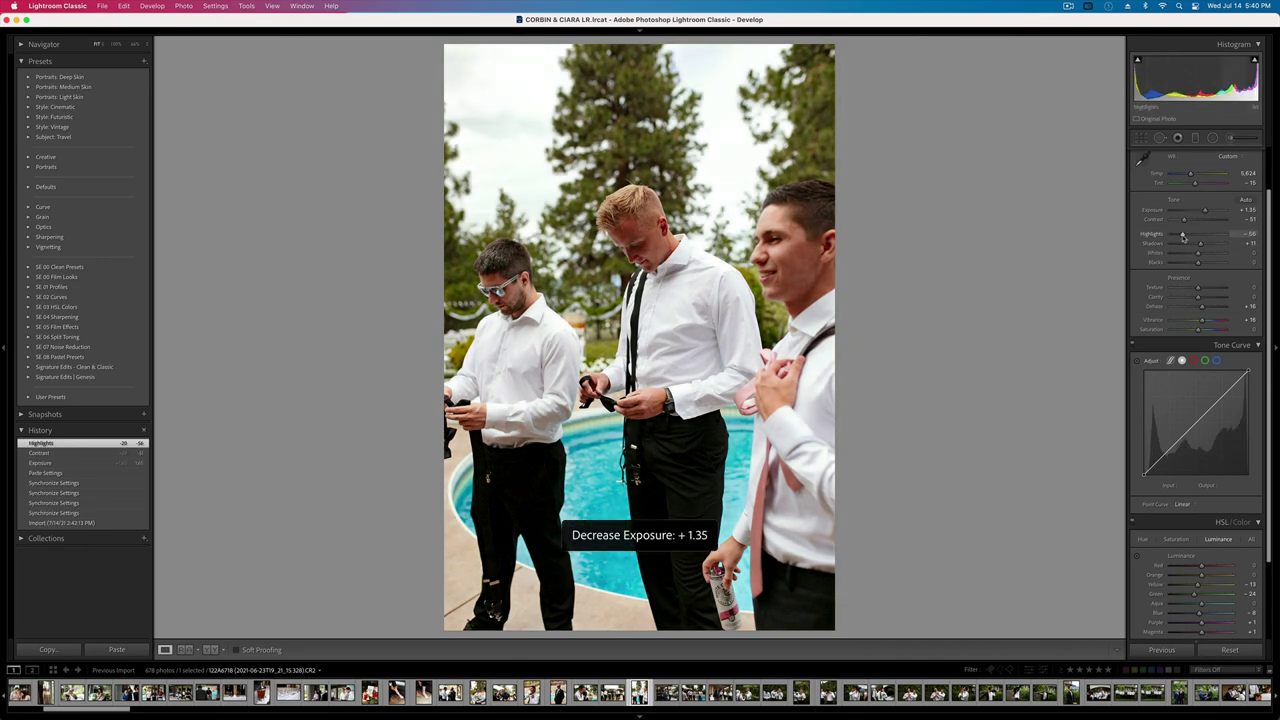
{"action": "key", "text": "equal"}
{"action": "key", "text": "equal"}
- Mute the greens and yellows in HSL Saturation, with greens at -30
{"action": "scroll", "coordinate": [1210, 486], "scroll_direction": "down", "scroll_amount": 1}
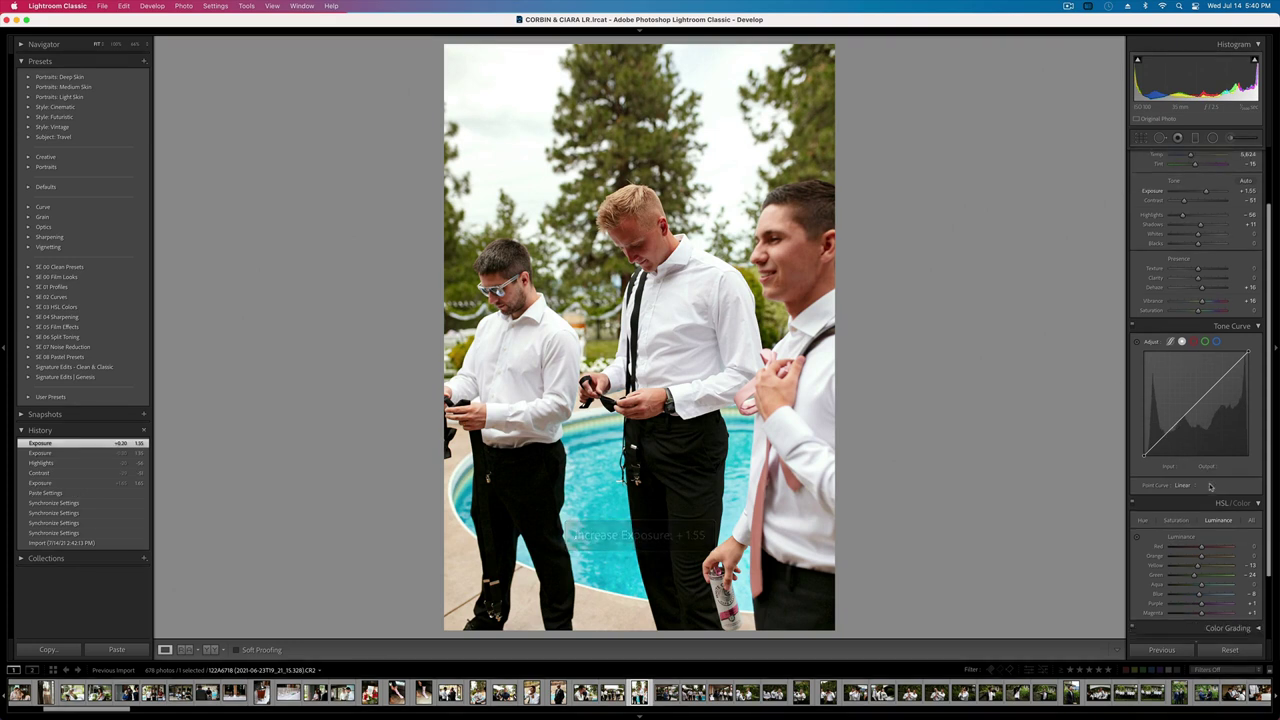
{"action": "scroll", "coordinate": [1210, 486], "scroll_direction": "down", "scroll_amount": 1}
{"action": "left_click", "coordinate": [1176, 495]}
{"action": "left_click_drag", "start_coordinate": [1201, 541], "coordinate": [1180, 550]}
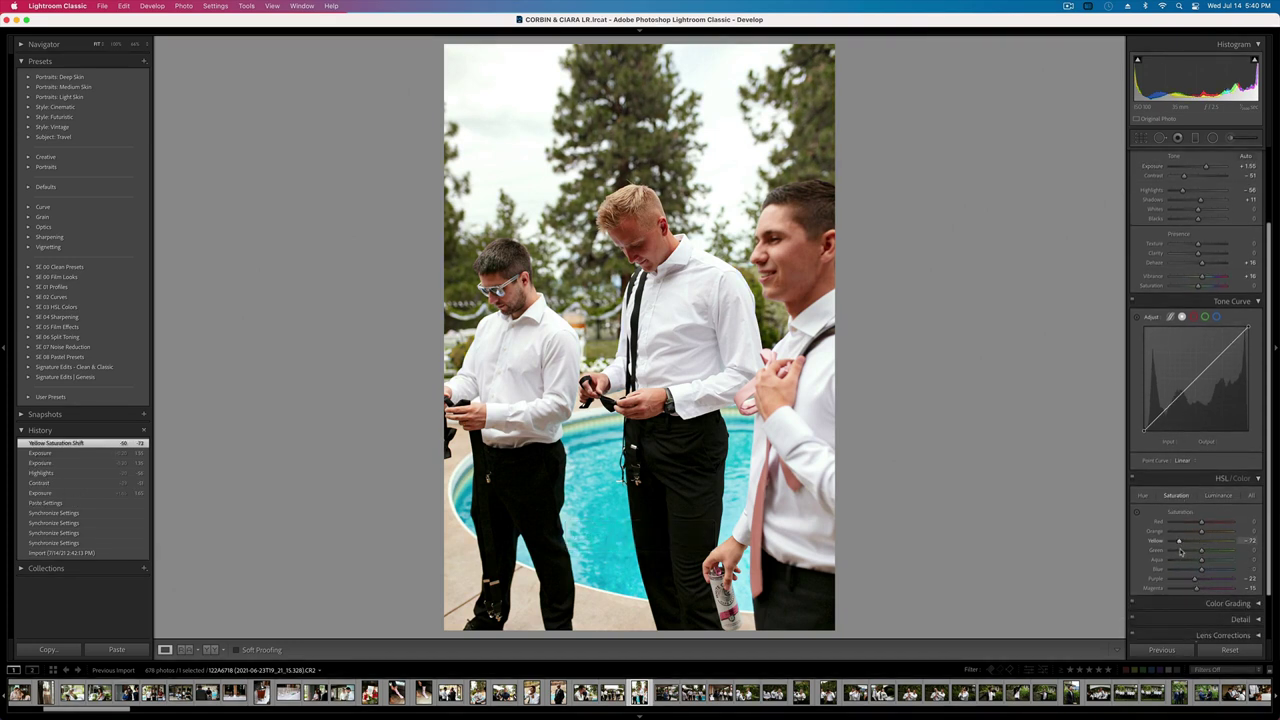
{"action": "left_click", "coordinate": [1180, 551]}
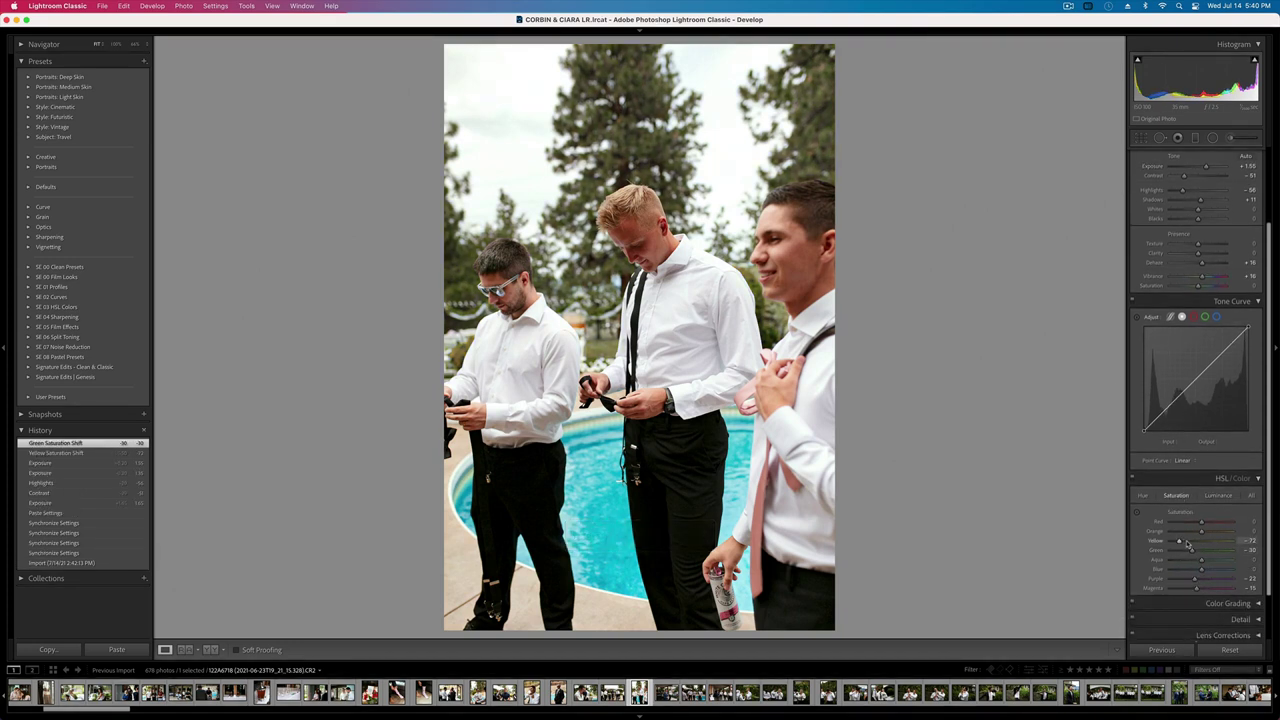
{"action": "mouse_move", "coordinate": [1180, 541]}
{"action": "left_mouse_down"}
{"action": "mouse_move", "coordinate": [1214, 541]}
{"action": "mouse_move", "coordinate": [1172, 548]}
{"action": "mouse_move", "coordinate": [1190, 546]}
{"action": "left_mouse_up"}
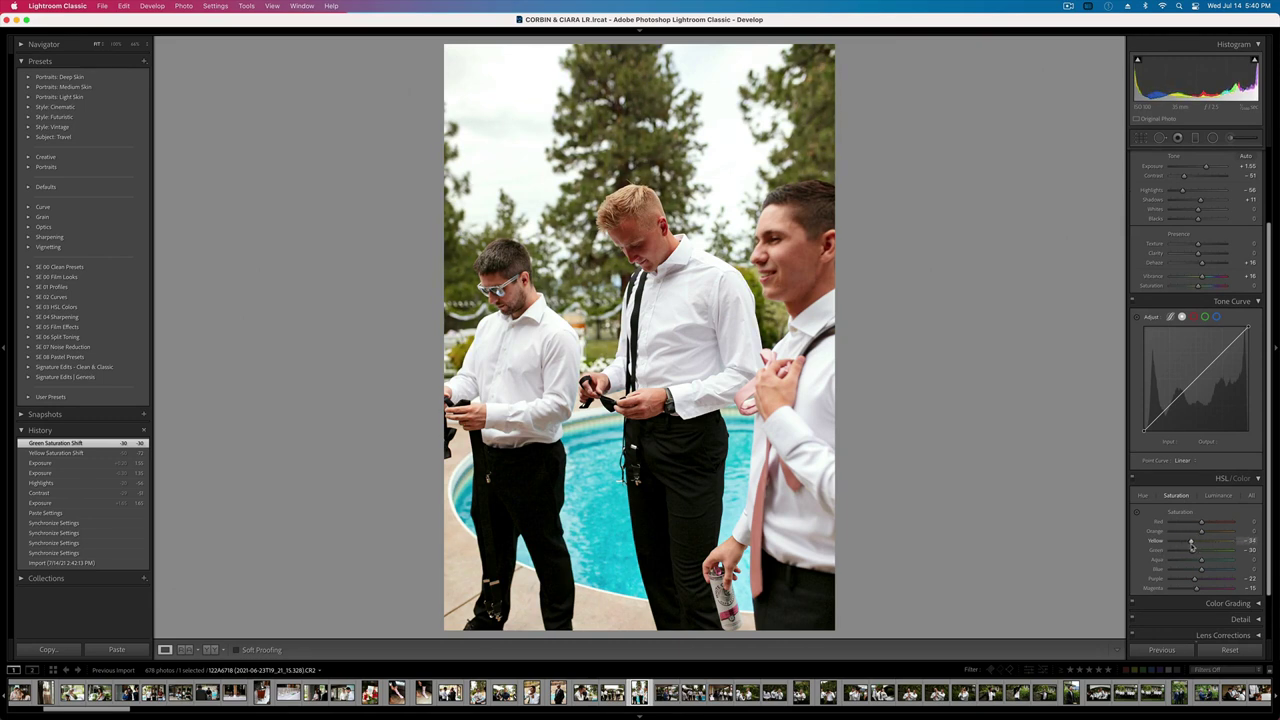
- Copy this photo's develop settings and move to the navy-suited man photo
{"action": "key", "text": "super+shift+c"}
{"action": "key", "text": "Return"}
{"action": "key", "text": "Right"}
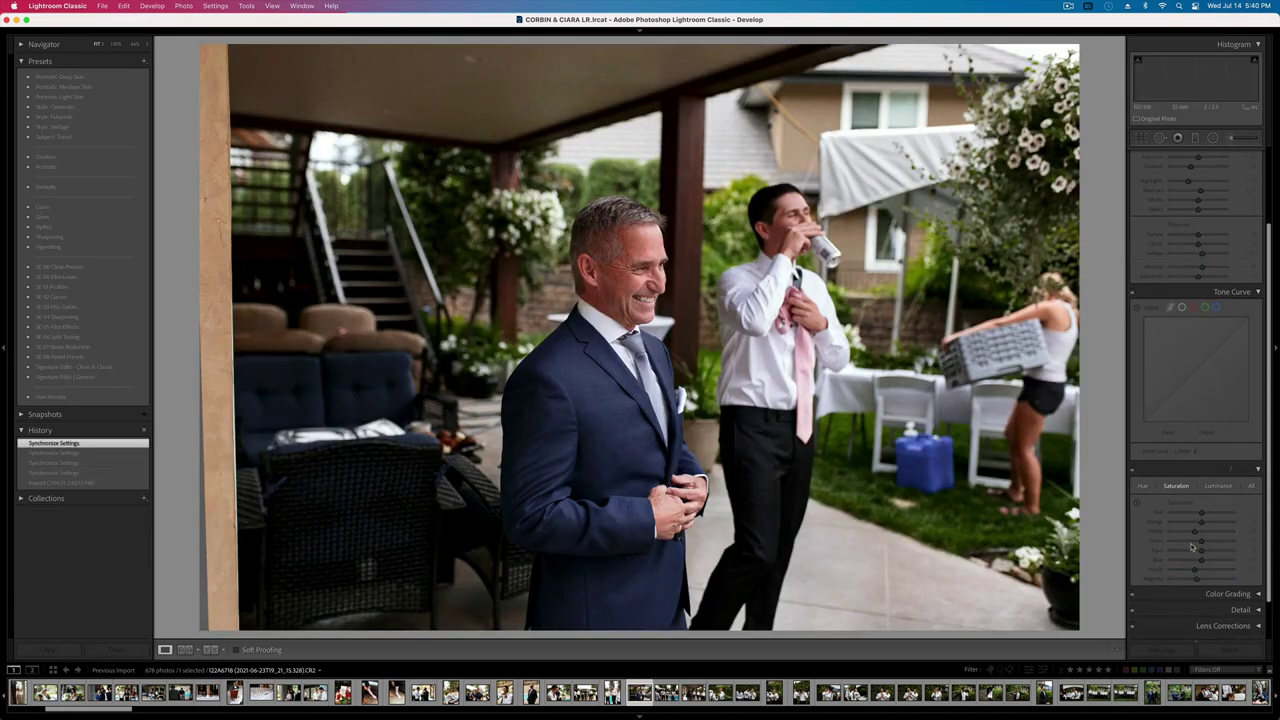
- Paste the copied settings onto the navy-suit photo, keeping exposure at 0 with contrast -31
{"action": "key", "text": "super+shift+v"}
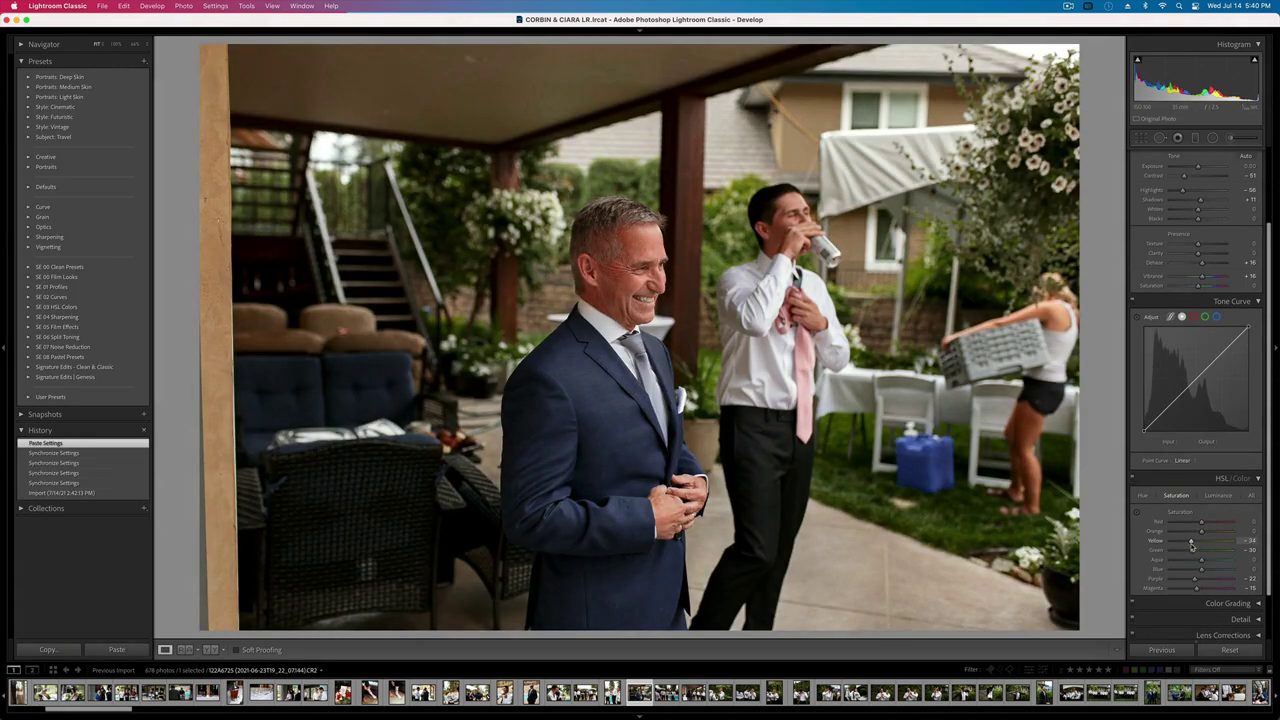
{"action": "key", "text": "equal"}
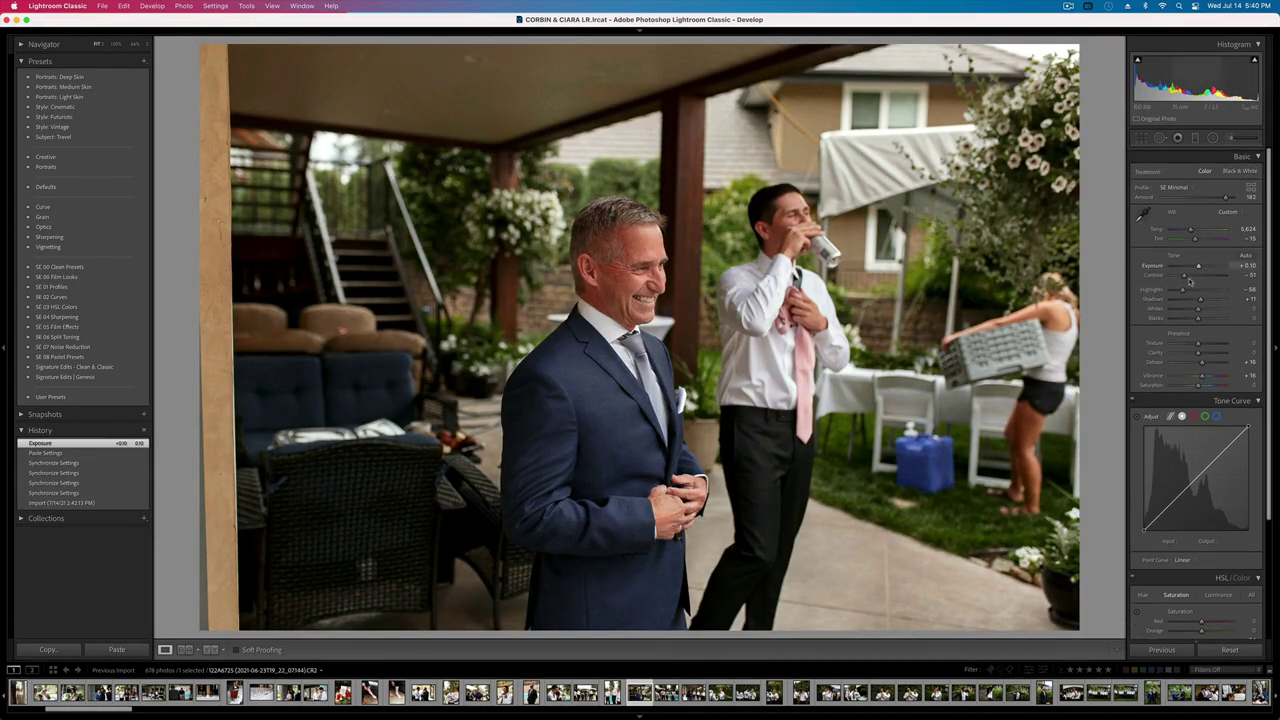
{"action": "left_click_drag", "start_coordinate": [1185, 276], "coordinate": [1188, 276]}
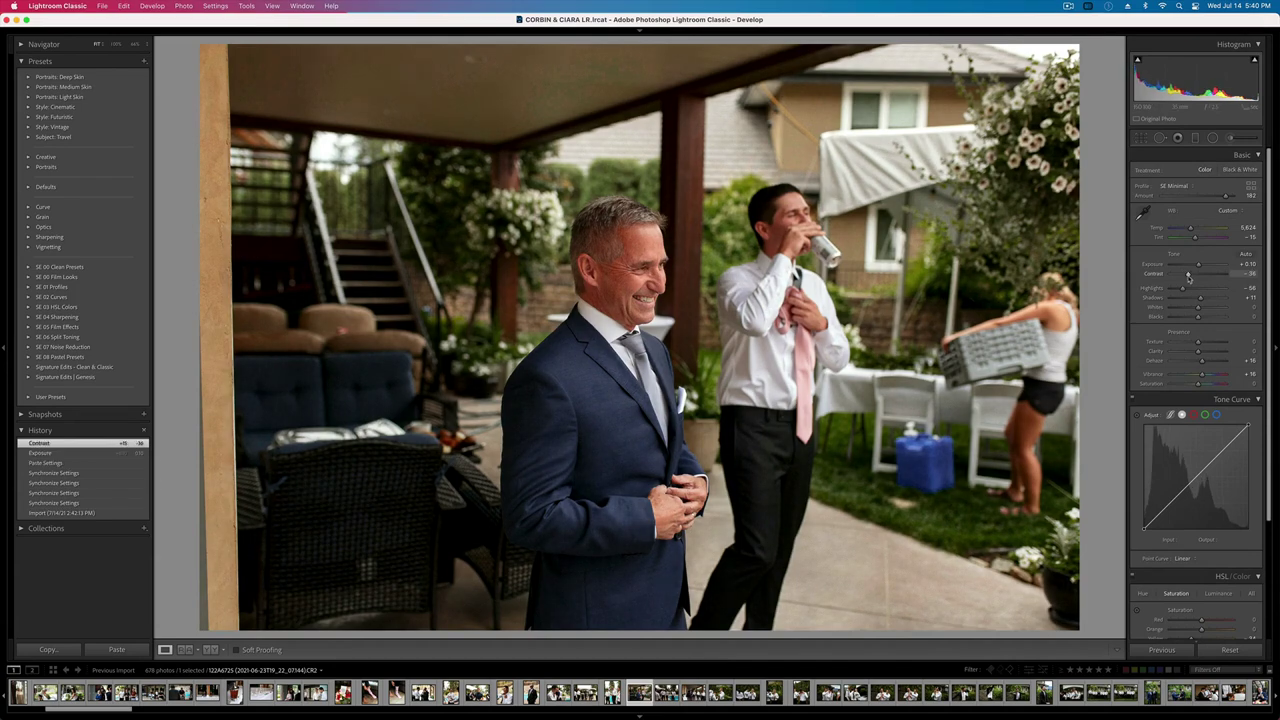
{"action": "key", "text": "minus"}
- Trim the crop slightly from the top-left corner and copy the settings
{"action": "key", "text": "r"}
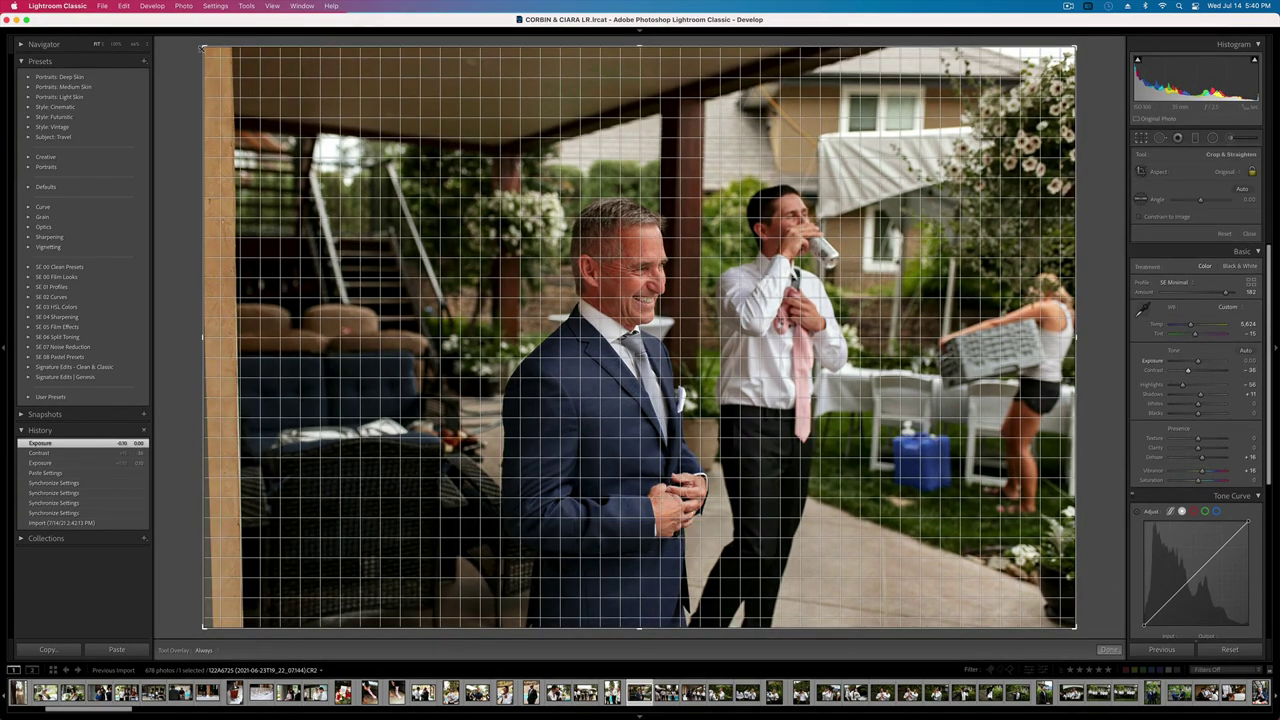
{"action": "left_click_drag", "start_coordinate": [201, 46], "coordinate": [208, 55]}
{"action": "key", "text": "Return"}
{"action": "key", "text": "super+shift+c"}
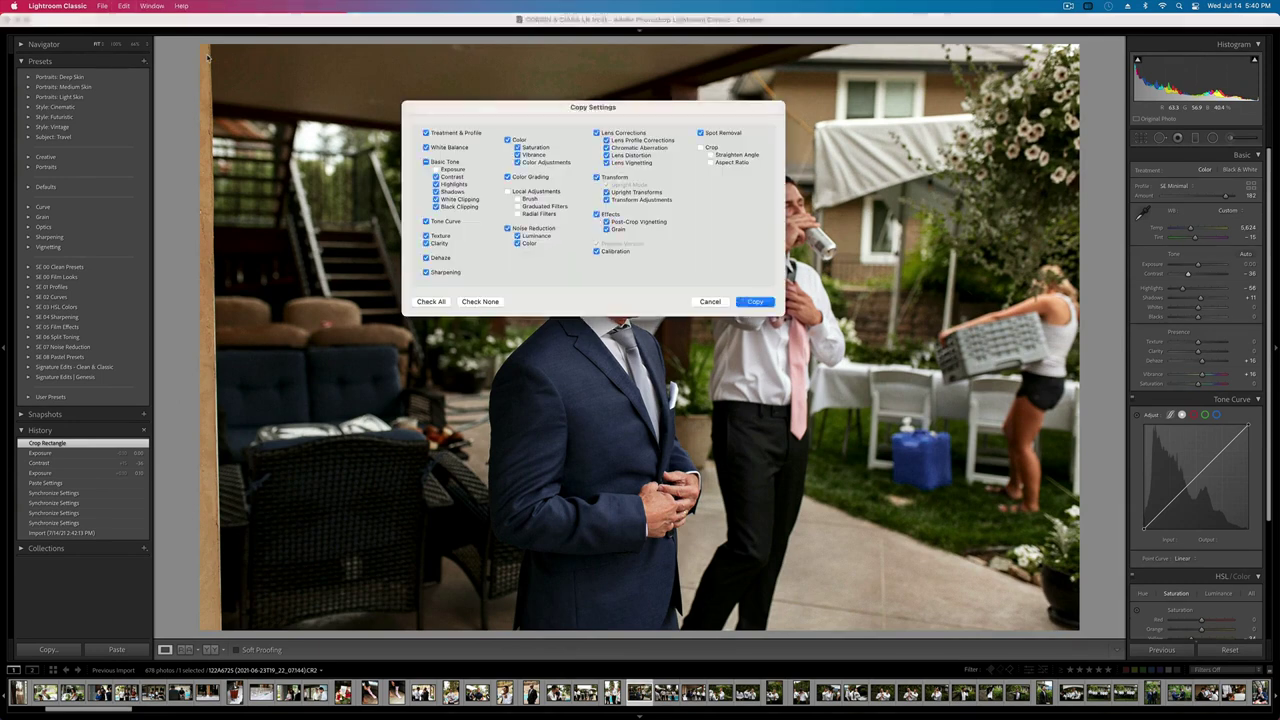
{"action": "key", "text": "Return"}
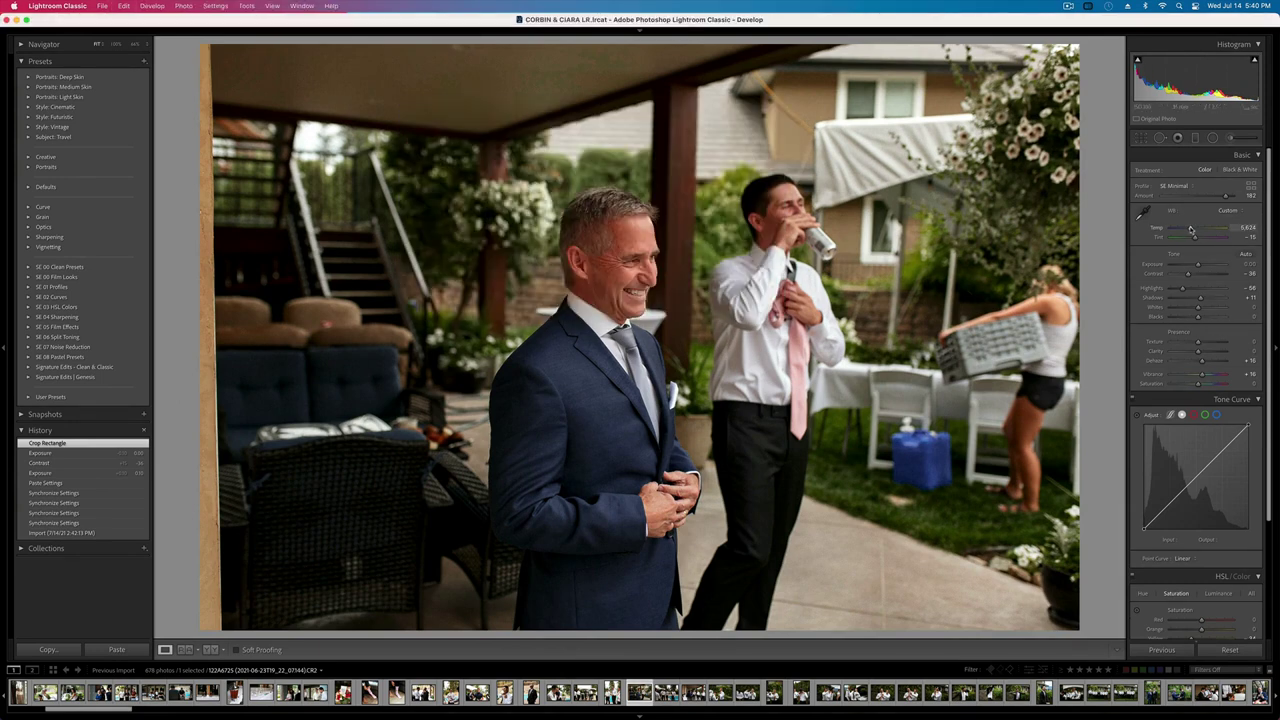
- Set temperature to 5,102 and contrast to -15, copy the settings, and move to the next photo
{"action": "left_click_drag", "start_coordinate": [1188, 229], "coordinate": [1187, 229]}
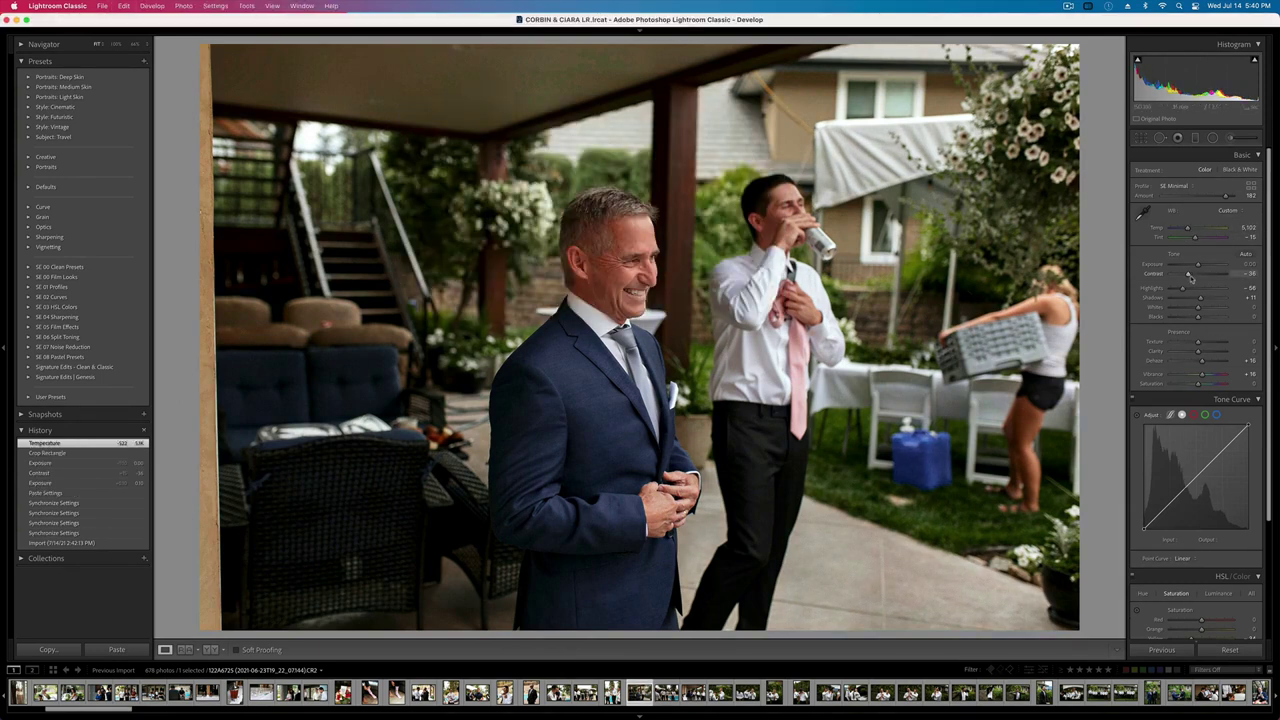
{"action": "left_click_drag", "start_coordinate": [1188, 275], "coordinate": [1194, 276]}
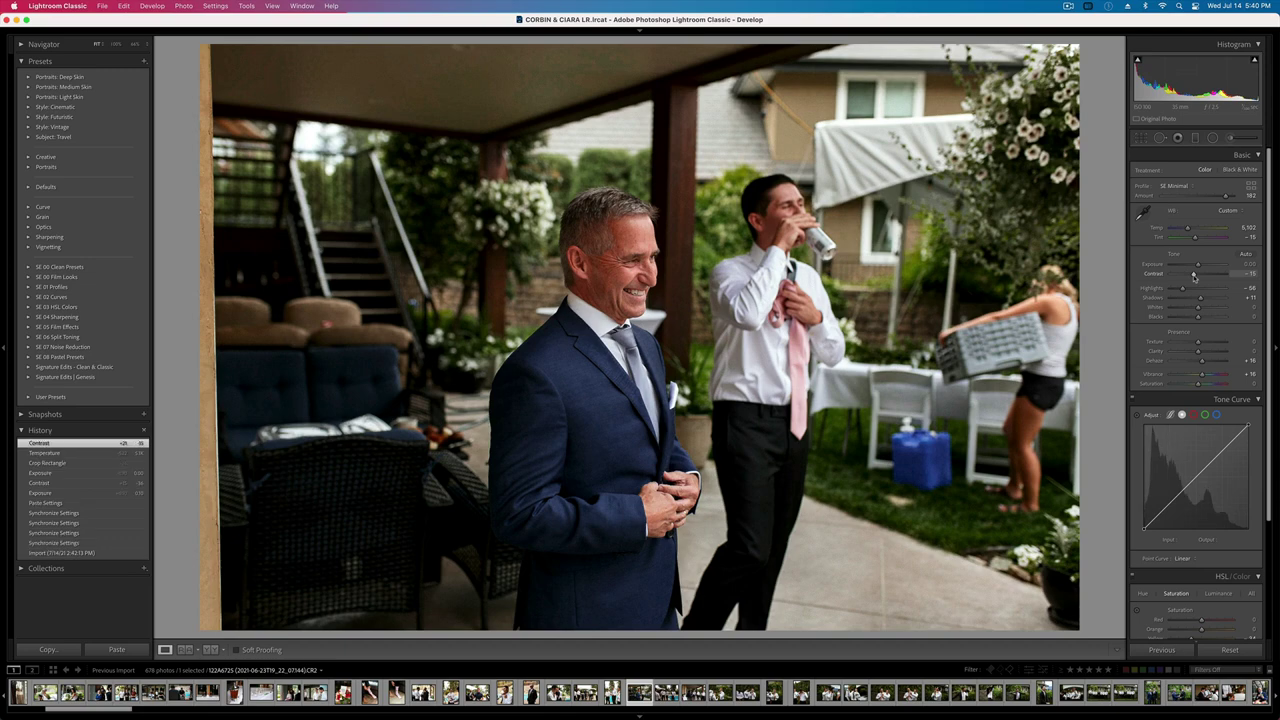
{"action": "key", "text": "super+shift+c"}
{"action": "key", "text": "Return"}
{"action": "key", "text": "Right"}
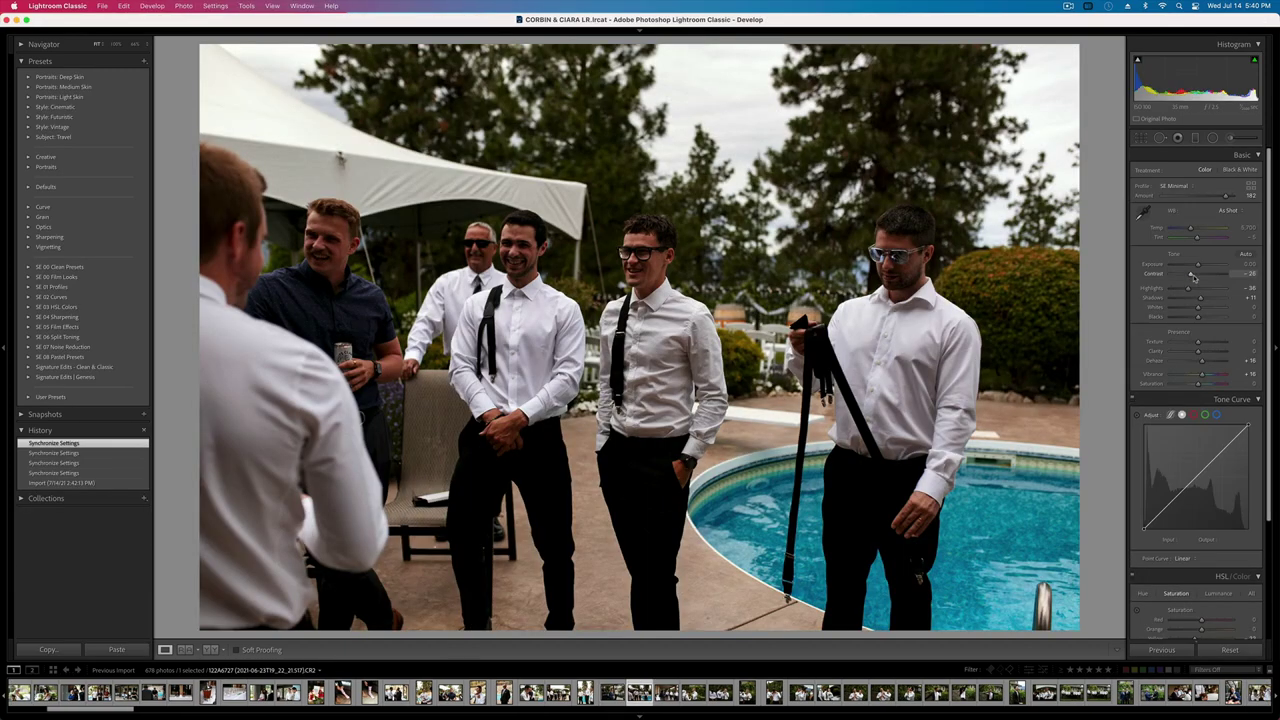
- Paste the settings, then set highlights -89, temperature 5,846 and exposure +1.22
{"action": "key", "text": "super+shift+v"}
{"action": "key", "text": "shift+equal"}
{"action": "key", "text": "shift+equal"}
{"action": "key", "text": "shift+equal"}
{"action": "key", "text": "shift+equal"}
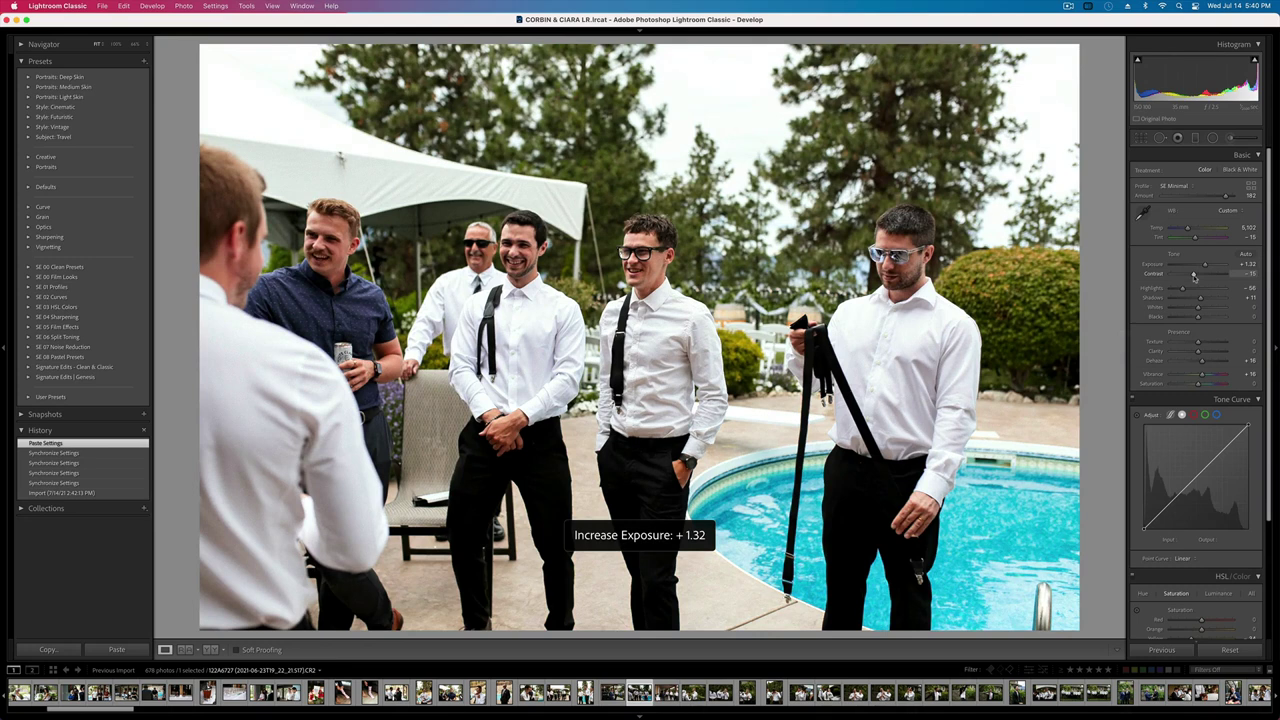
{"action": "left_click_drag", "start_coordinate": [1182, 287], "coordinate": [1173, 288]}
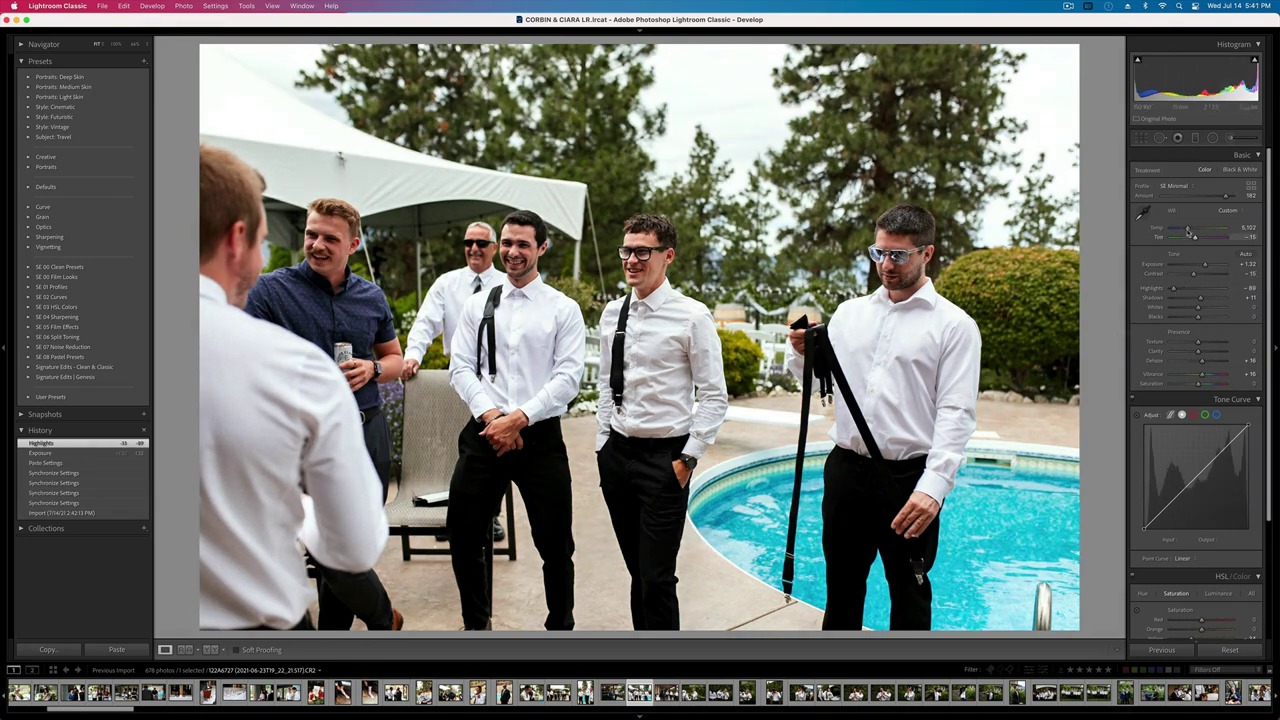
{"action": "left_click_drag", "start_coordinate": [1190, 230], "coordinate": [1189, 275]}
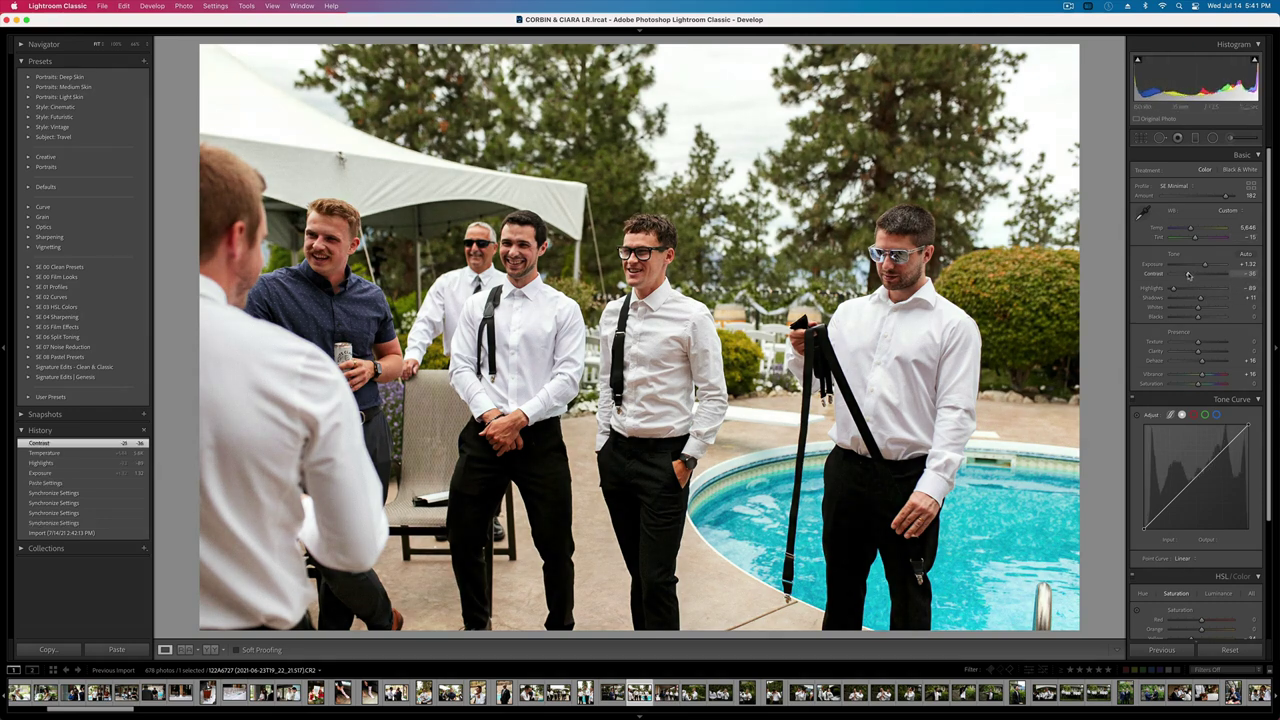
{"action": "key", "text": "minus"}
{"action": "key", "text": "minus"}
{"action": "key", "text": "equal"}
- Check detail at 100% zoom, then copy the settings and move to the next photo
{"action": "key", "text": "z"}
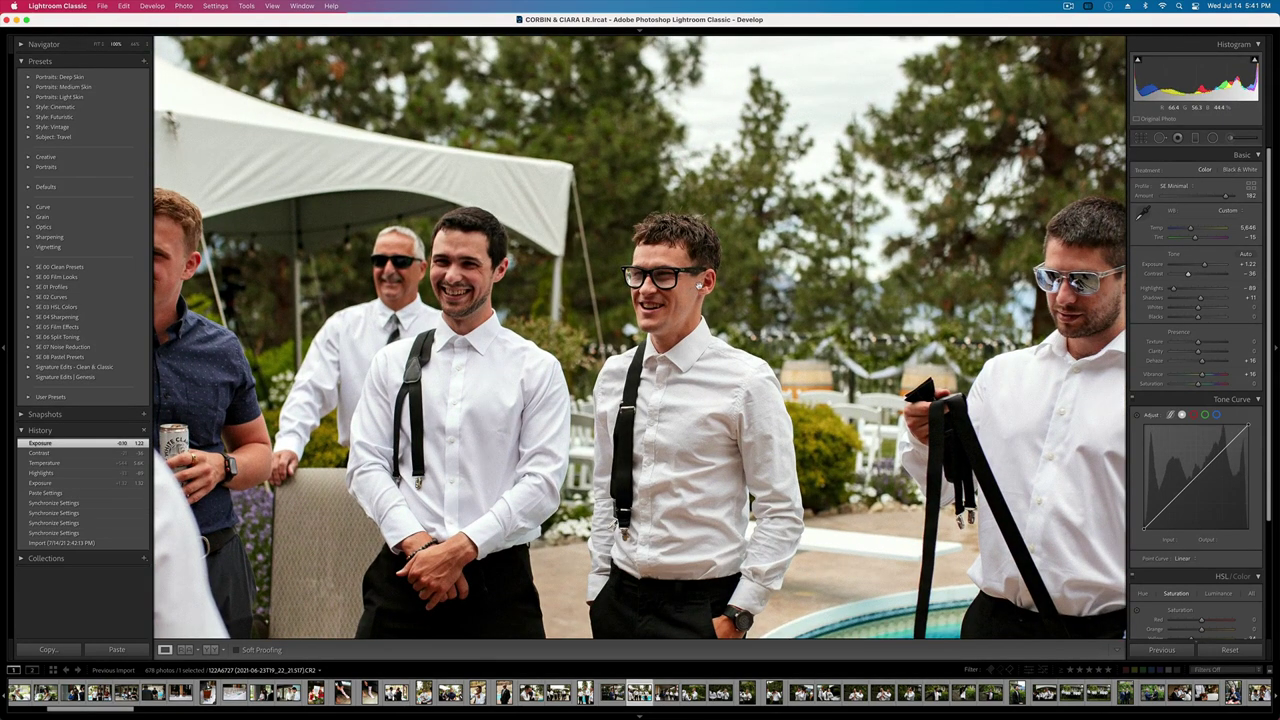
{"action": "key", "text": "z"}
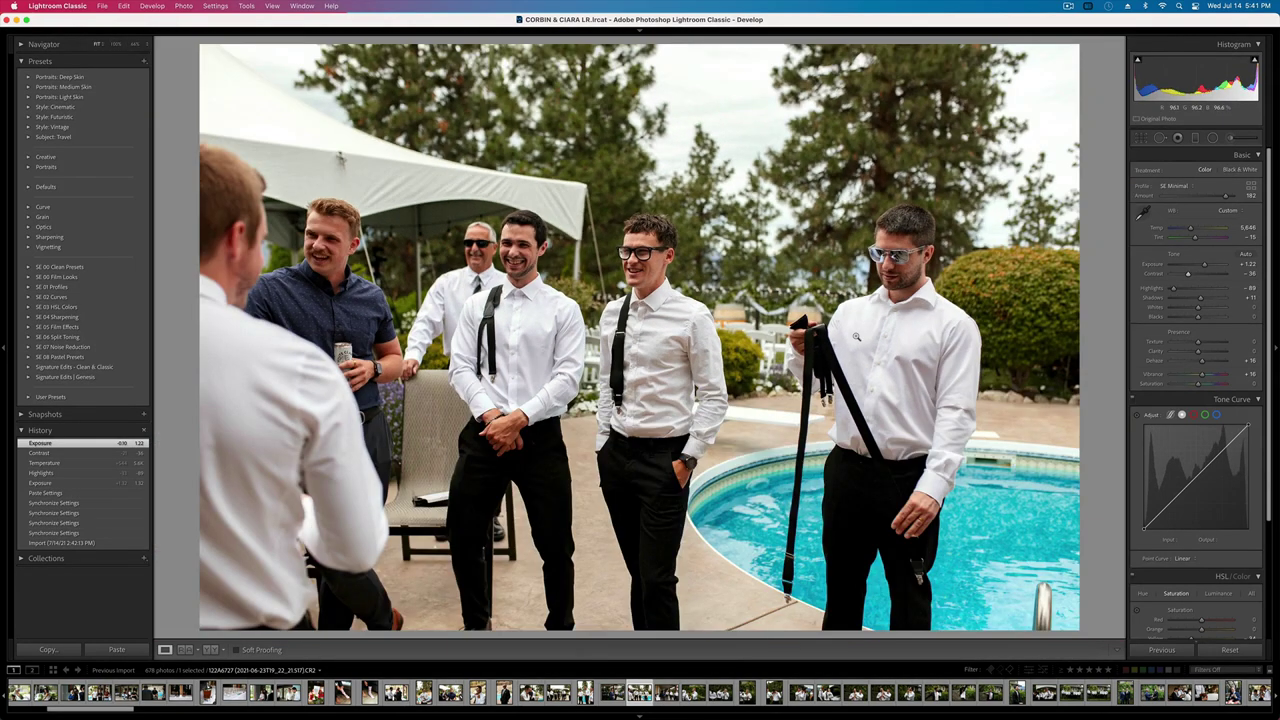
{"action": "key", "text": "super+shift+c"}
{"action": "key", "text": "Return"}
{"action": "key", "text": "Right"}
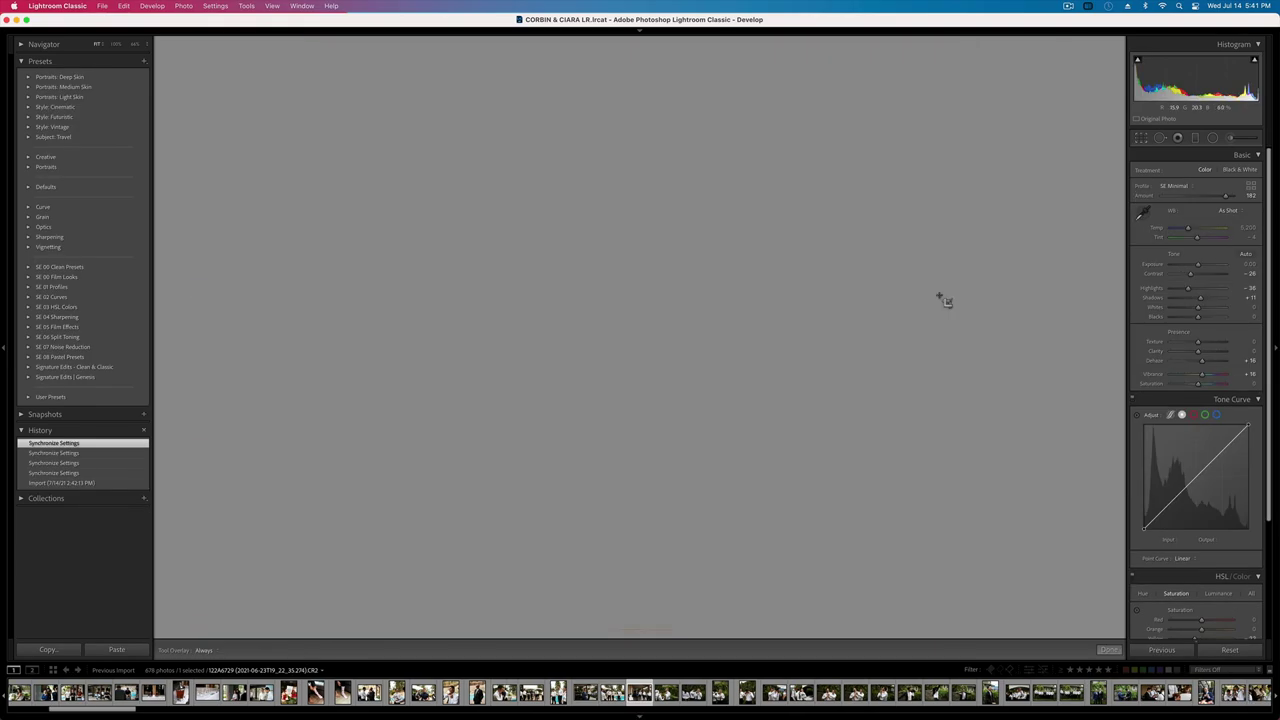
- Straighten the pergola photo by about -3.26° and tighten the crop from the top-left corner
{"action": "key", "text": "r"}
{"action": "left_click_drag", "start_coordinate": [1085, 205], "coordinate": [1090, 180]}
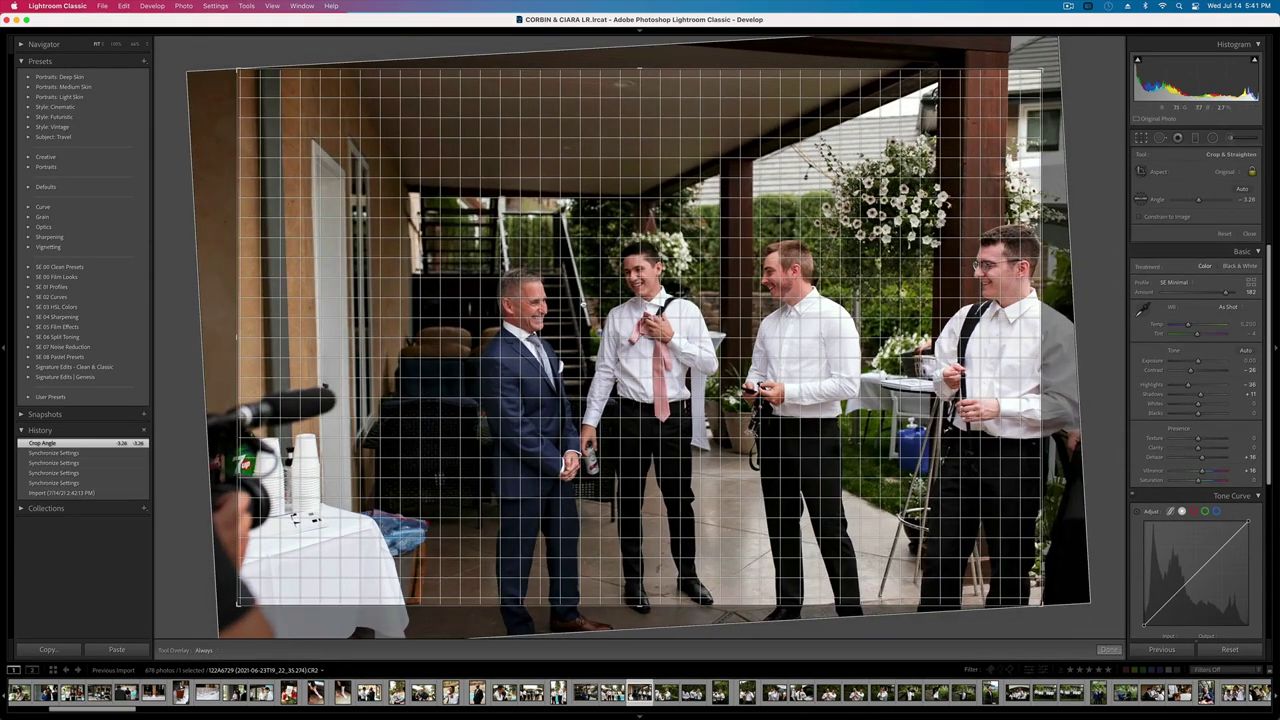
{"action": "left_click_drag", "start_coordinate": [583, 303], "coordinate": [565, 303]}
{"action": "left_click_drag", "start_coordinate": [238, 69], "coordinate": [265, 105]}
{"action": "key", "text": "r"}
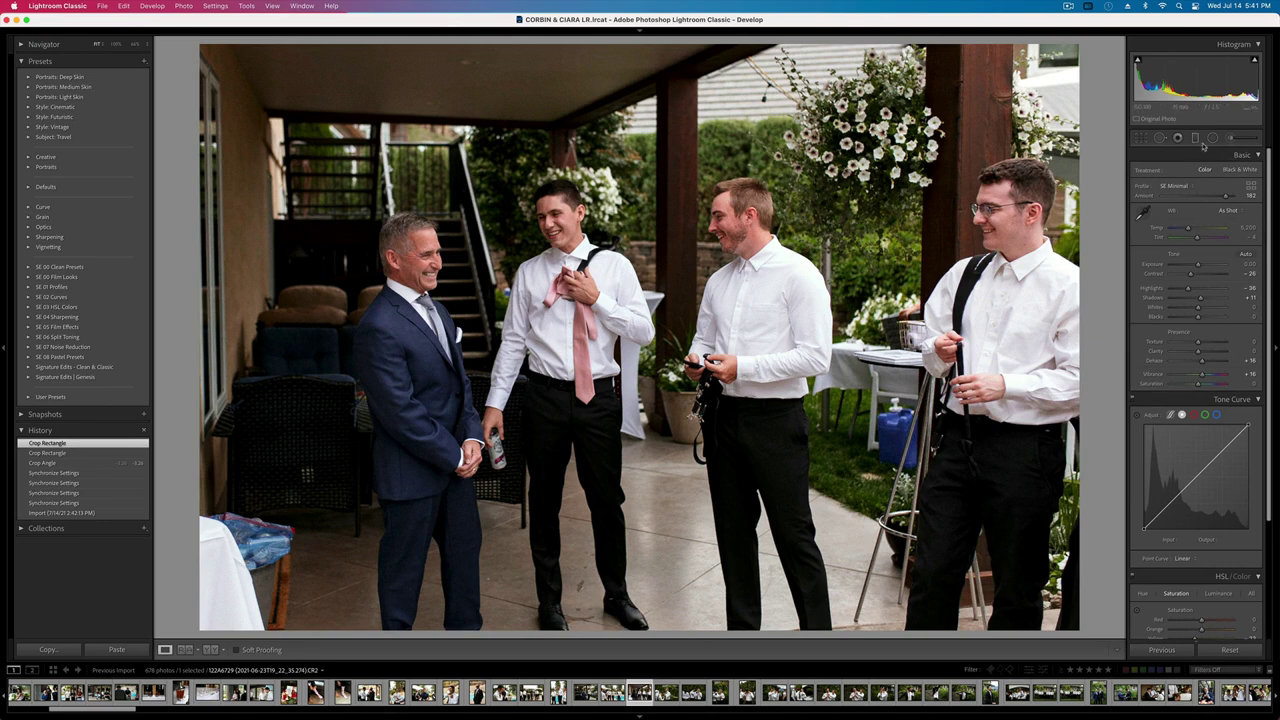
- Set contrast to about -5, check the faces at 100%, and shift the tint to +18
{"action": "left_click_drag", "start_coordinate": [1191, 274], "coordinate": [1197, 275]}
{"action": "left_click", "coordinate": [412, 272]}
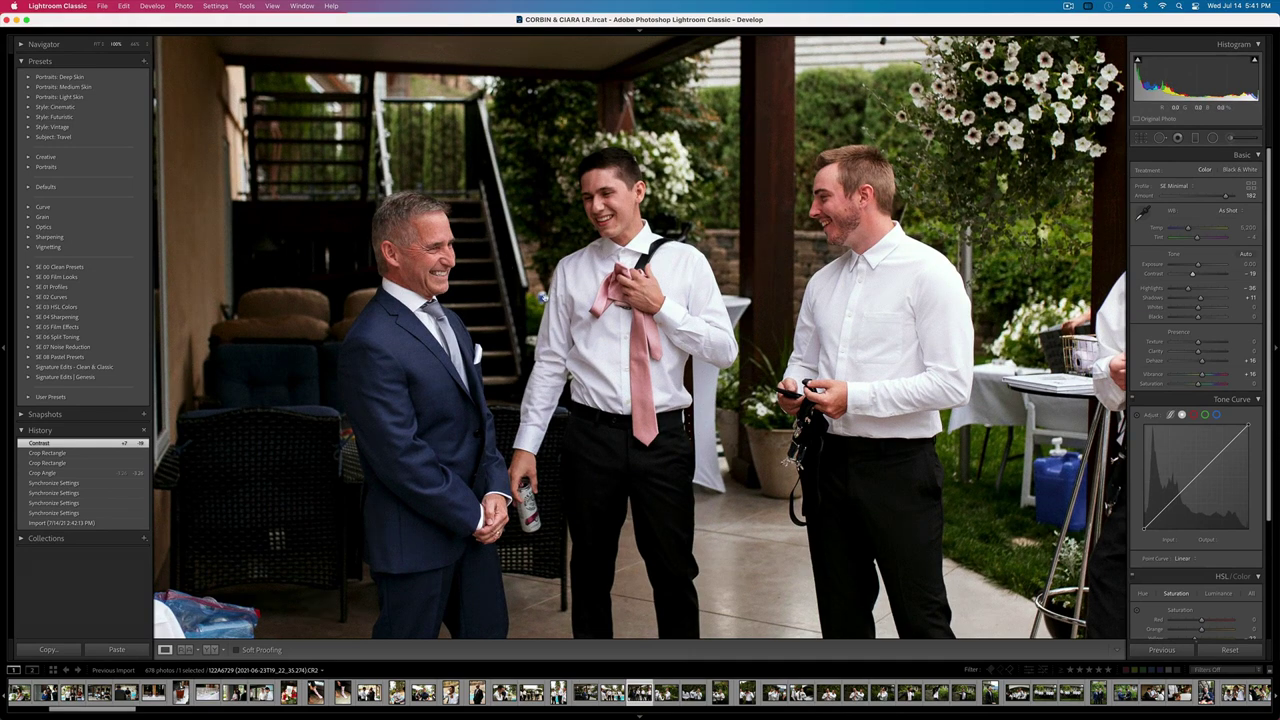
{"action": "left_click", "coordinate": [546, 298]}
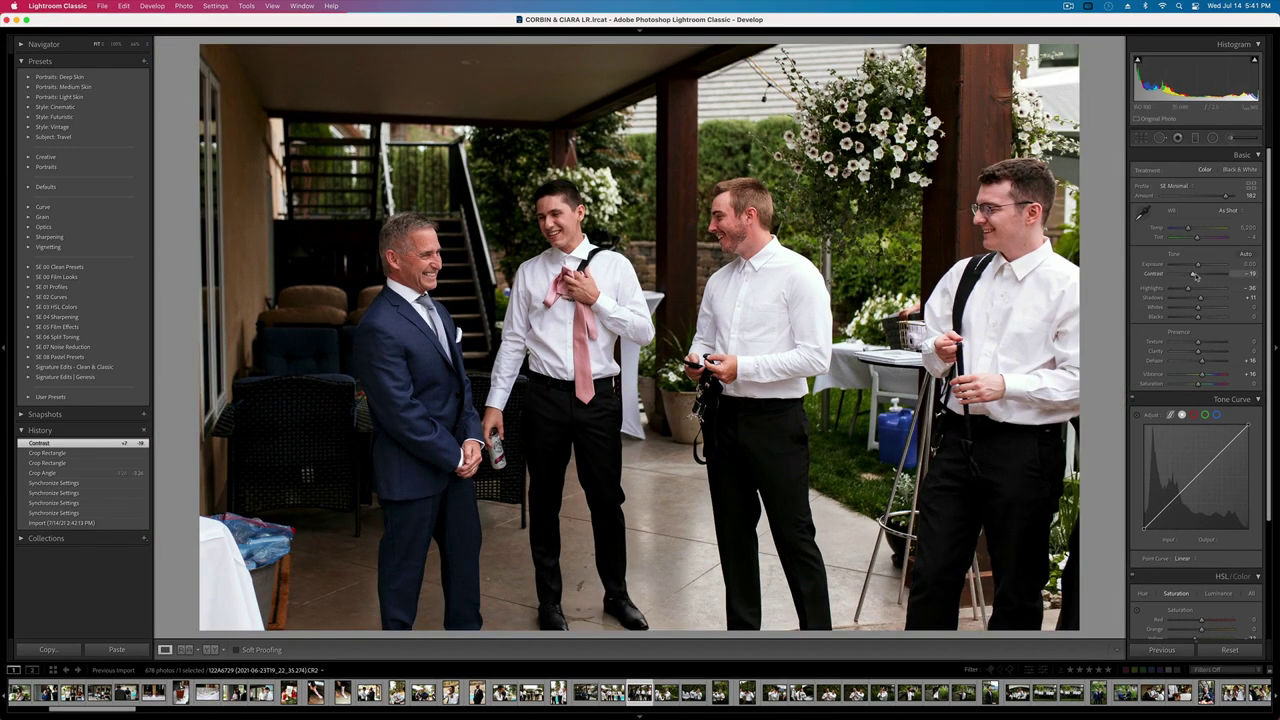
{"action": "left_click_drag", "start_coordinate": [1193, 275], "coordinate": [1190, 275]}
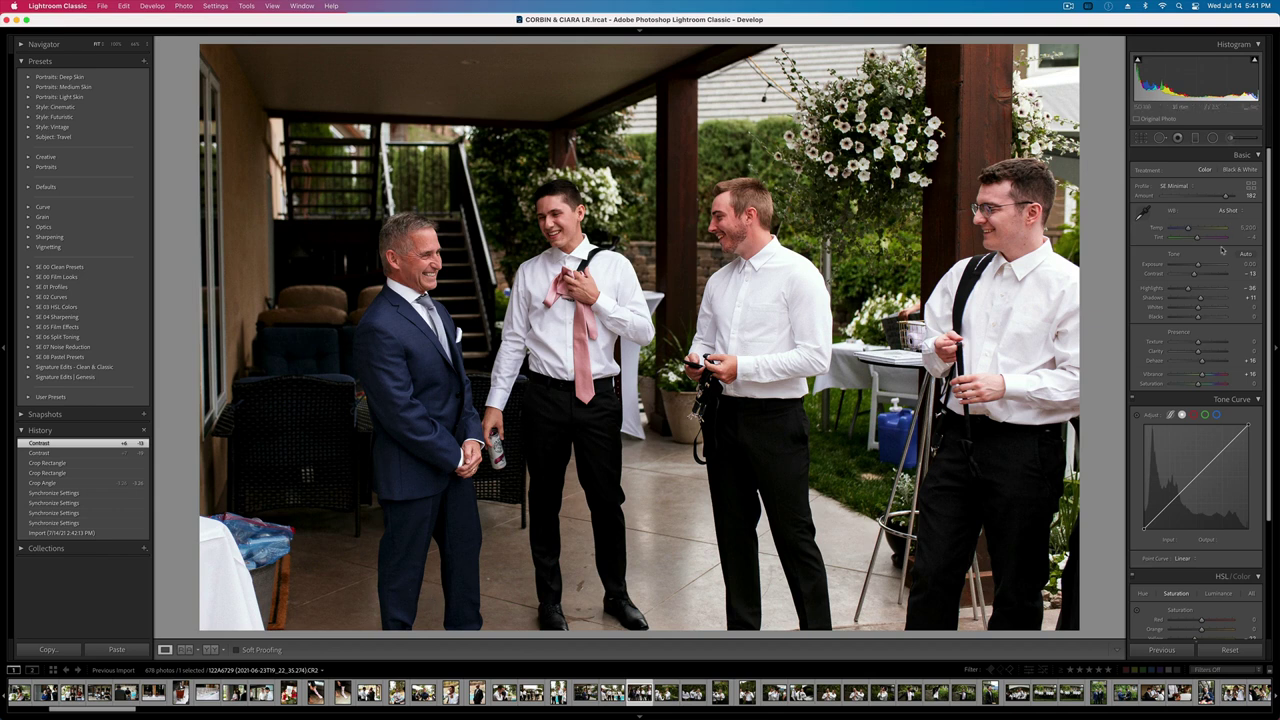
{"action": "left_click_drag", "start_coordinate": [1191, 240], "coordinate": [1193, 238]}
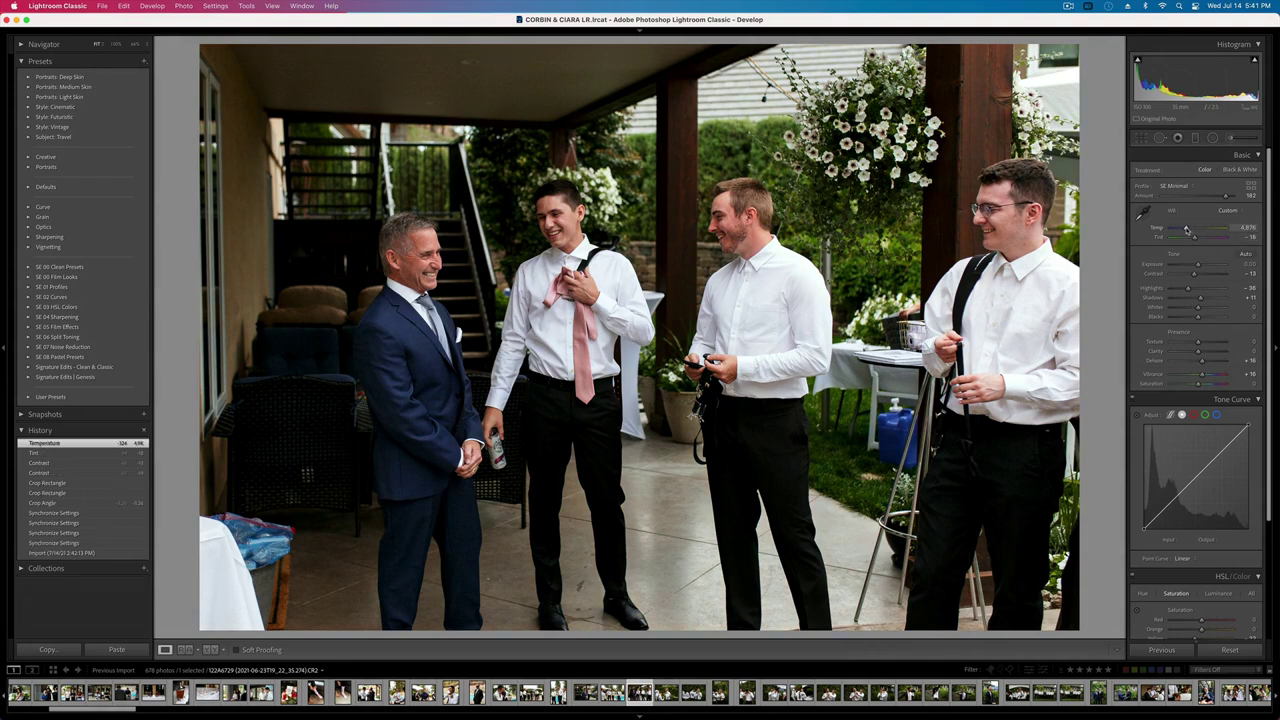
- Copy the develop settings and move to the ivy-backdrop collar photo
{"action": "key", "text": "super+shift+c"}
{"action": "key", "text": "Return"}
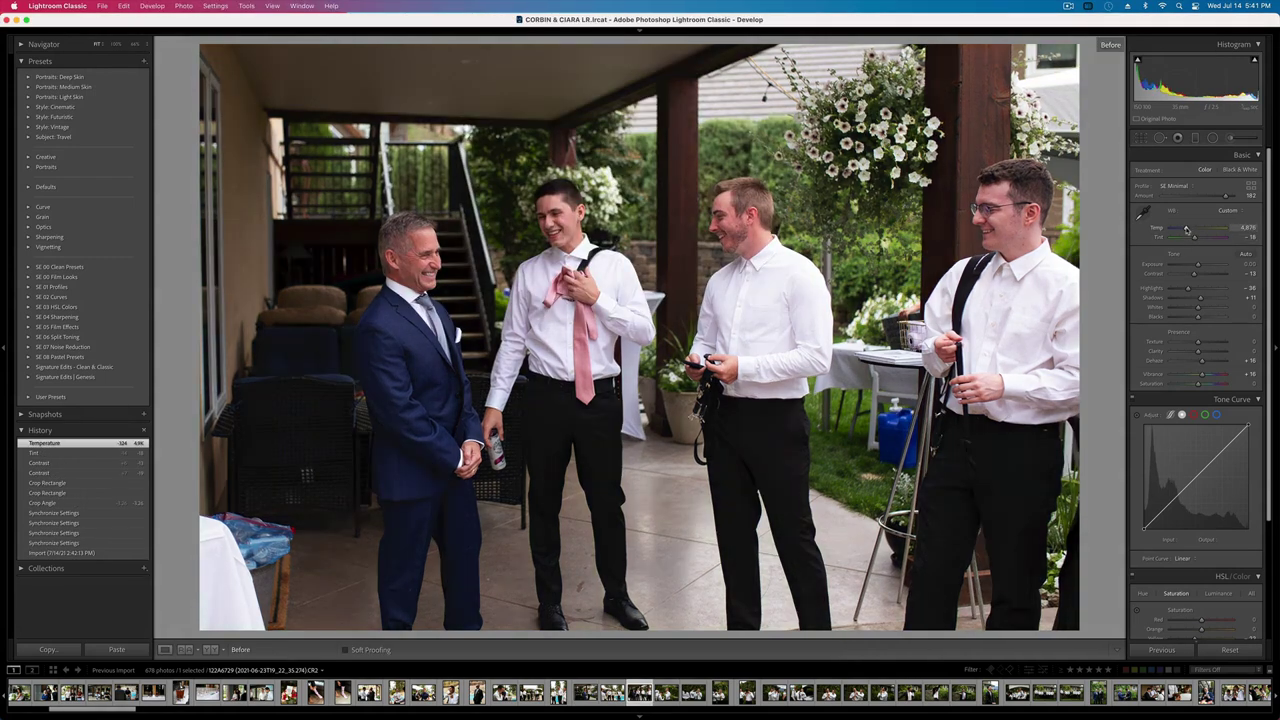
{"action": "key", "text": "Right"}
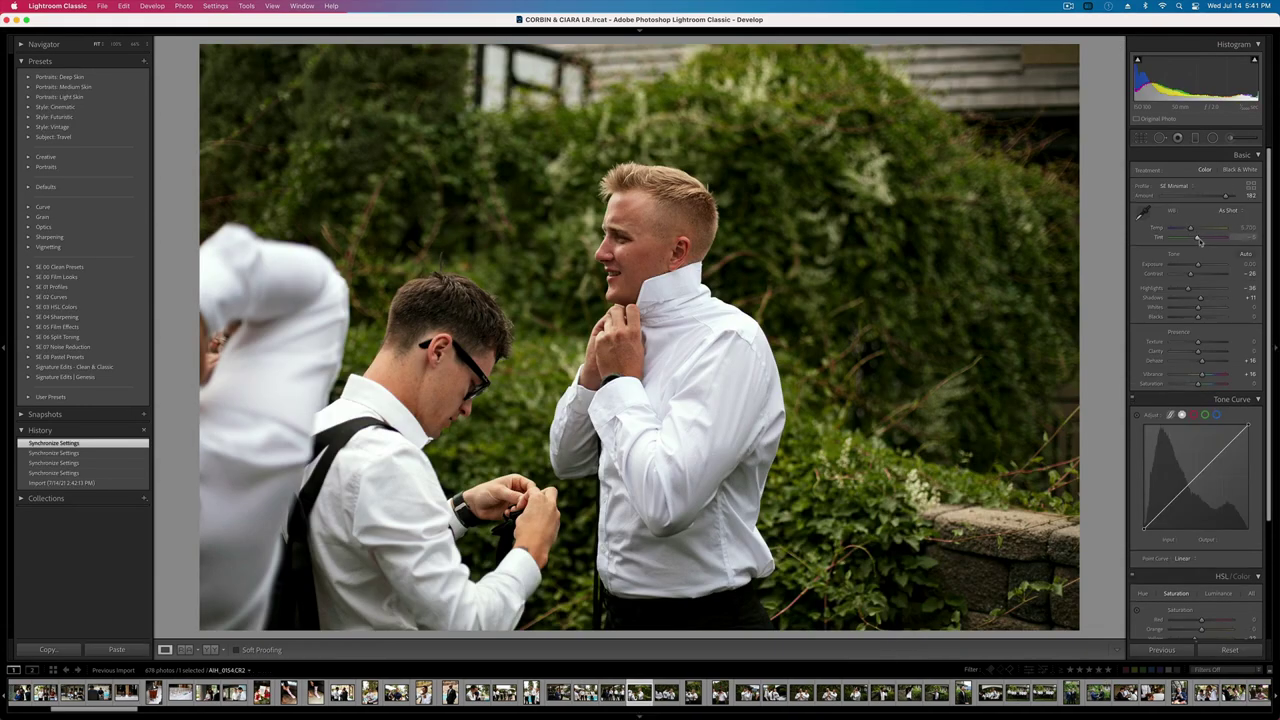
- Set tint to +7 and exposure to +0.20, copy the settings, and move to the next photo
{"action": "left_click_drag", "start_coordinate": [1202, 238], "coordinate": [1182, 290]}
{"action": "key", "text": "equal"}
{"action": "key", "text": "equal"}
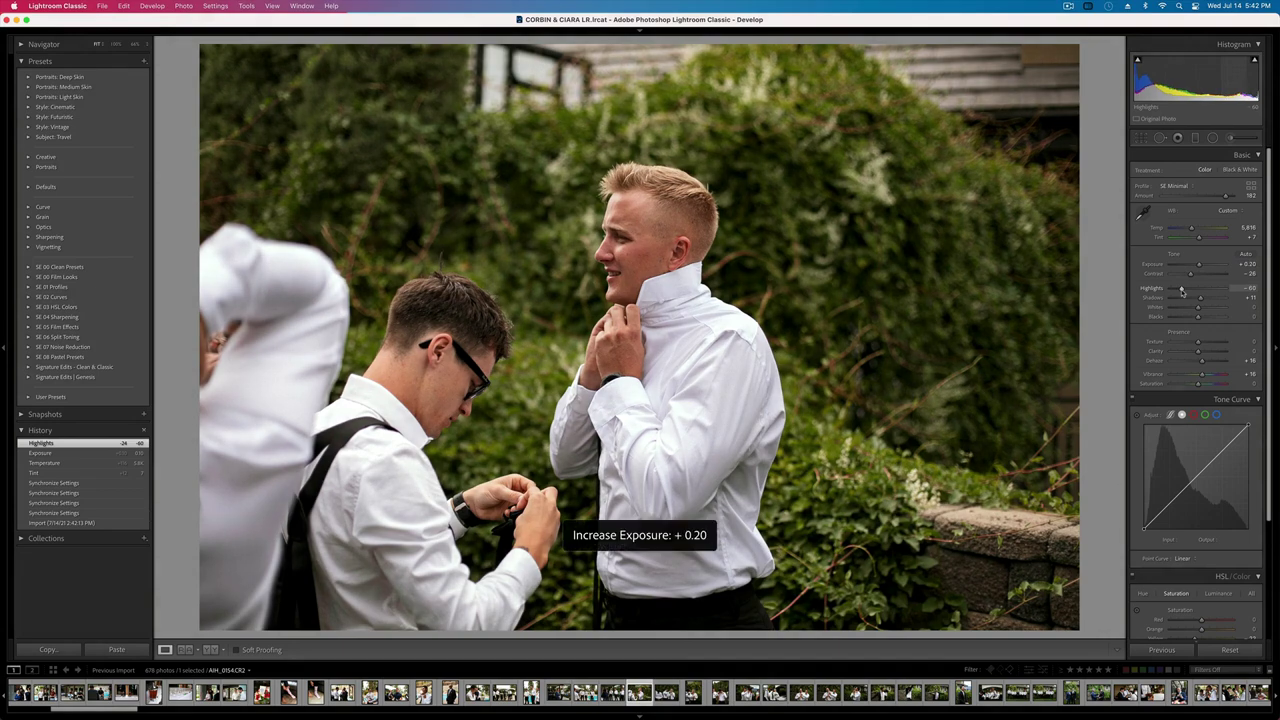
{"action": "key", "text": "minus"}
{"action": "key", "text": "super+shift+c"}
{"action": "key", "text": "Return"}
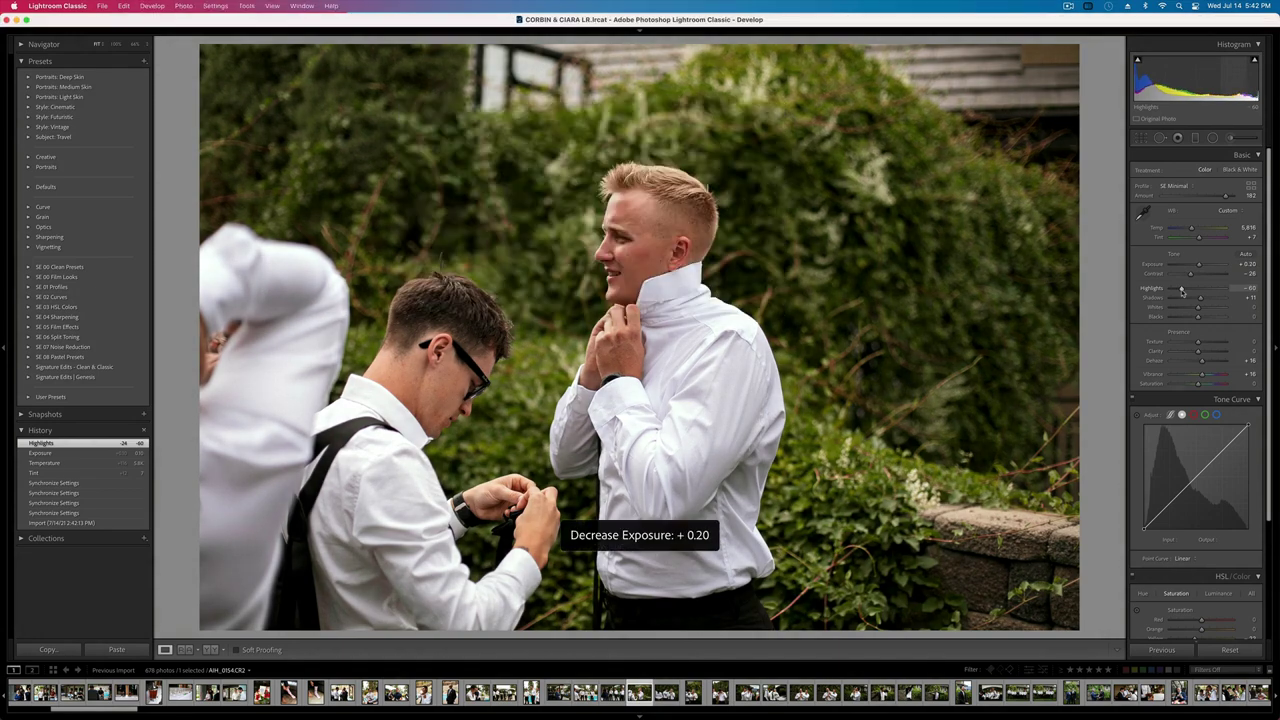
{"action": "key", "text": "Right"}
{"action": "key", "text": "Right"}
- Paste the copied settings onto the three-groomsmen photo, set contrast -16 and exposure +0.86
{"action": "key", "text": "super+shift+v"}
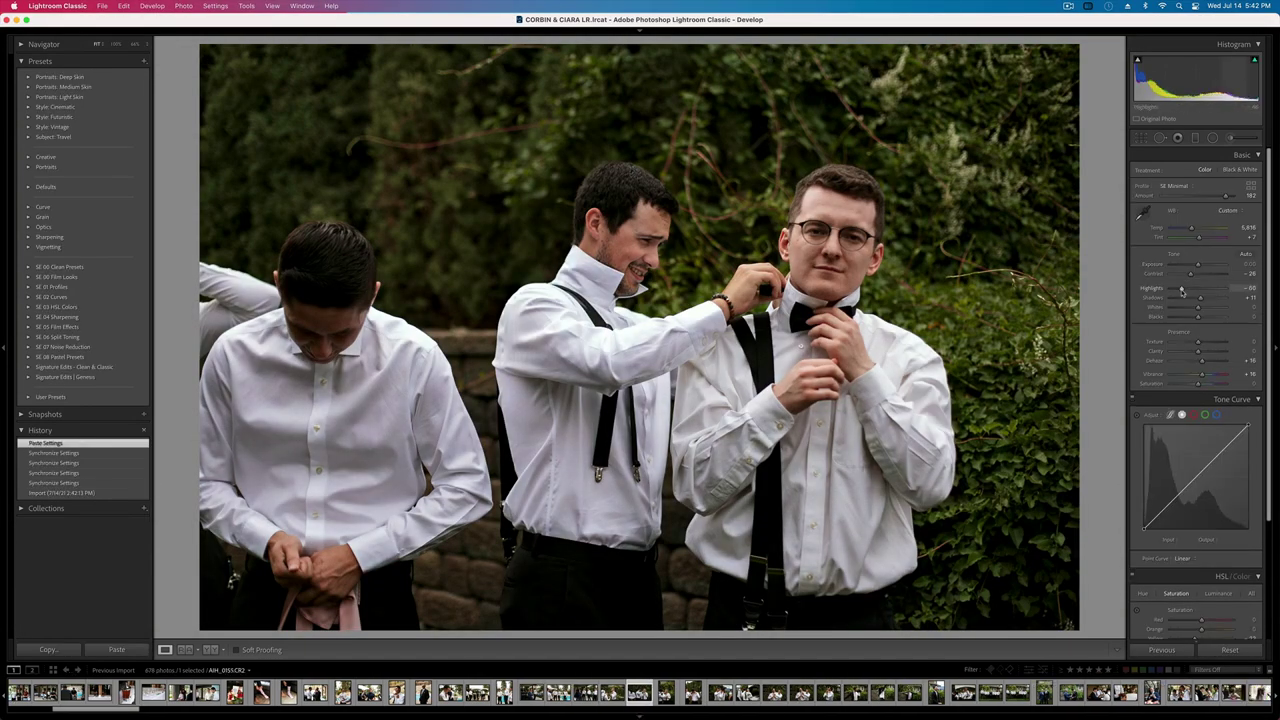
{"action": "left_click_drag", "start_coordinate": [1199, 265], "coordinate": [1194, 275]}
{"action": "key", "text": "shift+equal"}
{"action": "key", "text": "shift+equal"}
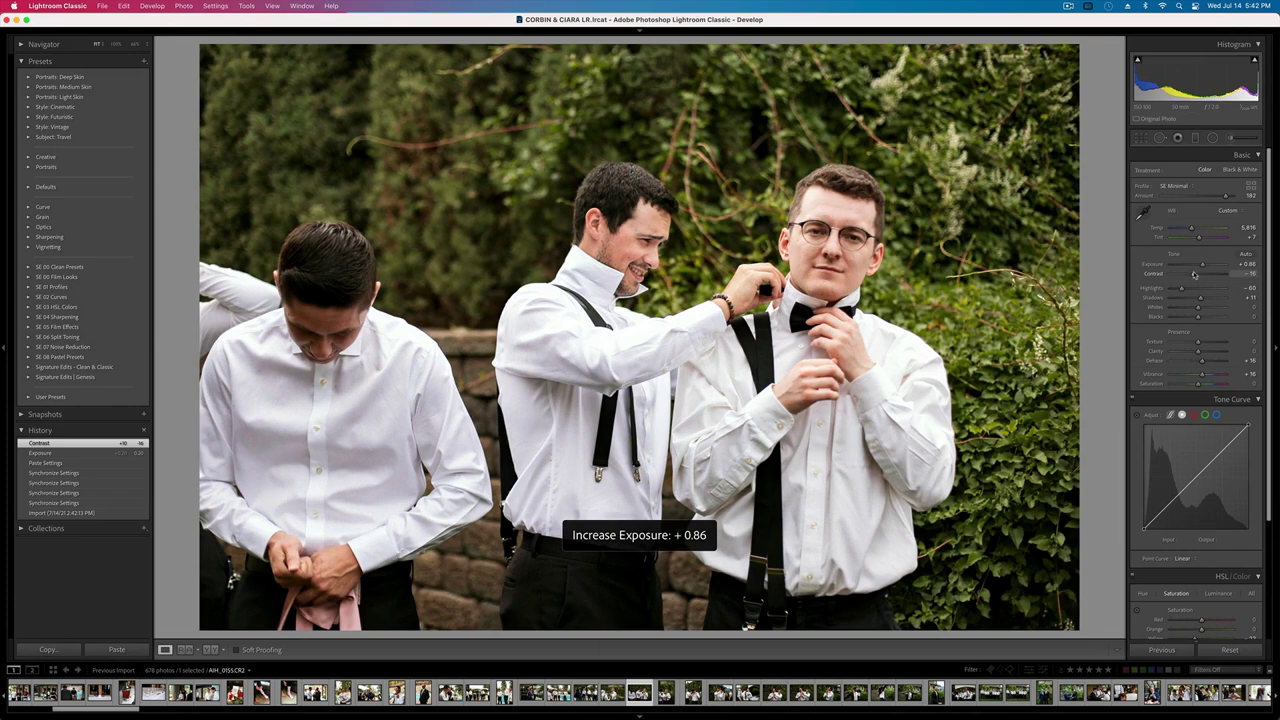
{"action": "key", "text": "shift+minus"}
{"action": "key", "text": "shift+minus"}
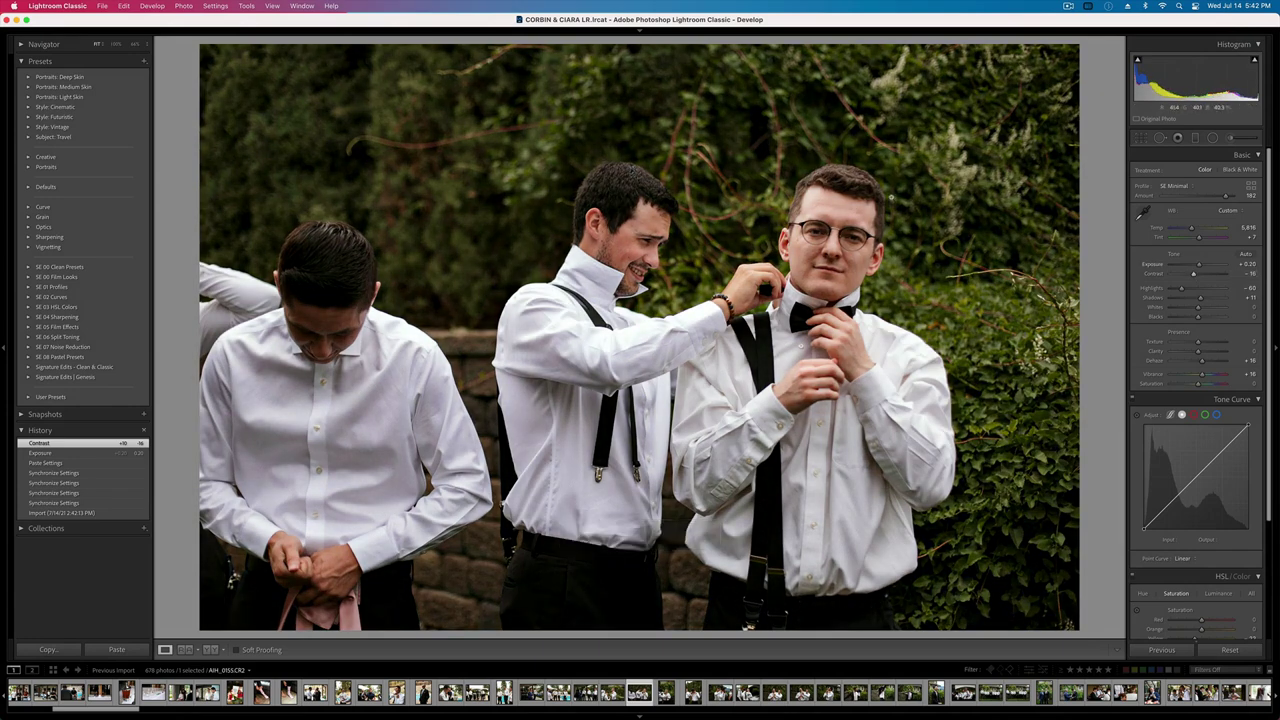
{"action": "key", "text": "Right"}
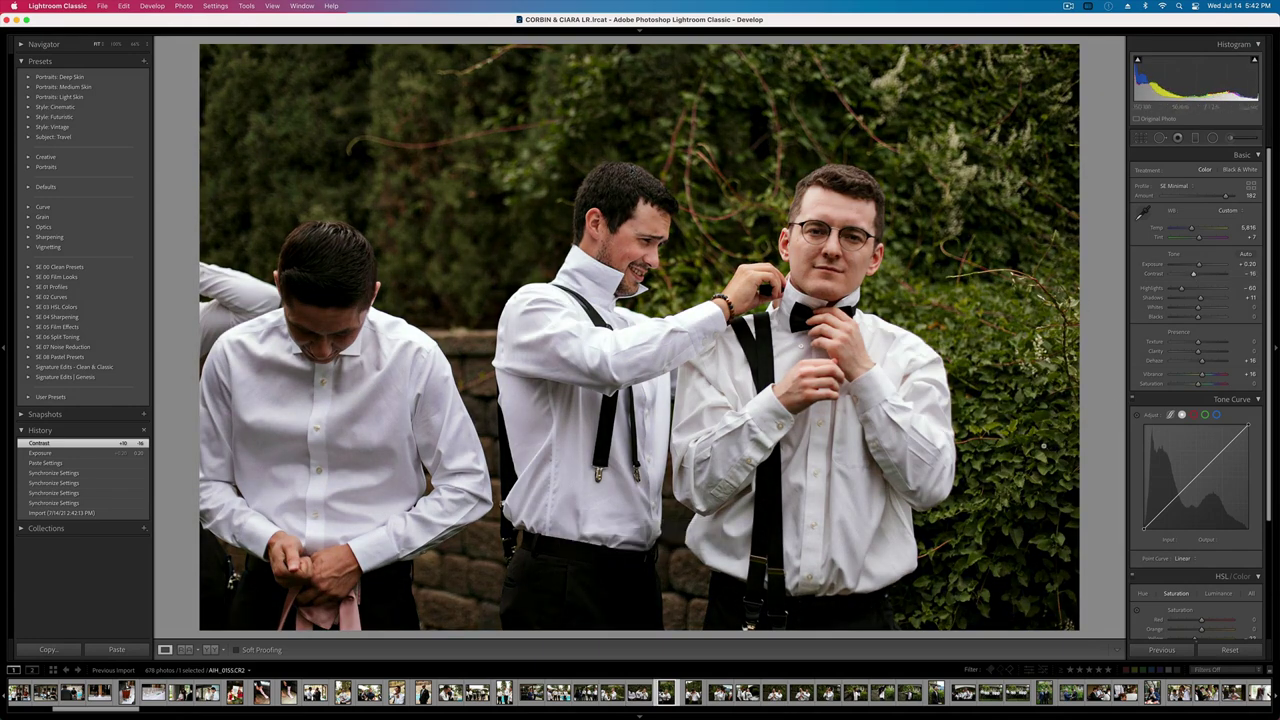
{"action": "key", "text": "Left"}
{"action": "key", "text": "Left"}
{"action": "key", "text": "Right"}
- Raise Green saturation to about -35, then go to the vertical bow-tie portrait
{"action": "scroll", "coordinate": [1221, 554], "scroll_direction": "down", "scroll_amount": 2}
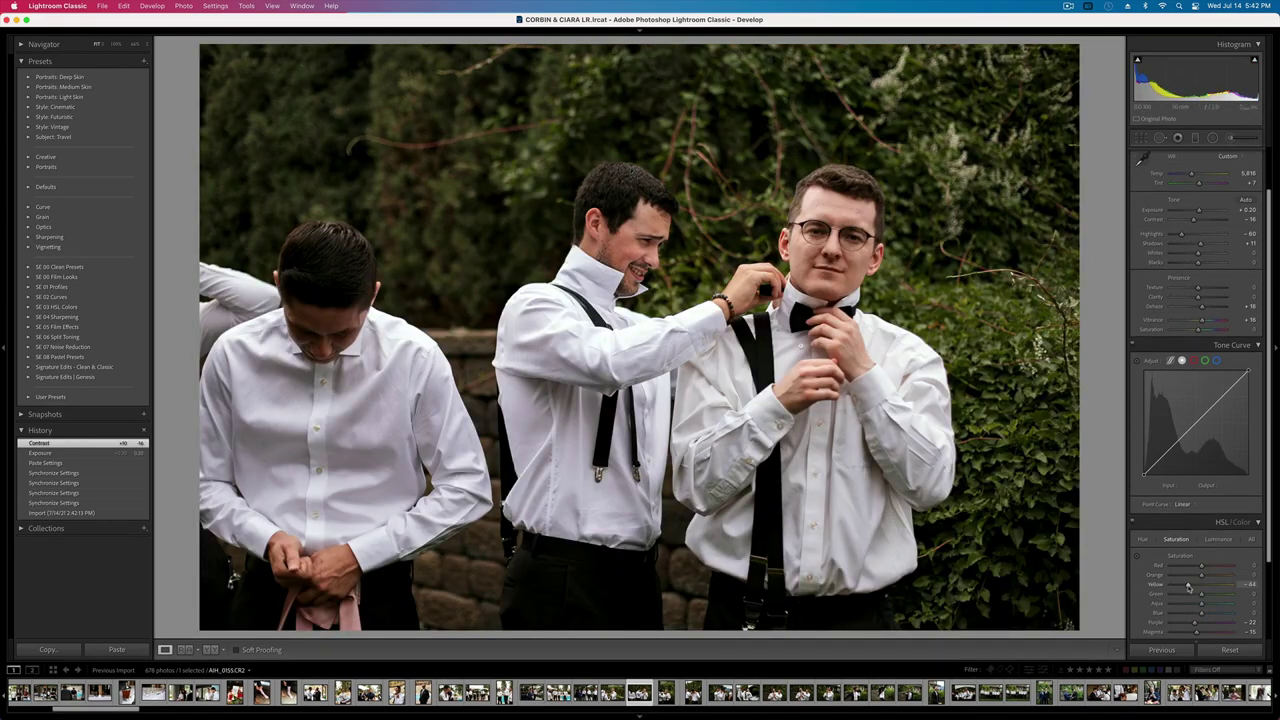
{"action": "left_click_drag", "start_coordinate": [1164, 598], "coordinate": [1199, 593]}
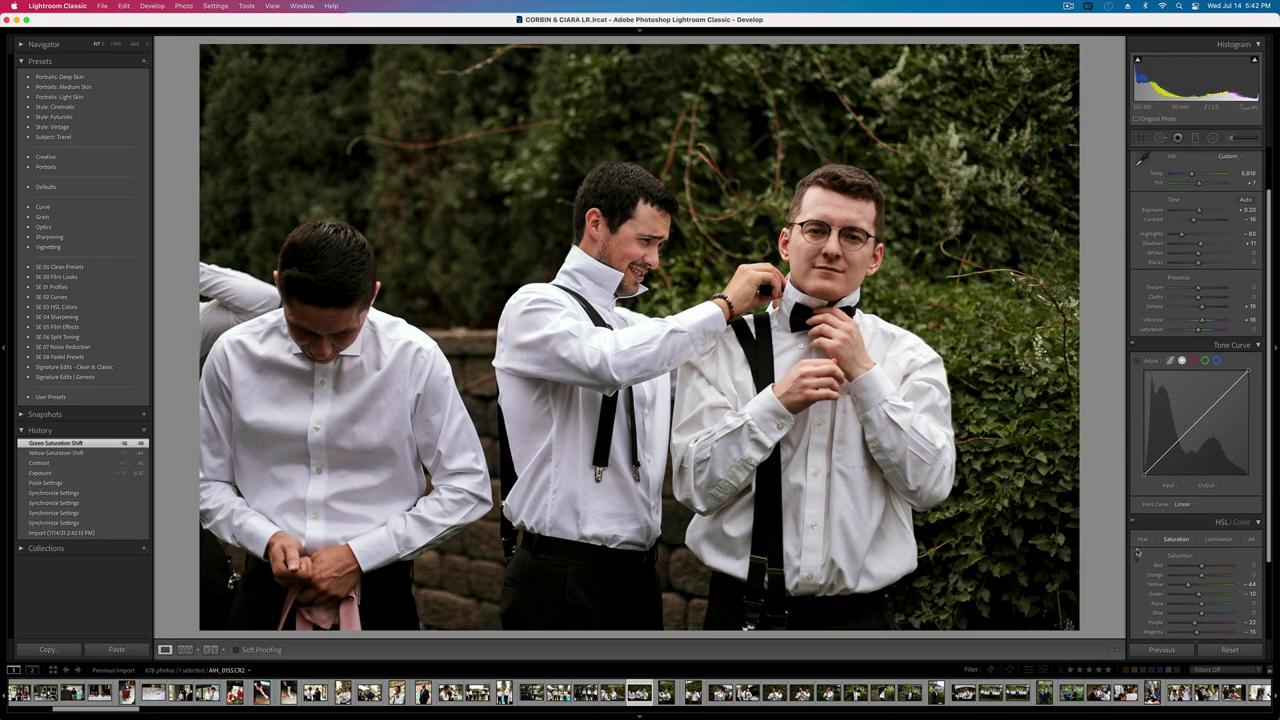
{"action": "key", "text": "Left"}
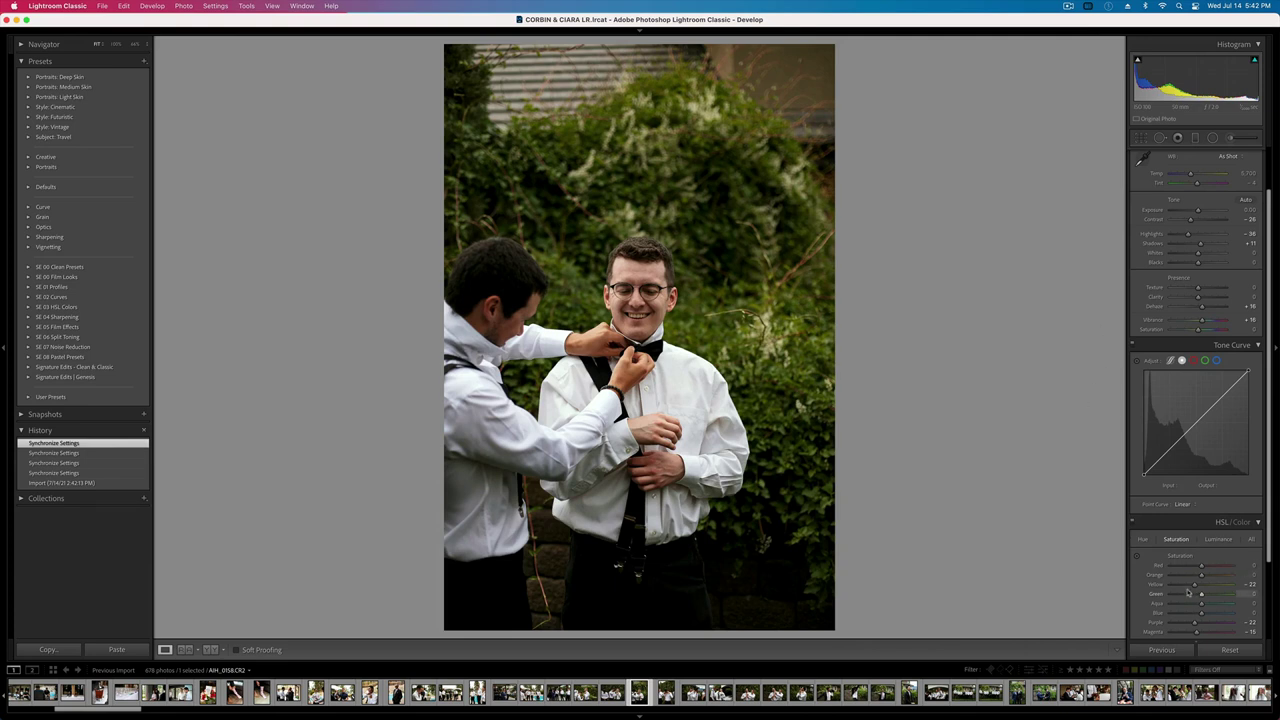
- Lower Yellow saturation to -57 and add a diagonal graduated filter with reduced contrast and lifted whites
{"action": "left_click_drag", "start_coordinate": [1194, 584], "coordinate": [1224, 590]}
{"action": "left_click", "coordinate": [1218, 539]}
{"action": "key", "text": "m"}
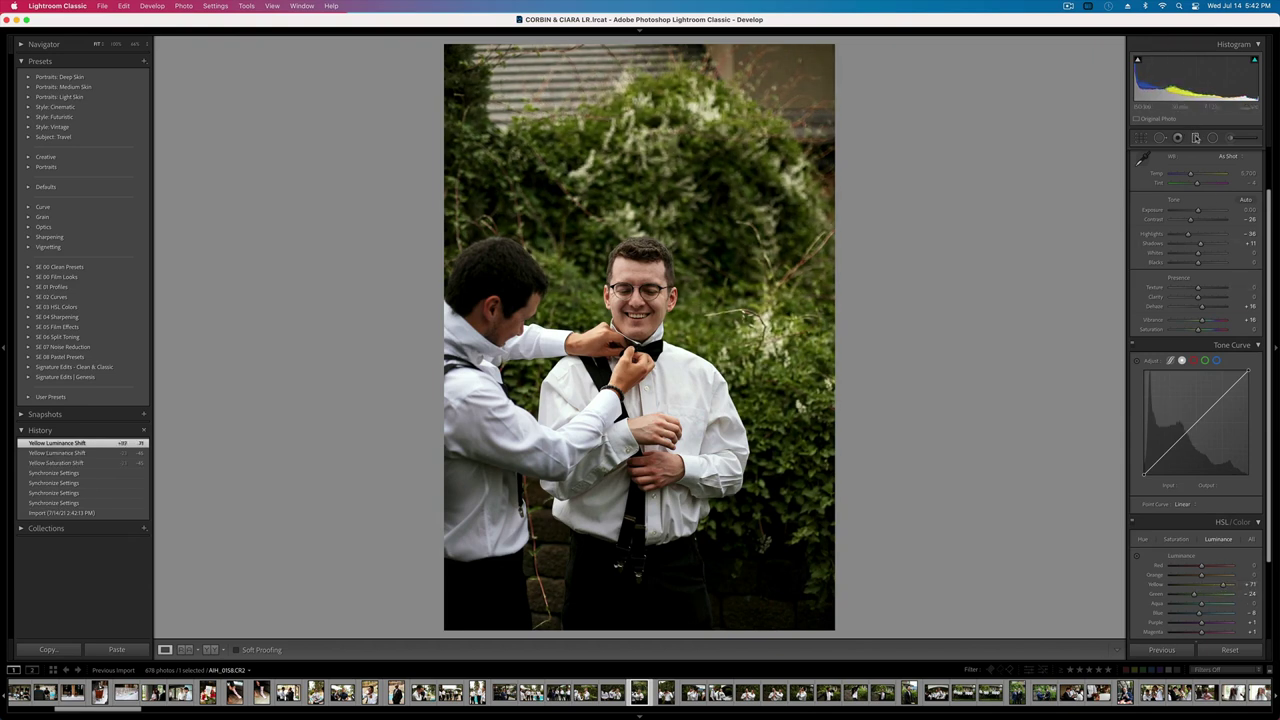
{"action": "left_click_drag", "start_coordinate": [420, 600], "coordinate": [764, 54]}
{"action": "left_click", "coordinate": [1145, 172], "text": "alt"}
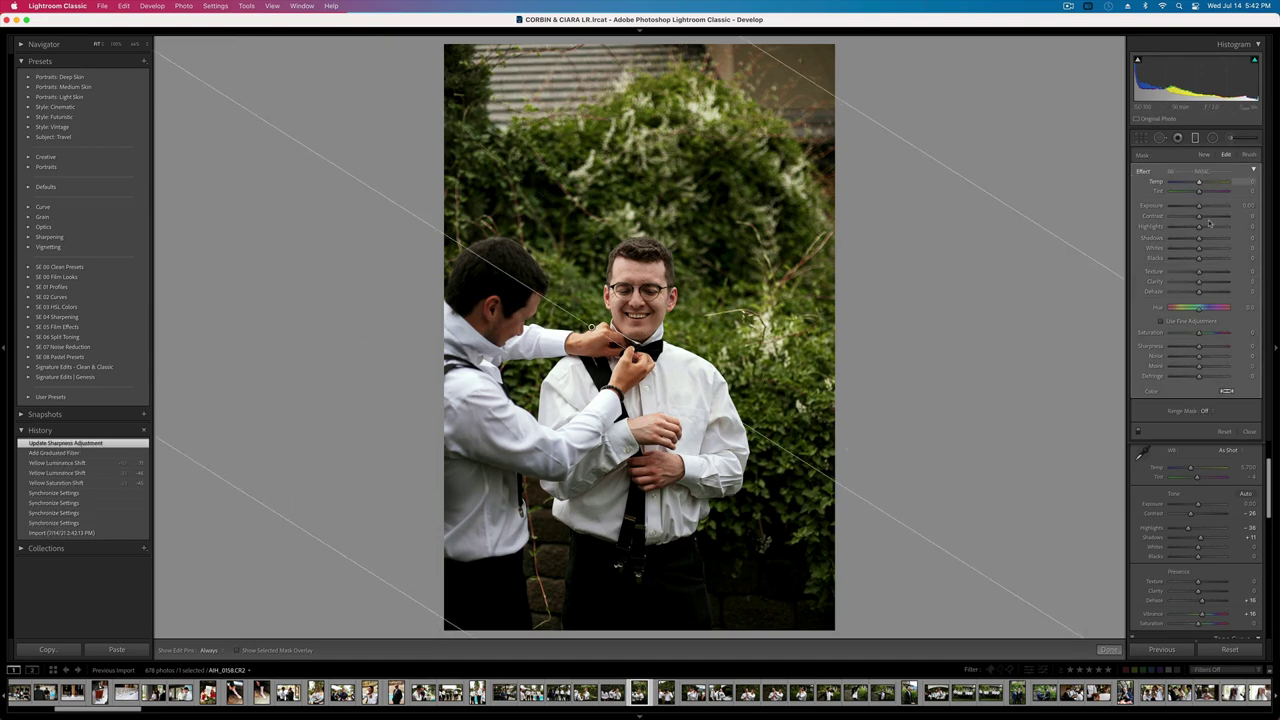
{"action": "mouse_move", "coordinate": [1199, 216]}
{"action": "left_mouse_down"}
{"action": "mouse_move", "coordinate": [1183, 217]}
{"action": "mouse_move", "coordinate": [1216, 249]}
{"action": "mouse_move", "coordinate": [1205, 212]}
{"action": "left_mouse_up"}
{"action": "key", "text": "Return"}
- Set exposure to -0.20 and tint to -10, then zoom to 100% on the groom's face
{"action": "key", "text": "minus"}
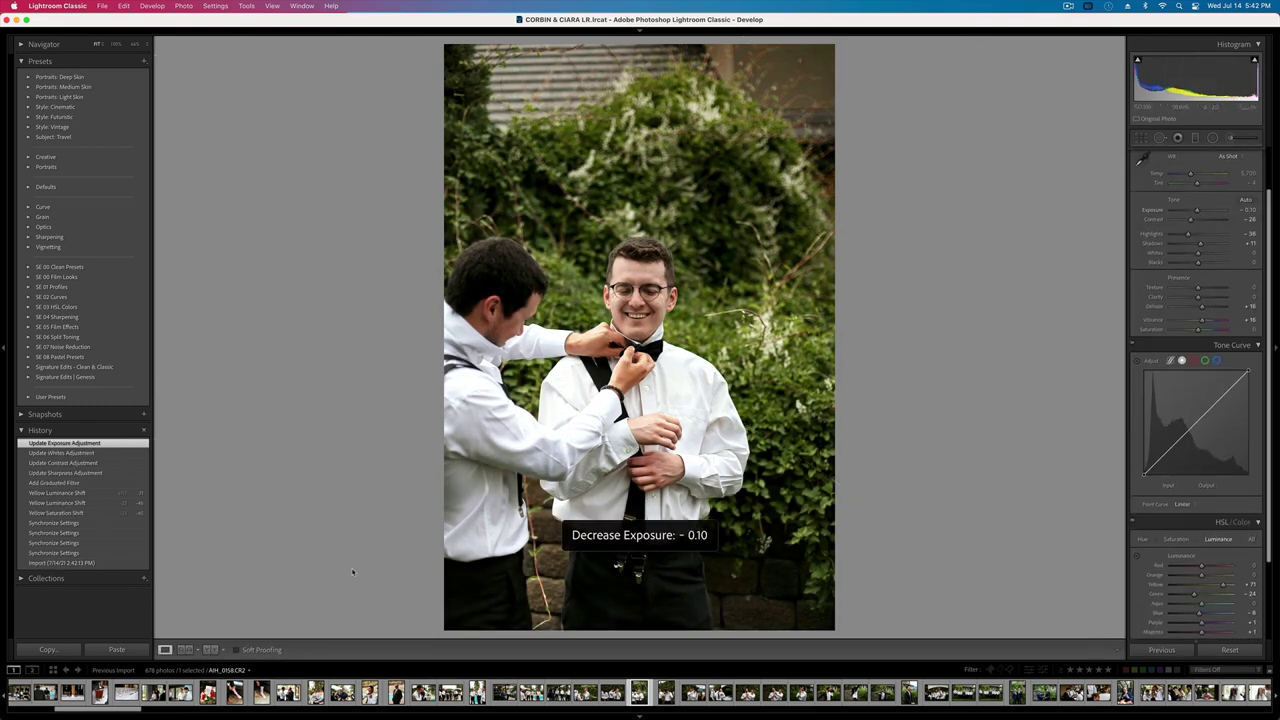
{"action": "key", "text": "minus"}
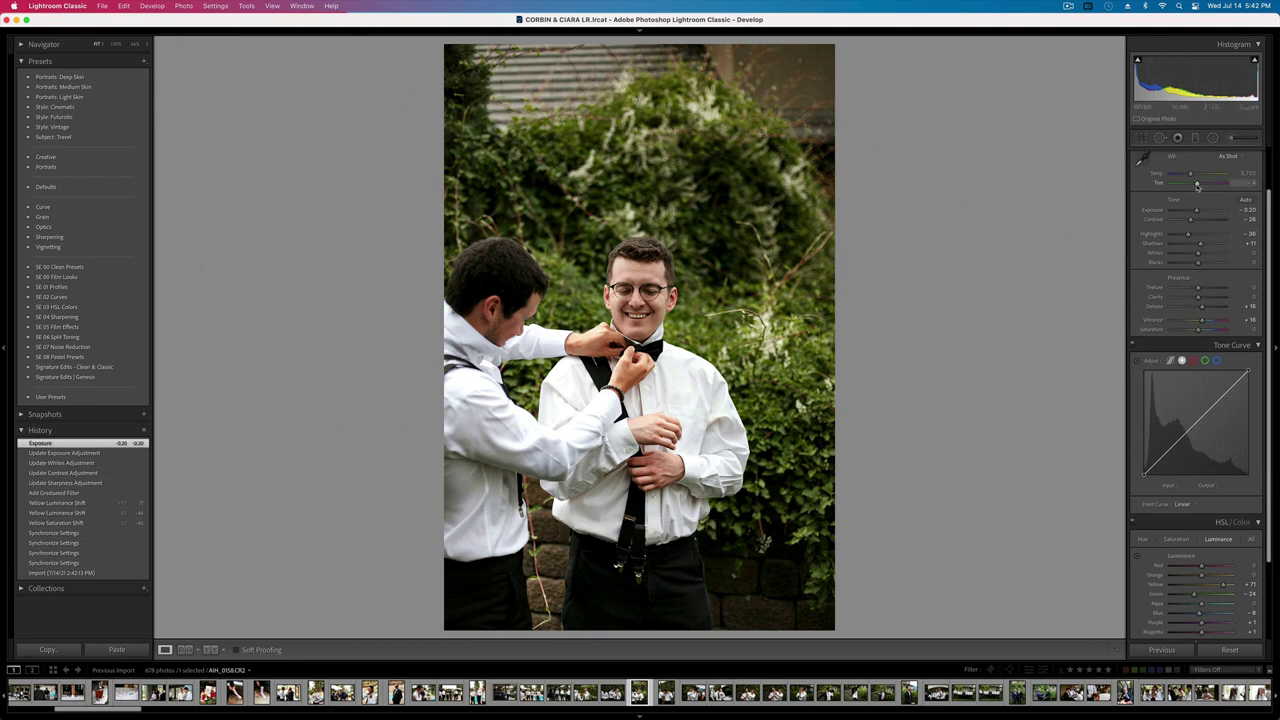
{"action": "left_click_drag", "start_coordinate": [1197, 185], "coordinate": [1196, 186]}
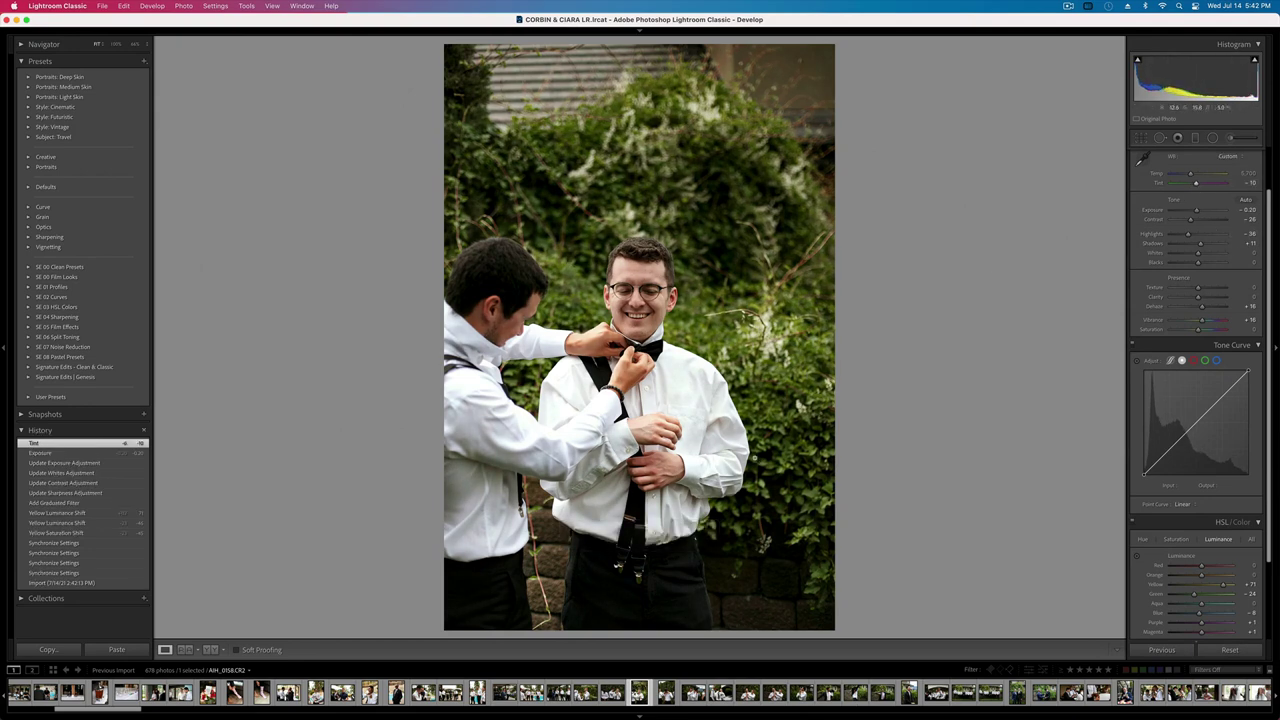
{"action": "left_click", "coordinate": [604, 327]}
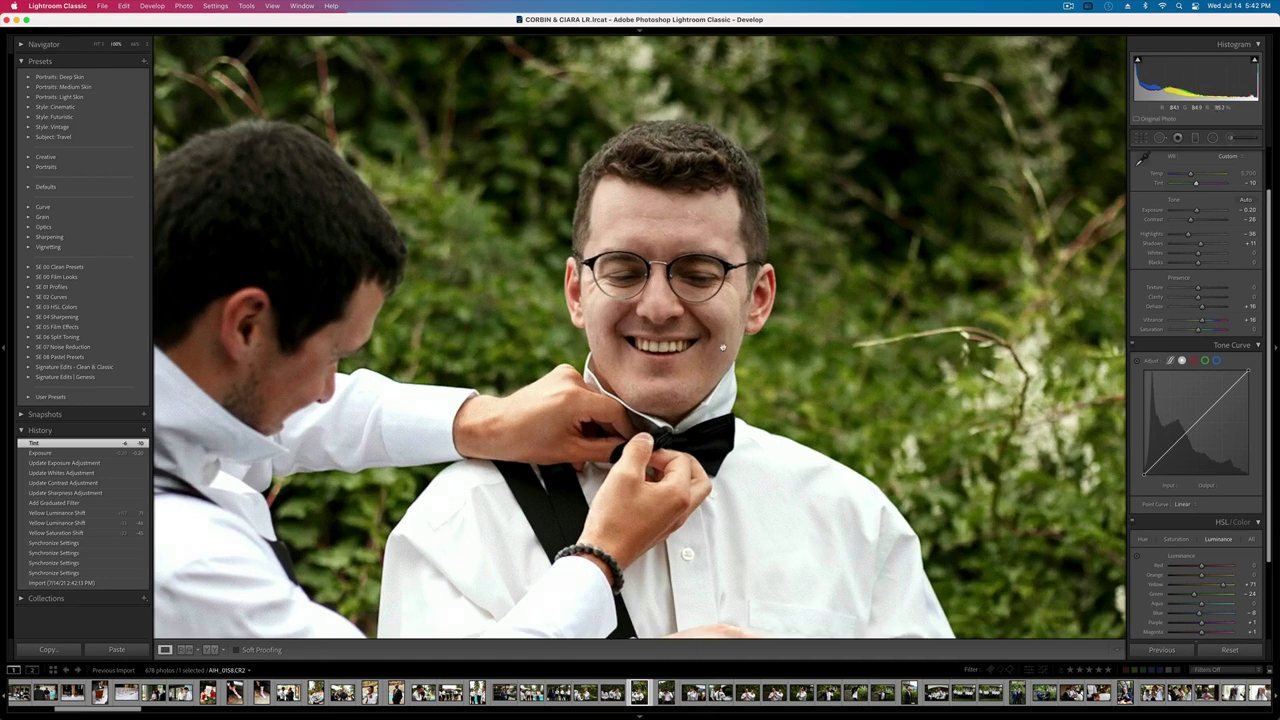
- Shift the Orange hue and raise Orange saturation to +13
{"action": "scroll", "coordinate": [903, 379], "scroll_direction": "down", "scroll_amount": 3}
{"action": "left_click", "coordinate": [1176, 539]}
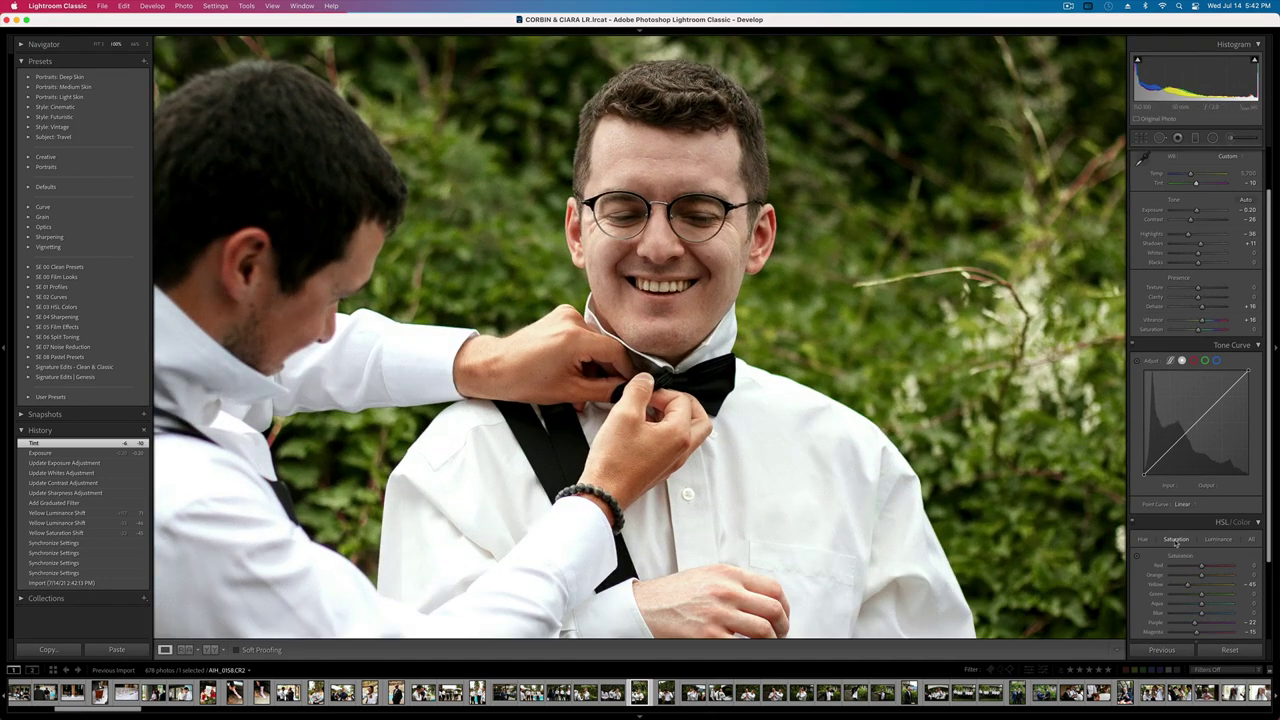
{"action": "left_click", "coordinate": [1143, 539]}
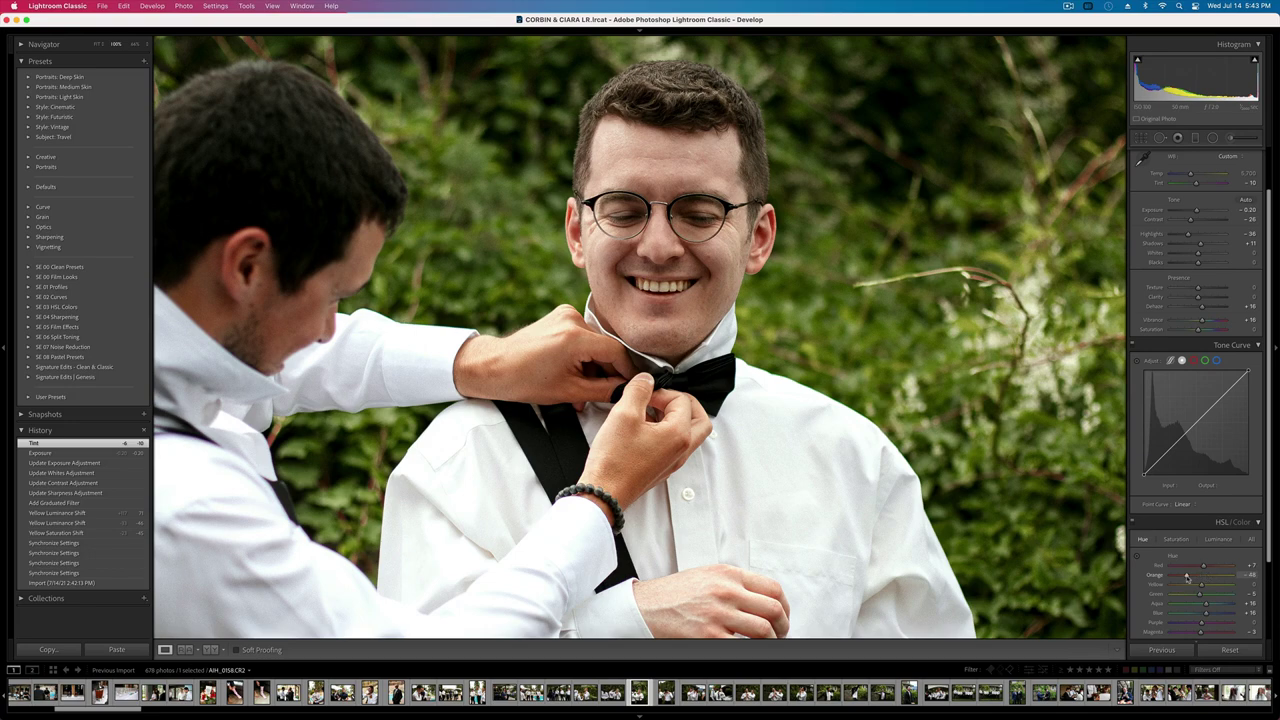
{"action": "left_click_drag", "start_coordinate": [1190, 577], "coordinate": [1190, 577]}
{"action": "left_click", "coordinate": [1086, 481]}
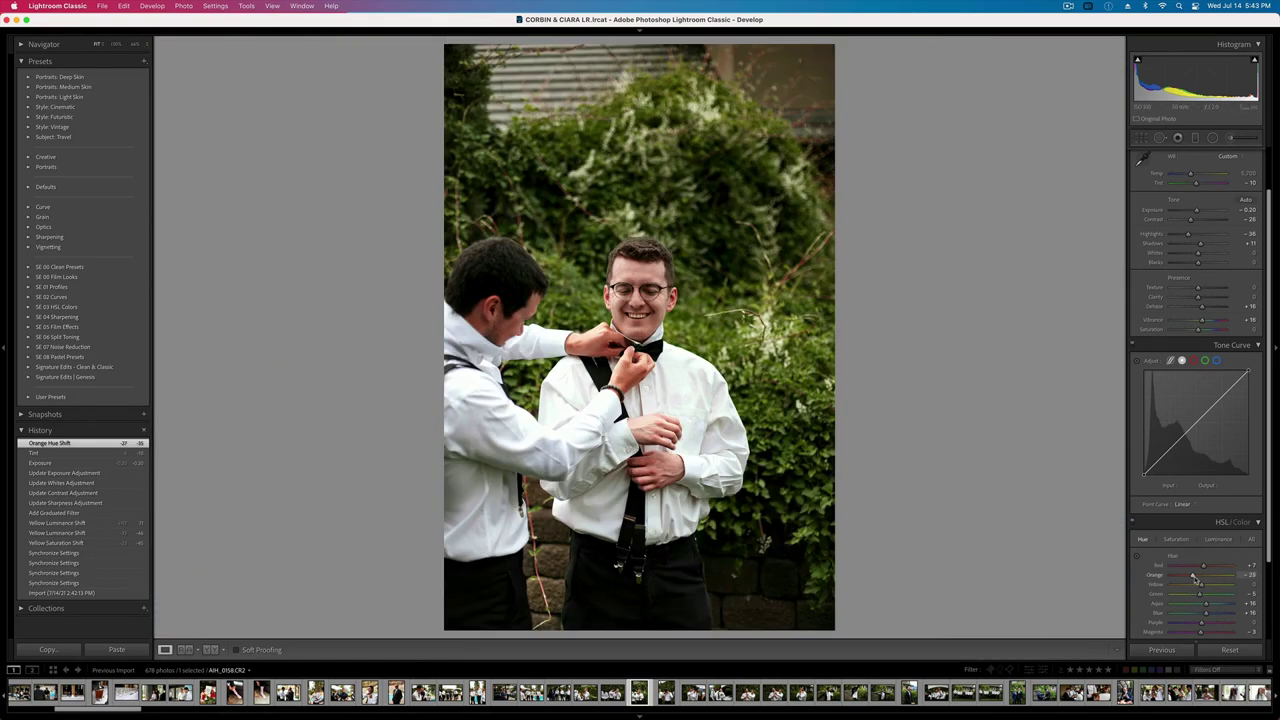
{"action": "left_click_drag", "start_coordinate": [1195, 578], "coordinate": [1199, 578]}
{"action": "left_click", "coordinate": [1176, 539]}
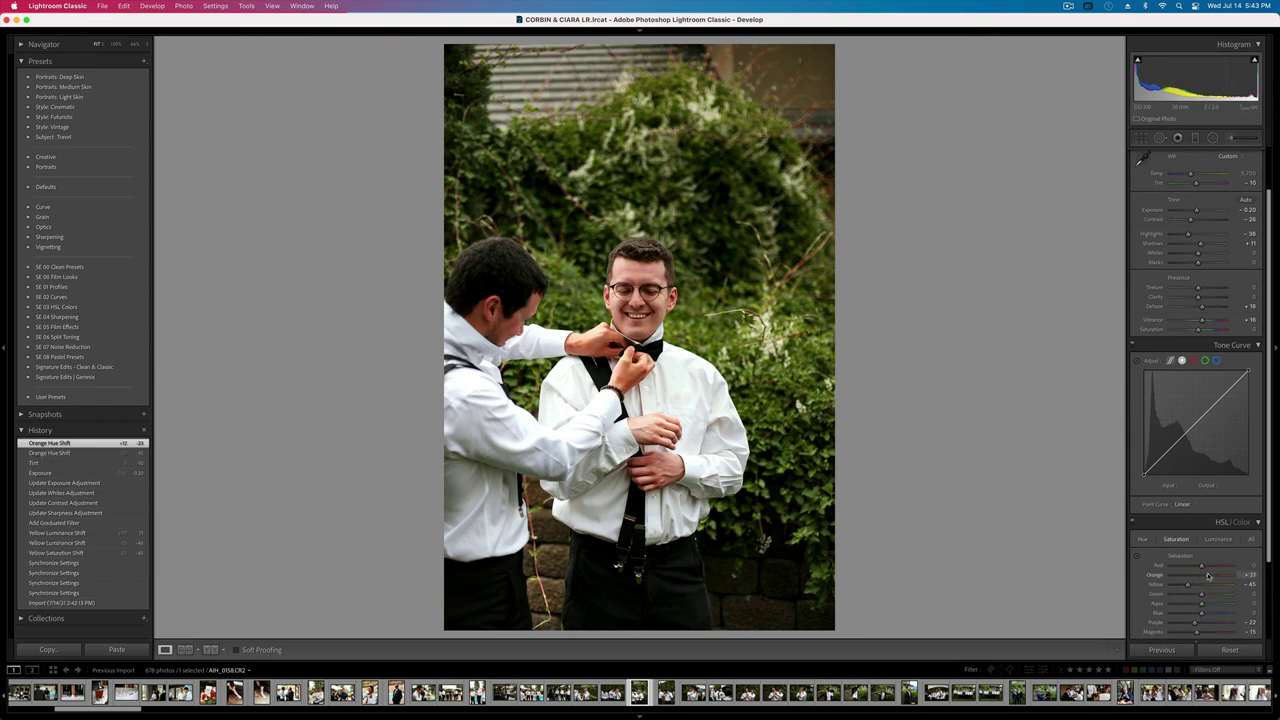
{"action": "left_click_drag", "start_coordinate": [1205, 577], "coordinate": [1207, 577]}
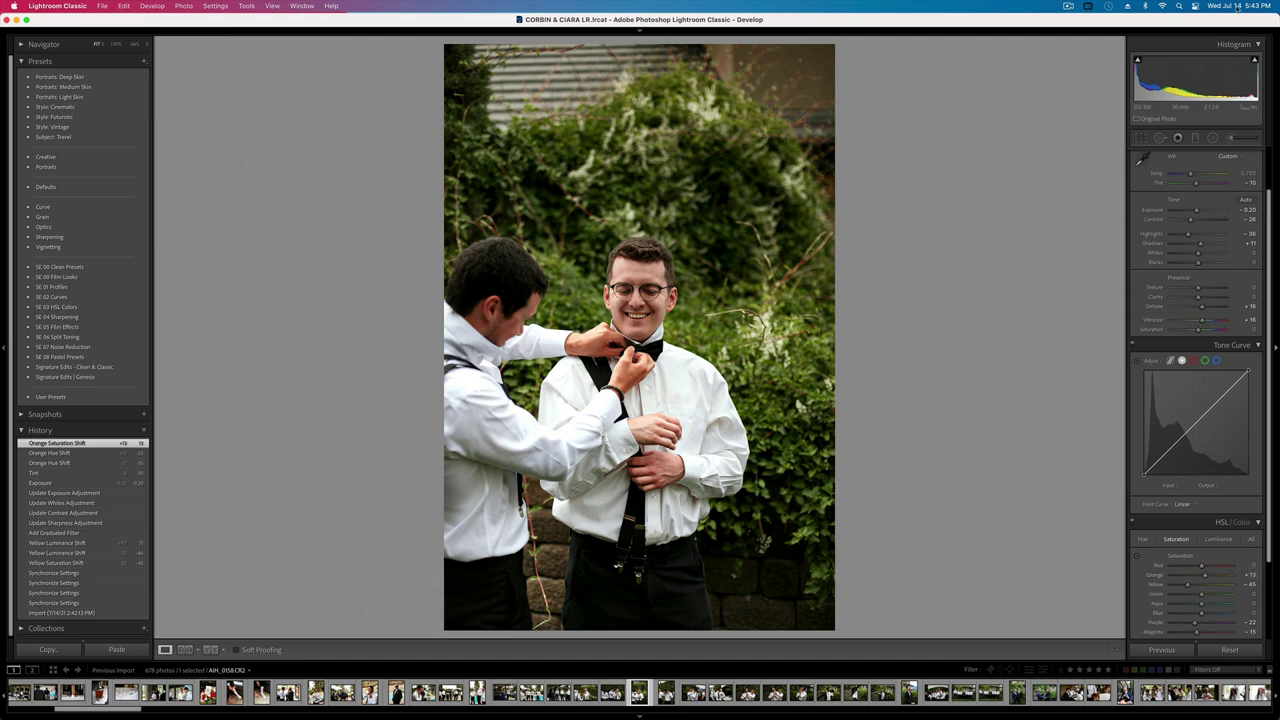
- Copy the bow-tie portrait's develop settings and move to the pink-tie groomsman photo
{"action": "key", "text": "super+shift+c"}
{"action": "key", "text": "Return"}
{"action": "key", "text": "Right"}
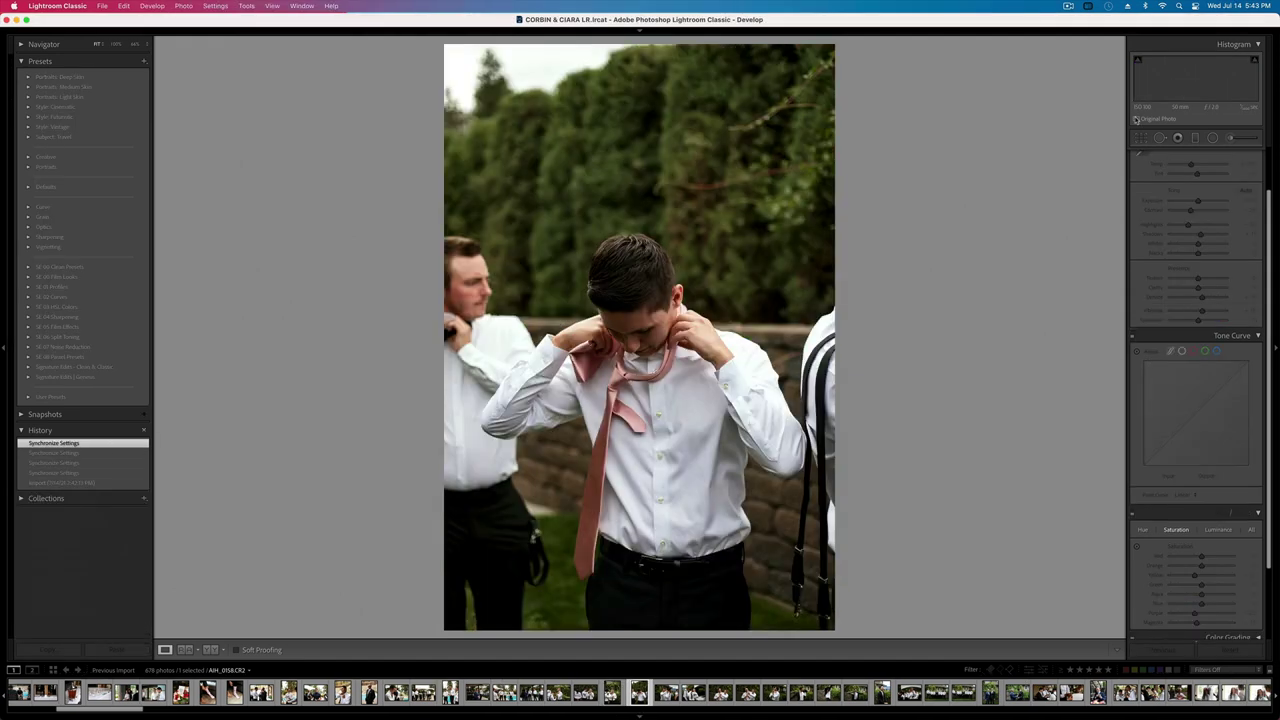
- Paste the settings, set exposure to +0.33 and lower Orange saturation to -4
{"action": "key", "text": "super+shift+v"}
{"action": "key", "text": "equal"}
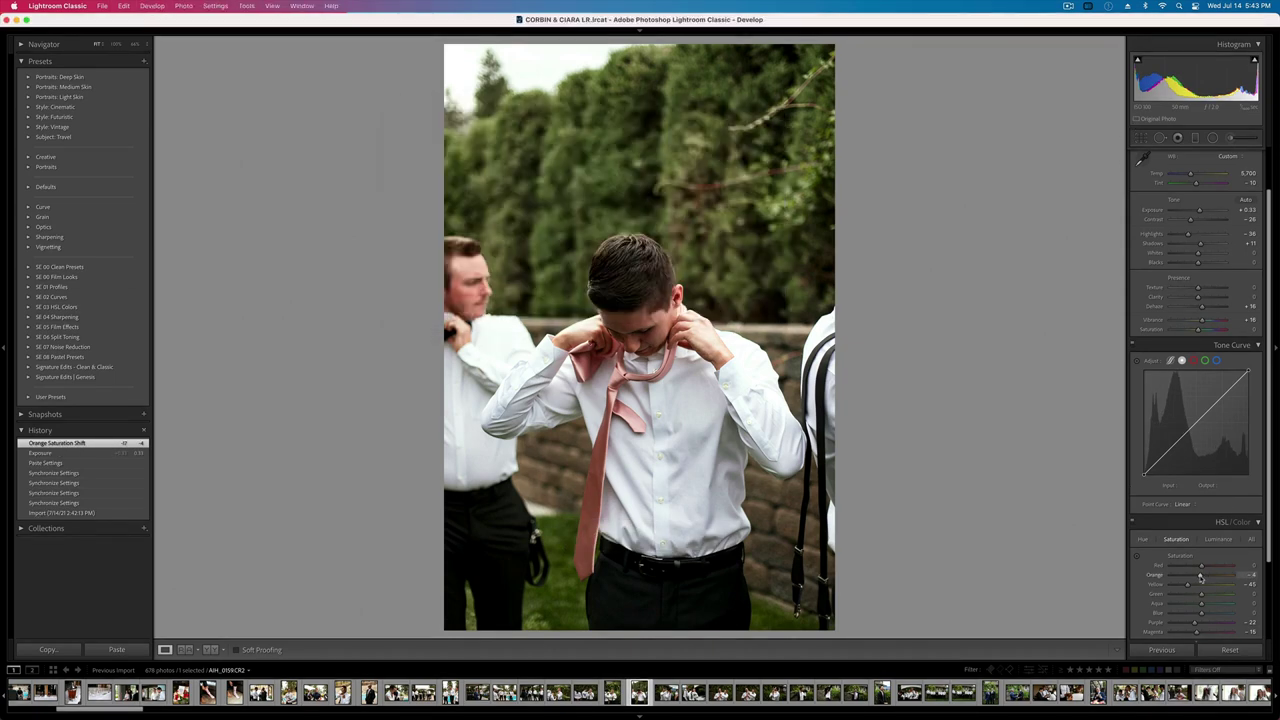
{"action": "left_click_drag", "start_coordinate": [1200, 578], "coordinate": [1195, 578]}
{"action": "key", "text": "Right"}
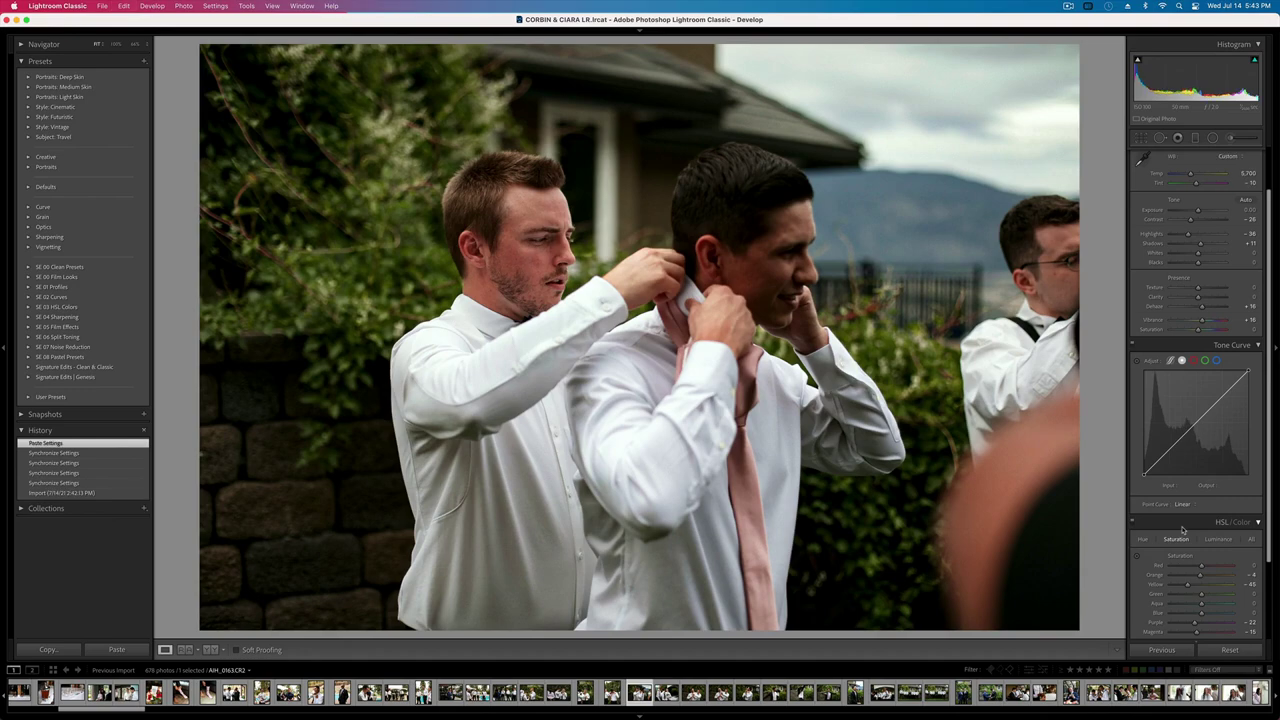
{"action": "key", "text": "equal"}
{"action": "key", "text": "minus"}
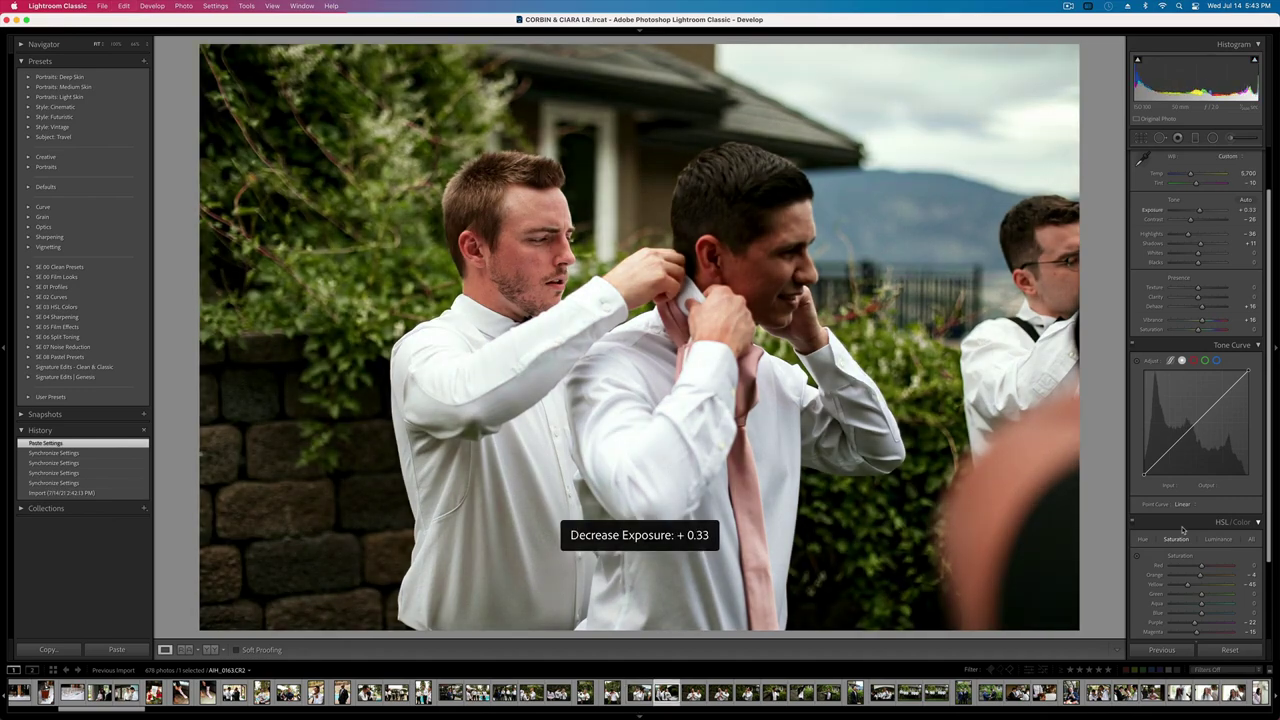
{"action": "key", "text": "Right"}
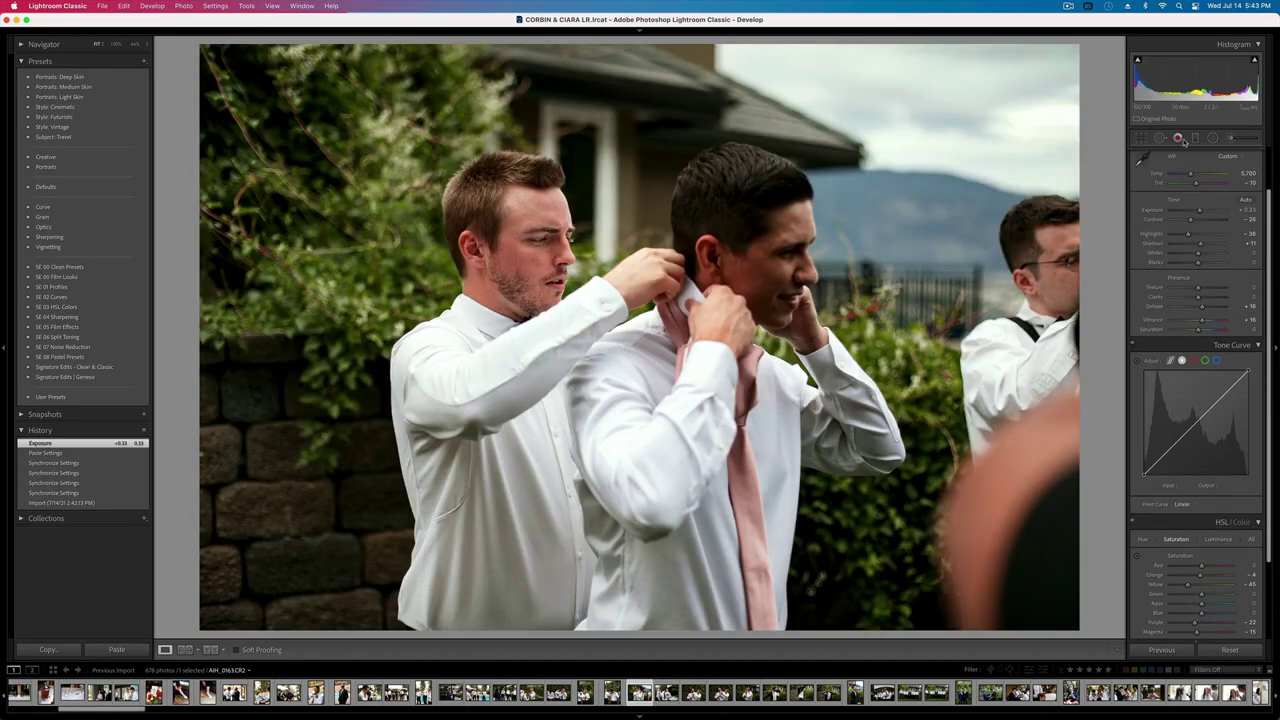
- Add a graduated filter across the lower middle with contrast -43 and whites 46
{"action": "left_click", "coordinate": [1195, 140]}
{"action": "left_click", "coordinate": [1143, 173], "text": "alt"}
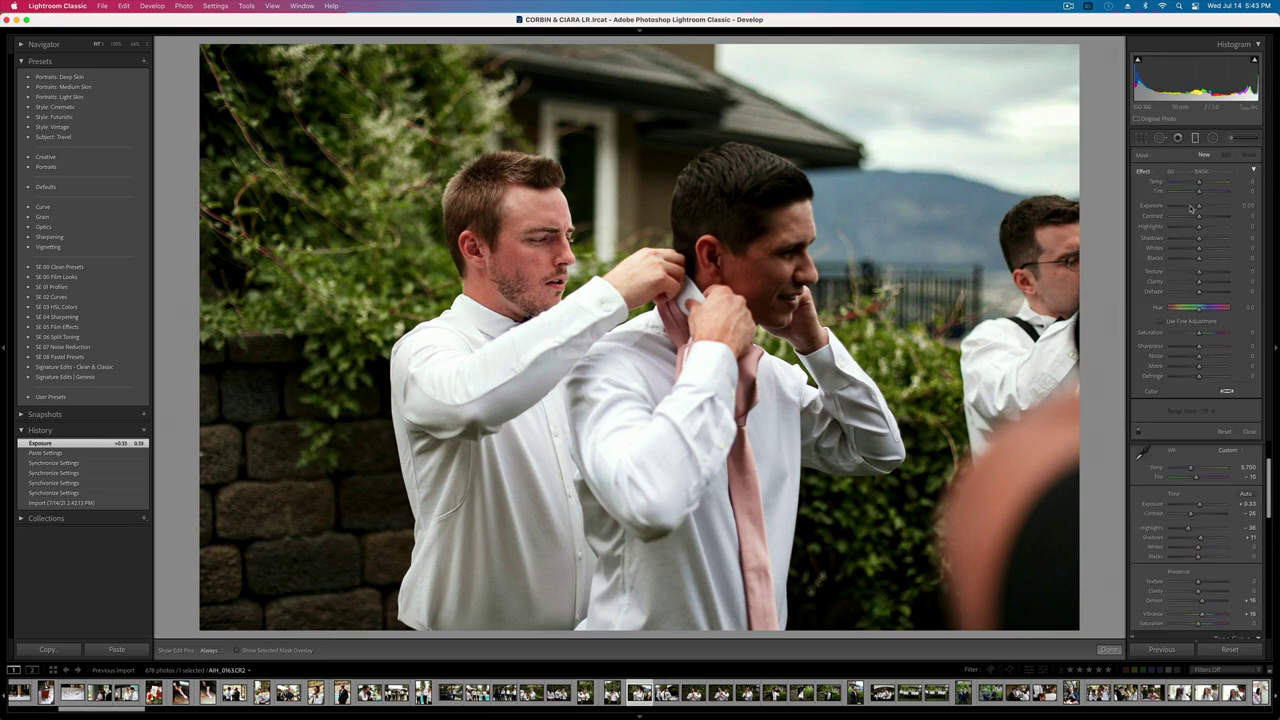
{"action": "left_click", "coordinate": [1187, 216]}
{"action": "left_click", "coordinate": [1212, 248]}
{"action": "left_click_drag", "start_coordinate": [703, 634], "coordinate": [703, 2]}
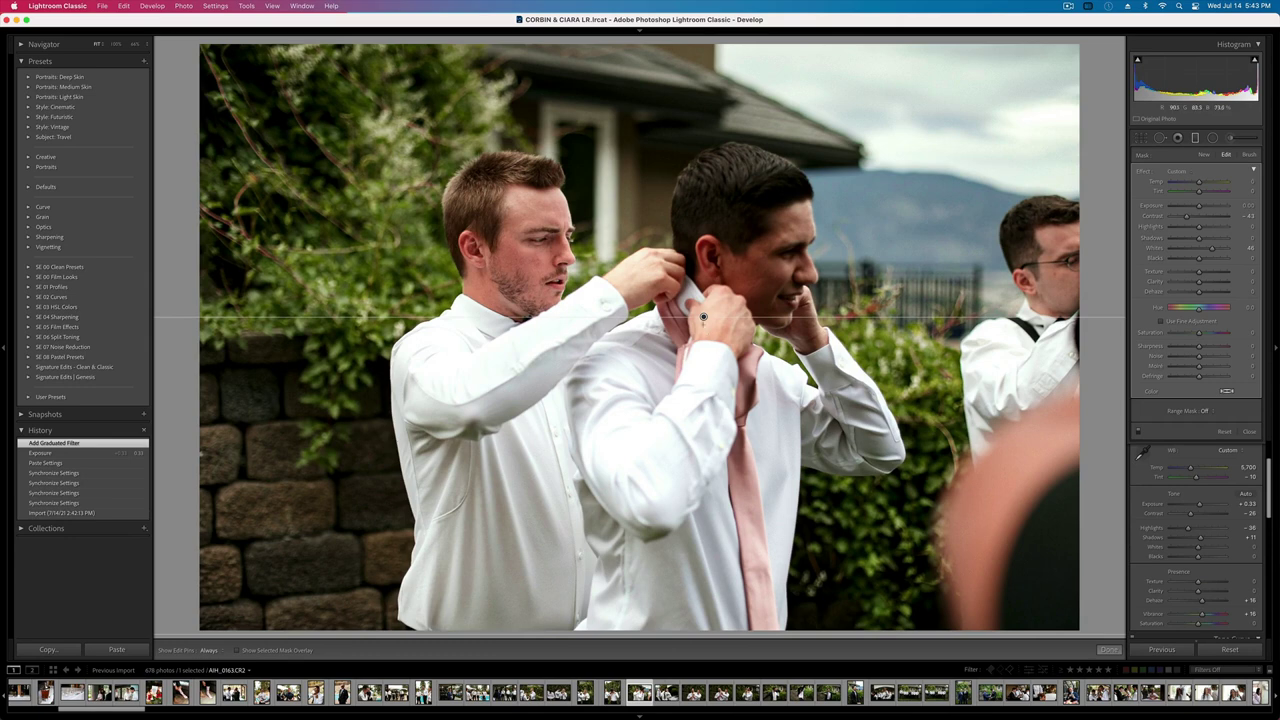
{"action": "left_click_drag", "start_coordinate": [703, 317], "coordinate": [758, 418]}
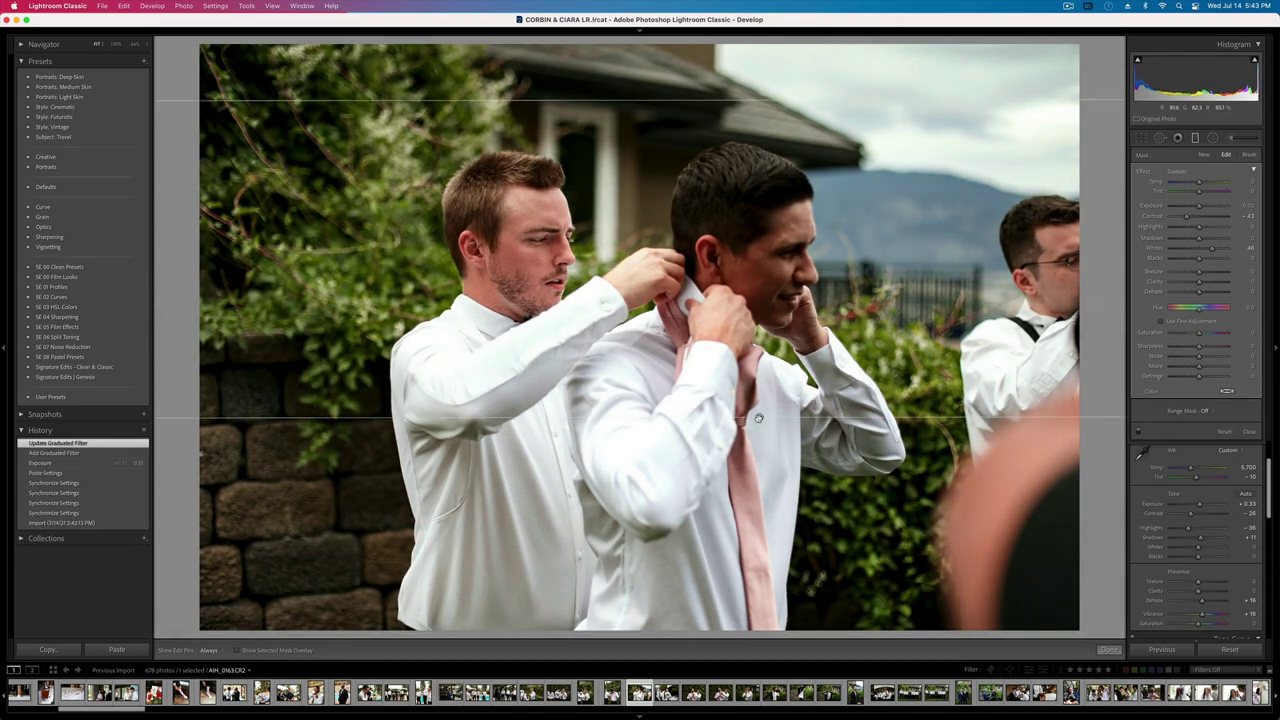
{"action": "key", "text": "m"}
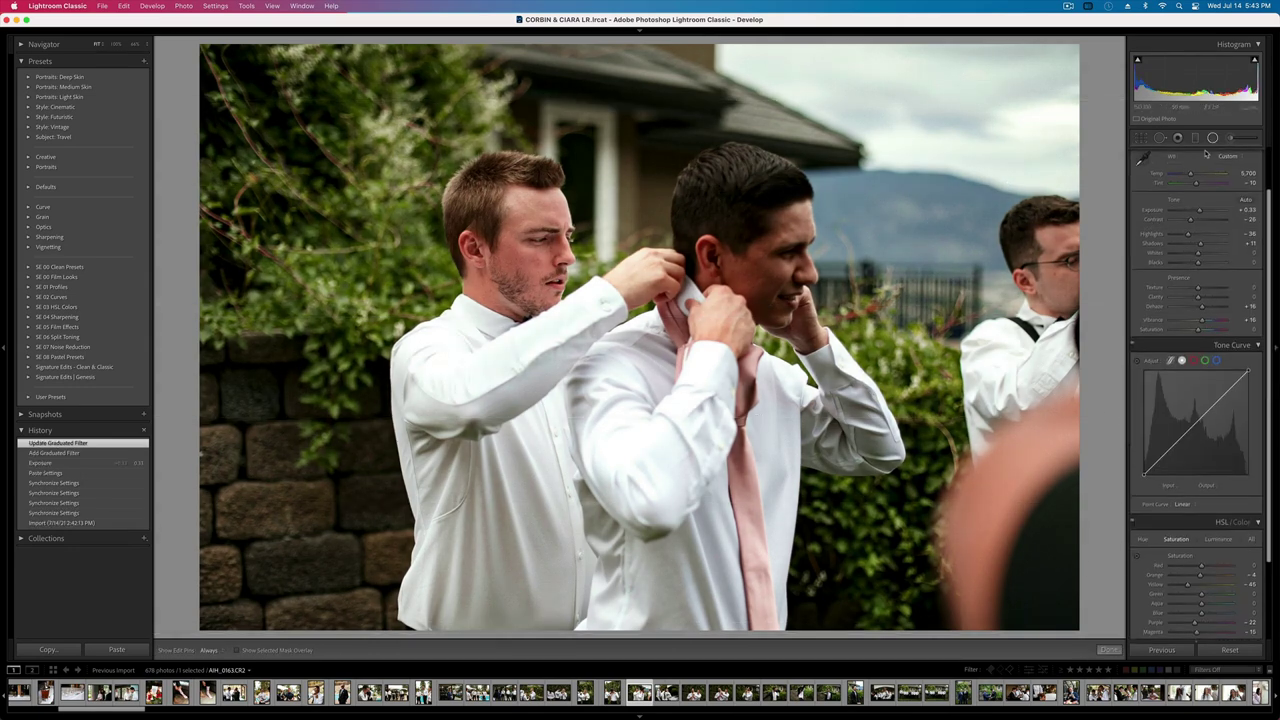
- Add an inverted radial filter around the groom's head with contrast -87, keeping exposure at +0.33
{"action": "left_click", "coordinate": [1212, 137]}
{"action": "left_click_drag", "start_coordinate": [729, 263], "coordinate": [579, 524]}
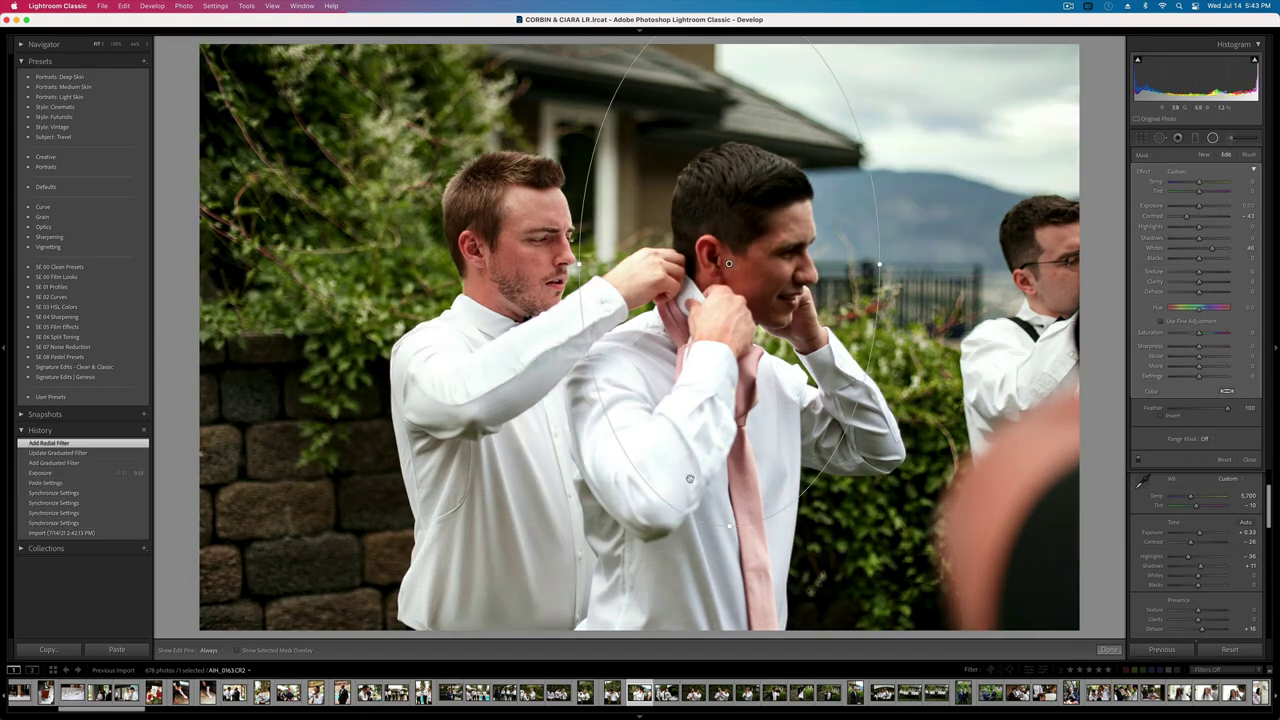
{"action": "key", "text": "apostrophe"}
{"action": "mouse_move", "coordinate": [1187, 216]}
{"action": "left_mouse_down"}
{"action": "mouse_move", "coordinate": [1174, 216]}
{"action": "mouse_move", "coordinate": [1200, 208]}
{"action": "left_mouse_up"}
{"action": "key", "text": "Return"}
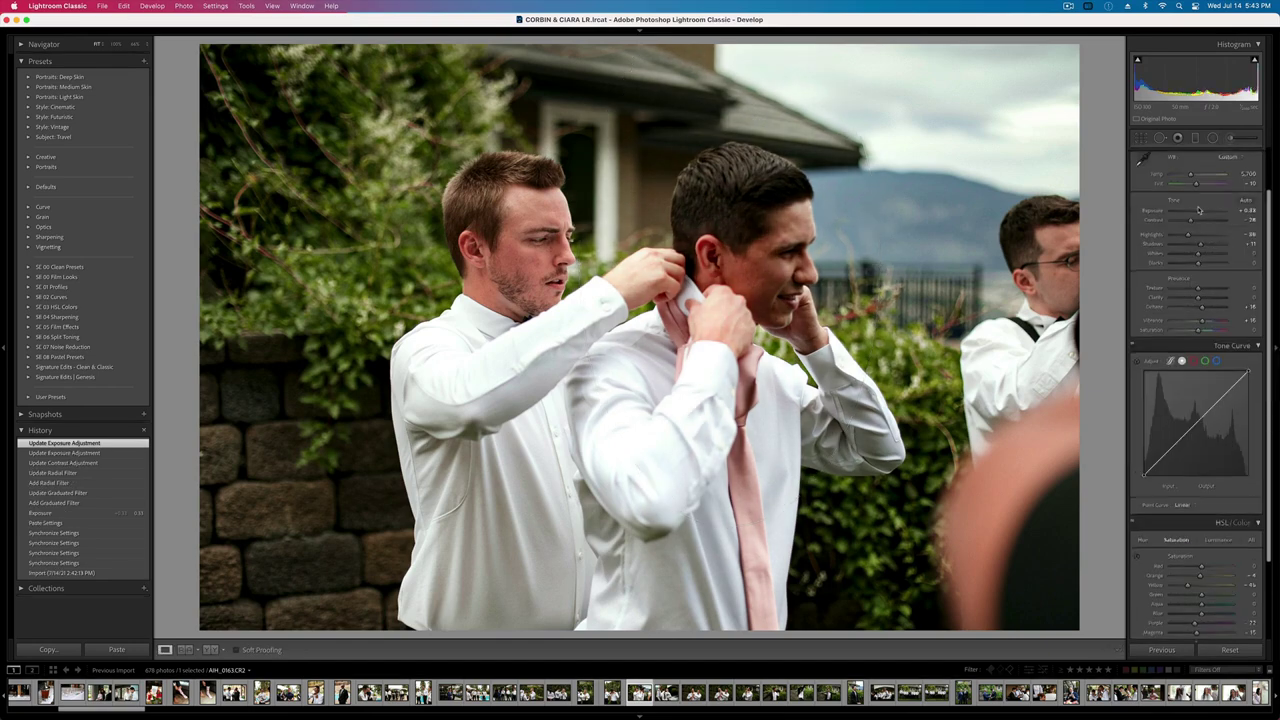
{"action": "key", "text": "shift+minus"}
{"action": "key", "text": "equal"}
{"action": "key", "text": "equal"}
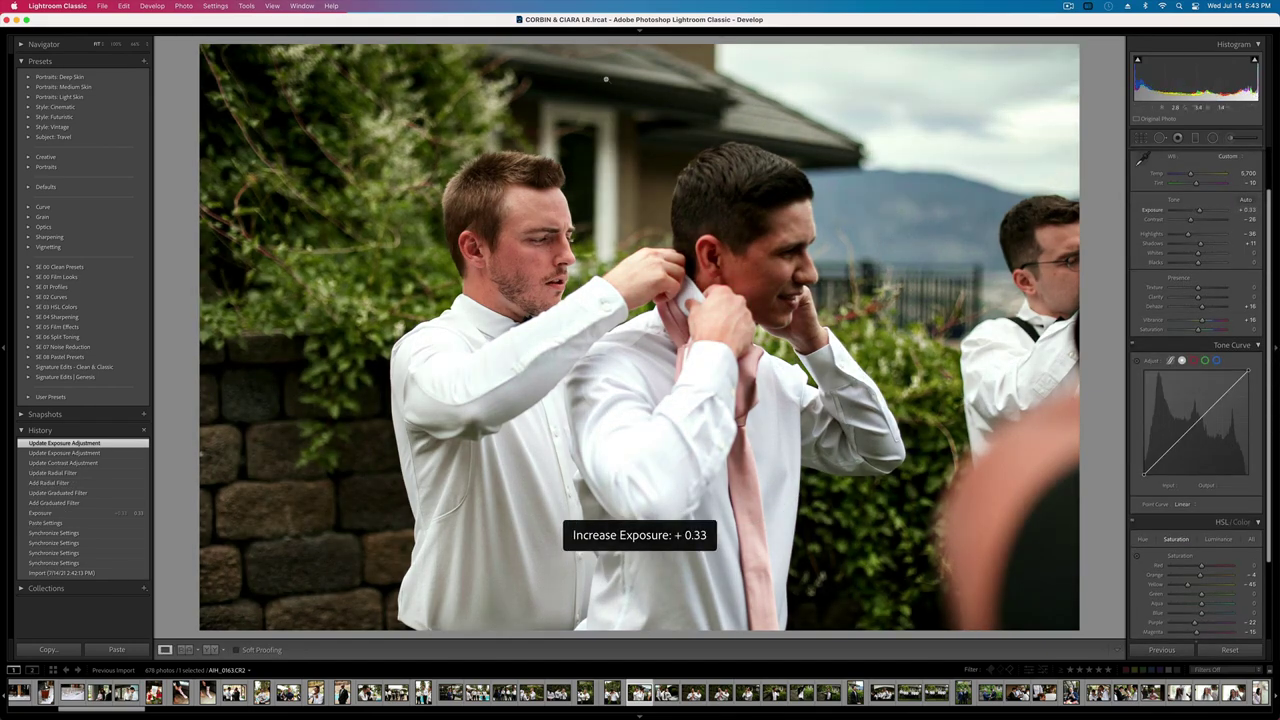
- Remove the previous photo from the catalog only and paste the copied develop settings onto the suspenders photo
{"action": "key", "text": "Delete"}
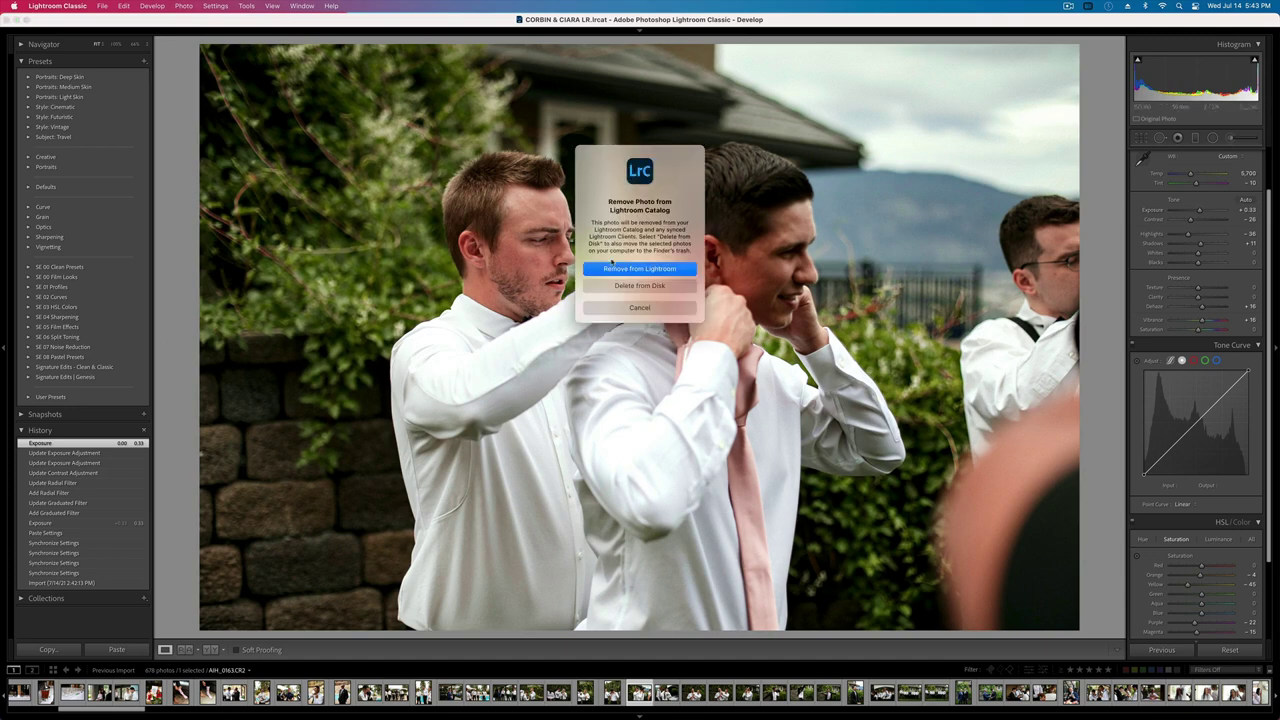
{"action": "left_click", "coordinate": [639, 270]}
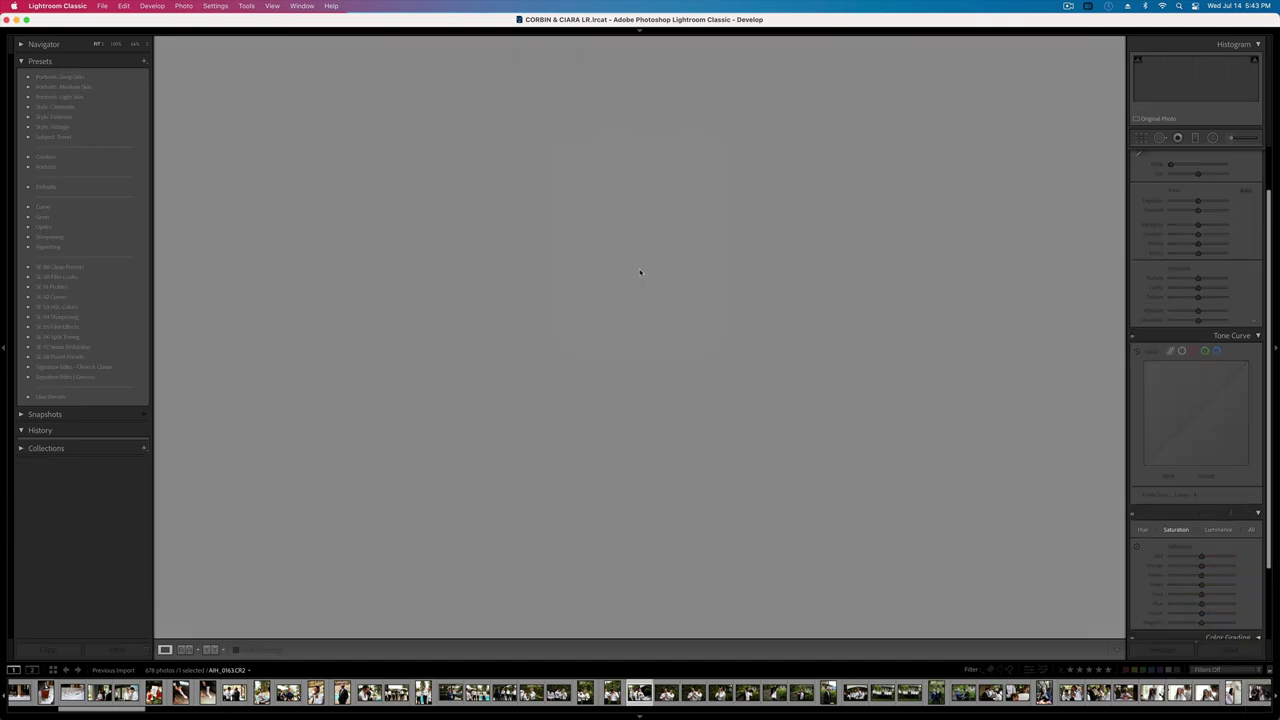
{"action": "key", "text": "super+shift+v"}
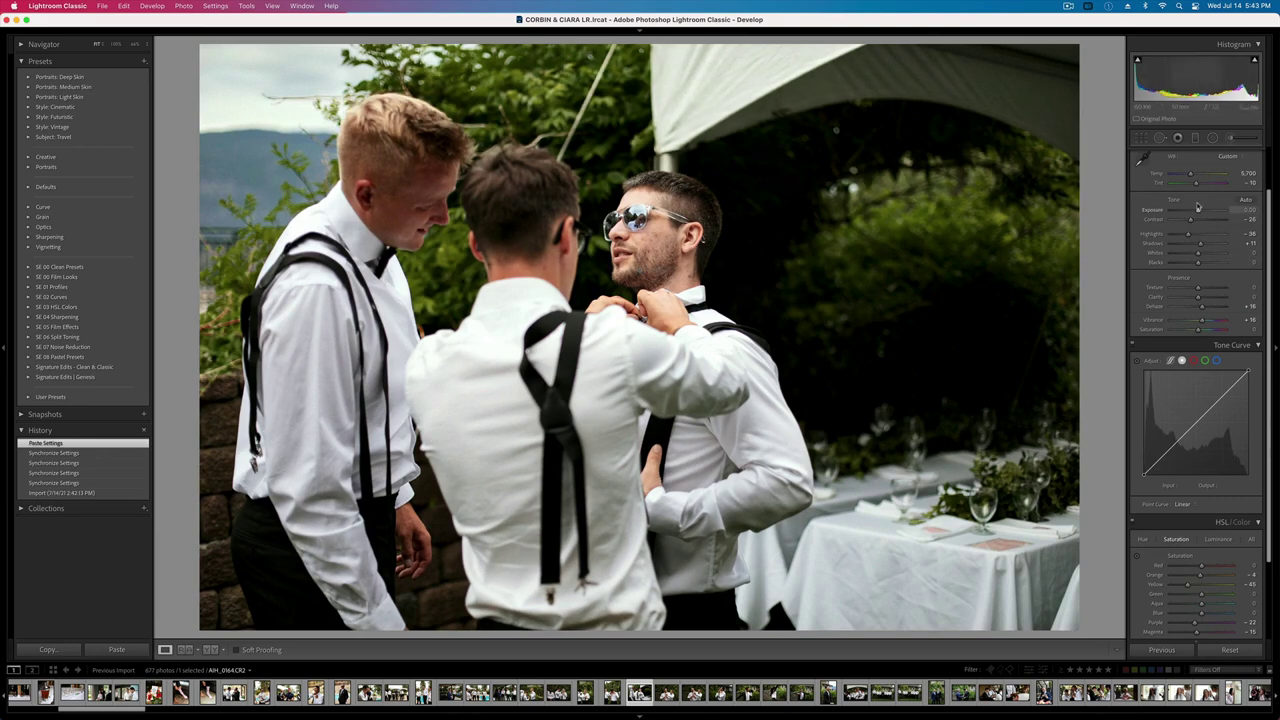
- Keep exposure at +0.10, brighten the shadows and reduce Dehaze
{"action": "scroll", "coordinate": [1186, 318], "scroll_direction": "down", "scroll_amount": 1}
{"action": "key", "text": "equal"}
{"action": "key", "text": "equal"}
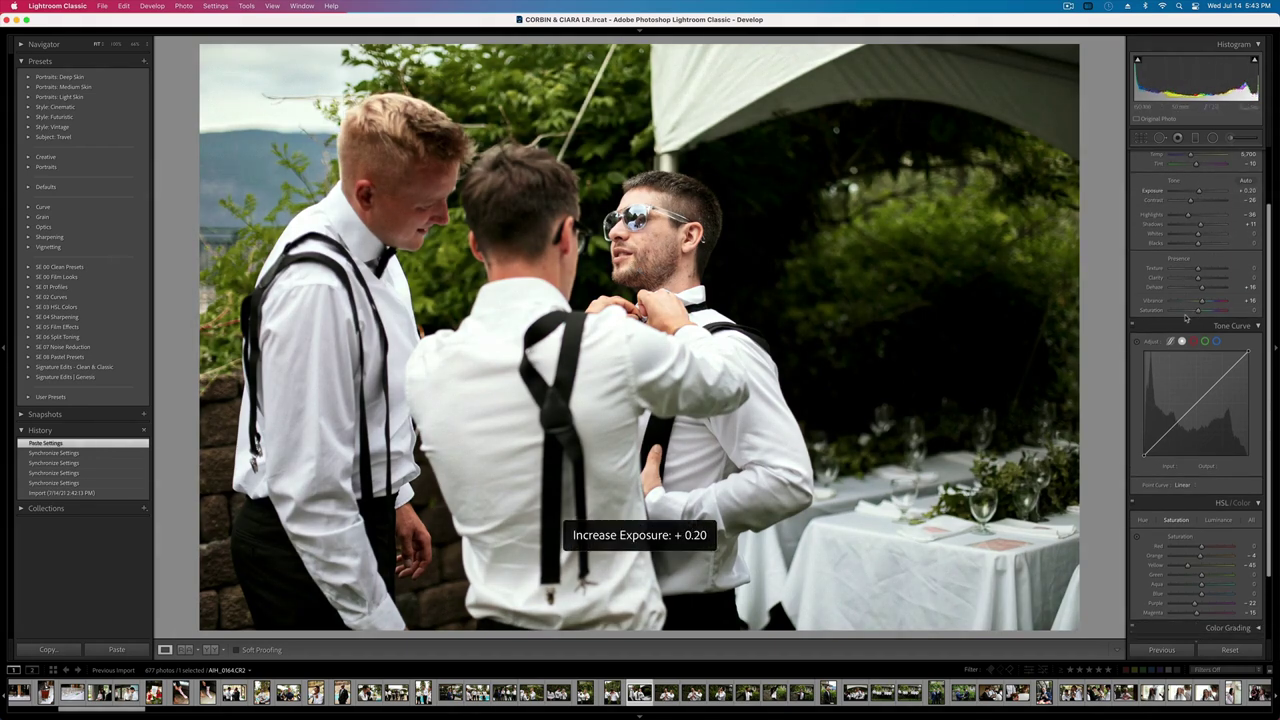
{"action": "key", "text": "minus"}
{"action": "mouse_move", "coordinate": [1200, 224]}
{"action": "left_mouse_down"}
{"action": "mouse_move", "coordinate": [1226, 227]}
{"action": "mouse_move", "coordinate": [1207, 229]}
{"action": "mouse_move", "coordinate": [1190, 201]}
{"action": "left_mouse_up"}
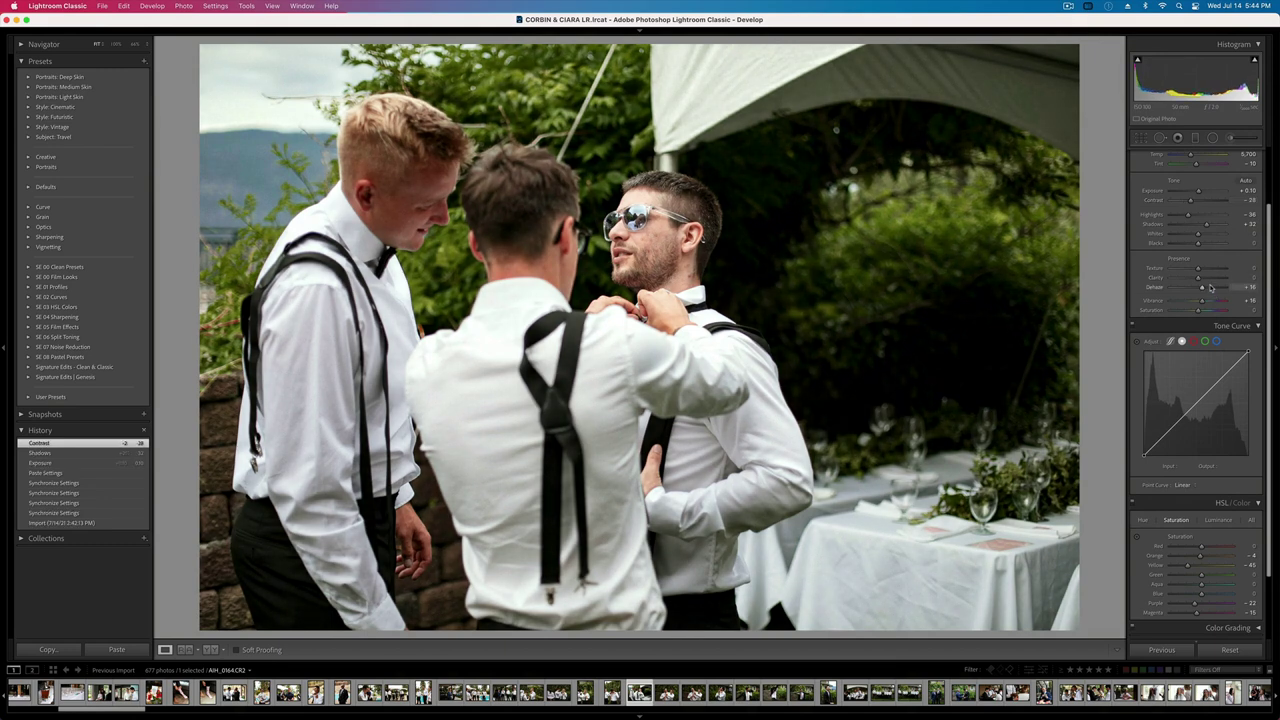
{"action": "left_click_drag", "start_coordinate": [1210, 287], "coordinate": [1202, 287]}
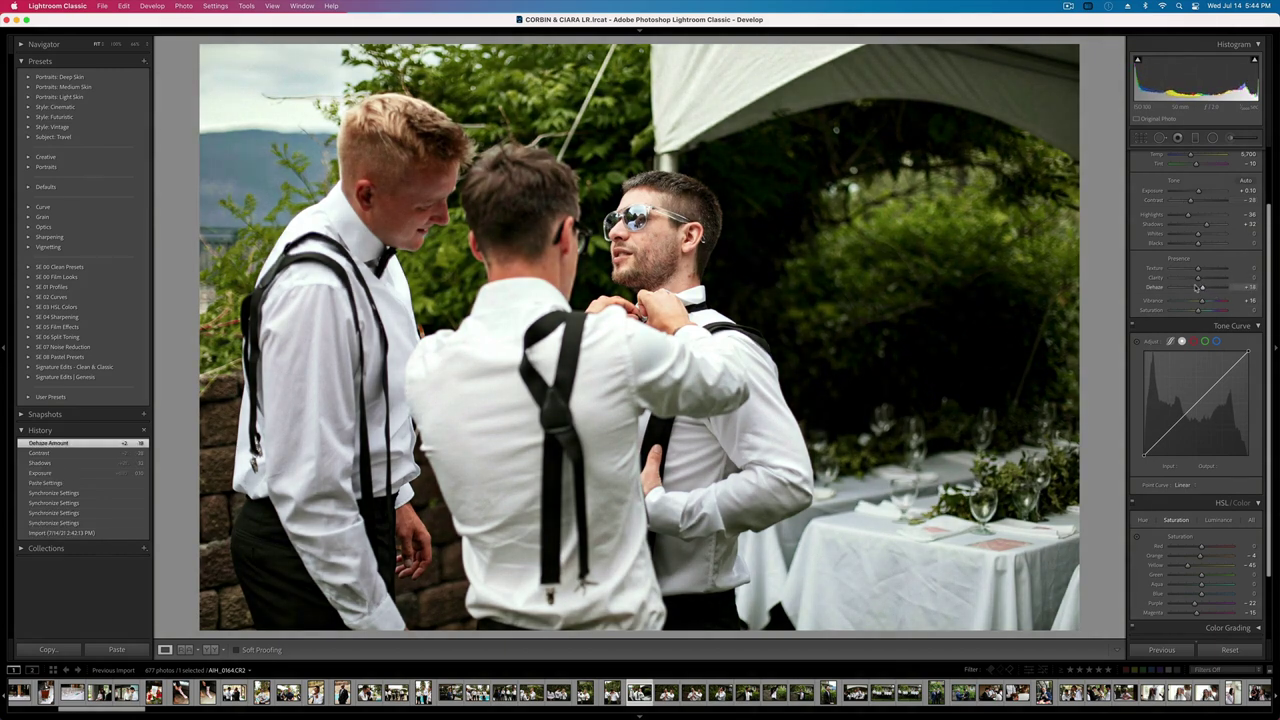
- Brush a mask over the trees and tent and lift its shadows
{"action": "left_click", "coordinate": [1214, 139]}
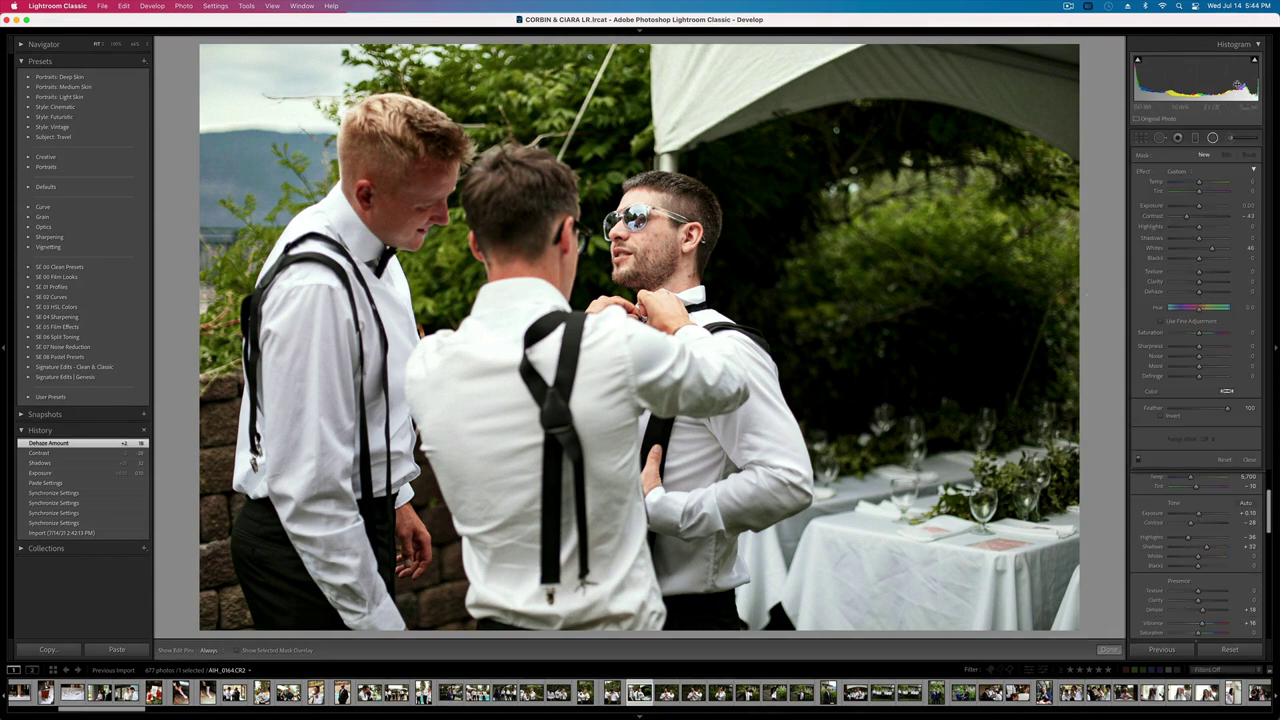
{"action": "left_click", "coordinate": [1232, 138]}
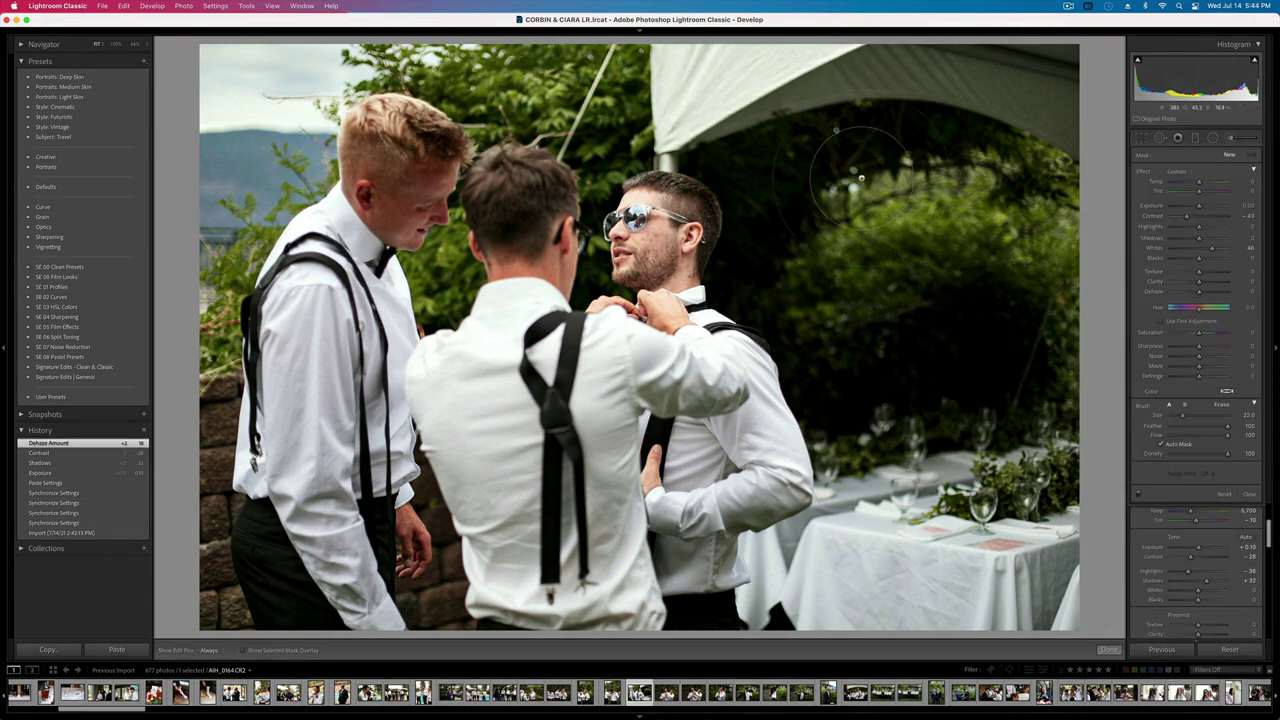
{"action": "mouse_move", "coordinate": [780, 131]}
{"action": "left_mouse_down"}
{"action": "mouse_move", "coordinate": [845, 372]}
{"action": "mouse_move", "coordinate": [1000, 371]}
{"action": "left_mouse_up"}
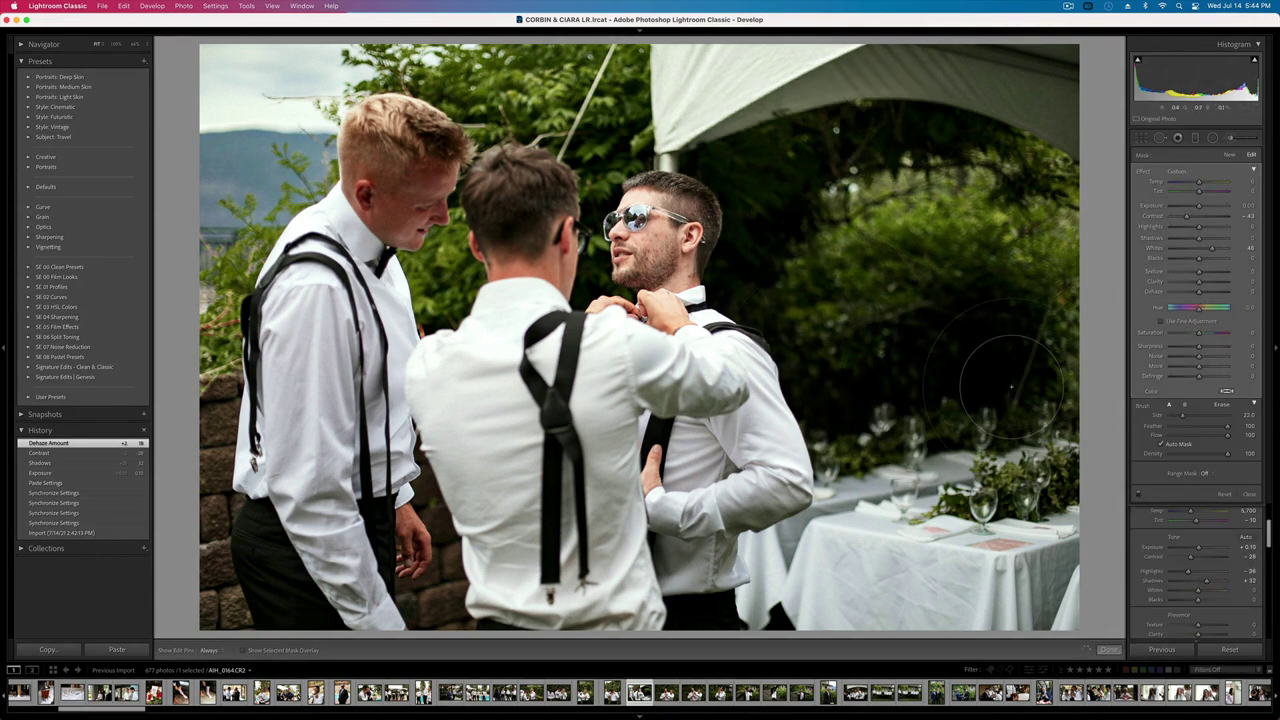
{"action": "left_click_drag", "start_coordinate": [1199, 238], "coordinate": [1206, 240]}
{"action": "key", "text": "k"}
- Darken exposure to -0.33, ease contrast to -17, and check the groom's face at 100%
{"action": "key", "text": "shift+minus"}
{"action": "key", "text": "minus"}
{"action": "key", "text": "minus"}
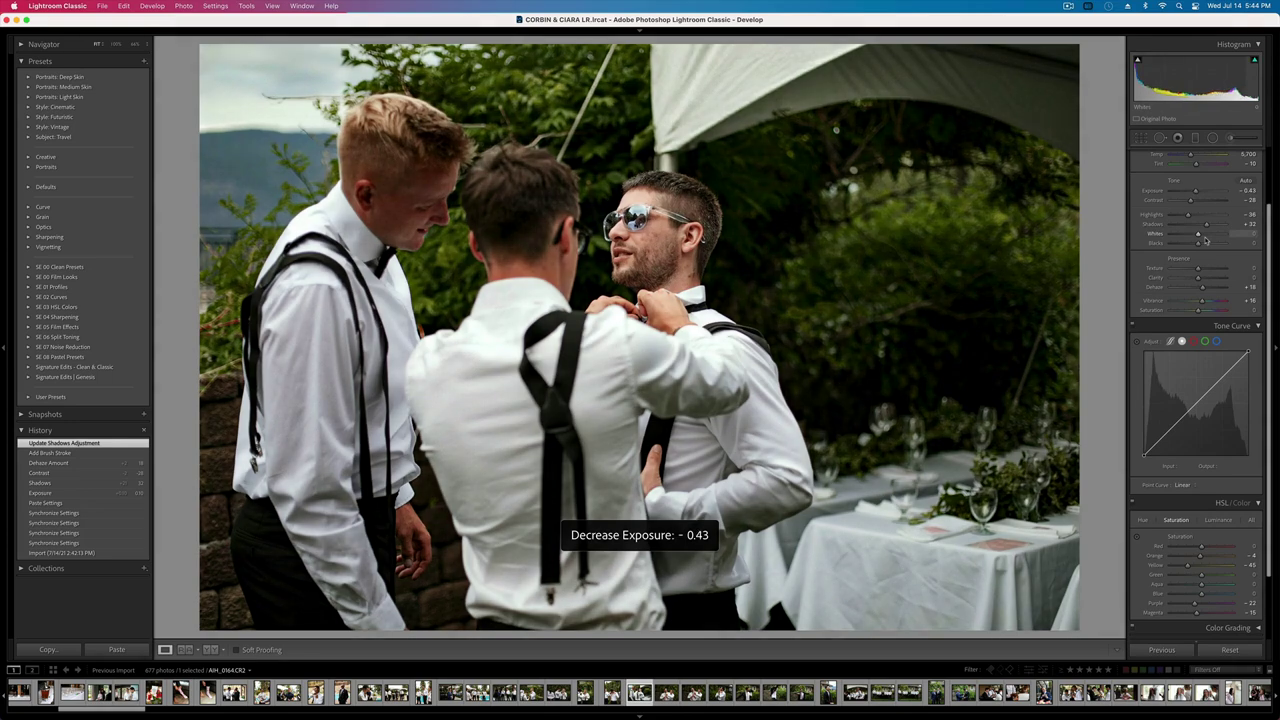
{"action": "key", "text": "equal"}
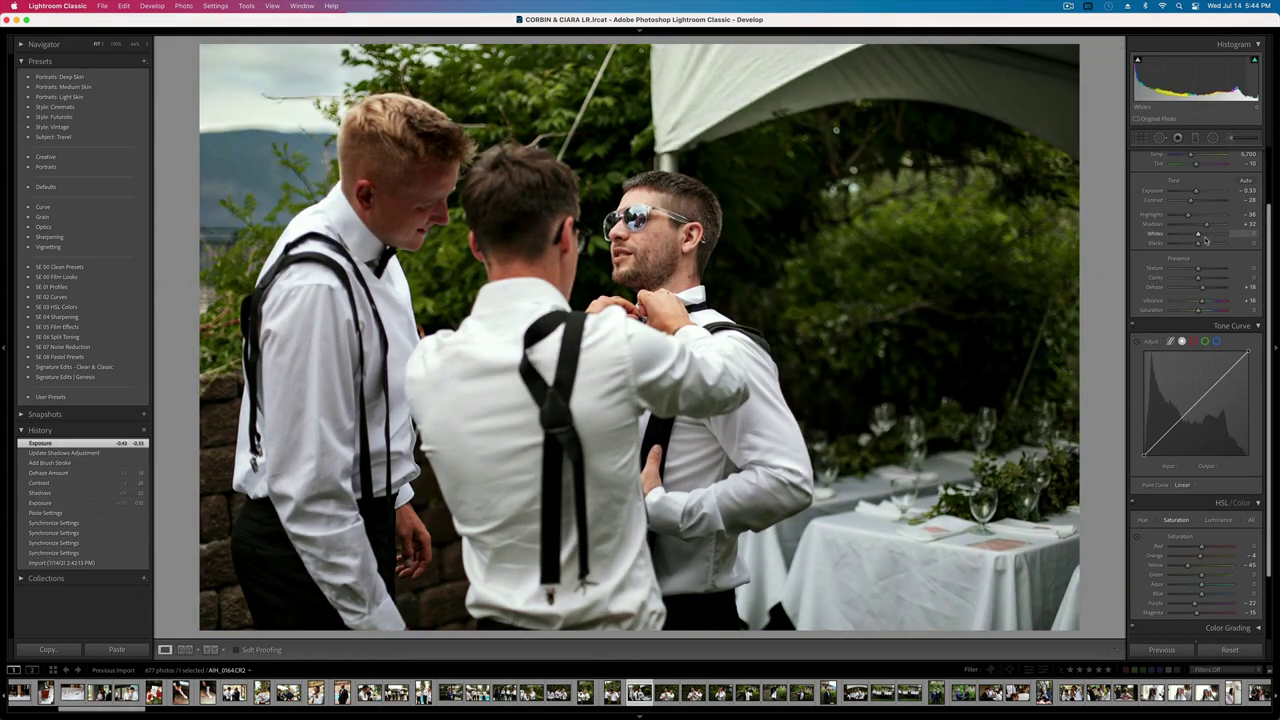
{"action": "left_click_drag", "start_coordinate": [1191, 201], "coordinate": [1194, 202]}
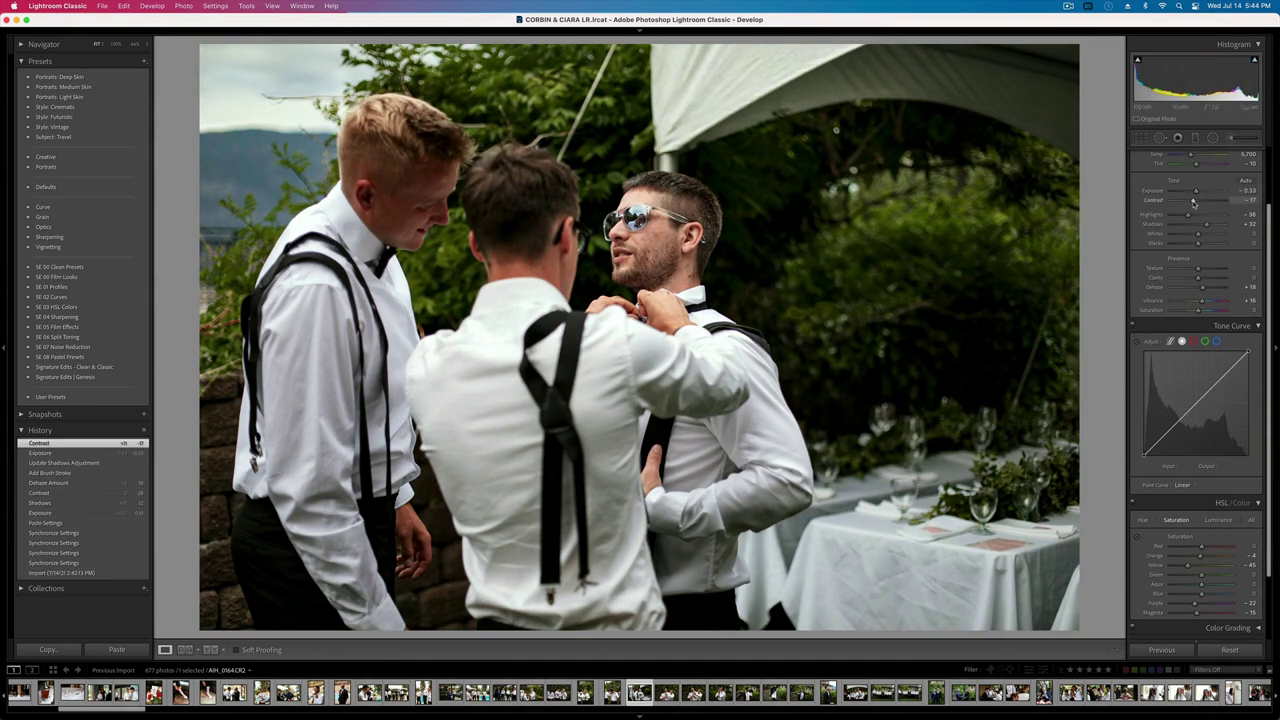
{"action": "left_click", "coordinate": [670, 185]}
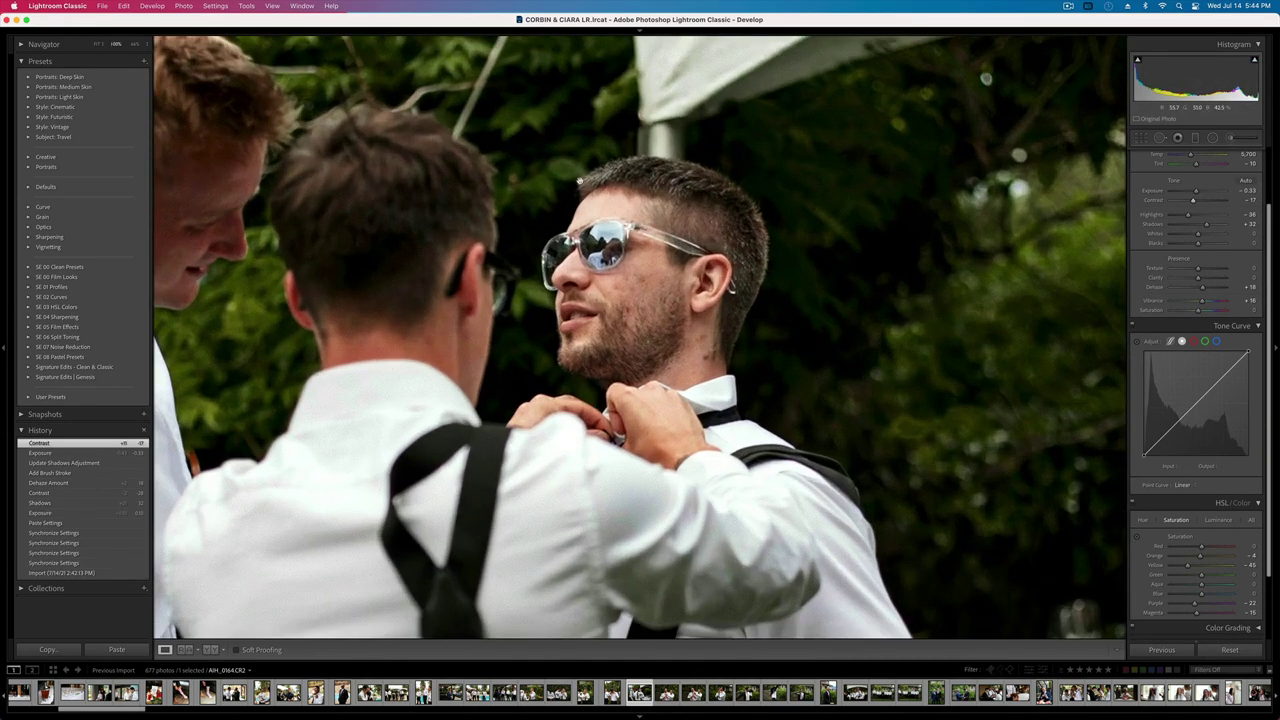
{"action": "left_click_drag", "start_coordinate": [704, 306], "coordinate": [705, 265]}
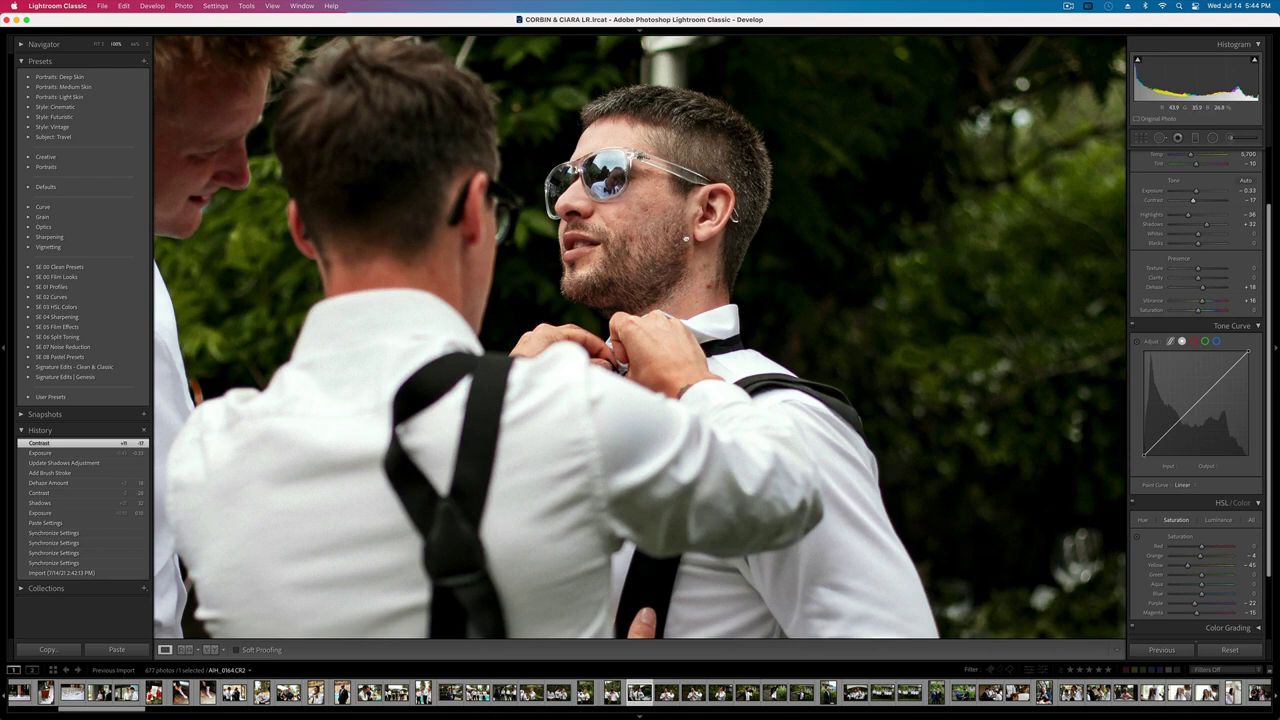
{"action": "key", "text": "z"}
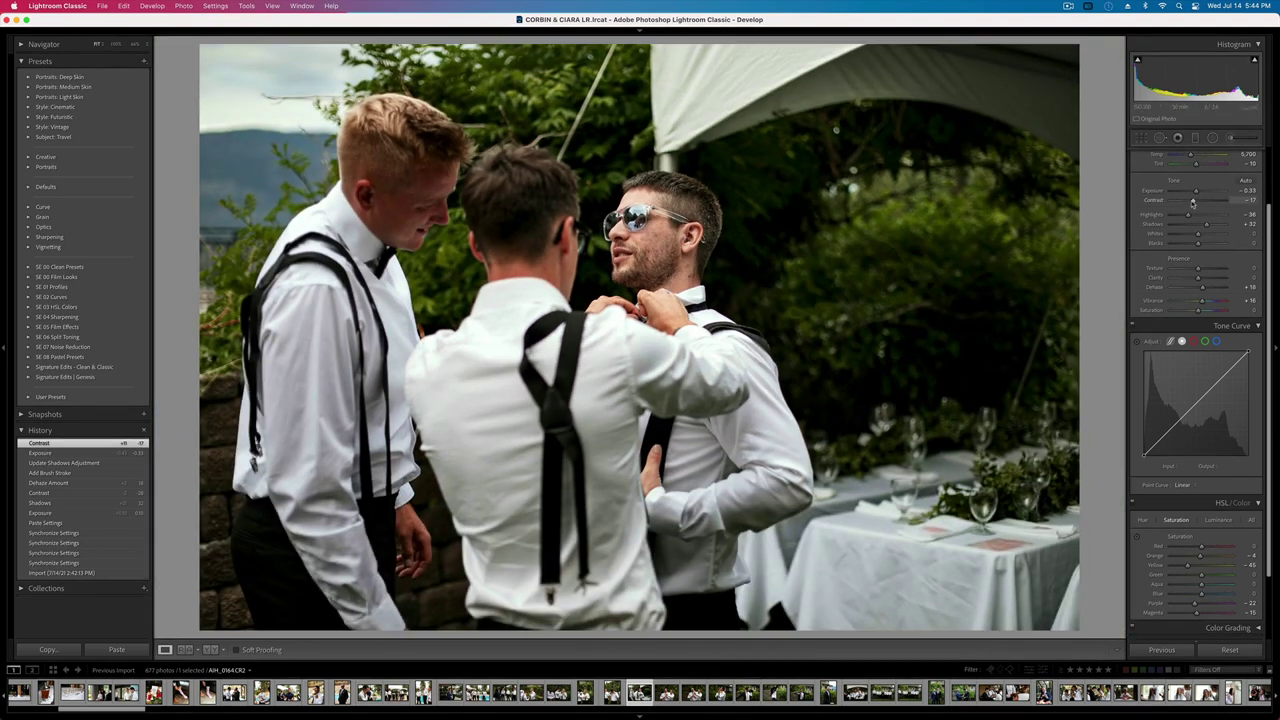
- Ease contrast further to -8 and lift the blacks to +30
{"action": "left_click_drag", "start_coordinate": [1196, 202], "coordinate": [1194, 202]}
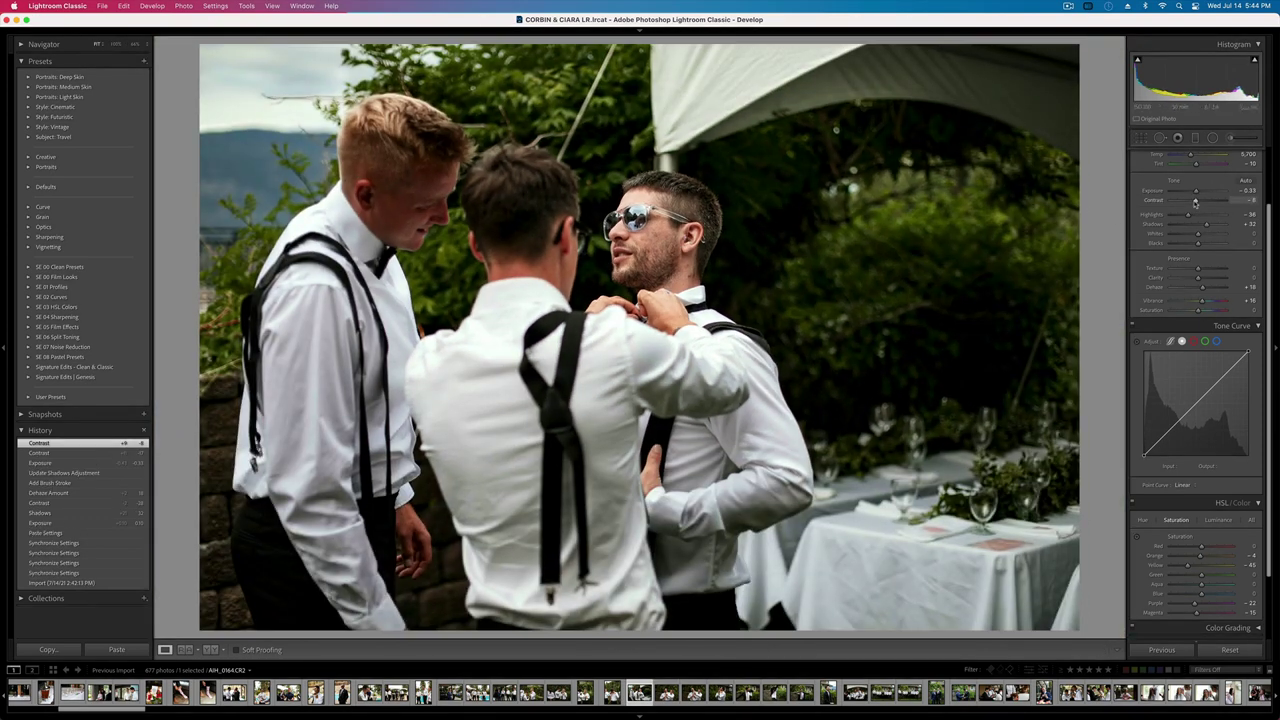
{"action": "key", "text": "super+shift+c"}
{"action": "key", "text": "Return"}
{"action": "left_click_drag", "start_coordinate": [1198, 243], "coordinate": [1207, 244]}
- Copy the suspenders photo's settings and paste them onto the next photo, at -0.13 exposure
{"action": "key", "text": "super+shift+c"}
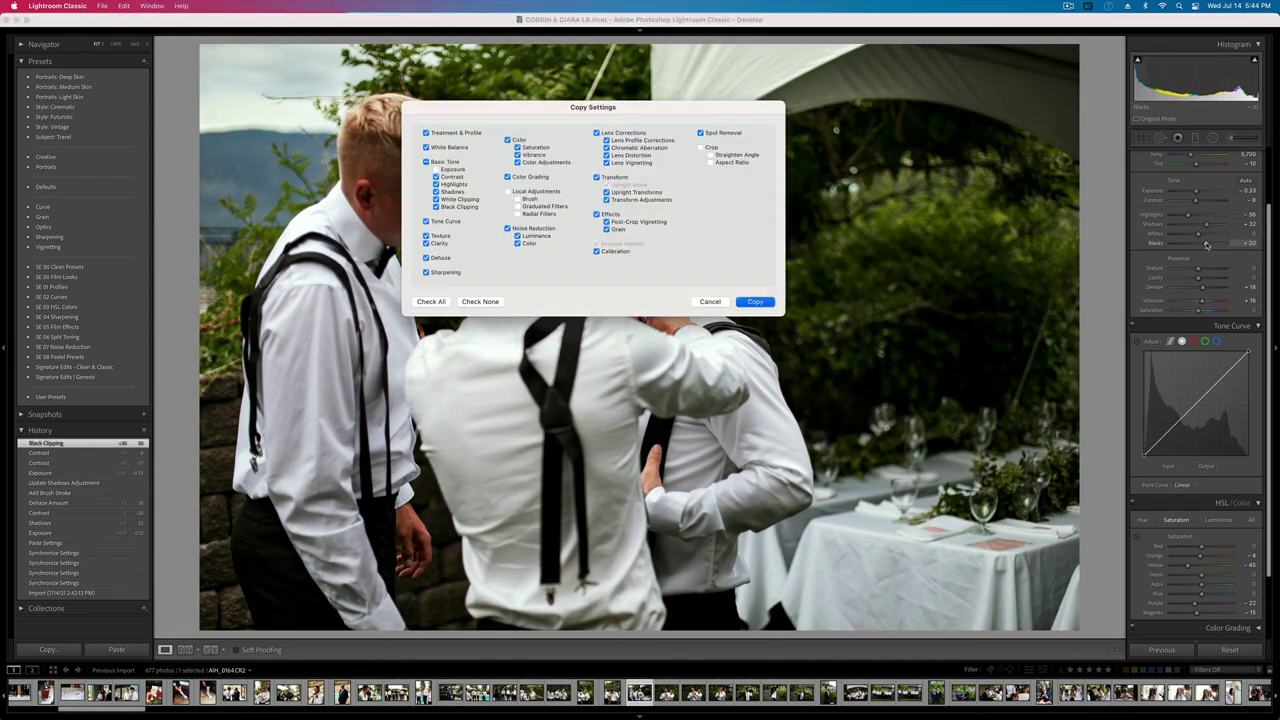
{"action": "key", "text": "Return"}
{"action": "key", "text": "Right"}
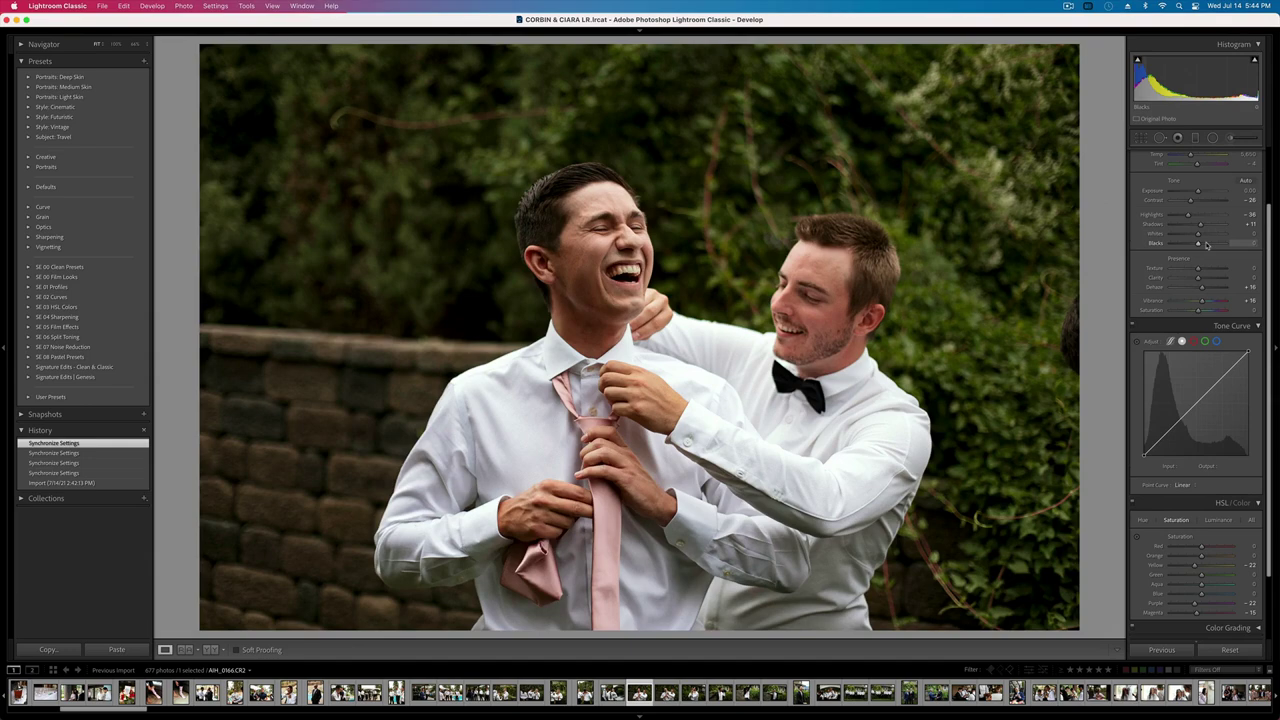
{"action": "key", "text": "super+shift+v"}
{"action": "key", "text": "minus"}
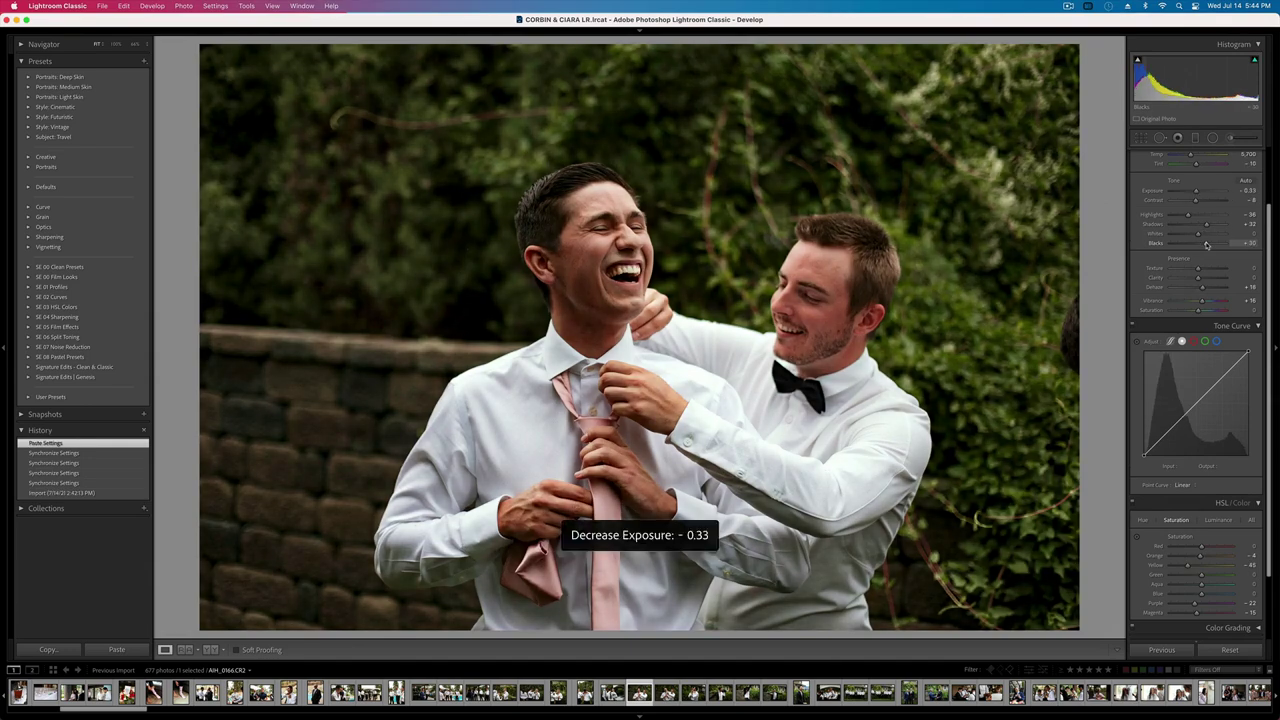
{"action": "key", "text": "equal"}
- Apply the look to the following photos at -0.20 and +0.20 exposure, then start a brush on the jacket shot
{"action": "key", "text": "Right"}
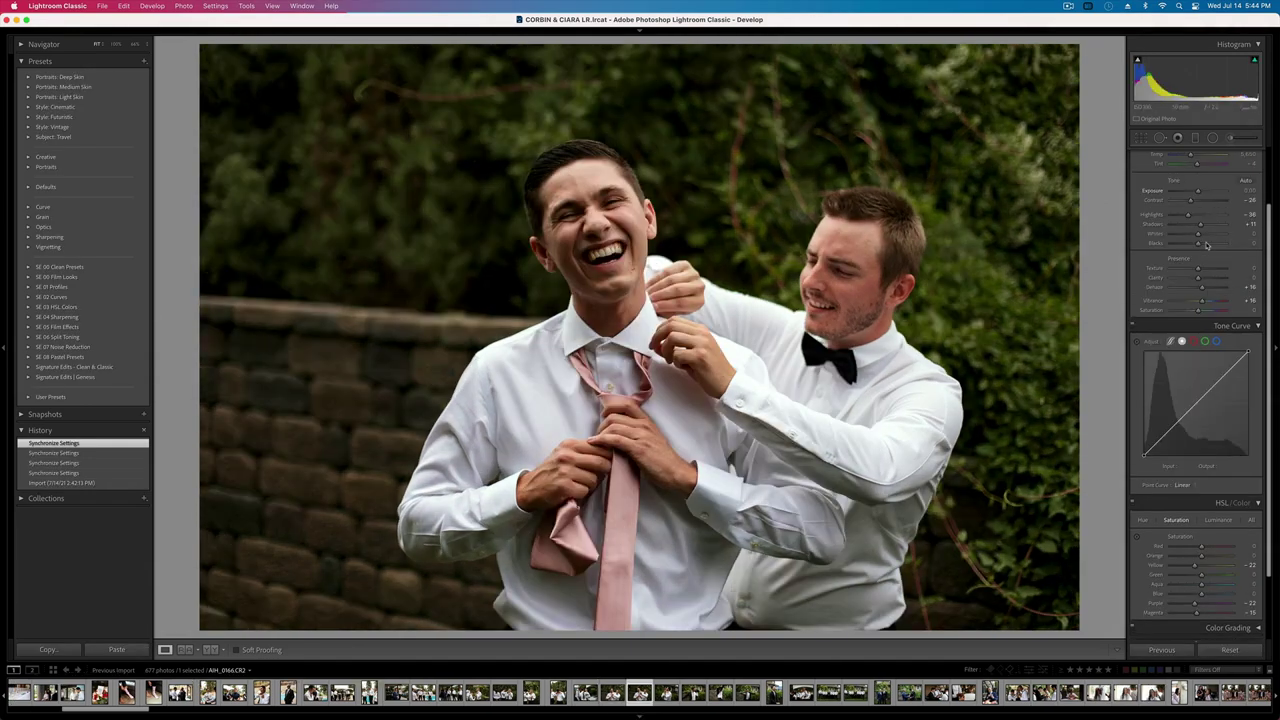
{"action": "key", "text": "minus"}
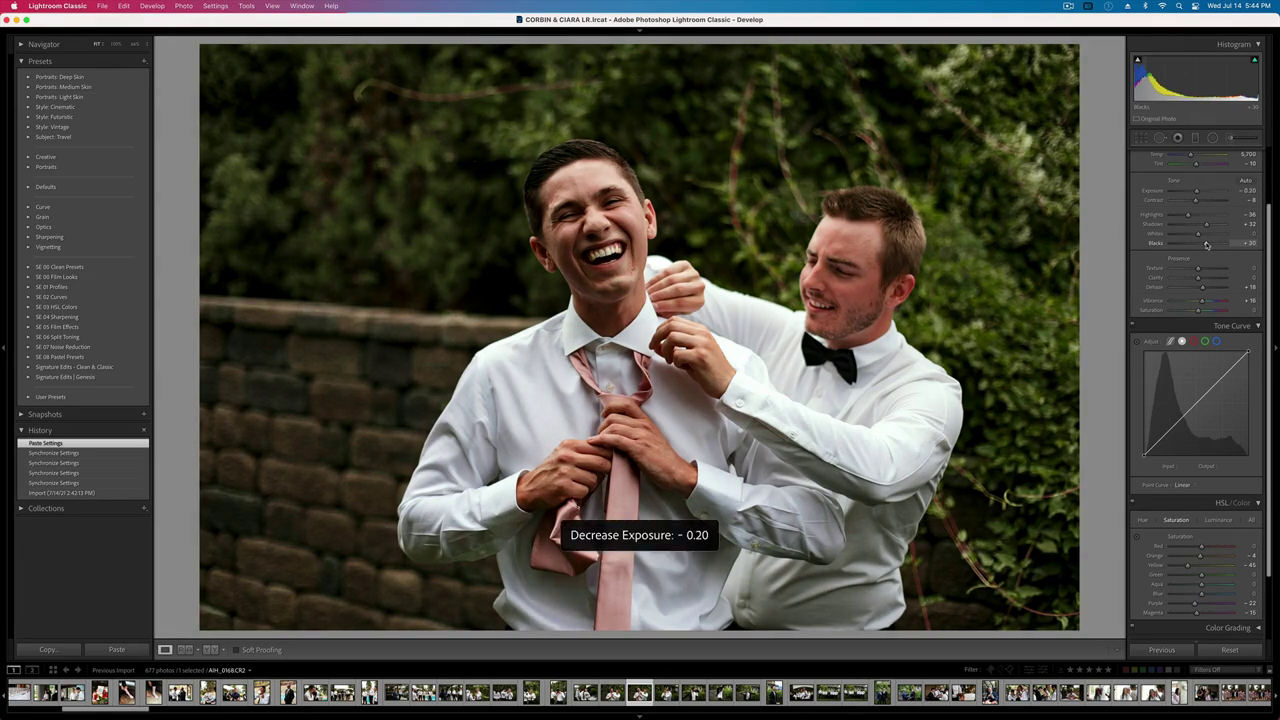
{"action": "key", "text": "equal"}
{"action": "key", "text": "Right"}
{"action": "key", "text": "Right"}
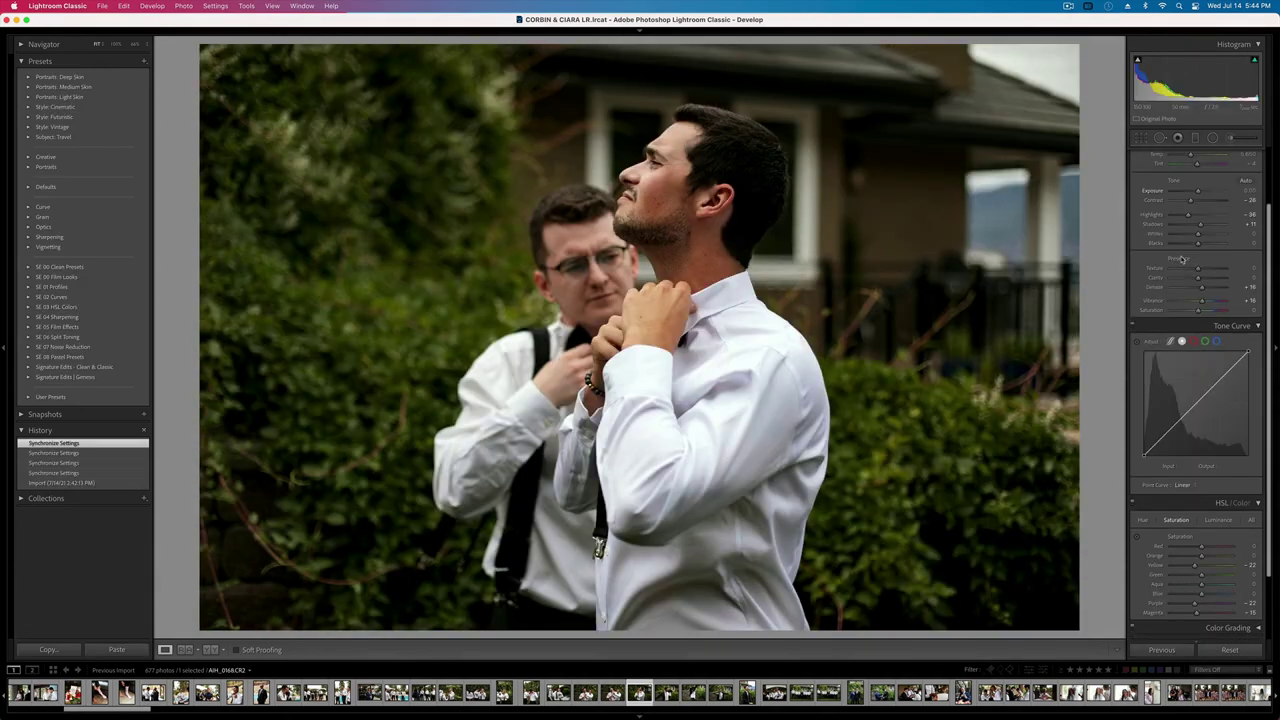
{"action": "key", "text": "equal"}
{"action": "key", "text": "equal"}
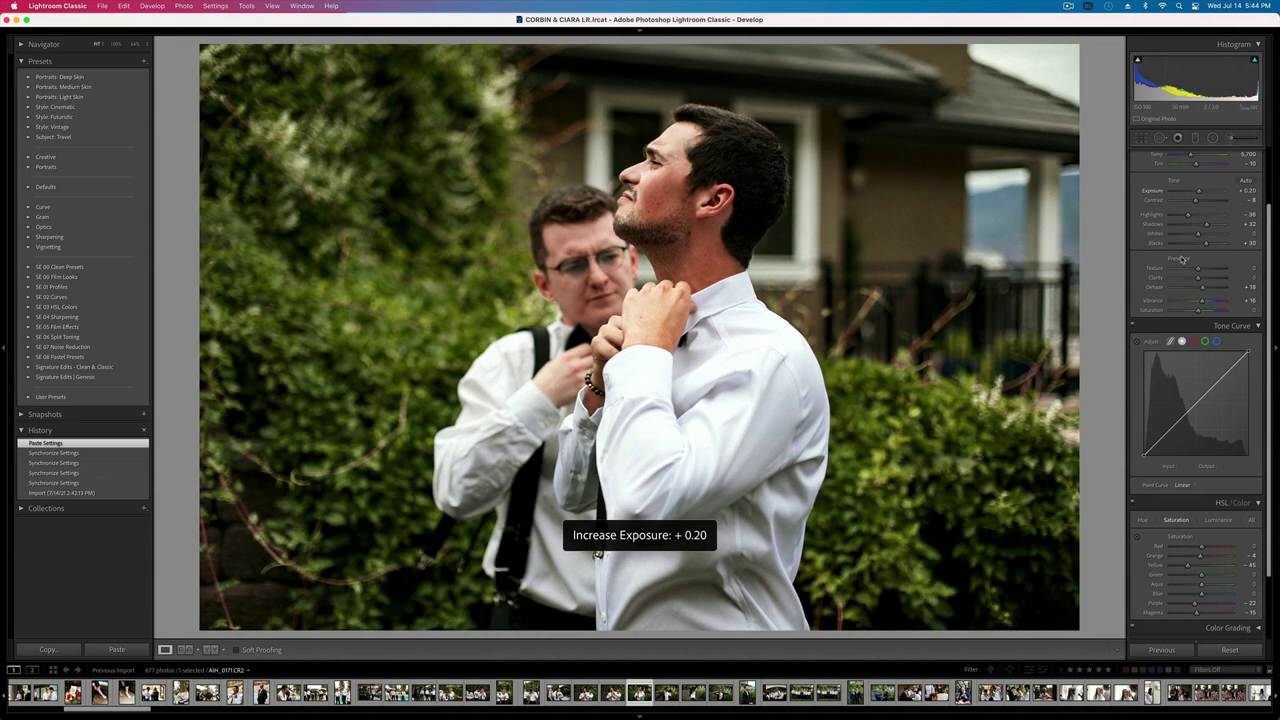
{"action": "key", "text": "Right"}
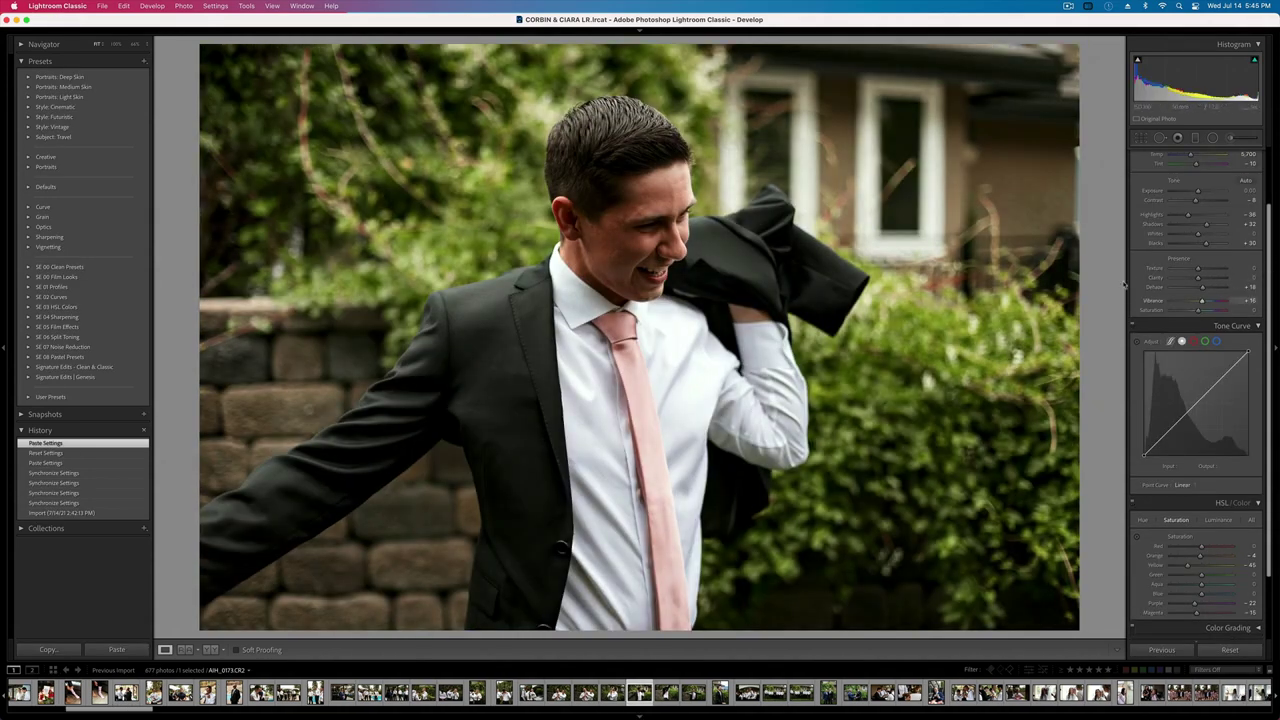
{"action": "left_click", "coordinate": [1231, 138]}
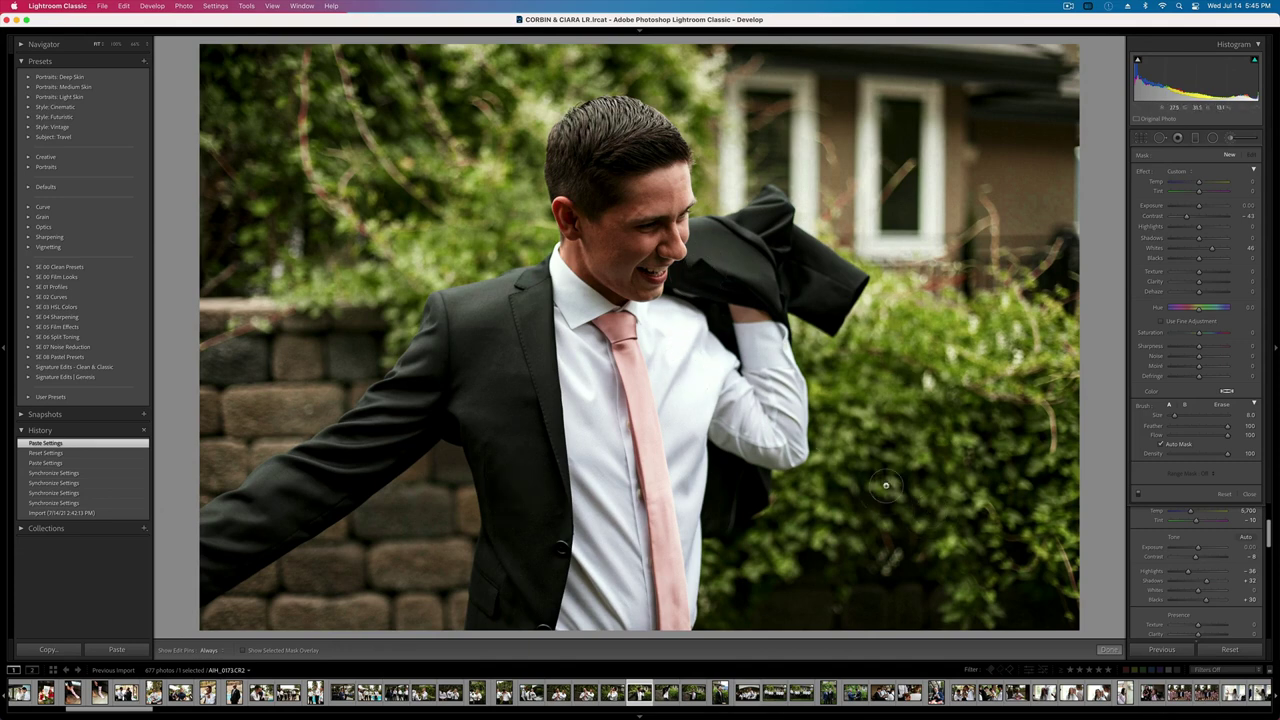
- Brush-brighten the man's face with lower mask contrast, and set overall exposure to -0.23
{"action": "scroll", "coordinate": [634, 229], "scroll_direction": "up", "scroll_amount": 5}
{"action": "scroll", "coordinate": [634, 229], "scroll_direction": "down", "scroll_amount": 3}
{"action": "mouse_move", "coordinate": [622, 236]}
{"action": "left_mouse_down"}
{"action": "mouse_move", "coordinate": [640, 194]}
{"action": "mouse_move", "coordinate": [606, 238]}
{"action": "mouse_move", "coordinate": [642, 276]}
{"action": "mouse_move", "coordinate": [632, 268]}
{"action": "left_mouse_up"}
{"action": "left_click_drag", "start_coordinate": [1186, 216], "coordinate": [1170, 217]}
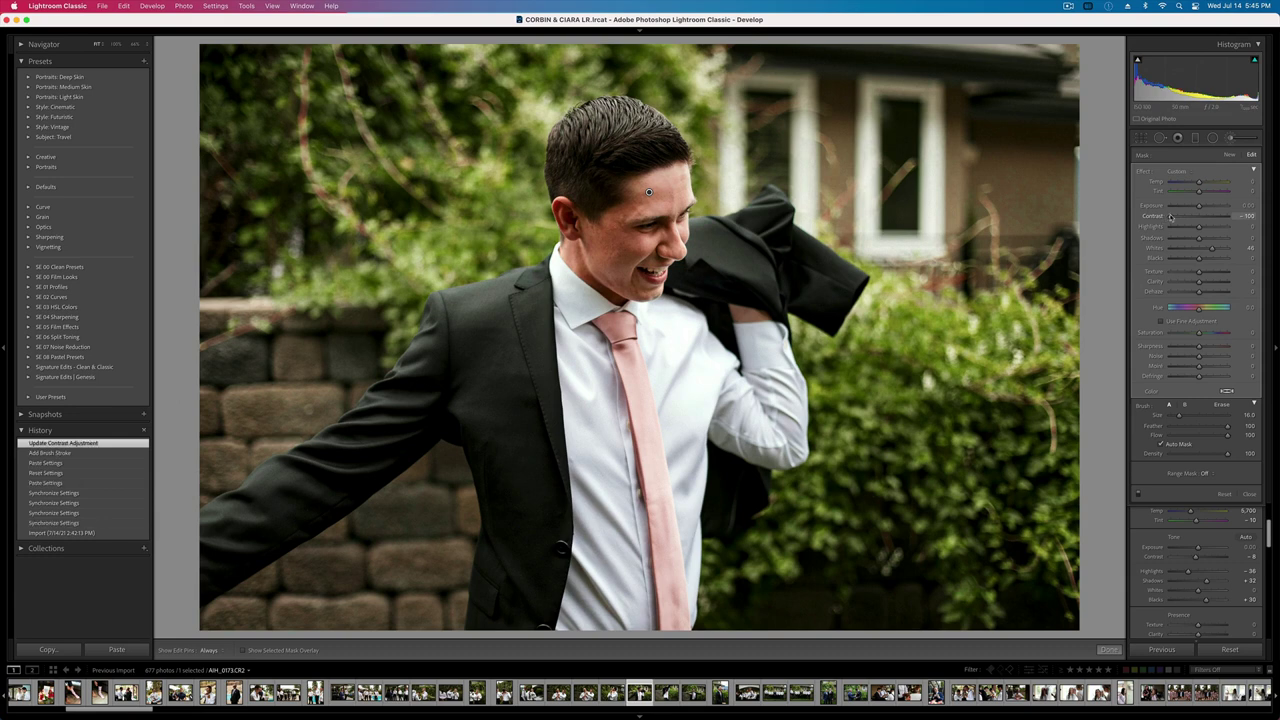
{"action": "key", "text": "k"}
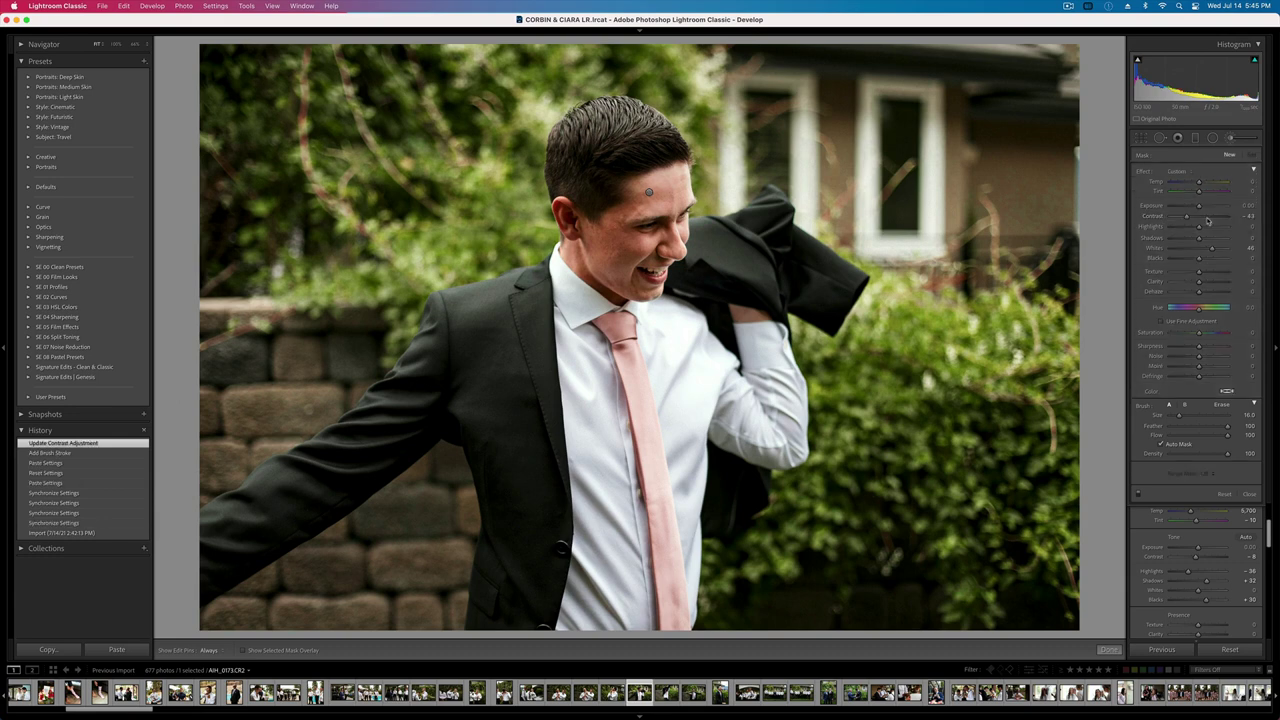
{"action": "key", "text": "shift+minus"}
{"action": "key", "text": "equal"}
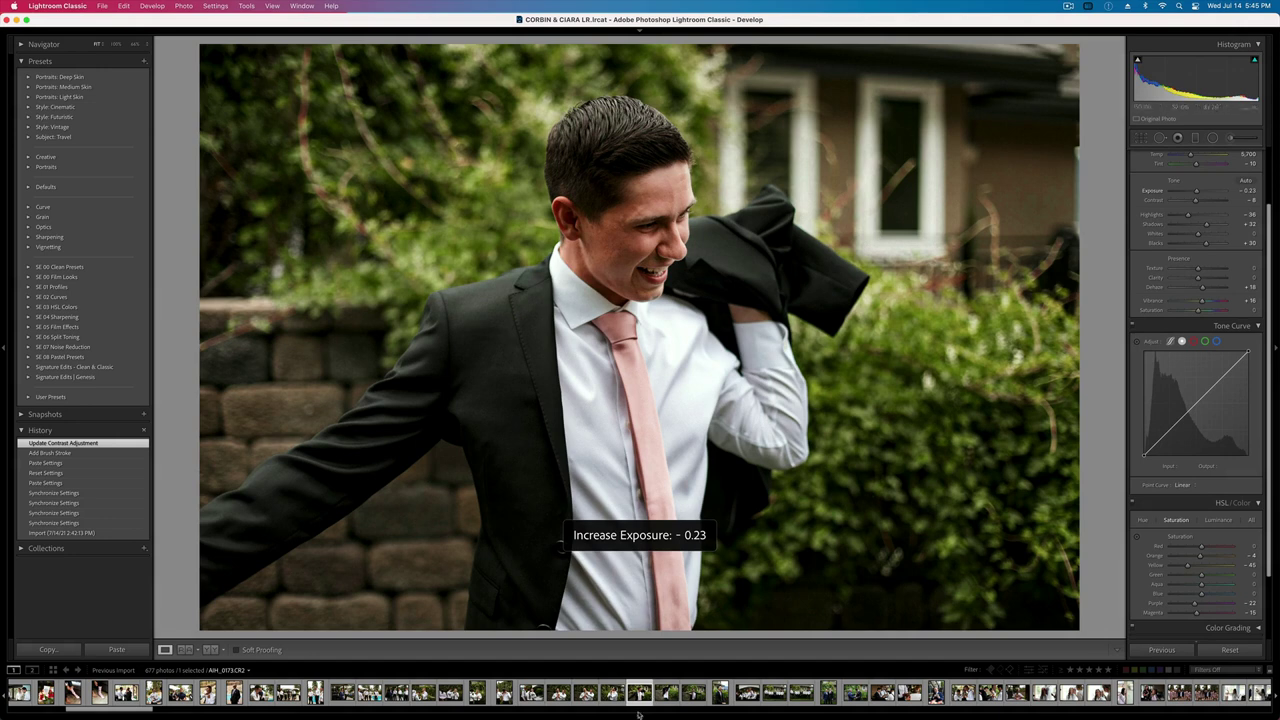
- Add a graduated filter with reduced whites, drop exposure to -0.33, and move to the next photo
{"action": "left_click", "coordinate": [1195, 140]}
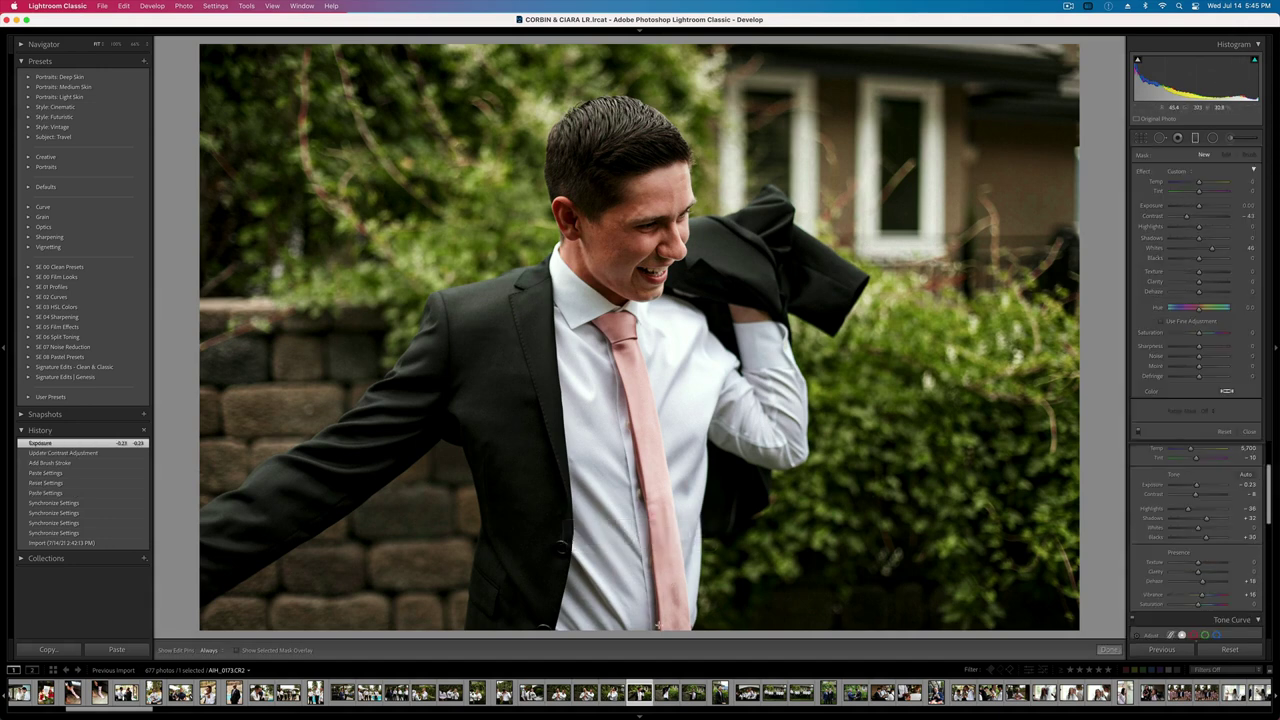
{"action": "mouse_move", "coordinate": [656, 621]}
{"action": "left_mouse_down"}
{"action": "mouse_move", "coordinate": [662, 330]}
{"action": "mouse_move", "coordinate": [714, 199]}
{"action": "left_mouse_up"}
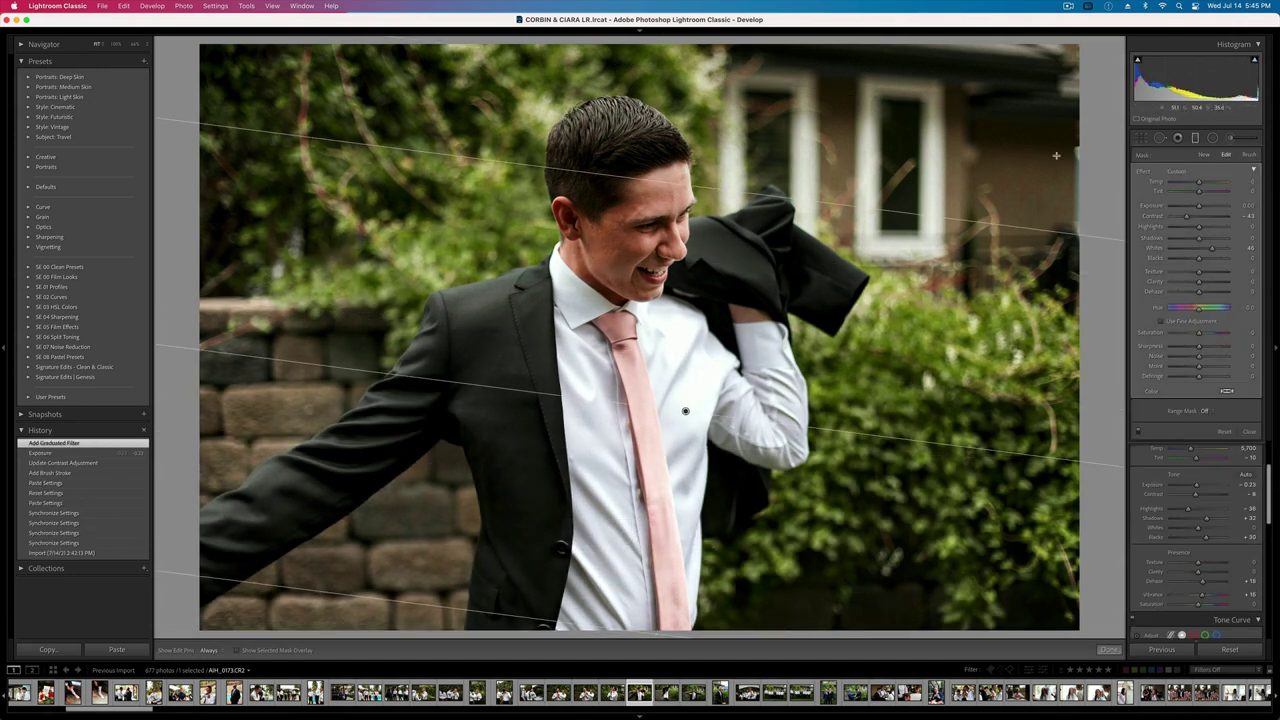
{"action": "left_click_drag", "start_coordinate": [1211, 248], "coordinate": [1203, 249]}
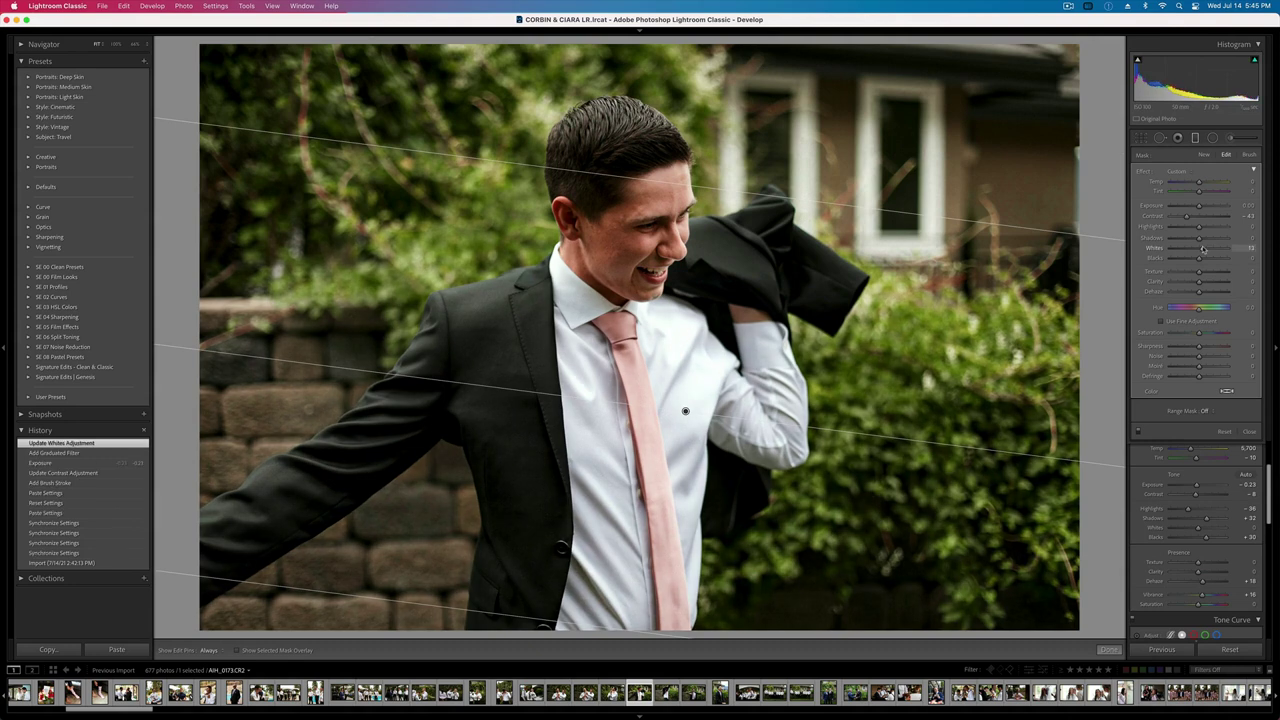
{"action": "key", "text": "m"}
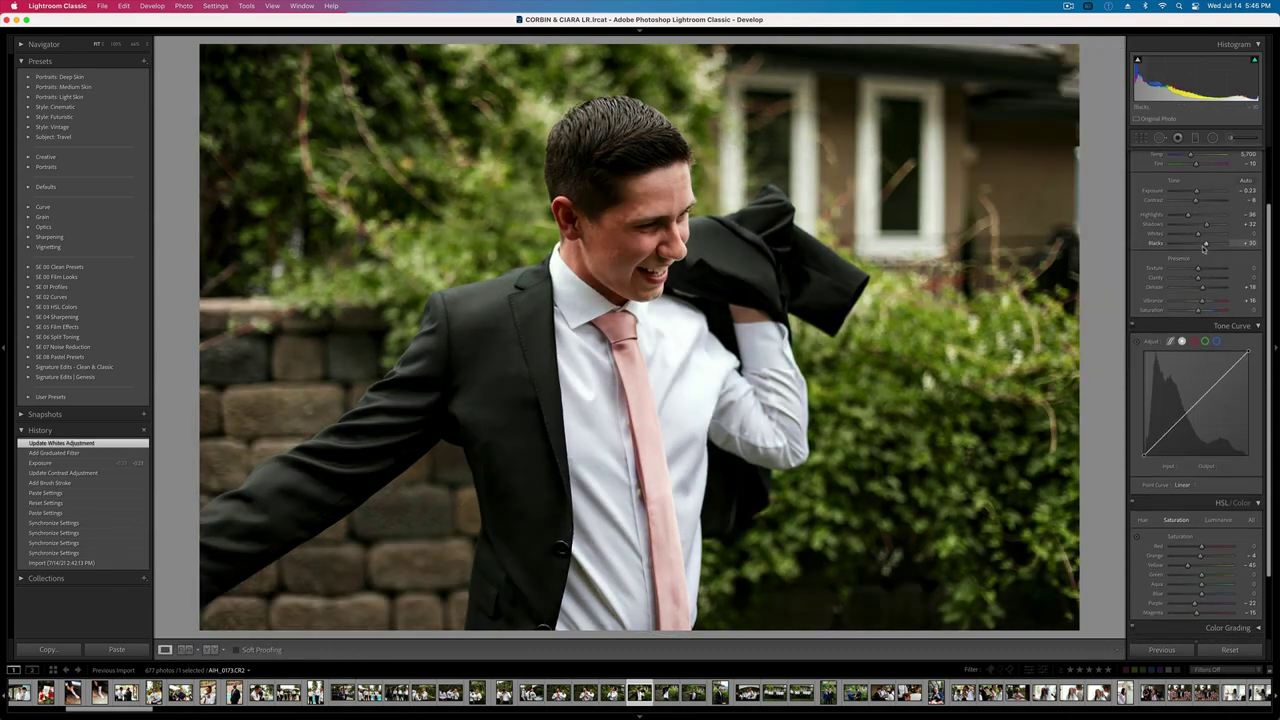
{"action": "key", "text": "minus"}
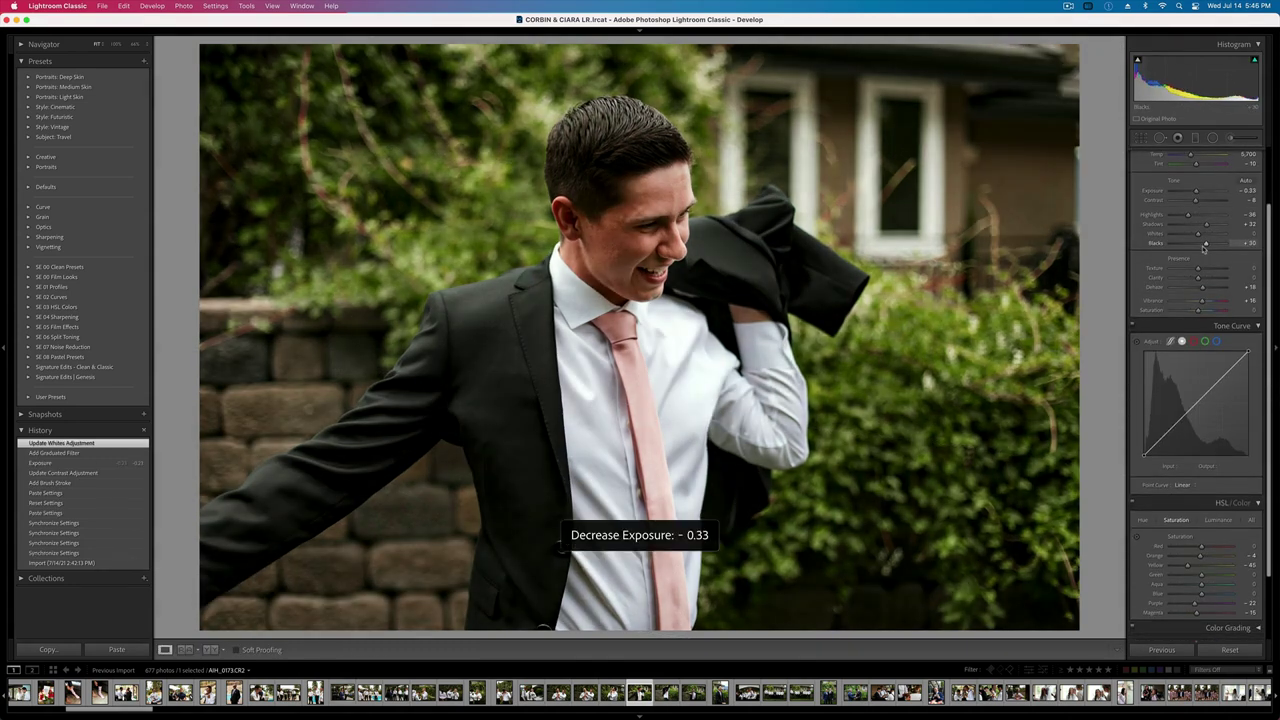
{"action": "key", "text": "Right"}
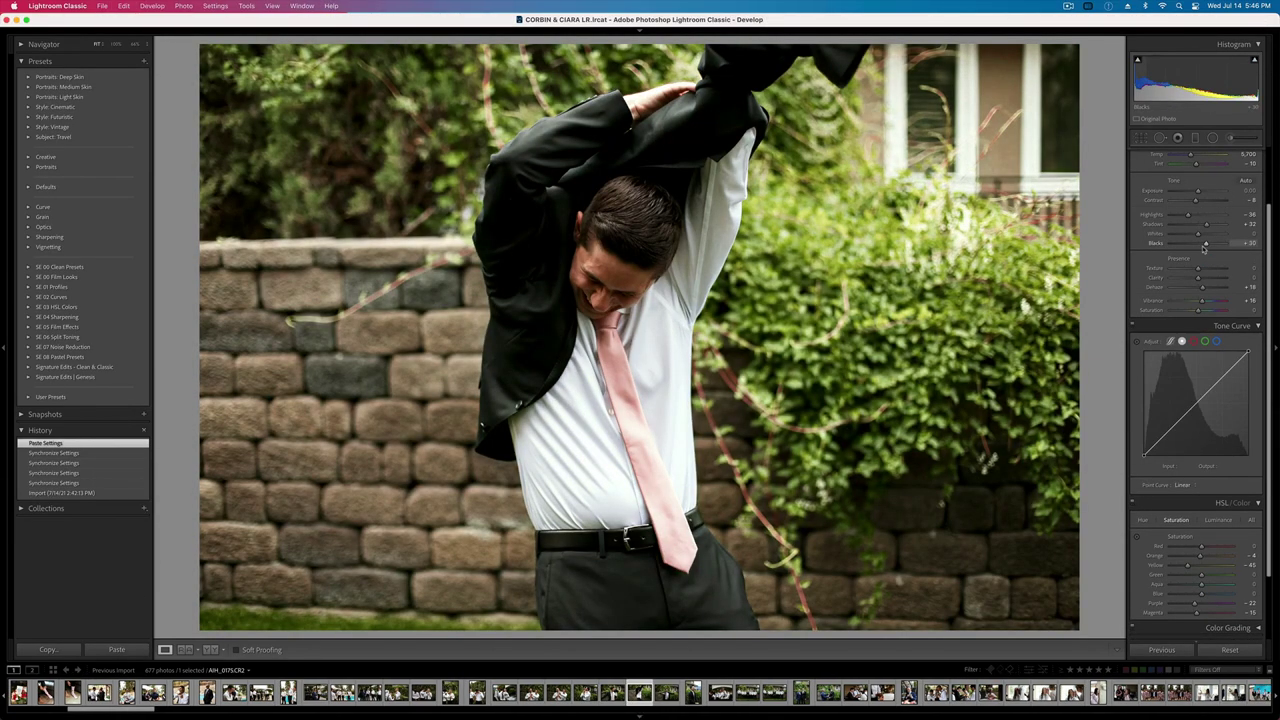
- Go to the laughing man's portrait and apply the SE B&W 03 preset from SE 00 Clean Presets
{"action": "key", "text": "Right"}
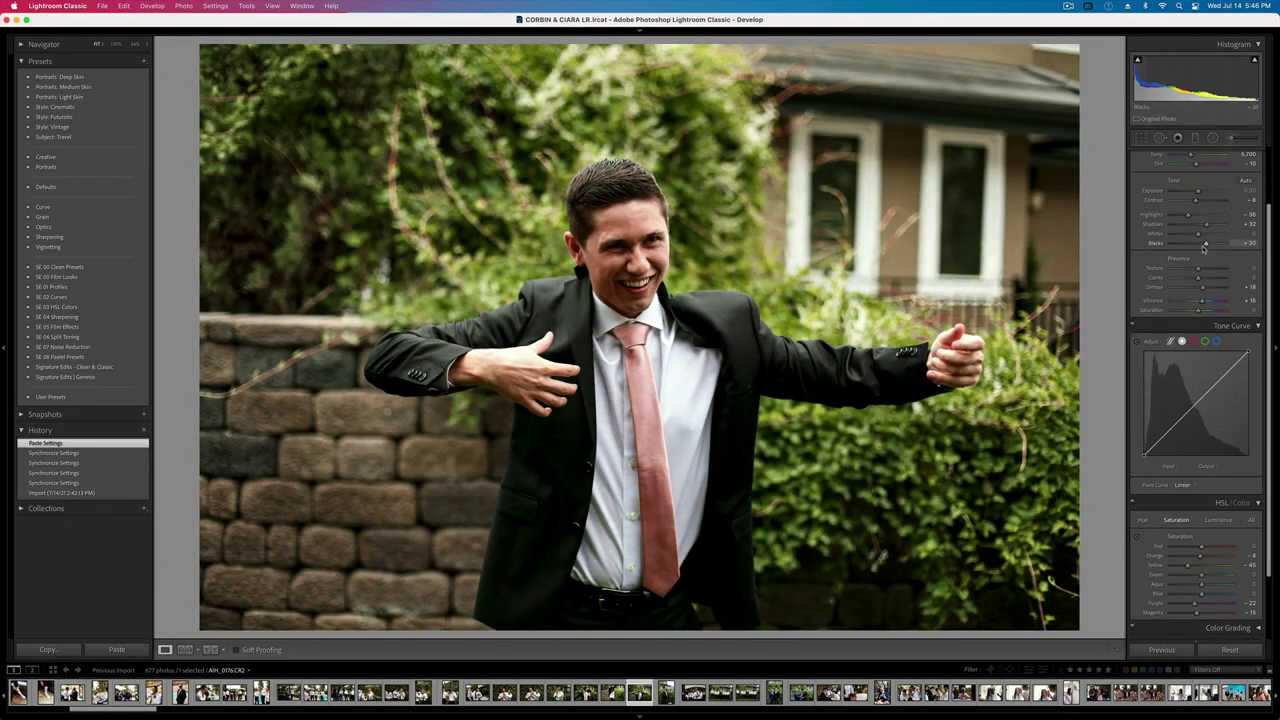
{"action": "key", "text": "Right"}
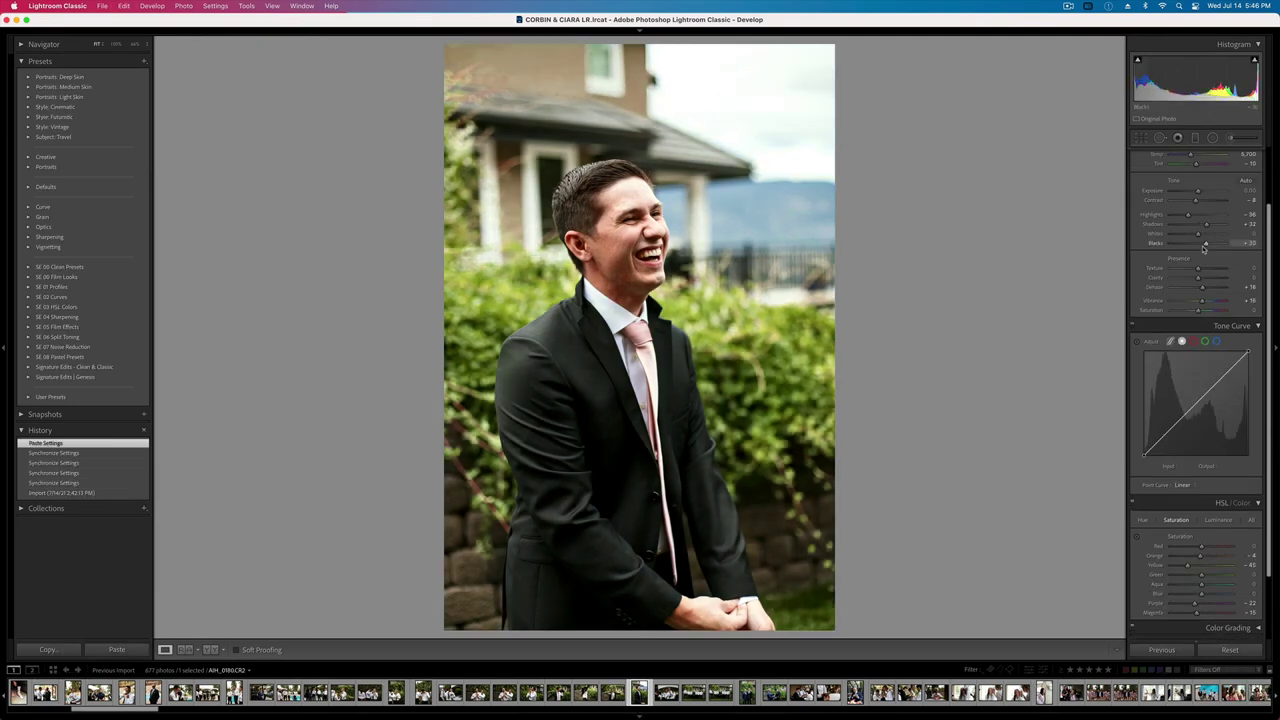
{"action": "key", "text": "super+bracketleft"}
{"action": "key", "text": "super+bracketright"}
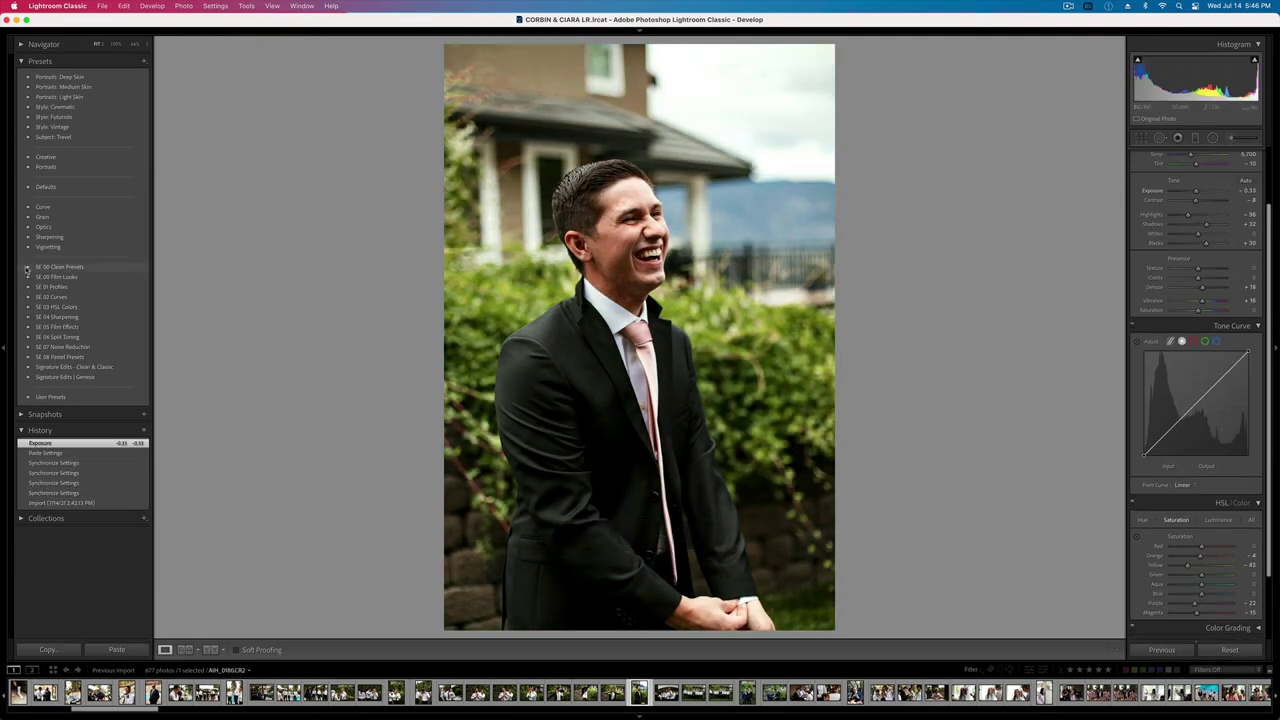
{"action": "left_click", "coordinate": [28, 267]}
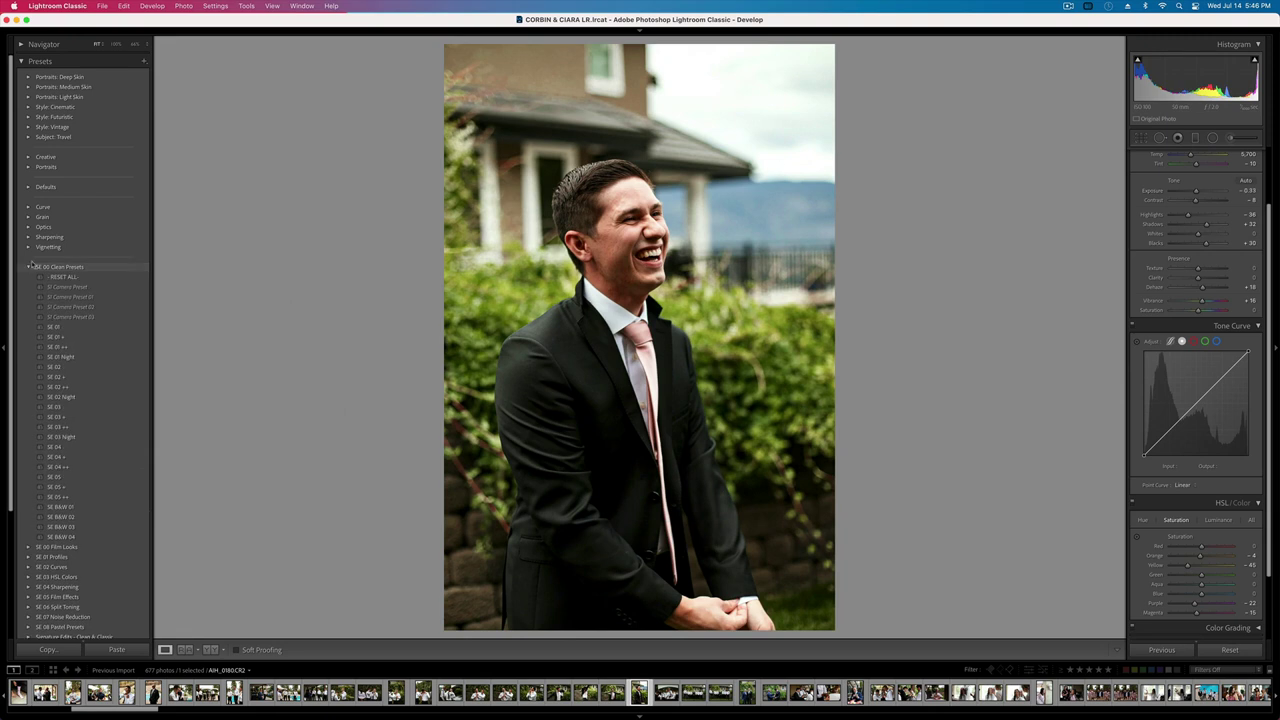
{"action": "left_click", "coordinate": [73, 527]}
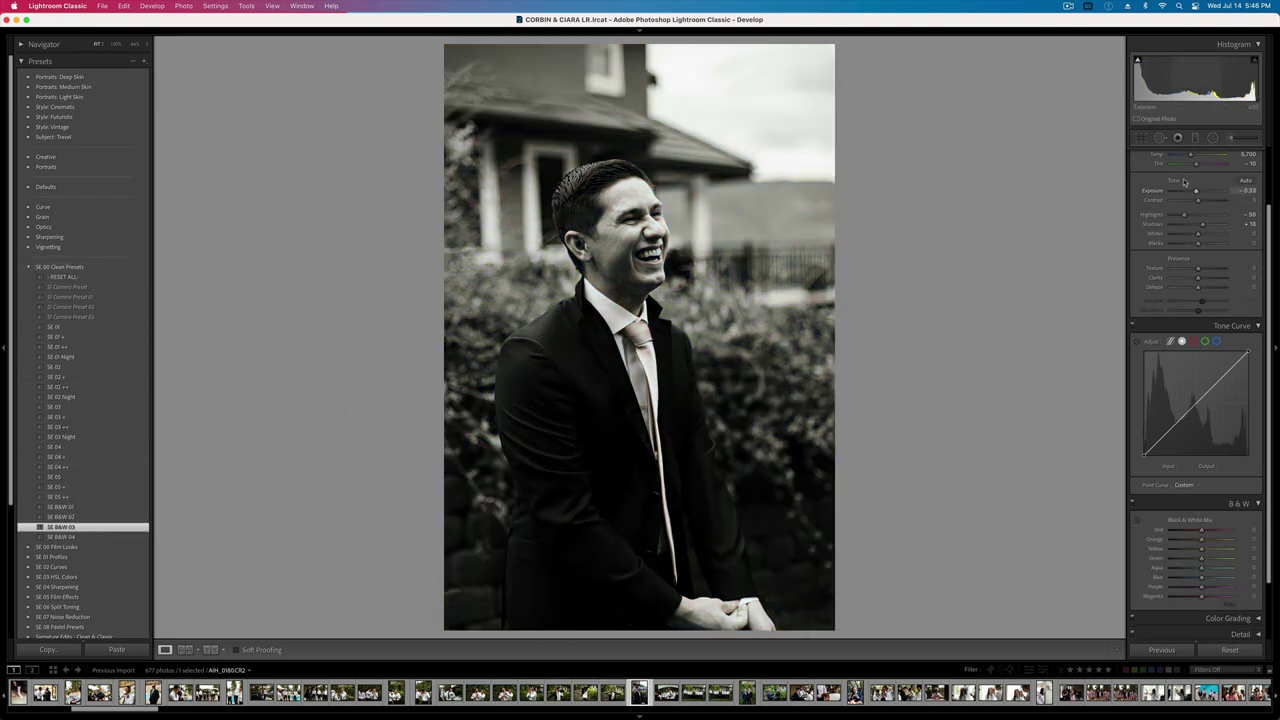
- Add a graduated filter across the portrait with its exposure at 0.61
{"action": "key", "text": "m"}
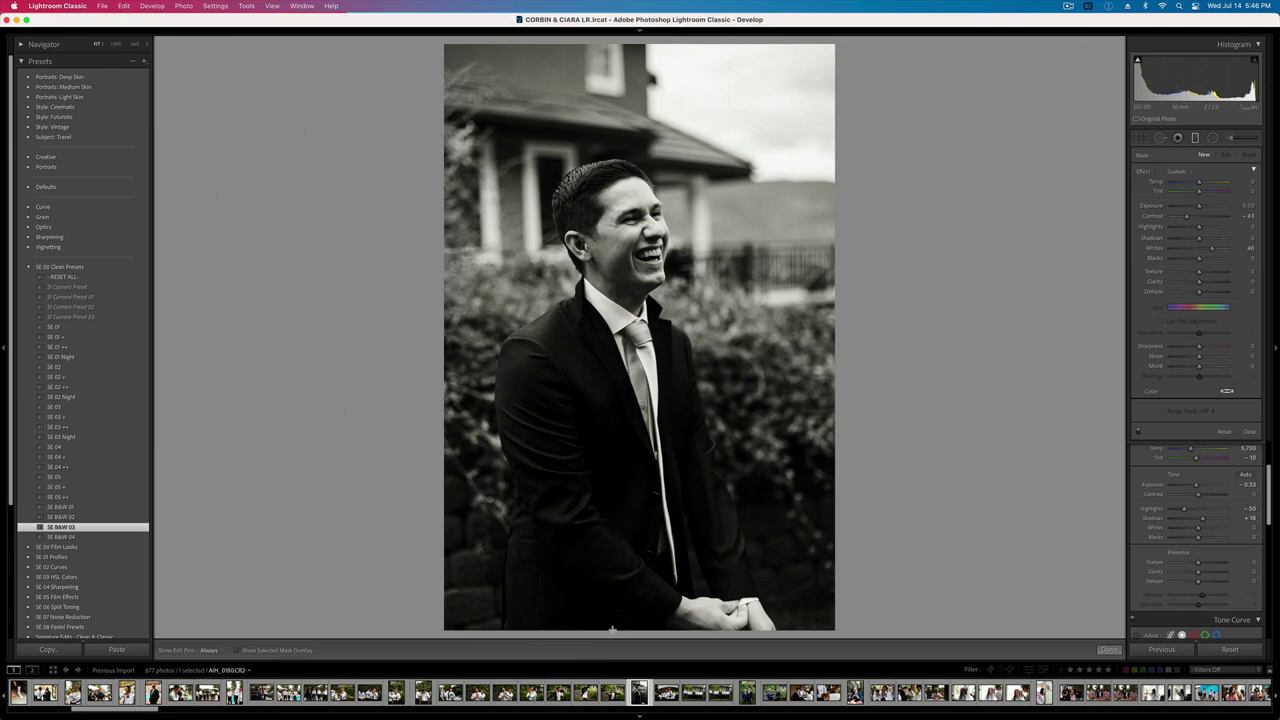
{"action": "left_click_drag", "start_coordinate": [612, 630], "coordinate": [662, 58]}
{"action": "left_click_drag", "start_coordinate": [1203, 208], "coordinate": [1203, 207]}
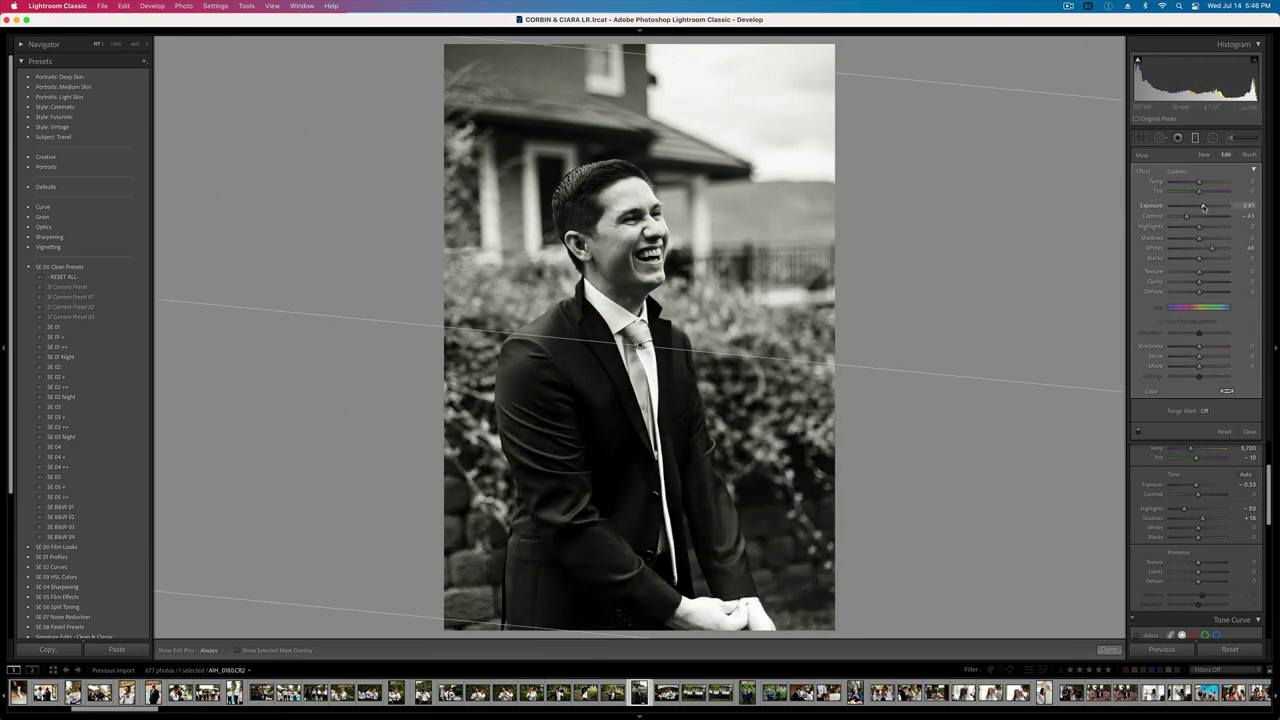
{"action": "key", "text": "m"}
- Set the portrait to -0.69 exposure with -30 contrast, then raise the groomsmen photo's exposure to +0.66
{"action": "key", "text": "shift+minus"}
{"action": "key", "text": "shift+minus"}
{"action": "key", "text": "equal"}
{"action": "key", "text": "equal"}
{"action": "key", "text": "equal"}
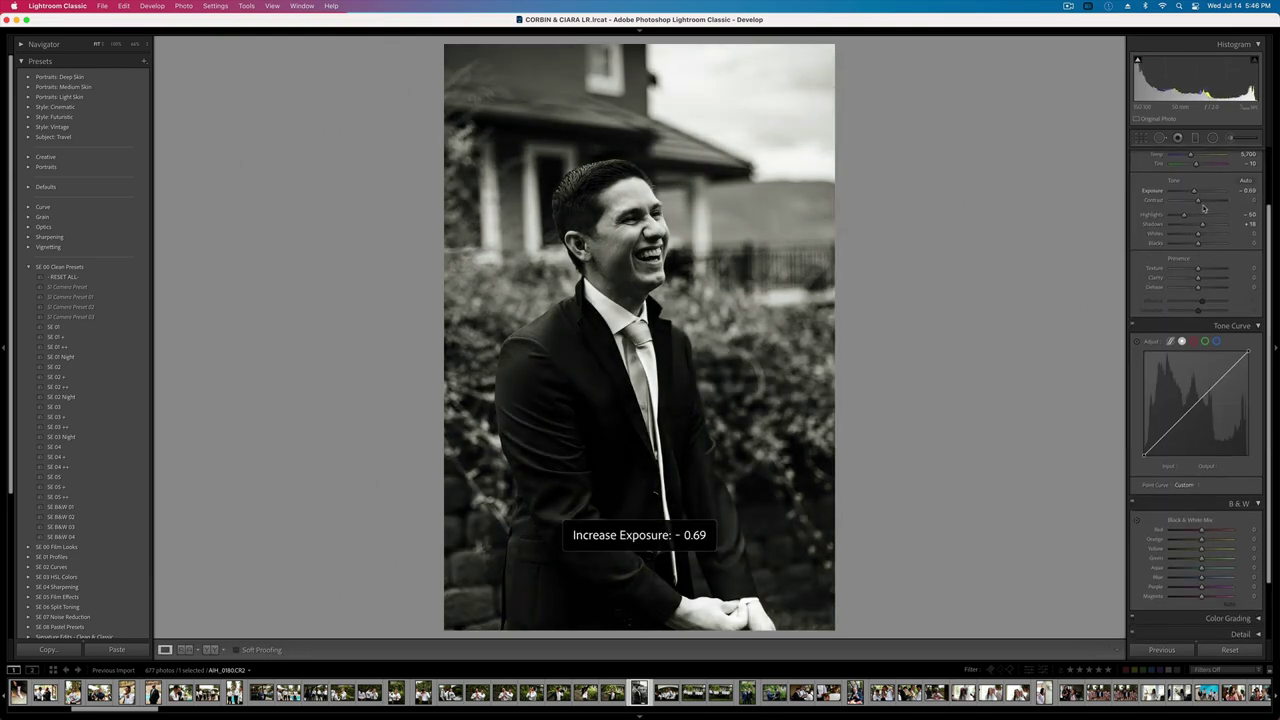
{"action": "left_click_drag", "start_coordinate": [1197, 200], "coordinate": [1190, 207]}
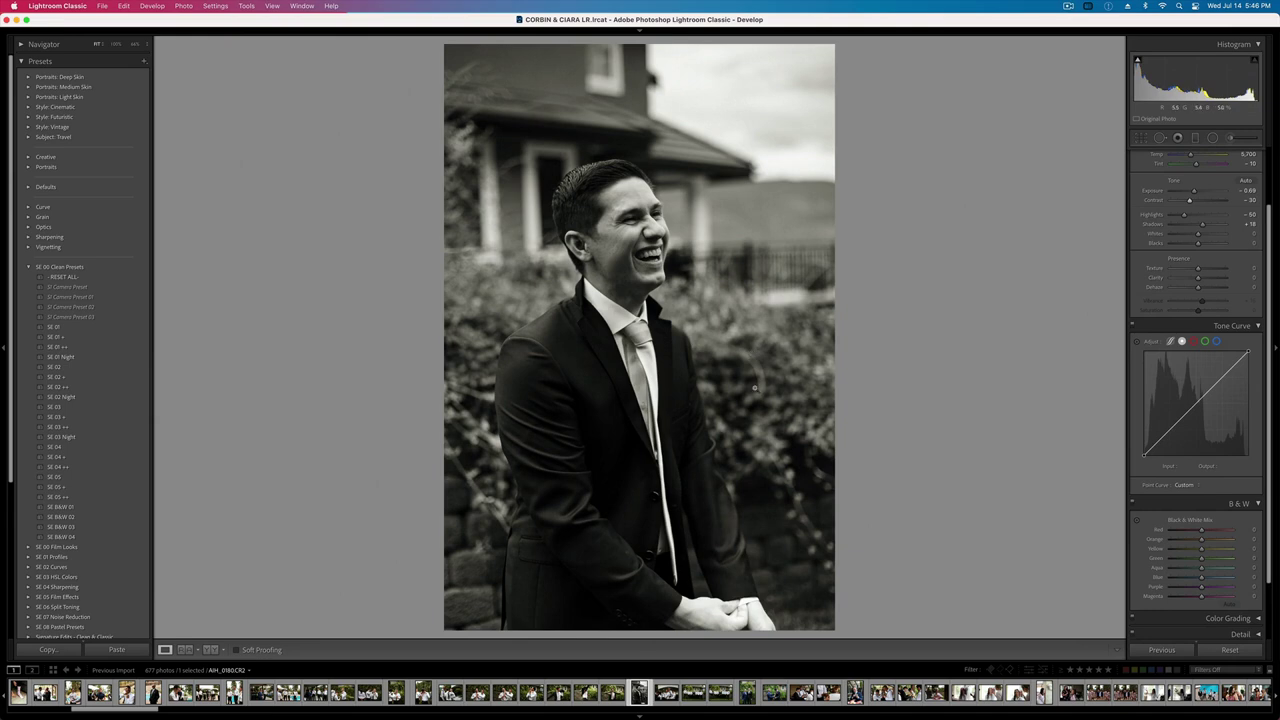
{"action": "key", "text": "Right"}
{"action": "key", "text": "equal"}
{"action": "key", "text": "equal"}
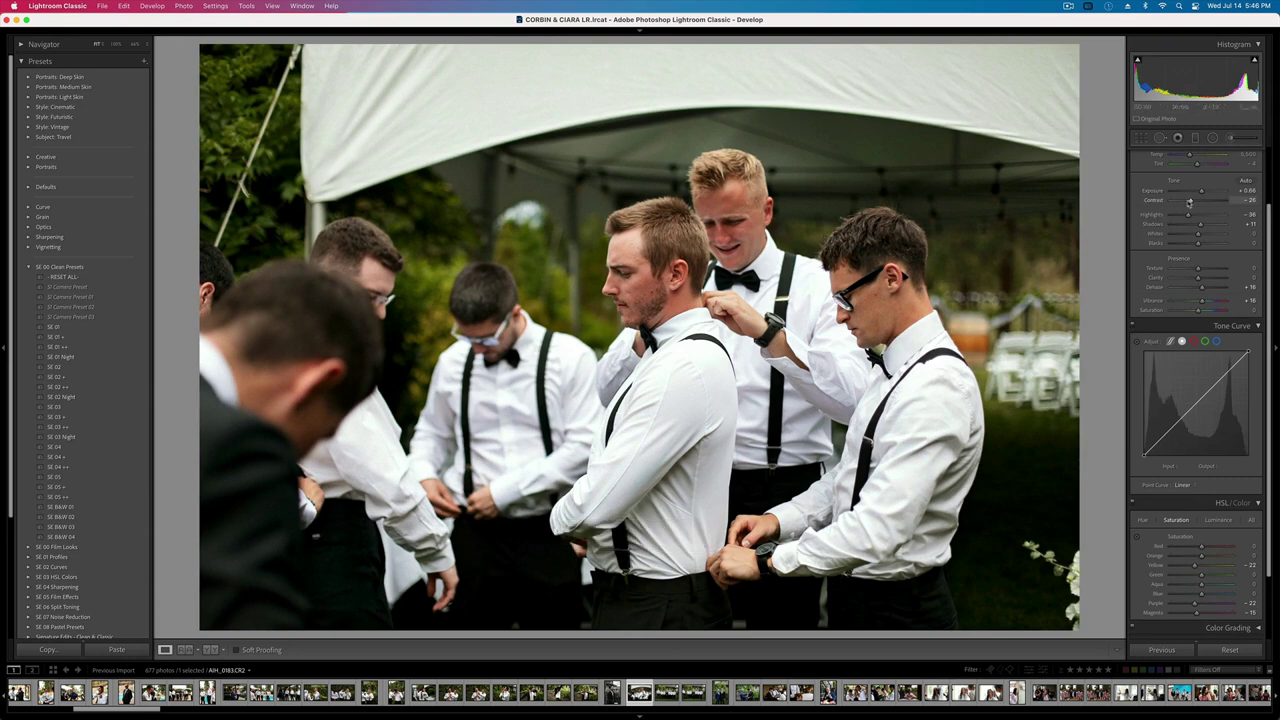
- Set contrast to -16, lower the tone curve's white point to 239, and copy the develop settings
{"action": "left_click_drag", "start_coordinate": [1190, 202], "coordinate": [1194, 203]}
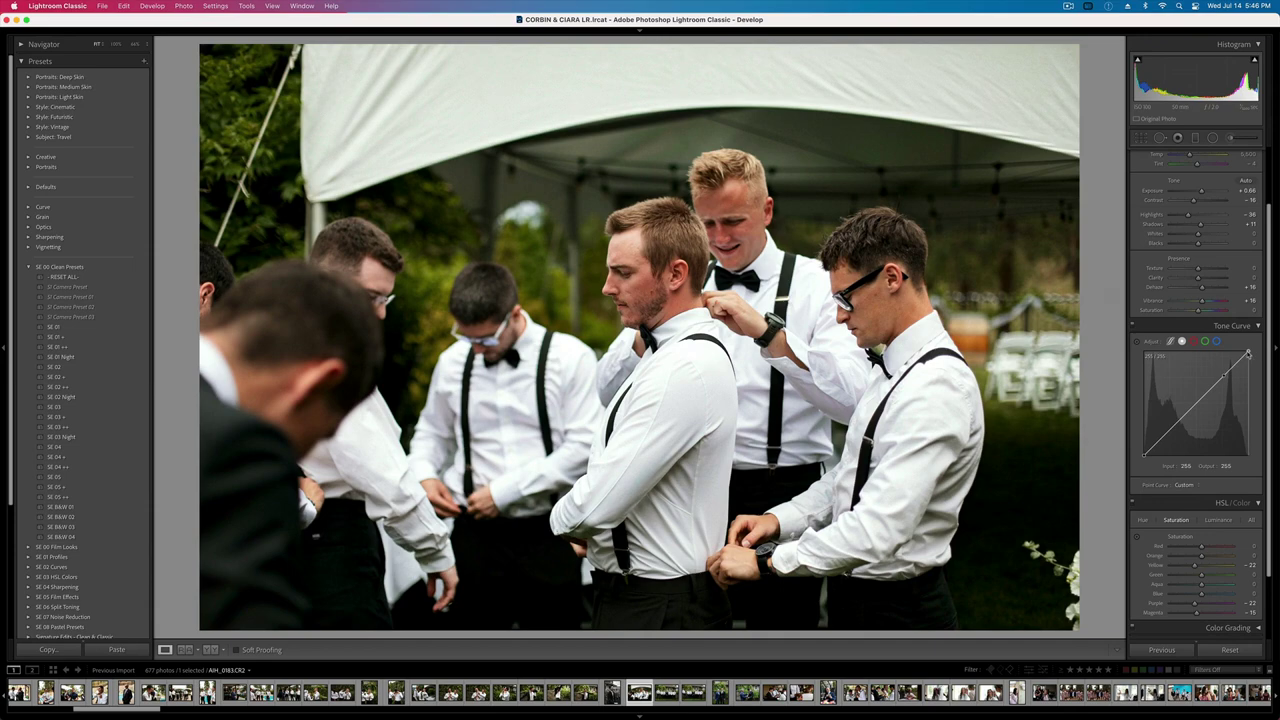
{"action": "left_click_drag", "start_coordinate": [1248, 355], "coordinate": [1249, 356]}
{"action": "key", "text": "super+shift+c"}
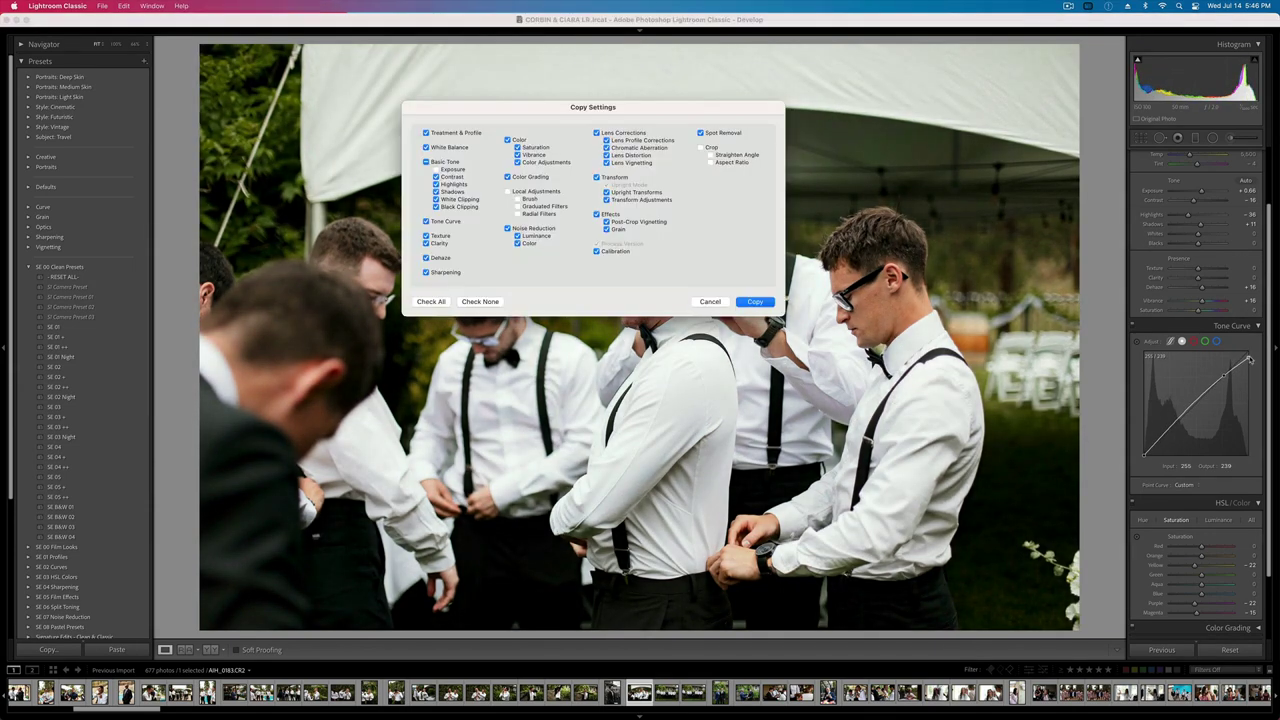
{"action": "key", "text": "Return"}
- Paste the settings onto the group portrait, re-copy from the tent photo, and return to the group shot
{"action": "key", "text": "Right"}
{"action": "key", "text": "super+shift+v"}
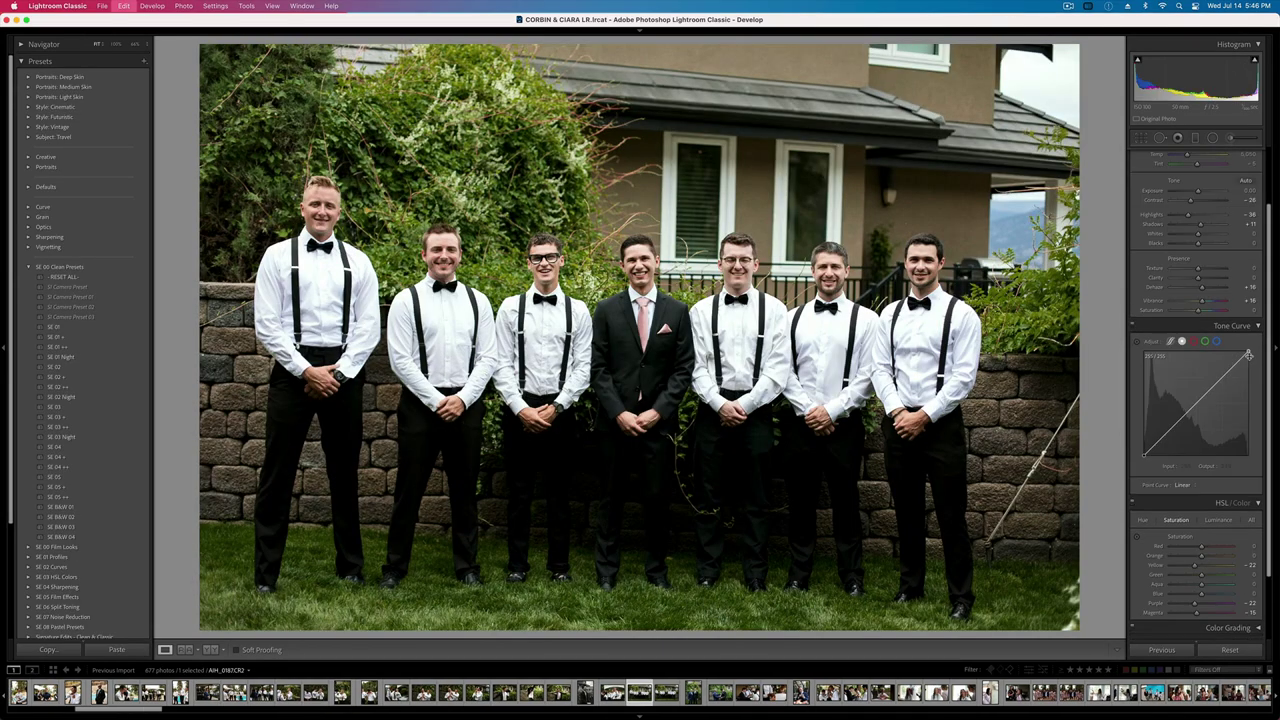
{"action": "key", "text": "Right"}
{"action": "key", "text": "super+shift+c"}
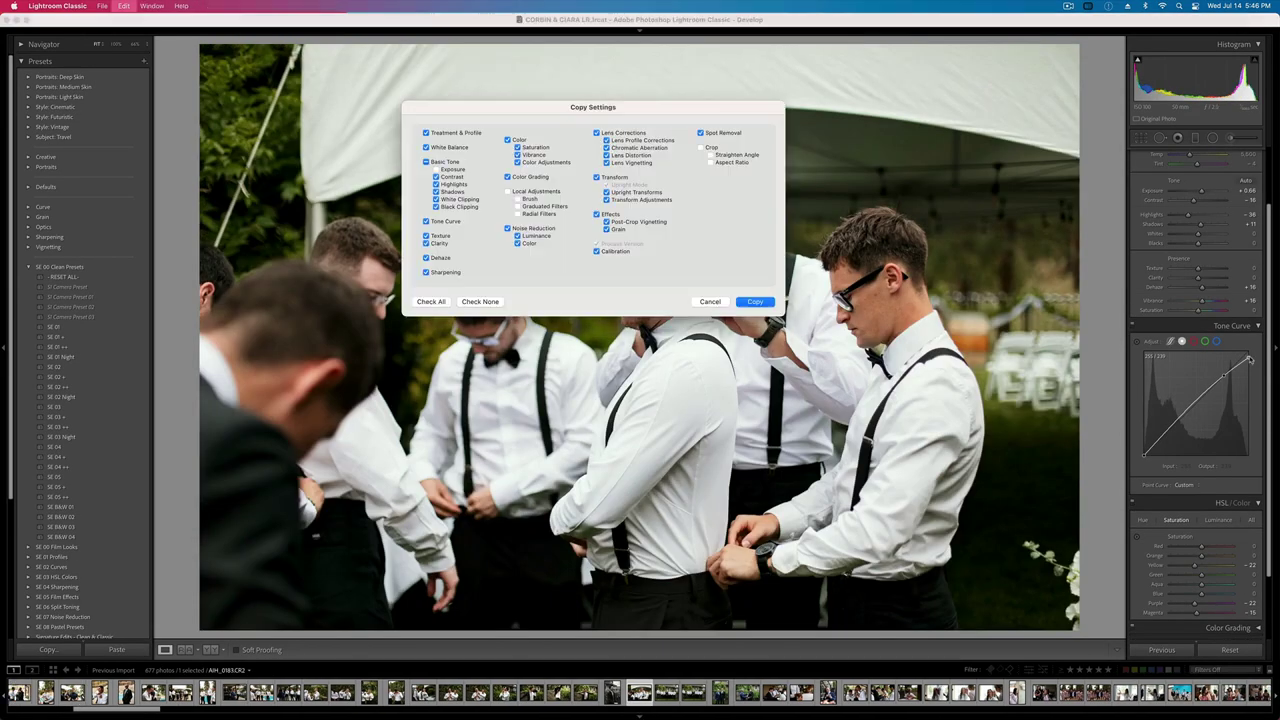
{"action": "key", "text": "Return"}
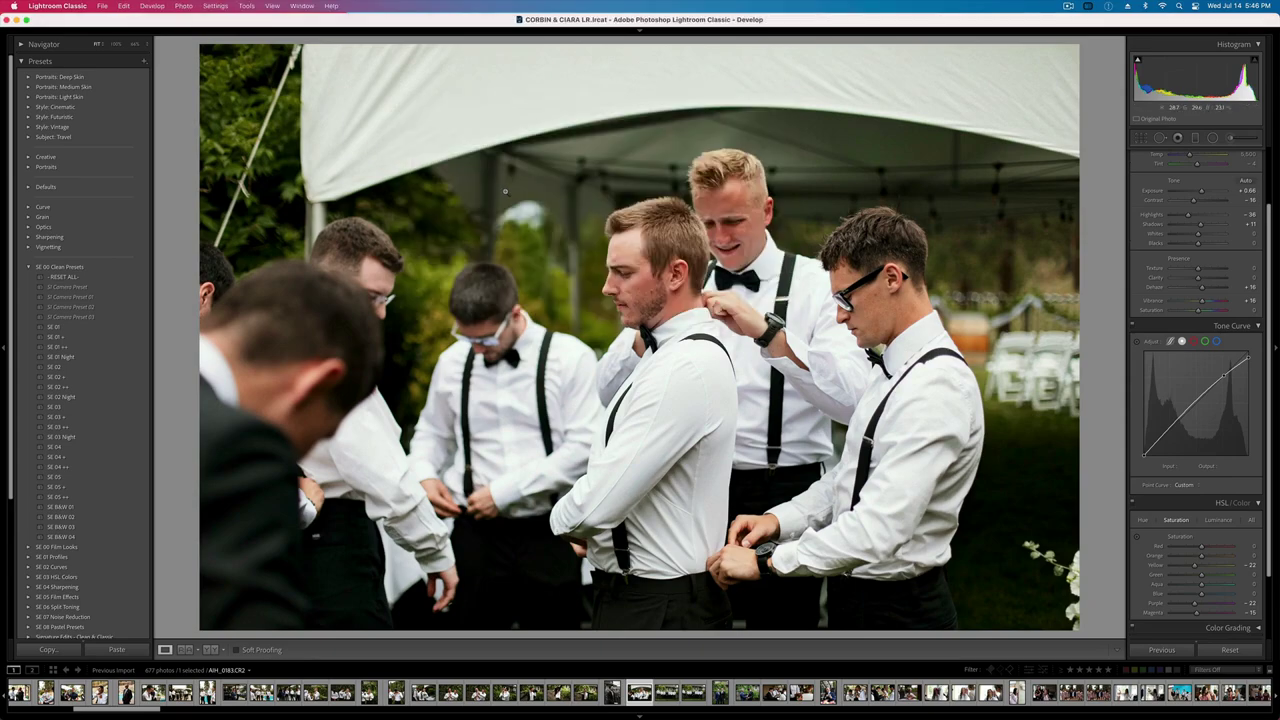
{"action": "key", "text": "Right"}
- Straighten the group portrait by about 2.3° with the crop tool
{"action": "key", "text": "r"}
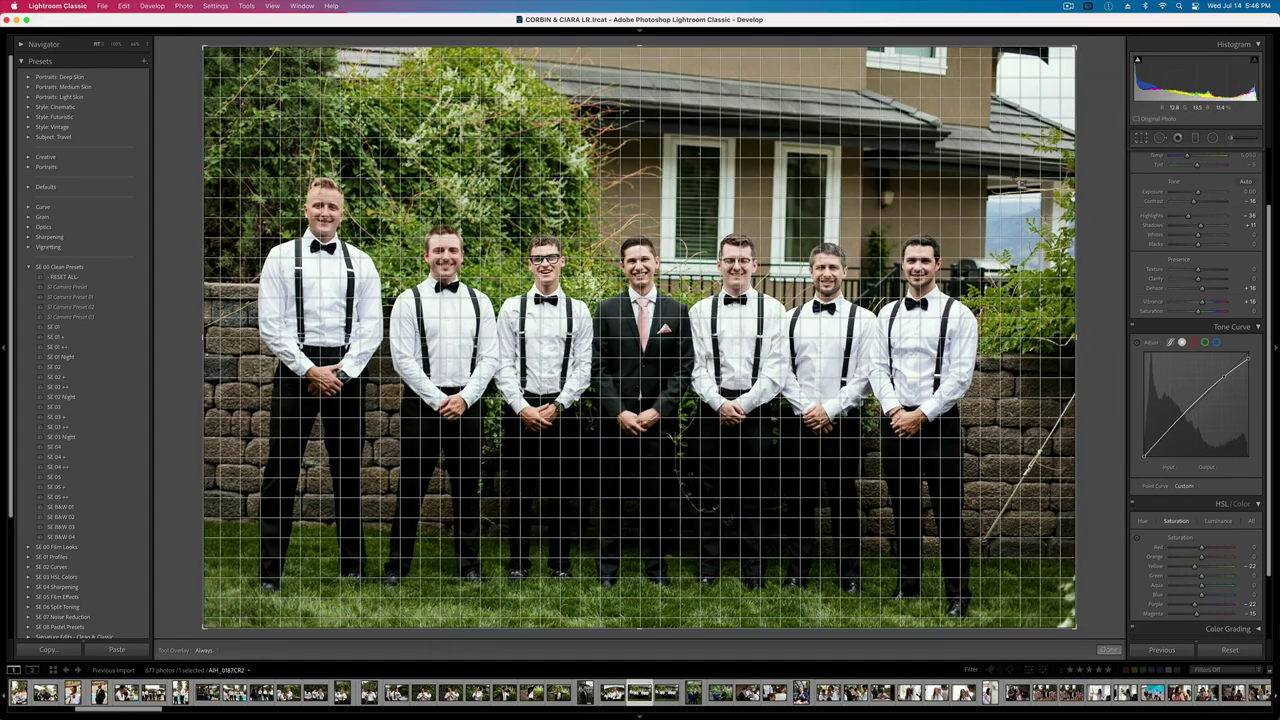
{"action": "left_click_drag", "start_coordinate": [1084, 110], "coordinate": [1083, 152]}
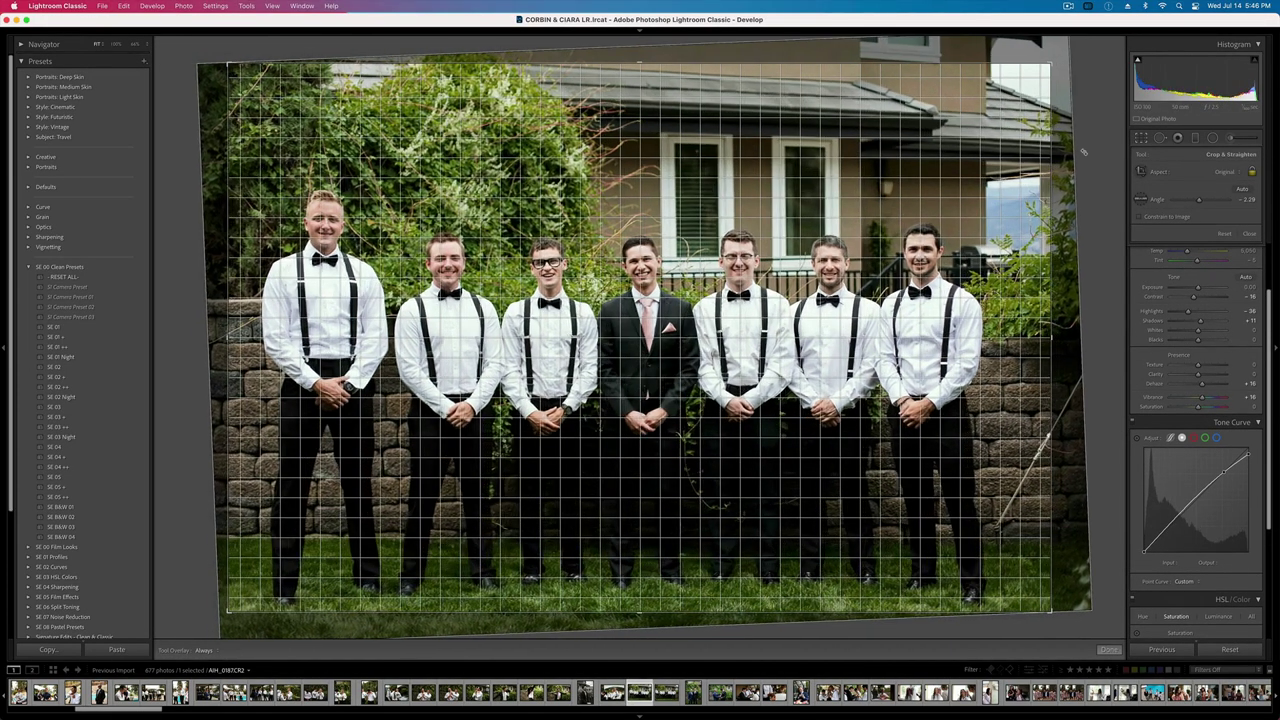
{"action": "key", "text": "r"}
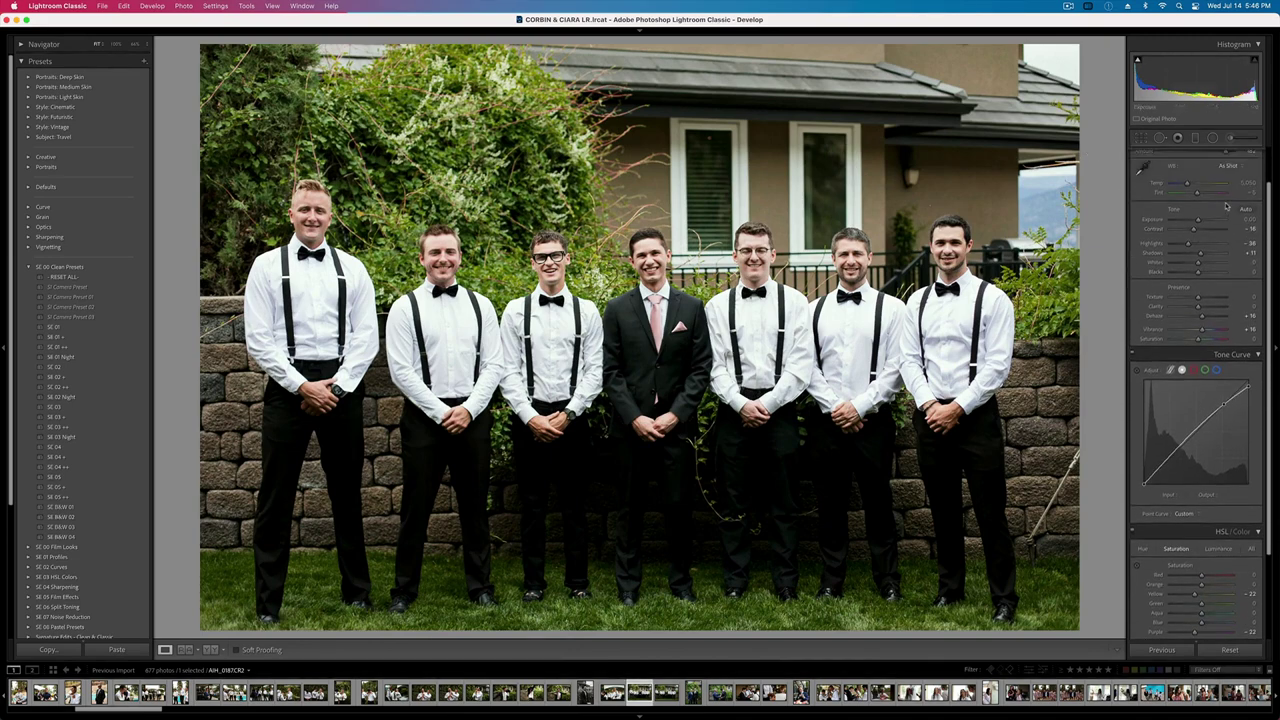
{"action": "scroll", "coordinate": [1210, 250], "scroll_direction": "up", "scroll_amount": 2}
{"action": "left_click_drag", "start_coordinate": [1198, 268], "coordinate": [1195, 269]}
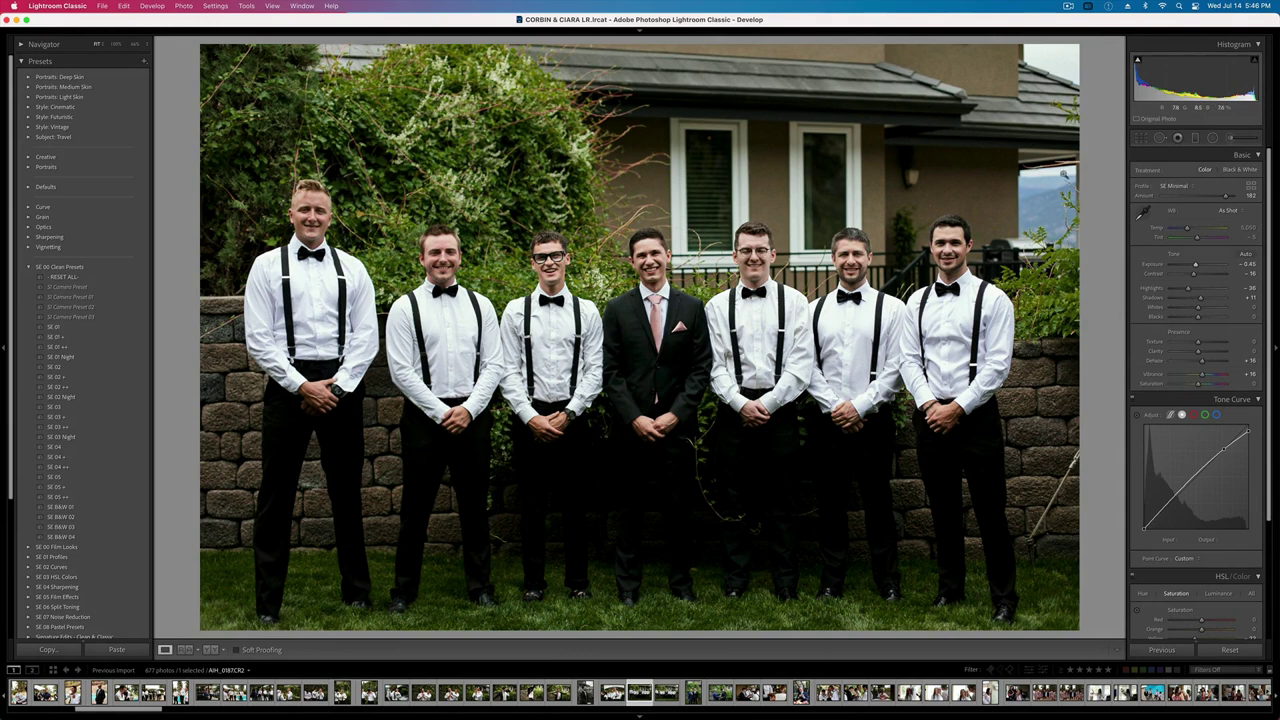
- Add a graduated filter rising to the men's mid-body with blacks lifted to about 30
{"action": "left_click", "coordinate": [1194, 139]}
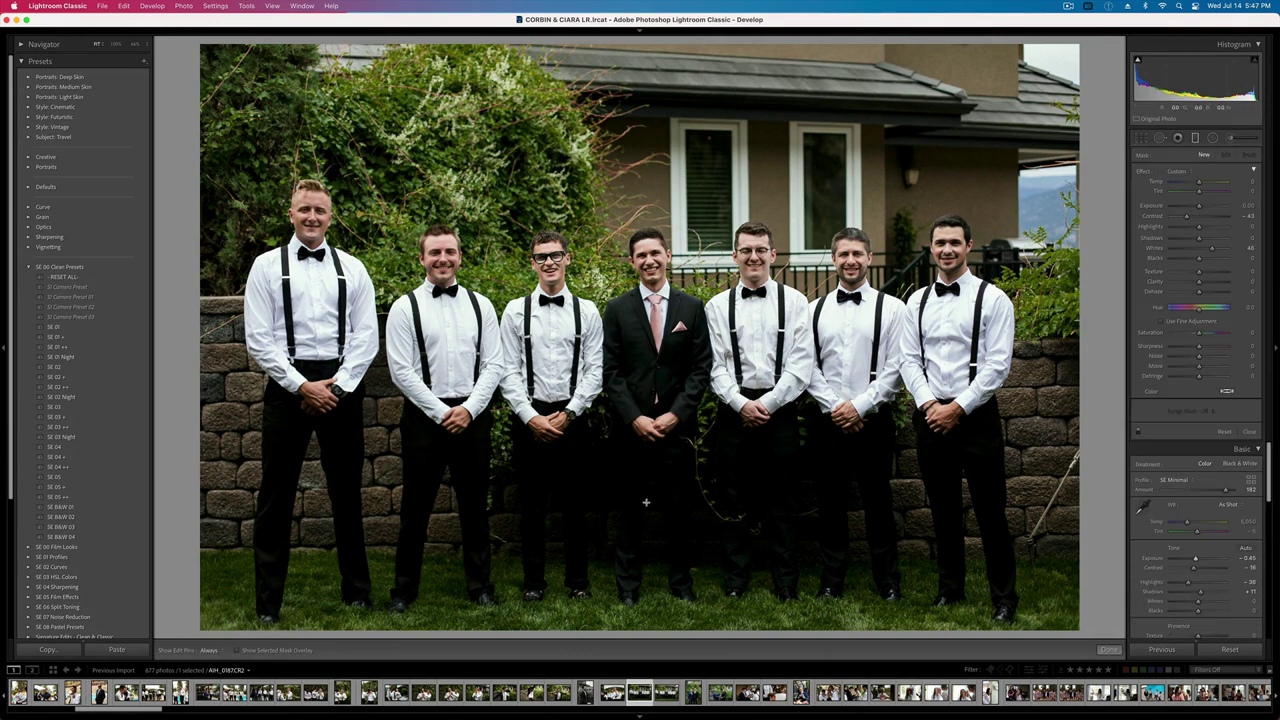
{"action": "left_click_drag", "start_coordinate": [672, 634], "coordinate": [674, 542]}
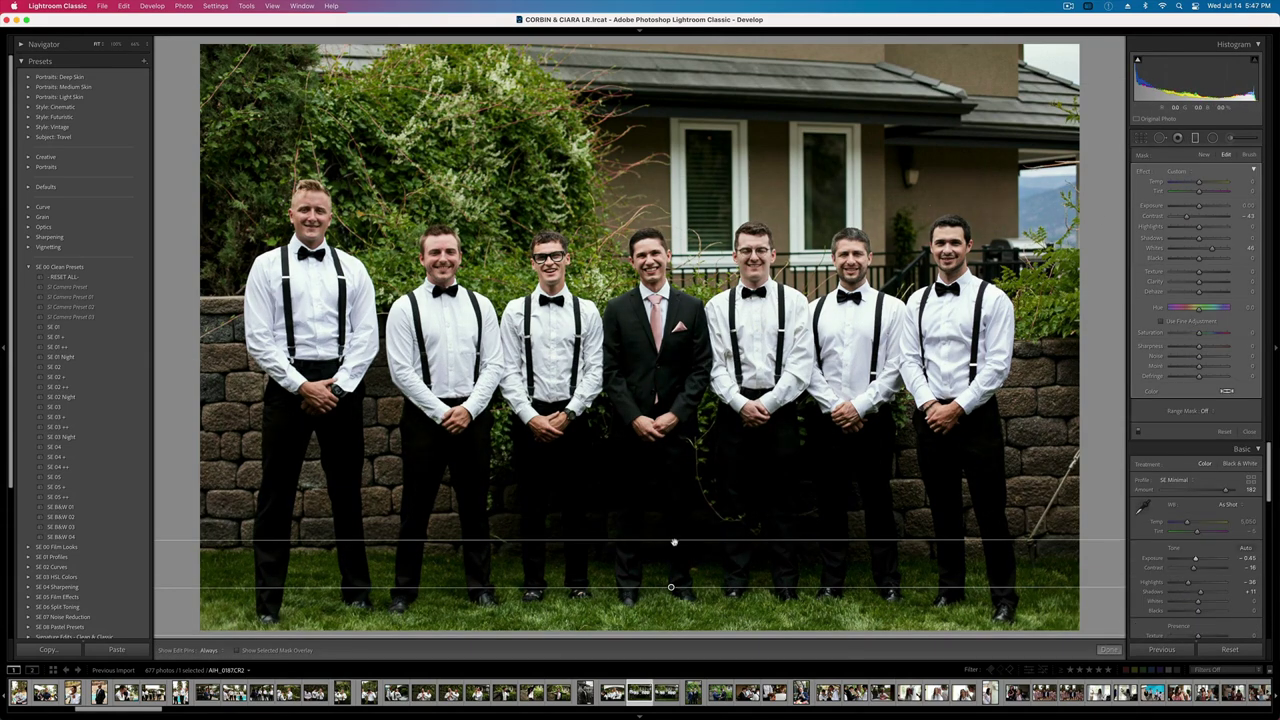
{"action": "left_click_drag", "start_coordinate": [671, 588], "coordinate": [680, 359]}
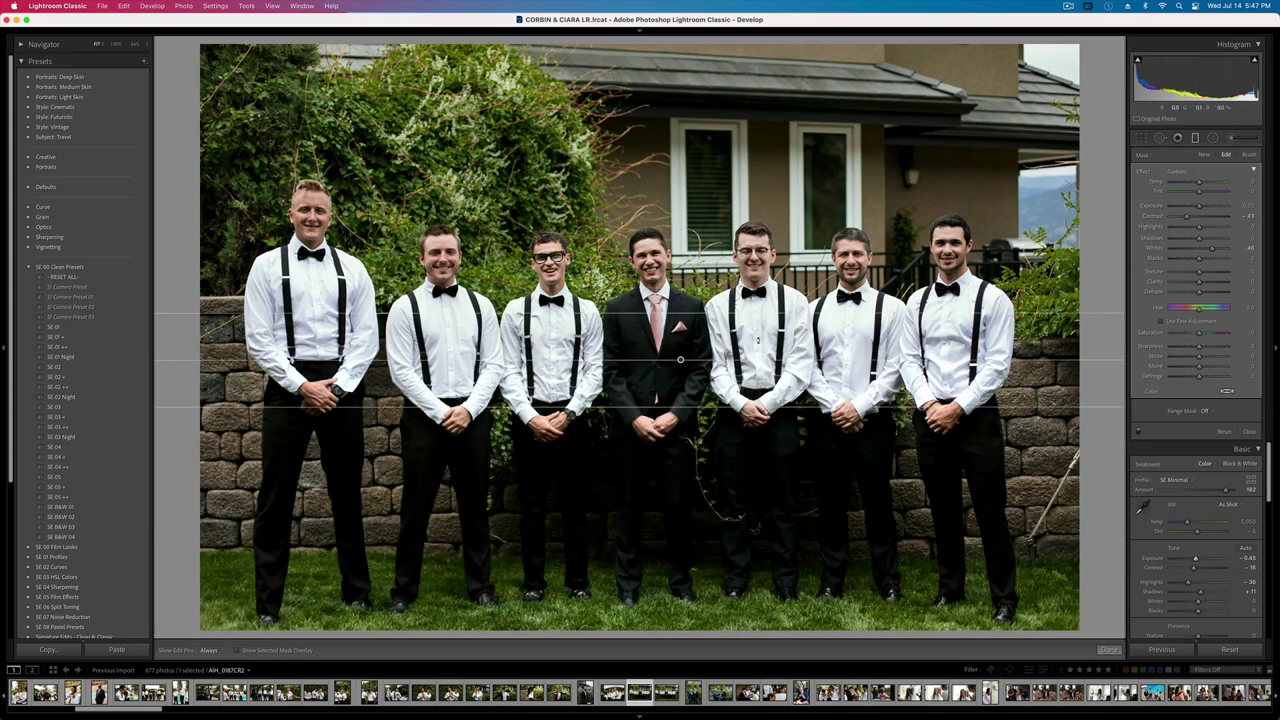
{"action": "left_click_drag", "start_coordinate": [1201, 257], "coordinate": [1205, 261]}
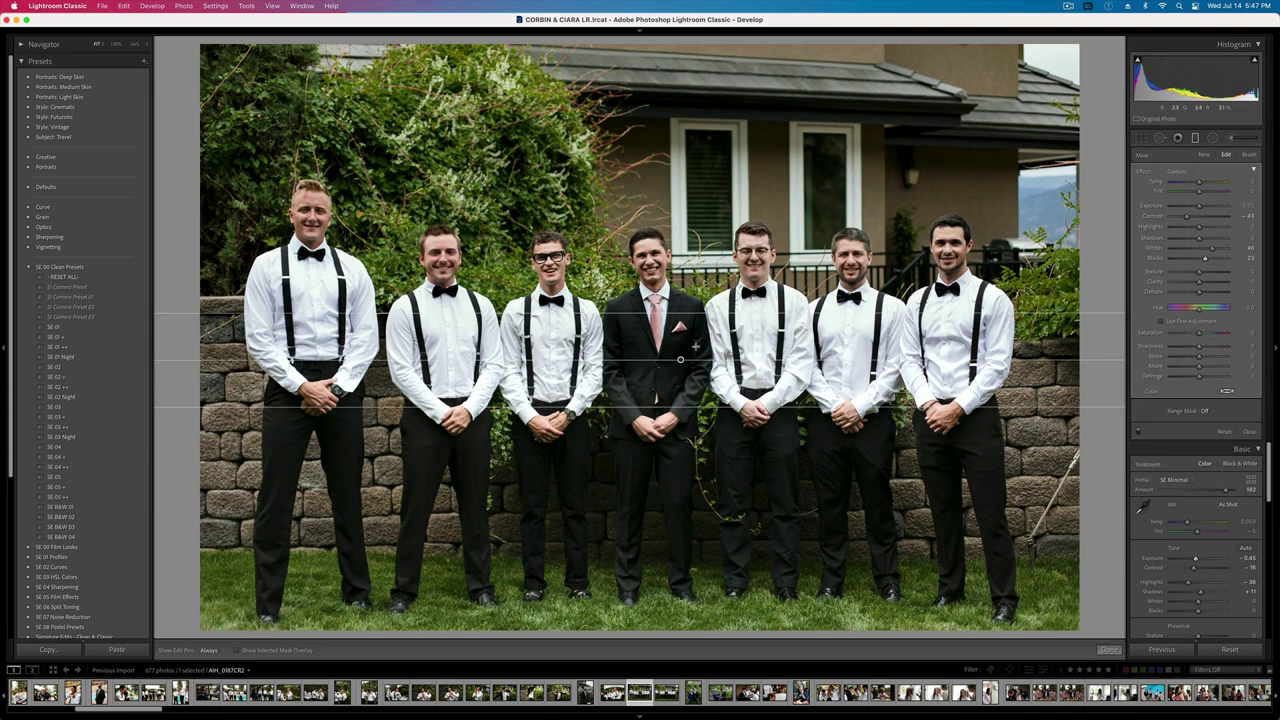
{"action": "left_click_drag", "start_coordinate": [680, 360], "coordinate": [680, 341]}
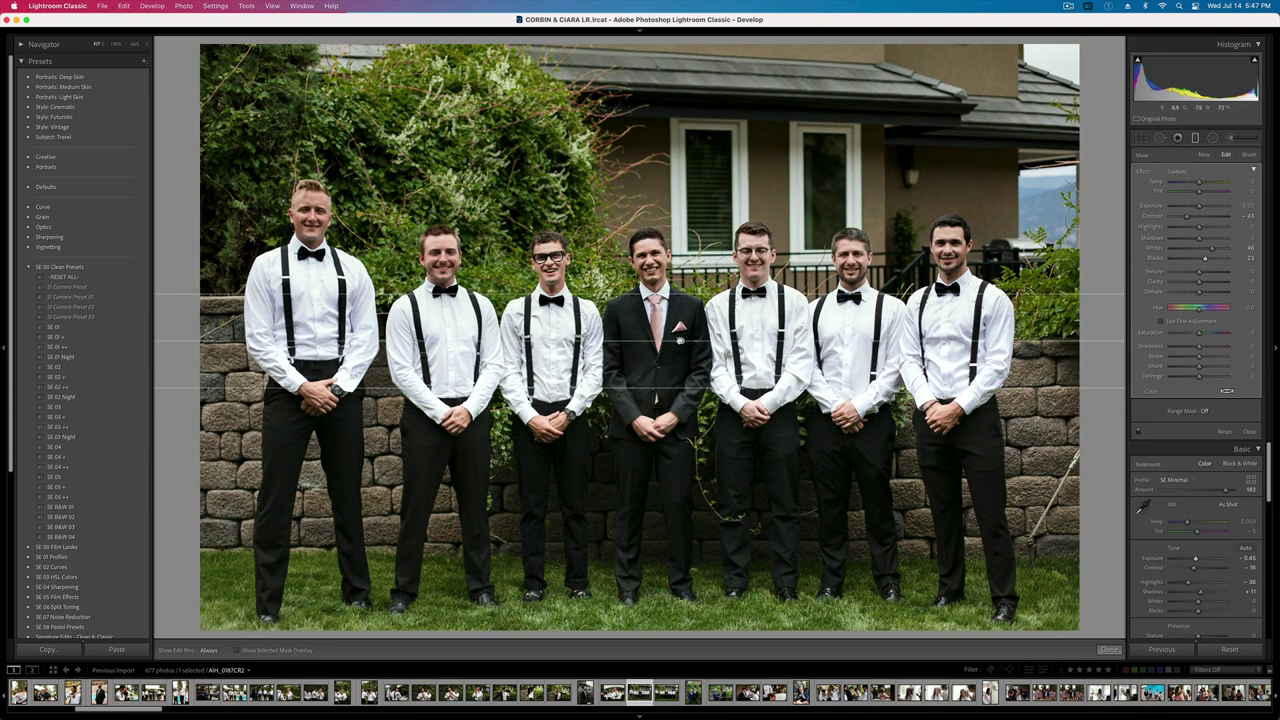
{"action": "key", "text": "m"}
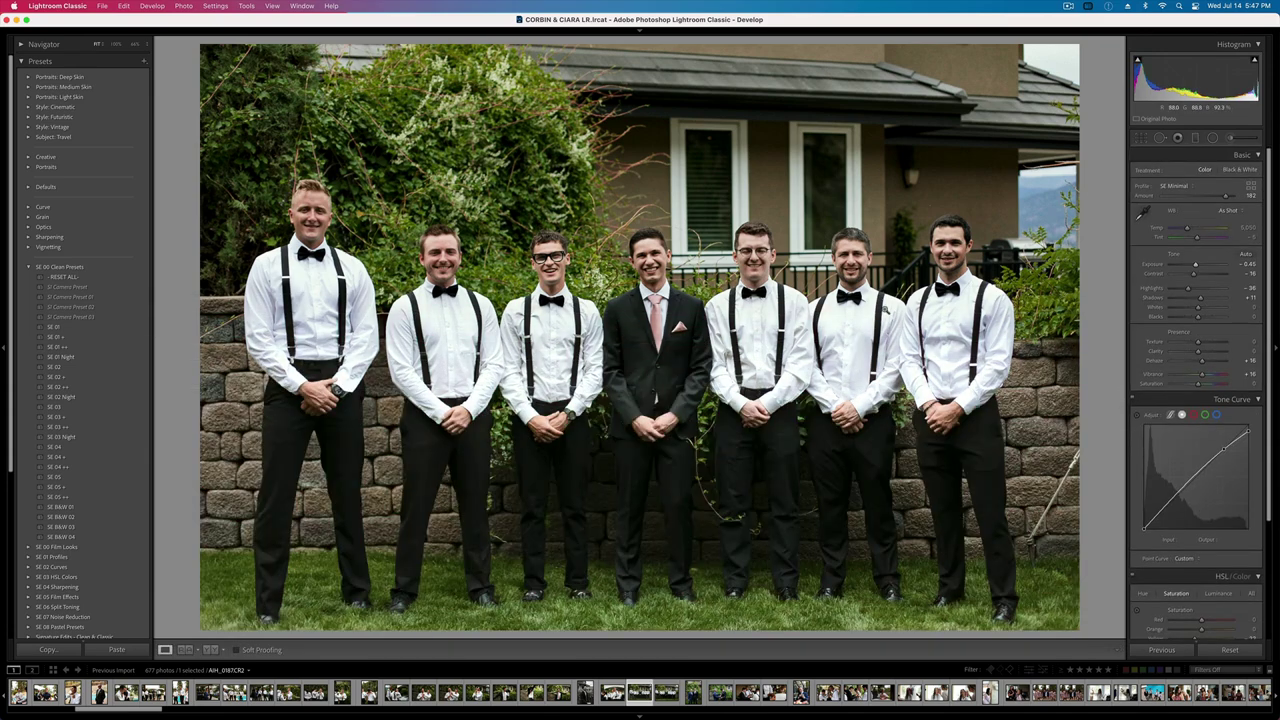
- Paint a brush mask along the grass at the bottom and raise its contrast to 63
{"action": "key", "text": "k"}
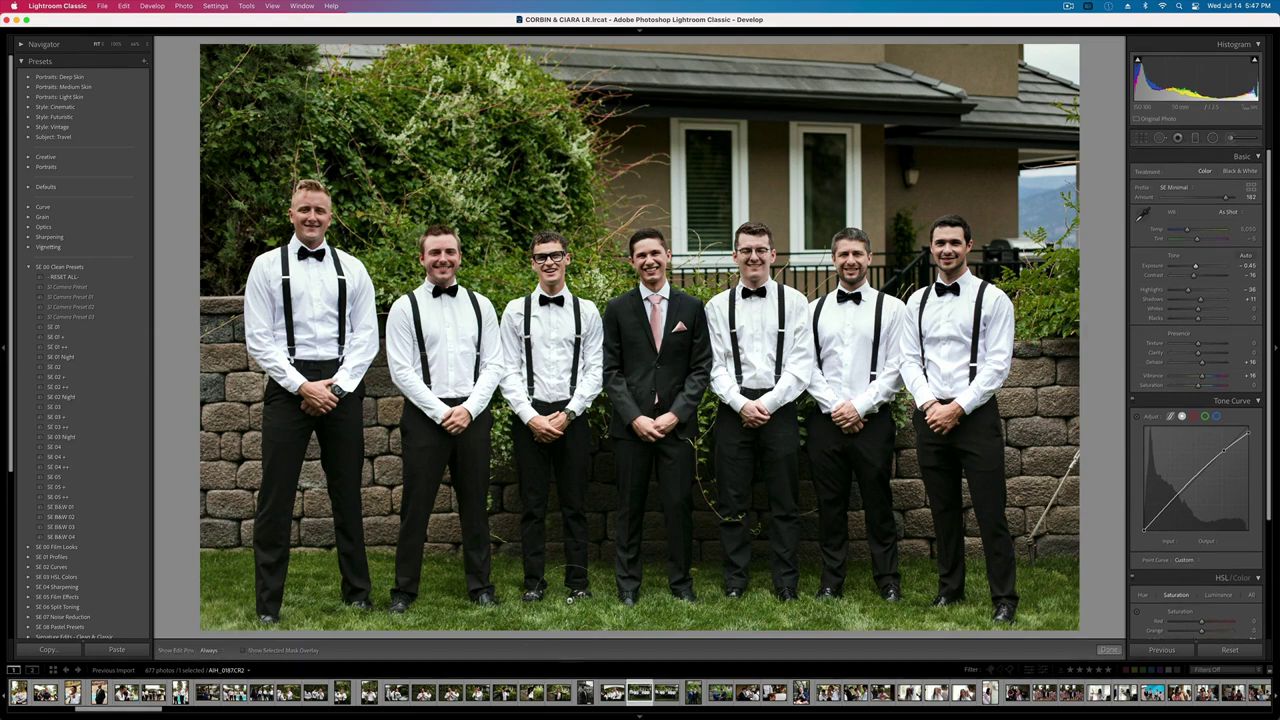
{"action": "left_click_drag", "start_coordinate": [241, 617], "coordinate": [1060, 605]}
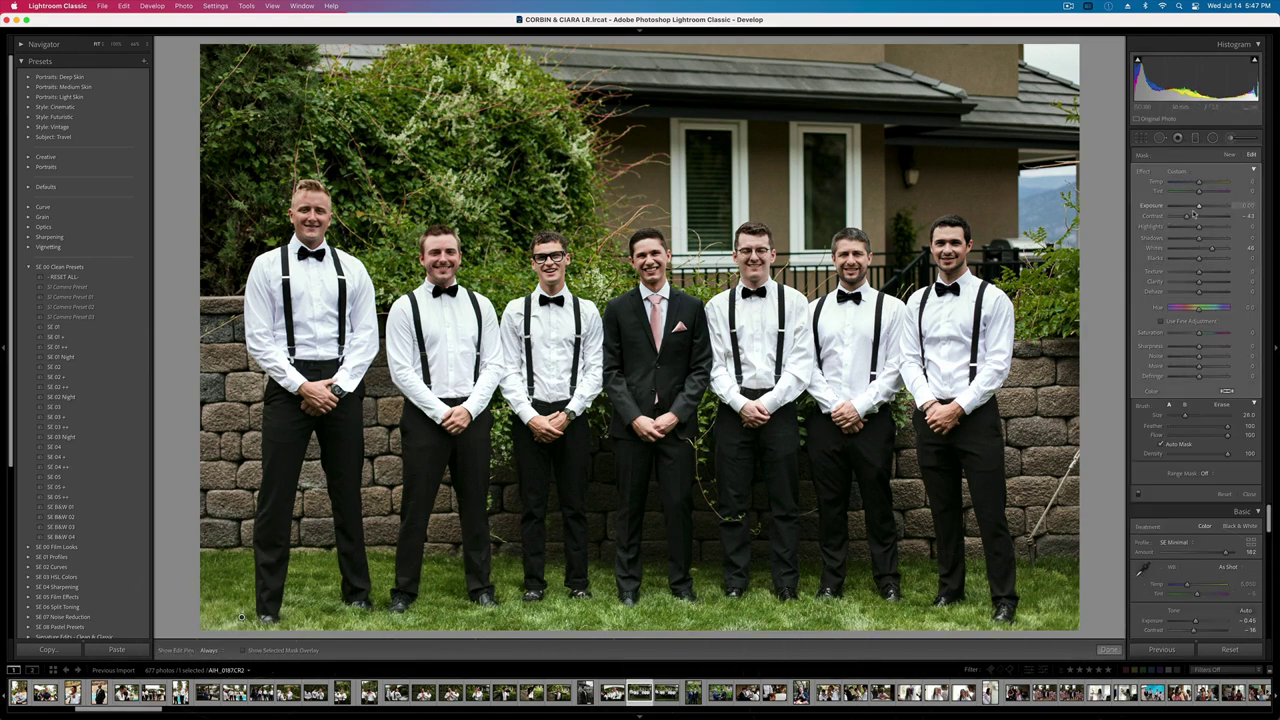
{"action": "mouse_move", "coordinate": [1187, 216]}
{"action": "left_mouse_down"}
{"action": "mouse_move", "coordinate": [1210, 216]}
{"action": "mouse_move", "coordinate": [1189, 207]}
{"action": "mouse_move", "coordinate": [1201, 207]}
{"action": "left_mouse_up"}
{"action": "left_click", "coordinate": [1223, 217]}
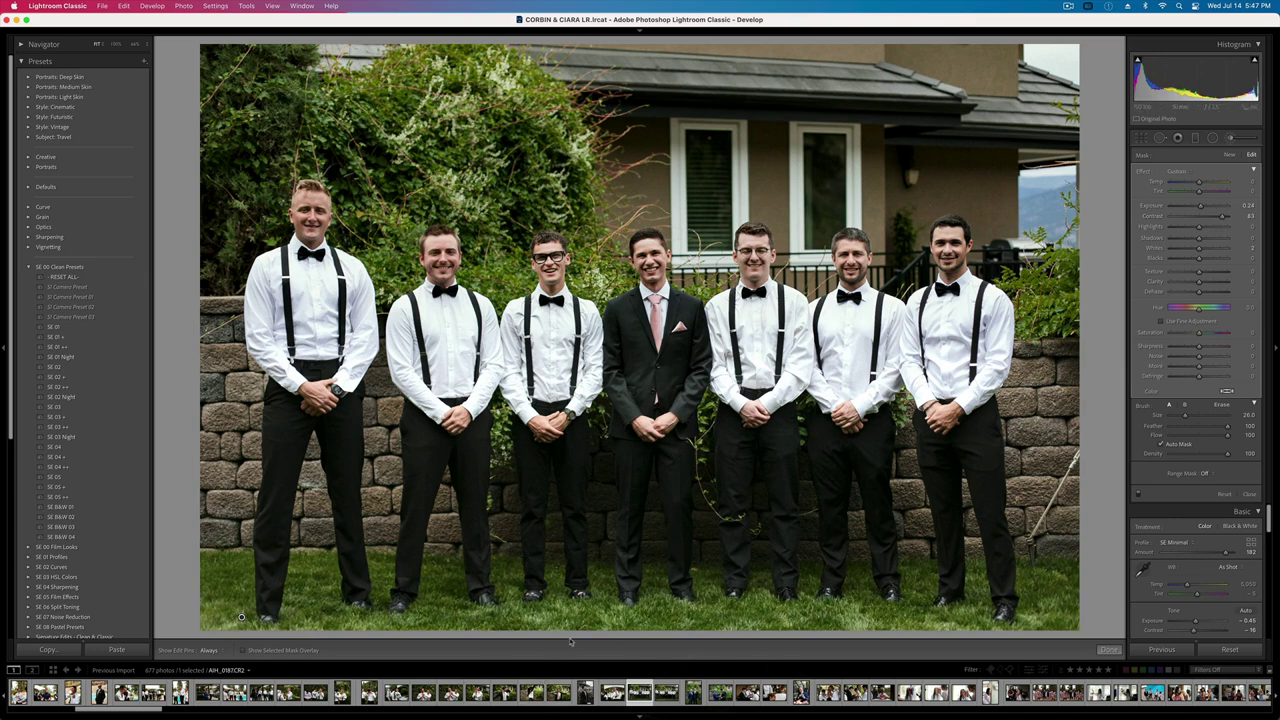
- Close the brush mask, lift exposure to -0.25, and reduce contrast to -41
{"action": "key", "text": "k"}
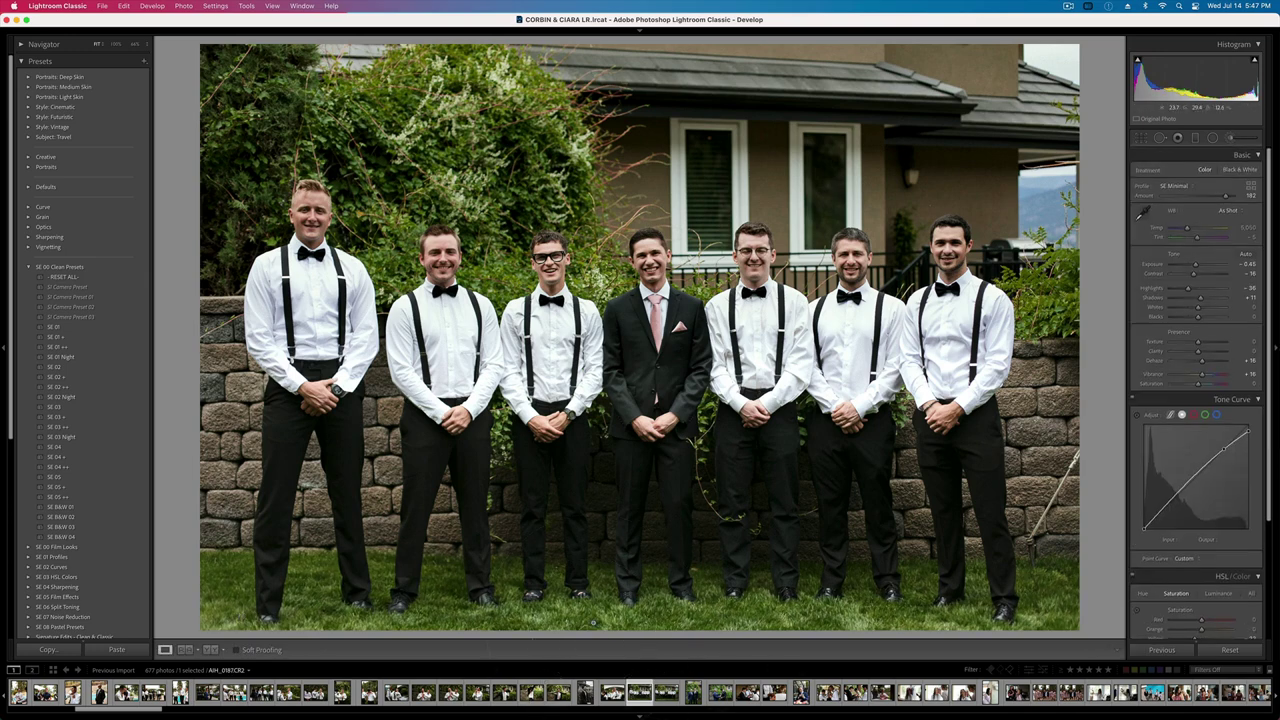
{"action": "key", "text": "equal"}
{"action": "left_click_drag", "start_coordinate": [1179, 275], "coordinate": [1206, 317]}
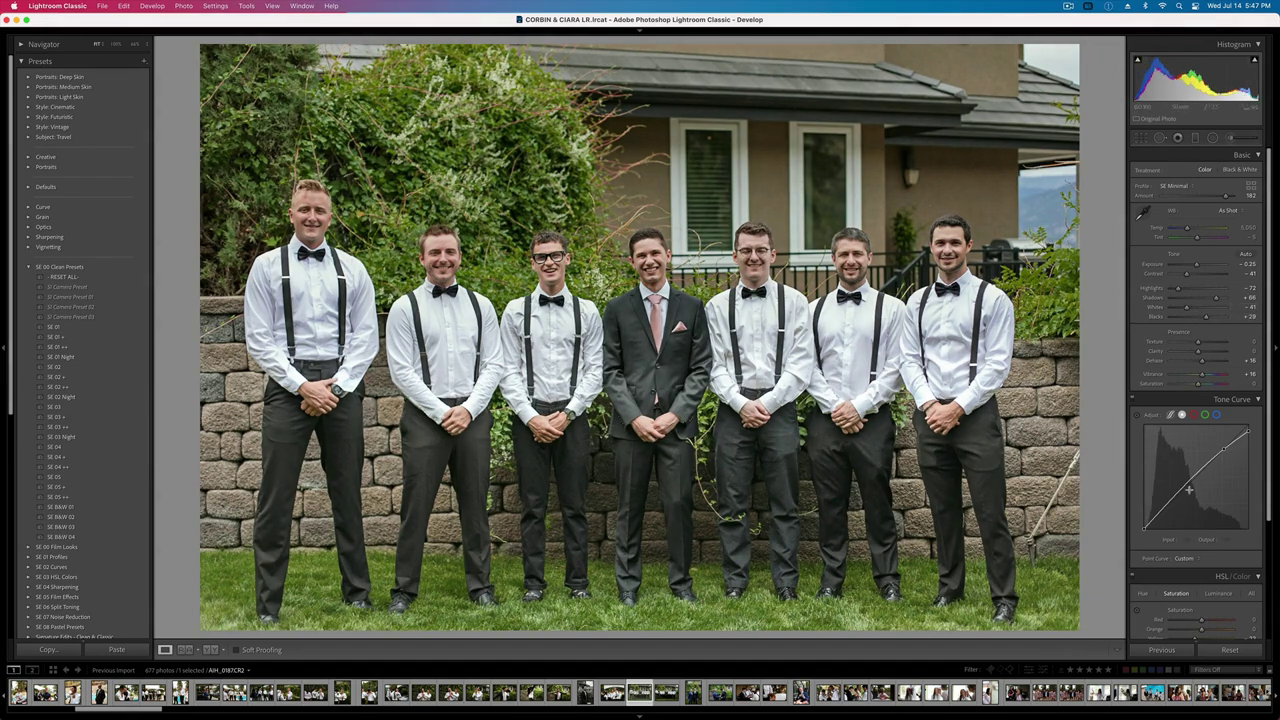
- Try darkening the midtones with tone-curve points, then reset the curve to linear
{"action": "left_click_drag", "start_coordinate": [1169, 505], "coordinate": [1183, 506]}
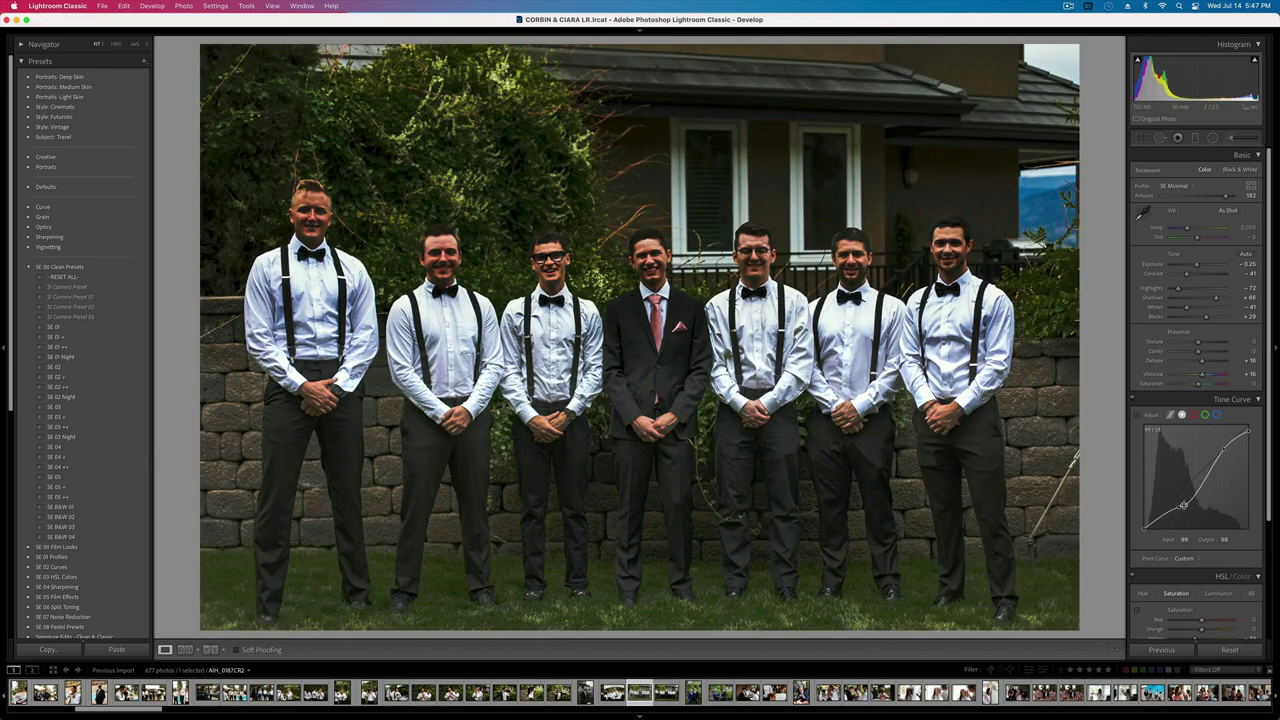
{"action": "left_click", "coordinate": [1152, 415], "text": "alt"}
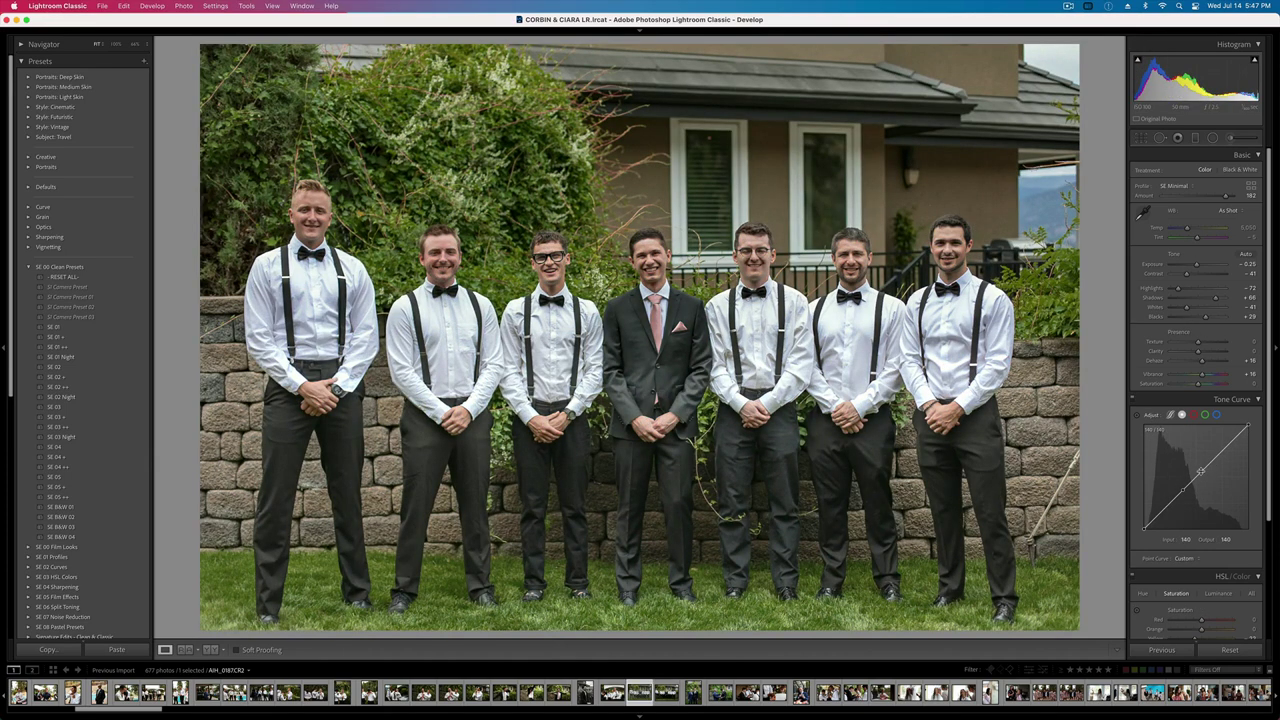
{"action": "left_click_drag", "start_coordinate": [1223, 451], "coordinate": [1221, 447]}
{"action": "left_click_drag", "start_coordinate": [1181, 491], "coordinate": [1181, 502]}
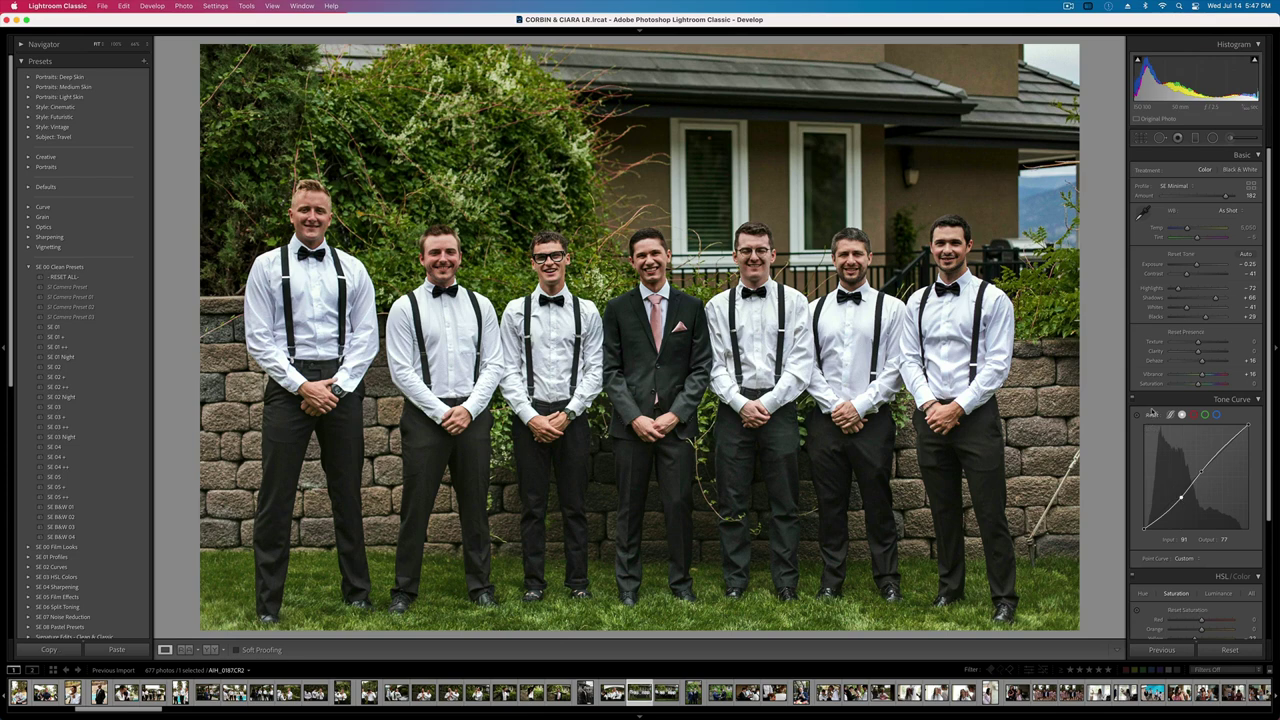
{"action": "left_click", "coordinate": [1151, 414], "text": "alt"}
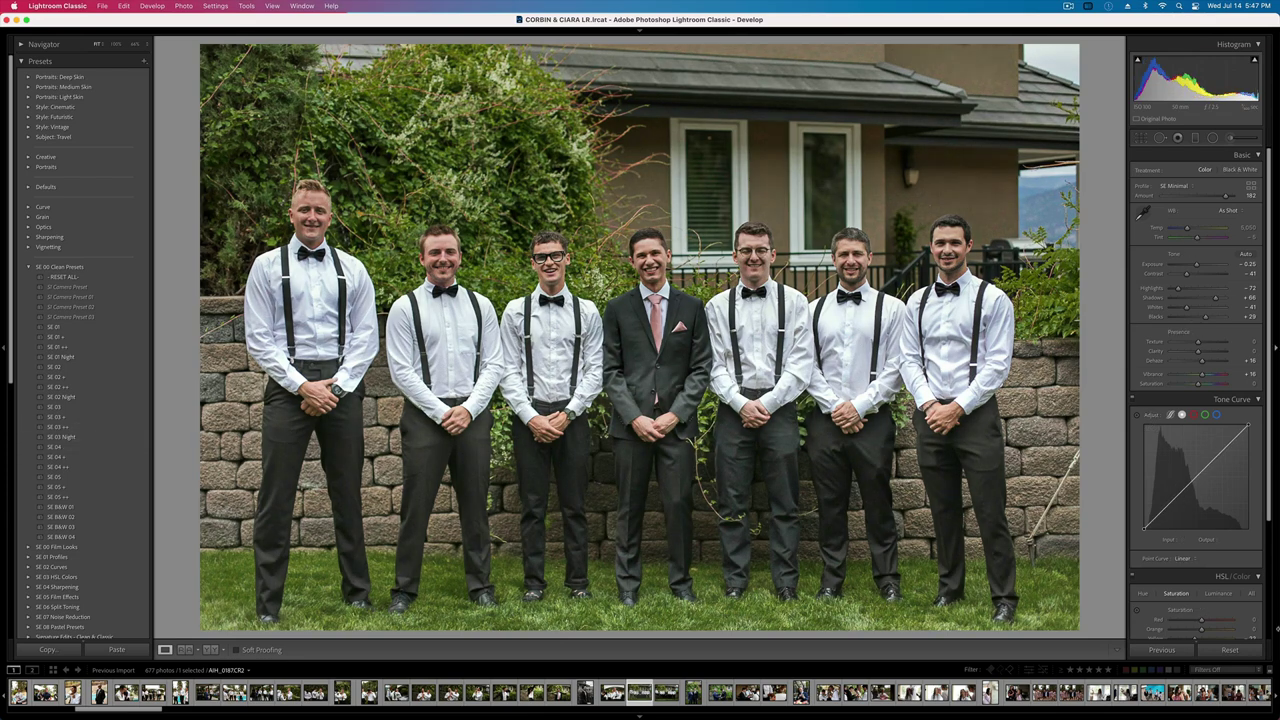
{"action": "key", "text": "super+shift+r"}
{"action": "key", "text": "super+z"}
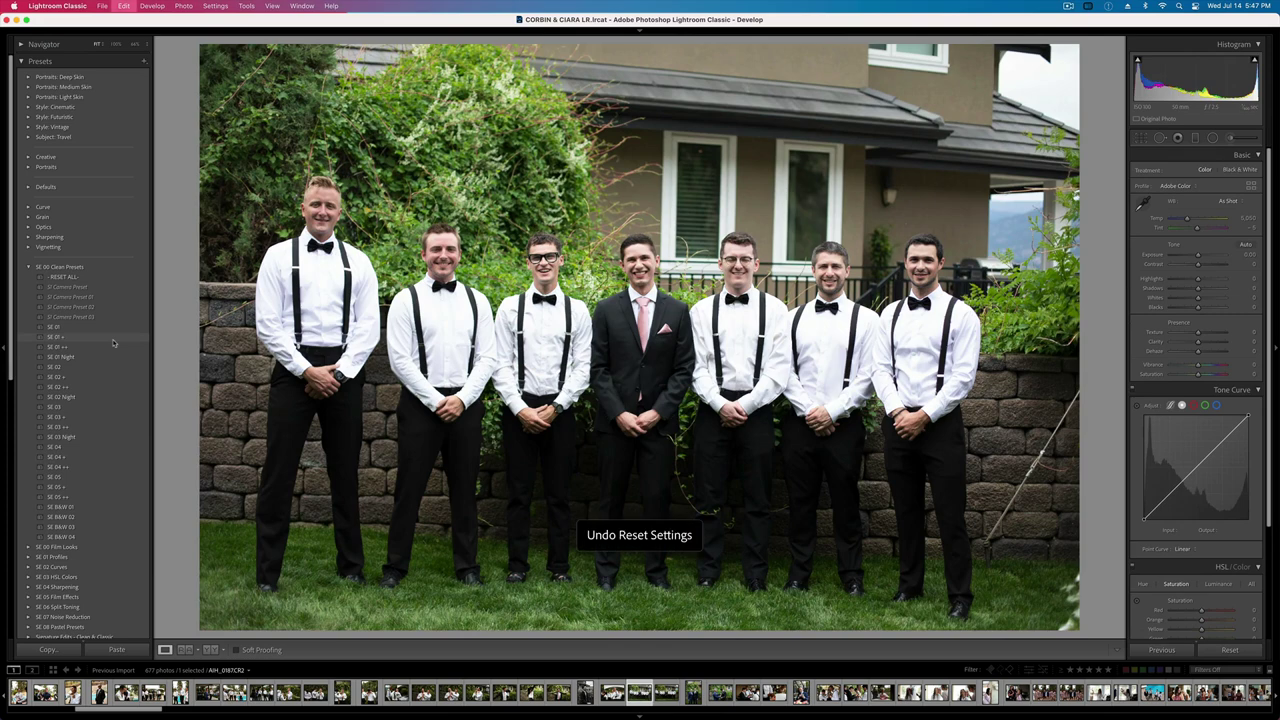
- Select the existing graduated filter and lower its whites to 20
{"action": "left_click", "coordinate": [1213, 138]}
{"action": "left_click", "coordinate": [1194, 139]}
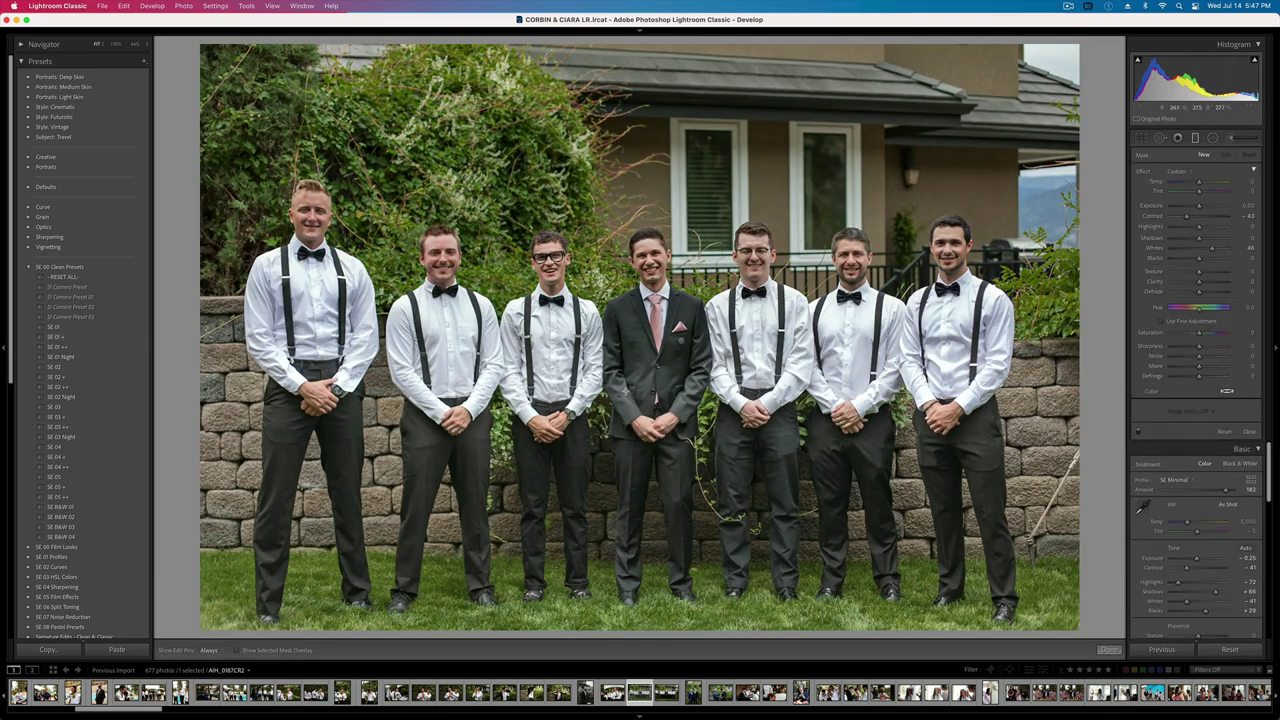
{"action": "left_click", "coordinate": [680, 341]}
{"action": "left_click_drag", "start_coordinate": [1212, 249], "coordinate": [1200, 259]}
- Apply the SE B&W 03 preset, lift blacks to +72, and set exposure to -0.58
{"action": "key", "text": "m"}
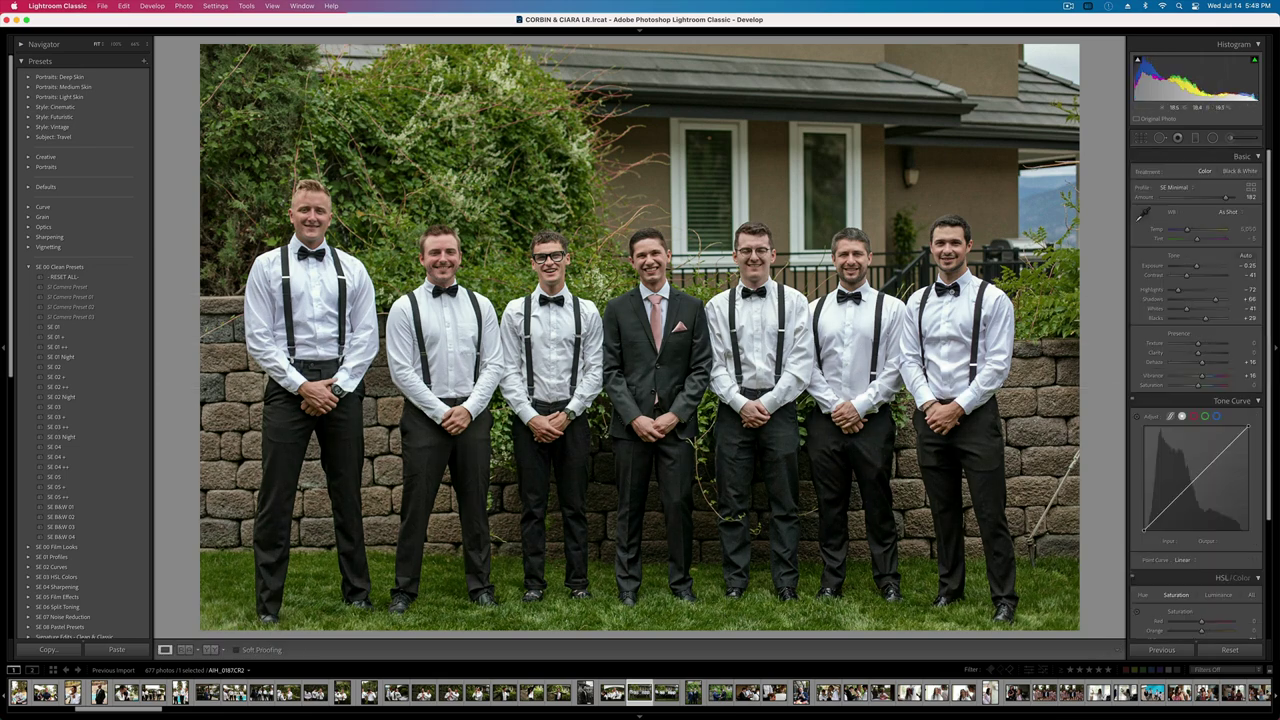
{"action": "left_click", "coordinate": [68, 527]}
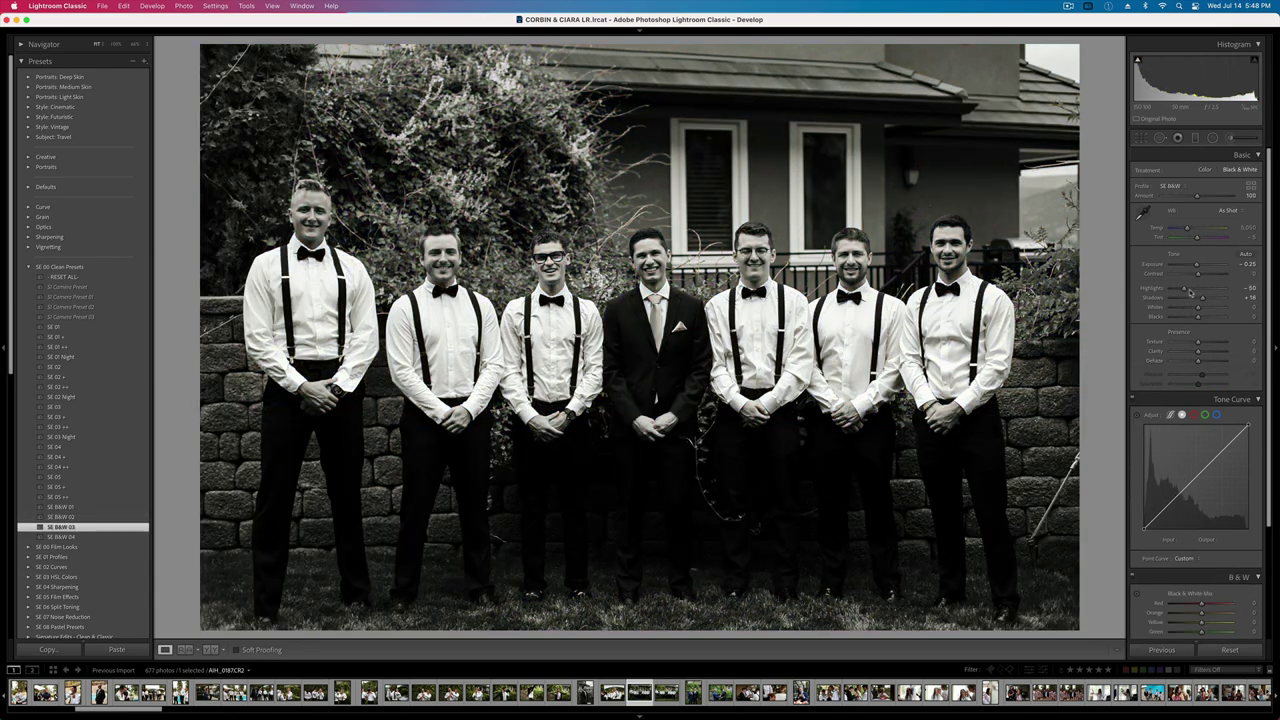
{"action": "mouse_move", "coordinate": [1198, 316]}
{"action": "left_mouse_down"}
{"action": "mouse_move", "coordinate": [1239, 323]}
{"action": "mouse_move", "coordinate": [1218, 318]}
{"action": "mouse_move", "coordinate": [1215, 298]}
{"action": "left_mouse_up"}
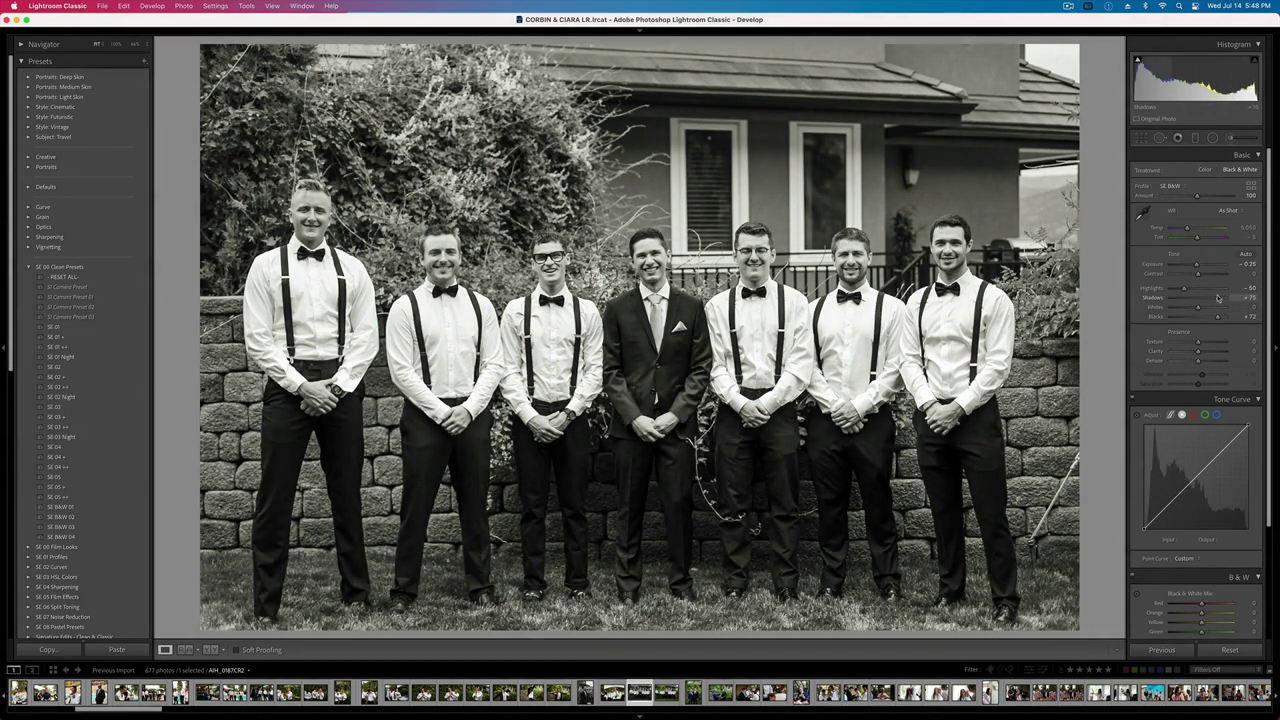
{"action": "key", "text": "minus"}
{"action": "key", "text": "minus"}
{"action": "key", "text": "minus"}
{"action": "key", "text": "equal"}
{"action": "key", "text": "equal"}
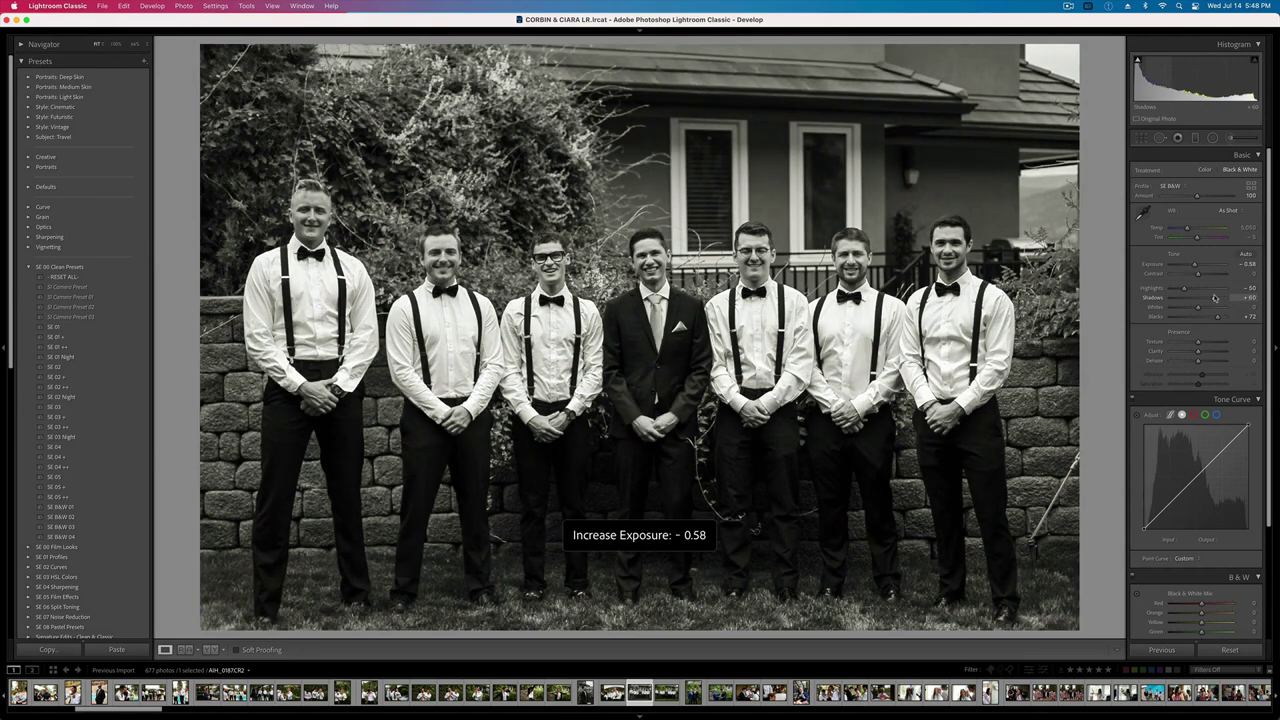
- Paint a brush mask over all seven men's faces and extend it across their trousers
{"action": "left_click", "coordinate": [1228, 141]}
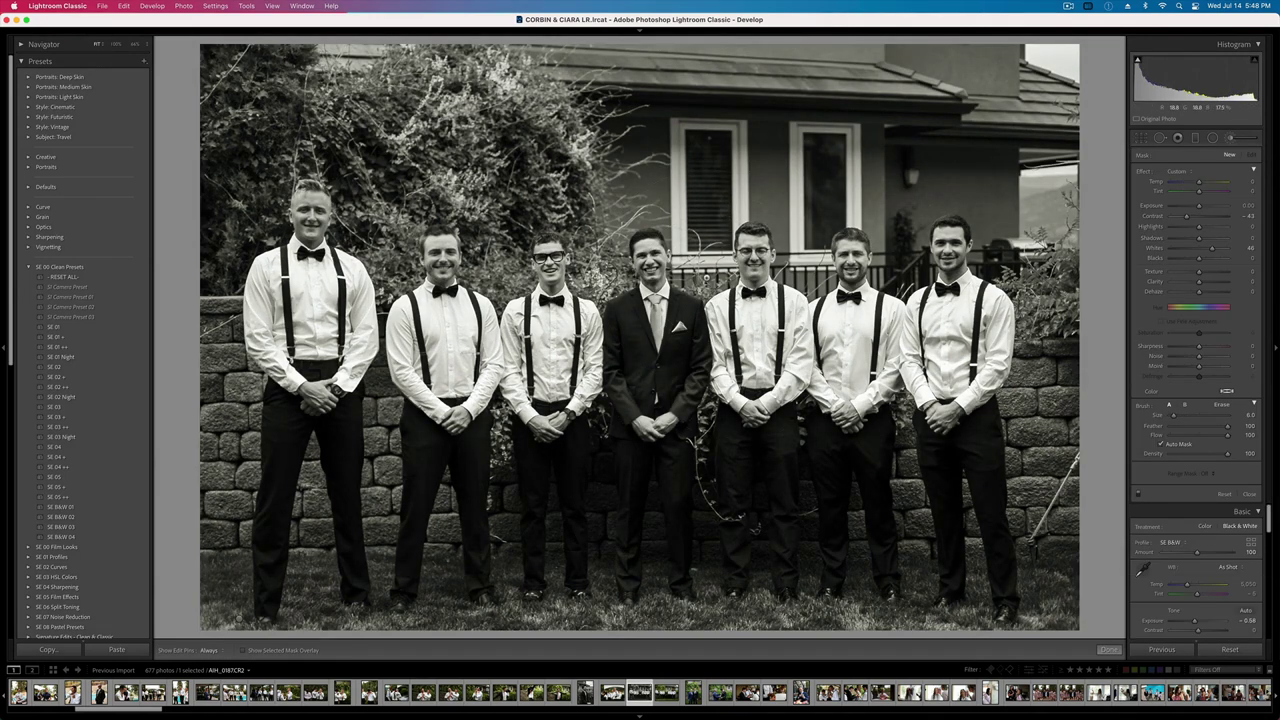
{"action": "left_click_drag", "start_coordinate": [651, 256], "coordinate": [652, 280]}
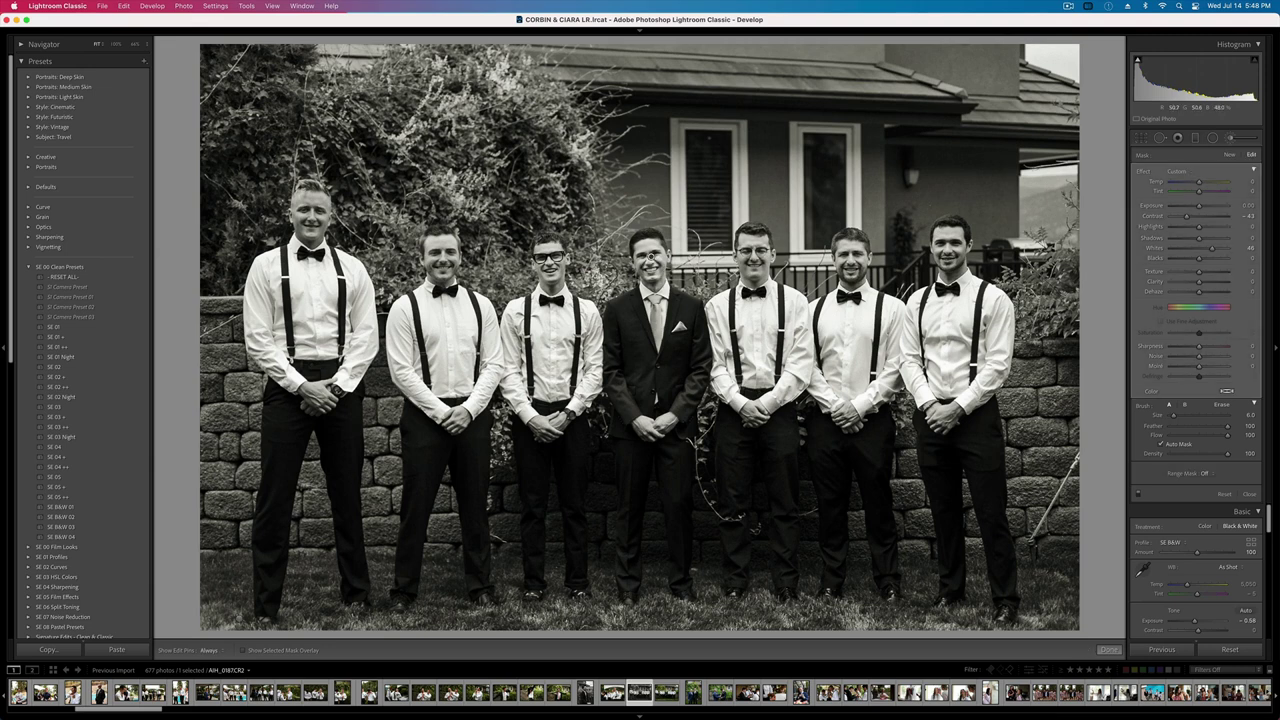
{"action": "left_click_drag", "start_coordinate": [754, 250], "coordinate": [752, 272]}
{"action": "left_click_drag", "start_coordinate": [851, 247], "coordinate": [851, 272]}
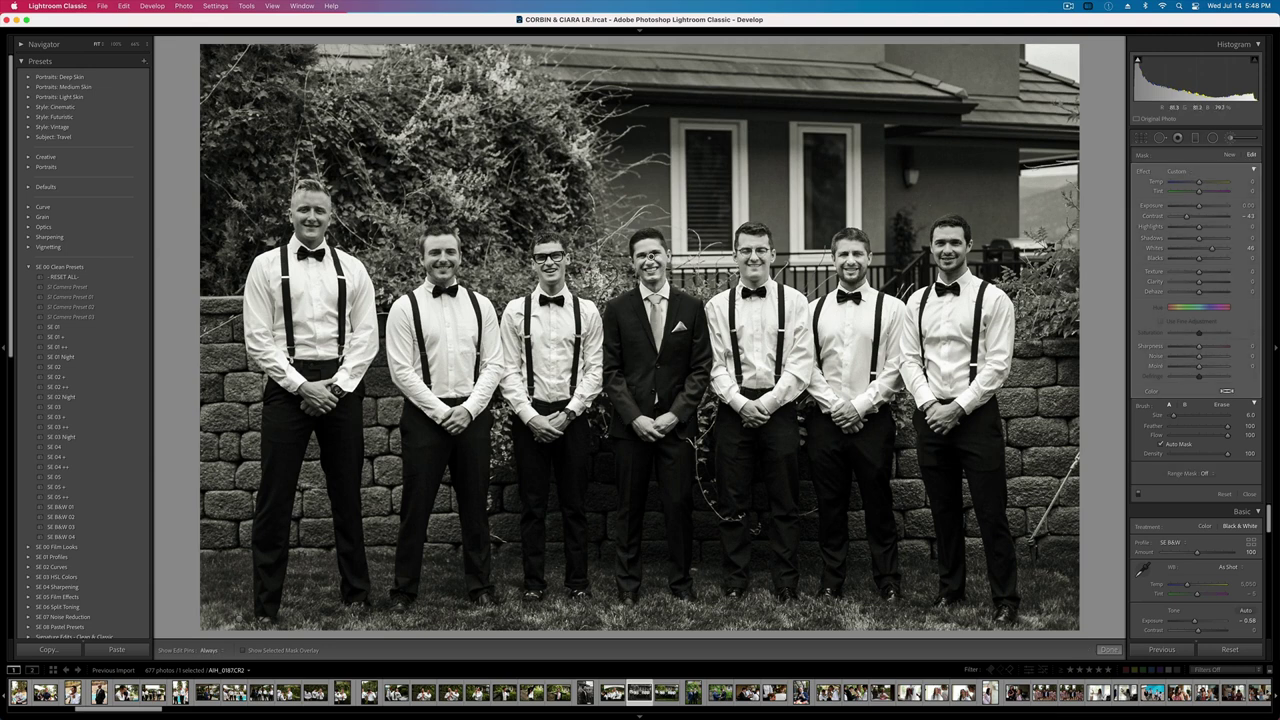
{"action": "left_click_drag", "start_coordinate": [946, 240], "coordinate": [946, 278]}
{"action": "left_click_drag", "start_coordinate": [553, 254], "coordinate": [552, 282]}
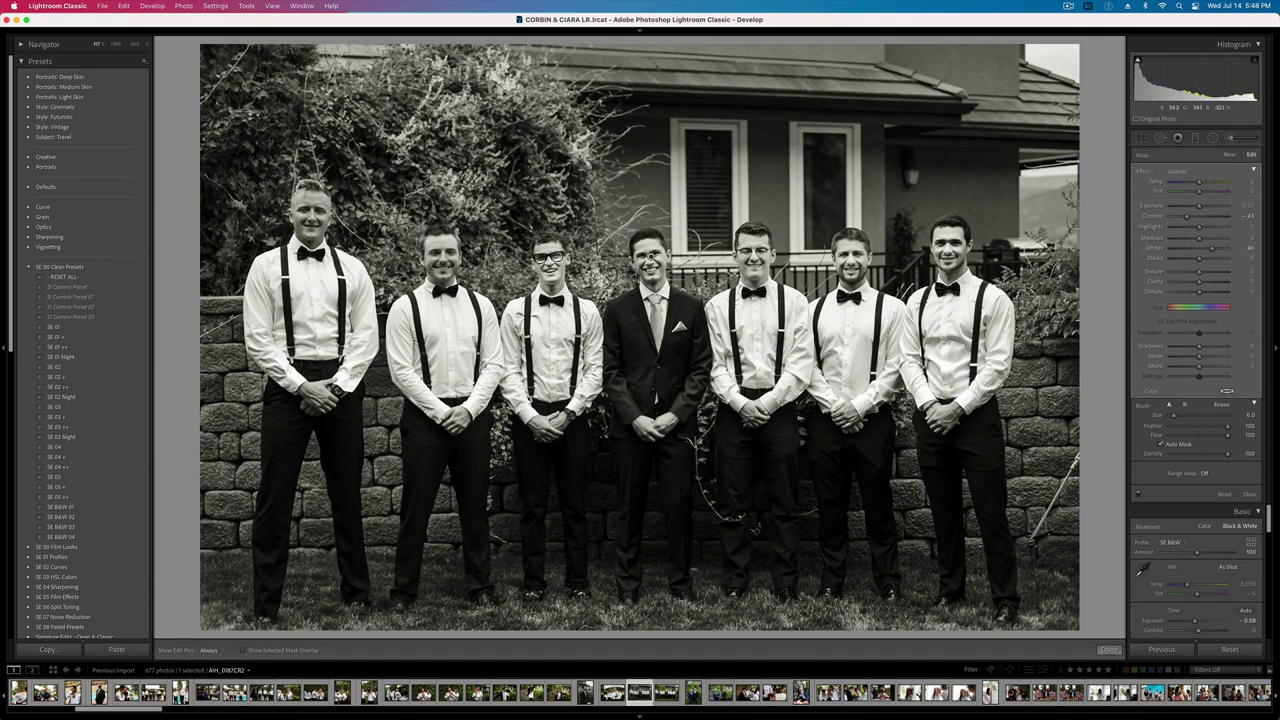
{"action": "left_click_drag", "start_coordinate": [439, 250], "coordinate": [438, 280]}
{"action": "left_click_drag", "start_coordinate": [310, 204], "coordinate": [309, 244]}
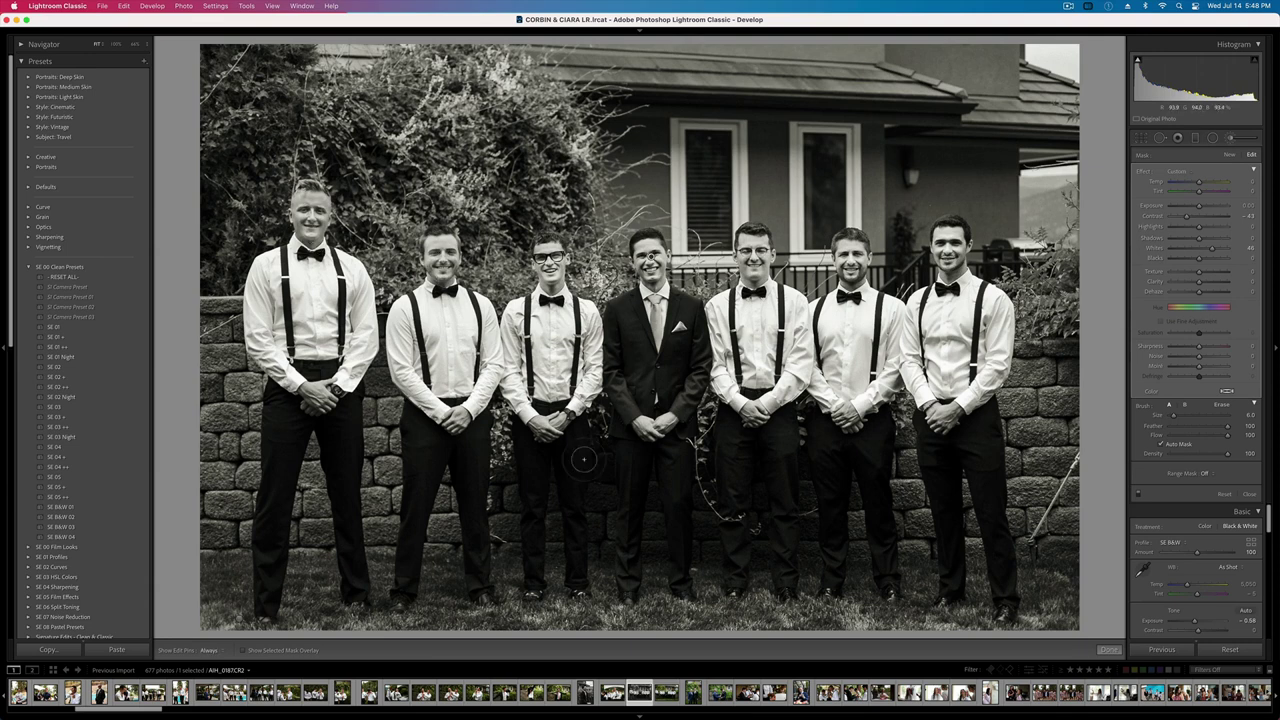
{"action": "scroll", "coordinate": [590, 489], "scroll_direction": "up", "scroll_amount": 5}
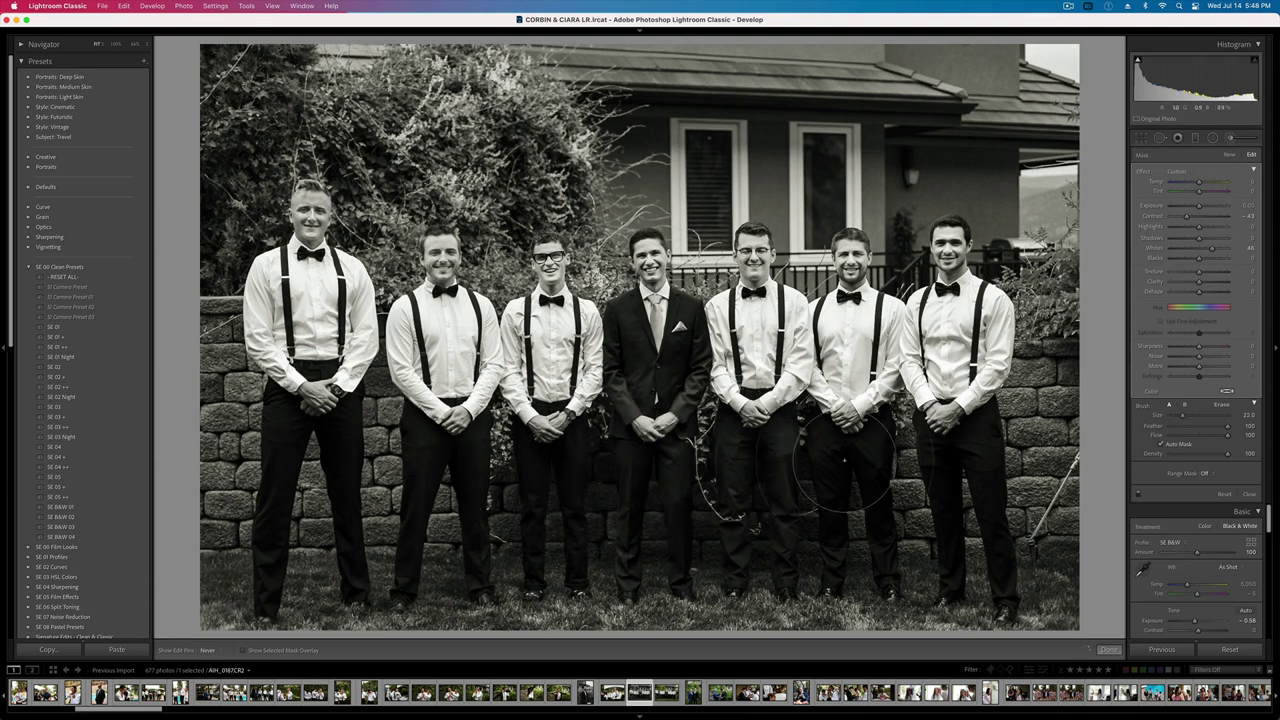
{"action": "left_click_drag", "start_coordinate": [914, 473], "coordinate": [988, 459]}
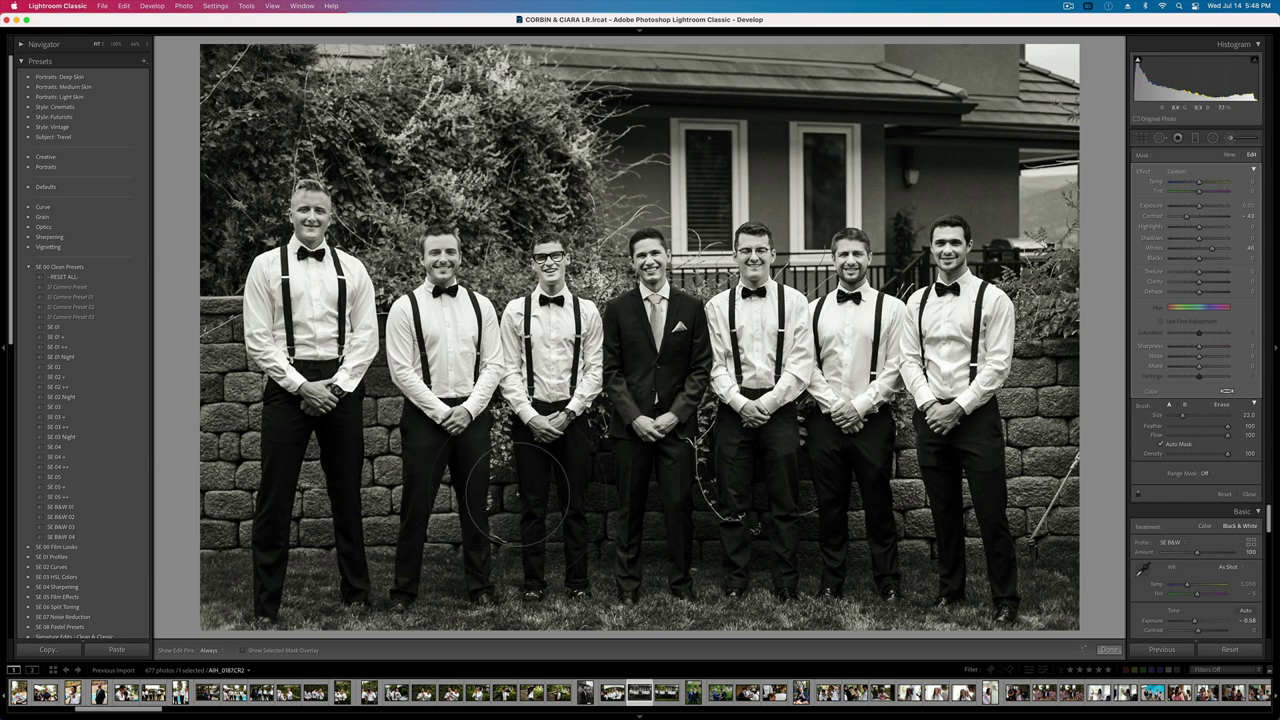
- Reset the mask's effects, then set its contrast to -45 and highlights to -29
{"action": "key", "text": "alt"}
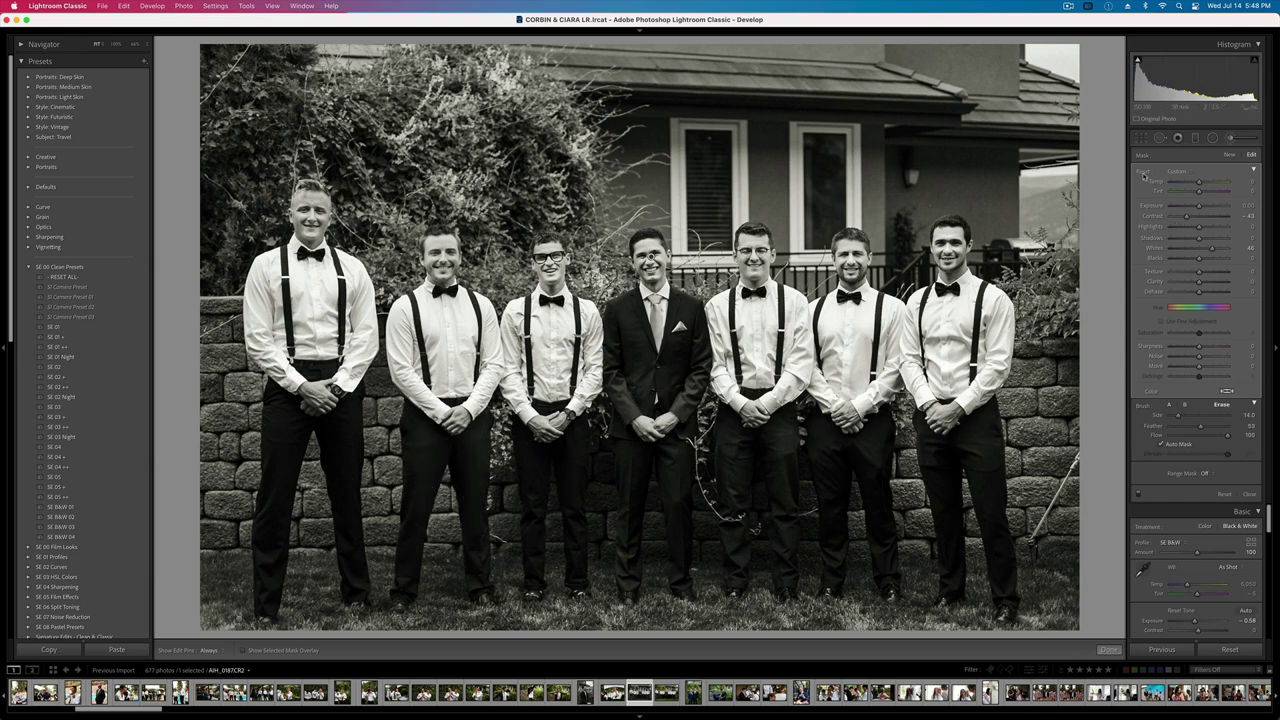
{"action": "left_click", "coordinate": [1139, 172], "text": "alt"}
{"action": "left_click", "coordinate": [1185, 216]}
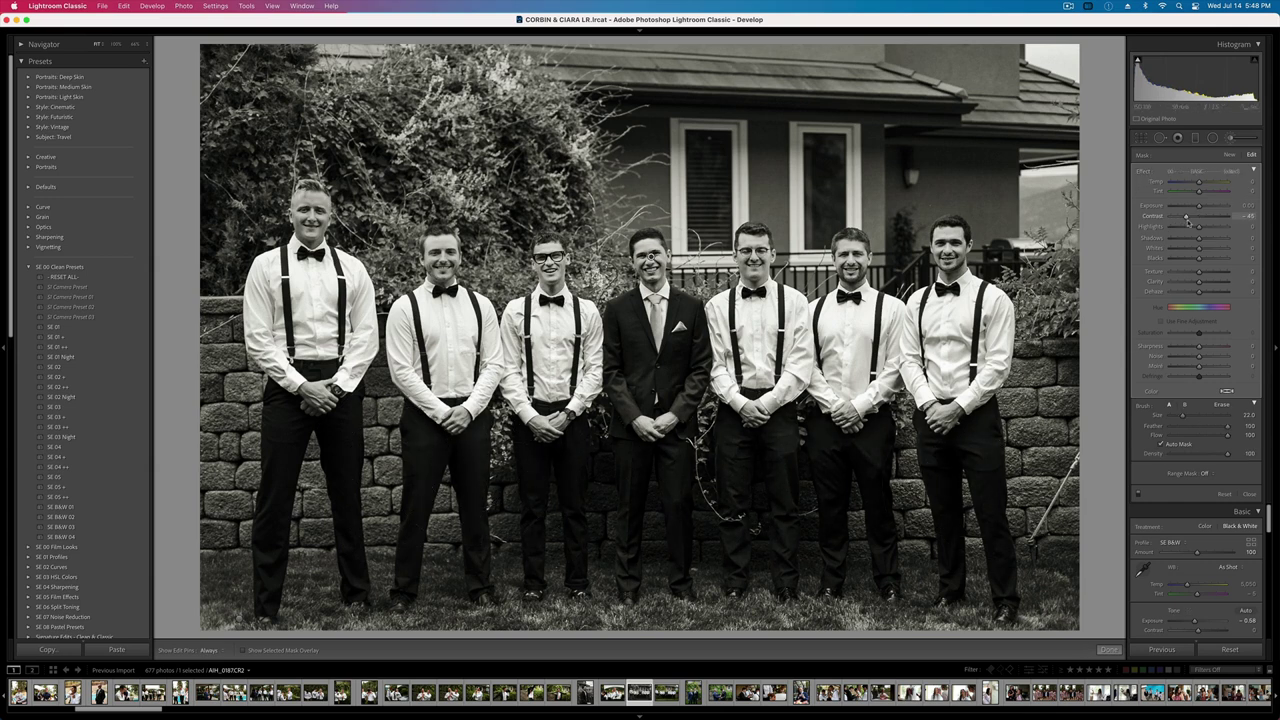
{"action": "left_click_drag", "start_coordinate": [1197, 227], "coordinate": [1190, 228]}
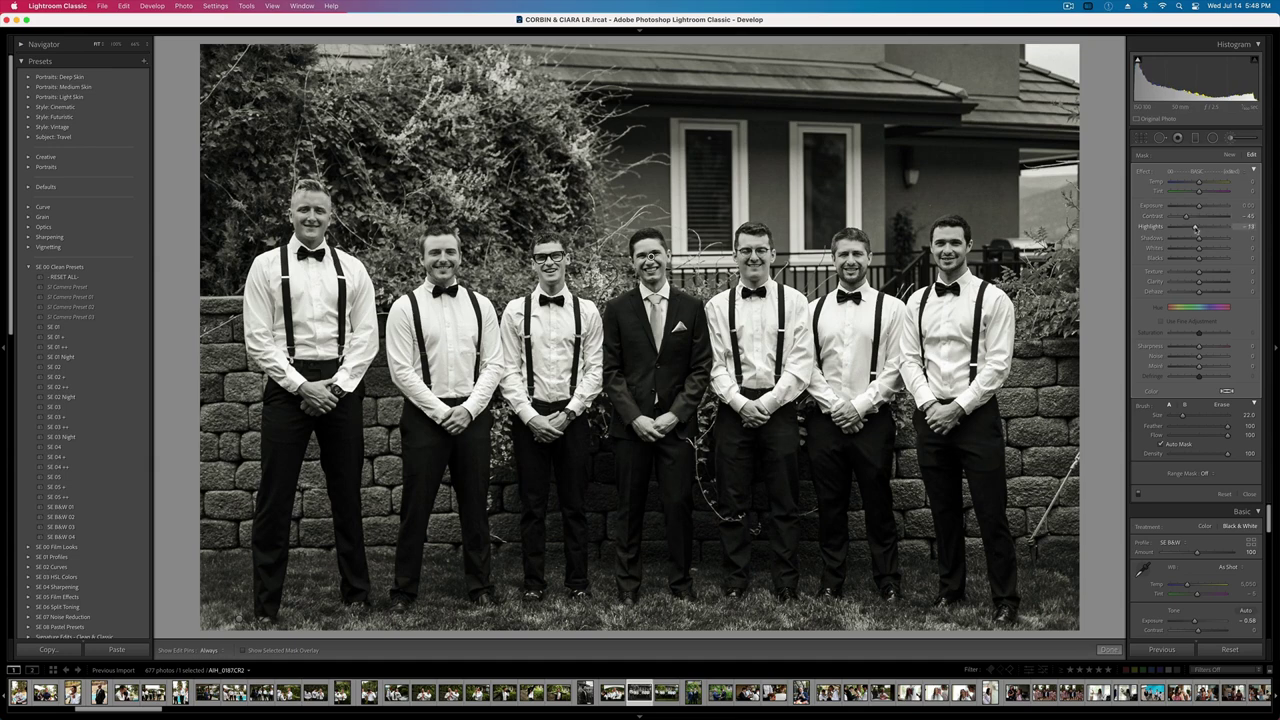
- Compare with the colour original, nudge exposure, and add dehaze to the black-and-white lineup
{"action": "key", "text": "k"}
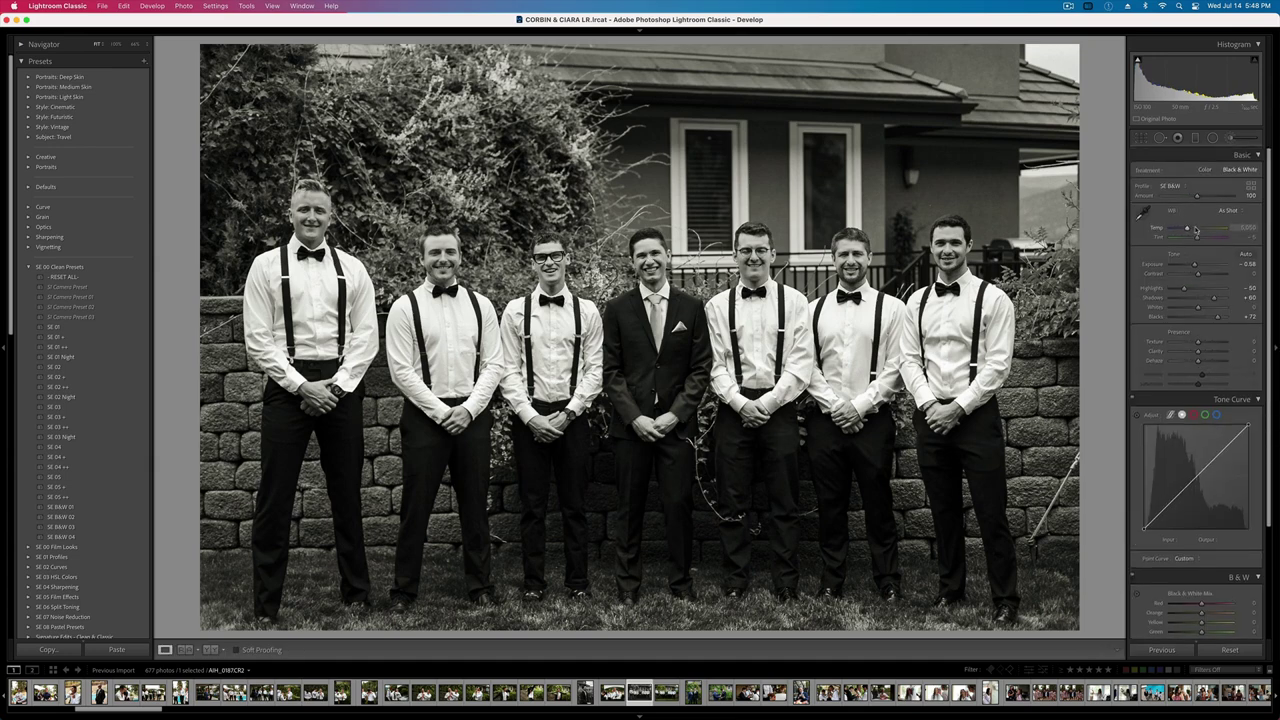
{"action": "key", "text": "backslash"}
{"action": "key", "text": "backslash"}
{"action": "key", "text": "backslash"}
{"action": "key", "text": "backslash"}
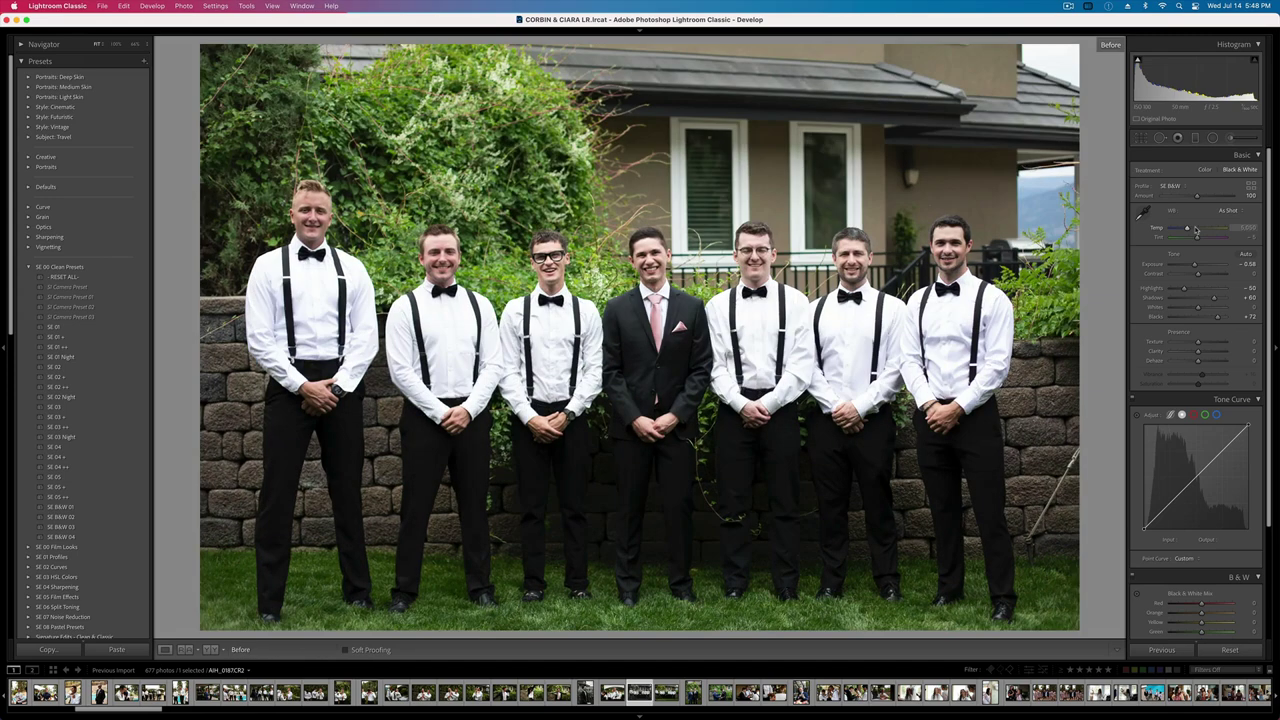
{"action": "key", "text": "Right"}
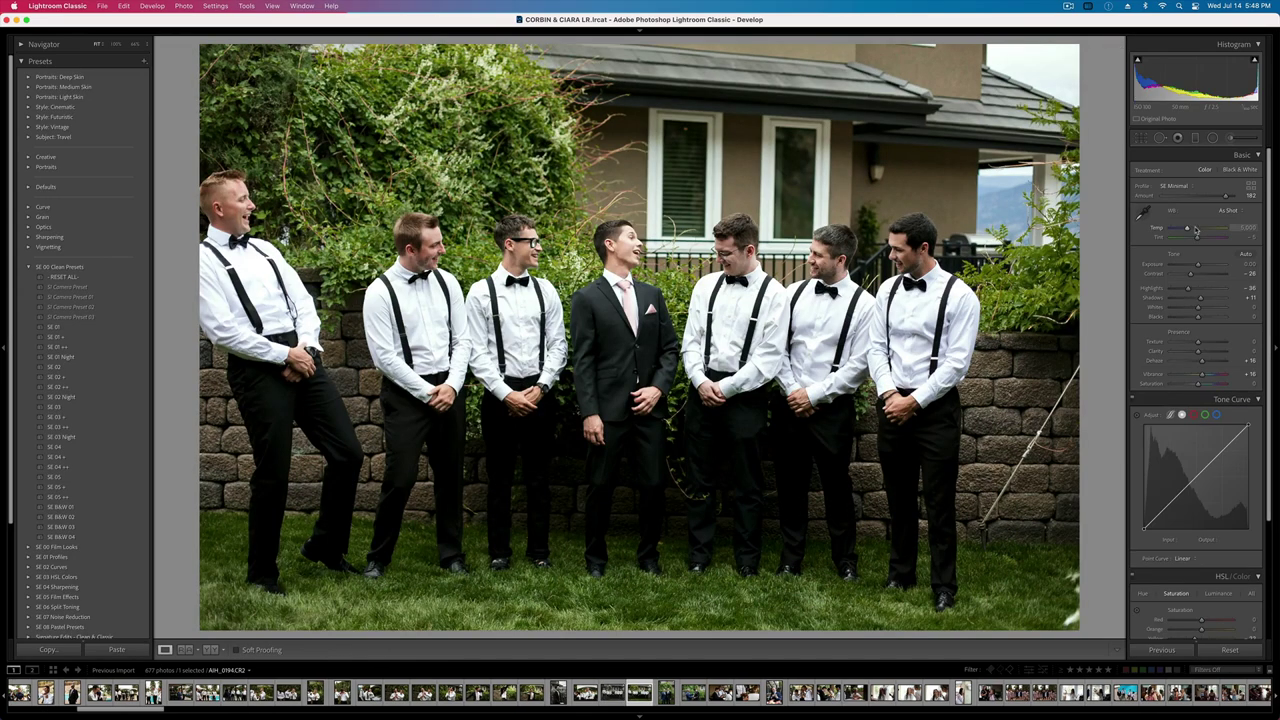
{"action": "key", "text": "Left"}
{"action": "key", "text": "Left"}
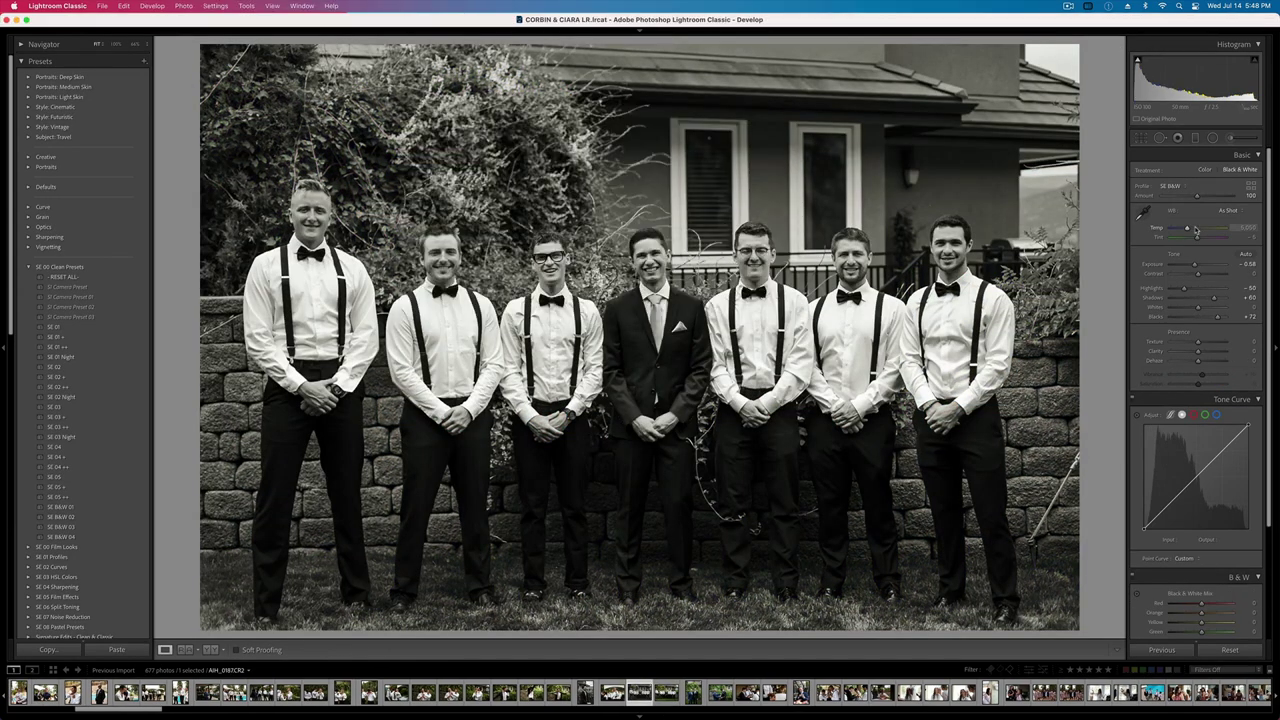
{"action": "key", "text": "Right"}
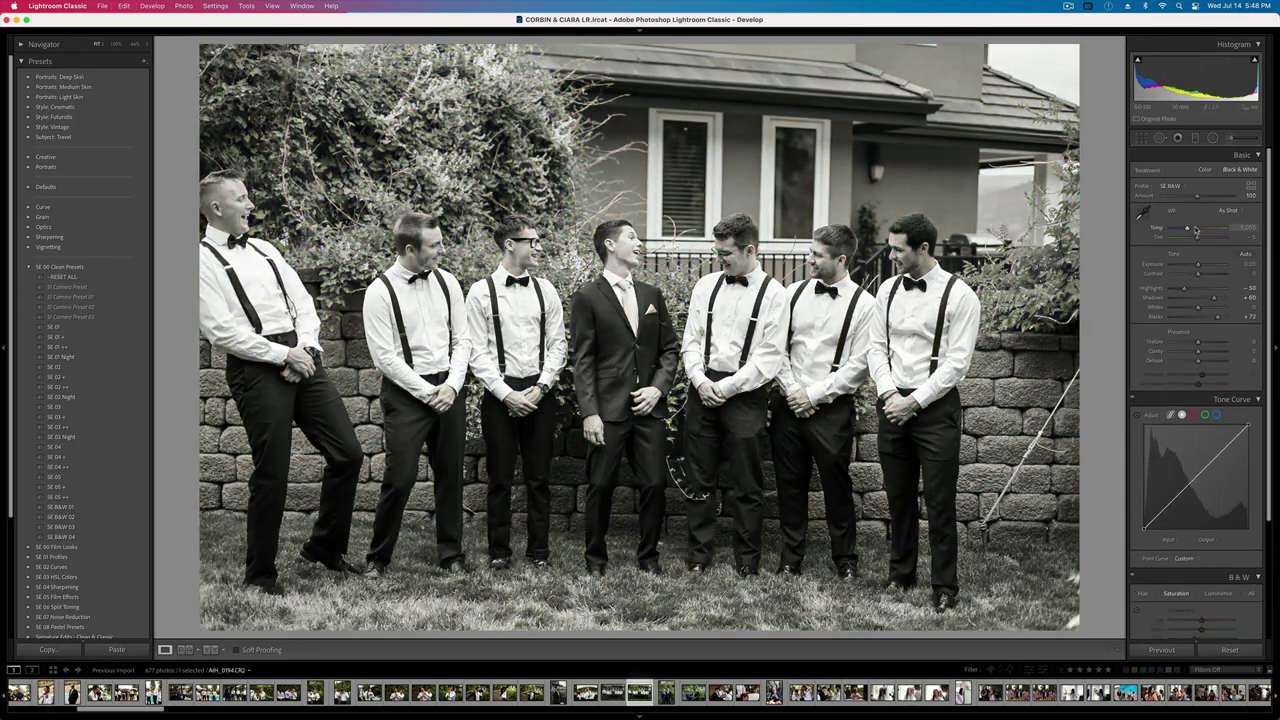
{"action": "key", "text": "minus"}
{"action": "key", "text": "minus"}
{"action": "key", "text": "minus"}
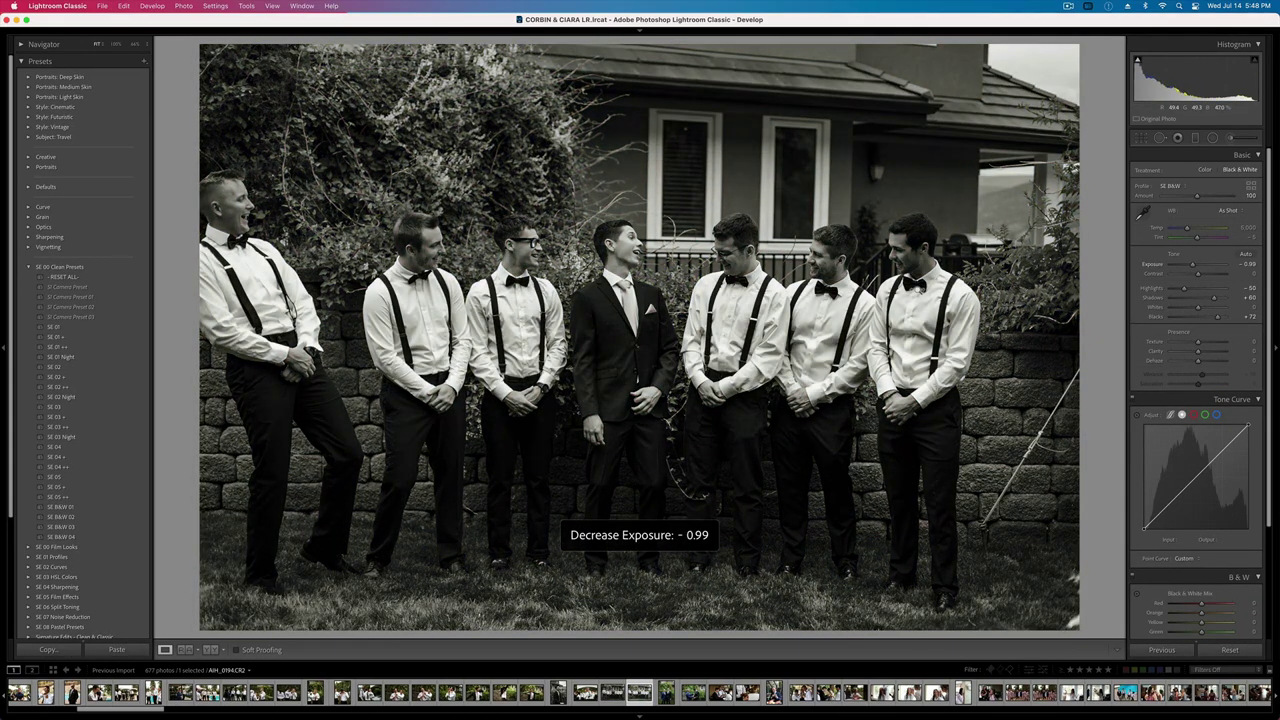
{"action": "key", "text": "equal"}
{"action": "key", "text": "equal"}
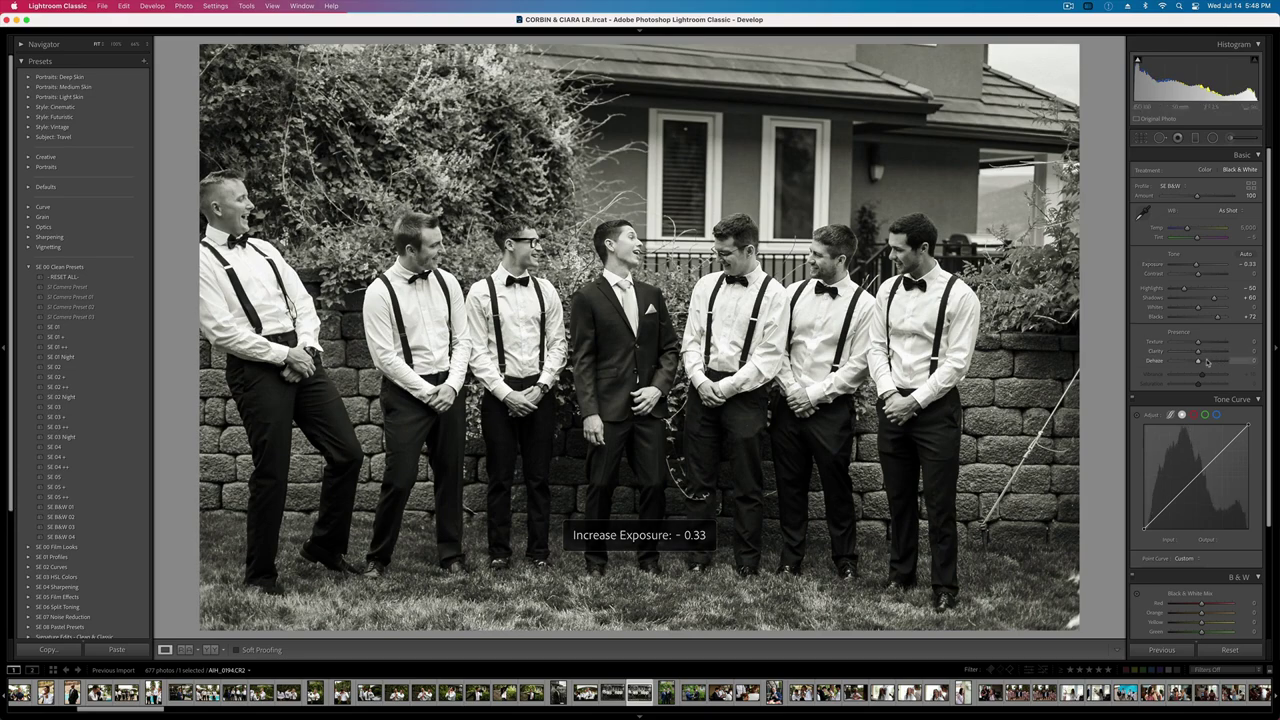
{"action": "left_click_drag", "start_coordinate": [1199, 361], "coordinate": [1206, 362]}
- Tighten the crop from the top-right corner, lower exposure to -0.53, and go to the next photo
{"action": "key", "text": "r"}
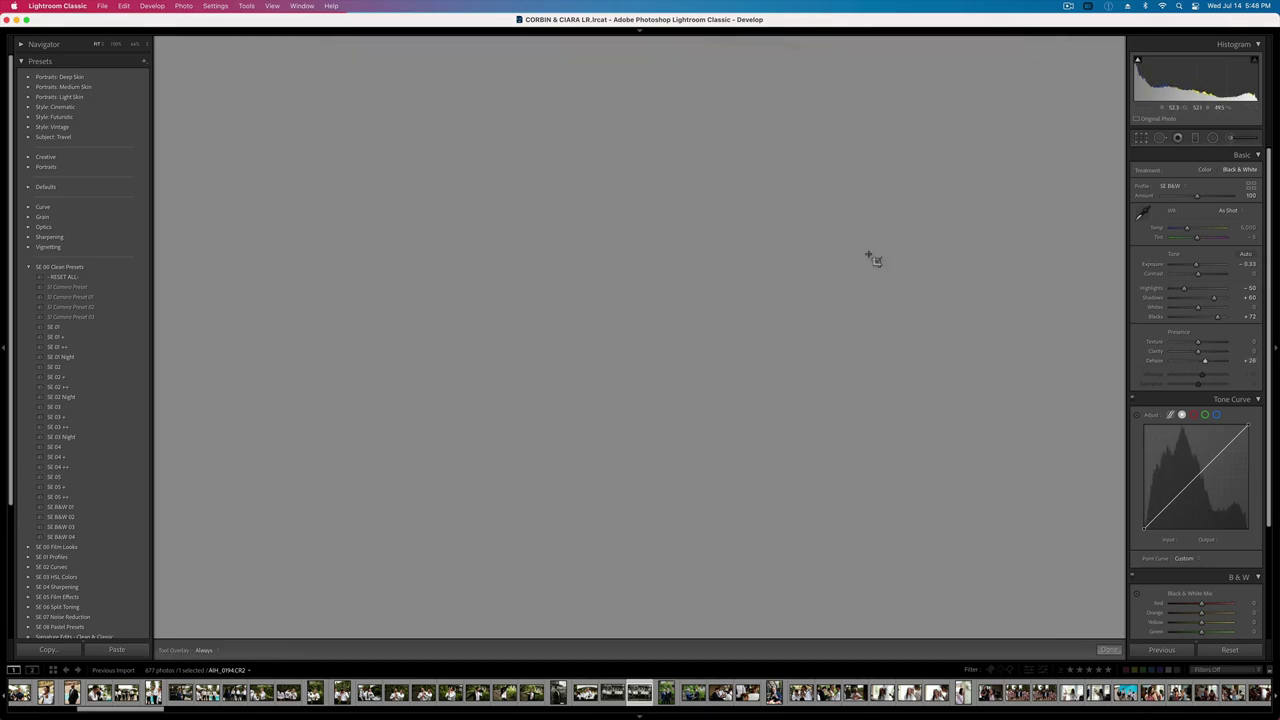
{"action": "left_click_drag", "start_coordinate": [1076, 47], "coordinate": [1065, 75]}
{"action": "key", "text": "Return"}
{"action": "key", "text": "minus"}
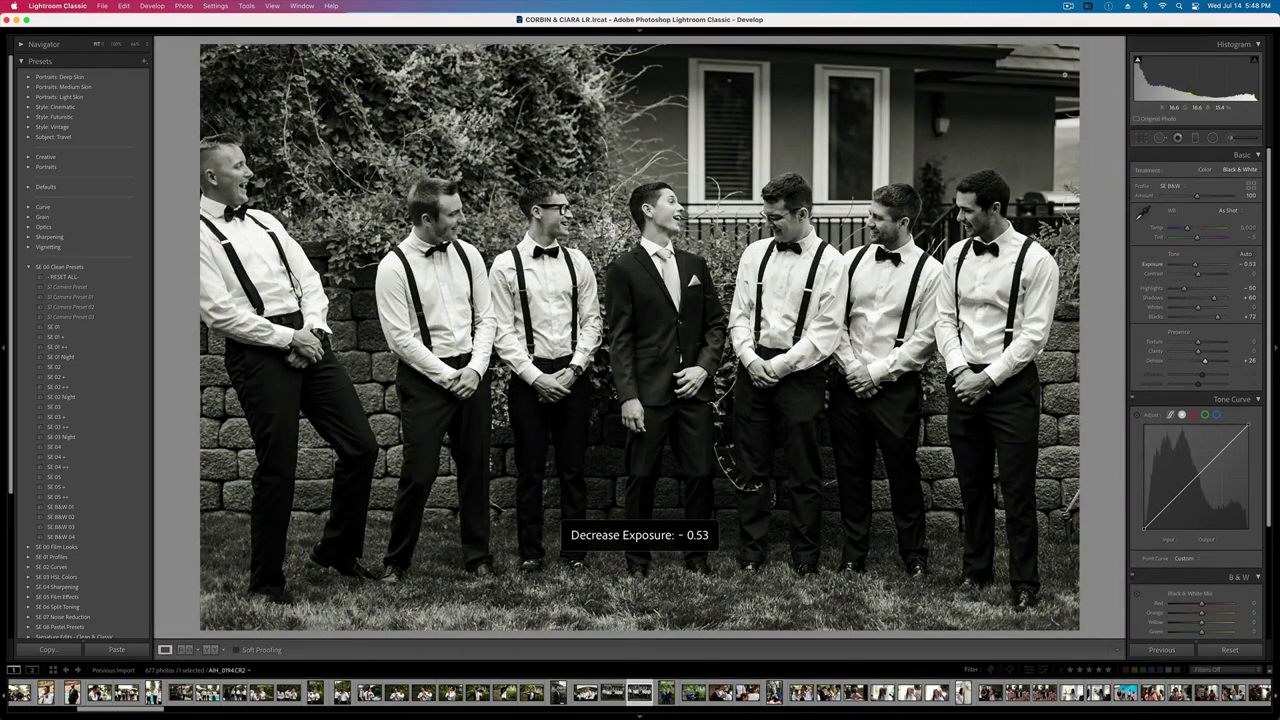
{"action": "key", "text": "Right"}
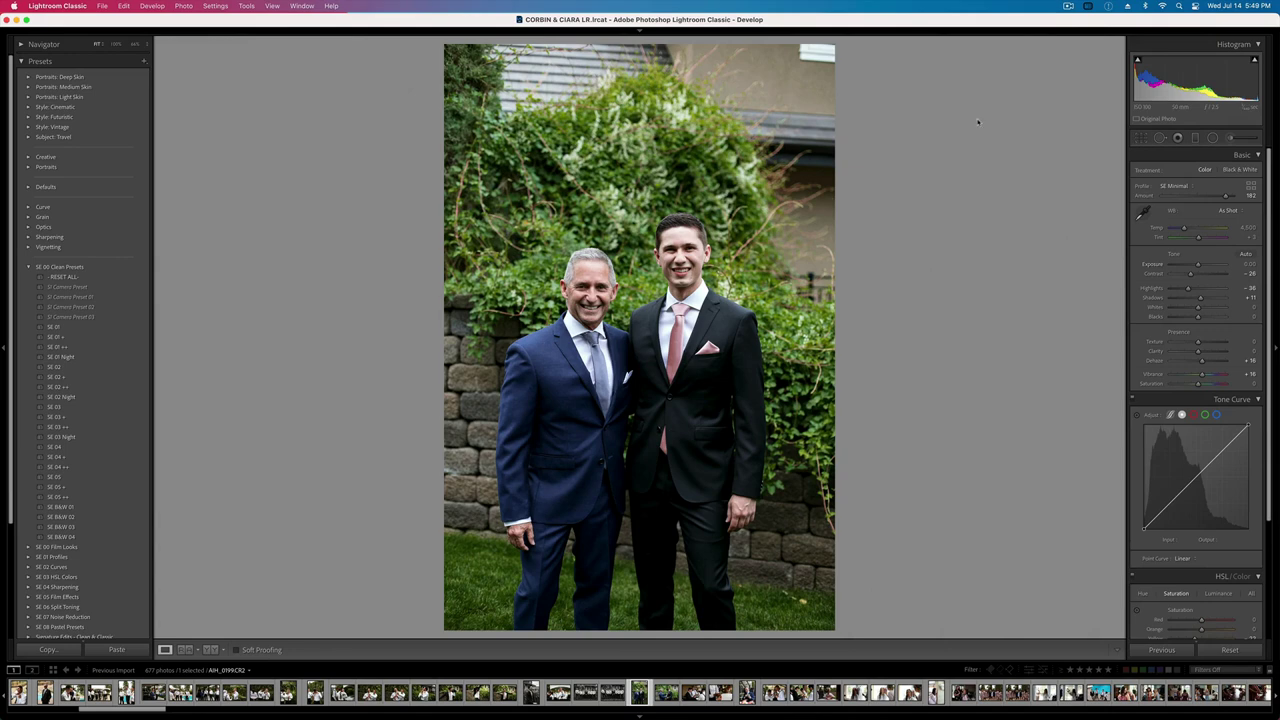
- Replace the black-and-white paste with the tie-tying photo's settings (temperature 5,700, tint -10)
{"action": "key", "text": "super+shift+v"}
{"action": "key", "text": "super+z"}
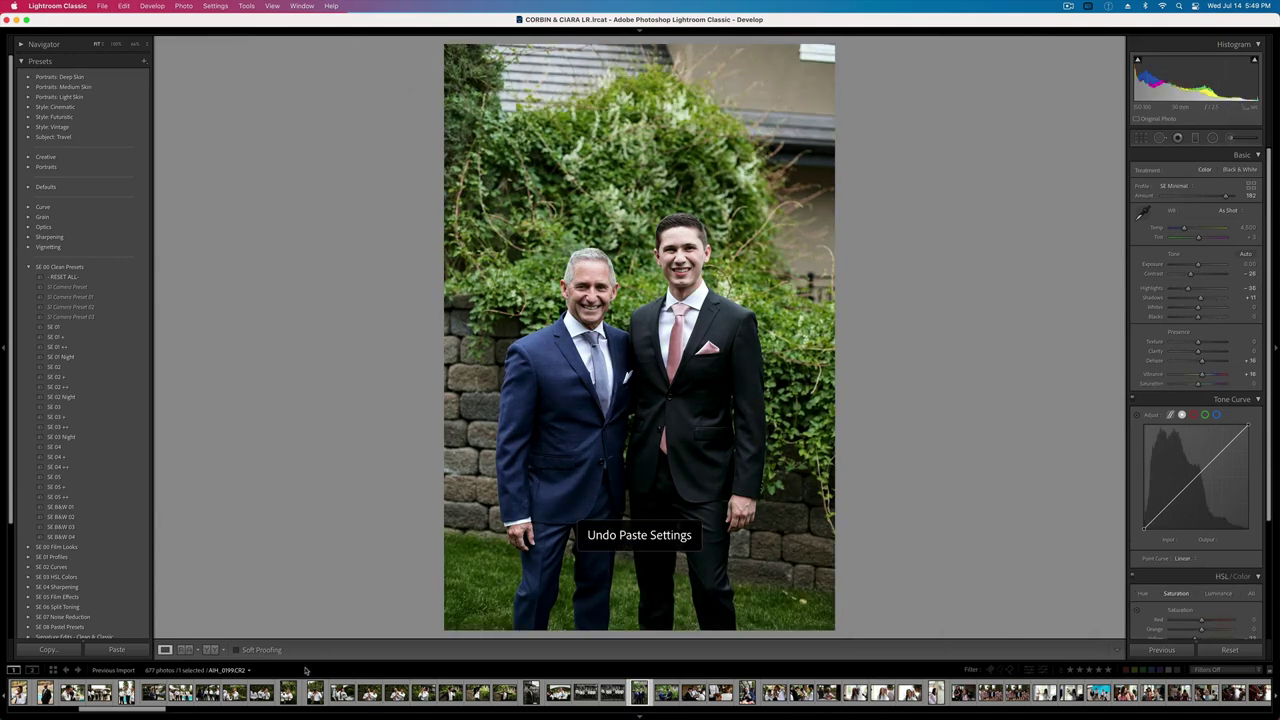
{"action": "left_click", "coordinate": [315, 692]}
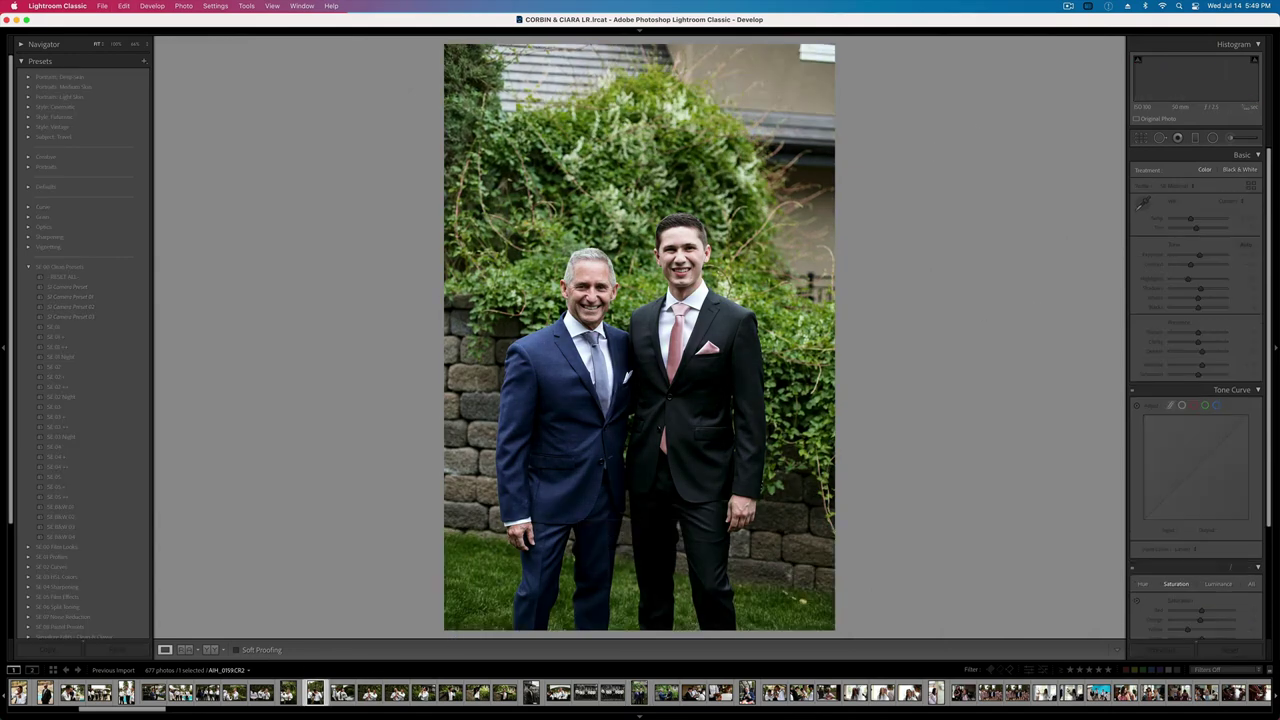
{"action": "key", "text": "super+shift+c"}
{"action": "key", "text": "Return"}
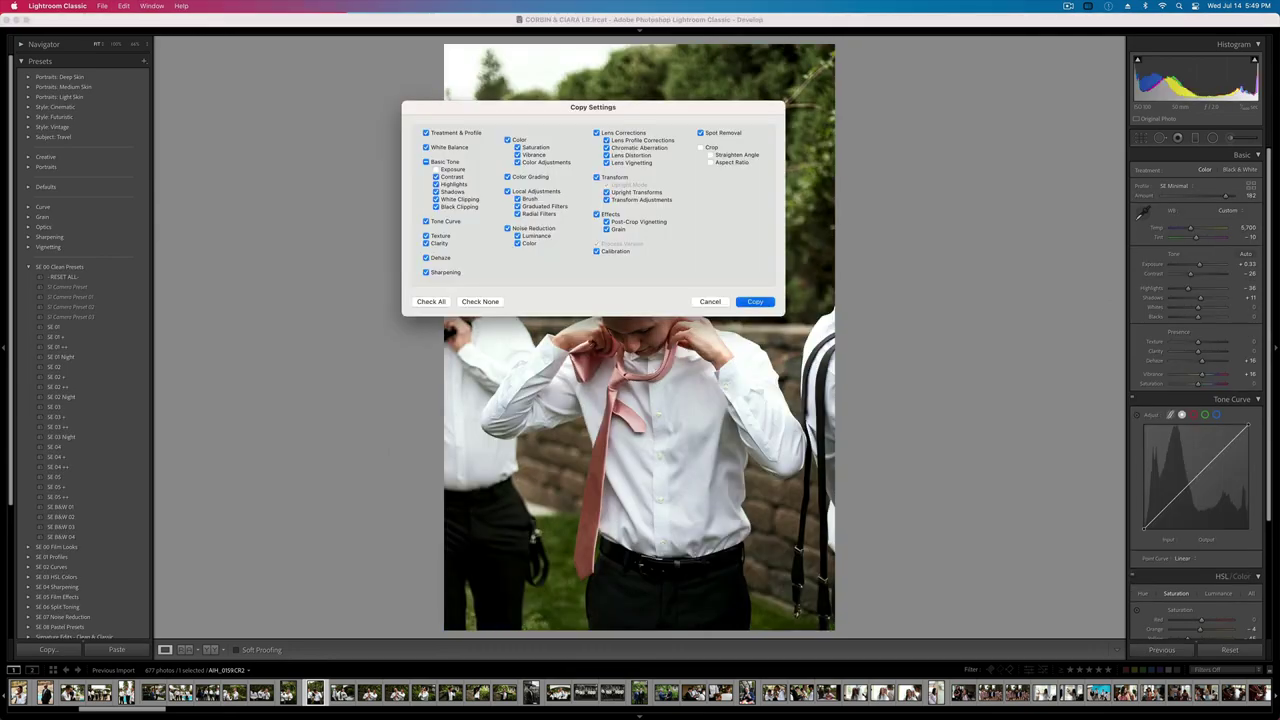
{"action": "left_click", "coordinate": [637, 694]}
{"action": "key", "text": "super+shift+v"}
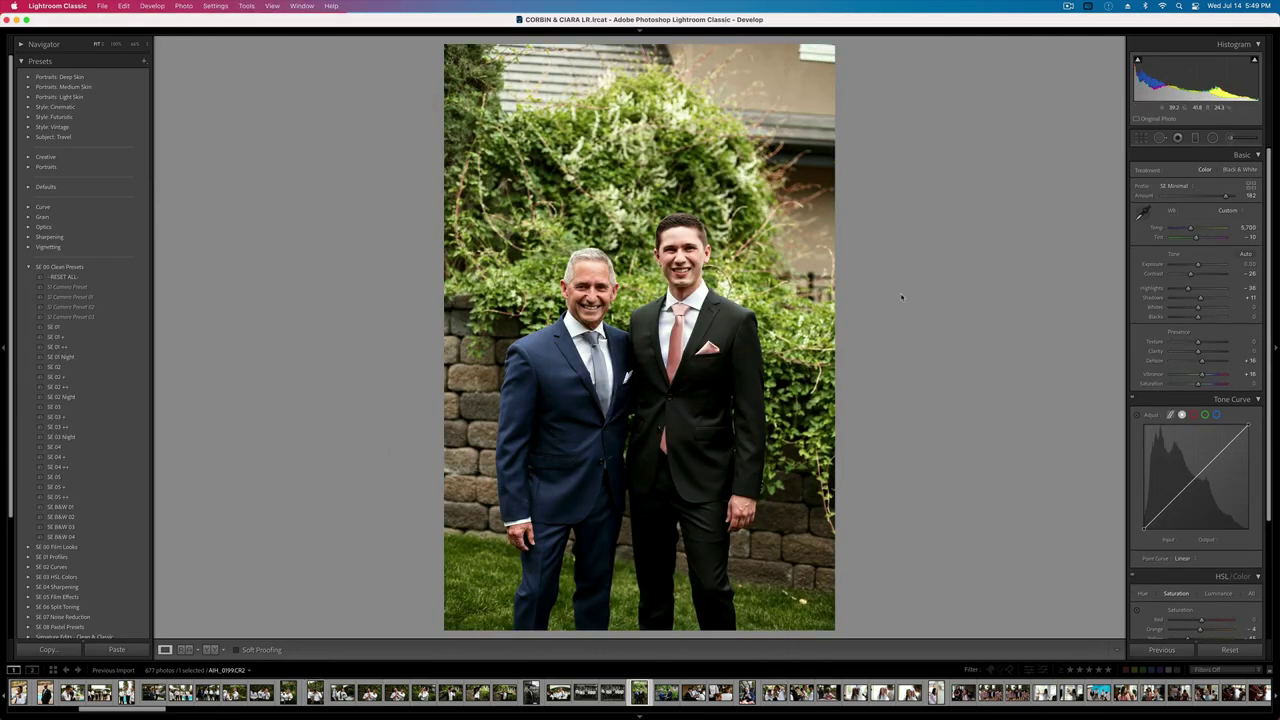
- Straighten the portrait at -1.77° and tighten the crop from the top-left corner
{"action": "key", "text": "r"}
{"action": "left_click_drag", "start_coordinate": [903, 300], "coordinate": [952, 253]}
{"action": "key", "text": "Return"}
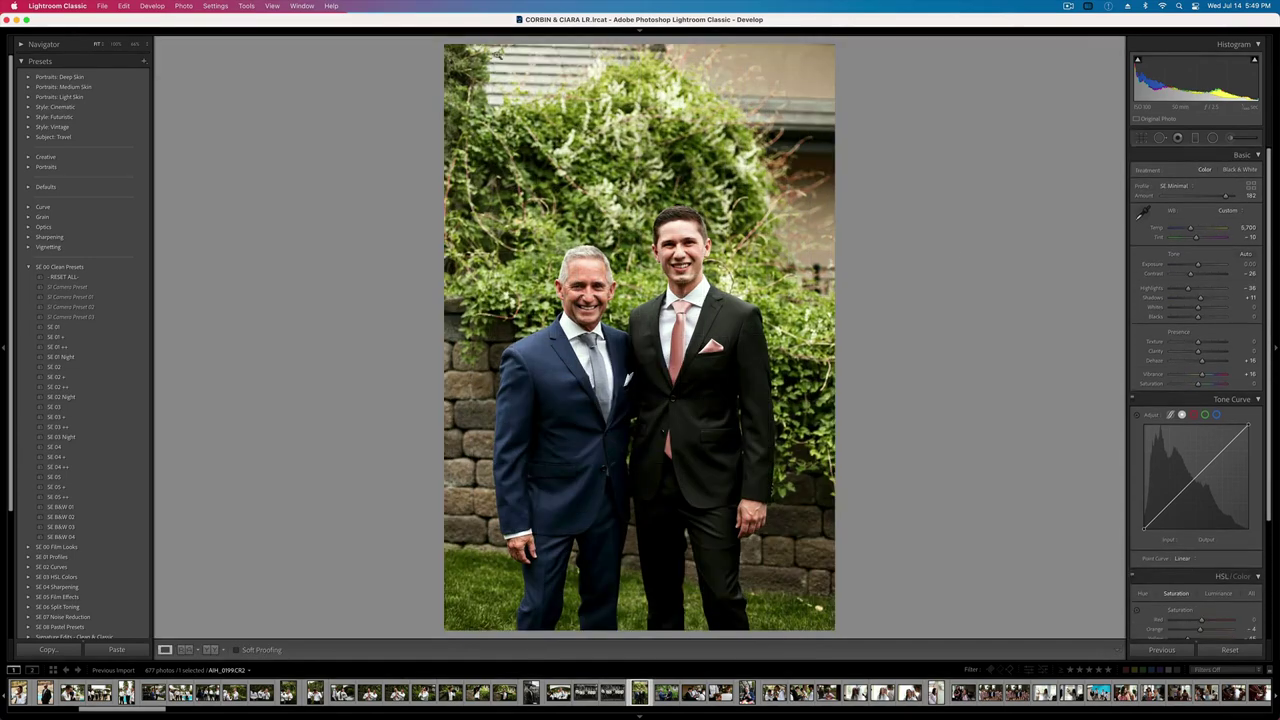
{"action": "key", "text": "r"}
{"action": "left_click_drag", "start_coordinate": [455, 59], "coordinate": [463, 86]}
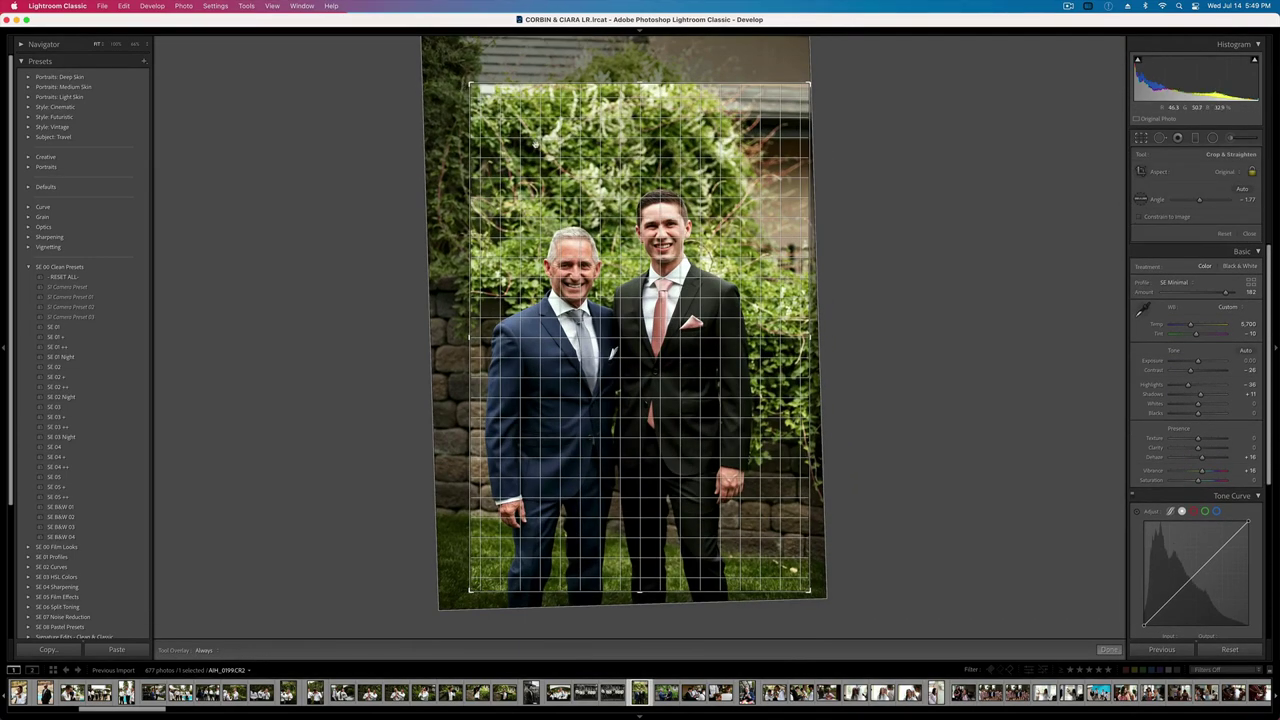
- Reposition and apply the crop, set contrast -52 and exposure -0.13, then open the jacket-buttoning photo
{"action": "left_click_drag", "start_coordinate": [623, 191], "coordinate": [639, 181]}
{"action": "key", "text": "r"}
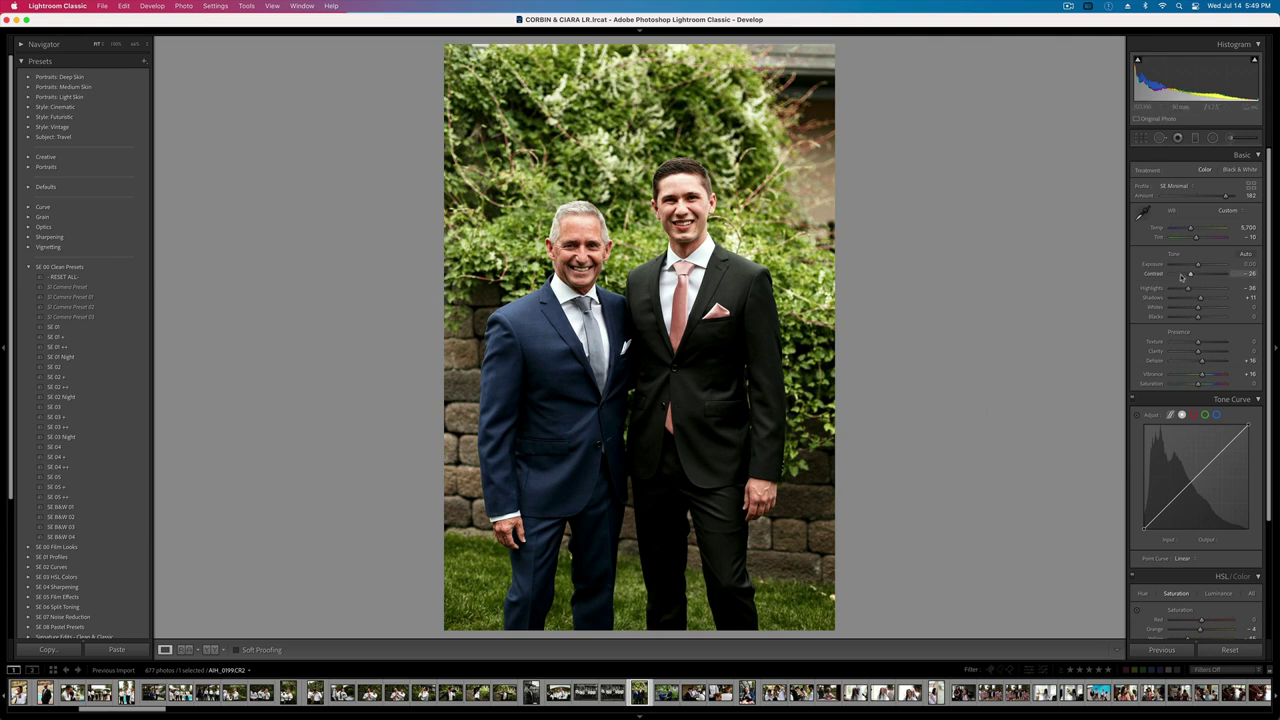
{"action": "left_click_drag", "start_coordinate": [1190, 274], "coordinate": [1184, 276]}
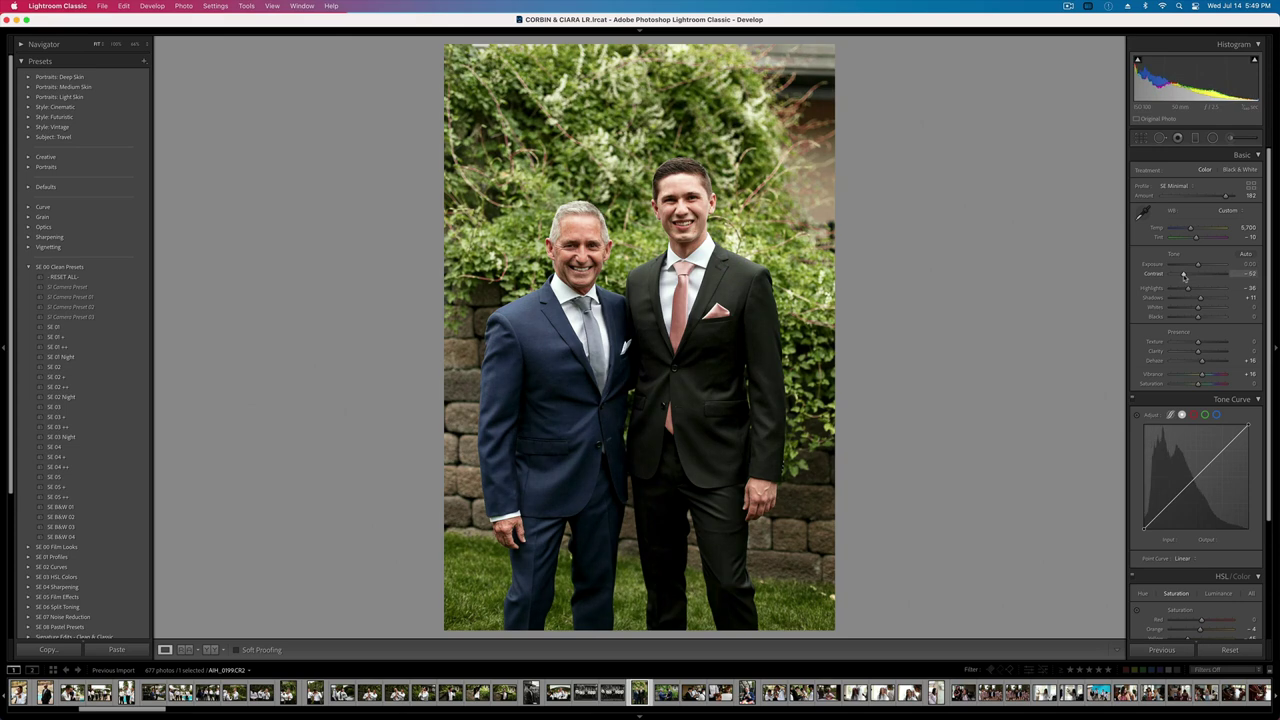
{"action": "key", "text": "super+comma"}
{"action": "key", "text": "super+period"}
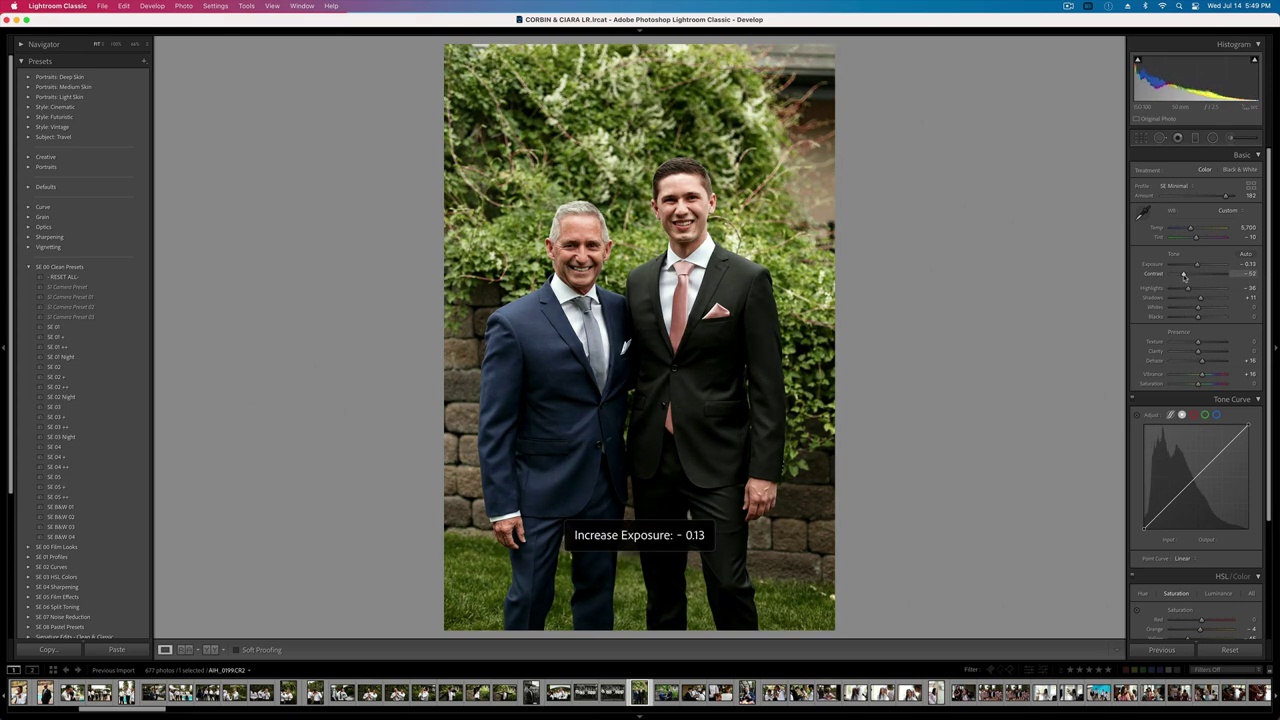
{"action": "key", "text": "Right"}
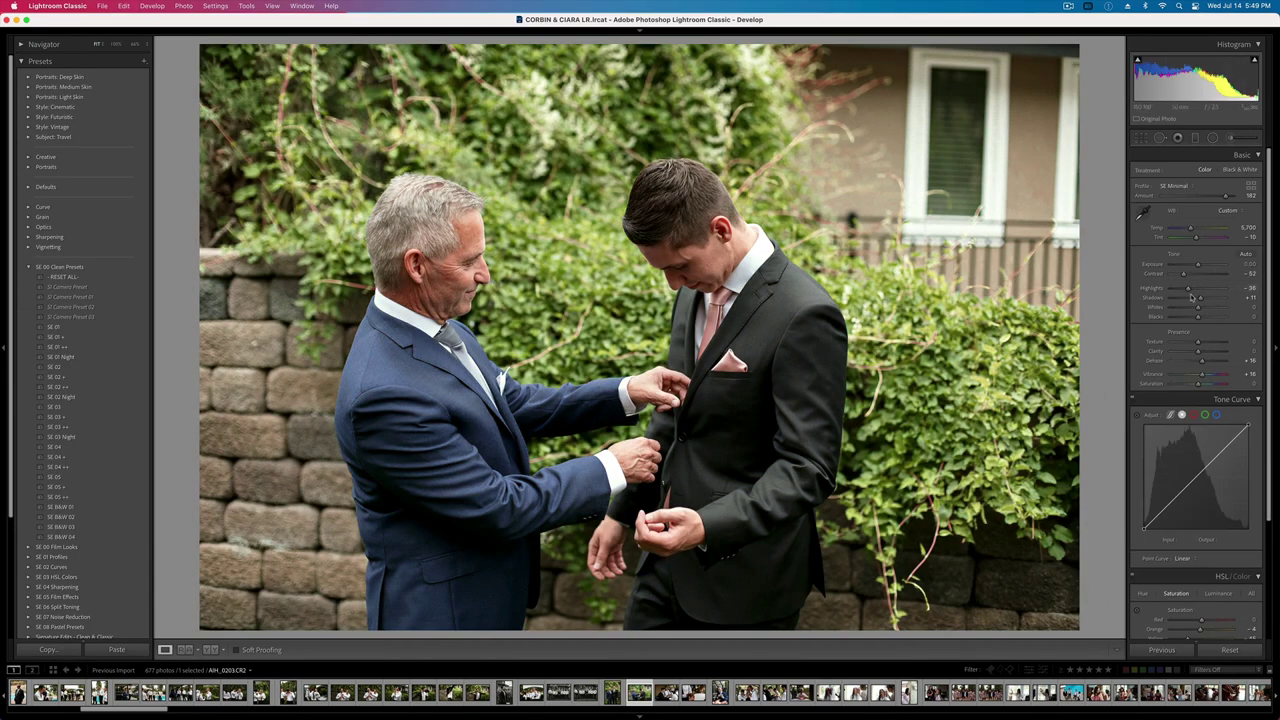
- Deepen the blacks, then lower the green saturation and luminance in HSL
{"action": "left_click_drag", "start_coordinate": [1197, 318], "coordinate": [1186, 318]}
{"action": "key", "text": "minus"}
{"action": "key", "text": "minus"}
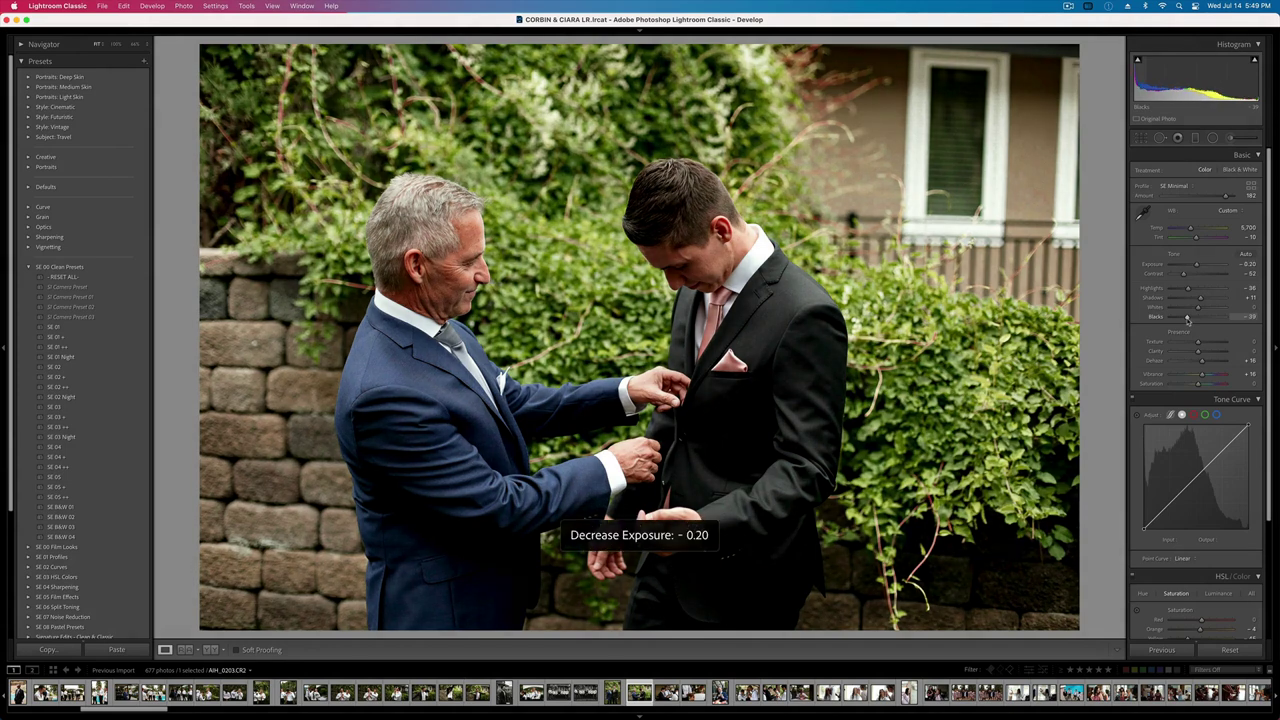
{"action": "key", "text": "equal"}
{"action": "key", "text": "equal"}
{"action": "scroll", "coordinate": [1196, 420], "scroll_direction": "down", "scroll_amount": 3}
{"action": "scroll", "coordinate": [1197, 421], "scroll_direction": "down", "scroll_amount": 1}
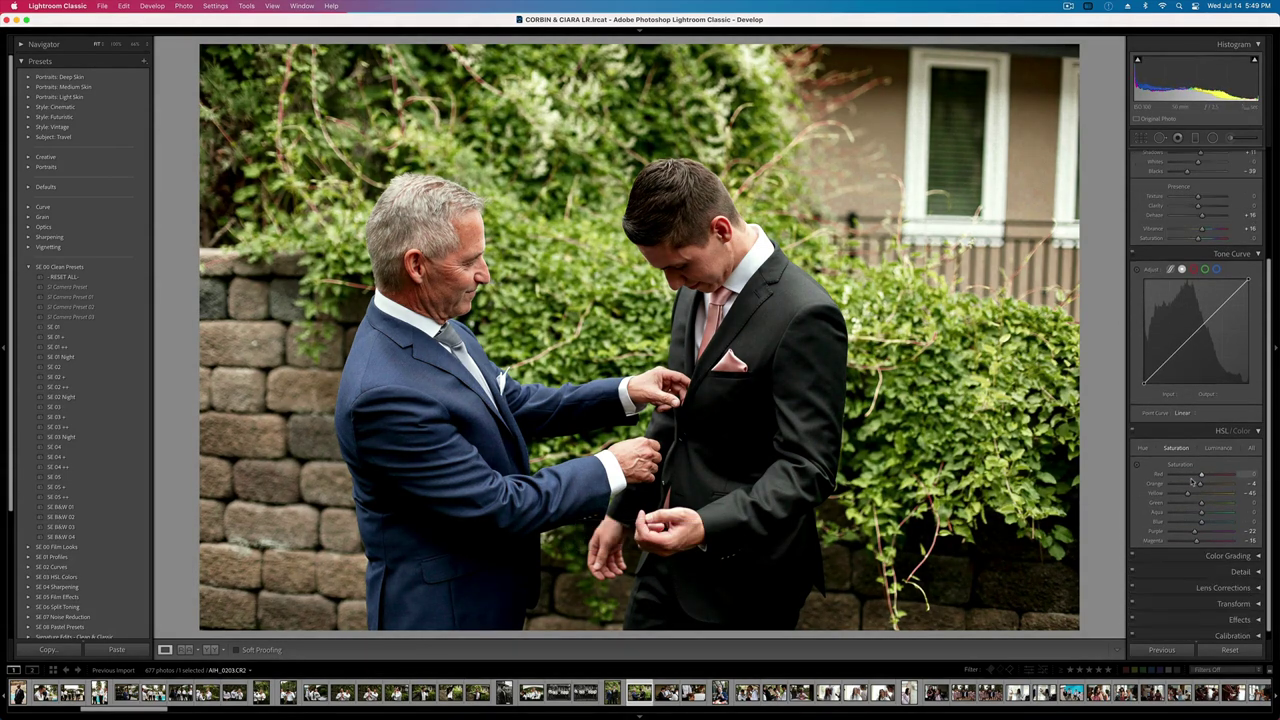
{"action": "left_click", "coordinate": [1186, 503]}
{"action": "left_click_drag", "start_coordinate": [1189, 505], "coordinate": [1193, 505]}
{"action": "left_click", "coordinate": [1216, 449]}
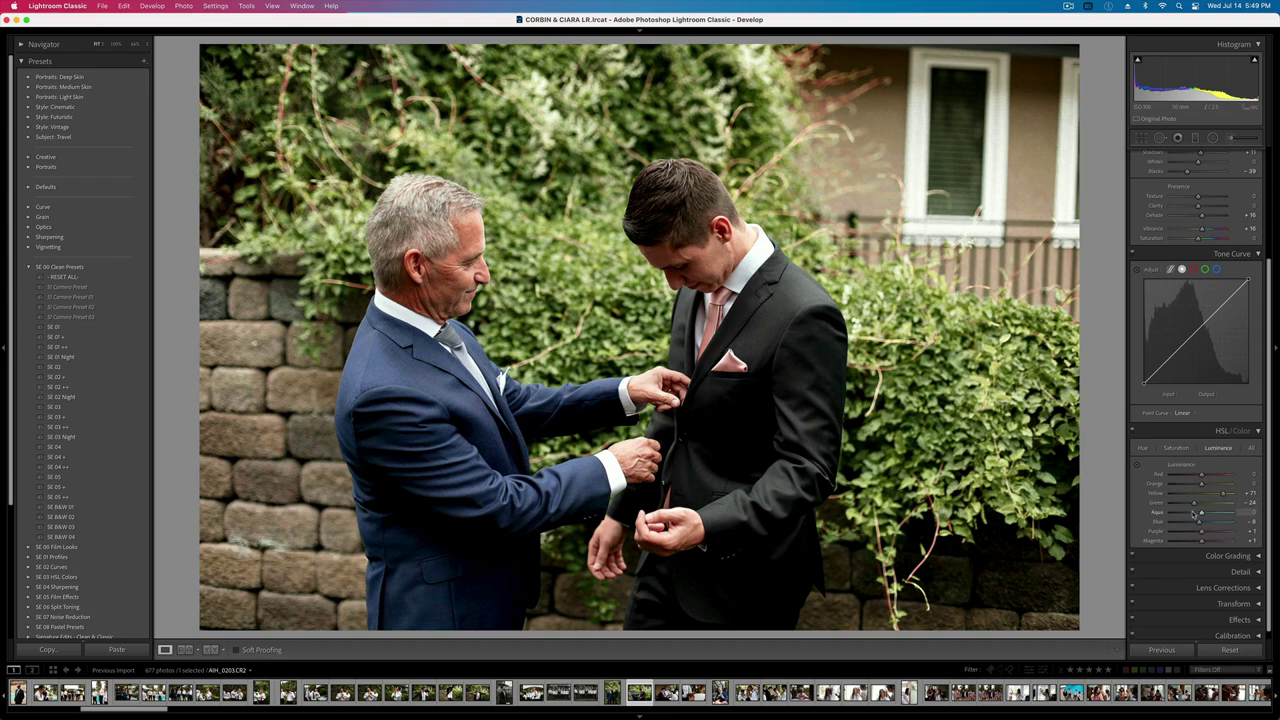
{"action": "mouse_move", "coordinate": [1187, 508]}
{"action": "left_mouse_down"}
{"action": "mouse_move", "coordinate": [1151, 507]}
{"action": "mouse_move", "coordinate": [1187, 503]}
{"action": "left_mouse_up"}
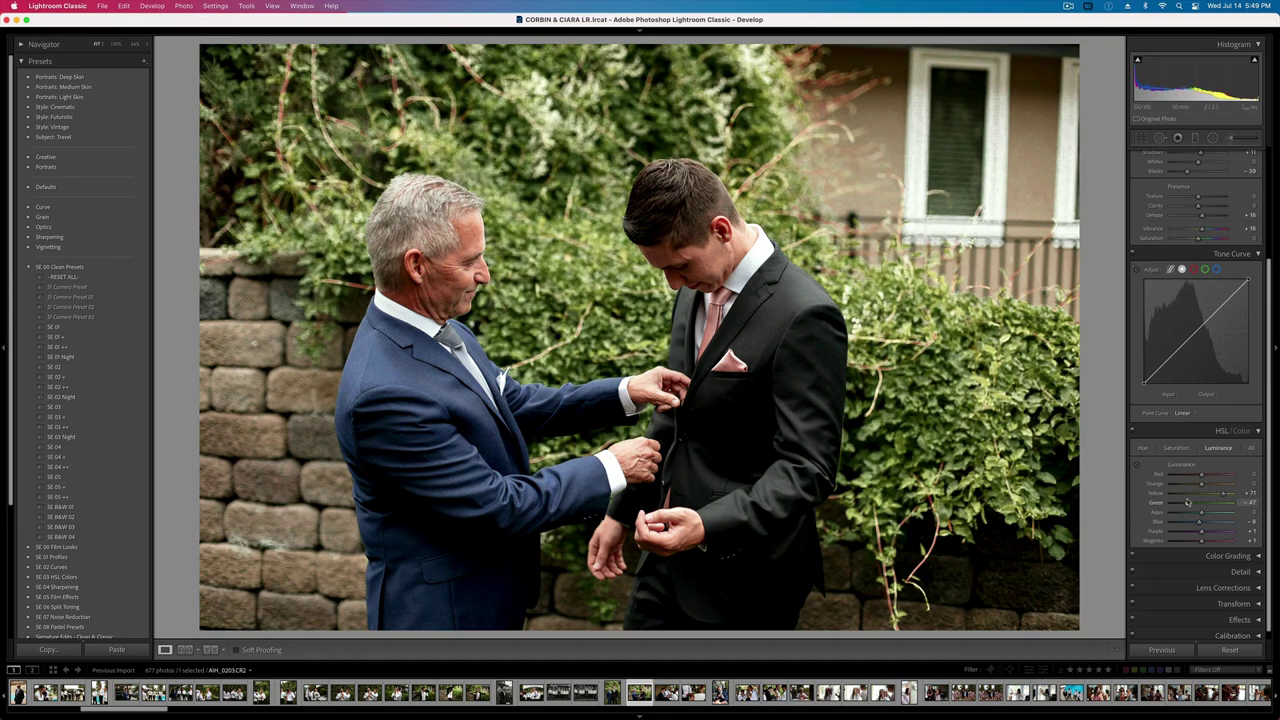
- Copy the develop settings, then tighten the crop and straighten the photo slightly counterclockwise
{"action": "key", "text": "super+shift+c"}
{"action": "key", "text": "Return"}
{"action": "key", "text": "r"}
{"action": "left_click_drag", "start_coordinate": [1076, 47], "coordinate": [1032, 73]}
{"action": "key", "text": "Return"}
{"action": "key", "text": "r"}
{"action": "left_click_drag", "start_coordinate": [1070, 159], "coordinate": [1070, 154]}
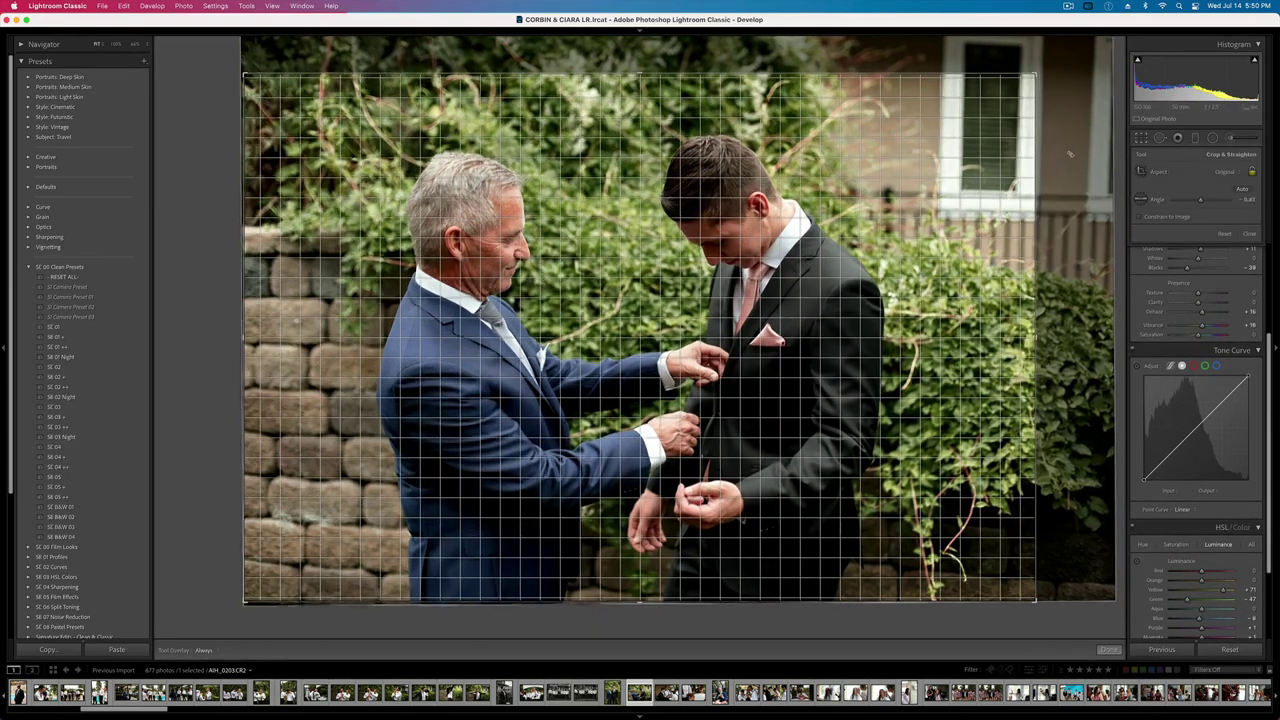
{"action": "key", "text": "r"}
{"action": "key", "text": "Right"}
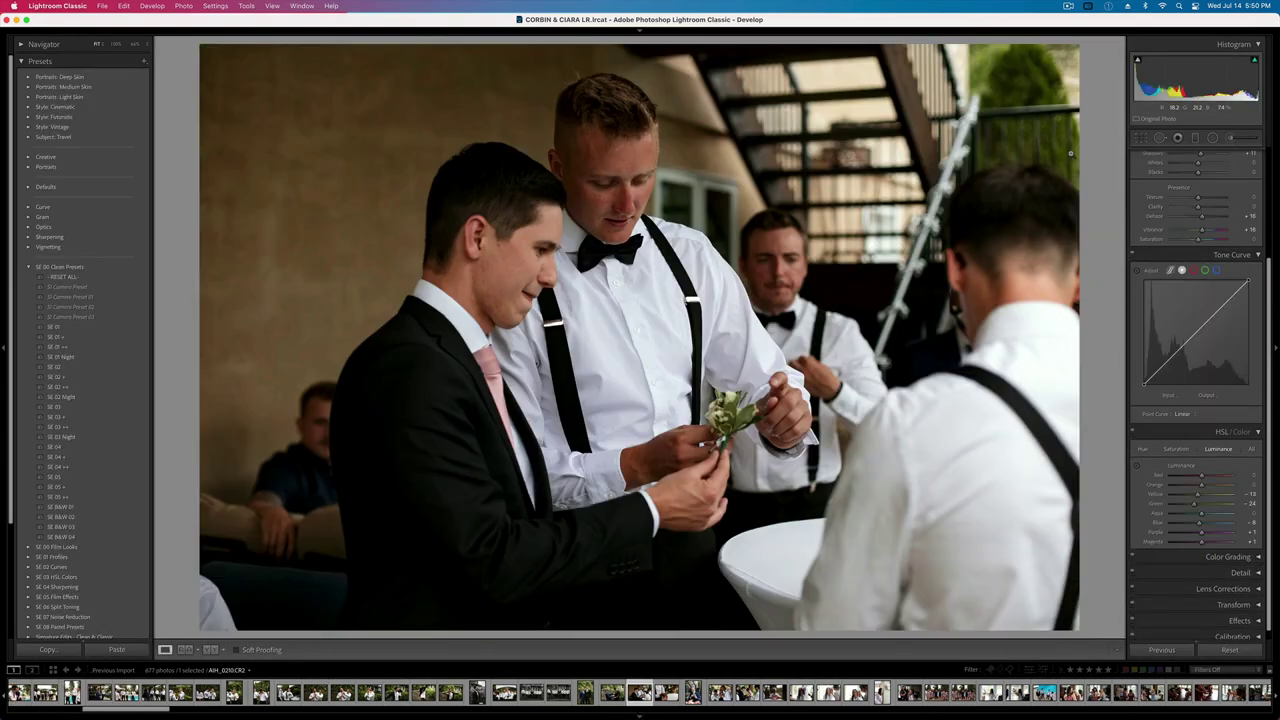
- Paste the copied develop settings onto the boutonniere close-up
{"action": "key", "text": "="}
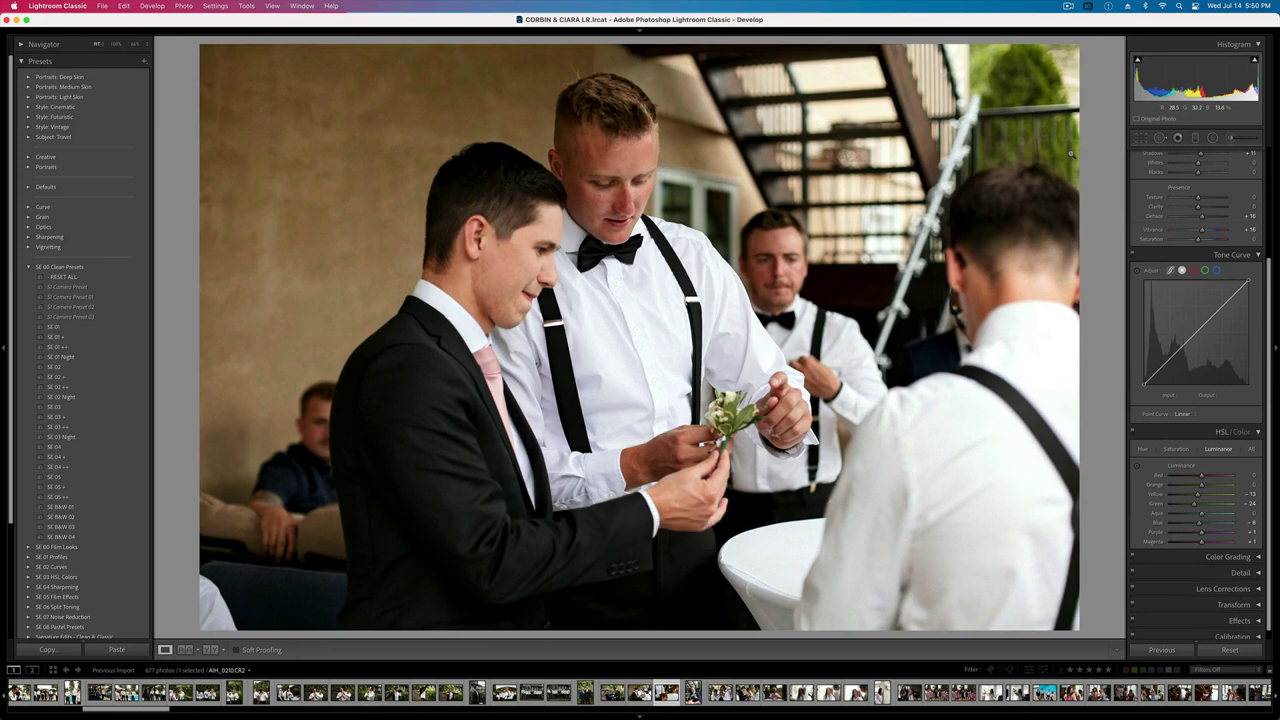
{"action": "key", "text": "Right"}
{"action": "key", "text": "super+v"}
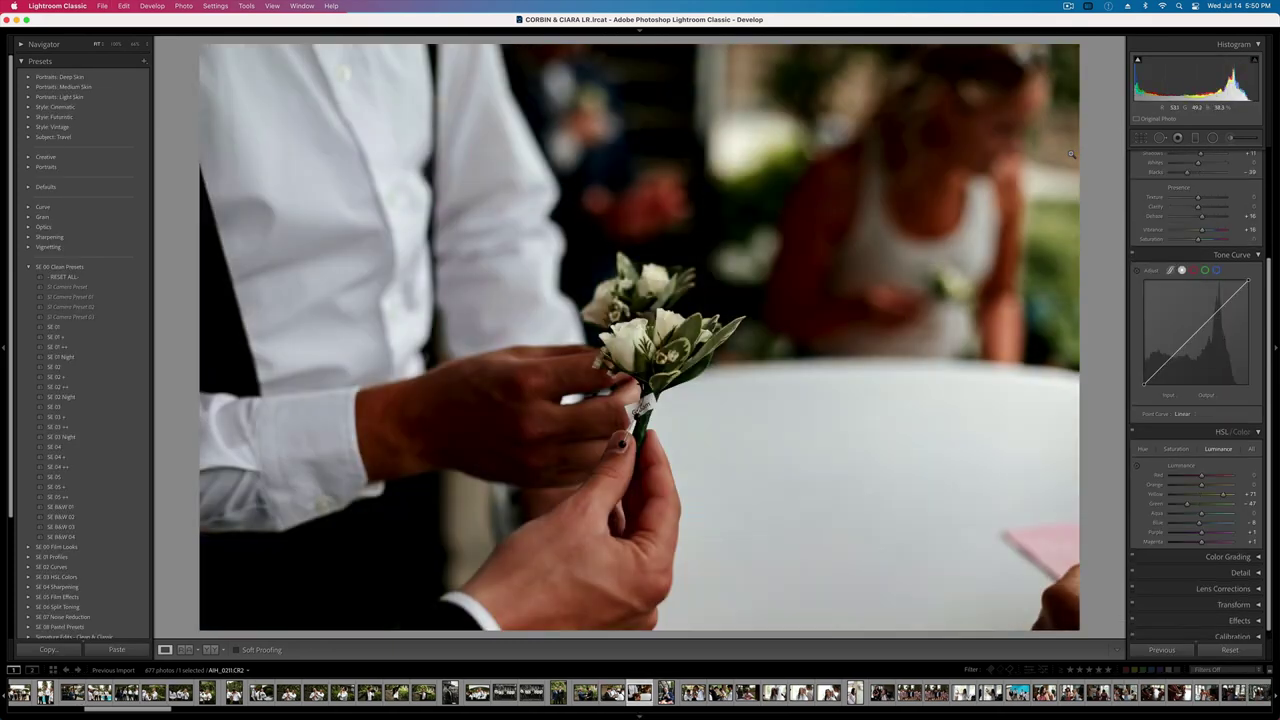
{"action": "key", "text": "super+z"}
{"action": "key", "text": "="}
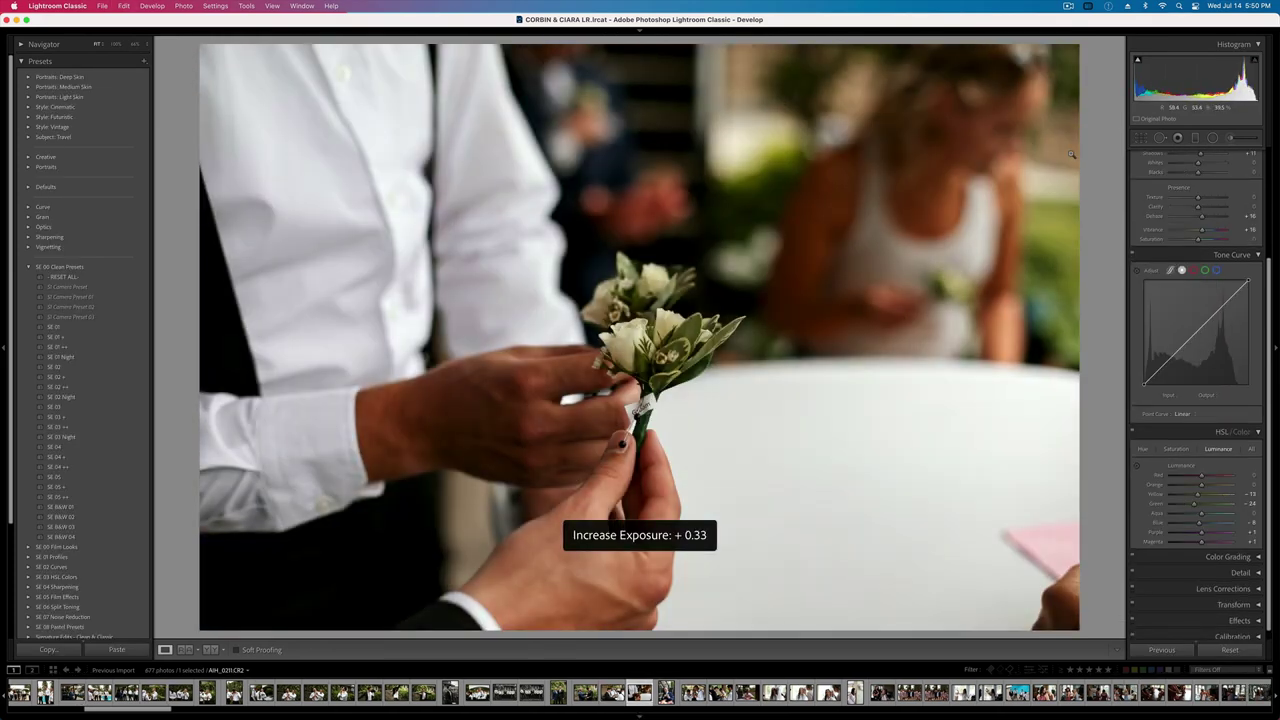
{"action": "key", "text": "super+v"}
{"action": "scroll", "coordinate": [1204, 230], "scroll_direction": "up", "scroll_amount": 5}
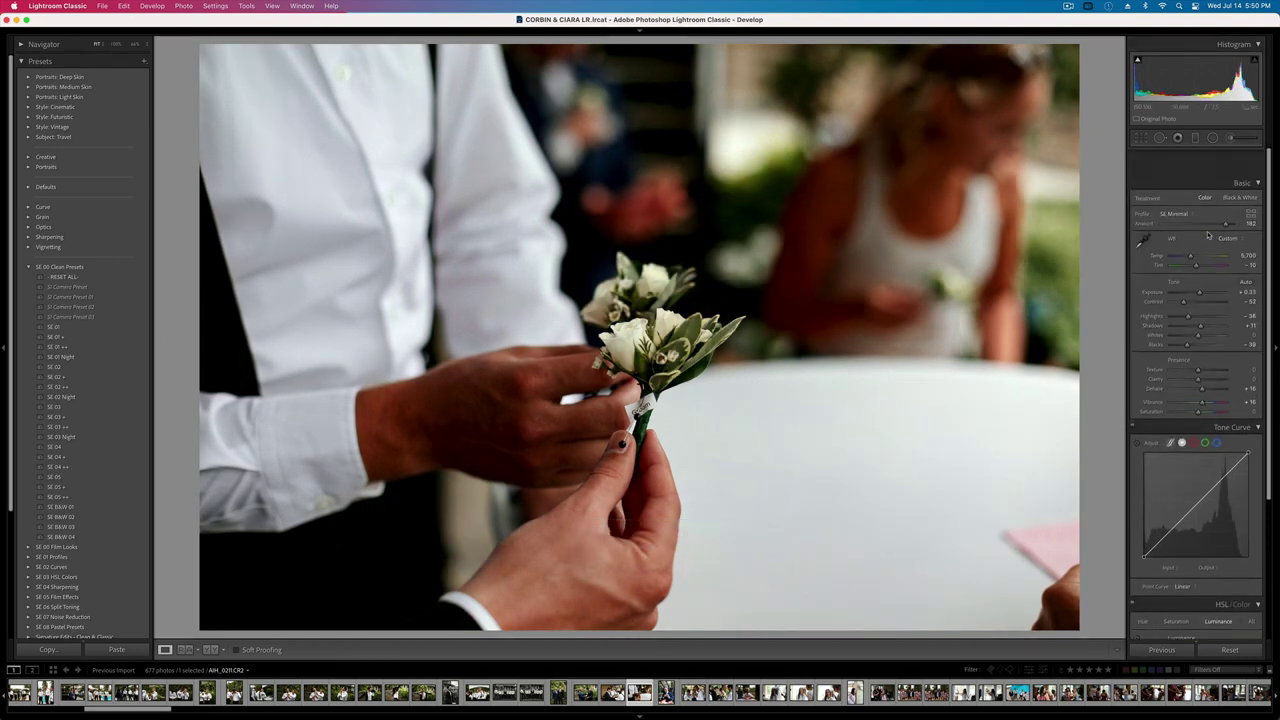
{"action": "scroll", "coordinate": [1208, 236], "scroll_direction": "down", "scroll_amount": 1}
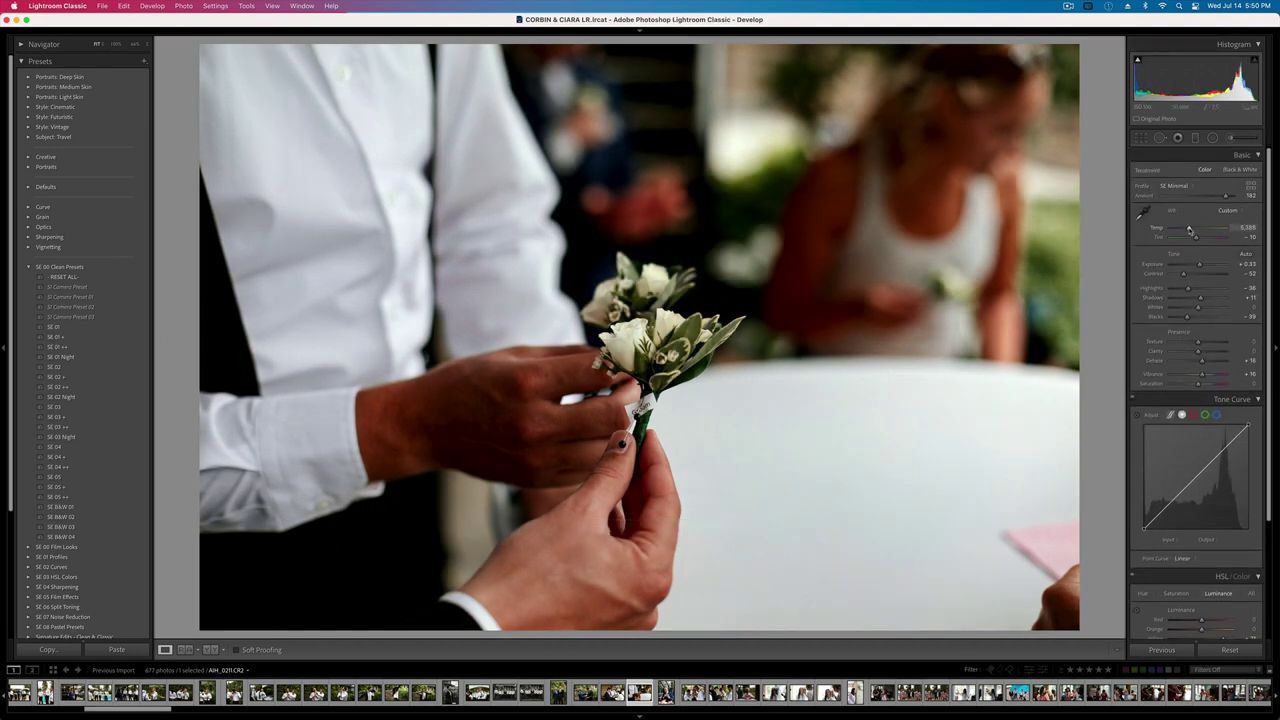
- Warm the temperature, set exposure to +0.89, lift the blacks and adjust contrast slightly
{"action": "left_click_drag", "start_coordinate": [1190, 229], "coordinate": [1198, 230]}
{"action": "key", "text": "shift+equal"}
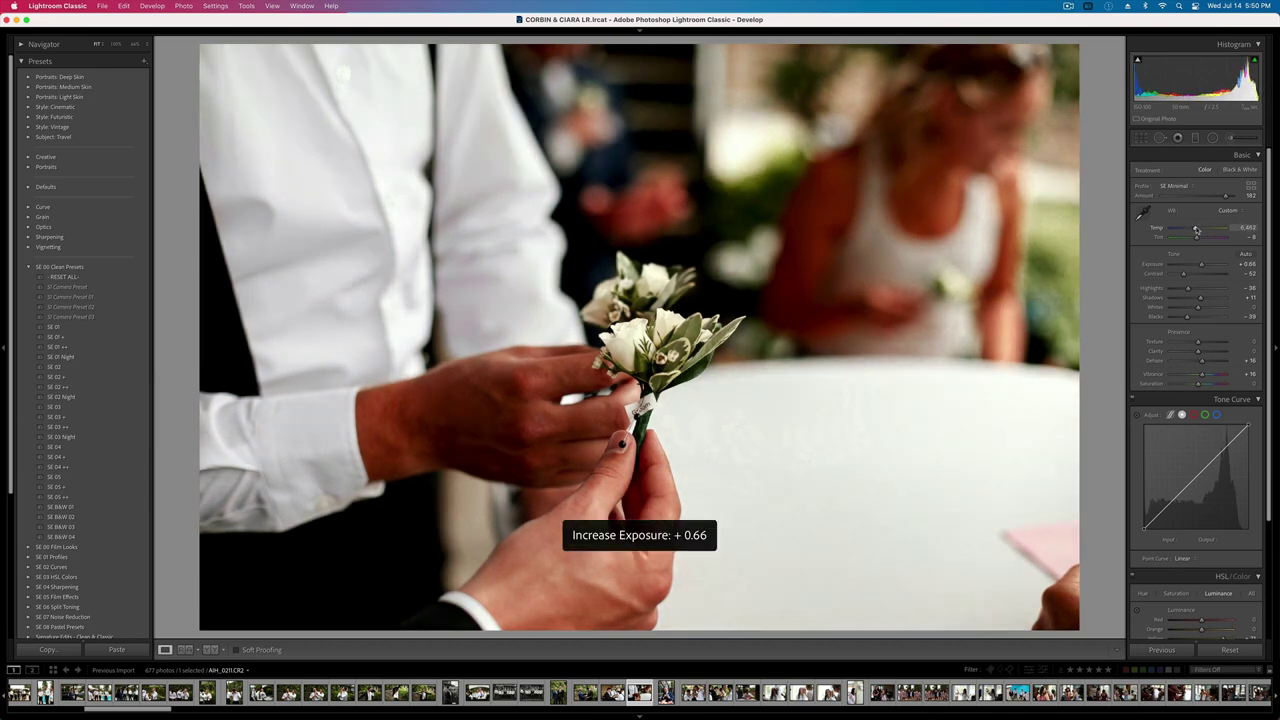
{"action": "key", "text": "shift+equal"}
{"action": "key", "text": "minus"}
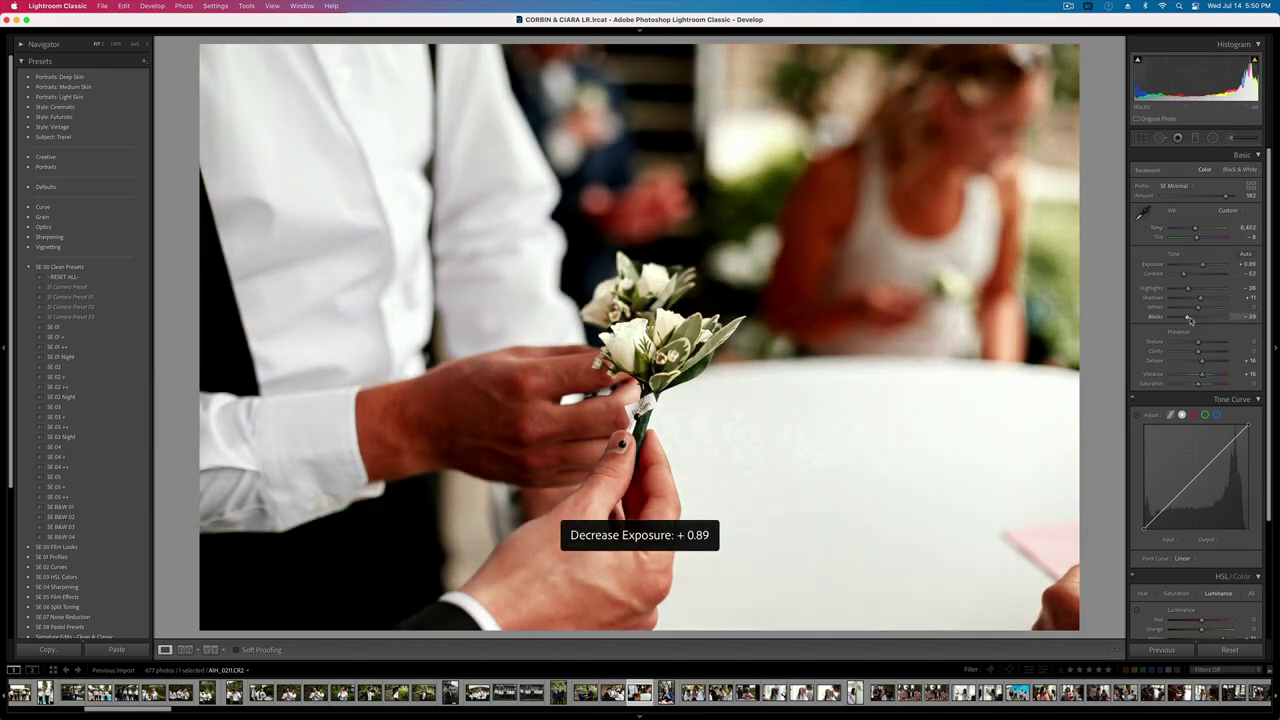
{"action": "left_click_drag", "start_coordinate": [1186, 319], "coordinate": [1195, 318]}
{"action": "left_click_drag", "start_coordinate": [1184, 274], "coordinate": [1190, 276]}
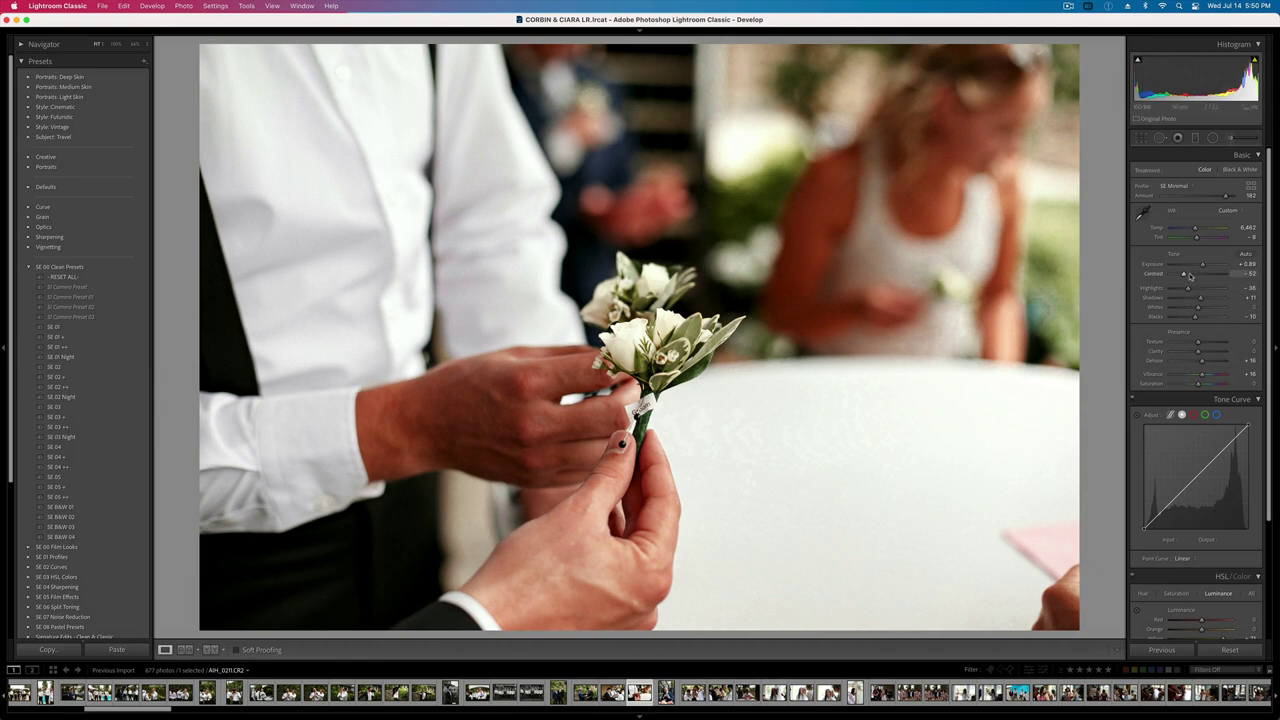
- Copy the close-up's settings and paste them onto the older man's portrait
{"action": "key", "text": "super+shift+c"}
{"action": "key", "text": "Return"}
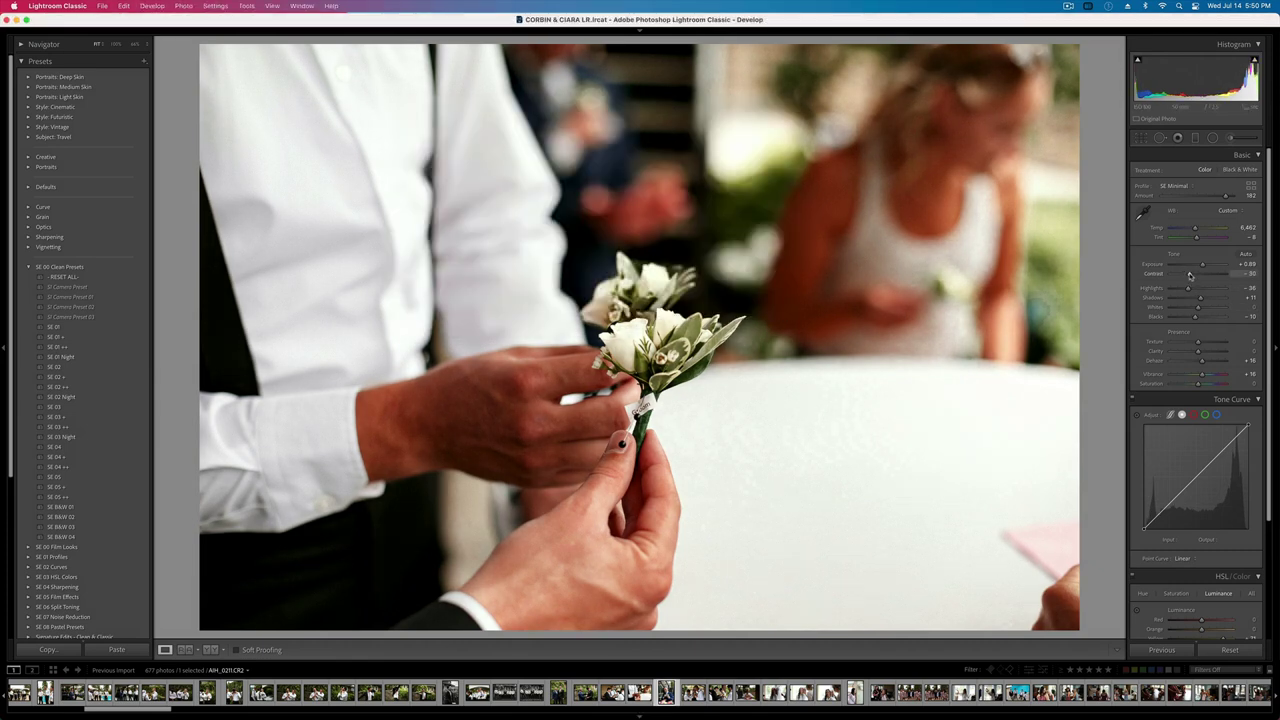
{"action": "key", "text": "Right"}
{"action": "key", "text": "super+shift+v"}
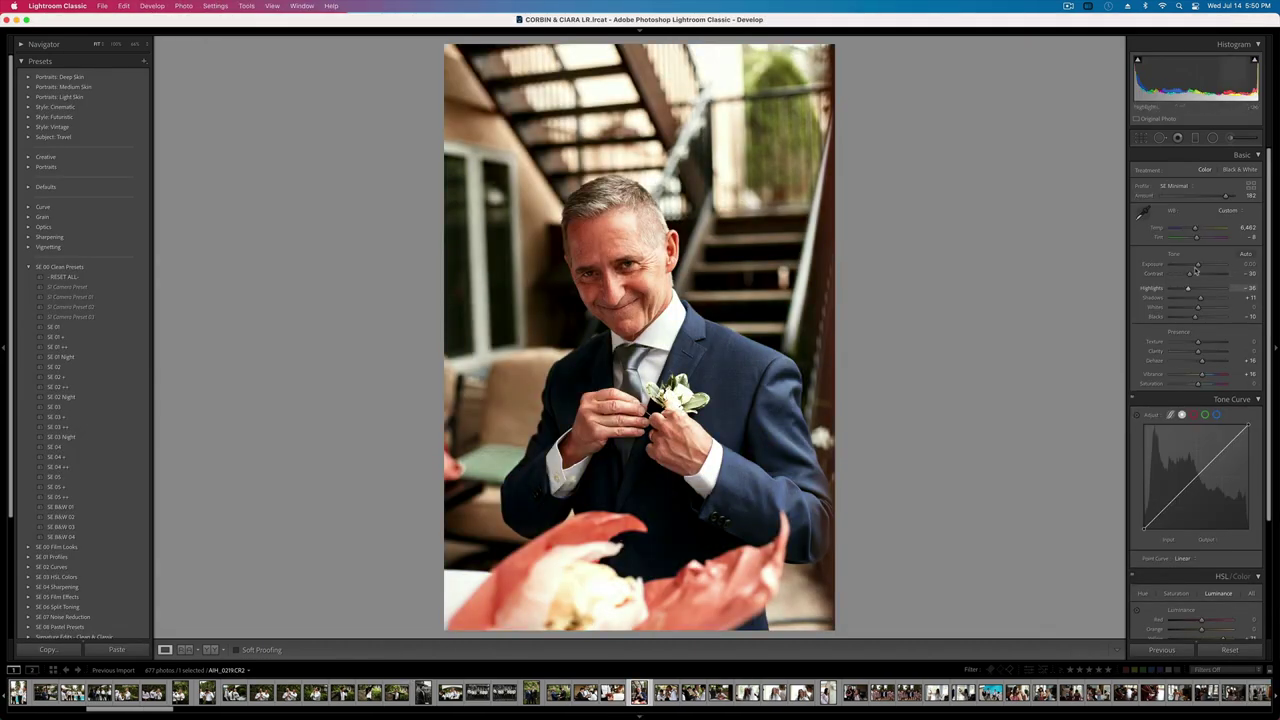
- Pull highlights to -78, cool the white balance slightly and drop exposure to -0.30
{"action": "mouse_move", "coordinate": [1188, 288]}
{"action": "left_mouse_down"}
{"action": "mouse_move", "coordinate": [1177, 291]}
{"action": "mouse_move", "coordinate": [1188, 318]}
{"action": "mouse_move", "coordinate": [1206, 315]}
{"action": "mouse_move", "coordinate": [1192, 274]}
{"action": "left_mouse_up"}
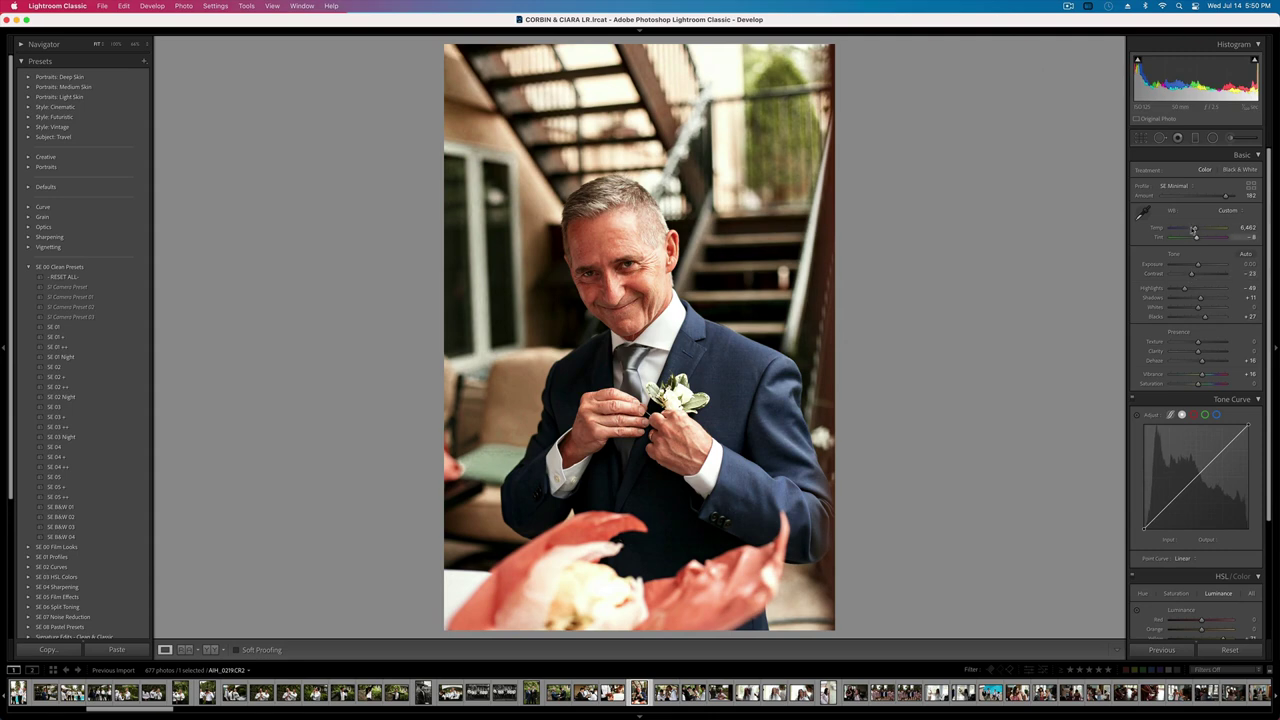
{"action": "left_click_drag", "start_coordinate": [1193, 229], "coordinate": [1192, 230]}
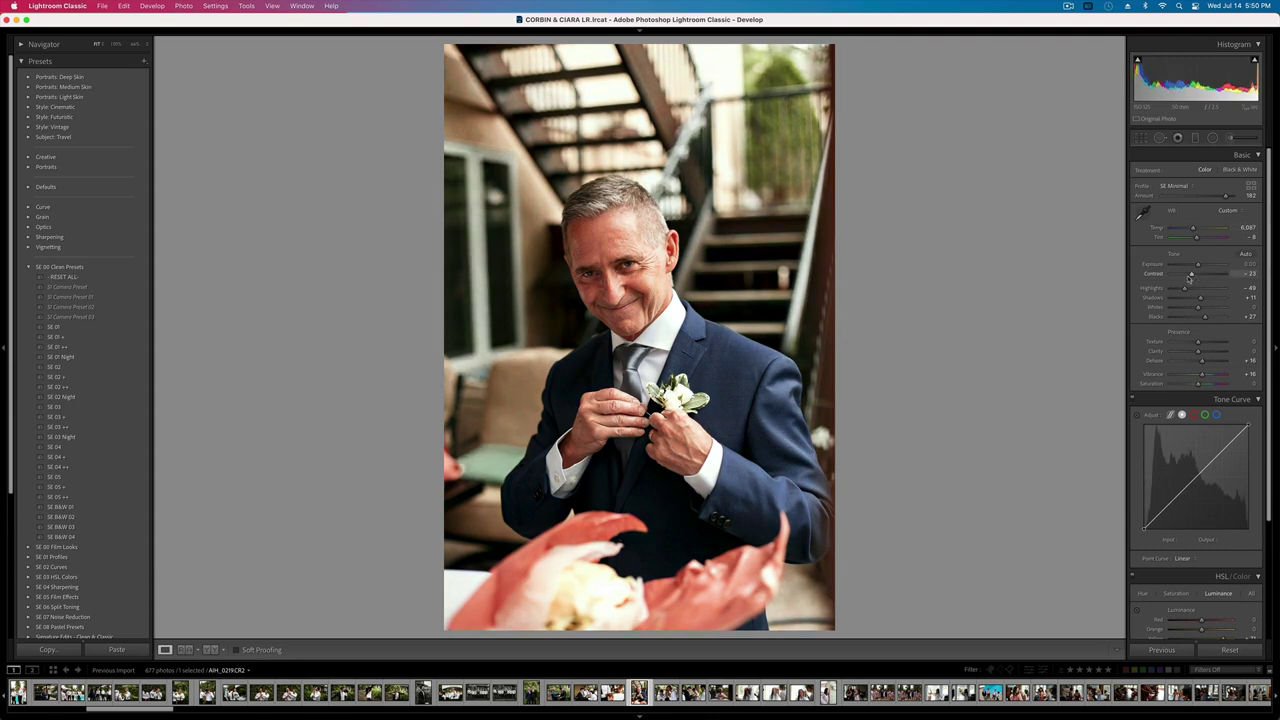
{"action": "left_click", "coordinate": [618, 230]}
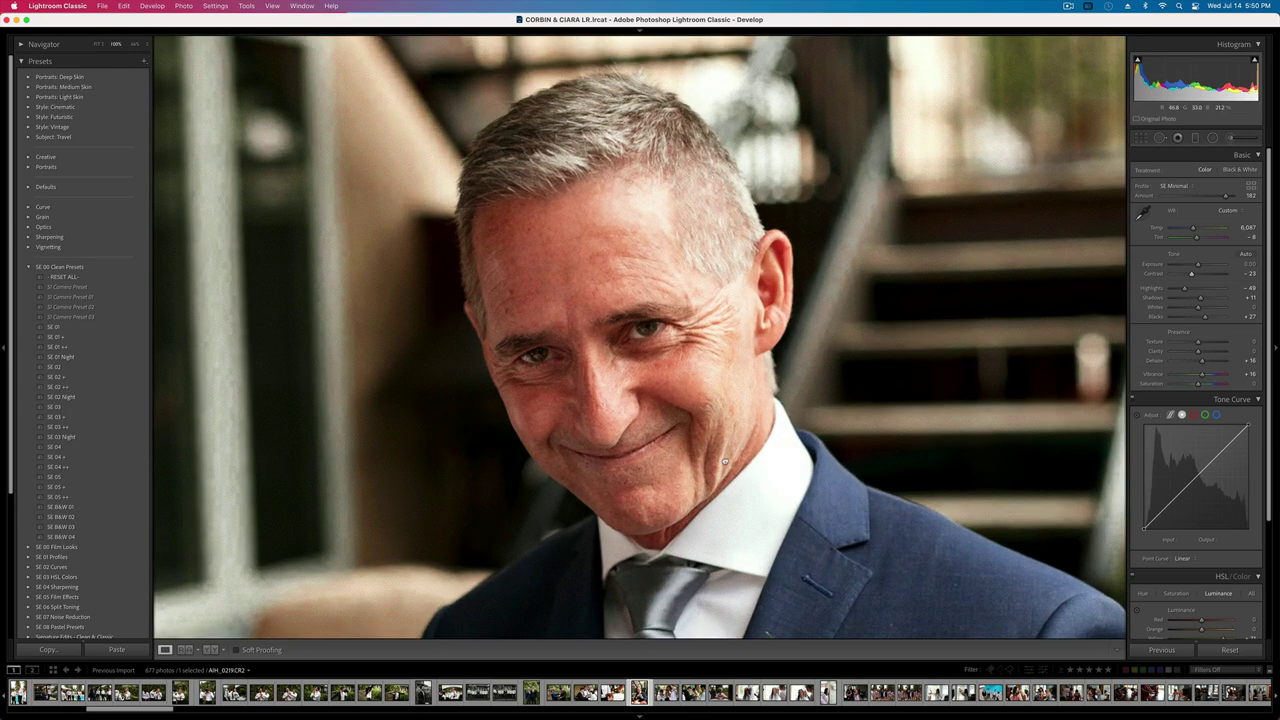
{"action": "left_click", "coordinate": [719, 385]}
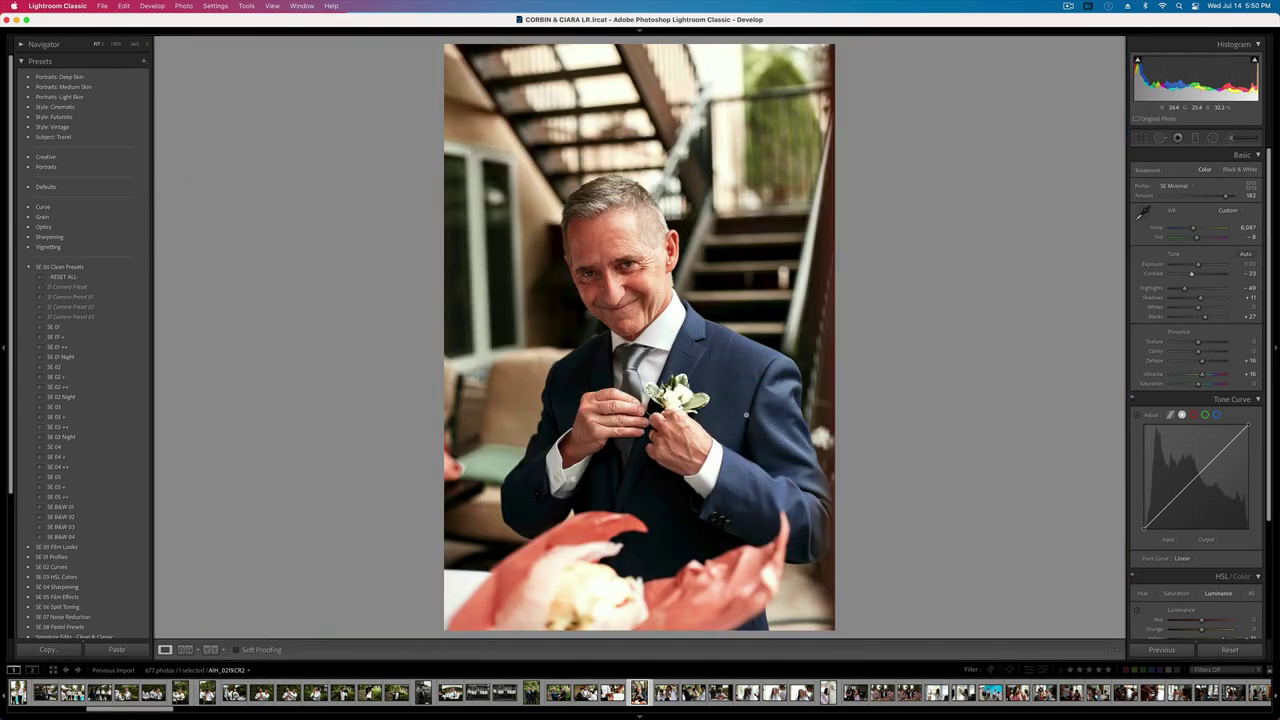
{"action": "key", "text": "minus"}
{"action": "key", "text": "minus"}
{"action": "key", "text": "minus"}
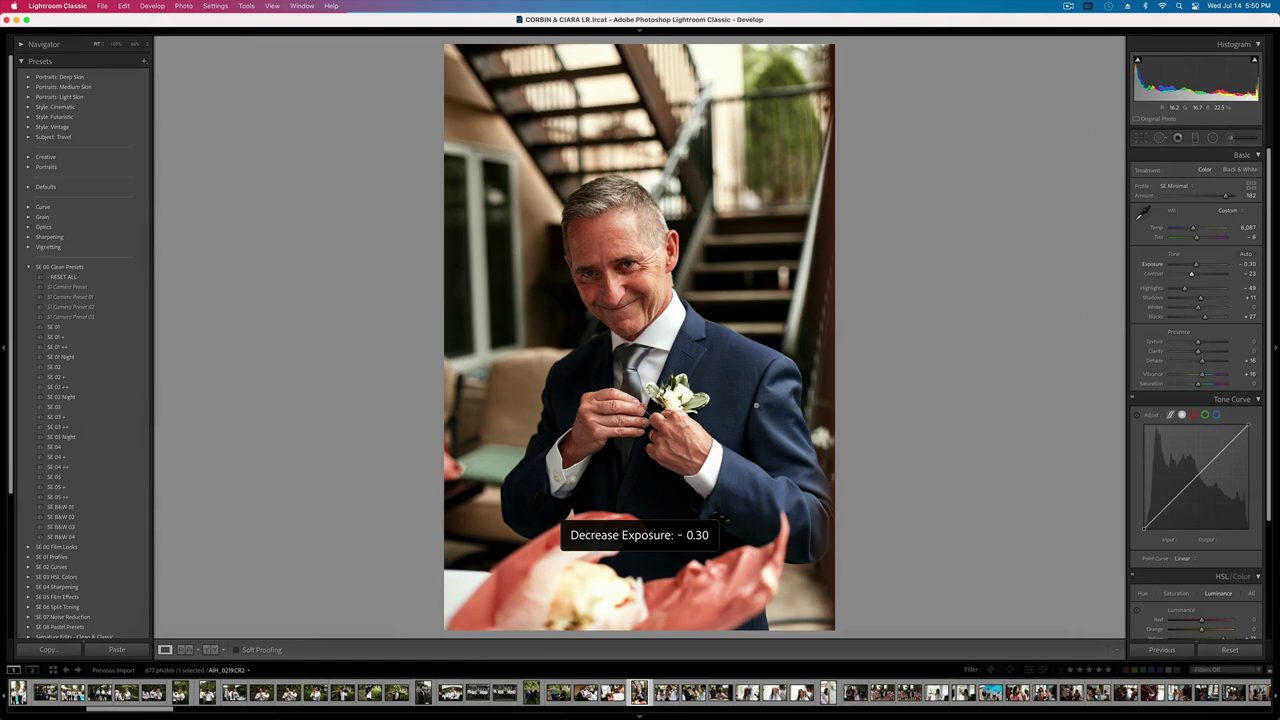
{"action": "key", "text": "Right"}
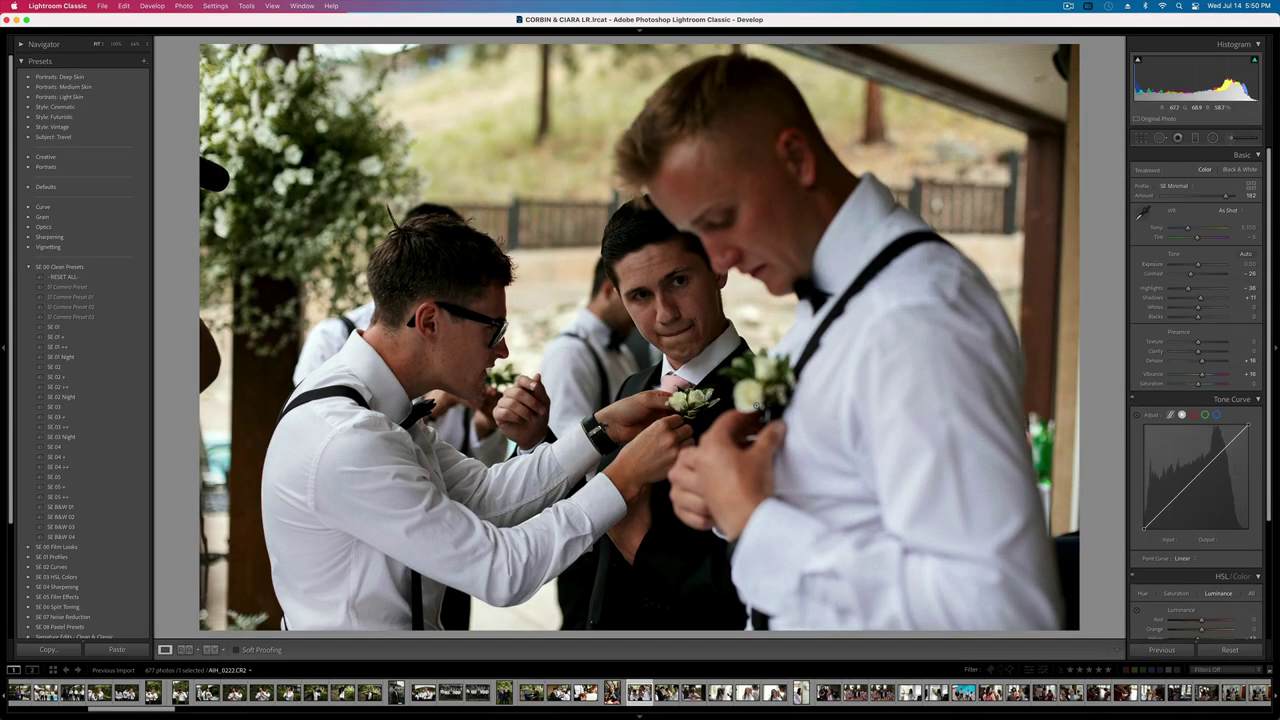
- Paste settings, lower highlights, and add a radial mask (contrast -70, whites 73) brushed onto the left face
{"action": "key", "text": "super+shift+v"}
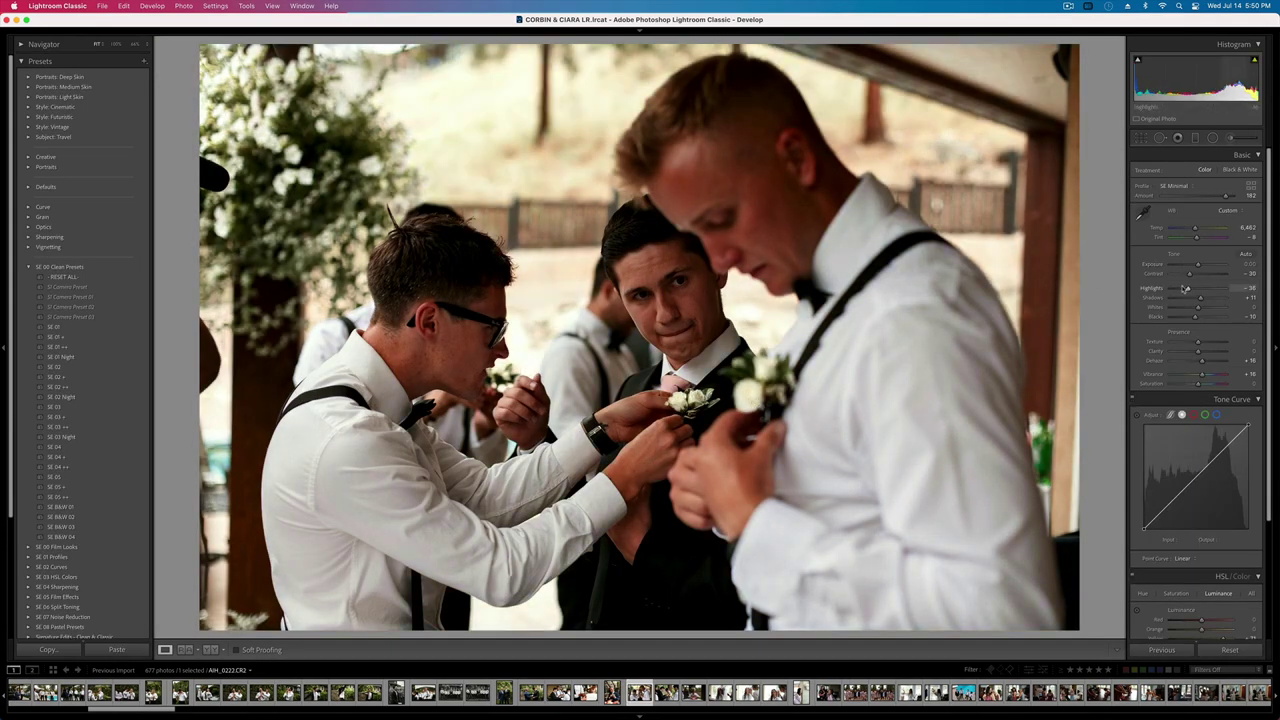
{"action": "left_click_drag", "start_coordinate": [1188, 288], "coordinate": [1180, 290]}
{"action": "left_click", "coordinate": [1213, 138]}
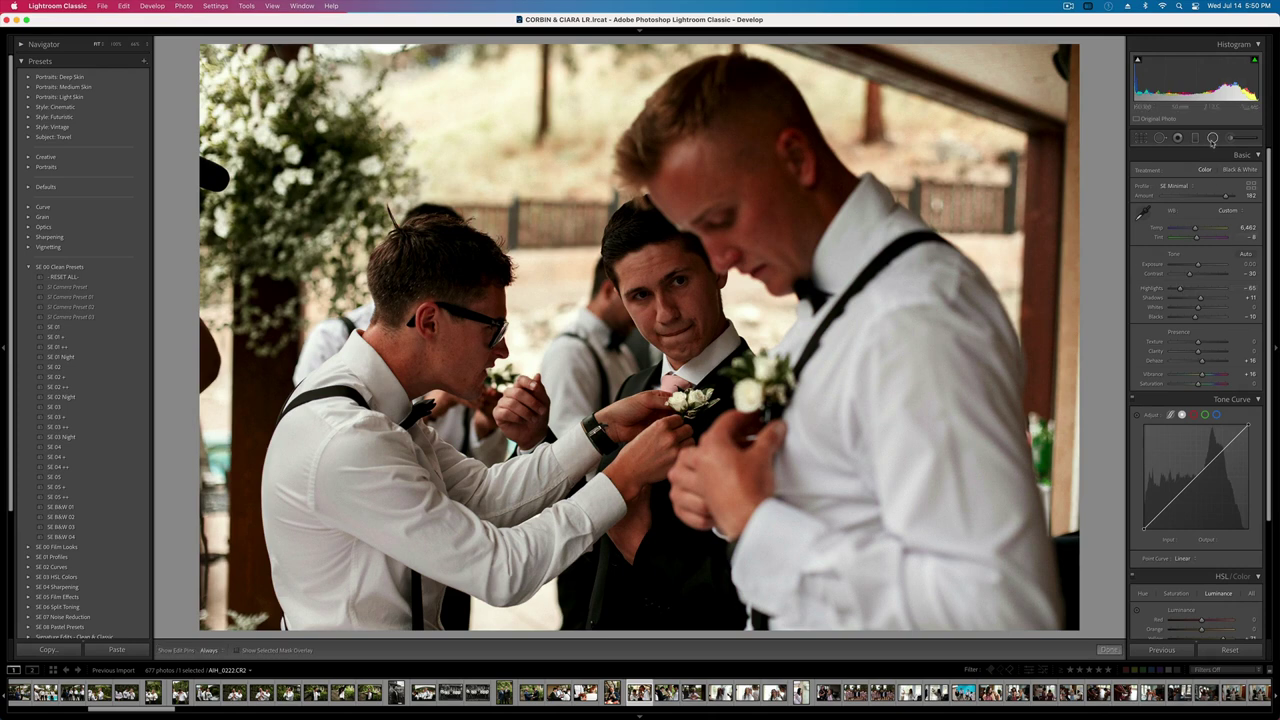
{"action": "left_click_drag", "start_coordinate": [760, 307], "coordinate": [975, 600]}
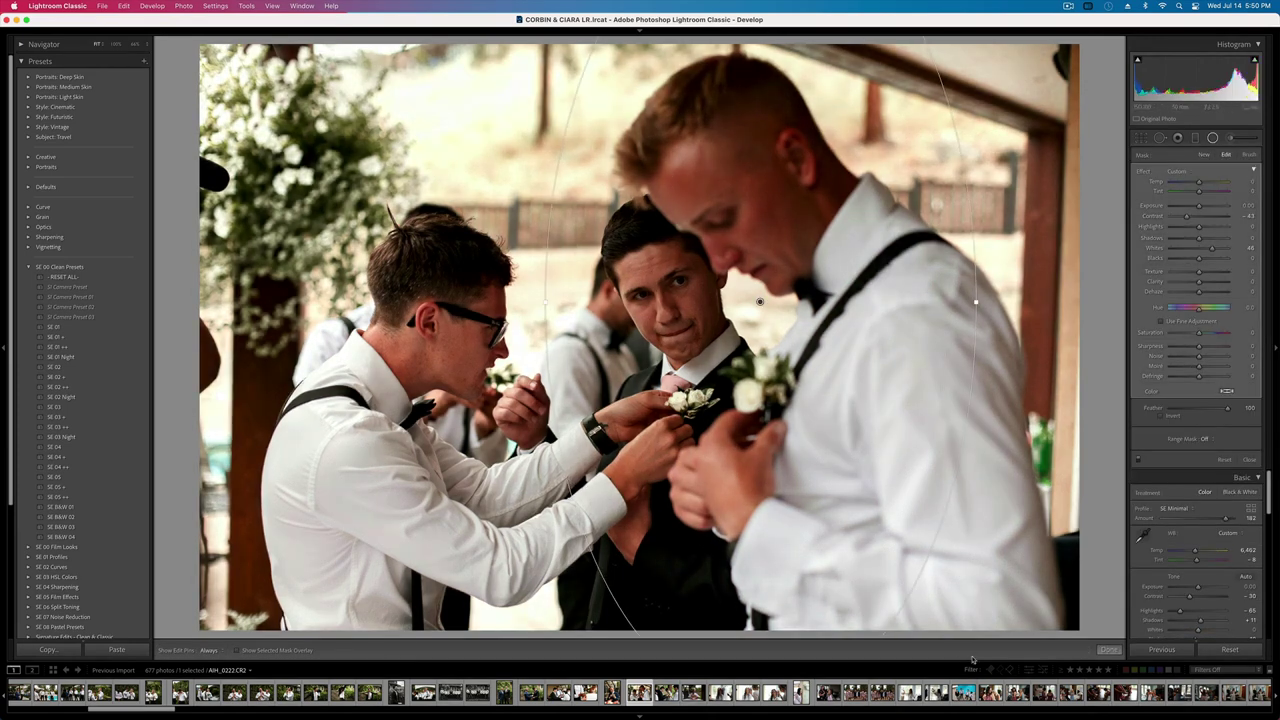
{"action": "left_click", "coordinate": [1142, 170], "text": "alt"}
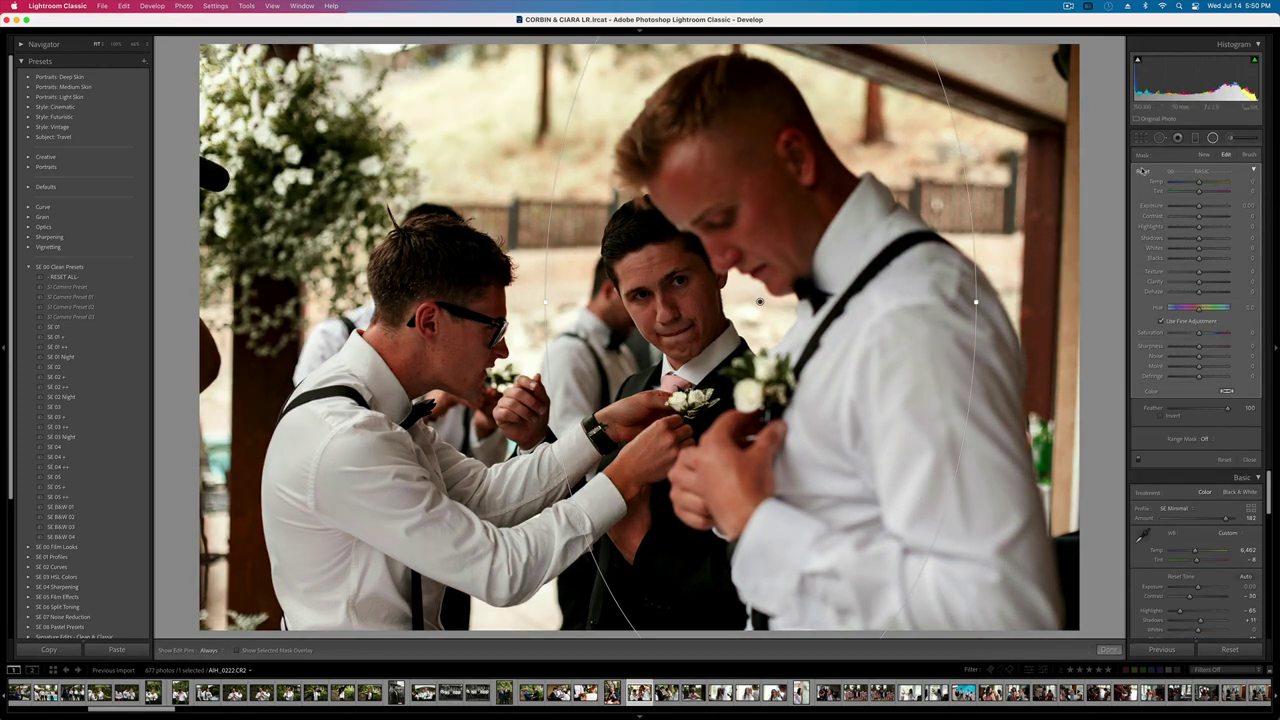
{"action": "left_click", "coordinate": [1180, 216]}
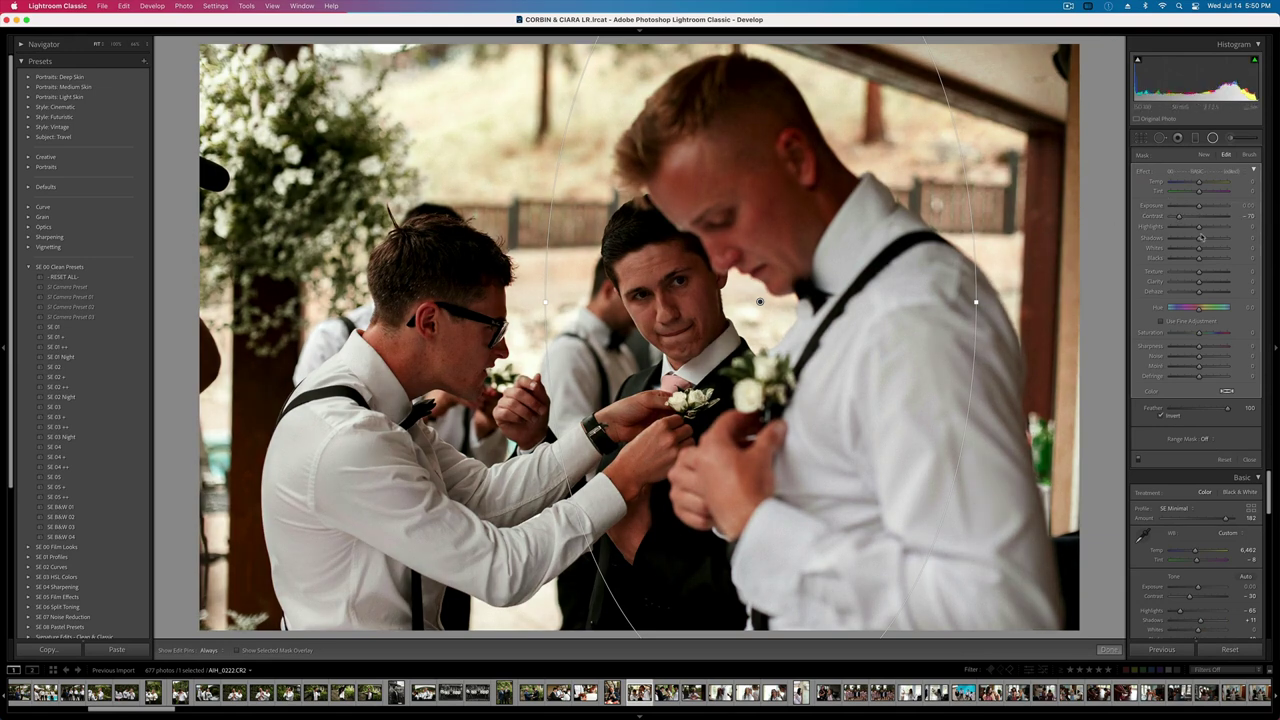
{"action": "left_click_drag", "start_coordinate": [1199, 247], "coordinate": [1221, 248]}
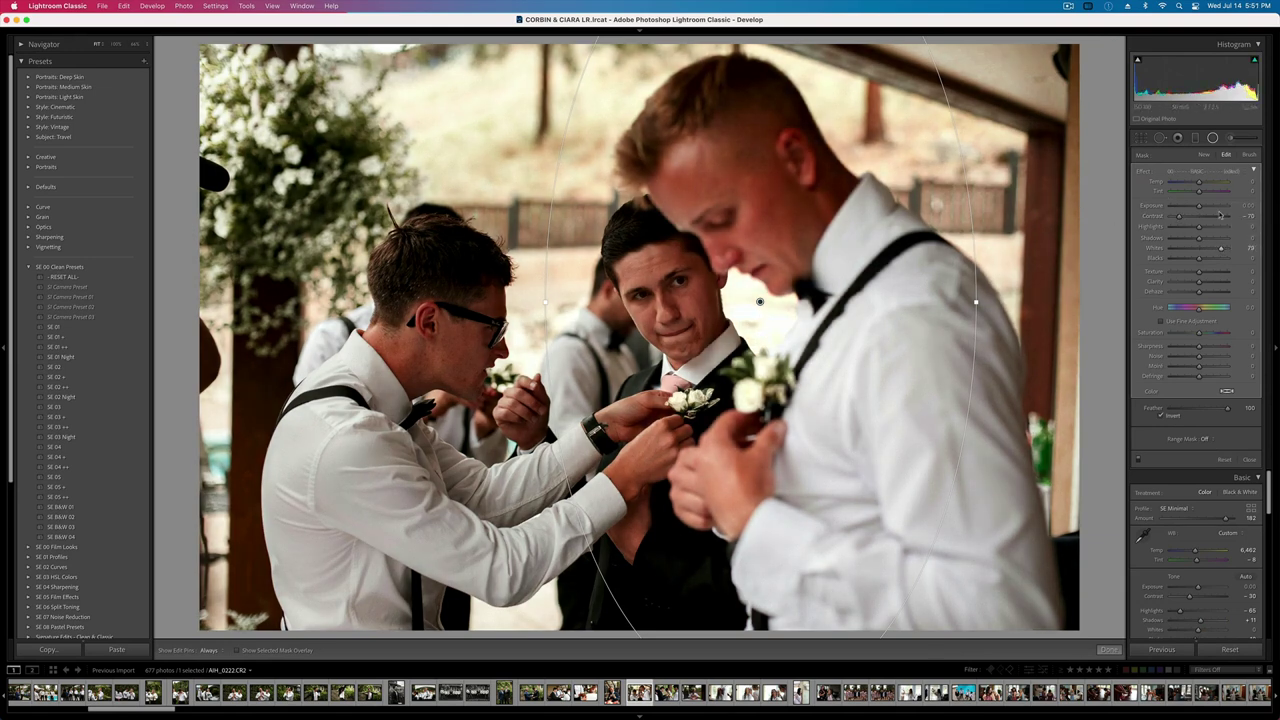
{"action": "left_click", "coordinate": [1248, 156]}
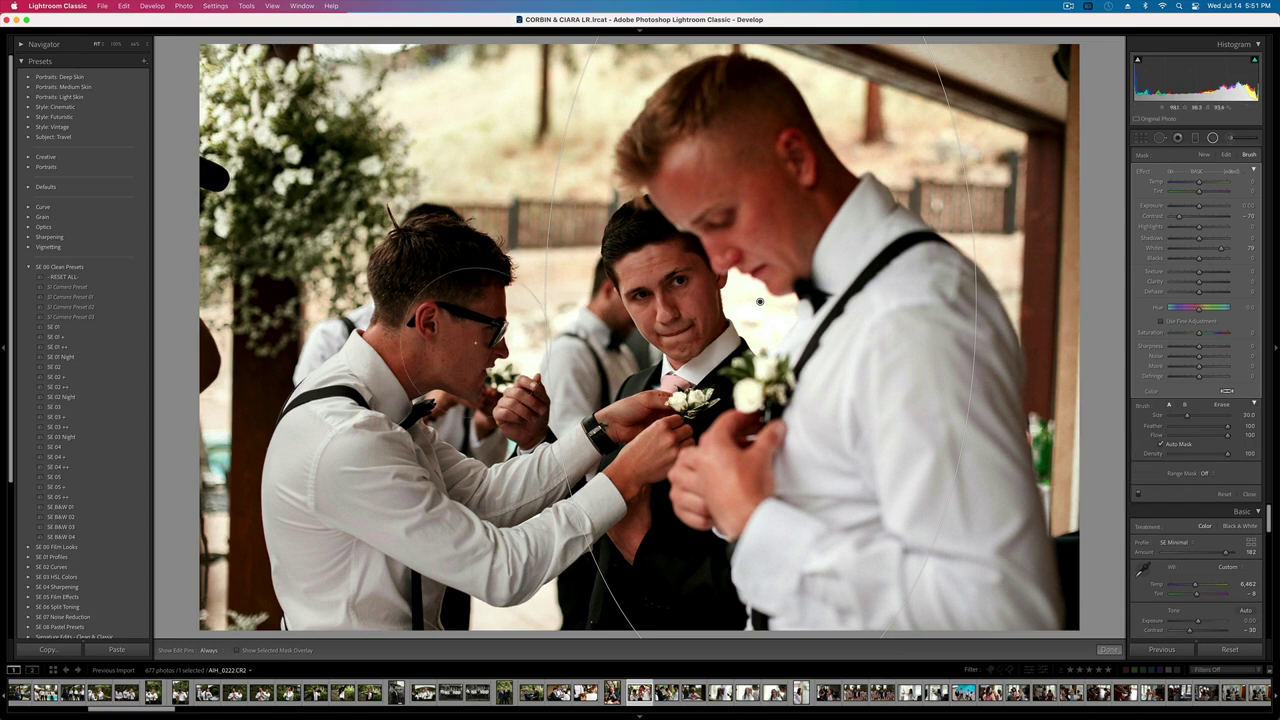
{"action": "mouse_move", "coordinate": [436, 307]}
{"action": "left_mouse_down"}
{"action": "mouse_move", "coordinate": [437, 342]}
{"action": "mouse_move", "coordinate": [439, 327]}
{"action": "left_mouse_up"}
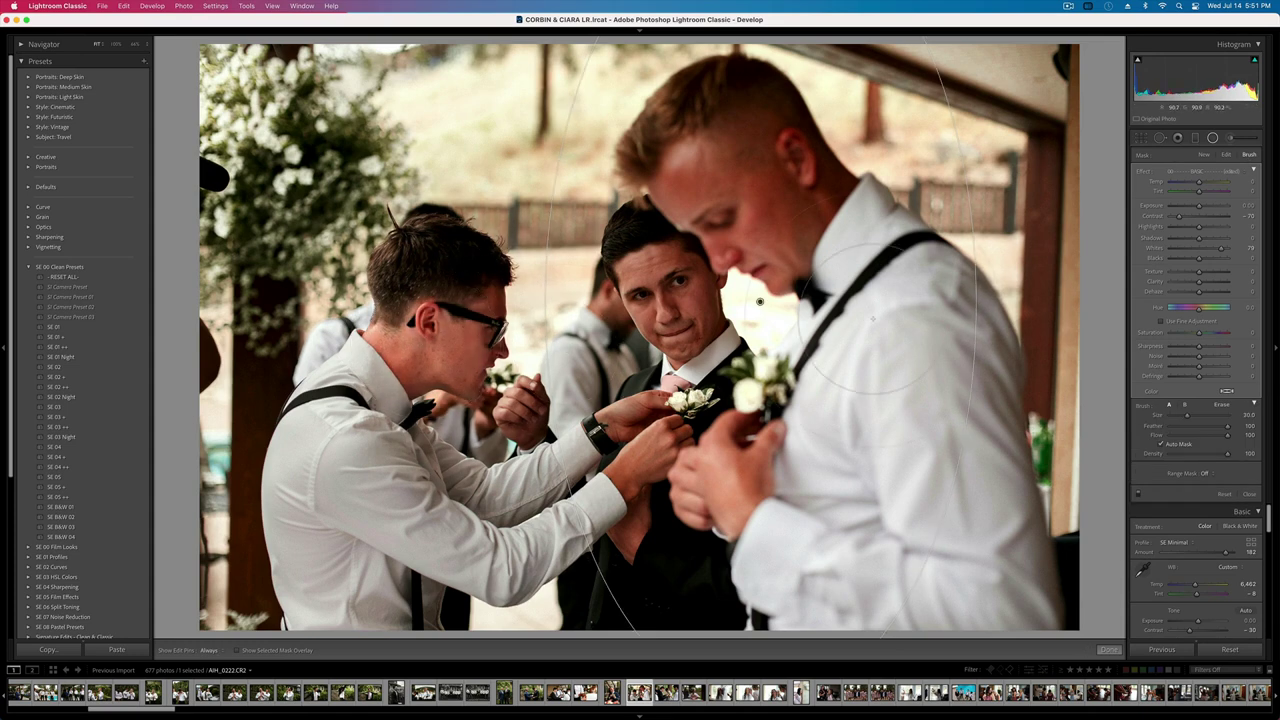
- Crop the groomsmen photo tighter on all sides, then widen it slightly
{"action": "key", "text": "r"}
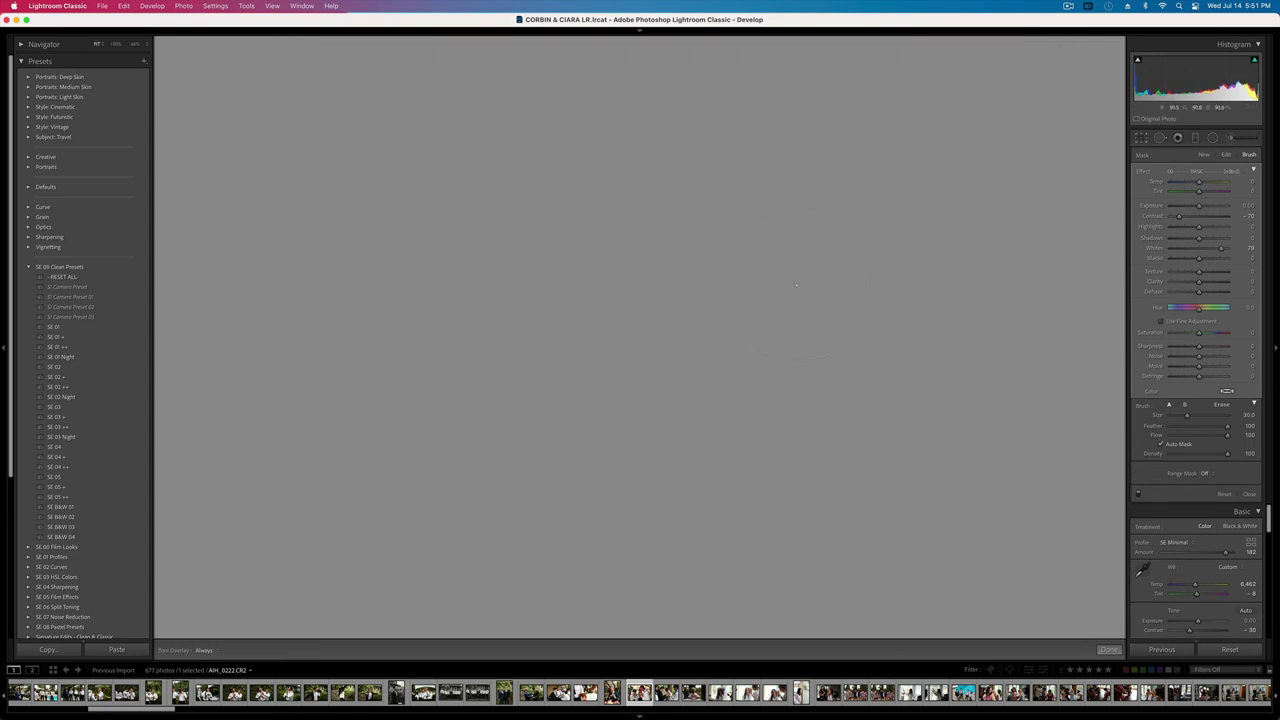
{"action": "left_click_drag", "start_coordinate": [207, 44], "coordinate": [237, 68]}
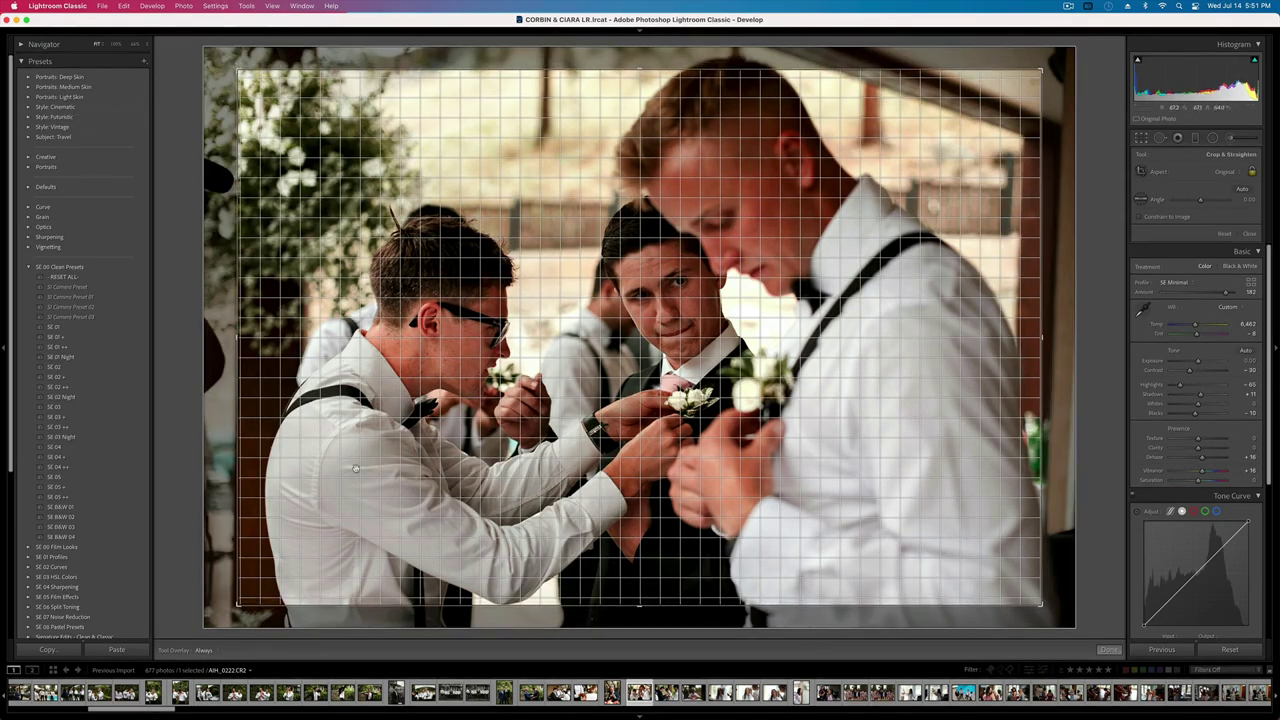
{"action": "key", "text": "Return"}
{"action": "key", "text": "r"}
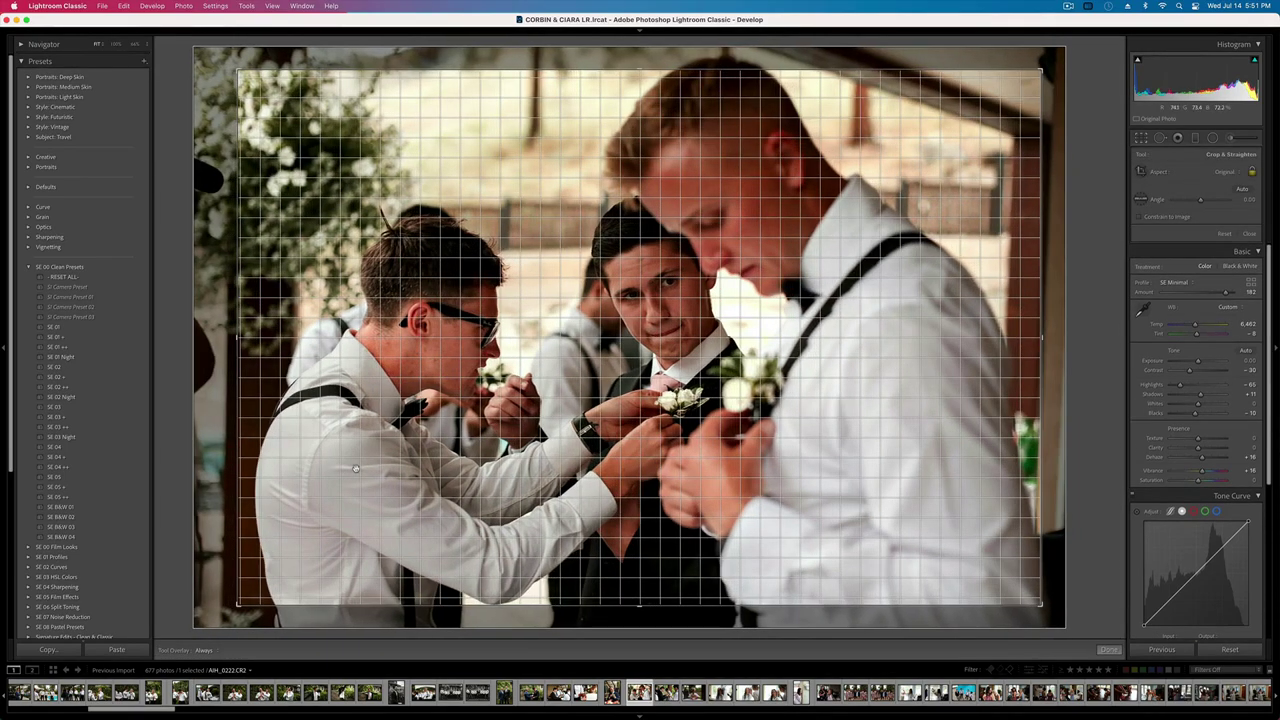
{"action": "key", "text": "r"}
{"action": "key", "text": "r"}
{"action": "key", "text": "r"}
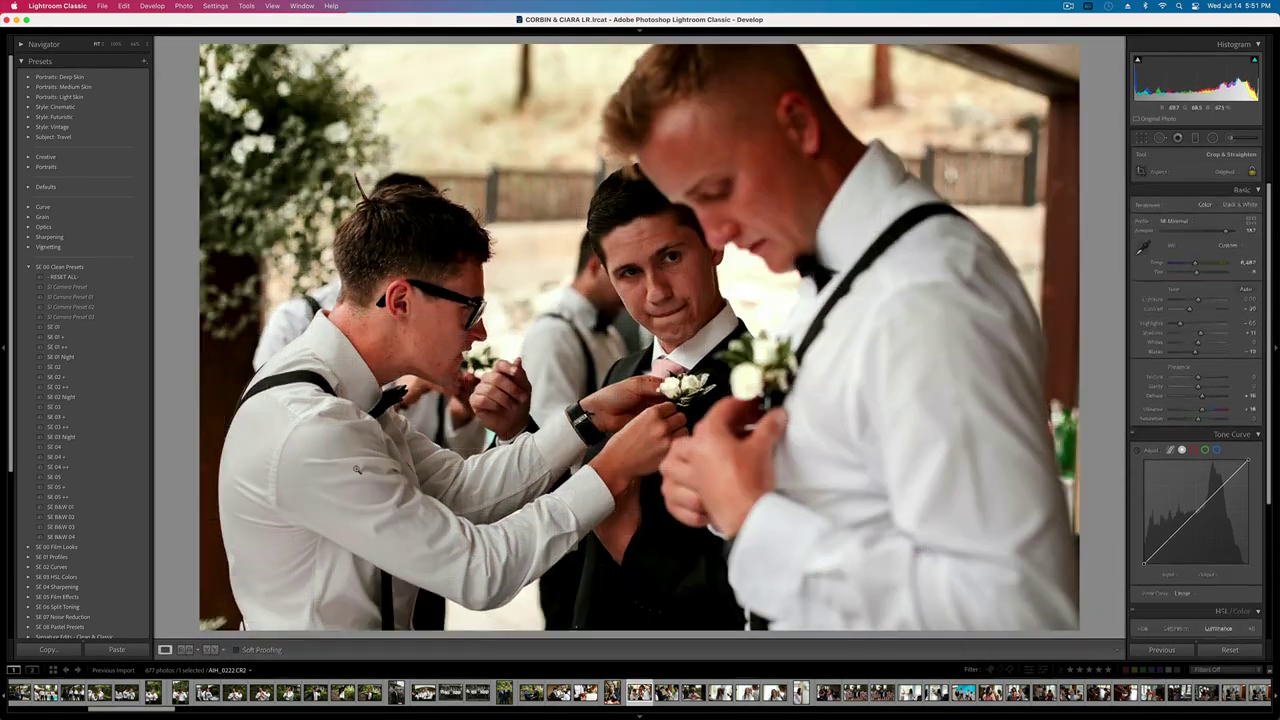
{"action": "key", "text": "r"}
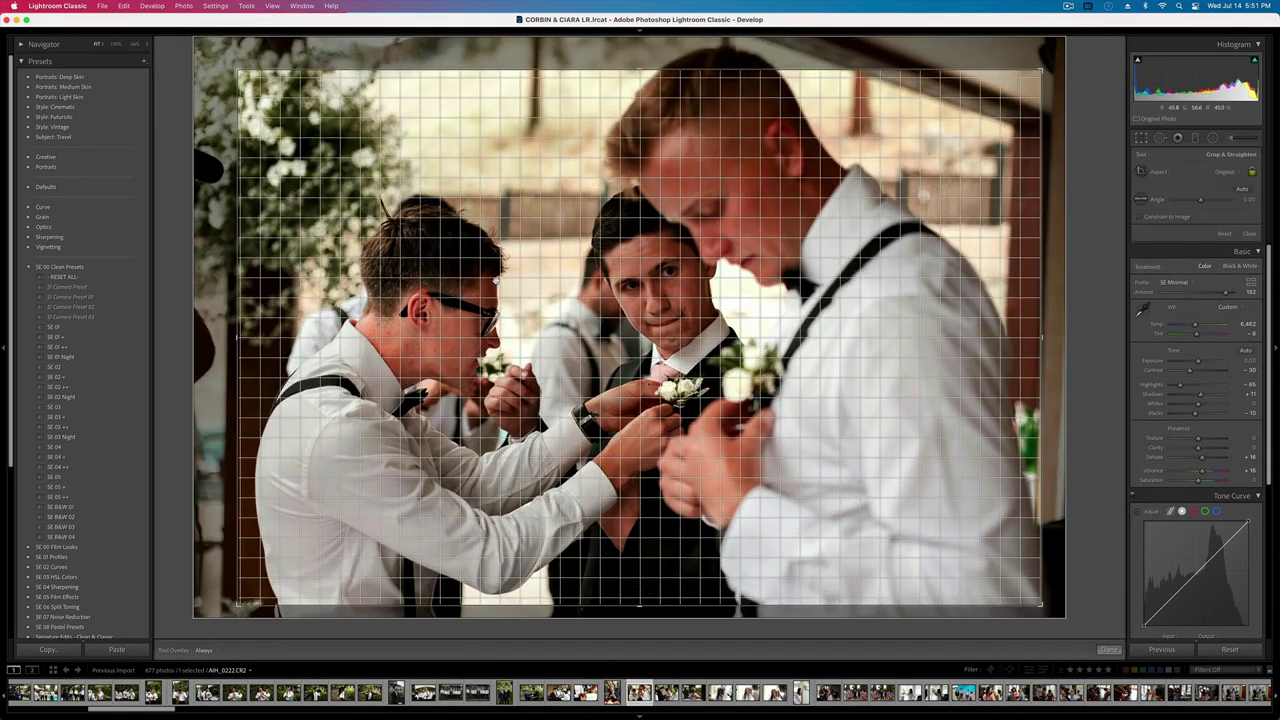
{"action": "key", "text": "r"}
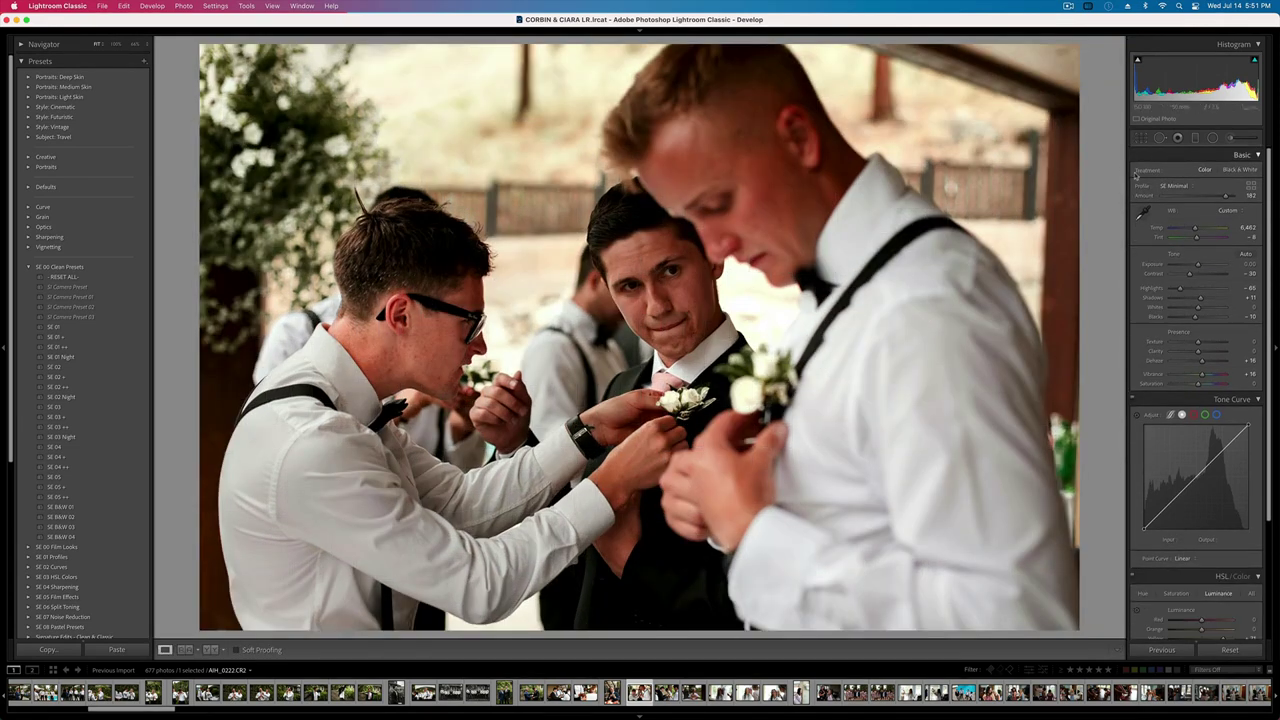
- Adjust the temperature, set exposure to +0.23 and shift the orange hue to -12
{"action": "left_click_drag", "start_coordinate": [1195, 230], "coordinate": [1192, 239]}
{"action": "key", "text": "="}
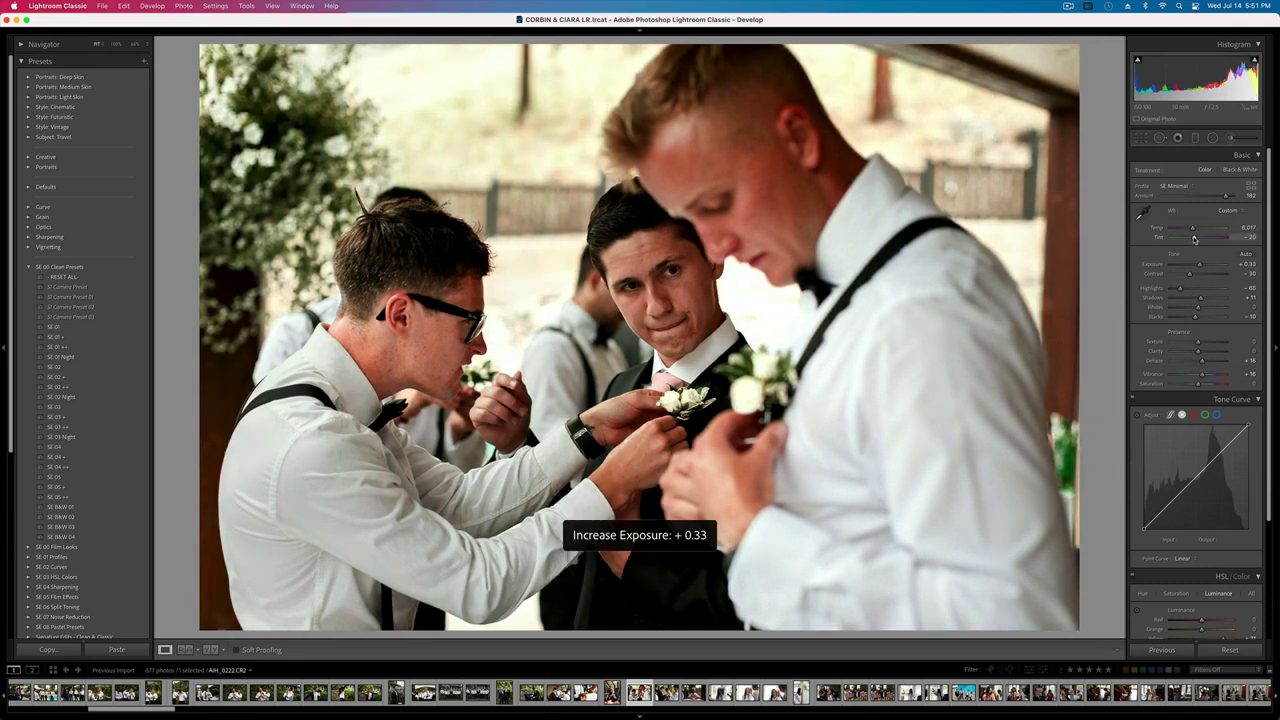
{"action": "key", "text": "-"}
{"action": "key", "text": "backslash"}
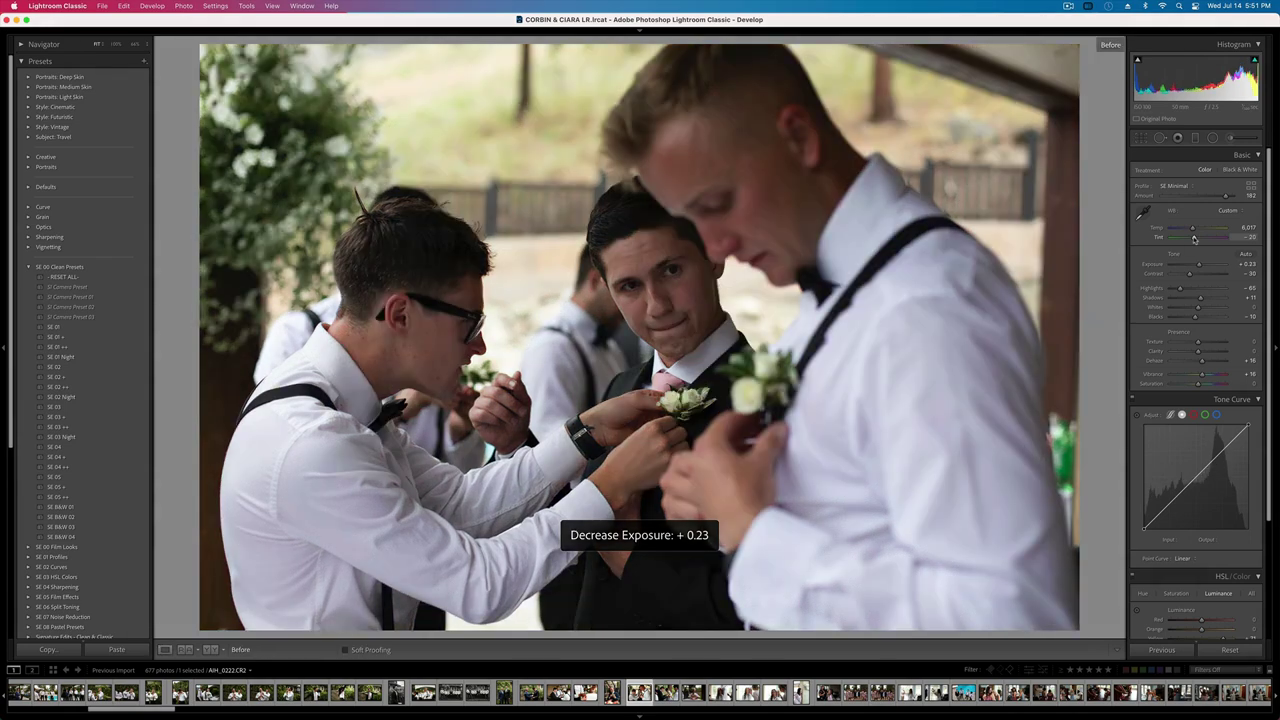
{"action": "key", "text": "backslash"}
{"action": "key", "text": "backslash"}
{"action": "key", "text": "backslash"}
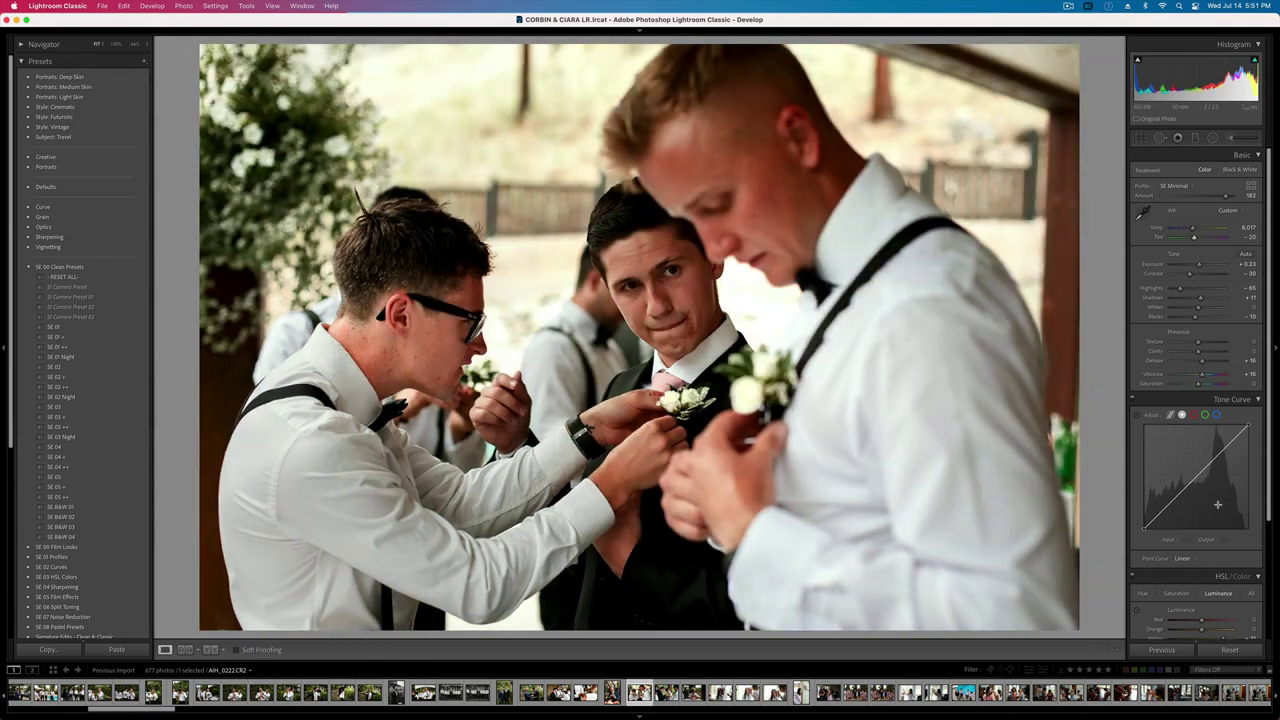
{"action": "scroll", "coordinate": [1217, 505], "scroll_direction": "down", "scroll_amount": 3}
{"action": "left_click", "coordinate": [1142, 549]}
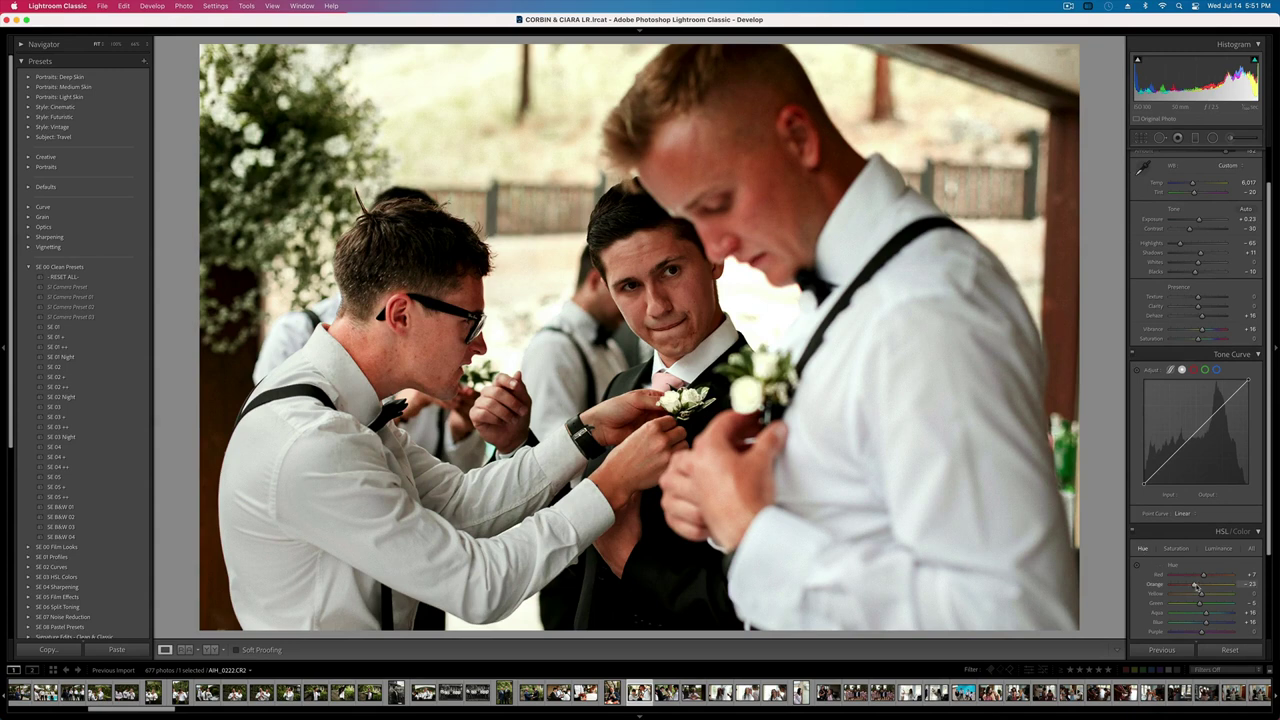
{"action": "left_click_drag", "start_coordinate": [1199, 591], "coordinate": [1201, 590]}
- Copy the groomsmen settings onto the next boutonniere shot and straighten it by -1.48°
{"action": "key", "text": "super+shift+c"}
{"action": "key", "text": "Return"}
{"action": "key", "text": "Right"}
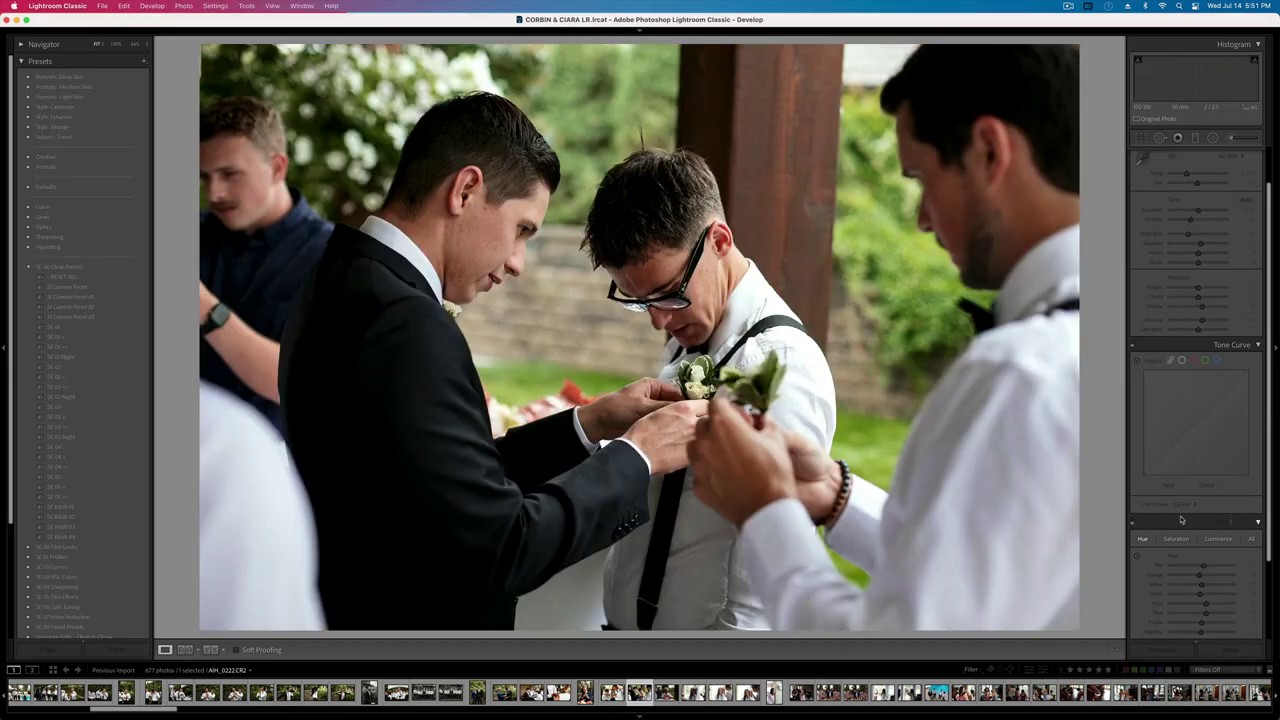
{"action": "key", "text": "super+shift+v"}
{"action": "key", "text": "r"}
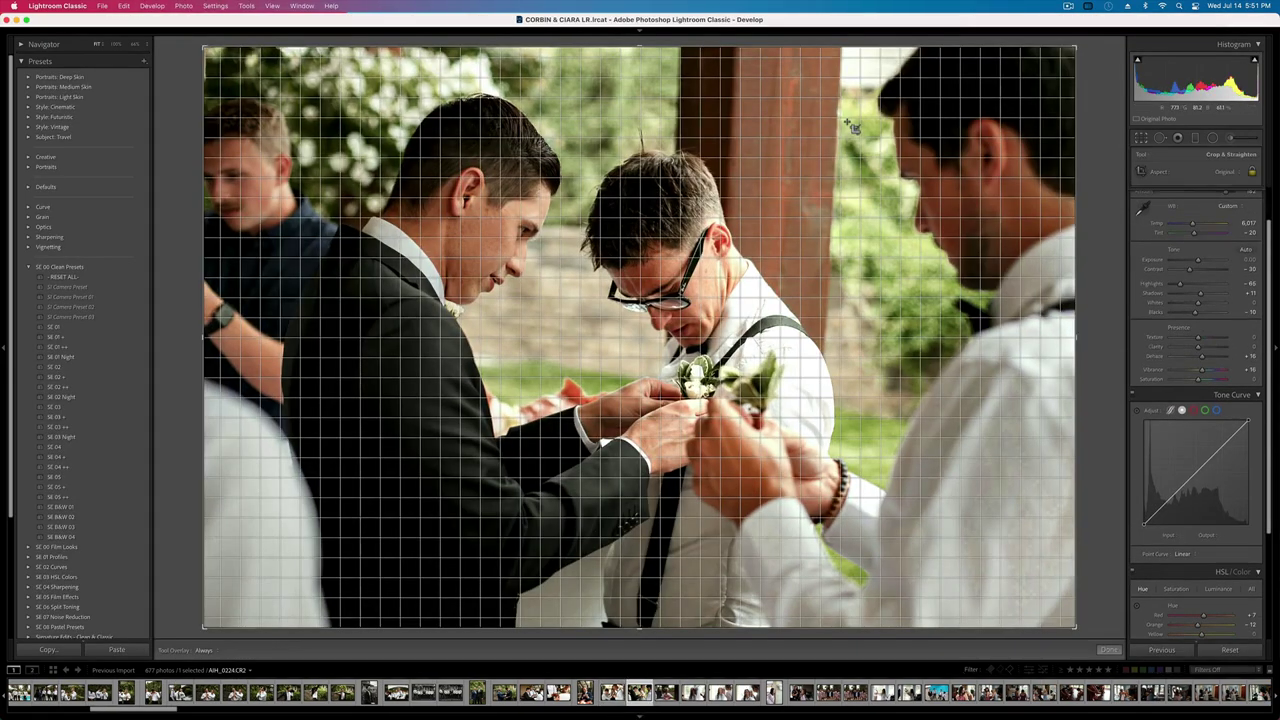
{"action": "left_click_drag", "start_coordinate": [1090, 58], "coordinate": [1046, 67]}
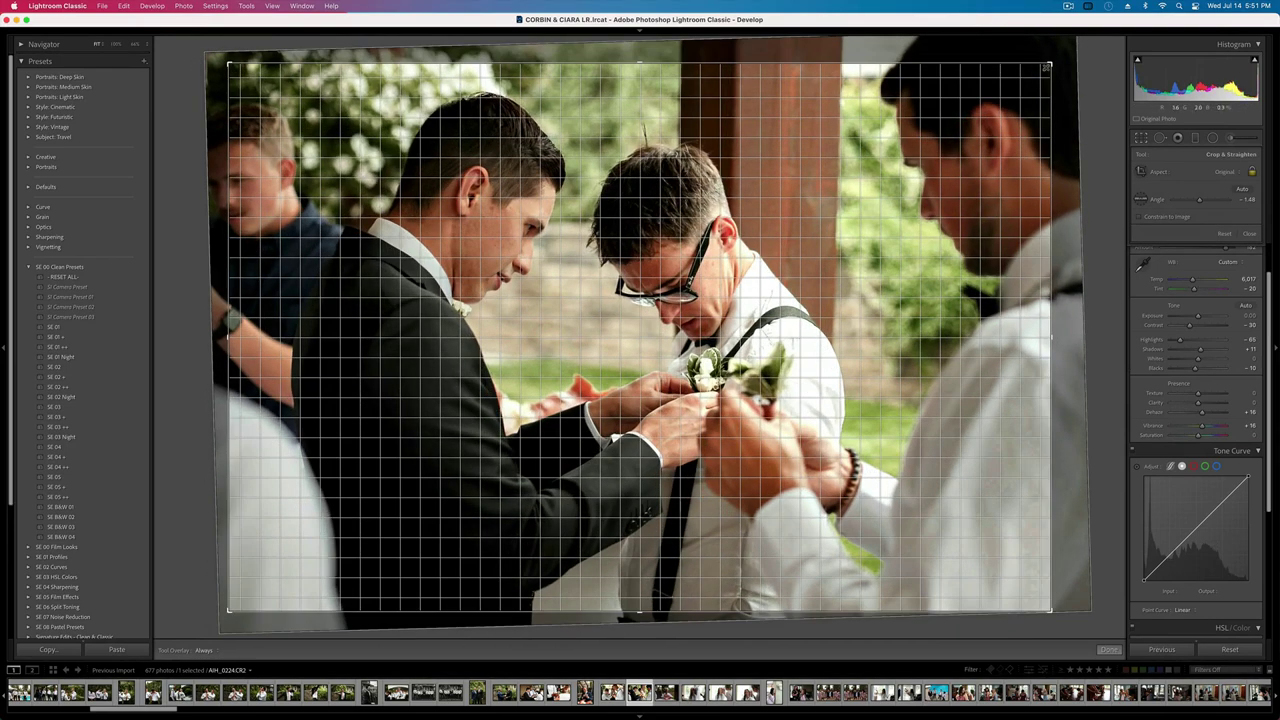
{"action": "key", "text": "Return"}
{"action": "key", "text": "Right"}
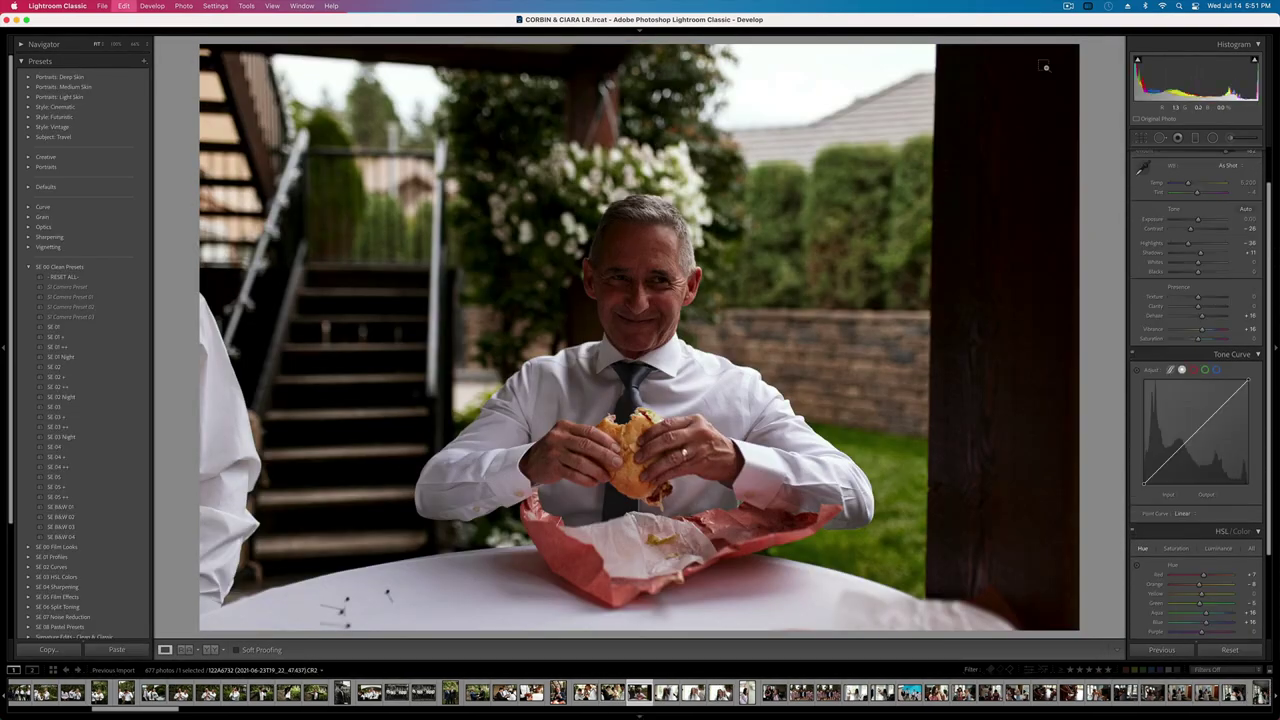
- Paste settings, raise exposure to +0.66, and move the radial mask onto the man with less whites
{"action": "key", "text": "super+v"}
{"action": "key", "text": "equal"}
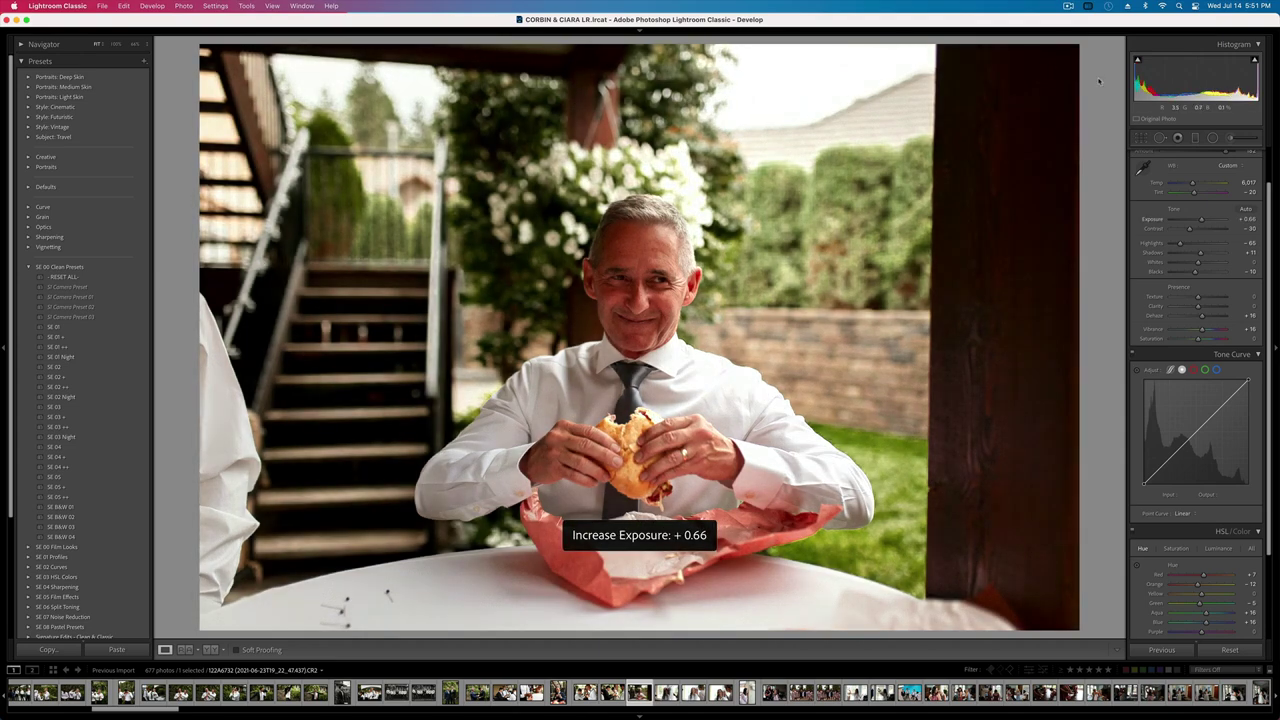
{"action": "left_click", "coordinate": [1212, 137]}
{"action": "left_click", "coordinate": [759, 295]}
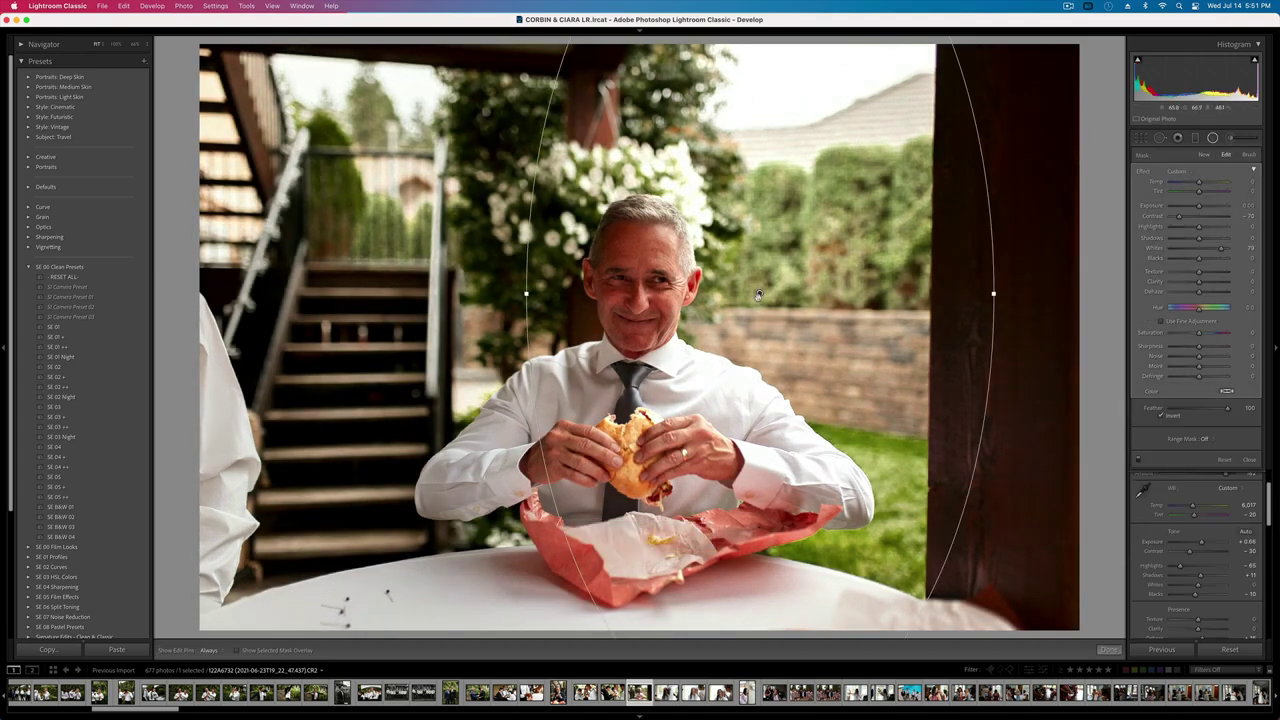
{"action": "left_click_drag", "start_coordinate": [758, 295], "coordinate": [645, 355]}
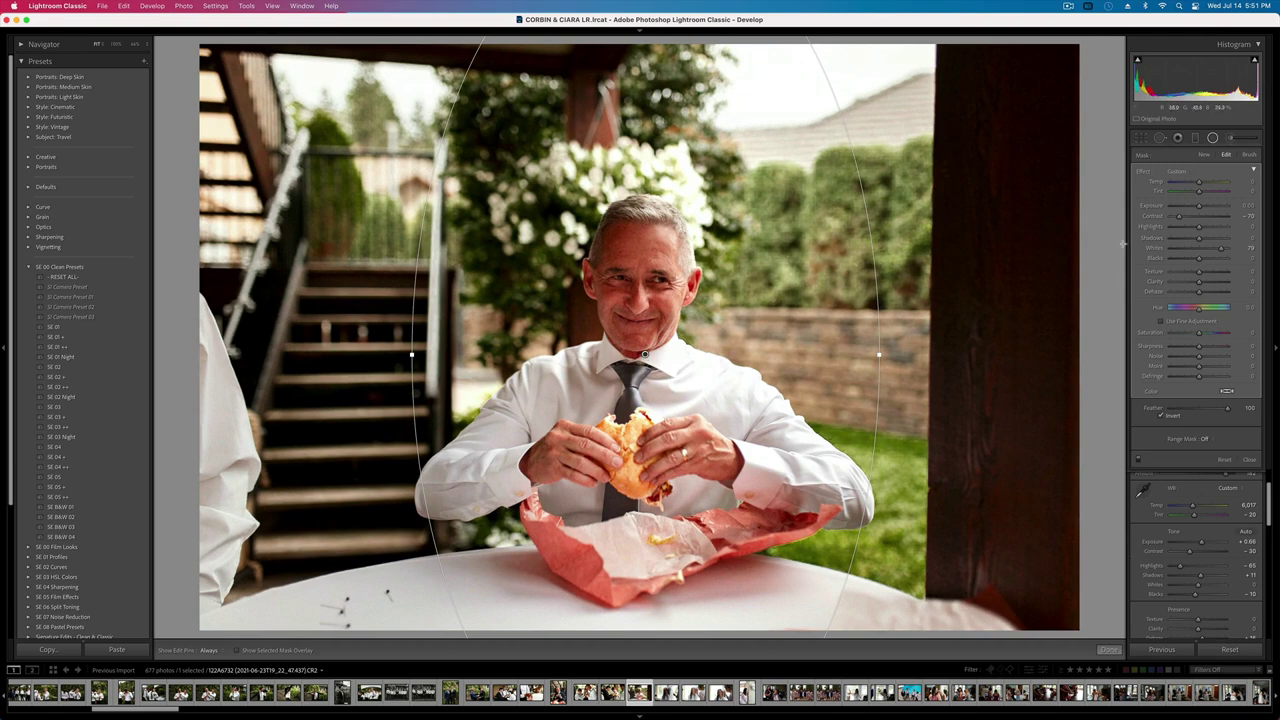
{"action": "left_click", "coordinate": [1206, 249]}
{"action": "key", "text": "Return"}
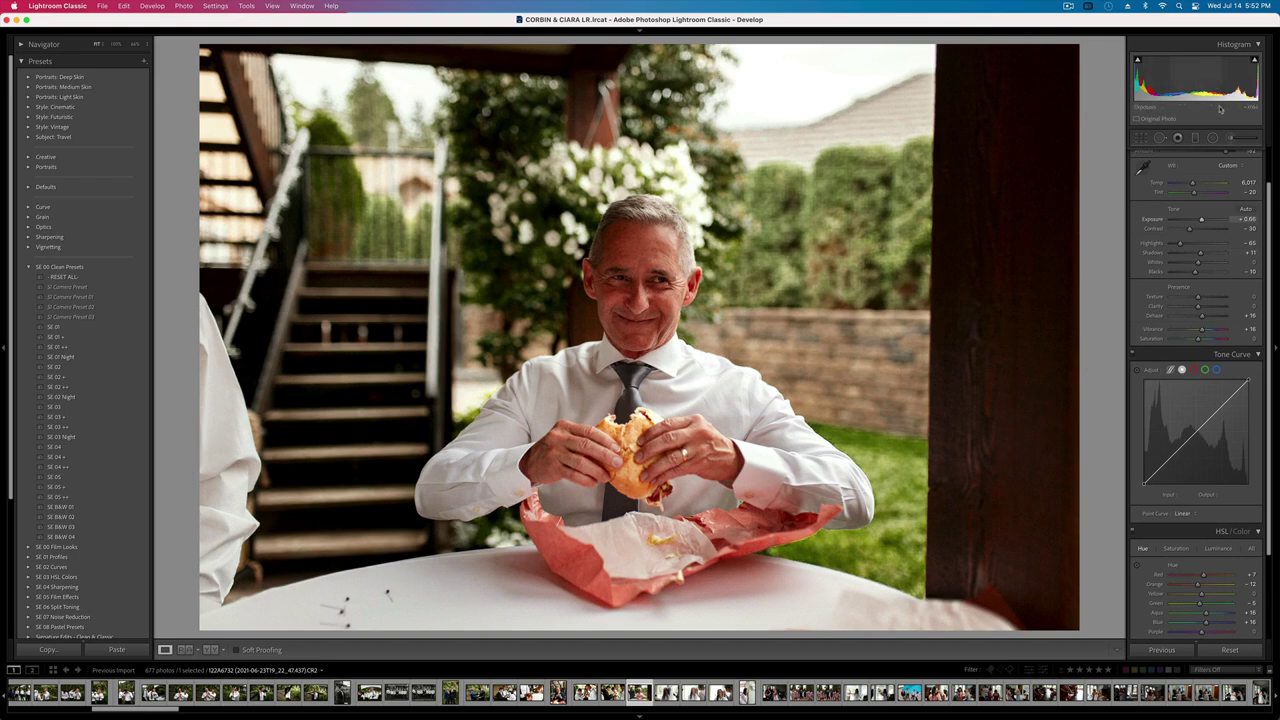
- Recentre the radial mask on the man's face and set its tint to -25
{"action": "key", "text": "shift+m"}
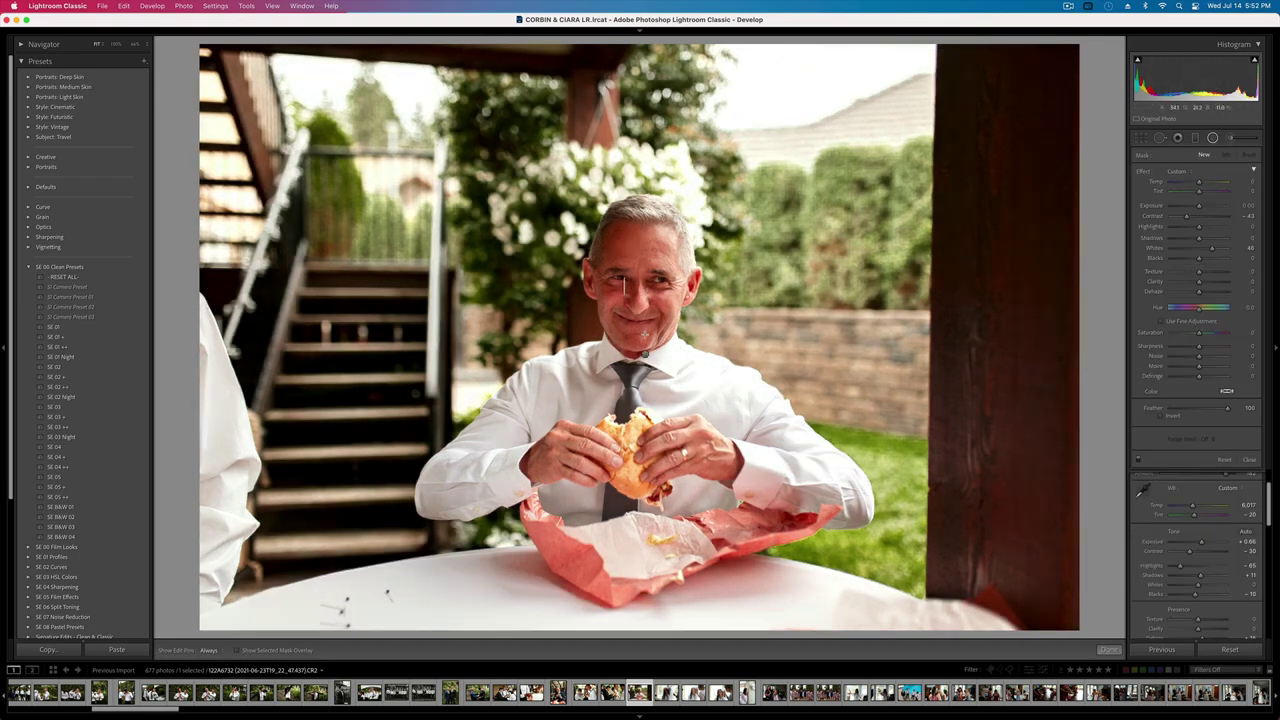
{"action": "left_click", "coordinate": [649, 346]}
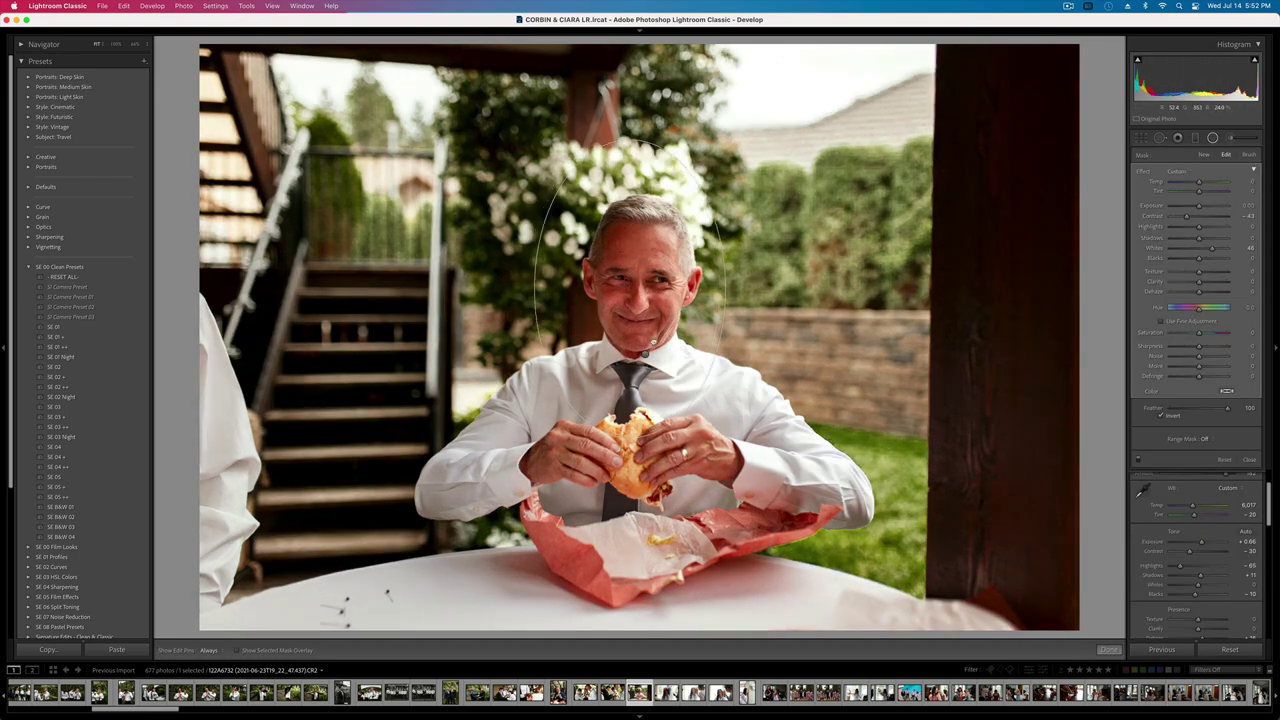
{"action": "left_click_drag", "start_coordinate": [653, 342], "coordinate": [662, 340]}
{"action": "left_click_drag", "start_coordinate": [1199, 191], "coordinate": [1190, 183]}
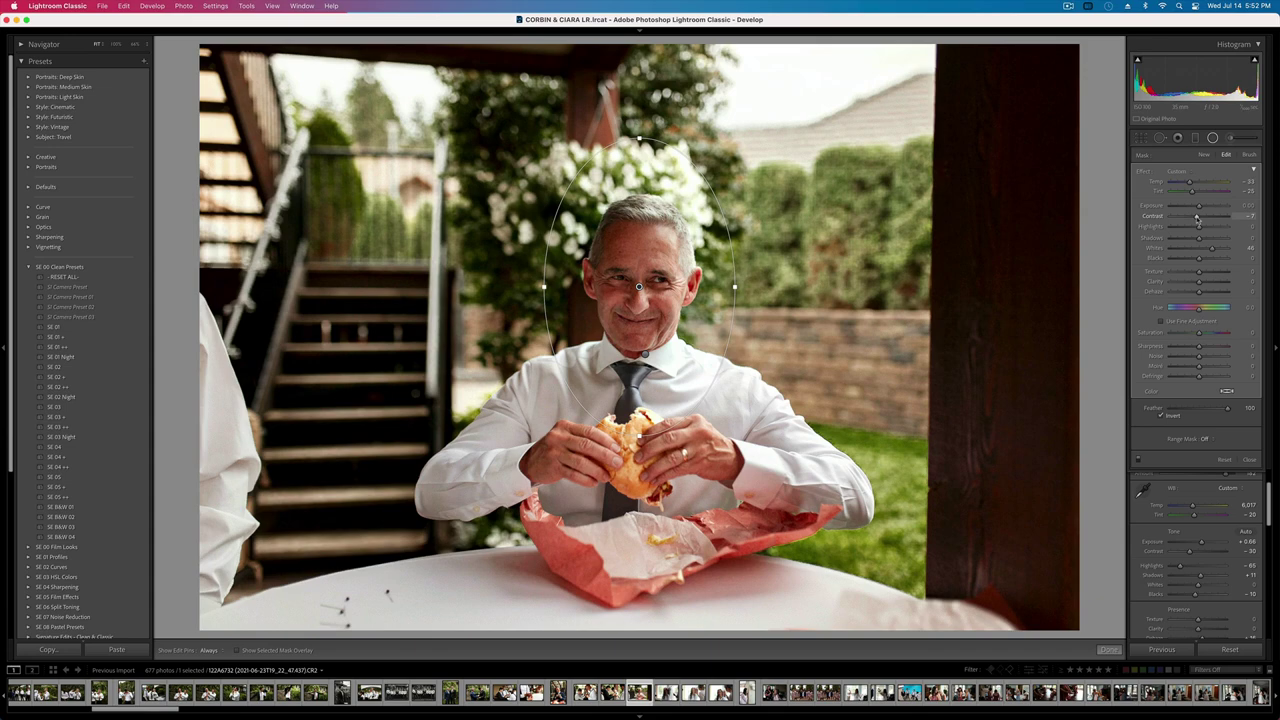
{"action": "key", "text": "shift+m"}
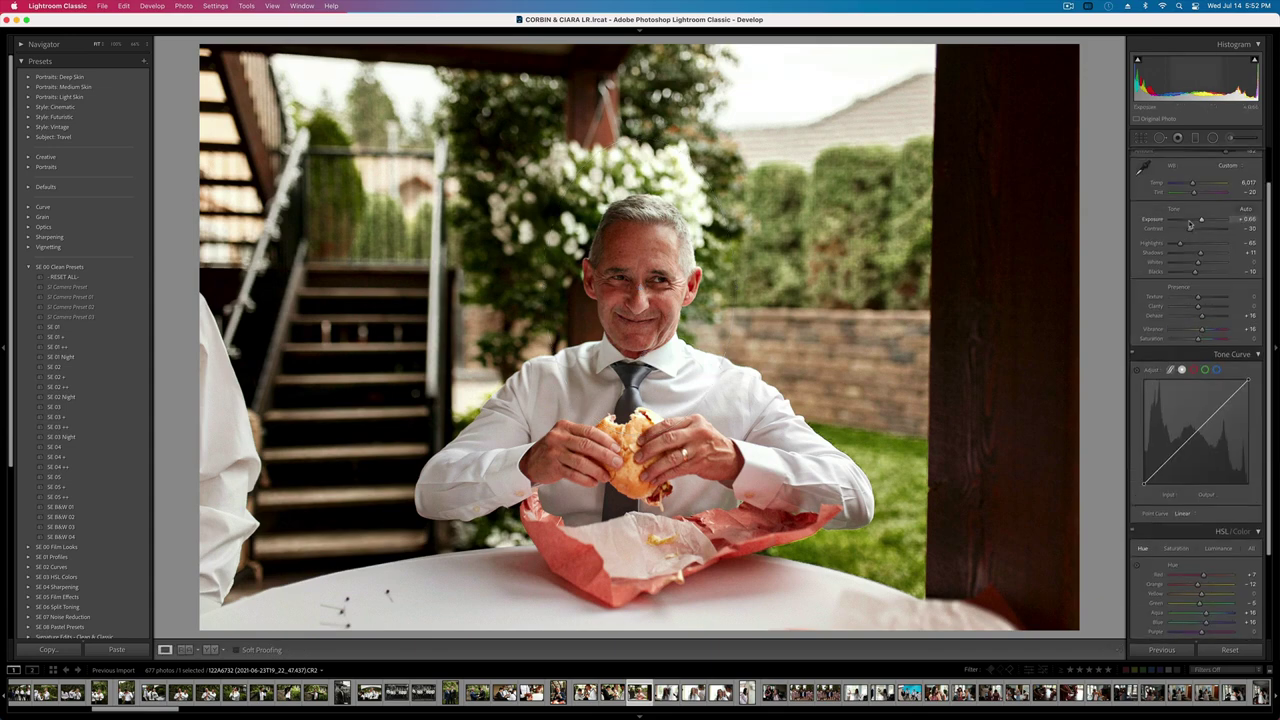
{"action": "key", "text": "backslash"}
{"action": "key", "text": "backslash"}
- Raise the burger photo's contrast from -30 to -14 and check the face at 100%
{"action": "left_click", "coordinate": [1194, 137]}
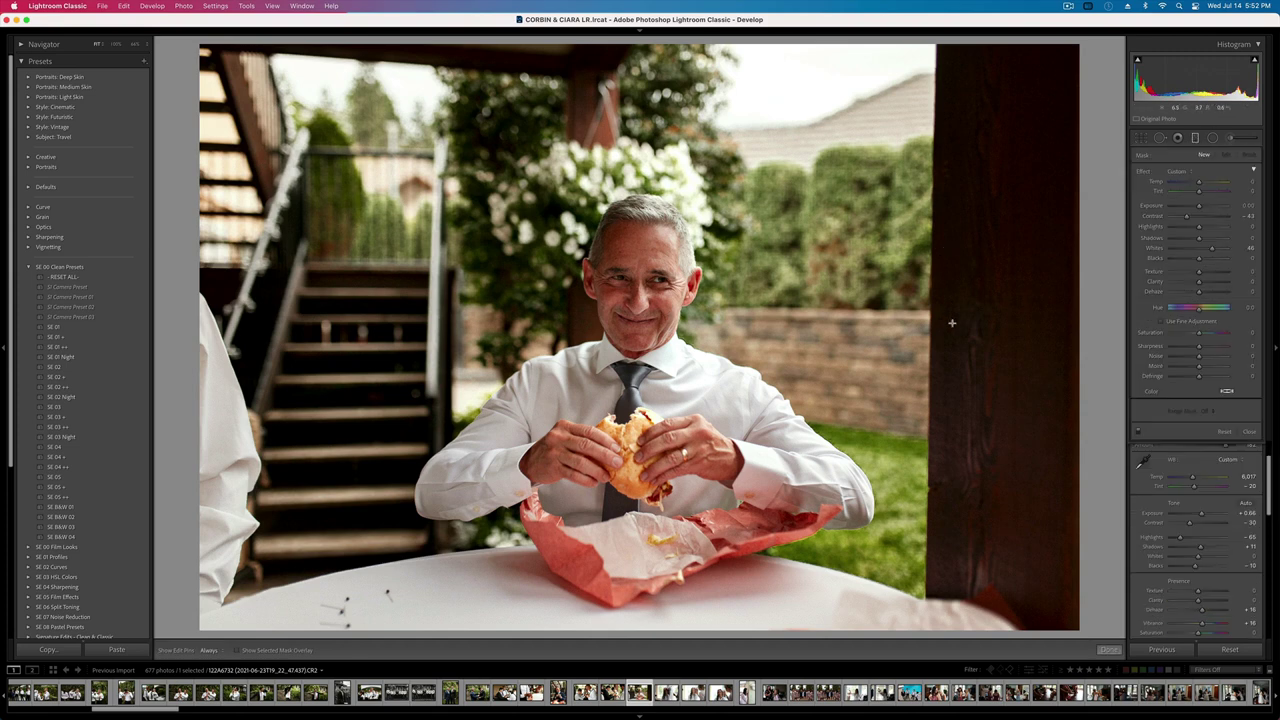
{"action": "left_click", "coordinate": [1232, 138]}
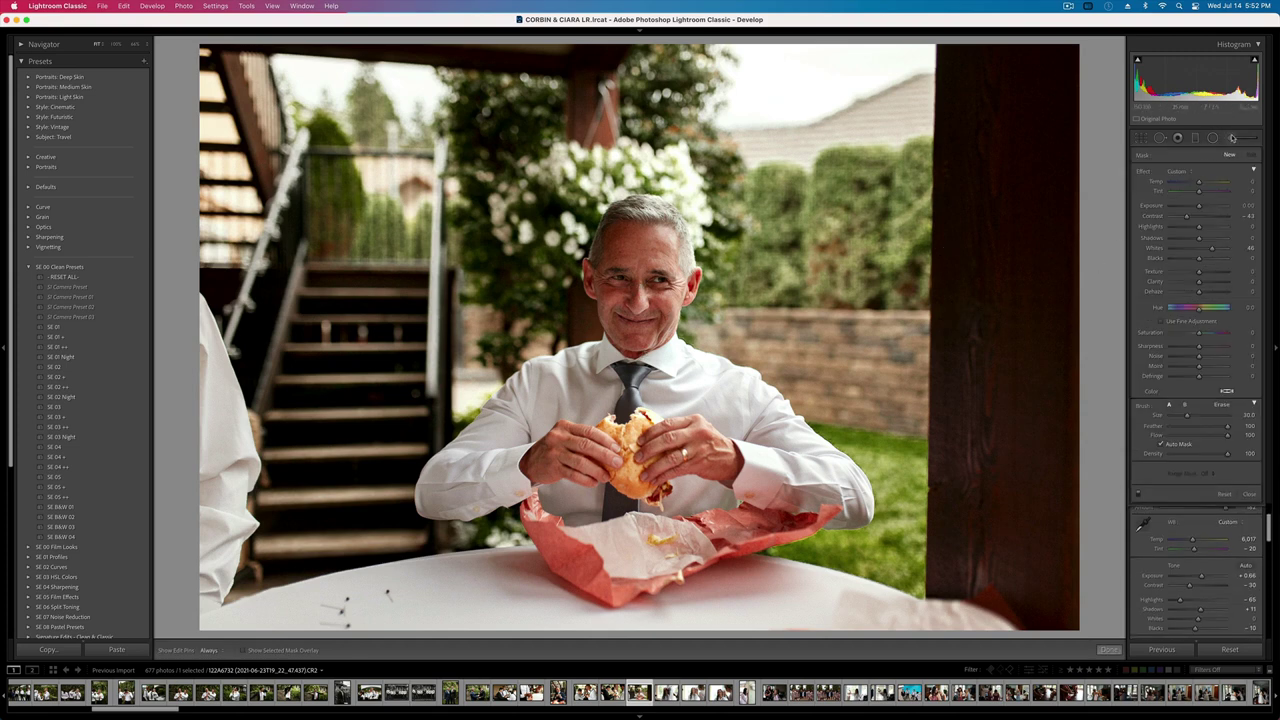
{"action": "left_click", "coordinate": [1161, 141]}
{"action": "left_click", "coordinate": [1215, 141]}
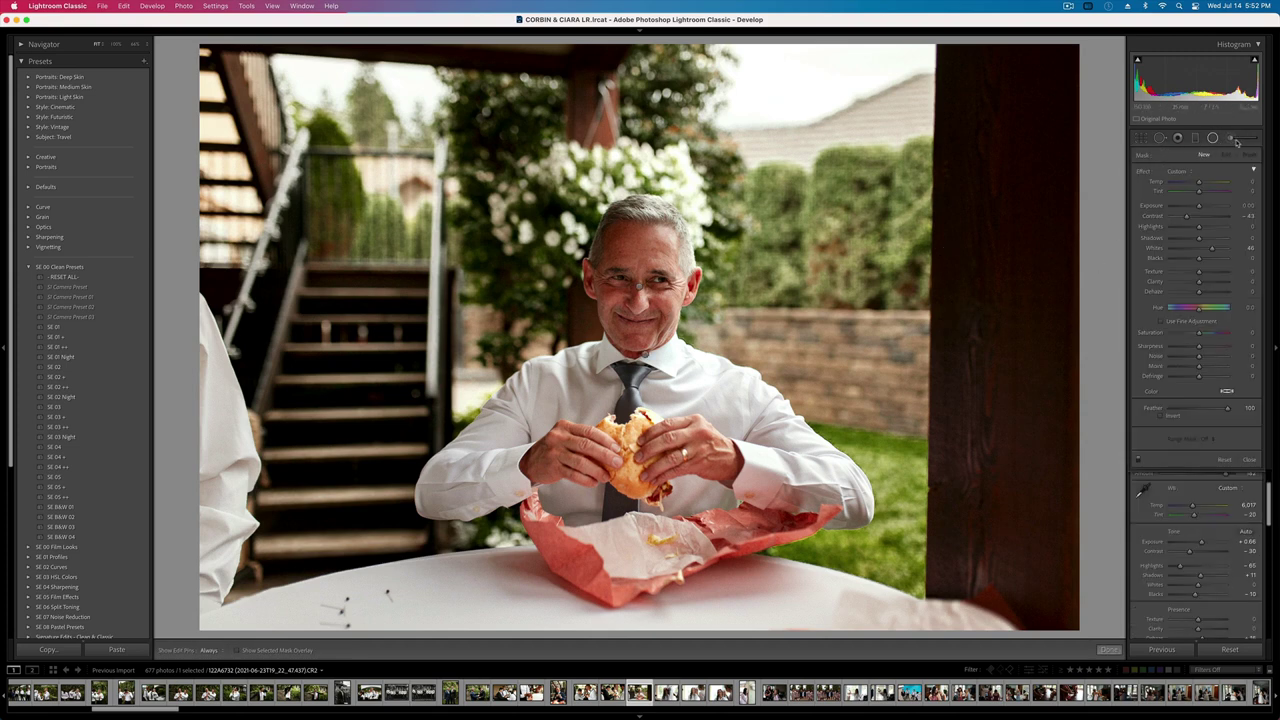
{"action": "left_click", "coordinate": [1235, 140]}
{"action": "left_click", "coordinate": [1235, 140]}
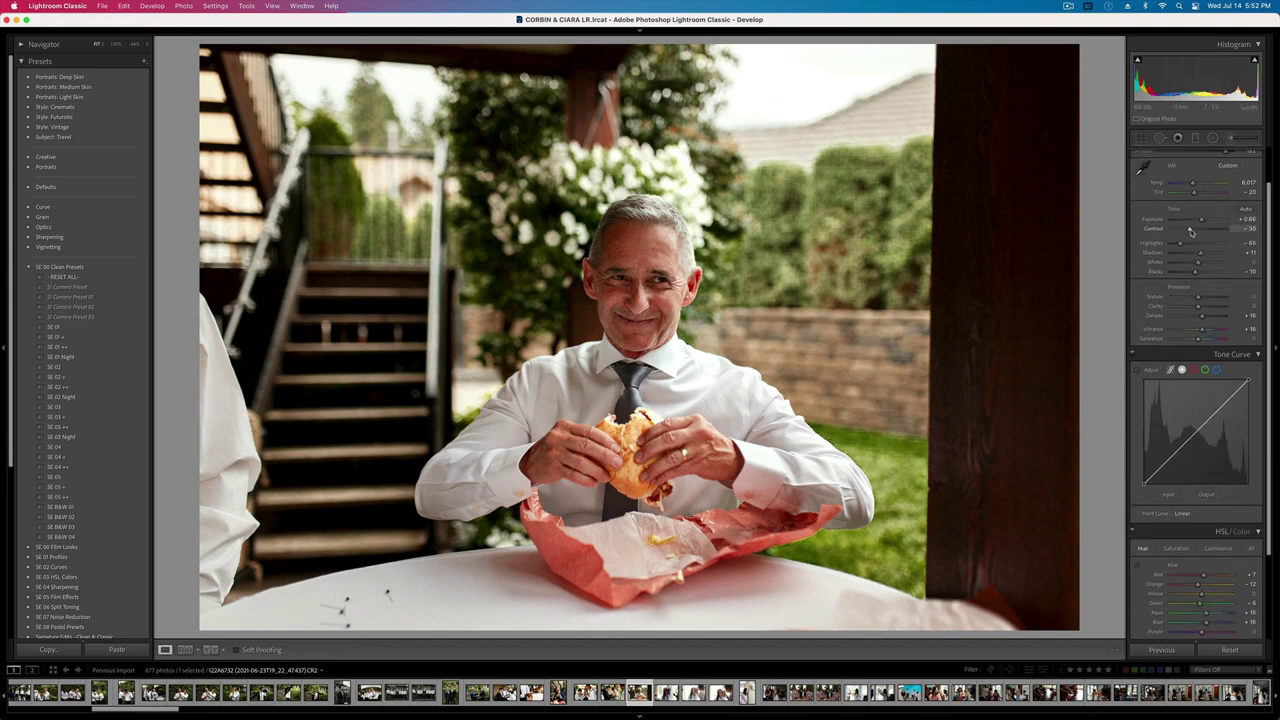
{"action": "left_click_drag", "start_coordinate": [1193, 231], "coordinate": [1195, 232]}
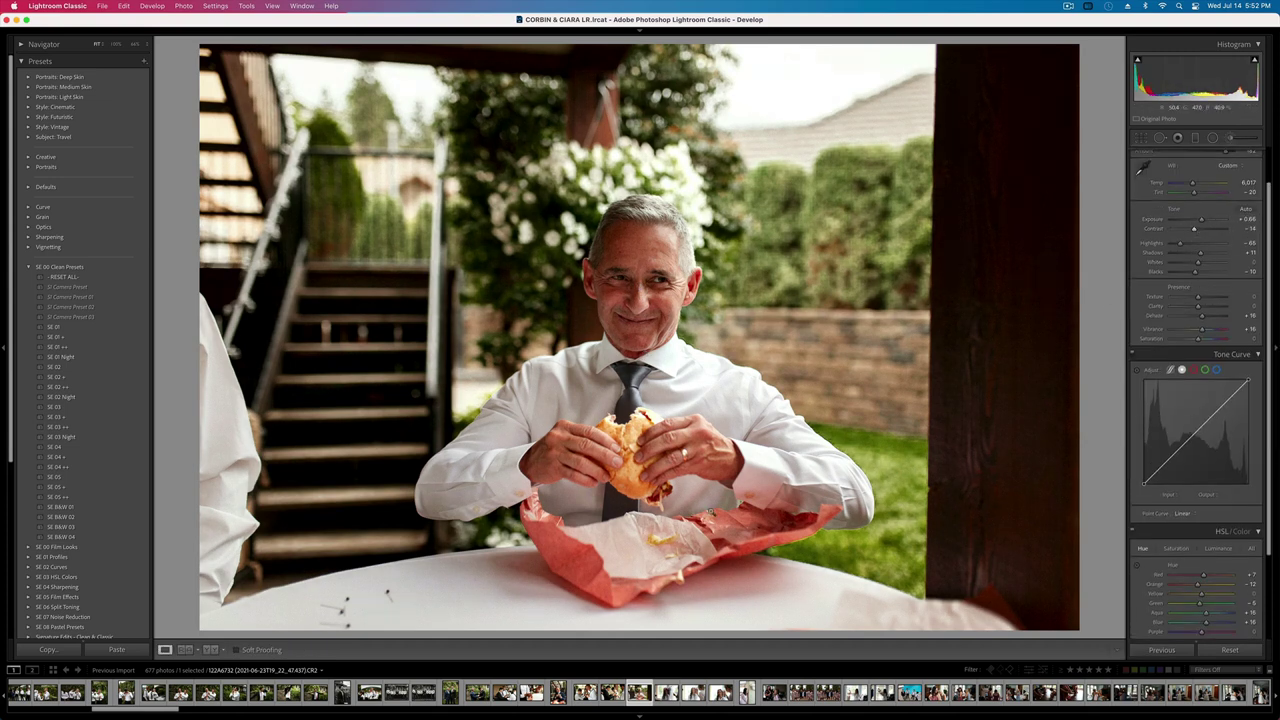
{"action": "left_click", "coordinate": [667, 291]}
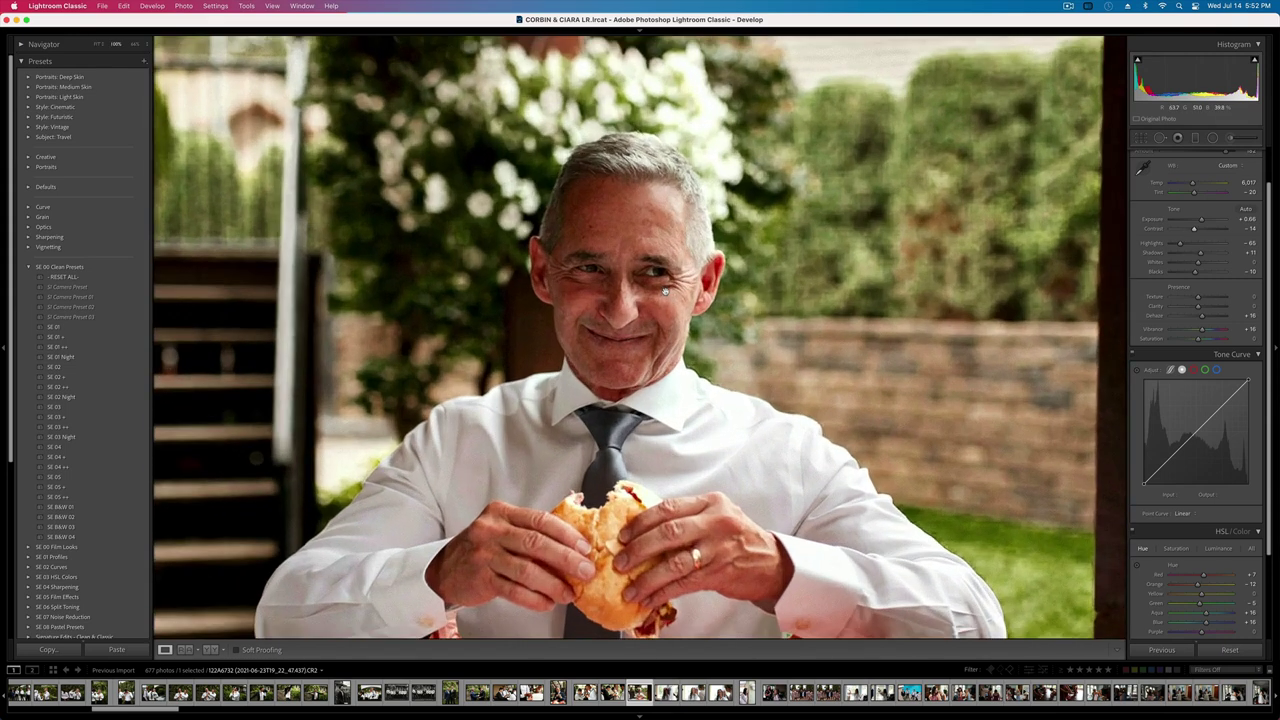
{"action": "left_click", "coordinate": [645, 245]}
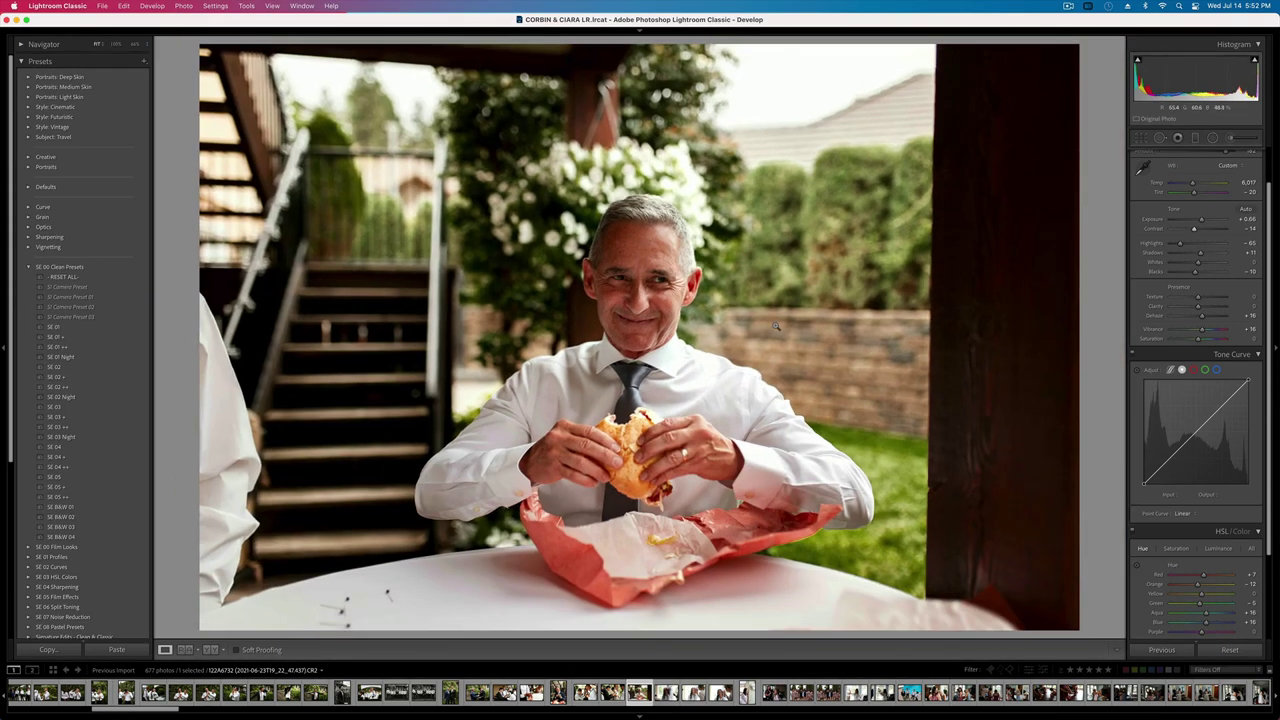
{"action": "key", "text": "Right"}
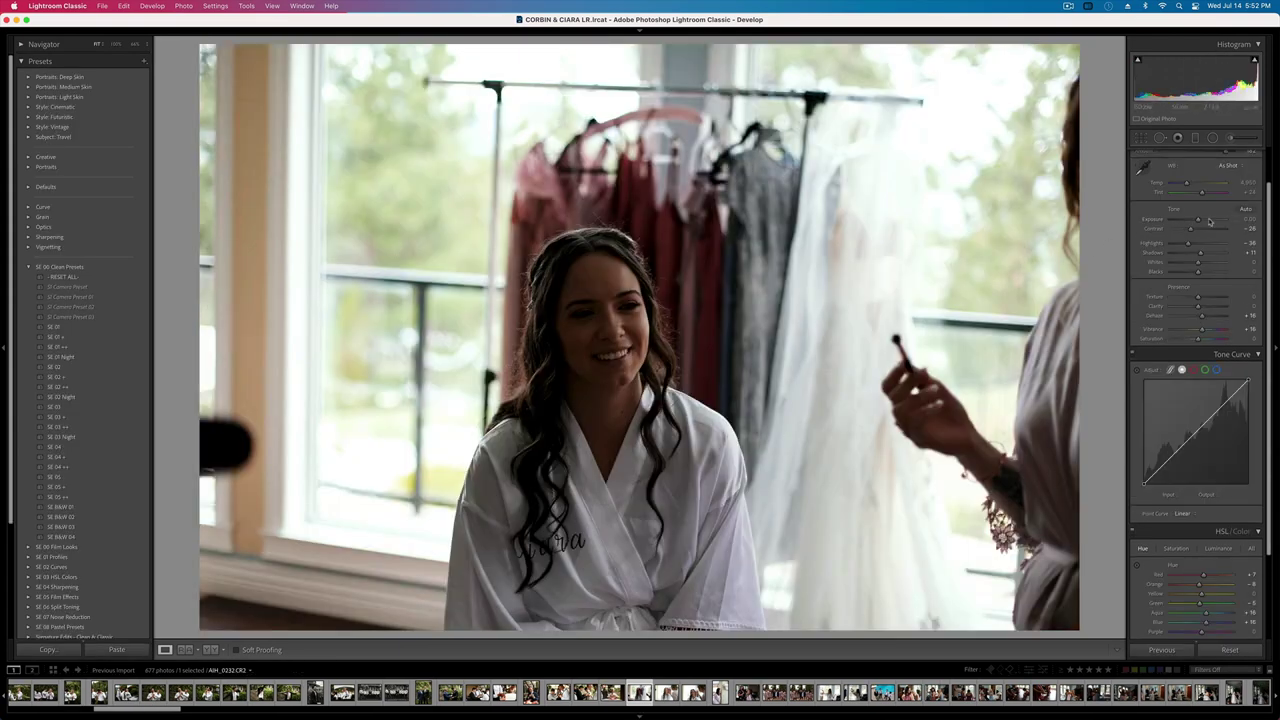
- Raise exposure to about +1.15, rotate to -1.63° and tighten the crop from the top-left
{"action": "left_click_drag", "start_coordinate": [1208, 221], "coordinate": [1189, 186]}
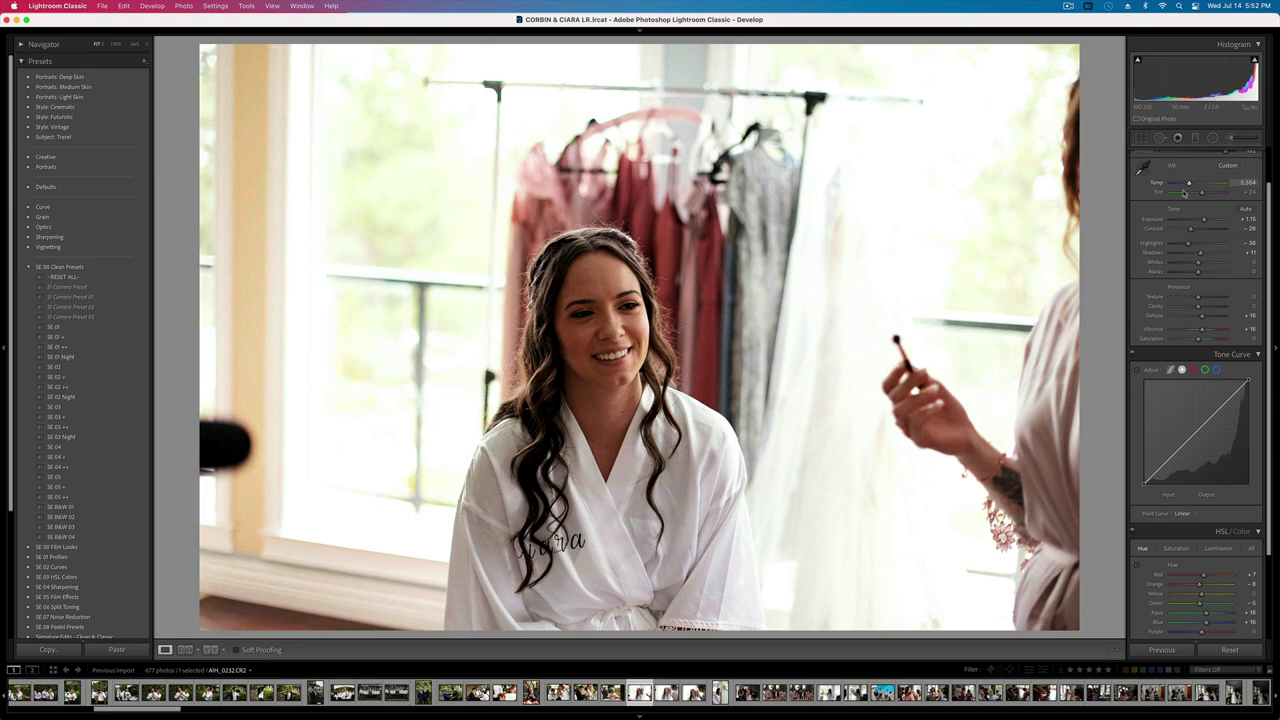
{"action": "key", "text": "r"}
{"action": "left_click_drag", "start_coordinate": [1091, 200], "coordinate": [1085, 186]}
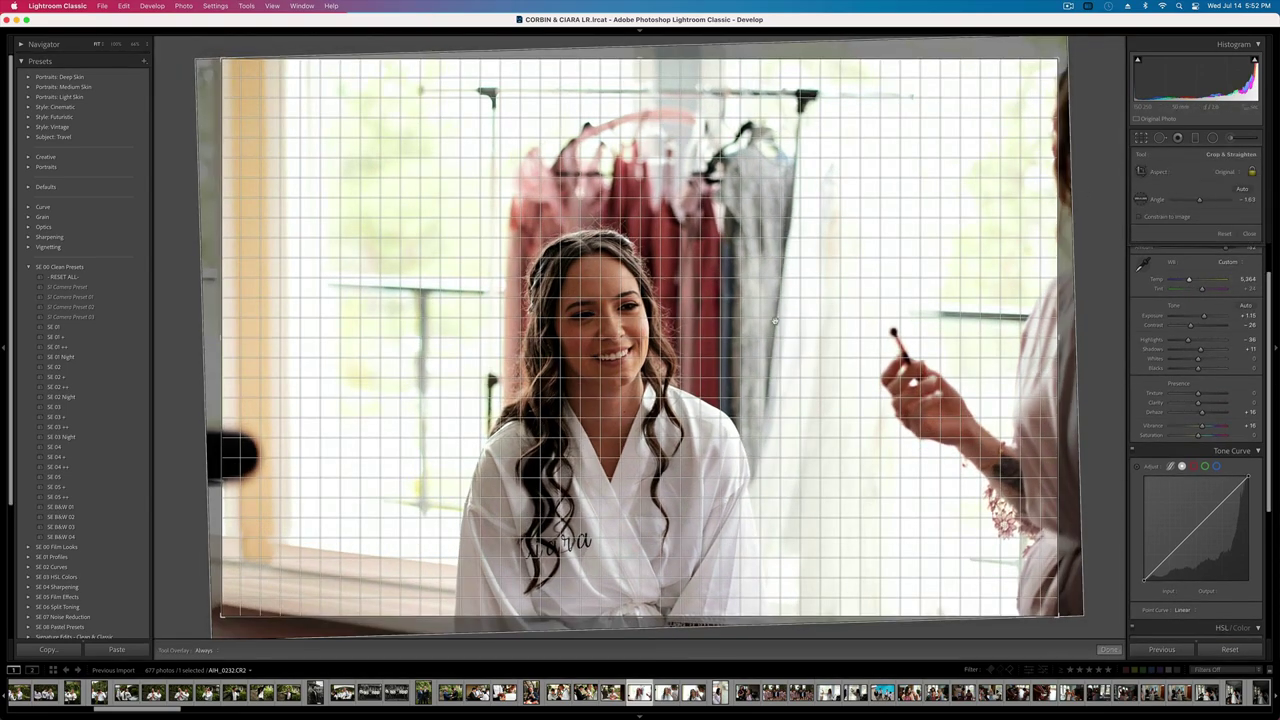
{"action": "left_click_drag", "start_coordinate": [775, 321], "coordinate": [765, 319]}
{"action": "left_click_drag", "start_coordinate": [224, 62], "coordinate": [236, 68]}
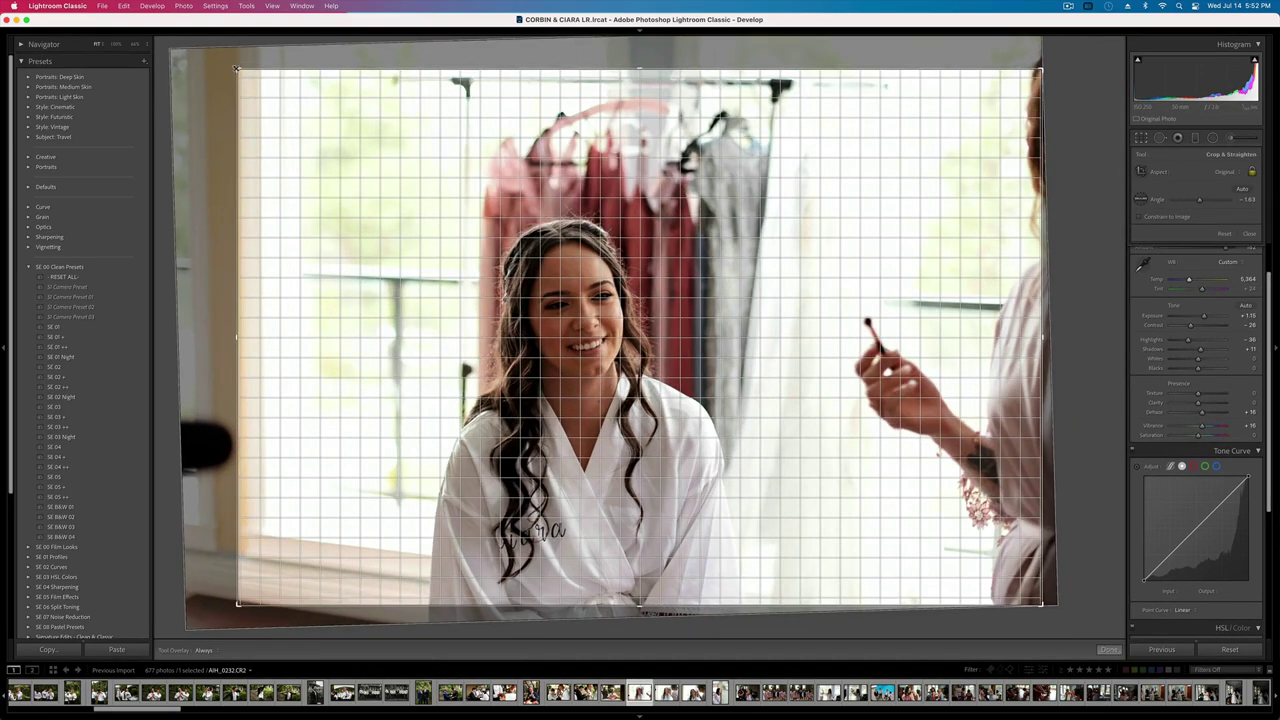
{"action": "key", "text": "Return"}
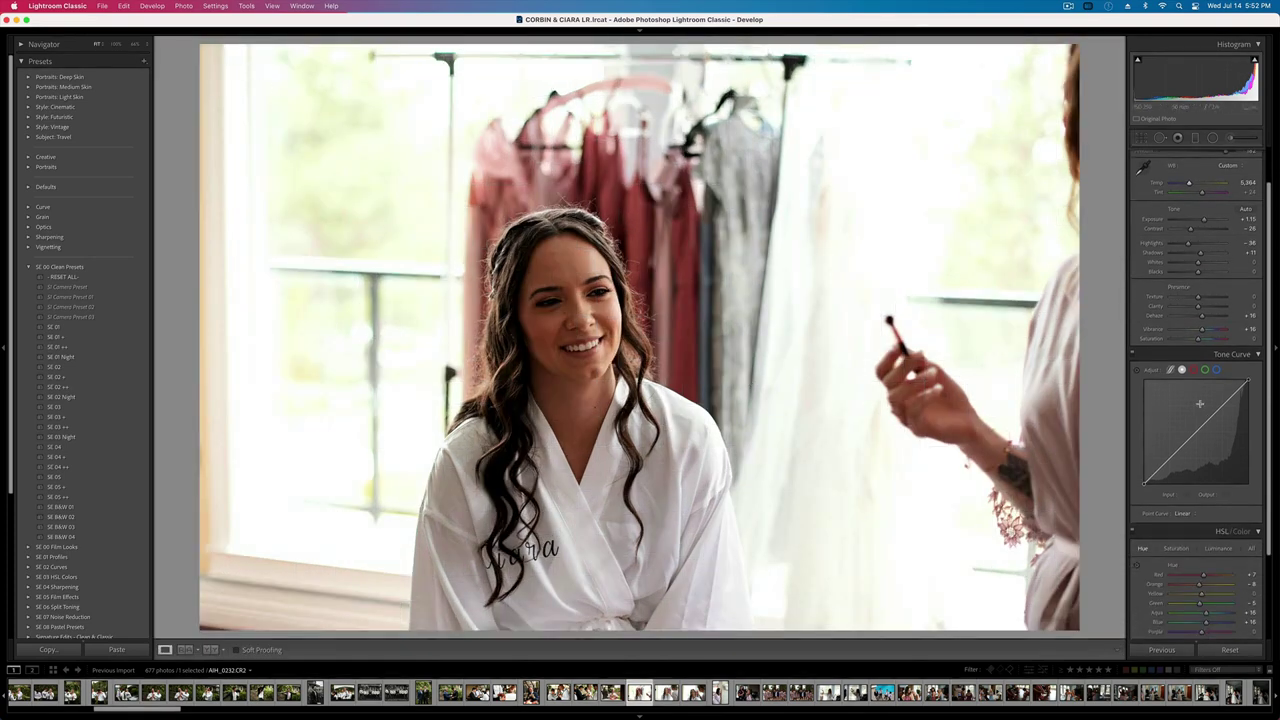
- Pull the tone curve's white point down to 228 to mute highlights, comparing with it off
{"action": "mouse_move", "coordinate": [1247, 381]}
{"action": "left_mouse_down"}
{"action": "mouse_move", "coordinate": [1252, 410]}
{"action": "mouse_move", "coordinate": [1249, 389]}
{"action": "left_mouse_up"}
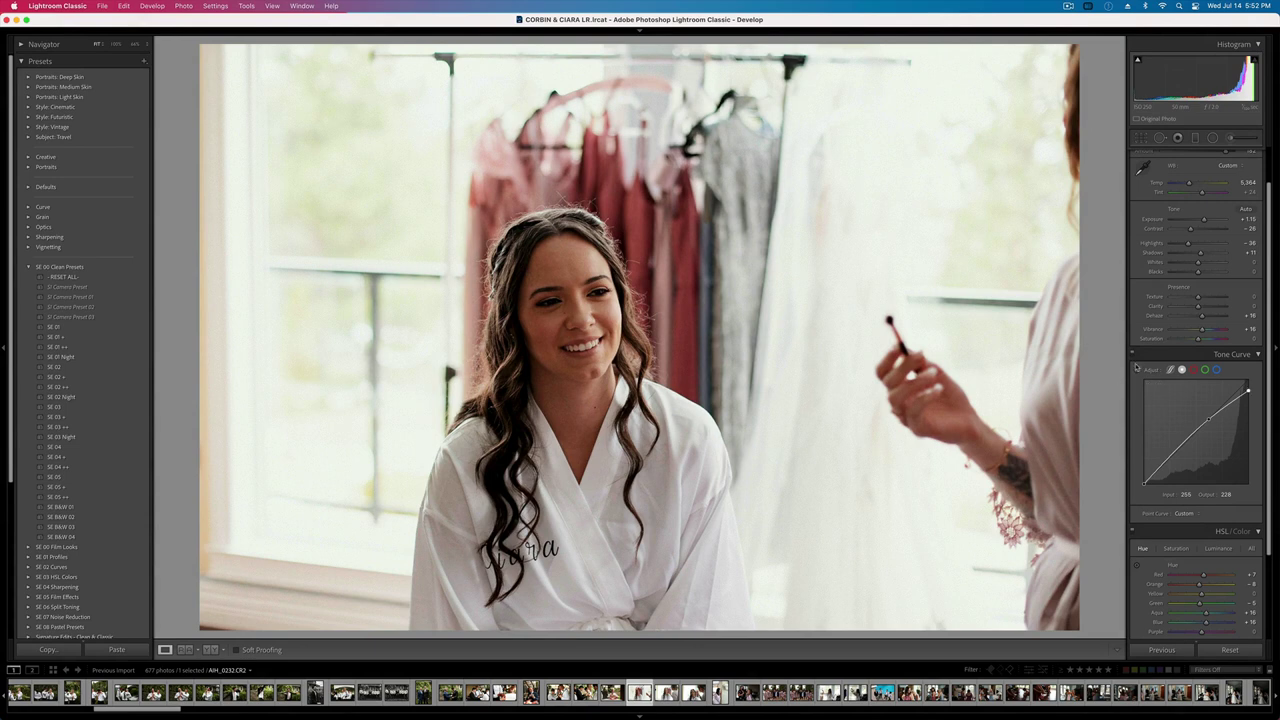
{"action": "left_click", "coordinate": [1133, 355]}
{"action": "left_click", "coordinate": [1133, 355]}
{"action": "left_click", "coordinate": [1133, 355]}
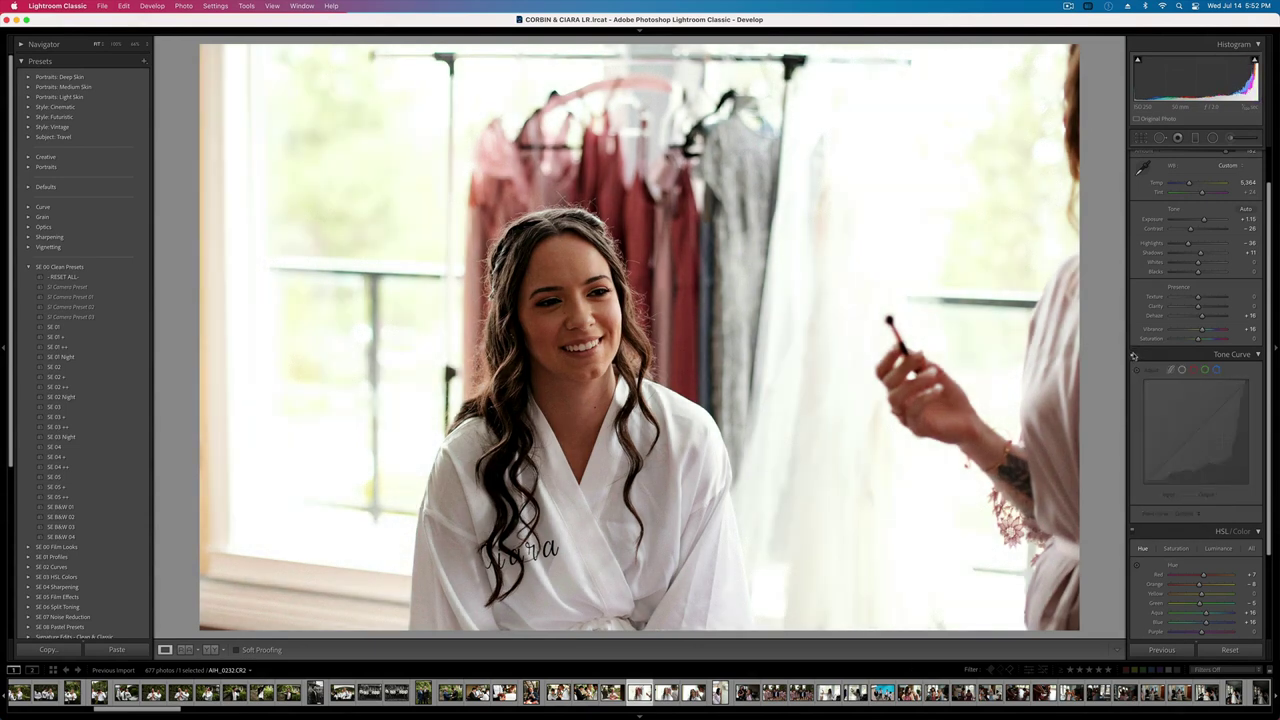
{"action": "left_click", "coordinate": [1133, 355]}
{"action": "left_click", "coordinate": [1133, 355]}
{"action": "left_click", "coordinate": [1133, 355]}
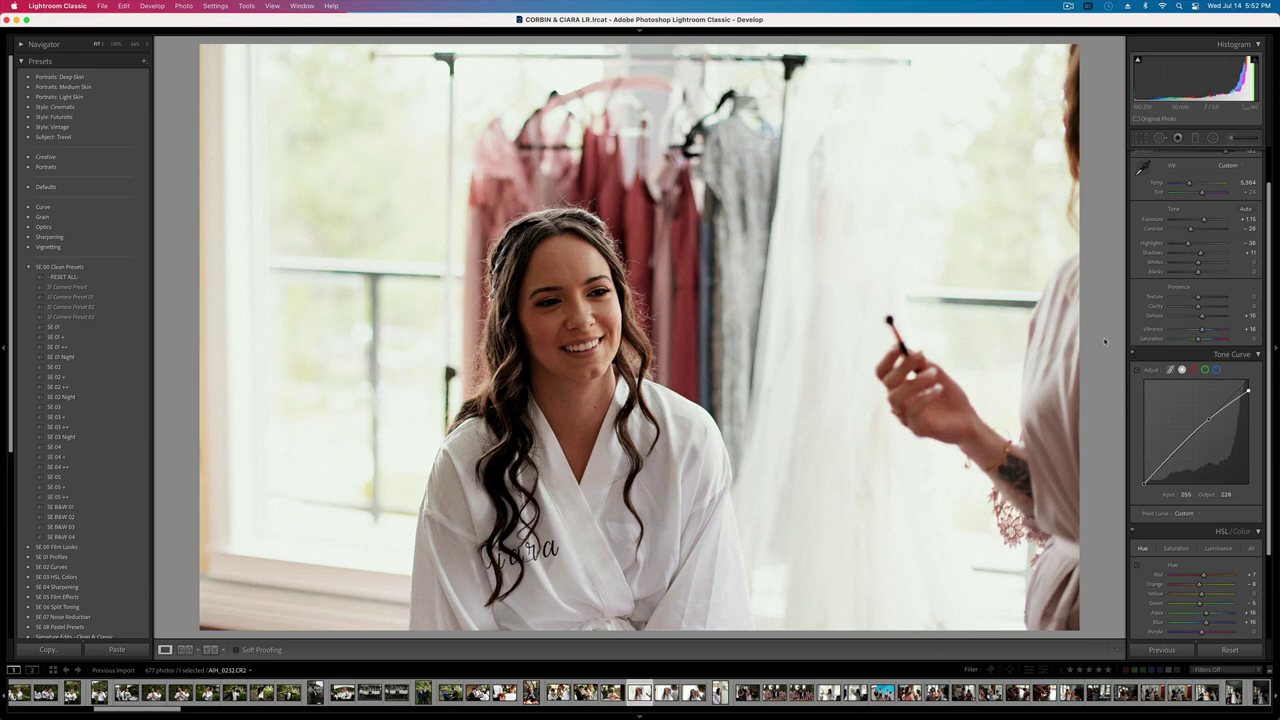
- Refine the straightening to -1.86°
{"action": "key", "text": "r"}
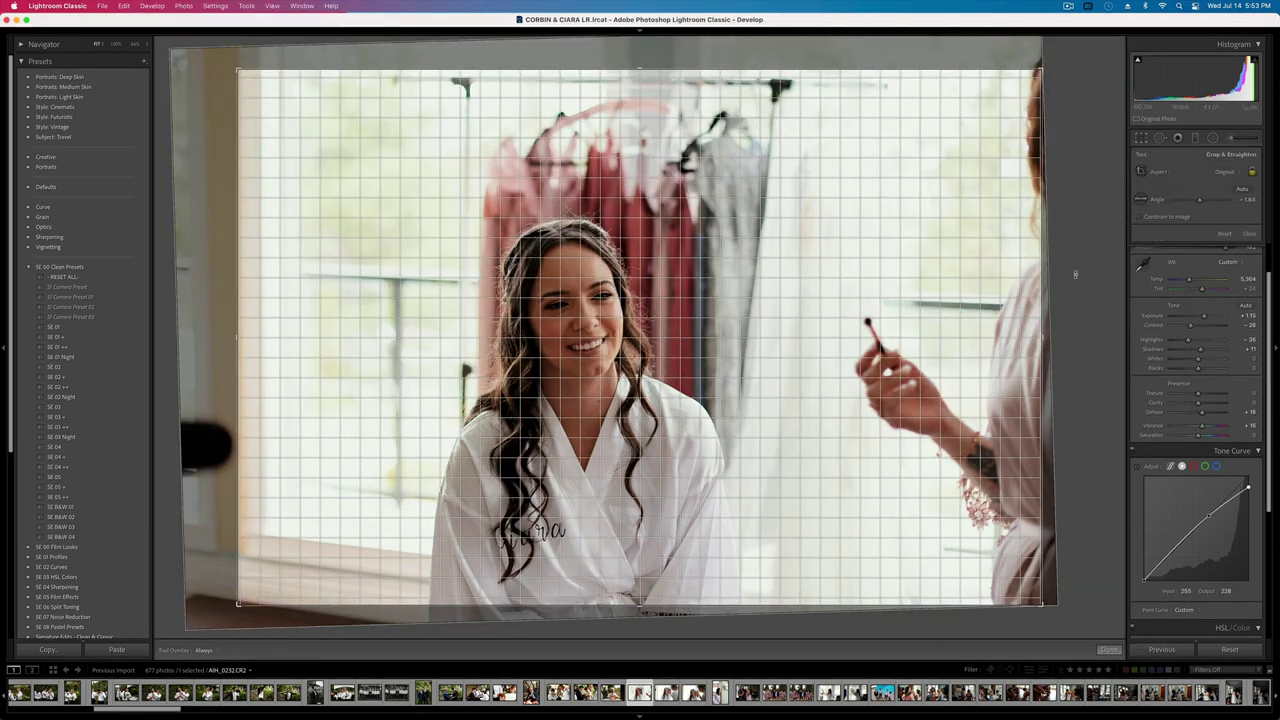
{"action": "left_click_drag", "start_coordinate": [1075, 274], "coordinate": [1073, 271]}
{"action": "key", "text": "r"}
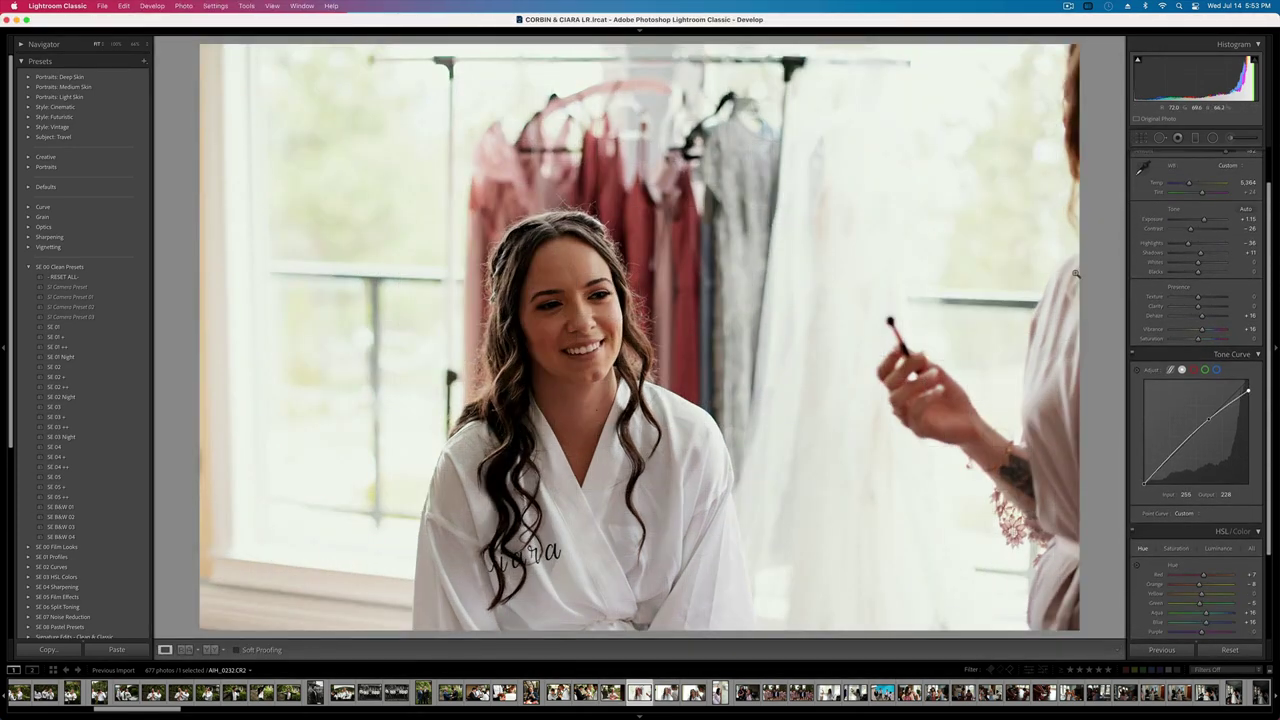
{"action": "key", "text": "Right"}
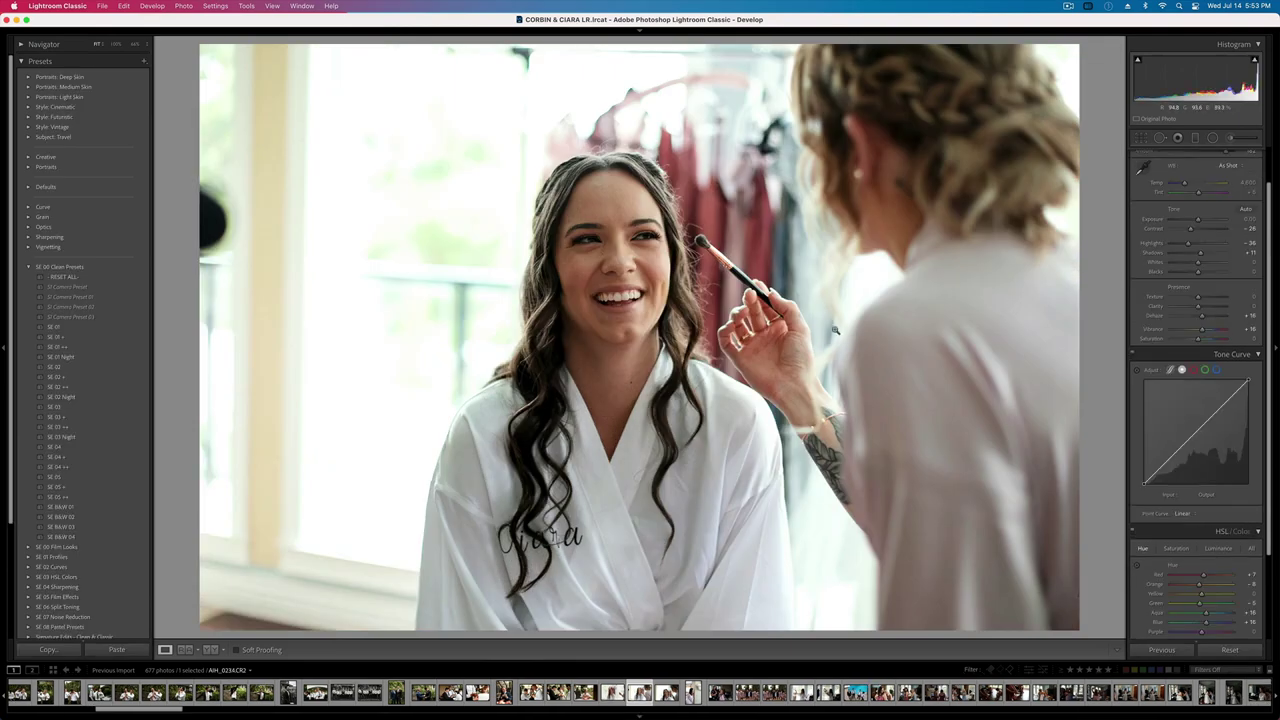
- Copy the bride photo's settings, then raise the curve white point and tighten the makeup shot's crop
{"action": "key", "text": "Left"}
{"action": "key", "text": "super+shift+c"}
{"action": "key", "text": "Return"}
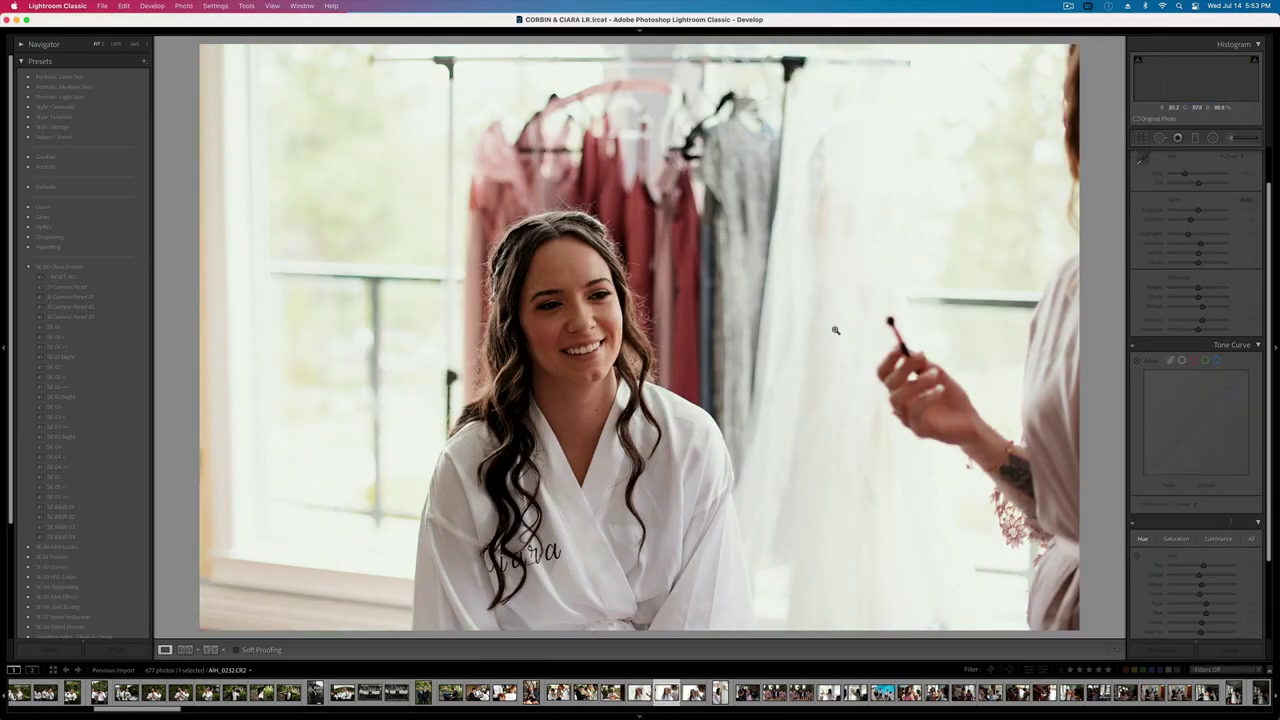
{"action": "key", "text": "Right"}
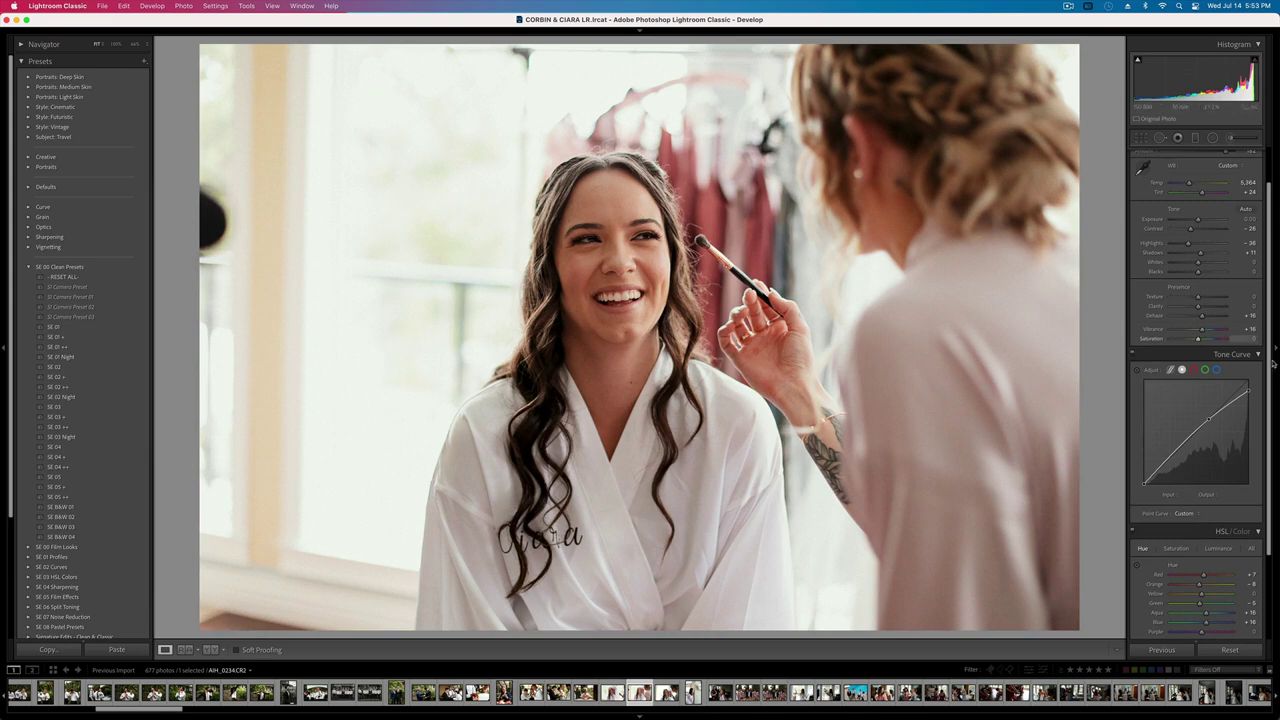
{"action": "left_click_drag", "start_coordinate": [1244, 393], "coordinate": [1249, 385]}
{"action": "key", "text": "r"}
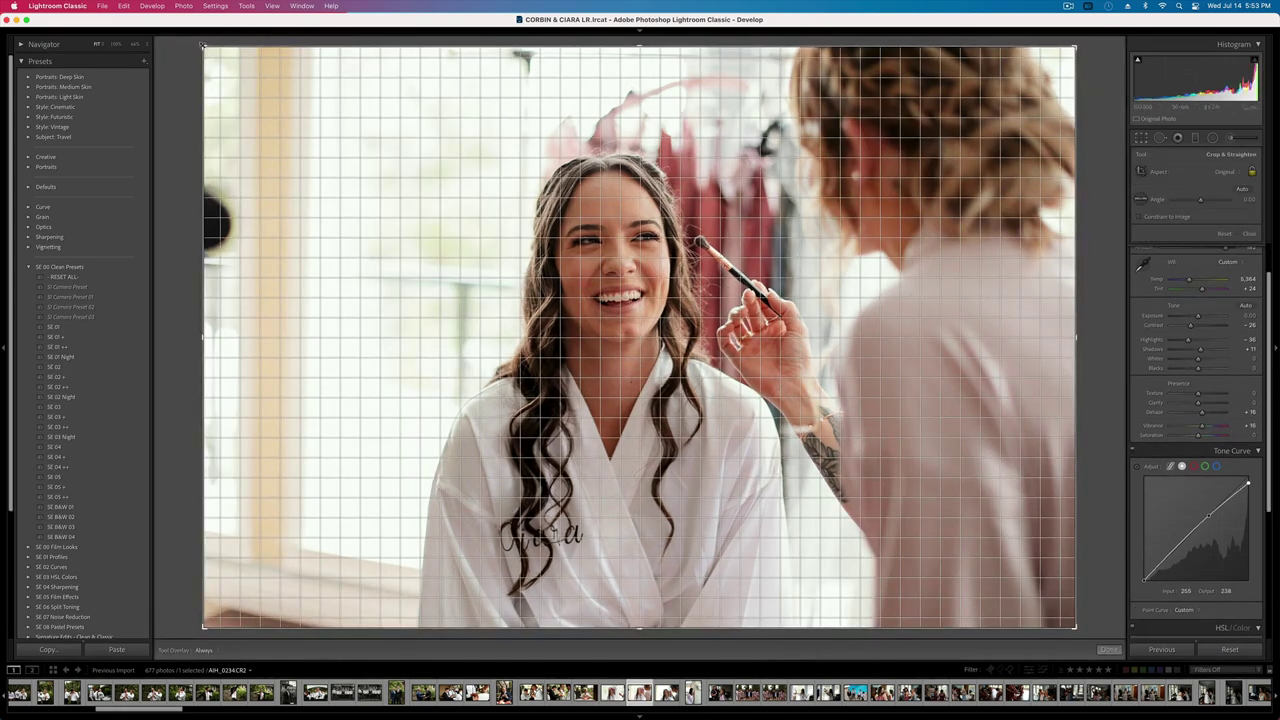
{"action": "left_click_drag", "start_coordinate": [199, 44], "coordinate": [229, 55]}
{"action": "key", "text": "r"}
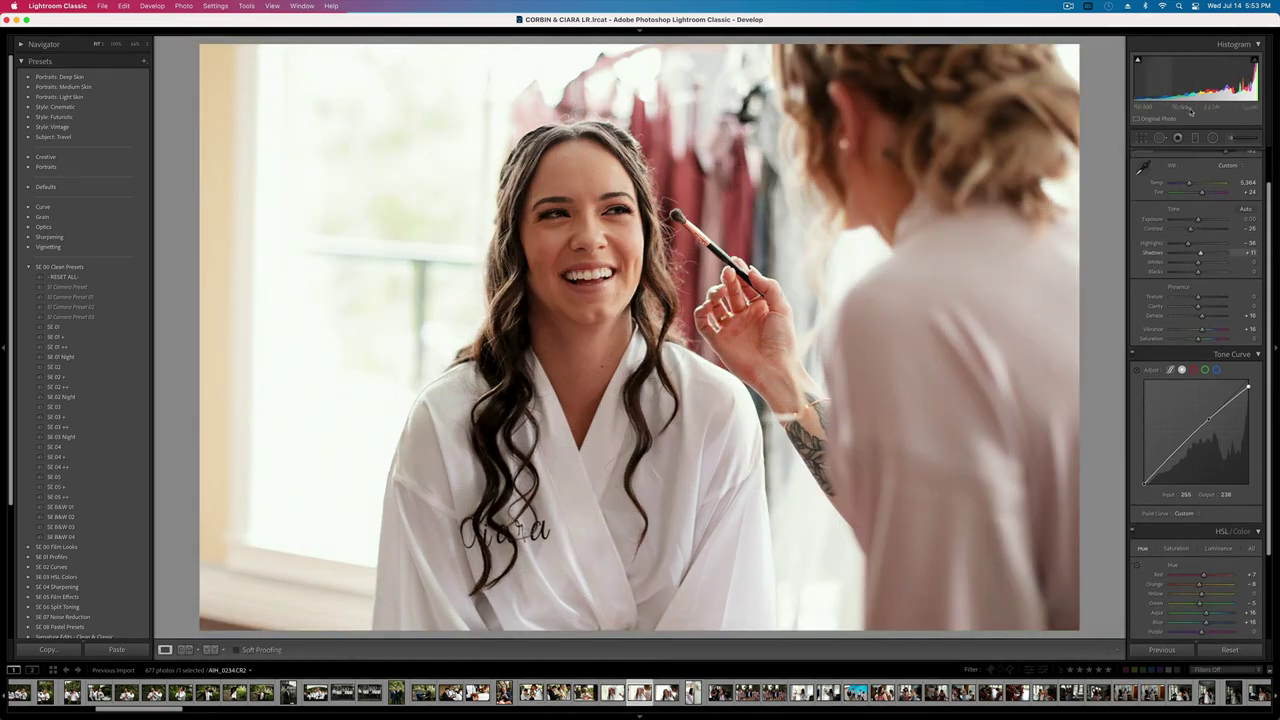
- Brush a mask over the bride's face with less contrast and whites, and drop exposure to -0.43
{"action": "left_click", "coordinate": [1229, 140]}
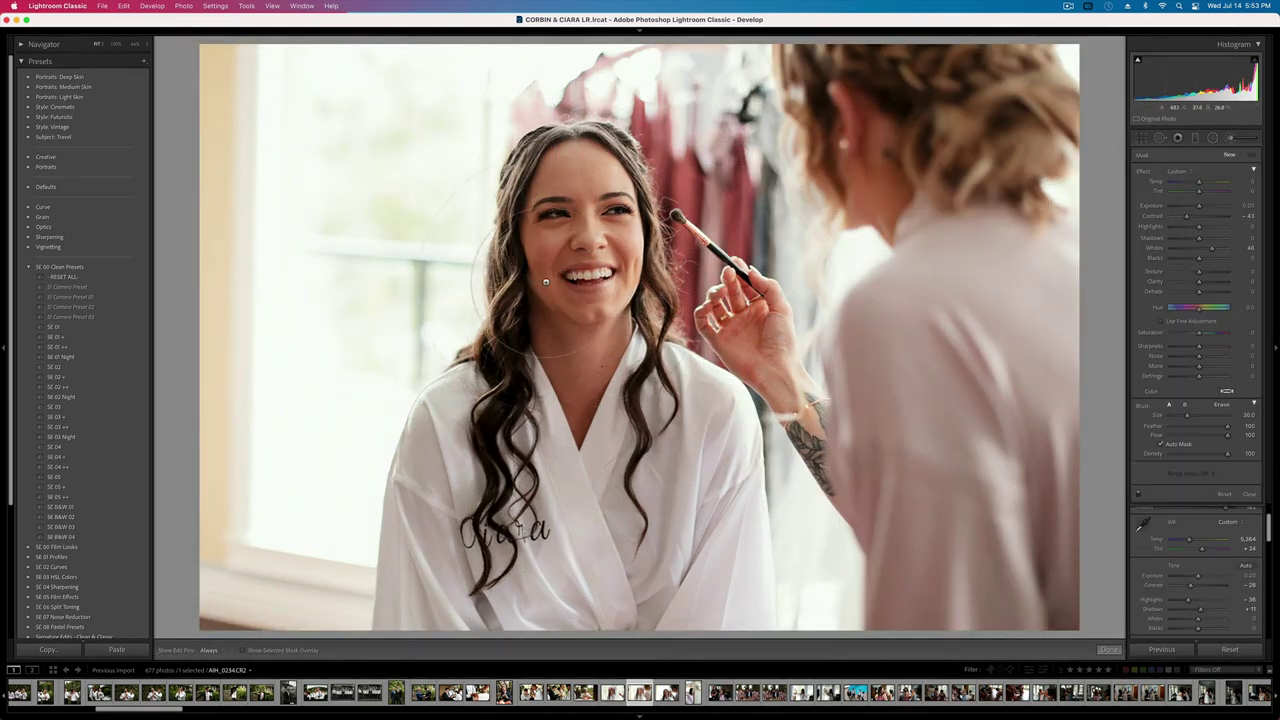
{"action": "mouse_move", "coordinate": [585, 337]}
{"action": "left_mouse_down"}
{"action": "mouse_move", "coordinate": [530, 318]}
{"action": "mouse_move", "coordinate": [600, 250]}
{"action": "mouse_move", "coordinate": [540, 520]}
{"action": "mouse_move", "coordinate": [560, 590]}
{"action": "left_mouse_up"}
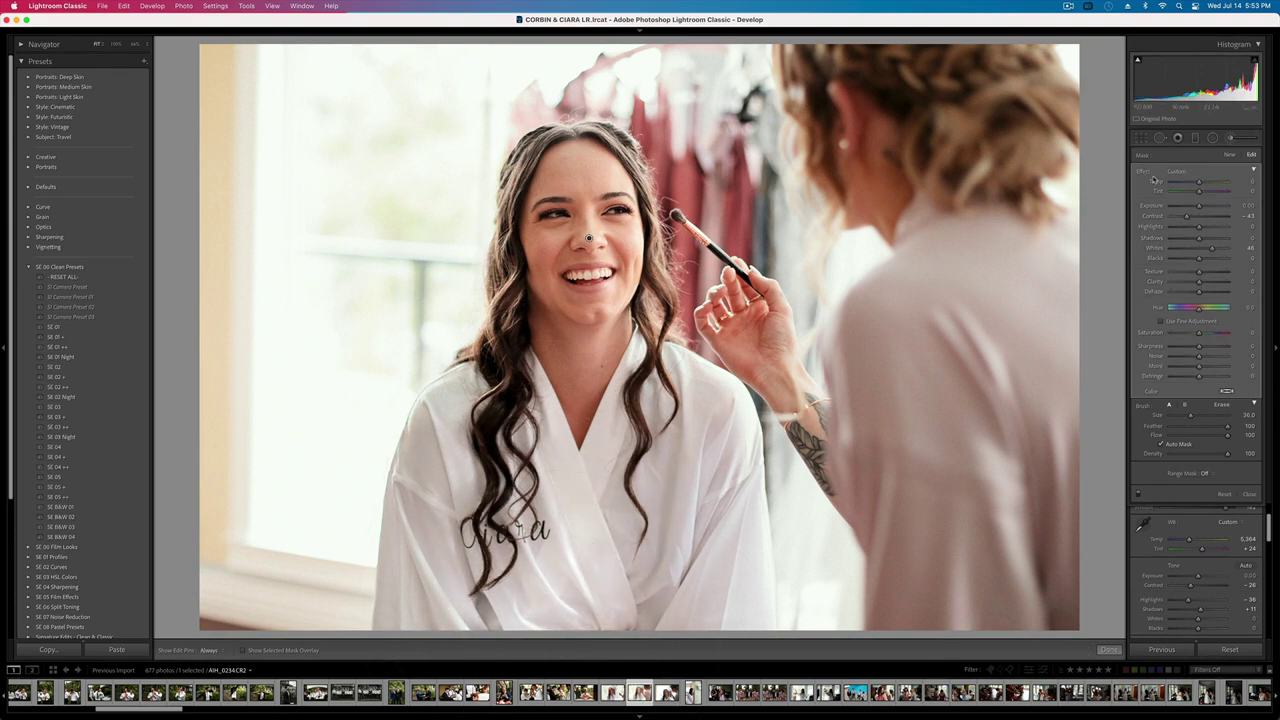
{"action": "left_click_drag", "start_coordinate": [1187, 216], "coordinate": [1205, 249]}
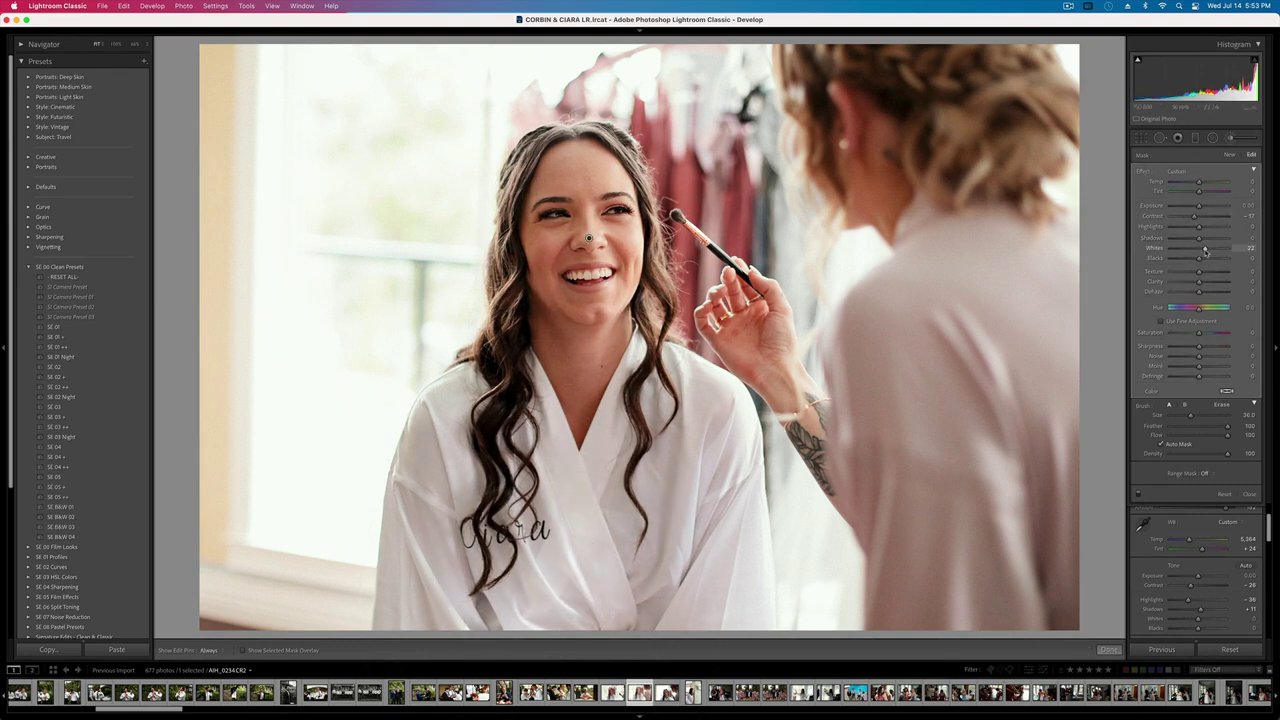
{"action": "key", "text": "k"}
{"action": "key", "text": "shift+minus"}
{"action": "key", "text": "minus"}
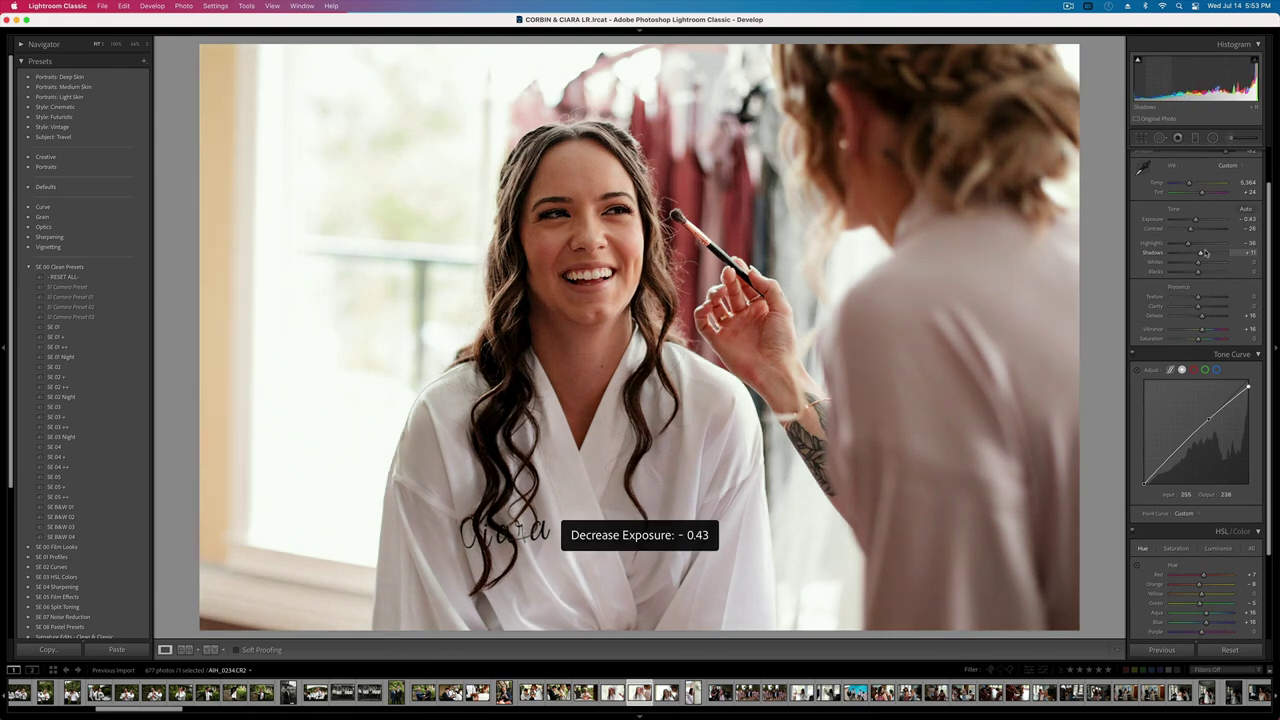
{"action": "key", "text": "Right"}
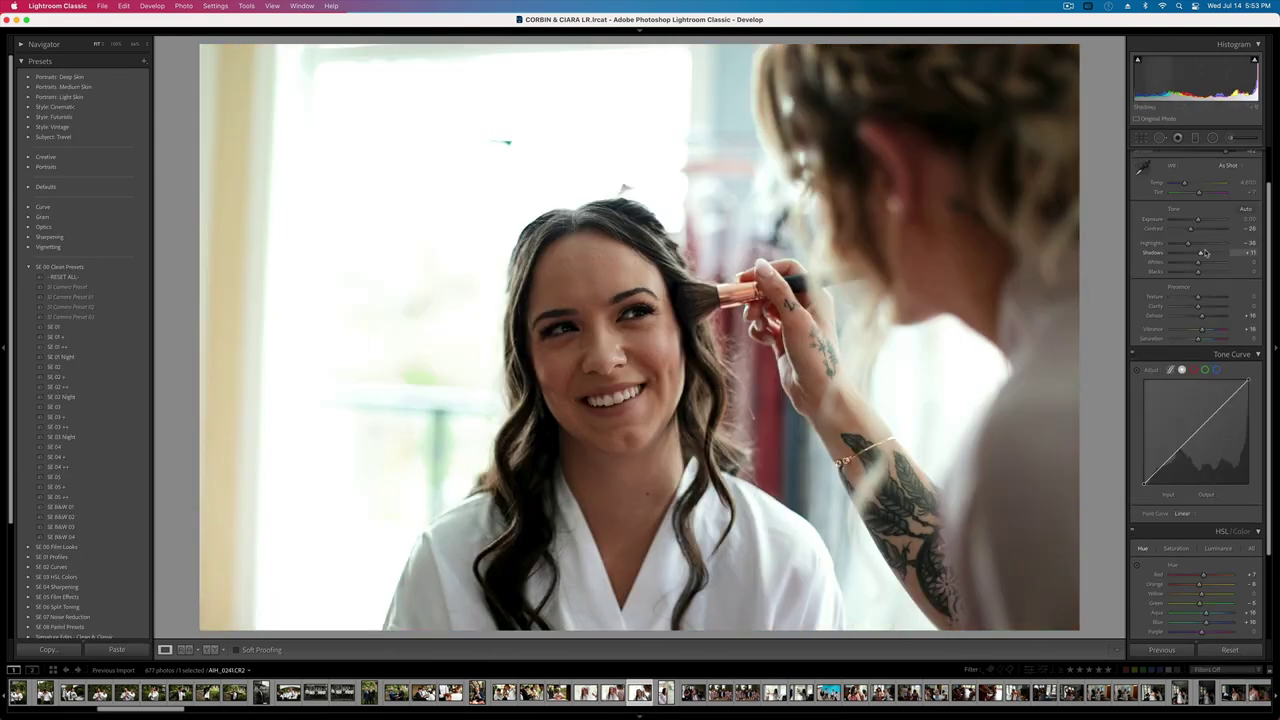
- Brush a mask over the face and neck with eased contrast and whites, and set exposure to -0.23
{"action": "key", "text": "r"}
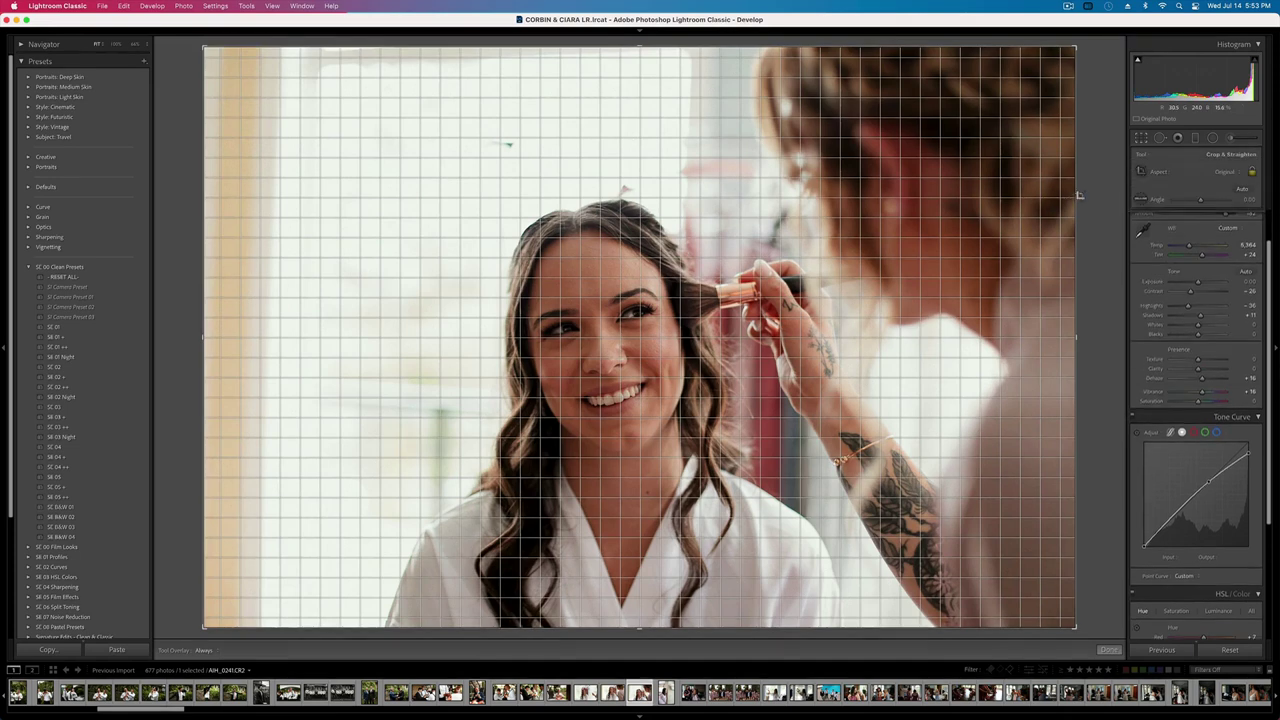
{"action": "key", "text": "r"}
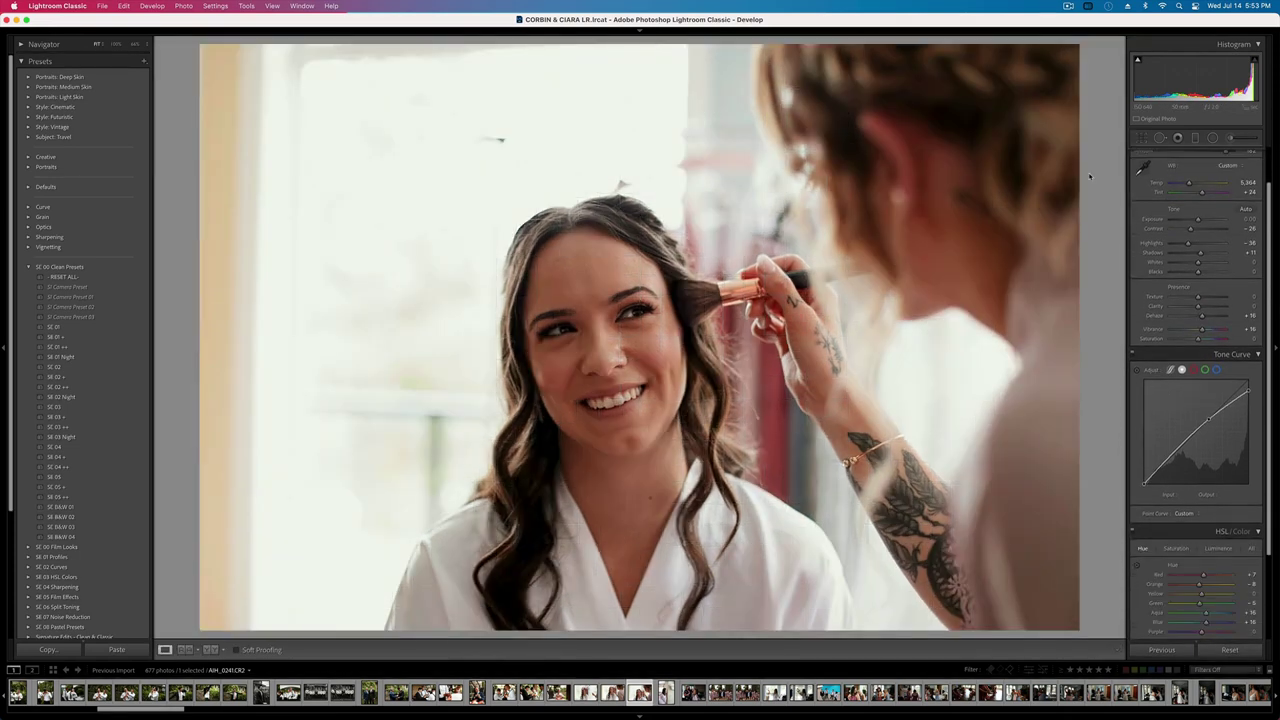
{"action": "left_click", "coordinate": [1229, 137]}
{"action": "left_click_drag", "start_coordinate": [583, 318], "coordinate": [609, 515]}
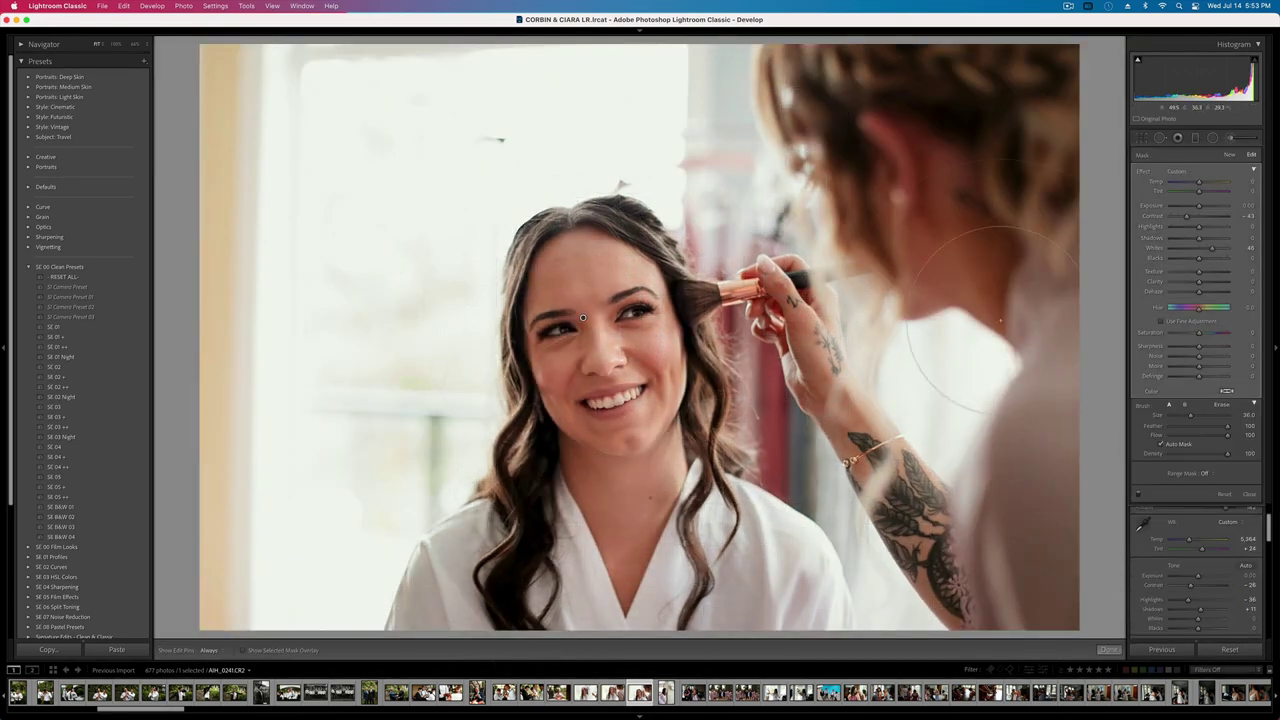
{"action": "left_click_drag", "start_coordinate": [1187, 216], "coordinate": [1205, 249]}
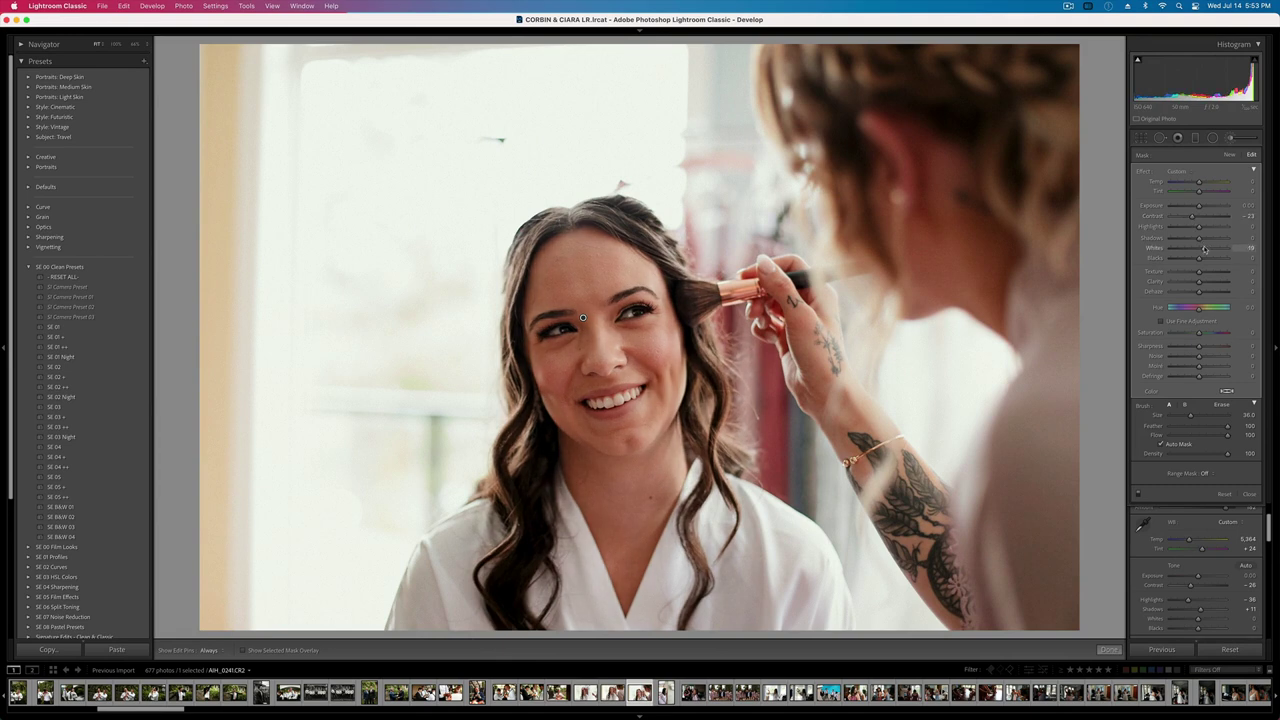
{"action": "key", "text": "shift+minus"}
{"action": "key", "text": "equal"}
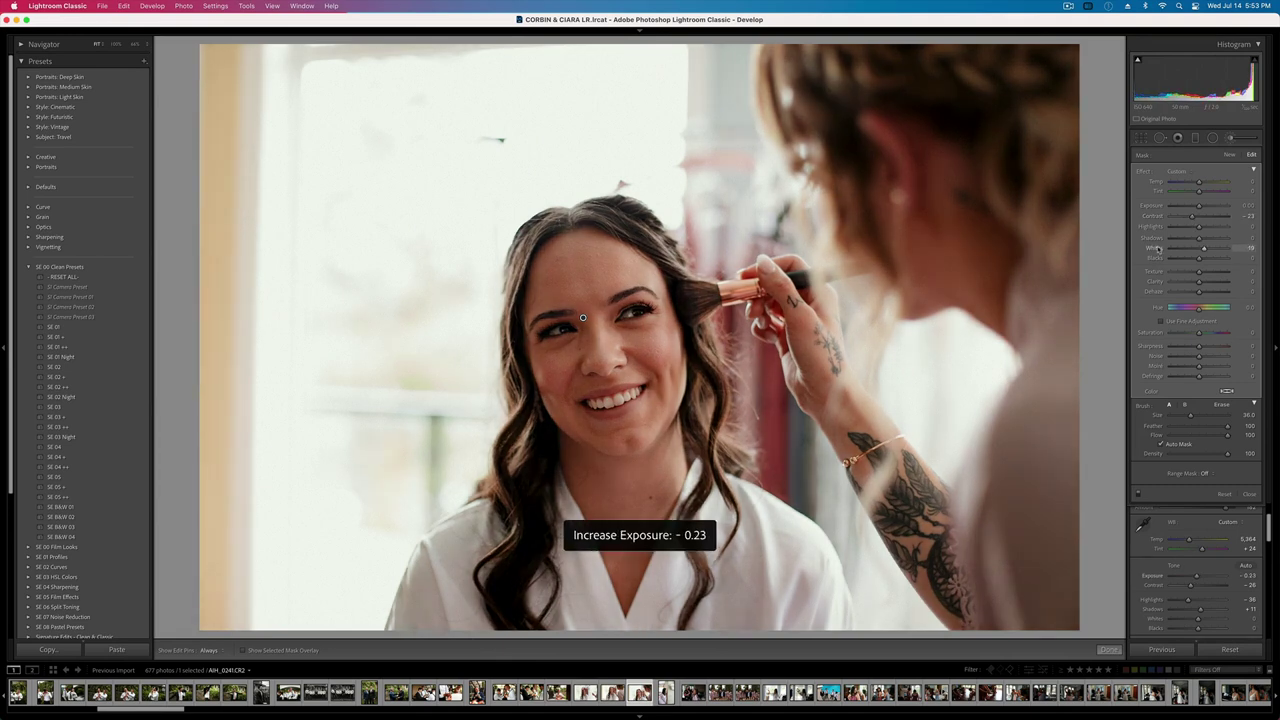
- Straighten the second makeup shot to -1.01° with a rotated crop
{"action": "key", "text": "r"}
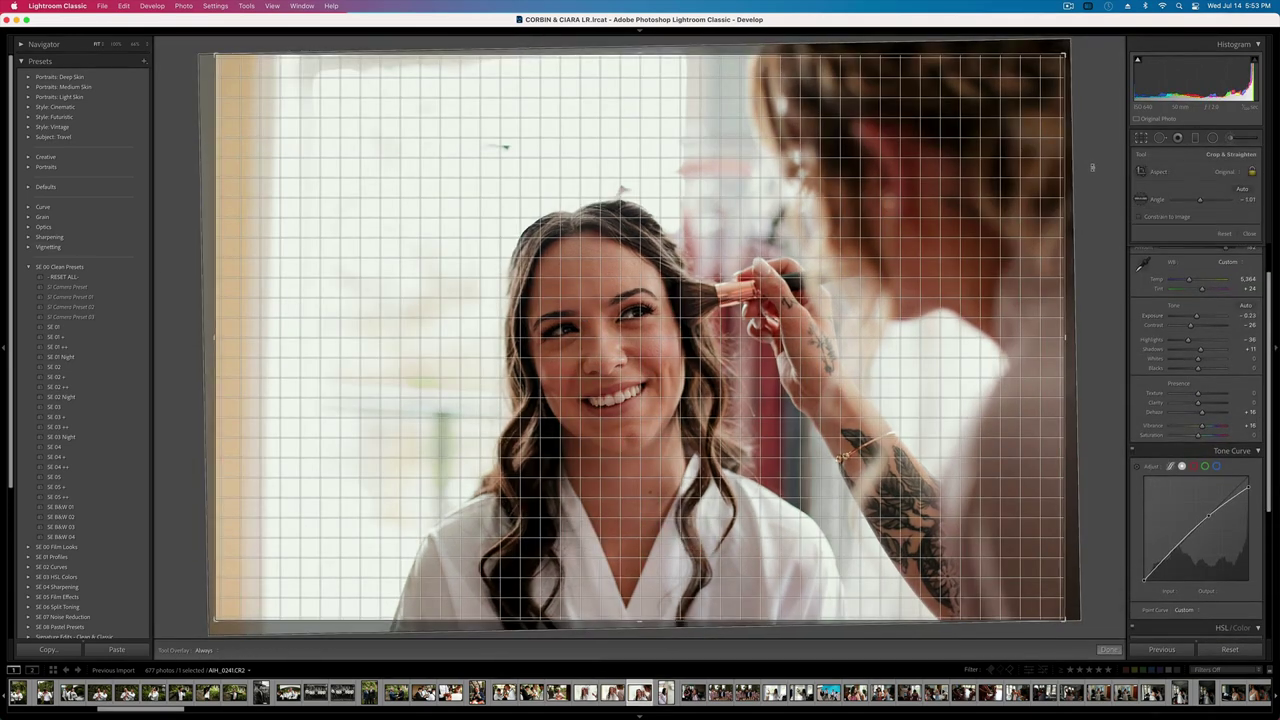
{"action": "left_click_drag", "start_coordinate": [1092, 167], "coordinate": [1092, 159]}
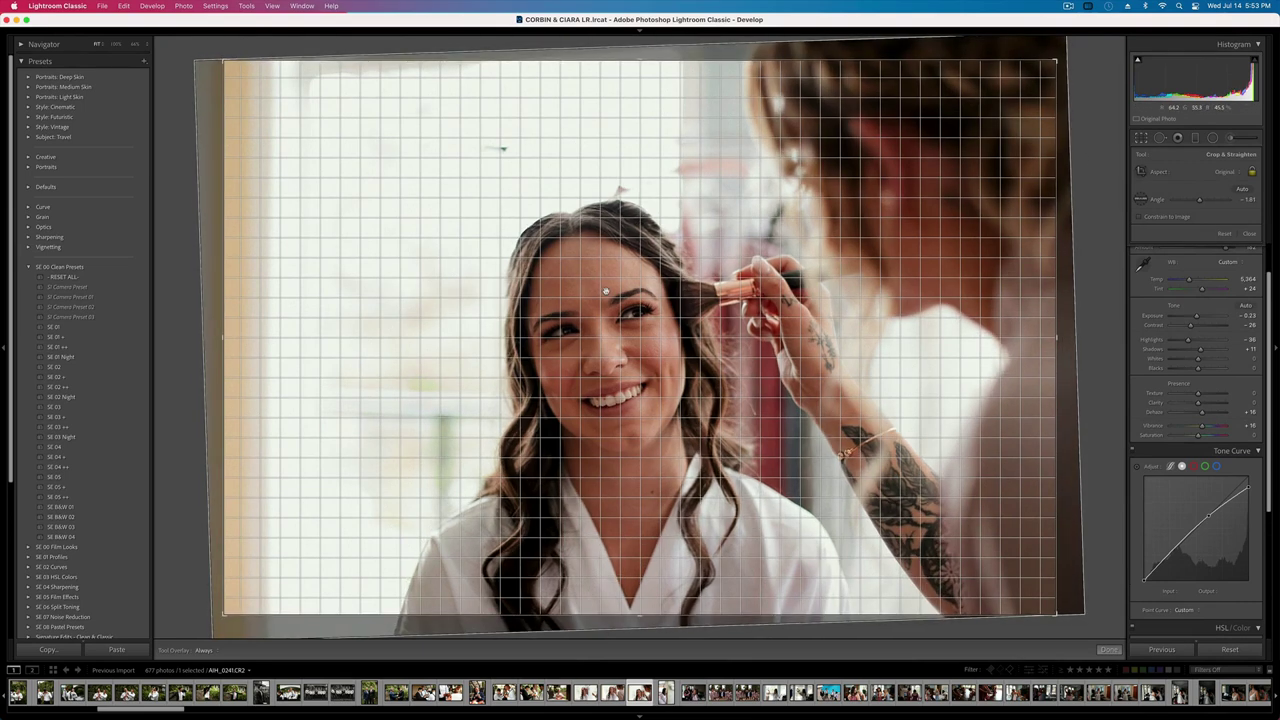
{"action": "key", "text": "Return"}
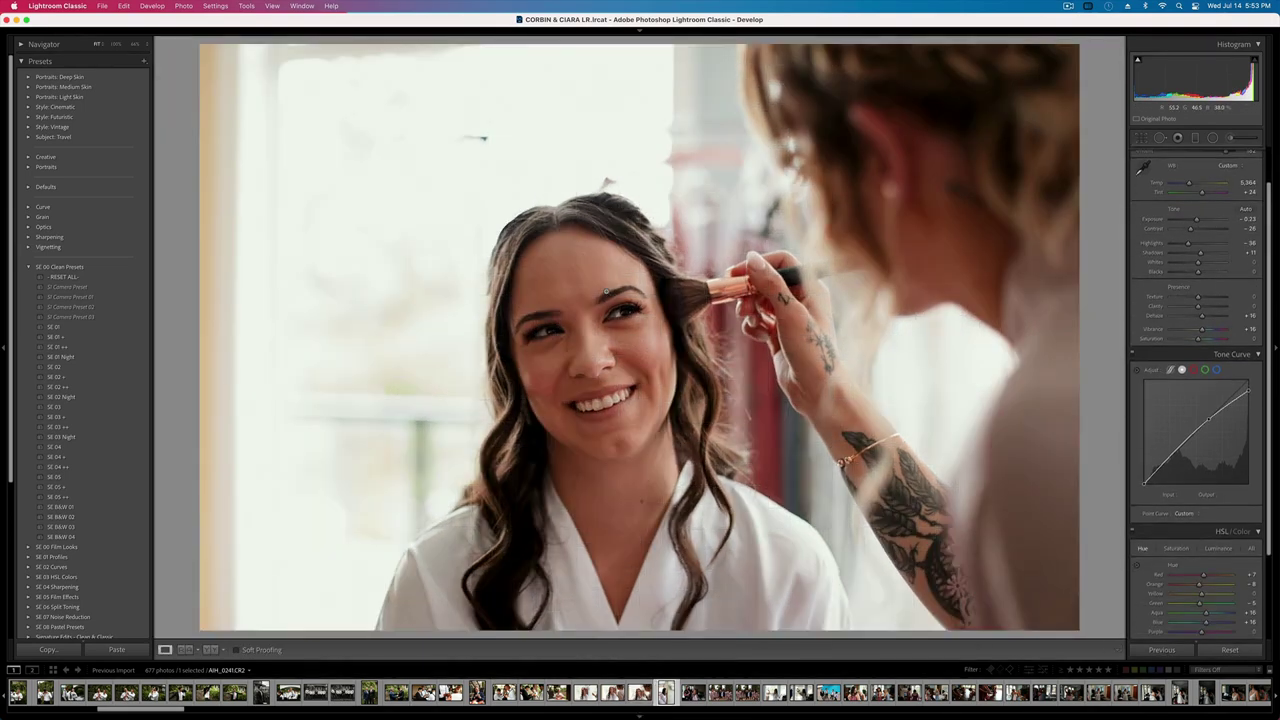
{"action": "key", "text": "Right"}
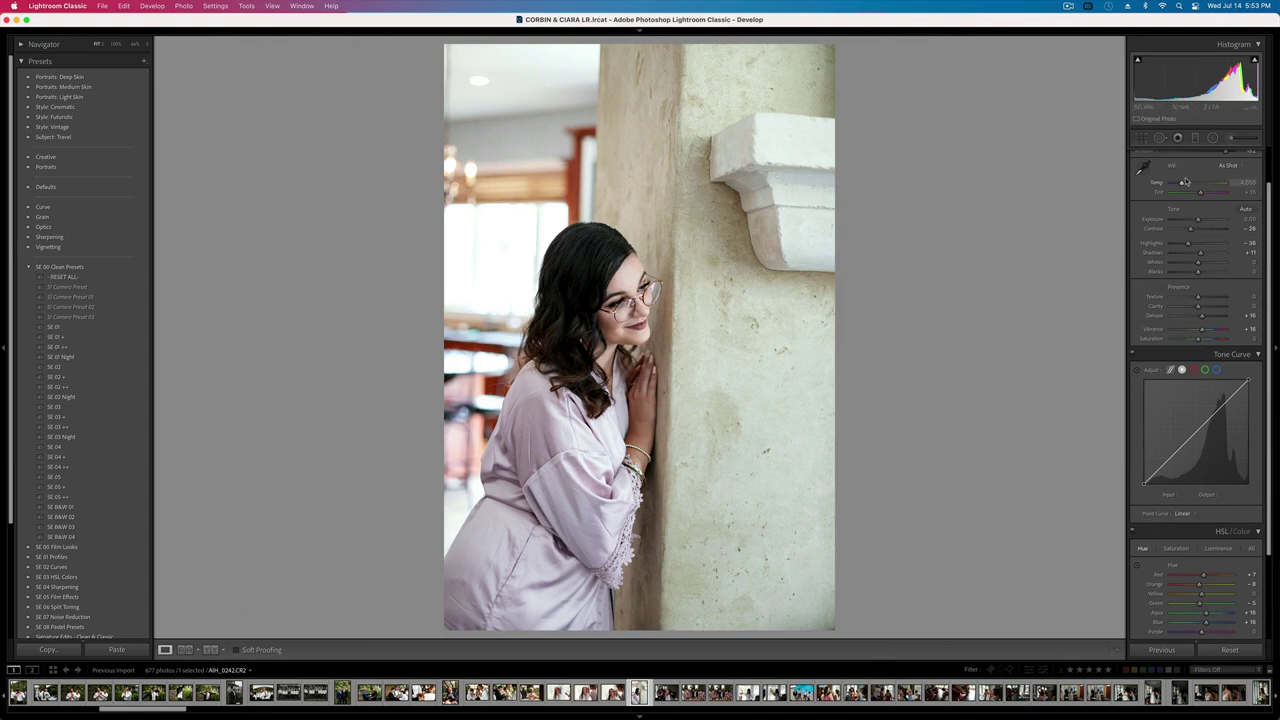
- Paste the copied warm edit onto the pillar portrait, set contrast -12, temperature 5,020 and exposure -0.10
{"action": "key", "text": "super+v"}
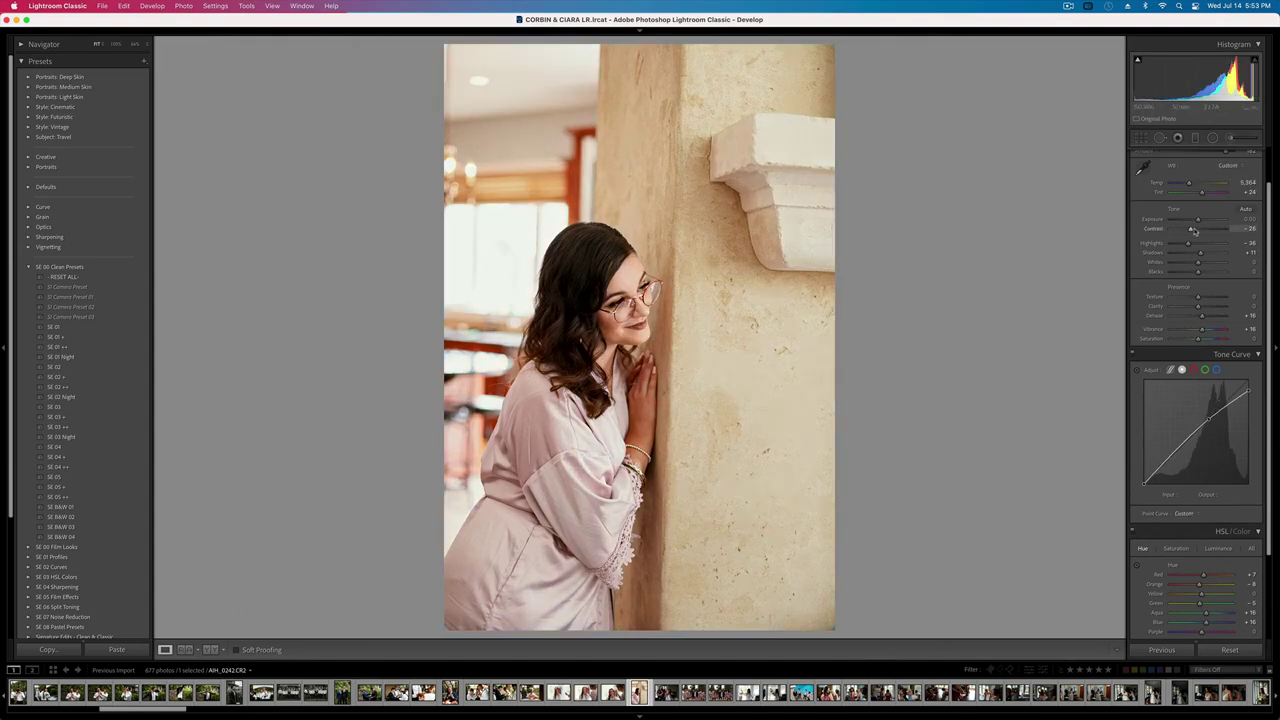
{"action": "left_click_drag", "start_coordinate": [1191, 229], "coordinate": [1195, 229]}
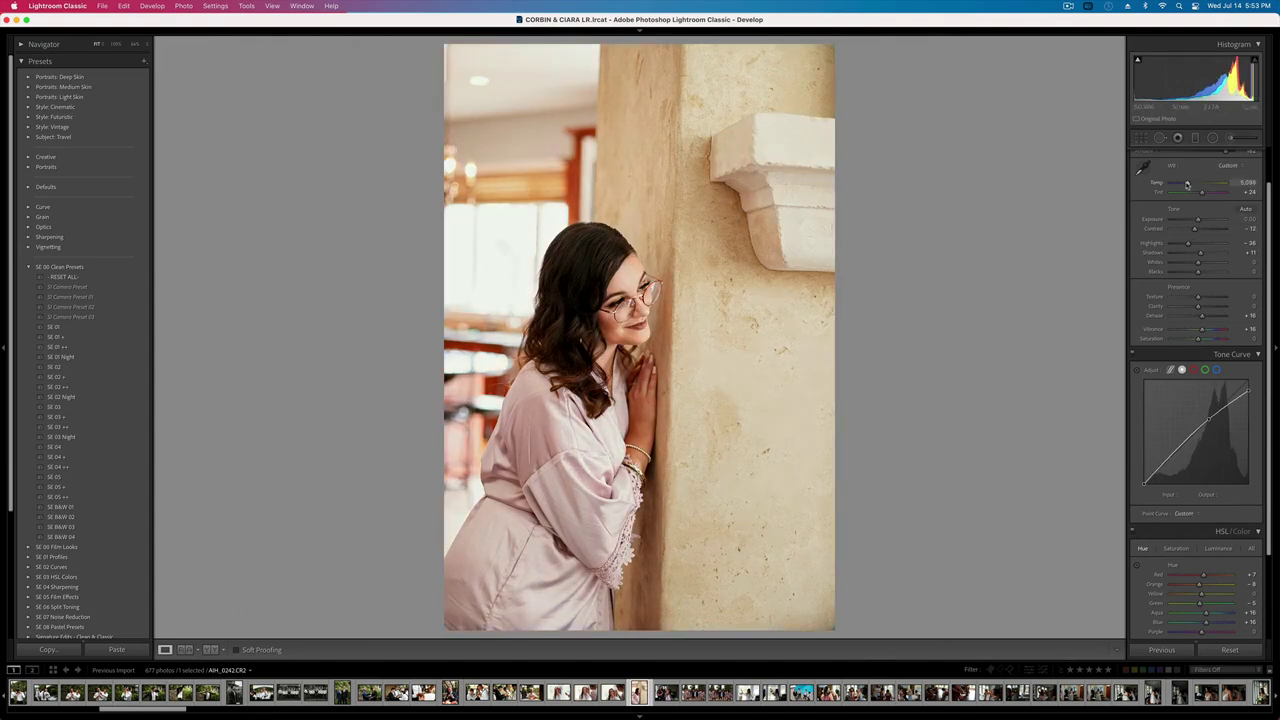
{"action": "left_click_drag", "start_coordinate": [1187, 185], "coordinate": [1187, 186]}
{"action": "key", "text": "super+comma"}
{"action": "key", "text": "super+comma"}
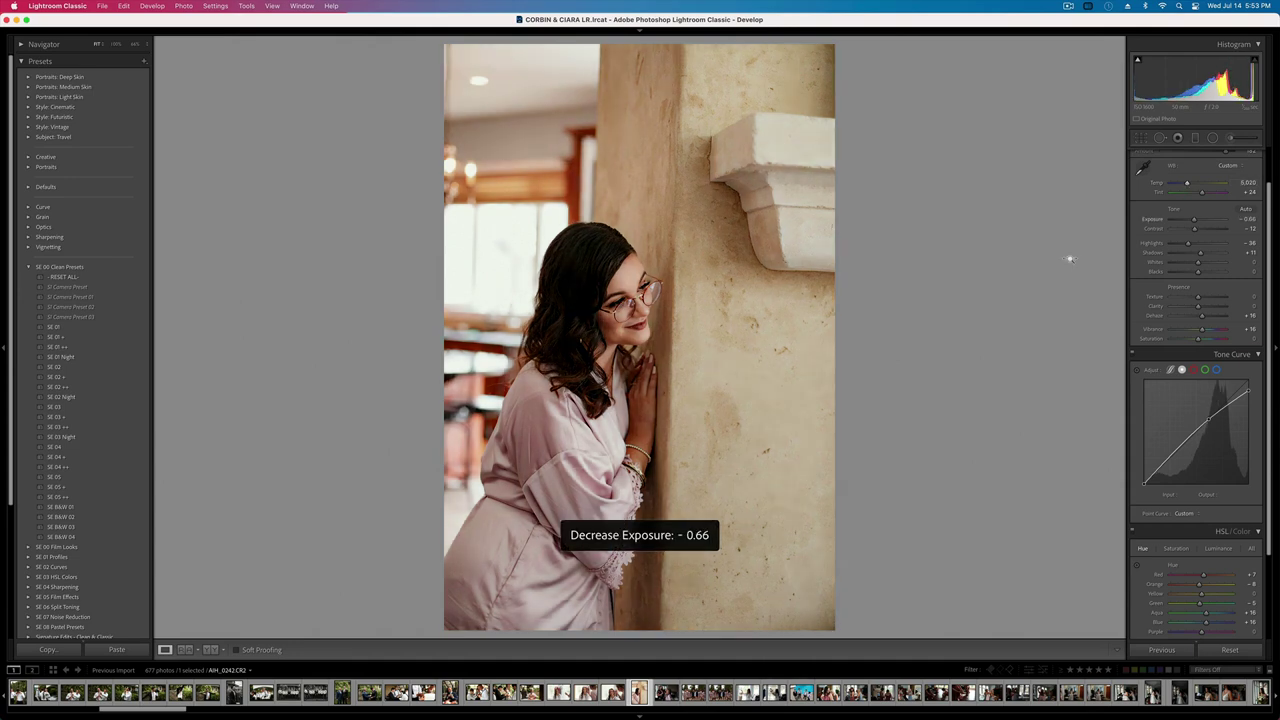
{"action": "key", "text": "super+period"}
{"action": "key", "text": "super+period"}
{"action": "key", "text": "minus"}
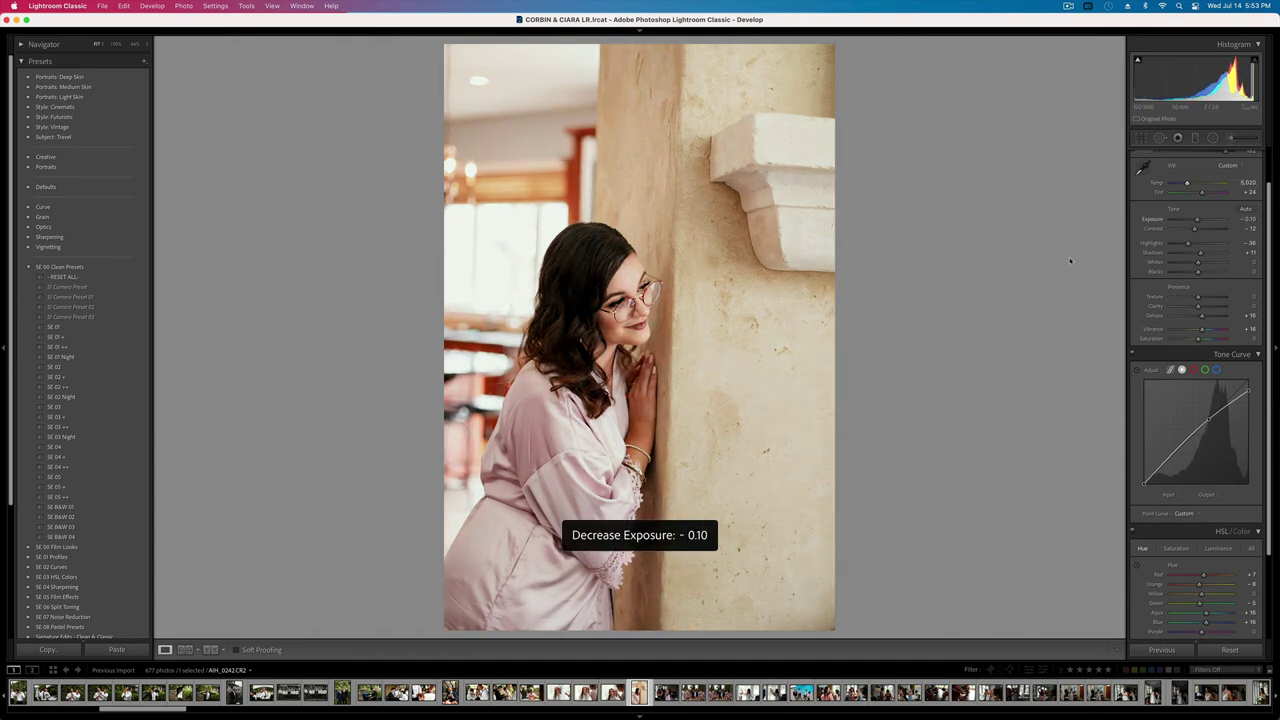
{"action": "key", "text": "Right"}
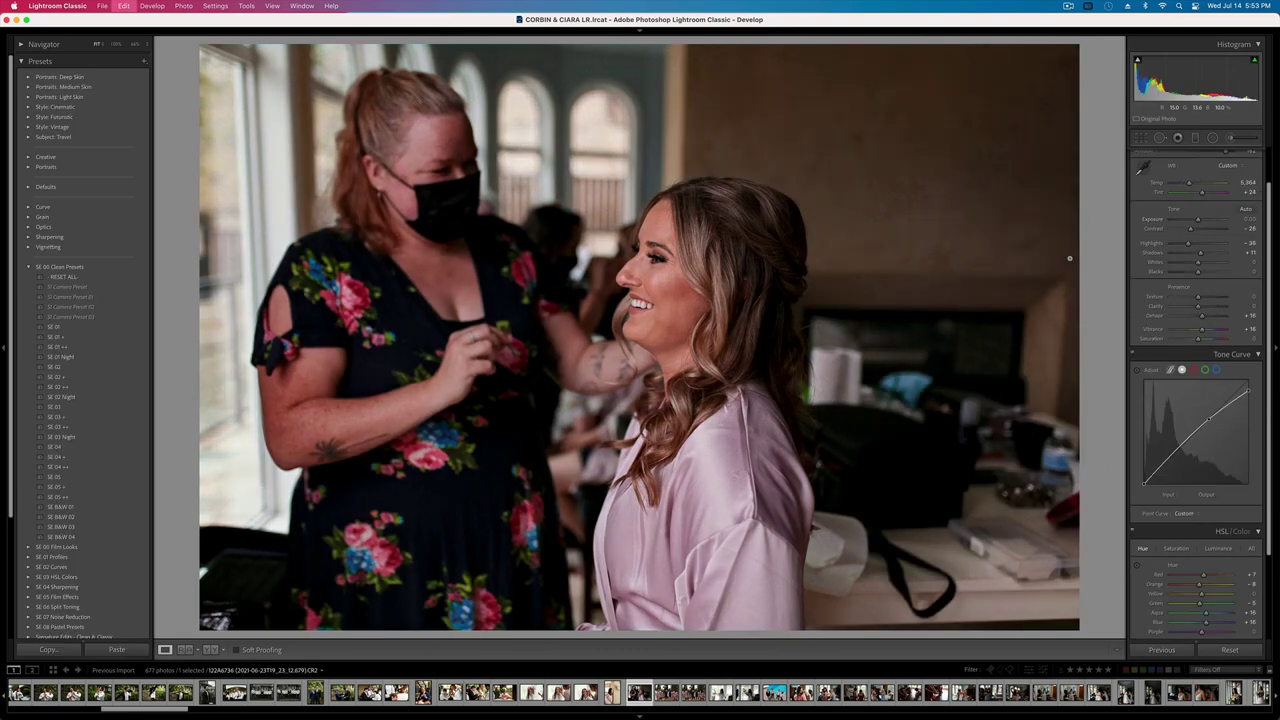
- Shift the hair-styling photo's tint away from magenta, raise exposure to +0.43, and copy its settings
{"action": "left_click_drag", "start_coordinate": [1200, 193], "coordinate": [1196, 194]}
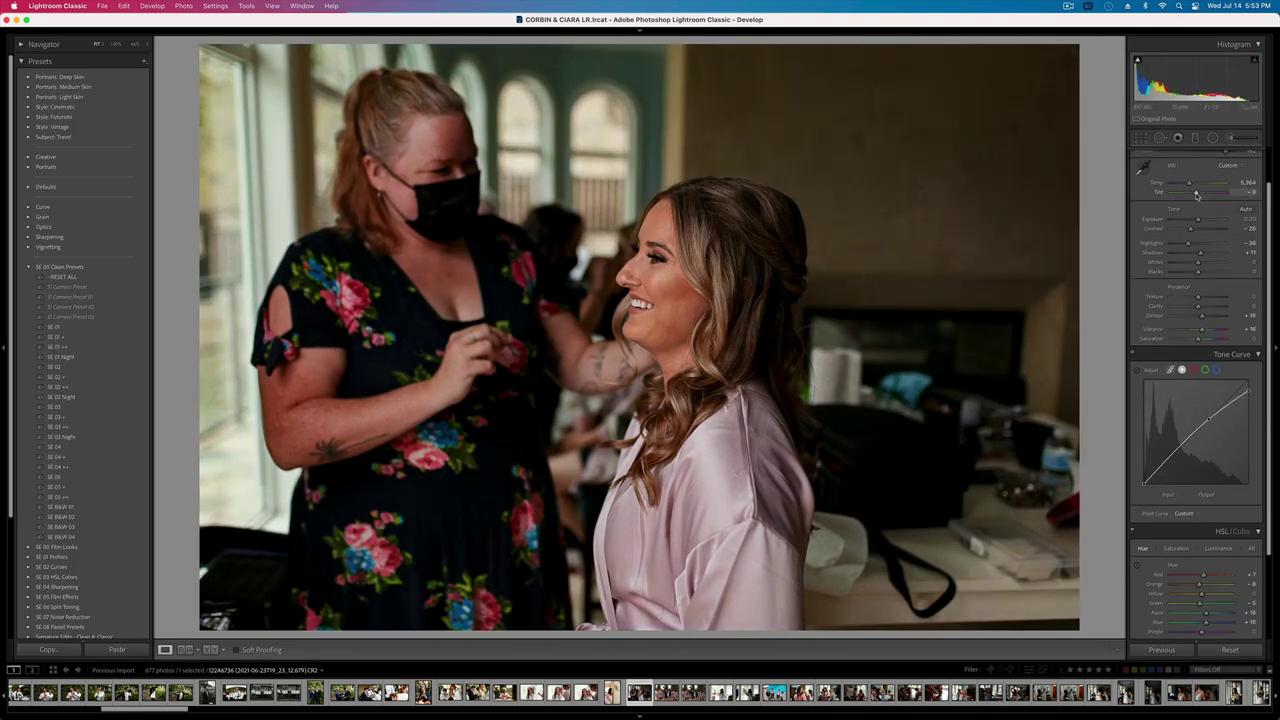
{"action": "key", "text": "equal"}
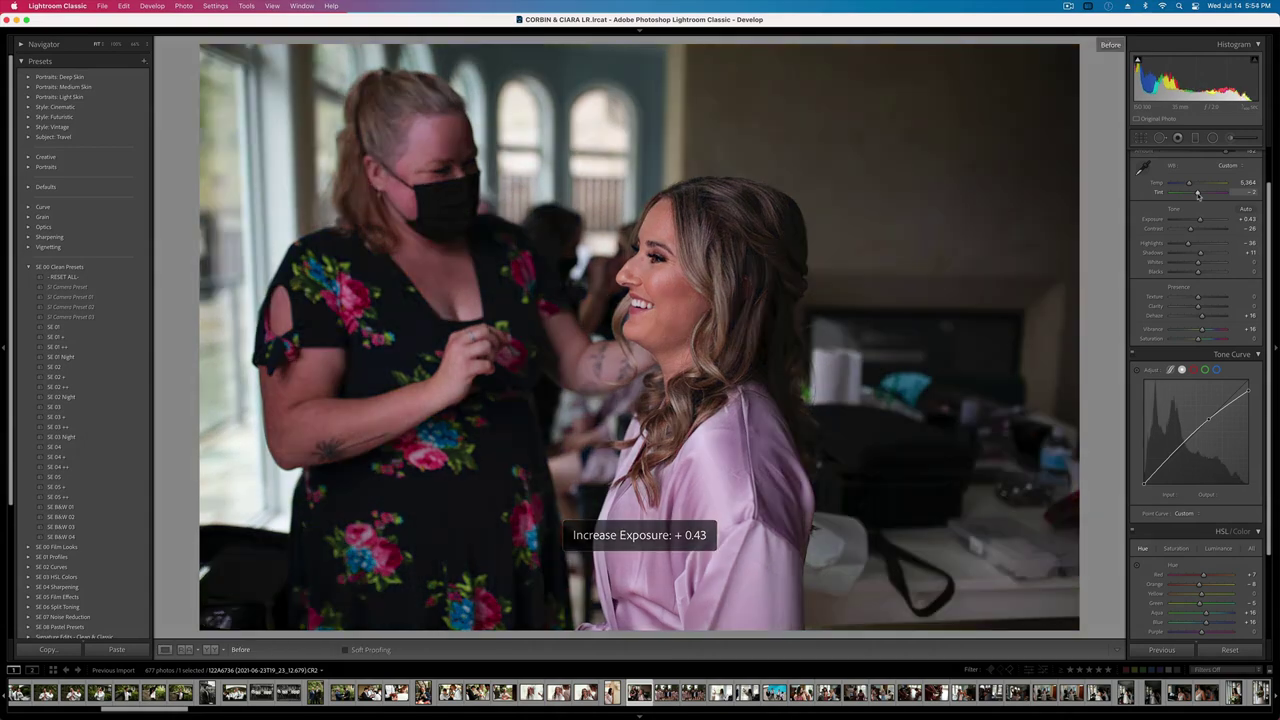
{"action": "key", "text": "super+c"}
{"action": "key", "text": "Return"}
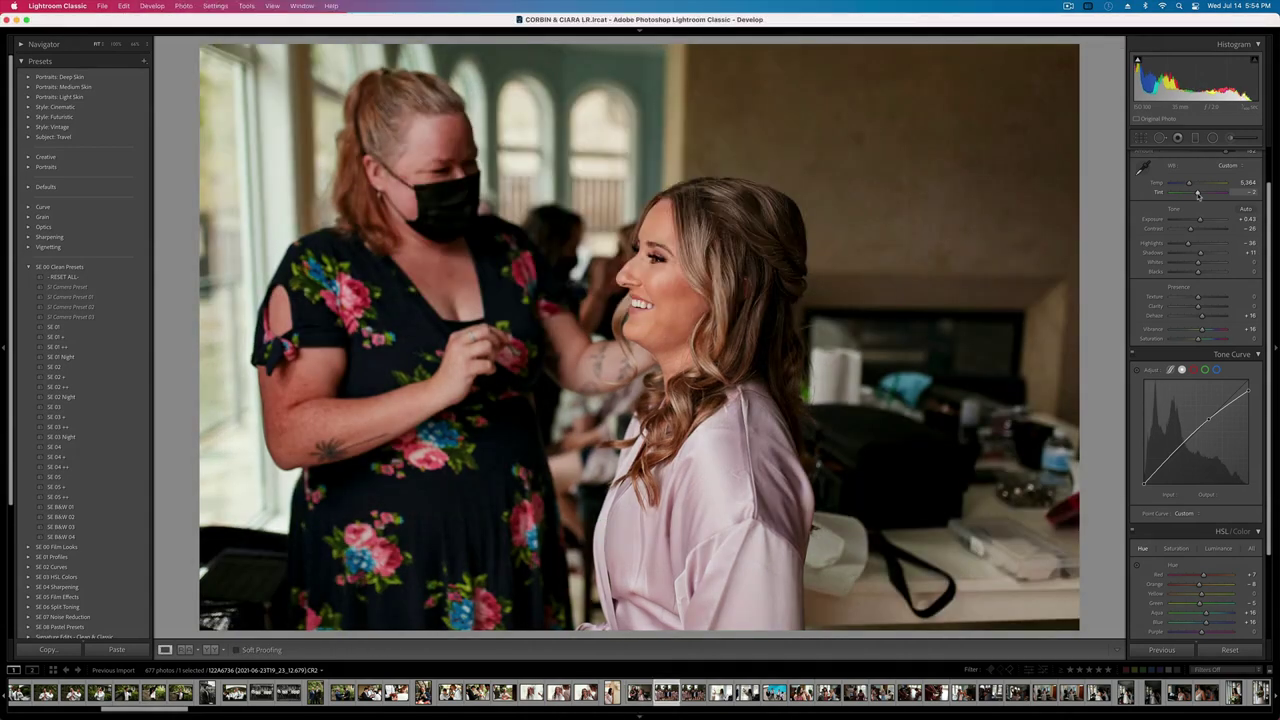
{"action": "key", "text": "Right"}
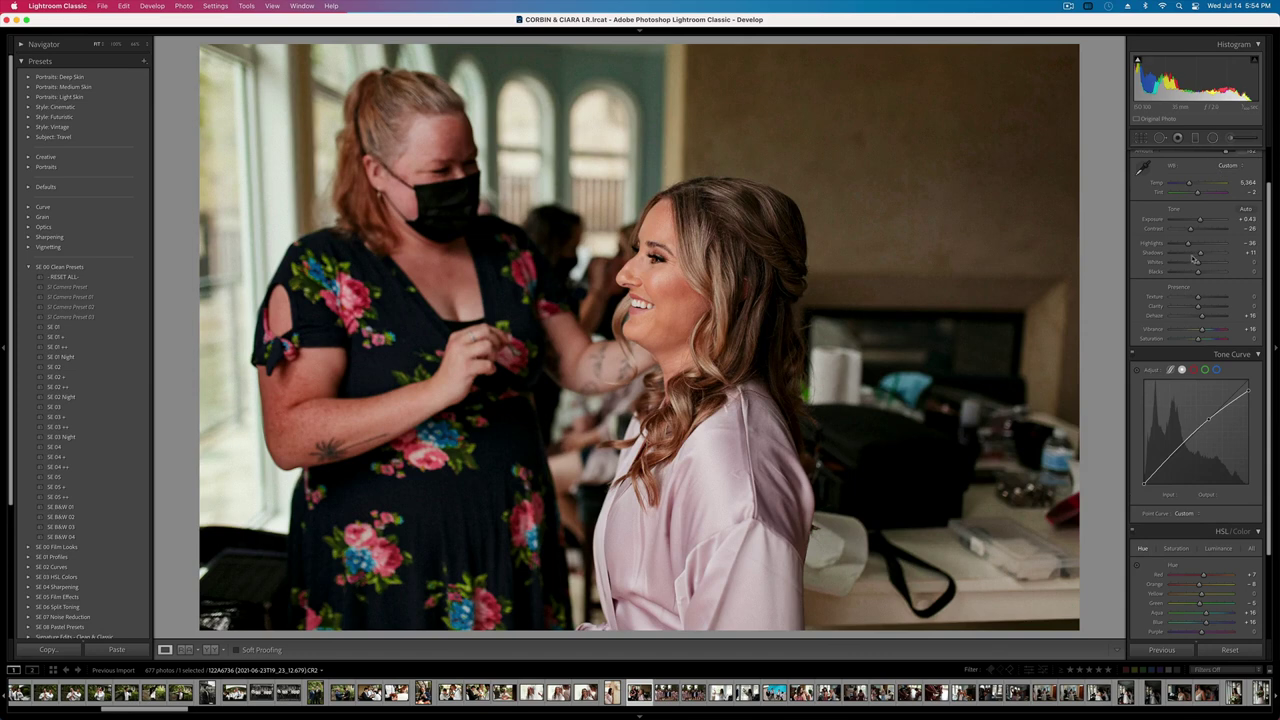
- Lift the shadows to +20 and the blacks to +40
{"action": "left_click_drag", "start_coordinate": [1201, 253], "coordinate": [1203, 254]}
{"action": "left_click", "coordinate": [1209, 272]}
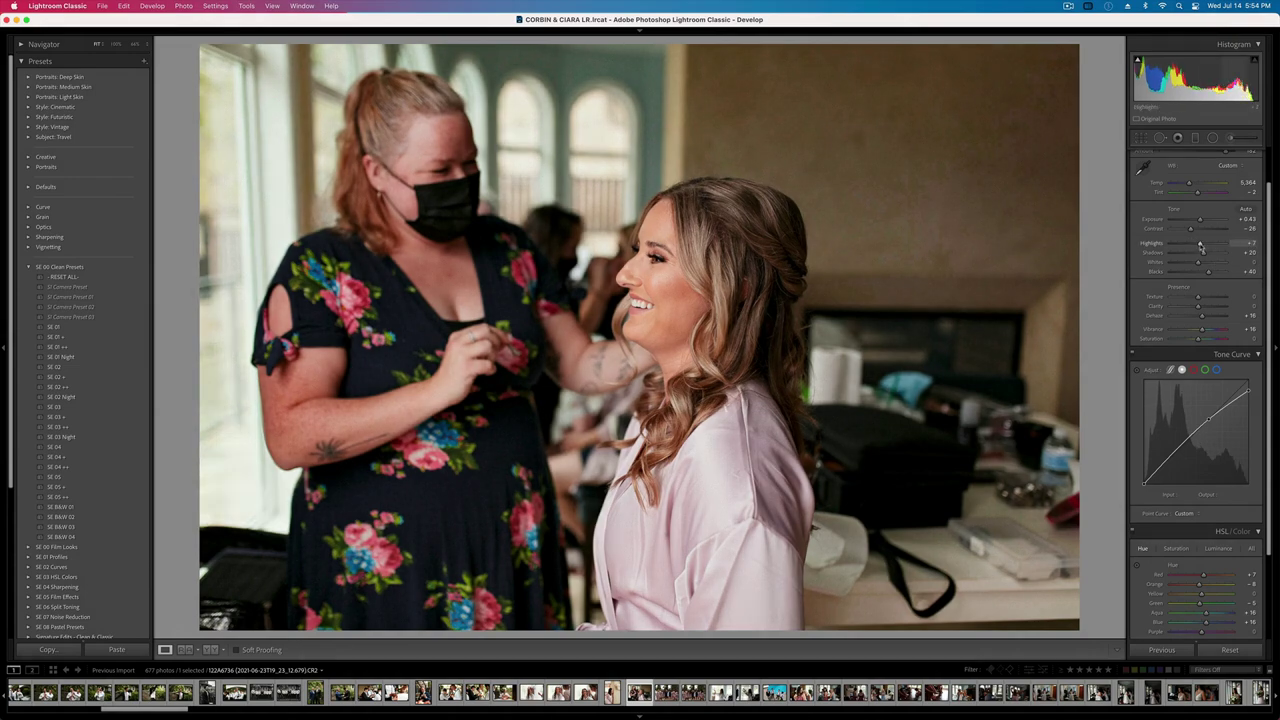
{"action": "key", "text": "Right"}
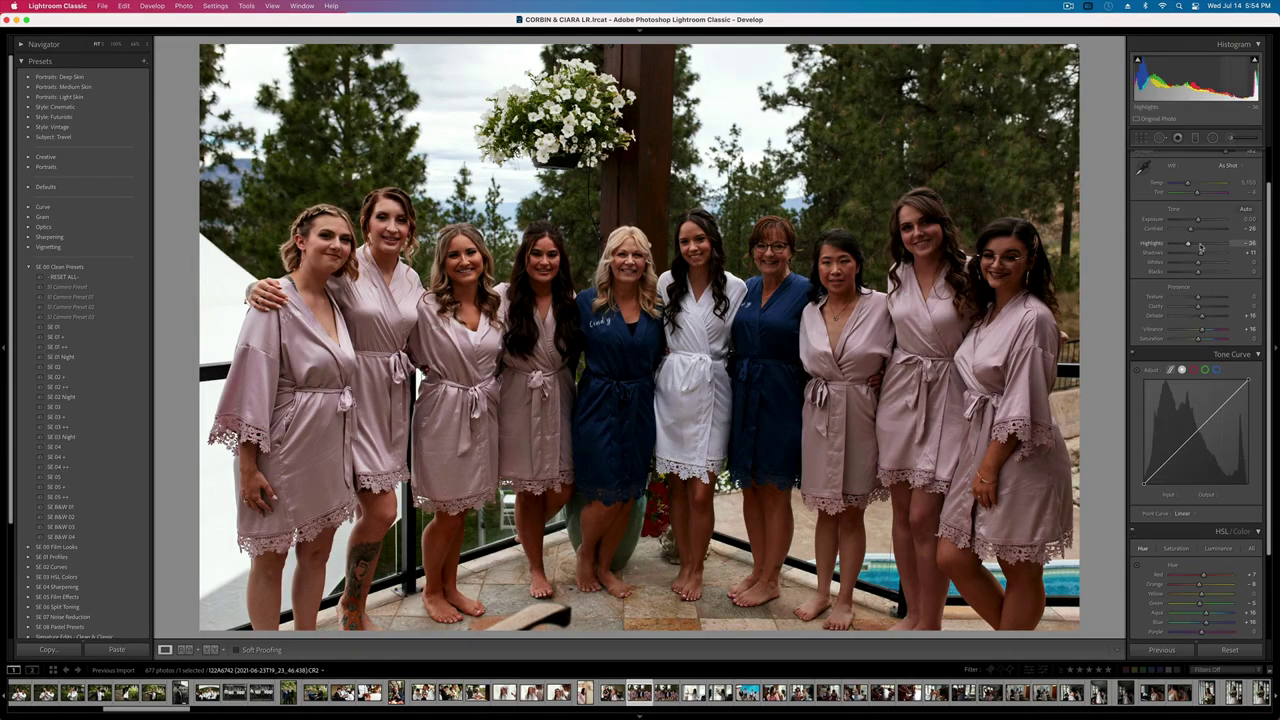
- Raise the group photo's exposure to +0.70 and lighten the orange tones with HSL Luminance
{"action": "left_click_drag", "start_coordinate": [1198, 221], "coordinate": [1190, 186]}
{"action": "scroll", "coordinate": [1180, 440], "scroll_direction": "down", "scroll_amount": 2}
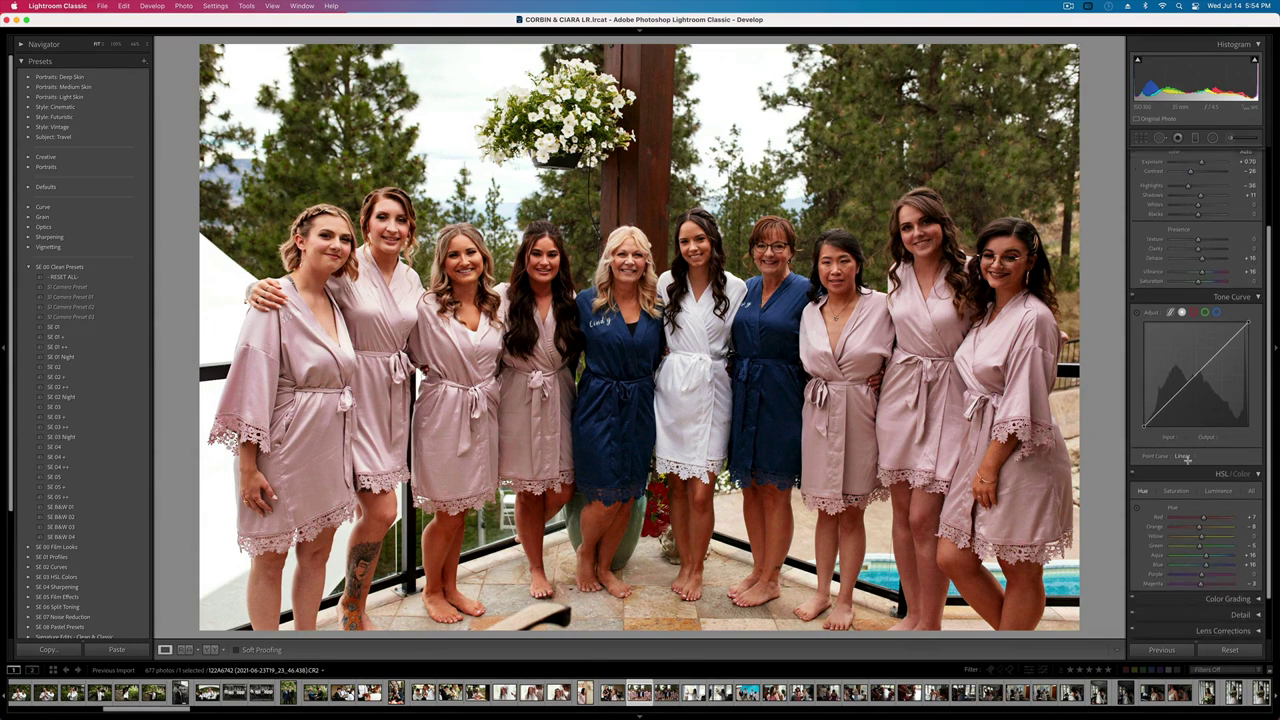
{"action": "left_click", "coordinate": [1176, 491]}
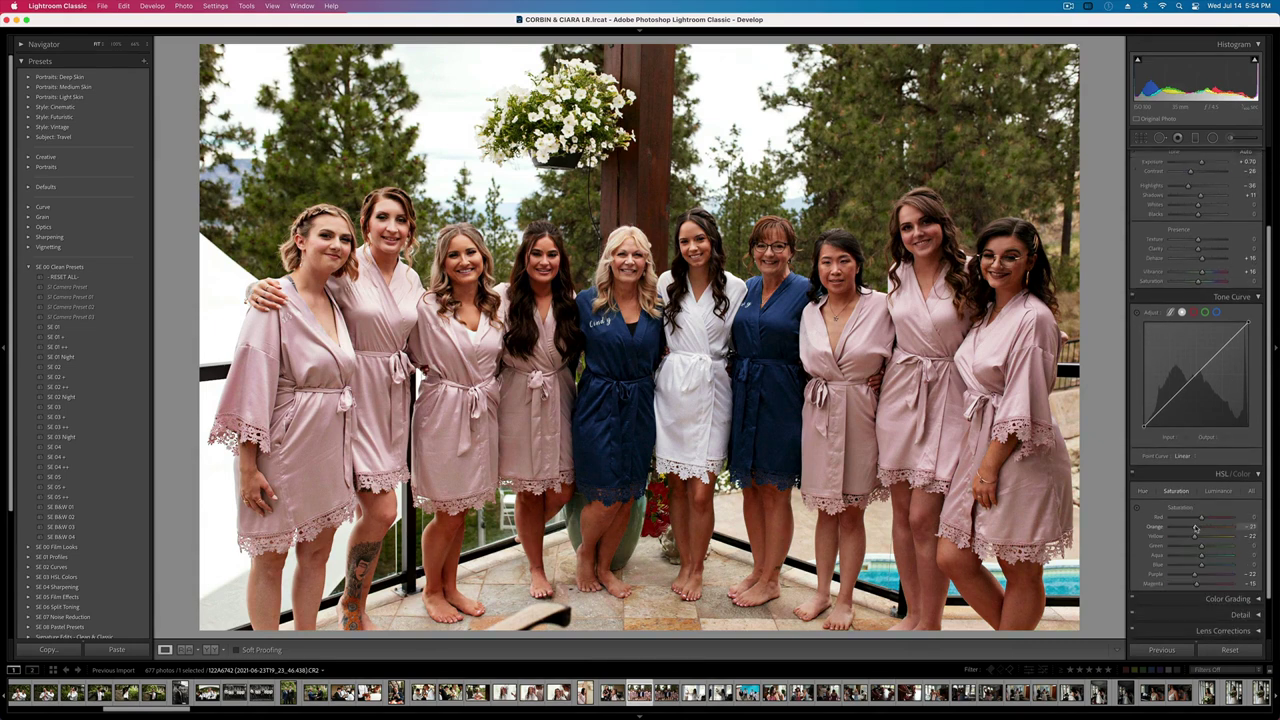
{"action": "left_click", "coordinate": [1218, 491]}
{"action": "mouse_move", "coordinate": [1200, 527]}
{"action": "left_mouse_down"}
{"action": "mouse_move", "coordinate": [1215, 530]}
{"action": "mouse_move", "coordinate": [1188, 531]}
{"action": "mouse_move", "coordinate": [1272, 545]}
{"action": "mouse_move", "coordinate": [1183, 548]}
{"action": "mouse_move", "coordinate": [1201, 544]}
{"action": "left_mouse_up"}
{"action": "left_click_drag", "start_coordinate": [1200, 529], "coordinate": [1202, 529]}
- Paint an Adjustment Brush mask across all the bridesmaids' legs
{"action": "left_click", "coordinate": [1231, 138]}
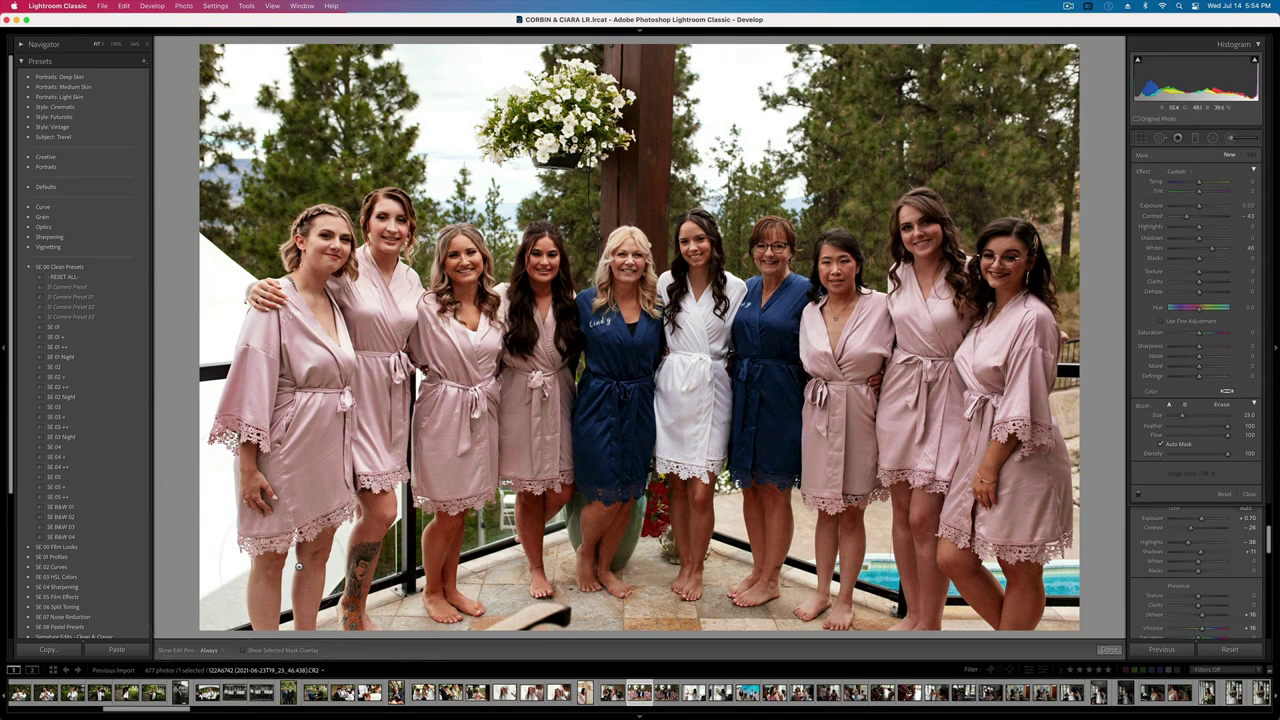
{"action": "scroll", "coordinate": [448, 545], "scroll_direction": "down", "scroll_amount": 5}
{"action": "left_click_drag", "start_coordinate": [448, 526], "coordinate": [452, 598]}
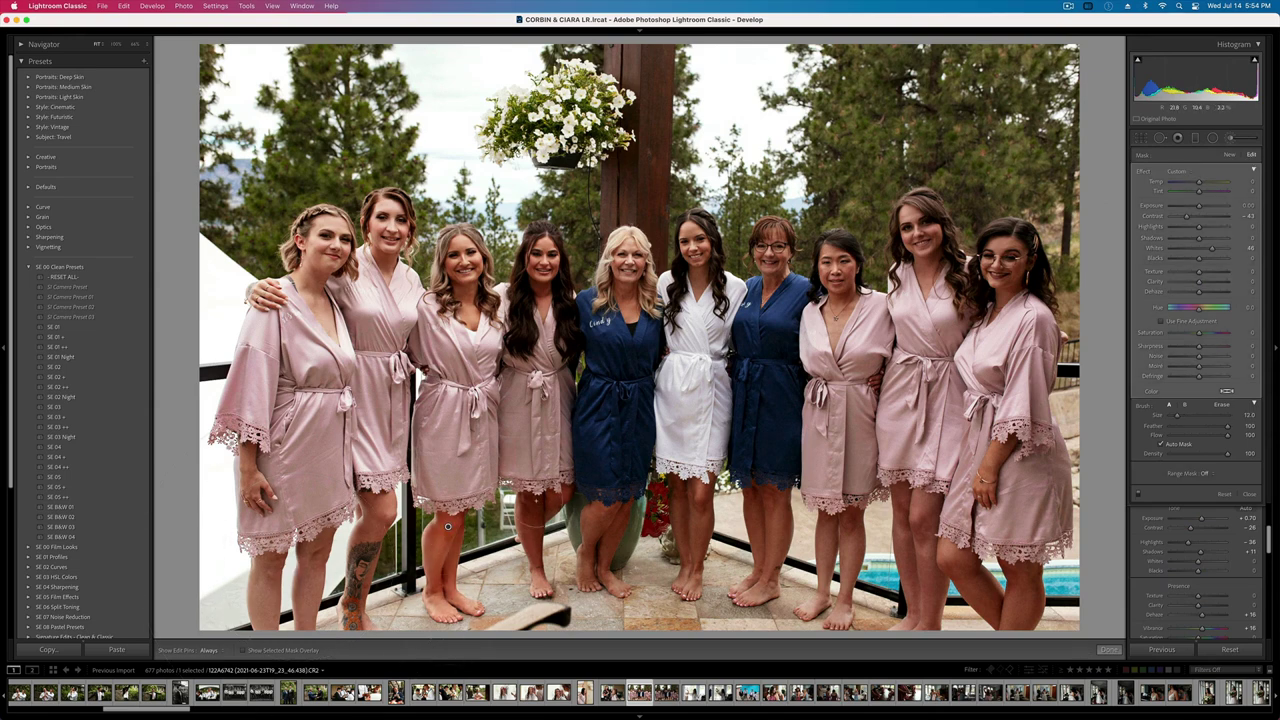
{"action": "left_click_drag", "start_coordinate": [536, 496], "coordinate": [540, 578]}
{"action": "left_click_drag", "start_coordinate": [590, 508], "coordinate": [616, 590]}
{"action": "left_click_drag", "start_coordinate": [676, 490], "coordinate": [696, 590]}
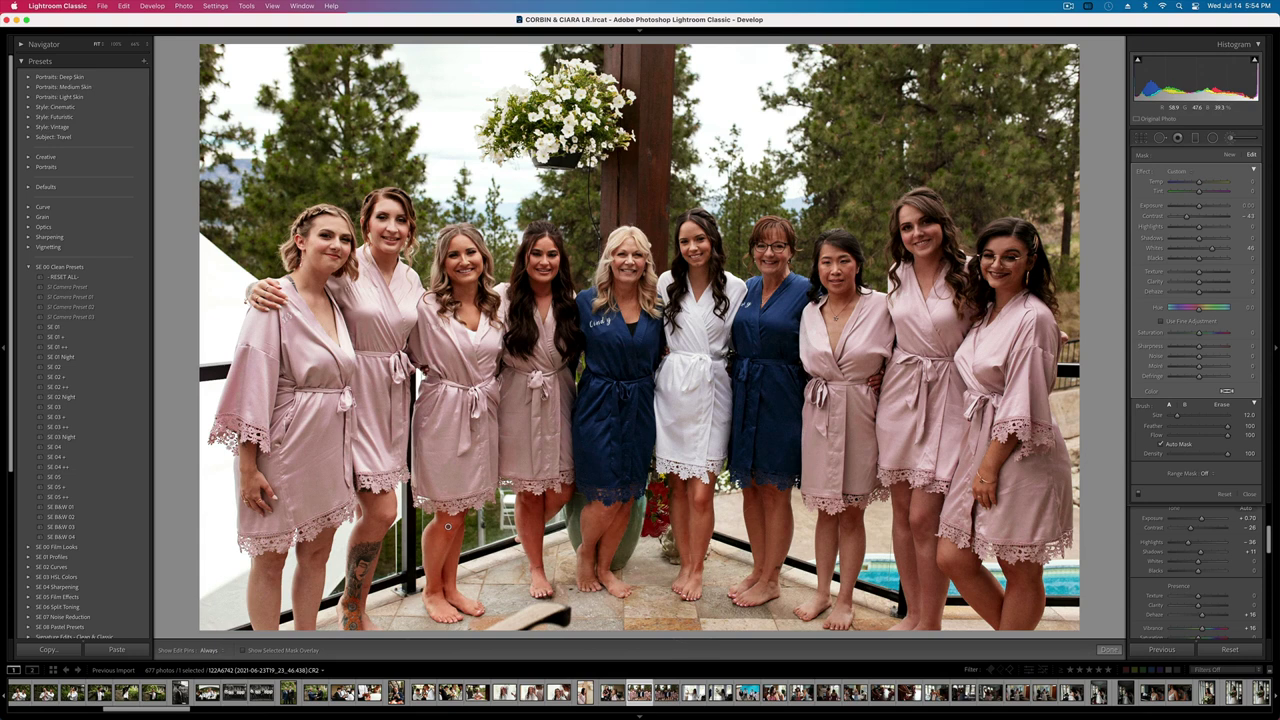
{"action": "left_click_drag", "start_coordinate": [770, 492], "coordinate": [765, 595]}
{"action": "left_click_drag", "start_coordinate": [840, 516], "coordinate": [846, 626]}
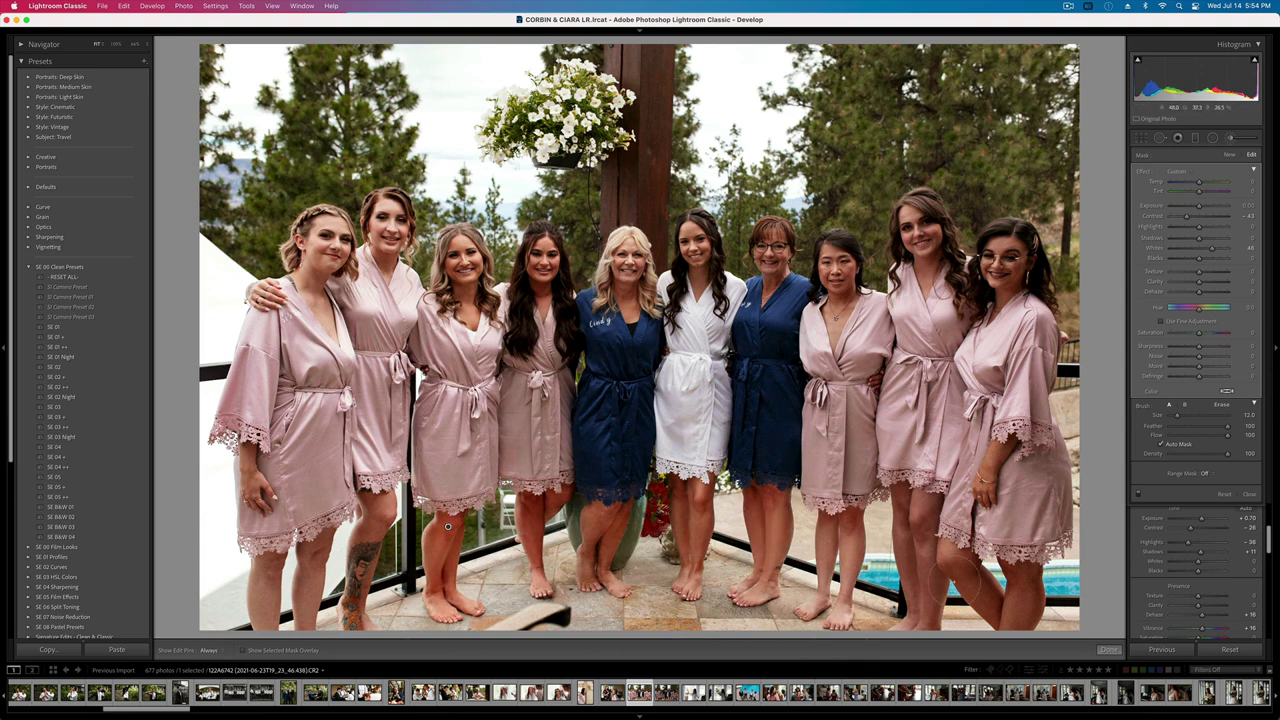
{"action": "left_click_drag", "start_coordinate": [955, 566], "coordinate": [1000, 606]}
{"action": "key", "text": "h"}
{"action": "mouse_move", "coordinate": [376, 545]}
{"action": "left_mouse_down"}
{"action": "mouse_move", "coordinate": [357, 536]}
{"action": "mouse_move", "coordinate": [355, 606]}
{"action": "left_mouse_up"}
{"action": "left_click_drag", "start_coordinate": [279, 554], "coordinate": [303, 555]}
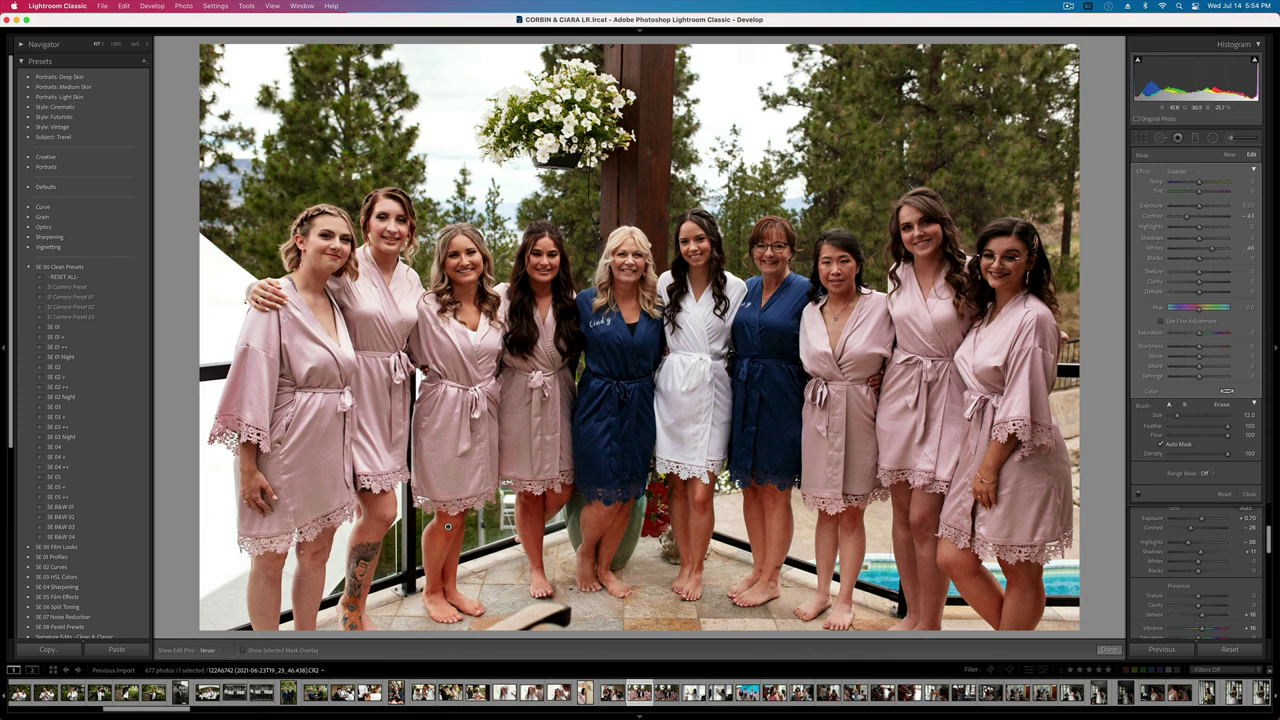
- Reset the brush effects and lower the brushed legs' contrast, then close the brush
{"action": "left_click", "coordinate": [1143, 172], "text": "alt"}
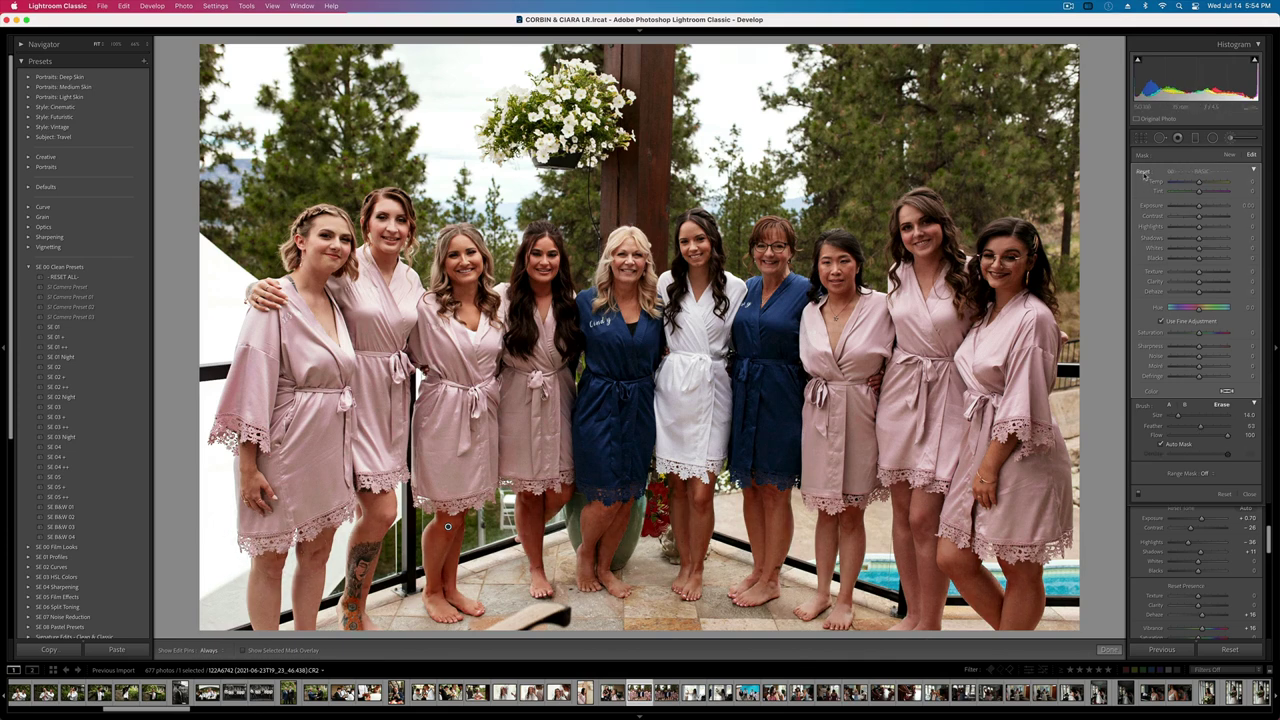
{"action": "left_click_drag", "start_coordinate": [1199, 216], "coordinate": [1189, 216]}
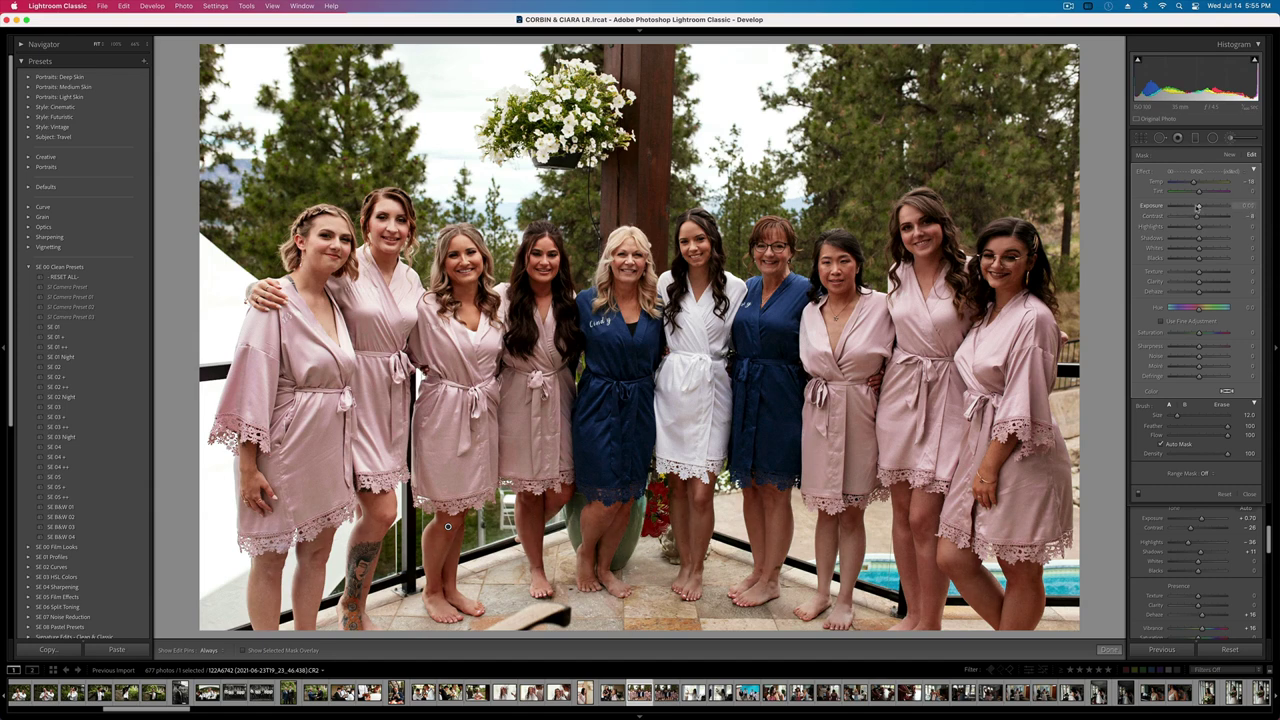
{"action": "key", "text": "k"}
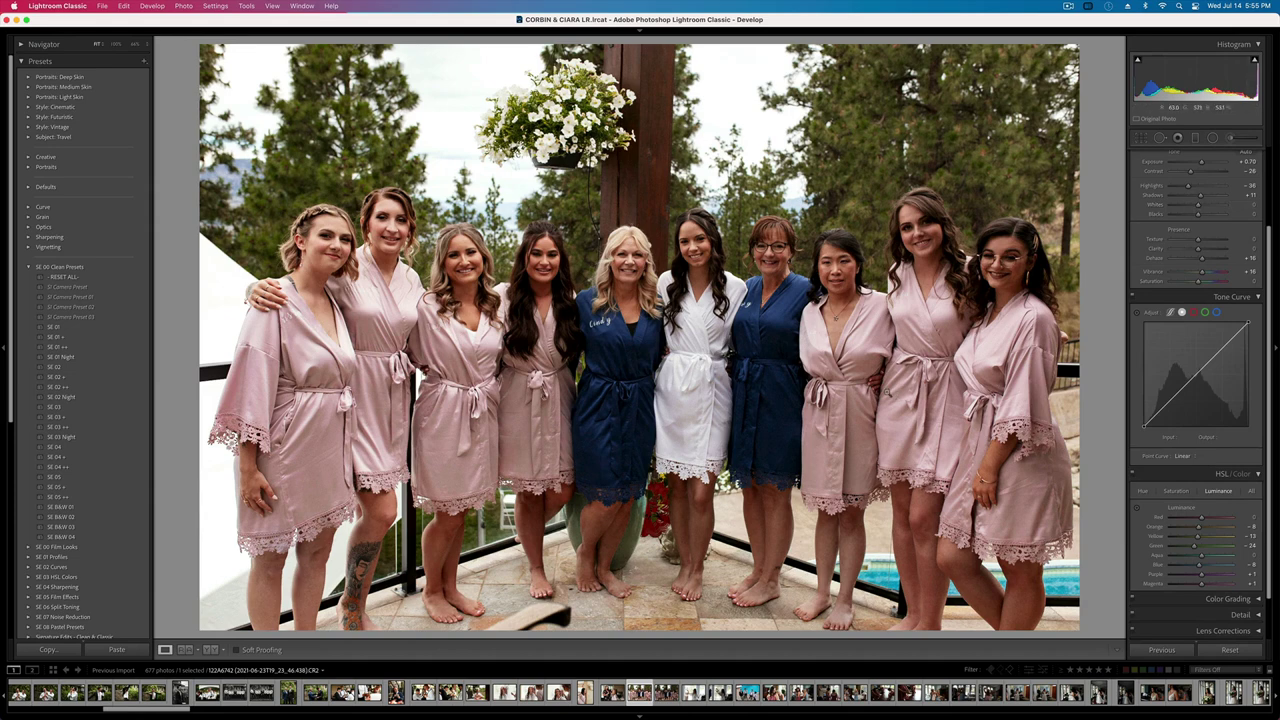
- Lower the first group photo's contrast and drop its exposure to +0.60
{"action": "left_click_drag", "start_coordinate": [1186, 174], "coordinate": [1185, 172]}
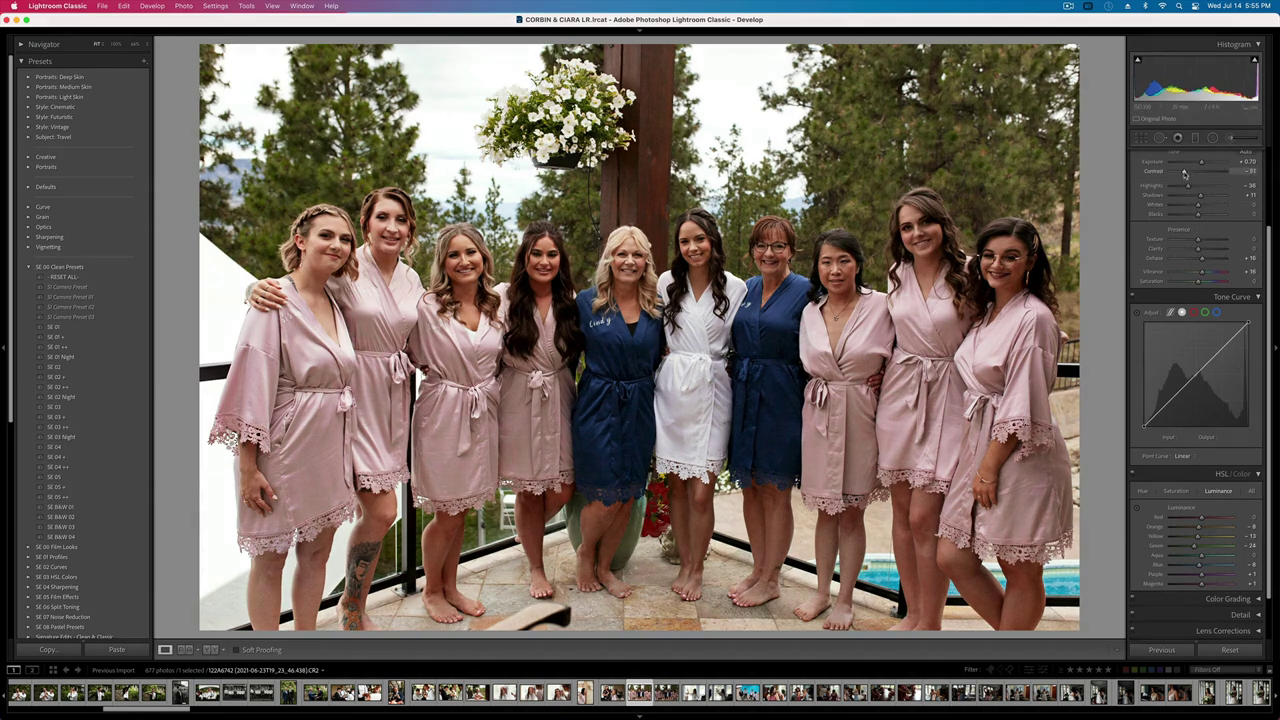
{"action": "key", "text": "minus"}
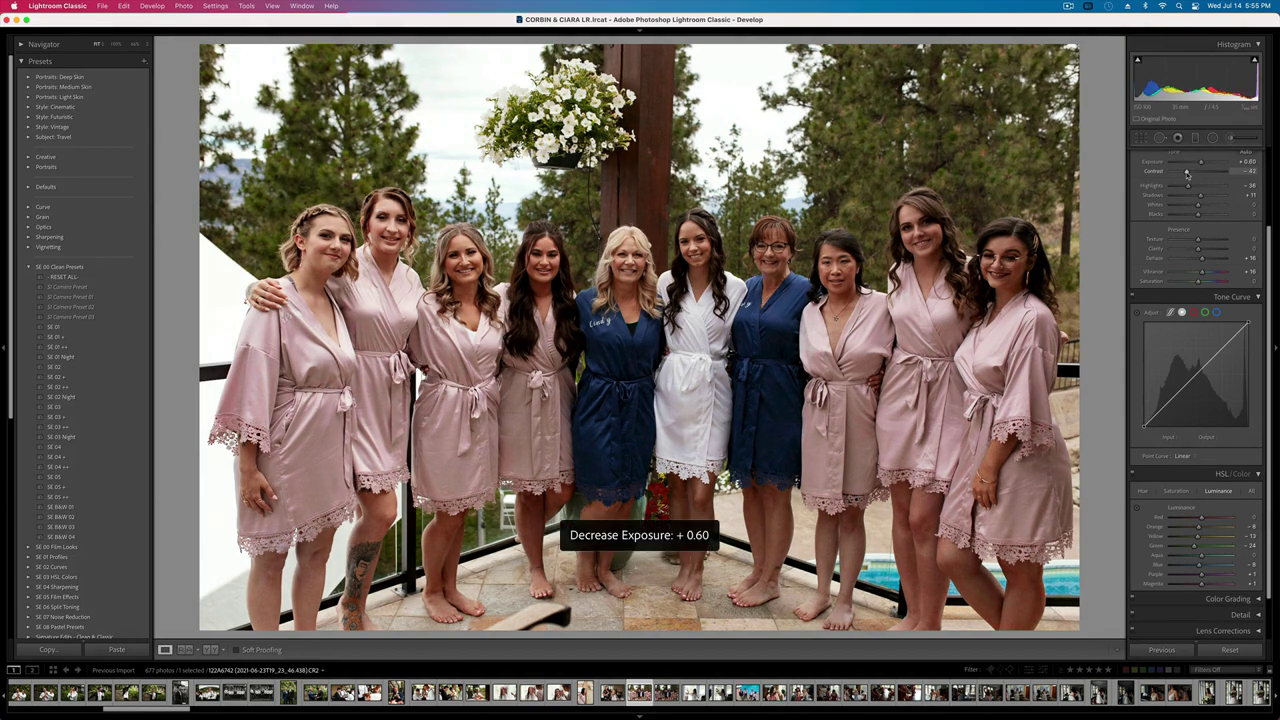
{"action": "key", "text": "Right"}
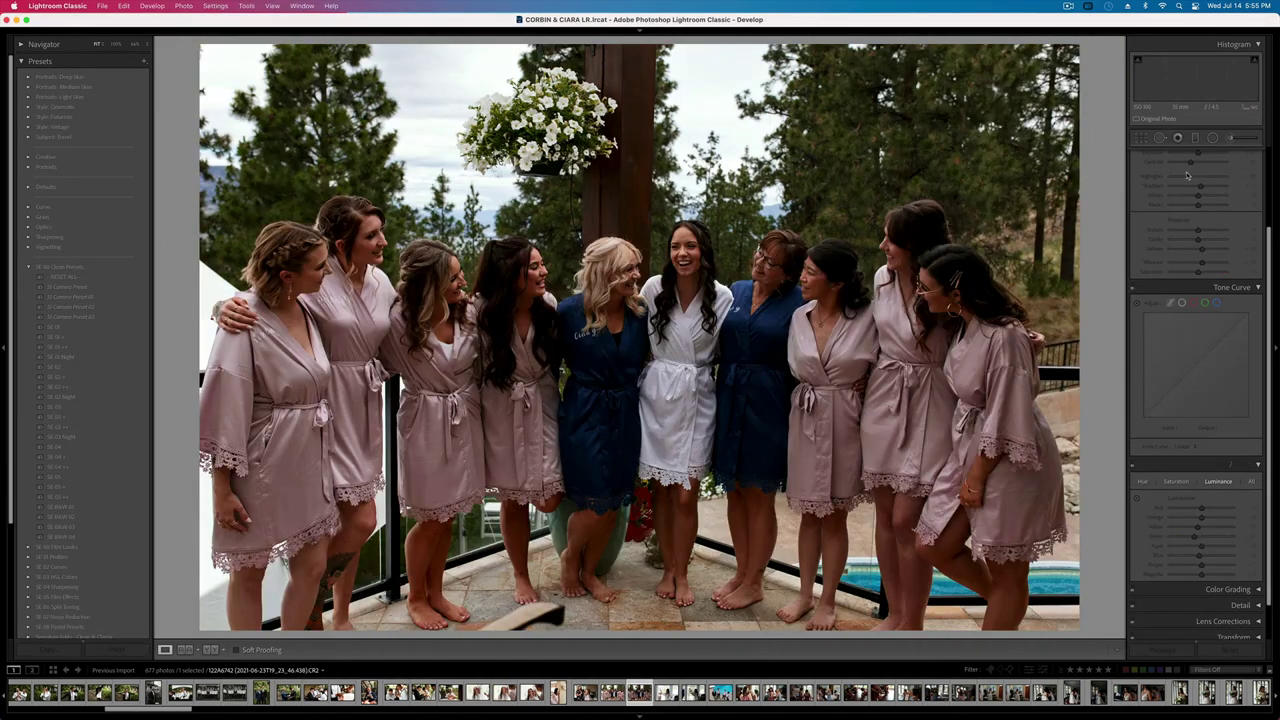
- Set the second group shot's contrast to -27 and exposure to +0.89
{"action": "left_click_drag", "start_coordinate": [1188, 172], "coordinate": [1186, 172]}
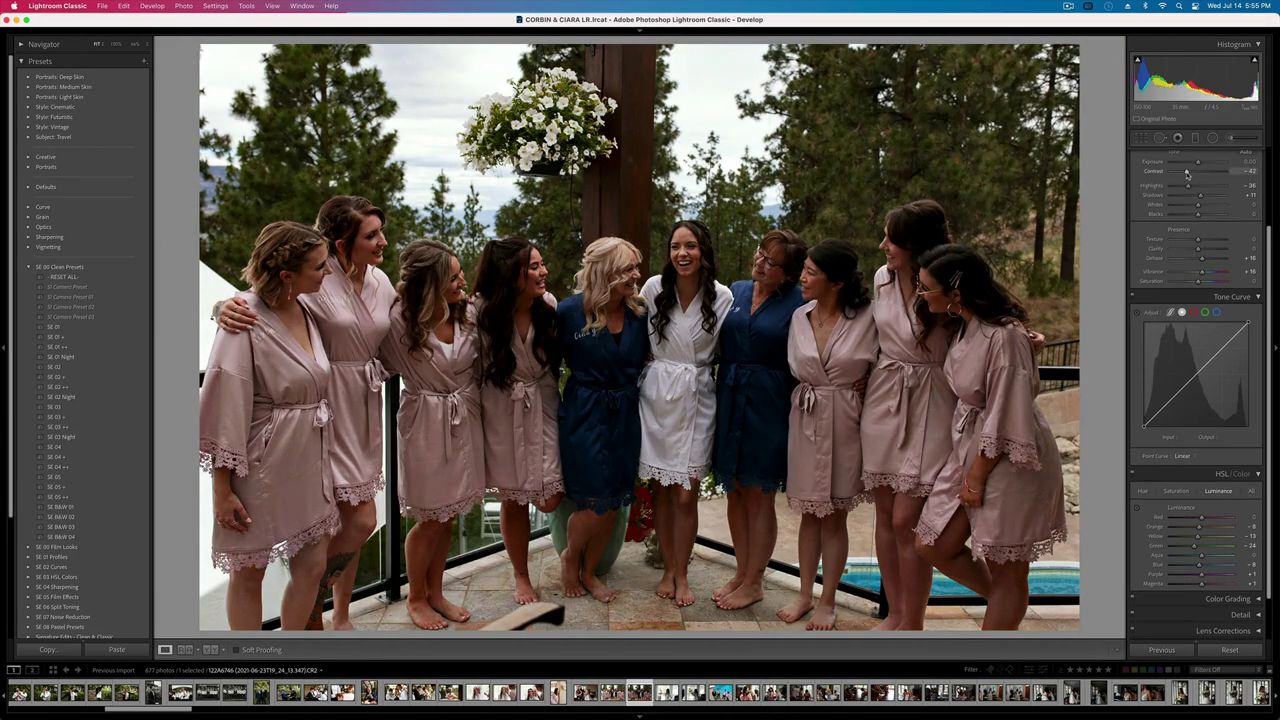
{"action": "key", "text": "equal"}
{"action": "key", "text": "minus"}
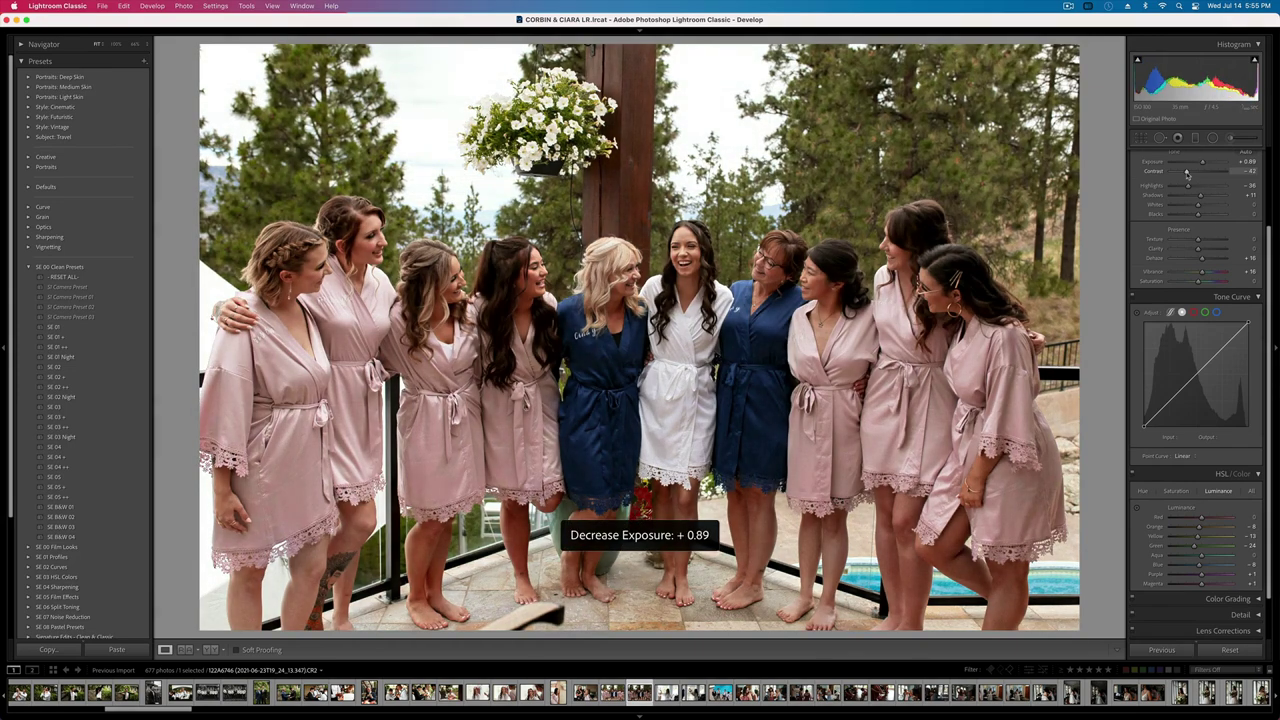
{"action": "left_click_drag", "start_coordinate": [1187, 172], "coordinate": [1190, 172]}
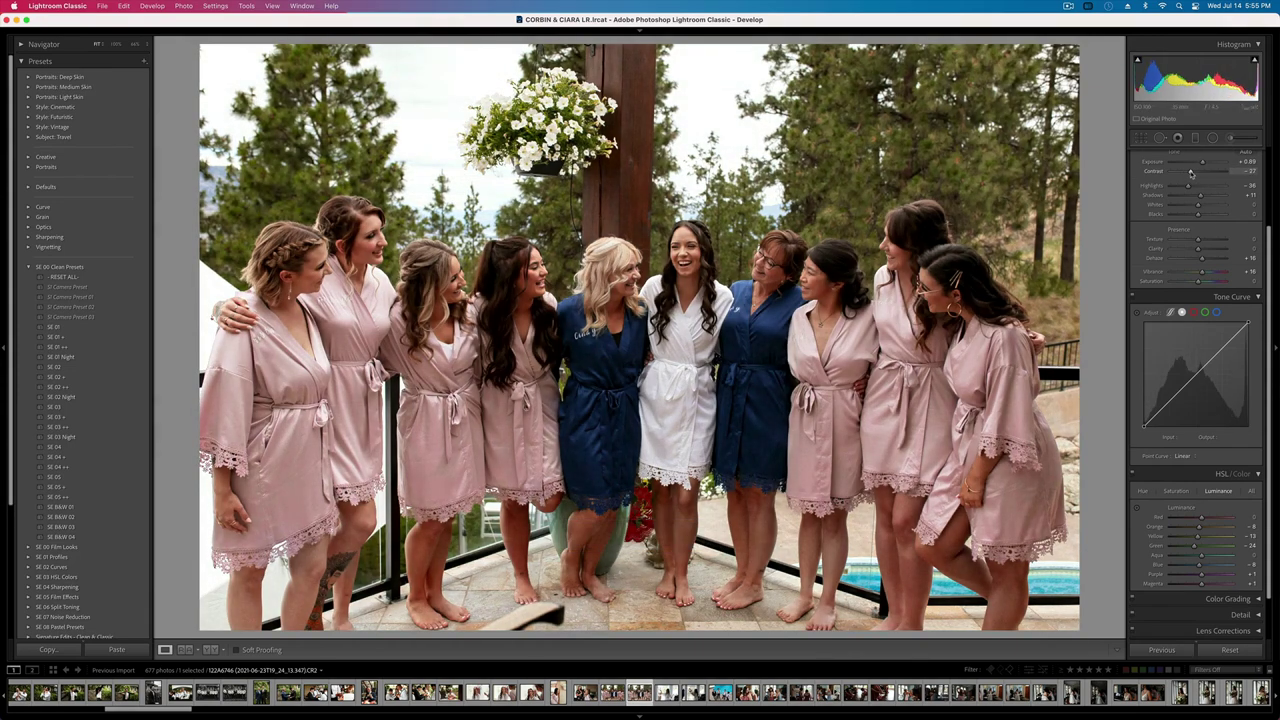
- Tighten the crop from the top-right corner and commit it
{"action": "key", "text": "r"}
{"action": "mouse_move", "coordinate": [1075, 47]}
{"action": "left_mouse_down"}
{"action": "mouse_move", "coordinate": [1066, 70]}
{"action": "mouse_move", "coordinate": [1077, 59]}
{"action": "left_mouse_up"}
{"action": "key", "text": "Return"}
{"action": "key", "text": "Right"}
{"action": "key", "text": "Right"}
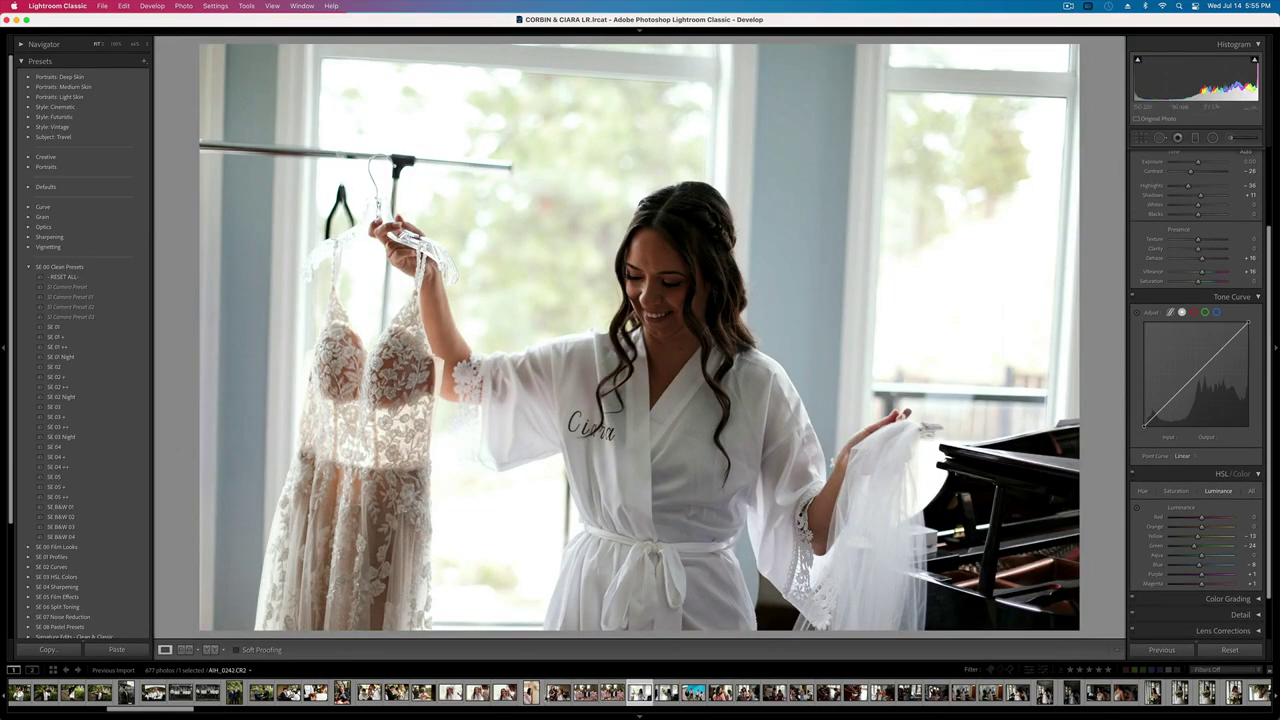
- Copy the pink-robe photo's develop settings and paste them onto the bride-in-white-robe photo
{"action": "left_click", "coordinate": [531, 692]}
{"action": "key", "text": "super+shift+c"}
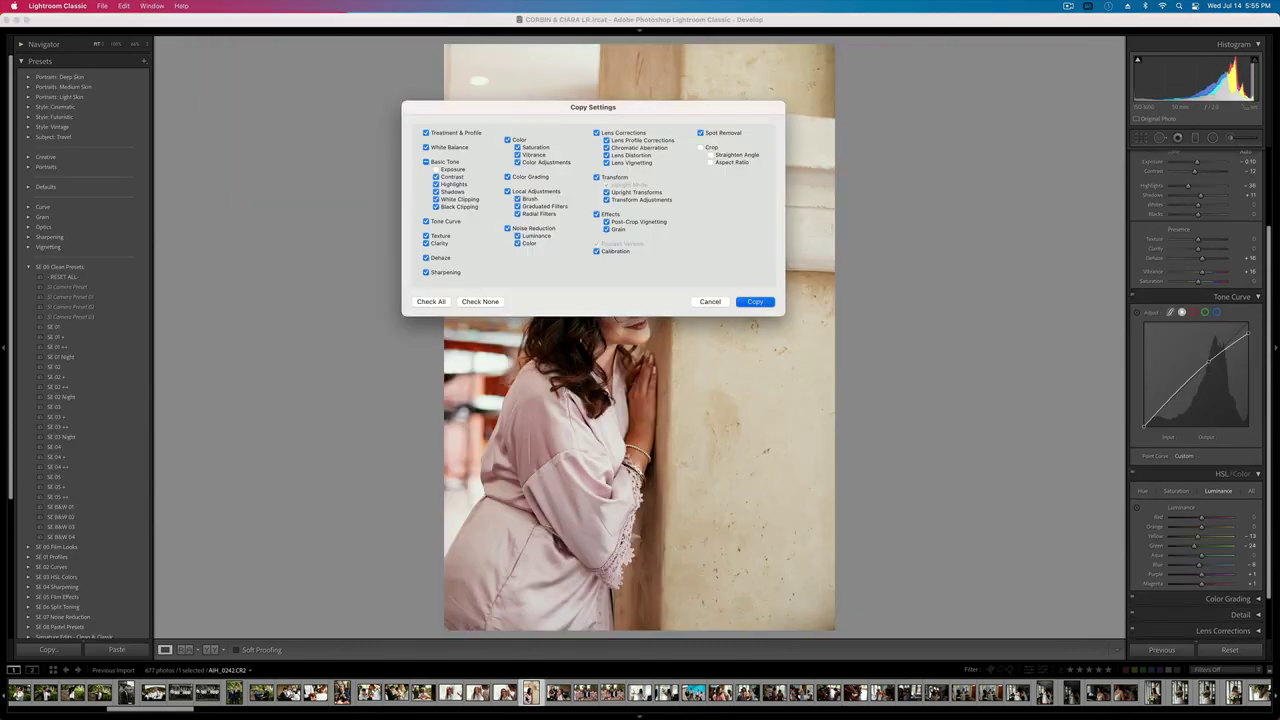
{"action": "key", "text": "Return"}
{"action": "left_click", "coordinate": [640, 692]}
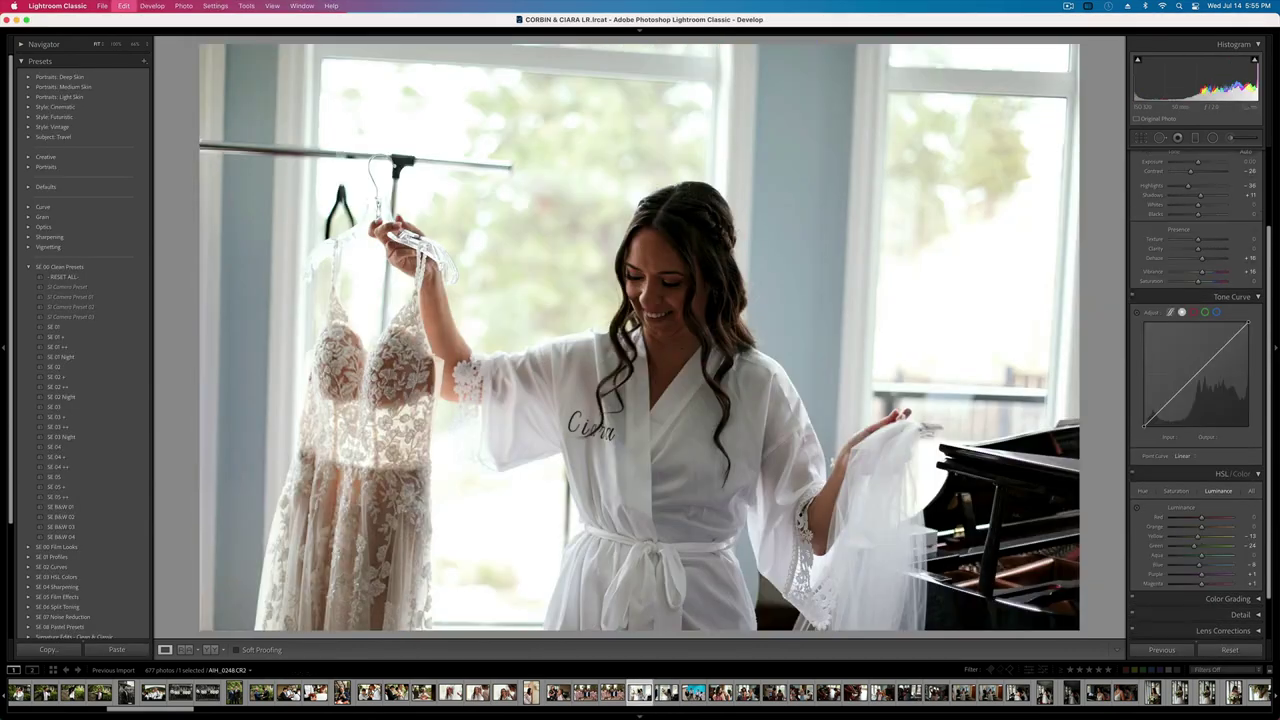
{"action": "key", "text": "super+shift+v"}
- Straighten the bride photo by rotating it about 2.15° in the crop tool
{"action": "key", "text": "r"}
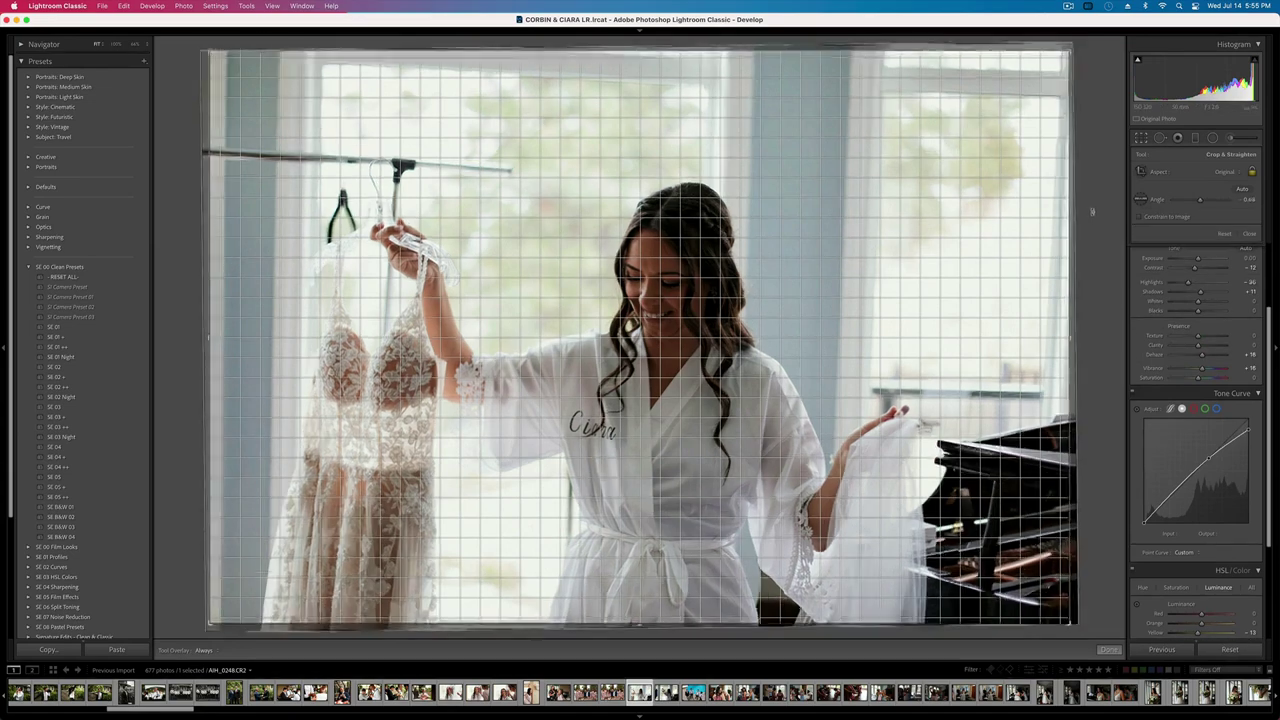
{"action": "left_click_drag", "start_coordinate": [1092, 212], "coordinate": [1085, 197]}
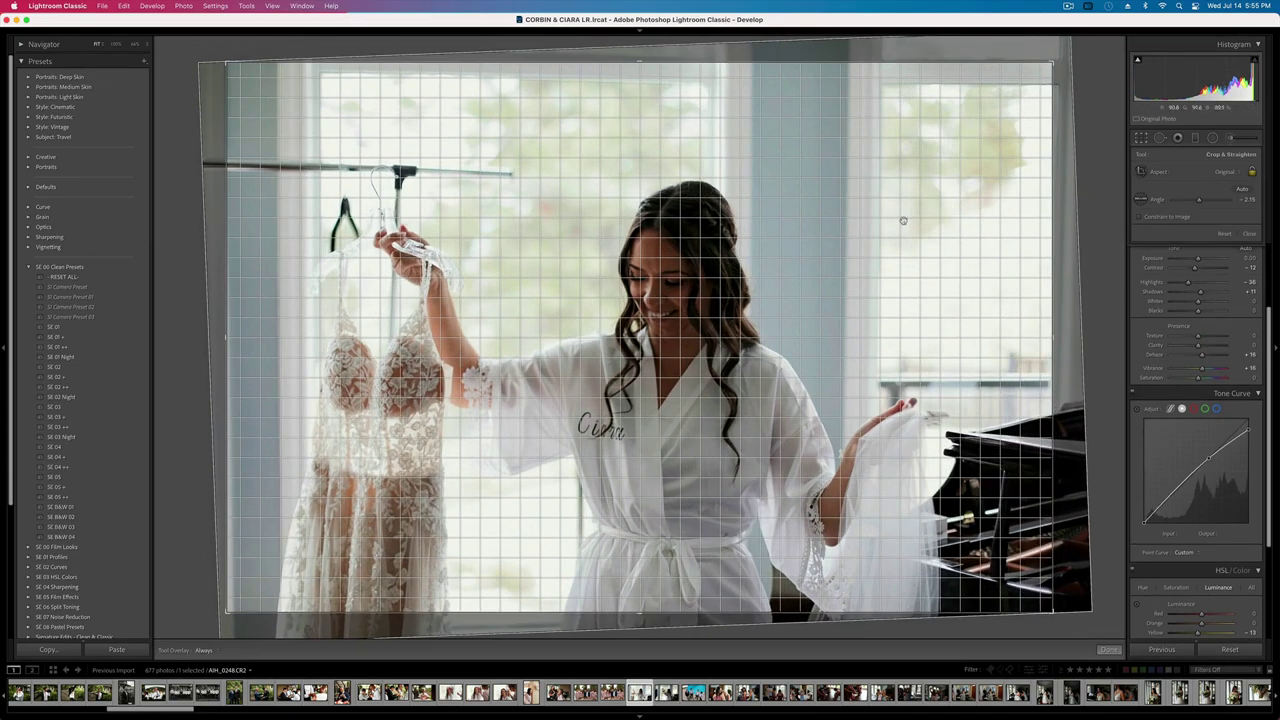
{"action": "key", "text": "r"}
{"action": "key", "text": "Right"}
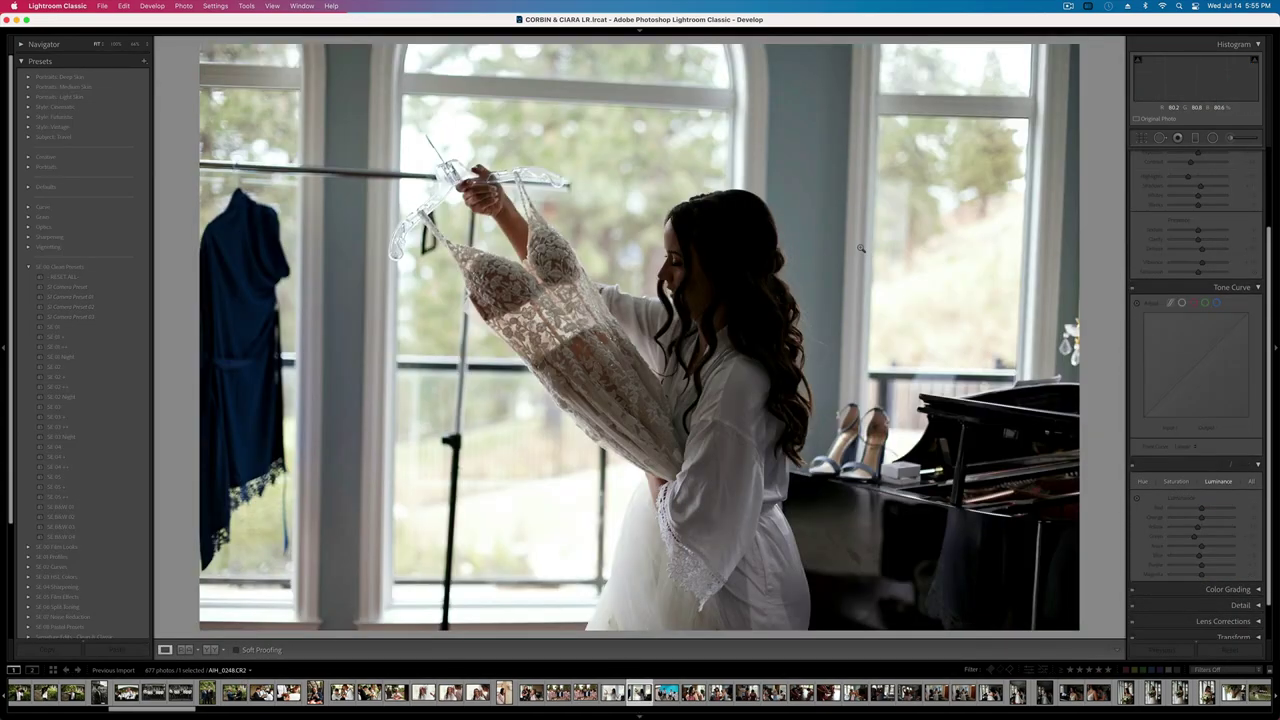
{"action": "key", "text": "Right"}
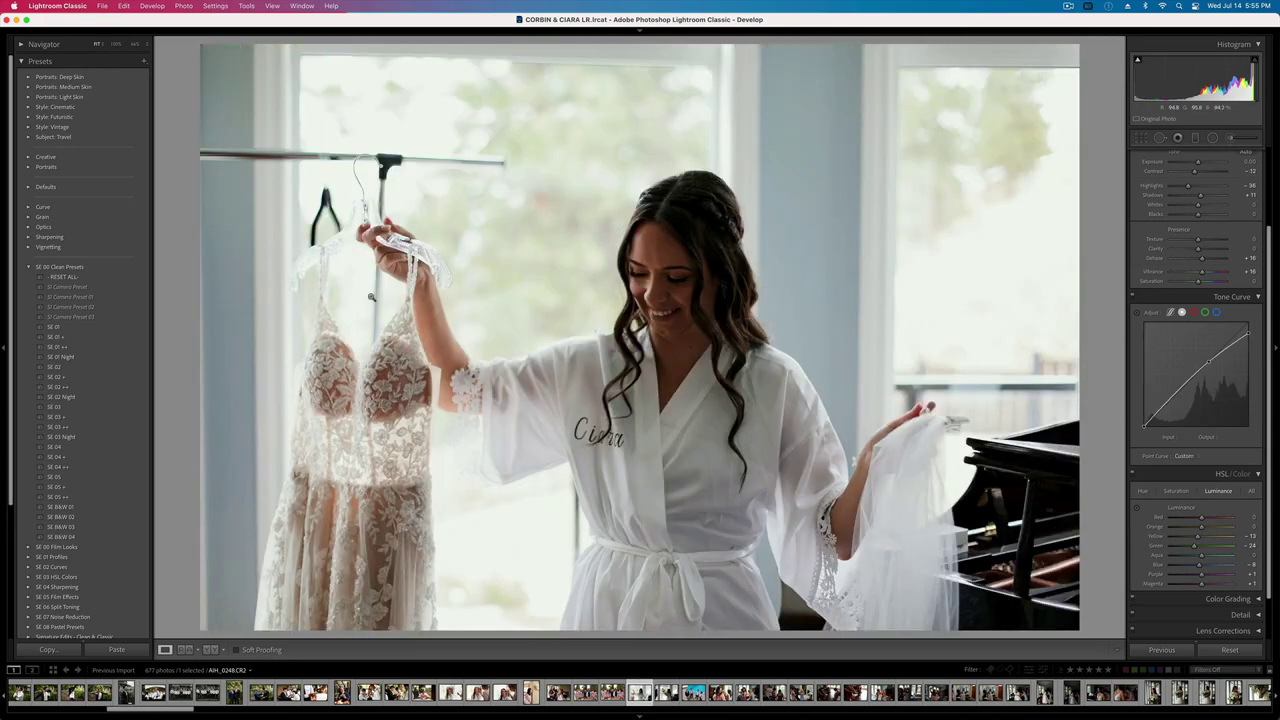
- Add an inverted radial mask over the bride with raised whites (70) and exposure
{"action": "left_click", "coordinate": [1212, 138]}
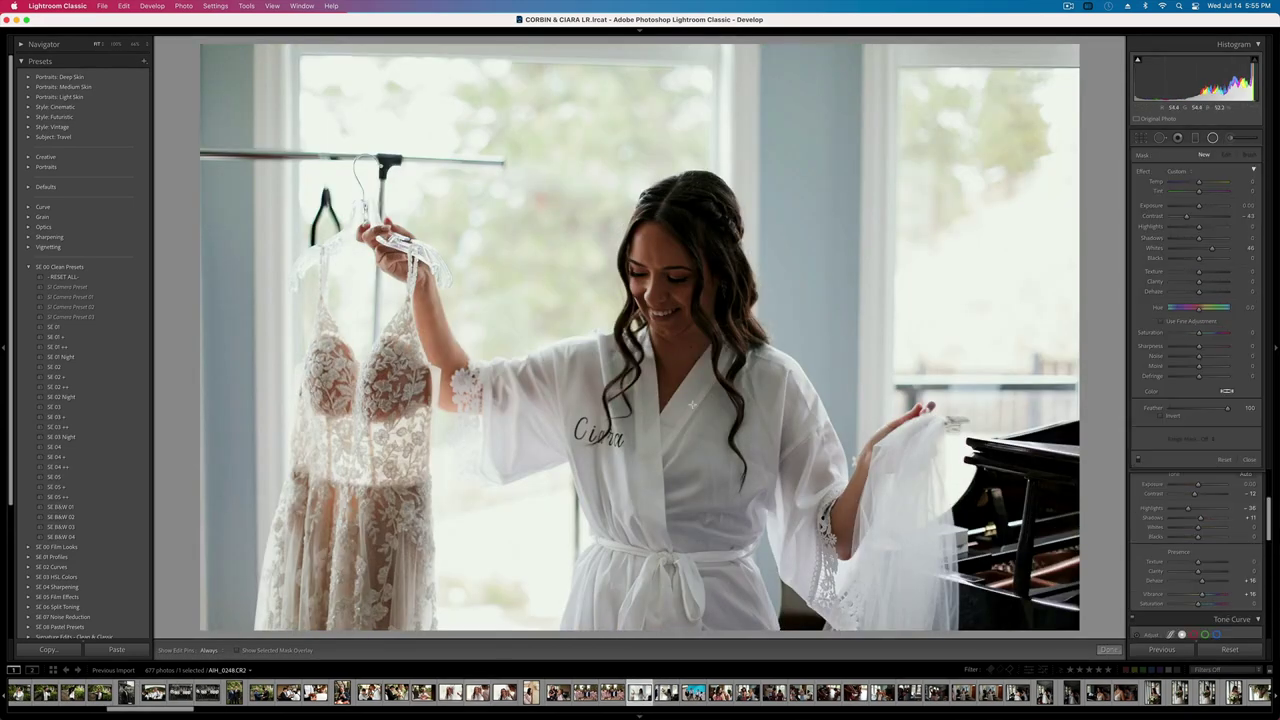
{"action": "left_click_drag", "start_coordinate": [693, 404], "coordinate": [438, 718]}
{"action": "key", "text": "apostrophe"}
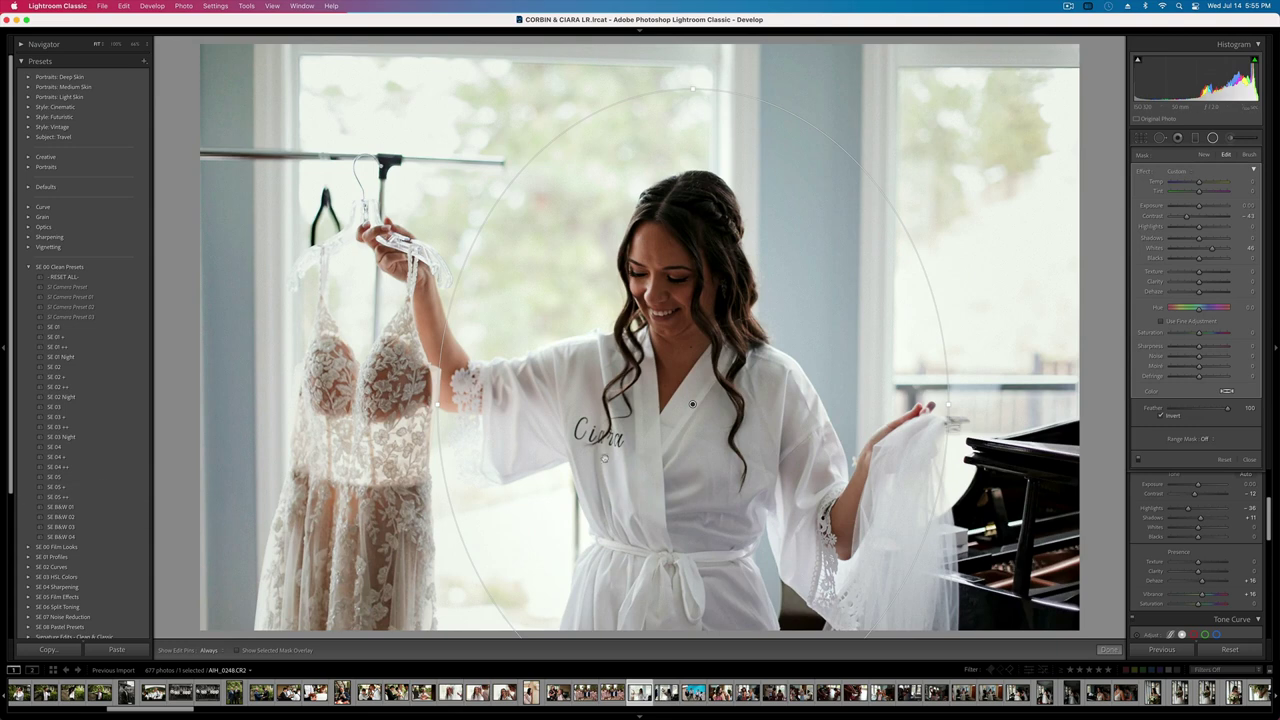
{"action": "left_click_drag", "start_coordinate": [693, 404], "coordinate": [693, 323]}
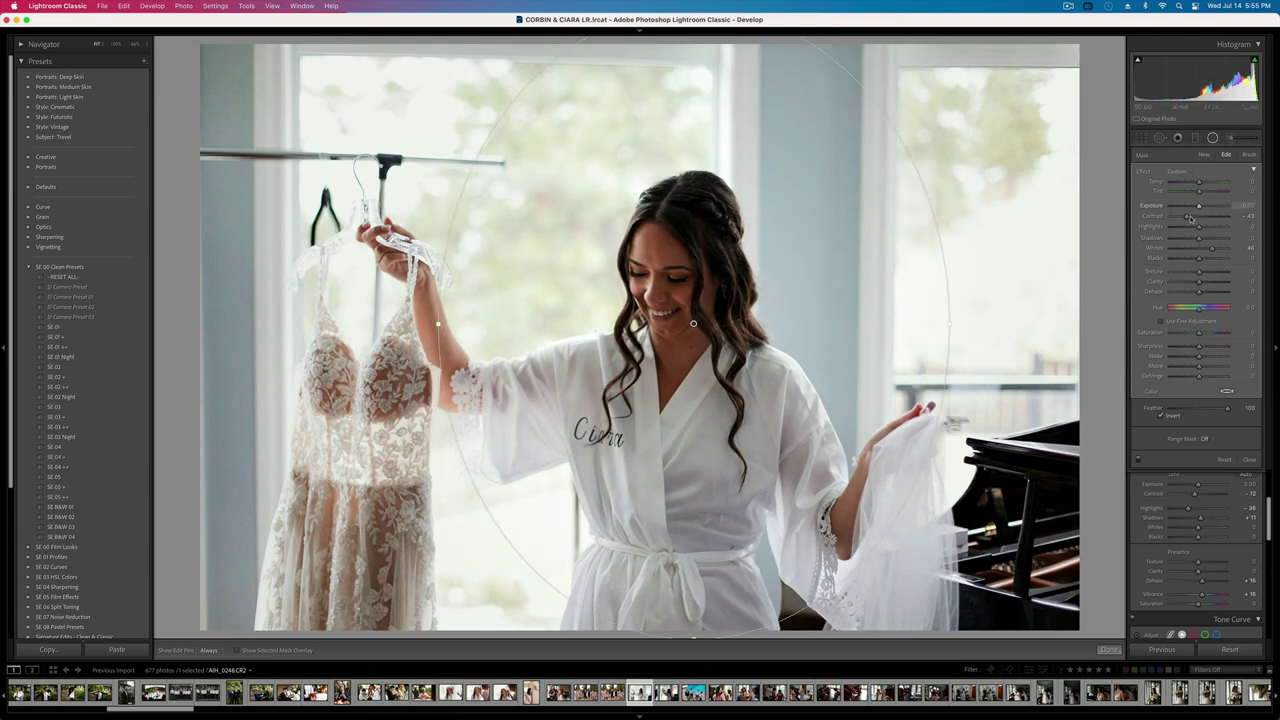
{"action": "left_click_drag", "start_coordinate": [1212, 248], "coordinate": [1220, 249]}
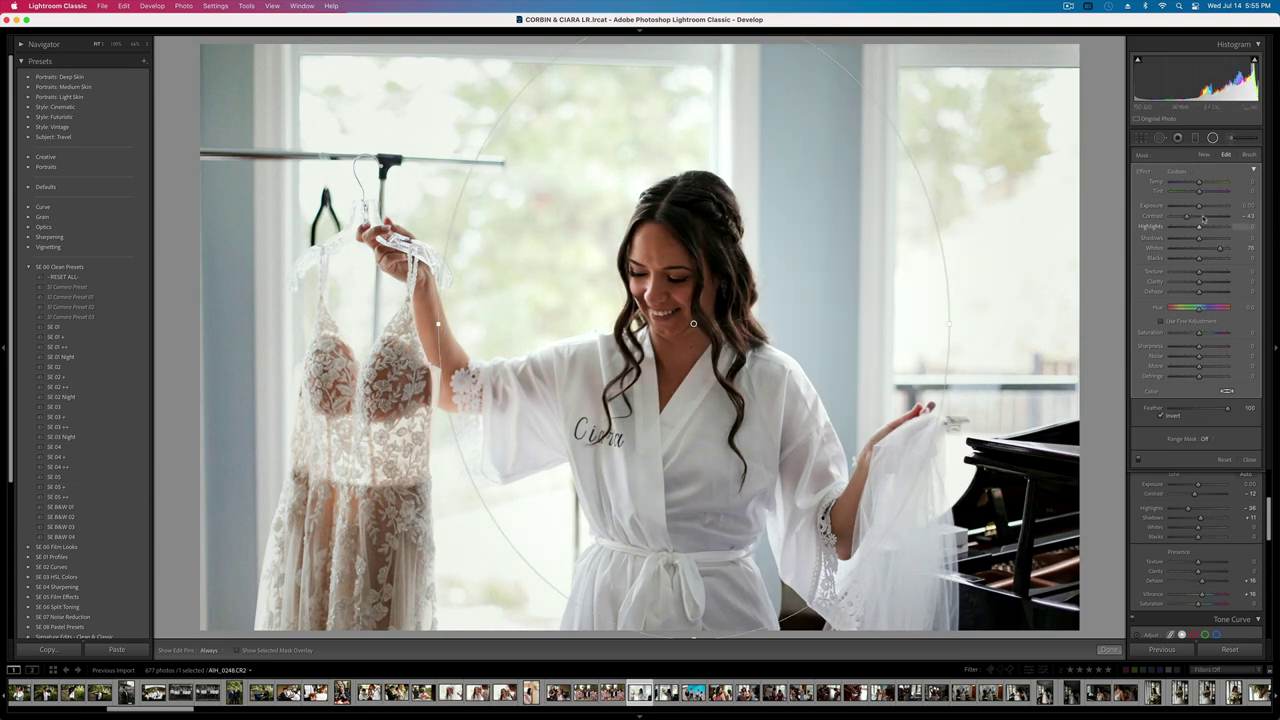
{"action": "left_click_drag", "start_coordinate": [1199, 206], "coordinate": [1203, 207]}
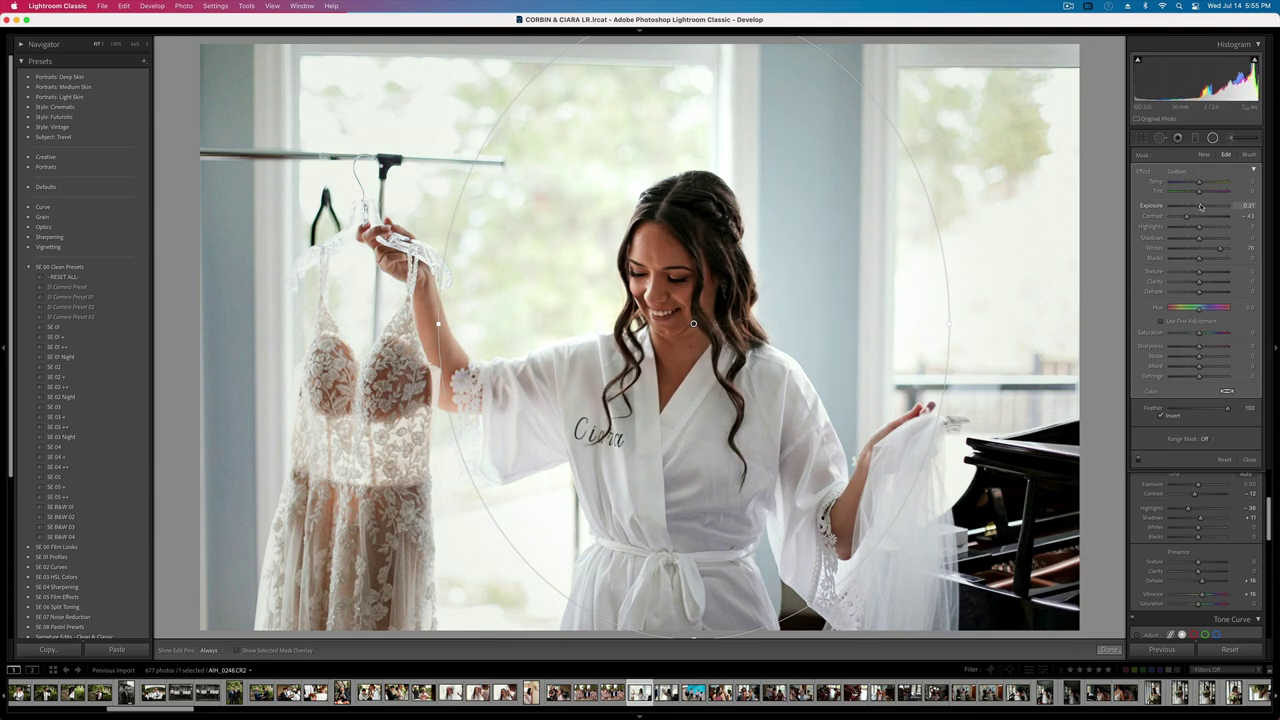
{"action": "key", "text": "shift+m"}
- Set the photo's overall exposure to -0.10
{"action": "key", "text": "minus"}
{"action": "key", "text": "minus"}
{"action": "key", "text": "equal"}
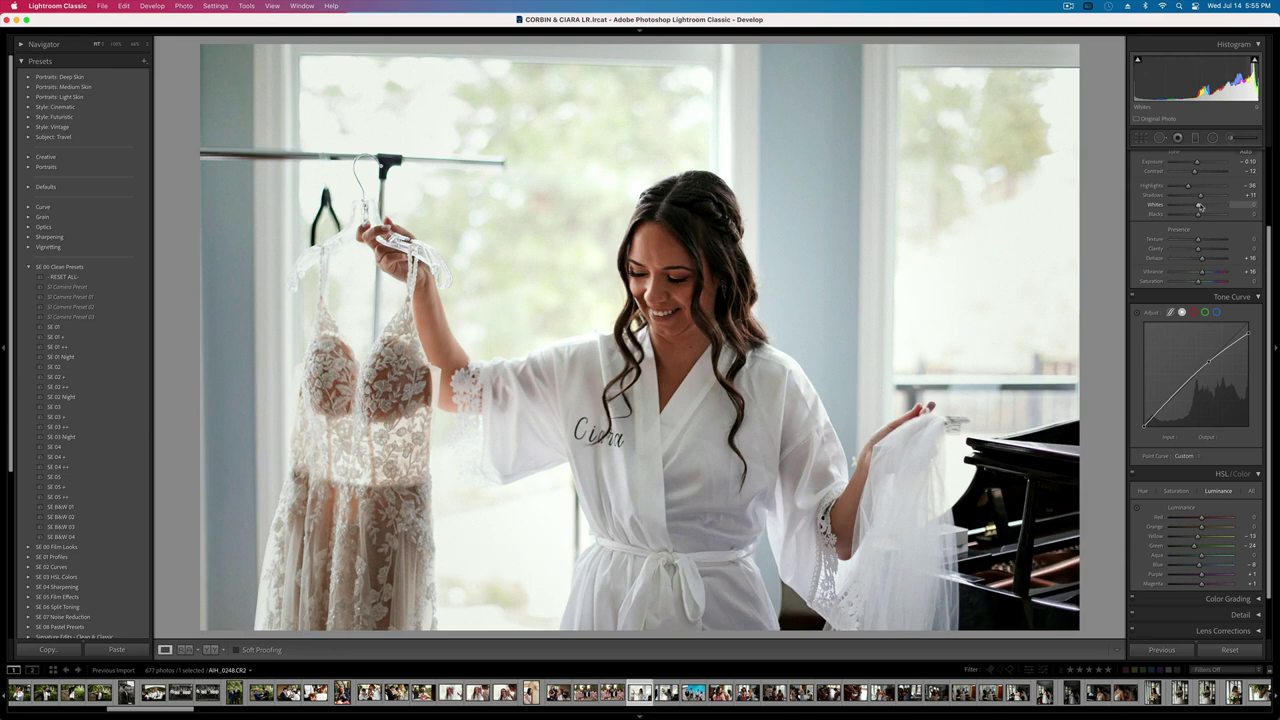
{"action": "key", "text": "Right"}
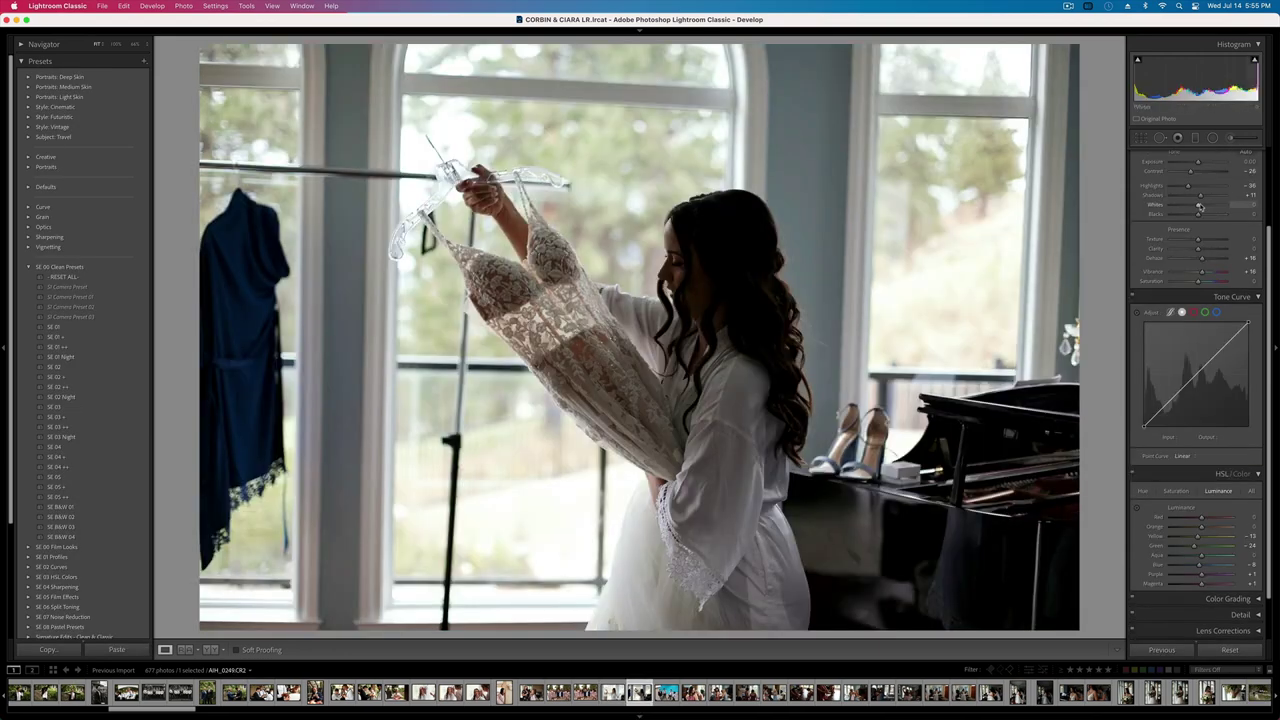
{"action": "key", "text": "Left"}
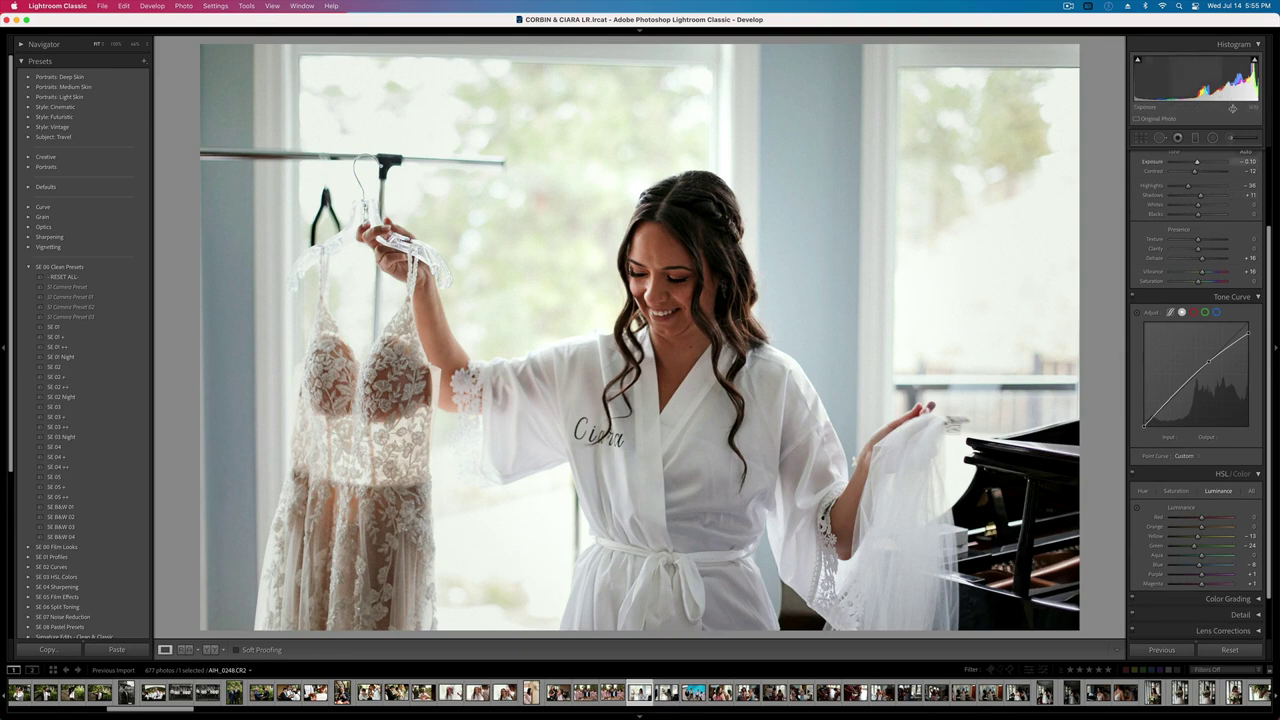
- Paint a brush mask over the bride's neck with shadows lowered to -25
{"action": "left_click", "coordinate": [1228, 138]}
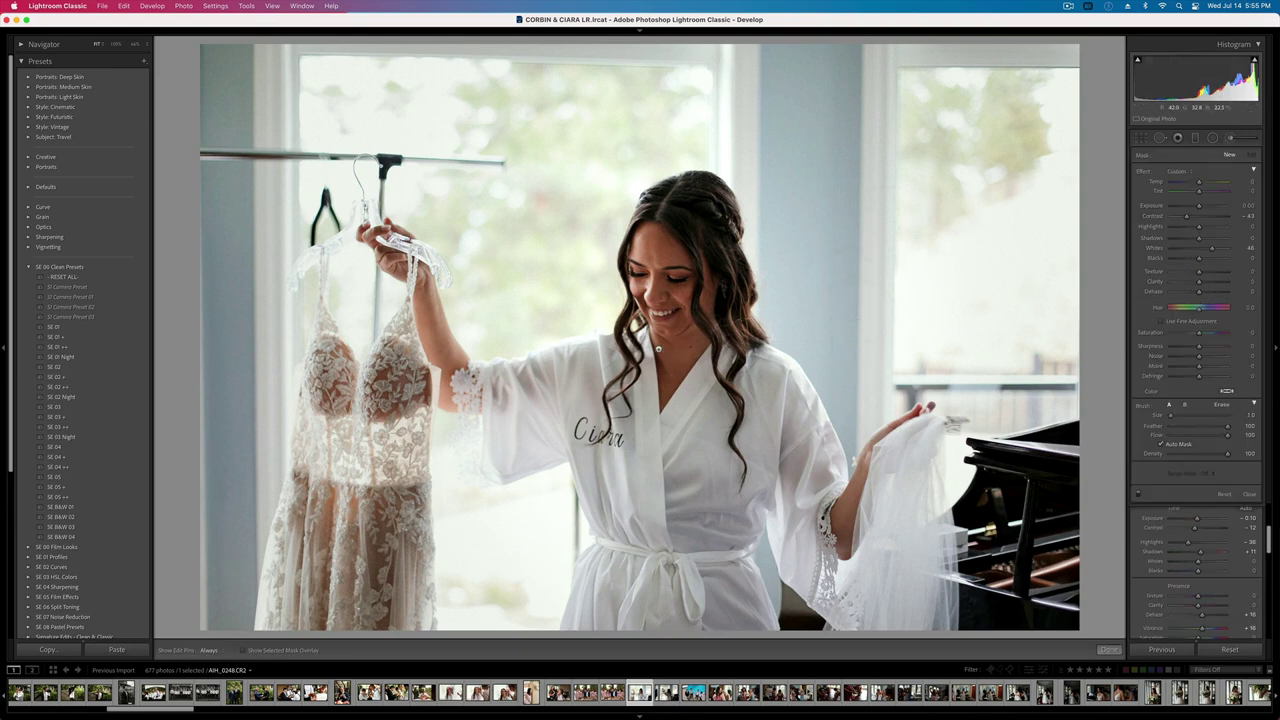
{"action": "key", "text": "h"}
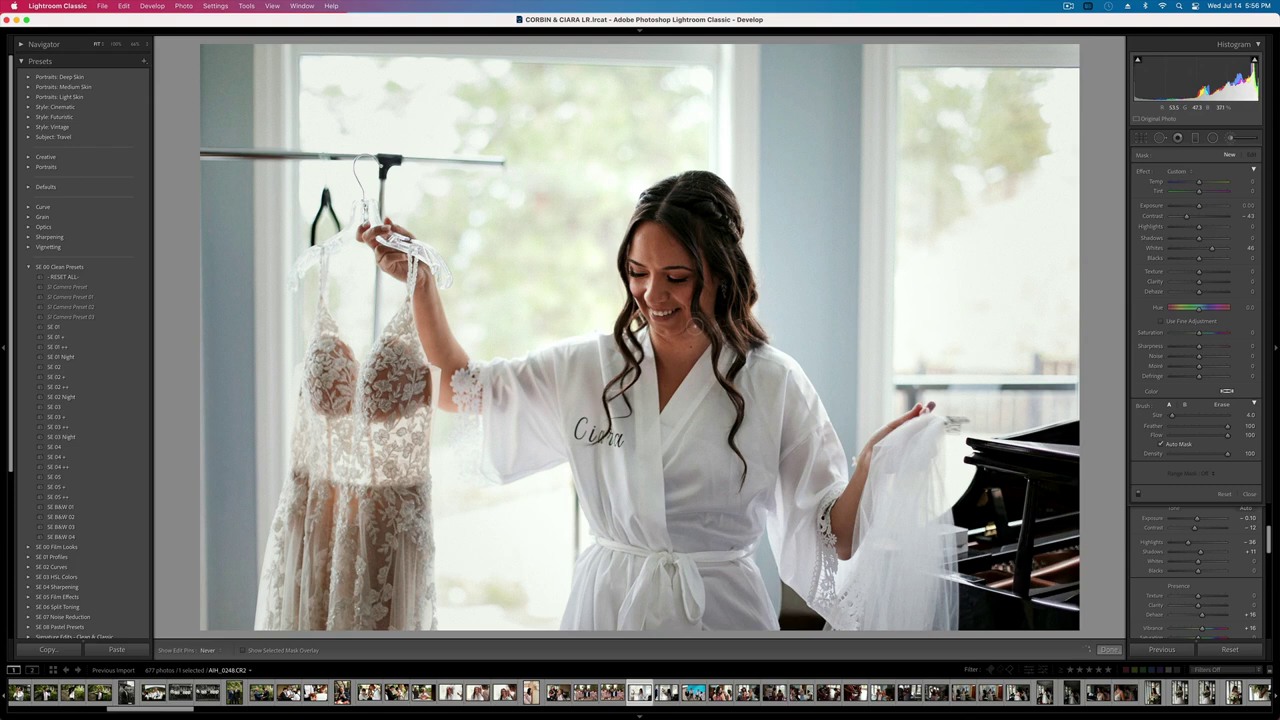
{"action": "left_click_drag", "start_coordinate": [671, 346], "coordinate": [673, 346]}
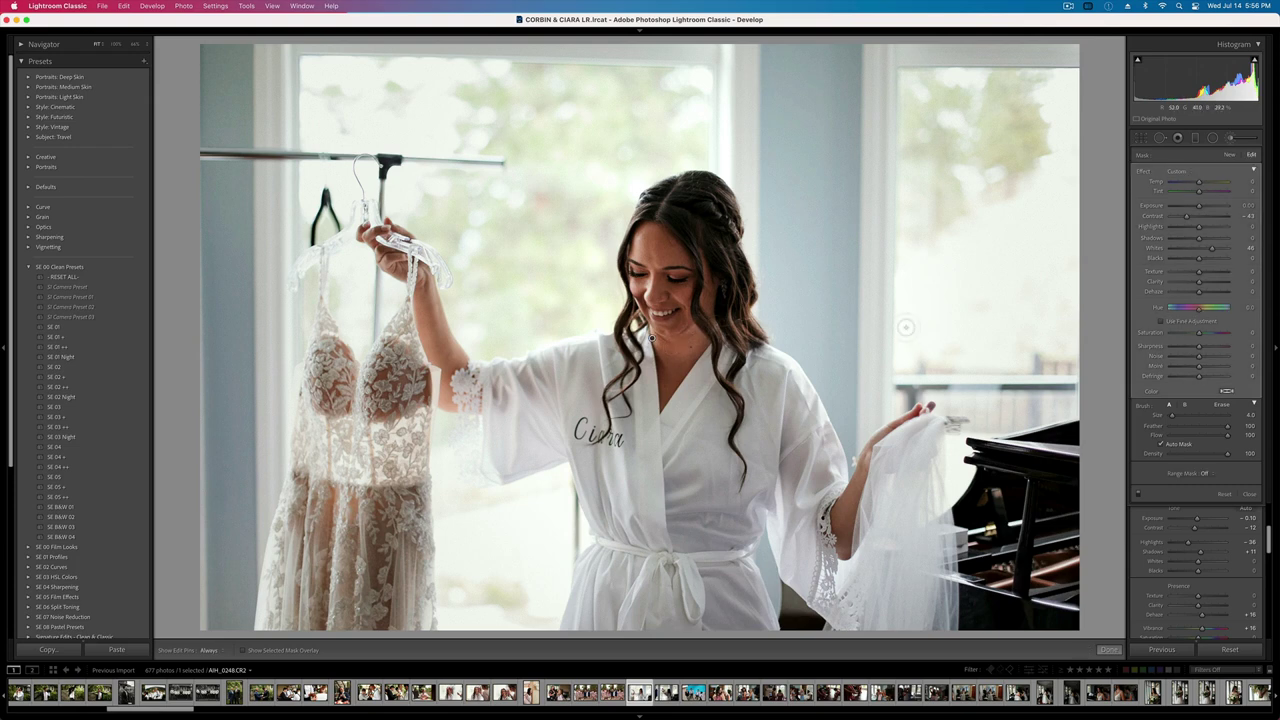
{"action": "left_click", "coordinate": [1140, 175], "text": "alt"}
{"action": "mouse_move", "coordinate": [1199, 238]}
{"action": "left_mouse_down"}
{"action": "mouse_move", "coordinate": [1180, 243]}
{"action": "mouse_move", "coordinate": [1193, 239]}
{"action": "left_mouse_up"}
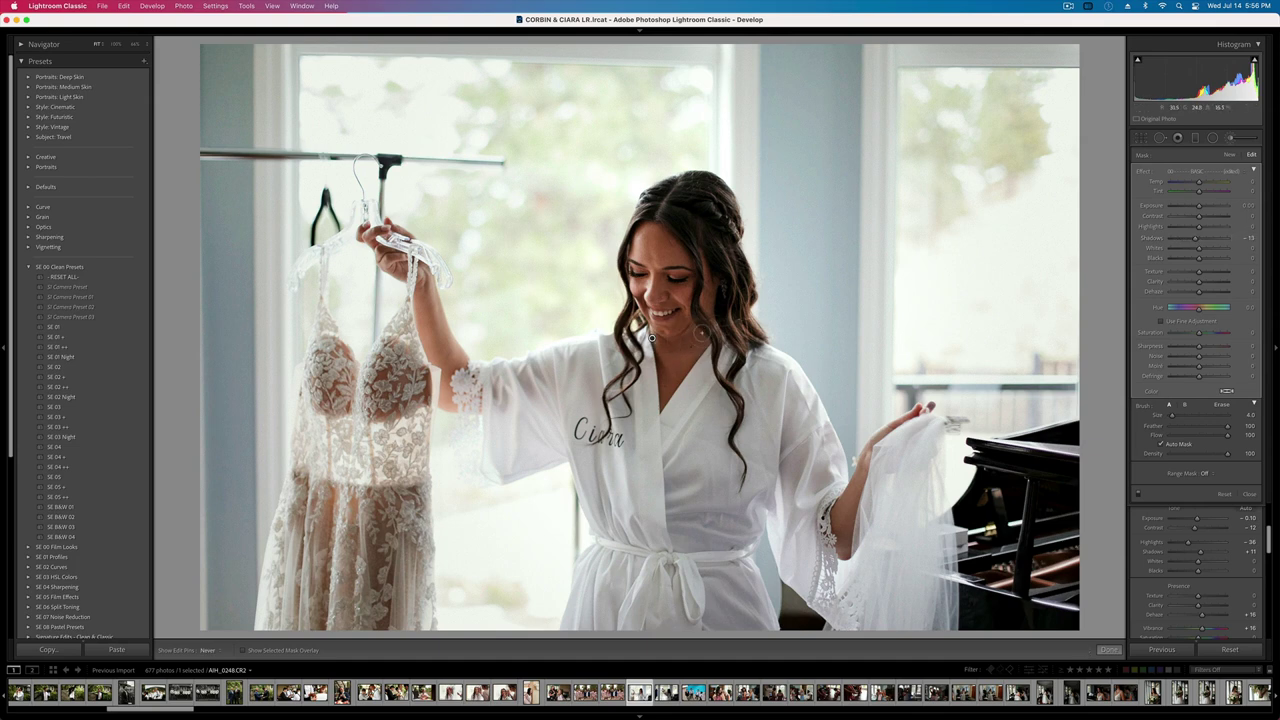
{"action": "key", "text": "h"}
{"action": "key", "text": "h"}
{"action": "key", "text": "Delete"}
{"action": "key", "text": "super+z"}
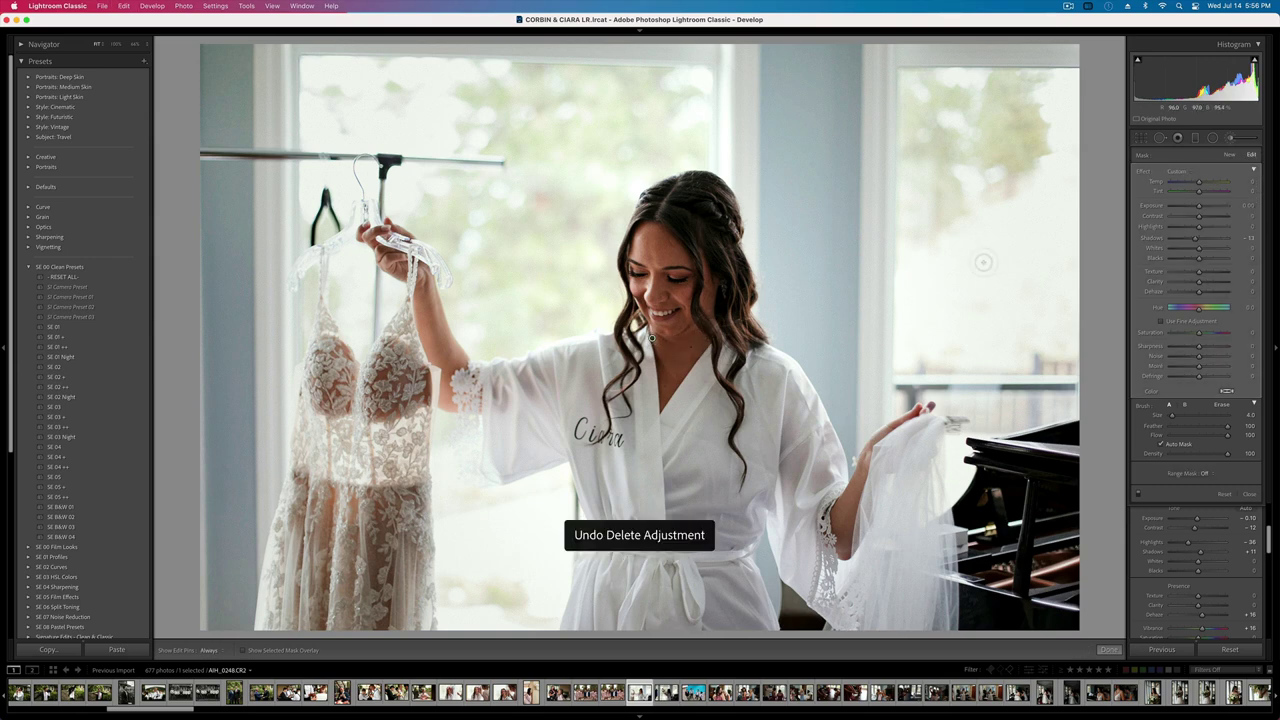
- Erase the neck mask from the bride's hair using the red overlay, and readjust its shadows
{"action": "key", "text": "z"}
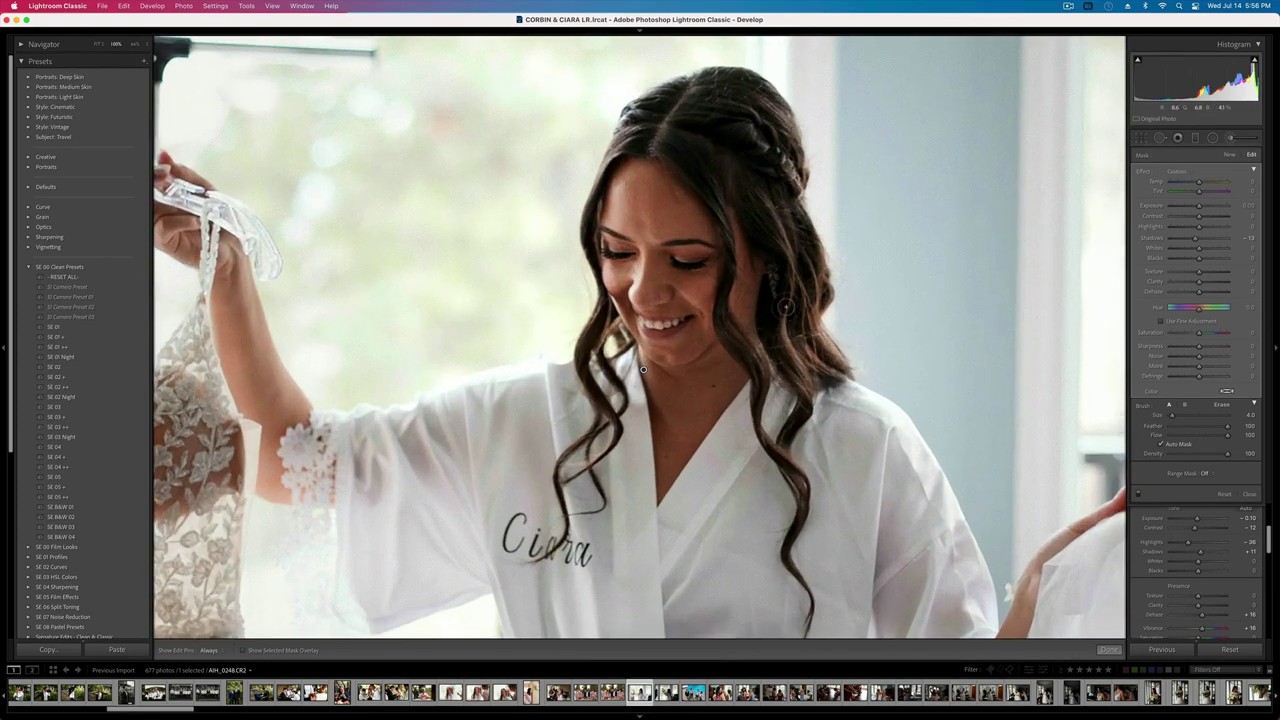
{"action": "key", "text": "o"}
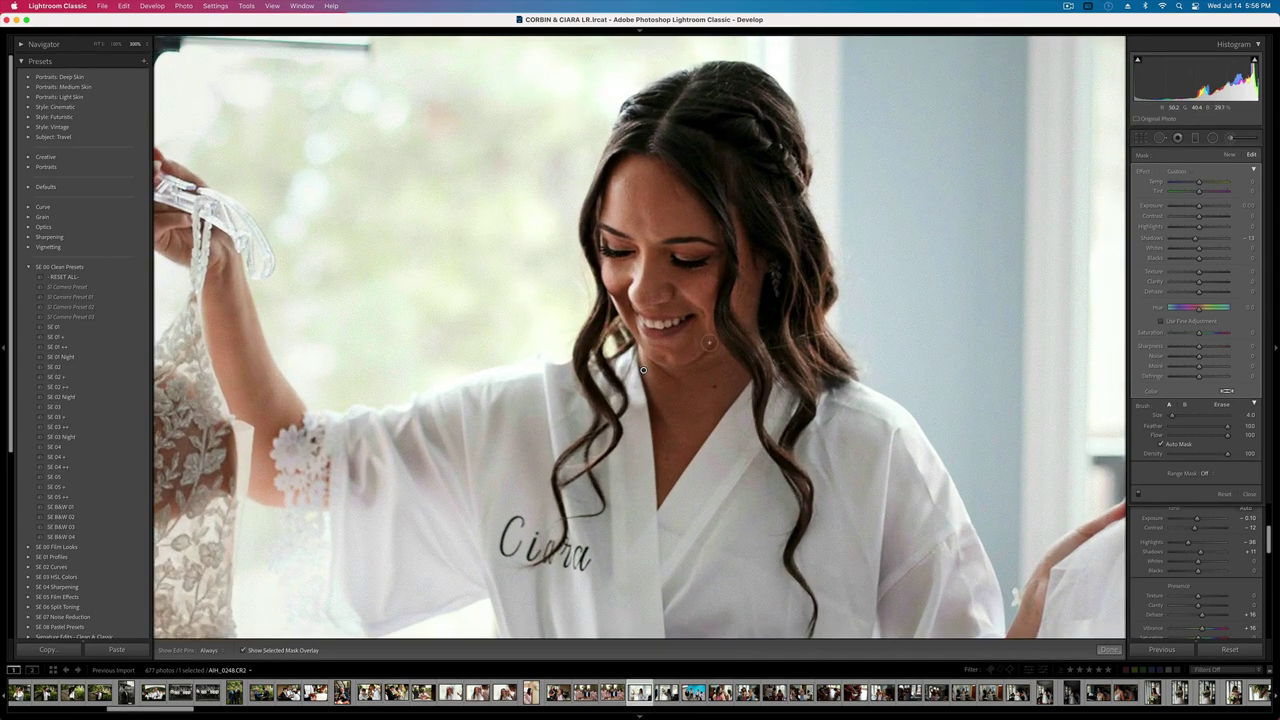
{"action": "key", "text": "super+equal"}
{"action": "key", "text": "h"}
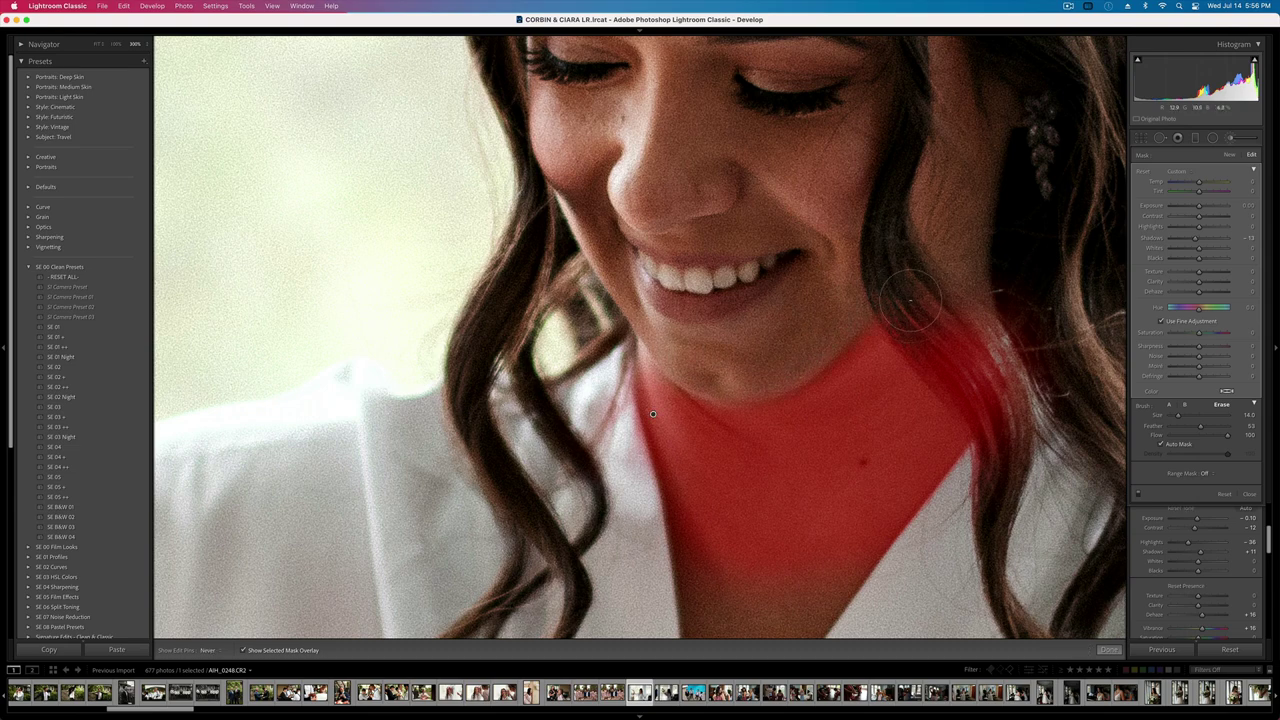
{"action": "mouse_move", "coordinate": [979, 366]}
{"action": "left_mouse_down"}
{"action": "mouse_move", "coordinate": [915, 301]}
{"action": "mouse_move", "coordinate": [984, 348]}
{"action": "mouse_move", "coordinate": [914, 298]}
{"action": "mouse_move", "coordinate": [1047, 376]}
{"action": "mouse_move", "coordinate": [1015, 322]}
{"action": "left_mouse_up"}
{"action": "key", "text": "o"}
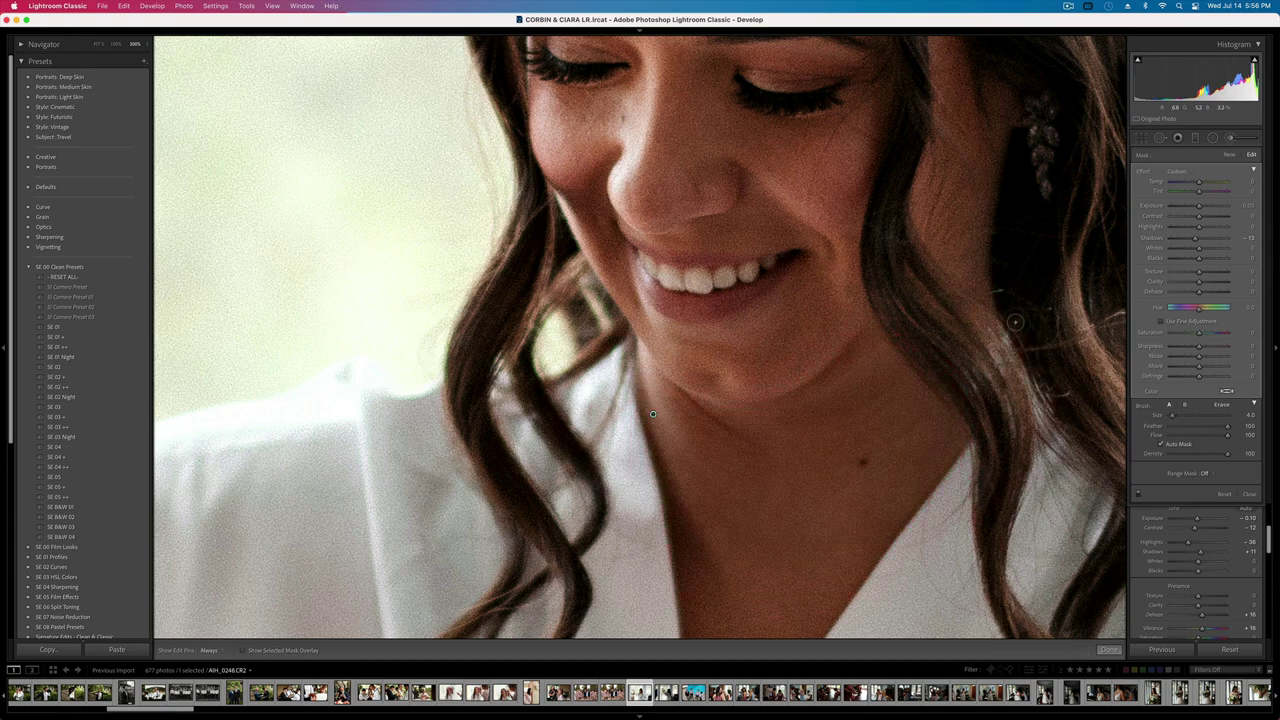
{"action": "left_click_drag", "start_coordinate": [1197, 238], "coordinate": [1191, 239]}
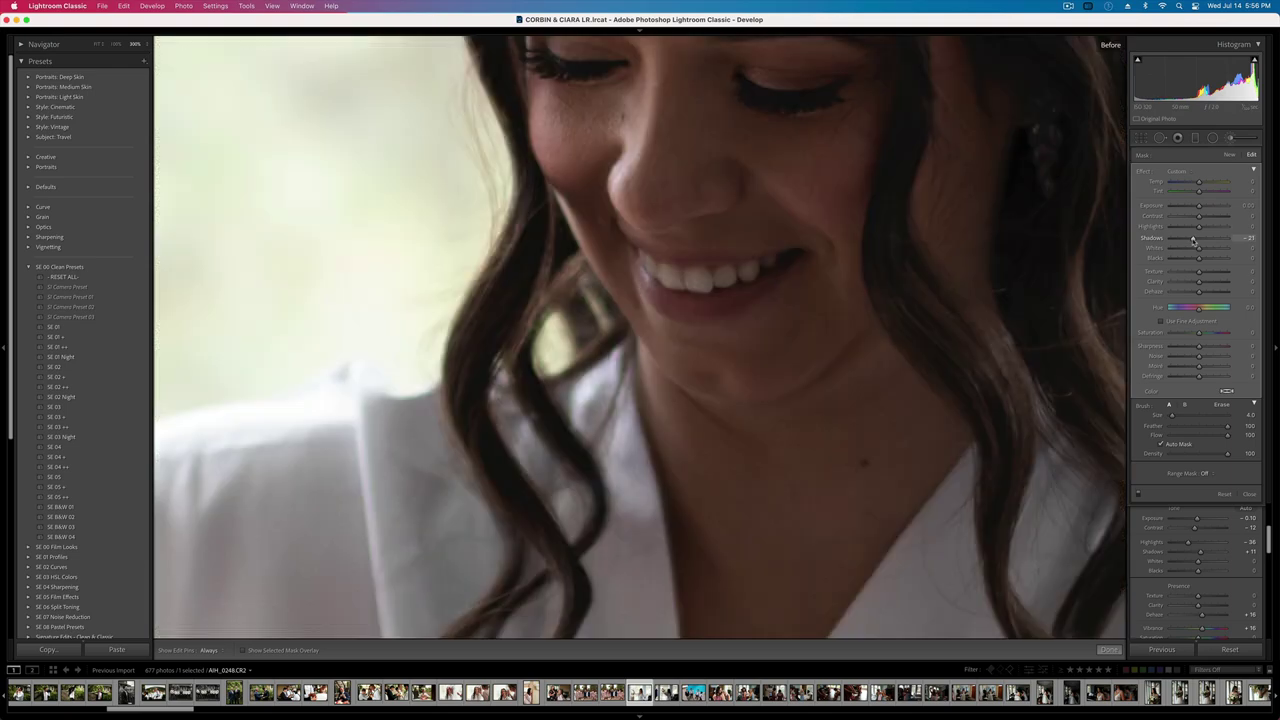
{"action": "key", "text": "k"}
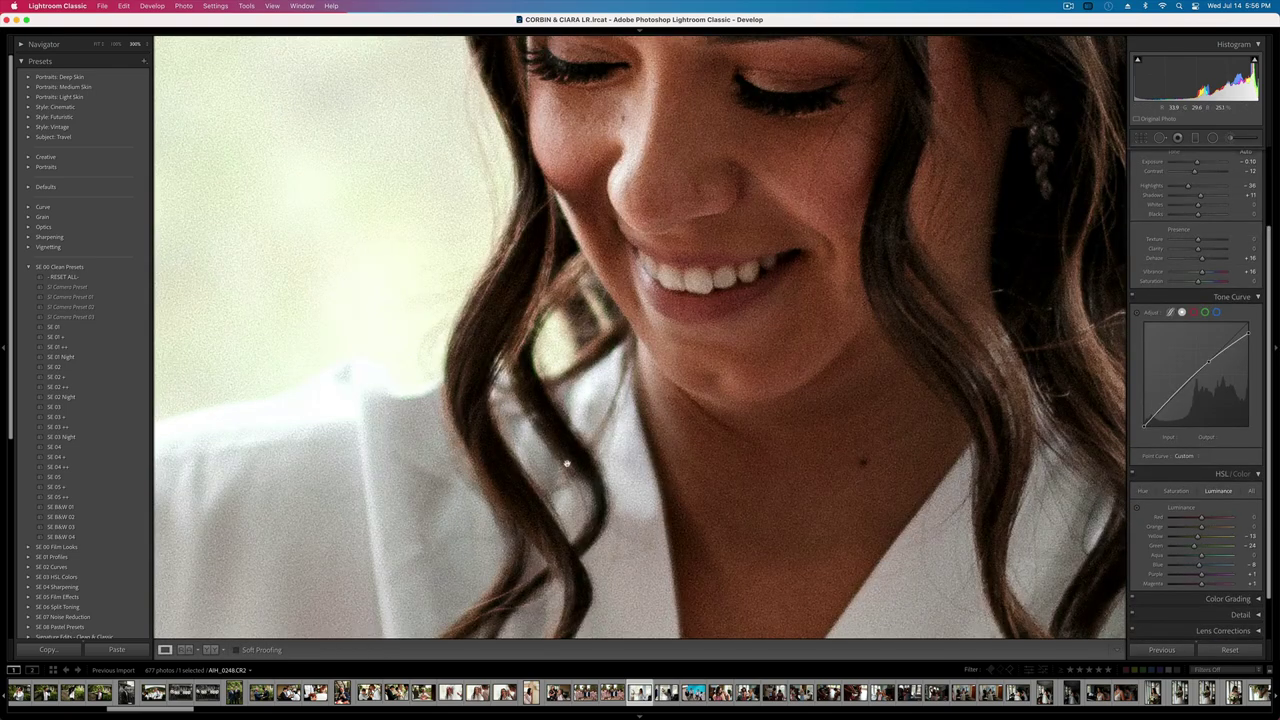
- Extend the existing neck brush mask further down and ease its shadows to -21
{"action": "left_click", "coordinate": [574, 421]}
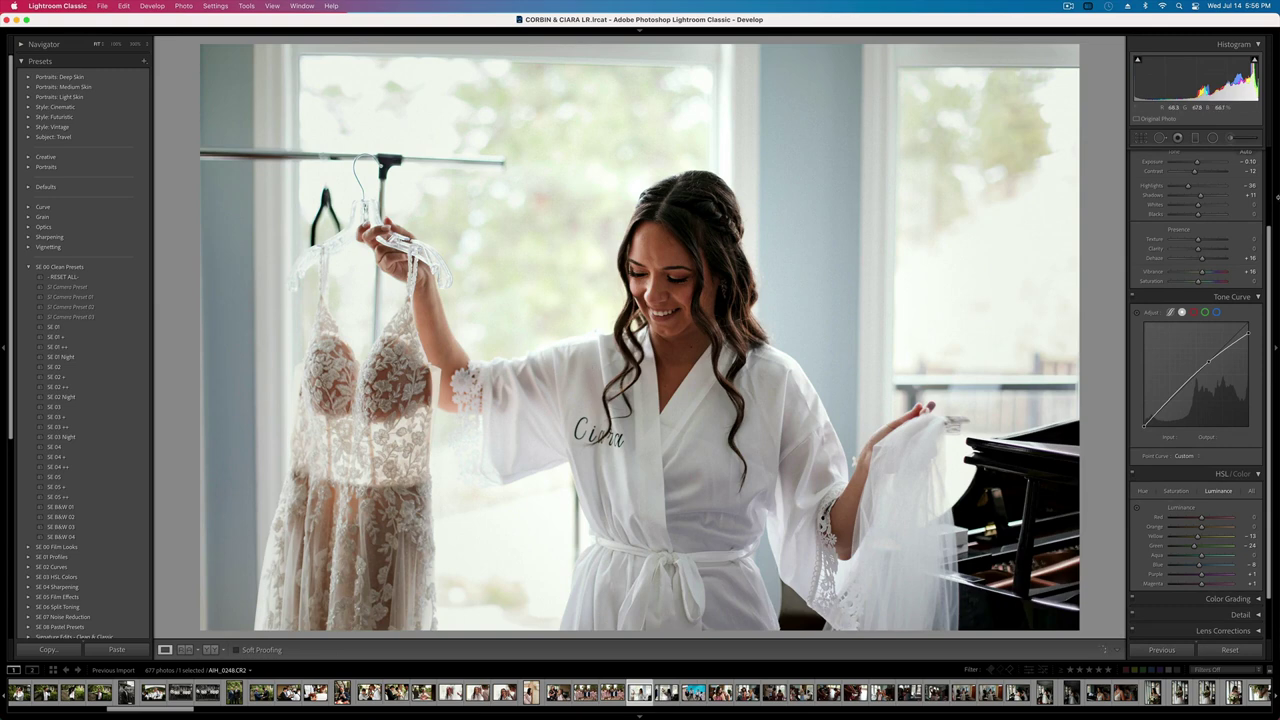
{"action": "key", "text": "k"}
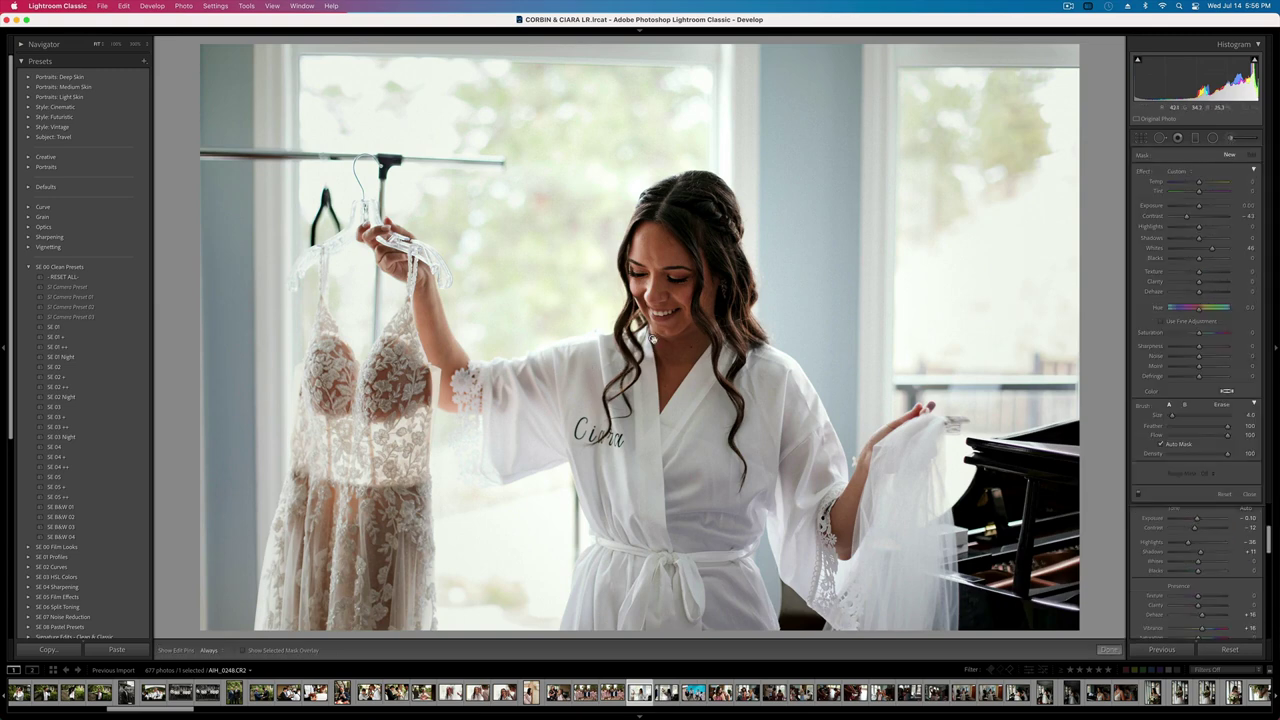
{"action": "left_click", "coordinate": [652, 338]}
{"action": "key", "text": "h"}
{"action": "mouse_move", "coordinate": [663, 362]}
{"action": "left_mouse_down"}
{"action": "mouse_move", "coordinate": [664, 398]}
{"action": "mouse_move", "coordinate": [680, 368]}
{"action": "mouse_move", "coordinate": [669, 391]}
{"action": "left_mouse_up"}
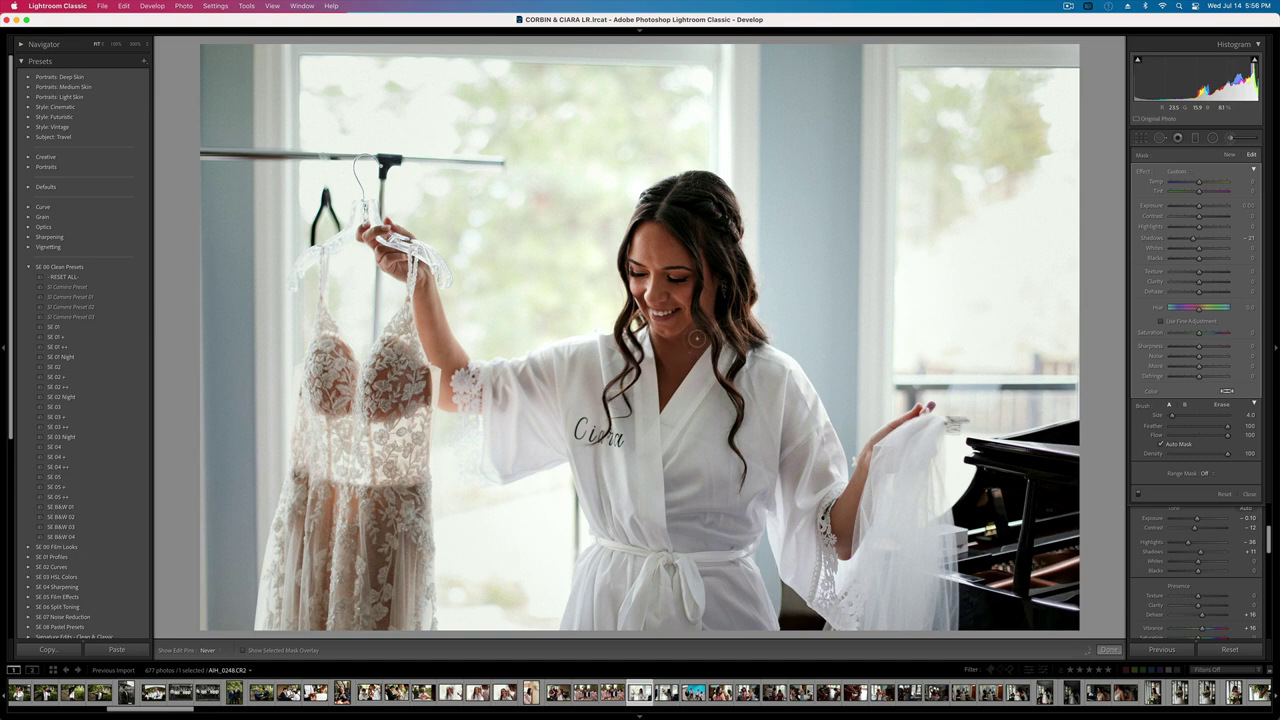
{"action": "key", "text": "h"}
{"action": "left_click_drag", "start_coordinate": [1193, 241], "coordinate": [1196, 241]}
{"action": "key", "text": "k"}
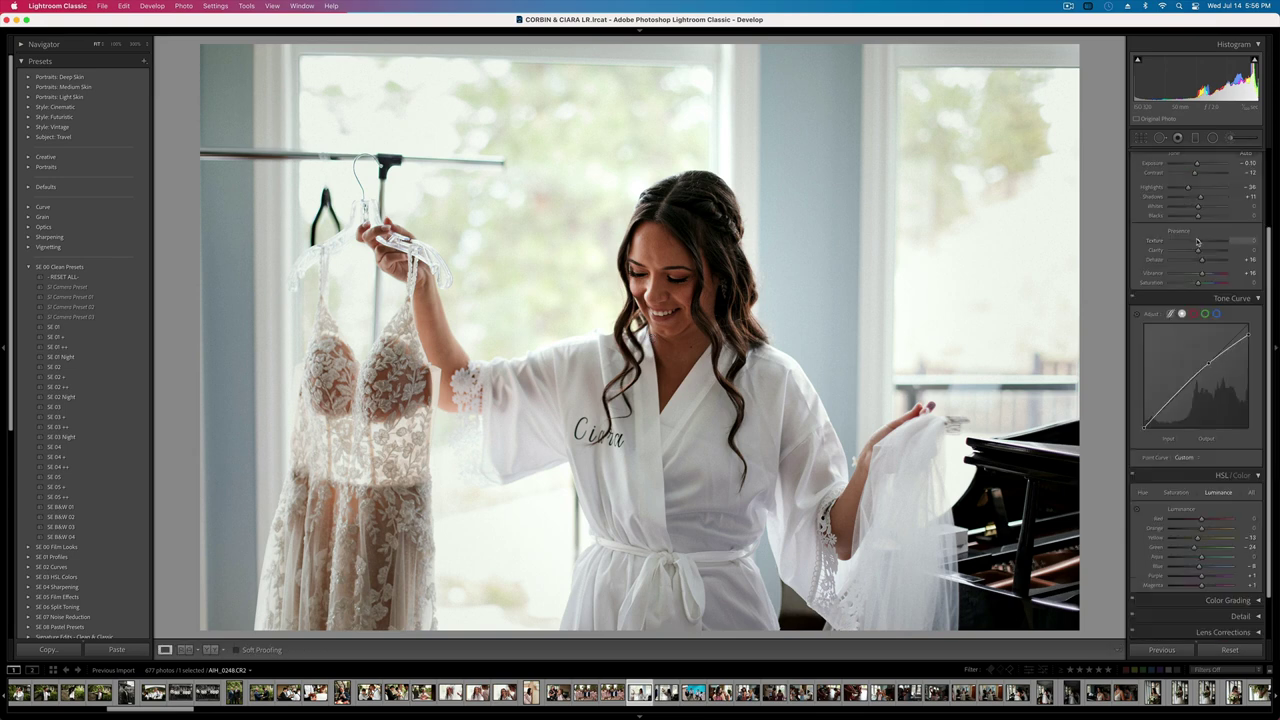
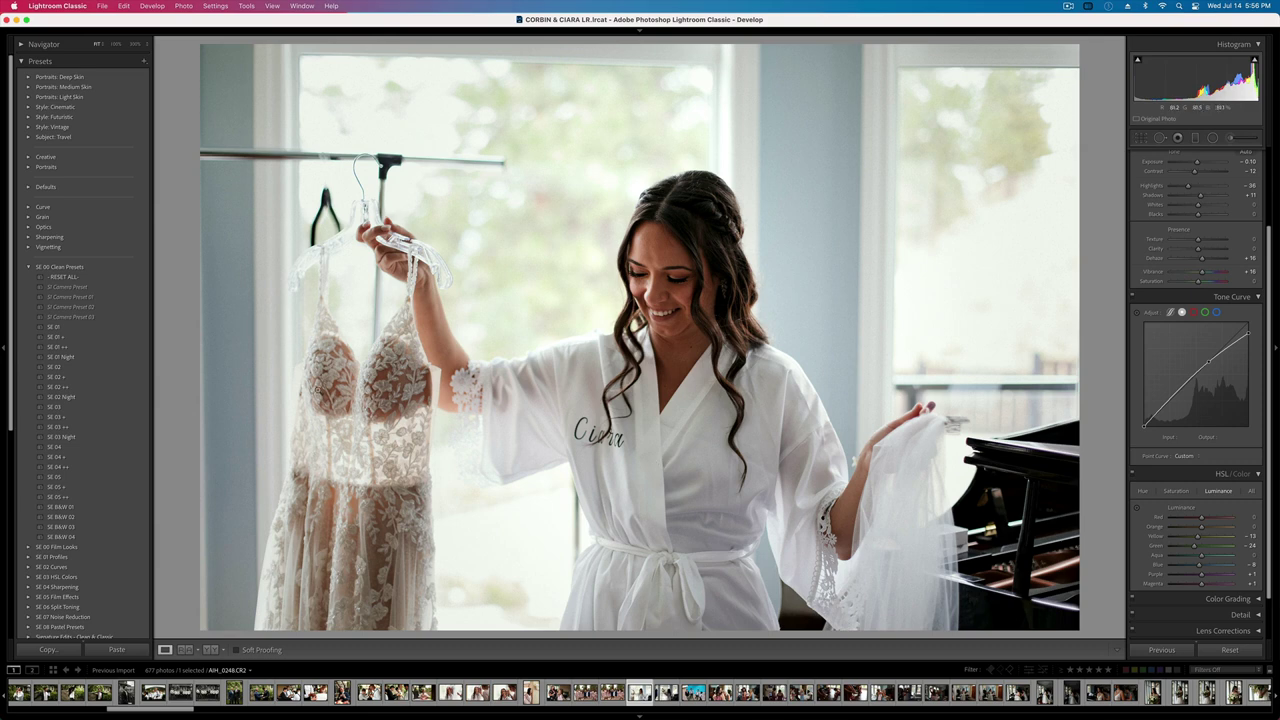
- Copy the smiling robe photo's develop settings, then remove it from Lightroom only
{"action": "key", "text": "Right"}
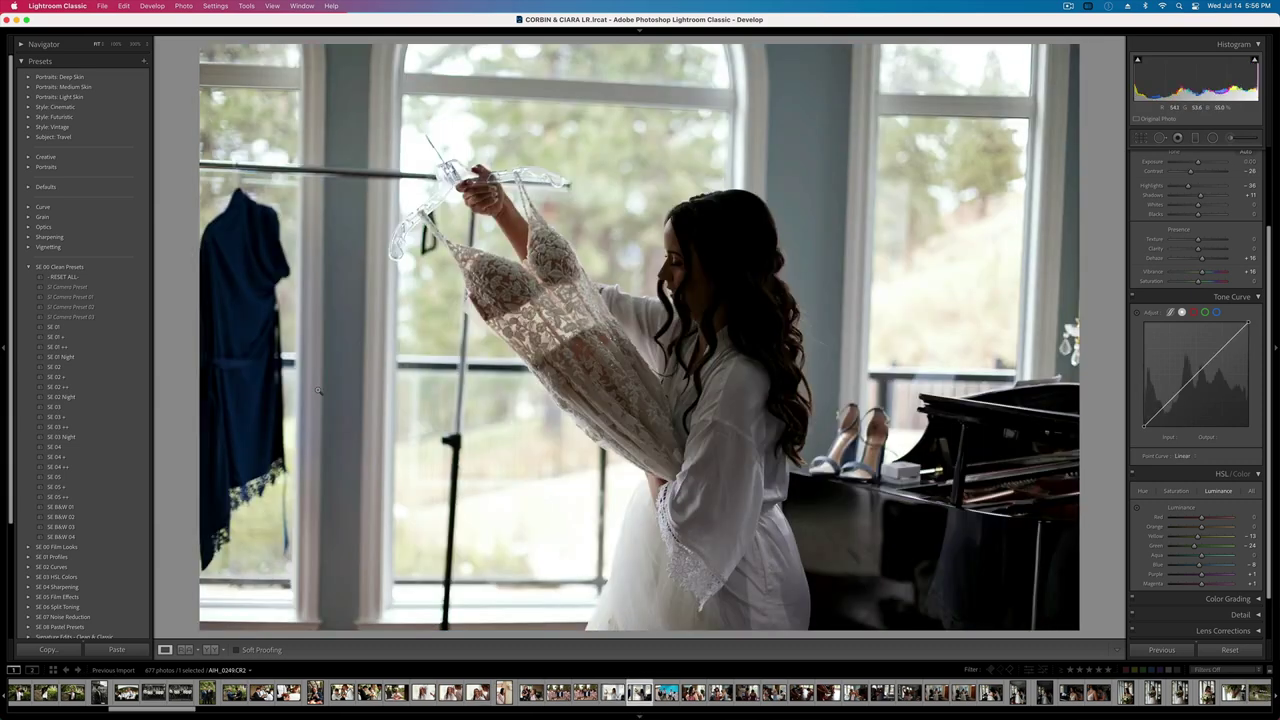
{"action": "key", "text": "Left"}
{"action": "key", "text": "shift+super+c"}
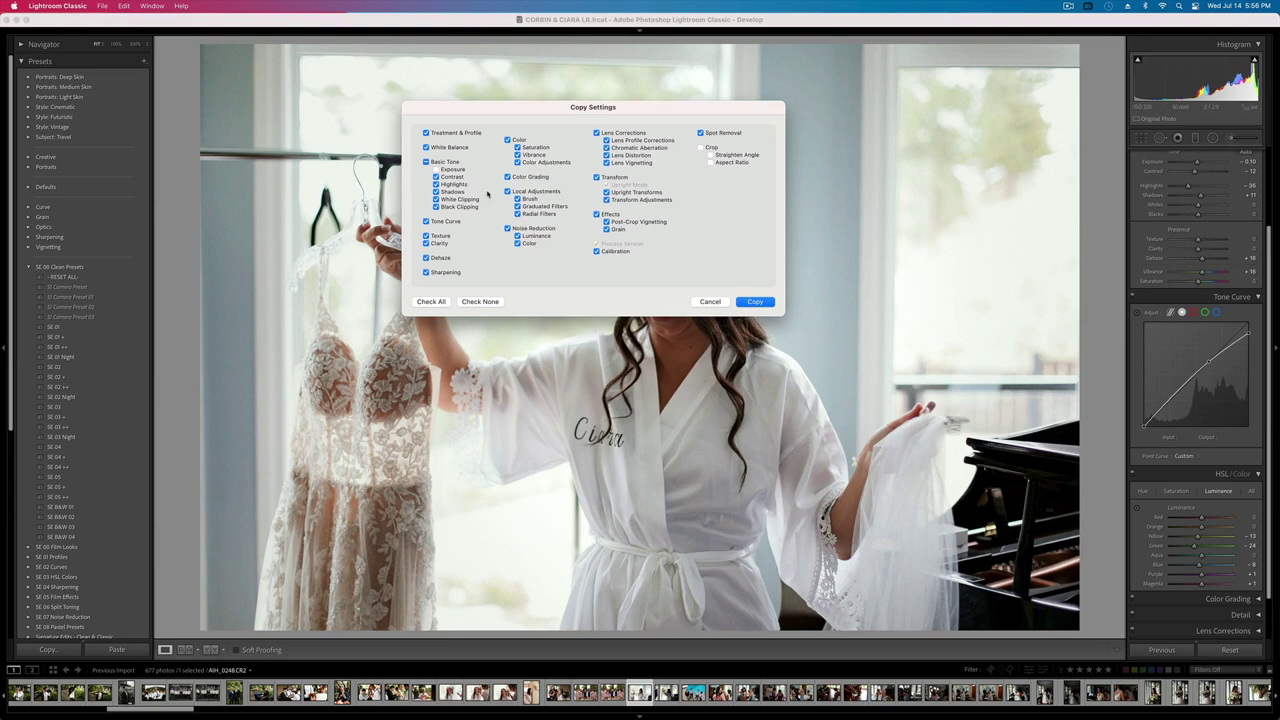
{"action": "key", "text": "Return"}
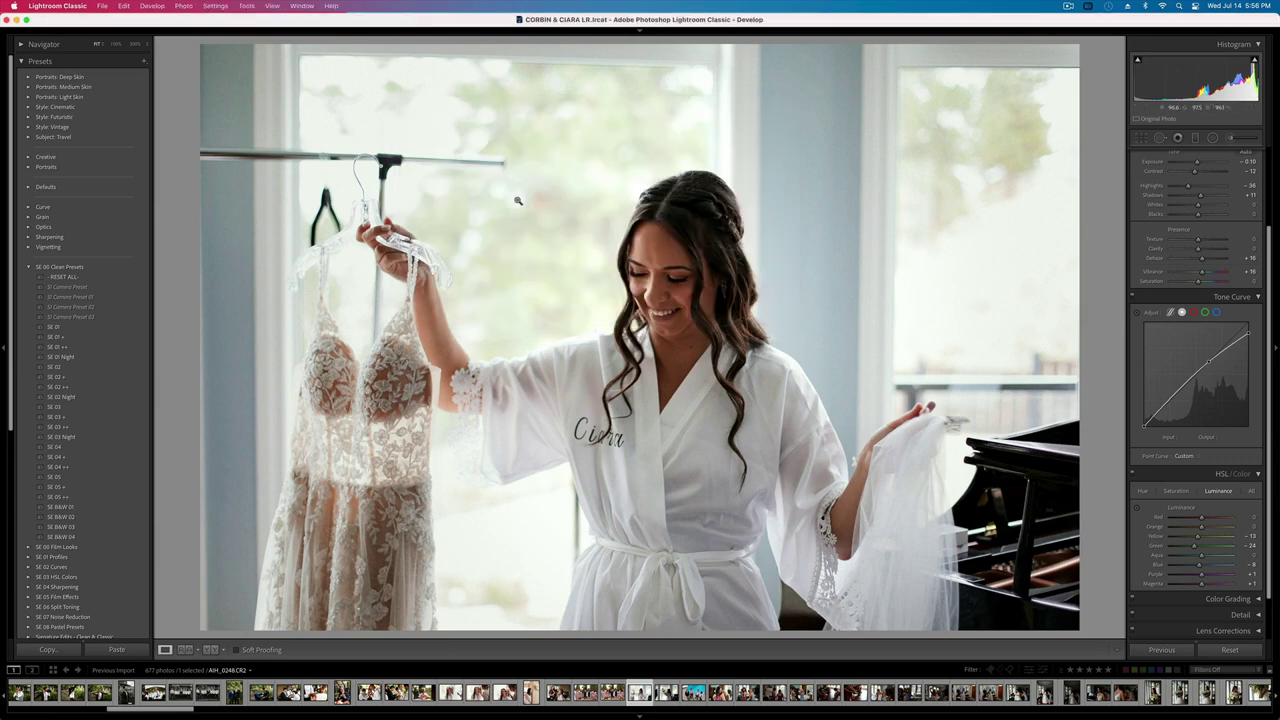
{"action": "key", "text": "BackSpace"}
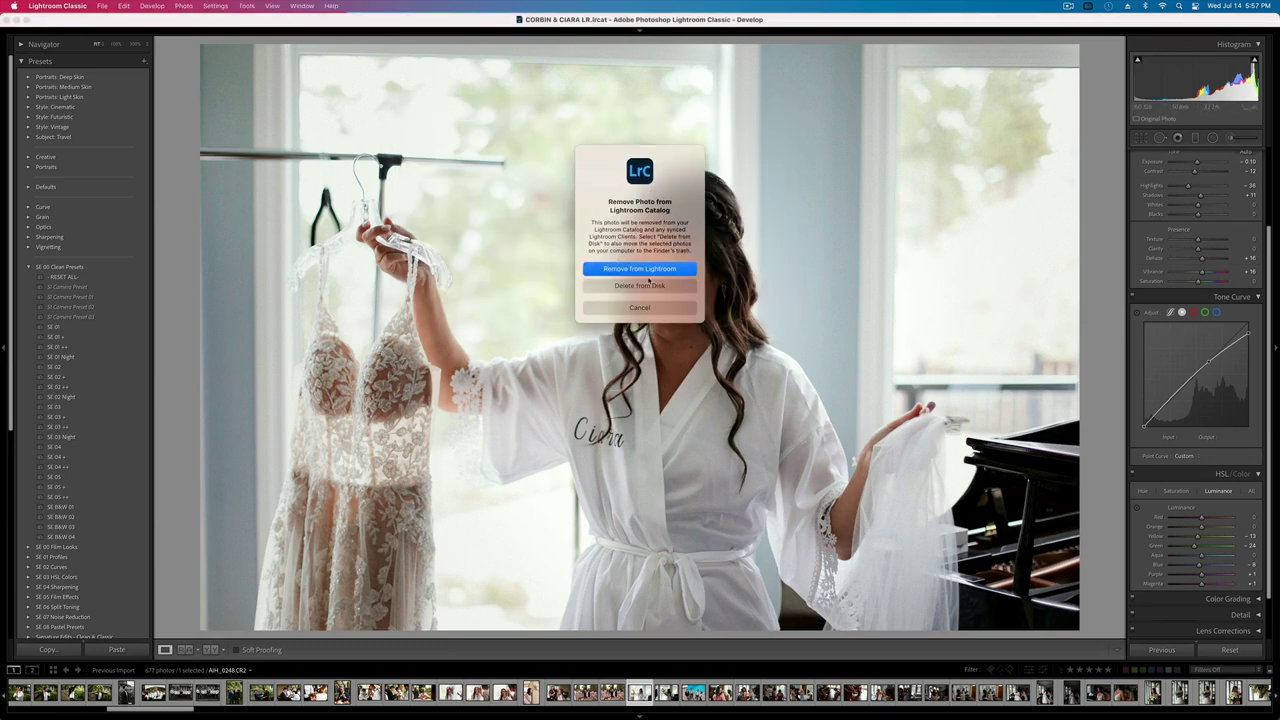
{"action": "left_click", "coordinate": [645, 270]}
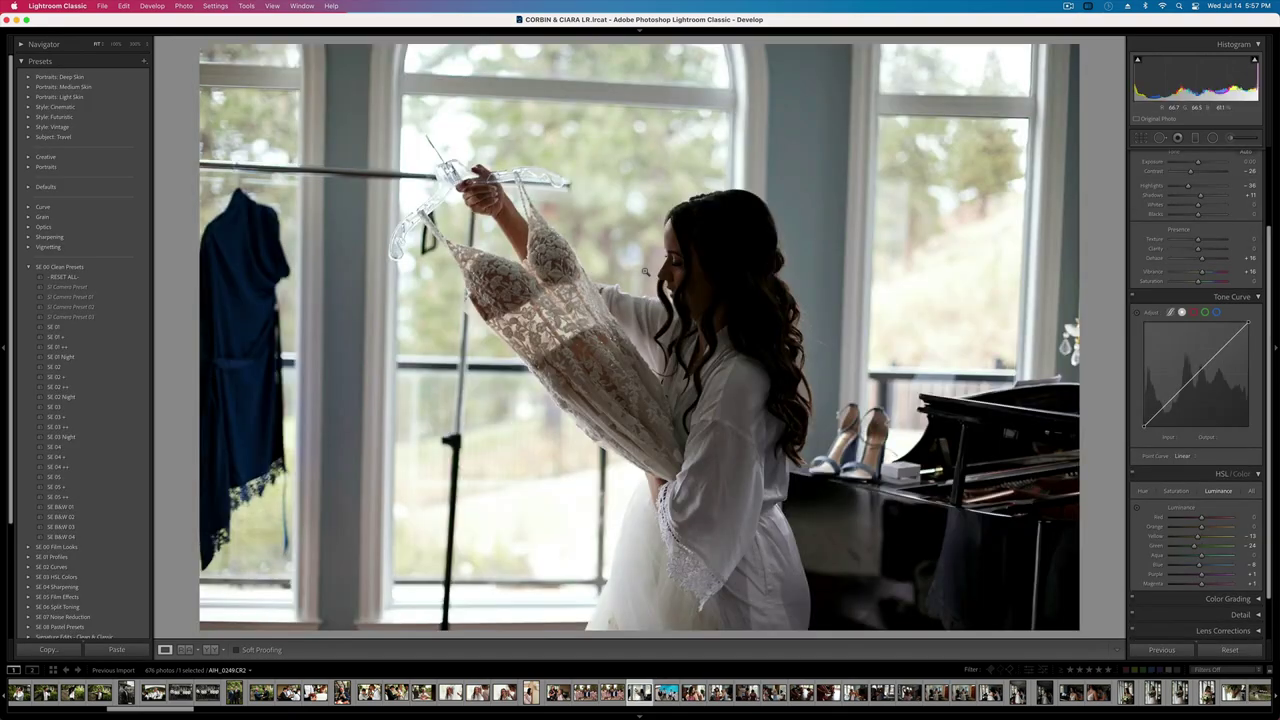
- Straighten the backlit dress photo by rotating it about 2.87 degrees
{"action": "key", "text": "r"}
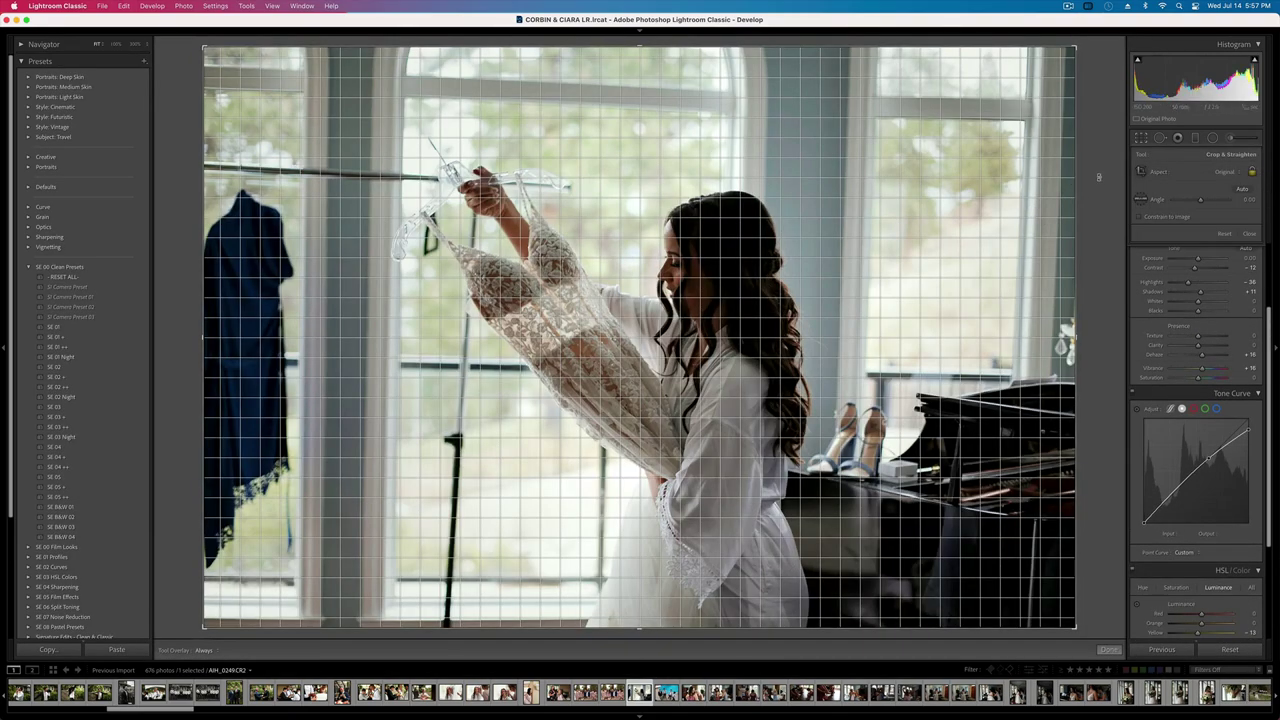
{"action": "left_click_drag", "start_coordinate": [1097, 171], "coordinate": [1092, 156]}
{"action": "key", "text": "Return"}
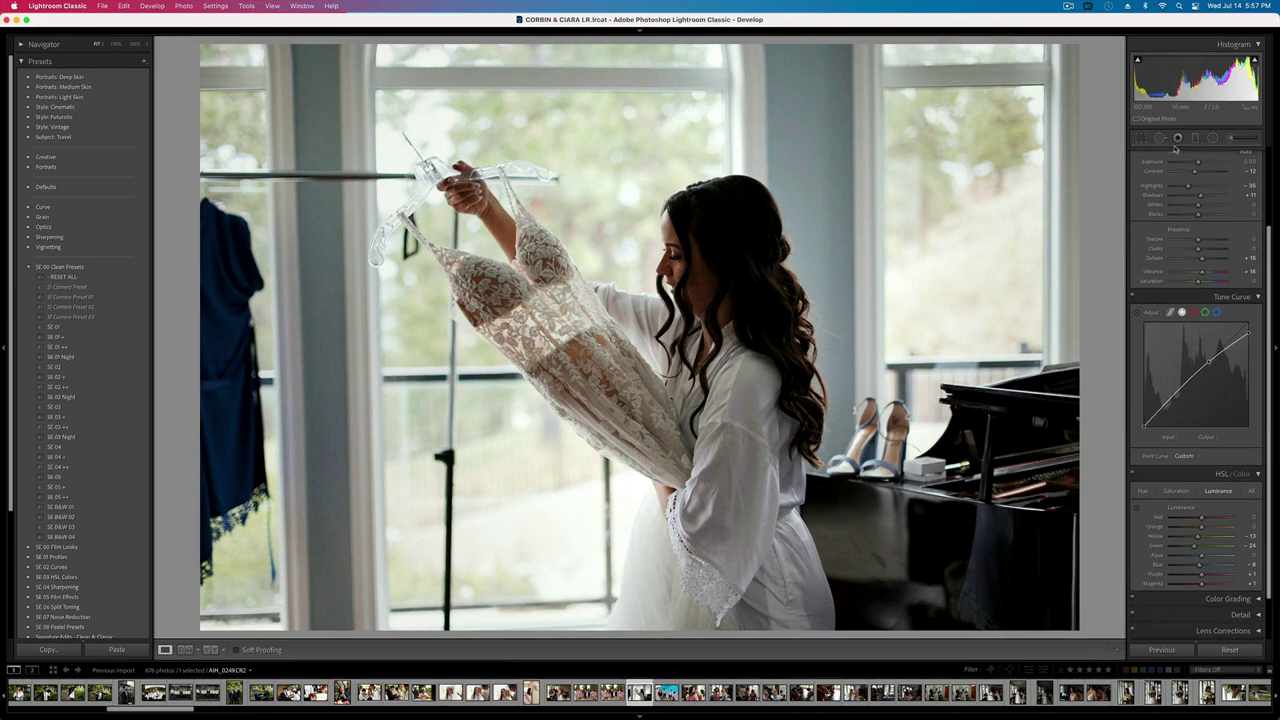
- Move and narrow the radial mask around the bride, set Whites 100, and raise exposure to +0.33
{"action": "left_click", "coordinate": [1212, 137]}
{"action": "left_click", "coordinate": [697, 324]}
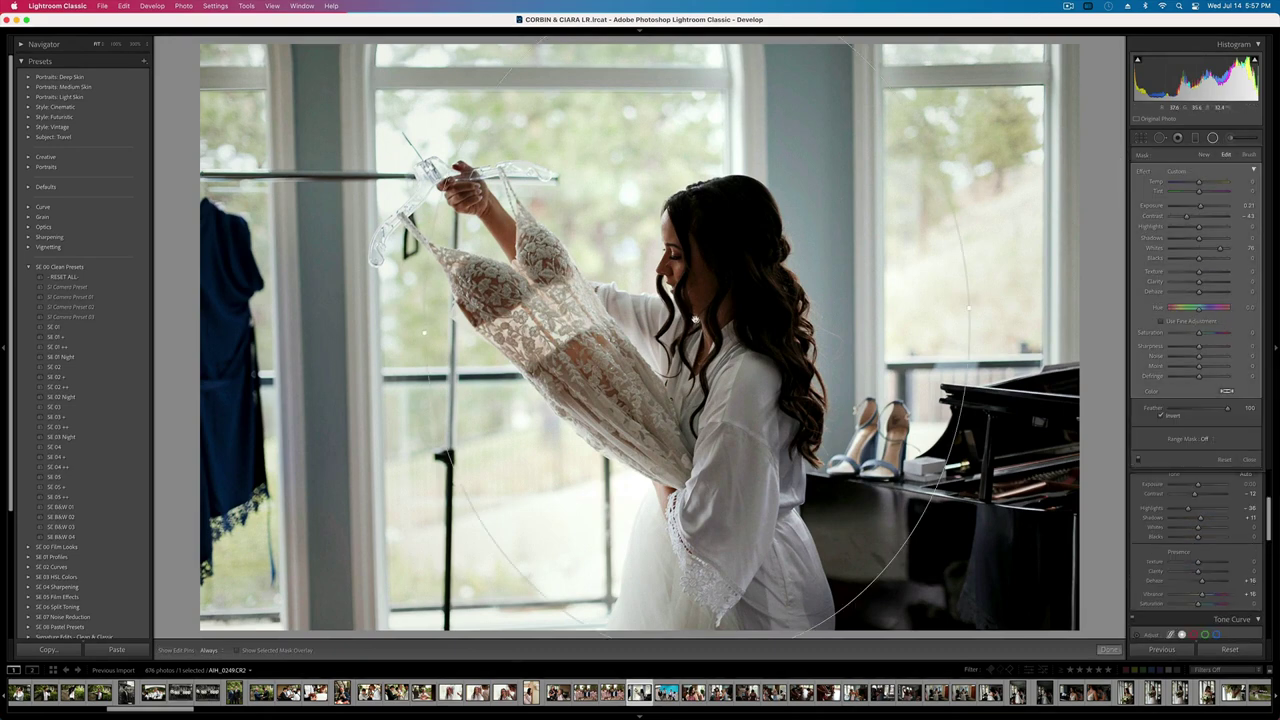
{"action": "left_click_drag", "start_coordinate": [695, 320], "coordinate": [733, 357]}
{"action": "left_click_drag", "start_coordinate": [472, 365], "coordinate": [537, 367]}
{"action": "mouse_move", "coordinate": [1222, 249]}
{"action": "left_mouse_down"}
{"action": "mouse_move", "coordinate": [1203, 208]}
{"action": "mouse_move", "coordinate": [1203, 238]}
{"action": "left_mouse_up"}
{"action": "key", "text": "Return"}
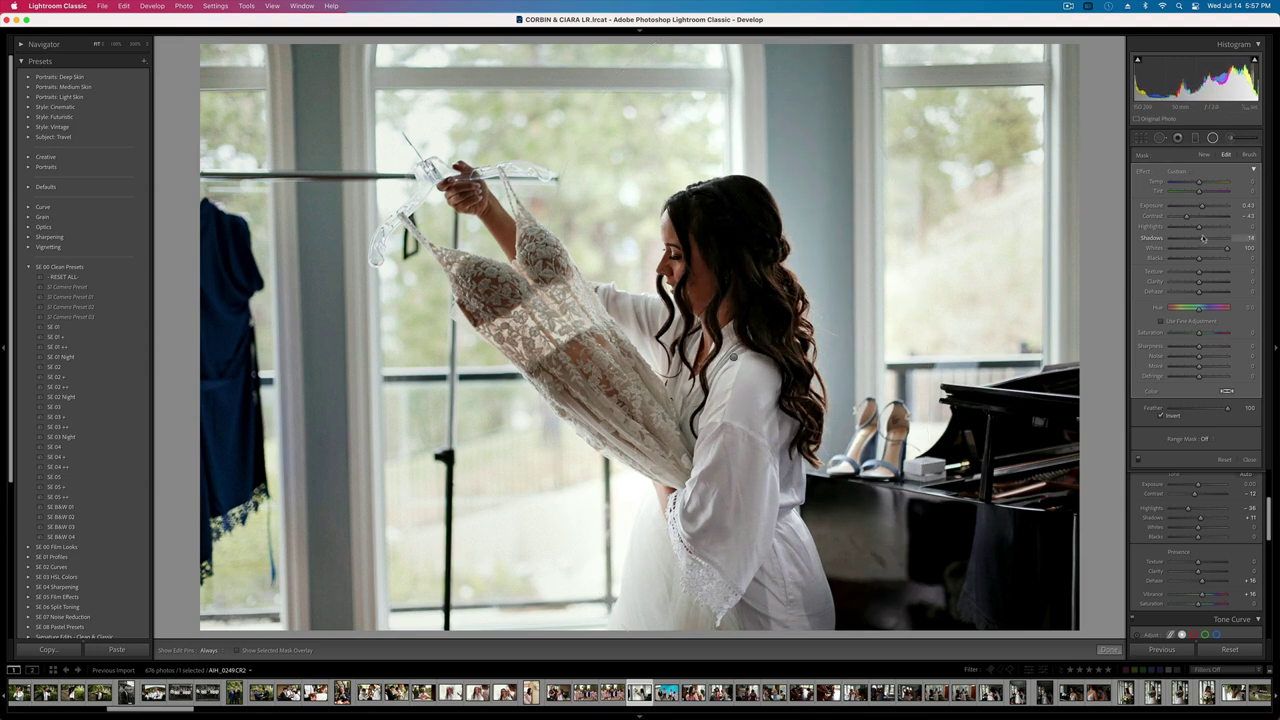
{"action": "key", "text": "super+period"}
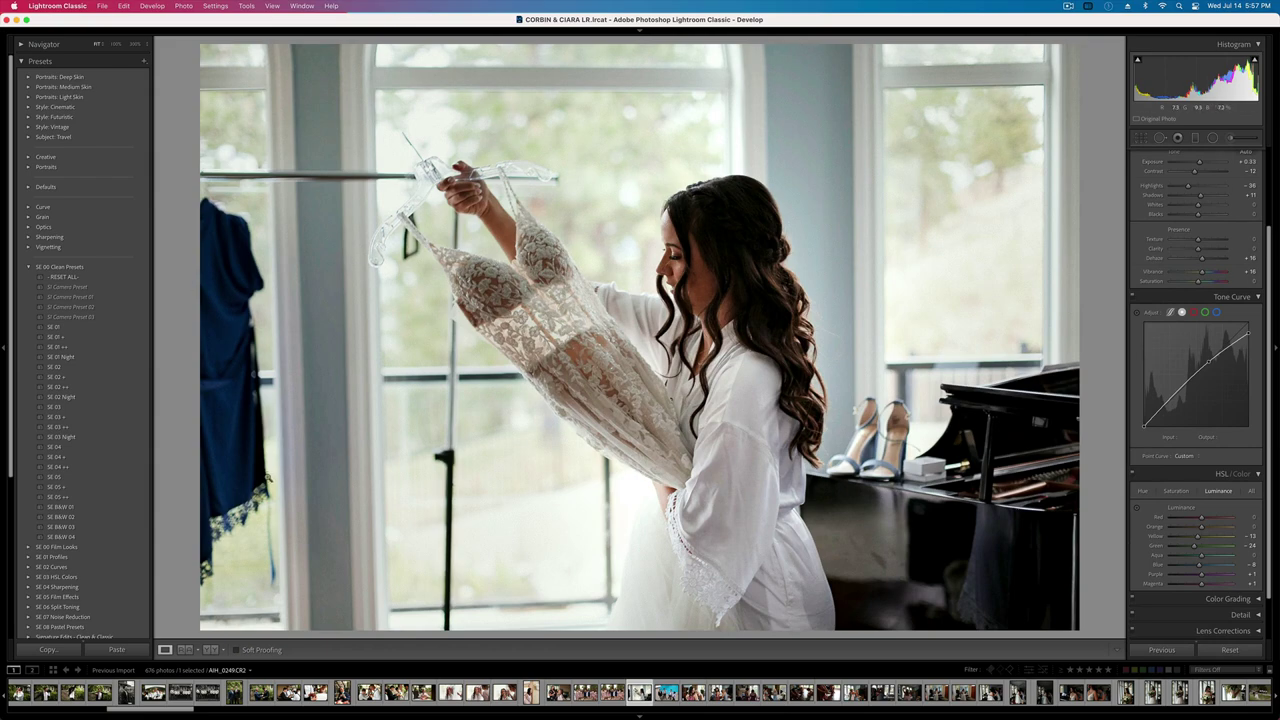
- Tighten the crop from the top-left corner and compare the result against the original
{"action": "key", "text": "r"}
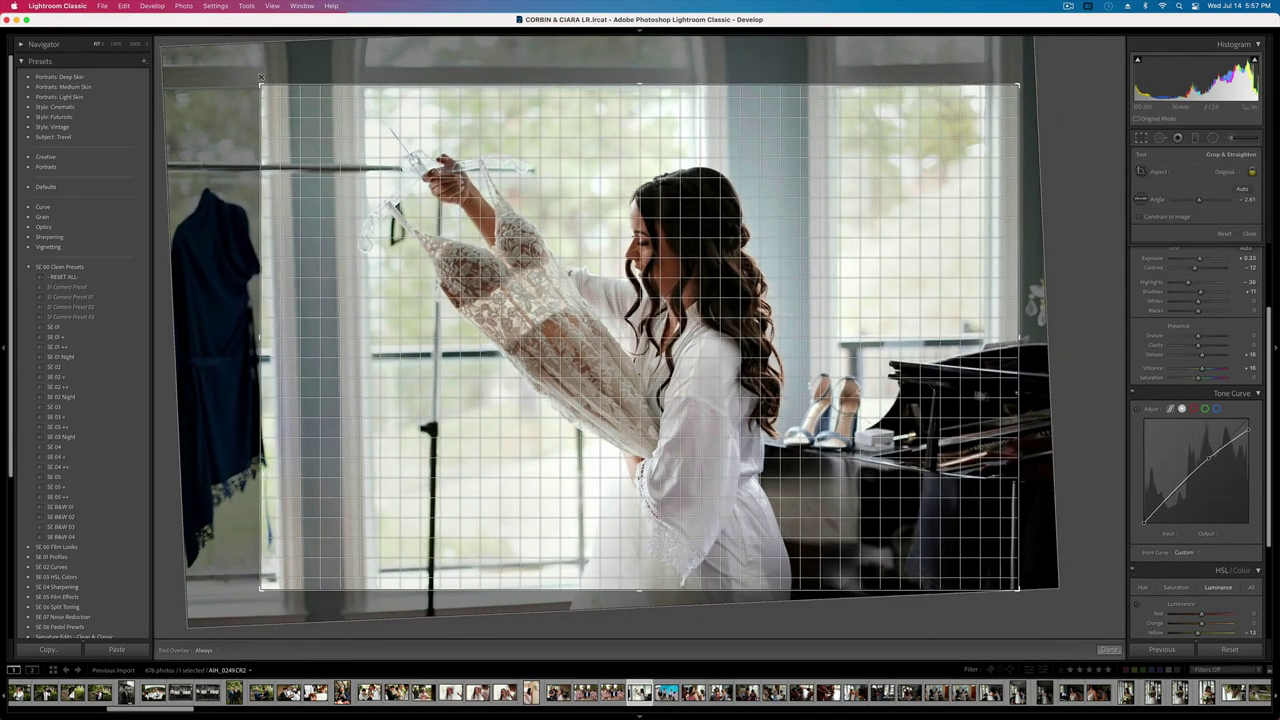
{"action": "key", "text": "r"}
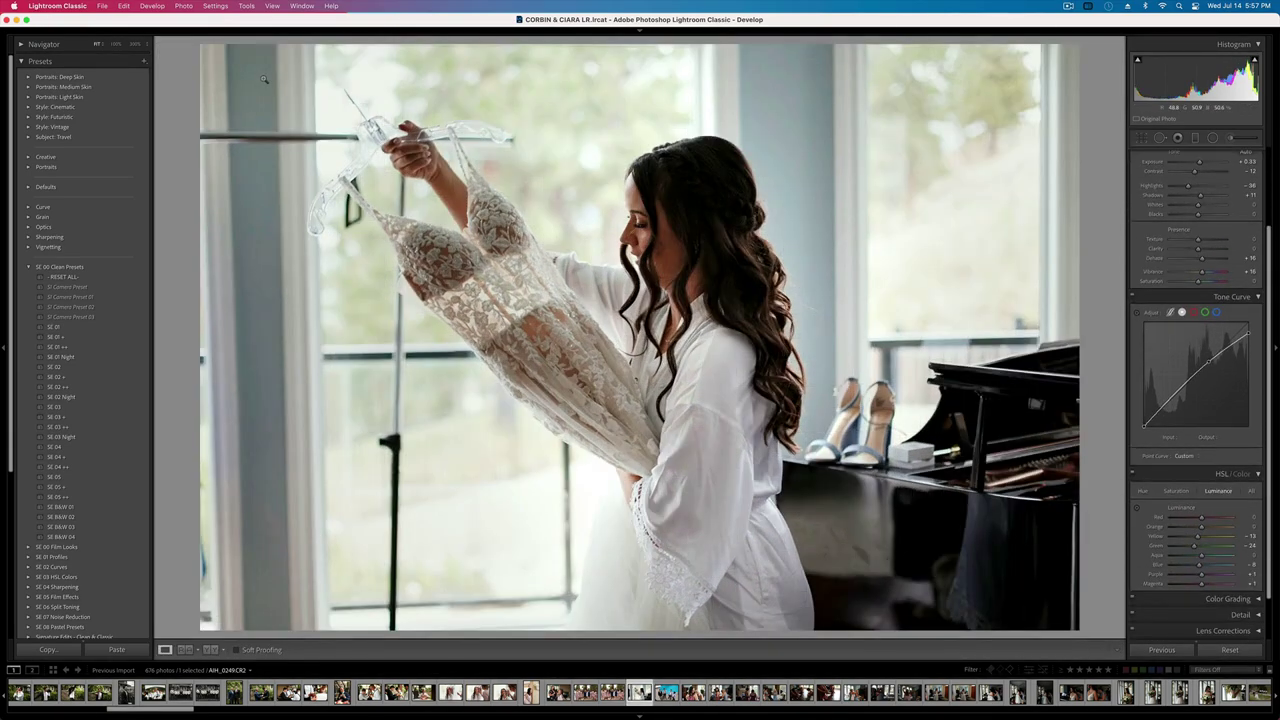
{"action": "key", "text": "r"}
{"action": "left_click_drag", "start_coordinate": [265, 88], "coordinate": [273, 93]}
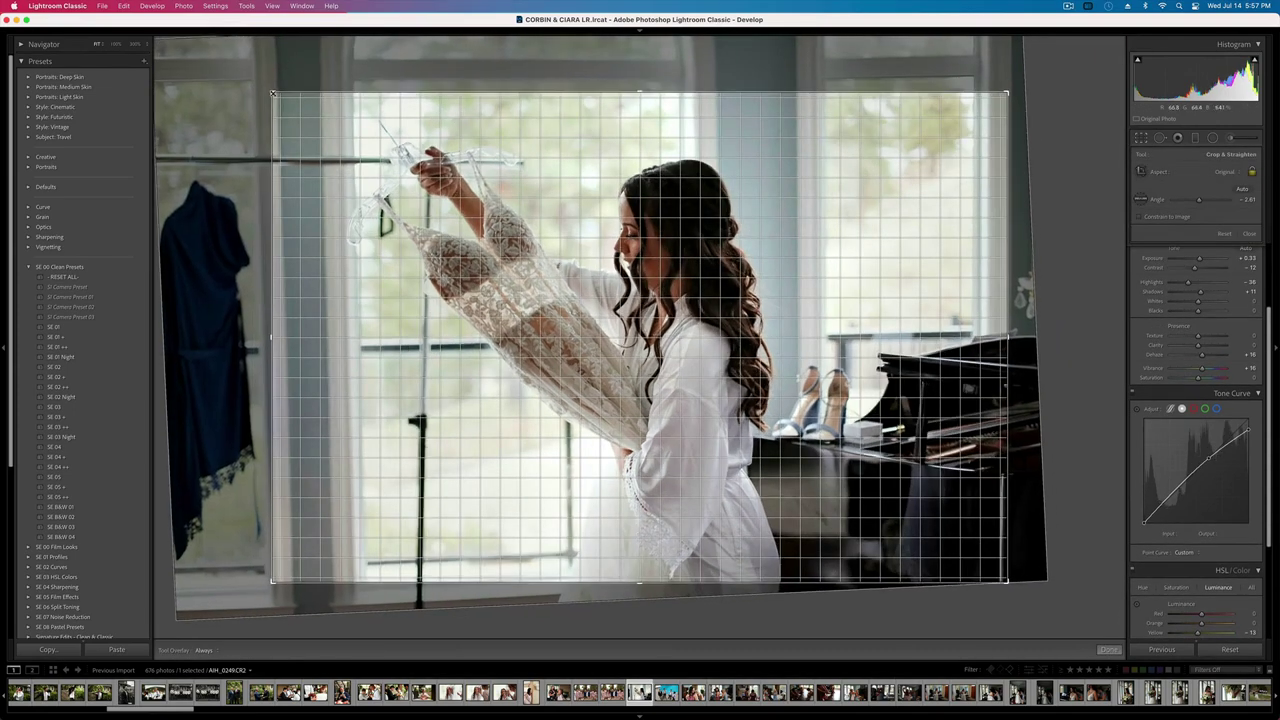
{"action": "key", "text": "r"}
{"action": "key", "text": "r"}
{"action": "key", "text": "Return"}
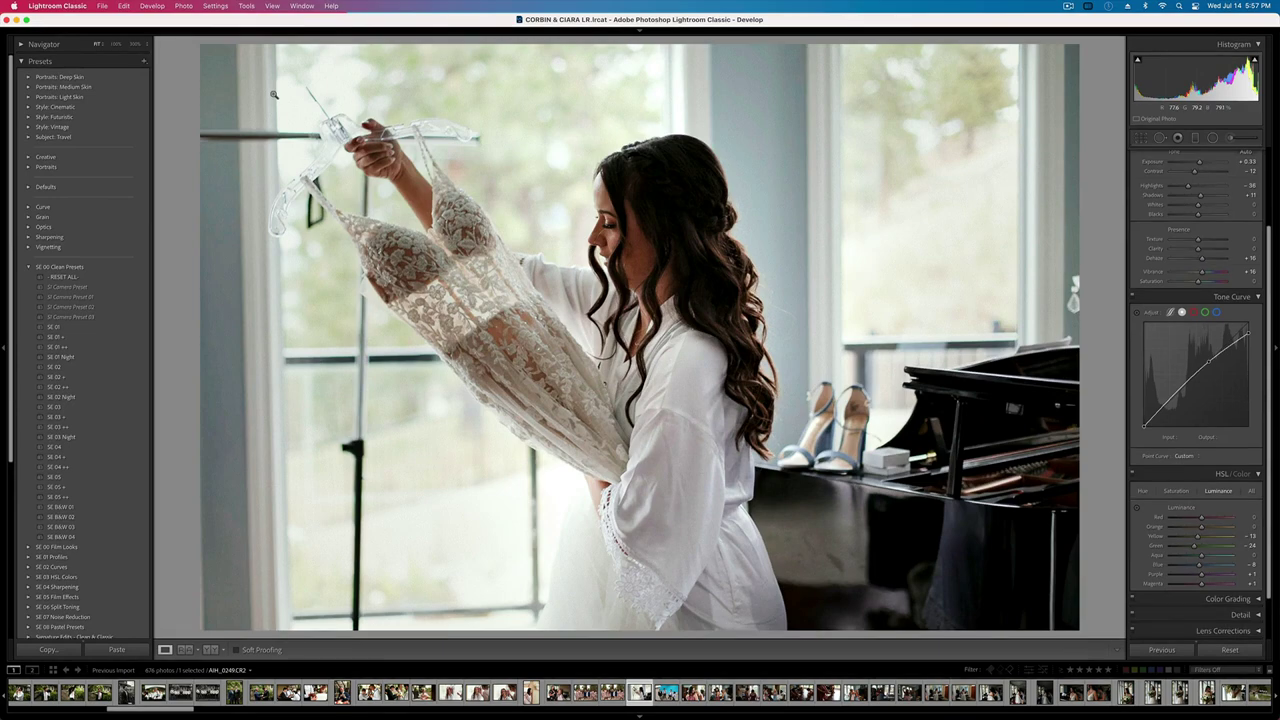
{"action": "key", "text": "backslash"}
{"action": "key", "text": "backslash"}
{"action": "key", "text": "Right"}
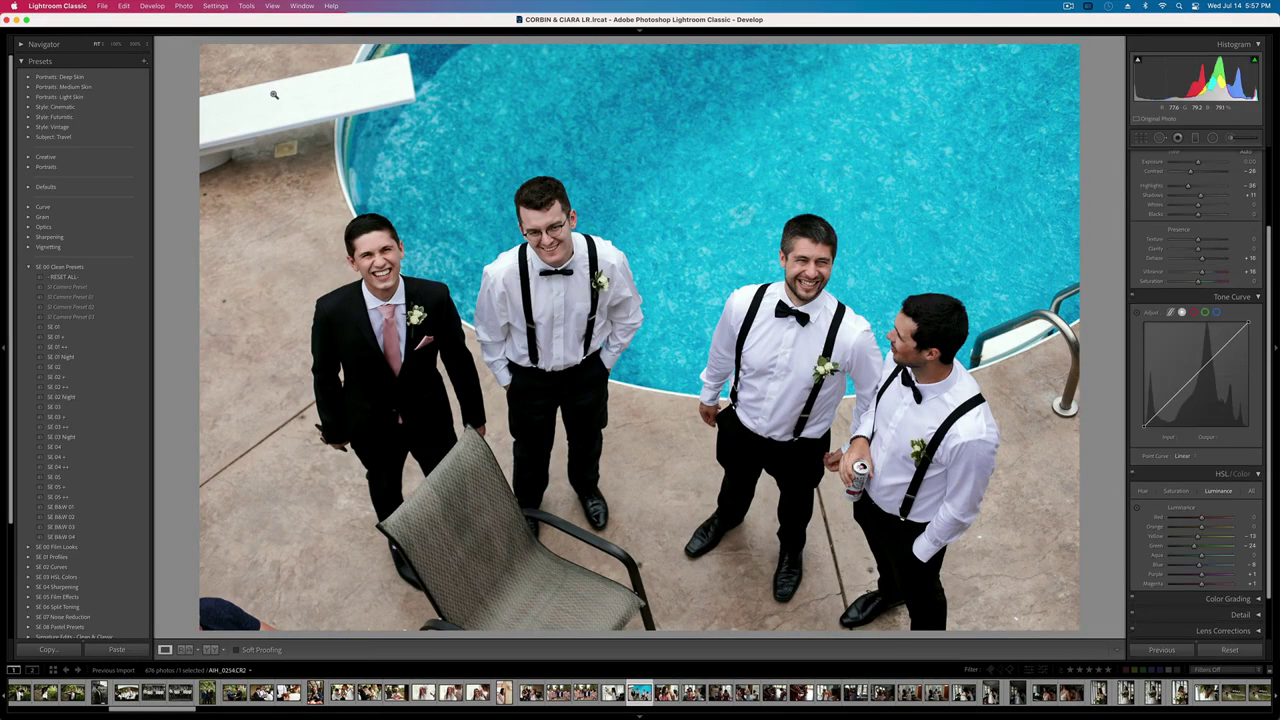
- Revert the pasted look on the groomsmen pool photo, warm the temperature, add +0.33 exposure, and lower highlights
{"action": "key", "text": "super+z"}
{"action": "key", "text": "super+z"}
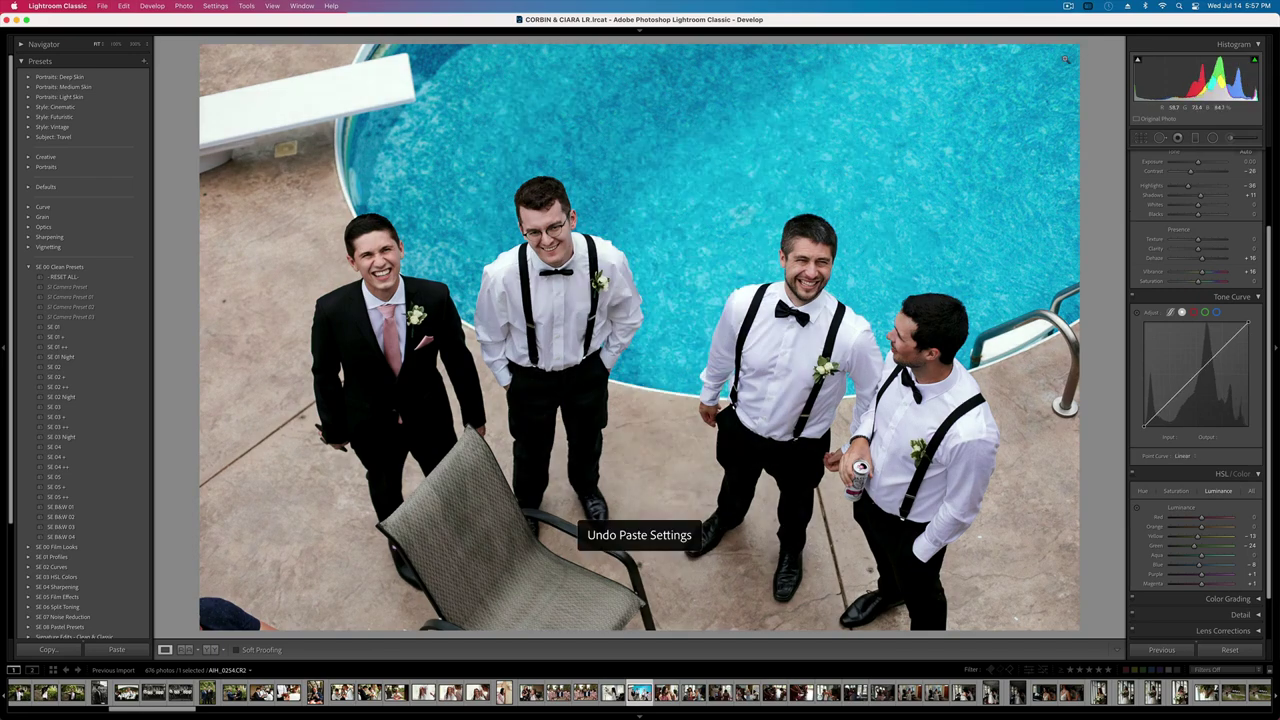
{"action": "scroll", "coordinate": [1198, 191], "scroll_direction": "up", "scroll_amount": 2}
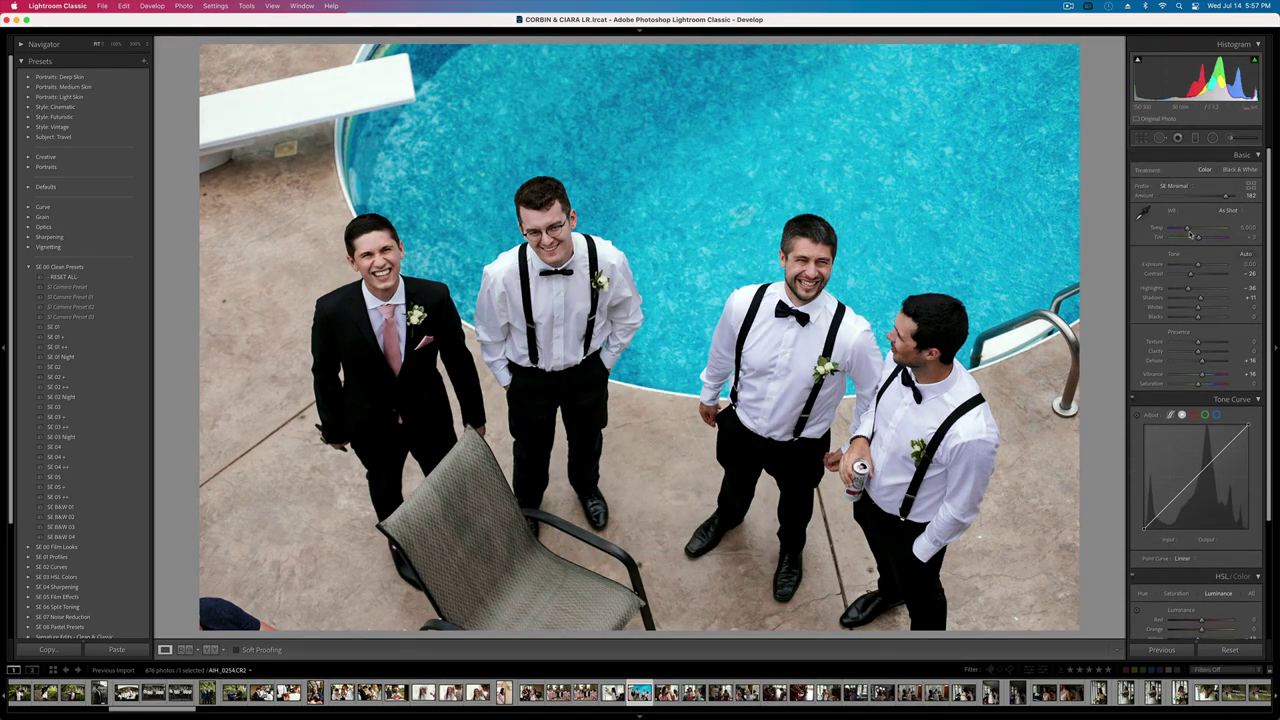
{"action": "left_click_drag", "start_coordinate": [1186, 228], "coordinate": [1196, 230]}
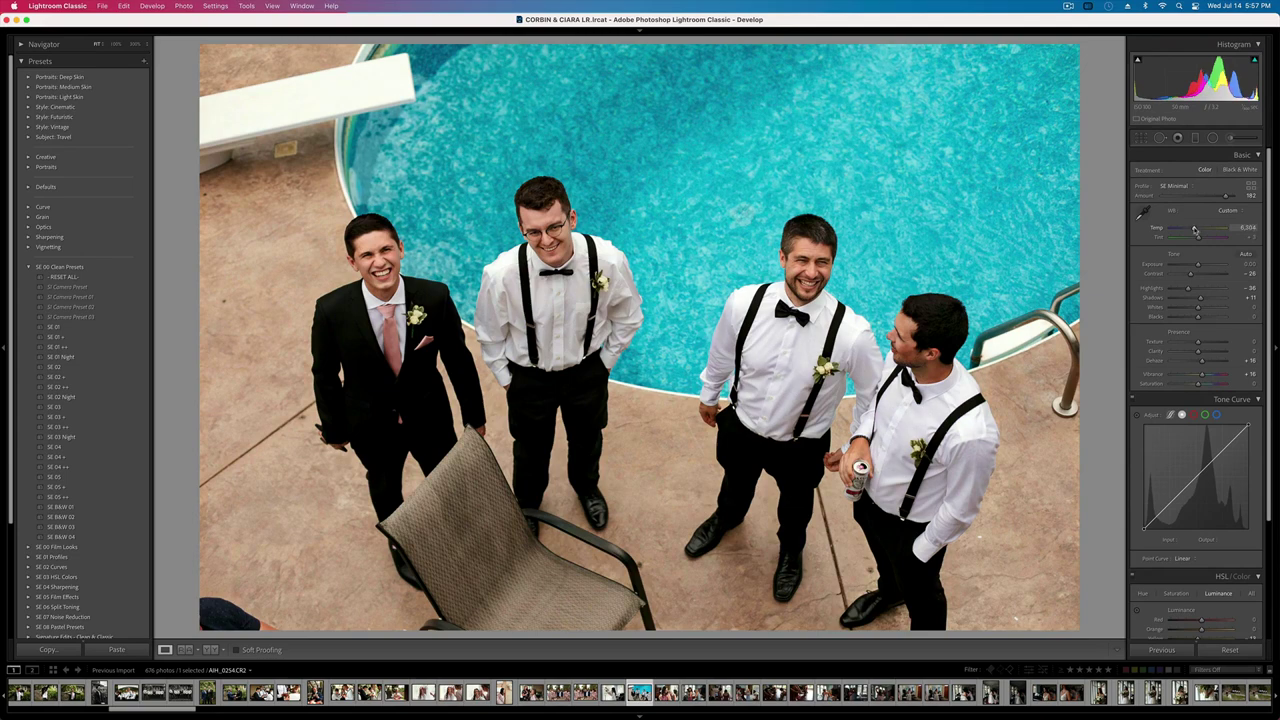
{"action": "key", "text": "super+period"}
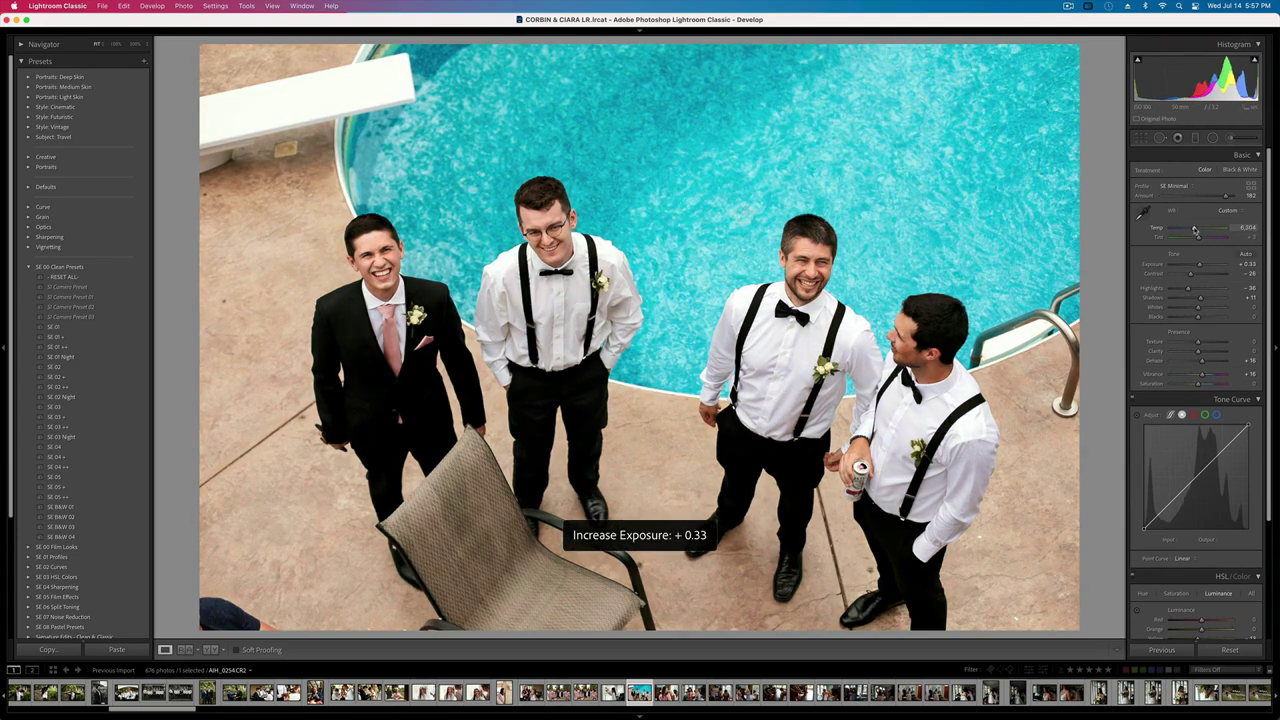
{"action": "key", "text": "Right"}
{"action": "key", "text": "Left"}
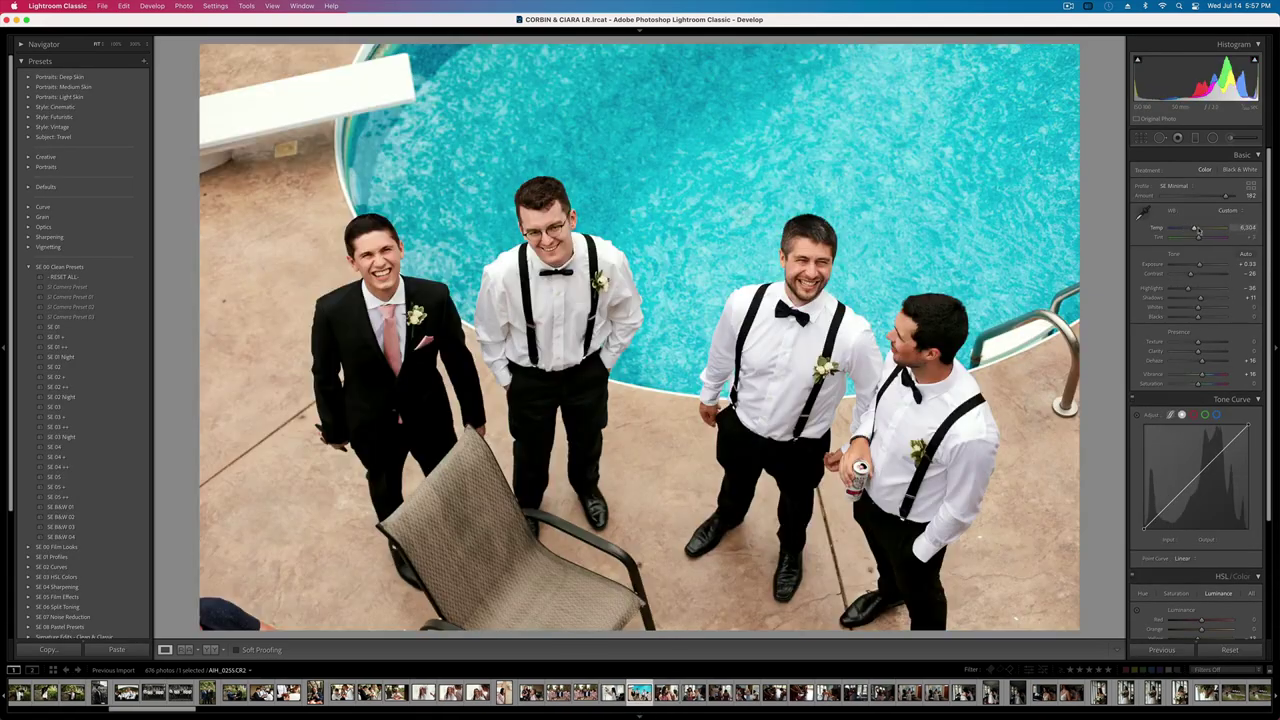
{"action": "left_click_drag", "start_coordinate": [1188, 289], "coordinate": [1180, 290]}
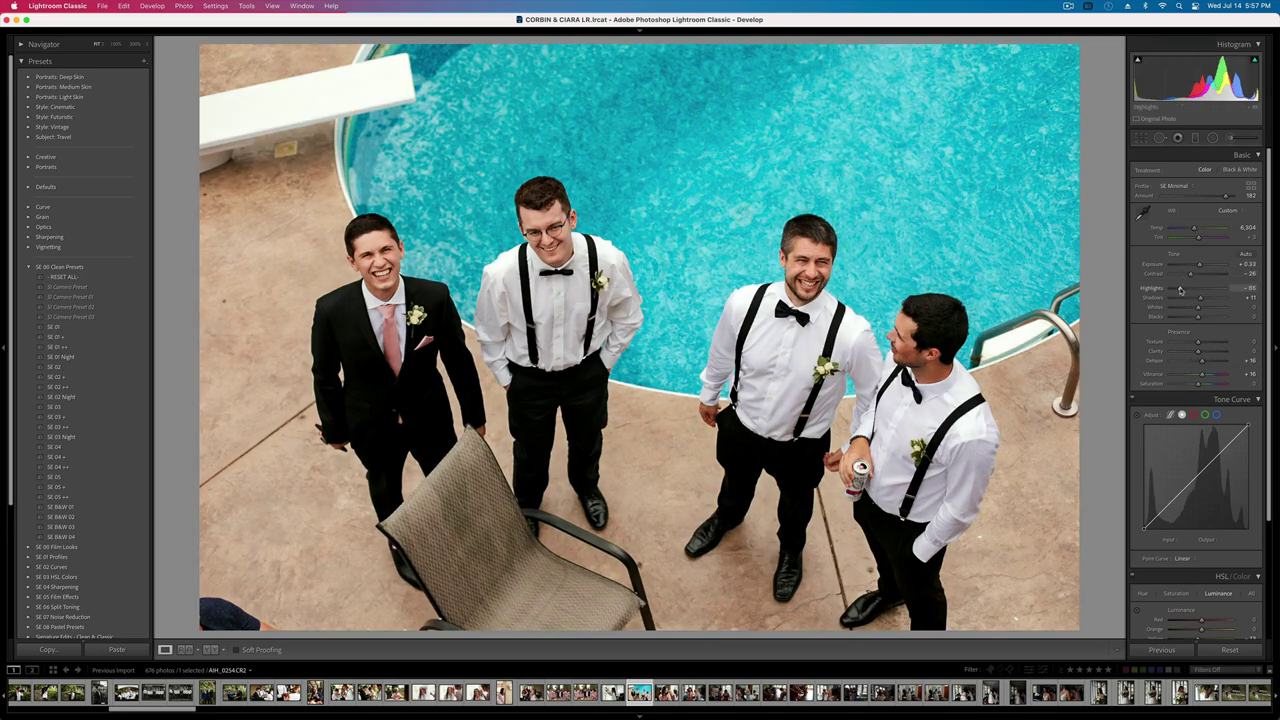
{"action": "key", "text": "Right"}
{"action": "key", "text": "Right"}
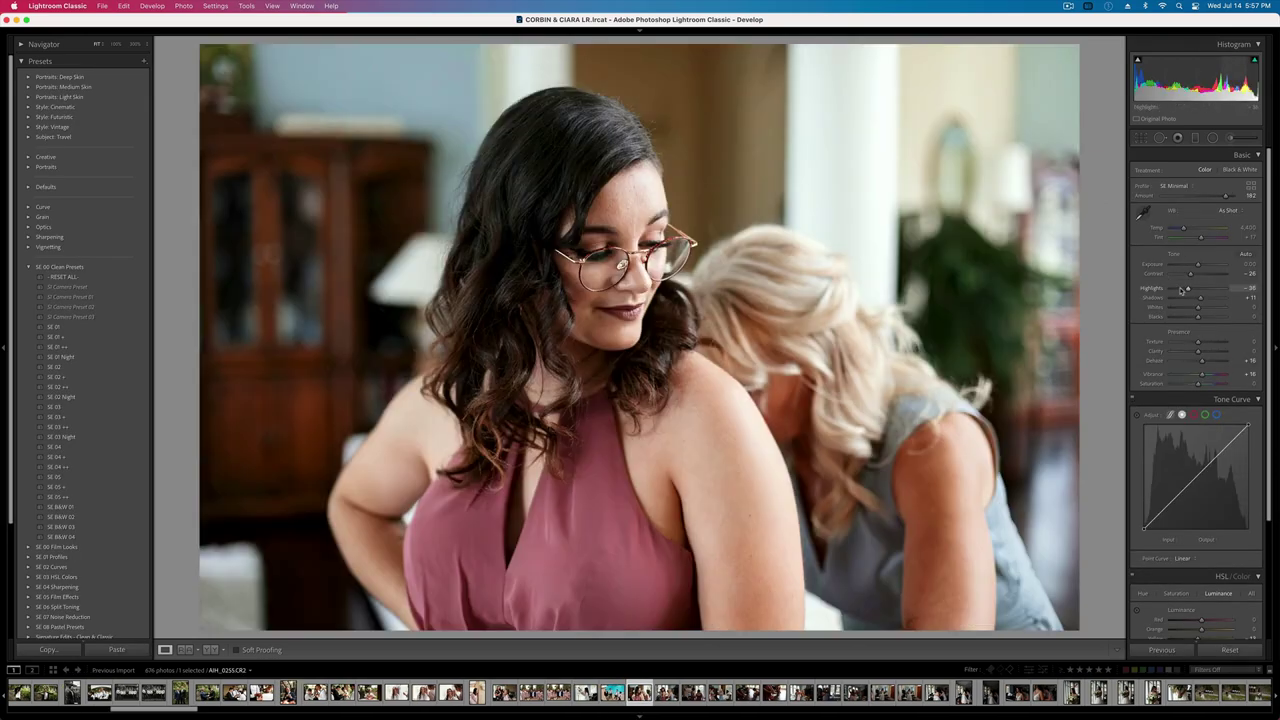
- Lower the highlights on the burgundy-dress portrait, leaving exposure at 0
{"action": "key", "text": "equal"}
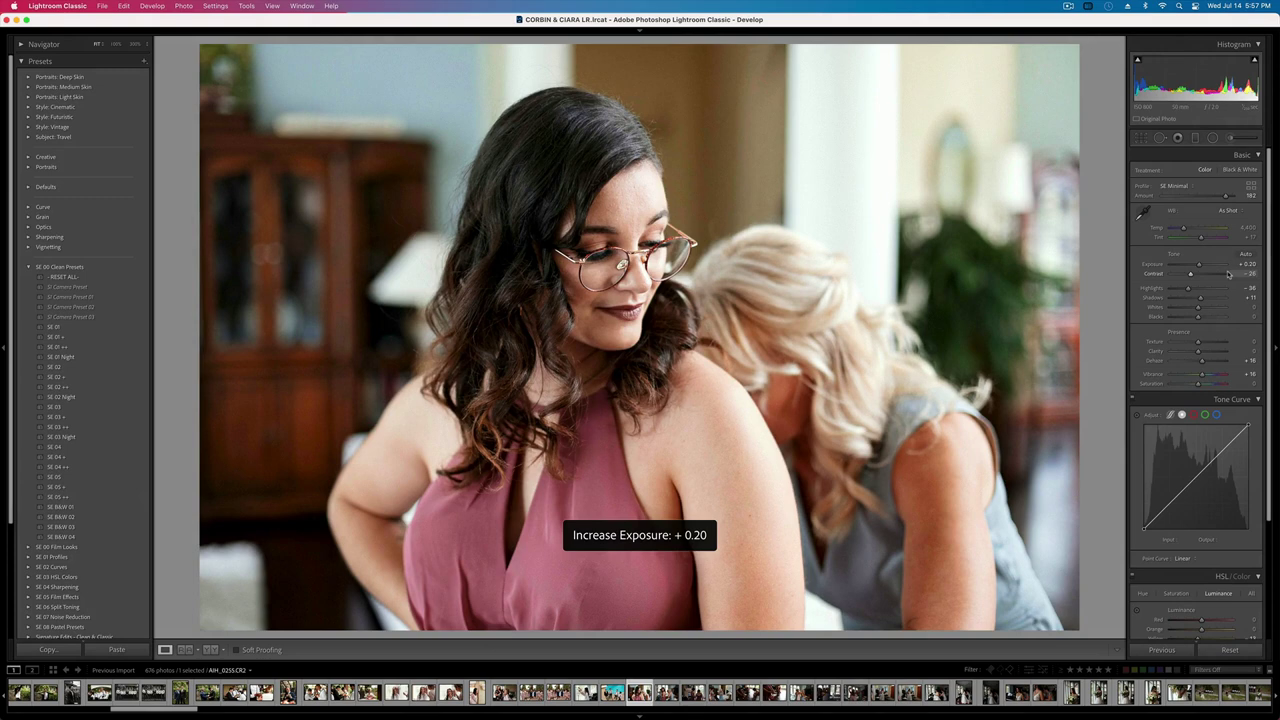
{"action": "left_click_drag", "start_coordinate": [1188, 288], "coordinate": [1177, 290]}
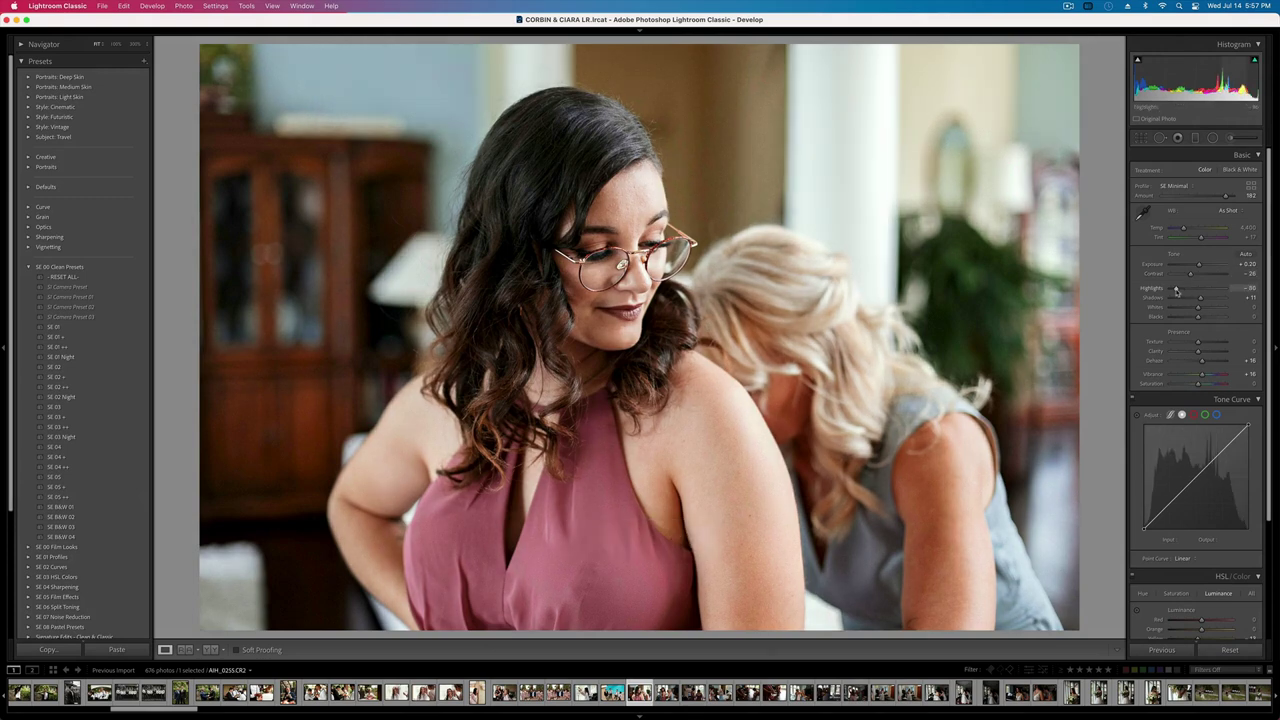
{"action": "key", "text": "minus"}
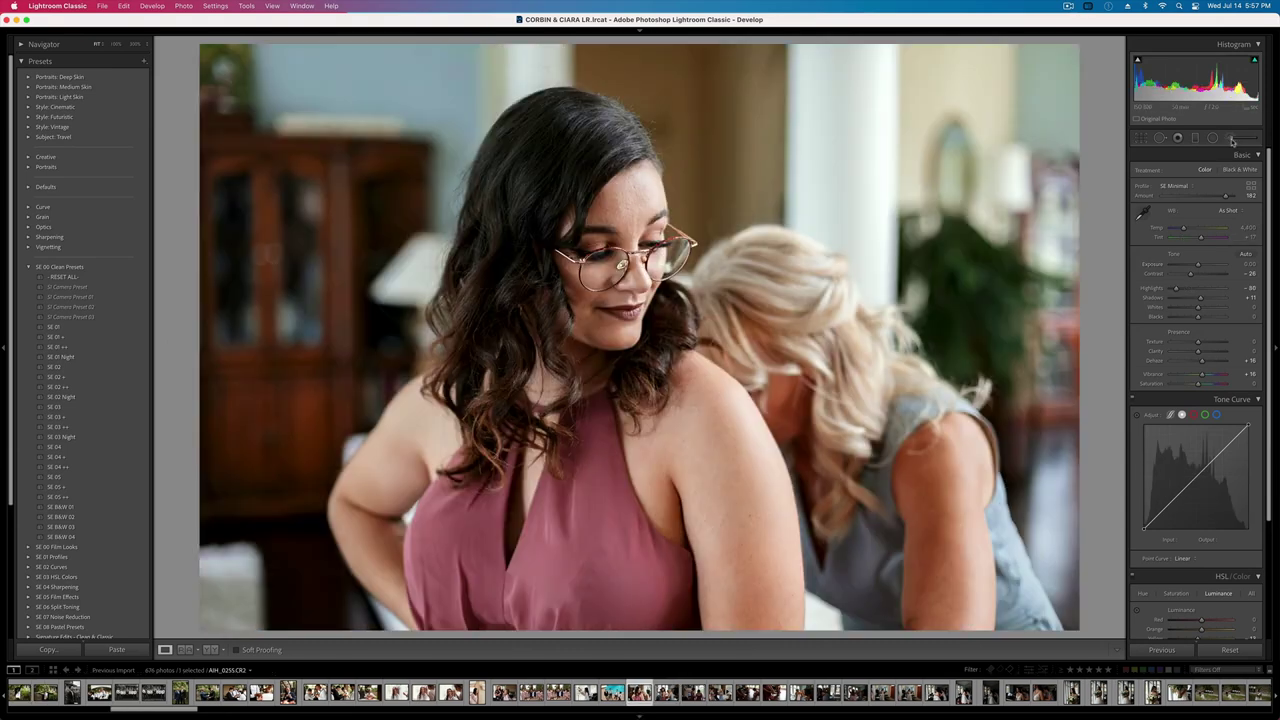
- Paint a 21 SkinSoften+Desat brush mask over her face with Texture at -41
{"action": "left_click", "coordinate": [1232, 139]}
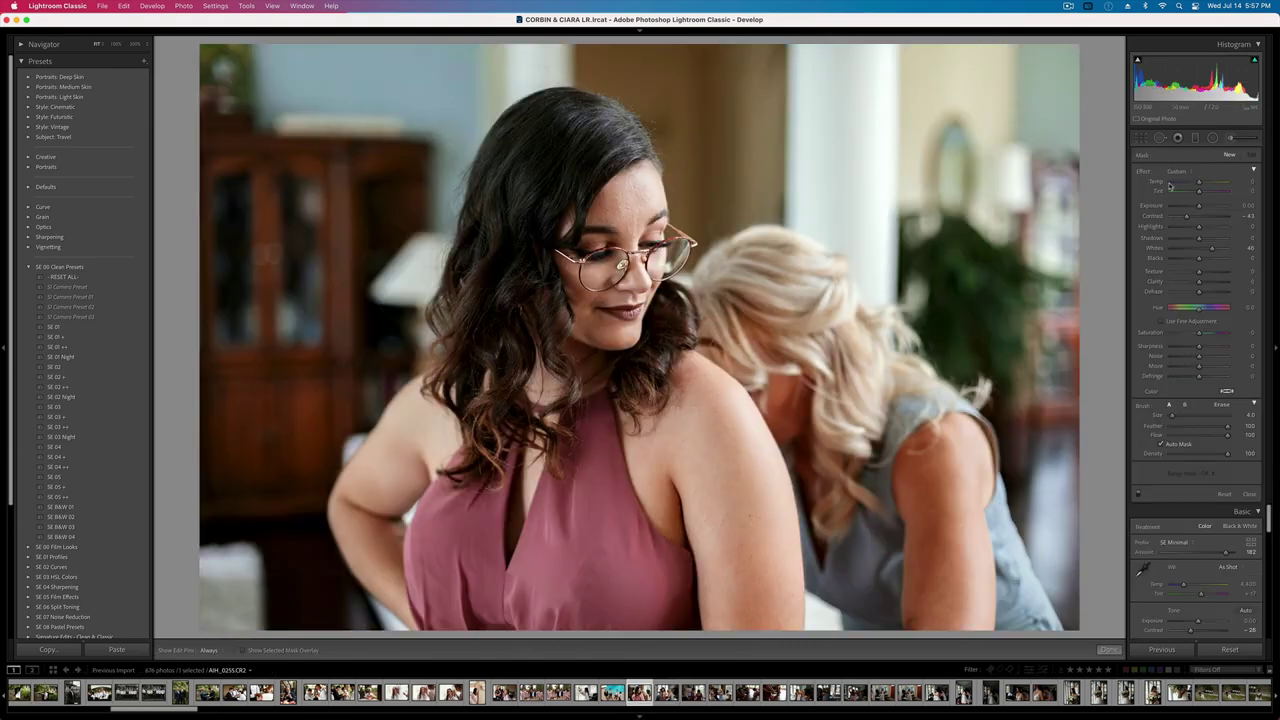
{"action": "left_click", "coordinate": [1176, 172]}
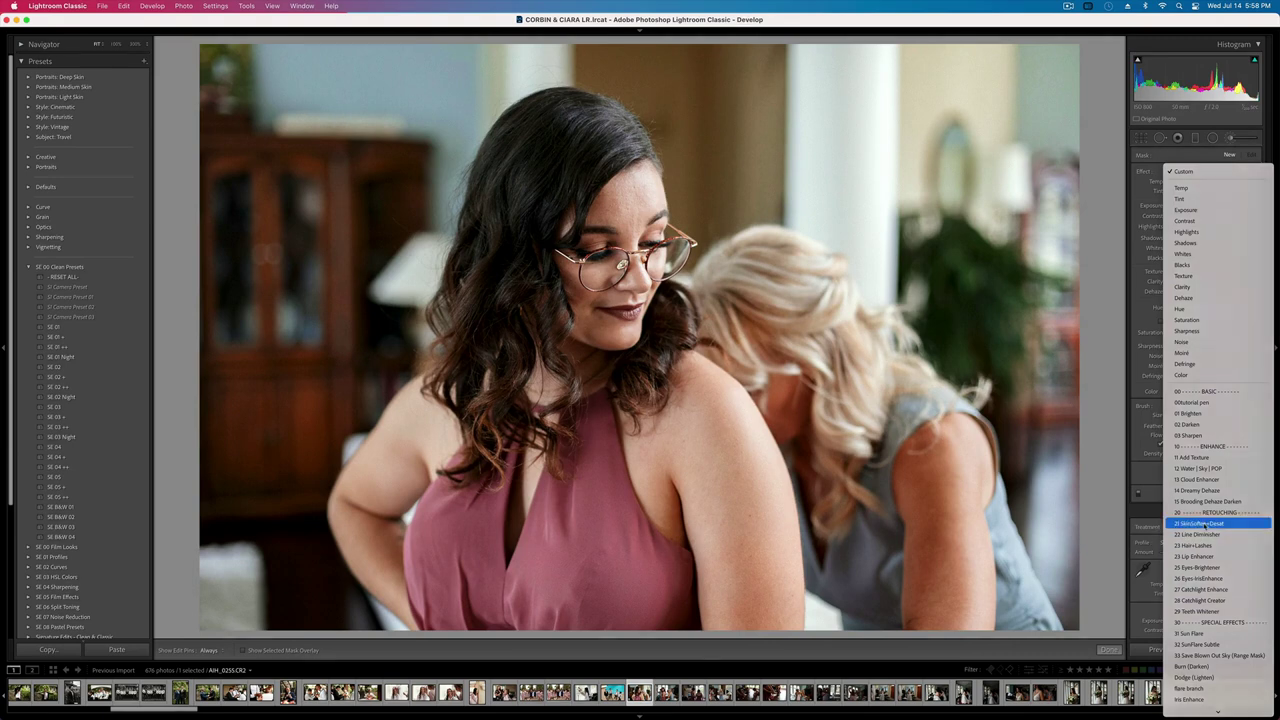
{"action": "left_click", "coordinate": [1200, 523]}
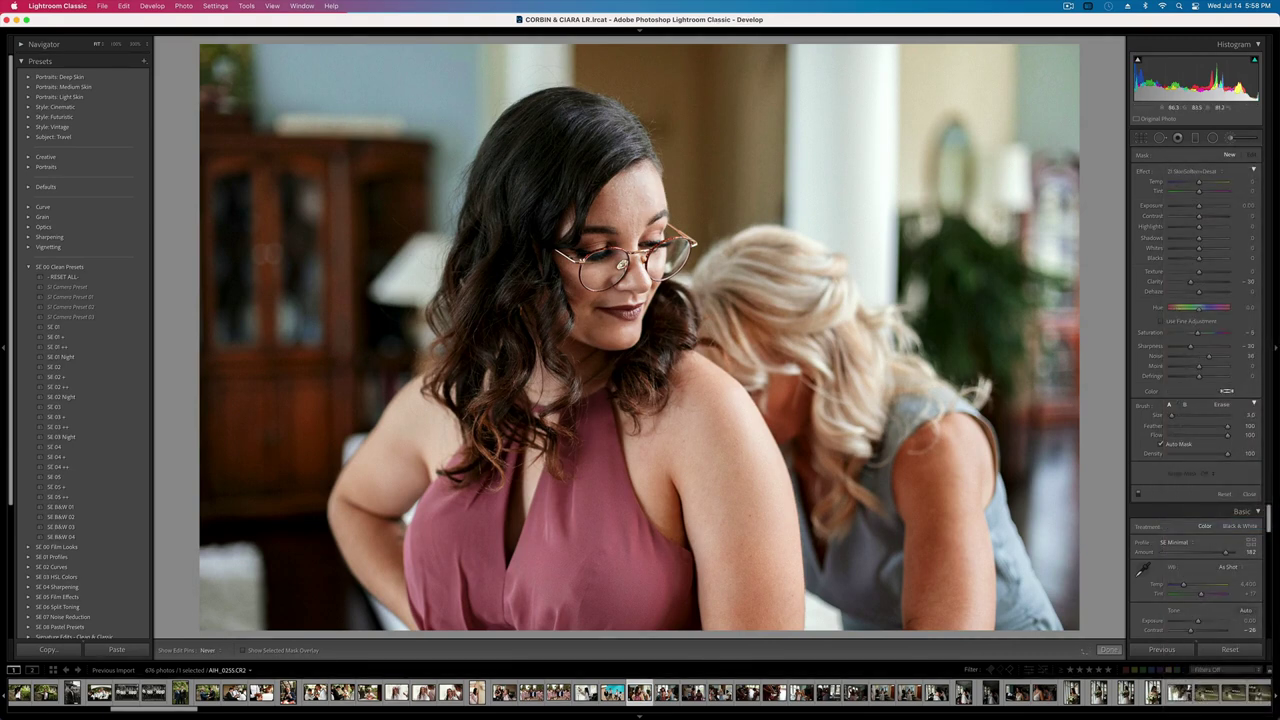
{"action": "left_click", "coordinate": [634, 179]}
{"action": "left_click", "coordinate": [1188, 274]}
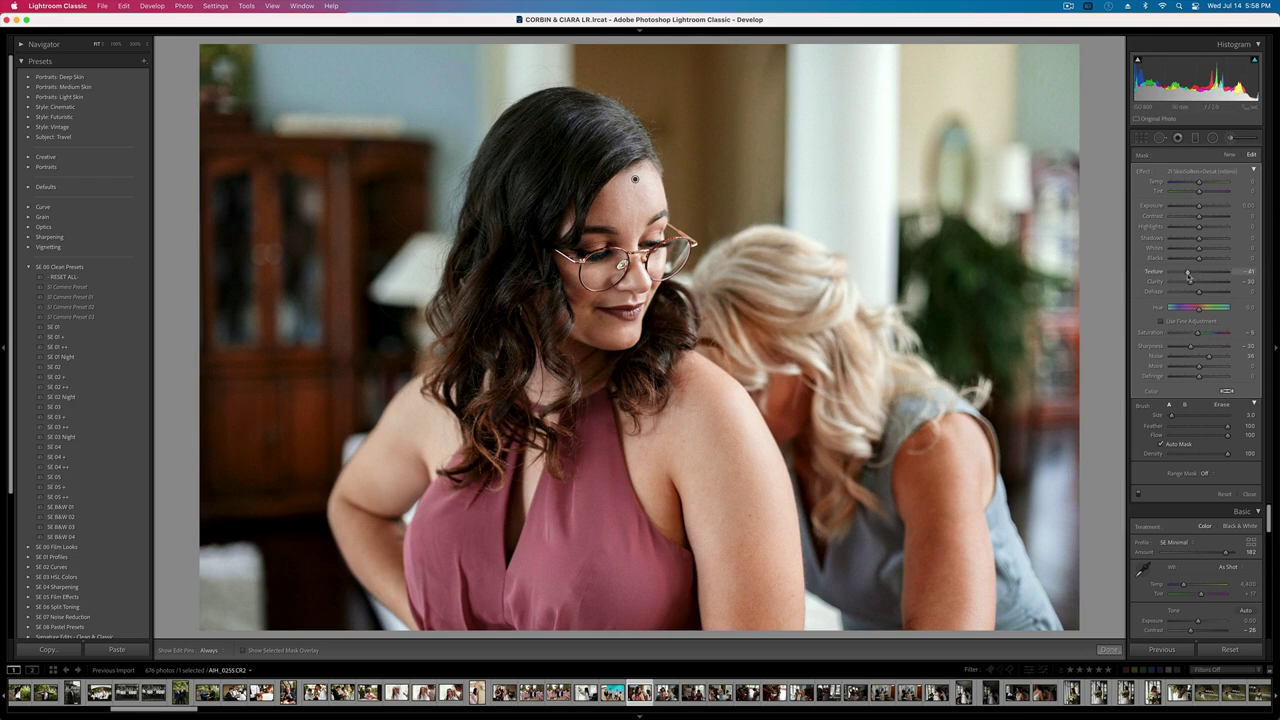
{"action": "key", "text": "k"}
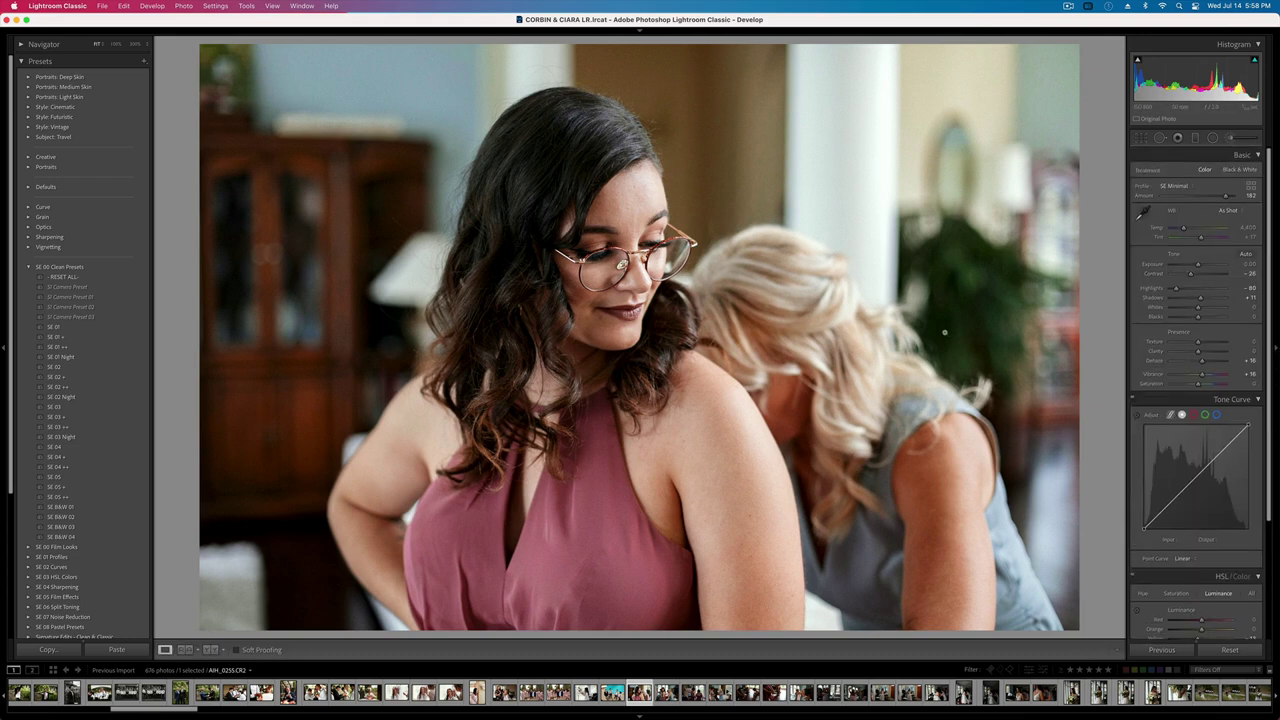
{"action": "key", "text": "Right"}
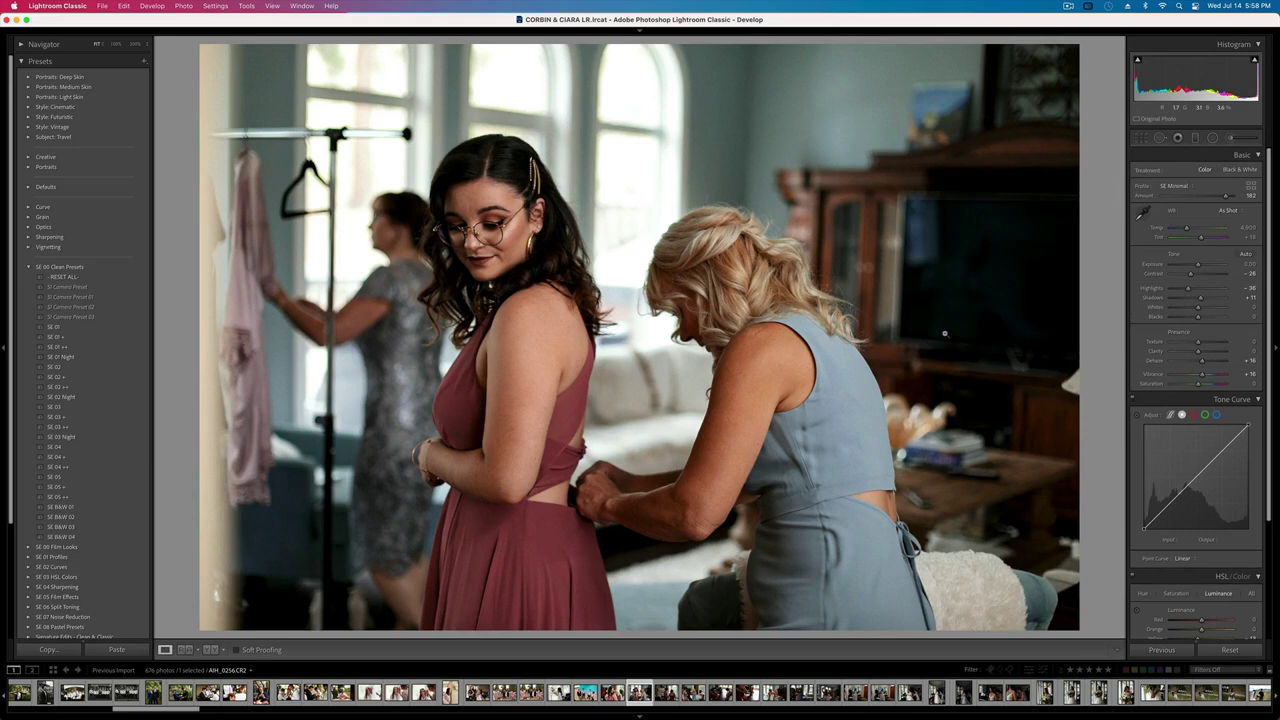
- Set the fireplace bridesmaids photo's exposure to +0.33
{"action": "key", "text": "="}
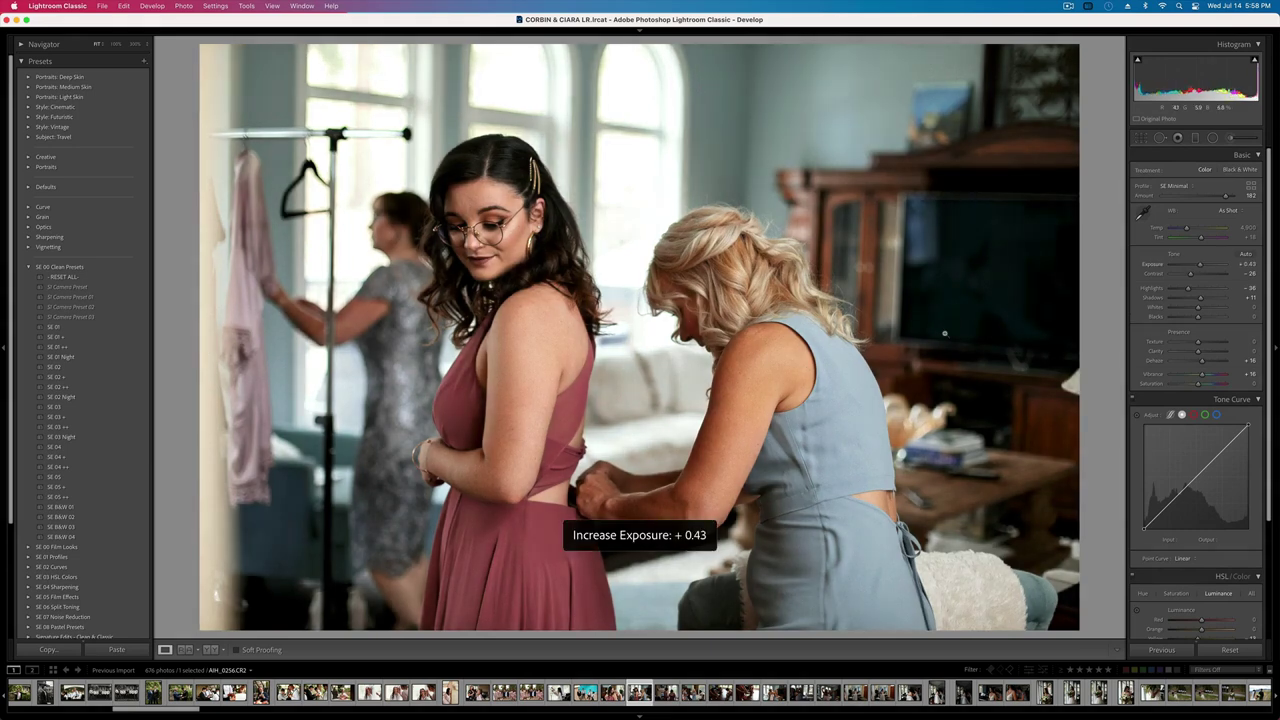
{"action": "key", "text": "Right"}
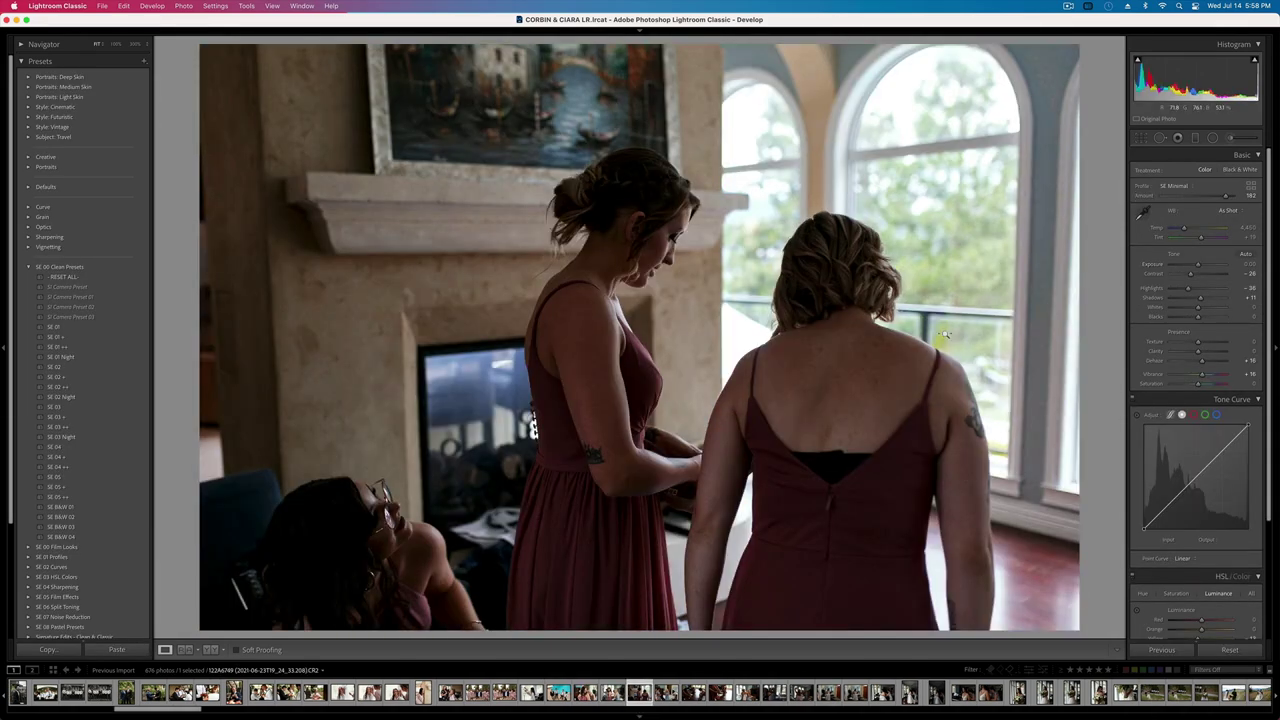
{"action": "key", "text": "="}
{"action": "key", "text": "minus"}
{"action": "key", "text": "minus"}
{"action": "key", "text": "minus"}
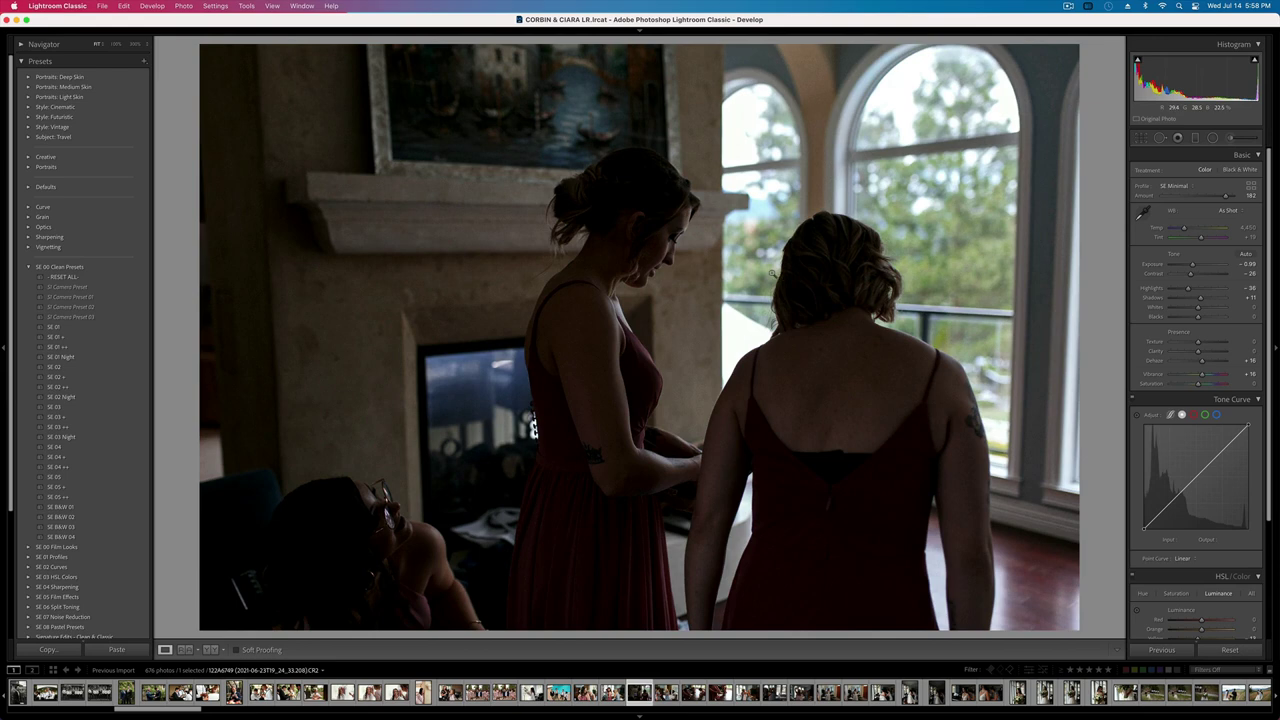
{"action": "key", "text": "equal"}
{"action": "key", "text": "equal"}
{"action": "key", "text": "equal"}
{"action": "key", "text": "equal"}
{"action": "key", "text": "equal"}
{"action": "key", "text": "minus"}
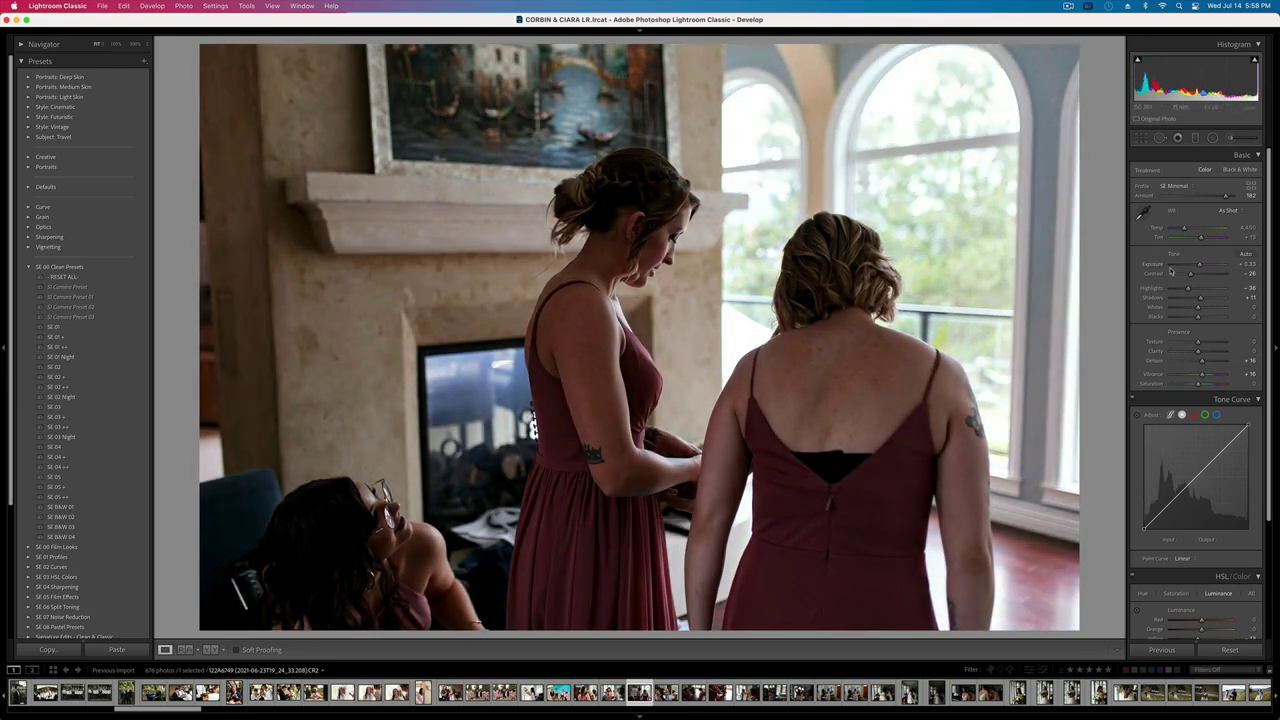
- Set contrast to -15 and try a brush adjustment with the mask pins hidden
{"action": "left_click_drag", "start_coordinate": [1191, 274], "coordinate": [1194, 274]}
{"action": "left_click", "coordinate": [1233, 139]}
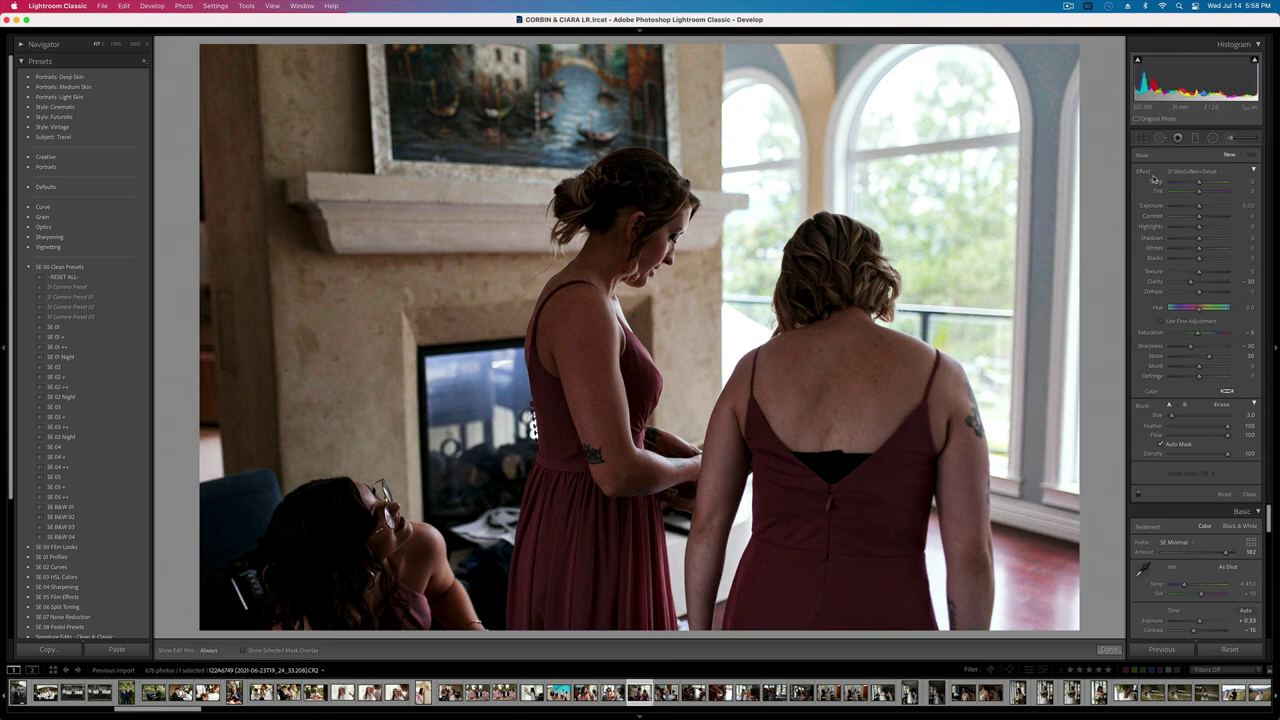
{"action": "key", "text": "h"}
{"action": "key", "text": "h"}
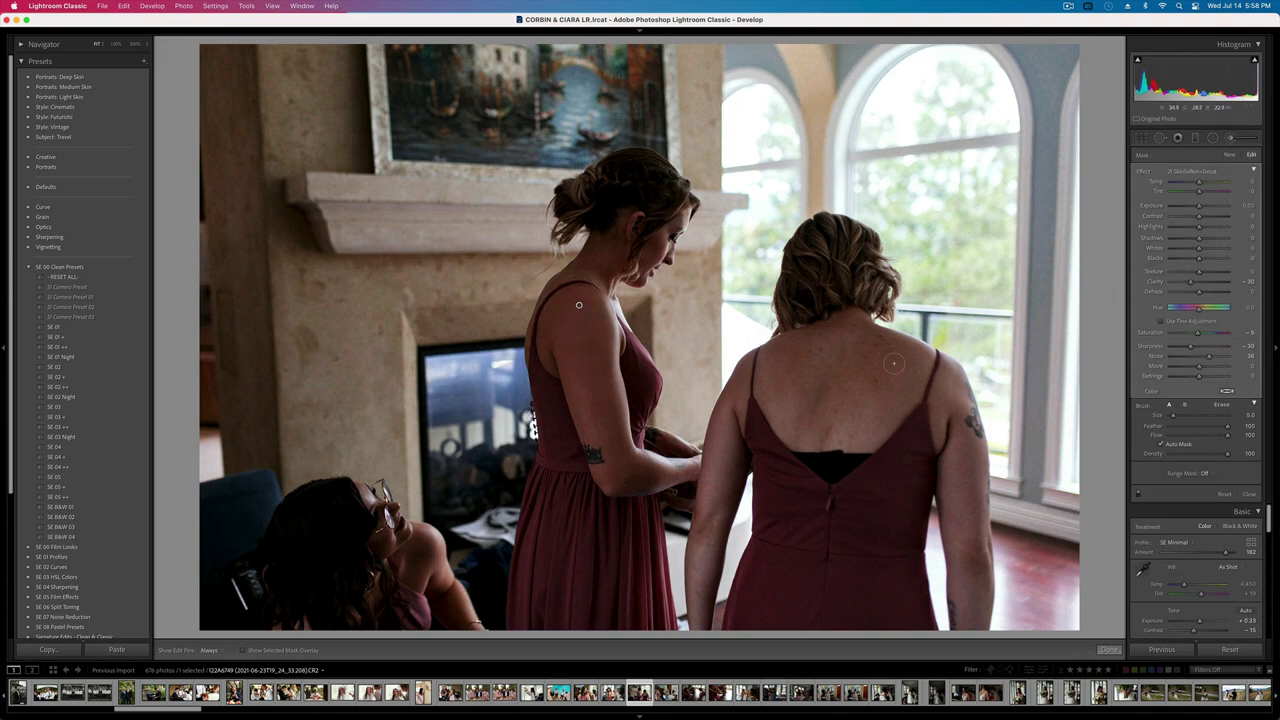
{"action": "key", "text": "k"}
{"action": "key", "text": "Right"}
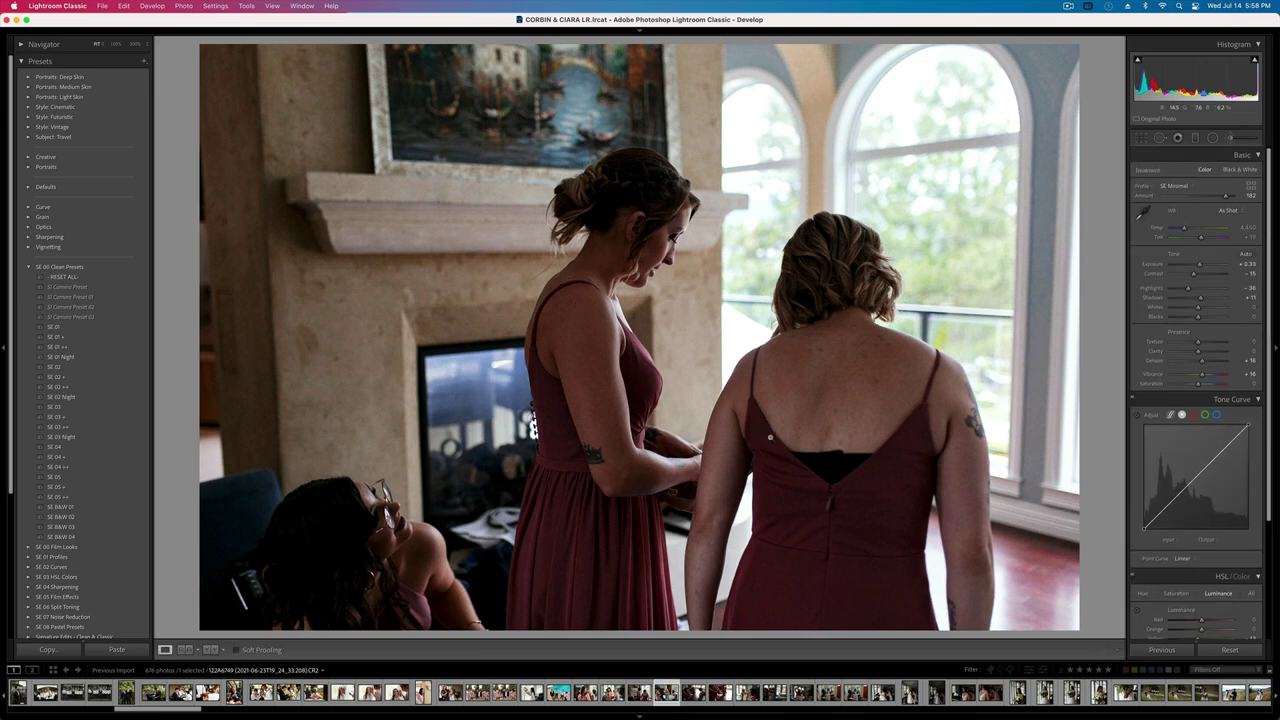
- Draw a large radial mask around the woman in blue with -0.73 exposure darkening her surroundings
{"action": "key", "text": "equal"}
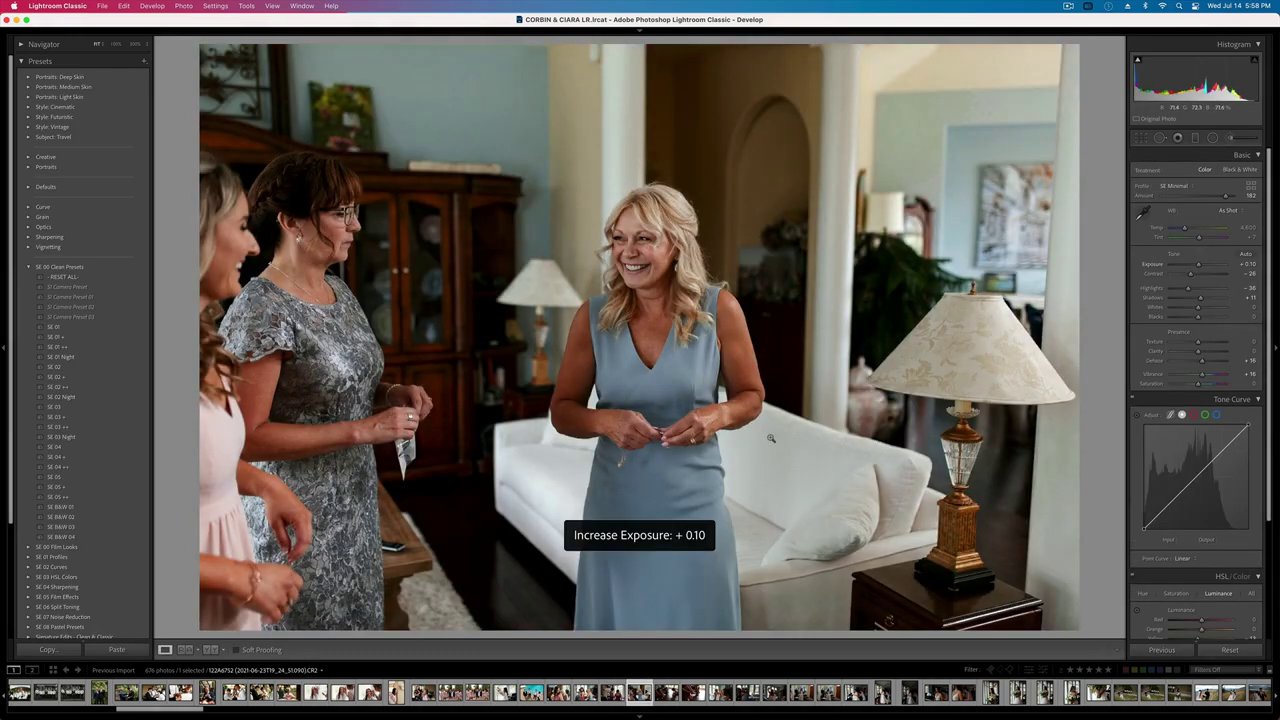
{"action": "key", "text": "k"}
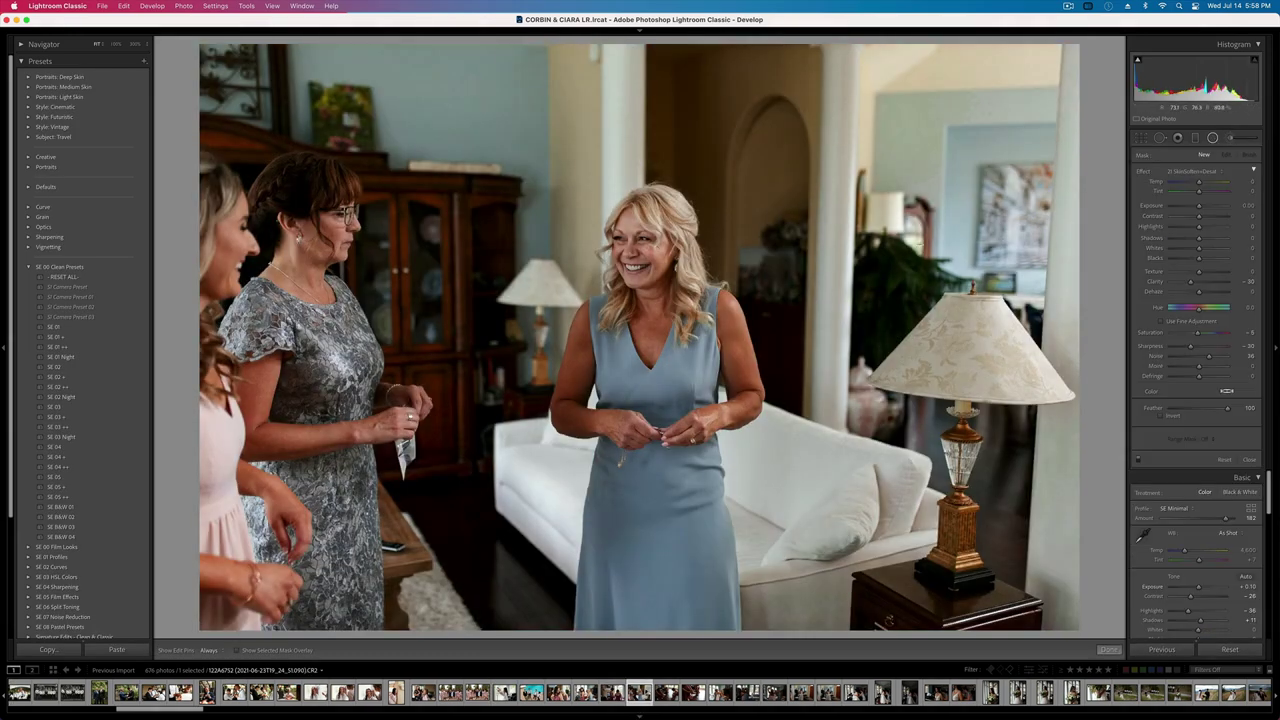
{"action": "left_click_drag", "start_coordinate": [281, 214], "coordinate": [953, 718]}
{"action": "left_click_drag", "start_coordinate": [554, 443], "coordinate": [596, 561]}
{"action": "key", "text": "apostrophe"}
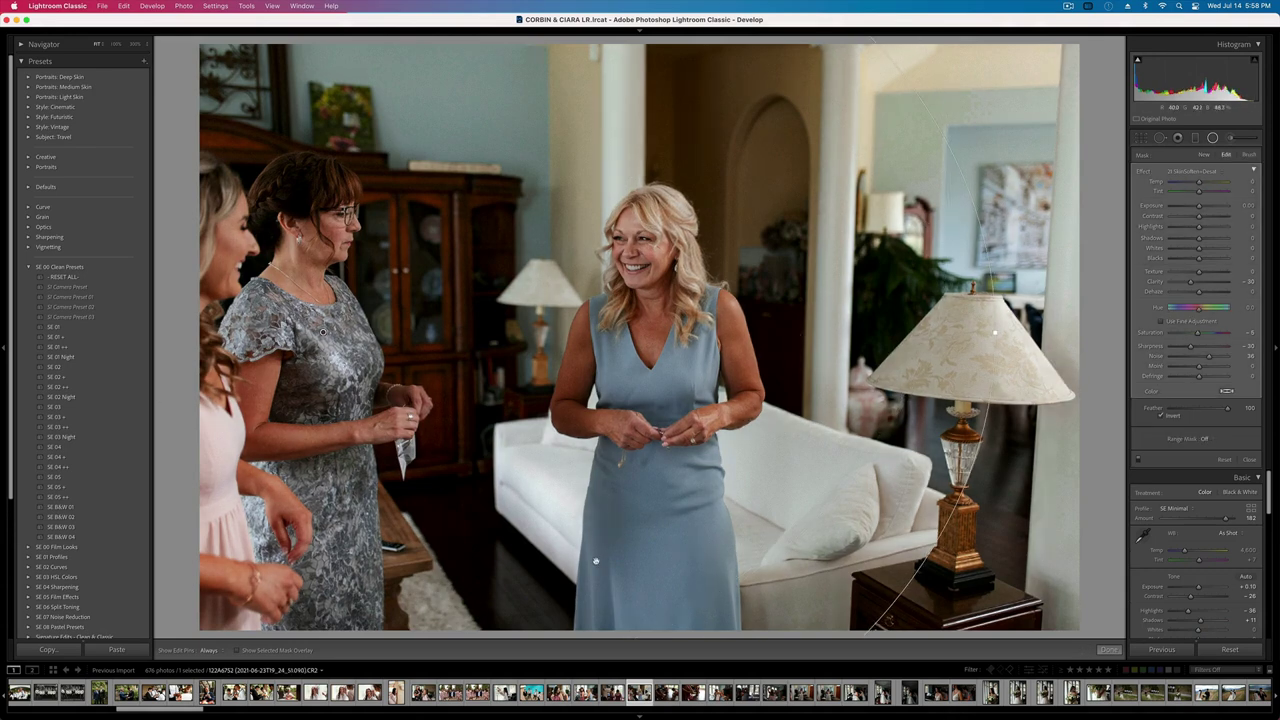
{"action": "key", "text": "apostrophe"}
{"action": "left_click_drag", "start_coordinate": [1199, 207], "coordinate": [1193, 207]}
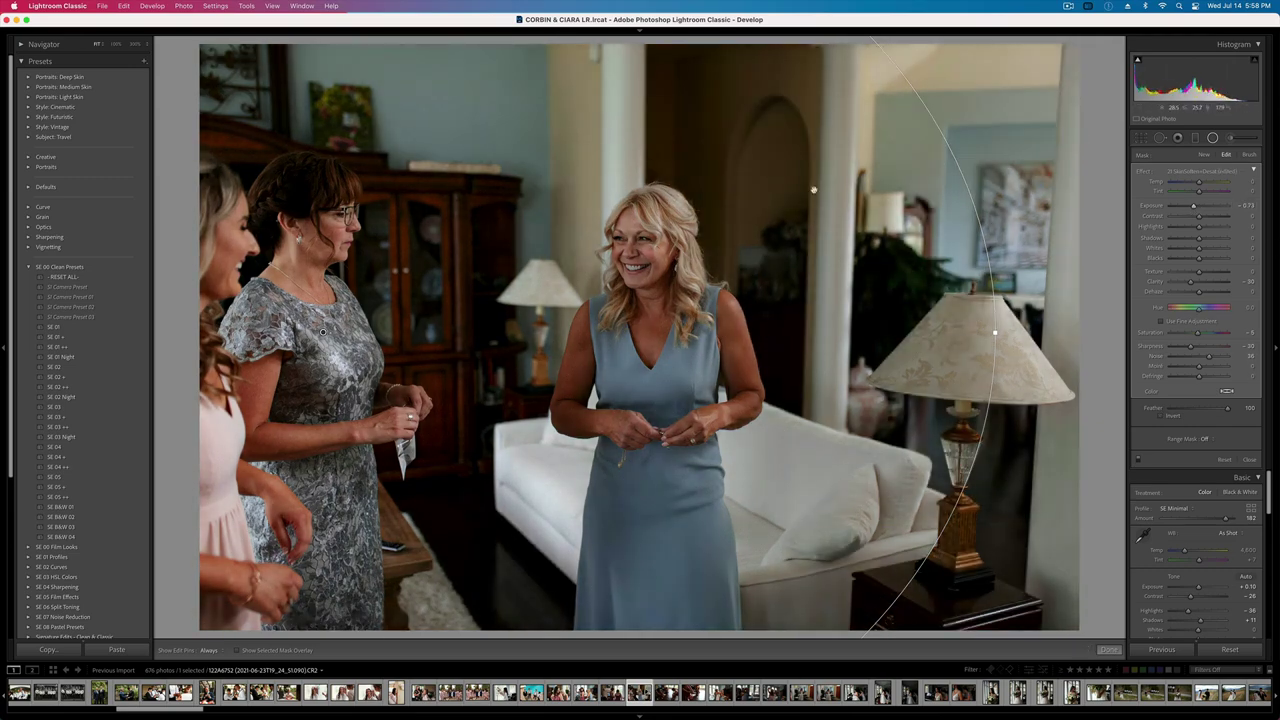
{"action": "left_click", "coordinate": [1250, 156]}
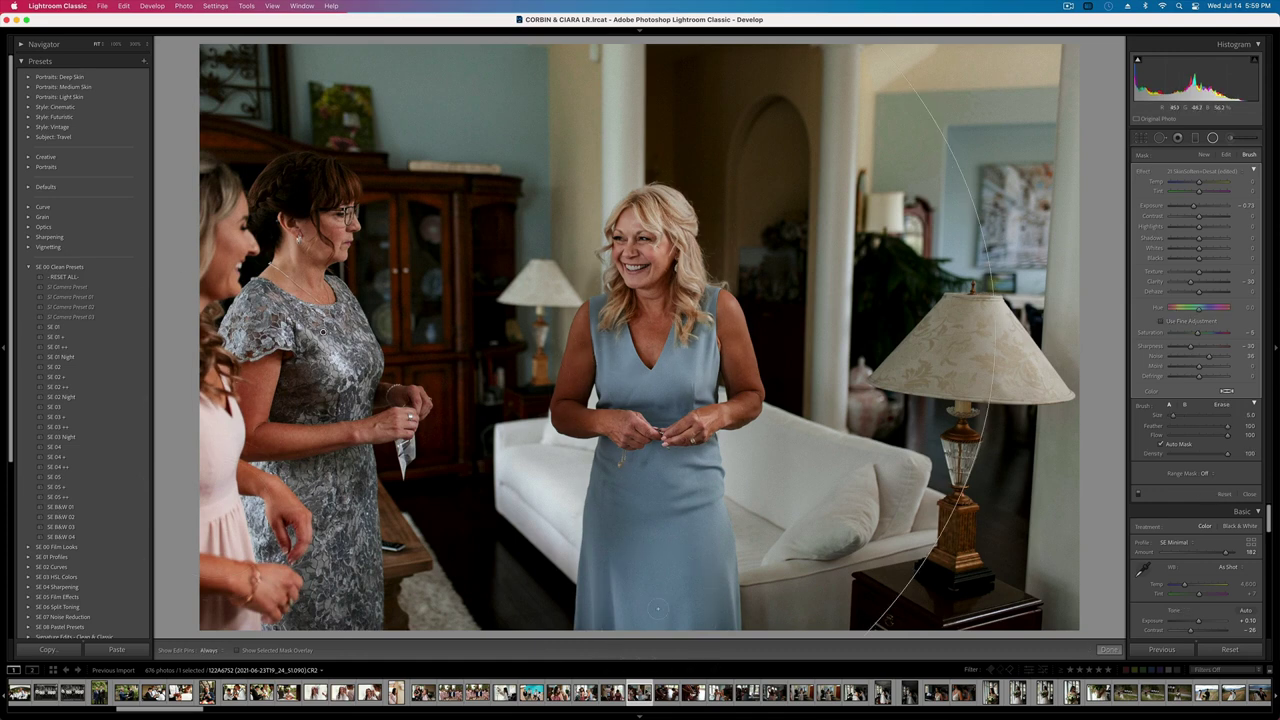
{"action": "key", "text": "k"}
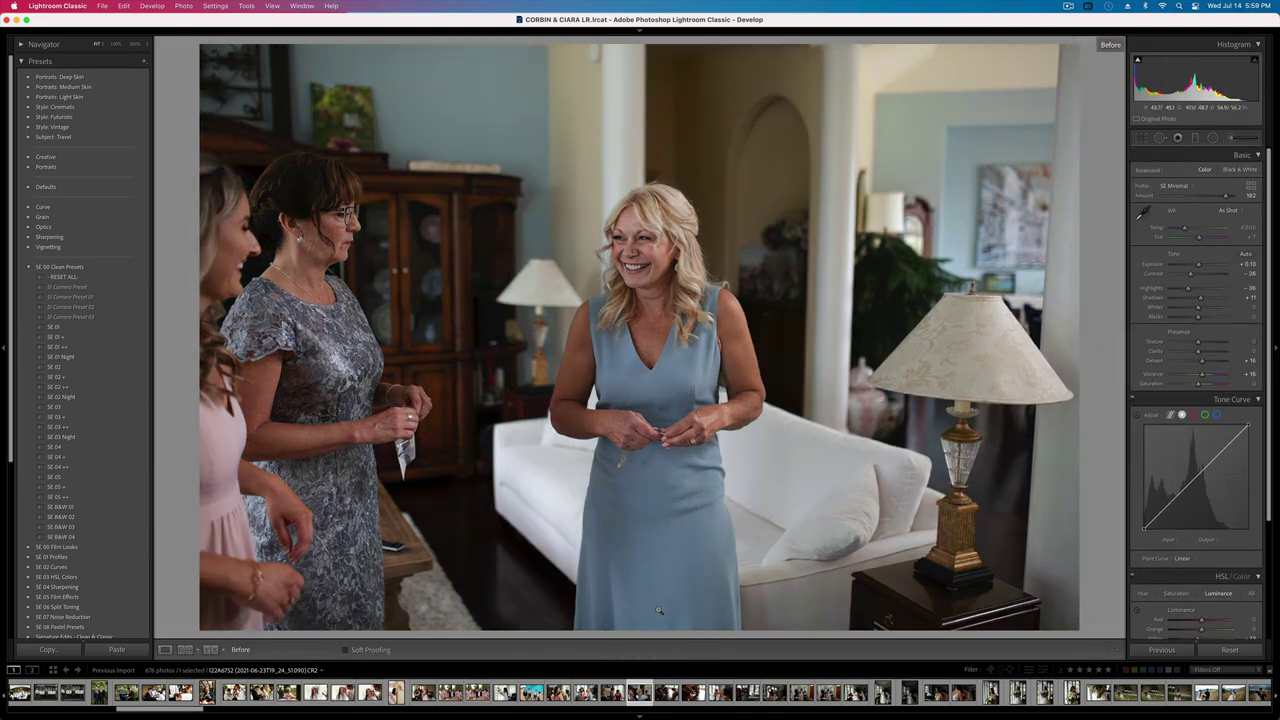
- Brighten the bridesmaids-buckling-shoes photo to +1.19 exposure, discarding a trial radial vignette
{"action": "key", "text": "Right"}
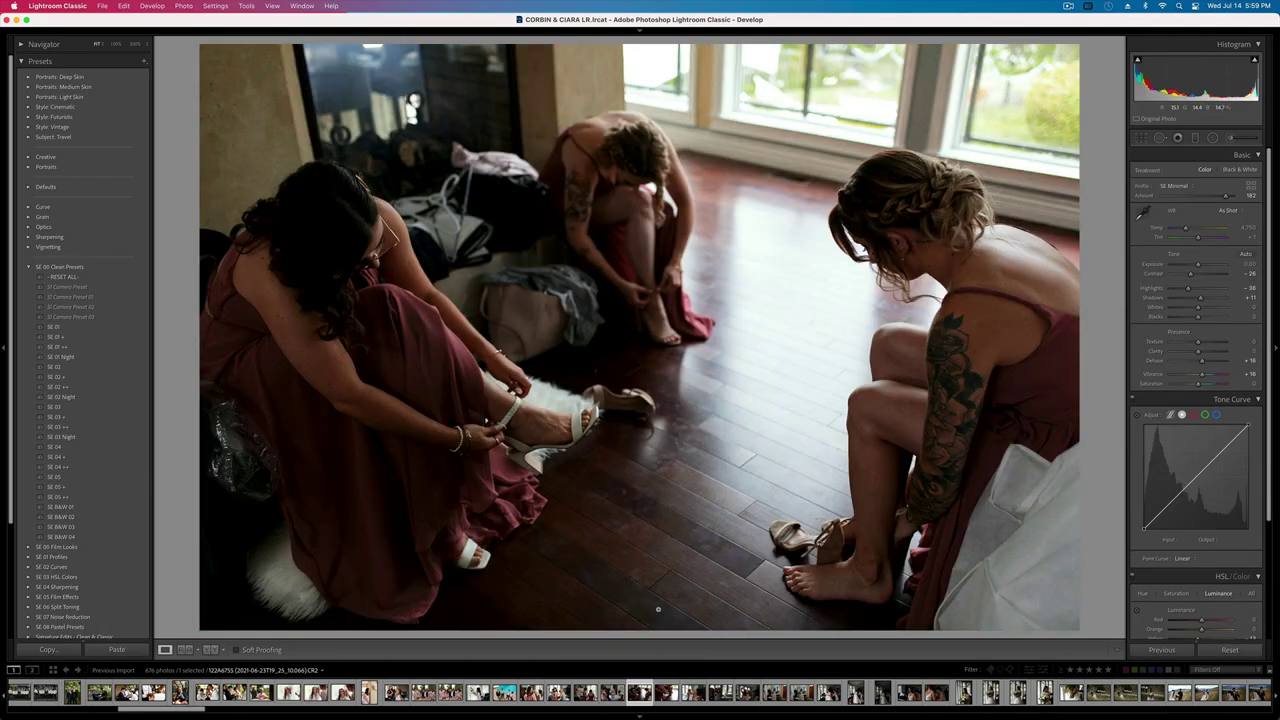
{"action": "key", "text": "equal"}
{"action": "key", "text": "equal"}
{"action": "key", "text": "equal"}
{"action": "key", "text": "minus"}
{"action": "key", "text": "equal"}
{"action": "key", "text": "equal"}
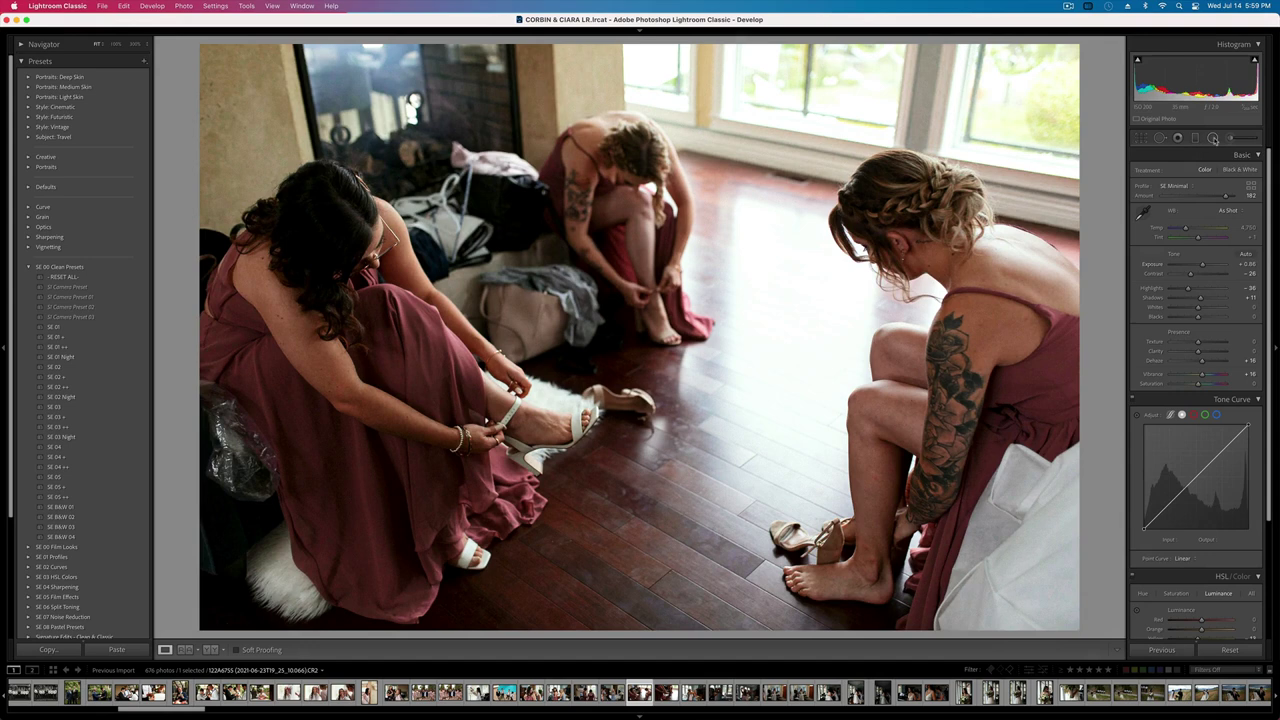
{"action": "left_click", "coordinate": [1213, 138]}
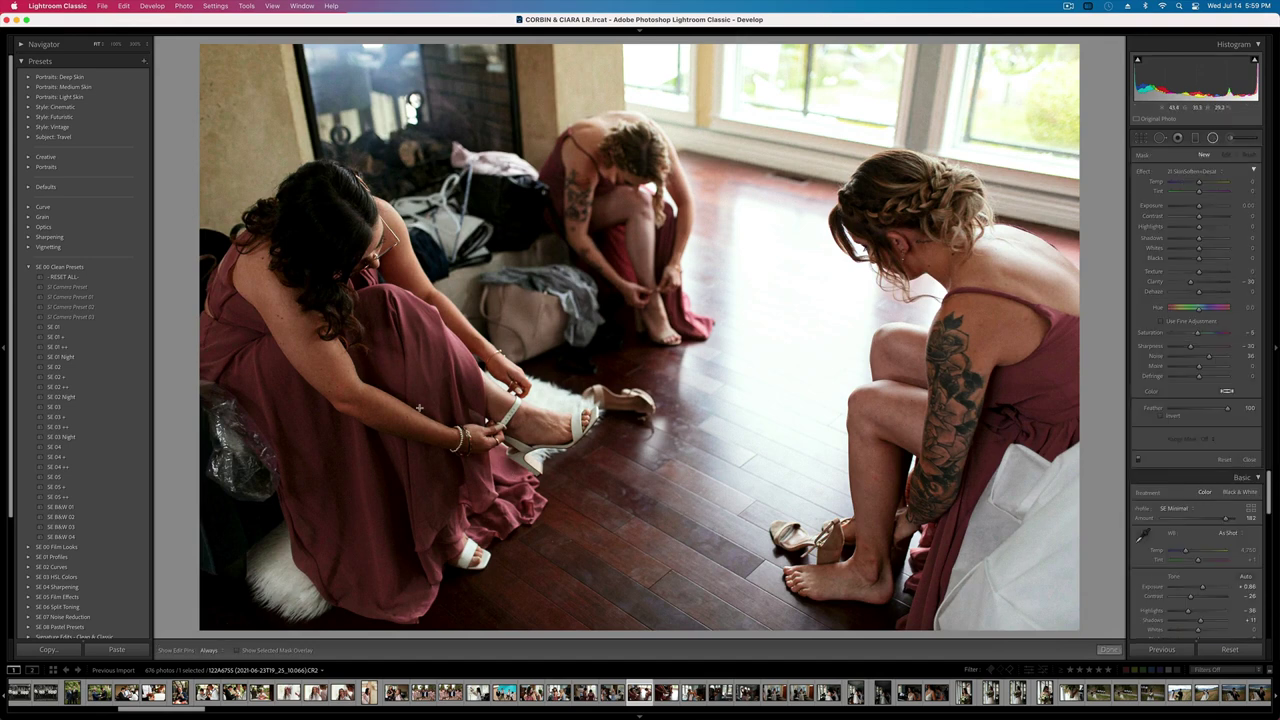
{"action": "left_click_drag", "start_coordinate": [368, 346], "coordinate": [740, 640]}
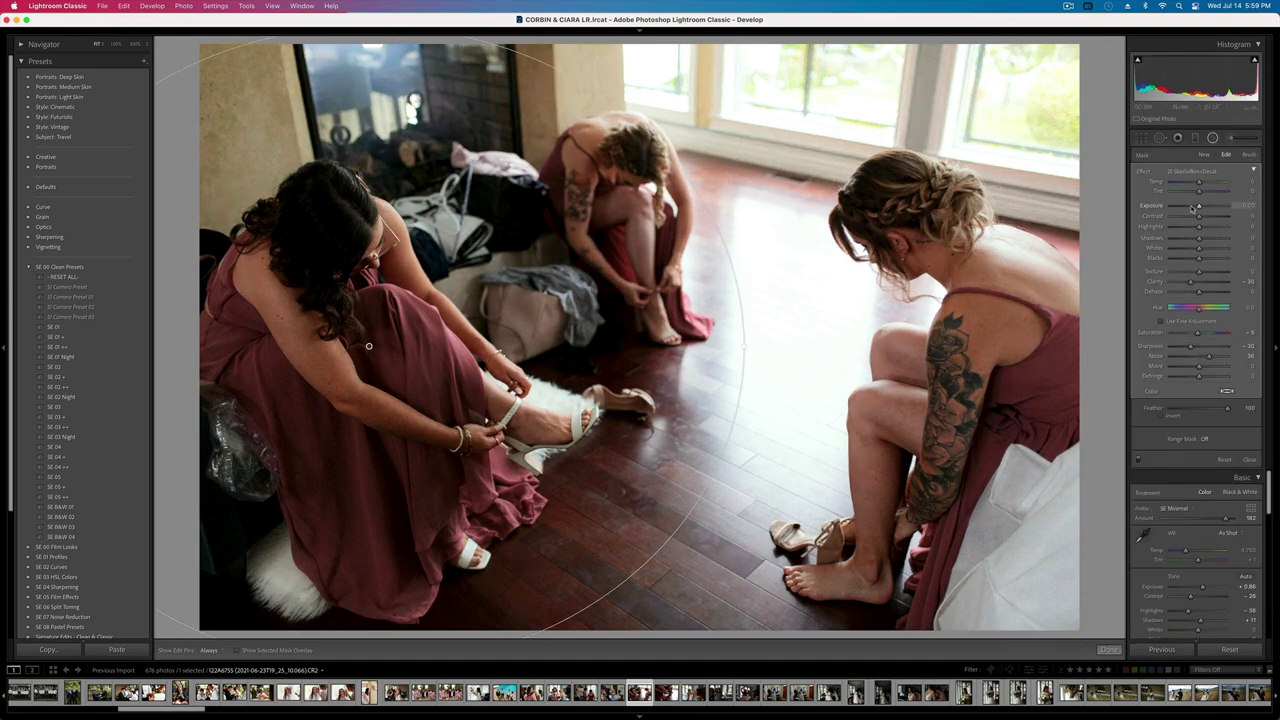
{"action": "left_click_drag", "start_coordinate": [1197, 206], "coordinate": [1190, 206]}
{"action": "key", "text": "super+z"}
{"action": "key", "text": "super+z"}
{"action": "key", "text": "super+z"}
{"action": "key", "text": "super+z"}
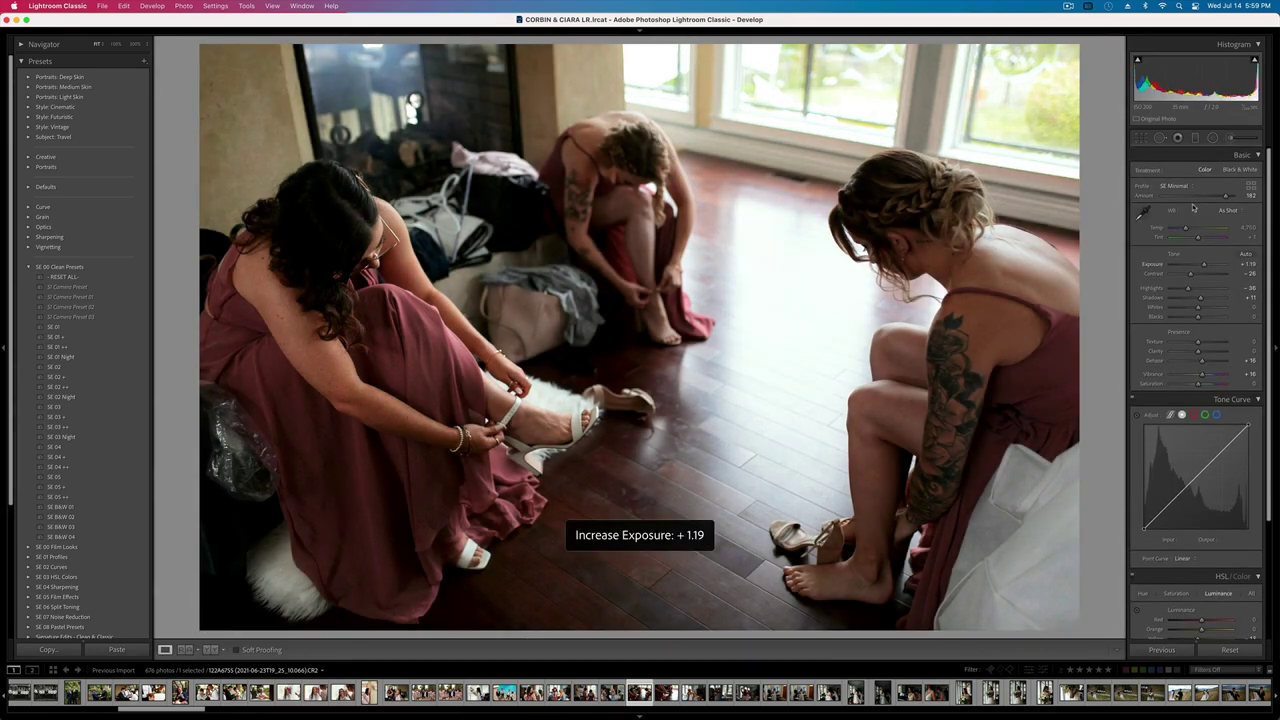
{"action": "key", "text": "backslash"}
{"action": "key", "text": "backslash"}
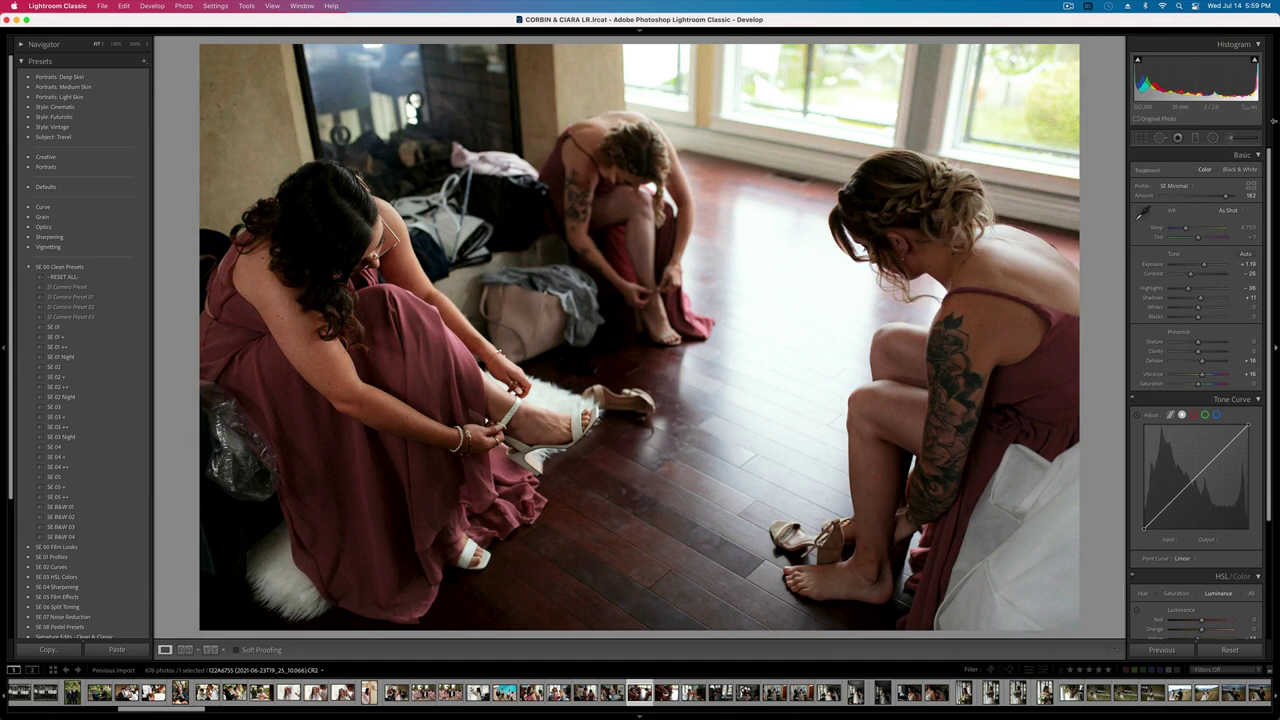
- Draw a radial mask on the shoe close-up and raise its exposure to +0.53
{"action": "key", "text": "Right"}
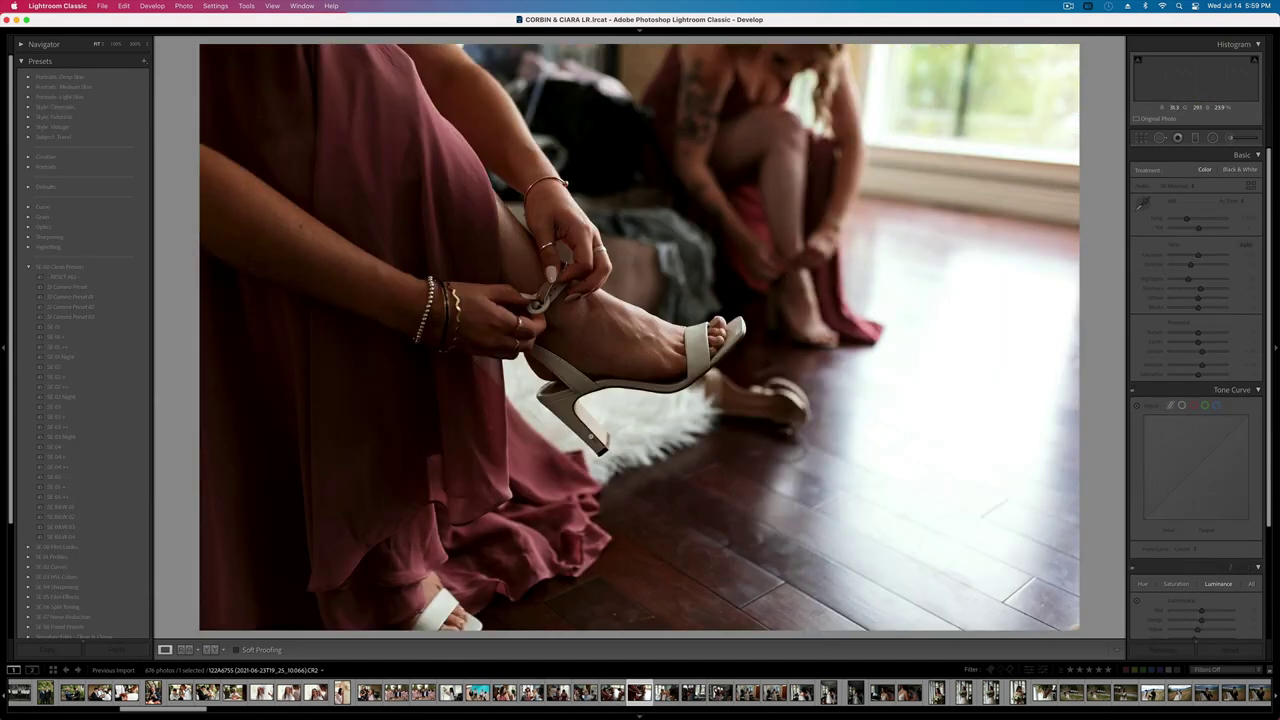
{"action": "left_click", "coordinate": [1213, 137]}
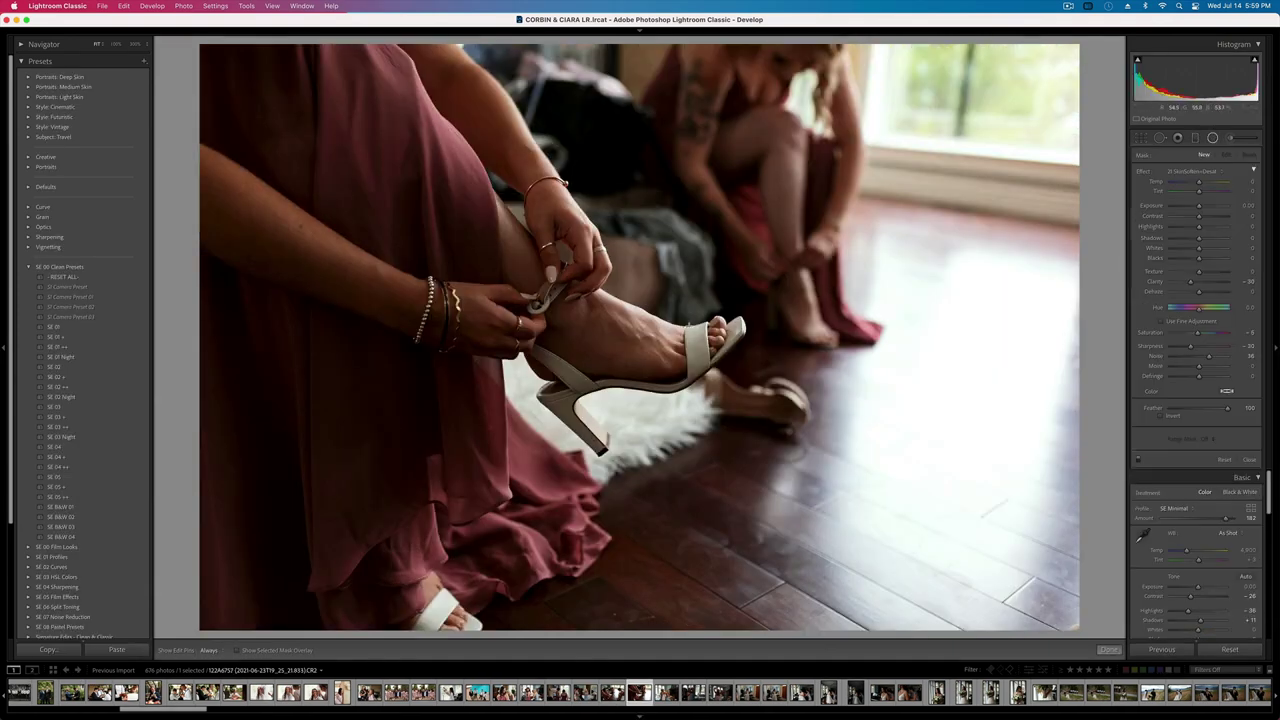
{"action": "mouse_move", "coordinate": [502, 351]}
{"action": "left_mouse_down"}
{"action": "mouse_move", "coordinate": [914, 634]}
{"action": "mouse_move", "coordinate": [924, 658]}
{"action": "left_mouse_up"}
{"action": "key", "text": "Return"}
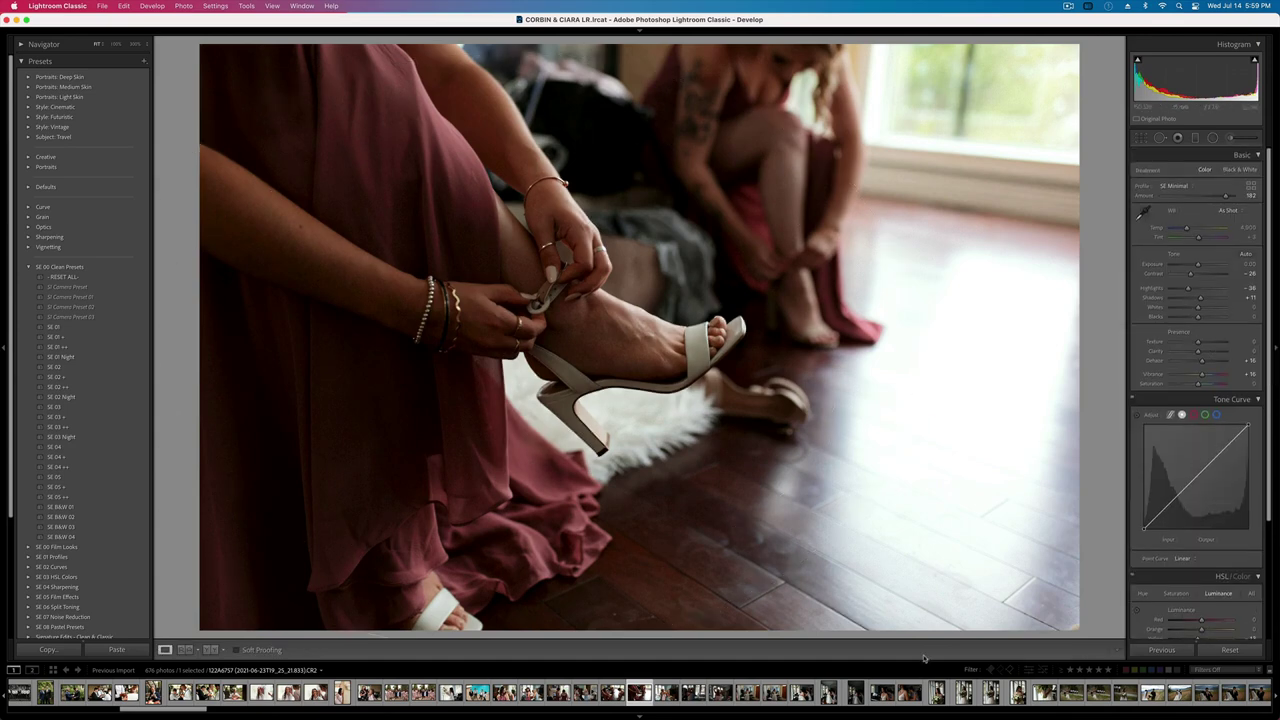
{"action": "key", "text": "equal"}
{"action": "key", "text": "equal"}
{"action": "key", "text": "shift+equal"}
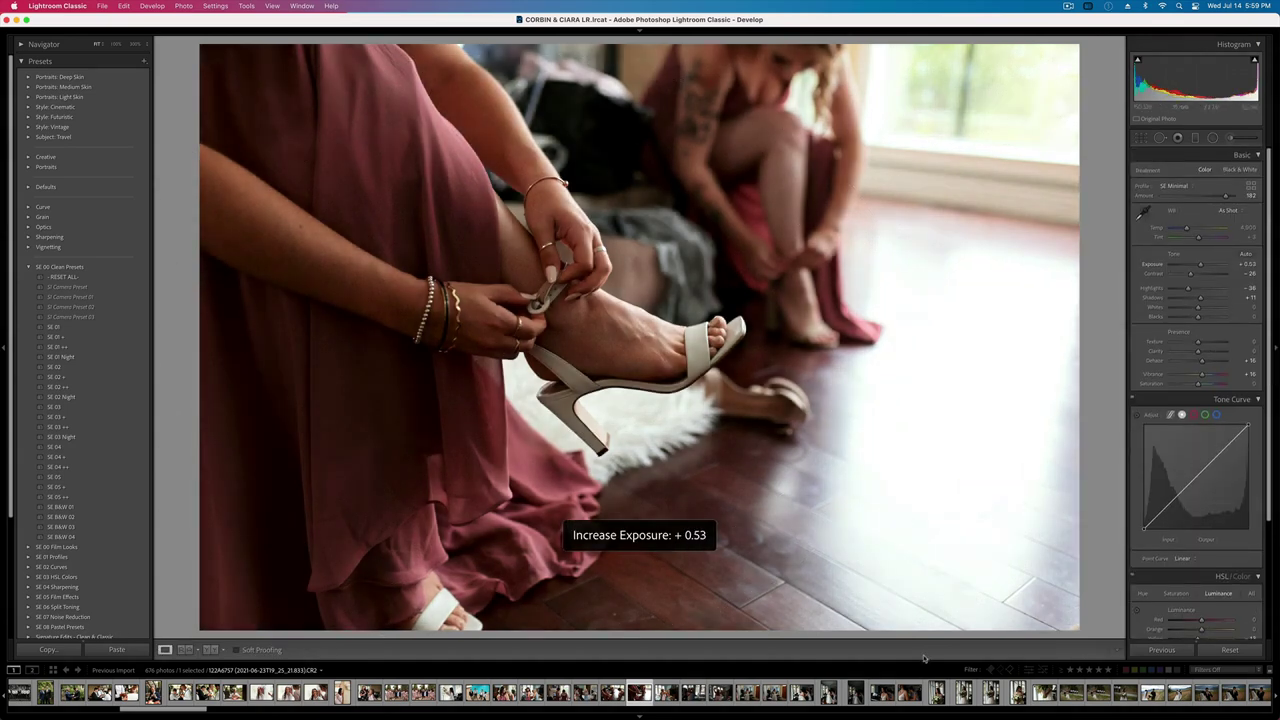
{"action": "key", "text": "Right"}
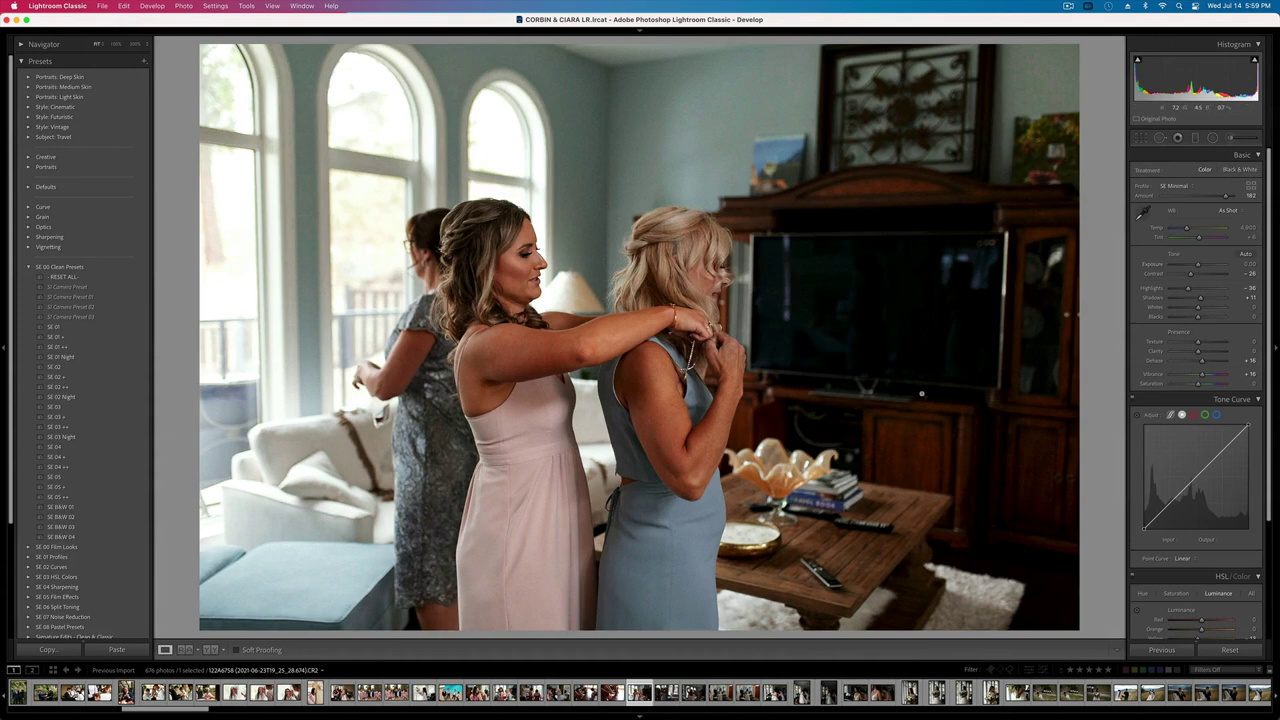
- Draw a radial mask and position it around the women in the necklace-fastening photo
{"action": "left_click", "coordinate": [1213, 138]}
{"action": "mouse_move", "coordinate": [547, 392]}
{"action": "left_mouse_down"}
{"action": "mouse_move", "coordinate": [690, 680]}
{"action": "mouse_move", "coordinate": [826, 717]}
{"action": "left_mouse_up"}
{"action": "left_click_drag", "start_coordinate": [655, 525], "coordinate": [724, 458]}
{"action": "left_click_drag", "start_coordinate": [892, 335], "coordinate": [893, 327]}
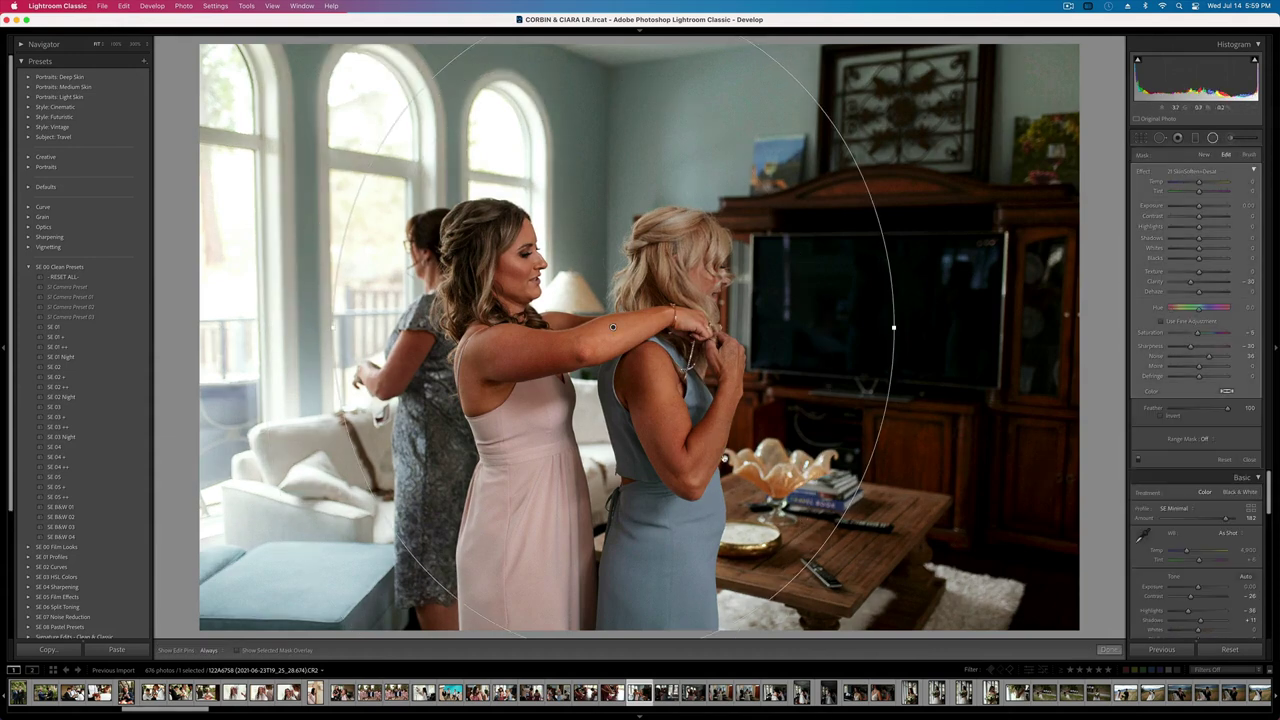
{"action": "key", "text": "Return"}
{"action": "key", "text": "Right"}
- Set the woman-fixing-her-hair photo to +1.65 exposure and raise its contrast
{"action": "key", "text": "shift+equal"}
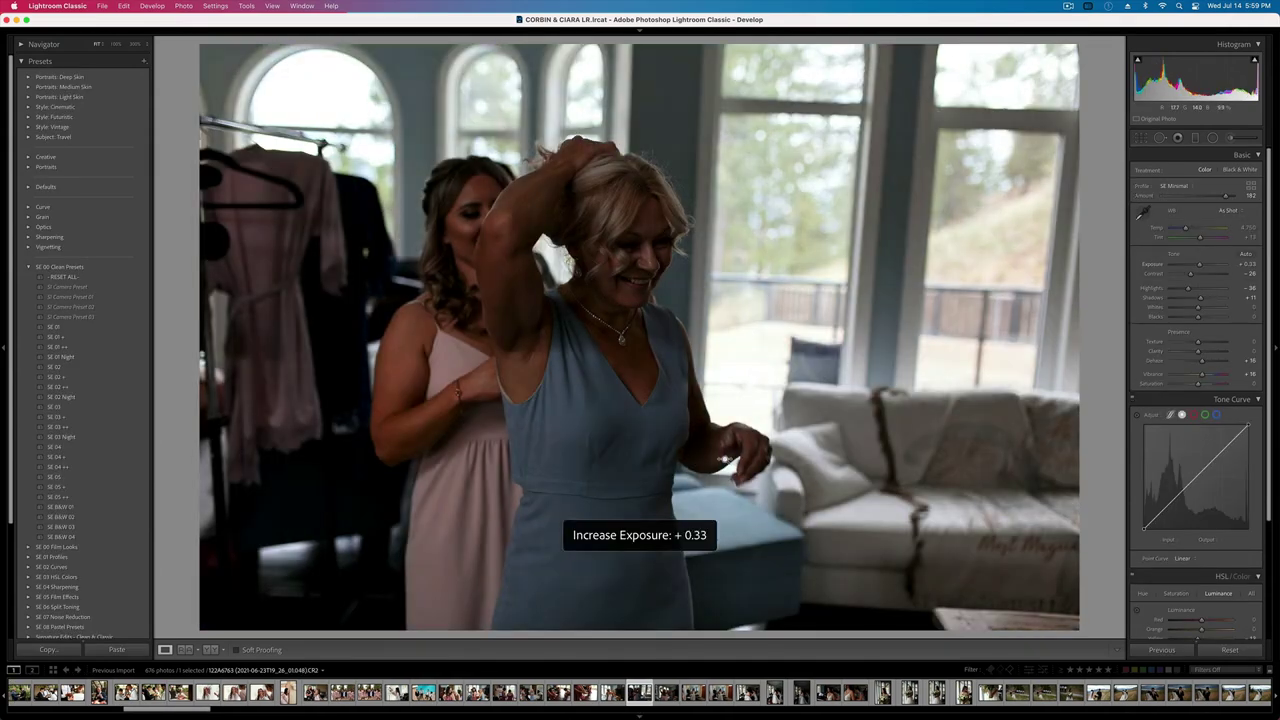
{"action": "key", "text": "equal"}
{"action": "key", "text": "equal"}
{"action": "key", "text": "equal"}
{"action": "key", "text": "equal"}
{"action": "key", "text": "equal"}
{"action": "key", "text": "minus"}
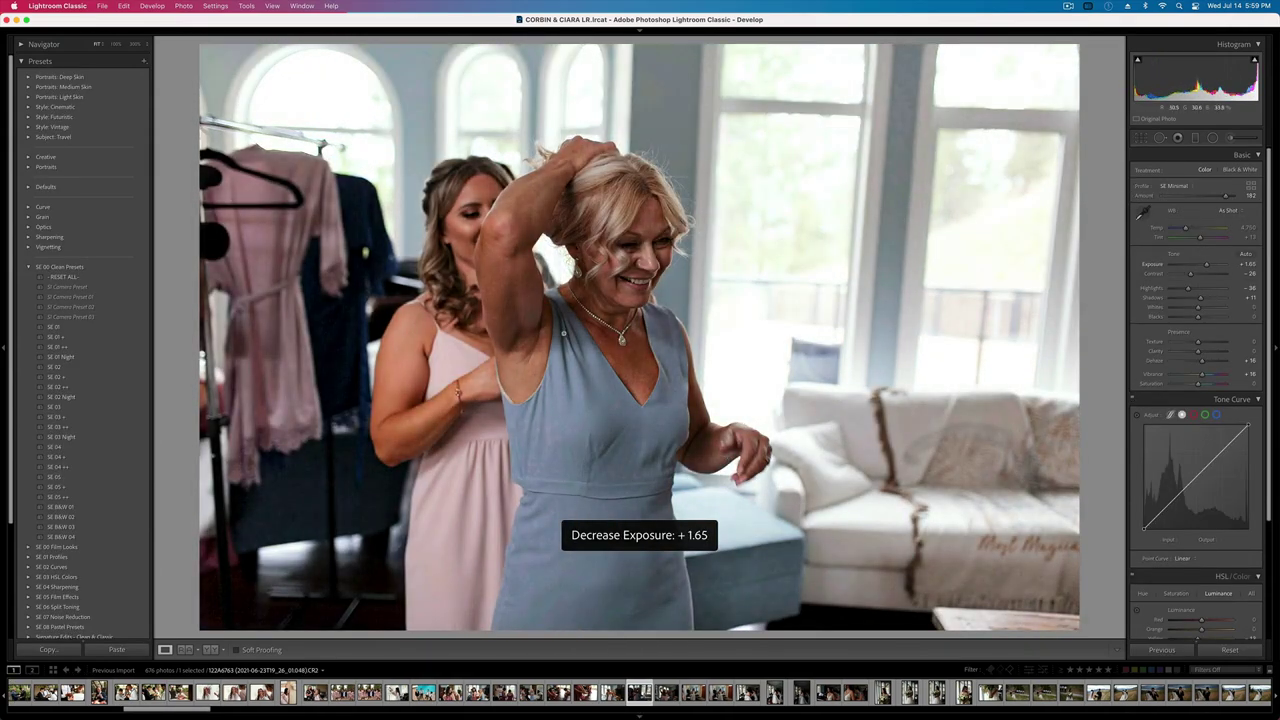
{"action": "left_click", "coordinate": [636, 242]}
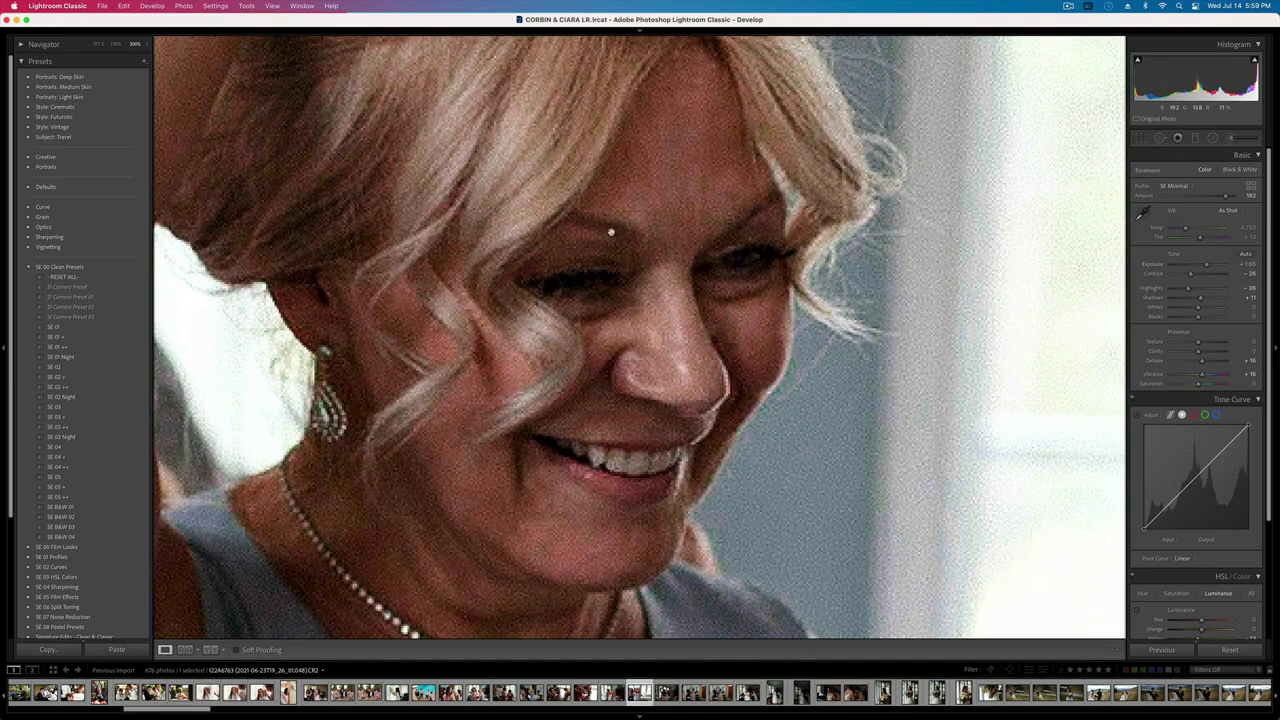
{"action": "left_click", "coordinate": [674, 348]}
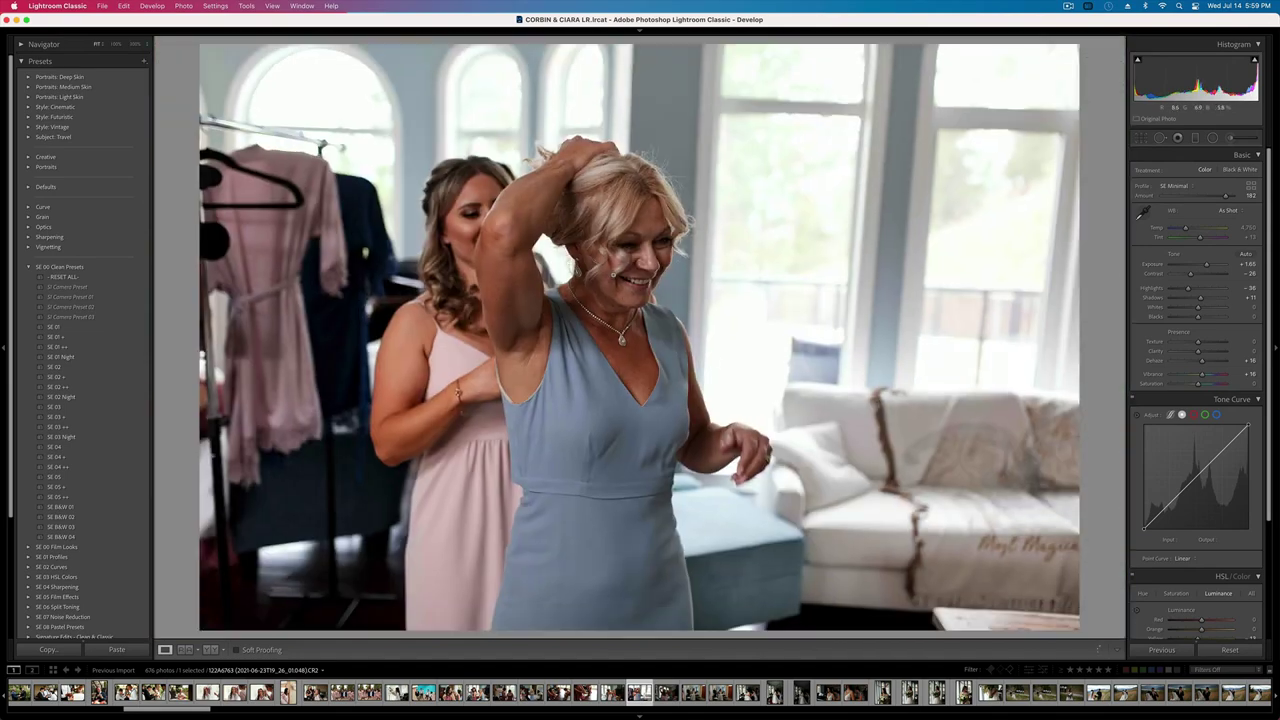
{"action": "left_click_drag", "start_coordinate": [1190, 273], "coordinate": [1193, 275]}
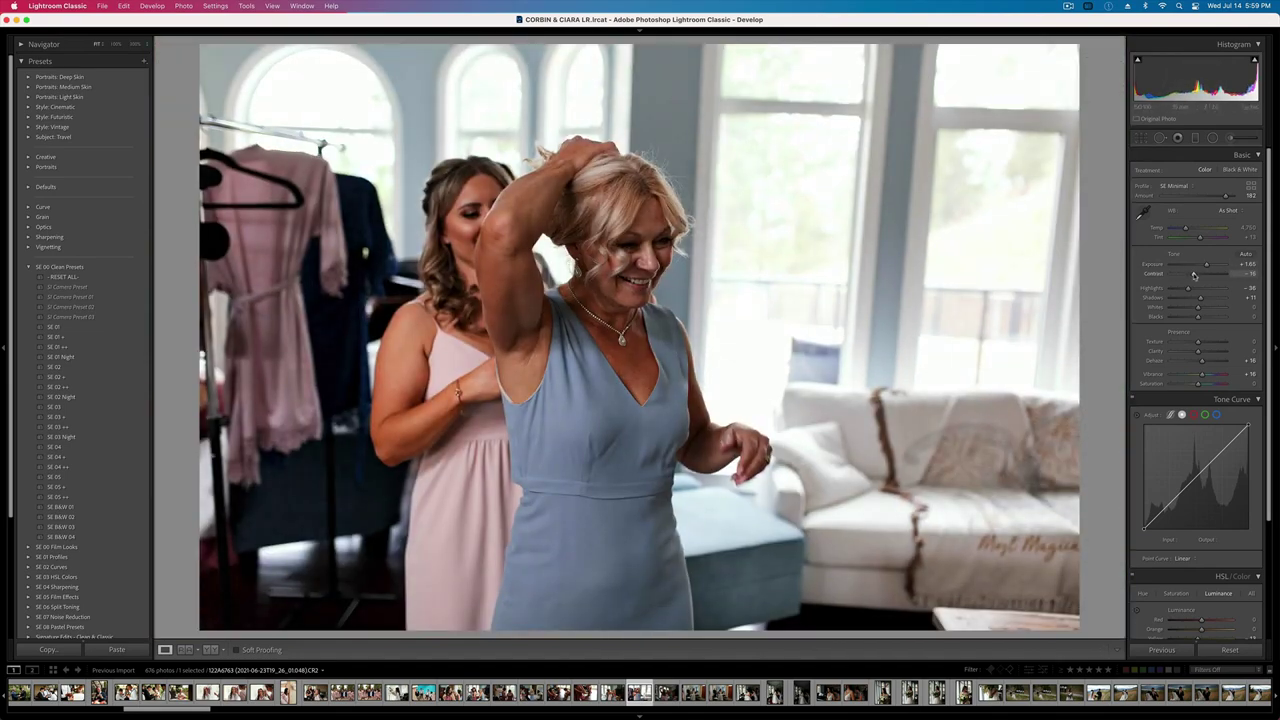
{"action": "left_click", "coordinate": [1212, 137]}
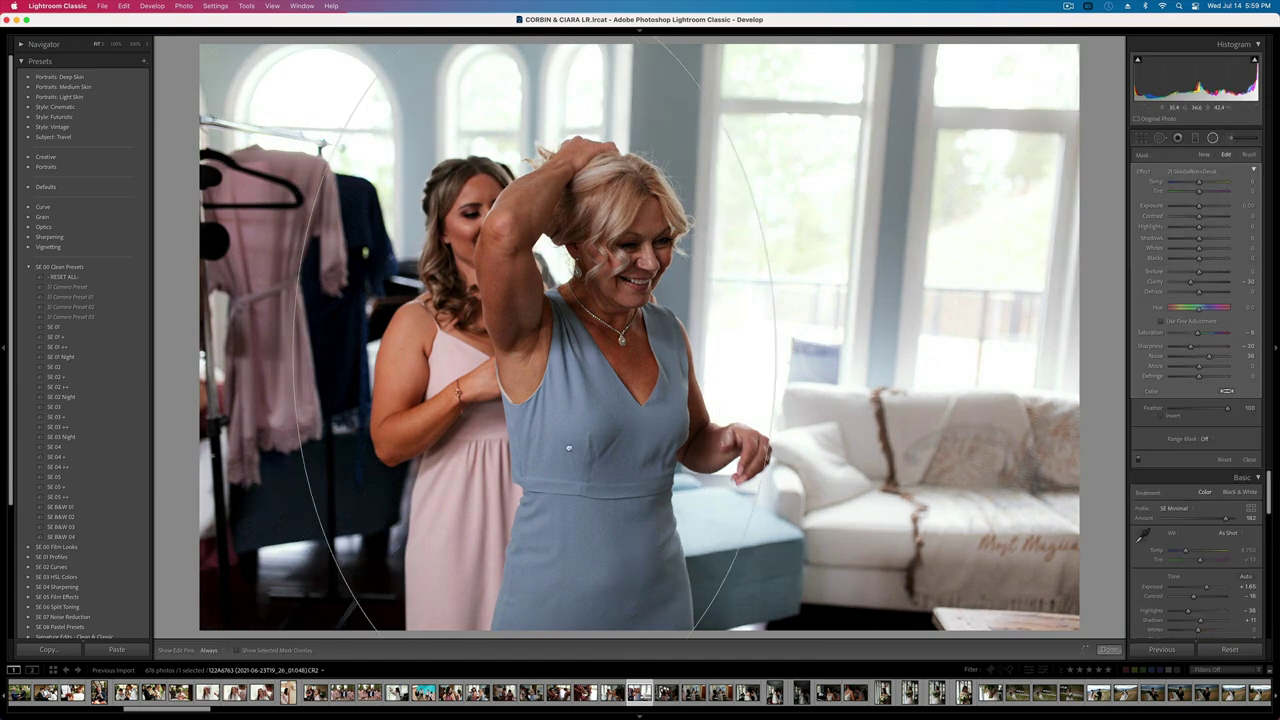
{"action": "key", "text": "shift+m"}
{"action": "key", "text": "Right"}
{"action": "key", "text": "Right"}
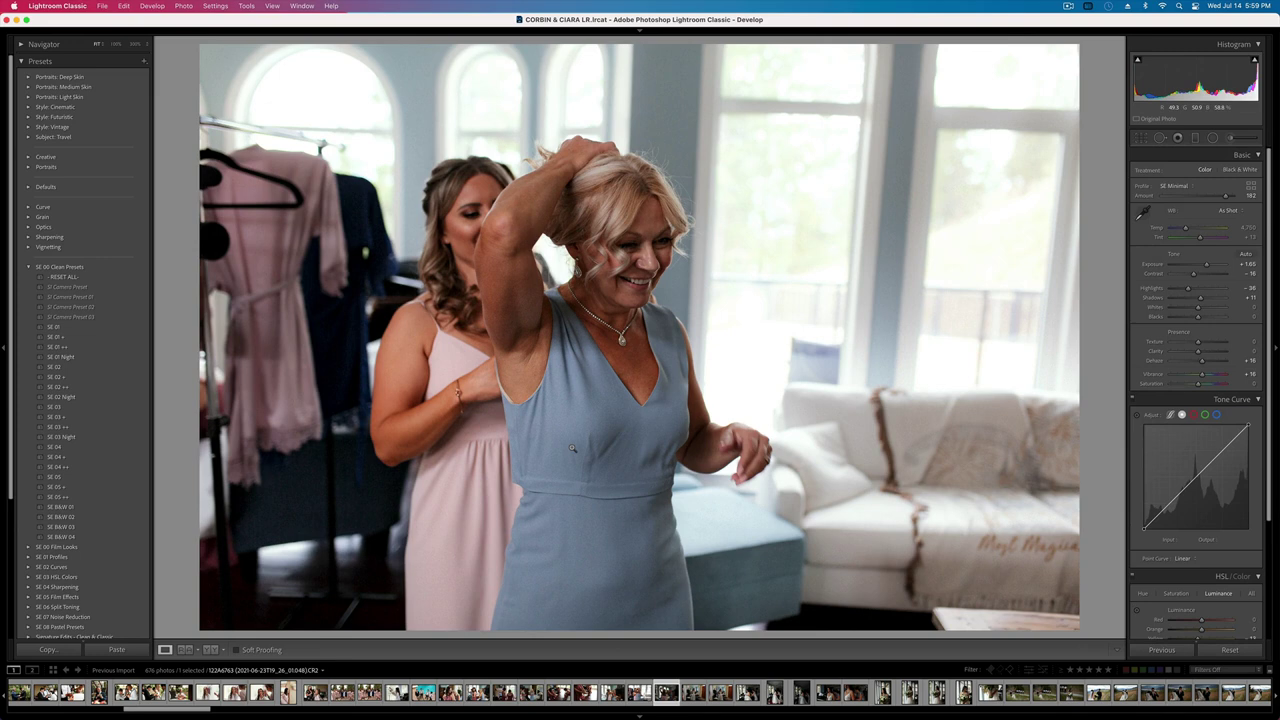
- Darken a radial mask on the three-women selfie and raise its exposure to +1.98
{"action": "left_click", "coordinate": [1218, 138]}
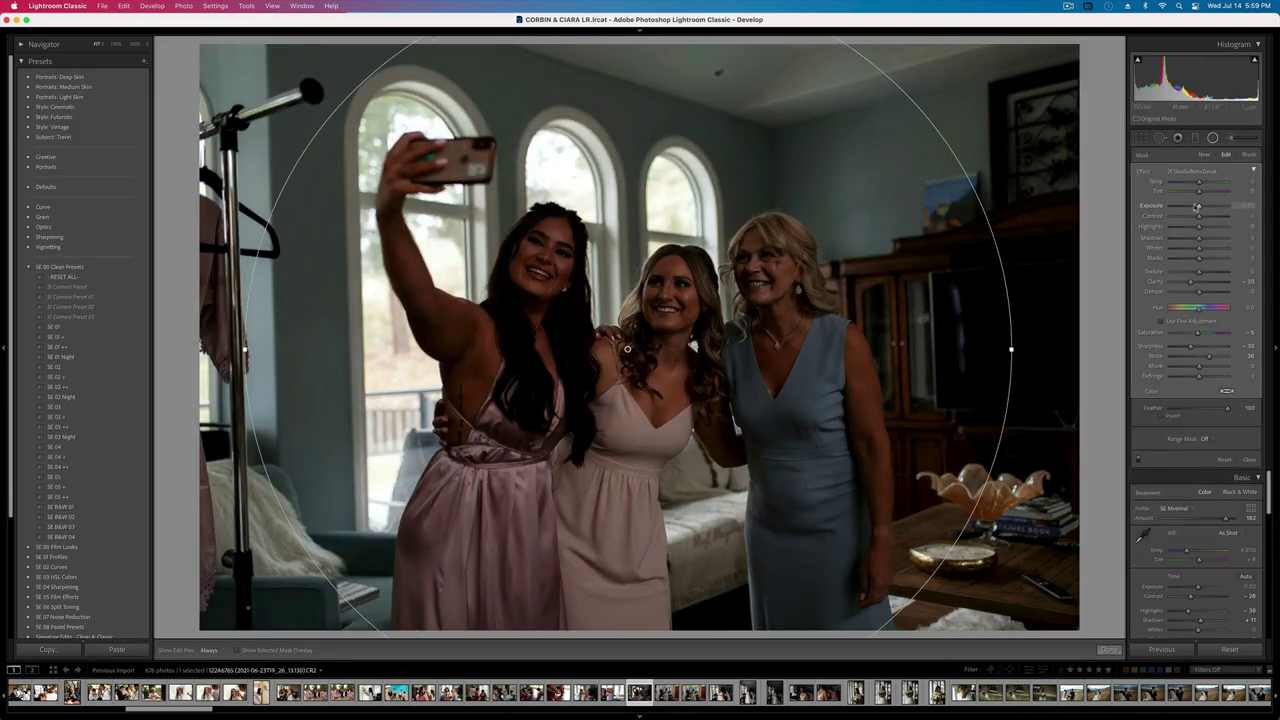
{"action": "left_click_drag", "start_coordinate": [1199, 205], "coordinate": [1190, 205]}
{"action": "key", "text": "equal"}
{"action": "key", "text": "equal"}
{"action": "key", "text": "equal"}
{"action": "key", "text": "equal"}
{"action": "key", "text": "equal"}
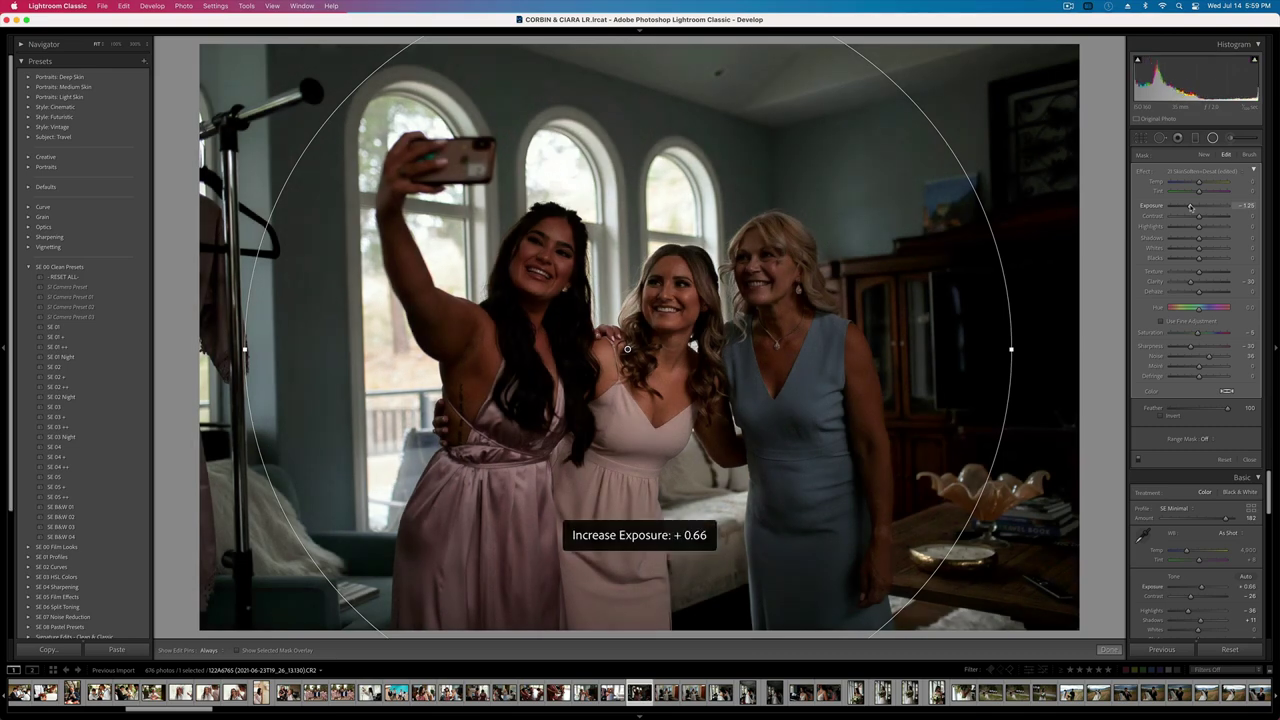
{"action": "key", "text": "equal"}
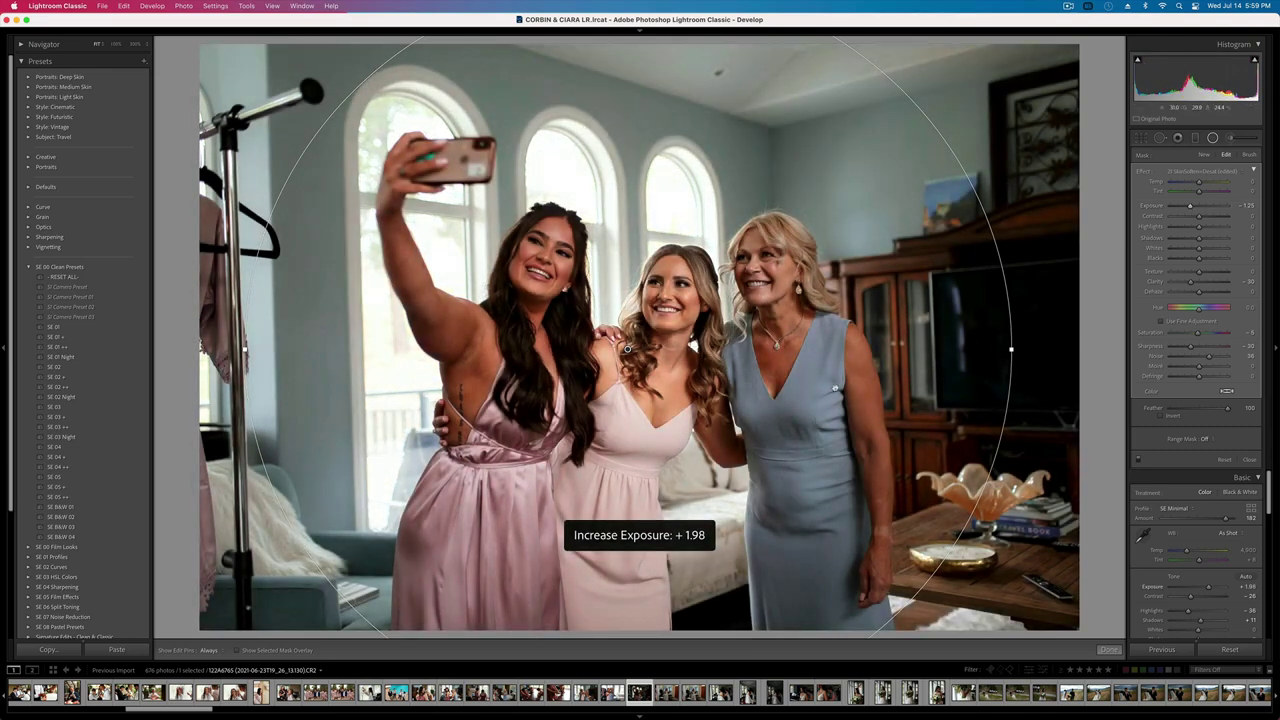
{"action": "key", "text": "shift+m"}
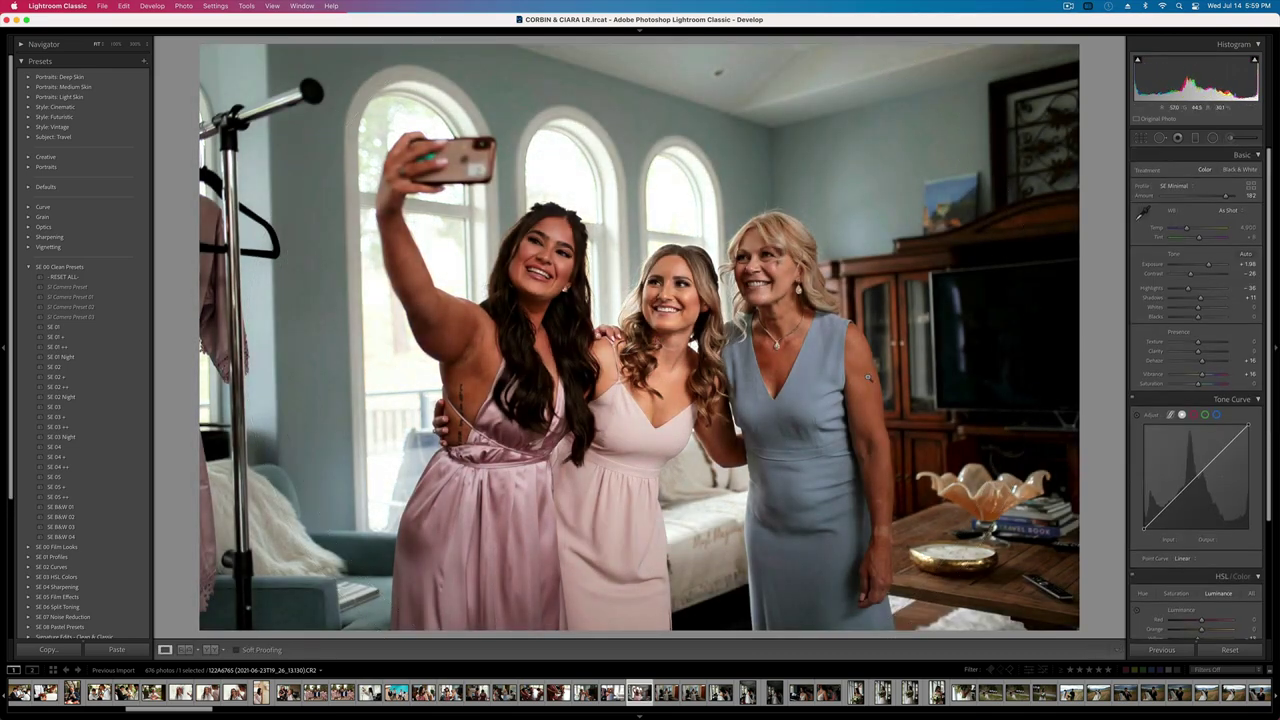
{"action": "key", "text": "Right"}
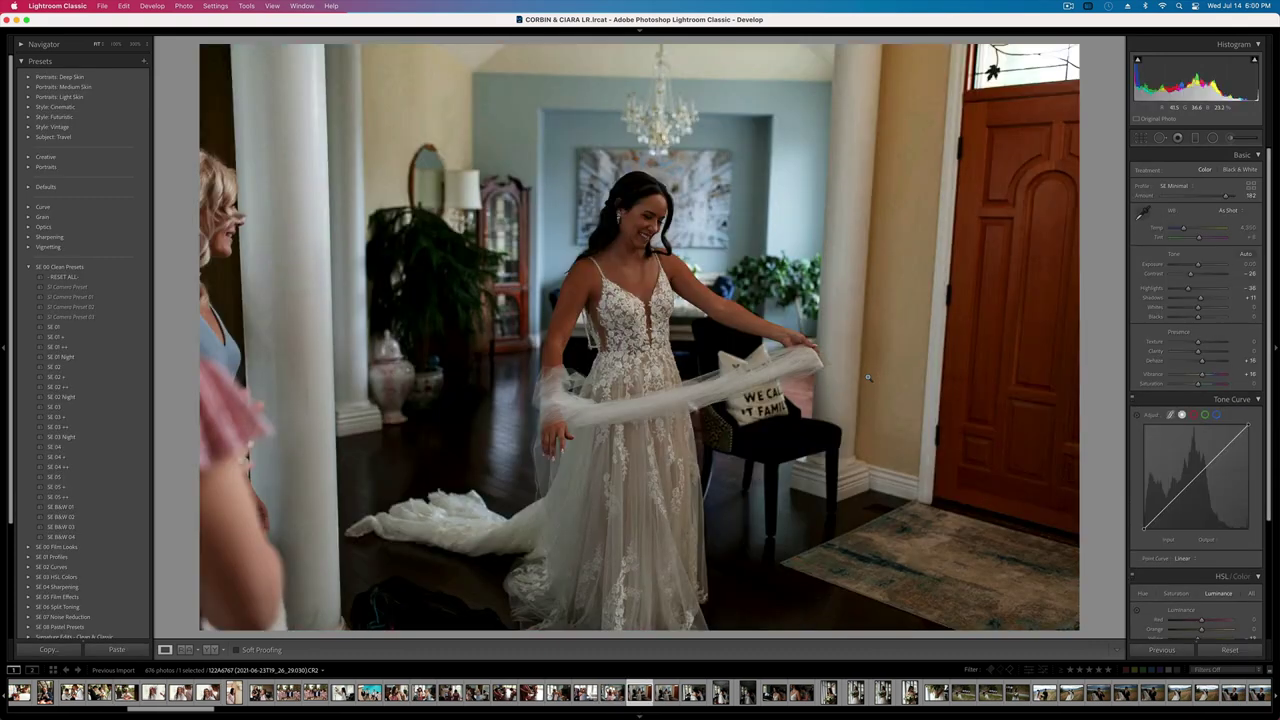
- Darken the first foyer shot's surroundings with a -0.76 radial mask and raise exposure to +1.09
{"action": "left_click", "coordinate": [1213, 138]}
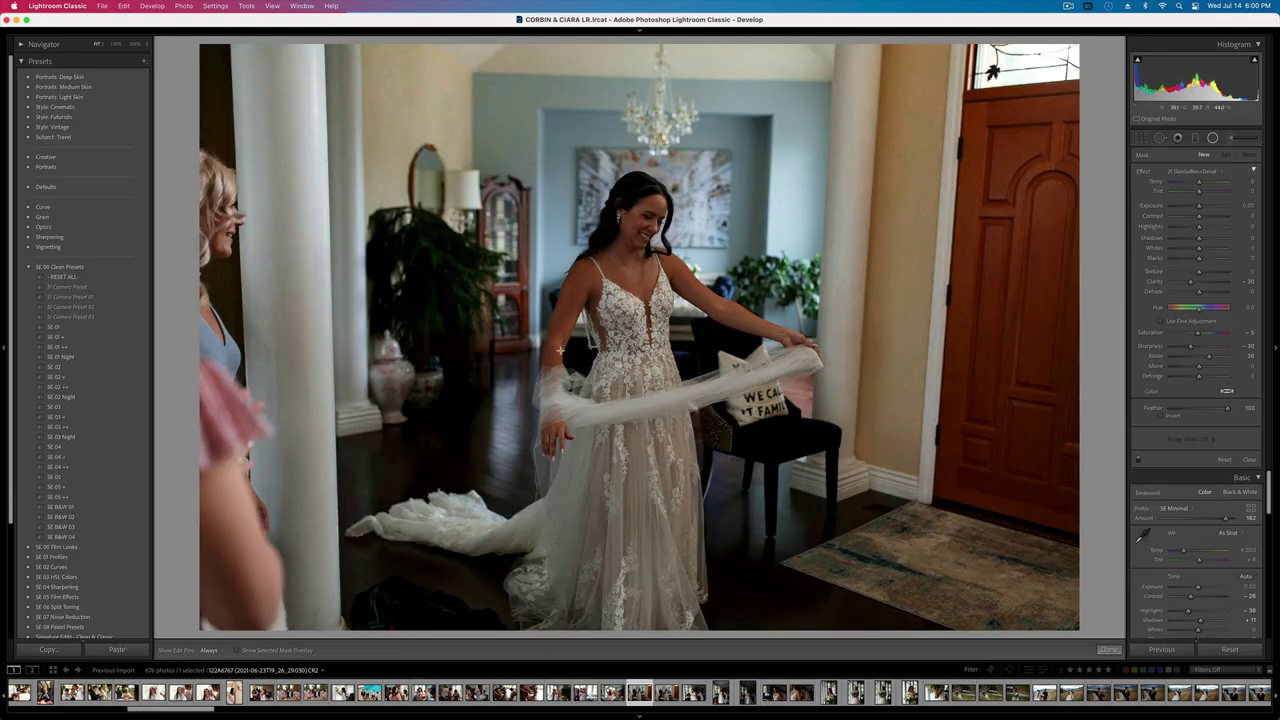
{"action": "left_click_drag", "start_coordinate": [586, 331], "coordinate": [871, 717]}
{"action": "left_click_drag", "start_coordinate": [536, 424], "coordinate": [581, 429]}
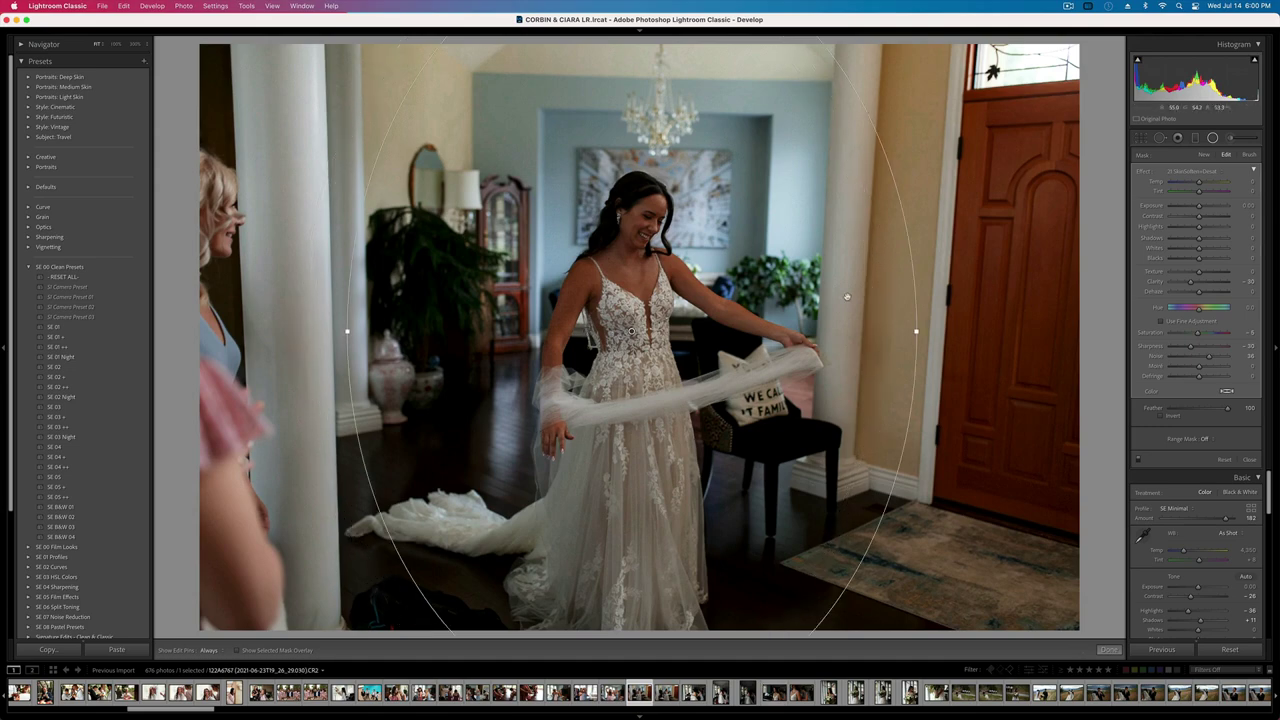
{"action": "left_click_drag", "start_coordinate": [1199, 205], "coordinate": [1193, 206]}
{"action": "key", "text": "Return"}
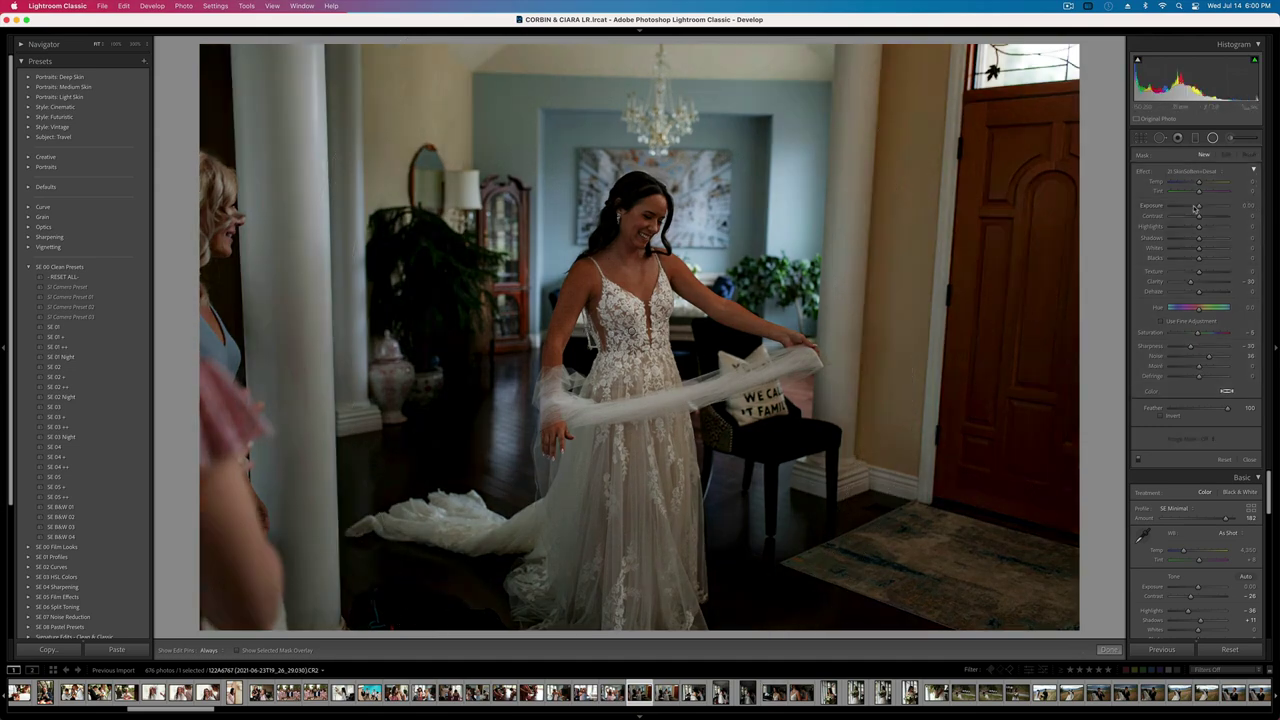
{"action": "key", "text": "shift+equal"}
{"action": "key", "text": "shift+equal"}
{"action": "key", "text": "shift+equal"}
{"action": "key", "text": "equal"}
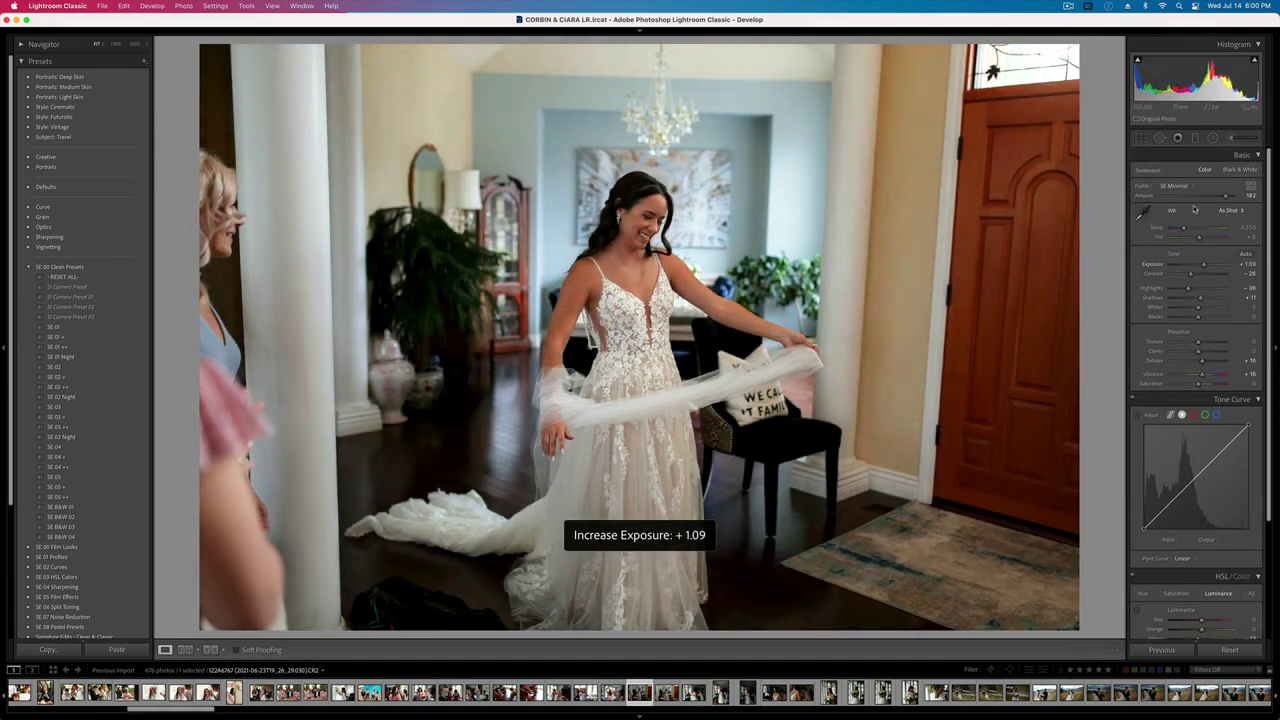
- Copy the foyer photo's develop settings and paste them onto the veil-twirling shot
{"action": "key", "text": "r"}
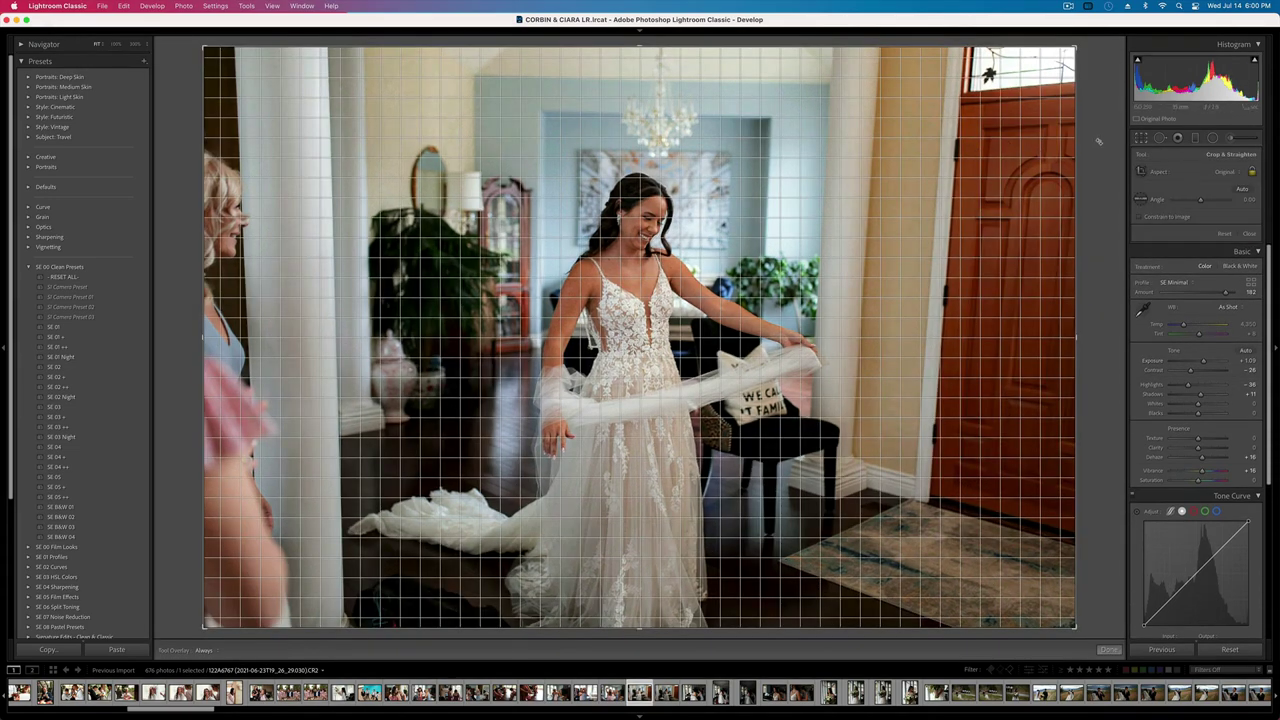
{"action": "key", "text": "r"}
{"action": "key", "text": "Right"}
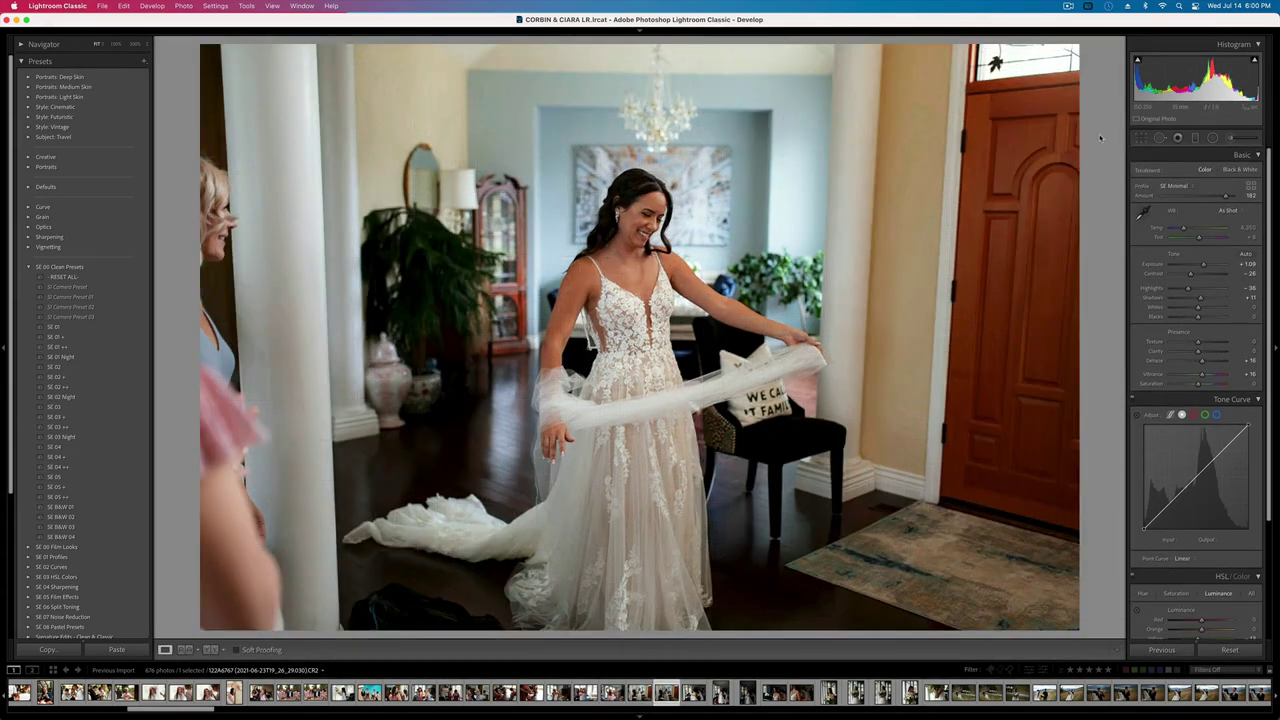
{"action": "key", "text": "Right"}
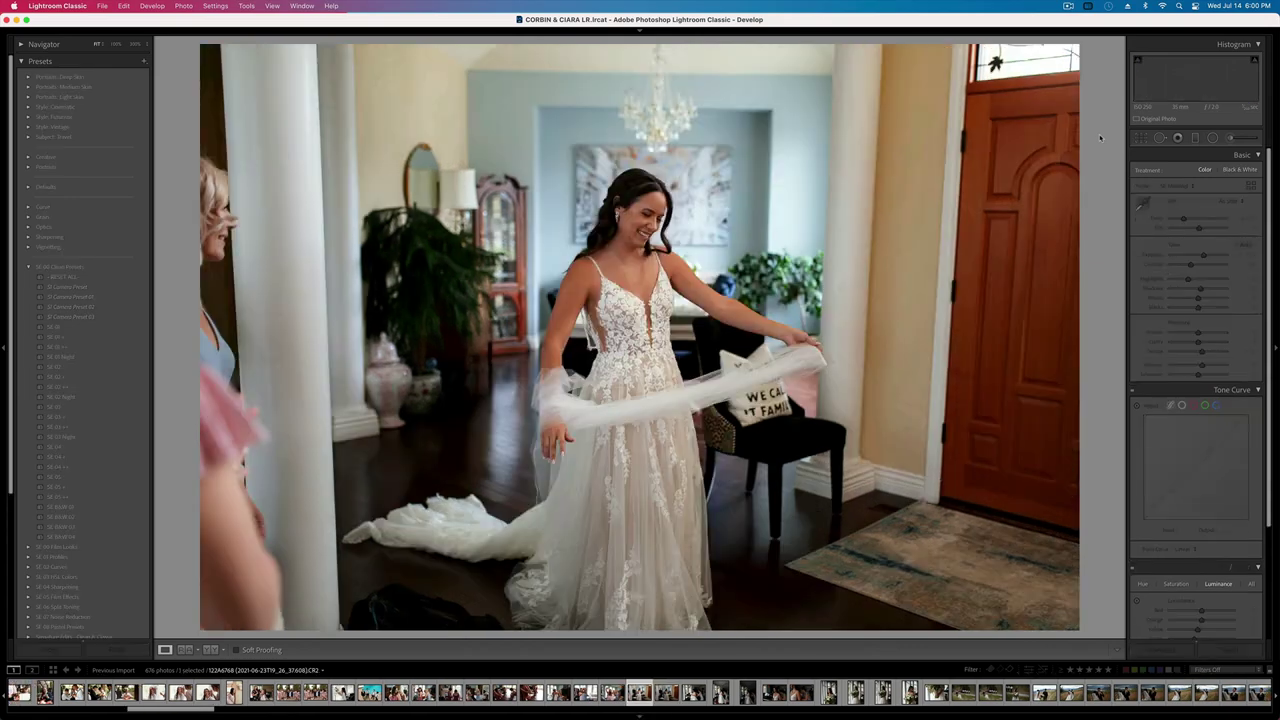
{"action": "key", "text": "ctrl+shift+c"}
{"action": "key", "text": "Return"}
{"action": "key", "text": "Right"}
{"action": "key", "text": "ctrl+shift+v"}
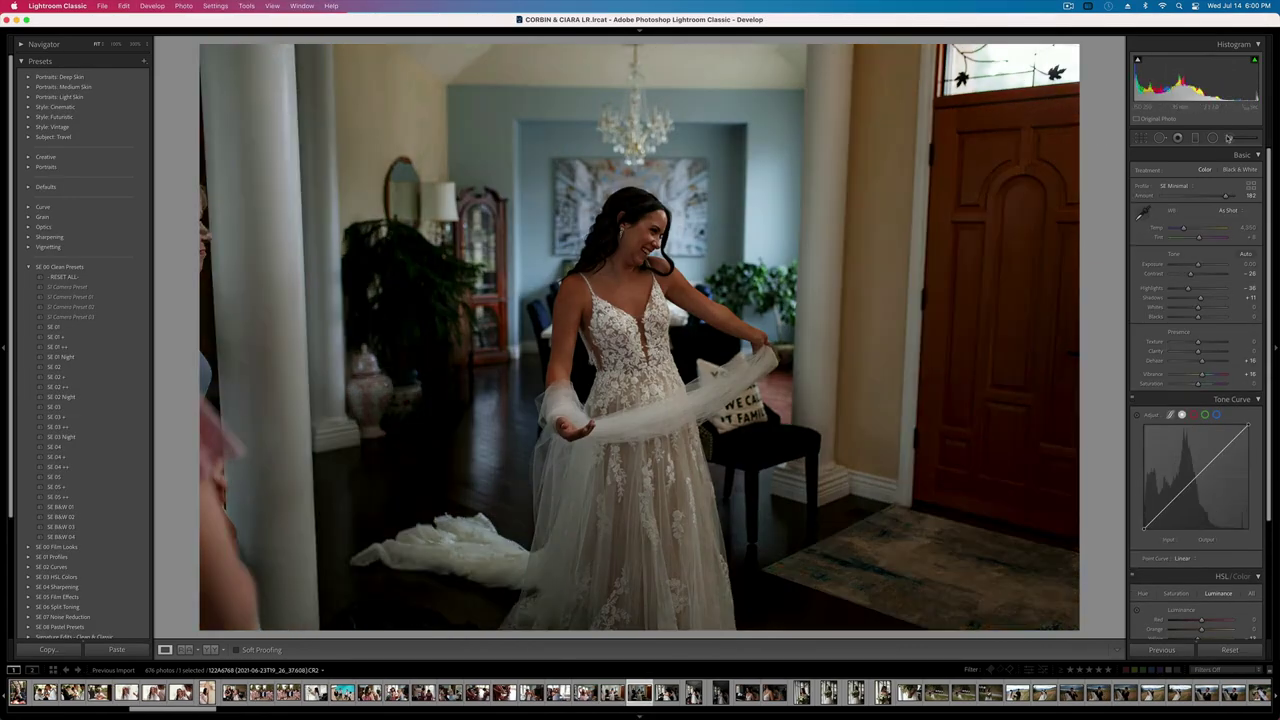
- Reposition a radial mask around the bride, erase it from the dress train, and set exposure to +0.59
{"action": "key", "text": "shift+m"}
{"action": "left_click", "coordinate": [632, 334]}
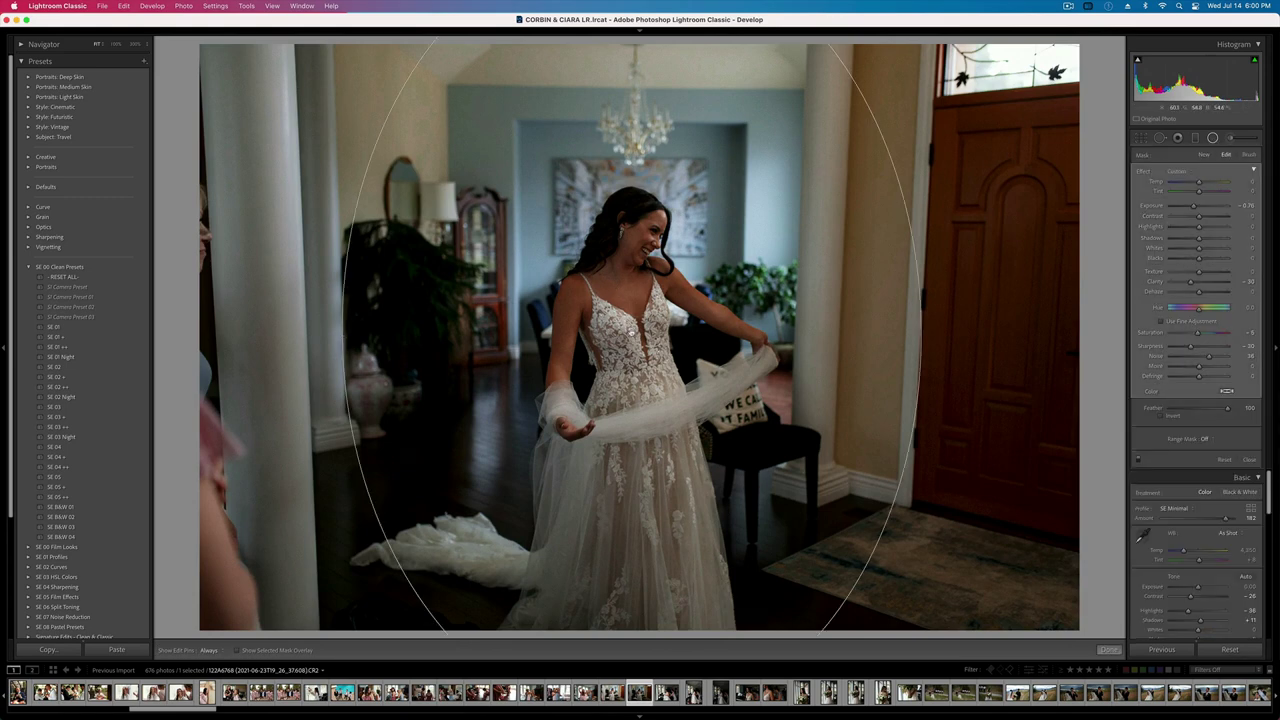
{"action": "left_click_drag", "start_coordinate": [632, 334], "coordinate": [654, 361]}
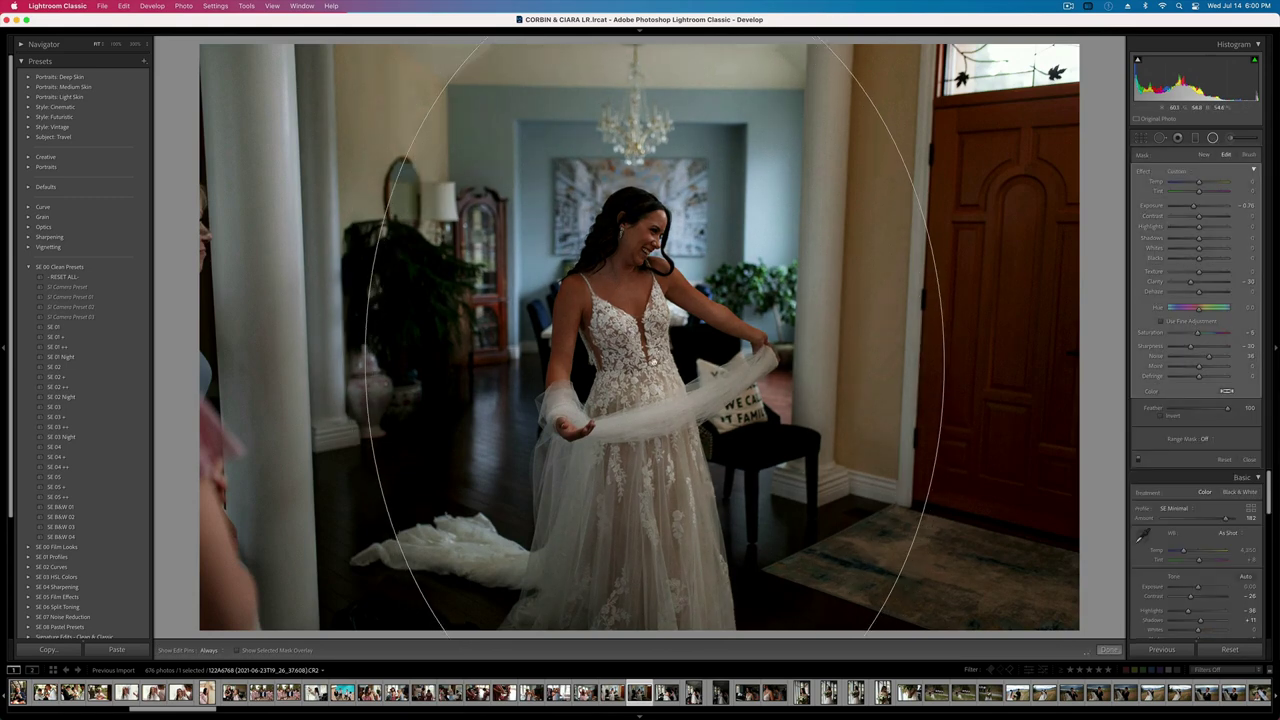
{"action": "left_click", "coordinate": [1249, 155]}
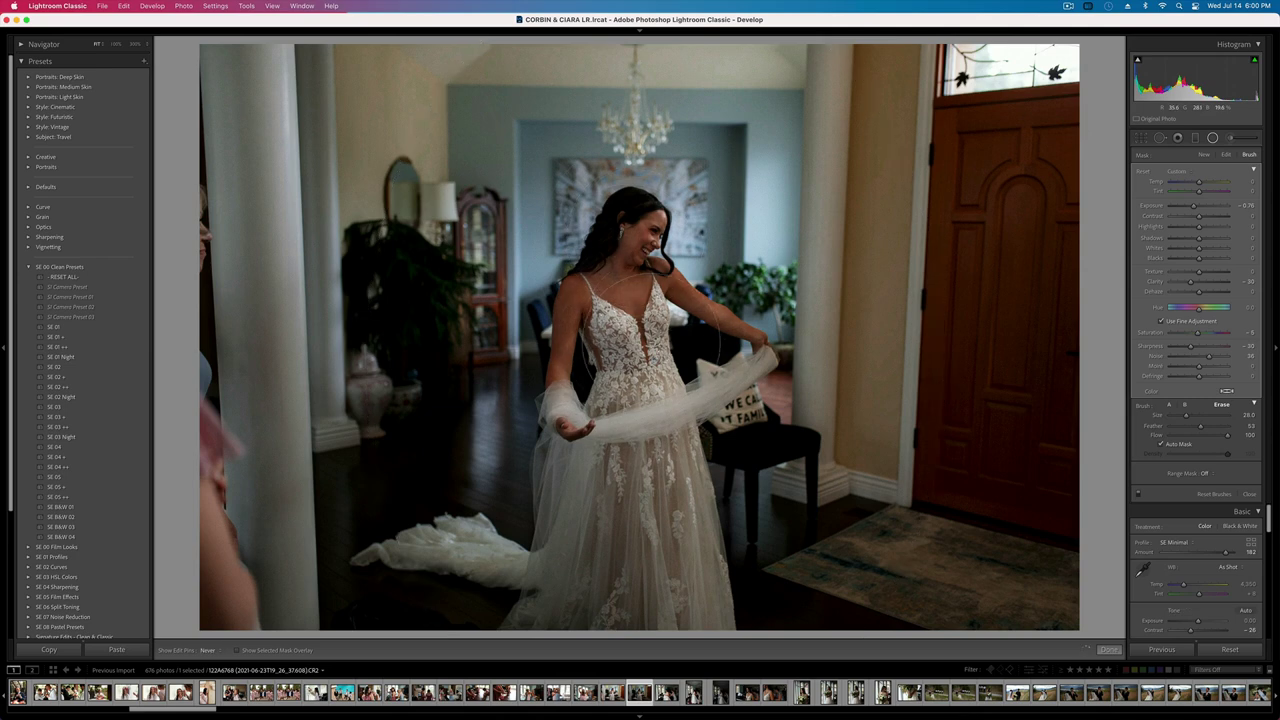
{"action": "left_click", "coordinate": [510, 569], "text": "alt"}
{"action": "key", "text": "shift+m"}
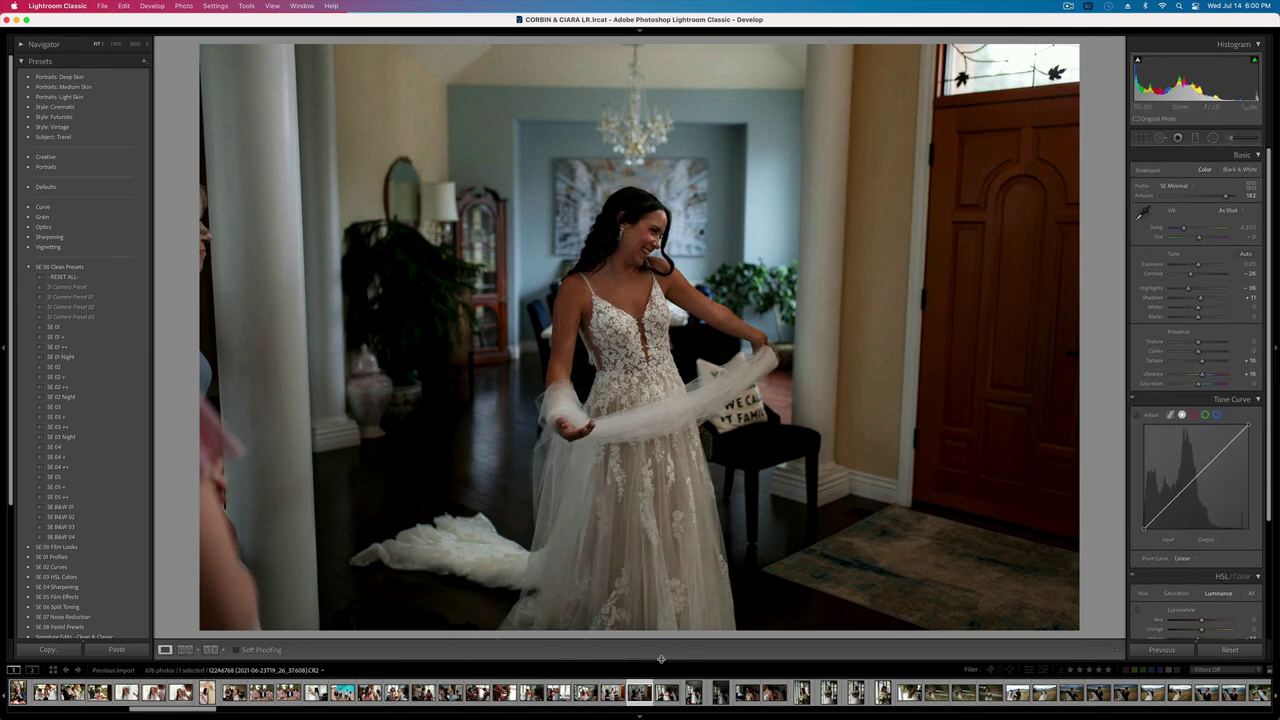
{"action": "key", "text": "shift+equal"}
{"action": "key", "text": "shift+equal"}
{"action": "key", "text": "shift+equal"}
{"action": "key", "text": "minus"}
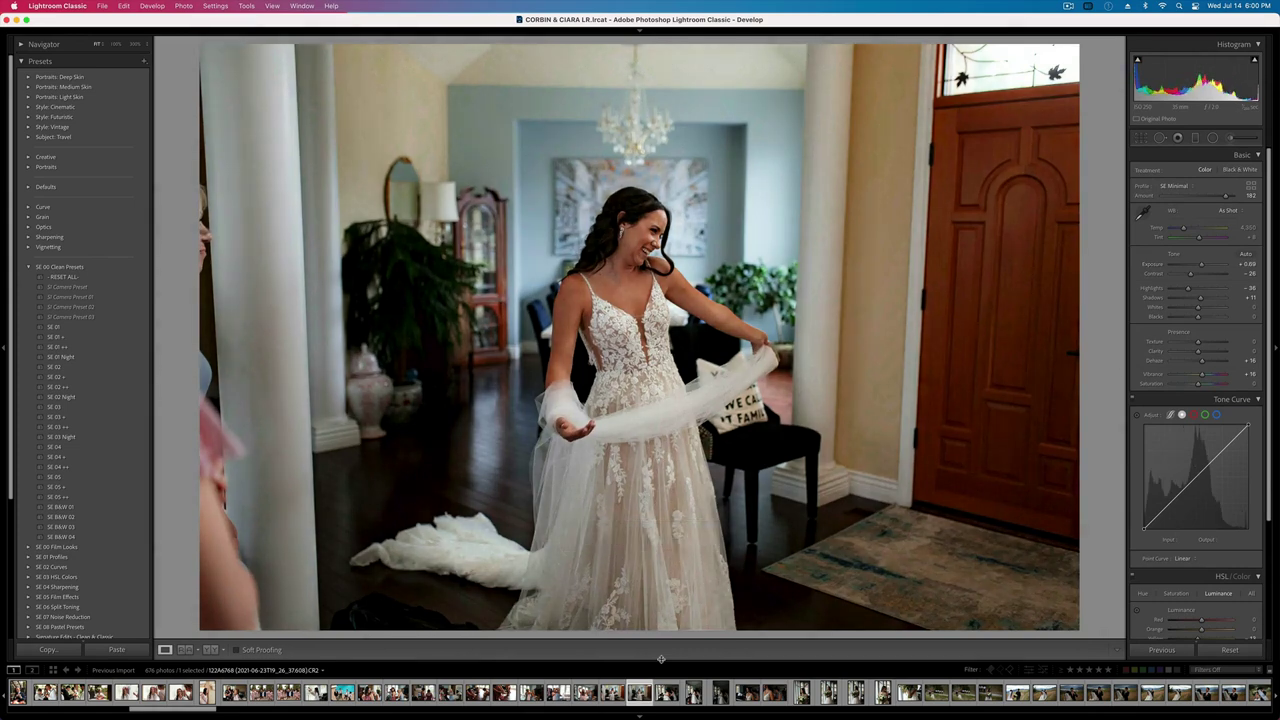
{"action": "key", "text": "minus"}
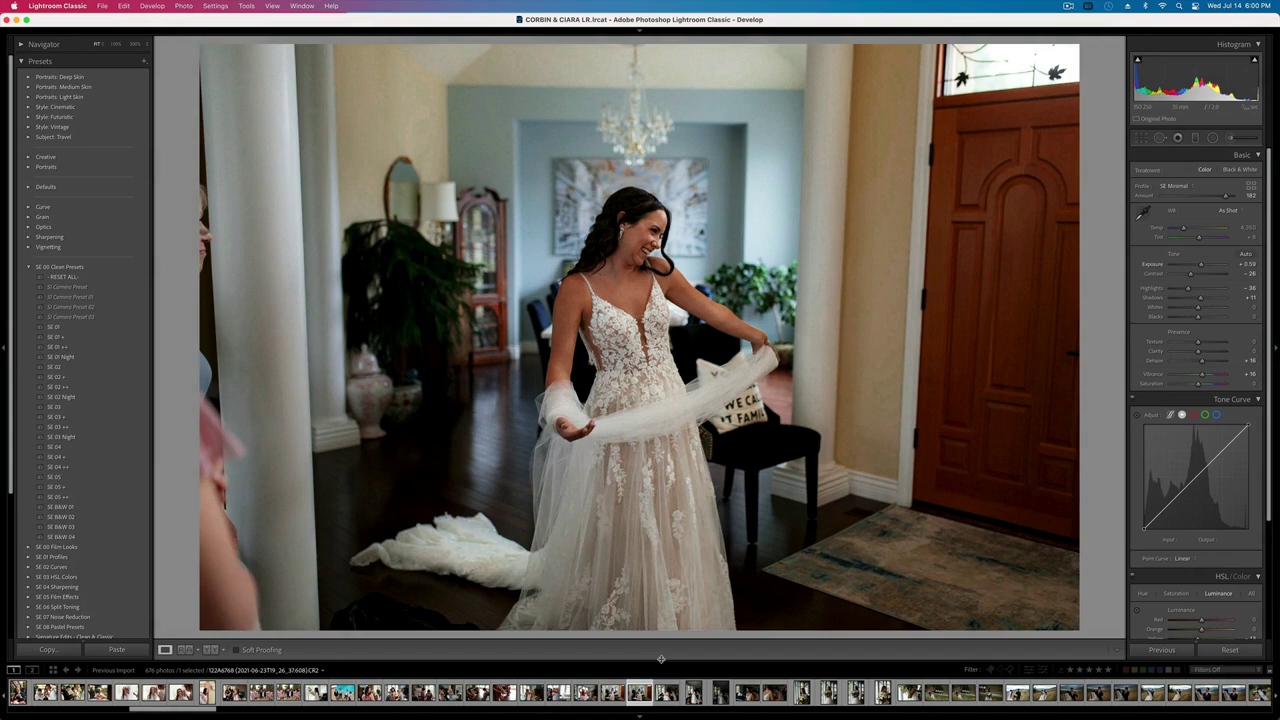
- Rotate the veil-twirling photo to level the columns and tighten its crop
{"action": "key", "text": "r"}
{"action": "left_click_drag", "start_coordinate": [1118, 213], "coordinate": [1106, 189]}
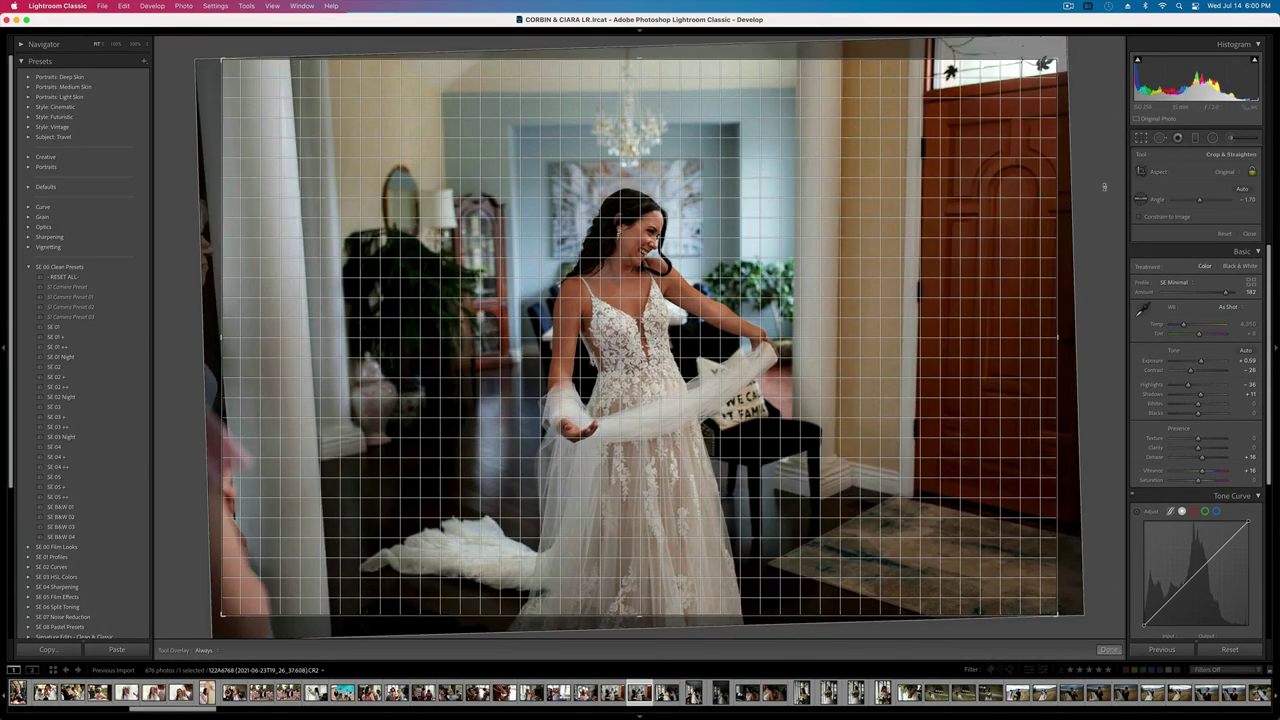
{"action": "key", "text": "Return"}
{"action": "key", "text": "cmd+z"}
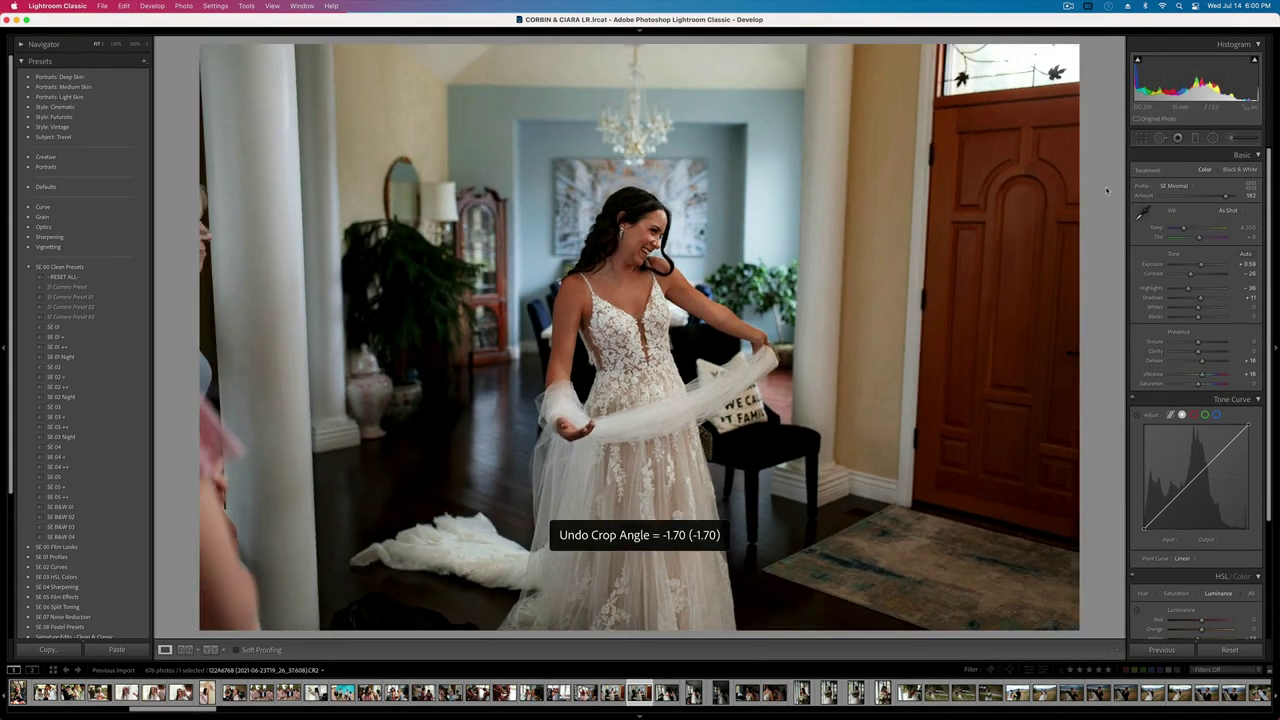
{"action": "key", "text": "r"}
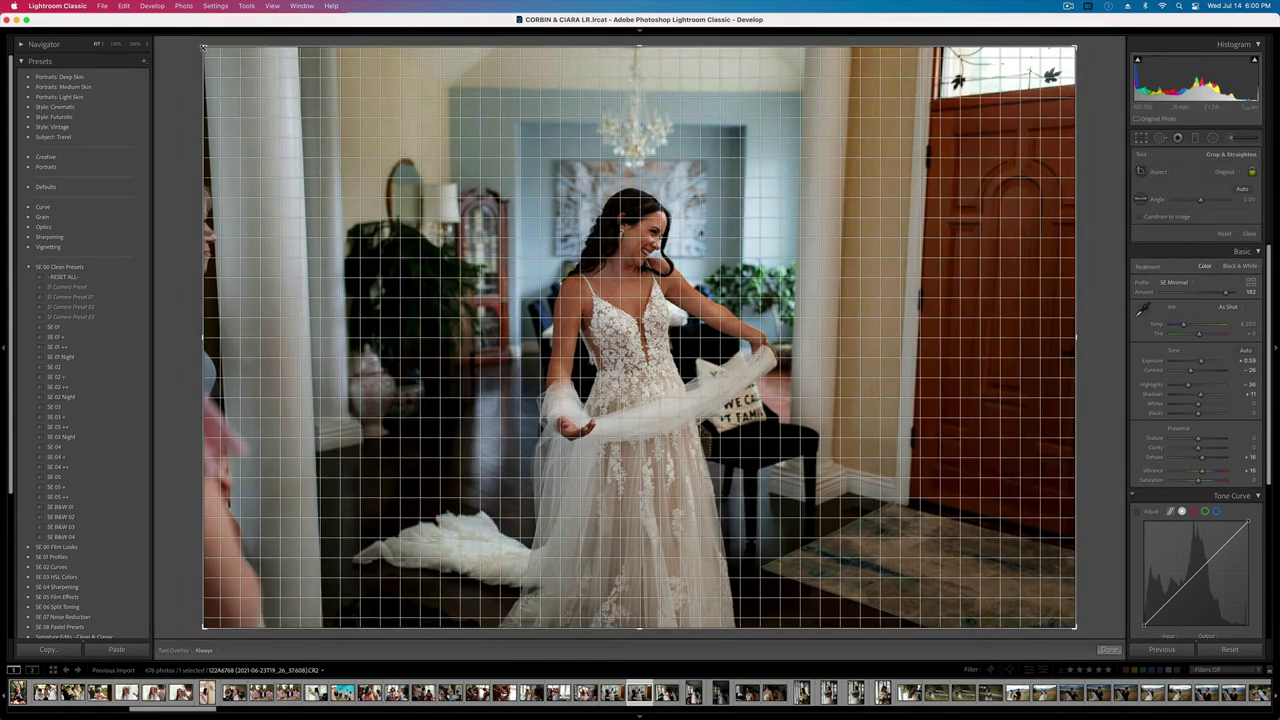
{"action": "left_click_drag", "start_coordinate": [205, 50], "coordinate": [222, 68]}
{"action": "key", "text": "r"}
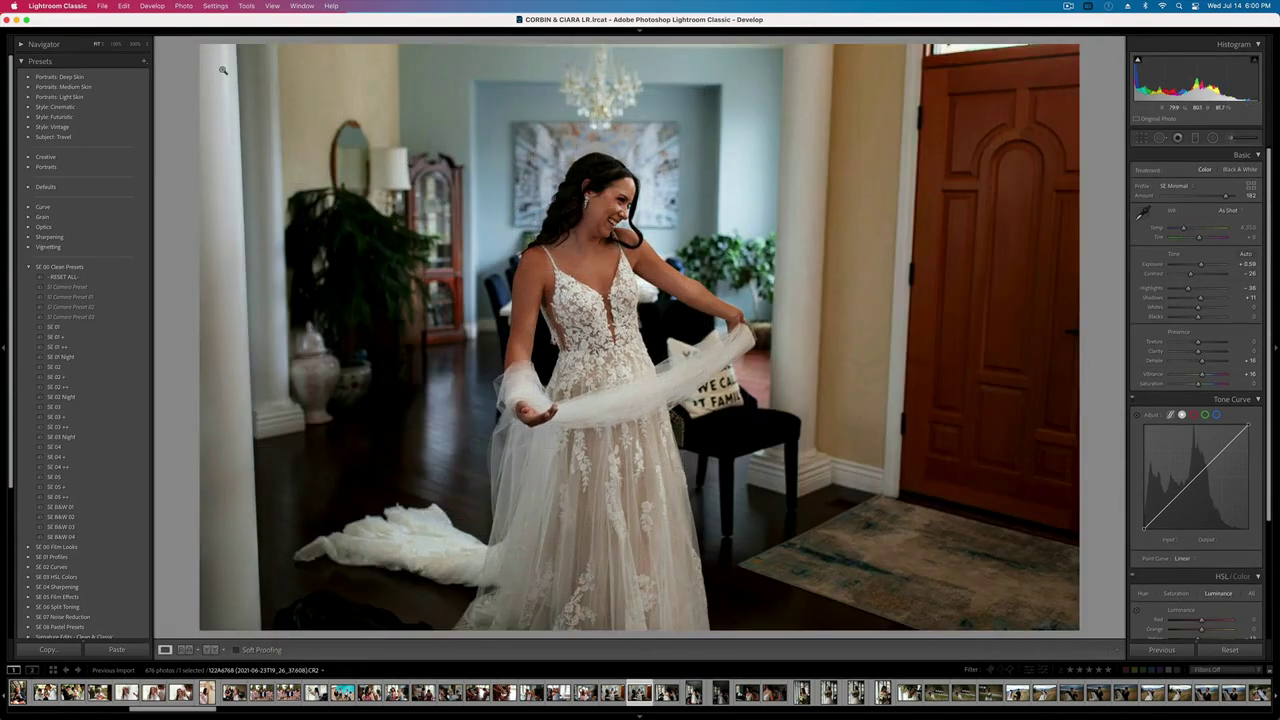
{"action": "key", "text": "Left"}
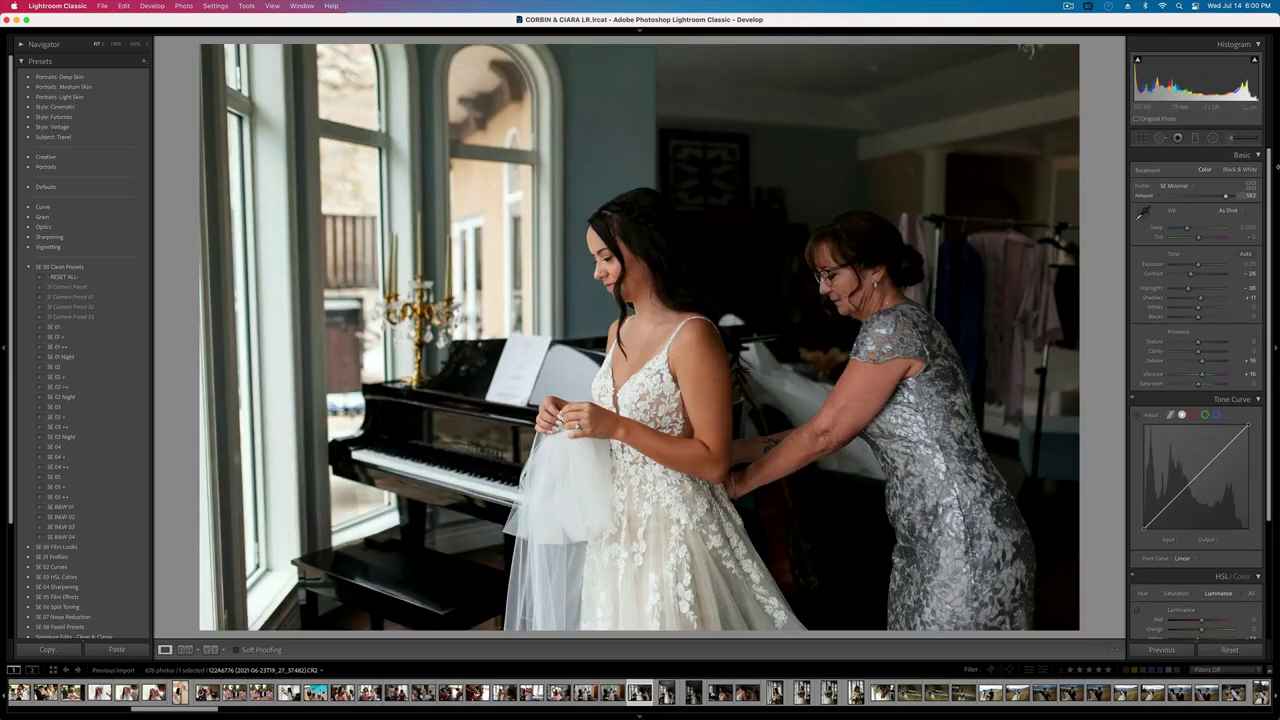
- Cool the white balance slightly and draw a radial ellipse over the mother
{"action": "left_click_drag", "start_coordinate": [1191, 229], "coordinate": [1189, 229]}
{"action": "left_click", "coordinate": [1212, 138]}
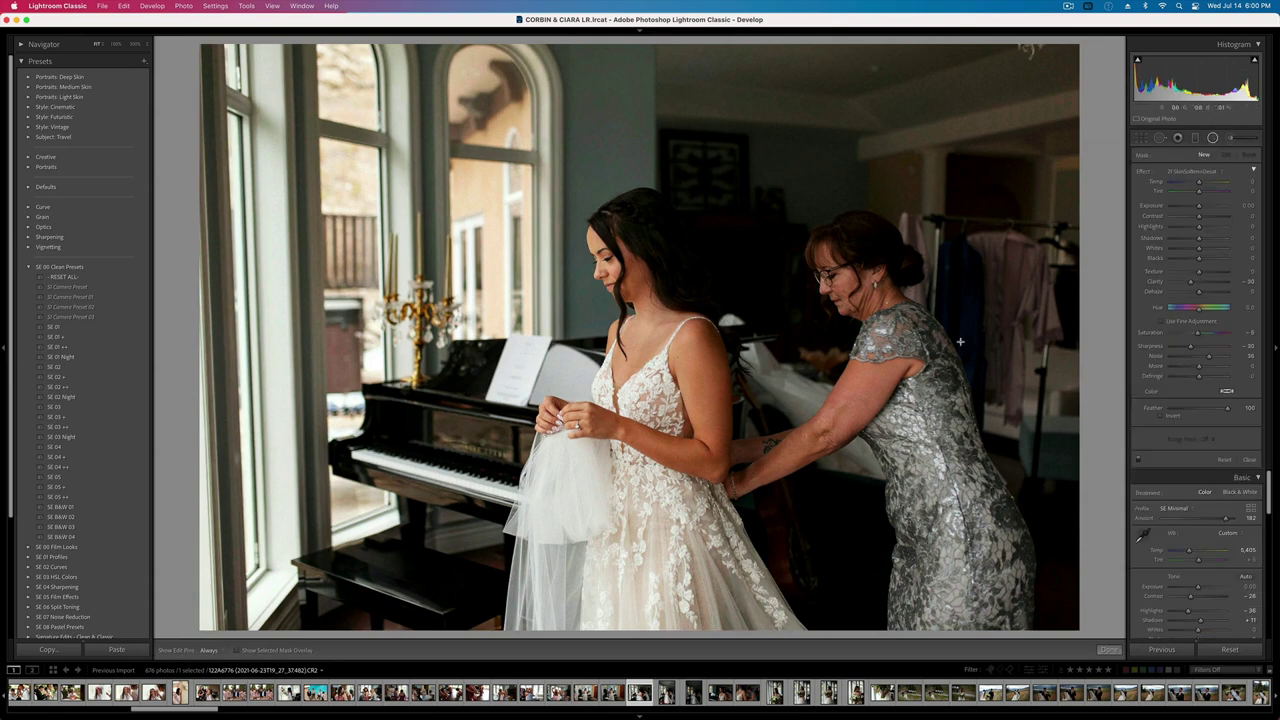
{"action": "left_click_drag", "start_coordinate": [883, 335], "coordinate": [1005, 570]}
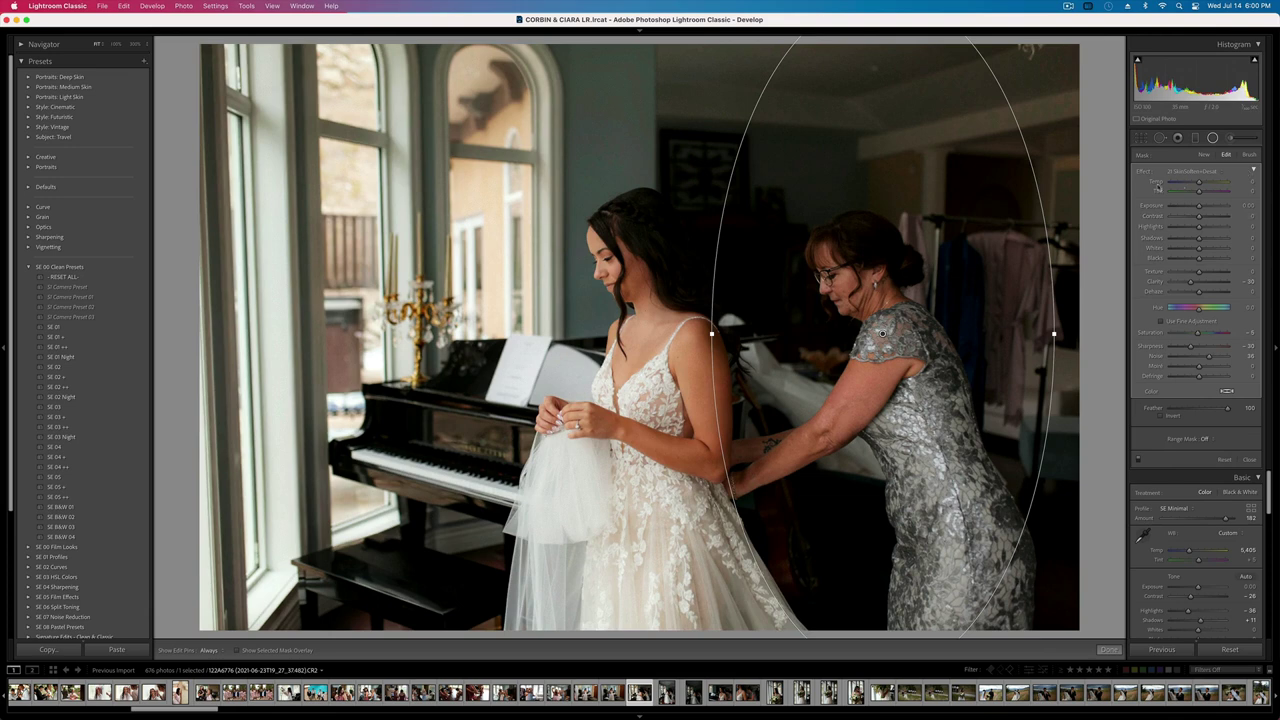
- Give the radial mask Contrast -42 and Whites 35, invert it, and fit it around the mother's upper body
{"action": "double_click", "coordinate": [1144, 172]}
{"action": "left_click_drag", "start_coordinate": [1199, 216], "coordinate": [1209, 248]}
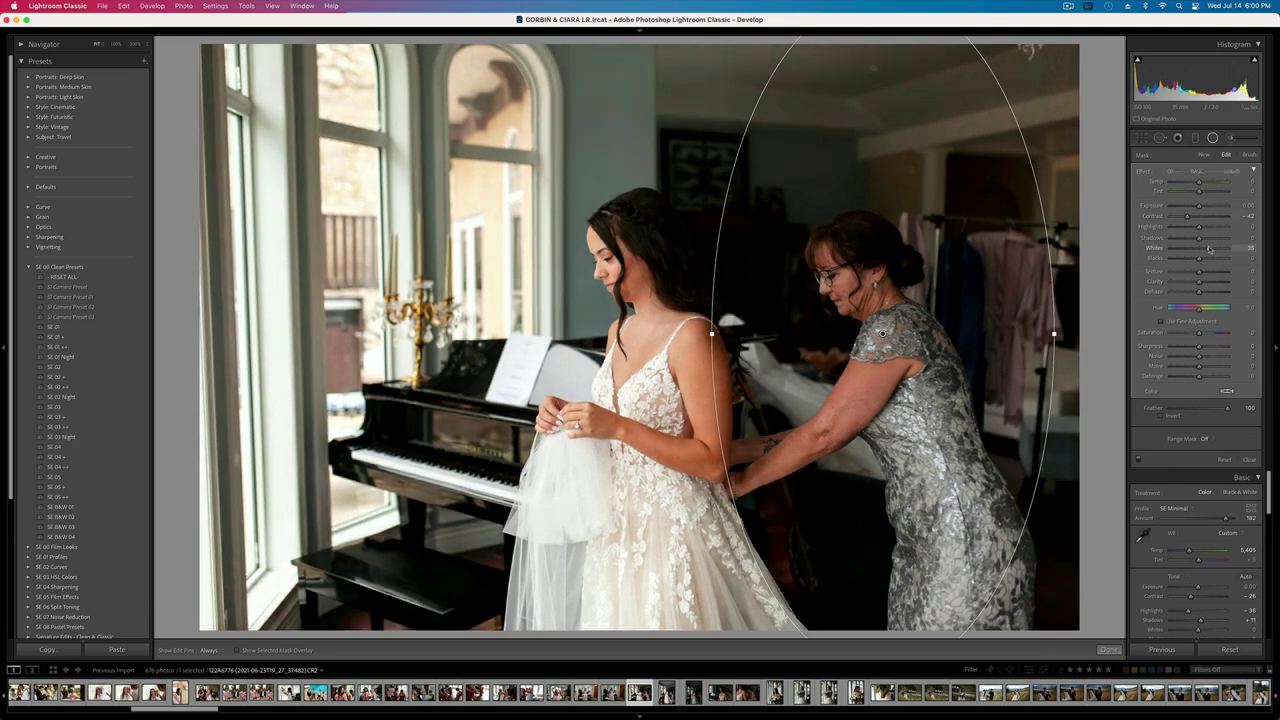
{"action": "key", "text": "apostrophe"}
{"action": "left_click_drag", "start_coordinate": [948, 389], "coordinate": [935, 345]}
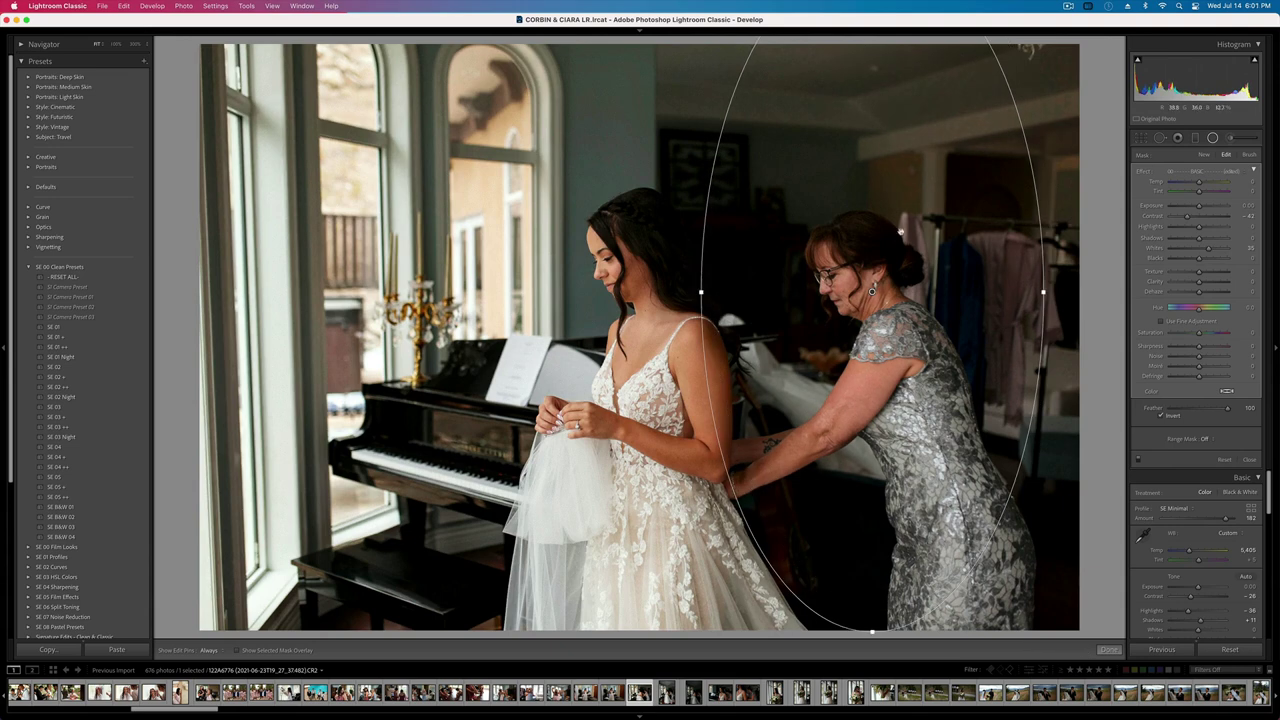
{"action": "left_click_drag", "start_coordinate": [872, 46], "coordinate": [877, 222]}
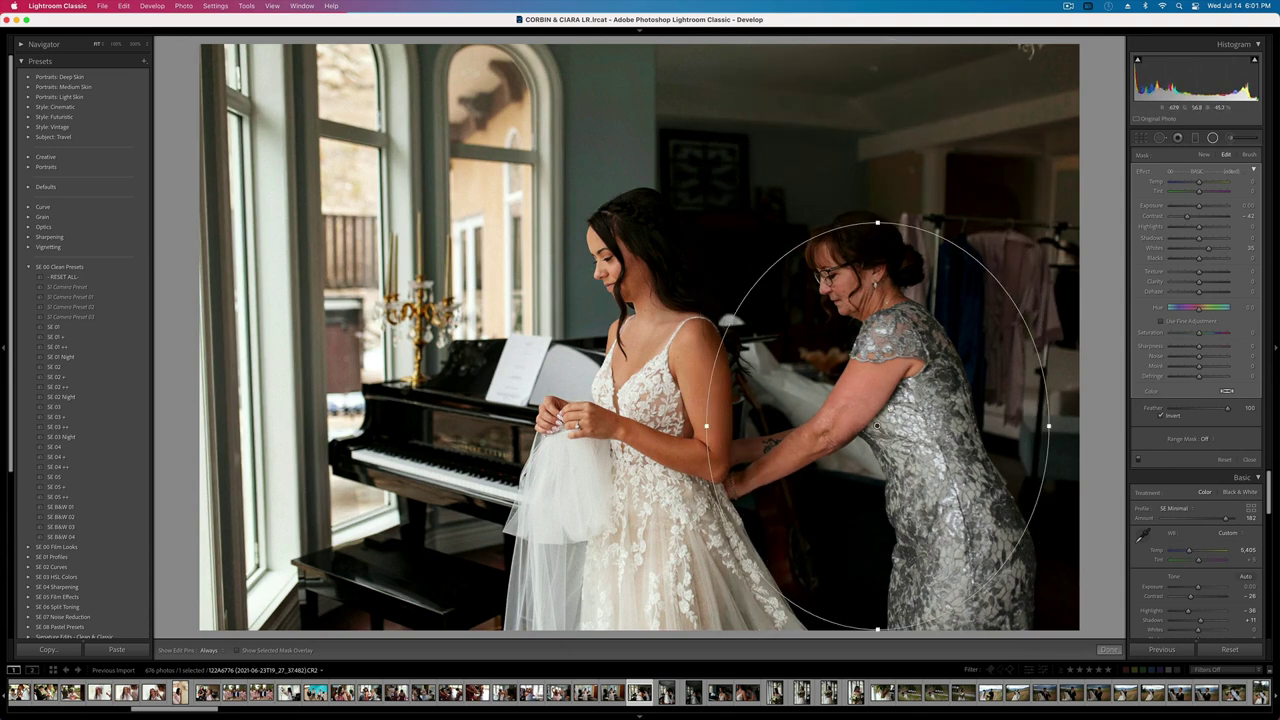
{"action": "left_click_drag", "start_coordinate": [877, 426], "coordinate": [869, 296]}
{"action": "key", "text": "shift+m"}
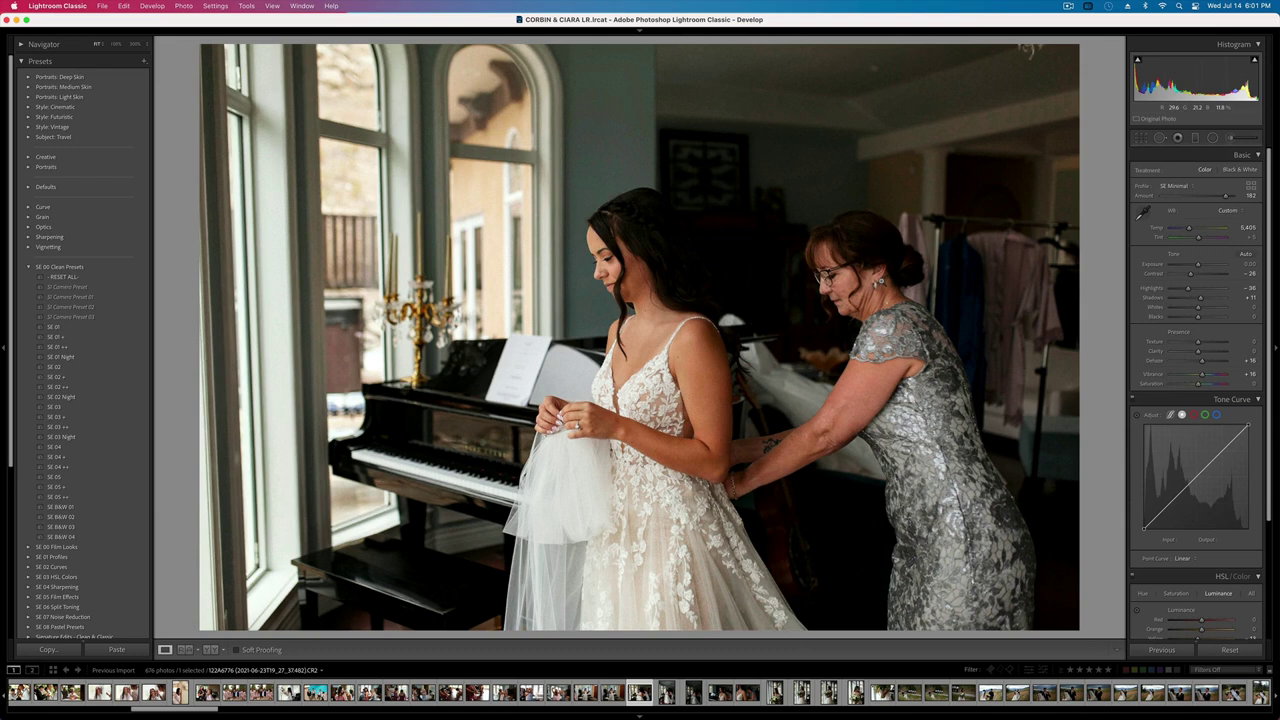
- Paint a brush mask over the bride's hair, reset its effects and adjust its shadows
{"action": "left_click", "coordinate": [1231, 141]}
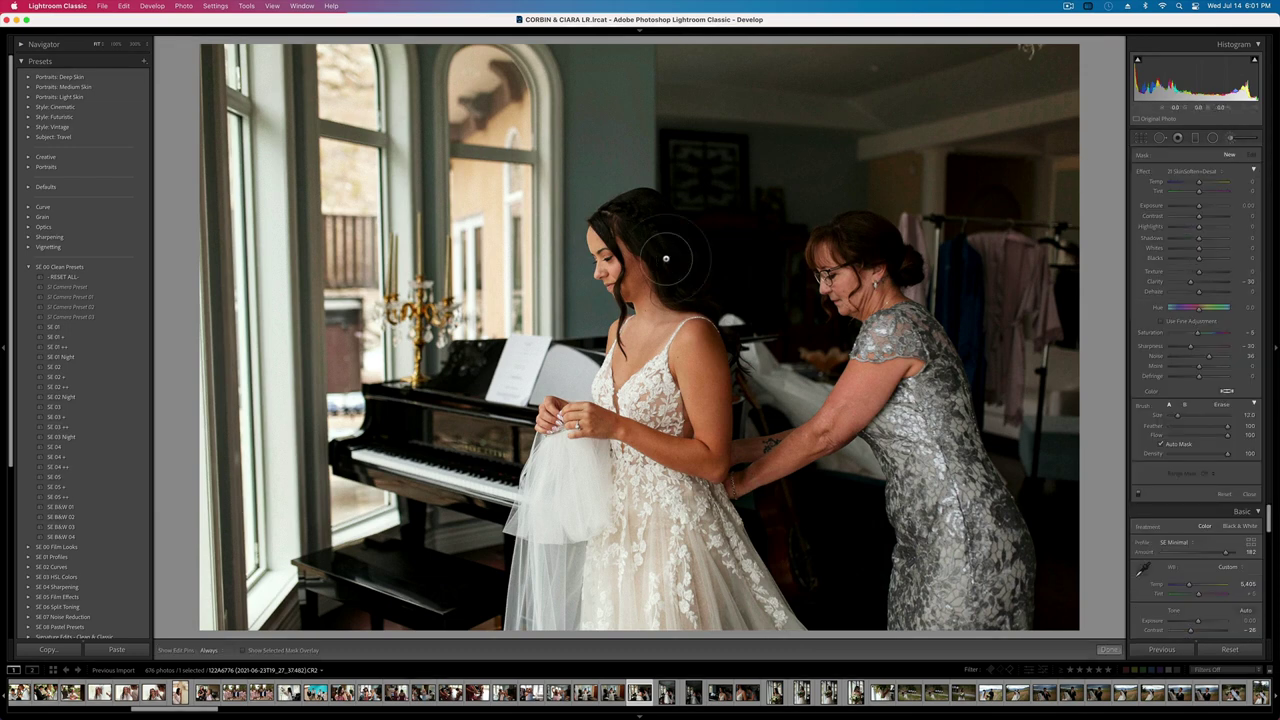
{"action": "left_click_drag", "start_coordinate": [658, 219], "coordinate": [741, 378]}
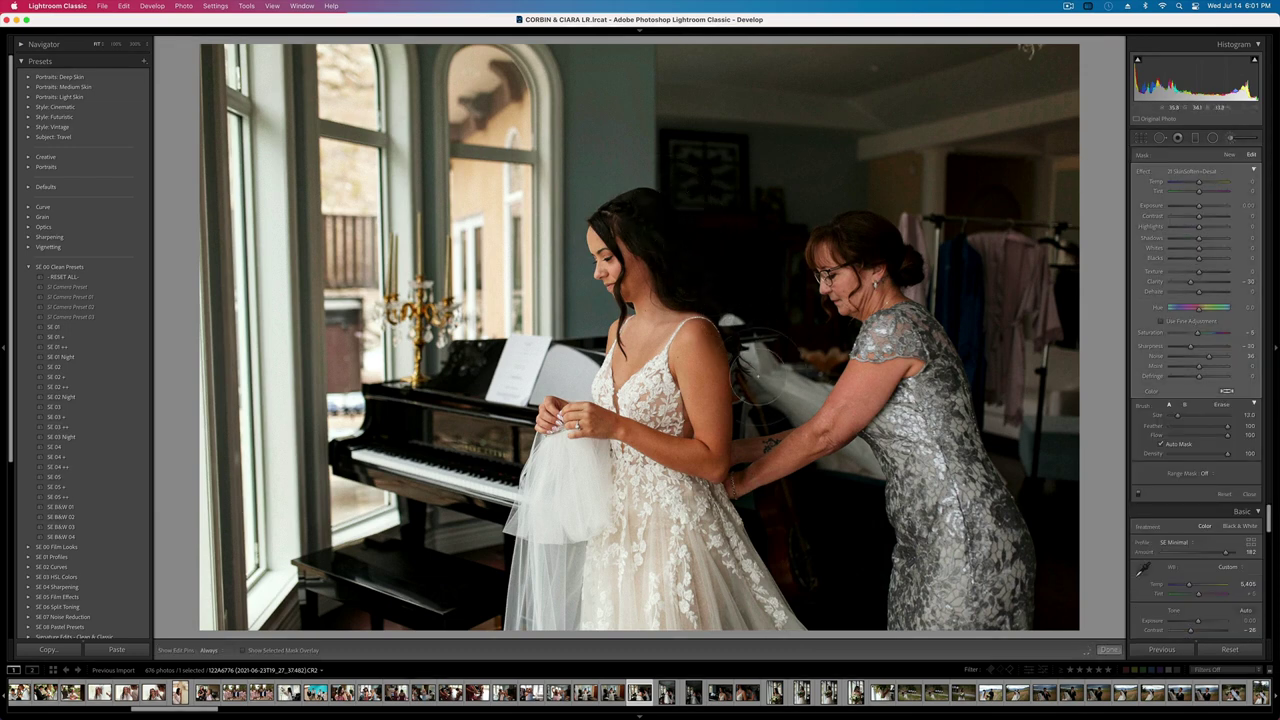
{"action": "key", "text": "h"}
{"action": "left_click", "coordinate": [1146, 174], "text": "alt"}
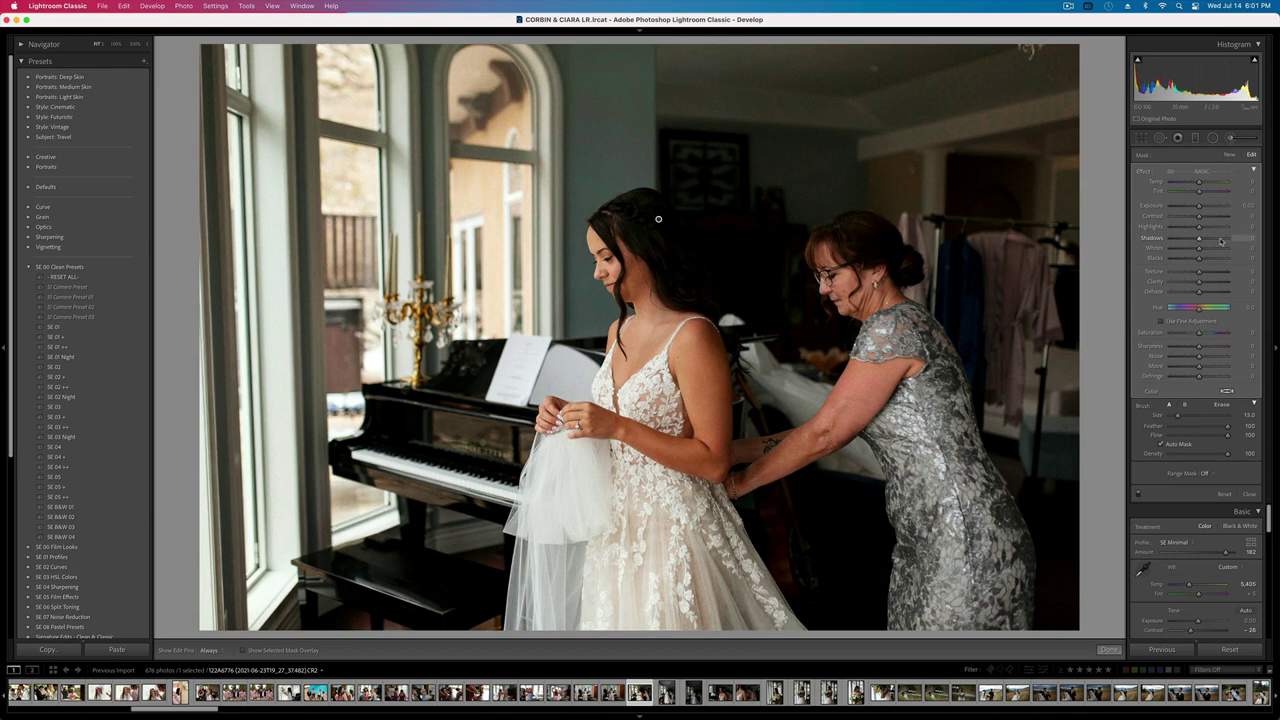
{"action": "mouse_move", "coordinate": [1199, 239]}
{"action": "left_mouse_down"}
{"action": "mouse_move", "coordinate": [1220, 240]}
{"action": "mouse_move", "coordinate": [1219, 227]}
{"action": "mouse_move", "coordinate": [1205, 239]}
{"action": "left_mouse_up"}
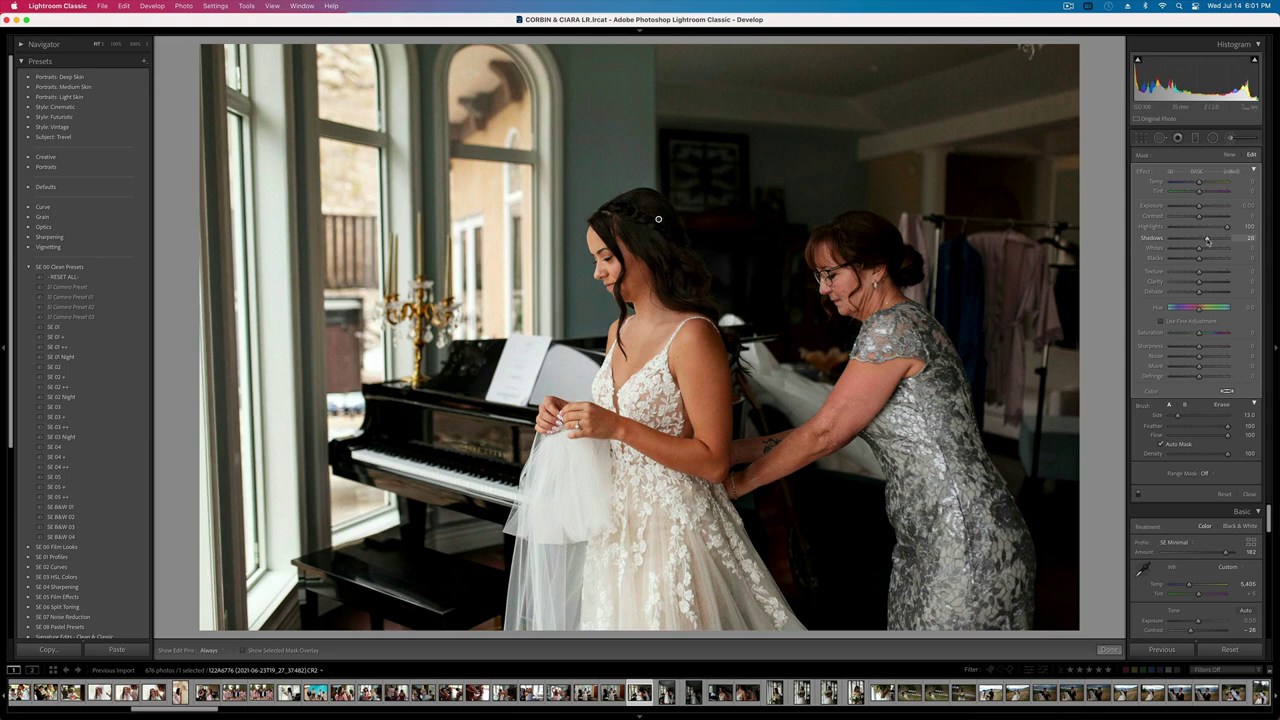
{"action": "mouse_move", "coordinate": [1205, 240]}
{"action": "left_mouse_down"}
{"action": "mouse_move", "coordinate": [1241, 252]}
{"action": "mouse_move", "coordinate": [1216, 251]}
{"action": "left_mouse_up"}
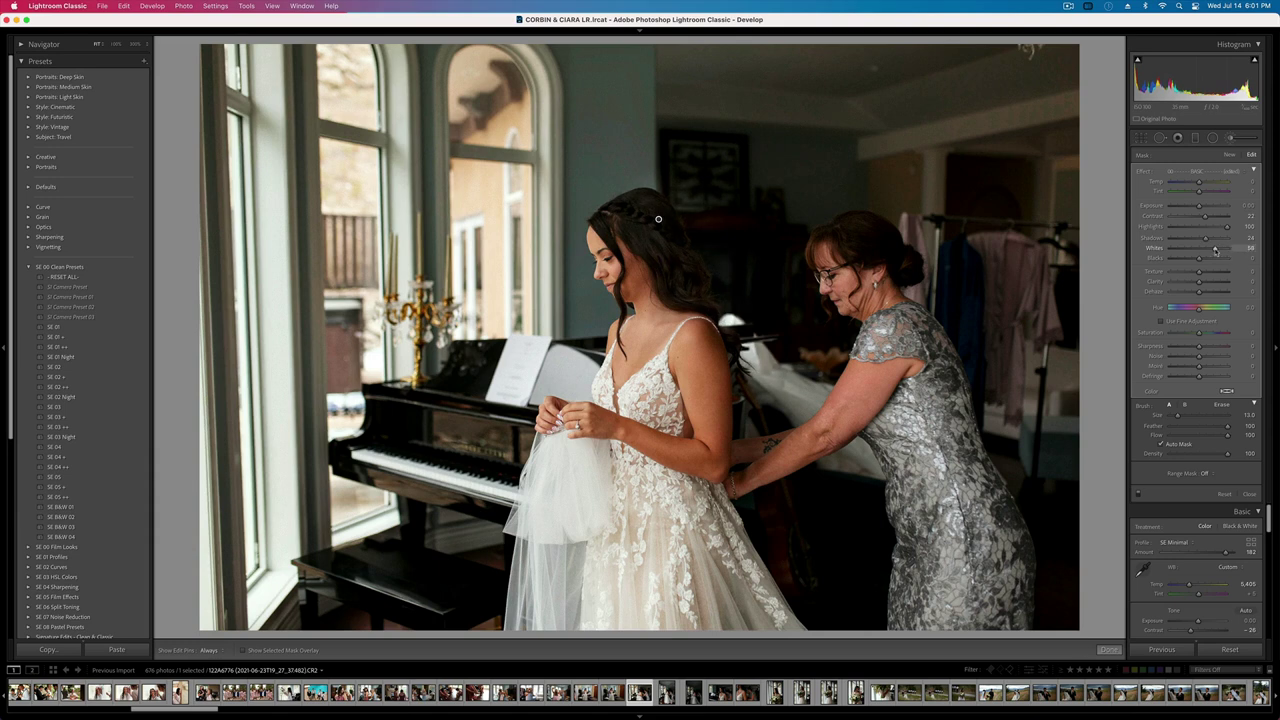
- Raise the brushed area's contrast and whites to about 59, close the brush, and go to the next photo
{"action": "key", "text": "Delete"}
{"action": "key", "text": "super+z"}
{"action": "left_click_drag", "start_coordinate": [1212, 216], "coordinate": [1214, 217]}
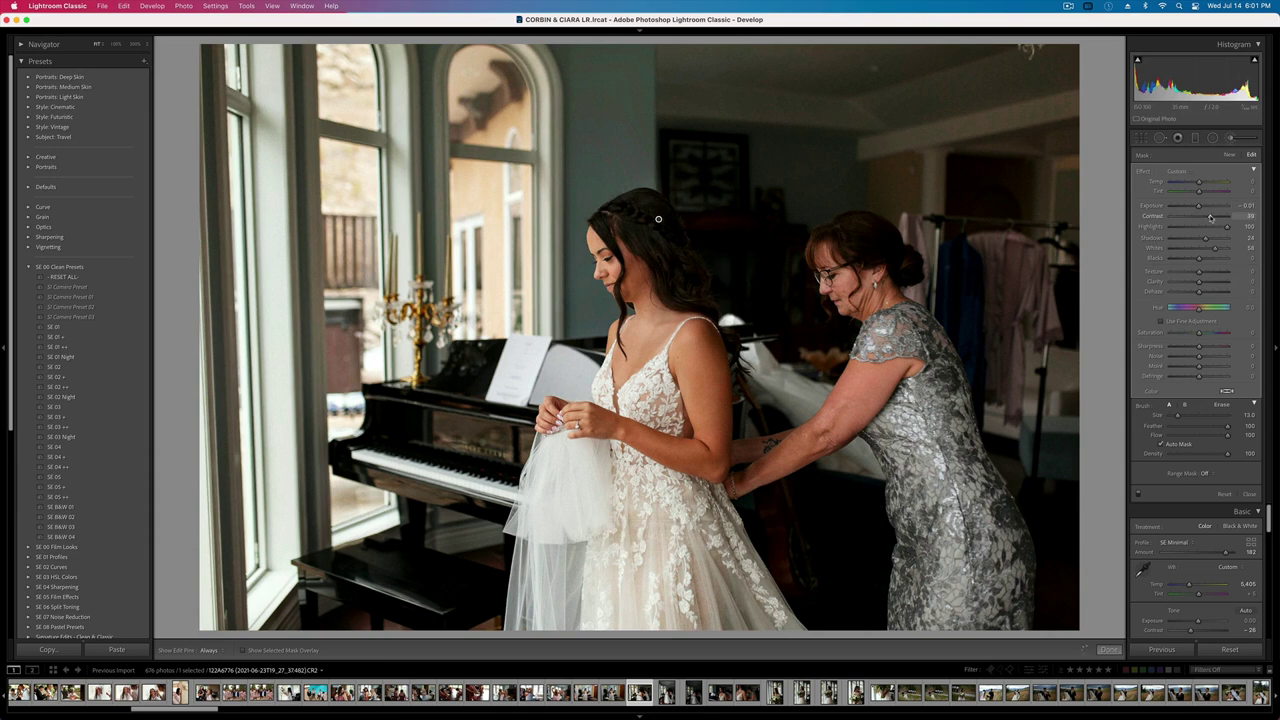
{"action": "key", "text": "k"}
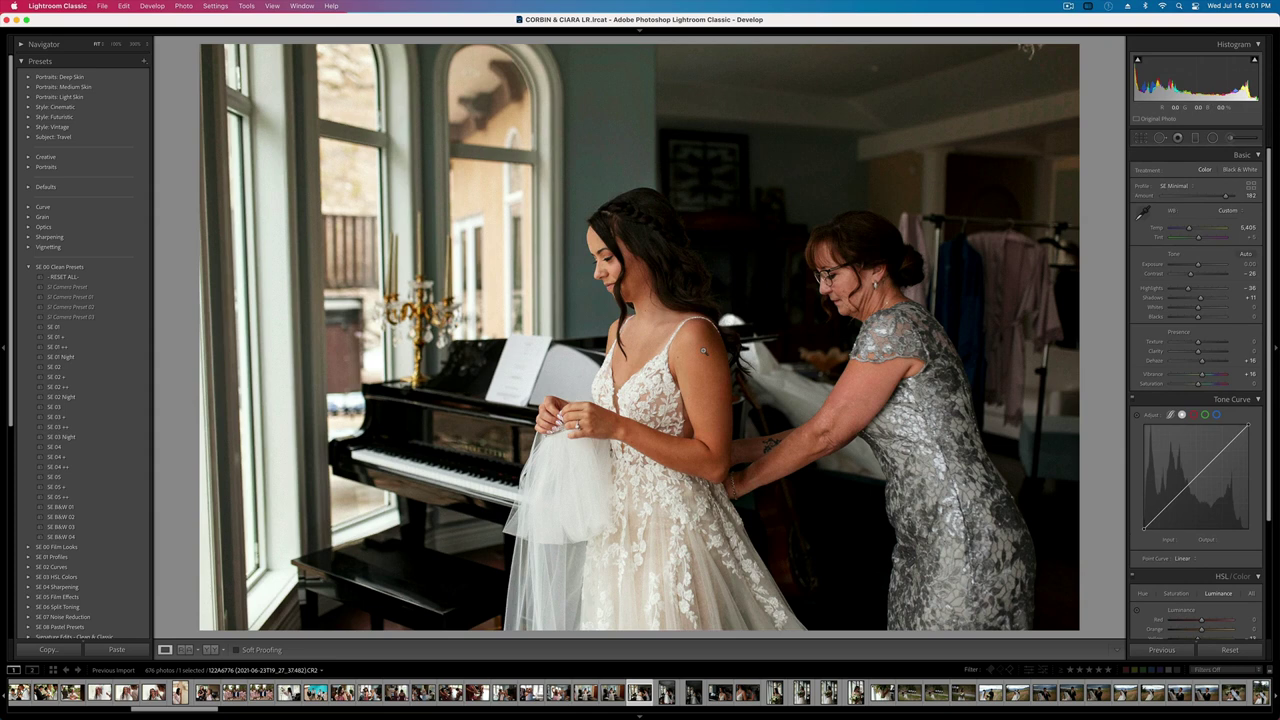
{"action": "key", "text": "Right"}
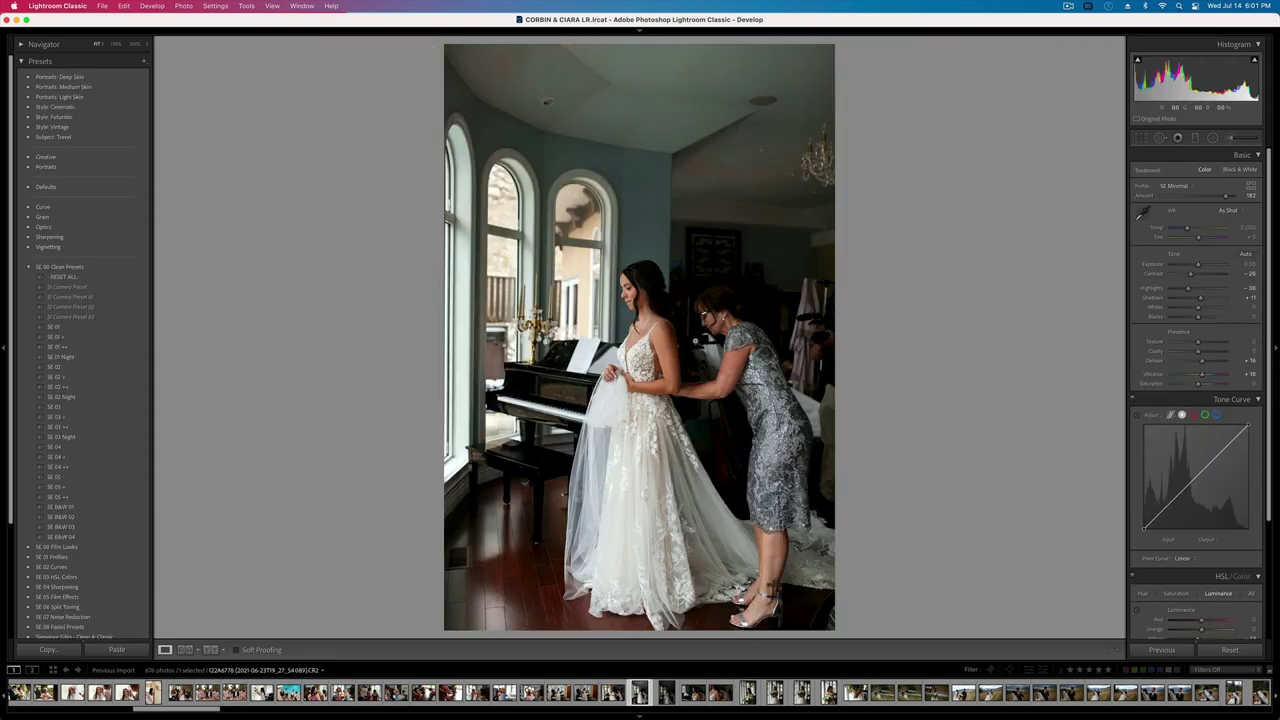
- Warm the white balance slightly and brush Contrast -53 over the mother's head
{"action": "left_click_drag", "start_coordinate": [1187, 229], "coordinate": [1191, 229]}
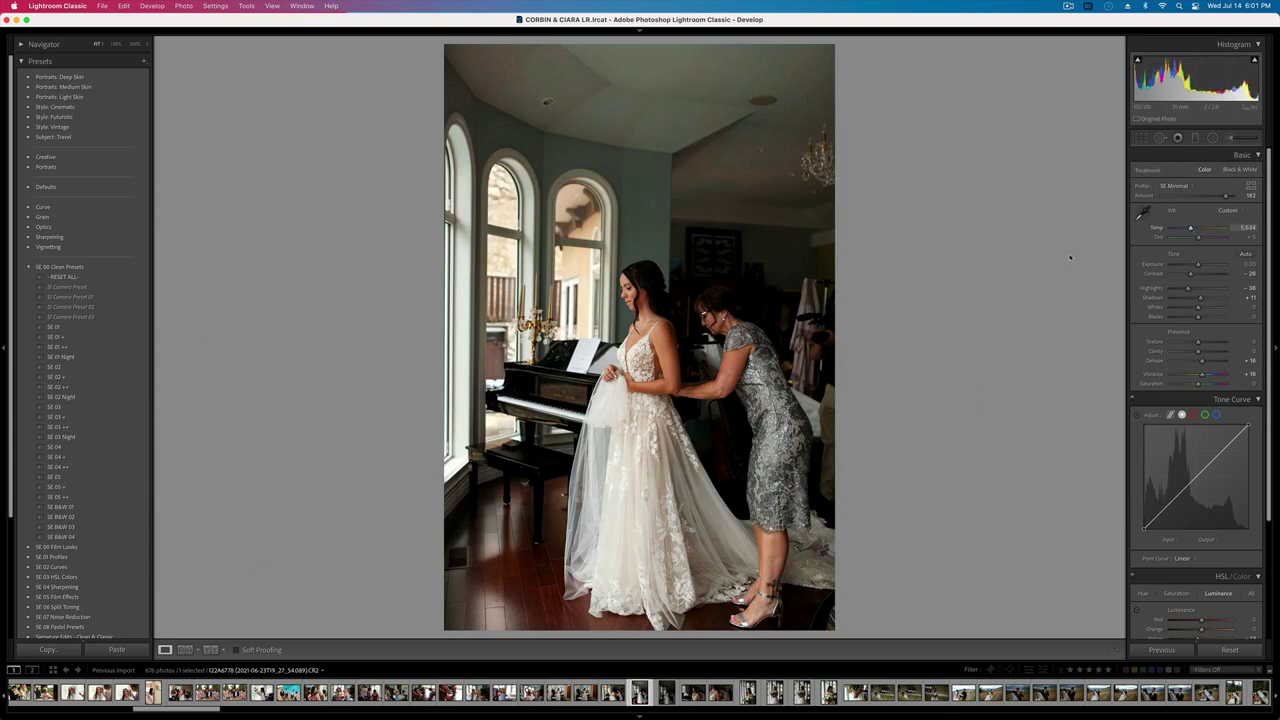
{"action": "left_click", "coordinate": [1231, 139]}
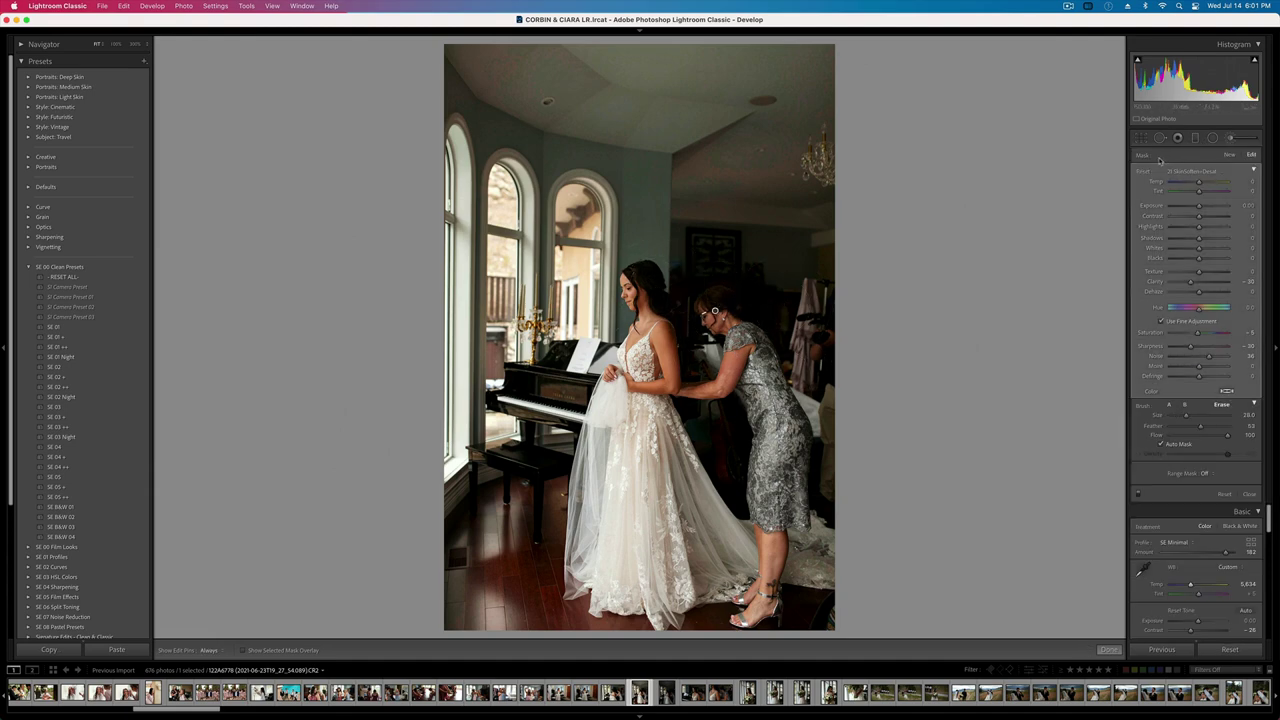
{"action": "mouse_move", "coordinate": [1199, 216]}
{"action": "left_mouse_down"}
{"action": "mouse_move", "coordinate": [1219, 216]}
{"action": "mouse_move", "coordinate": [1227, 247]}
{"action": "mouse_move", "coordinate": [1212, 248]}
{"action": "left_mouse_up"}
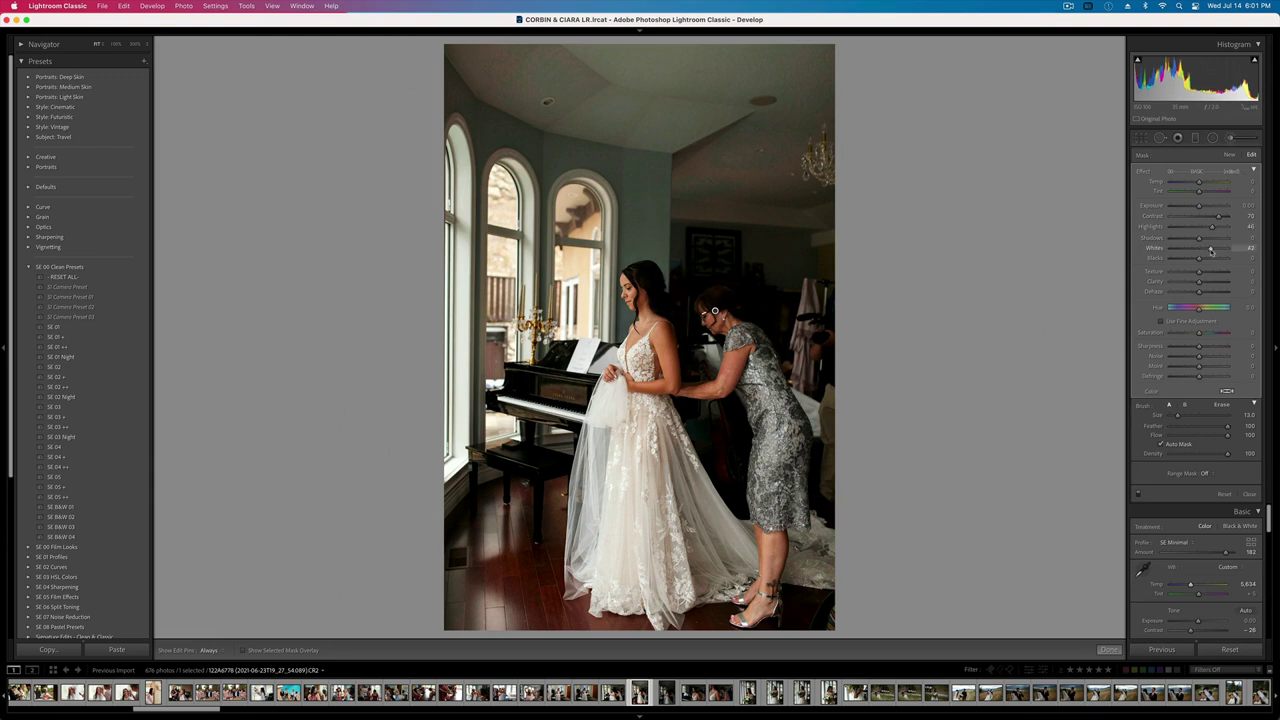
{"action": "left_click", "coordinate": [1230, 156]}
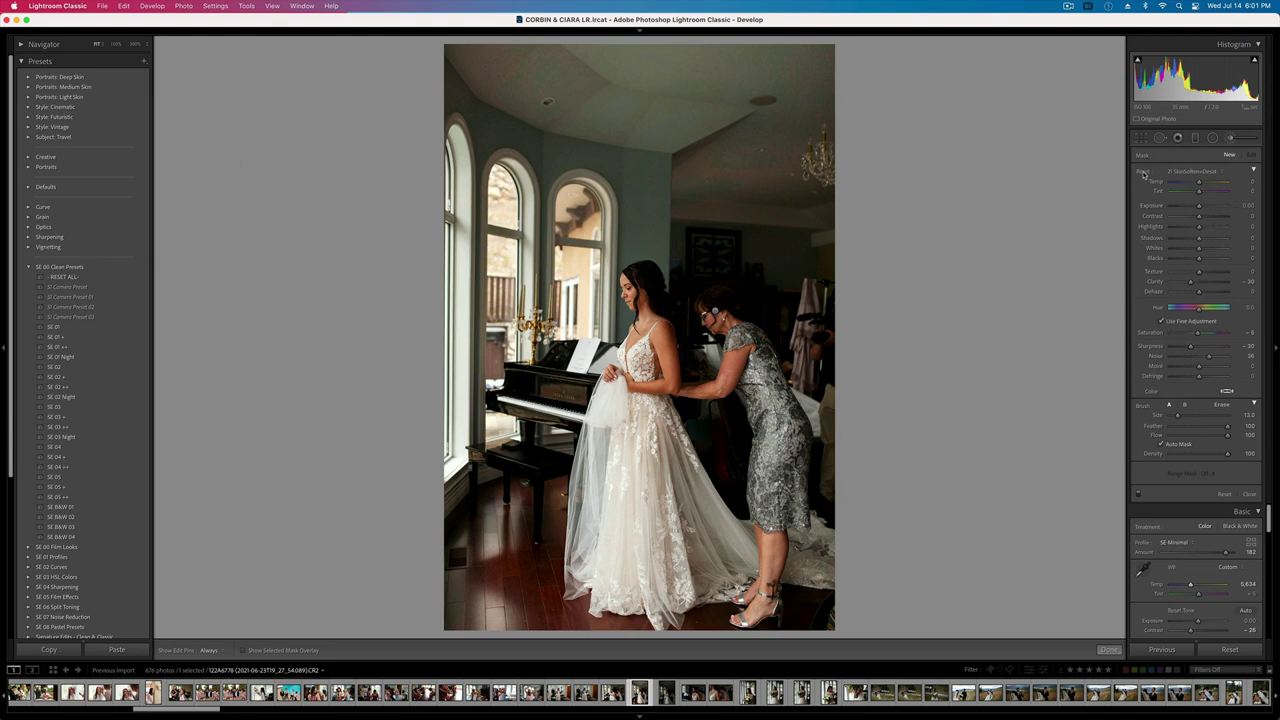
{"action": "left_click_drag", "start_coordinate": [1188, 215], "coordinate": [1173, 215]}
{"action": "mouse_move", "coordinate": [720, 299]}
{"action": "left_mouse_down"}
{"action": "mouse_move", "coordinate": [705, 300]}
{"action": "mouse_move", "coordinate": [740, 300]}
{"action": "mouse_move", "coordinate": [765, 325]}
{"action": "left_mouse_up"}
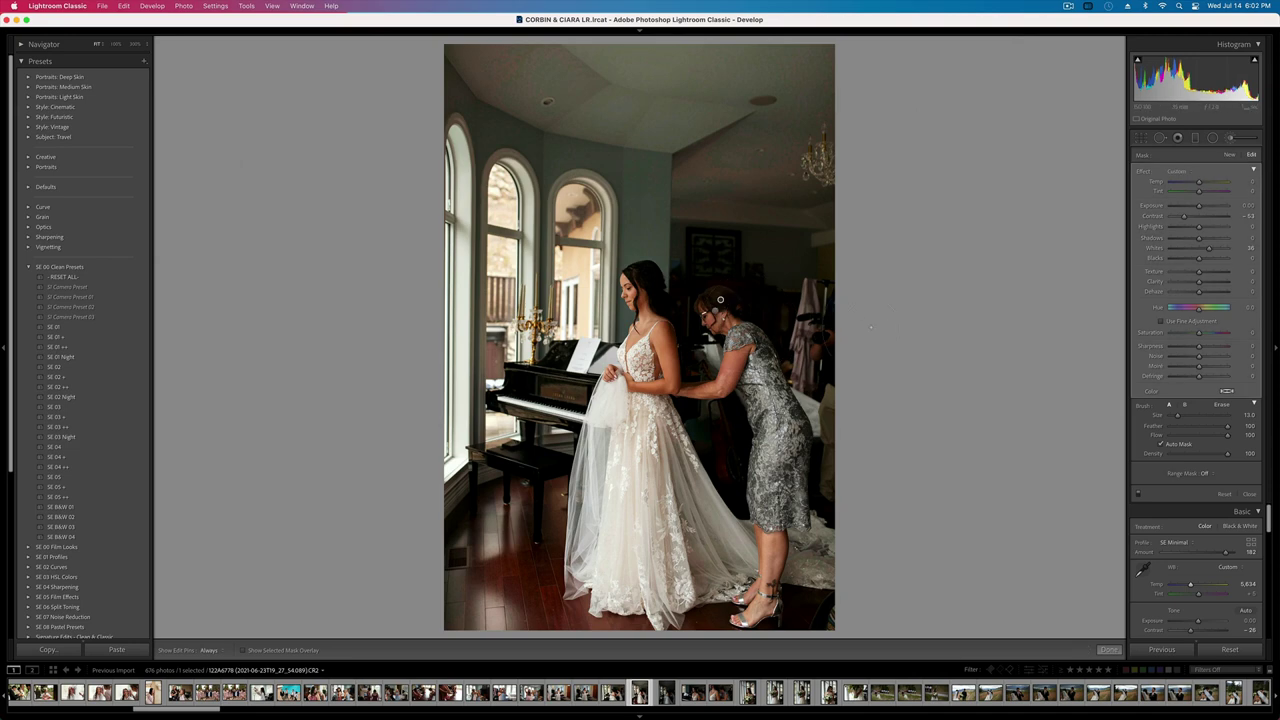
{"action": "key", "text": "k"}
- Copy this photo's develop settings and paste them onto the next, darker piano photo
{"action": "key", "text": "Right"}
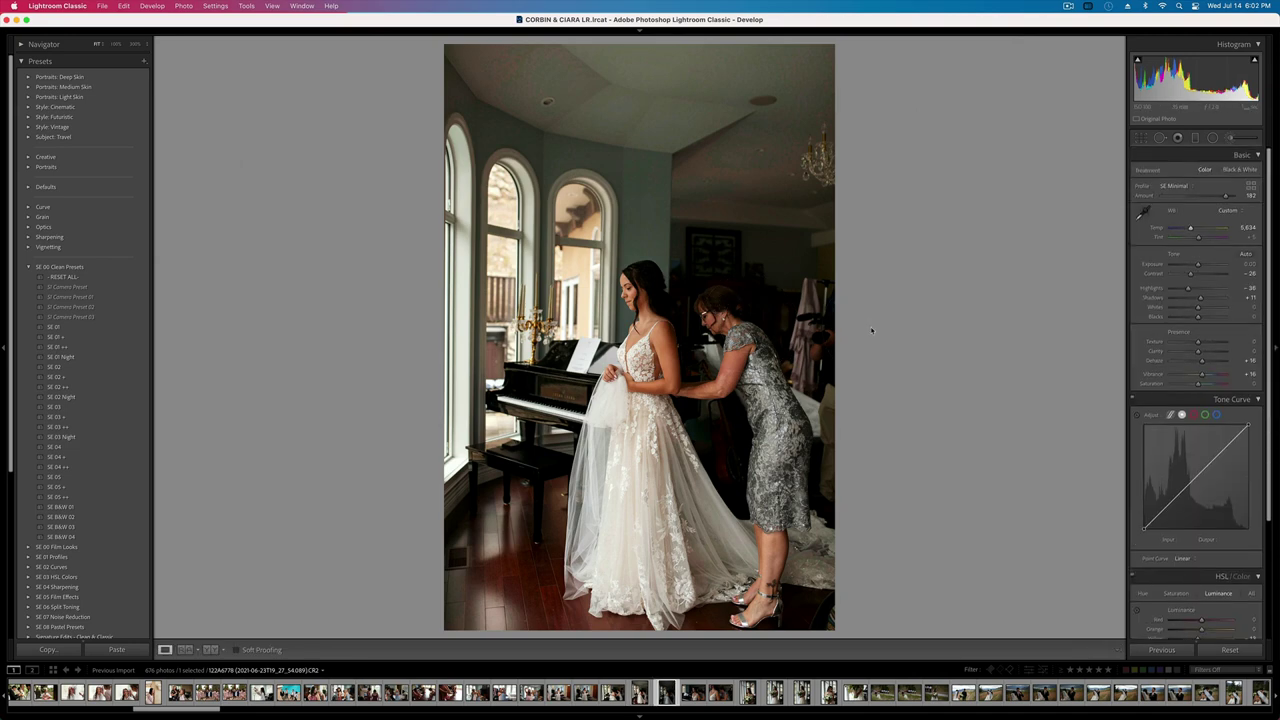
{"action": "key", "text": "Left"}
{"action": "key", "text": "Left"}
{"action": "key", "text": "Right"}
{"action": "key", "text": "super+shift+c"}
{"action": "key", "text": "Return"}
{"action": "key", "text": "Right"}
{"action": "key", "text": "super+shift+v"}
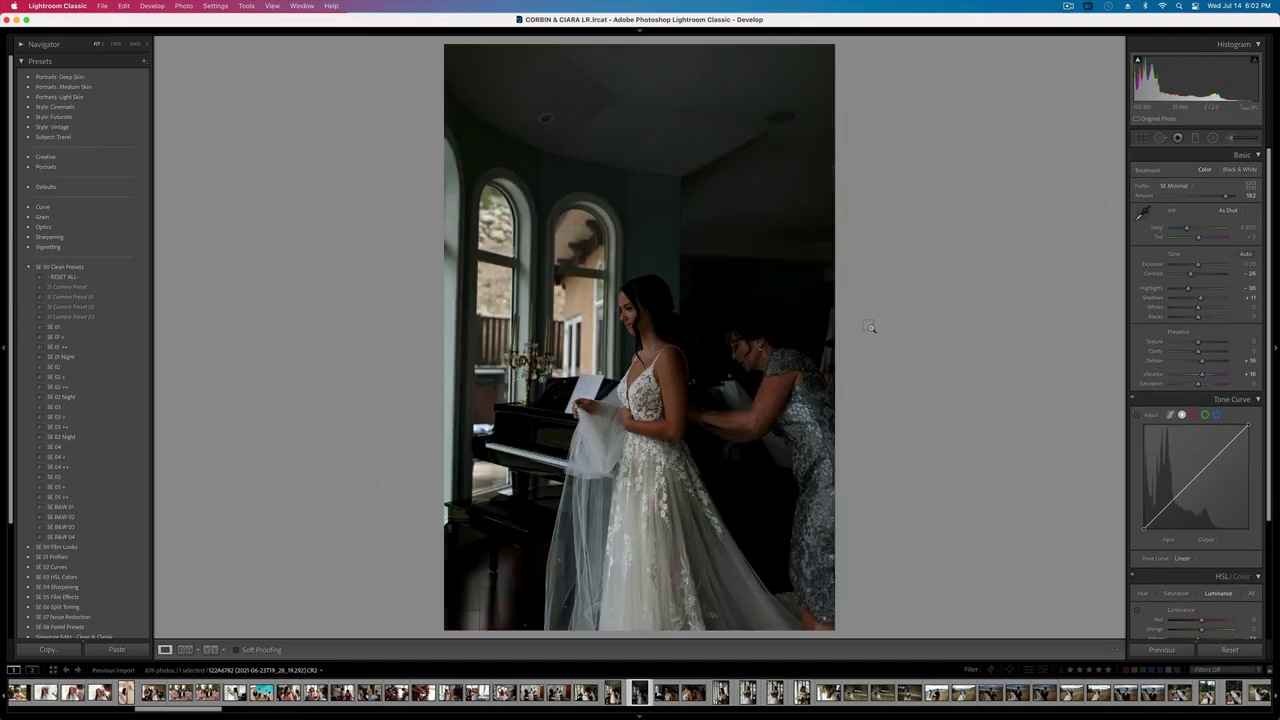
- Raise exposure by about one stop and tighten the crop from the top-left corner
{"action": "key", "text": "super+z"}
{"action": "key", "text": "shift+equal"}
{"action": "key", "text": "shift+equal"}
{"action": "key", "text": "shift+equal"}
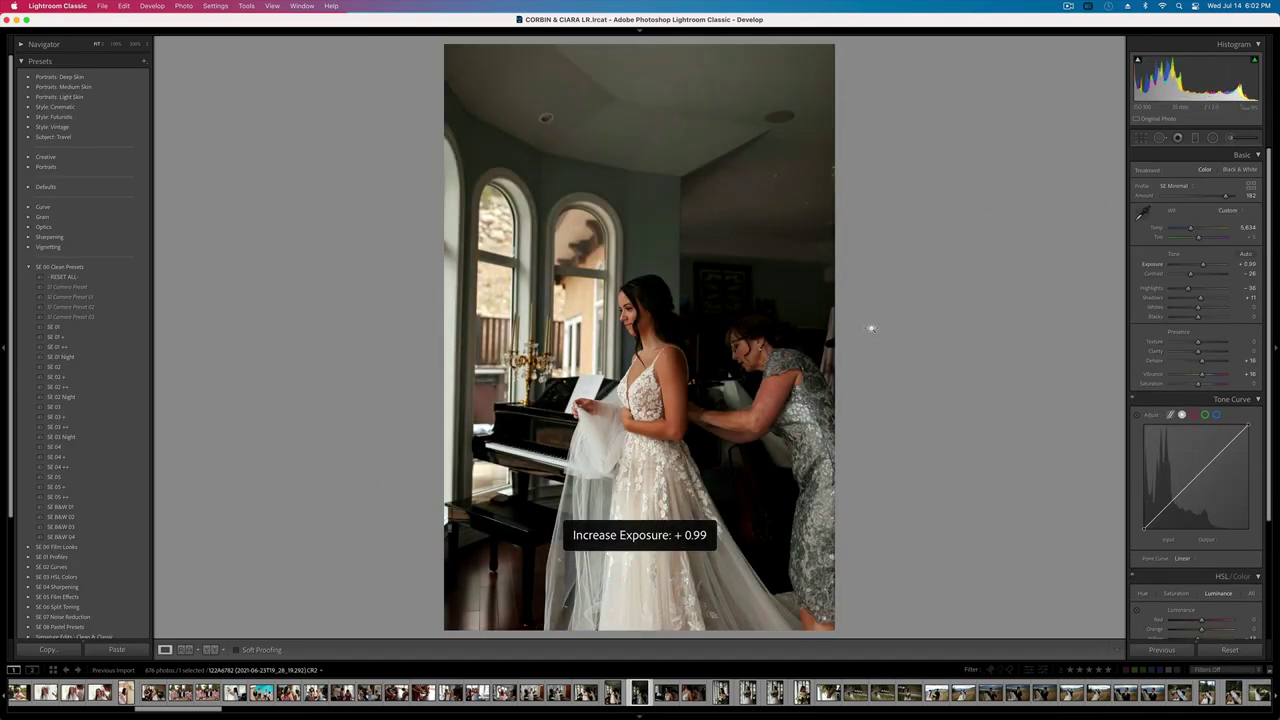
{"action": "key", "text": "equal"}
{"action": "key", "text": "minus"}
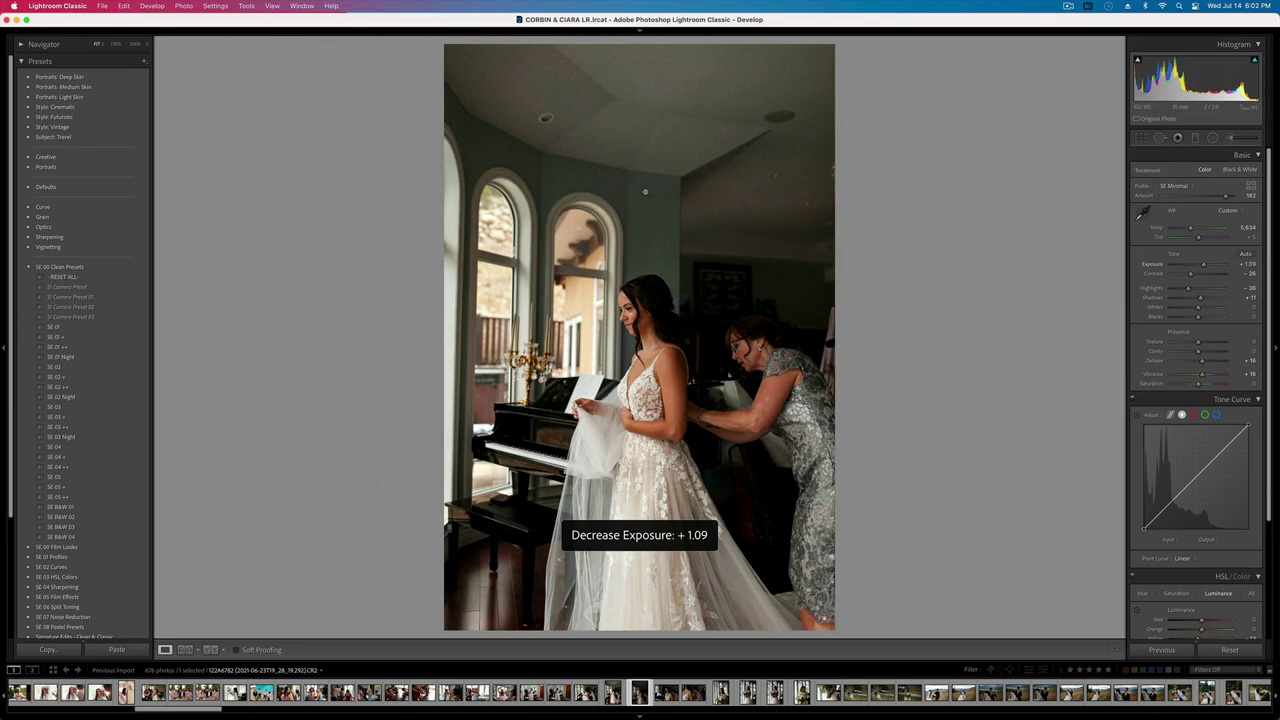
{"action": "key", "text": "r"}
{"action": "left_click_drag", "start_coordinate": [445, 46], "coordinate": [460, 66]}
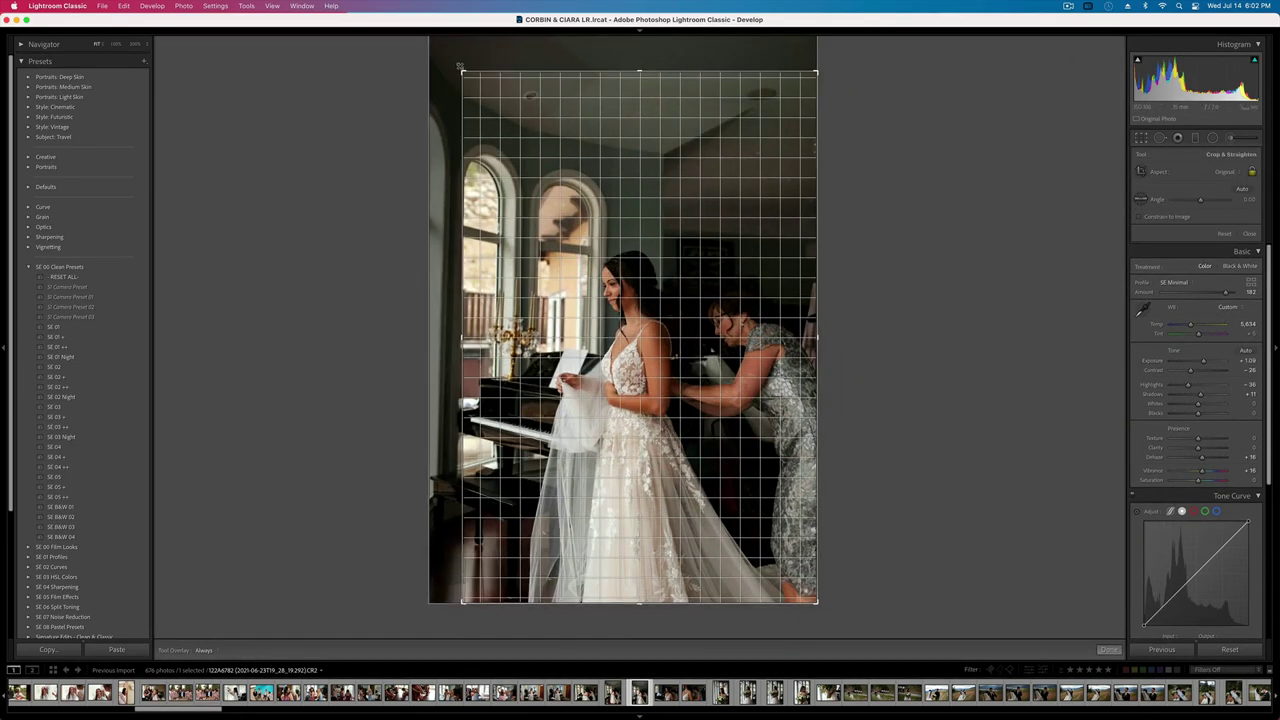
{"action": "key", "text": "r"}
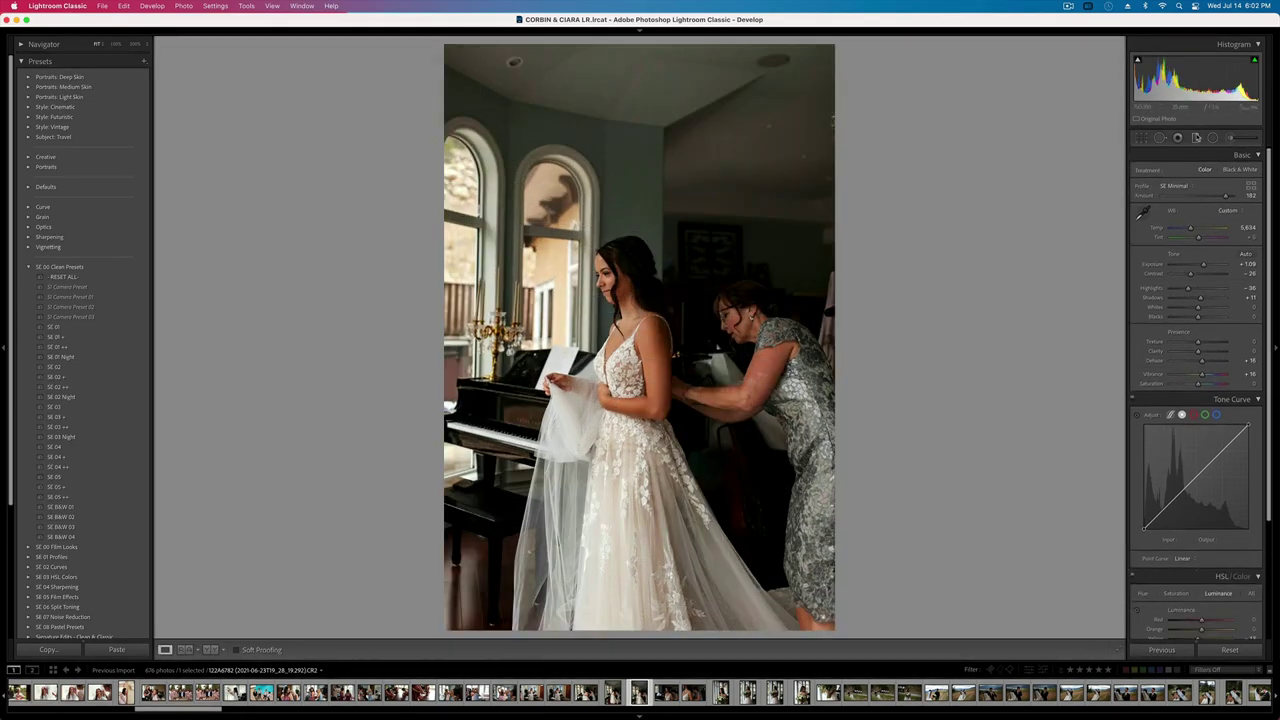
- Darken the ceiling with a graduated filter and settle overall exposure at +1.19
{"action": "left_click", "coordinate": [1196, 137]}
{"action": "left_click_drag", "start_coordinate": [670, 40], "coordinate": [670, 244]}
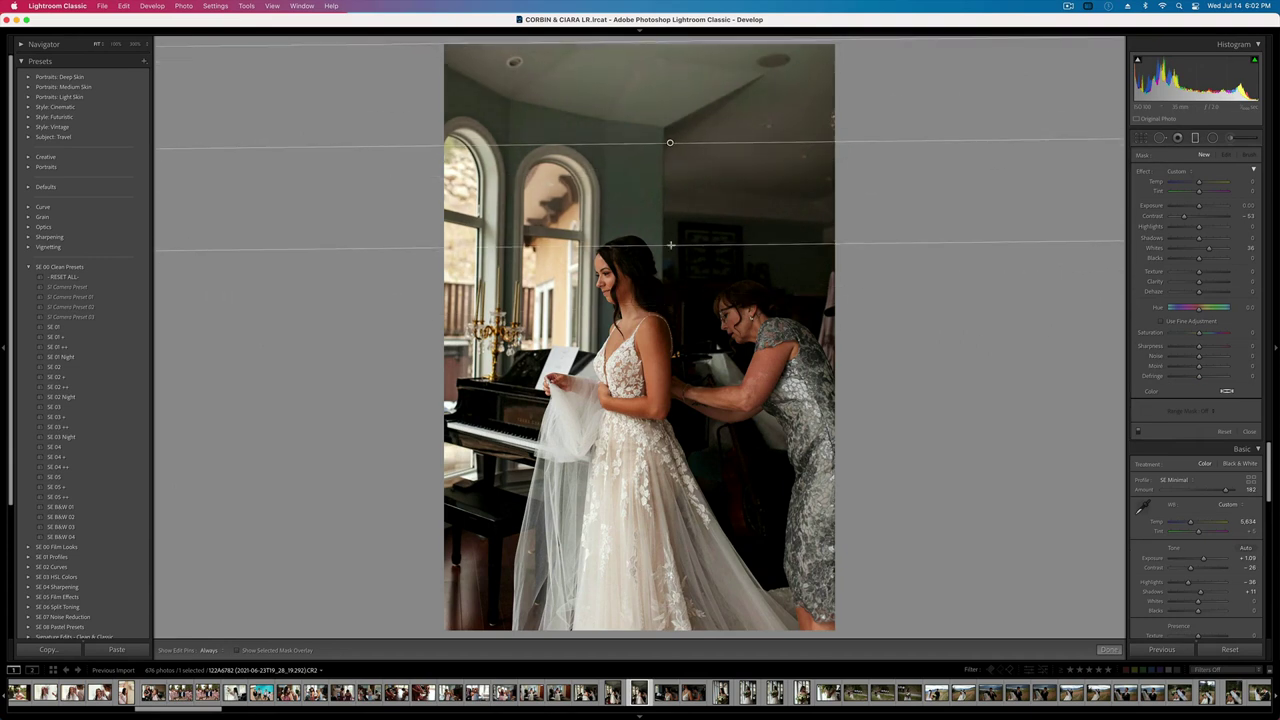
{"action": "left_click_drag", "start_coordinate": [1199, 206], "coordinate": [1191, 204]}
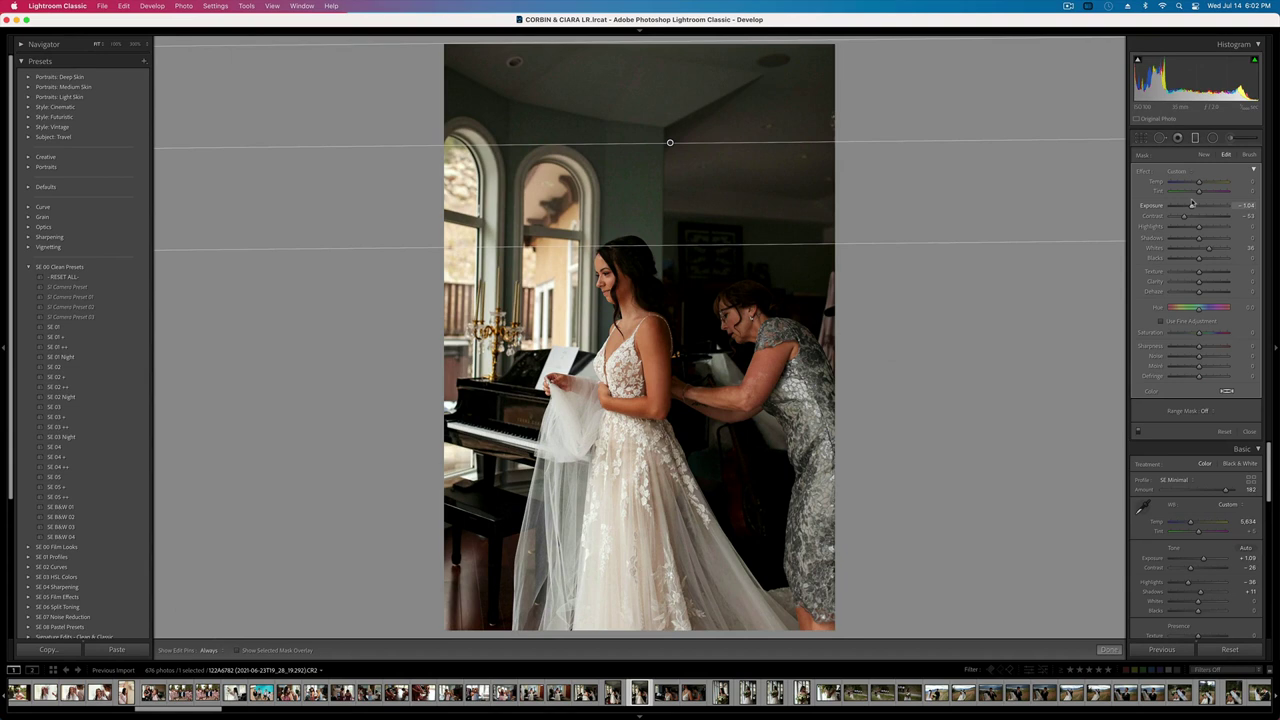
{"action": "key", "text": "Return"}
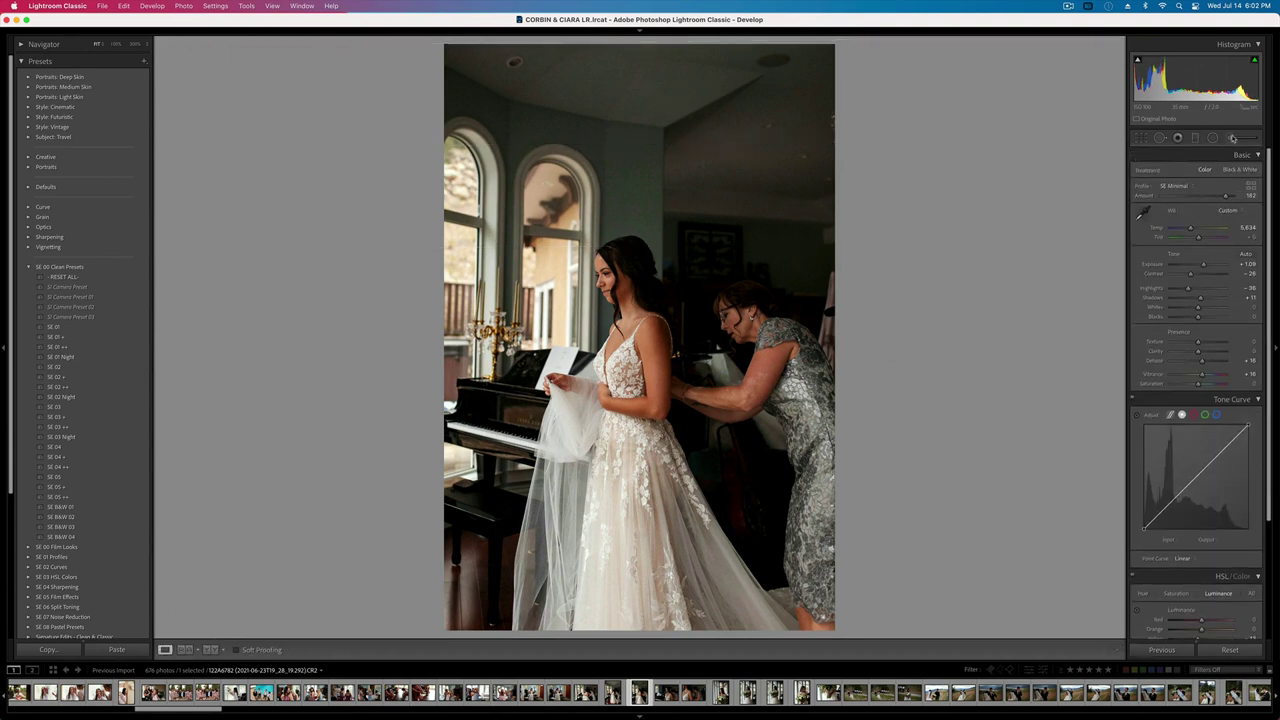
{"action": "left_click", "coordinate": [1232, 137]}
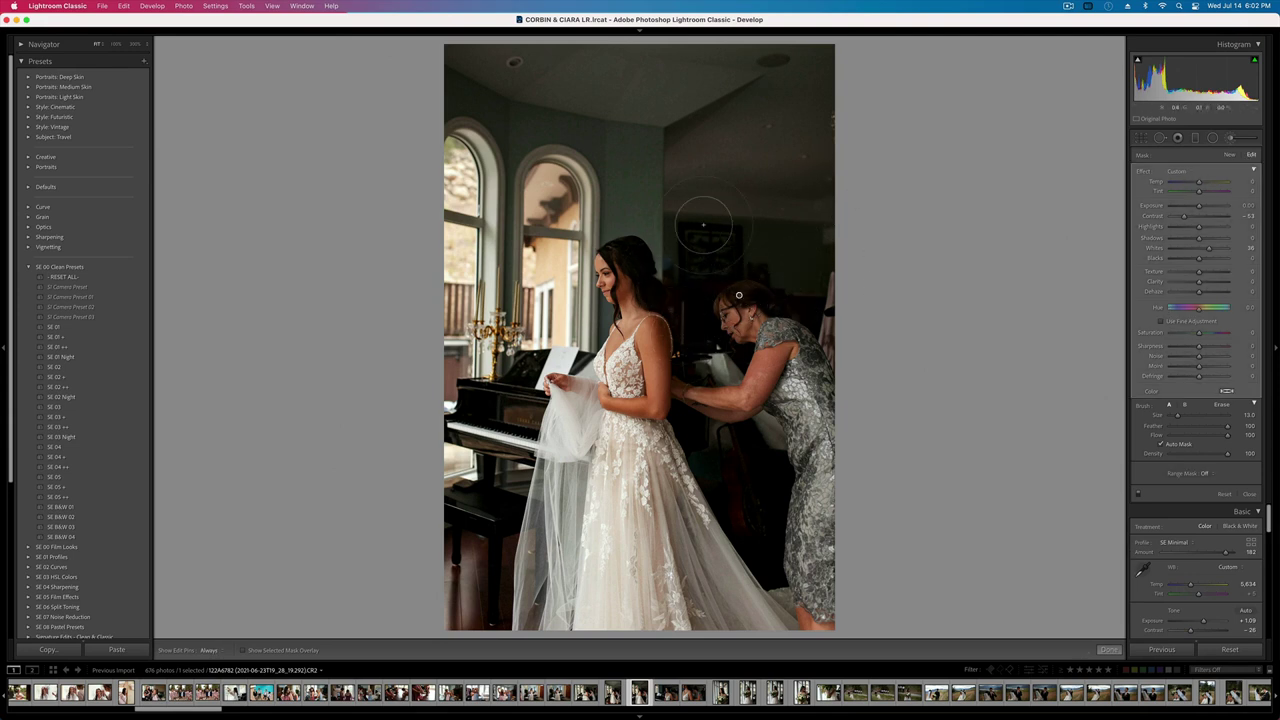
{"action": "key", "text": "super+z"}
{"action": "key", "text": "k"}
{"action": "key", "text": "equal"}
{"action": "key", "text": "equal"}
{"action": "key", "text": "minus"}
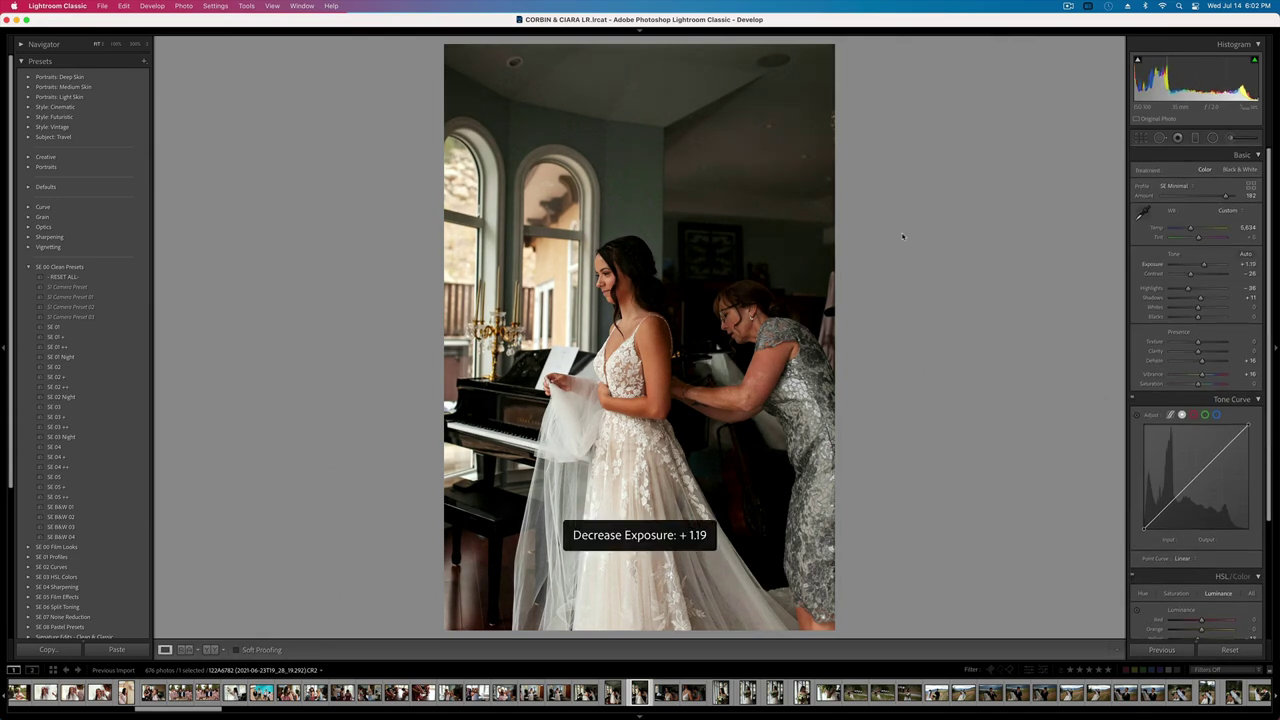
- Add an angled gradient across the photo and straighten the crop to -1.13°
{"action": "key", "text": "m"}
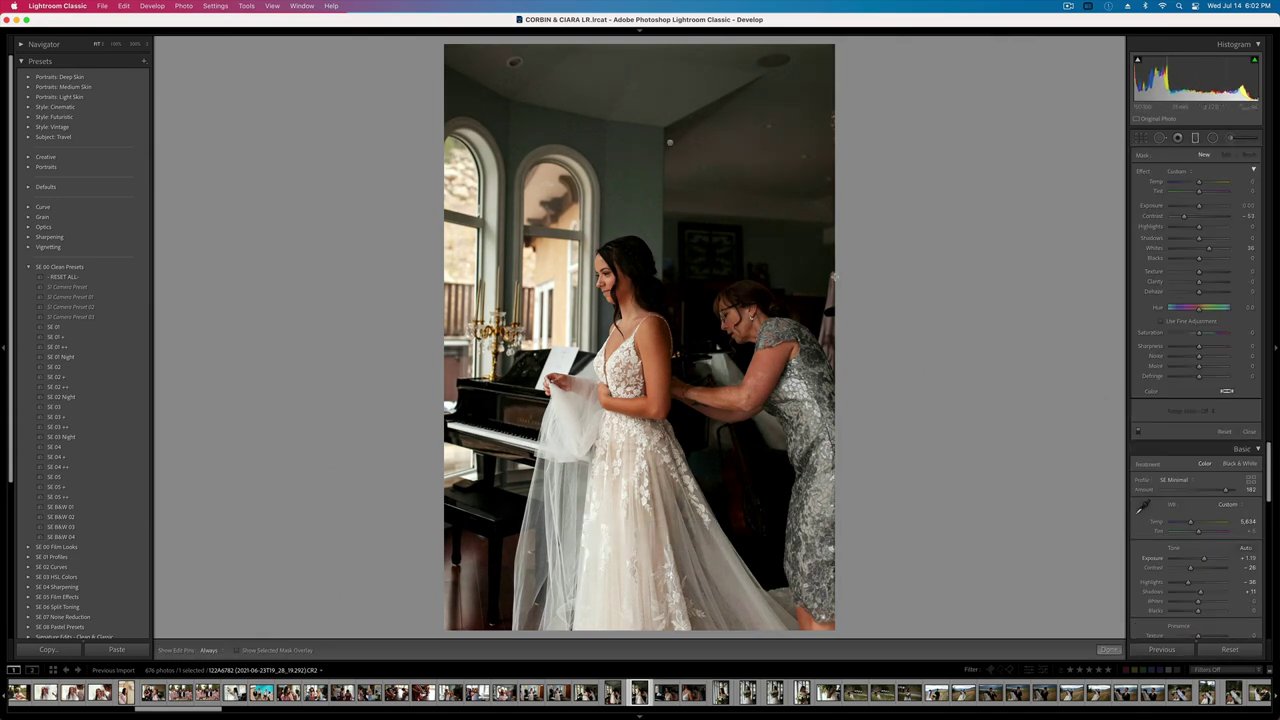
{"action": "left_click_drag", "start_coordinate": [902, 274], "coordinate": [398, 420]}
{"action": "key", "text": "m"}
{"action": "key", "text": "r"}
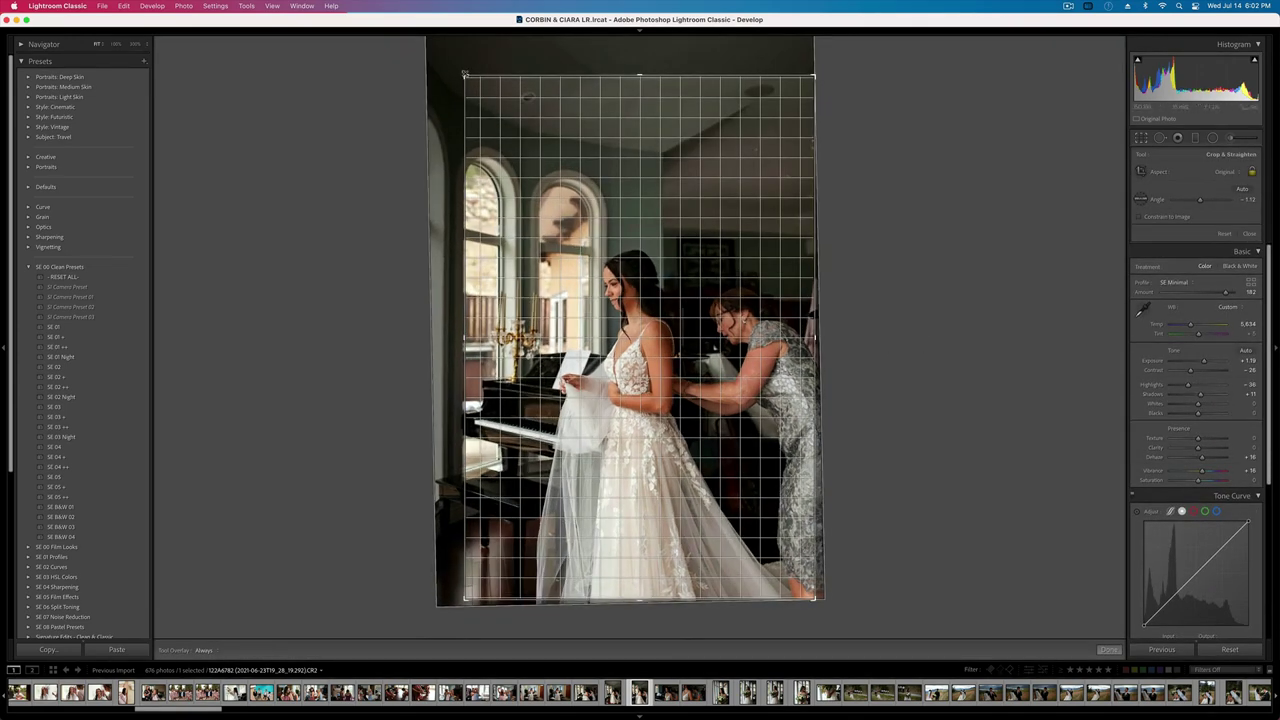
{"action": "left_click_drag", "start_coordinate": [465, 74], "coordinate": [465, 75]}
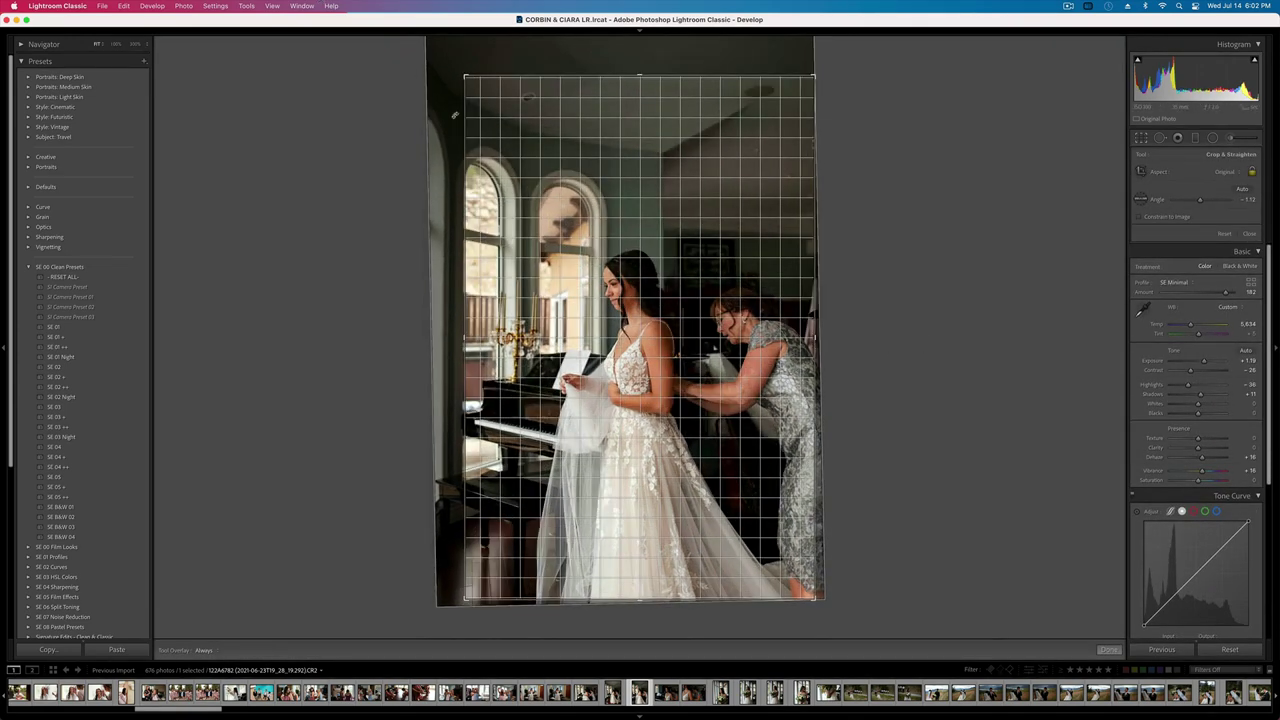
{"action": "key", "text": "Return"}
- Rework the crop frame toward the image edge, then move on to the smiling-bride close-up
{"action": "key", "text": "r"}
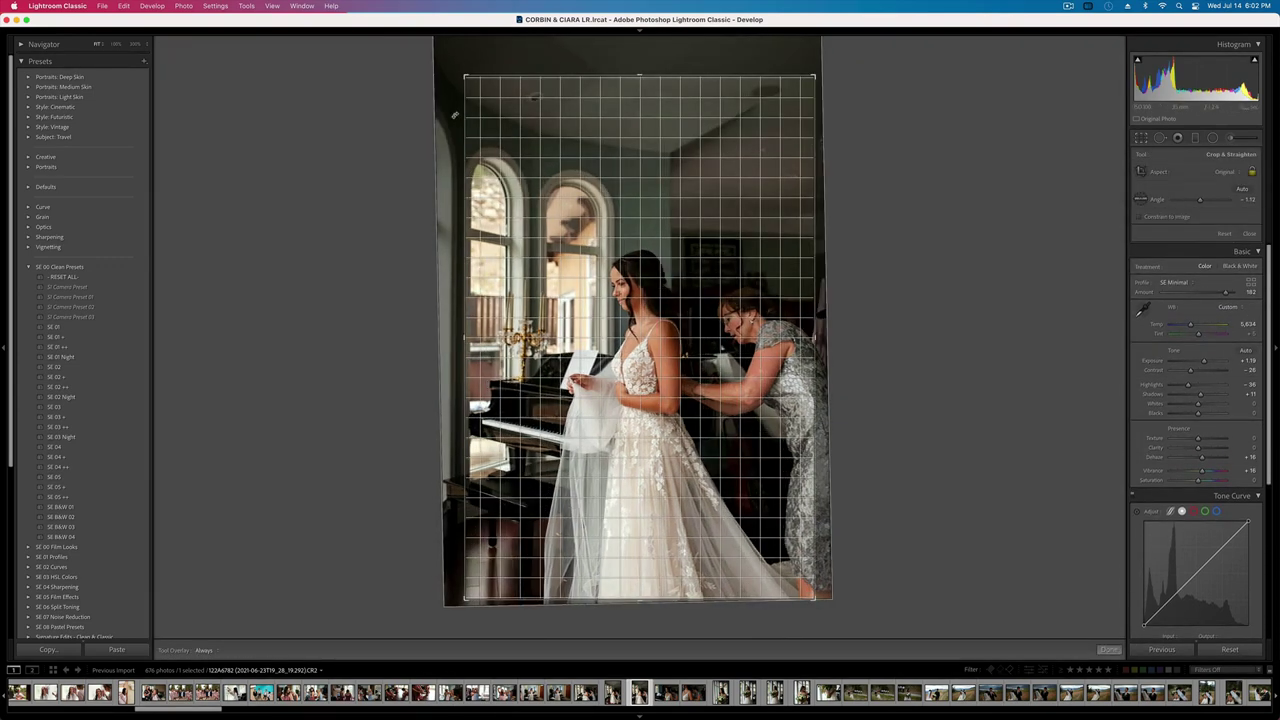
{"action": "left_click_drag", "start_coordinate": [466, 76], "coordinate": [388, 4]}
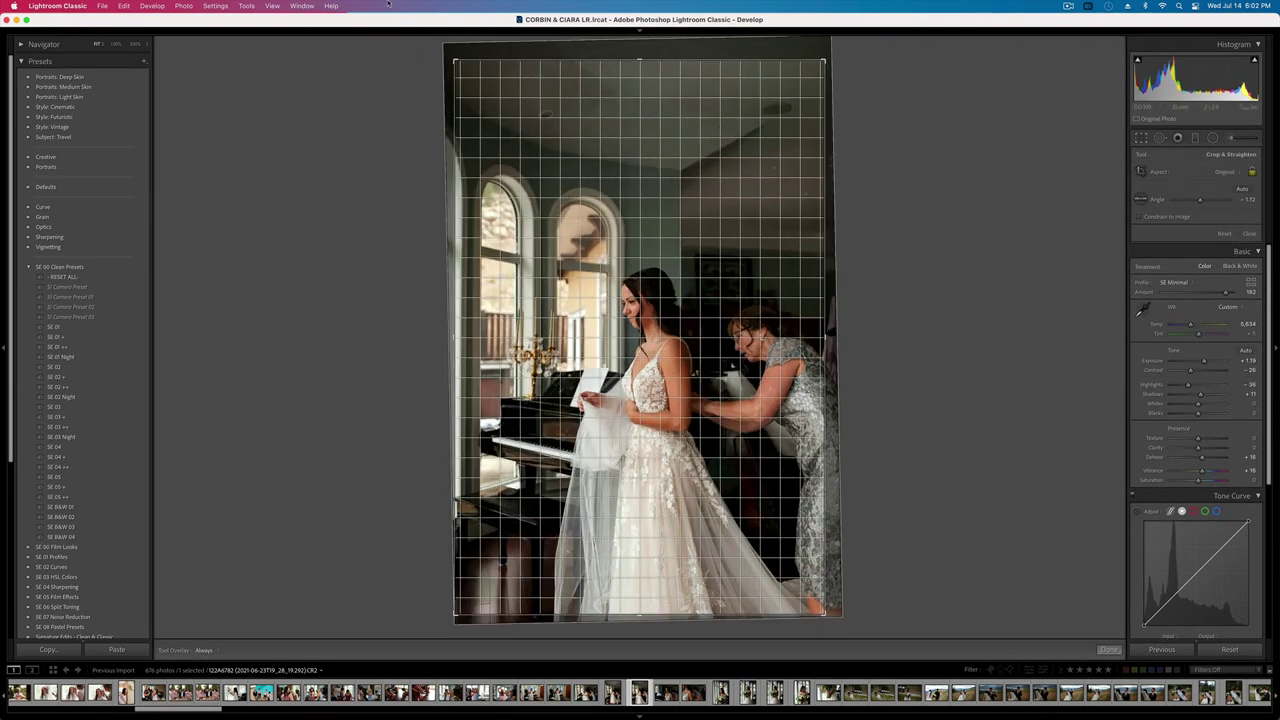
{"action": "key", "text": "Return"}
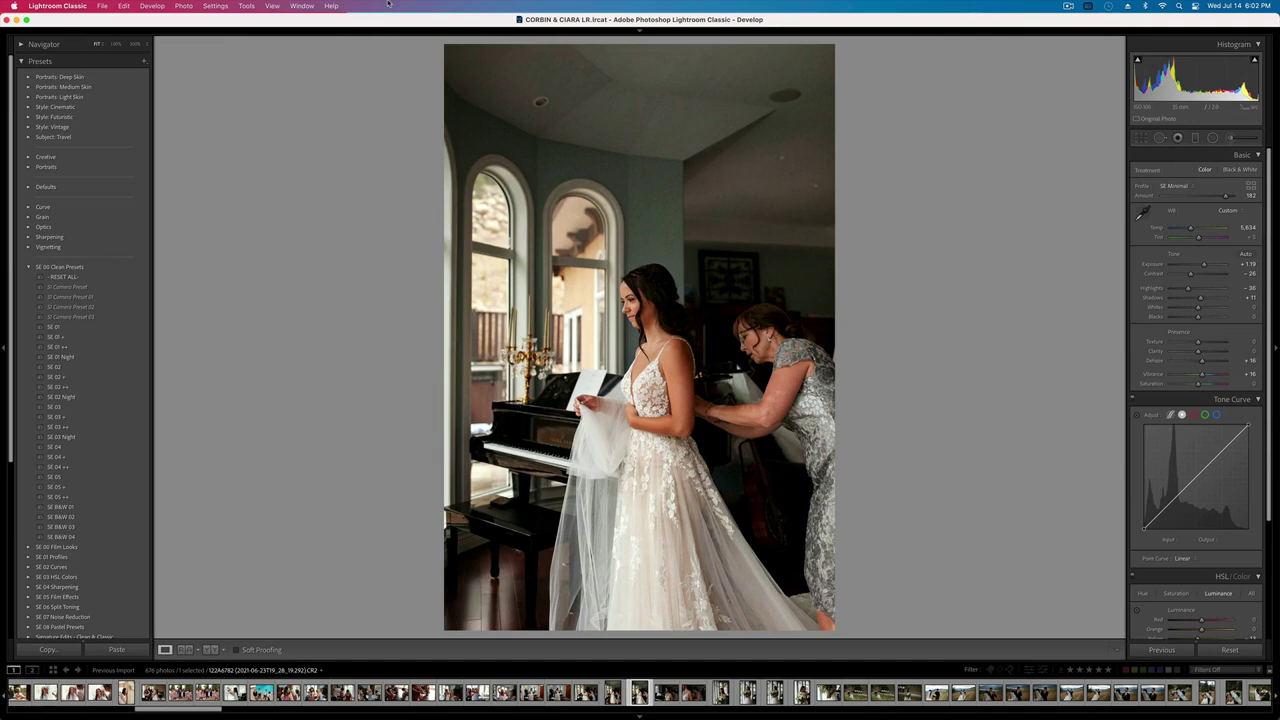
{"action": "key", "text": "super+z"}
{"action": "key", "text": "super+shift+z"}
{"action": "key", "text": "super+z"}
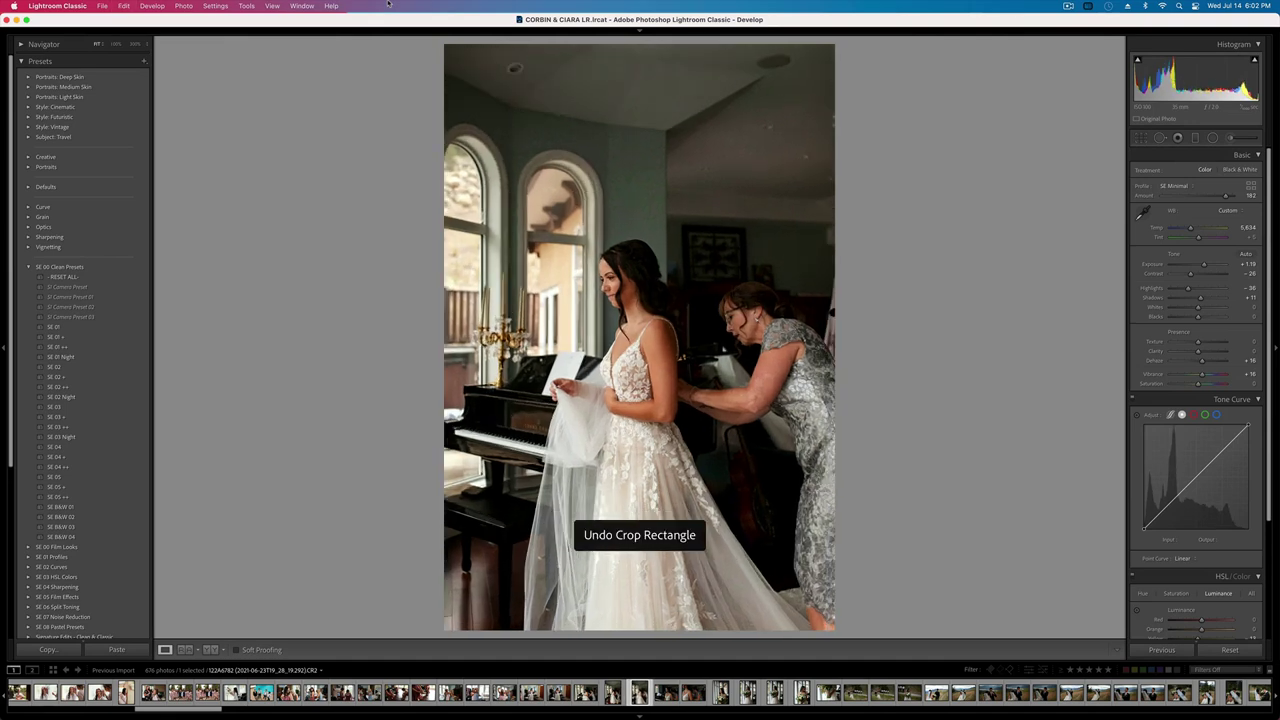
{"action": "key", "text": "super+shift+z"}
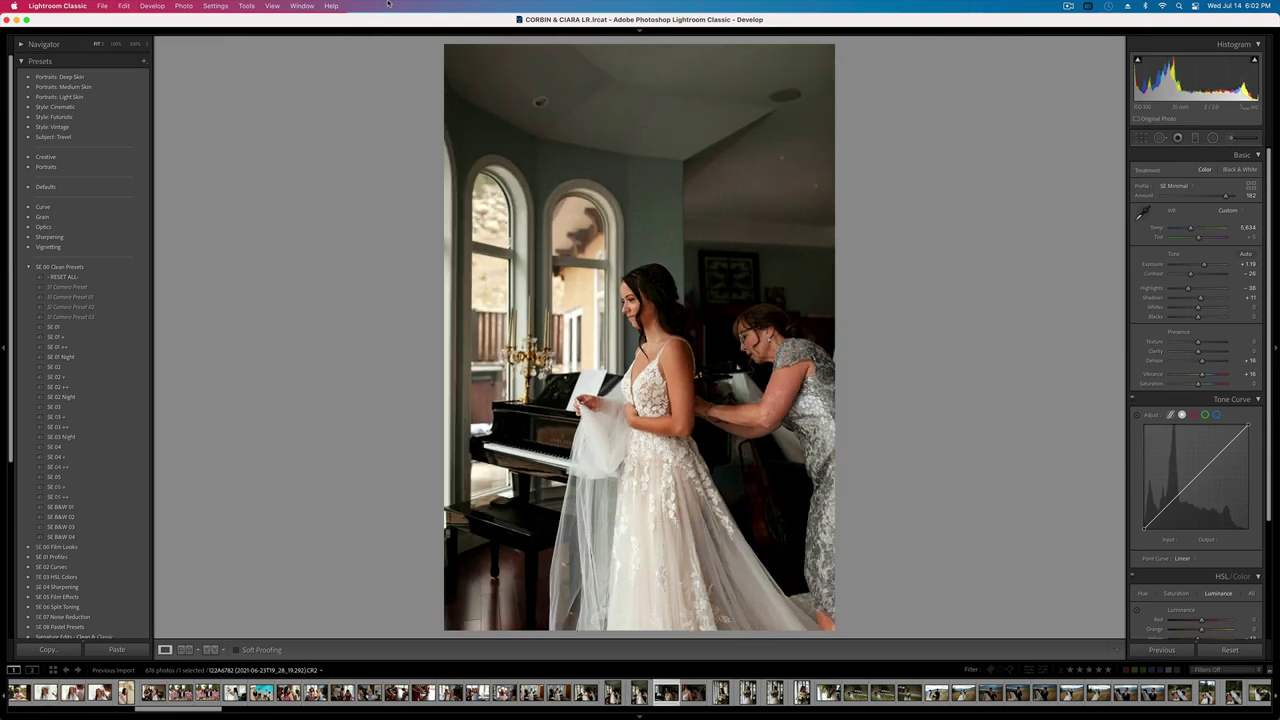
{"action": "key", "text": "Right"}
- Paste the warm white balance and set exposure to +0.09
{"action": "key", "text": "super+v"}
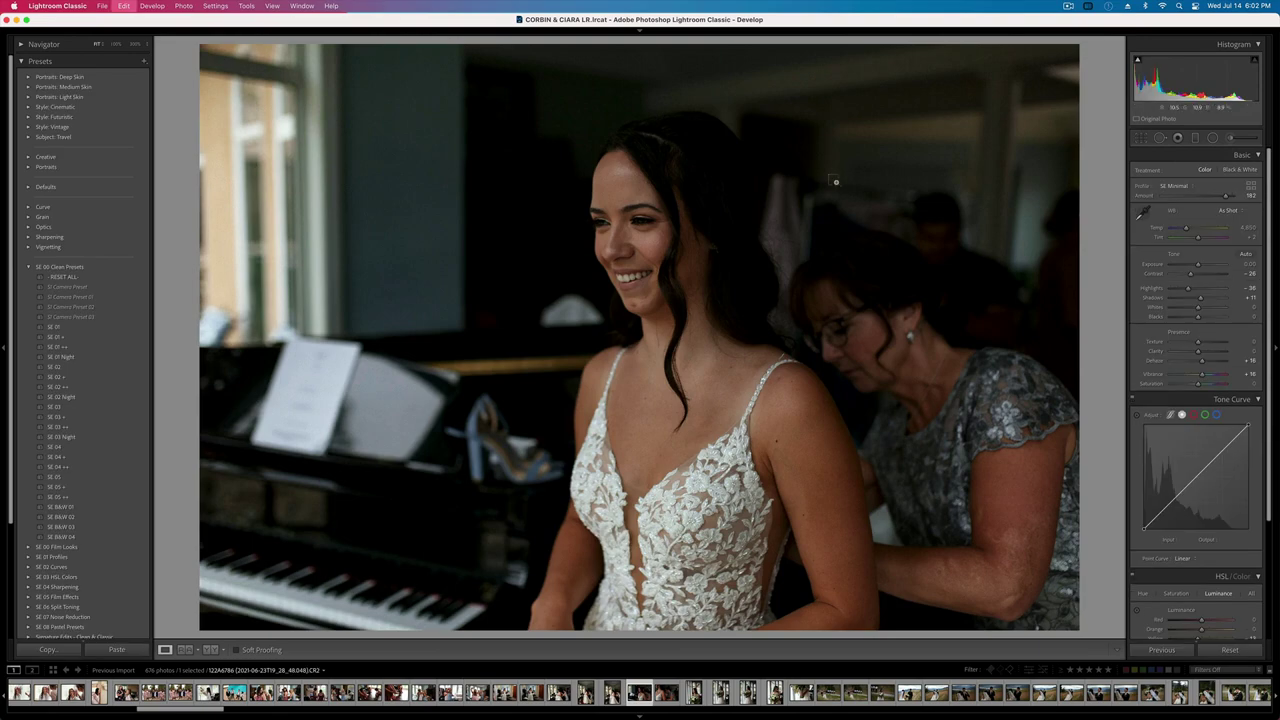
{"action": "key", "text": "shift+equal"}
{"action": "key", "text": "shift+equal"}
{"action": "key", "text": "shift+equal"}
{"action": "key", "text": "minus"}
{"action": "key", "text": "minus"}
{"action": "key", "text": "minus"}
{"action": "key", "text": "minus"}
{"action": "key", "text": "minus"}
{"action": "key", "text": "minus"}
{"action": "key", "text": "minus"}
{"action": "key", "text": "minus"}
{"action": "key", "text": "minus"}
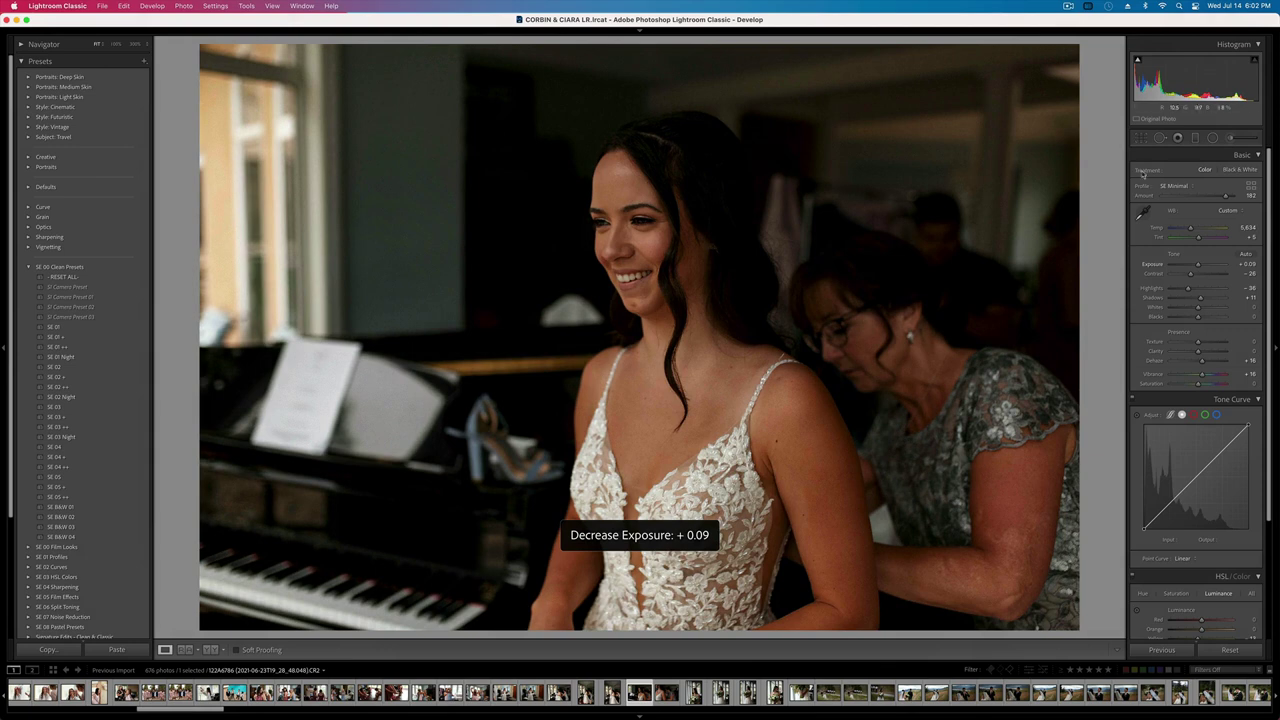
- Brush the bride's face with lower contrast, lifted whites and slightly brighter exposure
{"action": "key", "text": "k"}
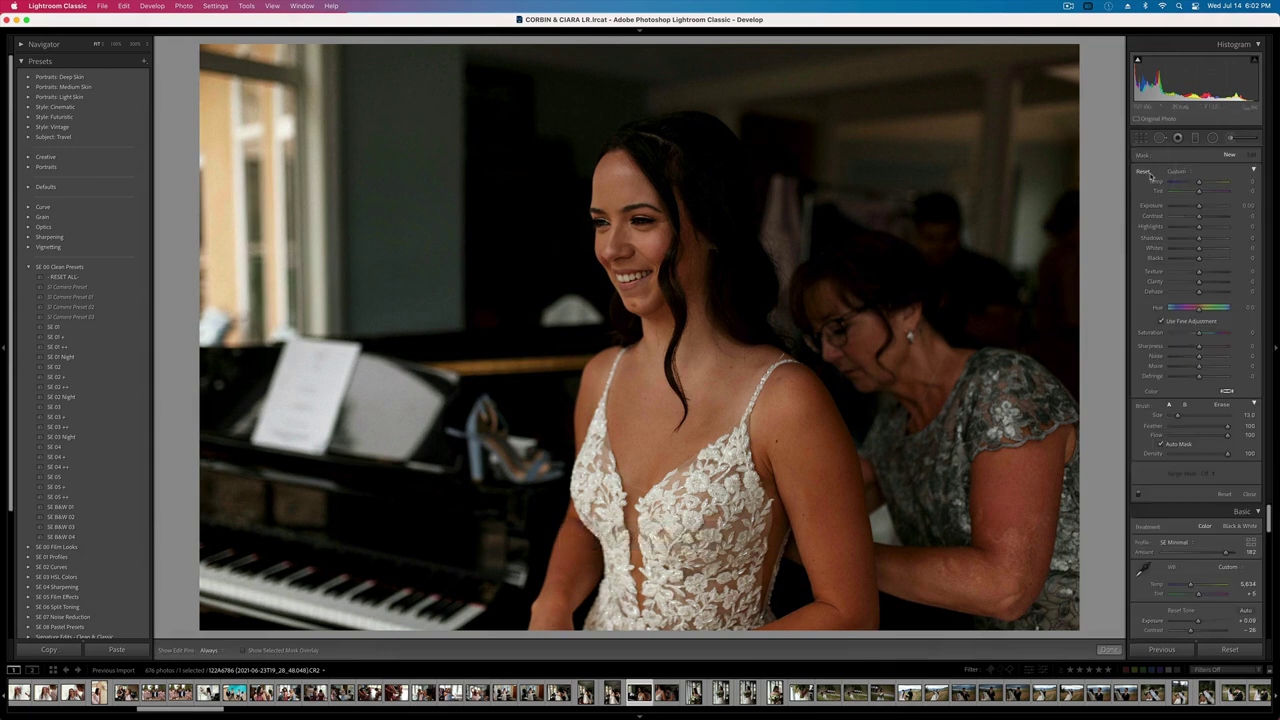
{"action": "key", "text": "h"}
{"action": "scroll", "coordinate": [685, 322], "scroll_direction": "up", "scroll_amount": 5}
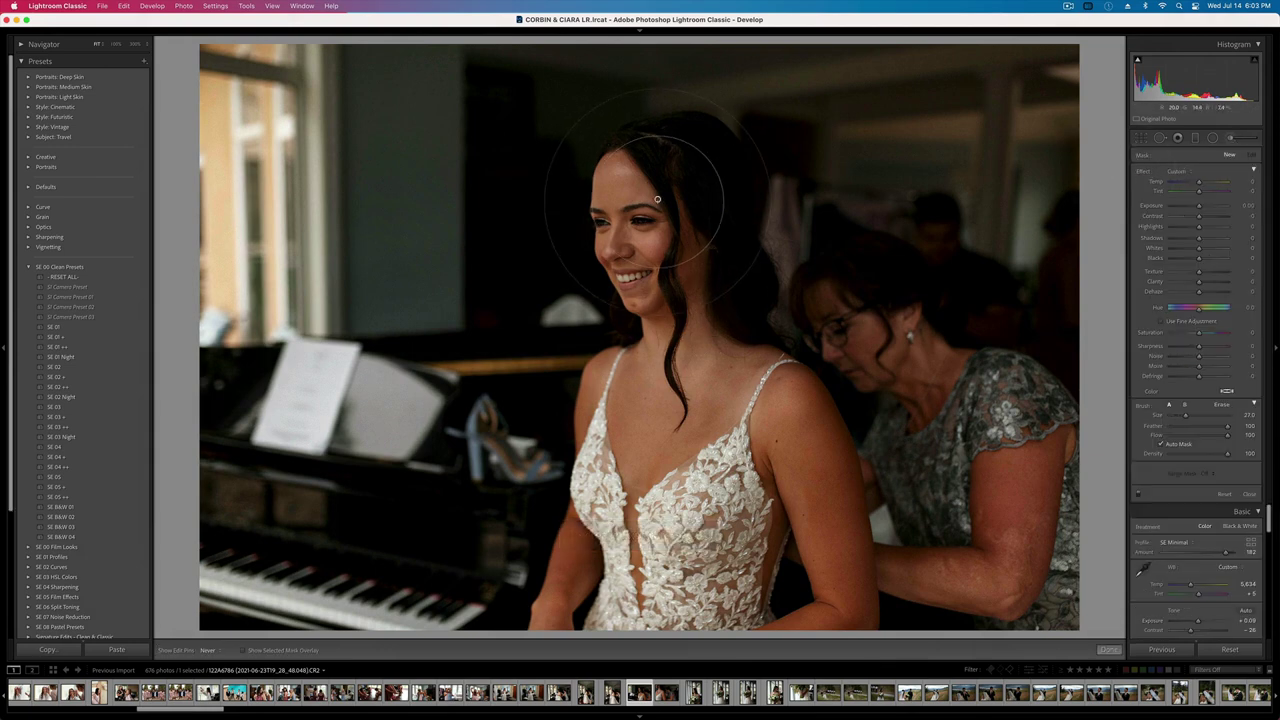
{"action": "key", "text": "h"}
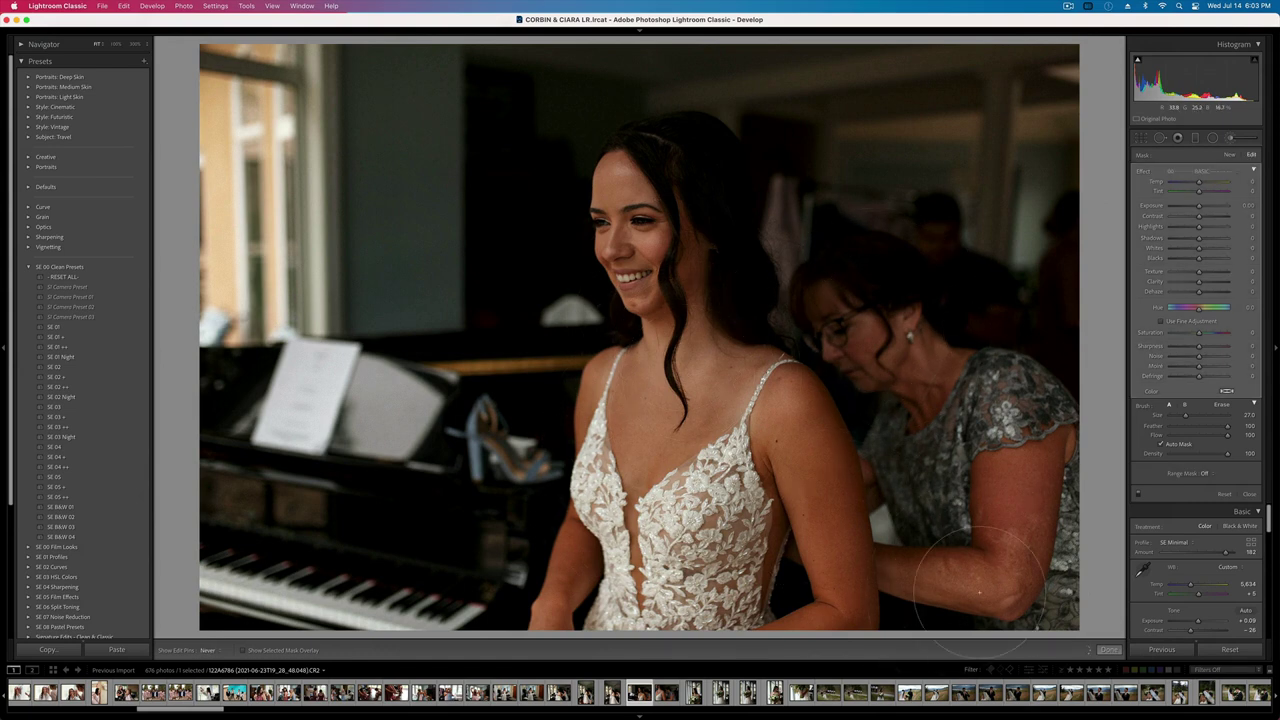
{"action": "left_click", "coordinate": [1179, 215]}
{"action": "left_click", "coordinate": [1213, 248]}
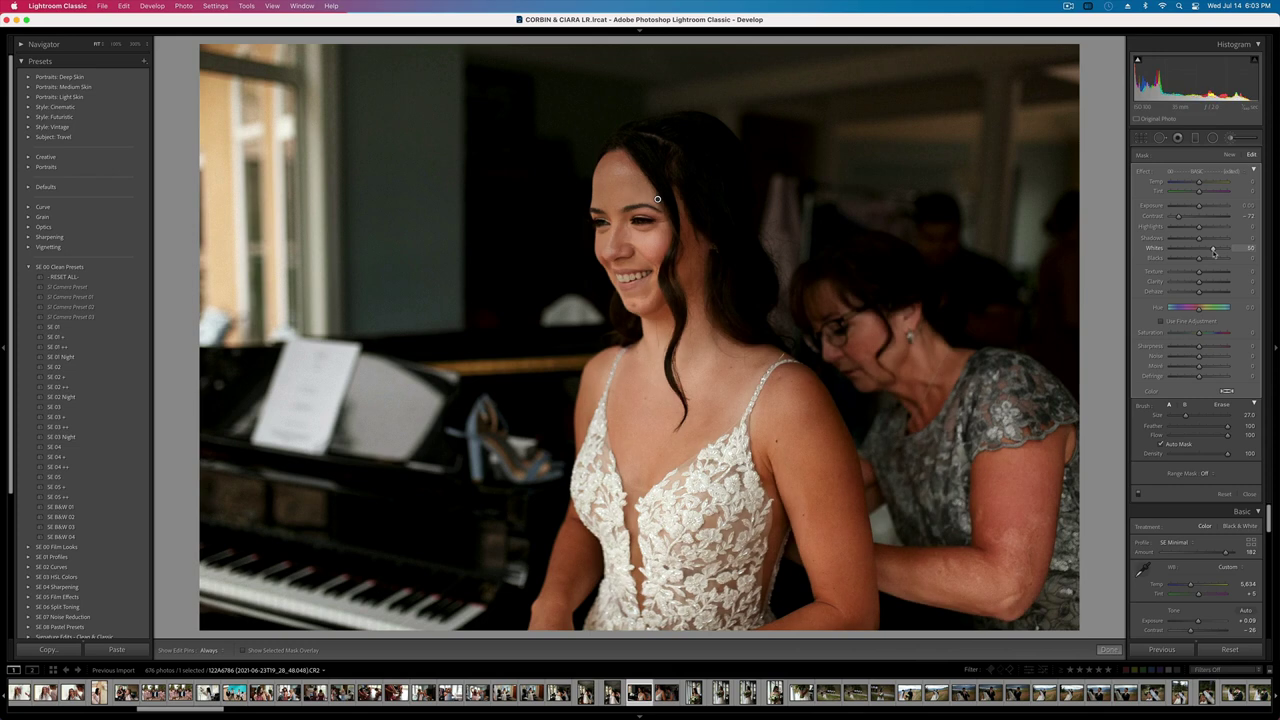
{"action": "left_click_drag", "start_coordinate": [1199, 206], "coordinate": [1200, 206]}
{"action": "key", "text": "k"}
{"action": "left_click", "coordinate": [657, 199]}
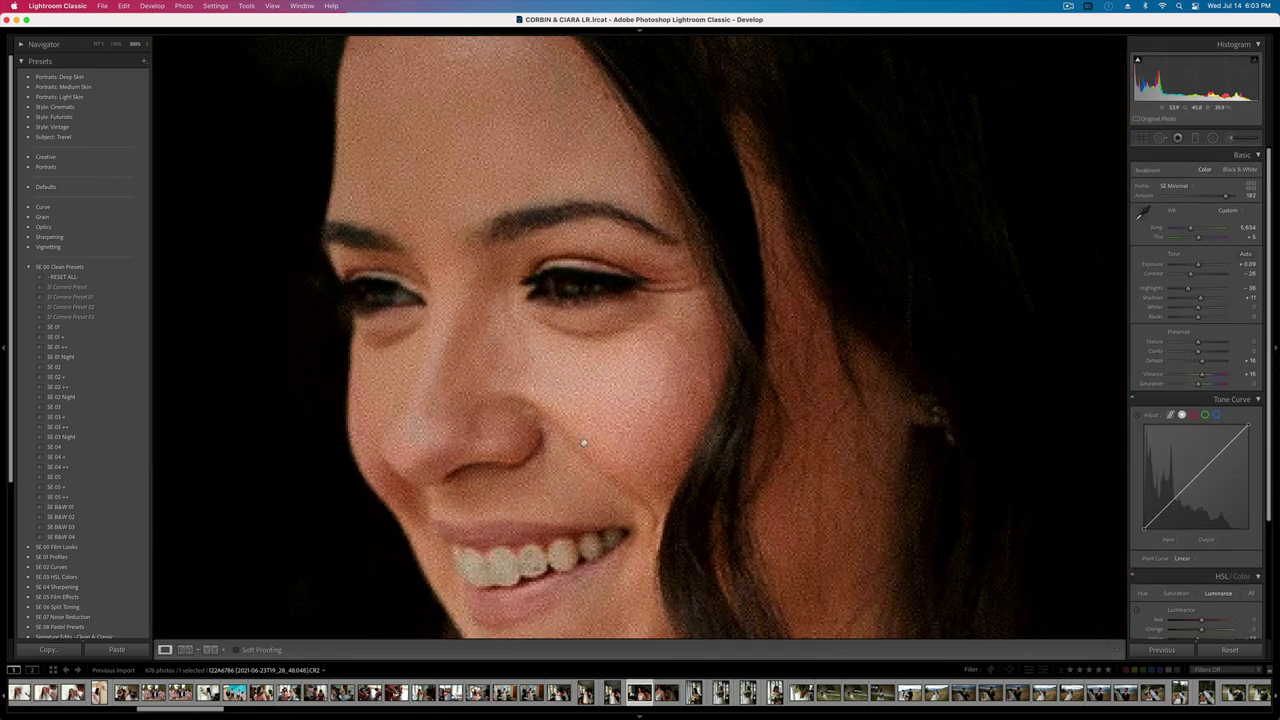
{"action": "left_click", "coordinate": [602, 348]}
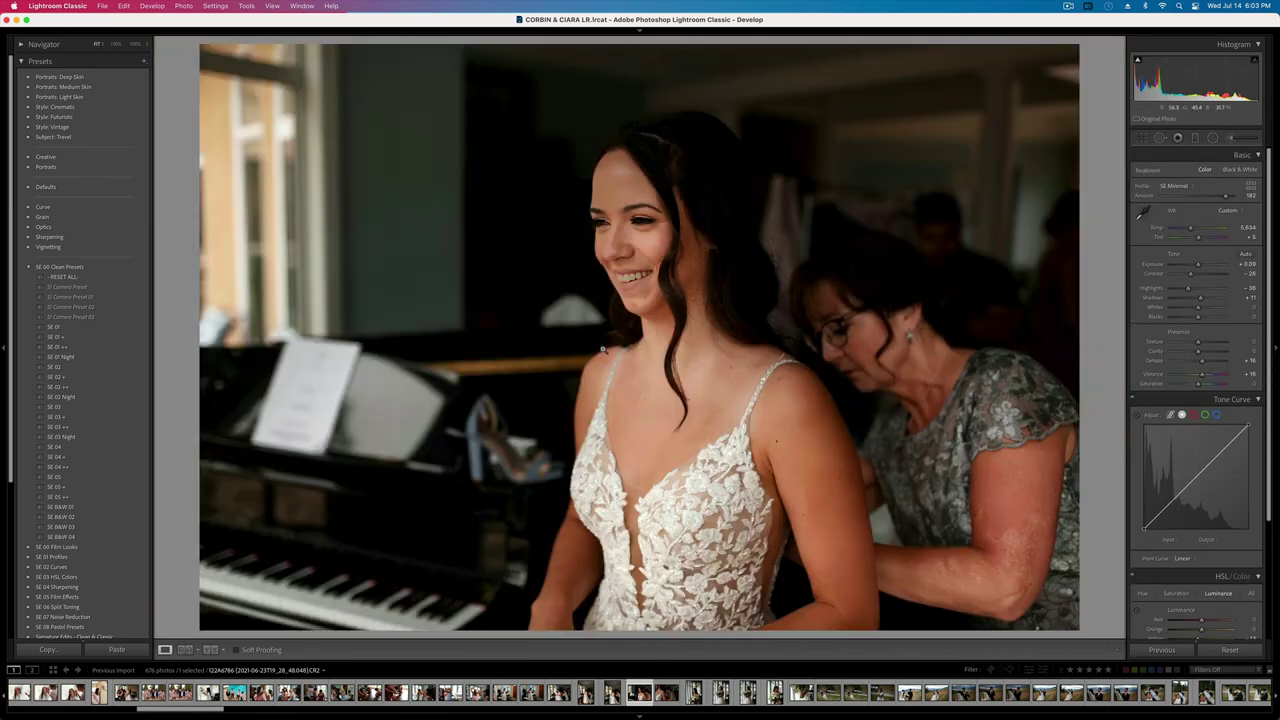
- Fine-tune the contrast of the bride's existing brush mask
{"action": "left_click", "coordinate": [1232, 137]}
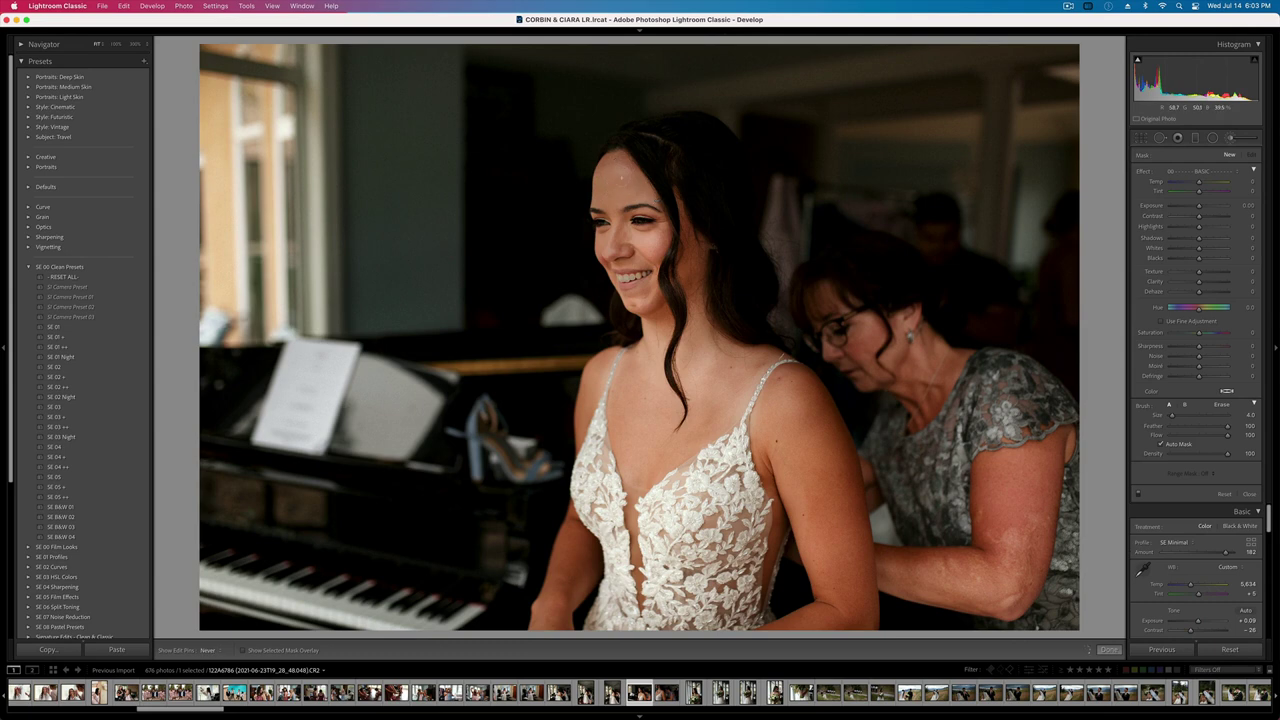
{"action": "scroll", "coordinate": [619, 178], "scroll_direction": "up", "scroll_amount": 3}
{"action": "left_click_drag", "start_coordinate": [616, 163], "coordinate": [619, 209]}
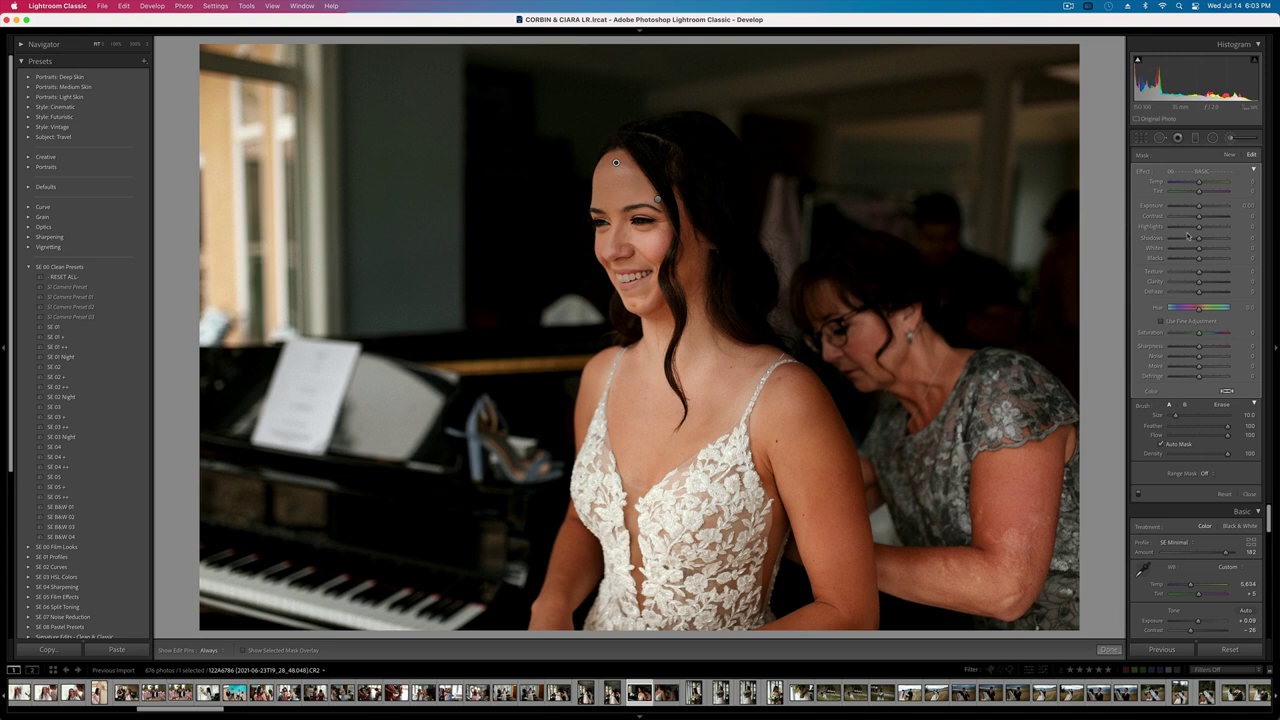
{"action": "key", "text": "h"}
{"action": "left_click_drag", "start_coordinate": [1216, 218], "coordinate": [1219, 218]}
- Paint a new mask on the mother's hair with lower contrast, higher whites and lifted shadows
{"action": "left_click", "coordinate": [1229, 154]}
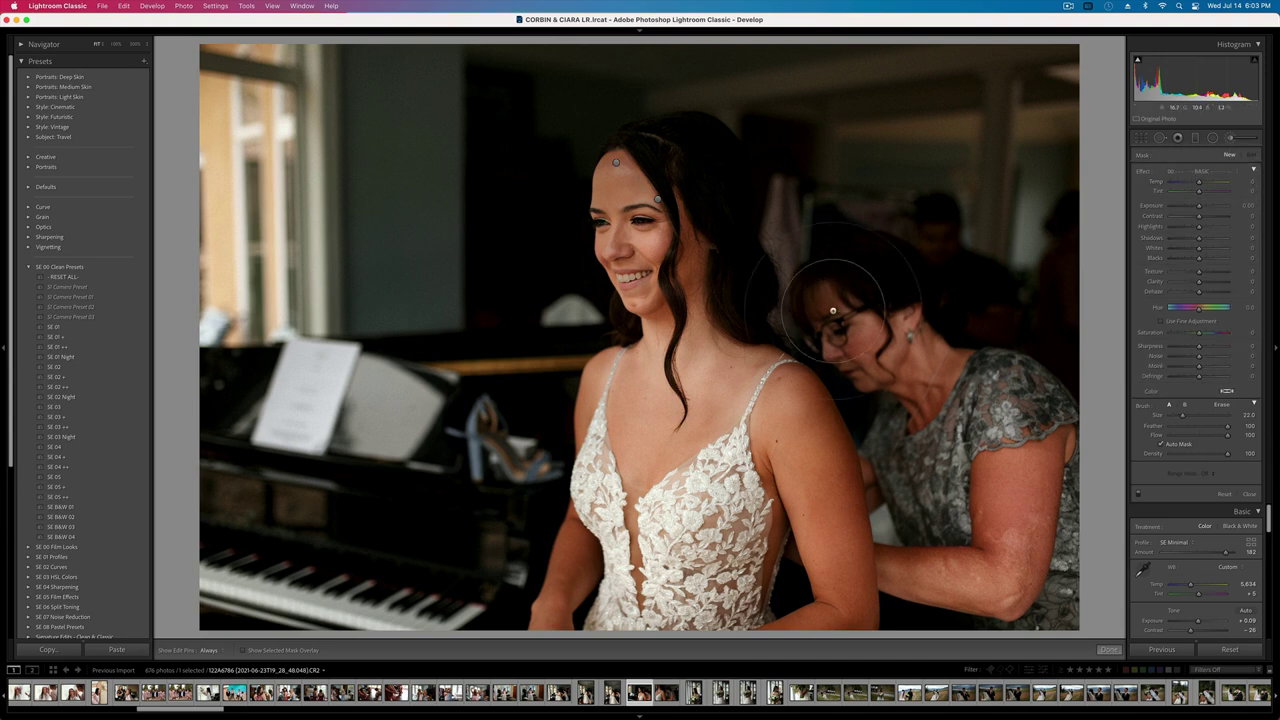
{"action": "mouse_move", "coordinate": [853, 295]}
{"action": "left_mouse_down"}
{"action": "mouse_move", "coordinate": [897, 300]}
{"action": "mouse_move", "coordinate": [880, 334]}
{"action": "mouse_move", "coordinate": [897, 337]}
{"action": "left_mouse_up"}
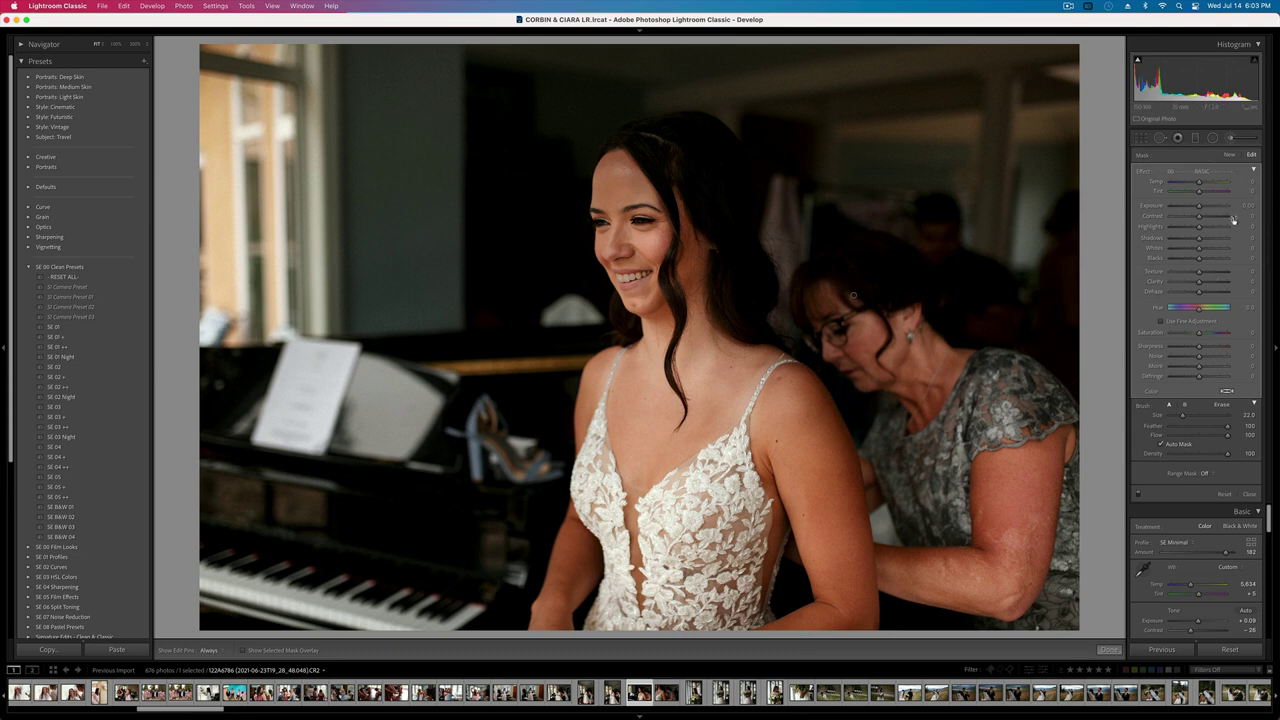
{"action": "mouse_move", "coordinate": [1199, 217]}
{"action": "left_mouse_down"}
{"action": "mouse_move", "coordinate": [1178, 217]}
{"action": "mouse_move", "coordinate": [1216, 249]}
{"action": "left_mouse_up"}
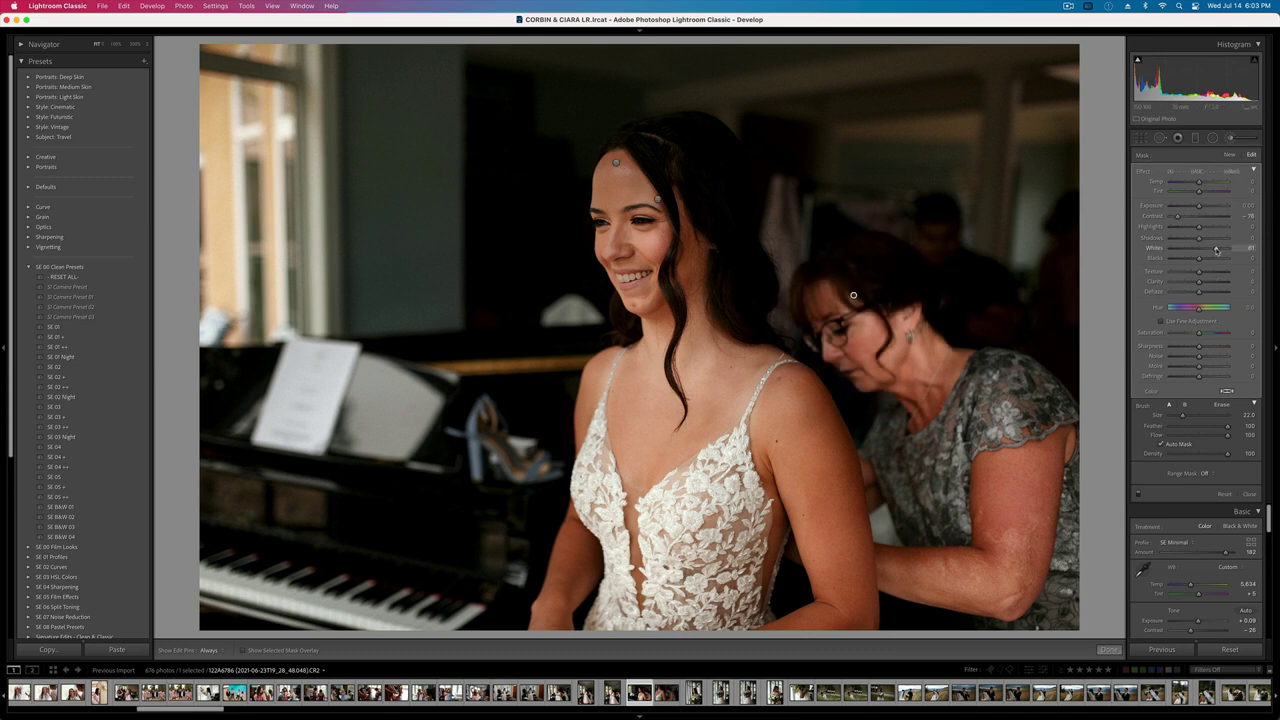
{"action": "left_click", "coordinate": [1205, 238]}
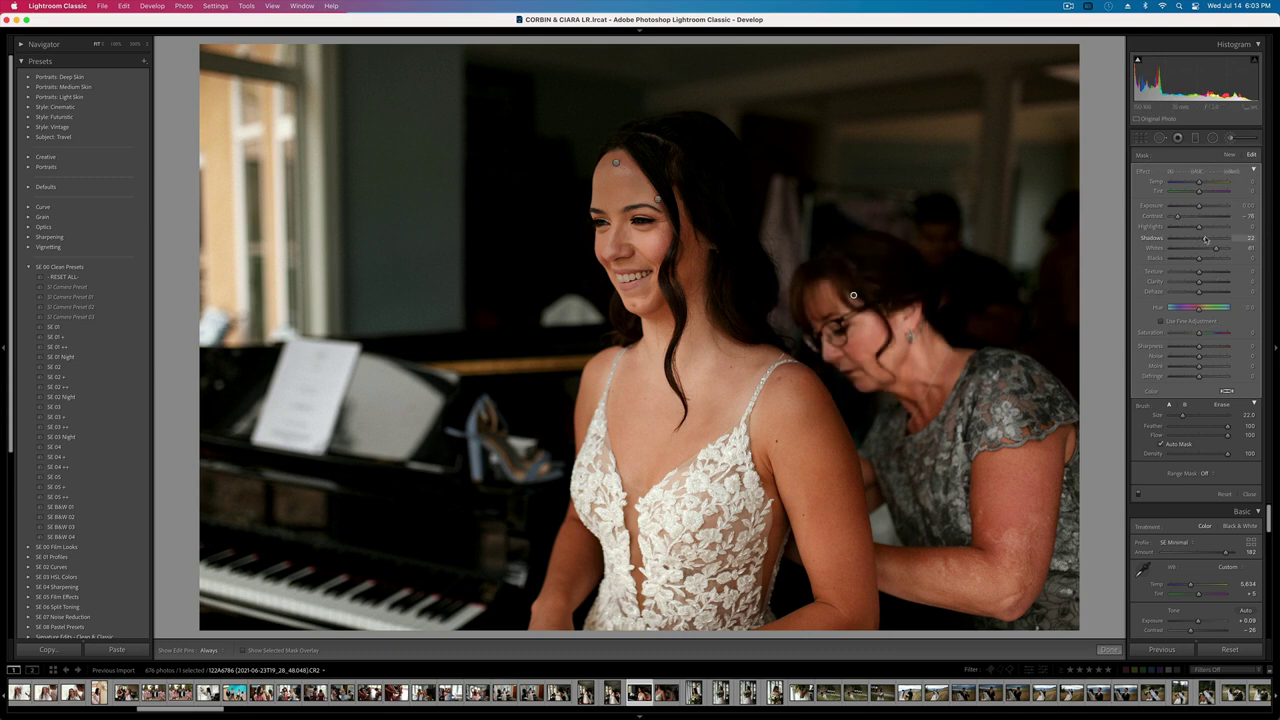
{"action": "key", "text": "k"}
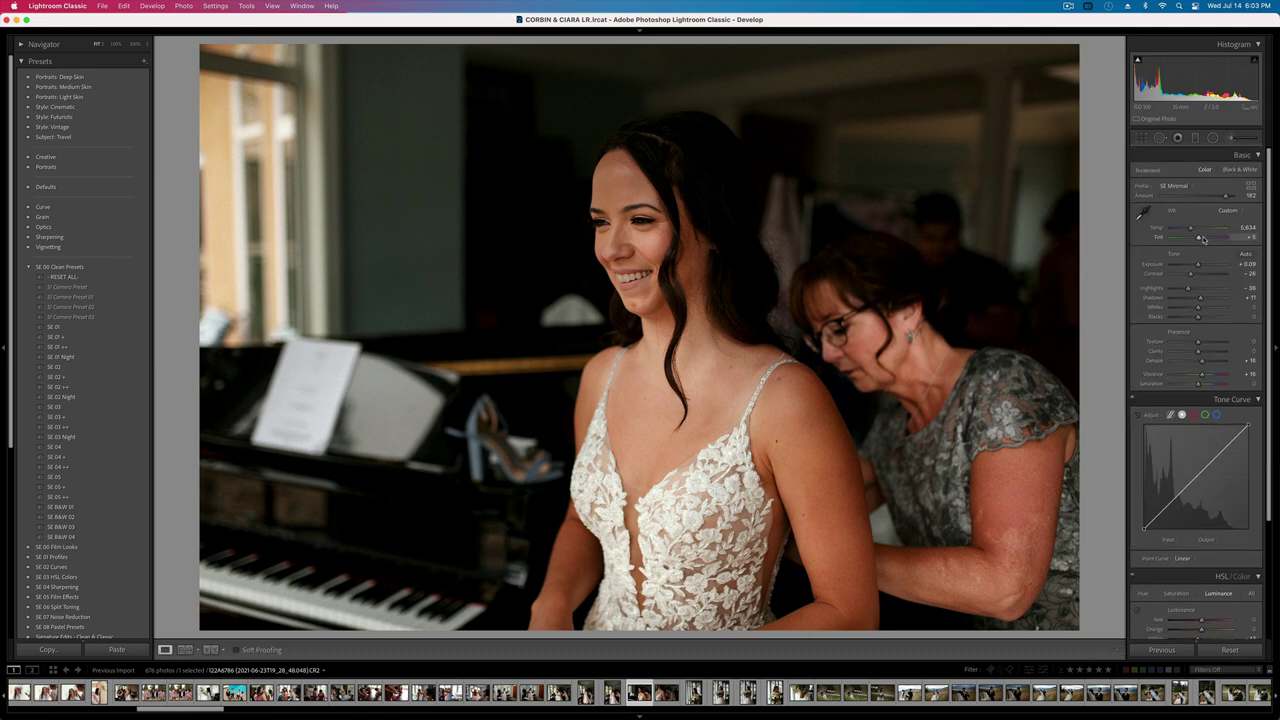
- Lower the overall contrast and set exposure to -0.11
{"action": "left_click_drag", "start_coordinate": [1190, 274], "coordinate": [1186, 276]}
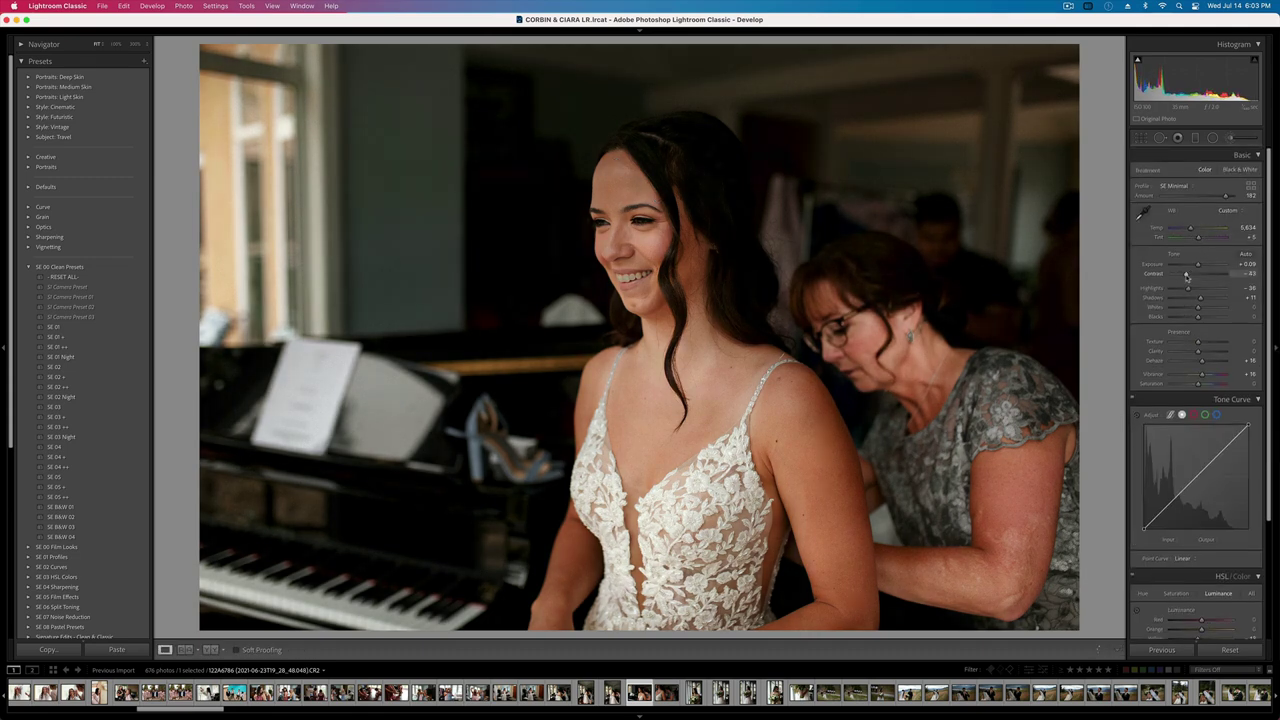
{"action": "key", "text": "shift+equal"}
{"action": "key", "text": "minus"}
{"action": "key", "text": "minus"}
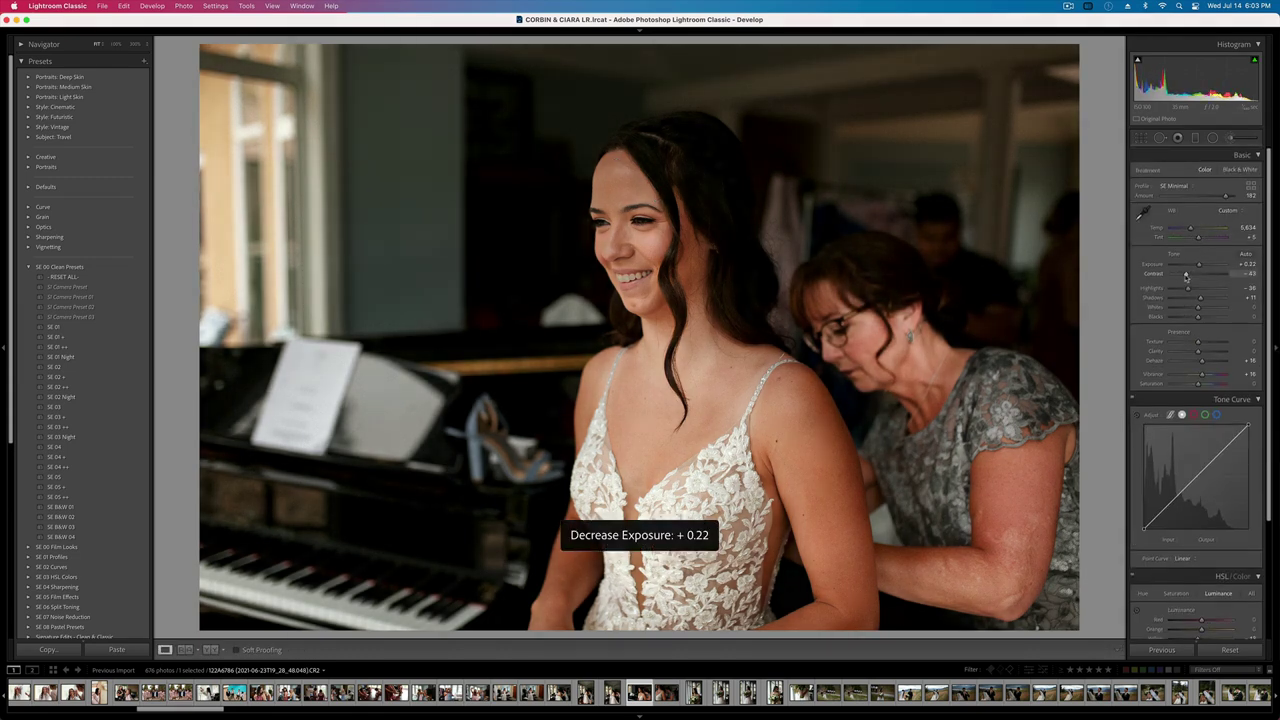
{"action": "key", "text": "shift+minus"}
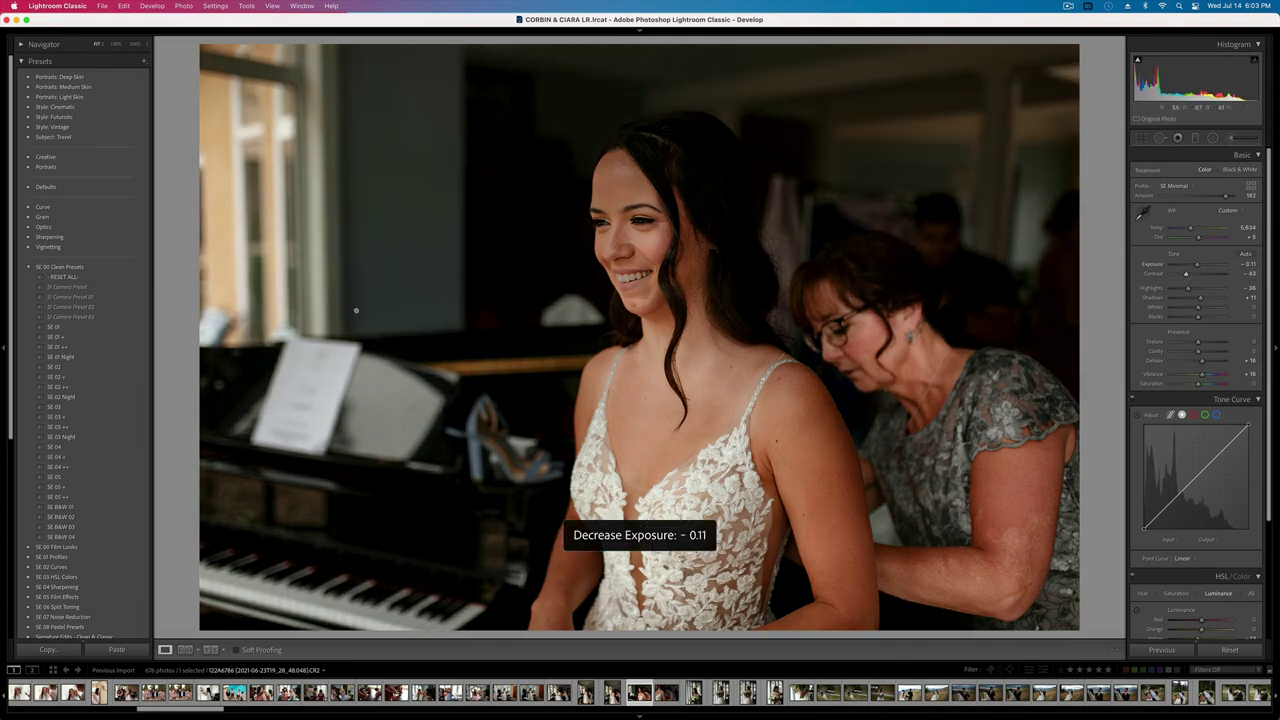
- Apply the SE B&W 03 preset and tweak shadows, contrast, tone-curve black point and skin tones
{"action": "left_click", "coordinate": [72, 529]}
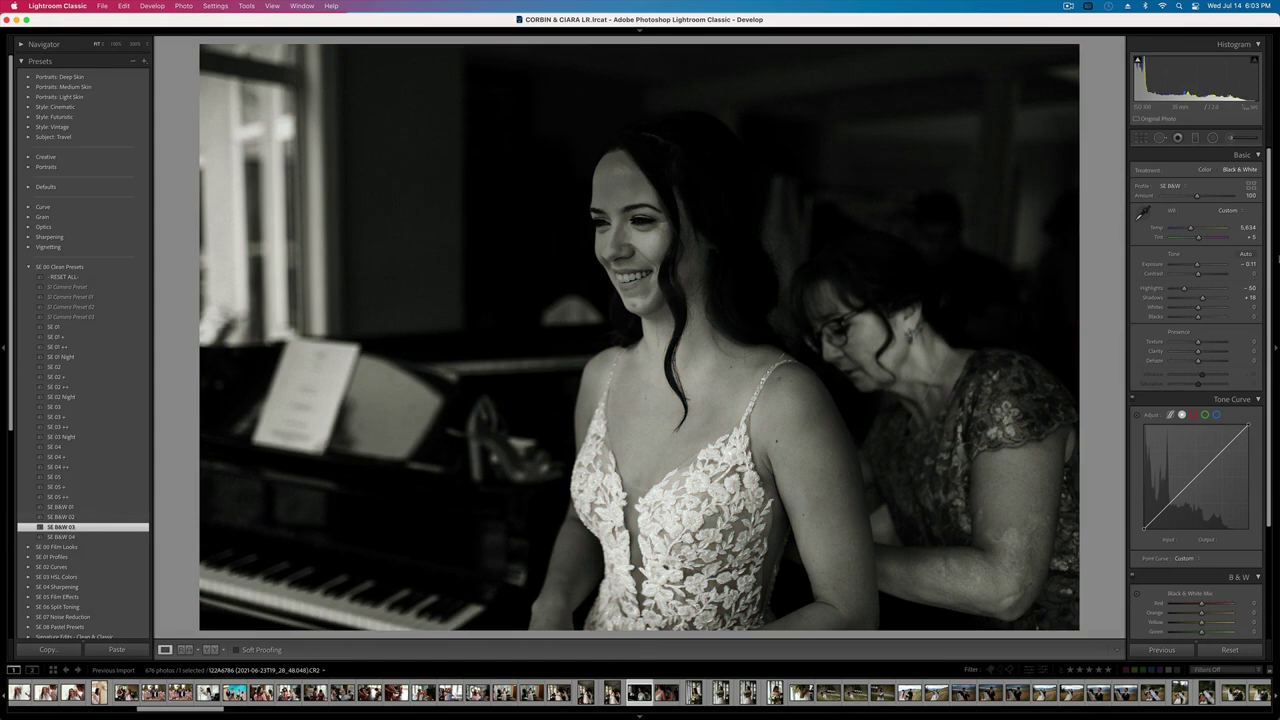
{"action": "mouse_move", "coordinate": [1202, 298]}
{"action": "left_mouse_down"}
{"action": "mouse_move", "coordinate": [1230, 318]}
{"action": "mouse_move", "coordinate": [1213, 317]}
{"action": "left_mouse_up"}
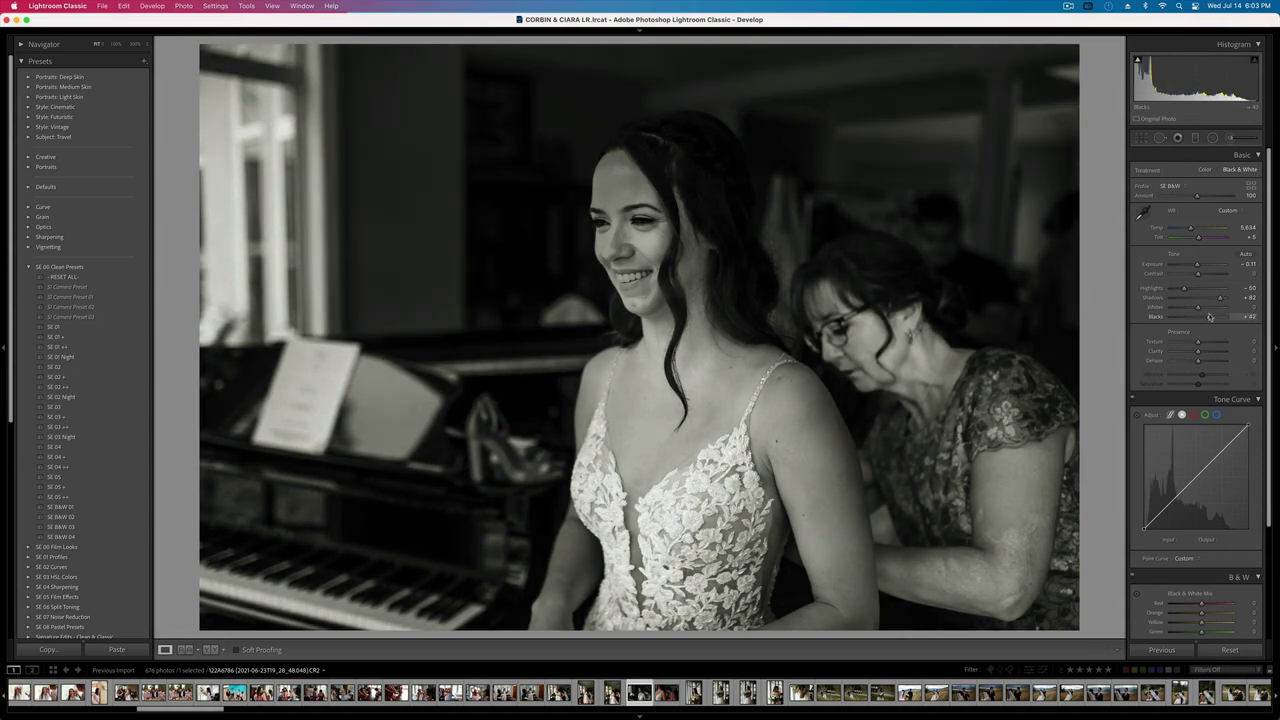
{"action": "left_click", "coordinate": [1185, 274]}
{"action": "left_click_drag", "start_coordinate": [1187, 276], "coordinate": [1197, 276]}
{"action": "left_click_drag", "start_coordinate": [1146, 528], "coordinate": [1203, 527]}
{"action": "scroll", "coordinate": [1150, 526], "scroll_direction": "down", "scroll_amount": 3}
{"action": "left_click_drag", "start_coordinate": [1202, 526], "coordinate": [1200, 525]}
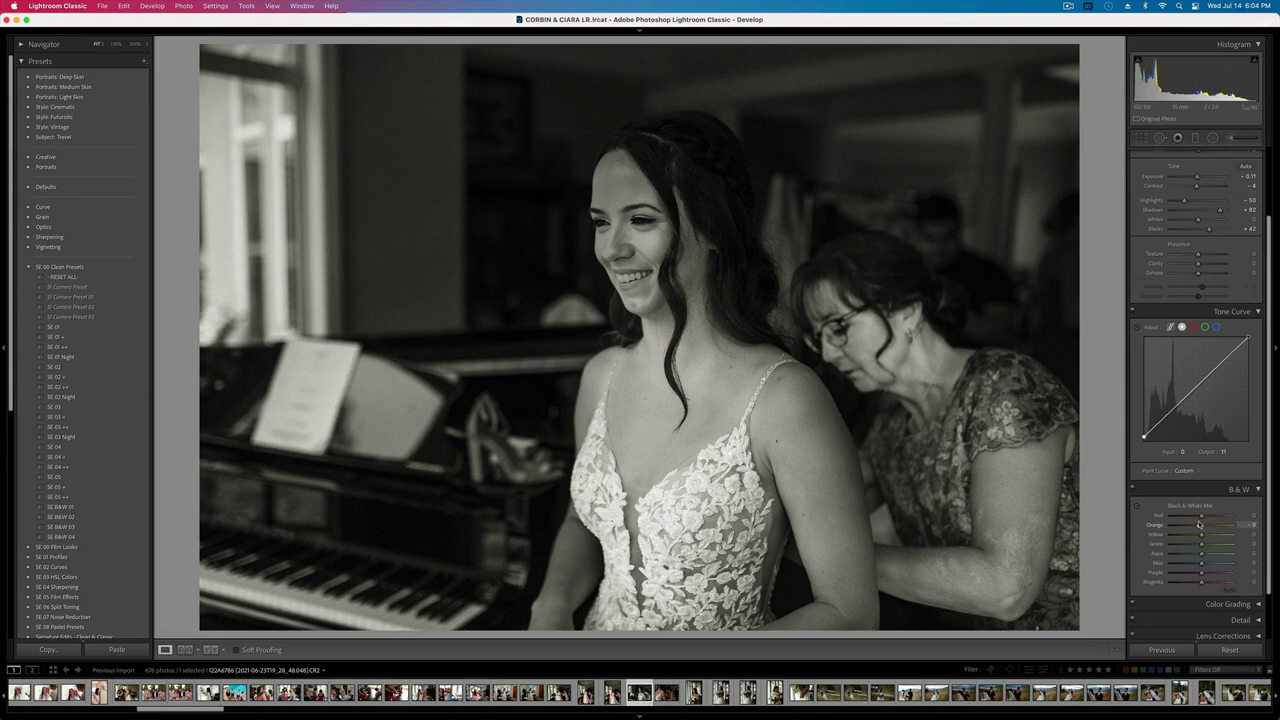
- Nudge exposure, then reset the photo back to full colour
{"action": "key", "text": "equal"}
{"action": "key", "text": "minus"}
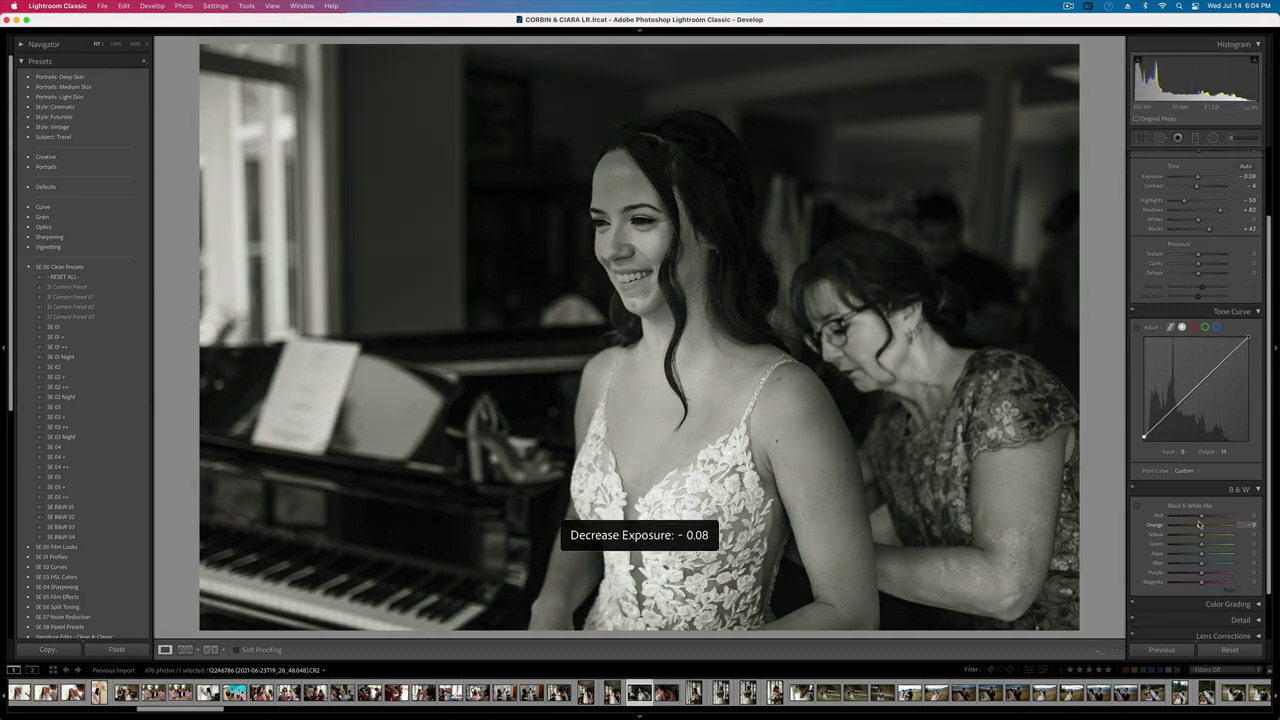
{"action": "left_click", "coordinate": [1229, 650]}
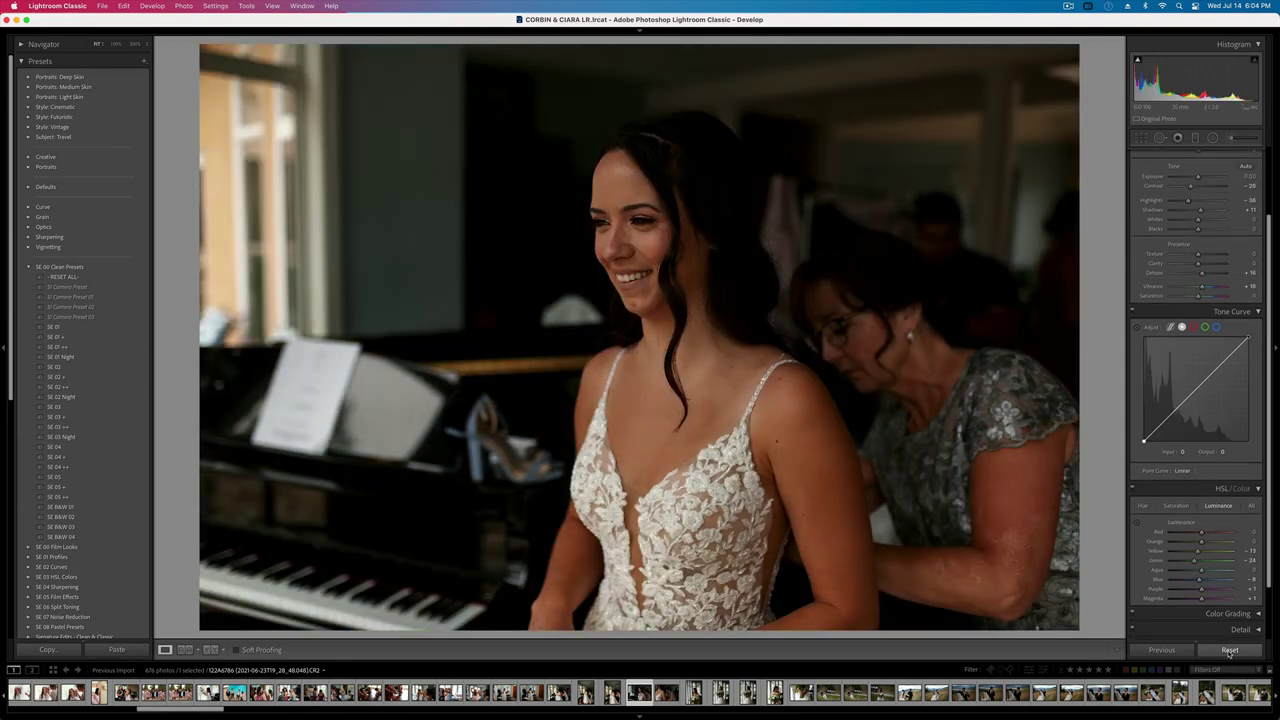
- Cool the white balance and brighten exposure to about +0.97
{"action": "scroll", "coordinate": [1190, 300], "scroll_direction": "up", "scroll_amount": 4}
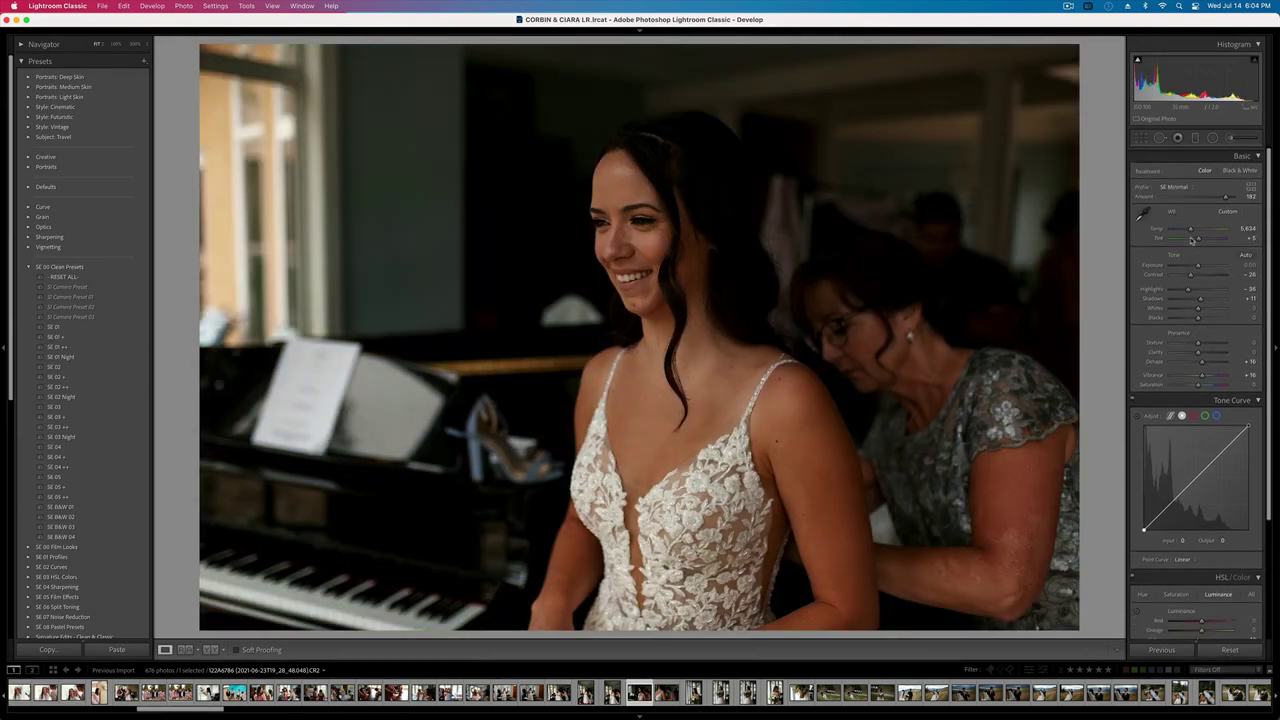
{"action": "left_click_drag", "start_coordinate": [1189, 230], "coordinate": [1207, 197]}
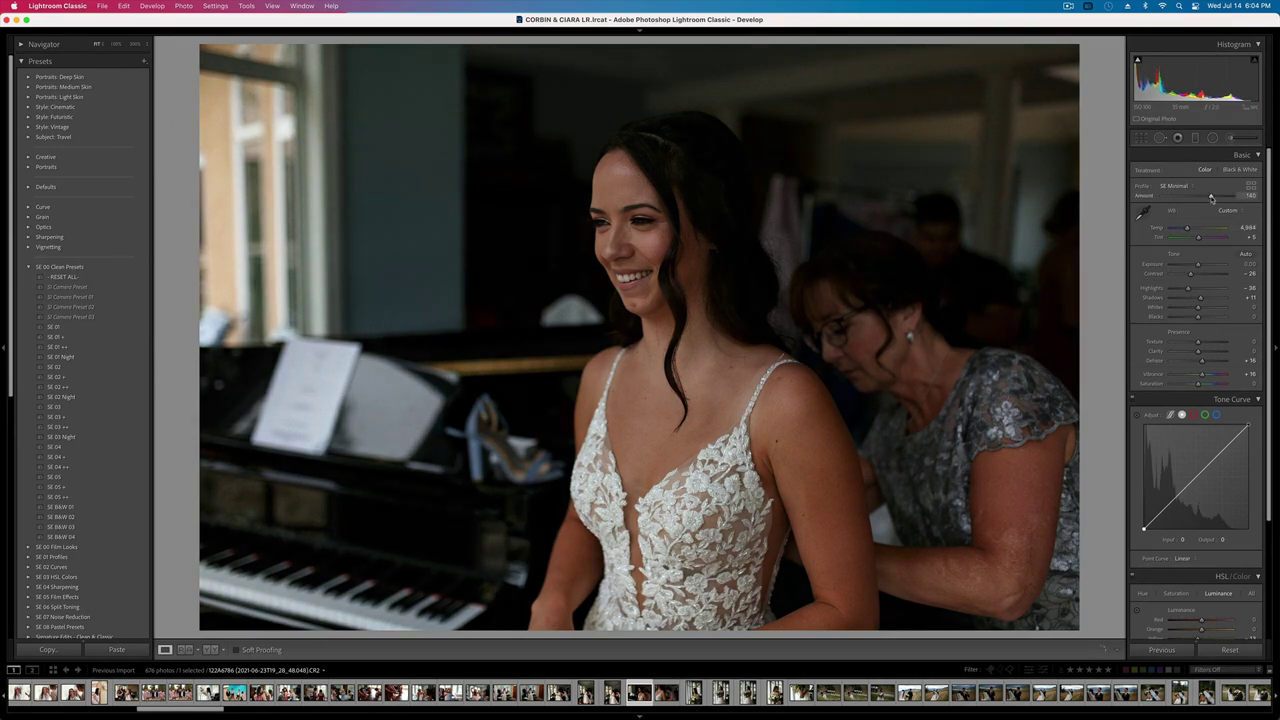
{"action": "left_click_drag", "start_coordinate": [1194, 266], "coordinate": [1184, 291]}
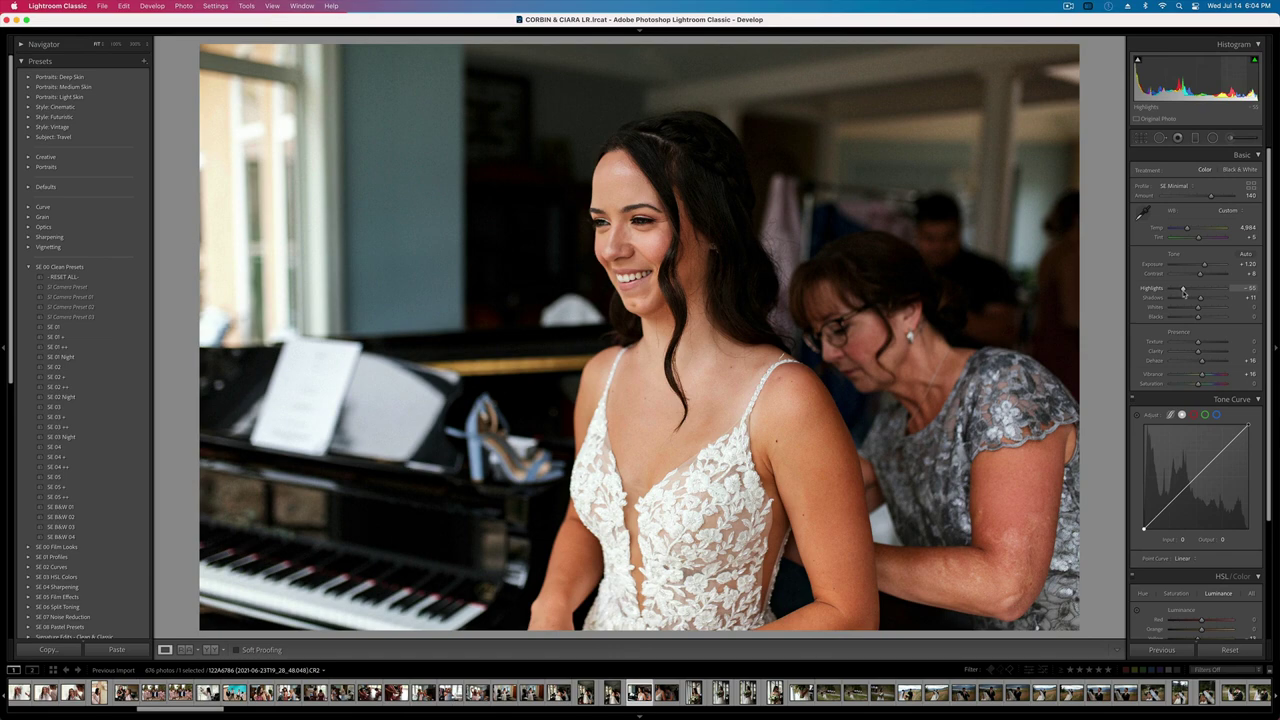
{"action": "key", "text": "shift+minus"}
{"action": "key", "text": "equal"}
- Copy this photo's develop settings and move to the photo of the mother helping the bride
{"action": "key", "text": "Right"}
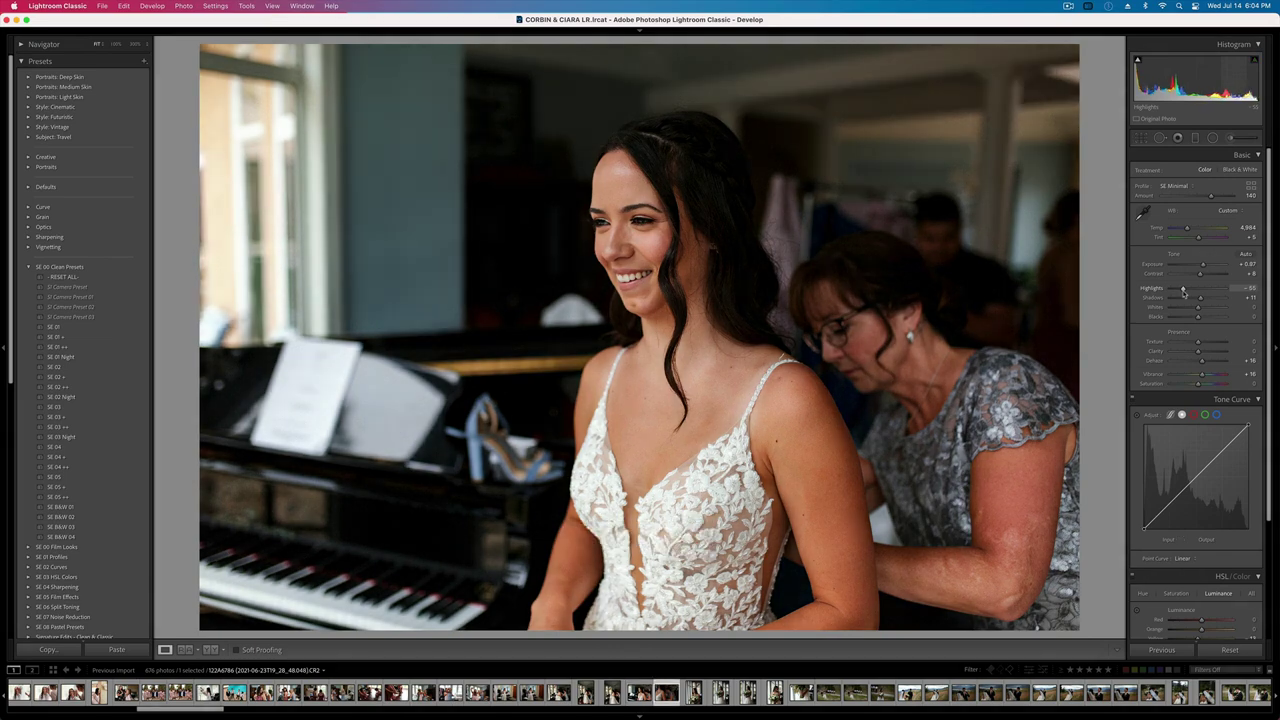
{"action": "key", "text": "Left"}
{"action": "key", "text": "Left"}
{"action": "key", "text": "Right"}
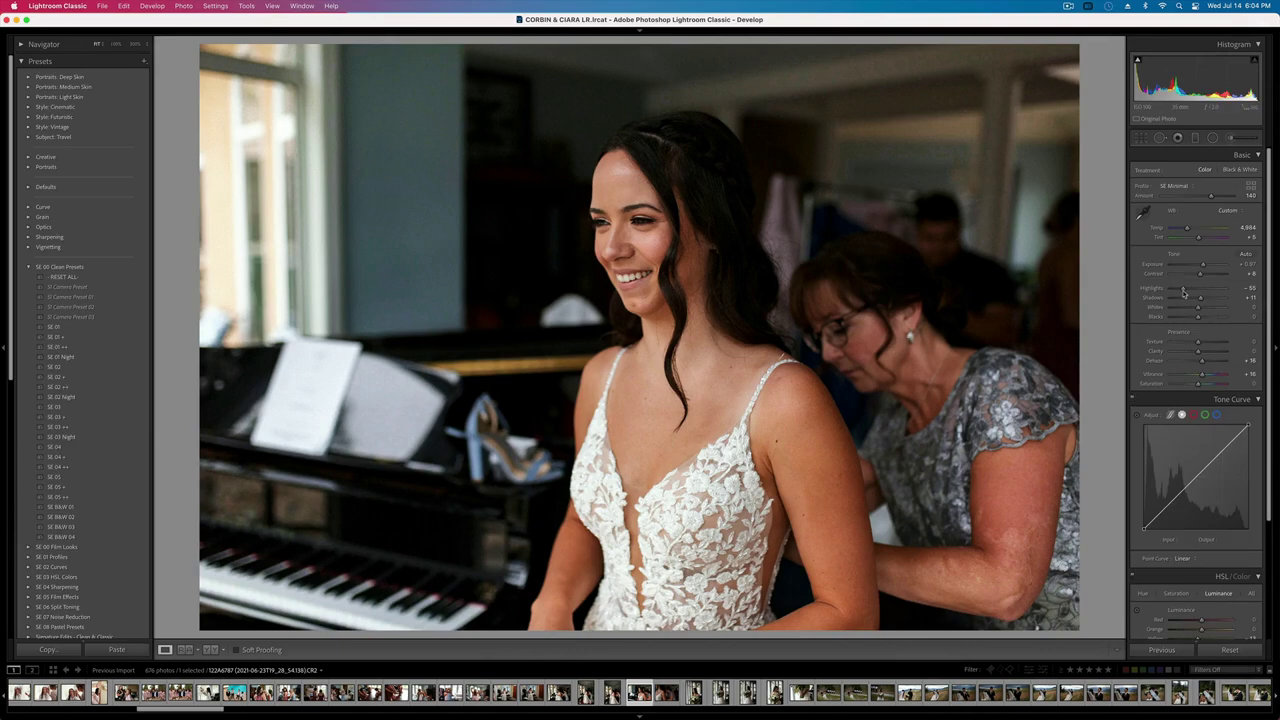
{"action": "key", "text": "Right"}
{"action": "key", "text": "super+shift+c"}
{"action": "key", "text": "Return"}
{"action": "key", "text": "Right"}
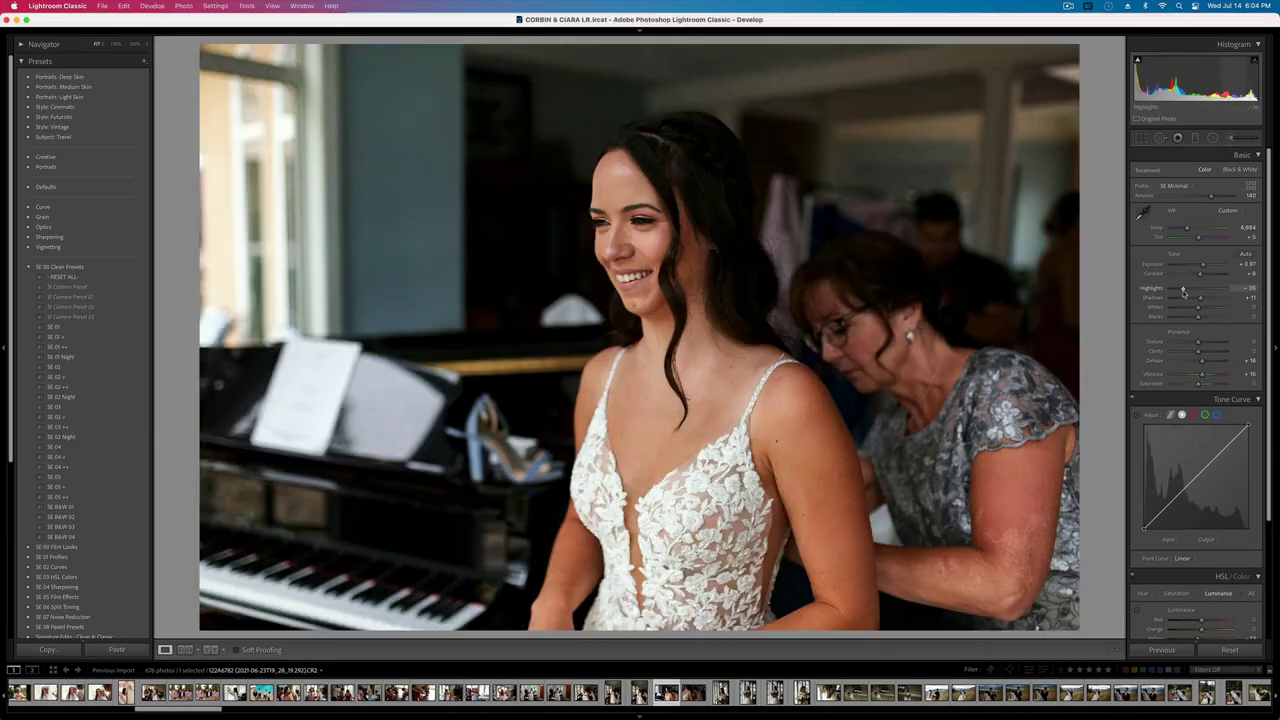
{"action": "key", "text": "Right"}
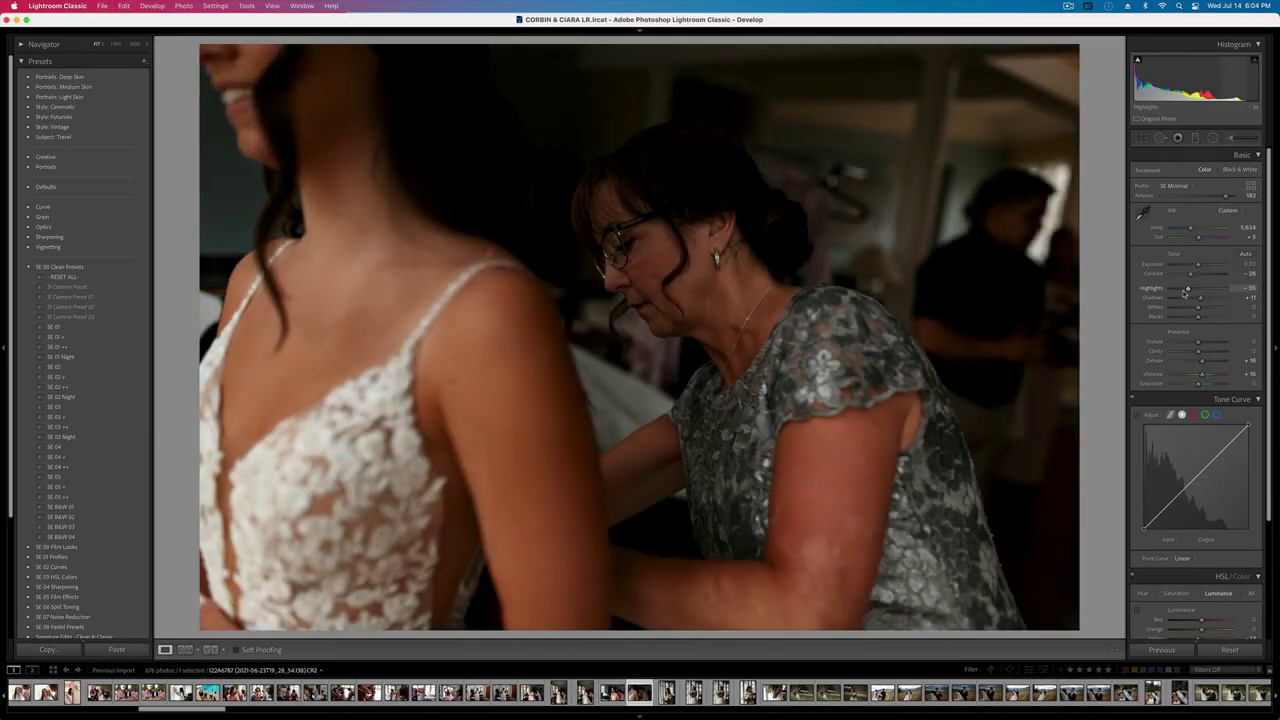
- Brighten exposure to +1.32 and straighten the photo with a rotated crop
{"action": "key", "text": "equal"}
{"action": "key", "text": "equal"}
{"action": "key", "text": "equal"}
{"action": "key", "text": "equal"}
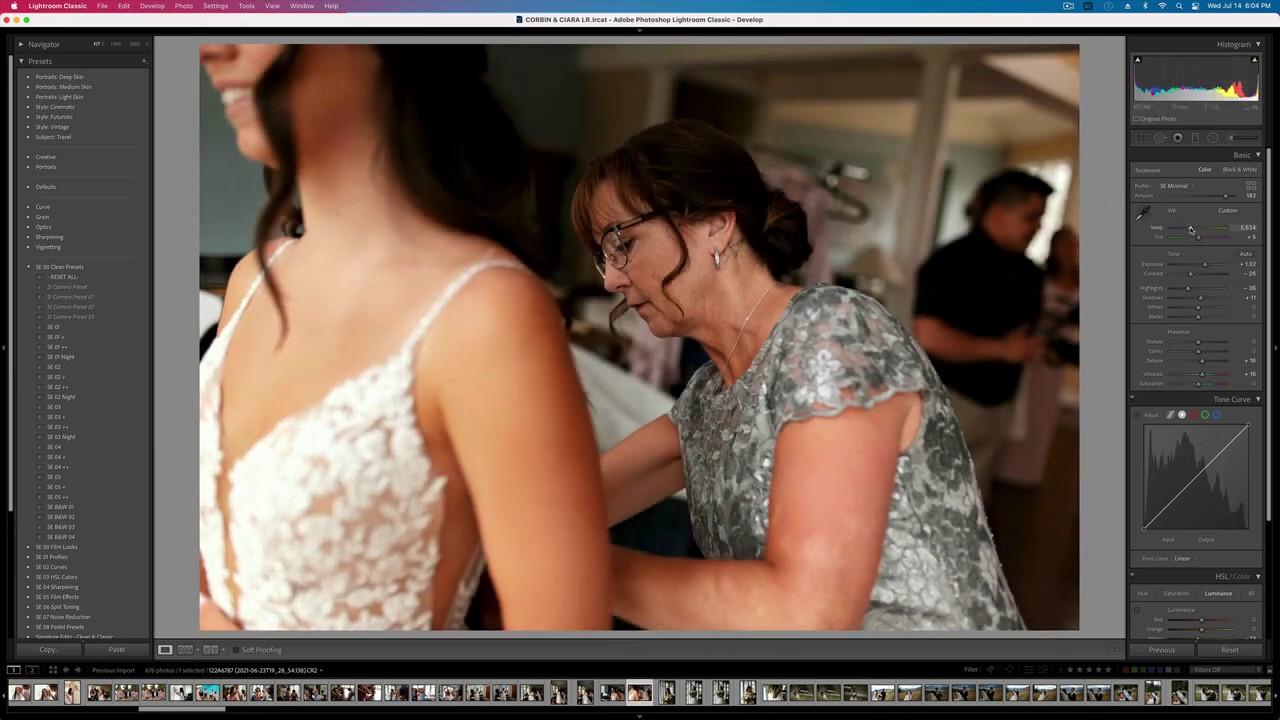
{"action": "key", "text": "r"}
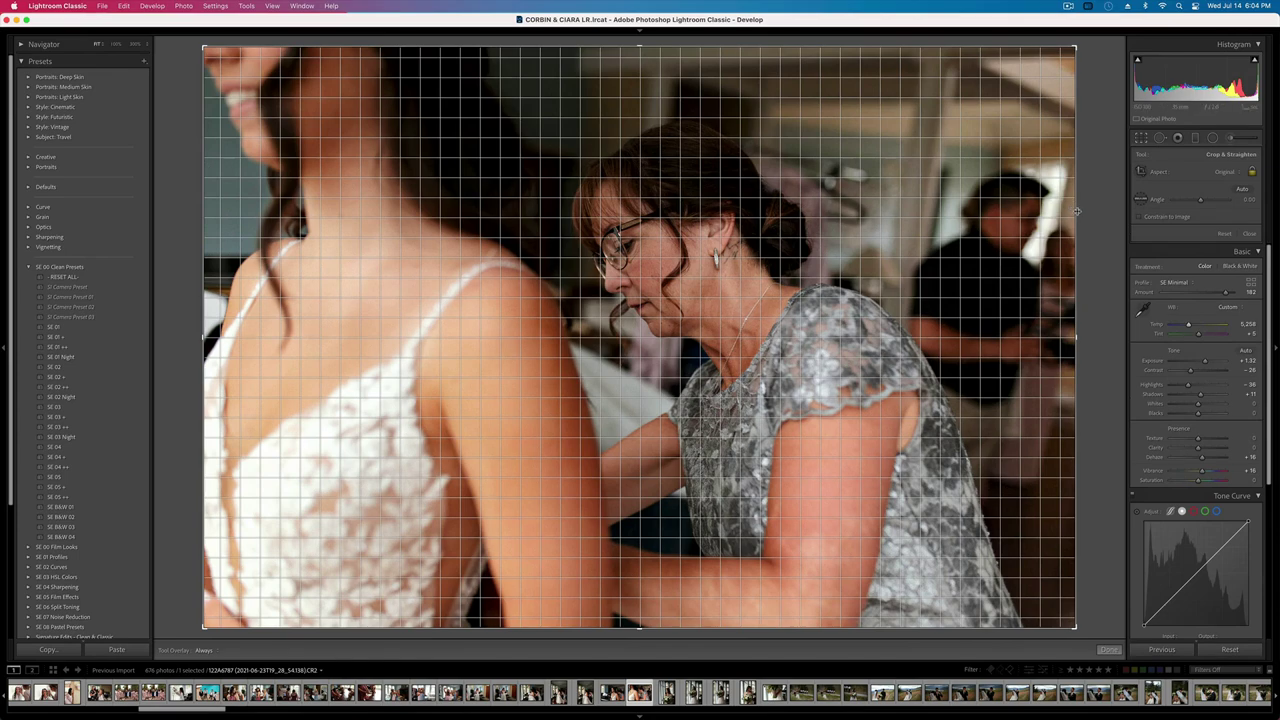
{"action": "left_click_drag", "start_coordinate": [1091, 206], "coordinate": [1086, 191]}
{"action": "key", "text": "Return"}
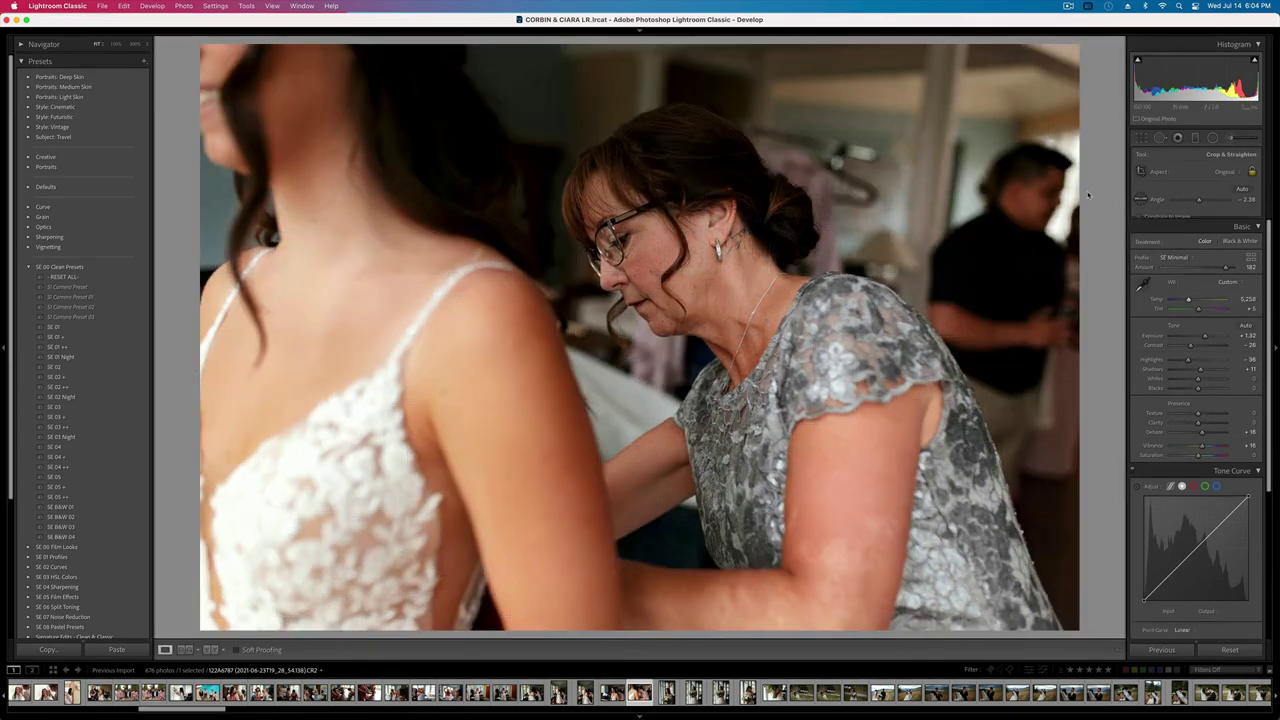
- Add a slightly darkened diagonal gradient, set exposure to +1.55, and go to the bouquet portrait
{"action": "left_click", "coordinate": [1195, 137]}
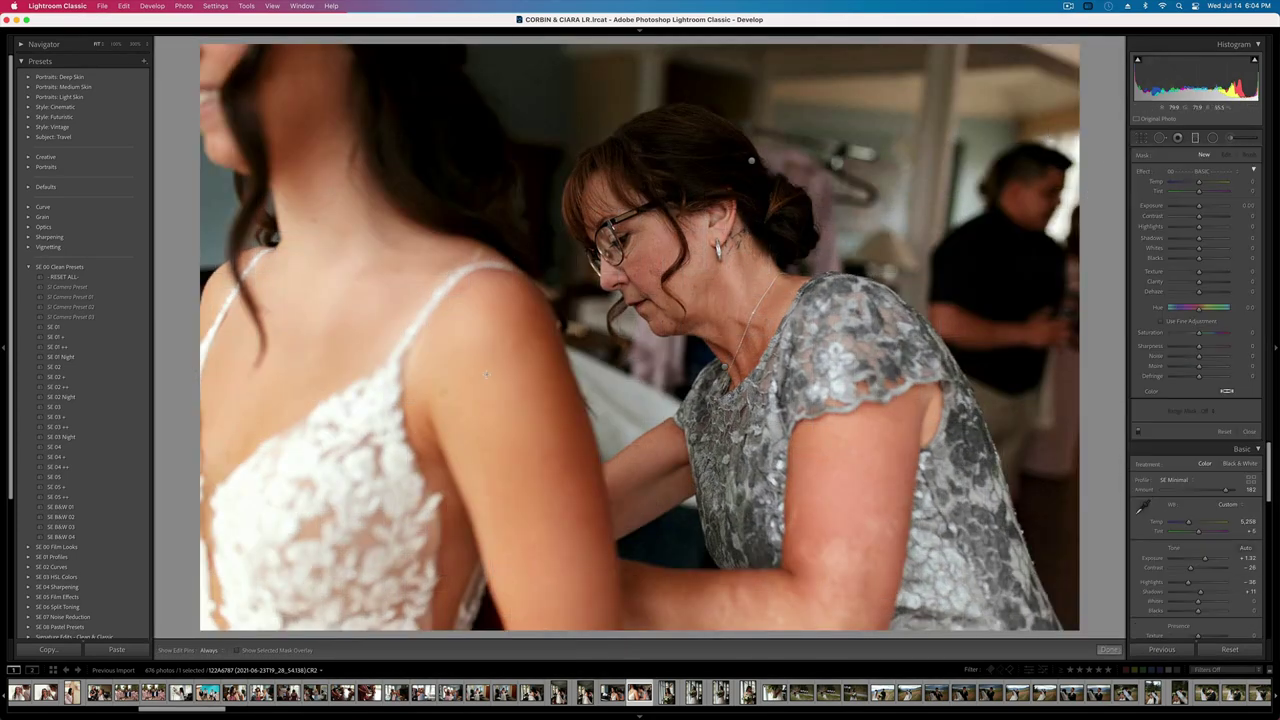
{"action": "left_click_drag", "start_coordinate": [178, 480], "coordinate": [1073, 129]}
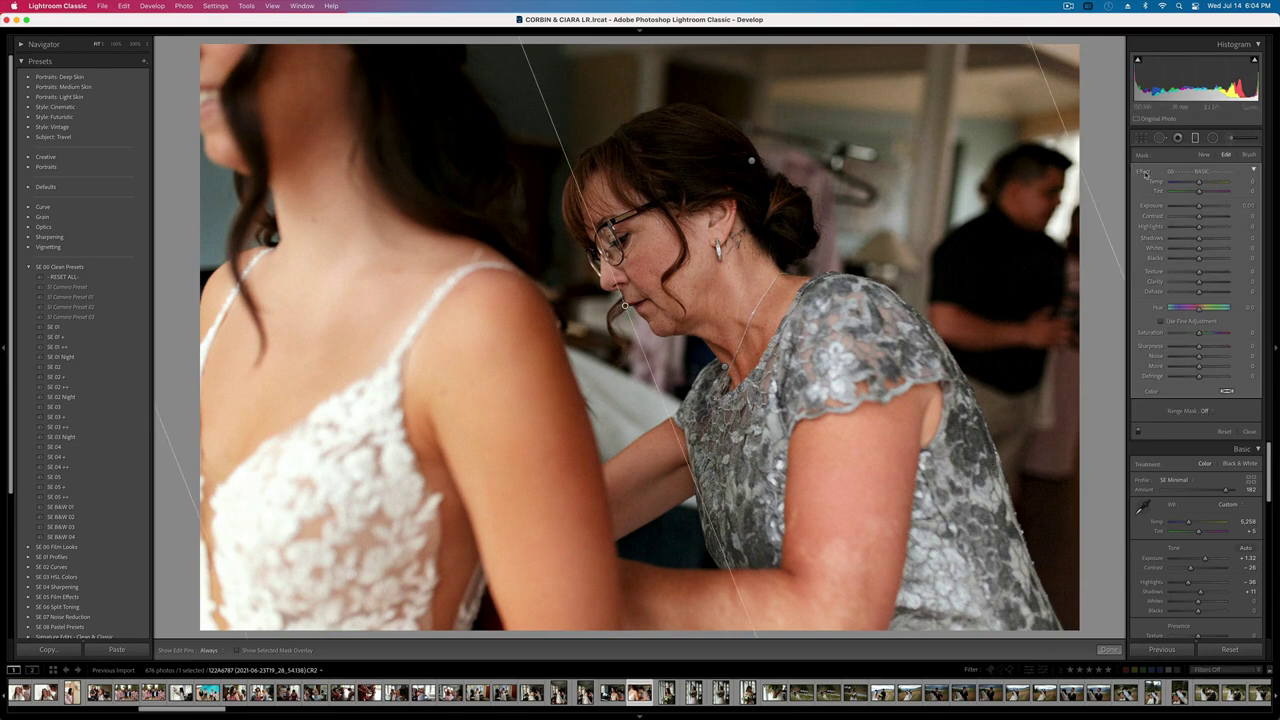
{"action": "left_click", "coordinate": [1188, 205]}
{"action": "left_click_drag", "start_coordinate": [1188, 205], "coordinate": [1198, 205]}
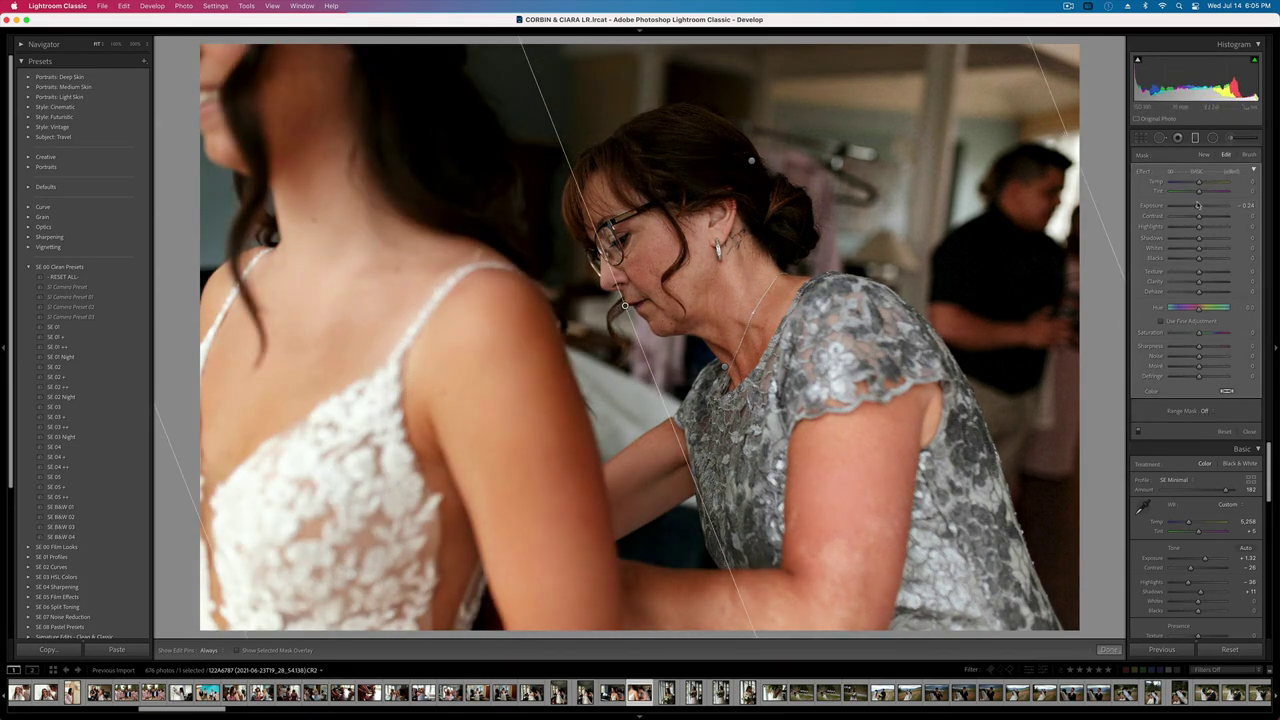
{"action": "key", "text": "shift+equal"}
{"action": "key", "text": "shift+equal"}
{"action": "key", "text": "shift+minus"}
{"action": "key", "text": "minus"}
{"action": "key", "text": "m"}
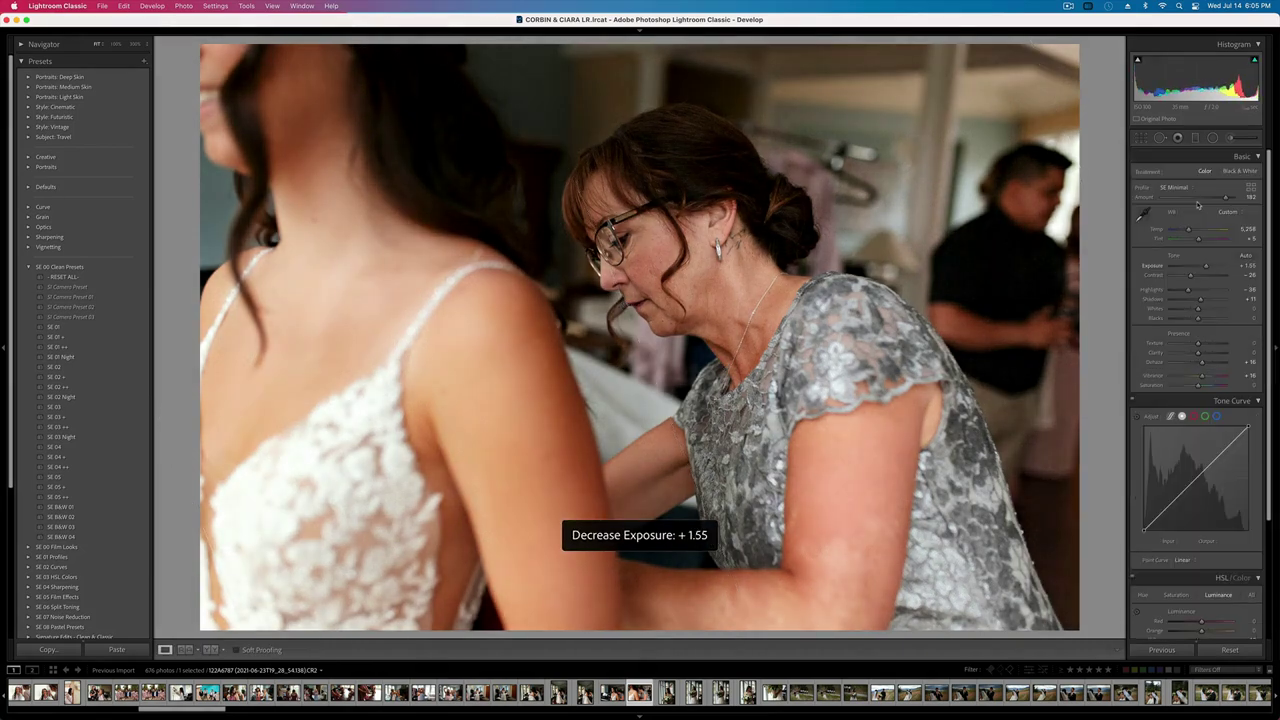
{"action": "key", "text": "Right"}
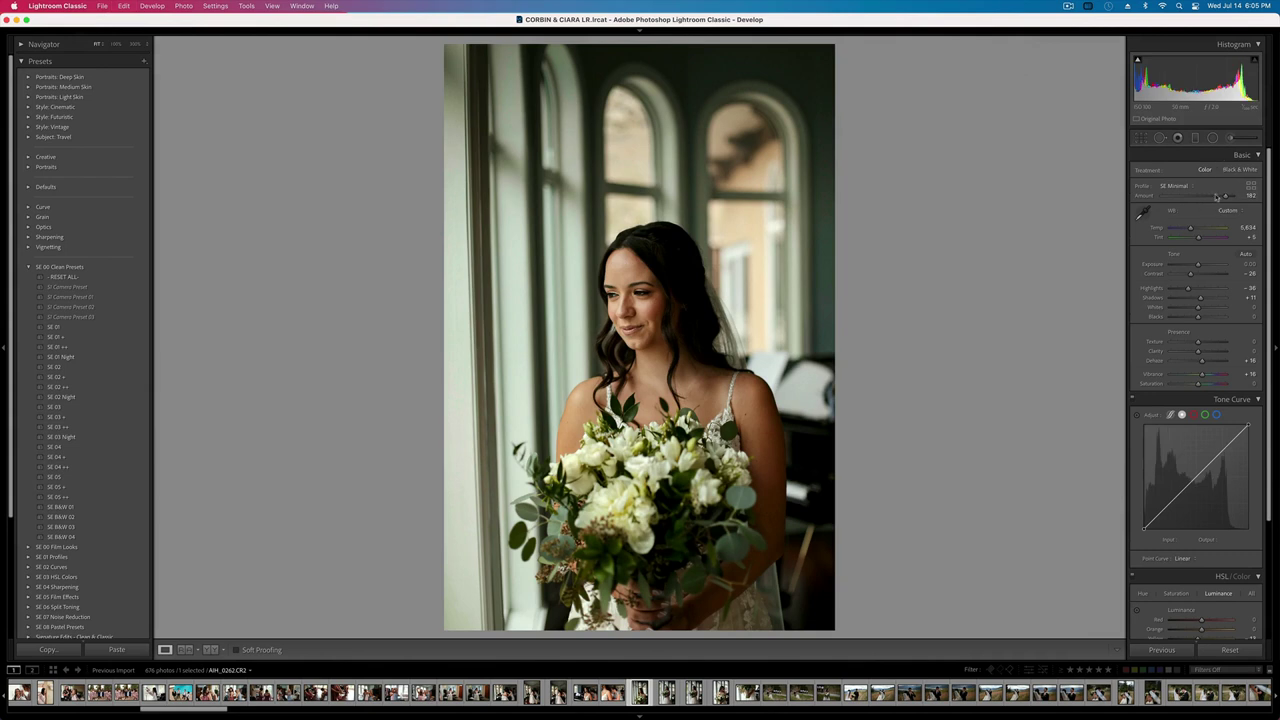
- Warm the bouquet portrait to tint +32 and temperature 6,289, then straighten it by 0.88°
{"action": "left_click", "coordinate": [1204, 238]}
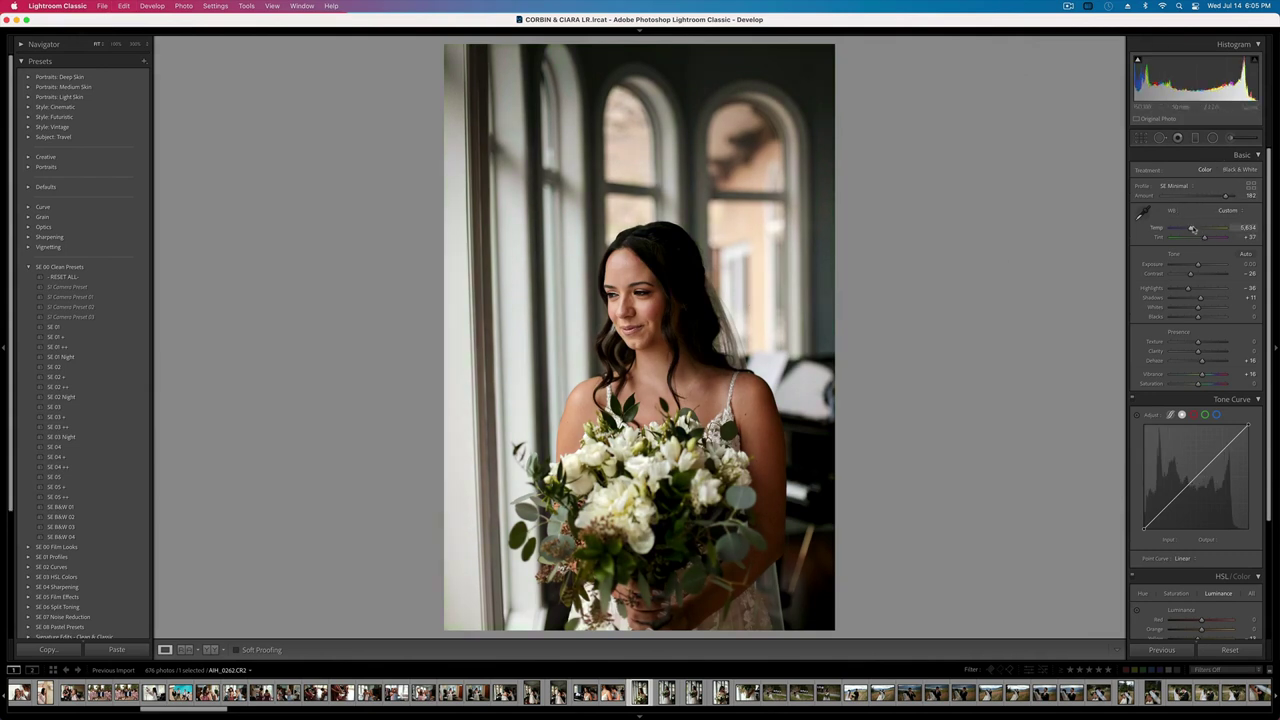
{"action": "left_click_drag", "start_coordinate": [1191, 230], "coordinate": [1194, 231]}
{"action": "key", "text": "r"}
{"action": "left_click_drag", "start_coordinate": [934, 297], "coordinate": [934, 303]}
{"action": "key", "text": "Return"}
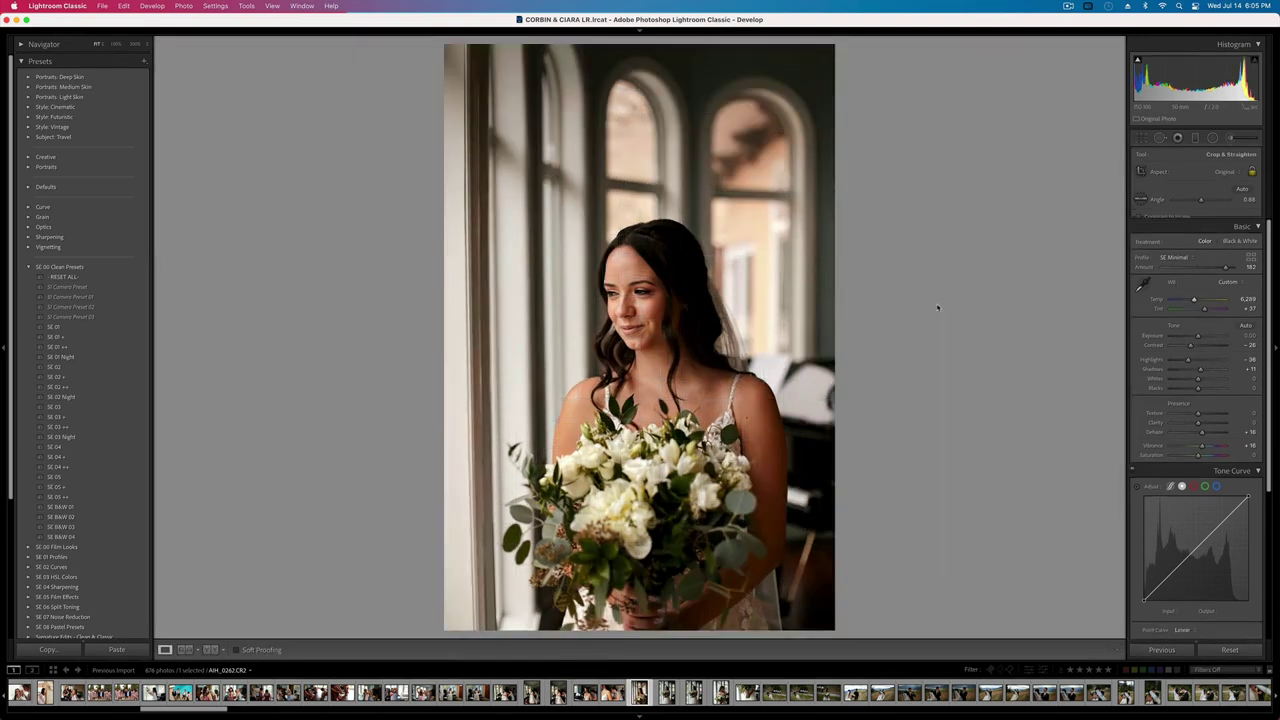
- Lower Contrast to -44 and copy the photo's develop settings
{"action": "left_click_drag", "start_coordinate": [1190, 274], "coordinate": [1186, 275]}
{"action": "key", "text": "super+c"}
{"action": "key", "text": "Return"}
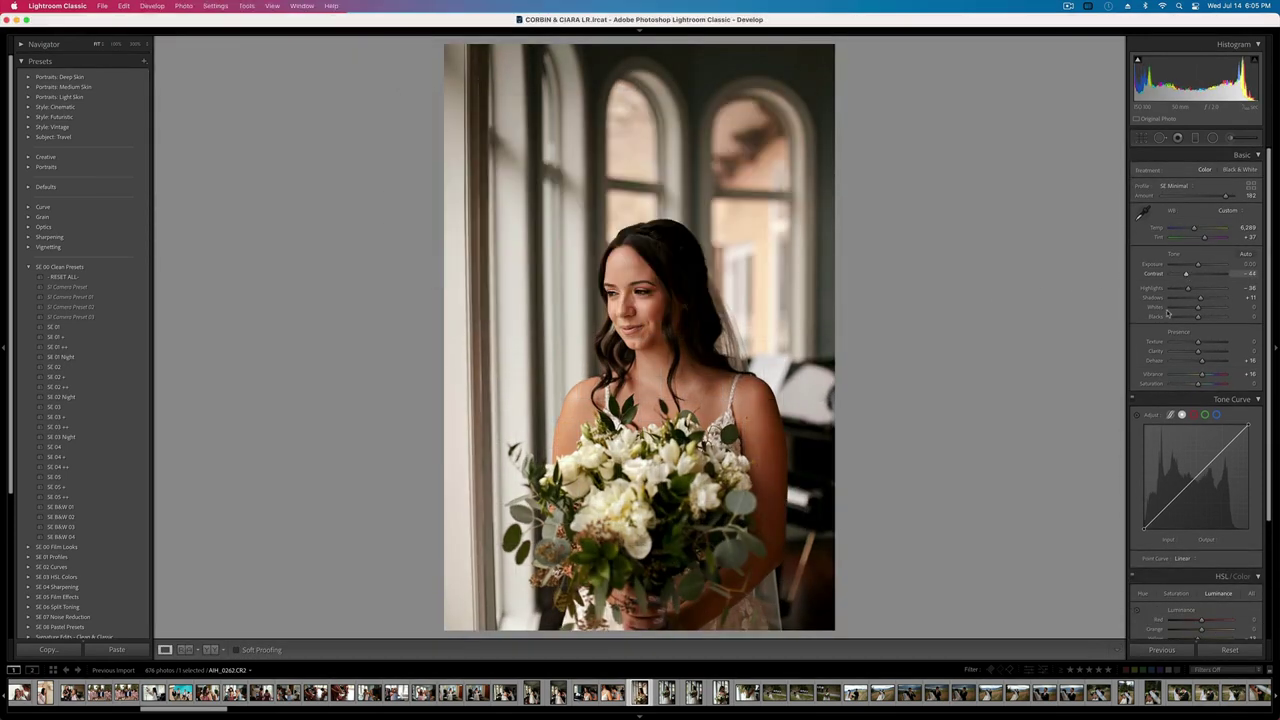
- Make a virtual copy with the SE B&W 03 preset, lifted blacks and exposure near -0.66
{"action": "key", "text": "super+'"}
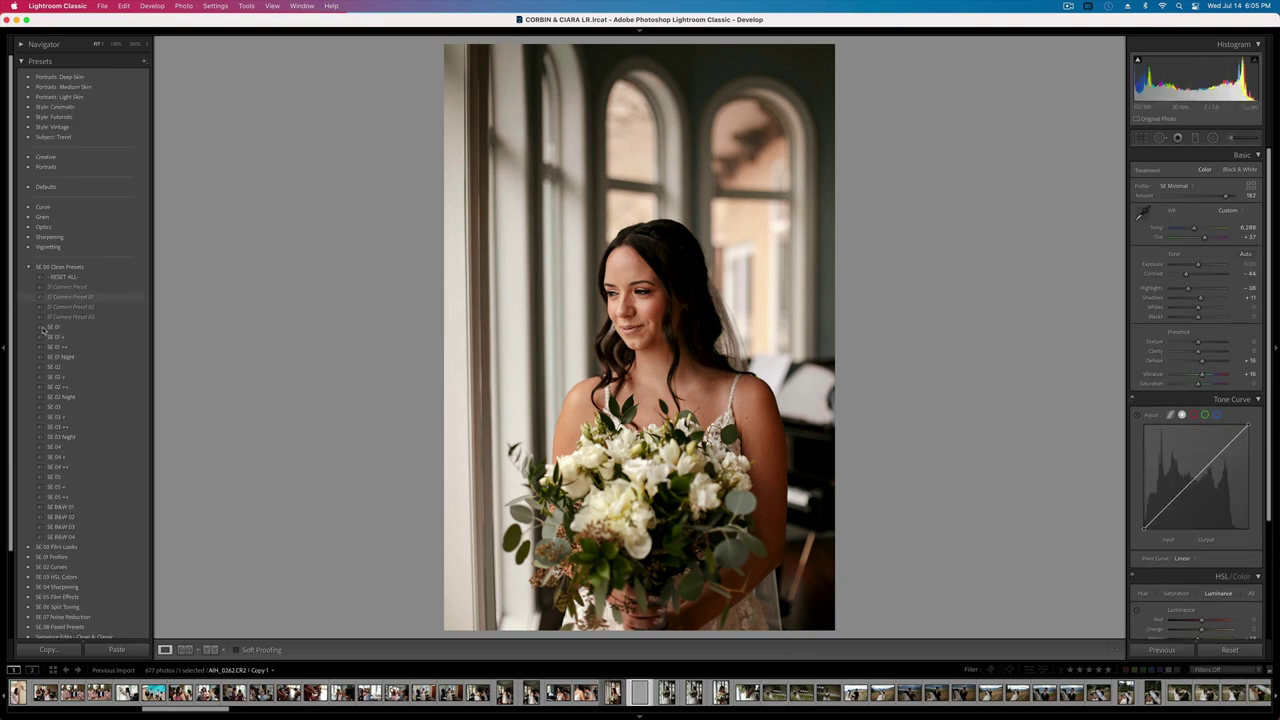
{"action": "left_click", "coordinate": [76, 527]}
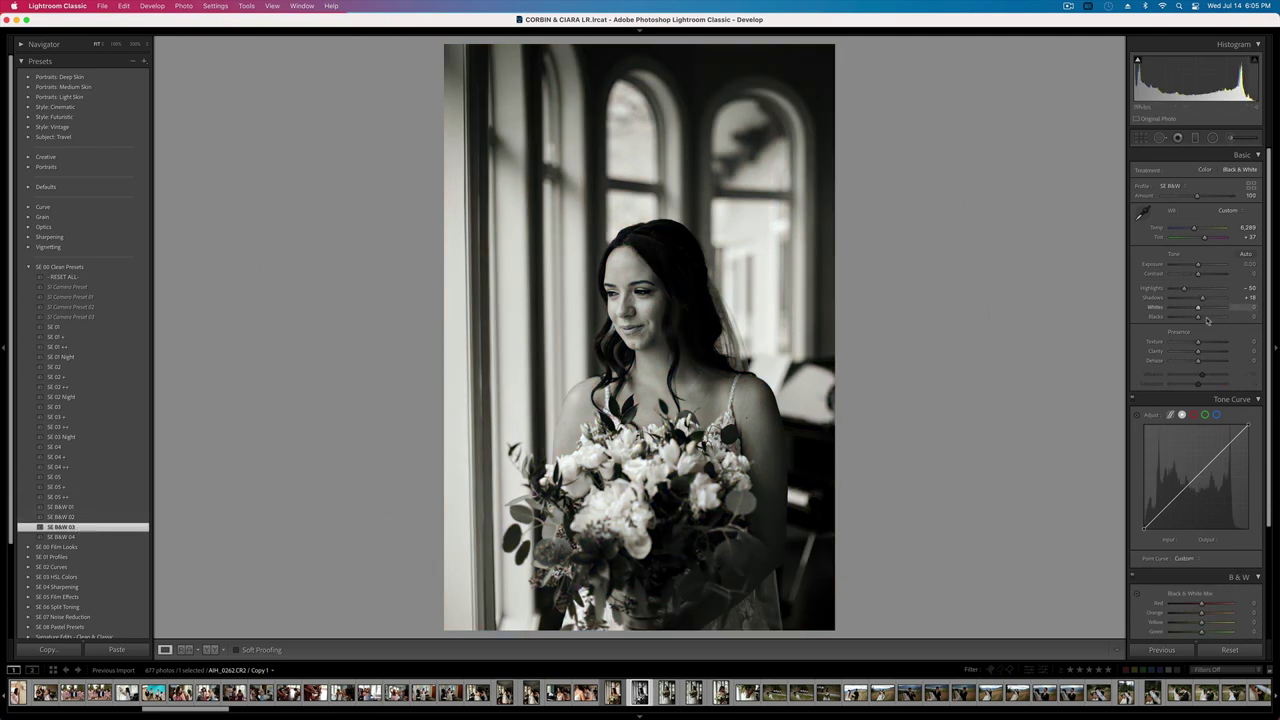
{"action": "mouse_move", "coordinate": [1199, 317]}
{"action": "left_mouse_down"}
{"action": "mouse_move", "coordinate": [1245, 323]}
{"action": "mouse_move", "coordinate": [1219, 327]}
{"action": "left_mouse_up"}
{"action": "key", "text": "shift+minus"}
{"action": "key", "text": "shift+minus"}
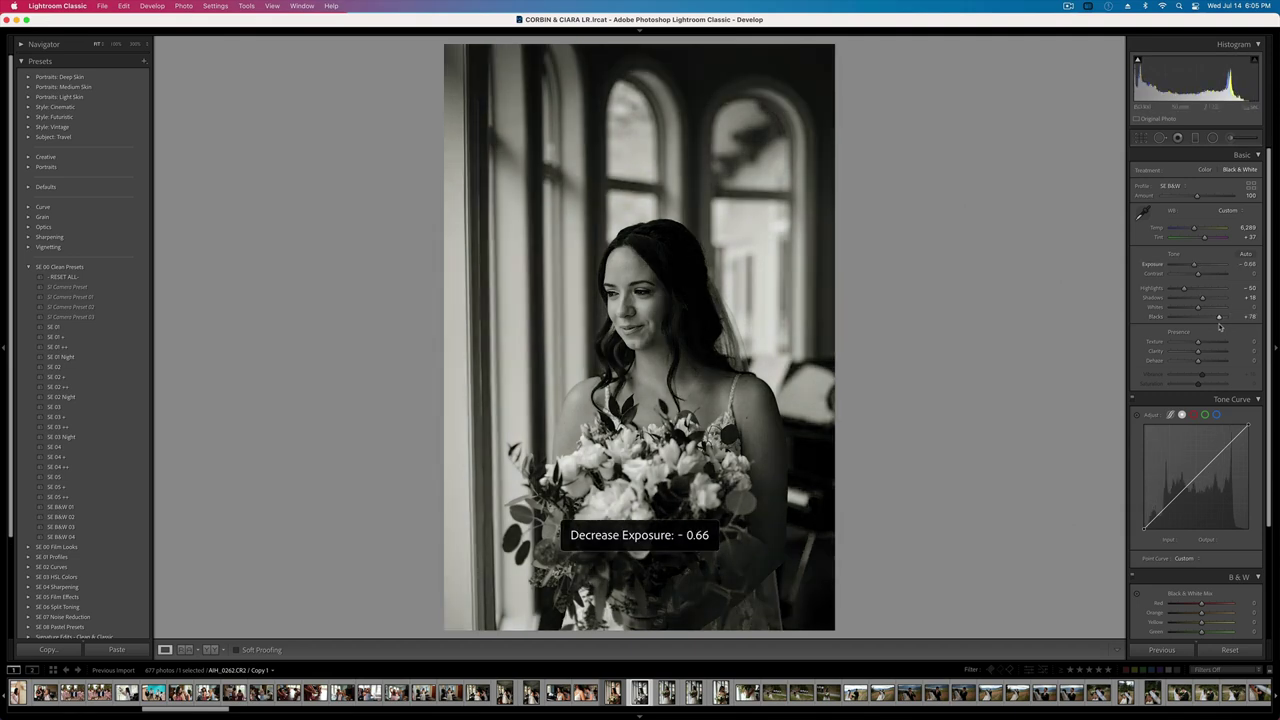
{"action": "key", "text": "equal"}
{"action": "key", "text": "equal"}
{"action": "key", "text": "Left"}
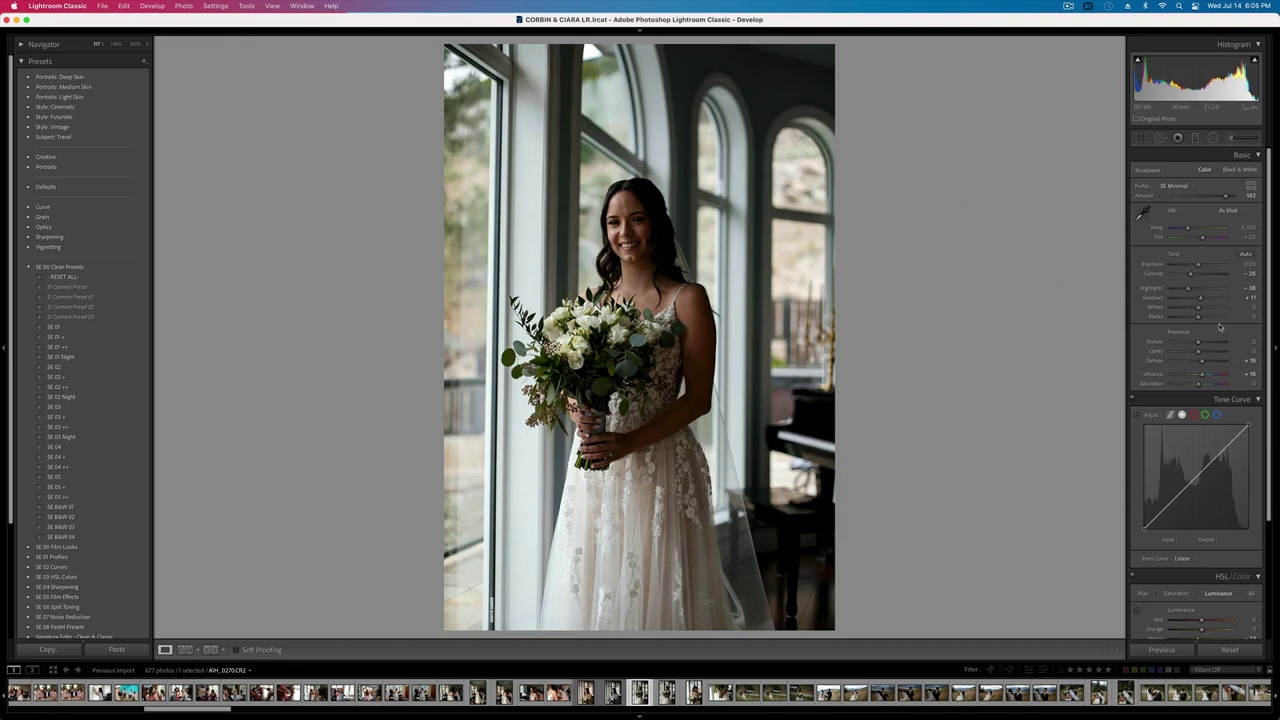
- Raise exposure to +0.10 and paste the copied develop settings onto this portrait
{"action": "key", "text": "equal"}
{"action": "key", "text": "super+shift+v"}
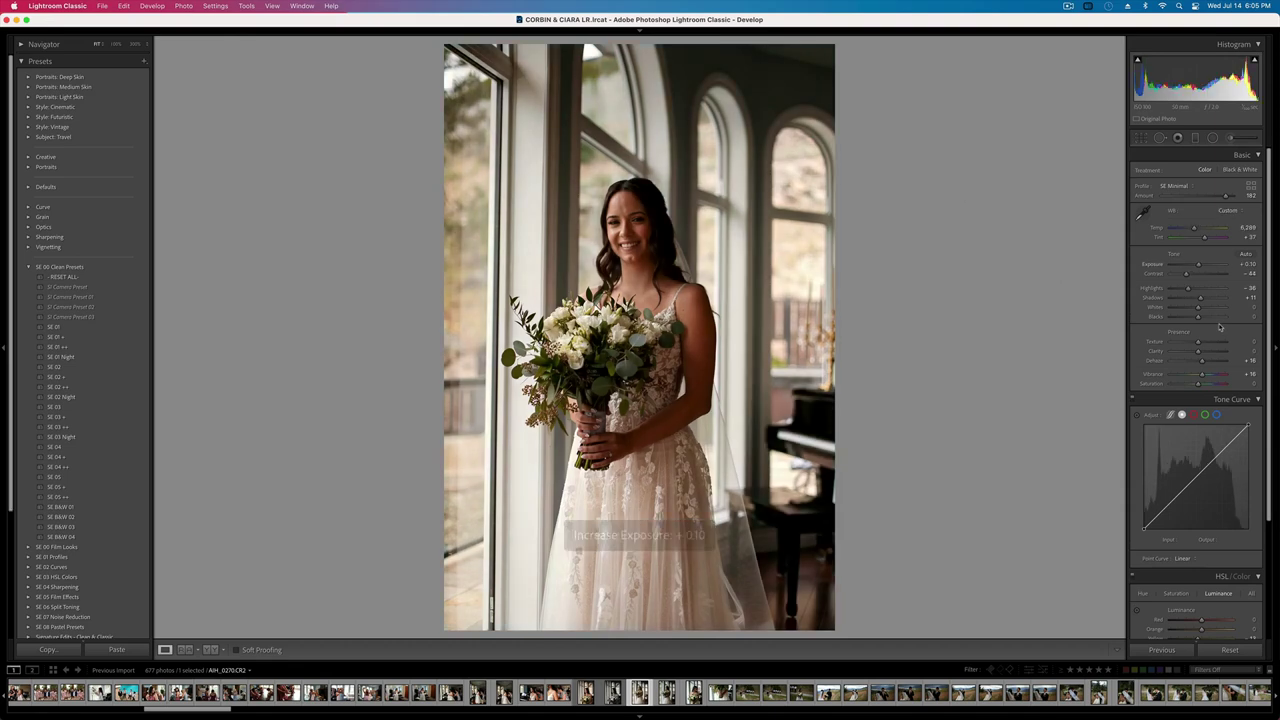
{"action": "key", "text": "super+z"}
{"action": "key", "text": "super+shift+z"}
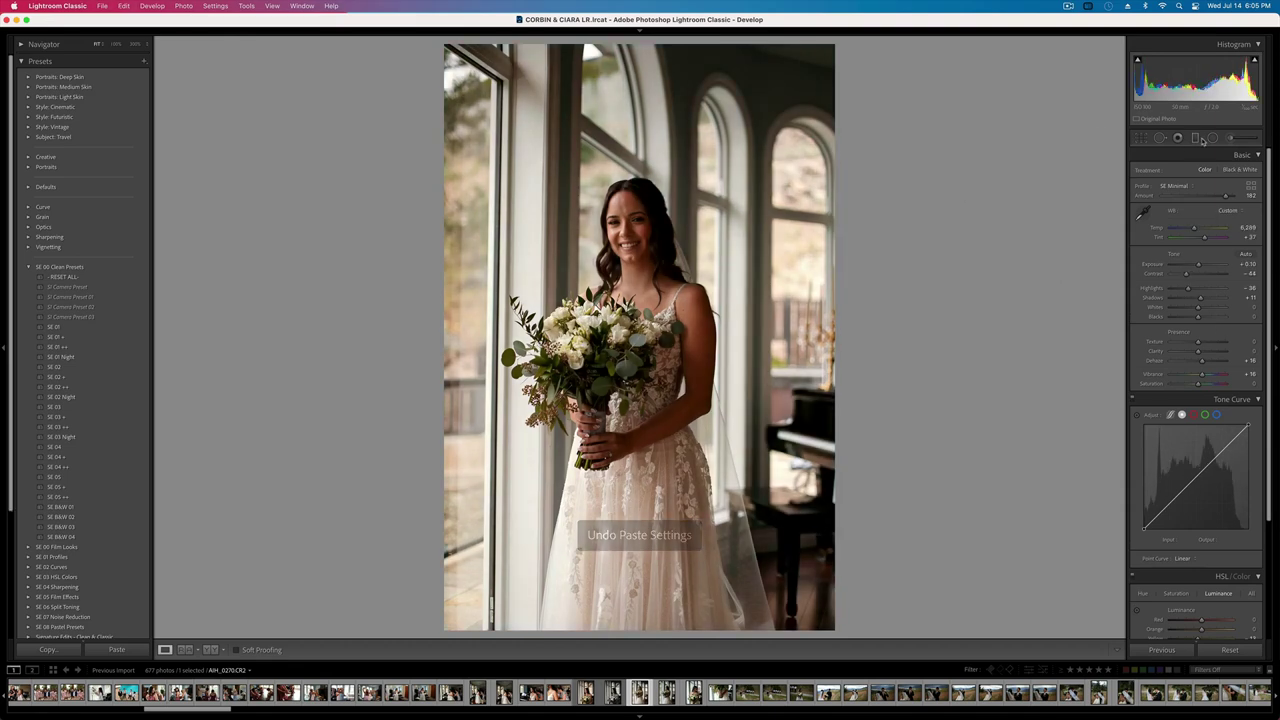
- Remove one pasted gradient mask and reduce the profile Amount from 182 to 133
{"action": "key", "text": "m"}
{"action": "left_click", "coordinate": [676, 368]}
{"action": "key", "text": "BackSpace"}
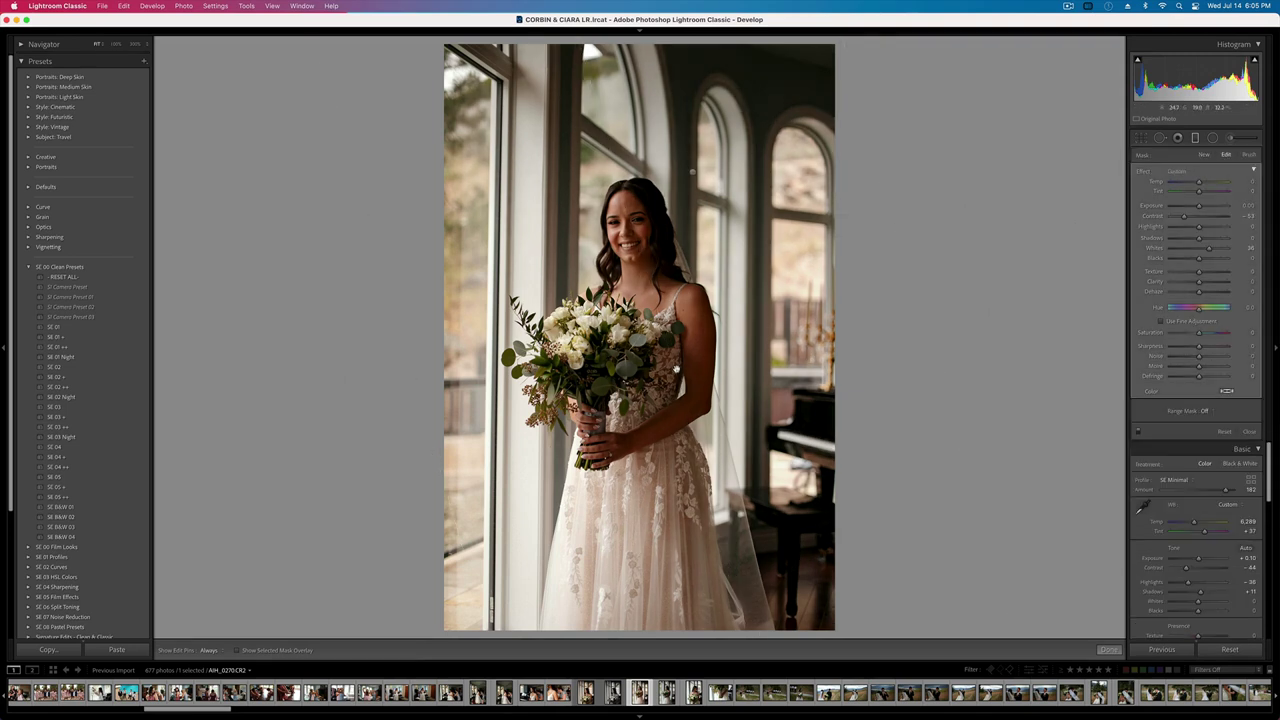
{"action": "left_click", "coordinate": [694, 170]}
{"action": "key", "text": "BackSpace"}
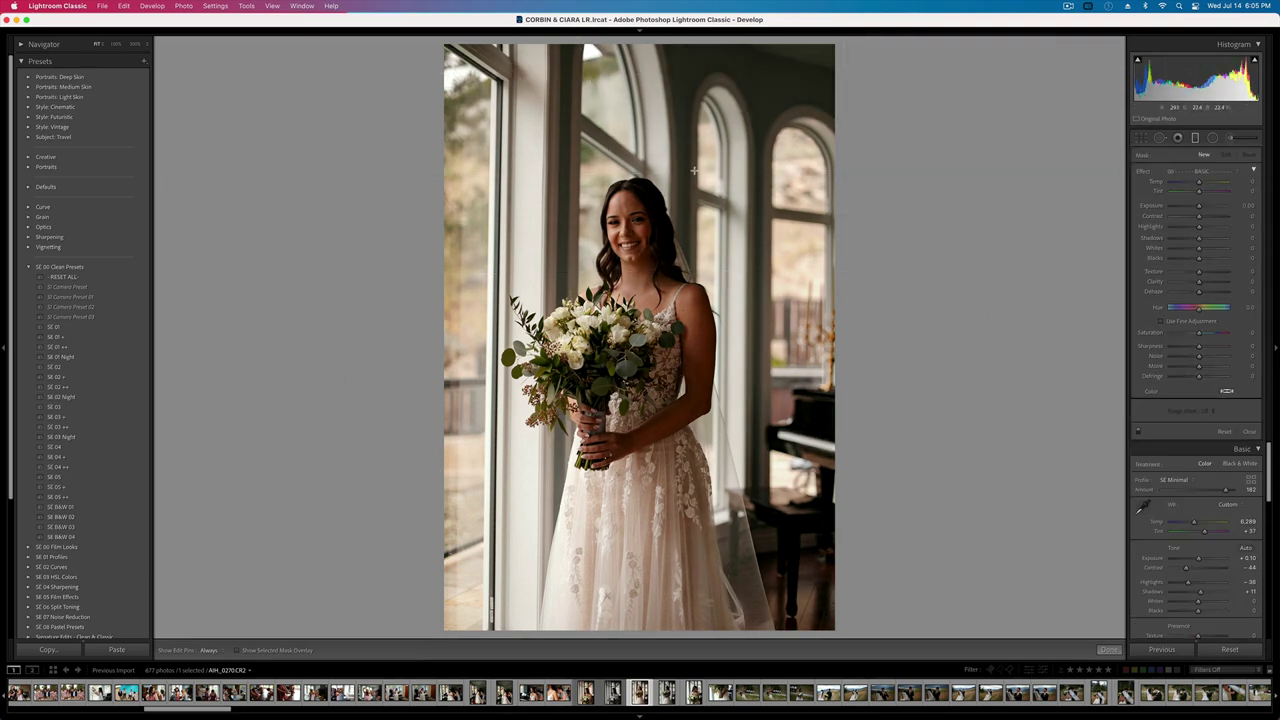
{"action": "key", "text": "super+z"}
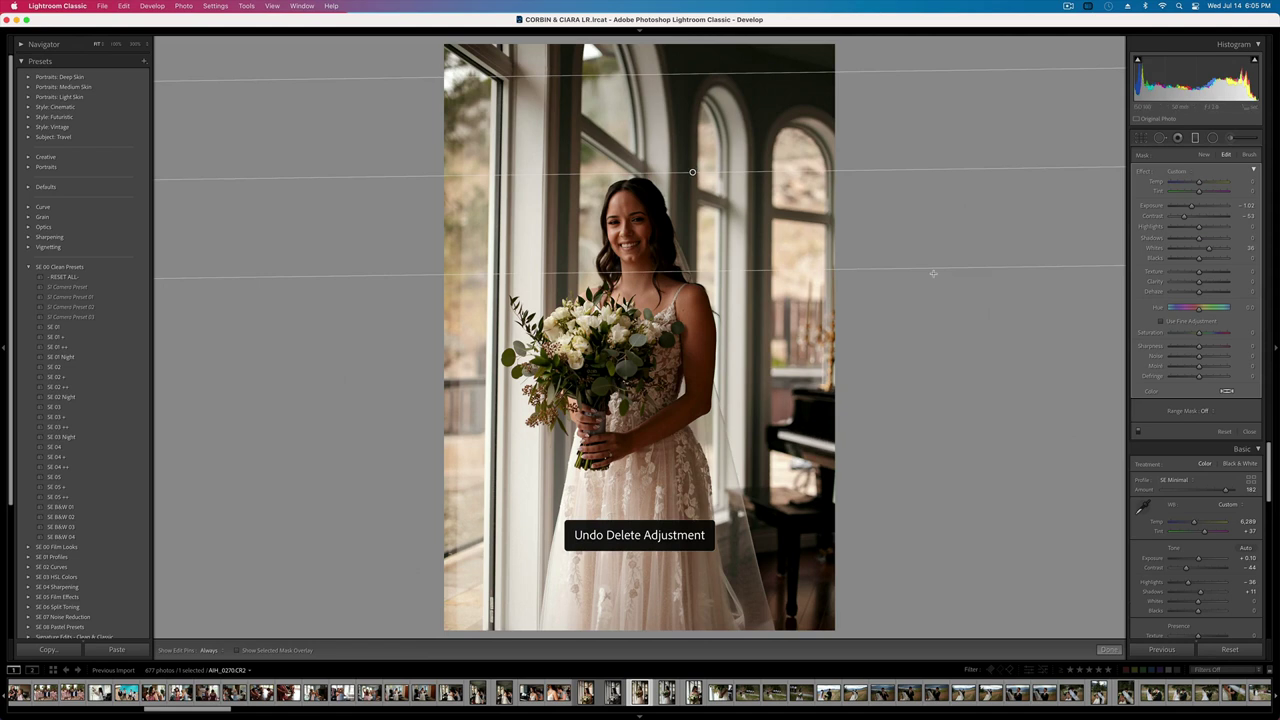
{"action": "key", "text": "m"}
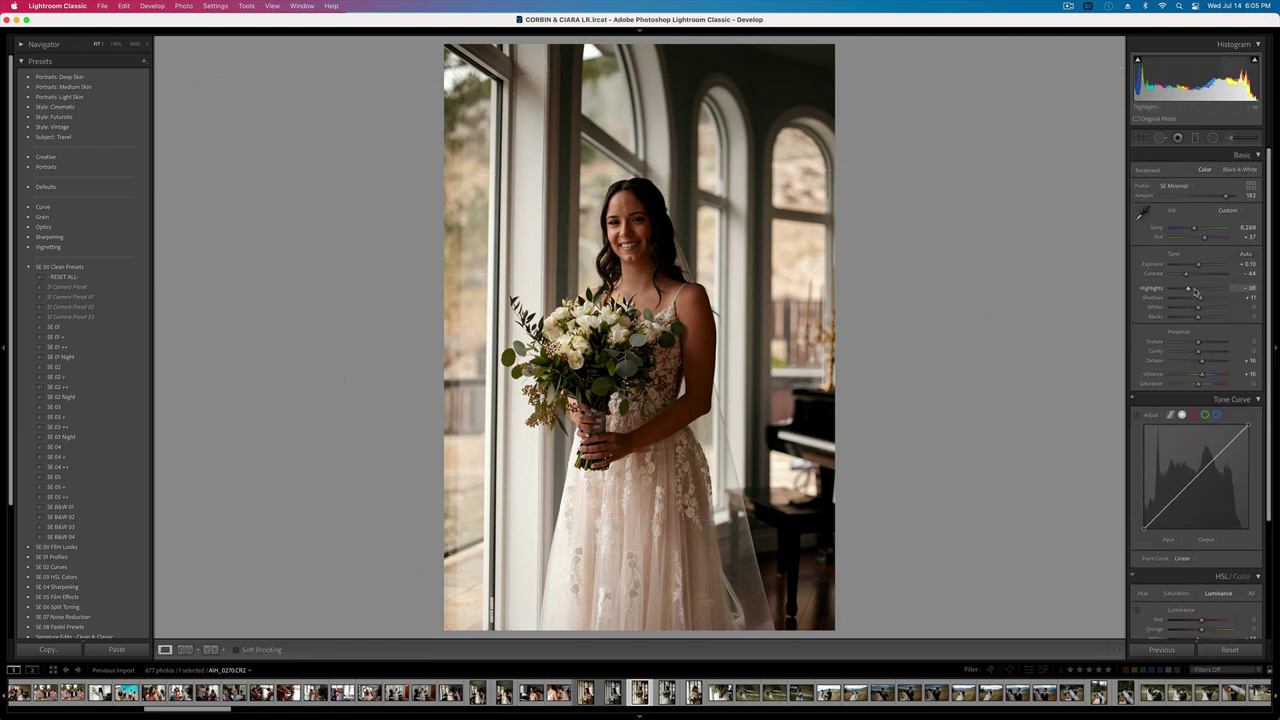
{"action": "left_click_drag", "start_coordinate": [1226, 195], "coordinate": [1193, 230]}
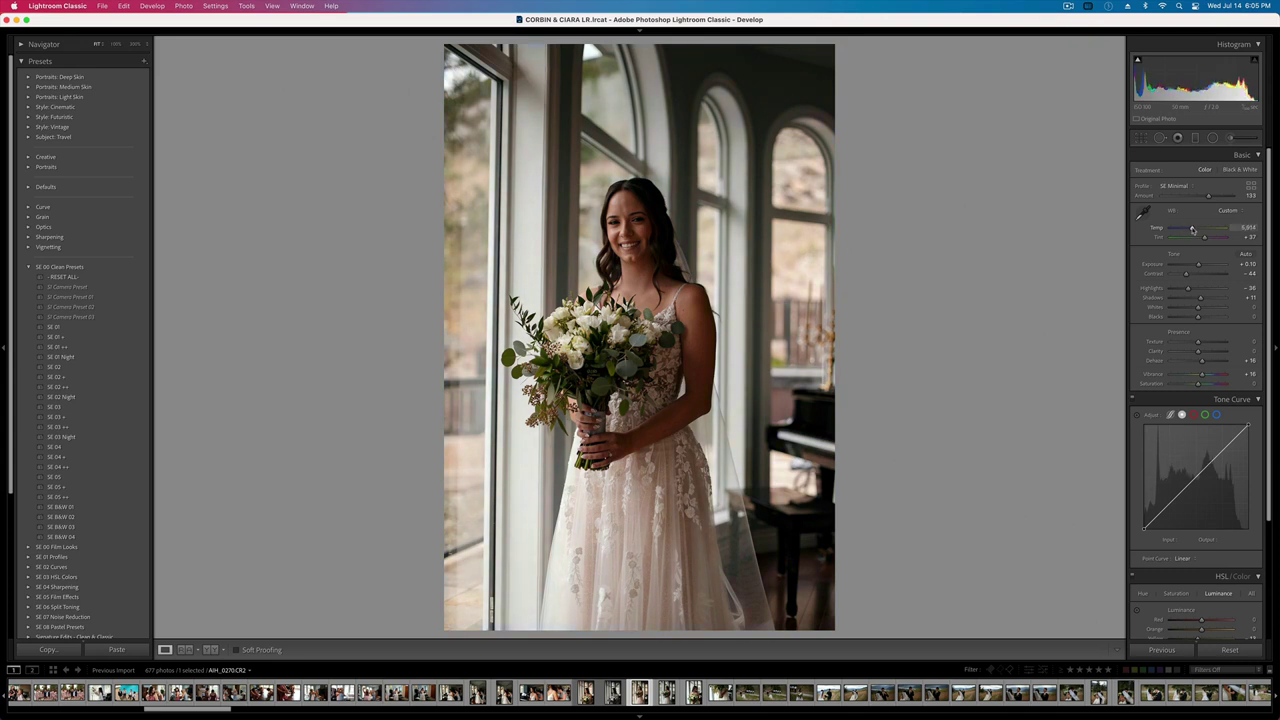
{"action": "key", "text": "backslash"}
{"action": "key", "text": "backslash"}
- Paint the bride's face with a size-13 brush and lower contrast inside that mask
{"action": "left_click", "coordinate": [1232, 140]}
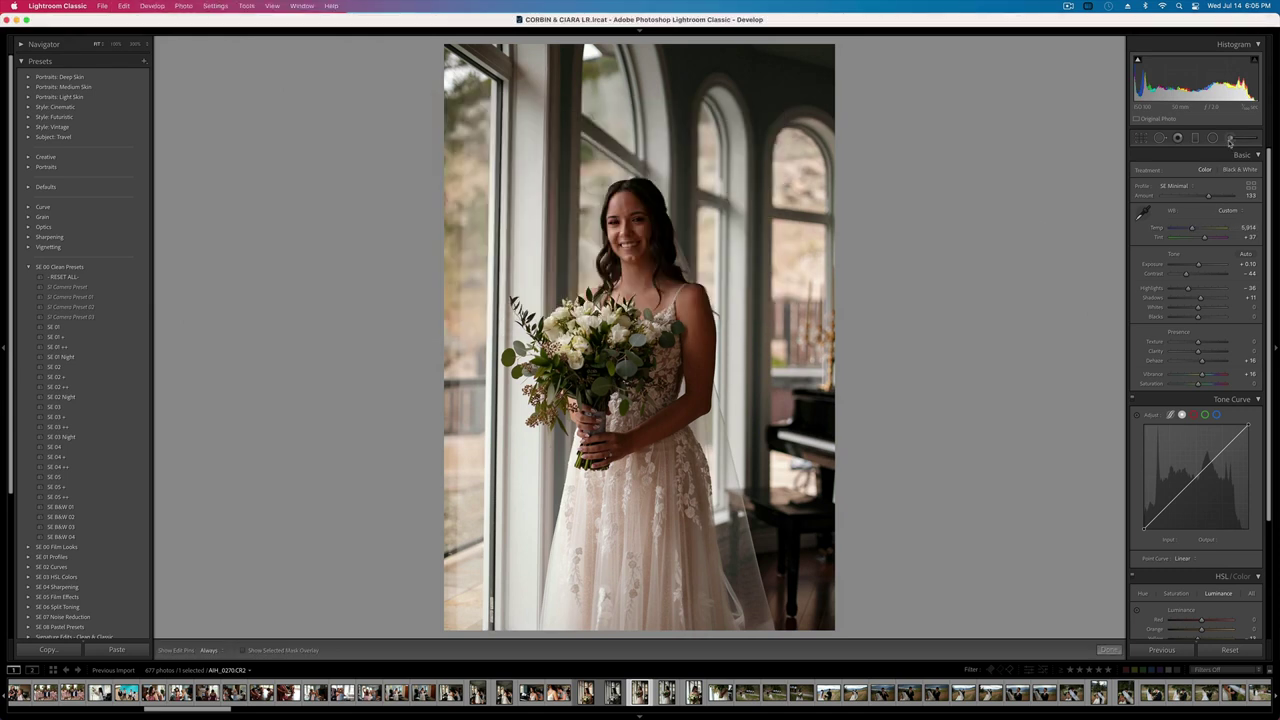
{"action": "key", "text": "bracketleft"}
{"action": "key", "text": "bracketleft"}
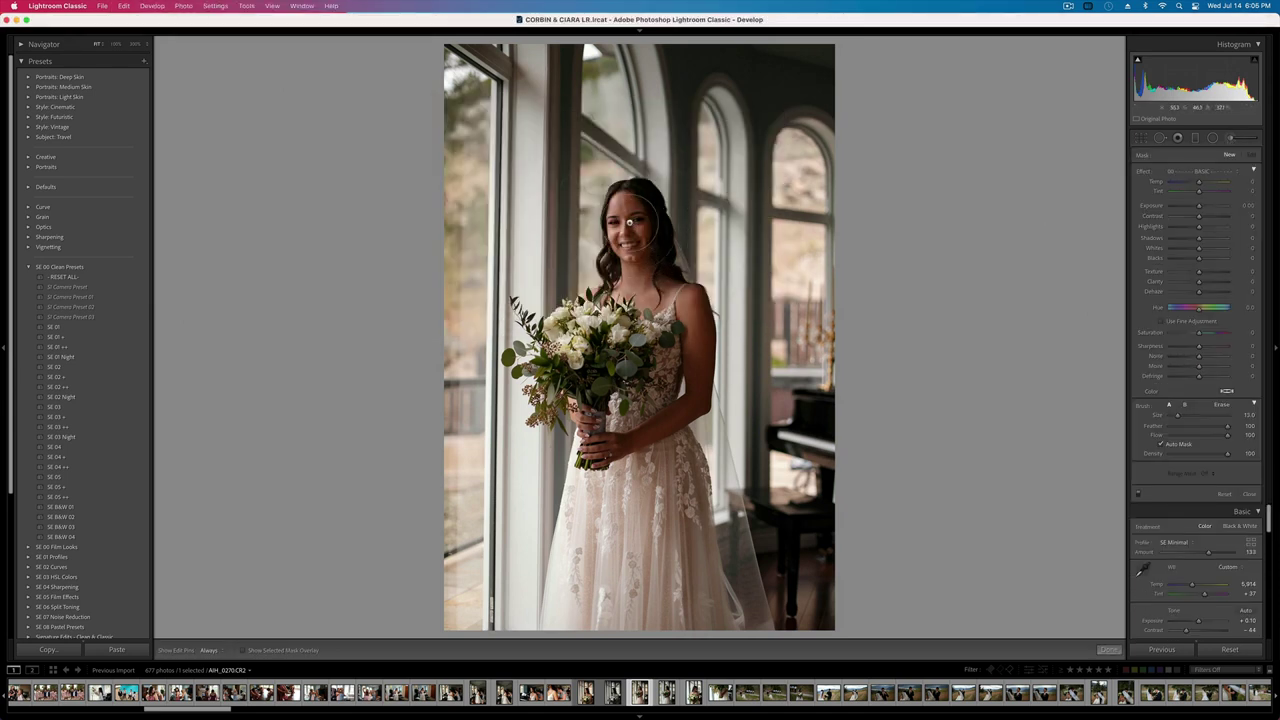
{"action": "left_click_drag", "start_coordinate": [636, 221], "coordinate": [648, 256]}
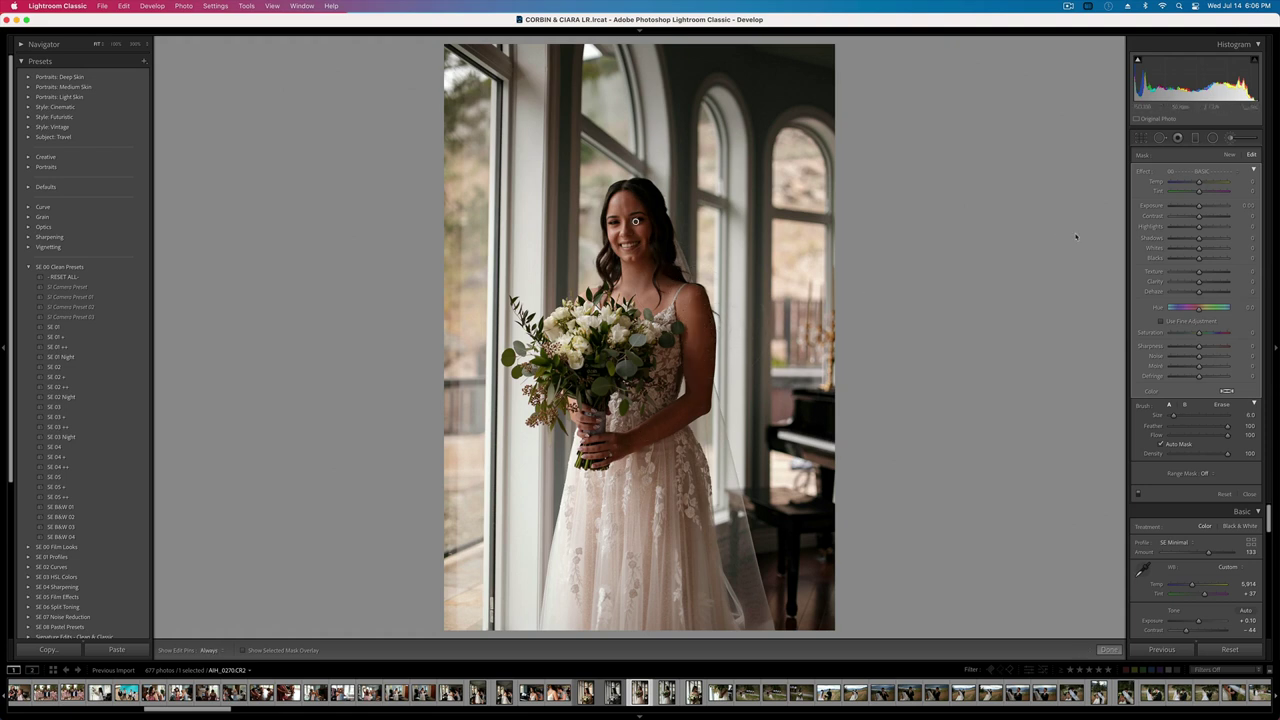
{"action": "left_click", "coordinate": [1183, 216]}
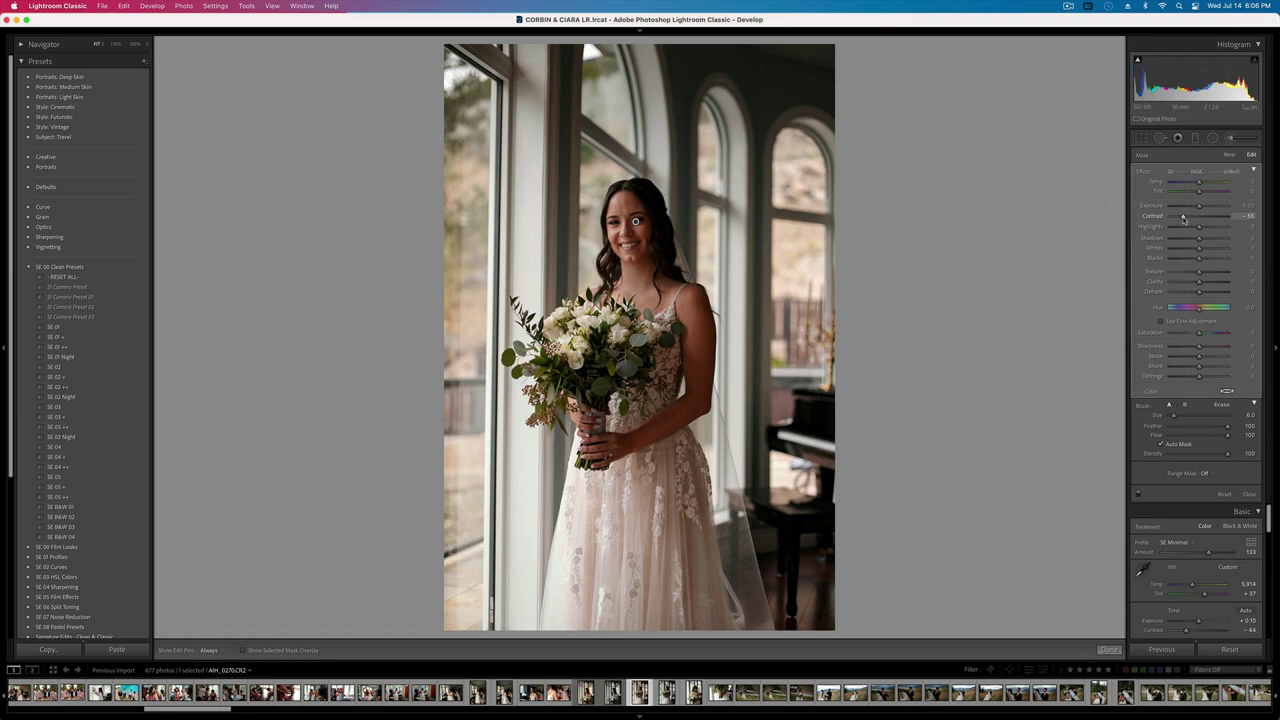
{"action": "key", "text": "k"}
{"action": "key", "text": "Right"}
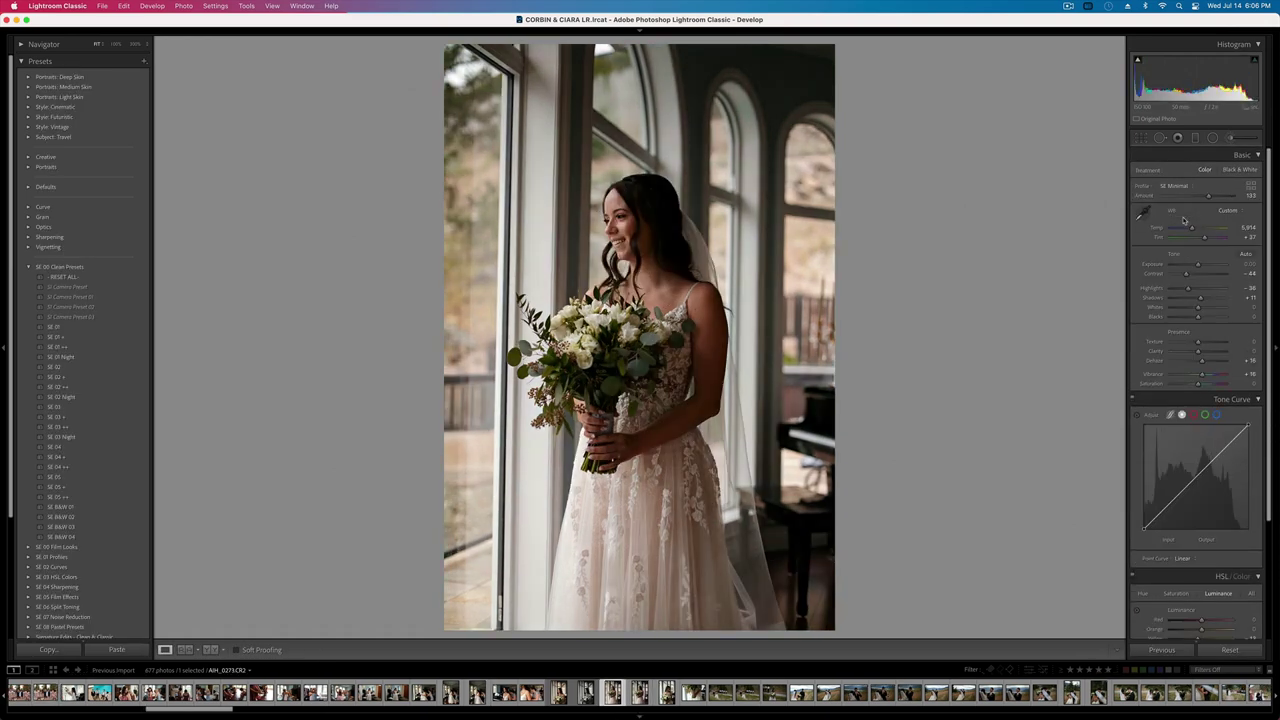
- Copy the develop settings from the next photo and advance to the following one
{"action": "key", "text": "Right"}
{"action": "key", "text": "super+shift+c"}
{"action": "key", "text": "Return"}
{"action": "key", "text": "Right"}
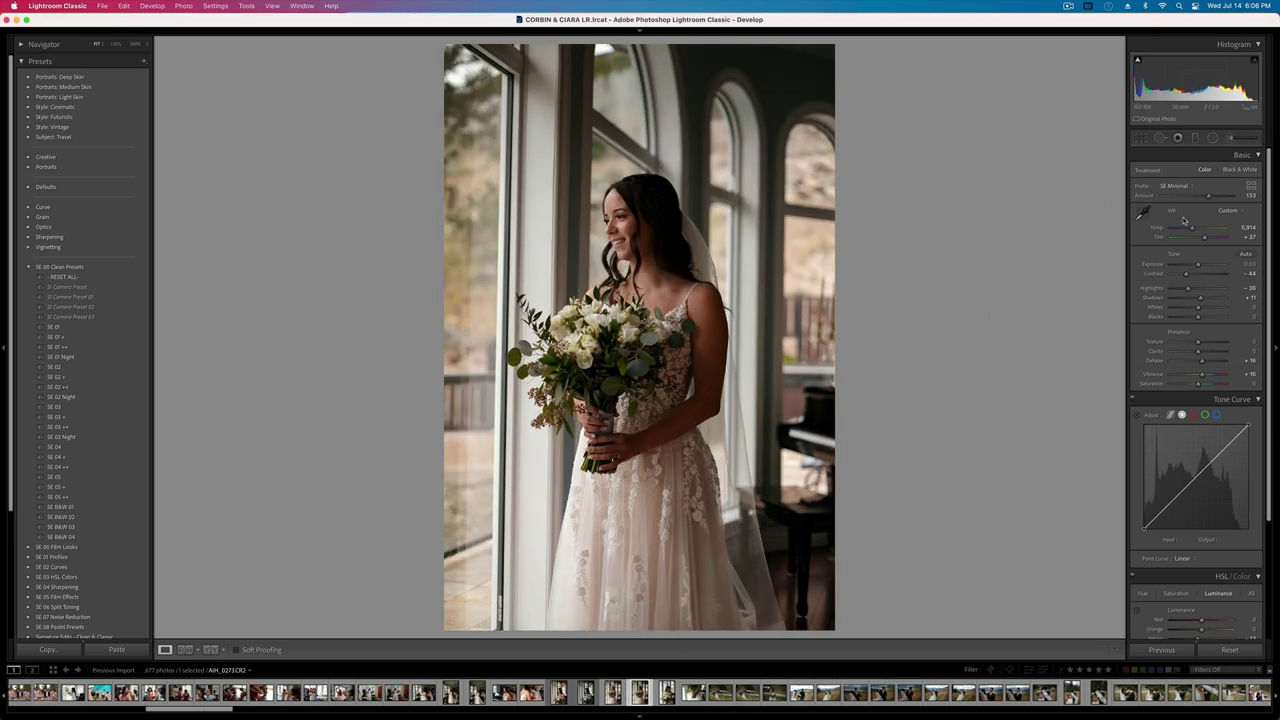
- Brush a mask over the bride with contrast -44
{"action": "left_click", "coordinate": [1235, 137]}
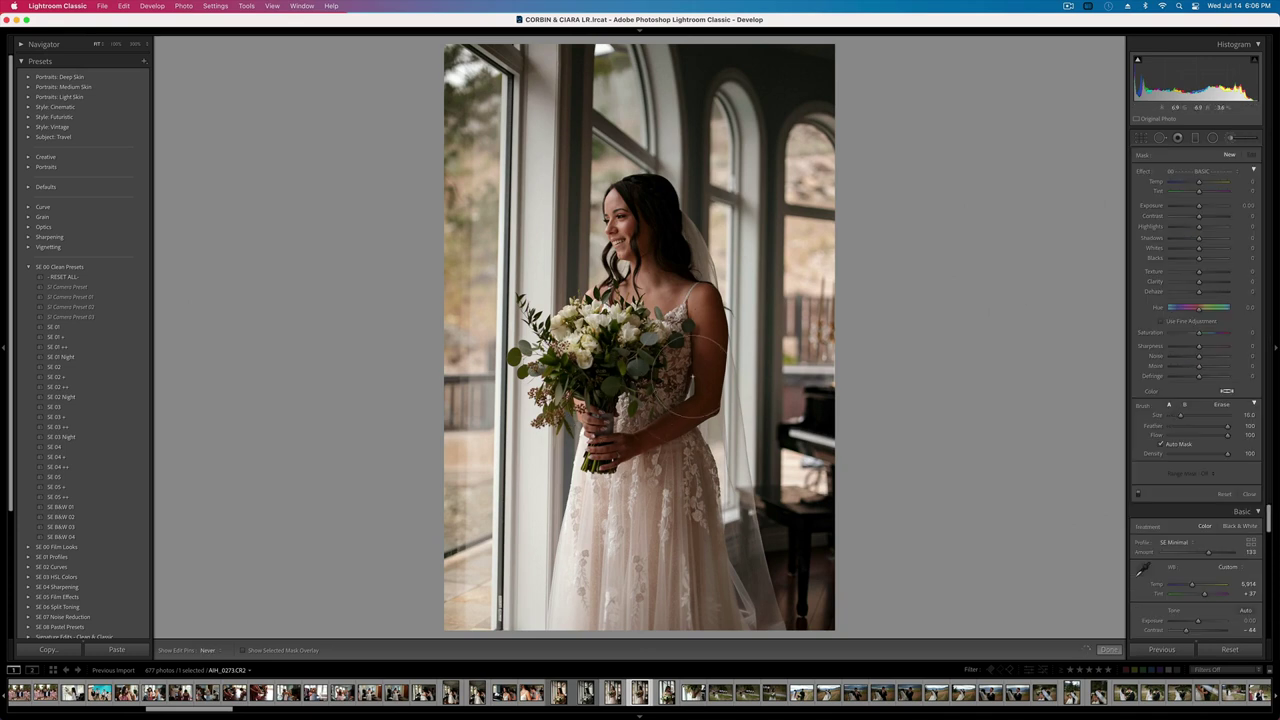
{"action": "left_click_drag", "start_coordinate": [693, 377], "coordinate": [686, 375]}
{"action": "left_click_drag", "start_coordinate": [1199, 216], "coordinate": [1186, 218]}
- Add a vertical gradient shifted left across the bride to darken the right side
{"action": "left_click", "coordinate": [1194, 139]}
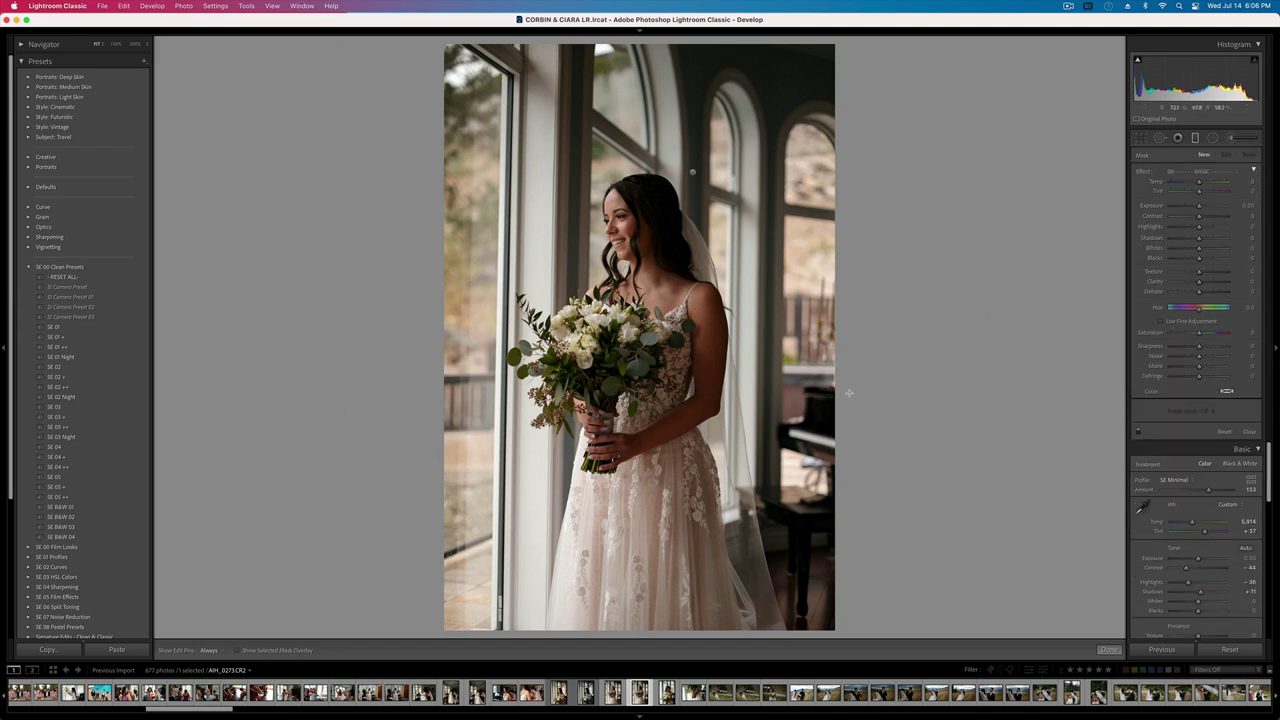
{"action": "left_click_drag", "start_coordinate": [694, 172], "coordinate": [691, 174]}
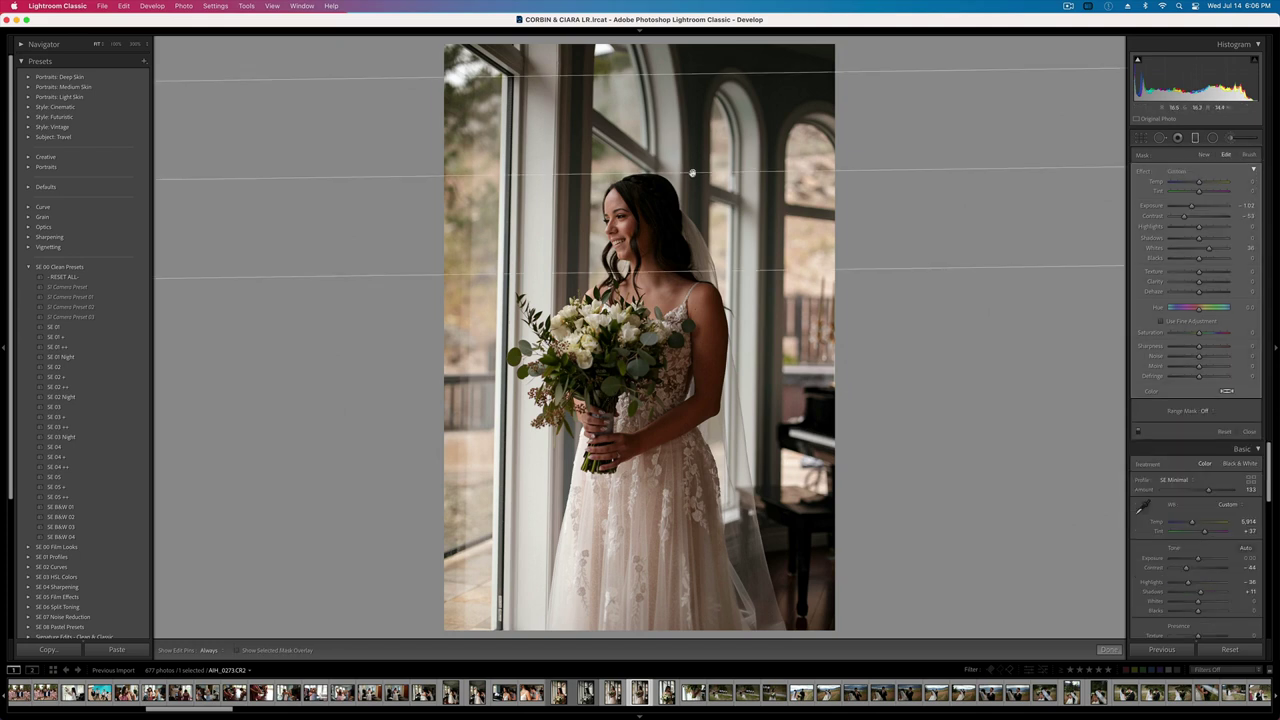
{"action": "right_click", "coordinate": [692, 173]}
{"action": "left_click", "coordinate": [713, 177]}
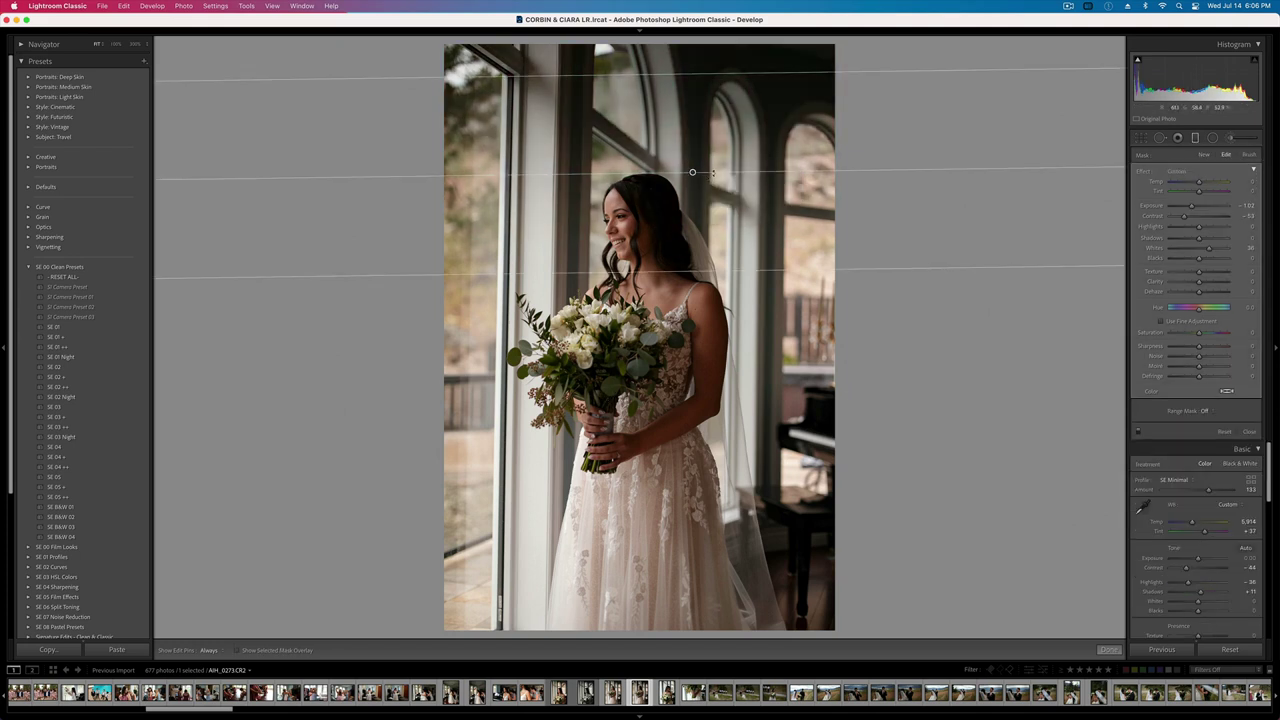
{"action": "left_click_drag", "start_coordinate": [713, 172], "coordinate": [691, 237]}
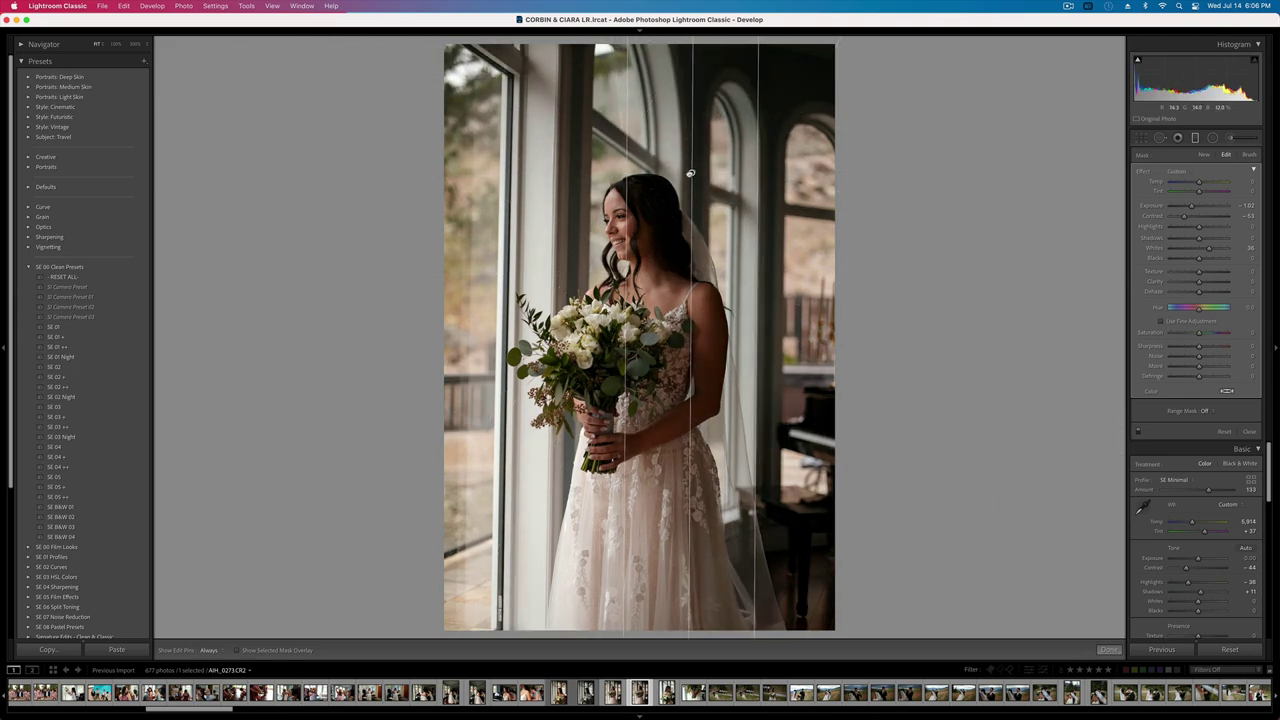
{"action": "left_click_drag", "start_coordinate": [690, 173], "coordinate": [673, 175]}
{"action": "left_click_drag", "start_coordinate": [1191, 206], "coordinate": [1189, 207]}
{"action": "key", "text": "m"}
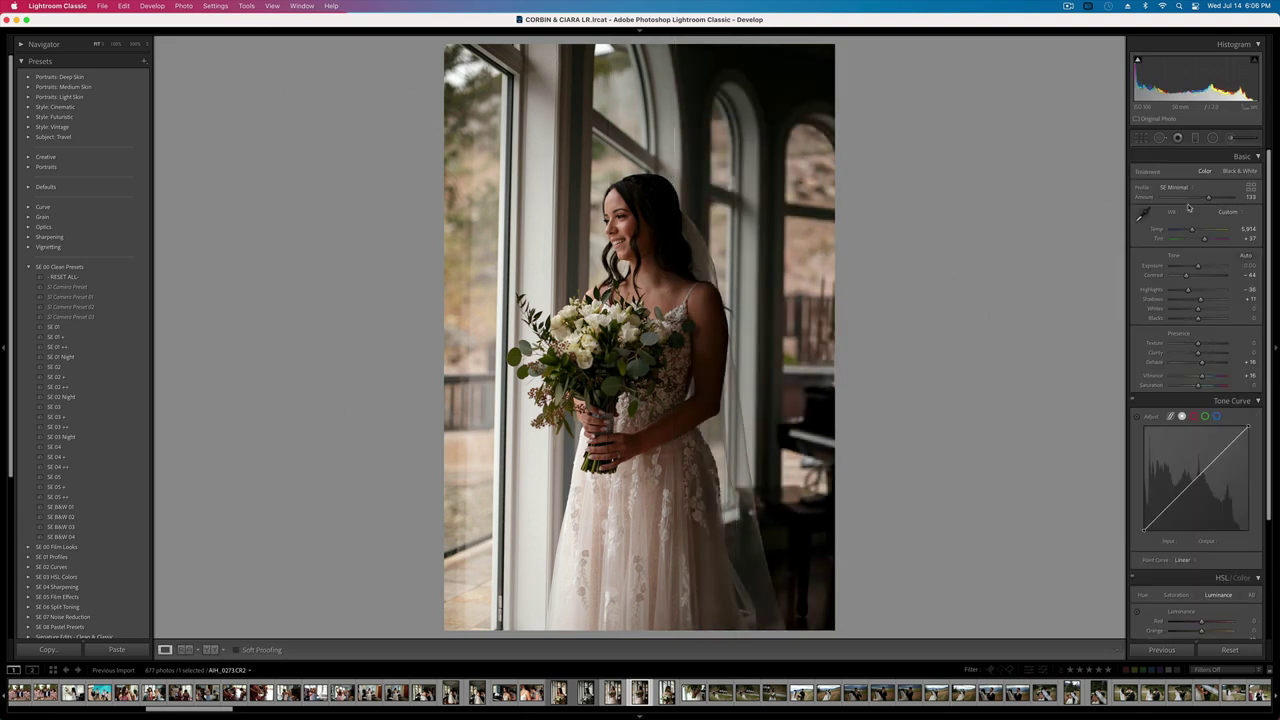
- On the side-facing portrait, copy only the Graduated Filters settings
{"action": "key", "text": "Right"}
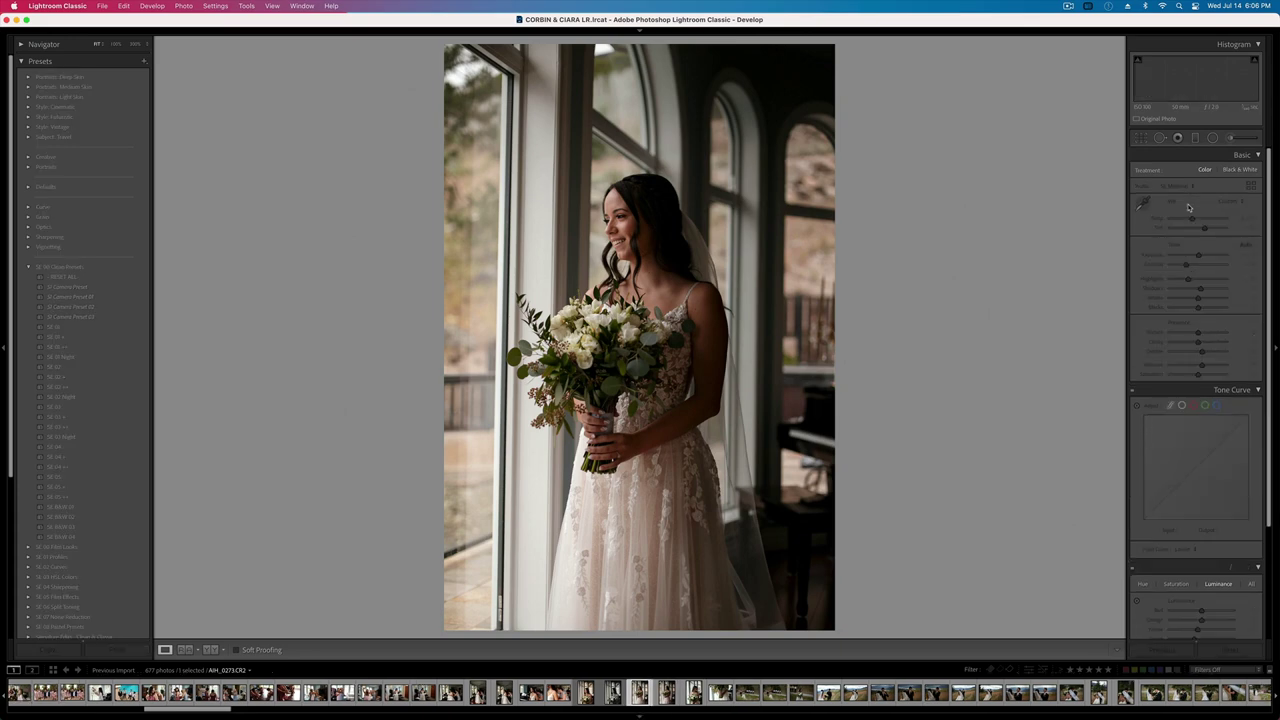
{"action": "key", "text": "Right"}
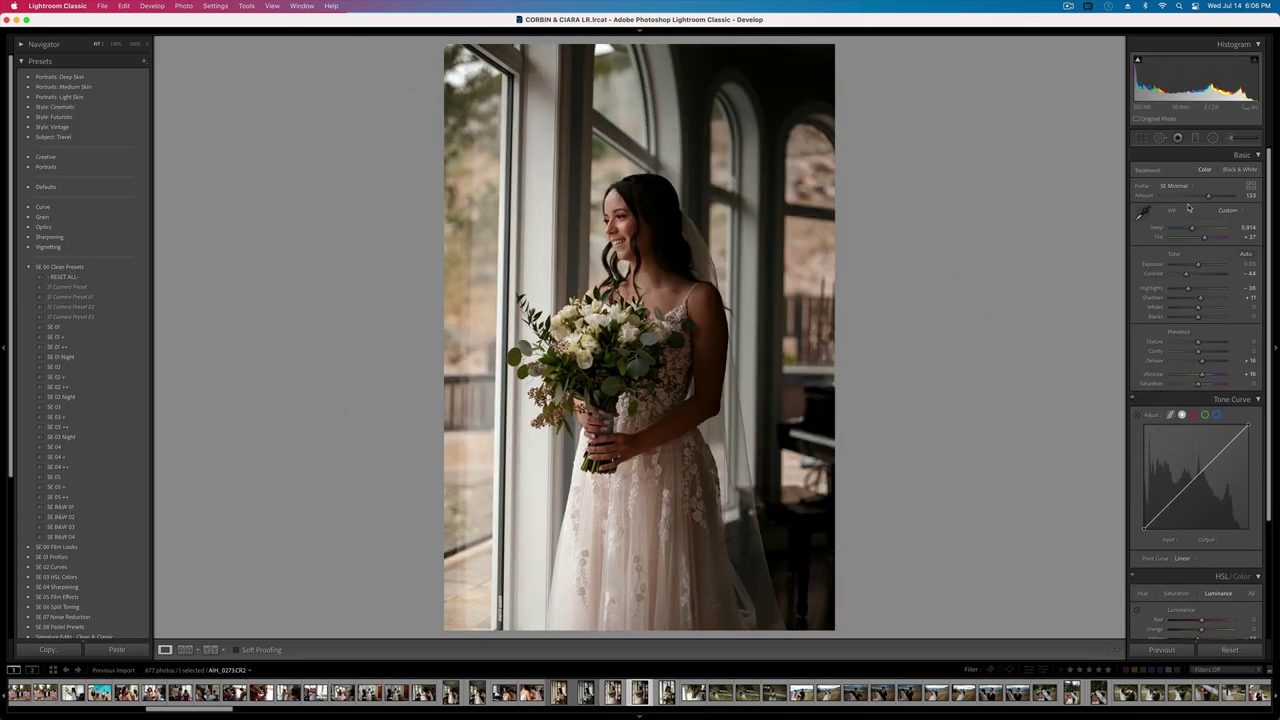
{"action": "key", "text": "Left"}
{"action": "key", "text": "Right"}
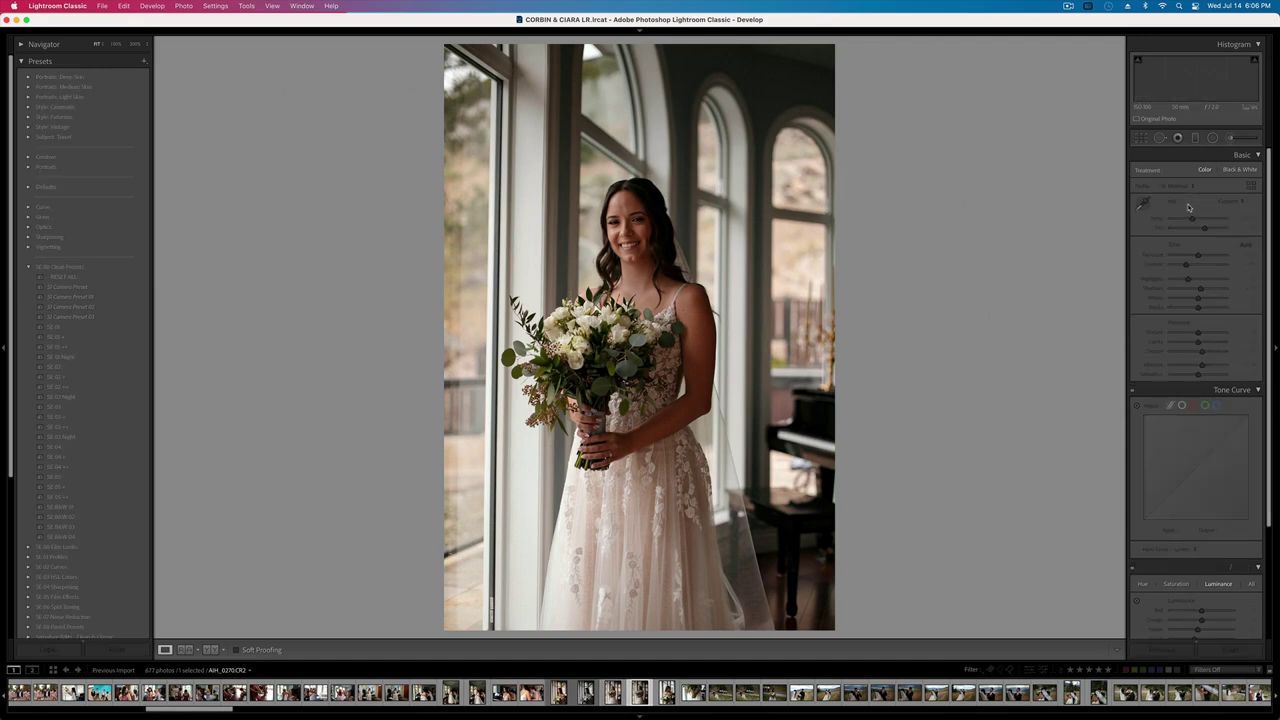
{"action": "key", "text": "super+shift+c"}
{"action": "left_click", "coordinate": [480, 301]}
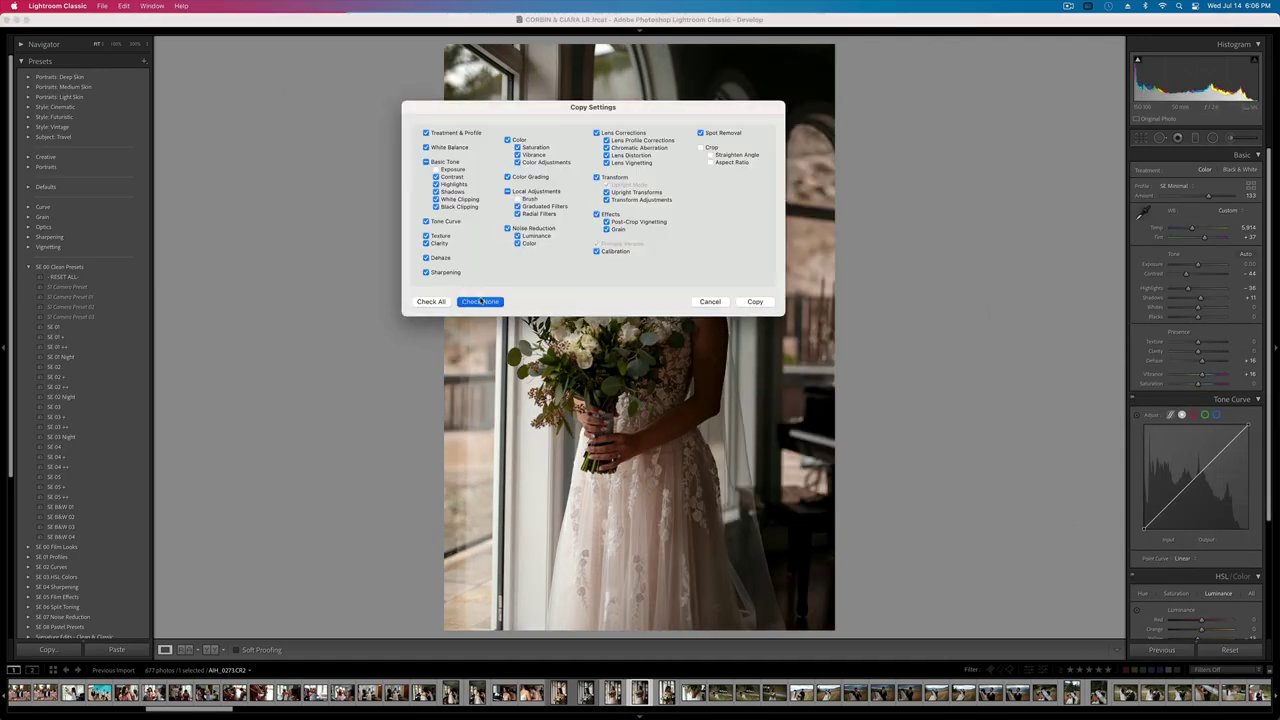
{"action": "left_click", "coordinate": [519, 206]}
{"action": "key", "text": "Return"}
- Paste the graduated filters onto the front-facing portrait and raise its exposure one step
{"action": "key", "text": "Left"}
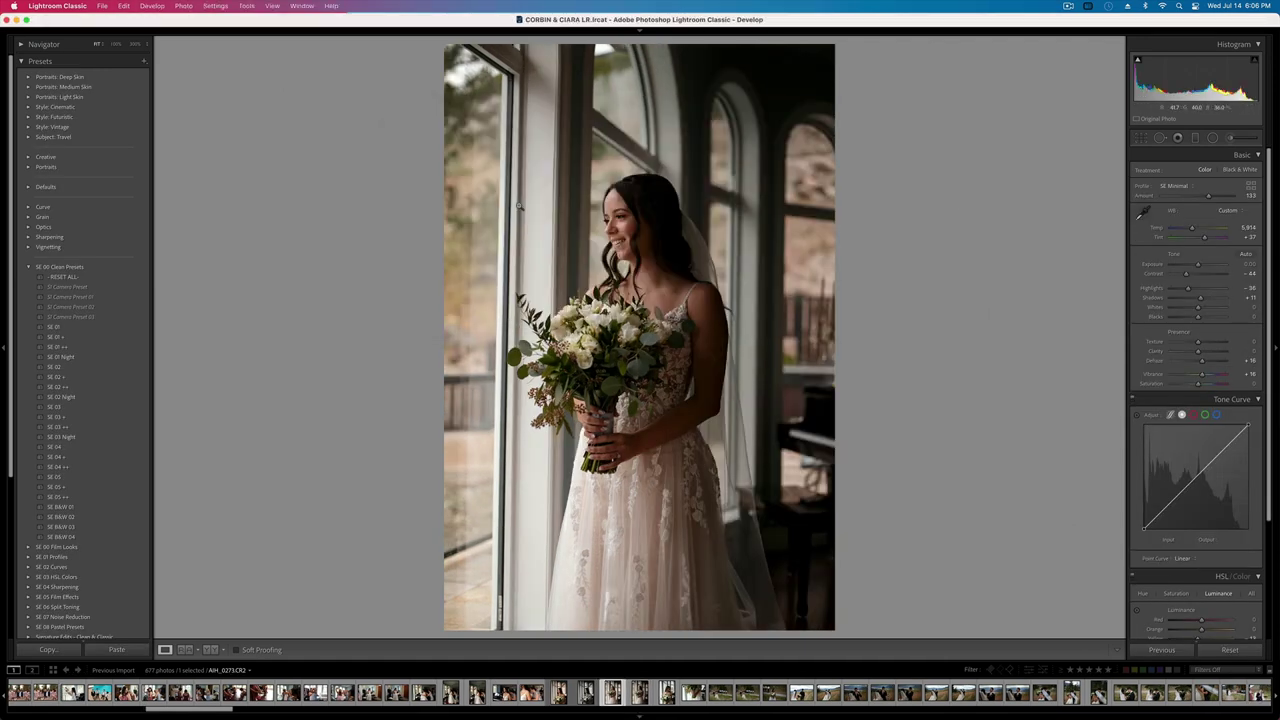
{"action": "key", "text": "super+v"}
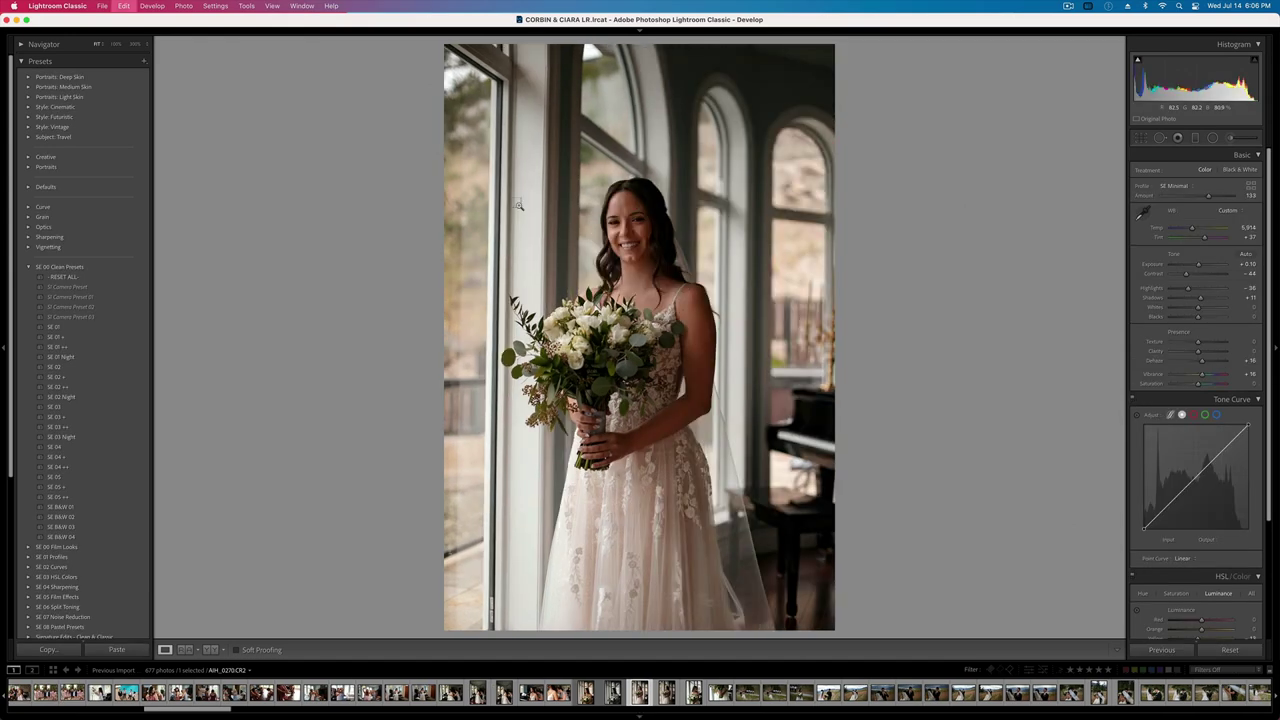
{"action": "key", "text": "equal"}
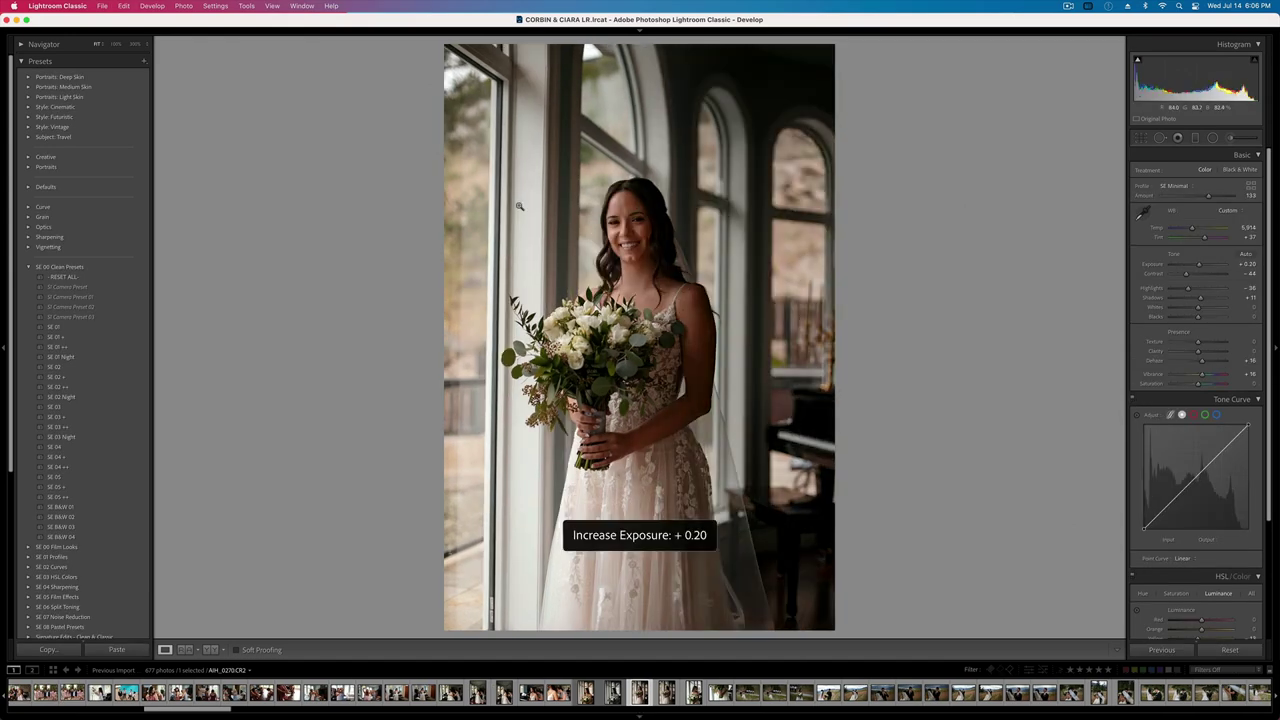
- Keep the side-facing portrait in the catalog and raise its exposure to +0.10
{"action": "key", "text": "Right"}
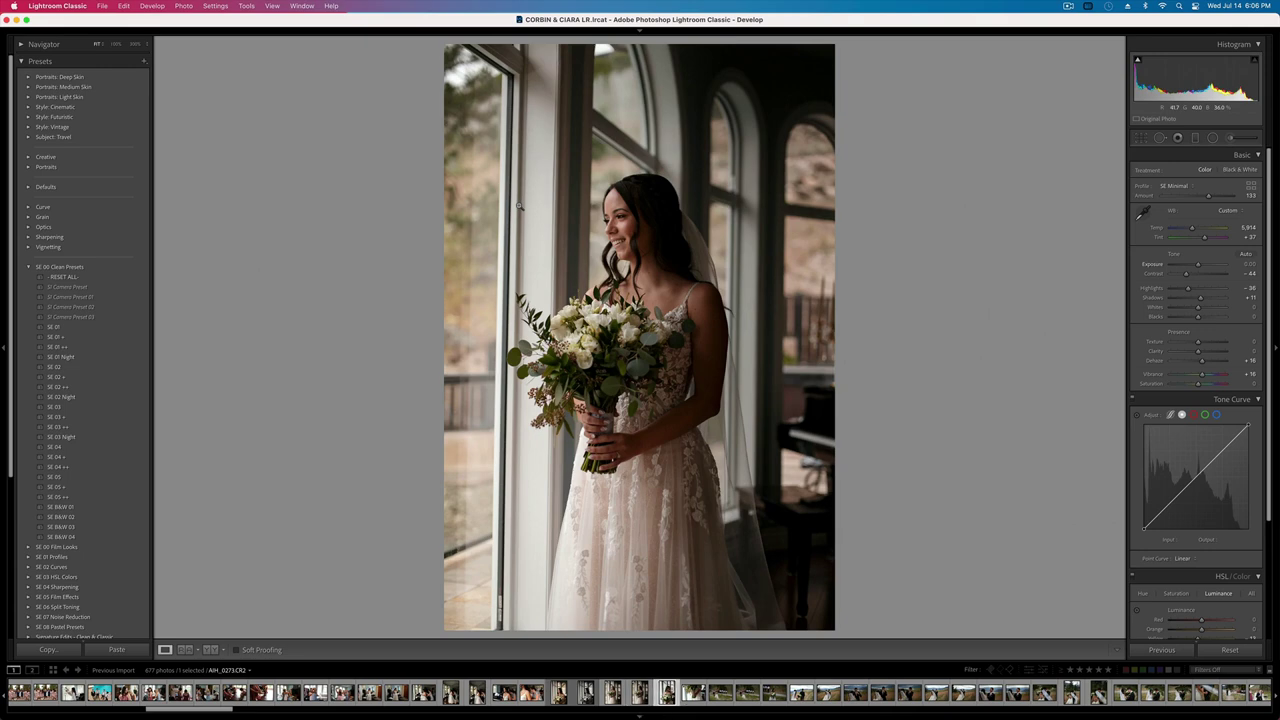
{"action": "key", "text": "Right"}
{"action": "key", "text": "Right"}
{"action": "key", "text": "Delete"}
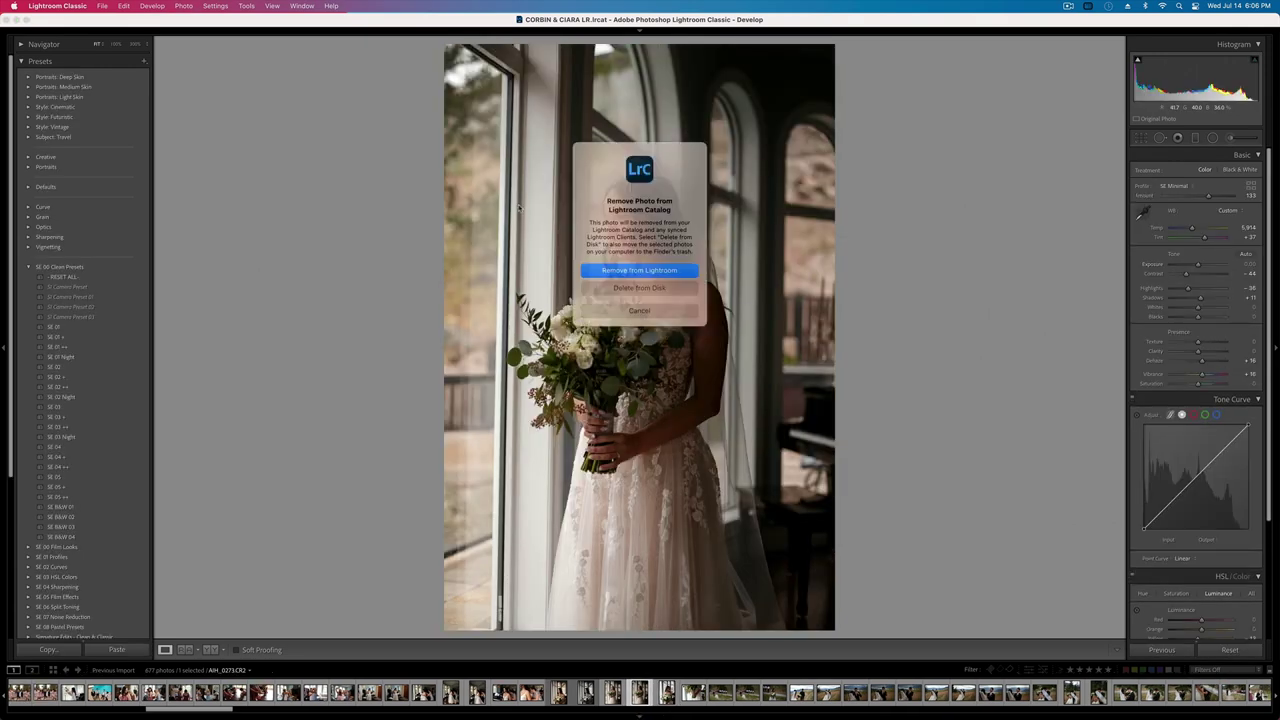
{"action": "left_click", "coordinate": [640, 306]}
{"action": "key", "text": "equal"}
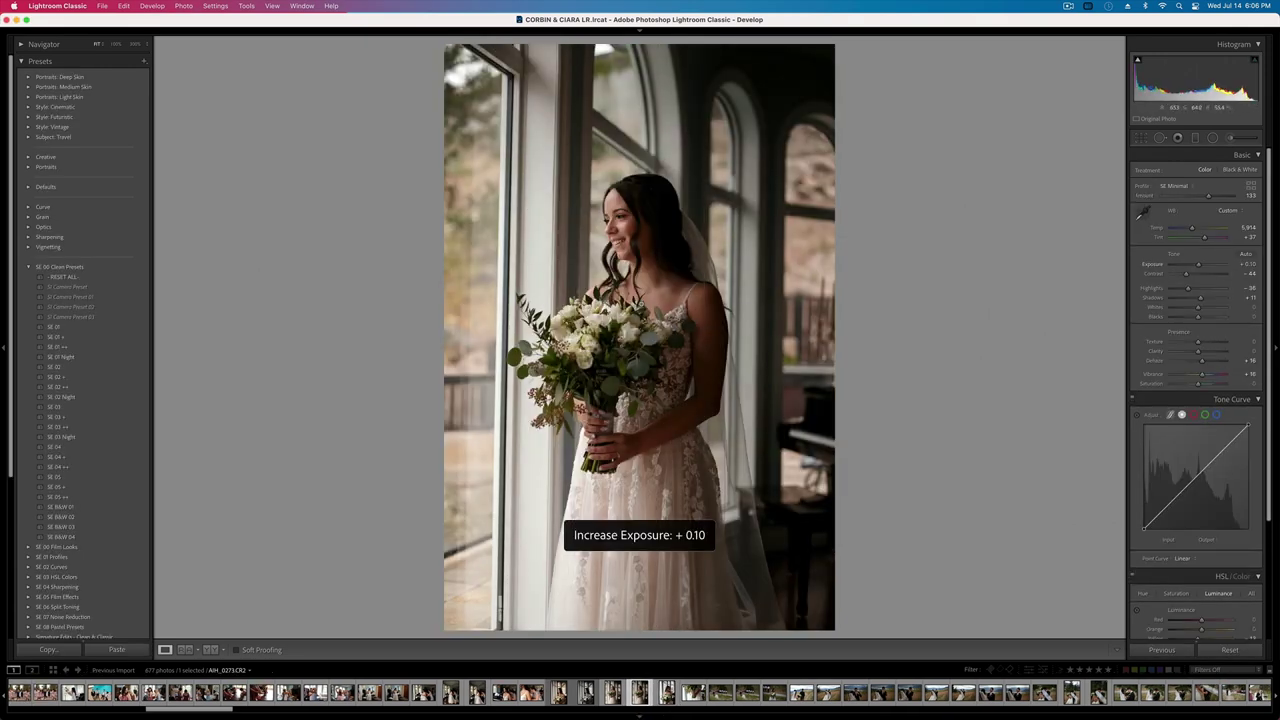
{"action": "key", "text": "equal"}
{"action": "key", "text": "Right"}
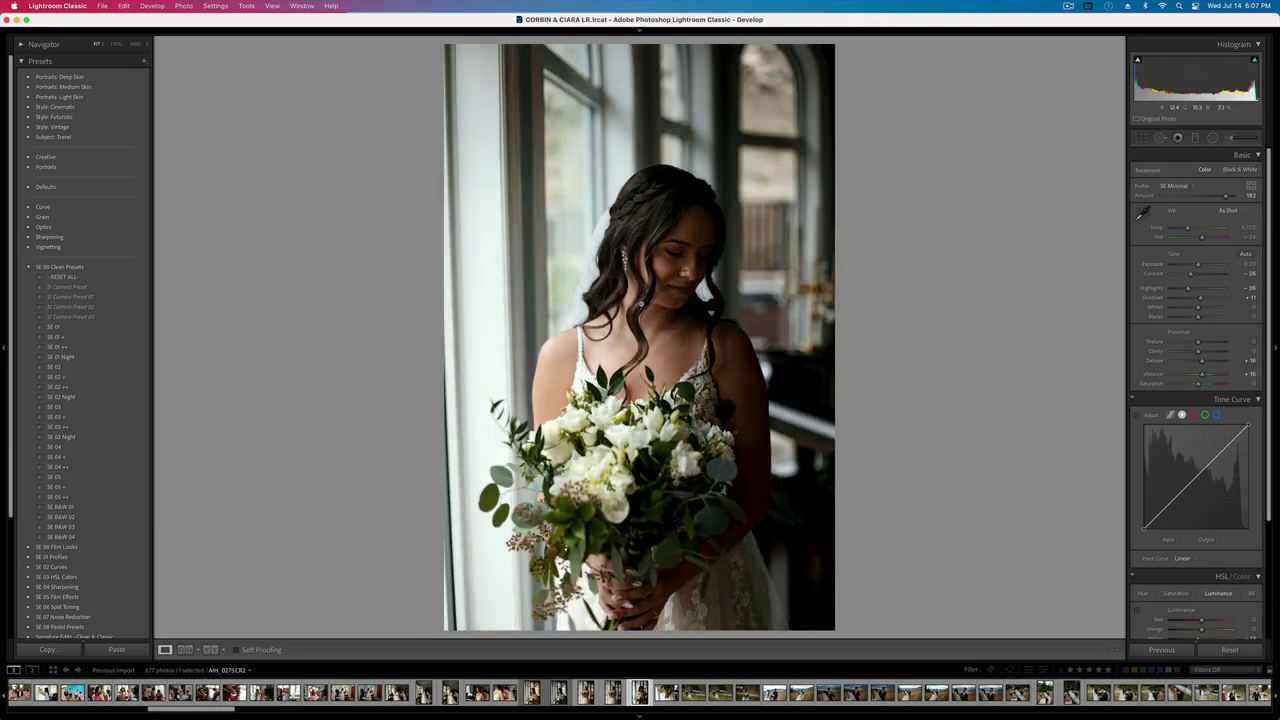
- Add a graduated filter across the portrait and brush it off the bouquet and dress
{"action": "left_click", "coordinate": [1195, 137]}
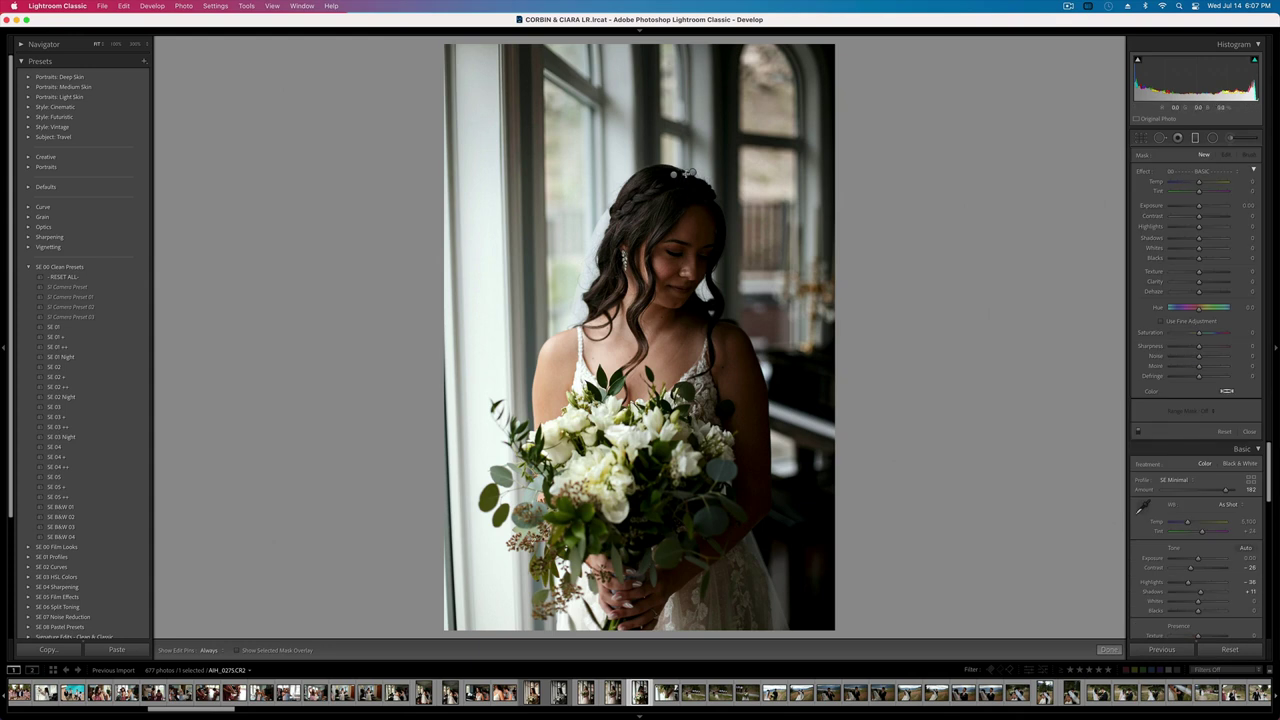
{"action": "left_click_drag", "start_coordinate": [687, 173], "coordinate": [673, 177]}
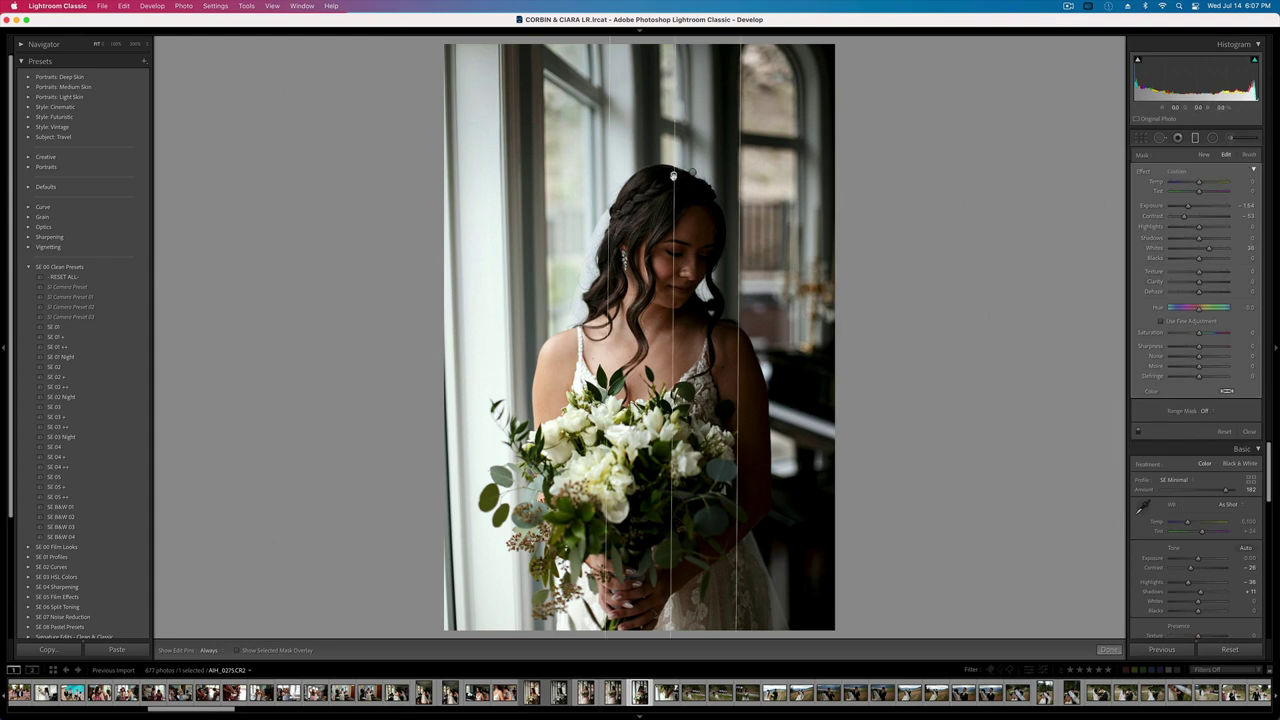
{"action": "left_click", "coordinate": [1249, 155]}
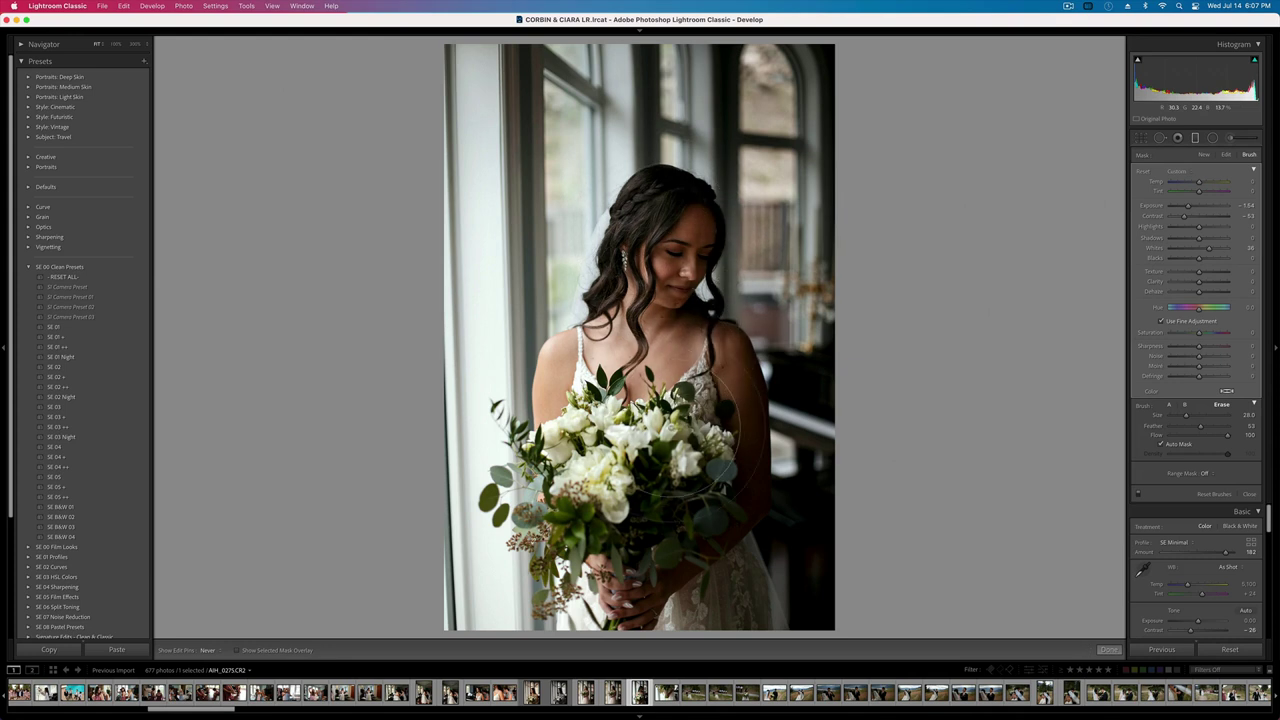
{"action": "mouse_move", "coordinate": [656, 489]}
{"action": "left_mouse_down"}
{"action": "mouse_move", "coordinate": [655, 566]}
{"action": "mouse_move", "coordinate": [634, 562]}
{"action": "left_mouse_up"}
{"action": "key", "text": "backslash"}
{"action": "key", "text": "backslash"}
{"action": "key", "text": "backslash"}
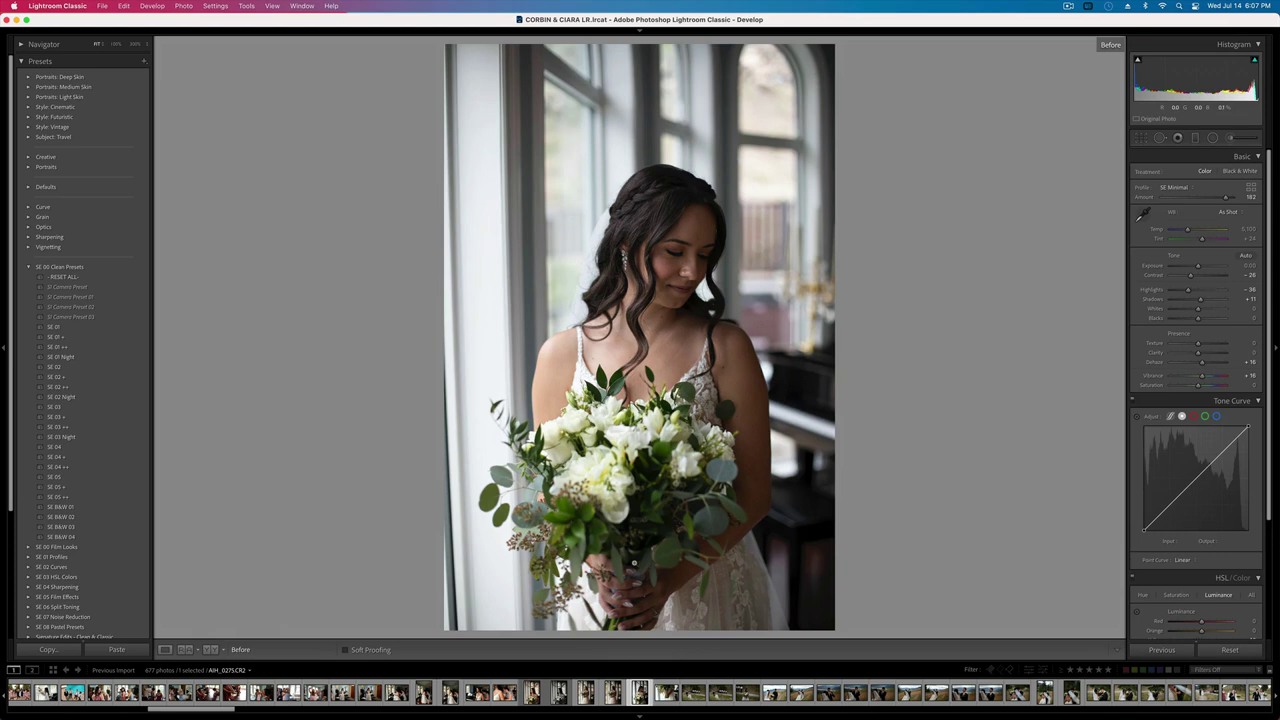
{"action": "key", "text": "backslash"}
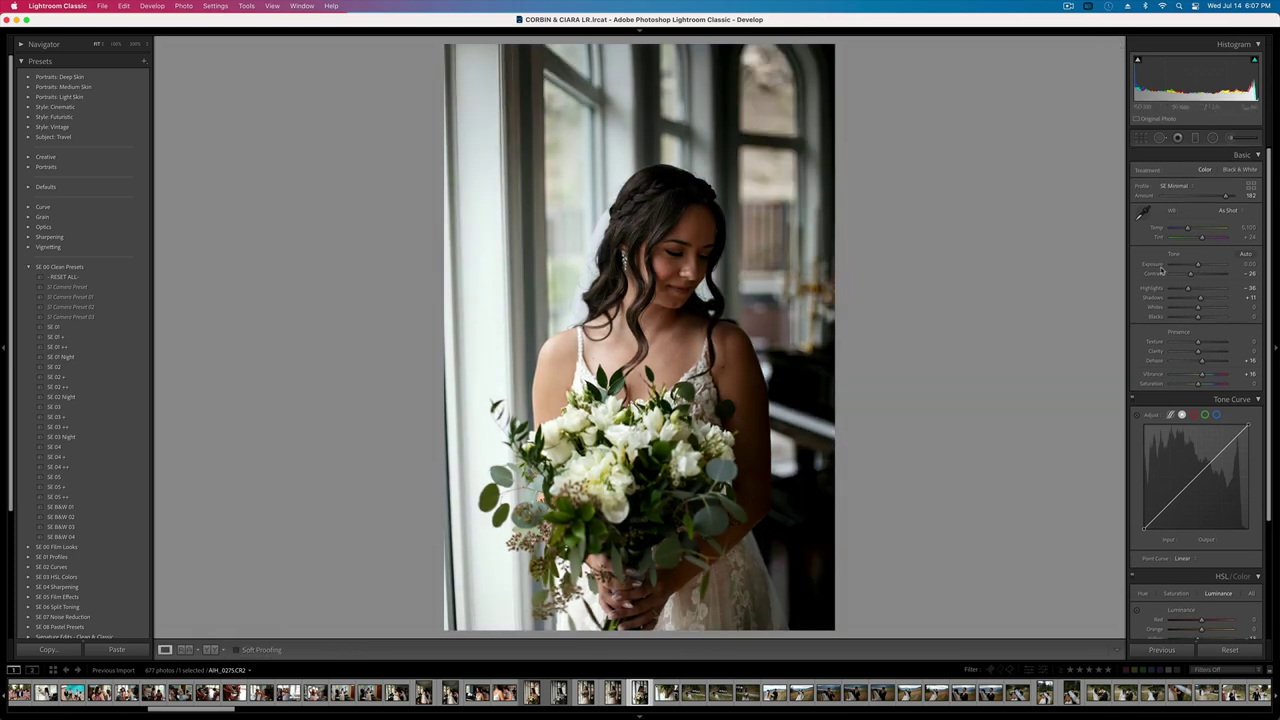
- Paint a brush mask over the face with contrast −58, testing then reverting brighter whites
{"action": "left_click", "coordinate": [1229, 139]}
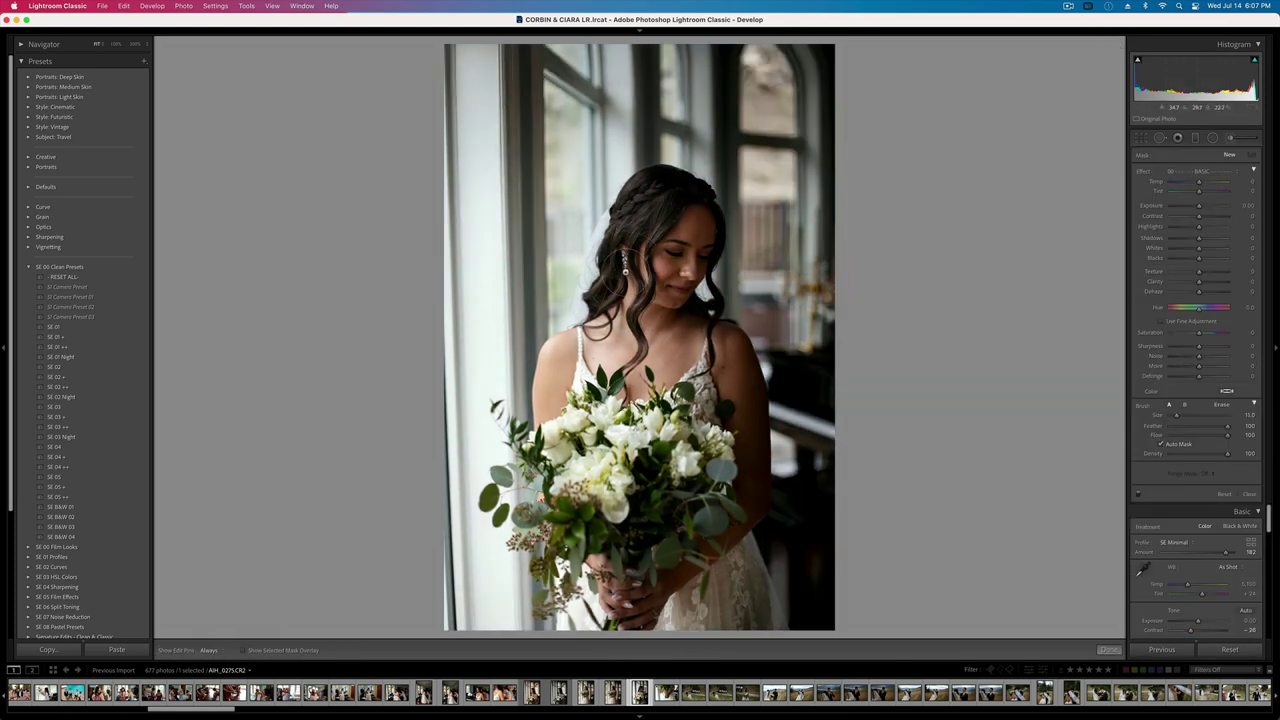
{"action": "key", "text": "h"}
{"action": "left_click_drag", "start_coordinate": [677, 289], "coordinate": [678, 289]}
{"action": "left_click_drag", "start_coordinate": [1198, 216], "coordinate": [1182, 216]}
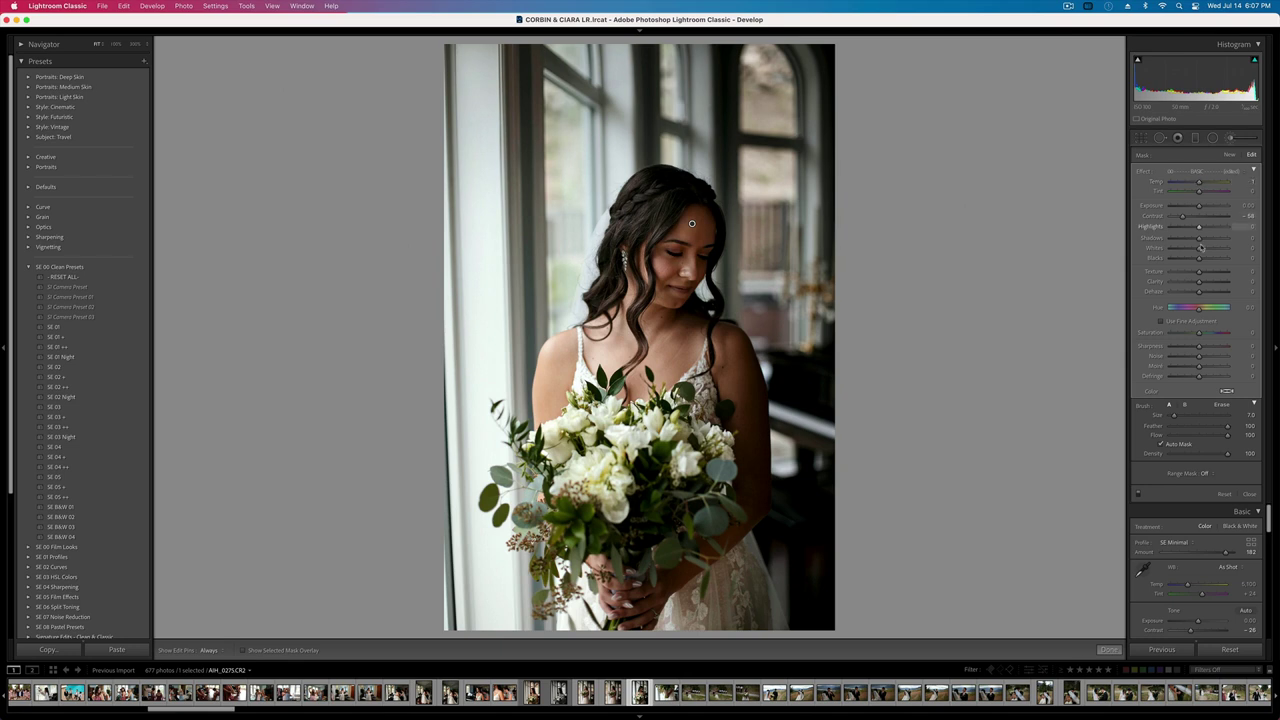
{"action": "left_click_drag", "start_coordinate": [1200, 249], "coordinate": [1219, 247]}
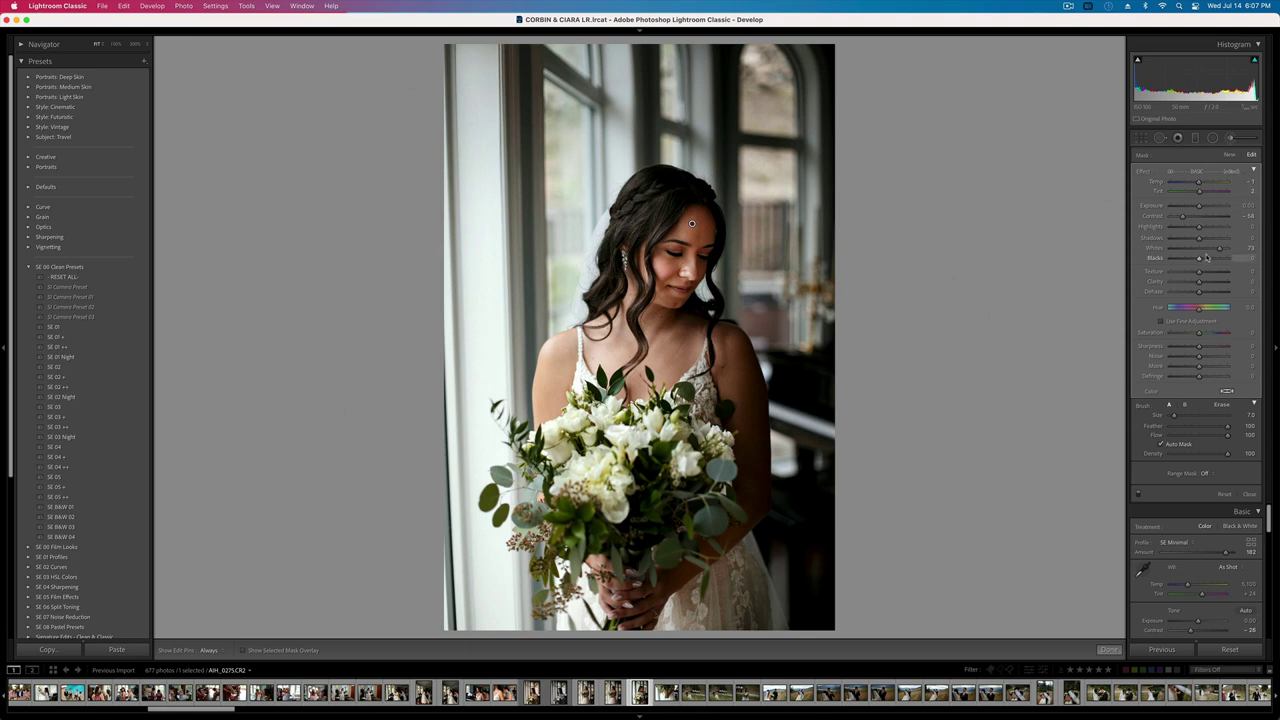
{"action": "left_click_drag", "start_coordinate": [1219, 248], "coordinate": [1199, 253]}
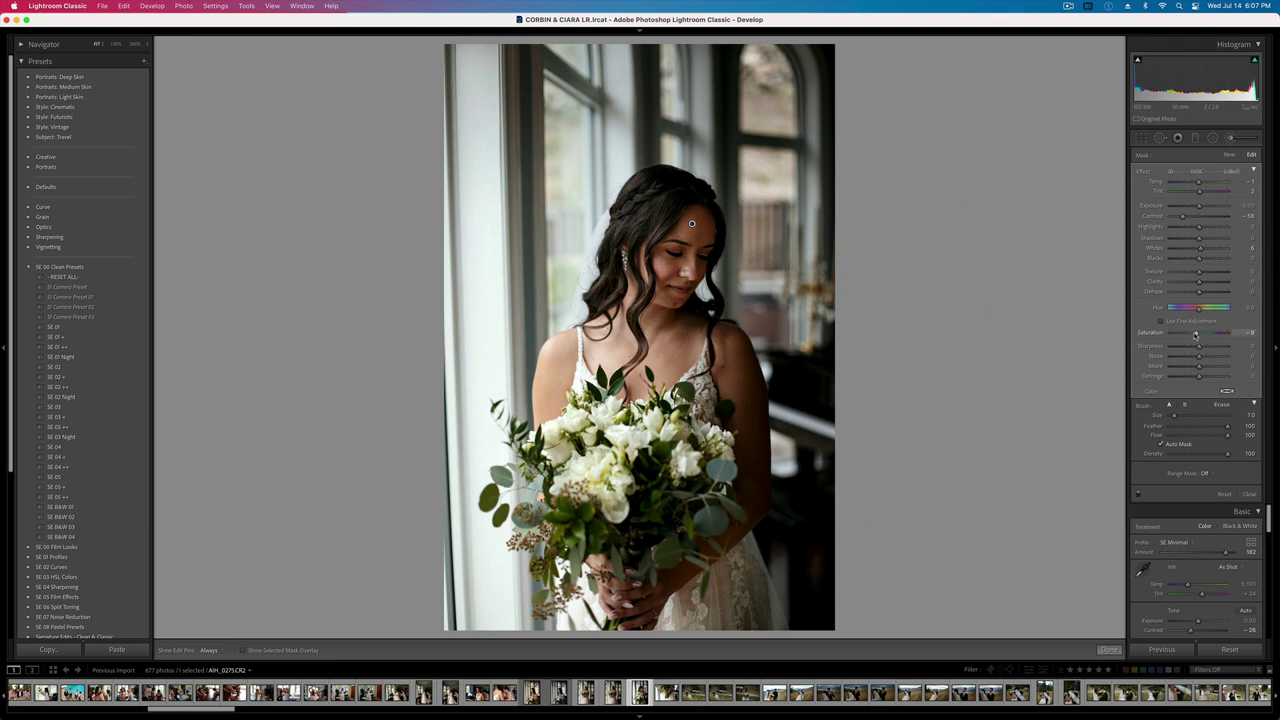
{"action": "key", "text": "k"}
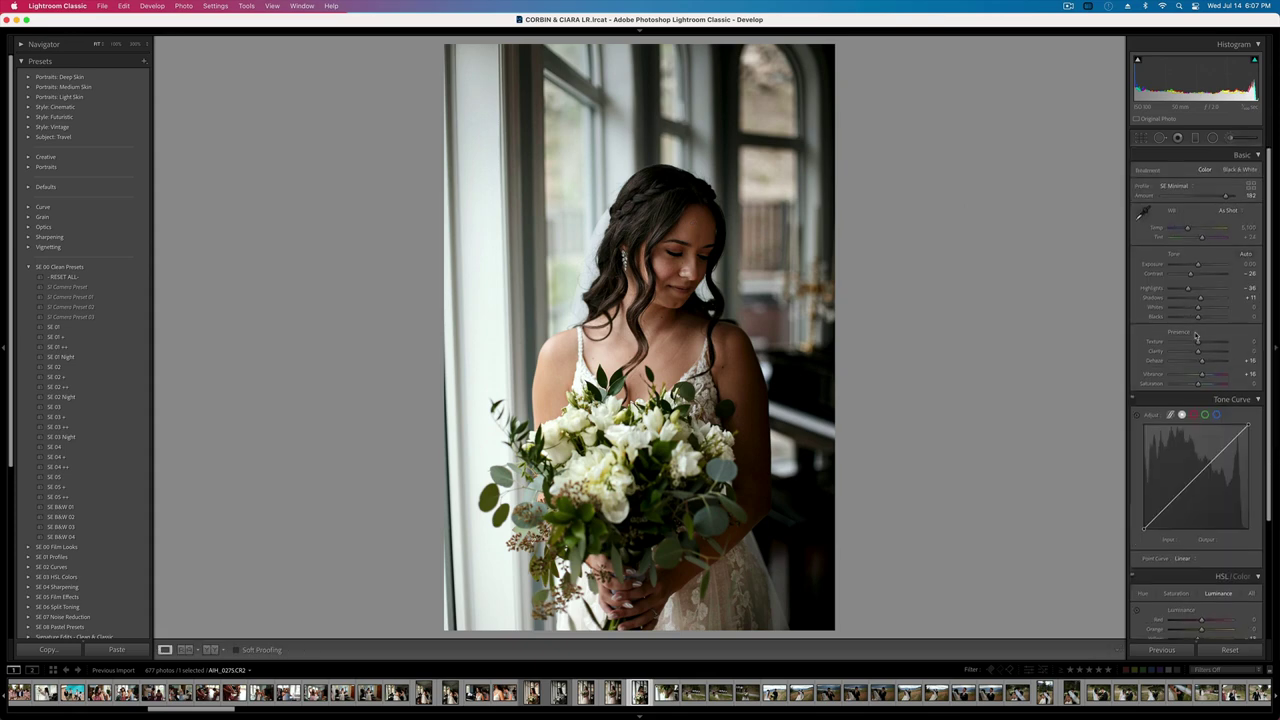
- Straighten the portrait about 1.24° and tighten the crop from the top-left corner
{"action": "key", "text": "backslash"}
{"action": "key", "text": "backslash"}
{"action": "key", "text": "backslash"}
{"action": "key", "text": "backslash"}
{"action": "key", "text": "r"}
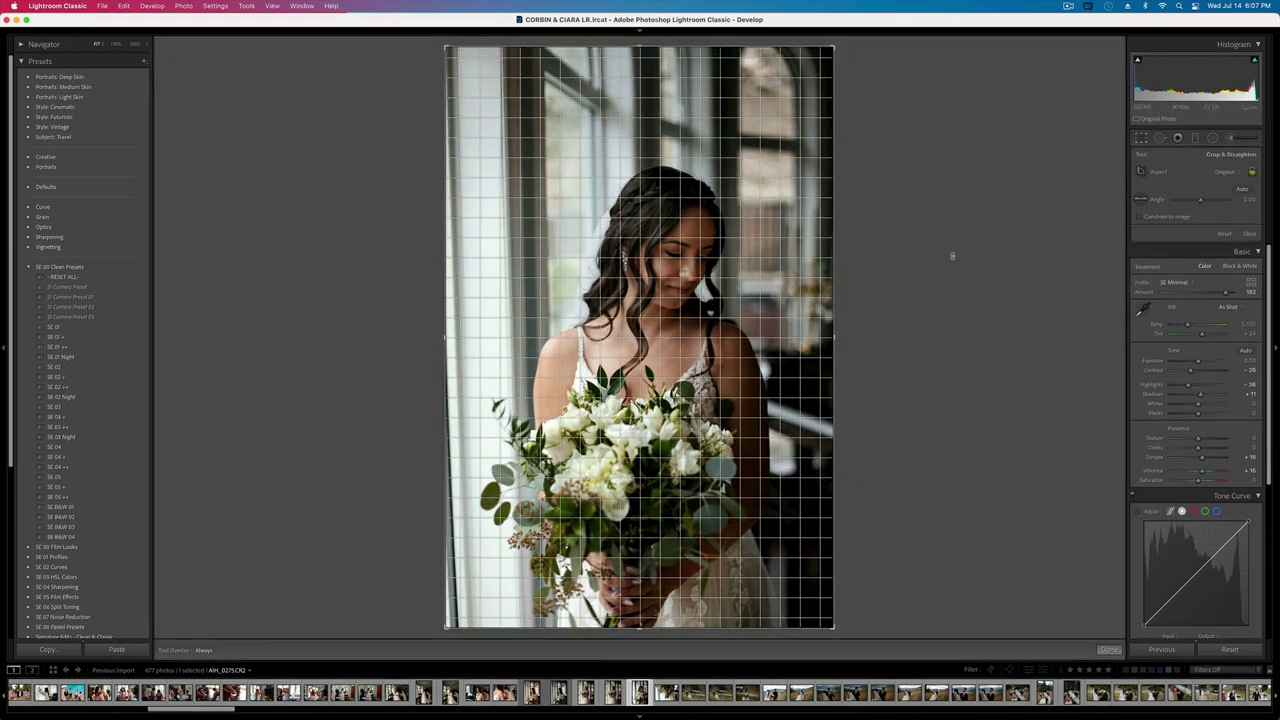
{"action": "left_click_drag", "start_coordinate": [951, 254], "coordinate": [950, 263]}
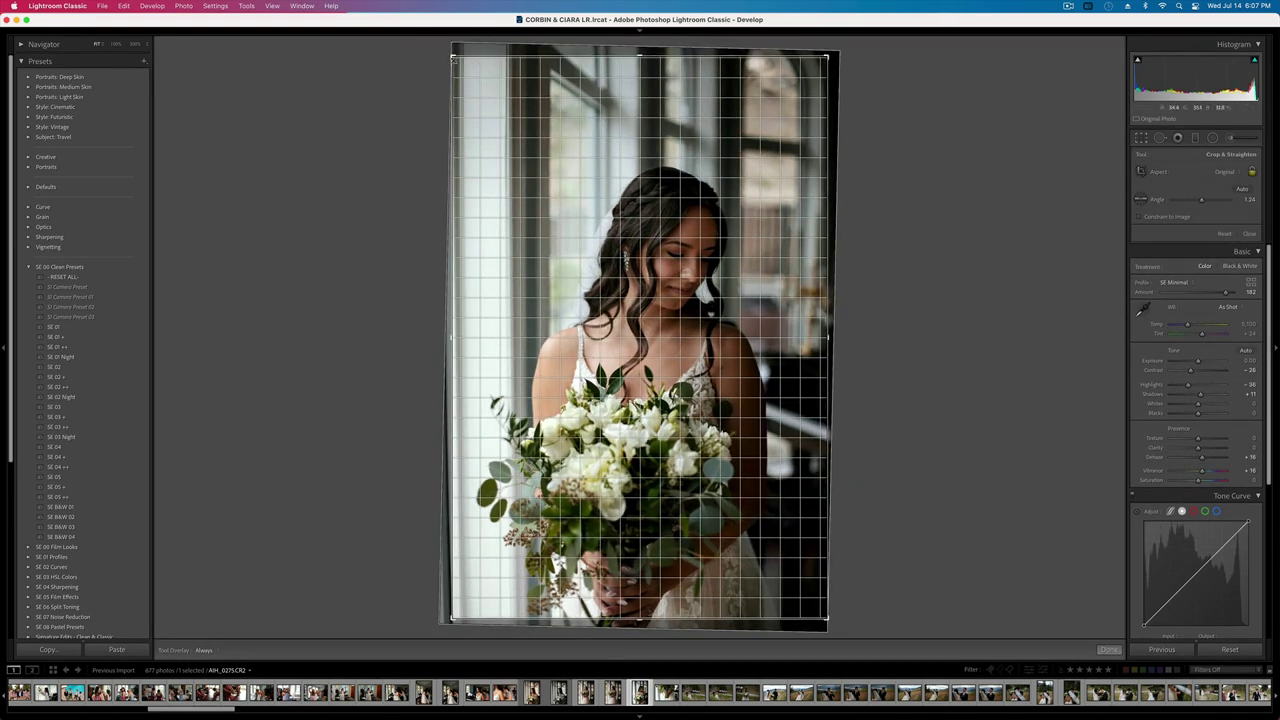
{"action": "left_click_drag", "start_coordinate": [452, 56], "coordinate": [455, 65]}
{"action": "key", "text": "Return"}
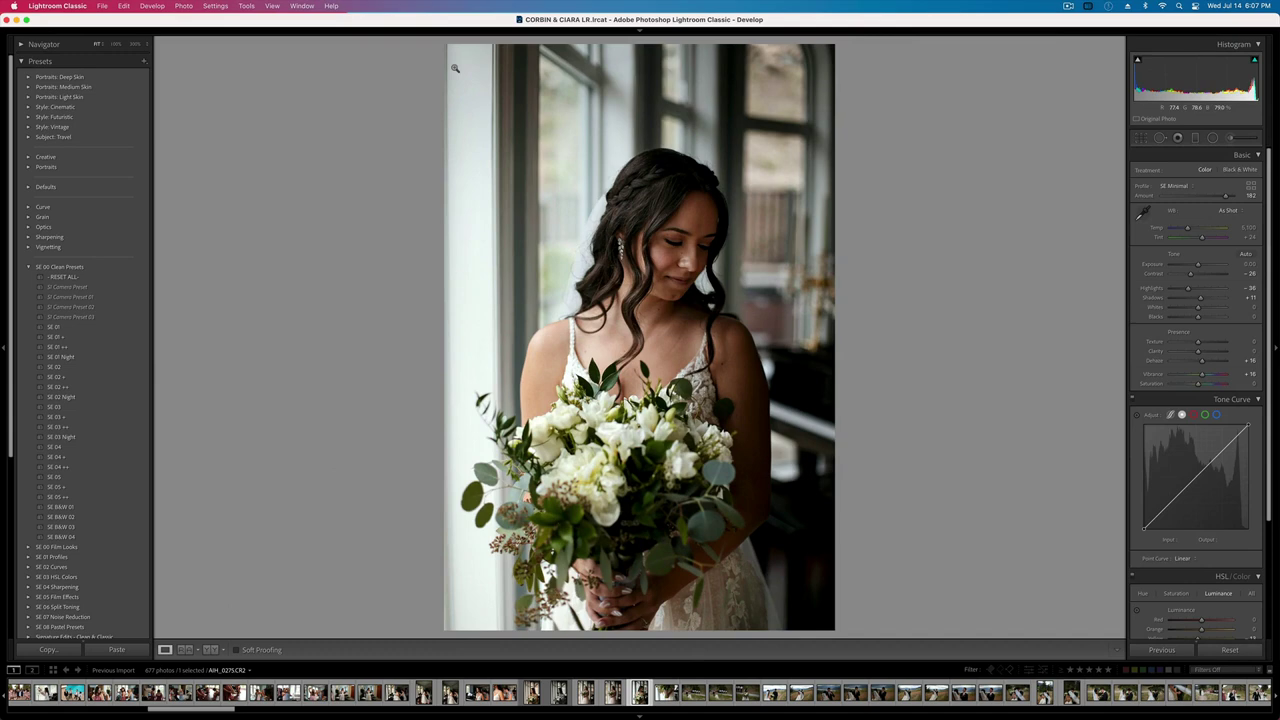
{"action": "key", "text": "r"}
{"action": "left_click_drag", "start_coordinate": [455, 68], "coordinate": [459, 70]}
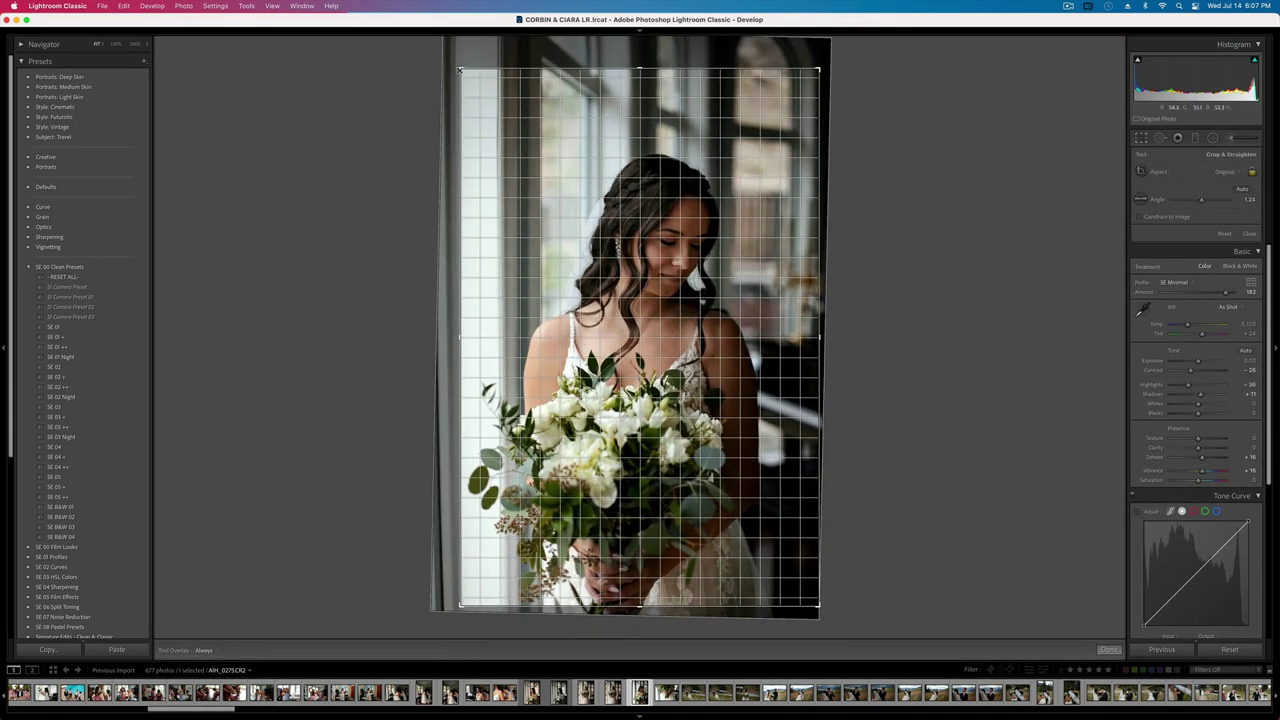
{"action": "key", "text": "Return"}
{"action": "key", "text": "r"}
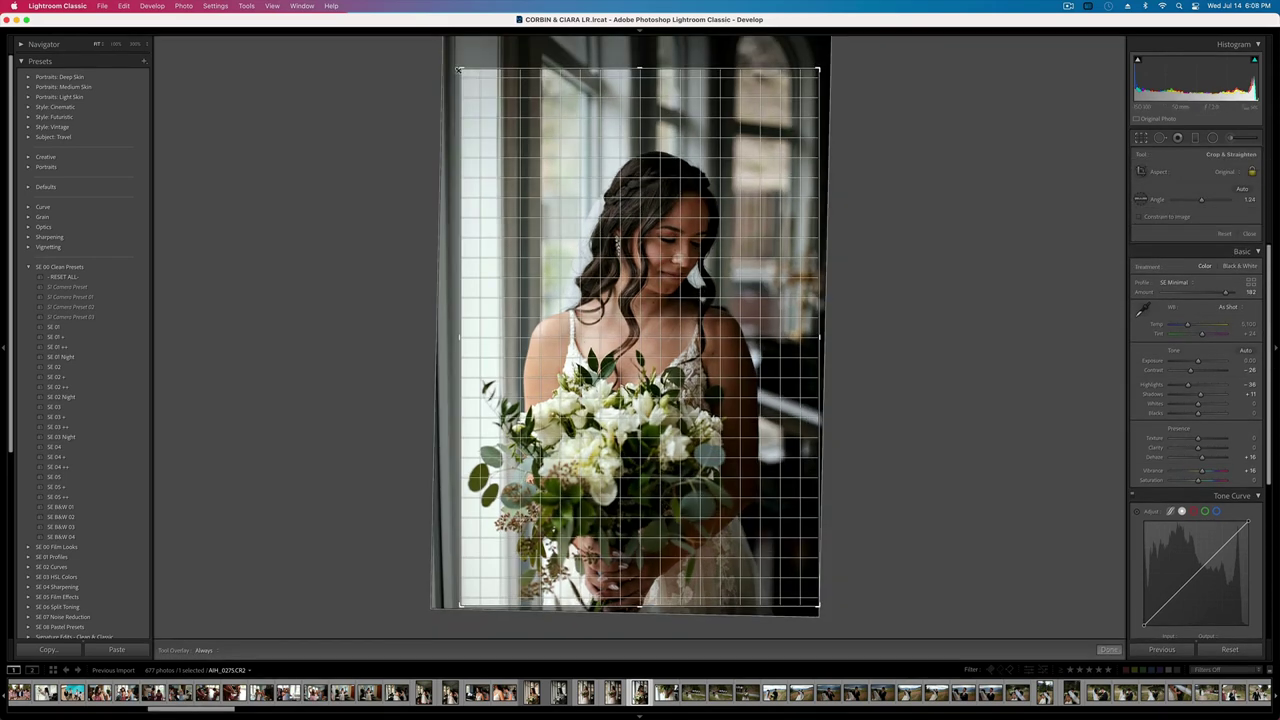
{"action": "key", "text": "Return"}
- Copy this portrait's develop settings and move to the bouquet close-up
{"action": "key", "text": "super+shift+c"}
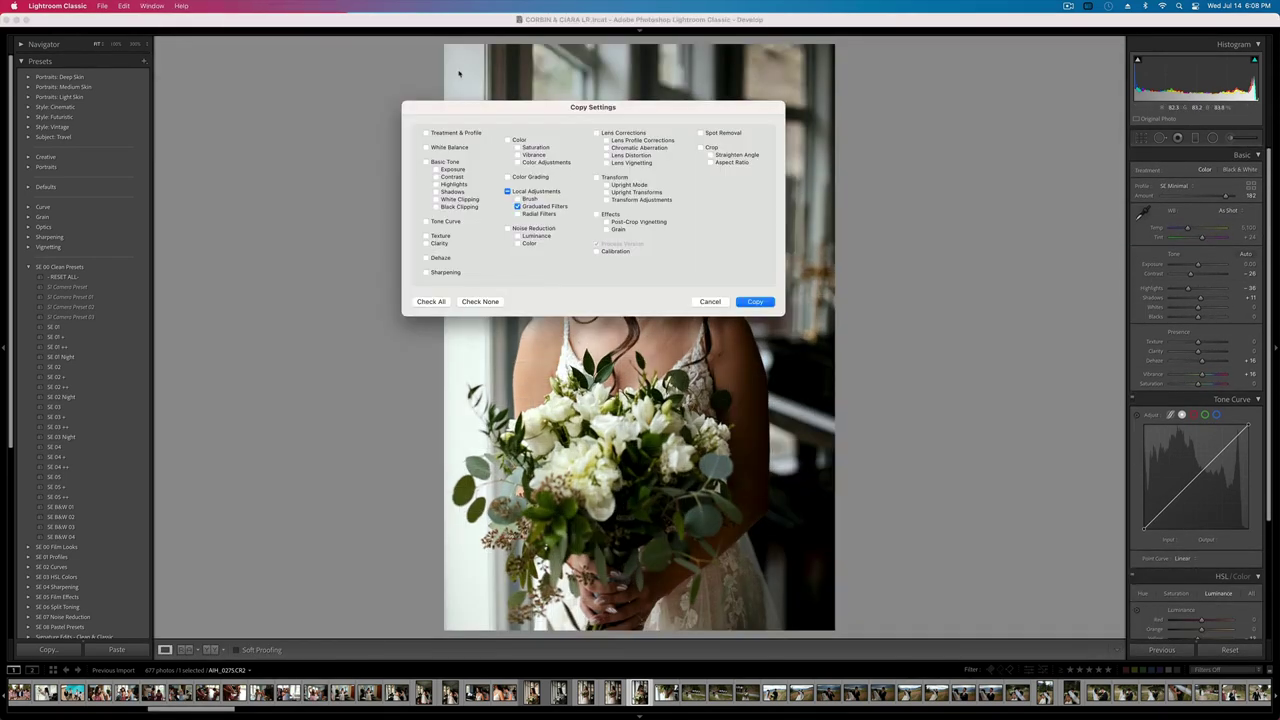
{"action": "key", "text": "Return"}
{"action": "key", "text": "Right"}
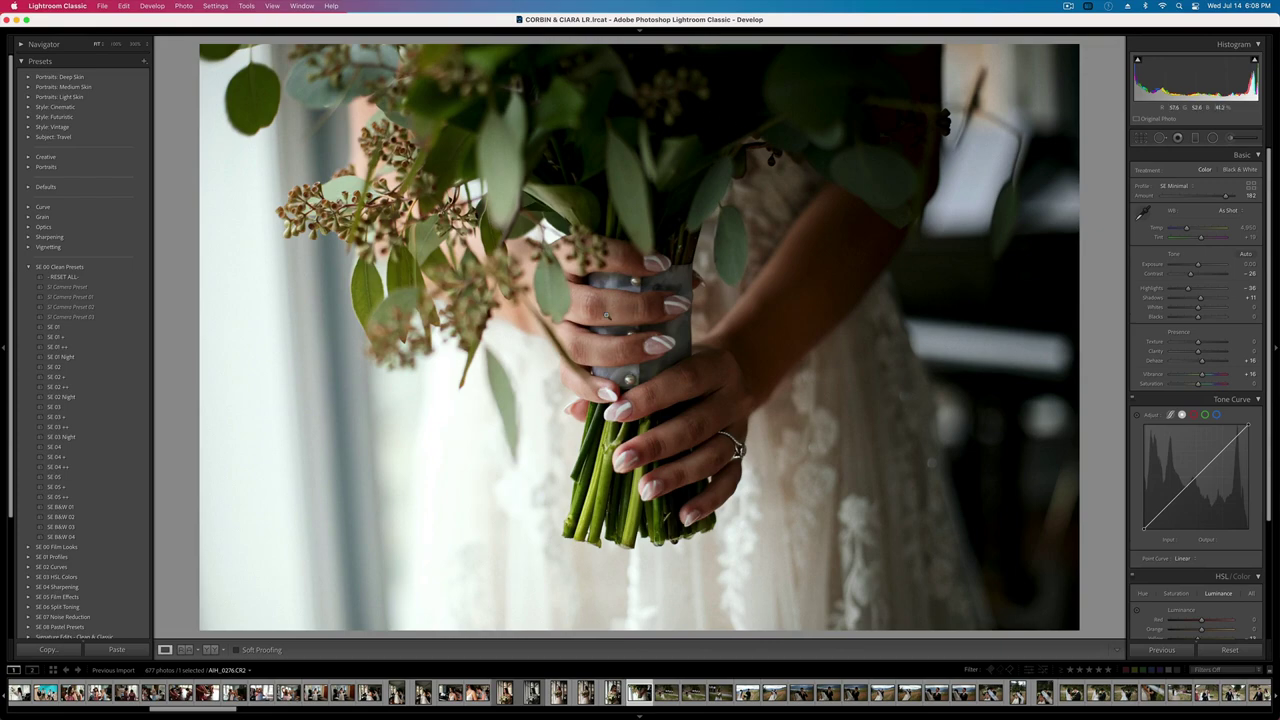
- Lower the bouquet close-up's exposure to -0.33 and rotate it to a tighter crop
{"action": "key", "text": "super+bracketleft"}
{"action": "key", "text": "r"}
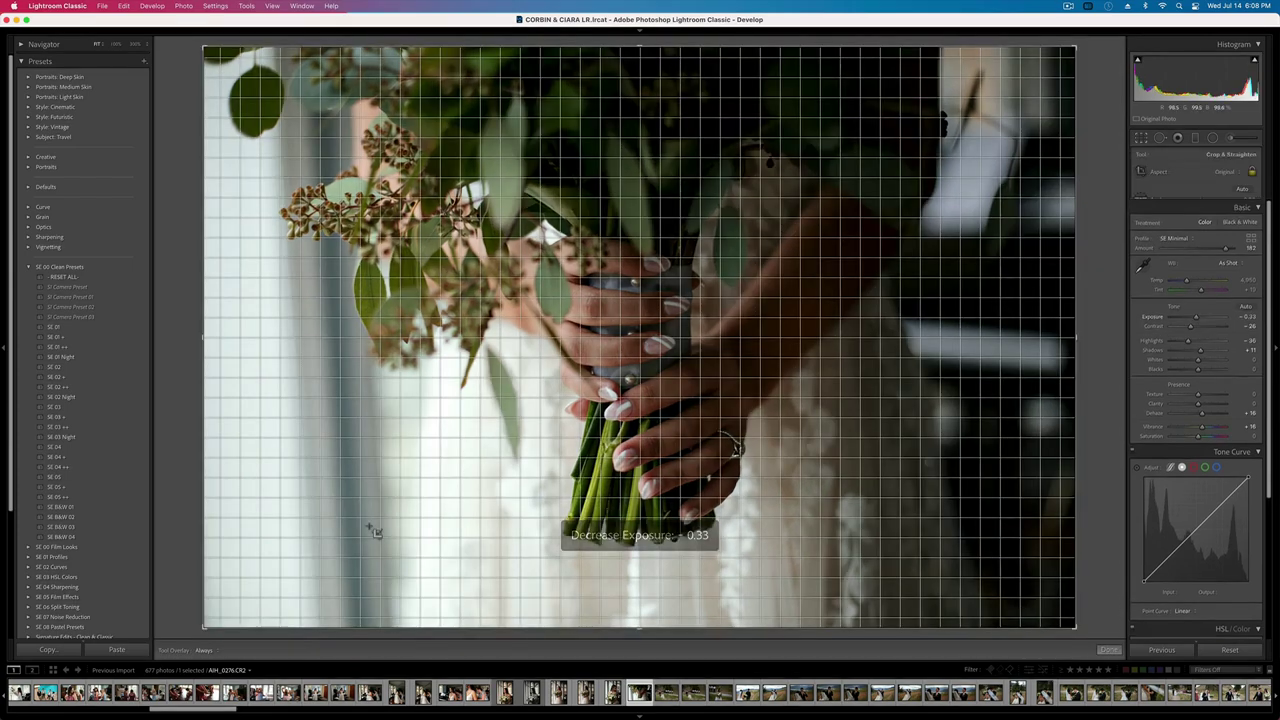
{"action": "left_click_drag", "start_coordinate": [206, 616], "coordinate": [227, 611]}
{"action": "key", "text": "r"}
{"action": "key", "text": "r"}
{"action": "key", "text": "r"}
- Raise the wedding-party shot's exposure to +0.66
{"action": "key", "text": "Right"}
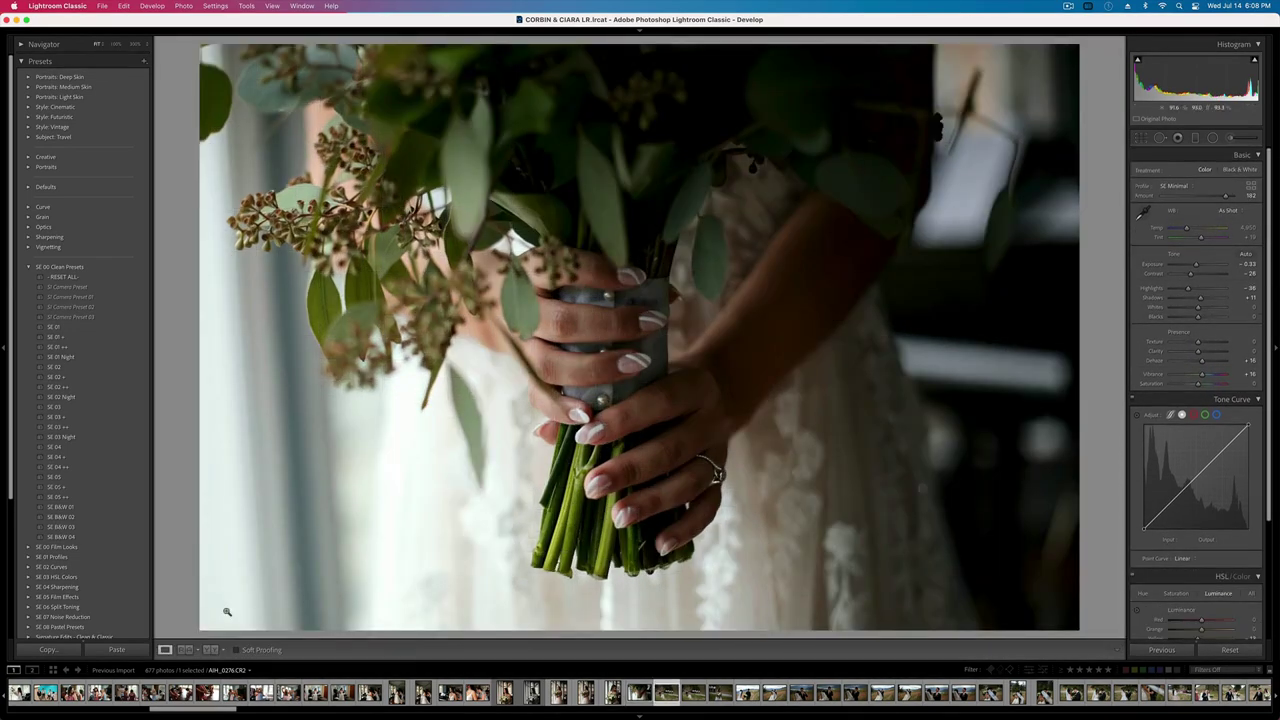
{"action": "key", "text": "Right"}
{"action": "key", "text": "shift+equal"}
{"action": "key", "text": "shift+equal"}
{"action": "key", "text": "shift+equal"}
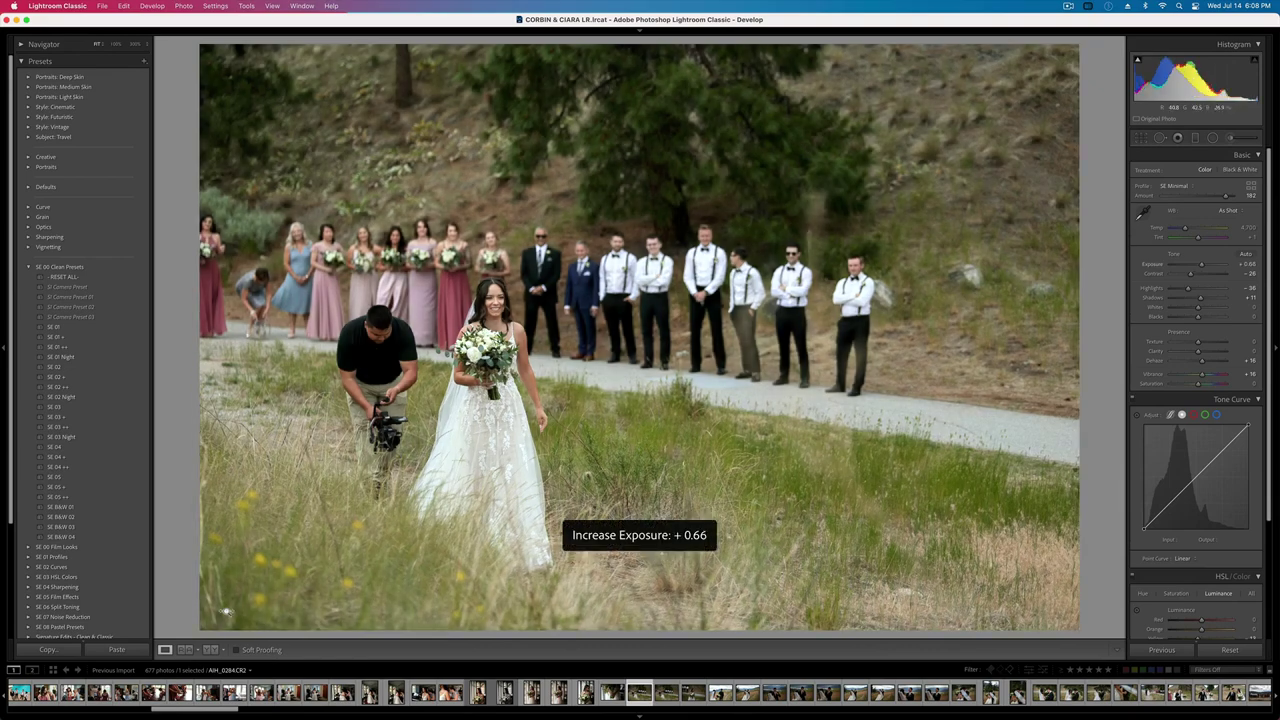
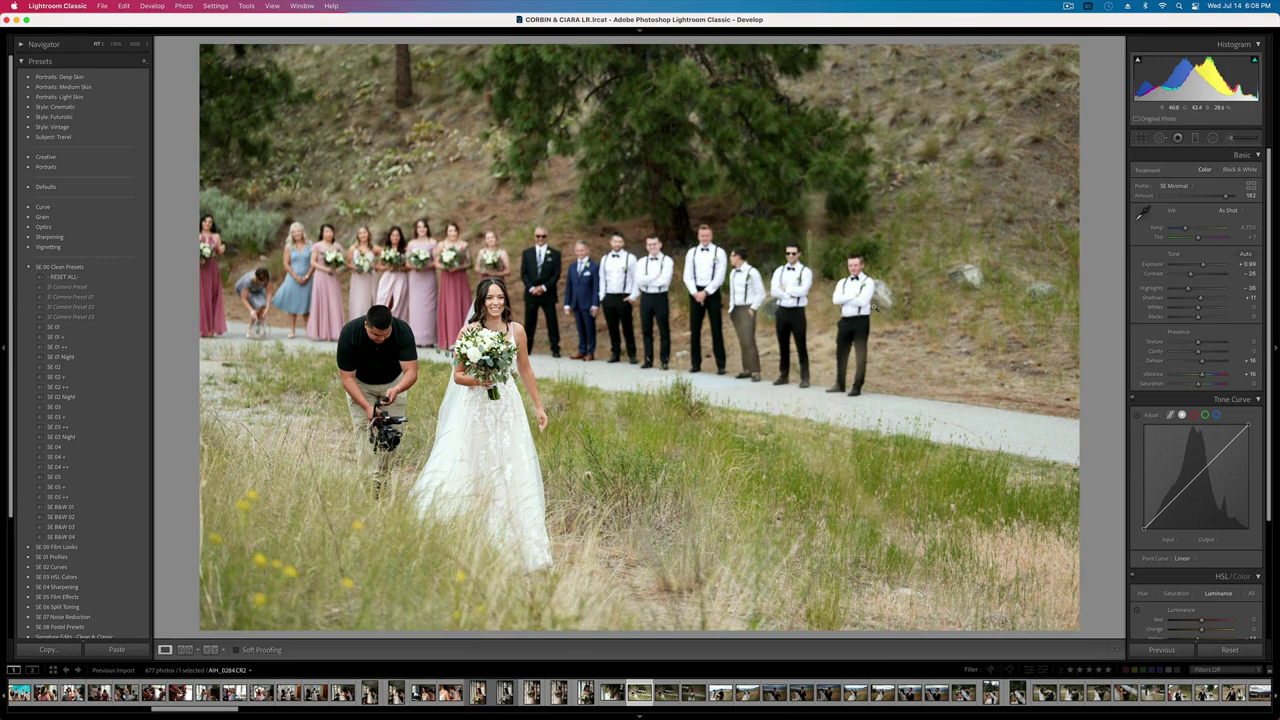
- Nudge the exposure down and back up, then pull down Highlights
{"action": "key", "text": "super+bracketleft"}
{"action": "key", "text": "super+bracketleft"}
{"action": "key", "text": "super+bracketright"}
{"action": "key", "text": "super+bracketright"}
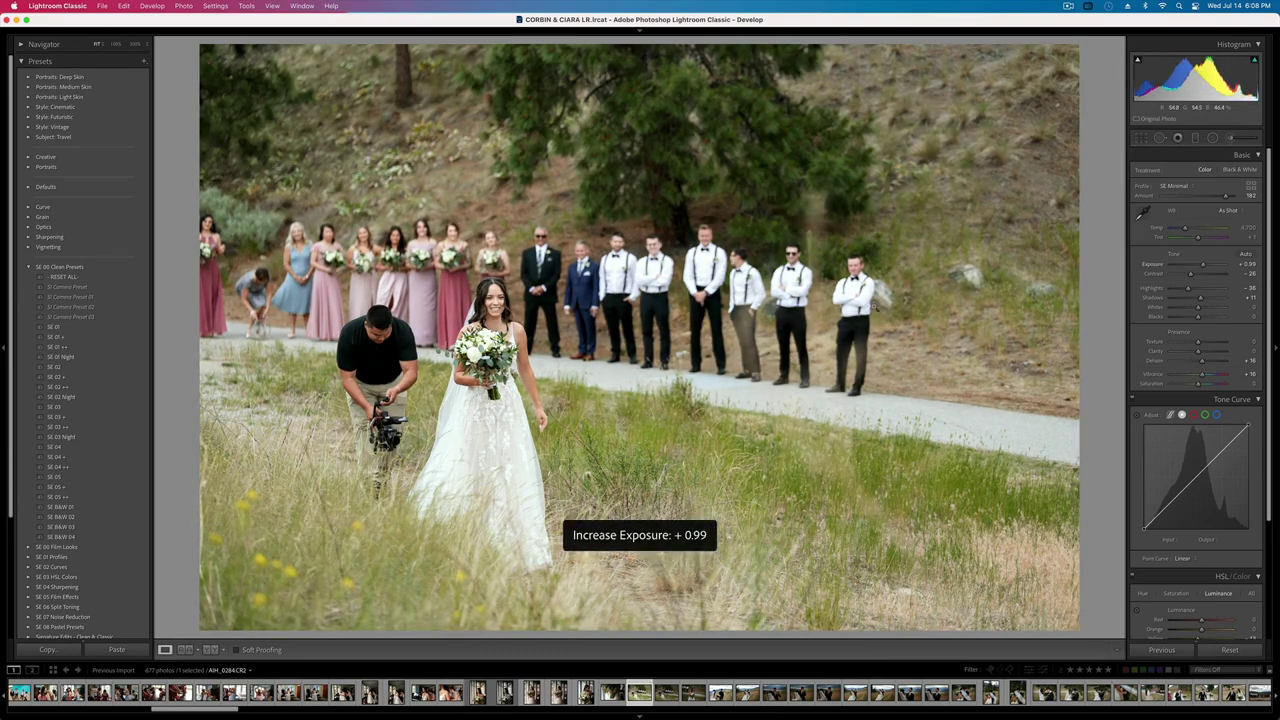
{"action": "mouse_move", "coordinate": [1188, 288]}
{"action": "left_mouse_down"}
{"action": "mouse_move", "coordinate": [1172, 289]}
{"action": "mouse_move", "coordinate": [1206, 299]}
{"action": "left_mouse_up"}
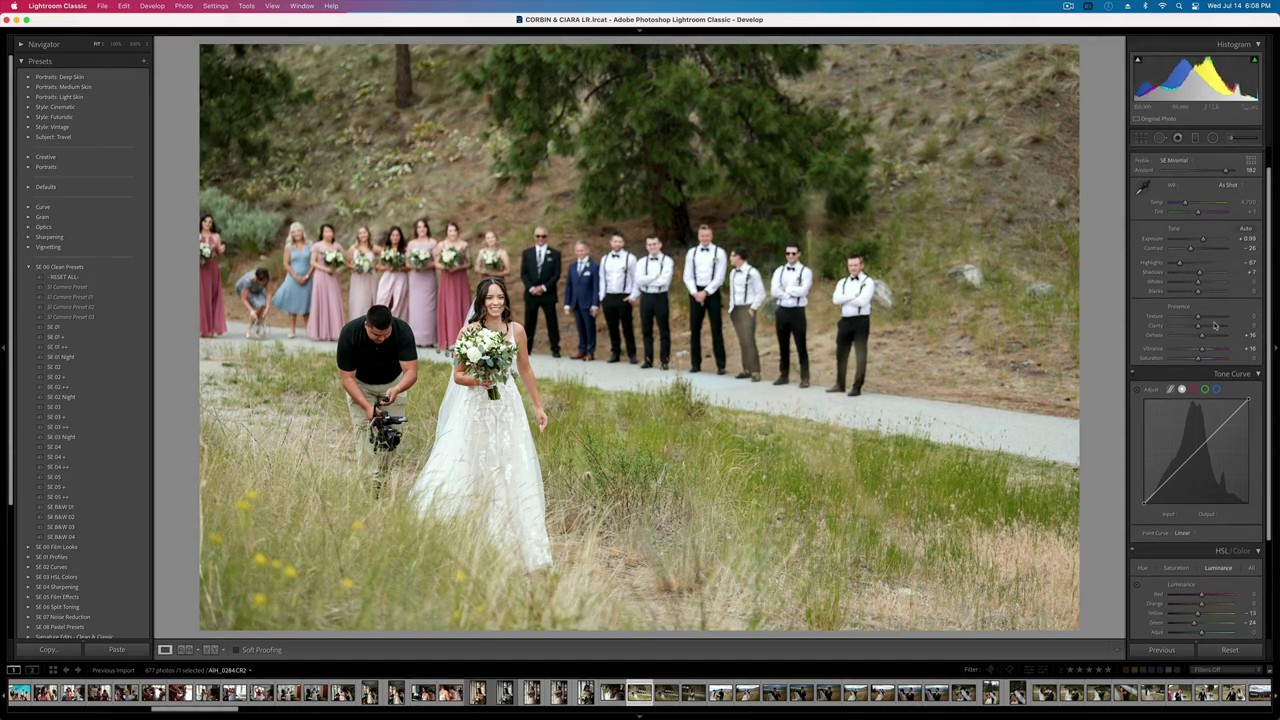
- Tune HSL Orange to luminance -7 and saturation +15, with exposure at +0.76
{"action": "scroll", "coordinate": [1215, 327], "scroll_direction": "down", "scroll_amount": 3}
{"action": "left_click_drag", "start_coordinate": [1191, 478], "coordinate": [1243, 524]}
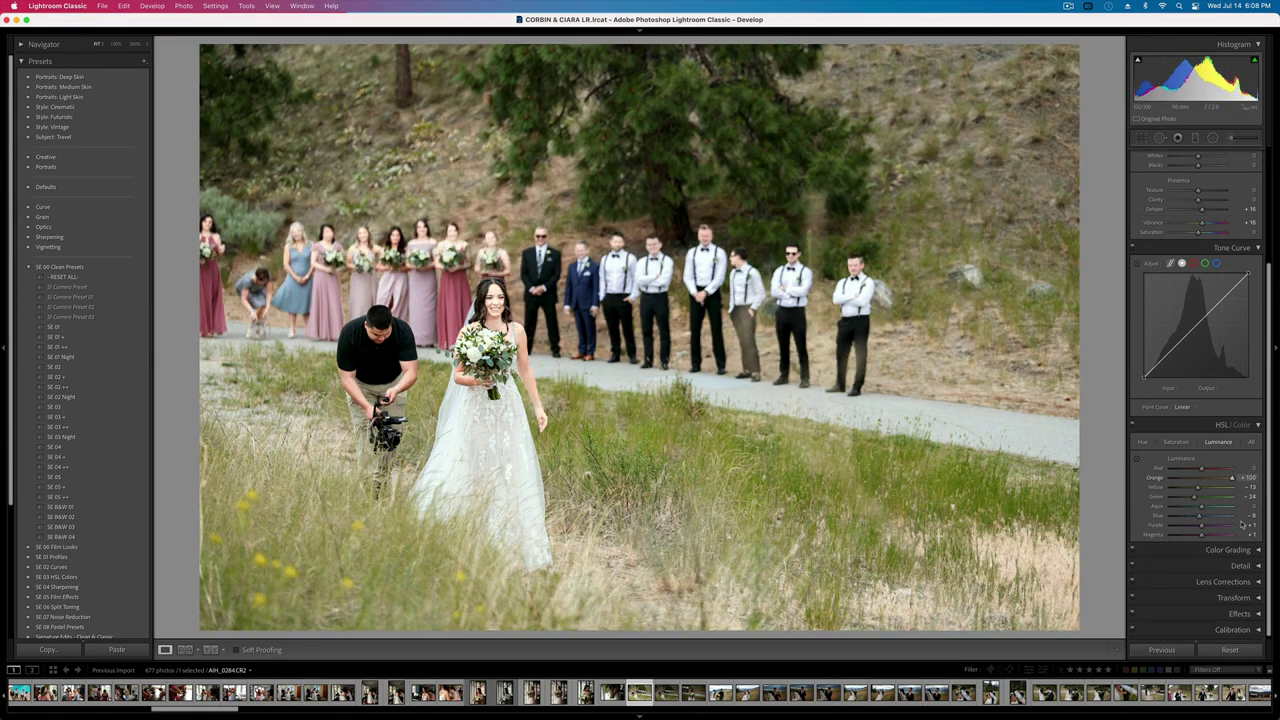
{"action": "left_click_drag", "start_coordinate": [1231, 478], "coordinate": [1196, 483]}
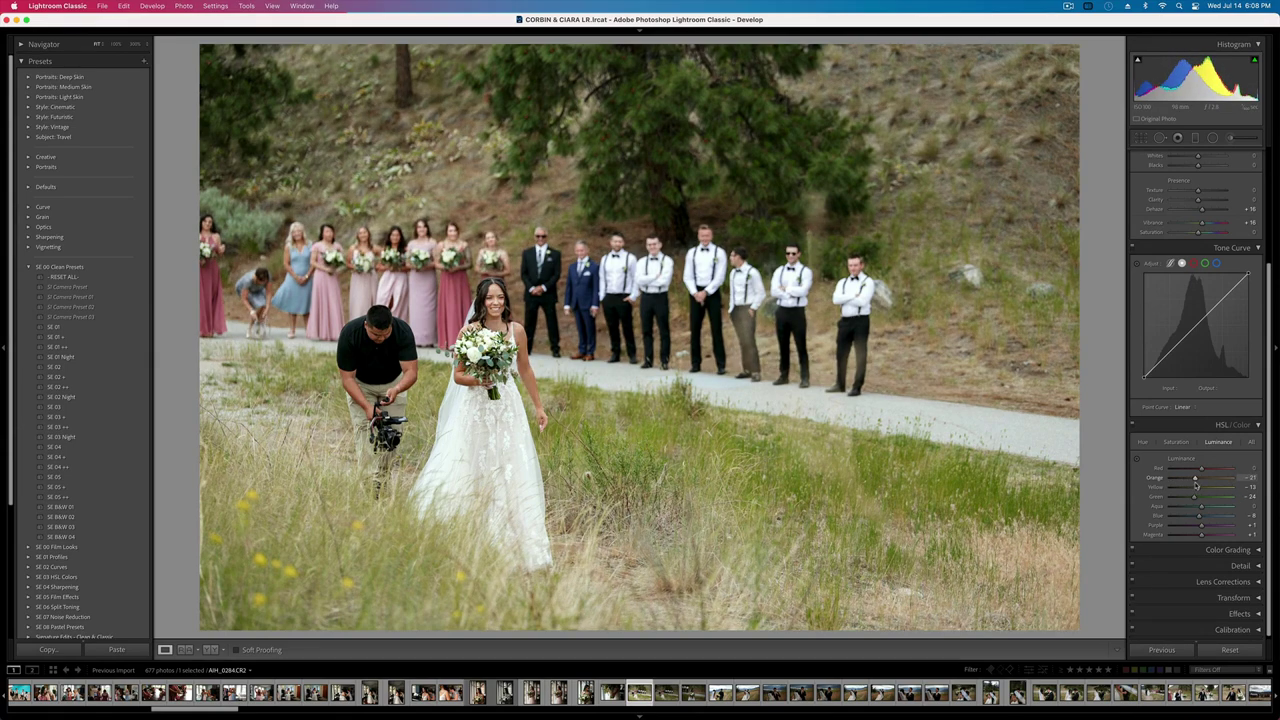
{"action": "left_click", "coordinate": [1176, 441]}
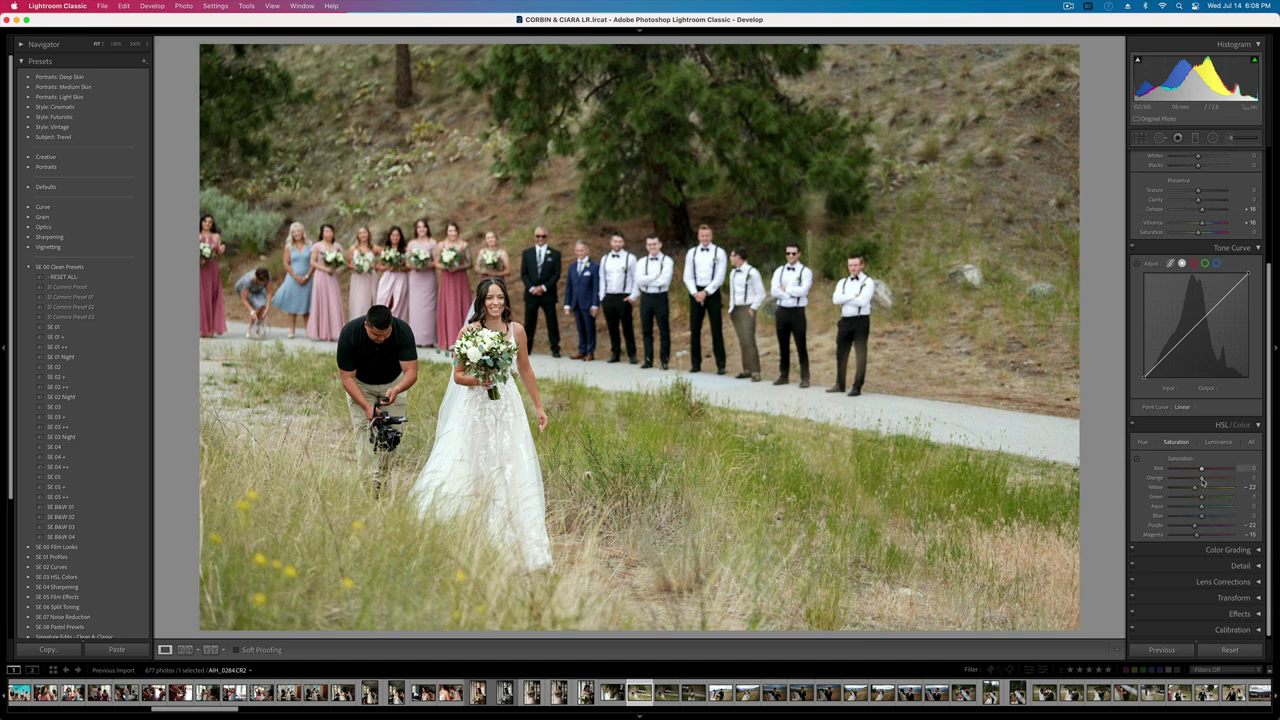
{"action": "mouse_move", "coordinate": [1209, 480]}
{"action": "left_mouse_down"}
{"action": "mouse_move", "coordinate": [1227, 481]}
{"action": "mouse_move", "coordinate": [1207, 481]}
{"action": "left_mouse_up"}
{"action": "scroll", "coordinate": [1258, 332], "scroll_direction": "up", "scroll_amount": 3}
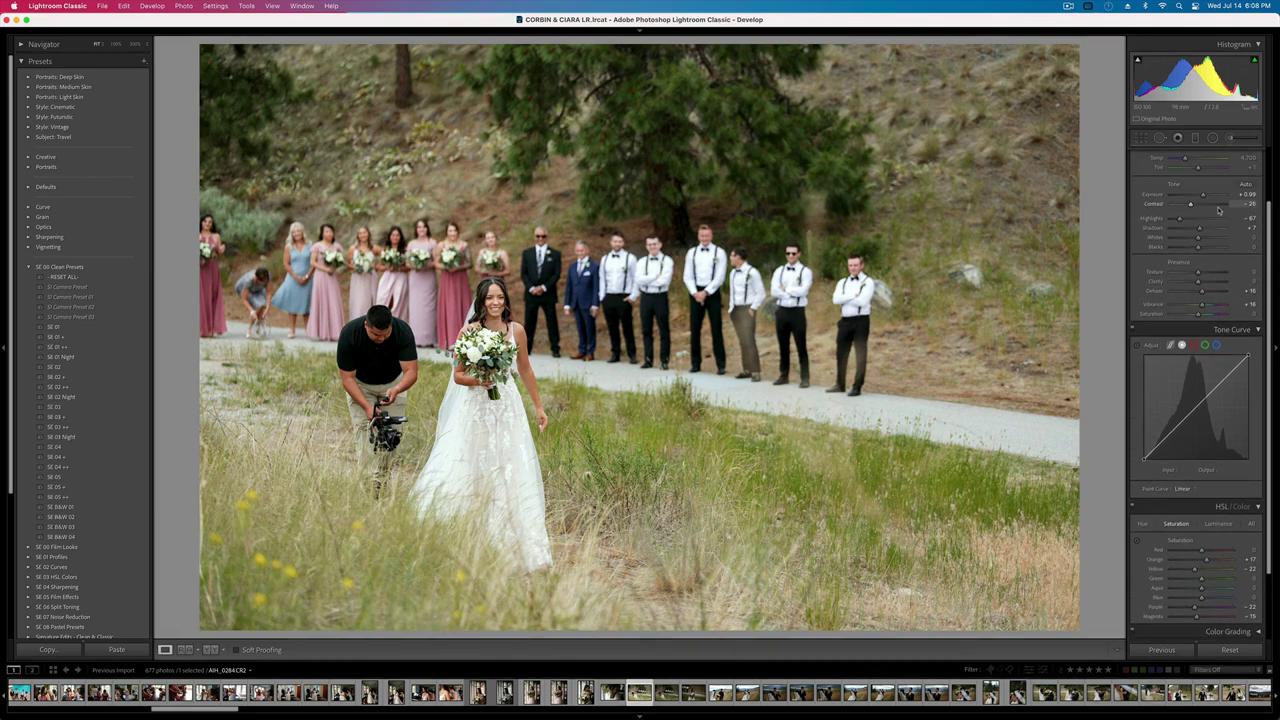
{"action": "key", "text": "minus"}
{"action": "key", "text": "equal"}
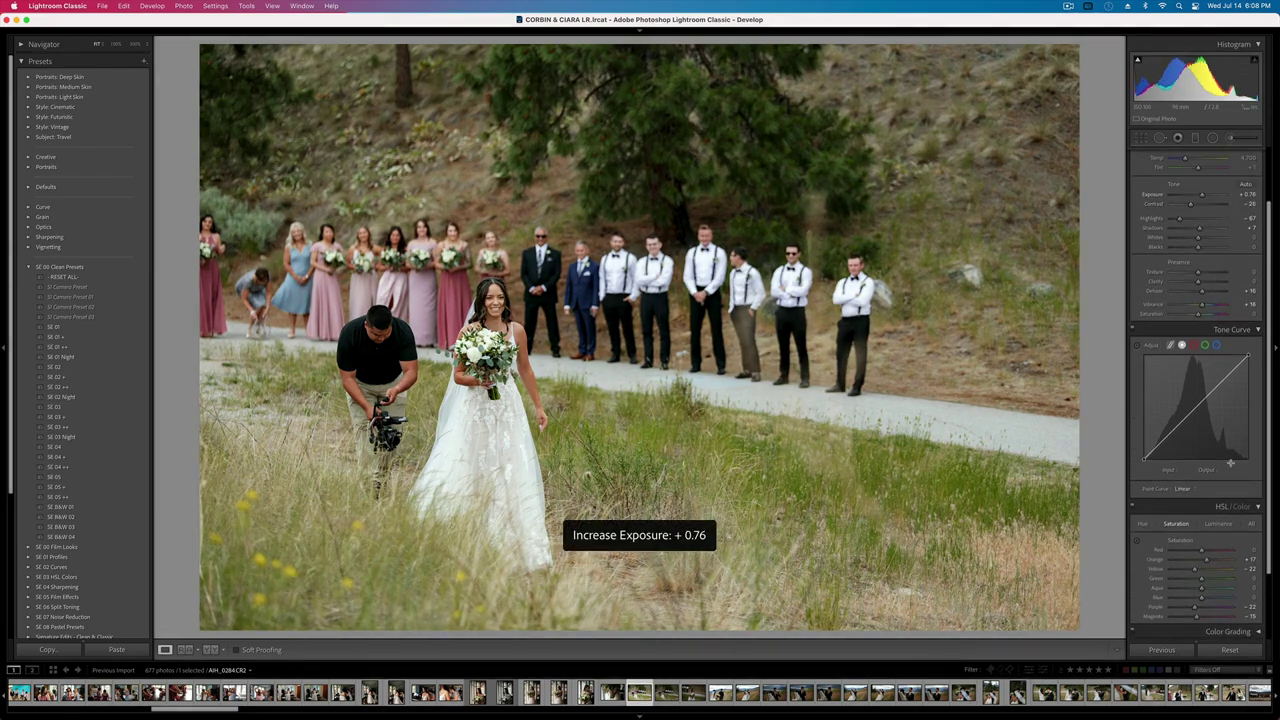
{"action": "left_click", "coordinate": [1212, 524]}
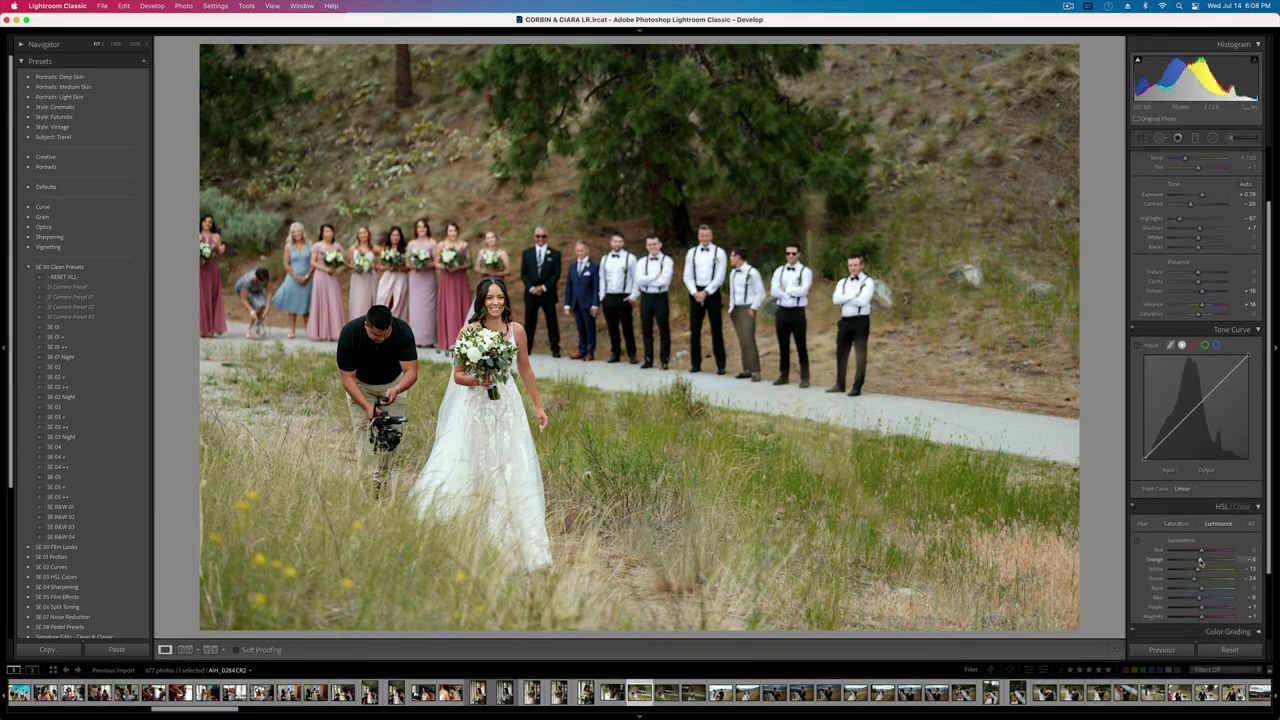
{"action": "left_click_drag", "start_coordinate": [1201, 563], "coordinate": [1210, 552]}
{"action": "left_click", "coordinate": [1176, 523]}
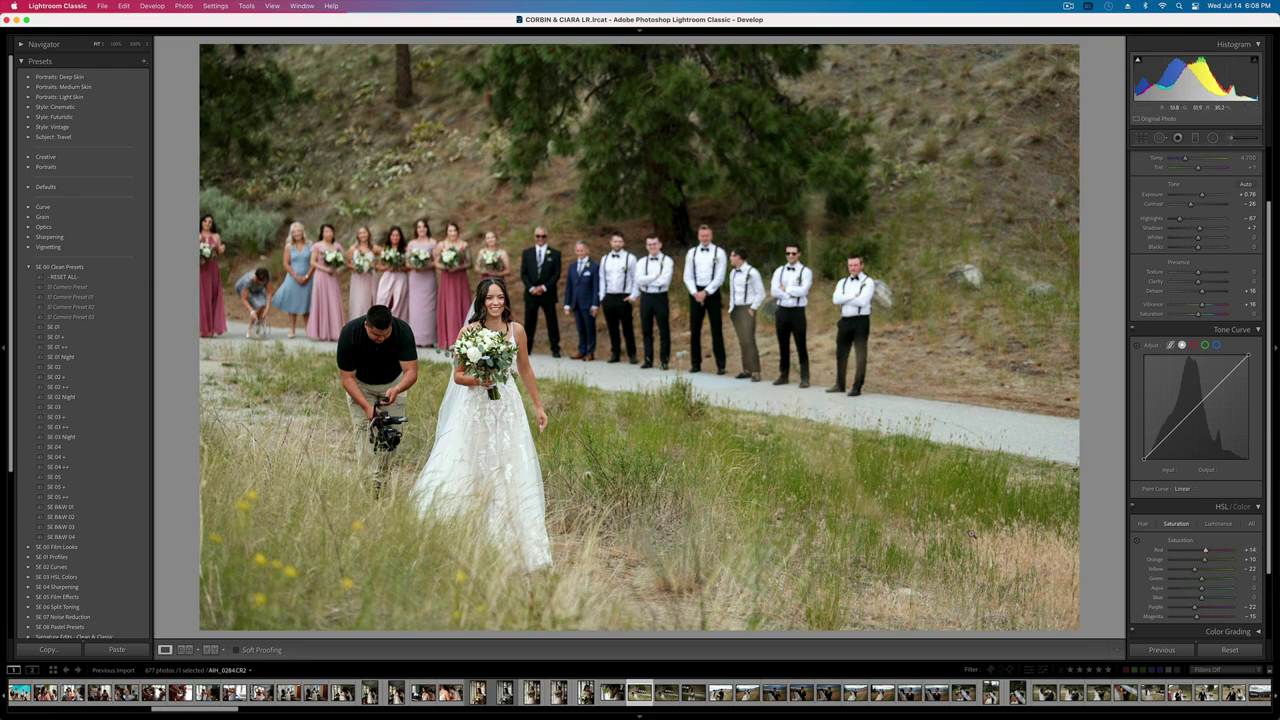
- Lower the tone curve white point to 235 and raise Dehaze to +31
{"action": "key", "text": "minus"}
{"action": "key", "text": "equal"}
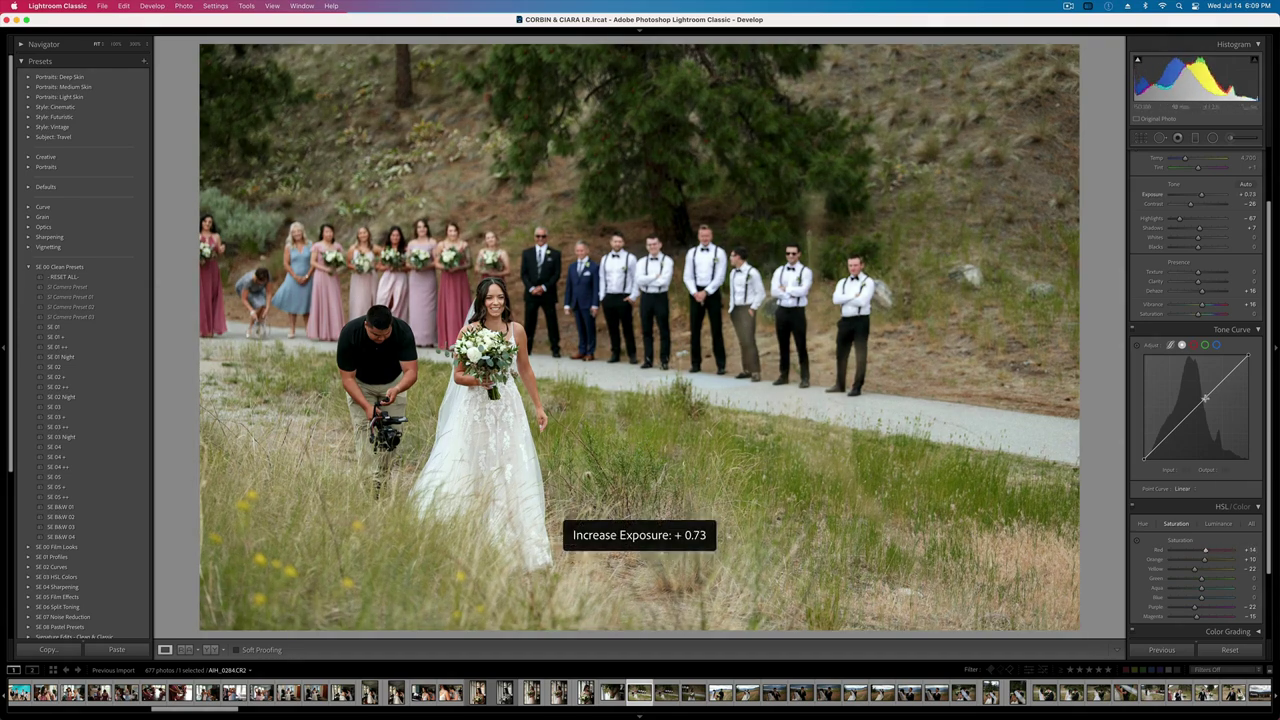
{"action": "left_click_drag", "start_coordinate": [1248, 357], "coordinate": [1257, 365]}
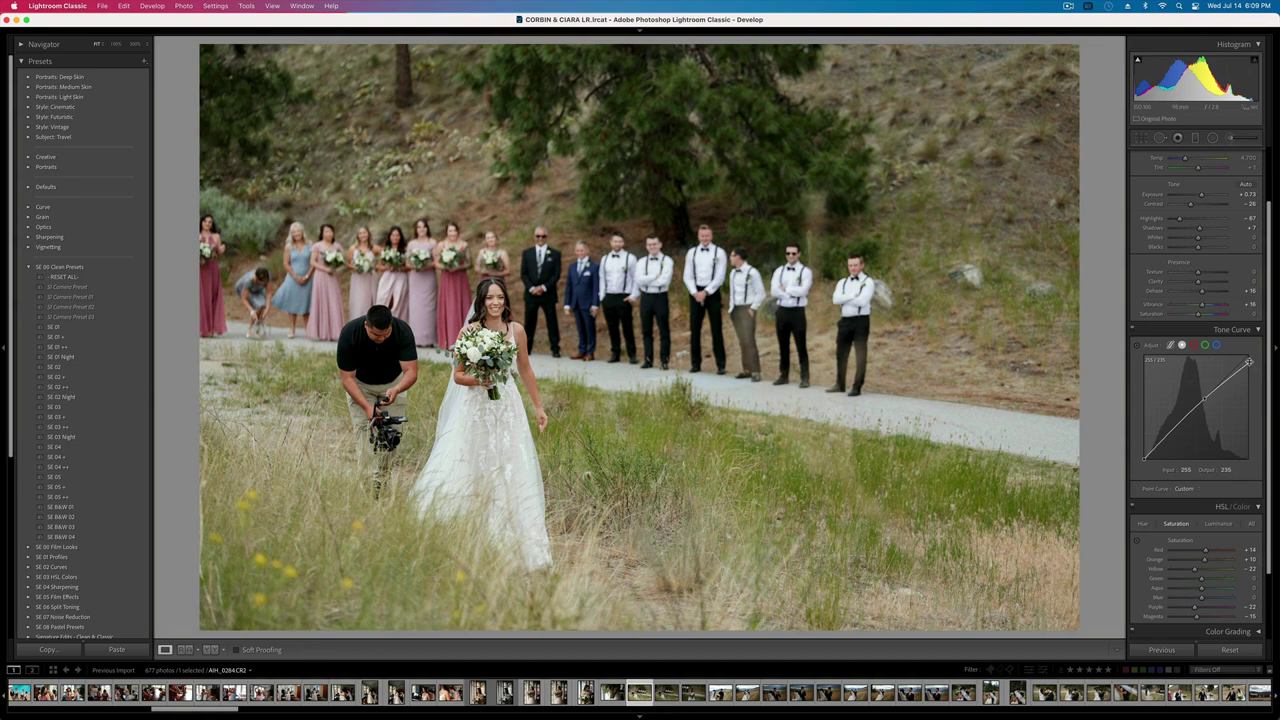
{"action": "left_click_drag", "start_coordinate": [1201, 291], "coordinate": [1206, 291]}
- Settle exposure at +0.60 and compare the edit against the original
{"action": "key", "text": "super+bracketleft"}
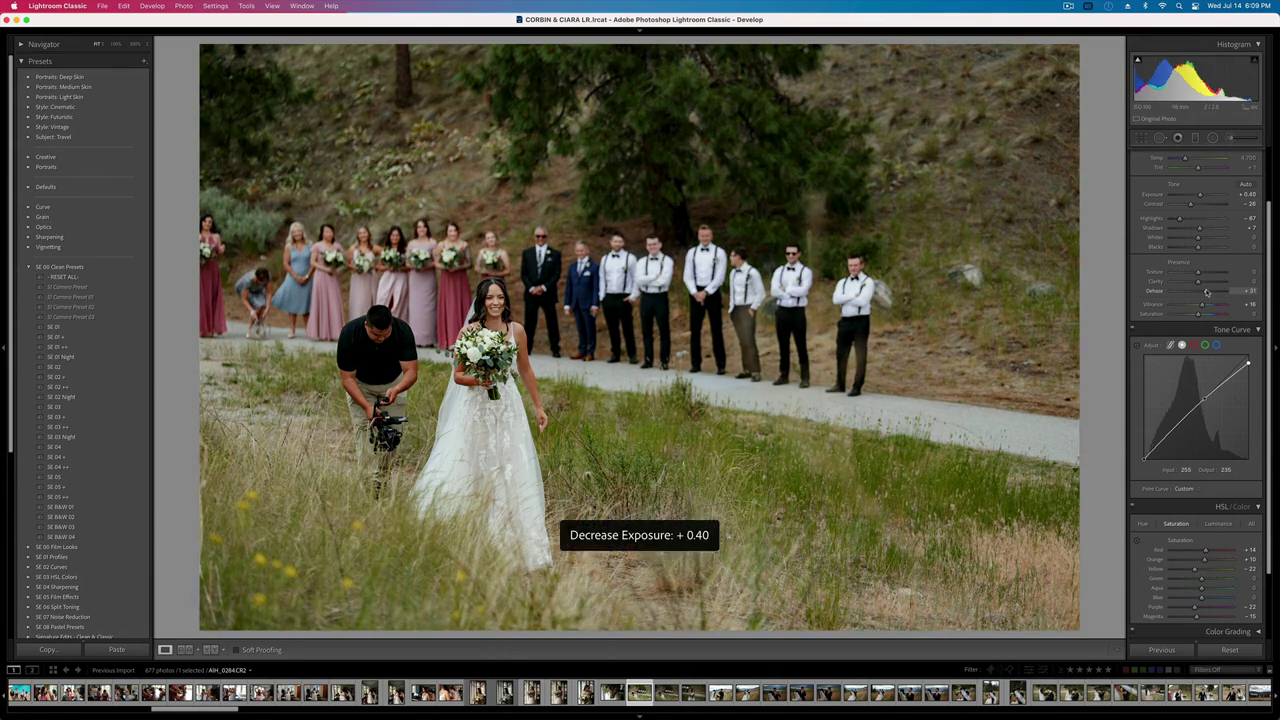
{"action": "key", "text": "super+bracketright"}
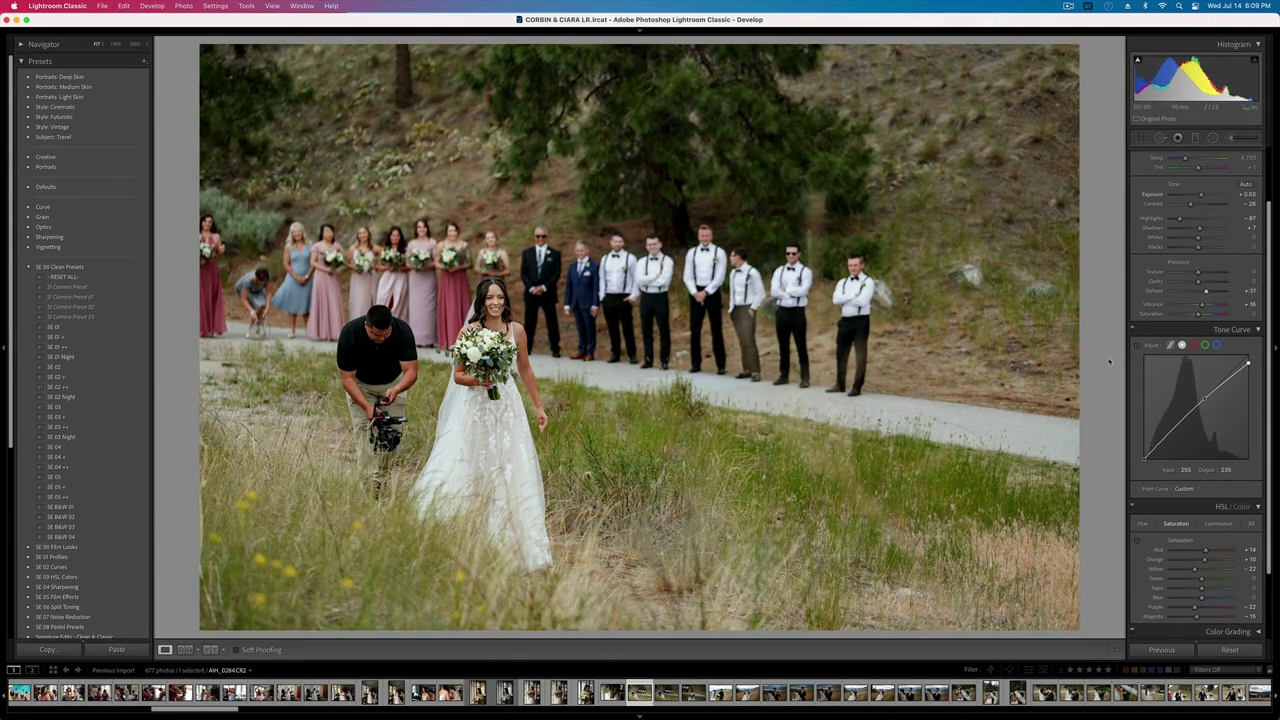
{"action": "key", "text": "backslash"}
{"action": "key", "text": "backslash"}
{"action": "key", "text": "backslash"}
{"action": "key", "text": "backslash"}
{"action": "key", "text": "super+bracketleft"}
{"action": "key", "text": "super+bracketright"}
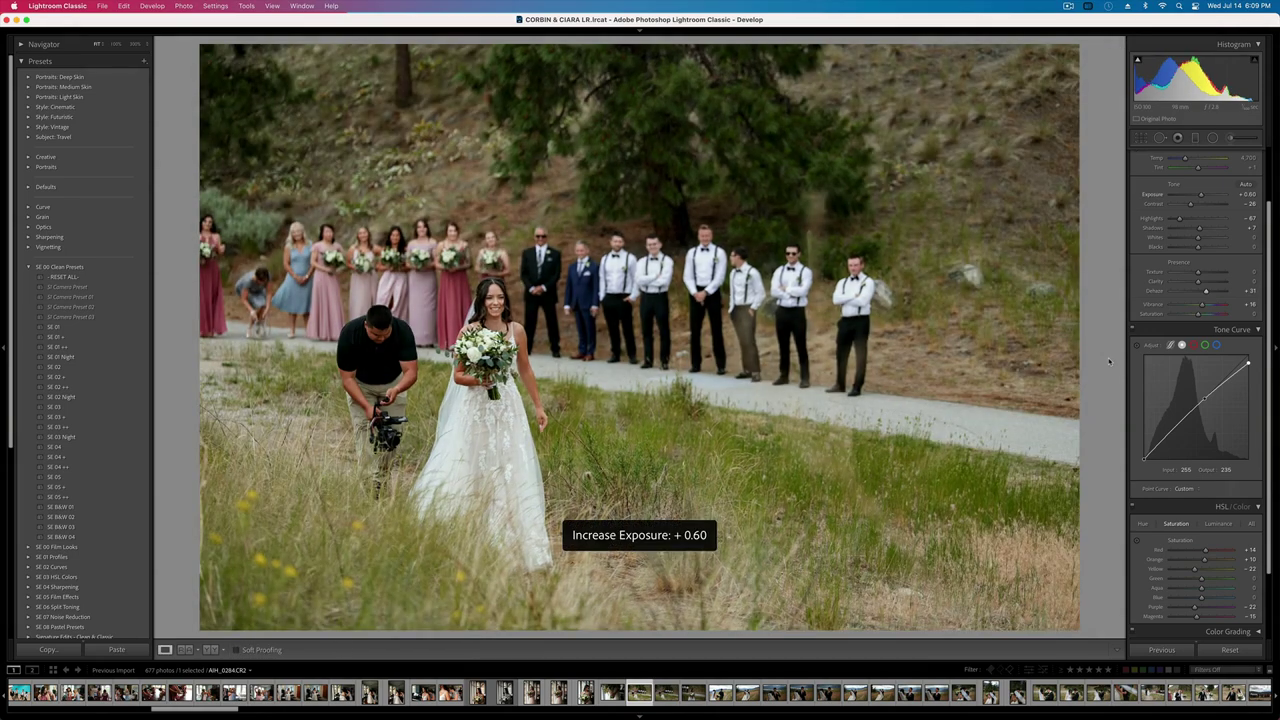
- Copy all develop settings except crop
{"action": "key", "text": "super+shift+c"}
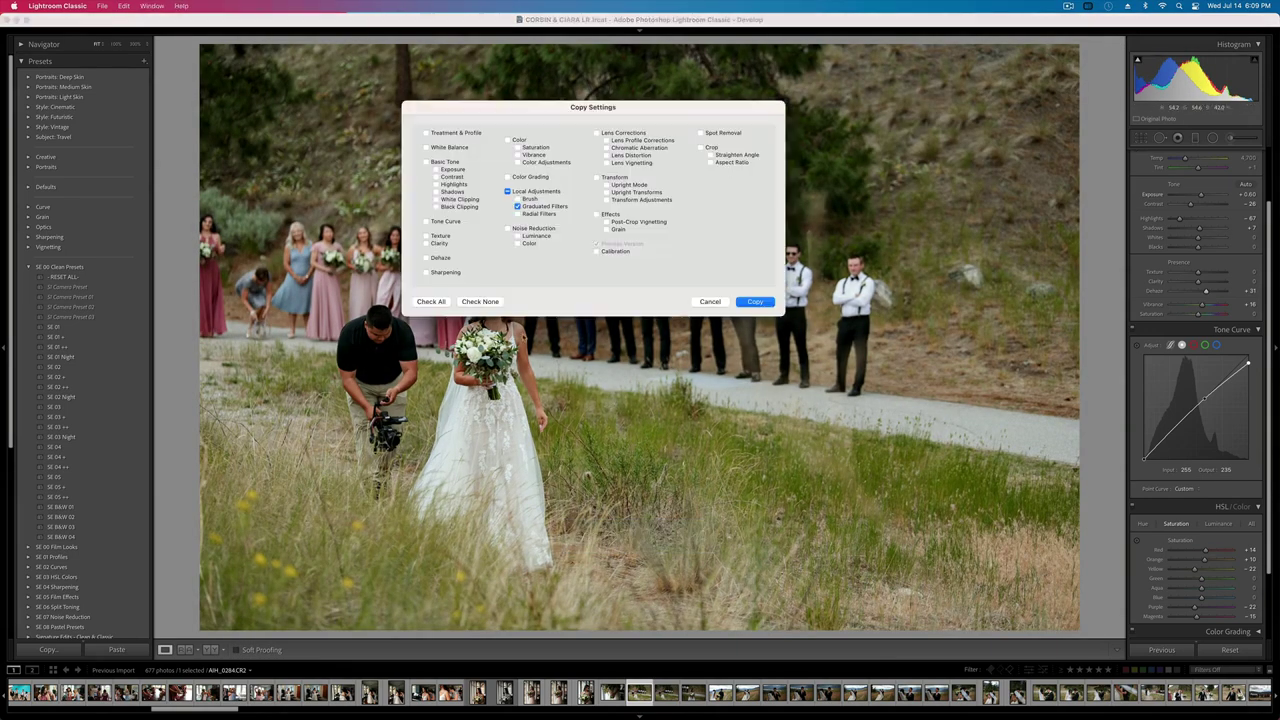
{"action": "left_click", "coordinate": [433, 301]}
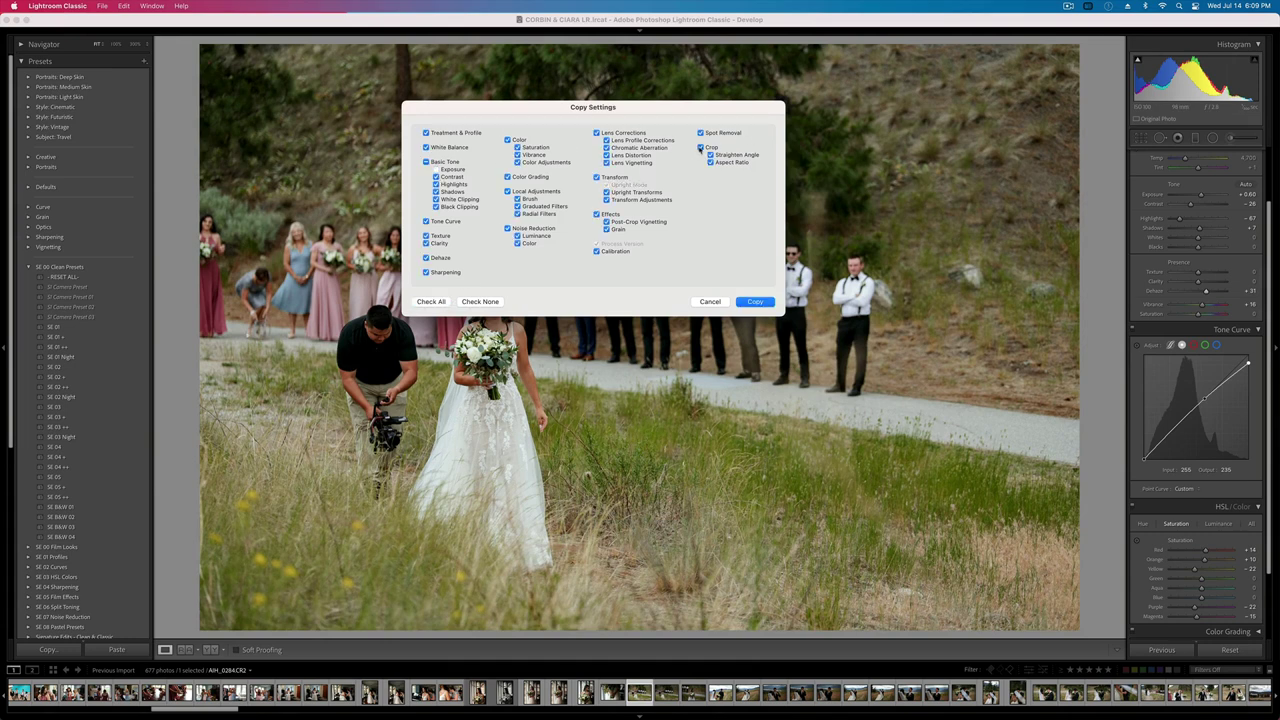
{"action": "left_click", "coordinate": [701, 148]}
{"action": "key", "text": "Return"}
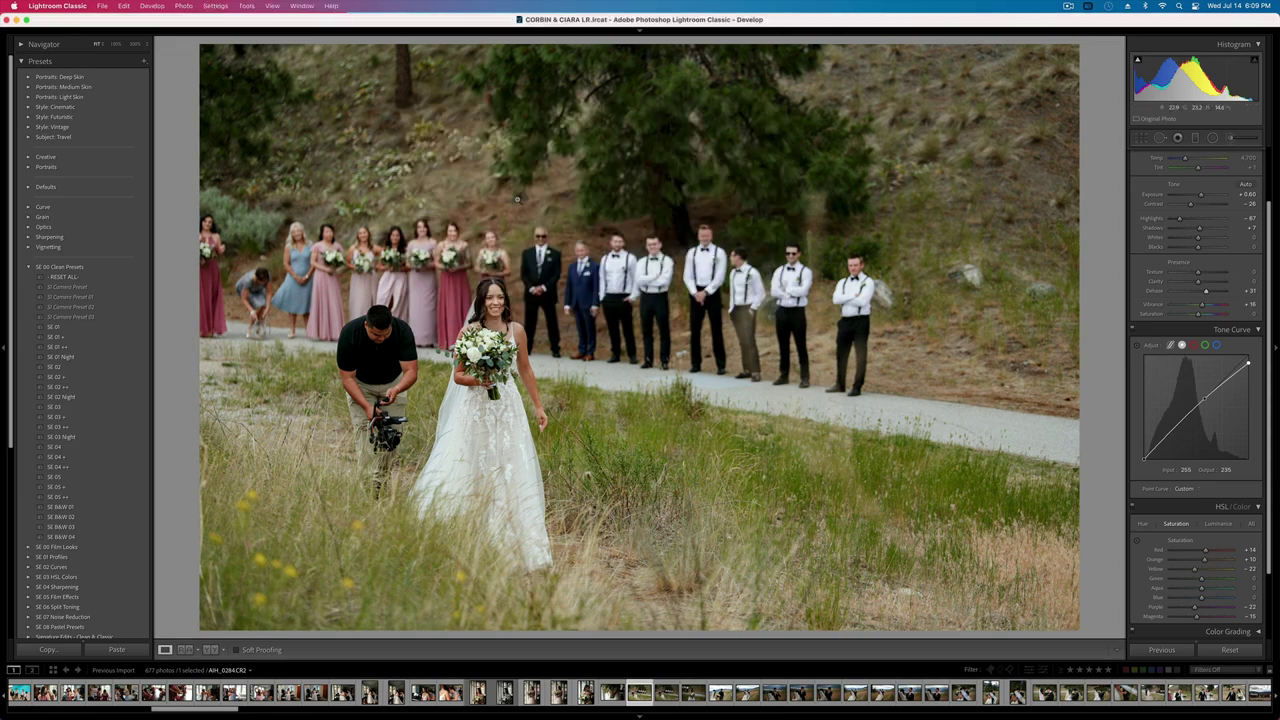
- Try a radial mask around the bride with brighter whites and less texture and clarity, then delete it
{"action": "left_click", "coordinate": [1212, 137]}
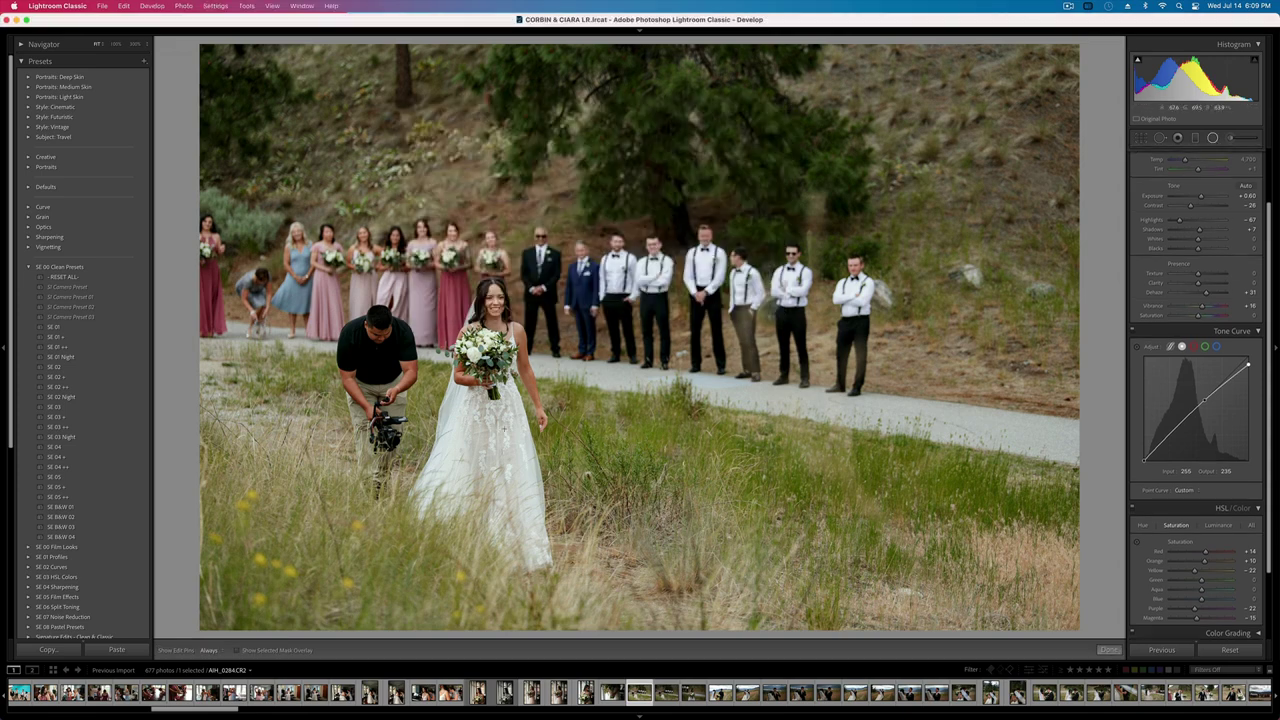
{"action": "left_click_drag", "start_coordinate": [499, 391], "coordinate": [675, 689]}
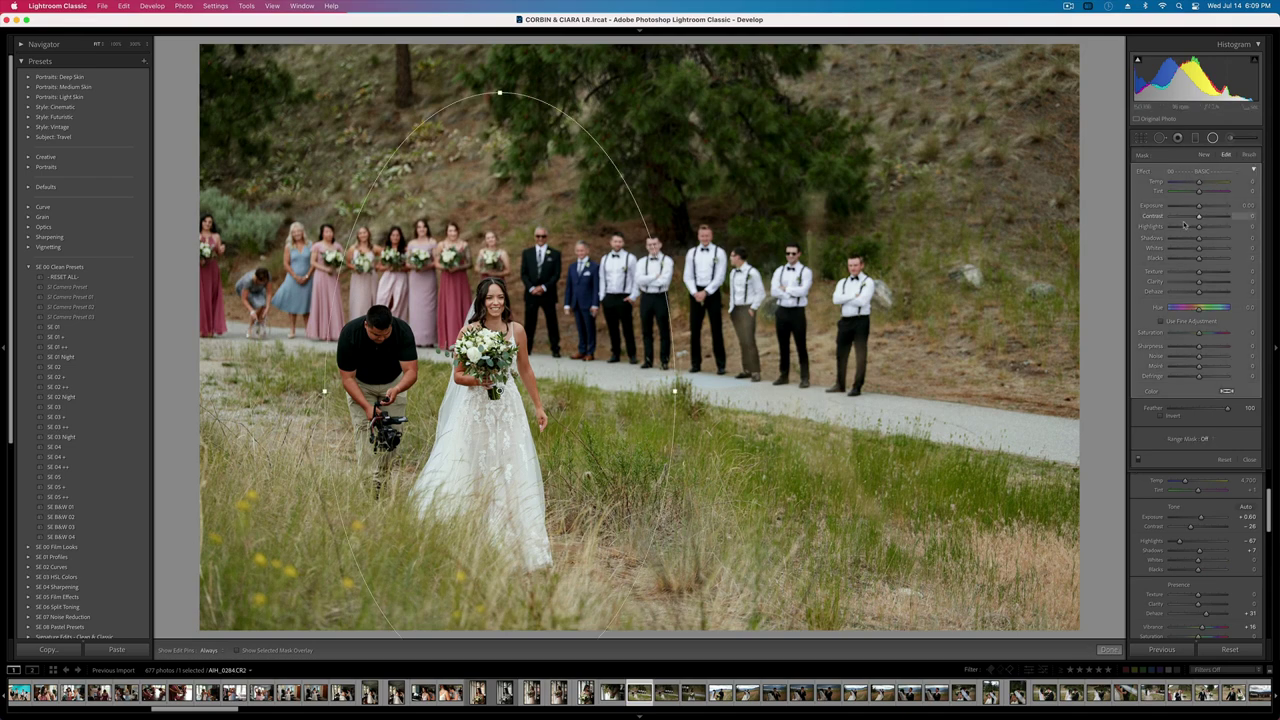
{"action": "left_click_drag", "start_coordinate": [1199, 247], "coordinate": [1183, 217]}
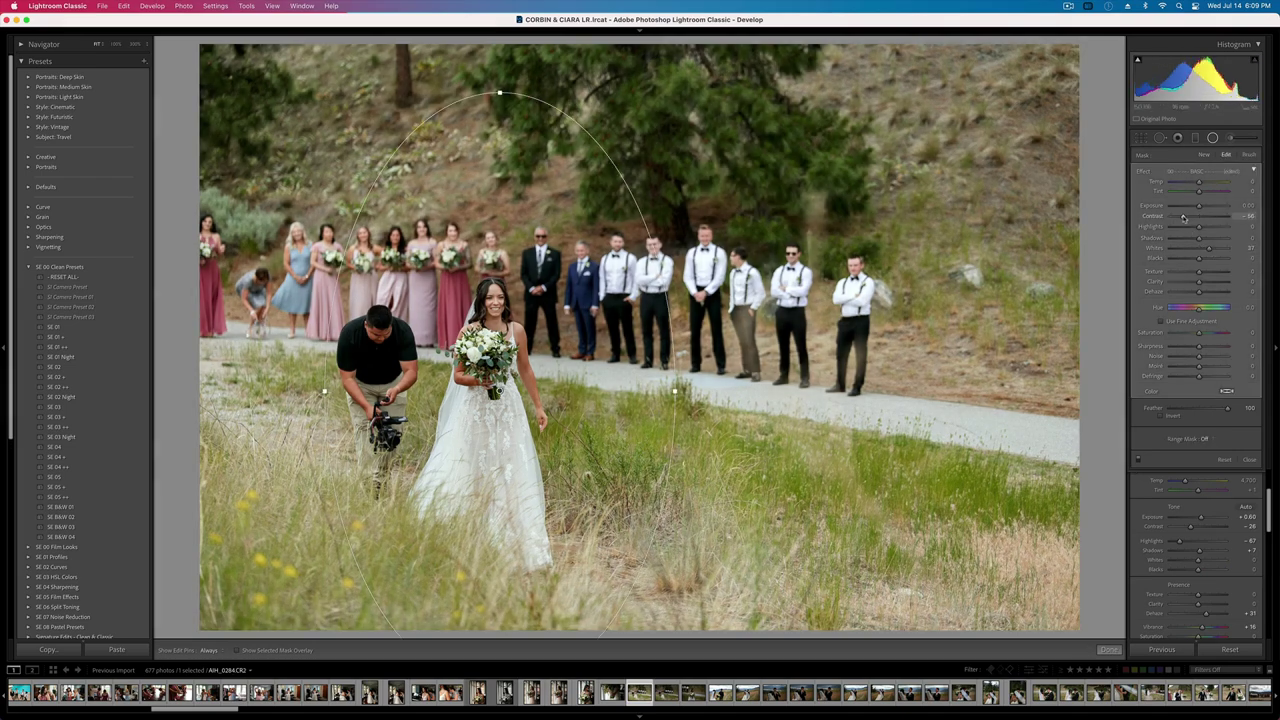
{"action": "key", "text": "apostrophe"}
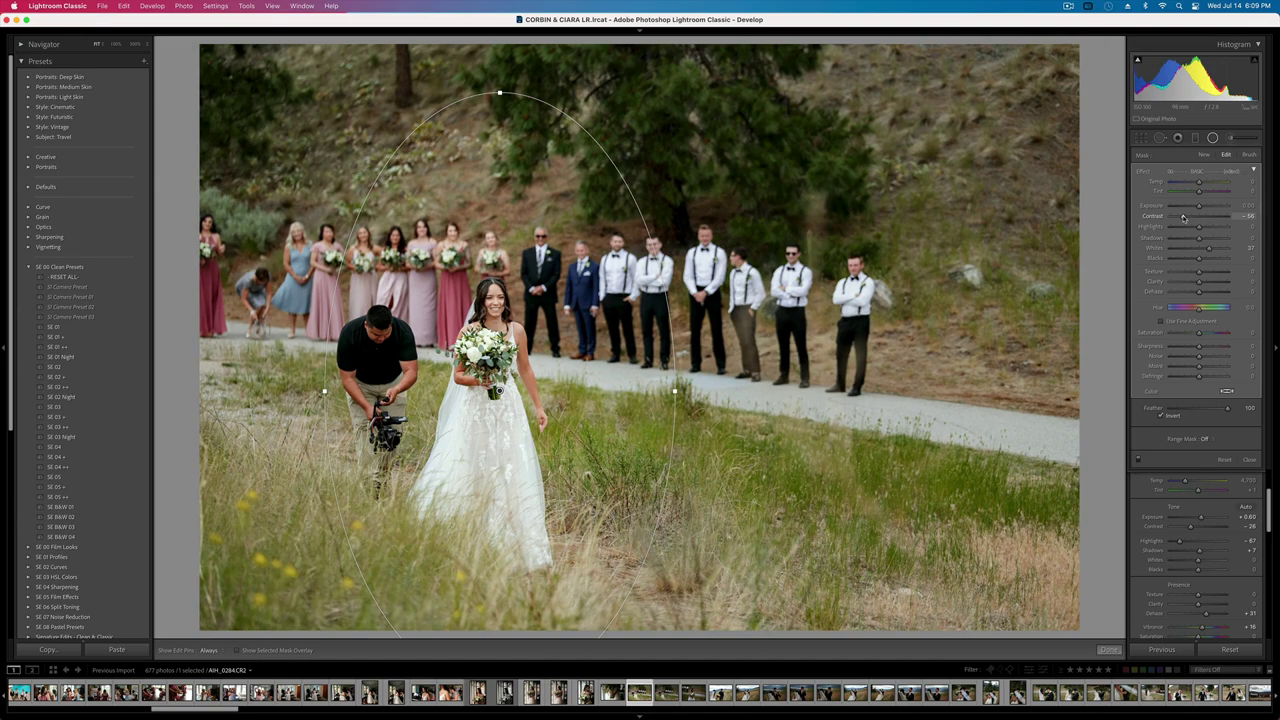
{"action": "key", "text": "apostrophe"}
{"action": "key", "text": "apostrophe"}
{"action": "key", "text": "apostrophe"}
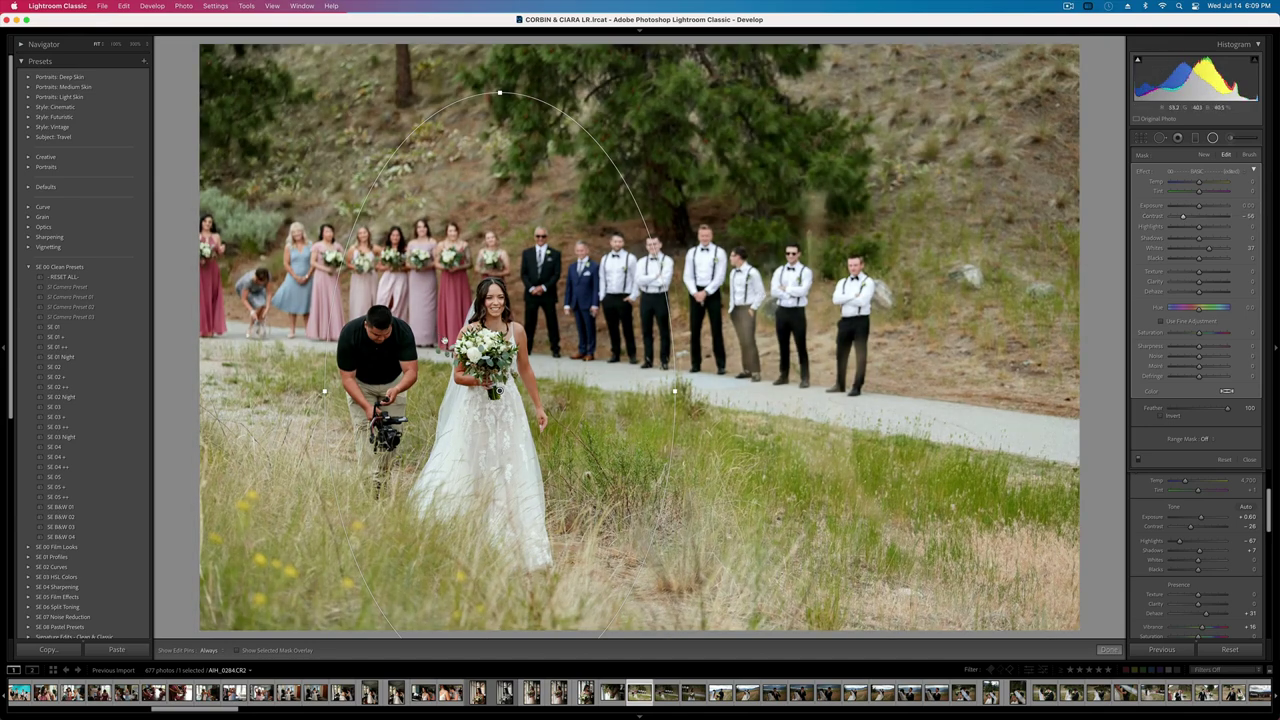
{"action": "left_click", "coordinate": [1181, 271]}
{"action": "left_click_drag", "start_coordinate": [1197, 281], "coordinate": [1170, 283]}
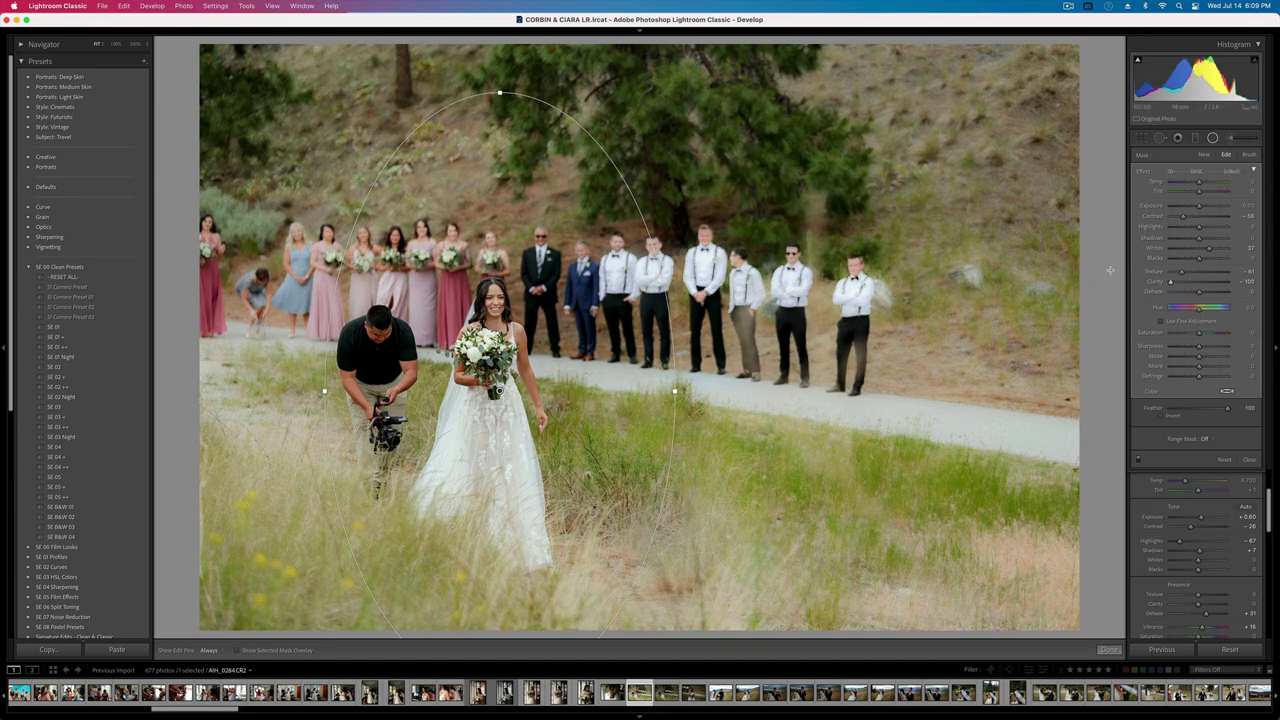
{"action": "key", "text": "Delete"}
- Set Highlights to -34 and exposure to about +0.77
{"action": "key", "text": "equal"}
{"action": "key", "text": "equal"}
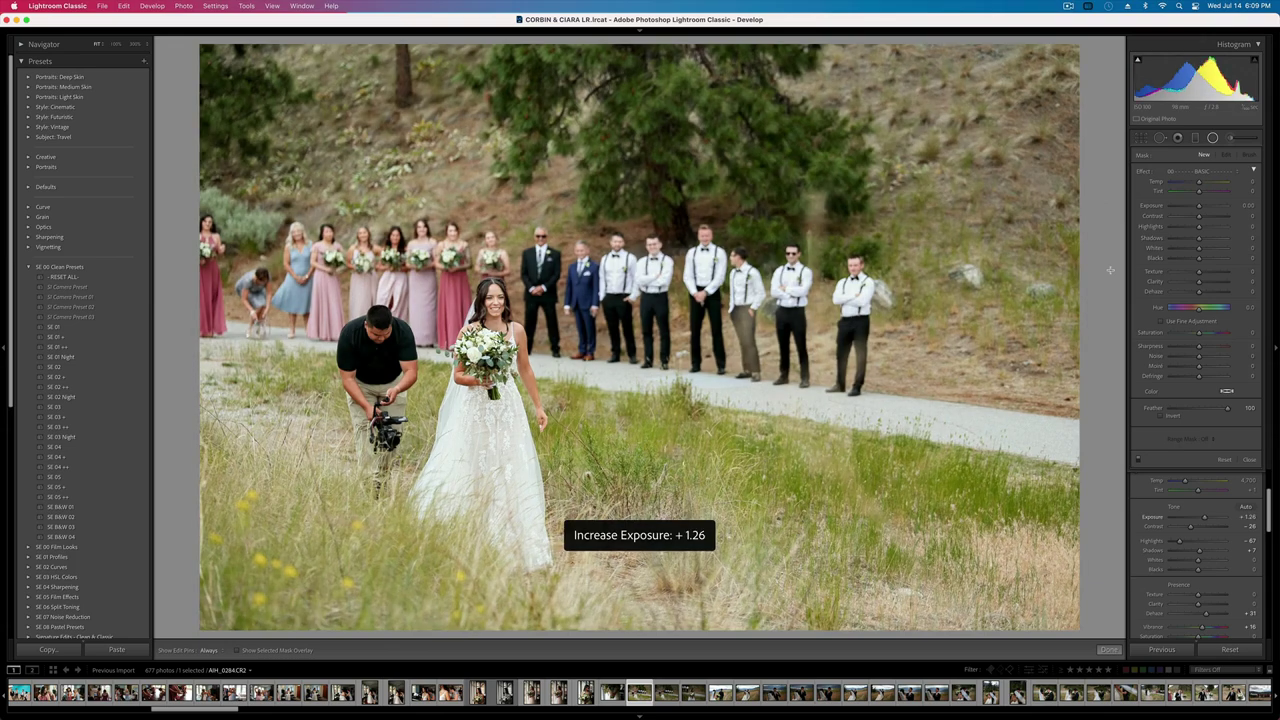
{"action": "key", "text": "minus"}
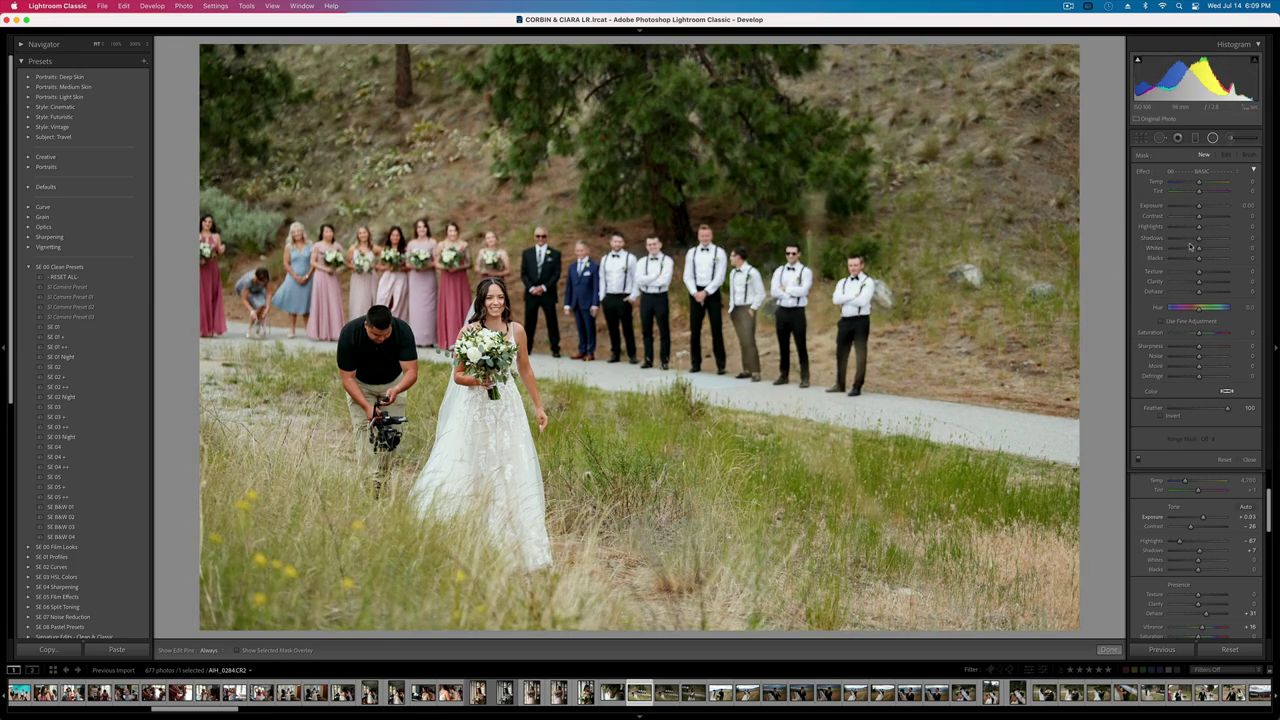
{"action": "key", "text": "shift+m"}
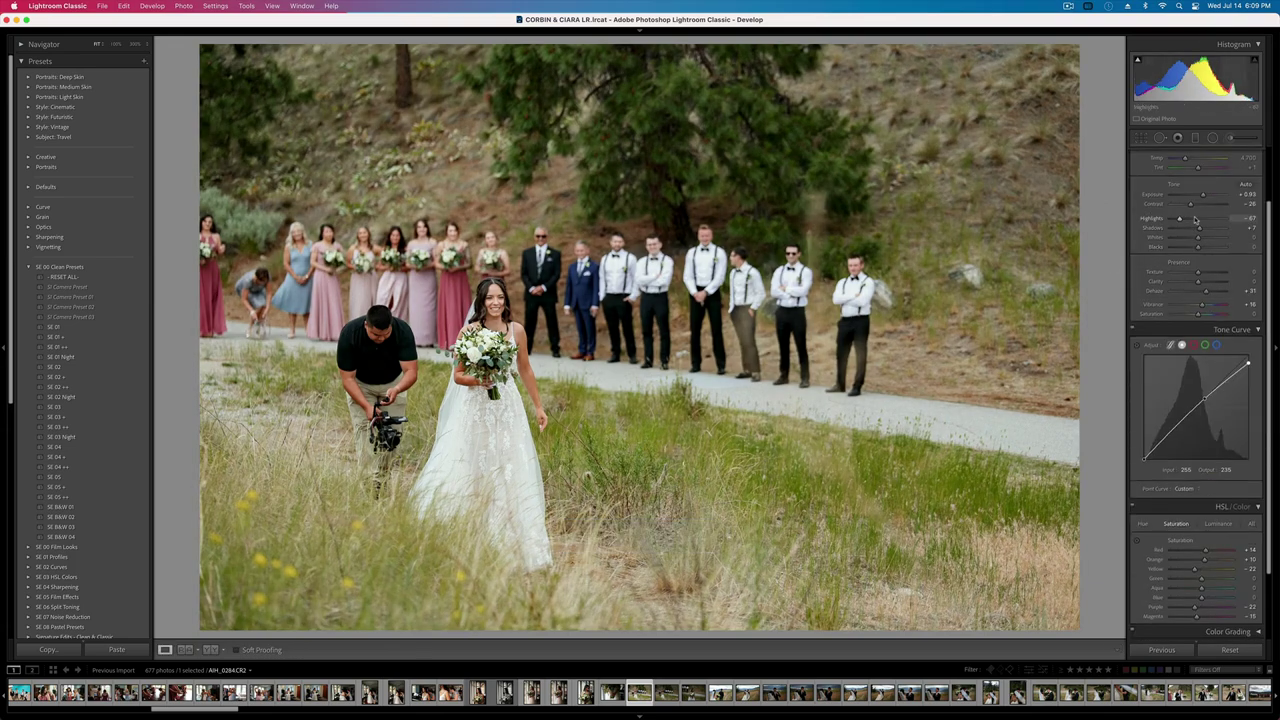
{"action": "left_click", "coordinate": [1197, 219]}
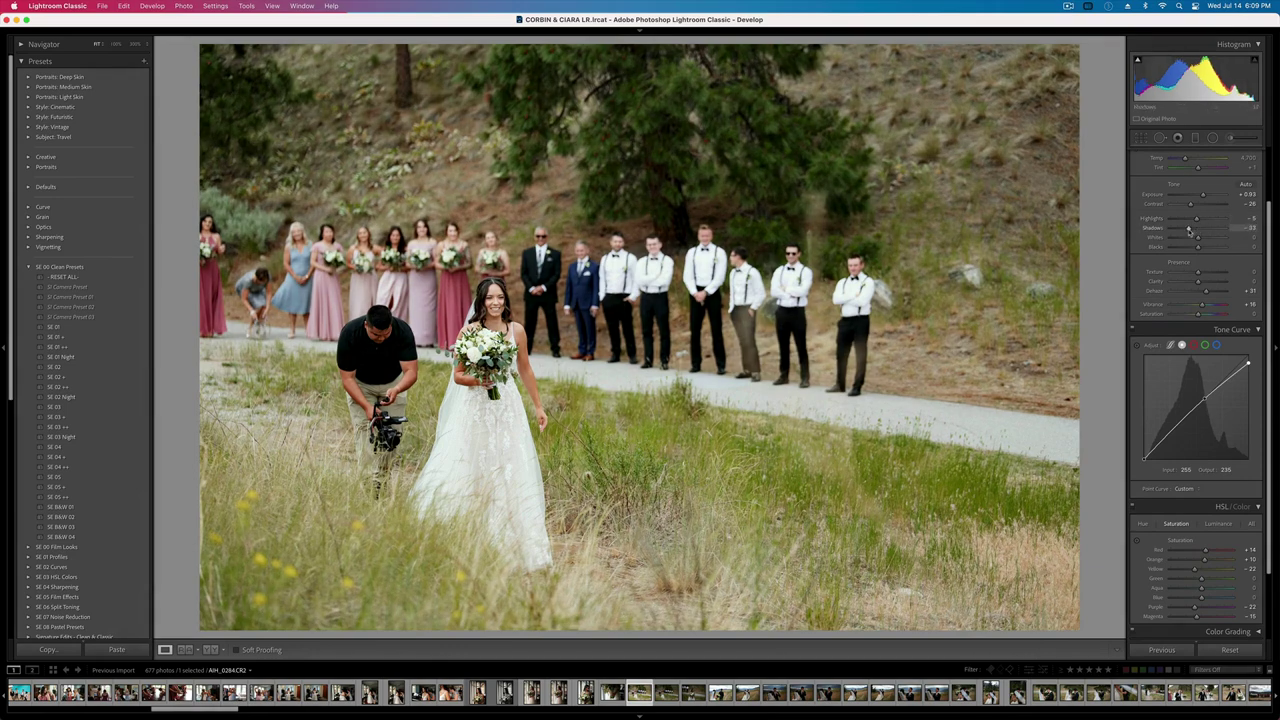
{"action": "key", "text": "minus"}
{"action": "key", "text": "minus"}
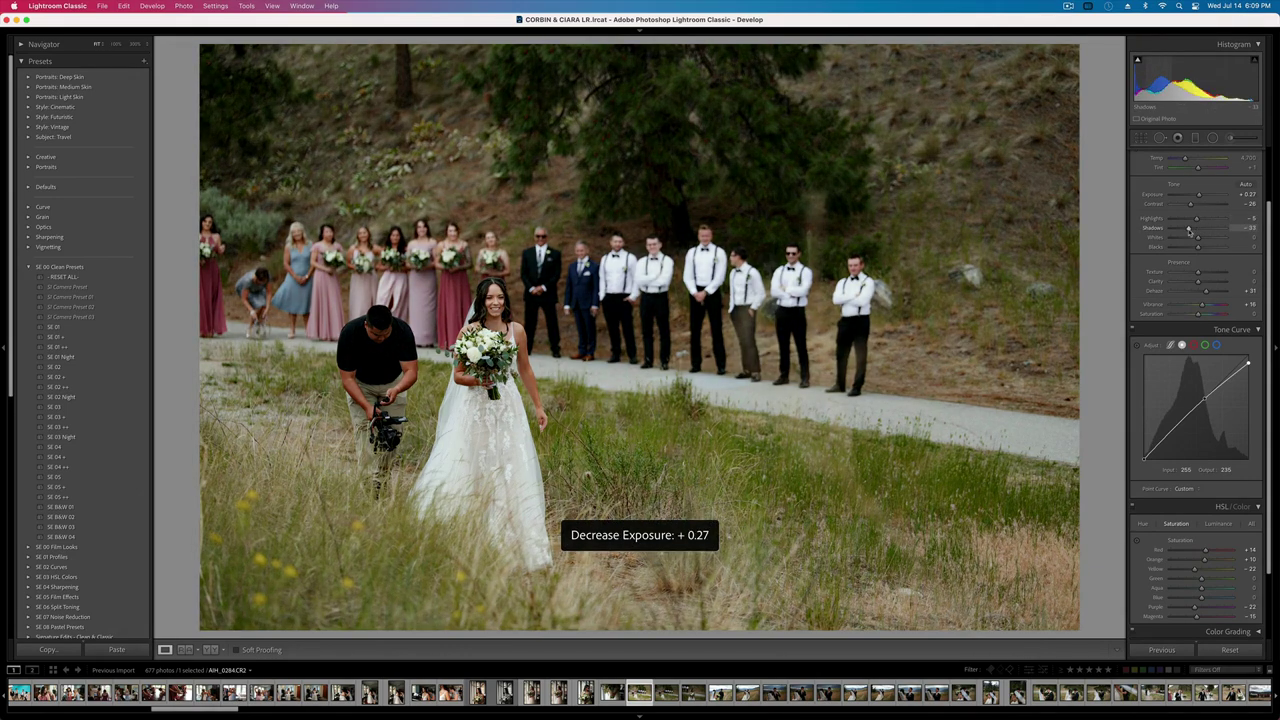
{"action": "key", "text": "equal"}
{"action": "key", "text": "equal"}
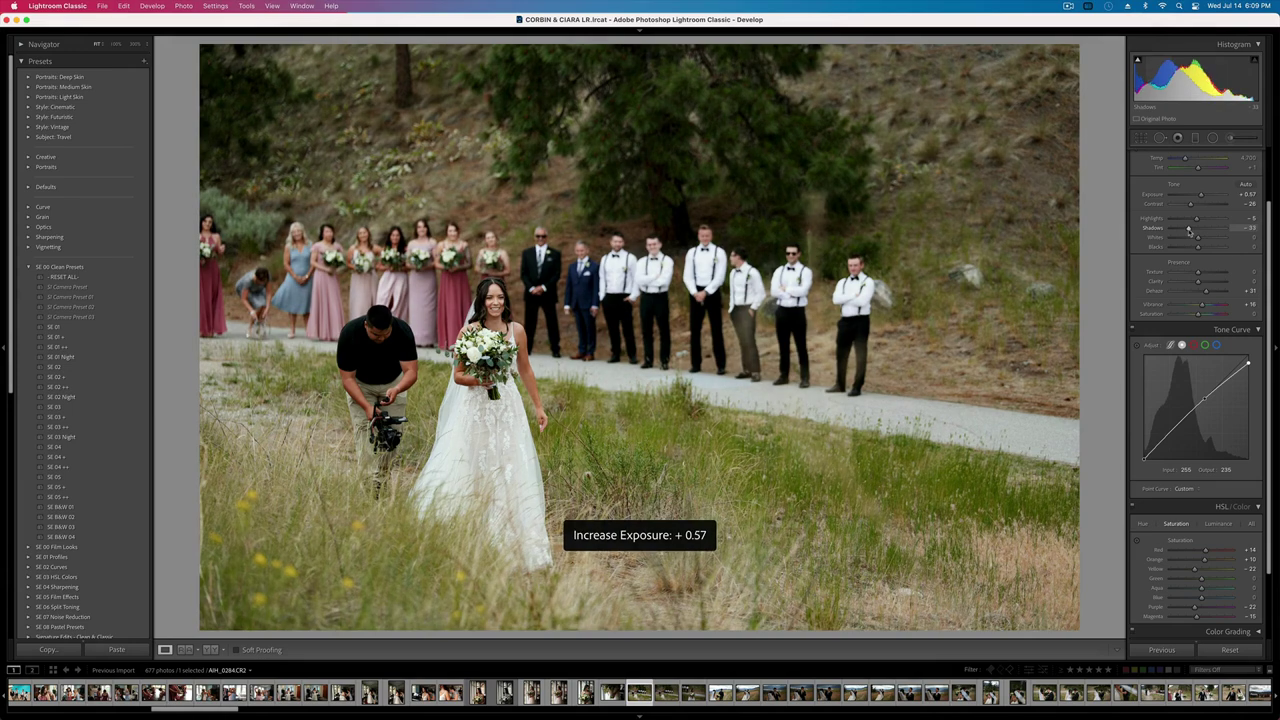
{"action": "key", "text": "equal"}
{"action": "key", "text": "minus"}
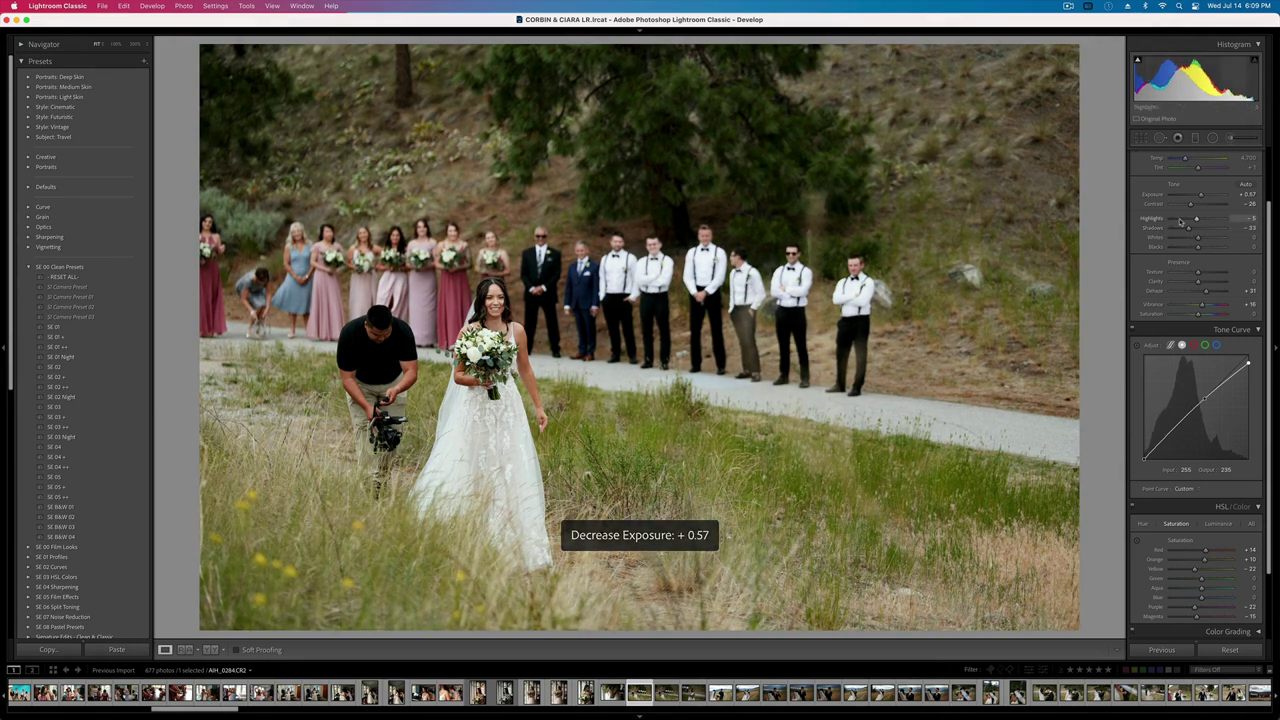
{"action": "left_click_drag", "start_coordinate": [1180, 219], "coordinate": [1189, 219]}
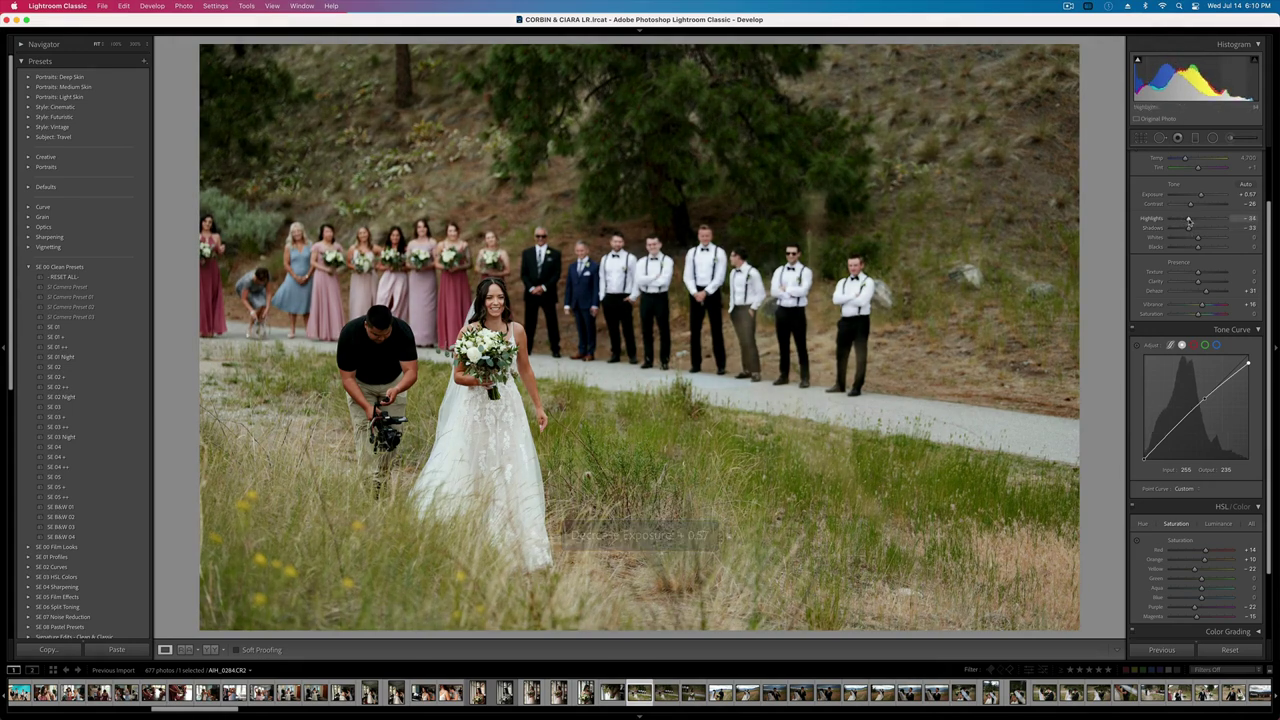
{"action": "key", "text": "equal"}
{"action": "key", "text": "equal"}
- Copy this photo's develop settings
{"action": "key", "text": "super+shift+c"}
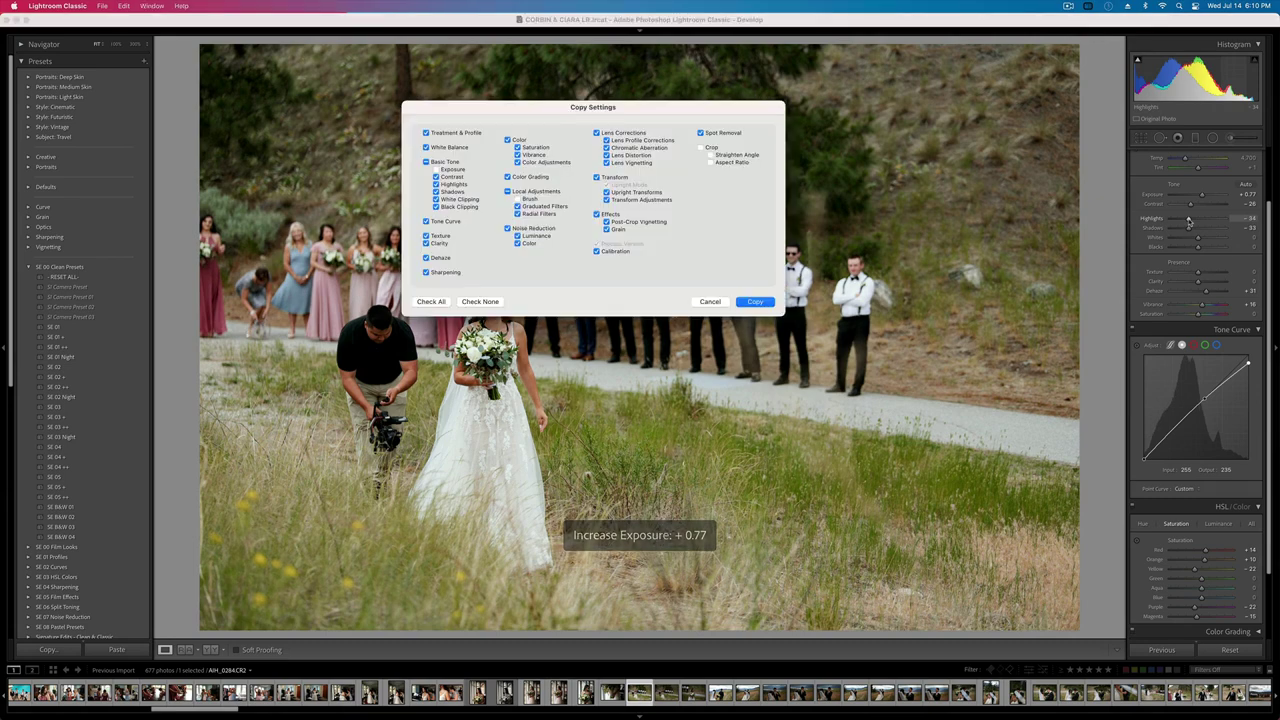
{"action": "key", "text": "Return"}
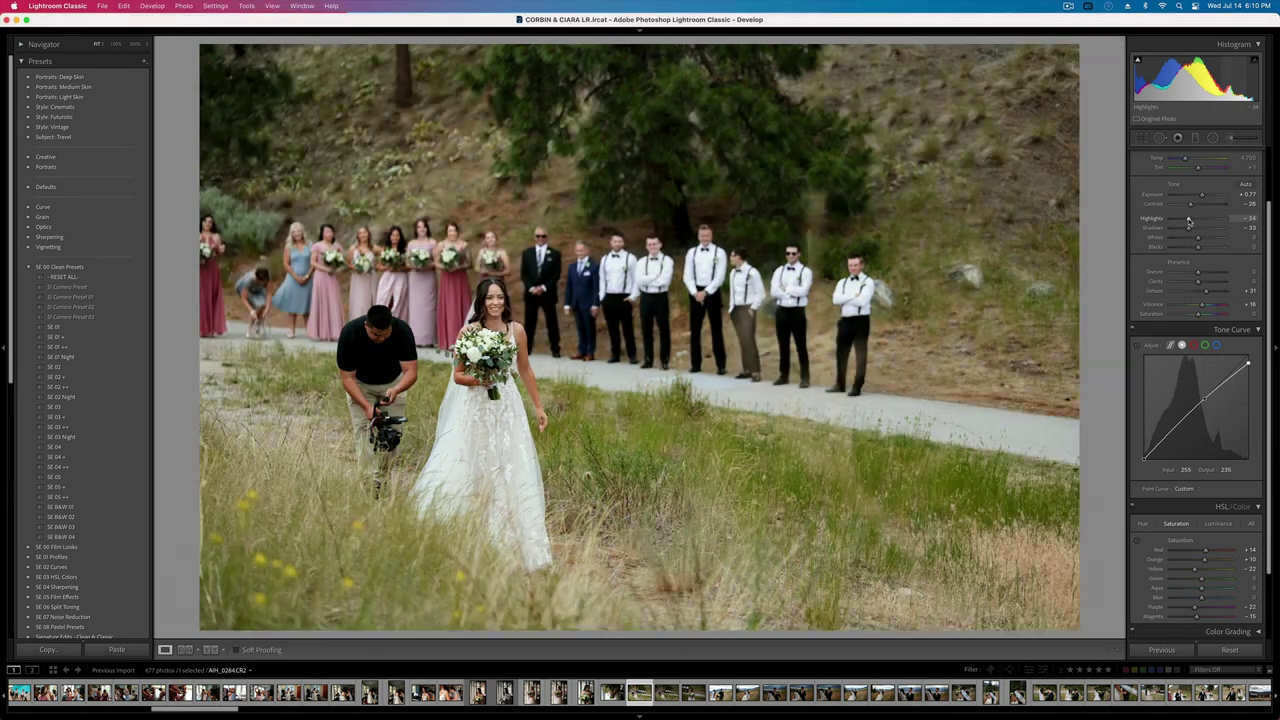
{"action": "key", "text": "super+shift+c"}
{"action": "key", "text": "Return"}
- On the next group photo, paste the copied settings and nudge exposure up
{"action": "key", "text": "Right"}
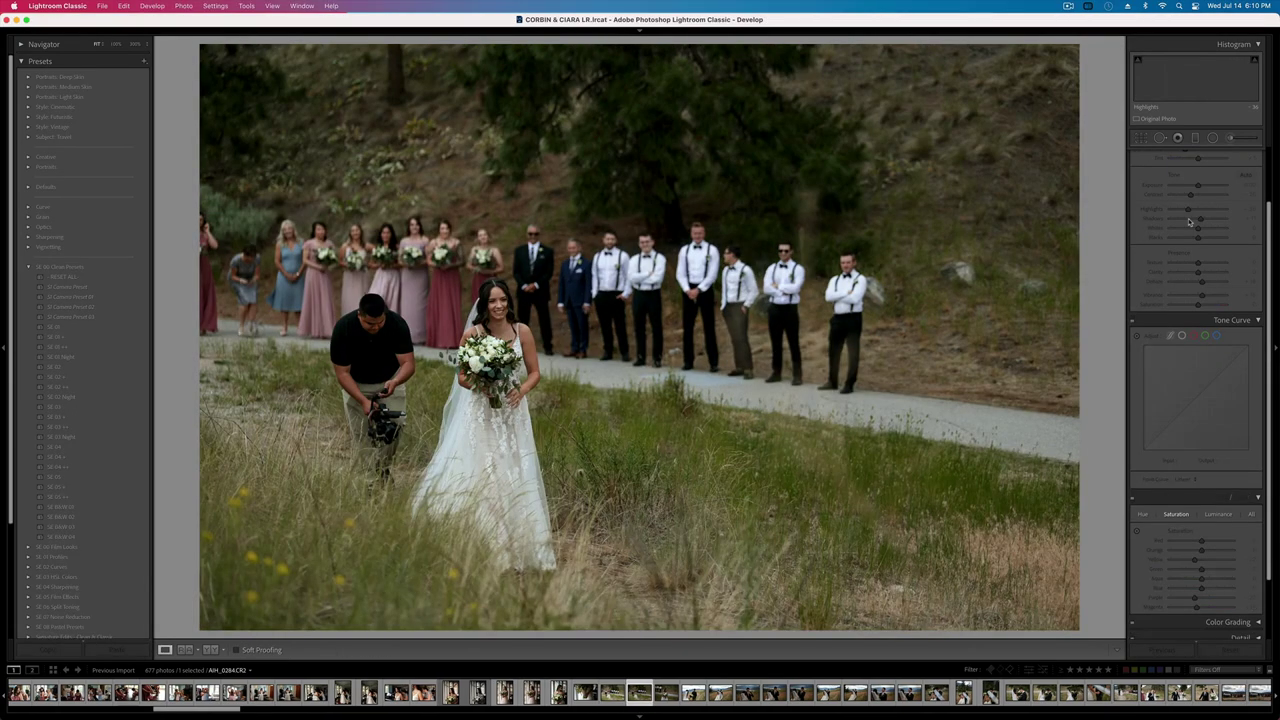
{"action": "key", "text": "super+shift+v"}
{"action": "key", "text": "equal"}
{"action": "key", "text": "equal"}
{"action": "key", "text": "equal"}
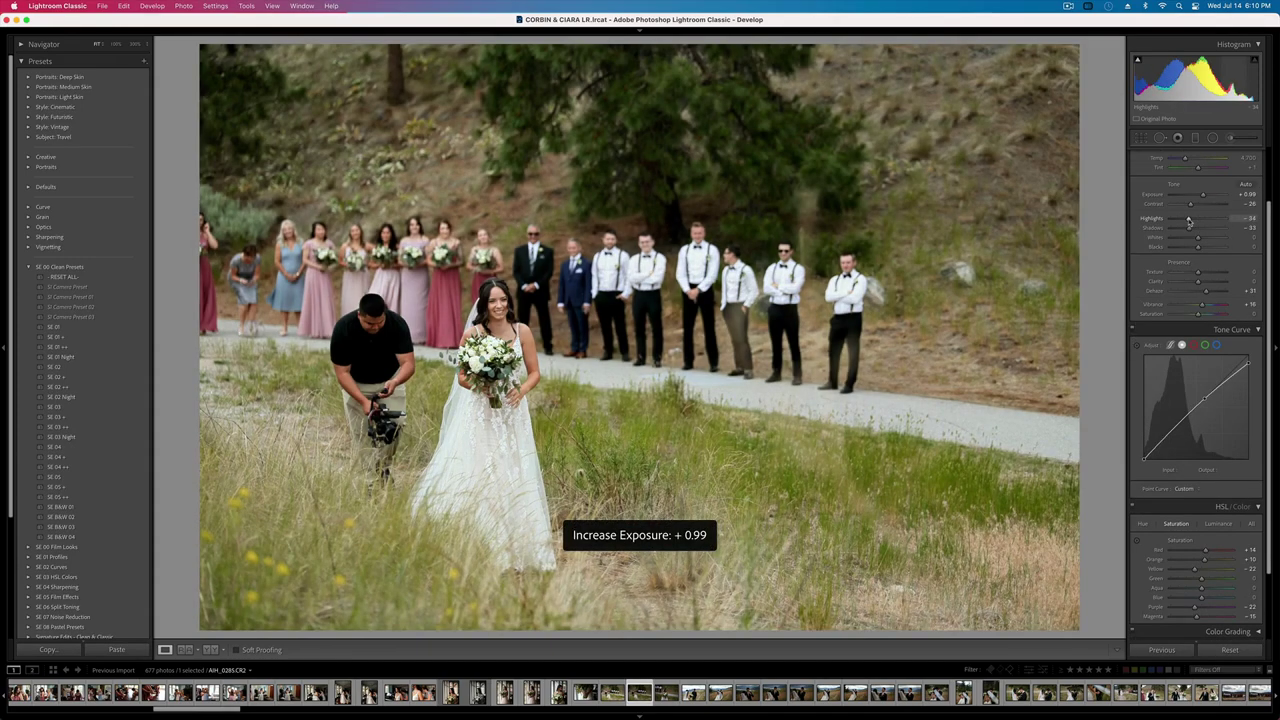
{"action": "key", "text": "minus"}
{"action": "key", "text": "equal"}
{"action": "key", "text": "super+shift+c"}
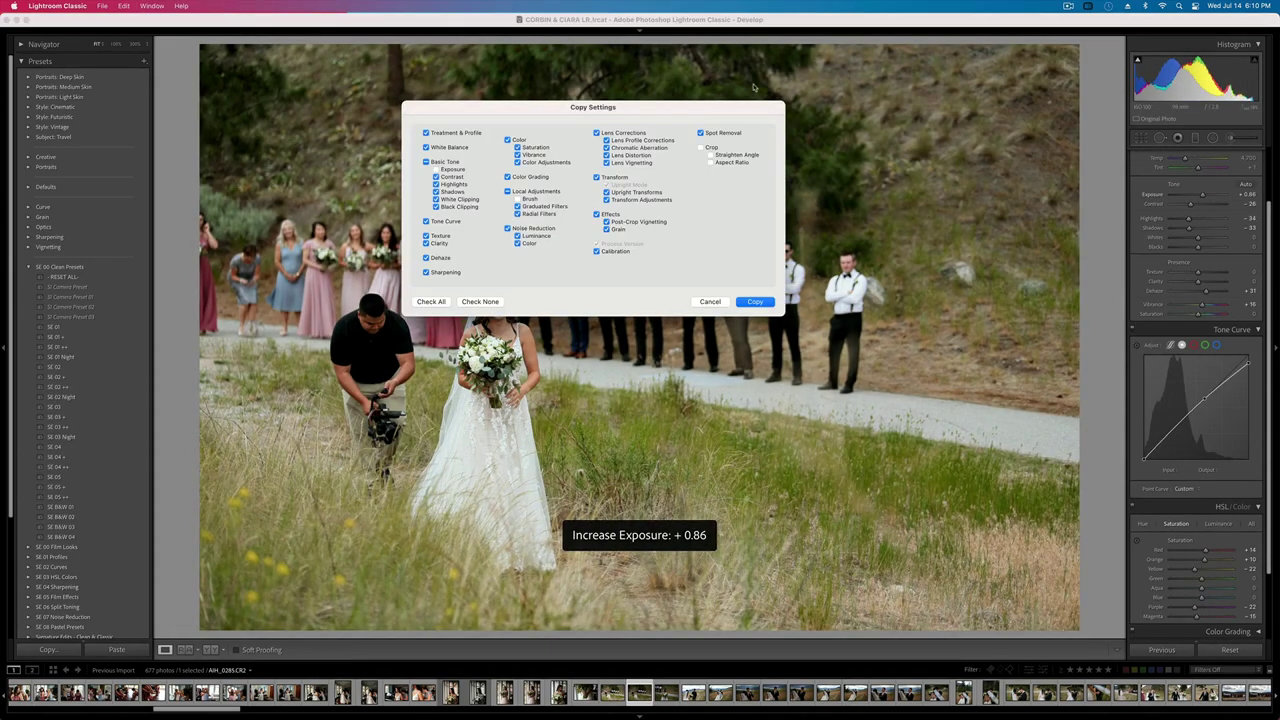
{"action": "left_click", "coordinate": [755, 302]}
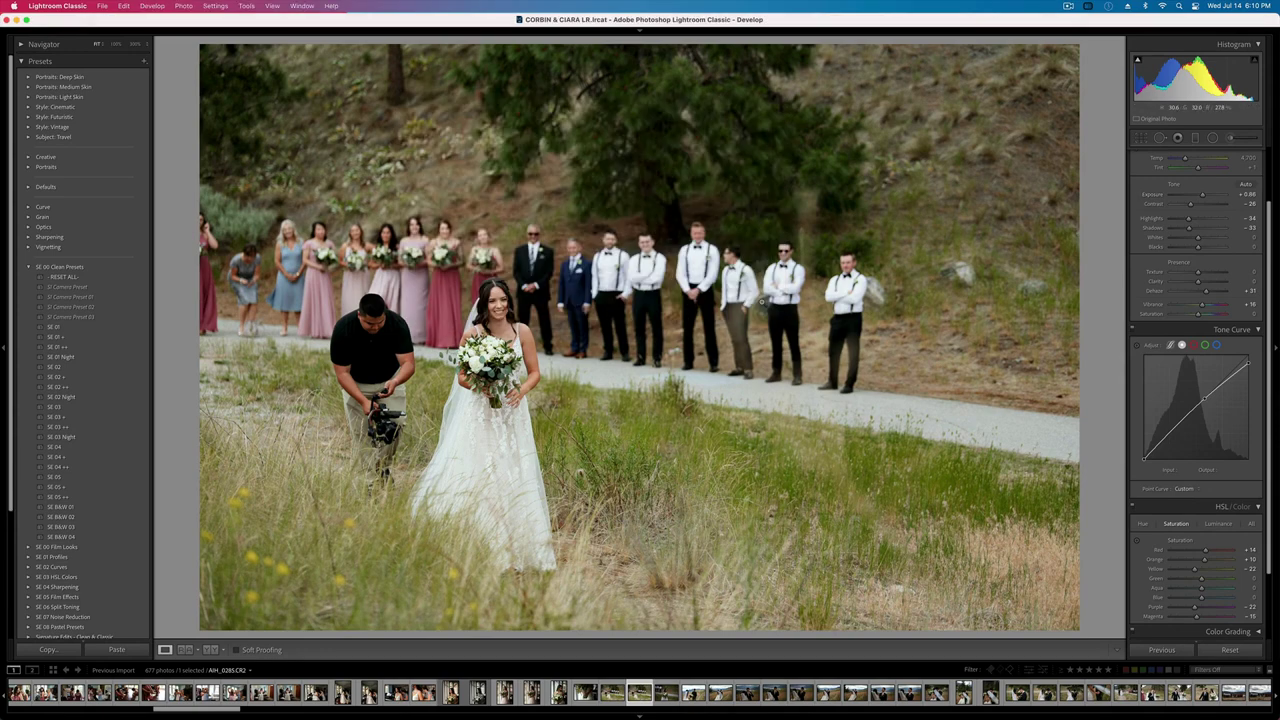
{"action": "key", "text": "super+c"}
{"action": "left_click", "coordinate": [761, 302]}
- Drop HSL Yellow saturation to -54
{"action": "scroll", "coordinate": [1205, 495], "scroll_direction": "down", "scroll_amount": 3}
{"action": "mouse_move", "coordinate": [1195, 514]}
{"action": "left_mouse_down"}
{"action": "mouse_move", "coordinate": [1172, 516]}
{"action": "mouse_move", "coordinate": [1250, 517]}
{"action": "mouse_move", "coordinate": [1190, 517]}
{"action": "mouse_move", "coordinate": [1232, 518]}
{"action": "mouse_move", "coordinate": [1206, 516]}
{"action": "left_mouse_up"}
{"action": "left_click", "coordinate": [1144, 469]}
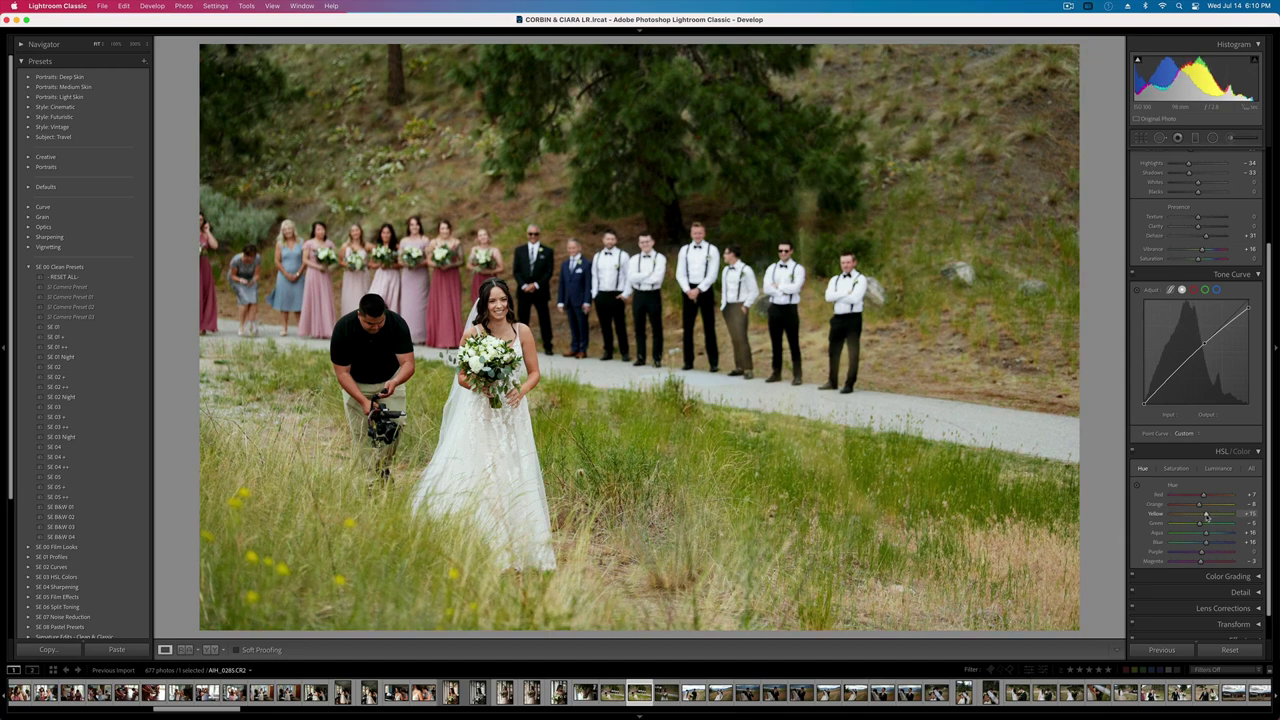
{"action": "key", "text": "super+shift+c"}
{"action": "key", "text": "Return"}
- Shift the Calibration Green Primary hue to +29 and compare with the before view
{"action": "scroll", "coordinate": [1215, 530], "scroll_direction": "down", "scroll_amount": 3}
{"action": "left_click", "coordinate": [1233, 626]}
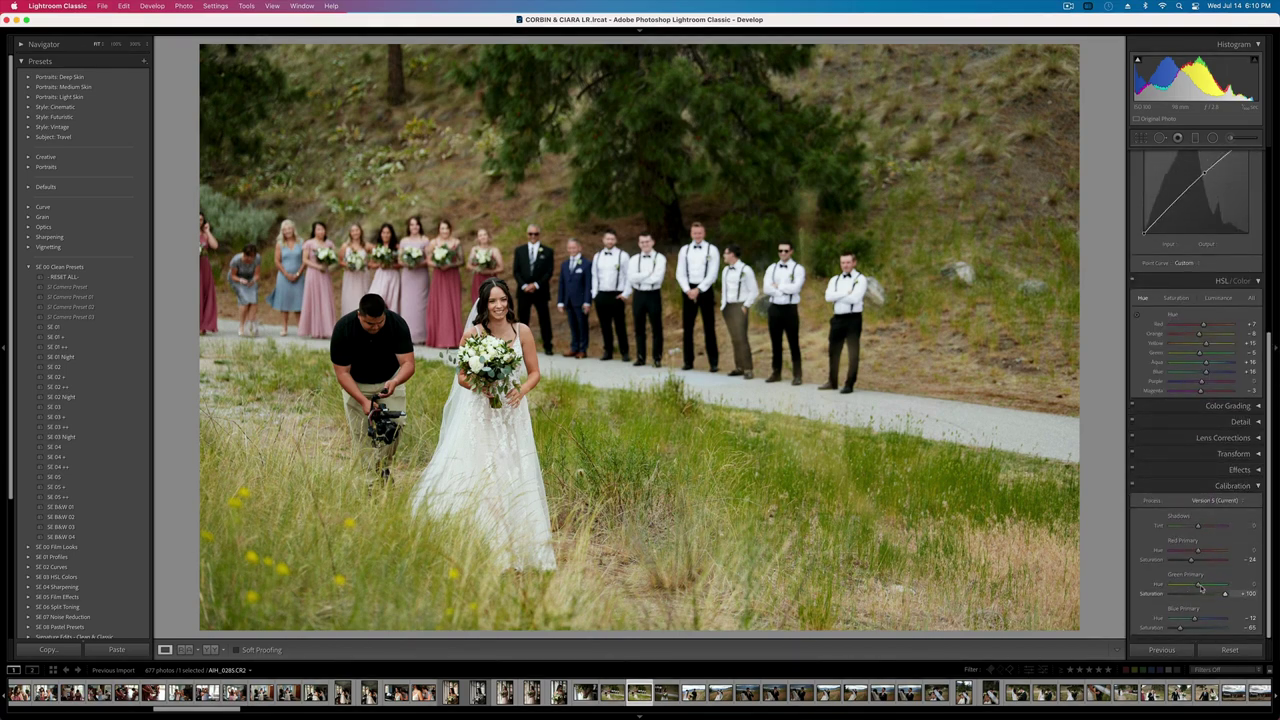
{"action": "mouse_move", "coordinate": [1198, 585]}
{"action": "left_mouse_down"}
{"action": "mouse_move", "coordinate": [1228, 588]}
{"action": "mouse_move", "coordinate": [1206, 588]}
{"action": "left_mouse_up"}
{"action": "key", "text": "super+shift+c"}
{"action": "key", "text": "Escape"}
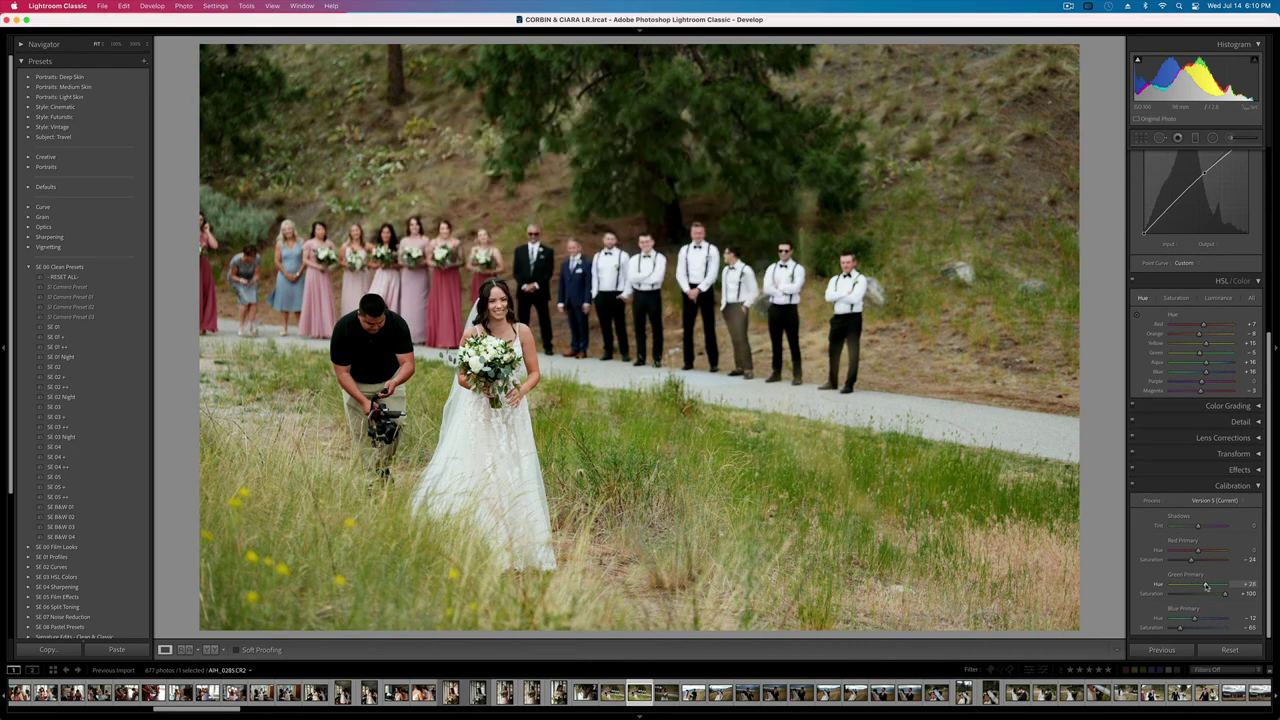
{"action": "key", "text": "backslash"}
{"action": "key", "text": "backslash"}
- Lower Contrast to -37 and raise the profile Amount to 200
{"action": "scroll", "coordinate": [1195, 450], "scroll_direction": "up", "scroll_amount": 10}
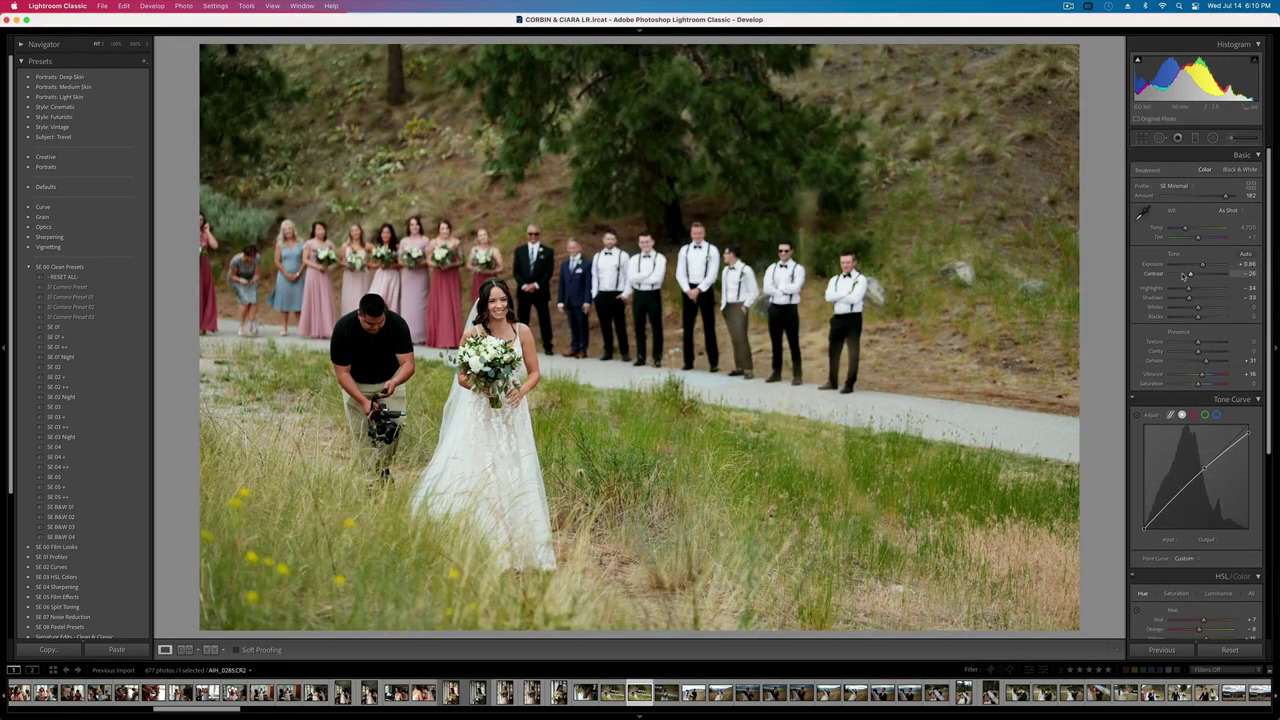
{"action": "left_click_drag", "start_coordinate": [1189, 274], "coordinate": [1188, 274]}
{"action": "left_click_drag", "start_coordinate": [1226, 197], "coordinate": [1238, 197]}
{"action": "left_click_drag", "start_coordinate": [1189, 276], "coordinate": [1187, 276]}
- Go back to the bride close-up and set exposure to +0.99
{"action": "key", "text": "Left"}
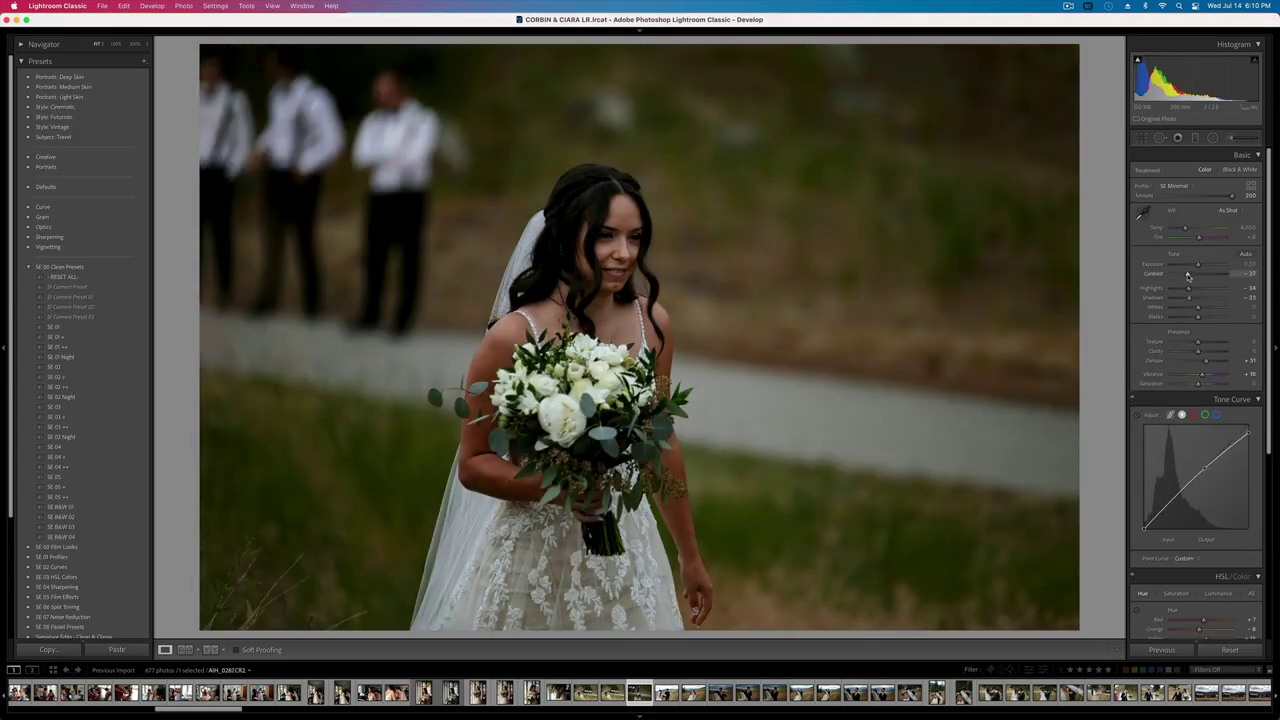
{"action": "key", "text": "shift+equal"}
{"action": "key", "text": "shift+equal"}
{"action": "key", "text": "shift+equal"}
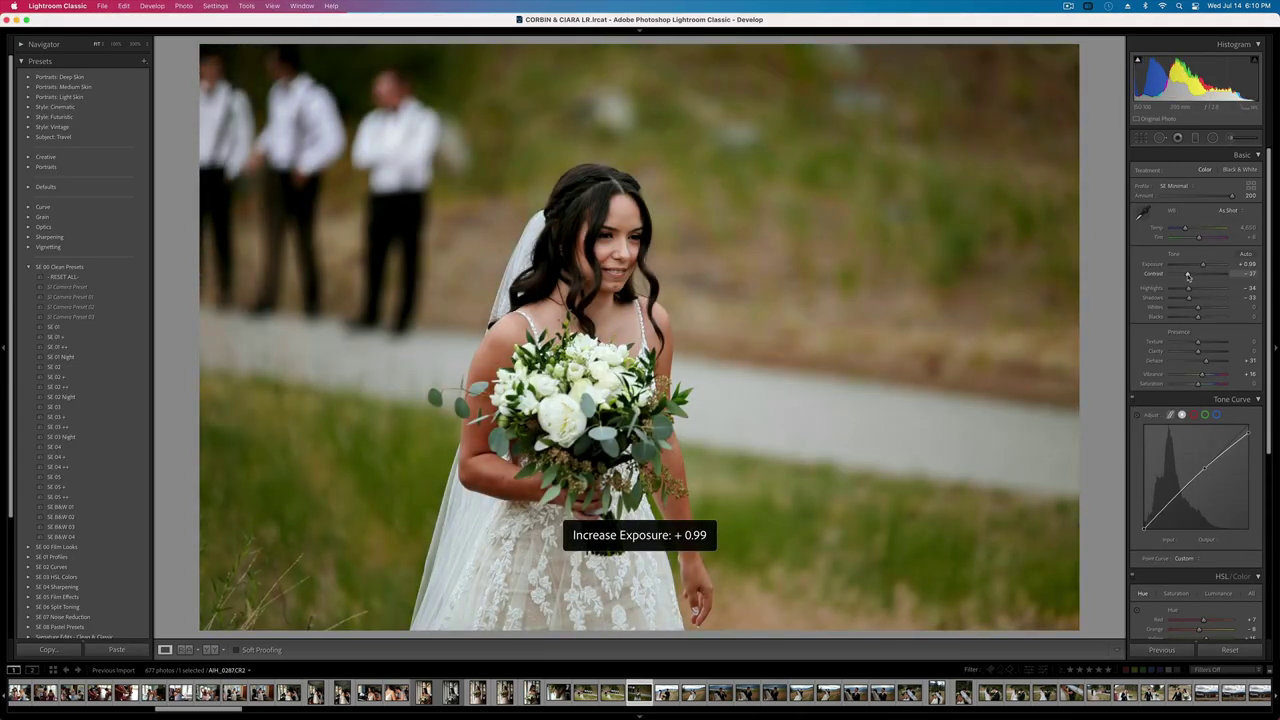
{"action": "key", "text": "shift+equal"}
{"action": "key", "text": "shift+minus"}
- Inspect the blurred background above her head at 100% zoom, then zoom back out
{"action": "left_click", "coordinate": [594, 139]}
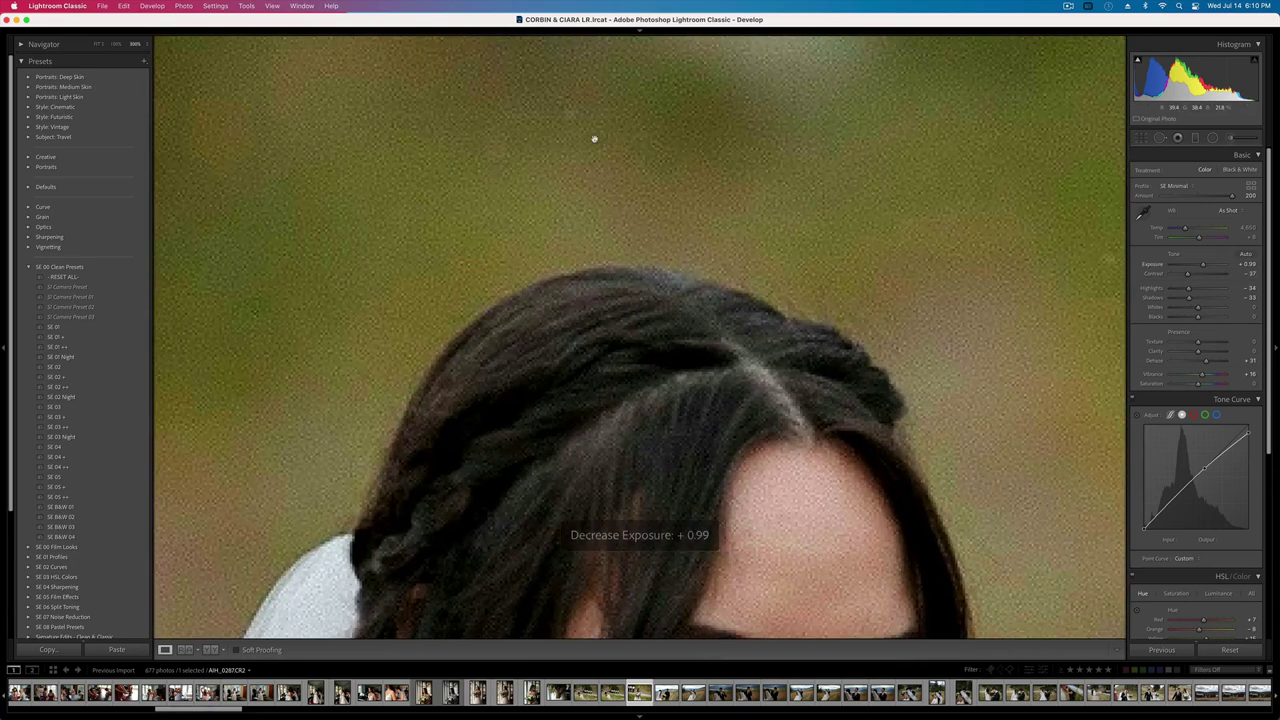
{"action": "left_click_drag", "start_coordinate": [746, 137], "coordinate": [237, 251]}
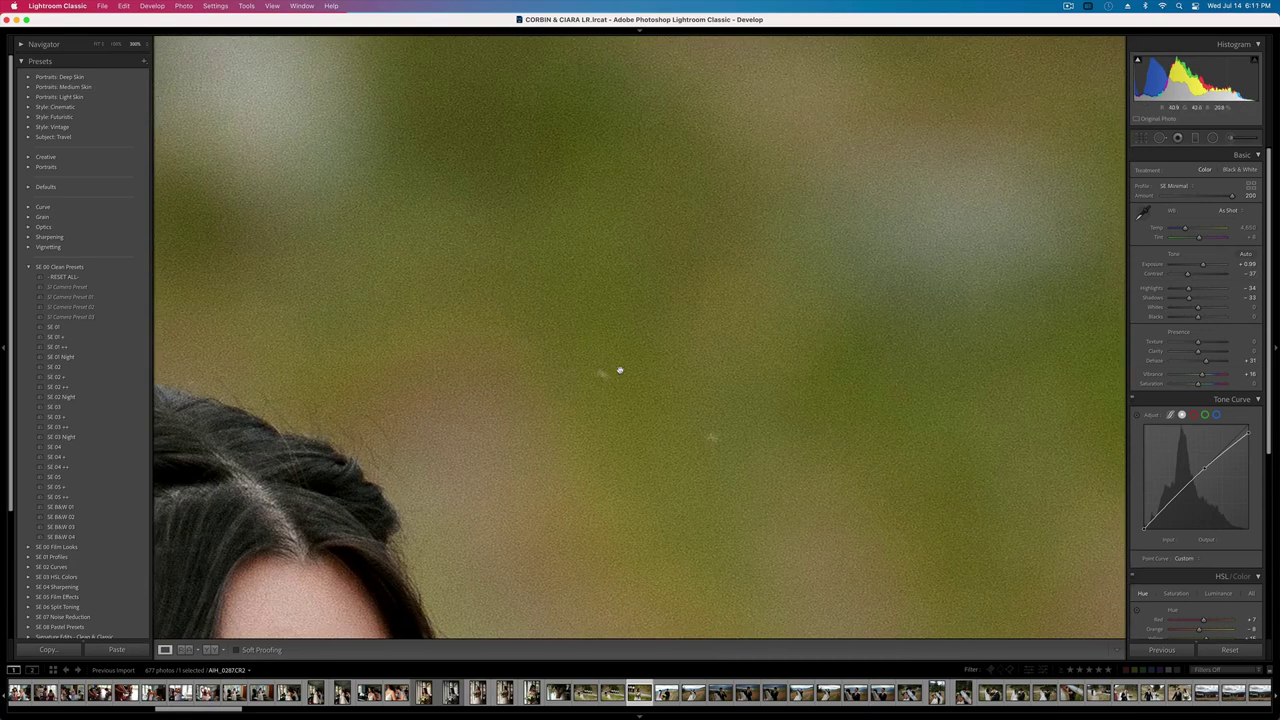
{"action": "left_click", "coordinate": [619, 370]}
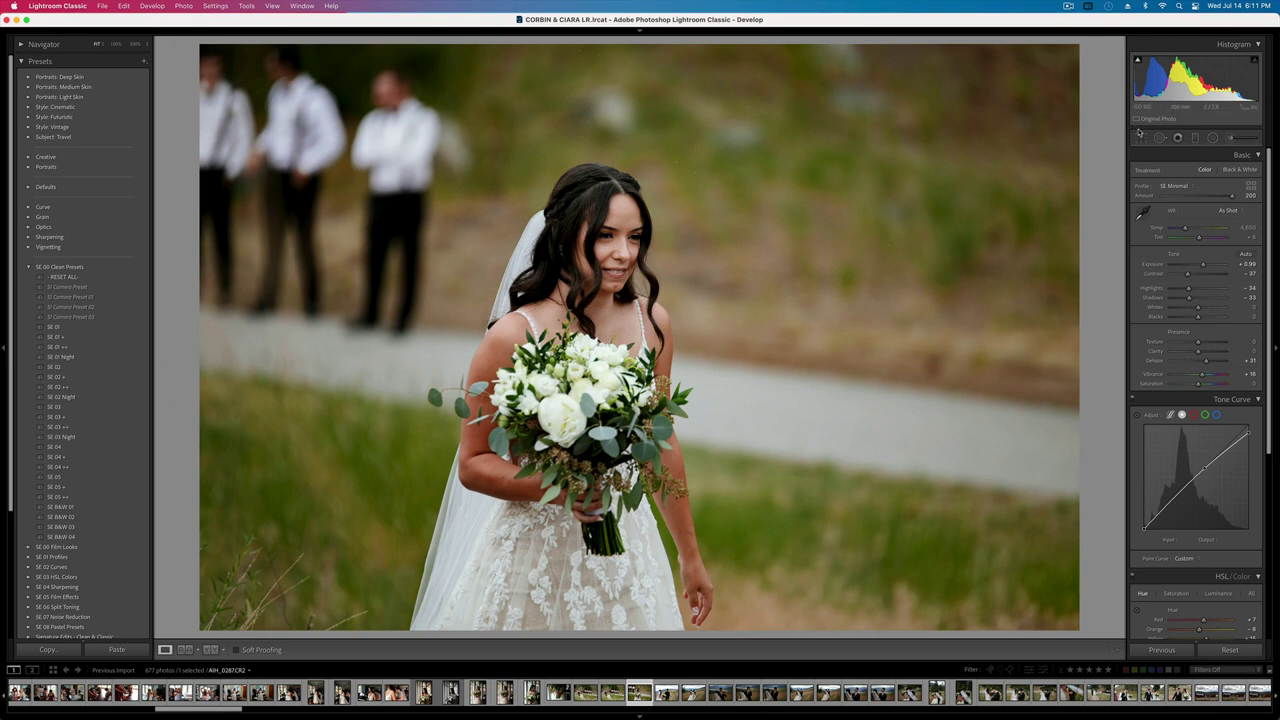
{"action": "left_click", "coordinate": [1159, 138]}
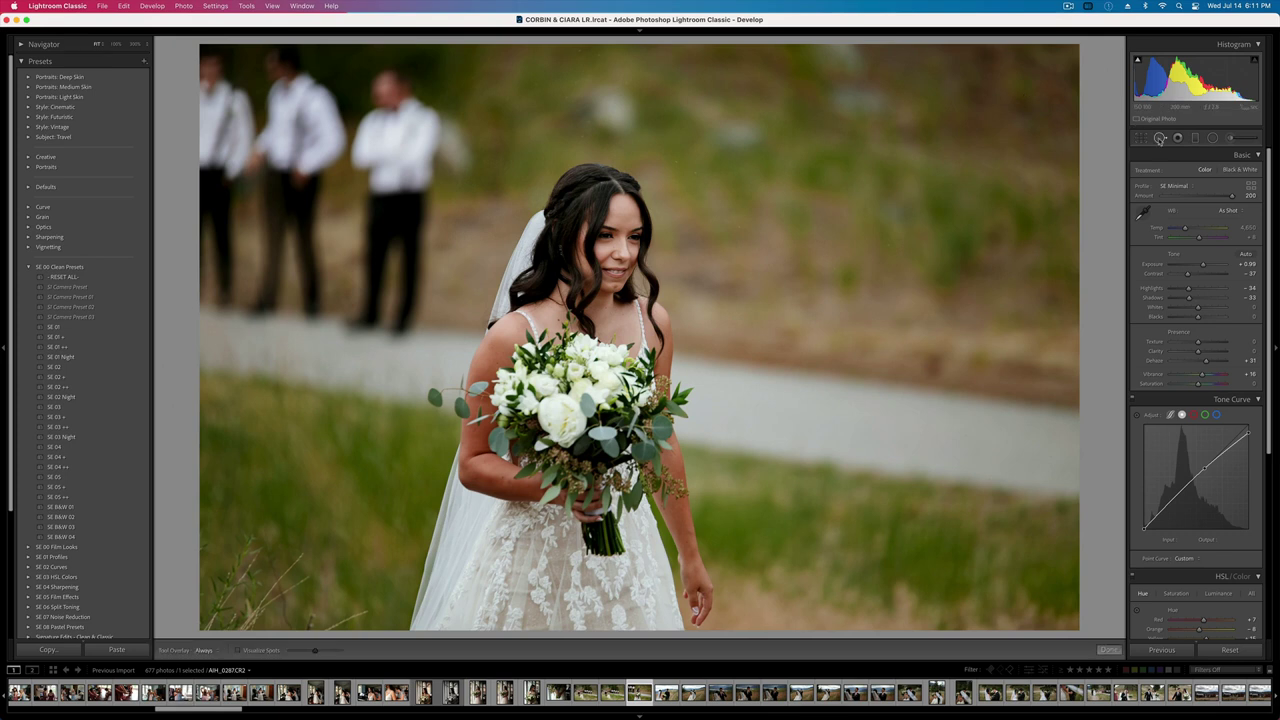
- Heal nine bright specks to the right of and above the bride's head
{"action": "left_click", "coordinate": [738, 228]}
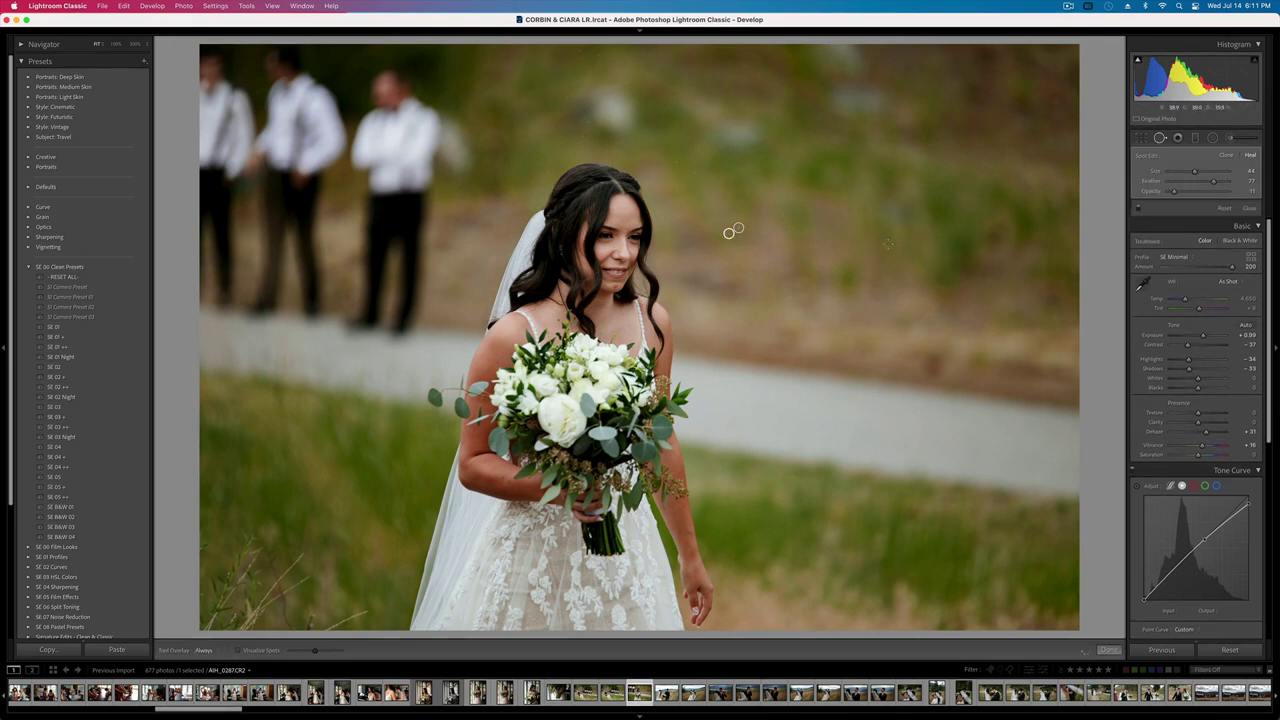
{"action": "left_click", "coordinate": [698, 173]}
{"action": "left_click", "coordinate": [673, 161]}
{"action": "left_click", "coordinate": [581, 137]}
{"action": "left_click", "coordinate": [589, 121]}
{"action": "left_click", "coordinate": [564, 97]}
{"action": "left_click", "coordinate": [536, 85]}
{"action": "left_click", "coordinate": [506, 100]}
{"action": "left_click", "coordinate": [471, 77]}
- Redo the last heal spot and heal two more specks near the top edge
{"action": "key", "text": "Delete"}
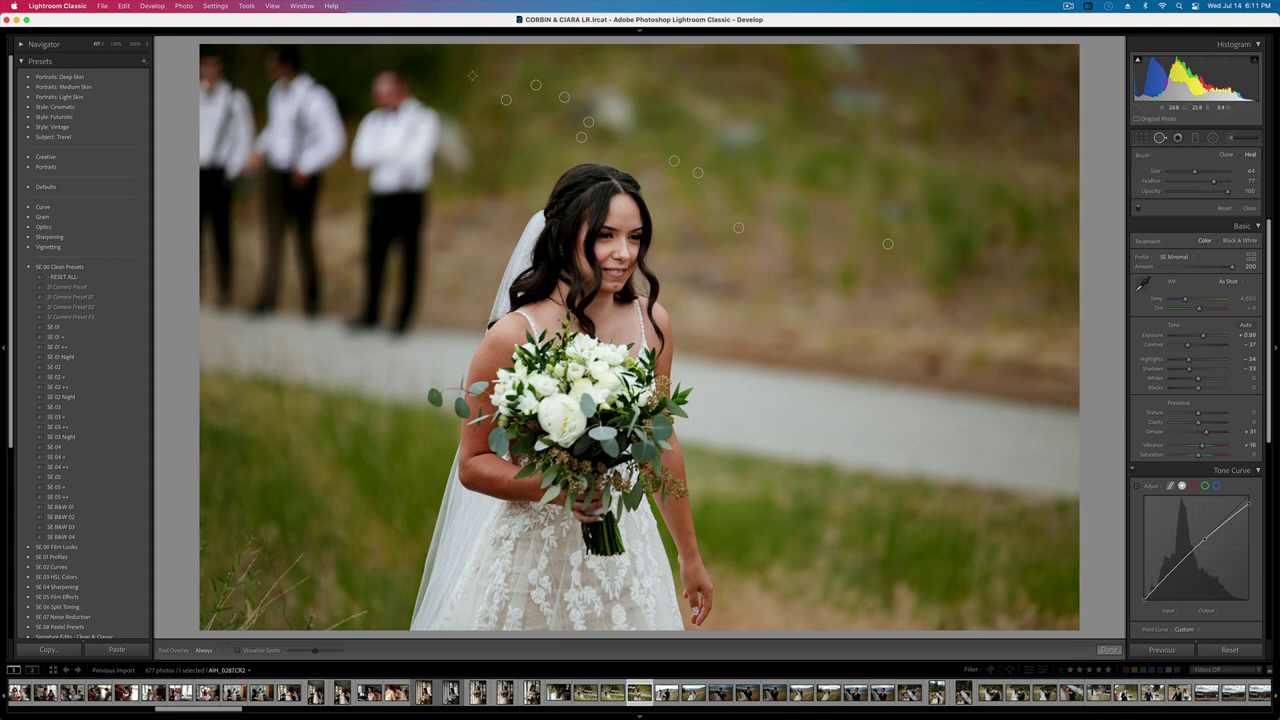
{"action": "left_click", "coordinate": [471, 75]}
{"action": "left_click", "coordinate": [578, 51]}
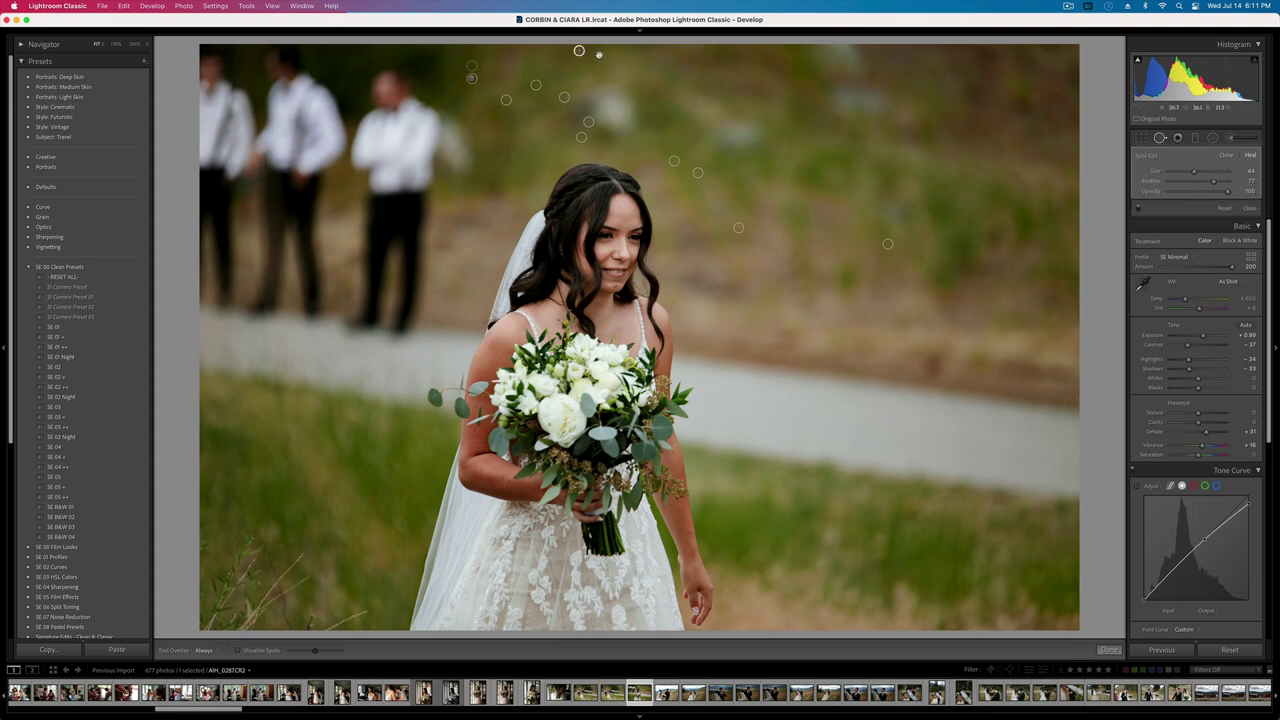
{"action": "left_click", "coordinate": [598, 54]}
{"action": "left_click", "coordinate": [673, 160]}
- Cancel the remove-photo prompt, undo recent edits and reset exposure to +0.86
{"action": "key", "text": "Delete"}
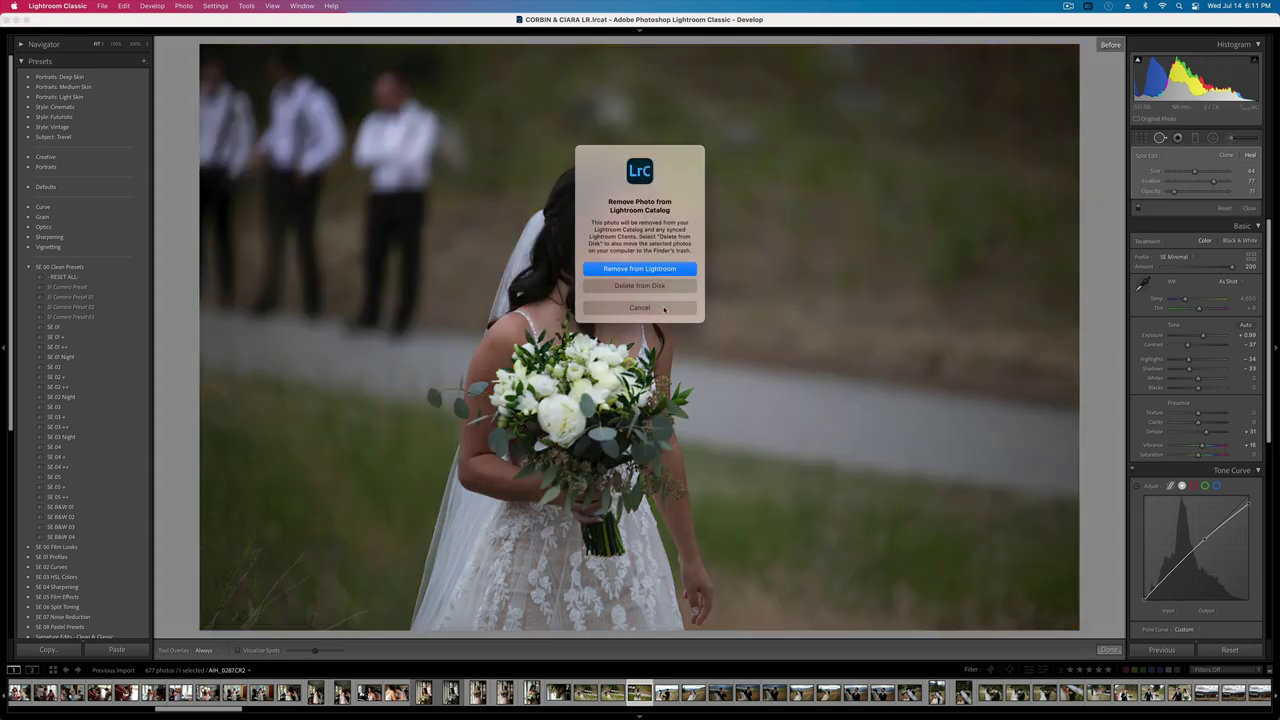
{"action": "left_click", "coordinate": [645, 311]}
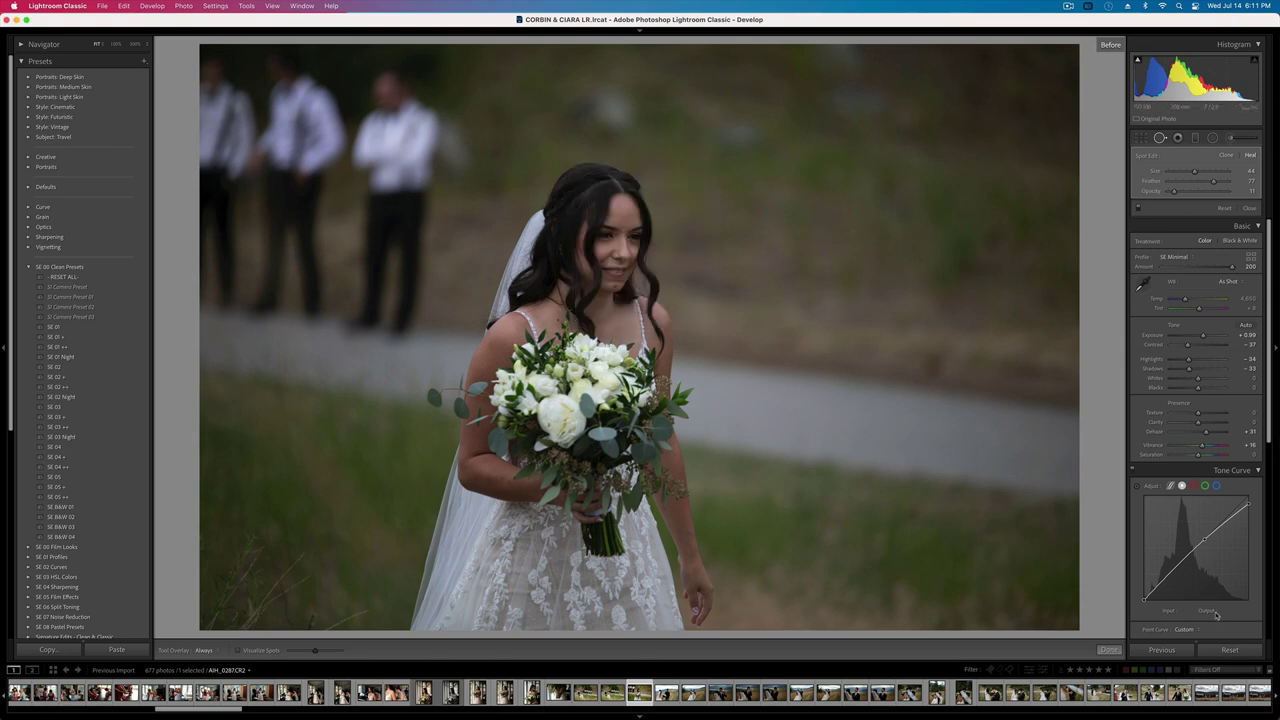
{"action": "key", "text": "super+z"}
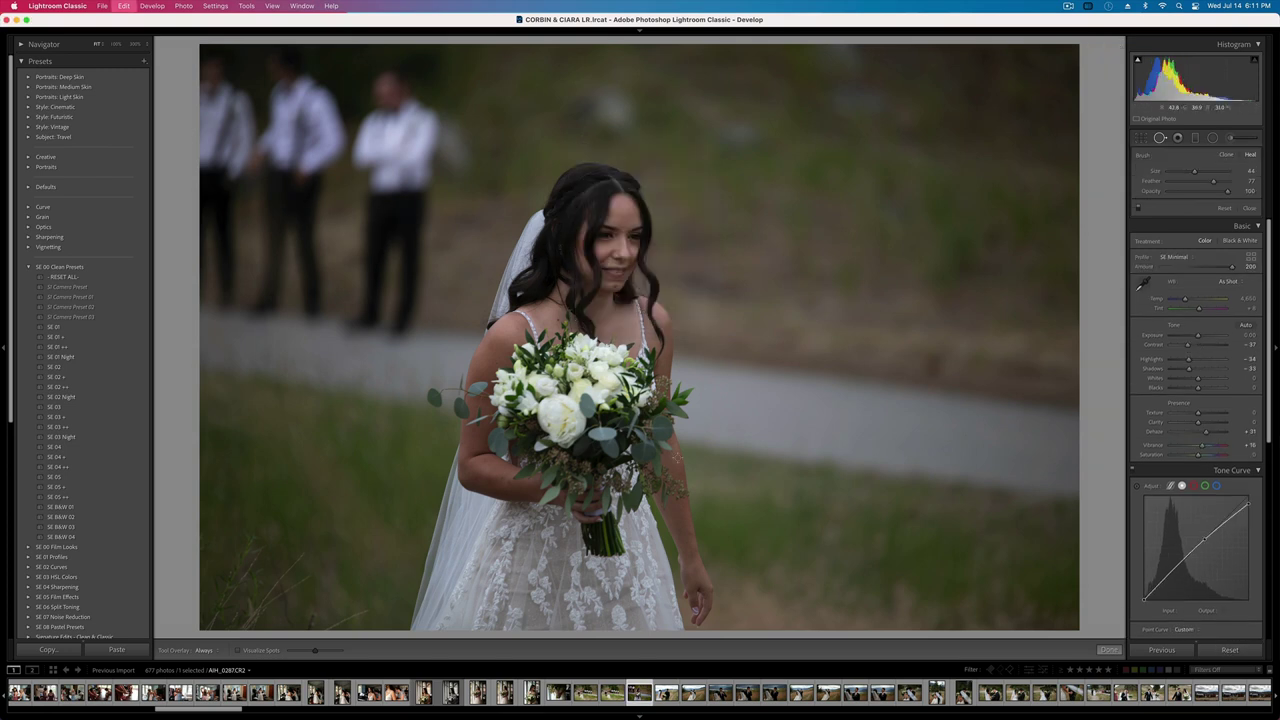
{"action": "key", "text": "shift+equal"}
{"action": "key", "text": "shift+equal"}
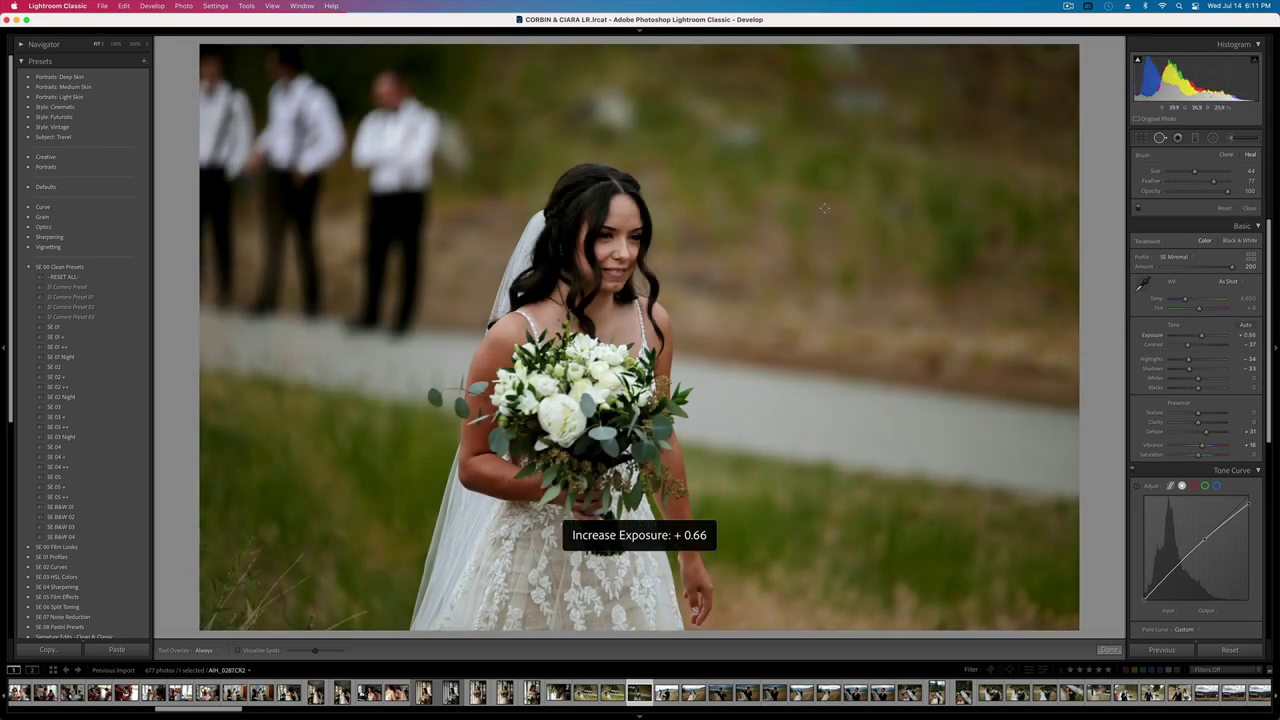
{"action": "key", "text": "equal"}
{"action": "key", "text": "equal"}
{"action": "key", "text": "equal"}
{"action": "key", "text": "equal"}
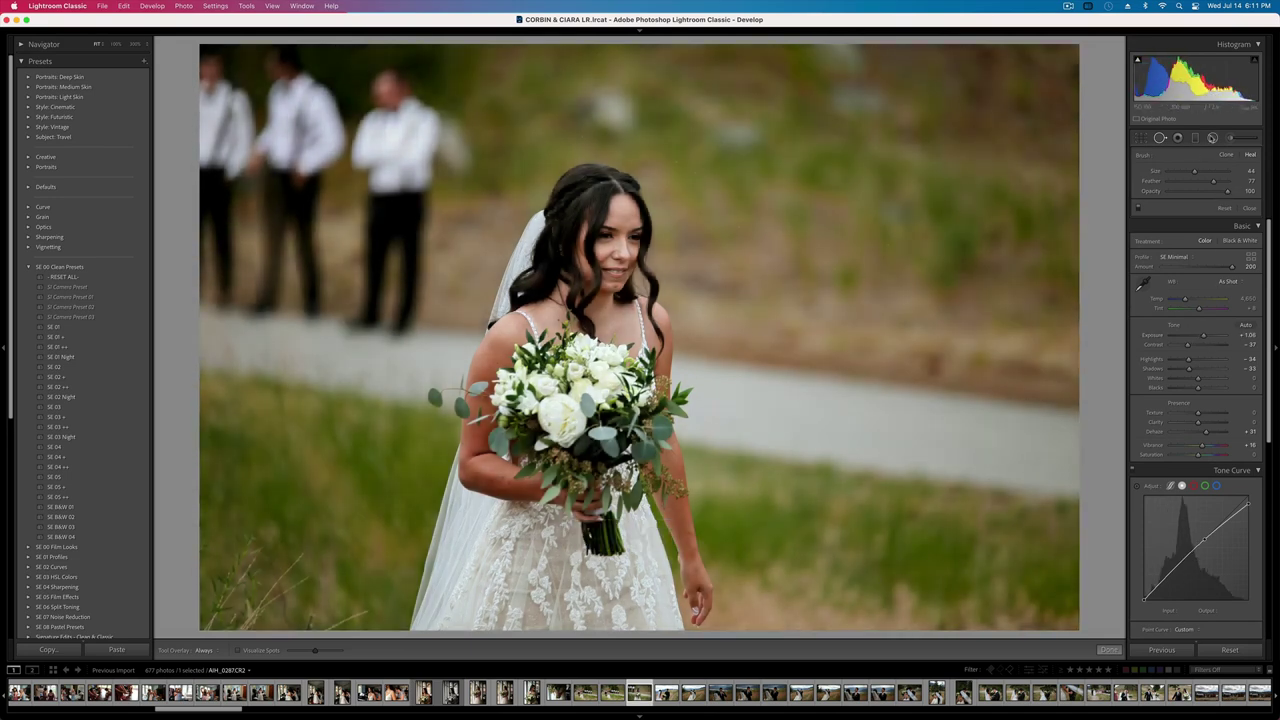
{"action": "key", "text": "super+comma"}
{"action": "key", "text": "super+period"}
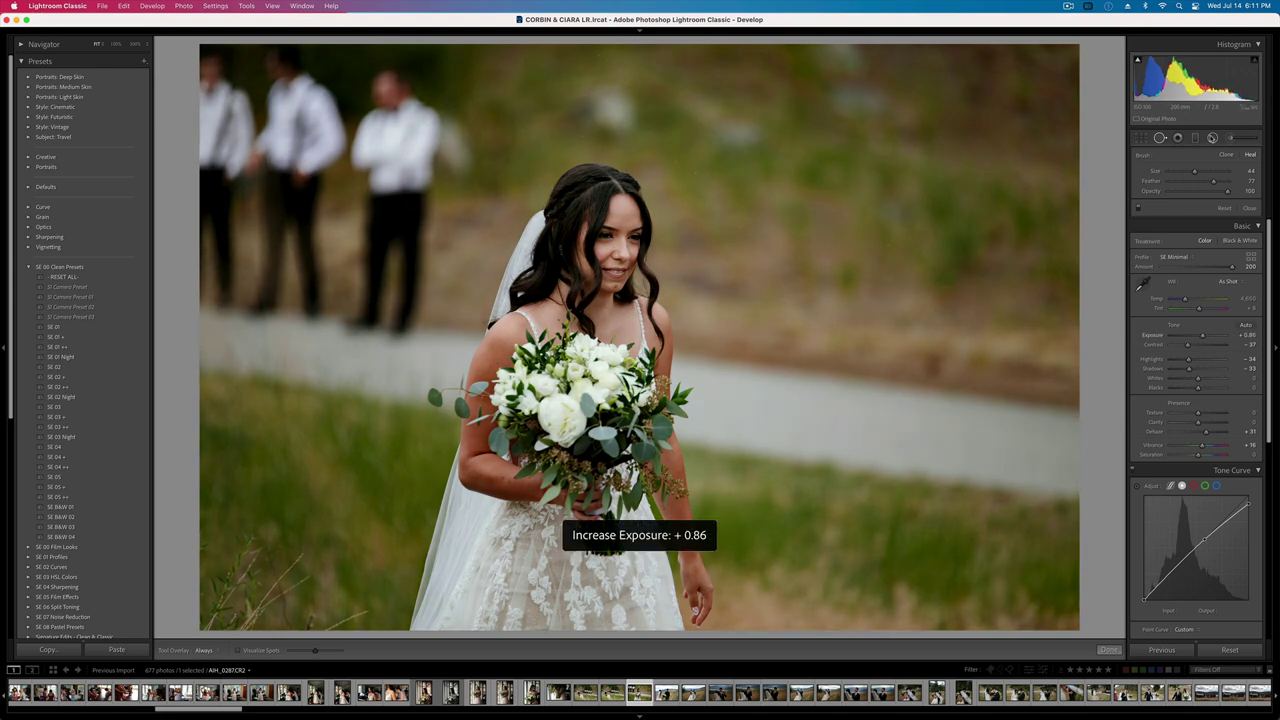
- Lower Dehaze to +24 and set exposure to +0.96
{"action": "left_click", "coordinate": [1252, 208]}
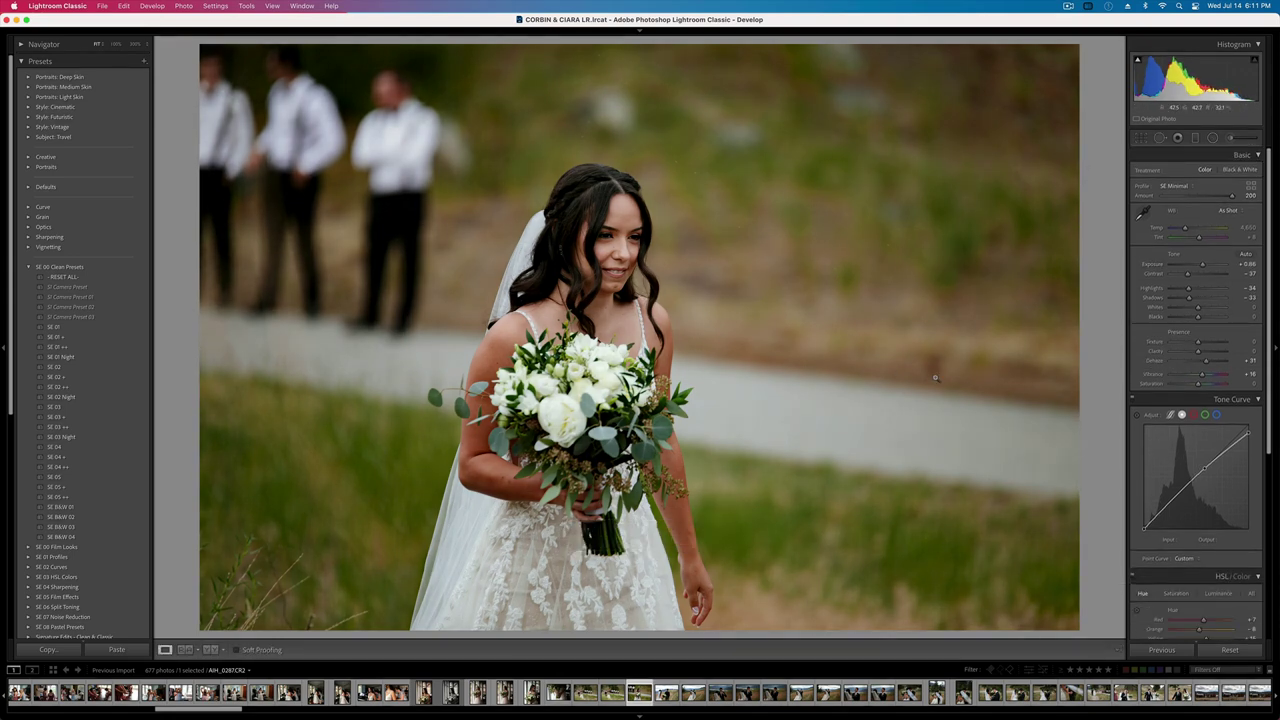
{"action": "left_click_drag", "start_coordinate": [1210, 366], "coordinate": [1206, 365]}
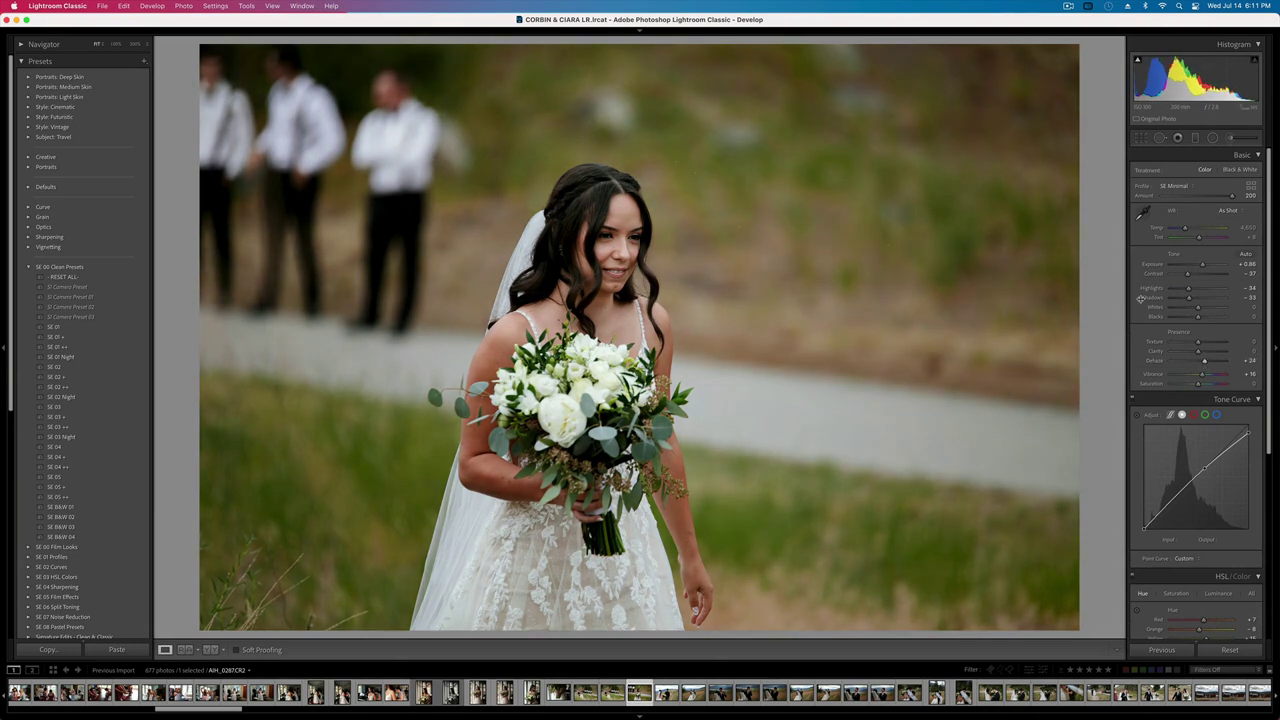
{"action": "key", "text": "equal"}
{"action": "key", "text": "minus"}
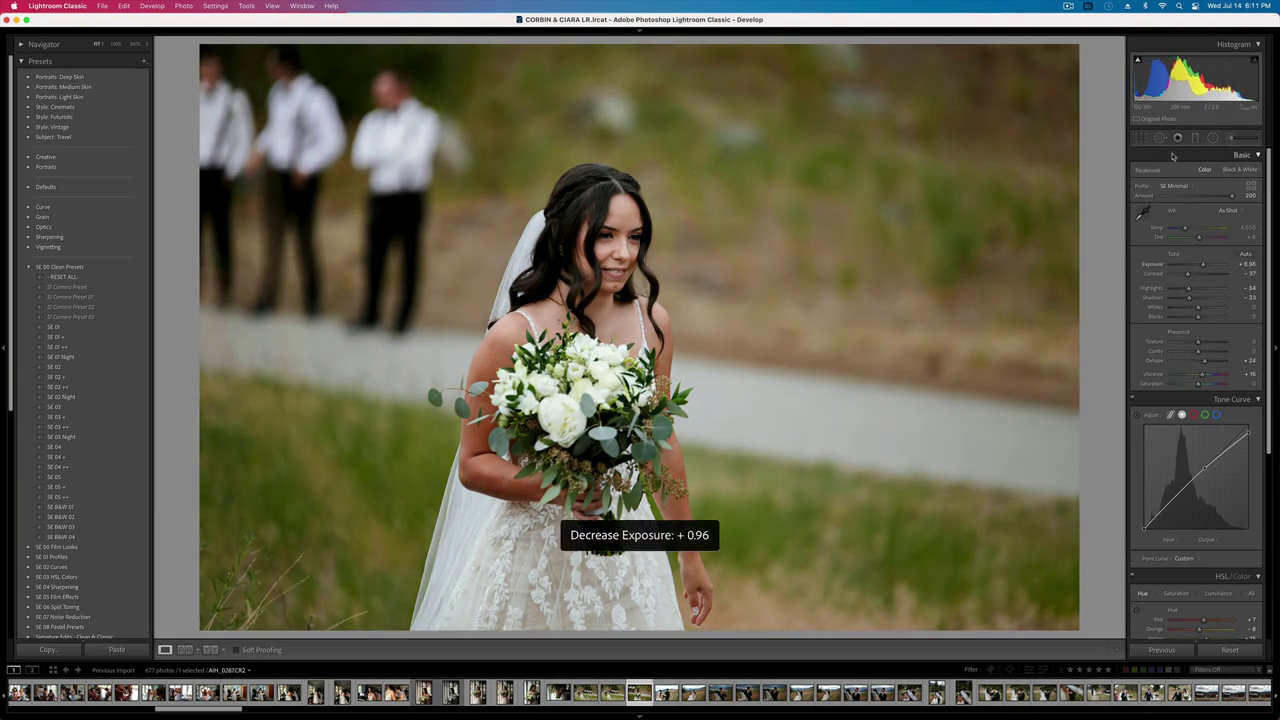
- Heal three specks near the top edge and above the bride's head, then advance
{"action": "left_click", "coordinate": [1160, 138]}
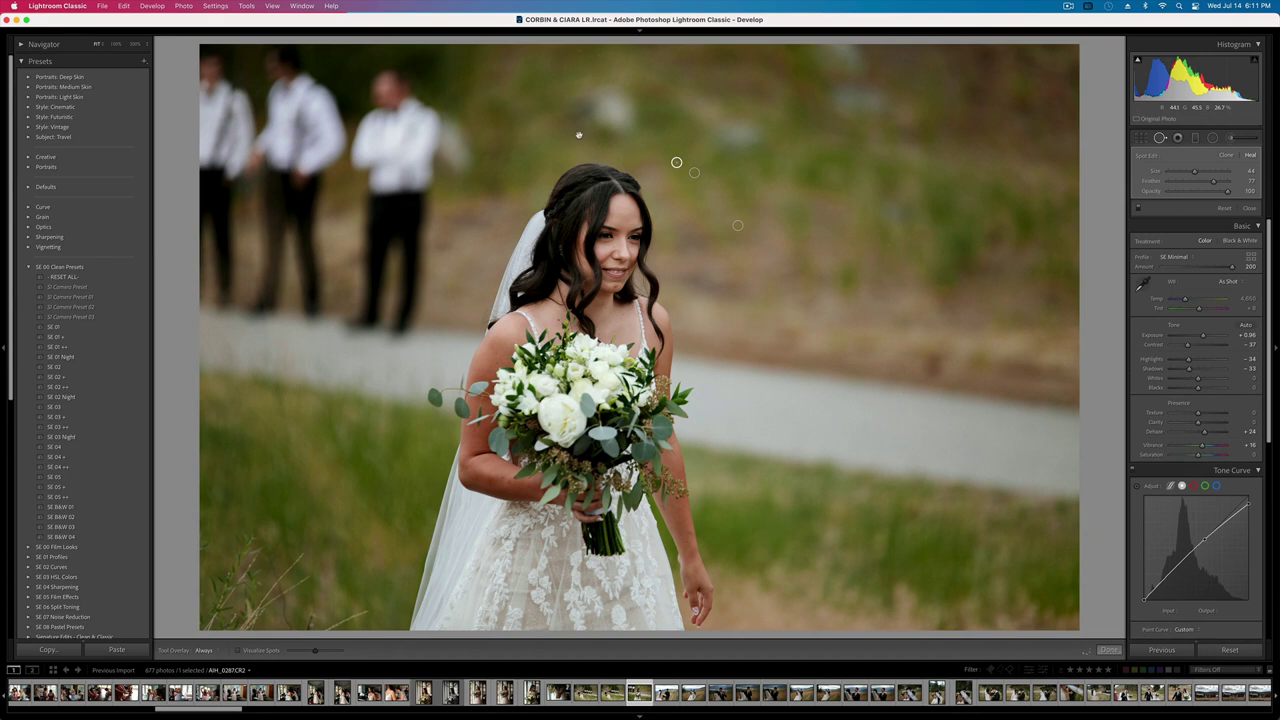
{"action": "left_click", "coordinate": [578, 53]}
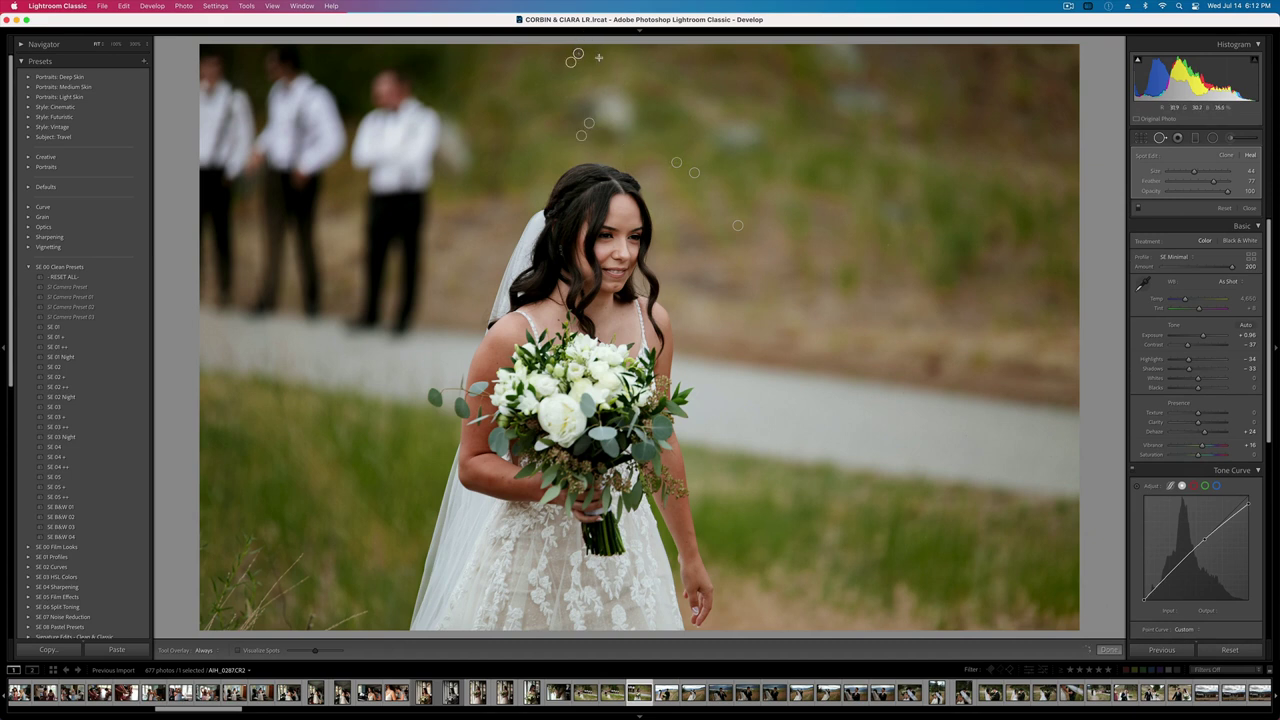
{"action": "left_click", "coordinate": [562, 97]}
{"action": "left_click", "coordinate": [537, 84]}
{"action": "key", "text": "q"}
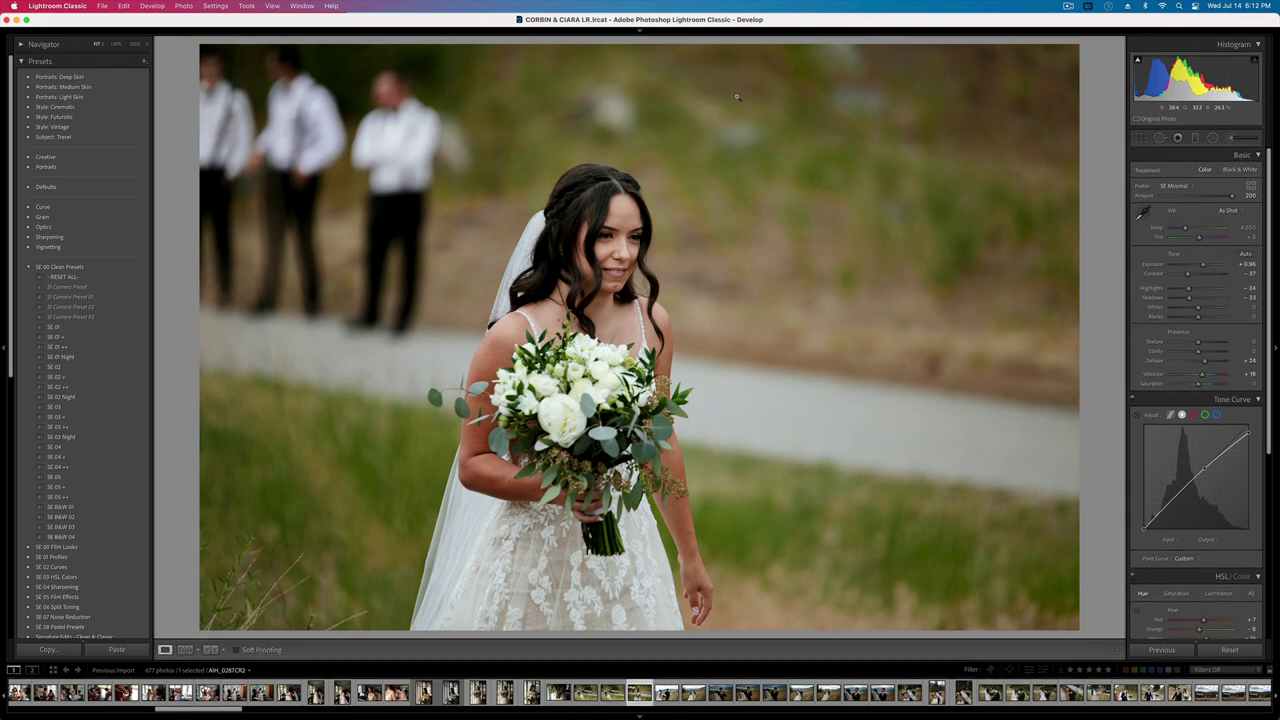
{"action": "key", "text": "Right"}
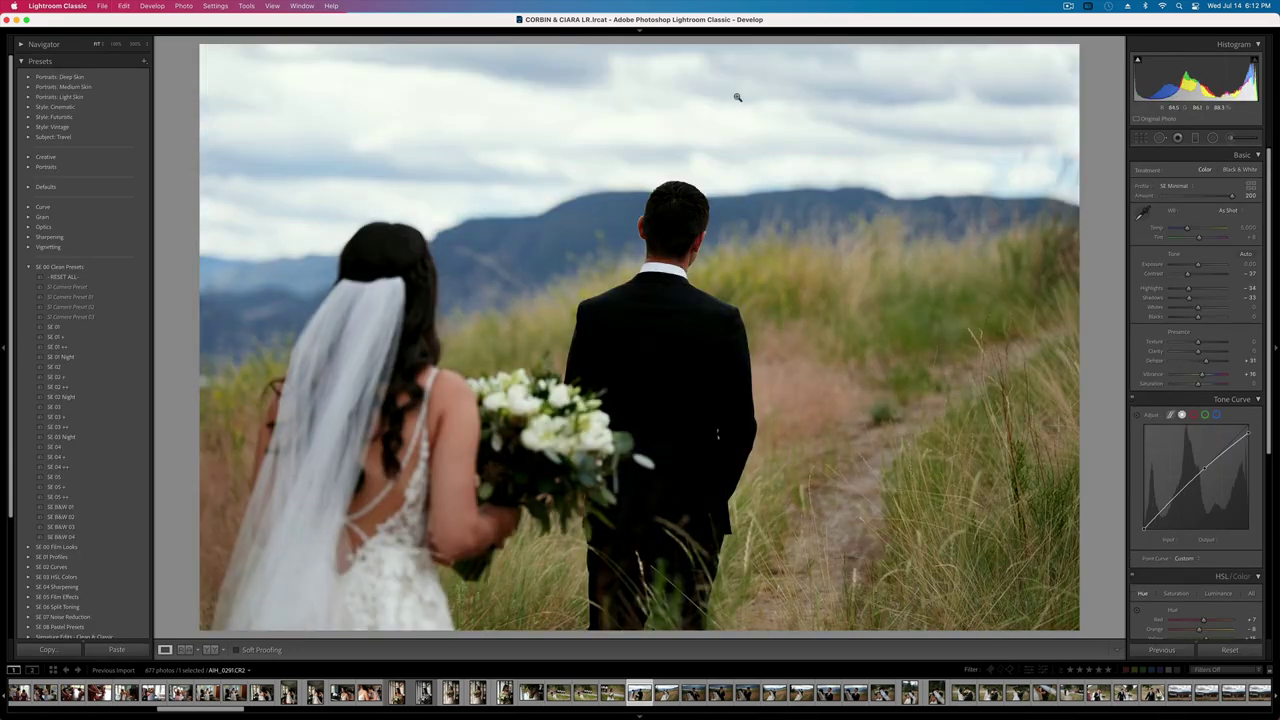
- Lift shadows, warm Temp to 5,409 and raise Blacks to +77, then copy settings and advance
{"action": "left_click_drag", "start_coordinate": [1189, 298], "coordinate": [1193, 298]}
{"action": "left_click_drag", "start_coordinate": [1188, 229], "coordinate": [1190, 230]}
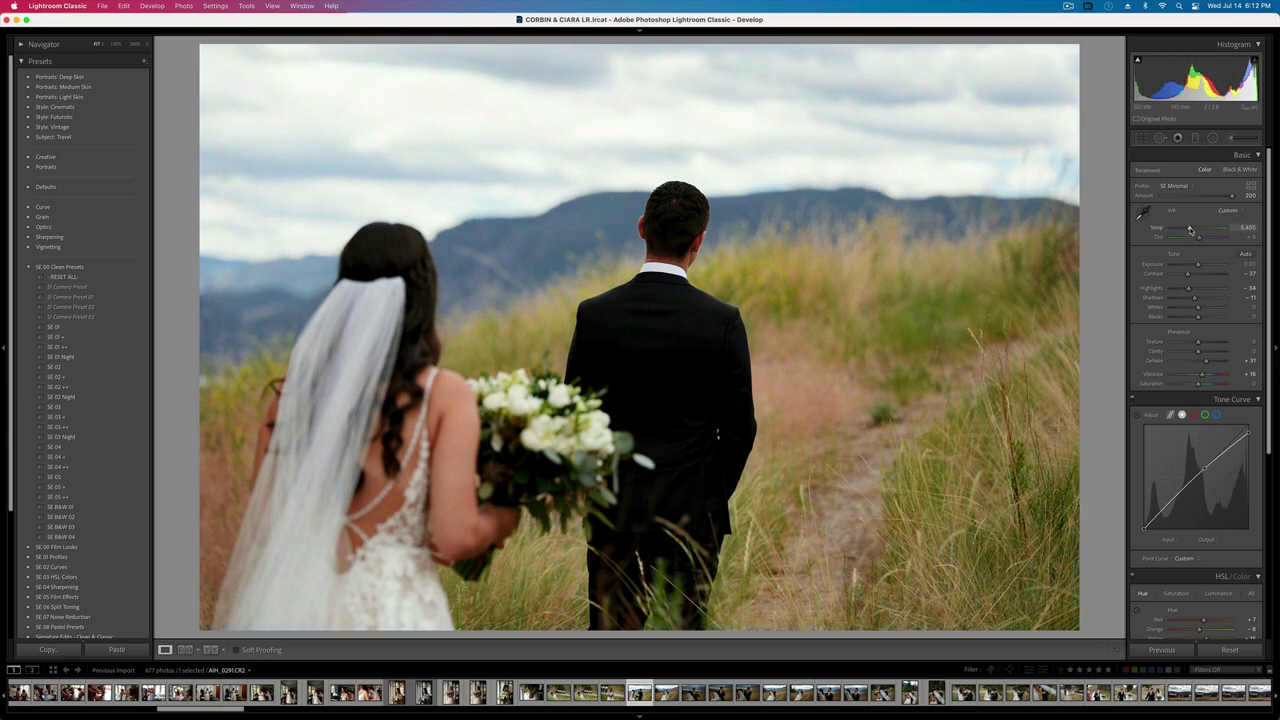
{"action": "left_click_drag", "start_coordinate": [1198, 316], "coordinate": [1218, 318]}
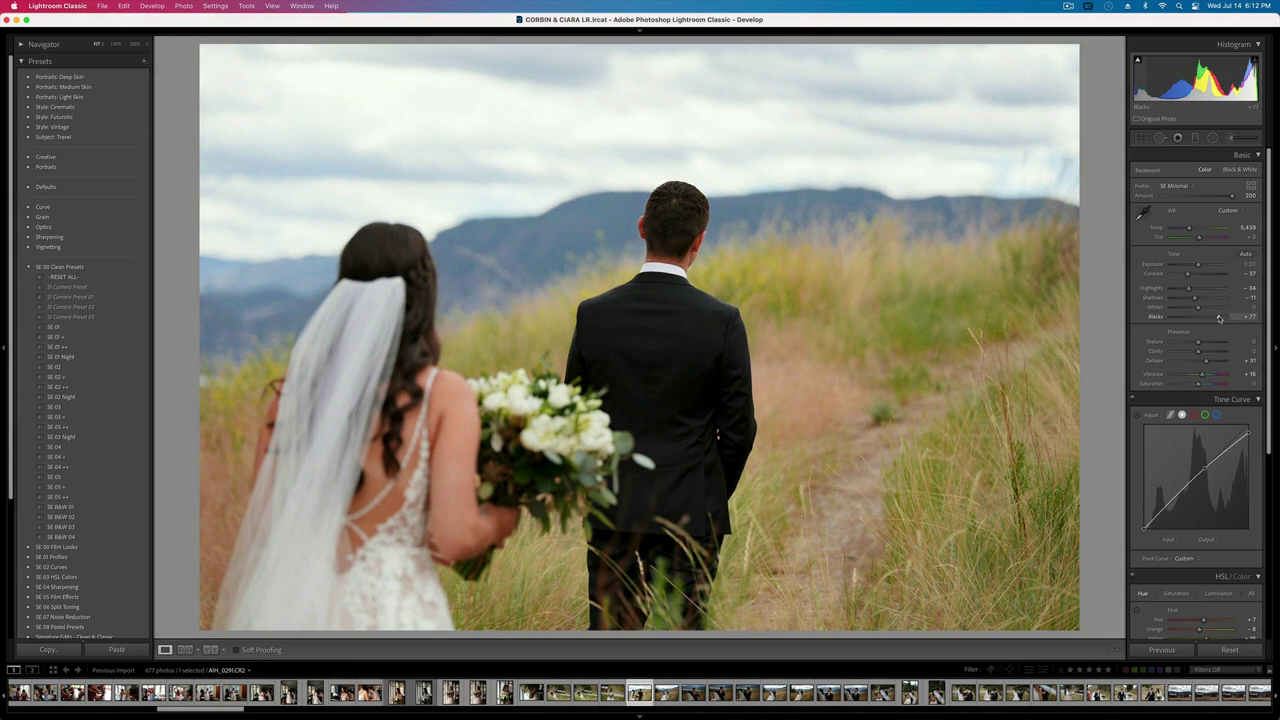
{"action": "key", "text": "super+shift+c"}
{"action": "key", "text": "Return"}
{"action": "key", "text": "Right"}
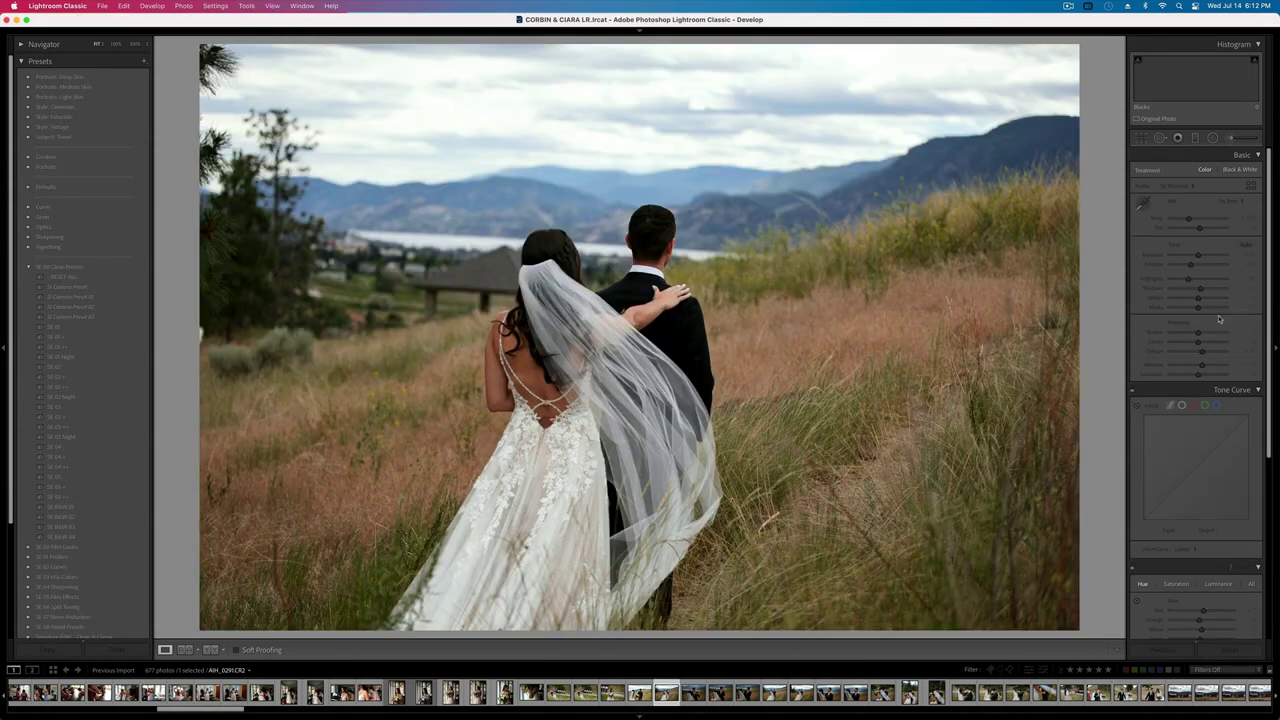
- Paste the copied edits, set exposure +0.56, Blacks about +10, and strongly lower Contrast
{"action": "key", "text": "super+shift+v"}
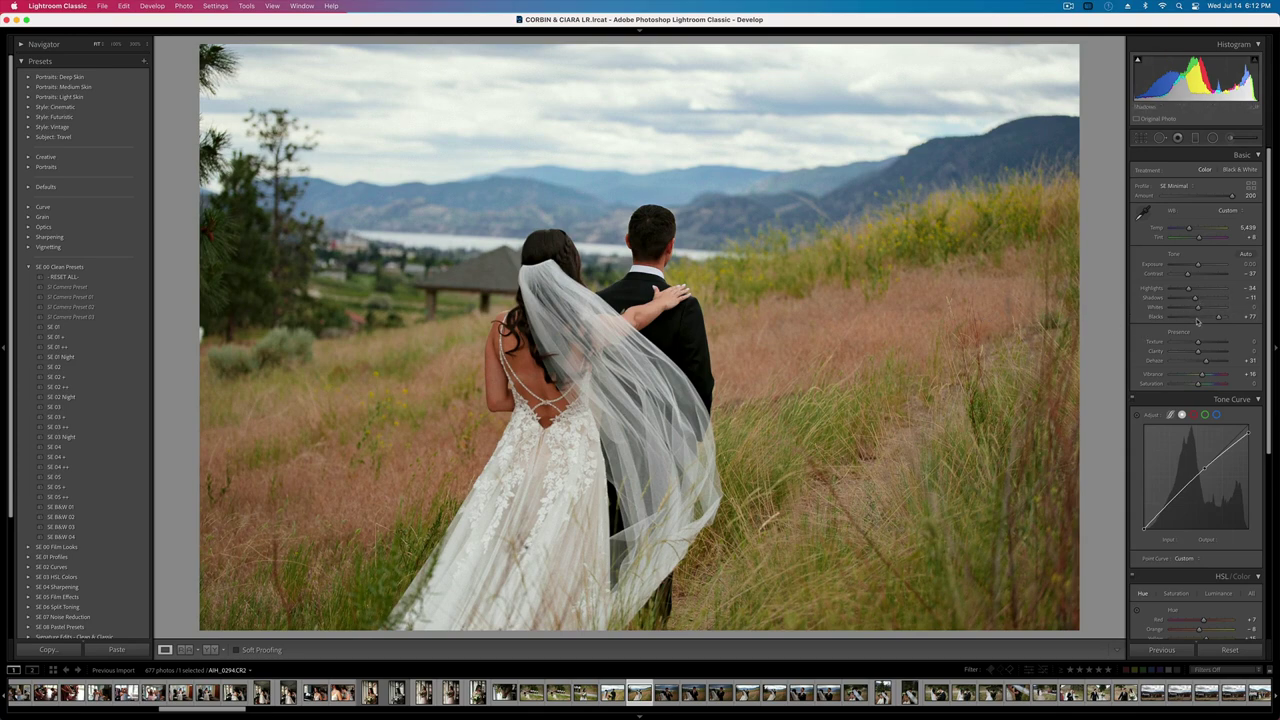
{"action": "left_click_drag", "start_coordinate": [1218, 316], "coordinate": [1212, 318]}
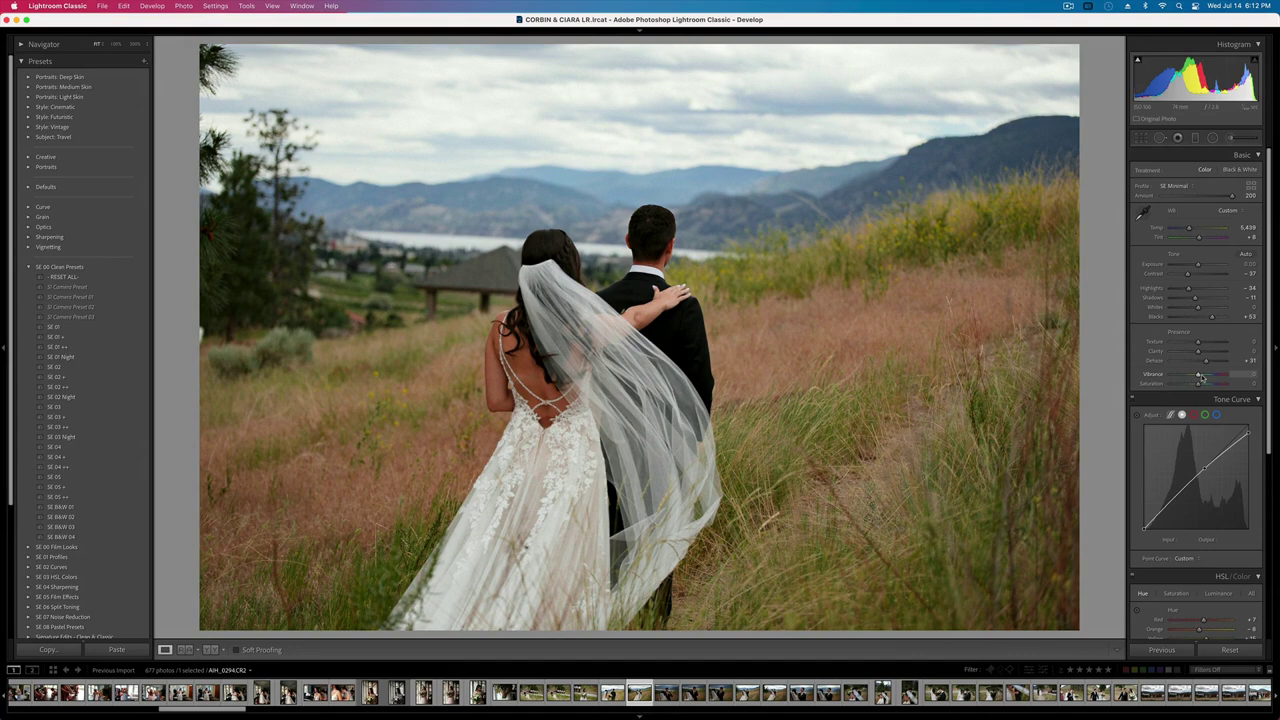
{"action": "key", "text": "super+period"}
{"action": "key", "text": "shift+equal"}
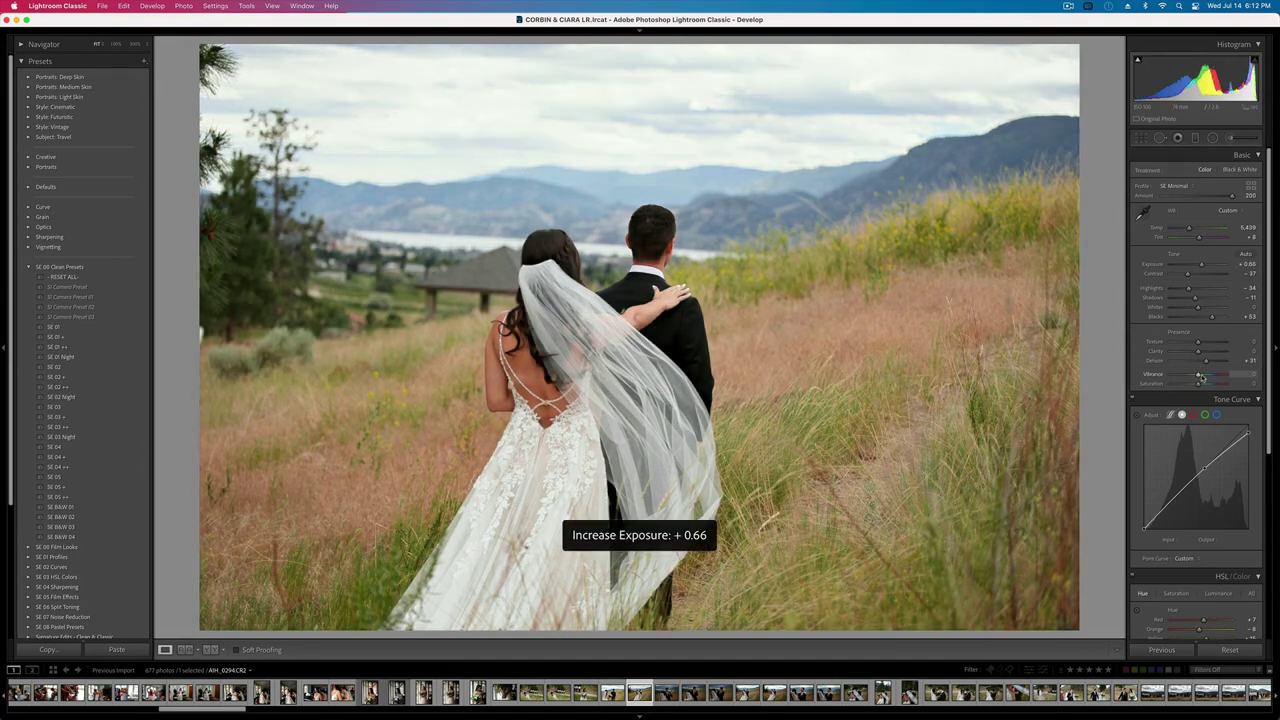
{"action": "key", "text": "minus"}
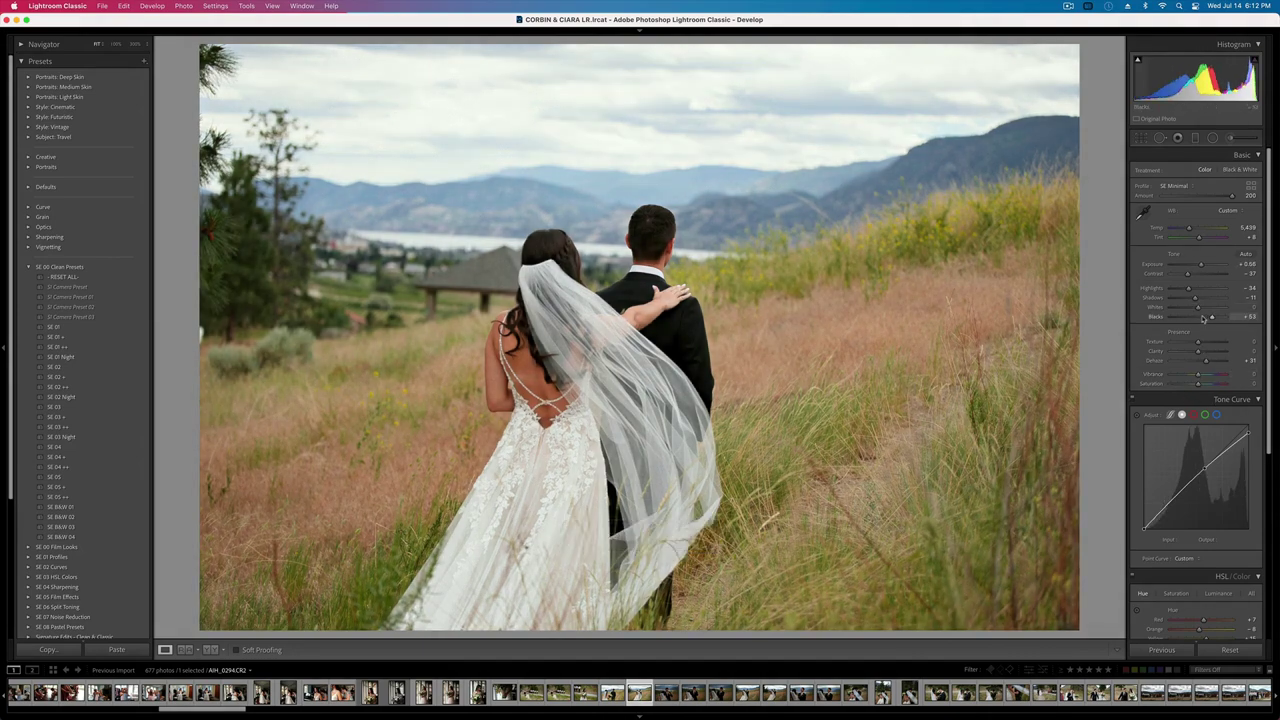
{"action": "left_click_drag", "start_coordinate": [1210, 316], "coordinate": [1203, 318]}
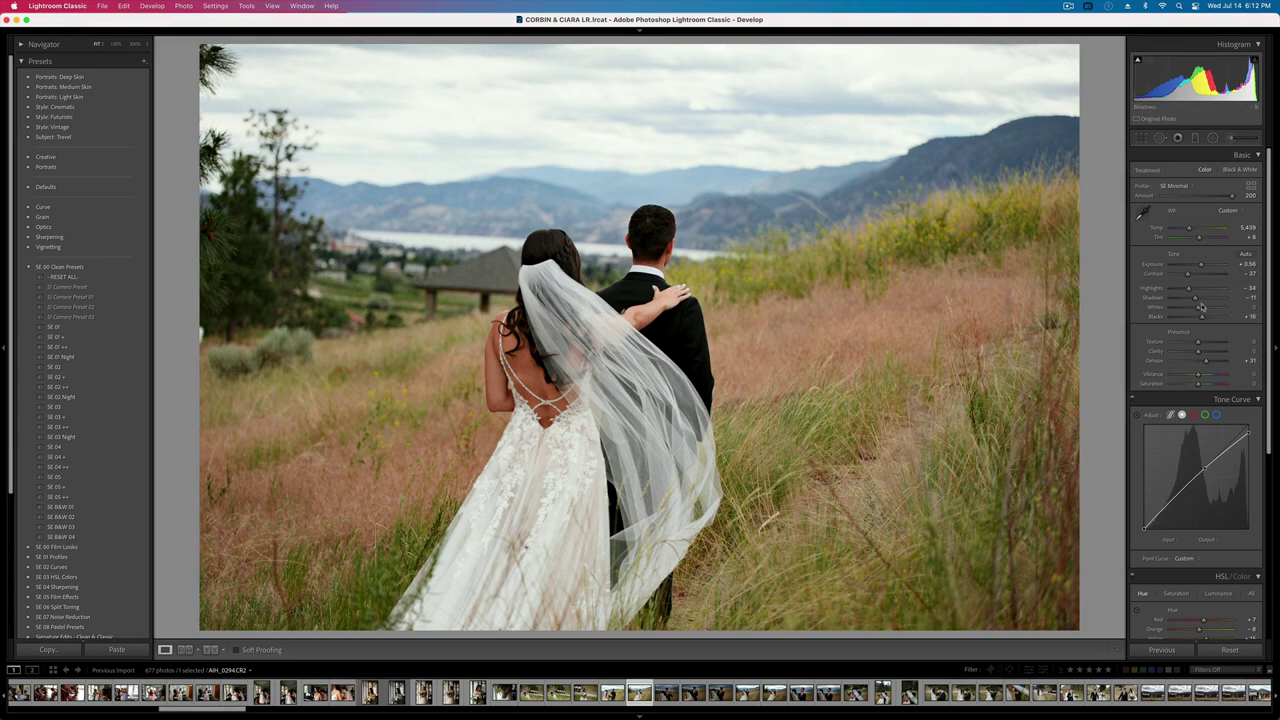
{"action": "left_click_drag", "start_coordinate": [1178, 277], "coordinate": [1182, 280]}
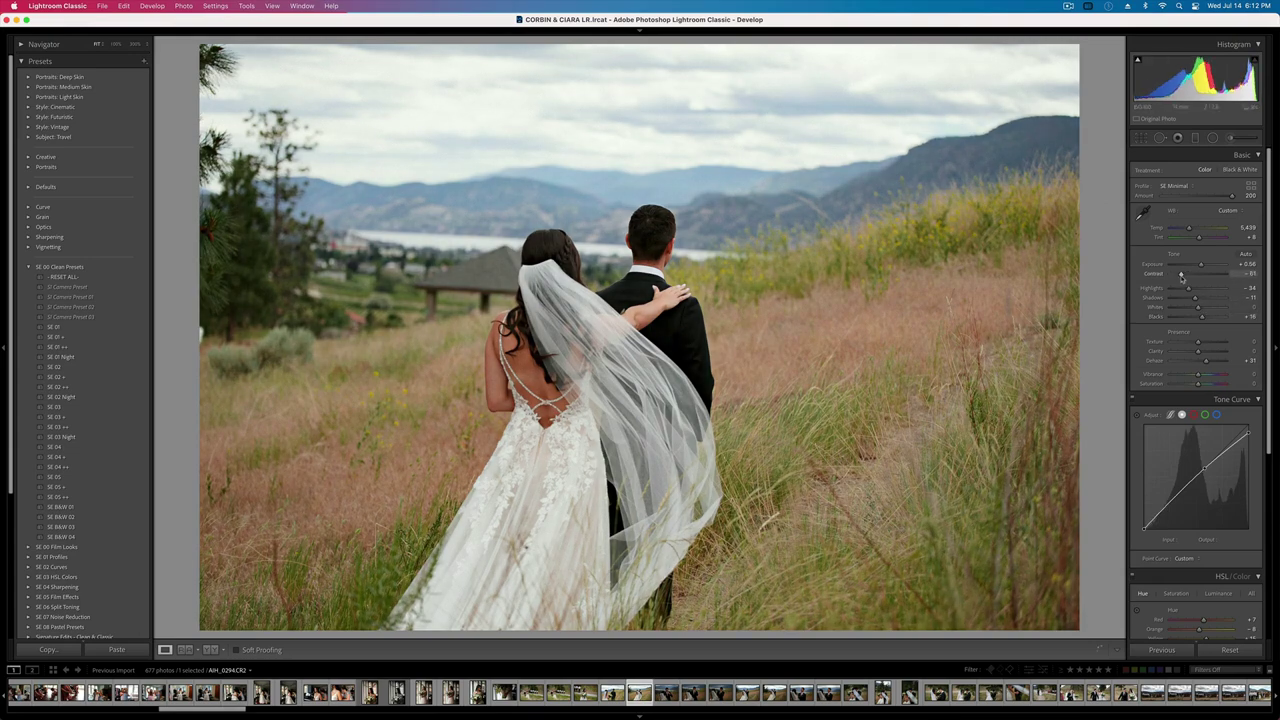
- Copy this photo's develop settings and move to the next photo
{"action": "key", "text": "super+shift+c"}
{"action": "key", "text": "Return"}
{"action": "key", "text": "Right"}
{"action": "key", "text": "Right"}
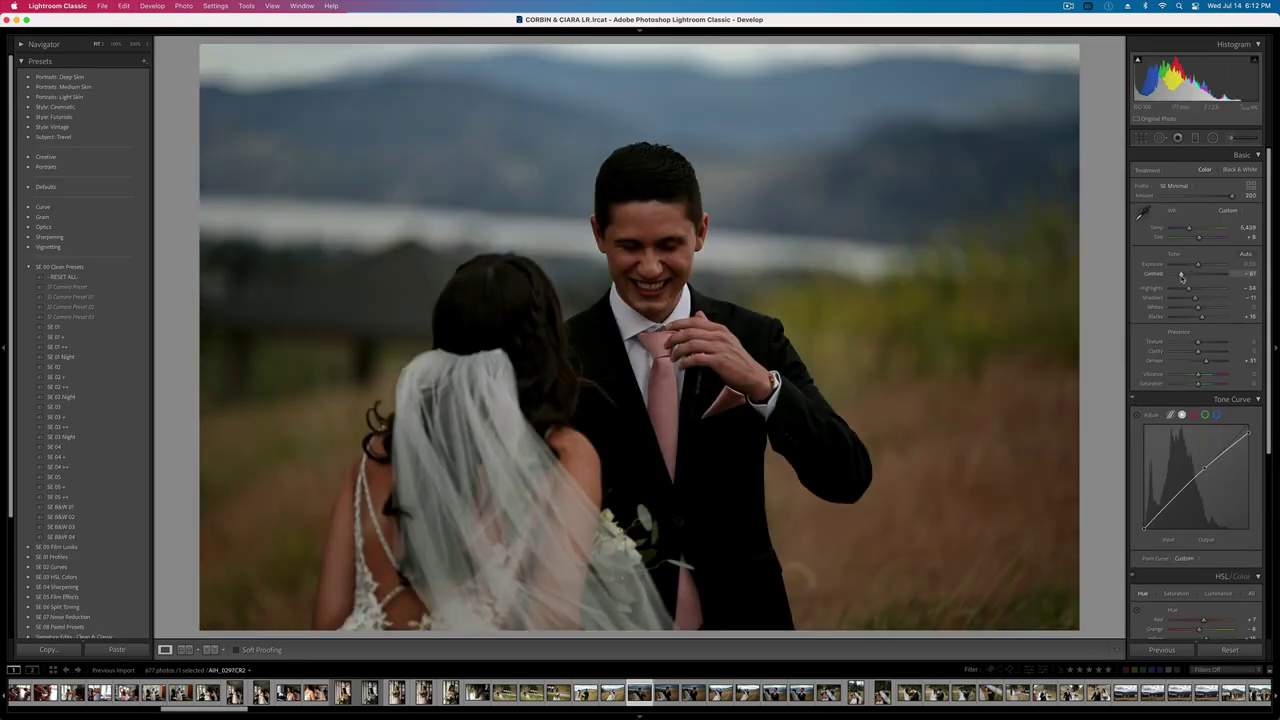
- Brighten the smiling-groom photo to +1.65 exposure, add a little contrast, and shift the tint toward green
{"action": "key", "text": "super+shift+period"}
{"action": "key", "text": "super+shift+period"}
{"action": "key", "text": "super+shift+period"}
{"action": "key", "text": "super+shift+period"}
{"action": "key", "text": "super+shift+period"}
{"action": "key", "text": "super+shift+period"}
{"action": "key", "text": "super+shift+comma"}
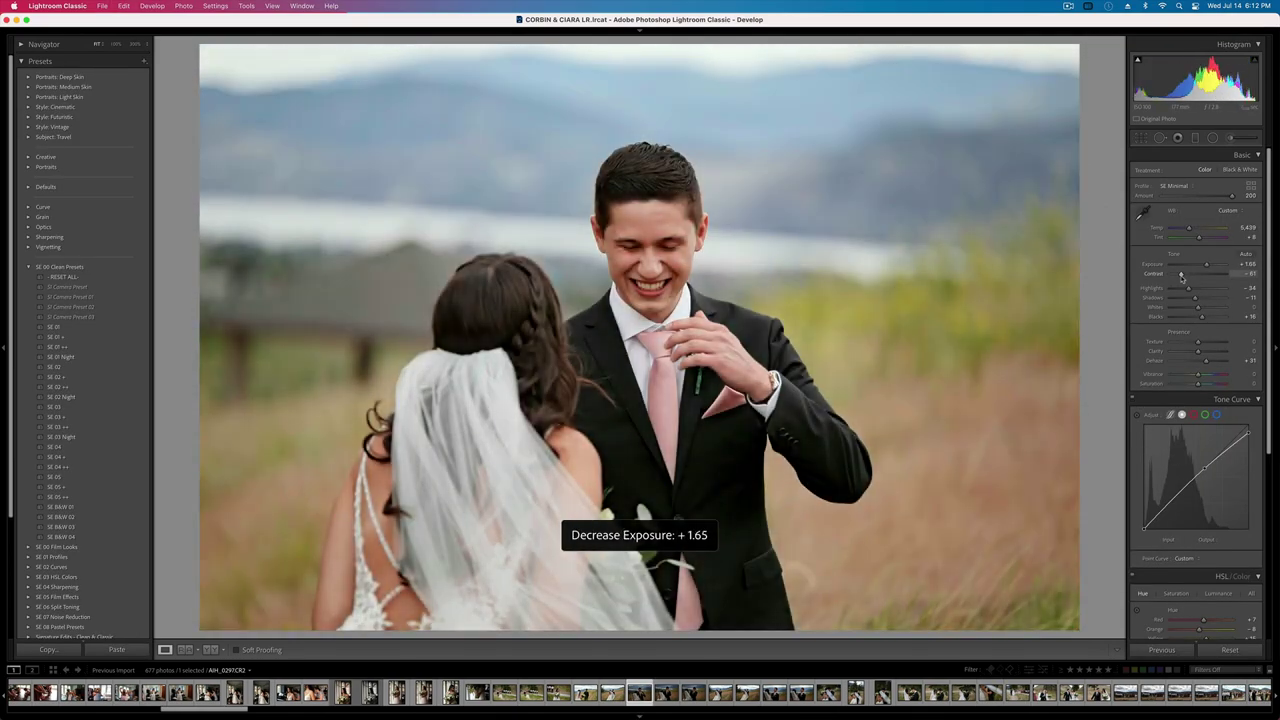
{"action": "left_click_drag", "start_coordinate": [1181, 277], "coordinate": [1189, 276]}
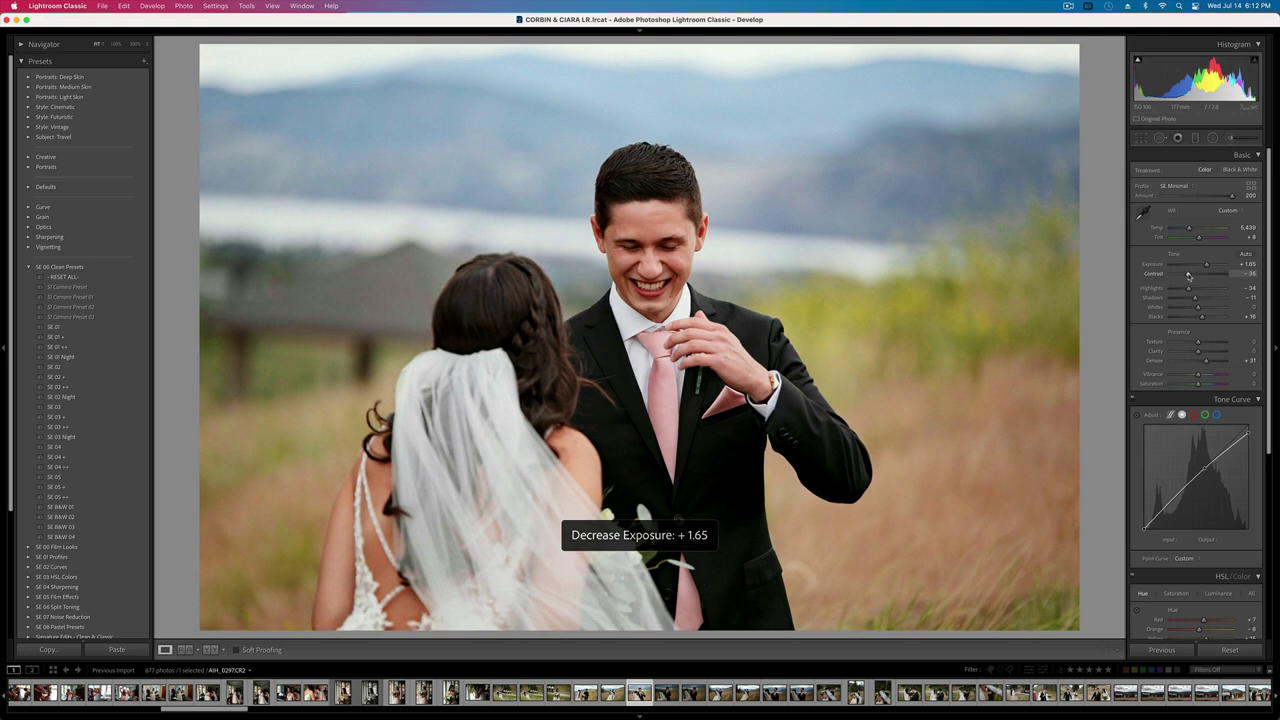
{"action": "left_click_drag", "start_coordinate": [1198, 240], "coordinate": [1193, 229]}
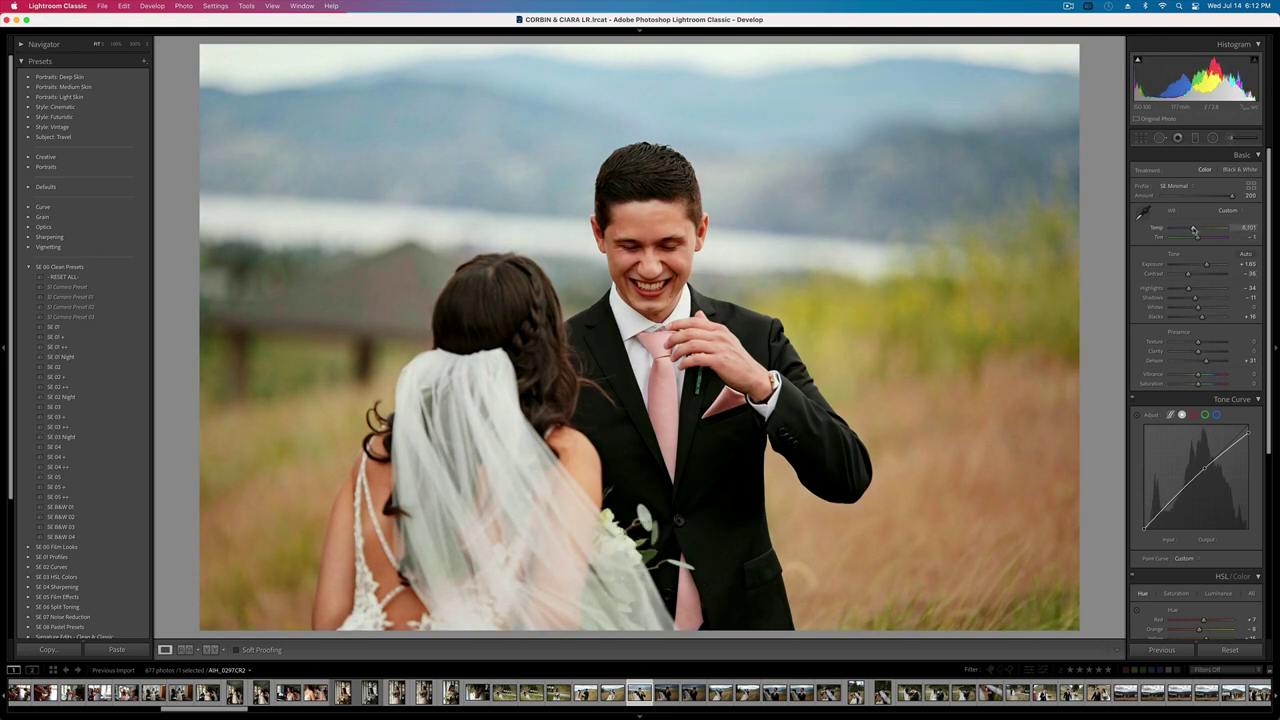
- Lower the red saturation in HSL to -13 to tone down the pink tie
{"action": "key", "text": "r"}
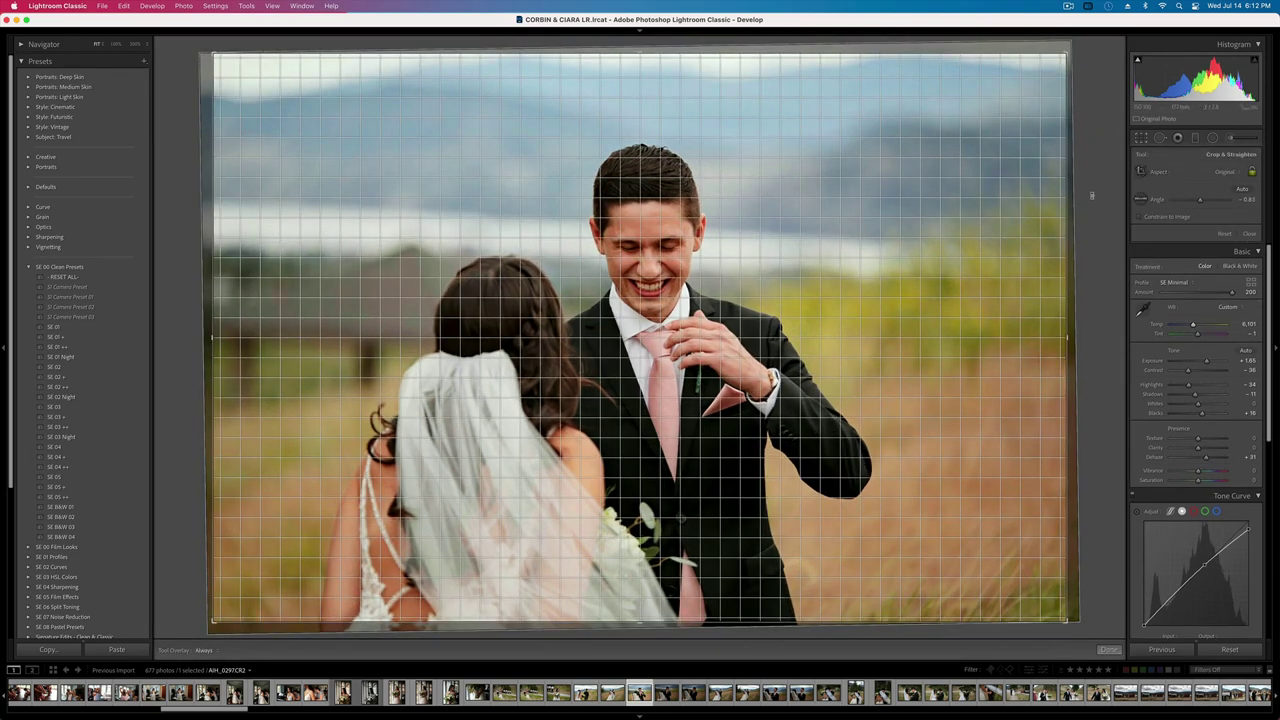
{"action": "key", "text": "r"}
{"action": "scroll", "coordinate": [1174, 418], "scroll_direction": "down", "scroll_amount": 5}
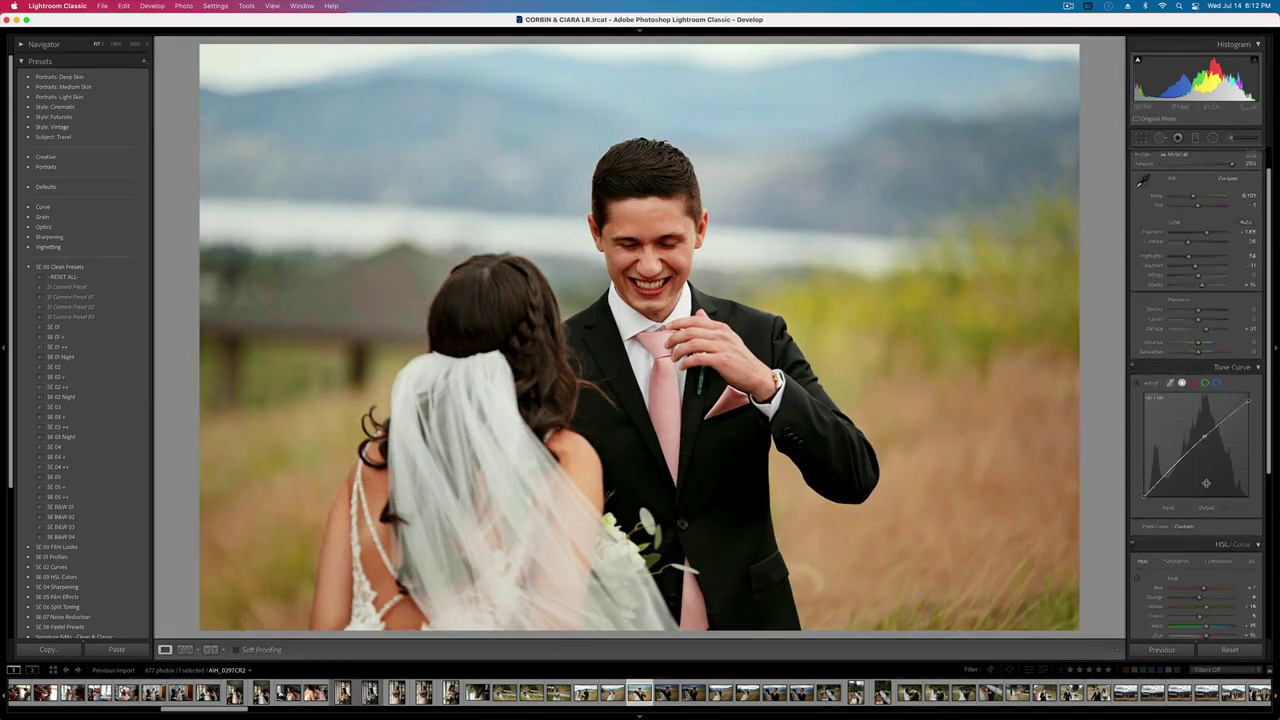
{"action": "left_click", "coordinate": [1176, 361]}
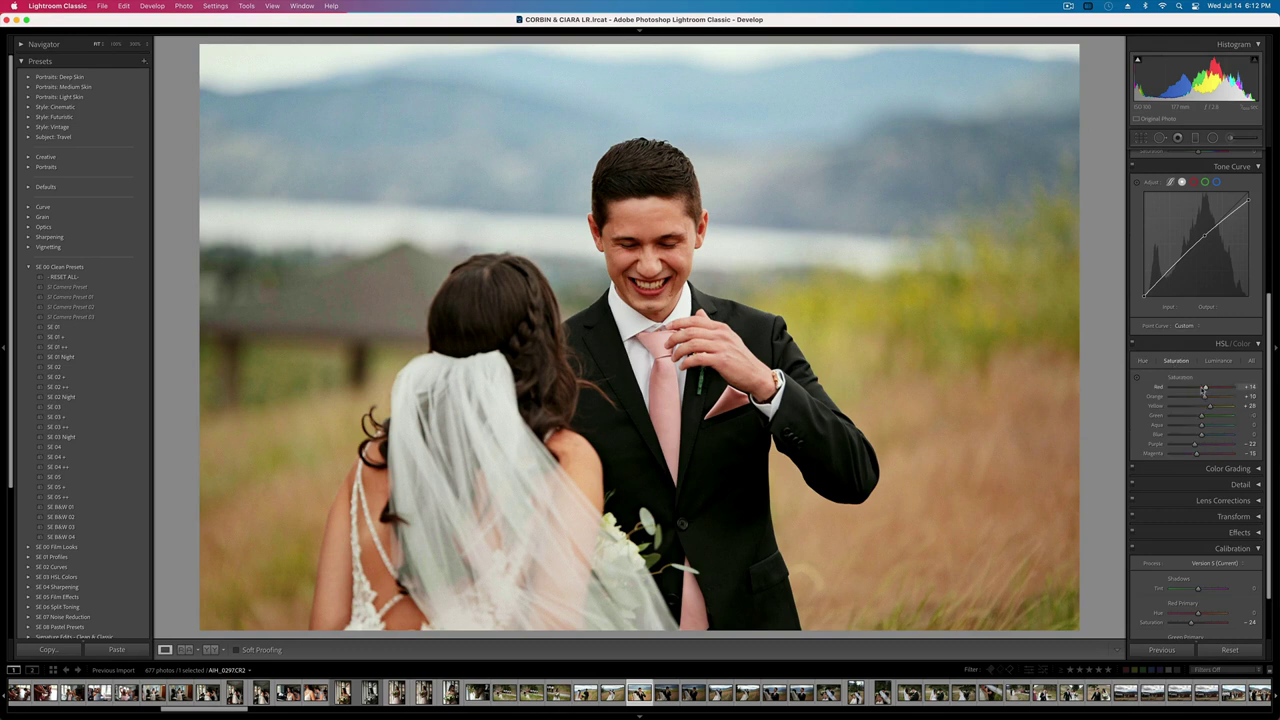
{"action": "left_click_drag", "start_coordinate": [1199, 389], "coordinate": [1177, 390]}
- Set exposure to +1.85 and straighten the photo by about 2.5 degrees
{"action": "key", "text": "equal"}
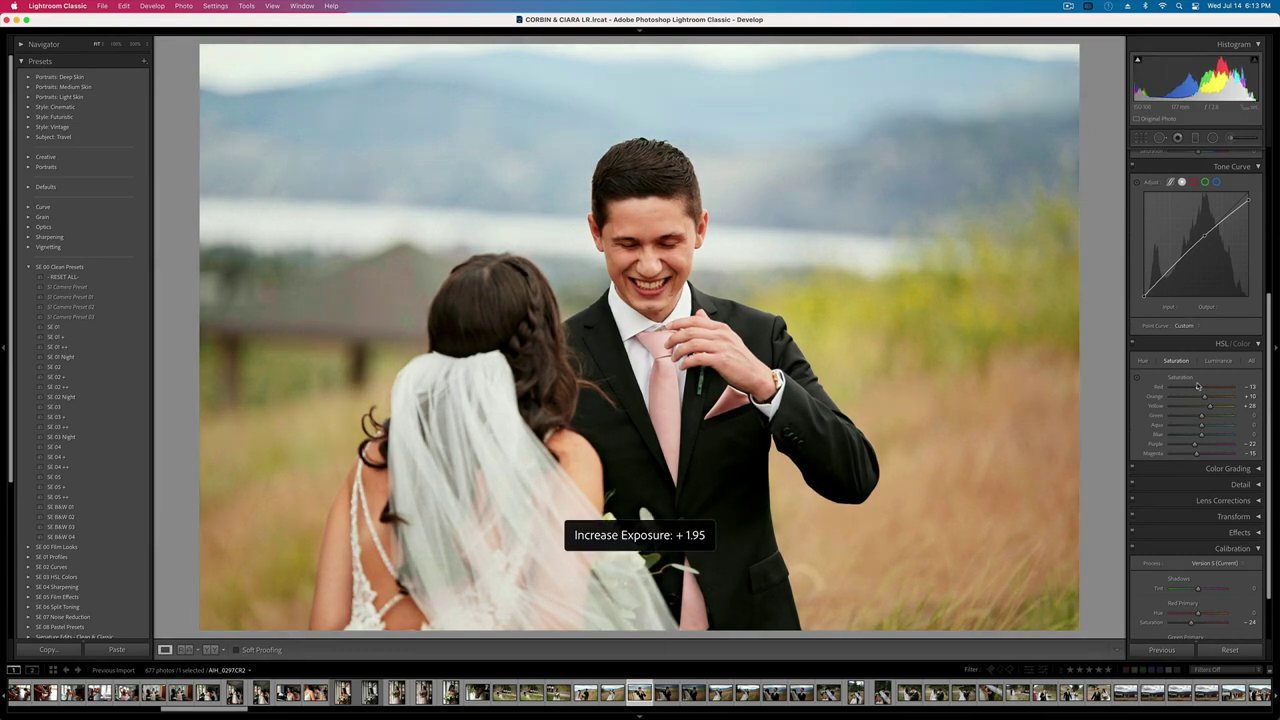
{"action": "key", "text": "minus"}
{"action": "key", "text": "r"}
{"action": "left_click_drag", "start_coordinate": [1091, 302], "coordinate": [1084, 285]}
{"action": "key", "text": "Return"}
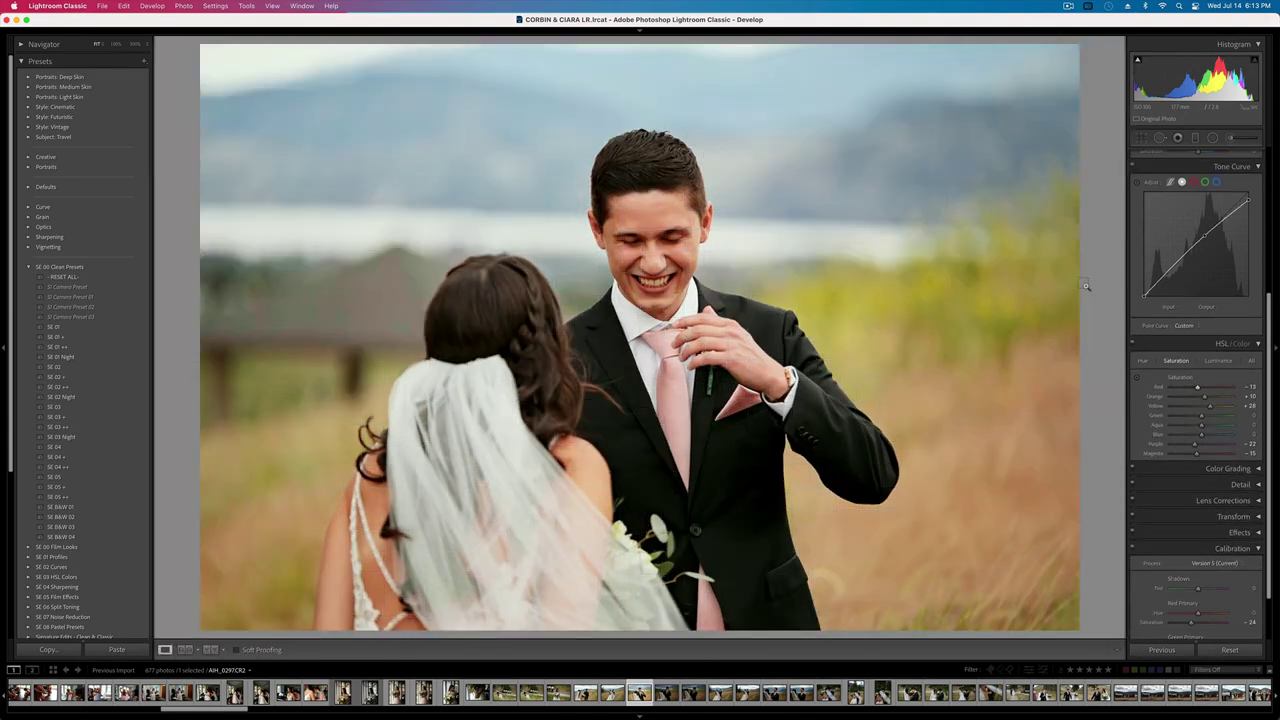
- Copy this photo's develop settings and move to the next photo
{"action": "key", "text": "super+shift+c"}
{"action": "key", "text": "Return"}
{"action": "key", "text": "Right"}
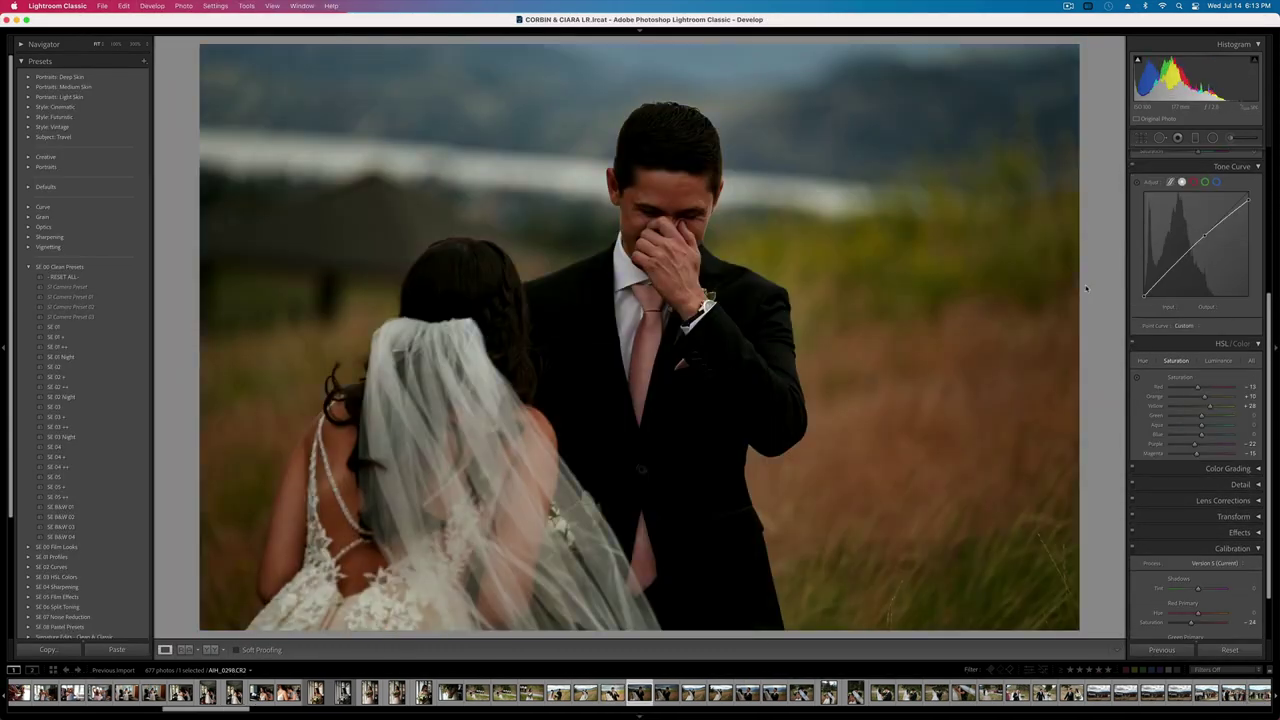
- Copy the smiling-groom settings, paste them onto the face-covering shot, and set exposure +1.59
{"action": "key", "text": "Right"}
{"action": "key", "text": "super+shift+c"}
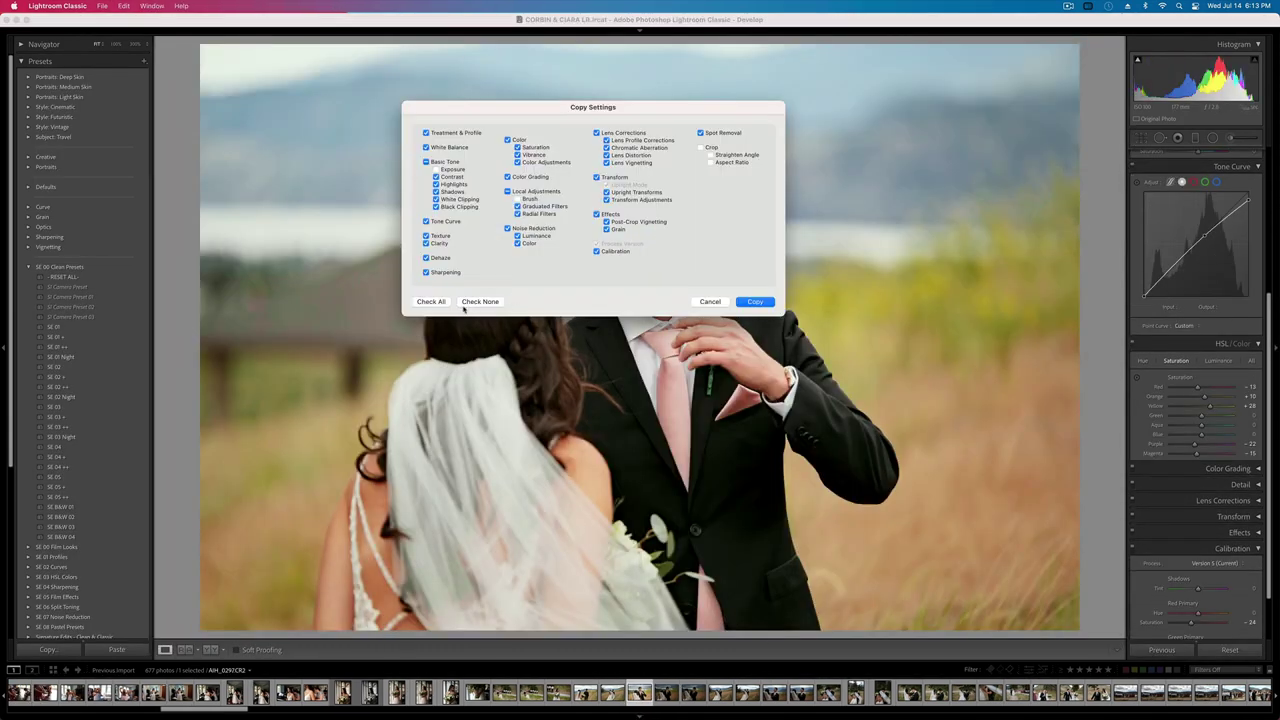
{"action": "key", "text": "Return"}
{"action": "key", "text": "Right"}
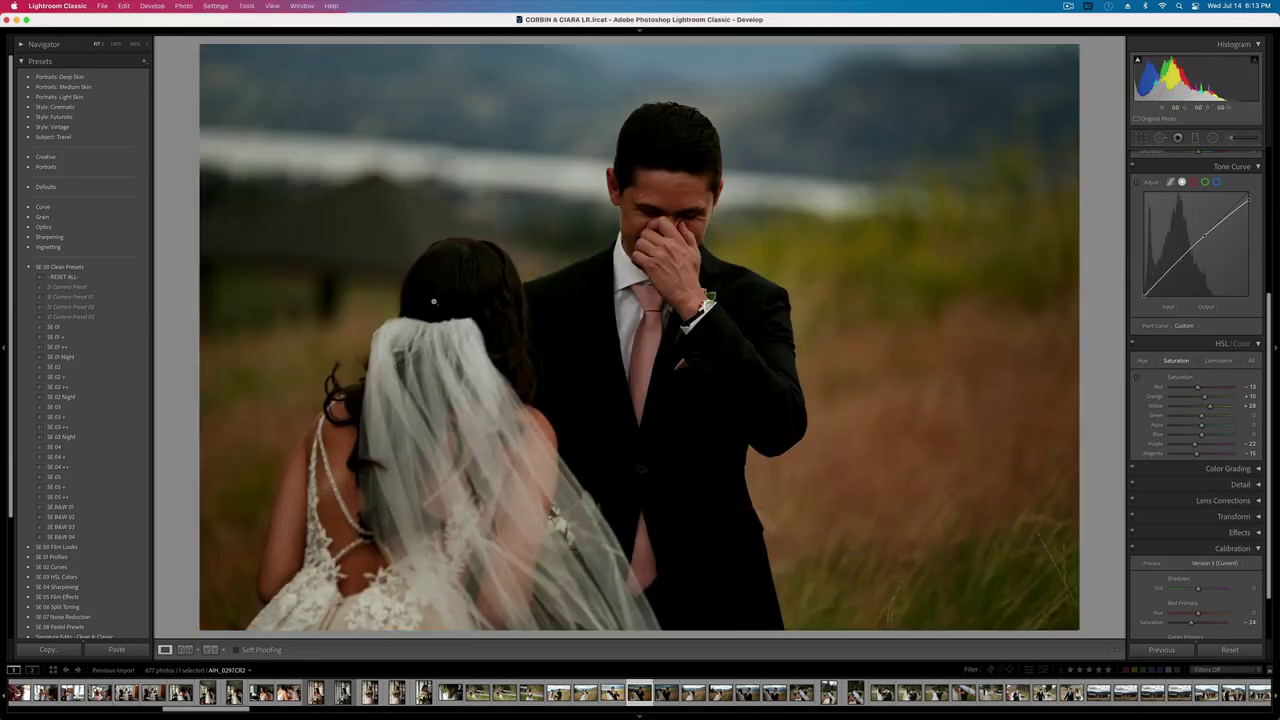
{"action": "key", "text": "super+shift+v"}
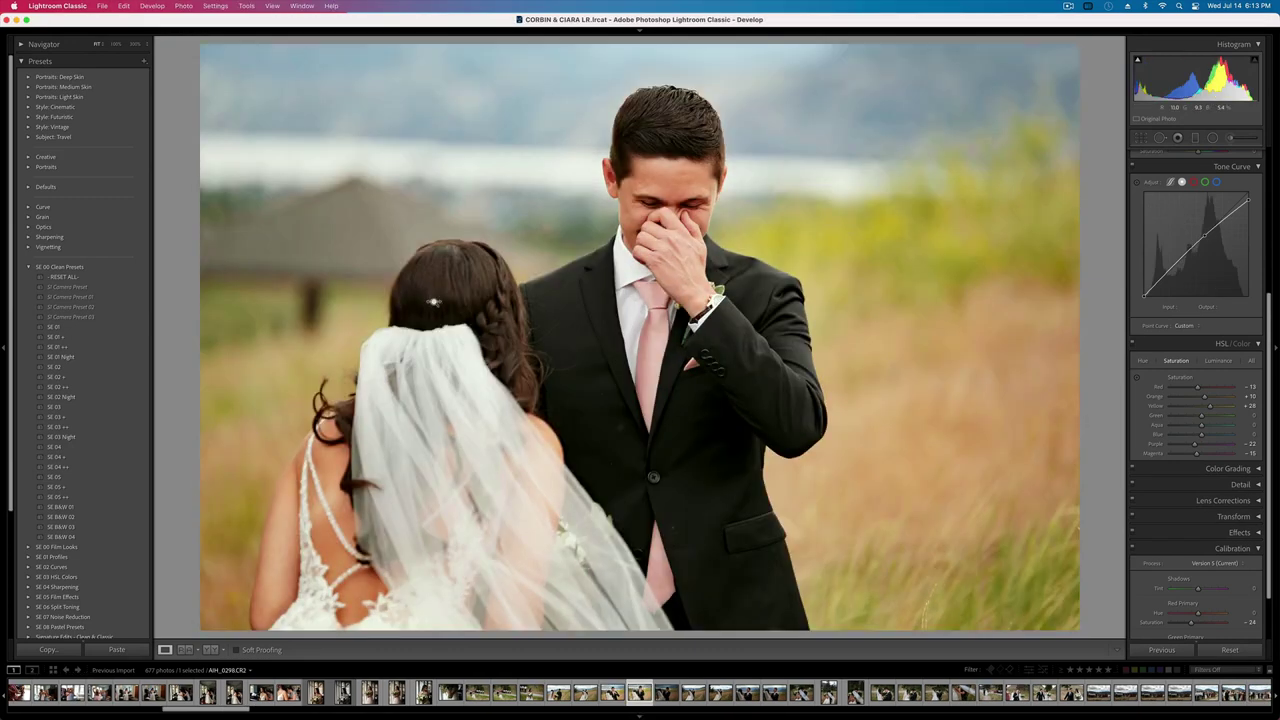
{"action": "key", "text": "shift+minus"}
{"action": "key", "text": "shift+minus"}
{"action": "key", "text": "equal"}
{"action": "key", "text": "equal"}
{"action": "key", "text": "equal"}
{"action": "key", "text": "equal"}
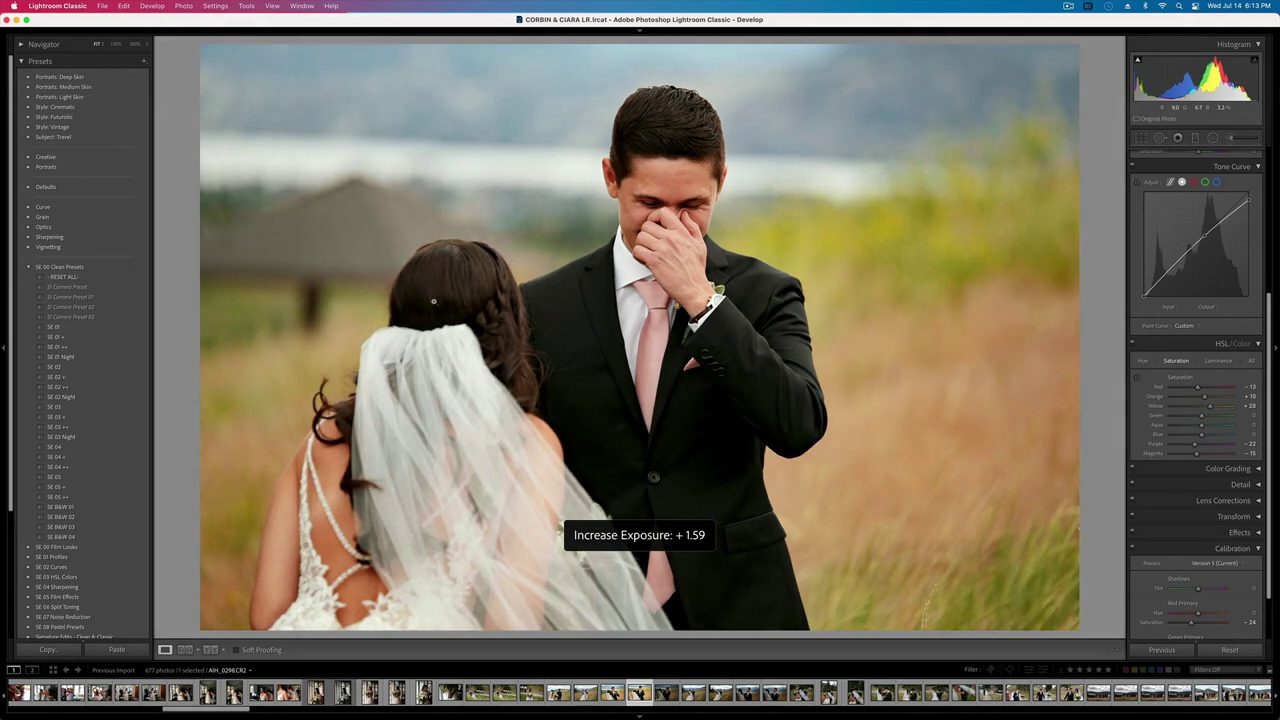
{"action": "scroll", "coordinate": [1195, 232], "scroll_direction": "up", "scroll_amount": 5}
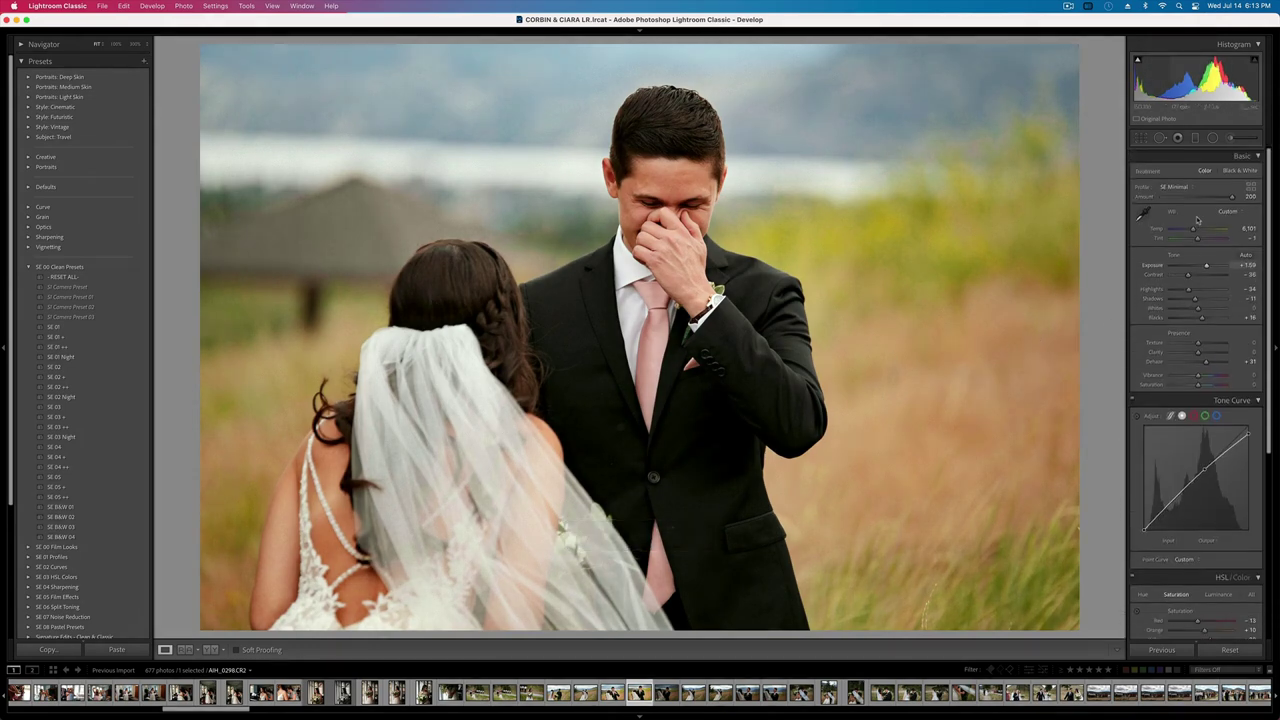
- Cool the white balance slightly, set exposure to +1.69, and copy the develop settings
{"action": "left_click_drag", "start_coordinate": [1194, 231], "coordinate": [1191, 274]}
{"action": "key", "text": "equal"}
{"action": "key", "text": "equal"}
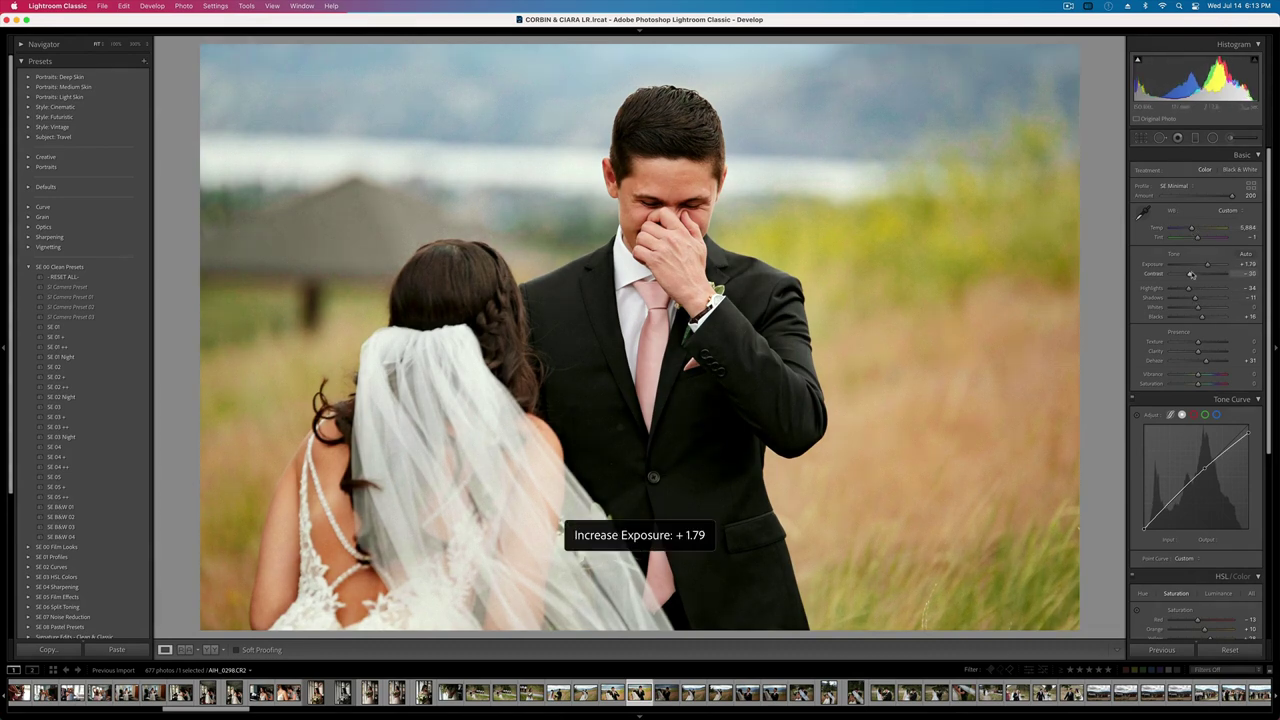
{"action": "key", "text": "minus"}
{"action": "key", "text": "super+shift+c"}
{"action": "key", "text": "Return"}
{"action": "key", "text": "Right"}
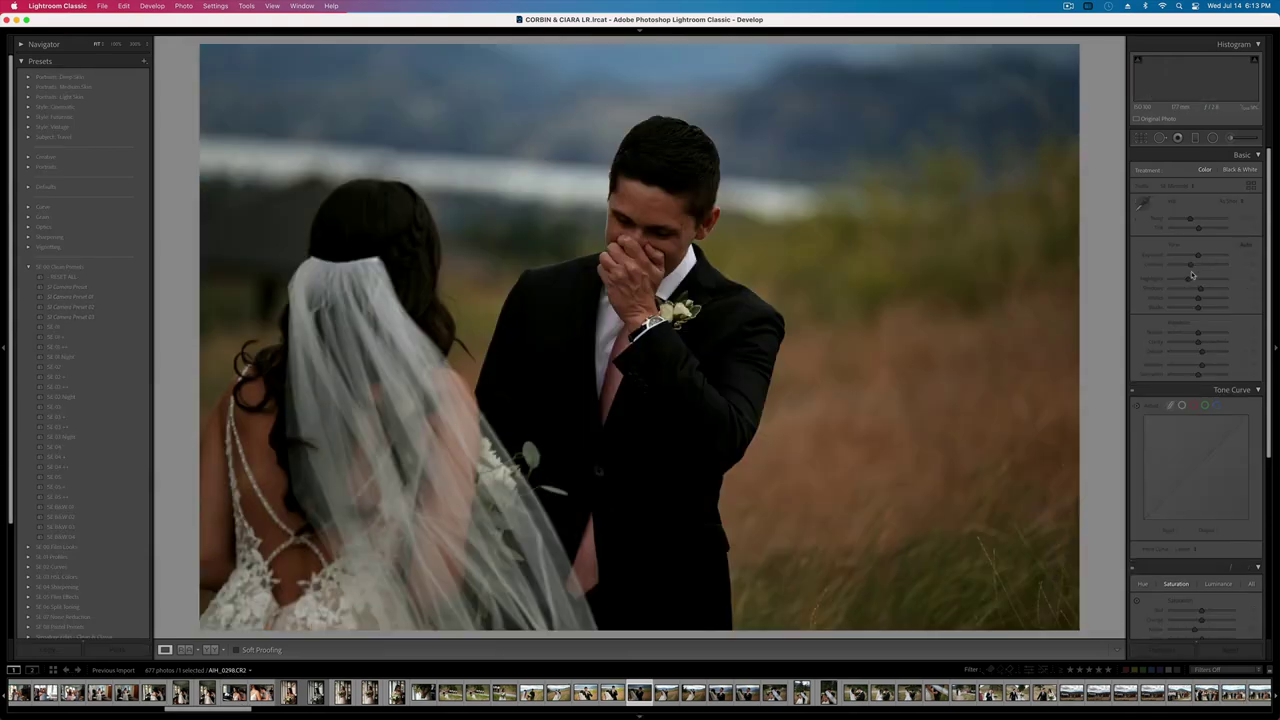
- On the face-covering shot, lower contrast to about -47 and set exposure to +1.03
{"action": "key", "text": "Right"}
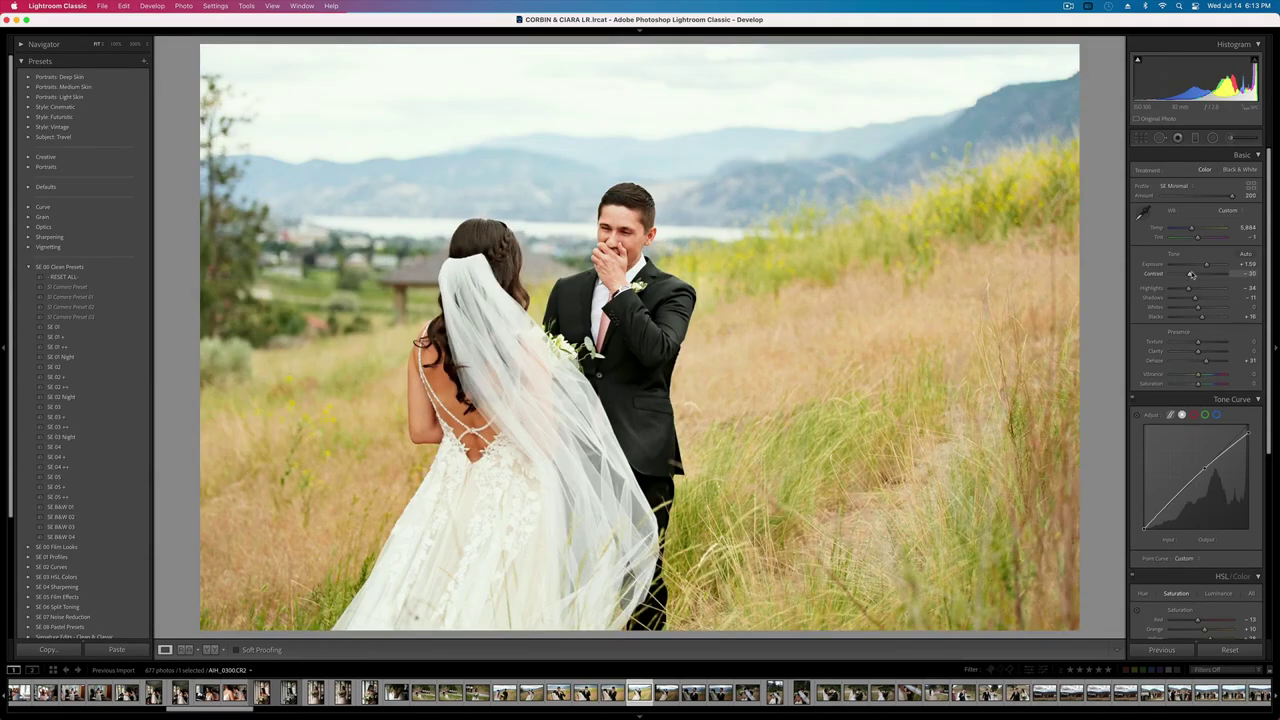
{"action": "key", "text": "shift+minus"}
{"action": "key", "text": "shift+minus"}
{"action": "key", "text": "shift+minus"}
{"action": "key", "text": "shift+minus"}
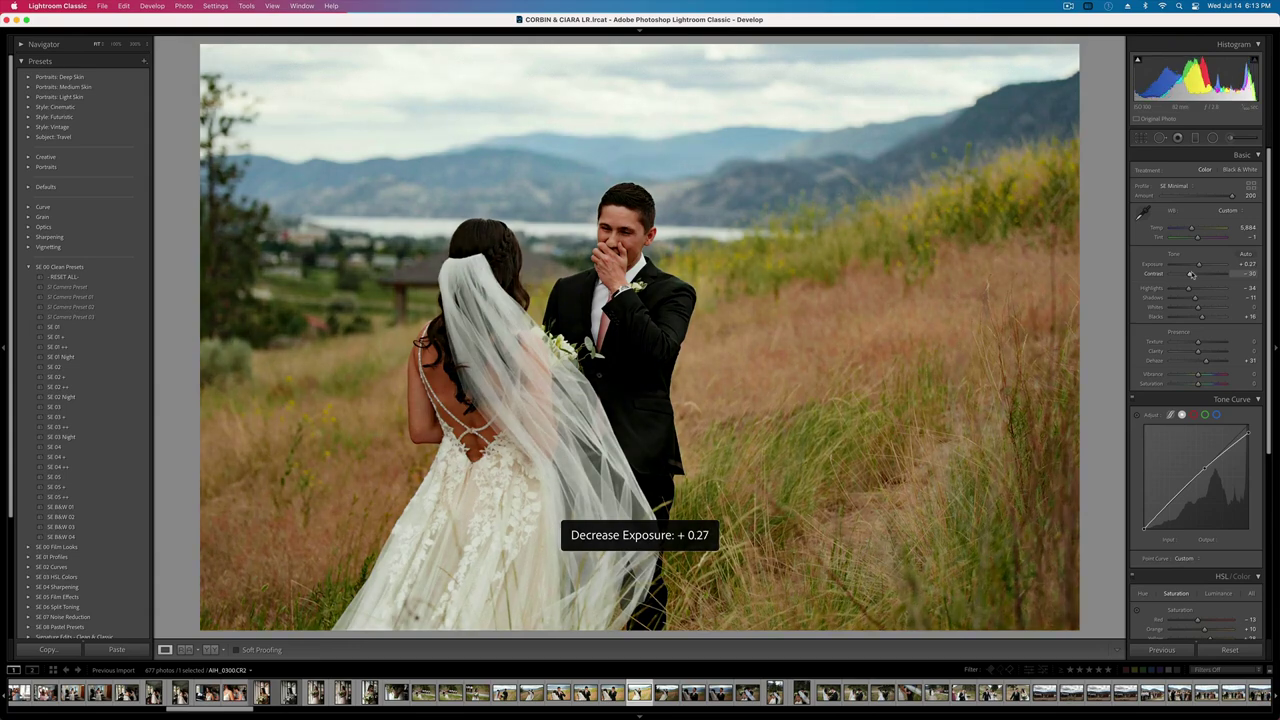
{"action": "key", "text": "shift+equal"}
{"action": "key", "text": "shift+equal"}
{"action": "key", "text": "minus"}
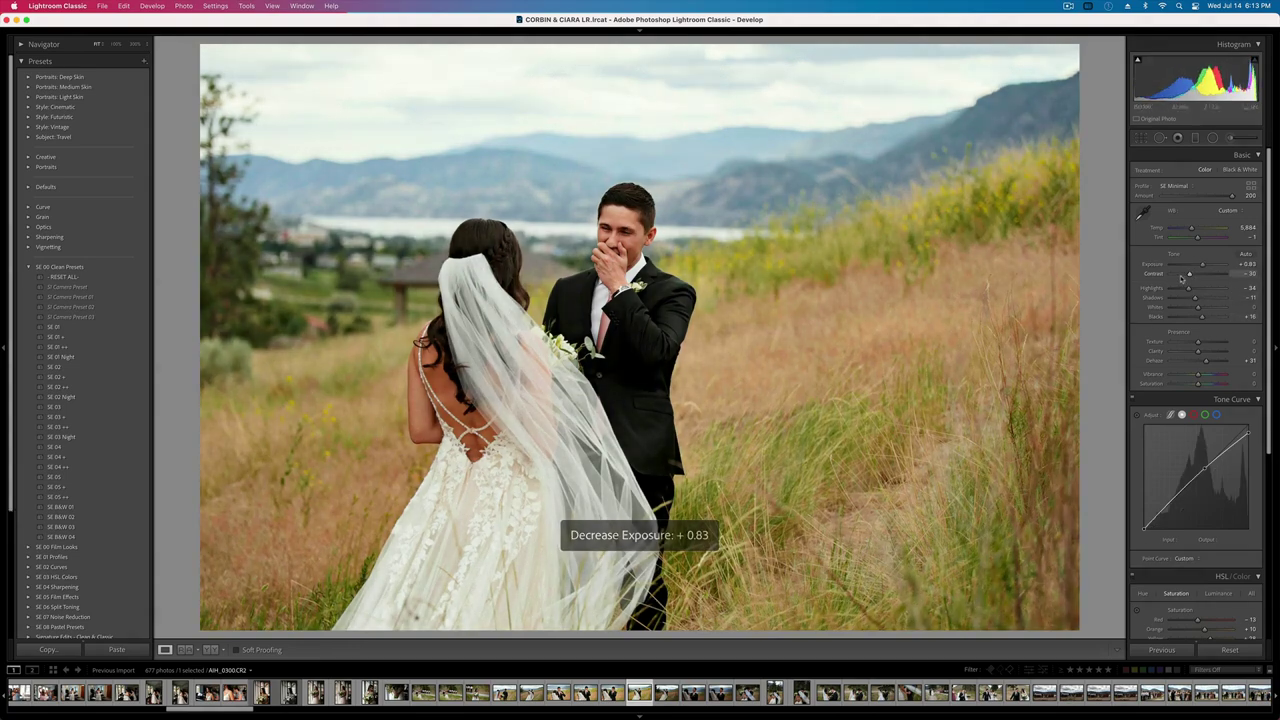
{"action": "left_click_drag", "start_coordinate": [1180, 275], "coordinate": [1185, 275]}
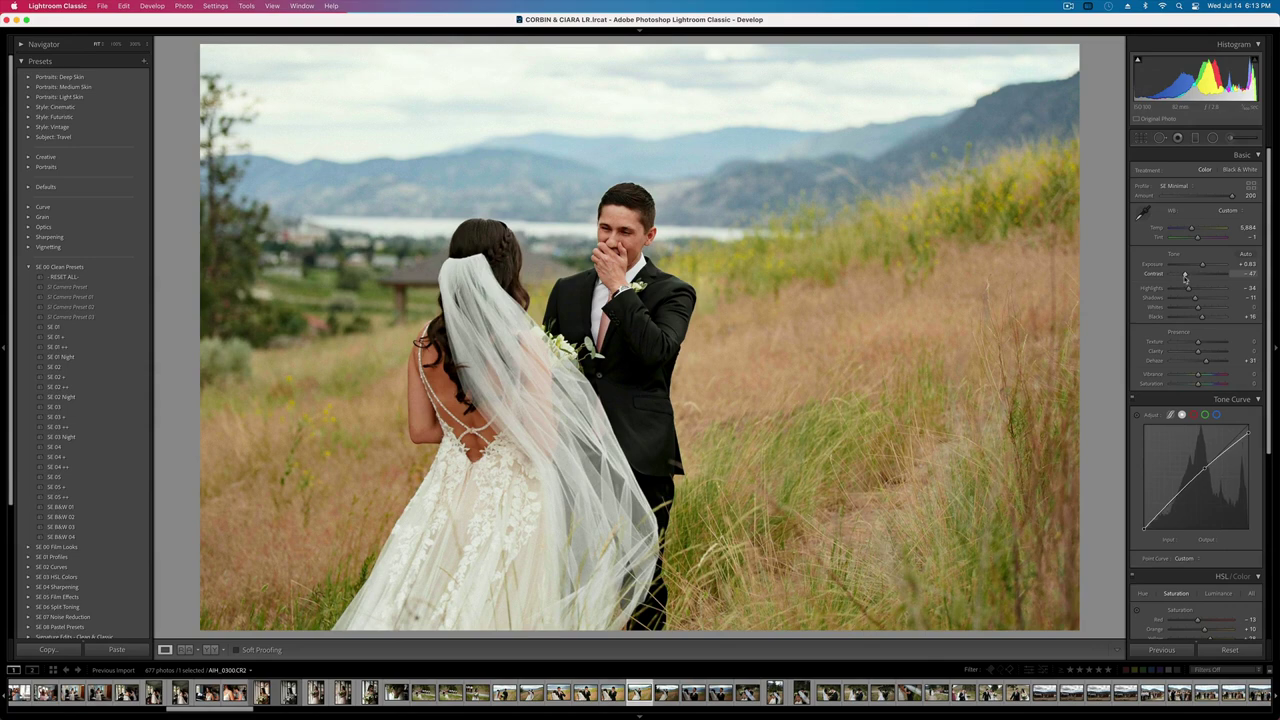
{"action": "key", "text": "equal"}
{"action": "key", "text": "equal"}
- Straighten the face-covering shot, then brighten the following photo's exposure a step
{"action": "key", "text": "r"}
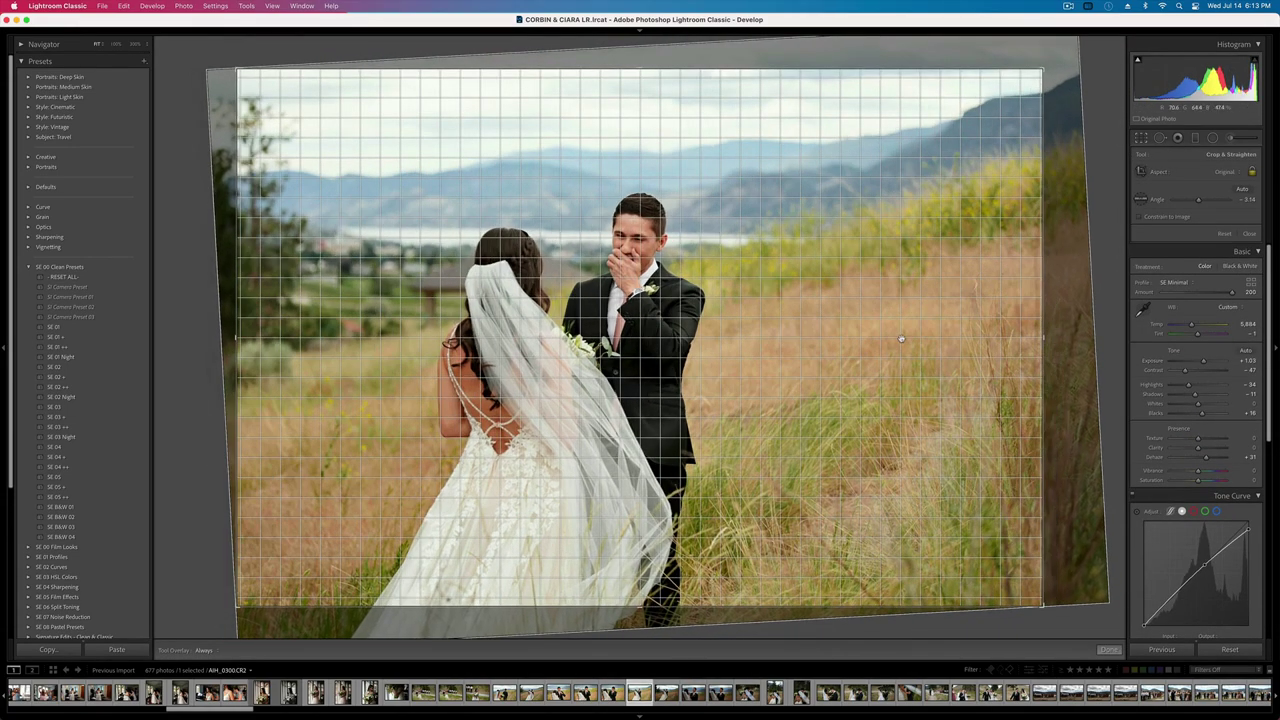
{"action": "key", "text": "r"}
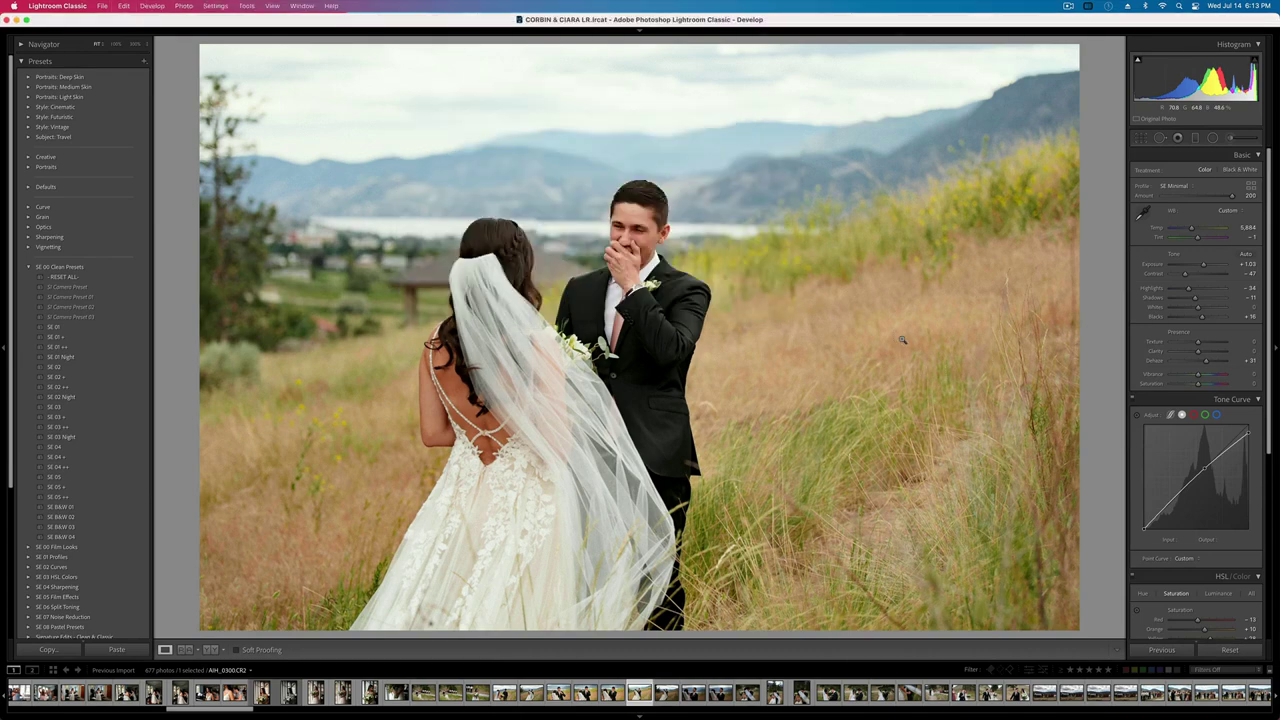
{"action": "key", "text": "Right"}
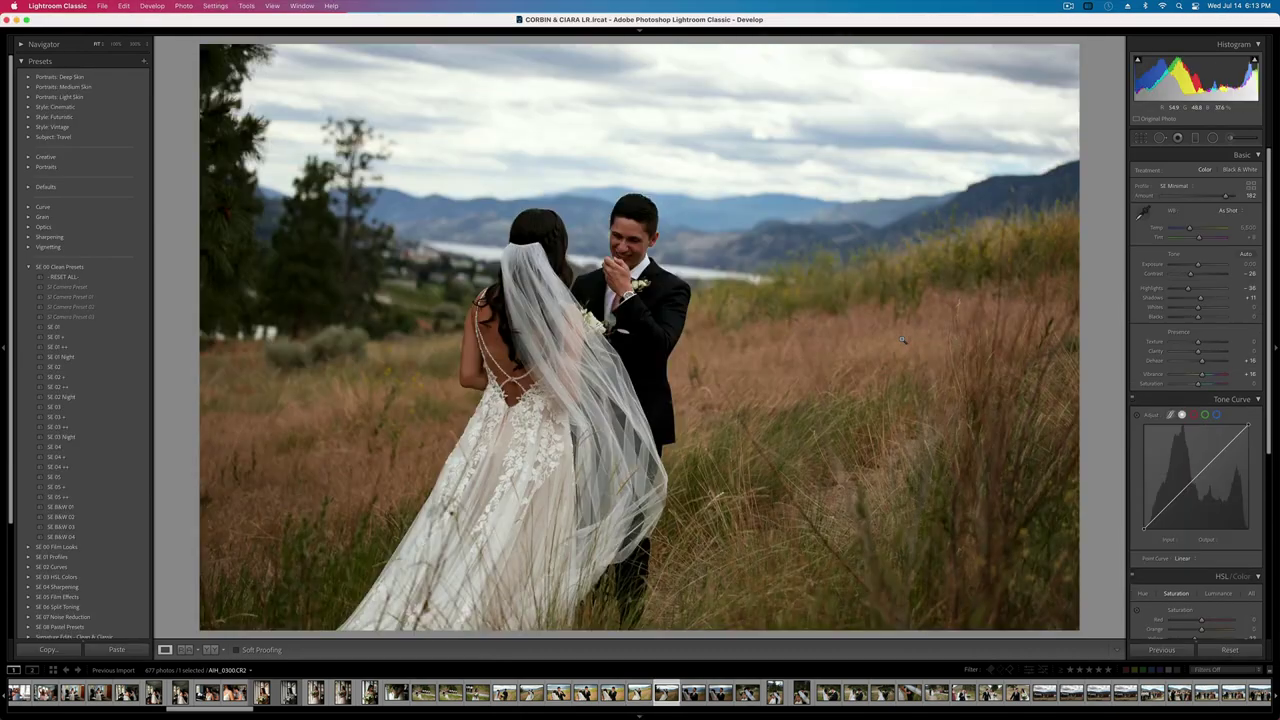
{"action": "key", "text": "equal"}
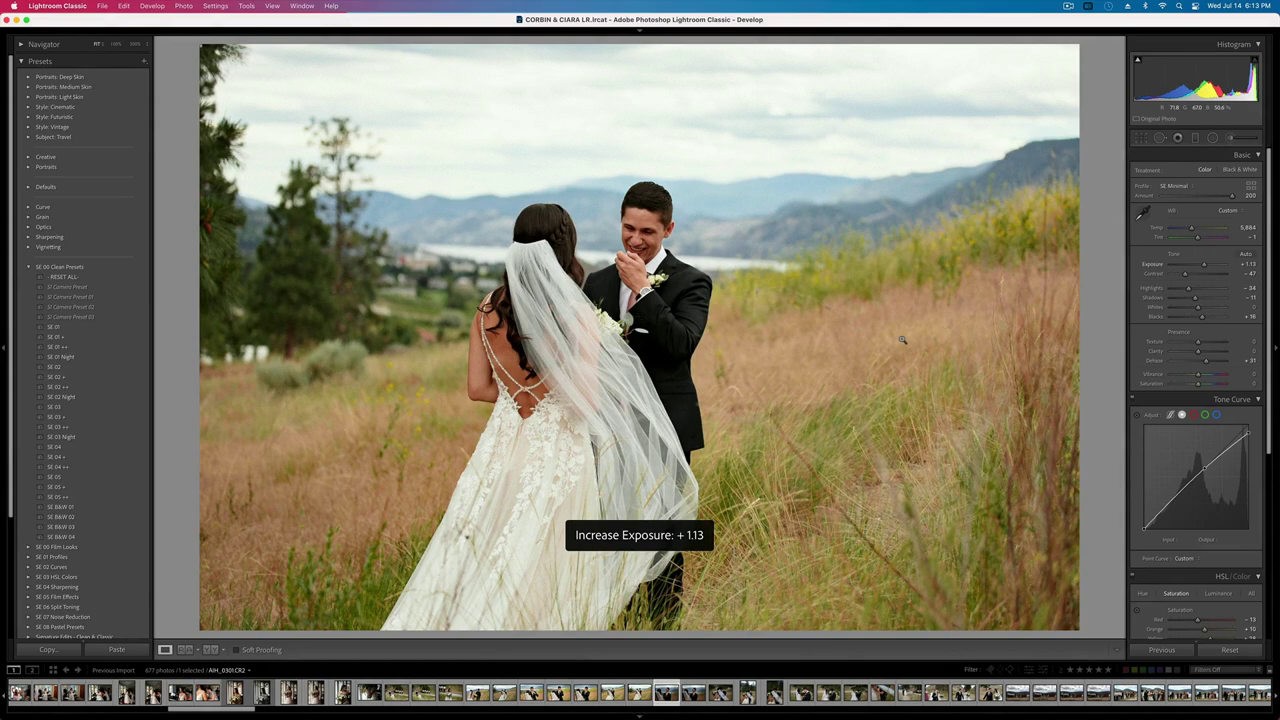
{"action": "key", "text": "Right"}
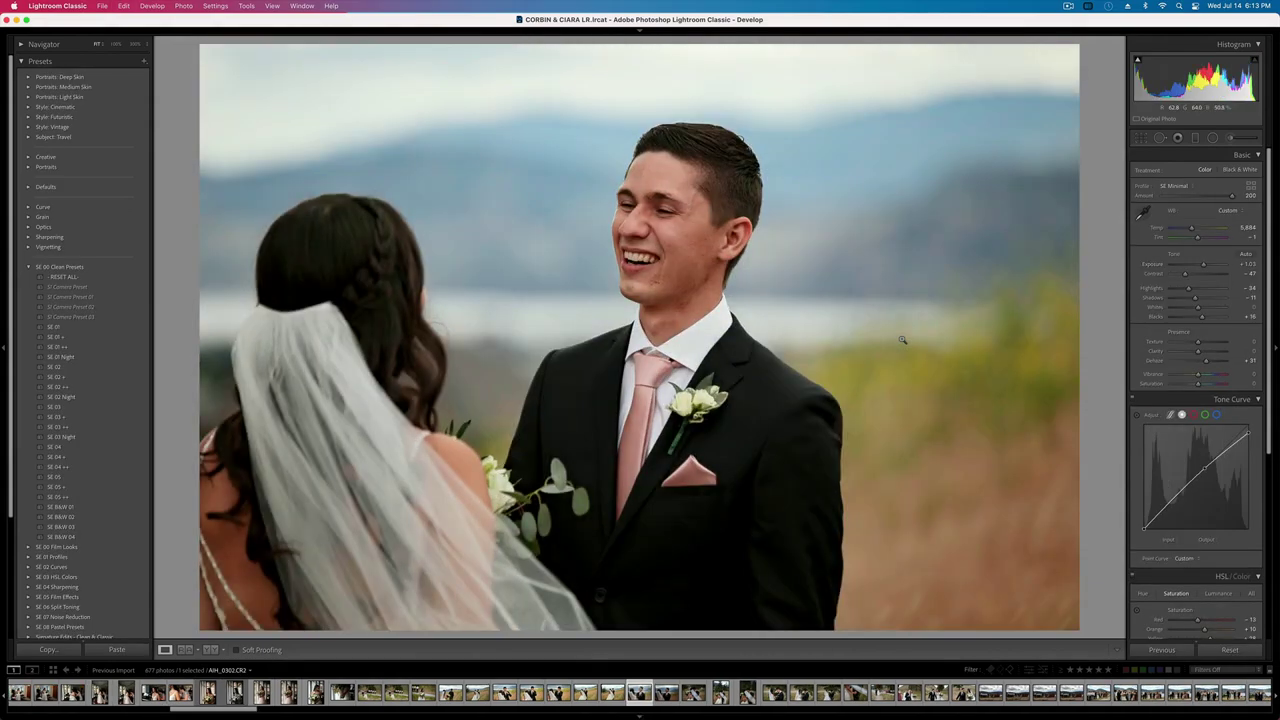
- Set exposure to +1.13 and brush 21 SkinSoften+Desat onto the groom's face with Dehaze -15
{"action": "key", "text": "equal"}
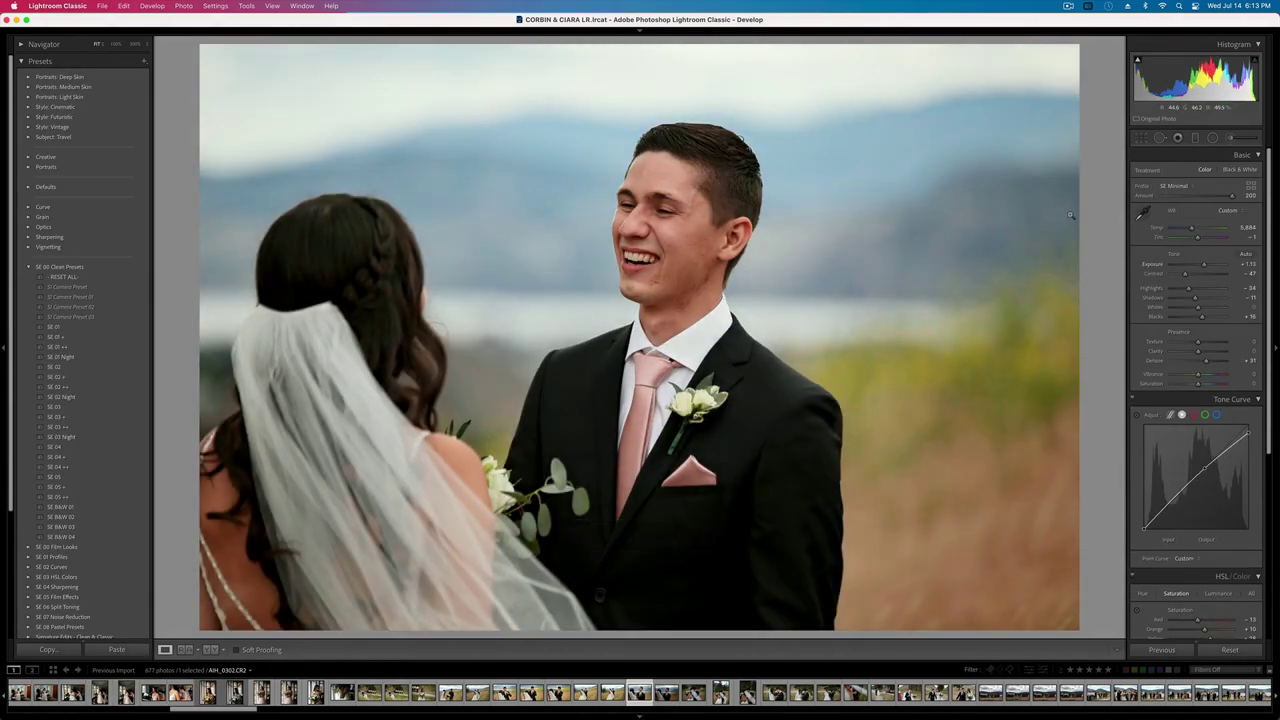
{"action": "left_click", "coordinate": [1230, 139]}
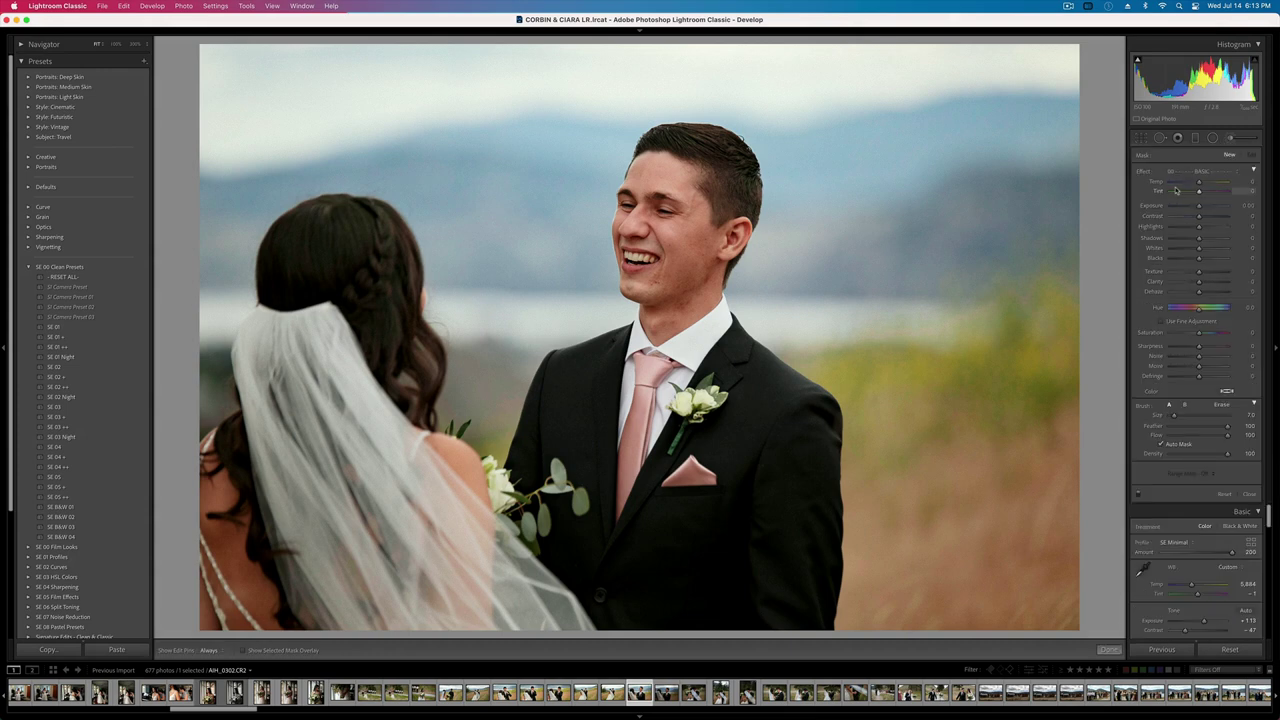
{"action": "left_click", "coordinate": [1206, 172]}
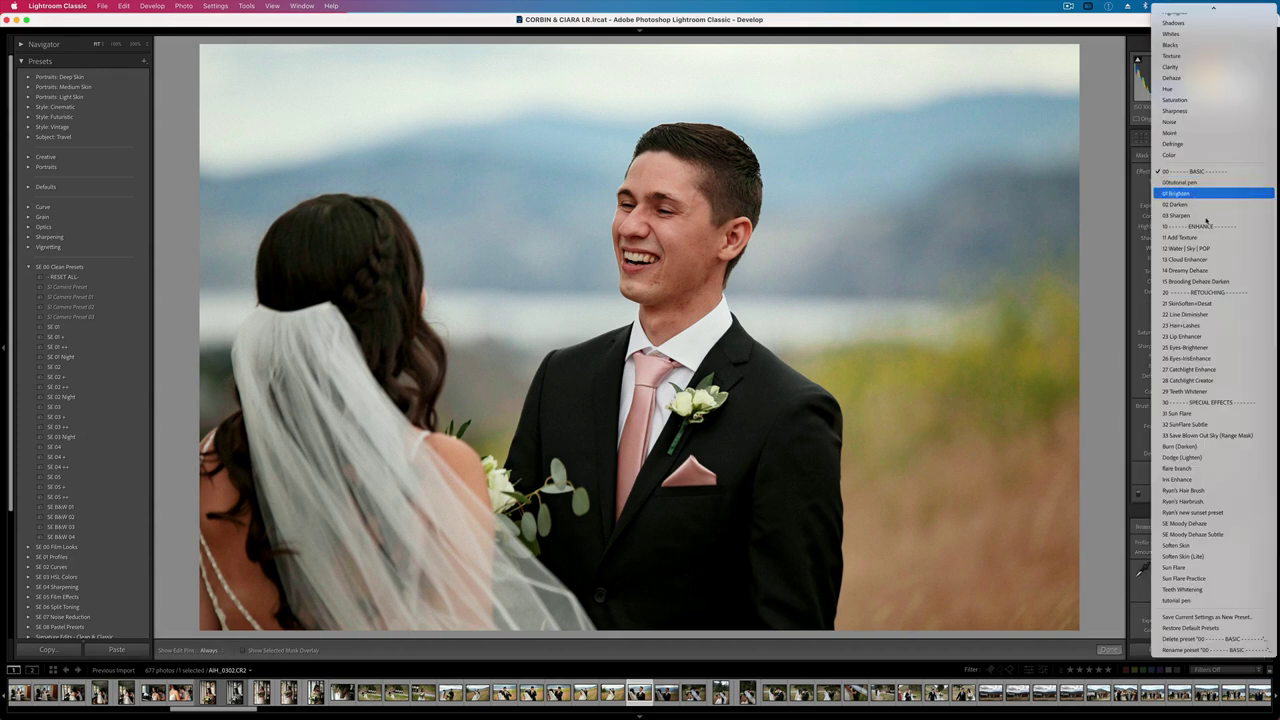
{"action": "left_click", "coordinate": [1190, 303]}
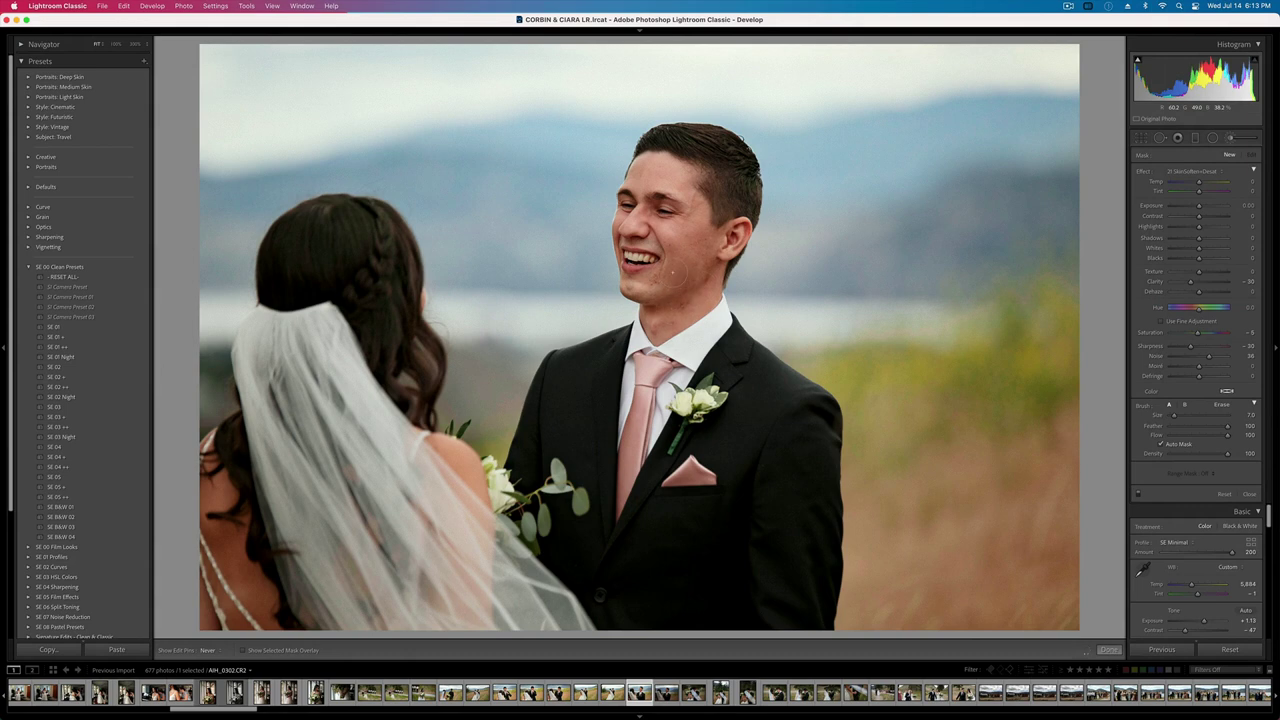
{"action": "left_click", "coordinate": [673, 308]}
{"action": "key", "text": "h"}
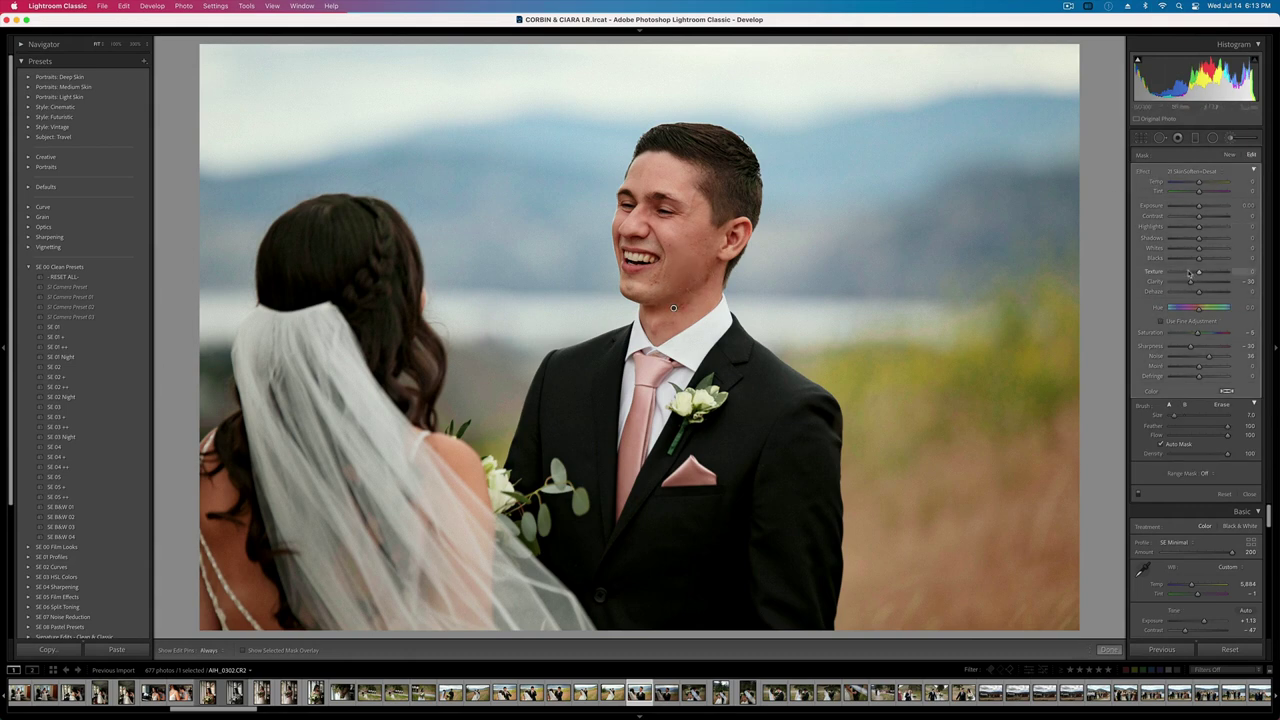
{"action": "left_click_drag", "start_coordinate": [1198, 292], "coordinate": [1196, 292]}
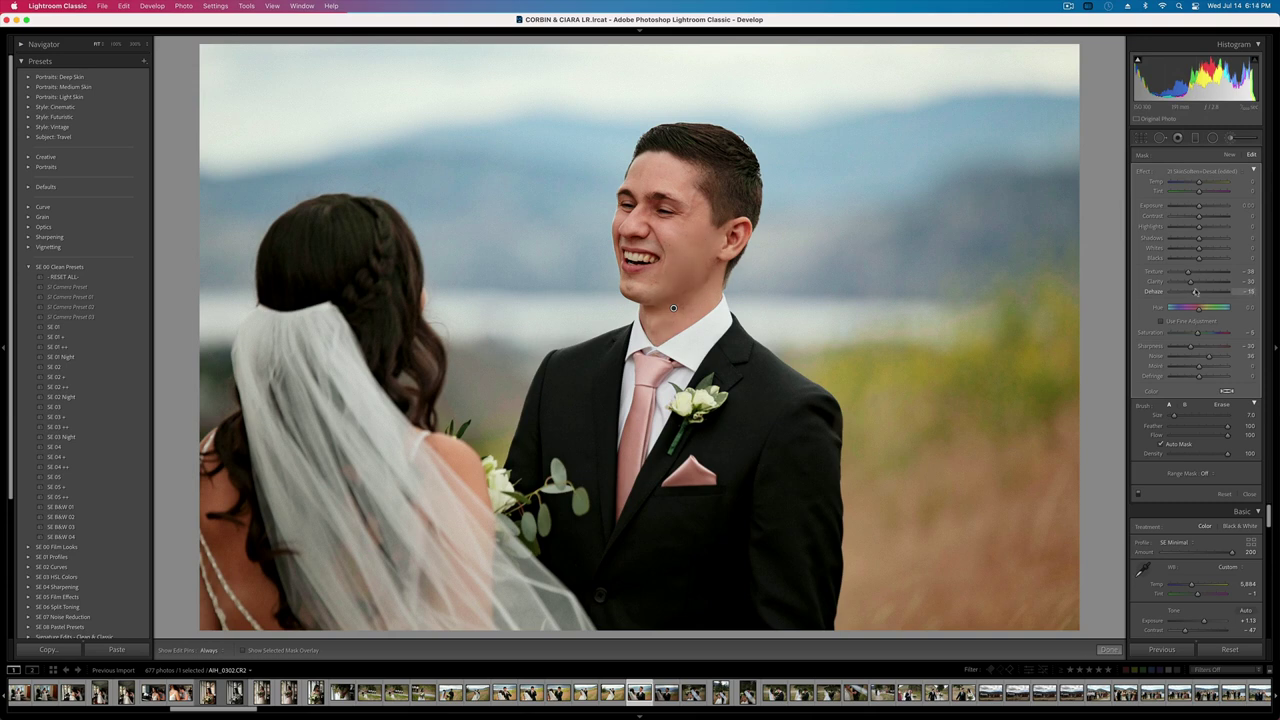
- Tighten the crop around the couple and raise contrast from -47 to -23
{"action": "key", "text": "r"}
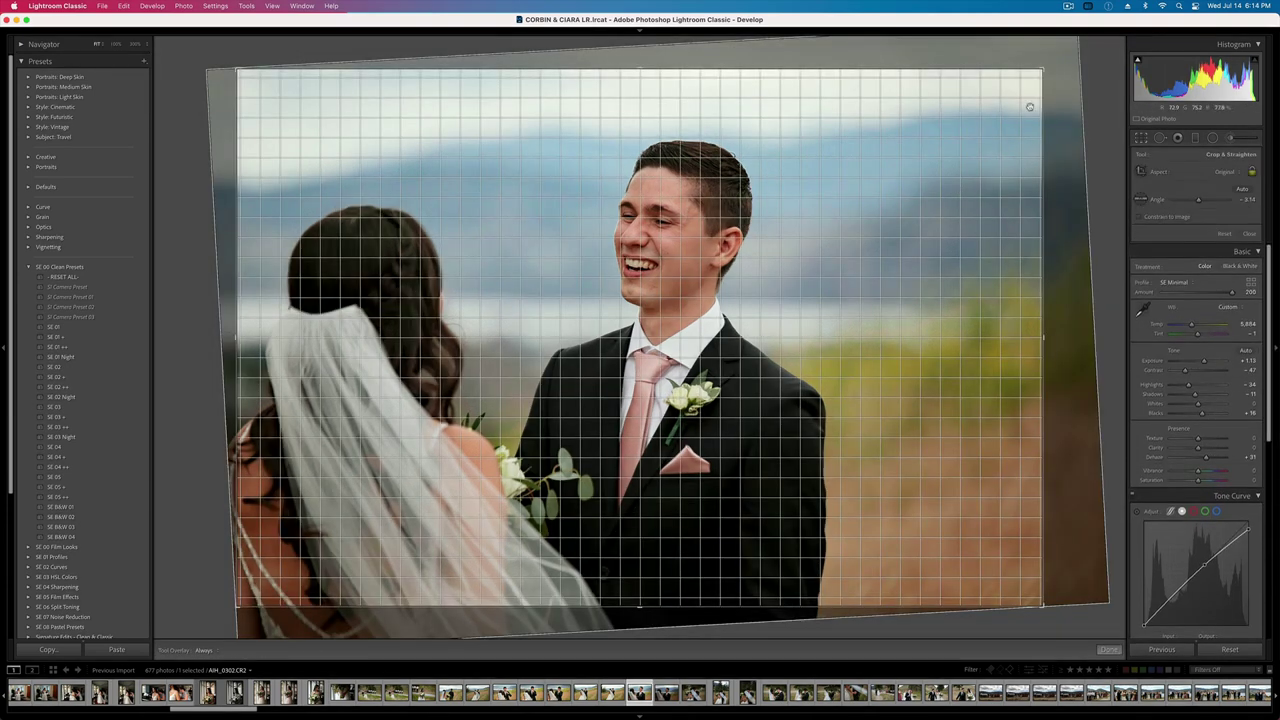
{"action": "left_click_drag", "start_coordinate": [1043, 69], "coordinate": [1015, 87]}
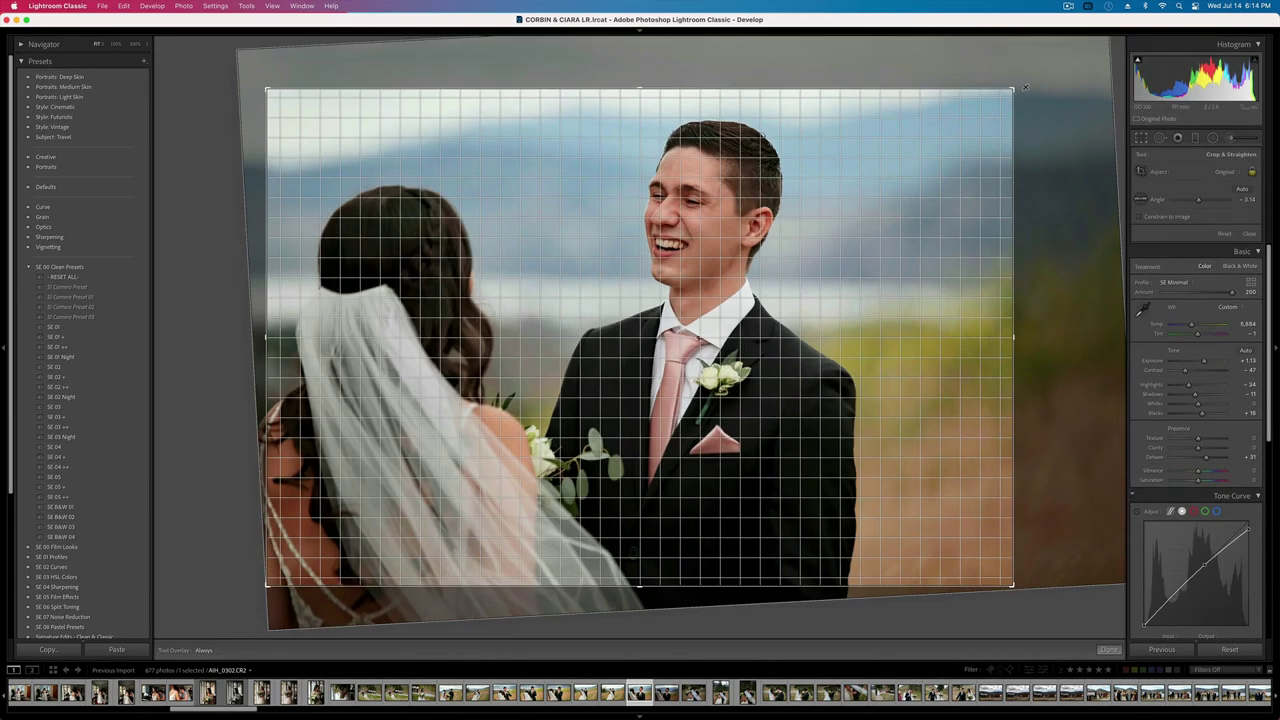
{"action": "key", "text": "Return"}
{"action": "left_click_drag", "start_coordinate": [1185, 274], "coordinate": [1190, 275]}
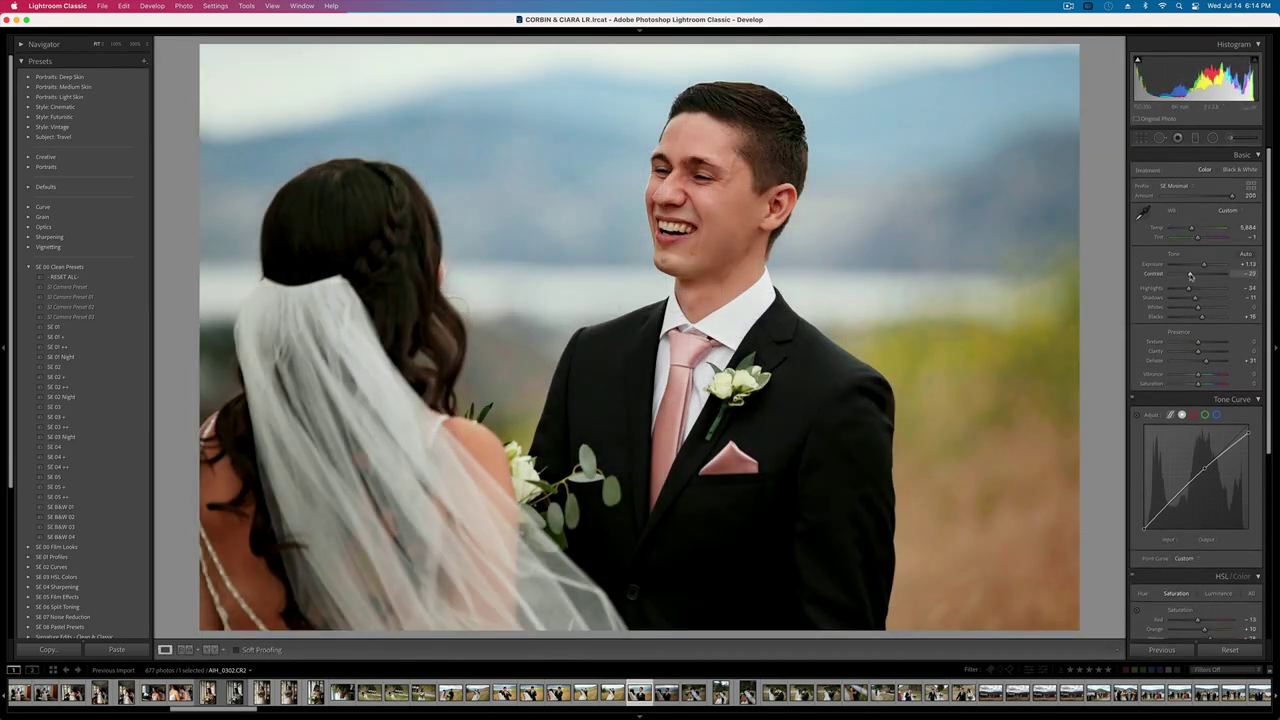
{"action": "key", "text": "Left"}
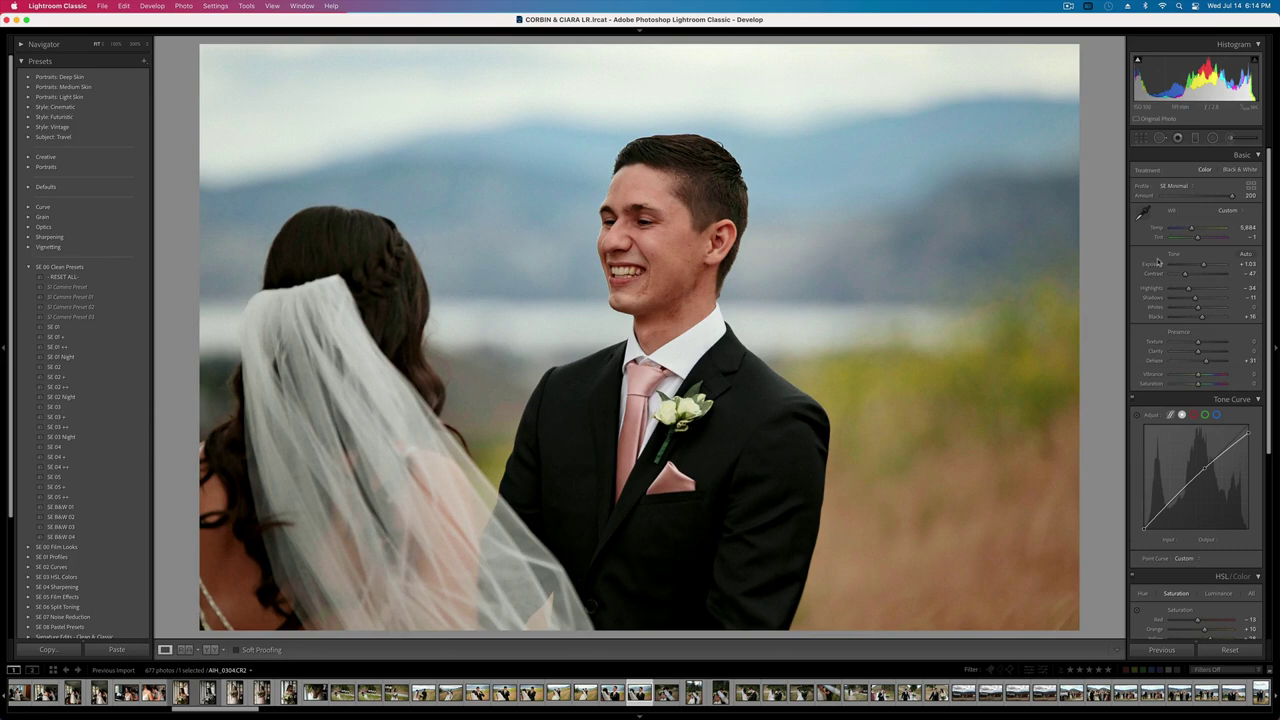
- Remove AIH_0304 from the catalog and paste the previous edits onto the embracing-couple photo
{"action": "key", "text": "BackSpace"}
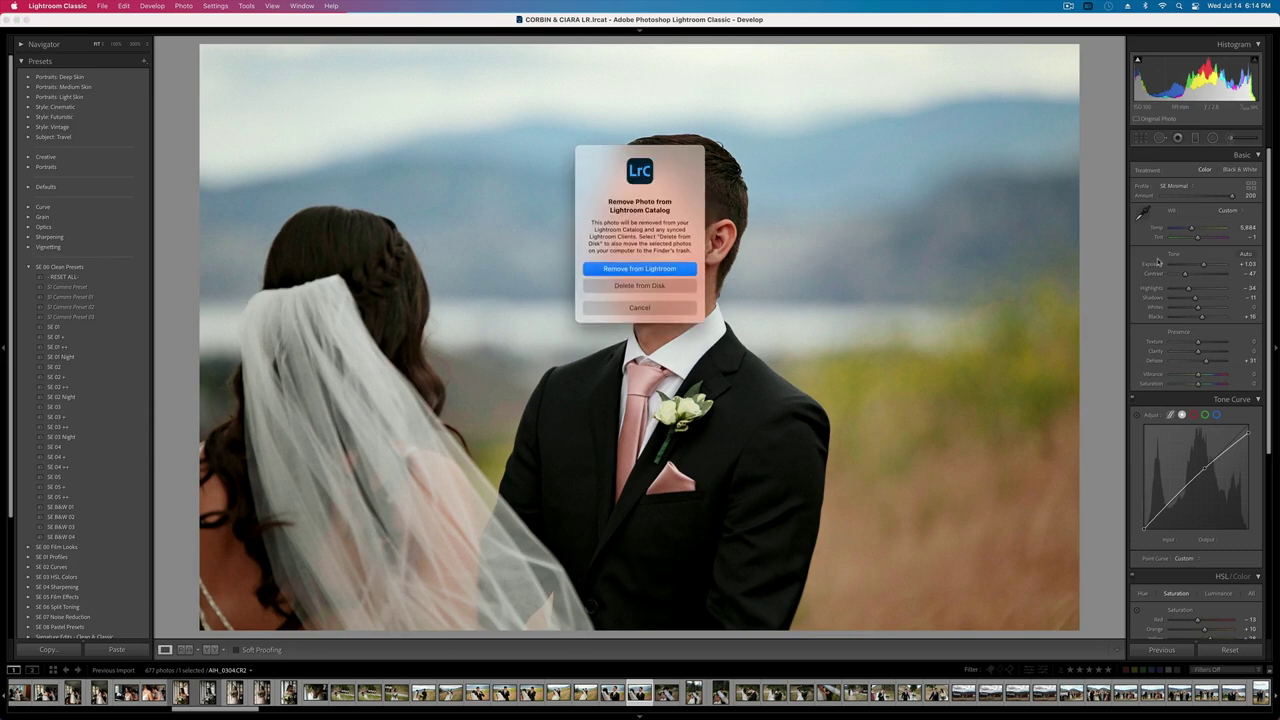
{"action": "key", "text": "Escape"}
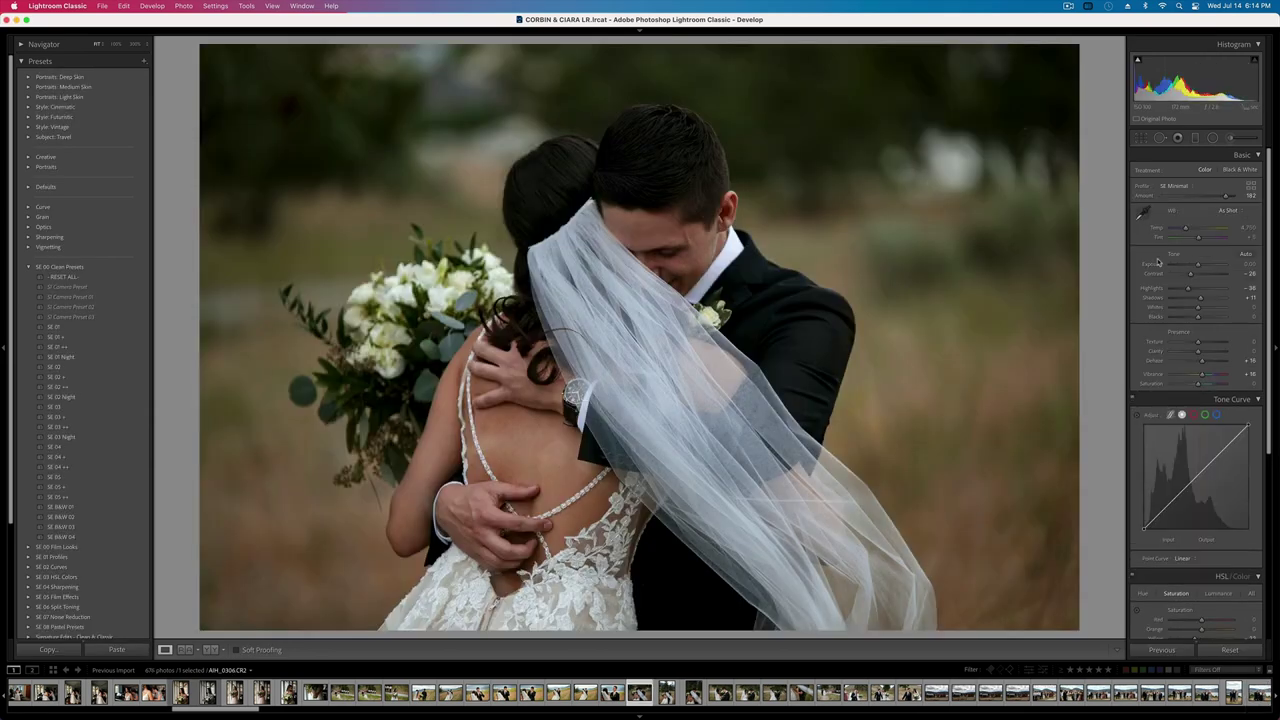
{"action": "key", "text": "super+v"}
{"action": "key", "text": "minus"}
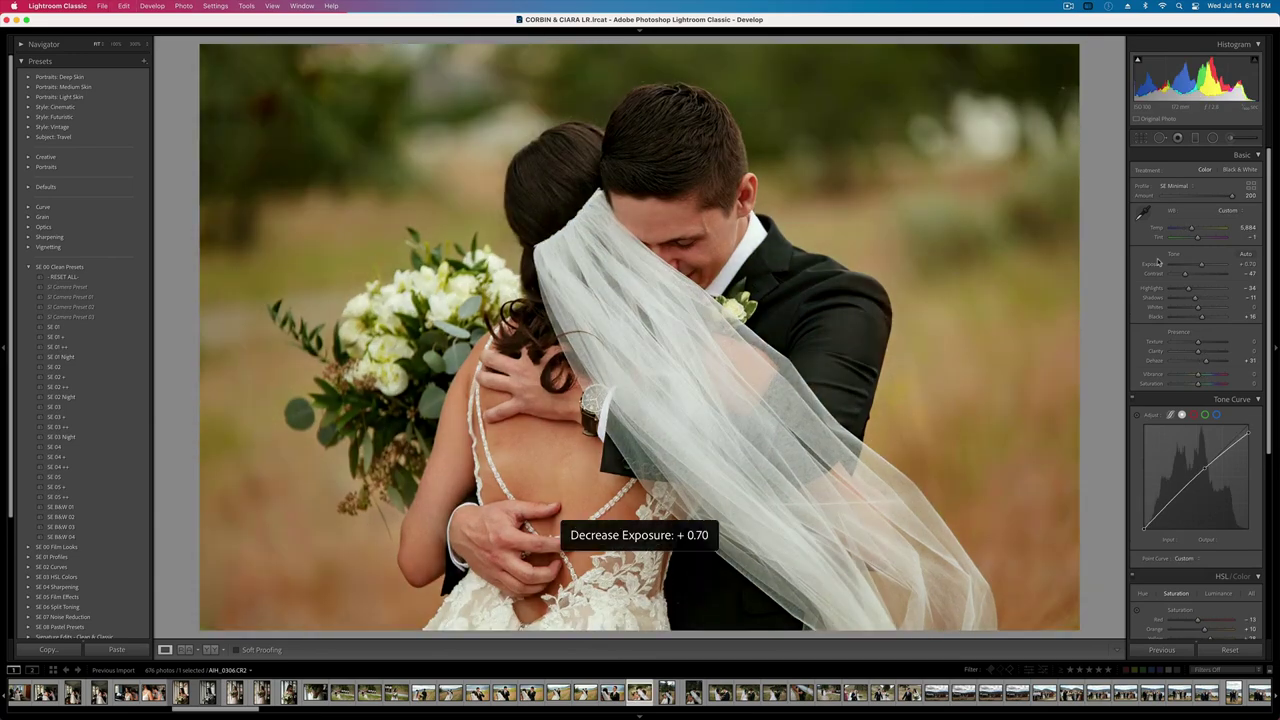
{"action": "key", "text": "minus"}
{"action": "key", "text": "equal"}
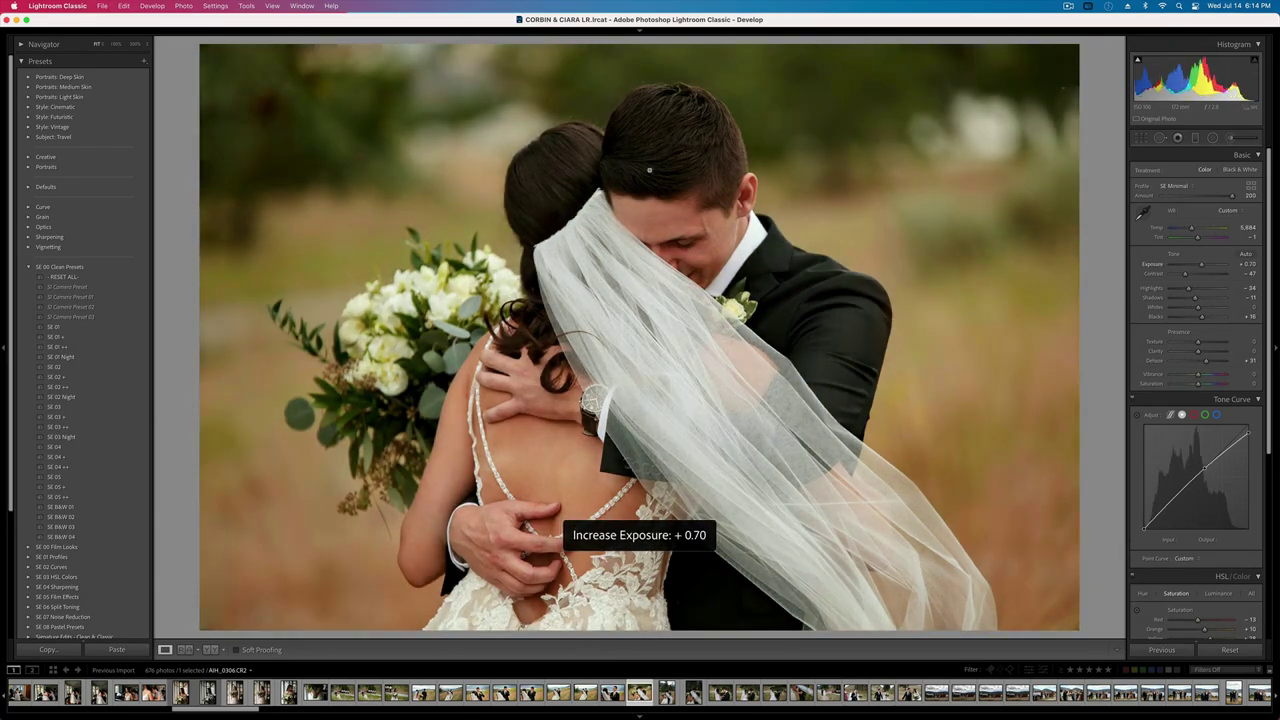
- Reset the crop and rotation, set exposure to +0.90, and cool the temperature to 5,777
{"action": "key", "text": "r"}
{"action": "left_click_drag", "start_coordinate": [245, 74], "coordinate": [254, 80]}
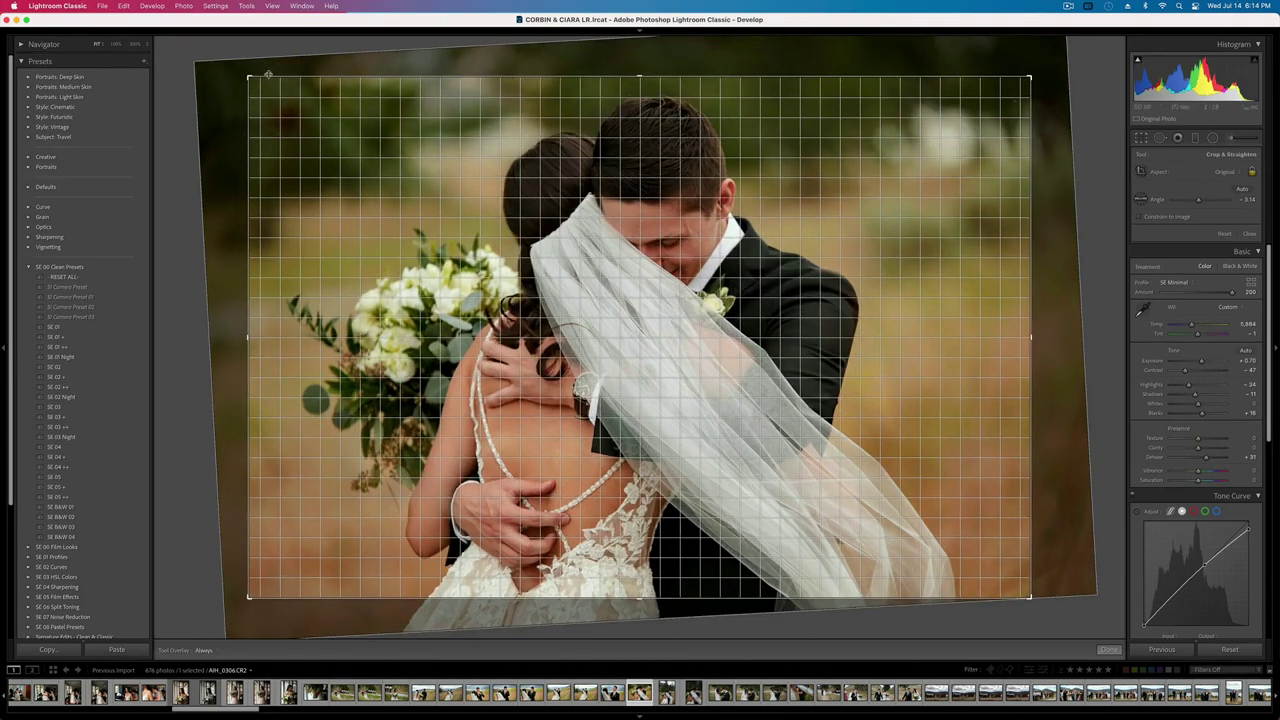
{"action": "left_click_drag", "start_coordinate": [1041, 169], "coordinate": [1043, 205]}
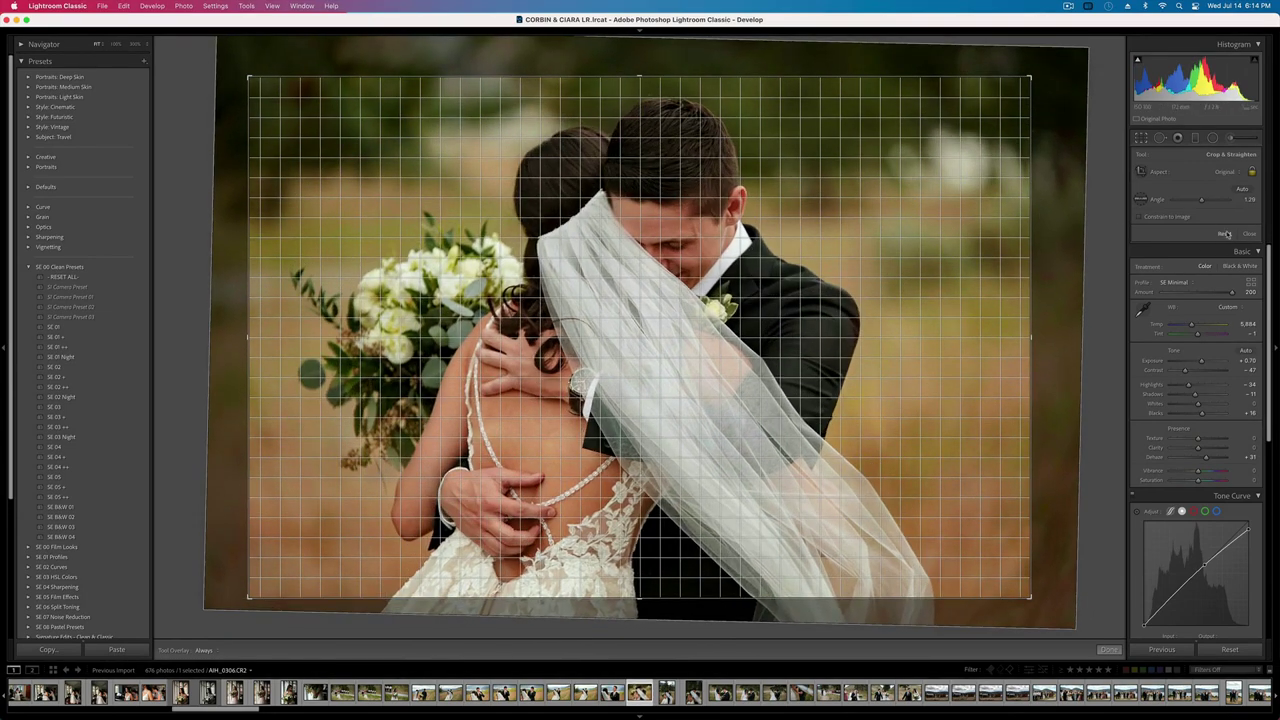
{"action": "left_click", "coordinate": [1225, 233]}
{"action": "left_click", "coordinate": [1249, 233]}
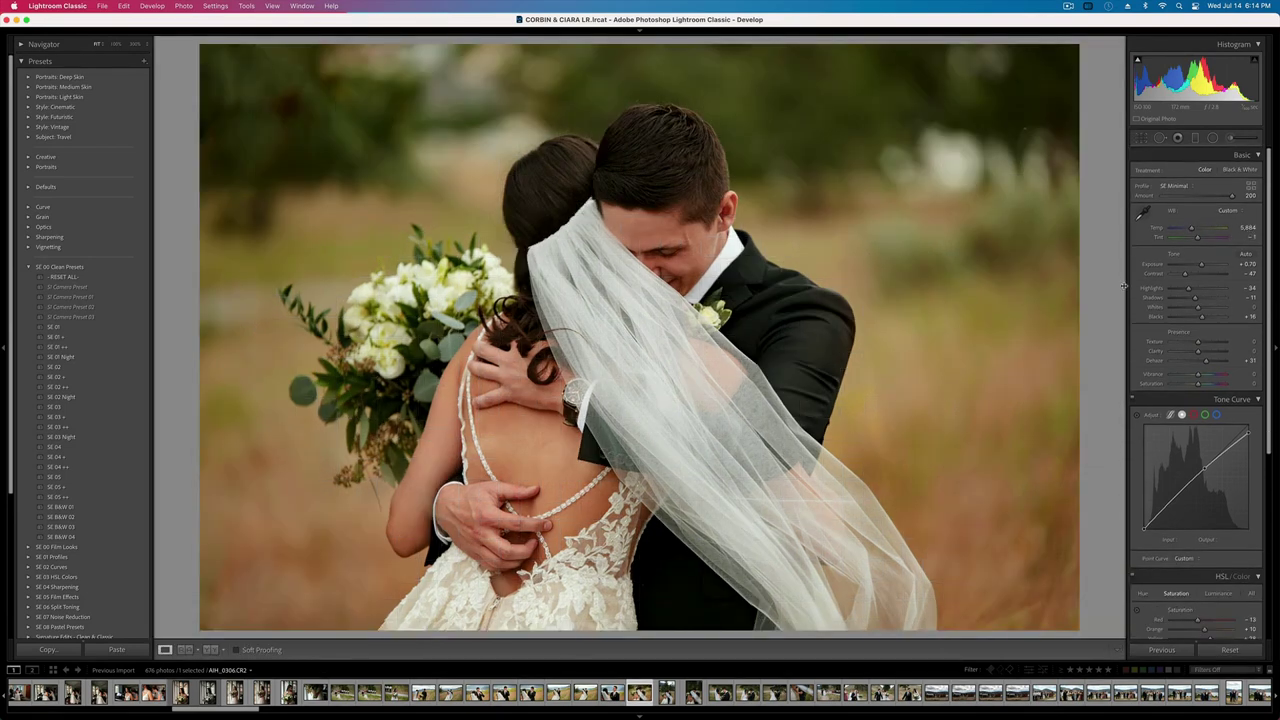
{"action": "key", "text": "equal"}
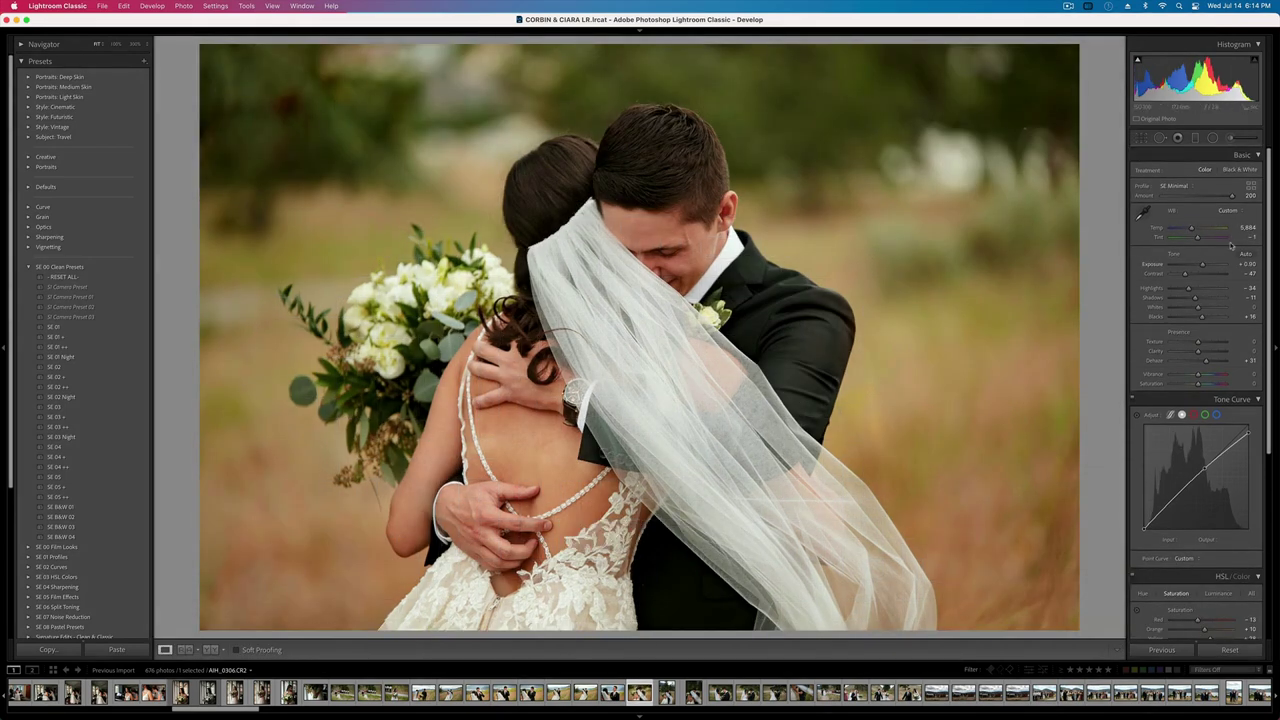
{"action": "left_click_drag", "start_coordinate": [1191, 229], "coordinate": [1191, 229]}
- Draw a radial mask around the couple with contrast -45 and reduced texture
{"action": "left_click", "coordinate": [1212, 138]}
{"action": "left_click_drag", "start_coordinate": [638, 285], "coordinate": [858, 580]}
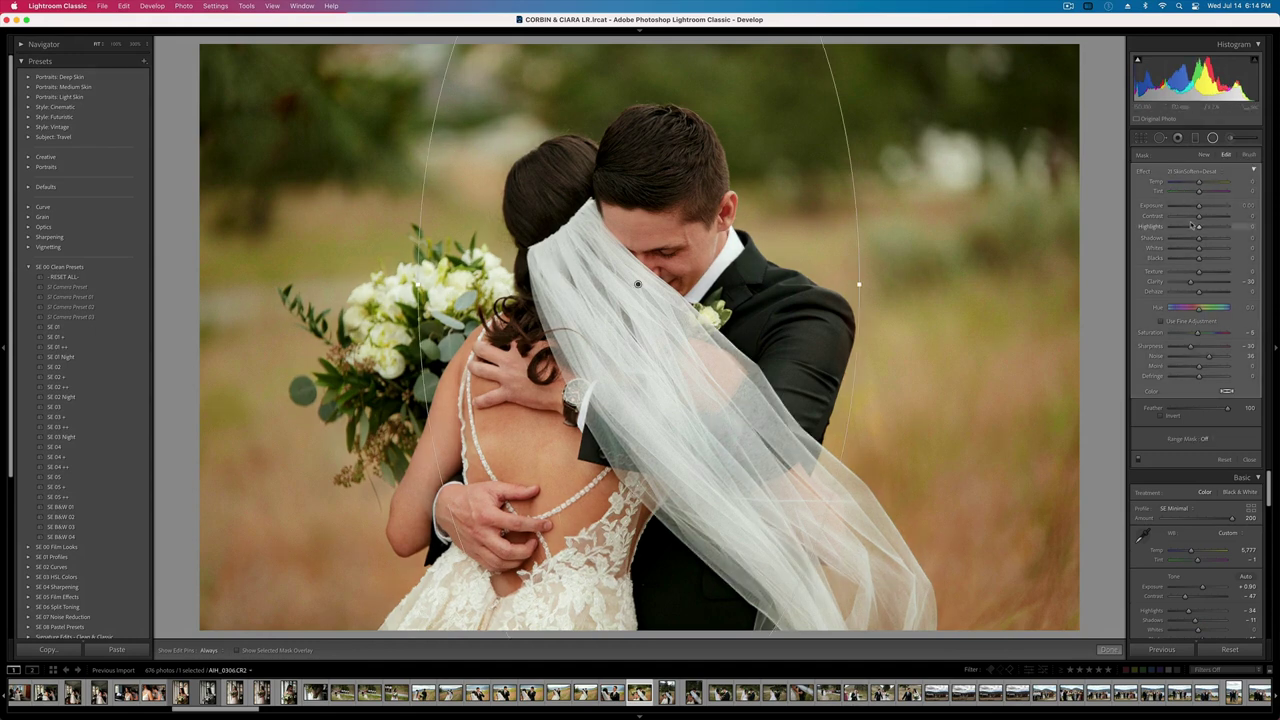
{"action": "mouse_move", "coordinate": [1199, 216]}
{"action": "left_mouse_down"}
{"action": "mouse_move", "coordinate": [1185, 216]}
{"action": "mouse_move", "coordinate": [1196, 207]}
{"action": "left_mouse_up"}
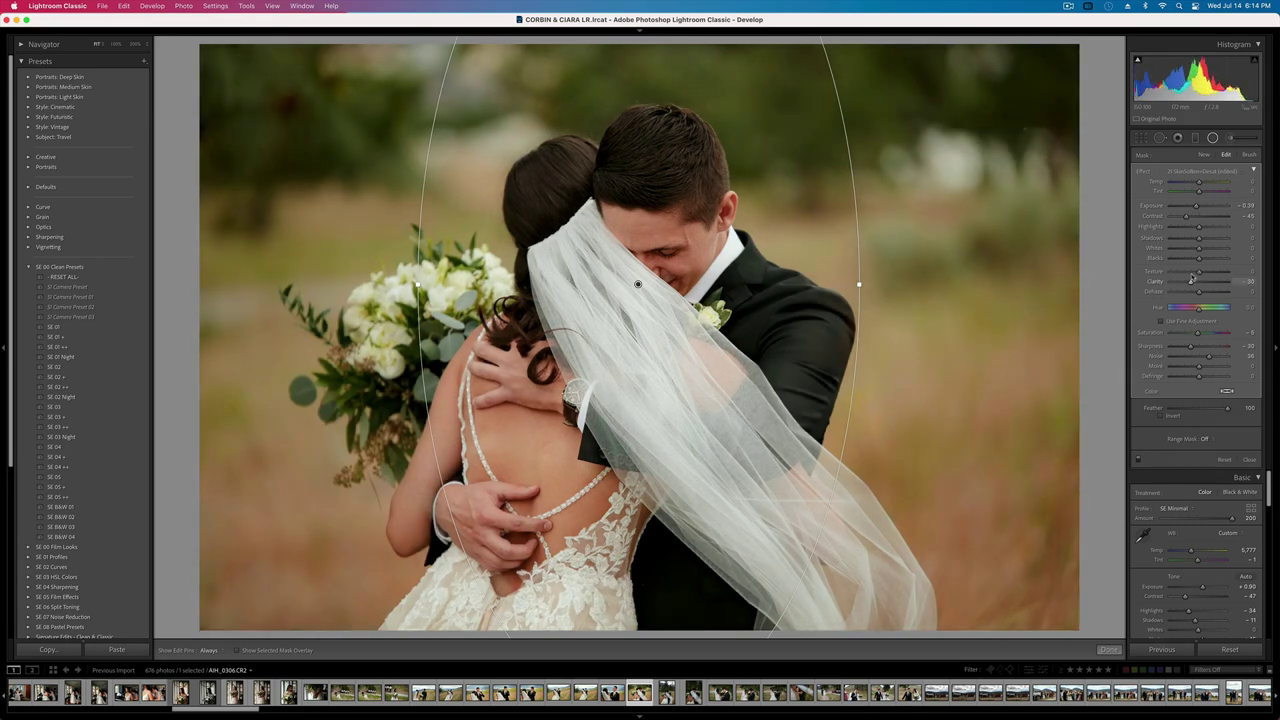
{"action": "left_click_drag", "start_coordinate": [1199, 271], "coordinate": [1185, 273]}
{"action": "key", "text": "Delete"}
{"action": "key", "text": "super+z"}
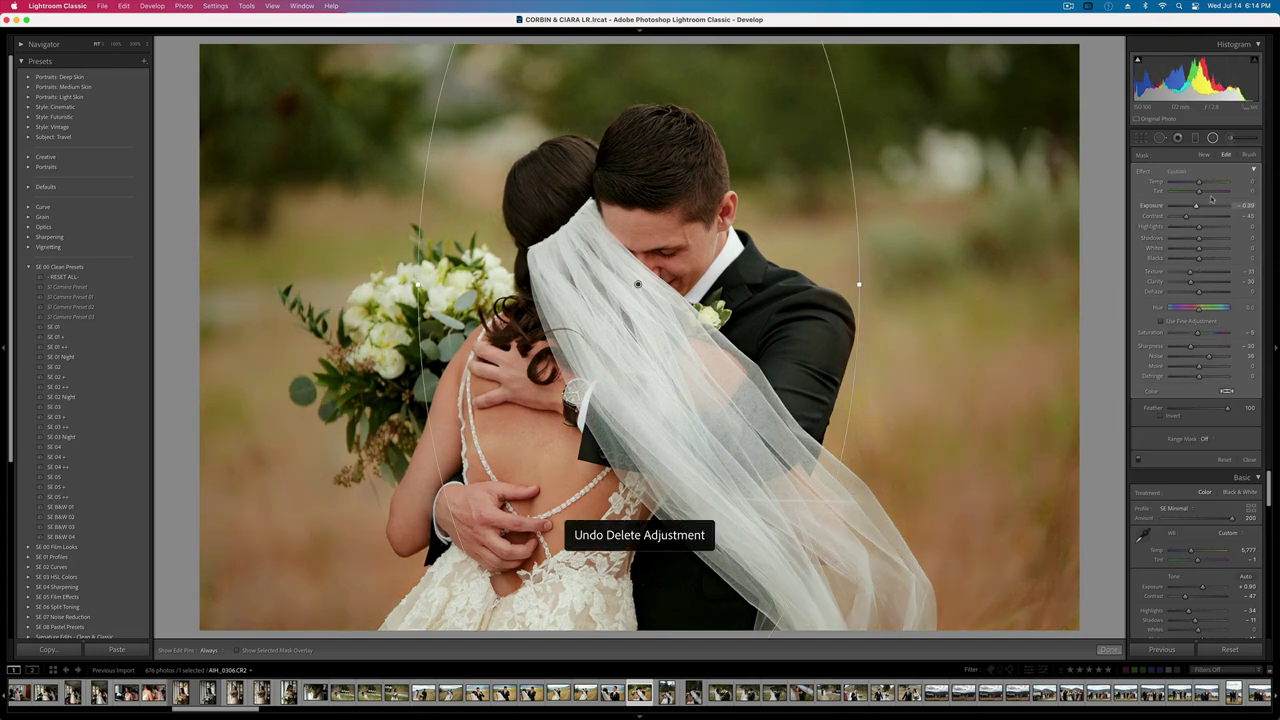
- Extend the mask over the dress and hands, set exposure +1.00, and make a virtual copy
{"action": "left_click", "coordinate": [1249, 154]}
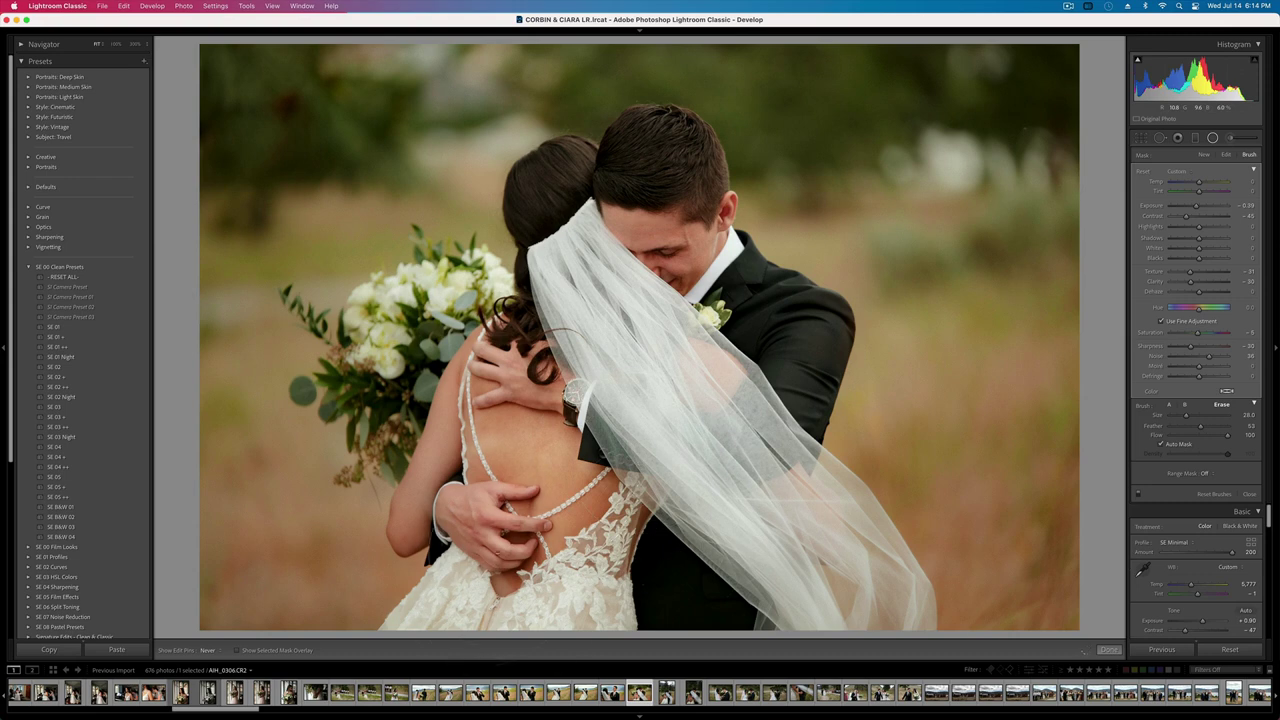
{"action": "left_click_drag", "start_coordinate": [510, 615], "coordinate": [509, 643]}
{"action": "key", "text": "k"}
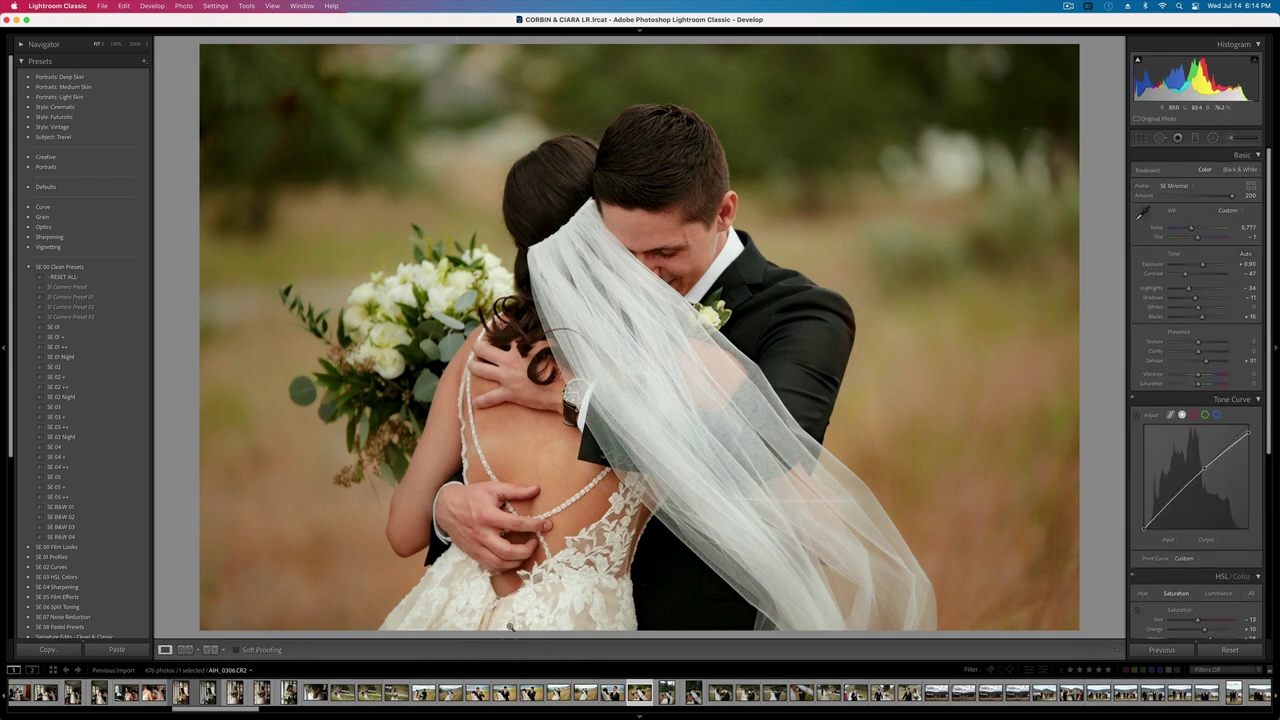
{"action": "key", "text": "equal"}
{"action": "key", "text": "minus"}
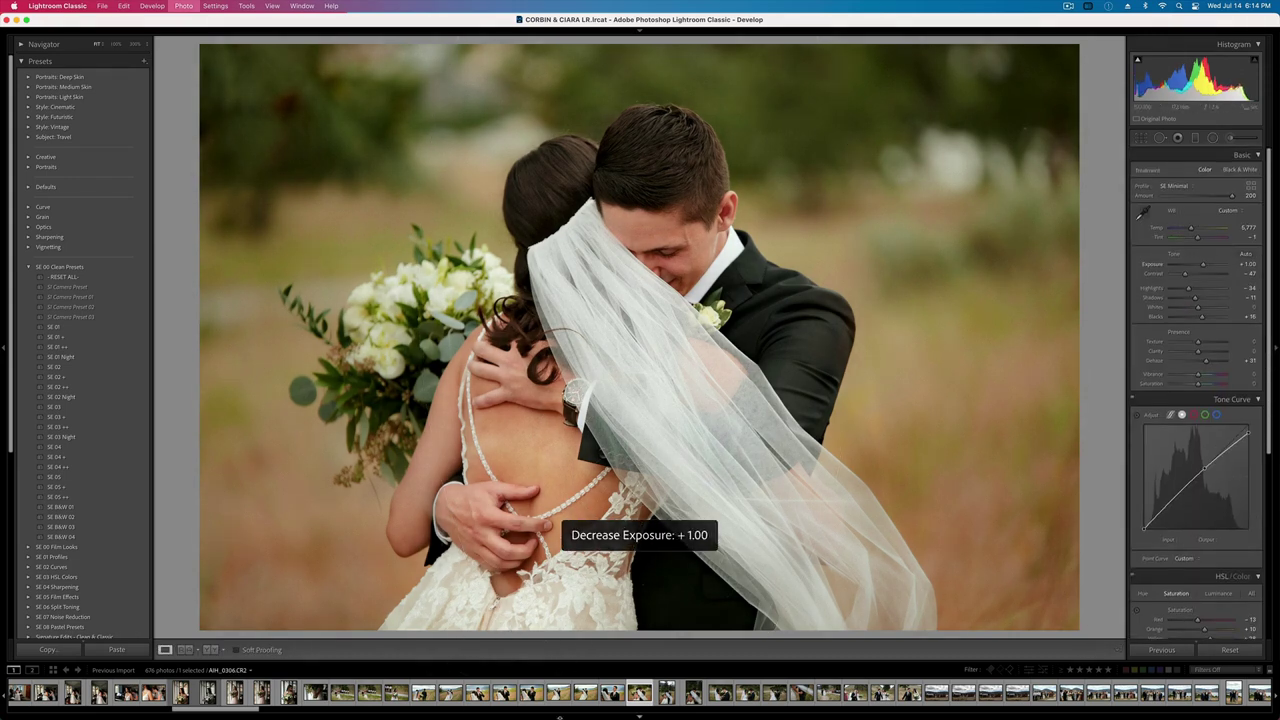
{"action": "key", "text": "super+apostrophe"}
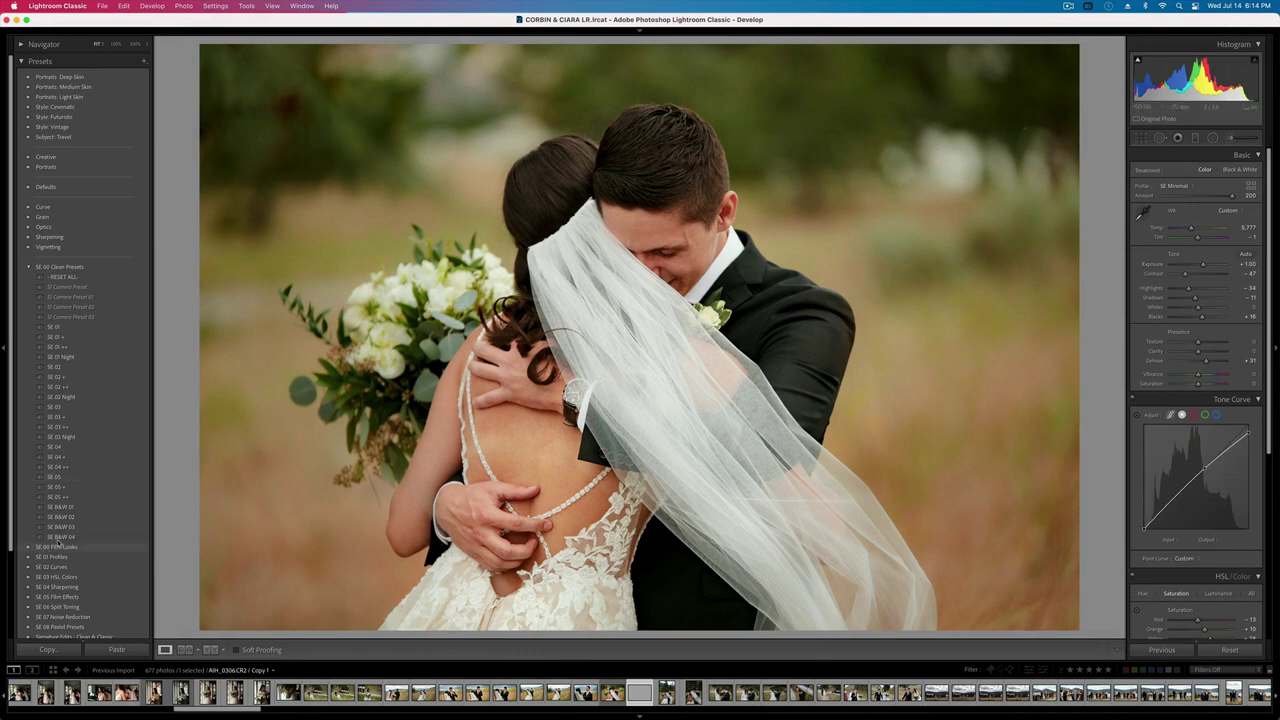
- Apply the SE B&W 03 preset to the virtual copy and set exposure to +0.40
{"action": "left_click", "coordinate": [83, 527]}
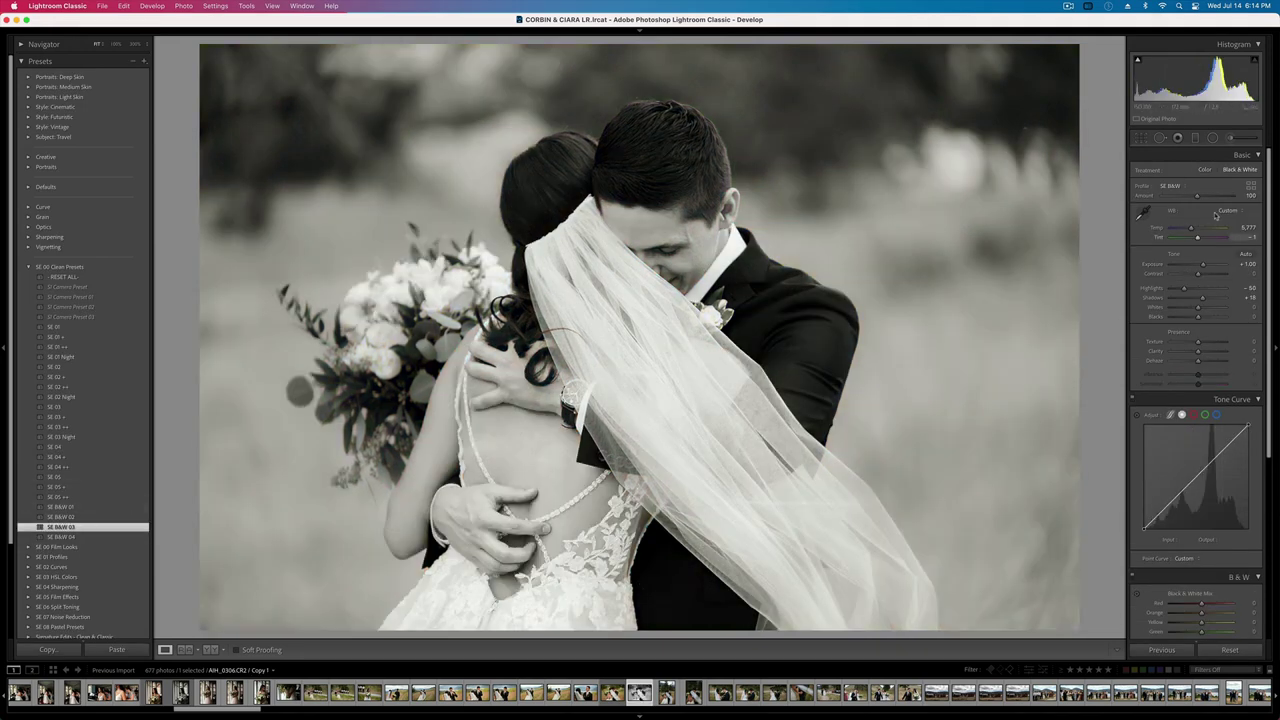
{"action": "left_click_drag", "start_coordinate": [1202, 265], "coordinate": [1216, 318]}
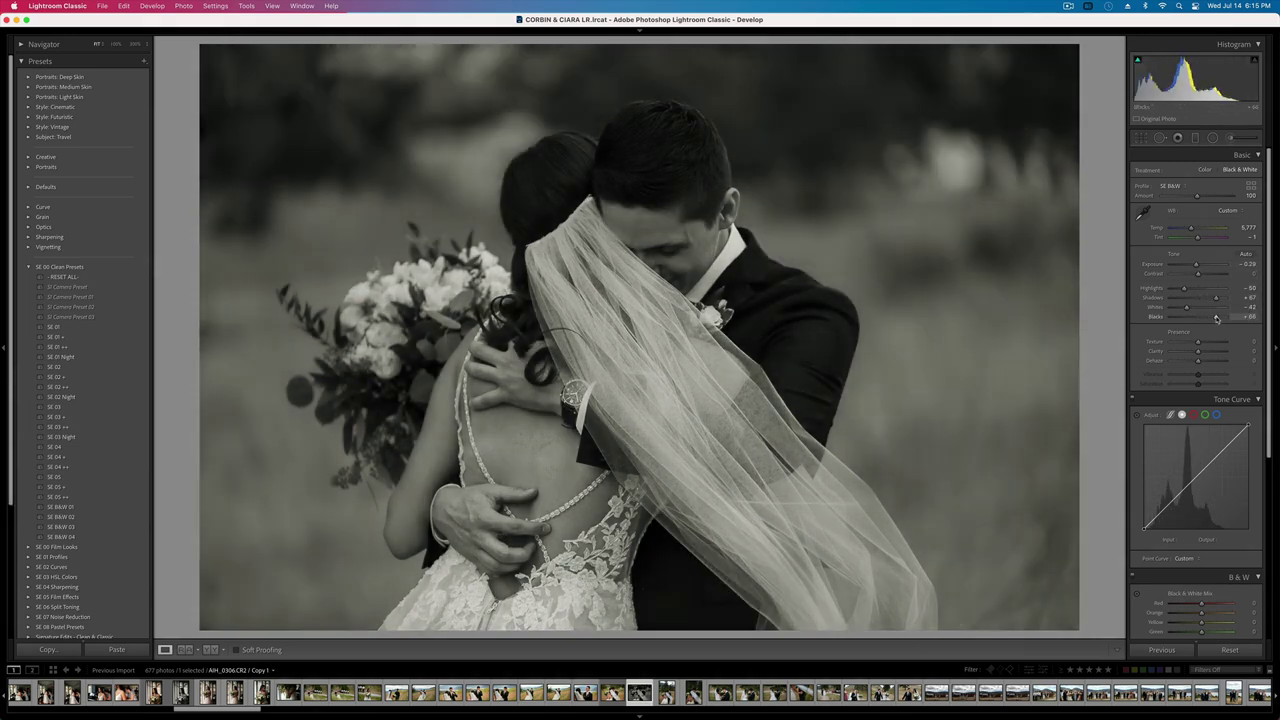
{"action": "key", "text": "shift+equal"}
{"action": "key", "text": "shift+equal"}
{"action": "key", "text": "shift+equal"}
{"action": "key", "text": "minus"}
{"action": "key", "text": "minus"}
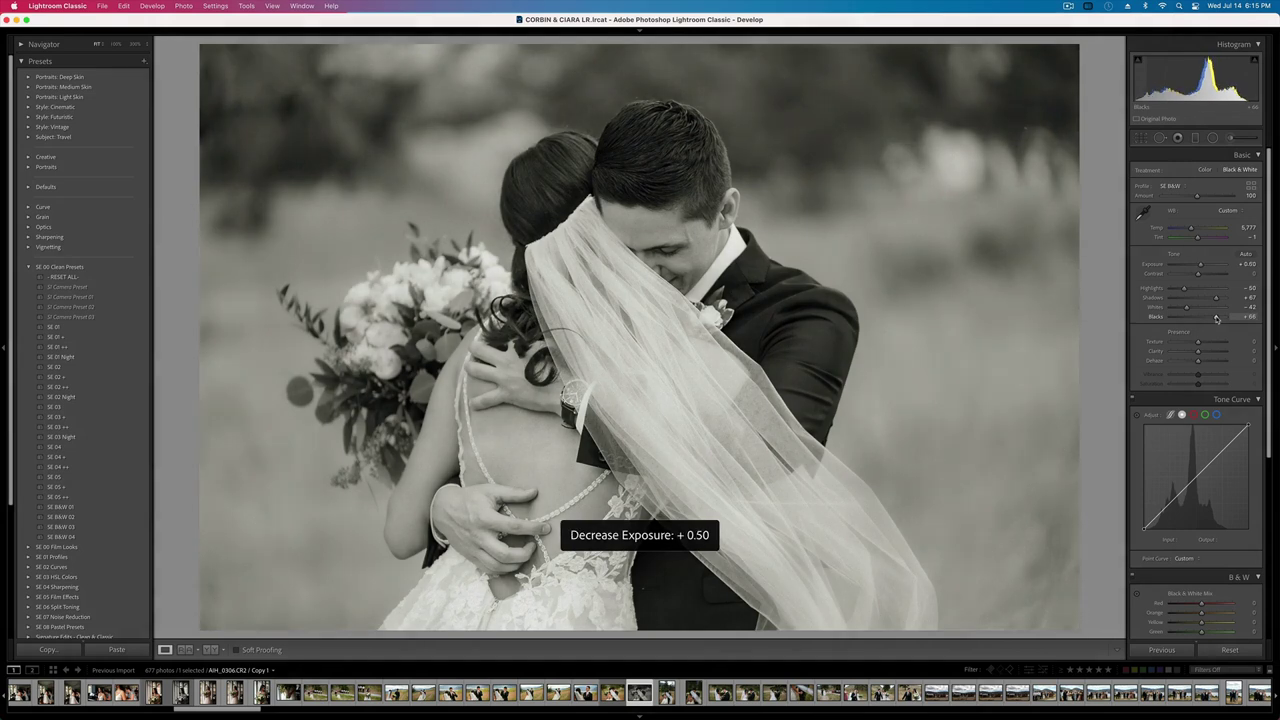
{"action": "key", "text": "minus"}
- Deepen the blacks and raise profile amount to 117, then set AIH_0307's exposure to +0.83
{"action": "left_click_drag", "start_coordinate": [1216, 318], "coordinate": [1198, 318]}
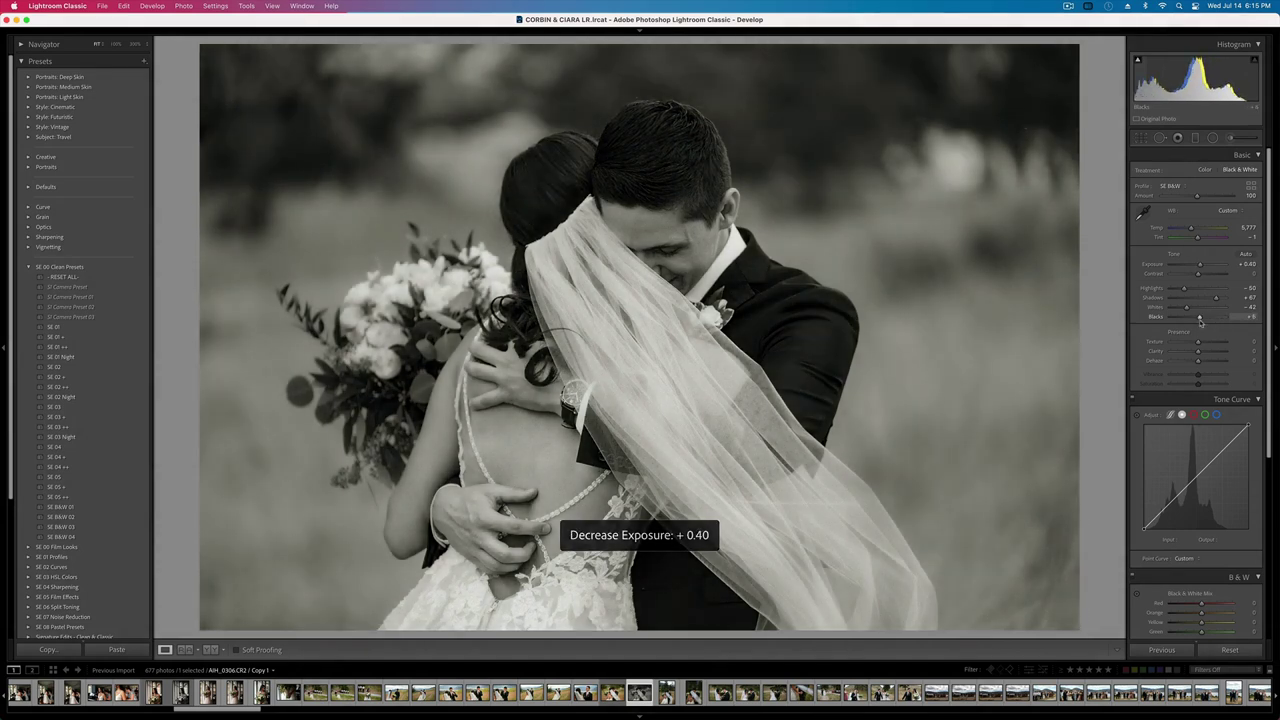
{"action": "left_click_drag", "start_coordinate": [1204, 198], "coordinate": [1205, 200]}
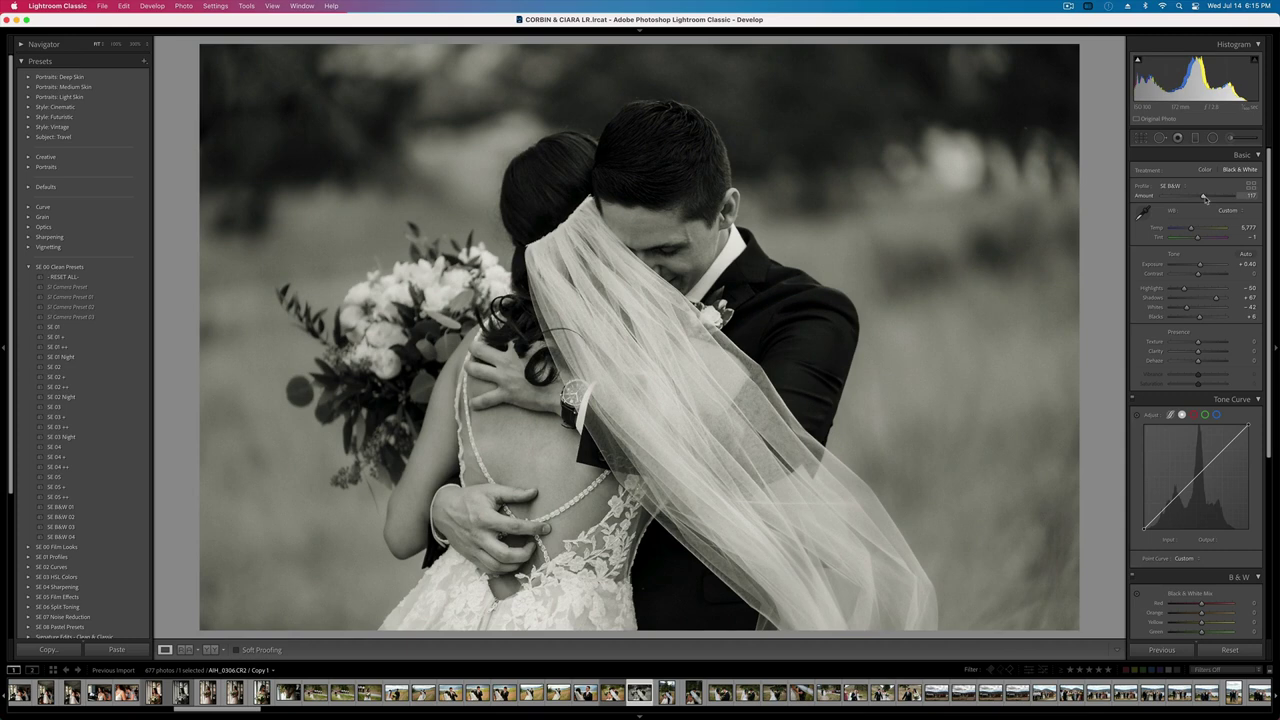
{"action": "key", "text": "backslash"}
{"action": "key", "text": "backslash"}
{"action": "key", "text": "backslash"}
{"action": "key", "text": "backslash"}
{"action": "key", "text": "Right"}
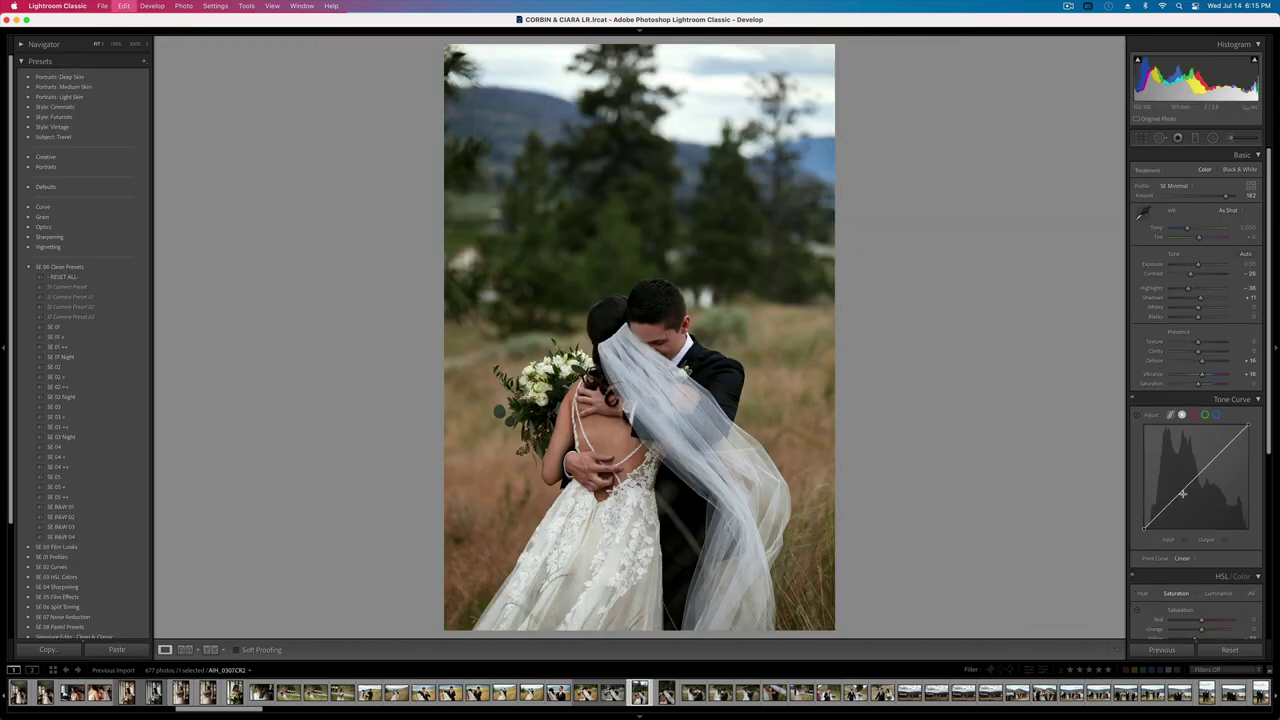
{"action": "key", "text": "minus"}
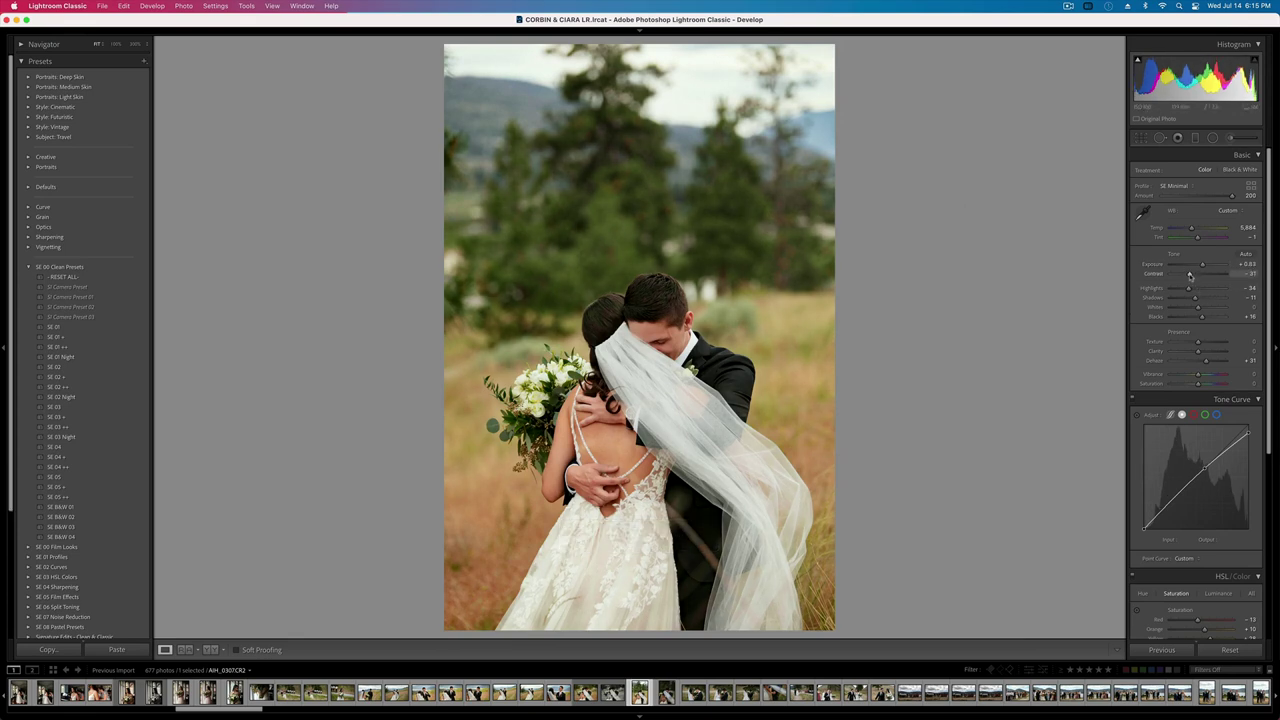
- Paste the previous photo's settings onto the close-up embrace and set exposure to +0.50
{"action": "key", "text": "super+shift+c"}
{"action": "key", "text": "Return"}
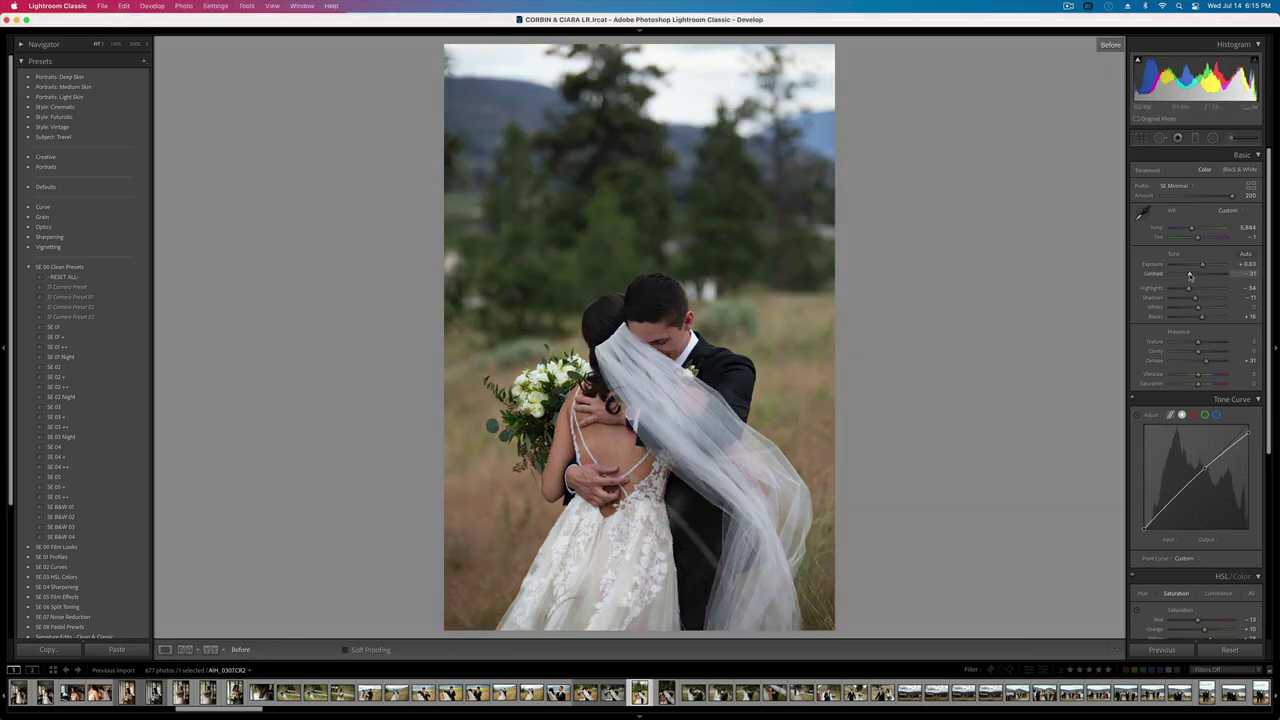
{"action": "key", "text": "Right"}
{"action": "key", "text": "super+shift+v"}
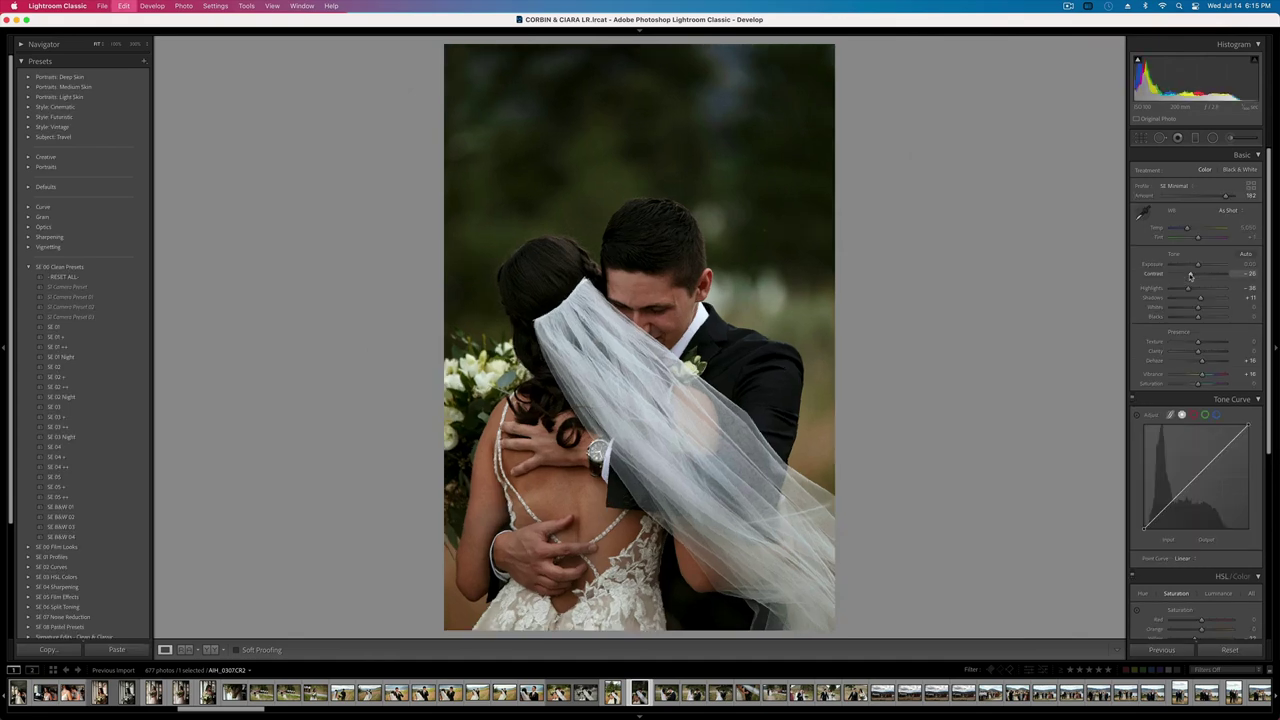
{"action": "key", "text": "shift+minus"}
{"action": "key", "text": "shift+minus"}
{"action": "key", "text": "shift+equal"}
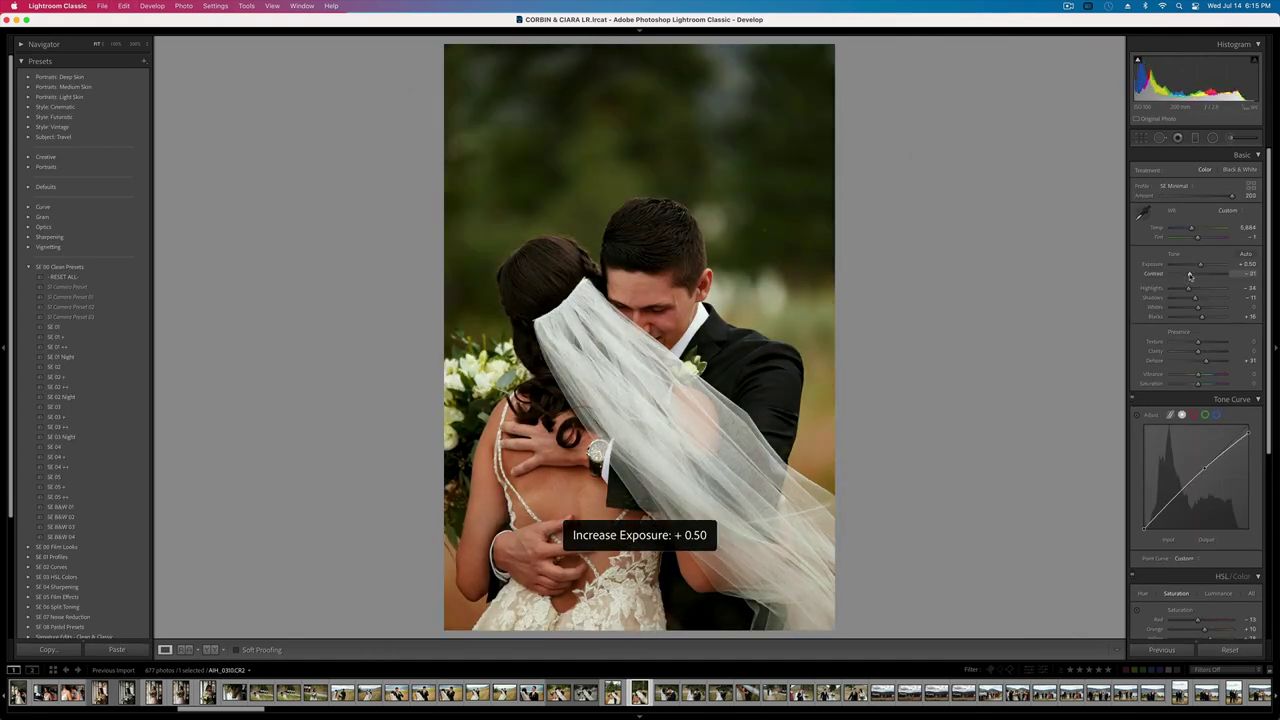
- Heal a blemish in the background above the groom with Spot Removal
{"action": "key", "text": "q"}
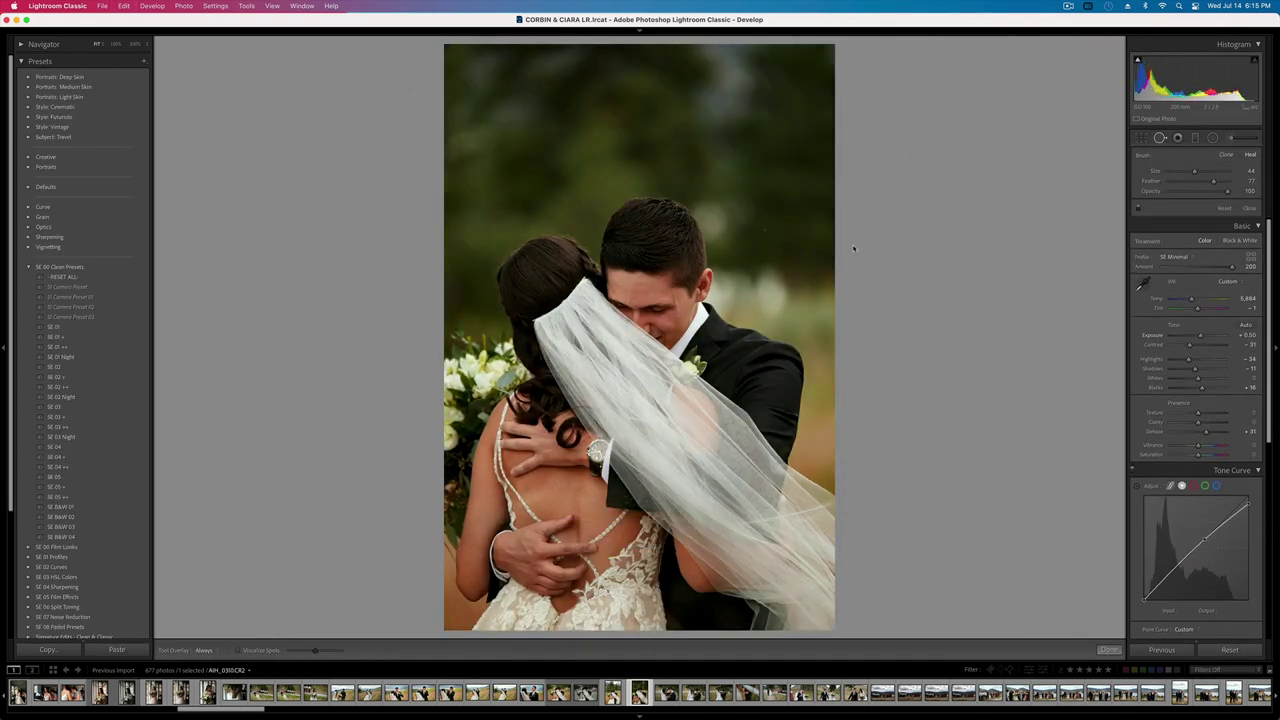
{"action": "left_click", "coordinate": [763, 229]}
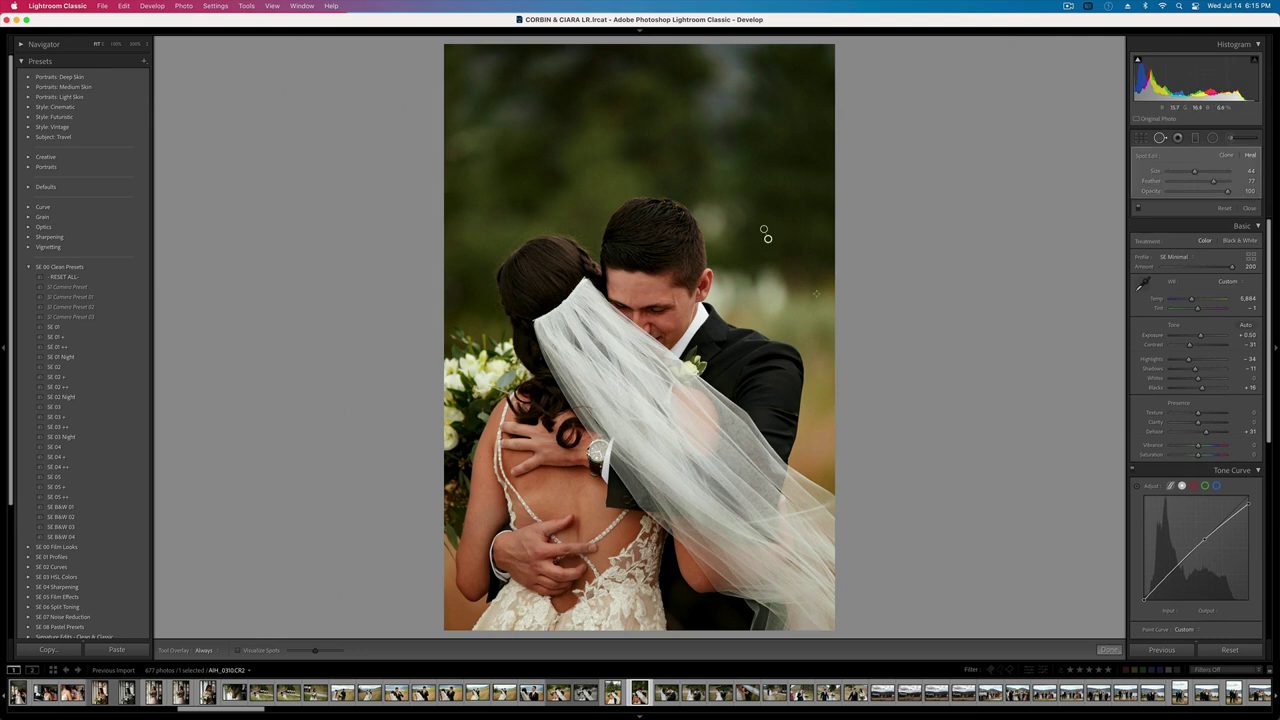
{"action": "key", "text": "q"}
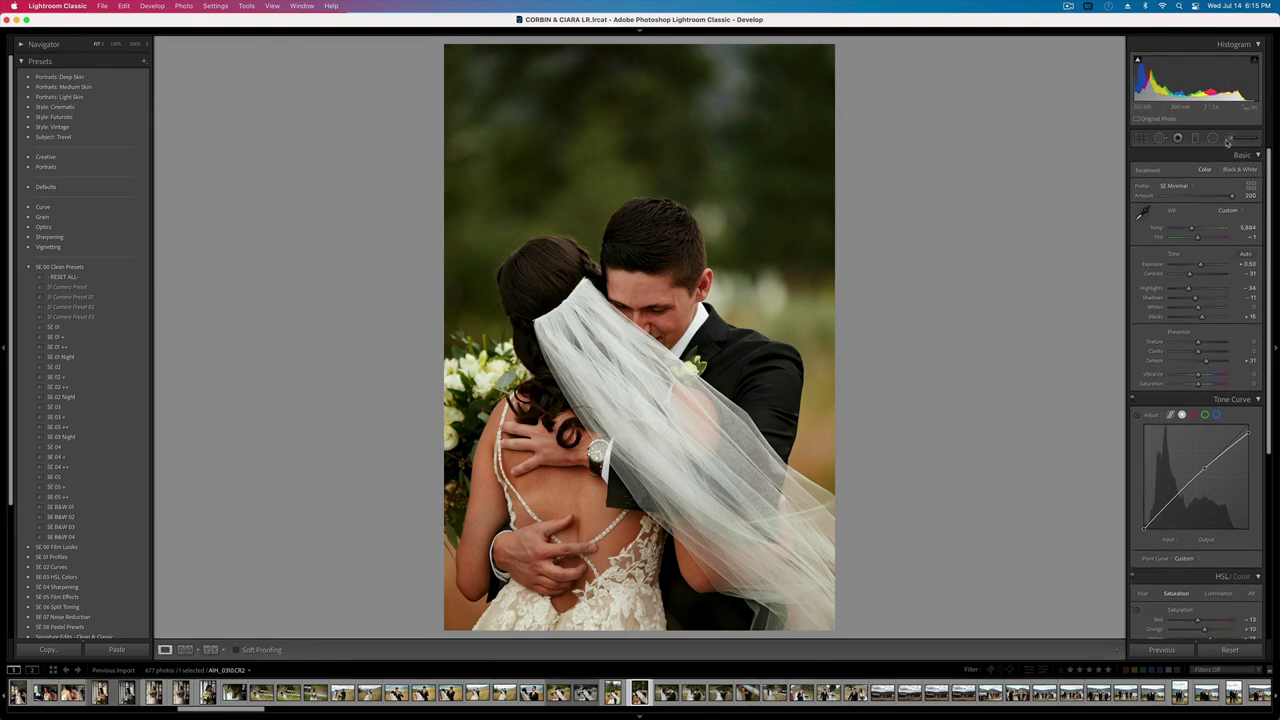
- Brush softening onto the bride's back with contrast -30, clarity -7 and saturation -25
{"action": "left_click", "coordinate": [1228, 141]}
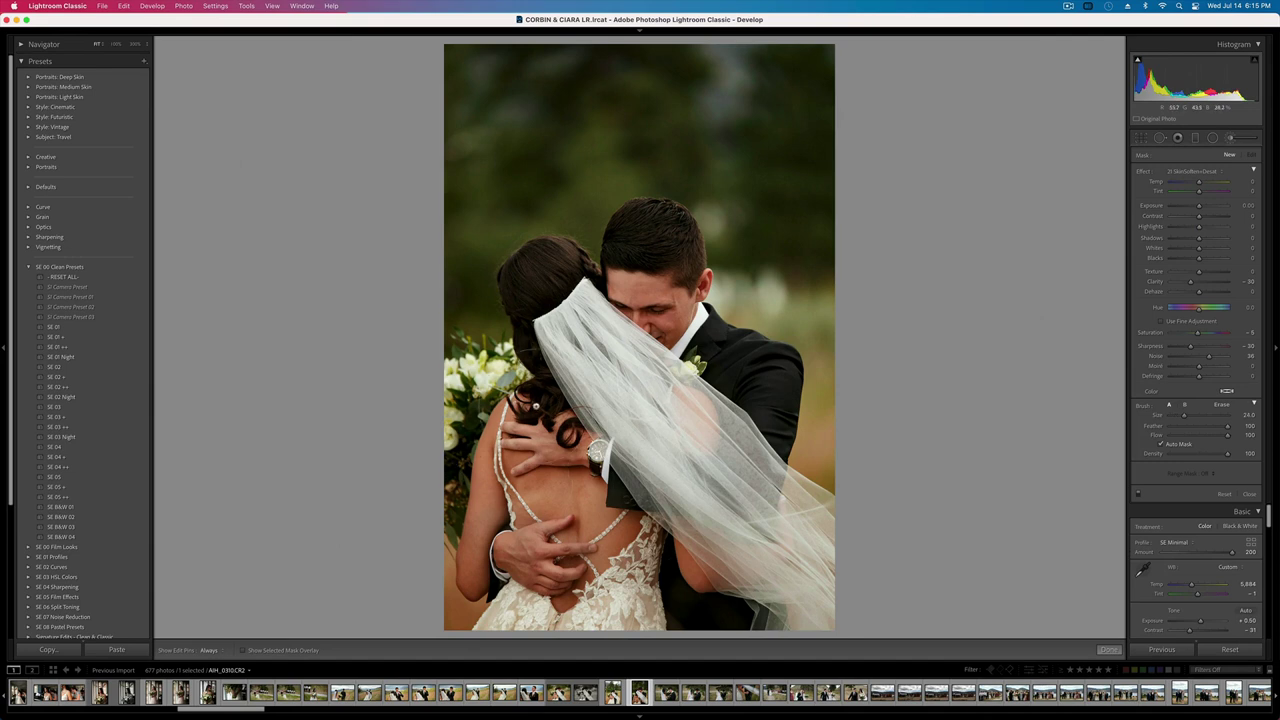
{"action": "key", "text": "h"}
{"action": "left_click", "coordinate": [513, 427]}
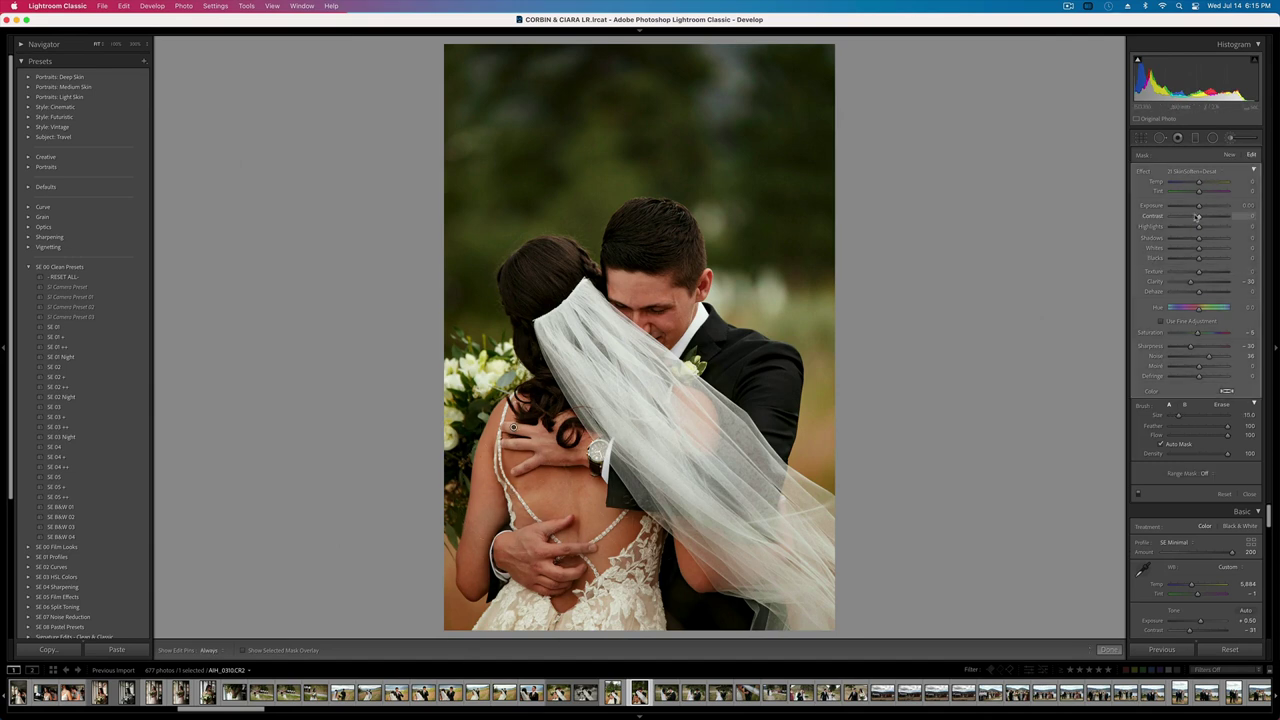
{"action": "left_click_drag", "start_coordinate": [1198, 217], "coordinate": [1189, 217]}
{"action": "left_click_drag", "start_coordinate": [1190, 282], "coordinate": [1197, 284]}
{"action": "left_click_drag", "start_coordinate": [1199, 332], "coordinate": [1192, 335]}
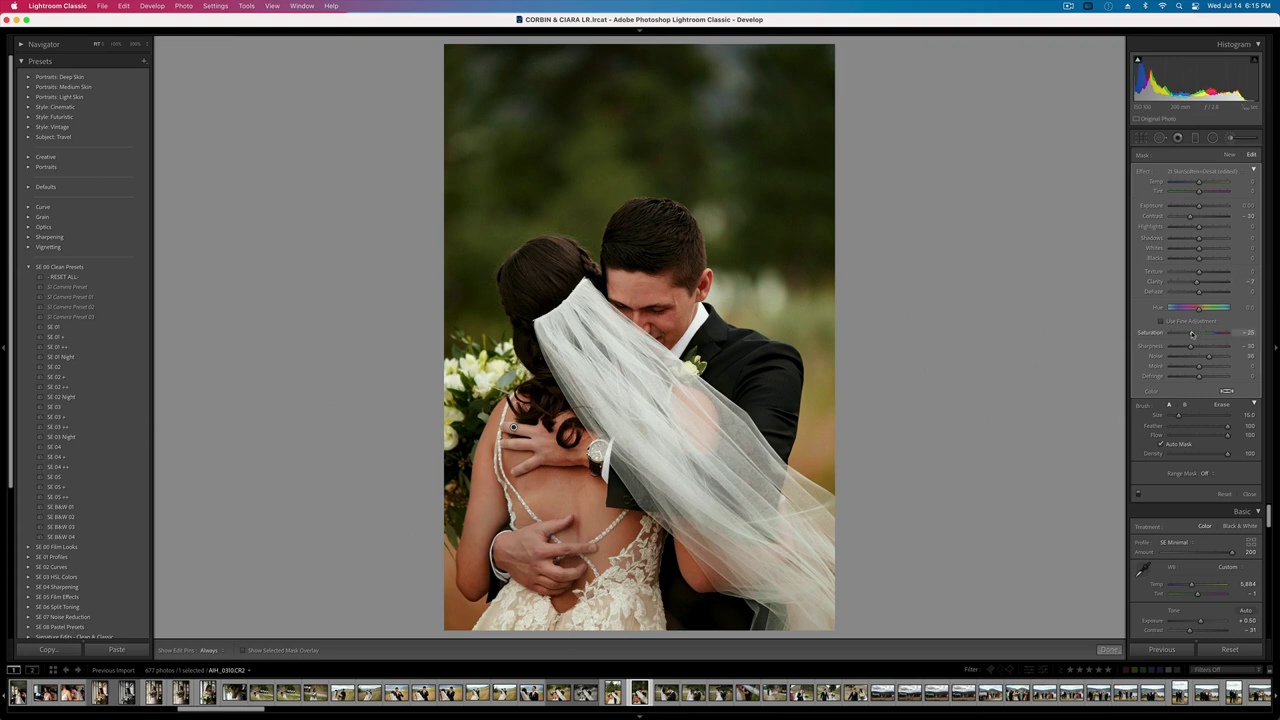
{"action": "key", "text": "k"}
{"action": "key", "text": "Right"}
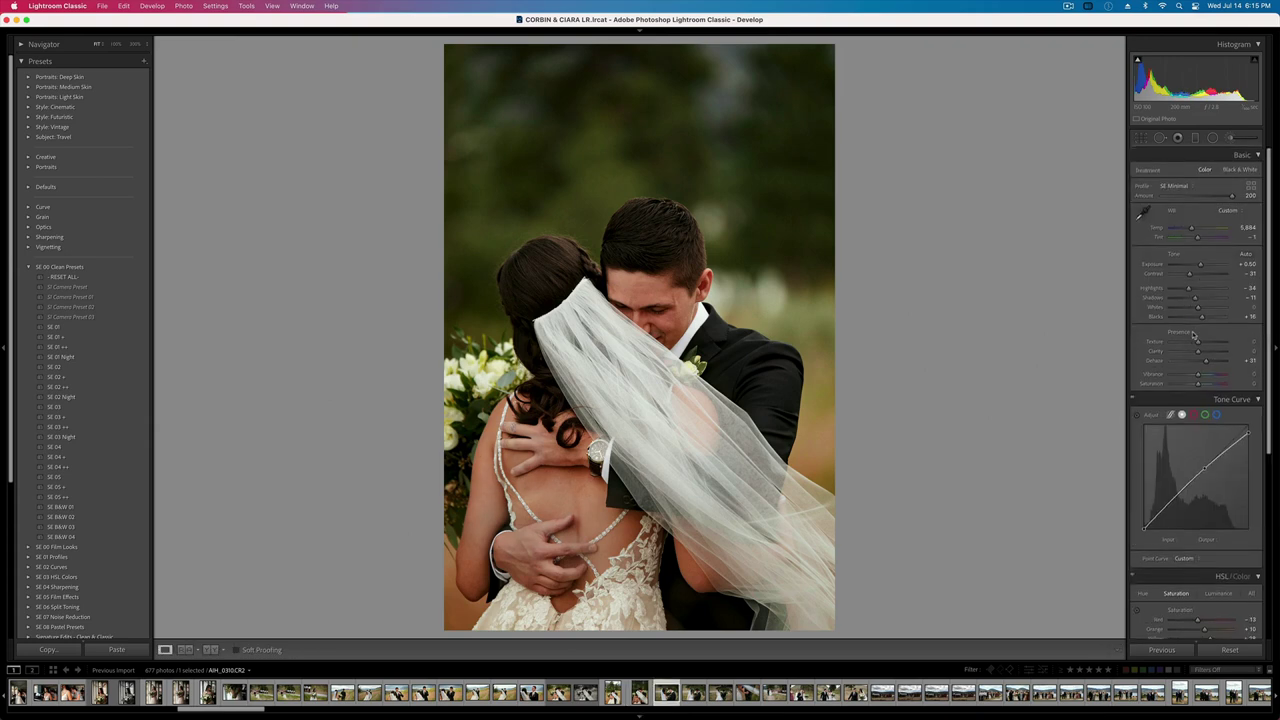
{"action": "key", "text": "Right"}
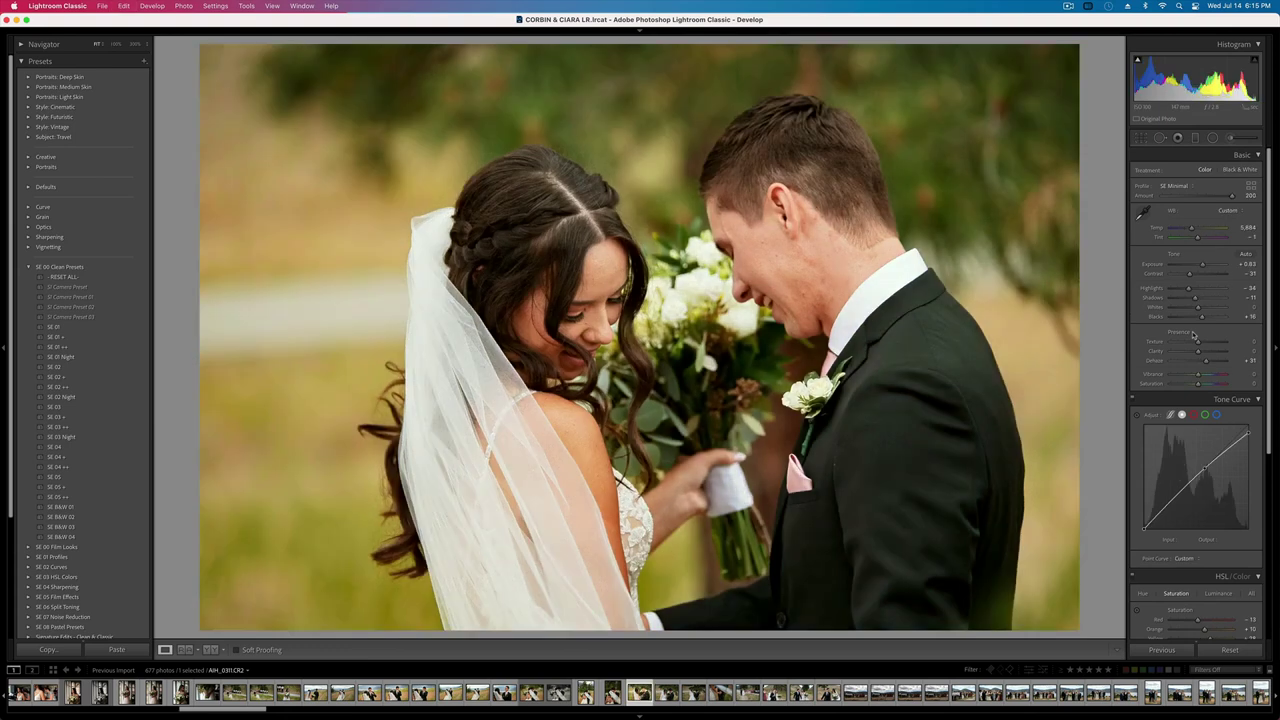
- Cool the white balance temperature and reset the crop rotation
{"action": "left_click_drag", "start_coordinate": [1191, 230], "coordinate": [1204, 240]}
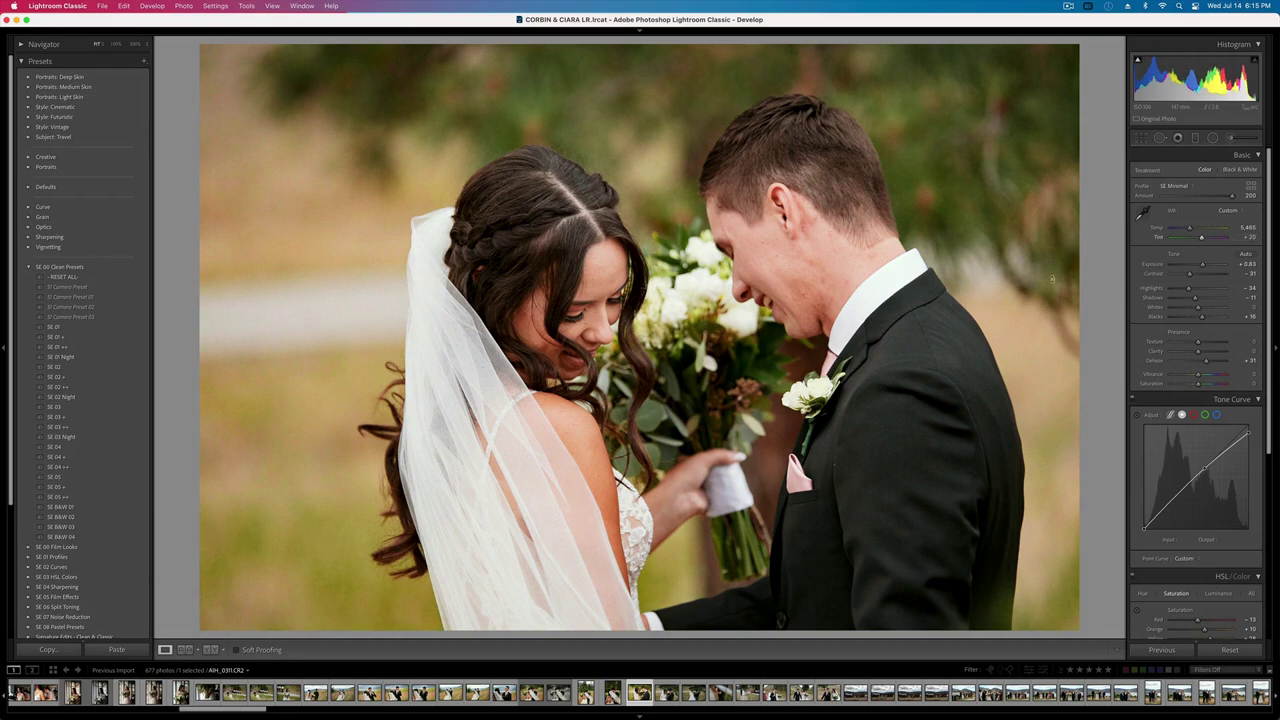
{"action": "key", "text": "r"}
{"action": "left_click", "coordinate": [1224, 233]}
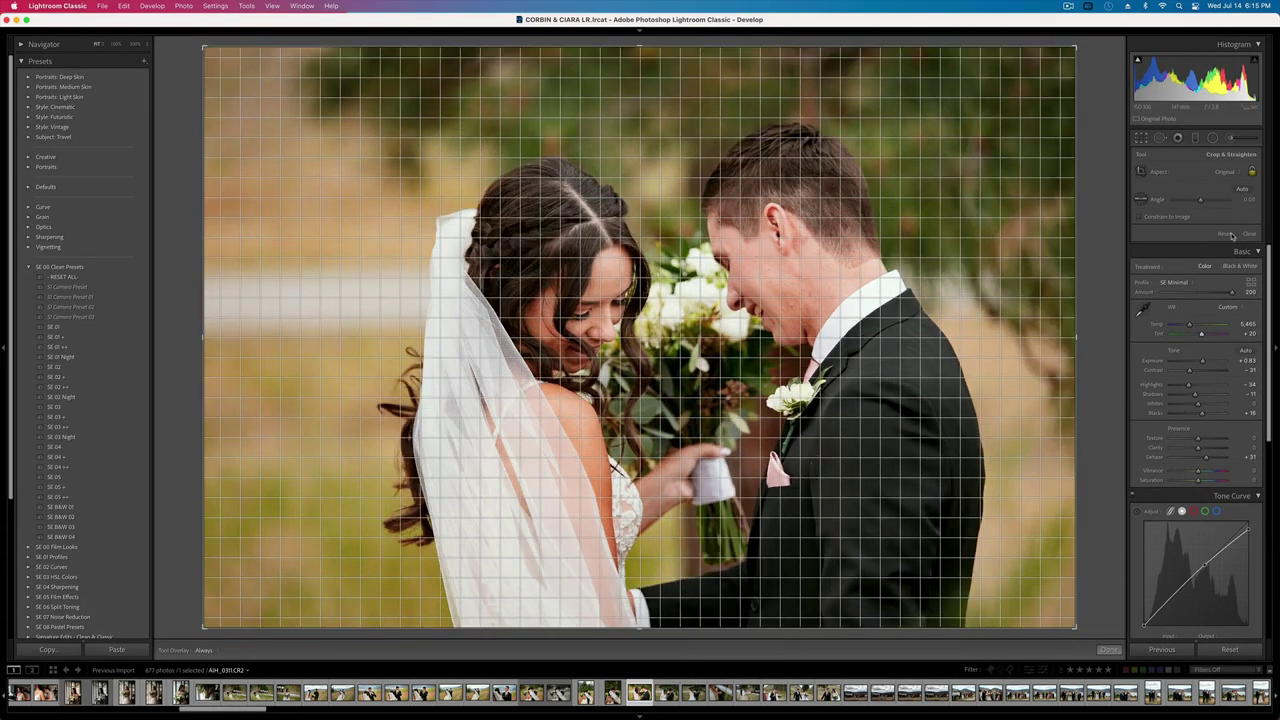
{"action": "left_click", "coordinate": [1249, 233]}
- Set exposure to +0.50 and lower the tint toward green to +13
{"action": "key", "text": "super+shift+c"}
{"action": "key", "text": "Return"}
{"action": "key", "text": "shift+minus"}
{"action": "key", "text": "shift+minus"}
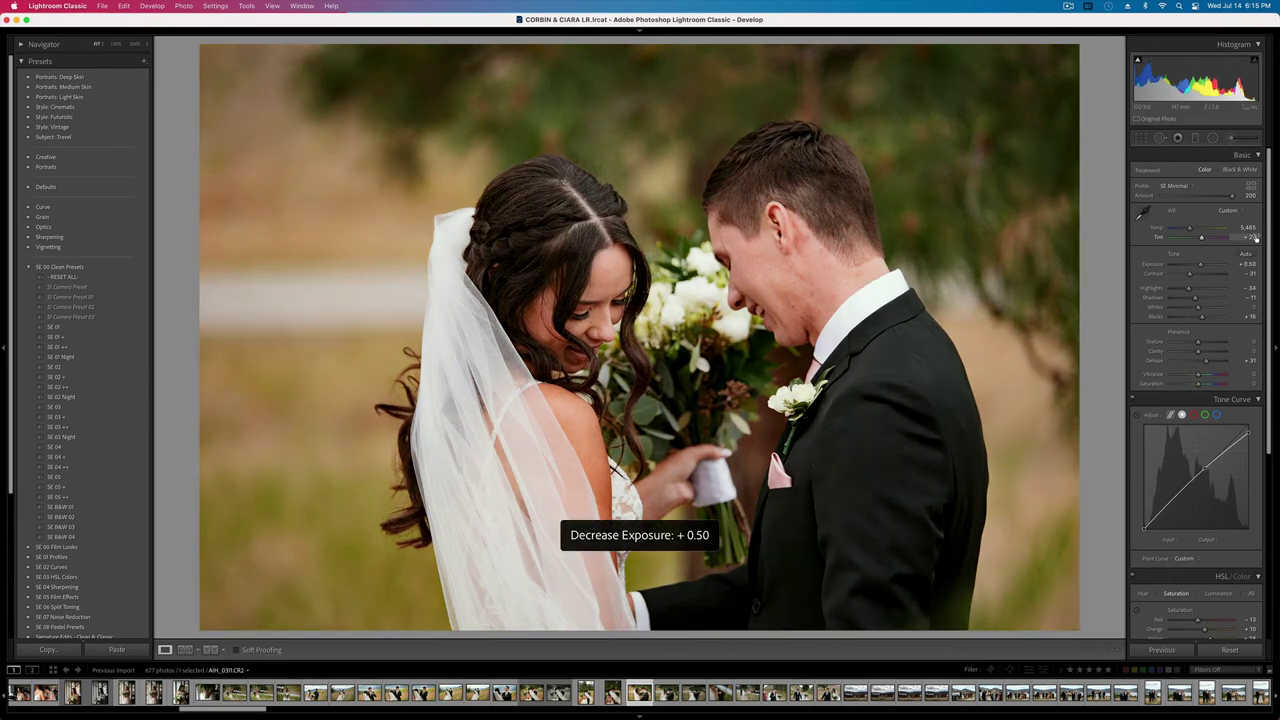
{"action": "key", "text": "shift+equal"}
{"action": "key", "text": "shift+equal"}
{"action": "key", "text": "shift+minus"}
{"action": "left_click_drag", "start_coordinate": [1201, 238], "coordinate": [1199, 239]}
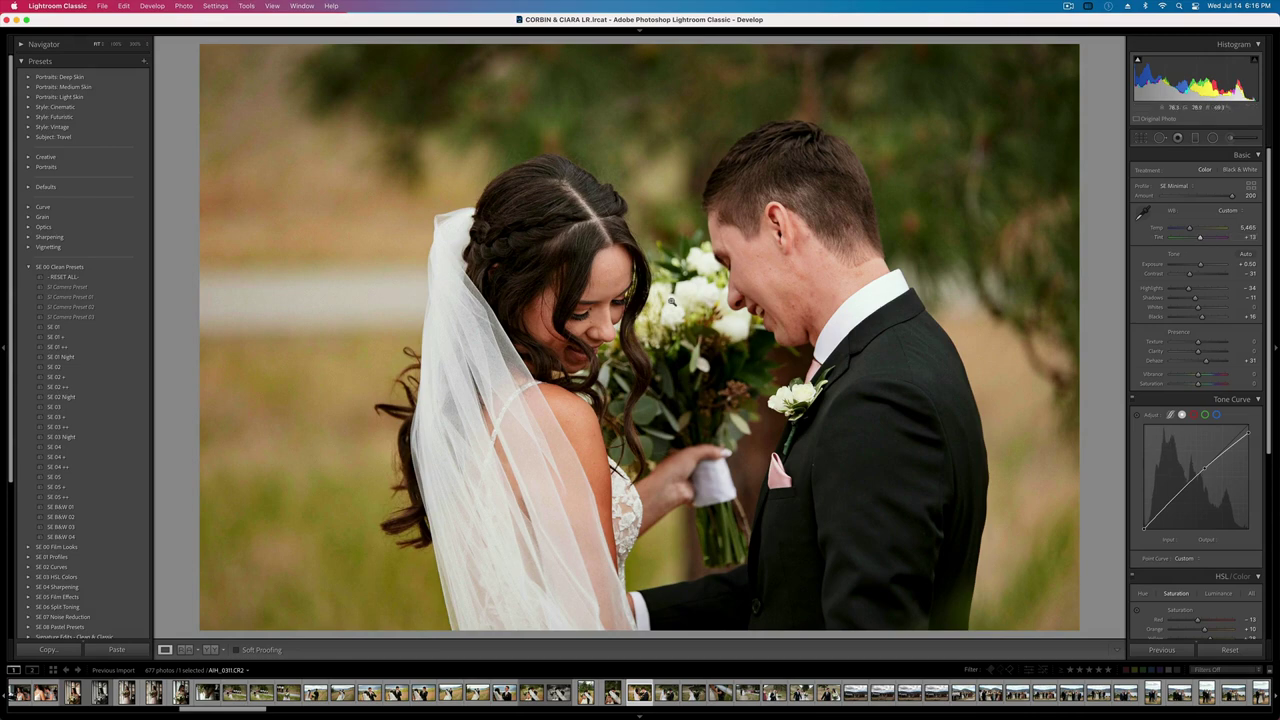
- Crop tighter from the top-left corner and create a virtual copy
{"action": "key", "text": "r"}
{"action": "left_click_drag", "start_coordinate": [202, 44], "coordinate": [262, 67]}
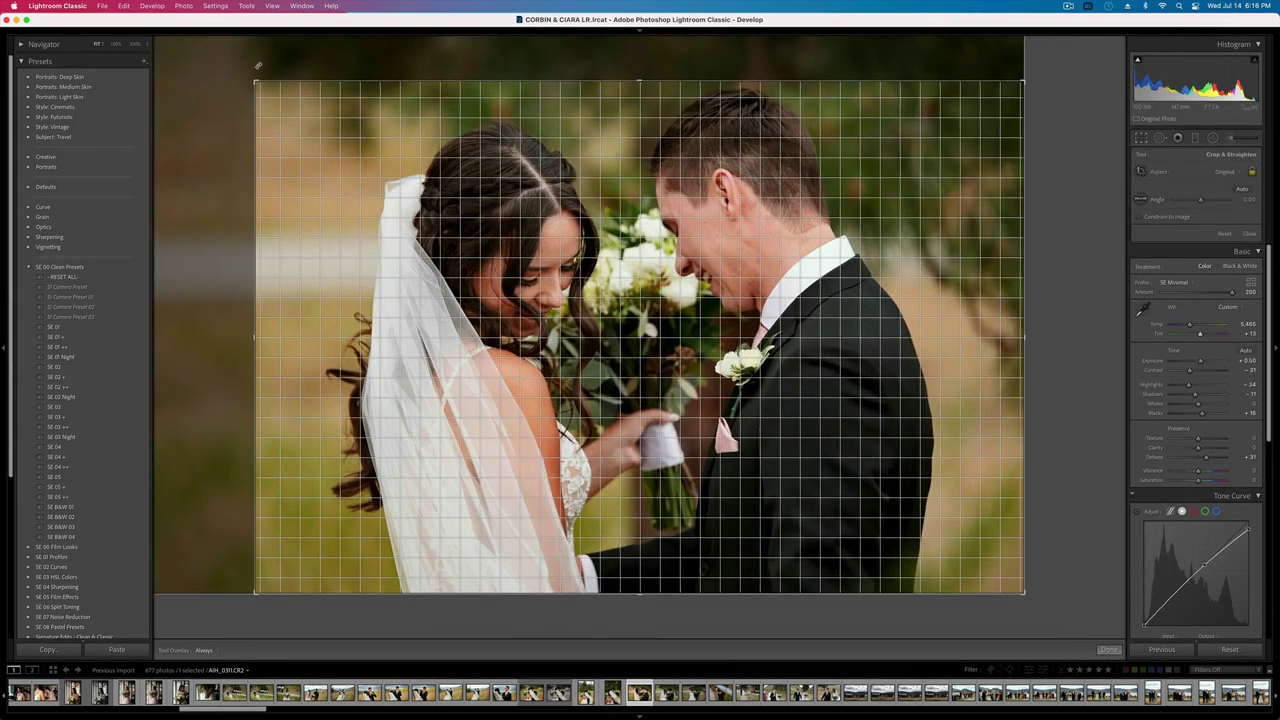
{"action": "key", "text": "Return"}
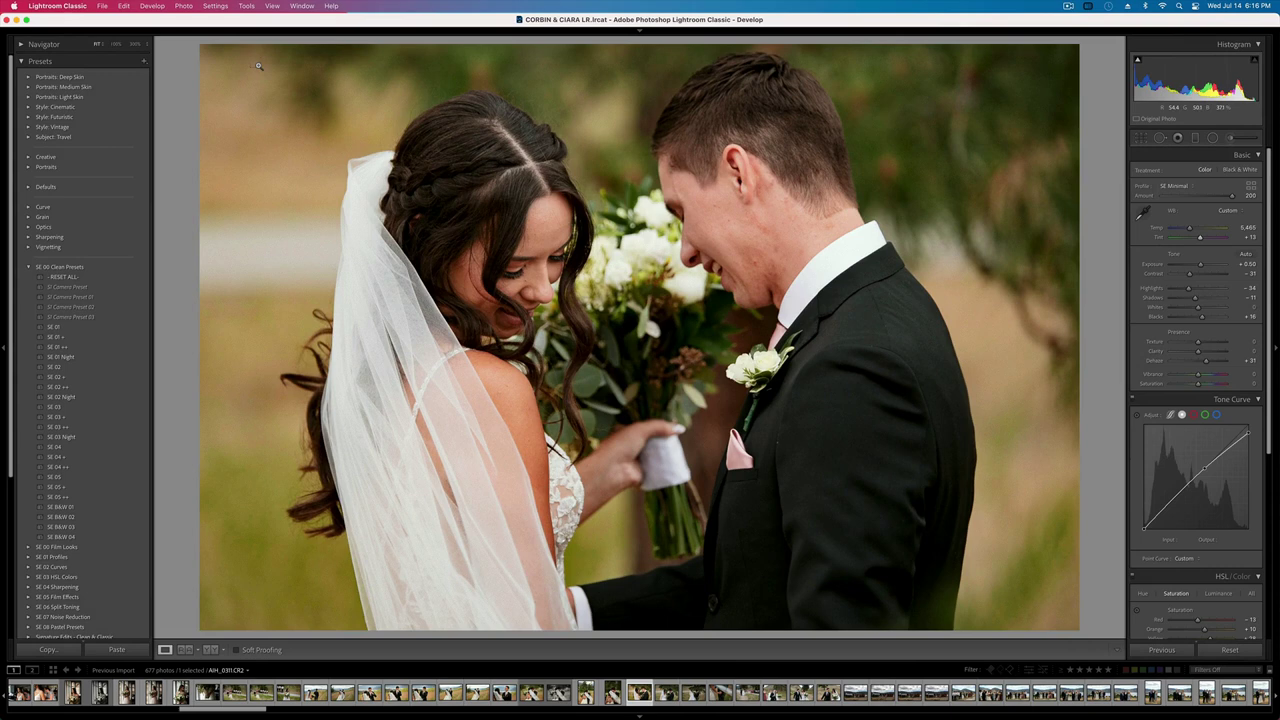
{"action": "key", "text": "super+apostrophe"}
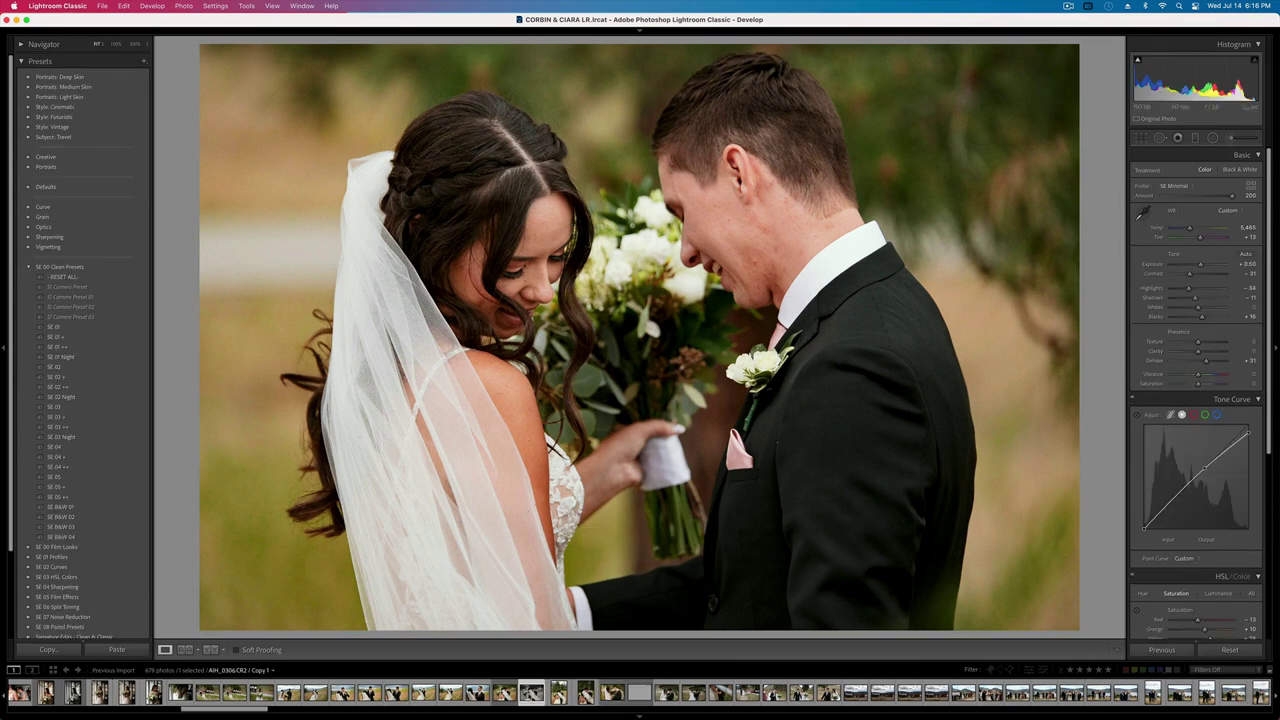
- Paste the black-and-white settings onto the virtual copy and crop it tighter from the top-left
{"action": "key", "text": "super+shift+c"}
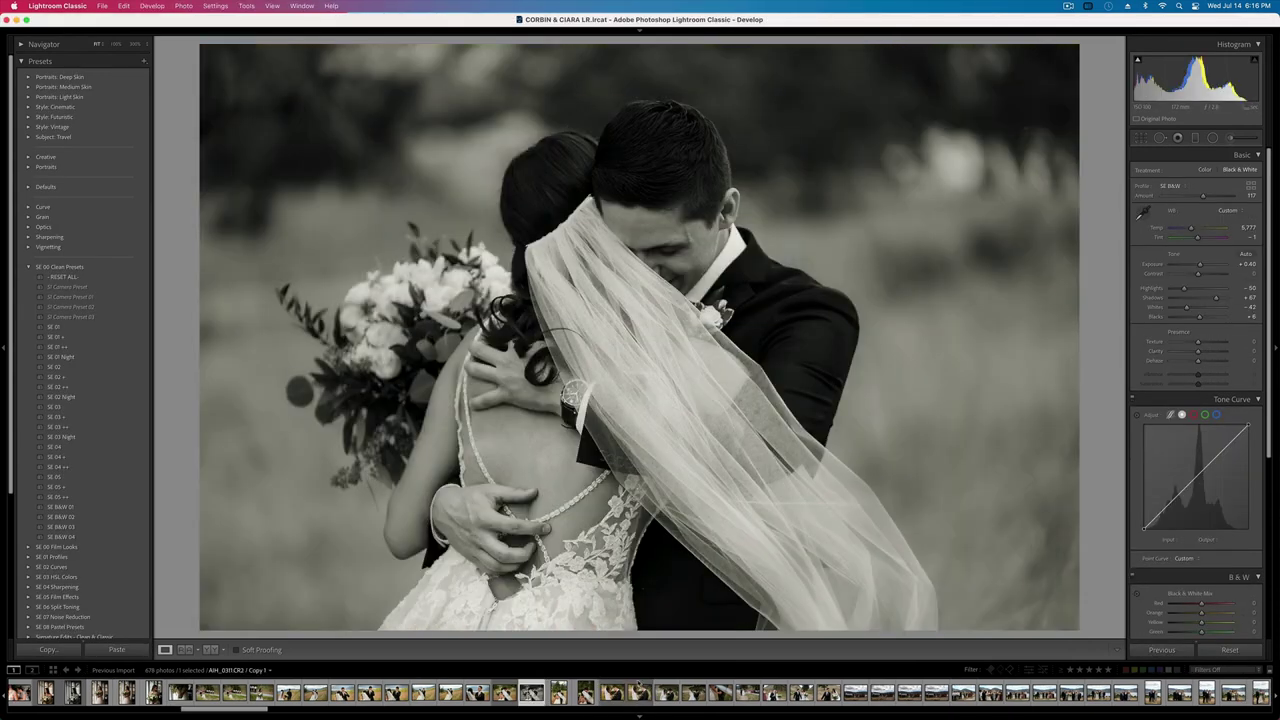
{"action": "left_click", "coordinate": [640, 692]}
{"action": "key", "text": "super+shift+v"}
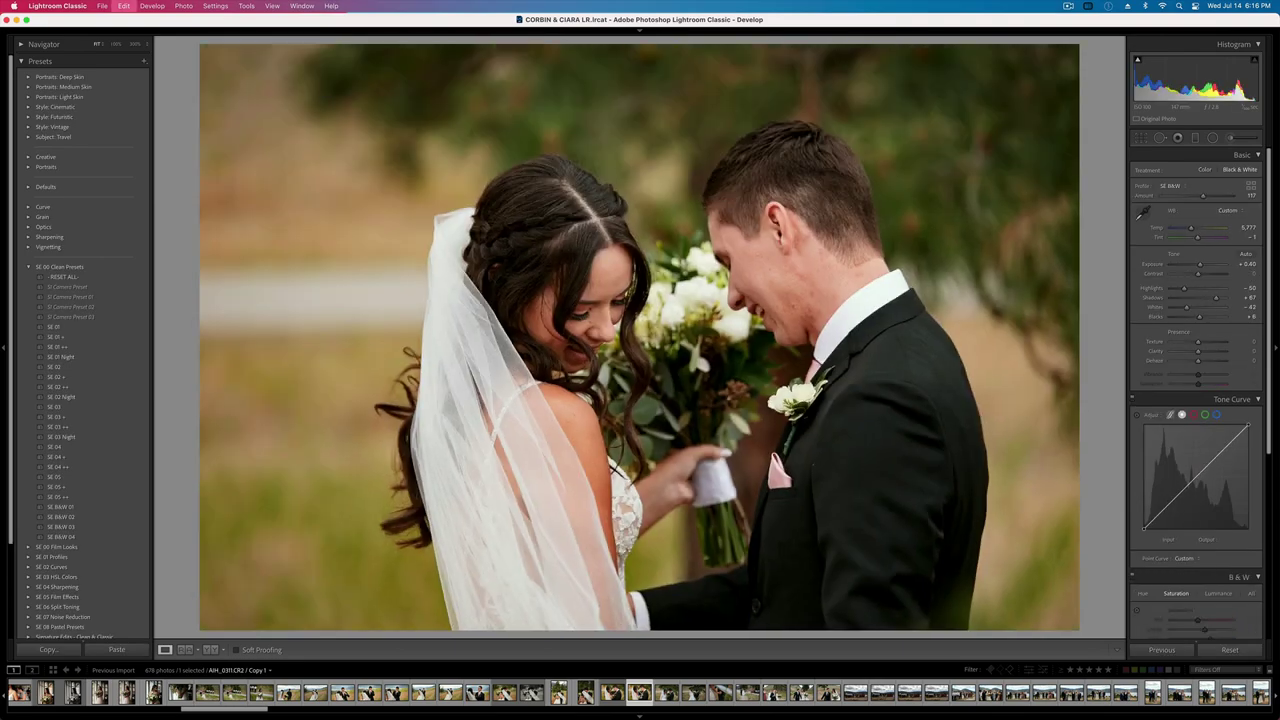
{"action": "key", "text": "r"}
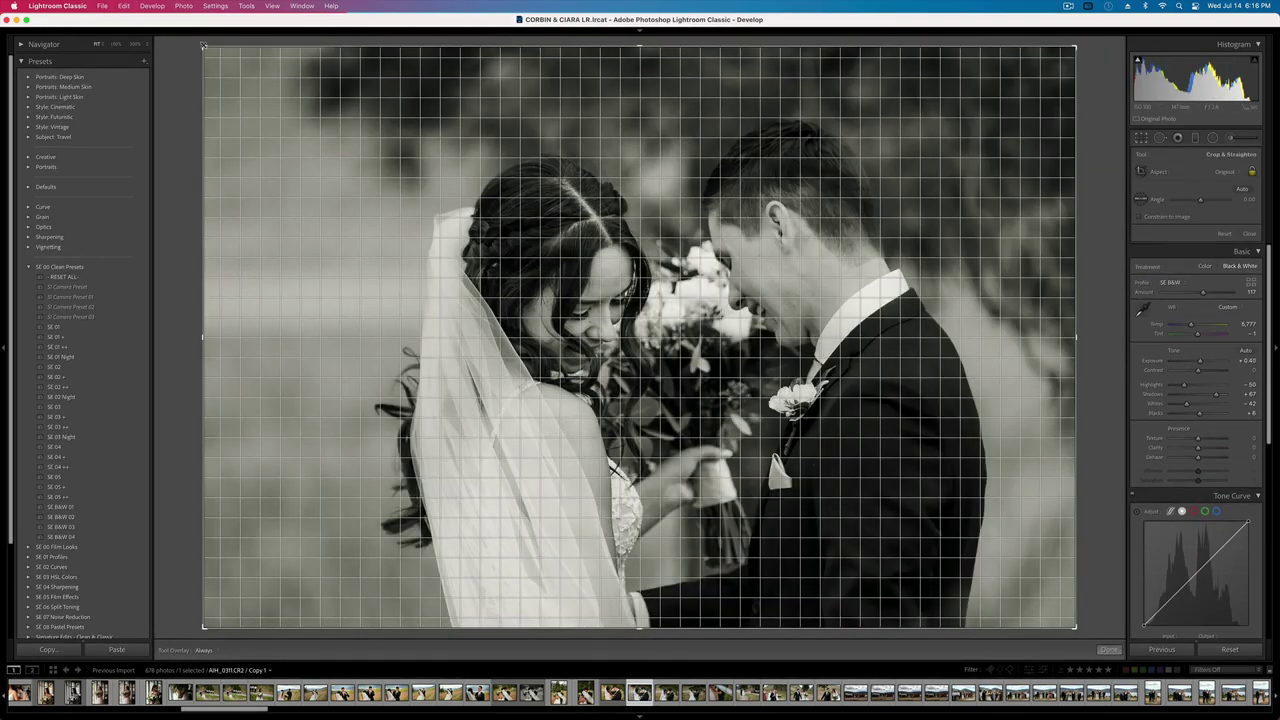
{"action": "left_click_drag", "start_coordinate": [203, 45], "coordinate": [254, 78]}
{"action": "key", "text": "Return"}
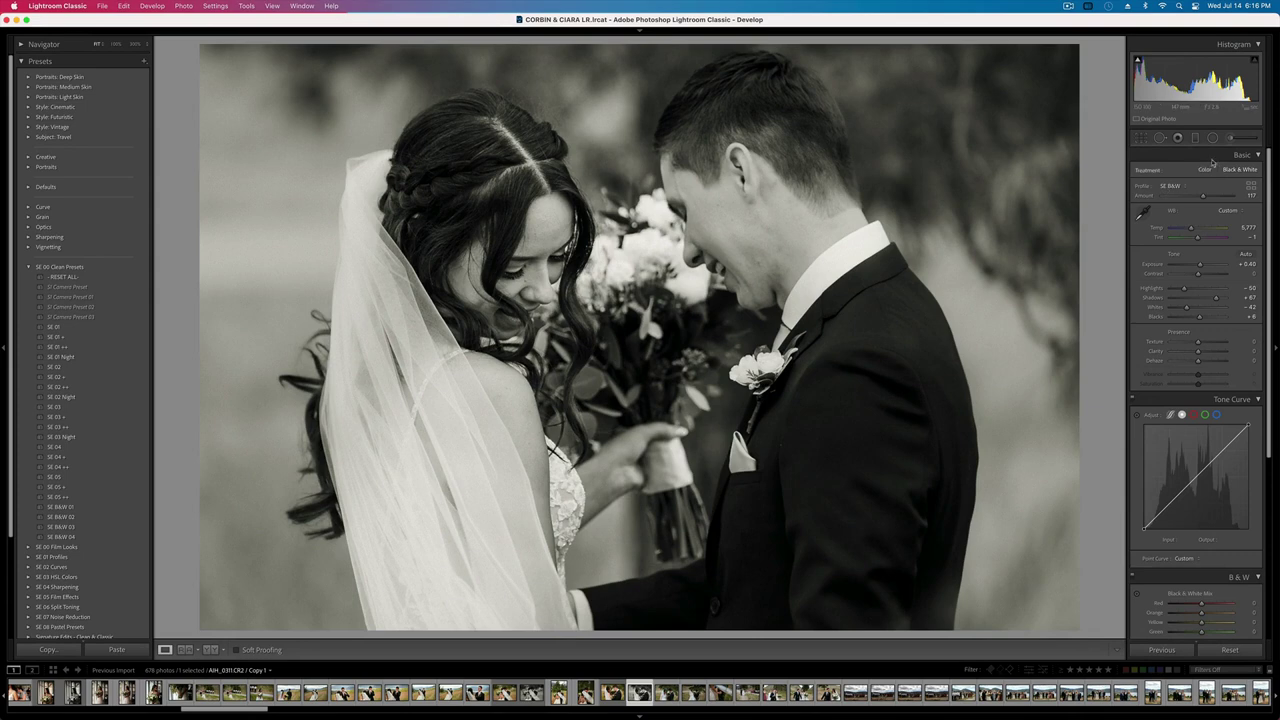
- Add a radial mask around the couple darkening the outside to -1.78 exposure
{"action": "left_click", "coordinate": [1214, 139]}
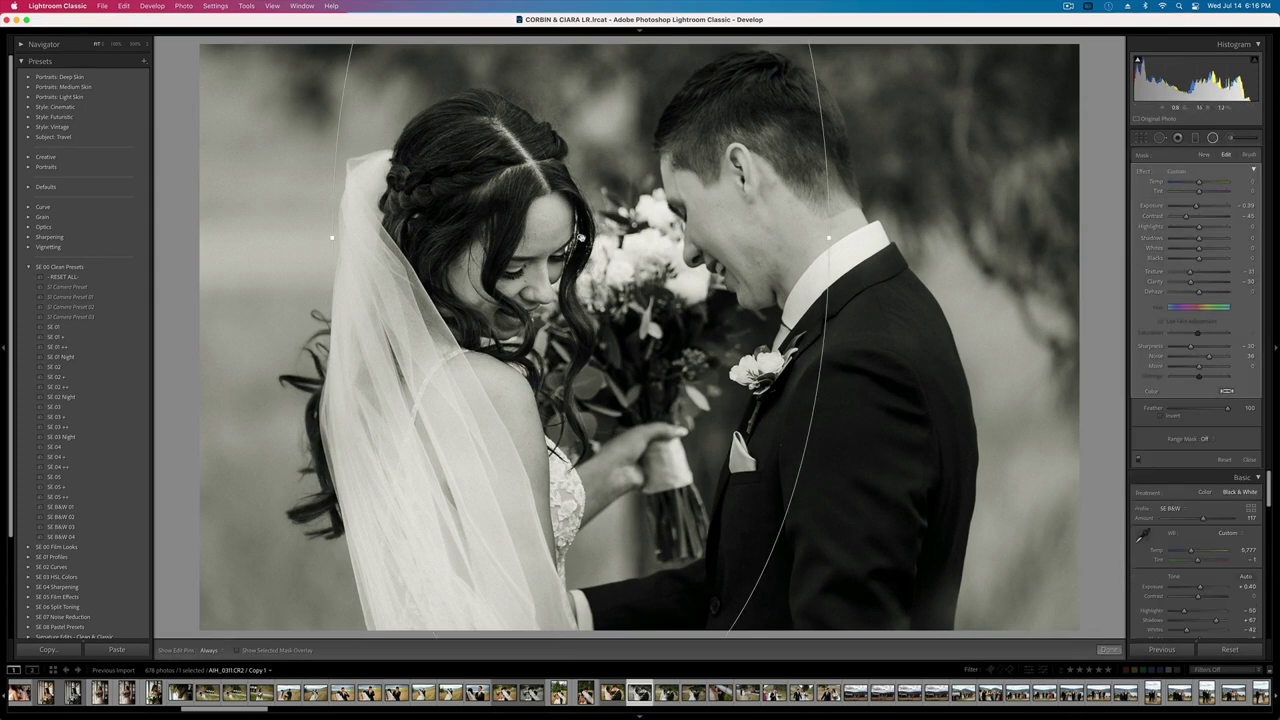
{"action": "key", "text": "Return"}
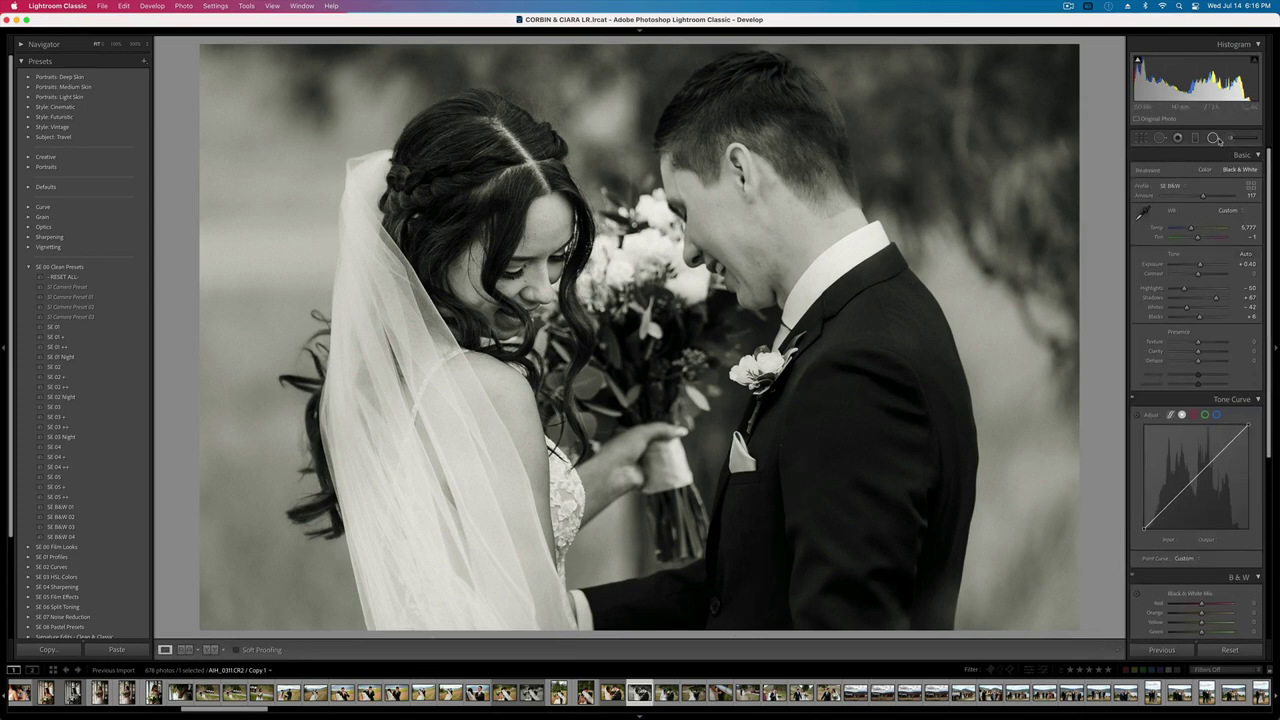
{"action": "left_click", "coordinate": [1214, 138]}
{"action": "left_click_drag", "start_coordinate": [578, 236], "coordinate": [1010, 238]}
{"action": "left_click_drag", "start_coordinate": [1196, 206], "coordinate": [1186, 208]}
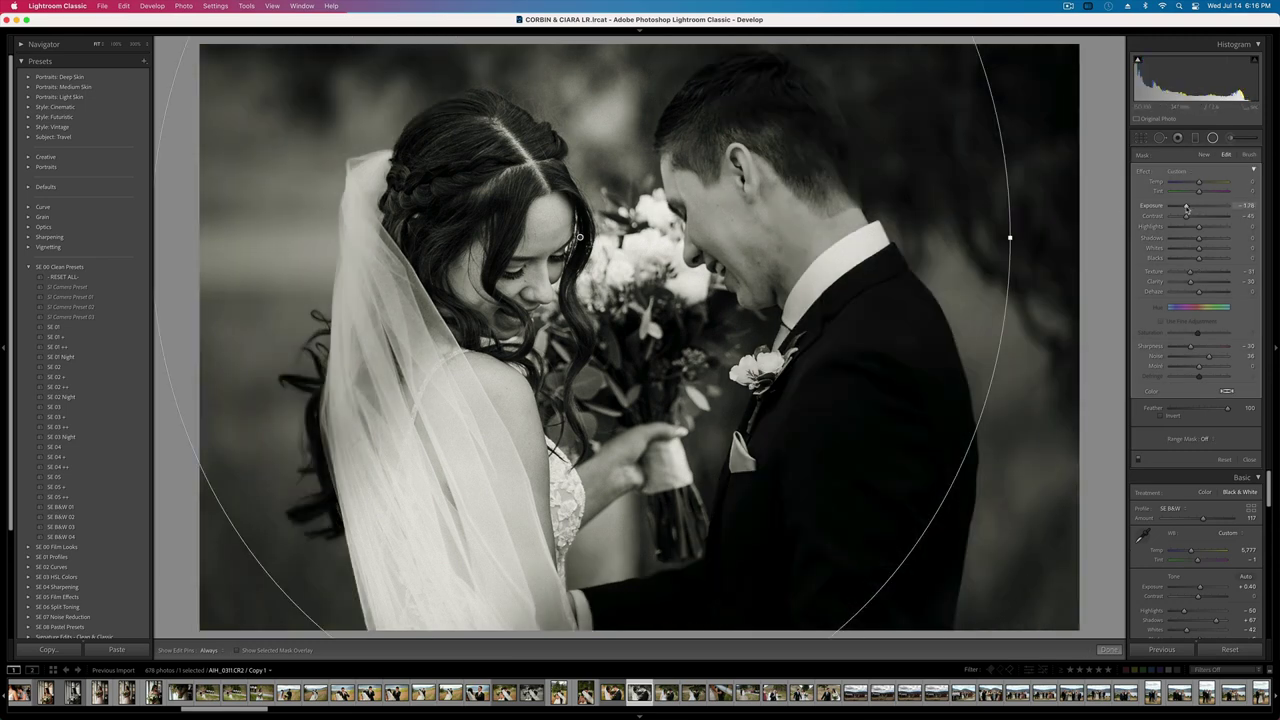
{"action": "left_click_drag", "start_coordinate": [796, 352], "coordinate": [867, 407]}
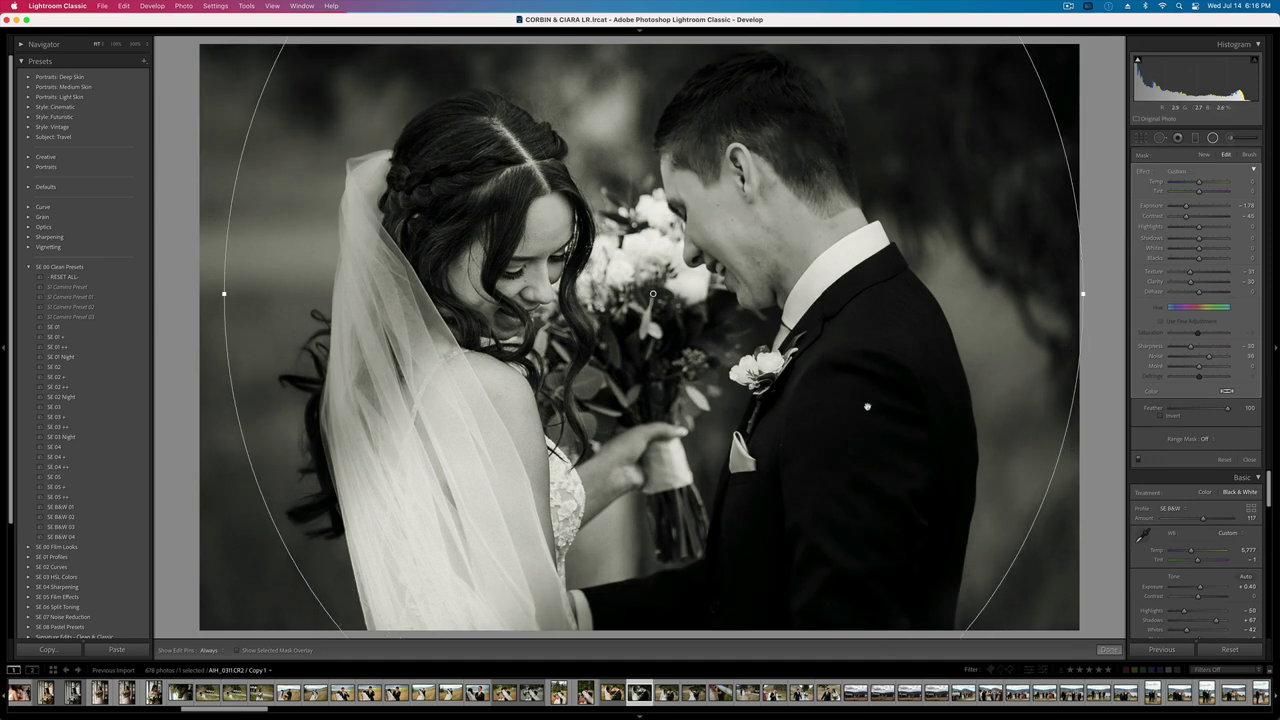
- Erase the radial mask's bottom centre with the brush and fine-tune the exposure
{"action": "left_click", "coordinate": [1249, 155]}
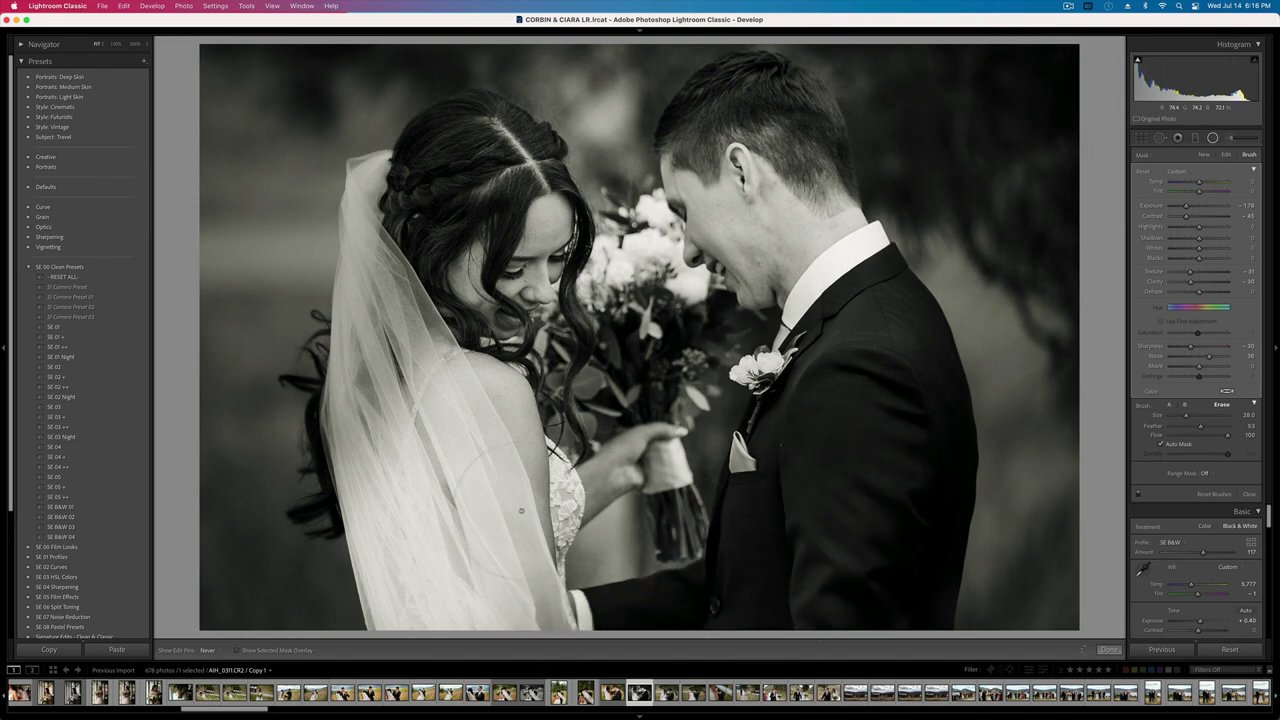
{"action": "mouse_move", "coordinate": [480, 290]}
{"action": "left_mouse_down"}
{"action": "mouse_move", "coordinate": [475, 235]}
{"action": "mouse_move", "coordinate": [645, 570]}
{"action": "mouse_move", "coordinate": [695, 590]}
{"action": "mouse_move", "coordinate": [707, 621]}
{"action": "left_mouse_up"}
{"action": "key", "text": "Return"}
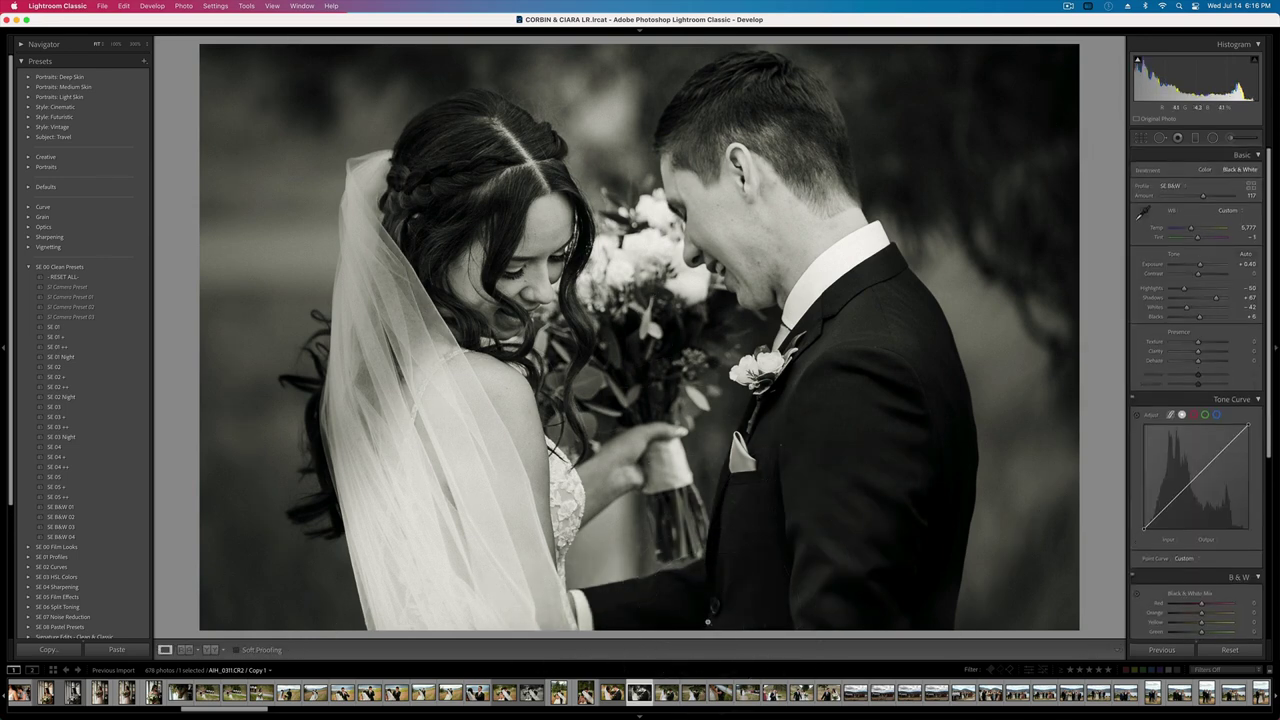
{"action": "key", "text": "minus"}
{"action": "key", "text": "minus"}
{"action": "key", "text": "minus"}
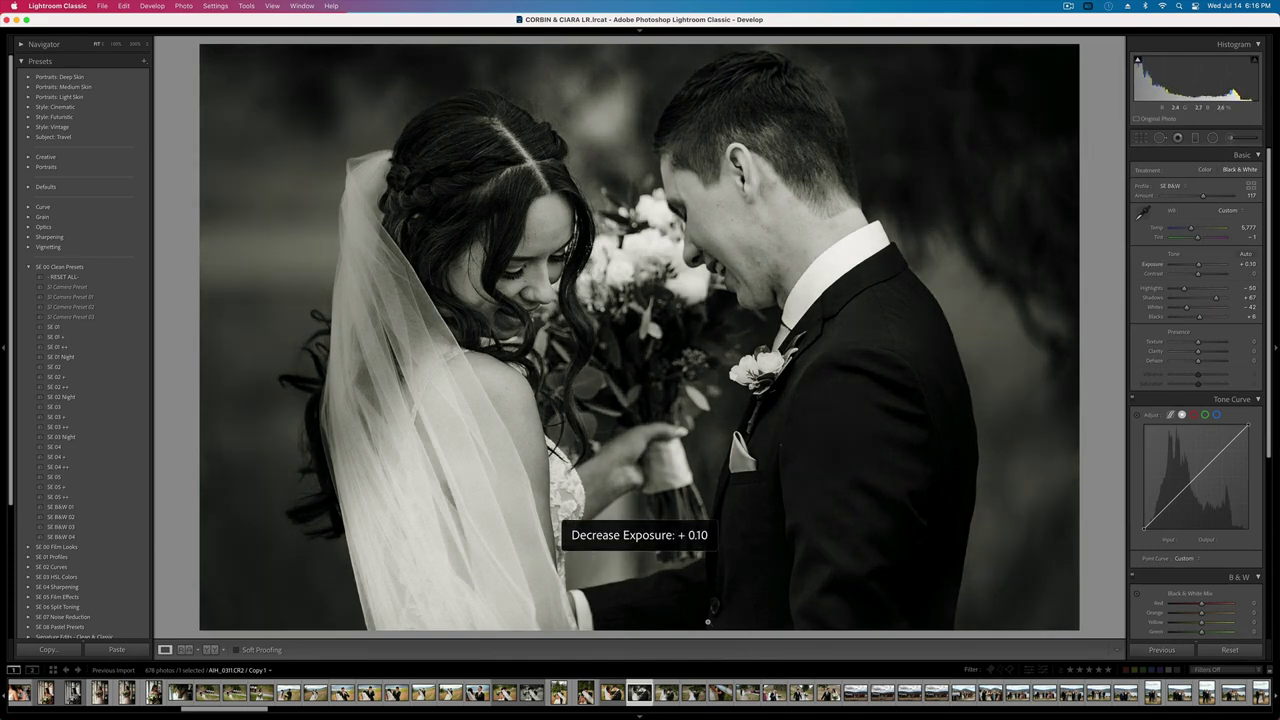
{"action": "key", "text": "equal"}
{"action": "key", "text": "Right"}
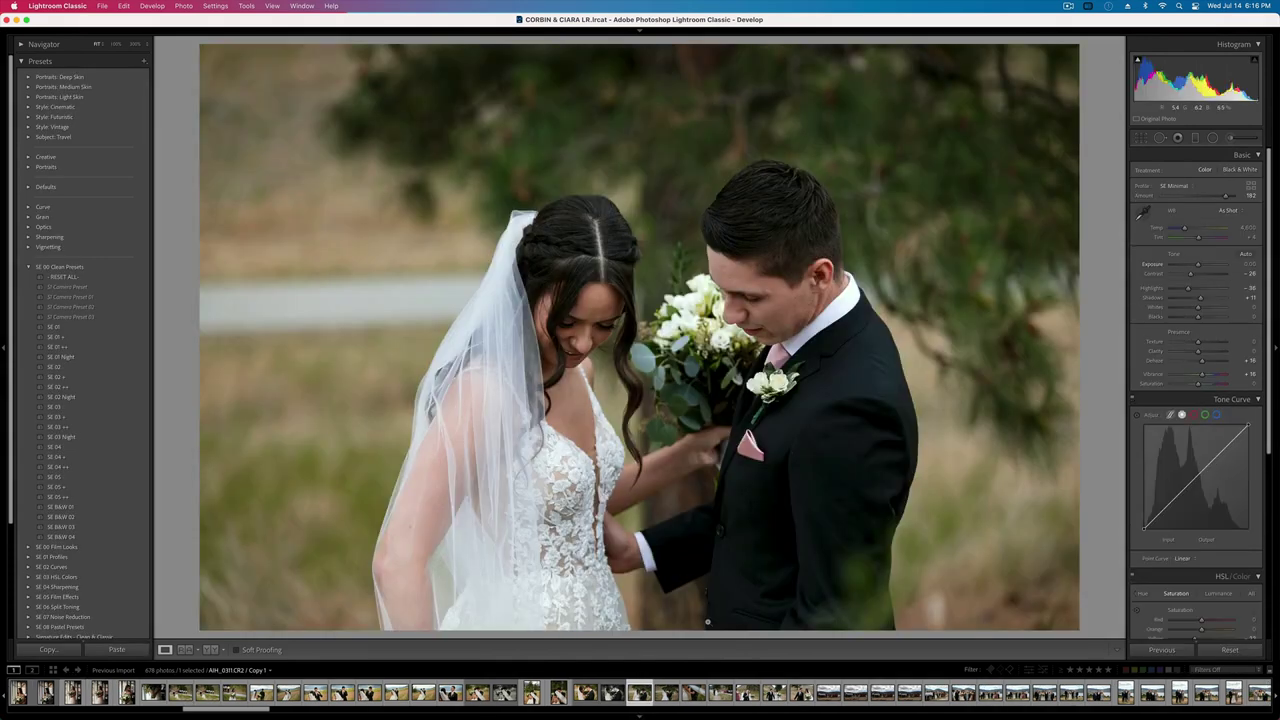
- Make a virtual copy of the couple photo and copy the colour edit's develop settings
{"action": "key", "text": "super+alt+v"}
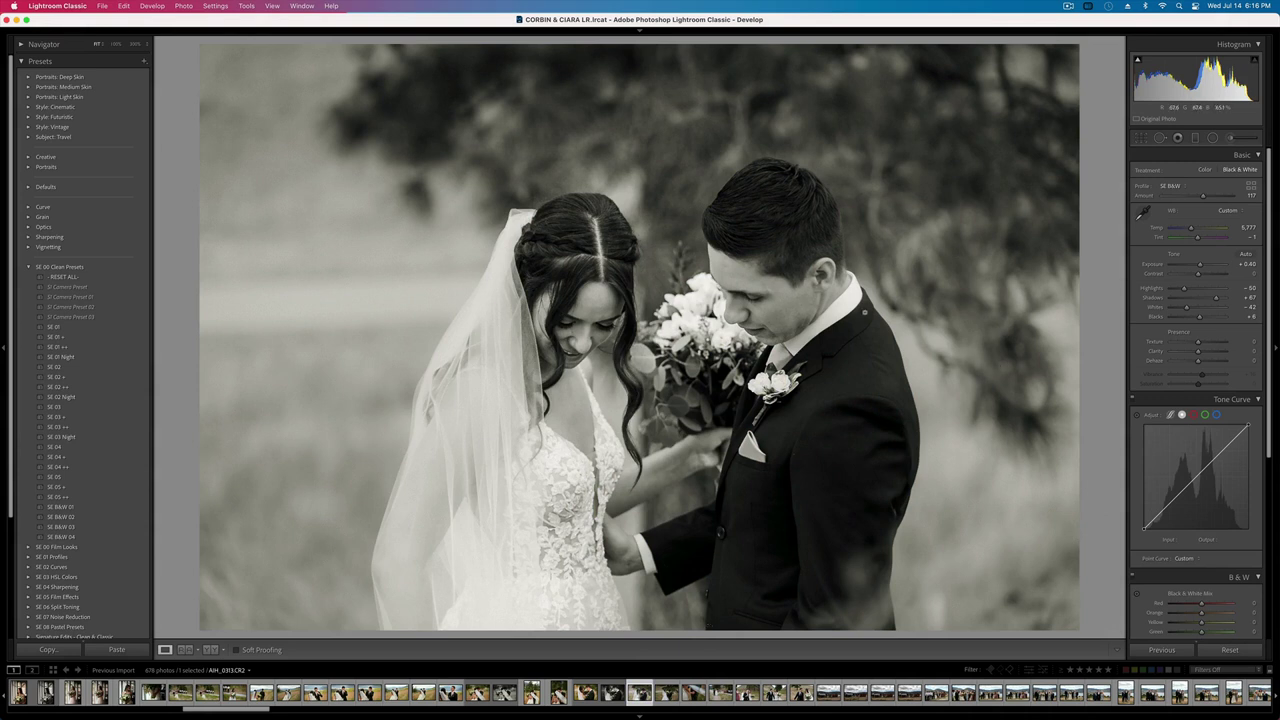
{"action": "key", "text": "super+apostrophe"}
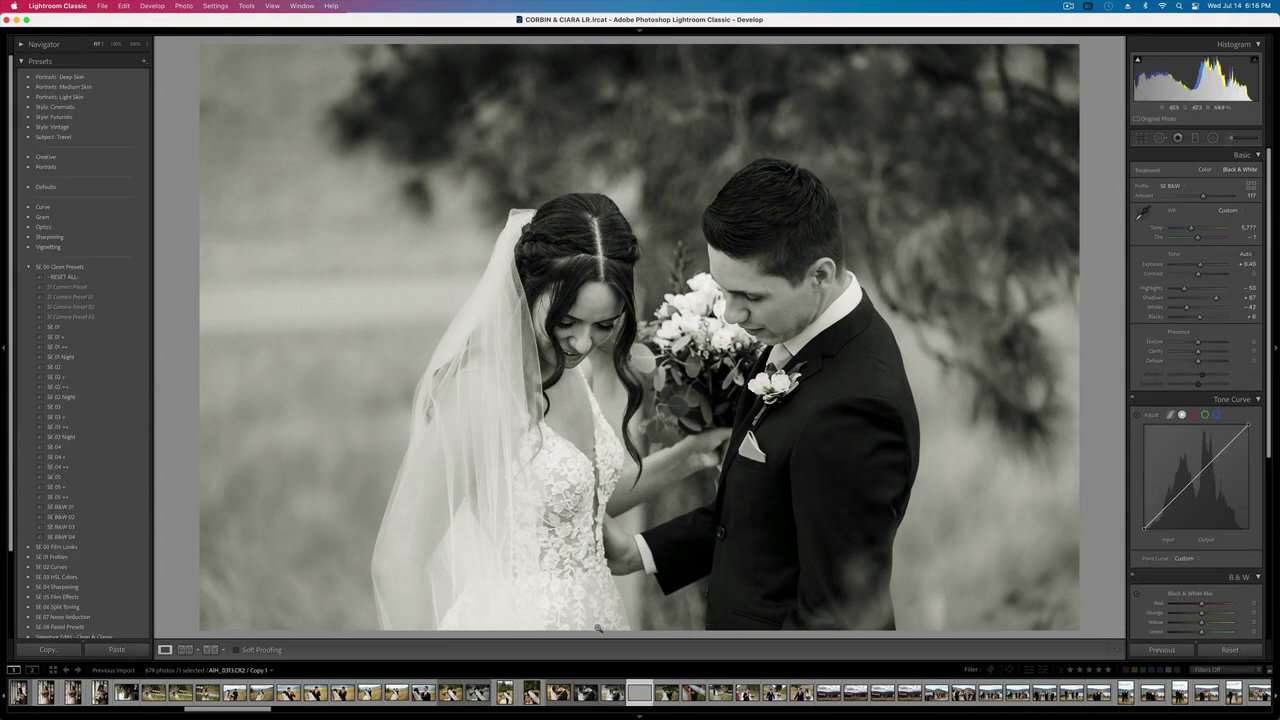
{"action": "left_click", "coordinate": [558, 692]}
{"action": "key", "text": "super+shift+c"}
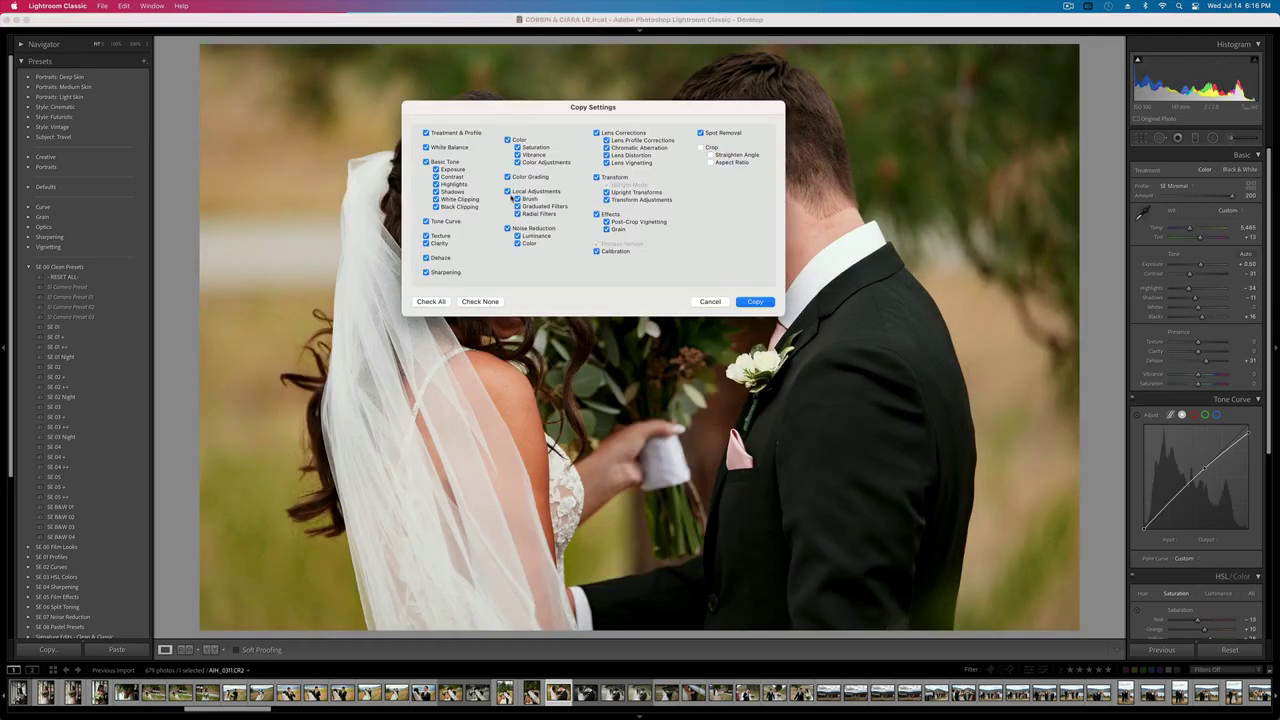
{"action": "left_click", "coordinate": [755, 302]}
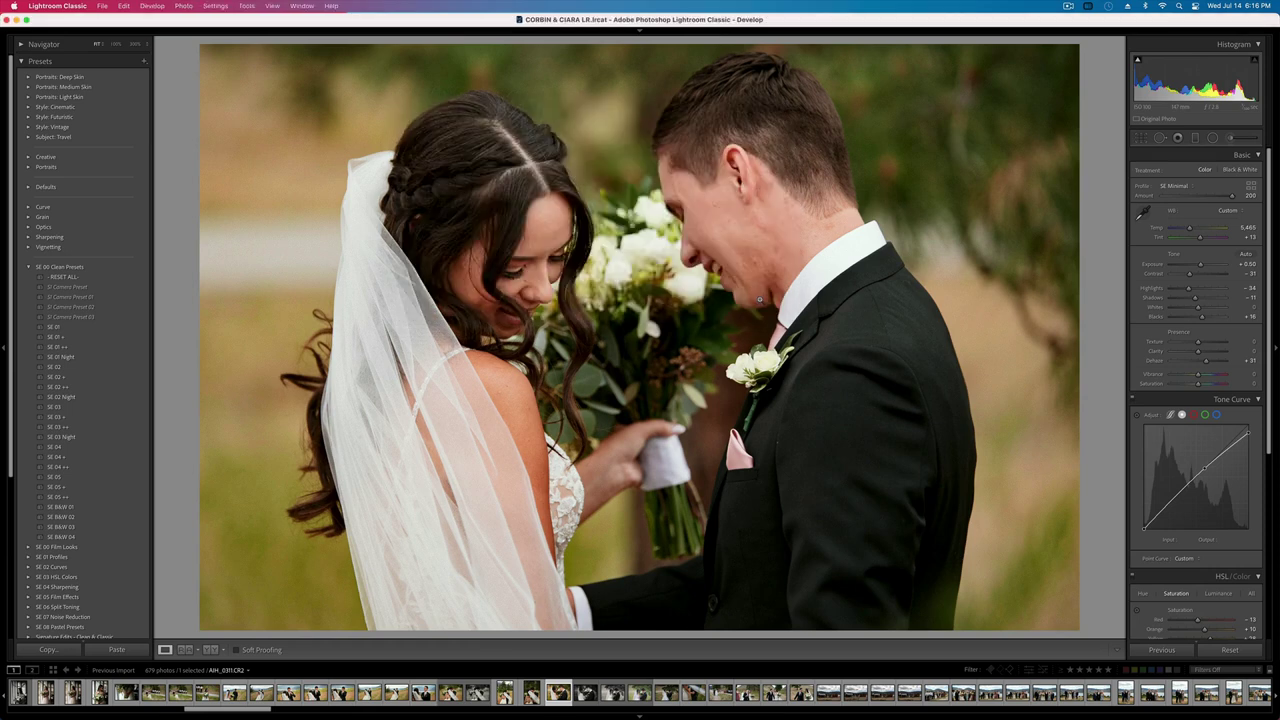
{"action": "left_click", "coordinate": [640, 693]}
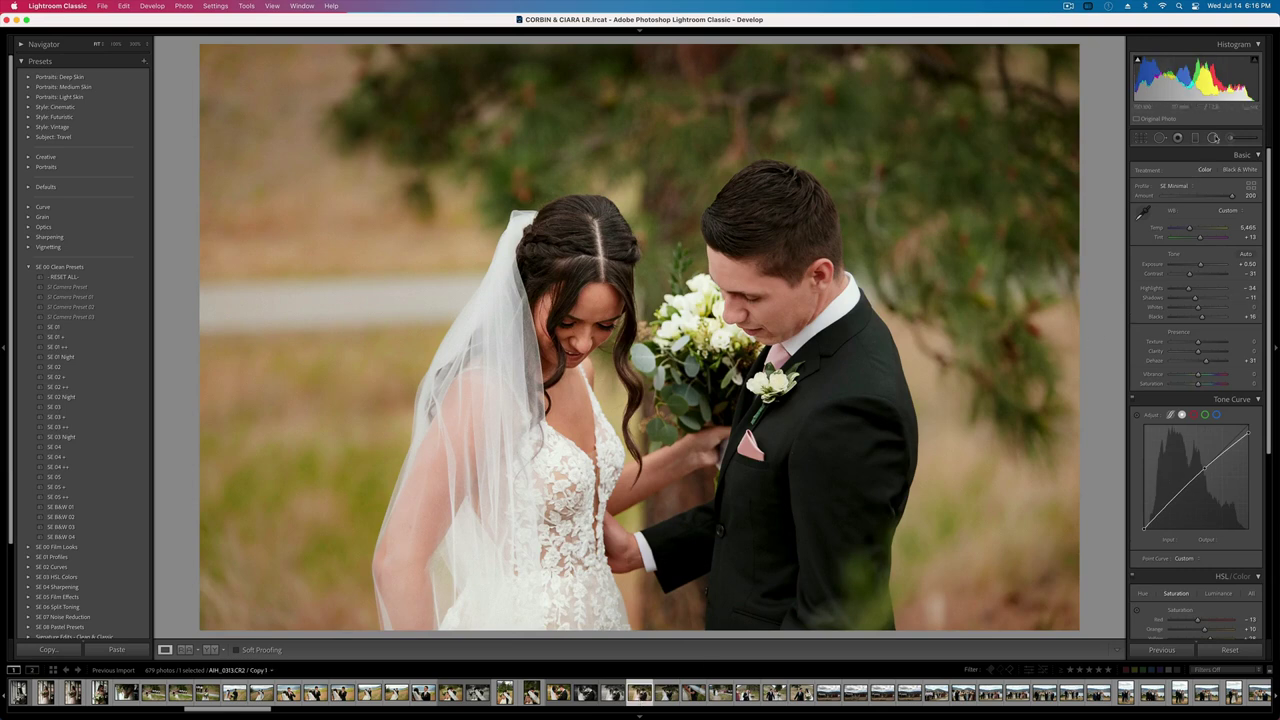
- Add an inverted radial mask around the couple and fine-tune the exposure
{"action": "left_click", "coordinate": [1213, 138]}
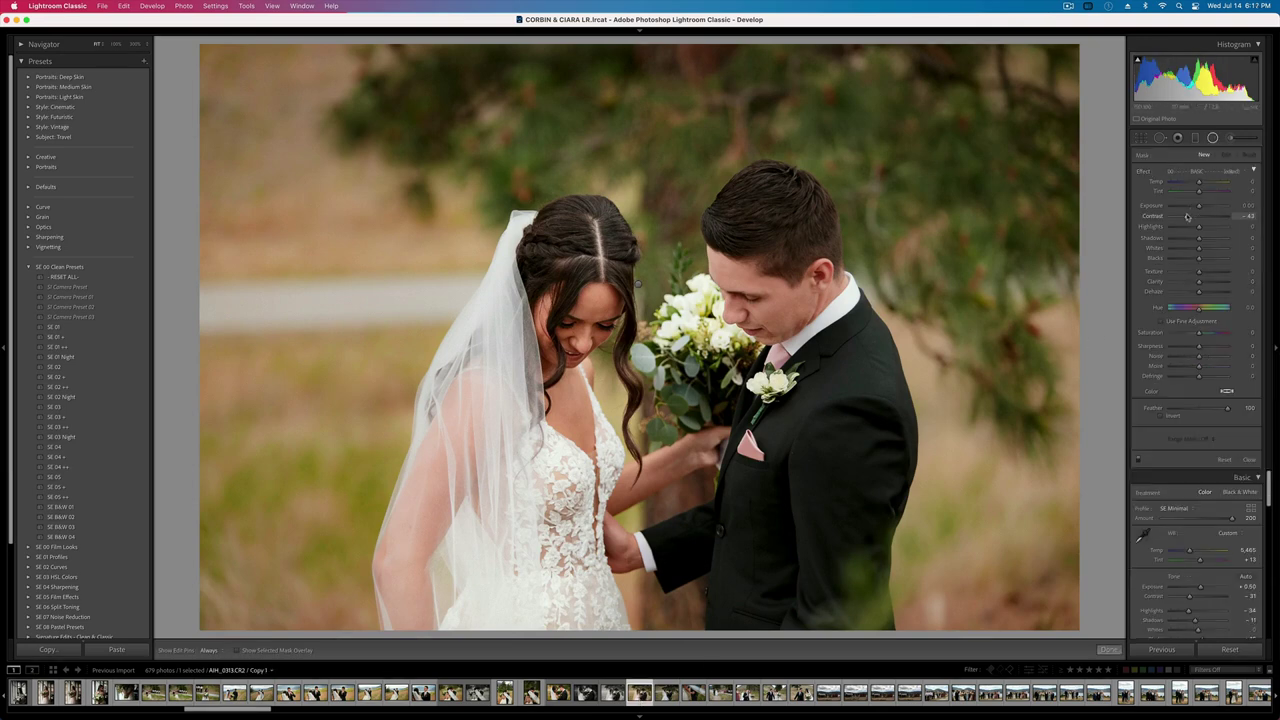
{"action": "left_click_drag", "start_coordinate": [1199, 248], "coordinate": [1210, 248]}
{"action": "left_click_drag", "start_coordinate": [537, 369], "coordinate": [645, 369]}
{"action": "key", "text": "'"}
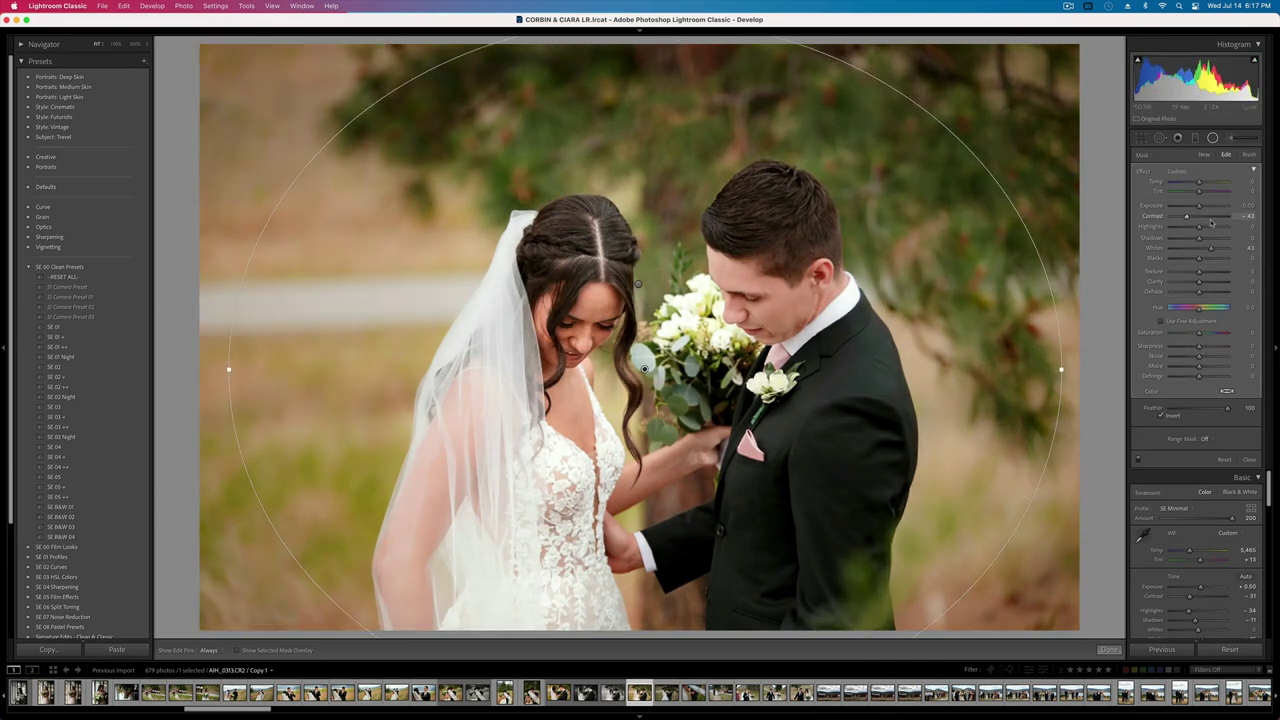
{"action": "key", "text": "Return"}
{"action": "key", "text": "shift+minus"}
{"action": "key", "text": "shift+minus"}
{"action": "key", "text": "equal"}
{"action": "key", "text": "equal"}
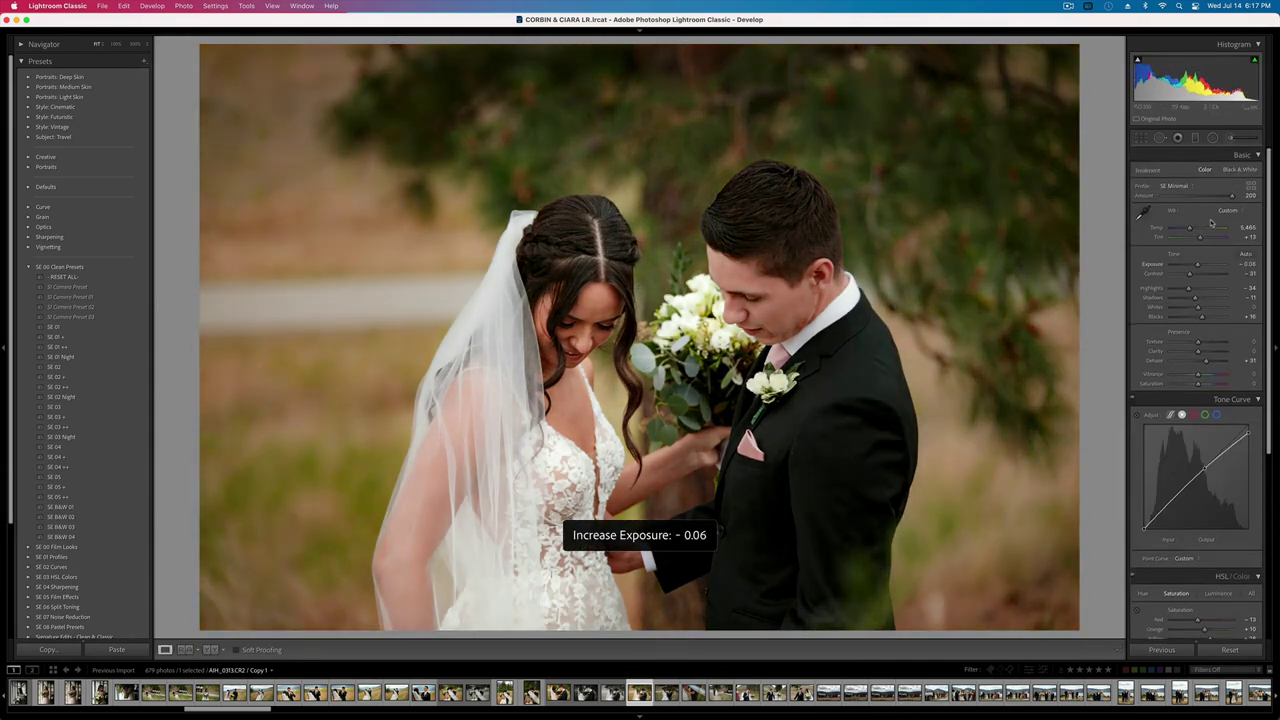
- Cool the couple photo's white balance and carry its settings onward to AIH_0315
{"action": "key", "text": "super+shift+c"}
{"action": "key", "text": "Return"}
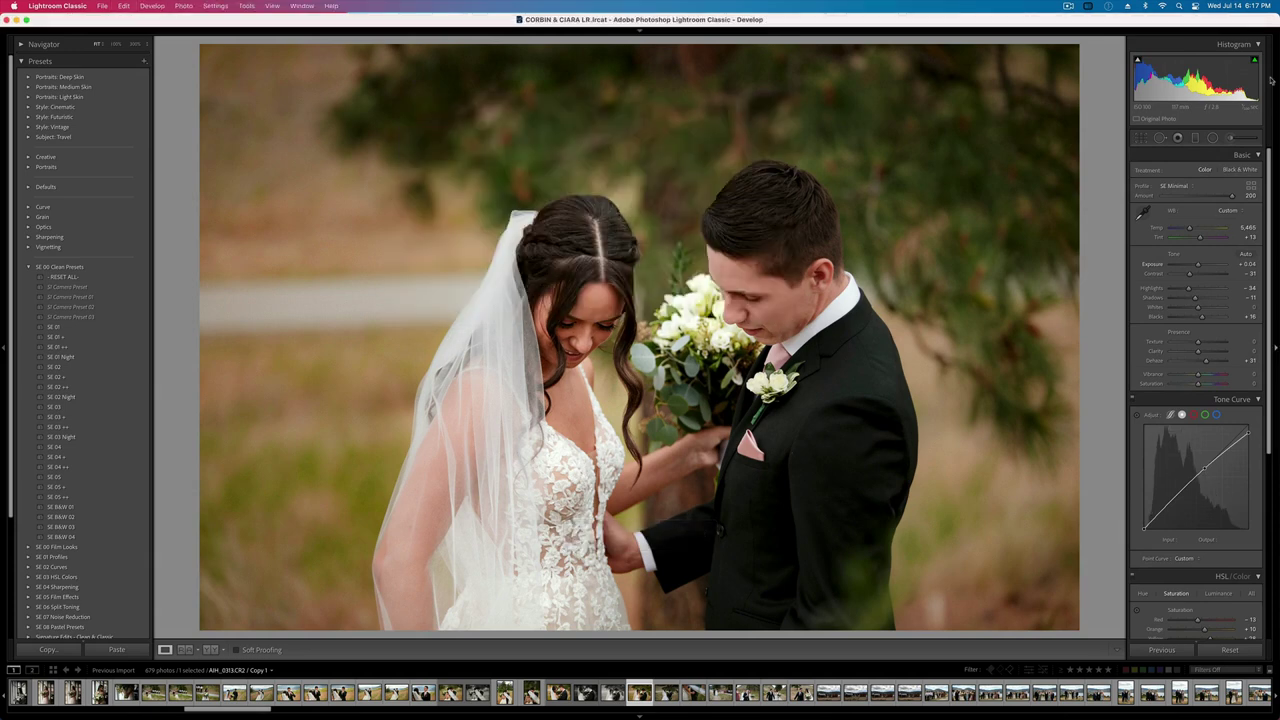
{"action": "left_click_drag", "start_coordinate": [1189, 229], "coordinate": [1186, 229]}
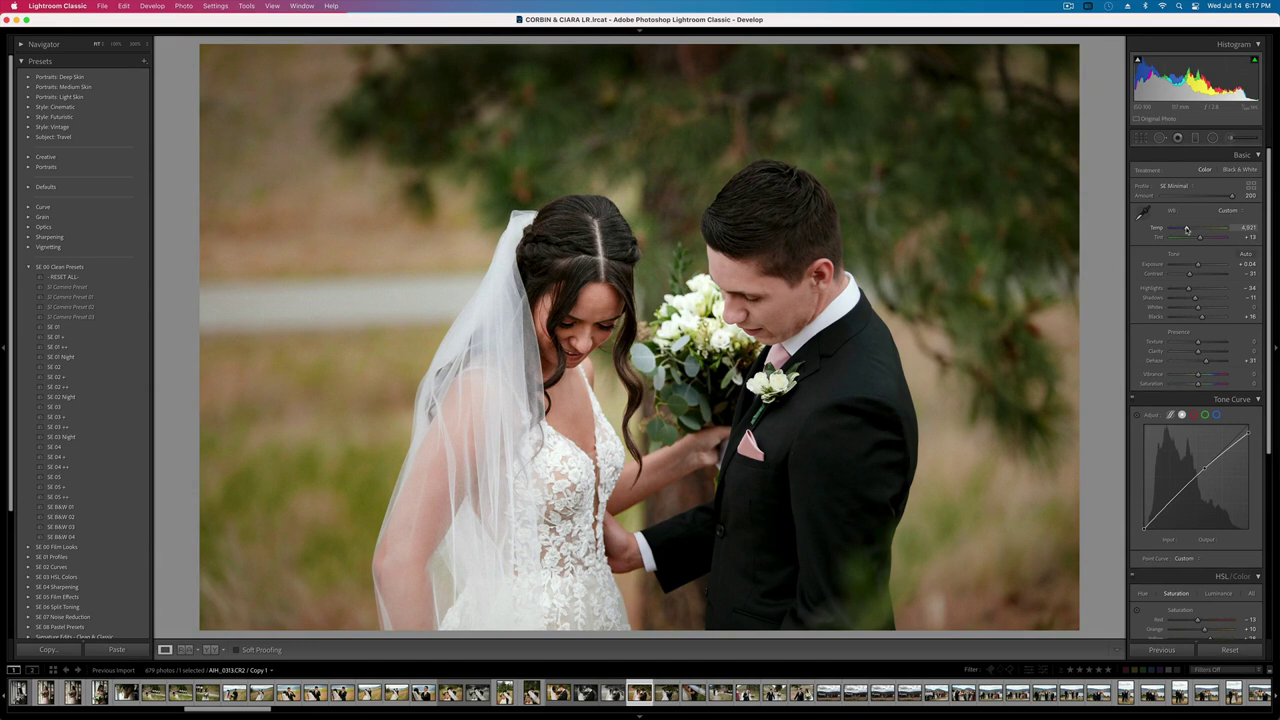
{"action": "key", "text": "super+shift+c"}
{"action": "key", "text": "Return"}
{"action": "key", "text": "Right"}
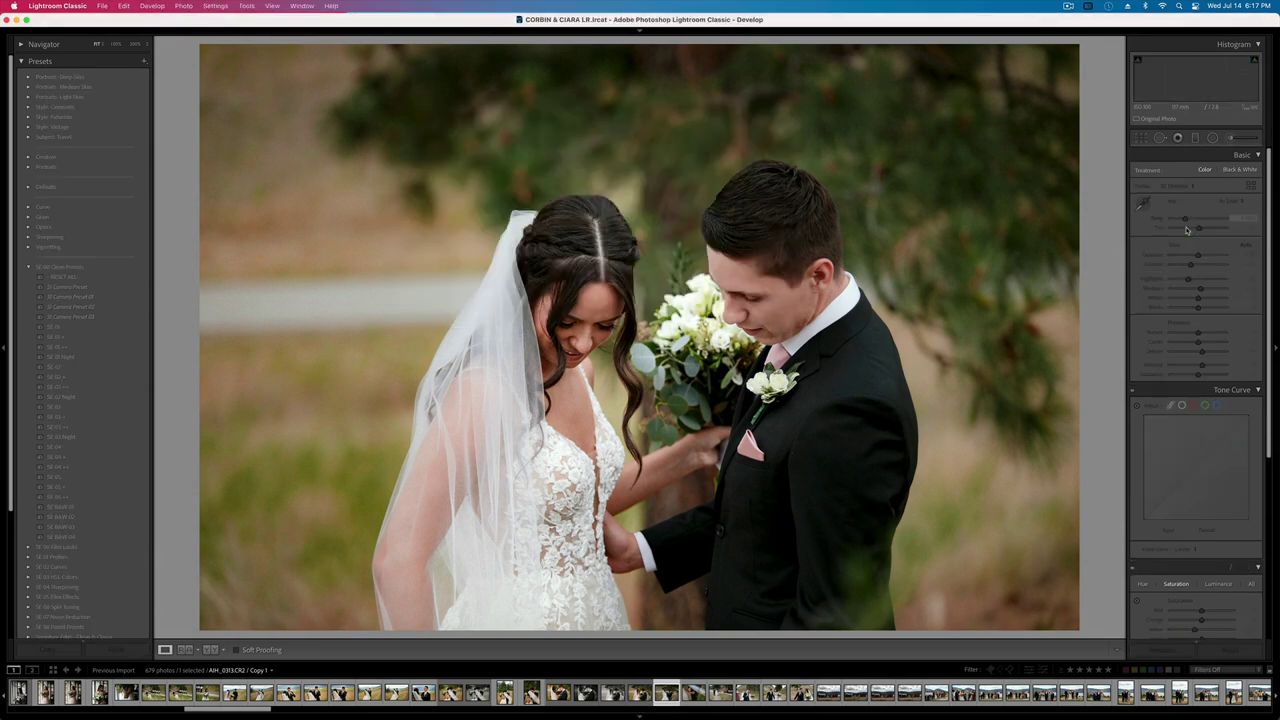
{"action": "key", "text": "Right"}
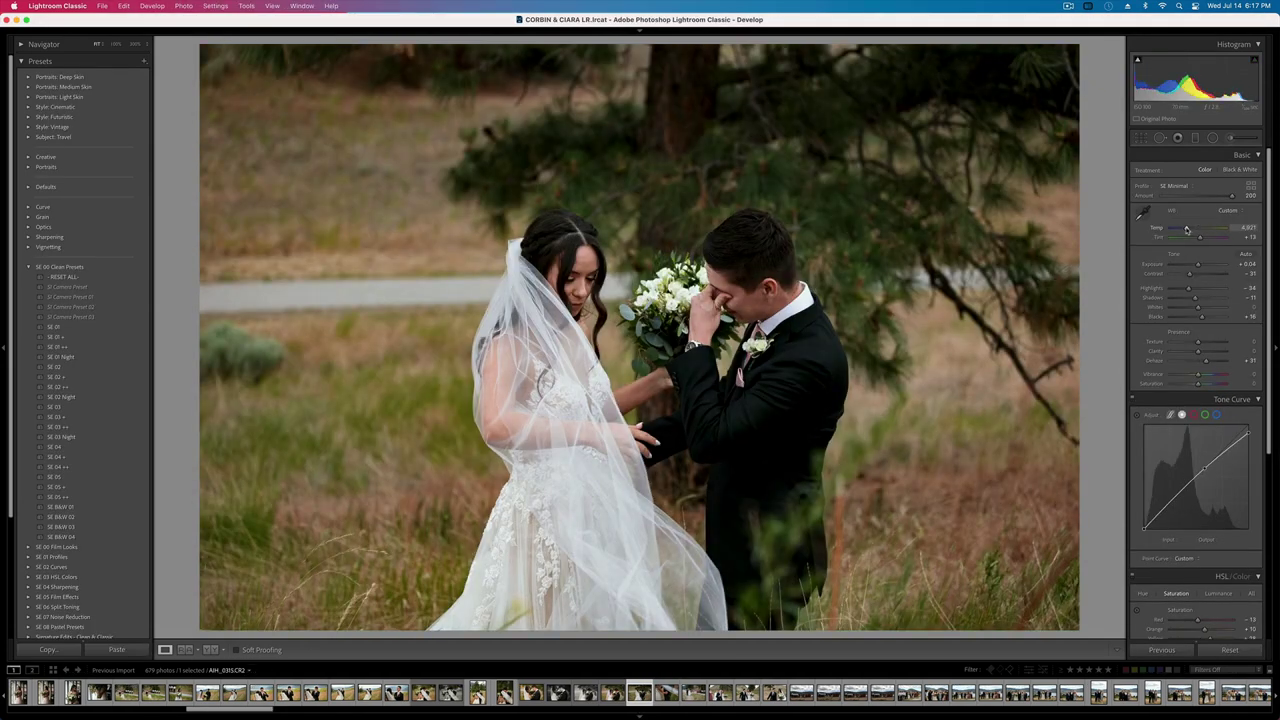
- Brighten the crying-groom shot to exposure +0.37, temperature 5,297, and crop tighter
{"action": "key", "text": "="}
{"action": "left_click_drag", "start_coordinate": [1186, 228], "coordinate": [1189, 229]}
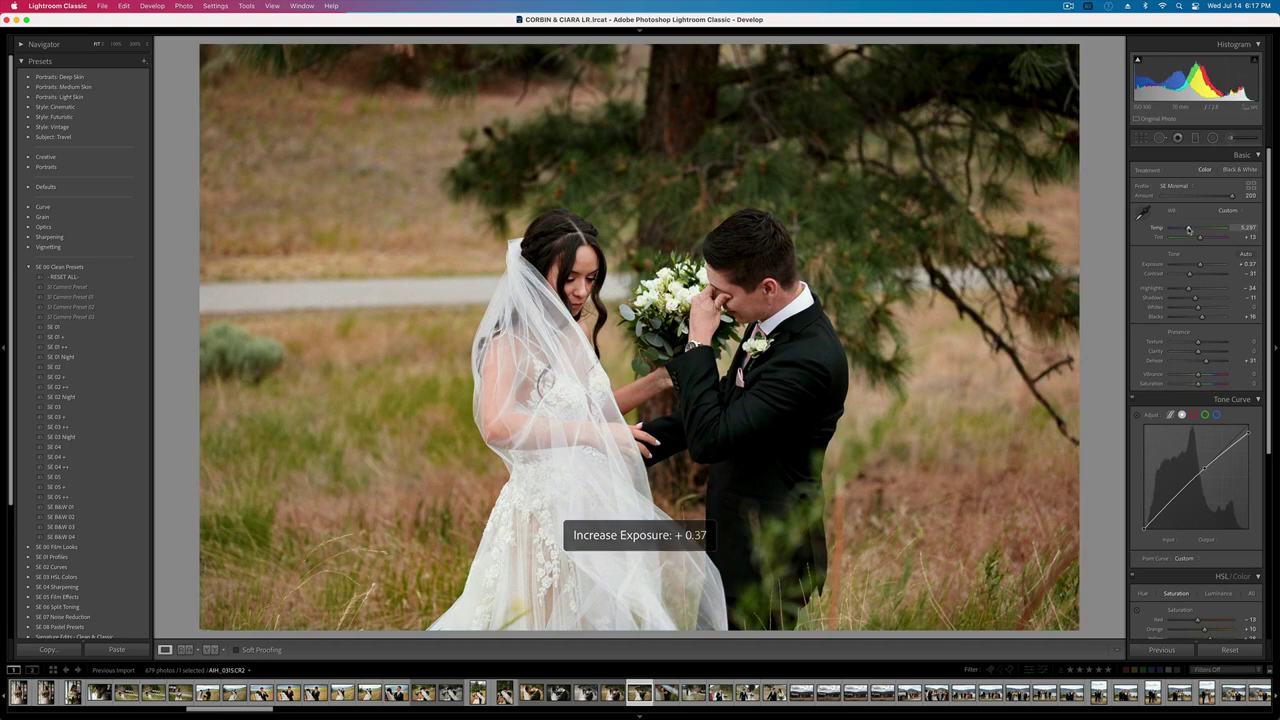
{"action": "key", "text": "r"}
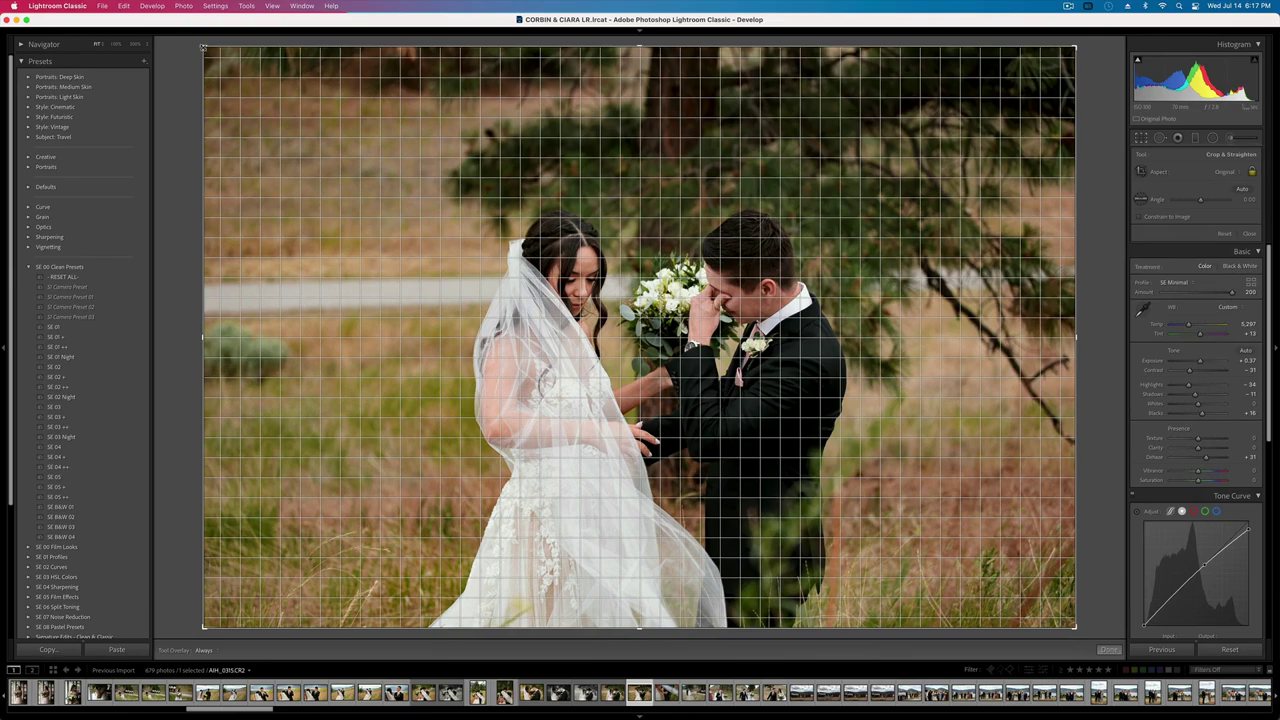
{"action": "left_click_drag", "start_coordinate": [203, 47], "coordinate": [247, 76]}
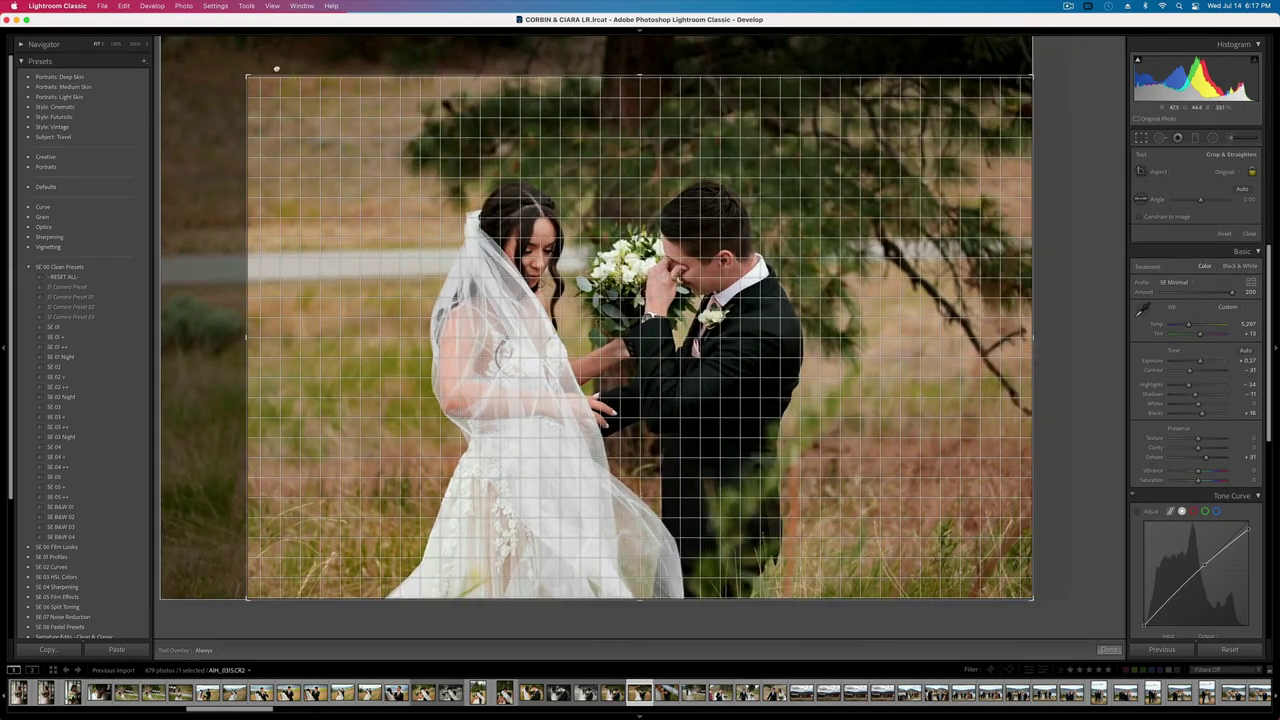
{"action": "key", "text": "Return"}
- Copy these settings and paste them onto the hand-holding photo AIH_0332
{"action": "key", "text": "super+shift+c"}
{"action": "key", "text": "Return"}
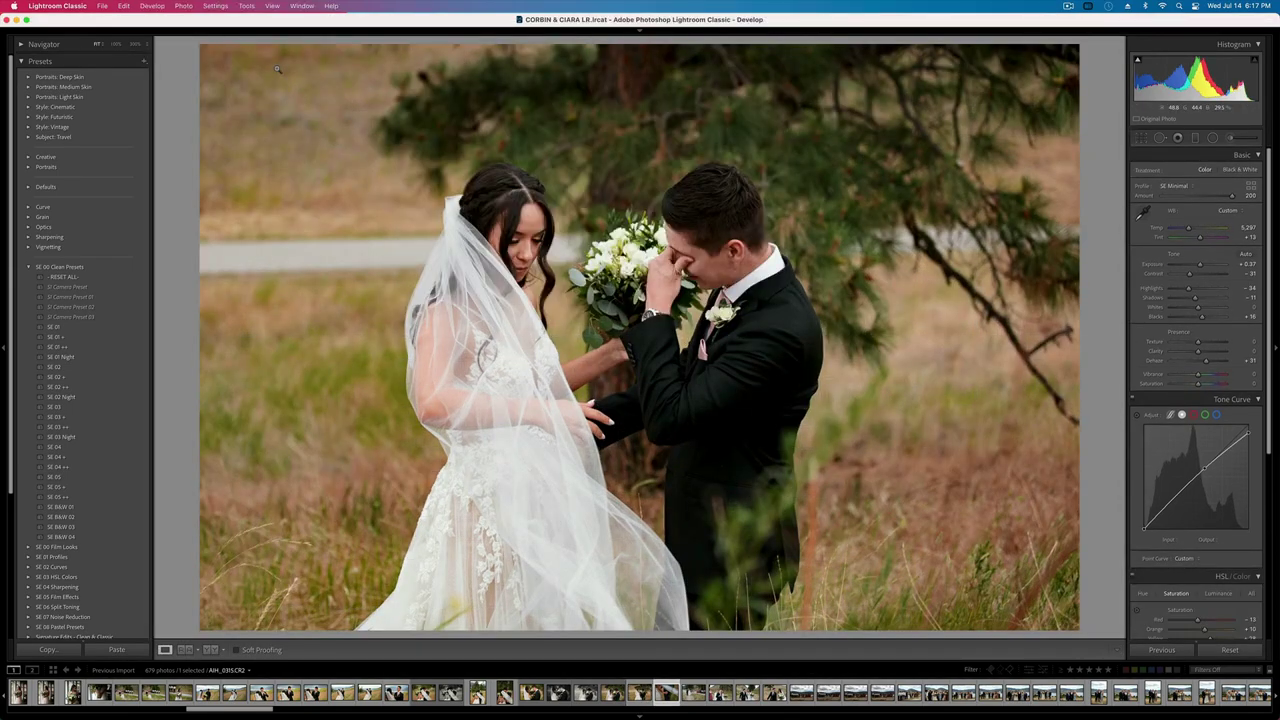
{"action": "key", "text": "Right"}
{"action": "key", "text": "super+shift+v"}
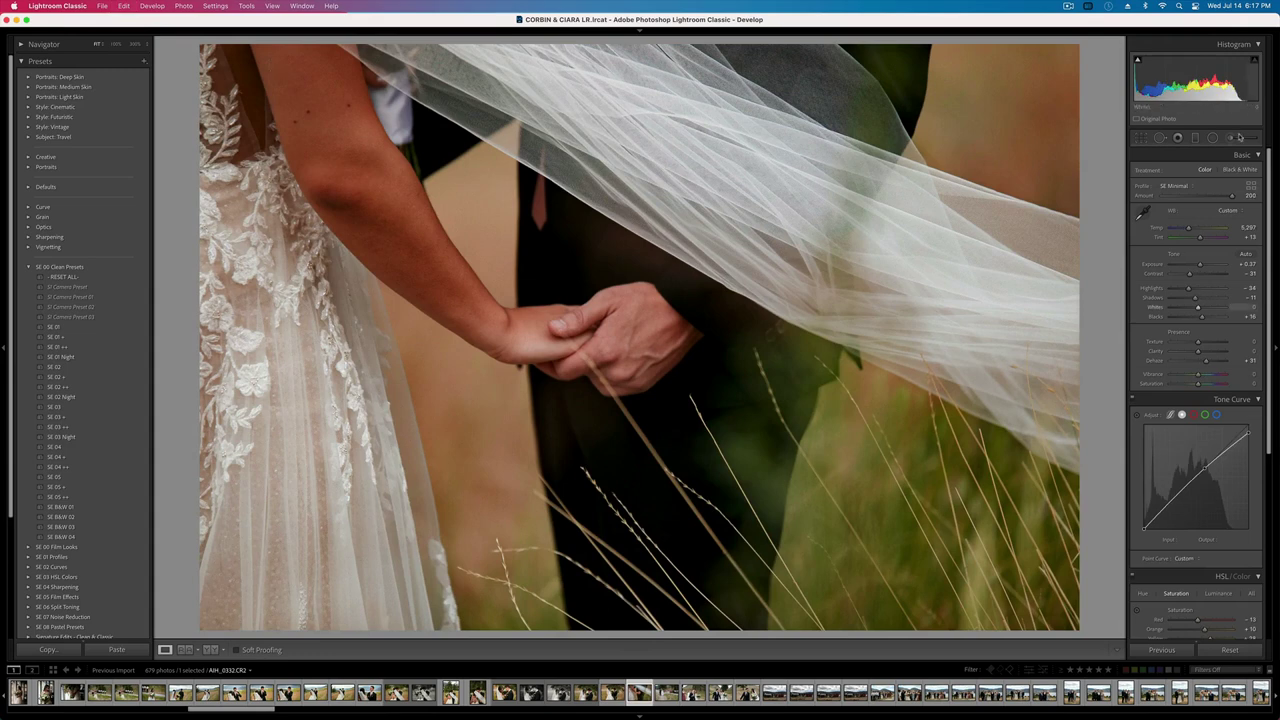
- Set up a brush mask with cooler temperature, contrast -60 and brighter whites
{"action": "key", "text": "k"}
{"action": "key", "text": "h"}
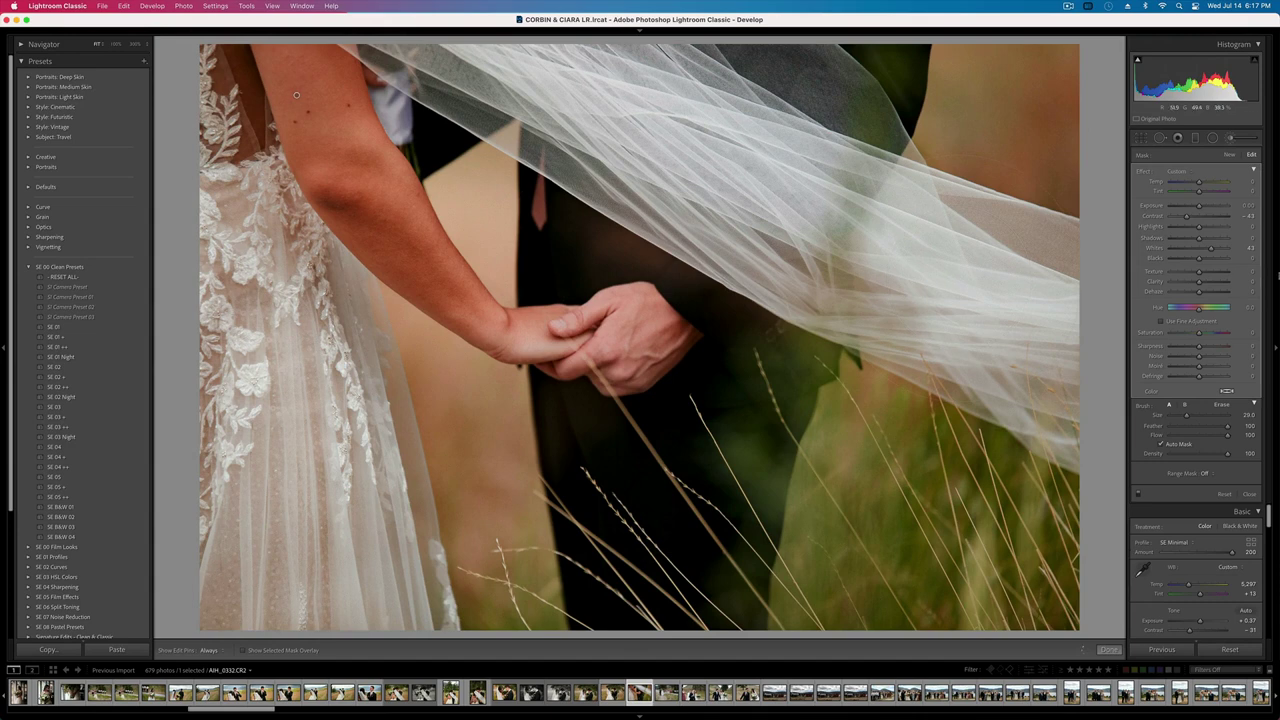
{"action": "key", "text": "h"}
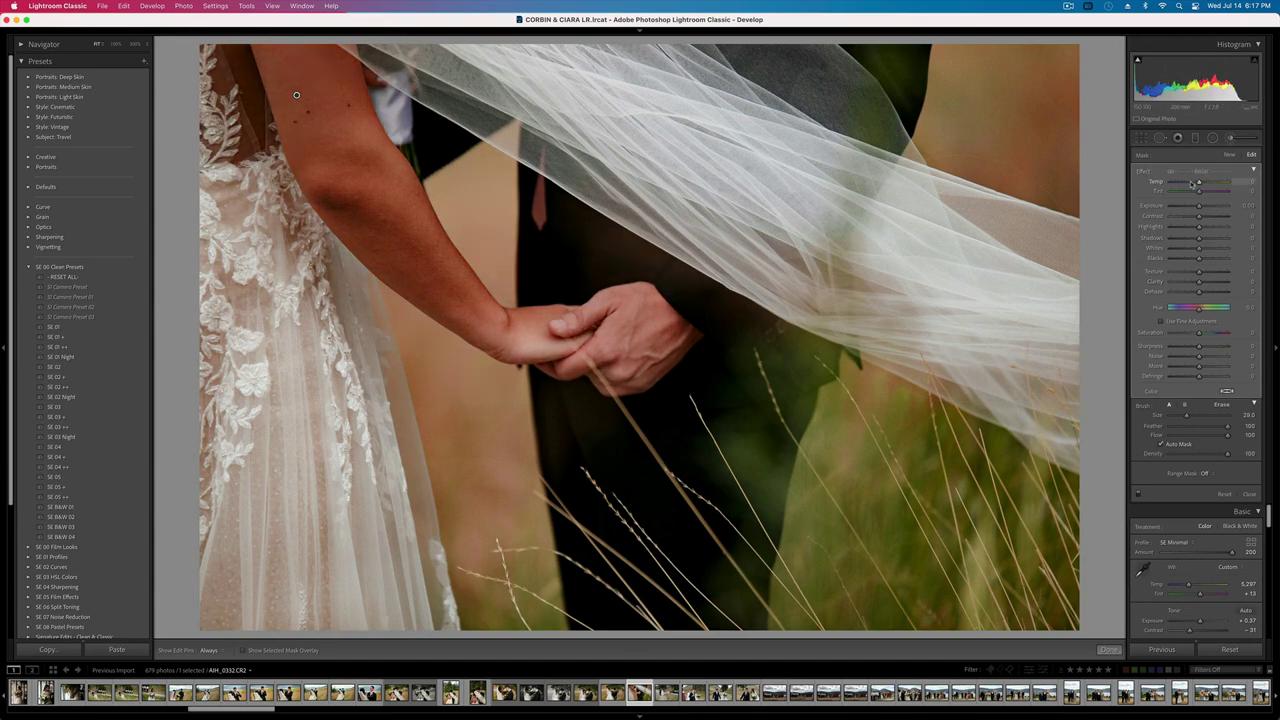
{"action": "left_click", "coordinate": [1190, 183]}
{"action": "left_click_drag", "start_coordinate": [1199, 217], "coordinate": [1171, 222]}
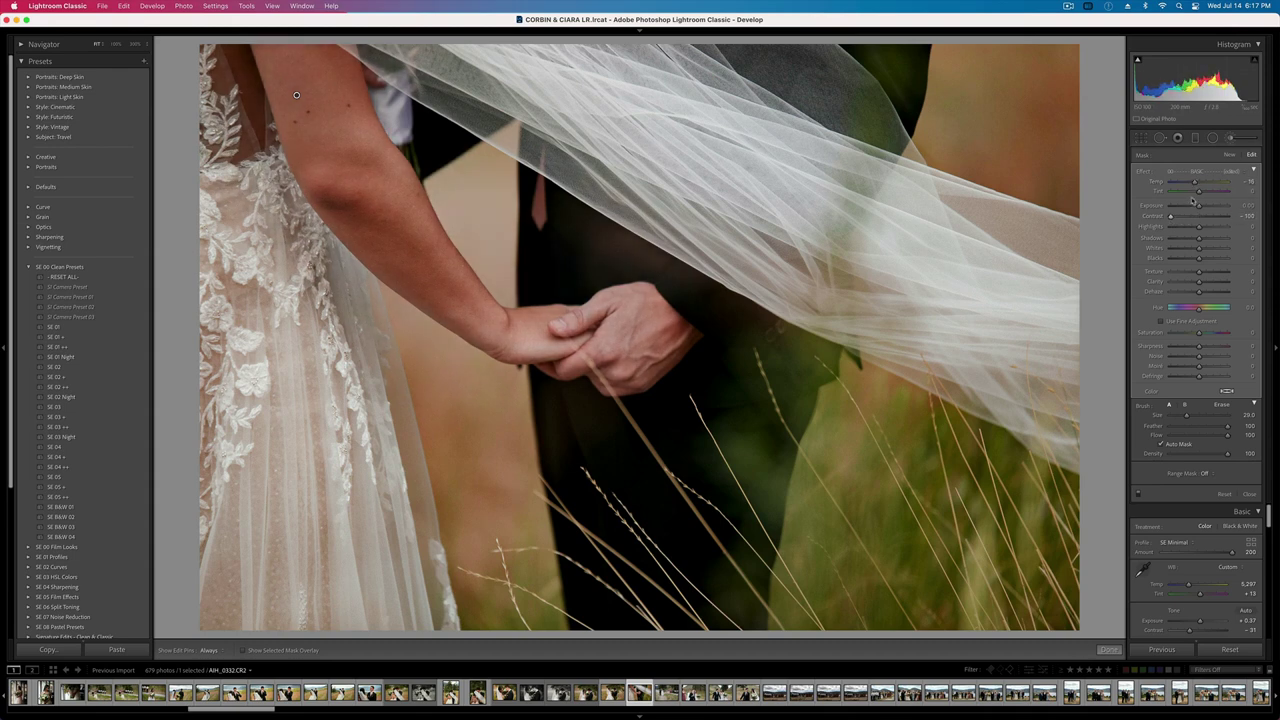
{"action": "left_click", "coordinate": [1182, 217]}
{"action": "mouse_move", "coordinate": [1210, 247]}
{"action": "left_mouse_down"}
{"action": "mouse_move", "coordinate": [1221, 250]}
{"action": "mouse_move", "coordinate": [1209, 249]}
{"action": "left_mouse_up"}
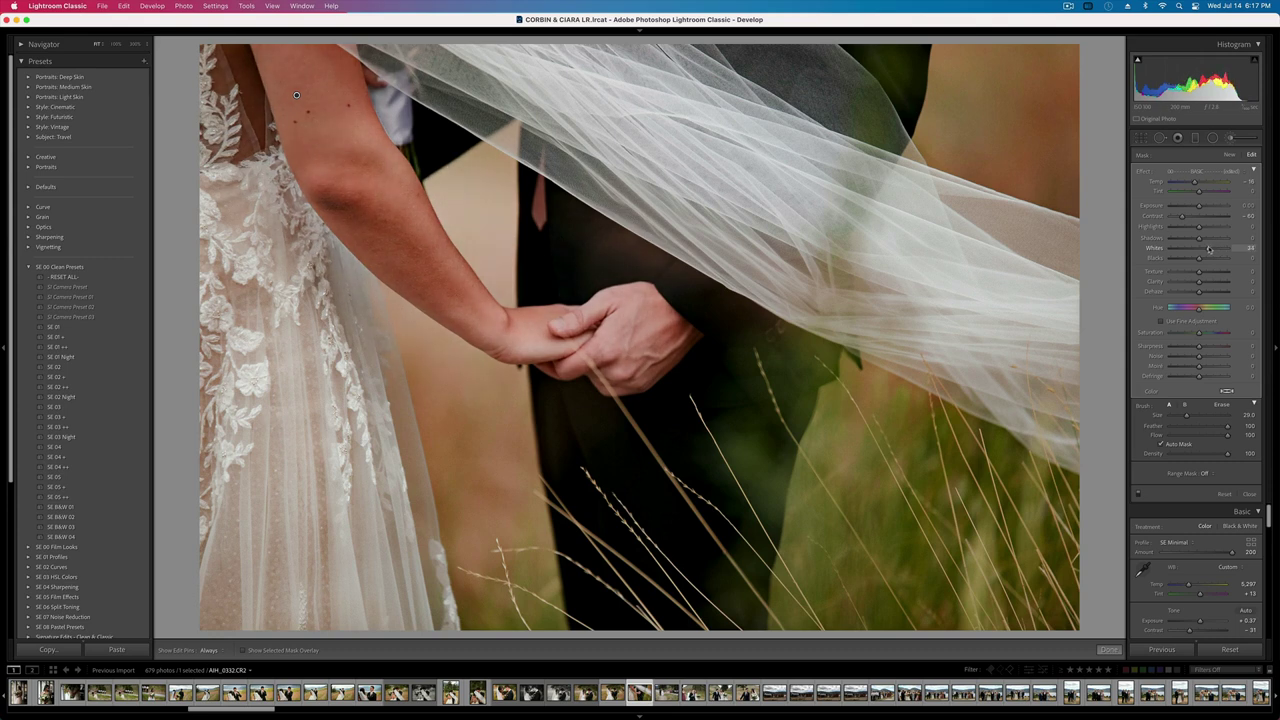
- Paint the brush mask over the dress and compare with and without it
{"action": "key", "text": "Delete"}
{"action": "key", "text": "super+z"}
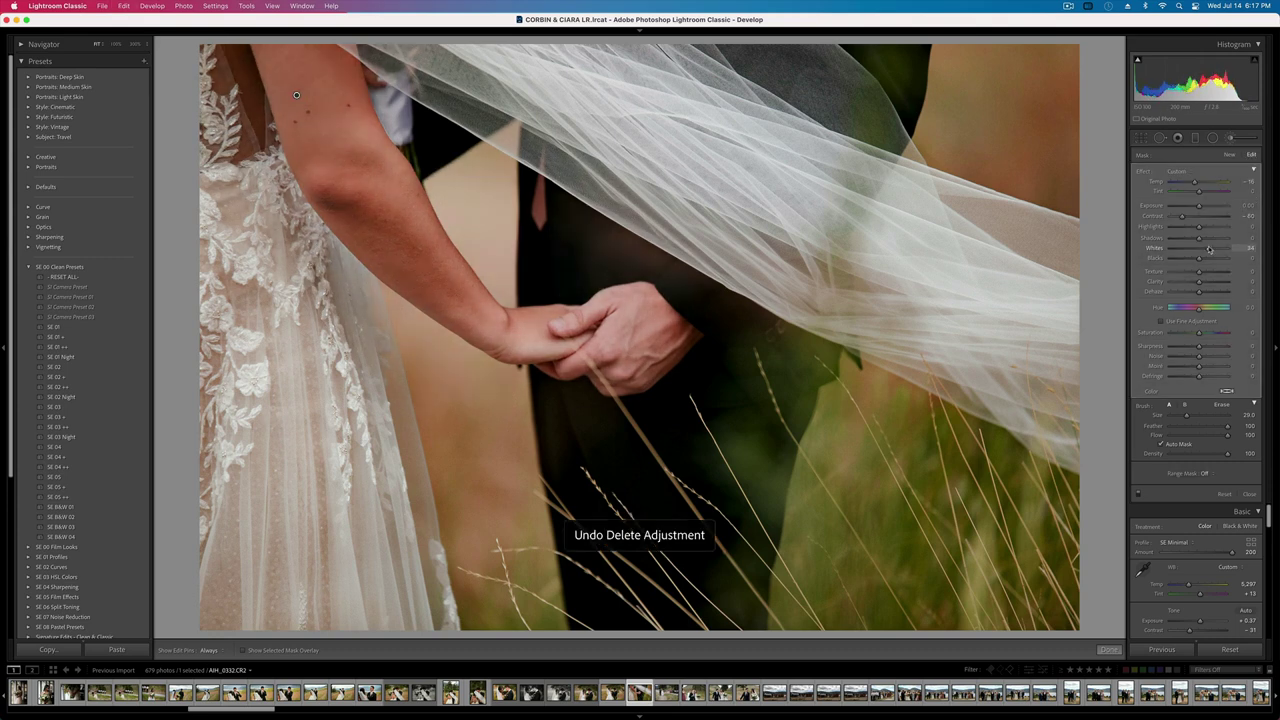
{"action": "scroll", "coordinate": [565, 454], "scroll_direction": "up", "scroll_amount": 3}
{"action": "mouse_move", "coordinate": [340, 333]}
{"action": "left_mouse_down"}
{"action": "mouse_move", "coordinate": [343, 400]}
{"action": "mouse_move", "coordinate": [390, 500]}
{"action": "mouse_move", "coordinate": [199, 297]}
{"action": "left_mouse_up"}
{"action": "key", "text": "h"}
{"action": "key", "text": "h"}
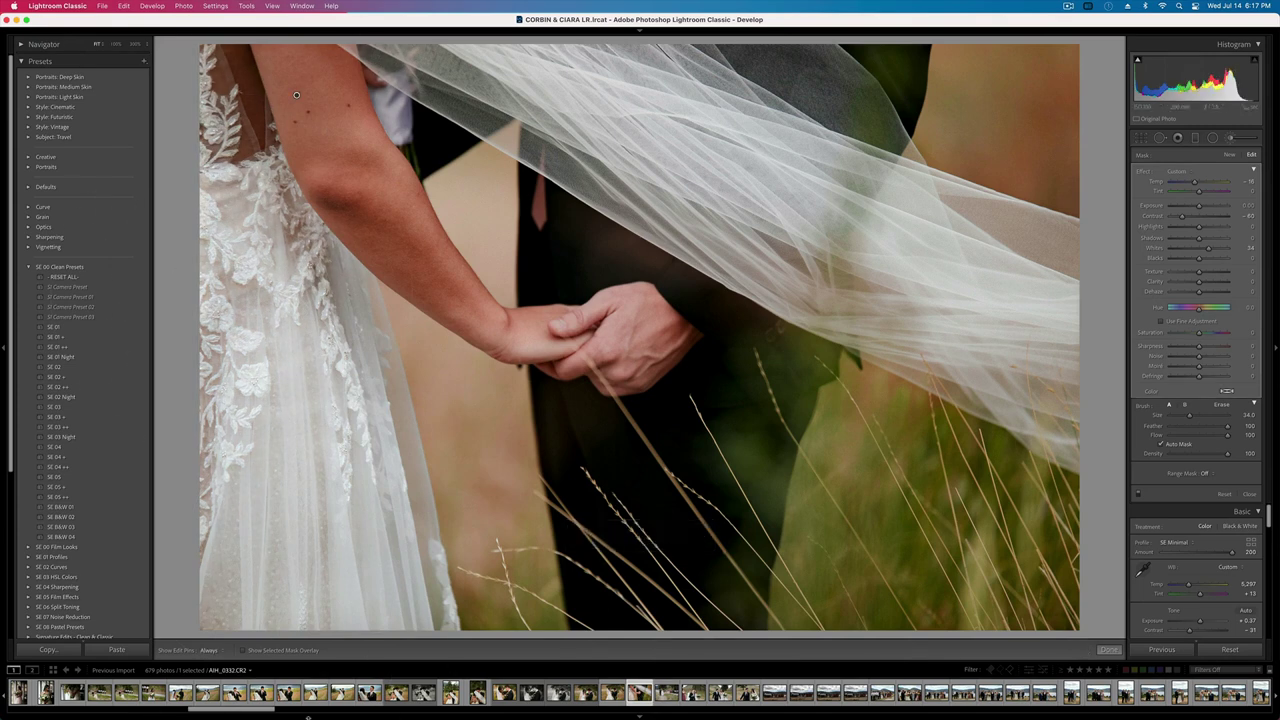
{"action": "key", "text": "Delete"}
{"action": "key", "text": "super+z"}
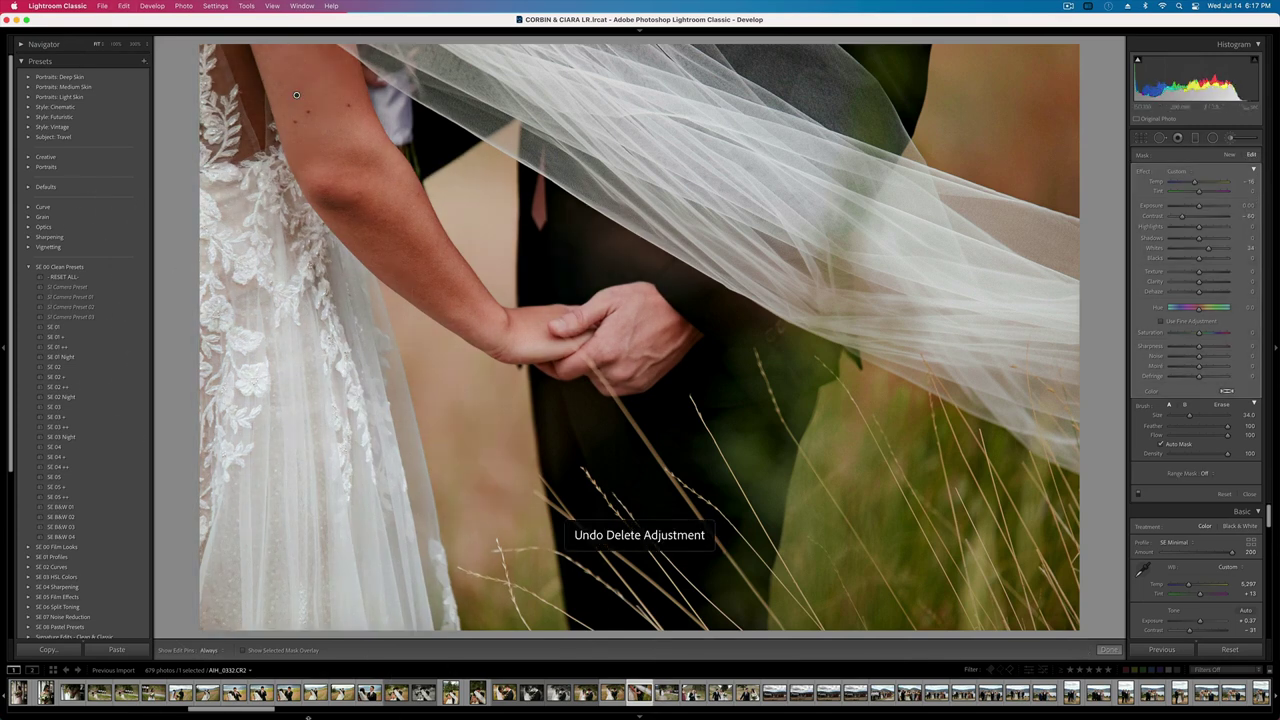
{"action": "key", "text": "k"}
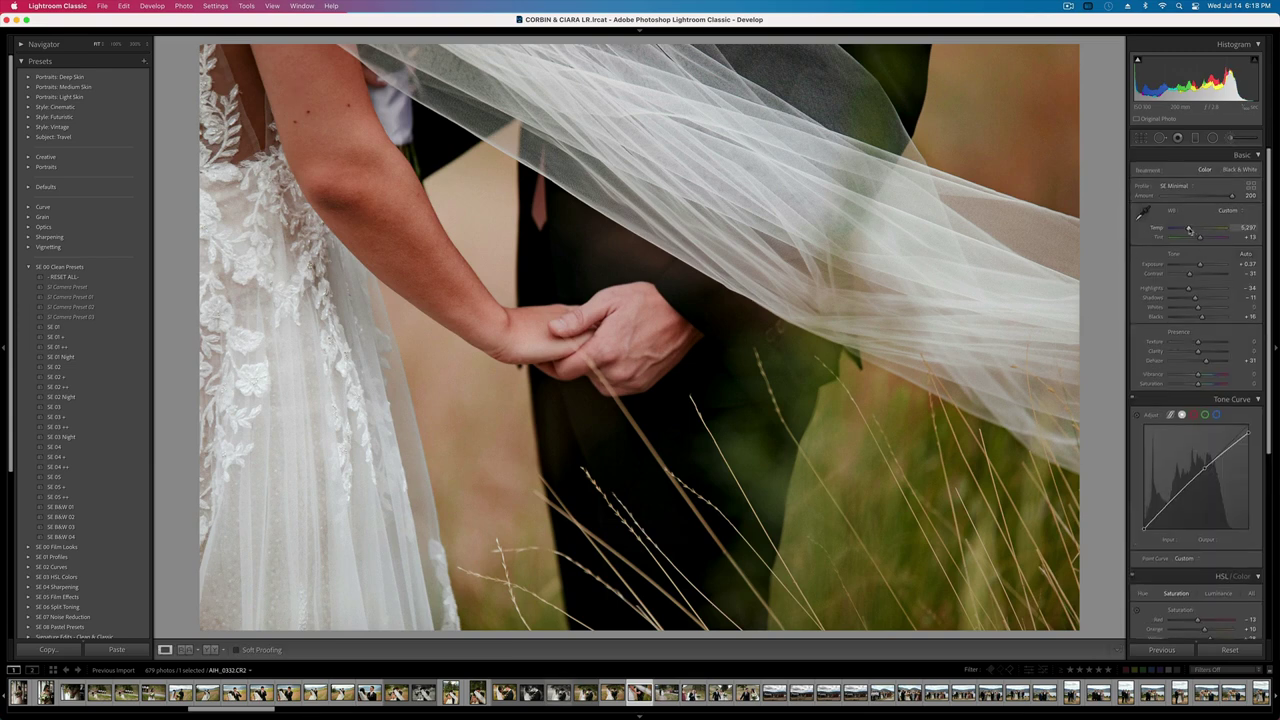
- Cool the dress mask further to Temp -18, then switch to the black-and-white couple photo
{"action": "left_click", "coordinate": [1236, 137]}
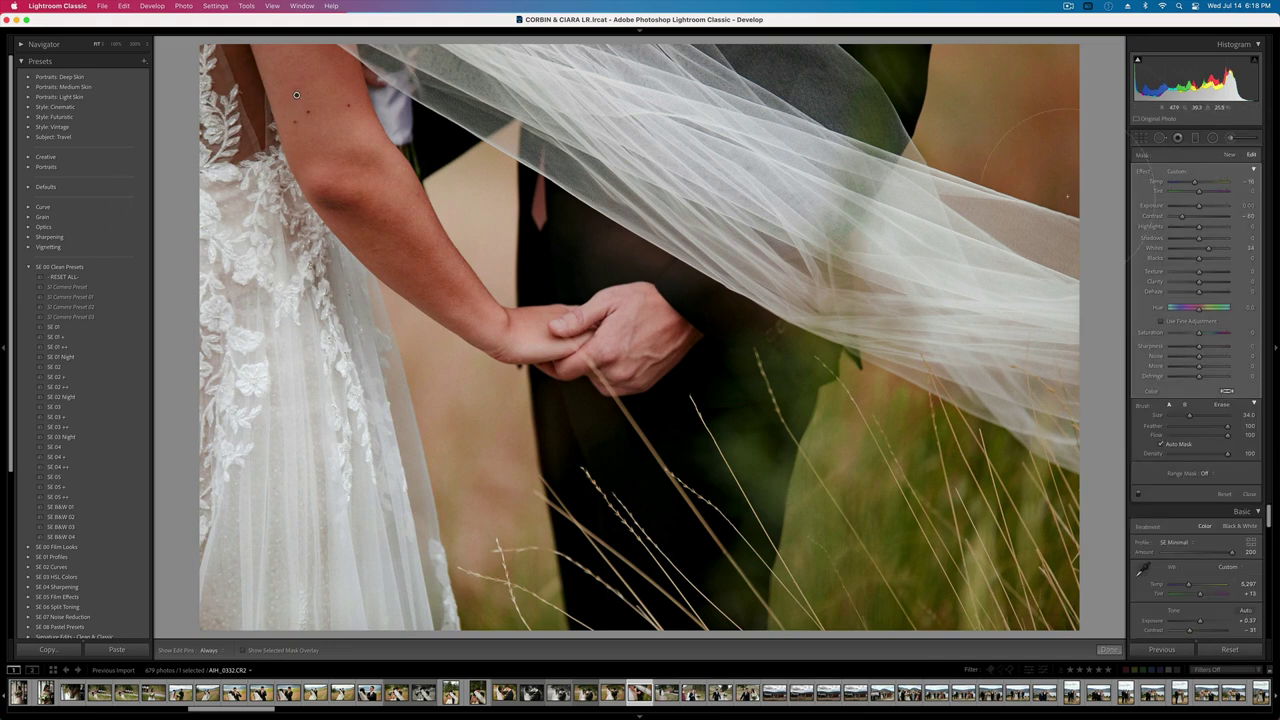
{"action": "left_click_drag", "start_coordinate": [1196, 182], "coordinate": [1195, 182]}
{"action": "key", "text": "k"}
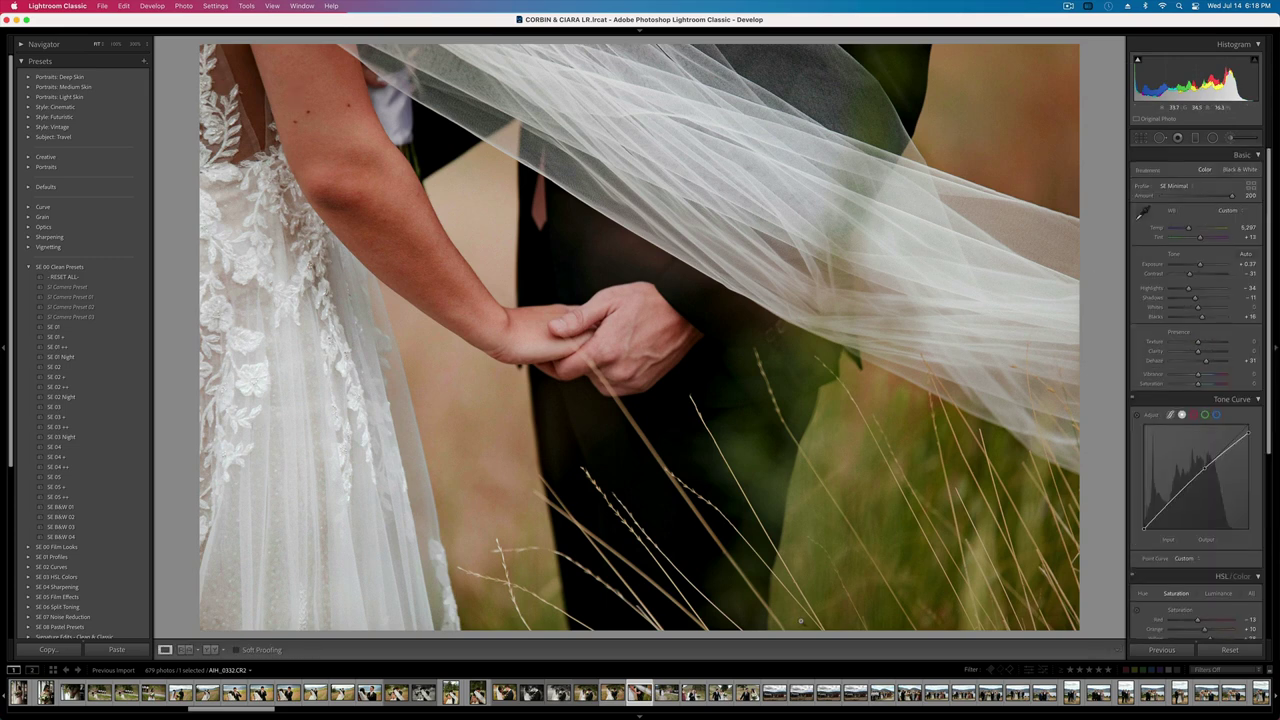
{"action": "left_click", "coordinate": [558, 692]}
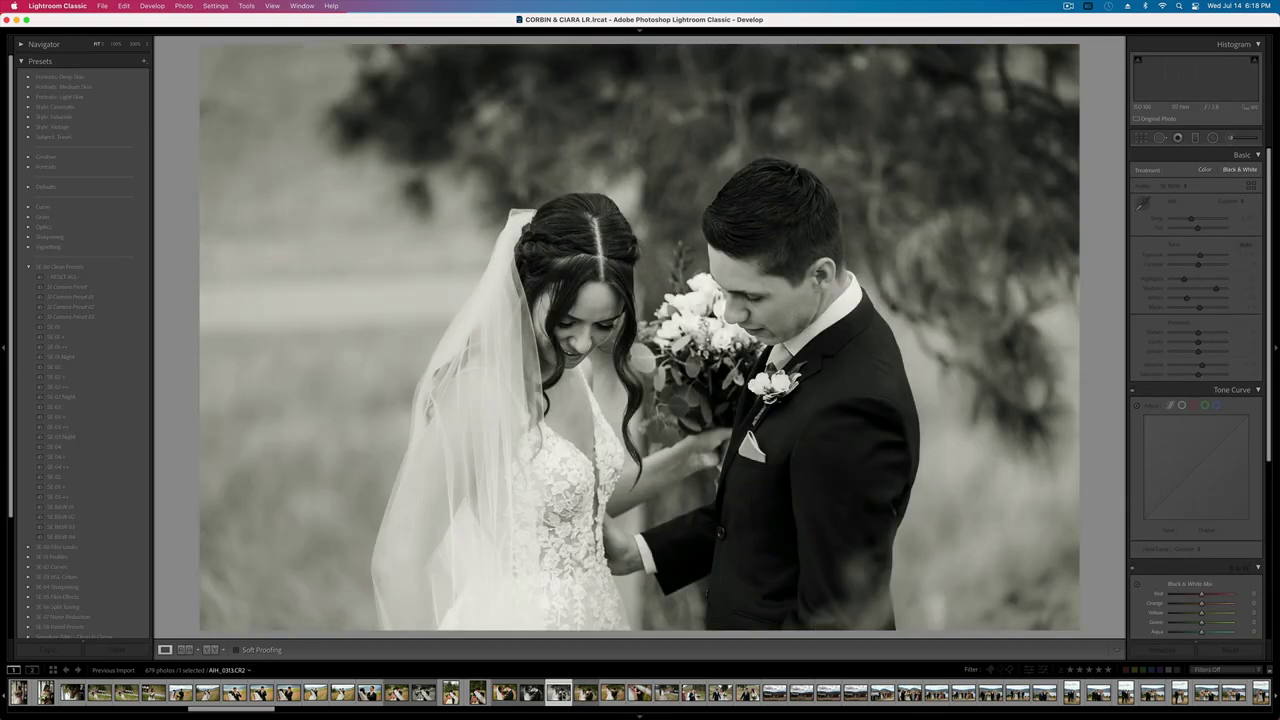
- Paste the black-and-white settings onto the hand-holding photo and the following photo
{"action": "key", "text": "super+shift+c"}
{"action": "key", "text": "Return"}
{"action": "left_click", "coordinate": [640, 692]}
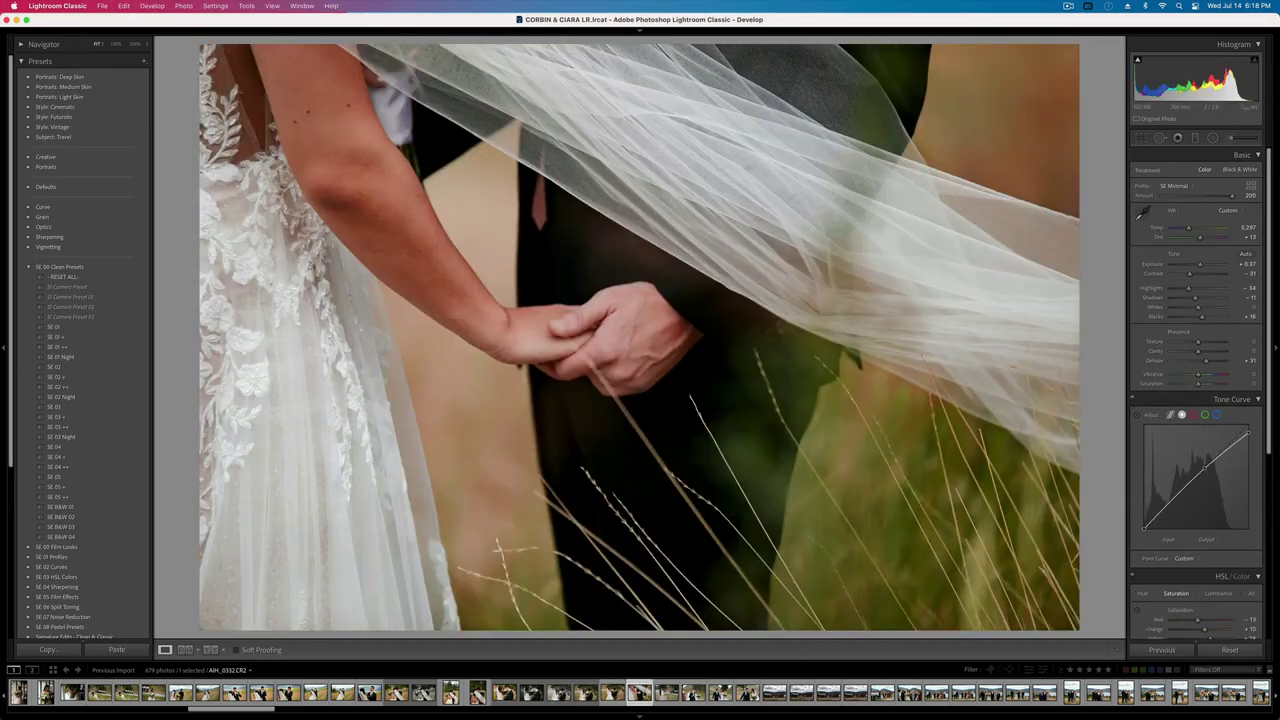
{"action": "key", "text": "super+shift+v"}
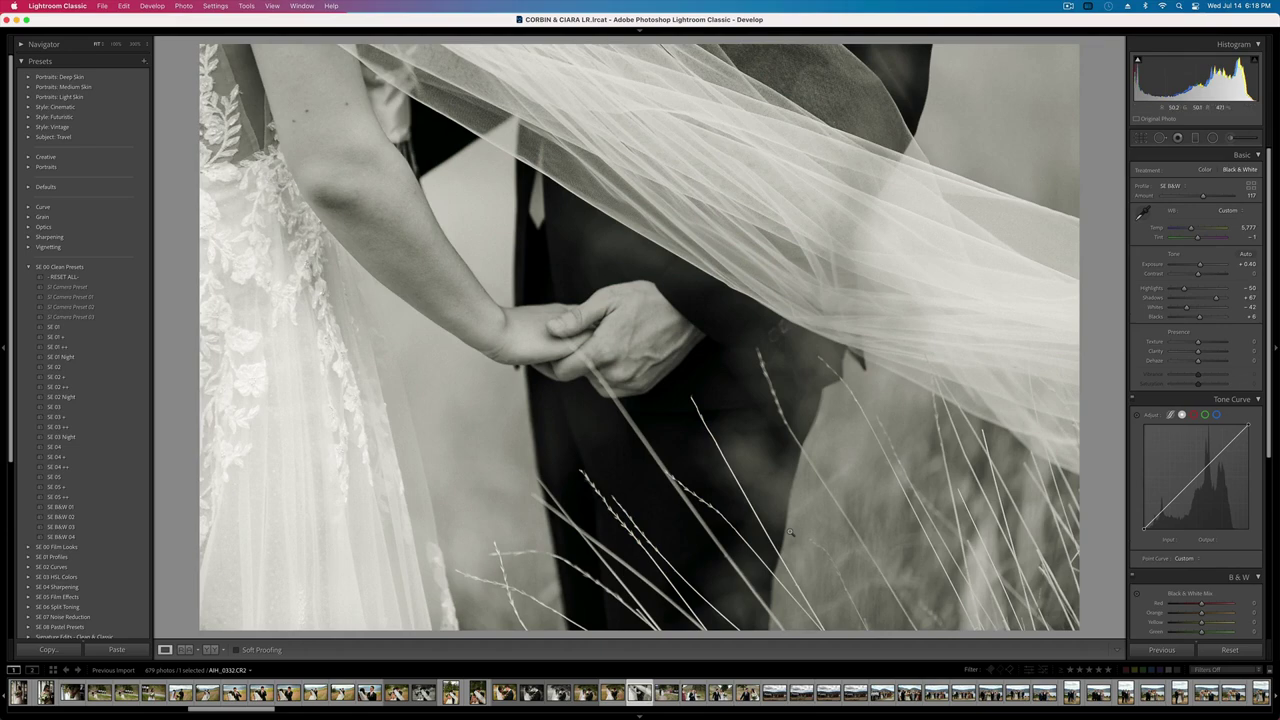
{"action": "scroll", "coordinate": [790, 532], "scroll_direction": "down", "scroll_amount": 8}
{"action": "scroll", "coordinate": [790, 532], "scroll_direction": "up", "scroll_amount": 5}
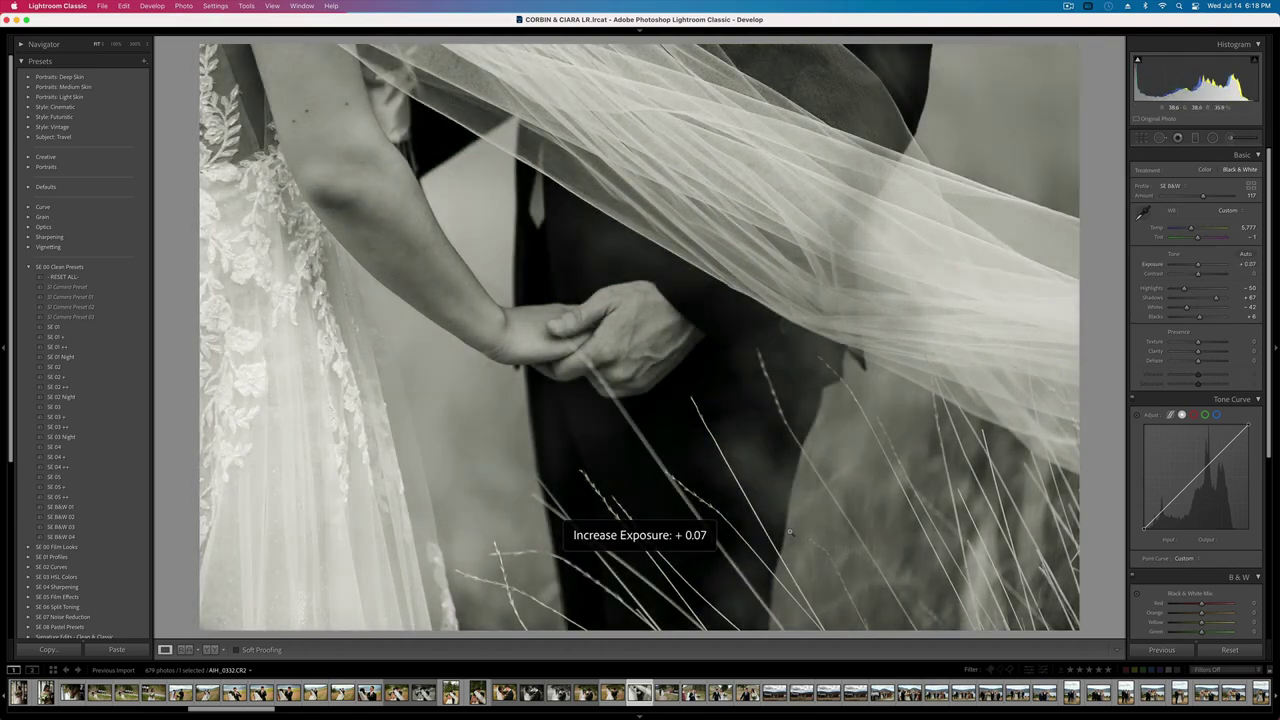
{"action": "key", "text": "Right"}
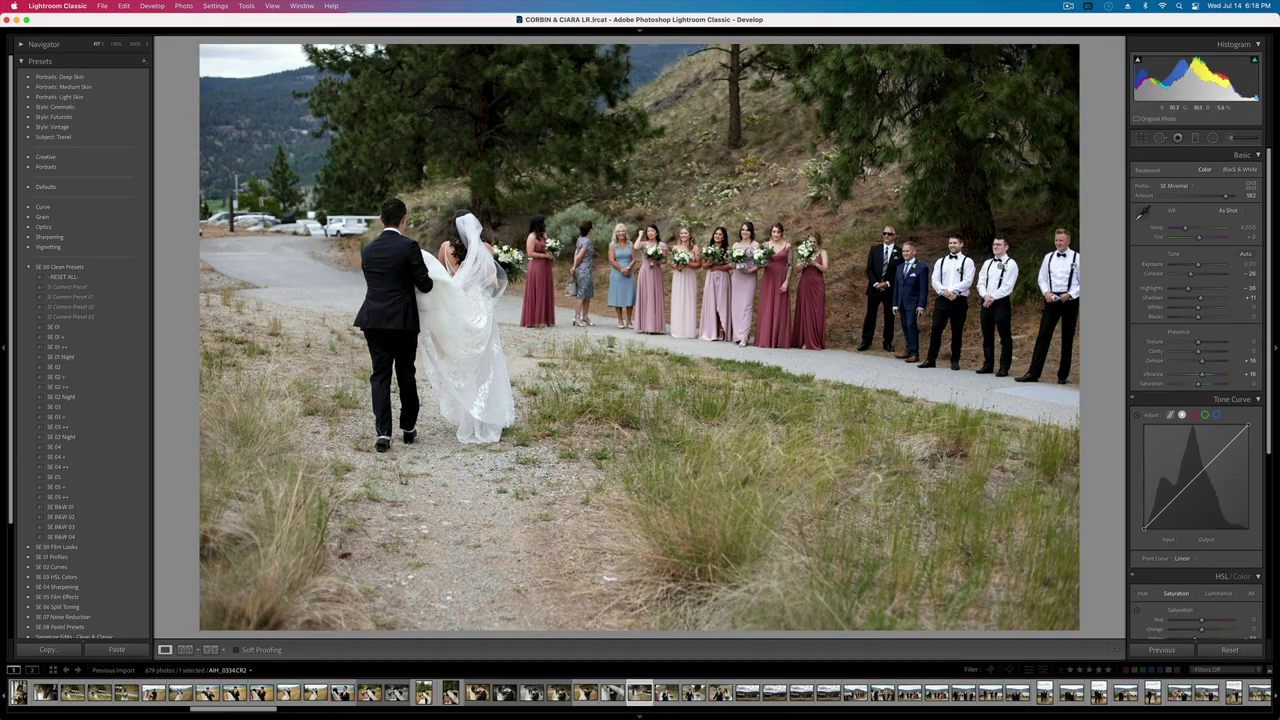
{"action": "key", "text": "super+shift+v"}
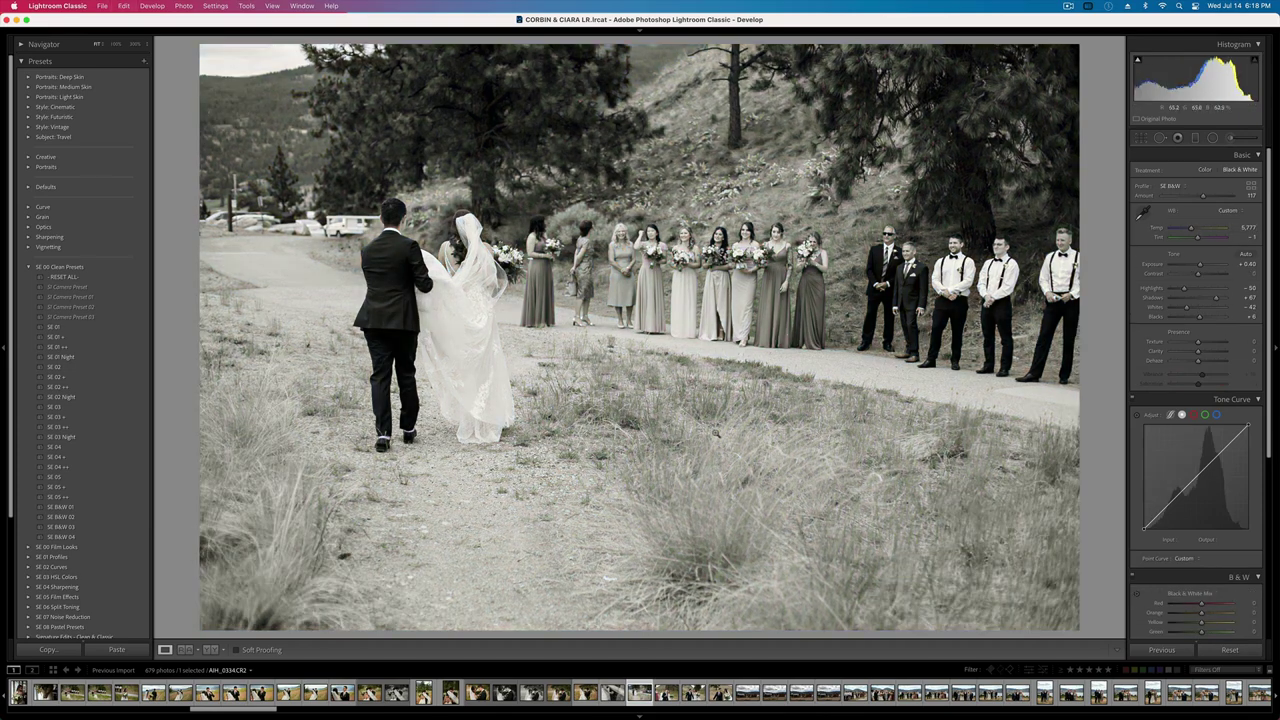
- Copy the colour couple photo's develop settings onto the bridal-party walking photo
{"action": "left_click", "coordinate": [424, 692]}
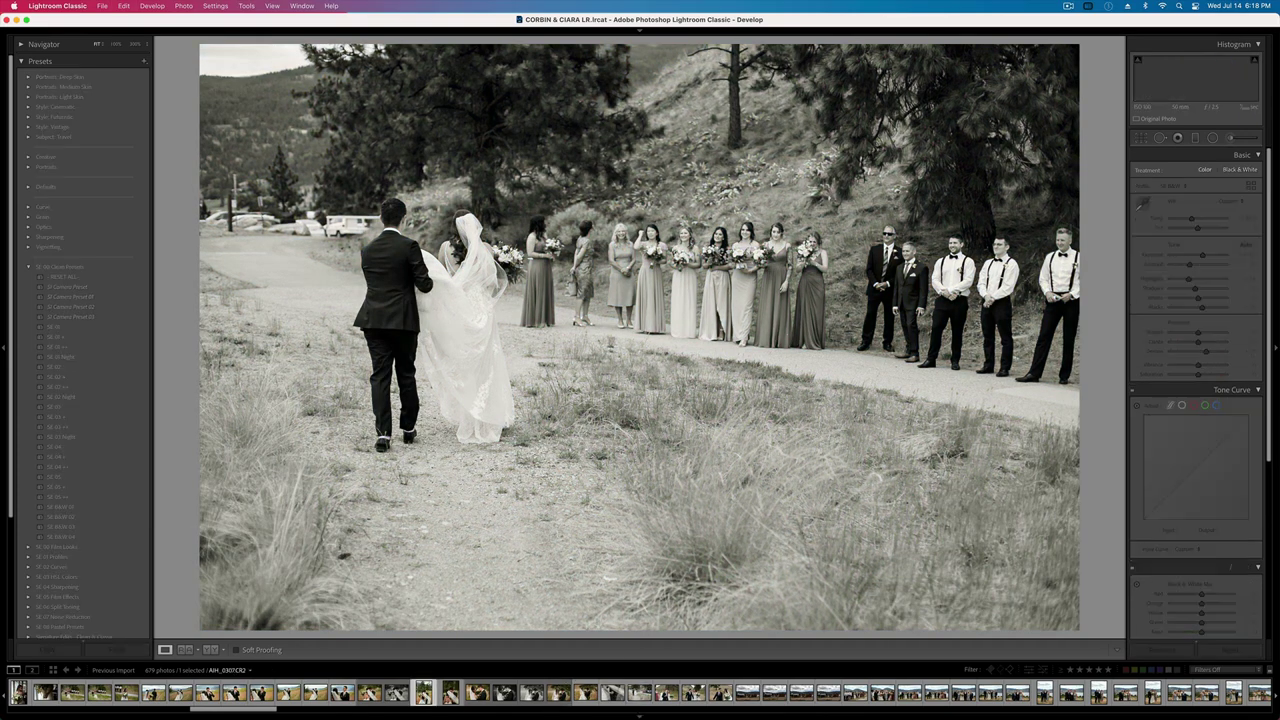
{"action": "key", "text": "super+shift+c"}
{"action": "key", "text": "Return"}
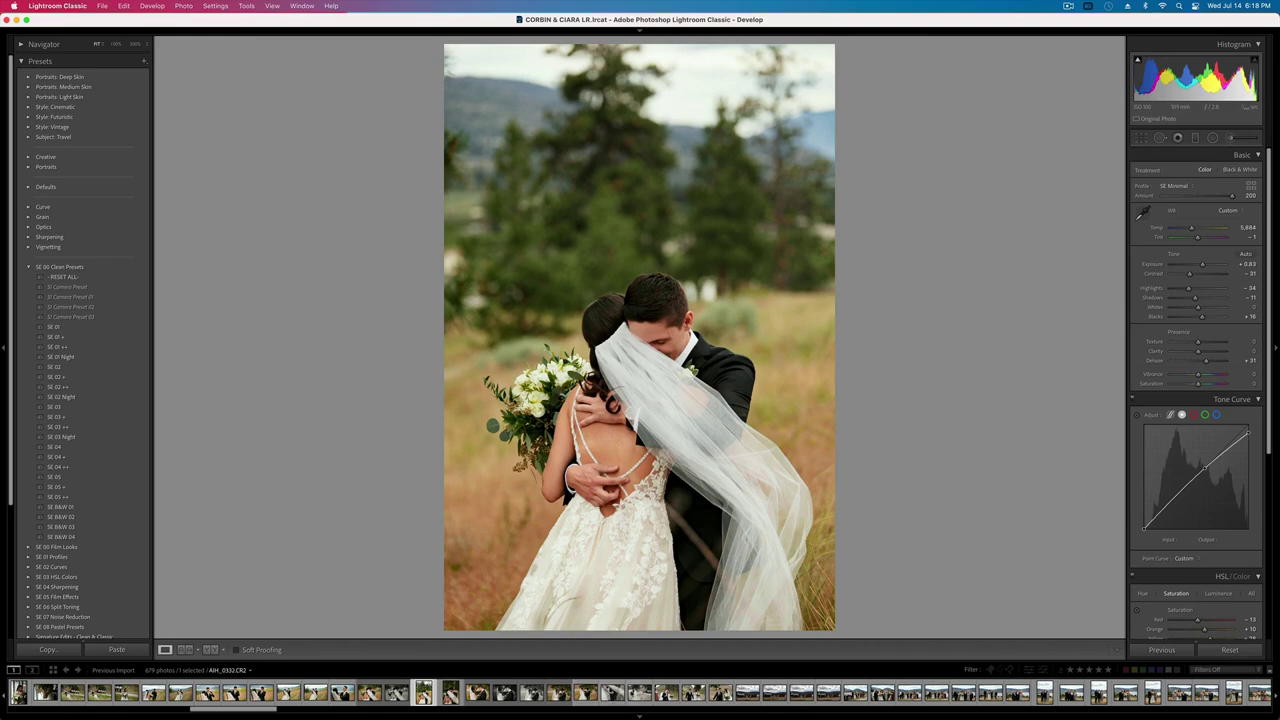
{"action": "left_click", "coordinate": [640, 692]}
{"action": "key", "text": "super+shift+v"}
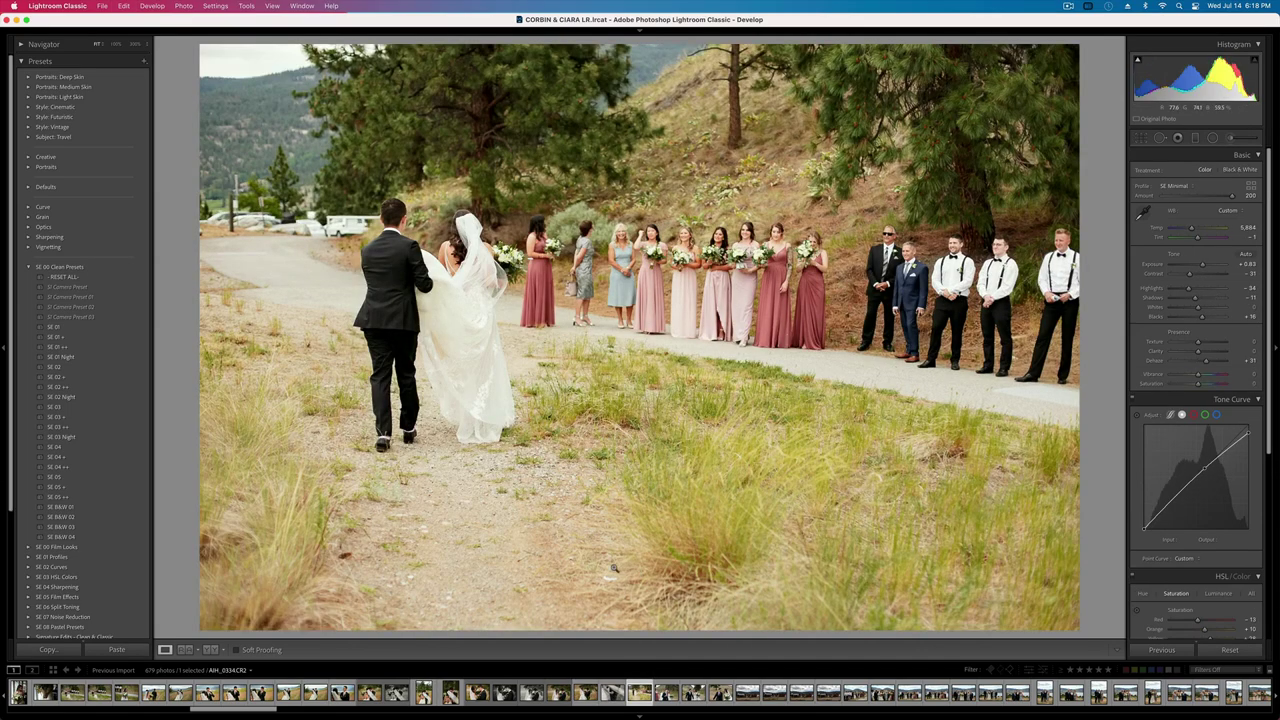
- Lower the group photo's exposure to -0.16 and straighten it by about -2°
{"action": "key", "text": "minus"}
{"action": "key", "text": "minus"}
{"action": "key", "text": "minus"}
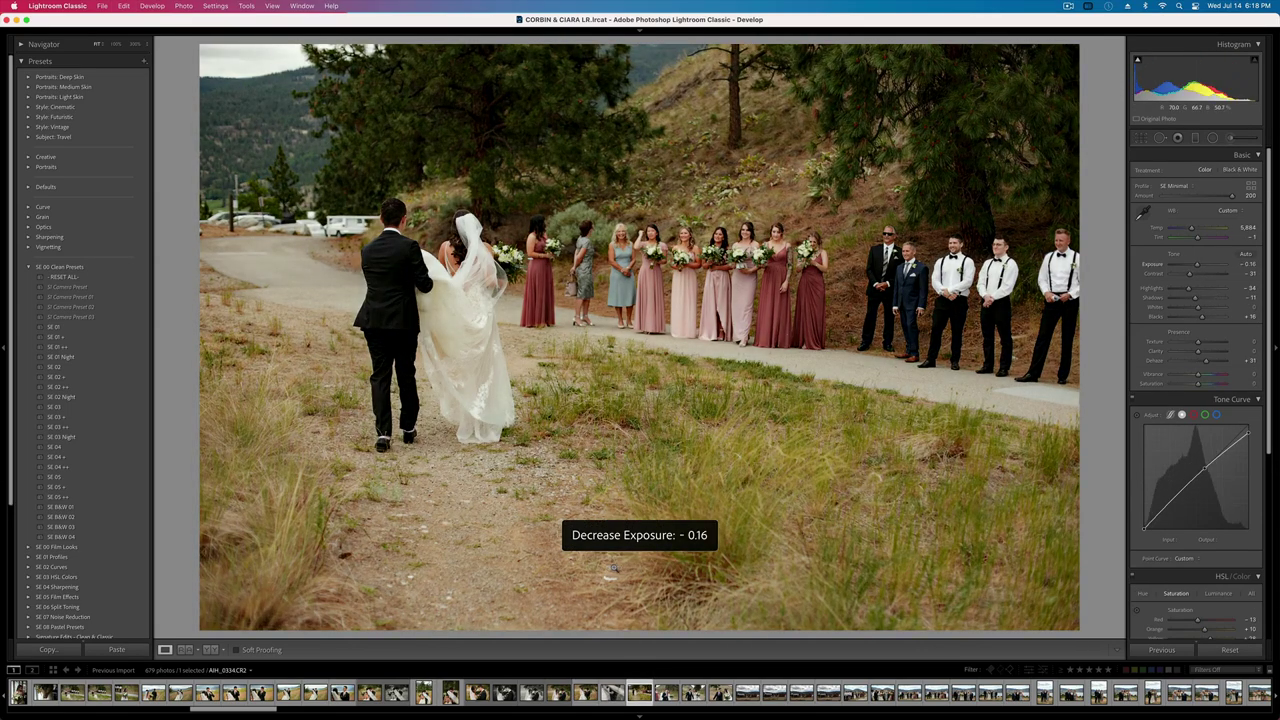
{"action": "key", "text": "r"}
{"action": "left_click_drag", "start_coordinate": [1086, 196], "coordinate": [1077, 175]}
{"action": "key", "text": "r"}
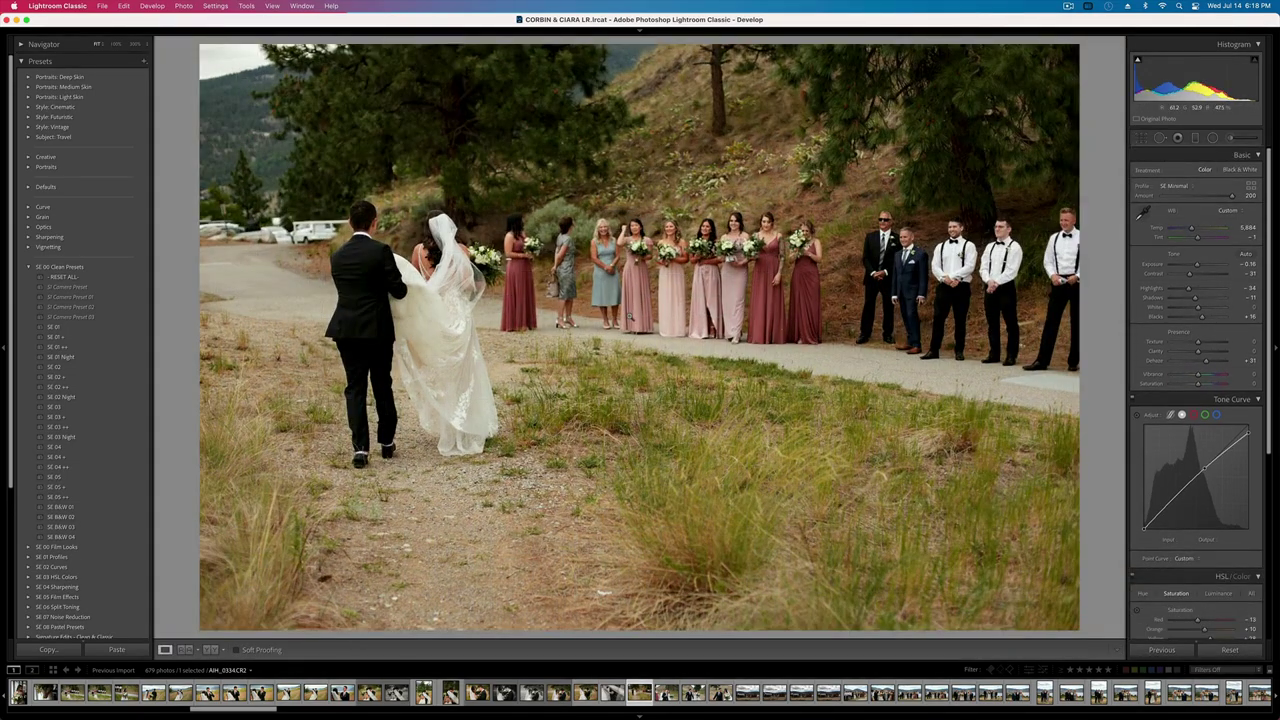
{"action": "key", "text": "backslash"}
{"action": "key", "text": "backslash"}
{"action": "key", "text": "Right"}
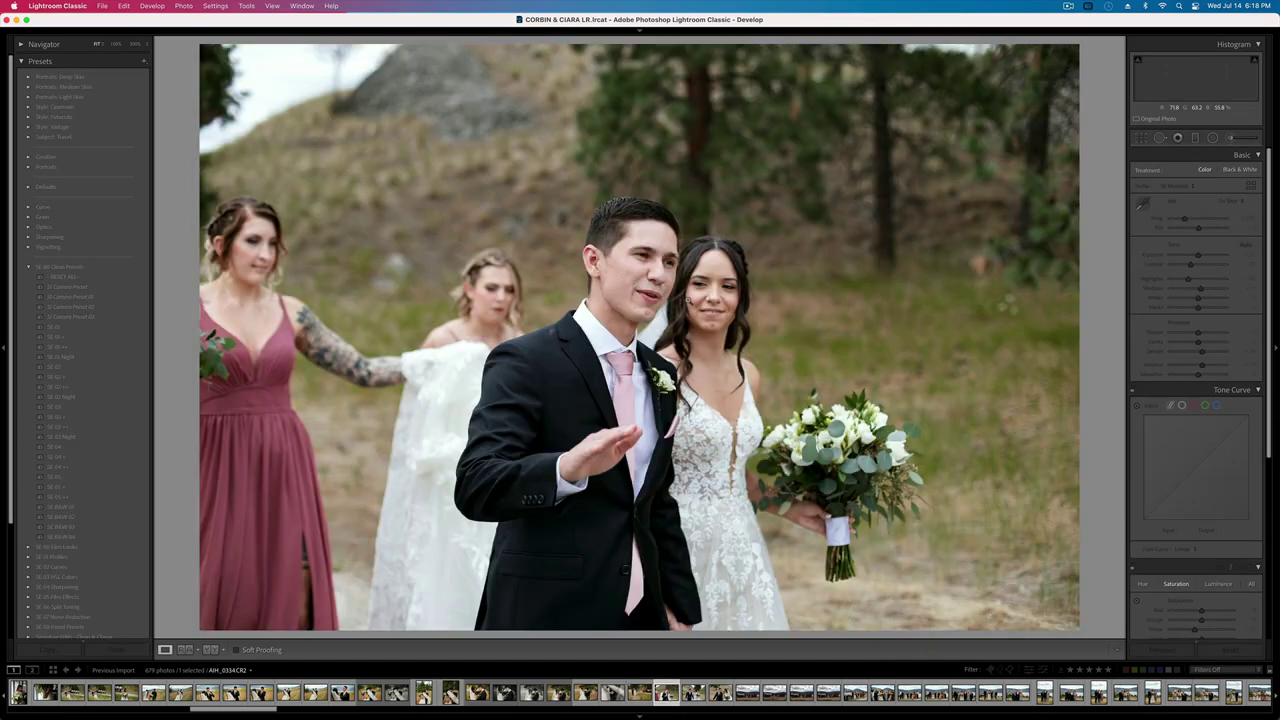
- Tweak the groom-talking shot's exposure and add a diagonal graduated filter
{"action": "key", "text": "shift+minus"}
{"action": "key", "text": "shift+minus"}
{"action": "key", "text": "shift+minus"}
{"action": "key", "text": "shift+minus"}
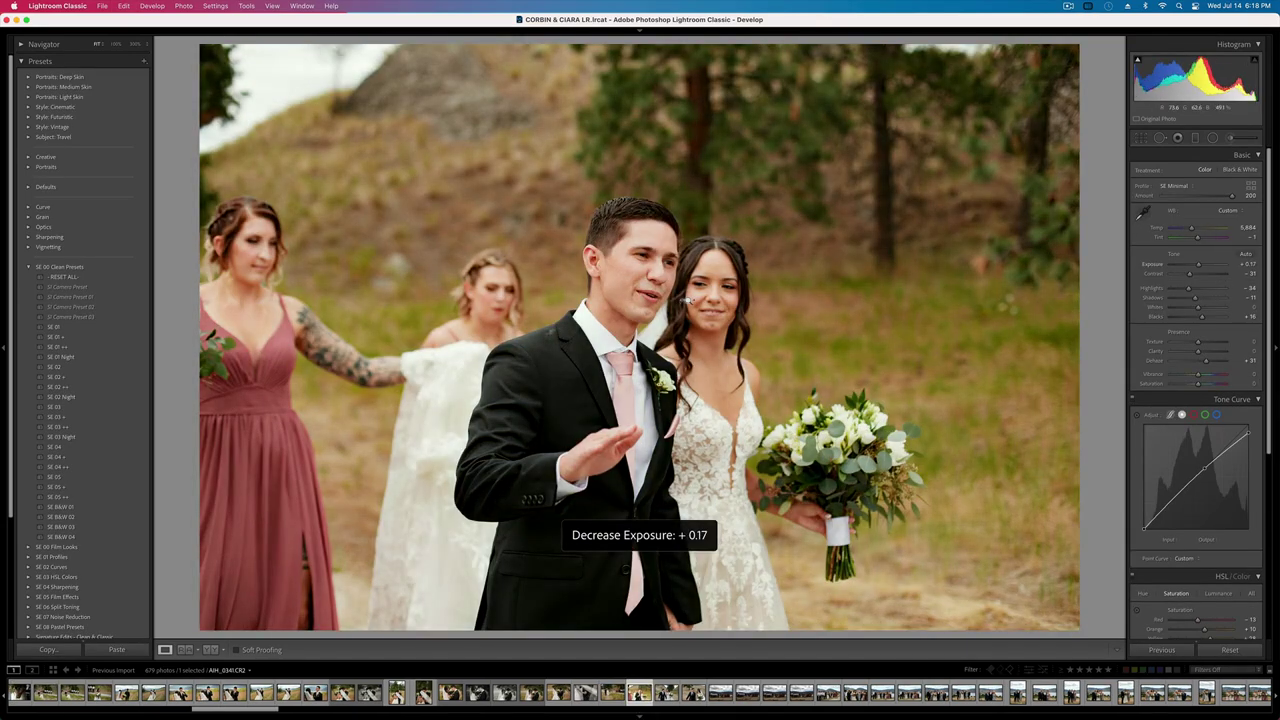
{"action": "key", "text": "shift+equal"}
{"action": "key", "text": "super+shift+c"}
{"action": "key", "text": "Return"}
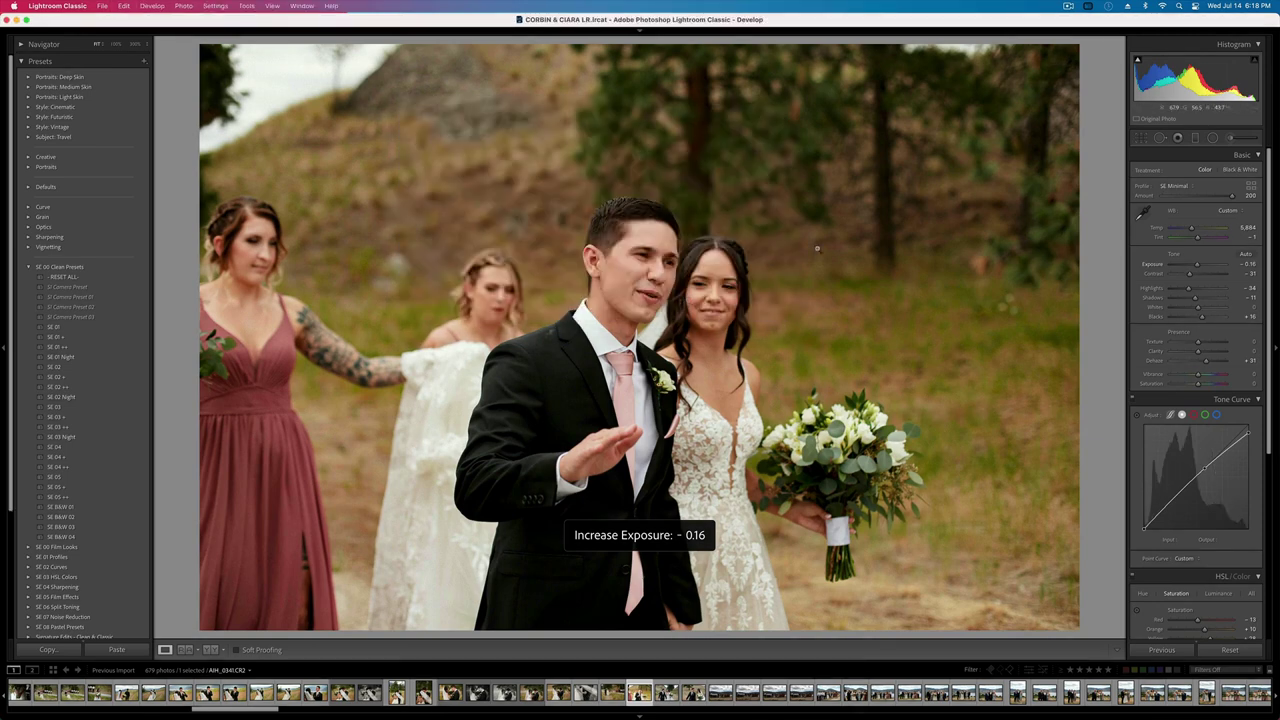
{"action": "left_click", "coordinate": [1195, 138]}
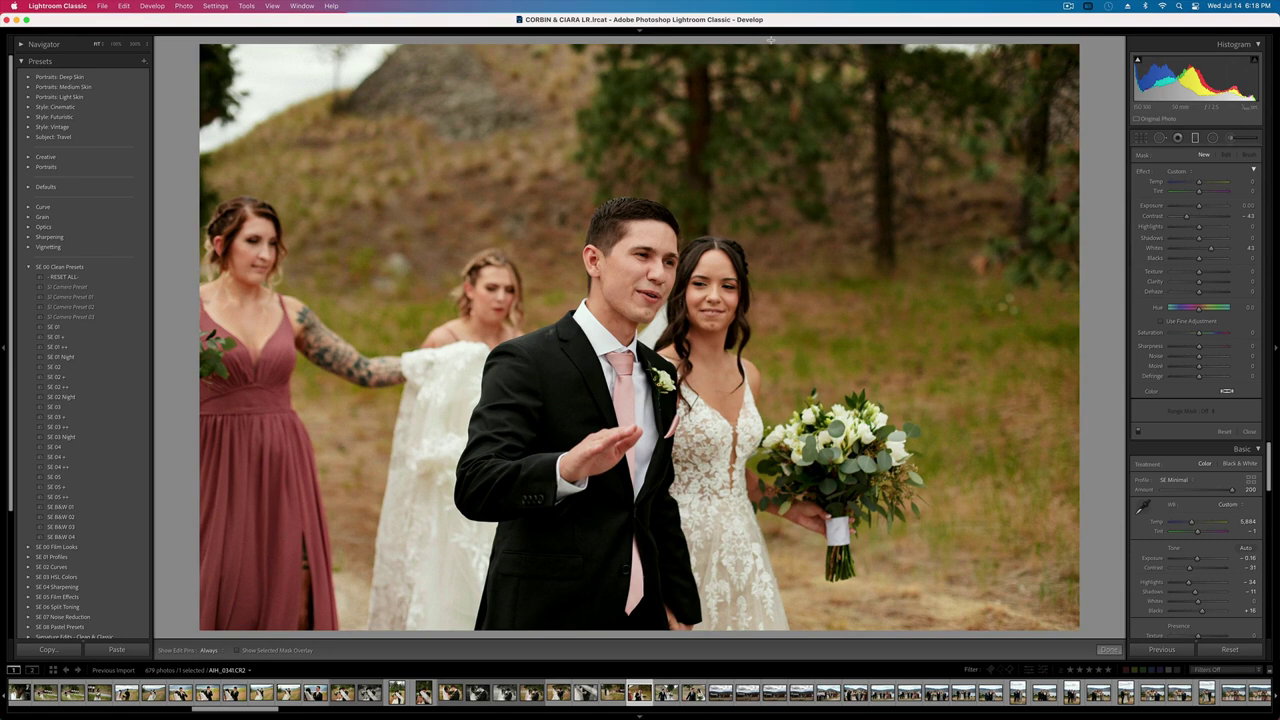
{"action": "left_click_drag", "start_coordinate": [770, 40], "coordinate": [537, 663]}
{"action": "key", "text": "Return"}
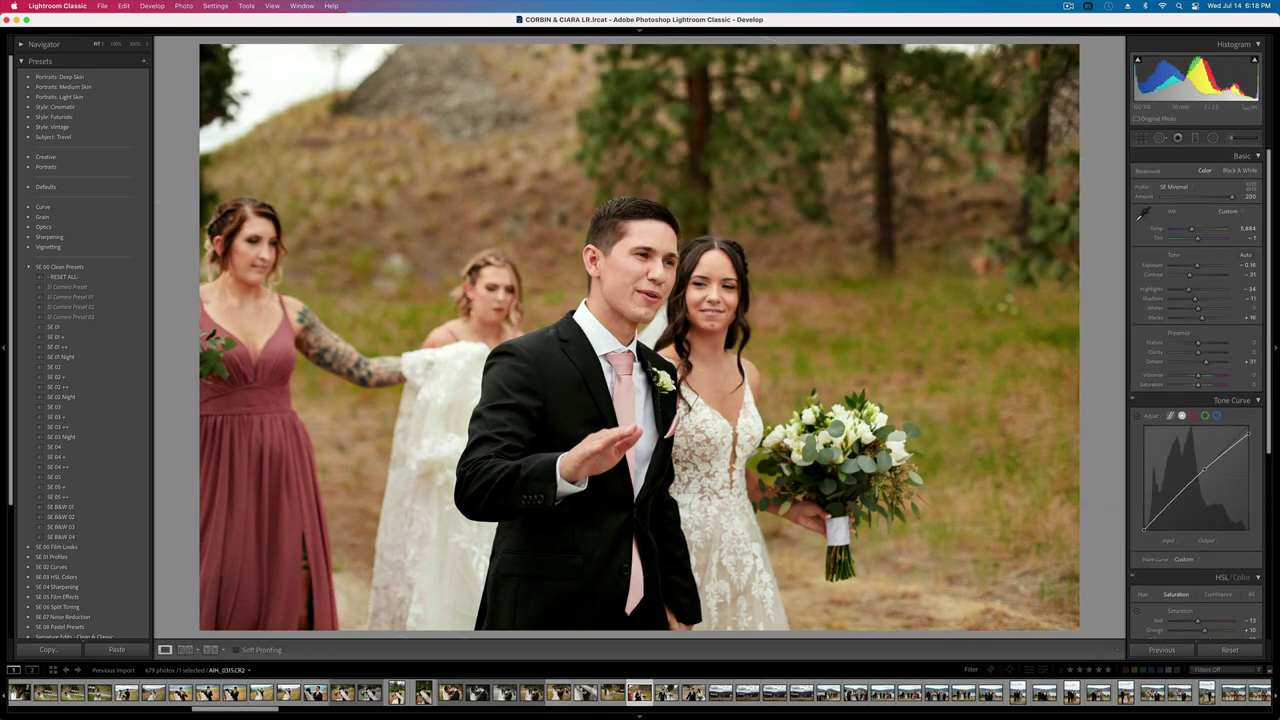
{"action": "key", "text": "super+bracketleft"}
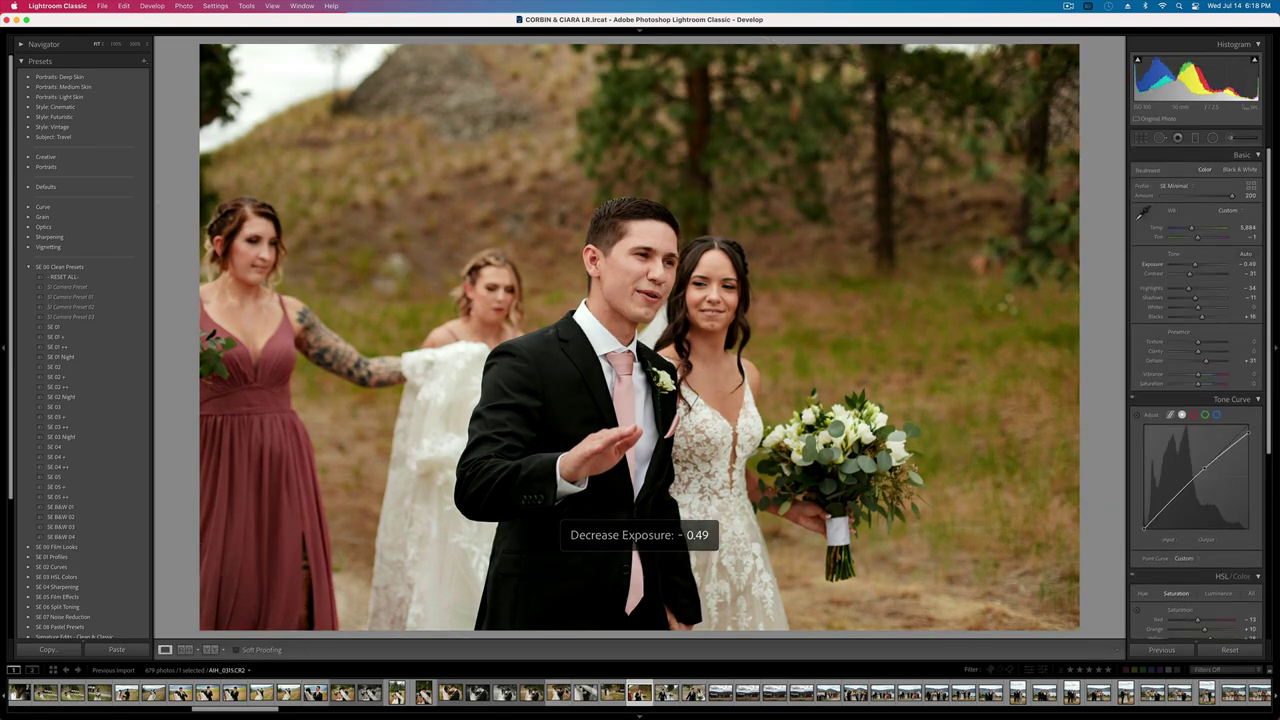
- Paste the groom-talking shot's settings onto the couple-walking shot
{"action": "key", "text": "super+shift+c"}
{"action": "key", "text": "Return"}
{"action": "key", "text": "Right"}
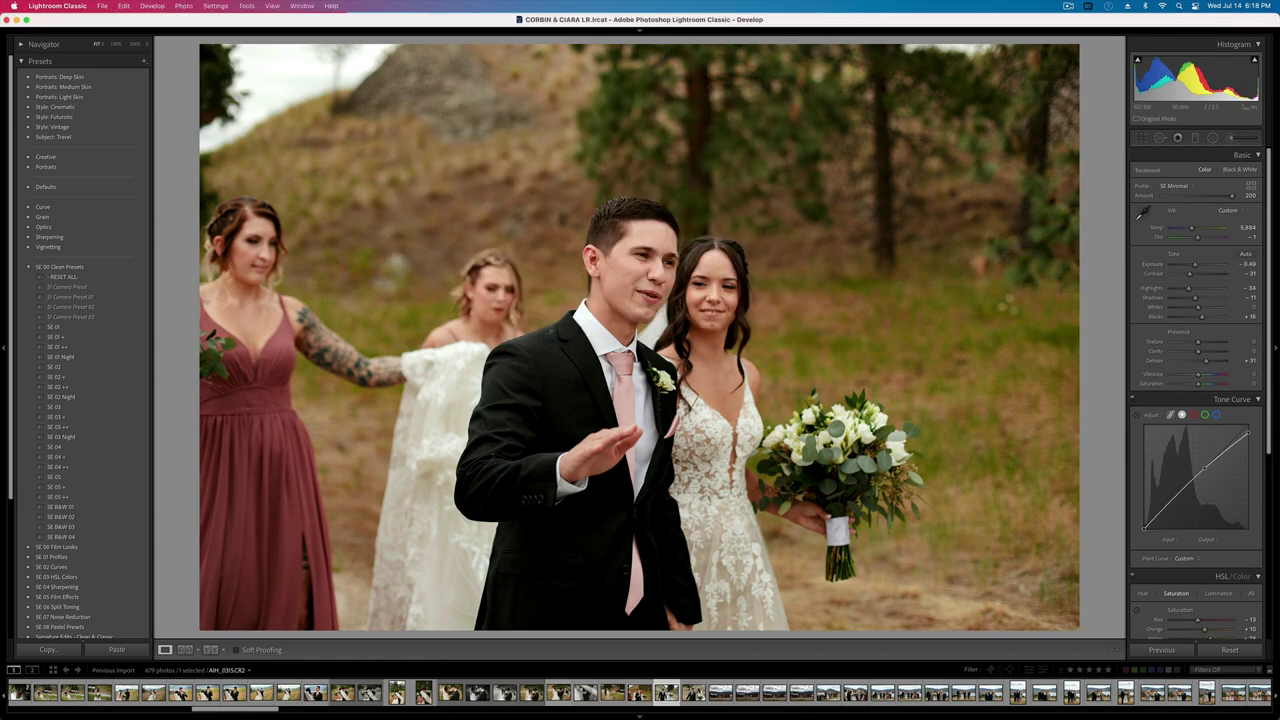
{"action": "key", "text": "super+shift+v"}
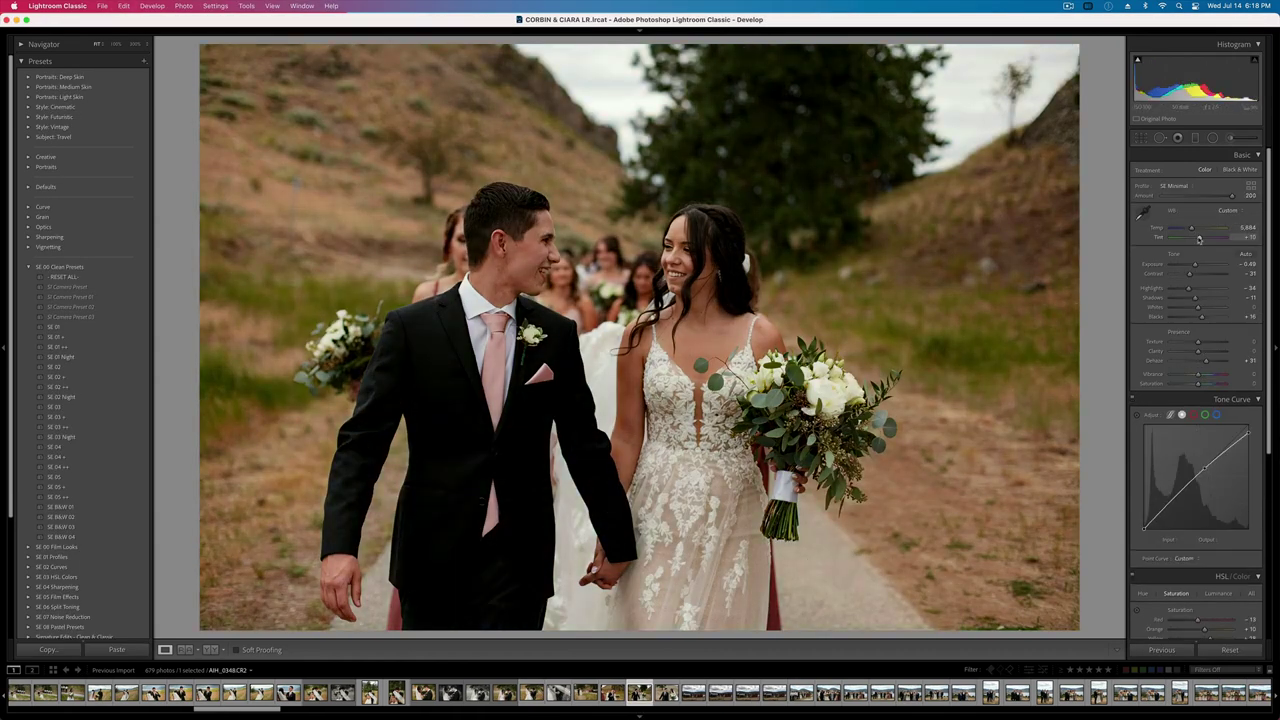
- Cool the couple-walking shot, set exposure +0.17, and lower its contrast and highlights
{"action": "left_click_drag", "start_coordinate": [1191, 229], "coordinate": [1187, 231]}
{"action": "key", "text": "shift+equal"}
{"action": "key", "text": "shift+equal"}
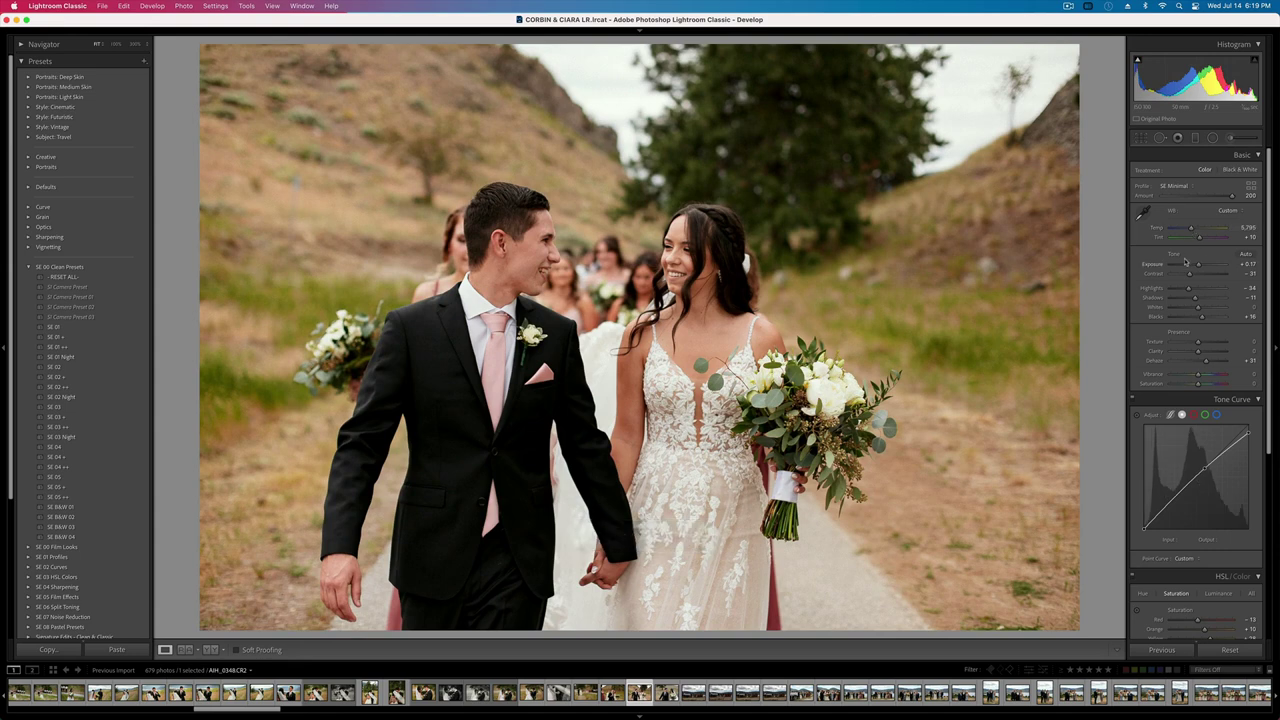
{"action": "left_click_drag", "start_coordinate": [1189, 274], "coordinate": [1184, 274]}
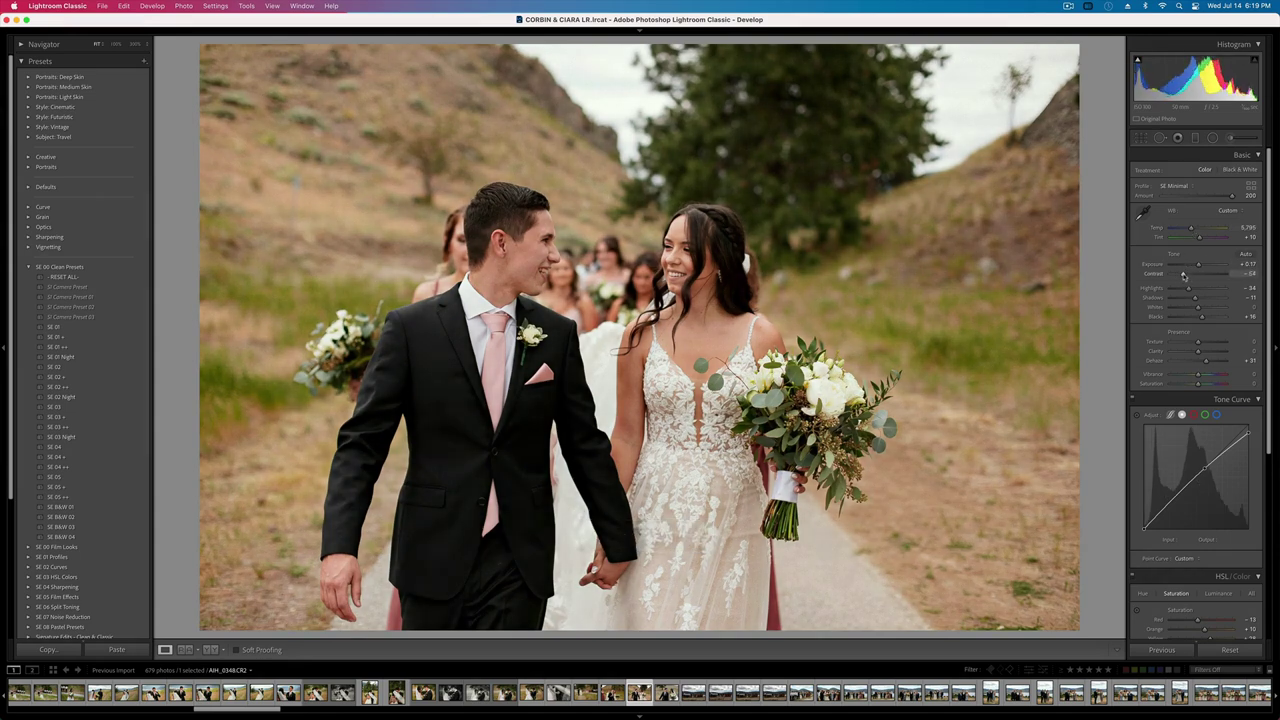
{"action": "left_click_drag", "start_coordinate": [1187, 288], "coordinate": [1177, 289]}
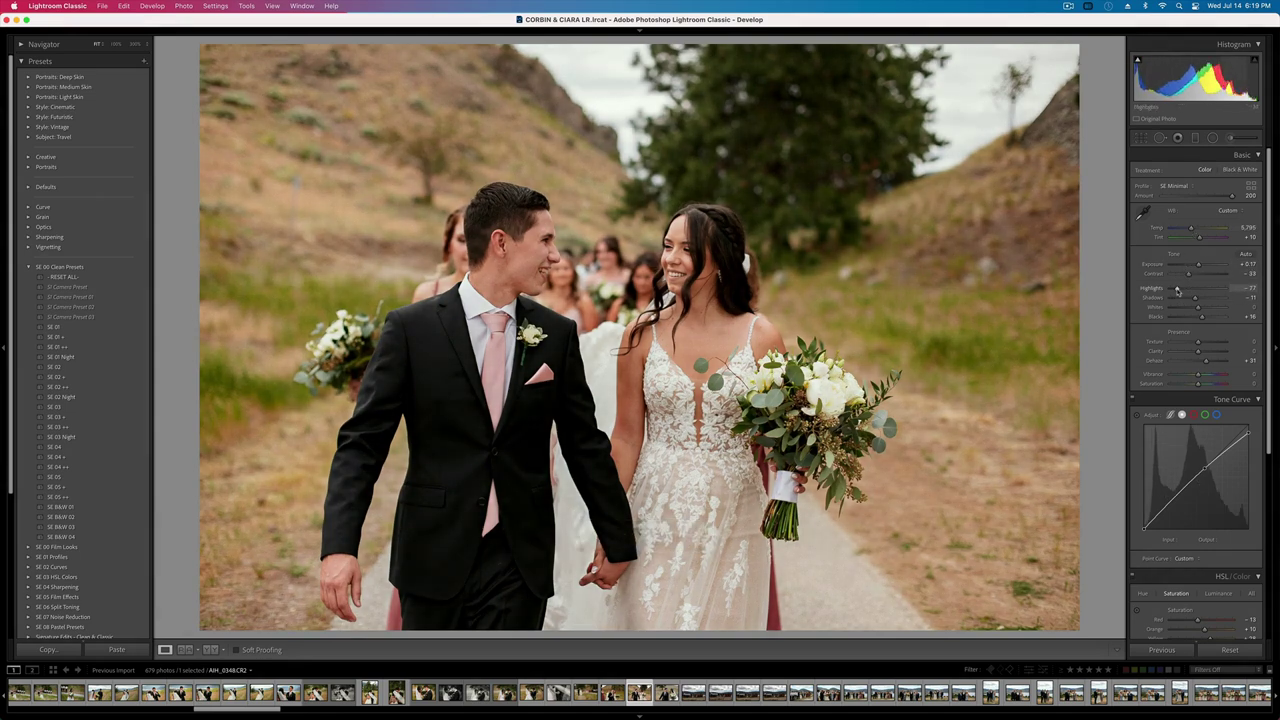
{"action": "key", "text": "minus"}
{"action": "key", "text": "minus"}
{"action": "key", "text": "equal"}
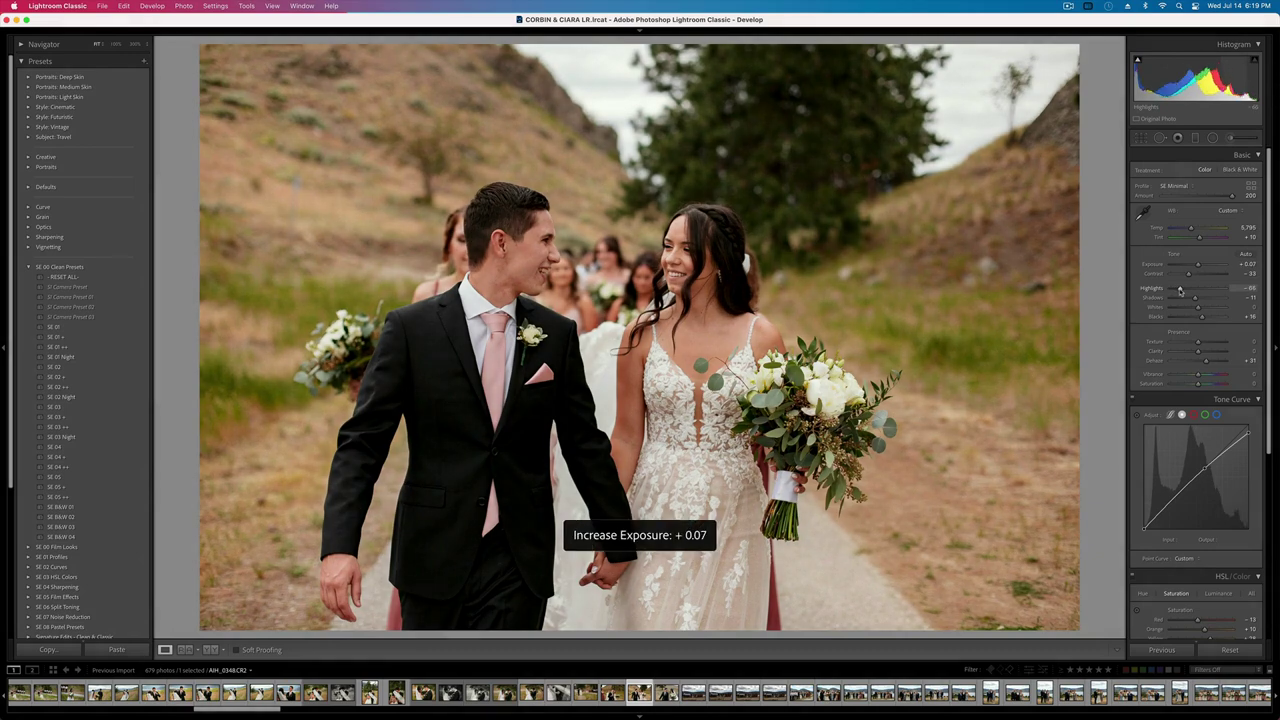
{"action": "key", "text": "super+c"}
{"action": "key", "text": "Return"}
{"action": "key", "text": "backslash"}
{"action": "key", "text": "backslash"}
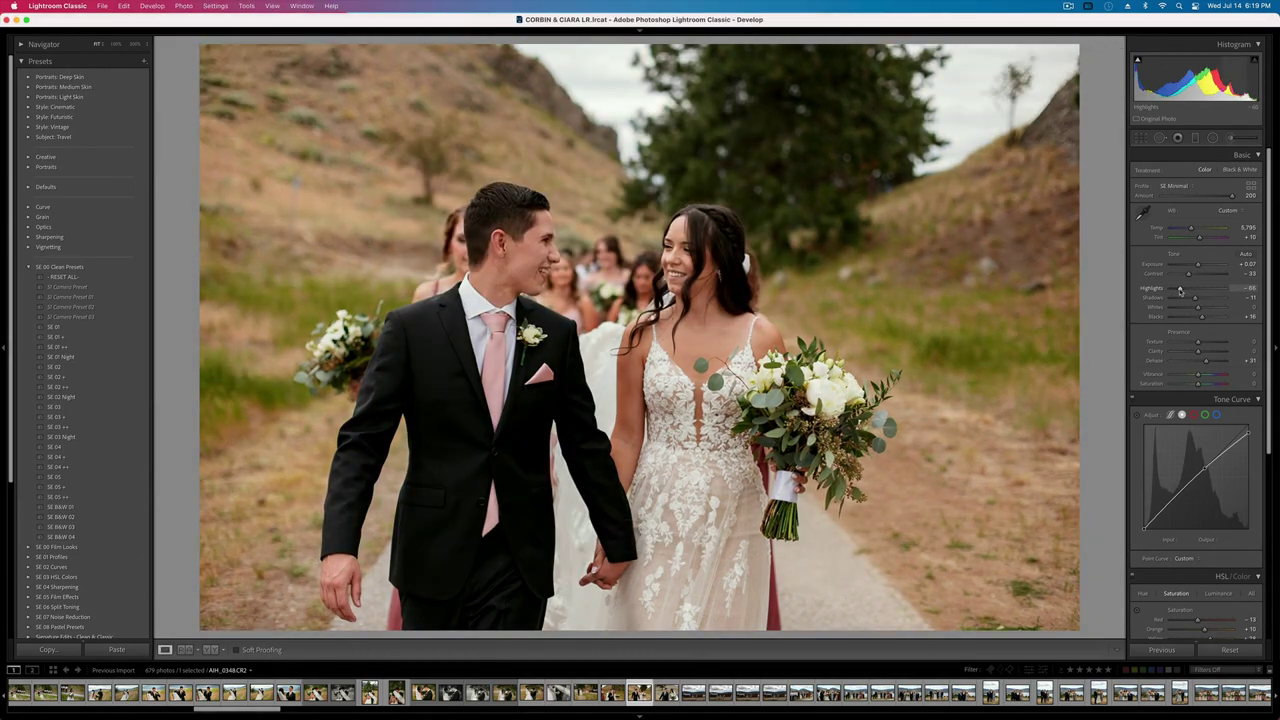
{"action": "key", "text": "Right"}
- Set the laughing close-up to exposure +0.20, crop tighter around the couple, and add contrast
{"action": "key", "text": "shift+equal"}
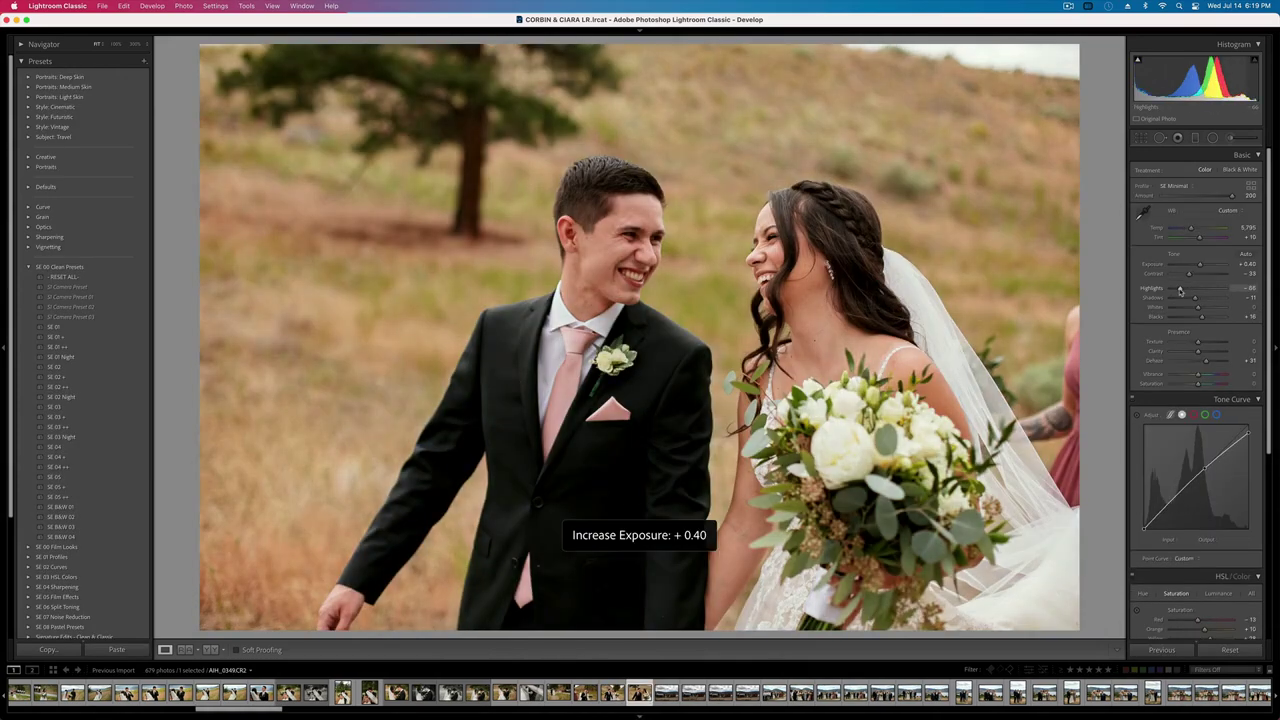
{"action": "key", "text": "shift+equal"}
{"action": "key", "text": "shift+minus"}
{"action": "key", "text": "minus"}
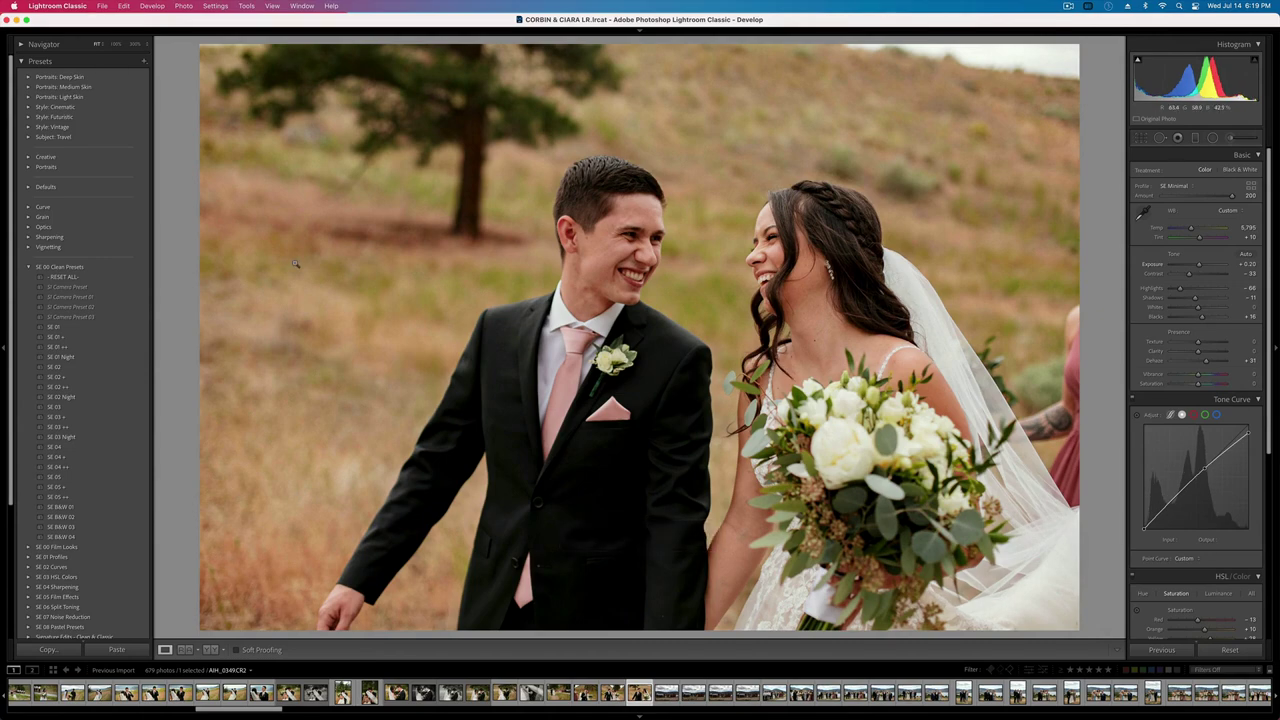
{"action": "key", "text": "r"}
{"action": "left_click_drag", "start_coordinate": [202, 46], "coordinate": [262, 79]}
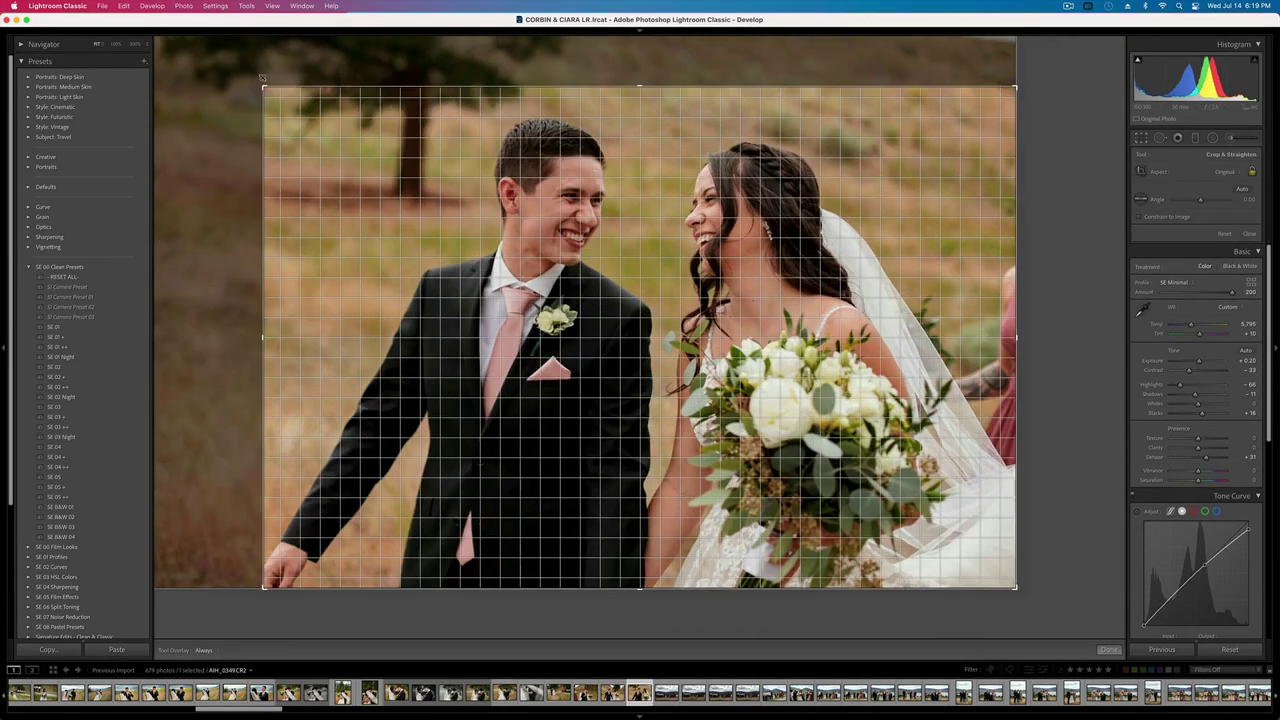
{"action": "key", "text": "Return"}
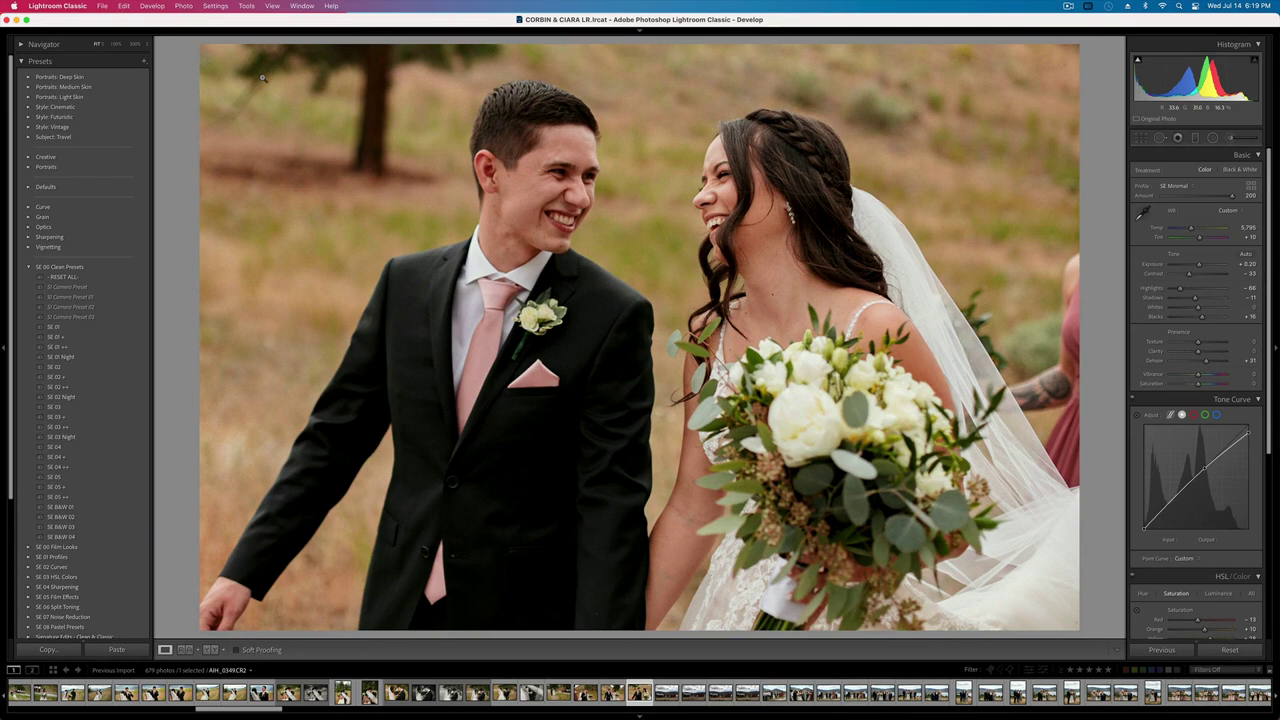
{"action": "left_click_drag", "start_coordinate": [1188, 273], "coordinate": [1192, 275]}
- Carry settings to the mountain-top group photo and raise its exposure to +0.66
{"action": "key", "text": "super+shift+c"}
{"action": "key", "text": "Return"}
{"action": "key", "text": "Right"}
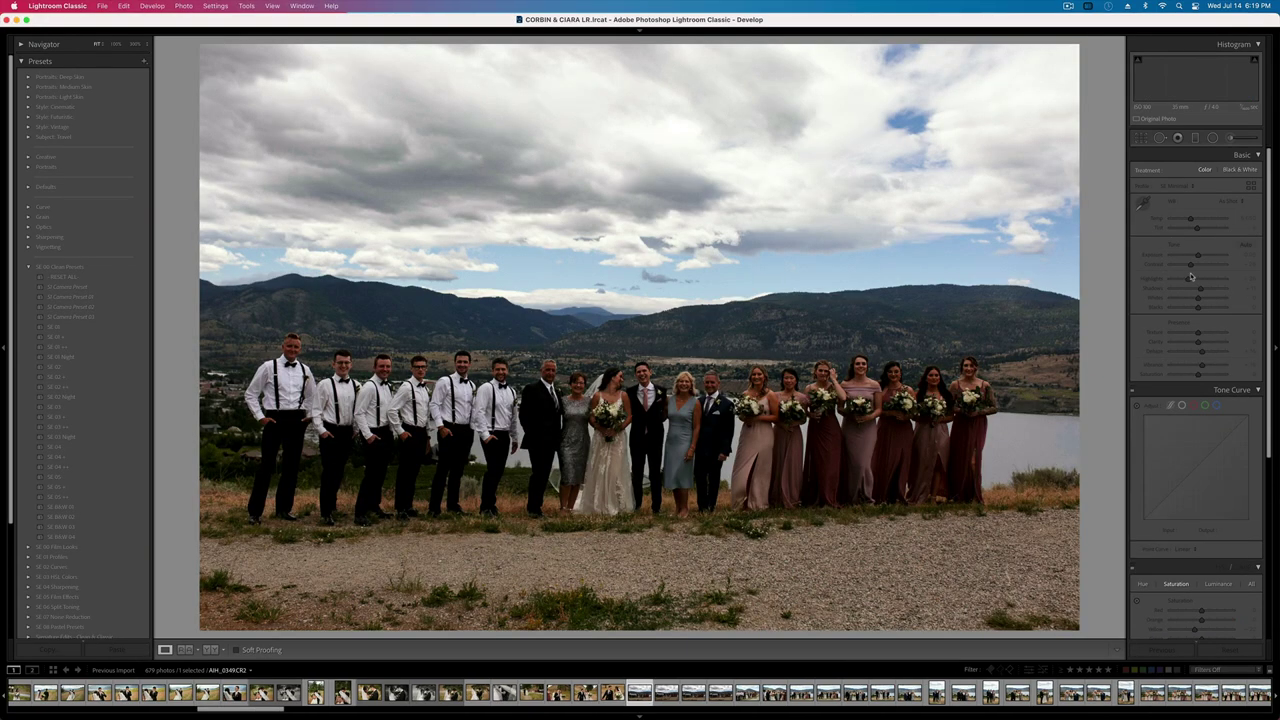
{"action": "key", "text": "shift+equal"}
{"action": "key", "text": "shift+equal"}
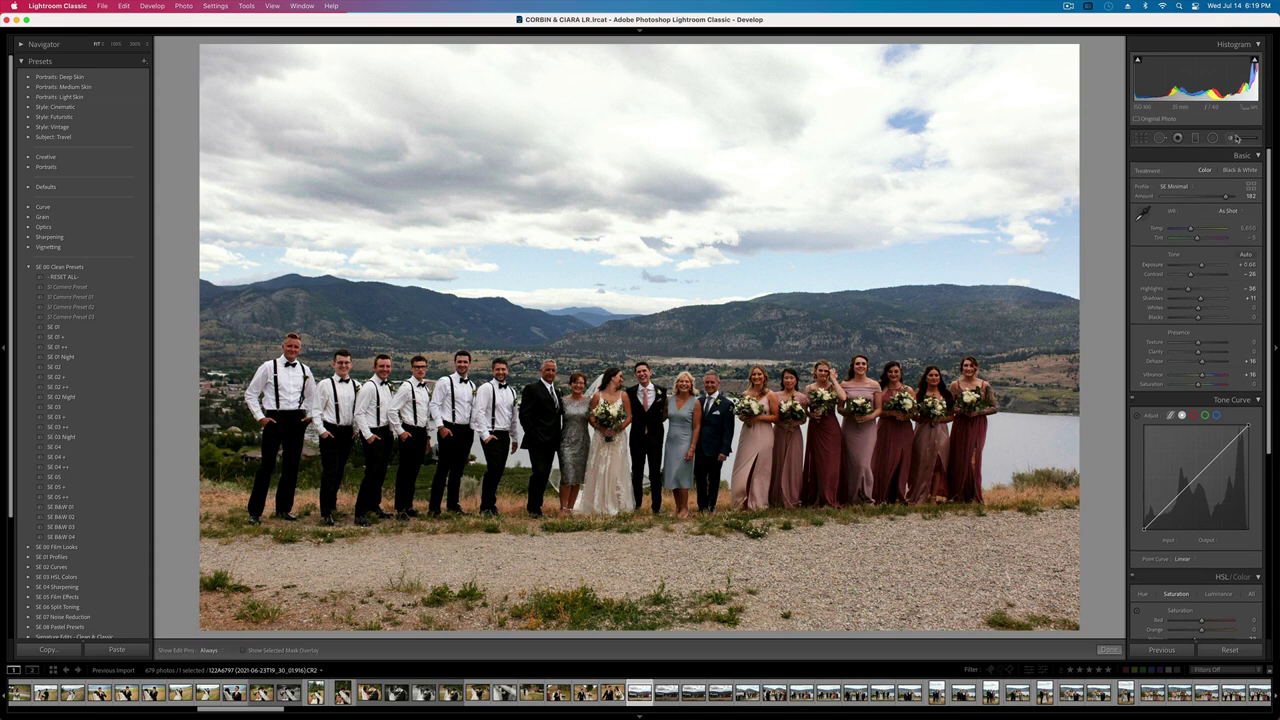
- Brush a mask across the wedding party and cut its contrast to about -75
{"action": "key", "text": "k"}
{"action": "scroll", "coordinate": [657, 431], "scroll_direction": "up", "scroll_amount": 2}
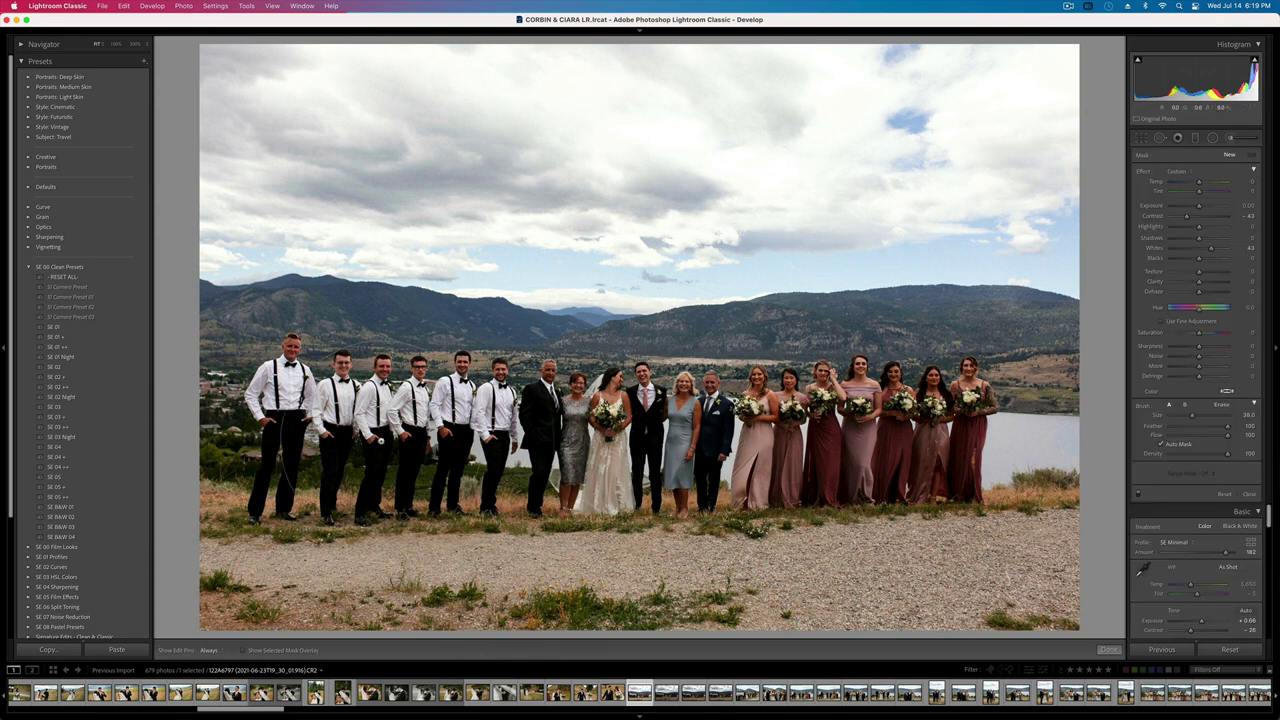
{"action": "mouse_move", "coordinate": [316, 438]}
{"action": "left_mouse_down"}
{"action": "mouse_move", "coordinate": [675, 440]}
{"action": "mouse_move", "coordinate": [822, 470]}
{"action": "mouse_move", "coordinate": [880, 455]}
{"action": "left_mouse_up"}
{"action": "left_click_drag", "start_coordinate": [950, 430], "coordinate": [998, 398]}
{"action": "mouse_move", "coordinate": [1186, 216]}
{"action": "left_mouse_down"}
{"action": "mouse_move", "coordinate": [1163, 222]}
{"action": "mouse_move", "coordinate": [1266, 247]}
{"action": "left_mouse_up"}
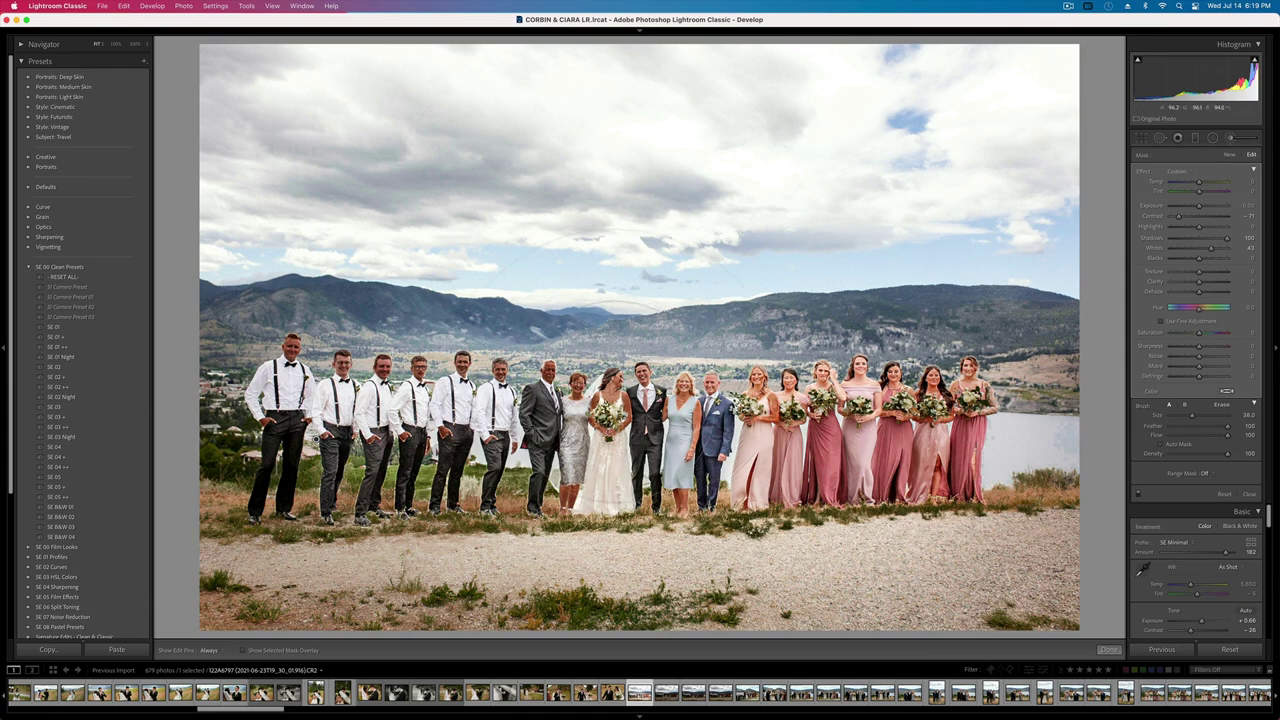
- Repaint the group mask with contrast -100, slightly lower whites and highlights +26
{"action": "key", "text": "BackSpace"}
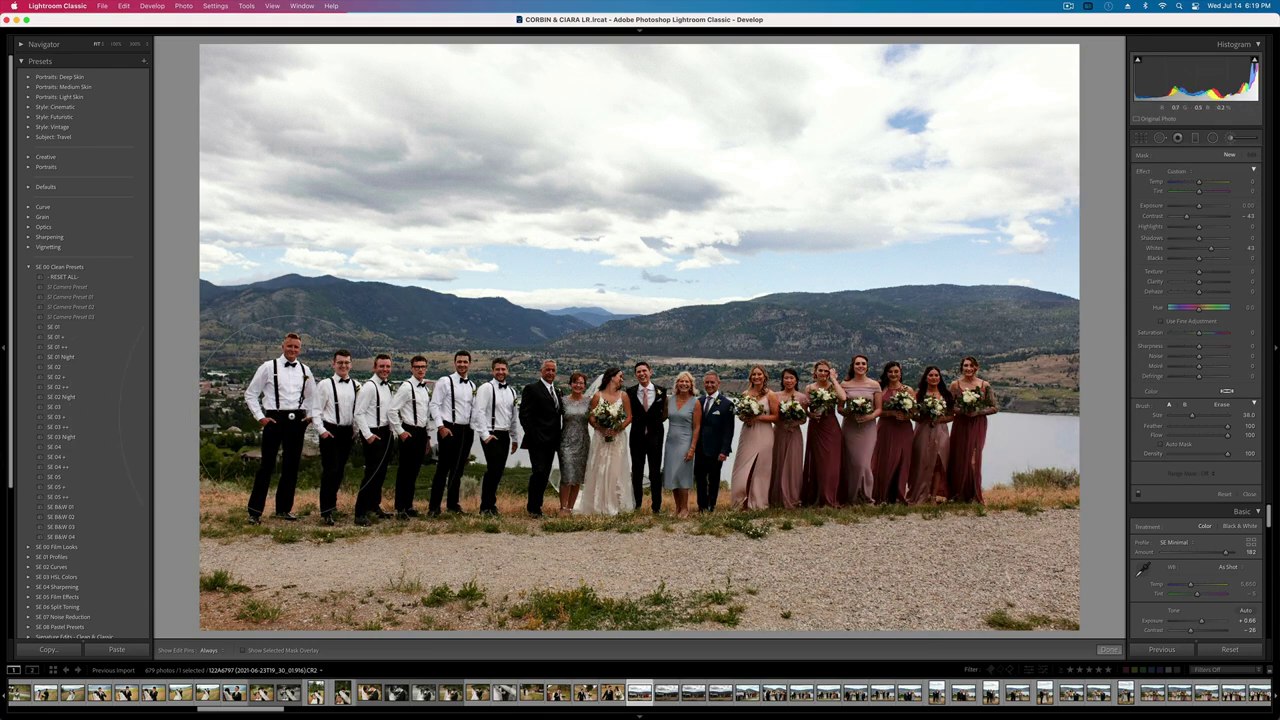
{"action": "left_click_drag", "start_coordinate": [287, 419], "coordinate": [560, 425]}
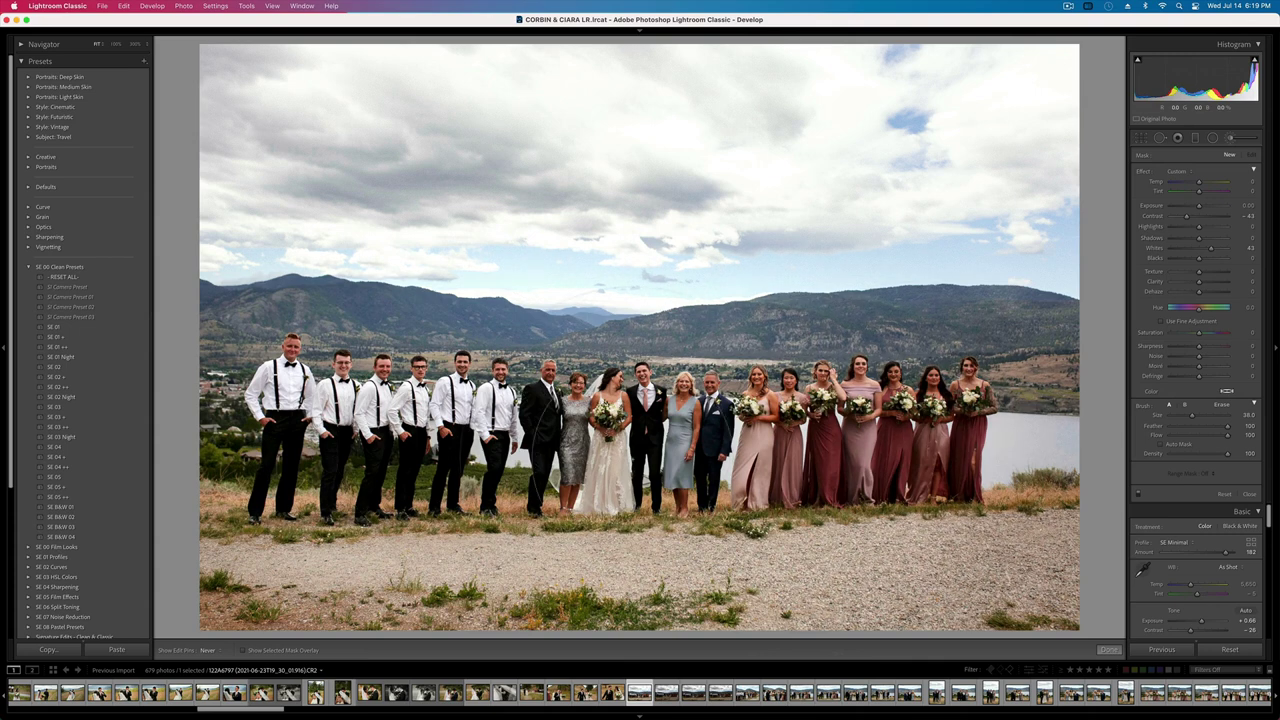
{"action": "left_click_drag", "start_coordinate": [711, 449], "coordinate": [1040, 434]}
{"action": "left_click_drag", "start_coordinate": [1187, 216], "coordinate": [1126, 219]}
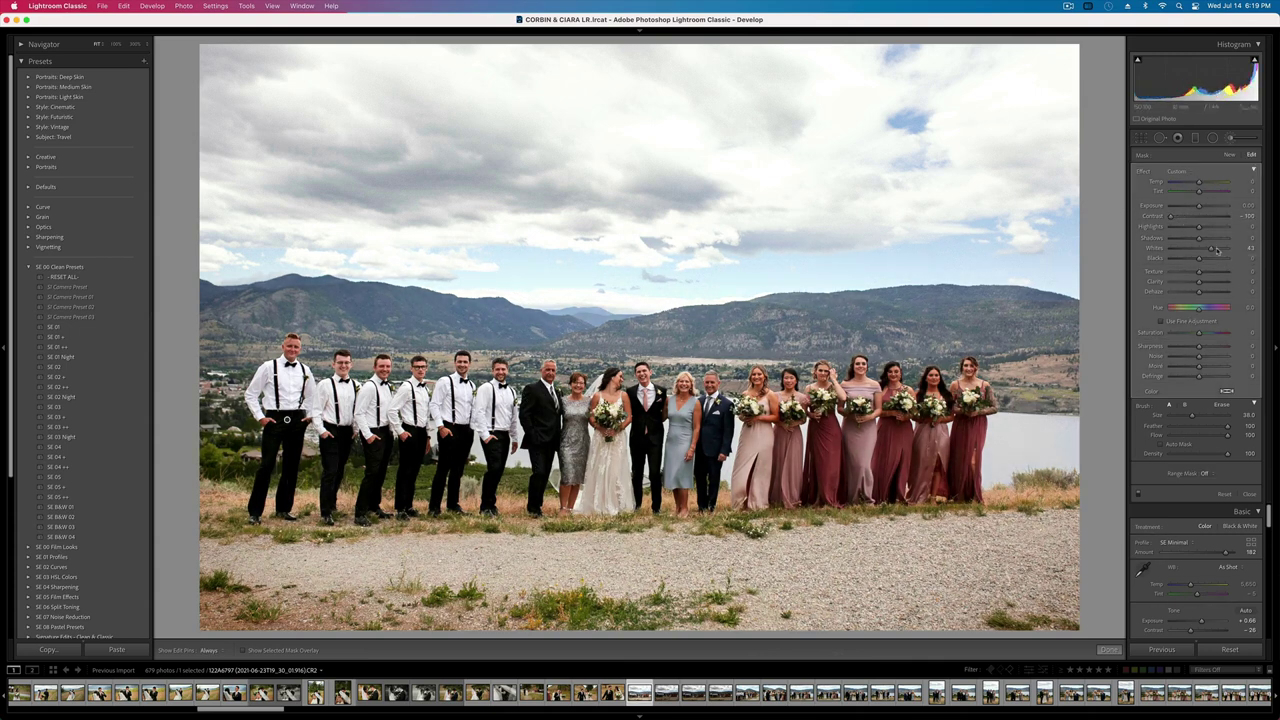
{"action": "left_click_drag", "start_coordinate": [1217, 251], "coordinate": [1209, 249]}
{"action": "left_click_drag", "start_coordinate": [1199, 228], "coordinate": [1193, 228]}
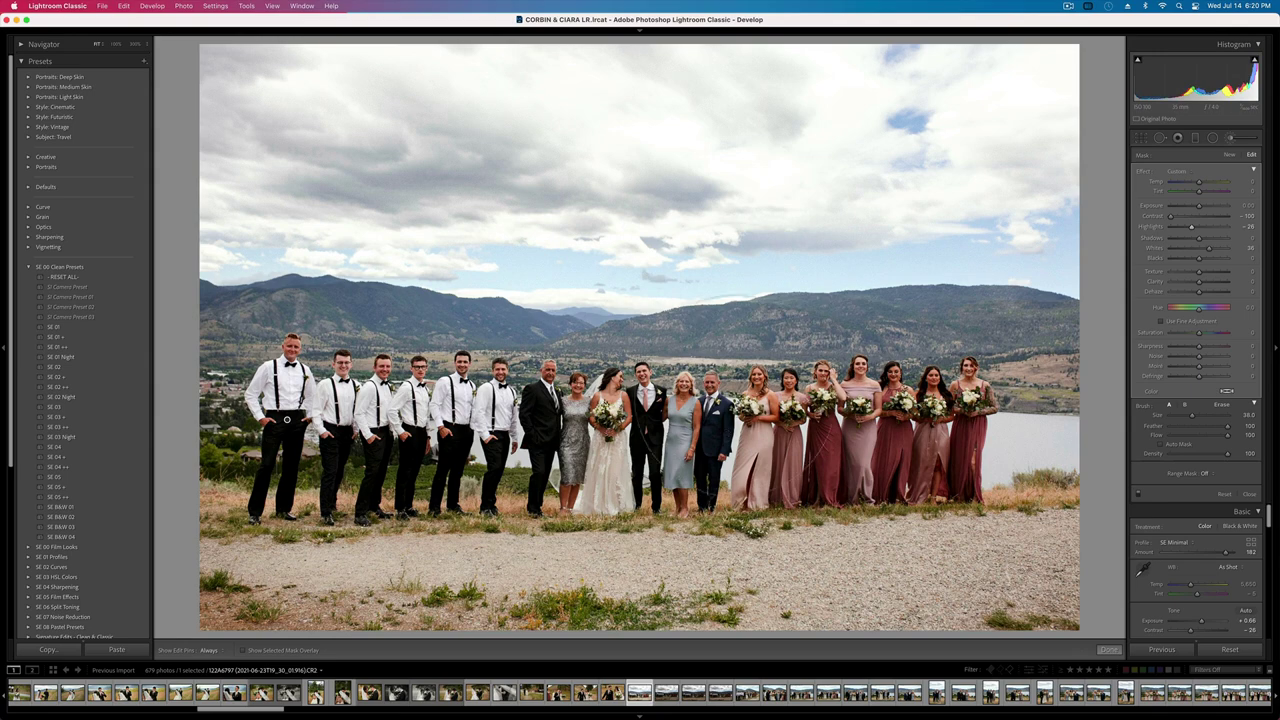
{"action": "key", "text": "k"}
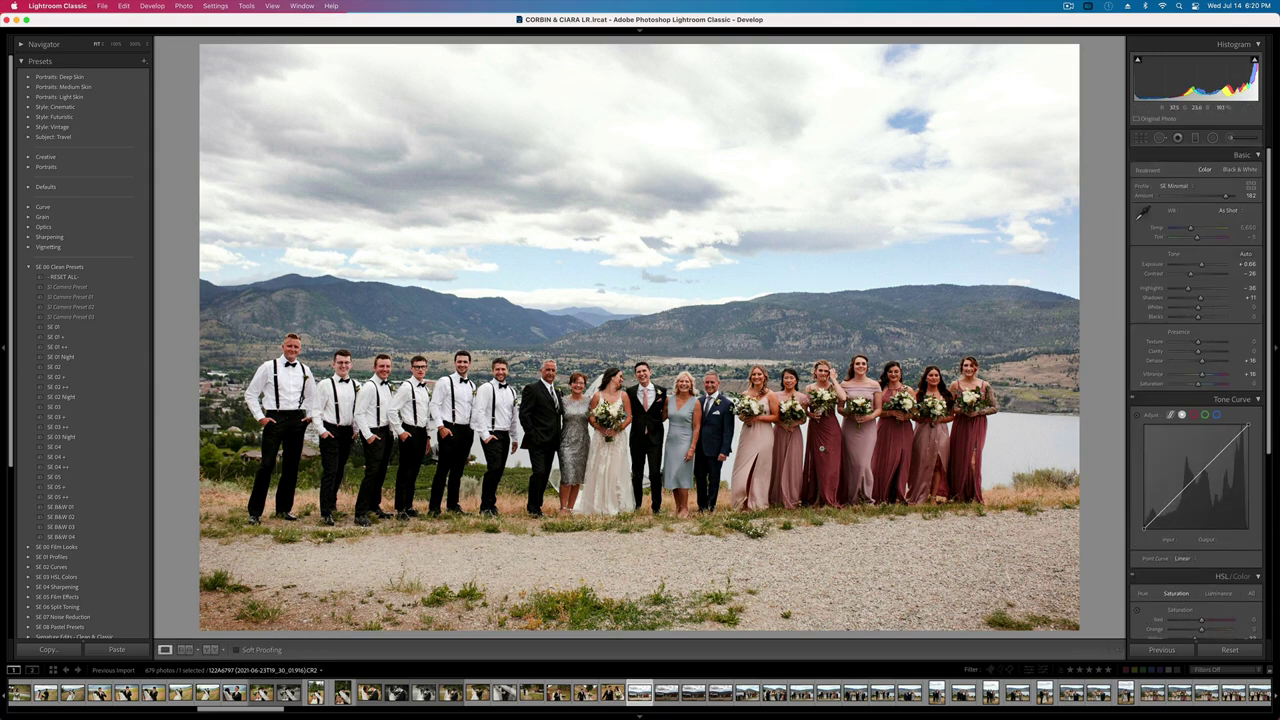
- Reset exposure to 0, lift the shadows, and add a large radial filter lowering whites and contrast
{"action": "key", "text": "backslash"}
{"action": "key", "text": "backslash"}
{"action": "key", "text": "minus"}
{"action": "key", "text": "minus"}
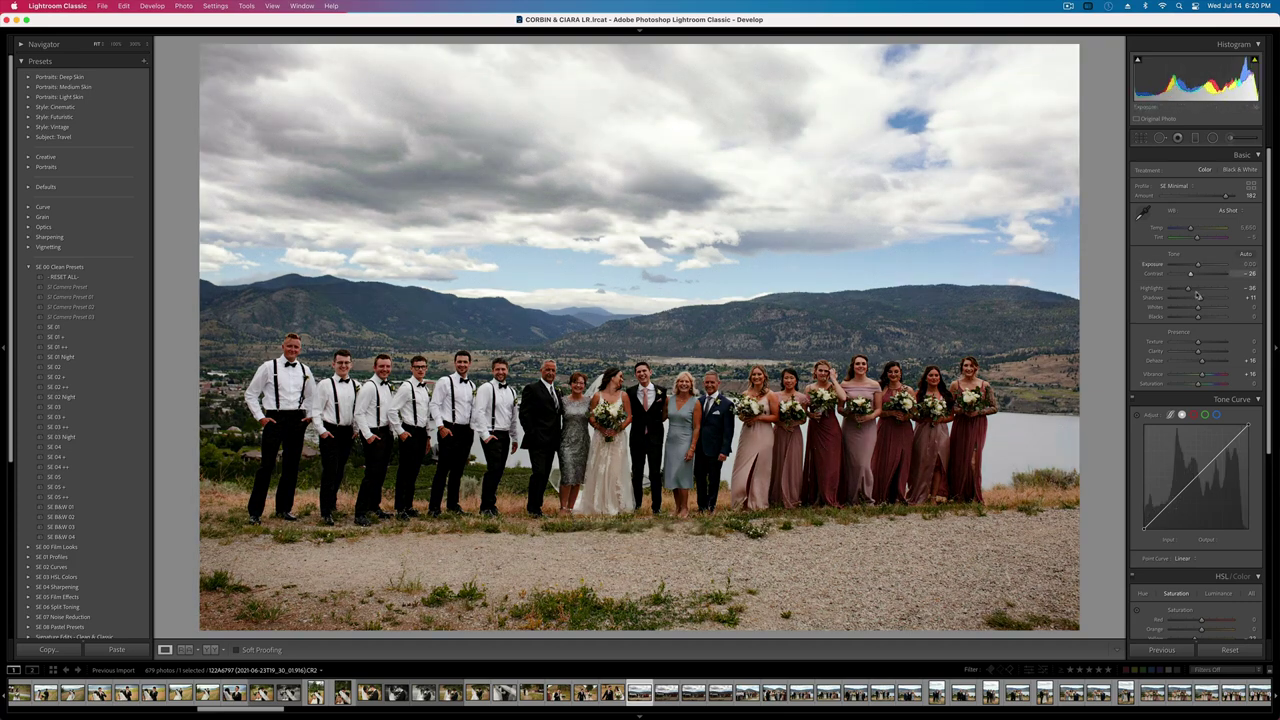
{"action": "left_click_drag", "start_coordinate": [1200, 298], "coordinate": [1203, 300]}
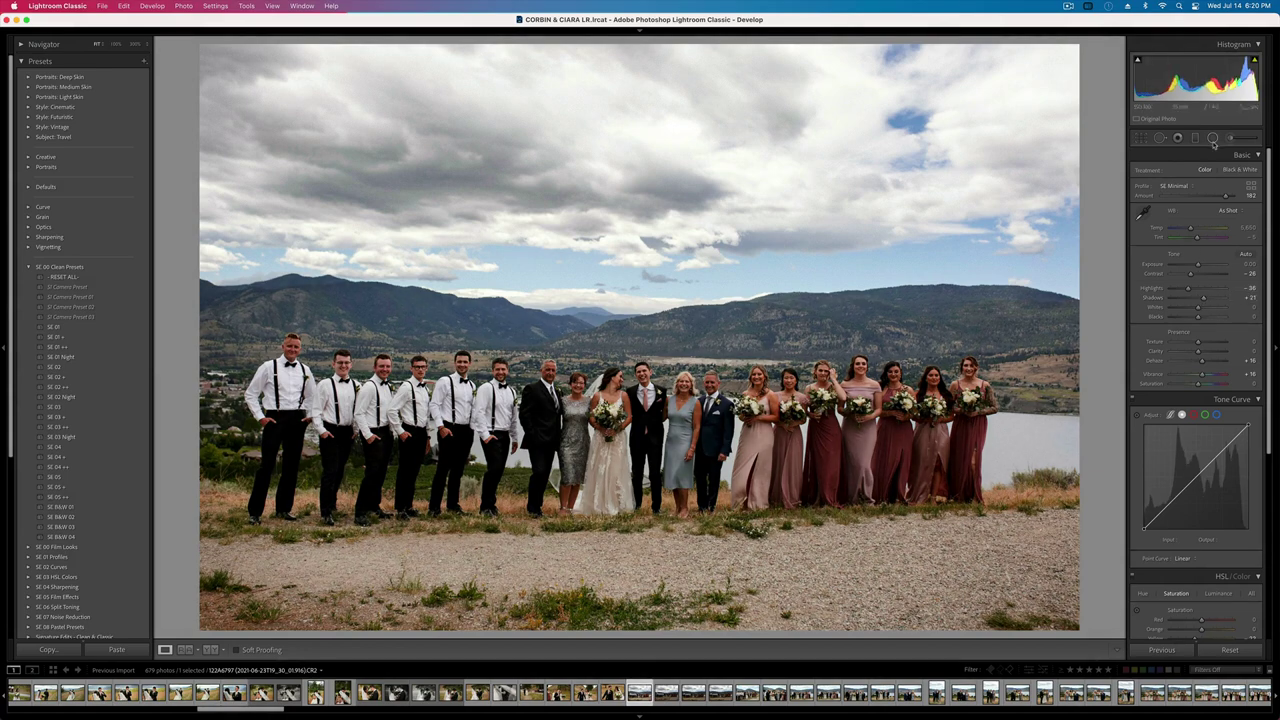
{"action": "left_click", "coordinate": [1213, 138]}
{"action": "mouse_move", "coordinate": [593, 409]}
{"action": "left_mouse_down"}
{"action": "mouse_move", "coordinate": [1020, 598]}
{"action": "mouse_move", "coordinate": [1279, 615]}
{"action": "left_mouse_up"}
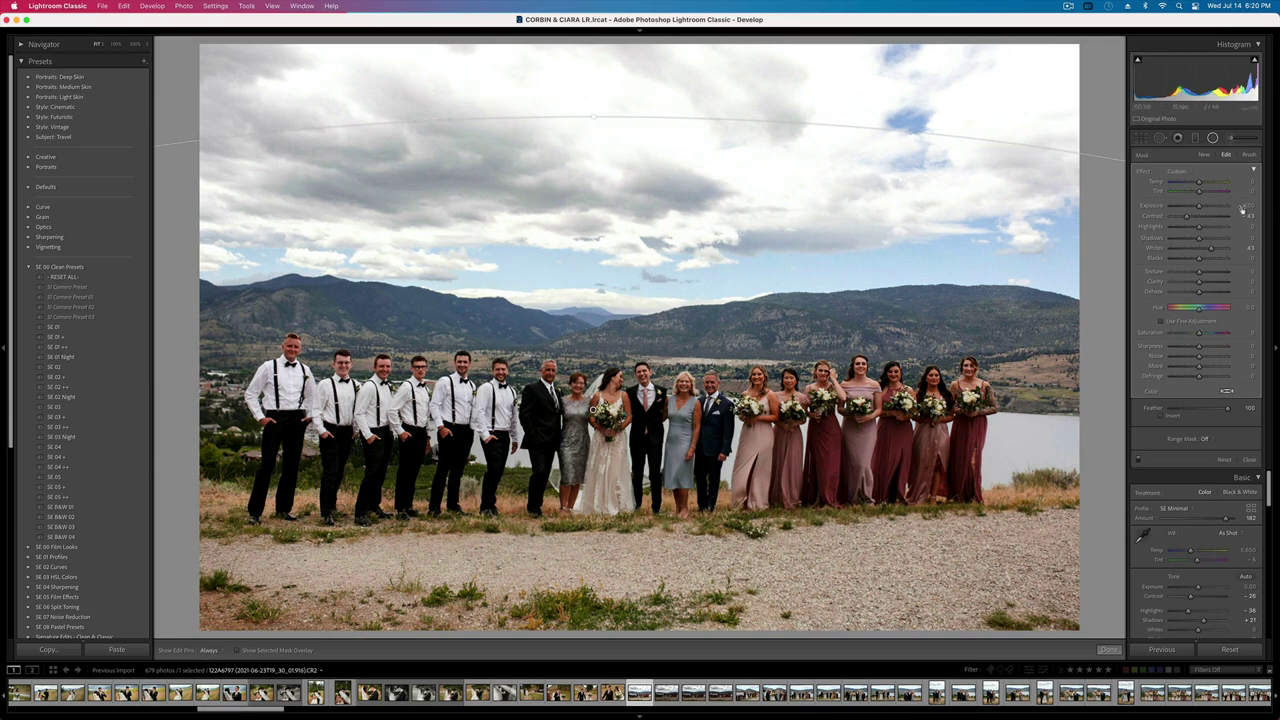
{"action": "left_click_drag", "start_coordinate": [1208, 250], "coordinate": [1193, 207]}
{"action": "key", "text": "equal"}
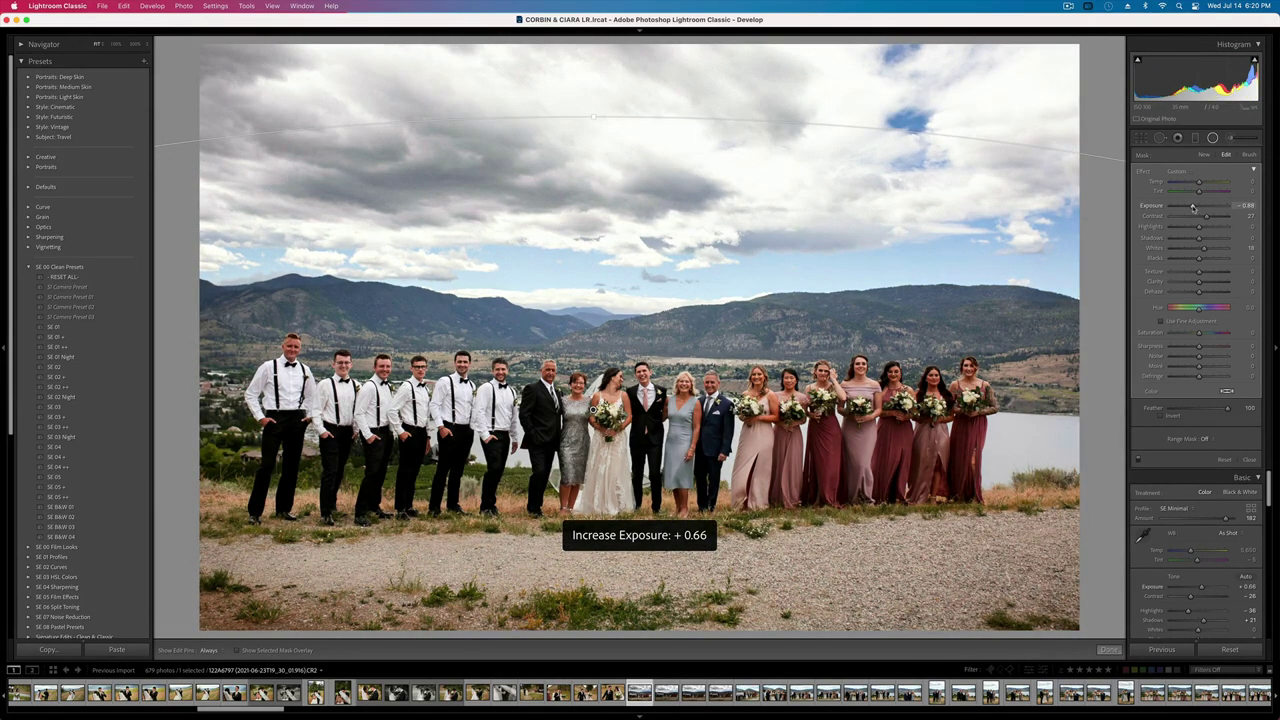
{"action": "key", "text": "minus"}
{"action": "key", "text": "Return"}
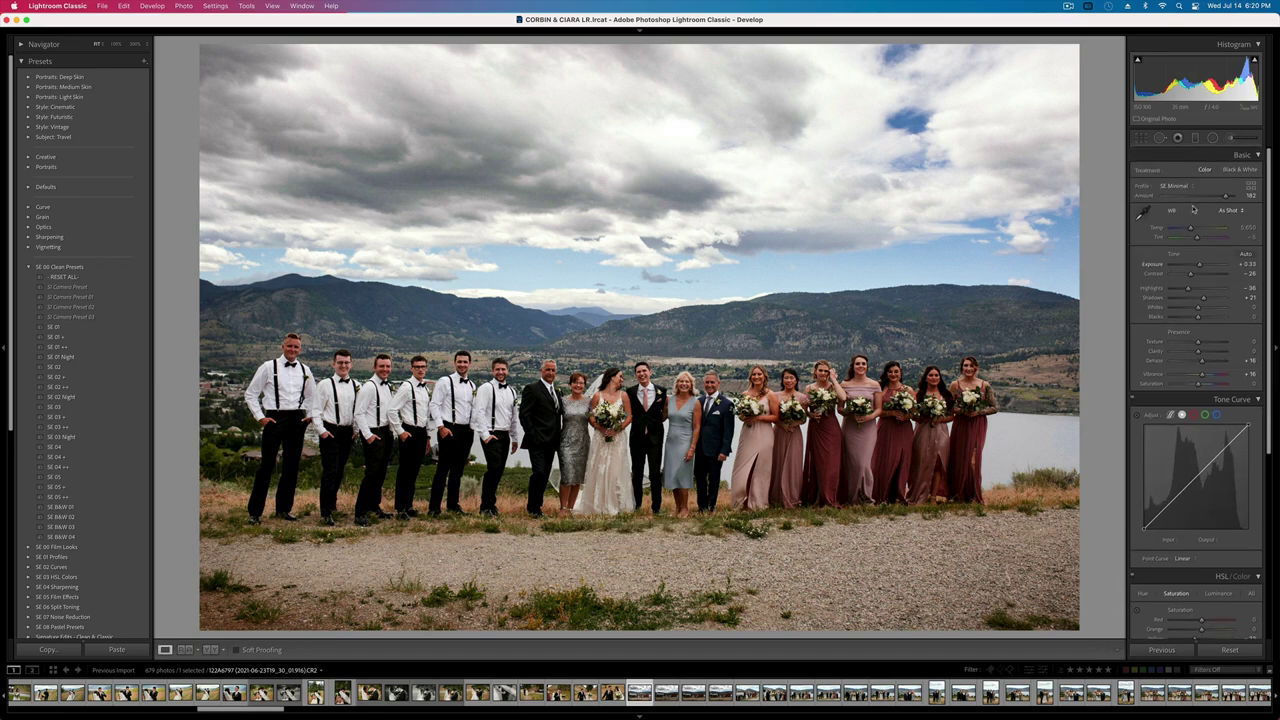
- Add a reset brush mask with contrast -10
{"action": "key", "text": "backslash"}
{"action": "key", "text": "backslash"}
{"action": "left_click", "coordinate": [1246, 139]}
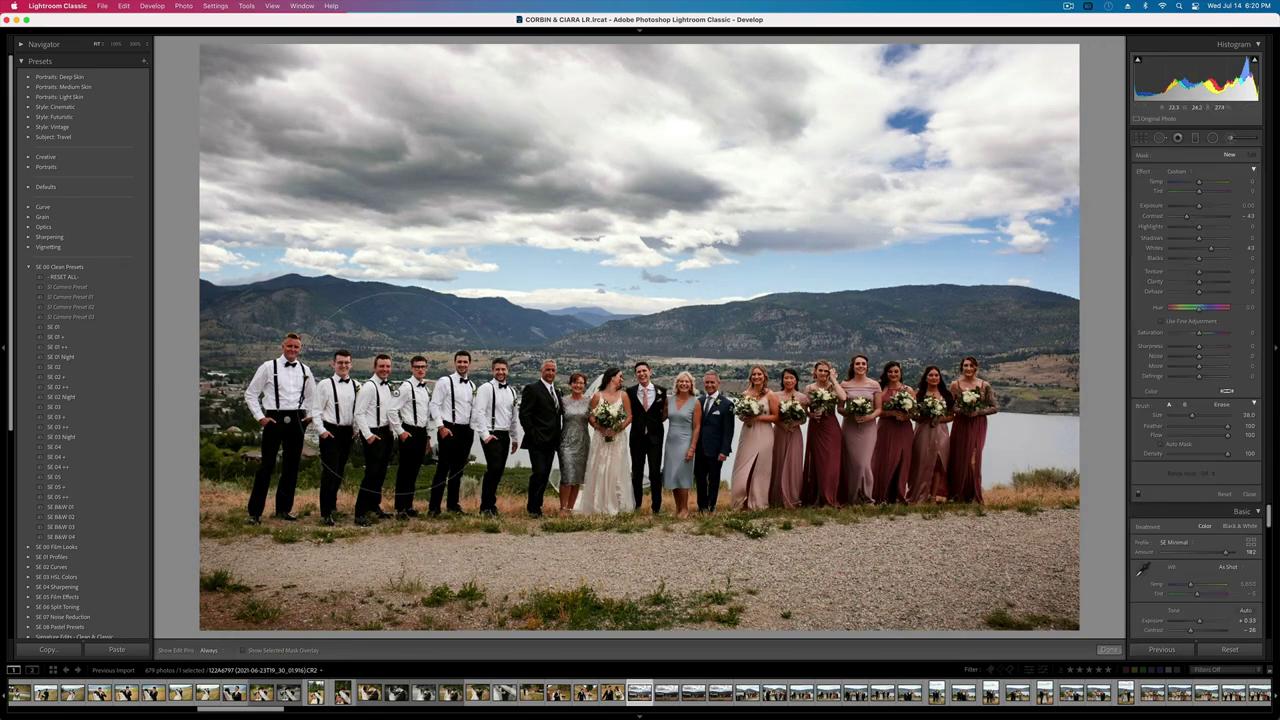
{"action": "left_click", "coordinate": [1146, 172], "text": "alt"}
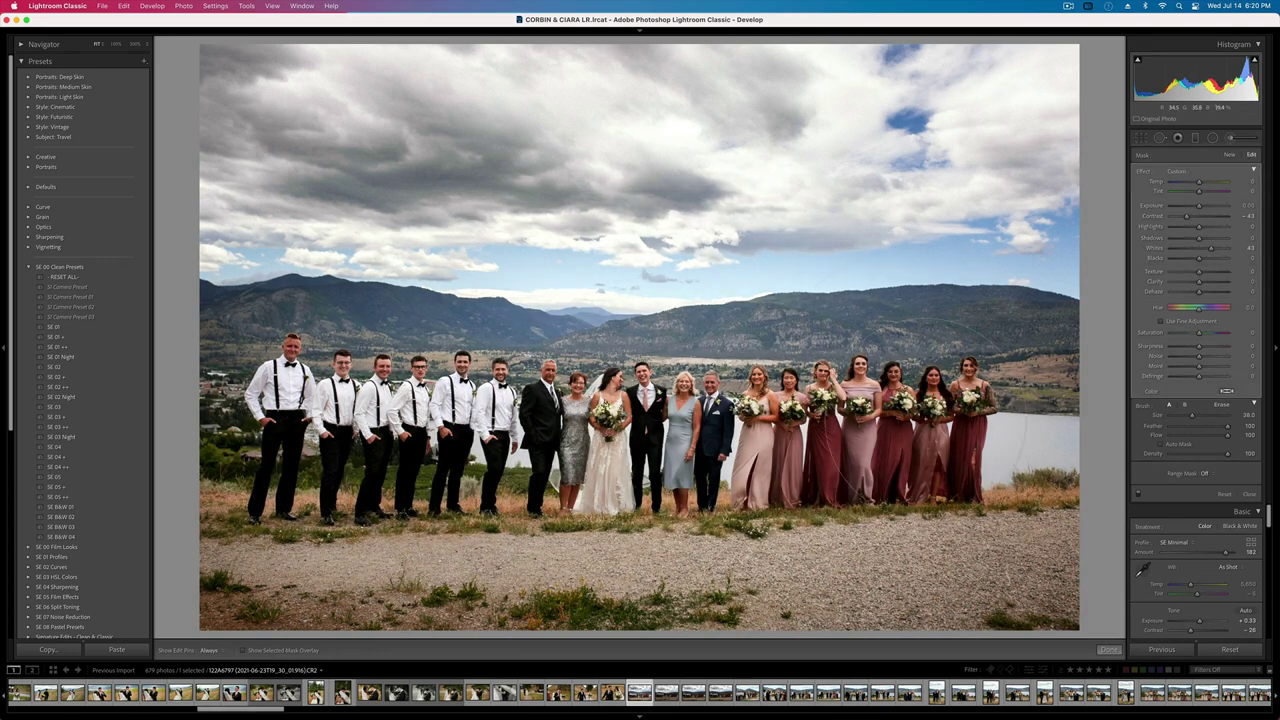
{"action": "left_click_drag", "start_coordinate": [1184, 217], "coordinate": [1189, 228]}
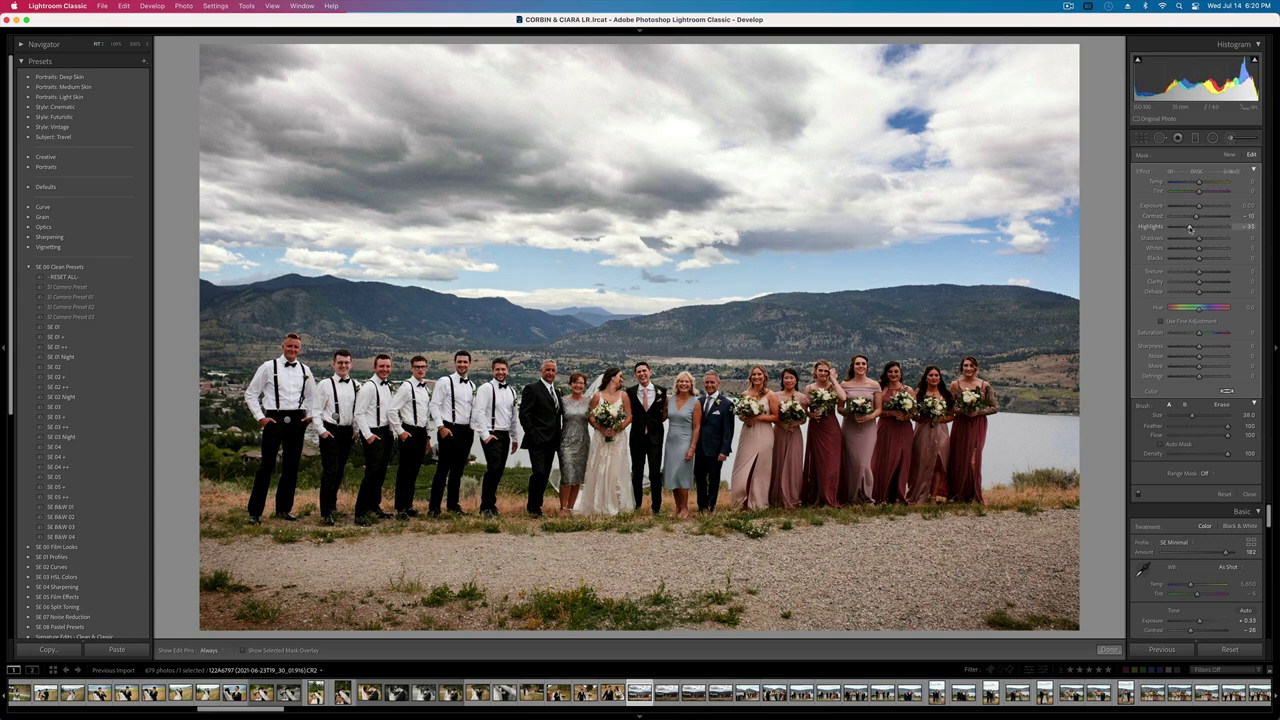
{"action": "key", "text": "k"}
- Lower the overall contrast and settle the exposure at +0.20
{"action": "left_click_drag", "start_coordinate": [1191, 274], "coordinate": [1182, 276]}
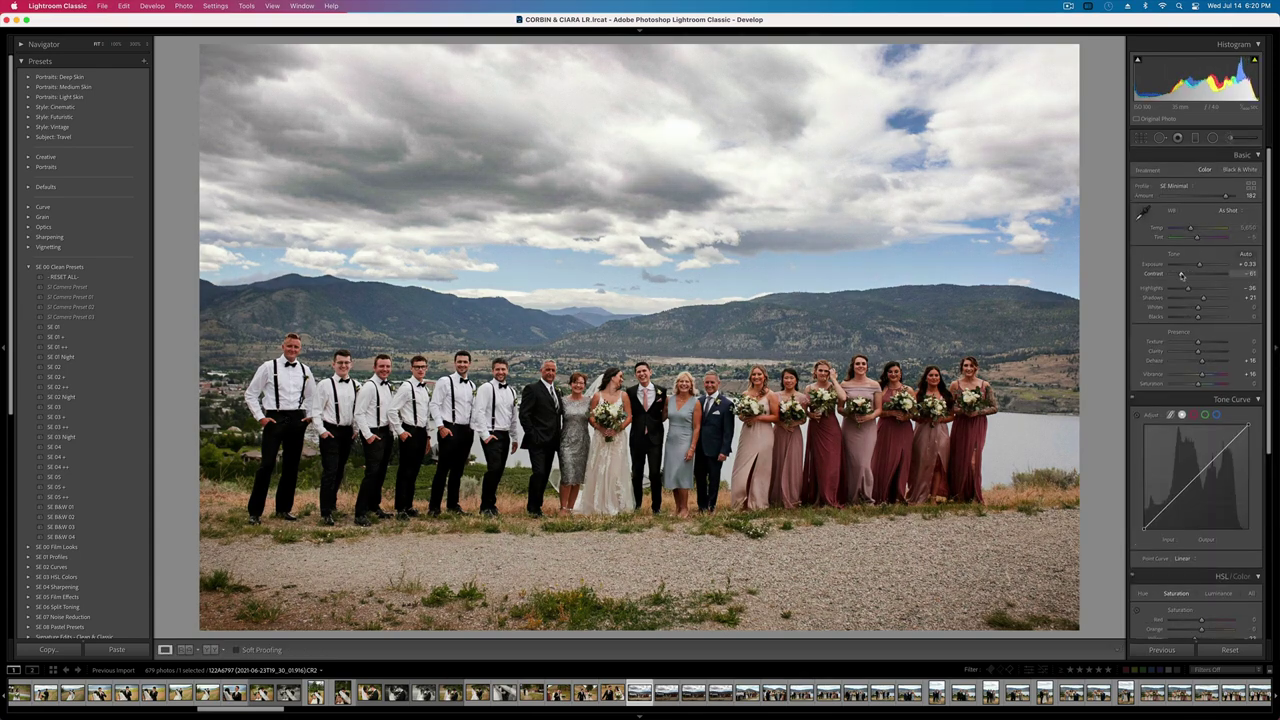
{"action": "key", "text": "minus"}
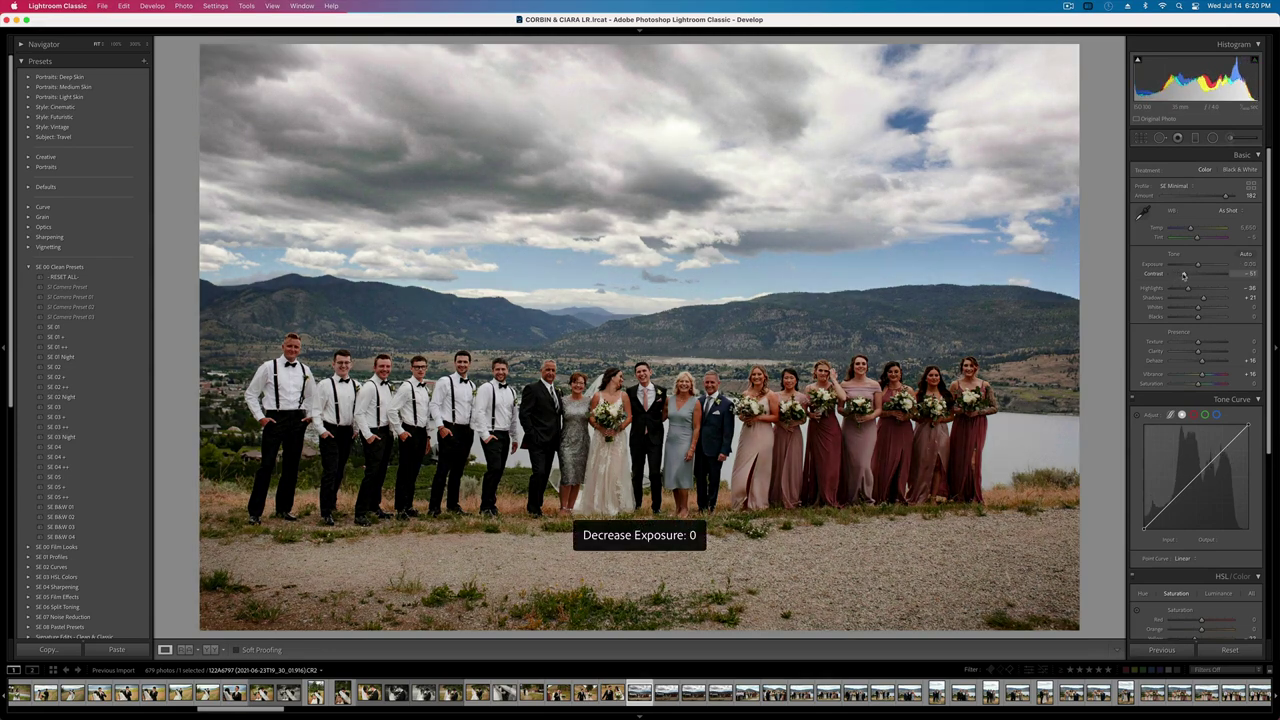
{"action": "key", "text": "equal"}
{"action": "key", "text": "equal"}
{"action": "key", "text": "equal"}
{"action": "key", "text": "minus"}
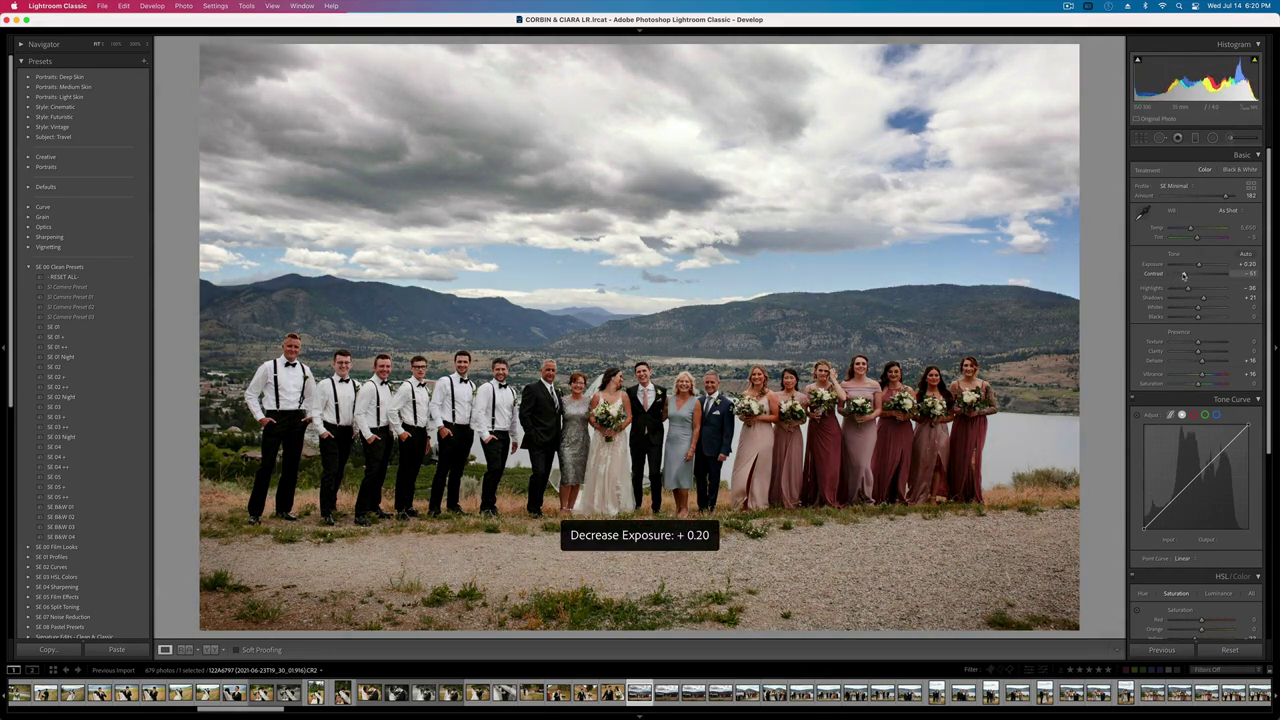
{"action": "key", "text": "super+shift+c"}
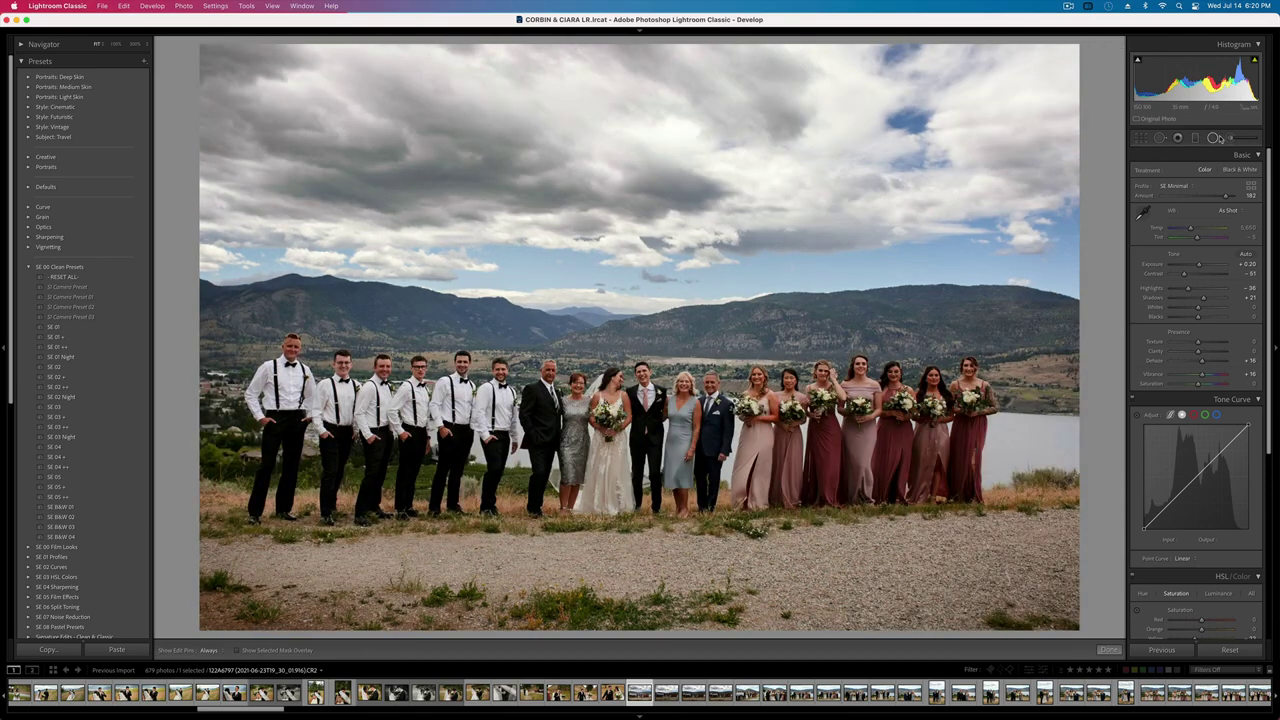
- Ease the groomsmen brush mask's contrast to about -40
{"action": "left_click", "coordinate": [1230, 138]}
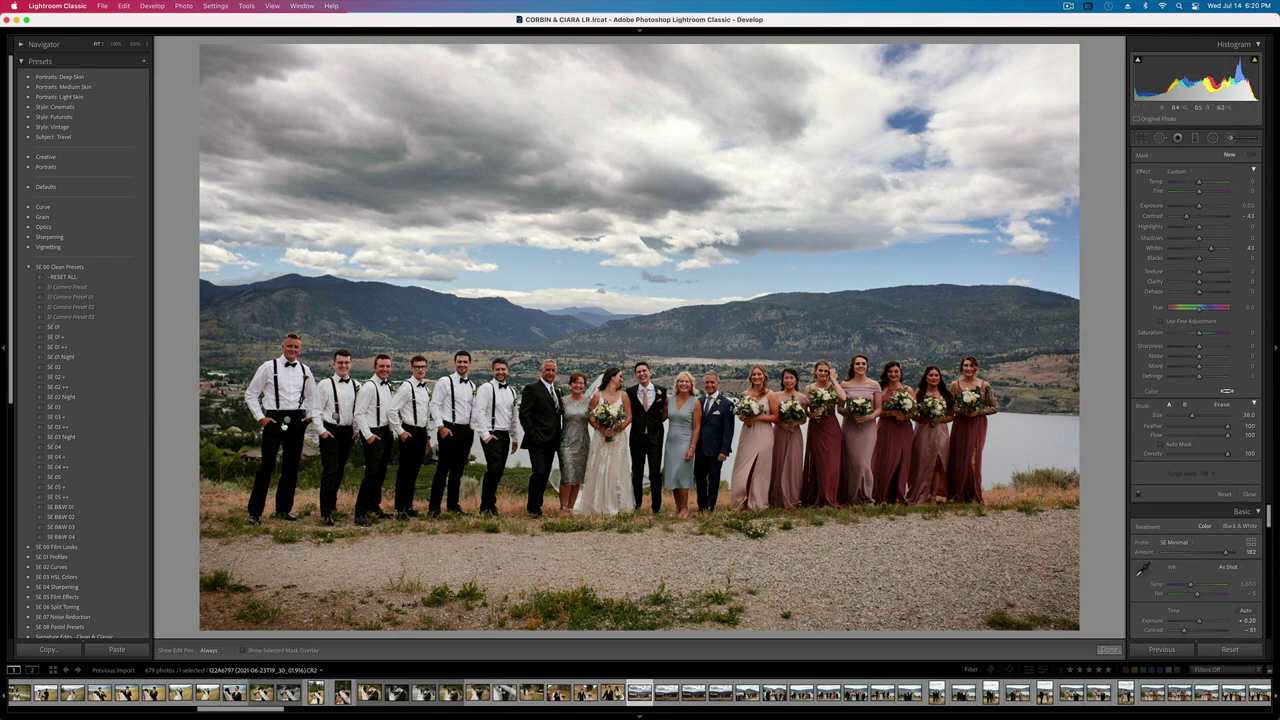
{"action": "left_click", "coordinate": [286, 420]}
{"action": "left_click_drag", "start_coordinate": [1171, 216], "coordinate": [1187, 217]}
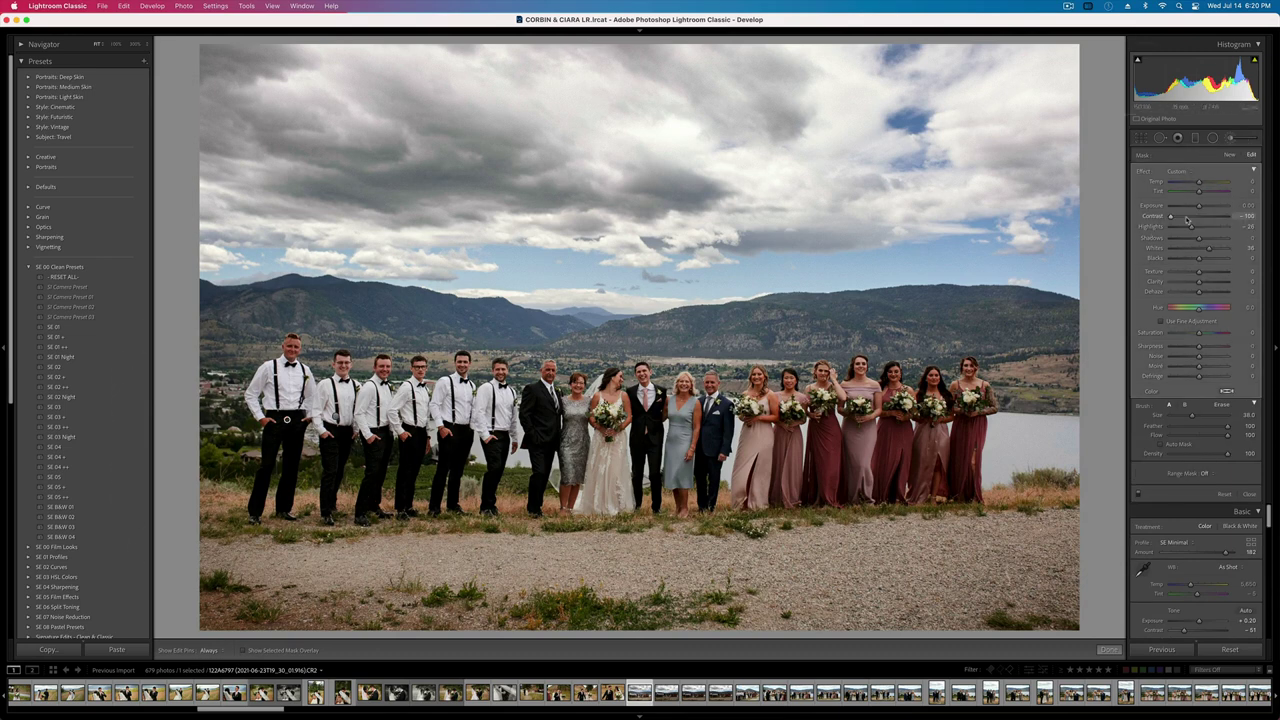
{"action": "key", "text": "k"}
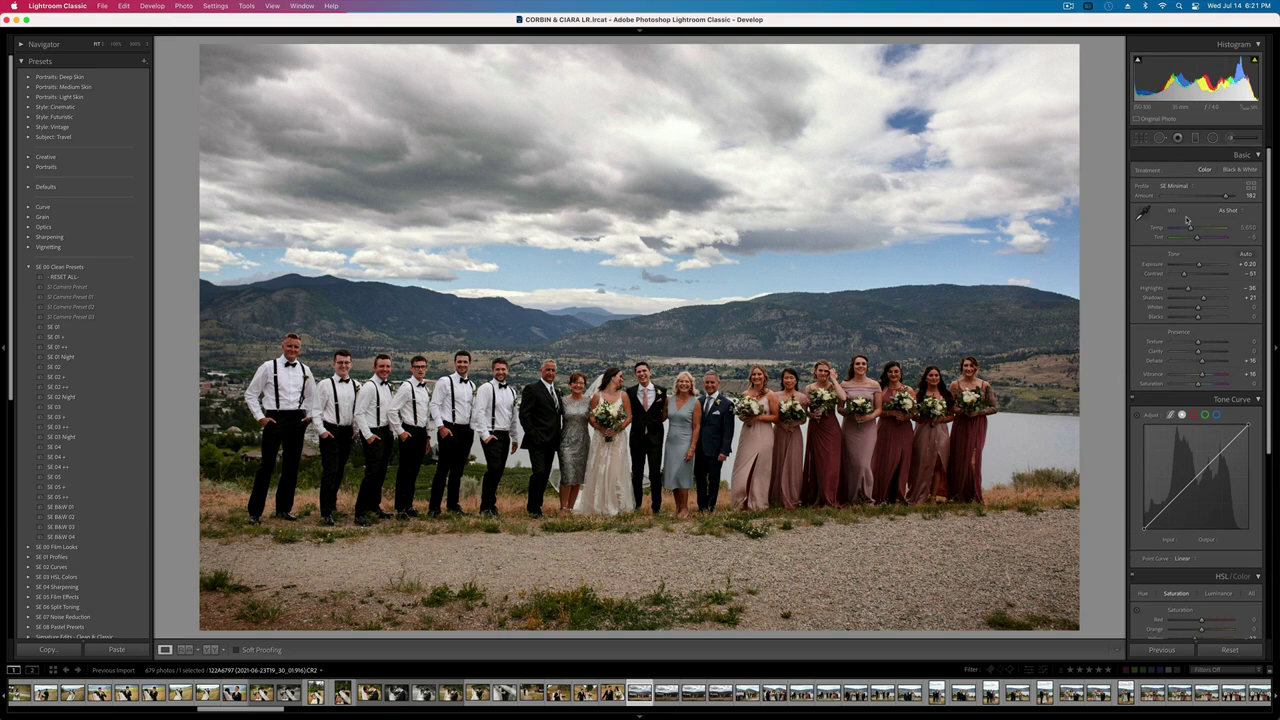
- On the next group photo, set exposure to +0.63 and brush the sky with Contrast -28
{"action": "key", "text": "Right"}
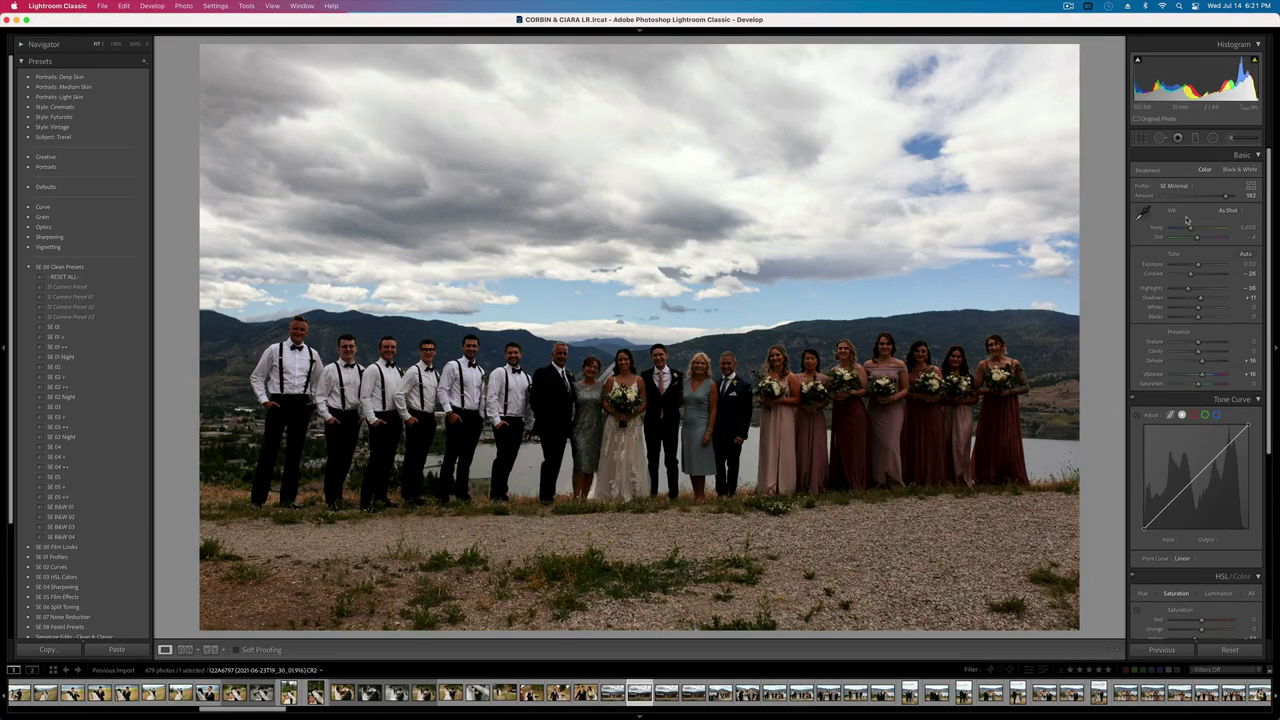
{"action": "key", "text": "equal"}
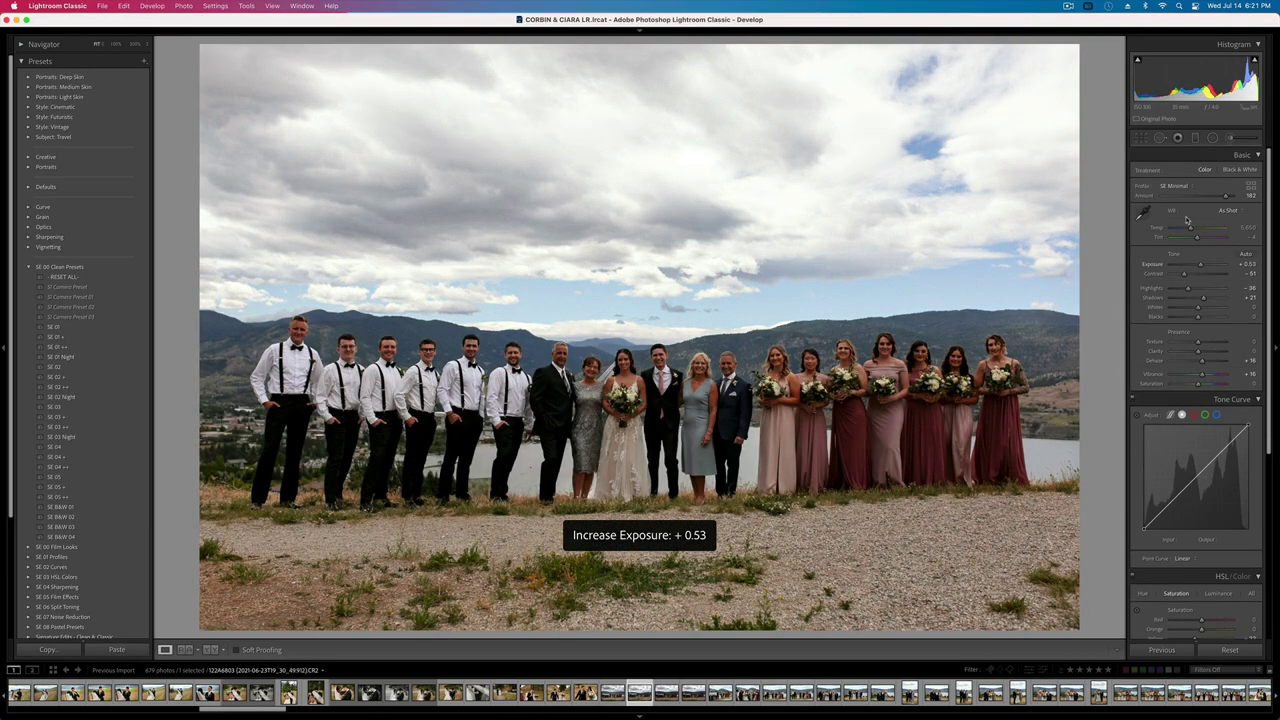
{"action": "key", "text": "k"}
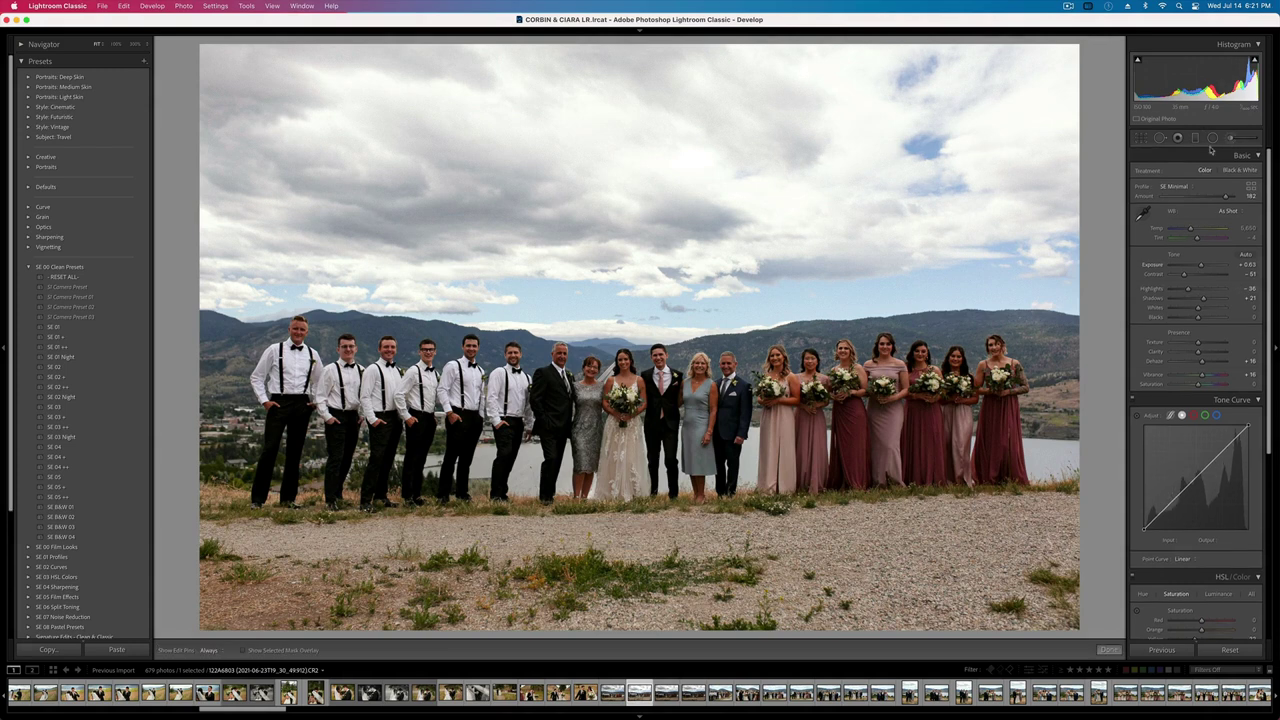
{"action": "mouse_move", "coordinate": [871, 128]}
{"action": "left_mouse_down"}
{"action": "mouse_move", "coordinate": [380, 118]}
{"action": "mouse_move", "coordinate": [556, 142]}
{"action": "left_mouse_up"}
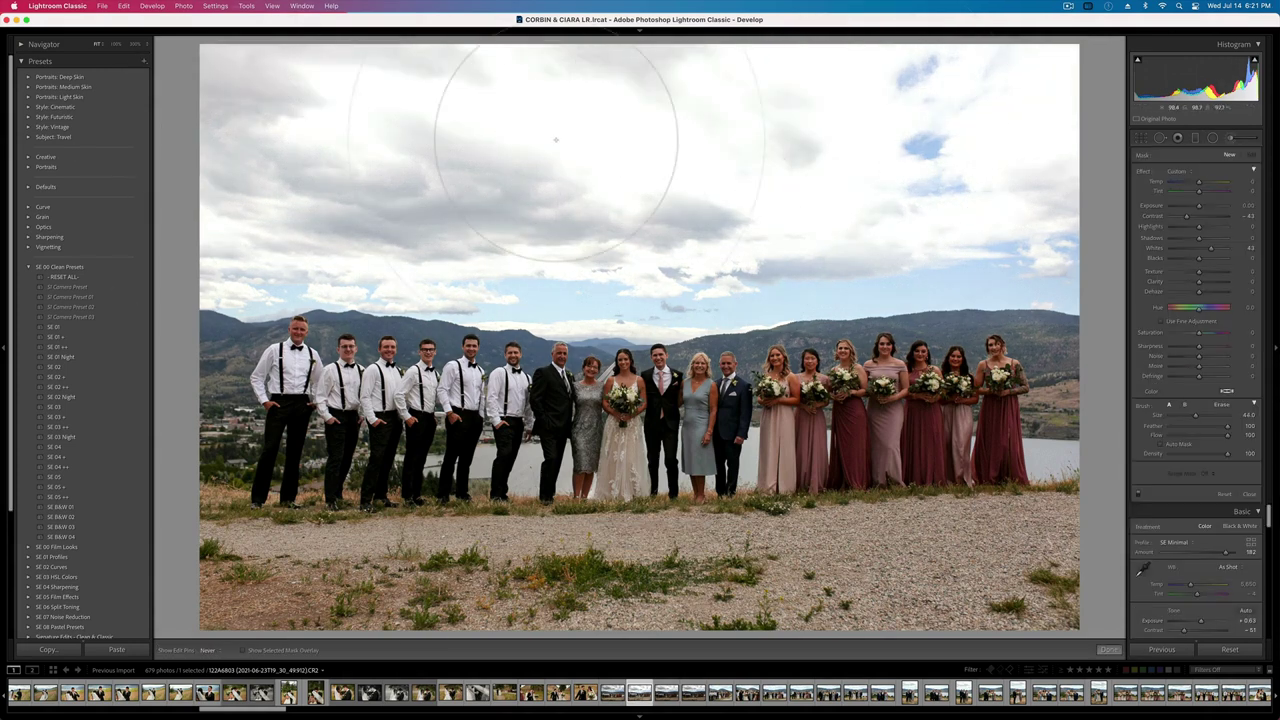
{"action": "key", "text": "alt"}
{"action": "left_click", "coordinate": [1143, 170], "text": "alt"}
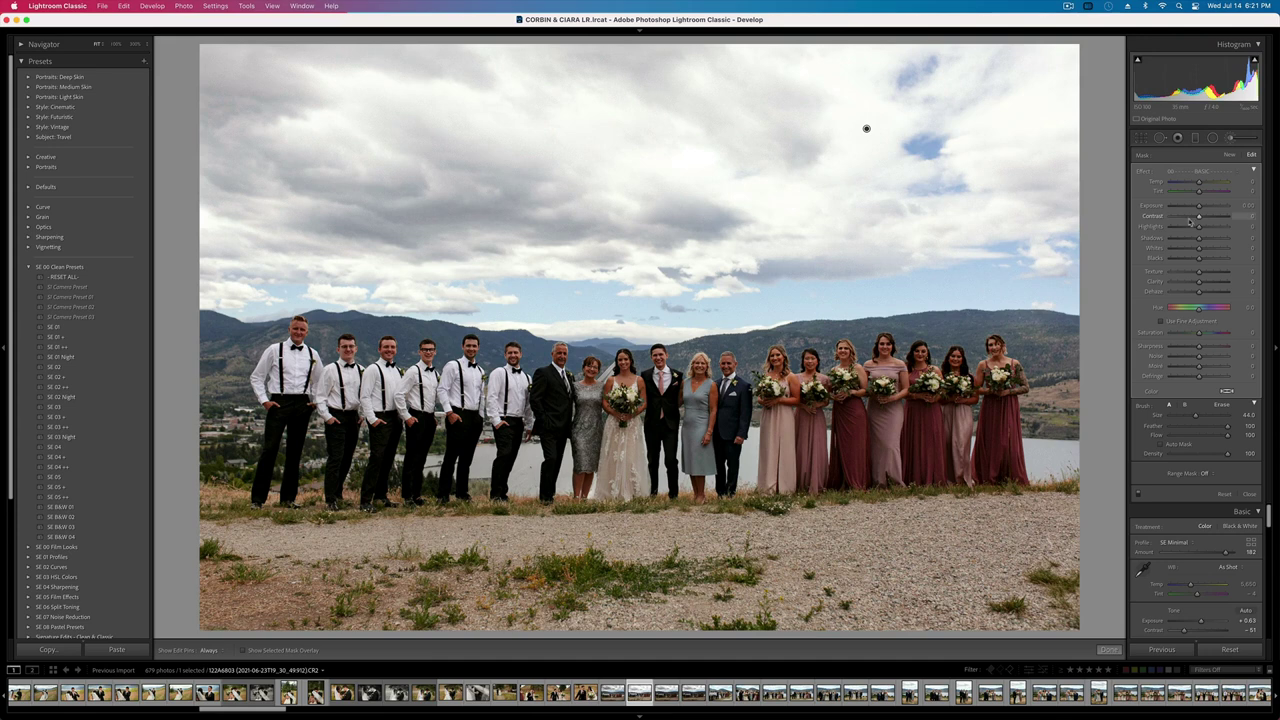
{"action": "mouse_move", "coordinate": [1198, 216]}
{"action": "left_mouse_down"}
{"action": "mouse_move", "coordinate": [1185, 249]}
{"action": "mouse_move", "coordinate": [1201, 292]}
{"action": "left_mouse_up"}
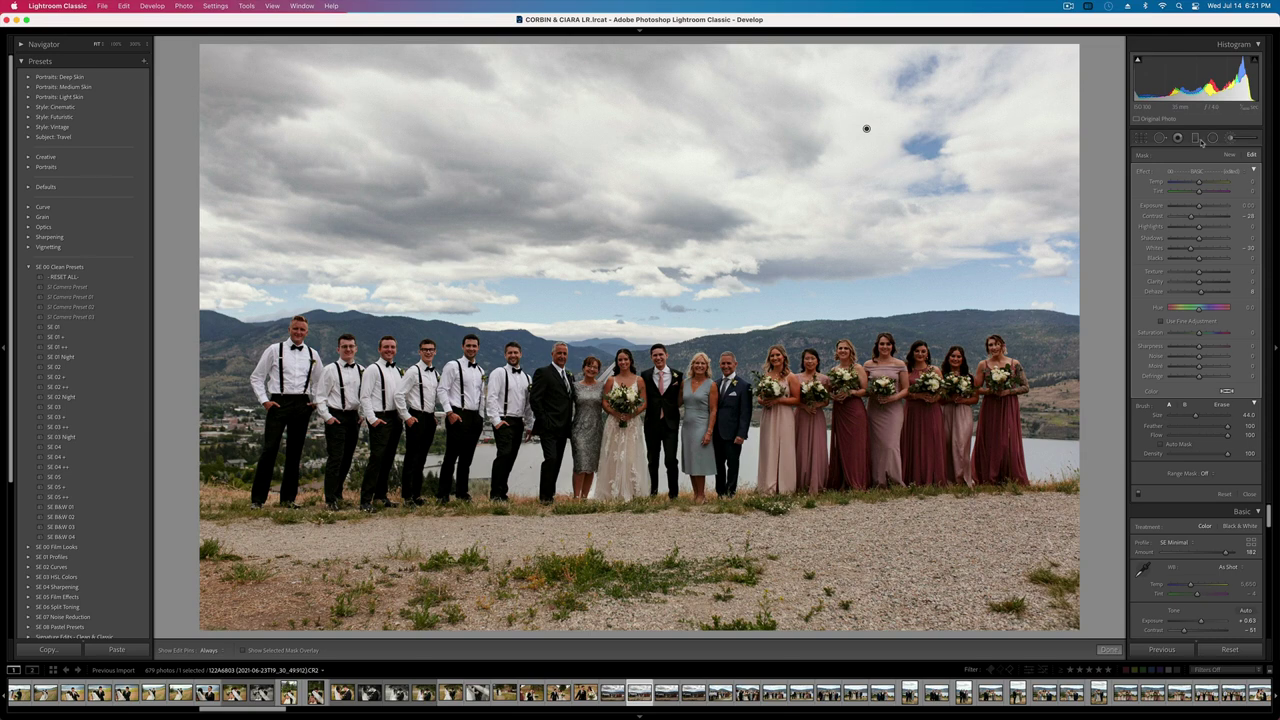
- Add a large inverted Radial Filter around the group with Whites 8 and Shadows 17
{"action": "key", "text": "Escape"}
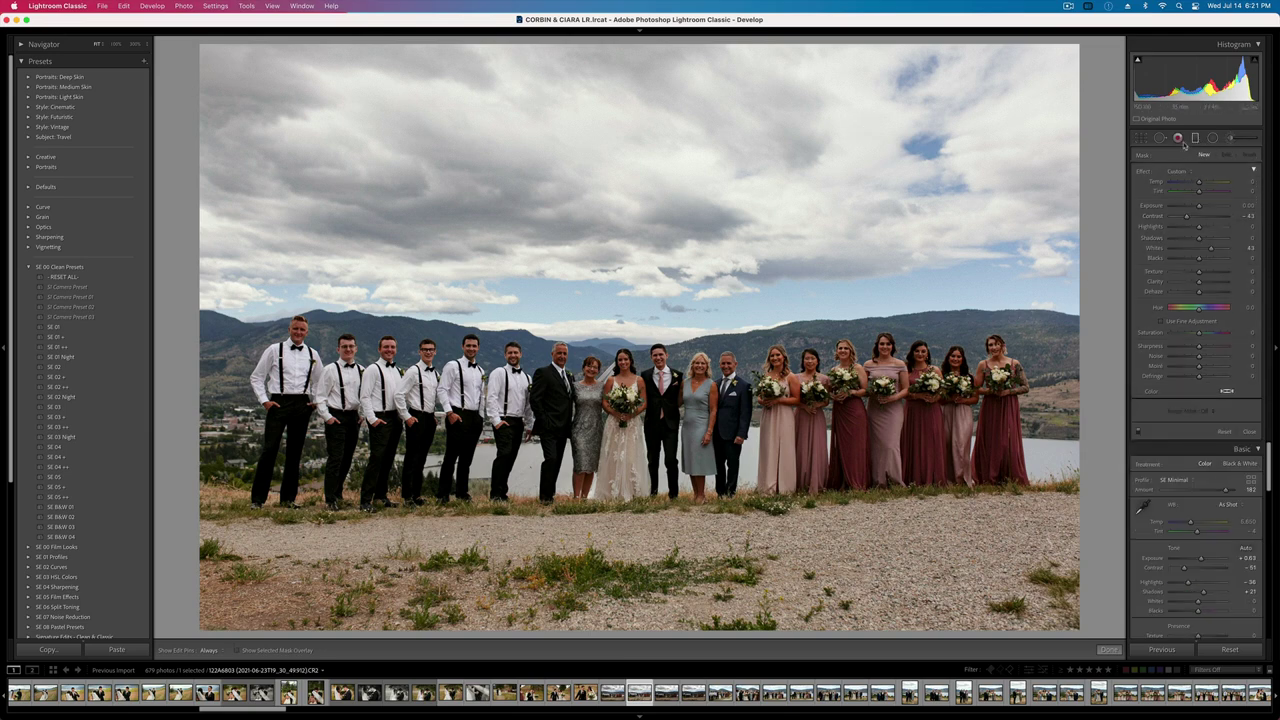
{"action": "left_click", "coordinate": [1213, 138]}
{"action": "left_click_drag", "start_coordinate": [291, 401], "coordinate": [516, 401]}
{"action": "key", "text": "'"}
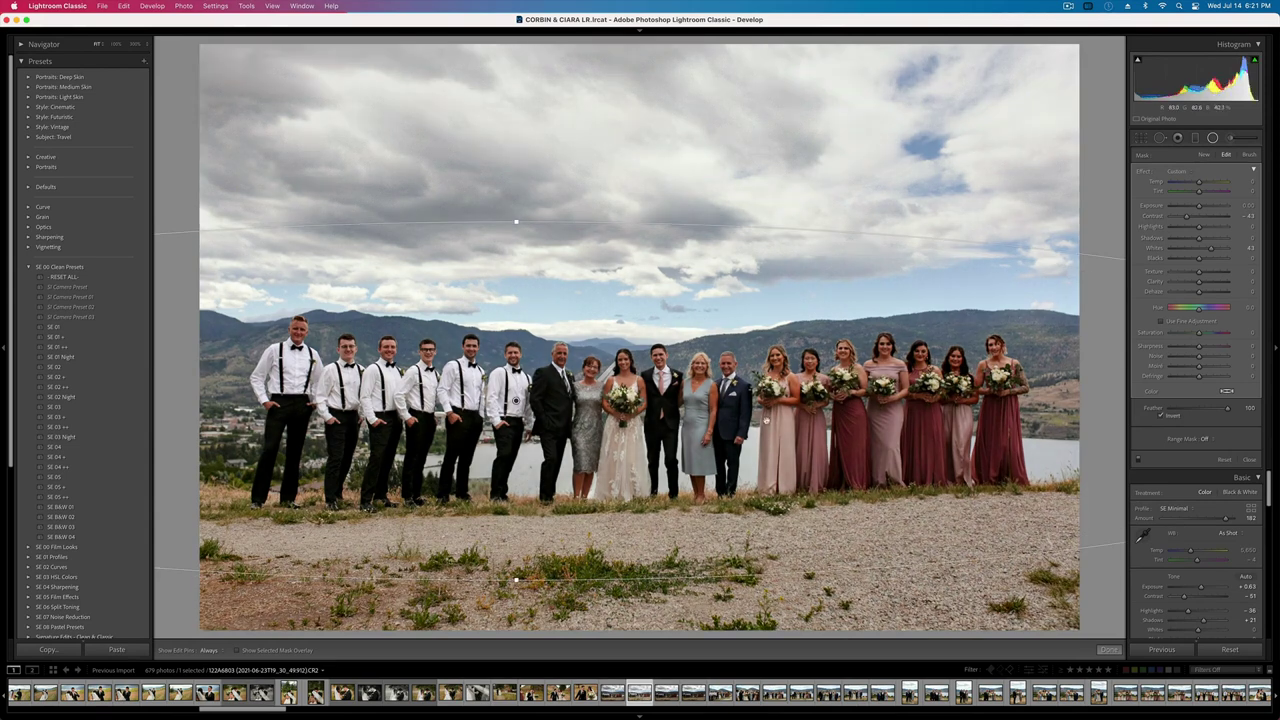
{"action": "left_click_drag", "start_coordinate": [1211, 248], "coordinate": [1201, 248]}
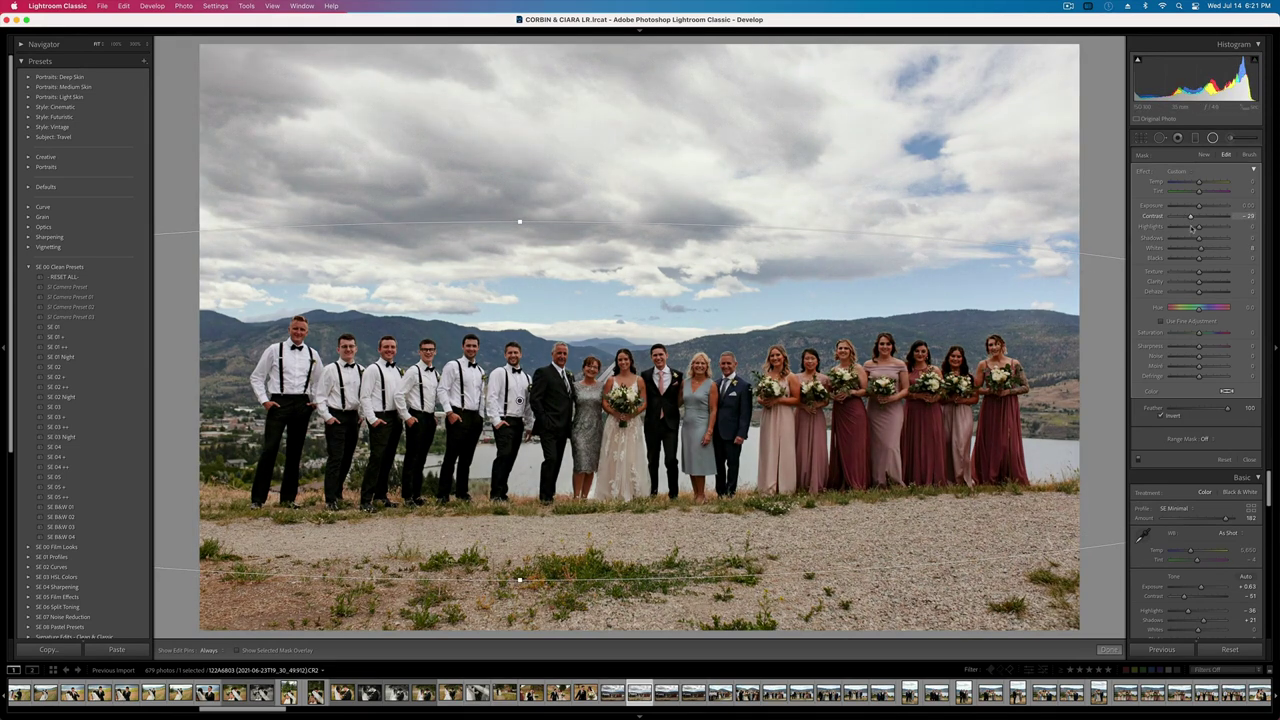
{"action": "left_click_drag", "start_coordinate": [1199, 238], "coordinate": [1202, 240]}
{"action": "key", "text": "Return"}
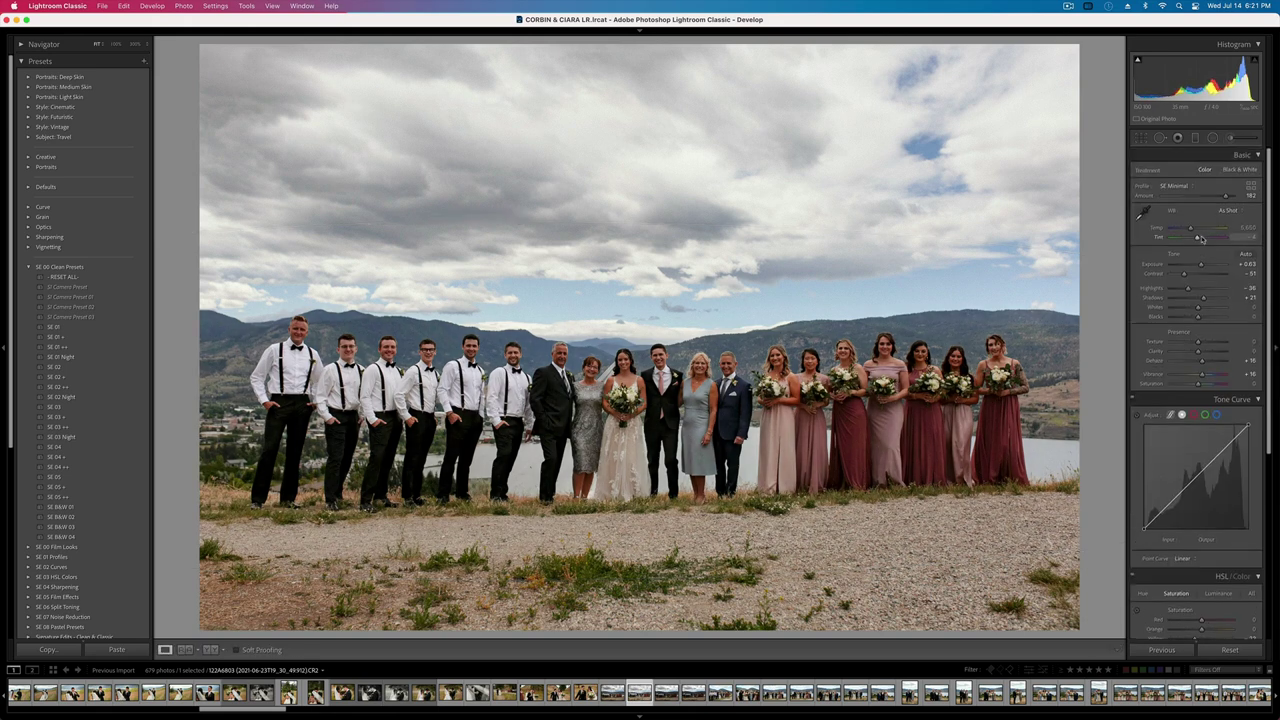
- Keep exposure at +0.63 and zoom in to check the group's detail
{"action": "key", "text": "minus"}
{"action": "key", "text": "equal"}
{"action": "left_click", "coordinate": [661, 388]}
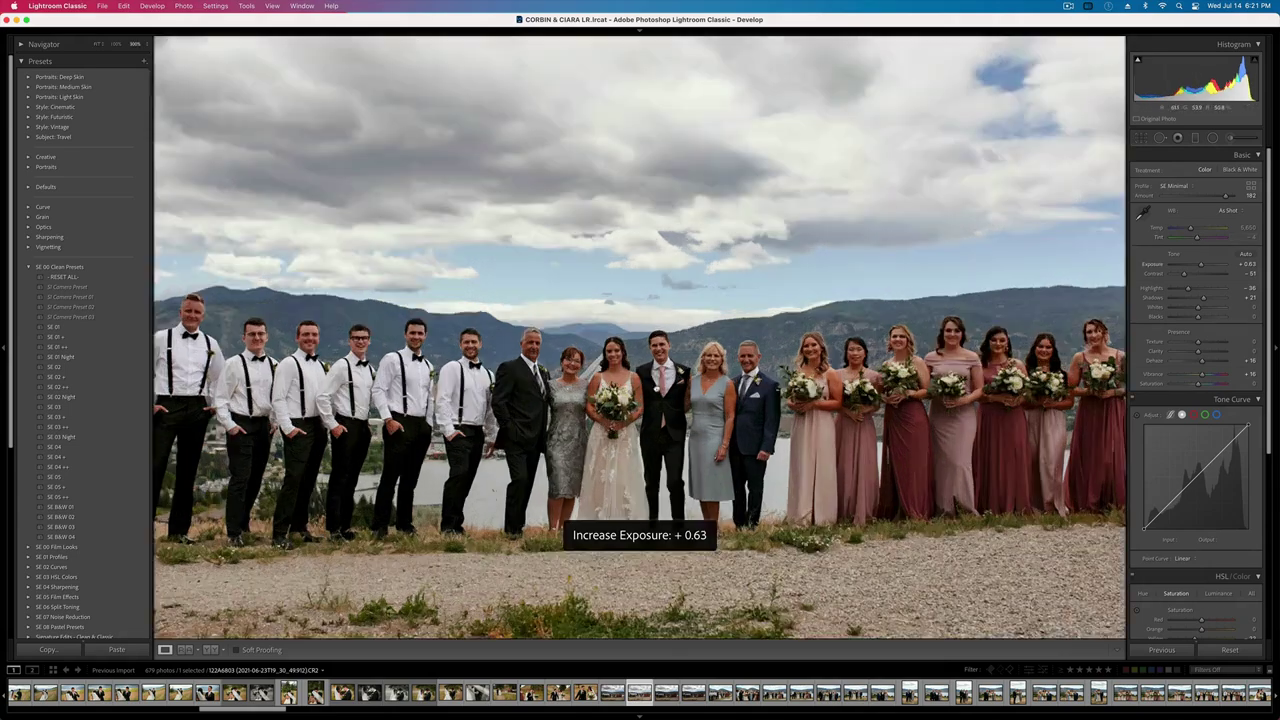
{"action": "left_click", "coordinate": [642, 306]}
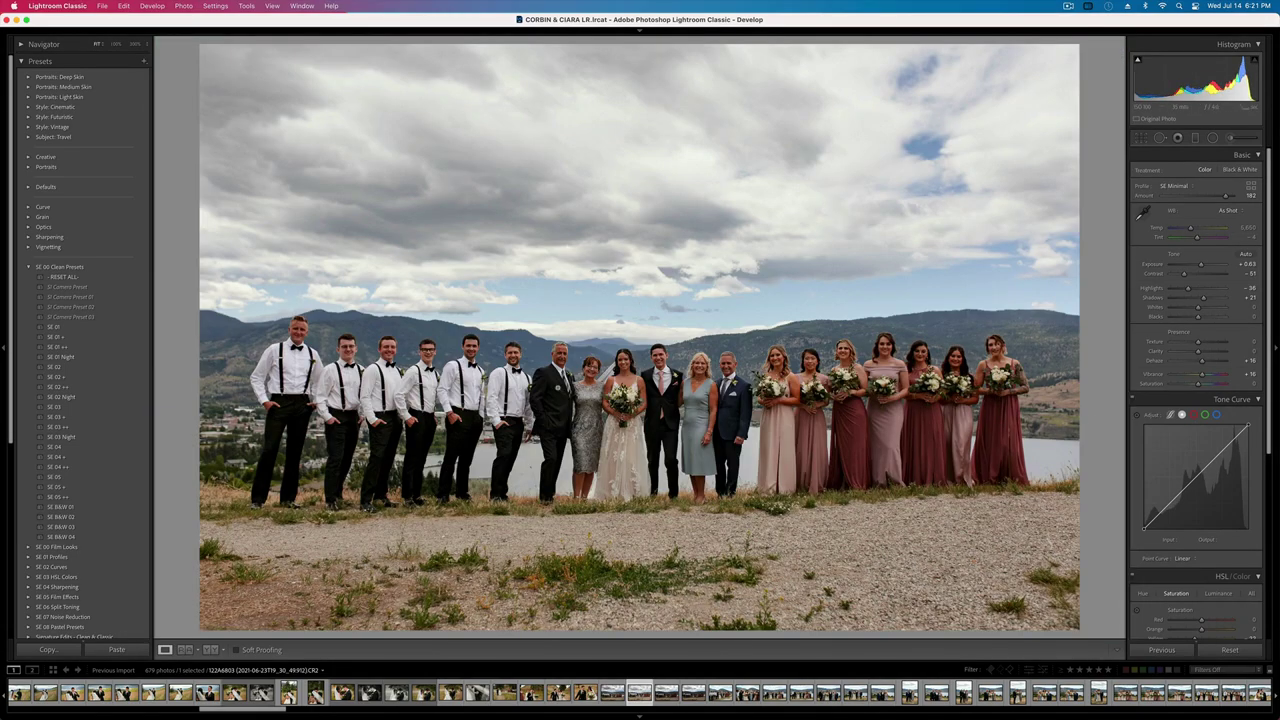
- Set HSL Orange Saturation to -25 and Orange Luminance to +6
{"action": "scroll", "coordinate": [1190, 455], "scroll_direction": "down", "scroll_amount": 3}
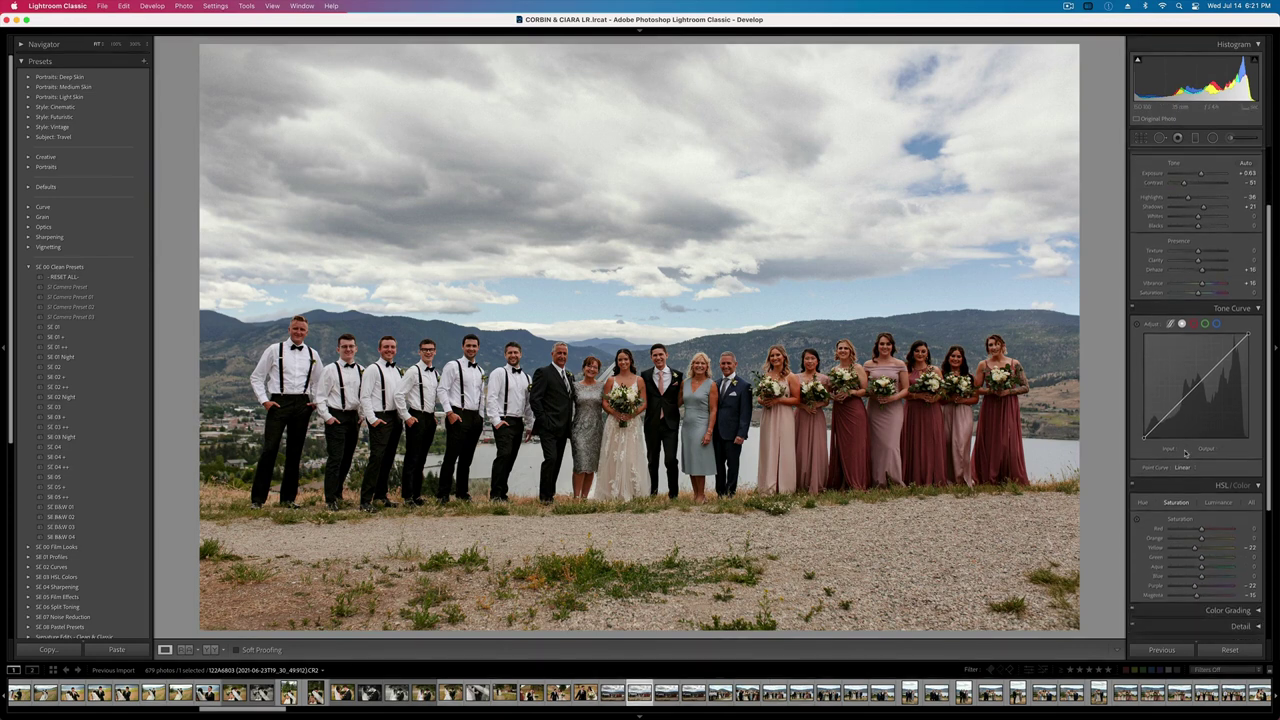
{"action": "left_click", "coordinate": [1194, 535]}
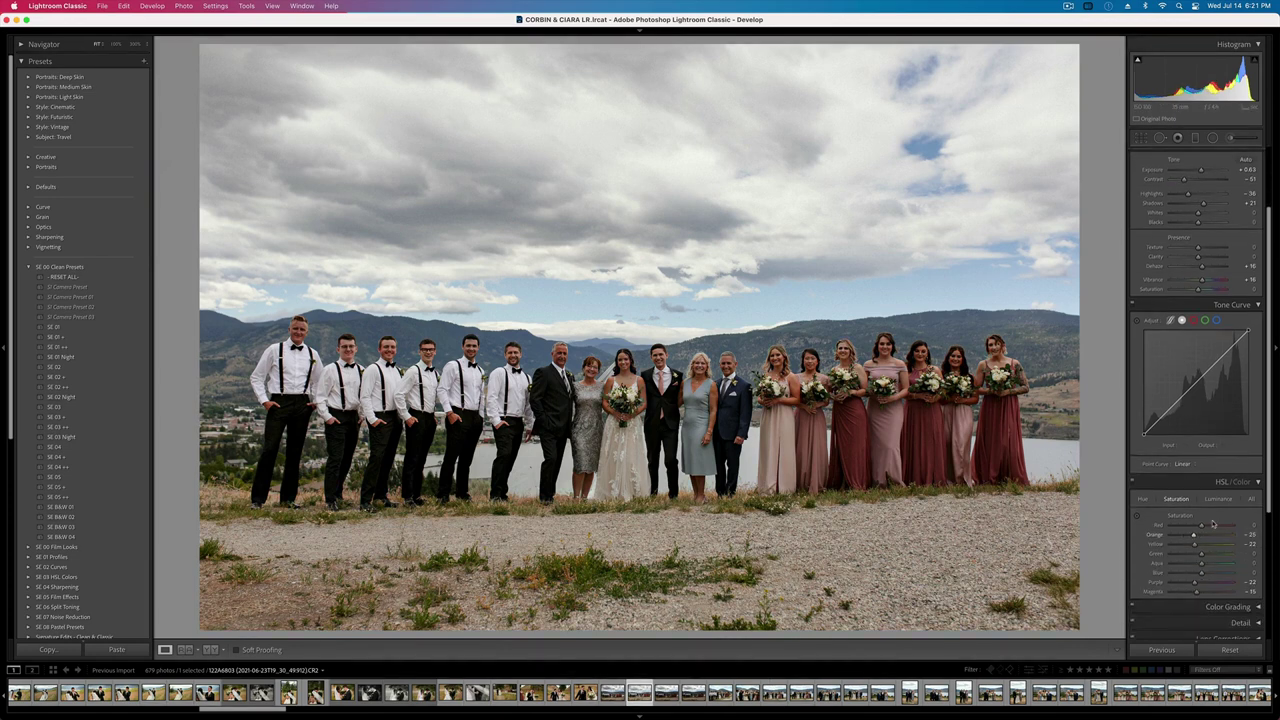
{"action": "left_click", "coordinate": [1218, 499]}
{"action": "left_click", "coordinate": [1207, 536]}
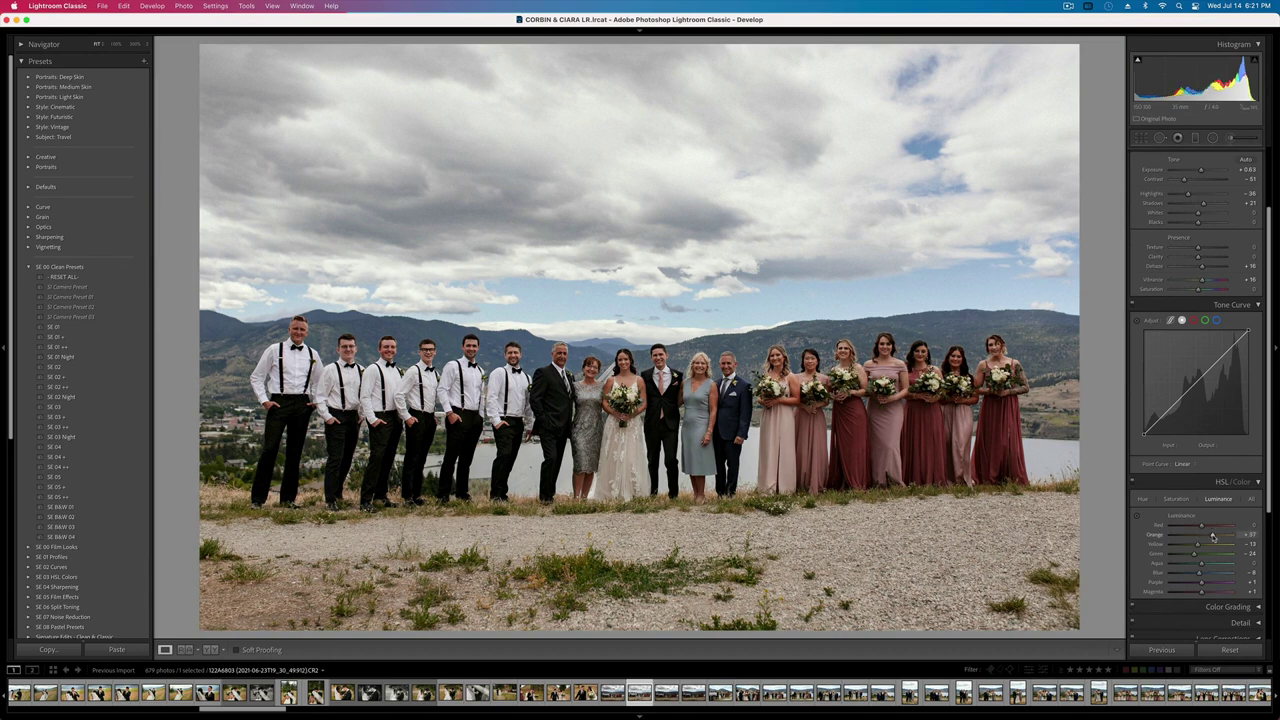
{"action": "left_click_drag", "start_coordinate": [1207, 536], "coordinate": [1204, 536]}
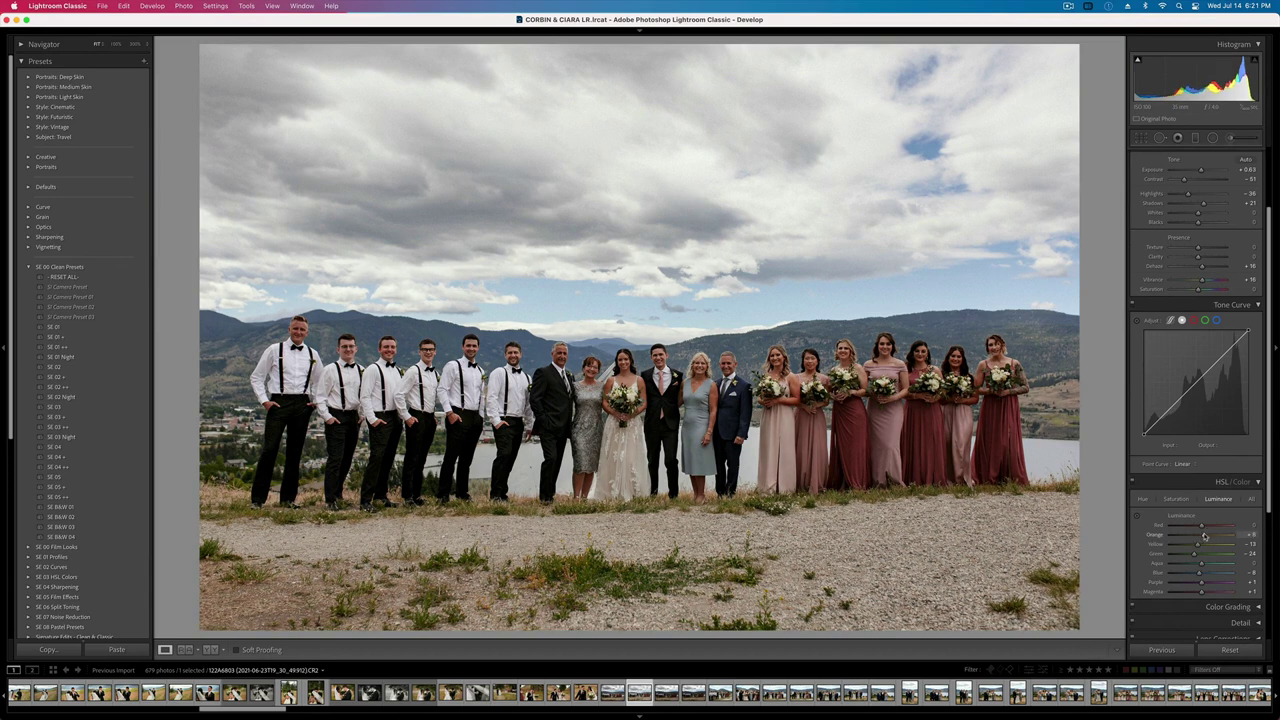
{"action": "left_click", "coordinate": [1178, 499]}
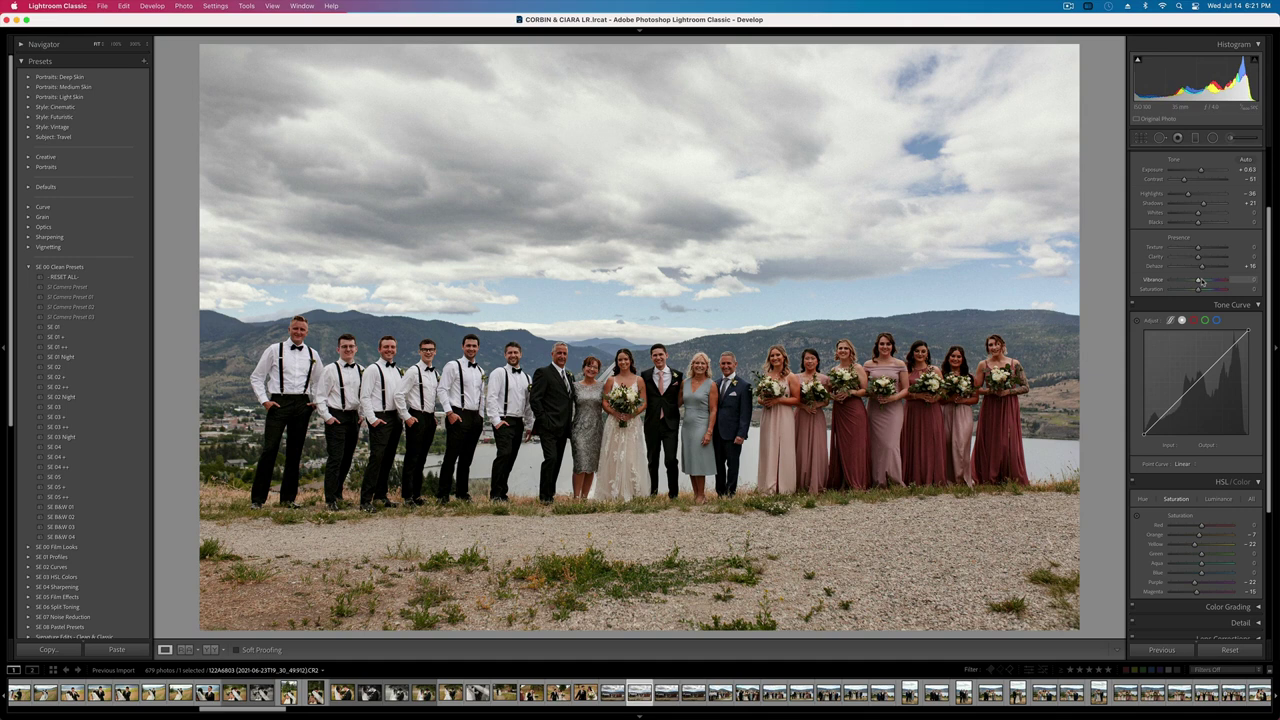
- Boost the group photo's Vibrance and undo an accidental Shadows change
{"action": "mouse_move", "coordinate": [1200, 281]}
{"action": "left_mouse_down"}
{"action": "mouse_move", "coordinate": [1214, 282]}
{"action": "mouse_move", "coordinate": [1194, 289]}
{"action": "left_mouse_up"}
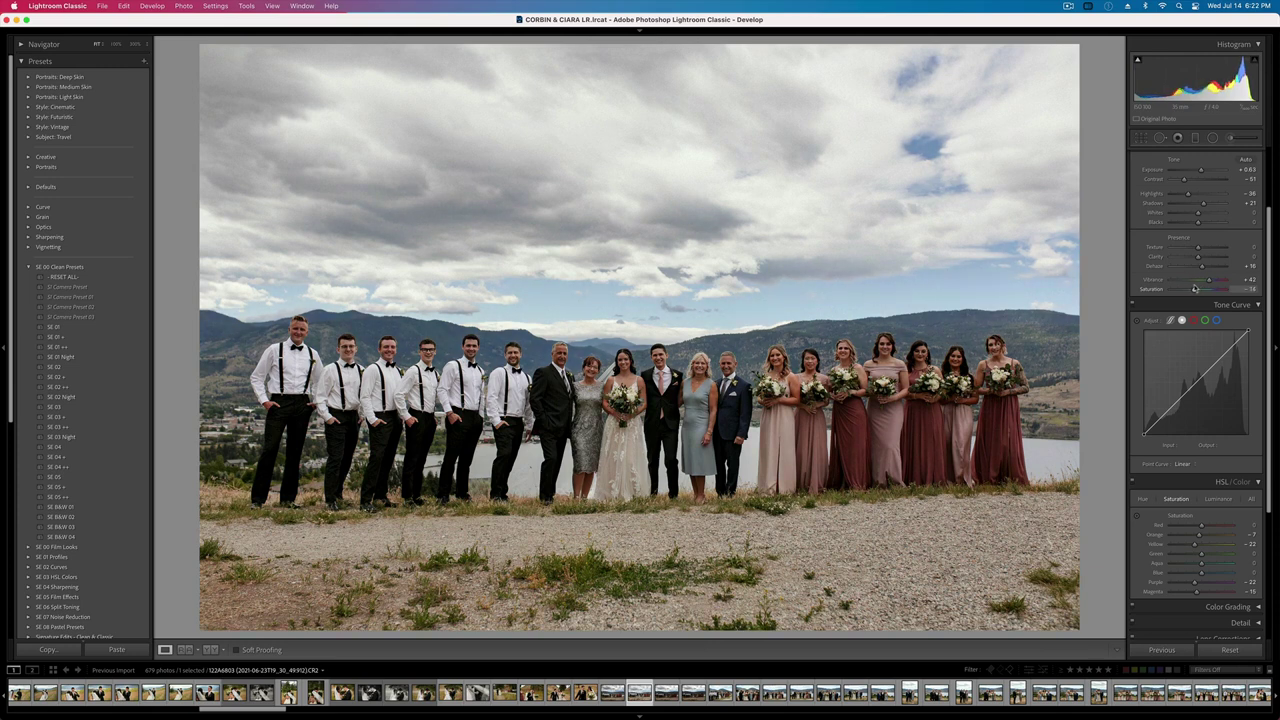
{"action": "key", "text": "super+shift+c"}
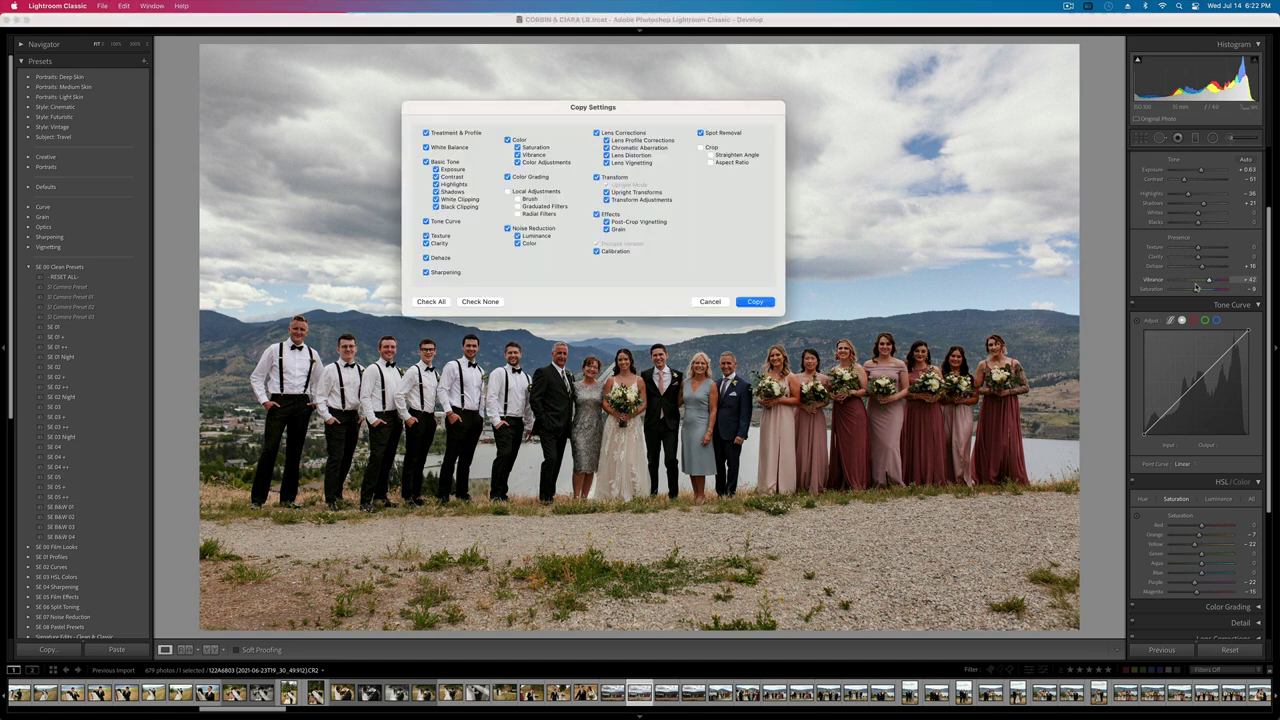
{"action": "key", "text": "Return"}
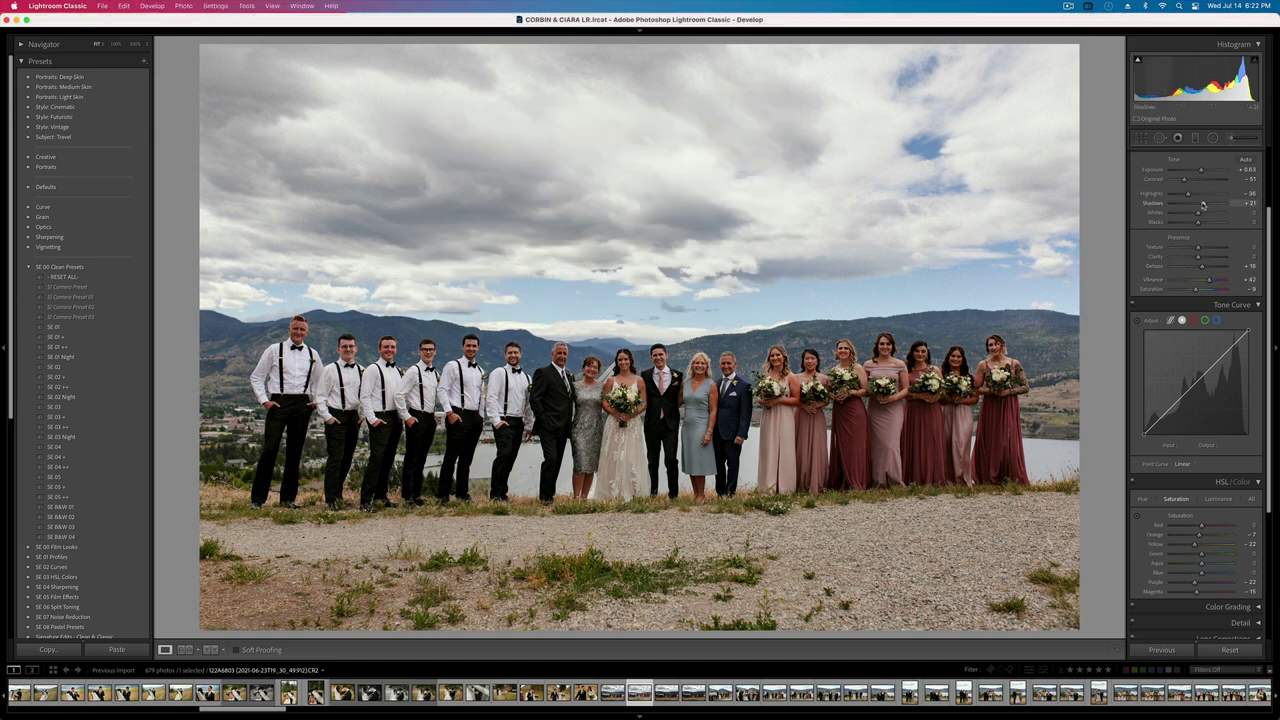
{"action": "key", "text": "super+shift+c"}
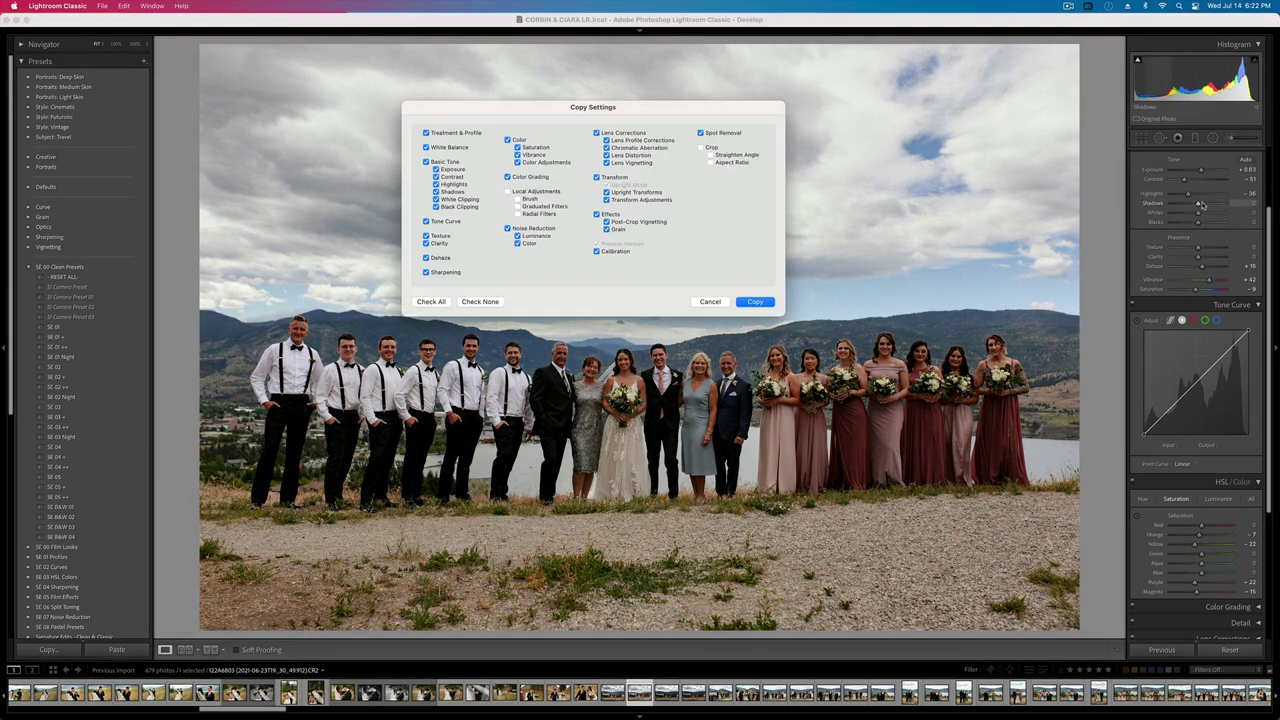
{"action": "left_click", "coordinate": [708, 301]}
{"action": "key", "text": "super+z"}
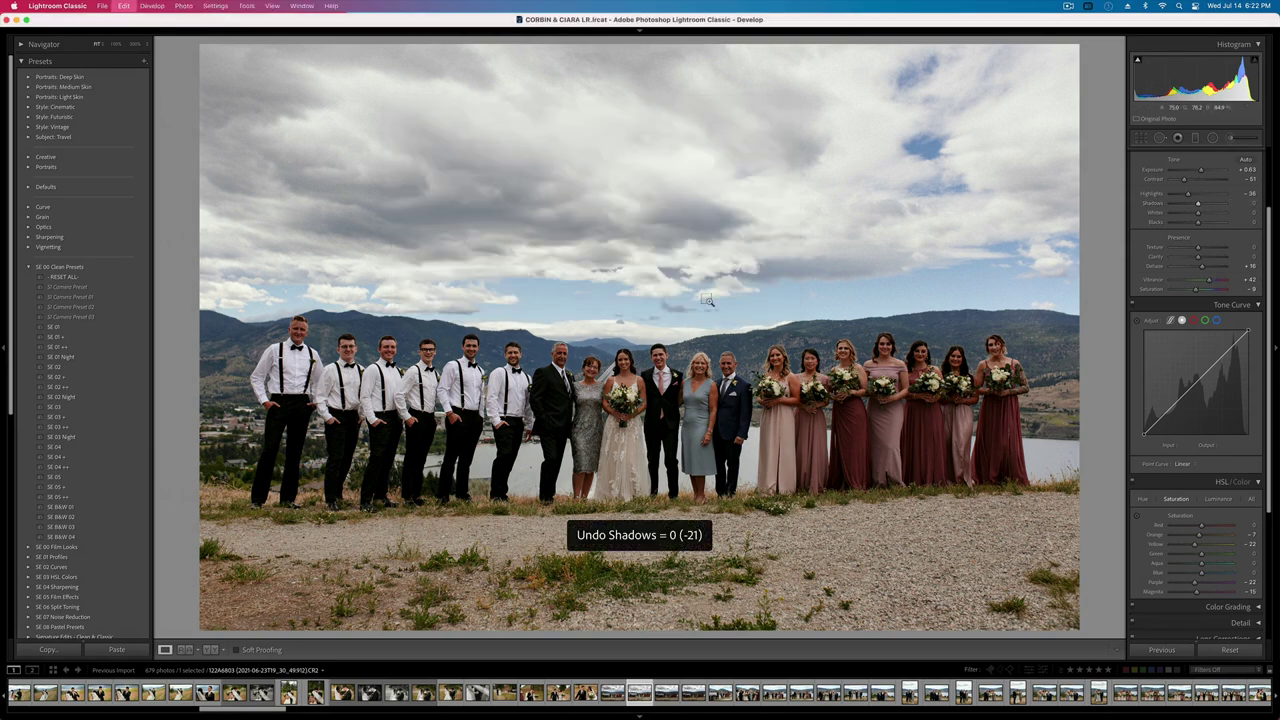
- Zoom in on the couple and parents, then slightly darken Orange and Red luminance in HSL
{"action": "left_click", "coordinate": [630, 360]}
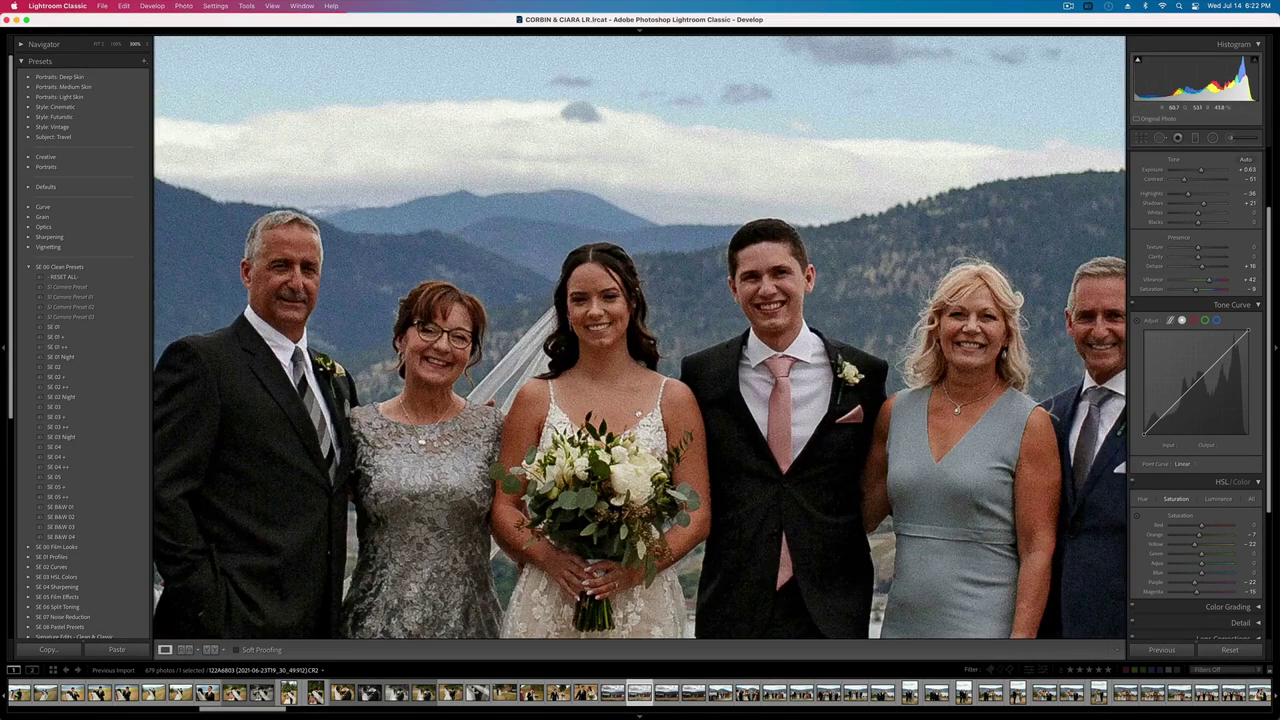
{"action": "left_click_drag", "start_coordinate": [630, 360], "coordinate": [716, 290]}
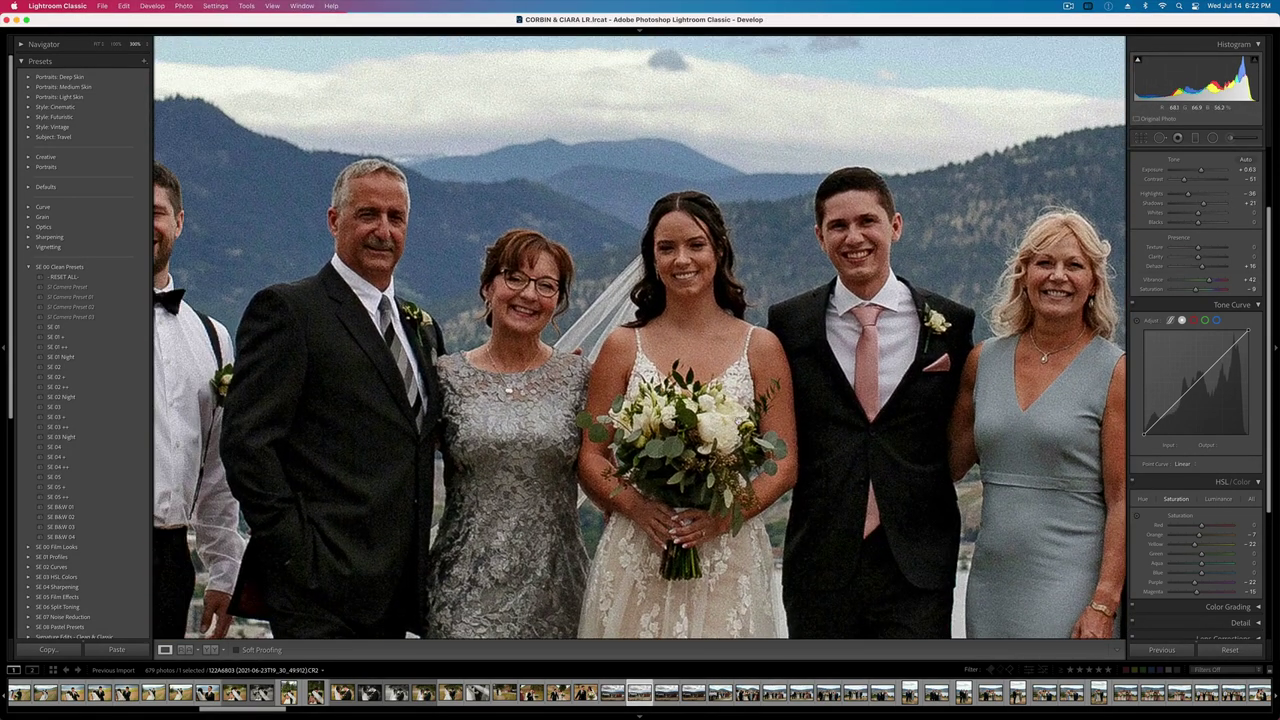
{"action": "left_click", "coordinate": [1218, 498]}
{"action": "mouse_move", "coordinate": [1202, 537]}
{"action": "left_mouse_down"}
{"action": "mouse_move", "coordinate": [1232, 536]}
{"action": "mouse_move", "coordinate": [1199, 537]}
{"action": "mouse_move", "coordinate": [1210, 545]}
{"action": "mouse_move", "coordinate": [1212, 526]}
{"action": "mouse_move", "coordinate": [1168, 530]}
{"action": "mouse_move", "coordinate": [1222, 529]}
{"action": "mouse_move", "coordinate": [1212, 534]}
{"action": "left_mouse_up"}
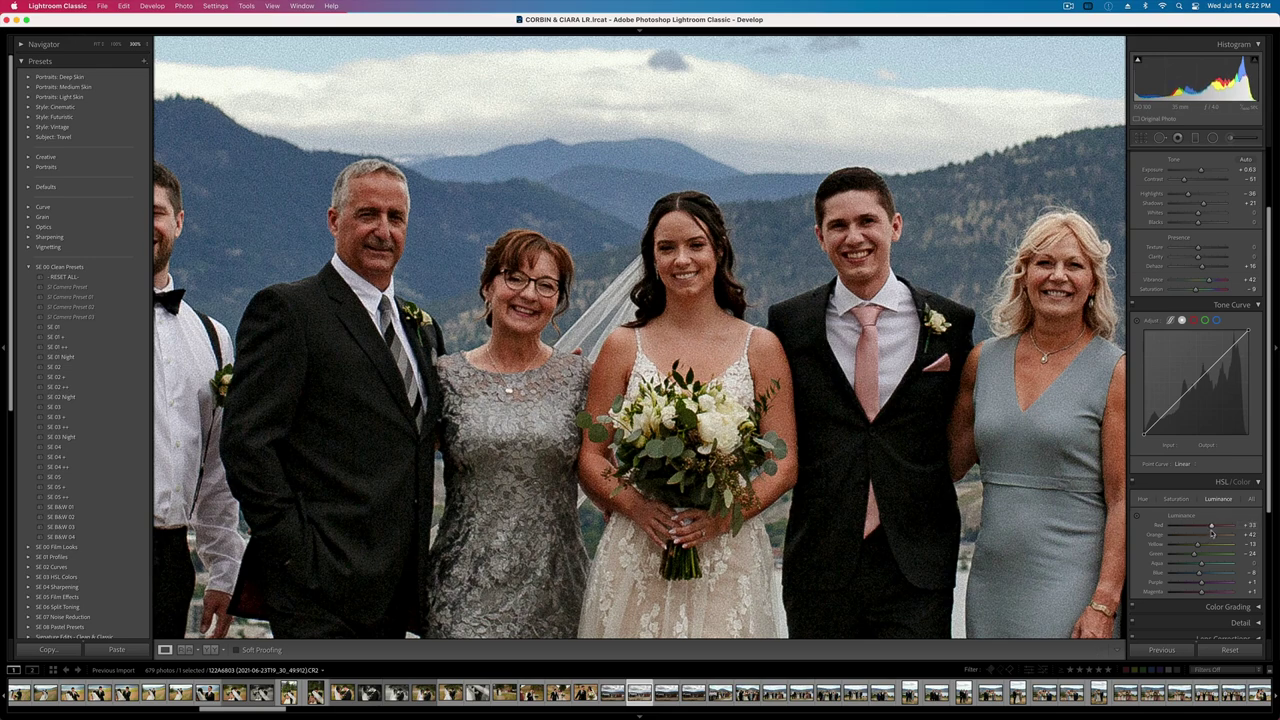
{"action": "left_click", "coordinate": [1176, 498]}
{"action": "key", "text": "z"}
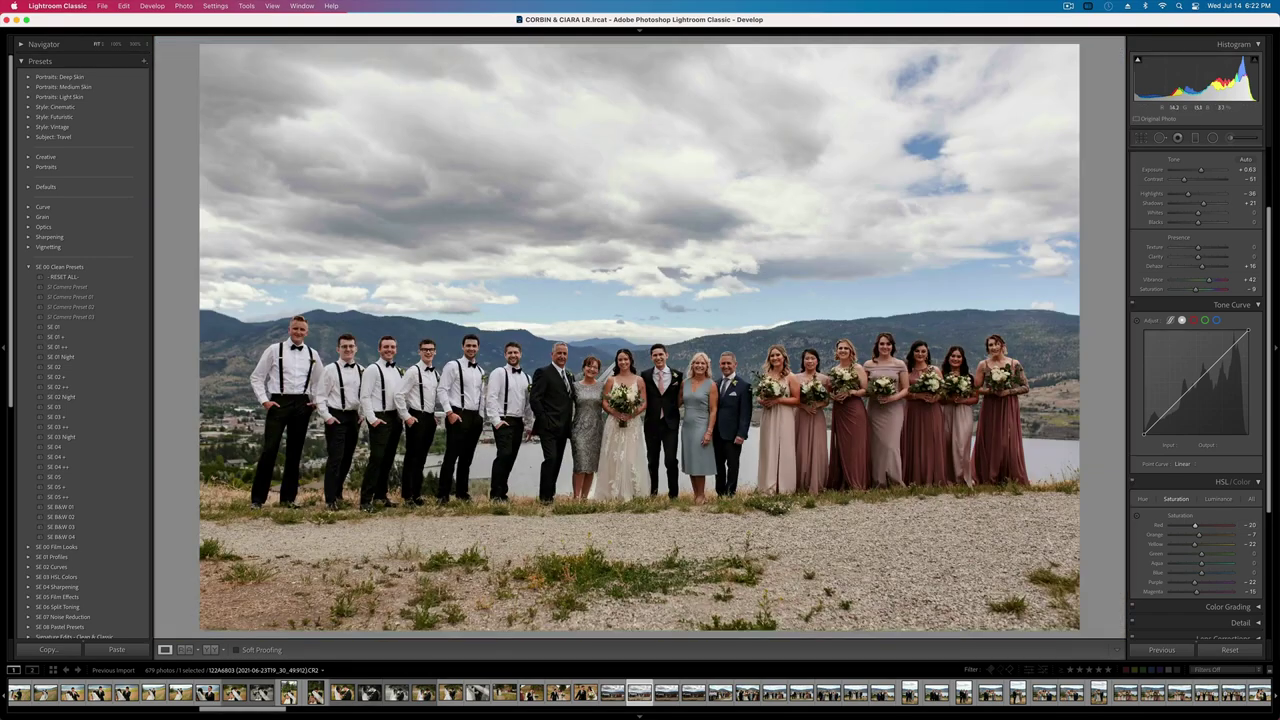
{"action": "left_click", "coordinate": [1218, 498]}
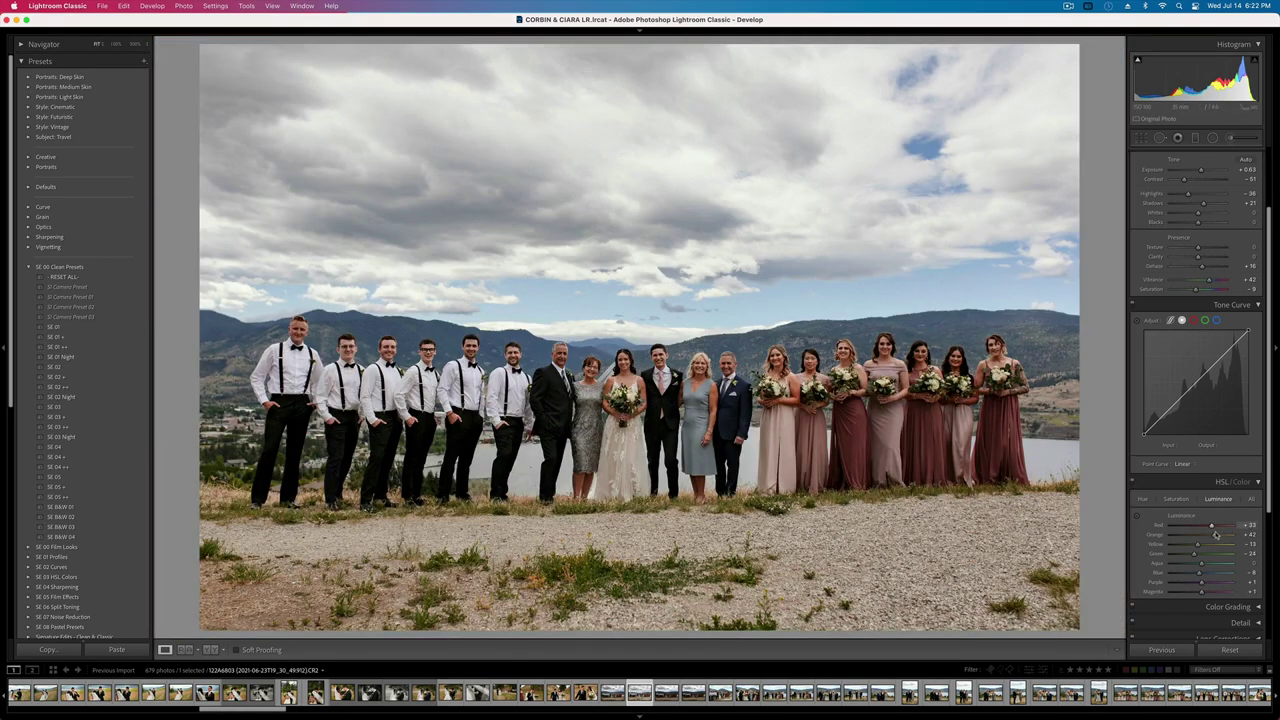
{"action": "mouse_move", "coordinate": [1212, 537]}
{"action": "left_mouse_down"}
{"action": "mouse_move", "coordinate": [1188, 530]}
{"action": "mouse_move", "coordinate": [1209, 537]}
{"action": "left_mouse_up"}
- Compare with the original, set Orange luminance -7 and Red -6, and slightly raise Orange saturation
{"action": "key", "text": "backslash"}
{"action": "key", "text": "backslash"}
{"action": "left_click", "coordinate": [1199, 535]}
{"action": "left_click", "coordinate": [1199, 526]}
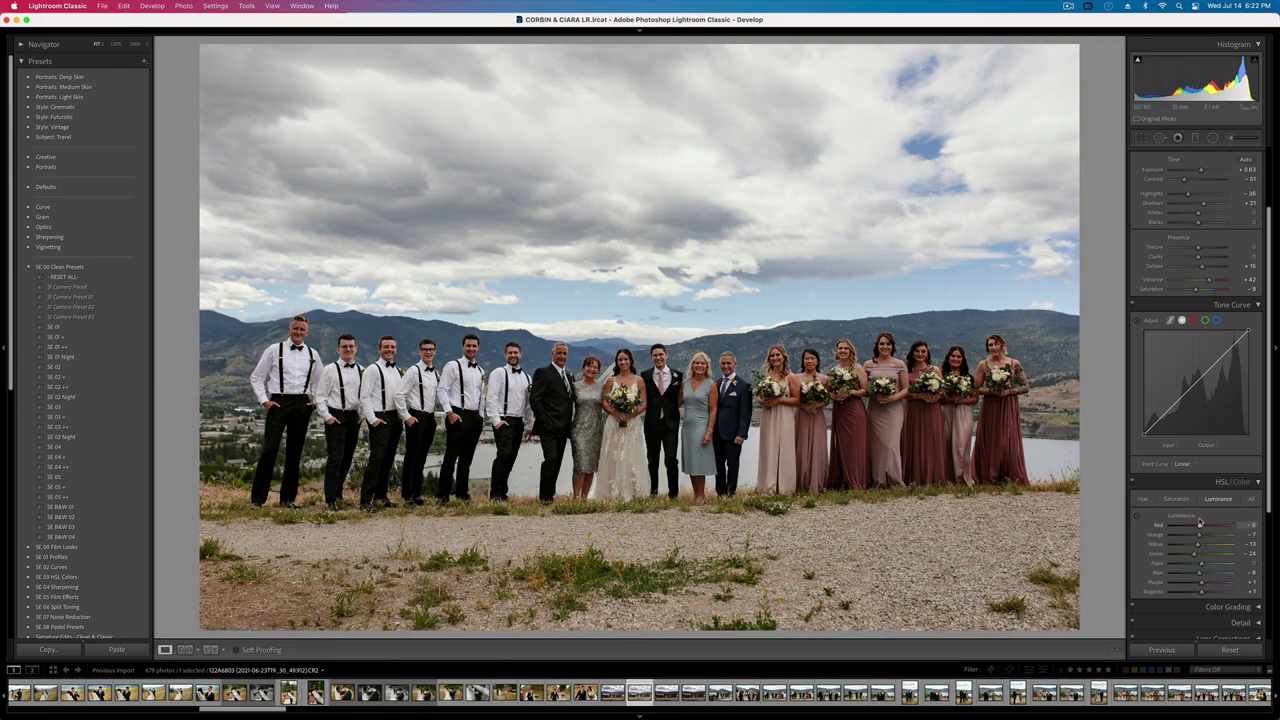
{"action": "left_click", "coordinate": [1178, 500]}
{"action": "left_click_drag", "start_coordinate": [1191, 537], "coordinate": [1208, 537]}
{"action": "left_click", "coordinate": [1218, 498]}
{"action": "left_click_drag", "start_coordinate": [1210, 525], "coordinate": [1213, 528]}
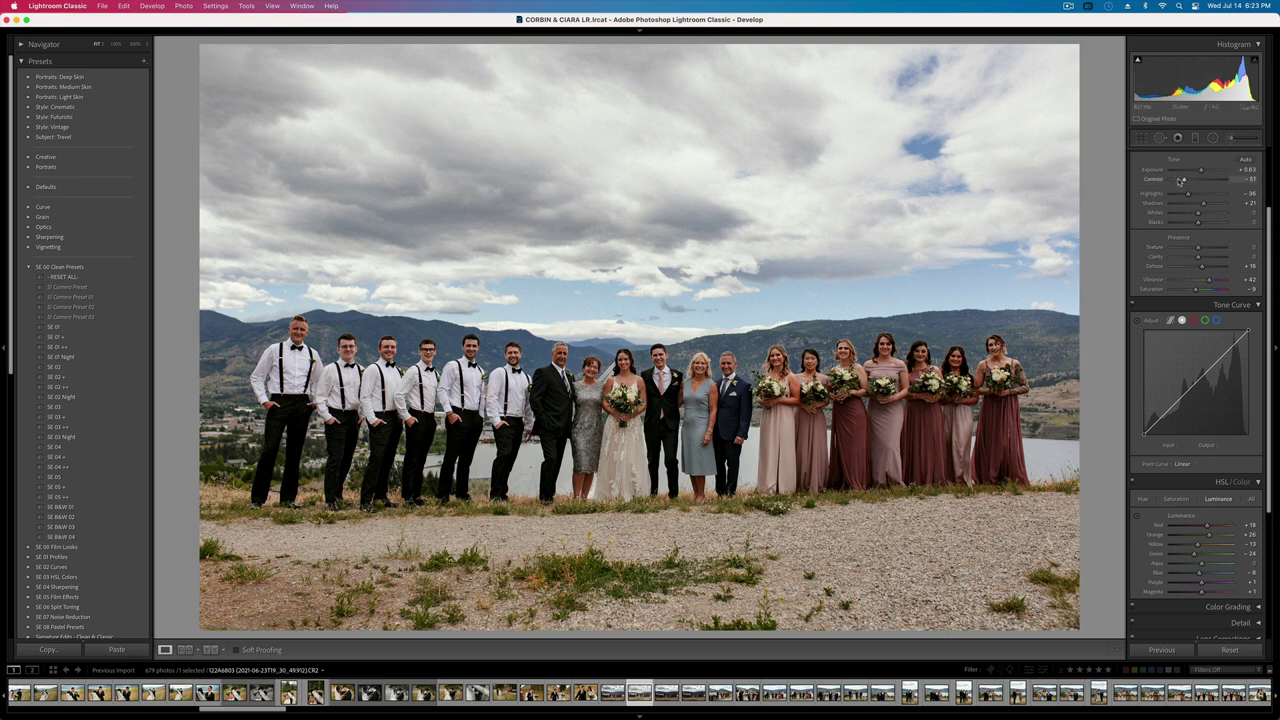
- Try a stronger Dehaze on the group photo, then bring it back down
{"action": "left_click_drag", "start_coordinate": [1180, 180], "coordinate": [1174, 180]}
{"action": "scroll", "coordinate": [1200, 250], "scroll_direction": "up", "scroll_amount": 3}
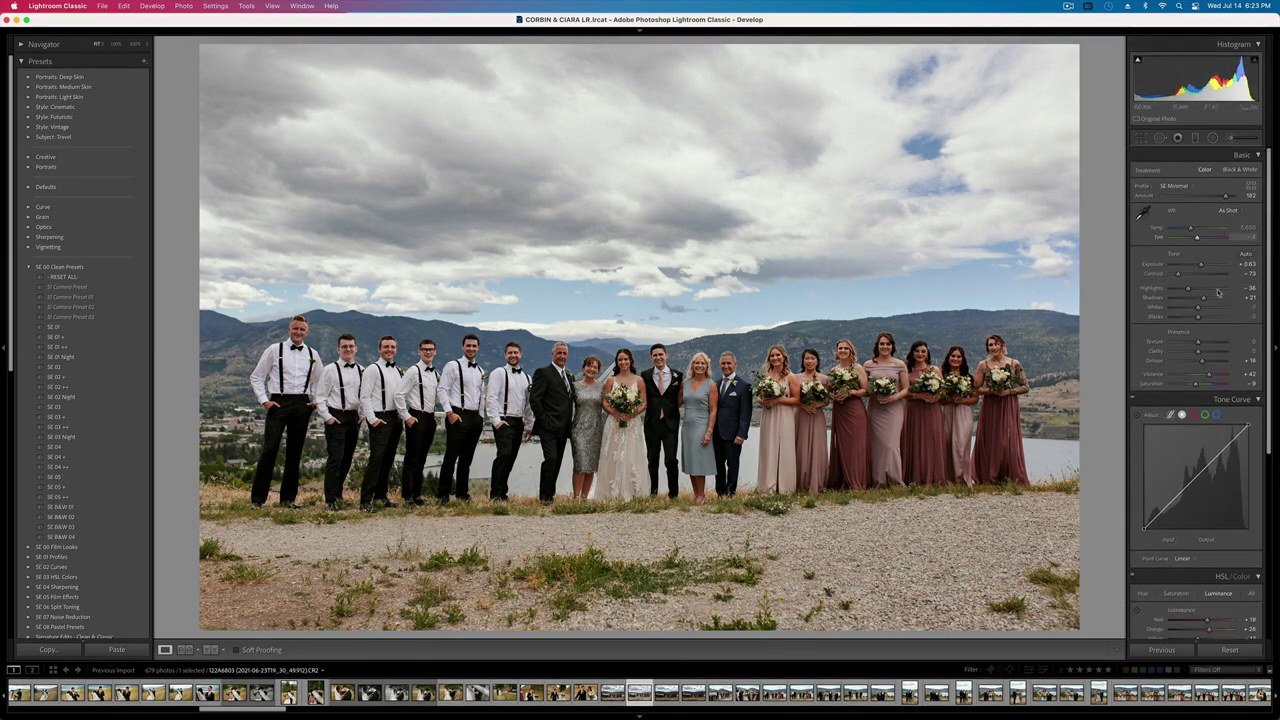
{"action": "left_click_drag", "start_coordinate": [1204, 362], "coordinate": [1203, 363]}
- Copy the edited settings and paste them onto the next group photo
{"action": "key", "text": "super+shift+c"}
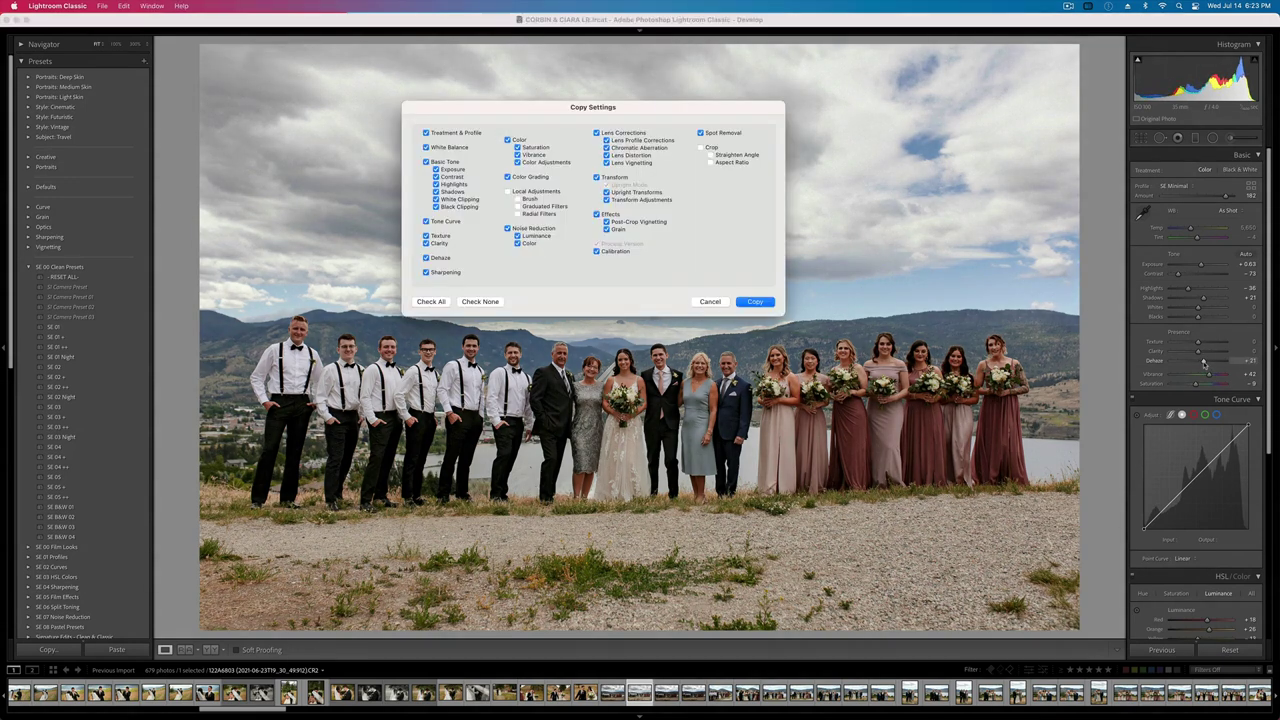
{"action": "key", "text": "Return"}
{"action": "key", "text": "Right"}
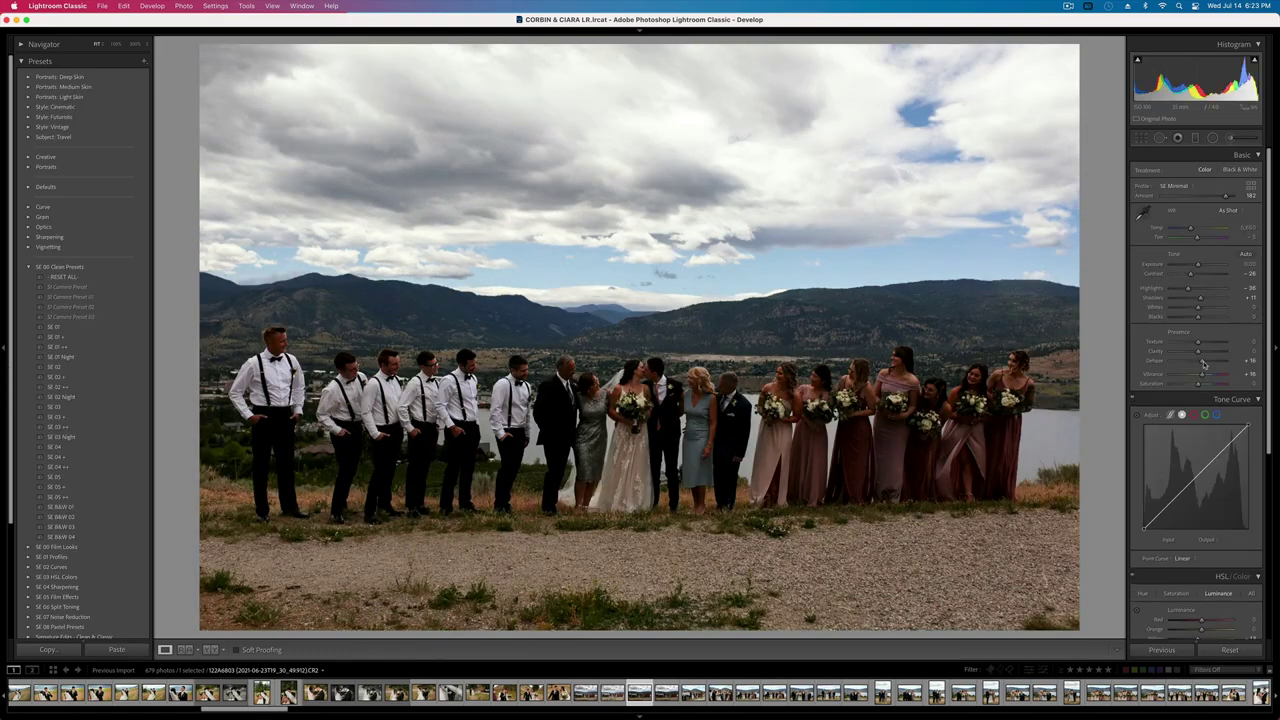
{"action": "key", "text": "shift+super+v"}
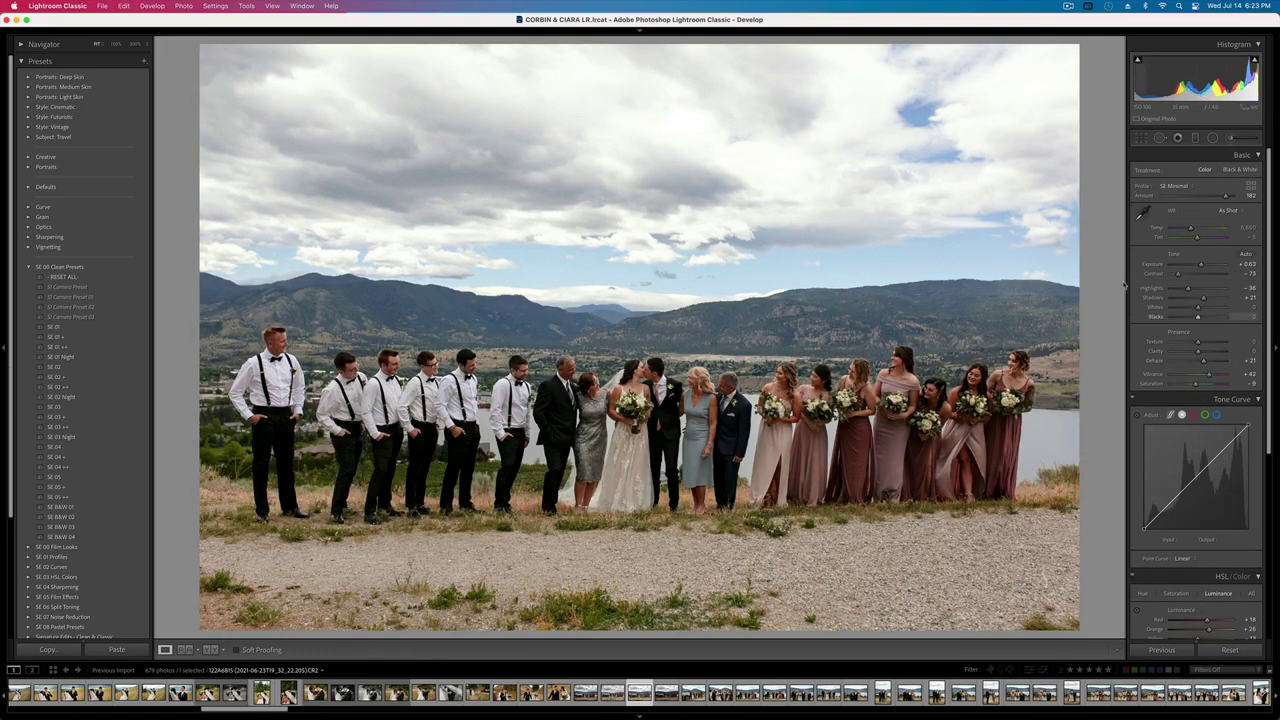
- Set this shot's exposure to +0.60 with a slight contrast boost, leaving the crop unchanged
{"action": "key", "text": "shift+minus"}
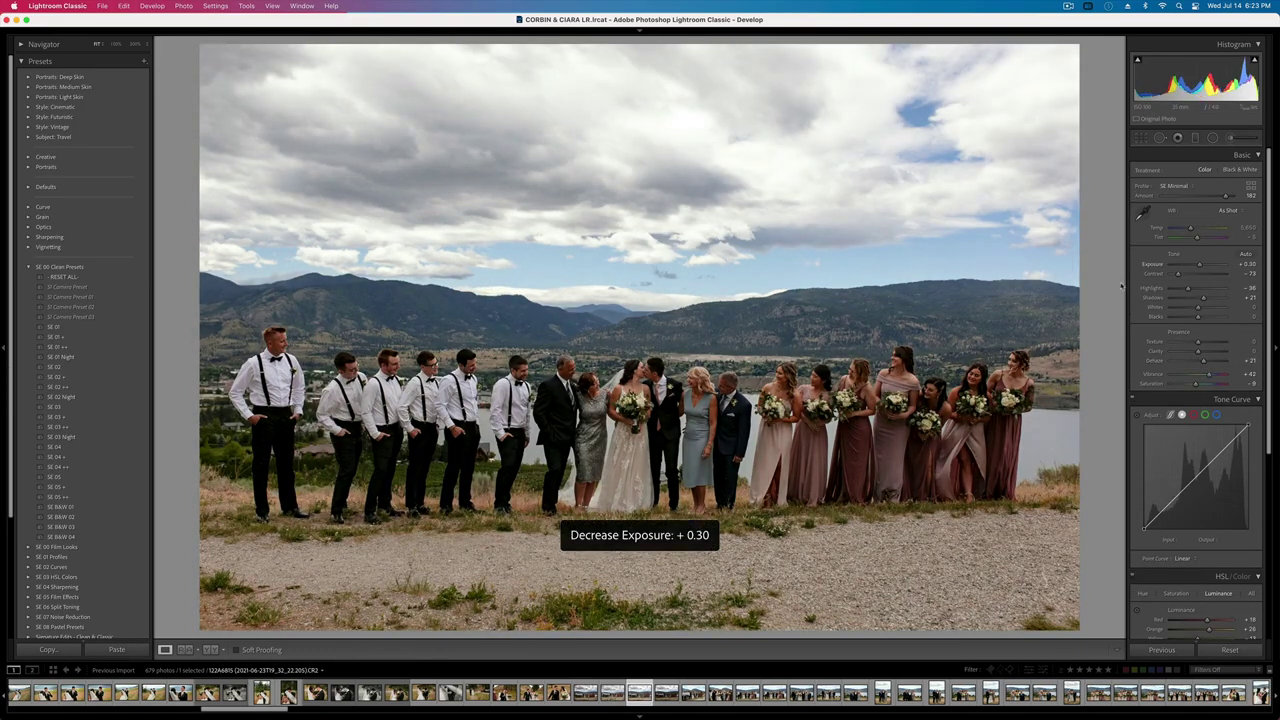
{"action": "key", "text": "equal"}
{"action": "key", "text": "equal"}
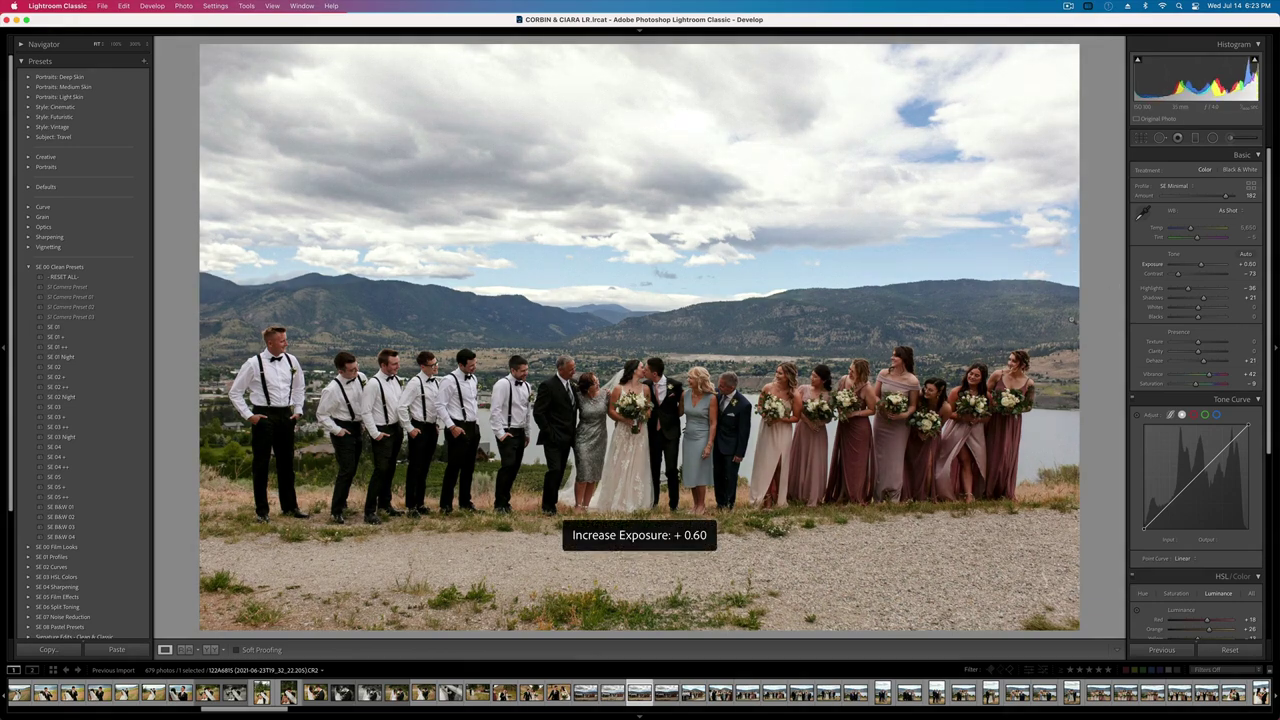
{"action": "left_click_drag", "start_coordinate": [1177, 274], "coordinate": [1184, 277]}
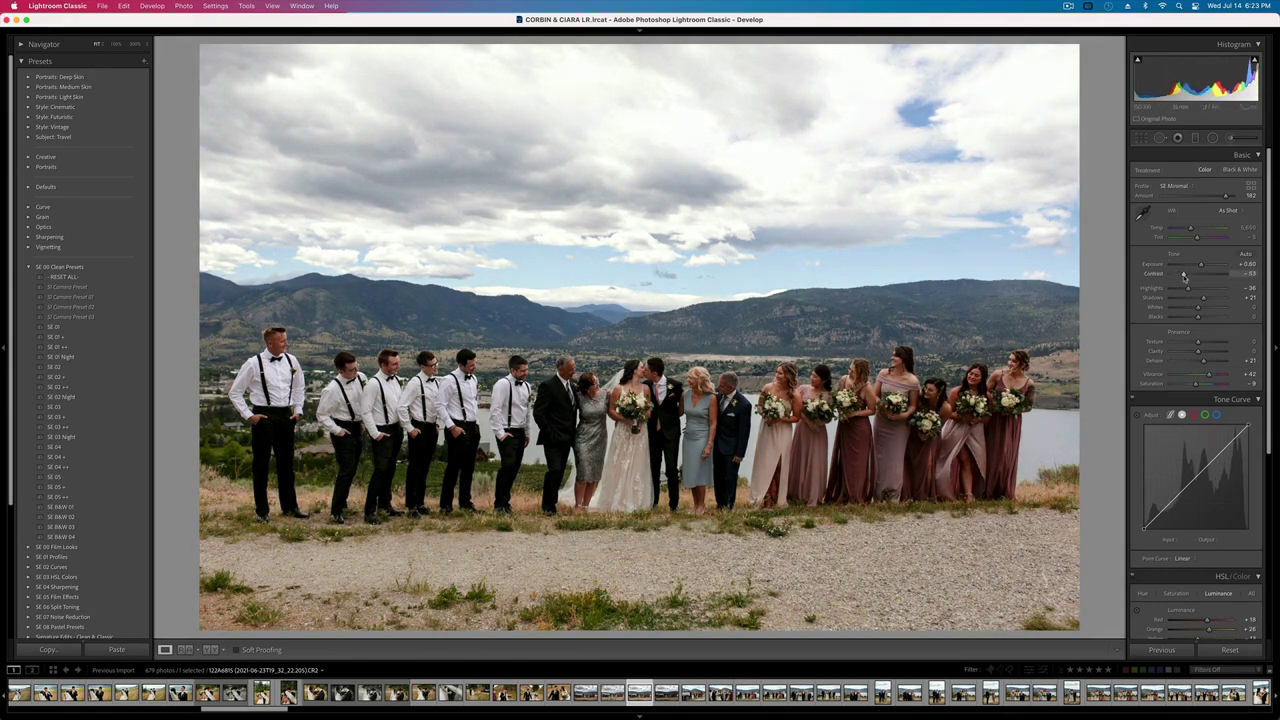
{"action": "key", "text": "r"}
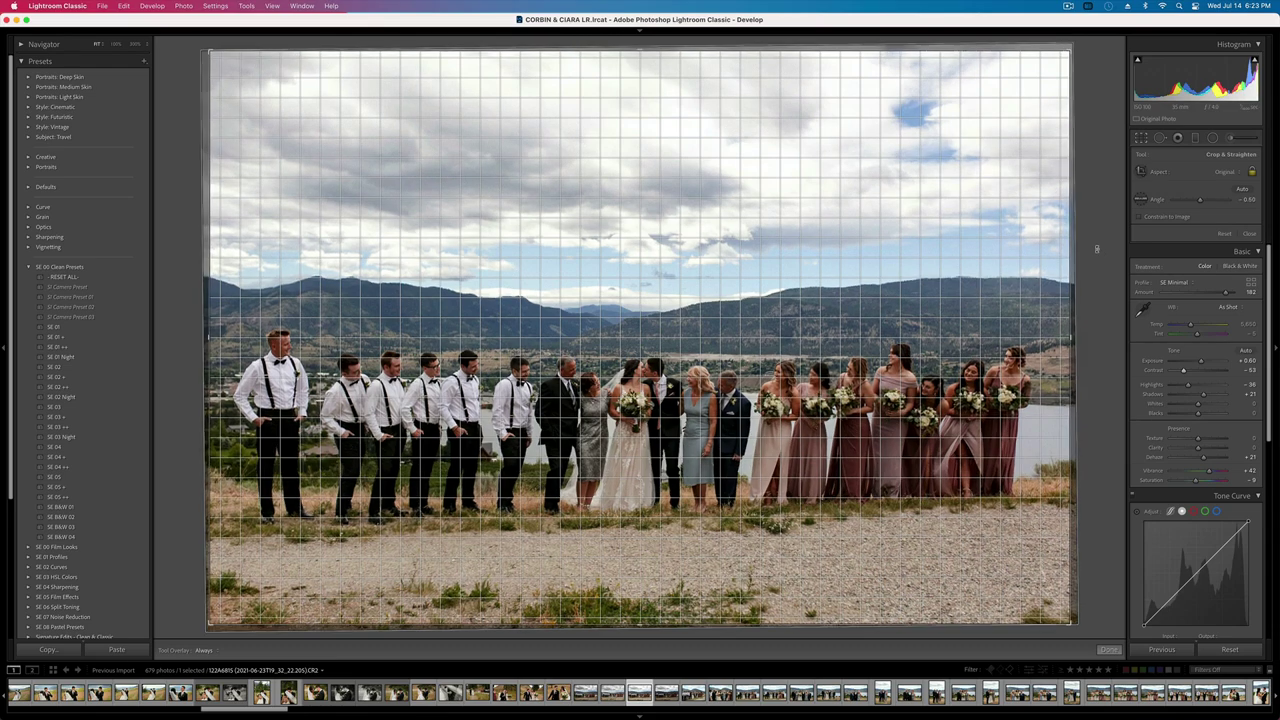
{"action": "key", "text": "r"}
{"action": "key", "text": "Right"}
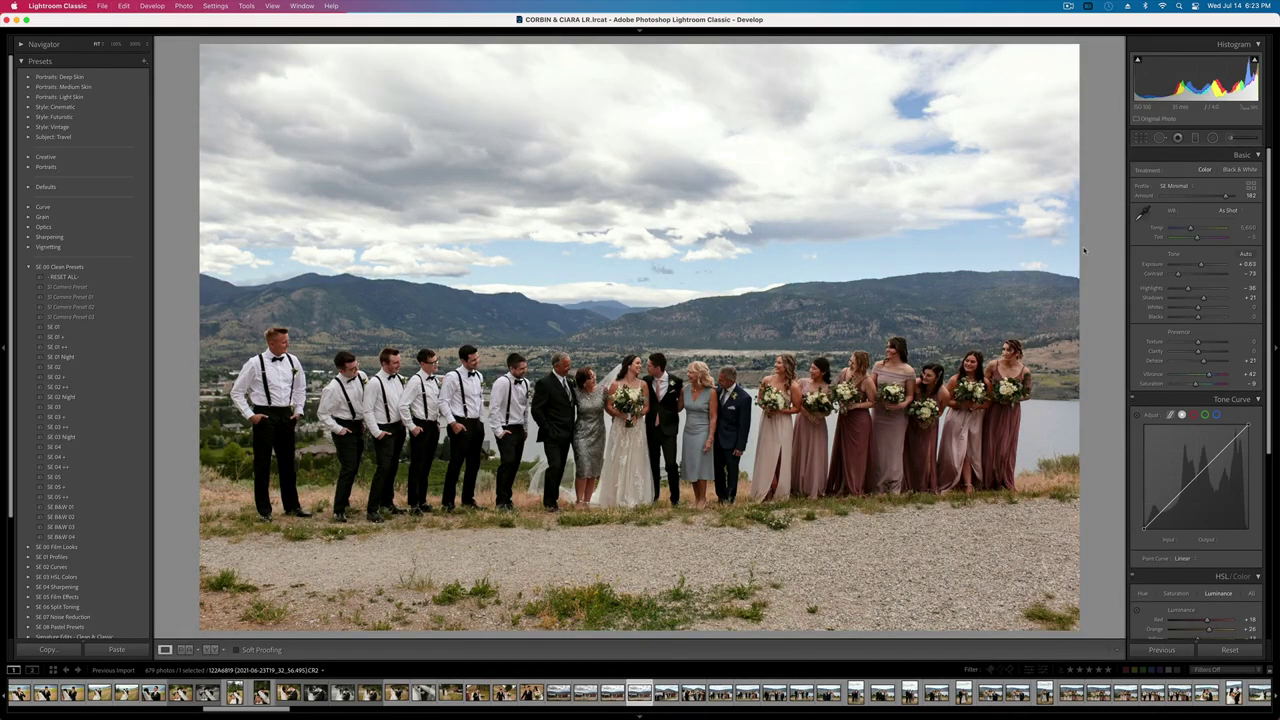
{"action": "key", "text": "Right"}
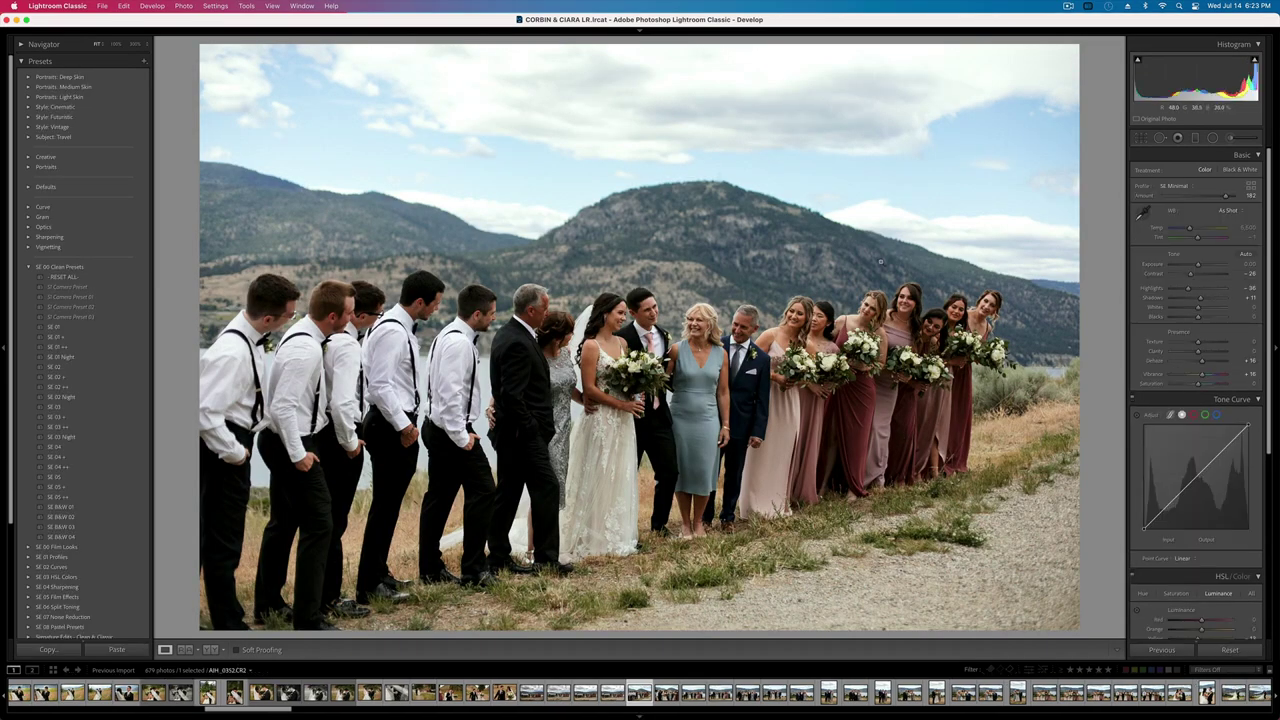
- Add an inverted Radial mask around the group with reduced Whites and Contrast, and lower exposure
{"action": "left_click", "coordinate": [1214, 138]}
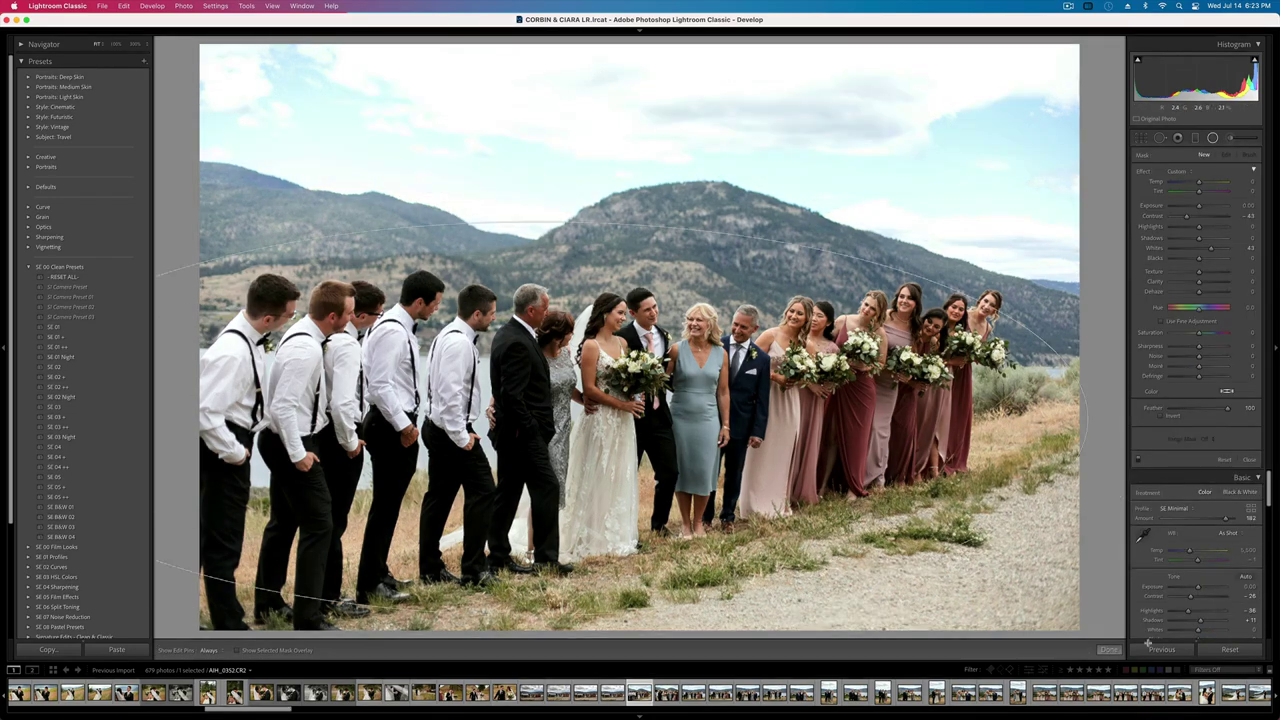
{"action": "left_click_drag", "start_coordinate": [562, 418], "coordinate": [632, 388]}
{"action": "key", "text": "apostrophe"}
{"action": "left_click_drag", "start_coordinate": [1211, 248], "coordinate": [1193, 216]}
{"action": "key", "text": "Return"}
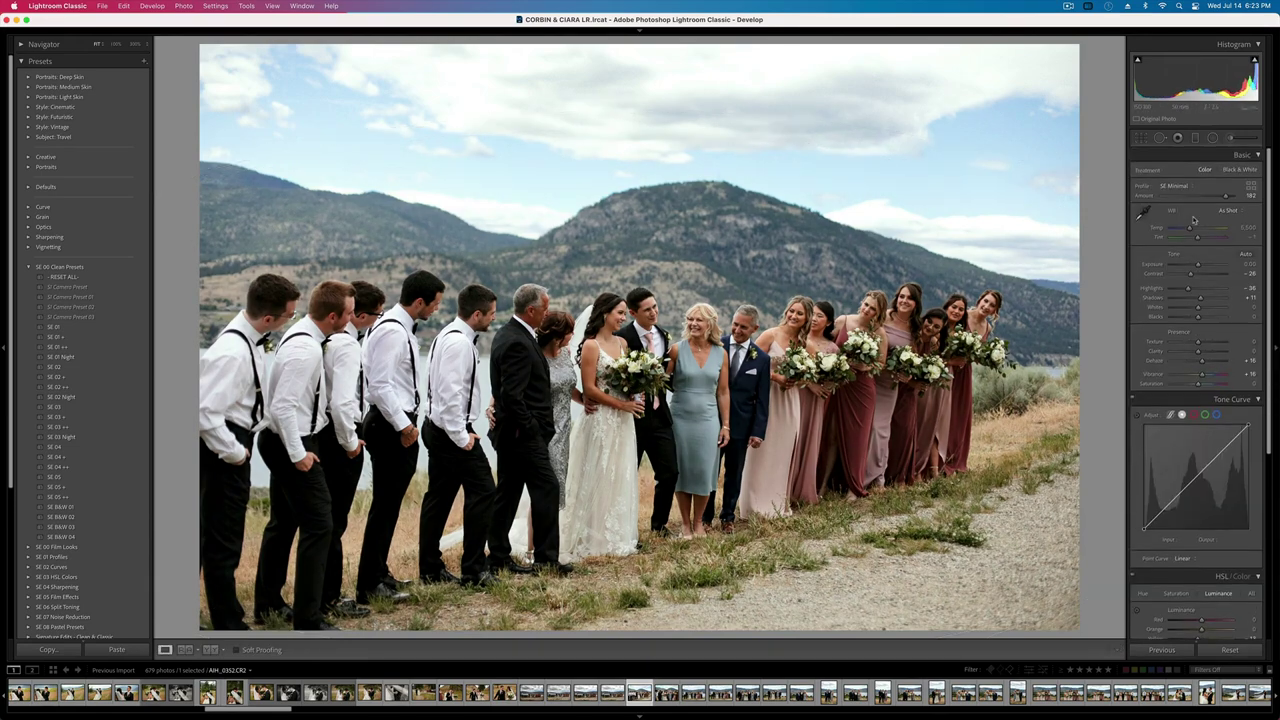
{"action": "key", "text": "shift+minus"}
- Copy the settings including Local Adjustments and paste them onto the next group photo
{"action": "key", "text": "super+shift+c"}
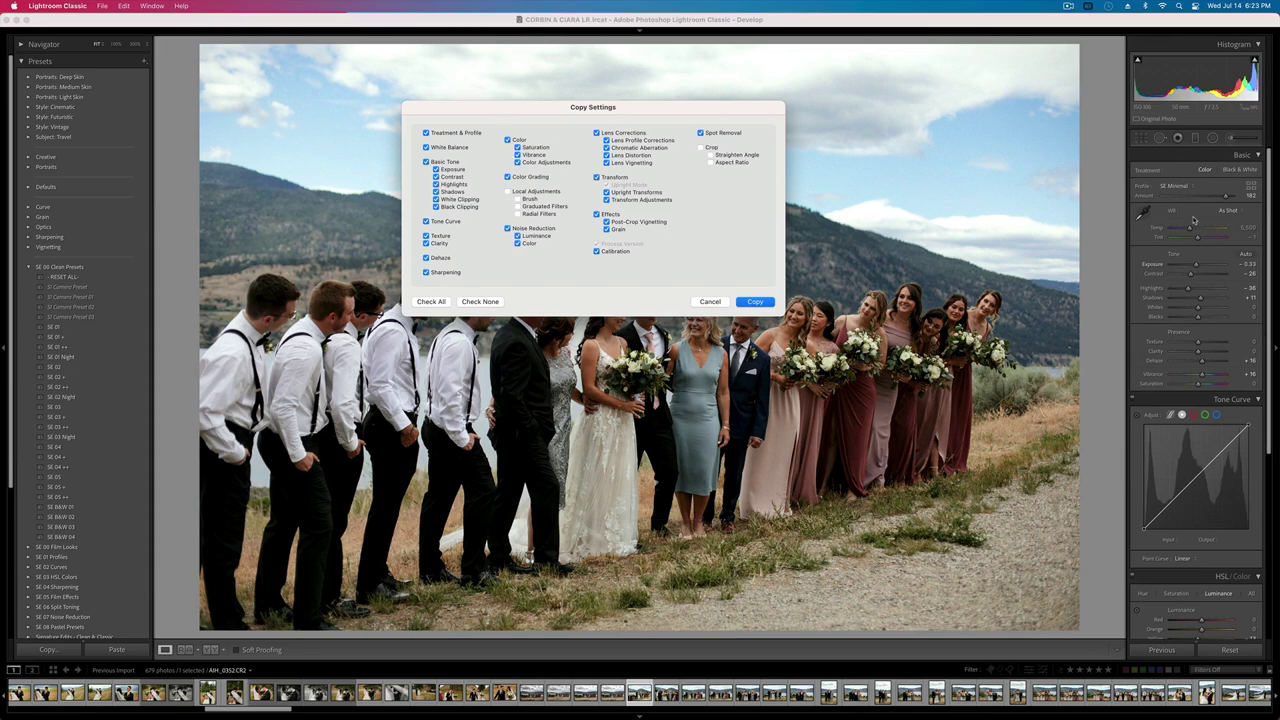
{"action": "key", "text": "Return"}
{"action": "key", "text": "Right"}
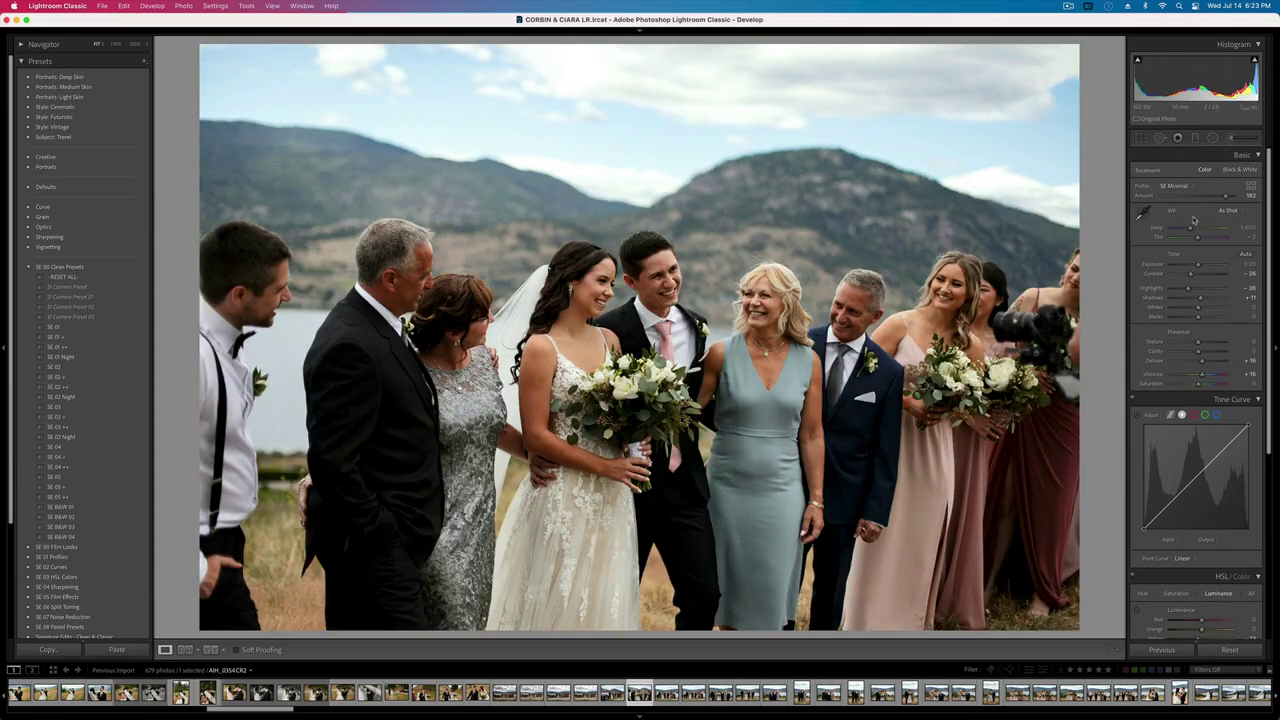
{"action": "key", "text": "Right"}
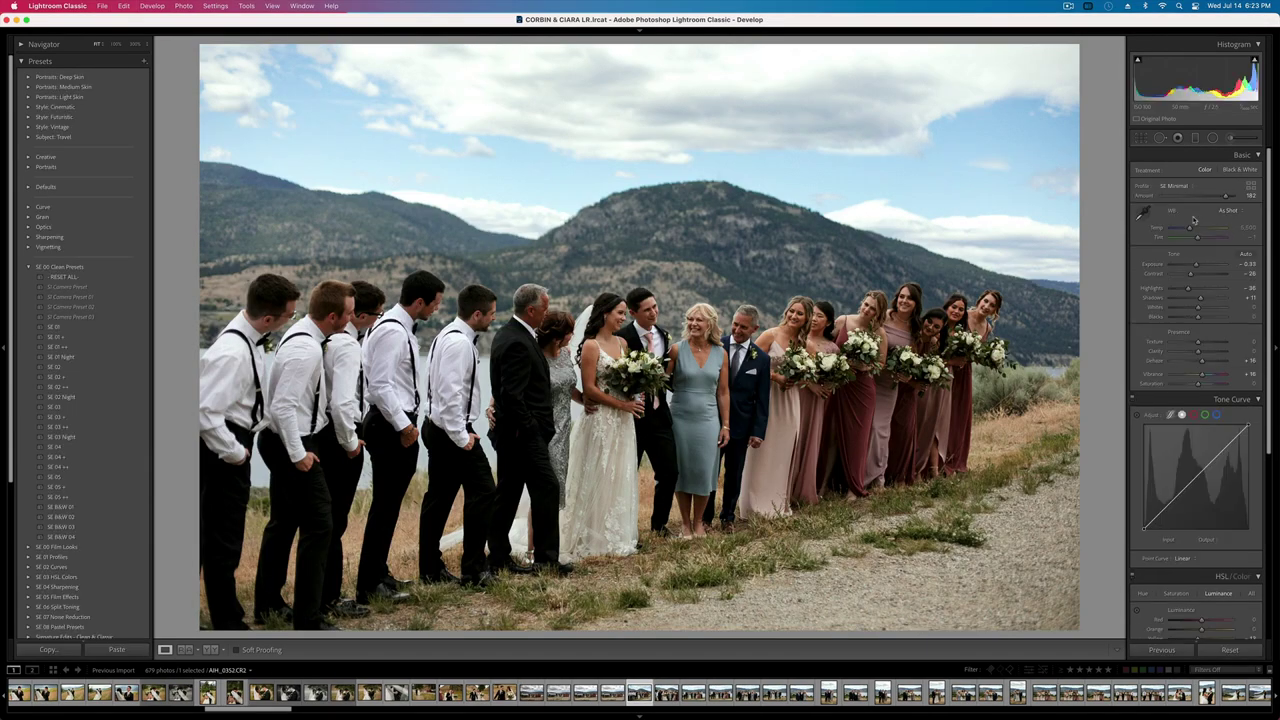
{"action": "key", "text": "super+shift+c"}
{"action": "left_click", "coordinate": [507, 191]}
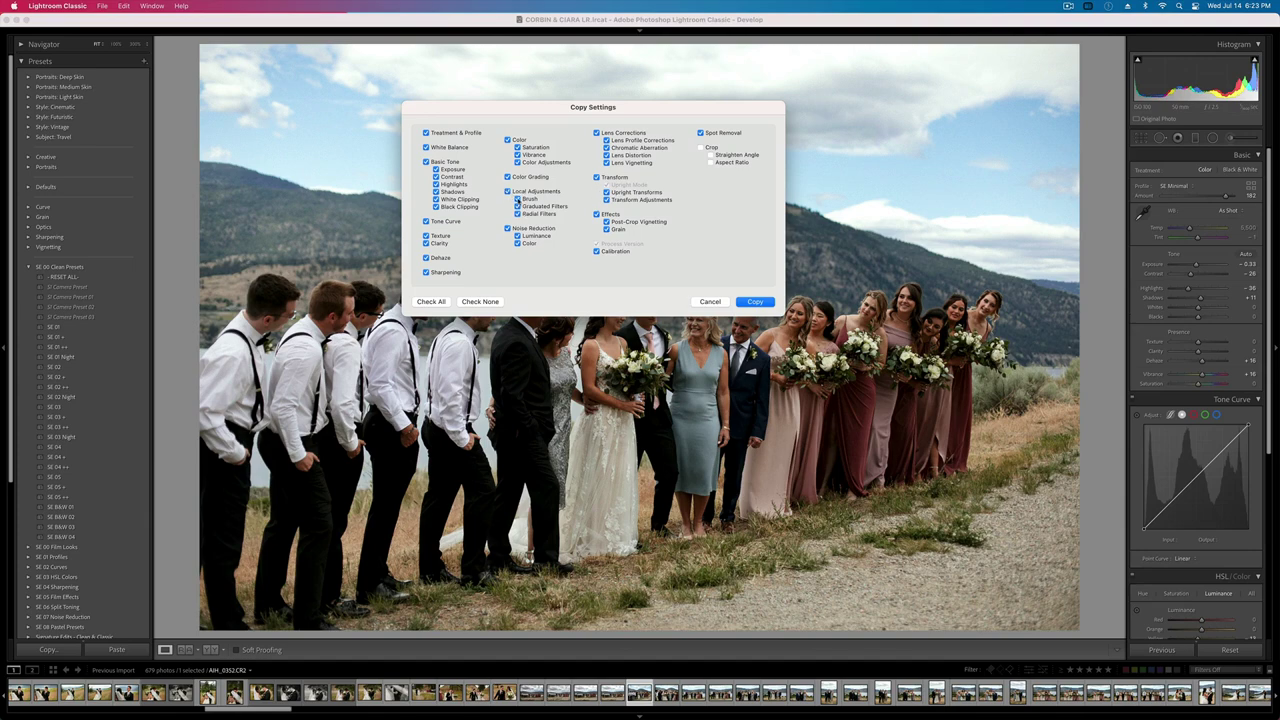
{"action": "left_click", "coordinate": [757, 302]}
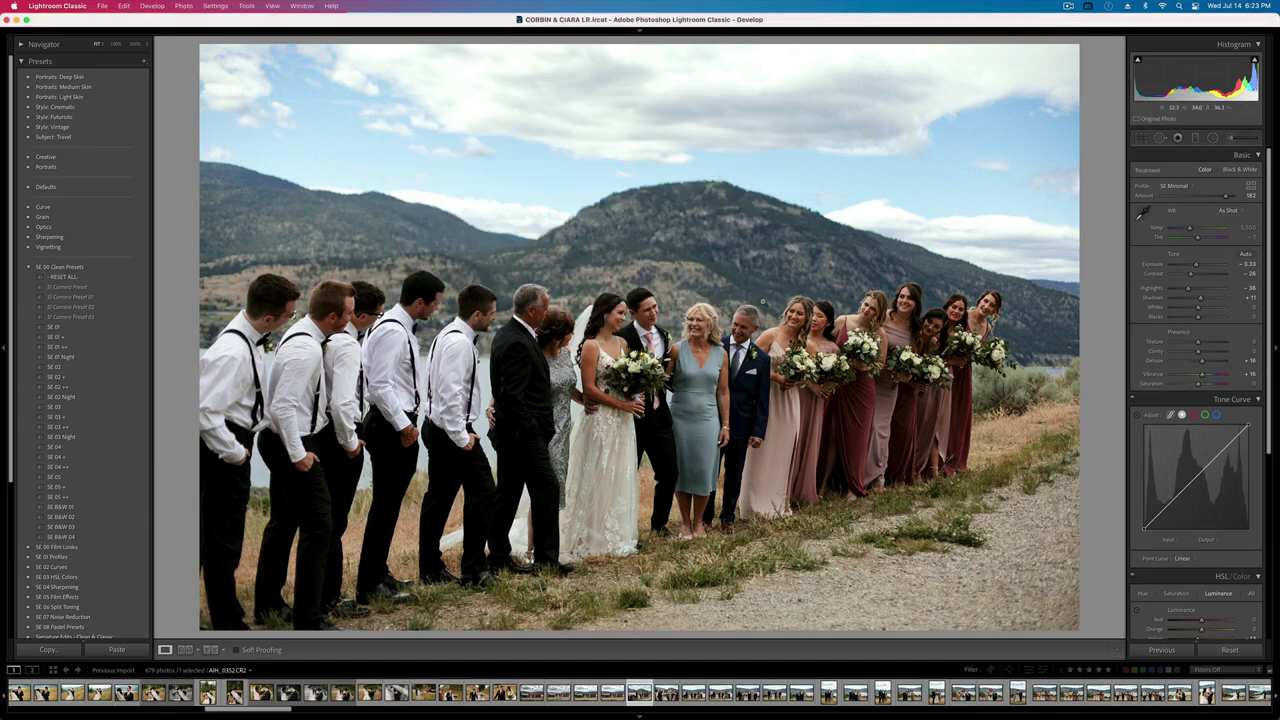
{"action": "key", "text": "Right"}
{"action": "key", "text": "super+shift+v"}
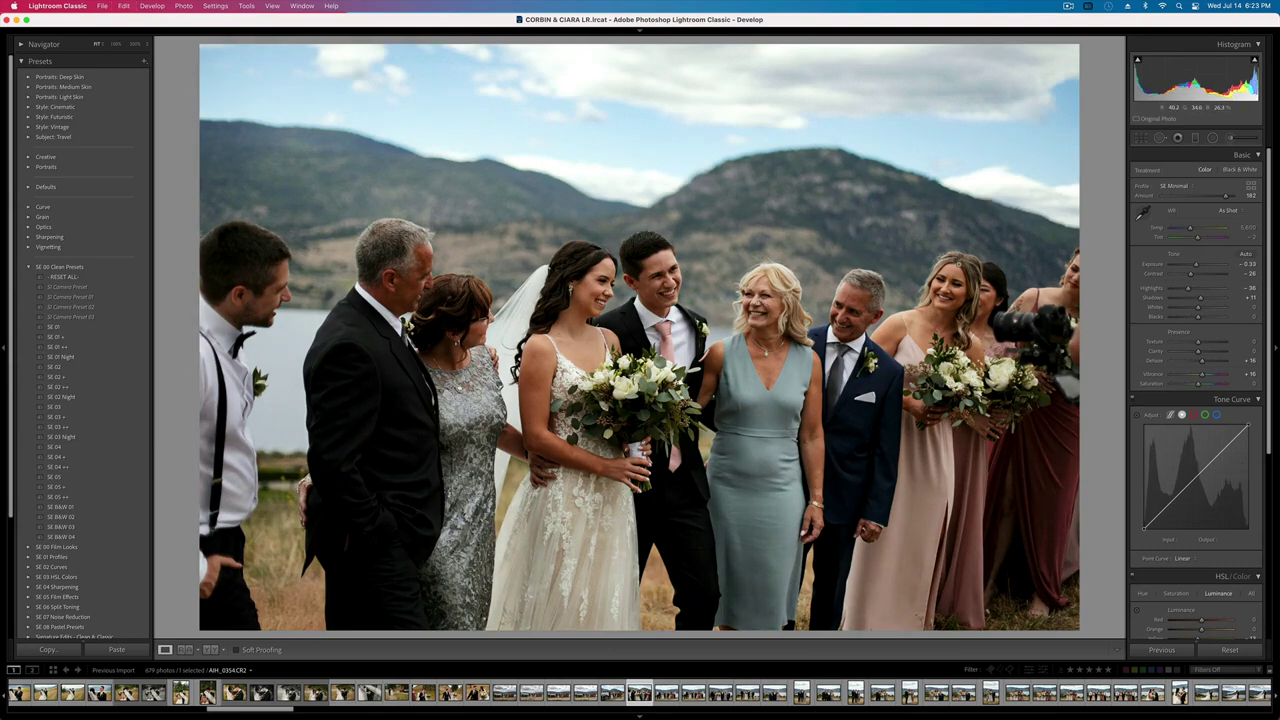
- Set exposure to -0.10, then crop the wide group shot tighter and set it to -0.10 too
{"action": "key", "text": "super+period"}
{"action": "key", "text": "super+comma"}
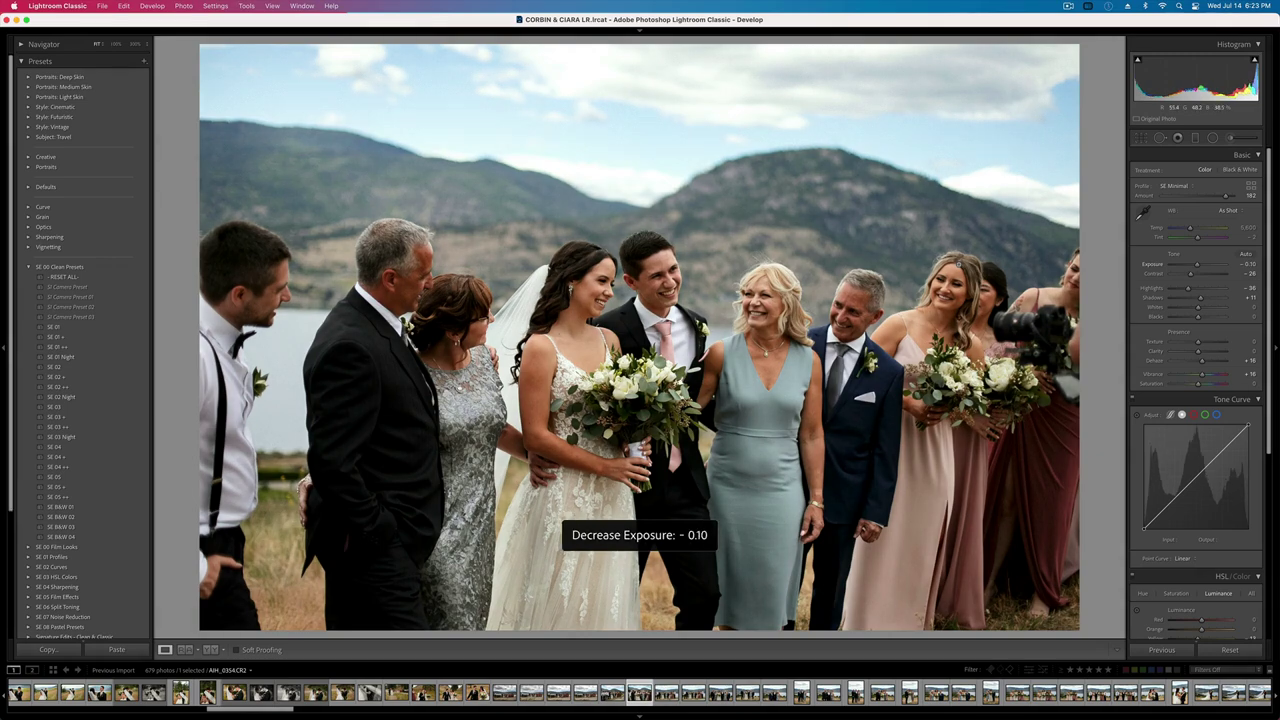
{"action": "key", "text": "Right"}
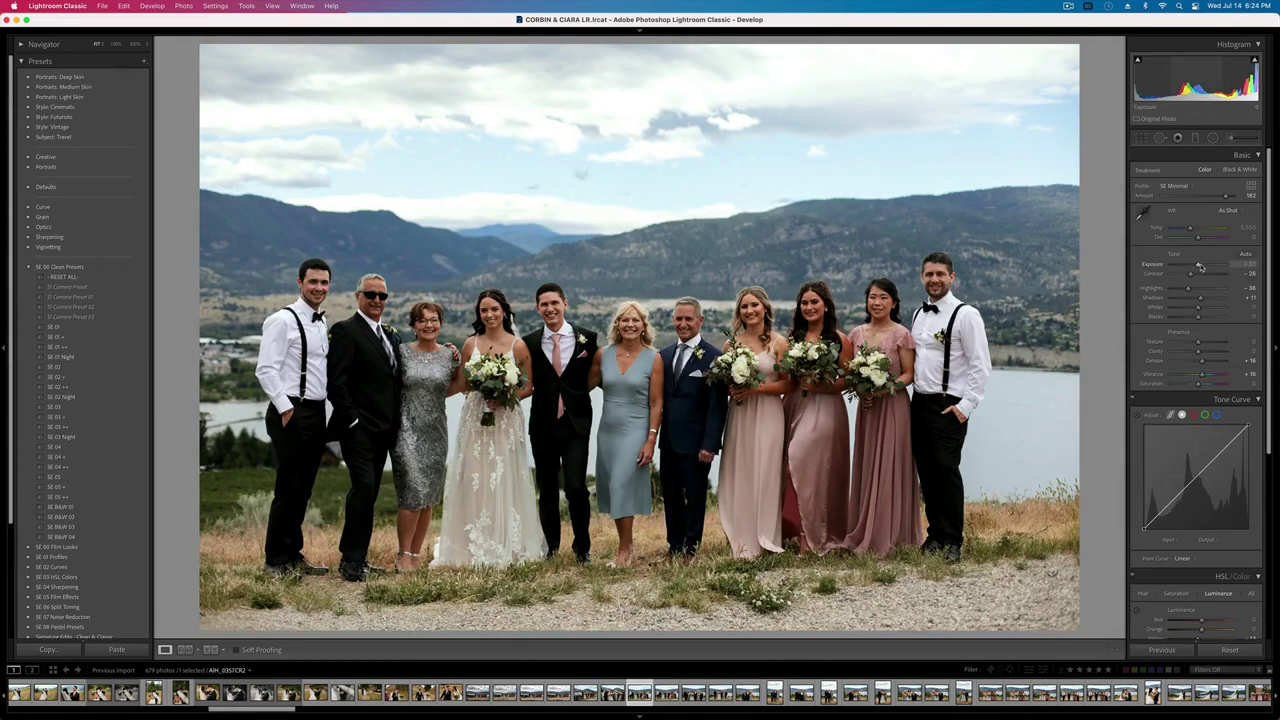
{"action": "key", "text": "r"}
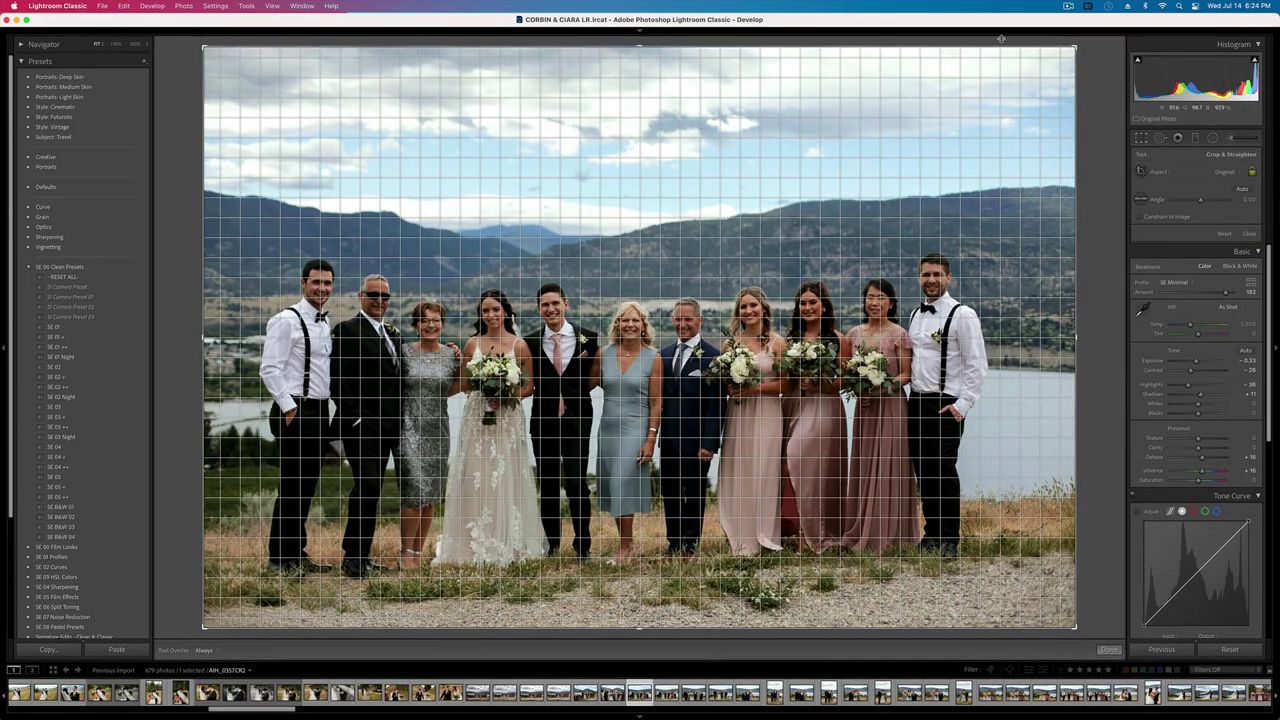
{"action": "left_click_drag", "start_coordinate": [1065, 55], "coordinate": [1063, 60]}
{"action": "key", "text": "r"}
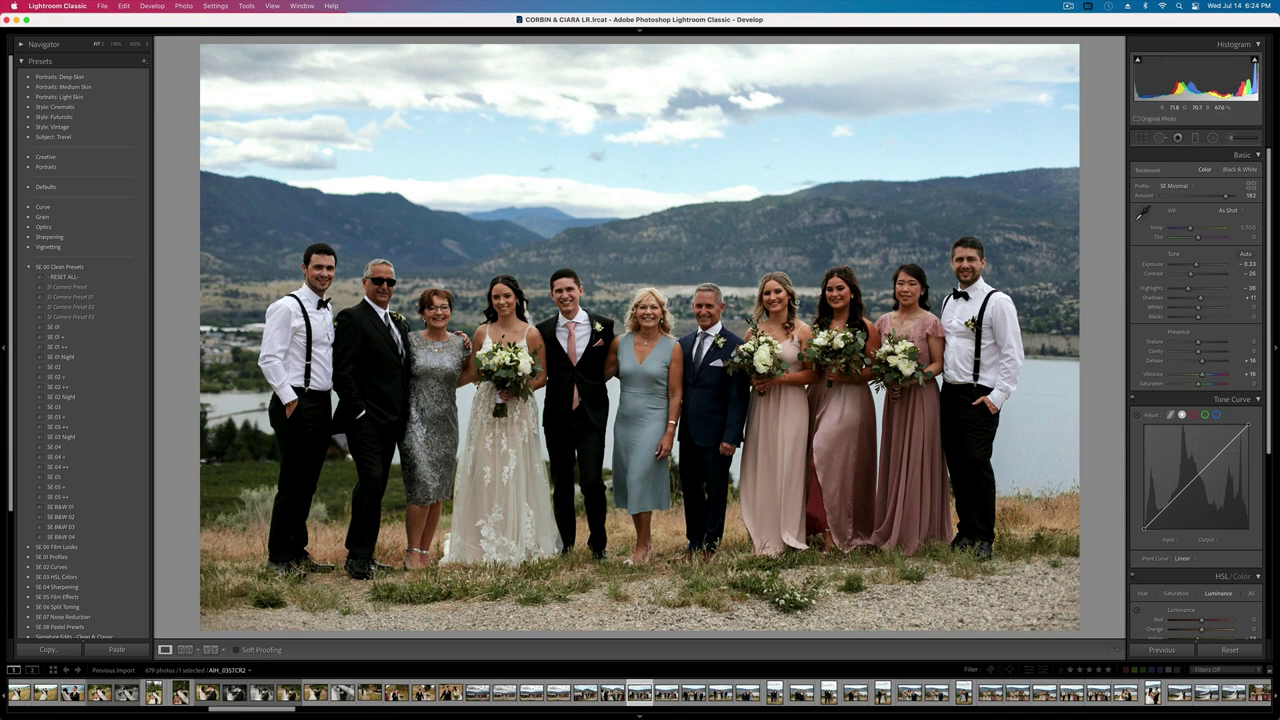
{"action": "key", "text": "shift+equal"}
{"action": "key", "text": "minus"}
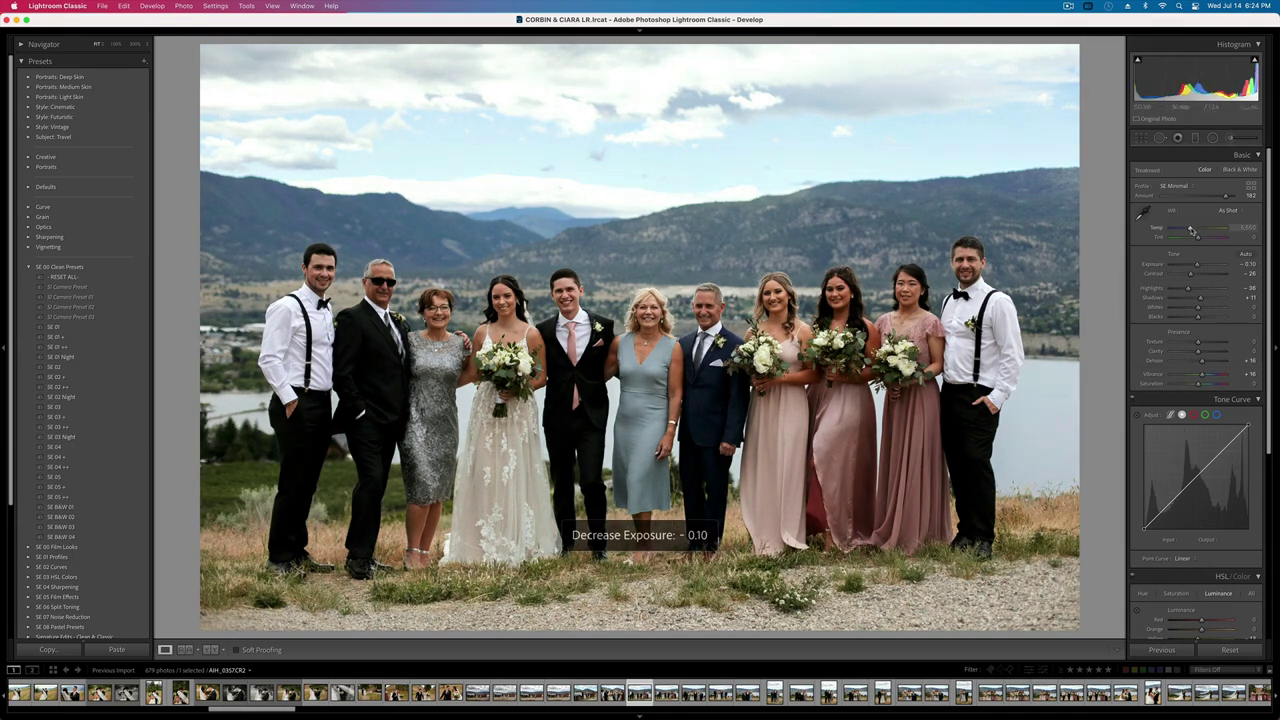
- Set Temp to 6,114 and paste these settings onto the next group photo
{"action": "left_click_drag", "start_coordinate": [1190, 229], "coordinate": [1193, 230]}
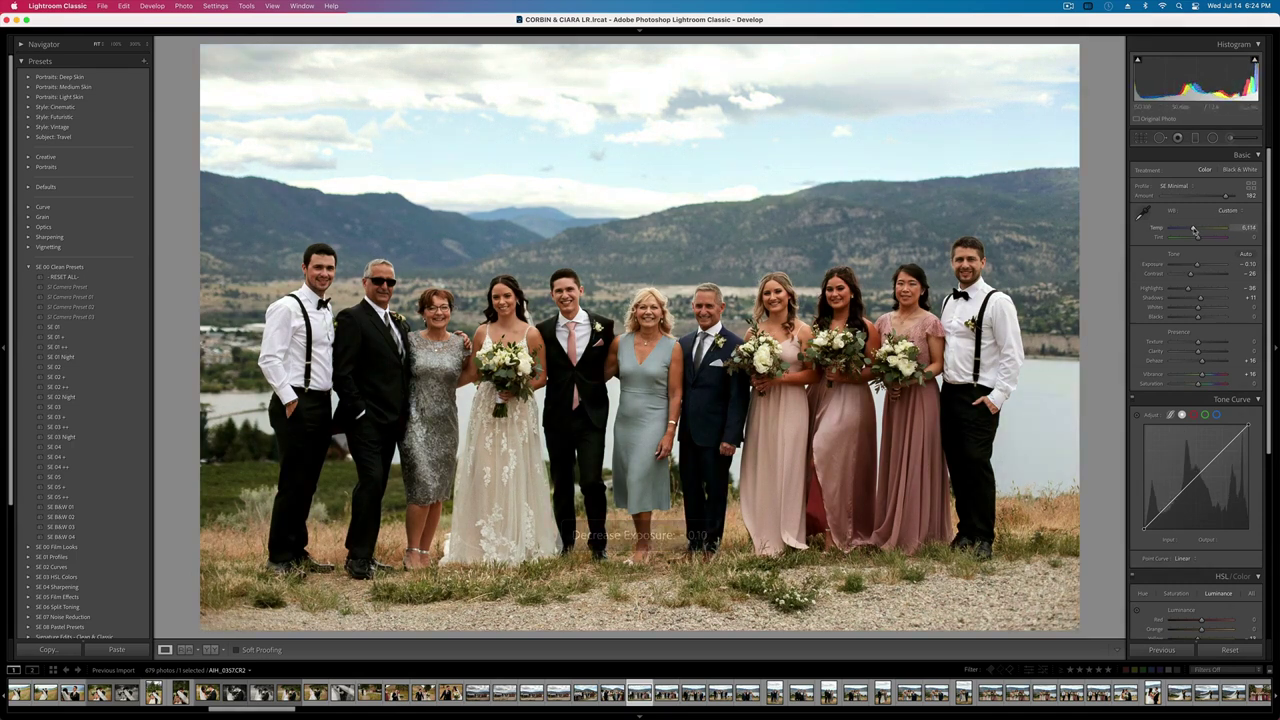
{"action": "key", "text": "super+shift+c"}
{"action": "key", "text": "Return"}
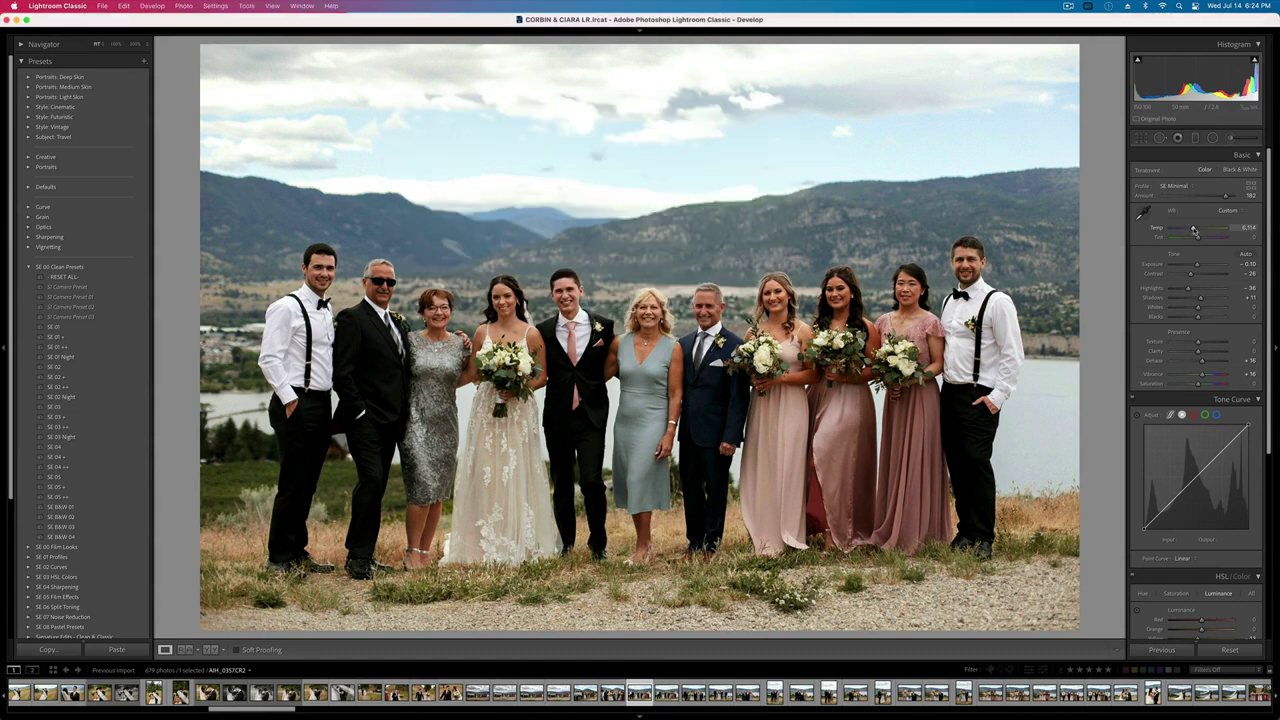
{"action": "key", "text": "Right"}
{"action": "key", "text": "super+shift+v"}
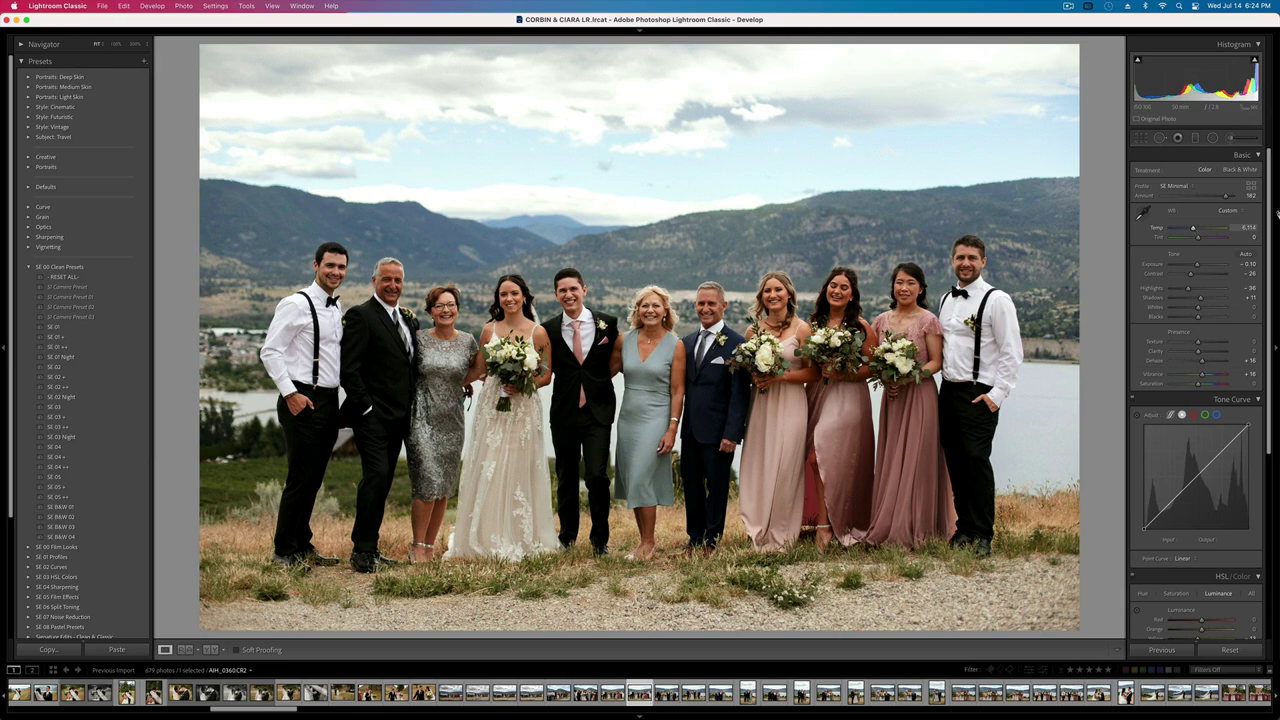
- Inspect the bridesmaids at 100% and compare against the neighbouring lineup frame
{"action": "left_click", "coordinate": [815, 283]}
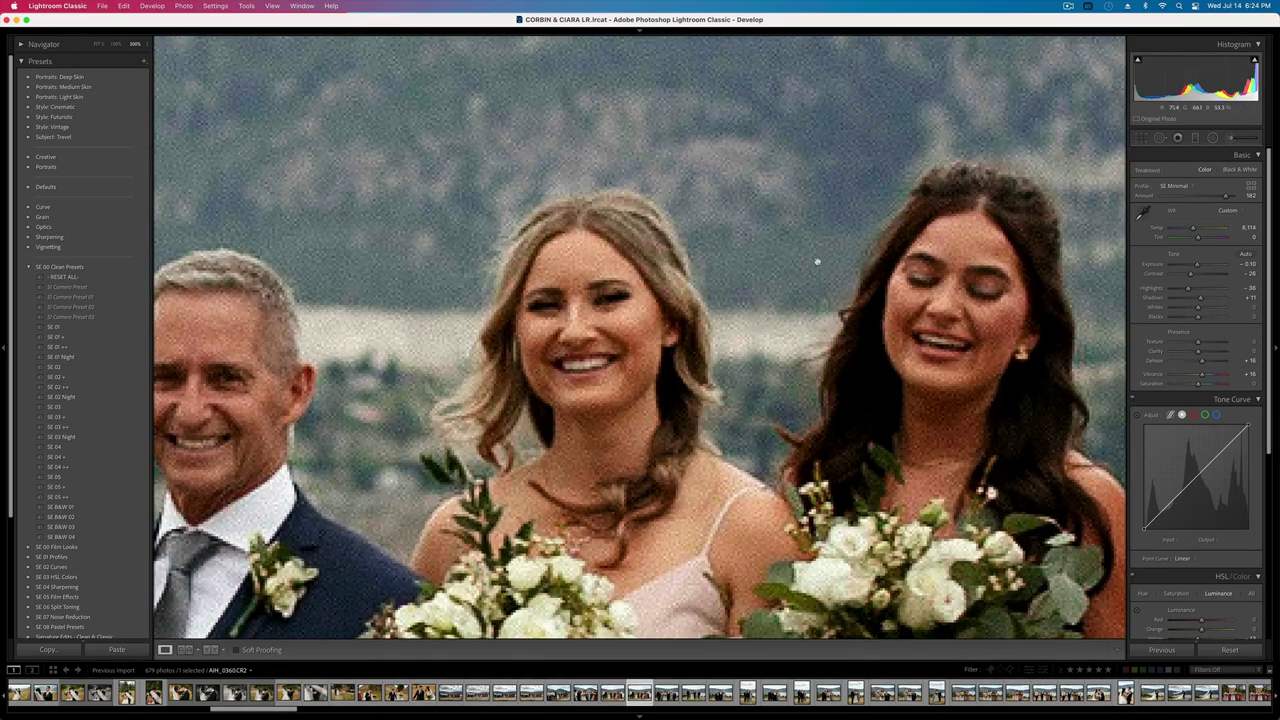
{"action": "left_click_drag", "start_coordinate": [1040, 388], "coordinate": [889, 363]}
{"action": "left_click", "coordinate": [833, 257]}
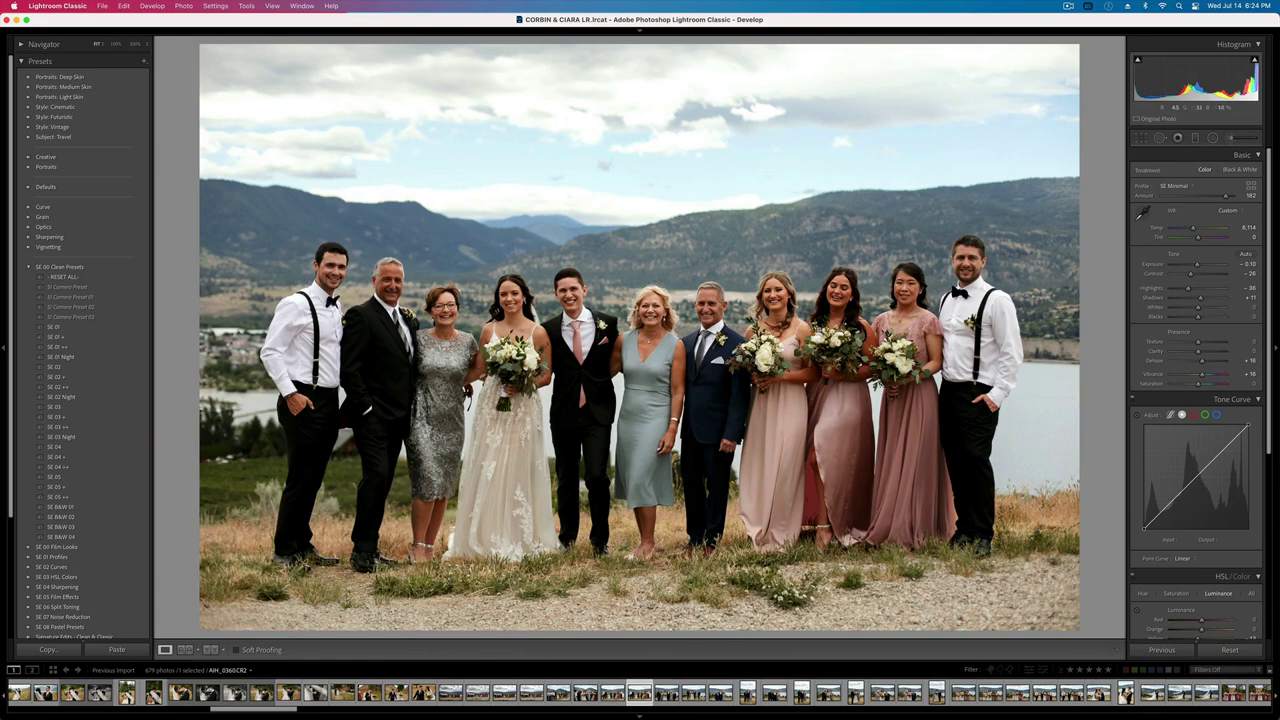
{"action": "key", "text": "Left"}
{"action": "key", "text": "Right"}
- At 300% zoom, heal the bridesmaid's closed eye by sampling the neighbouring bridesmaid's open eye
{"action": "left_click", "coordinate": [859, 285]}
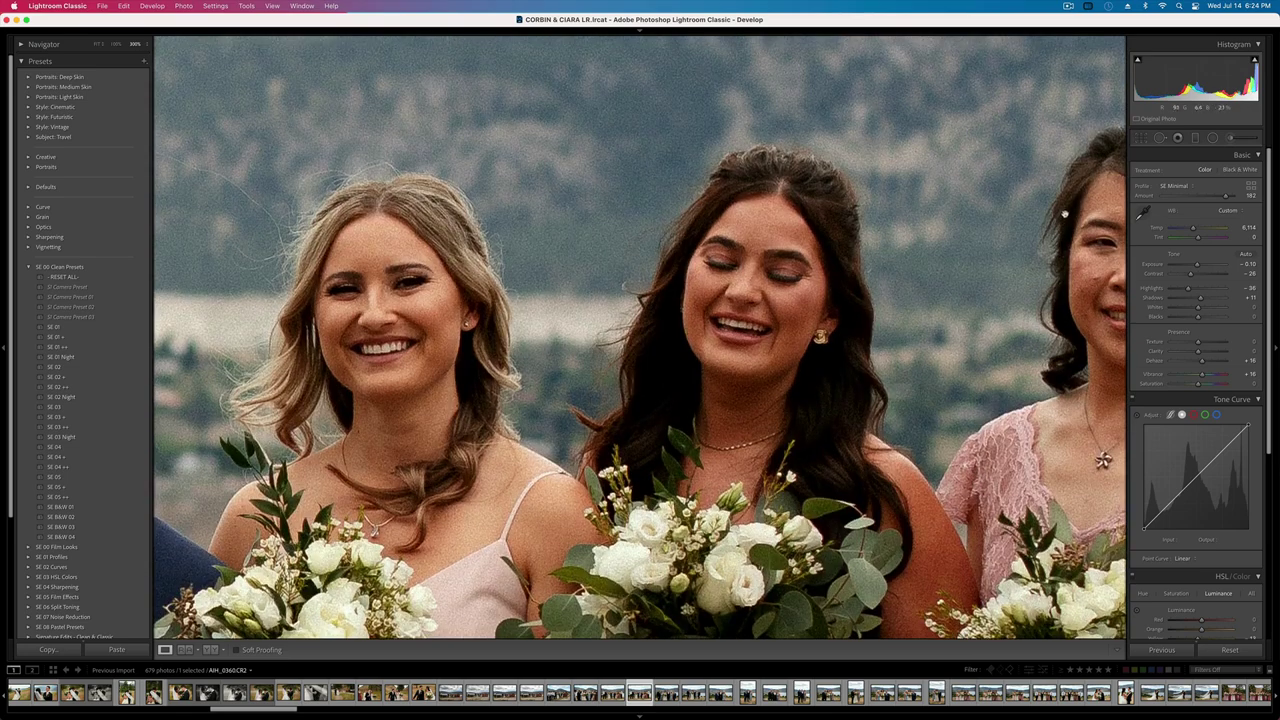
{"action": "left_click", "coordinate": [1160, 137]}
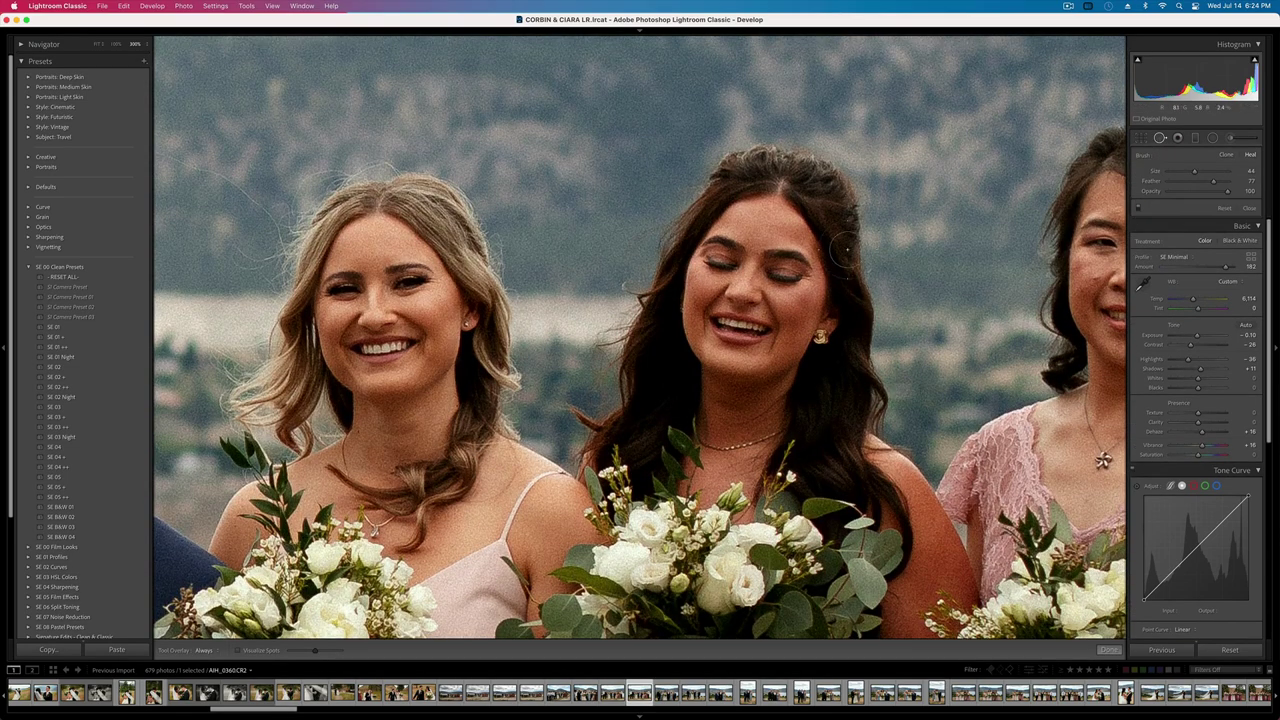
{"action": "scroll", "coordinate": [785, 271], "scroll_direction": "up", "scroll_amount": 1}
{"action": "left_click", "coordinate": [785, 272]}
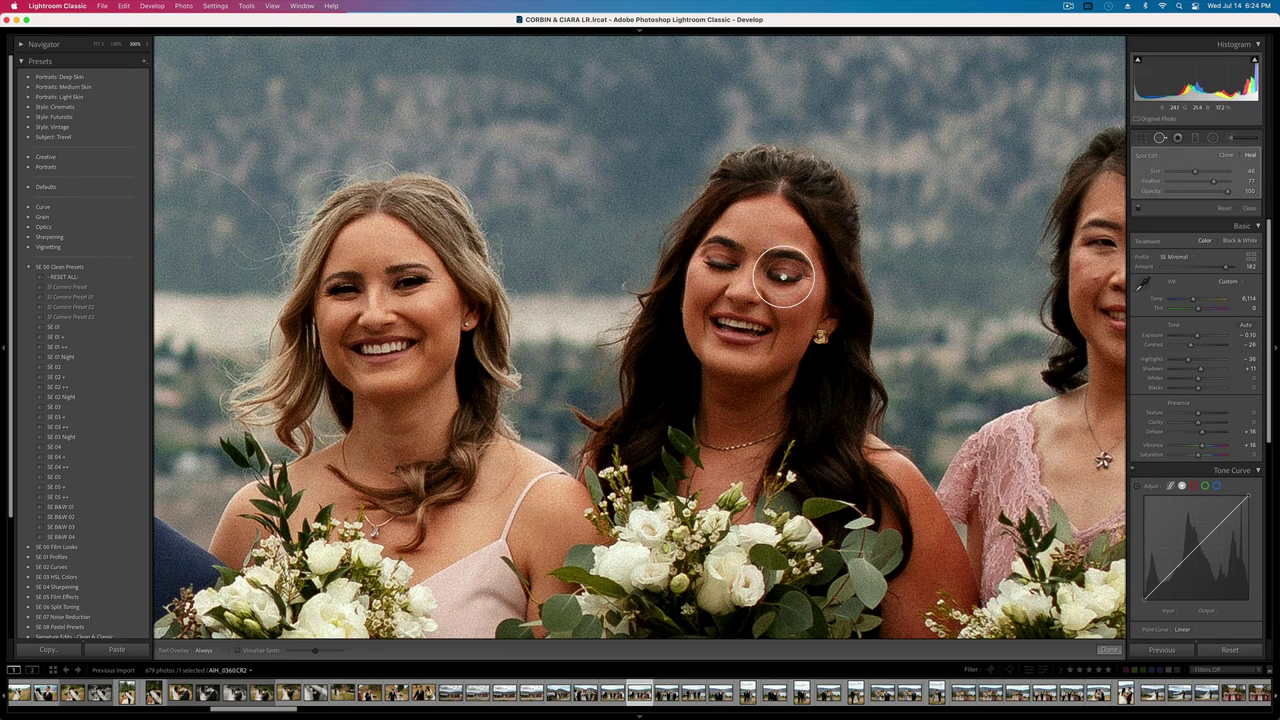
{"action": "mouse_move", "coordinate": [750, 348]}
{"action": "left_mouse_down"}
{"action": "mouse_move", "coordinate": [445, 279]}
{"action": "mouse_move", "coordinate": [419, 292]}
{"action": "left_mouse_up"}
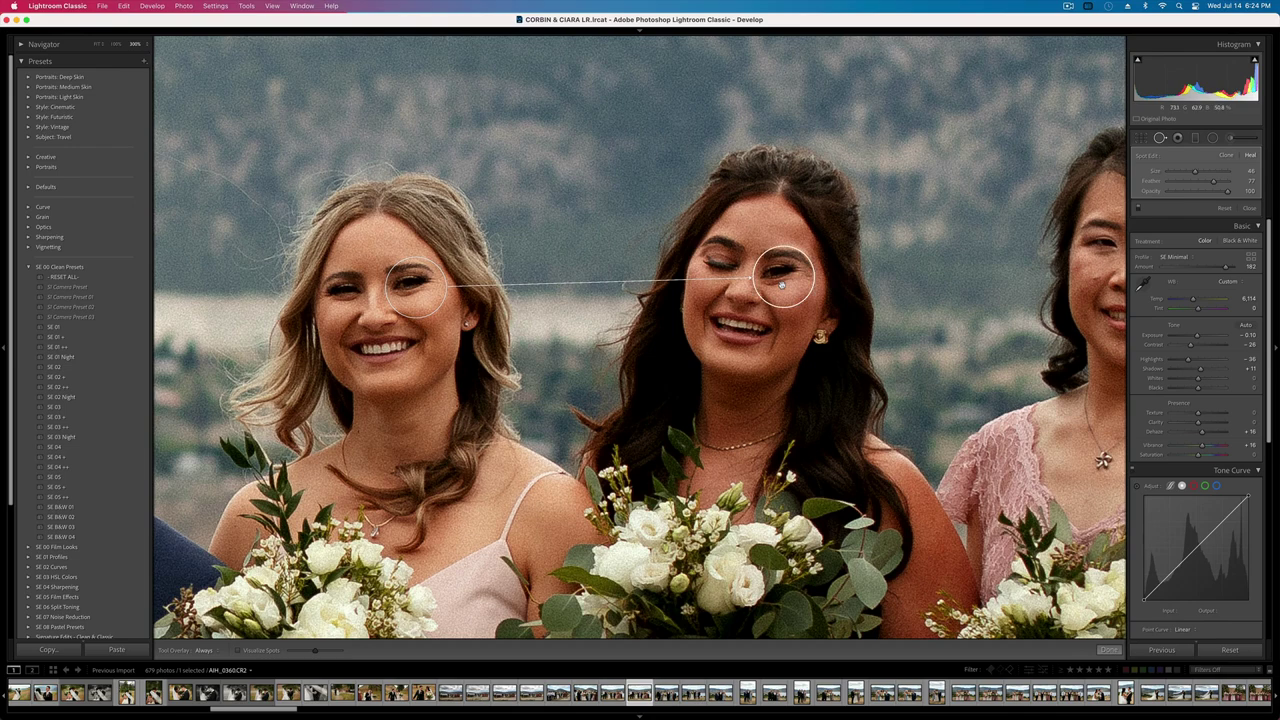
{"action": "key", "text": "q"}
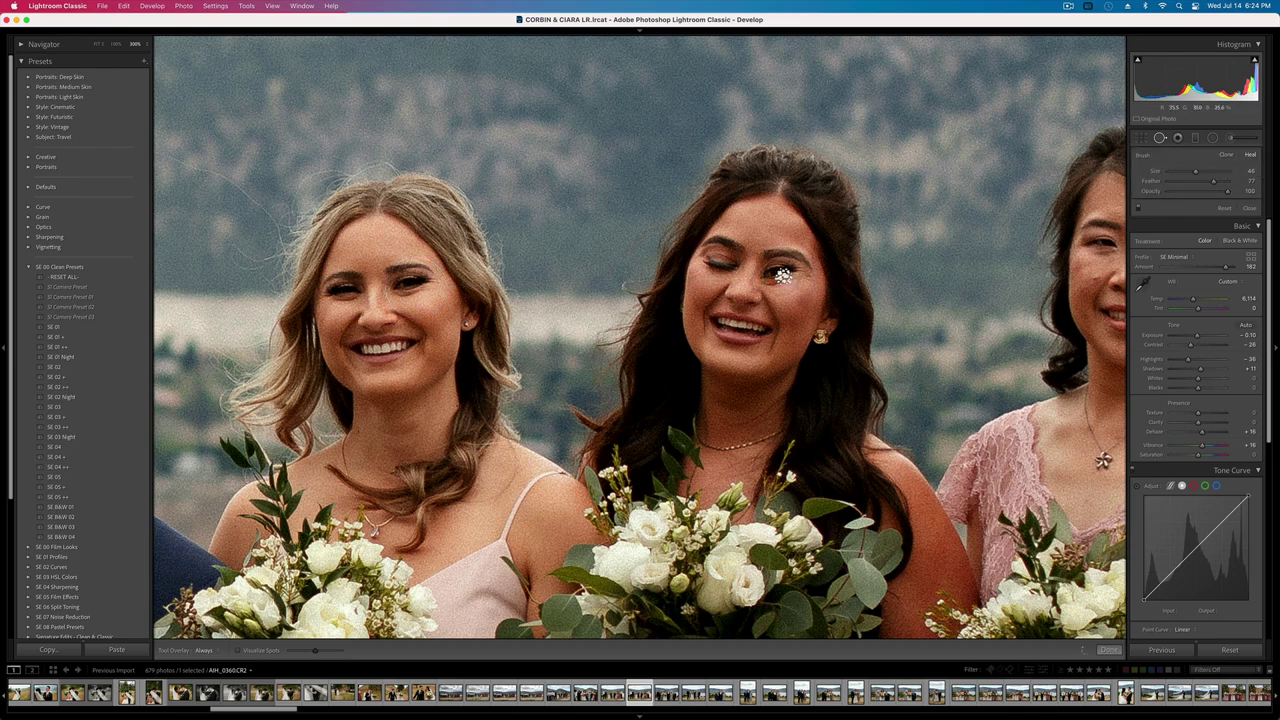
{"action": "left_click", "coordinate": [722, 427]}
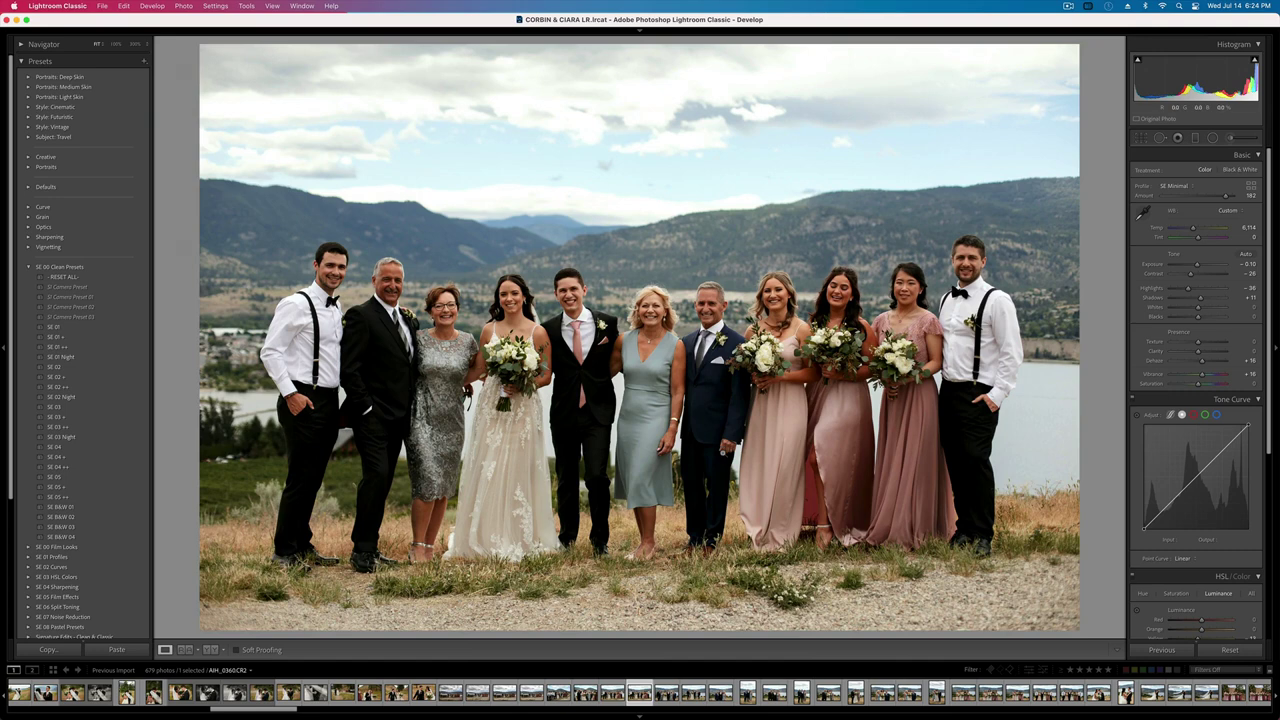
- Give the family photo Temp 6,114 and exposure 0, then paste onto the wide lineup at +0.10
{"action": "key", "text": "Right"}
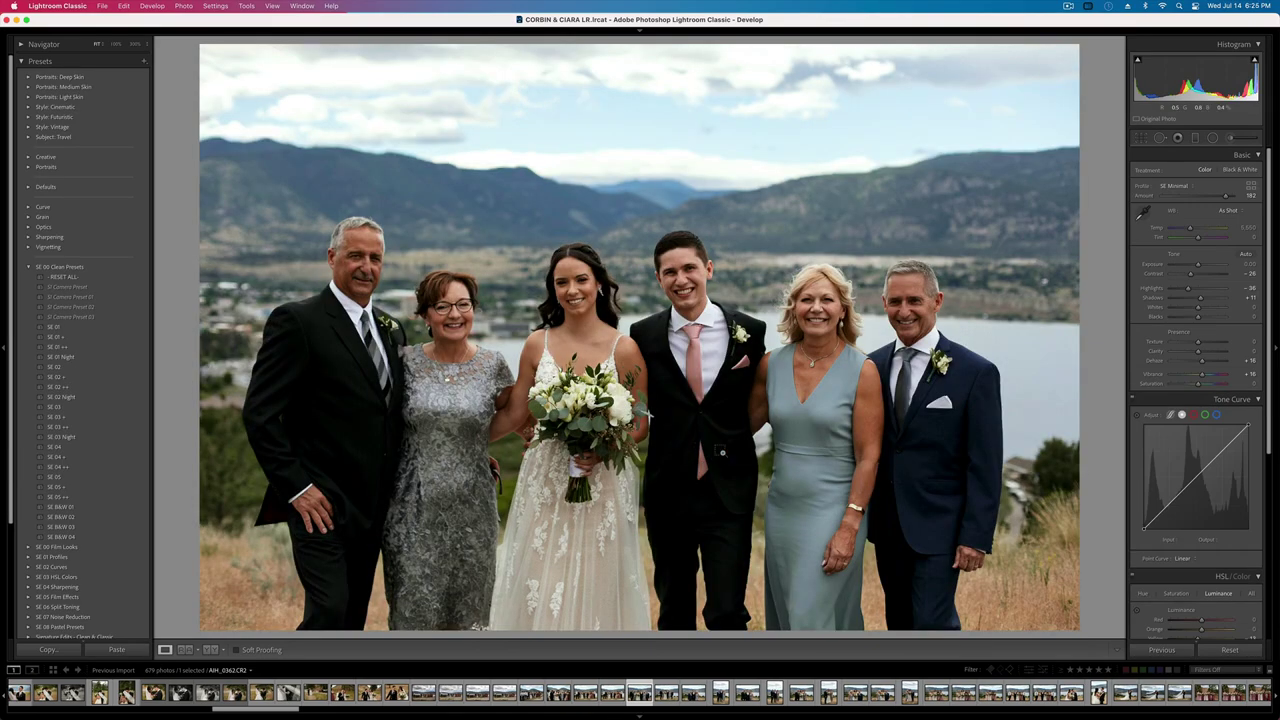
{"action": "left_click", "coordinate": [722, 452]}
{"action": "key", "text": "equal"}
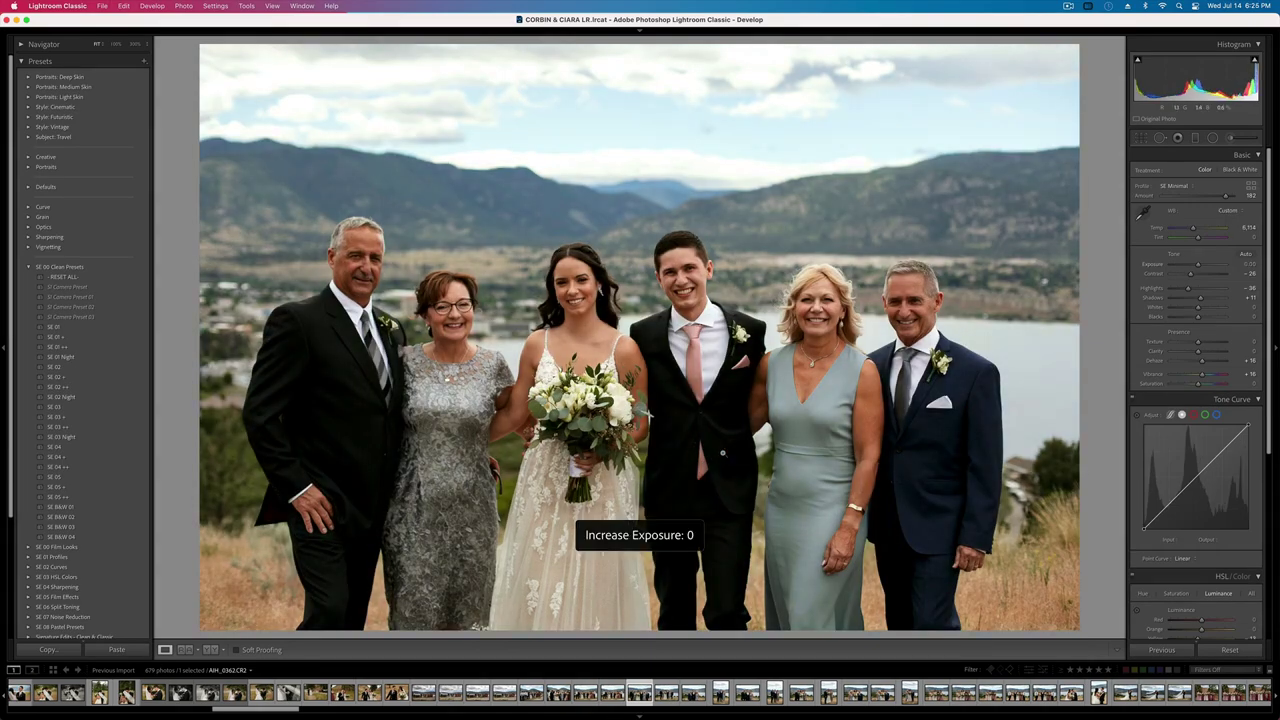
{"action": "key", "text": "super+shift+c"}
{"action": "key", "text": "Return"}
{"action": "key", "text": "Right"}
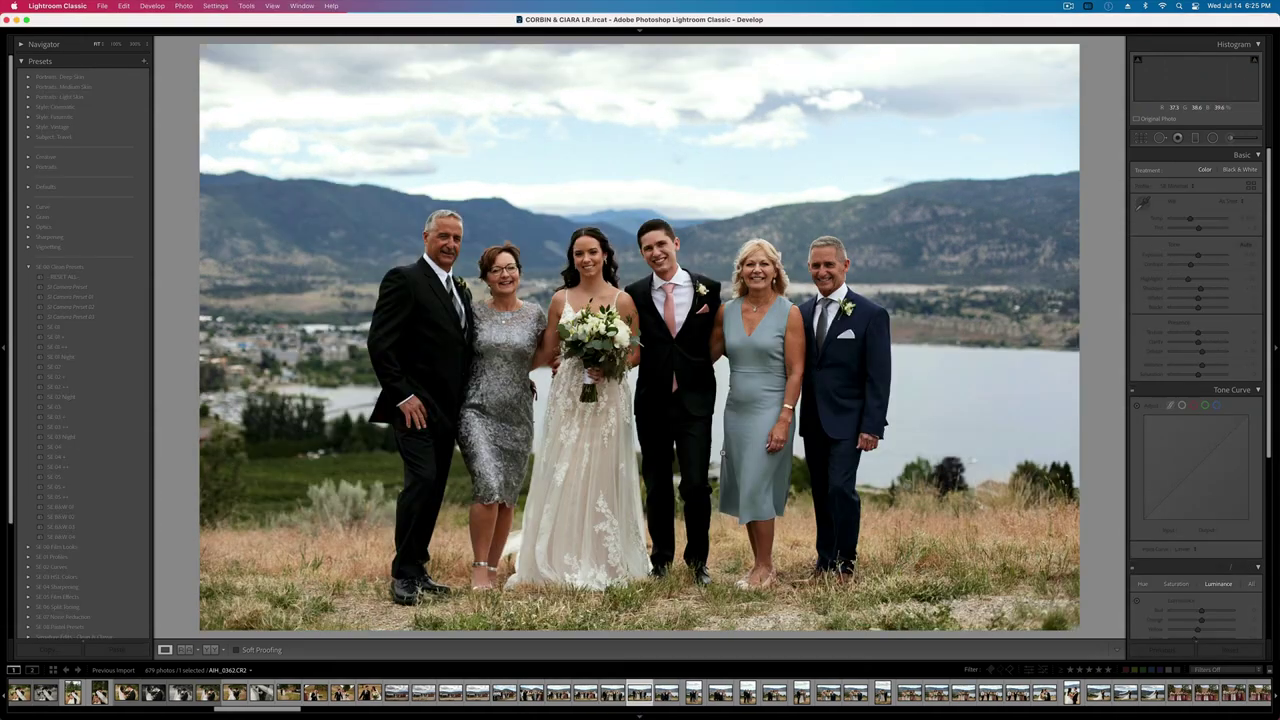
{"action": "key", "text": "super+shift+v"}
{"action": "key", "text": "equal"}
{"action": "key", "text": "equal"}
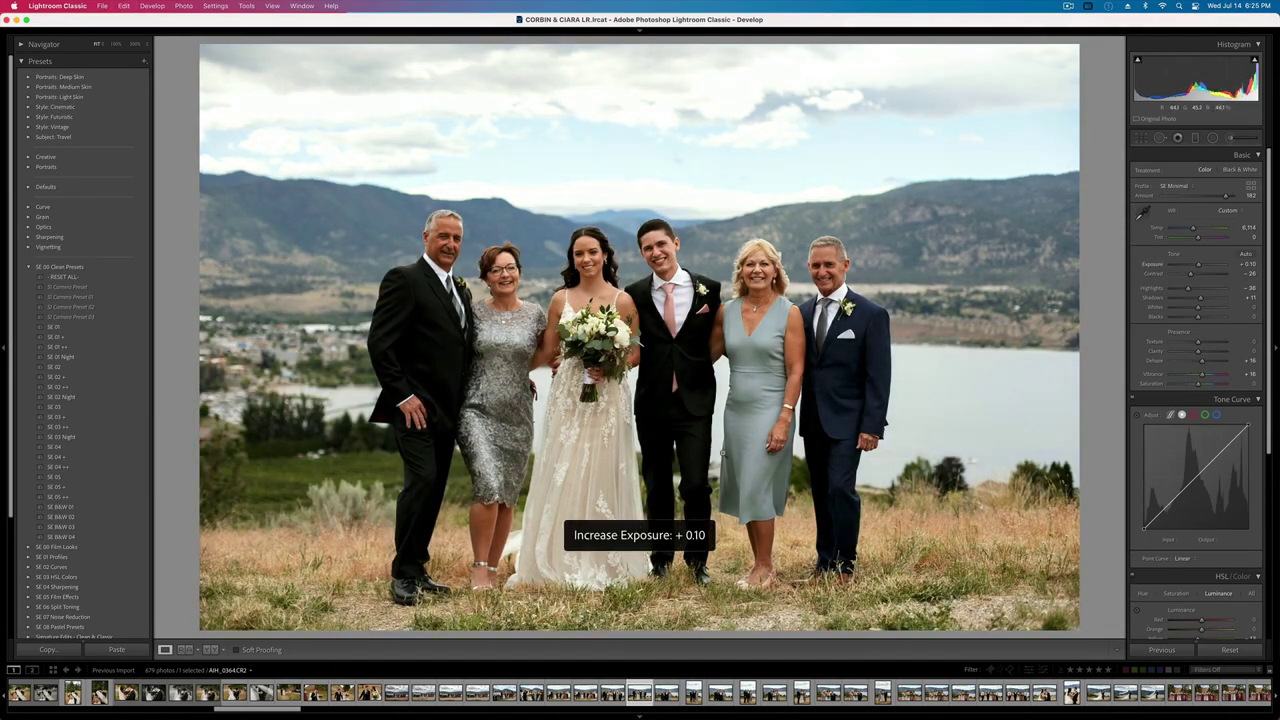
- Step forward through the filmstrip to the portrait of the groom between his parents
{"action": "key", "text": "Right"}
{"action": "key", "text": "Right"}
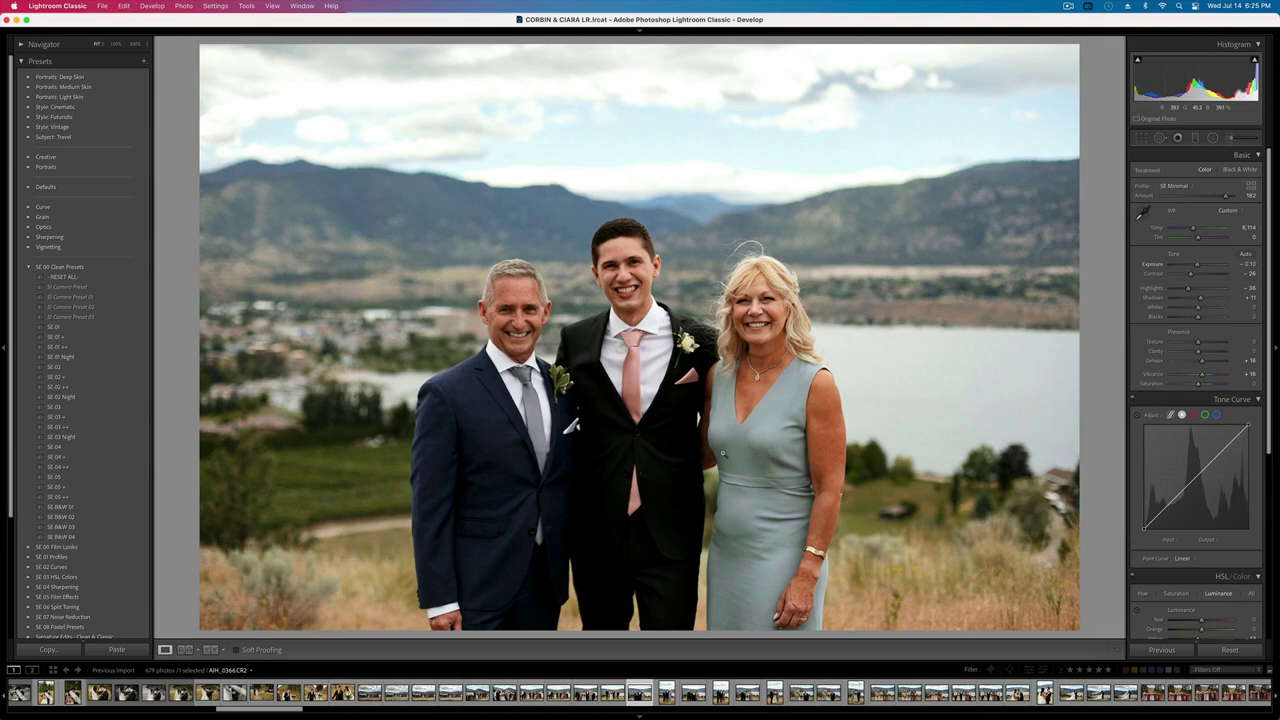
{"action": "key", "text": "Right"}
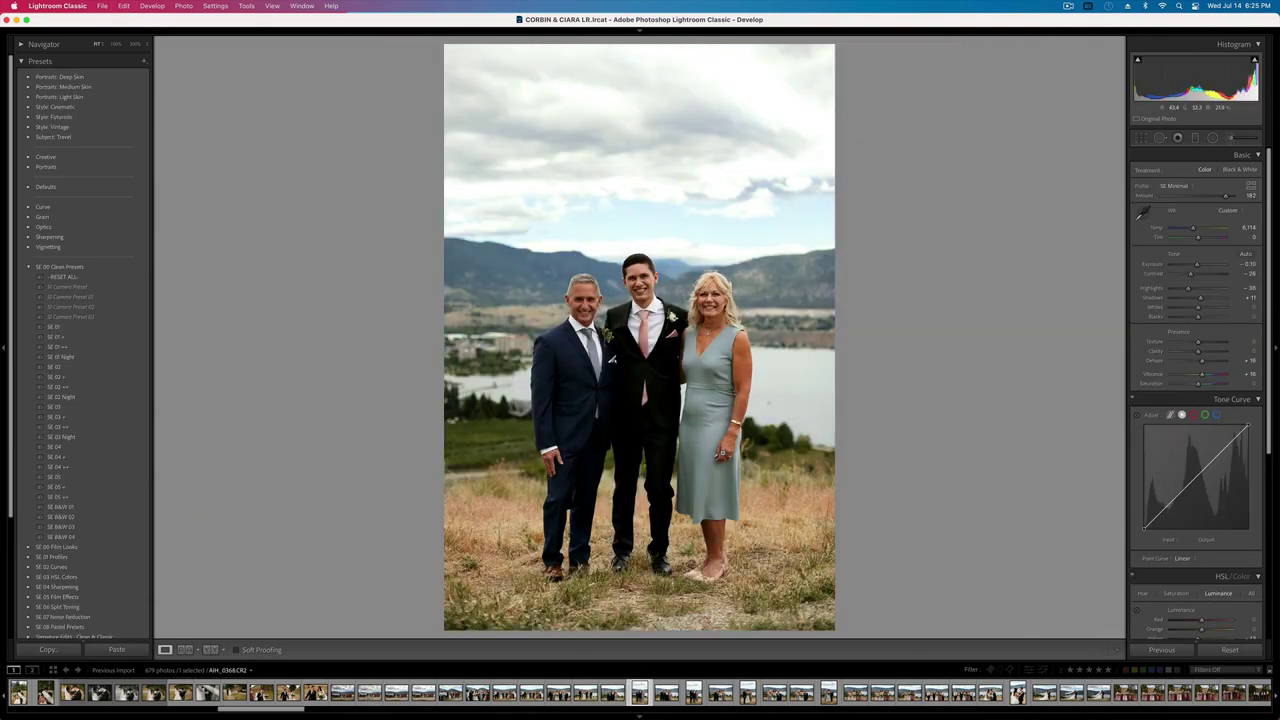
{"action": "key", "text": "Right"}
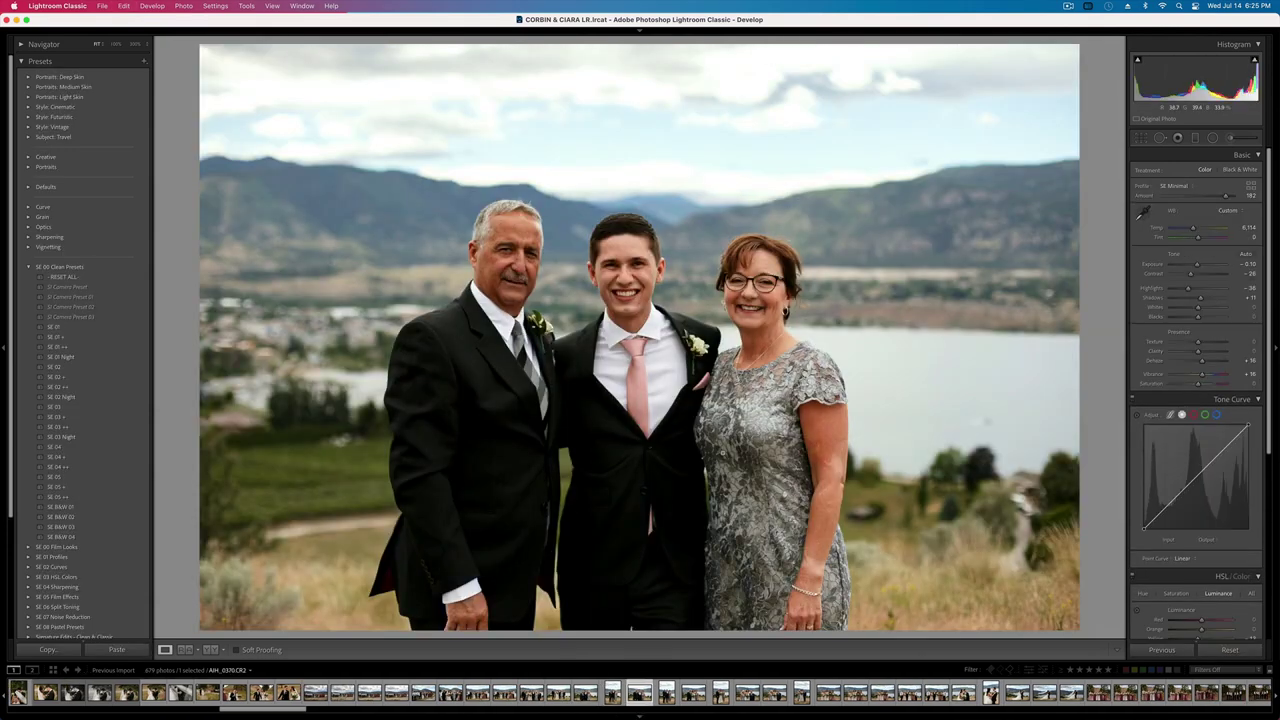
{"action": "key", "text": "Right"}
{"action": "key", "text": "Right"}
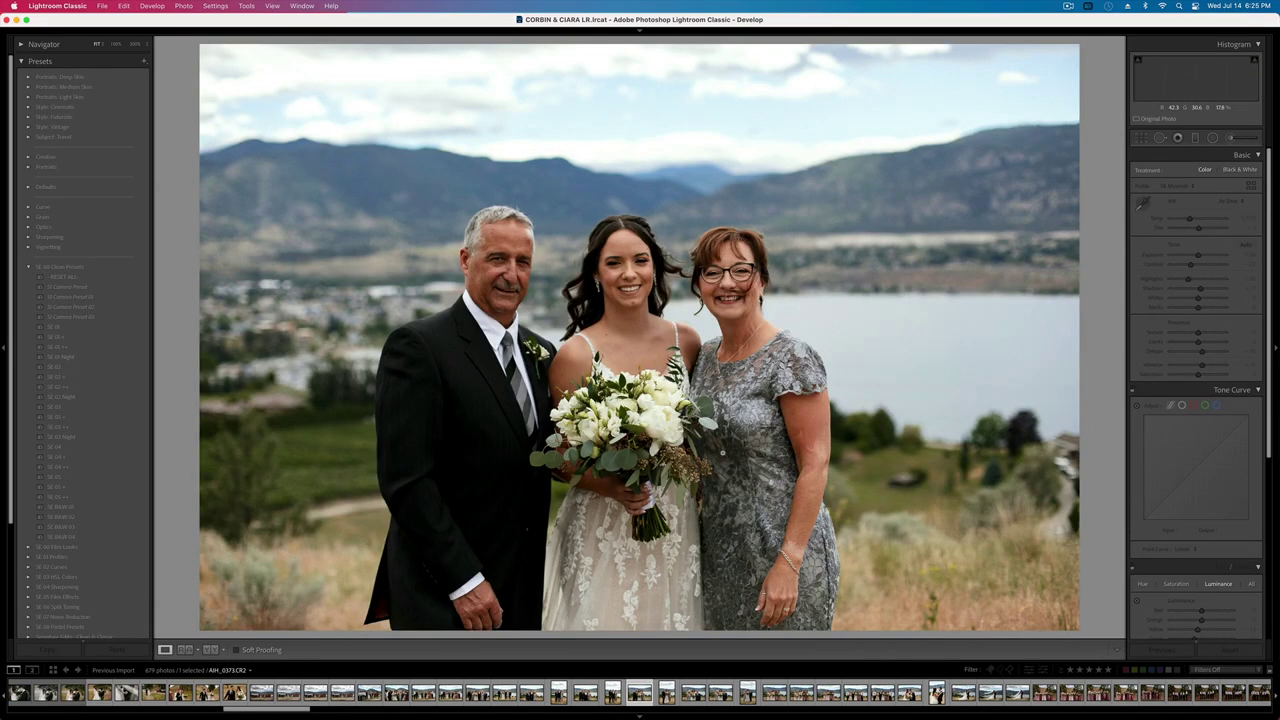
{"action": "key", "text": "Right"}
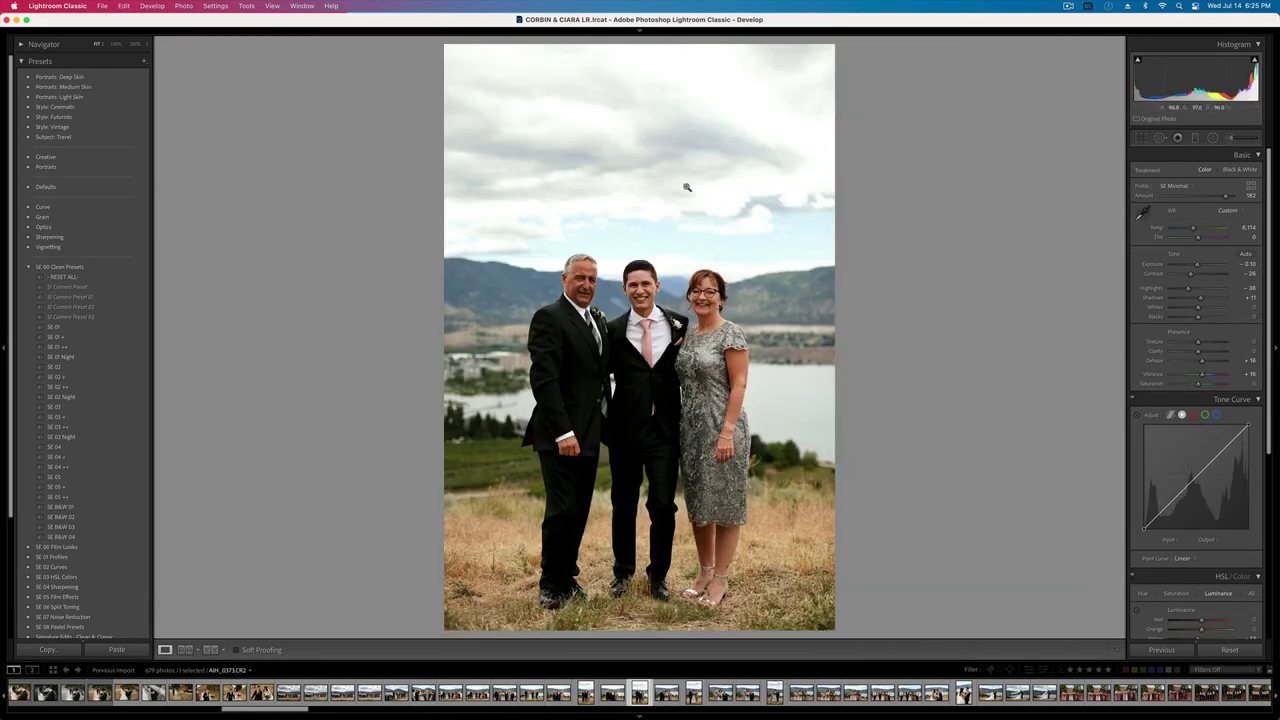
- Recover the blown-out sky with Highlights -100 and lower Whites, checking clipping warnings
{"action": "key", "text": "j"}
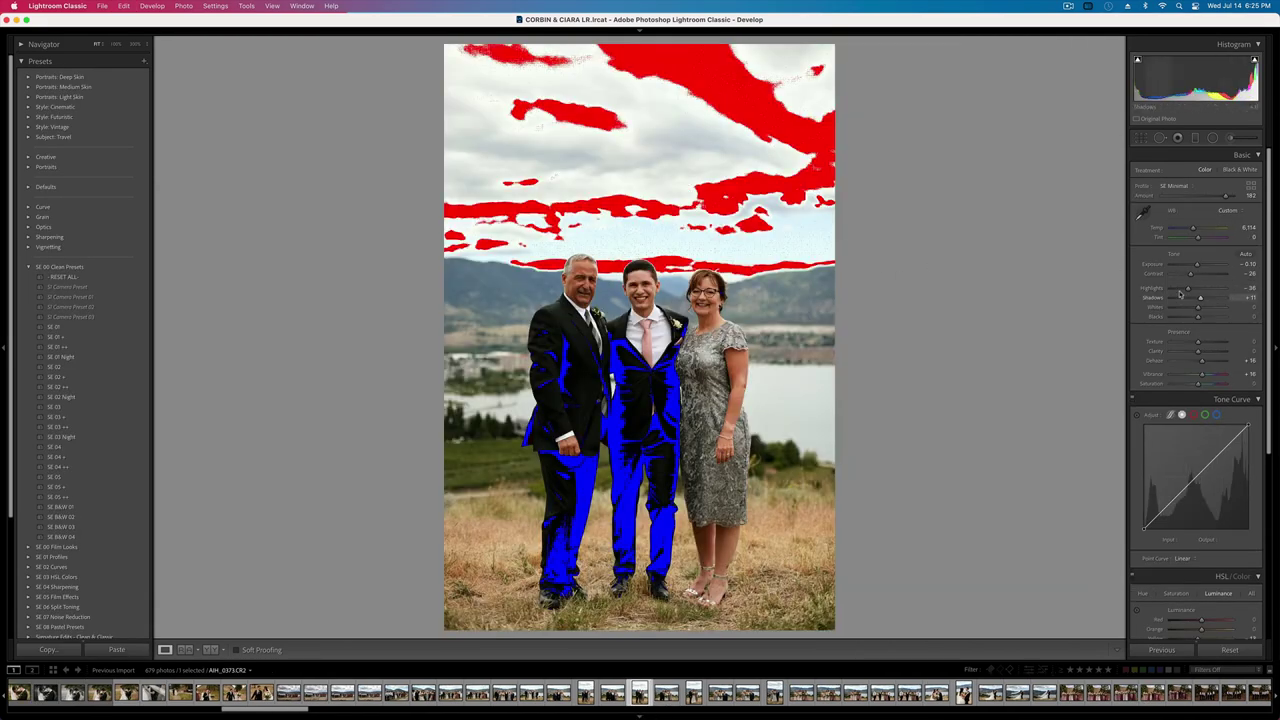
{"action": "left_click_drag", "start_coordinate": [1188, 288], "coordinate": [1169, 291]}
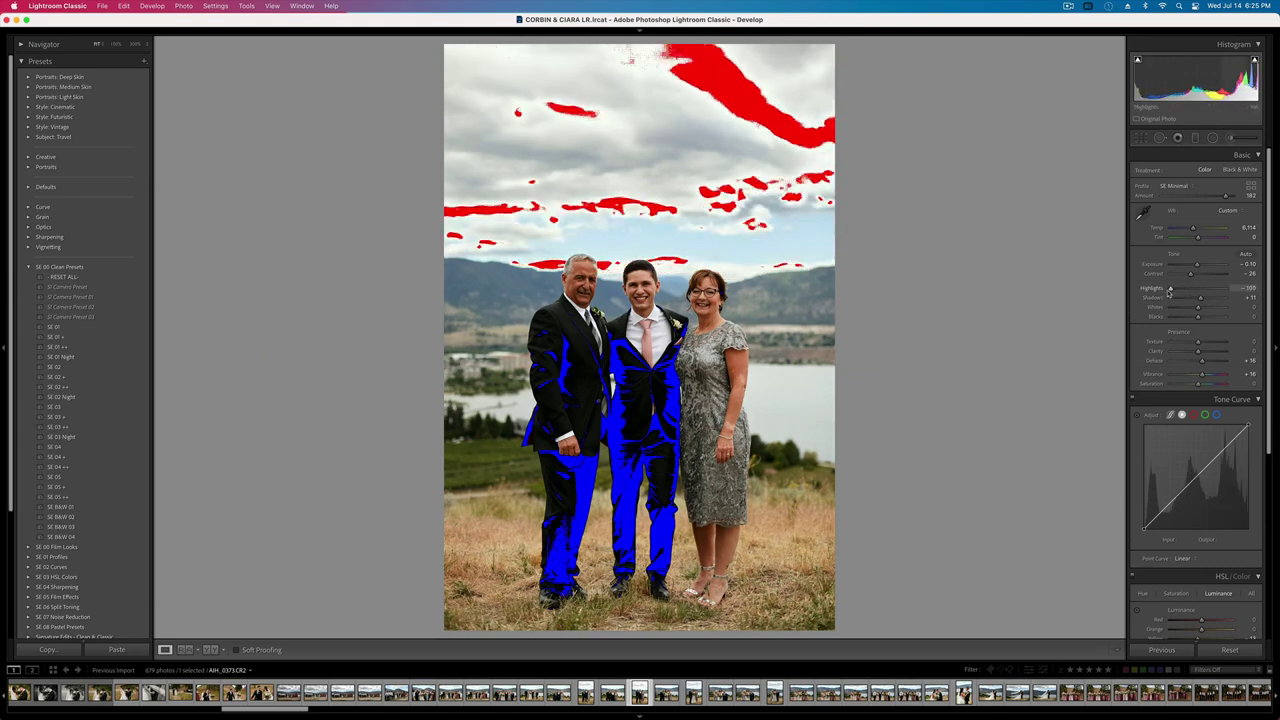
{"action": "key", "text": "j"}
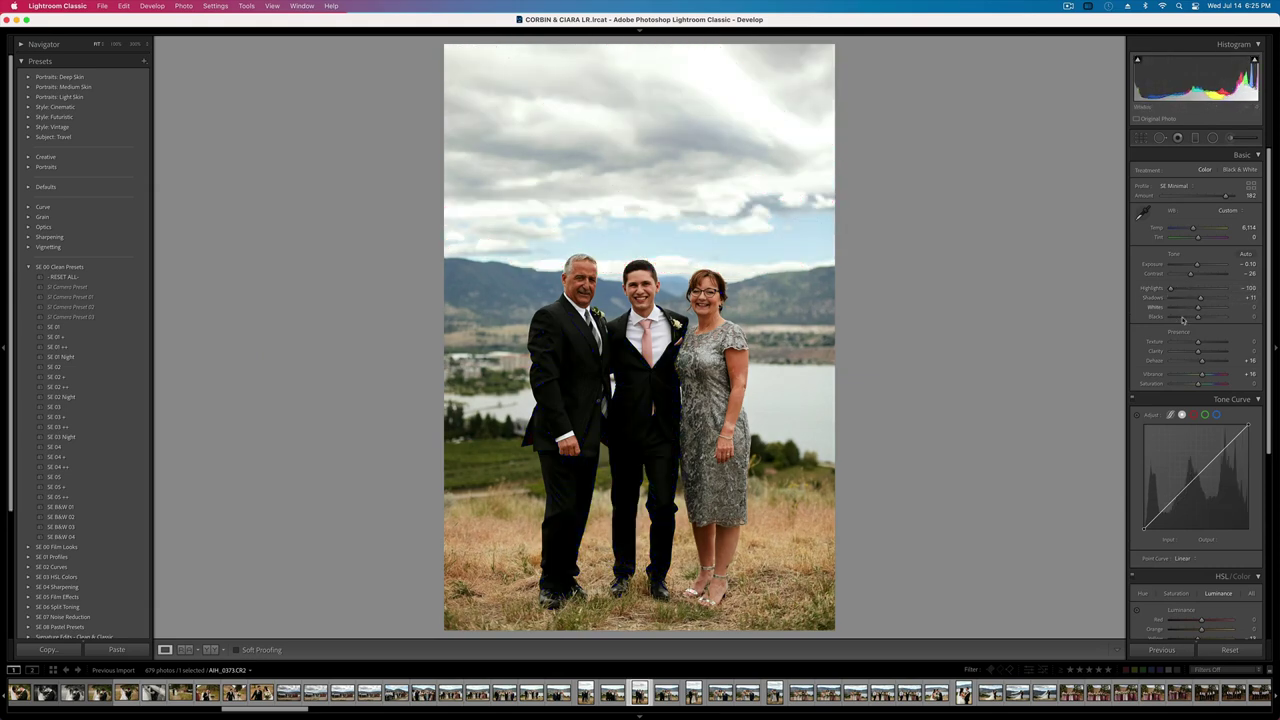
{"action": "left_click_drag", "start_coordinate": [1198, 308], "coordinate": [1182, 309]}
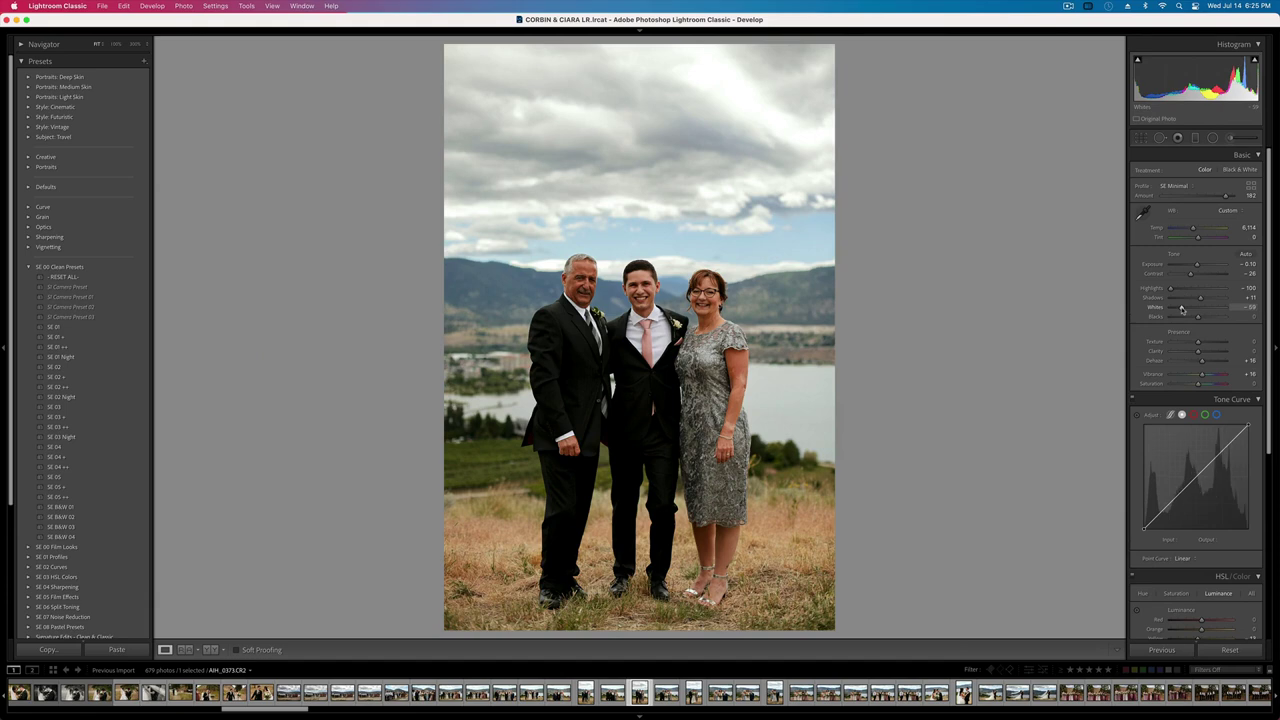
{"action": "key", "text": "j"}
{"action": "key", "text": "j"}
- Set Contrast about -26, tone-curve white point 231, Exposure +0.23 and Whites +10
{"action": "key", "text": "equal"}
{"action": "key", "text": "minus"}
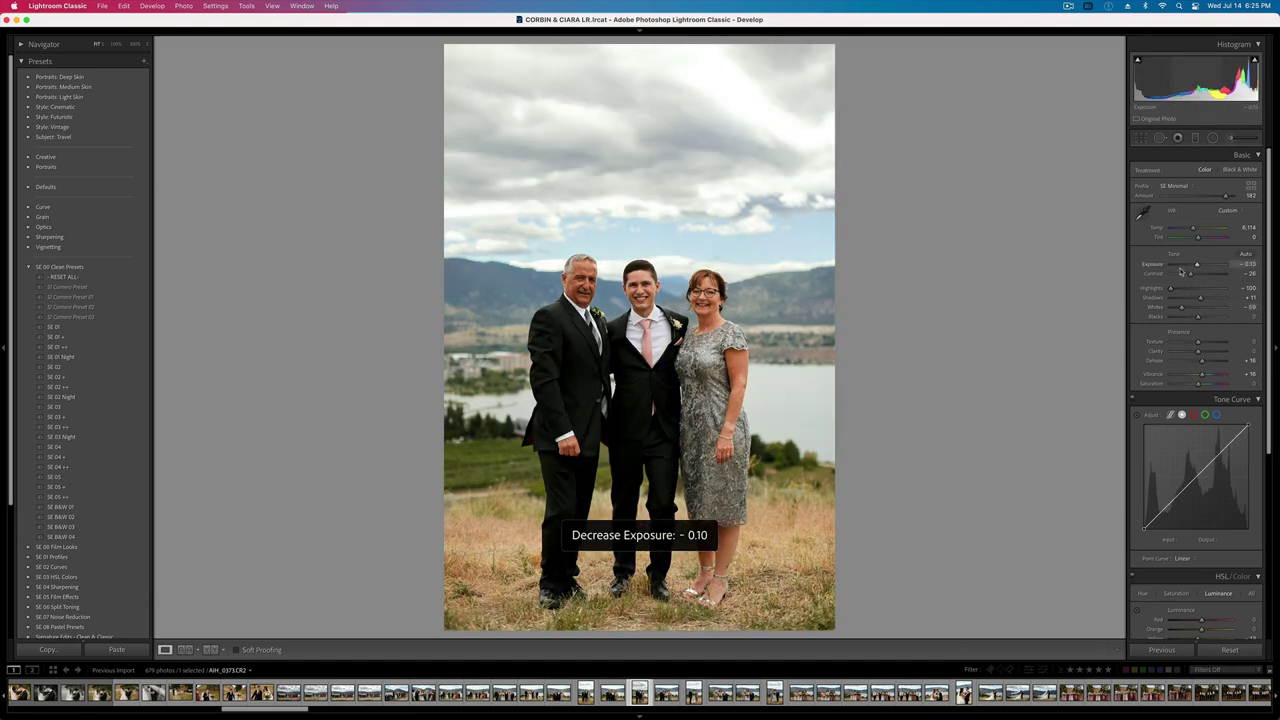
{"action": "key", "text": "minus"}
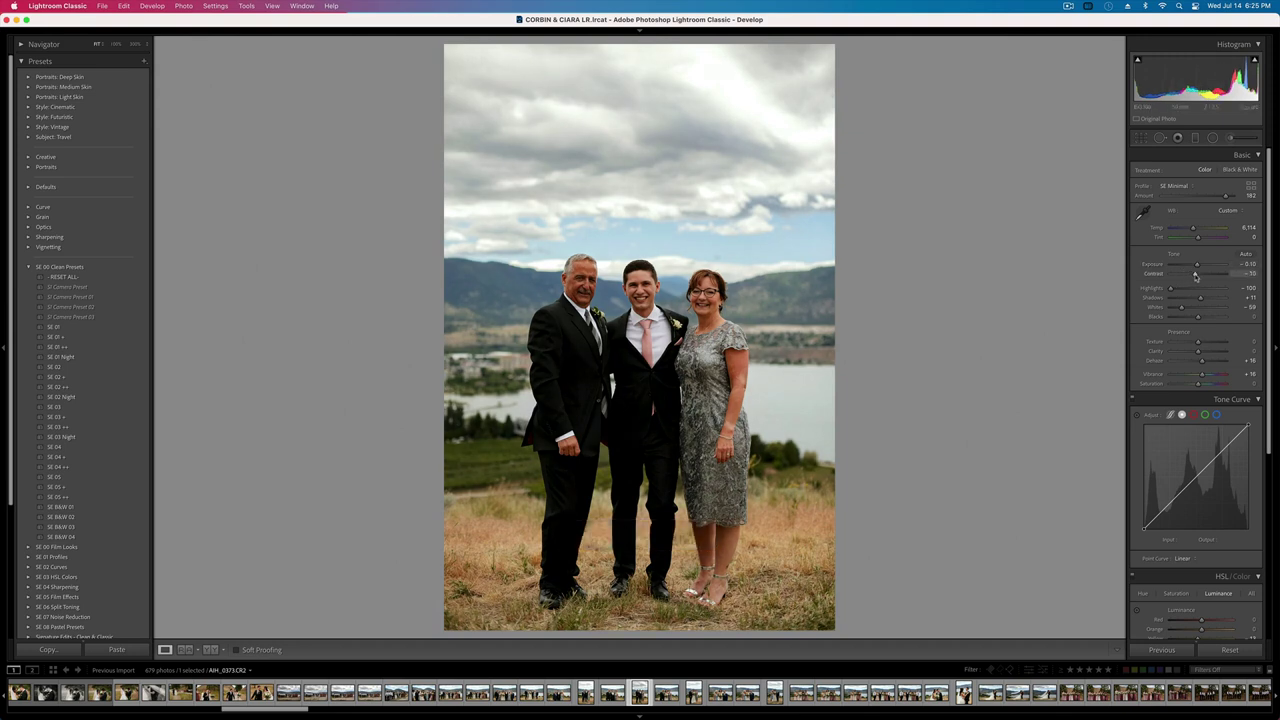
{"action": "left_click_drag", "start_coordinate": [1195, 275], "coordinate": [1190, 275]}
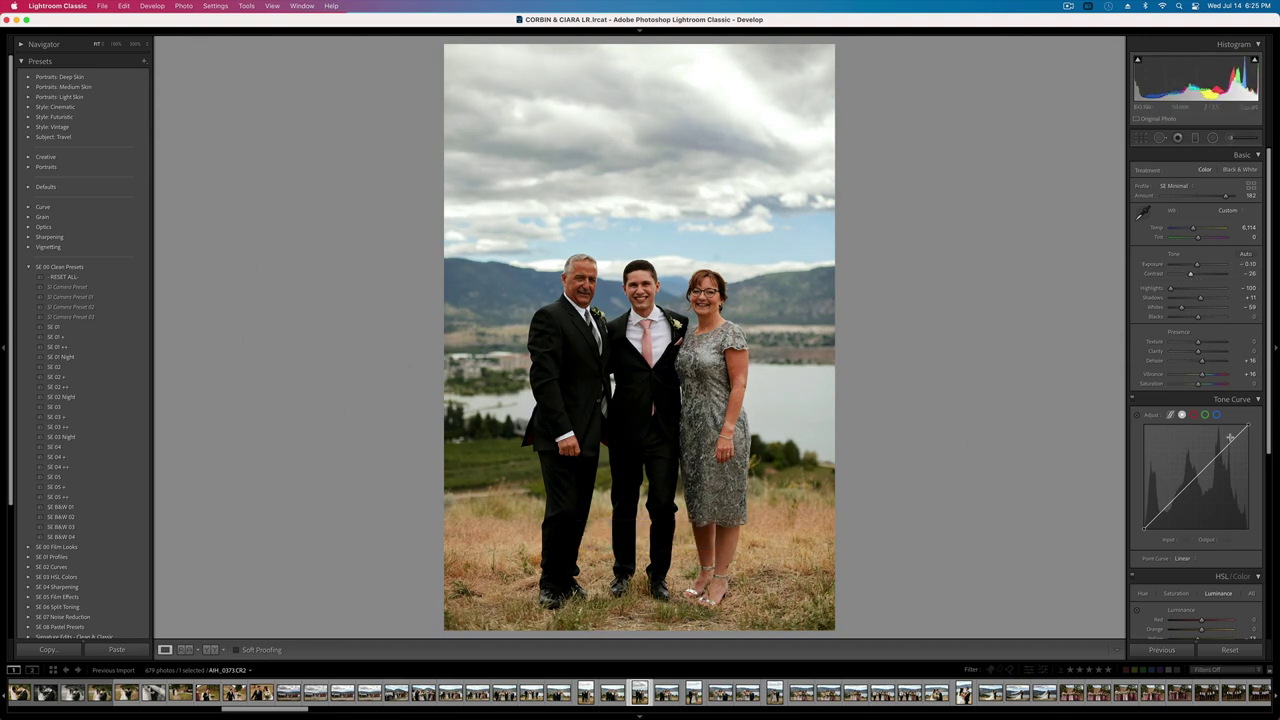
{"action": "left_click_drag", "start_coordinate": [1248, 426], "coordinate": [1252, 435]}
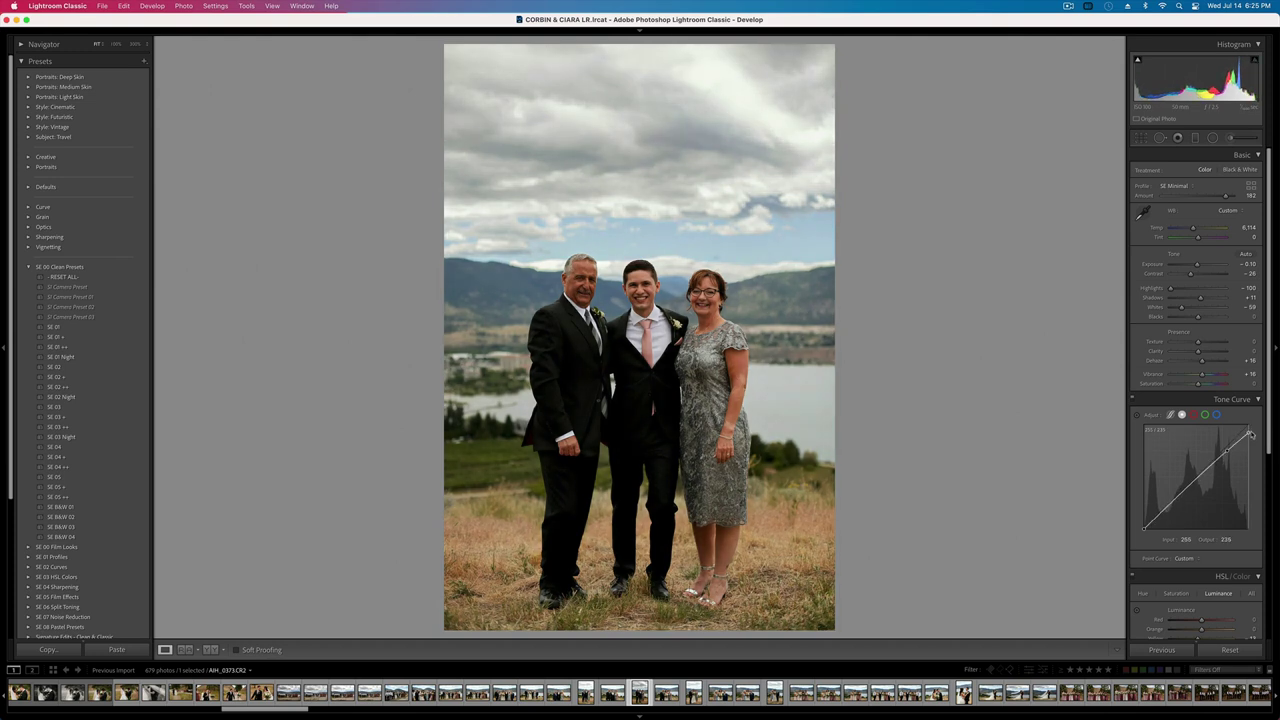
{"action": "key", "text": "equal"}
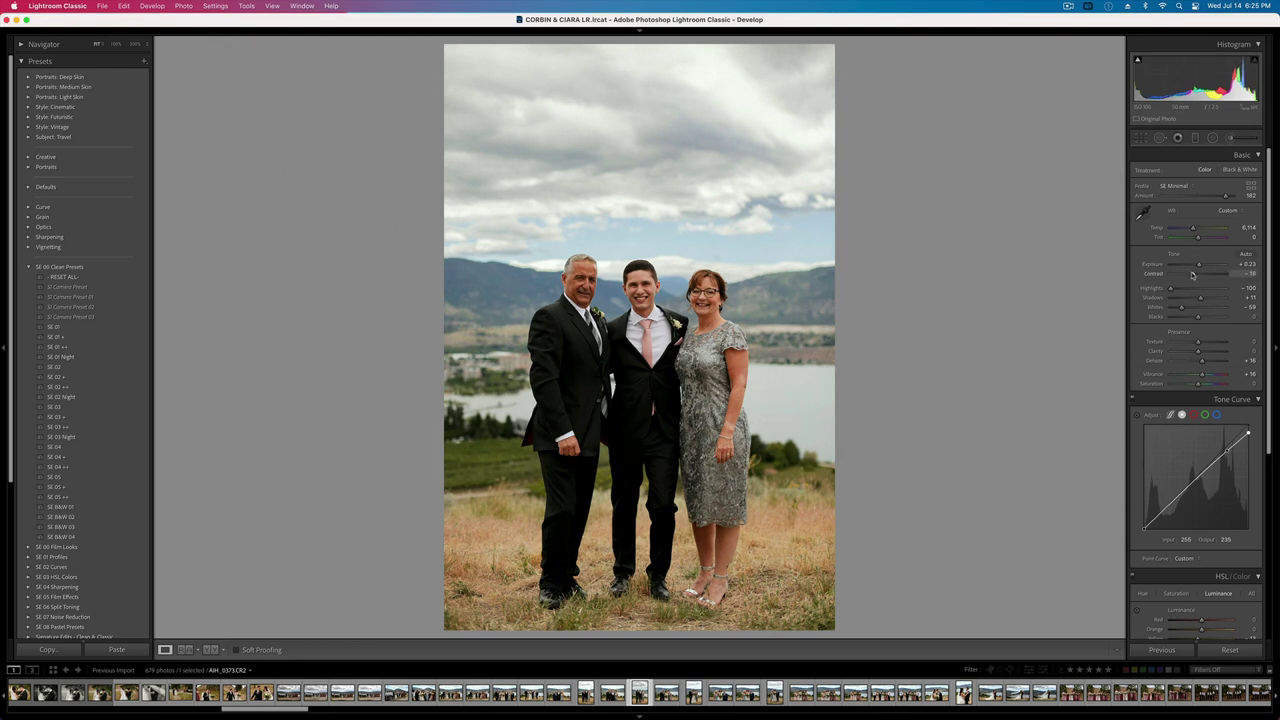
{"action": "key", "text": "j"}
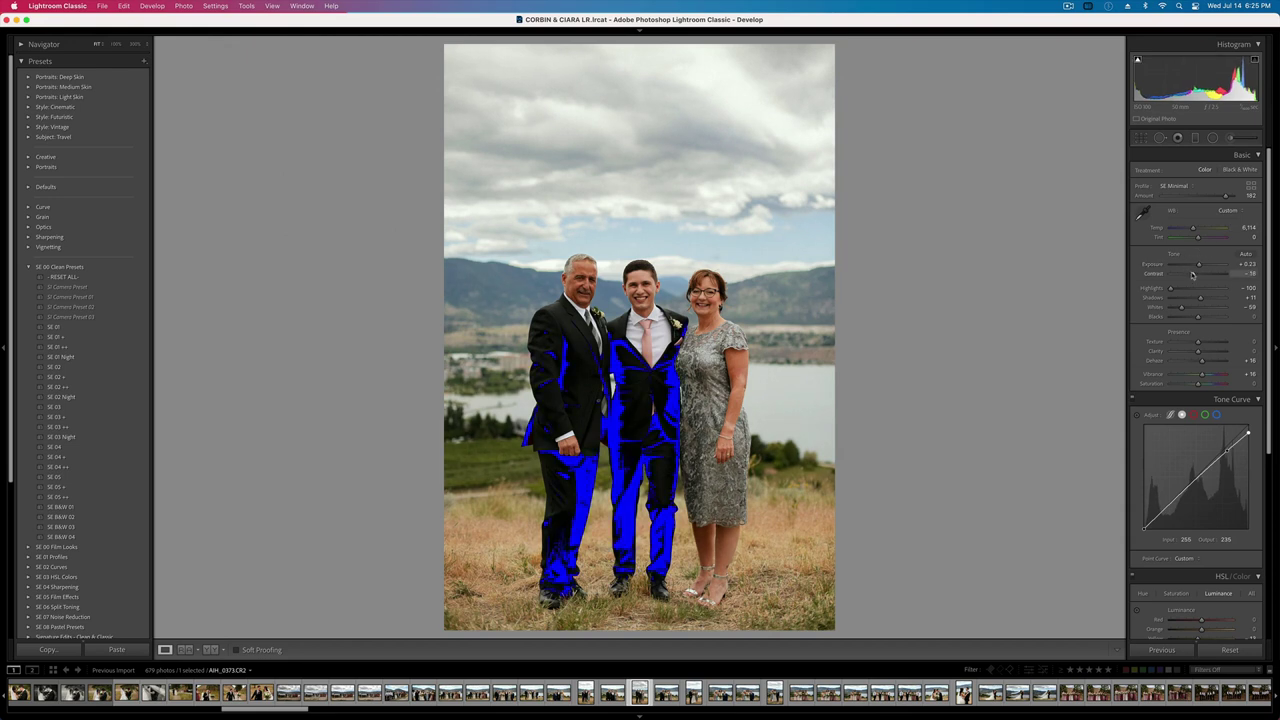
{"action": "key", "text": "j"}
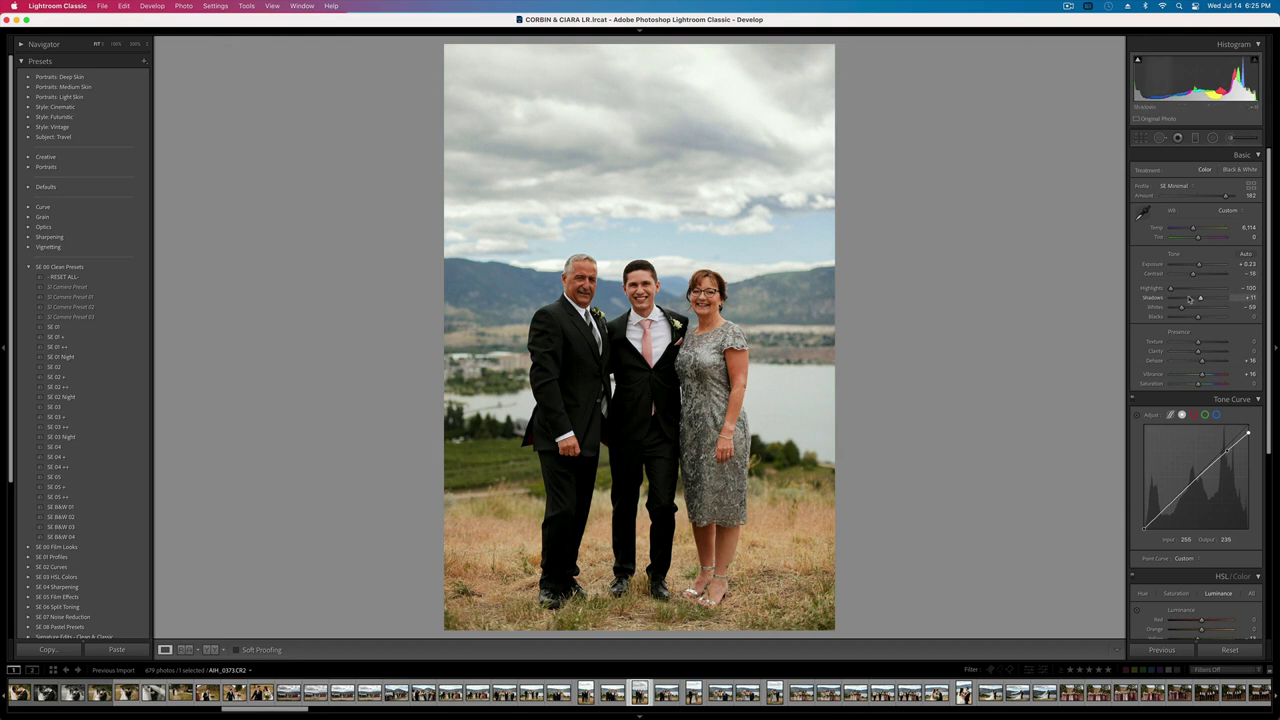
{"action": "left_click_drag", "start_coordinate": [1187, 307], "coordinate": [1200, 309]}
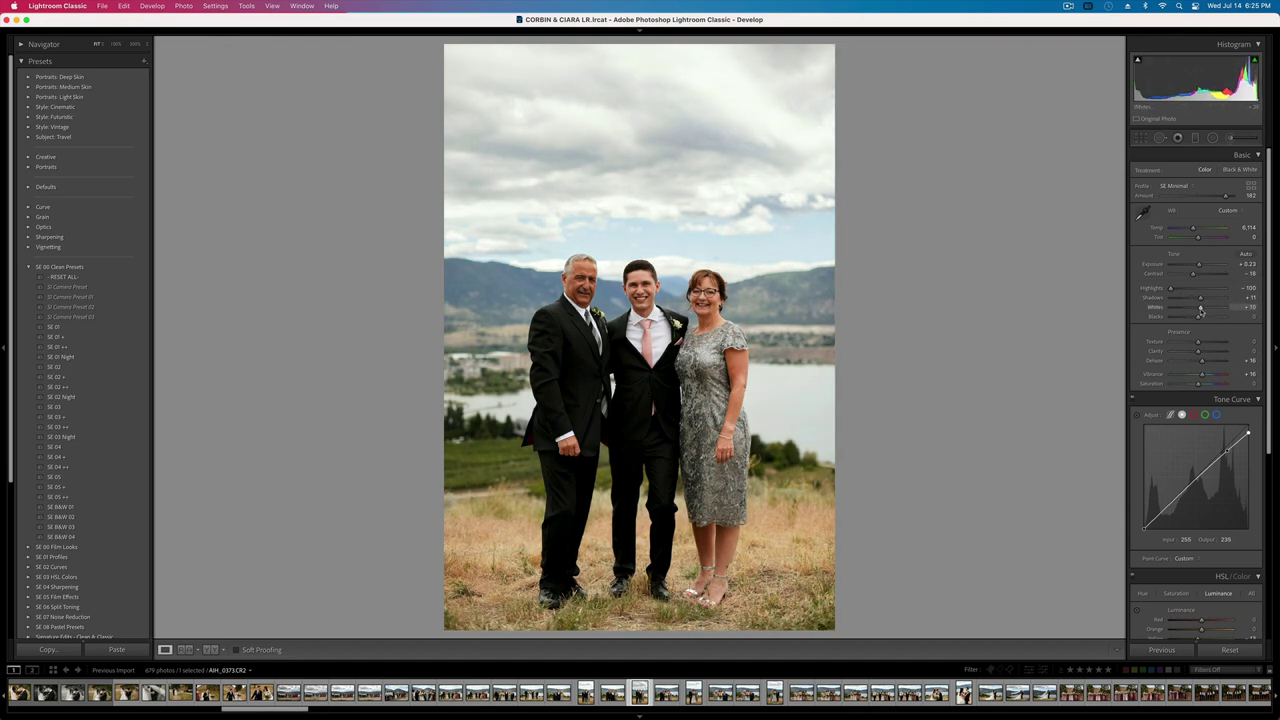
- Copy these settings and paste them onto the closer horizontal family shot
{"action": "key", "text": "super+c"}
{"action": "key", "text": "Return"}
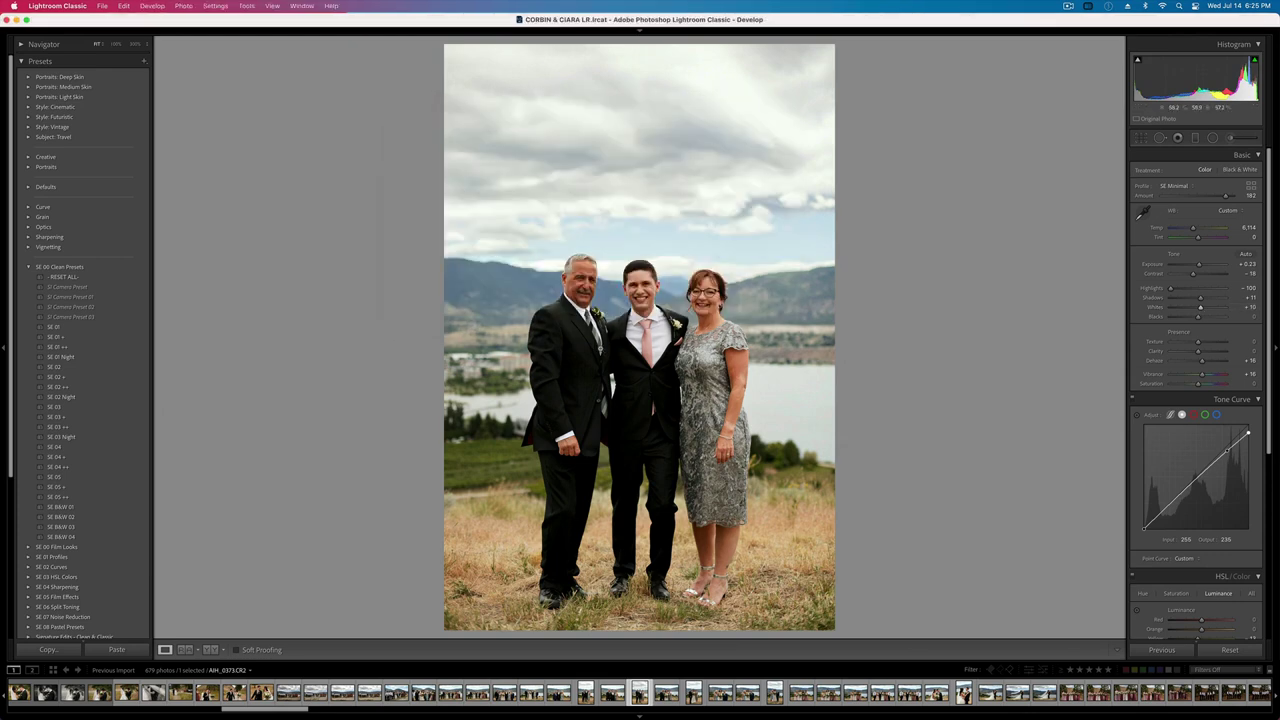
{"action": "key", "text": "Right"}
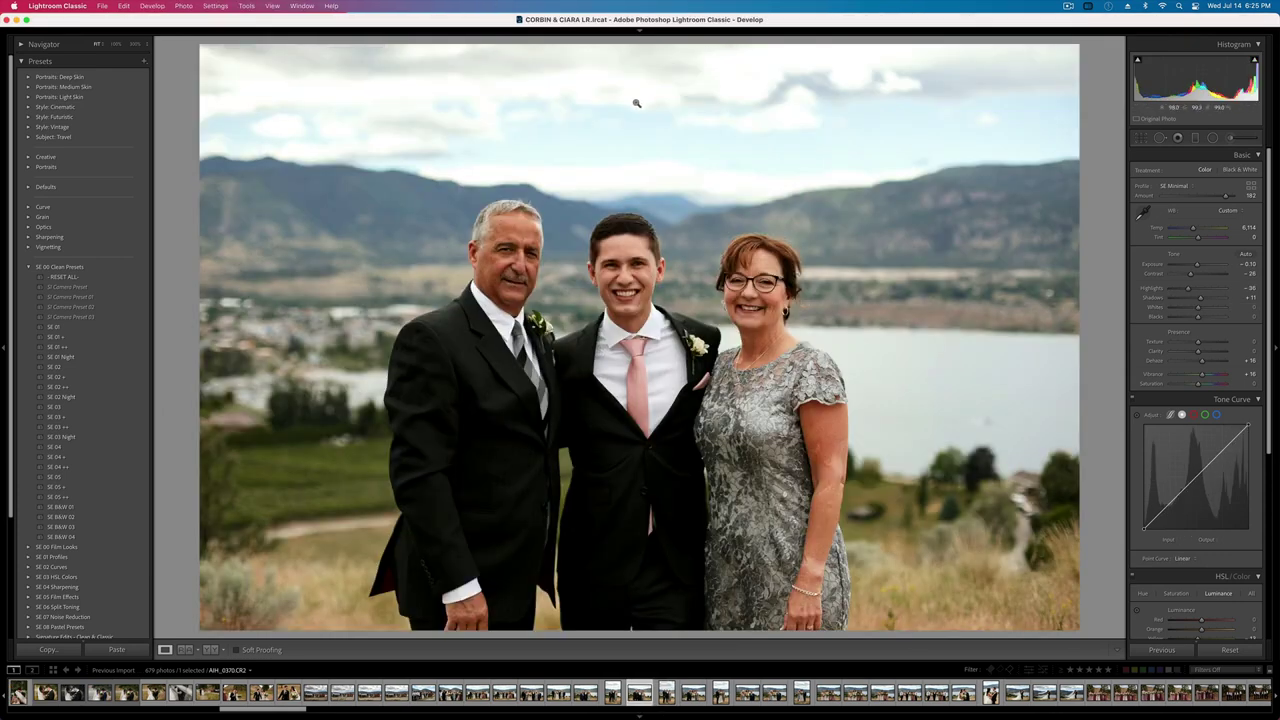
{"action": "key", "text": "super+shift+v"}
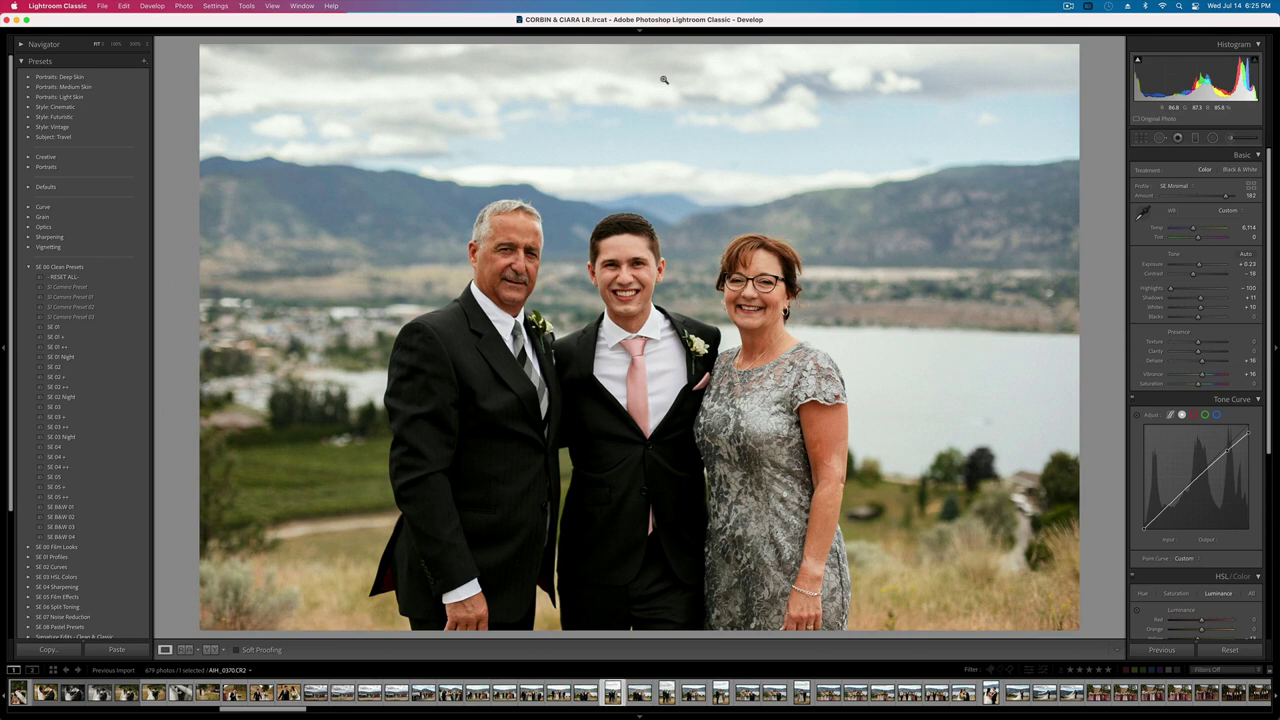
- Paste the copied look onto the next two group photos, testing a lower exposure
{"action": "key", "text": "Right"}
{"action": "key", "text": "super+shift+v"}
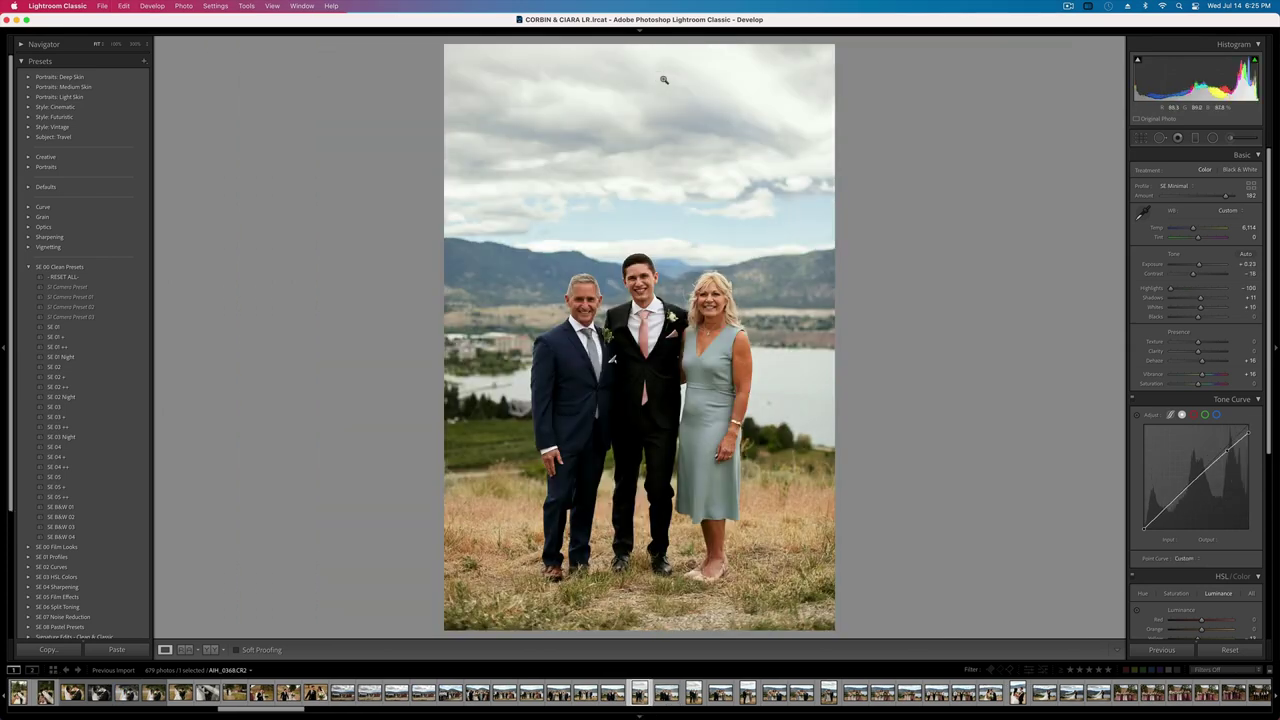
{"action": "key", "text": "Right"}
{"action": "key", "text": "super+shift+v"}
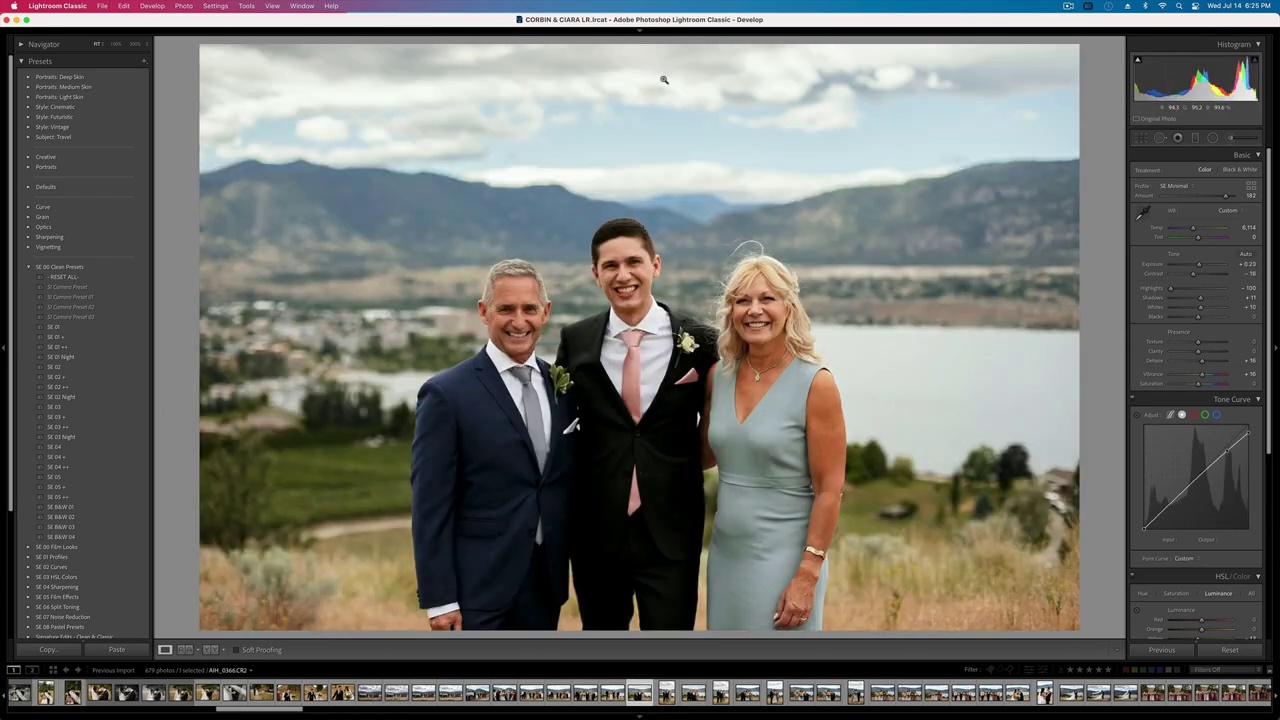
{"action": "key", "text": "minus"}
{"action": "key", "text": "equal"}
- Step back through the lakeside group shots and clear one photo's star rating
{"action": "key", "text": "Left"}
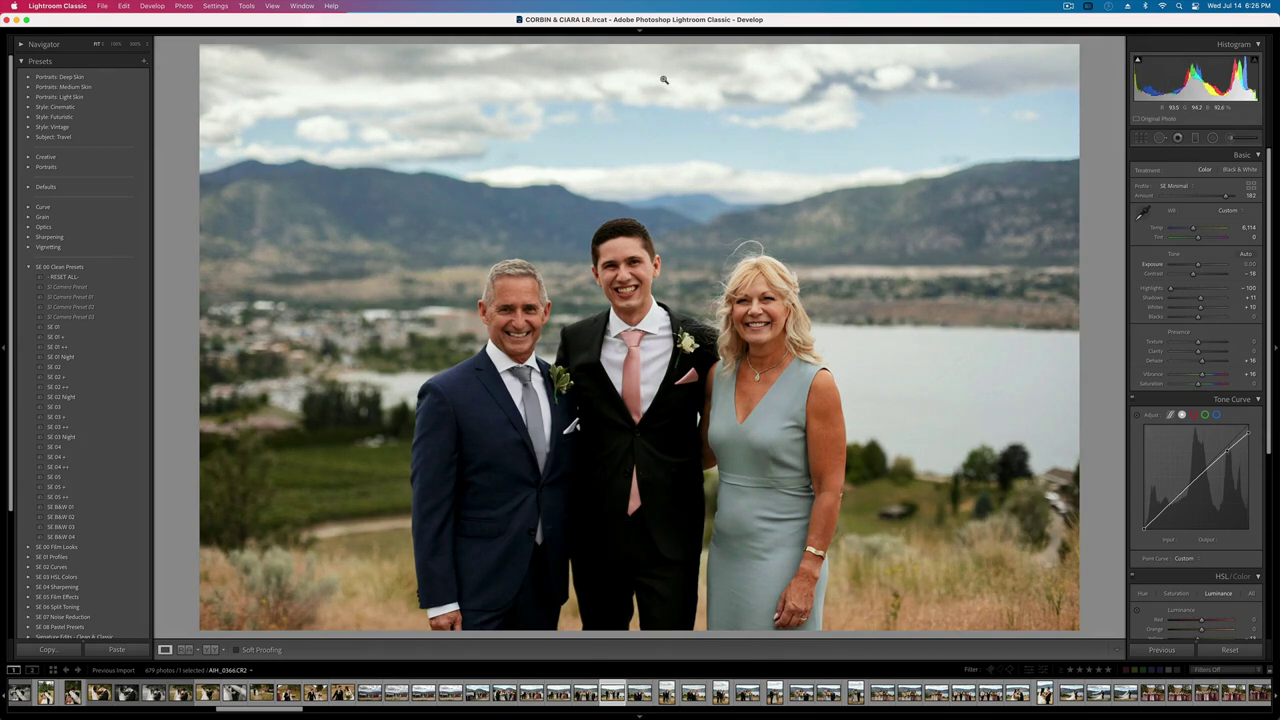
{"action": "key", "text": "Left"}
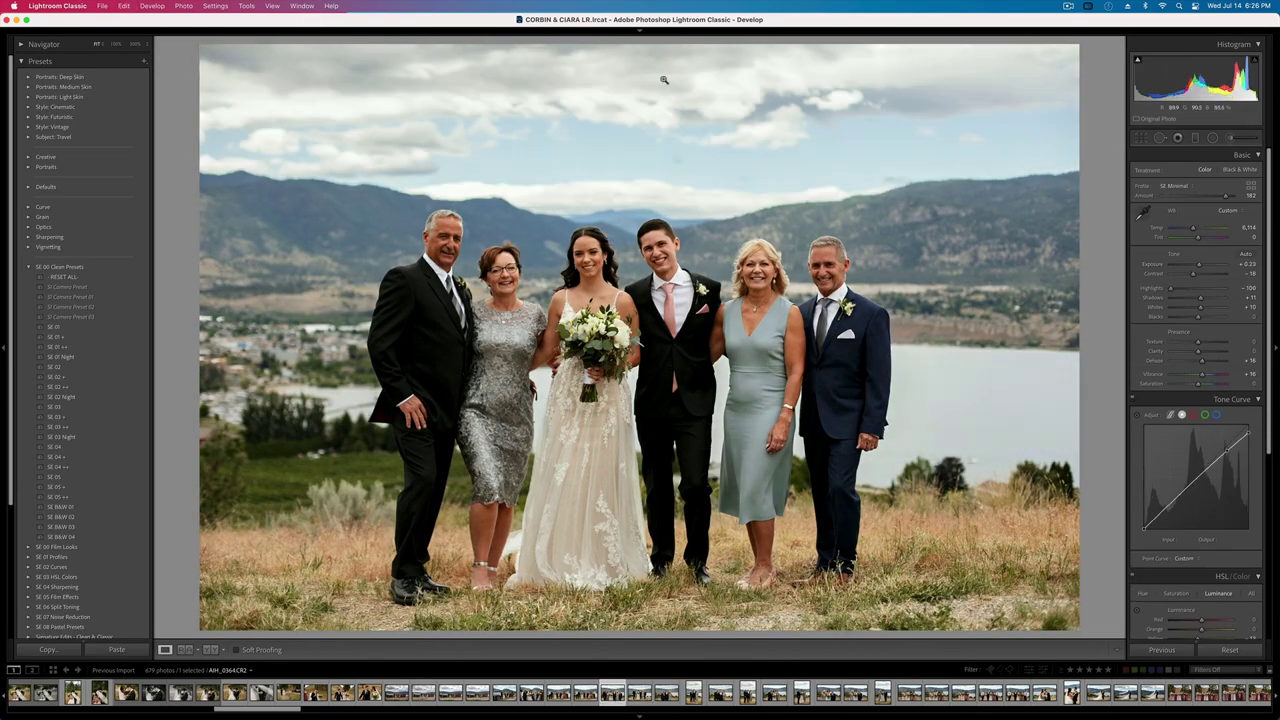
{"action": "key", "text": "Left"}
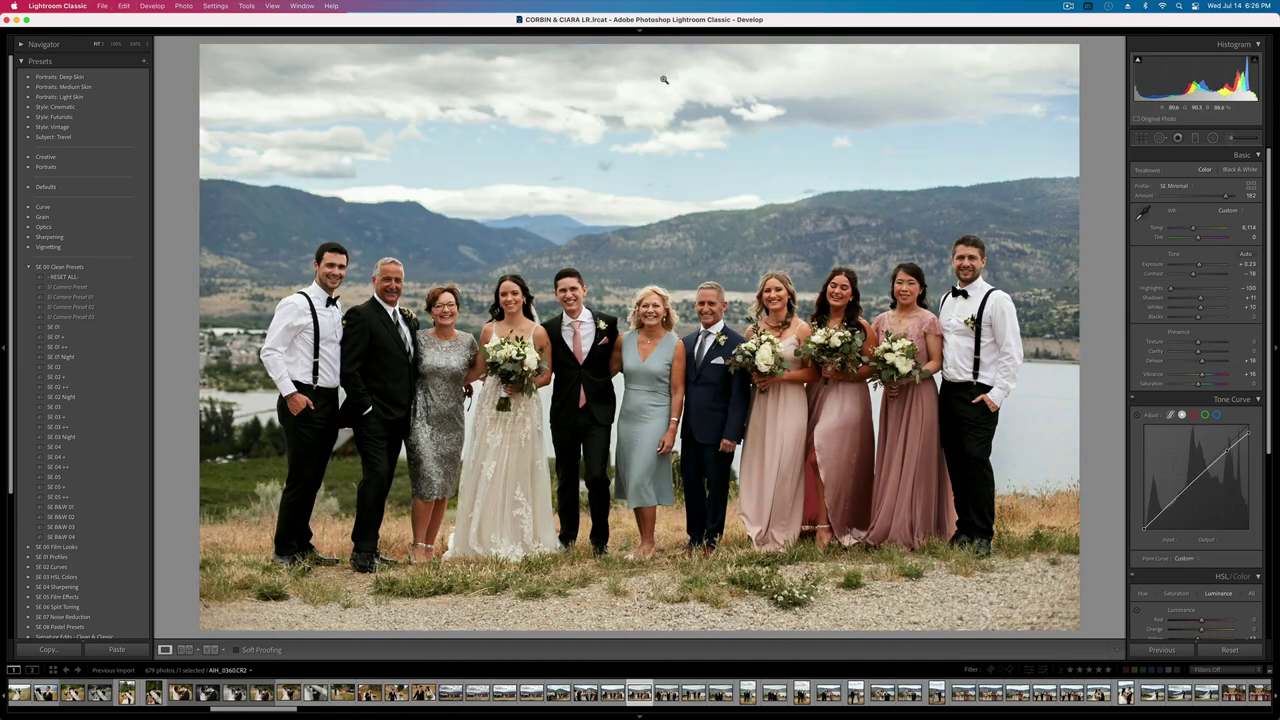
{"action": "key", "text": "Left"}
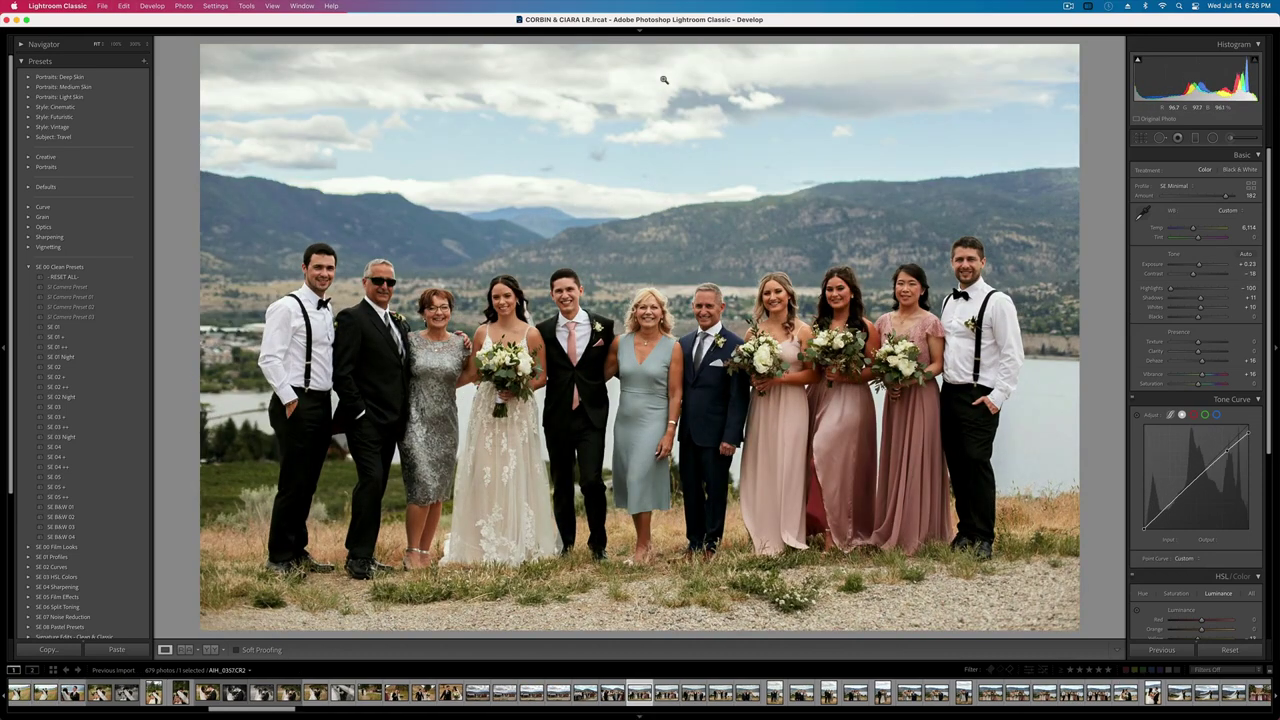
{"action": "key", "text": "Left"}
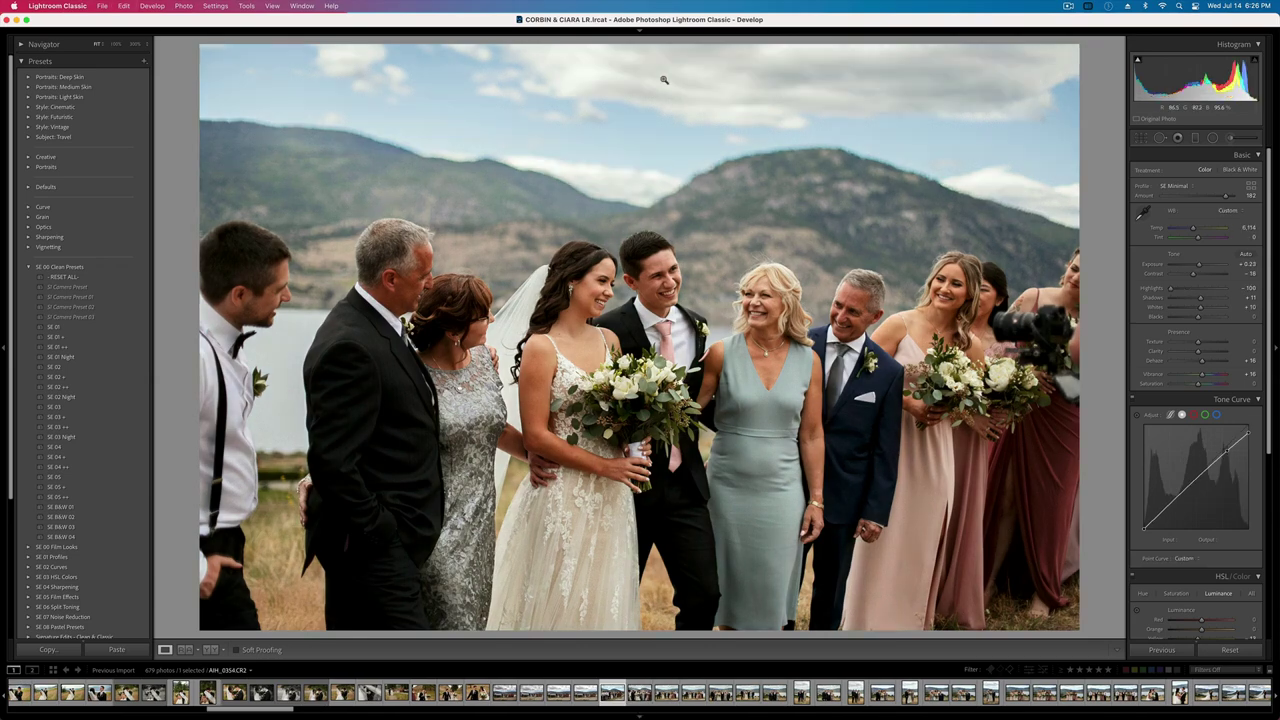
{"action": "key", "text": "Left"}
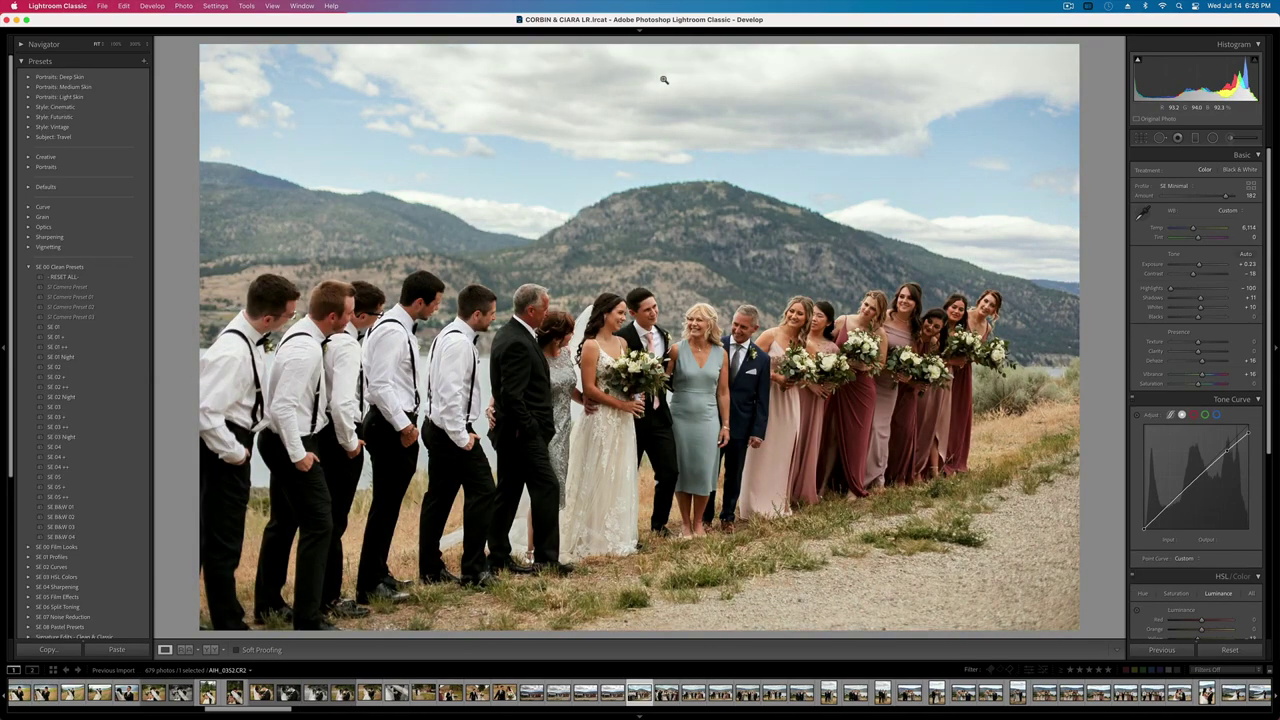
{"action": "key", "text": "0"}
{"action": "key", "text": "Right"}
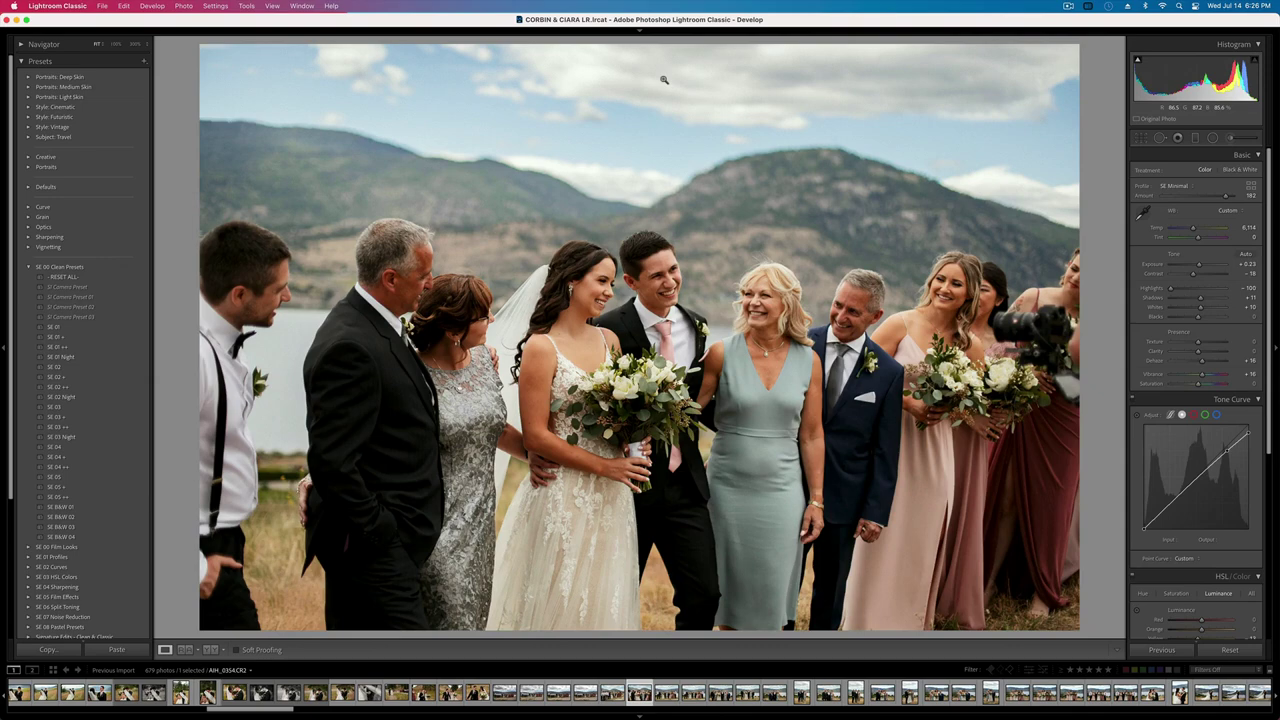
{"action": "key", "text": "Left"}
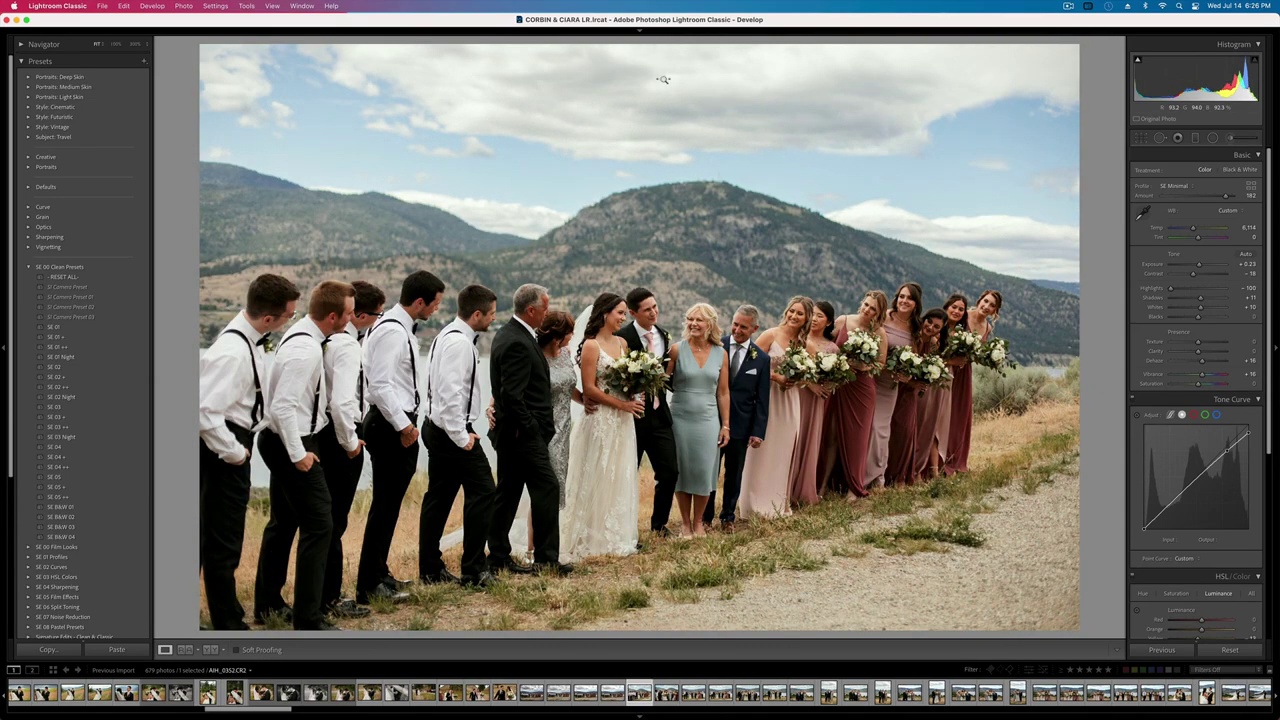
- Undo the settings pasted onto the wide cloudy-sky bridal-party lineup
{"action": "key", "text": "minus"}
{"action": "key", "text": "equal"}
{"action": "key", "text": "Left"}
{"action": "key", "text": "super+z"}
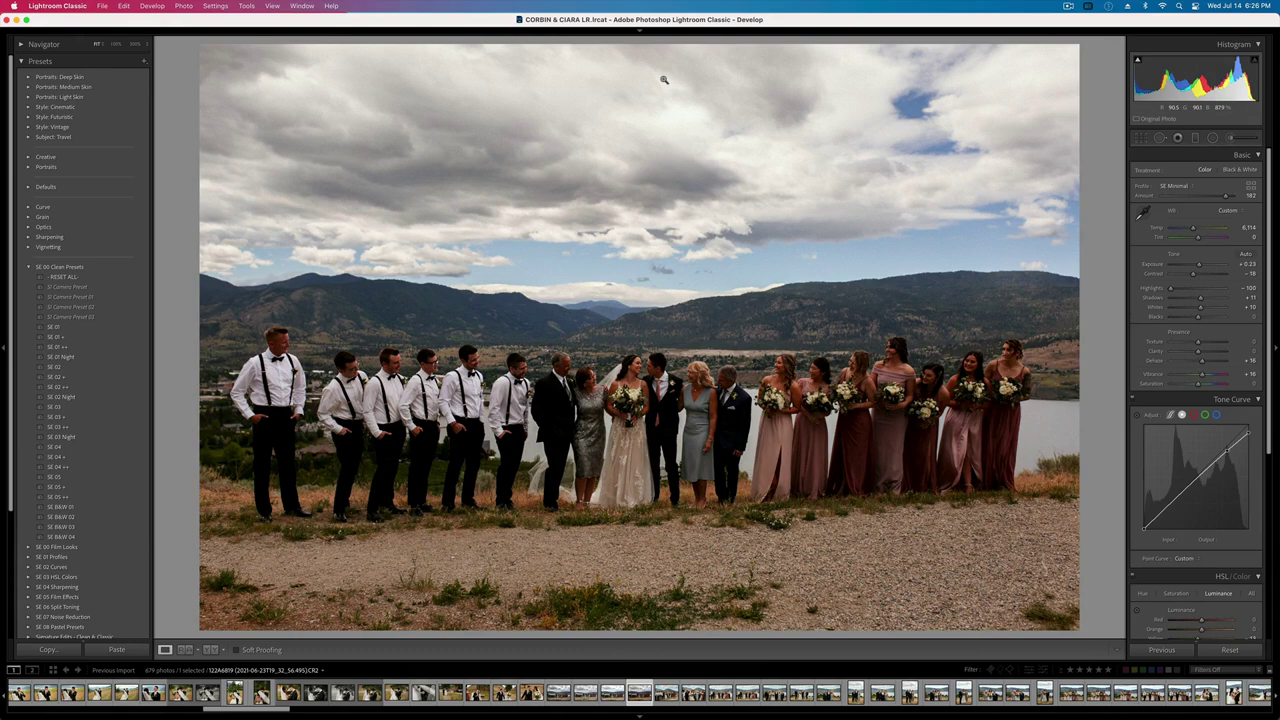
{"action": "key", "text": "super+z"}
- From the previous group photo, copy only the Basic Tone and Tone Curve settings
{"action": "key", "text": "Left"}
{"action": "key", "text": "super+shift+c"}
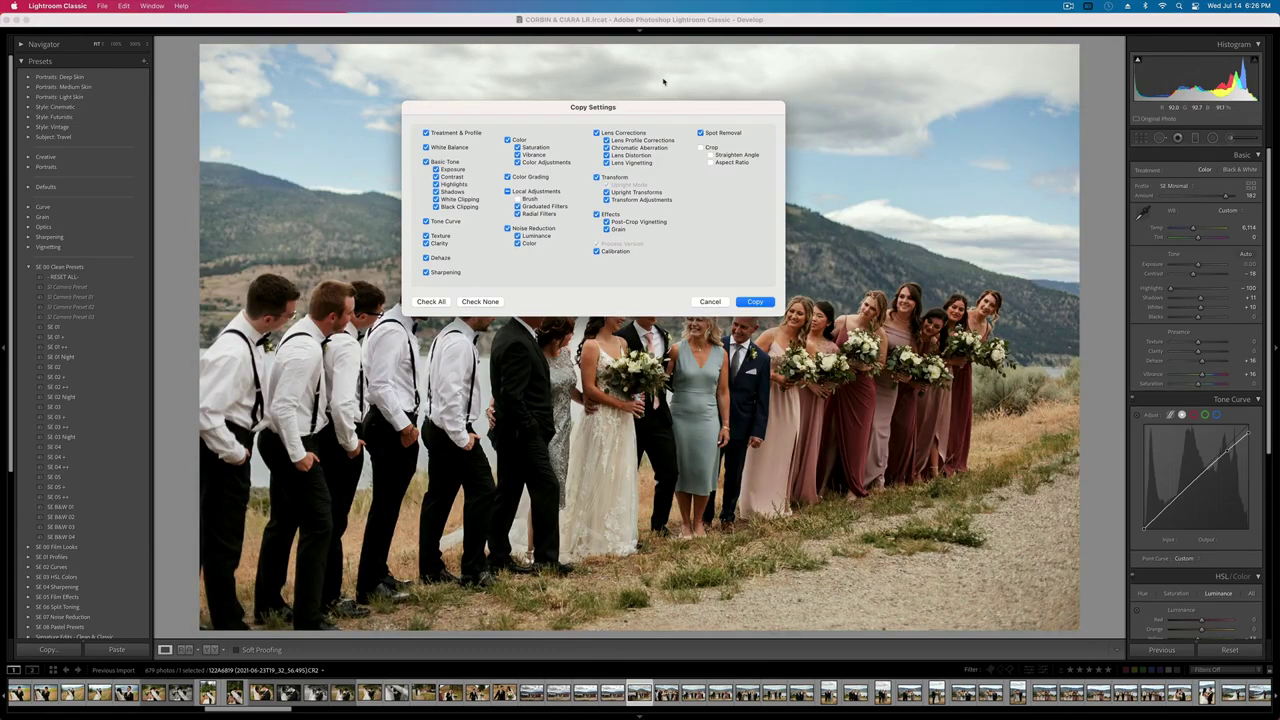
{"action": "left_click", "coordinate": [476, 301]}
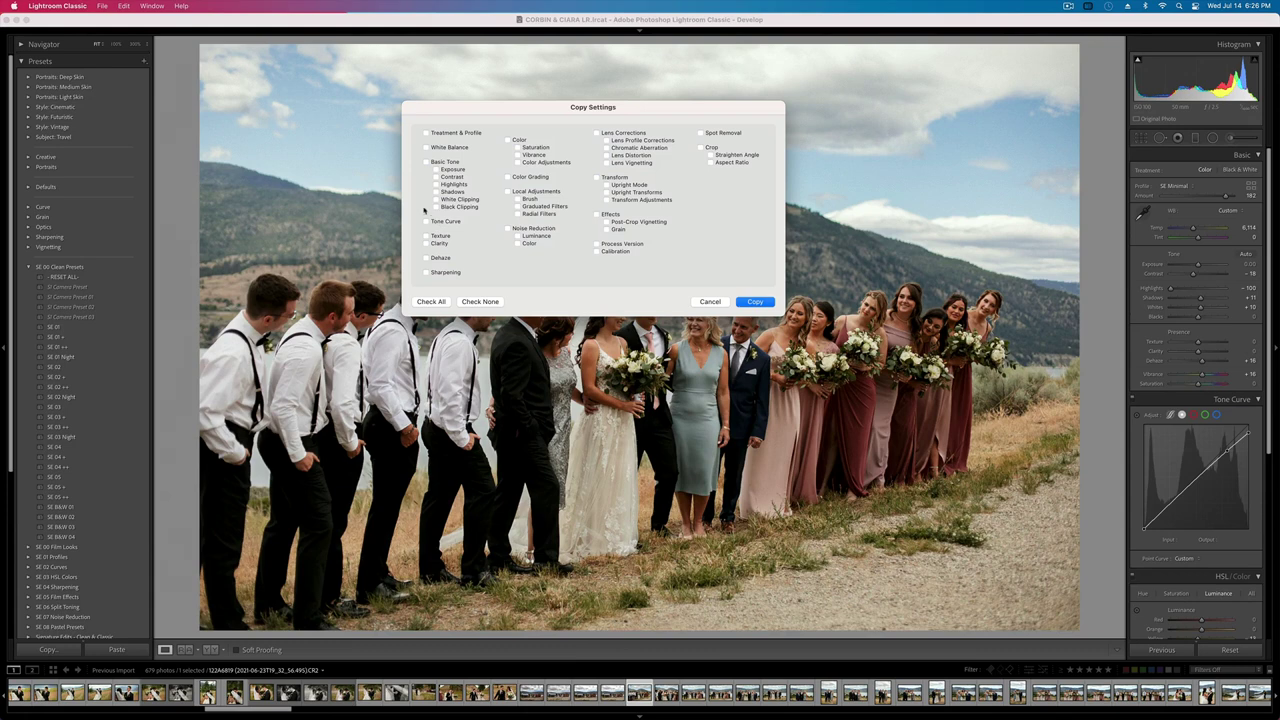
{"action": "left_click", "coordinate": [426, 221]}
{"action": "left_click", "coordinate": [426, 162]}
{"action": "key", "text": "Return"}
- Paste those tone settings onto the next two group shots, then undo the last paste
{"action": "key", "text": "Right"}
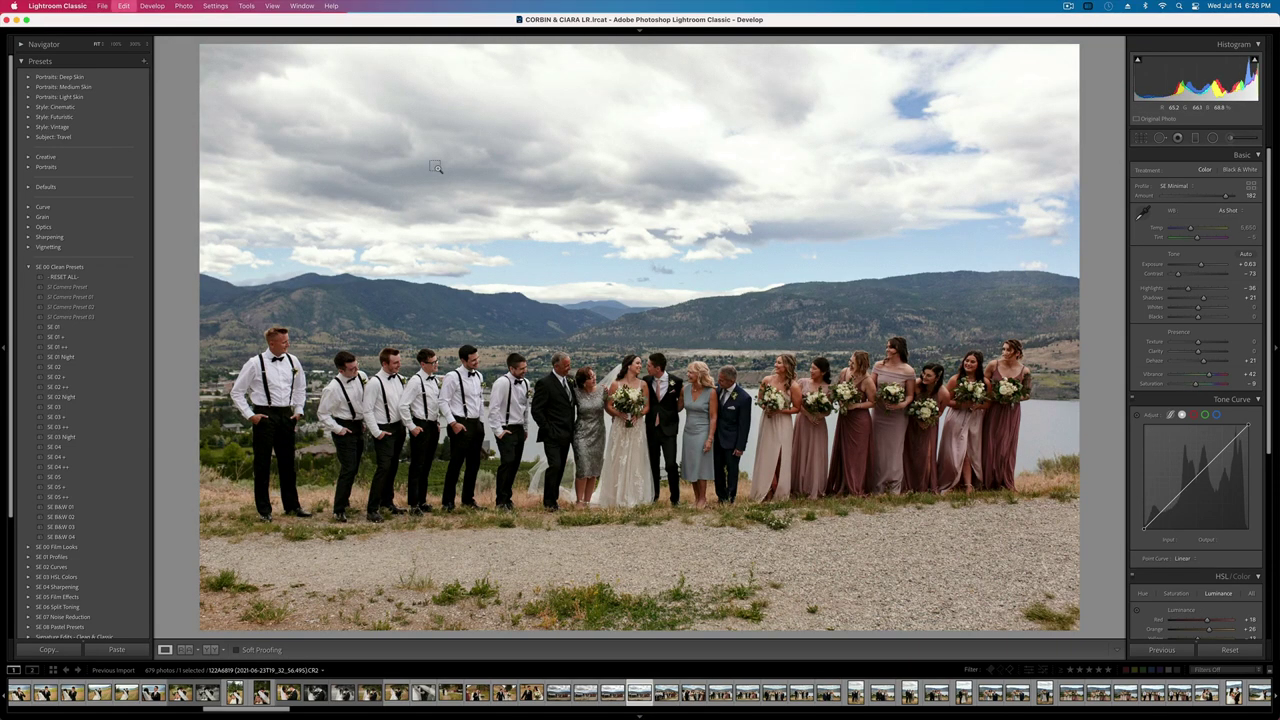
{"action": "key", "text": "super+shift+v"}
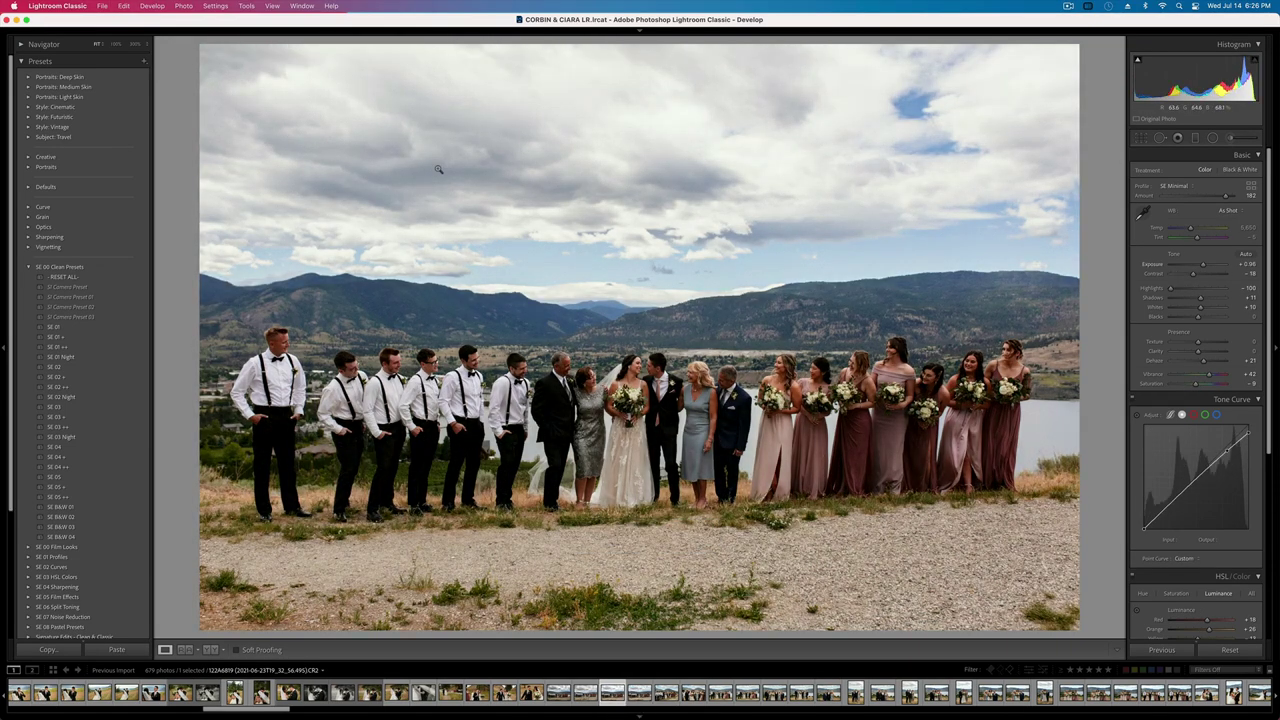
{"action": "key", "text": "Right"}
{"action": "key", "text": "super+shift+v"}
{"action": "key", "text": "="}
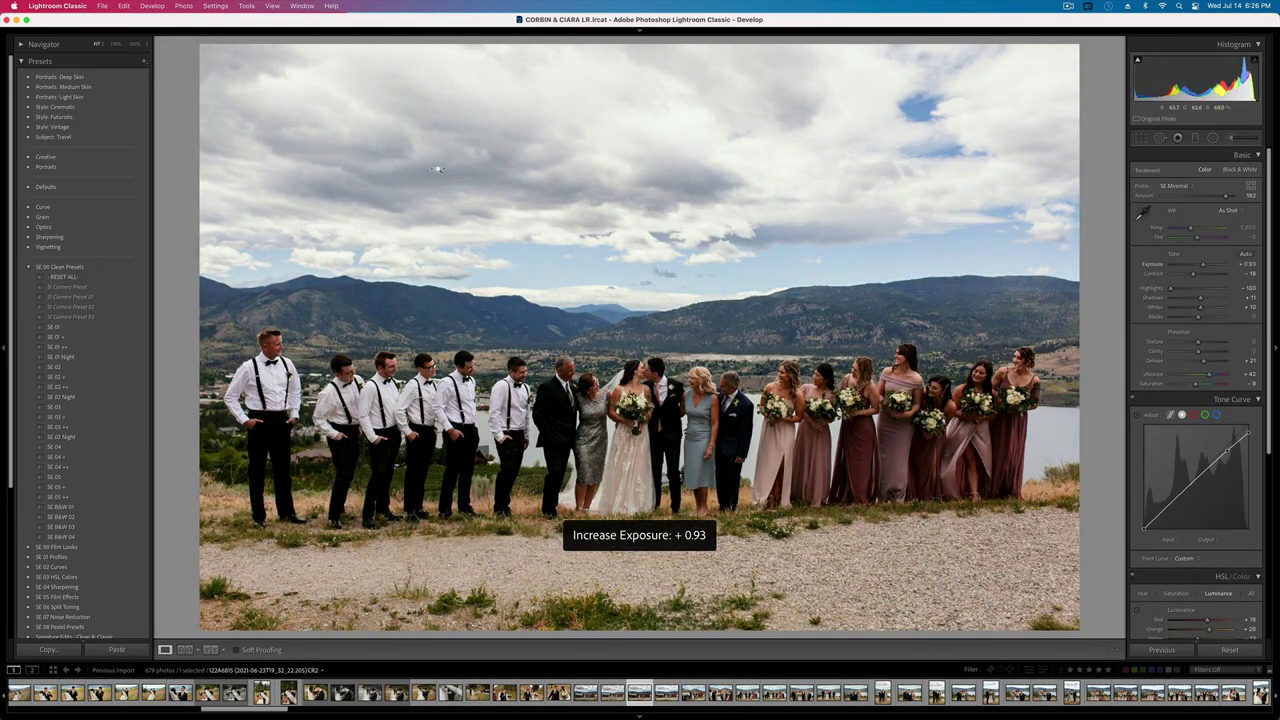
{"action": "key", "text": "-"}
{"action": "key", "text": "Left"}
{"action": "key", "text": "Right"}
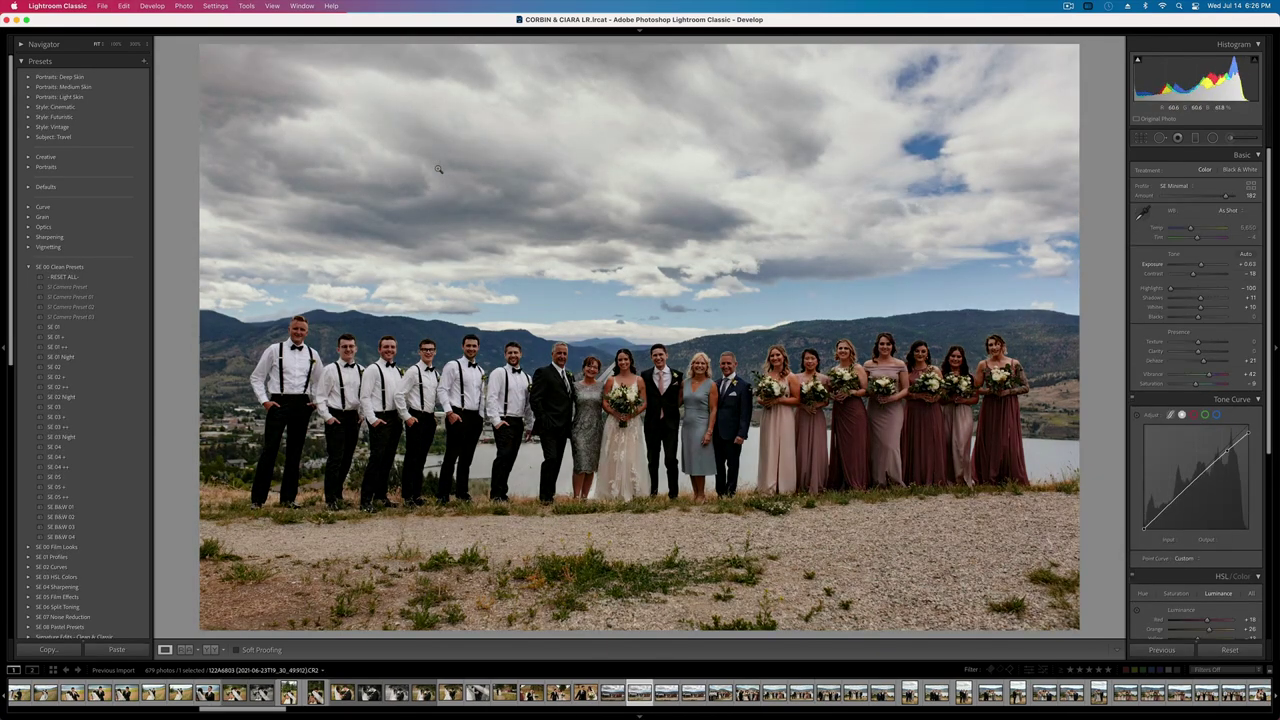
{"action": "key", "text": "super+z"}
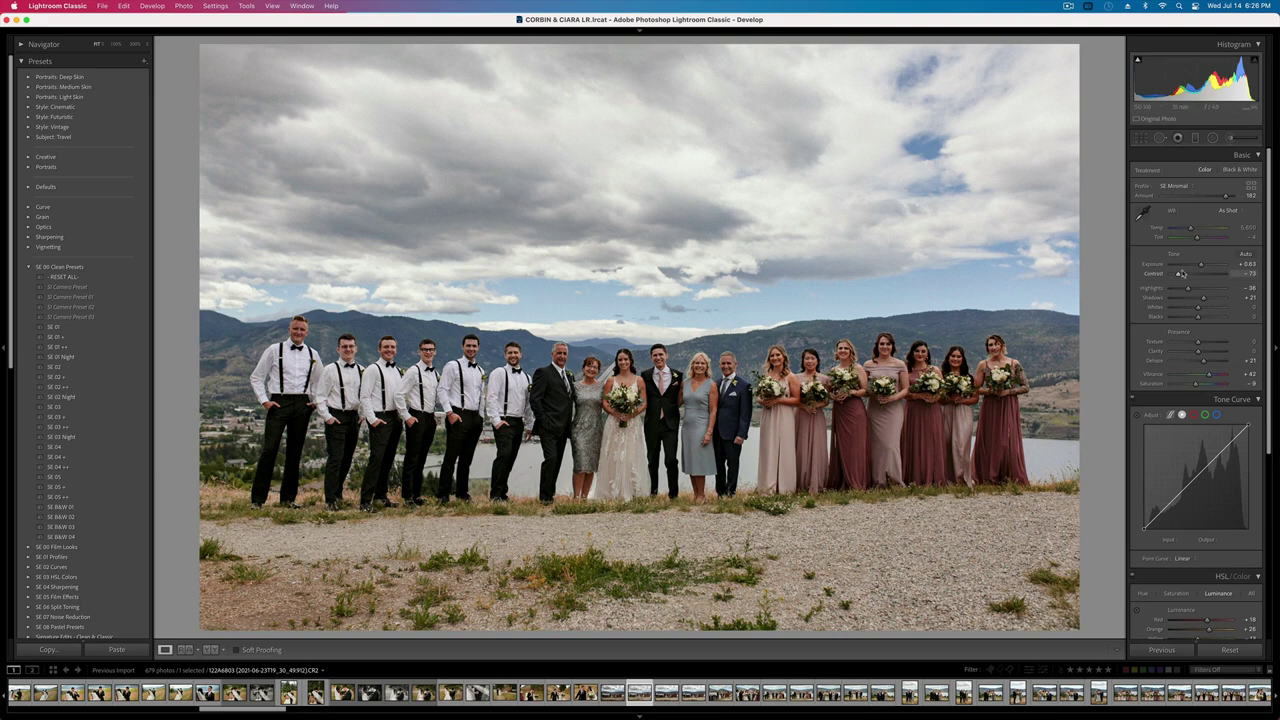
- Ease contrast from -73 to -60, apply the B&W preset to the wide cloudy lineup, and brighten it slightly
{"action": "left_click_drag", "start_coordinate": [1180, 273], "coordinate": [1185, 275]}
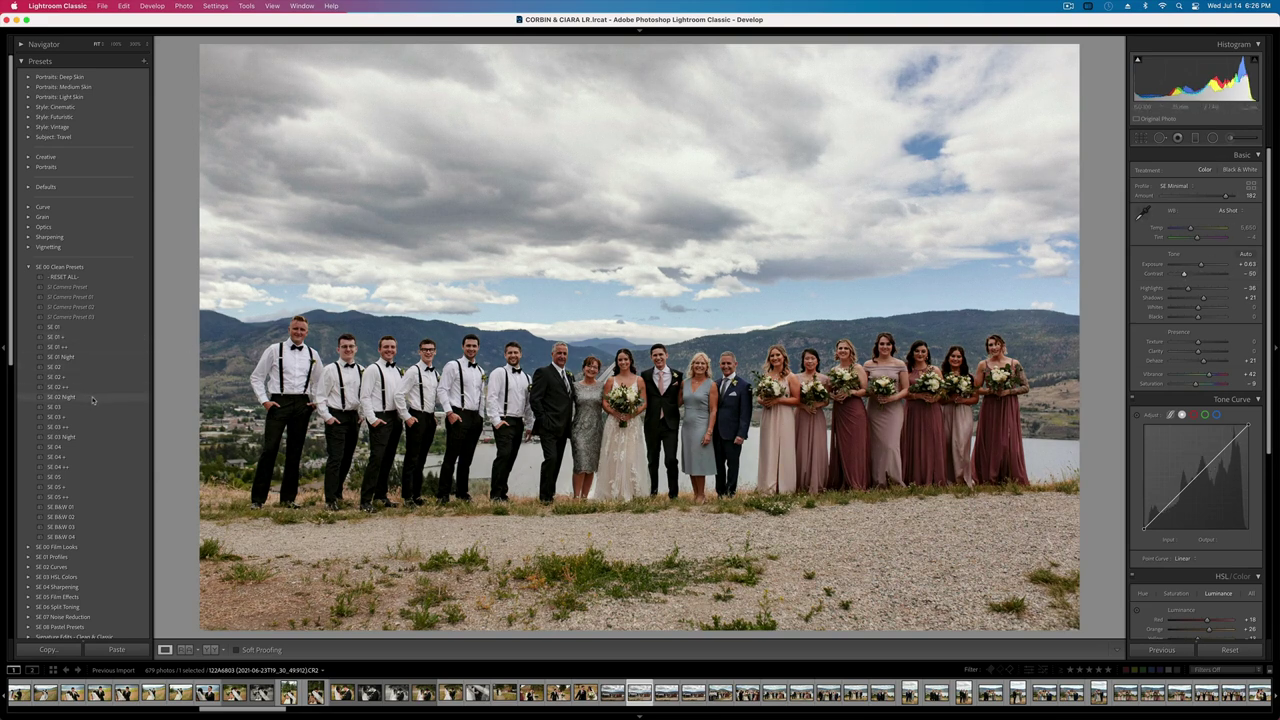
{"action": "left_click", "coordinate": [74, 528]}
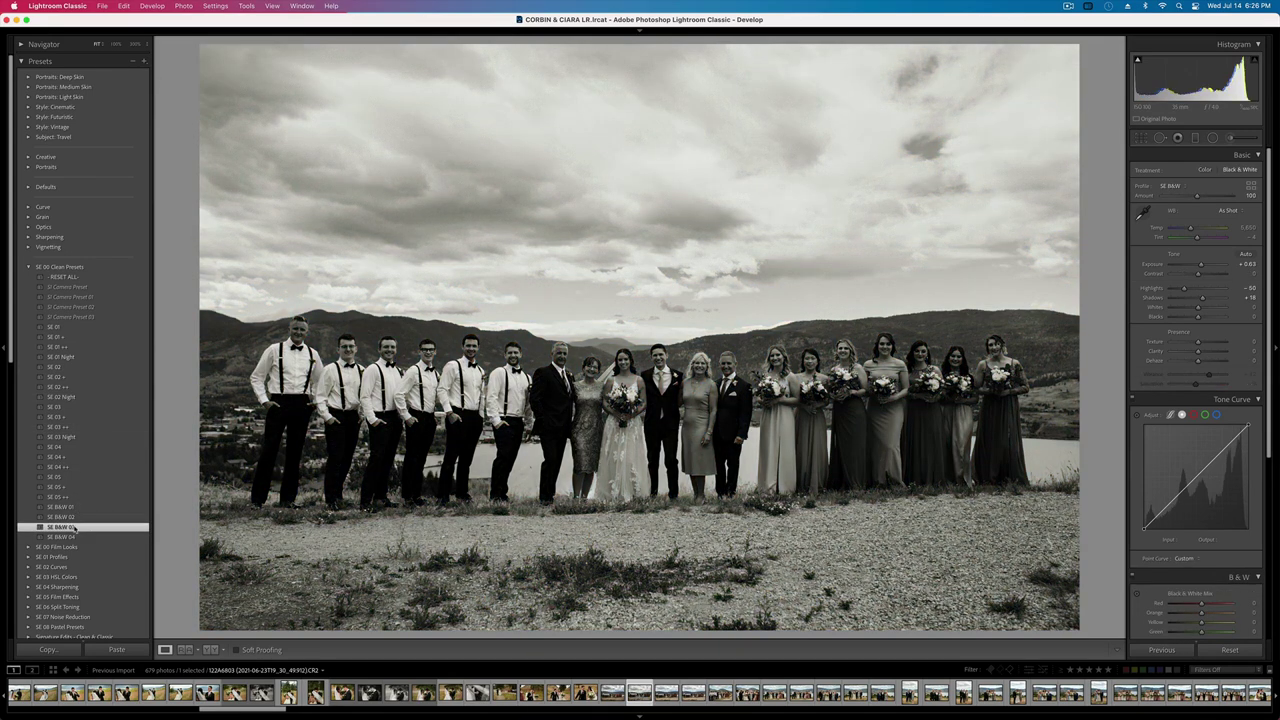
{"action": "key", "text": "="}
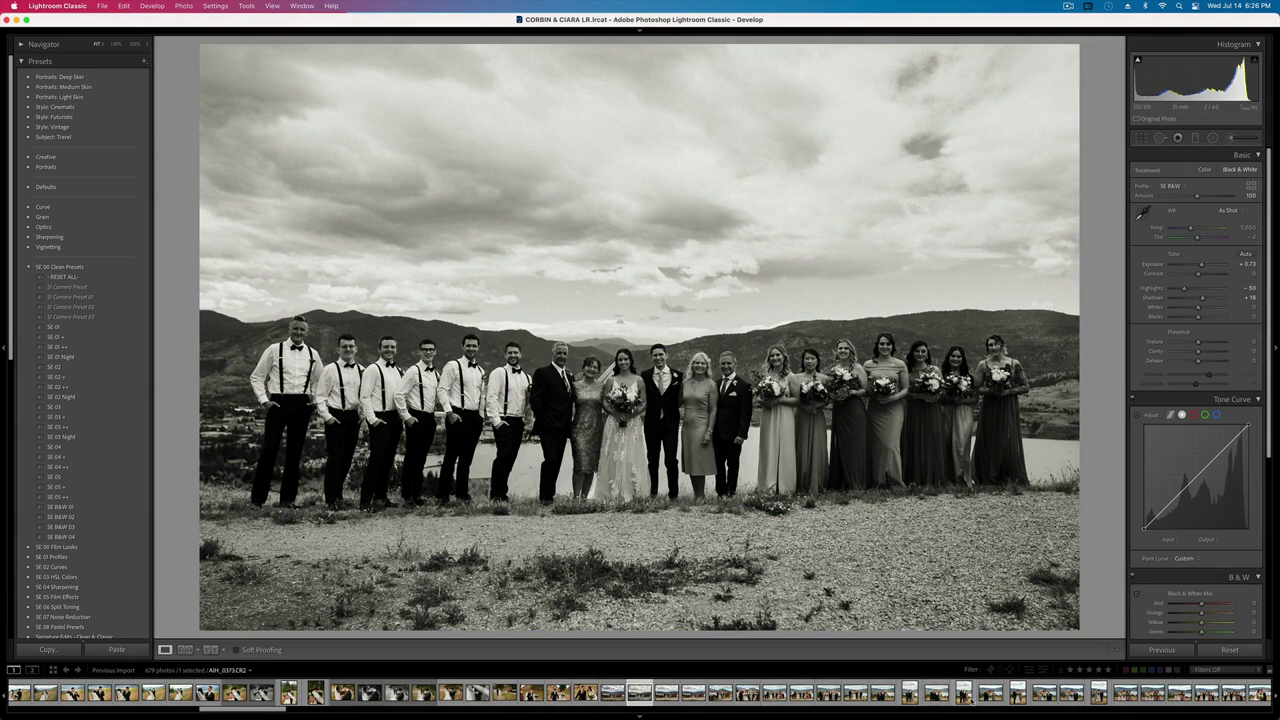
{"action": "left_click", "coordinate": [1018, 693]}
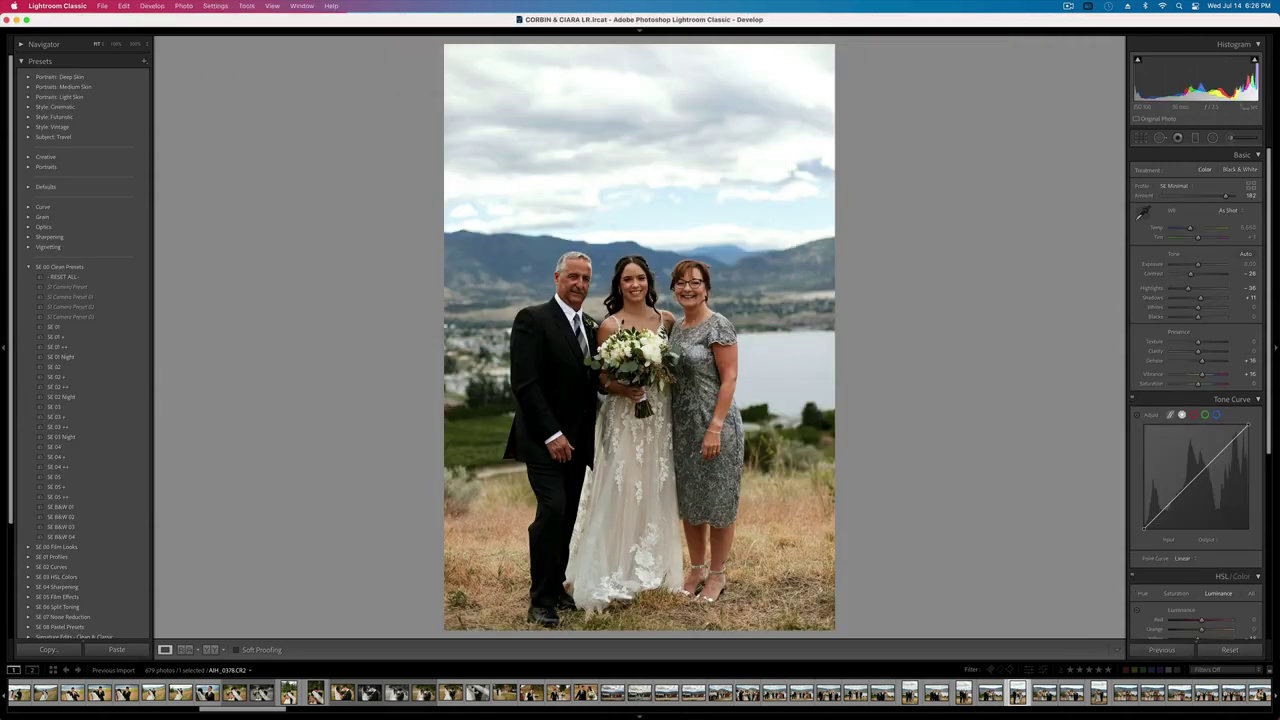
- Copy every setting except Crop from the bride-and-parents portrait
{"action": "key", "text": "super+shift+c"}
{"action": "left_click", "coordinate": [431, 301]}
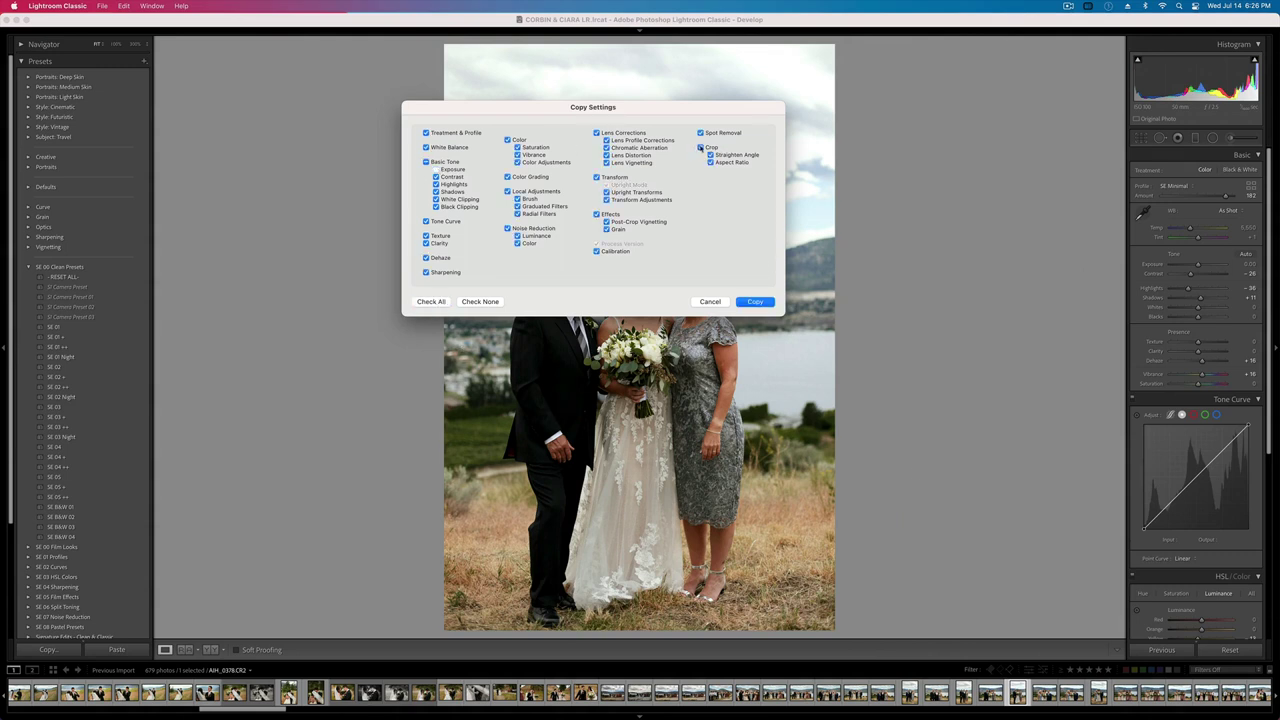
{"action": "left_click", "coordinate": [700, 147]}
{"action": "left_click", "coordinate": [506, 193]}
{"action": "key", "text": "Return"}
- Move ahead to the full-length family portrait and set its exposure to +0.23
{"action": "key", "text": "Right"}
{"action": "key", "text": "Right"}
{"action": "key", "text": "Right"}
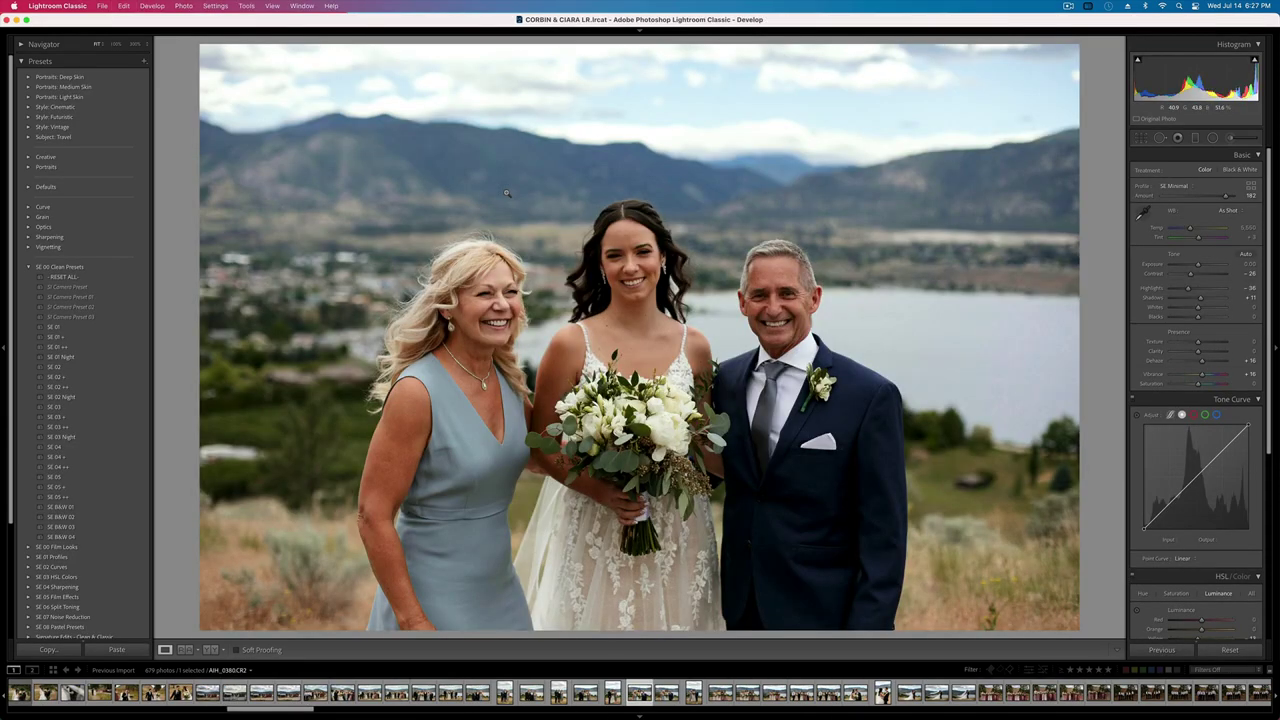
{"action": "key", "text": "Right"}
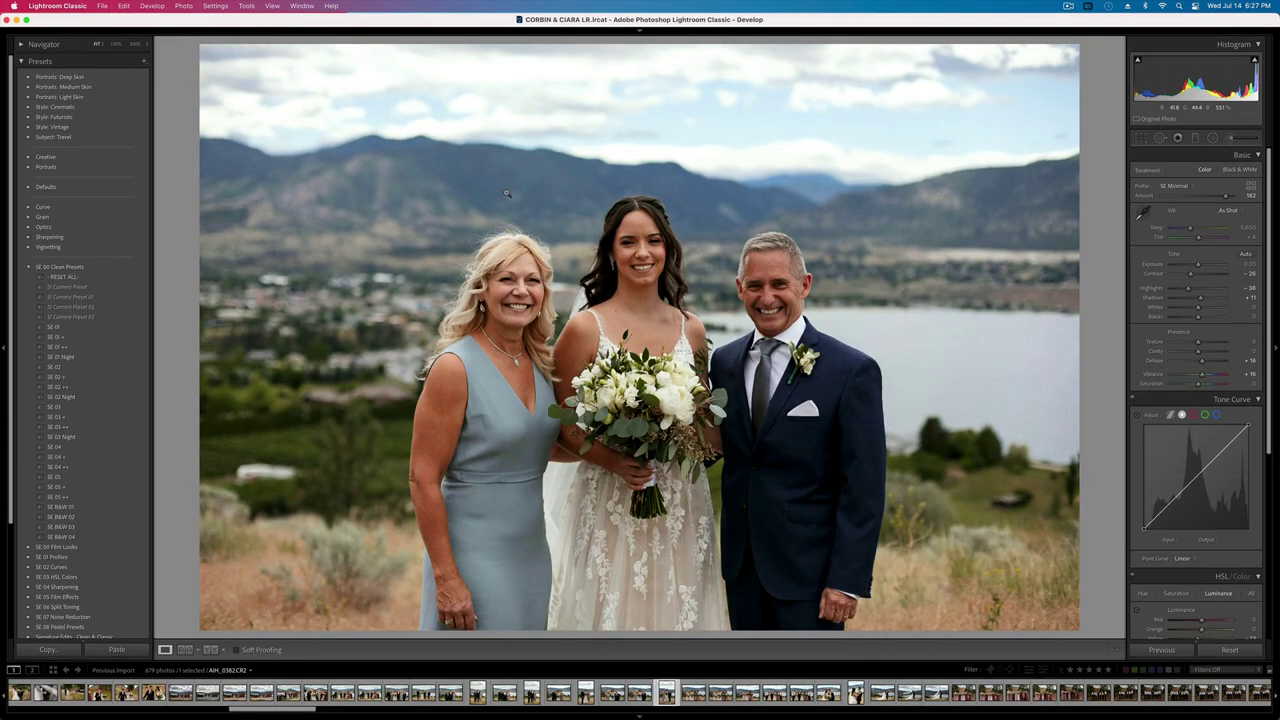
{"action": "key", "text": "equal"}
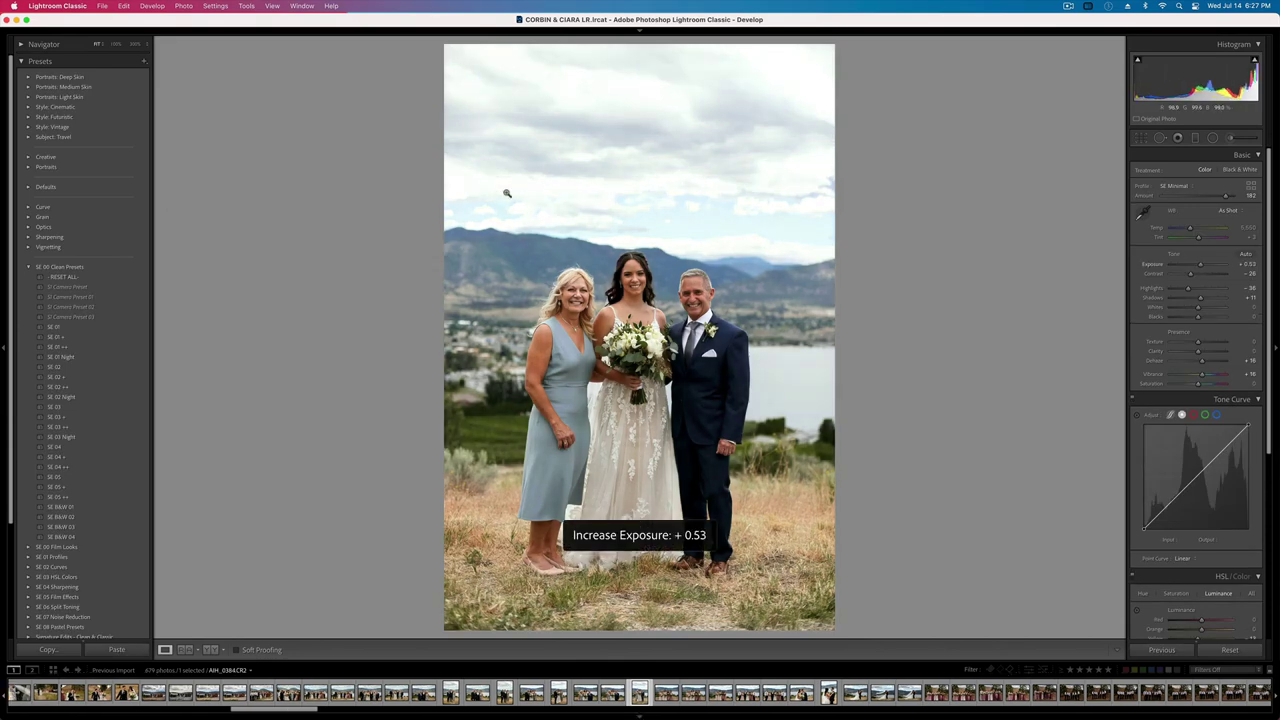
{"action": "key", "text": "minus"}
{"action": "key", "text": "k"}
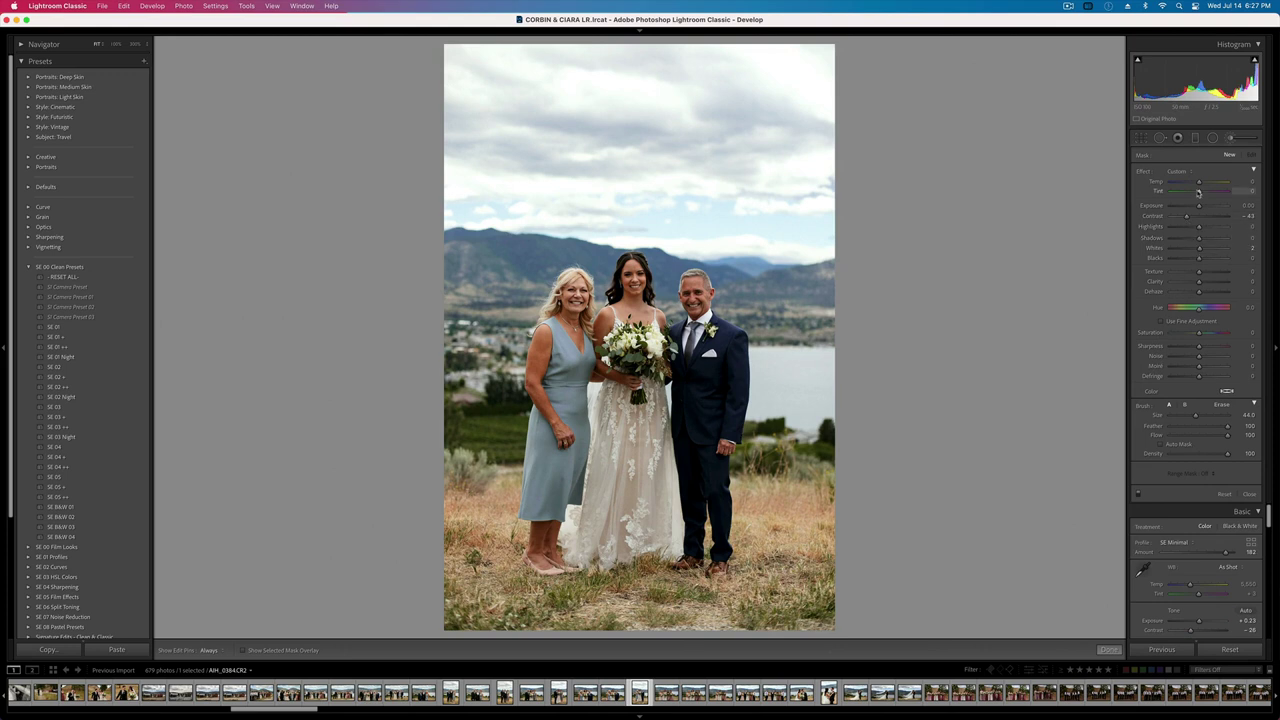
- Set the family portrait's Whites to -5, adjust its temperature to about 5,950, and copy its settings
{"action": "key", "text": "k"}
{"action": "left_click_drag", "start_coordinate": [1198, 307], "coordinate": [1195, 307]}
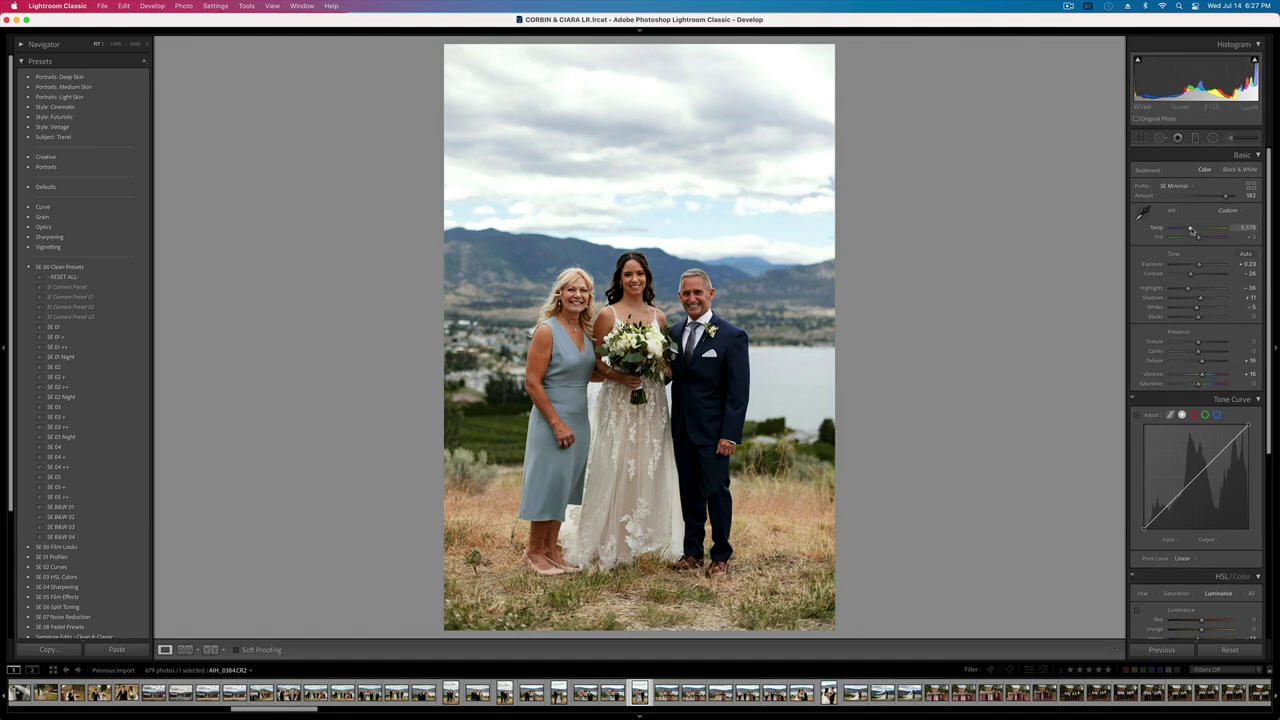
{"action": "left_click_drag", "start_coordinate": [1190, 229], "coordinate": [1194, 231]}
{"action": "key", "text": "super+shift+c"}
{"action": "key", "text": "Return"}
- Paste the settings onto the bridesmaids photo at +0.23 exposure, then brighten the next bridesmaids shot slightly
{"action": "key", "text": "Right"}
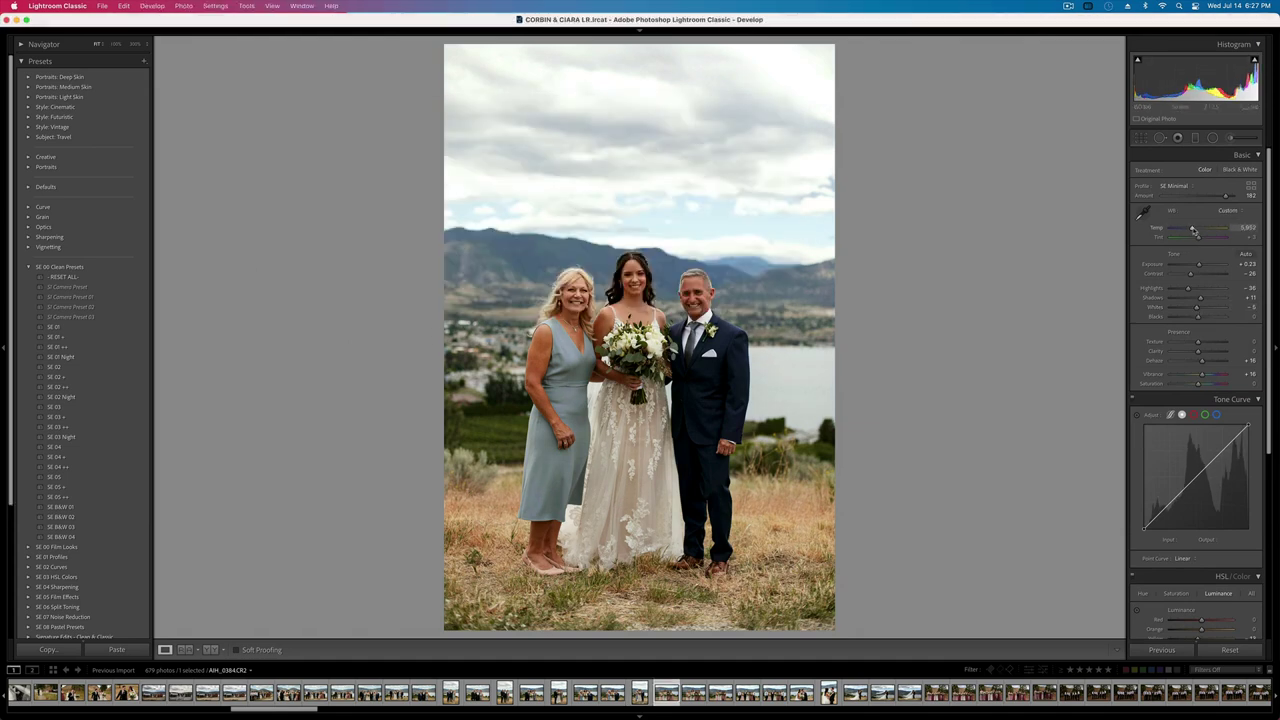
{"action": "key", "text": "super+shift+v"}
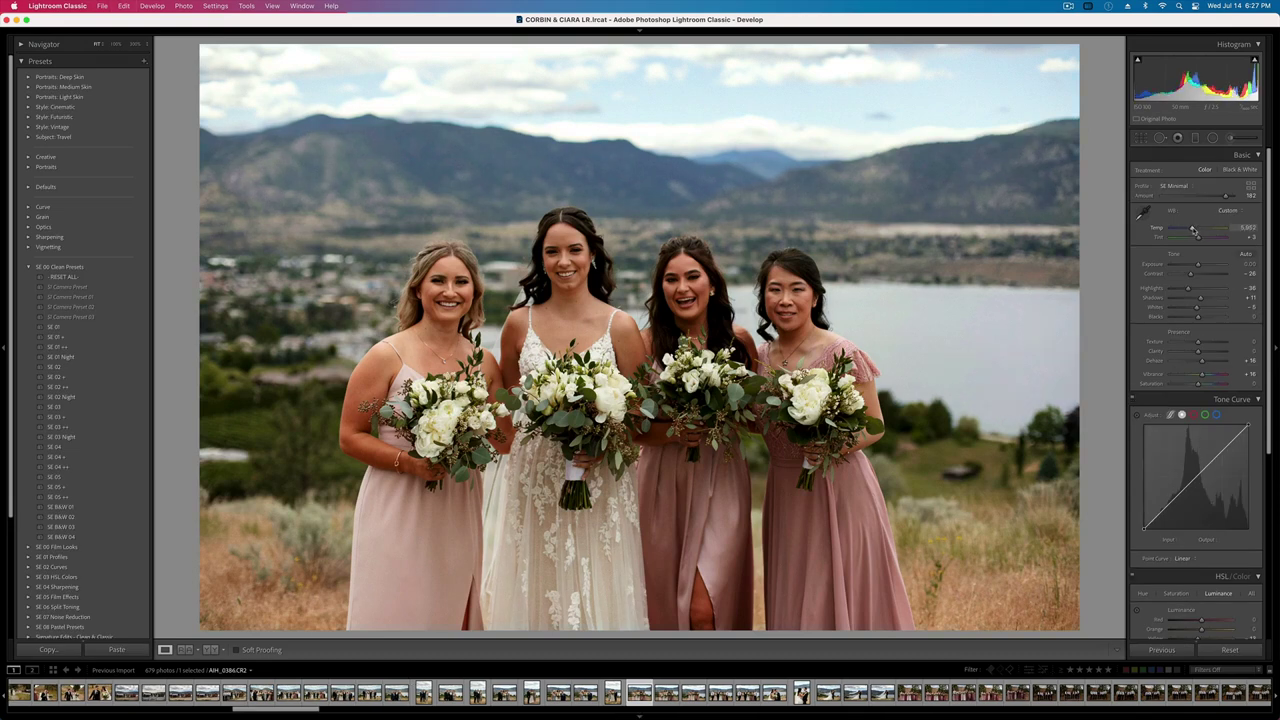
{"action": "key", "text": "shift+equal"}
{"action": "key", "text": "minus"}
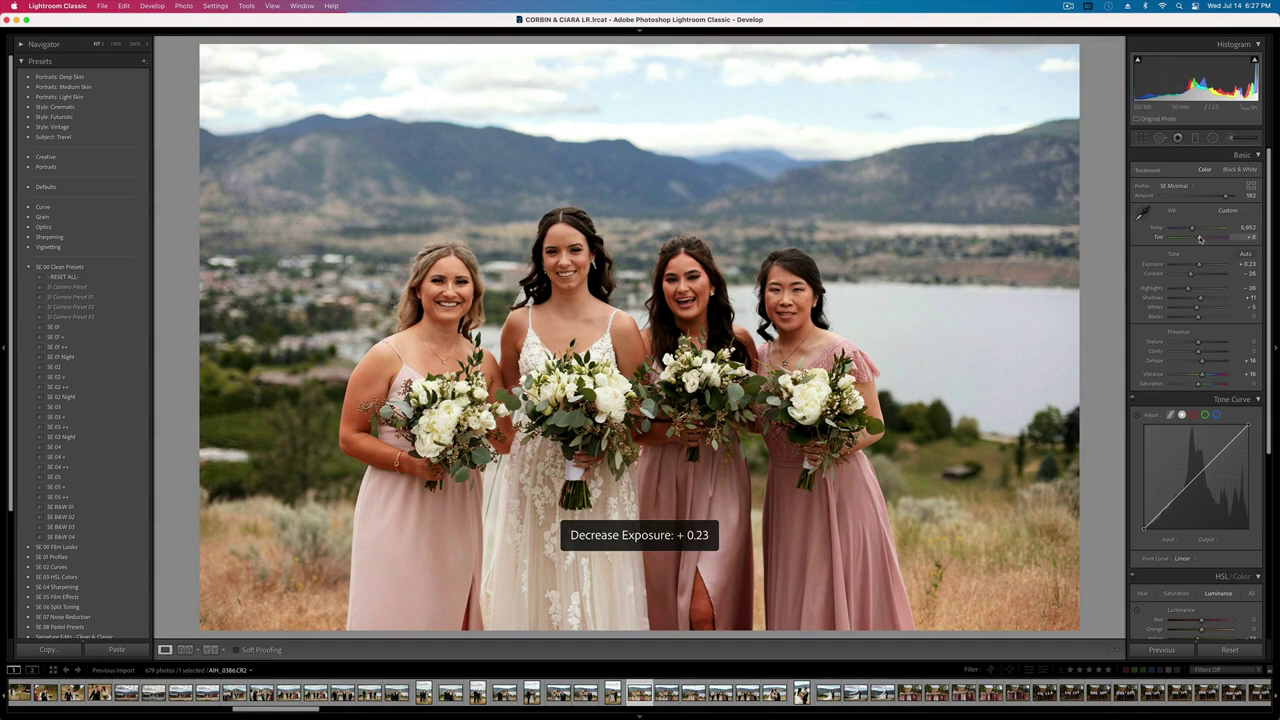
{"action": "key", "text": "Right"}
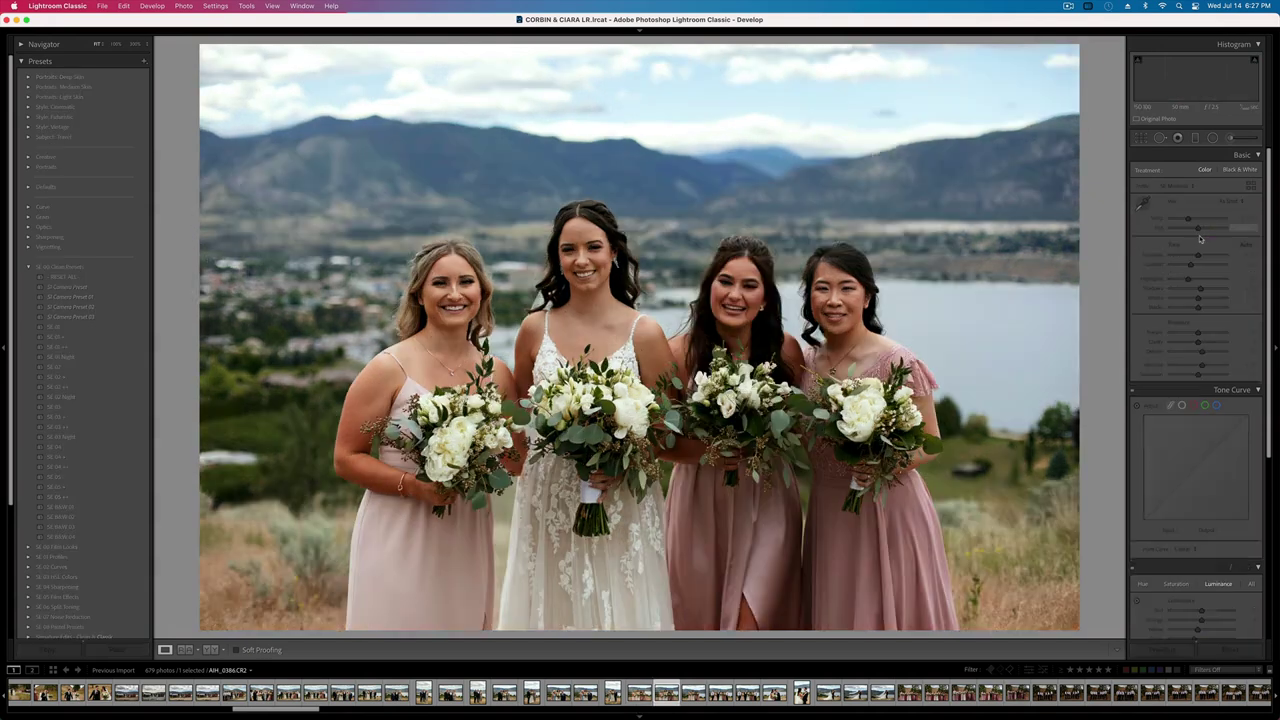
{"action": "key", "text": "equal"}
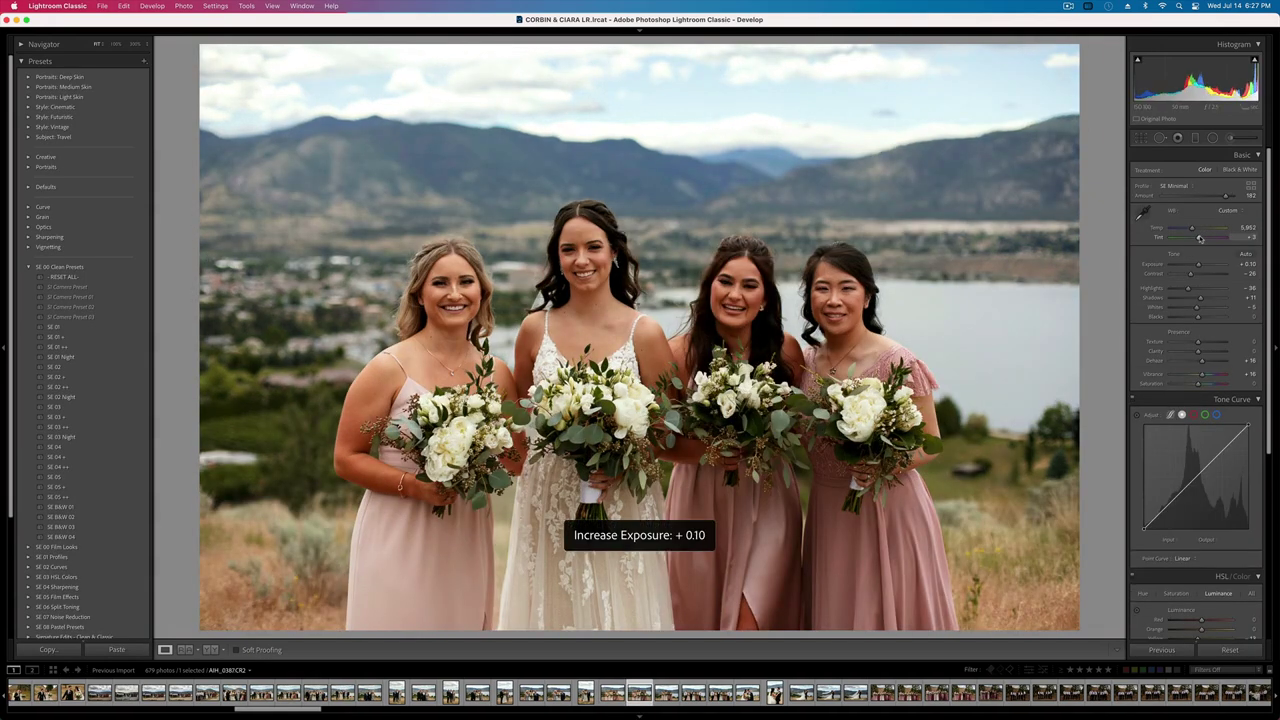